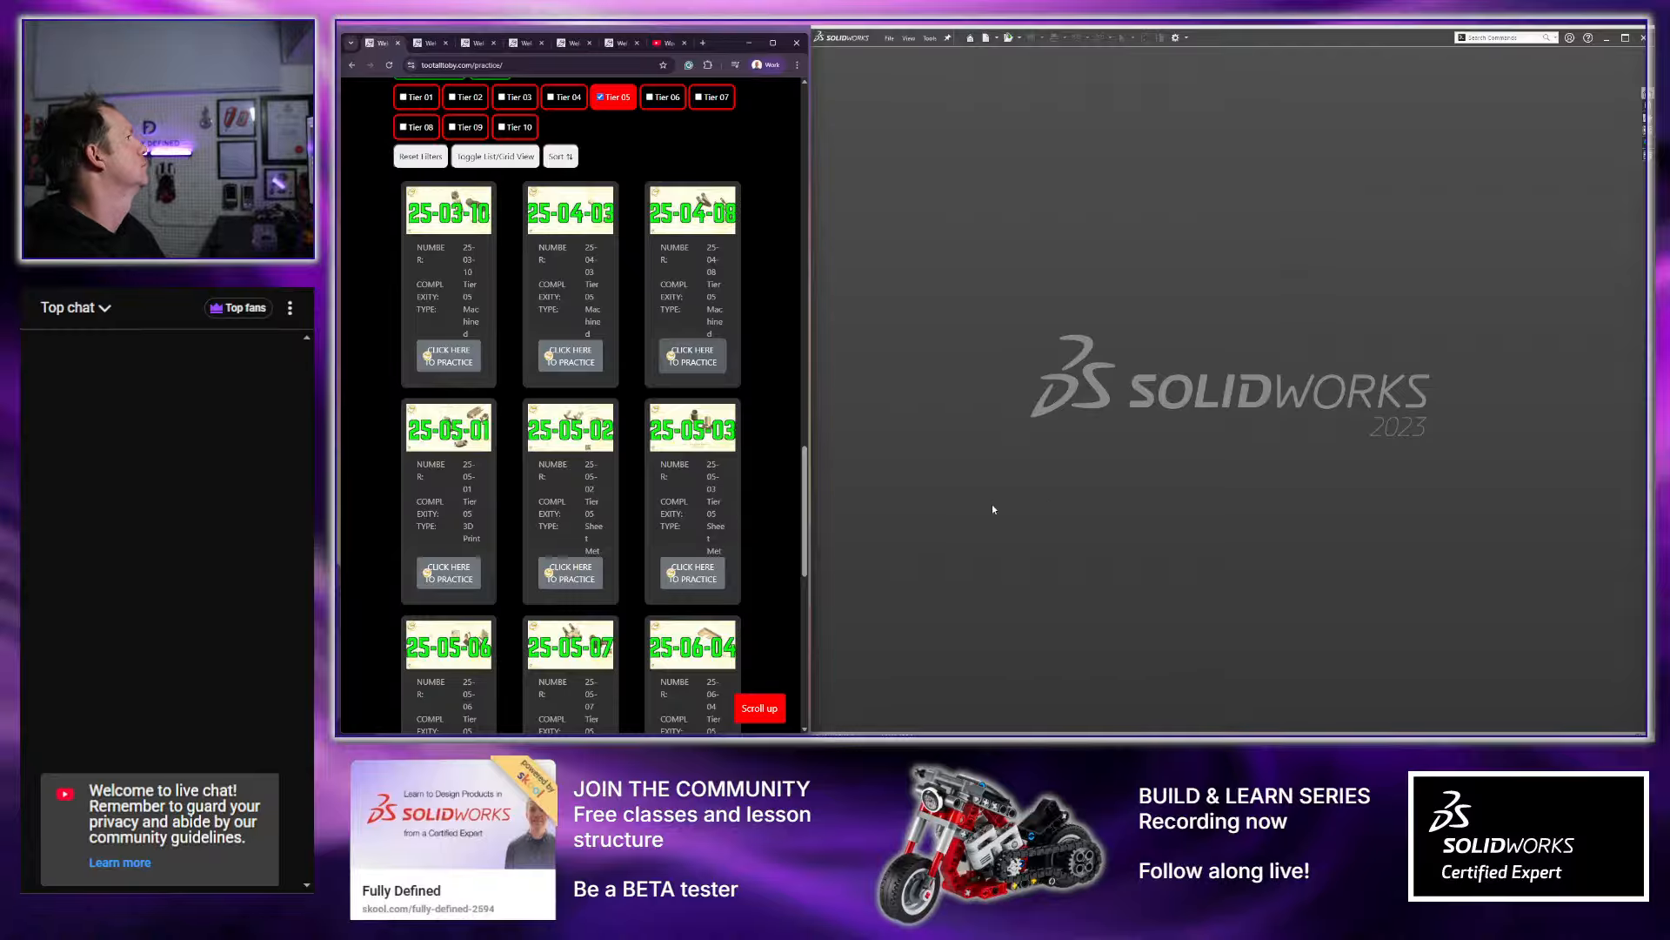
Look over the practice models library, the 25-03-10 challenge dashboard and the site's Play & Learn options
{"action": "scroll", "coordinate": [798, 449], "scroll_direction": "up", "scroll_amount": 20}
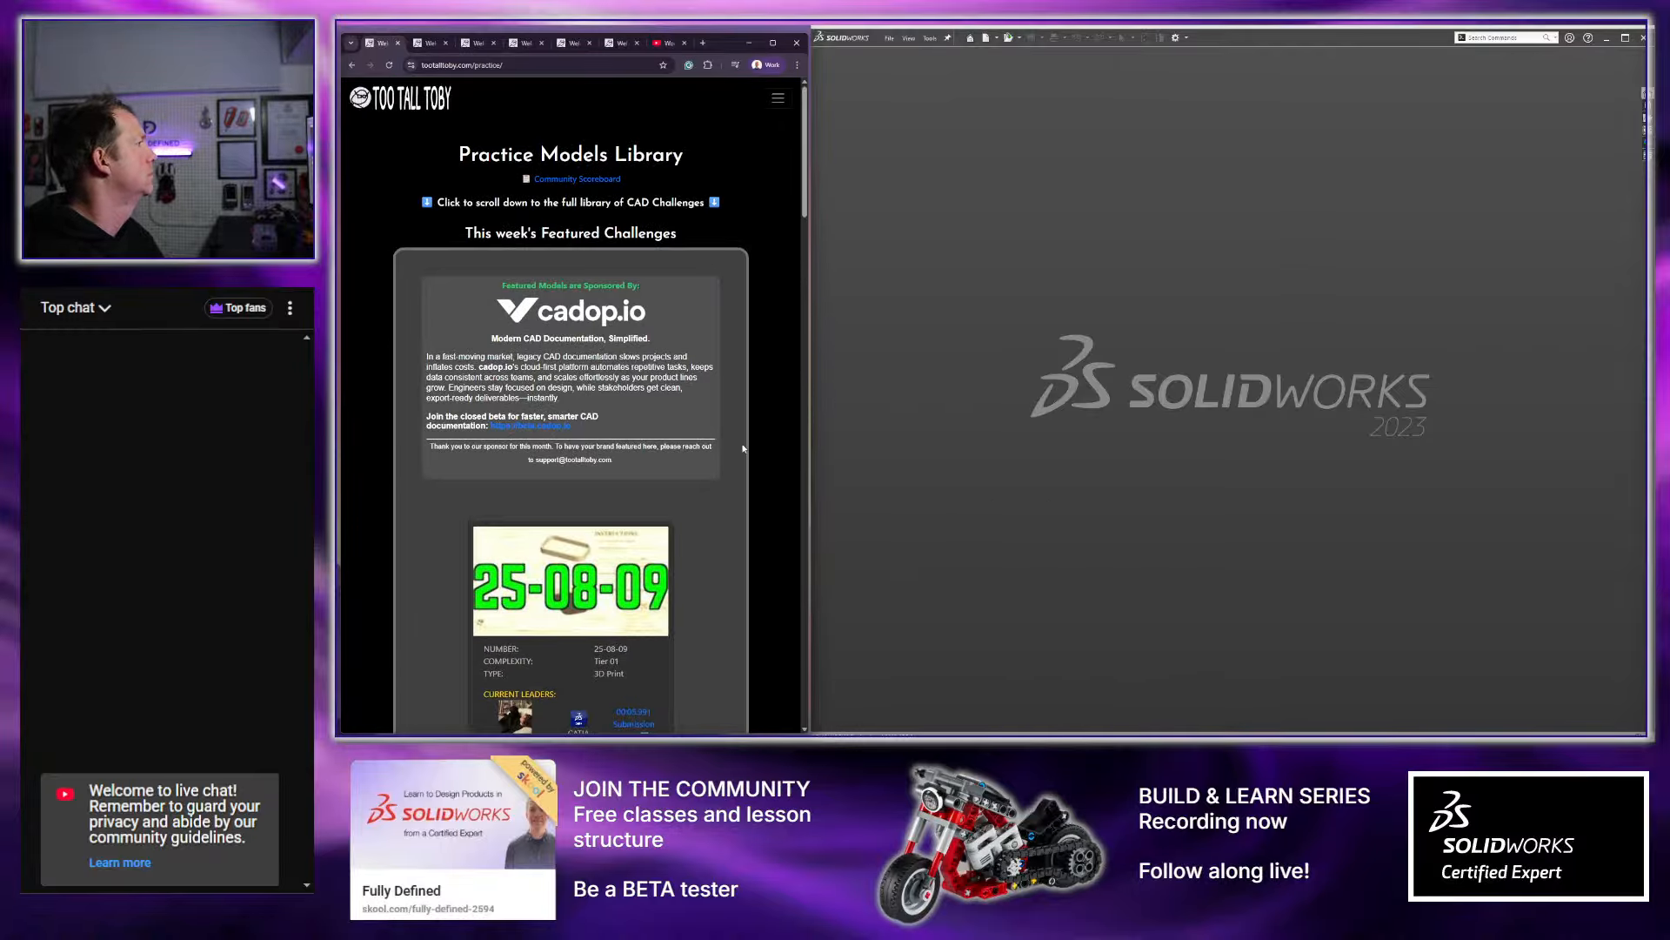
{"action": "scroll", "coordinate": [742, 448], "scroll_direction": "down", "scroll_amount": 5}
{"action": "scroll", "coordinate": [742, 448], "scroll_direction": "up", "scroll_amount": 5}
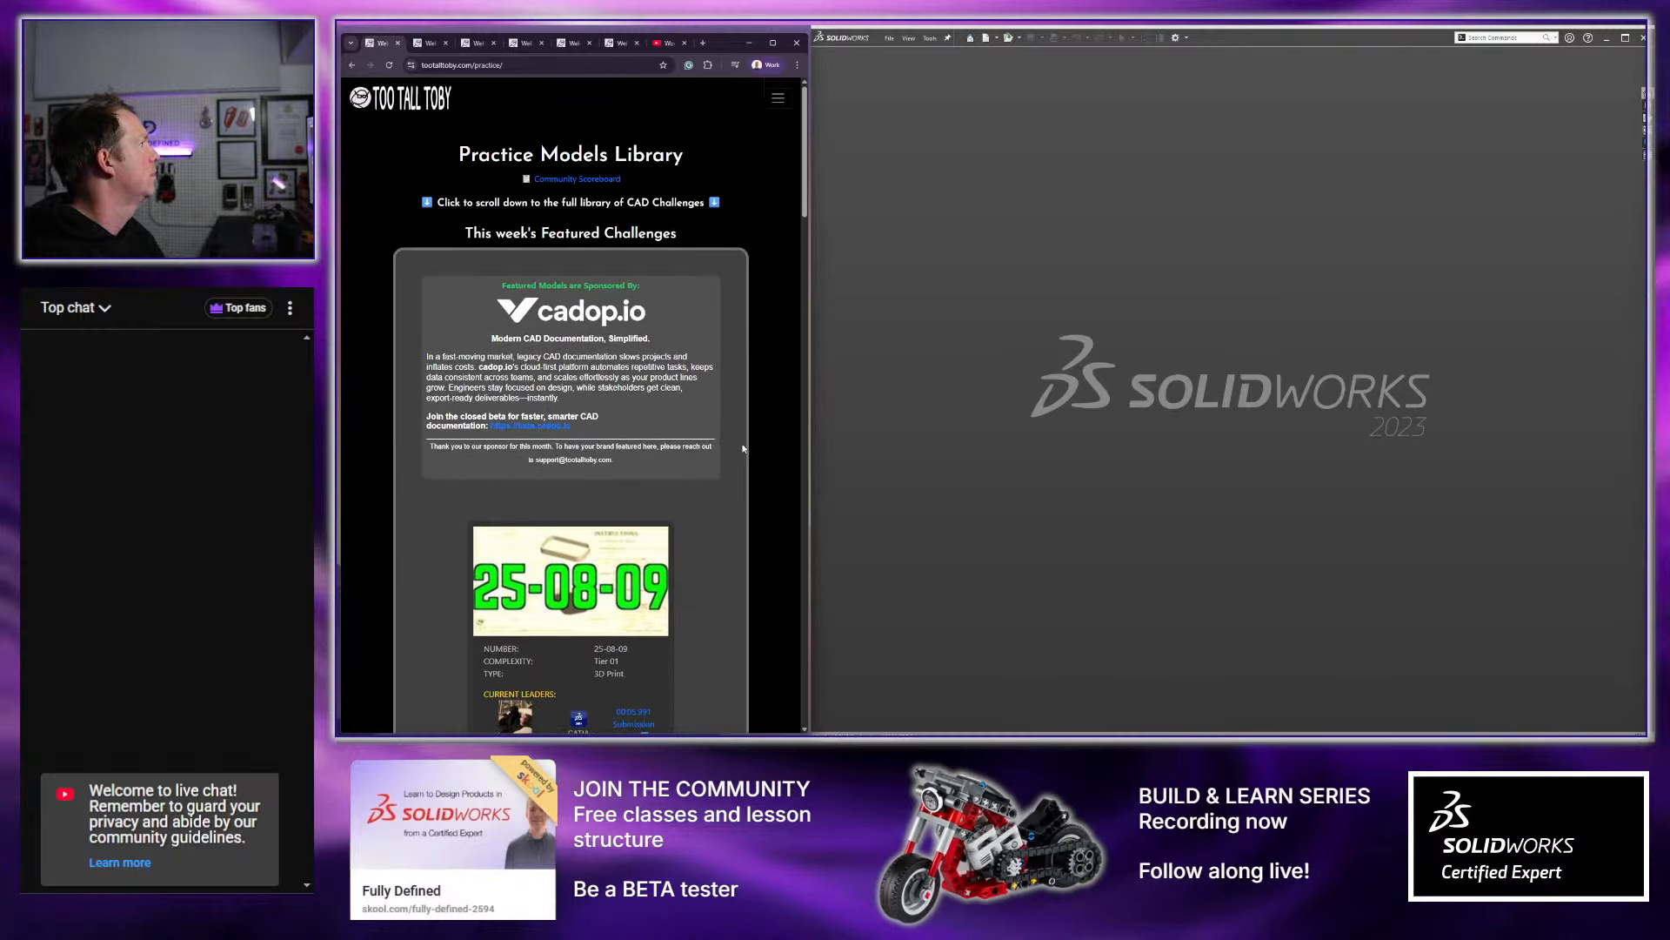
{"action": "left_click", "coordinate": [424, 43]}
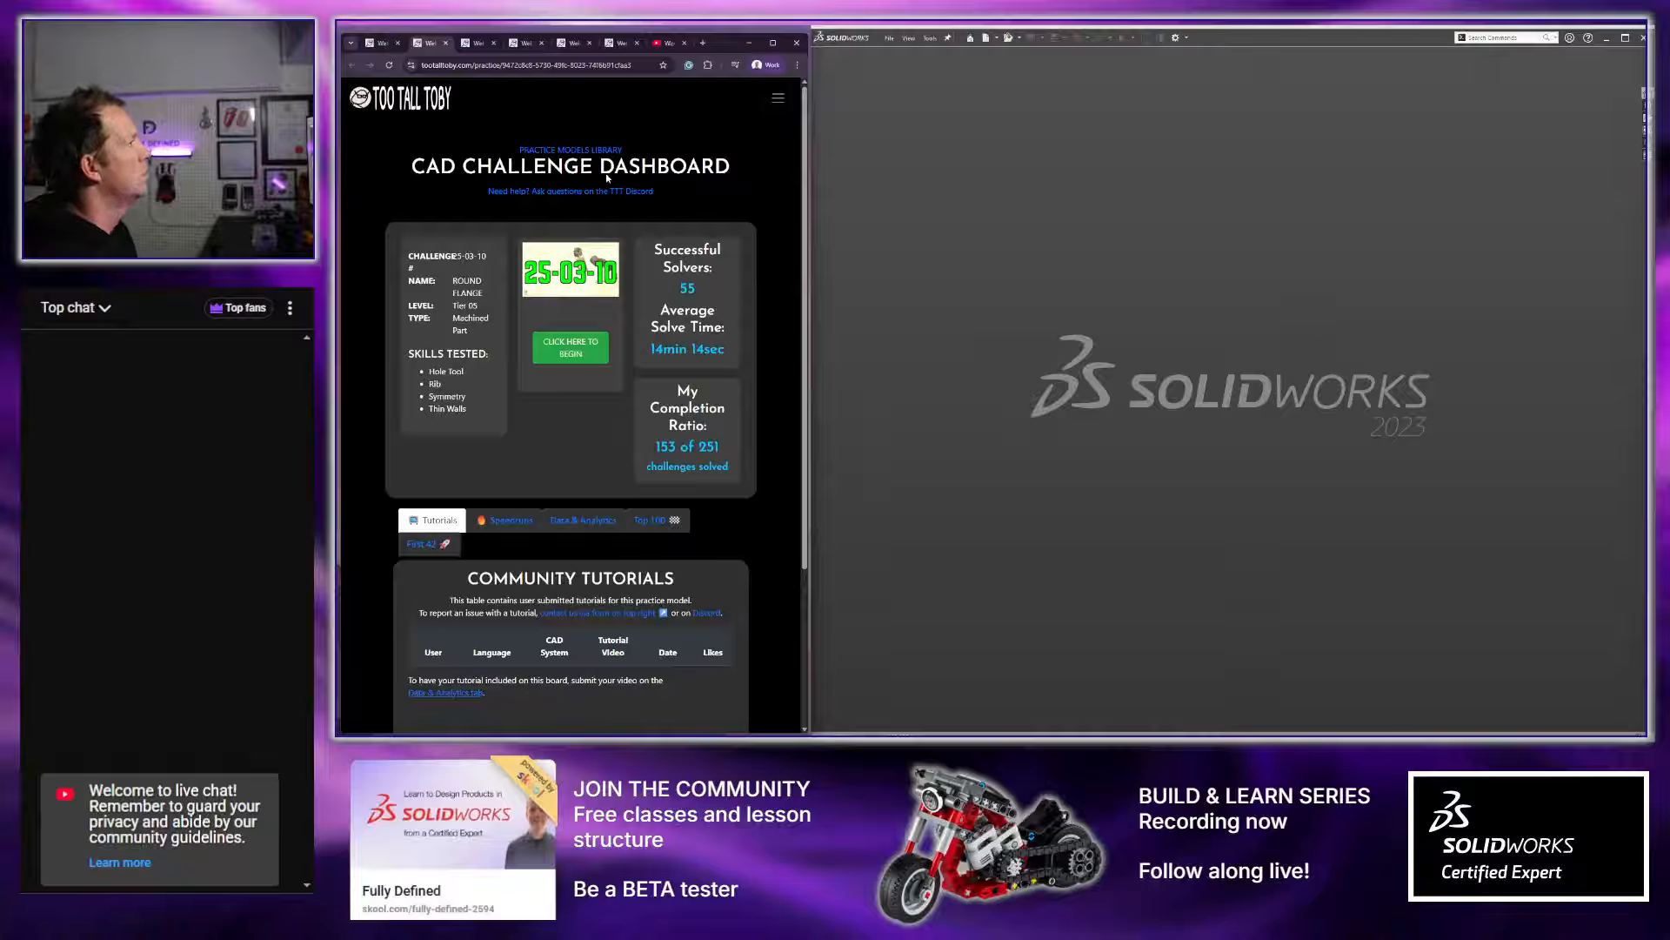
{"action": "left_click", "coordinate": [569, 149]}
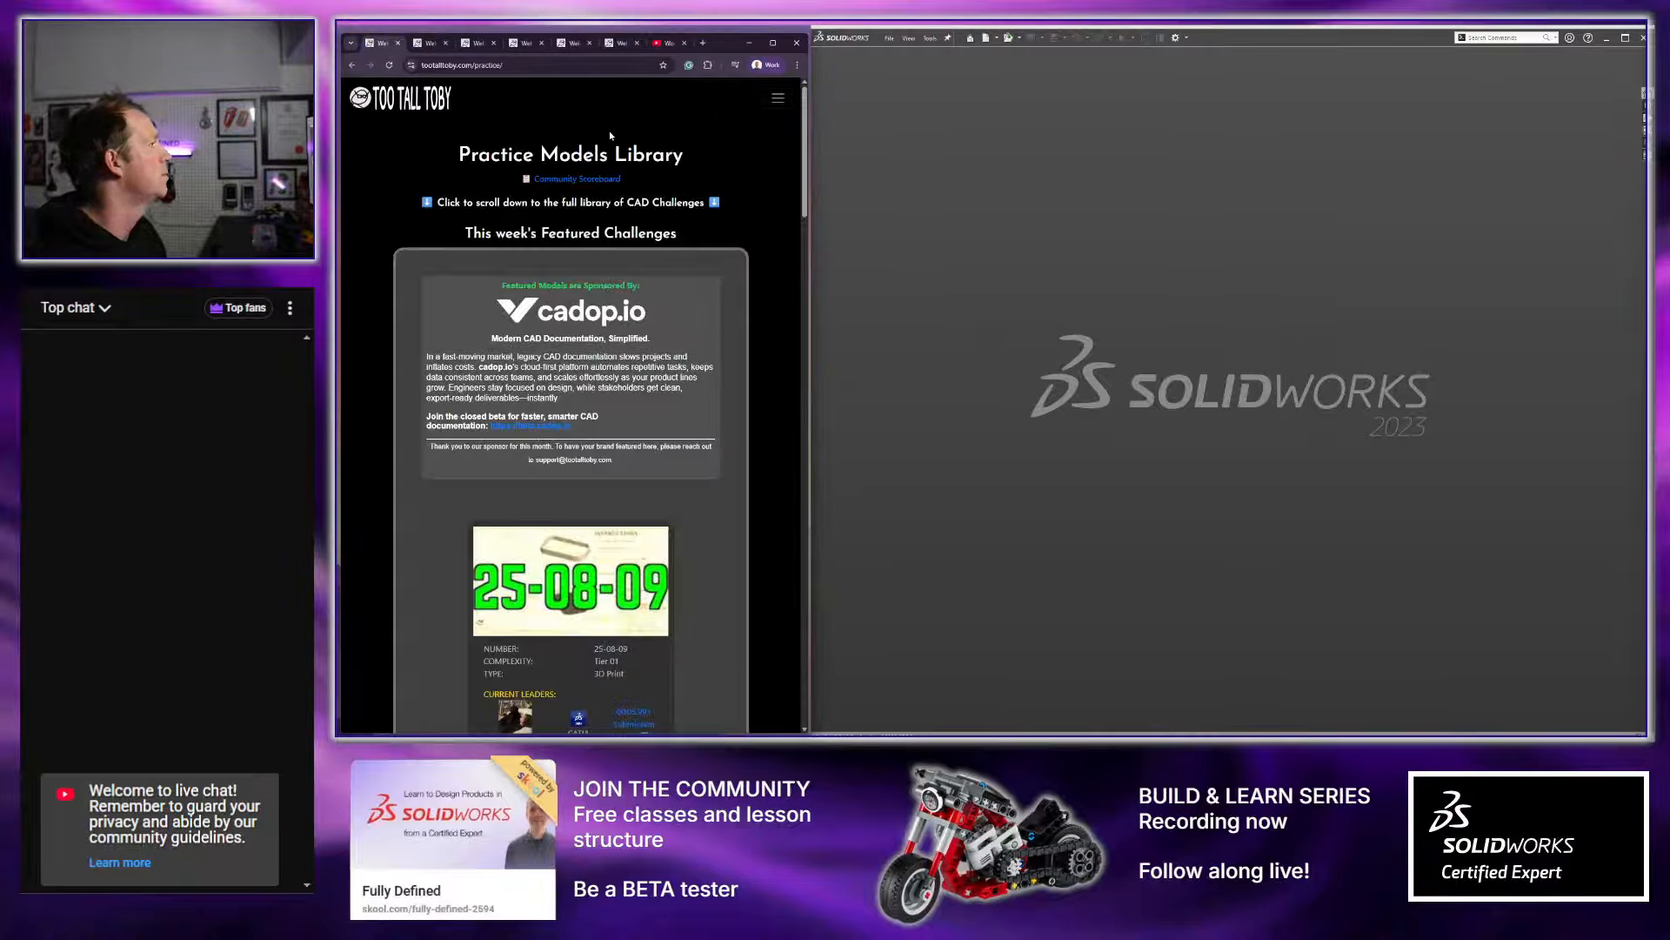
{"action": "left_click", "coordinate": [778, 99]}
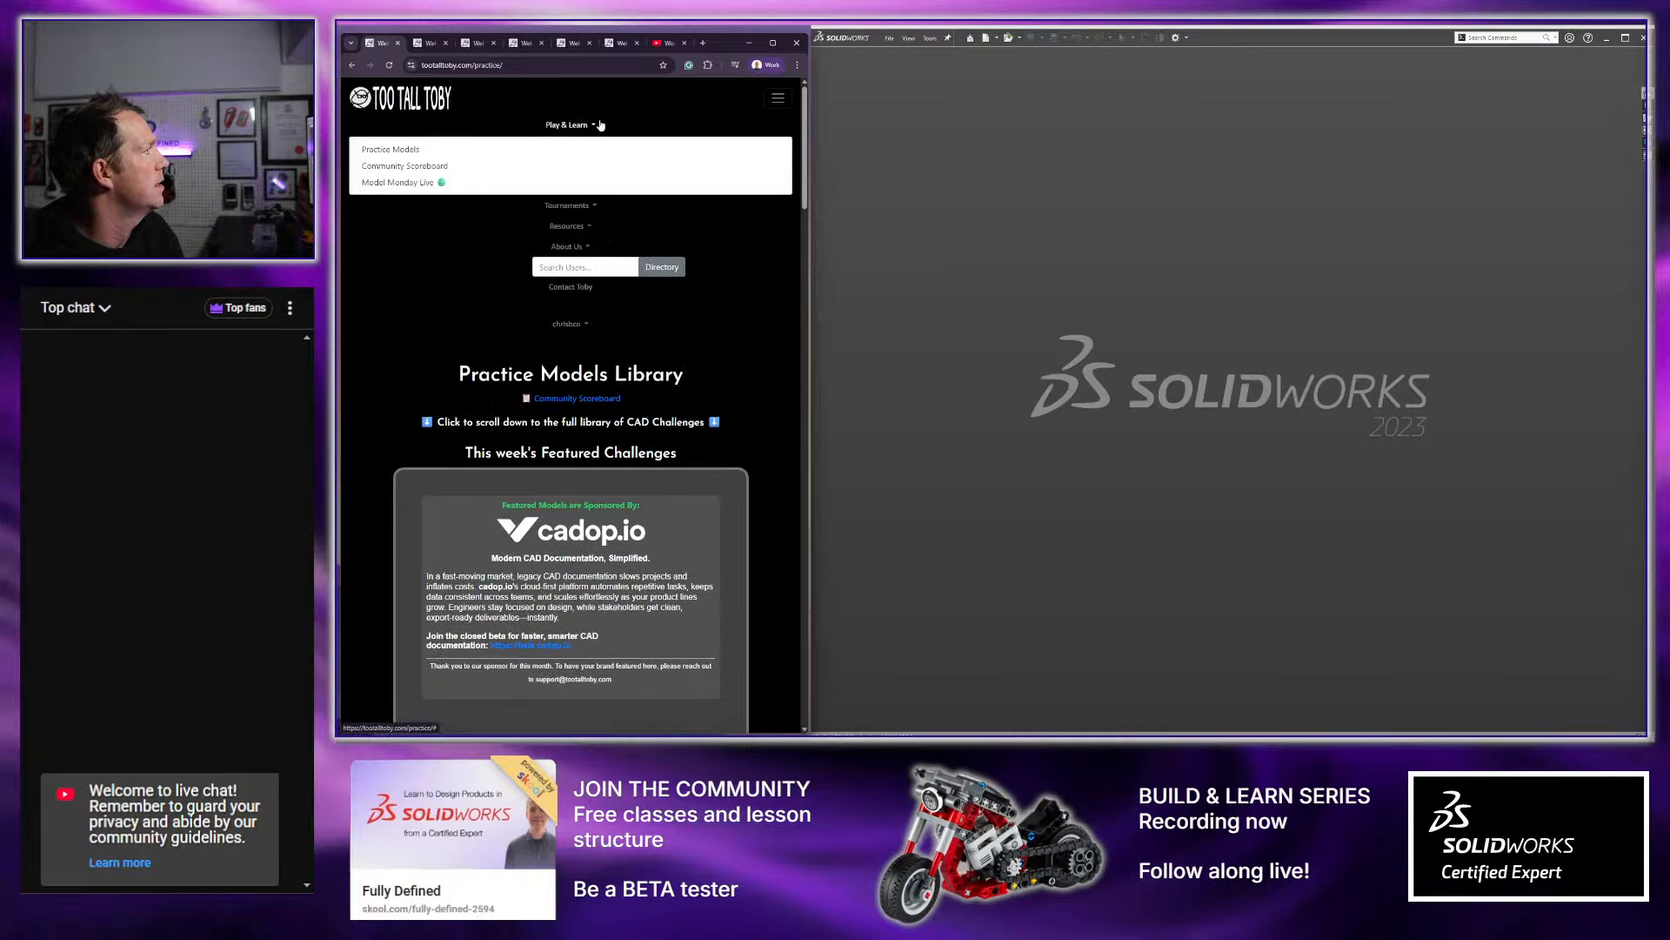
{"action": "left_click", "coordinate": [705, 361]}
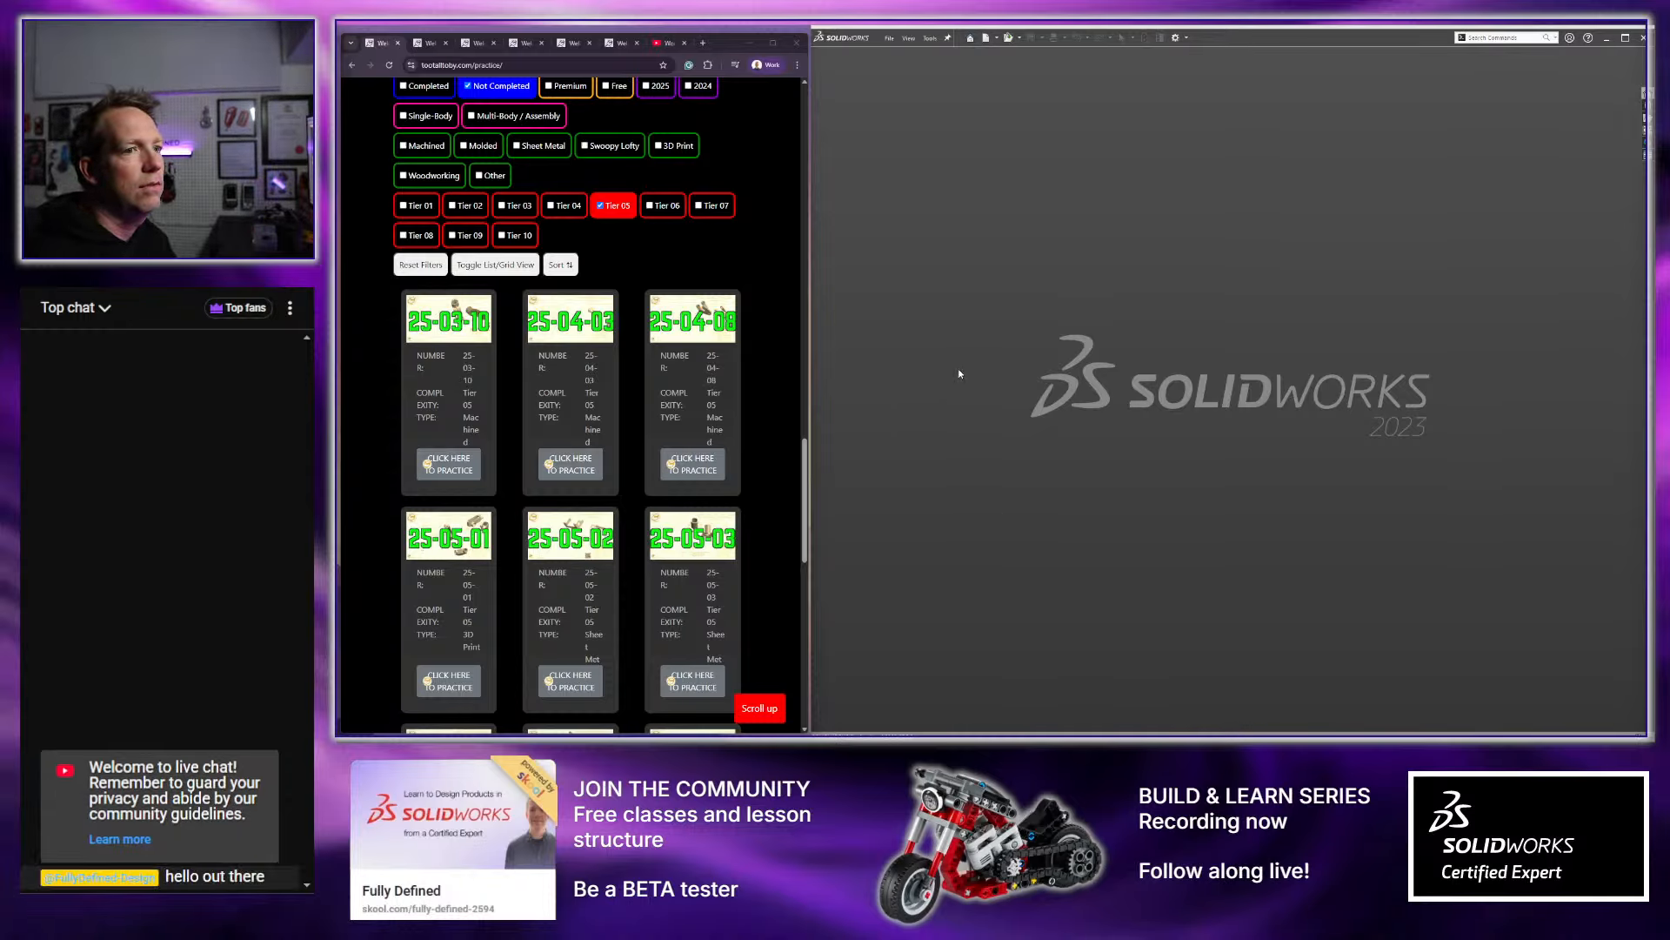
Open the 25-03-10 challenge dashboard, start a new document in SOLIDWORKS and move the template dialog out of the way
{"action": "left_click", "coordinate": [430, 43]}
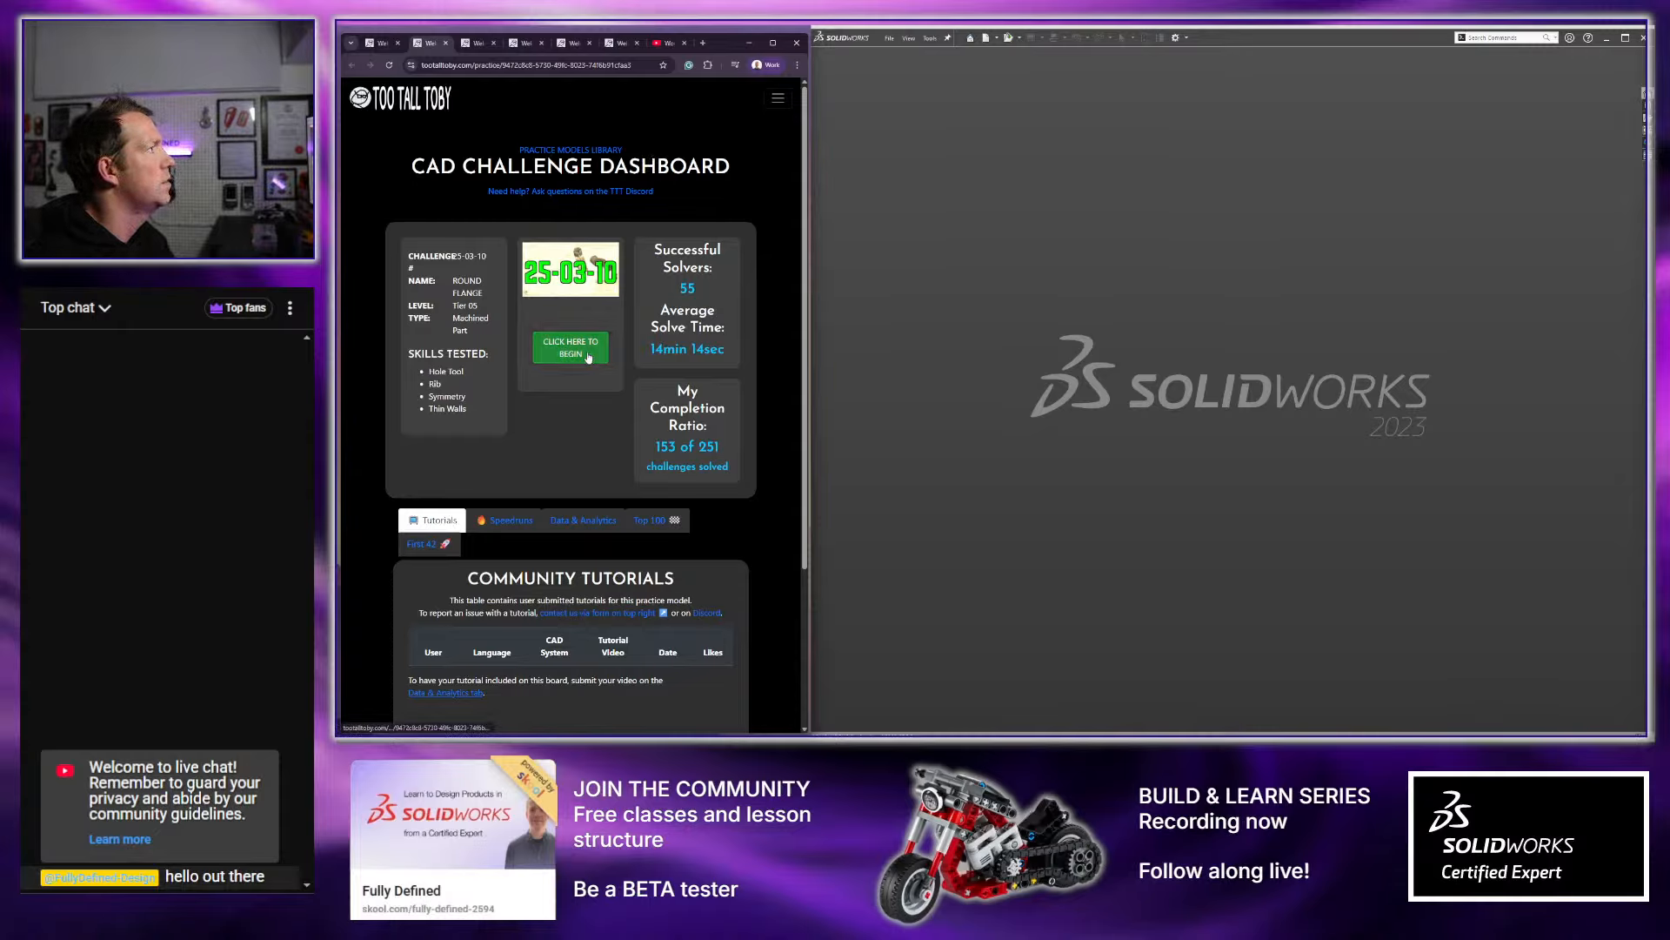
{"action": "left_click", "coordinate": [985, 39]}
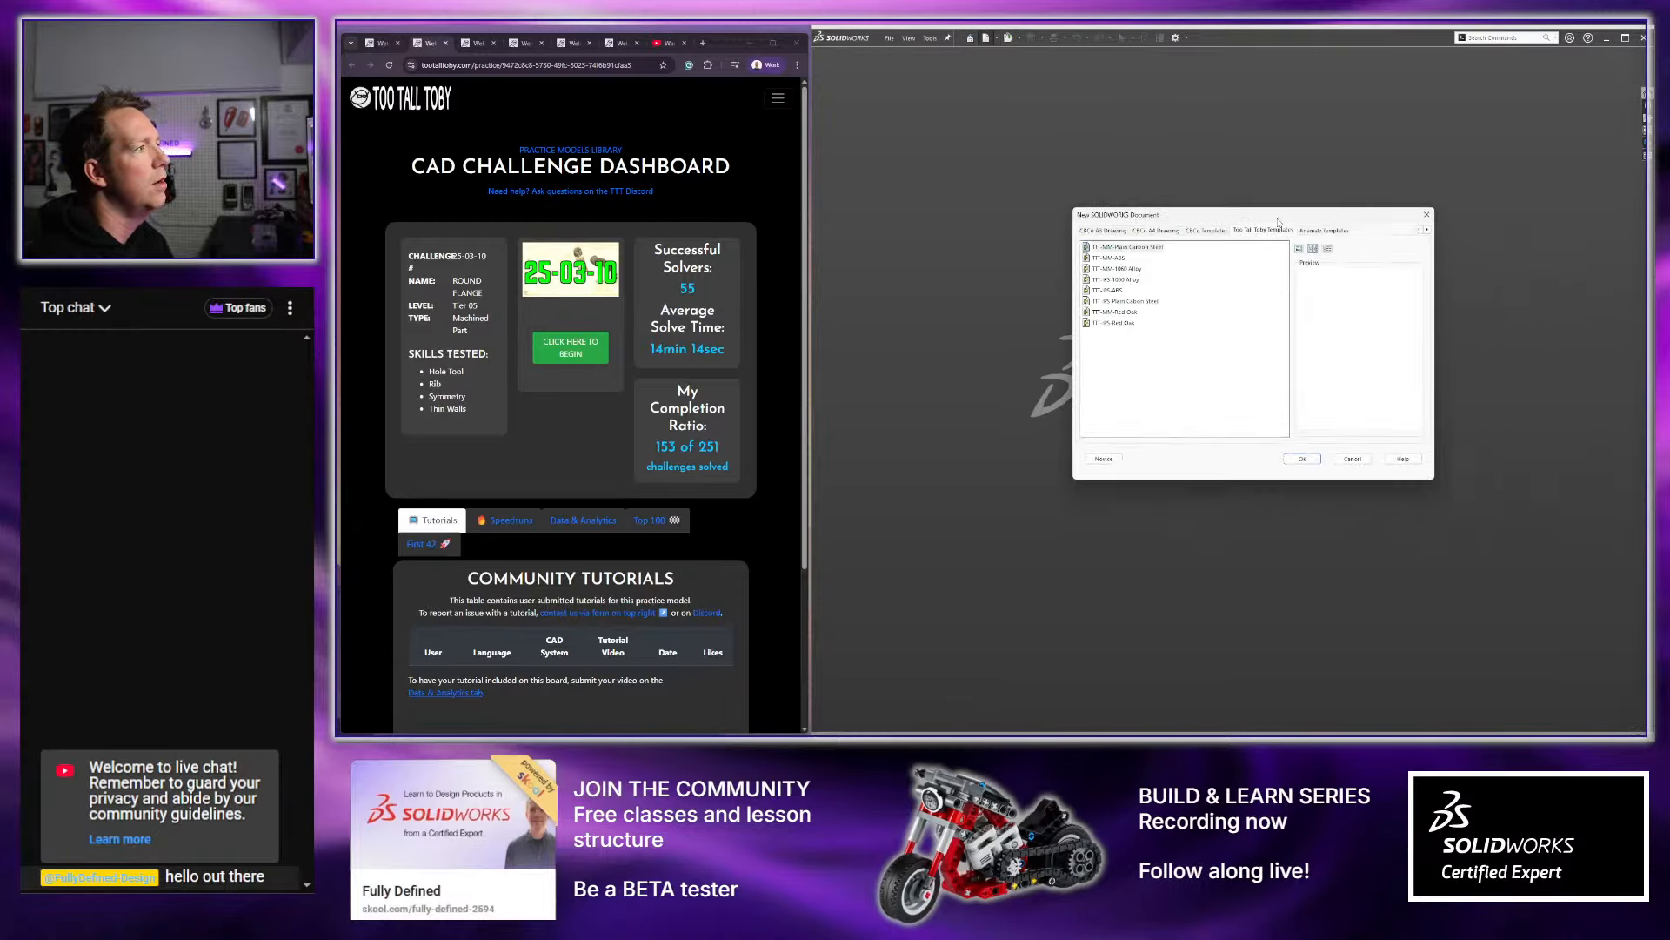
{"action": "left_click_drag", "start_coordinate": [1289, 222], "coordinate": [1338, 86]}
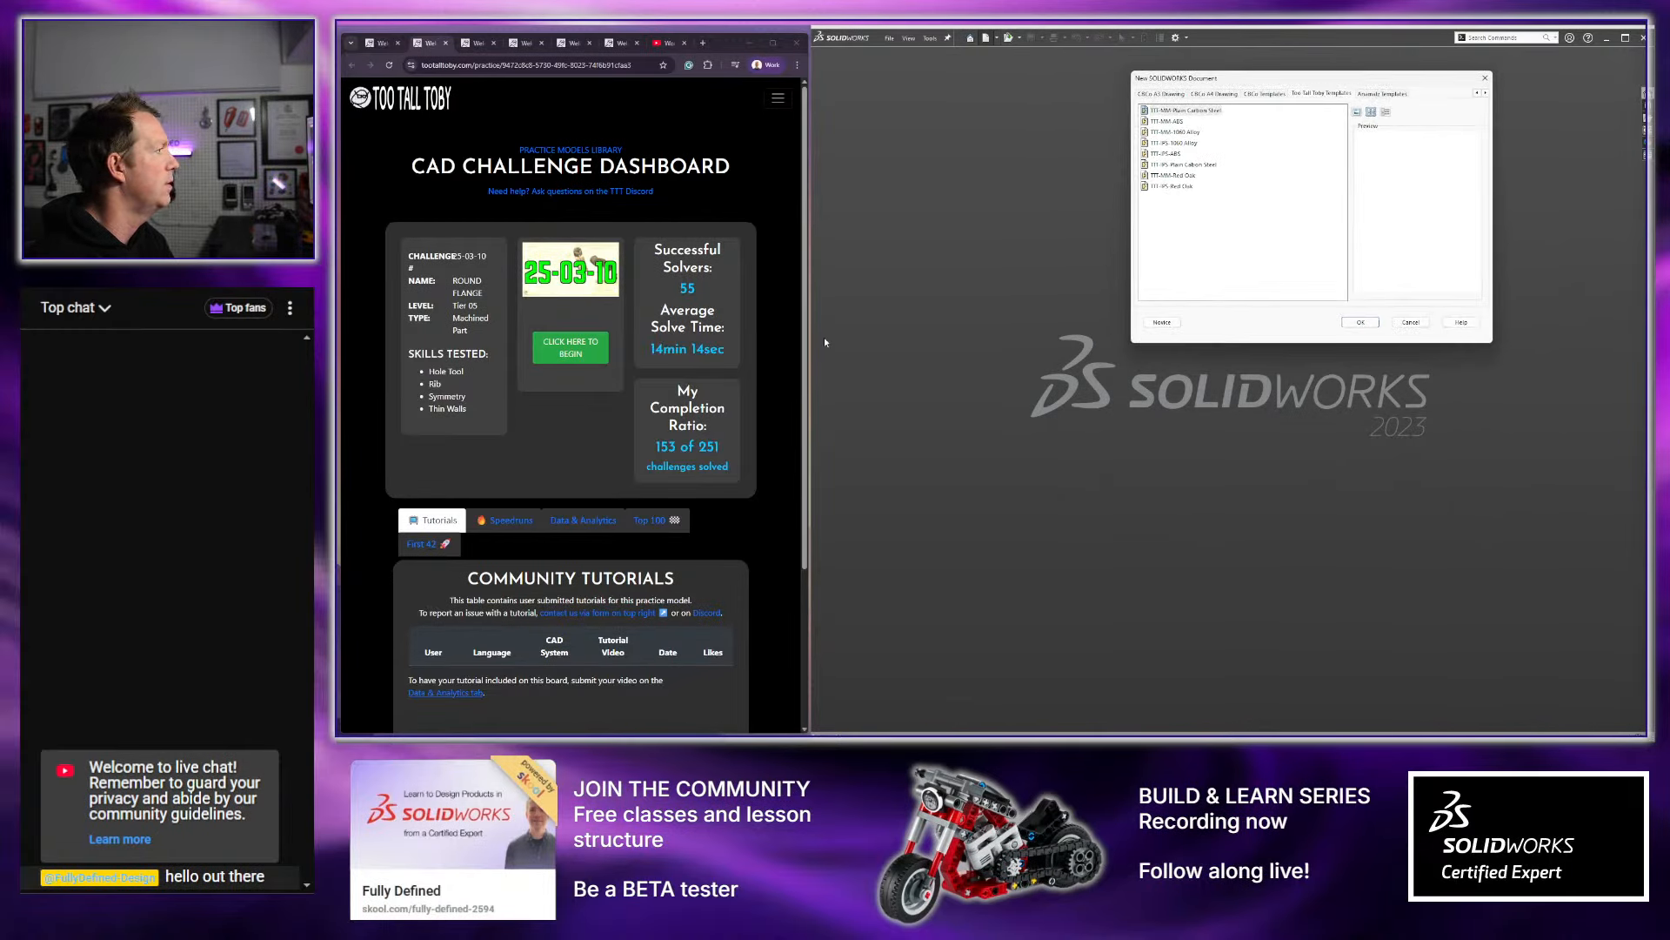
Begin the 25-03-10 Round Flange challenge, reveal its drawing and arrange the drawing window over the browser beside the modelling window
{"action": "left_click", "coordinate": [584, 357]}
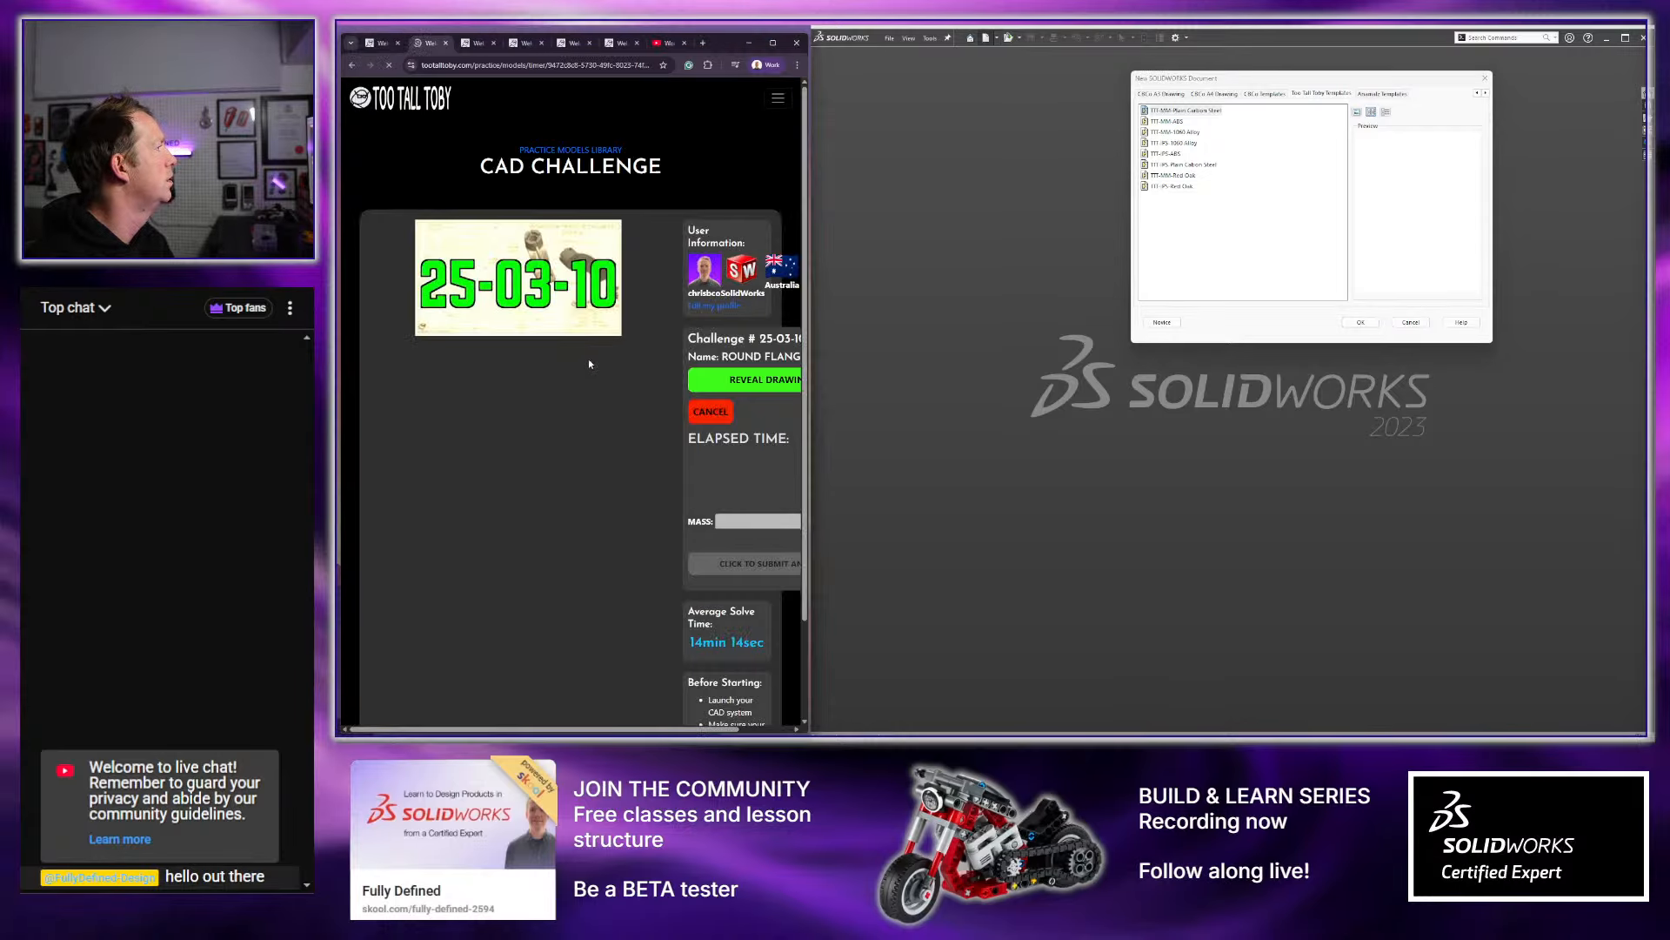
{"action": "left_click", "coordinate": [774, 386]}
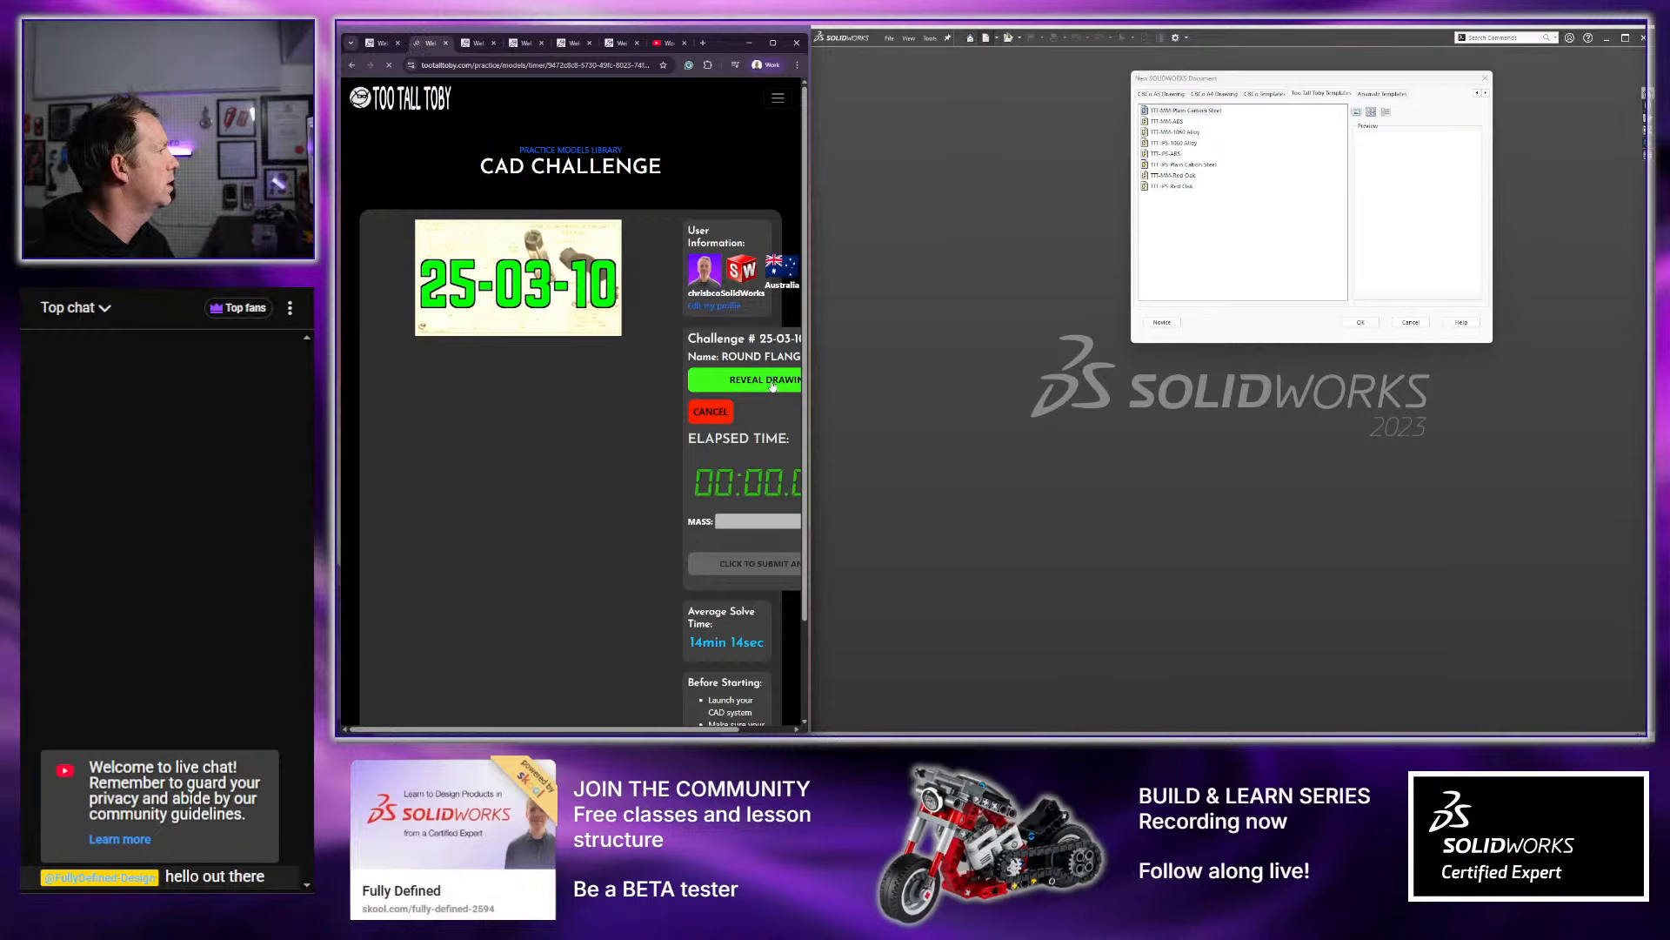
{"action": "left_click", "coordinate": [772, 419]}
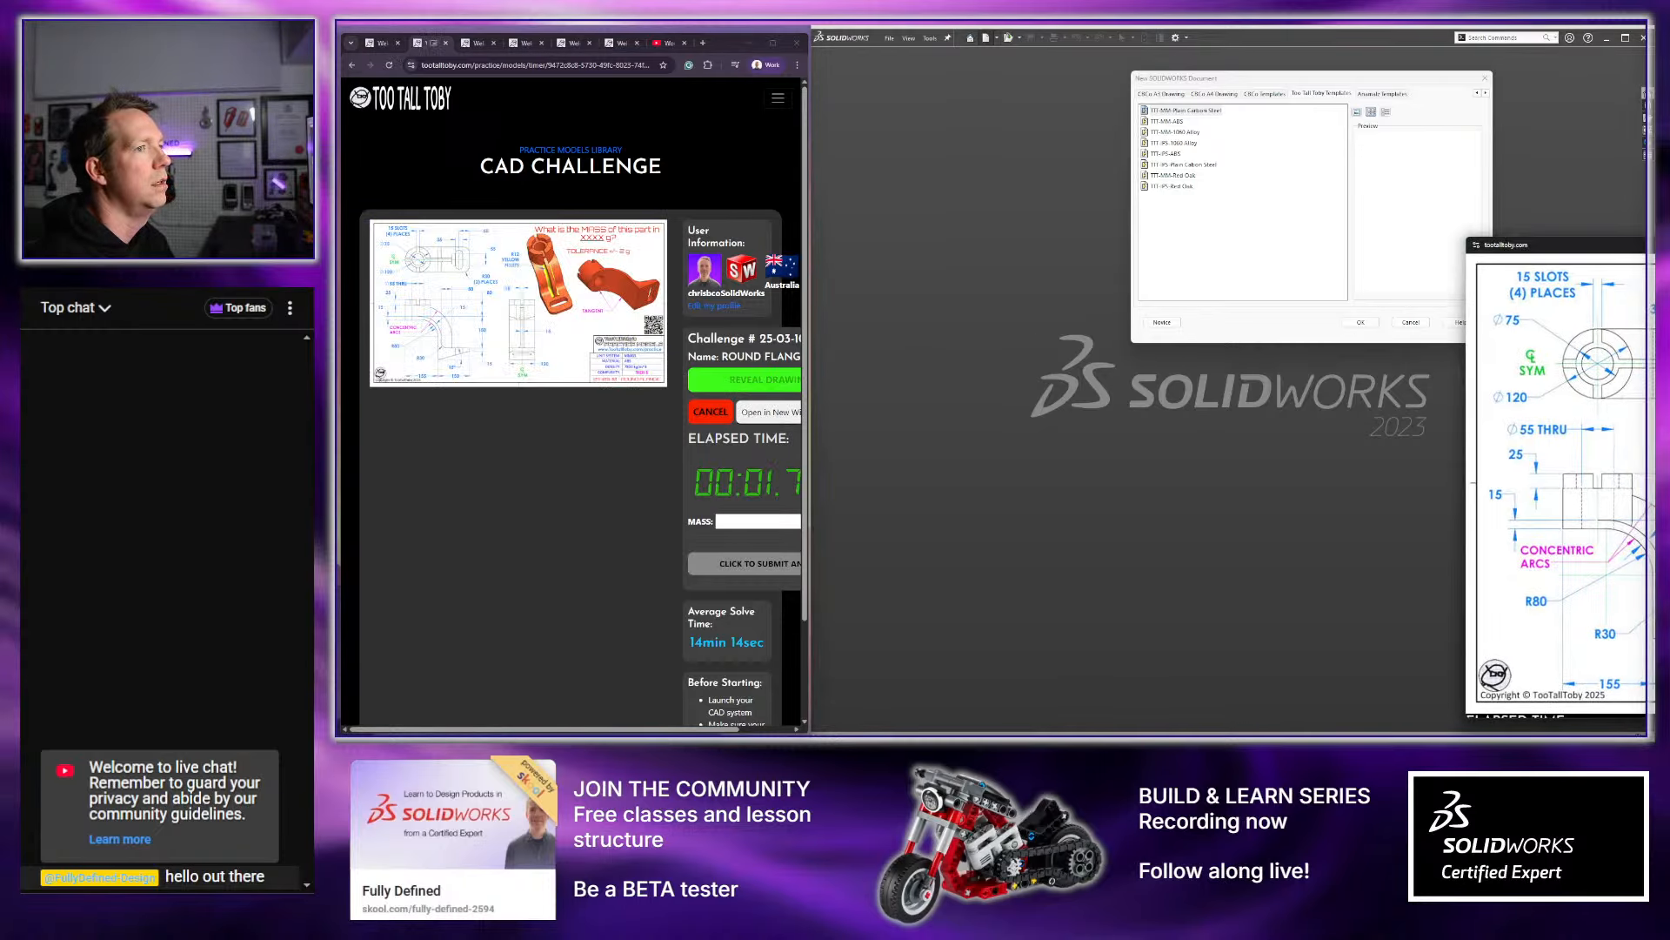
{"action": "mouse_move", "coordinate": [1644, 244]}
{"action": "left_mouse_down"}
{"action": "mouse_move", "coordinate": [631, 72]}
{"action": "mouse_move", "coordinate": [609, 50]}
{"action": "left_mouse_up"}
{"action": "left_click_drag", "start_coordinate": [1149, 520], "coordinate": [798, 503]}
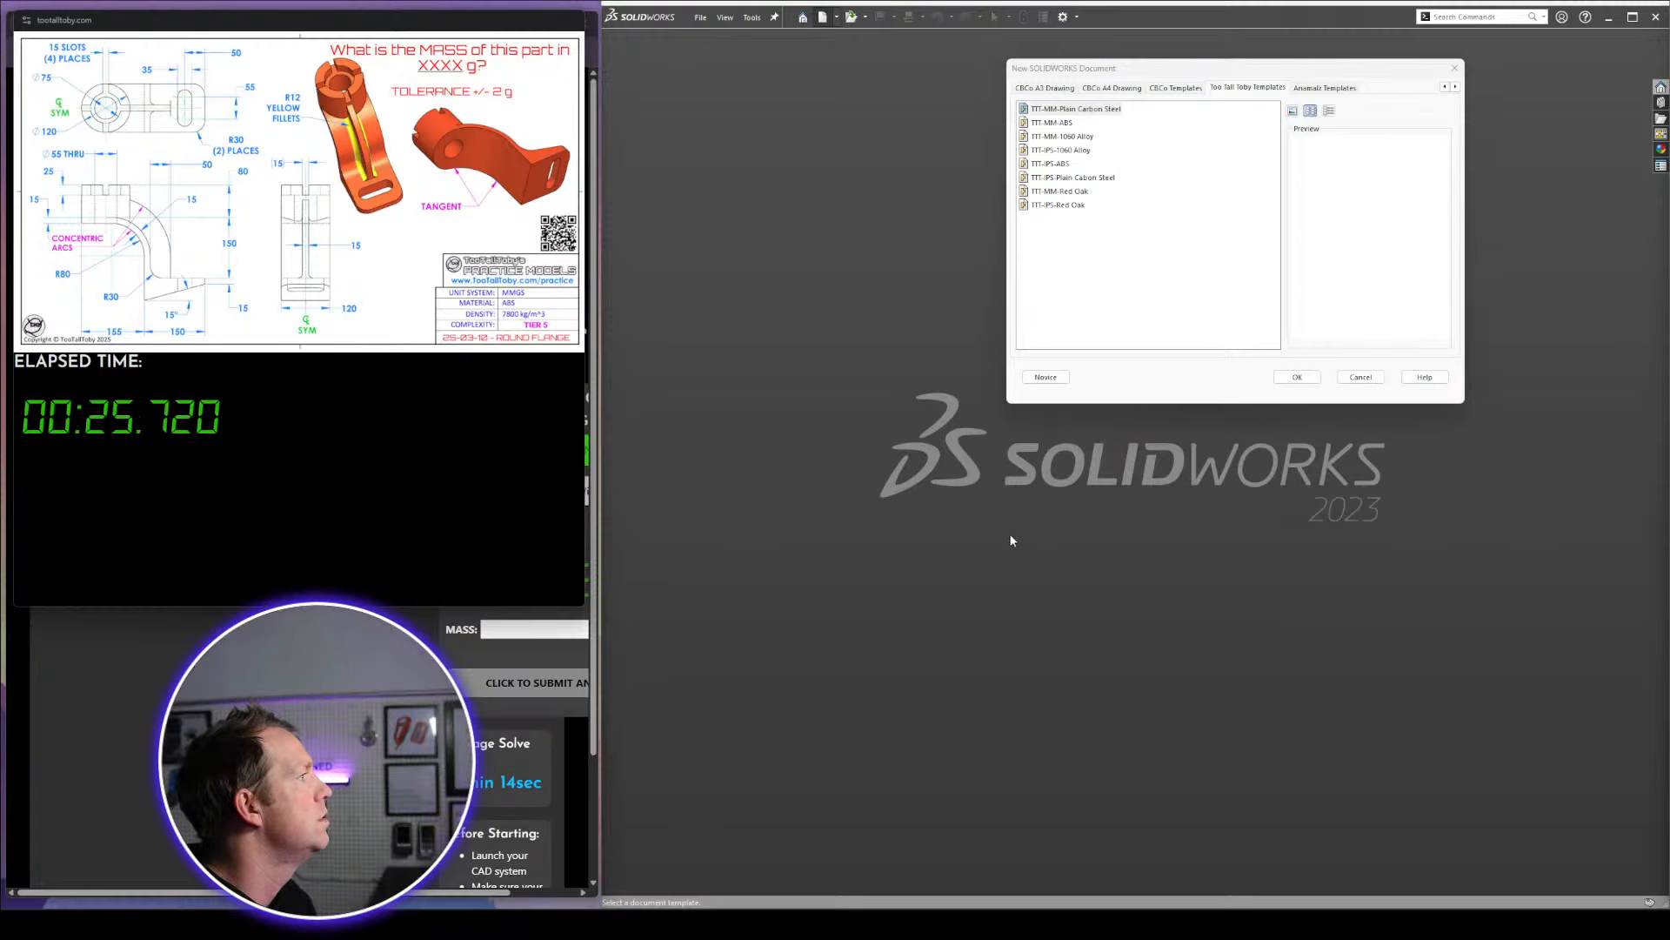
Create a new part from the TTT-MM-ABS template and open a sketch on the Front plane
{"action": "left_click", "coordinate": [1069, 126]}
{"action": "left_click", "coordinate": [1296, 377]}
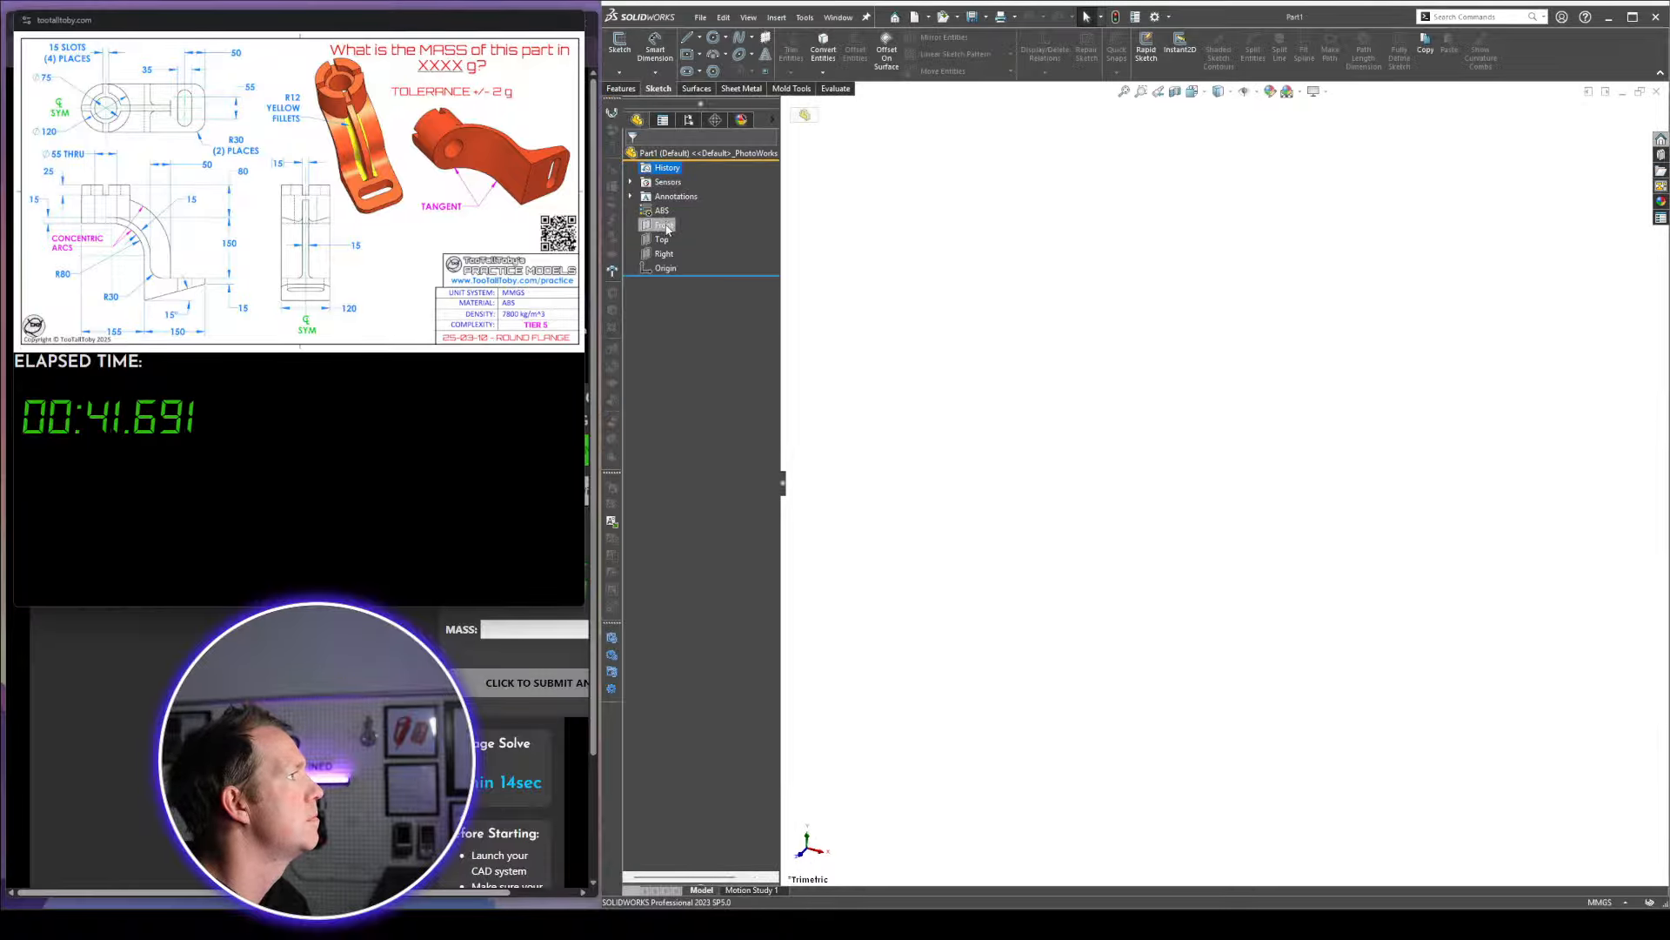
{"action": "left_click", "coordinate": [668, 223]}
{"action": "left_click", "coordinate": [678, 209]}
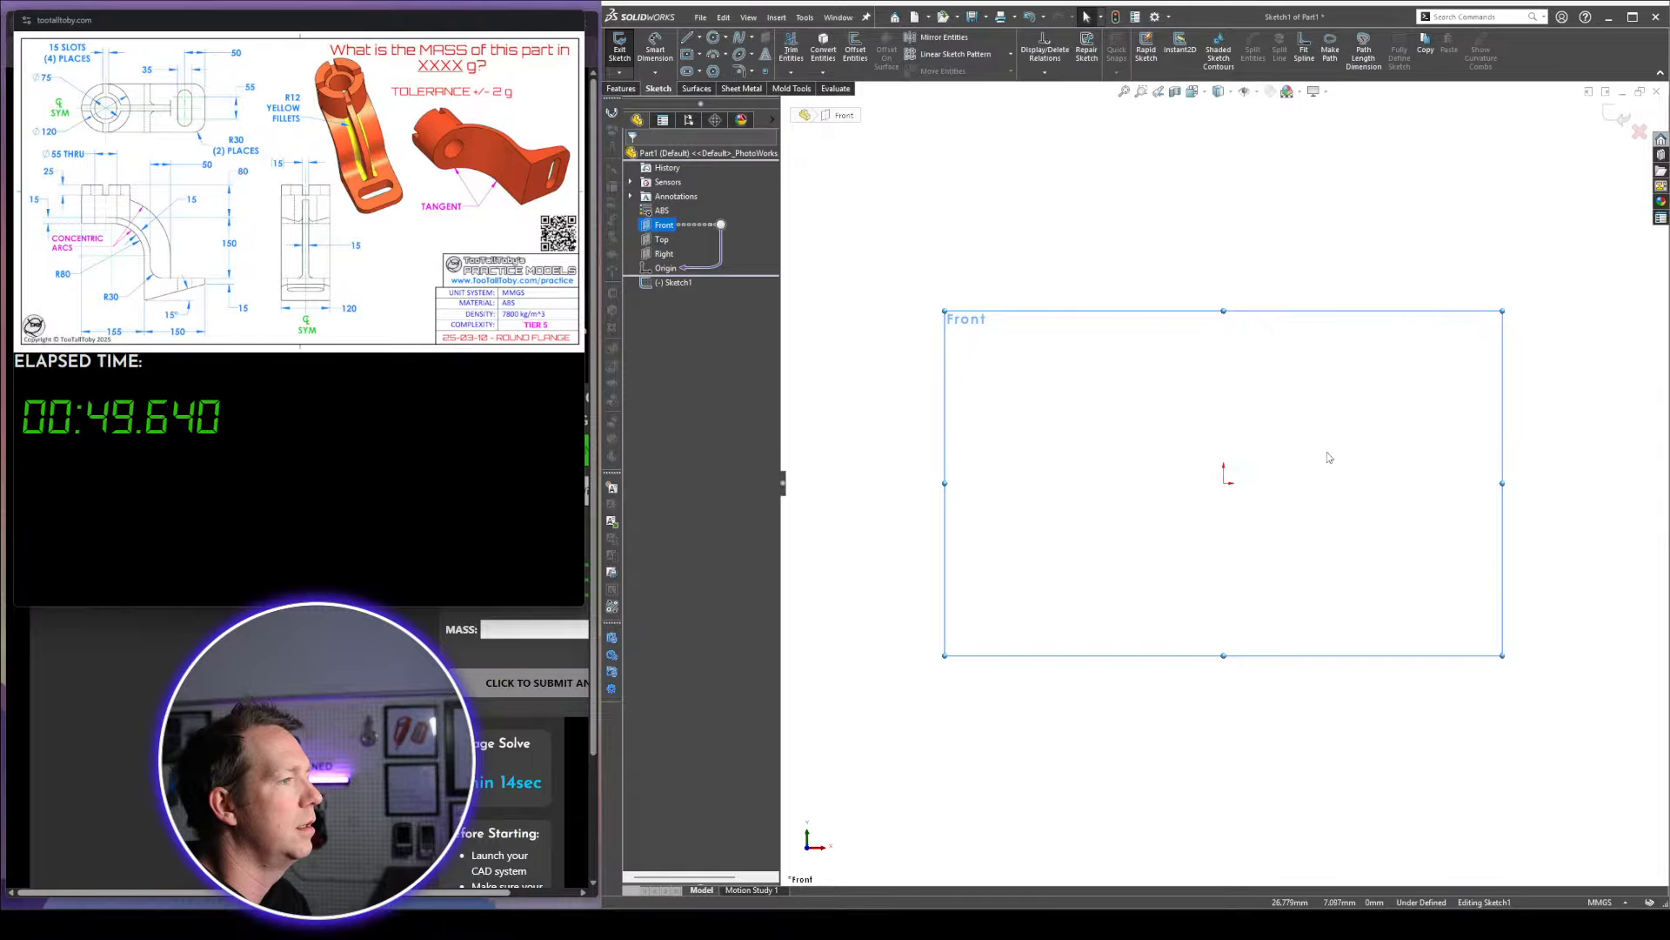
Sketch a vertical line about 37 mm up from the origin, a tangent arc of about 53 mm radius, and a horizontal line outward from it
{"action": "key", "text": "l"}
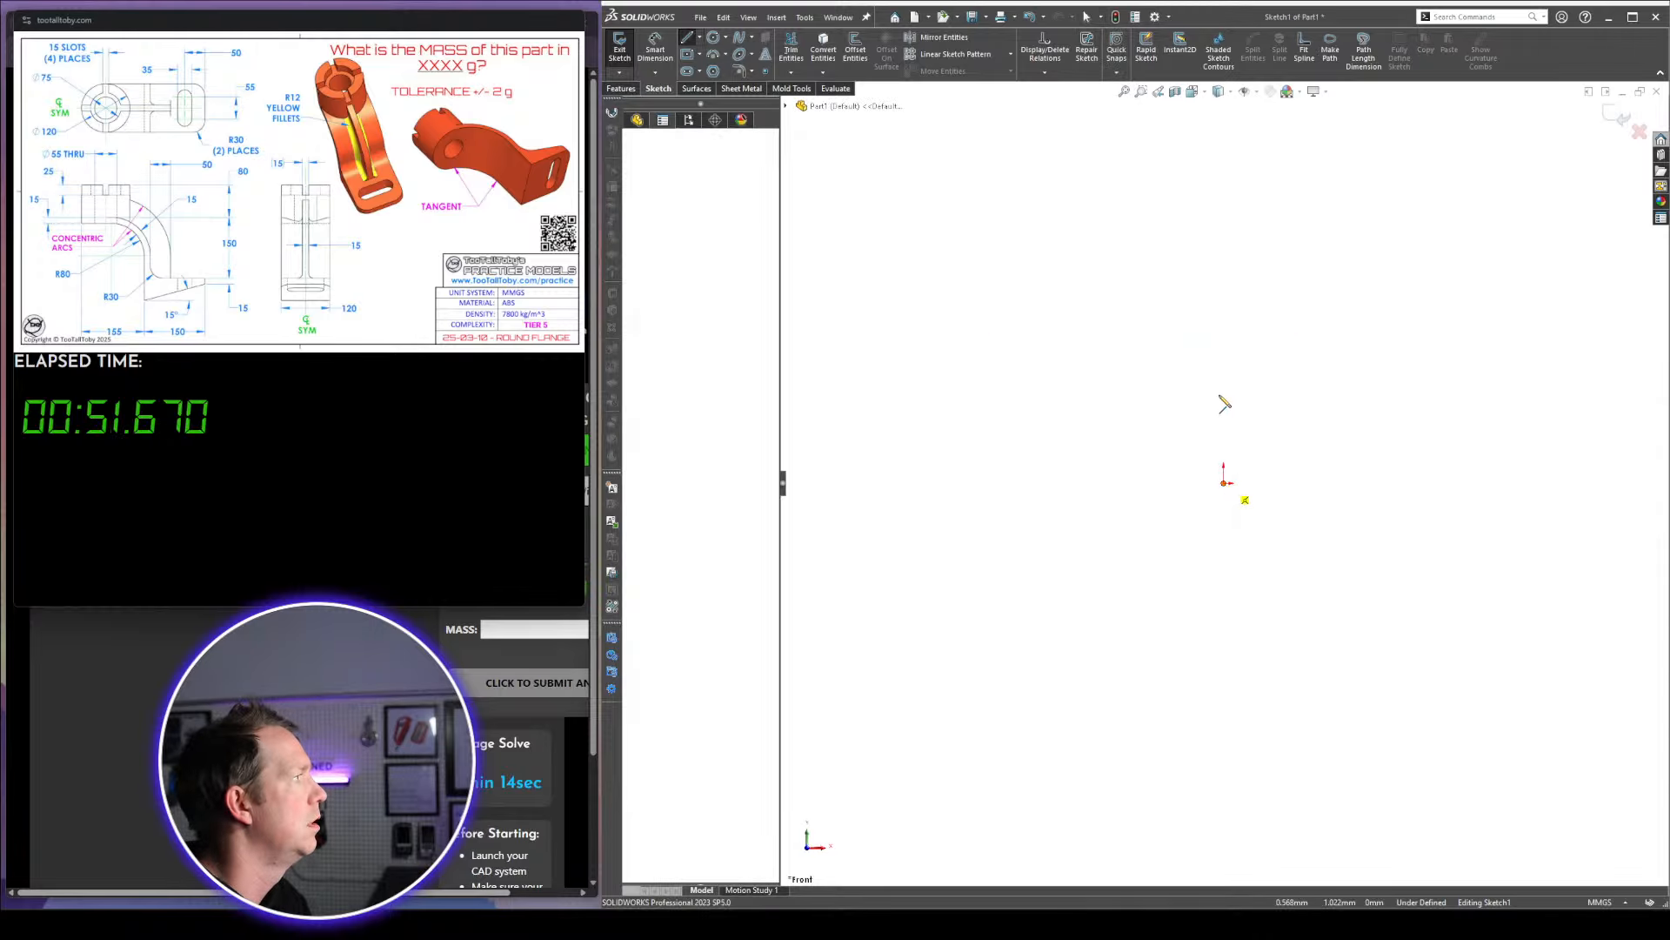
{"action": "left_click", "coordinate": [1224, 482]}
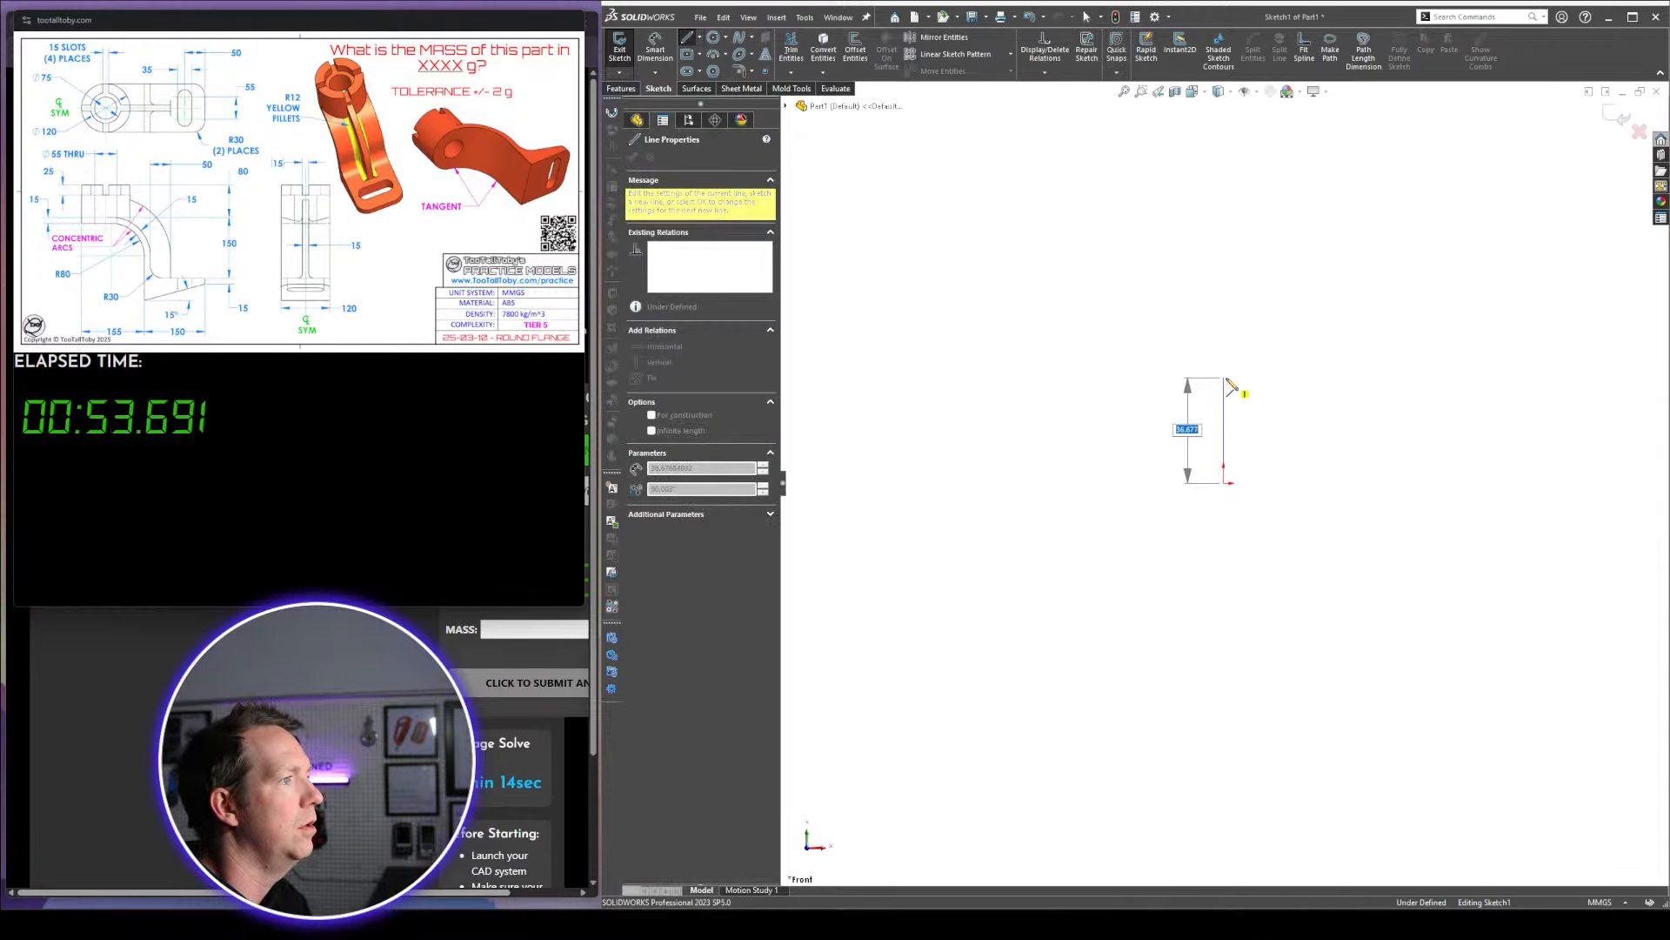
{"action": "left_click", "coordinate": [1224, 394]}
{"action": "scroll", "coordinate": [1214, 304], "scroll_direction": "down", "scroll_amount": 2}
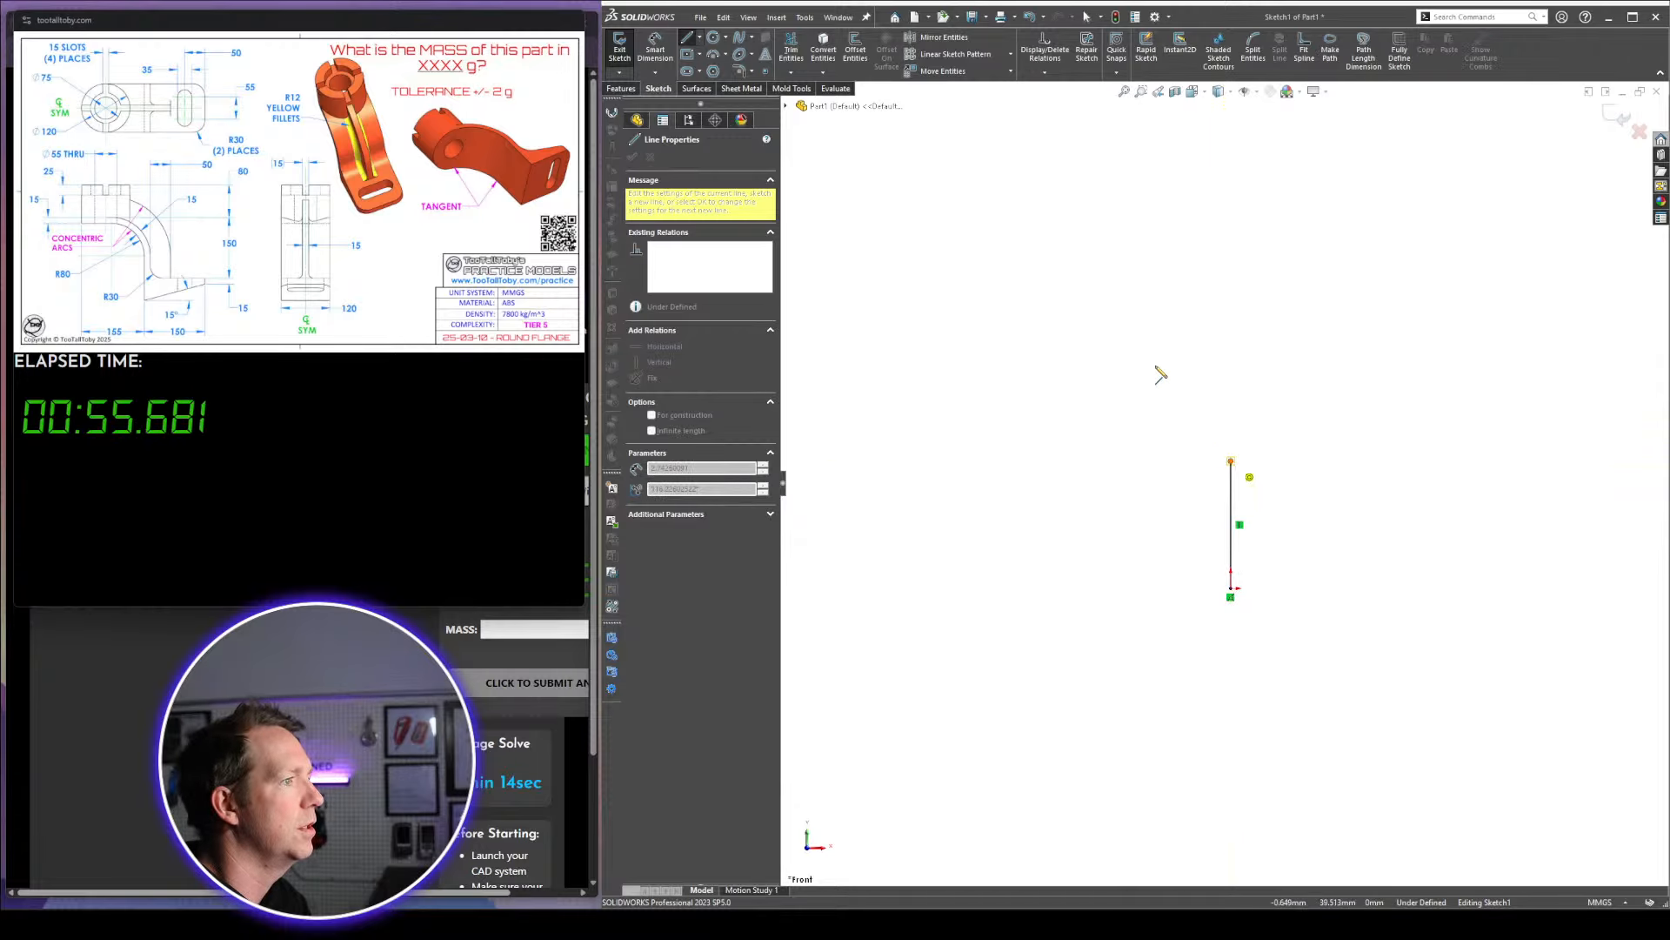
{"action": "left_click", "coordinate": [1117, 290]}
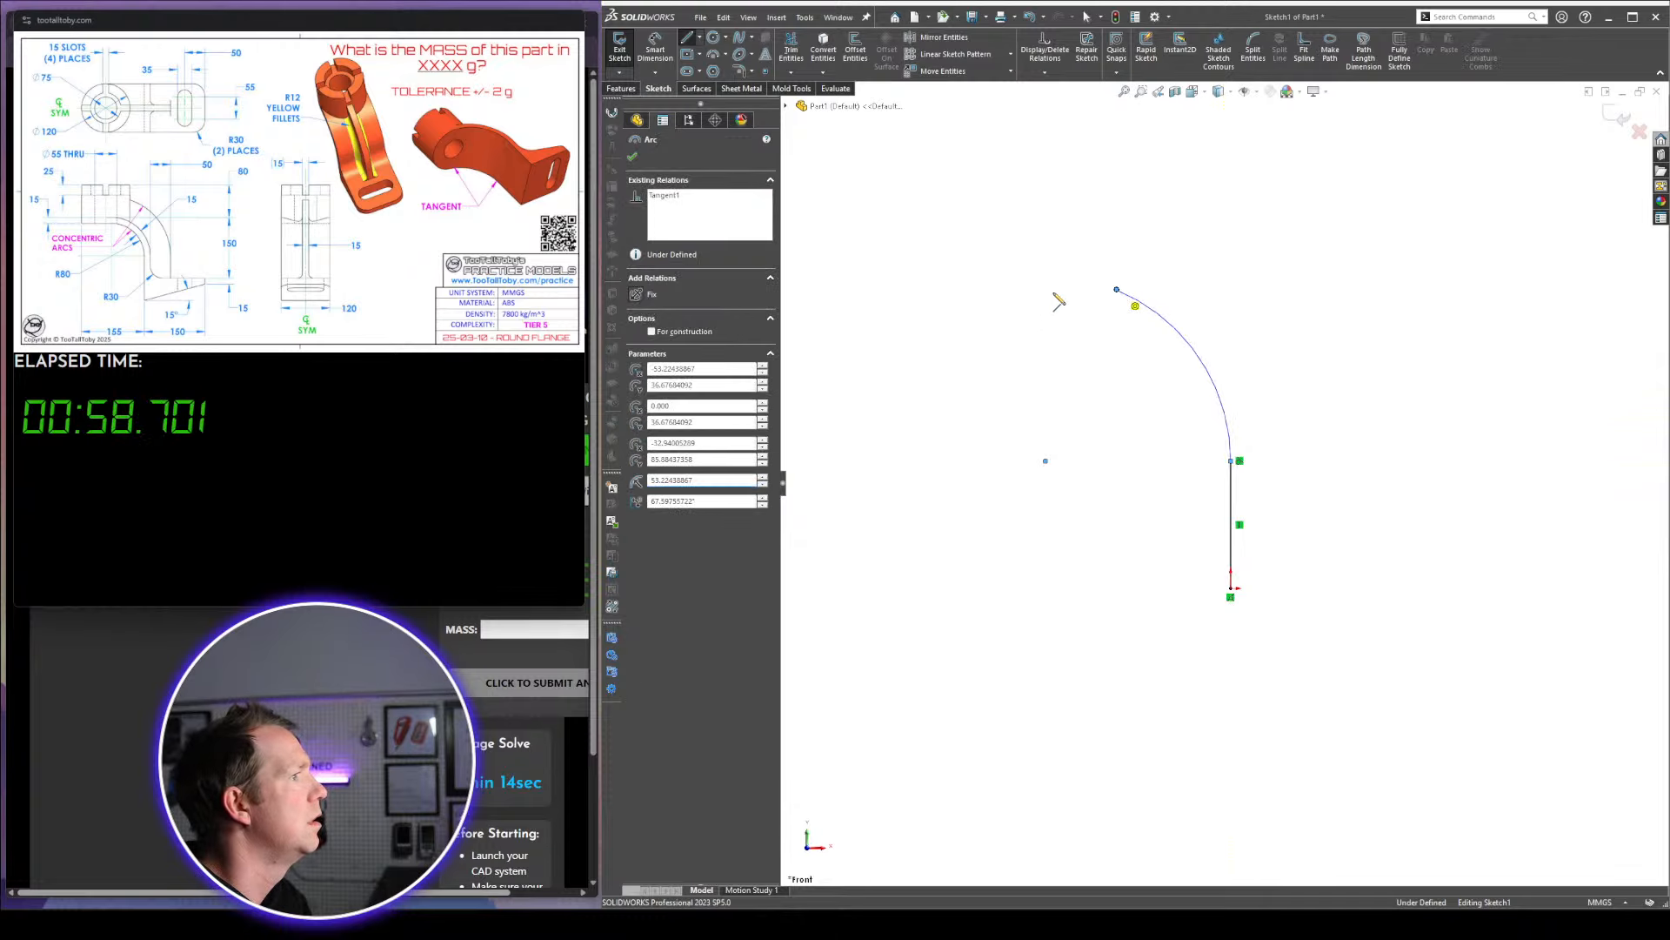
{"action": "left_click", "coordinate": [1000, 288]}
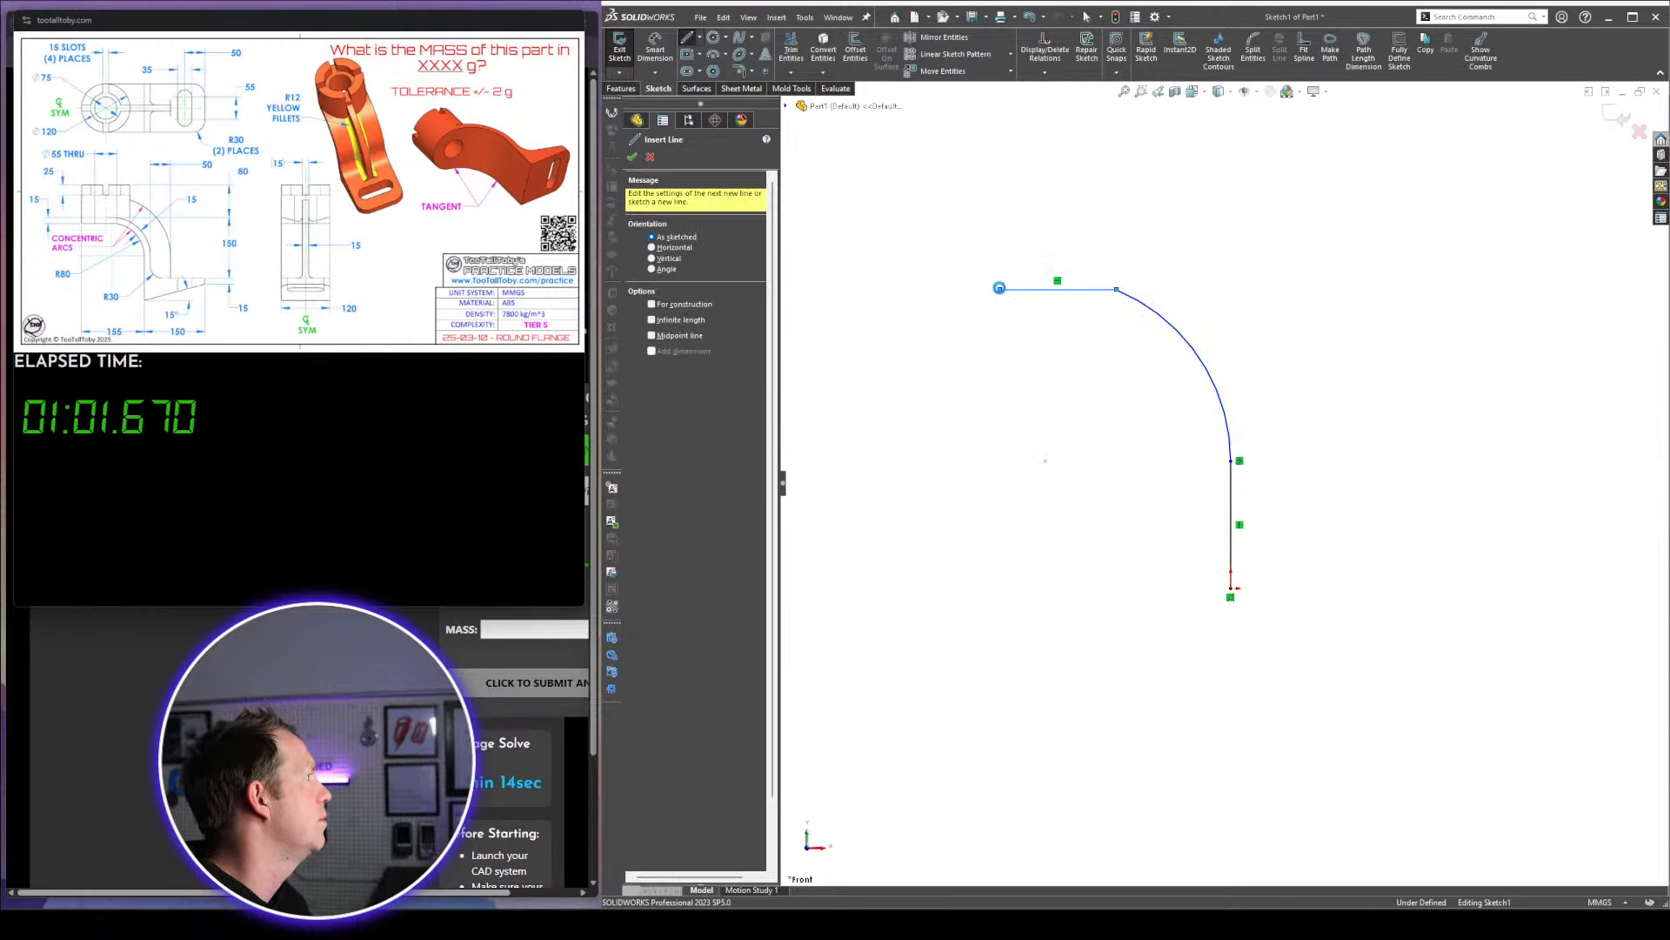
{"action": "key", "text": "Escape"}
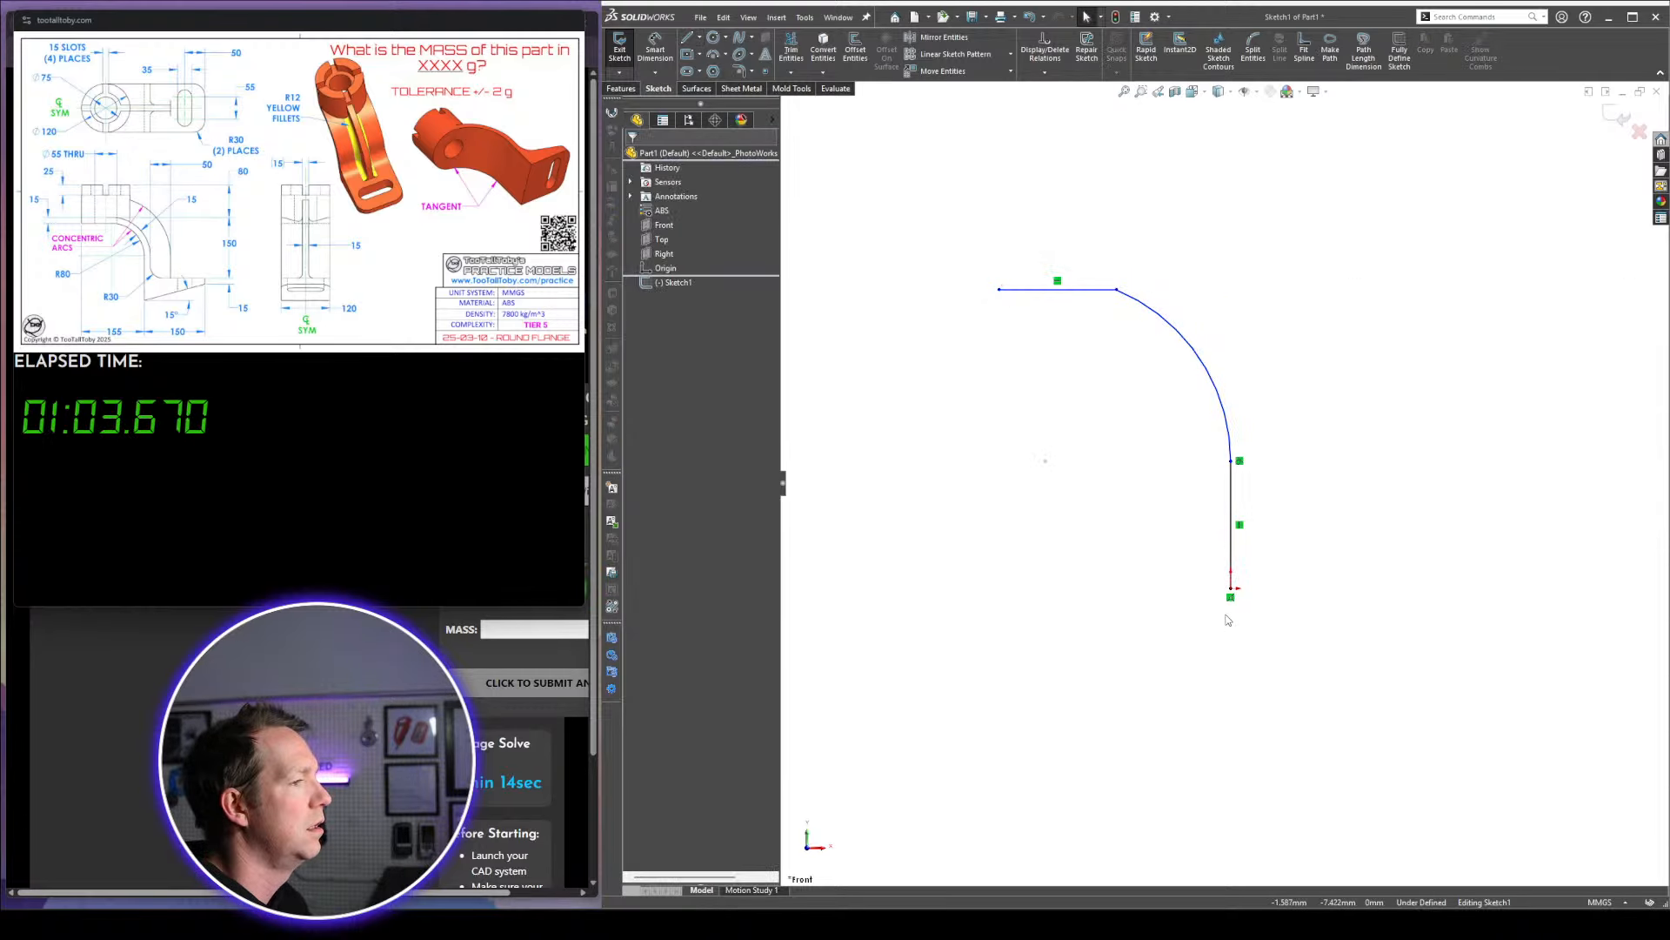
Sketch the foot from the origin with a rising angled line, a short end line and a horizontal line back towards the vertical line
{"action": "key", "text": "l"}
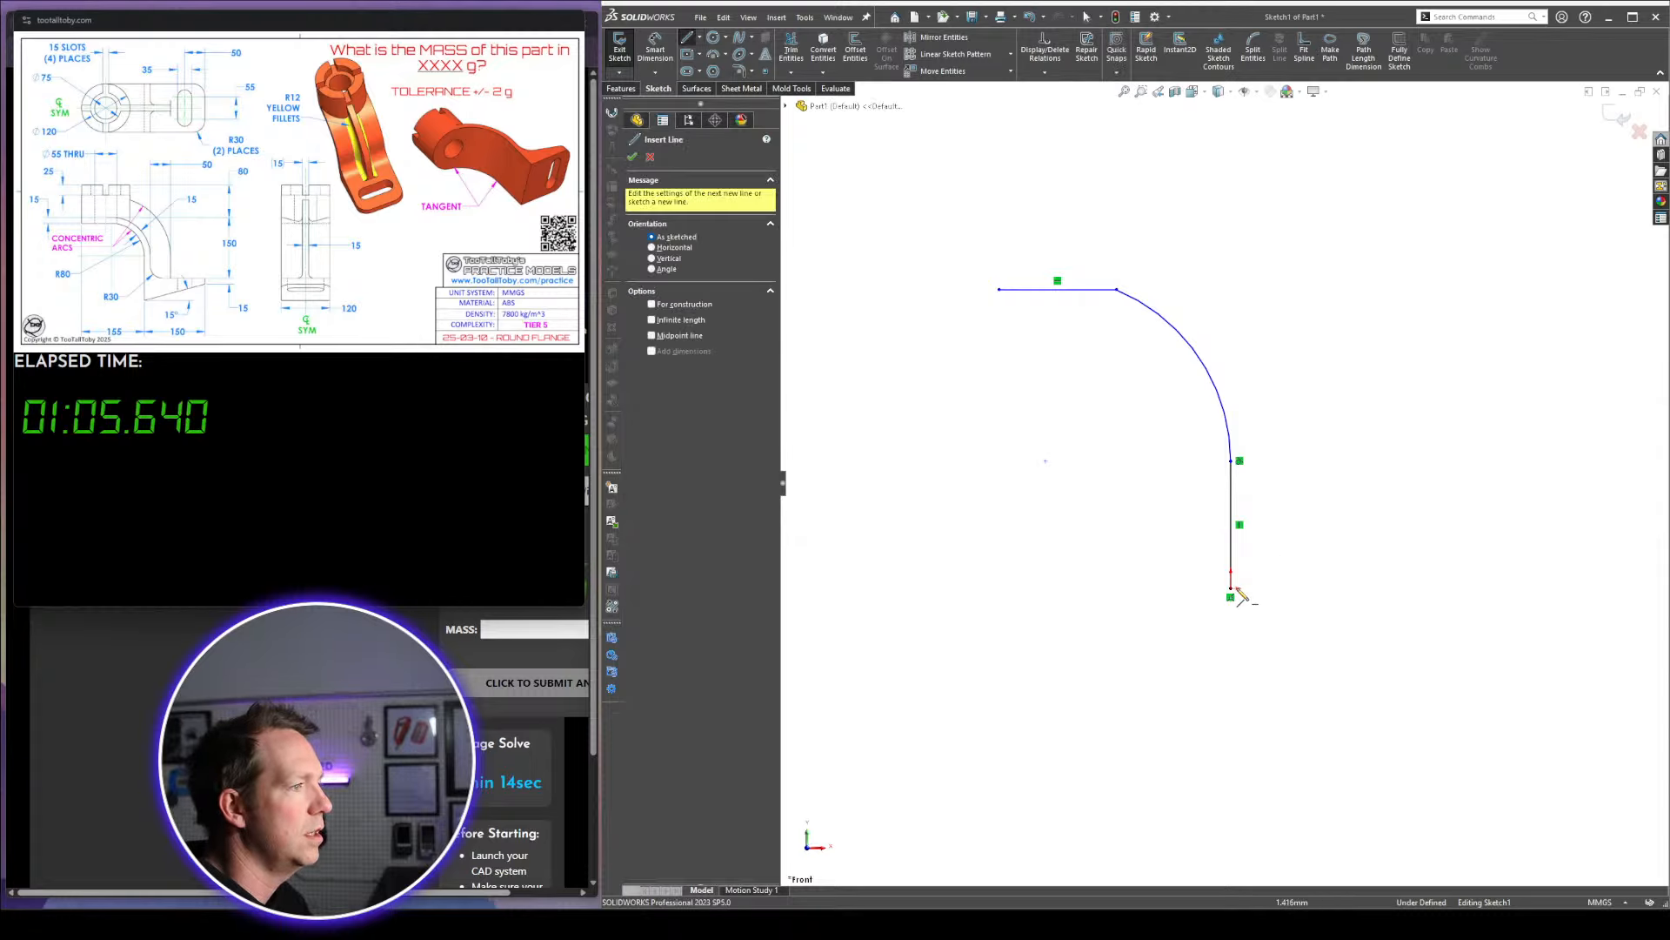
{"action": "left_click", "coordinate": [1232, 596]}
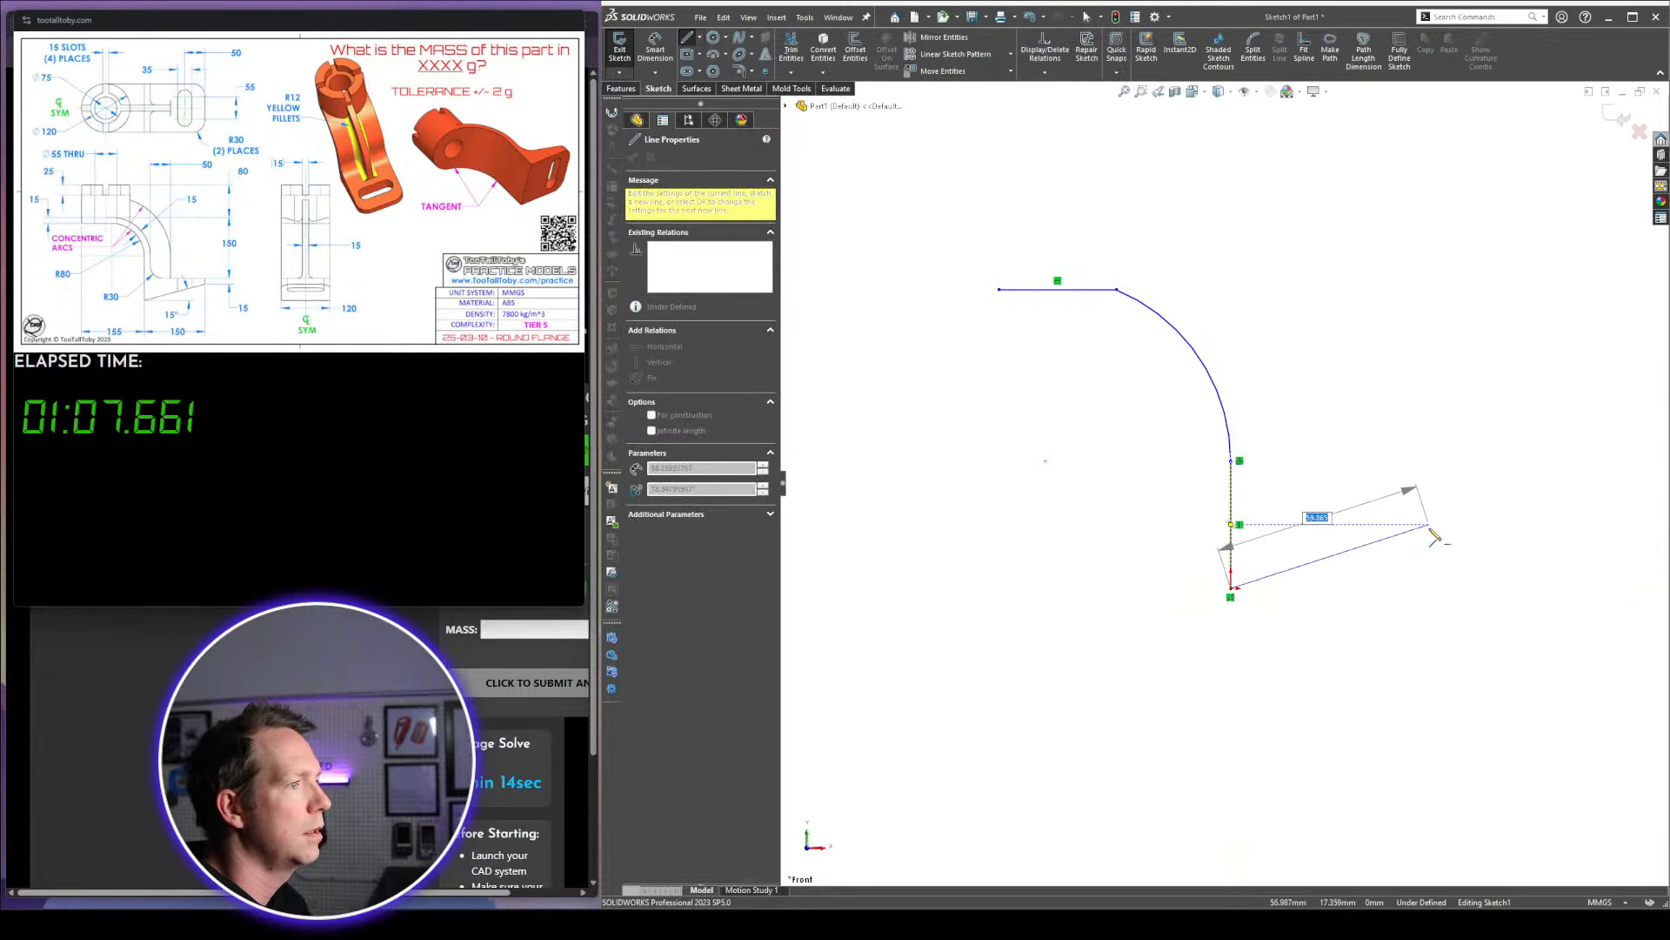
{"action": "left_click", "coordinate": [1432, 530]}
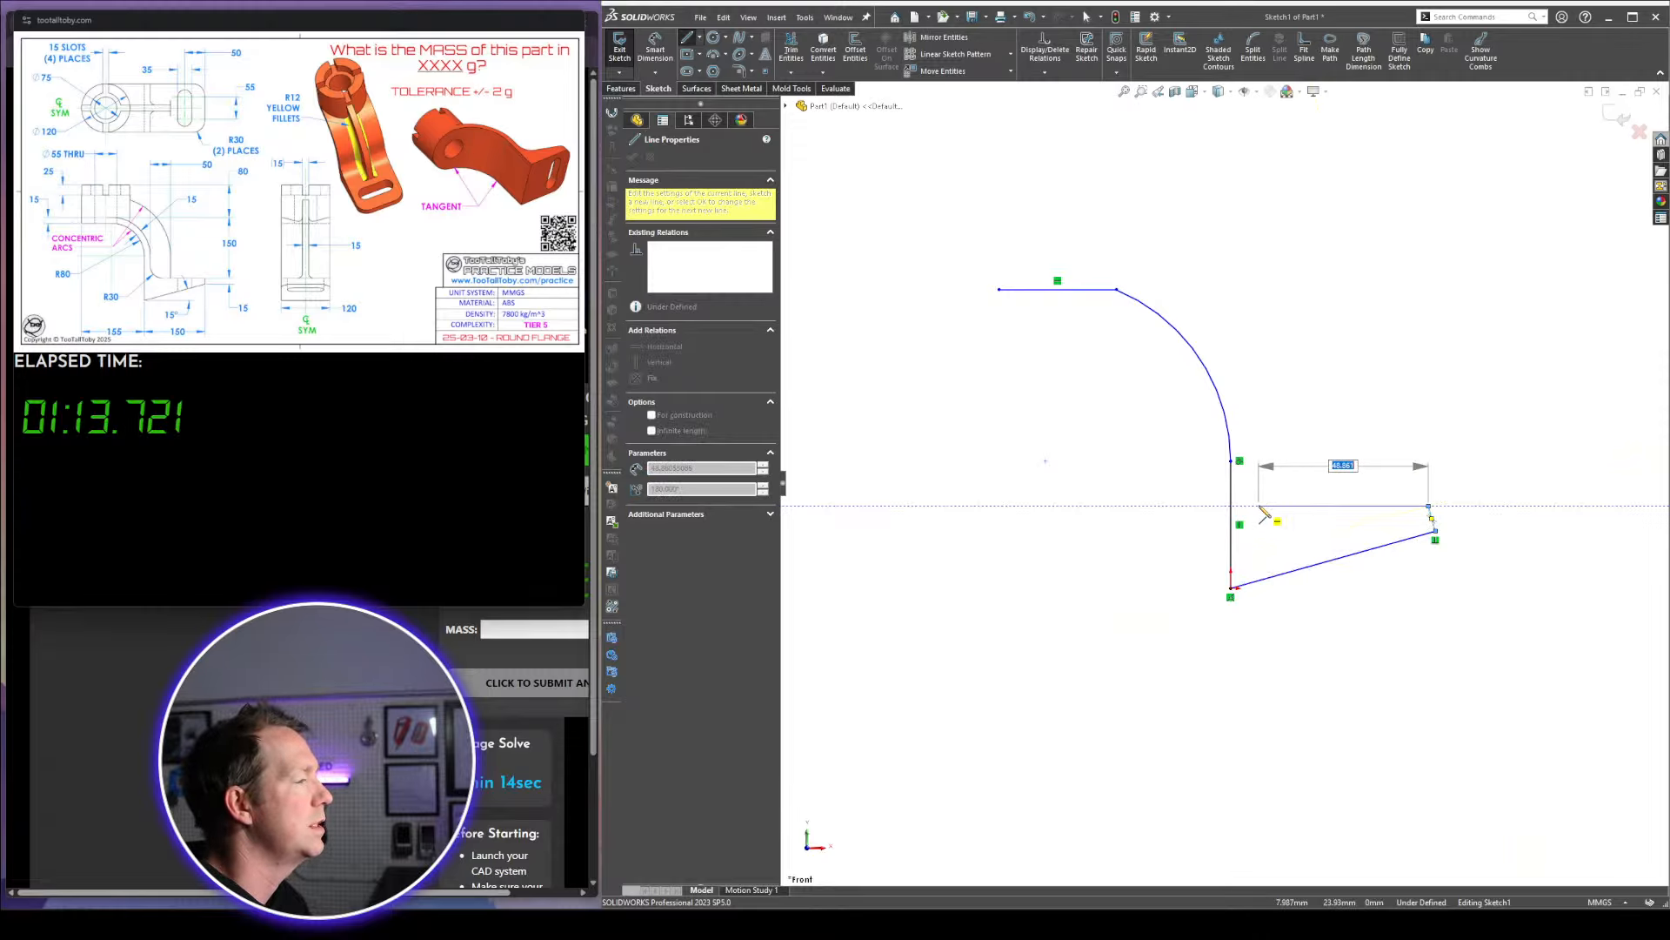
{"action": "left_click", "coordinate": [1260, 506]}
{"action": "key", "text": "Escape"}
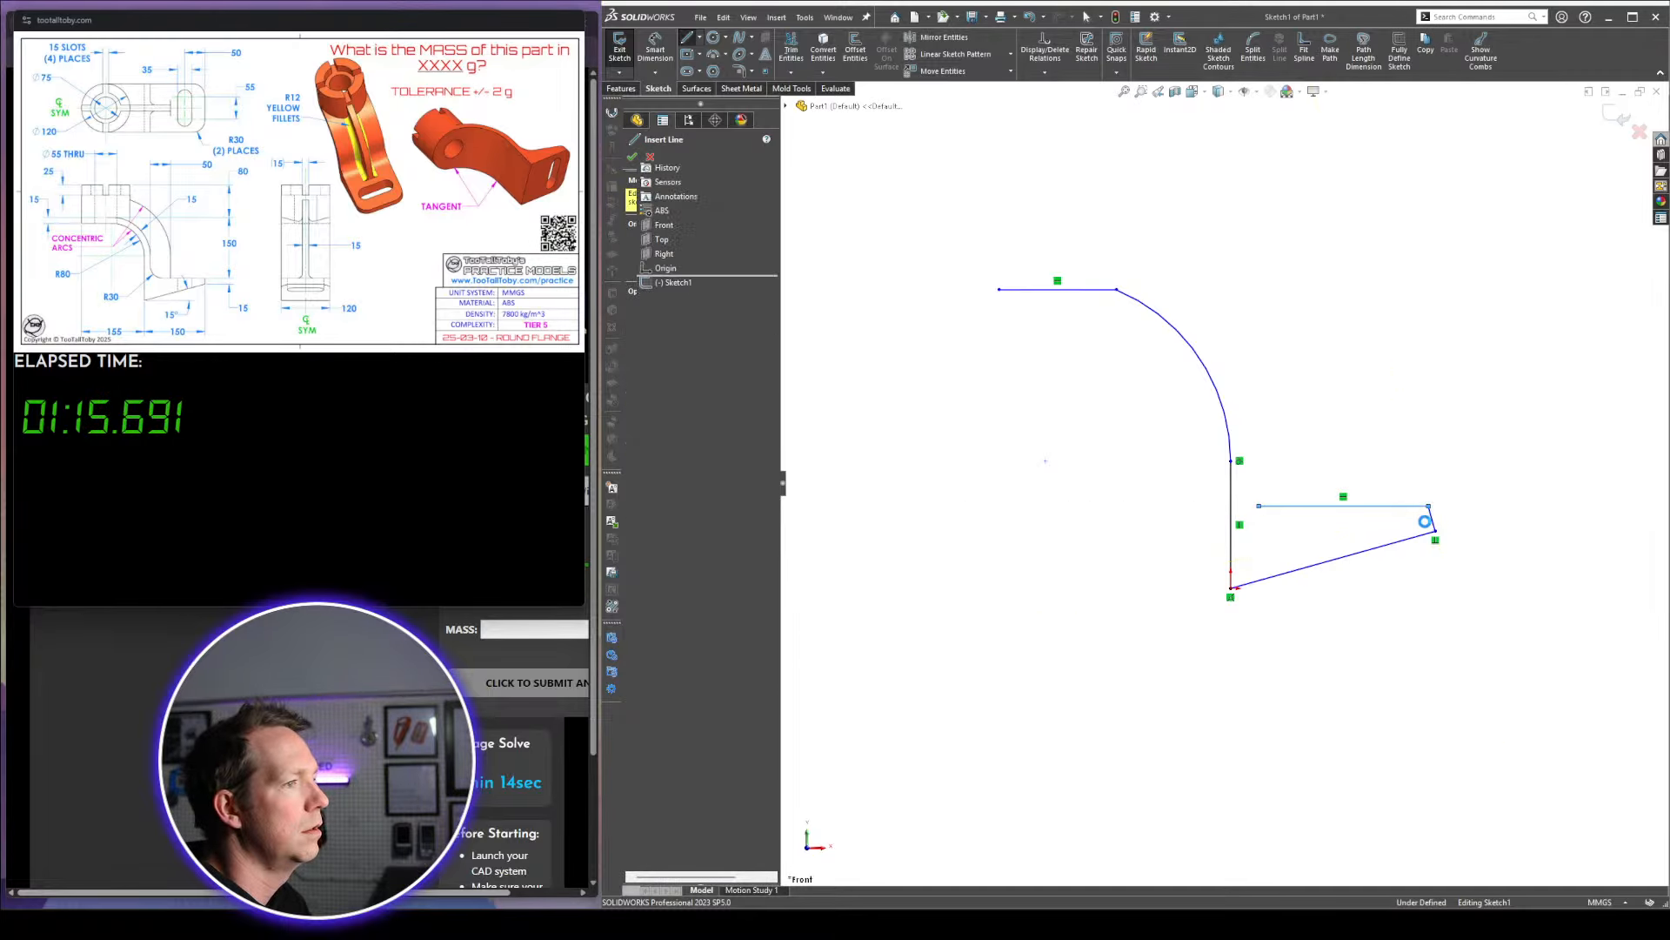
{"action": "key", "text": "Escape"}
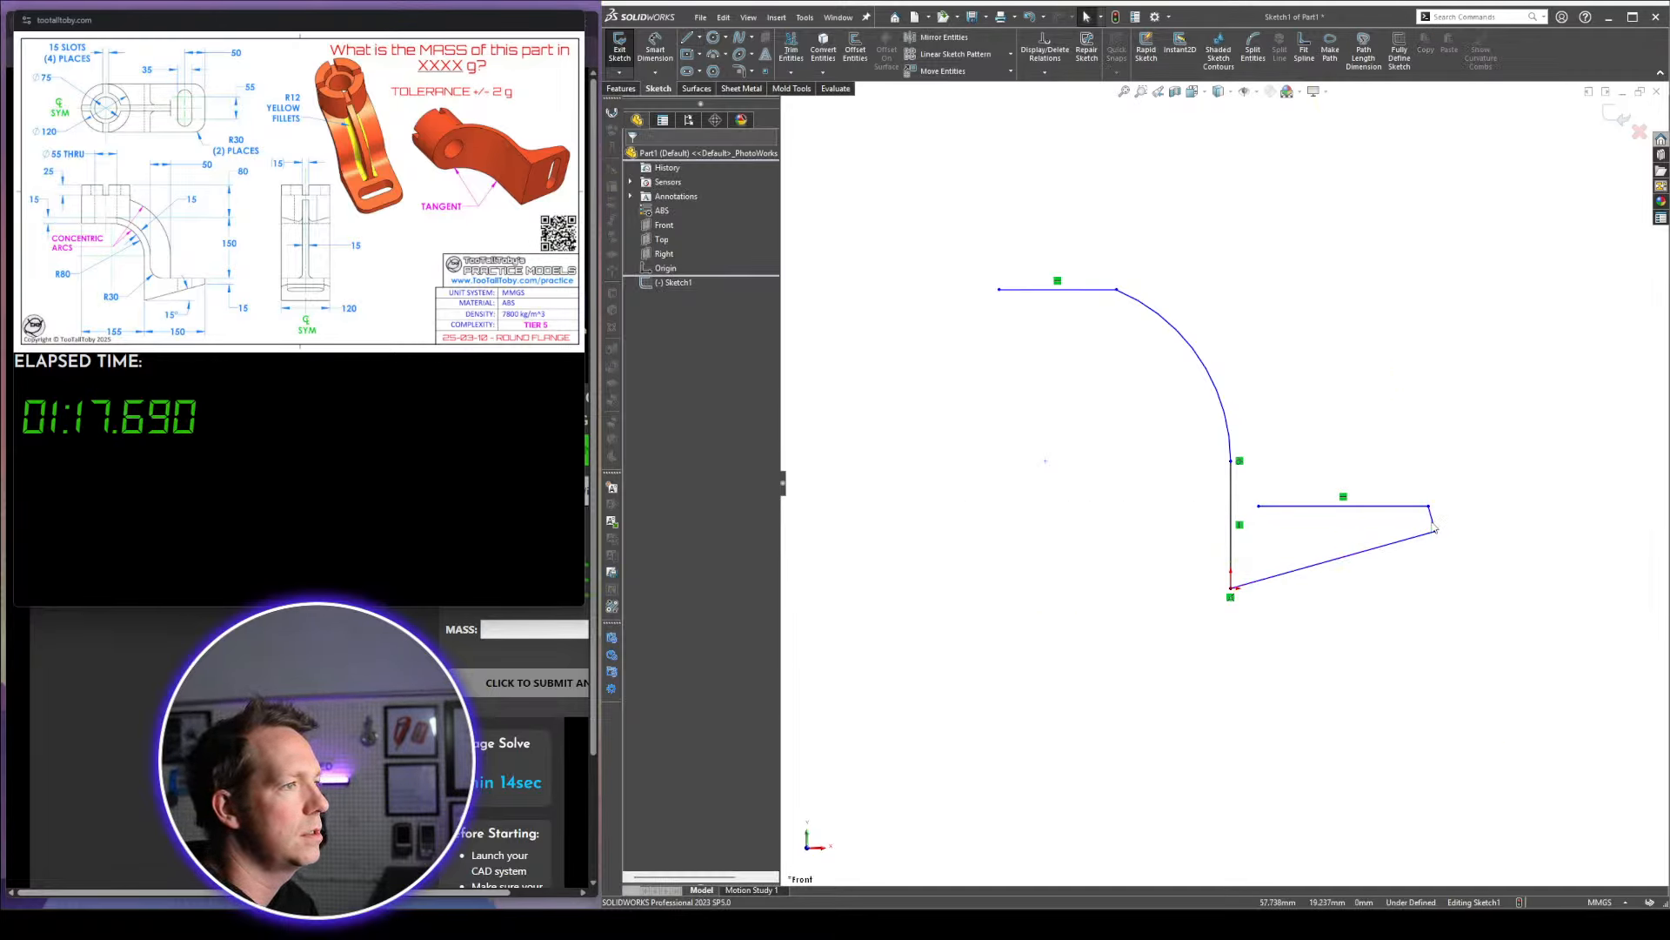
Add a vertical relation to the short end line of the foot
{"action": "left_click", "coordinate": [1433, 520]}
{"action": "left_click", "coordinate": [1494, 433]}
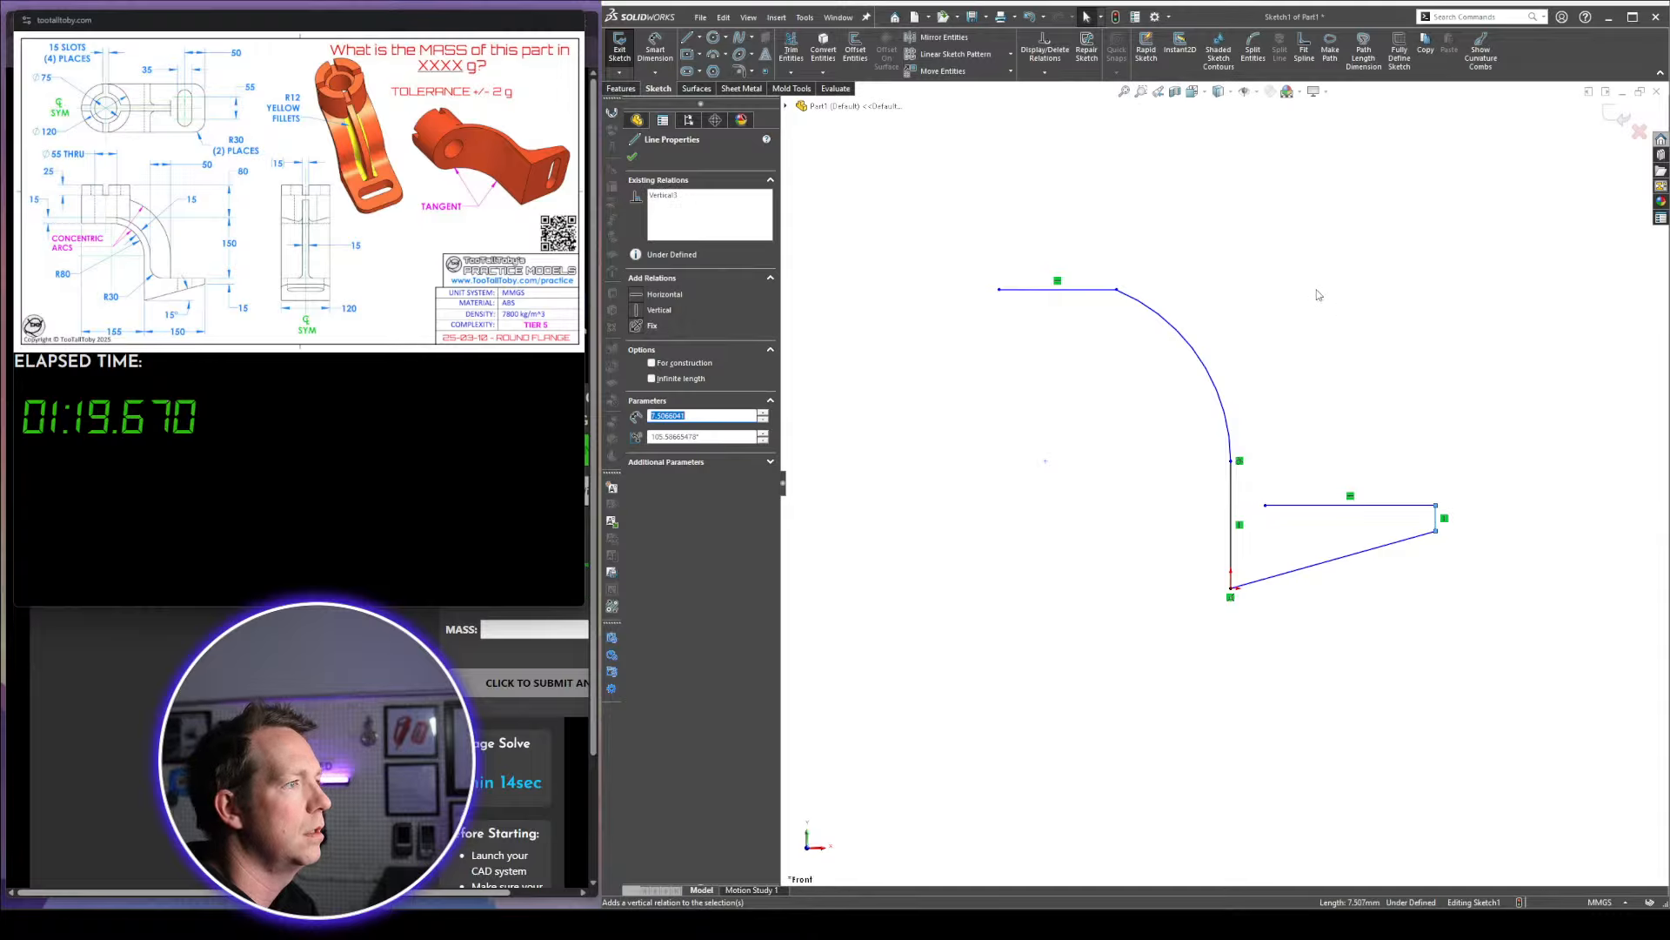
{"action": "key", "text": "Escape"}
Make the upper horizontal line tangent to the arc and move its free end to about X -73, Y 86 mm
{"action": "scroll", "coordinate": [1204, 239], "scroll_direction": "down", "scroll_amount": 2}
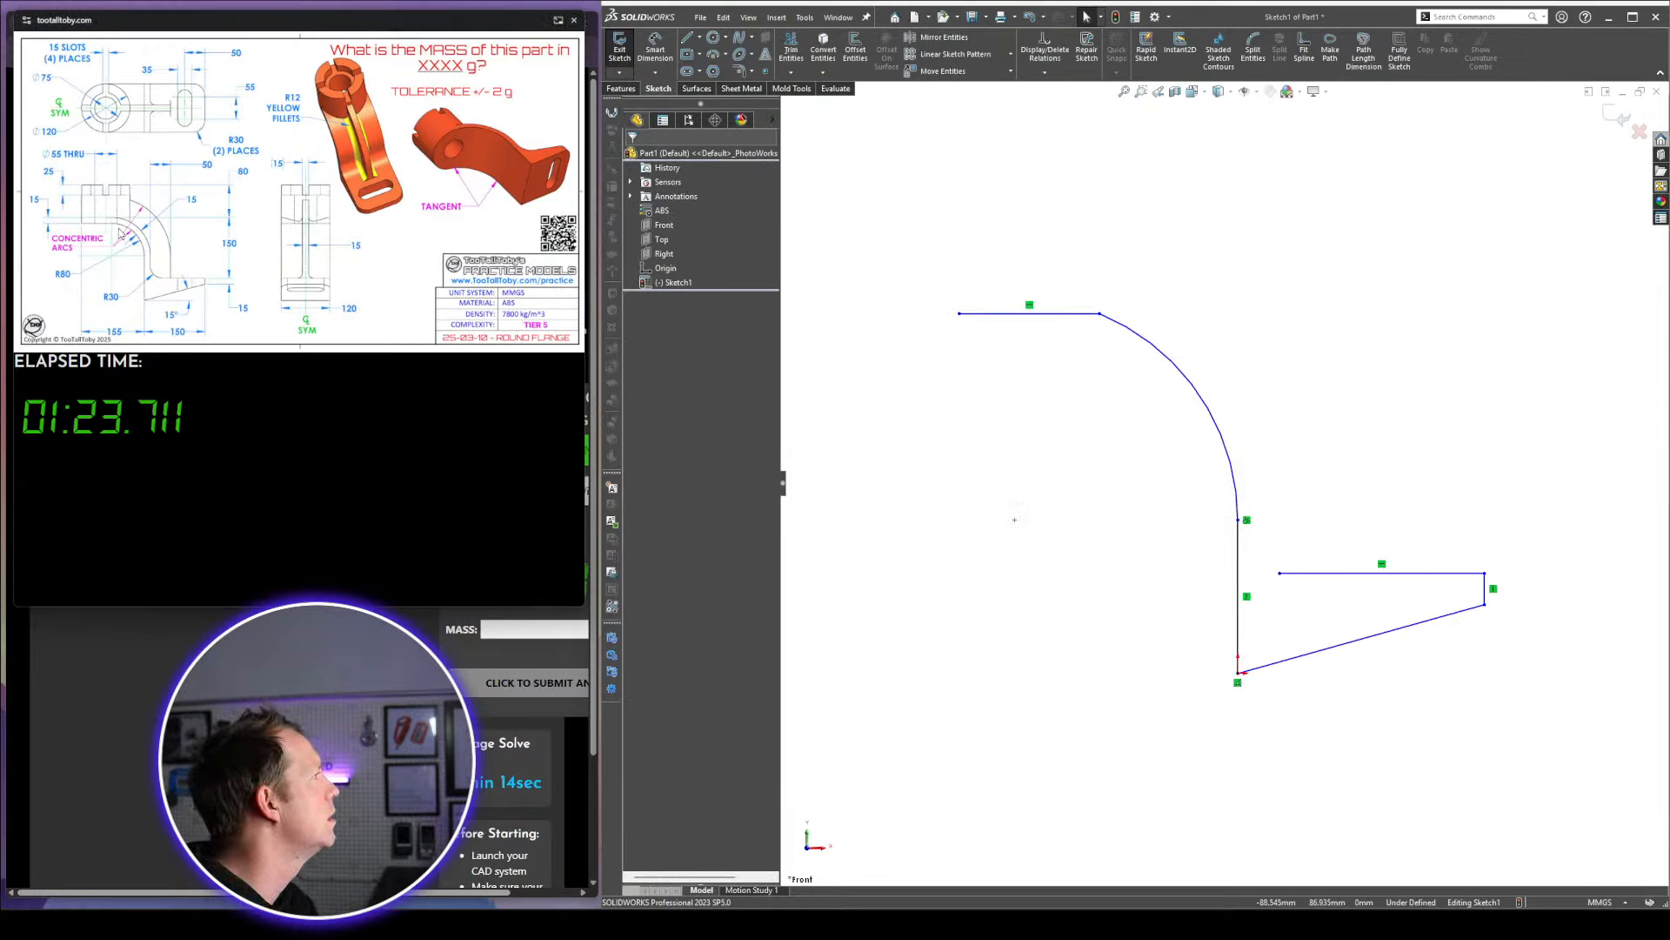
{"action": "left_click", "coordinate": [1101, 315]}
{"action": "mouse_move", "coordinate": [1100, 315]}
{"action": "left_mouse_down"}
{"action": "mouse_move", "coordinate": [1009, 294]}
{"action": "mouse_move", "coordinate": [932, 313]}
{"action": "left_mouse_up"}
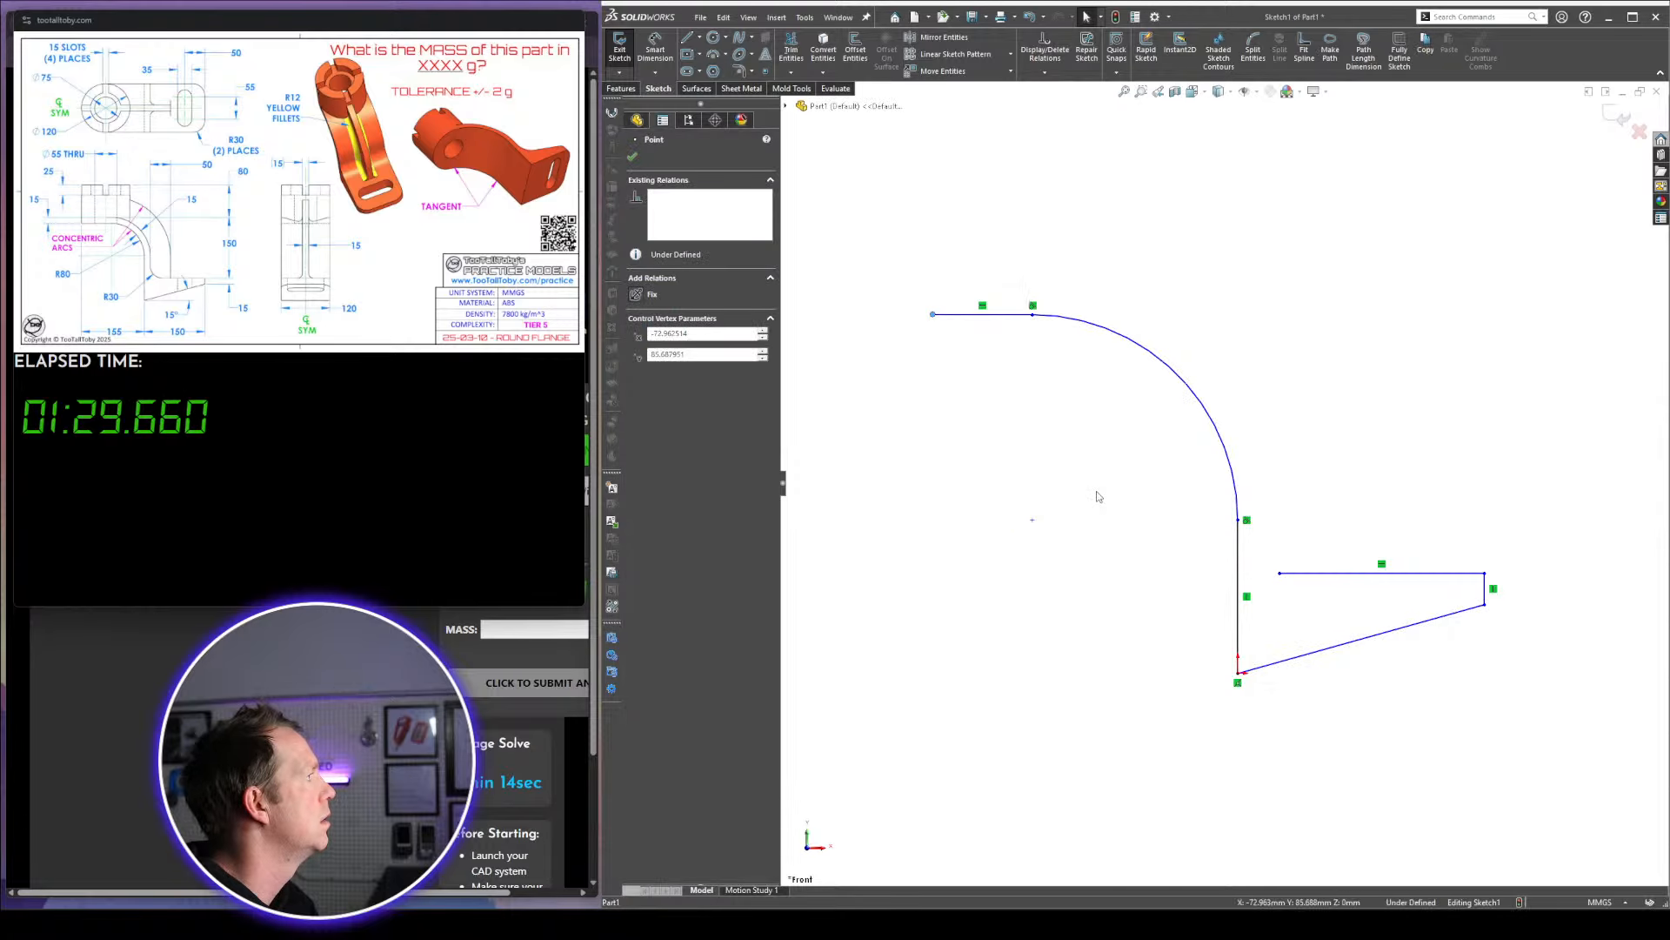
{"action": "left_click", "coordinate": [1097, 496]}
Sketch a vertical line about 33 mm upward from a point on the upper horizontal line
{"action": "scroll", "coordinate": [1097, 496], "scroll_direction": "up", "scroll_amount": 3}
{"action": "scroll", "coordinate": [1166, 400], "scroll_direction": "down", "scroll_amount": 2}
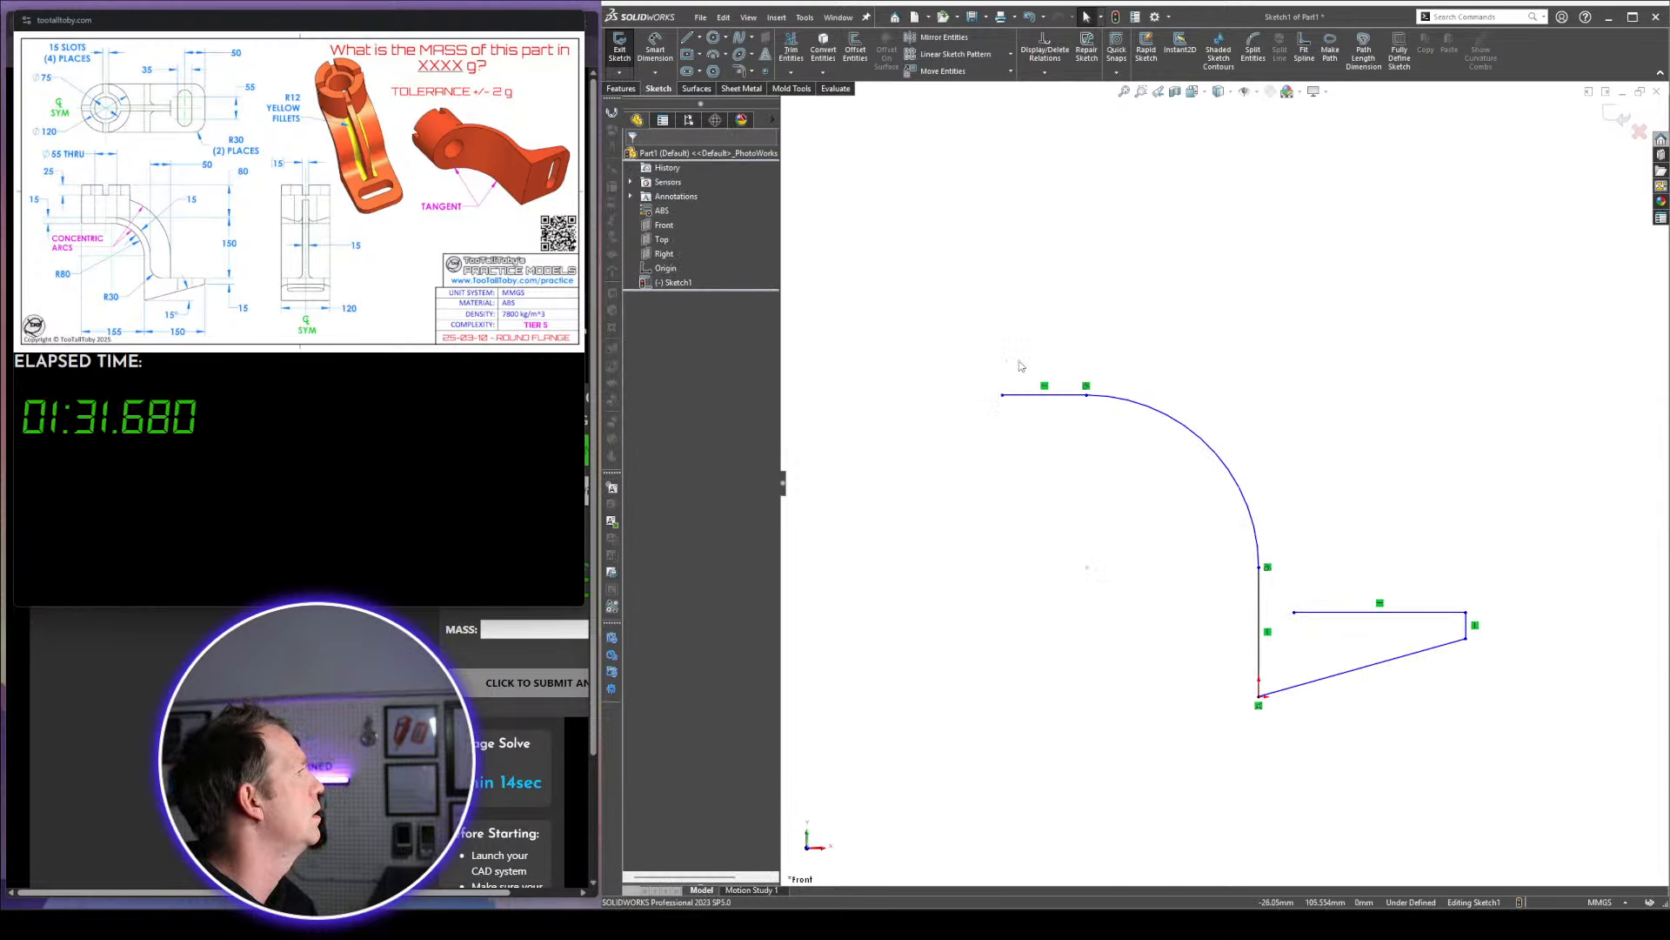
{"action": "key", "text": "l"}
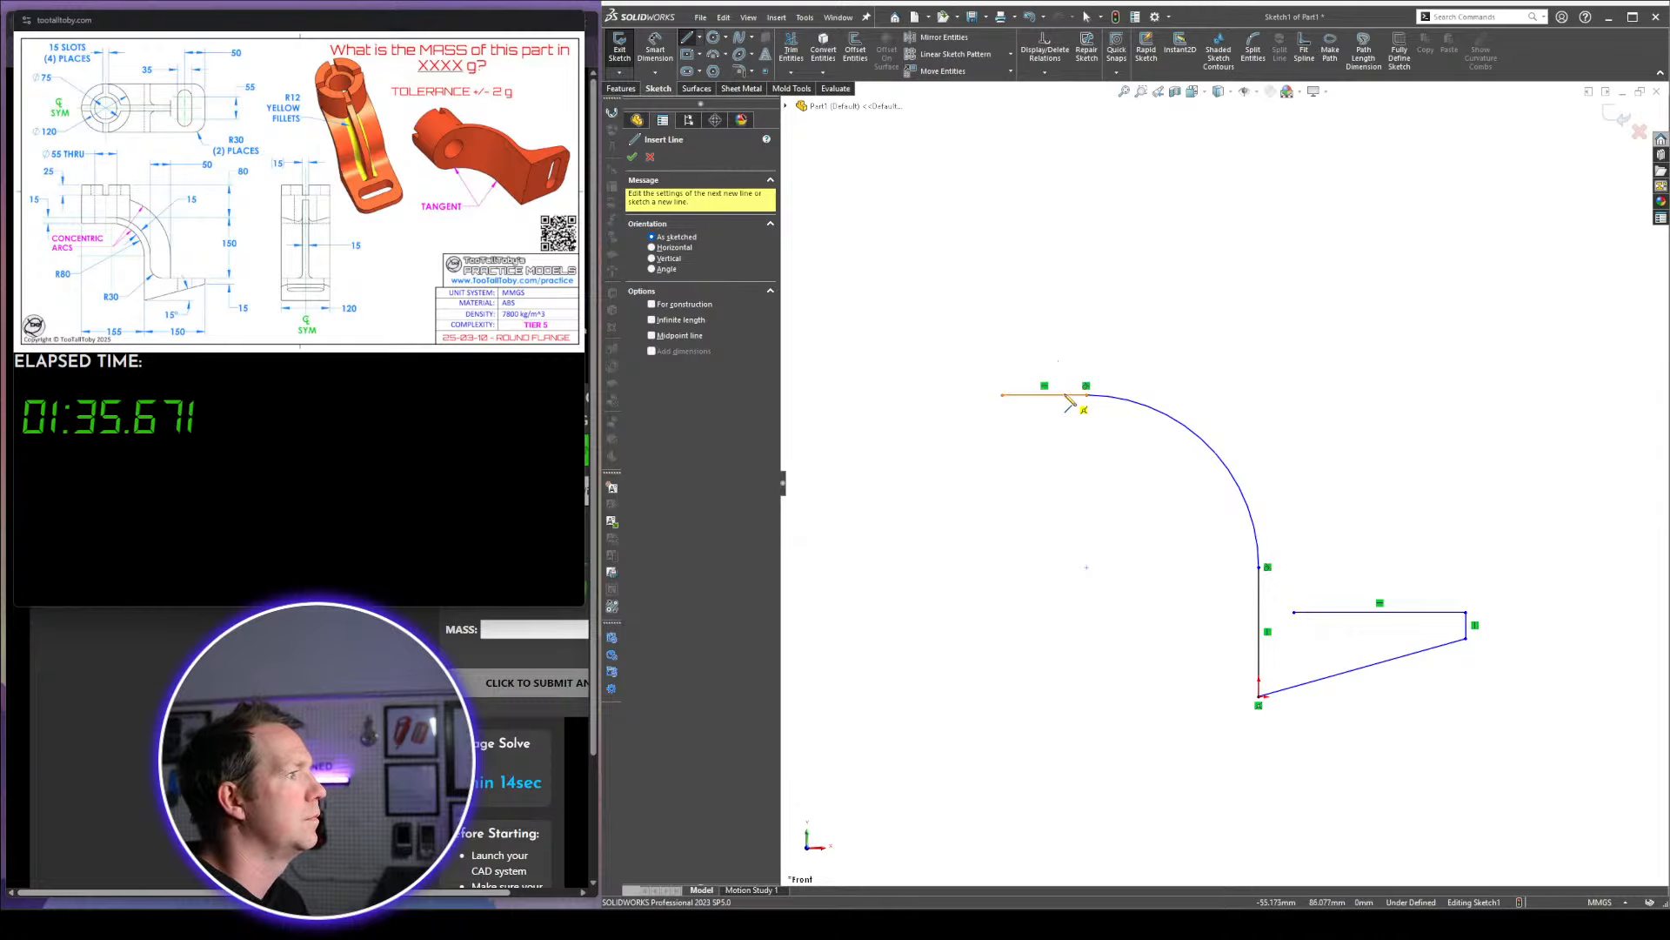
{"action": "left_click_drag", "start_coordinate": [1064, 395], "coordinate": [1065, 280]}
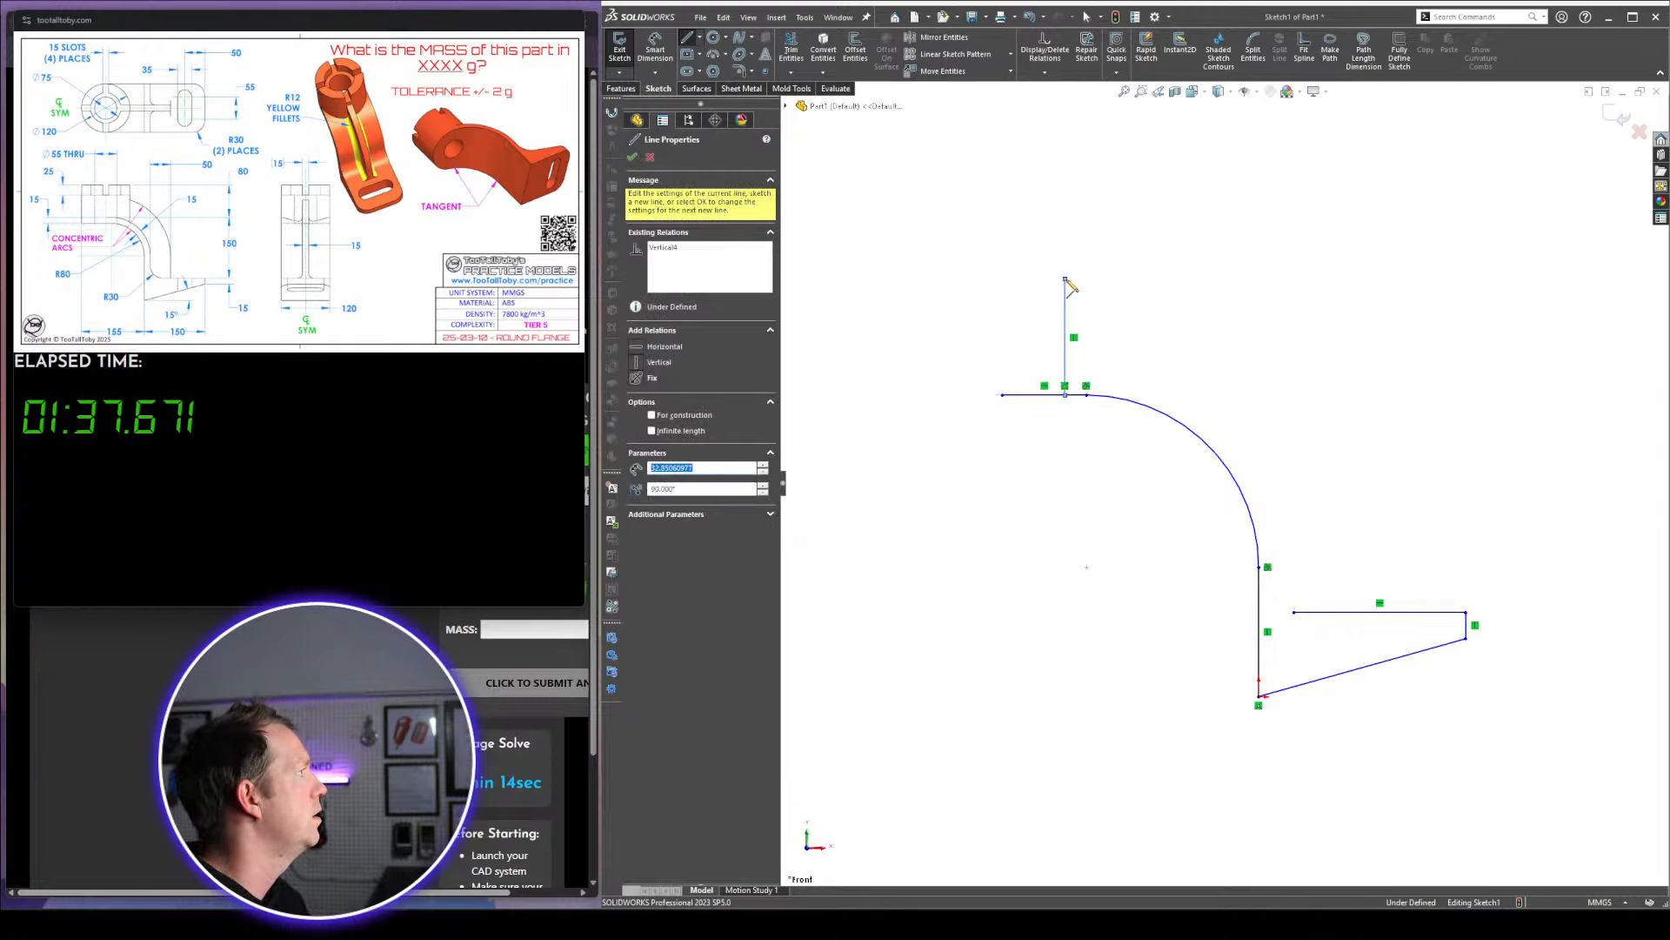
{"action": "key", "text": "Escape"}
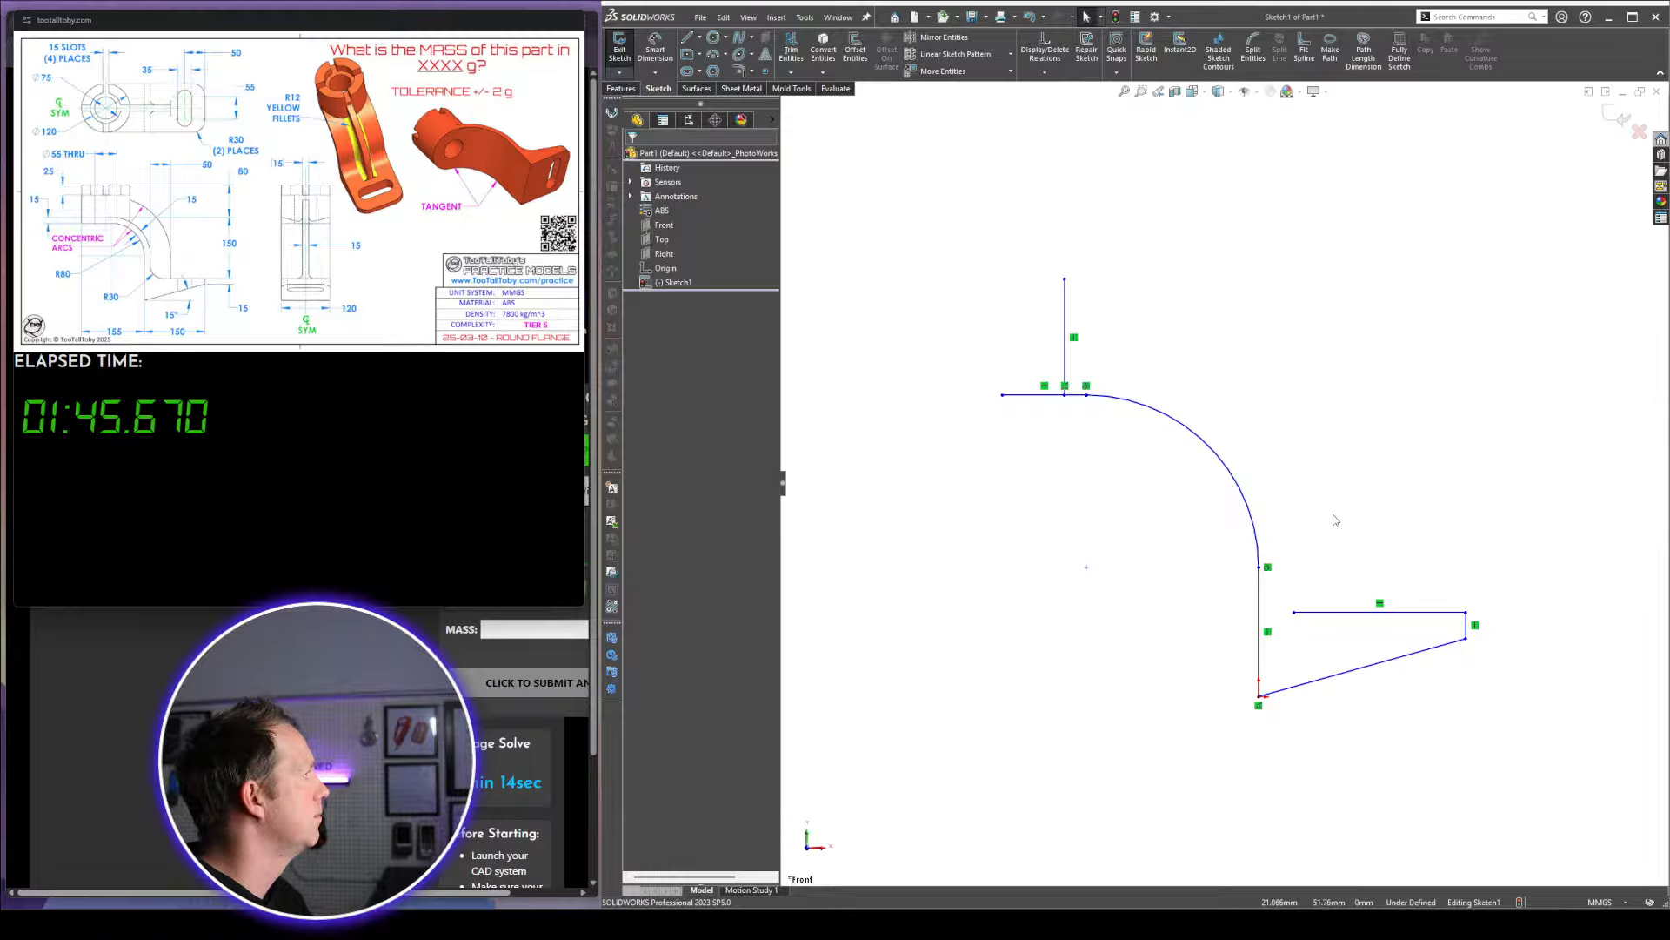
Move the upper horizontal line's free end slightly up and outward, and dimension its horizontal distance from the origin as 155 mm
{"action": "scroll", "coordinate": [1223, 483], "scroll_direction": "up", "scroll_amount": 2}
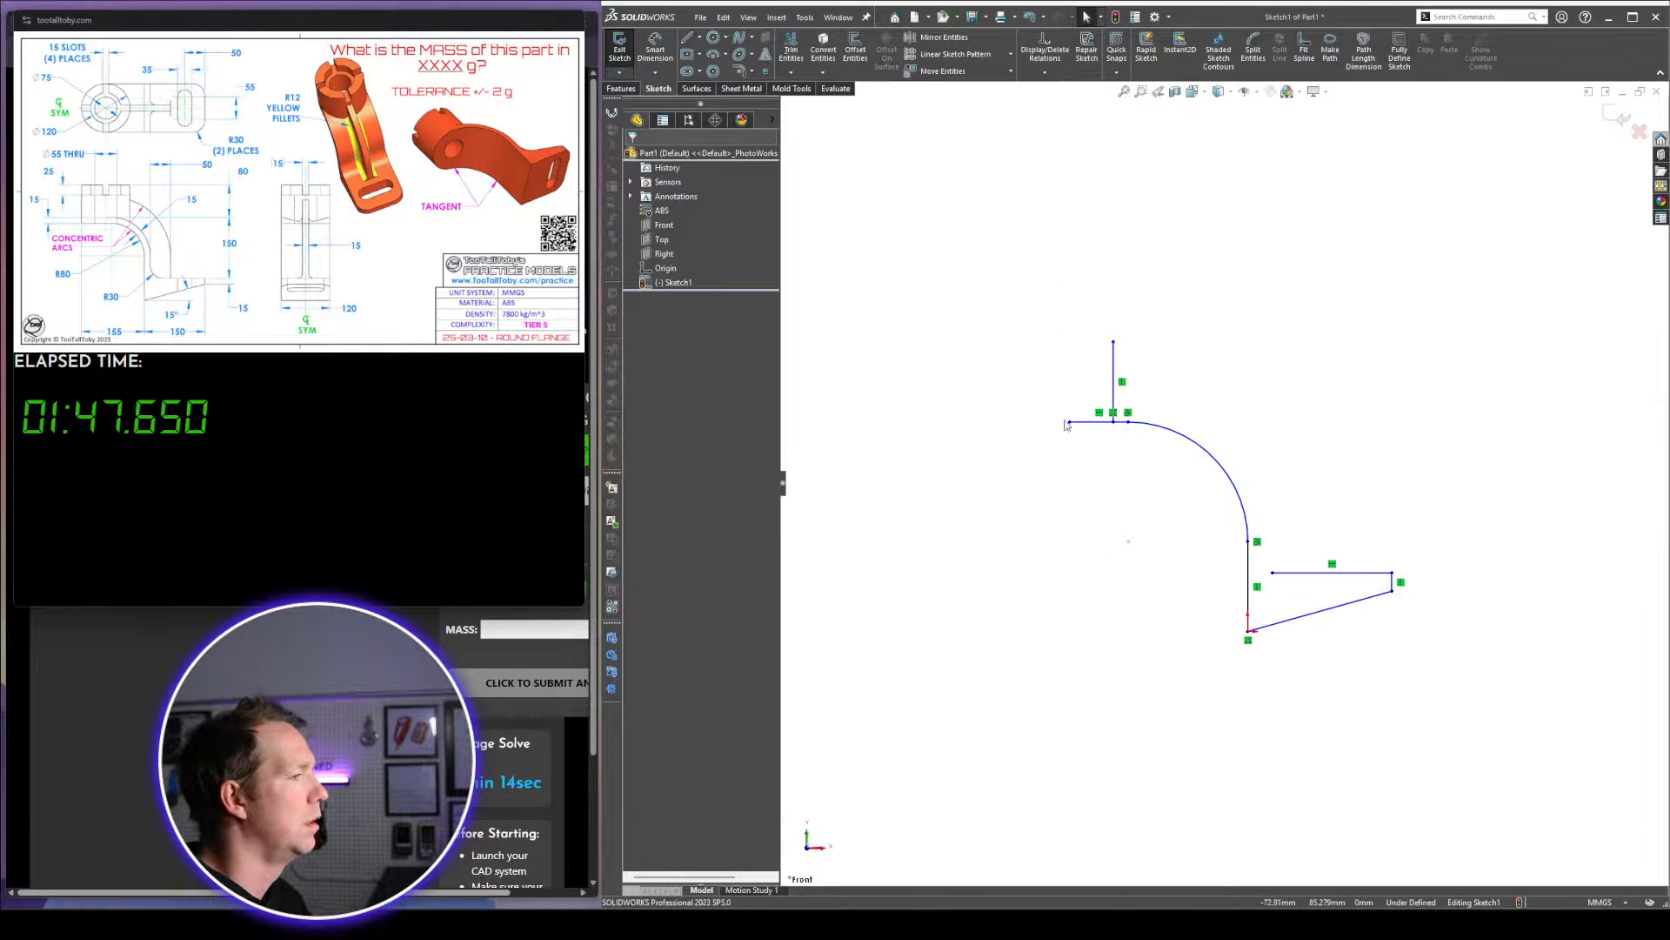
{"action": "left_click_drag", "start_coordinate": [1069, 422], "coordinate": [1059, 410]}
{"action": "key", "text": "d"}
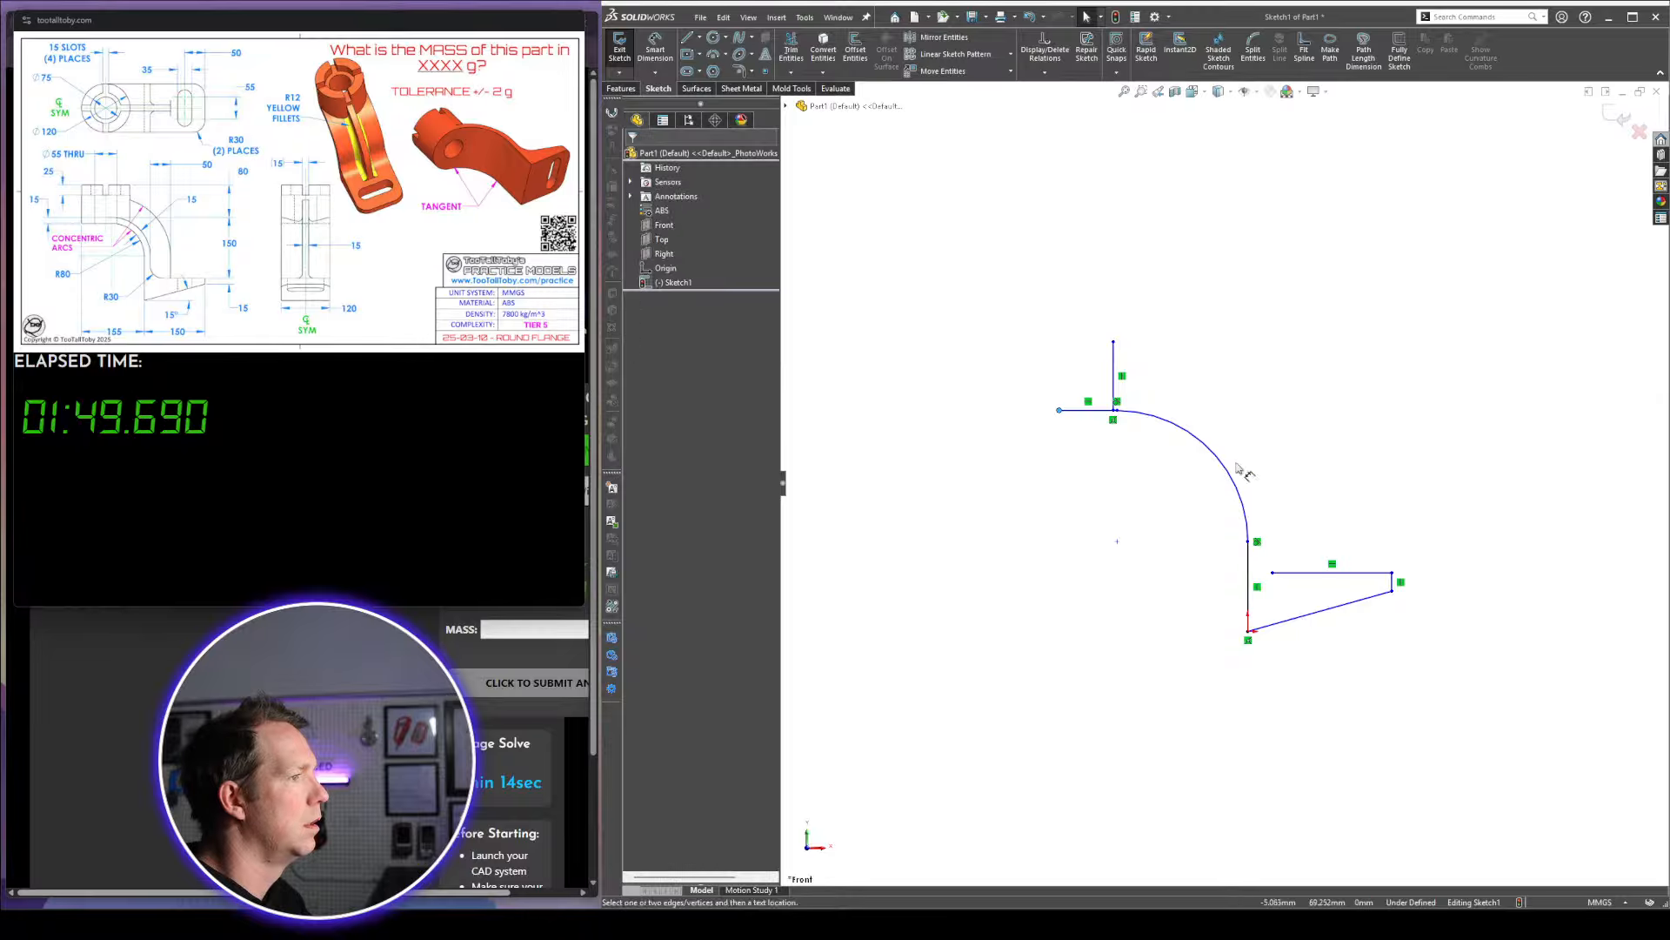
{"action": "left_click", "coordinate": [1248, 631]}
{"action": "left_click", "coordinate": [1060, 411]}
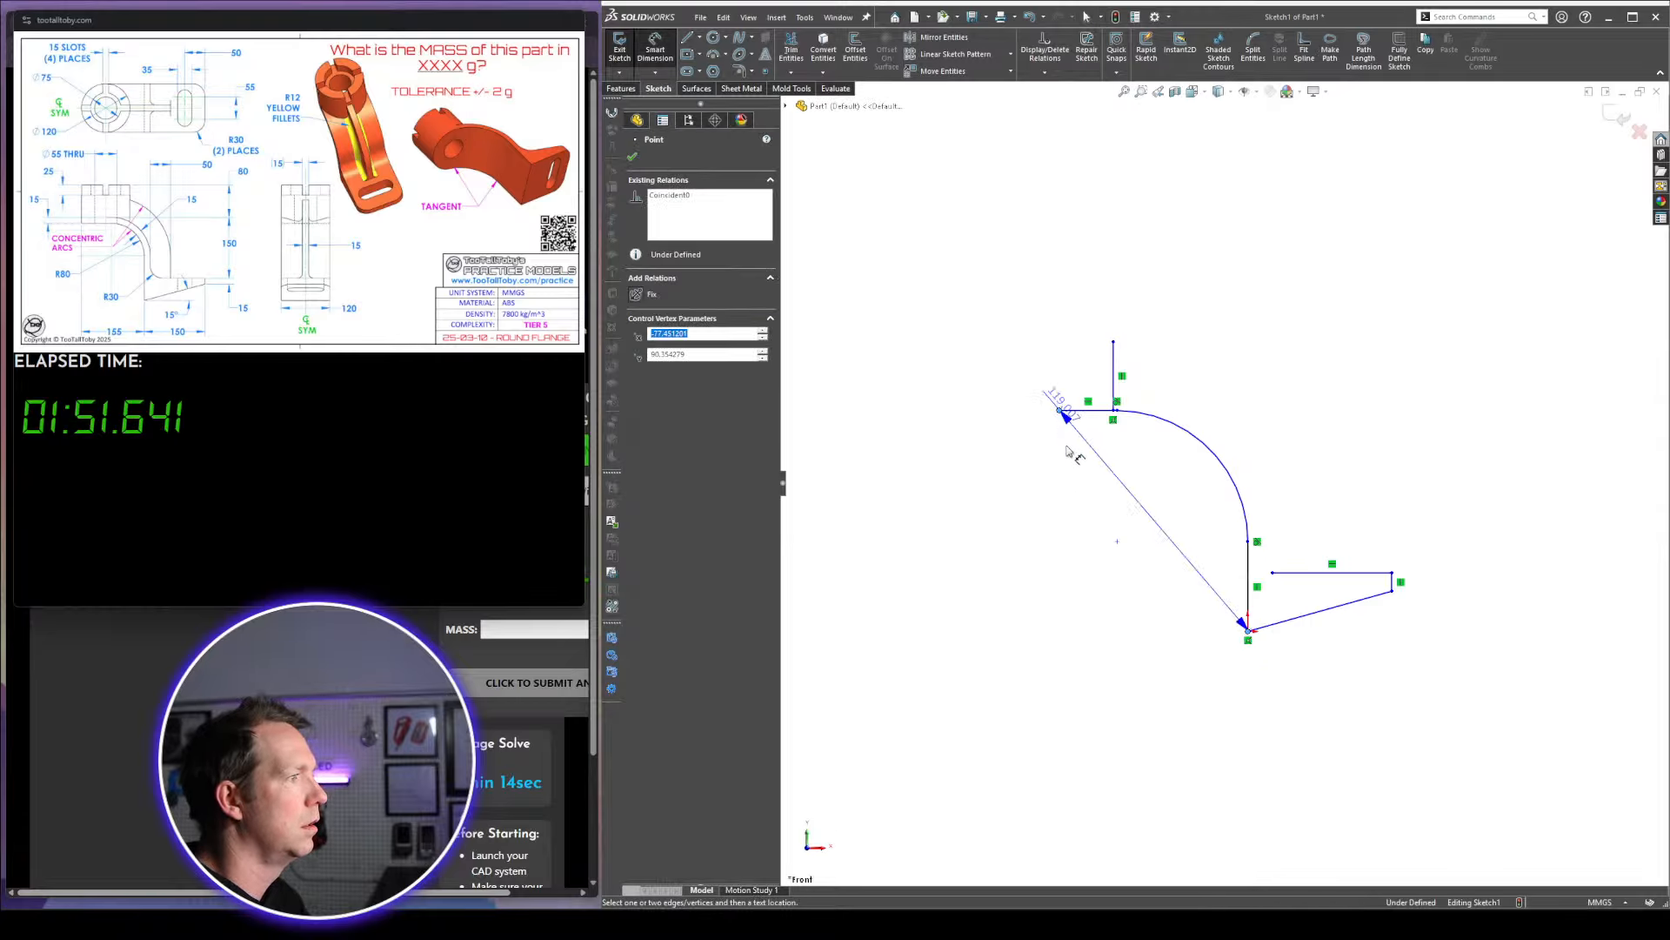
{"action": "left_click", "coordinate": [1140, 675]}
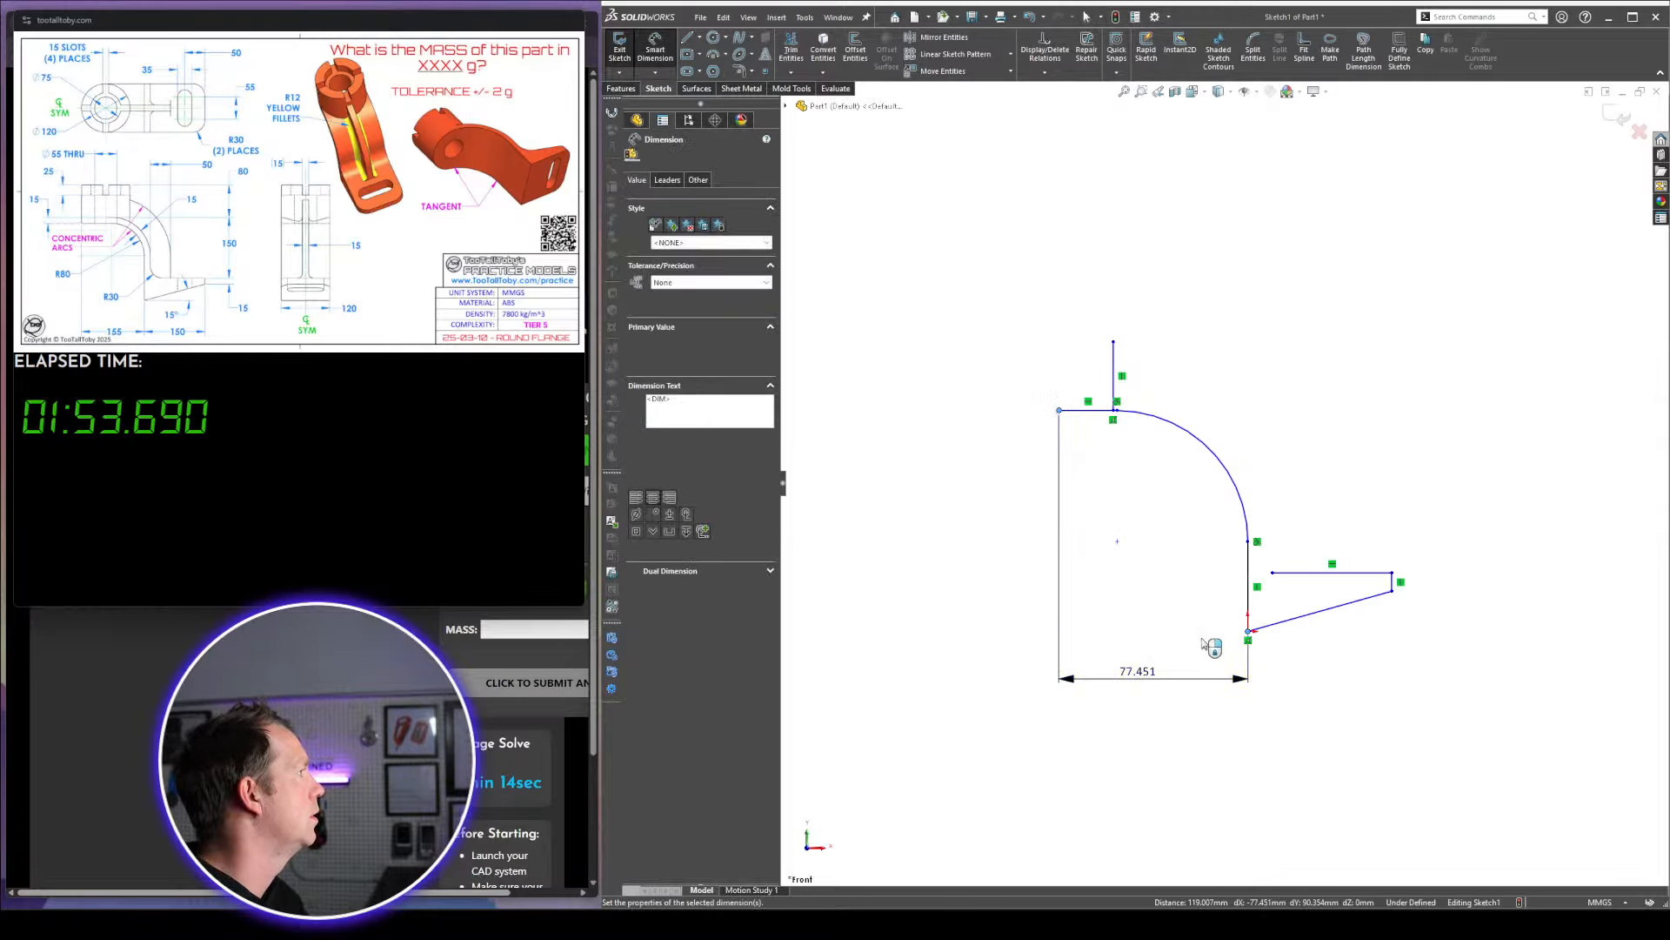
{"action": "type", "text": "155"}
{"action": "key", "text": "Return"}
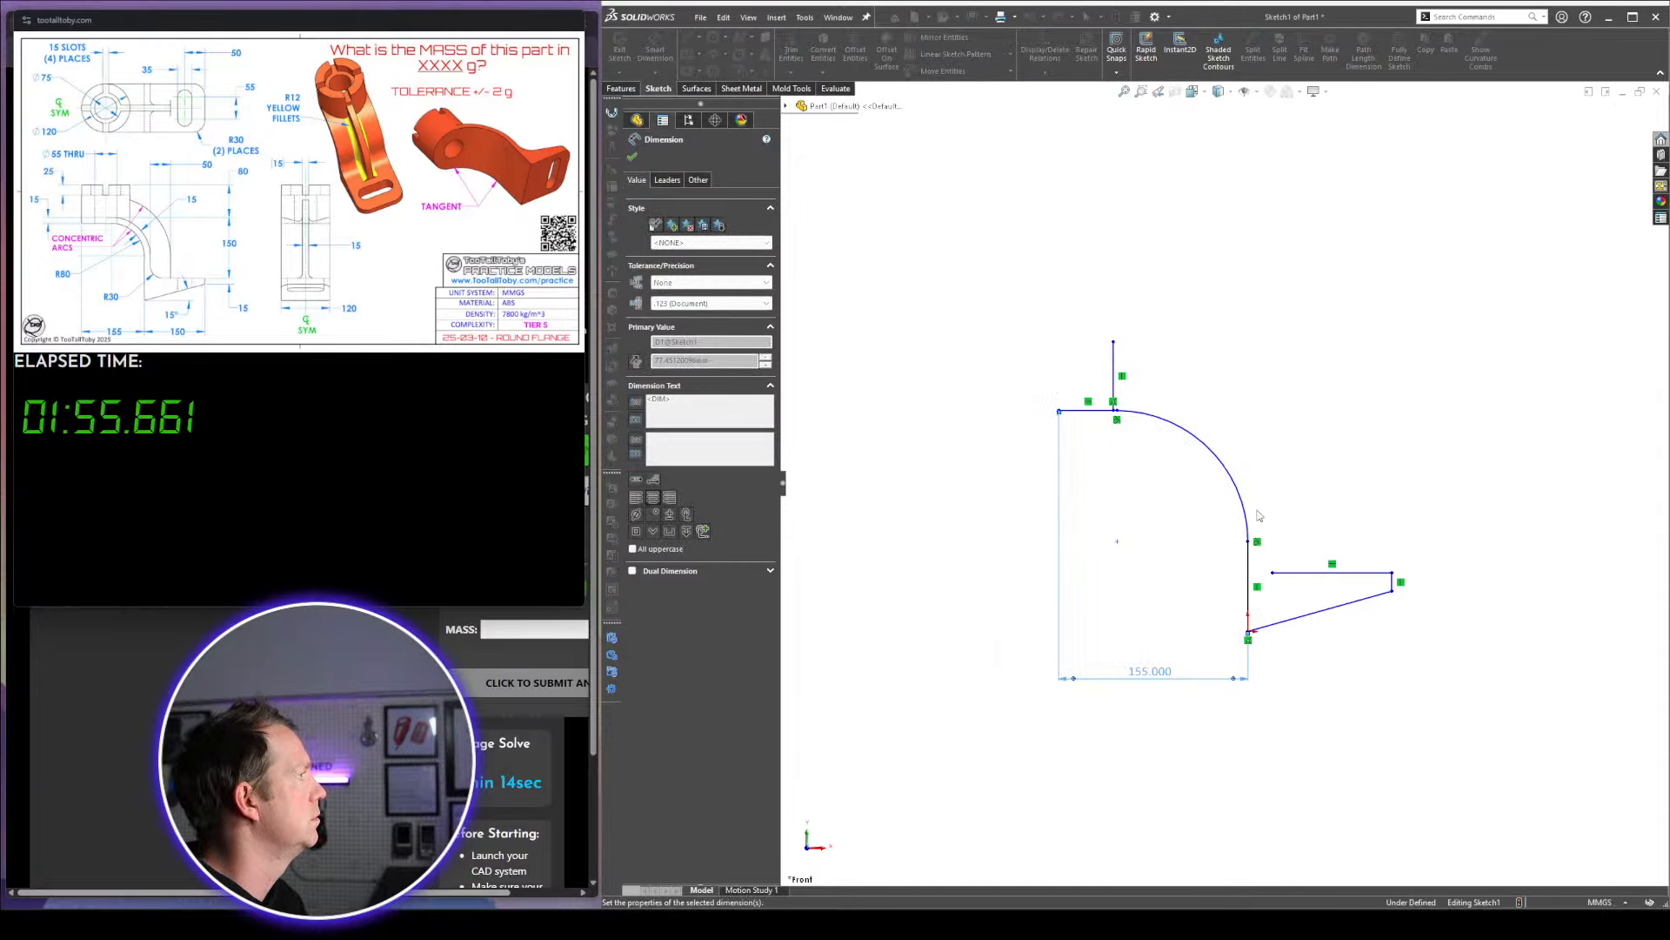
Dimension the horizontal span of the foot's angled line as 150 mm
{"action": "left_click", "coordinate": [1326, 636]}
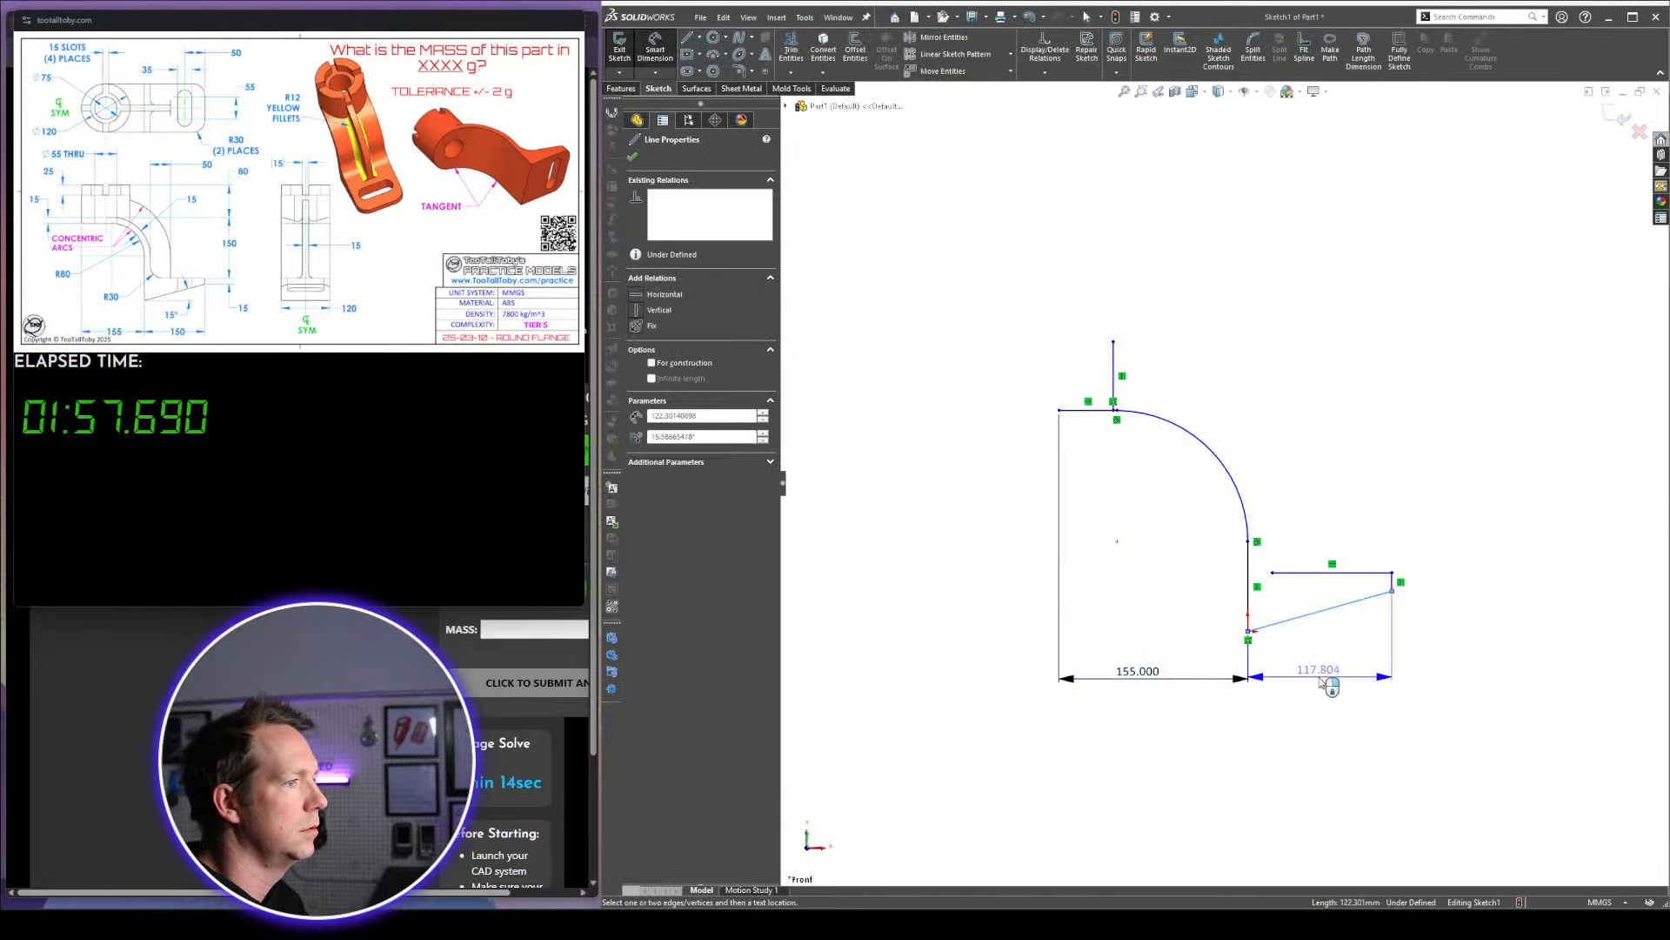
{"action": "left_click", "coordinate": [1327, 685]}
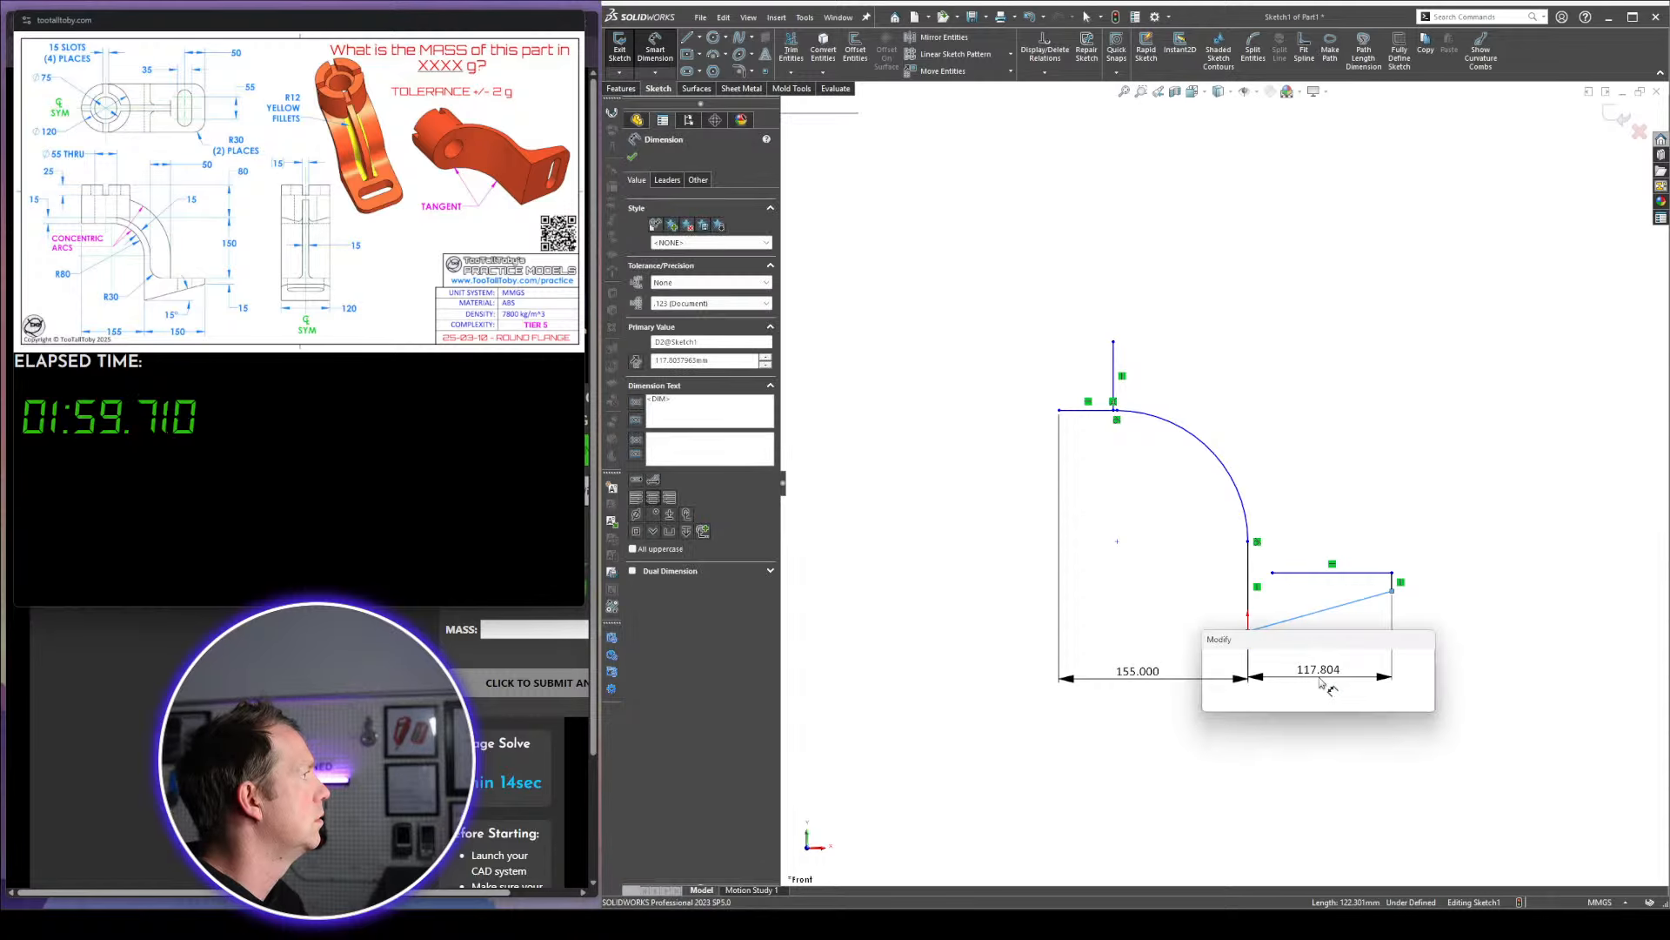
{"action": "key", "text": "Return"}
{"action": "left_click", "coordinate": [865, 299]}
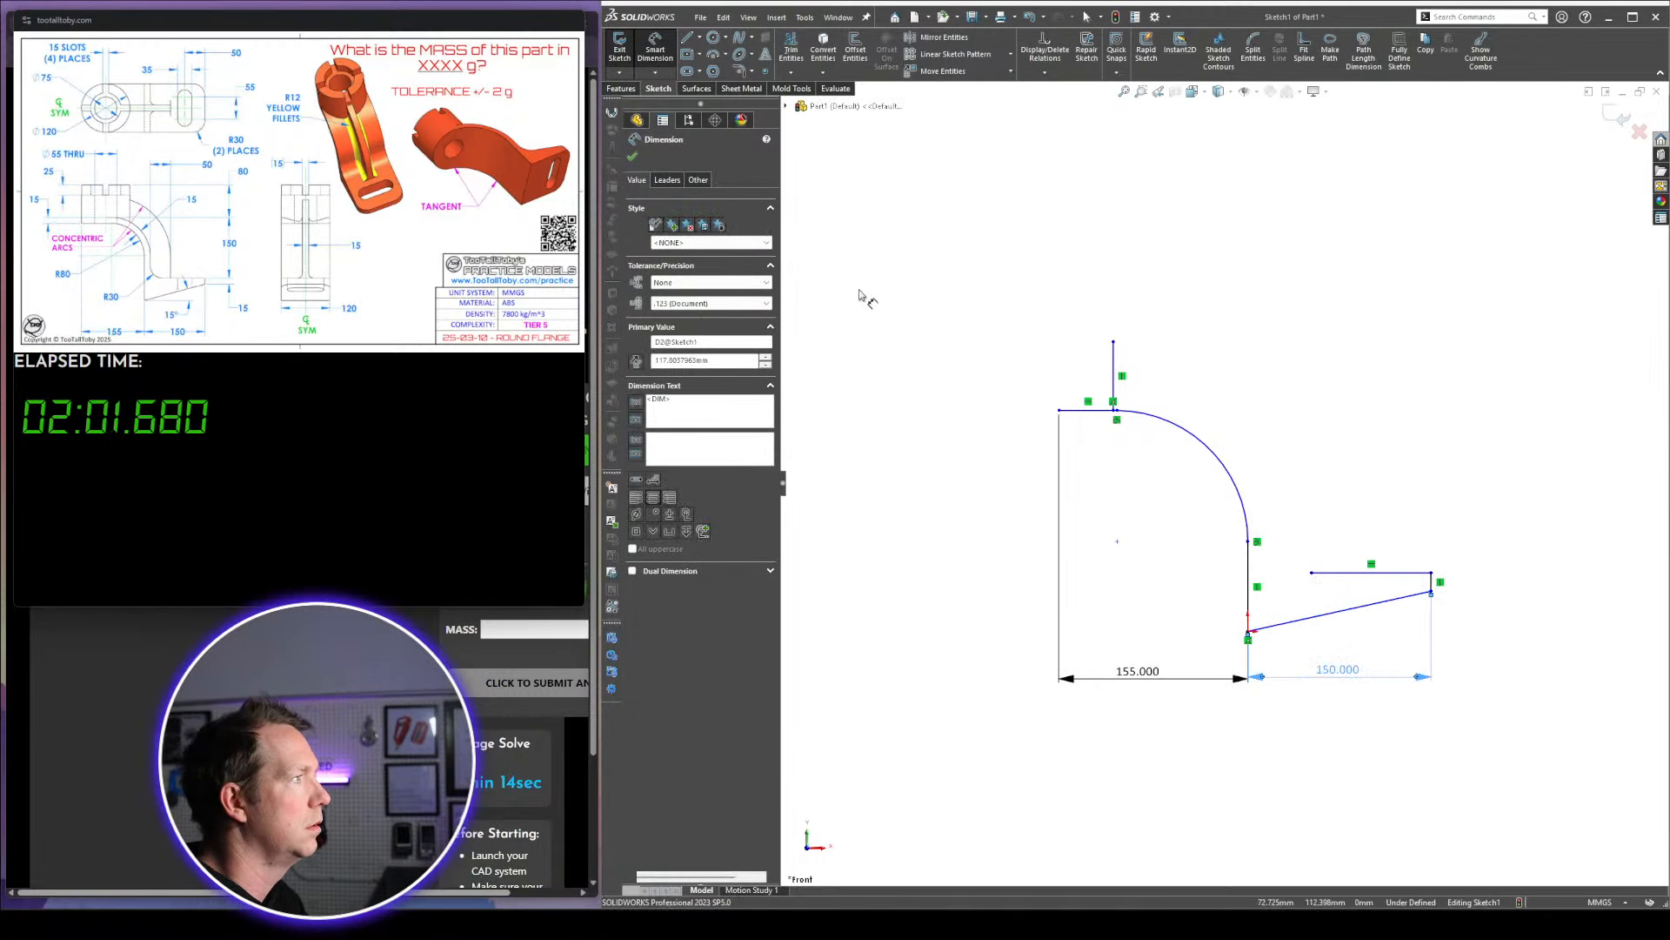
Set the angle between the Top plane and the foot's angled line to 15 degrees
{"action": "left_click", "coordinate": [662, 241]}
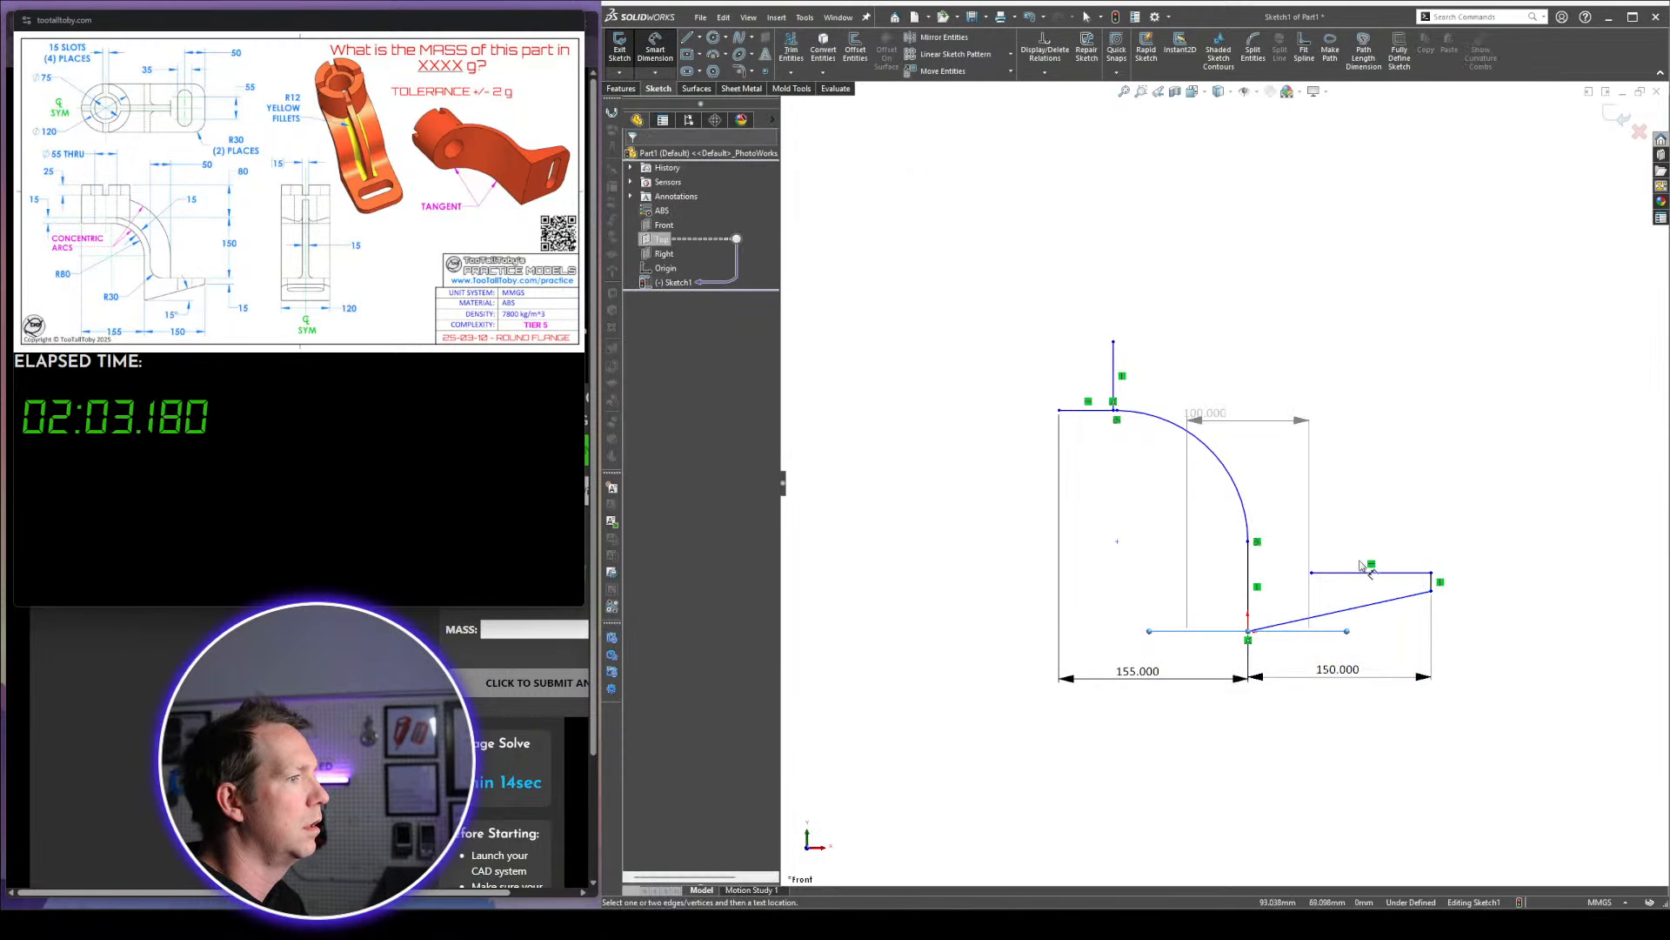
{"action": "left_click", "coordinate": [1399, 597]}
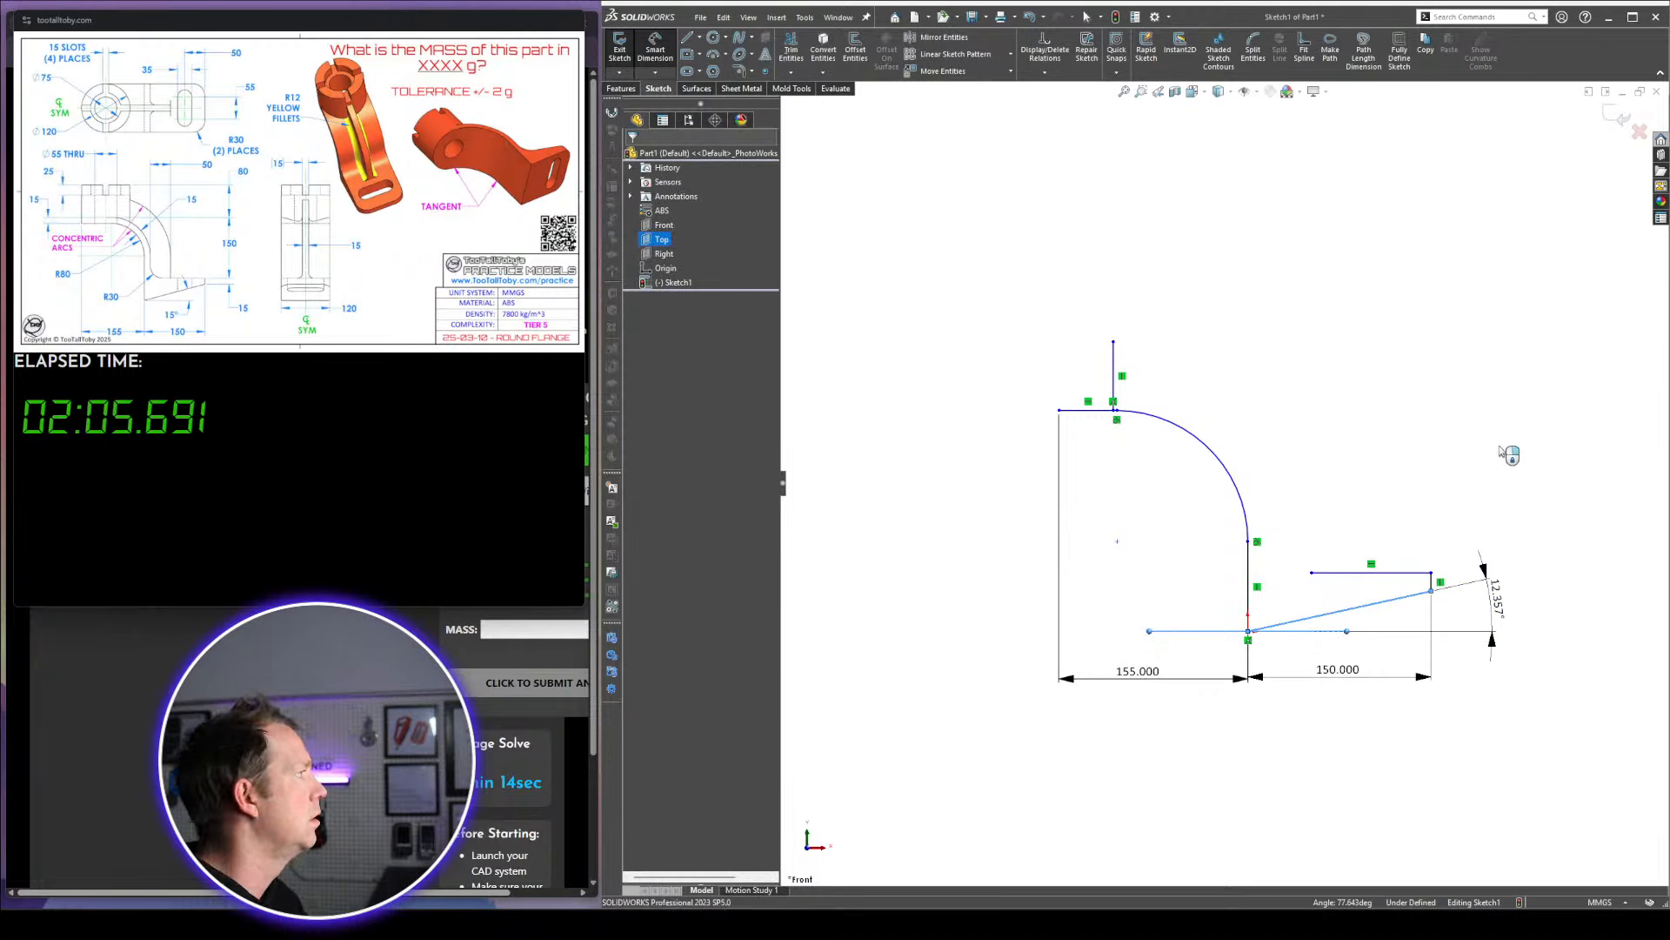
{"action": "left_click", "coordinate": [1500, 450]}
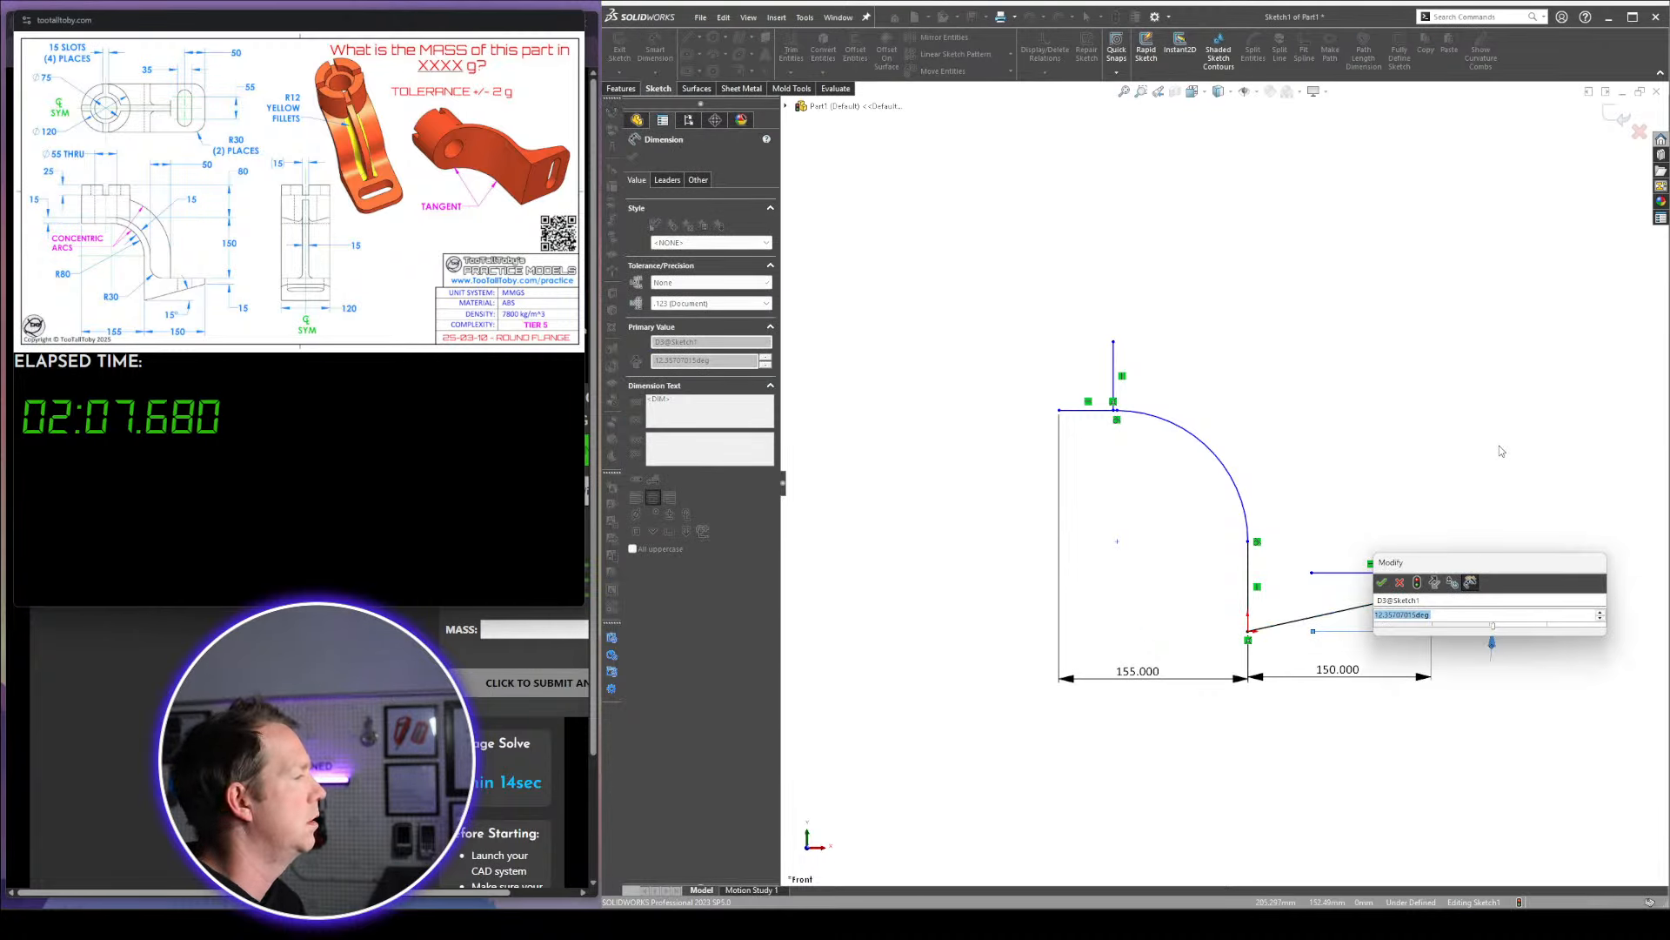
{"action": "type", "text": "15"}
{"action": "key", "text": "Return"}
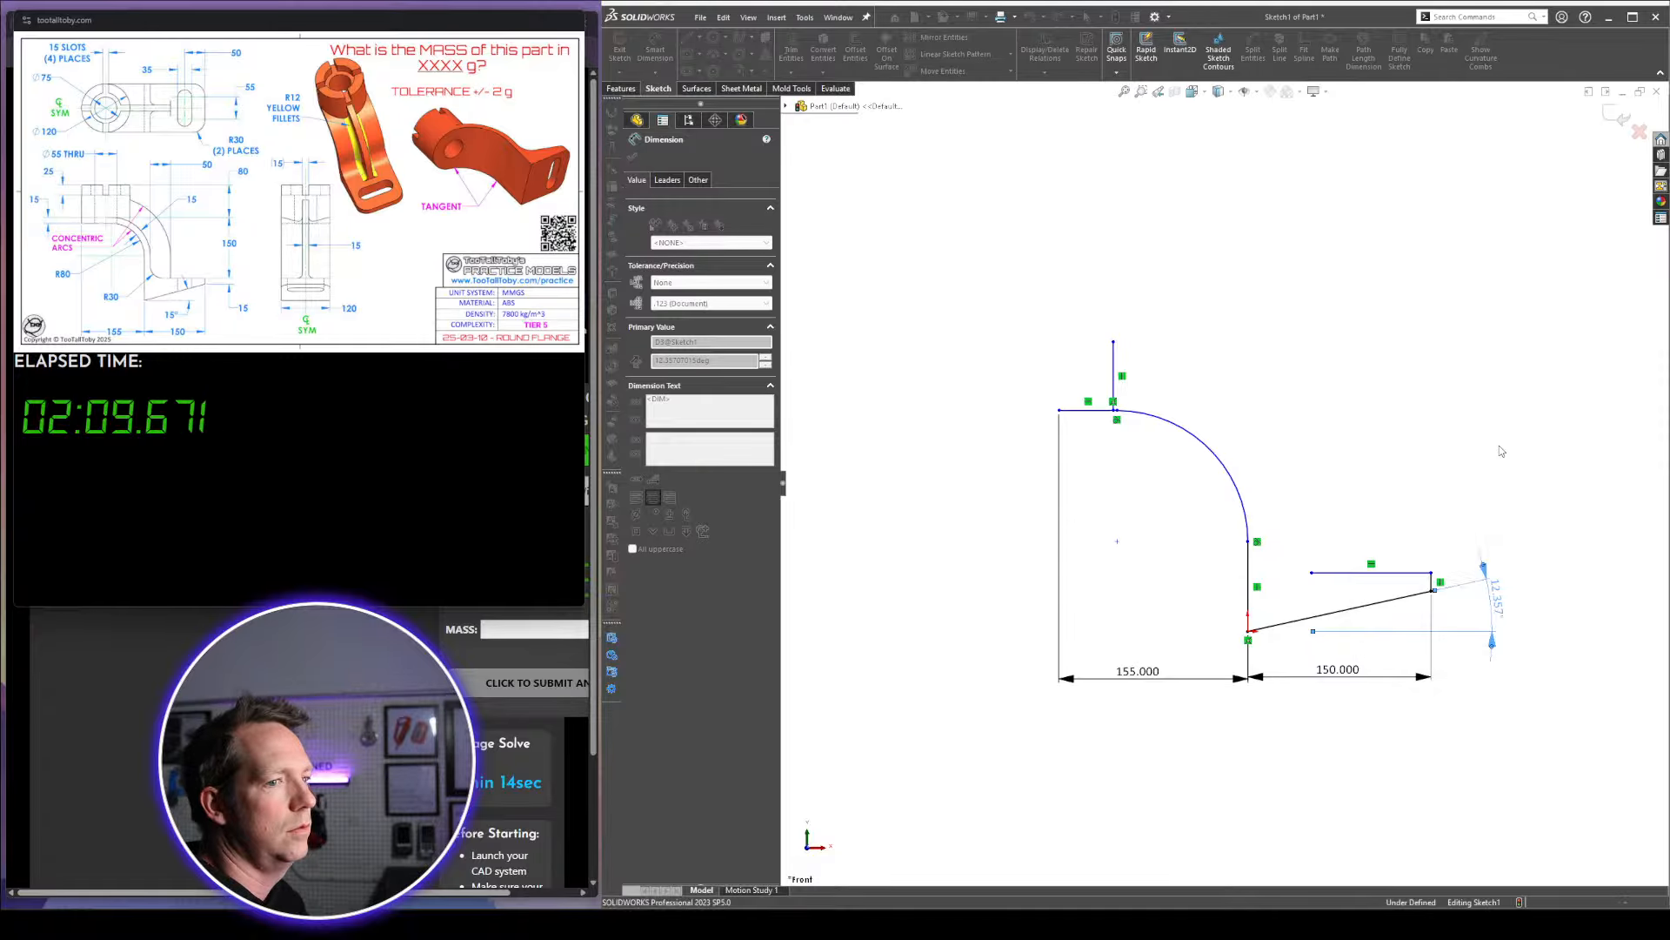
Dimension the short vertical end line of the foot as 15 mm
{"action": "scroll", "coordinate": [1522, 528], "scroll_direction": "up", "scroll_amount": 1}
{"action": "scroll", "coordinate": [1527, 575], "scroll_direction": "down", "scroll_amount": 3}
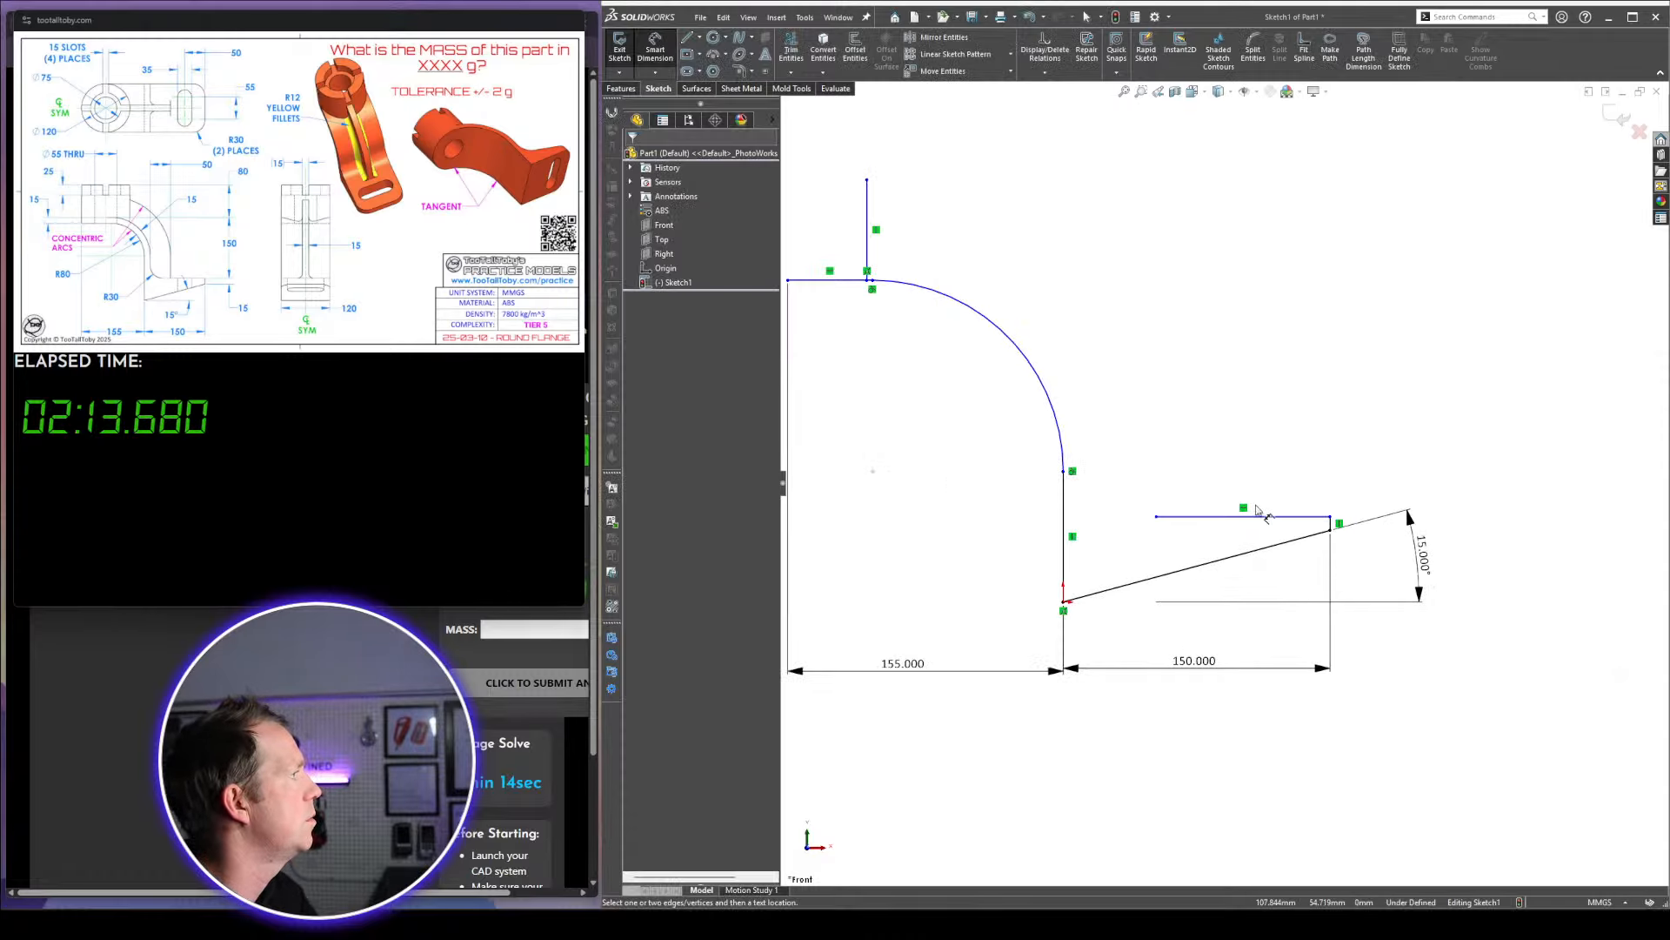
{"action": "scroll", "coordinate": [1259, 511], "scroll_direction": "down", "scroll_amount": 2}
{"action": "left_click", "coordinate": [1360, 538]}
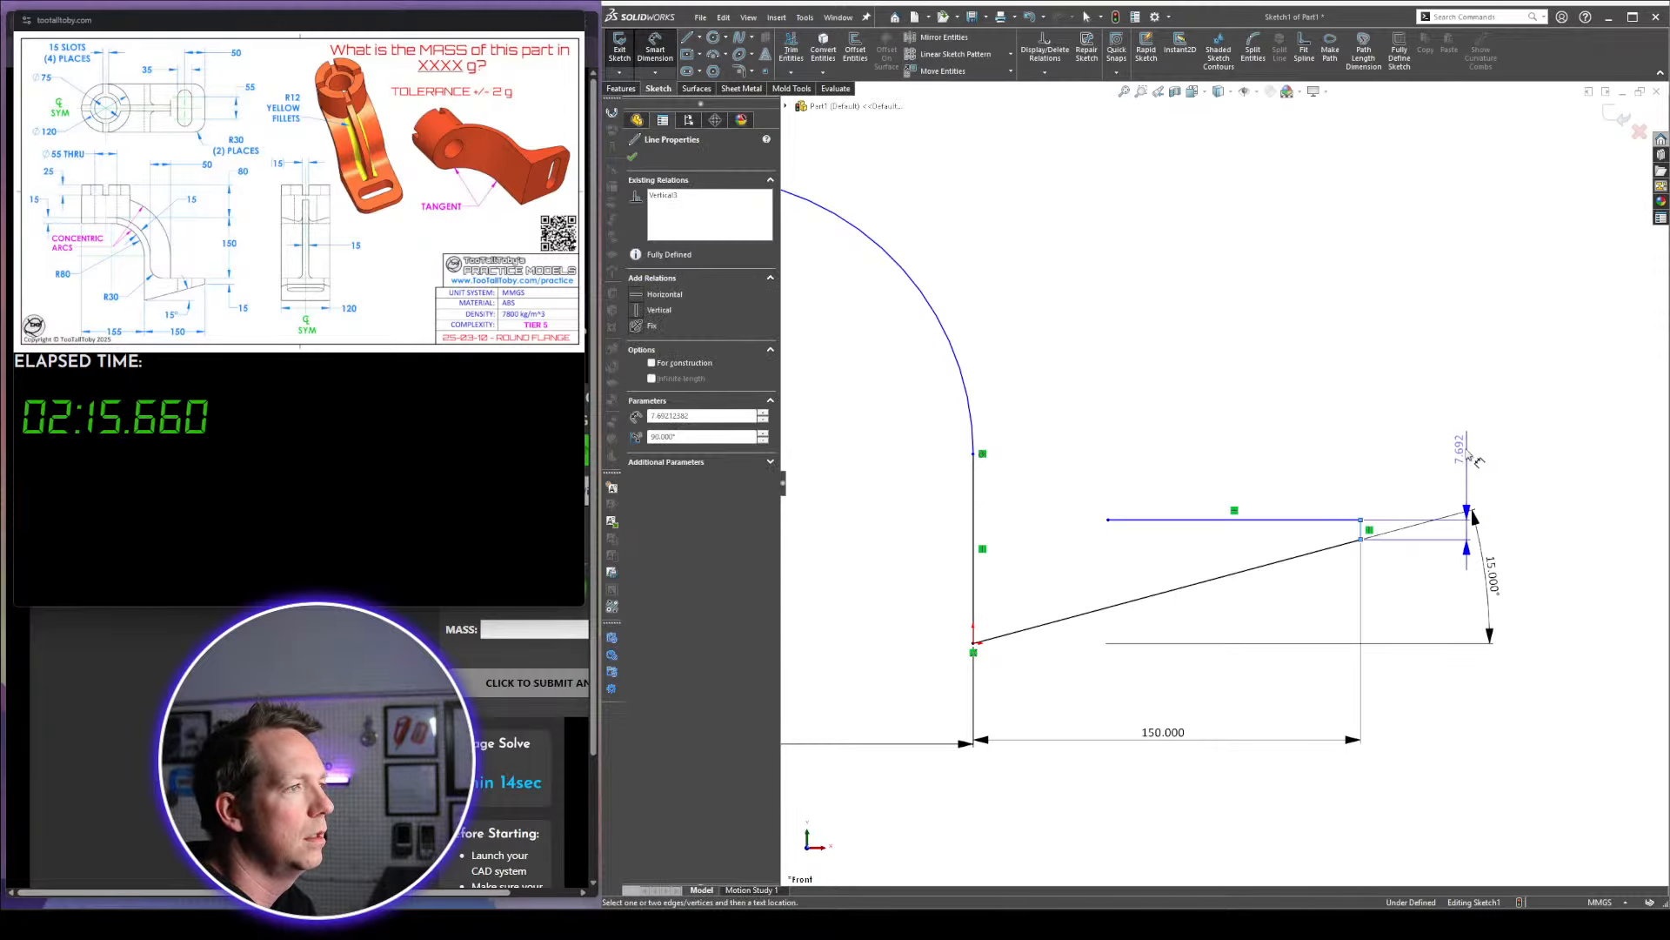
{"action": "left_click", "coordinate": [1458, 448]}
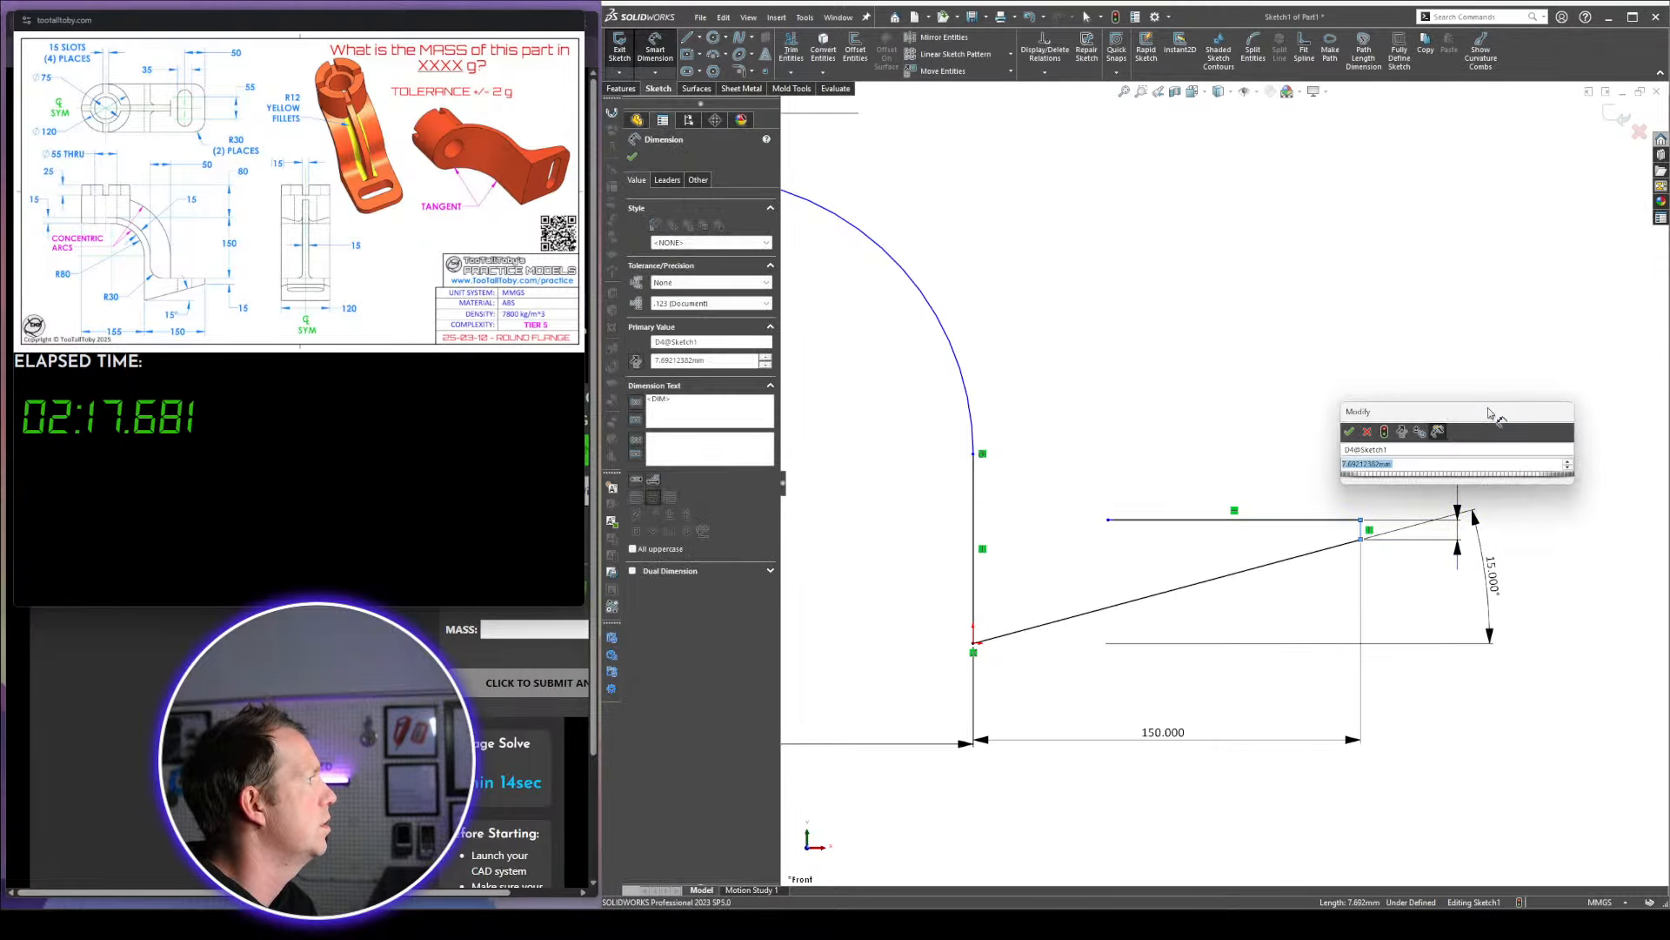
{"action": "type", "text": "15"}
{"action": "key", "text": "Return"}
{"action": "left_click", "coordinate": [1149, 336]}
{"action": "scroll", "coordinate": [1139, 341], "scroll_direction": "up", "scroll_amount": 3}
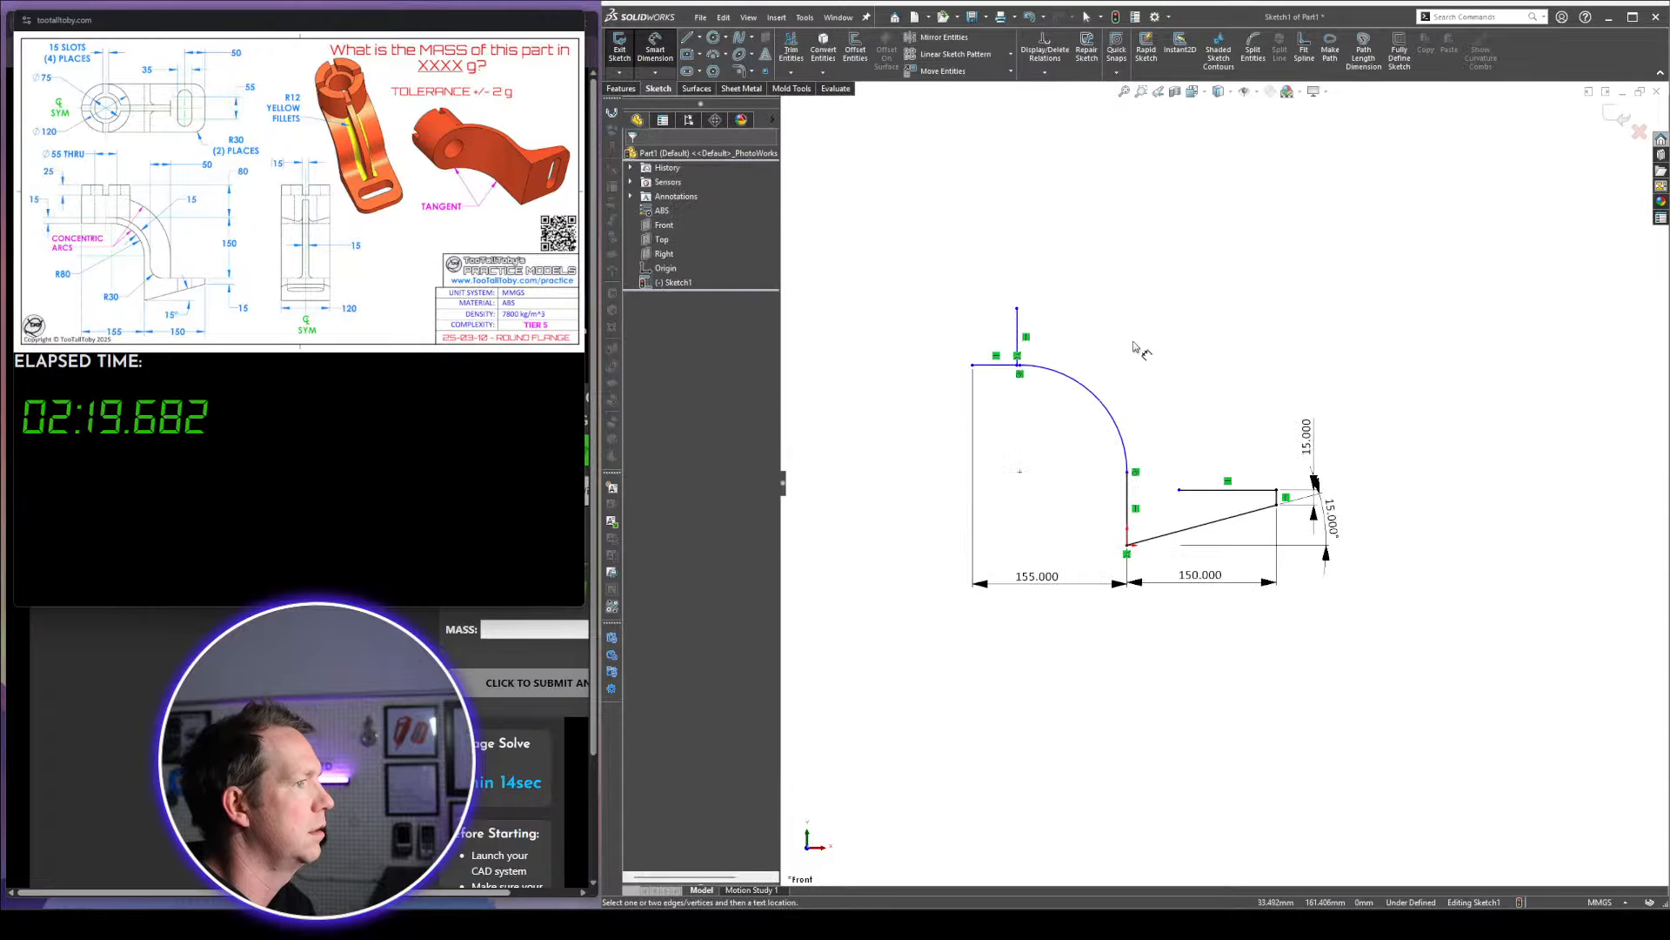
{"action": "key", "text": "Escape"}
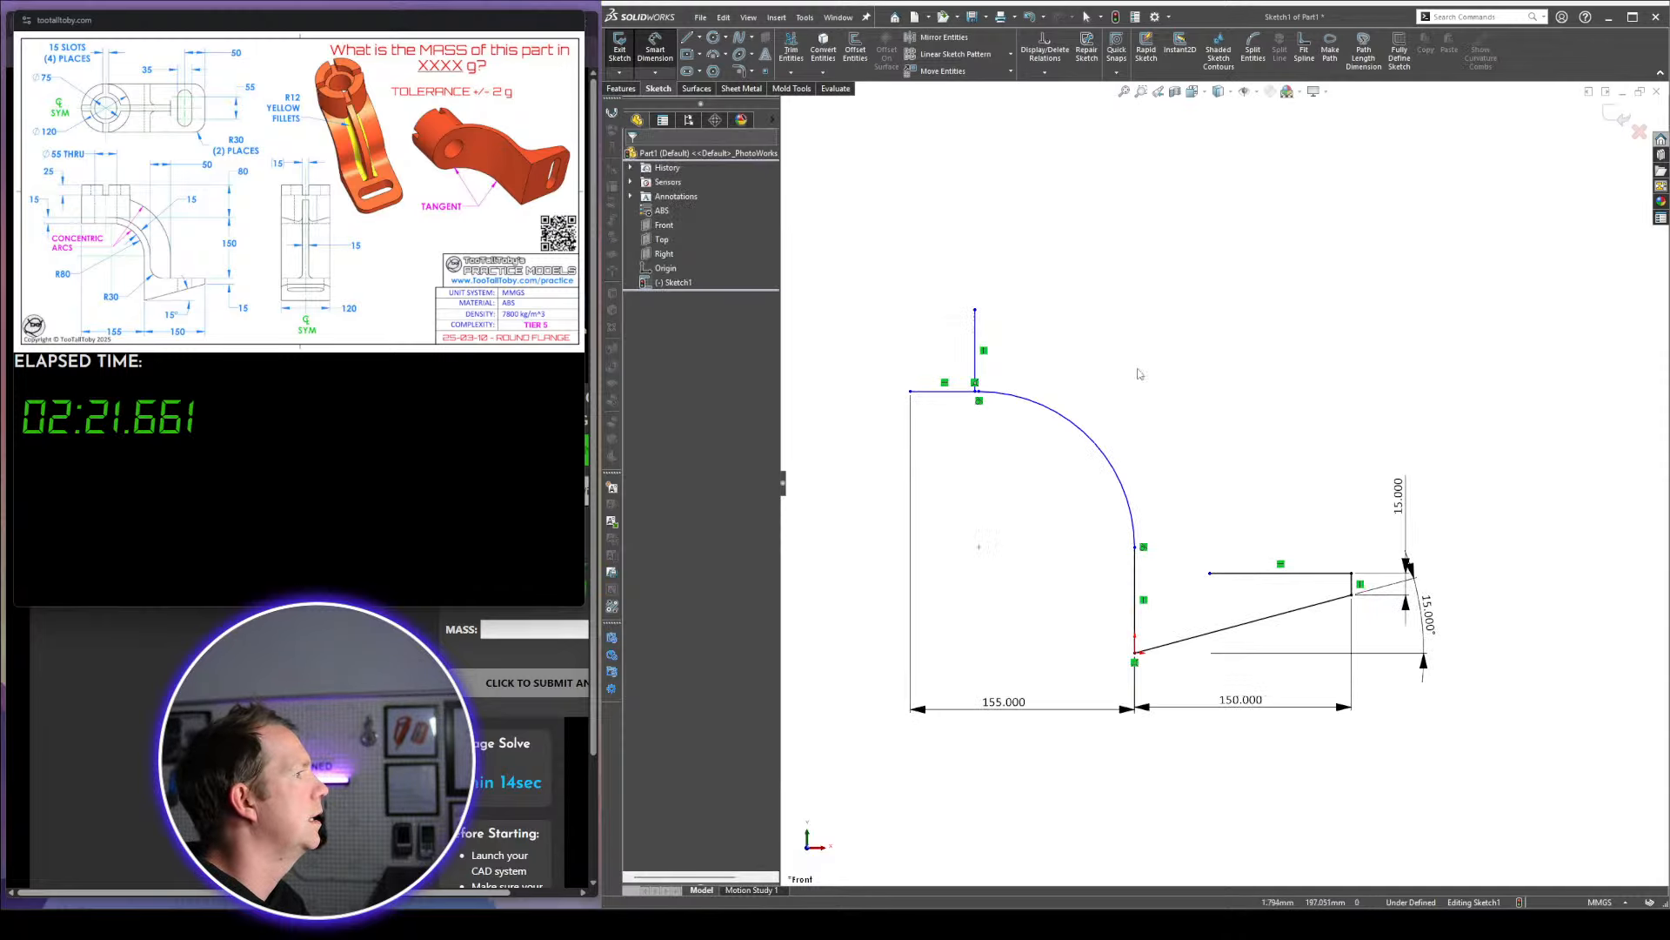
Offset only the large arc outward by 15 mm, without selecting the connected chain
{"action": "left_click", "coordinate": [870, 68]}
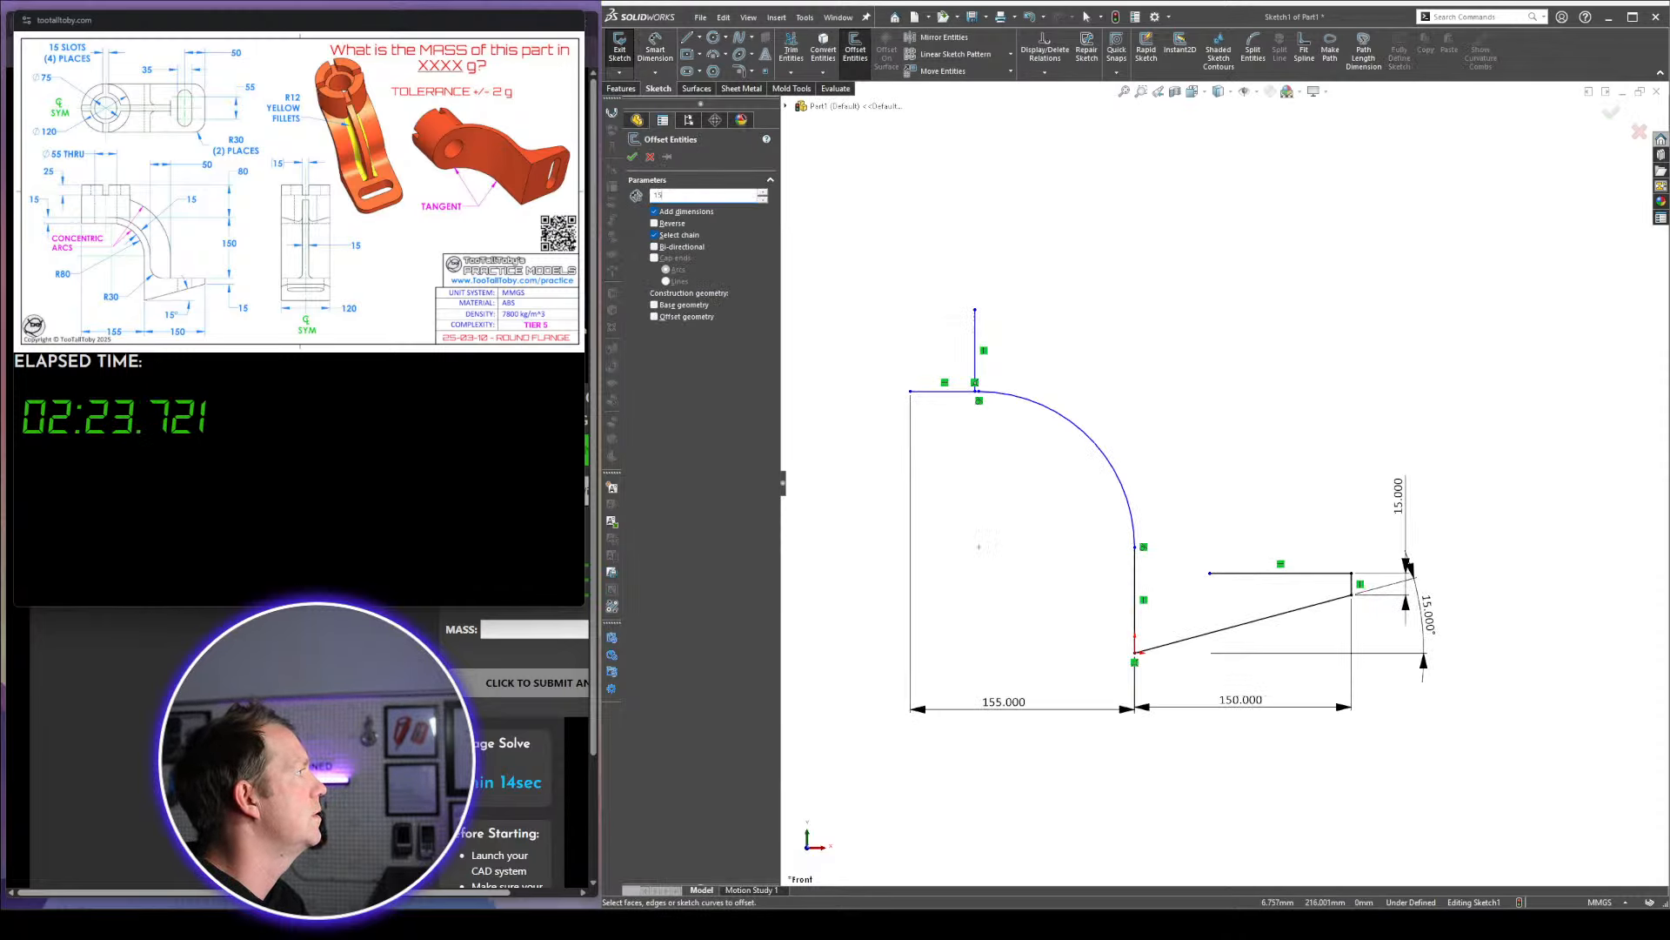
{"action": "left_click", "coordinate": [1042, 412]}
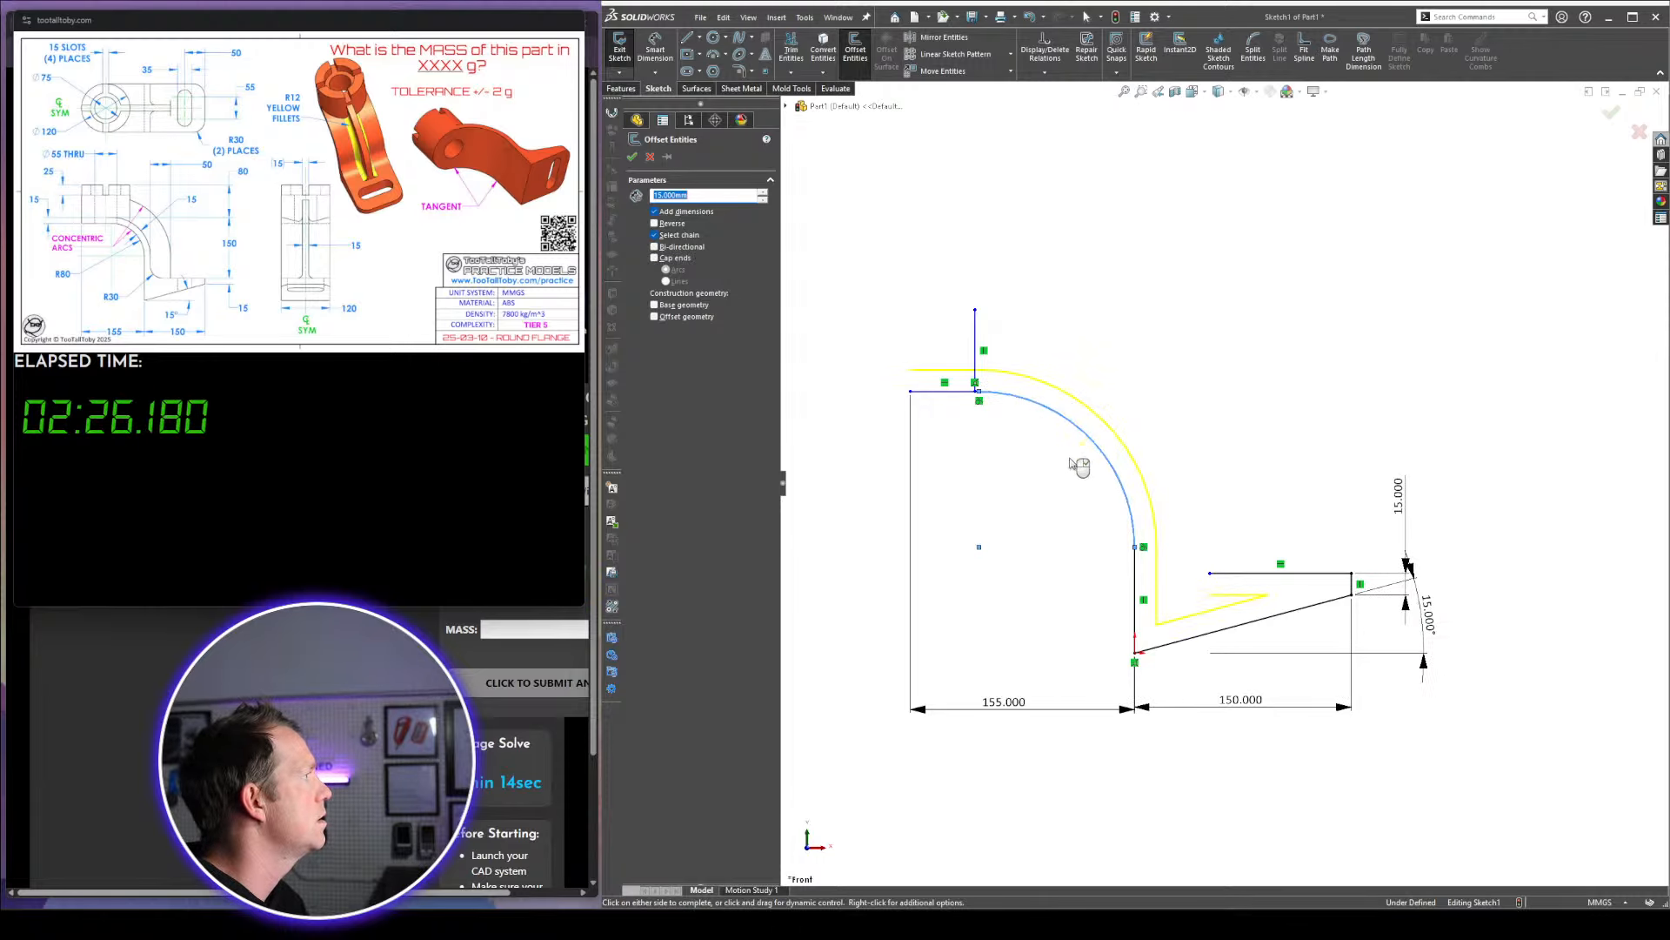
{"action": "left_click", "coordinate": [677, 241]}
{"action": "left_click", "coordinate": [1170, 539]}
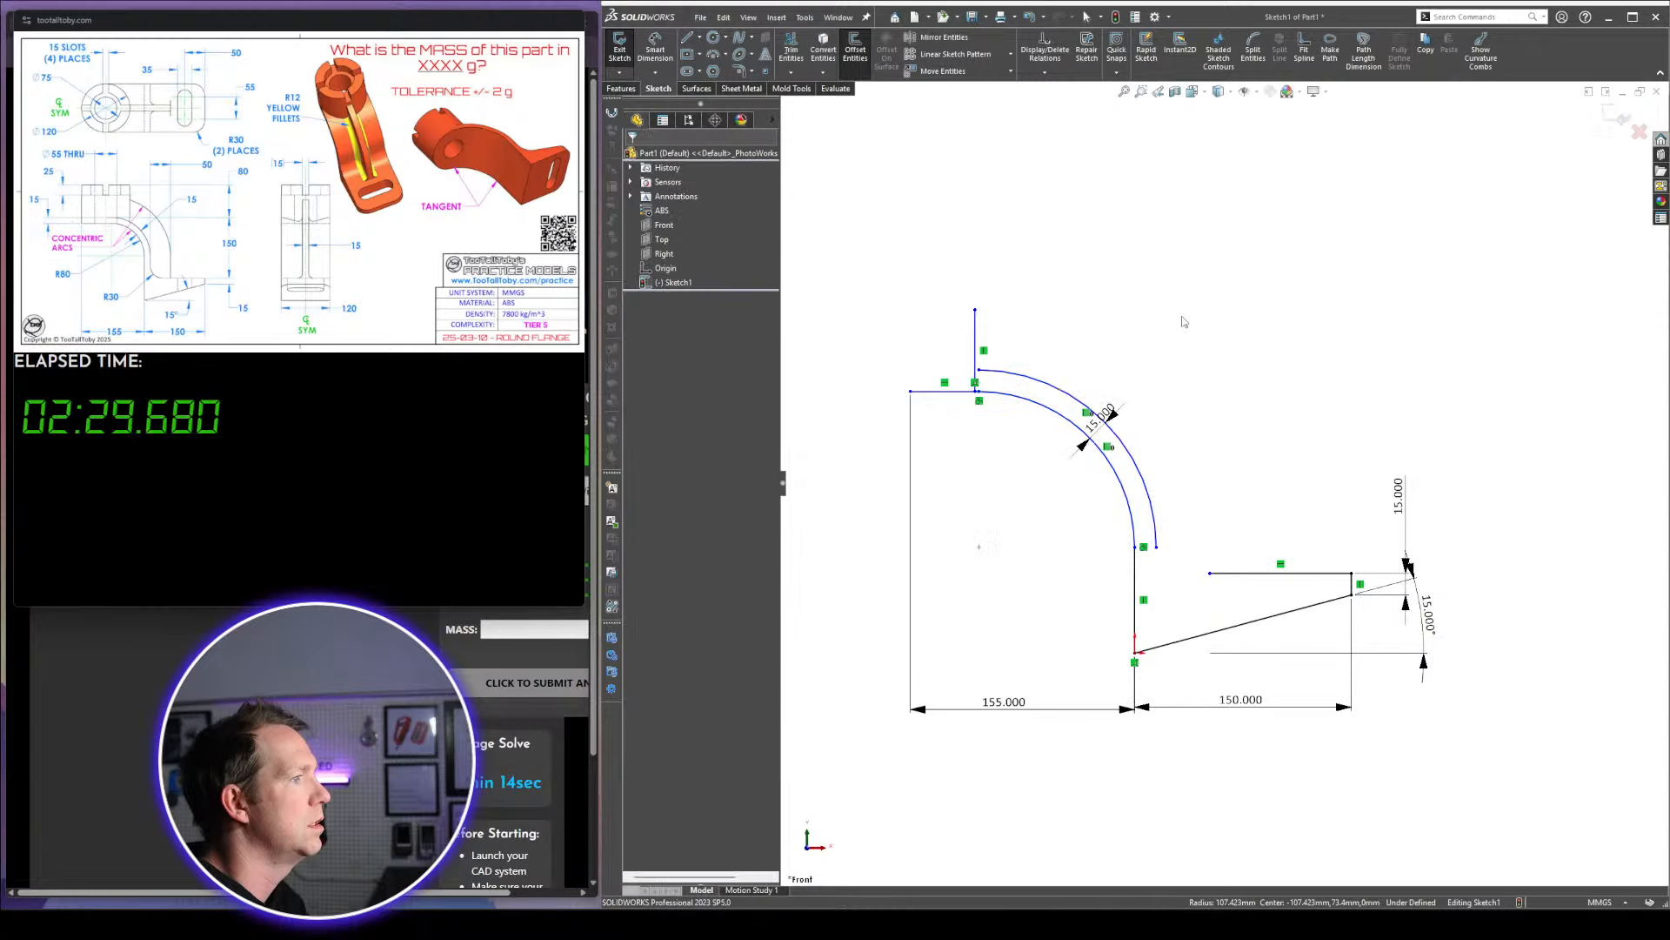
Draw a vertical line from the offset arc's lower end down to the foot's top line level and extend that line to meet it
{"action": "scroll", "coordinate": [1166, 538], "scroll_direction": "down", "scroll_amount": 2}
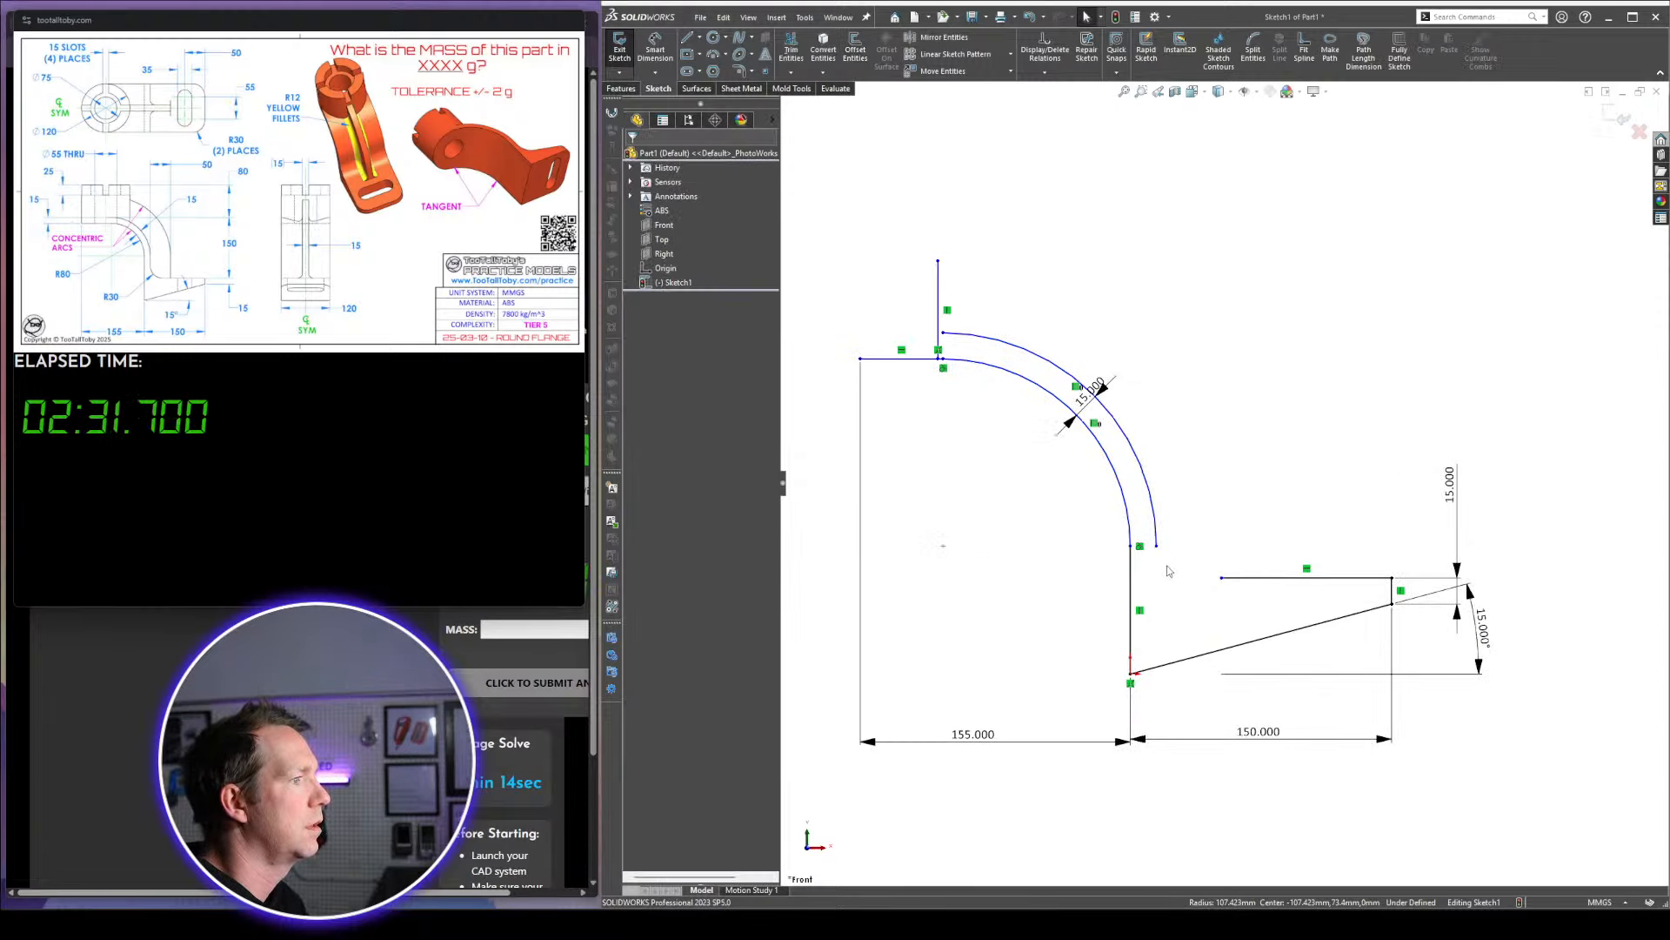
{"action": "key", "text": "l"}
{"action": "left_click", "coordinate": [1157, 545]}
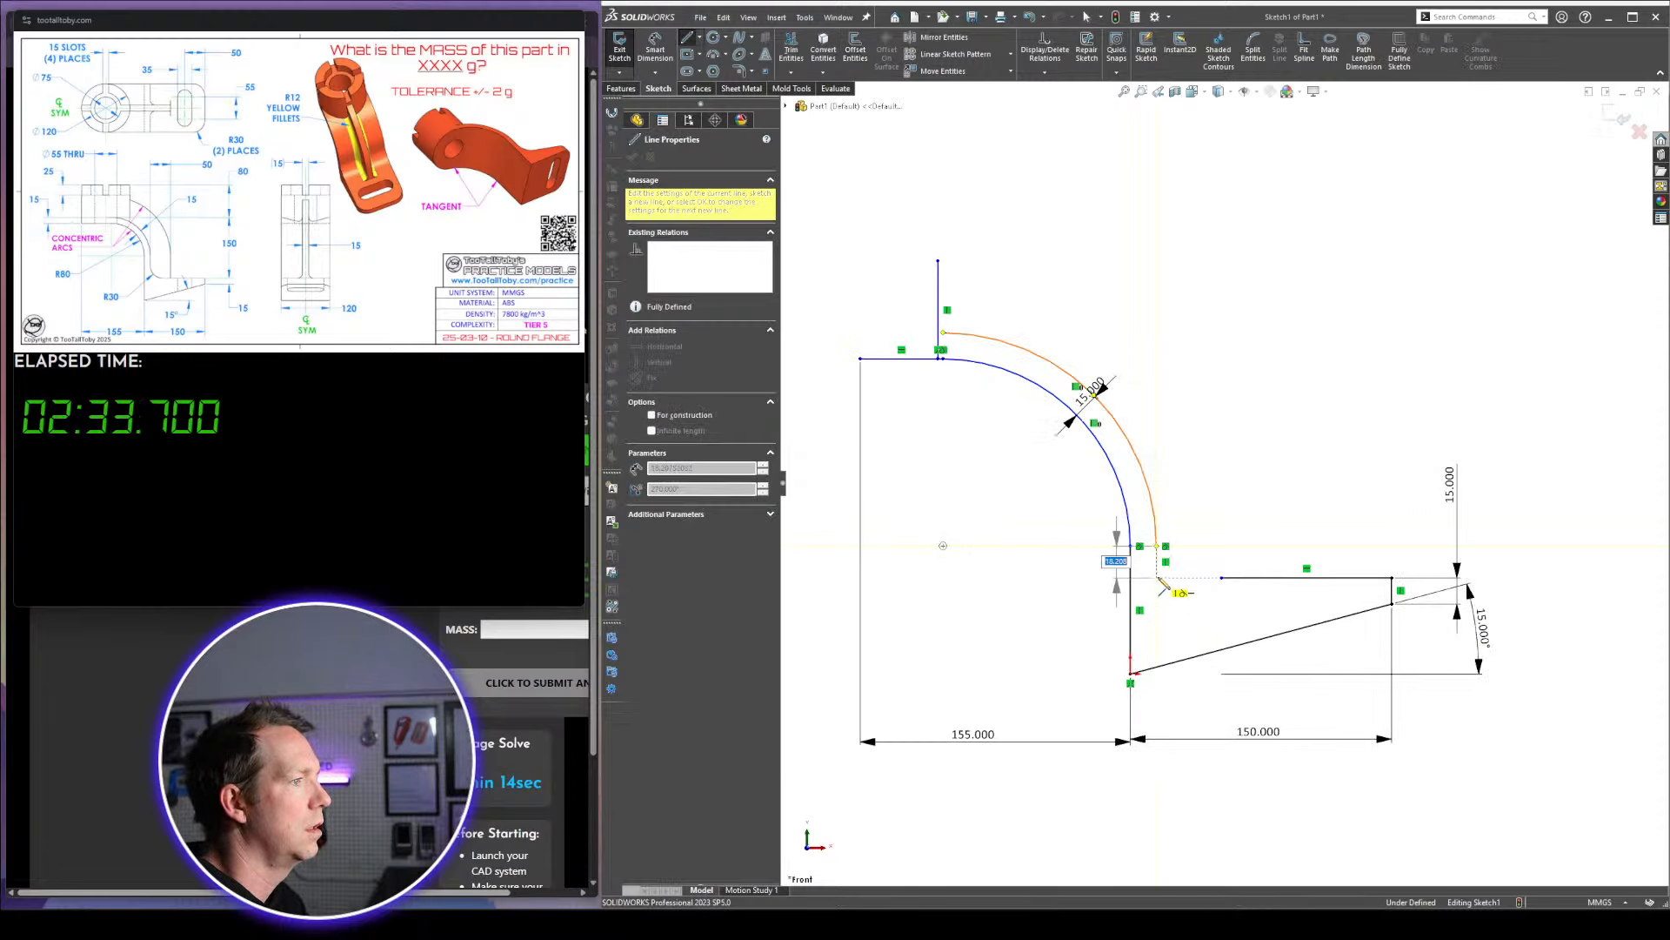
{"action": "left_click", "coordinate": [1158, 578]}
{"action": "key", "text": "Escape"}
{"action": "left_click_drag", "start_coordinate": [1222, 578], "coordinate": [1157, 579]}
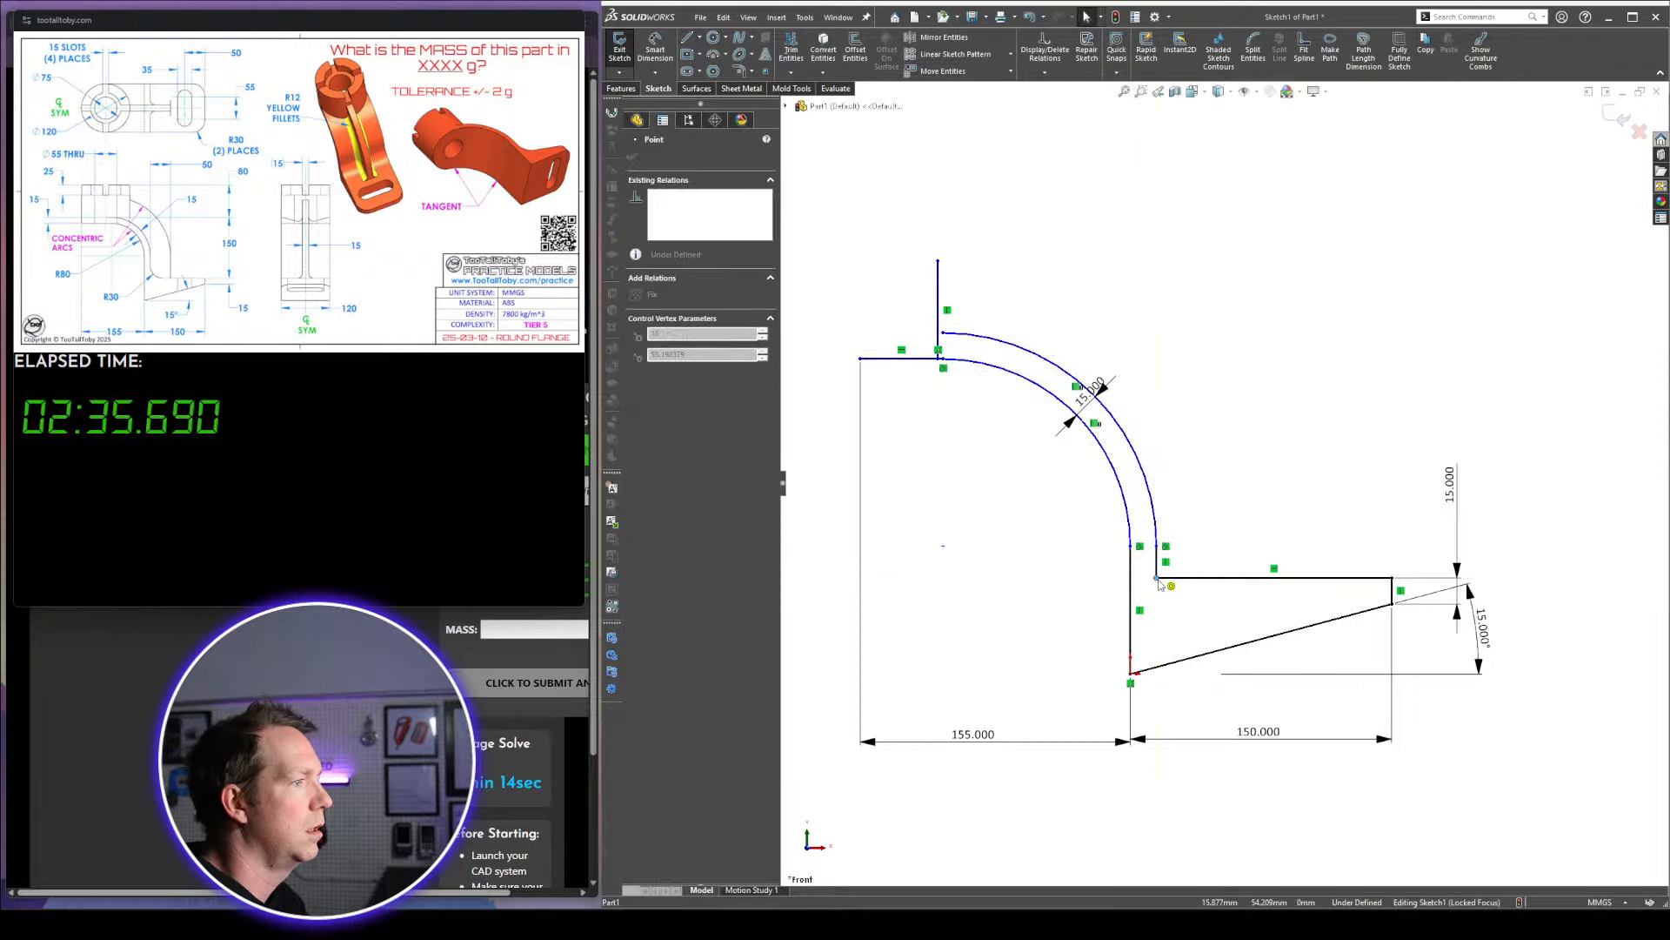
{"action": "key", "text": "Escape"}
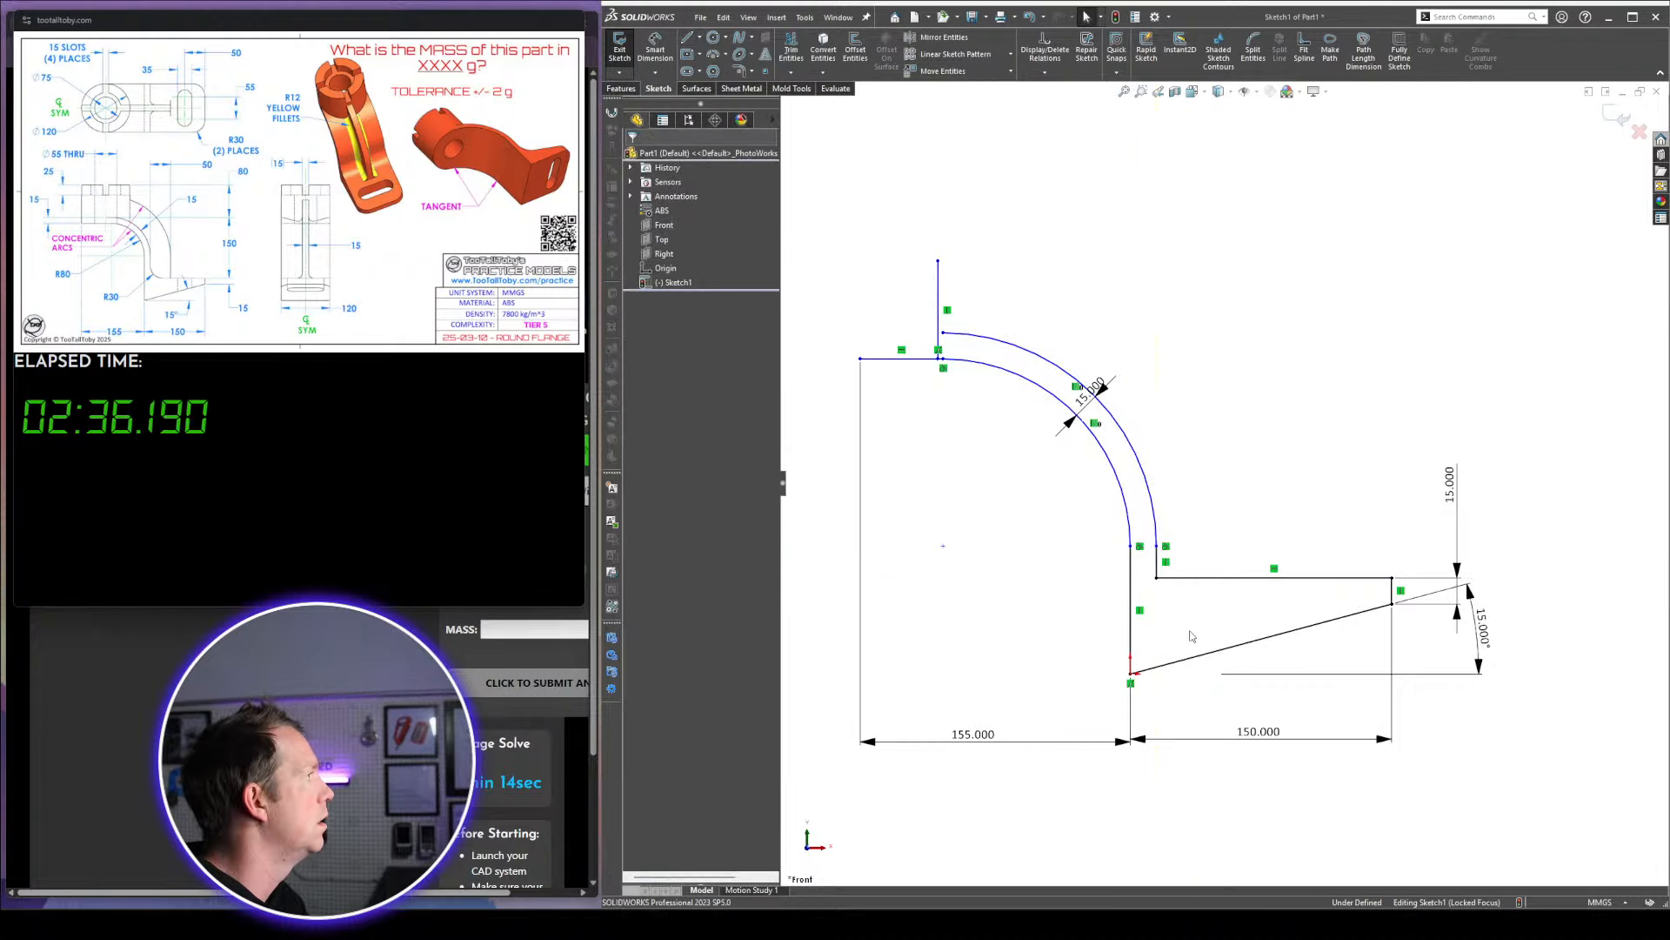
{"action": "left_click", "coordinate": [739, 72]}
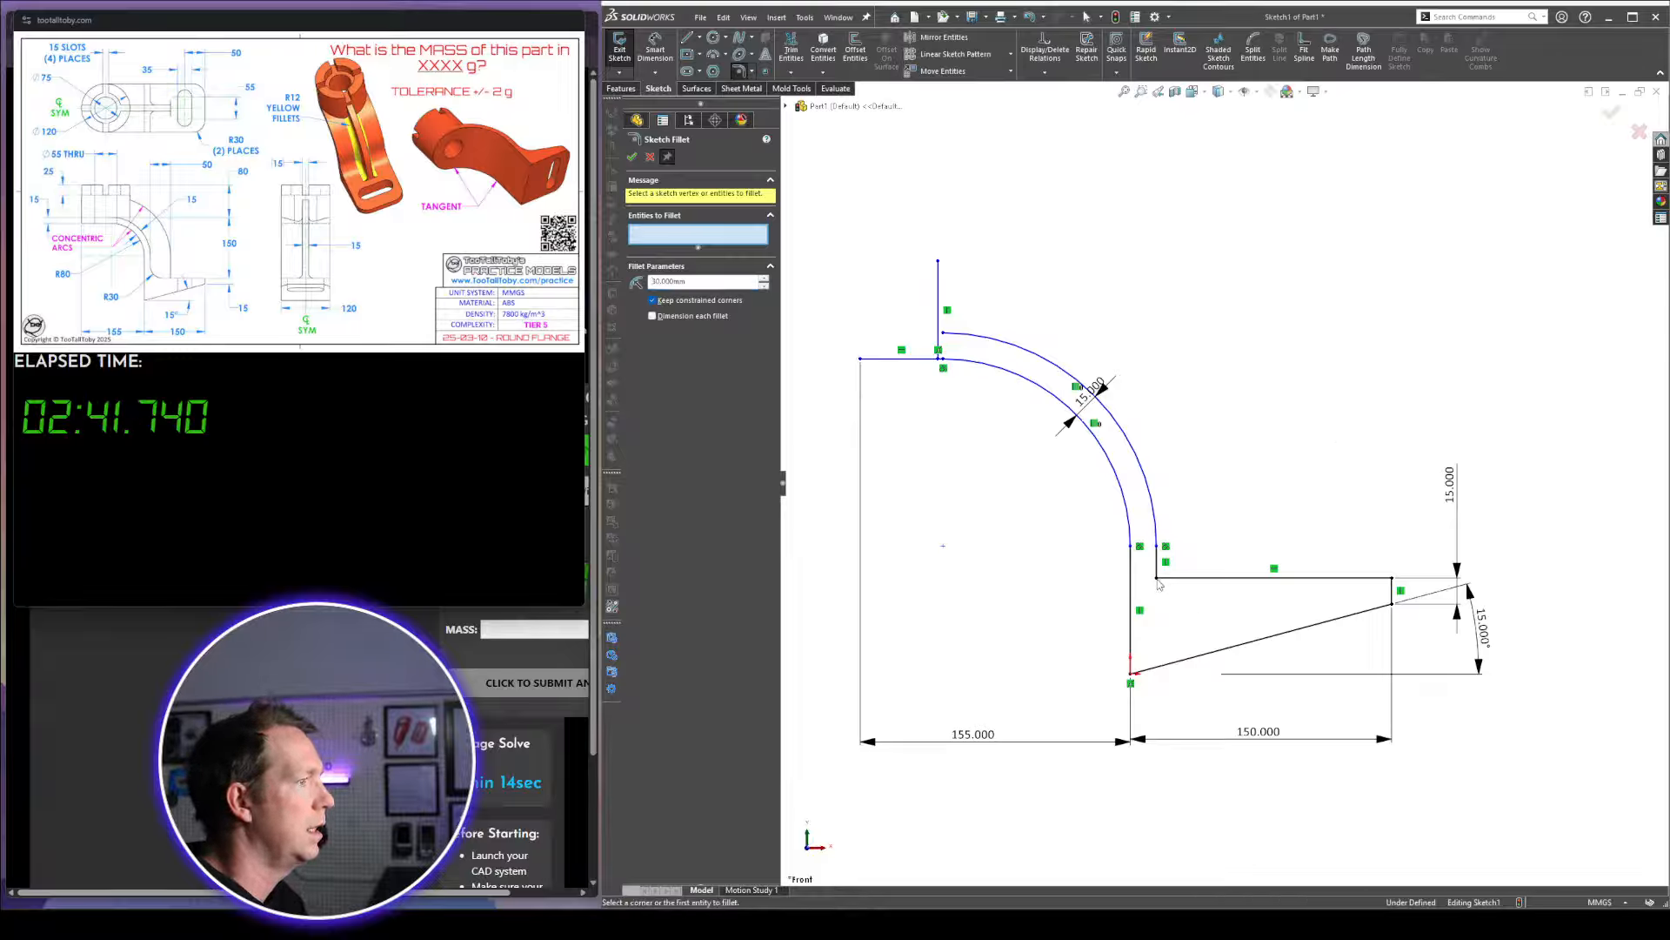
{"action": "key", "text": "Escape"}
{"action": "scroll", "coordinate": [1182, 436], "scroll_direction": "up", "scroll_amount": 2}
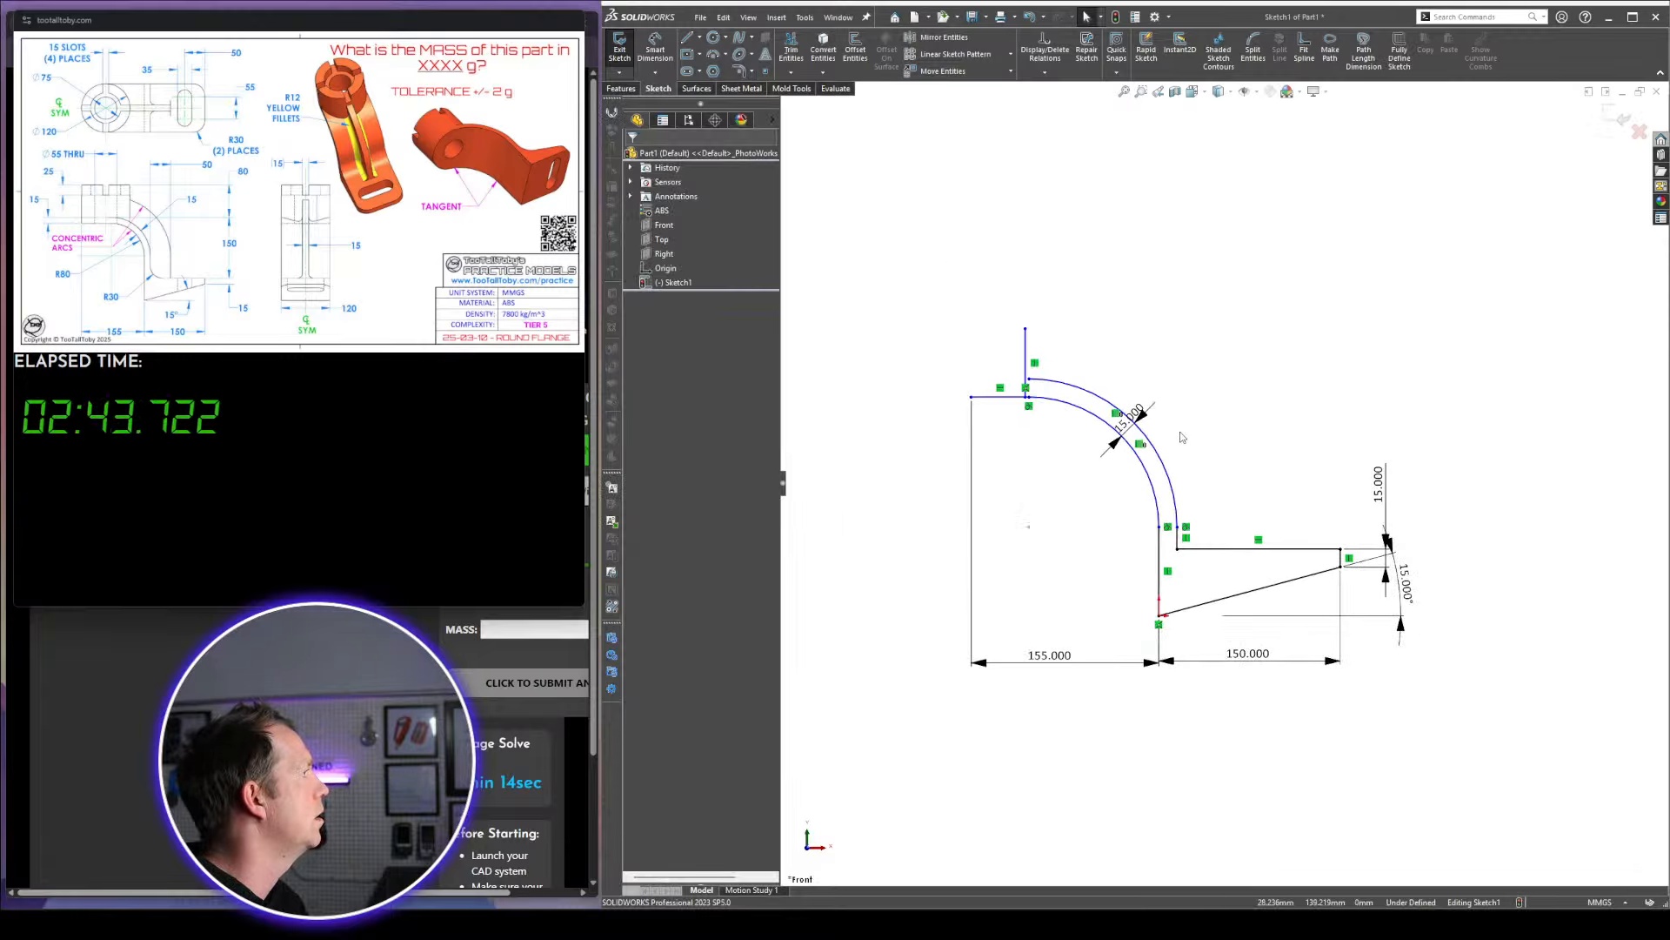
Set the radius of the inner arc to 80 mm
{"action": "scroll", "coordinate": [1186, 438], "scroll_direction": "down", "scroll_amount": 2}
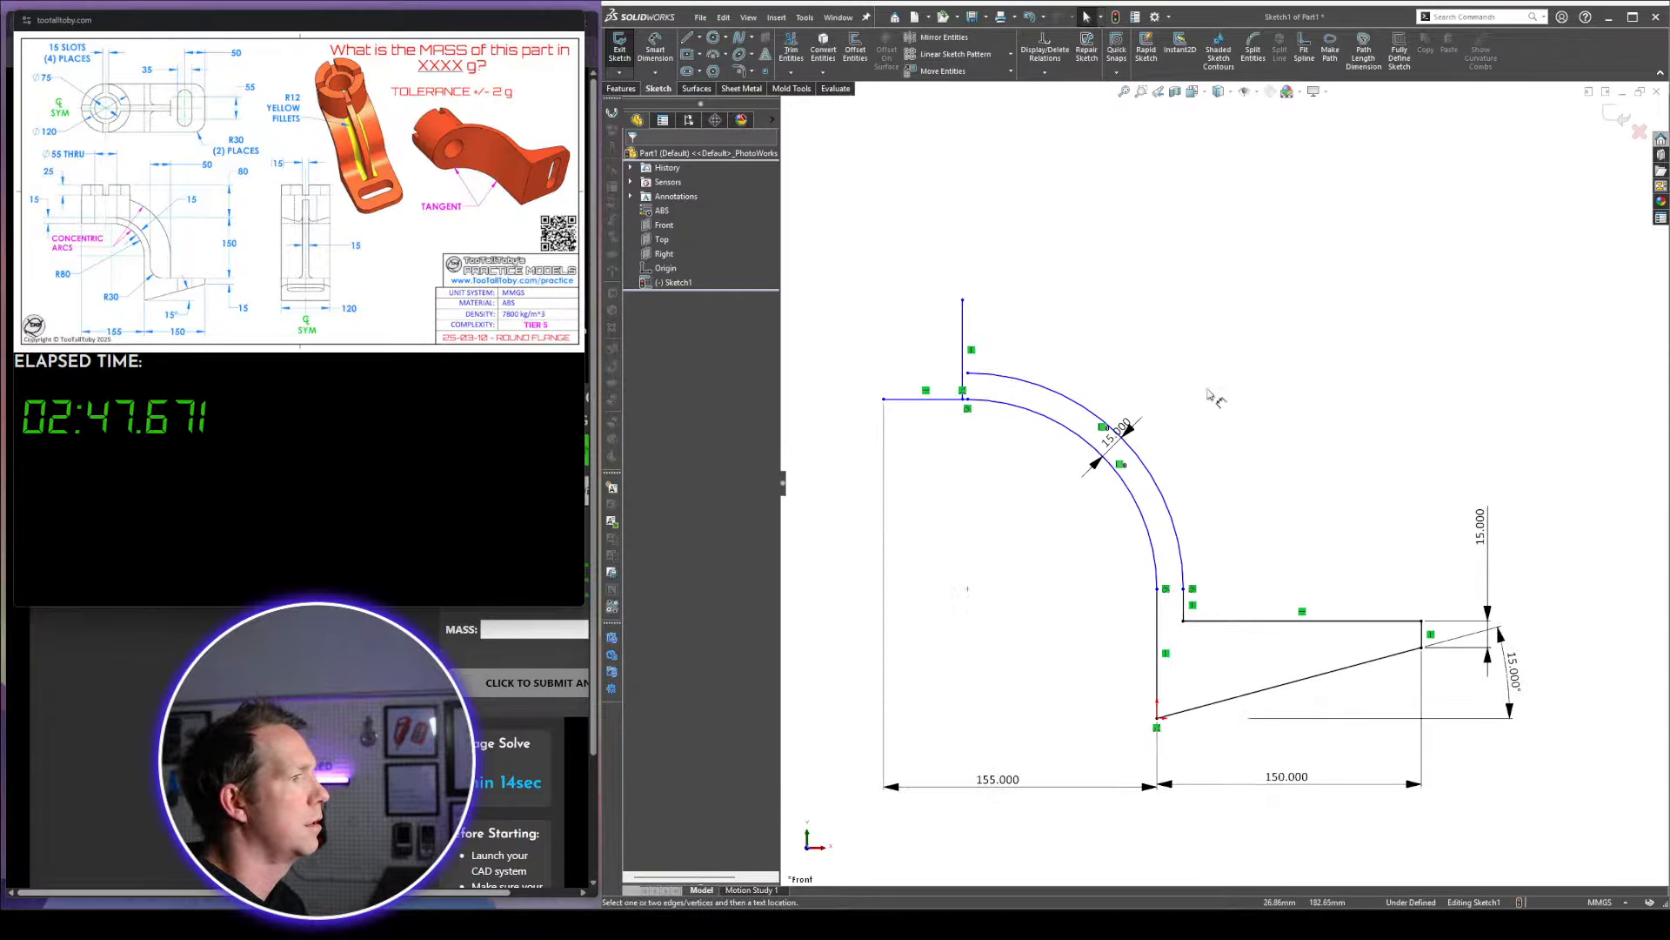
{"action": "left_click", "coordinate": [1139, 498]}
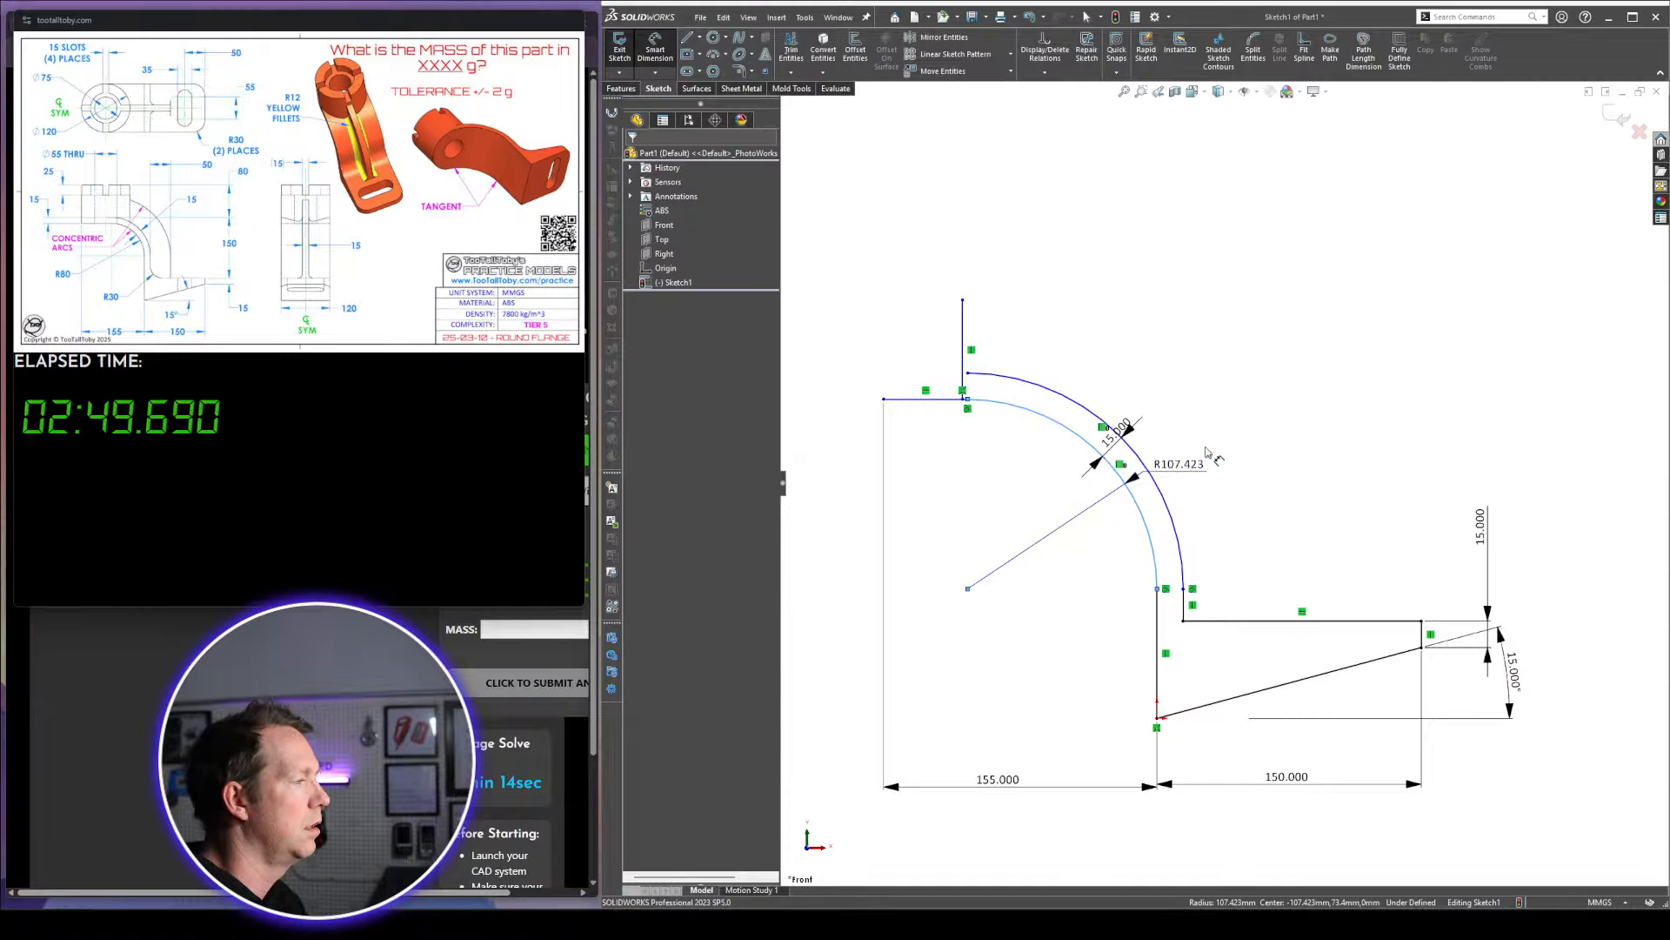
{"action": "left_click", "coordinate": [1209, 453]}
{"action": "type", "text": "80"}
{"action": "key", "text": "Return"}
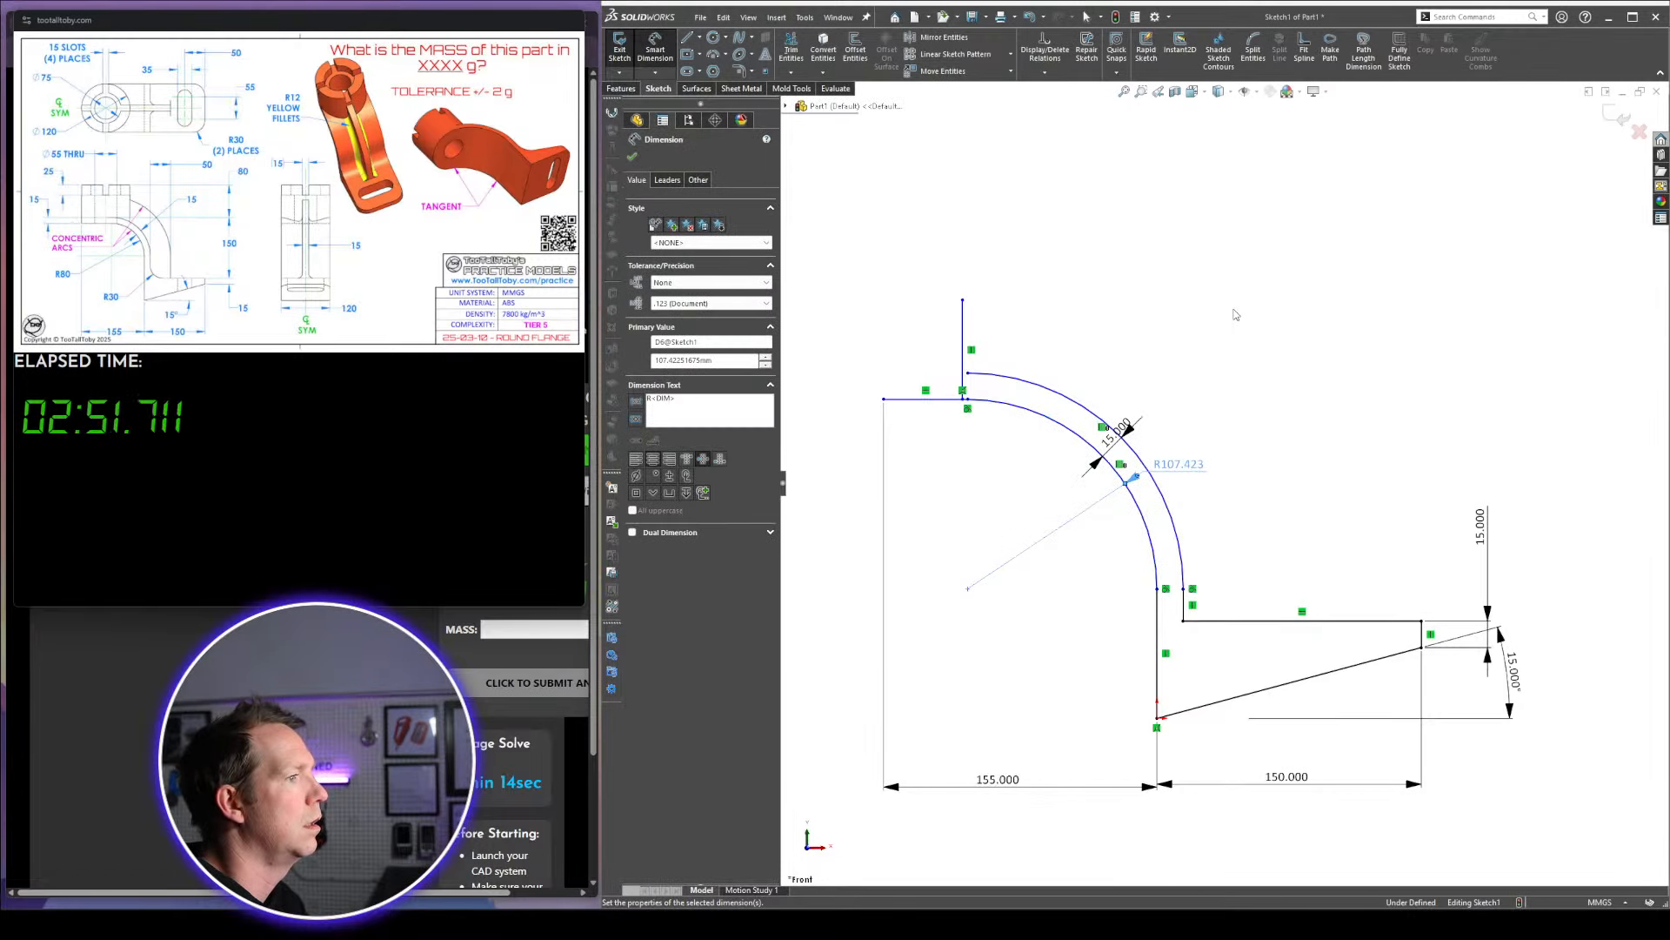
Dimension the vertical distance from the foot's top line to the upper end of the offset arc as 150 mm
{"action": "scroll", "coordinate": [1054, 545], "scroll_direction": "up", "scroll_amount": 2}
{"action": "scroll", "coordinate": [1055, 545], "scroll_direction": "down", "scroll_amount": 1}
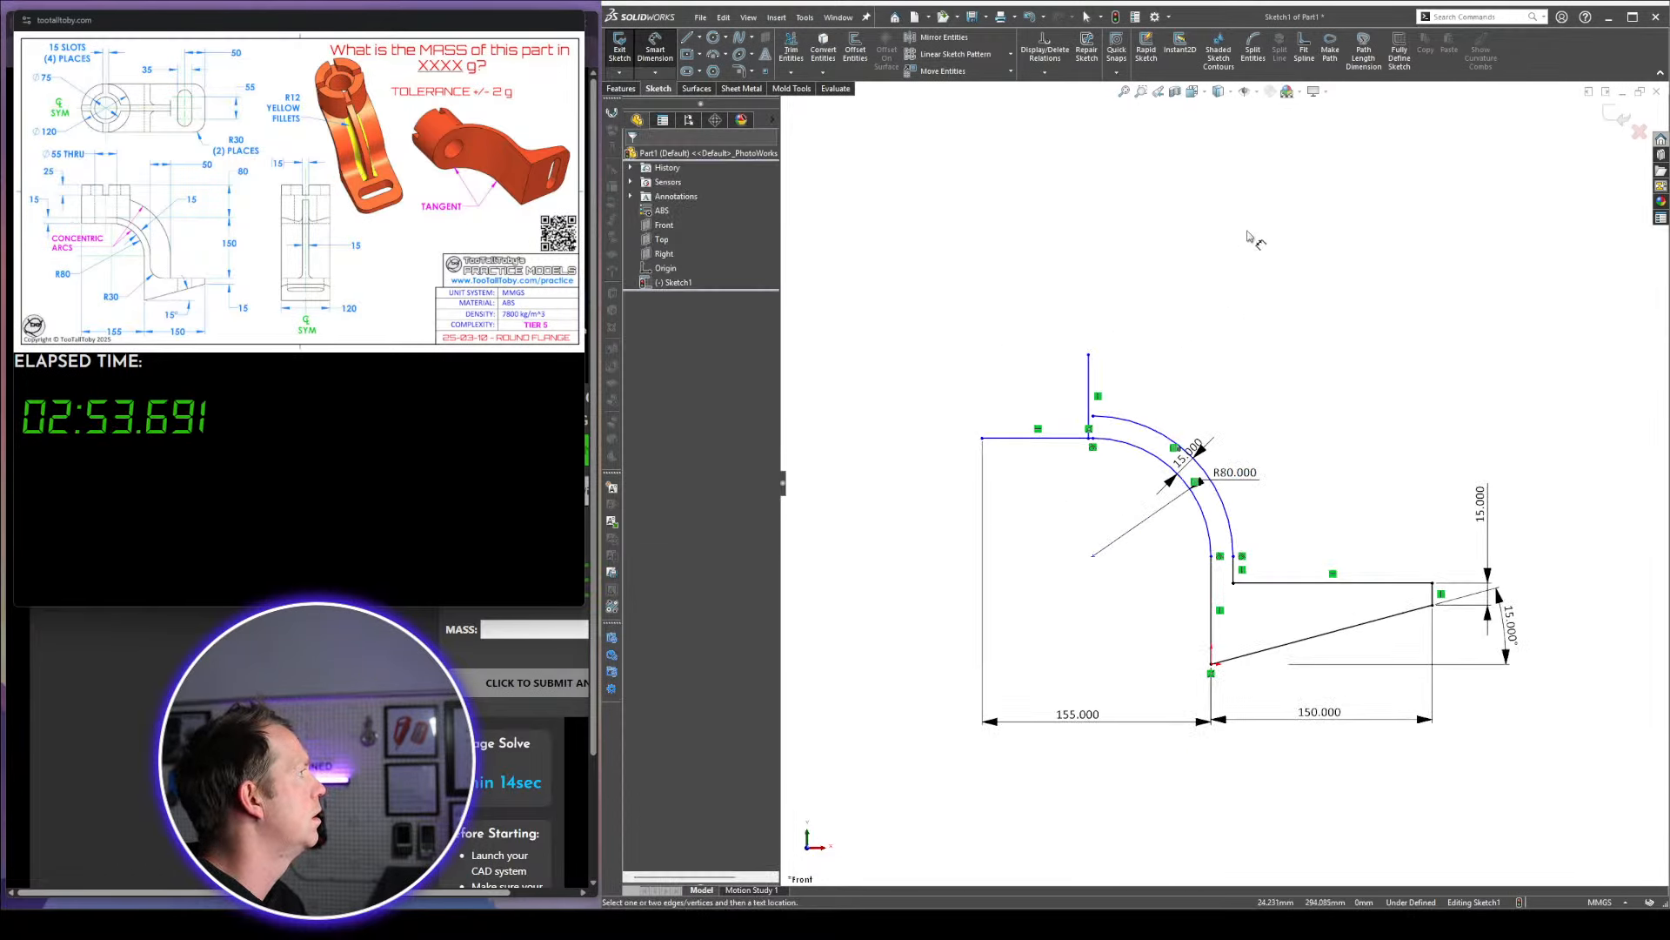
{"action": "scroll", "coordinate": [1122, 419], "scroll_direction": "up", "scroll_amount": 1}
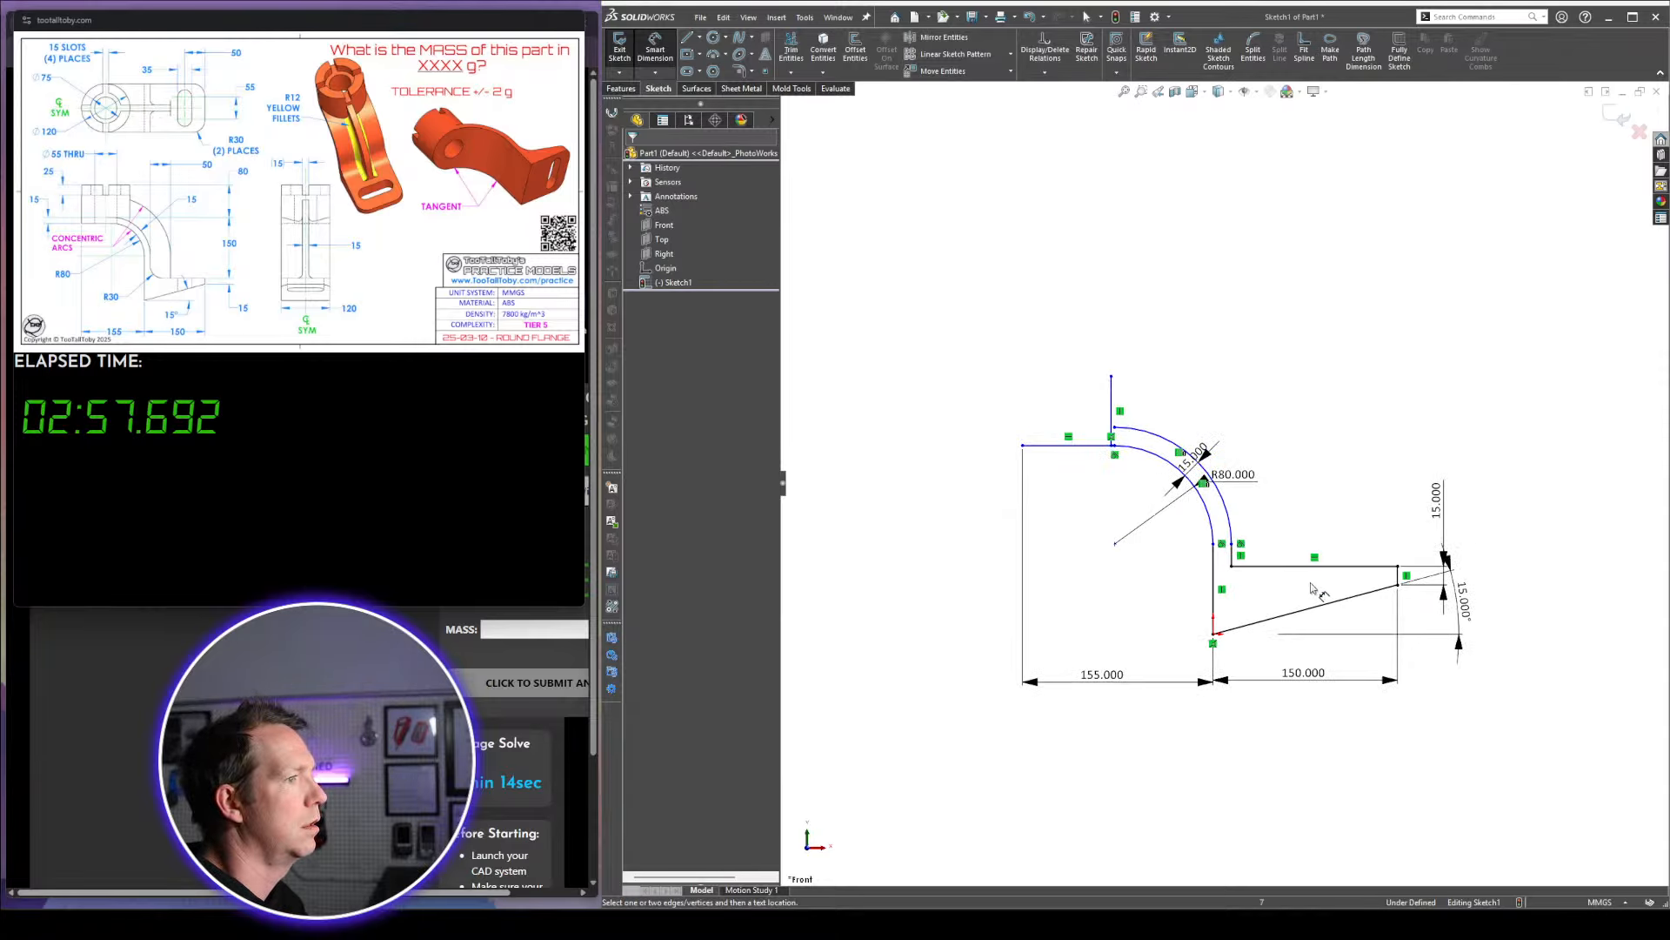
{"action": "left_click", "coordinate": [1287, 566]}
{"action": "scroll", "coordinate": [1151, 462], "scroll_direction": "down", "scroll_amount": 2}
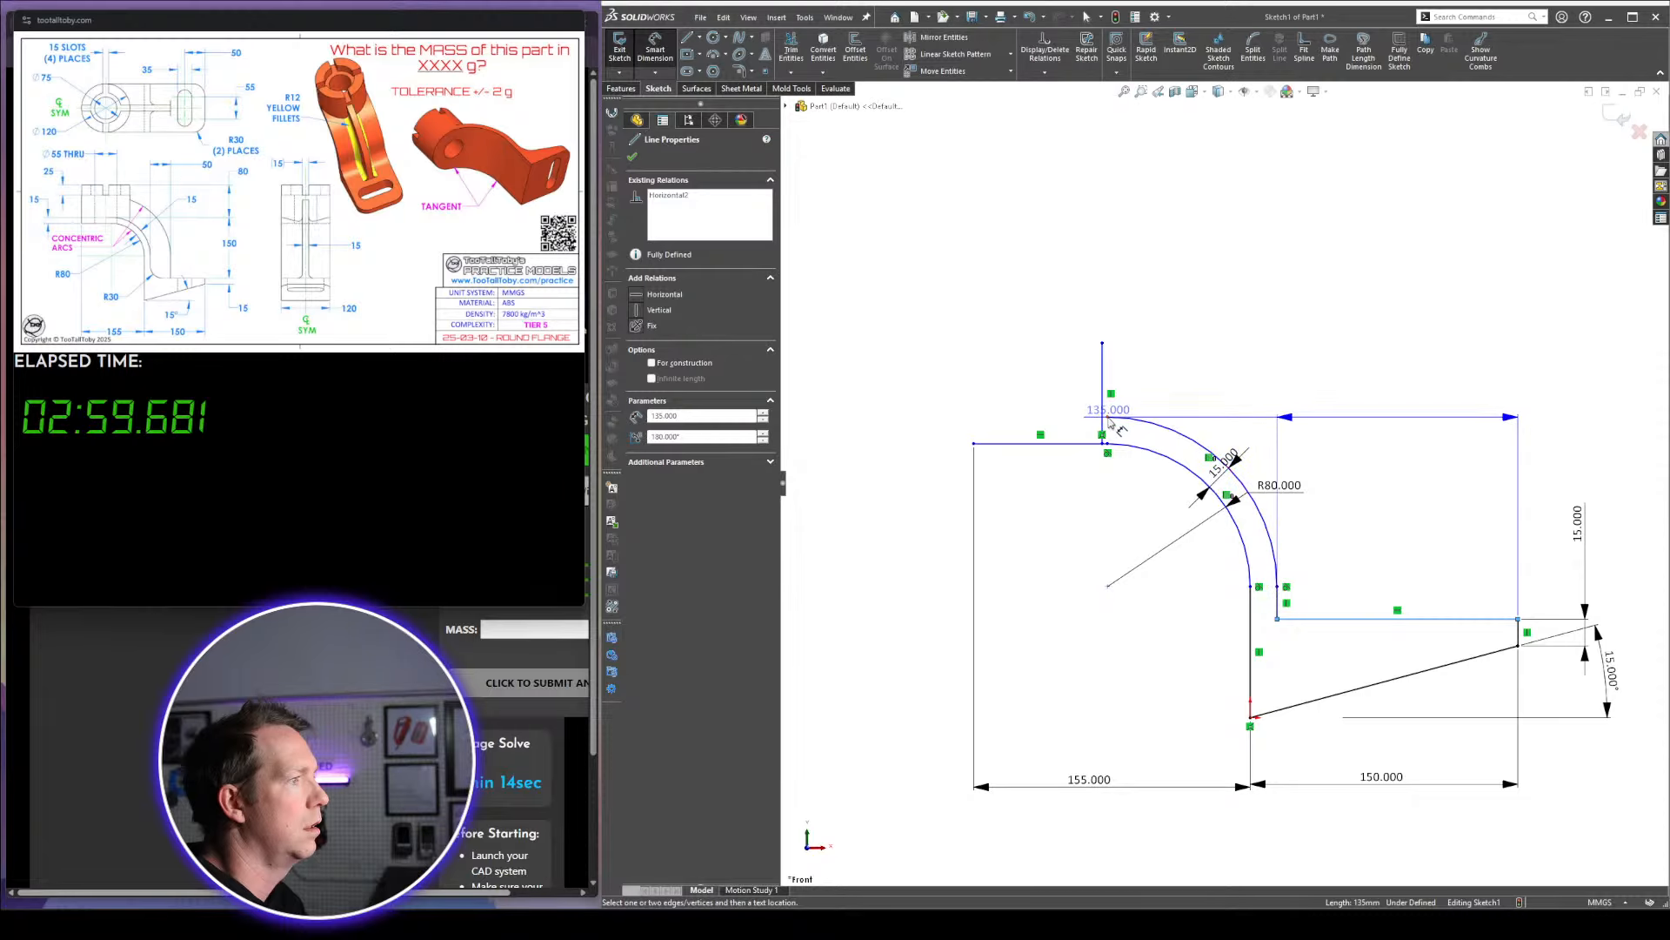
{"action": "left_click", "coordinate": [1115, 428]}
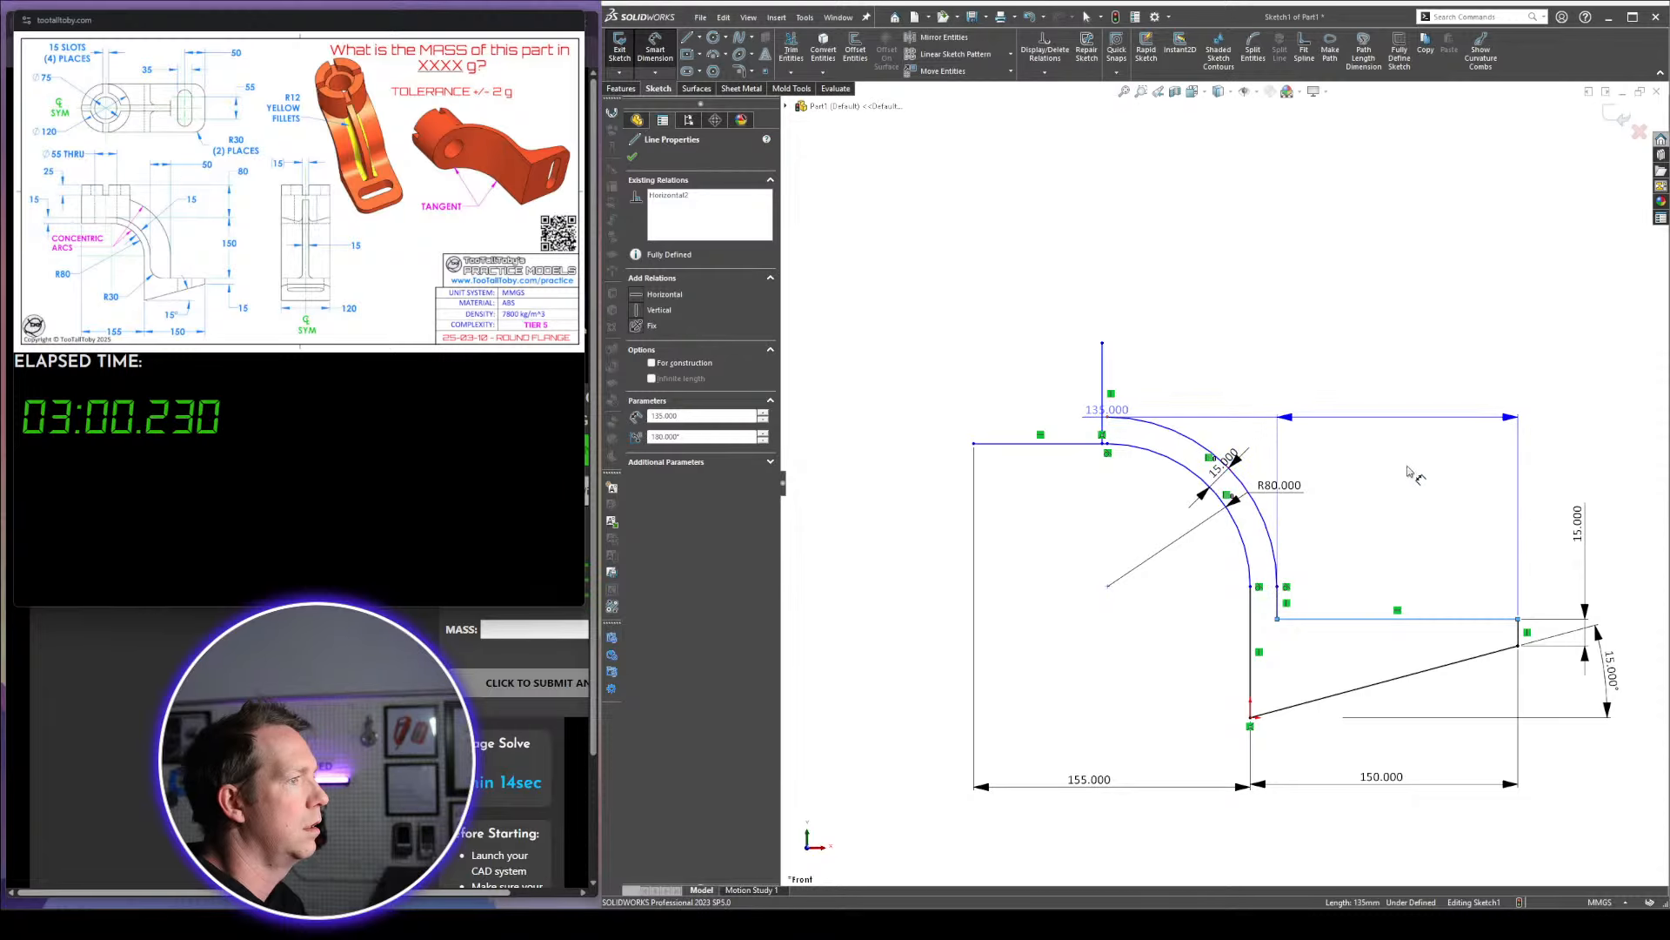
{"action": "left_click", "coordinate": [1463, 482]}
{"action": "type", "text": "150"}
{"action": "key", "text": "Return"}
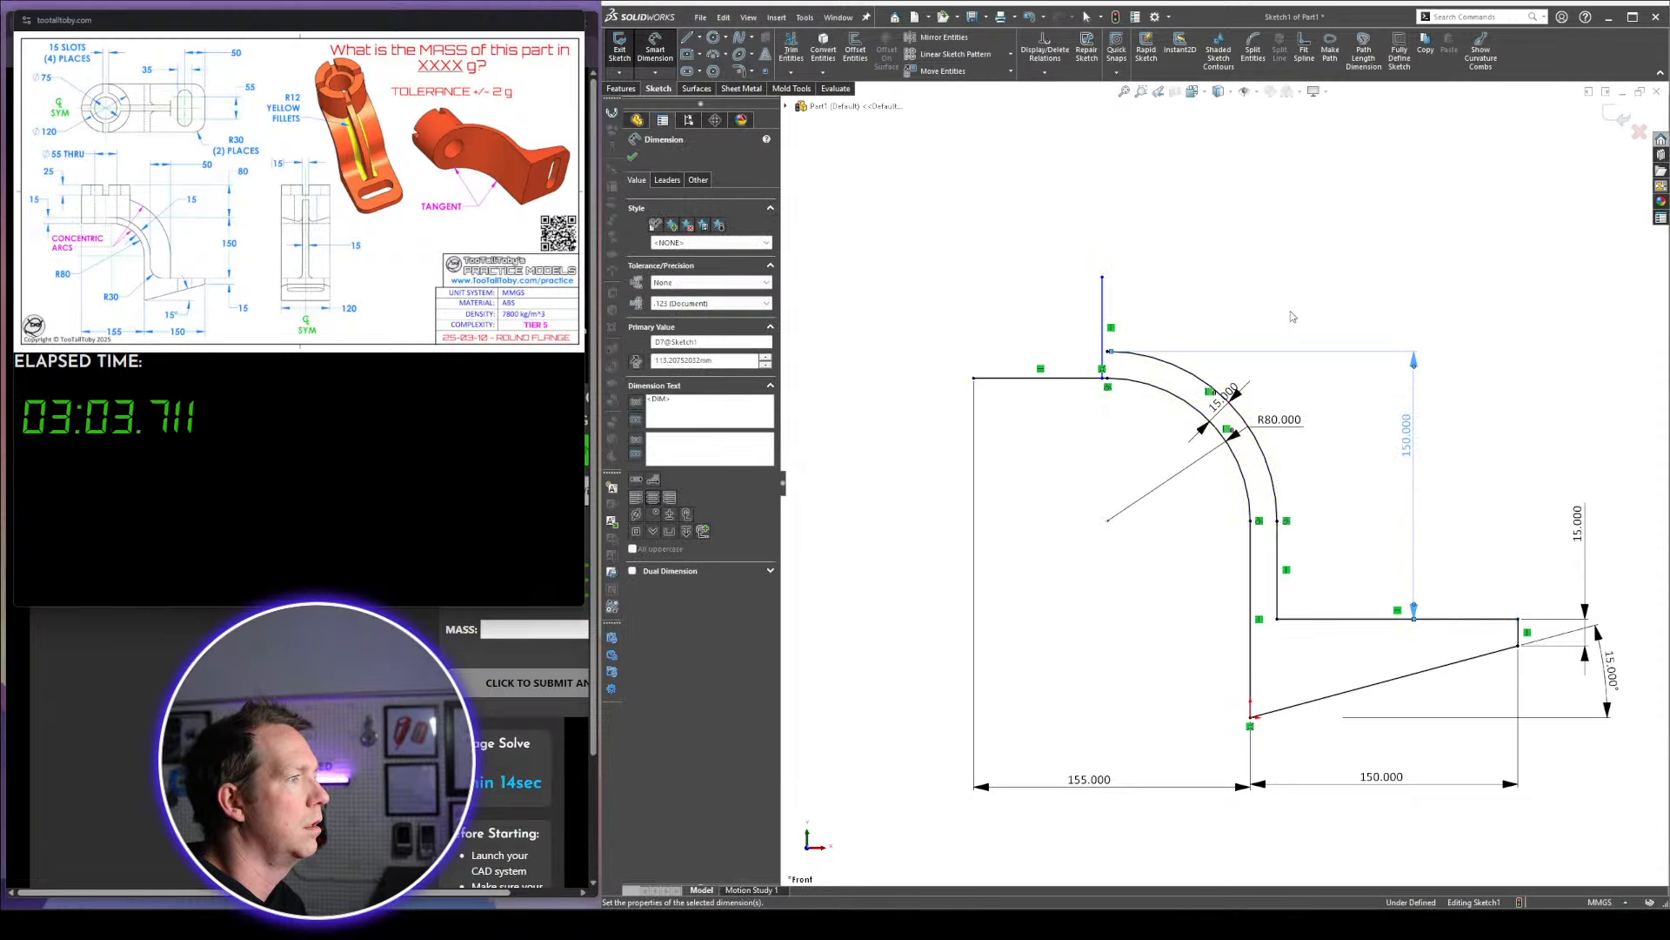
{"action": "key", "text": "Escape"}
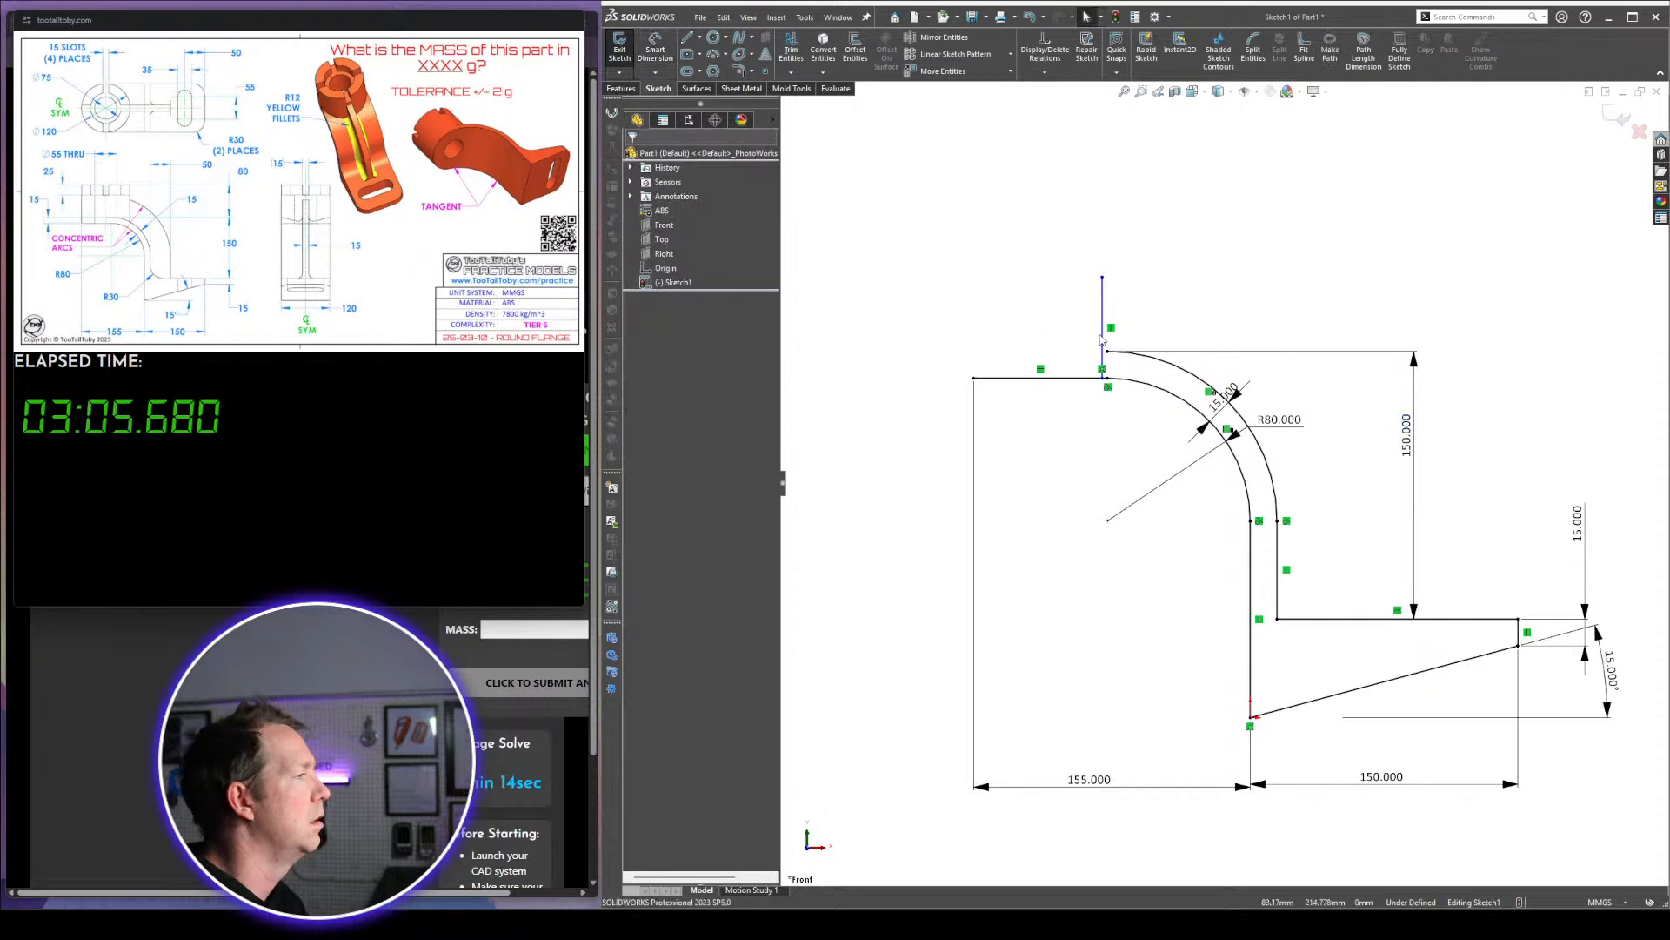
Move the vertical line further along the arm and close the arm's free end with a vertical and a horizontal line to the offset arc
{"action": "left_click_drag", "start_coordinate": [1102, 370], "coordinate": [1060, 370]}
{"action": "key", "text": "l"}
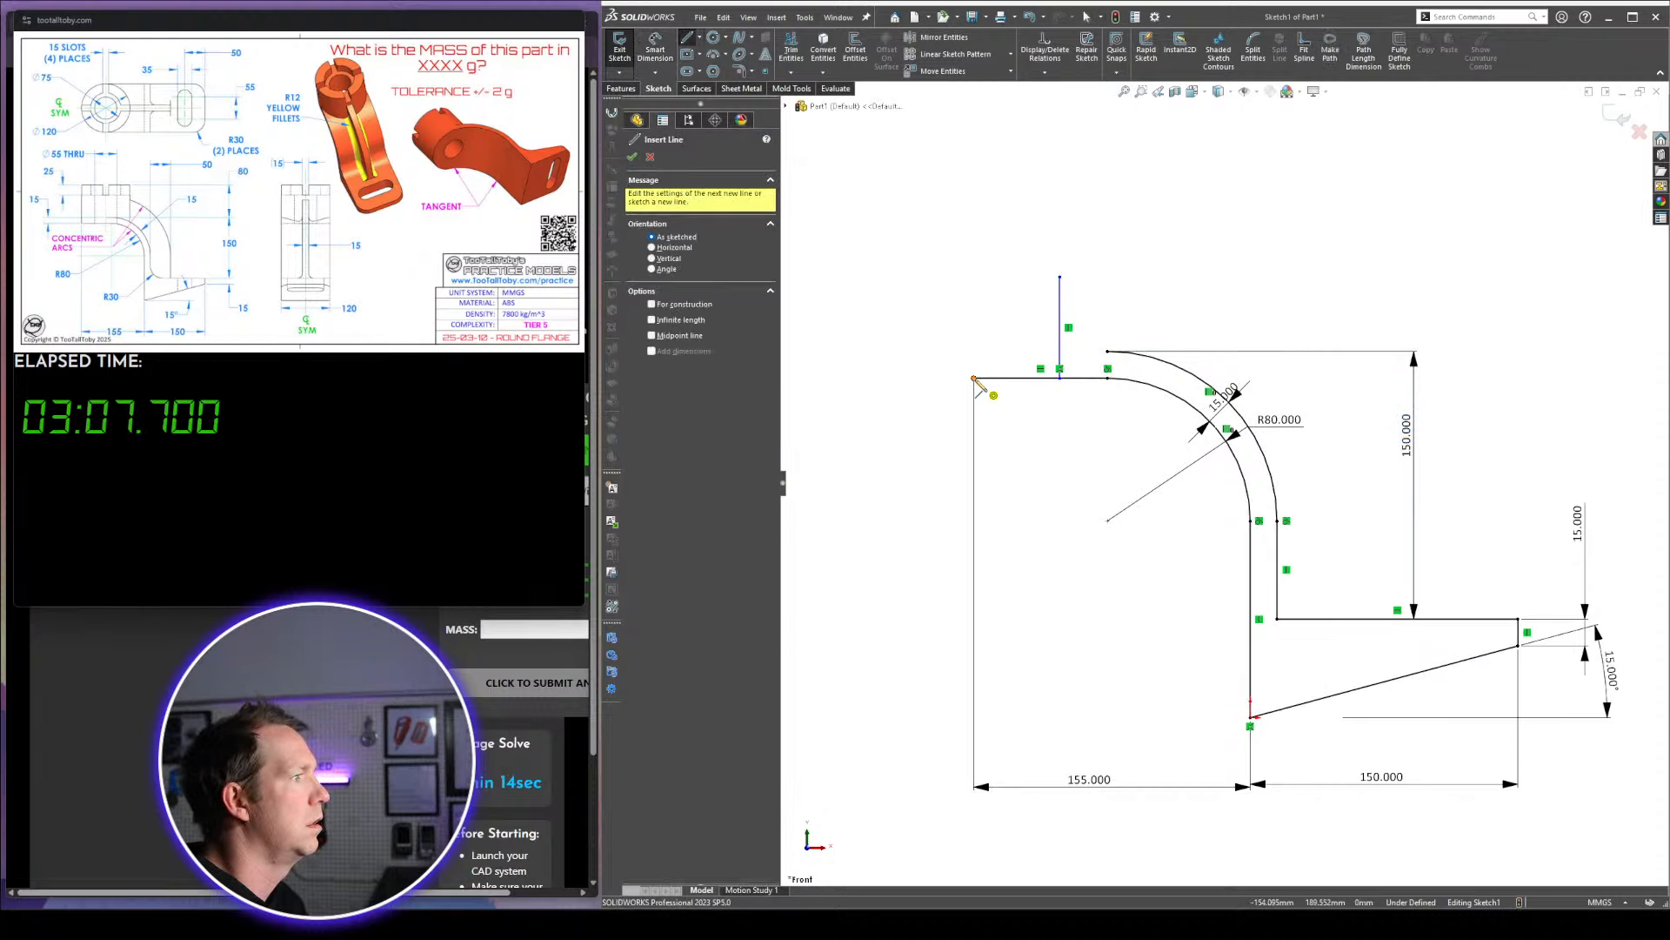
{"action": "left_click", "coordinate": [974, 376]}
{"action": "left_click", "coordinate": [974, 351]}
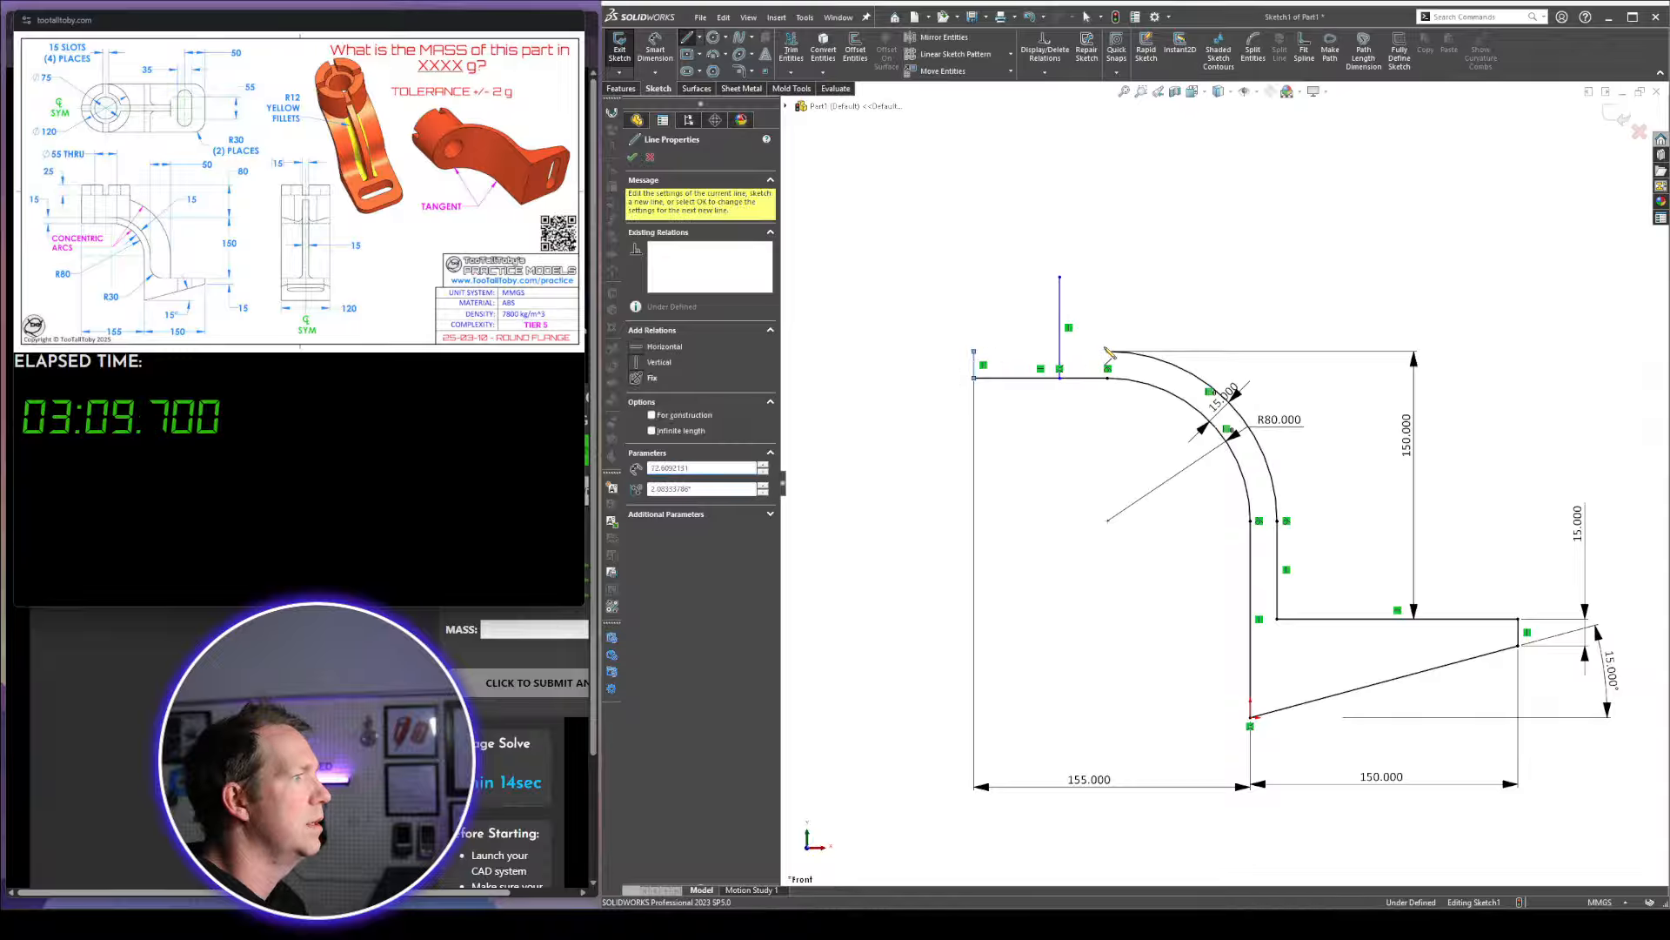
{"action": "left_click", "coordinate": [1108, 352]}
{"action": "key", "text": "Escape"}
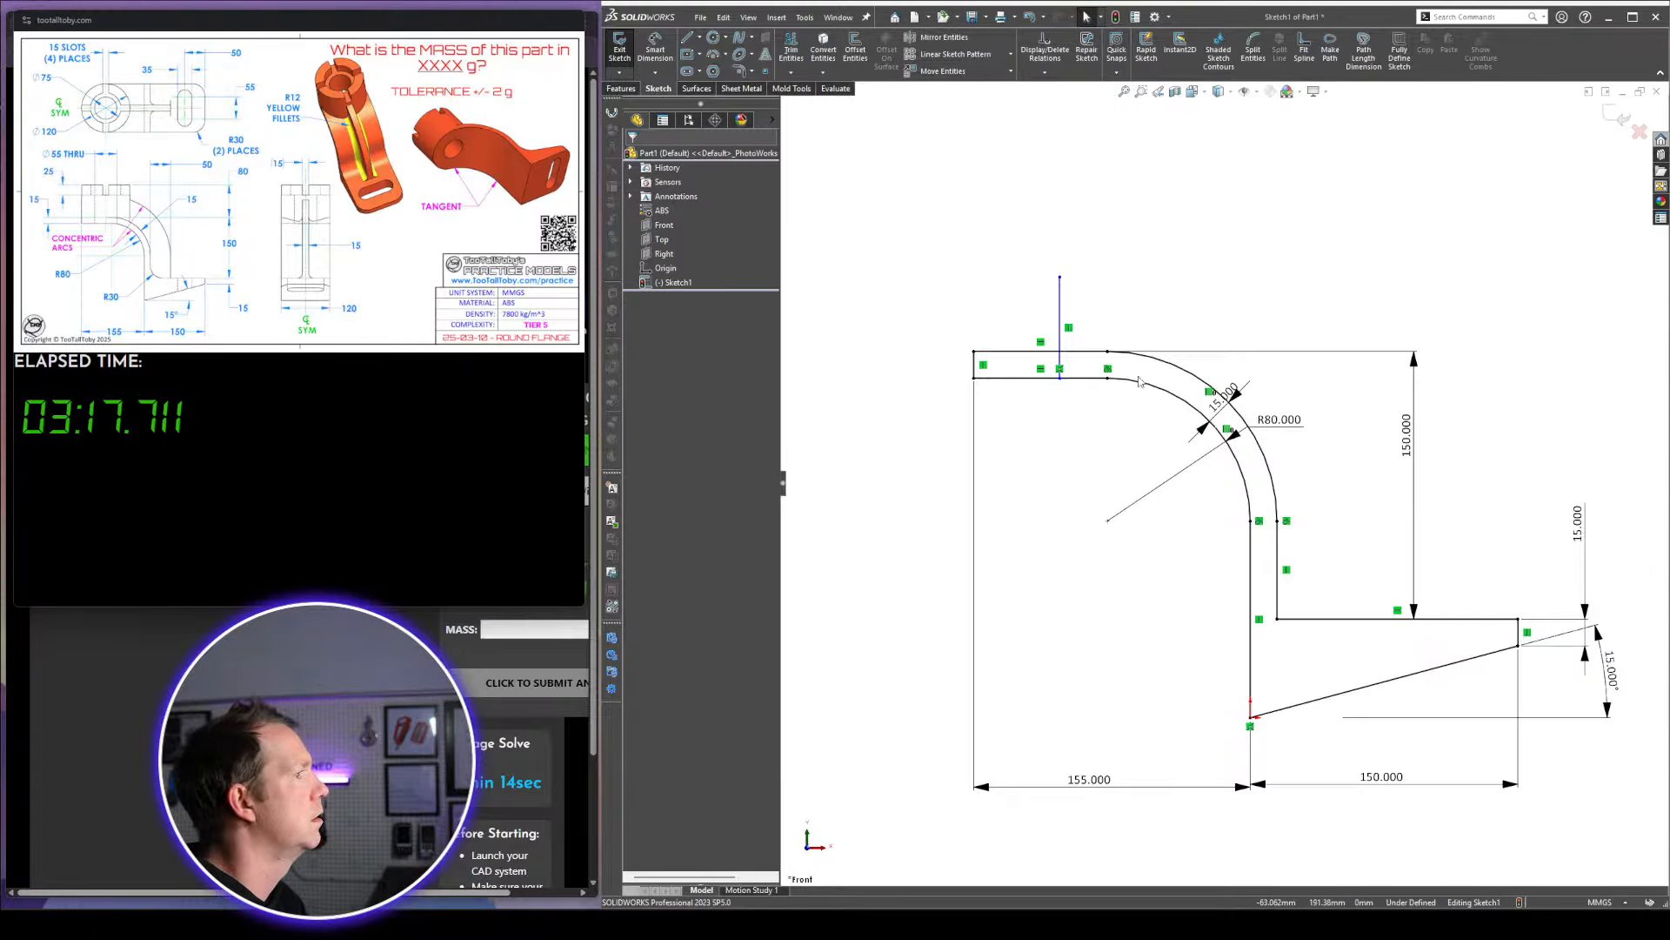
Extrude the region covering the foot, upright and curved part of the profile 60 mm with a blind end condition
{"action": "key", "text": "z"}
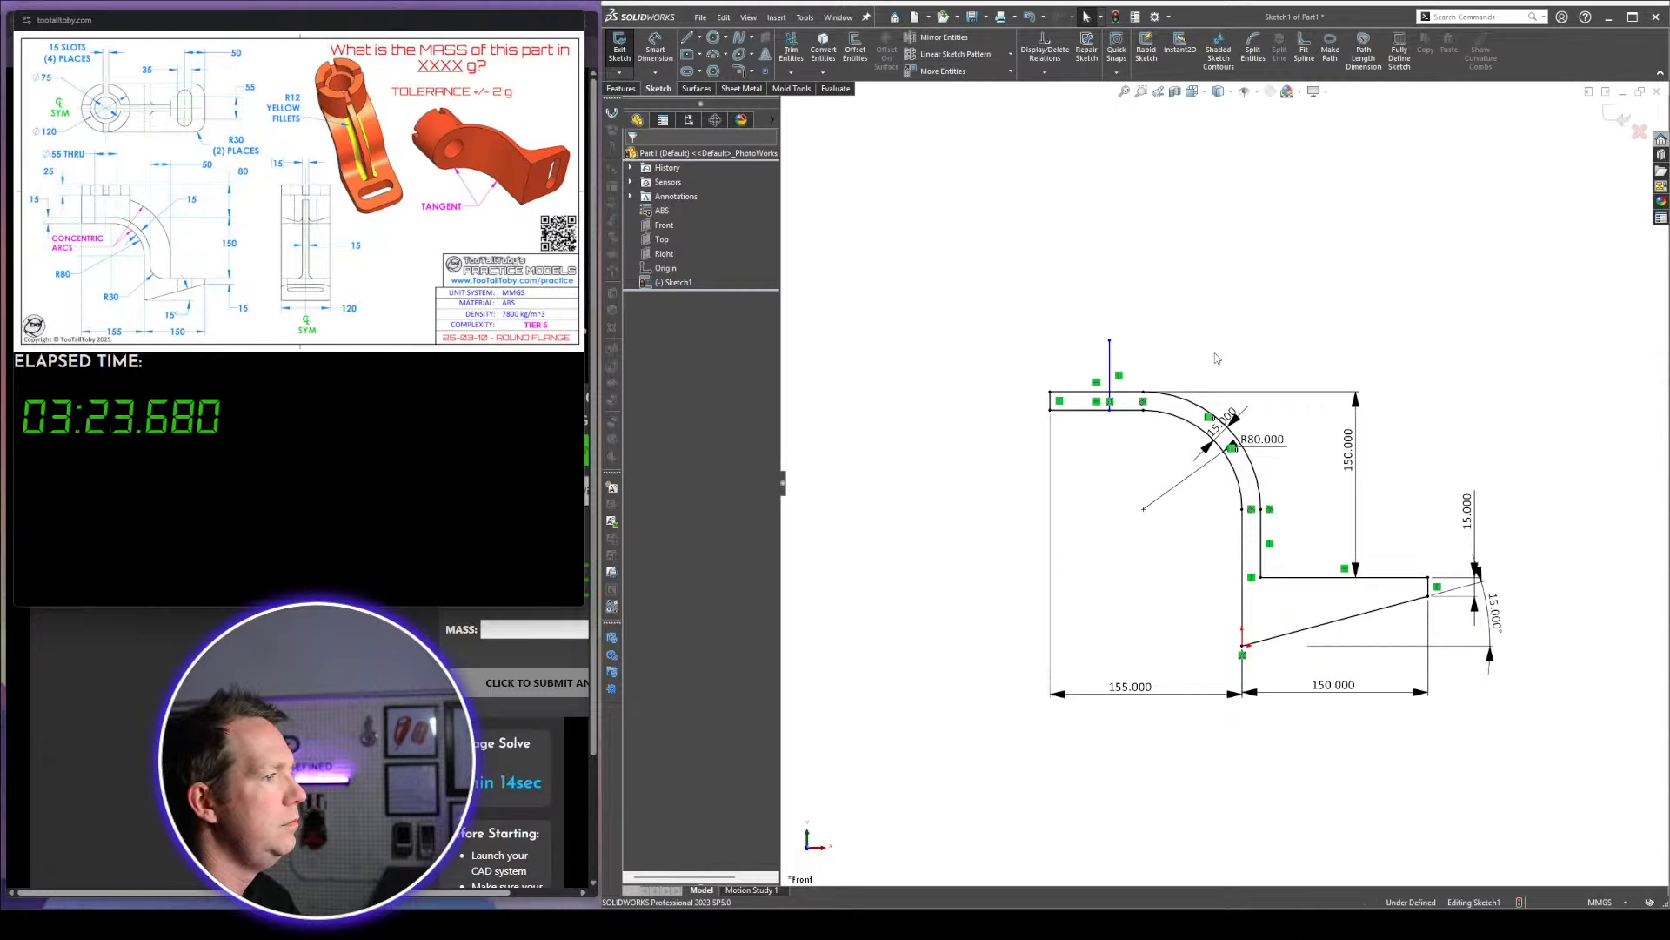
{"action": "middle_click_drag", "start_coordinate": [1263, 306], "coordinate": [1236, 359]}
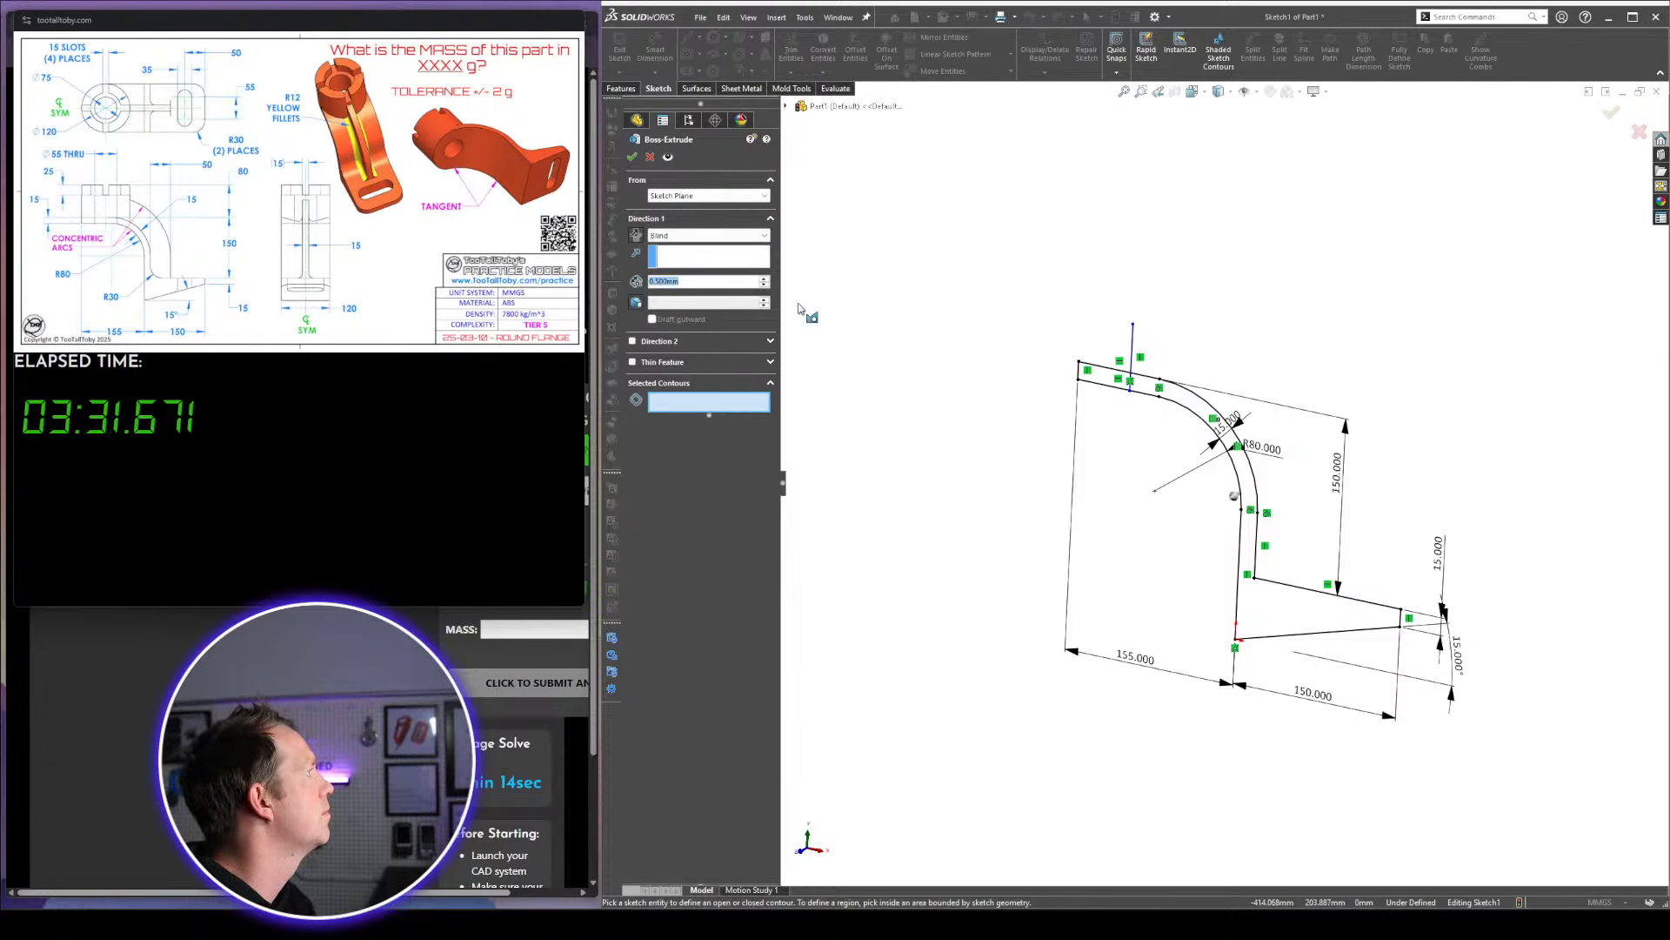
{"action": "type", "text": "60"}
{"action": "key", "text": "Return"}
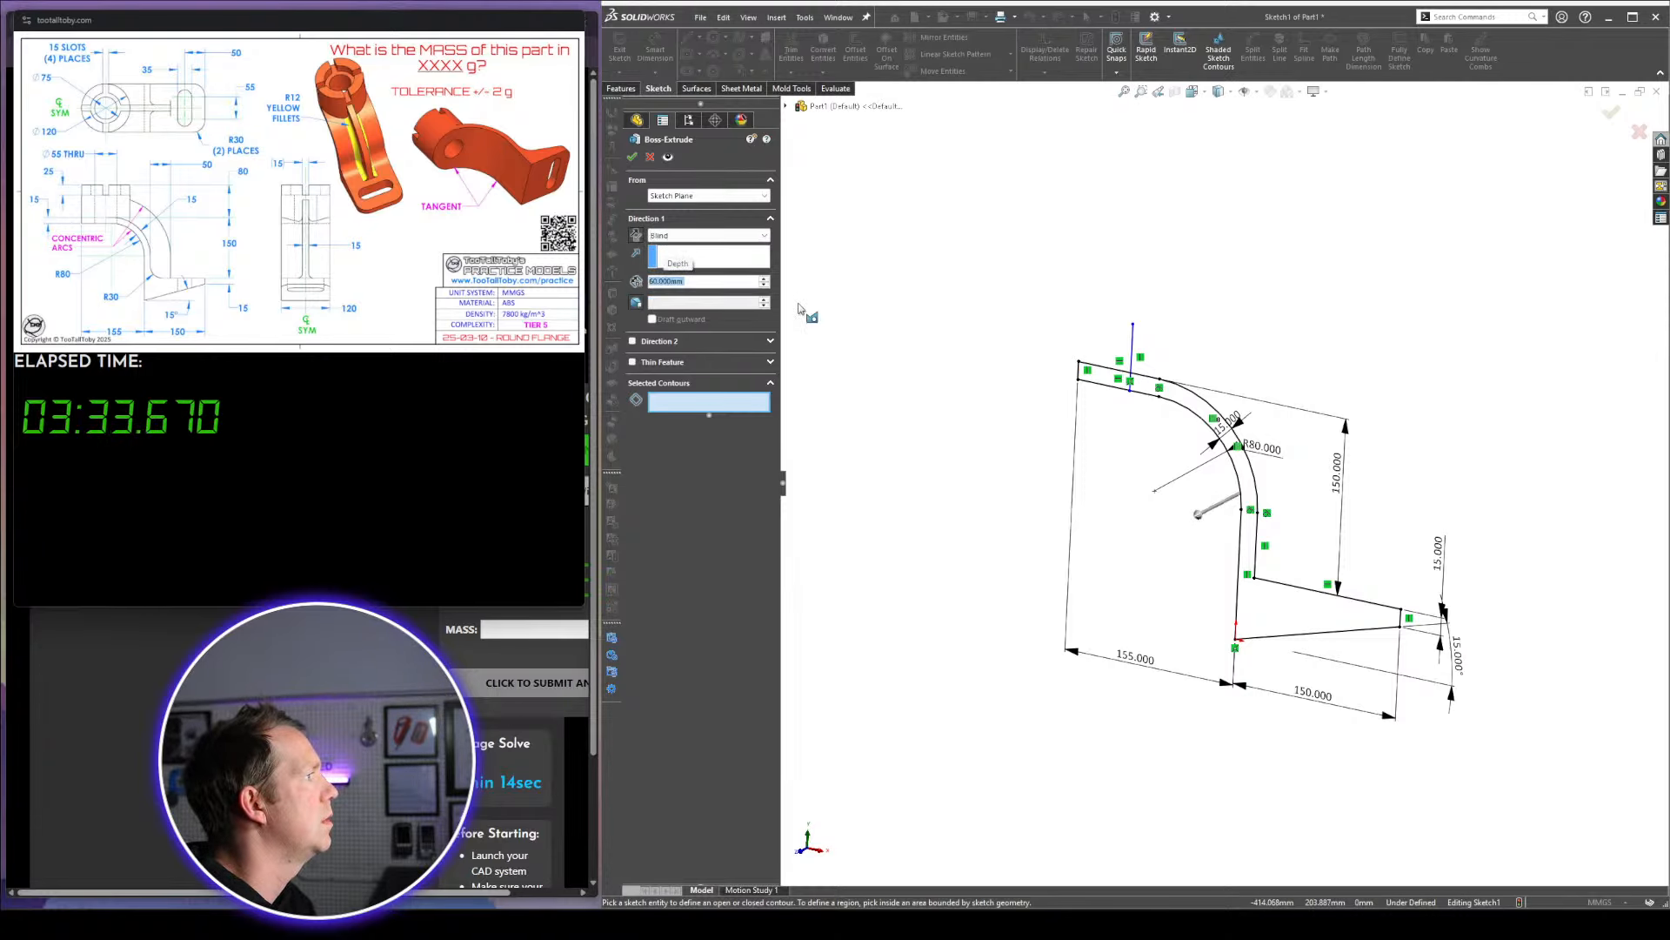
{"action": "left_click", "coordinate": [1294, 600]}
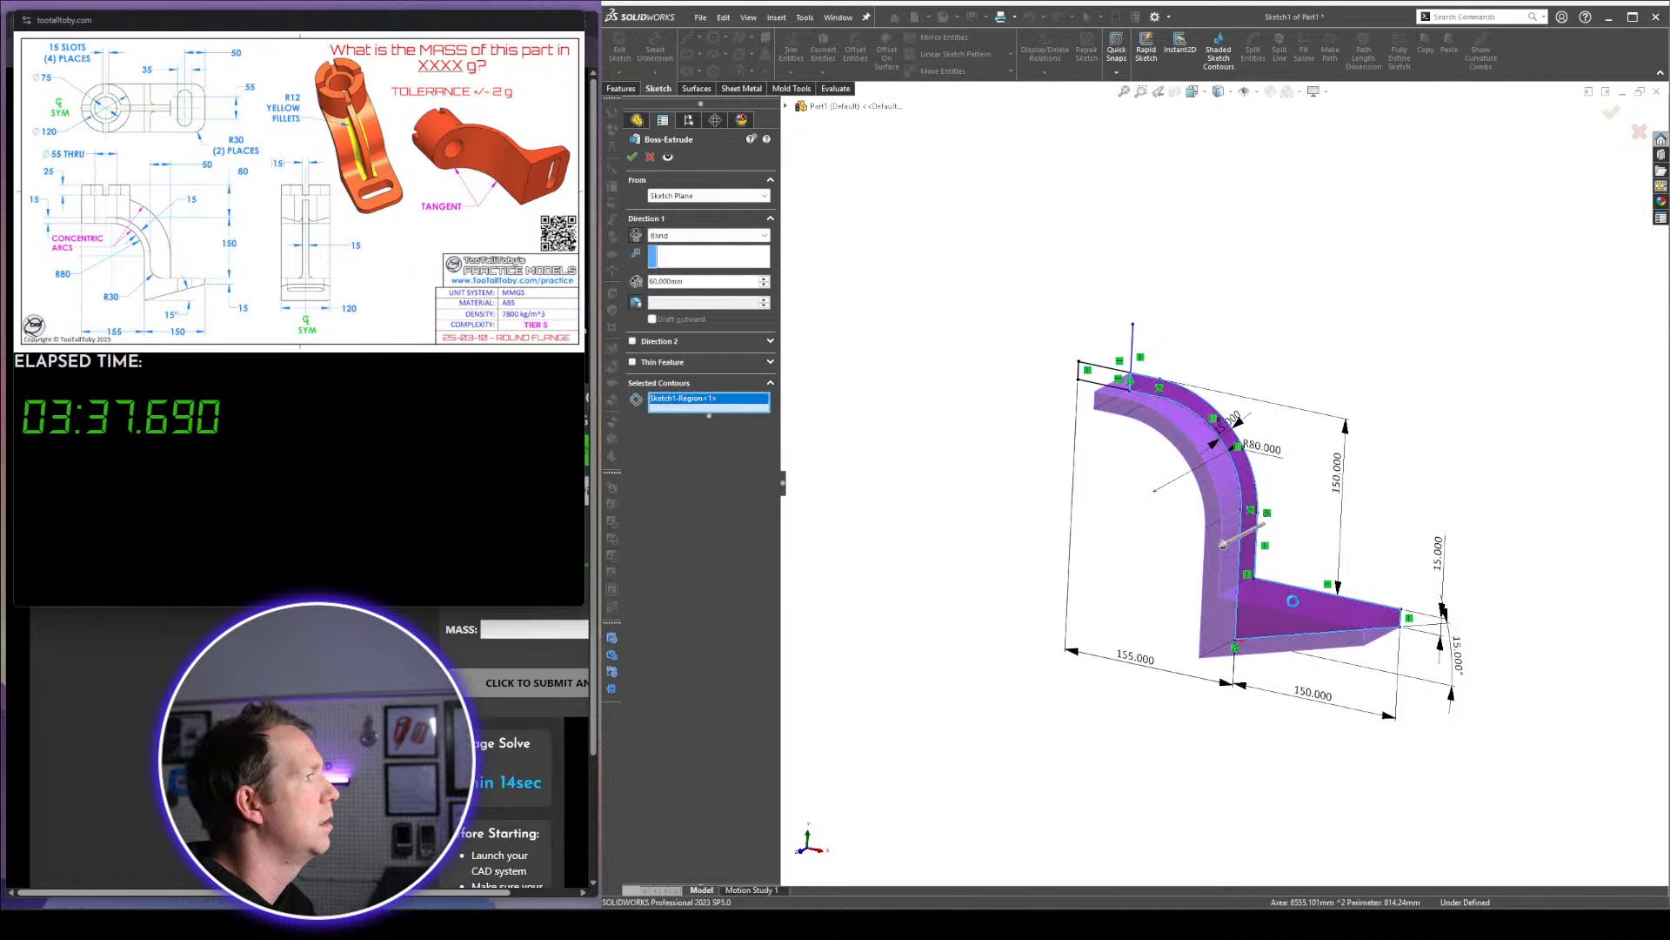
{"action": "left_click", "coordinate": [632, 157]}
Edit the extrusion to include the region at the arm's free end as a second contour
{"action": "left_click", "coordinate": [630, 297]}
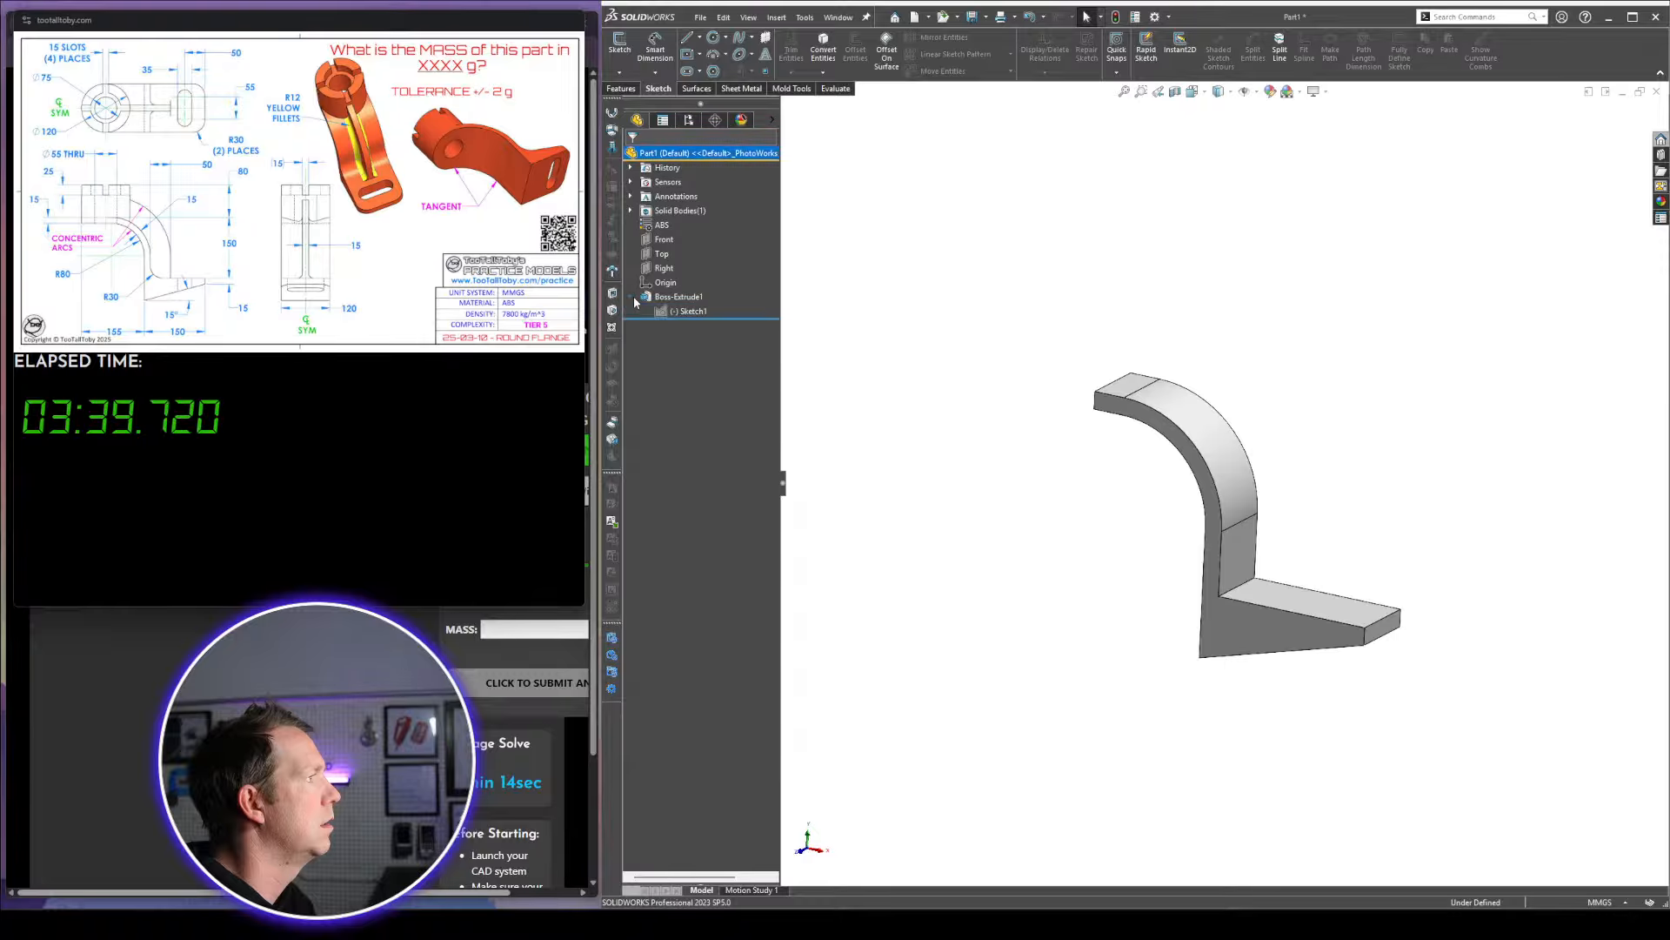
{"action": "left_click", "coordinate": [672, 298]}
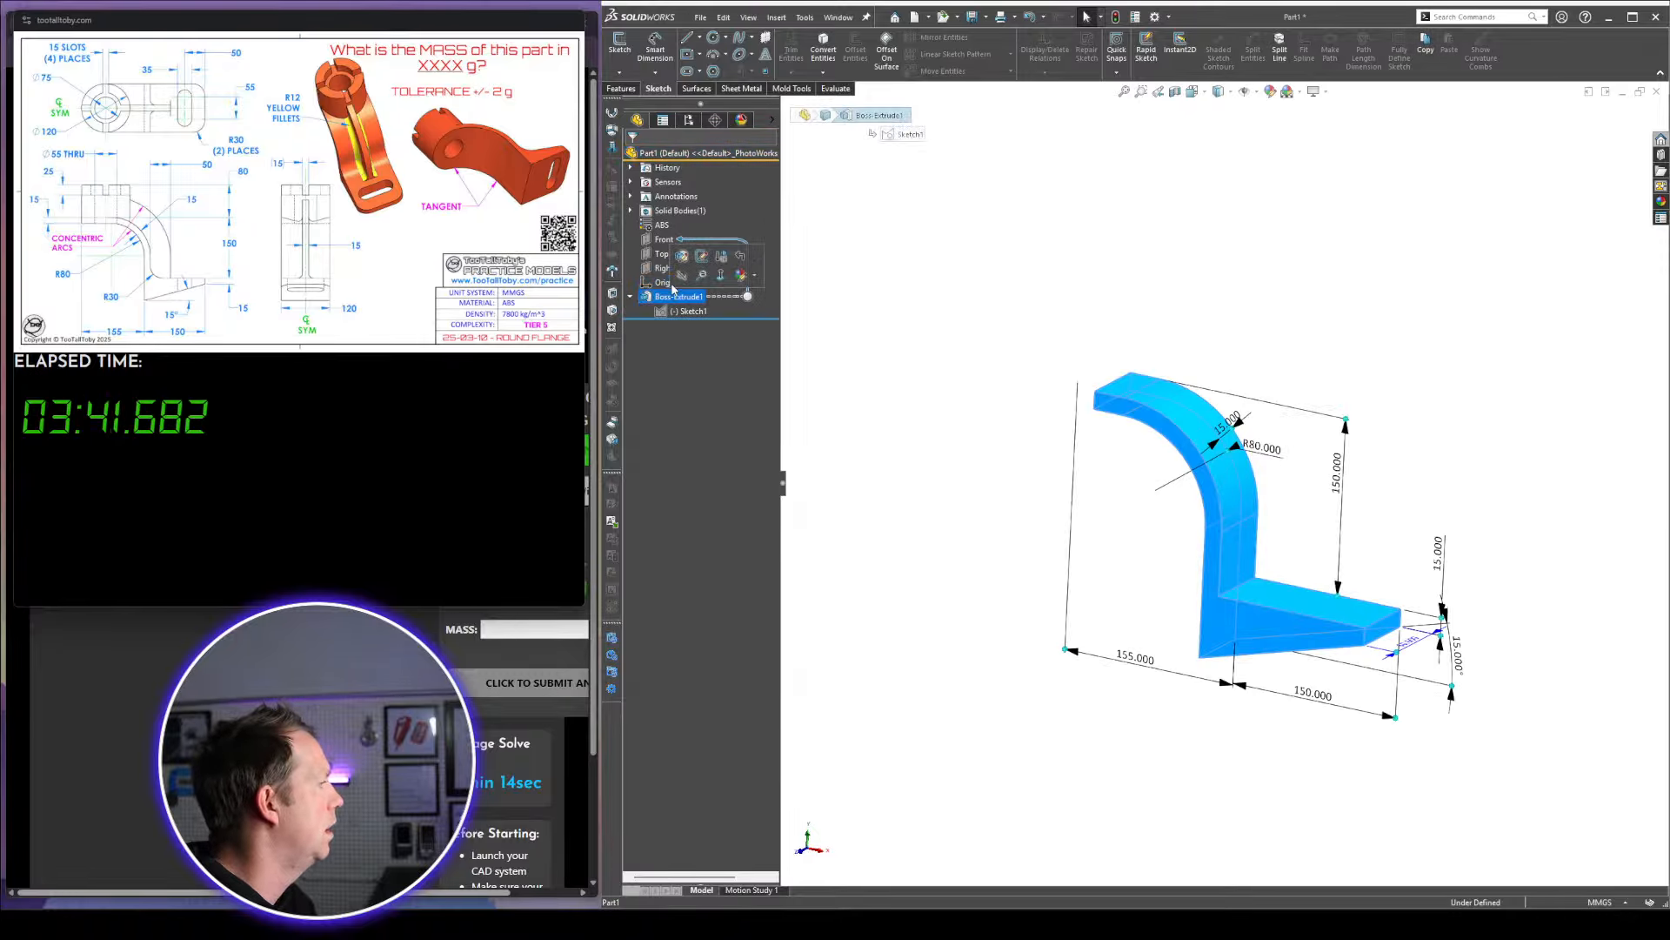
{"action": "left_click", "coordinate": [703, 255]}
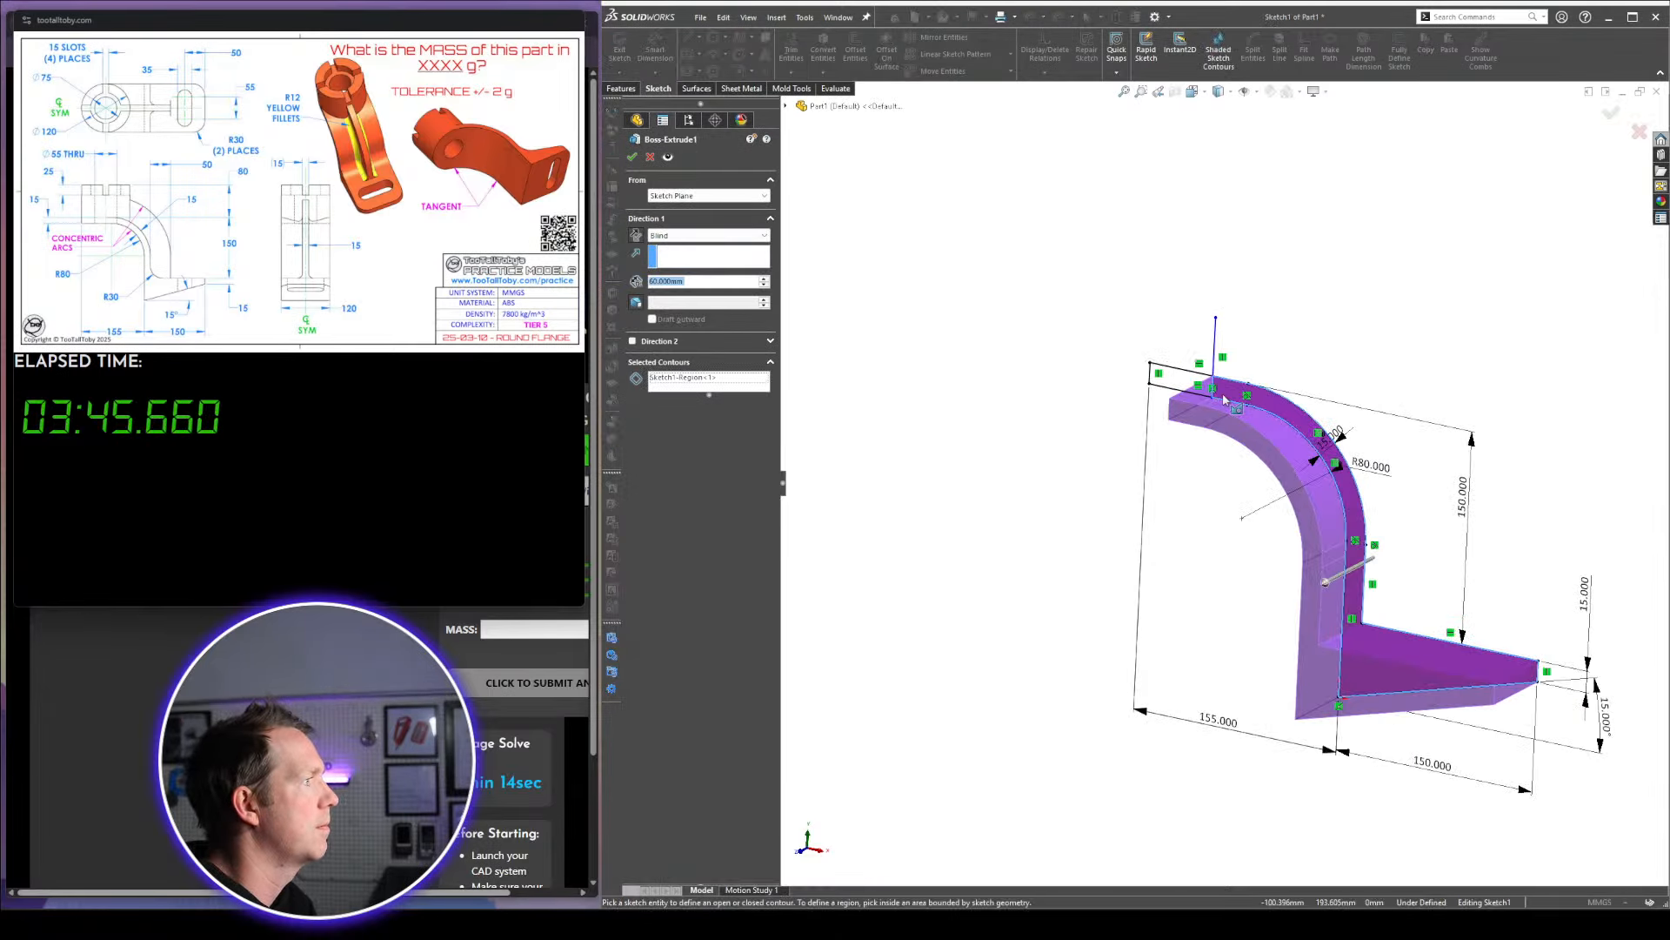
{"action": "scroll", "coordinate": [1218, 396], "scroll_direction": "down", "scroll_amount": 3}
{"action": "left_click", "coordinate": [1184, 396]}
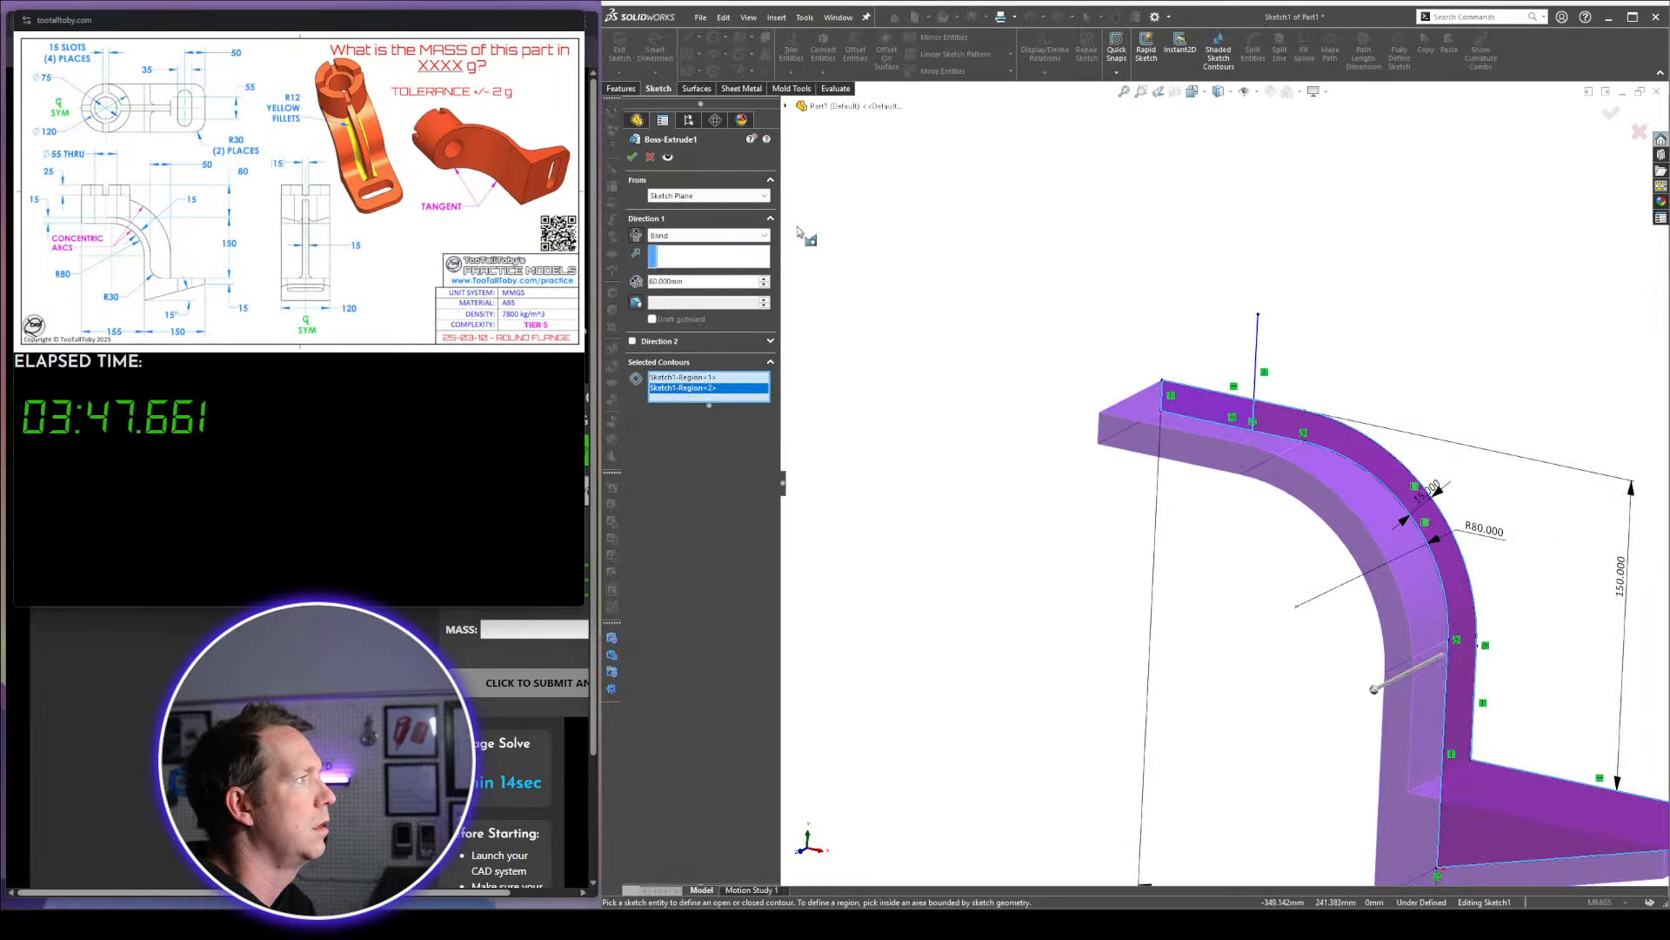
{"action": "left_click", "coordinate": [649, 157]}
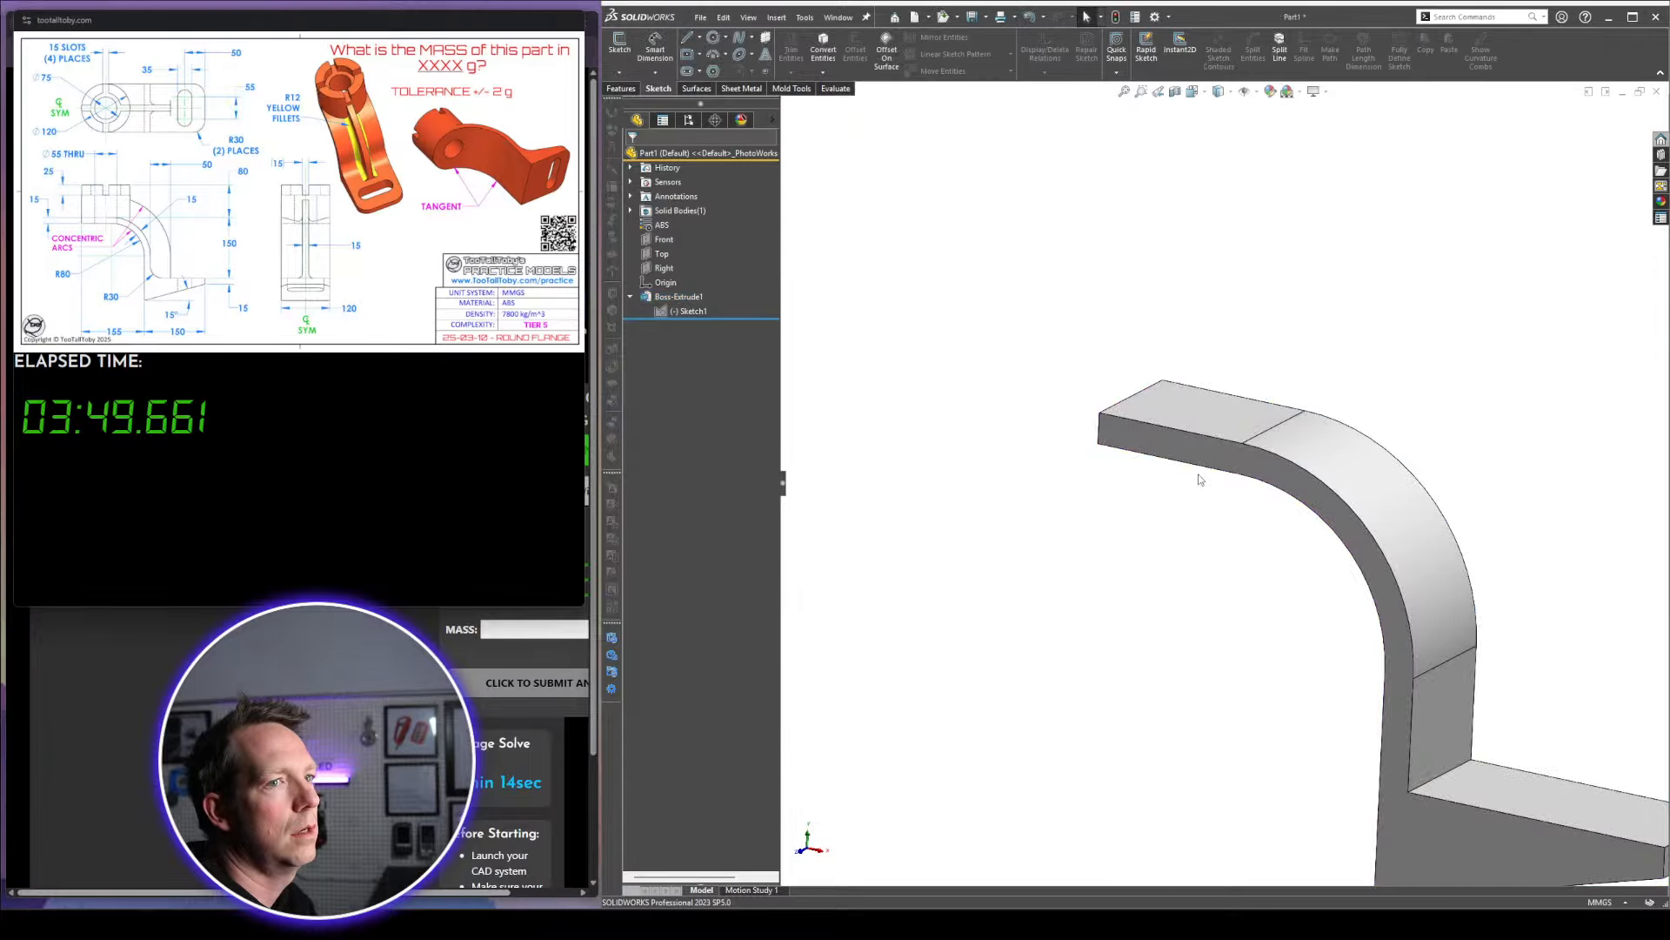
{"action": "scroll", "coordinate": [1334, 554], "scroll_direction": "up", "scroll_amount": 2}
{"action": "scroll", "coordinate": [1341, 551], "scroll_direction": "down", "scroll_amount": 3}
{"action": "scroll", "coordinate": [1218, 479], "scroll_direction": "up", "scroll_amount": 3}
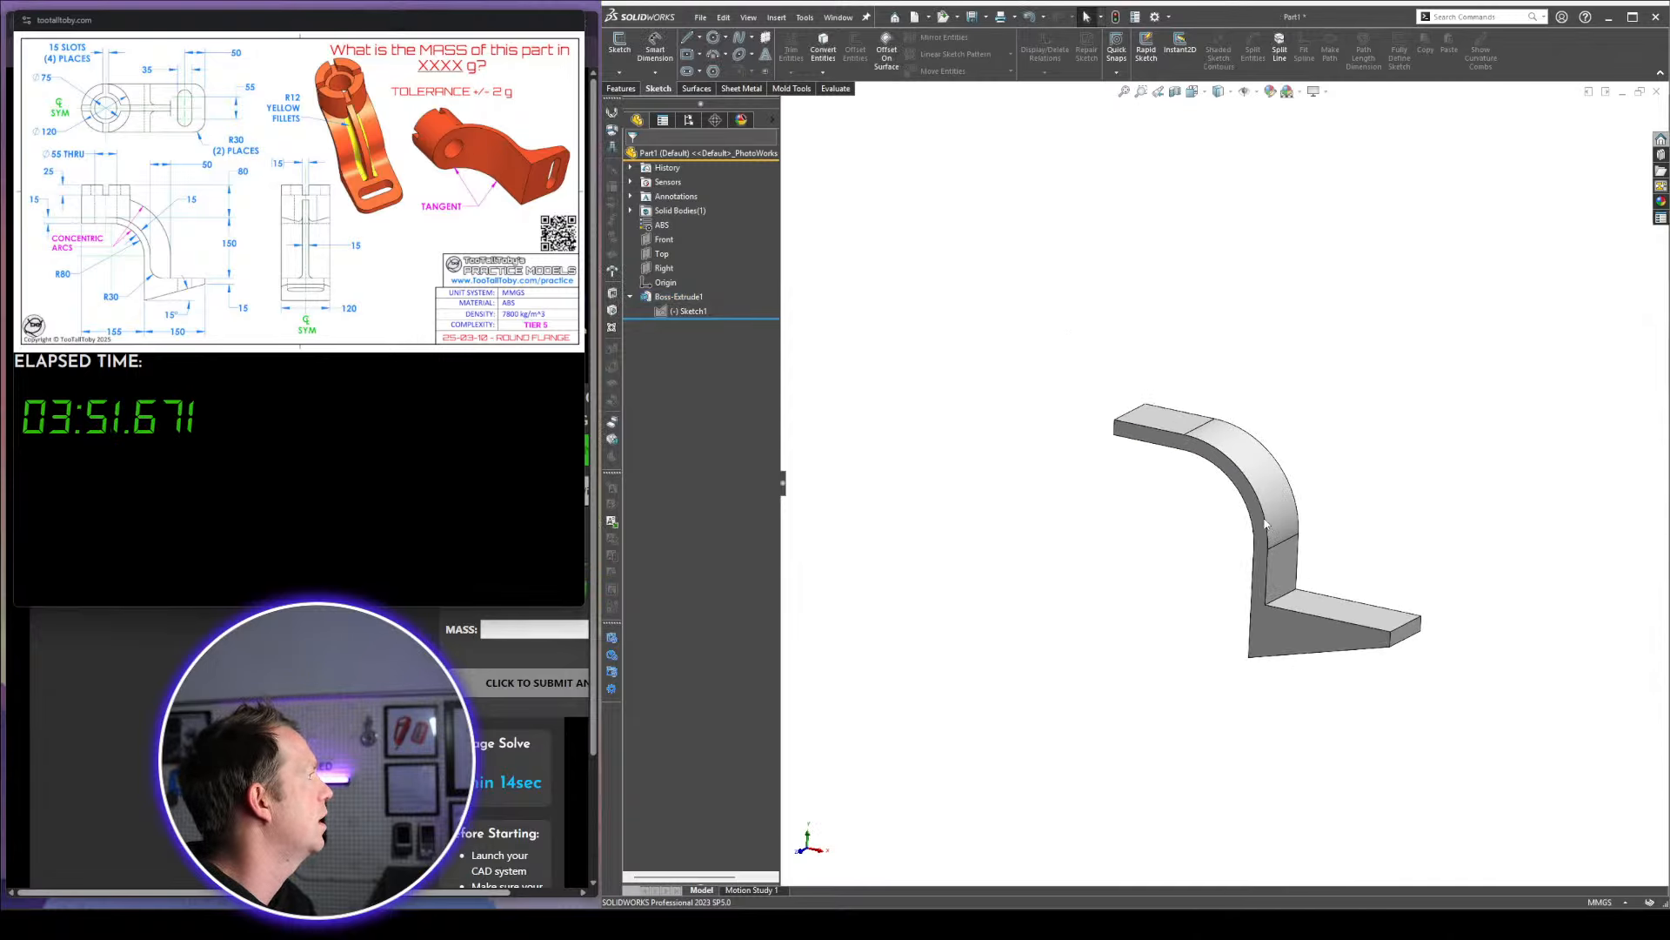
Show the extrusion's profile sketch in the model
{"action": "left_click", "coordinate": [693, 313]}
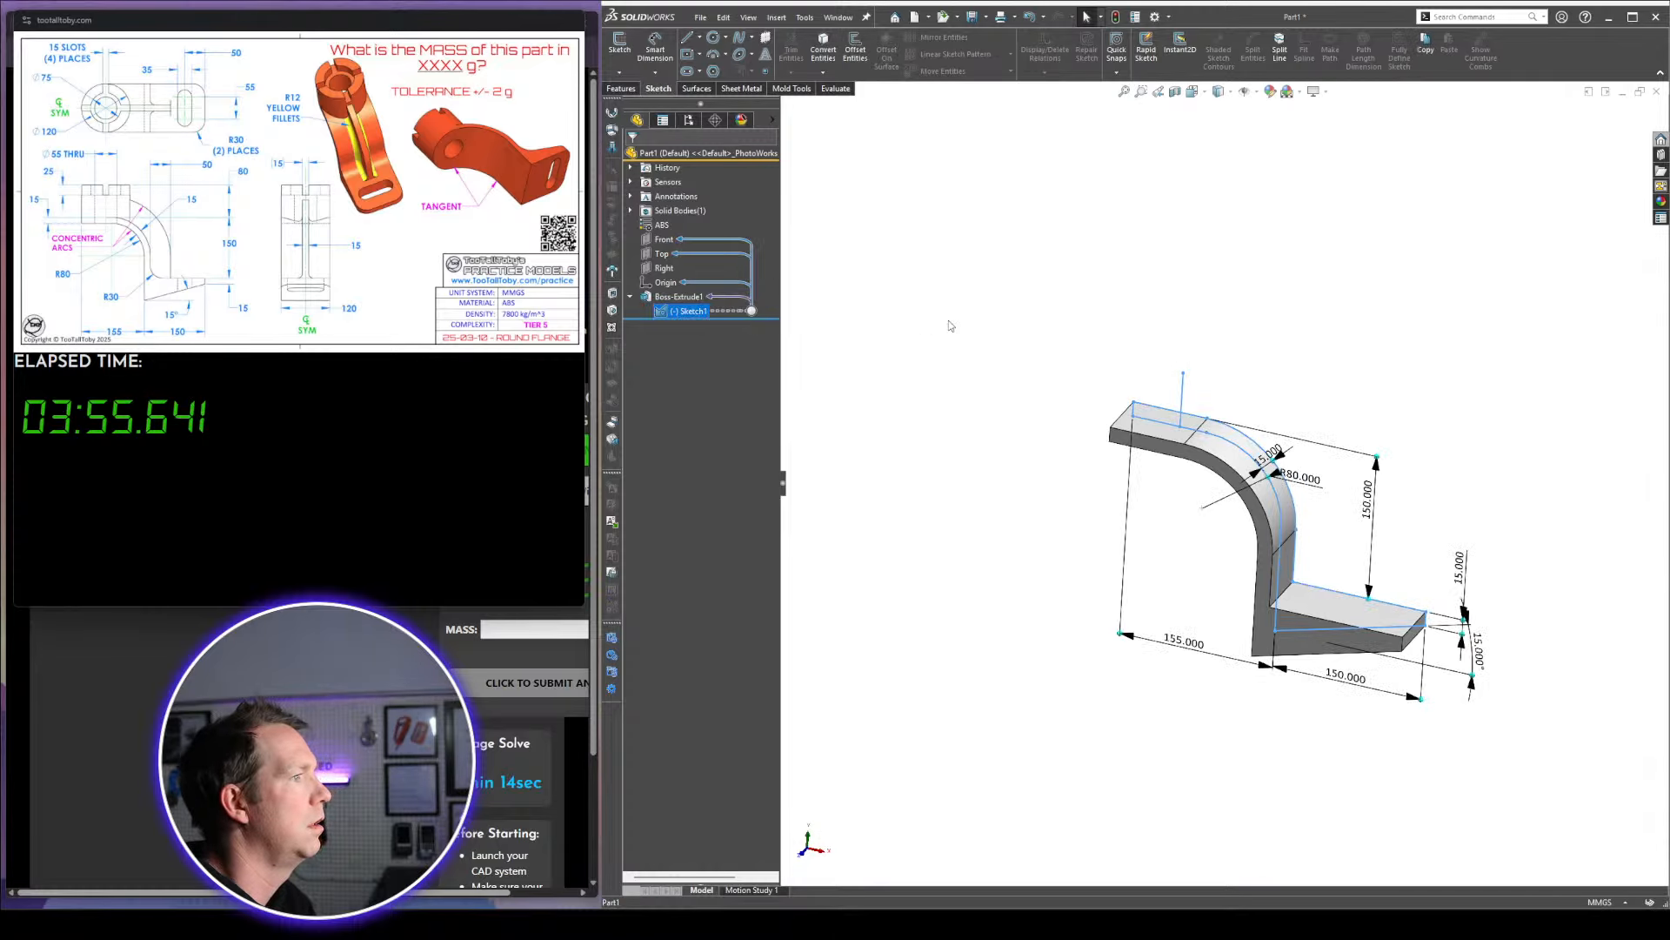
{"action": "scroll", "coordinate": [1235, 468], "scroll_direction": "down", "scroll_amount": 1}
{"action": "left_click", "coordinate": [831, 341]}
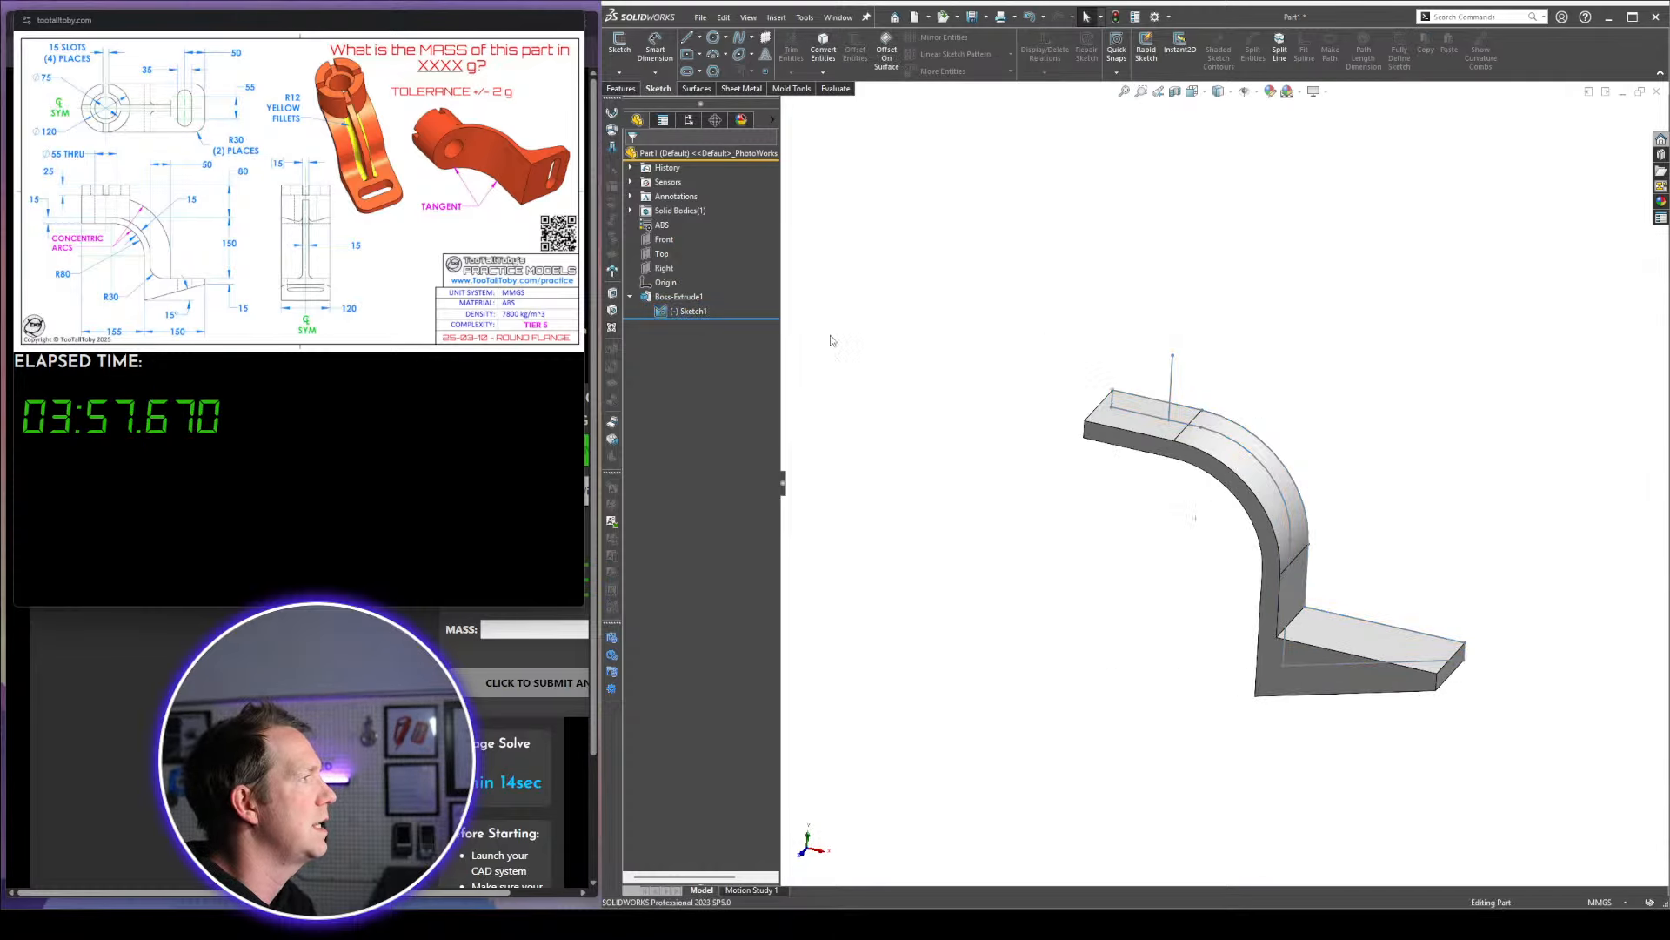
Edit the profile sketch in front view and dimension the vertical line 60 mm from the arm's free end
{"action": "left_click", "coordinate": [670, 309]}
{"action": "left_click", "coordinate": [681, 269]}
{"action": "key", "text": "space"}
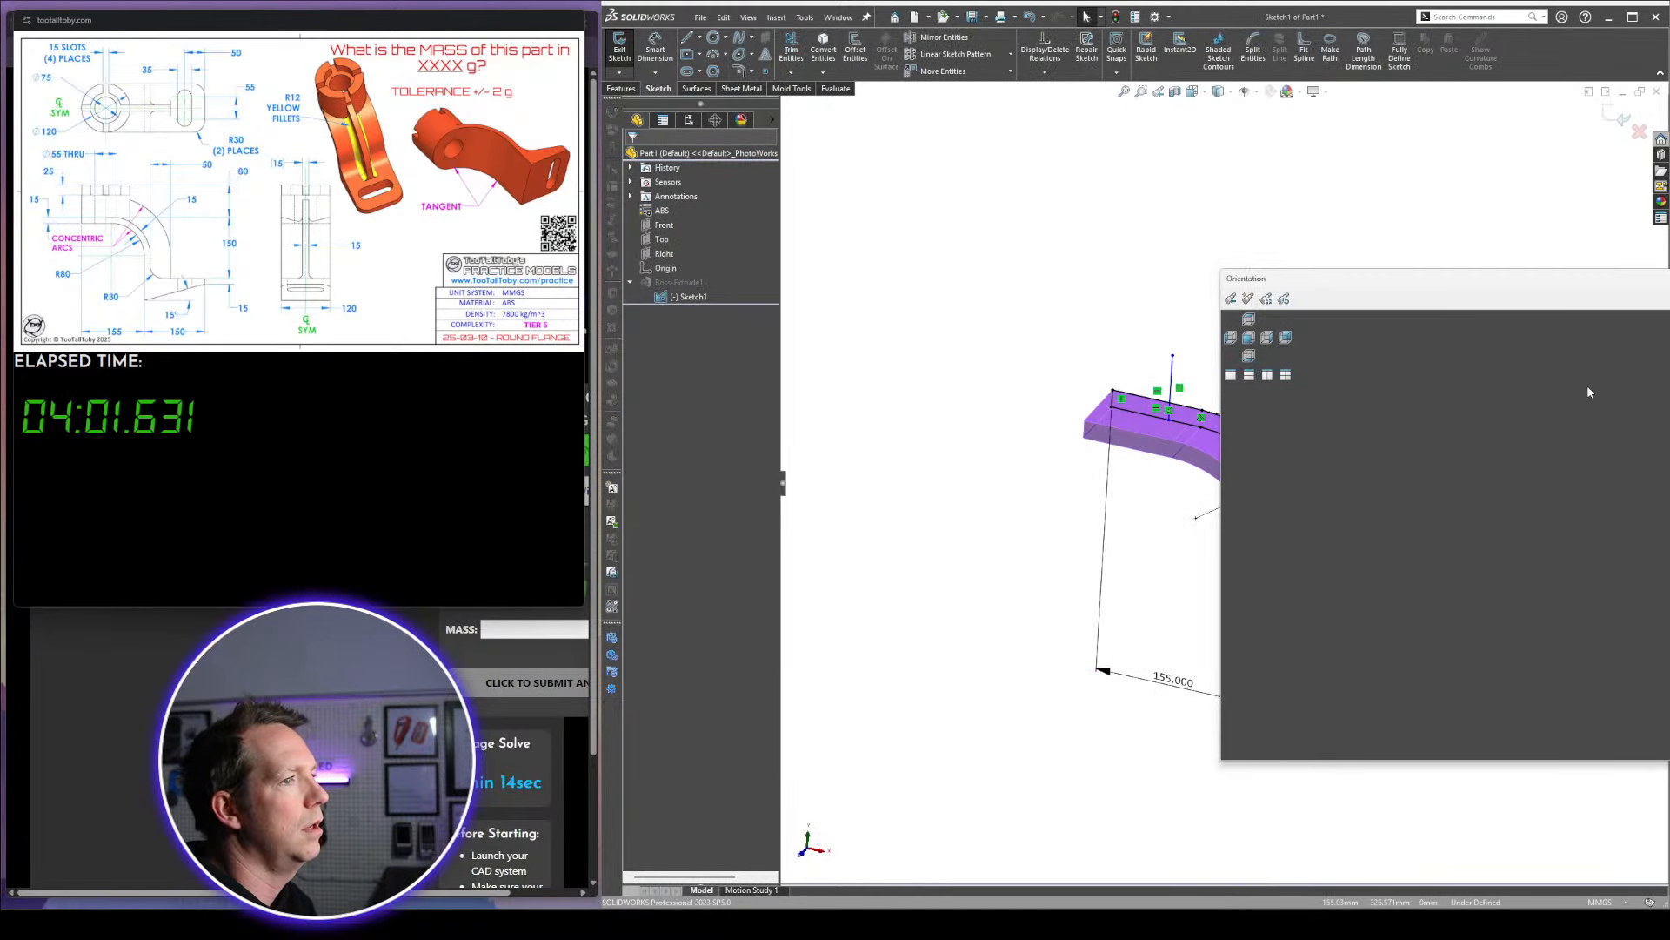
{"action": "left_click", "coordinate": [1249, 337]}
{"action": "scroll", "coordinate": [1093, 424], "scroll_direction": "up", "scroll_amount": 3}
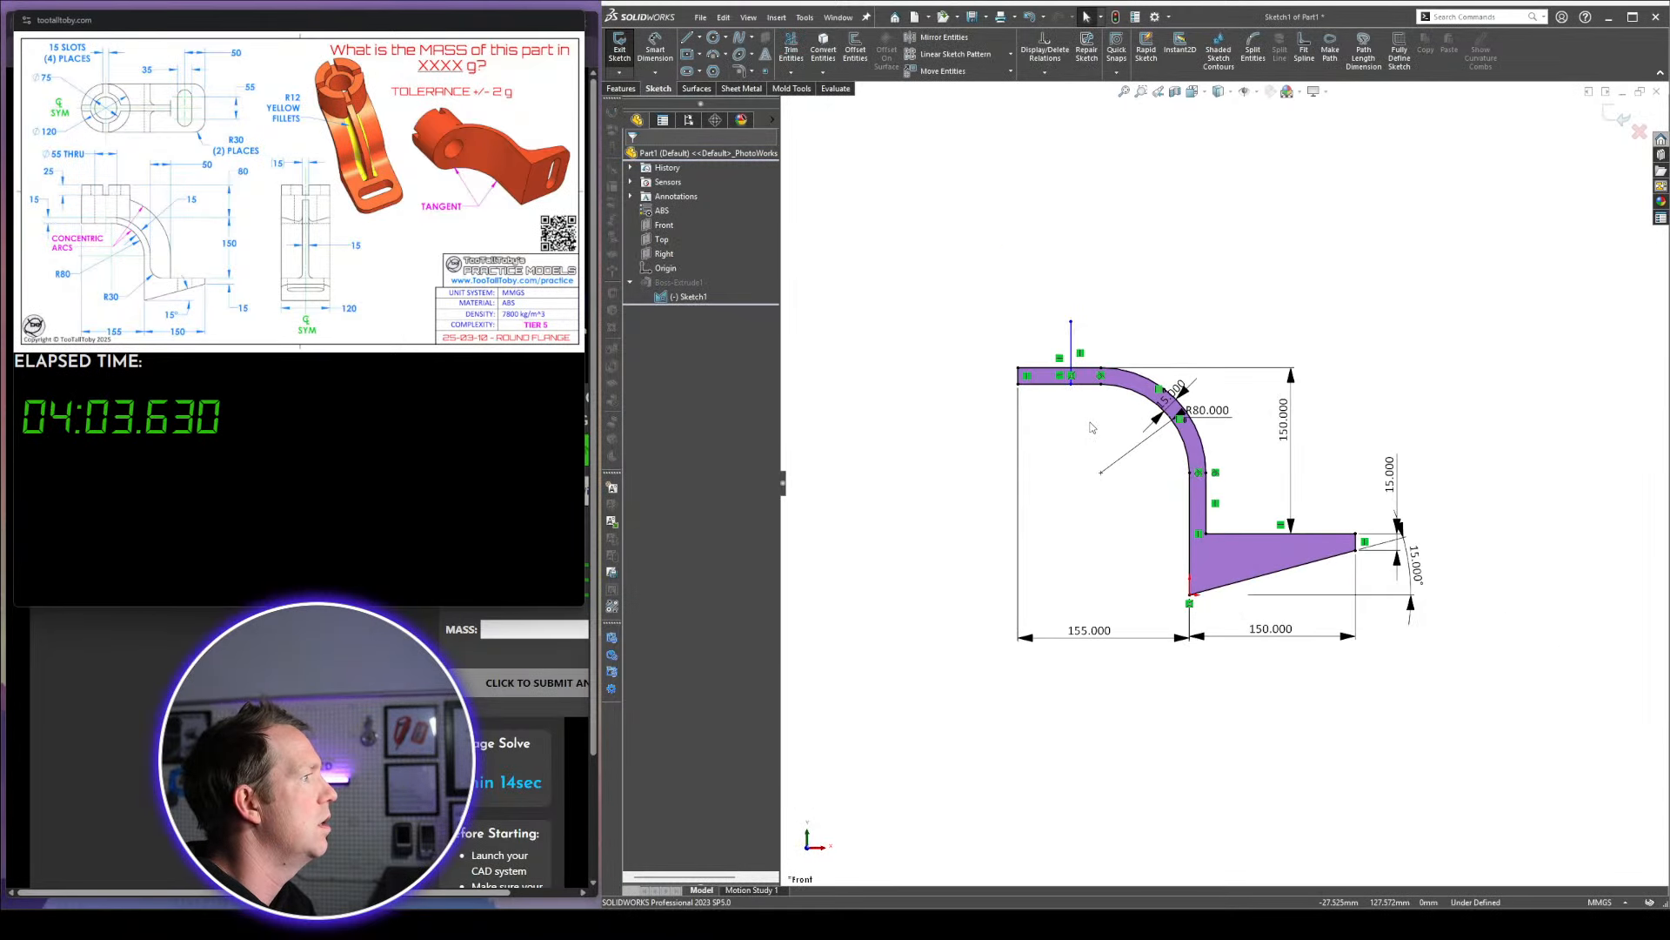
{"action": "scroll", "coordinate": [991, 271], "scroll_direction": "down", "scroll_amount": 2}
{"action": "right_click_drag", "start_coordinate": [958, 206], "coordinate": [956, 184]}
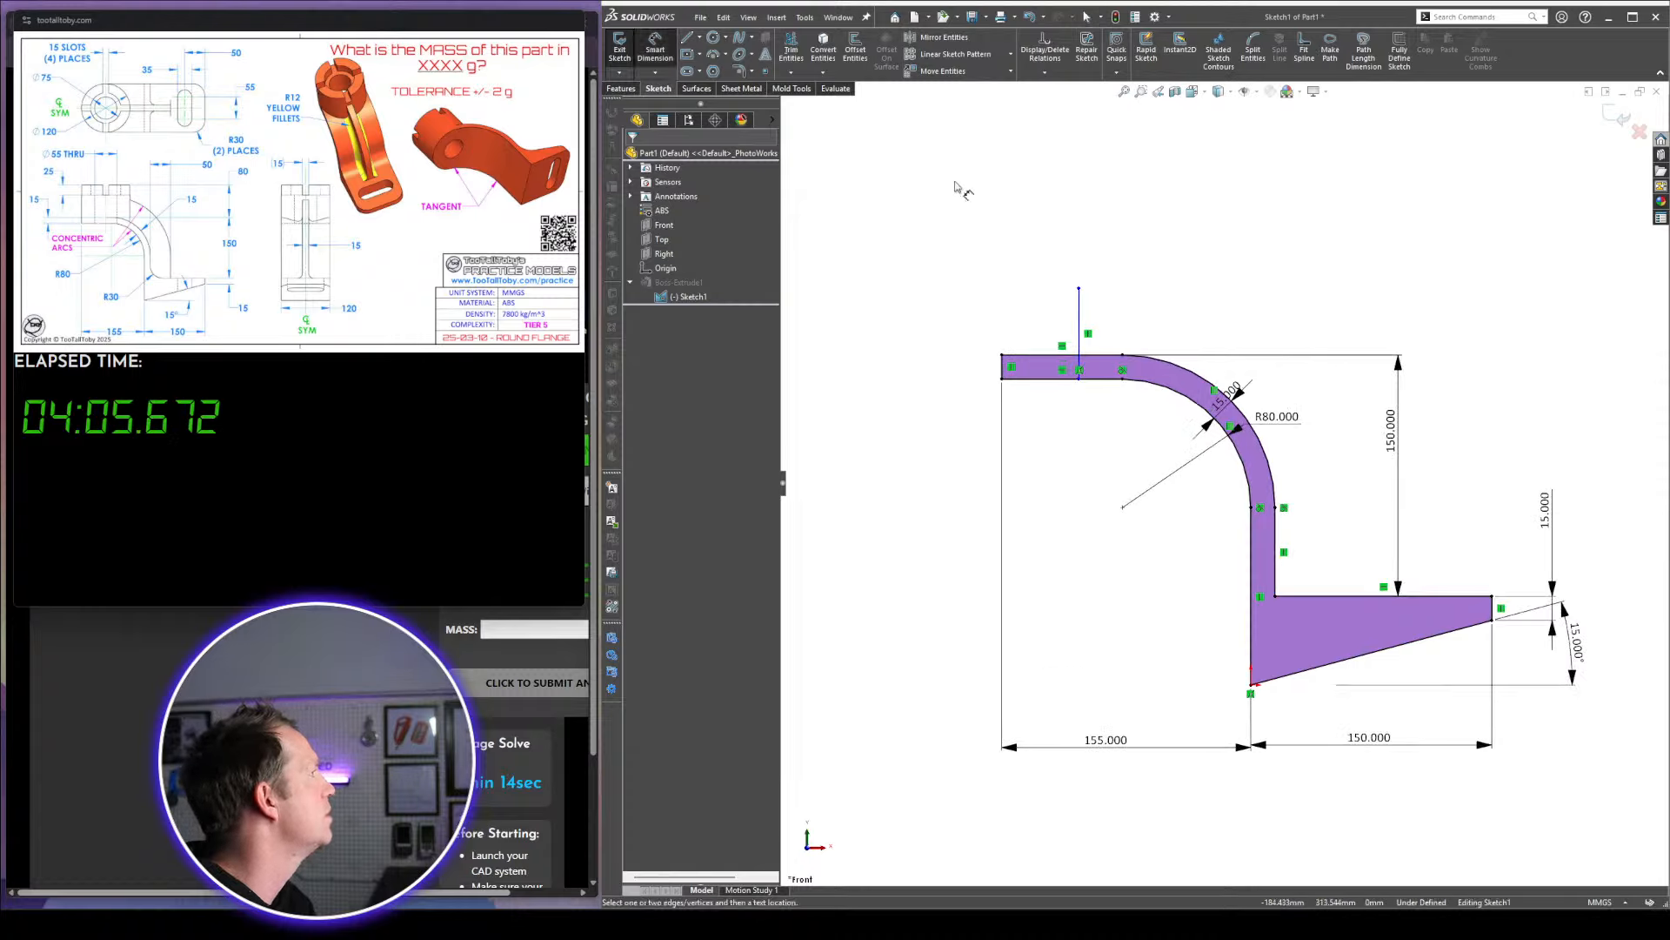
{"action": "scroll", "coordinate": [1010, 257], "scroll_direction": "up", "scroll_amount": 2}
{"action": "left_click", "coordinate": [1070, 401]}
{"action": "left_click", "coordinate": [1123, 374]}
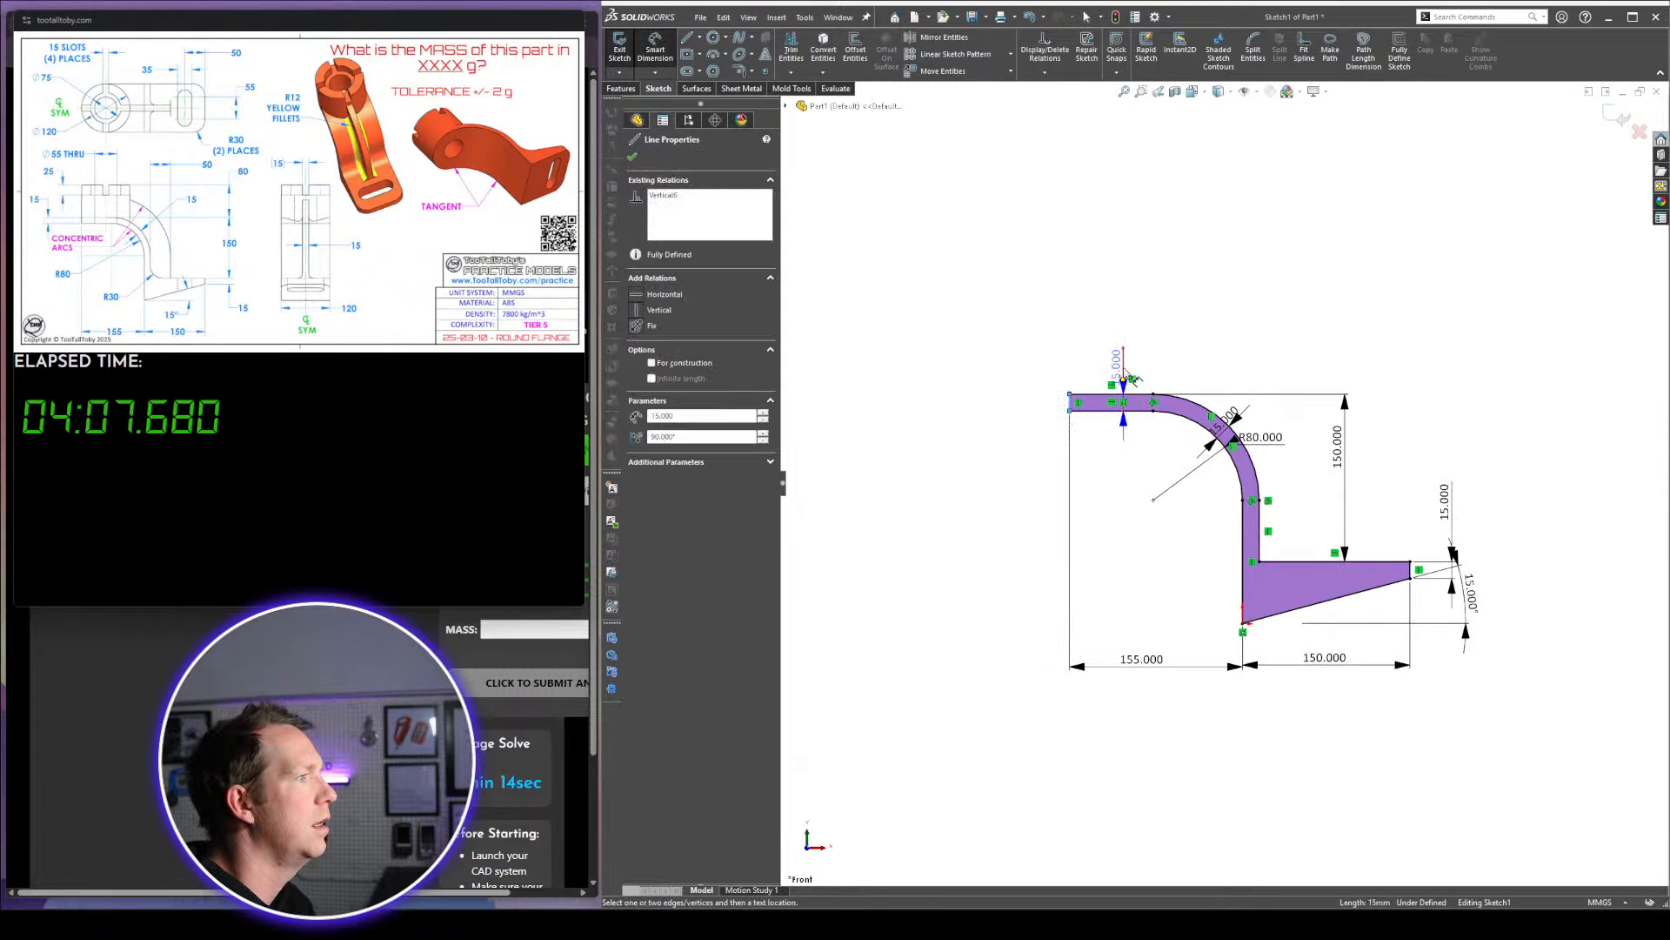
{"action": "left_click", "coordinate": [1110, 299]}
{"action": "type", "text": "60"}
{"action": "key", "text": "Return"}
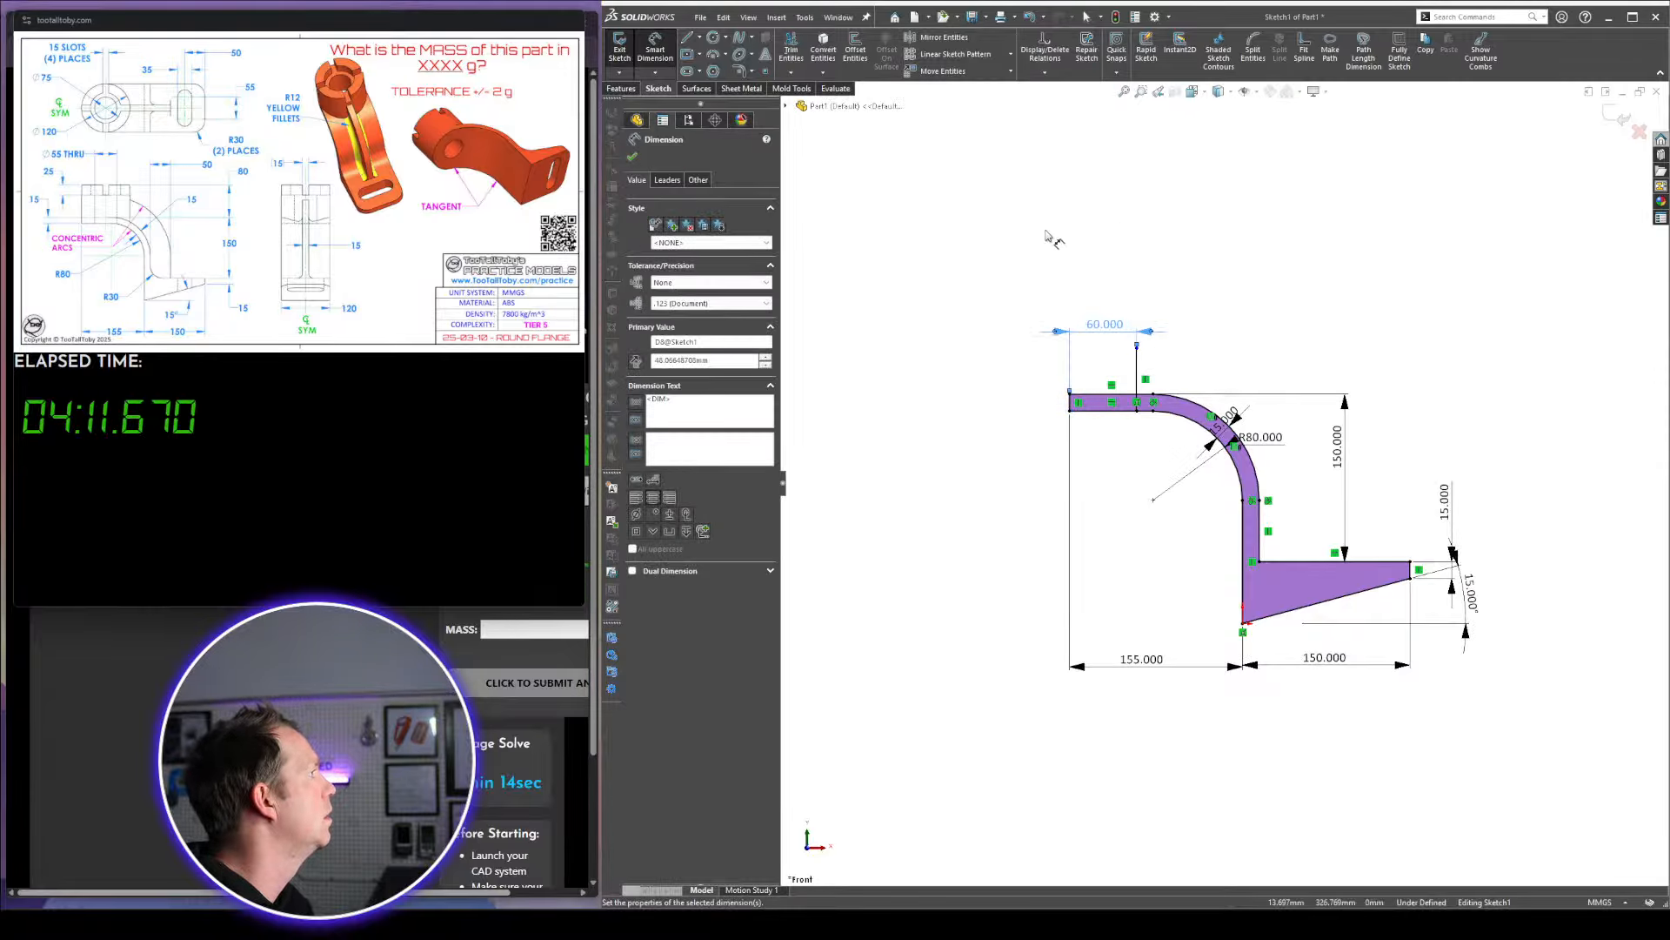
Dimension the vertical line's upper end 80 mm above the arm's top edge and exit the sketch
{"action": "left_click", "coordinate": [1048, 239]}
{"action": "scroll", "coordinate": [1121, 374], "scroll_direction": "up", "scroll_amount": 3}
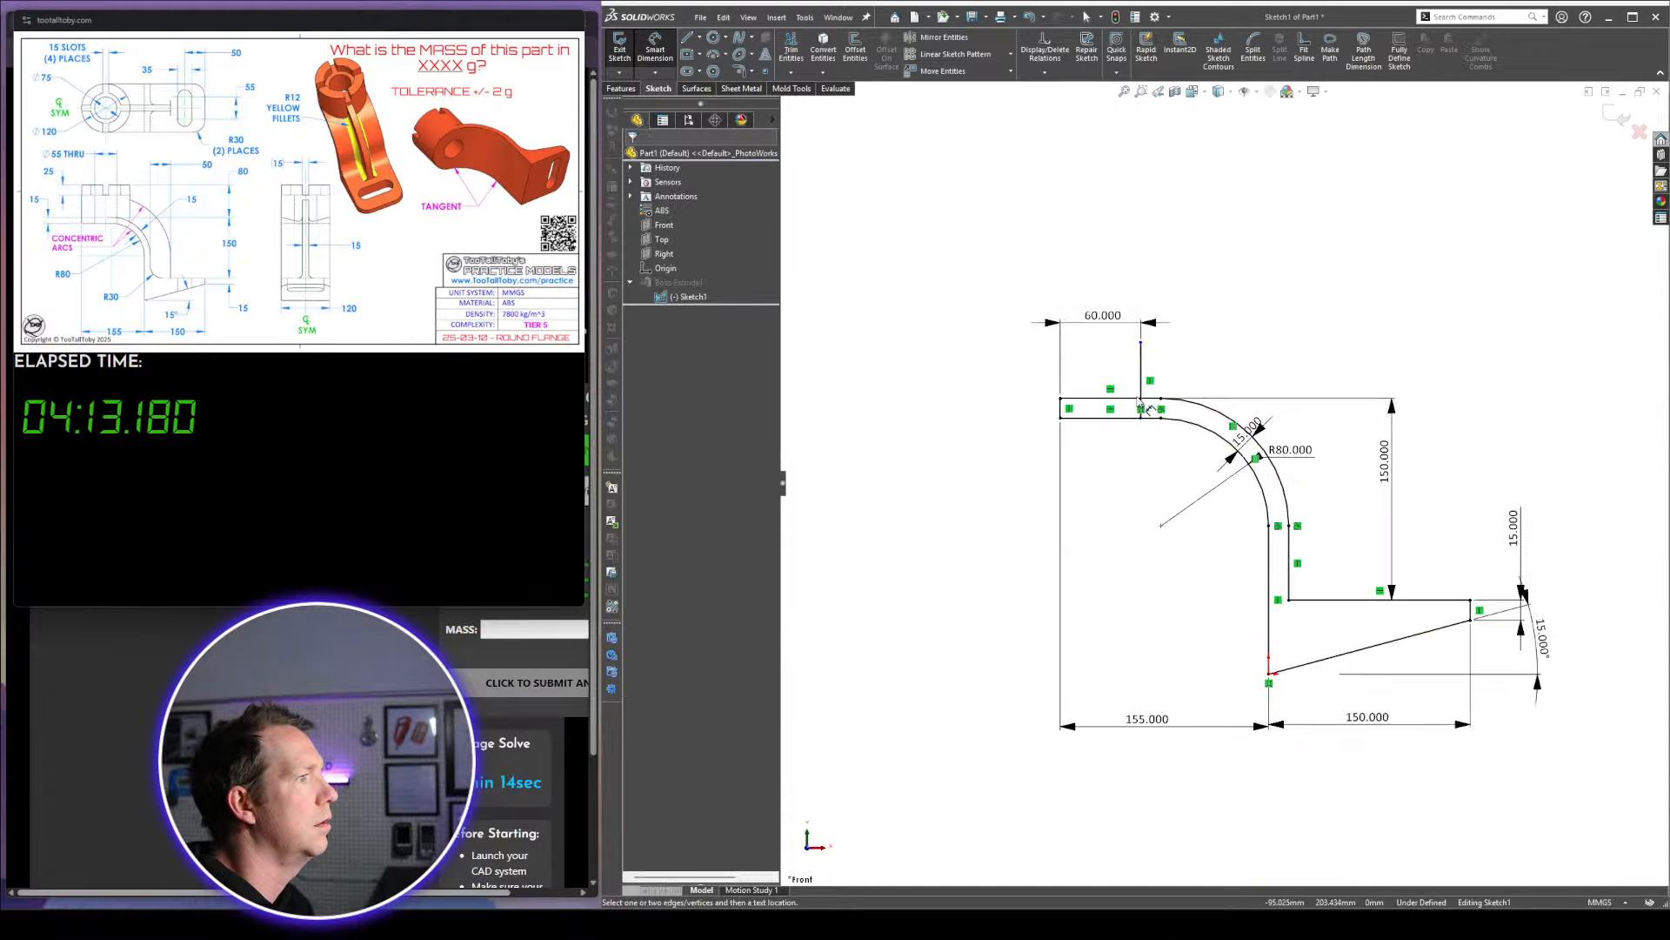
{"action": "left_click", "coordinate": [1136, 410]}
{"action": "left_click", "coordinate": [1146, 335]}
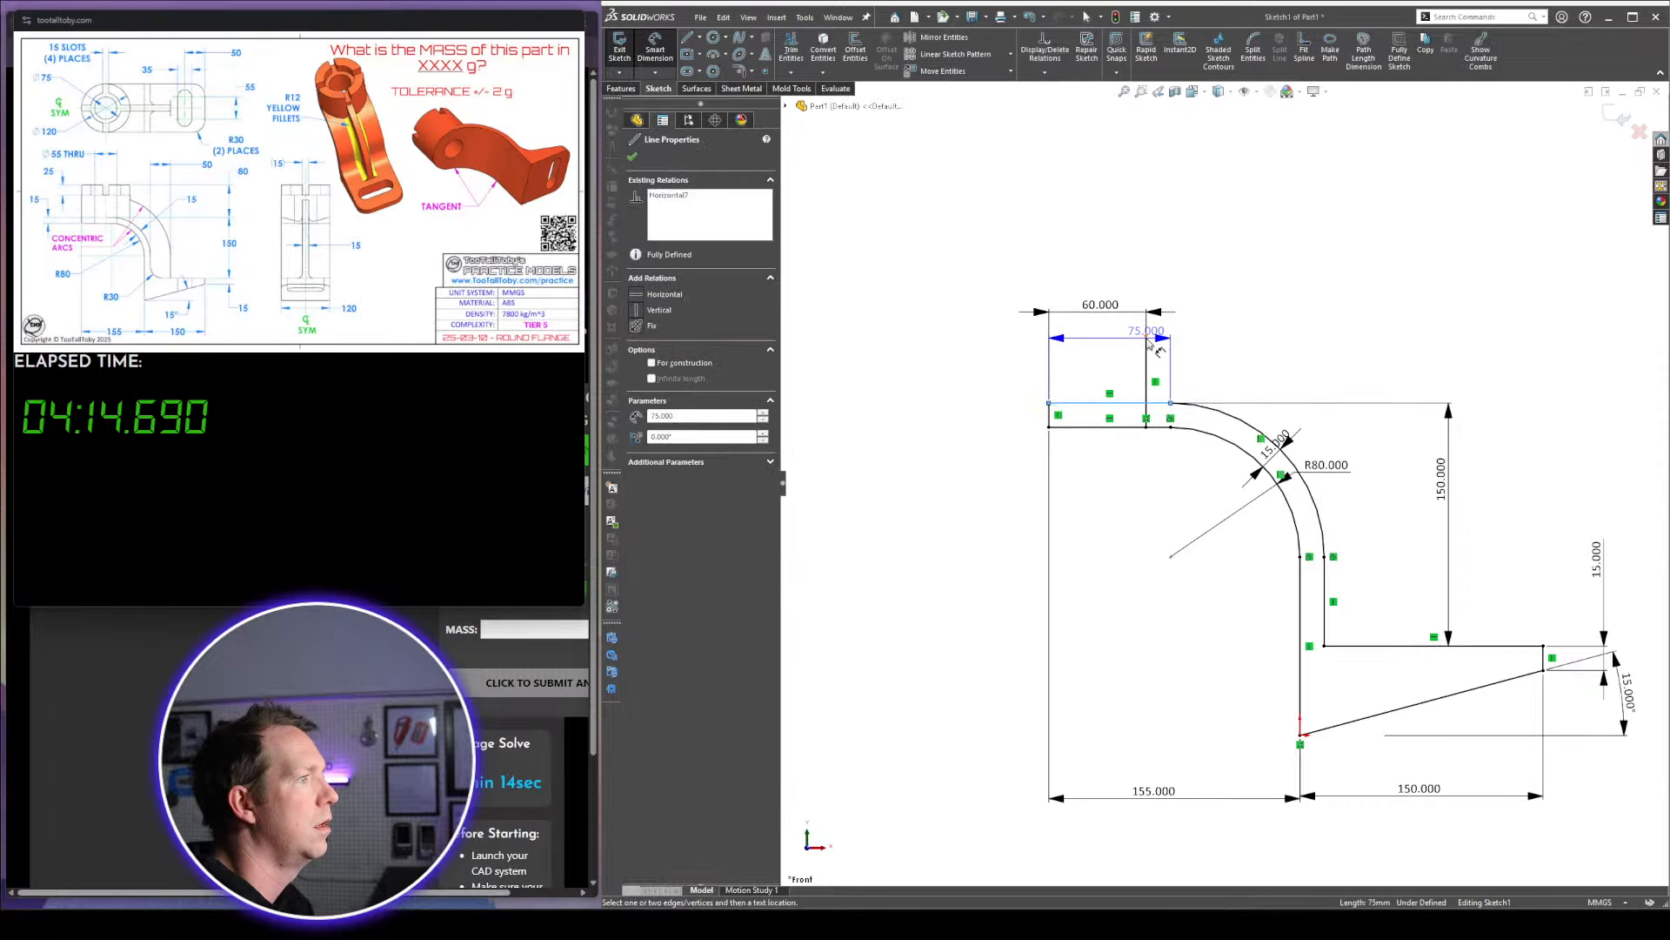
{"action": "left_click", "coordinate": [1027, 361]}
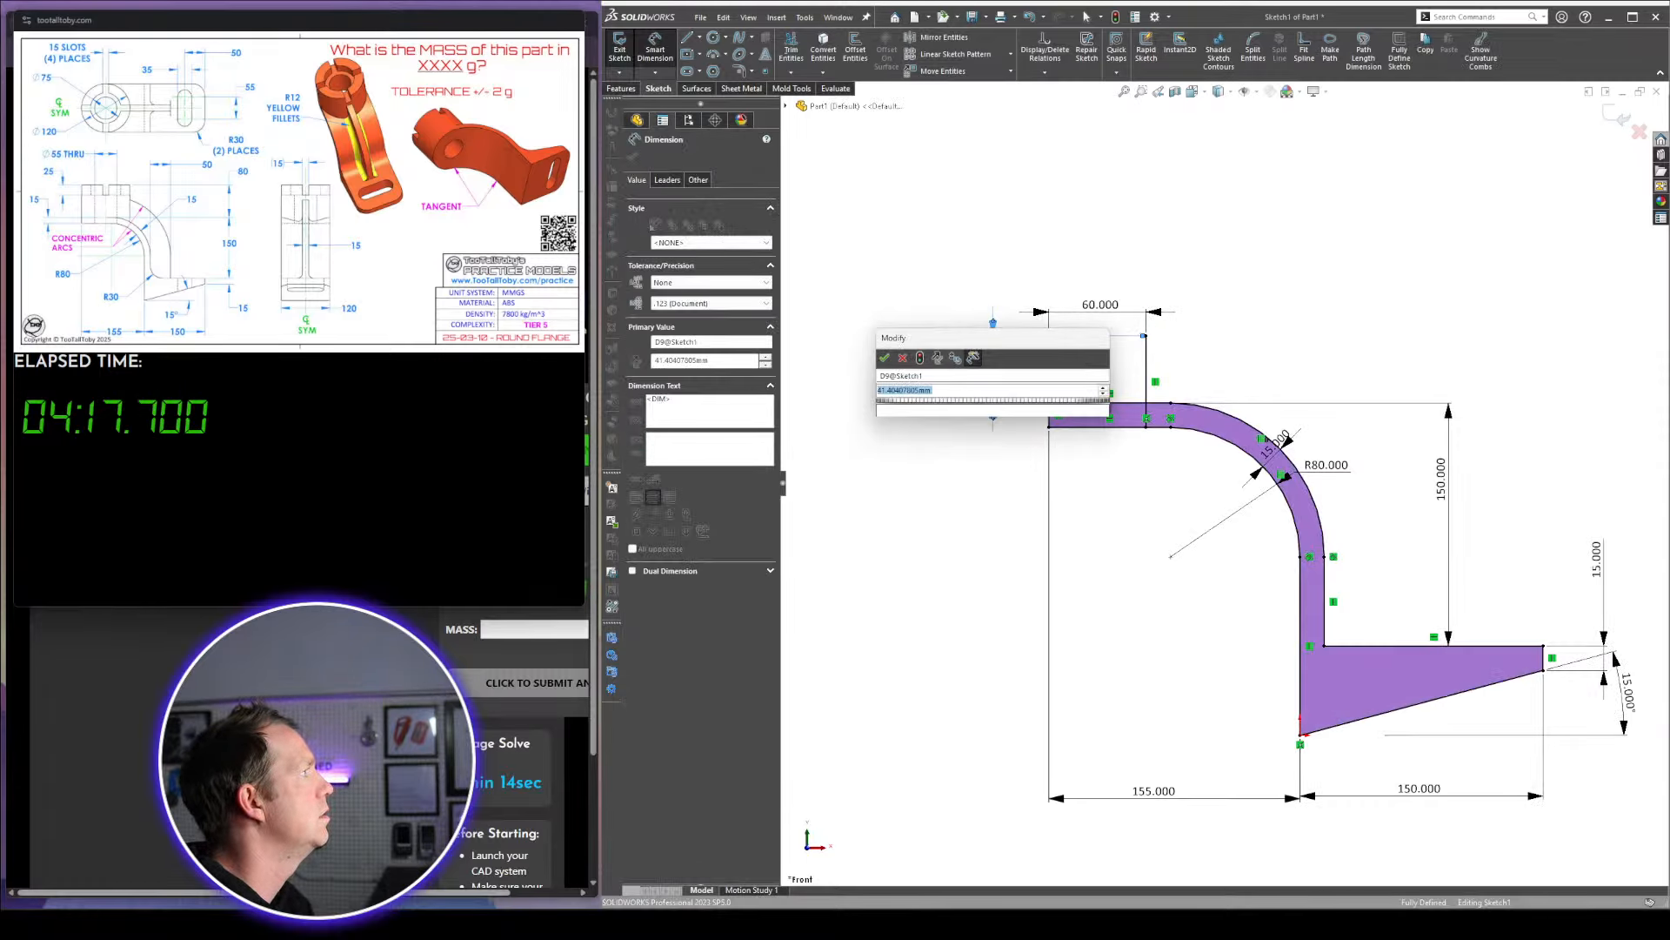
{"action": "key", "text": "Return"}
{"action": "left_click", "coordinate": [1617, 116]}
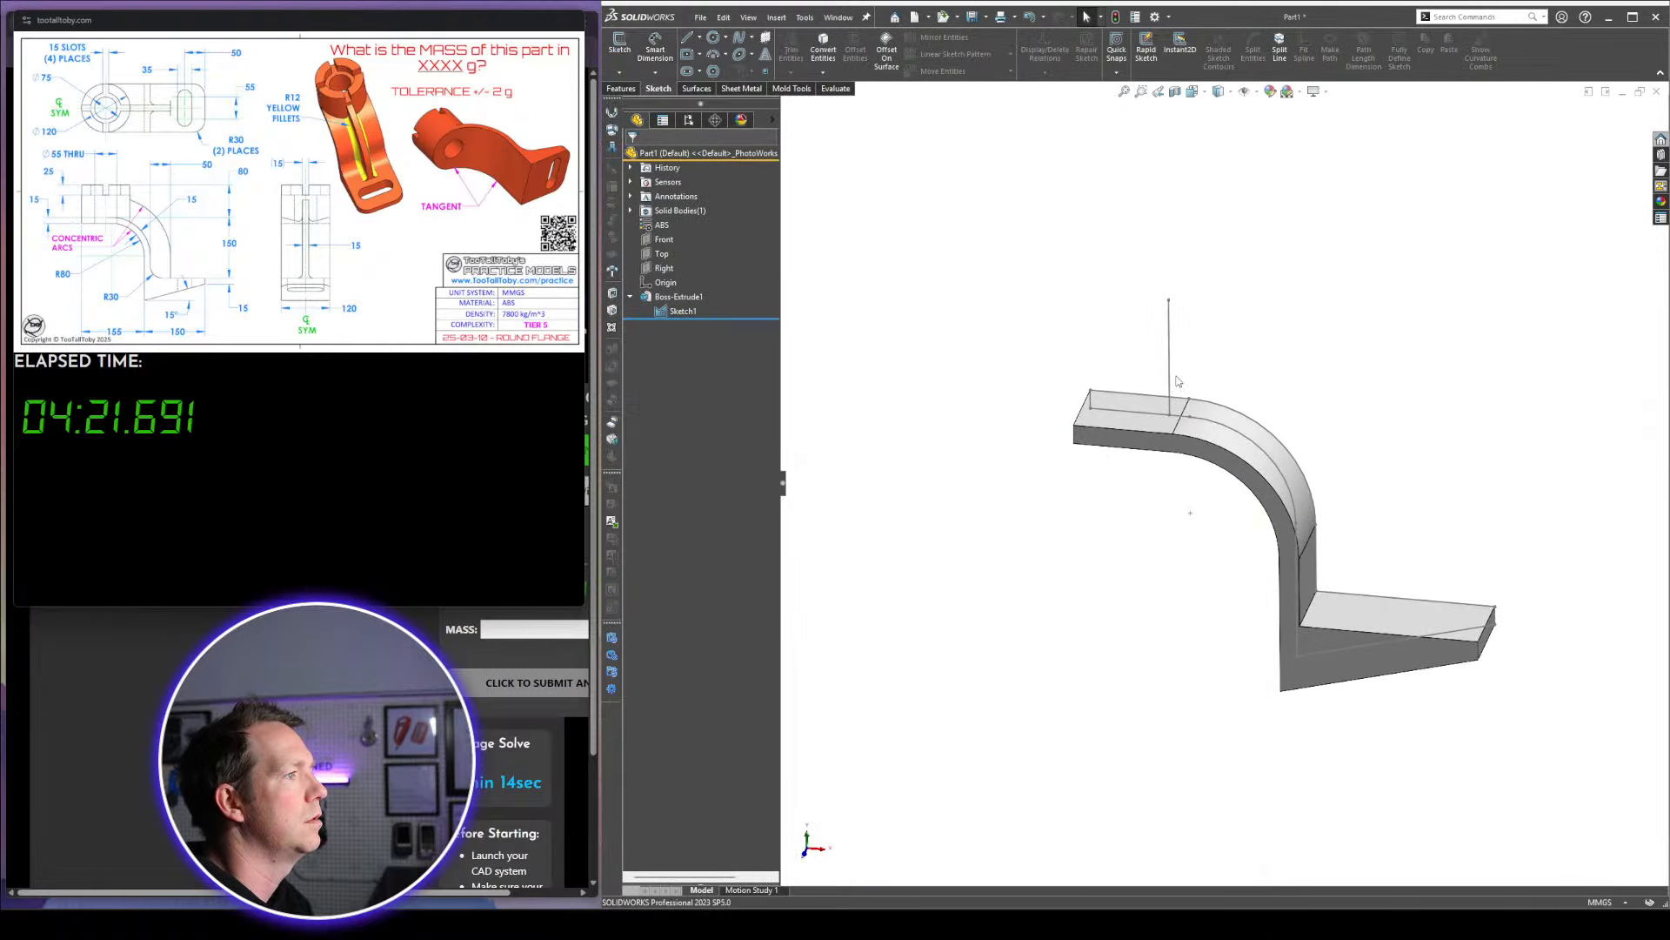
Sweep a 120 mm circular profile along only the vertical sketch line, picked as an open group with SelectionManager, to form the boss
{"action": "left_click", "coordinate": [1168, 341]}
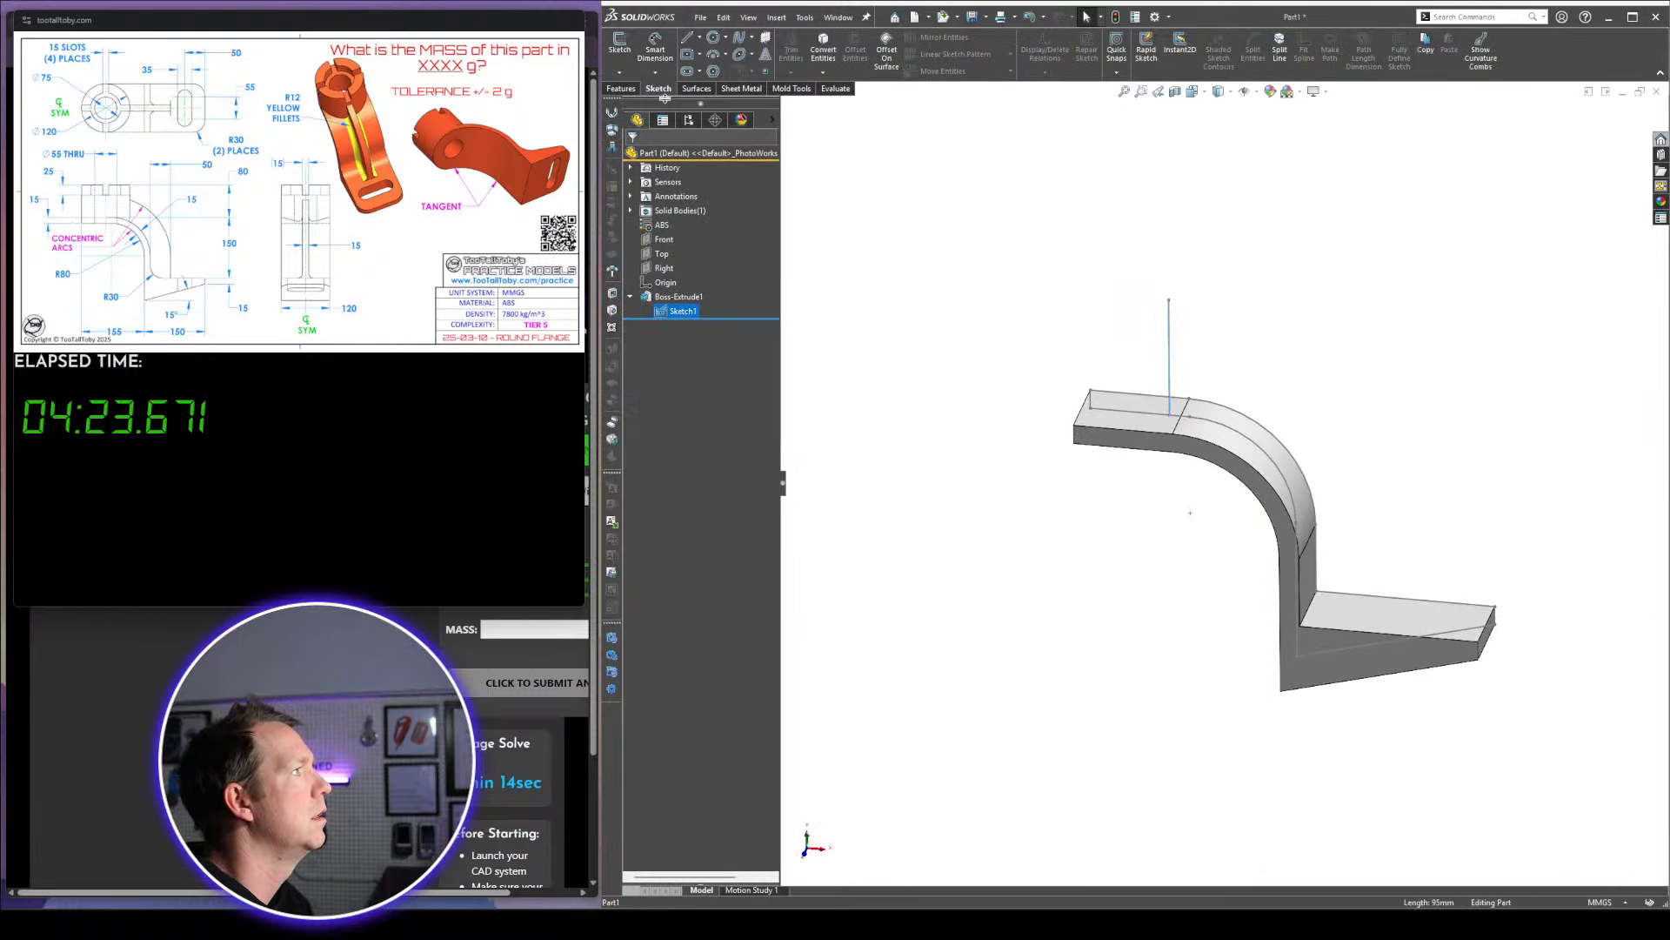
{"action": "left_click", "coordinate": [622, 89]}
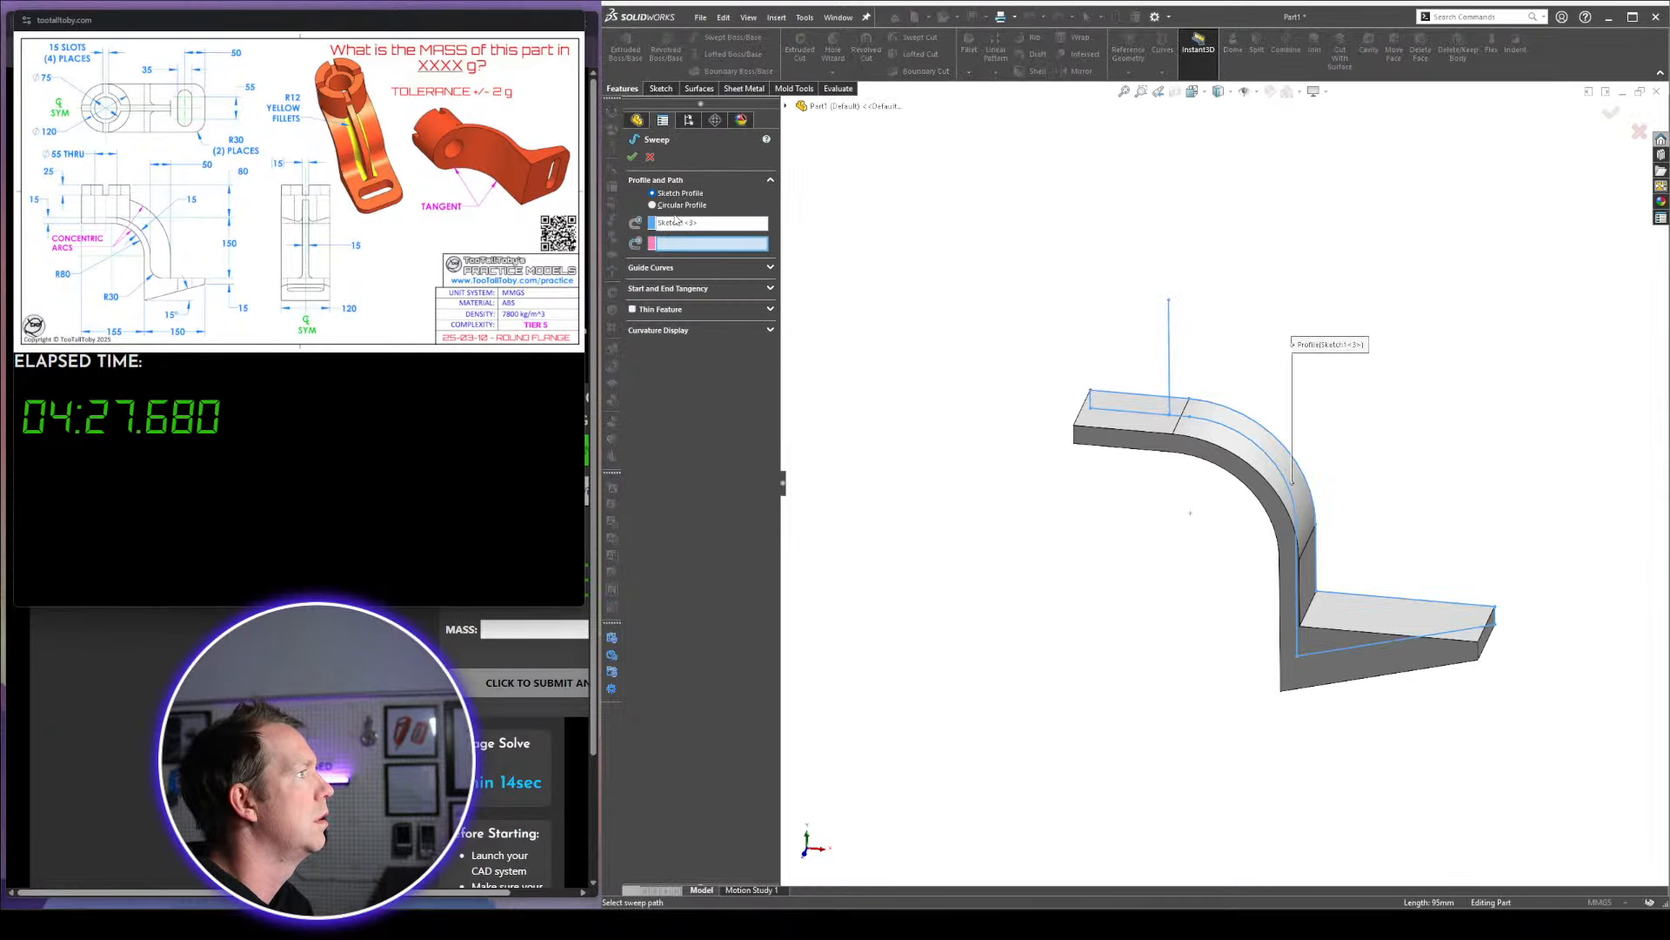
{"action": "left_click", "coordinate": [679, 207]}
{"action": "right_click", "coordinate": [686, 223]}
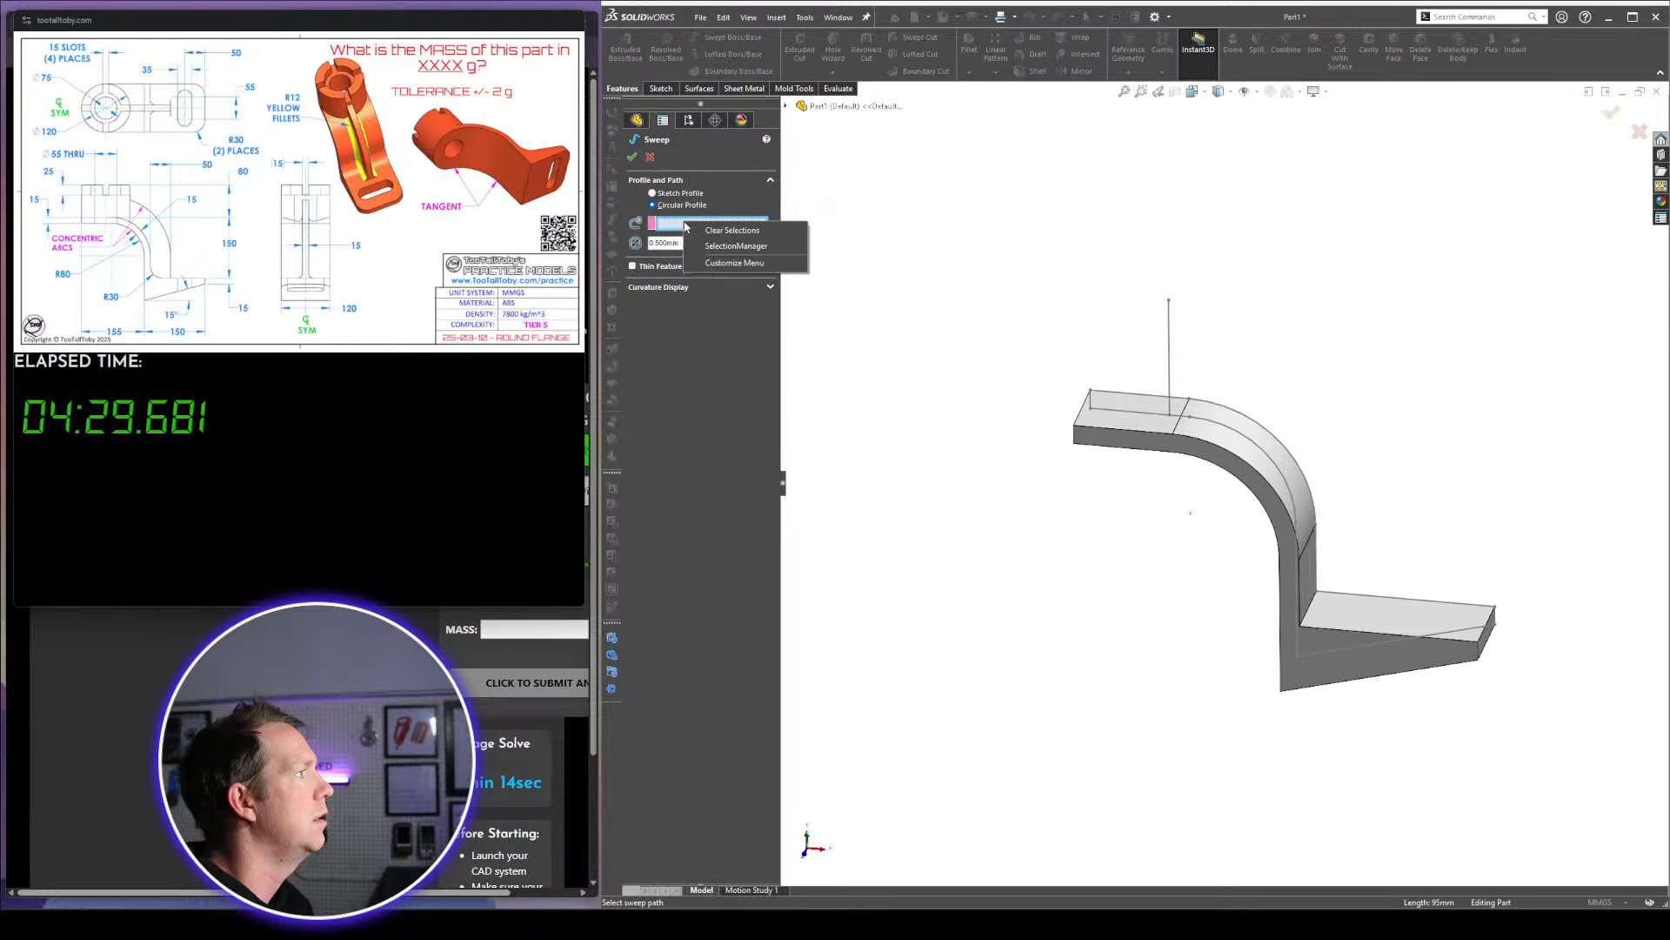
{"action": "left_click", "coordinate": [737, 234]}
{"action": "right_click", "coordinate": [736, 225]}
{"action": "left_click", "coordinate": [771, 248]}
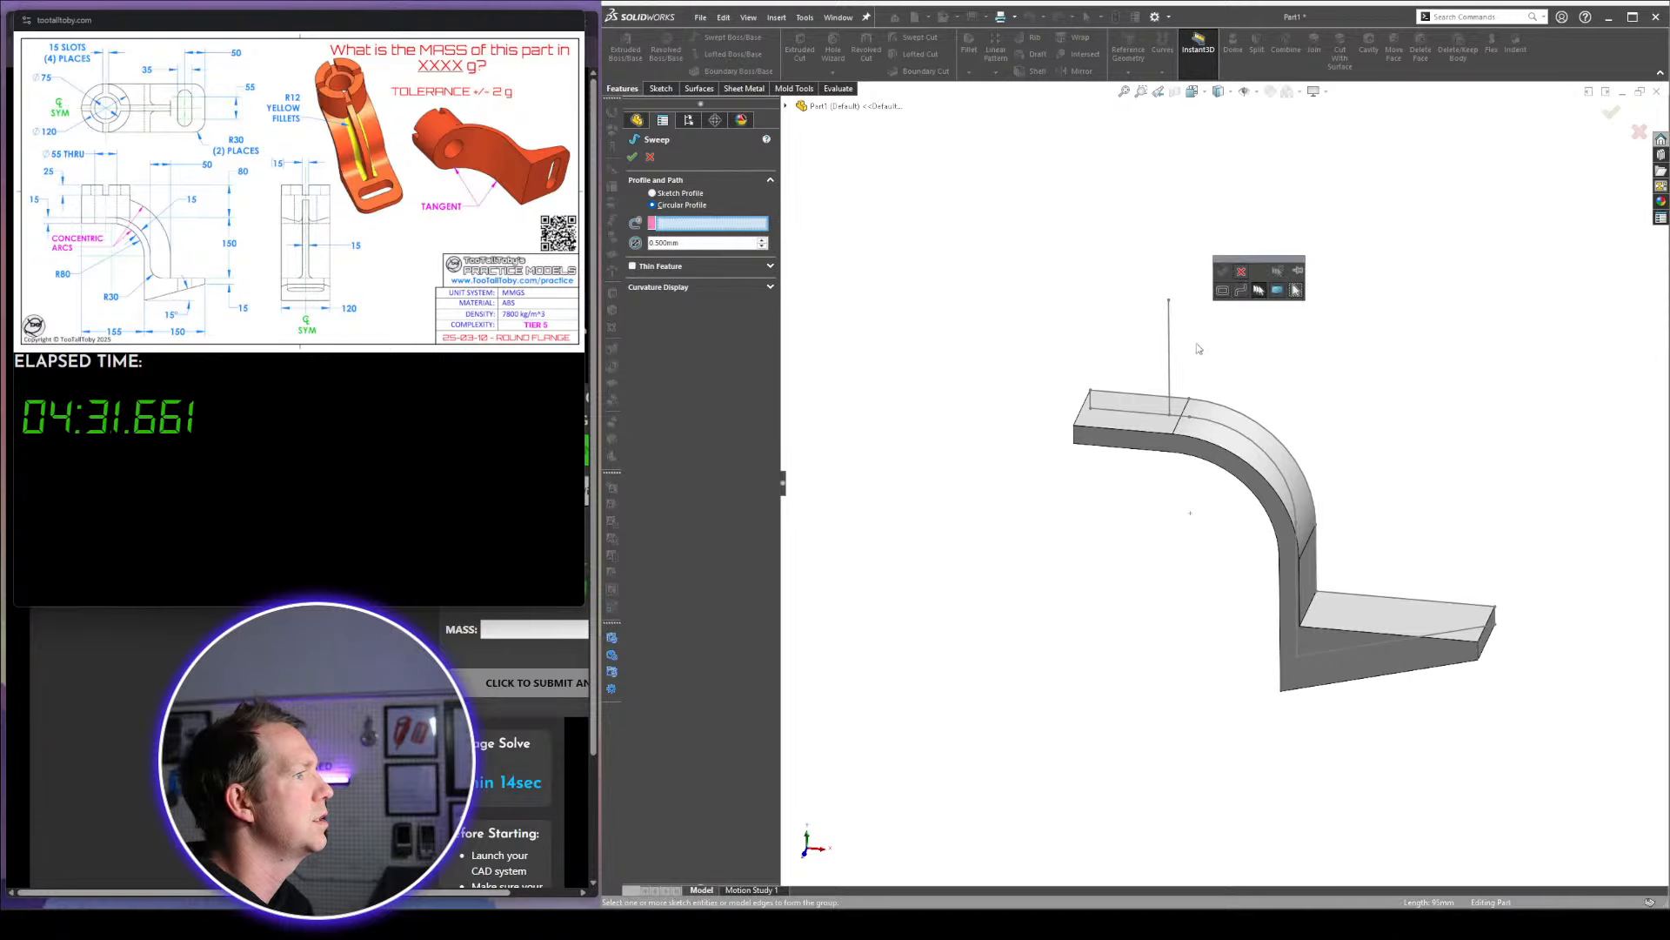
{"action": "left_click", "coordinate": [1168, 345]}
{"action": "left_click", "coordinate": [1223, 271]}
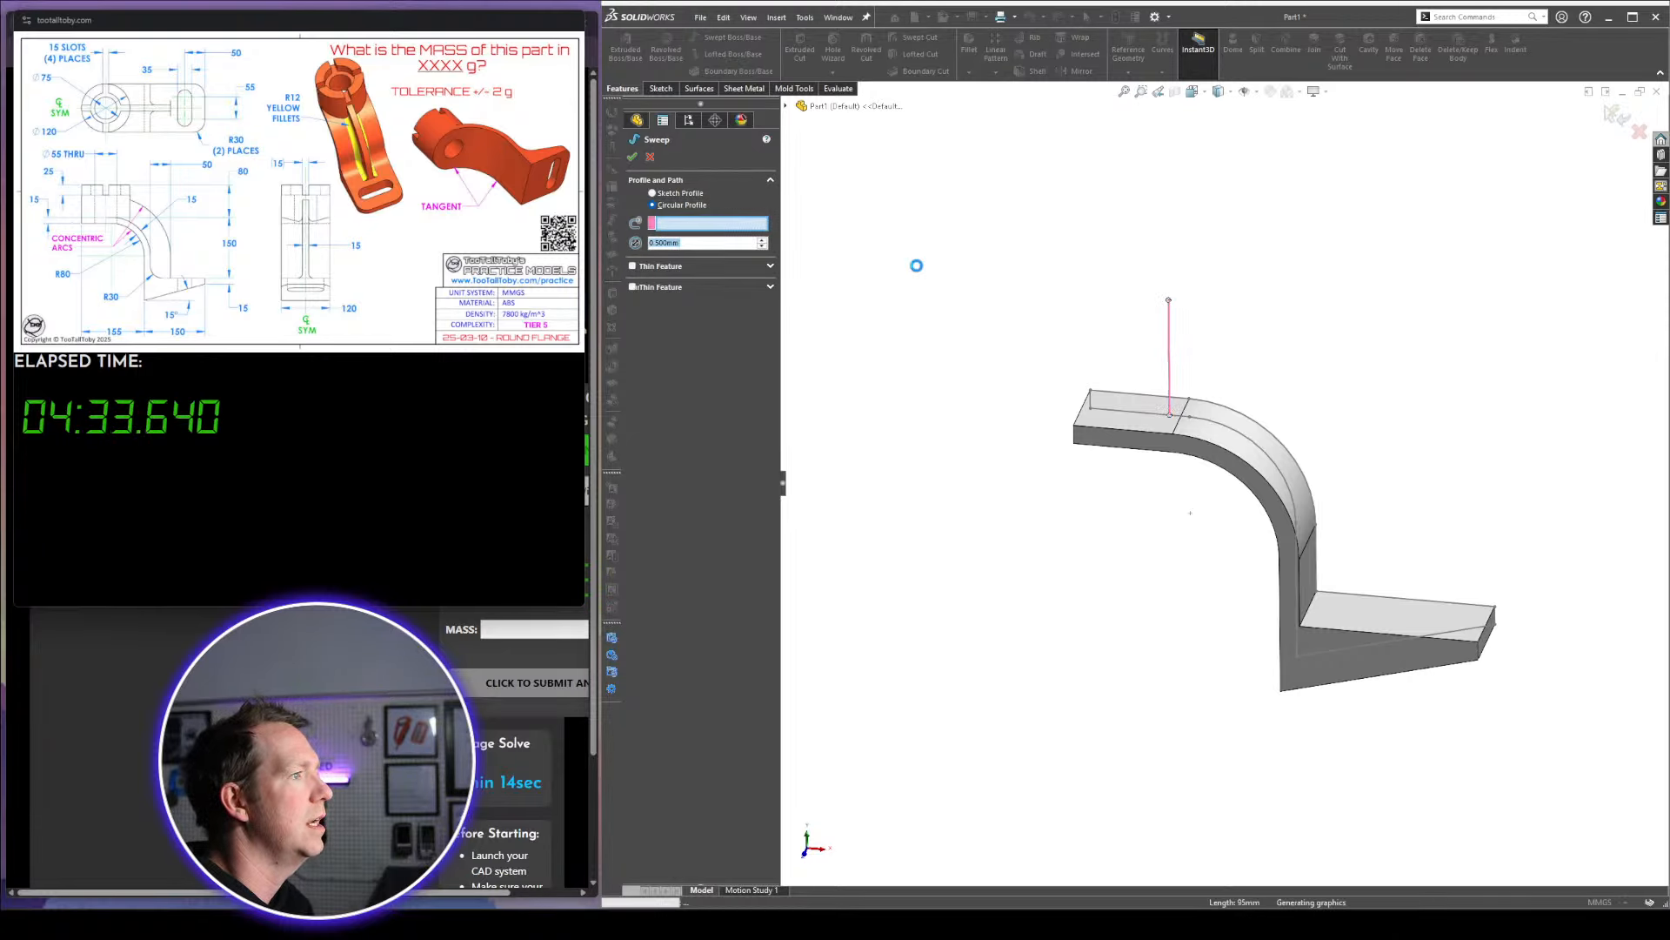
{"action": "type", "text": "120"}
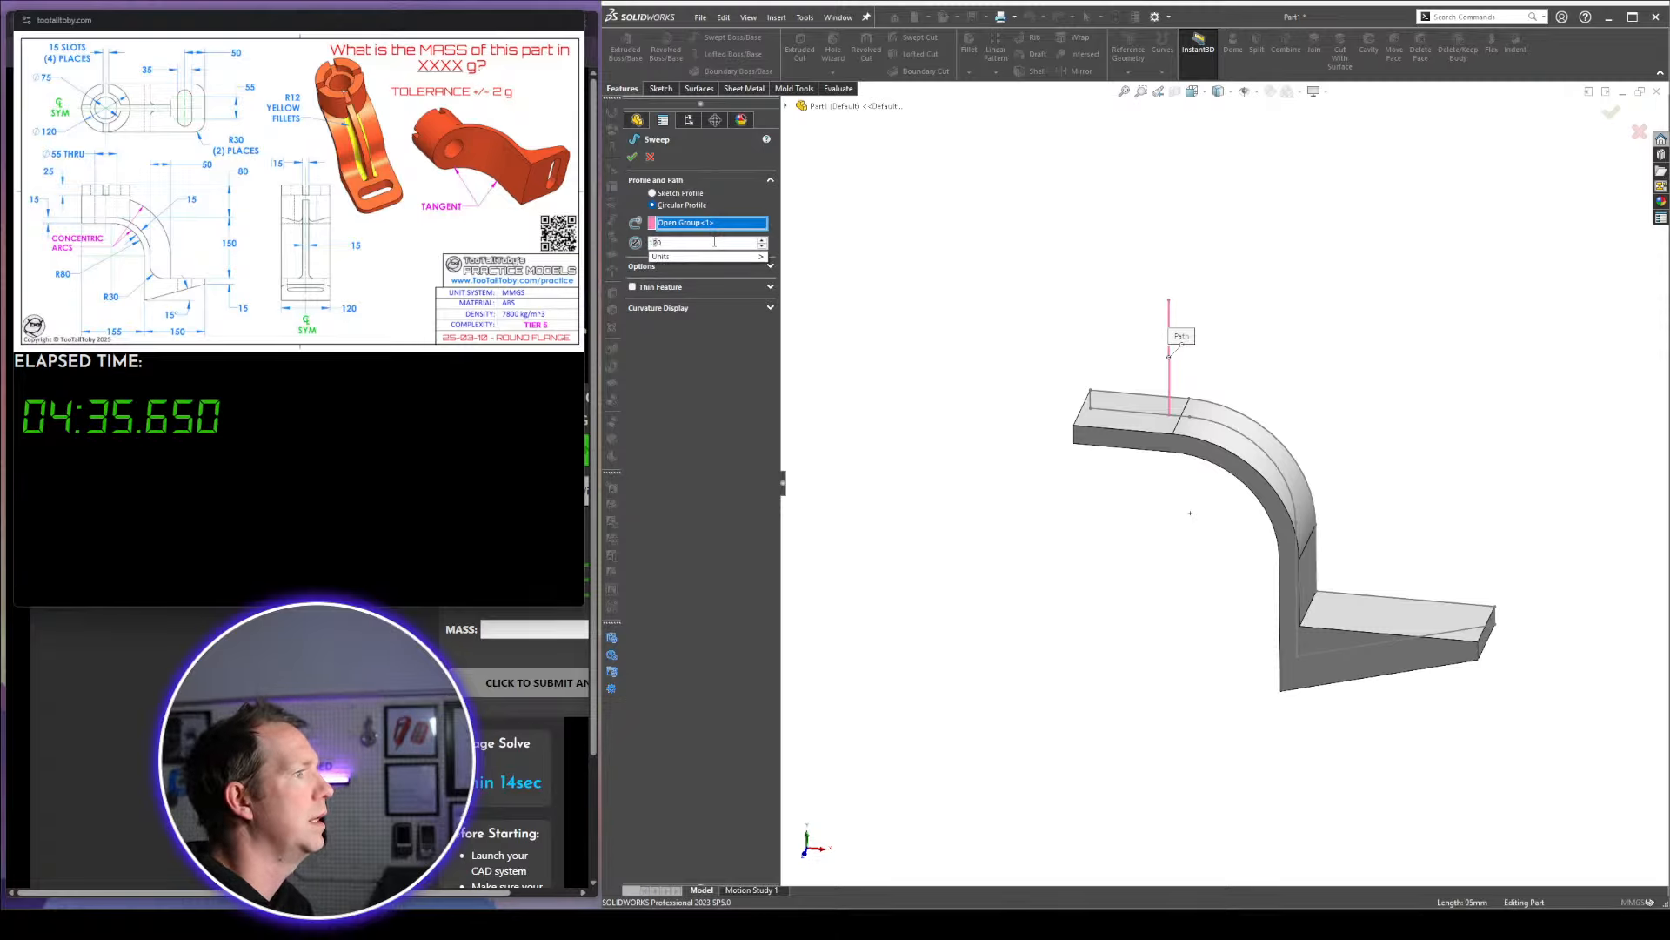
{"action": "key", "text": "Return"}
{"action": "key", "text": "Return"}
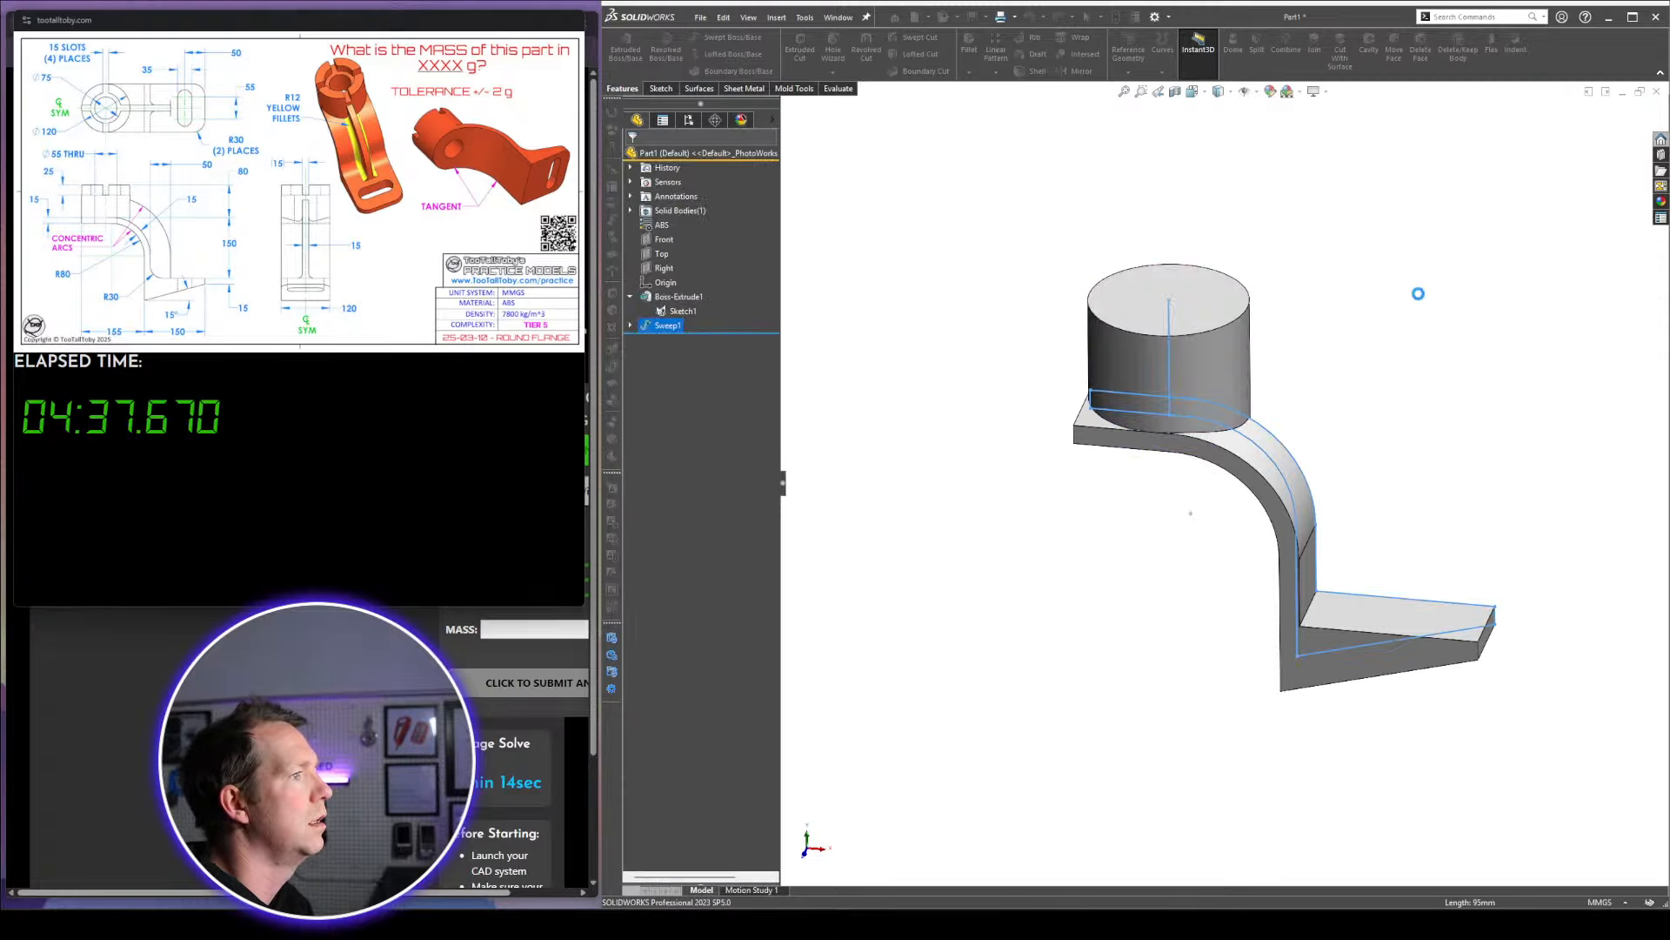
Move the arm's flat face outside the cylindrical boss by a 20 mm offset with Move Face, trimming the arm's end
{"action": "middle_click_drag", "start_coordinate": [1420, 290], "coordinate": [1257, 472]}
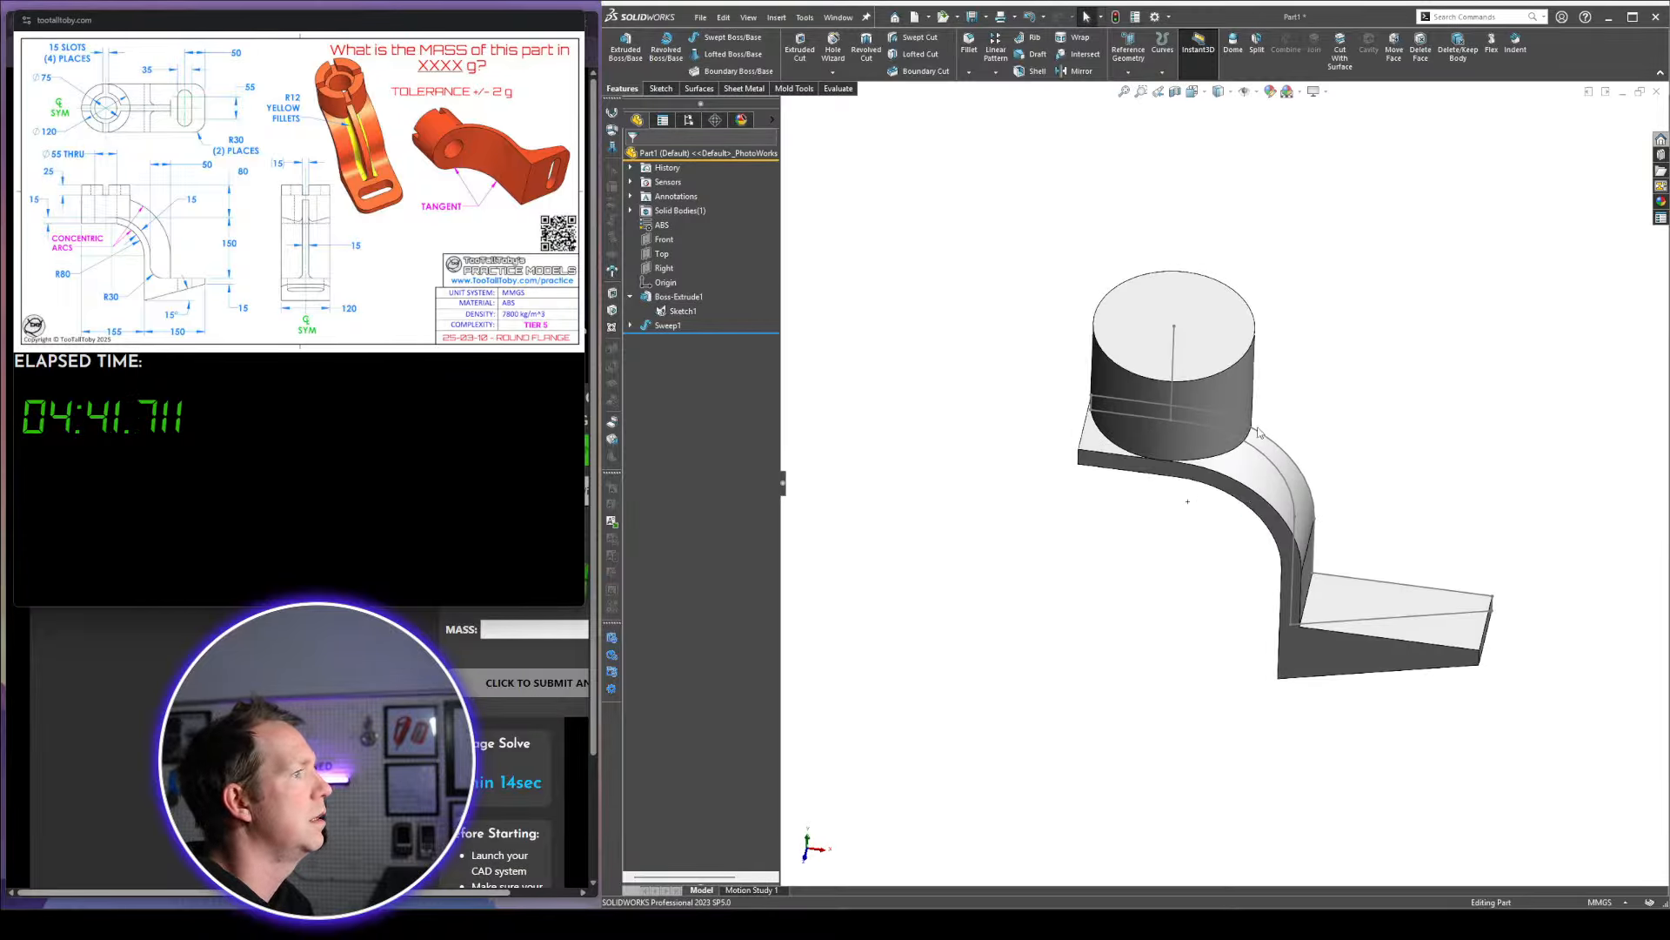
{"action": "scroll", "coordinate": [1258, 432], "scroll_direction": "down", "scroll_amount": 2}
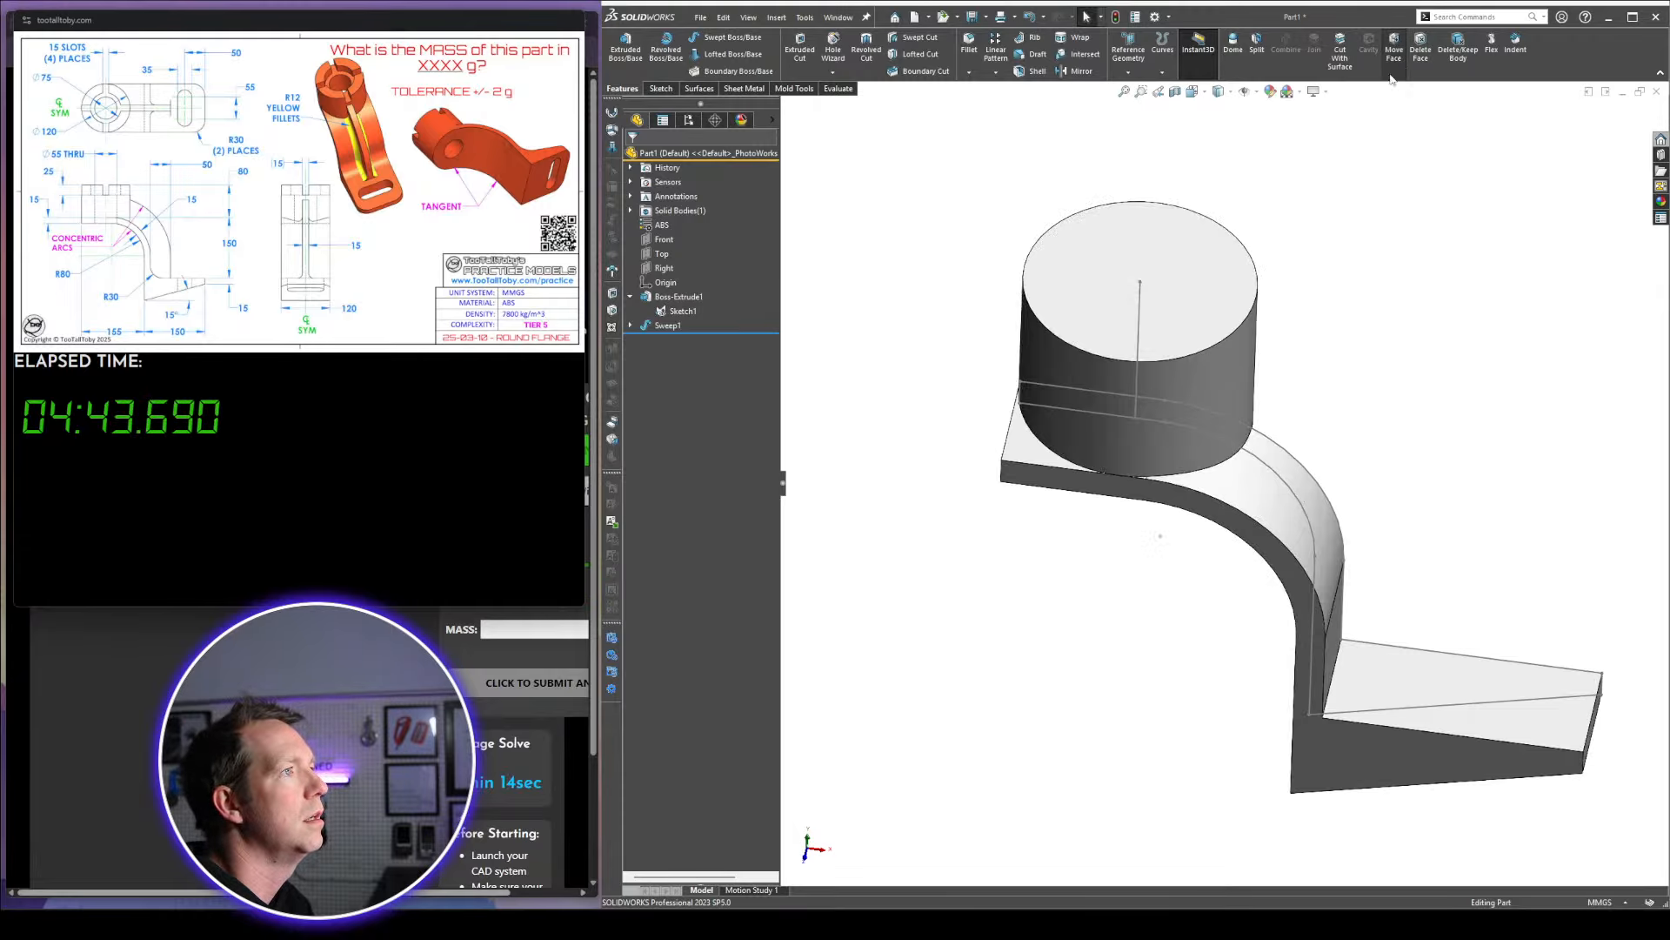
{"action": "left_click", "coordinate": [1394, 45]}
{"action": "left_click", "coordinate": [1044, 446]}
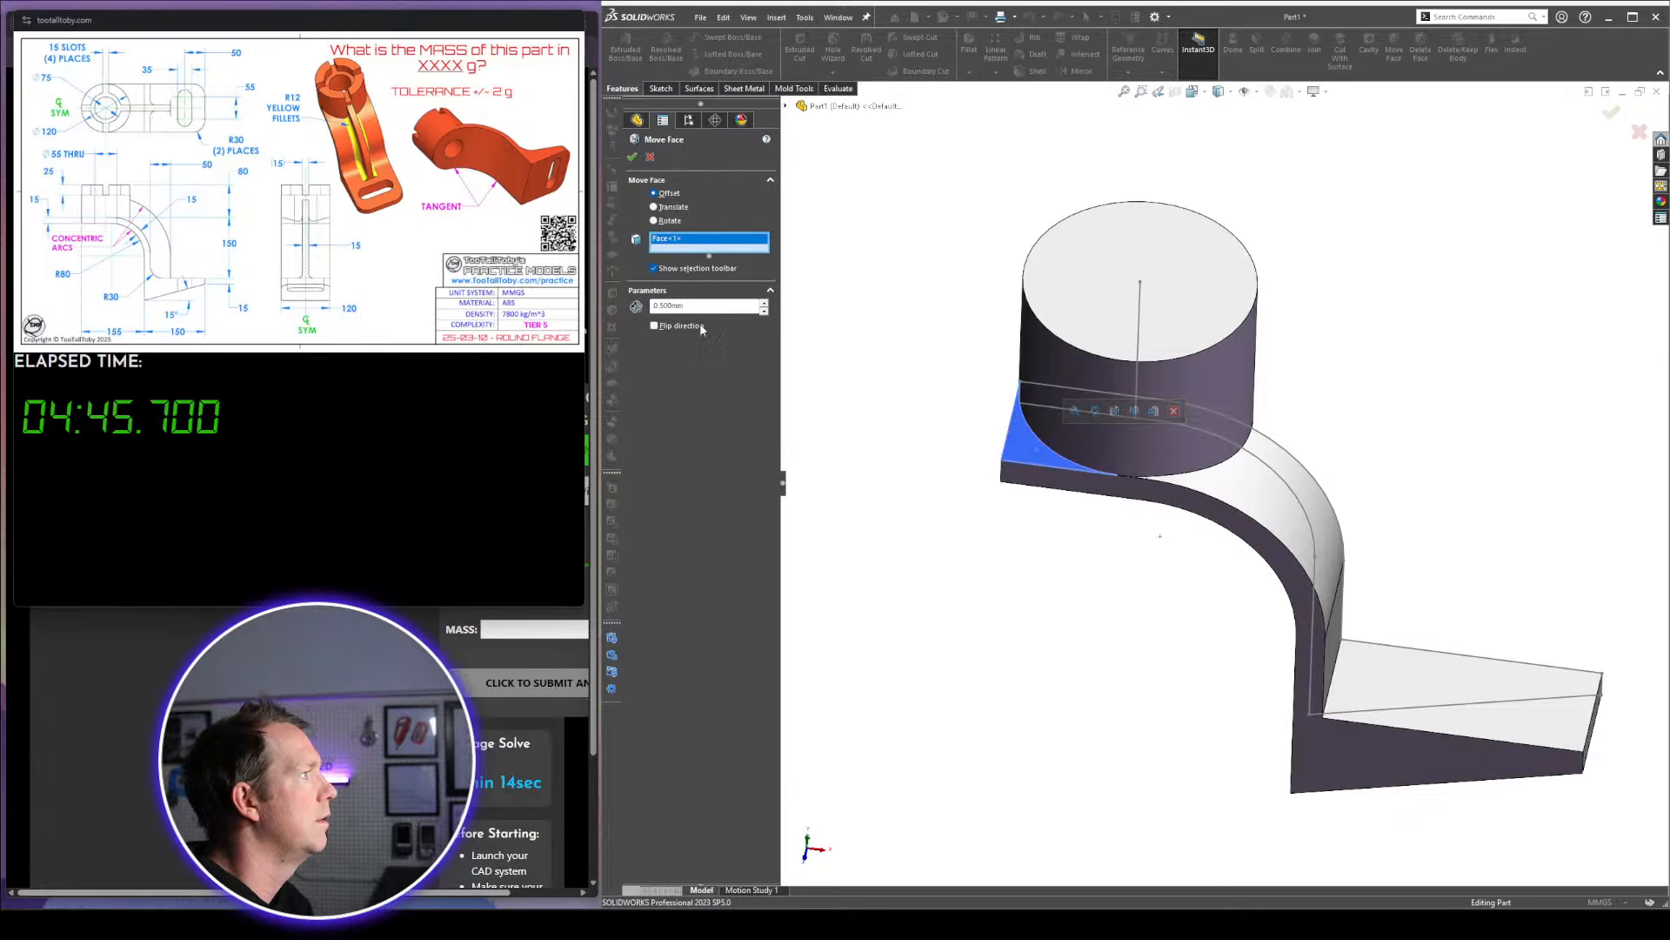
{"action": "type", "text": "20"}
{"action": "key", "text": "Return"}
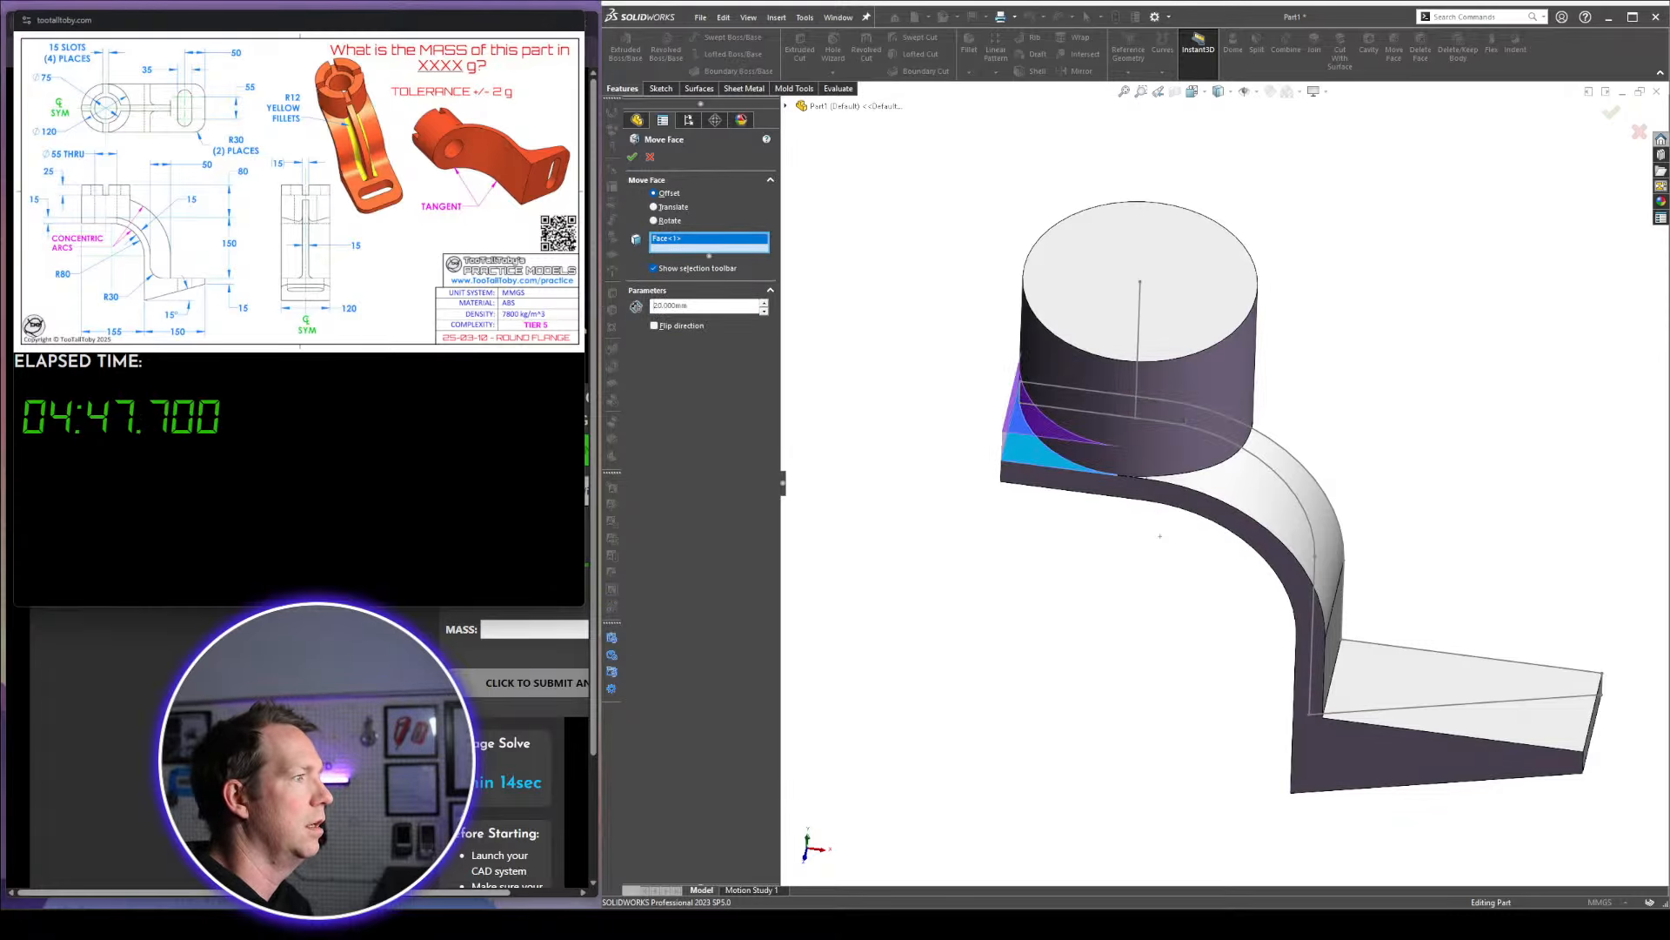
{"action": "left_click", "coordinate": [631, 157]}
Sketch a 75 mm diameter circle centred on the boss's top face
{"action": "middle_click_drag", "start_coordinate": [1048, 534], "coordinate": [1080, 518]}
{"action": "scroll", "coordinate": [1079, 520], "scroll_direction": "up", "scroll_amount": 3}
{"action": "scroll", "coordinate": [1347, 317], "scroll_direction": "down", "scroll_amount": 2}
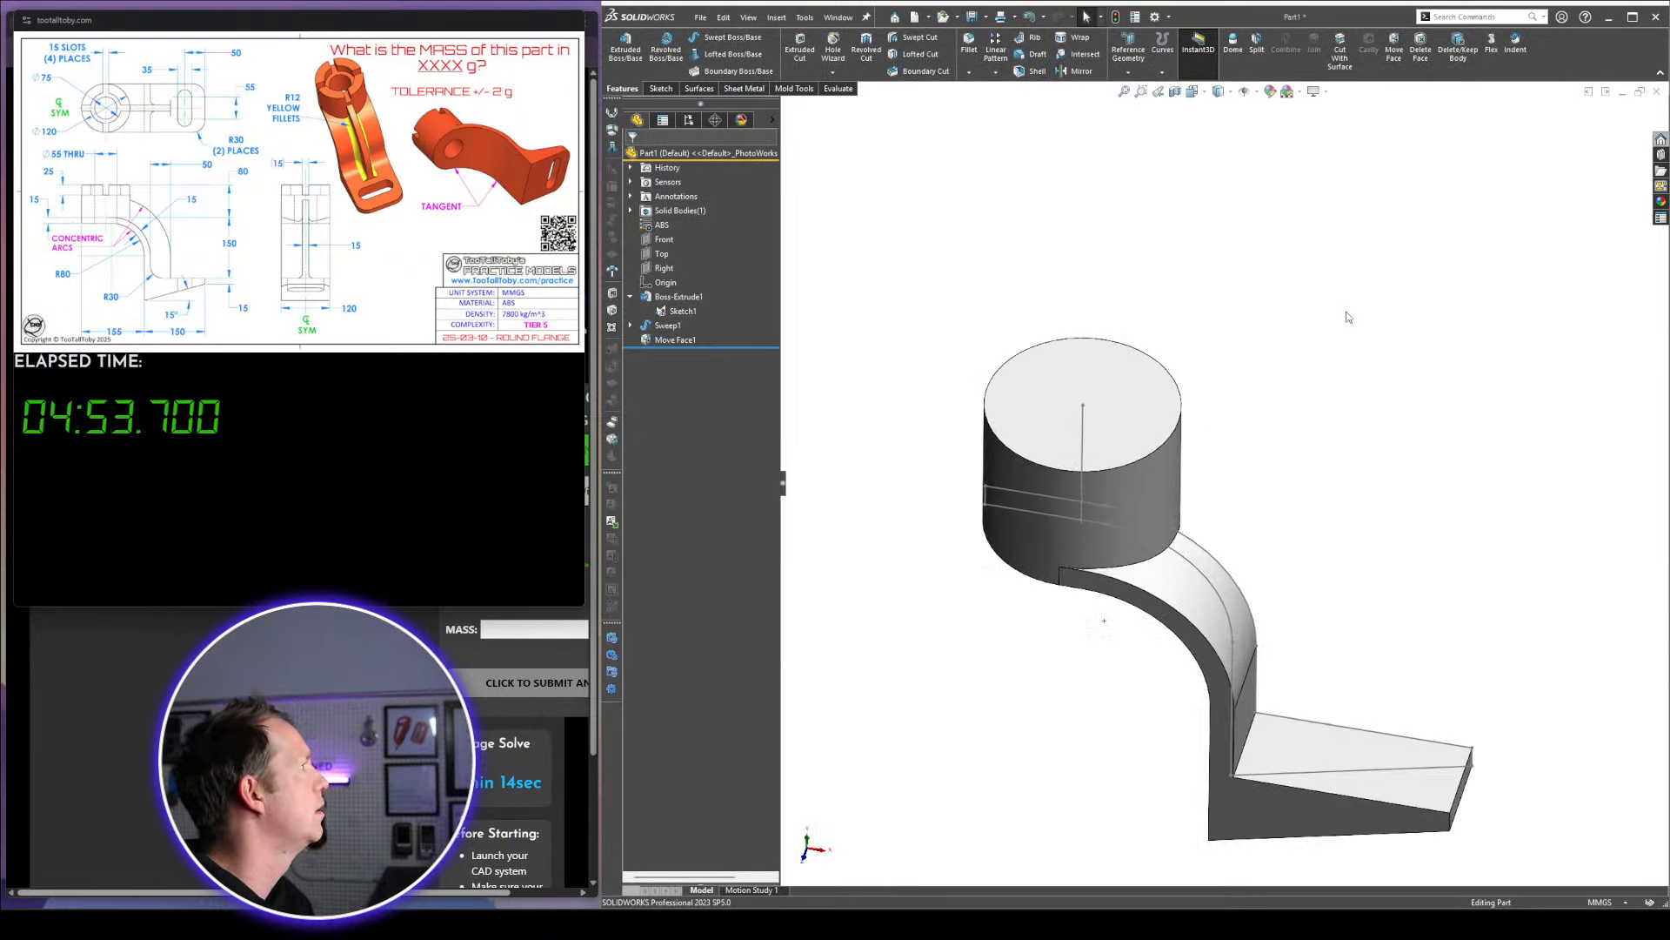
{"action": "left_click", "coordinate": [1134, 407]}
{"action": "left_click", "coordinate": [1192, 325]}
{"action": "key", "text": "c"}
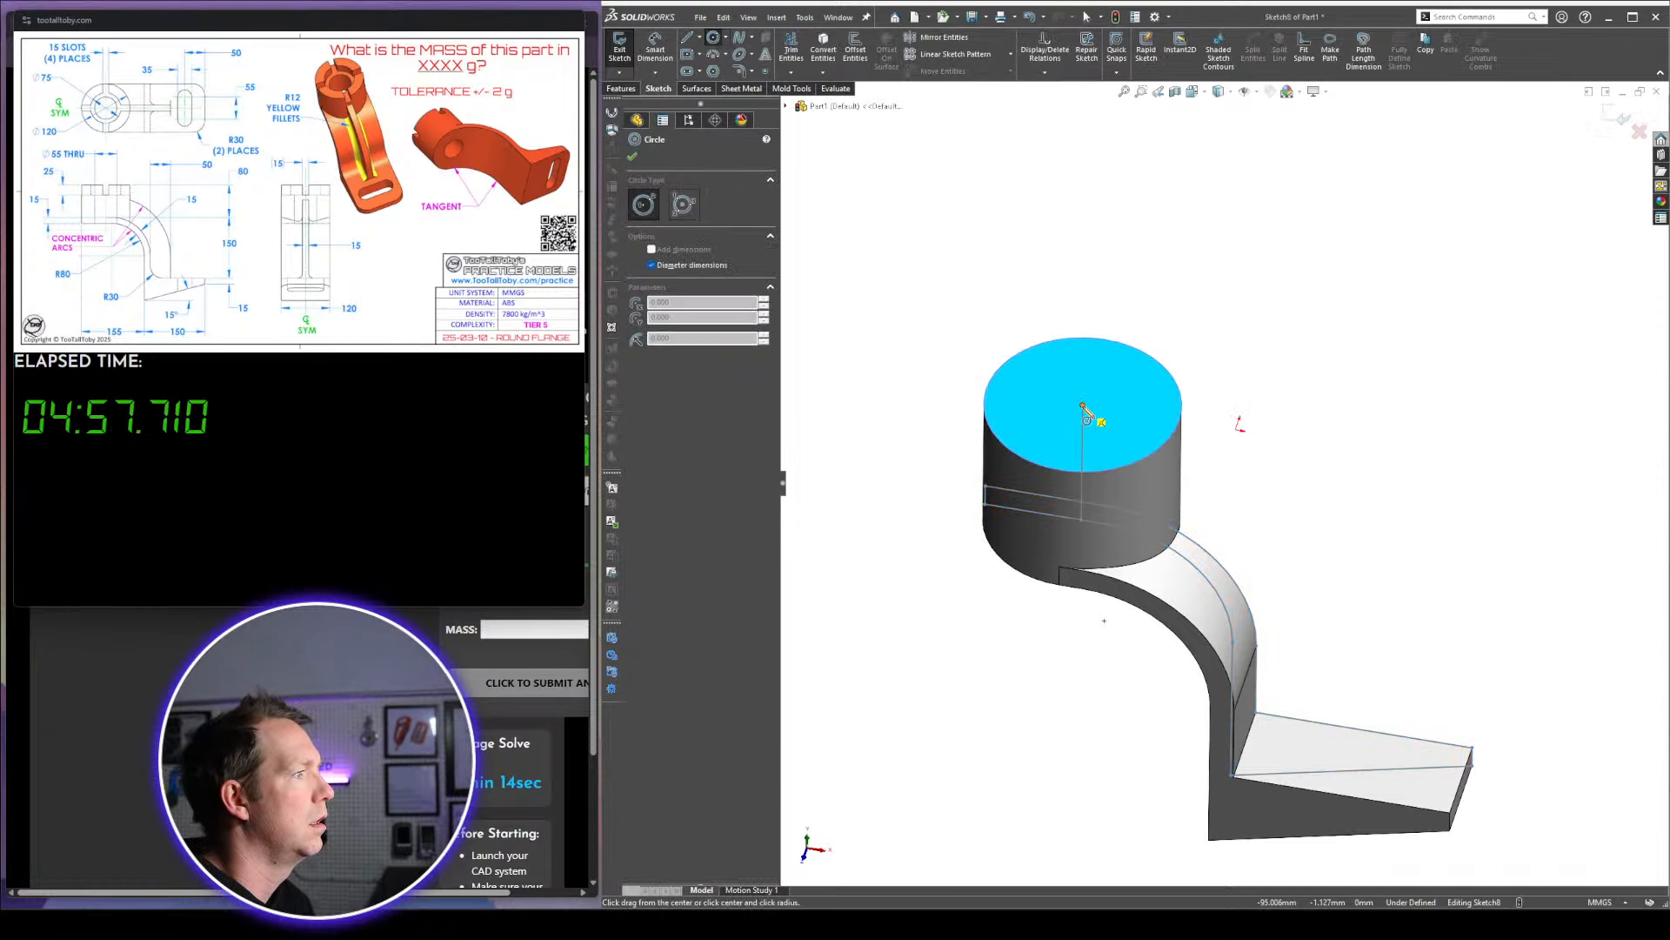
{"action": "left_click", "coordinate": [1083, 404]}
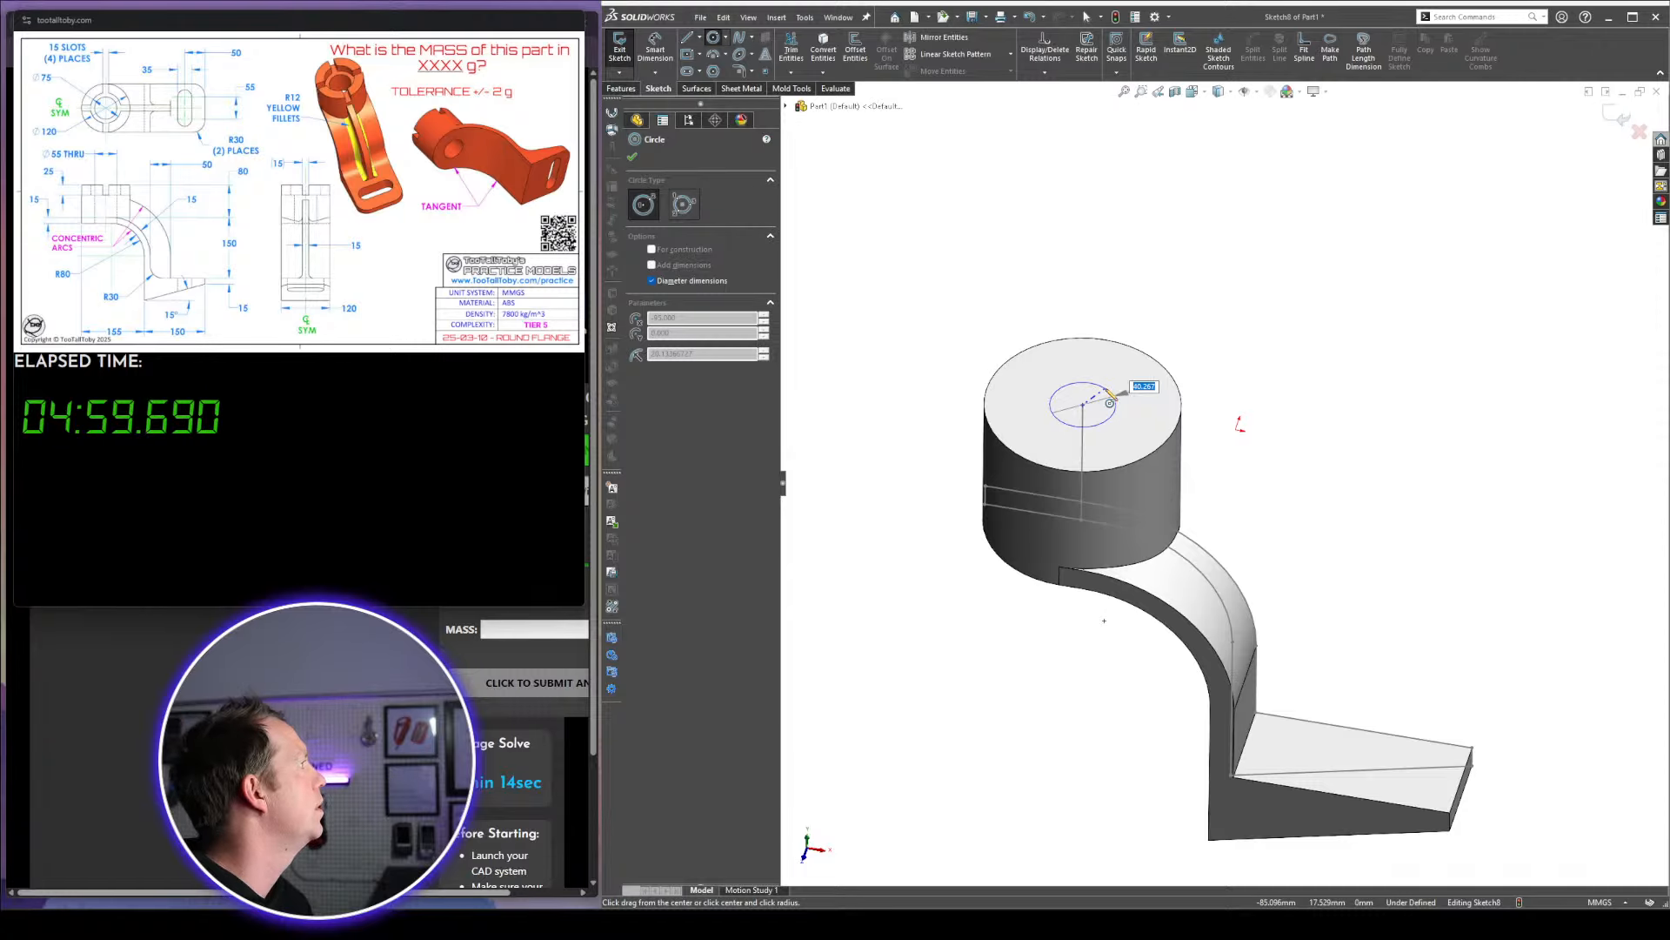
{"action": "type", "text": "75"}
{"action": "key", "text": "Return"}
Cut the 75 mm circle Through All to open the boss's bore
{"action": "key", "text": "x"}
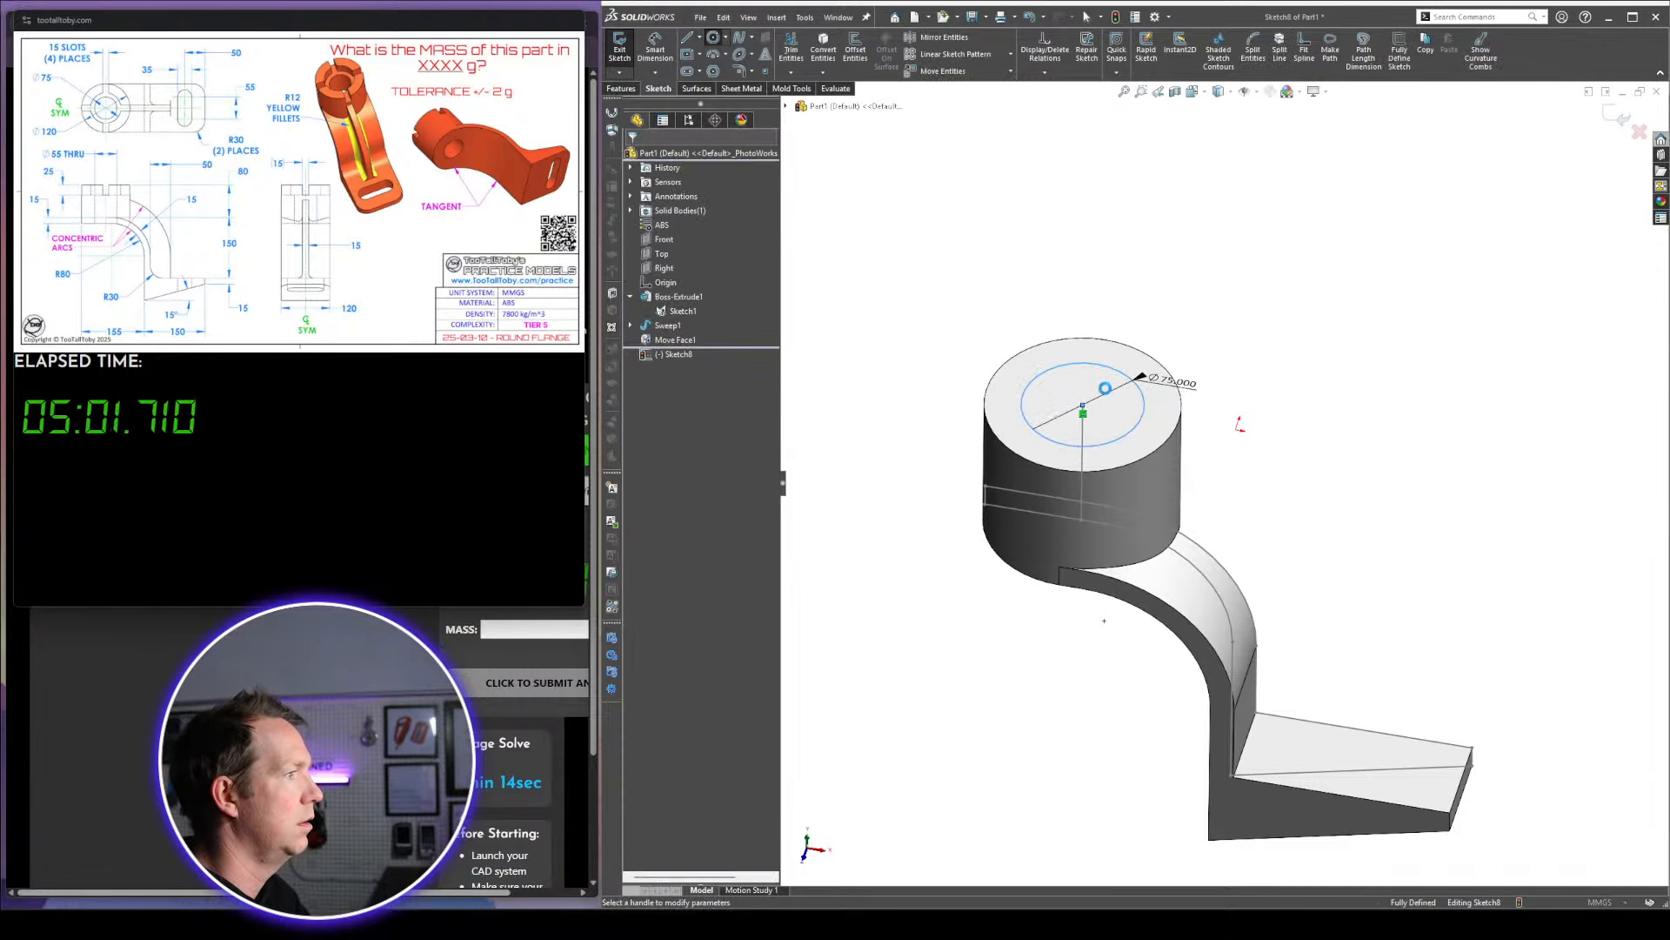
{"action": "left_click", "coordinate": [709, 235]}
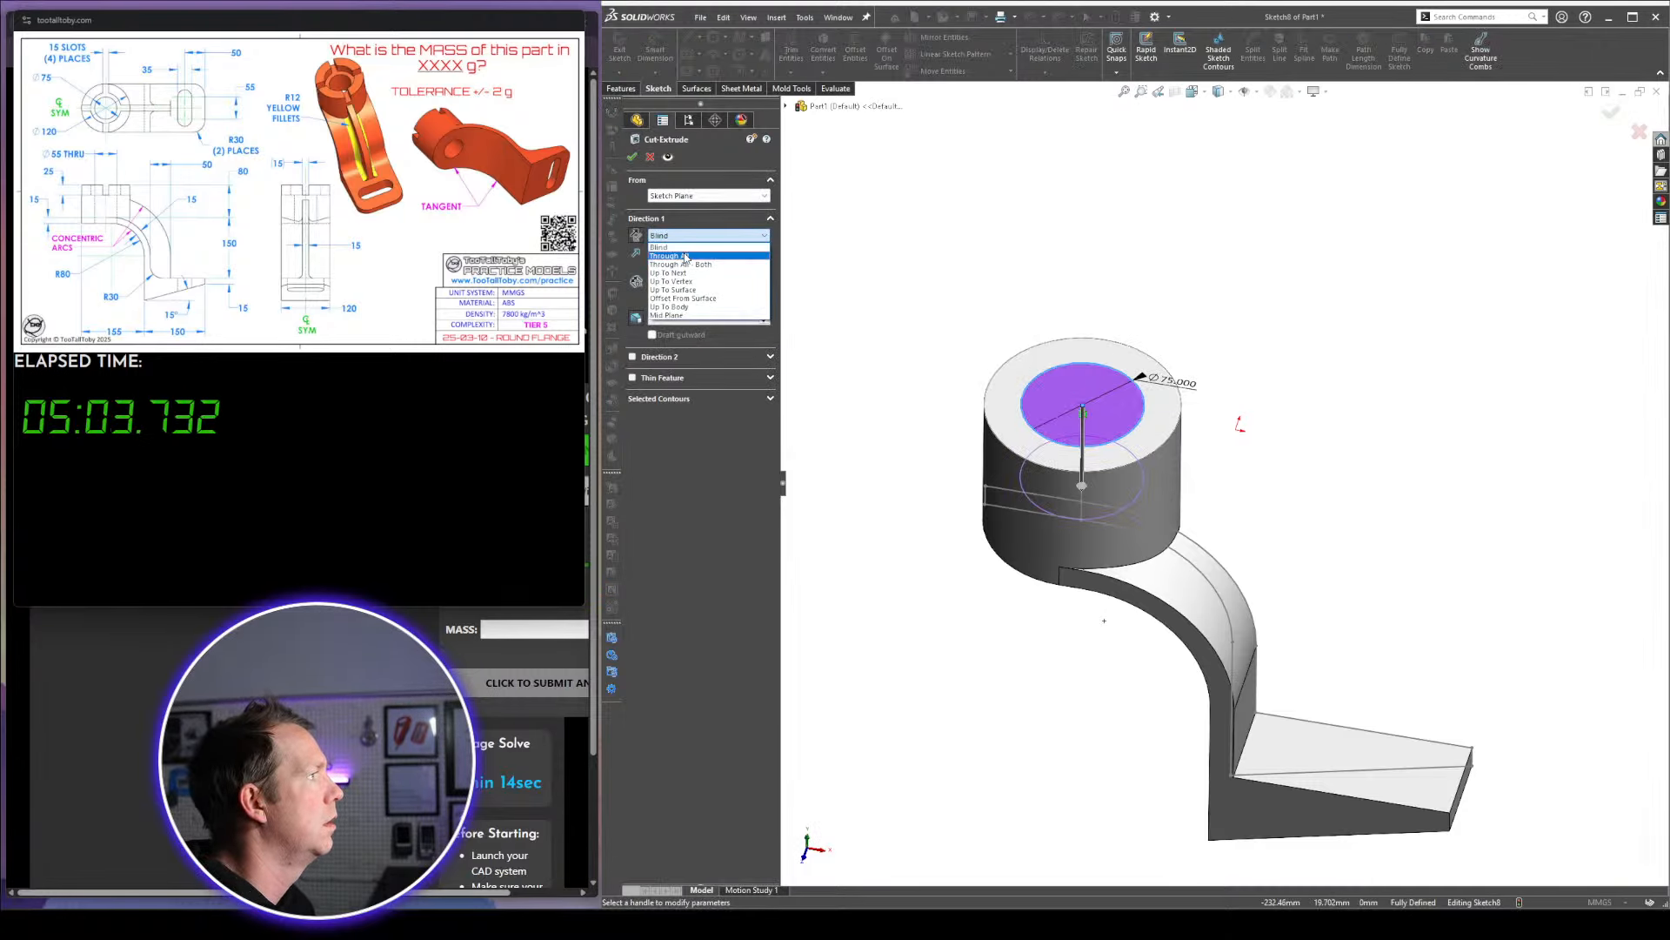
{"action": "left_click", "coordinate": [688, 248]}
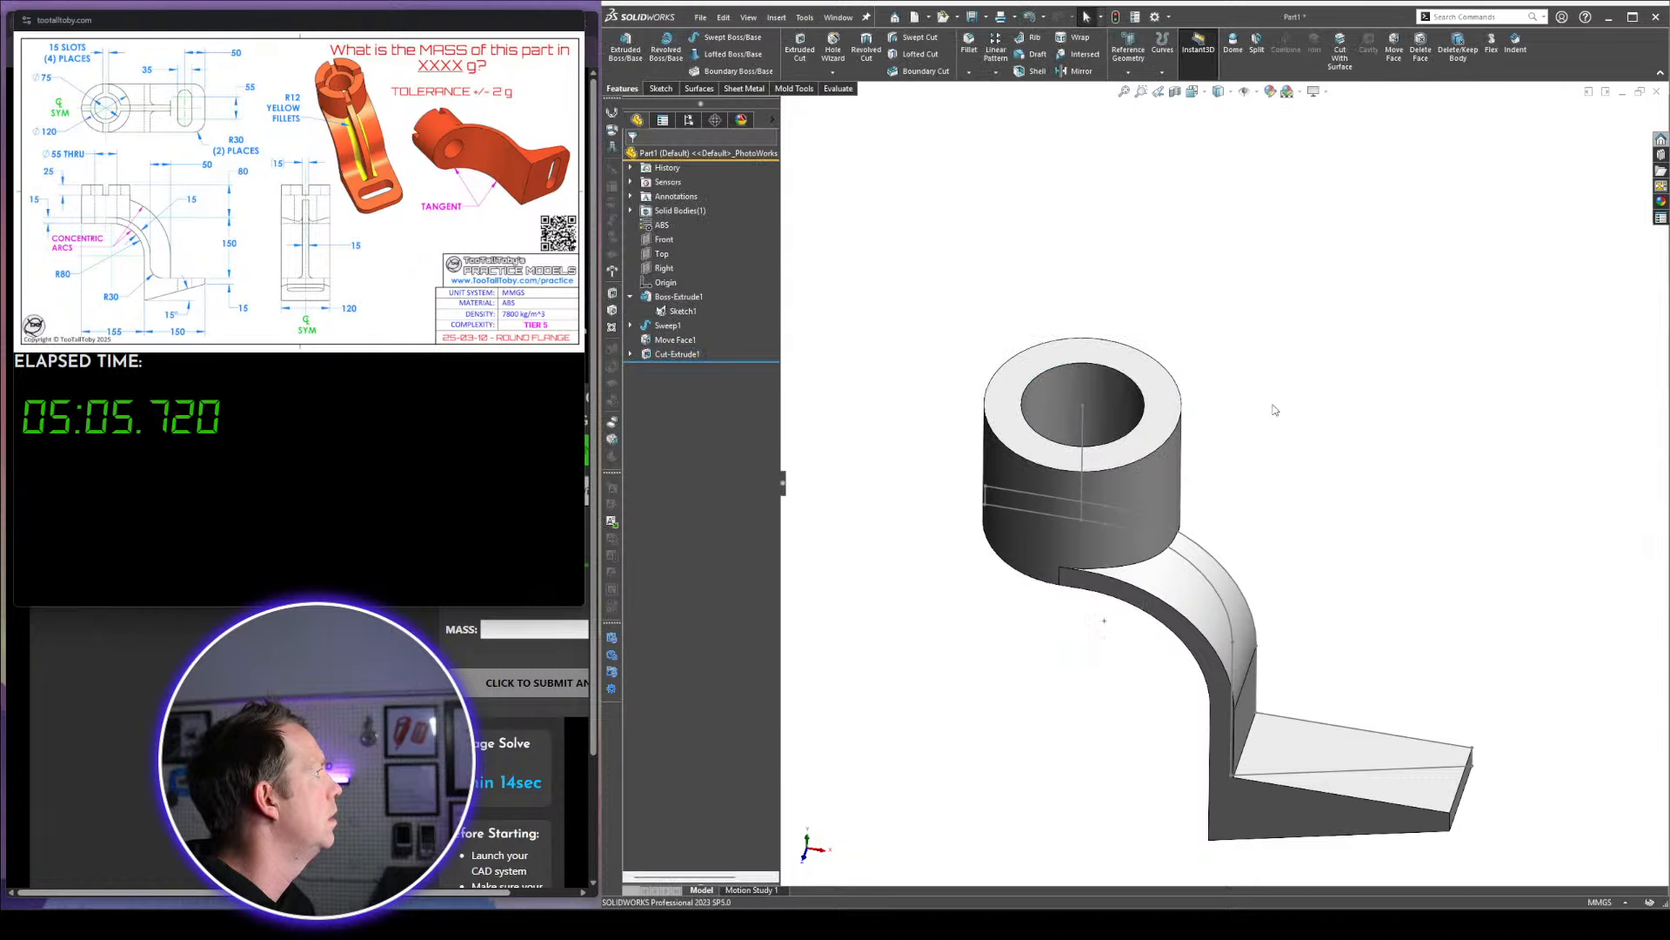
Fillet the vertical corner edge at the foot's outer end with a 30 mm radius
{"action": "scroll", "coordinate": [1389, 630], "scroll_direction": "up", "scroll_amount": 3}
{"action": "scroll", "coordinate": [1391, 635], "scroll_direction": "down", "scroll_amount": 1}
{"action": "scroll", "coordinate": [1195, 493], "scroll_direction": "down", "scroll_amount": 2}
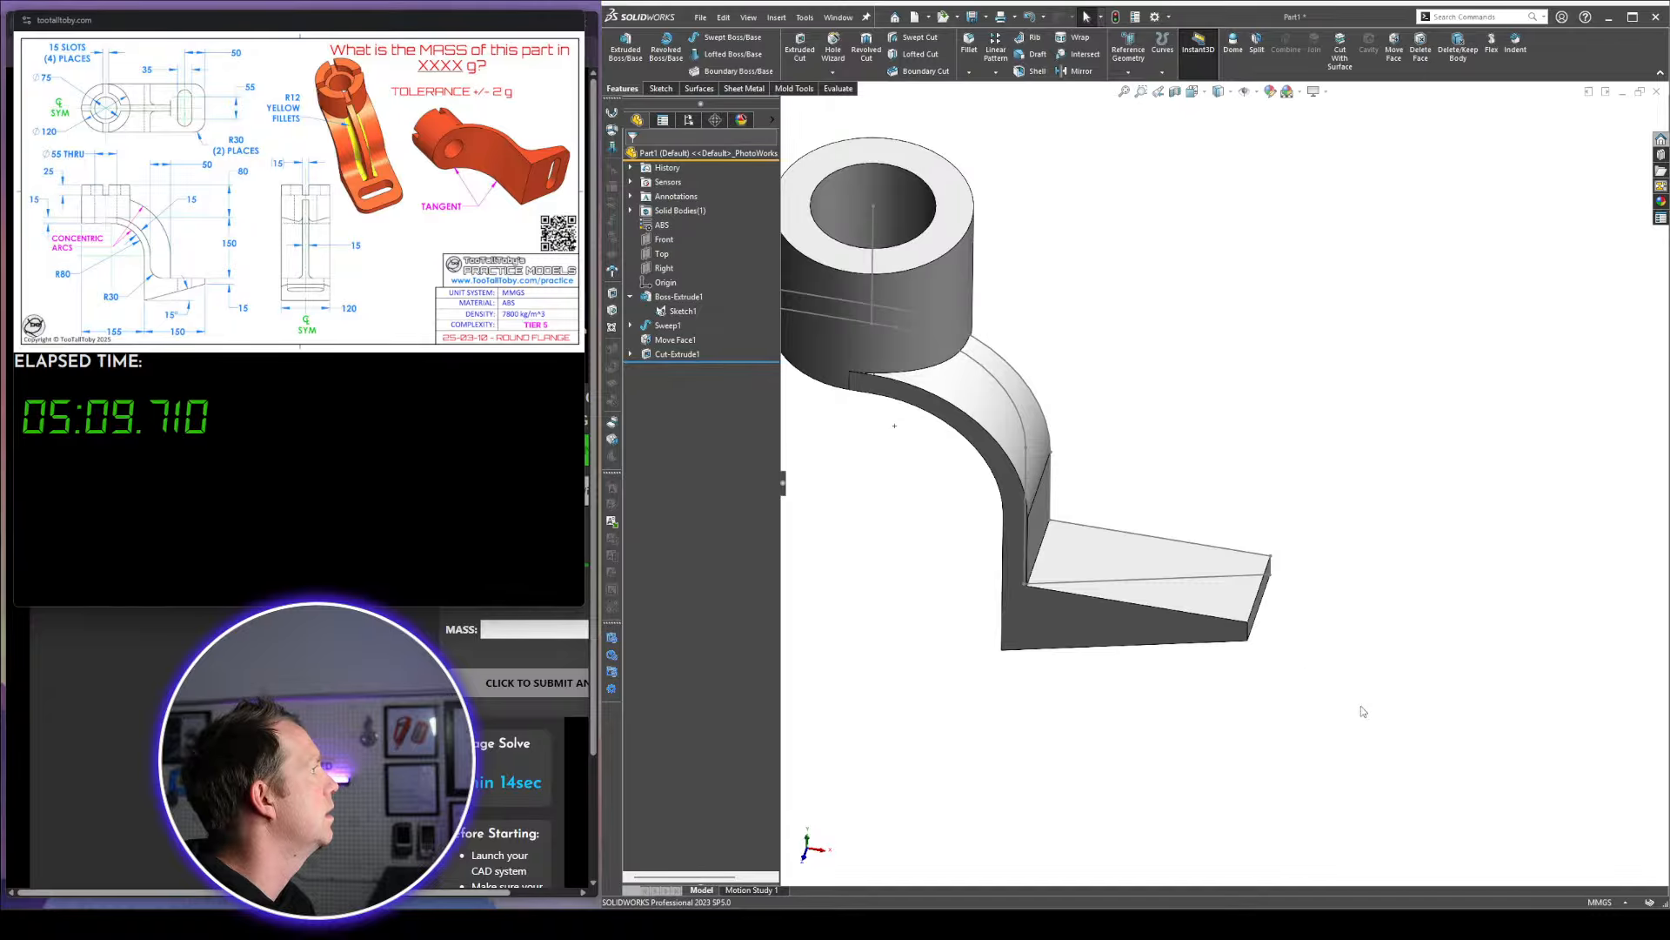
{"action": "left_click", "coordinate": [1250, 634]}
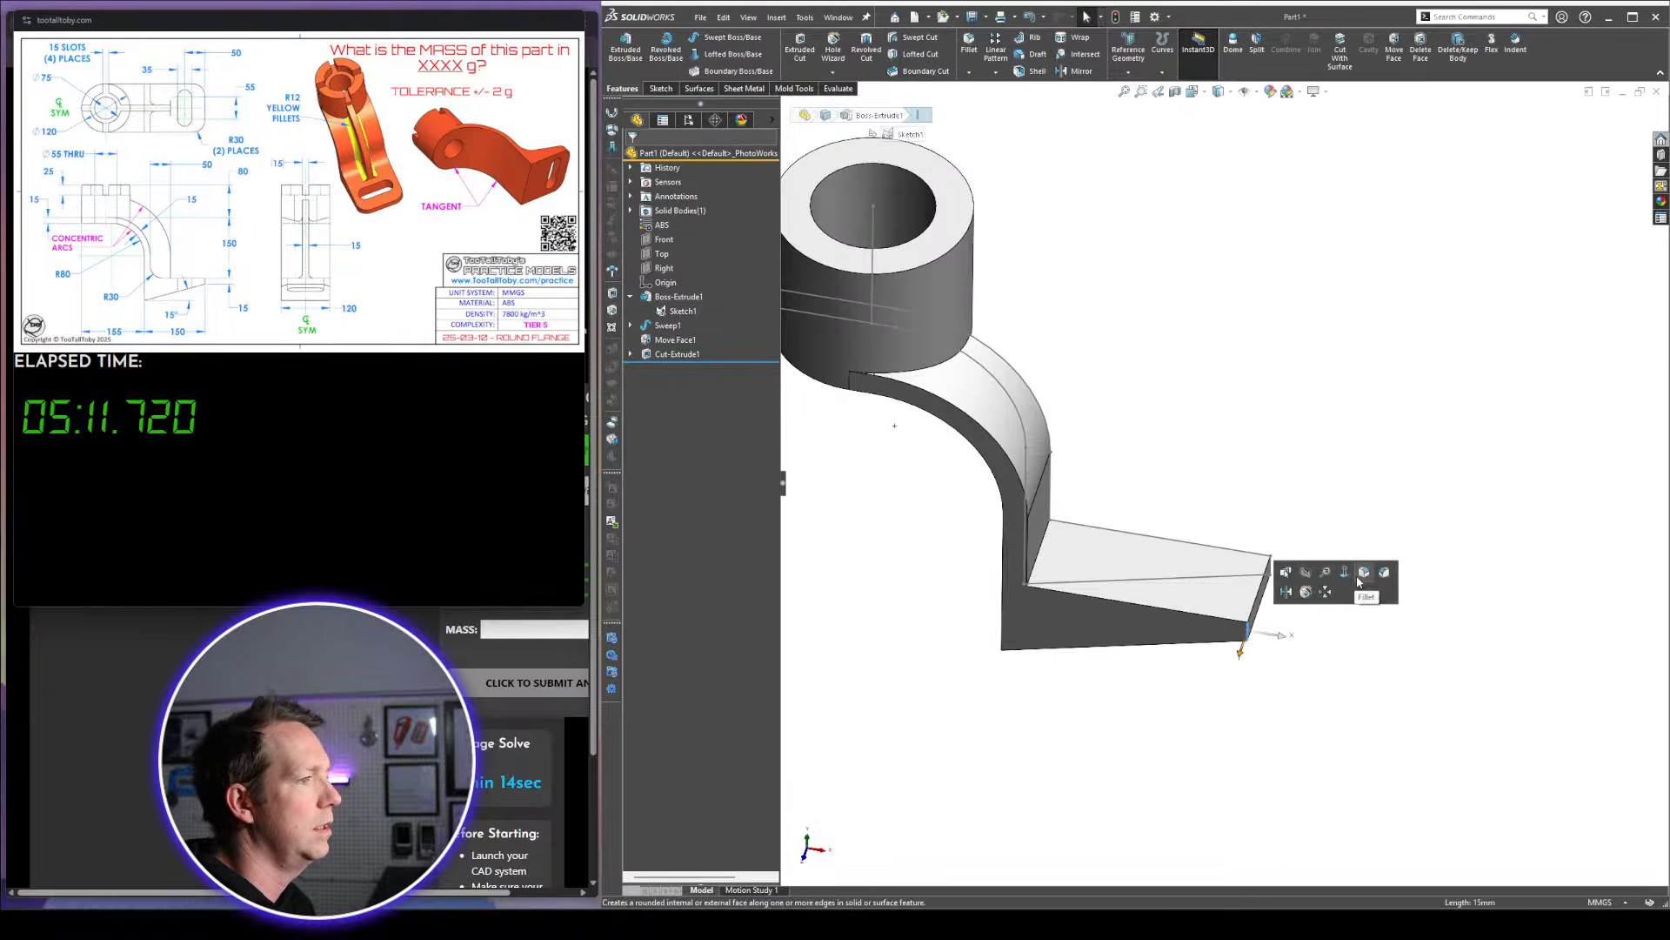
{"action": "type", "text": "f30"}
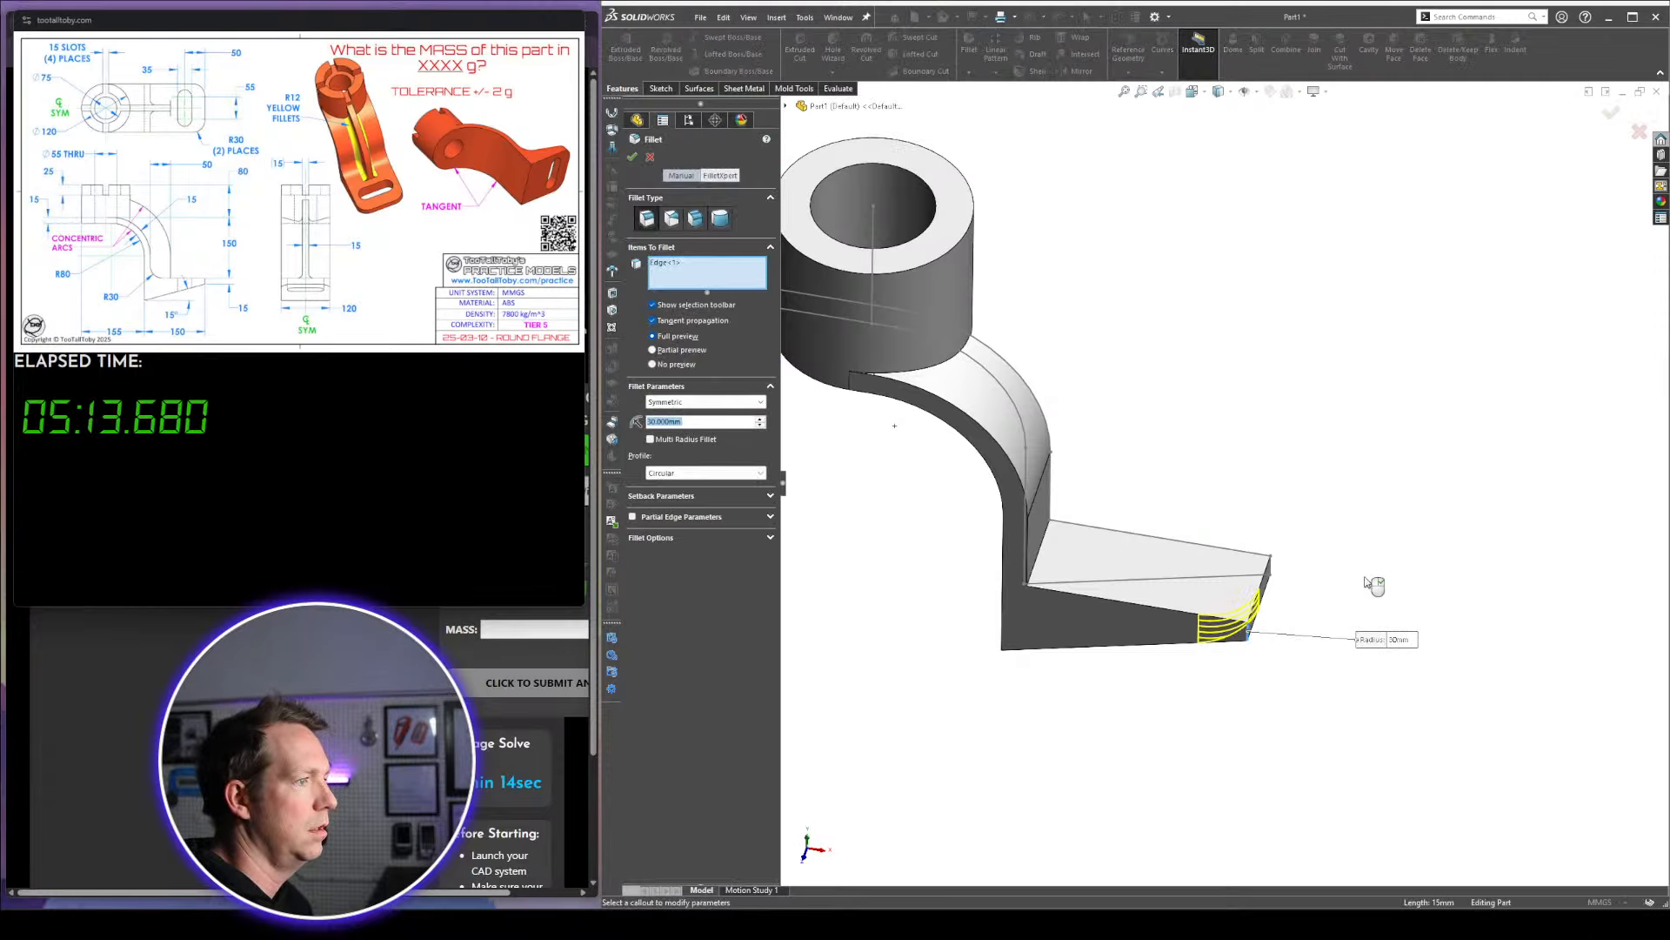
{"action": "right_click", "coordinate": [1375, 581]}
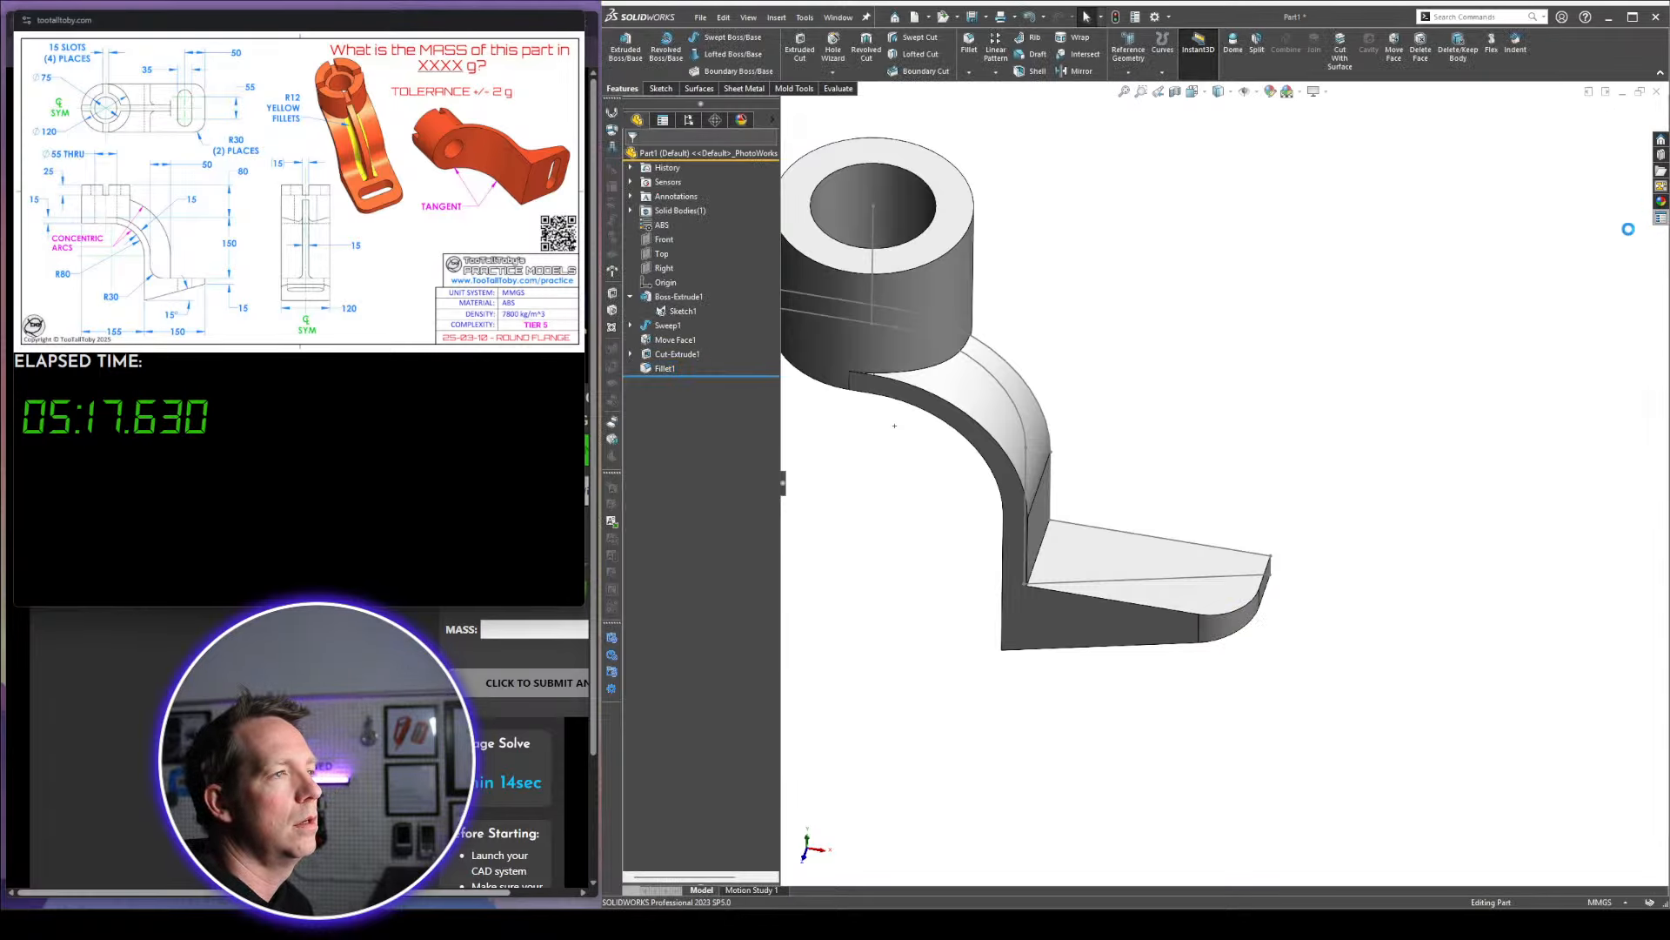
Show the part's custom properties beside the model and make their area narrower
{"action": "left_click", "coordinate": [1660, 91]}
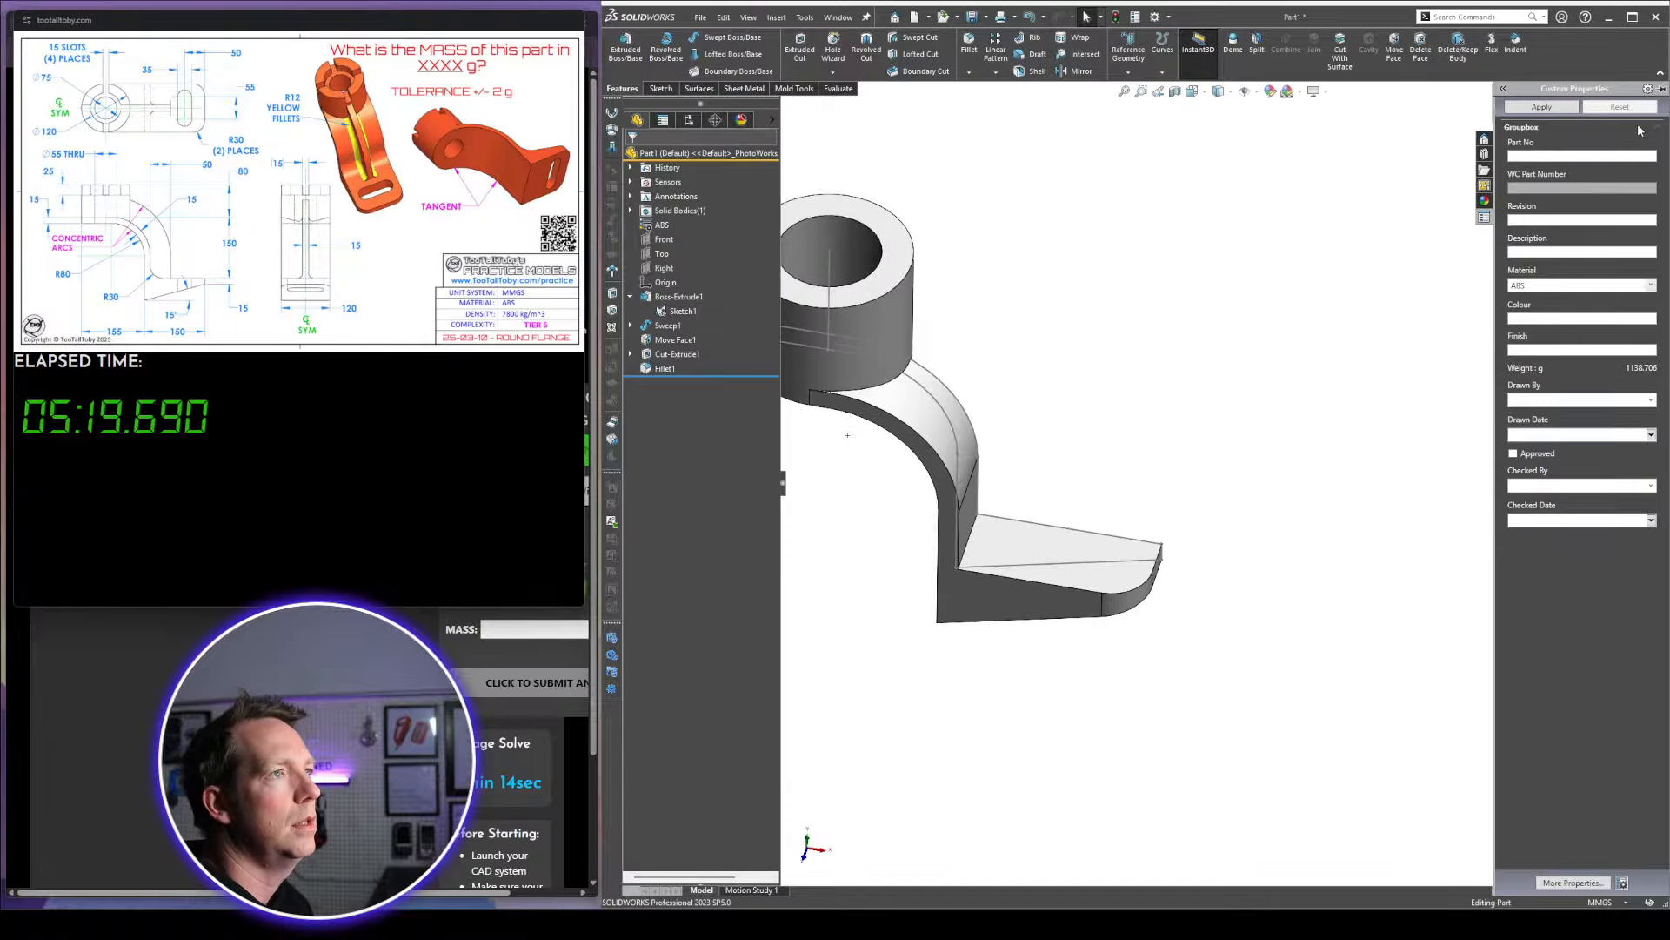
{"action": "left_click_drag", "start_coordinate": [1498, 301], "coordinate": [1563, 287]}
{"action": "scroll", "coordinate": [1161, 411], "scroll_direction": "up", "scroll_amount": 2}
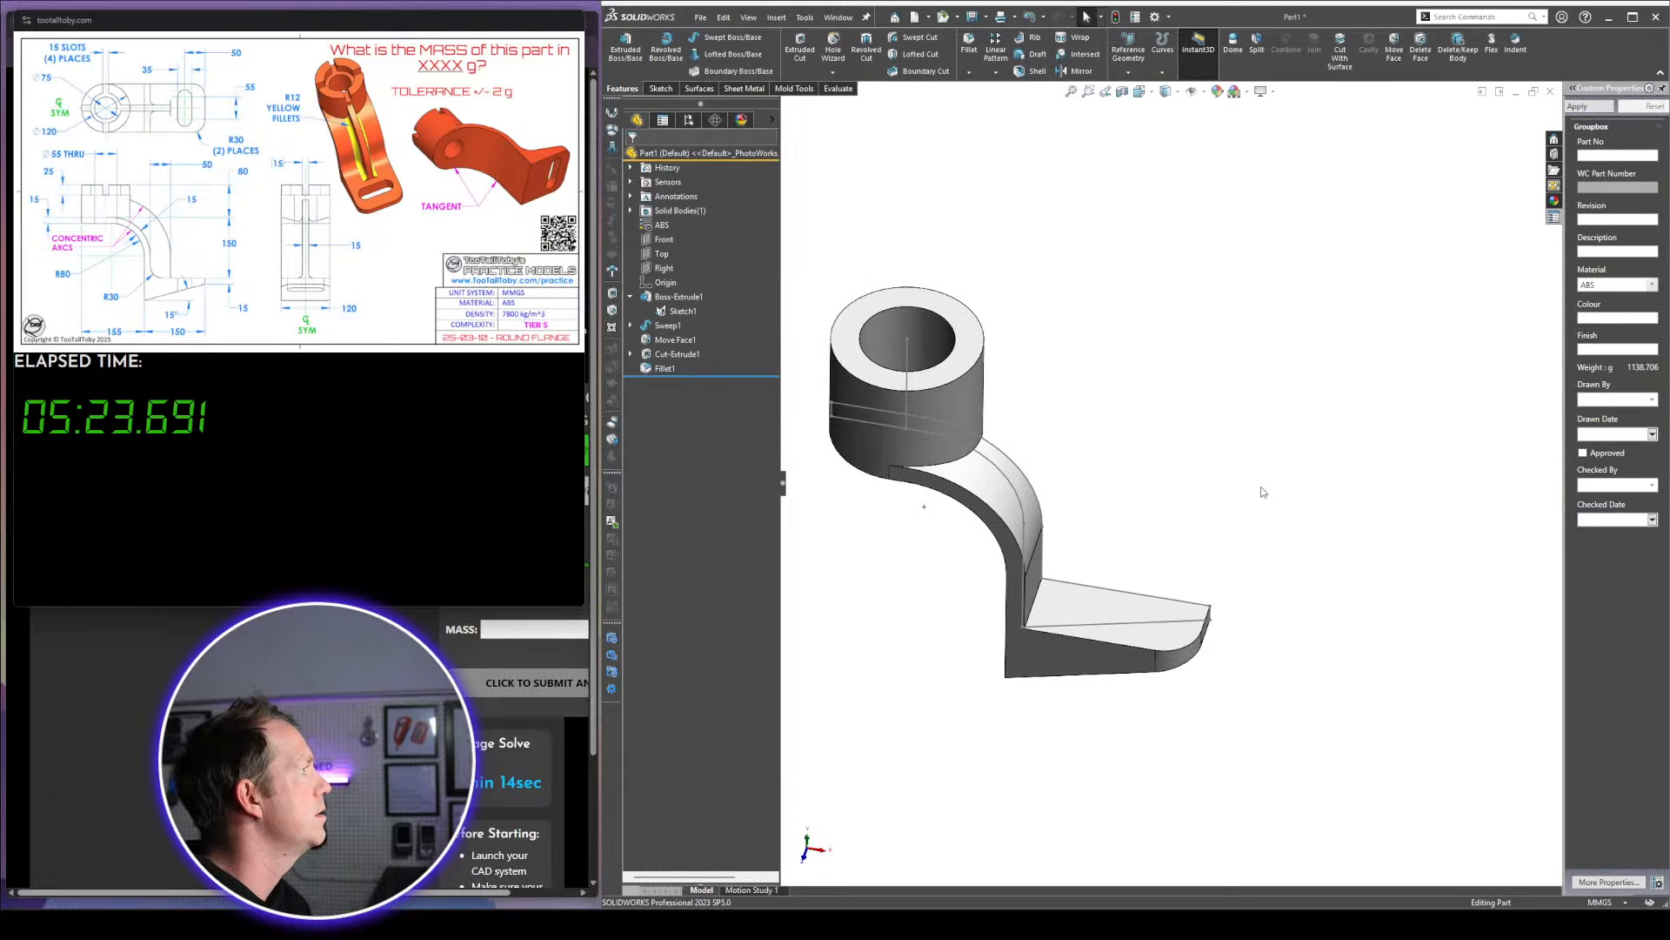
Sketch a straight slot on the foot's upper face, about 30 mm between centres and 20 mm wide, with one centre on the symmetry edge
{"action": "scroll", "coordinate": [1199, 581], "scroll_direction": "down", "scroll_amount": 5}
{"action": "left_click", "coordinate": [1114, 639]}
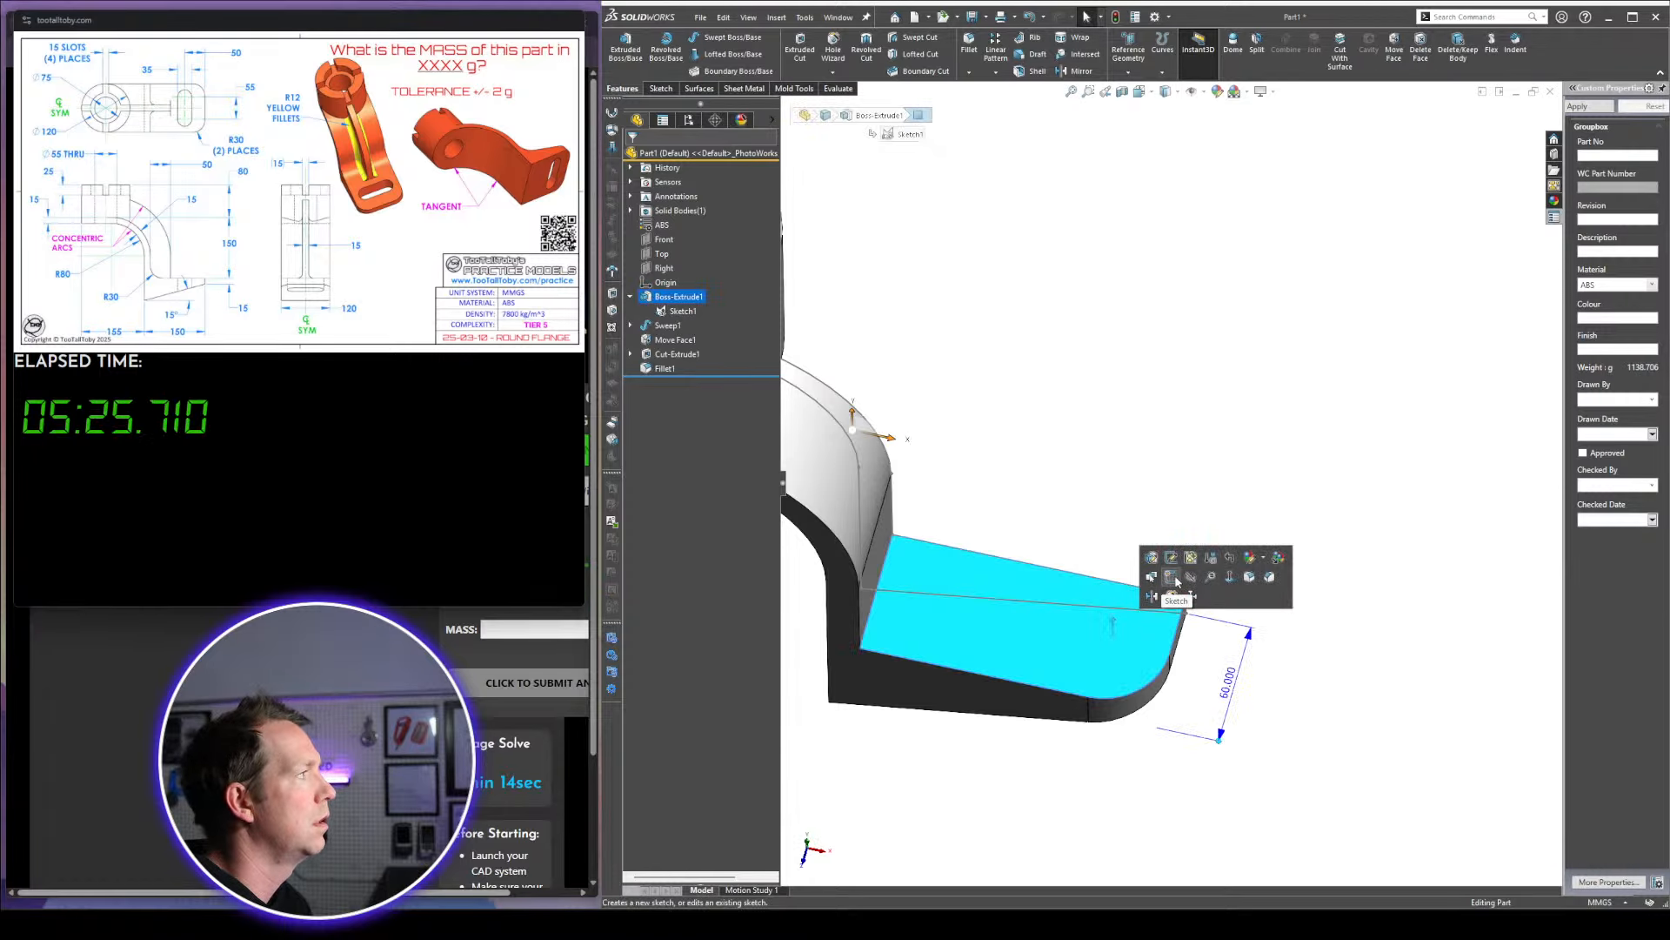
{"action": "left_click", "coordinate": [1178, 581]}
{"action": "left_click", "coordinate": [1201, 459]}
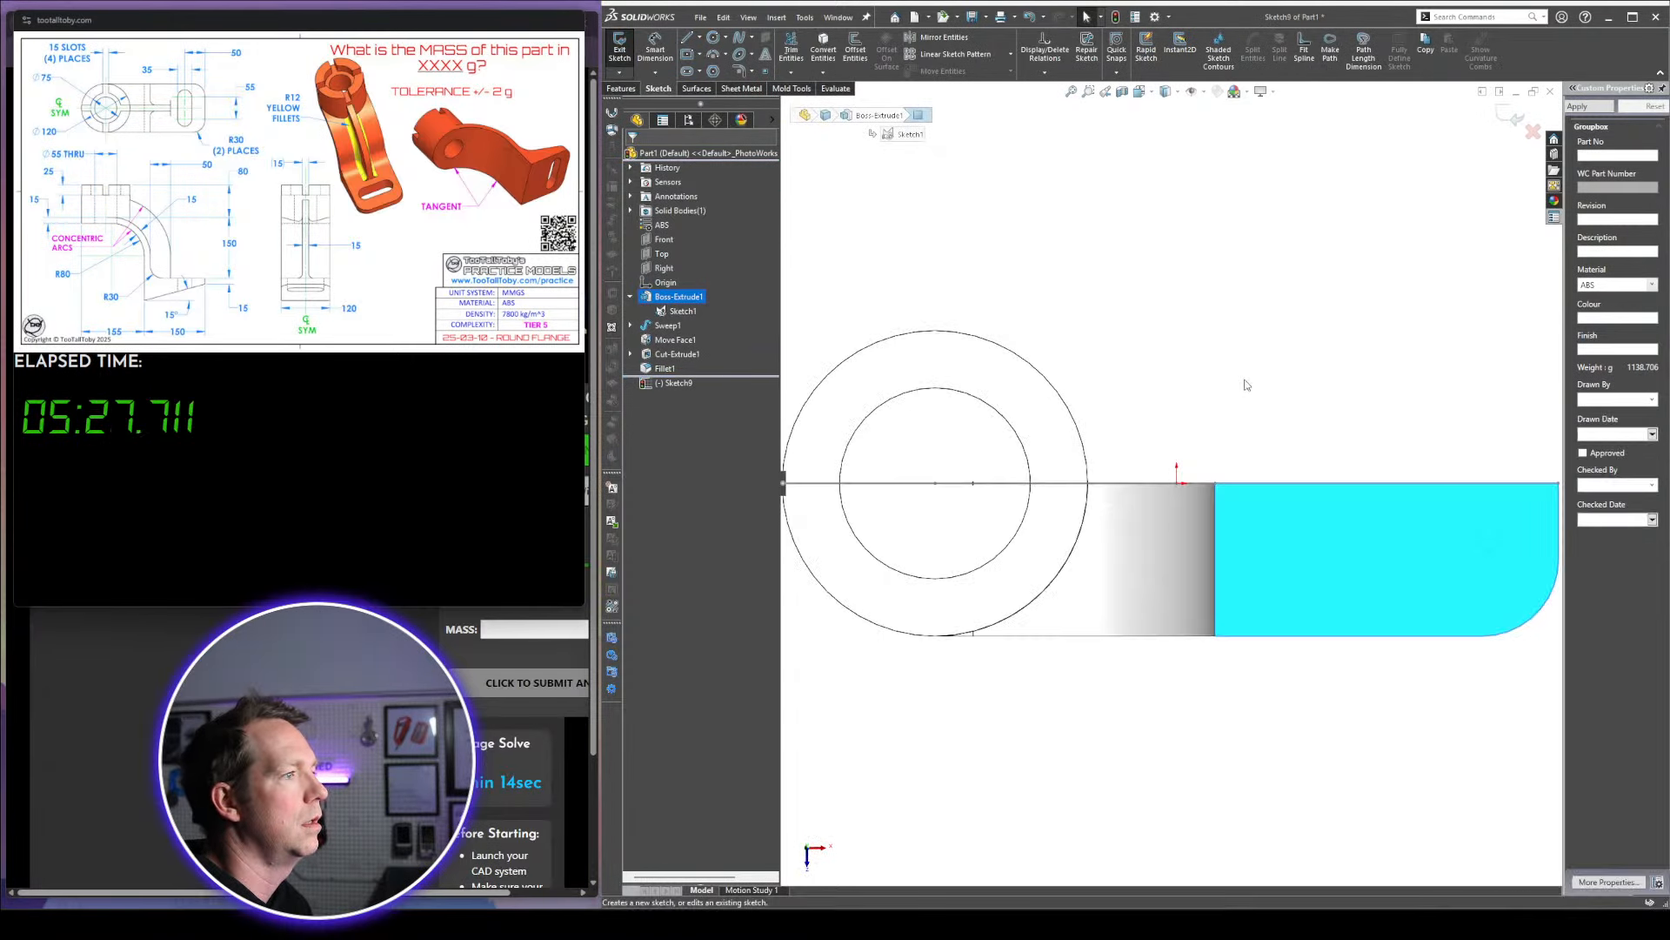
{"action": "left_click", "coordinate": [1245, 383]}
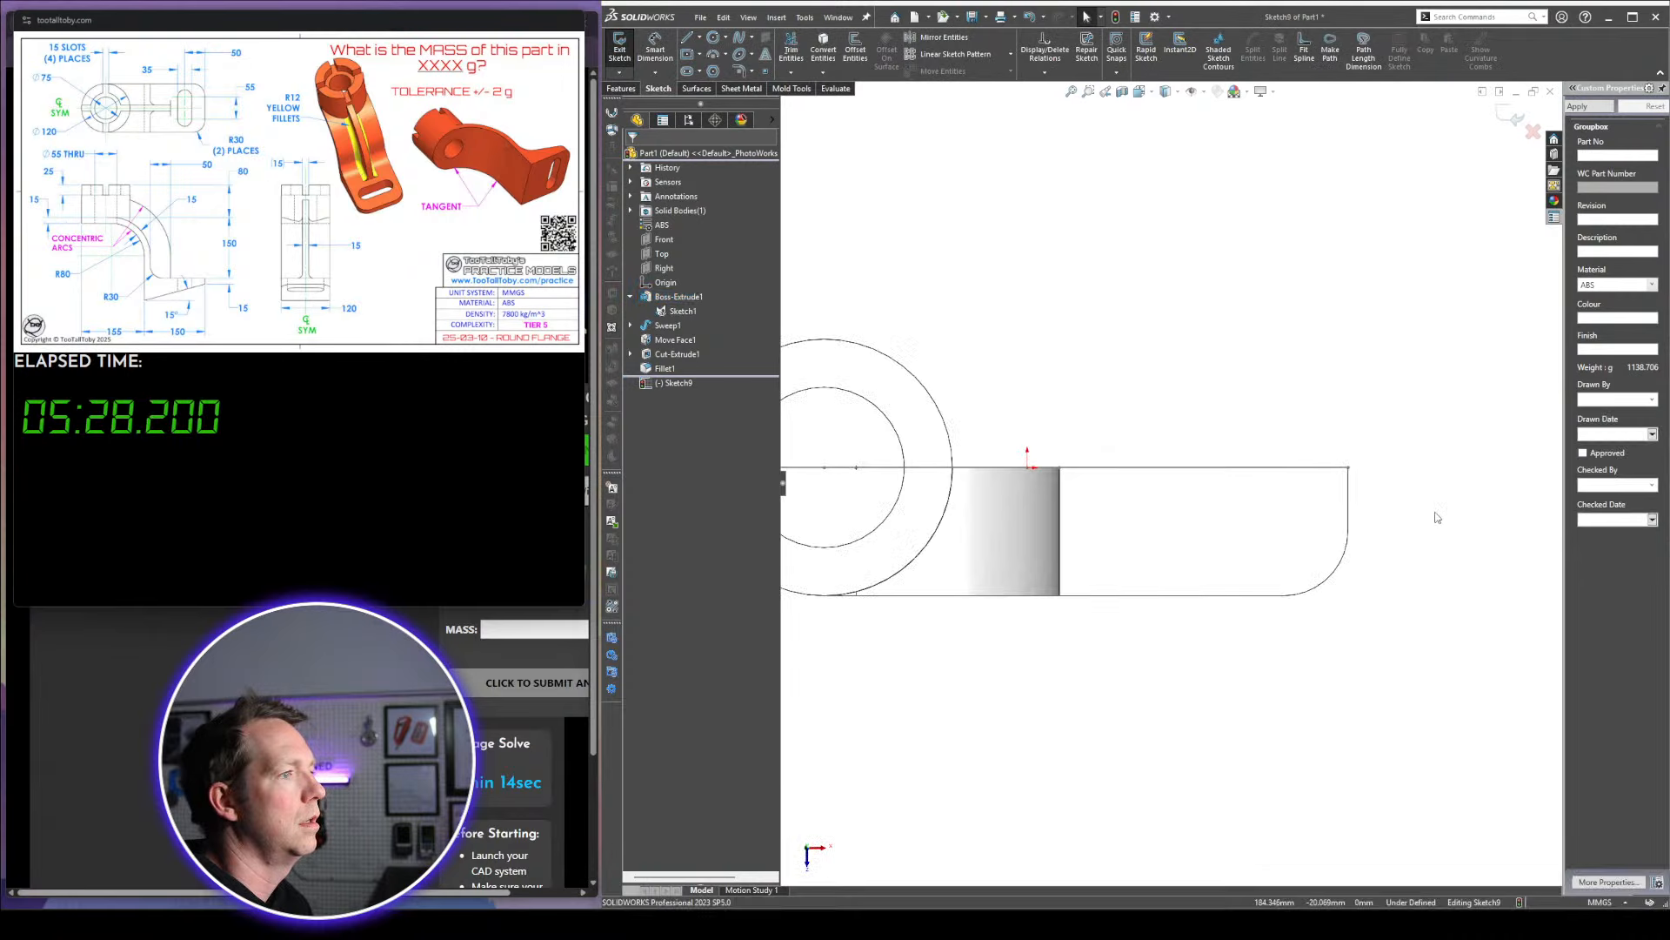
{"action": "left_click", "coordinate": [694, 73]}
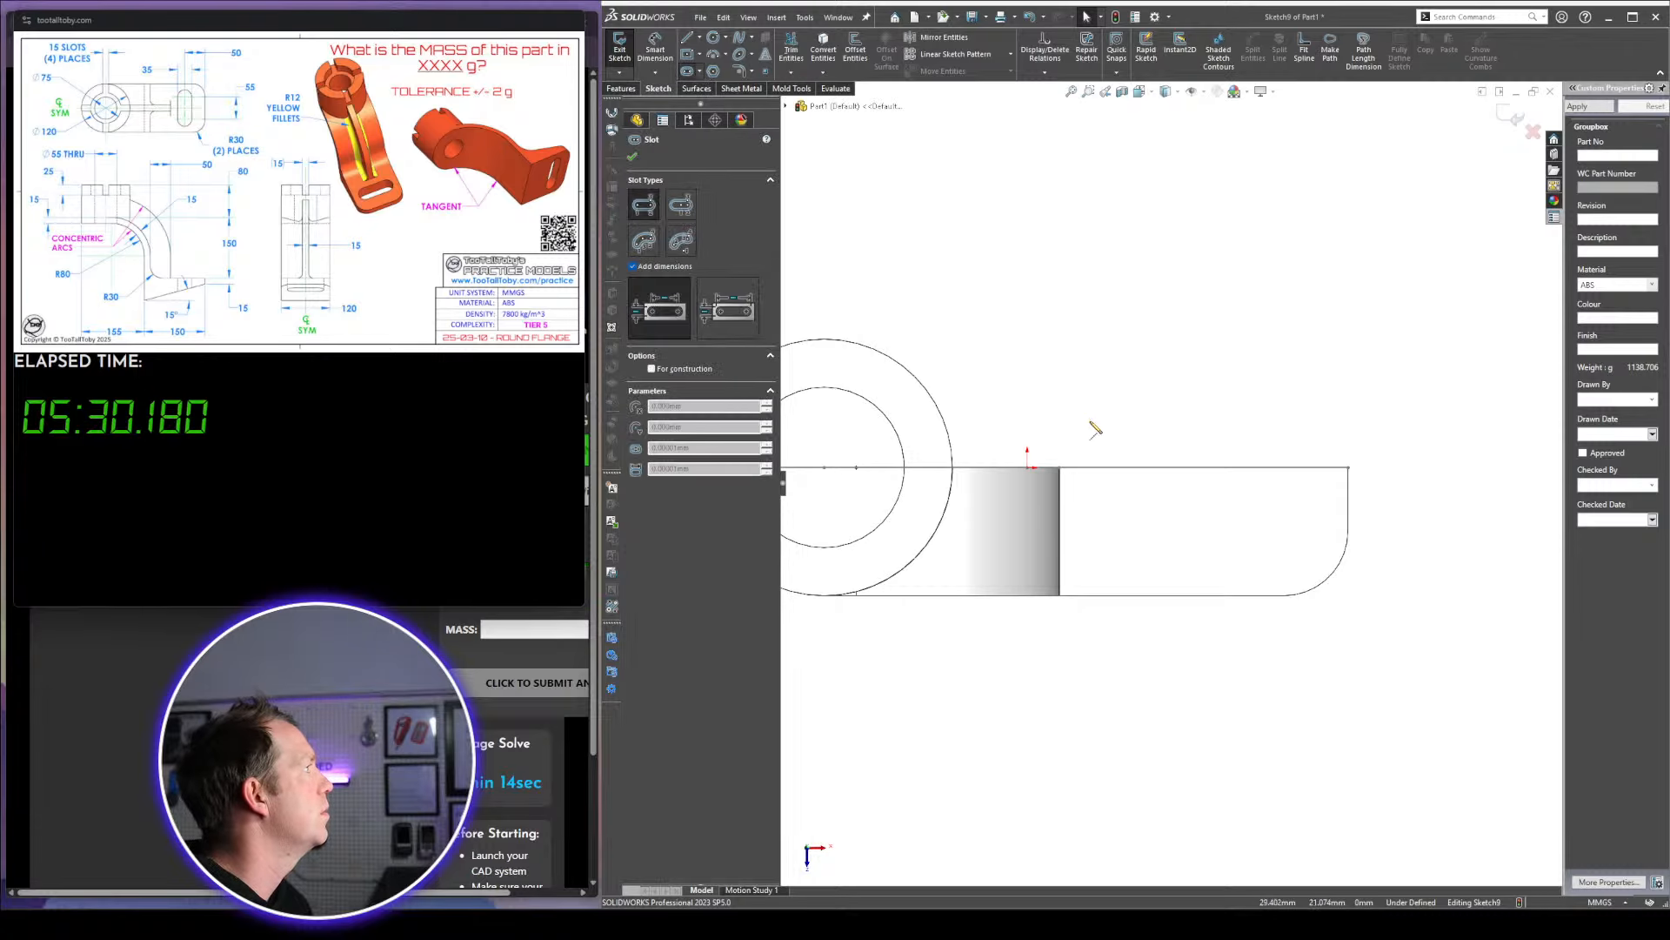
{"action": "left_click", "coordinate": [1272, 532]}
{"action": "left_click", "coordinate": [1268, 467]}
{"action": "left_click", "coordinate": [1291, 428]}
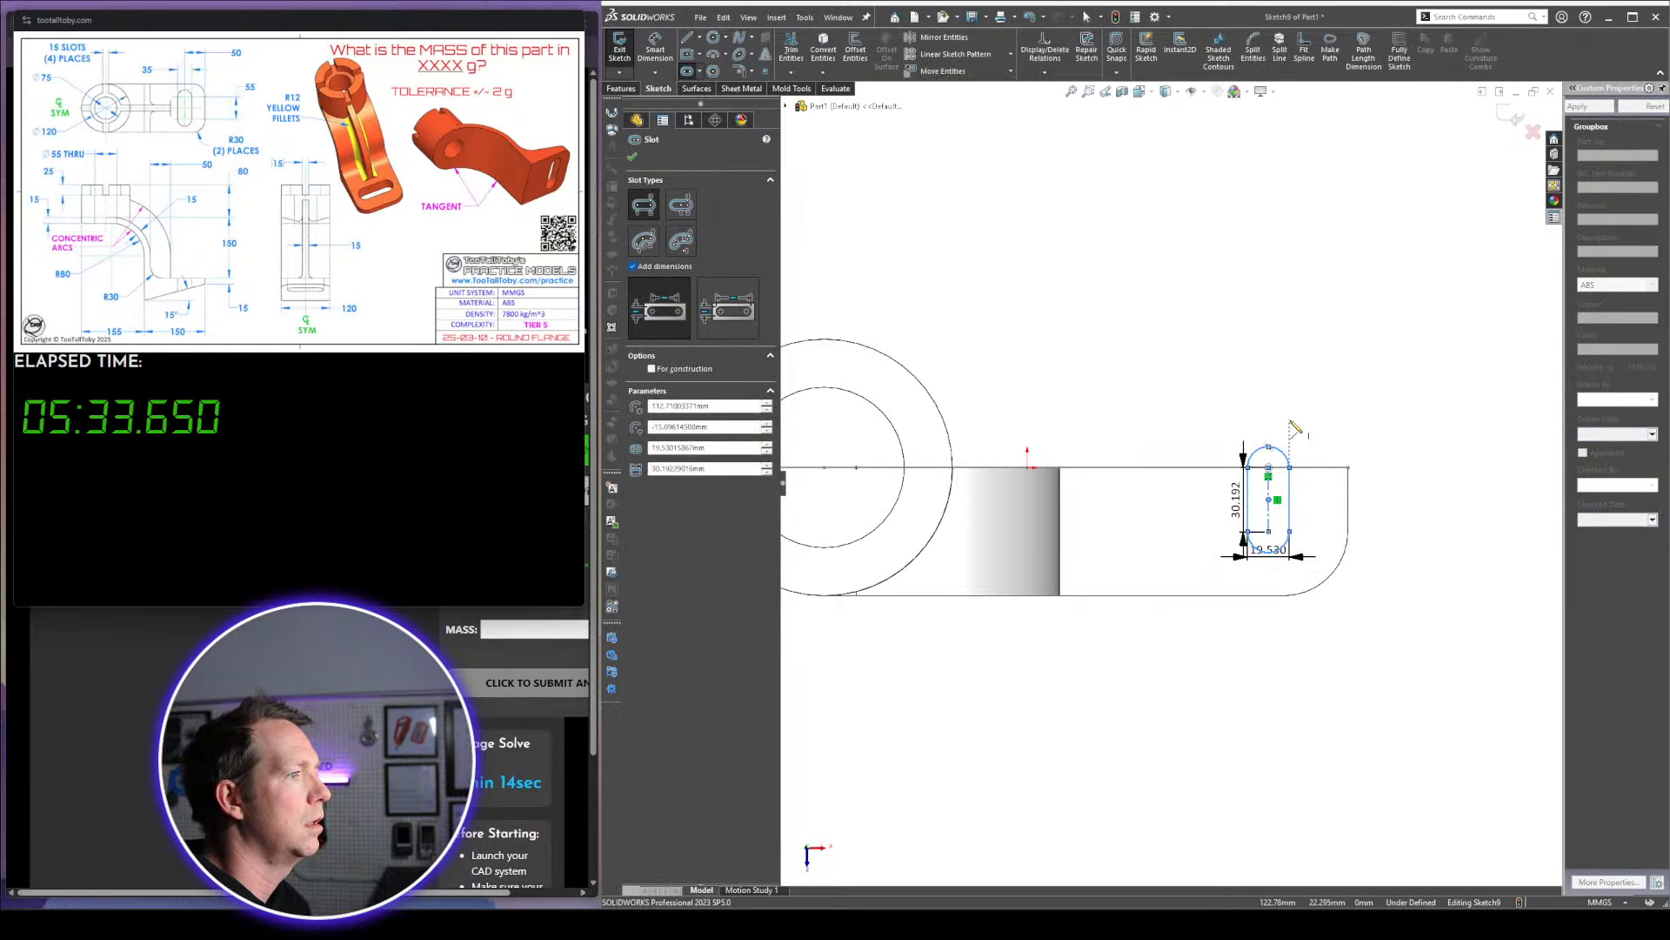
{"action": "key", "text": "Escape"}
Set the slot's width to 35 mm and its centre-to-centre length to 55/2 mm
{"action": "left_click_drag", "start_coordinate": [1268, 549], "coordinate": [1272, 610]}
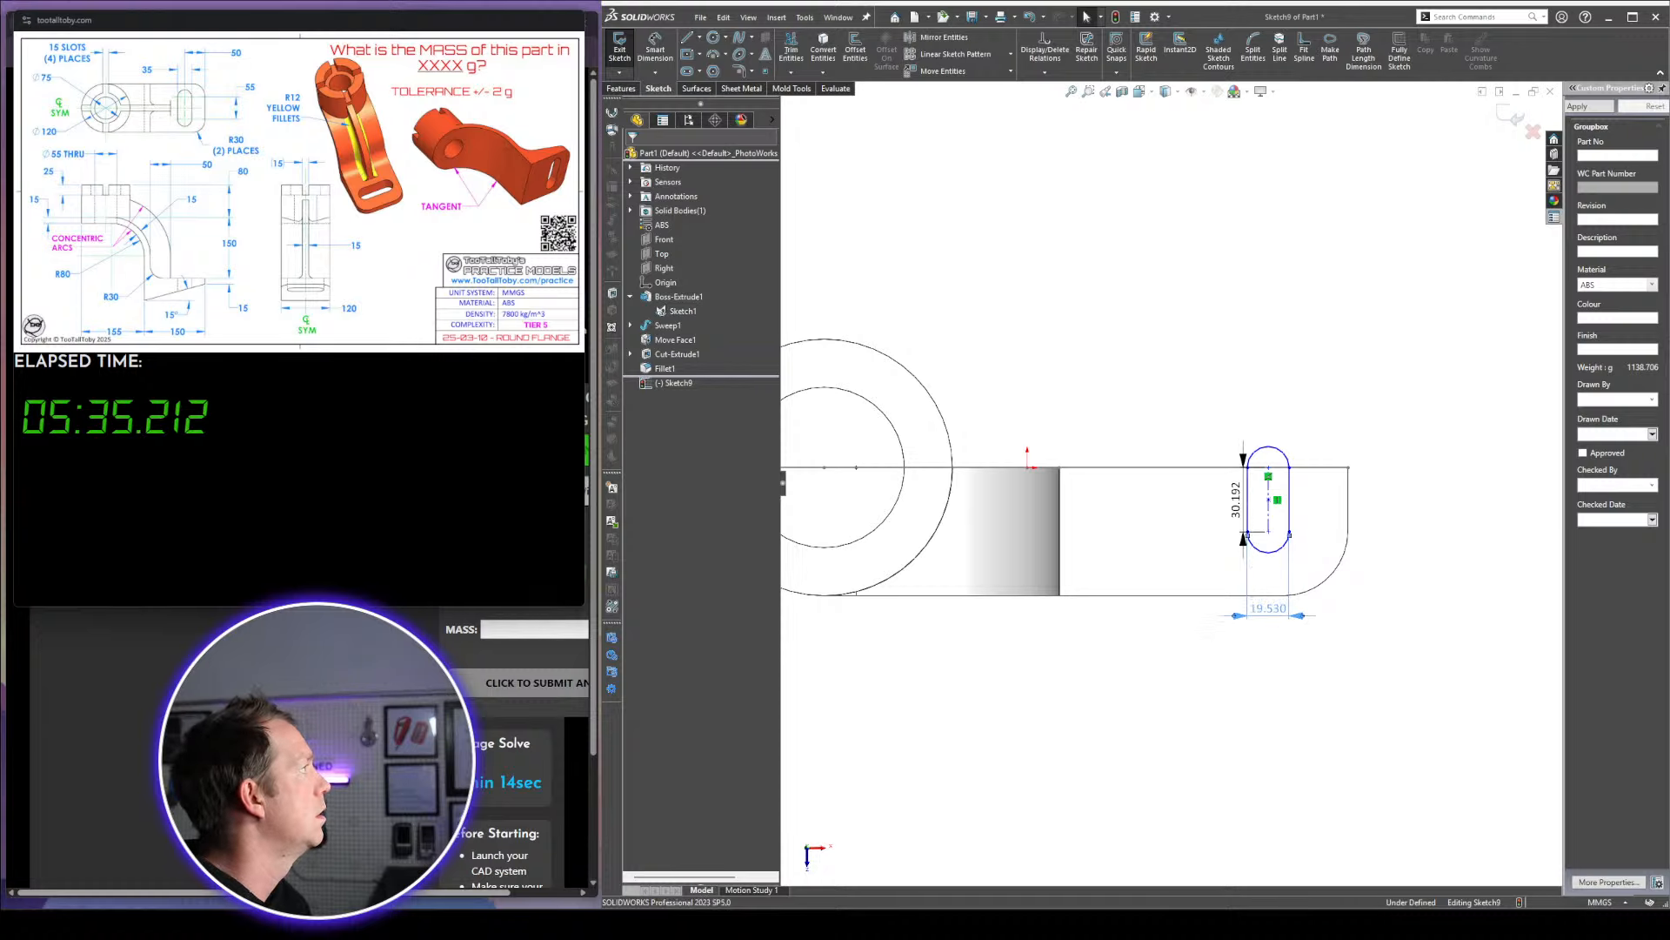
{"action": "double_click", "coordinate": [1272, 610]}
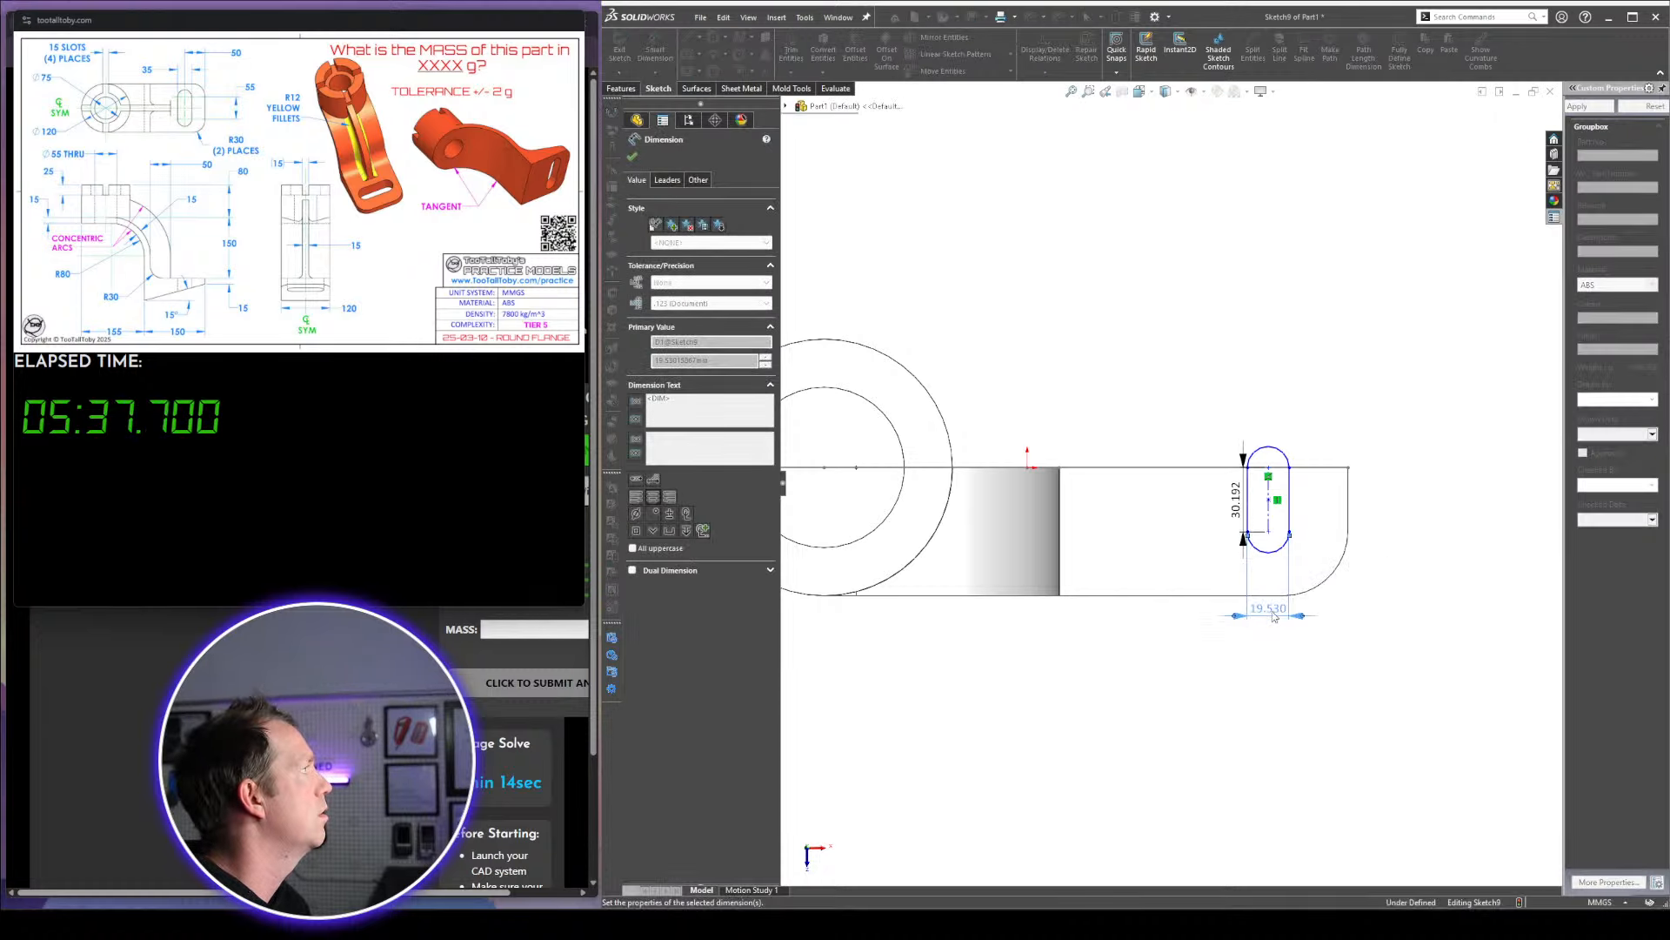
{"action": "type", "text": "35"}
{"action": "key", "text": "Return"}
{"action": "left_click", "coordinate": [1157, 337]}
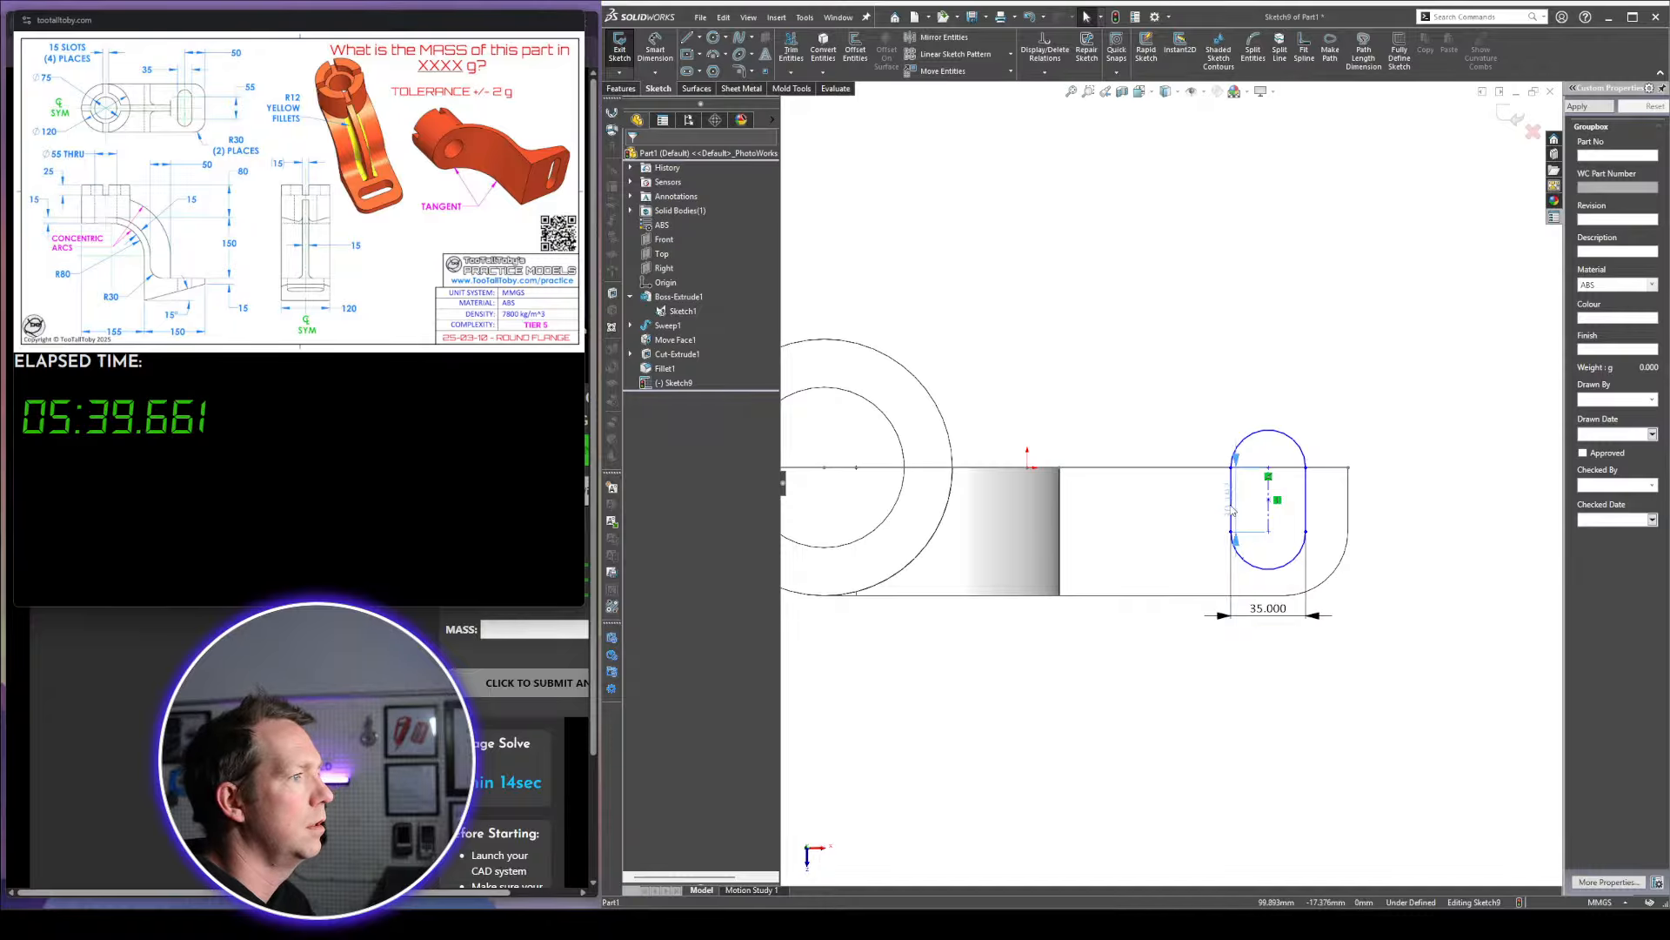
{"action": "left_click_drag", "start_coordinate": [1235, 500], "coordinate": [1197, 500]}
{"action": "double_click", "coordinate": [1197, 500]}
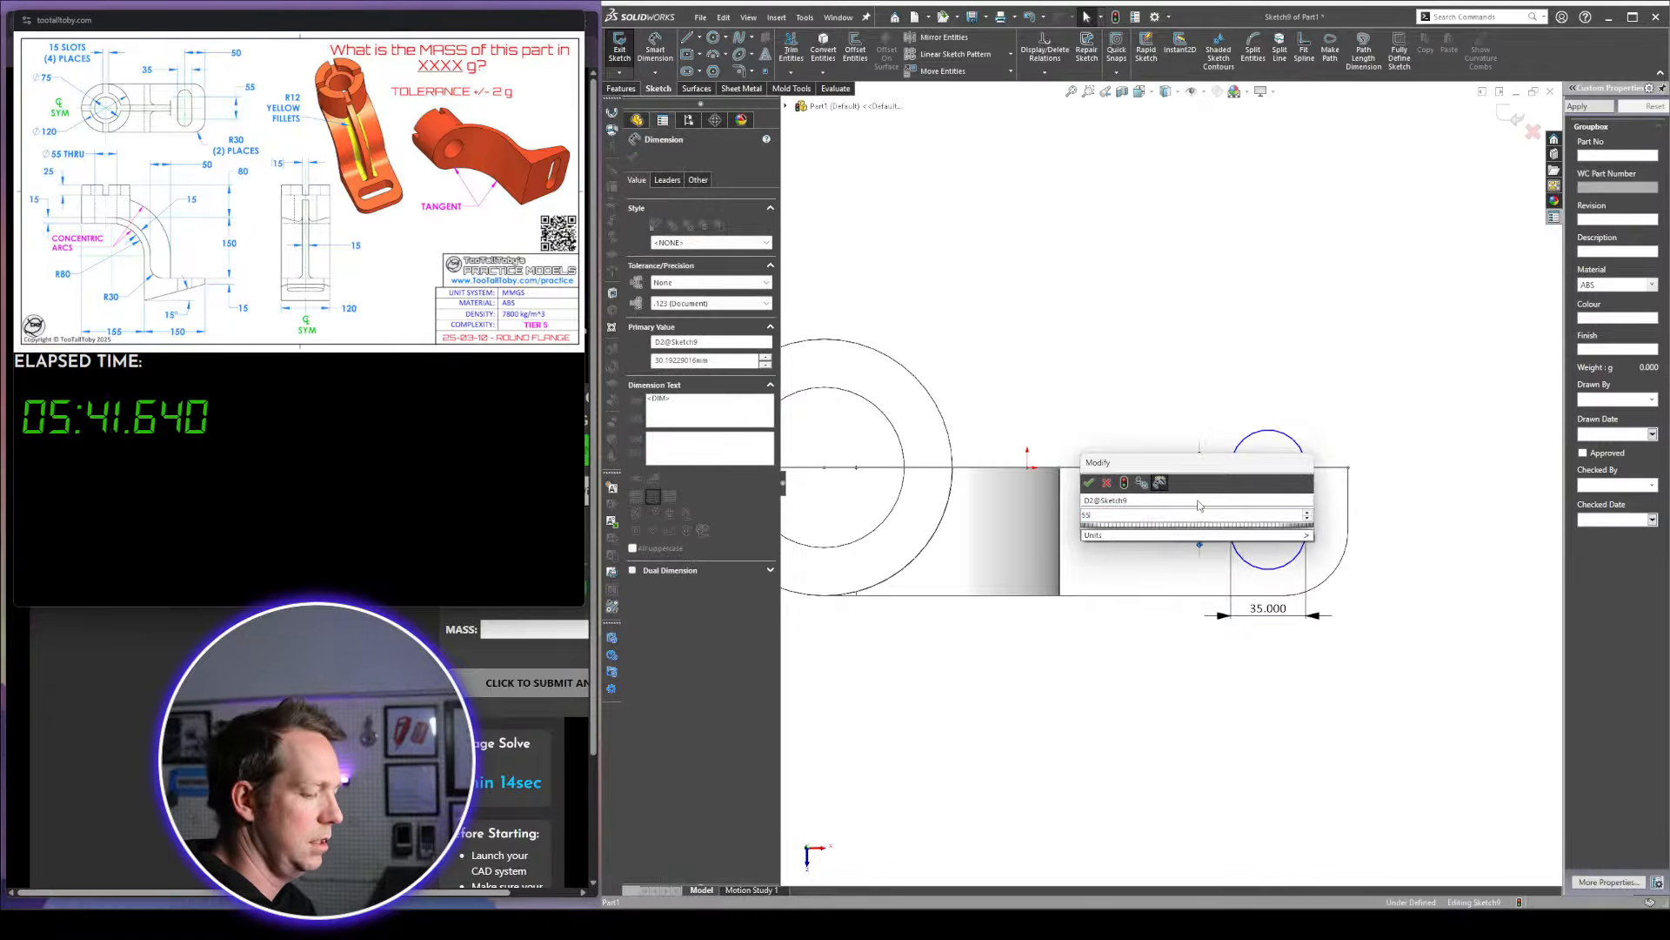
{"action": "type", "text": "55/2"}
{"action": "key", "text": "Return"}
{"action": "left_click", "coordinate": [1165, 343]}
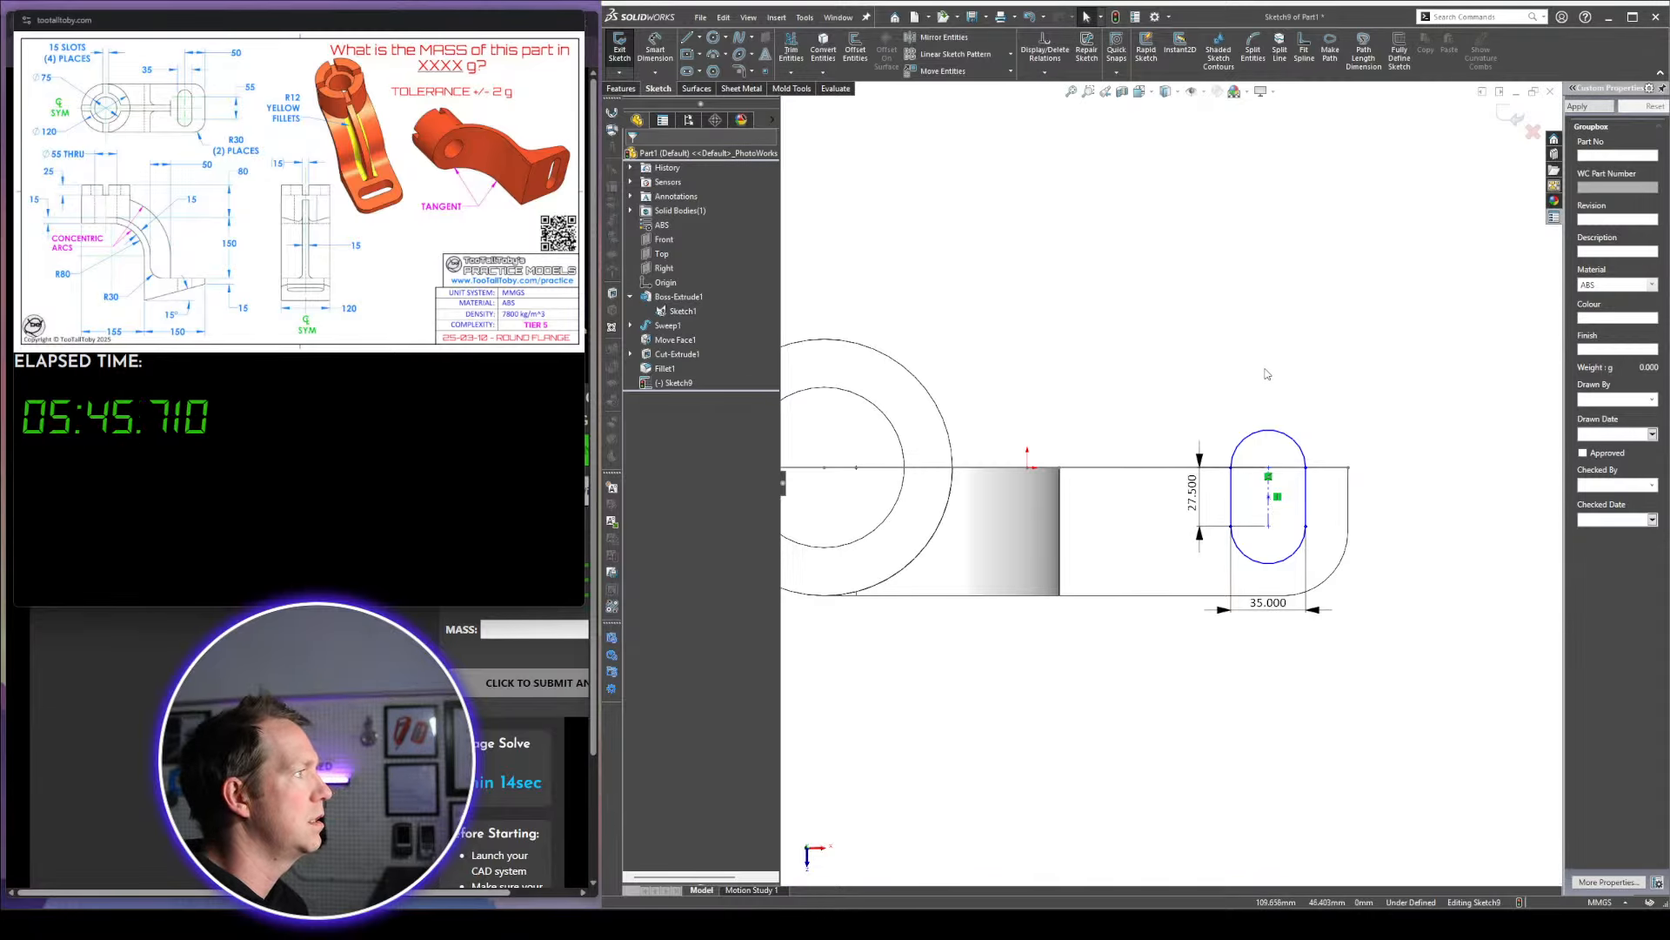
Dimension the slot's centreline 50 mm from the foot's end edge and cut the slot Through All
{"action": "right_click_drag", "start_coordinate": [1267, 374], "coordinate": [1208, 217]}
{"action": "left_click", "coordinate": [1269, 513]}
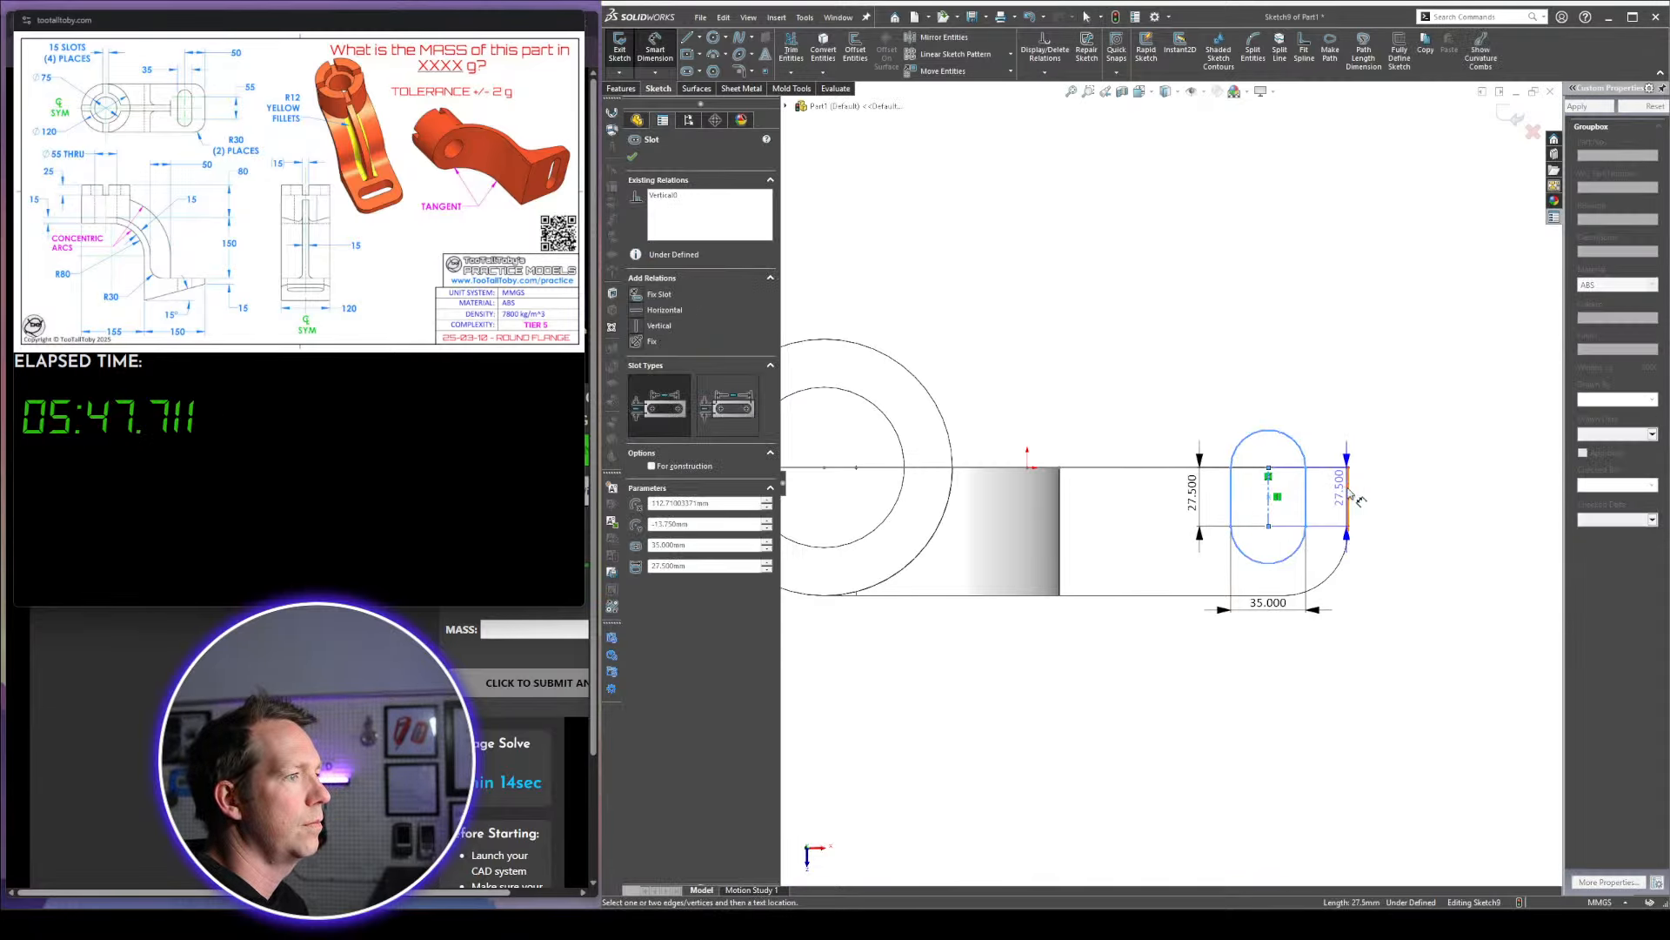
{"action": "left_click", "coordinate": [1349, 494]}
{"action": "left_click", "coordinate": [1315, 339]}
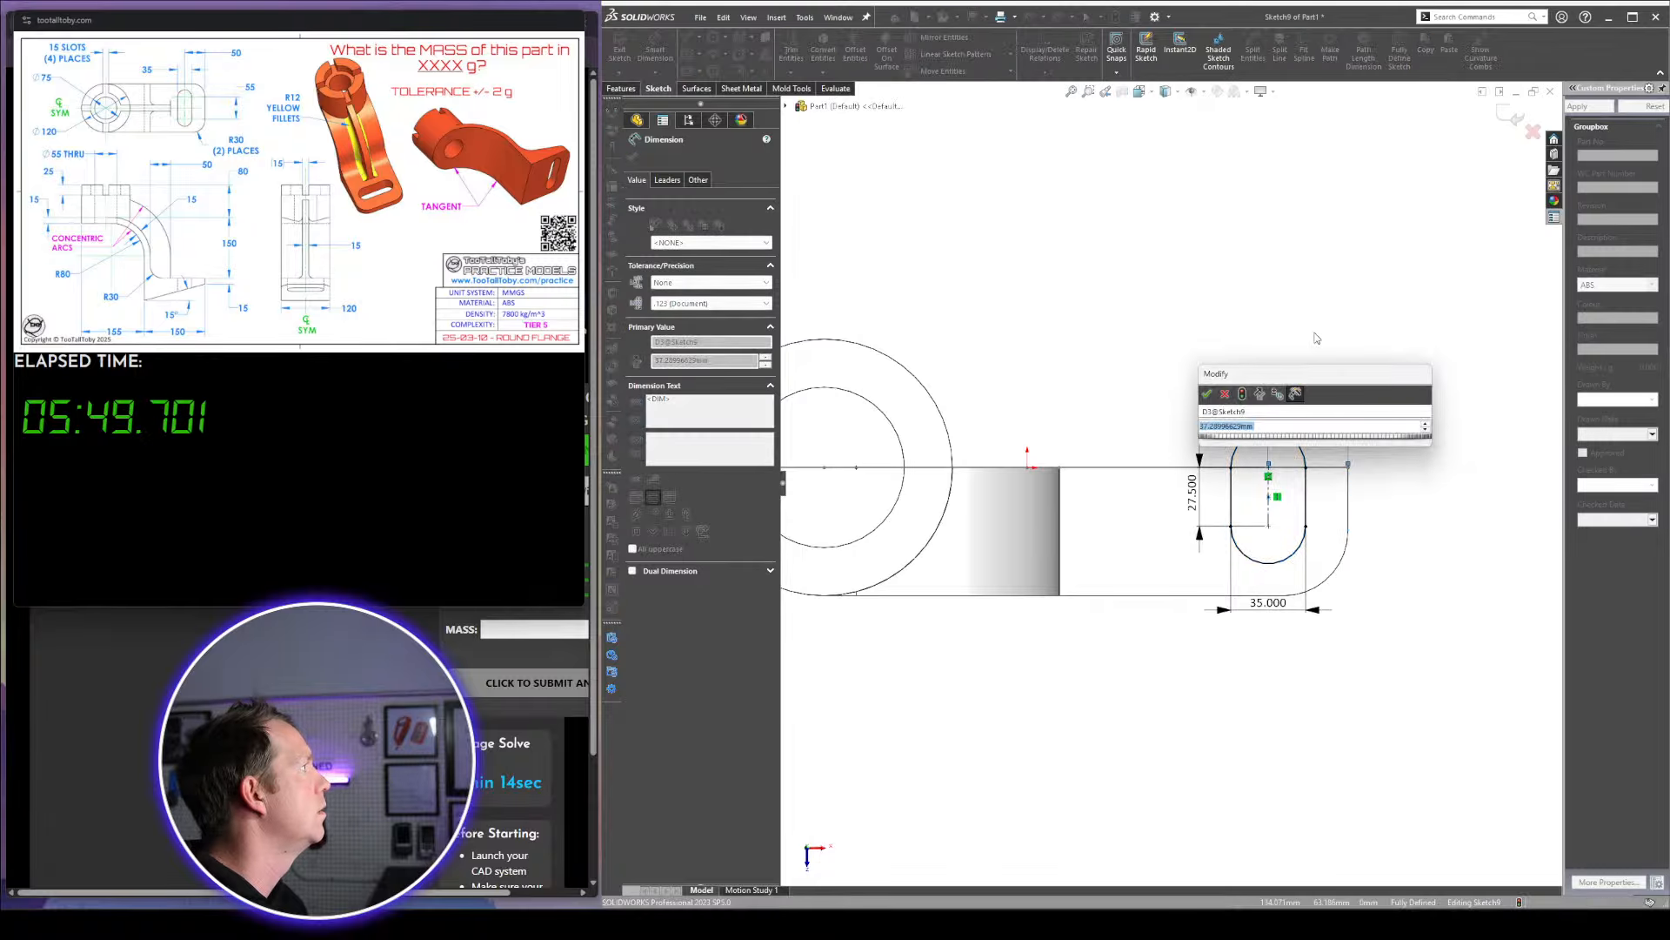
{"action": "type", "text": "50"}
{"action": "key", "text": "Return"}
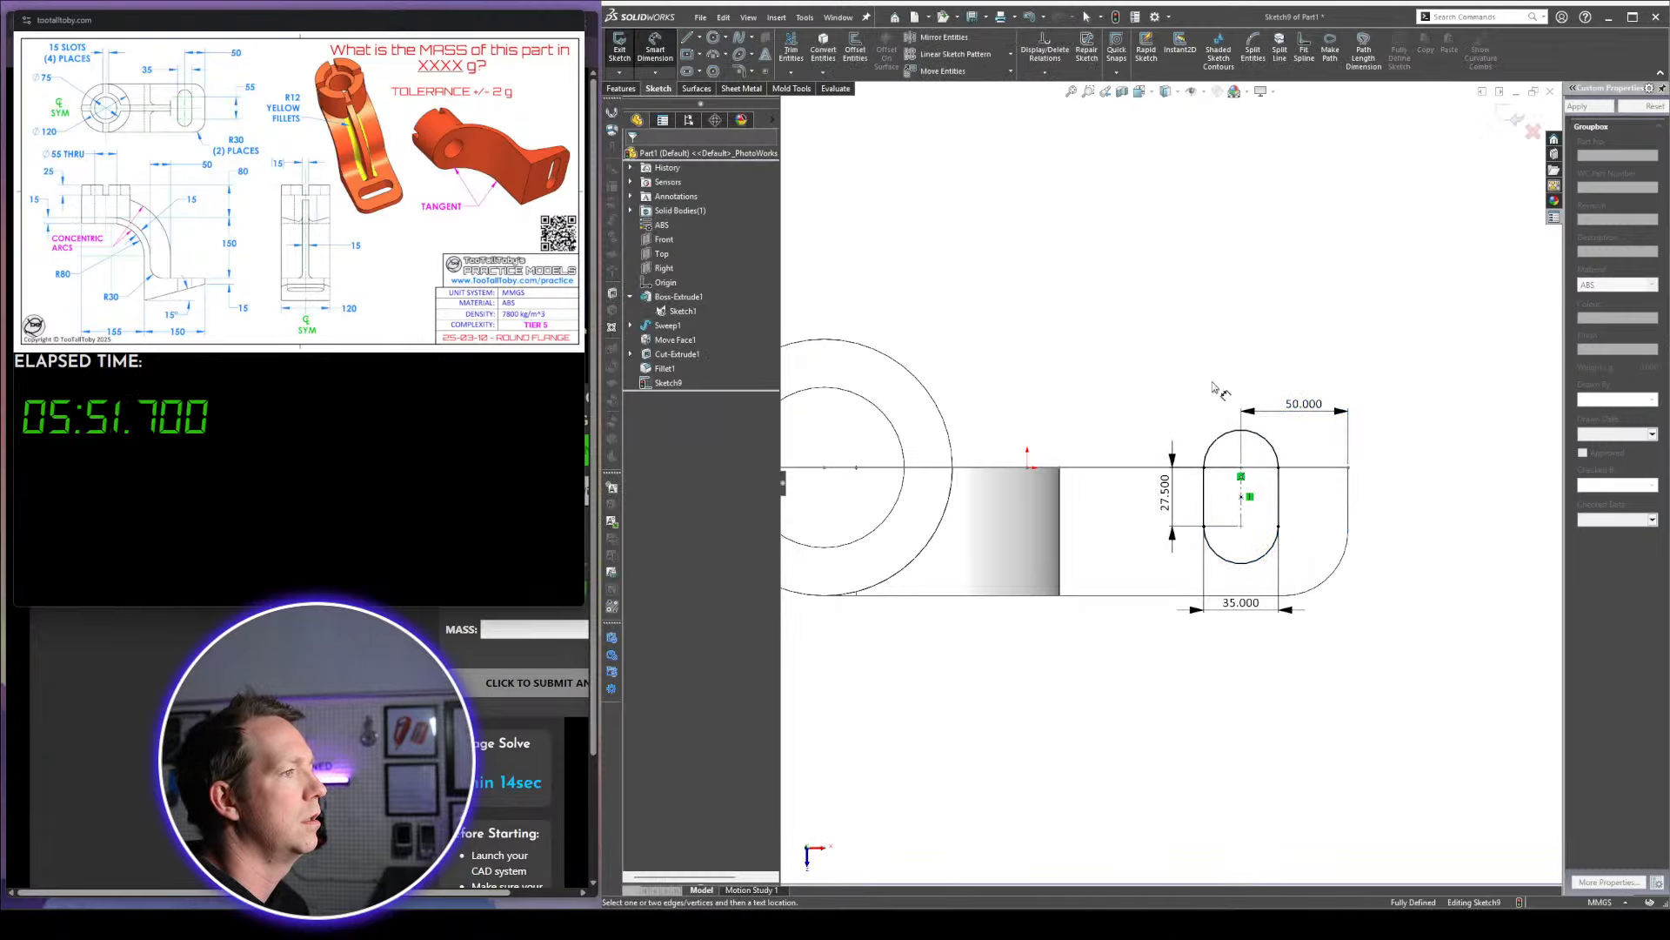
{"action": "key", "text": "f"}
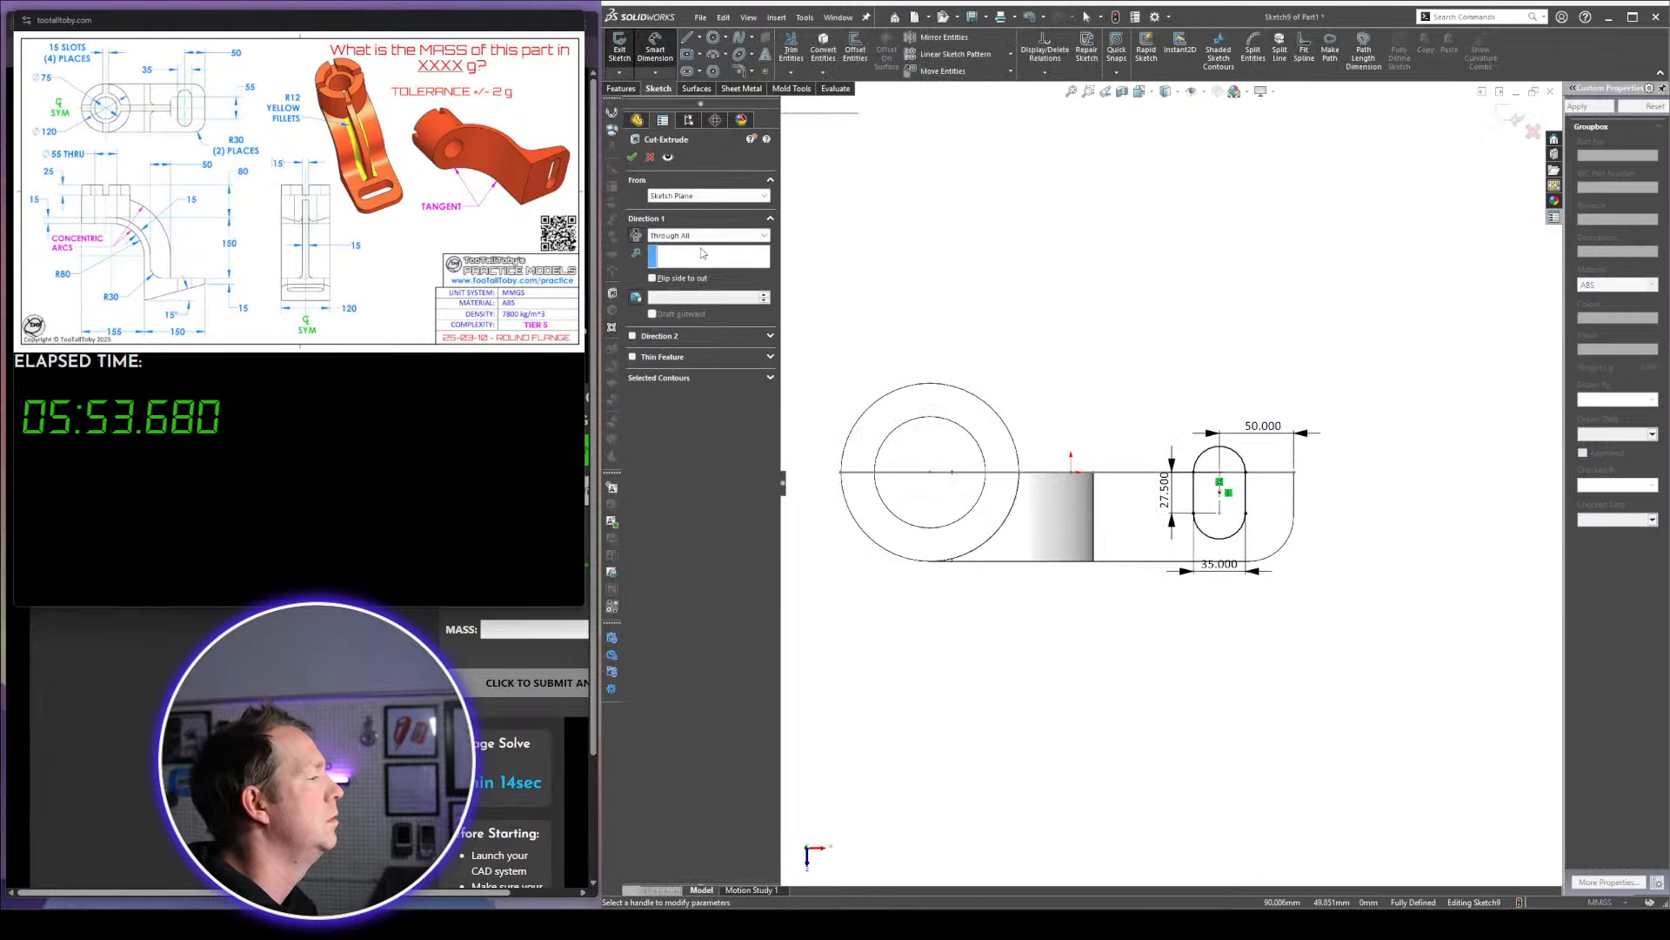
{"action": "left_click", "coordinate": [633, 158]}
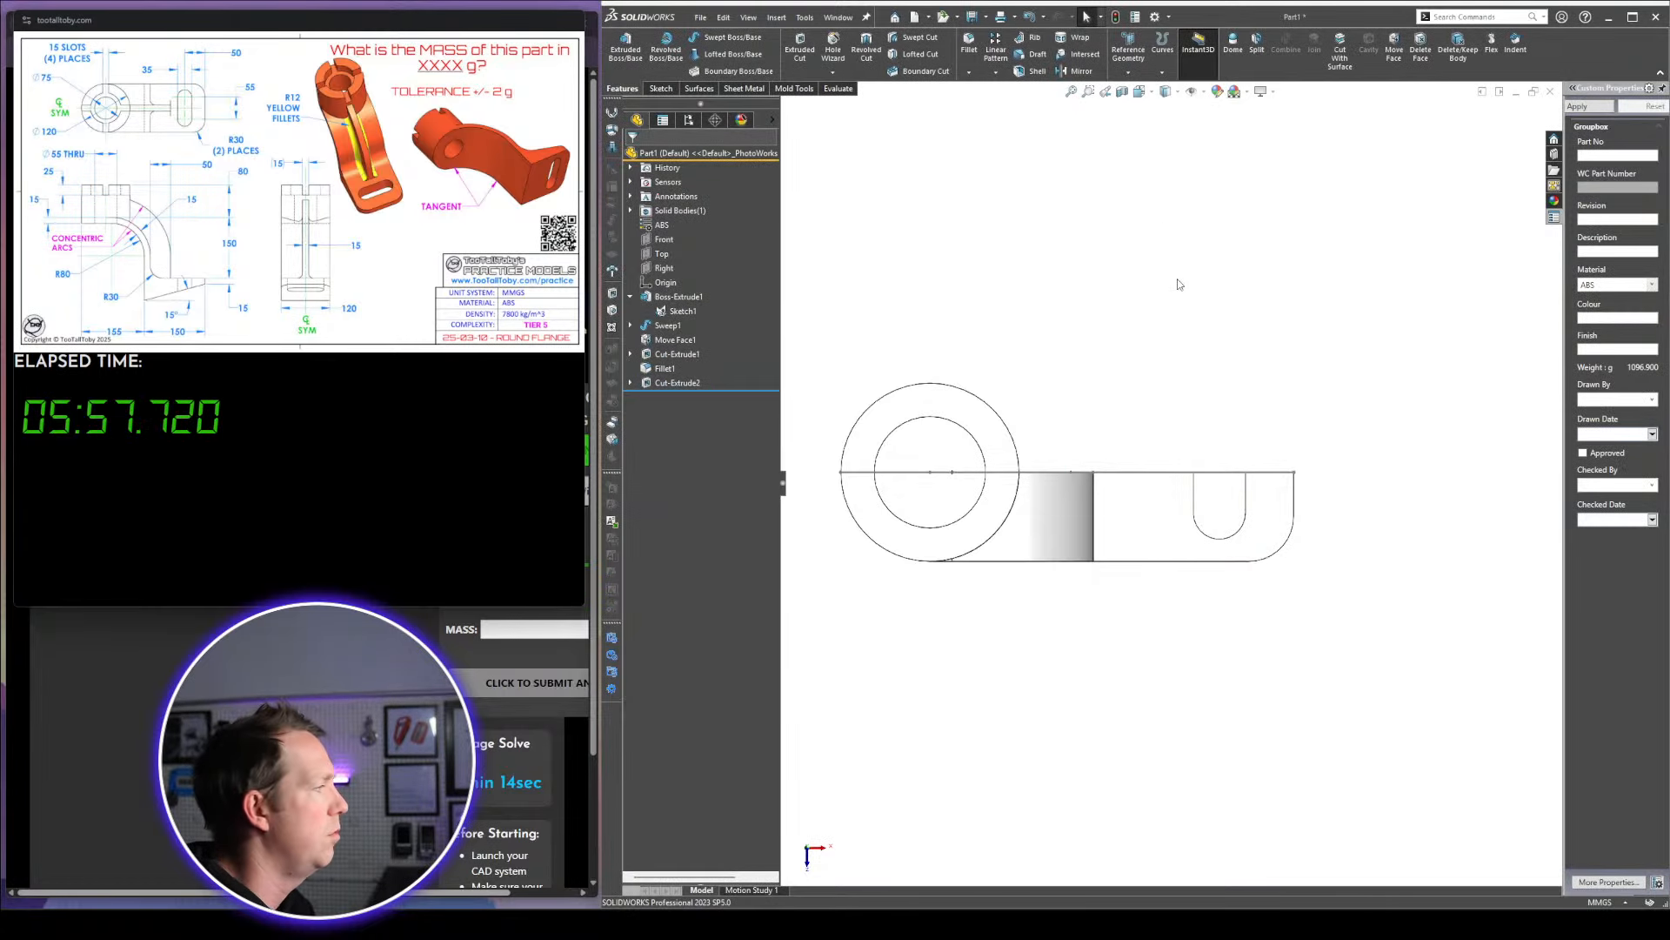
Fillet the inner edge between the arm's vertical face and the foot's upper face with a 30 mm radius
{"action": "mouse_move", "coordinate": [1167, 562]}
{"action": "middle_mouse_down"}
{"action": "mouse_move", "coordinate": [1175, 487]}
{"action": "mouse_move", "coordinate": [1130, 388]}
{"action": "mouse_move", "coordinate": [1121, 409]}
{"action": "mouse_move", "coordinate": [1202, 505]}
{"action": "middle_mouse_up"}
{"action": "middle_click_drag", "start_coordinate": [1194, 624], "coordinate": [1145, 630]}
{"action": "scroll", "coordinate": [1121, 608], "scroll_direction": "down", "scroll_amount": 2}
{"action": "left_click", "coordinate": [1126, 604]}
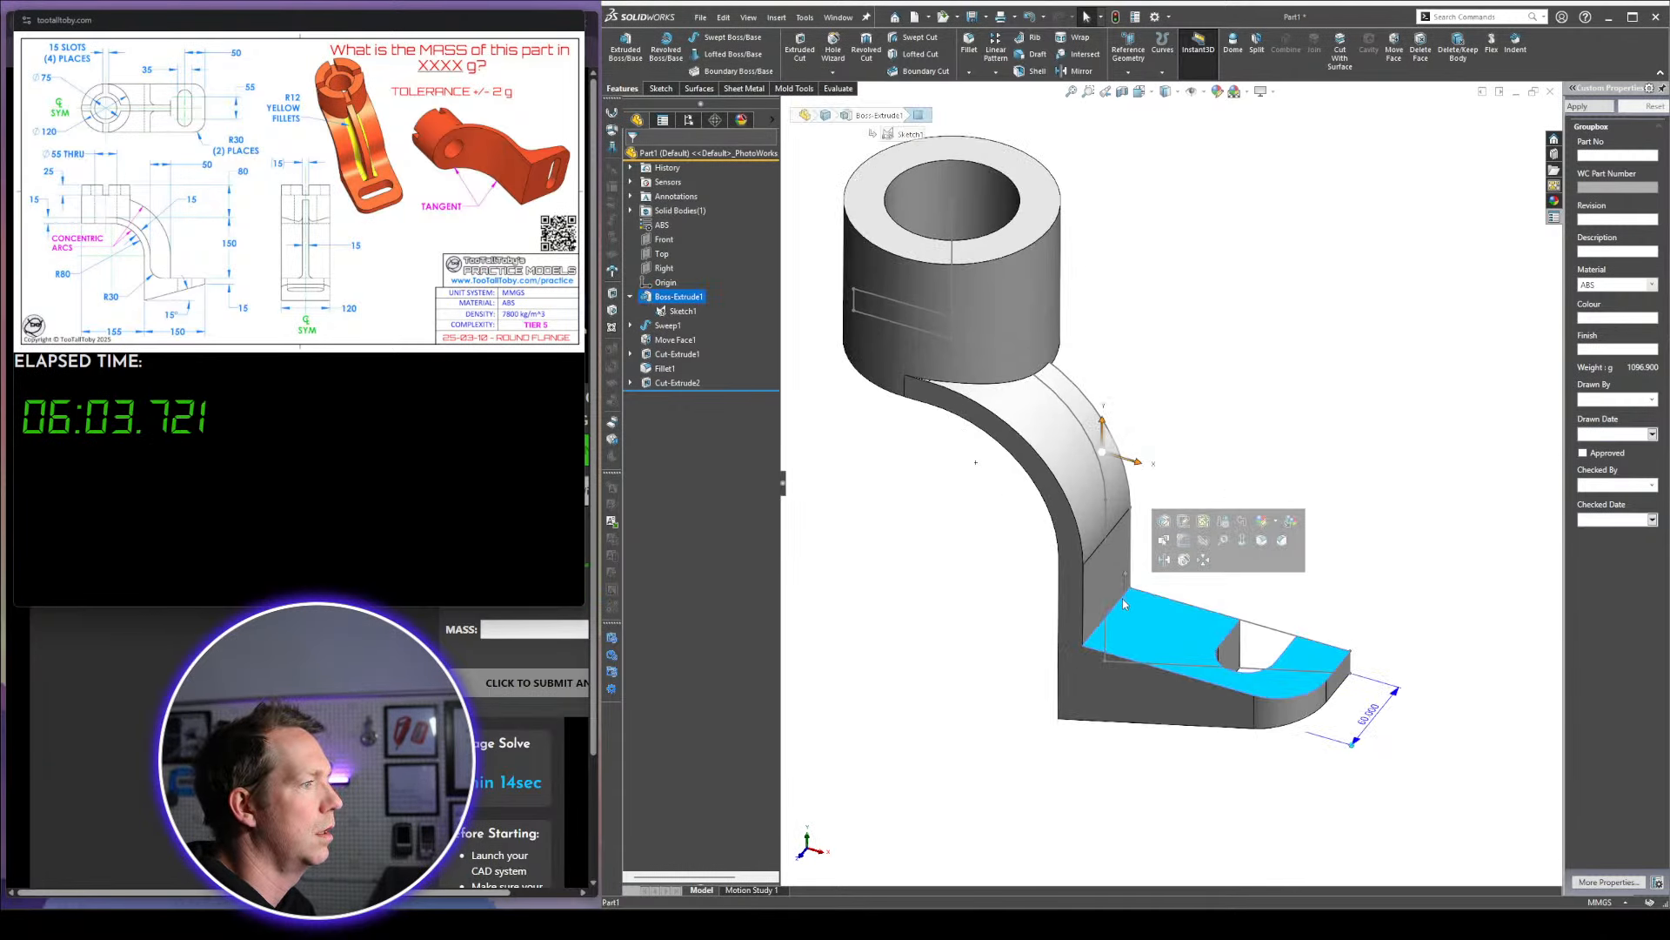
{"action": "left_click", "coordinate": [1122, 599]}
{"action": "left_click", "coordinate": [1238, 543]}
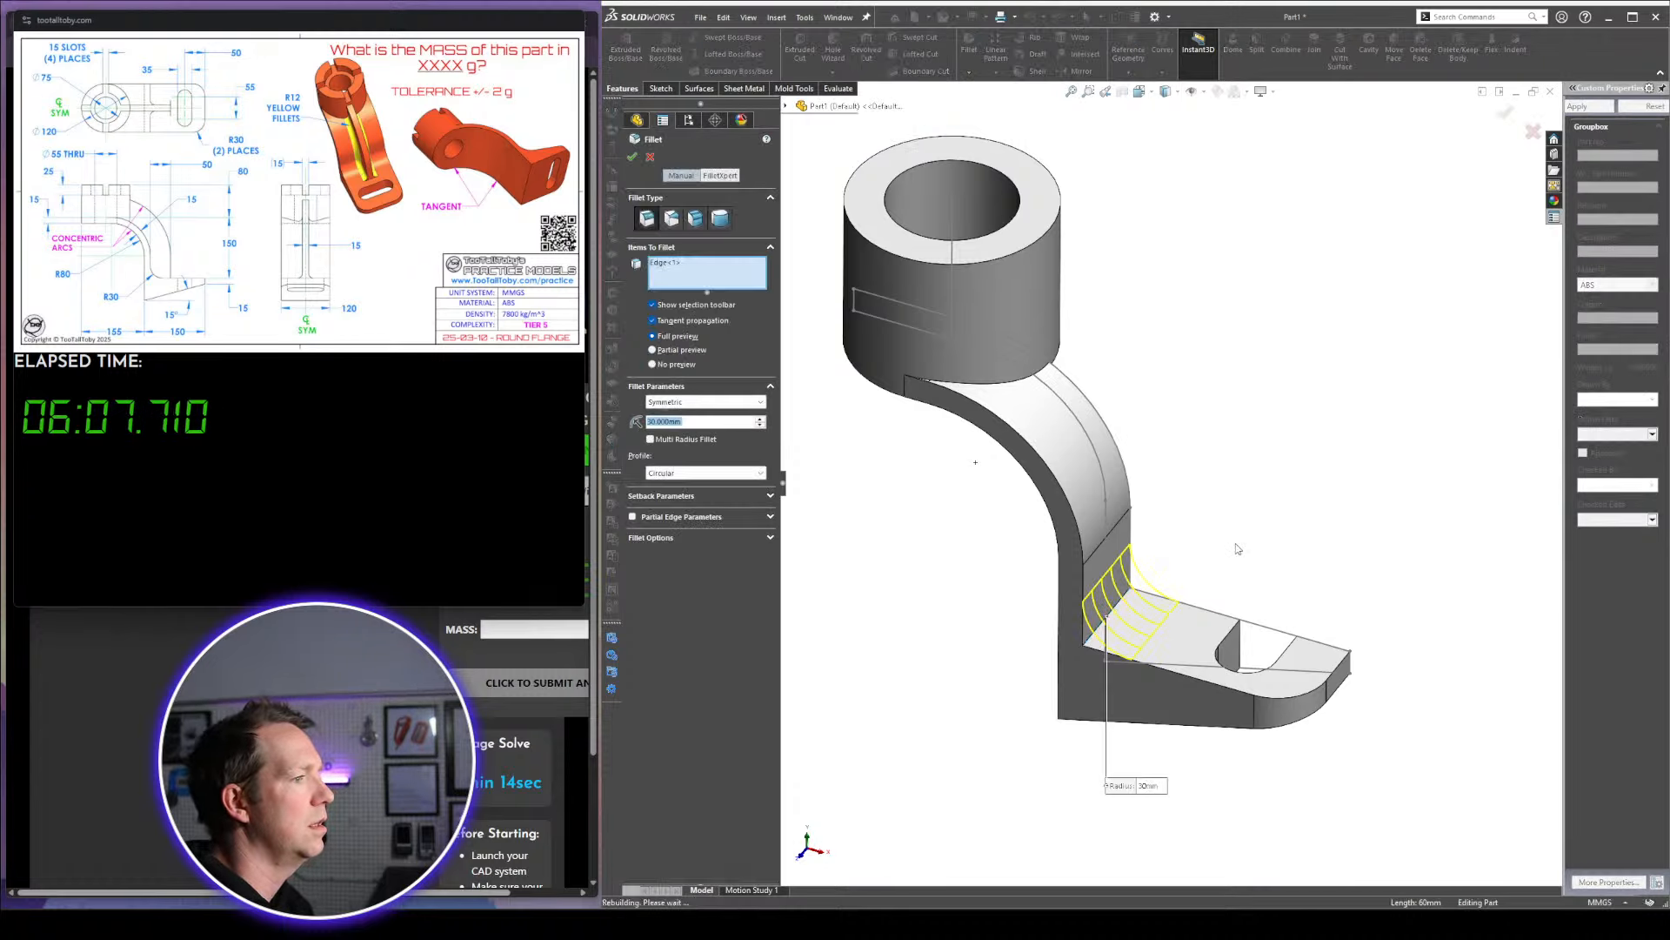
{"action": "key", "text": "Return"}
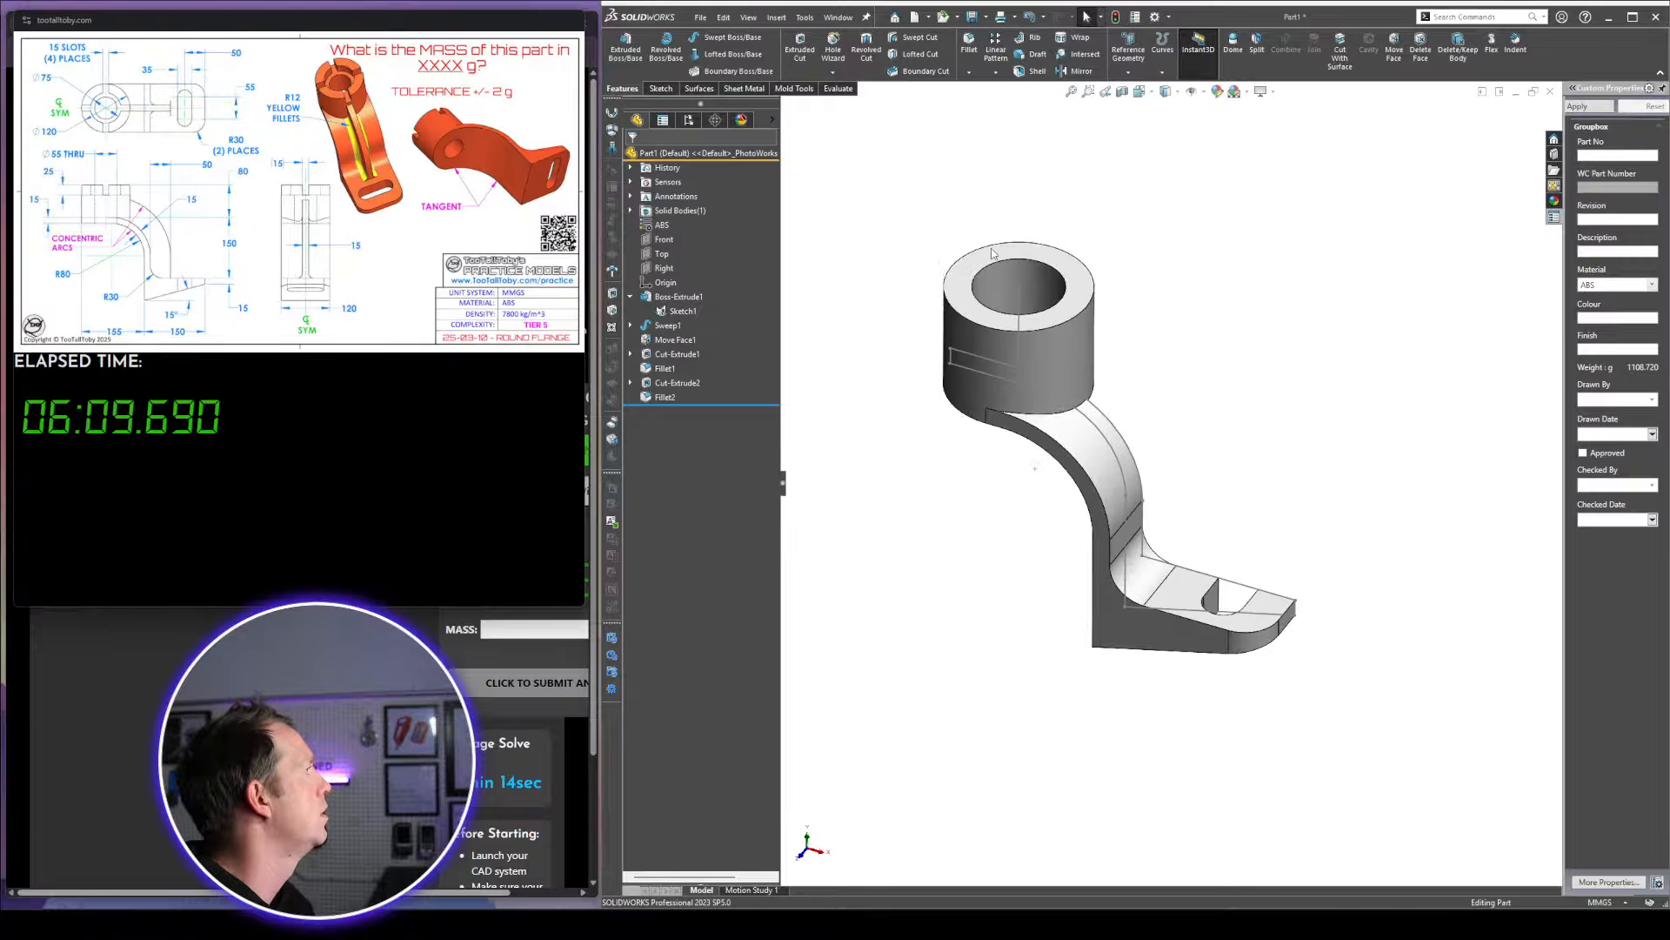
Start a sketch on the cylindrical boss's ring-shaped upper face and view it face-on
{"action": "scroll", "coordinate": [1007, 268], "scroll_direction": "down", "scroll_amount": 5}
{"action": "left_click", "coordinate": [1077, 305]}
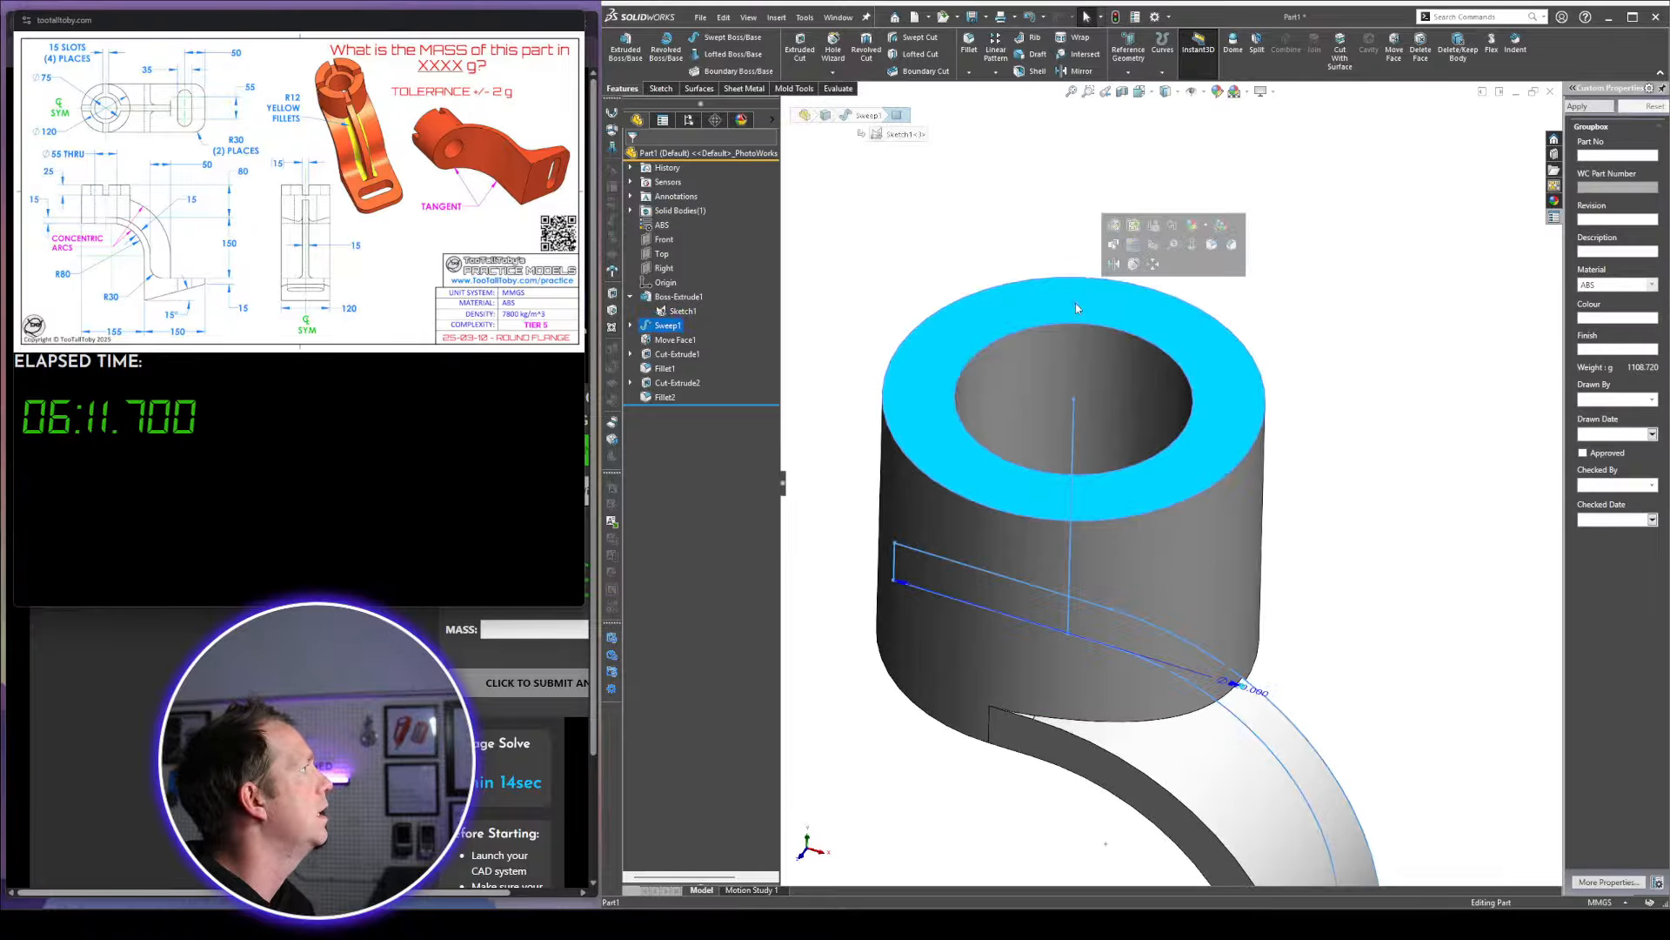
{"action": "left_click", "coordinate": [1134, 245]}
{"action": "key", "text": "space"}
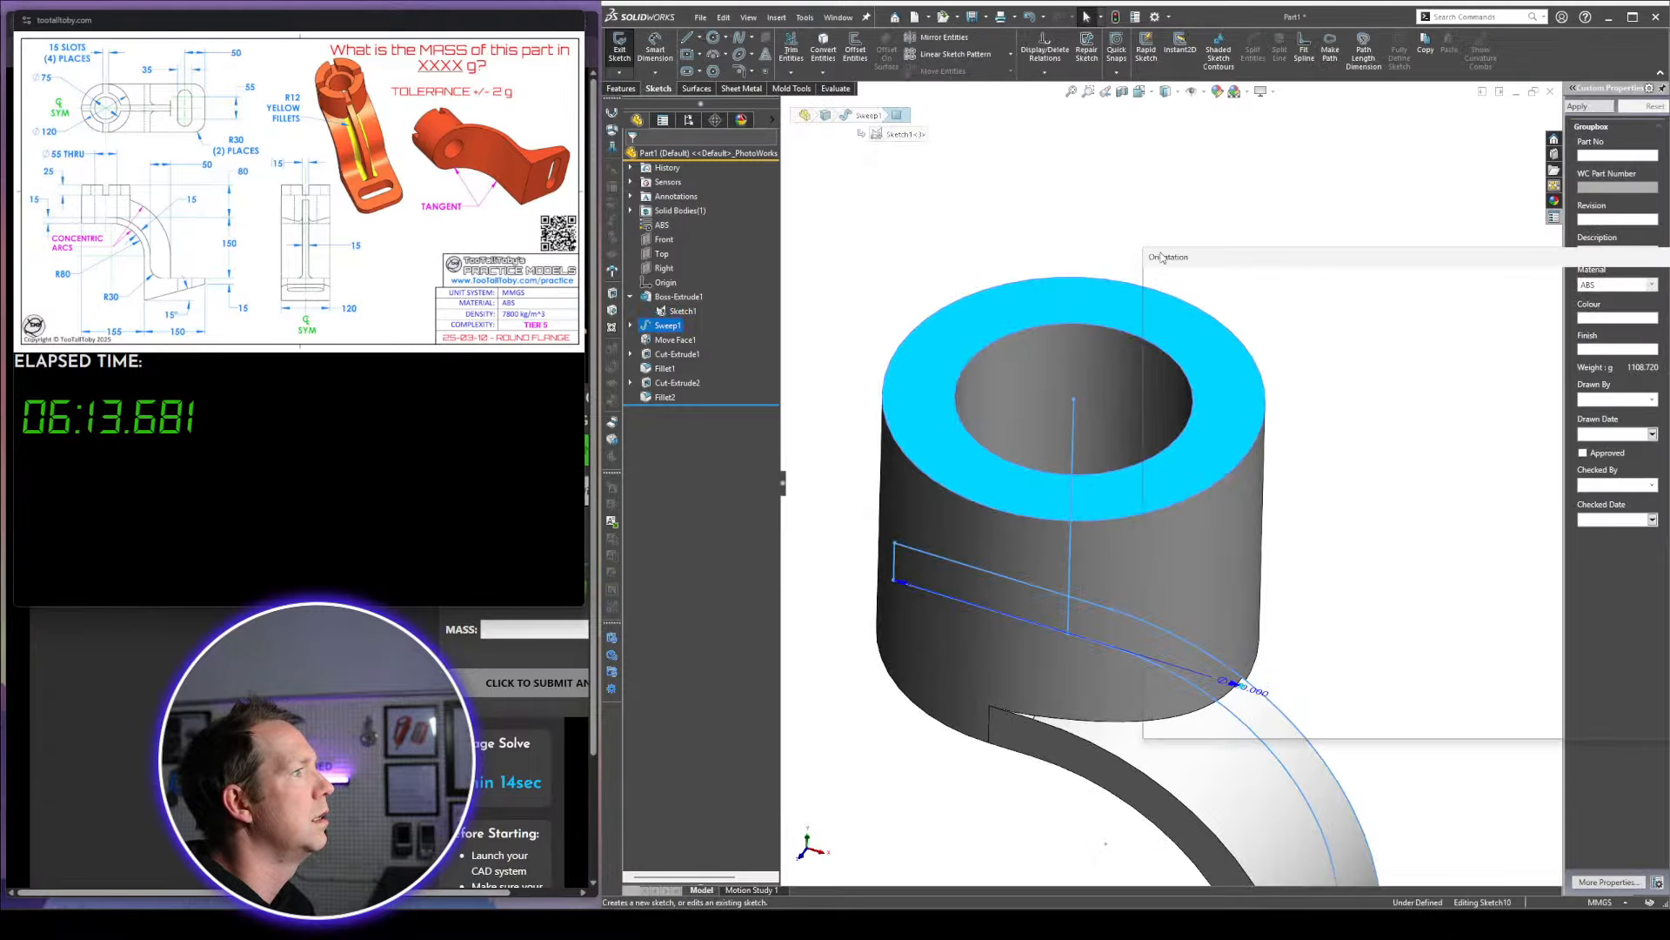
{"action": "left_click", "coordinate": [1665, 336]}
{"action": "scroll", "coordinate": [995, 451], "scroll_direction": "up", "scroll_amount": 4}
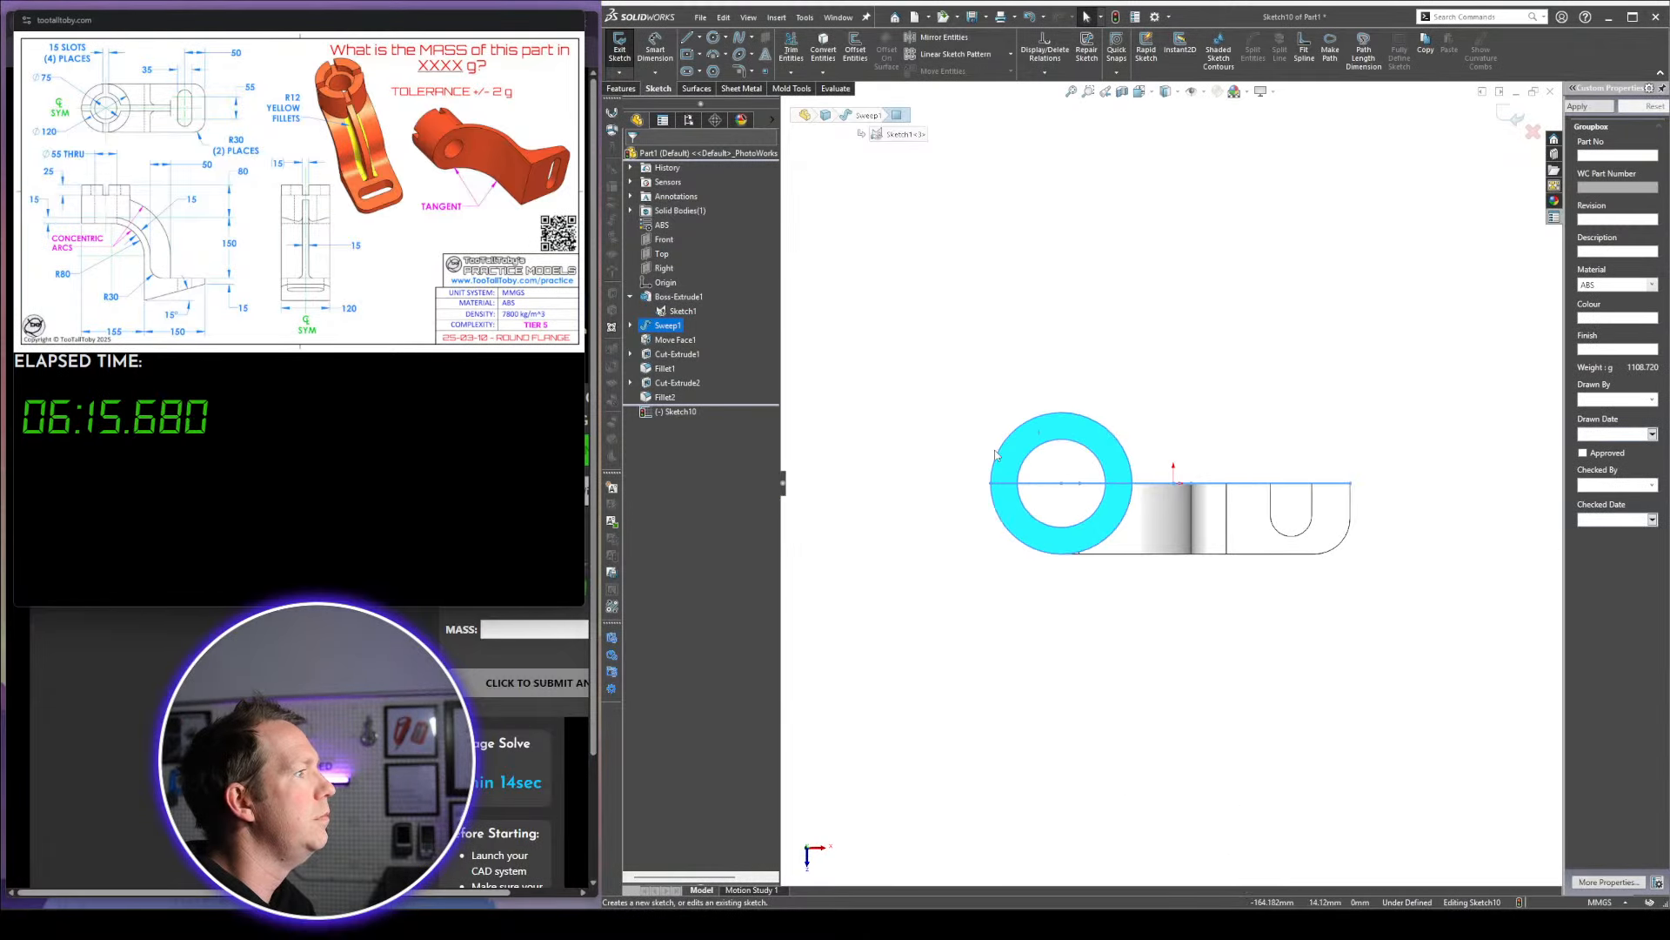
{"action": "scroll", "coordinate": [966, 444], "scroll_direction": "down", "scroll_amount": 2}
{"action": "left_click", "coordinate": [941, 421]}
{"action": "scroll", "coordinate": [1266, 461], "scroll_direction": "down", "scroll_amount": 1}
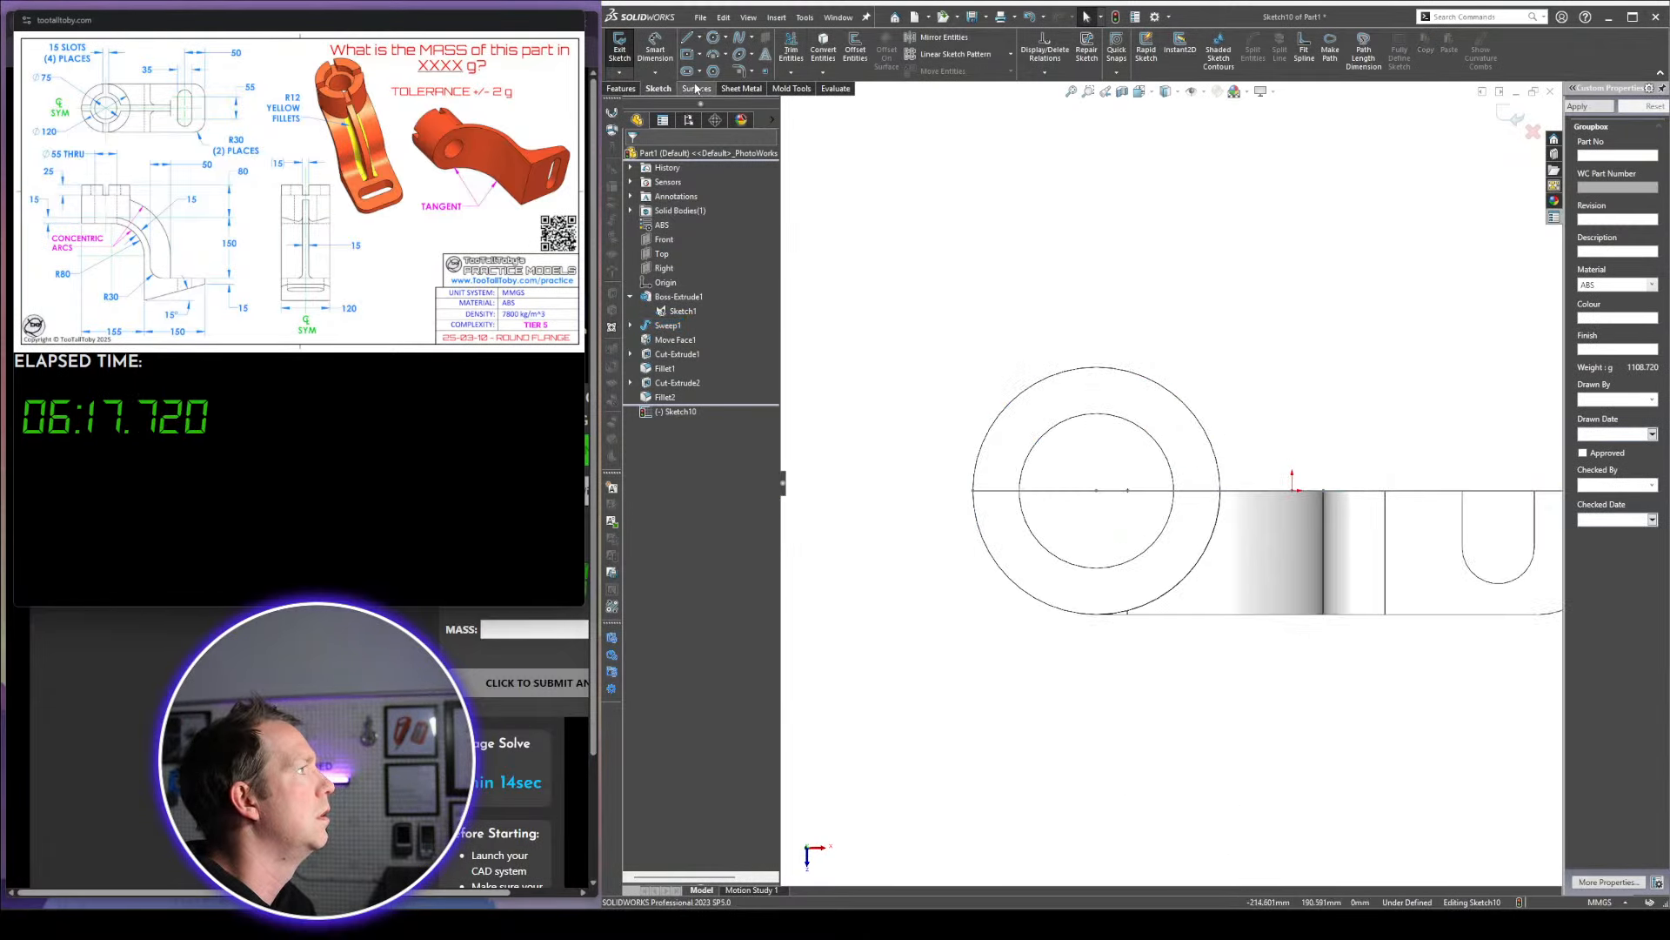
{"action": "left_click", "coordinate": [1098, 492]}
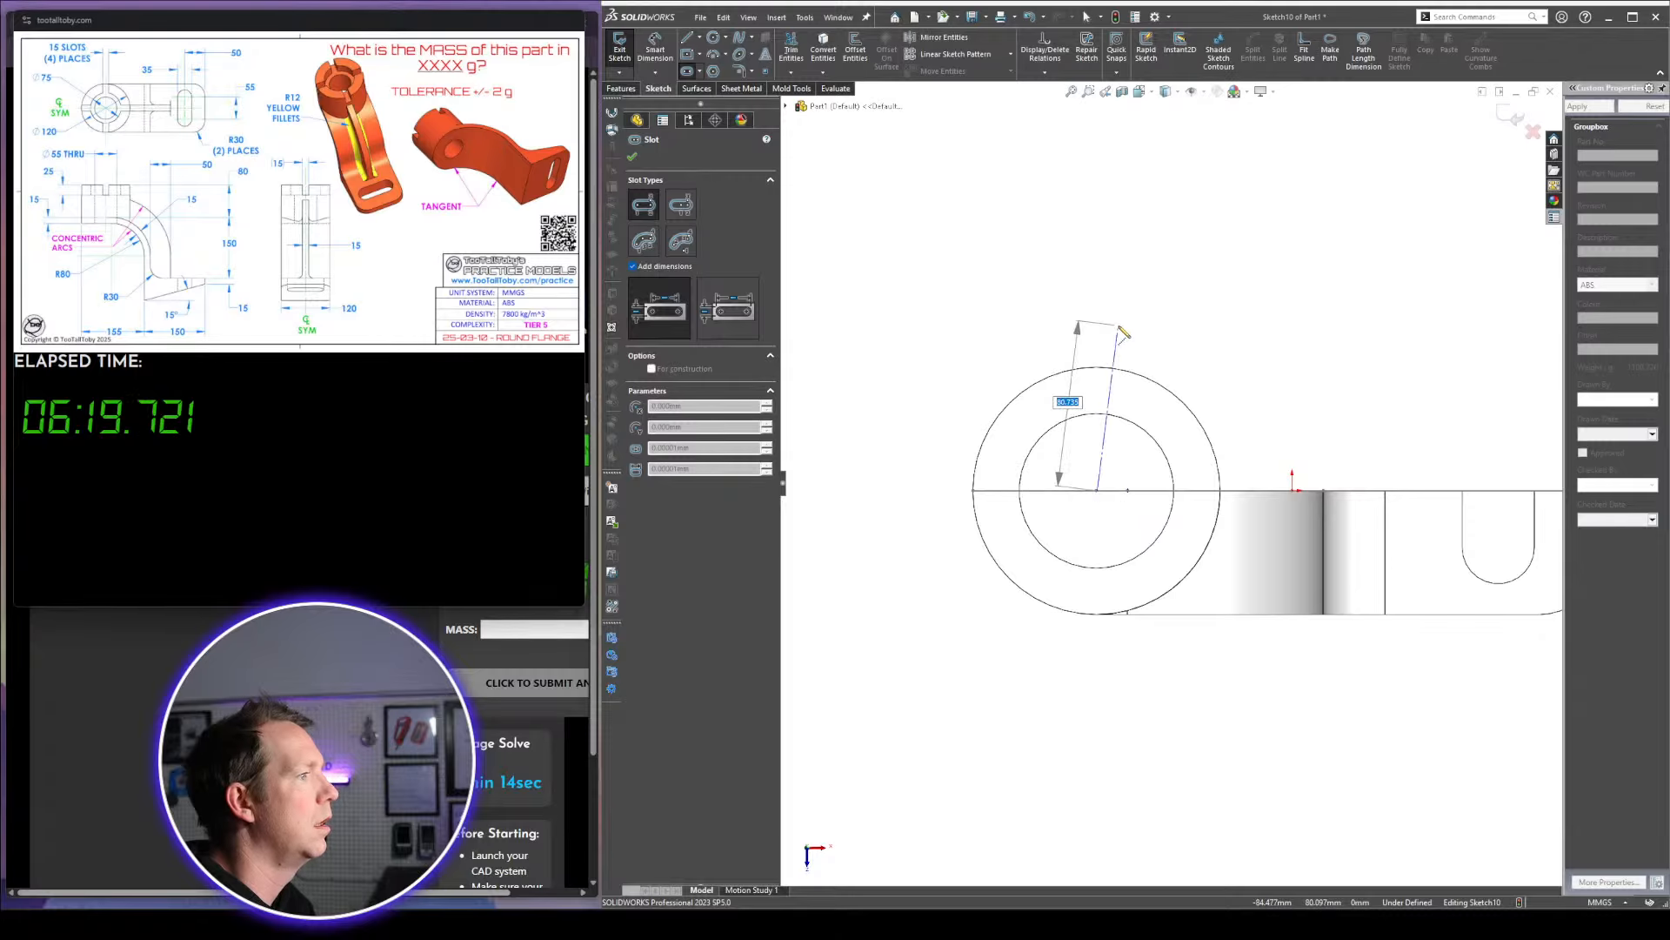
{"action": "key", "text": "Escape"}
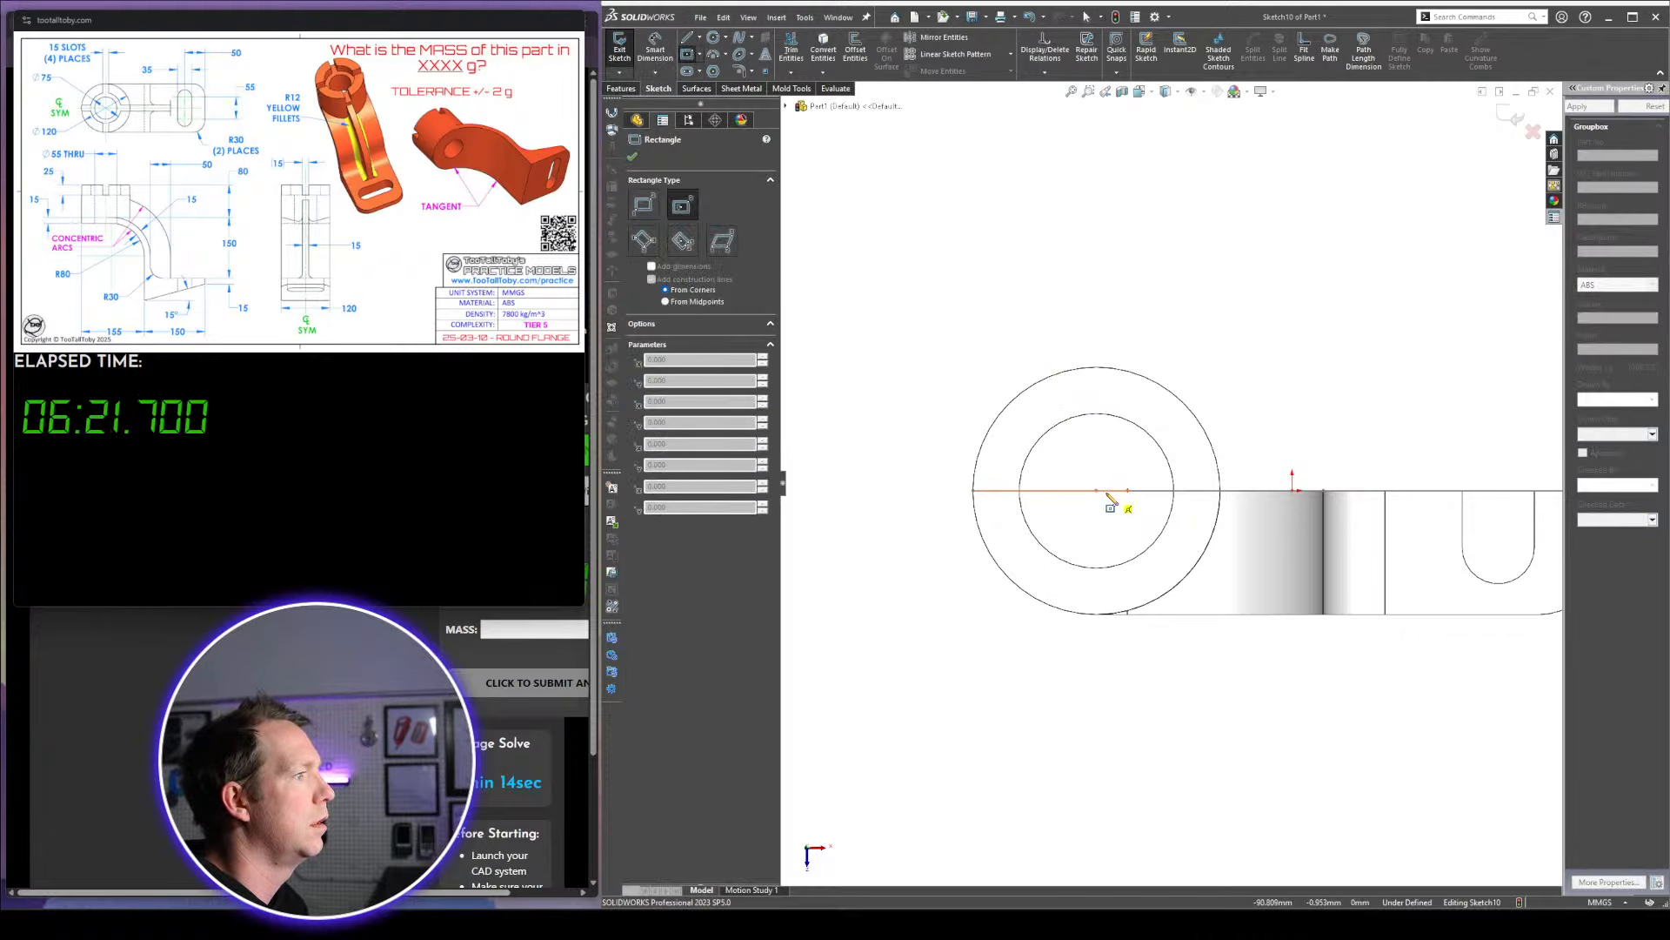
{"action": "key", "text": "Escape"}
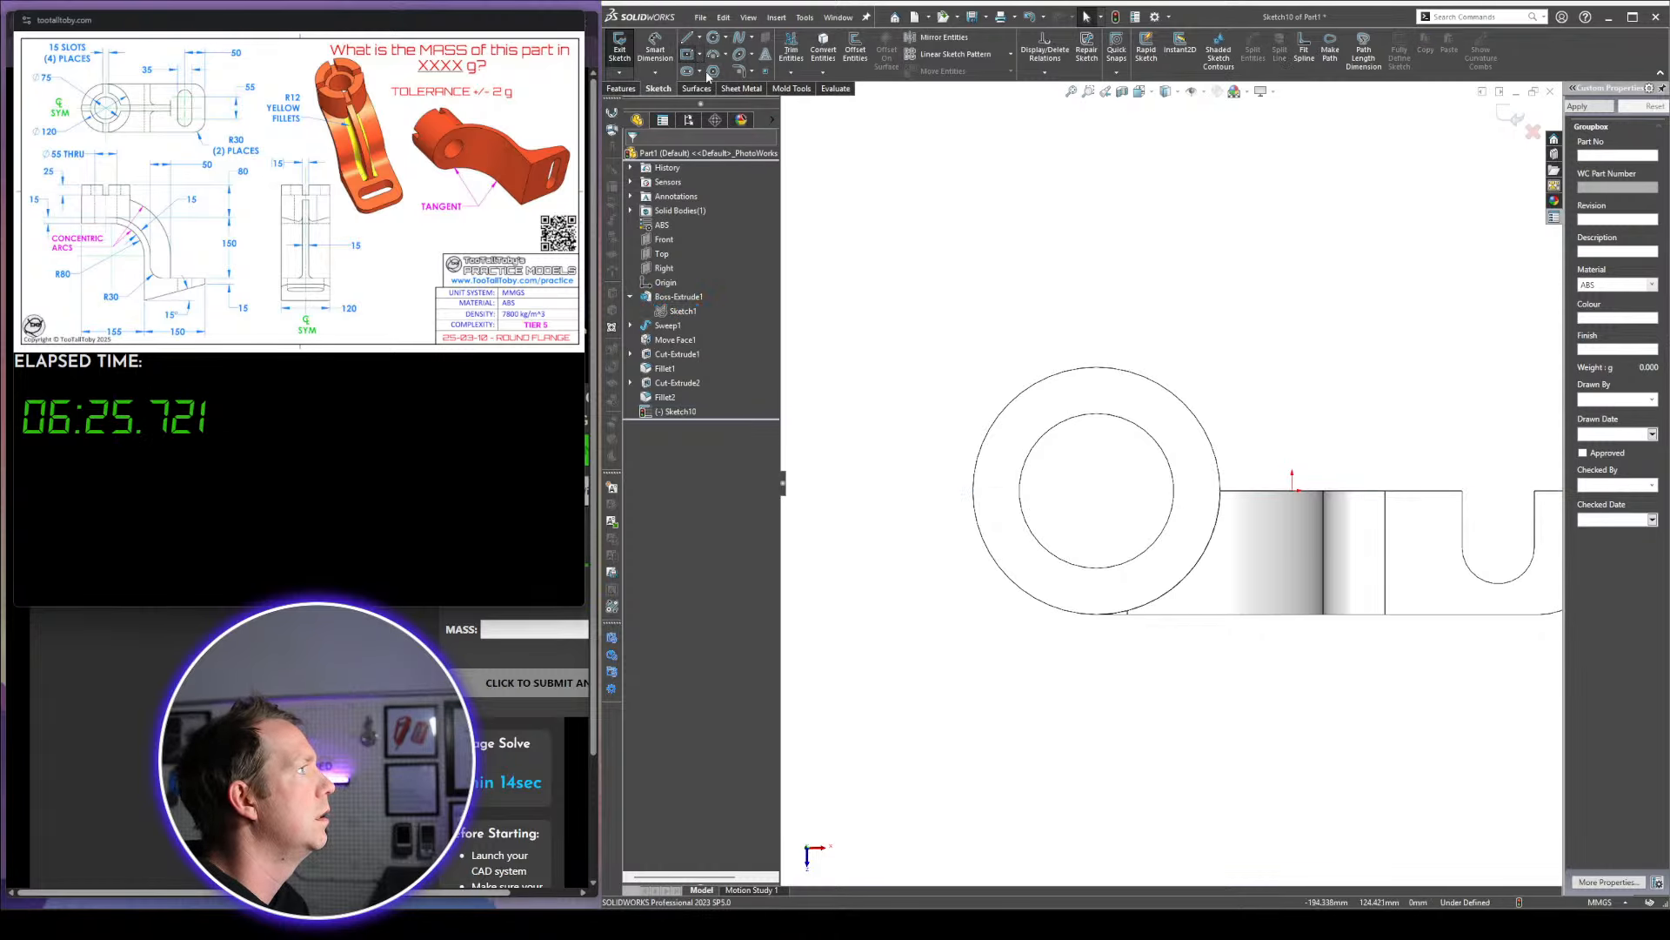
Sketch a center rectangle on the bore's center, 150 mm long across the symmetry edge and 15 mm wide
{"action": "left_click", "coordinate": [1099, 484]}
{"action": "type", "text": "1"}
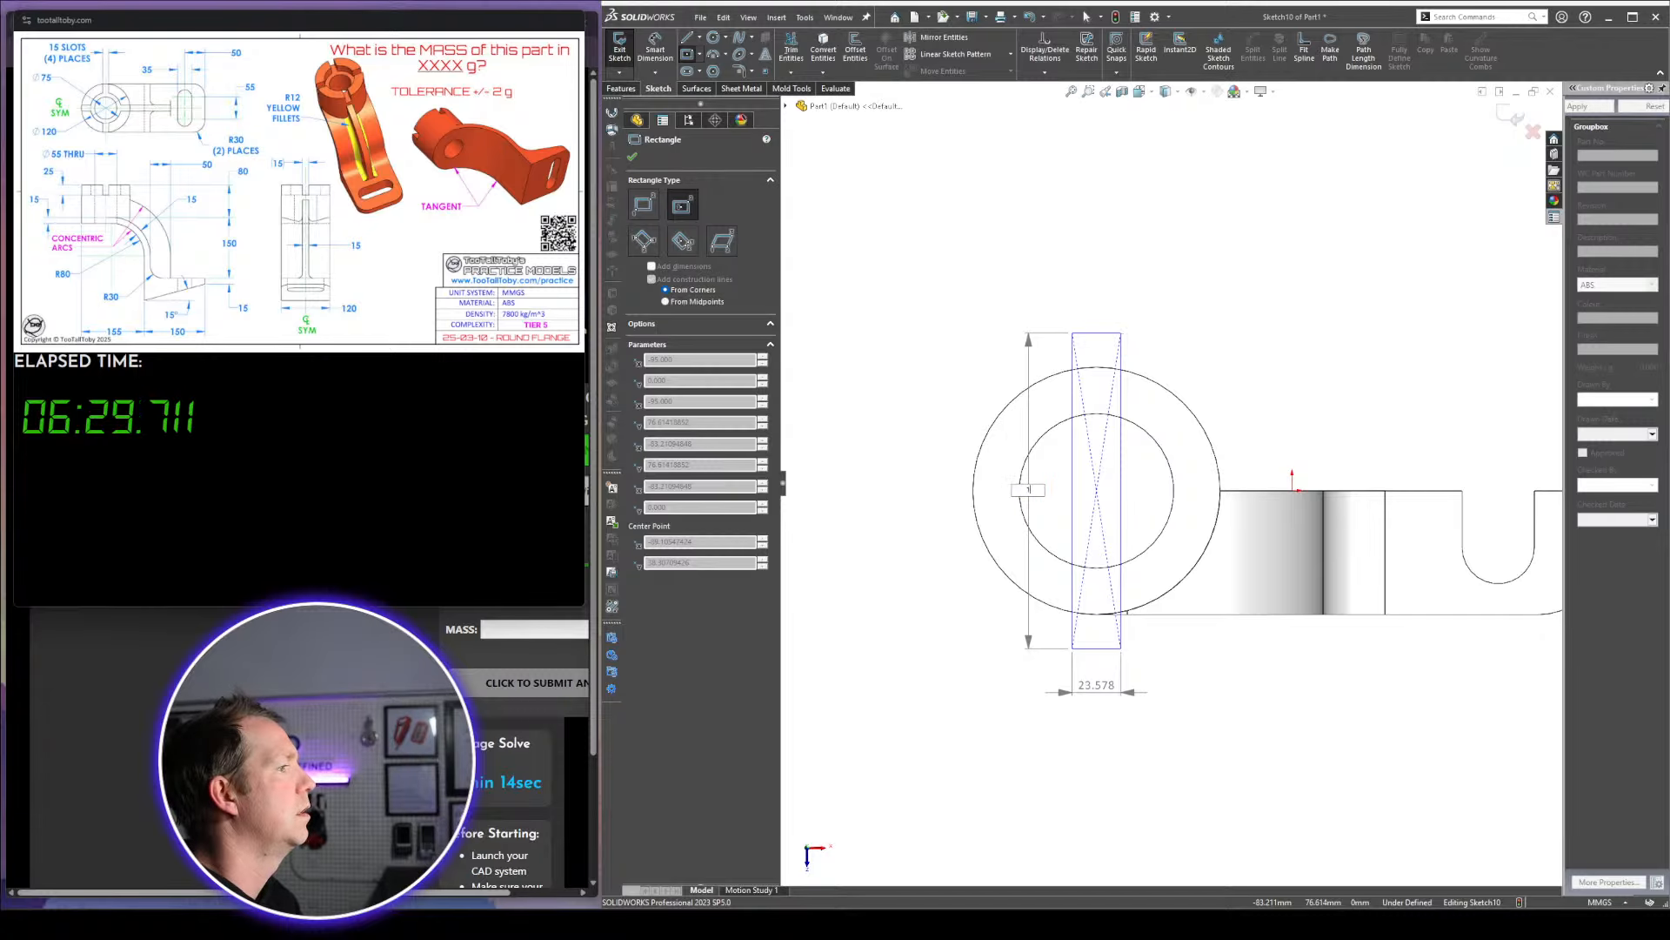
{"action": "type", "text": "50"}
{"action": "key", "text": "Tab"}
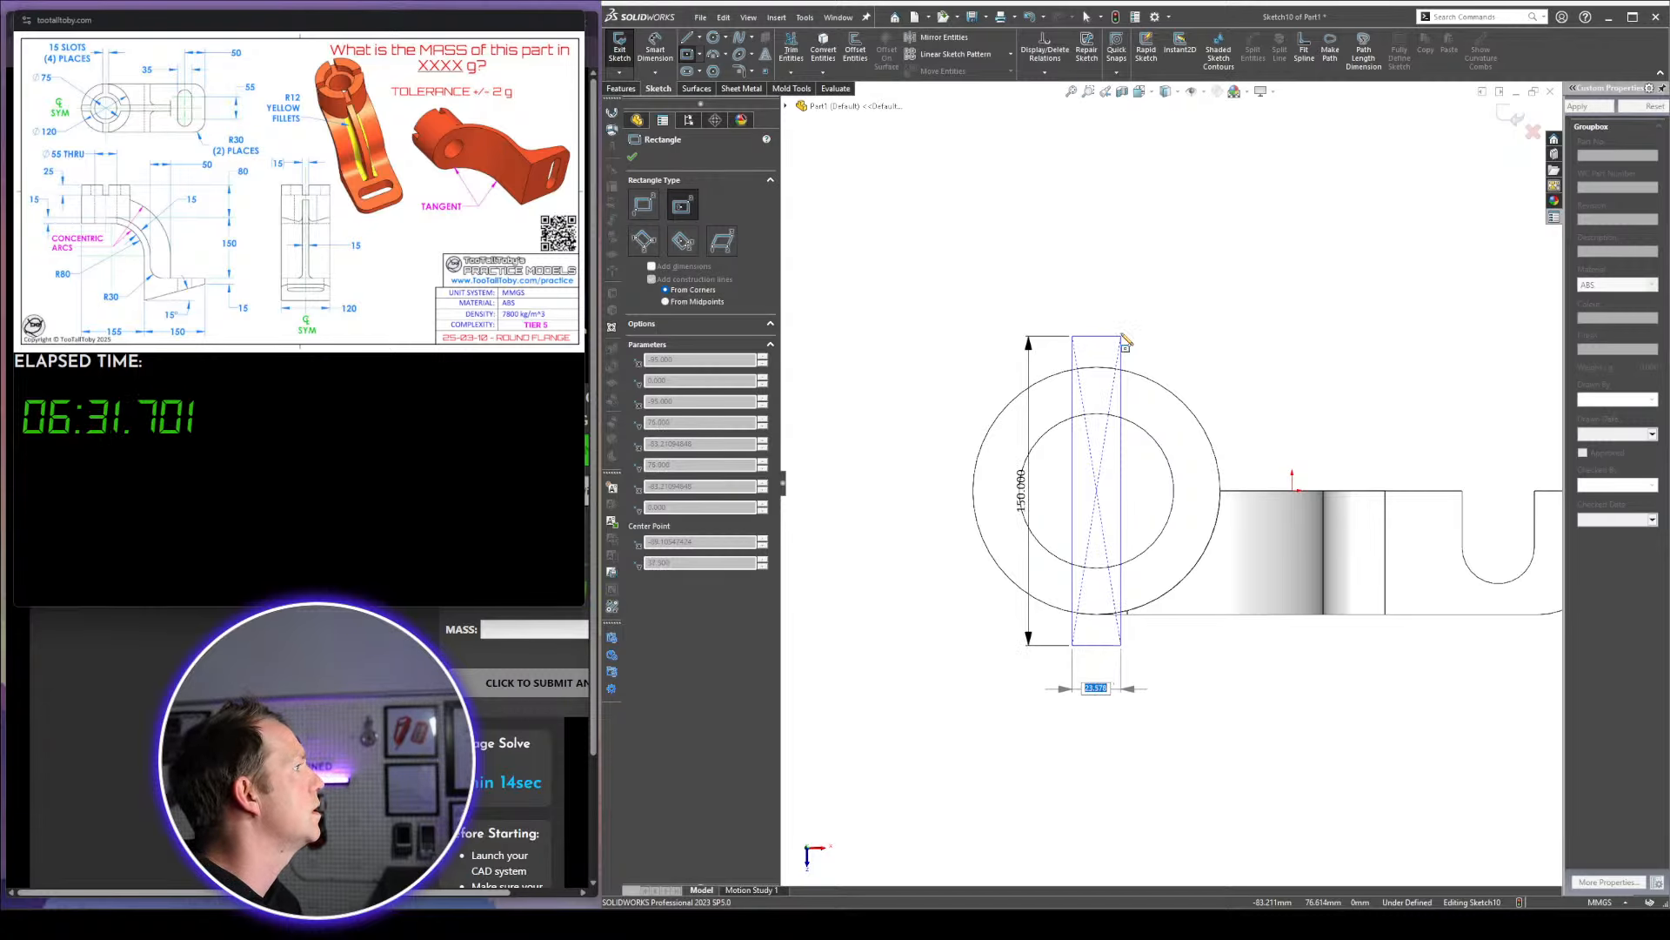
{"action": "type", "text": "15"}
{"action": "key", "text": "Return"}
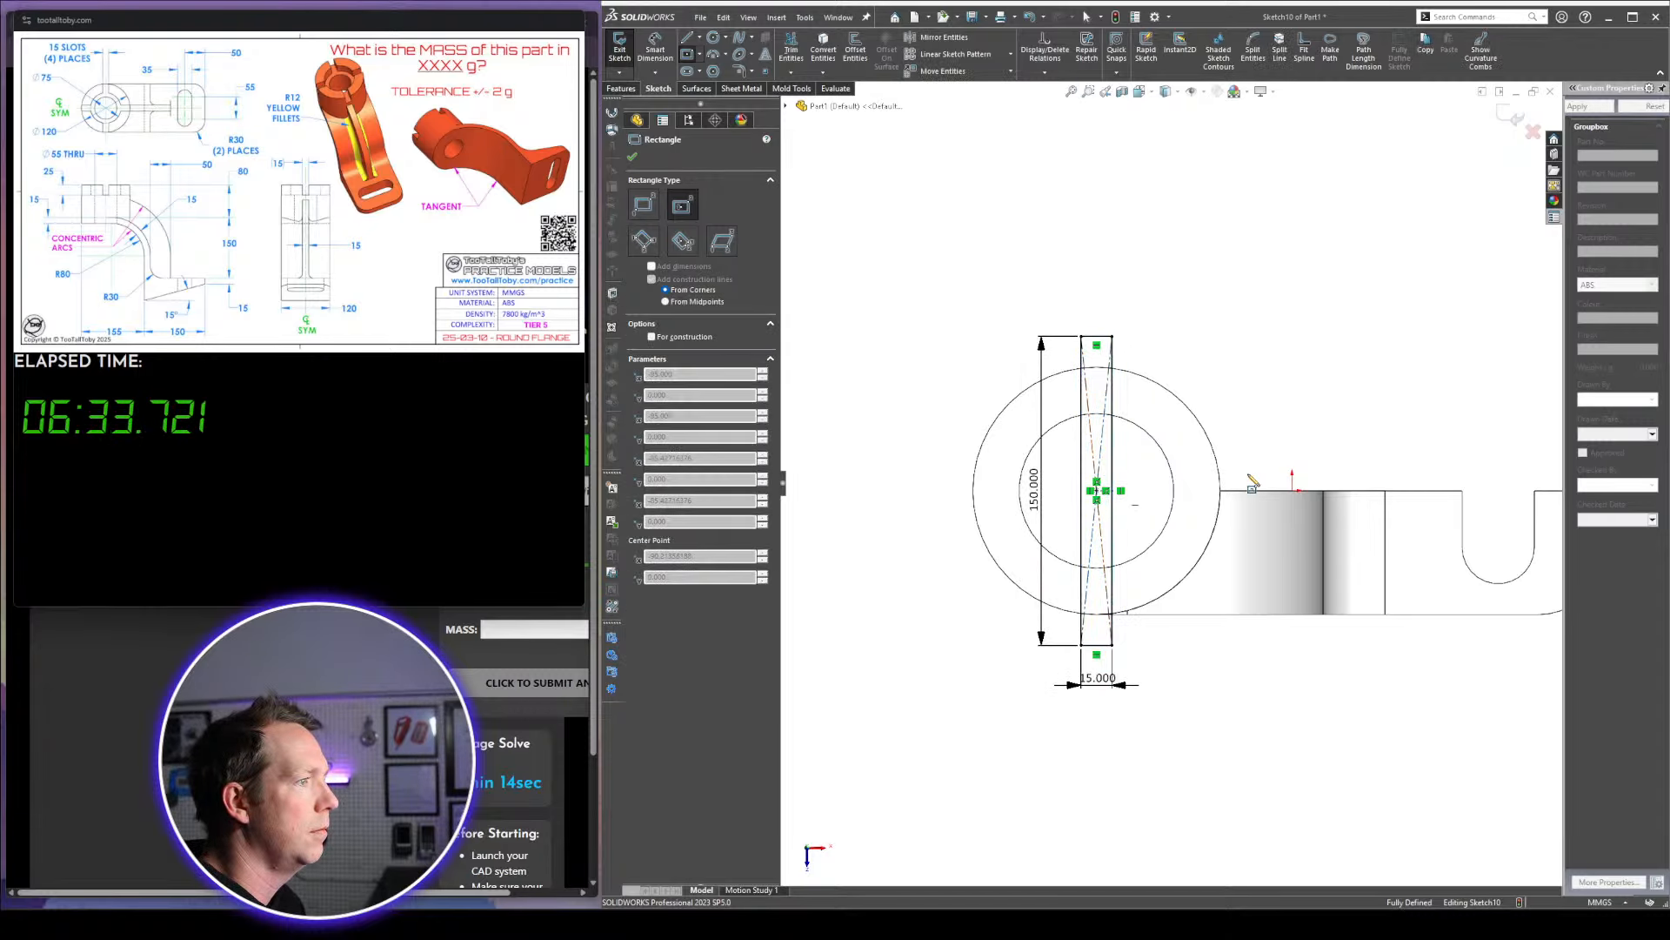
Sketch a second center rectangle on the bore's center, 15 mm wide and 150 mm long along the symmetry edge
{"action": "left_click", "coordinate": [1096, 491]}
{"action": "type", "text": "15"}
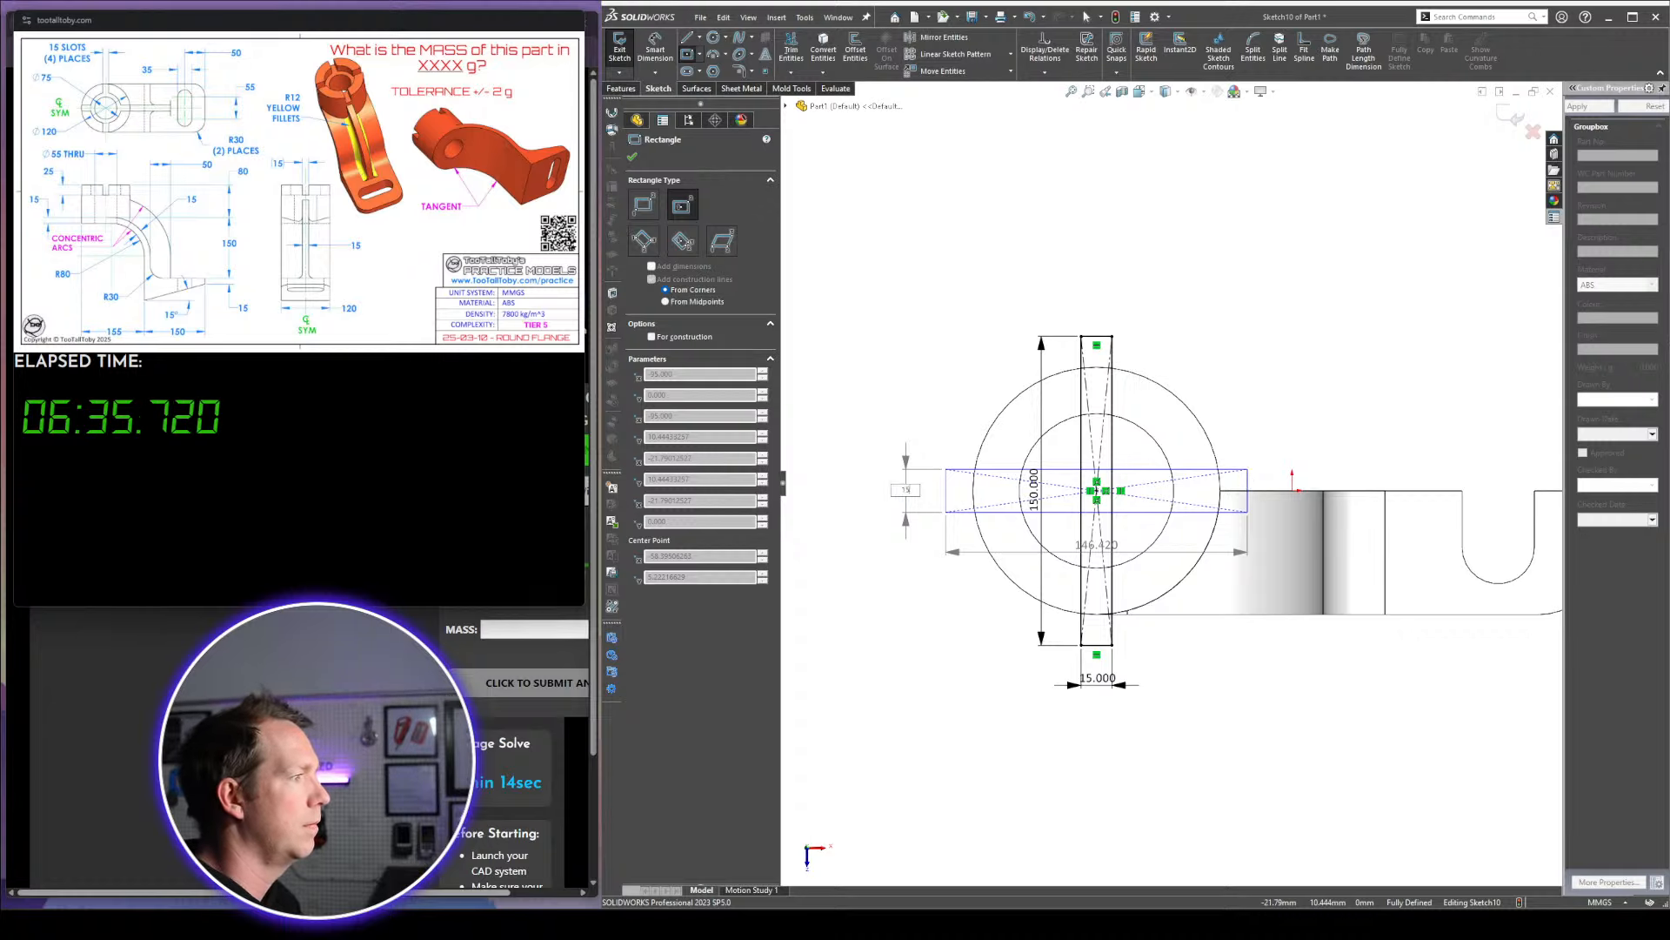
{"action": "key", "text": "Tab"}
{"action": "type", "text": "150"}
{"action": "key", "text": "Return"}
{"action": "key", "text": "Escape"}
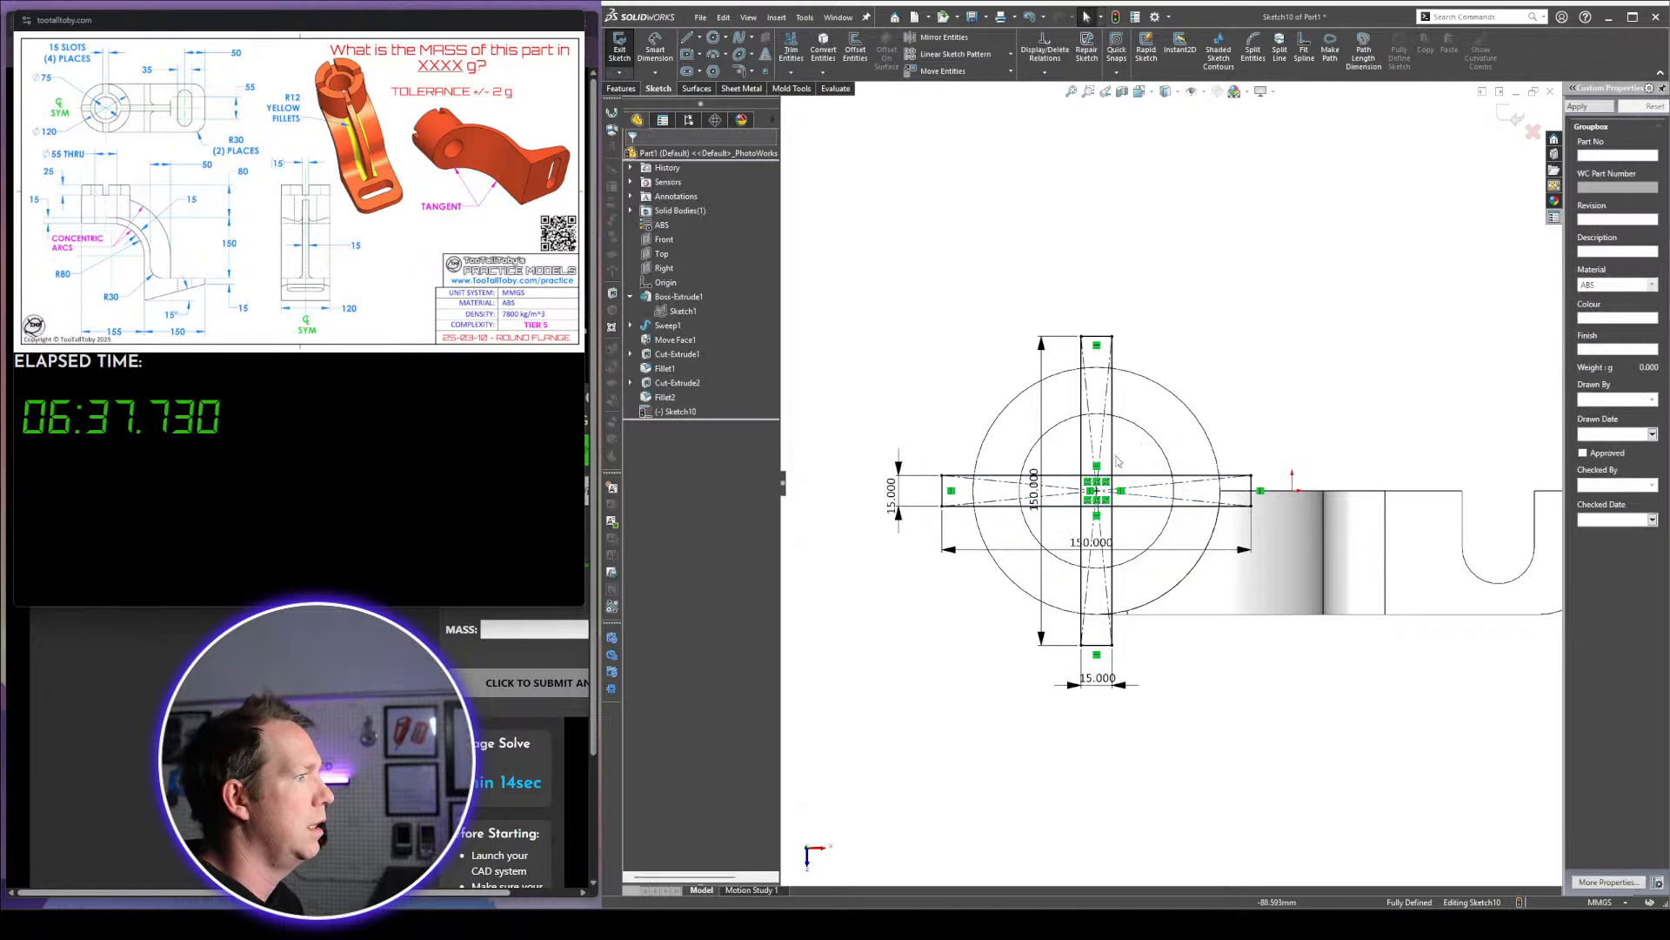
Add a 75 mm diameter circle centered on the bore and finish the sketch
{"action": "right_click_drag", "start_coordinate": [1032, 449], "coordinate": [1181, 339]}
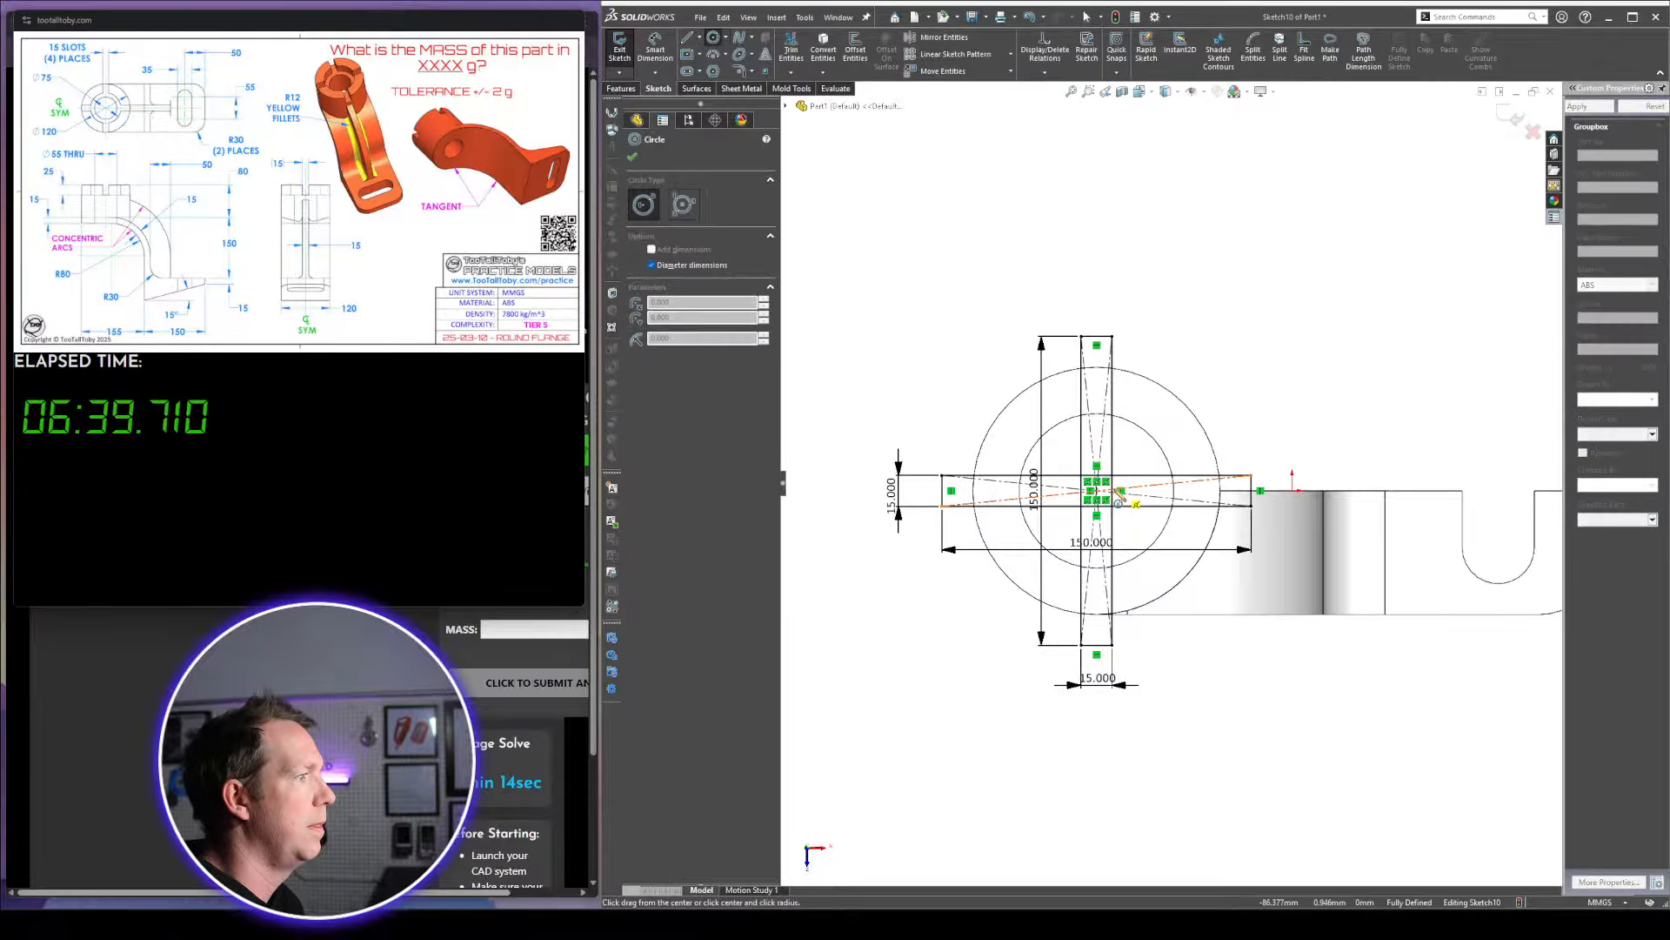
{"action": "left_click", "coordinate": [1097, 491]}
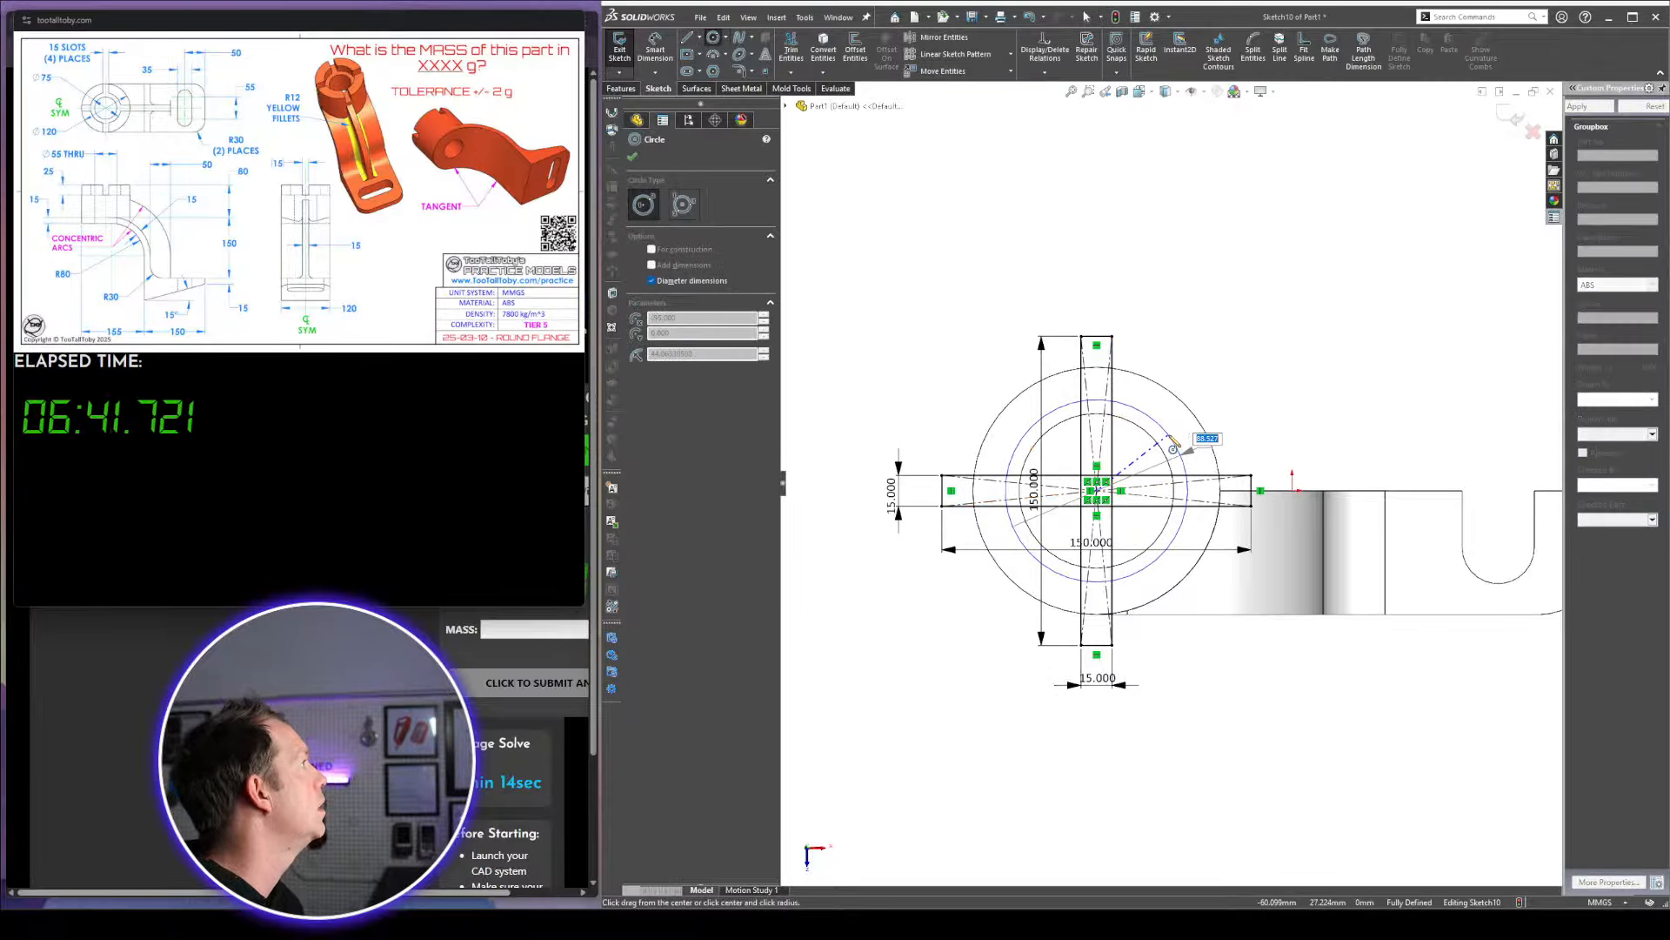
{"action": "type", "text": "75"}
{"action": "key", "text": "Return"}
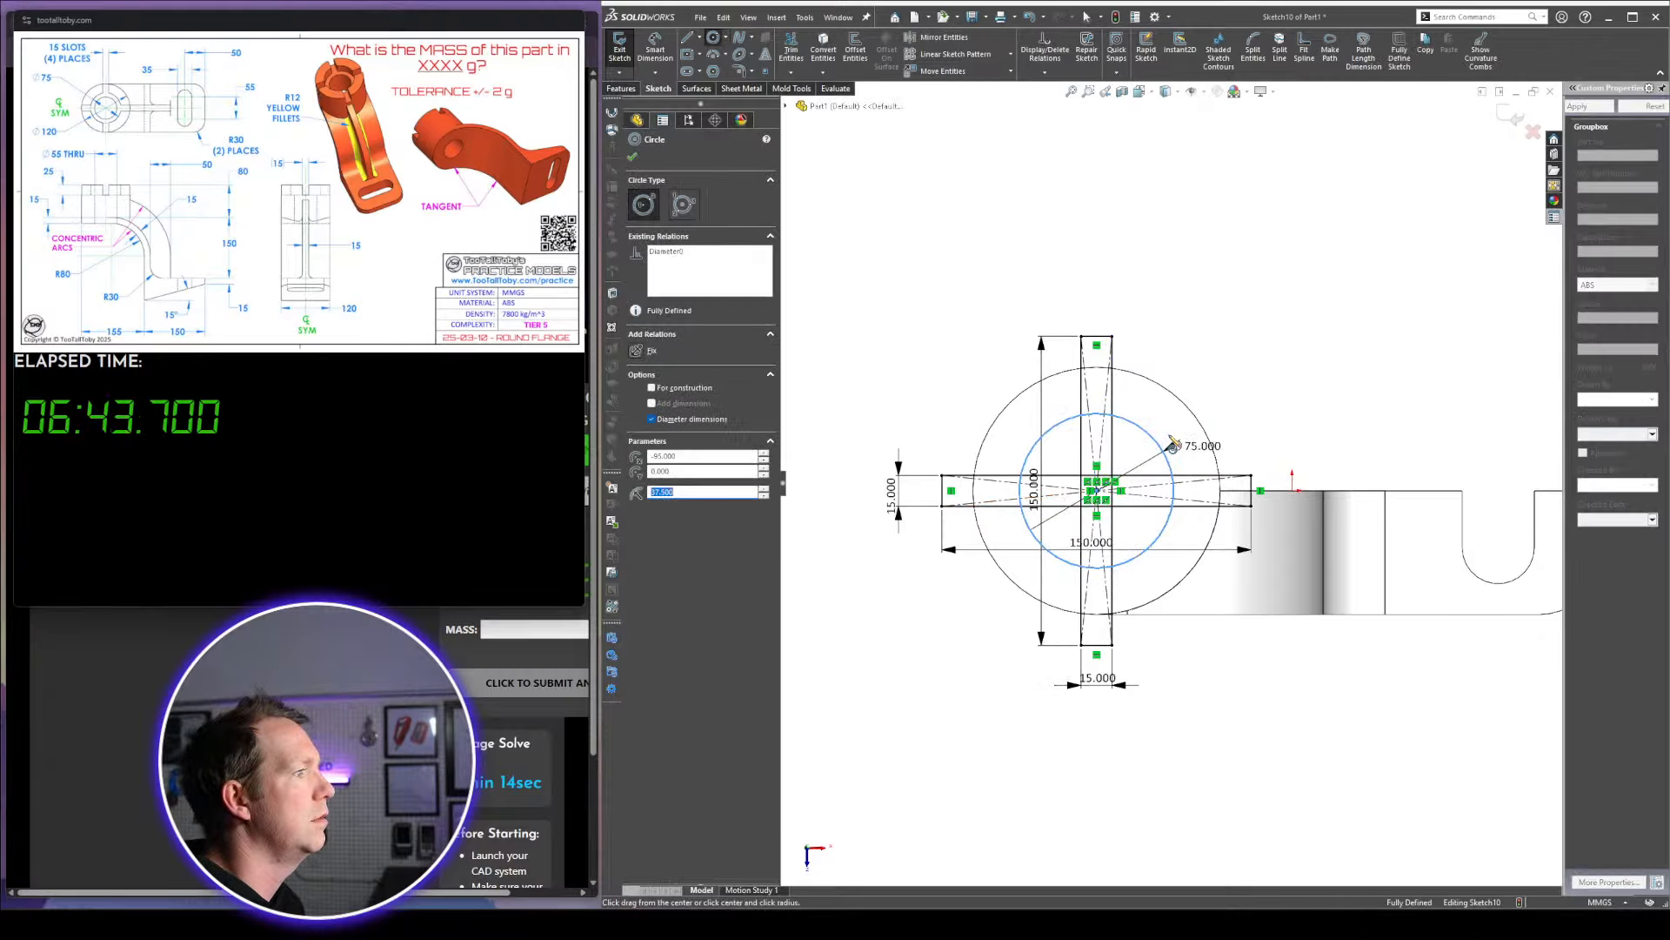
{"action": "key", "text": "Escape"}
{"action": "key", "text": "ctrl+b"}
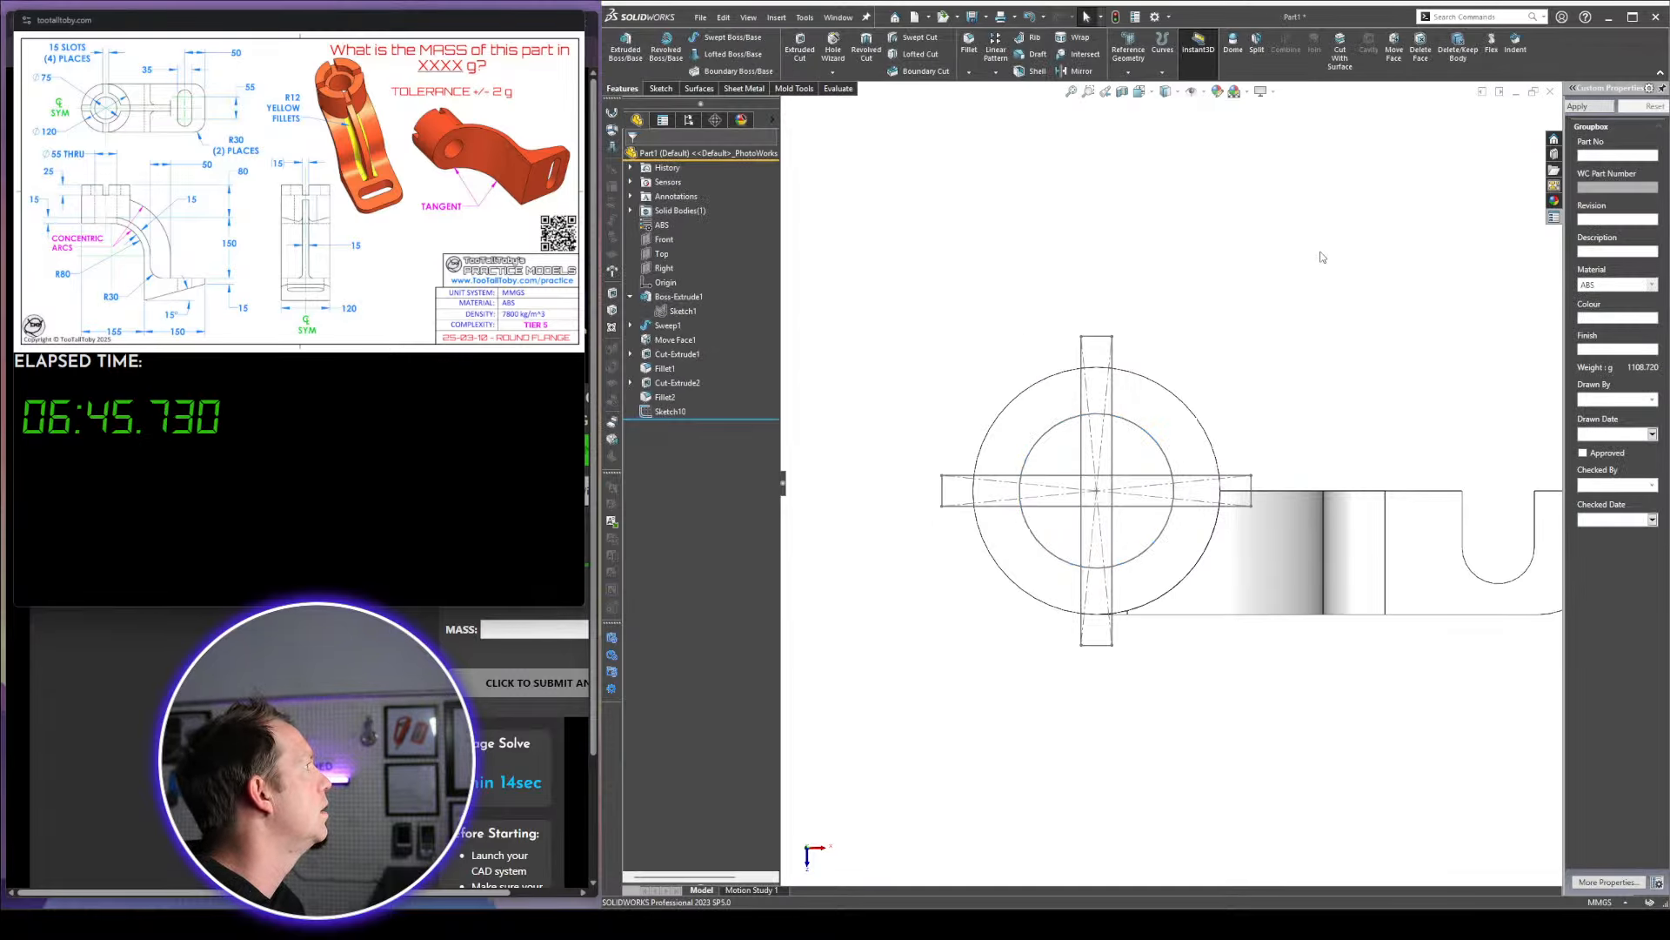
Set the diameter of the boss's through bore to 55 mm
{"action": "middle_click_drag", "start_coordinate": [1226, 515], "coordinate": [1207, 370]}
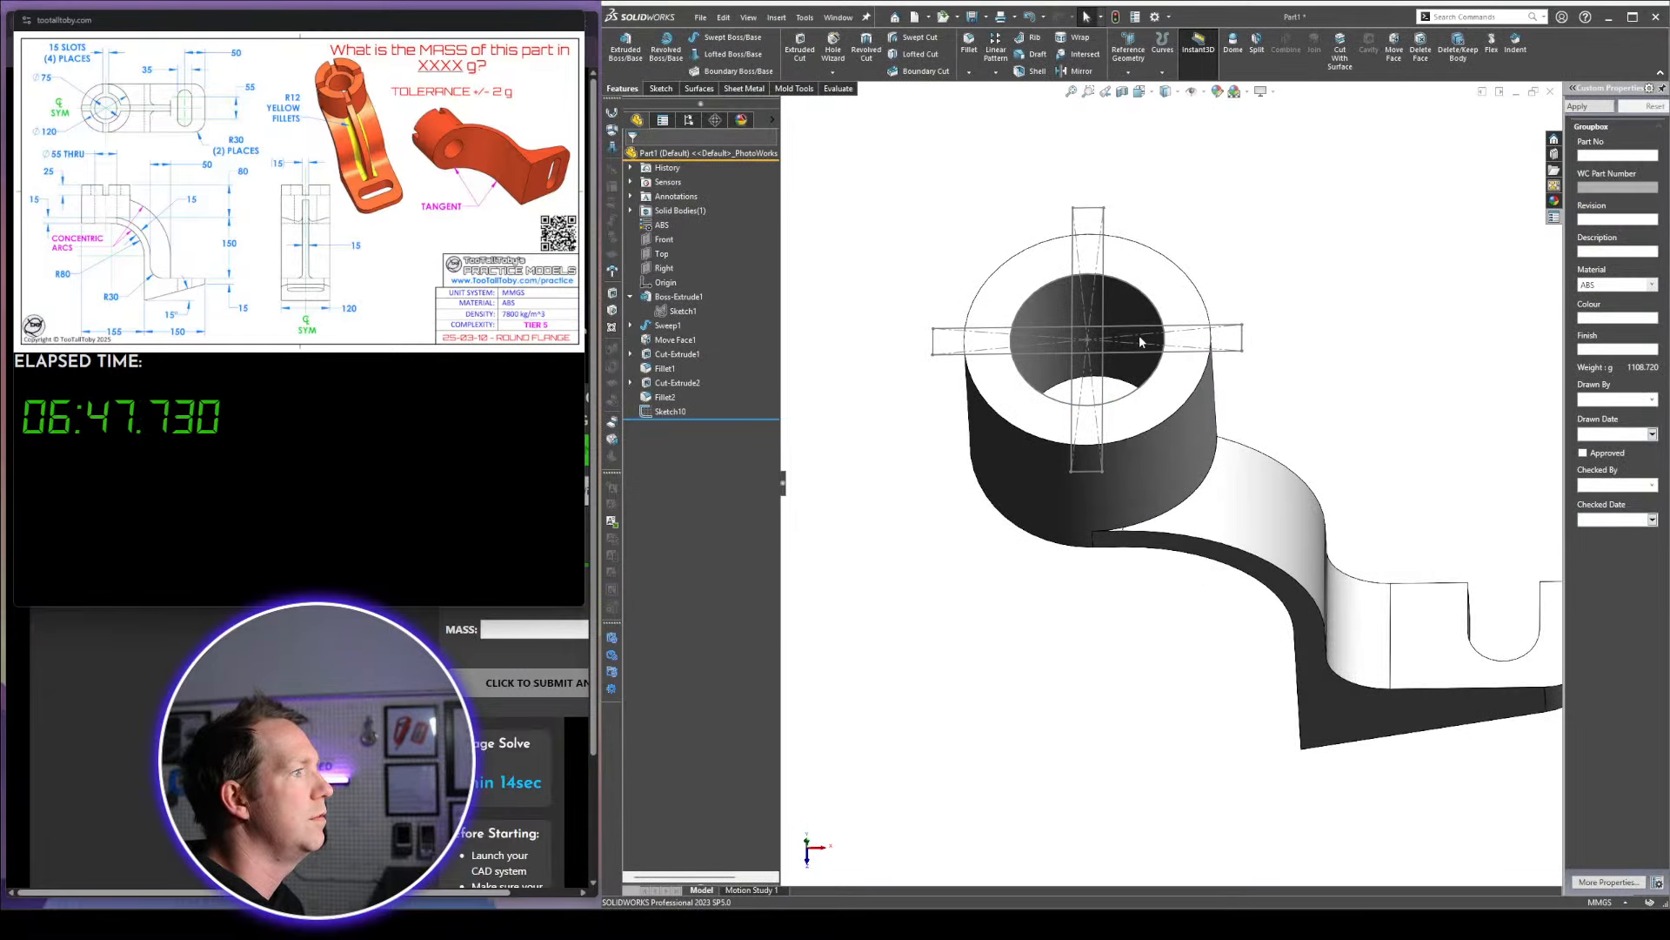
{"action": "left_click", "coordinate": [1135, 316]}
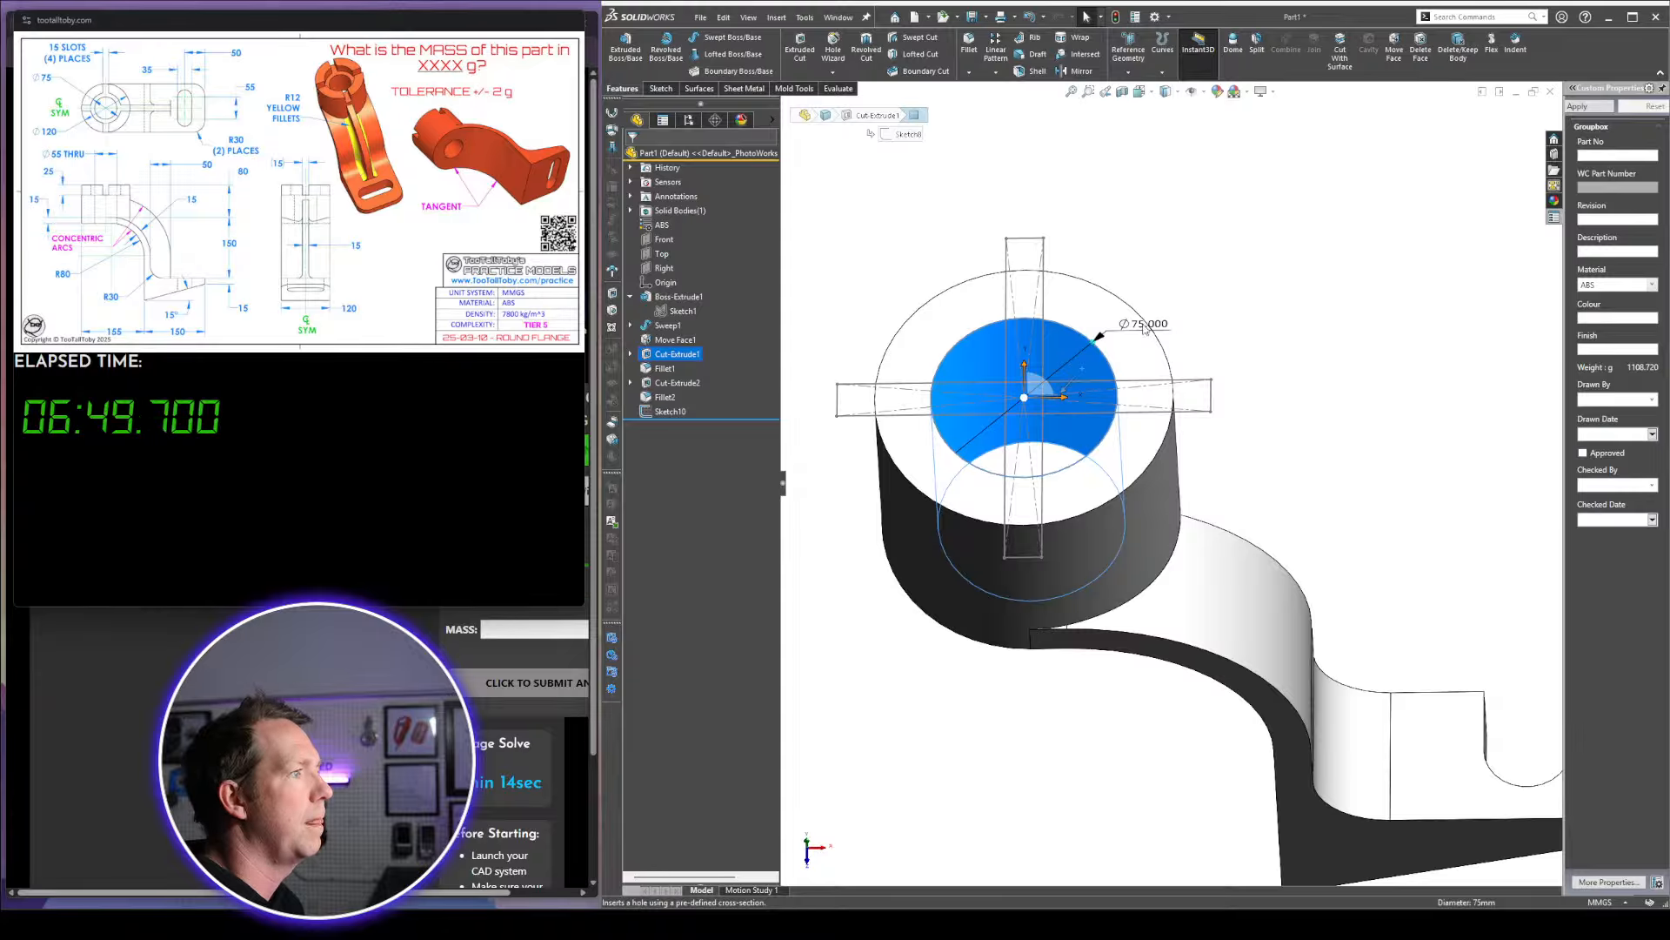
{"action": "double_click", "coordinate": [1146, 330]}
{"action": "type", "text": "55"}
{"action": "key", "text": "Return"}
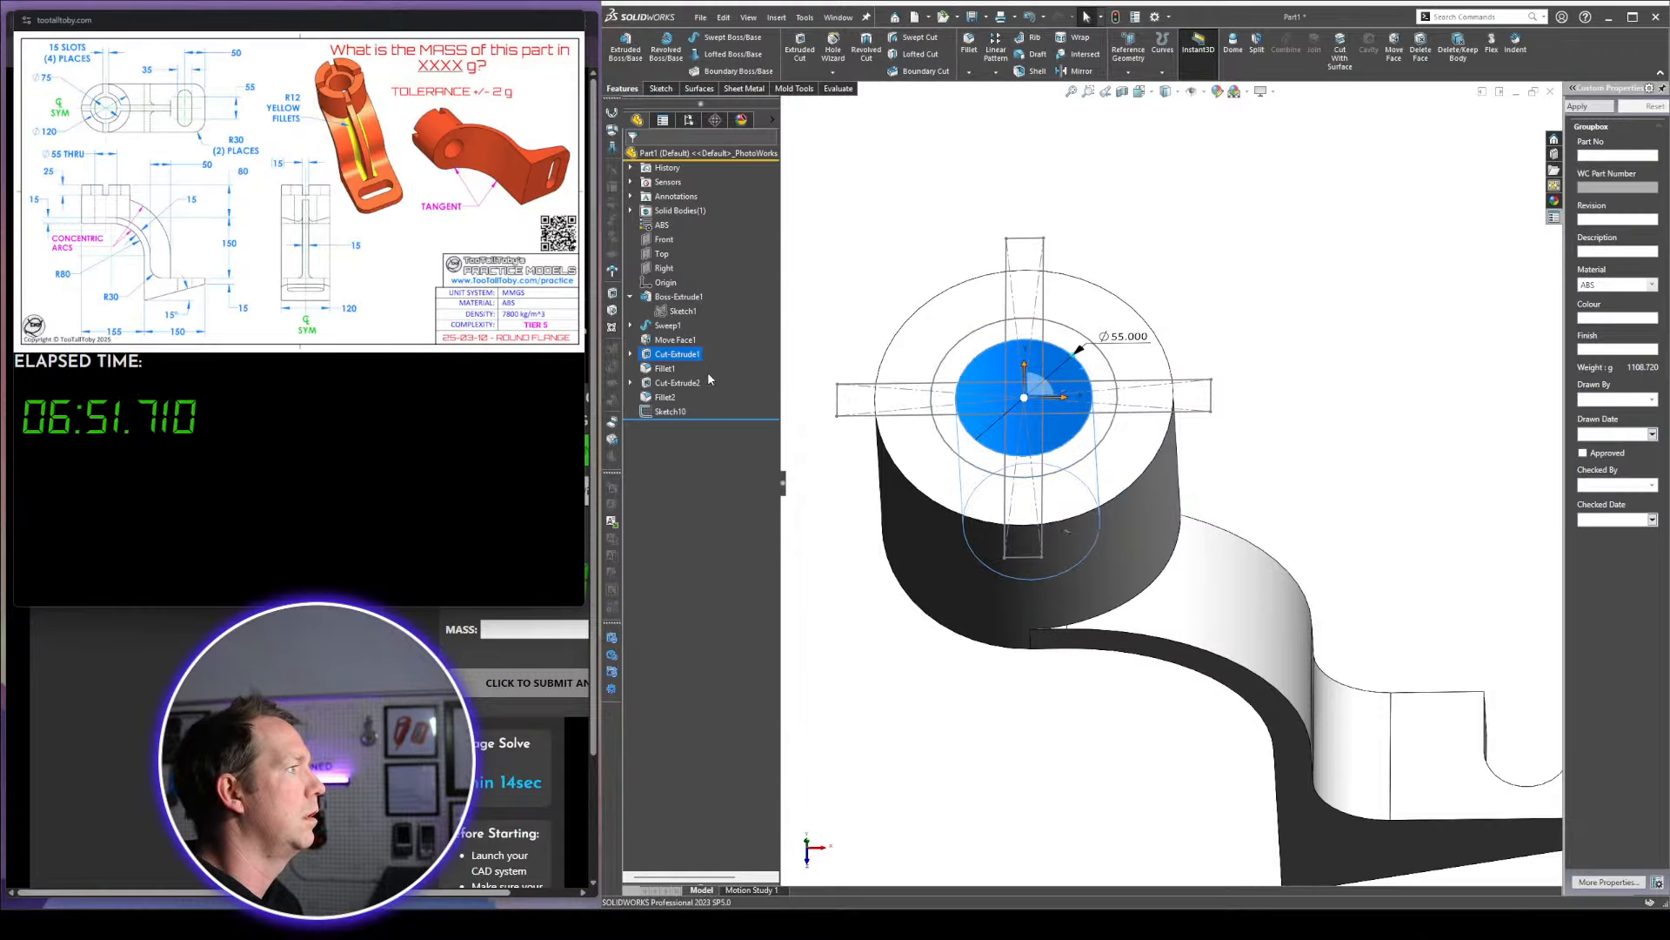
Start an extruded cut from the crossed-rectangle and circle sketch with a Blind depth of 25 mm
{"action": "left_click", "coordinate": [670, 411]}
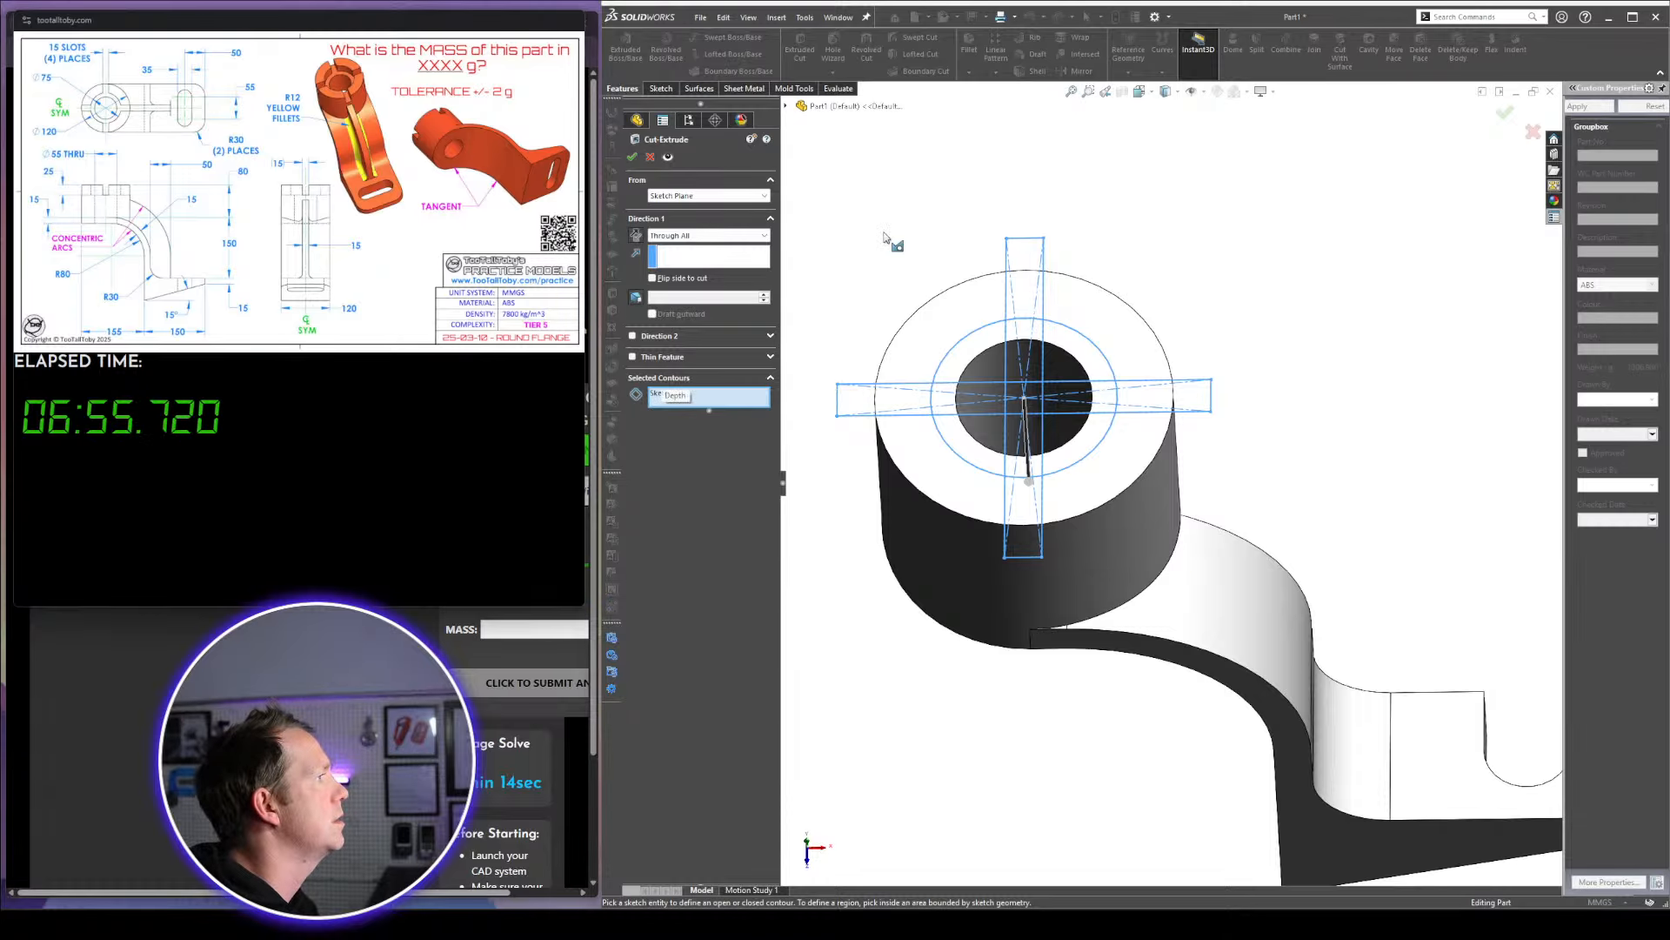
{"action": "scroll", "coordinate": [982, 308], "scroll_direction": "down", "scroll_amount": 3}
{"action": "left_click", "coordinate": [696, 237]}
{"action": "left_click", "coordinate": [690, 247]}
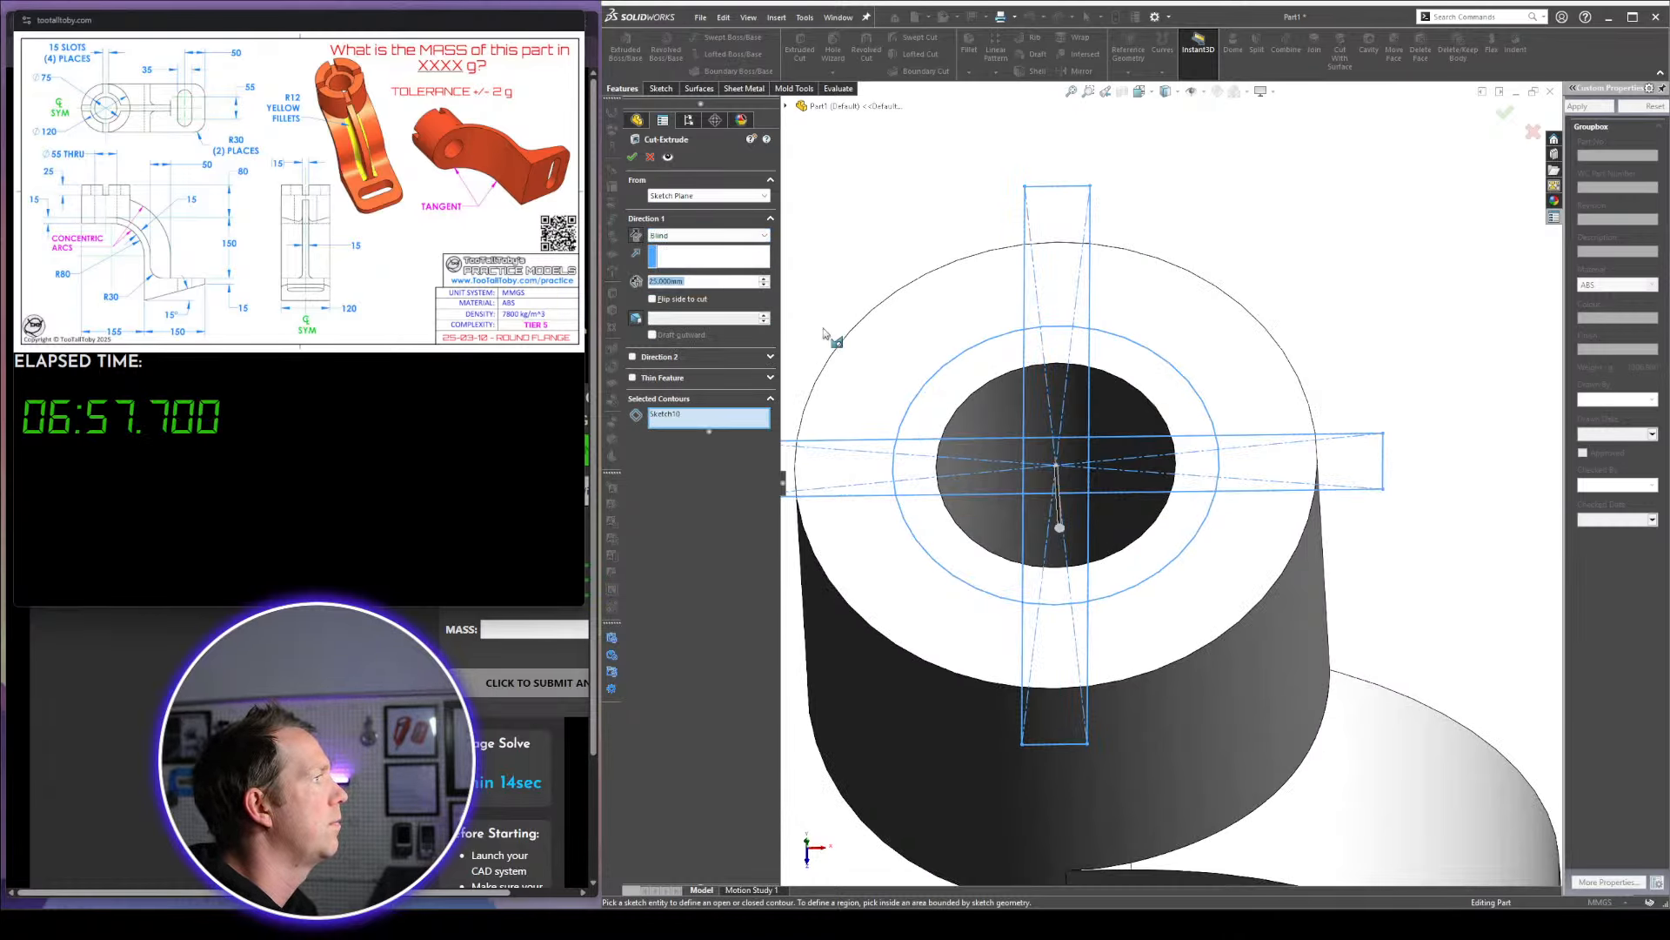
Choose the slot arms and the ring around the bore as the cut's contours and complete the cut
{"action": "left_click", "coordinate": [1054, 300]}
{"action": "left_click", "coordinate": [1057, 344]}
{"action": "left_click", "coordinate": [931, 409]}
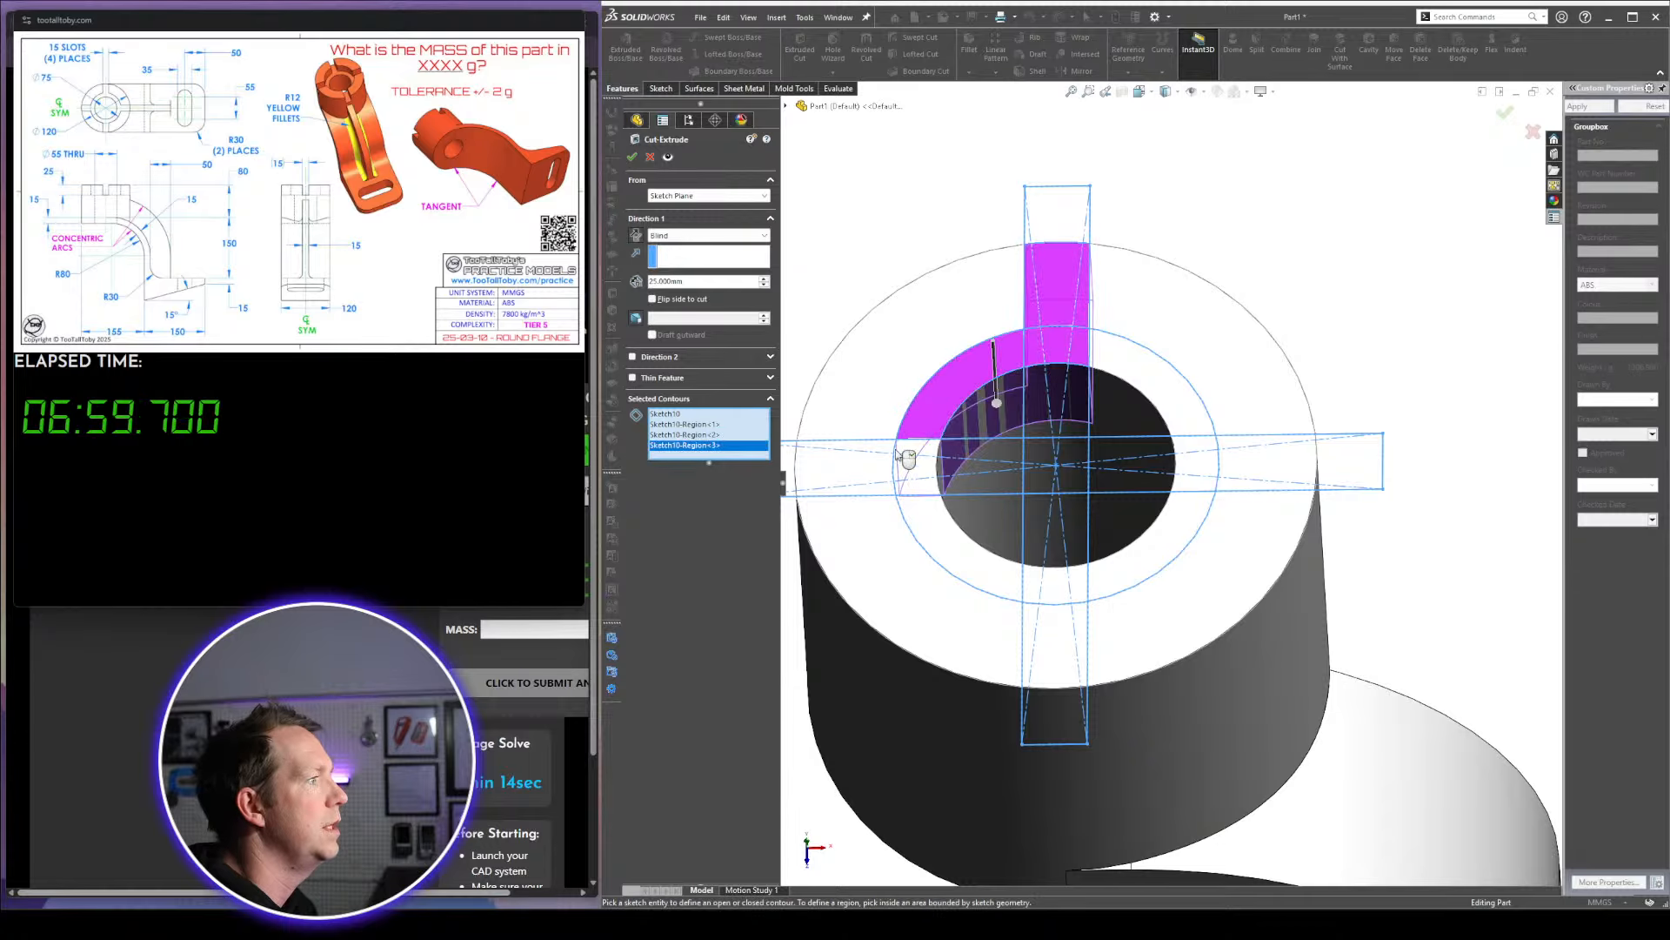
{"action": "left_click", "coordinate": [870, 468]}
{"action": "left_click", "coordinate": [915, 473]}
{"action": "left_click", "coordinate": [937, 515]}
{"action": "left_click", "coordinate": [1047, 588]}
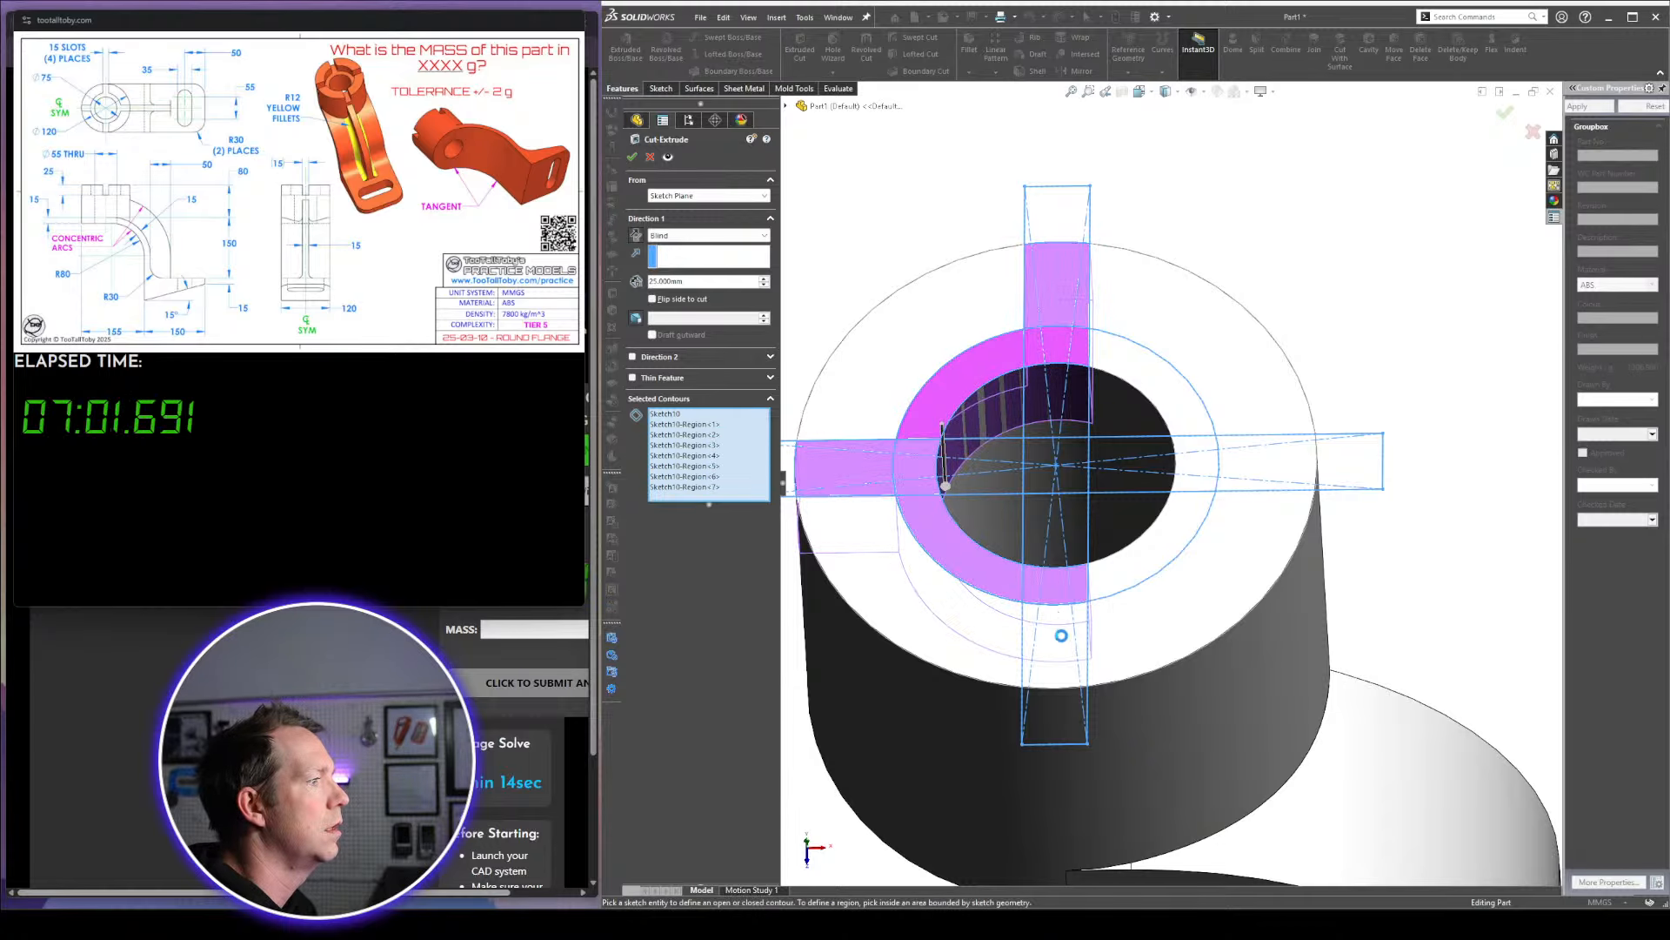
{"action": "left_click", "coordinate": [1062, 636]}
{"action": "left_click", "coordinate": [1169, 541]}
{"action": "left_click", "coordinate": [1210, 456]}
{"action": "left_click", "coordinate": [1251, 457]}
{"action": "left_click", "coordinate": [1201, 412]}
{"action": "right_click", "coordinate": [1200, 410]}
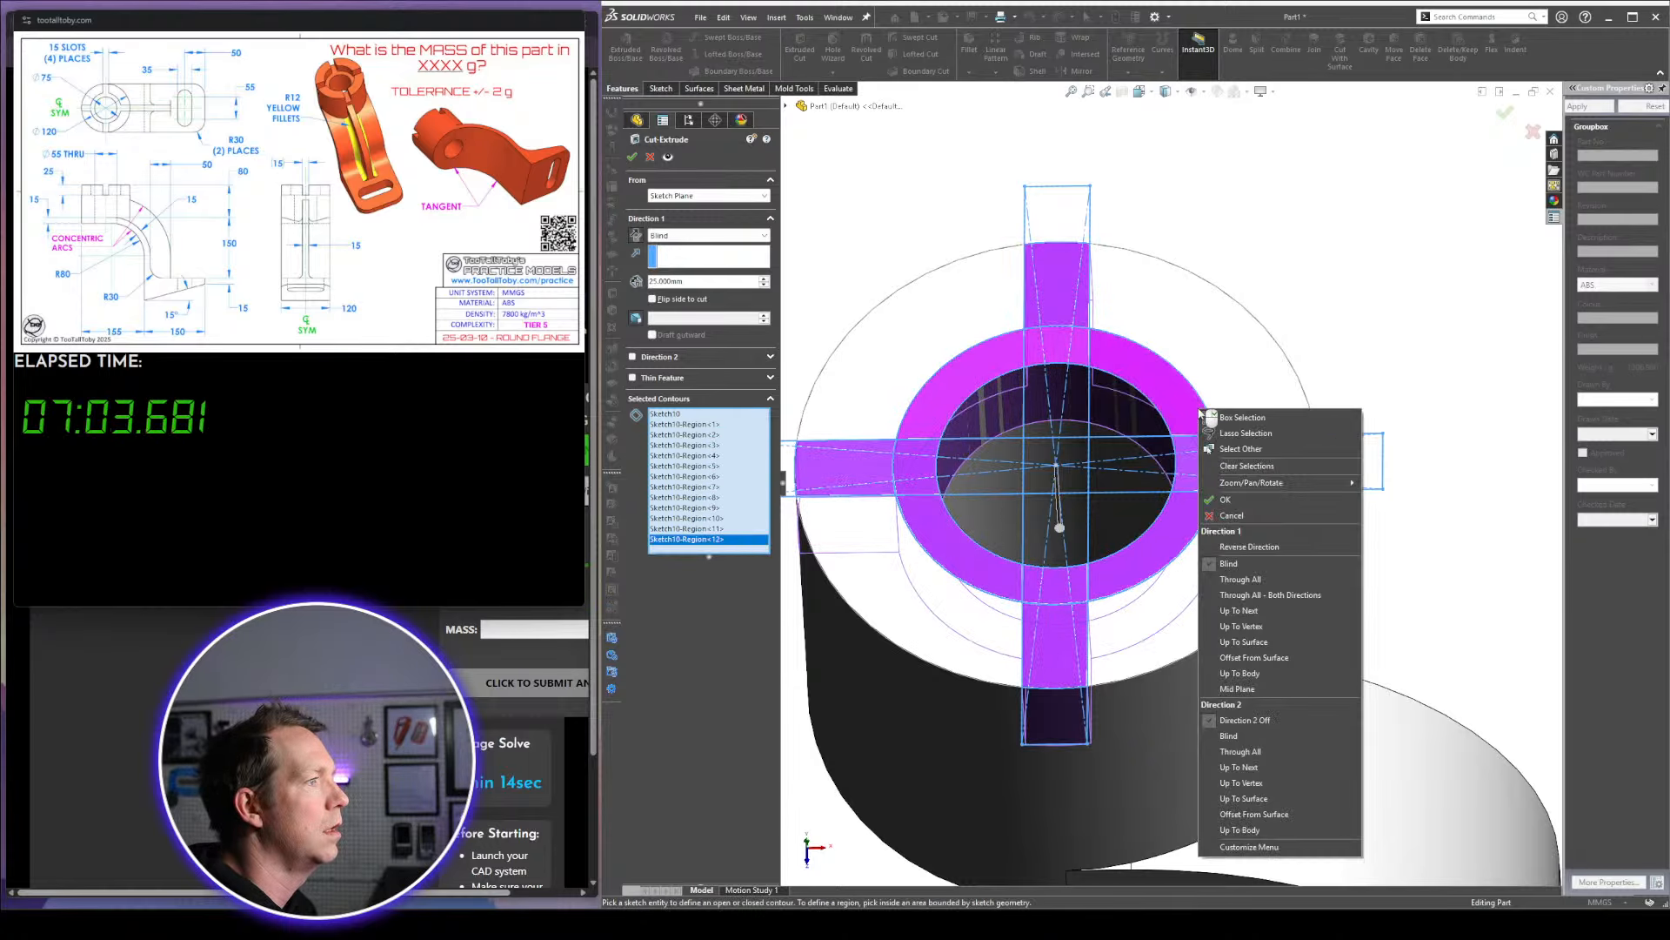
{"action": "left_click", "coordinate": [1225, 499]}
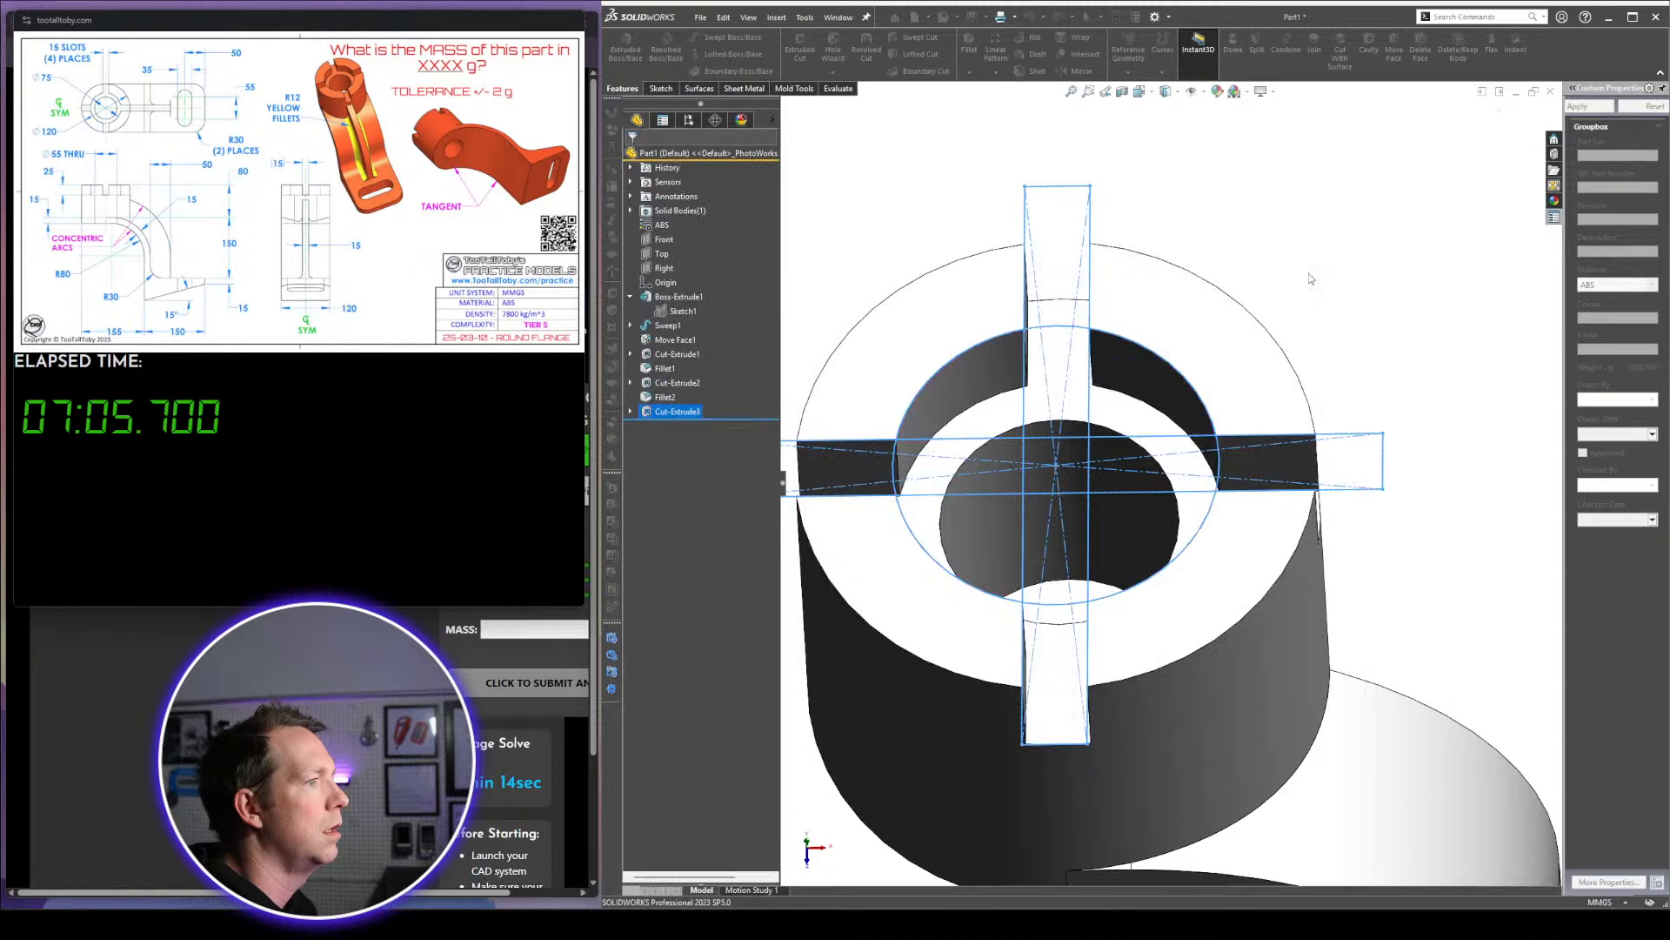
Start a sketch on the flat symmetry face of the arm and foot and view it face-on
{"action": "scroll", "coordinate": [1324, 427], "scroll_direction": "down", "scroll_amount": 5}
{"action": "mouse_move", "coordinate": [1323, 447]}
{"action": "middle_mouse_down"}
{"action": "mouse_move", "coordinate": [1137, 317]}
{"action": "mouse_move", "coordinate": [1385, 587]}
{"action": "mouse_move", "coordinate": [1231, 567]}
{"action": "mouse_move", "coordinate": [1302, 421]}
{"action": "mouse_move", "coordinate": [1323, 470]}
{"action": "mouse_move", "coordinate": [1419, 503]}
{"action": "mouse_move", "coordinate": [1220, 486]}
{"action": "middle_mouse_up"}
{"action": "left_click", "coordinate": [1180, 477]}
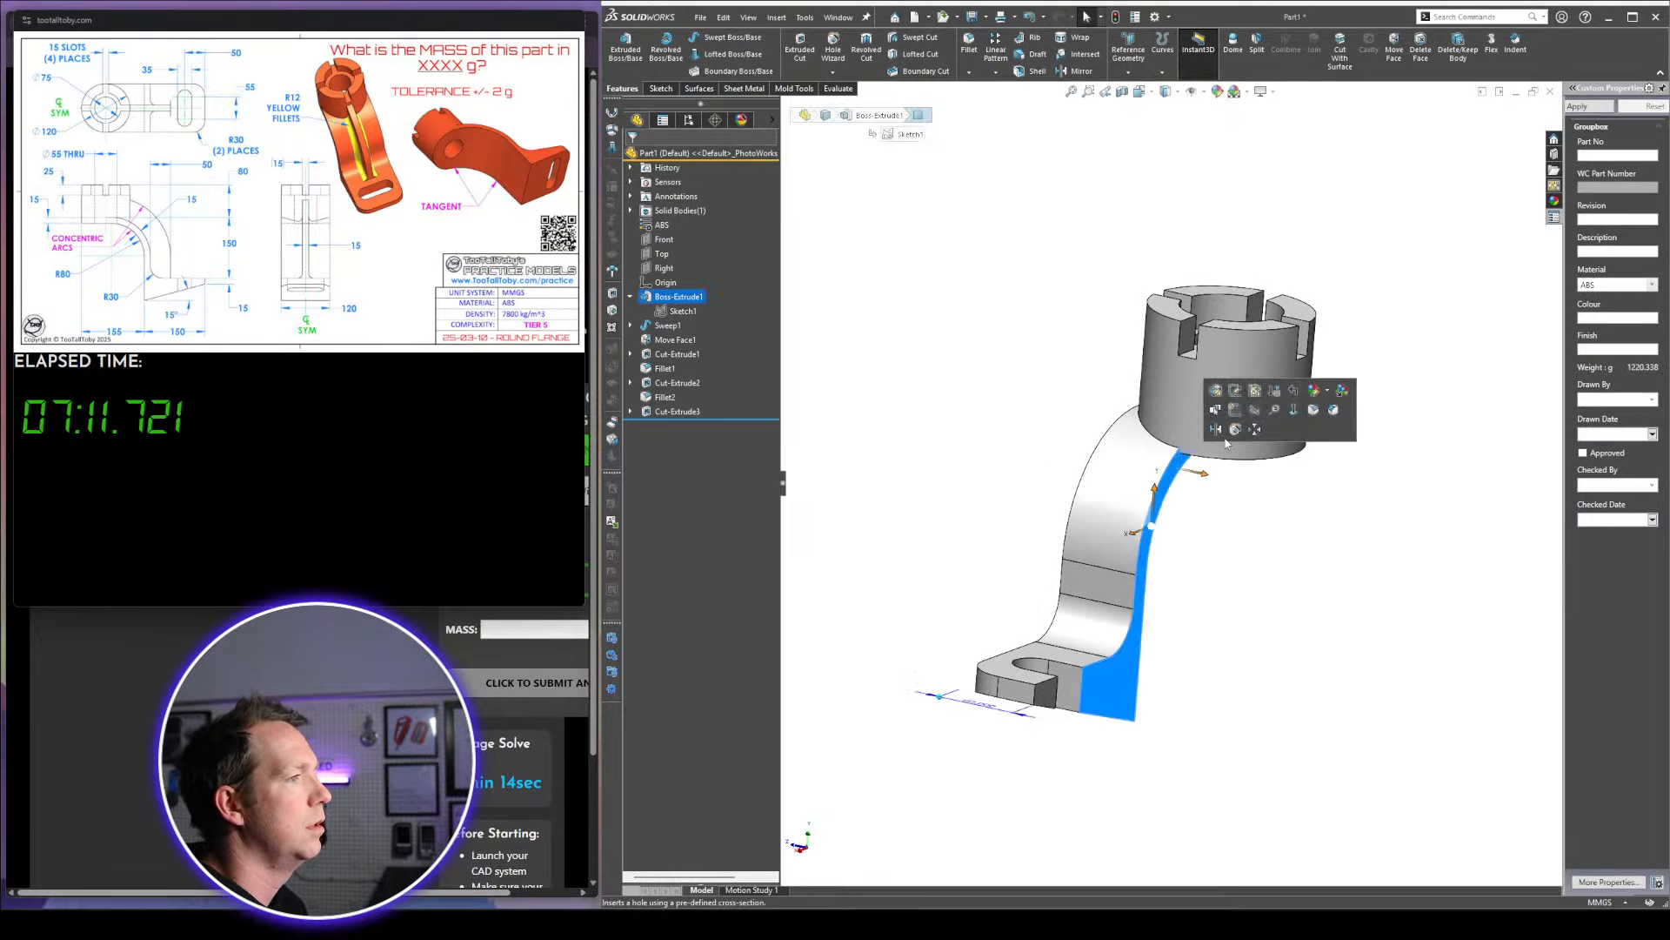
{"action": "left_click", "coordinate": [1253, 409]}
{"action": "key", "text": "space"}
{"action": "left_click", "coordinate": [1298, 439]}
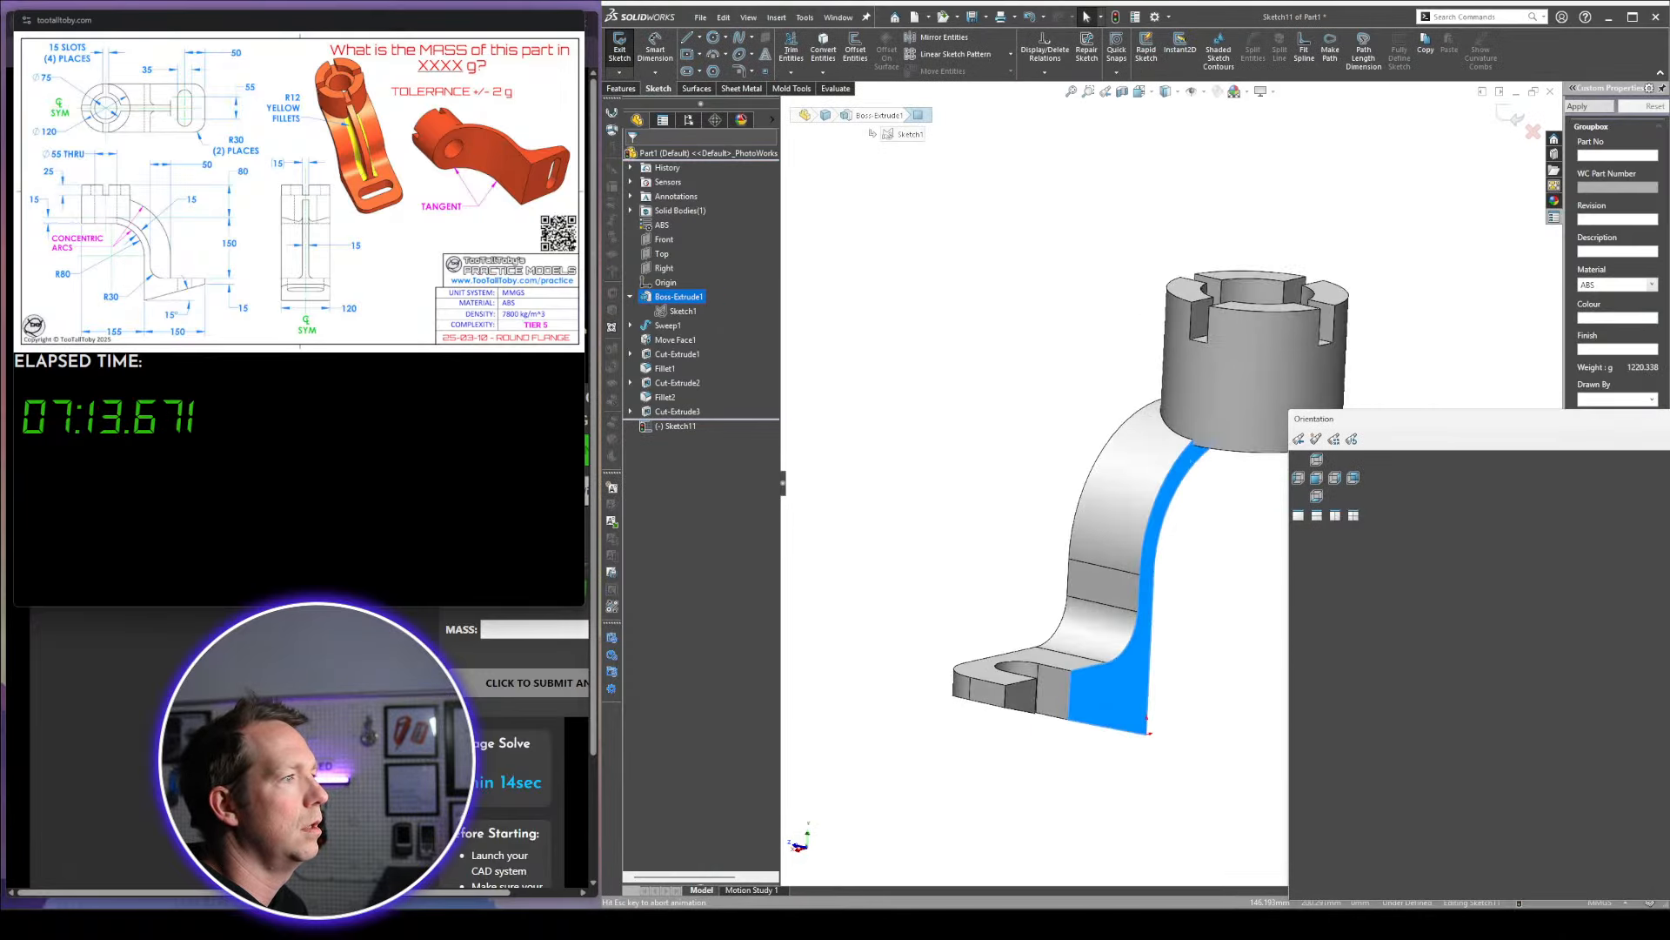
Sketch a vertical line up from the foot's upper edge, continued by a tangent arc that ends inside the boss
{"action": "right_click_drag", "start_coordinate": [1208, 566], "coordinate": [1006, 571]}
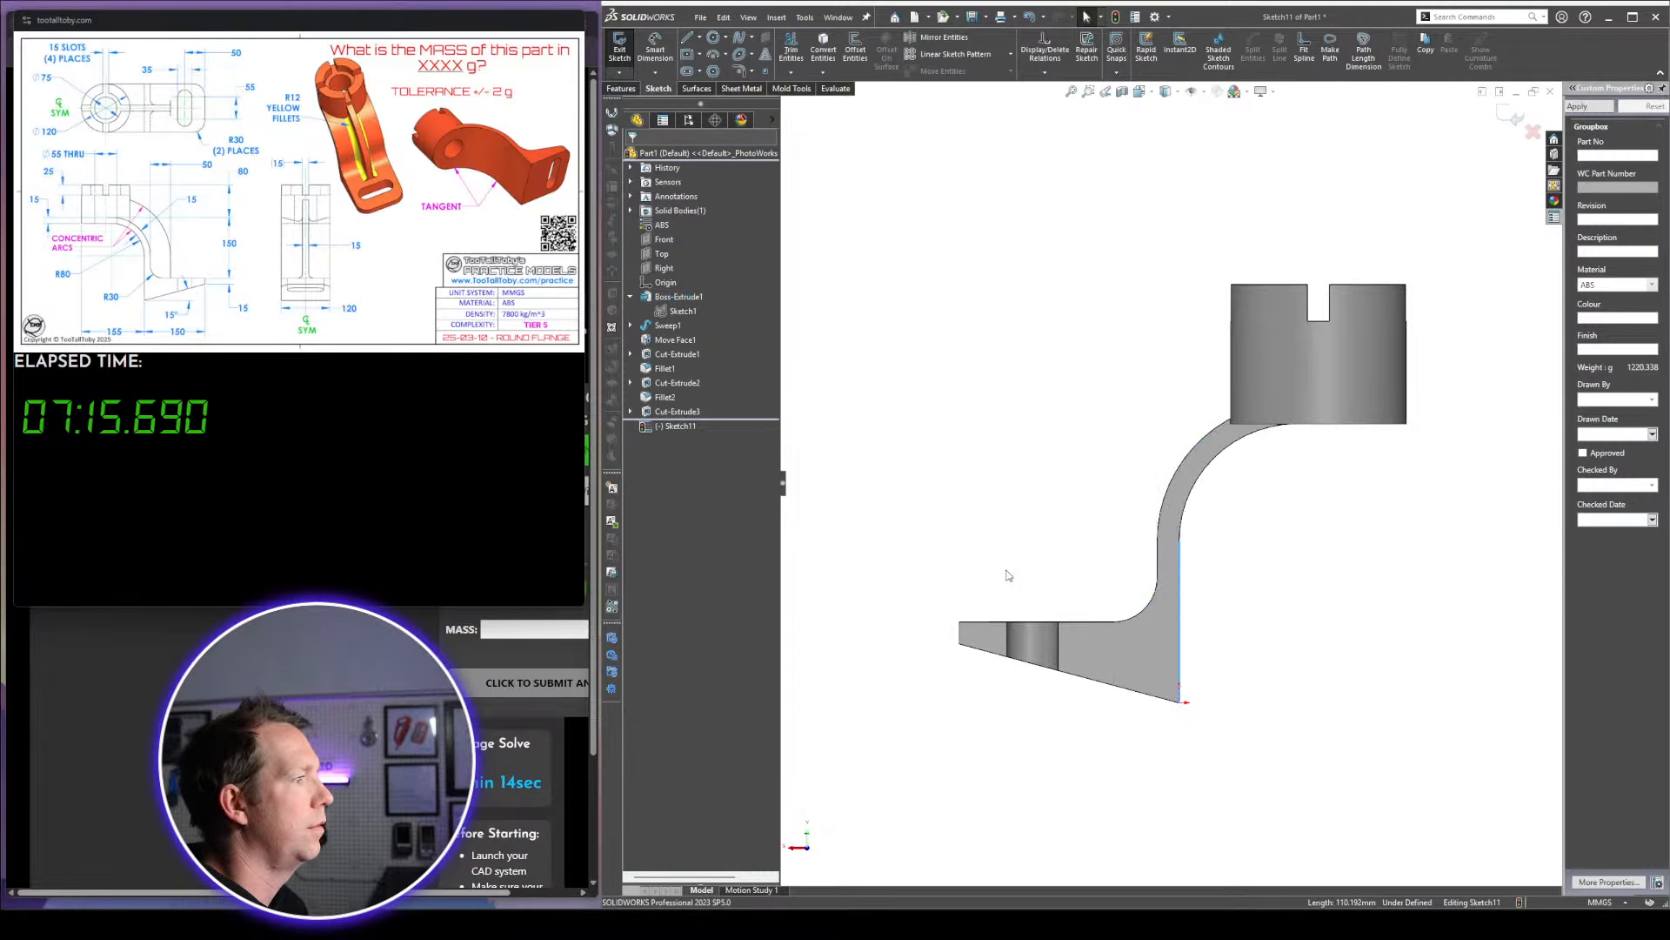
{"action": "left_click", "coordinate": [1076, 622]}
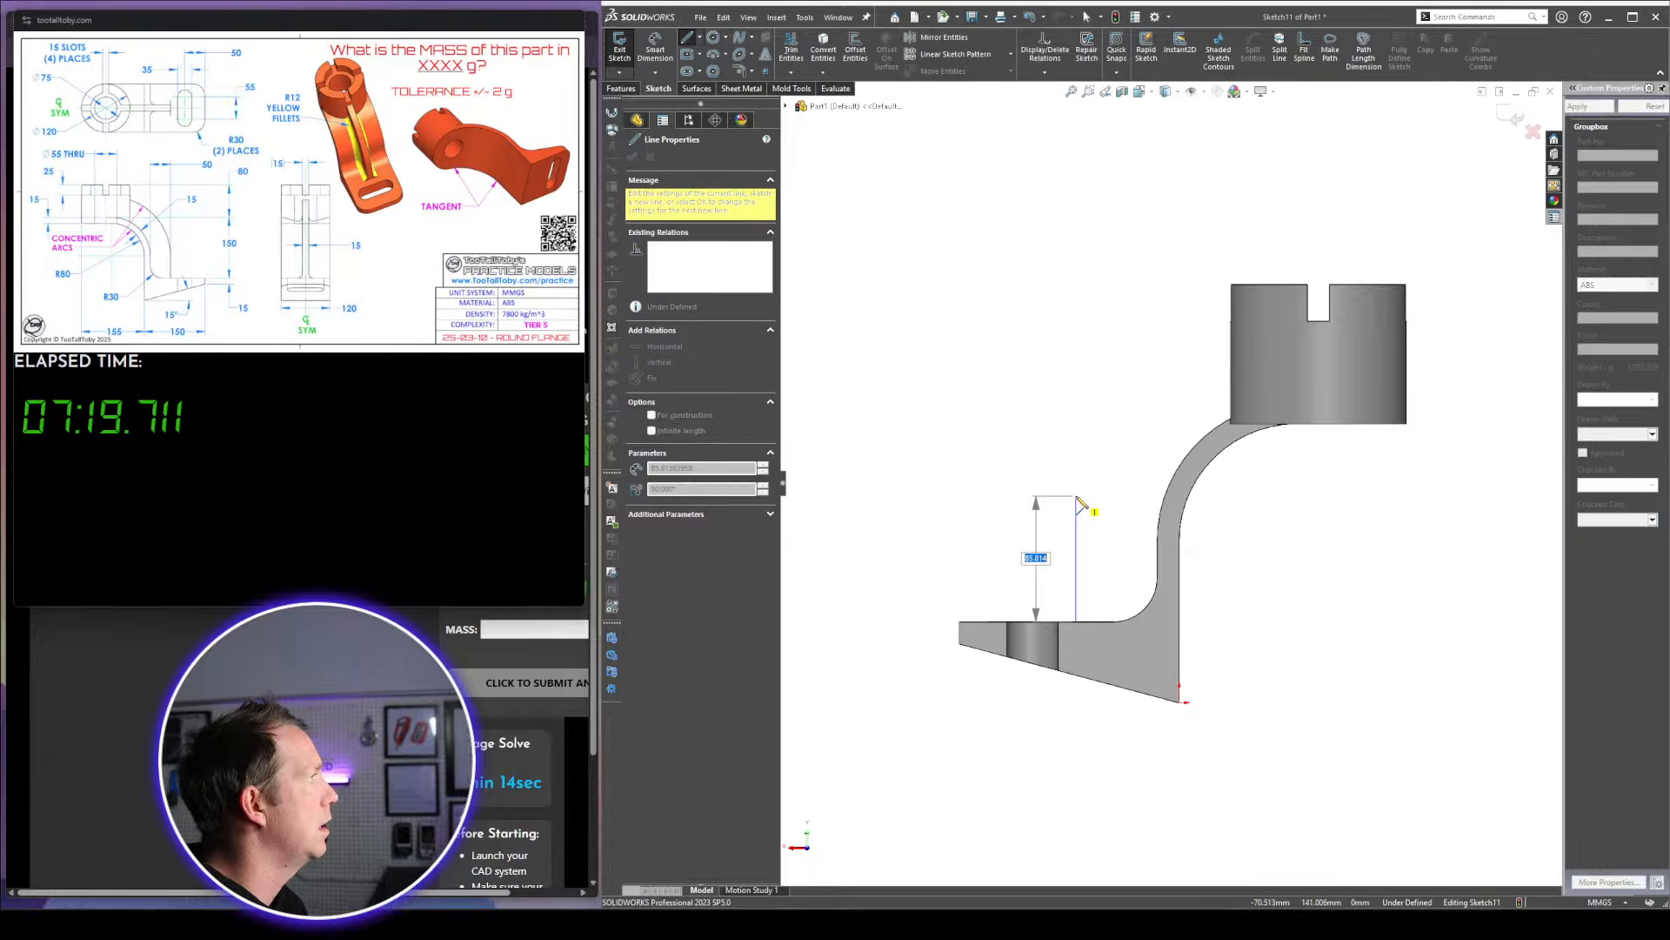
{"action": "left_click", "coordinate": [1076, 504]}
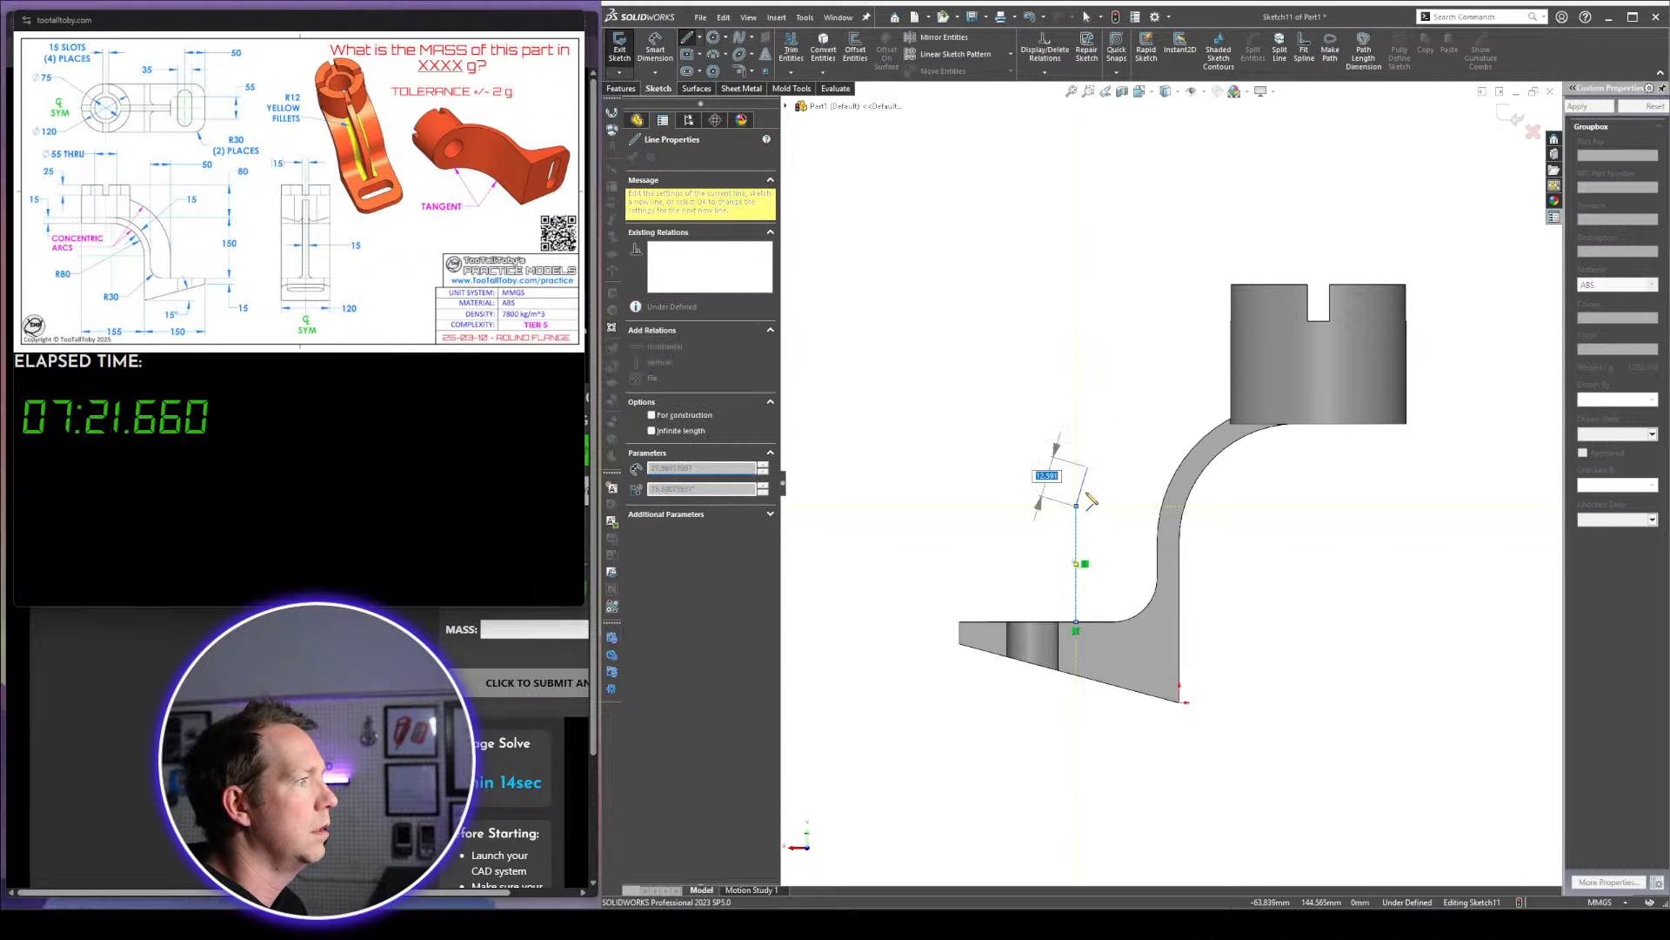
{"action": "key", "text": "a"}
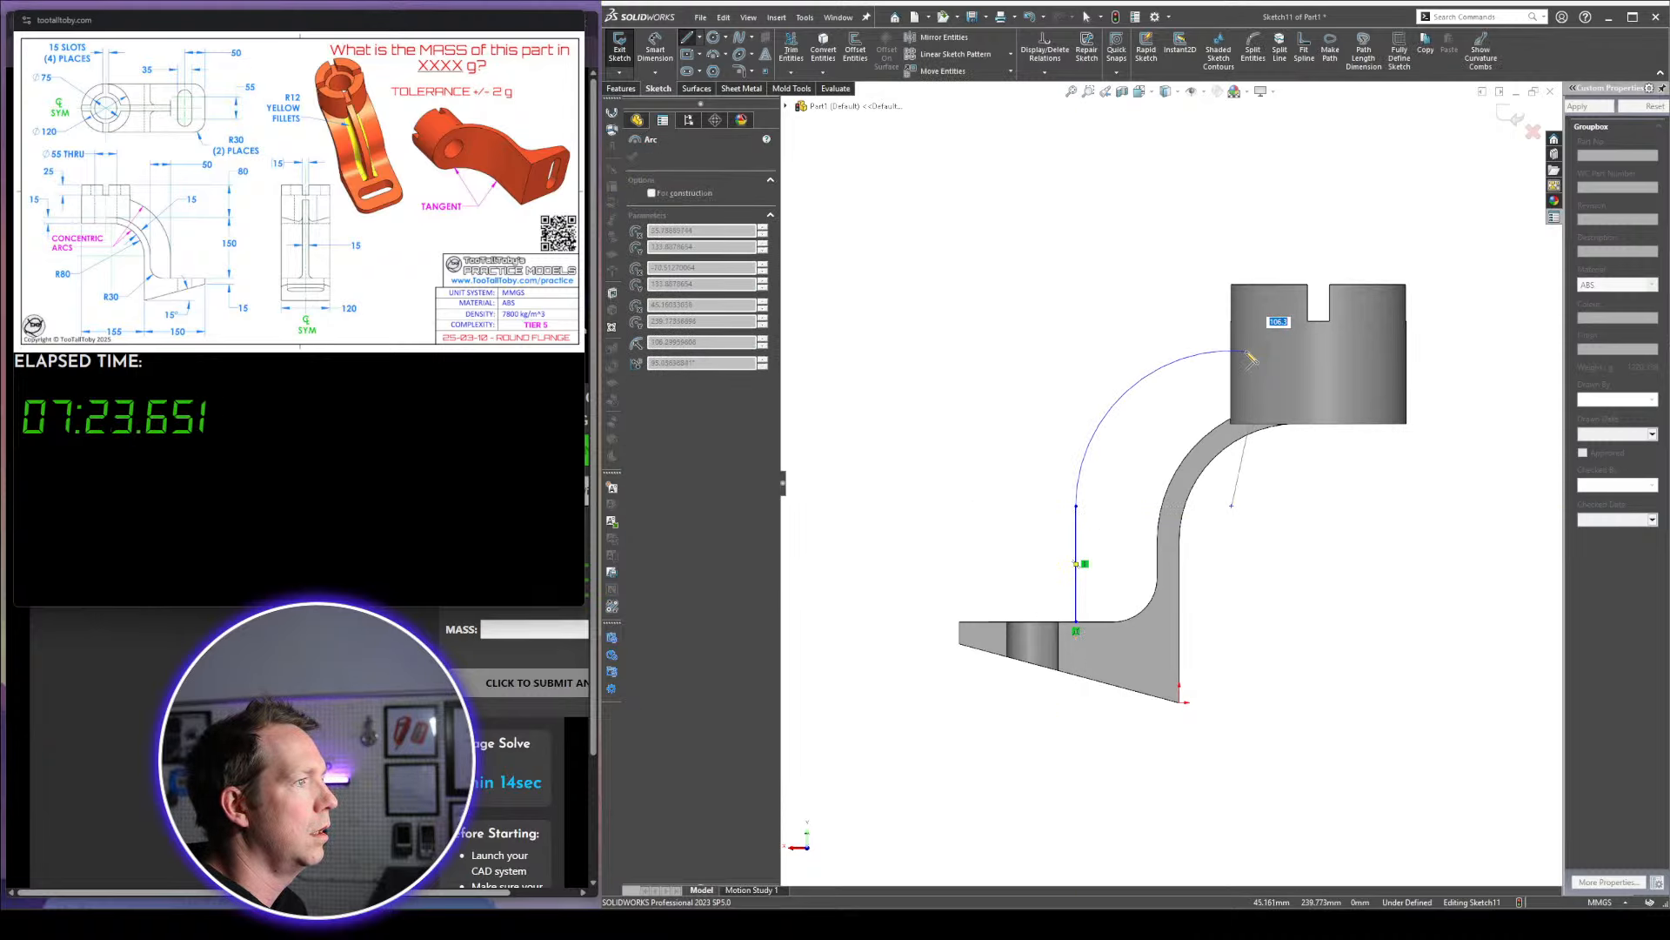
{"action": "left_click", "coordinate": [1250, 352]}
{"action": "key", "text": "Escape"}
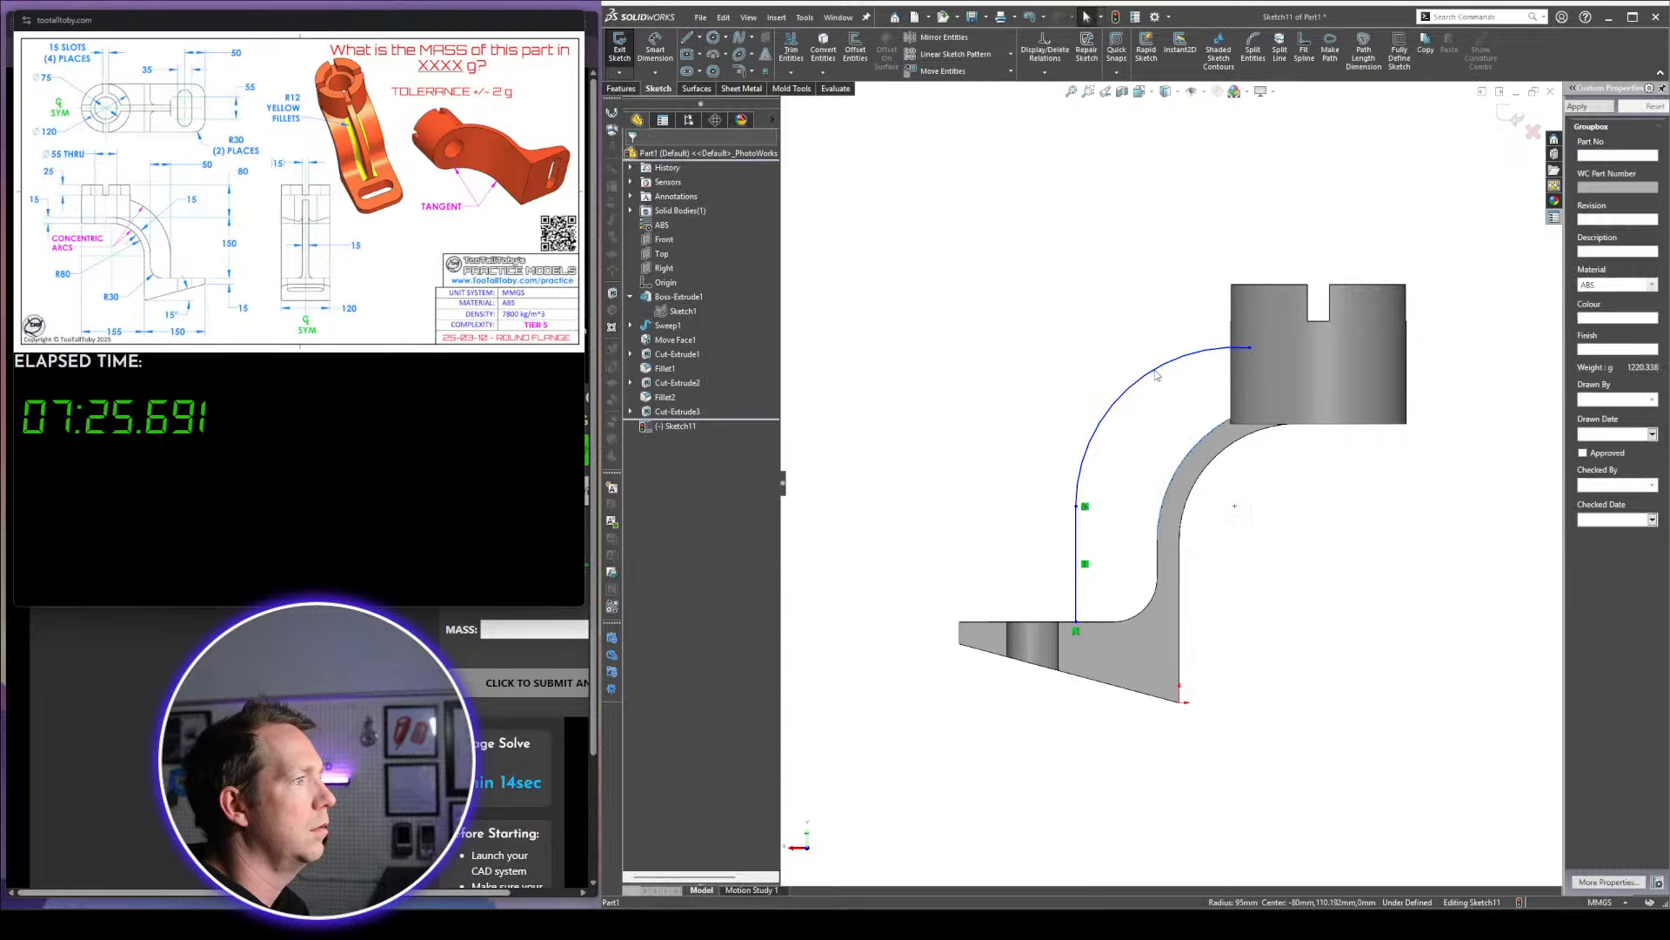
Make the sketched arc concentric with the arm's curved outer edge
{"action": "left_click", "coordinate": [1157, 376], "text": "ctrl"}
{"action": "left_click", "coordinate": [670, 399]}
{"action": "left_click", "coordinate": [1030, 370]}
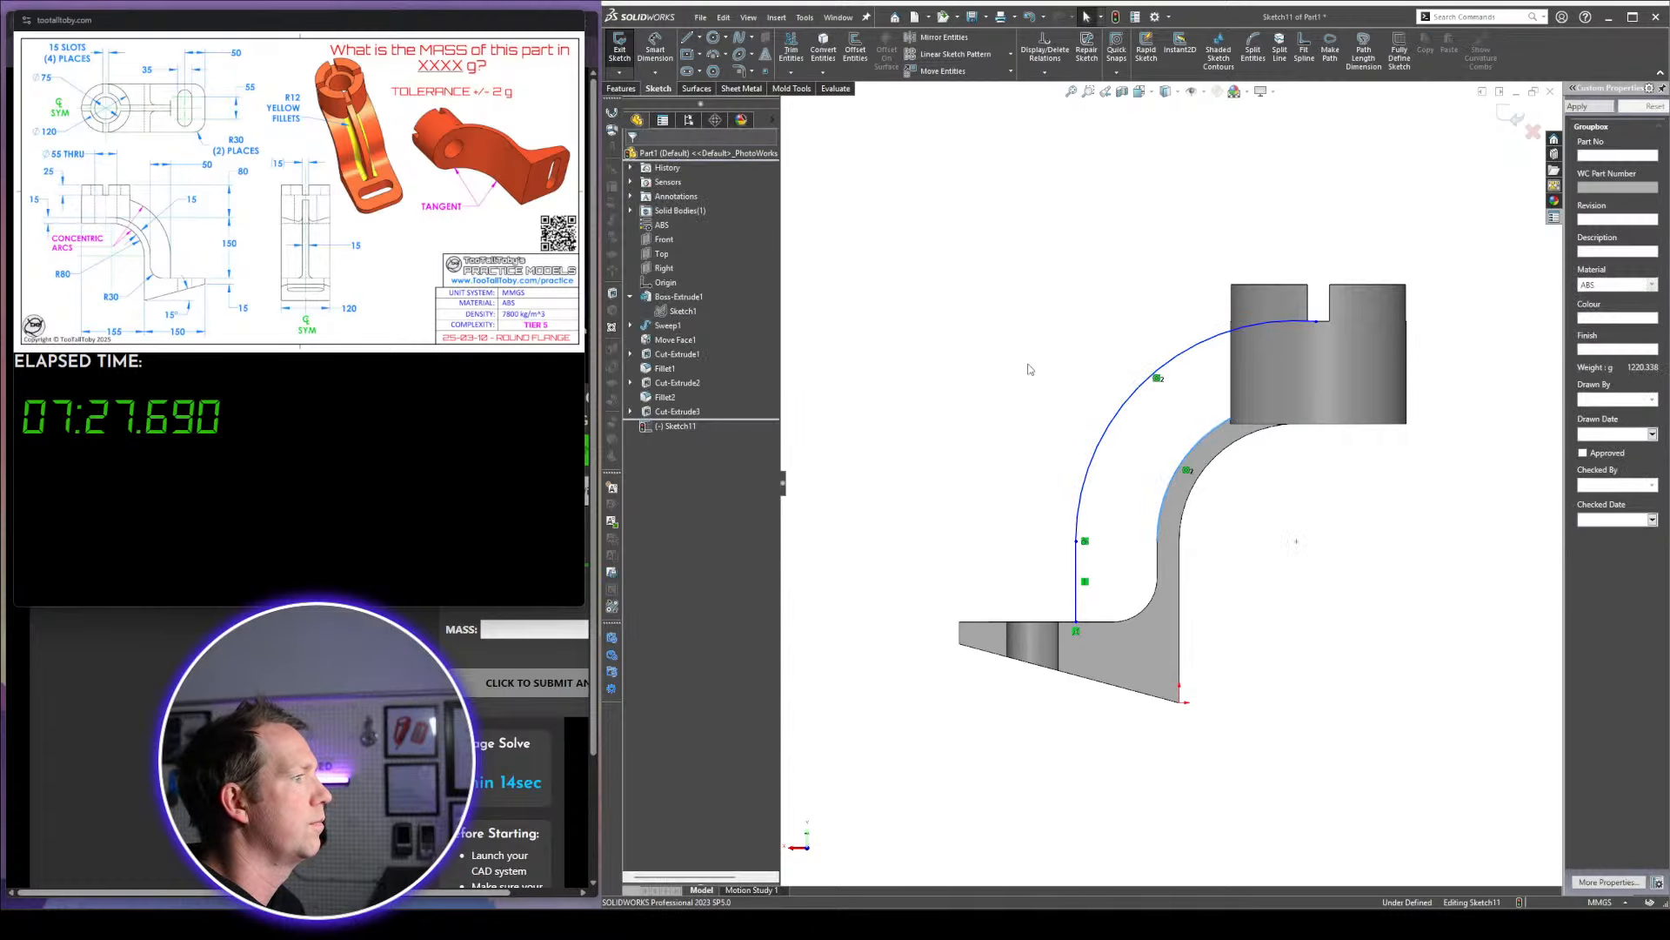
Dimension the vertical sketch line 50 mm from the arm's upright edge and move the arc's free end onto the boss's outer side
{"action": "key", "text": "d"}
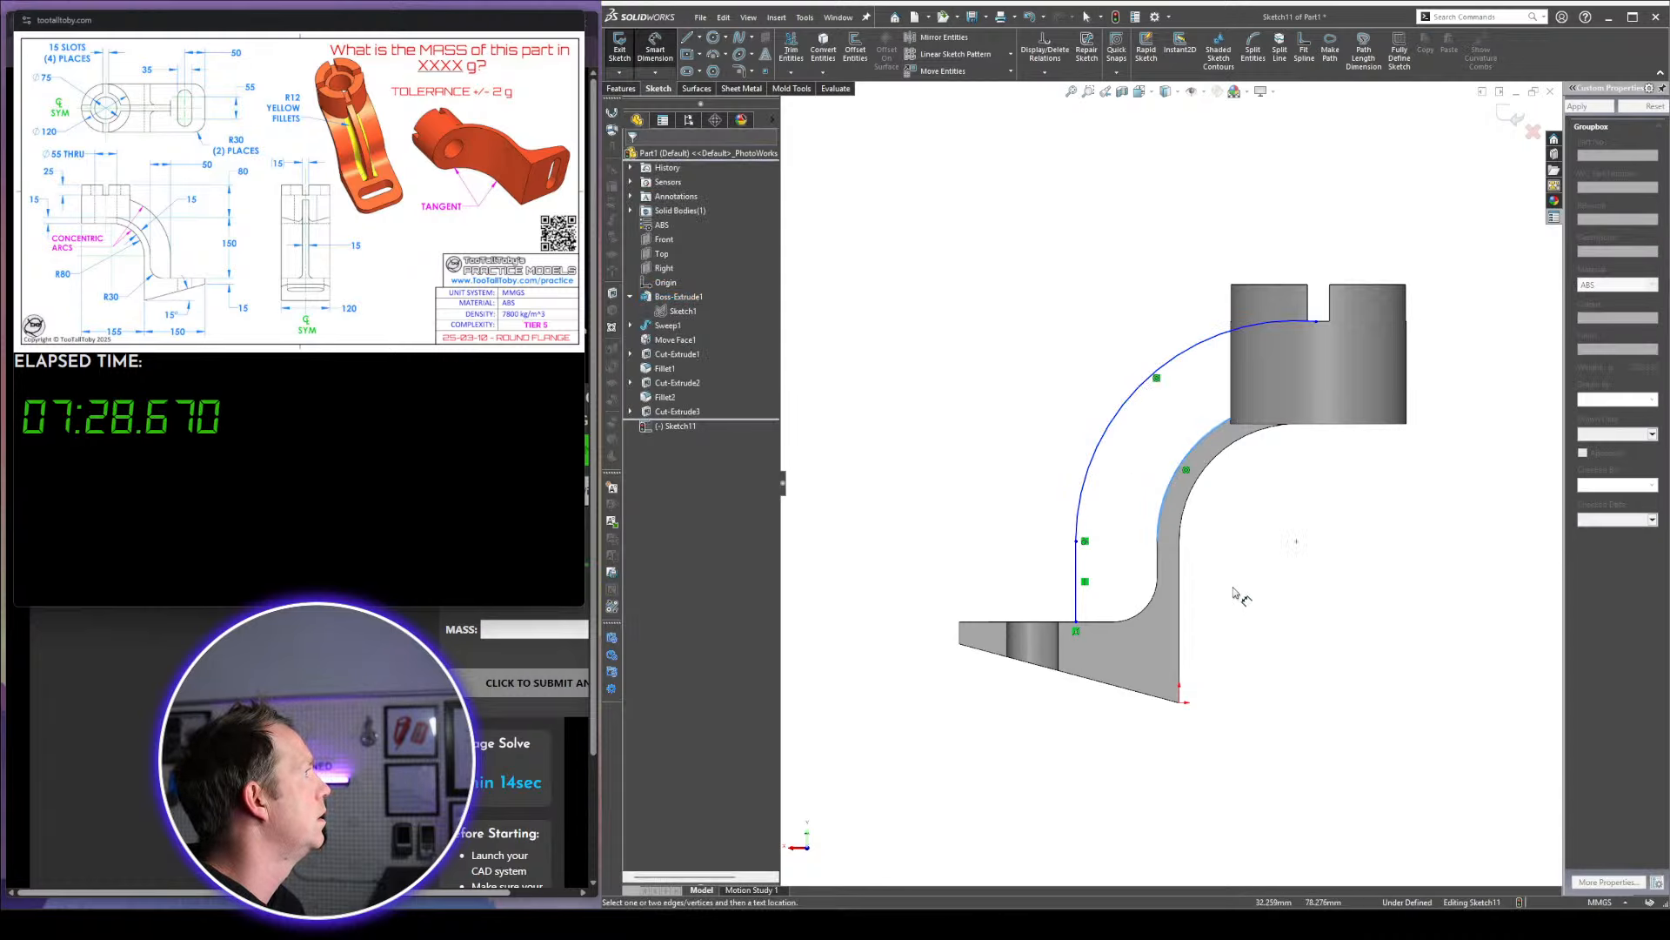
{"action": "left_click", "coordinate": [1077, 602]}
{"action": "left_click", "coordinate": [1158, 622]}
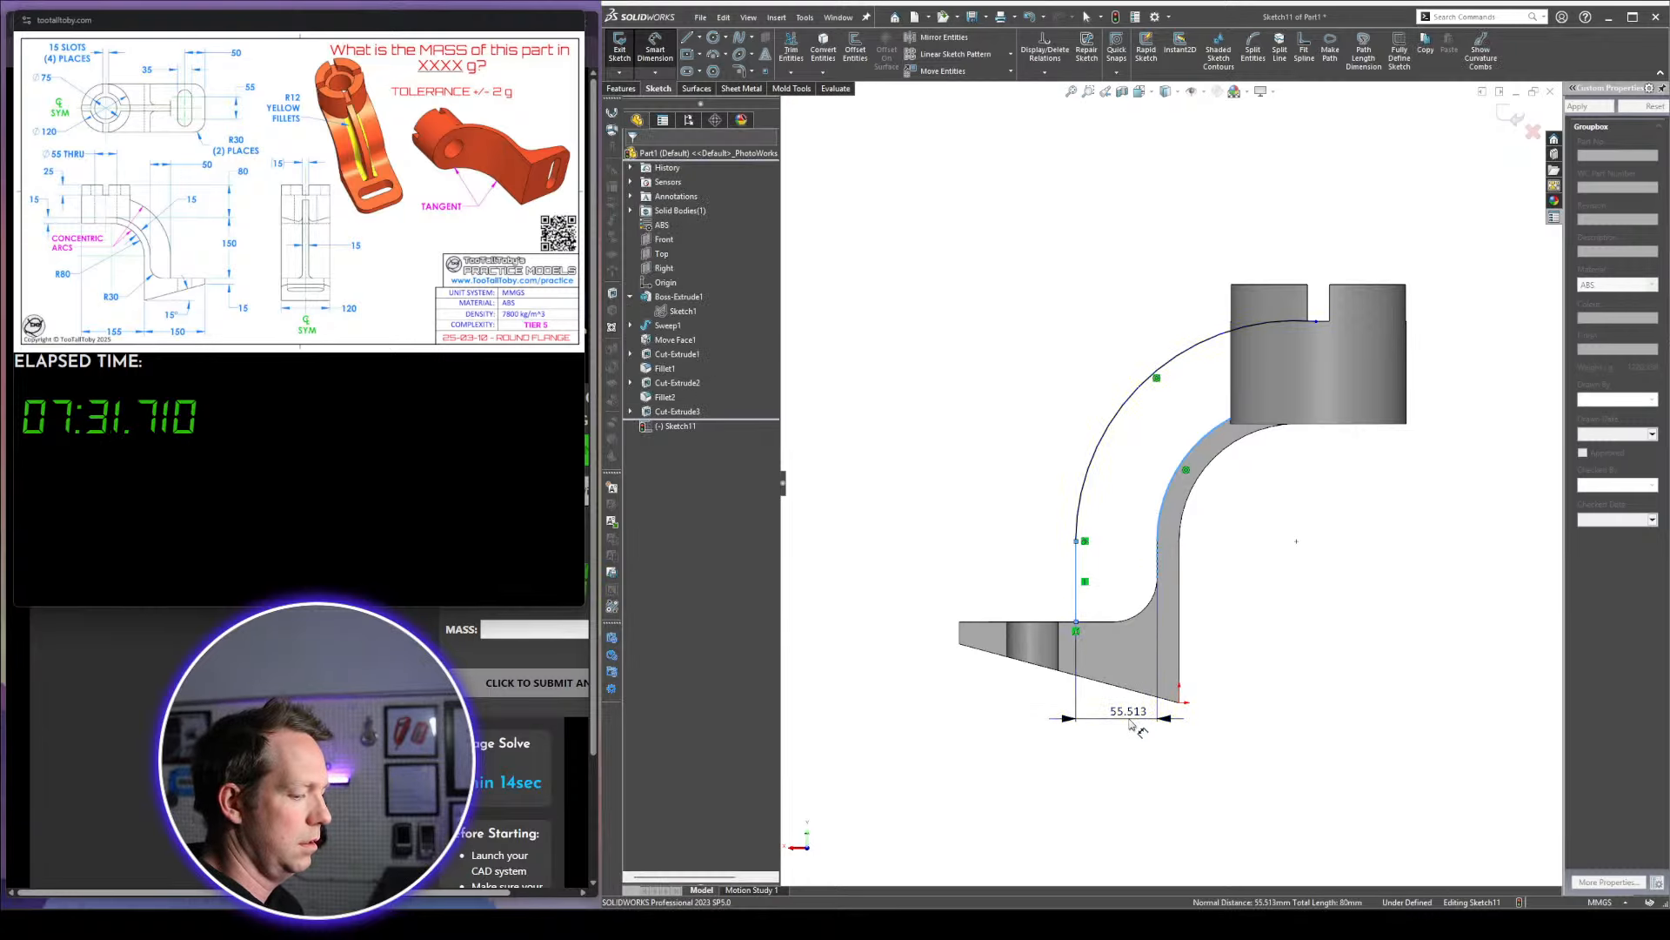
{"action": "left_click", "coordinate": [1131, 724]}
{"action": "type", "text": "50"}
{"action": "key", "text": "Return"}
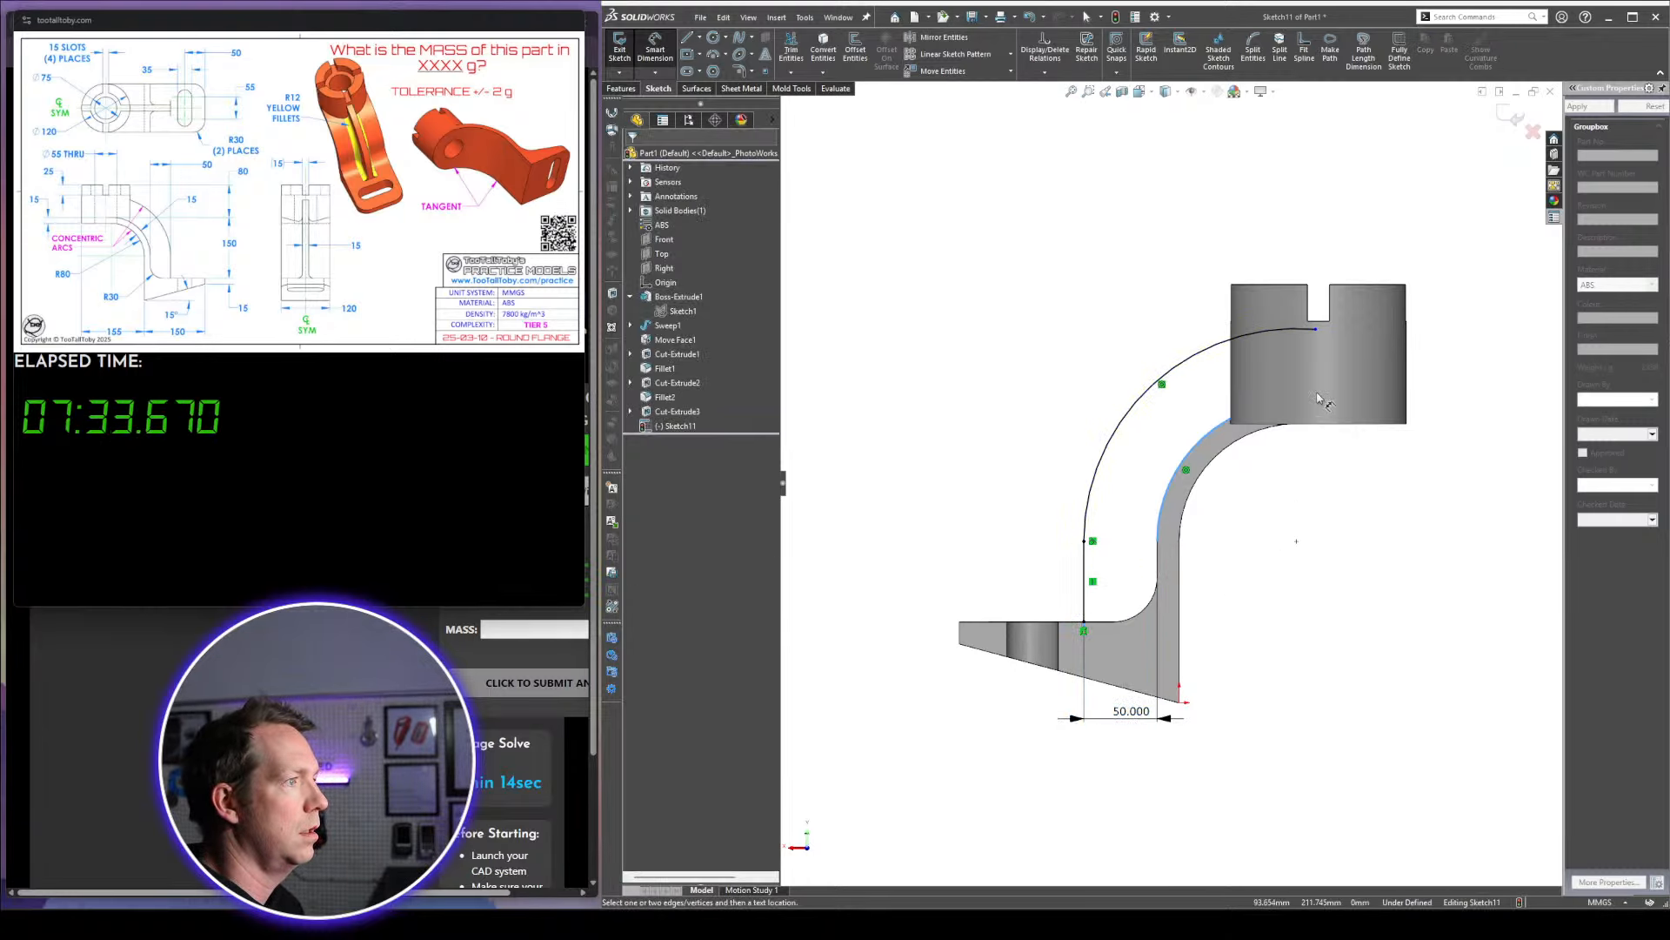
{"action": "left_click_drag", "start_coordinate": [1316, 328], "coordinate": [1237, 338]}
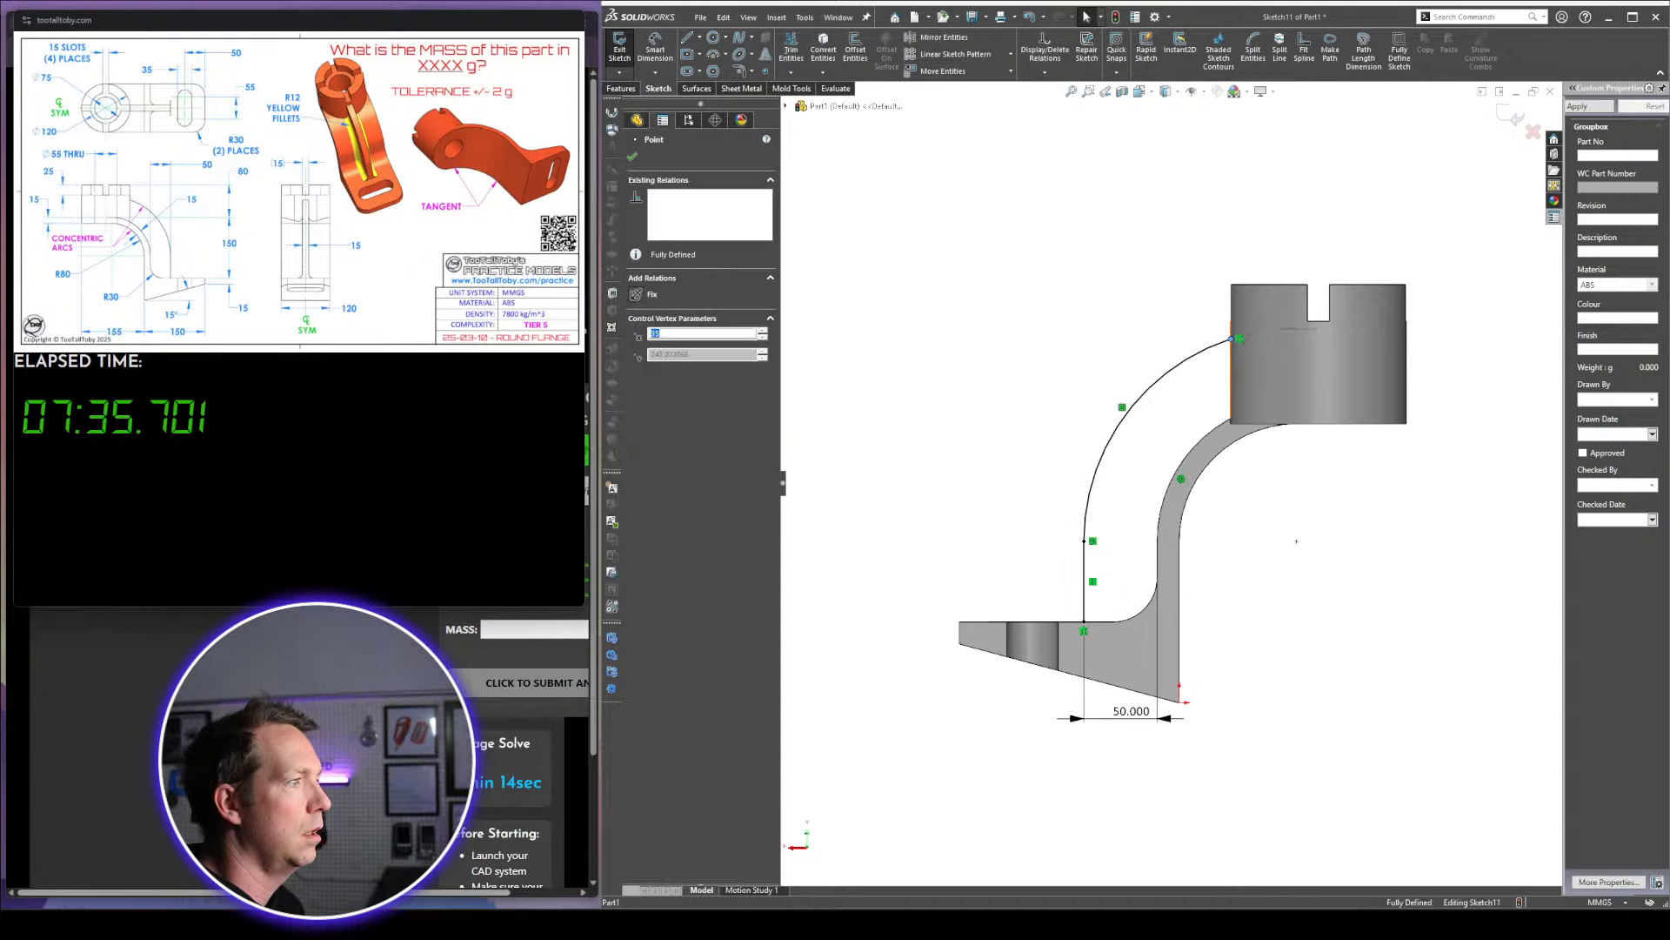
Create a 7.5 mm thick rib from the line-and-arc sketch, thickened to one side only, into the half body
{"action": "scroll", "coordinate": [1210, 435], "scroll_direction": "up", "scroll_amount": 2}
{"action": "middle_click_drag", "start_coordinate": [1218, 440], "coordinate": [1435, 544]}
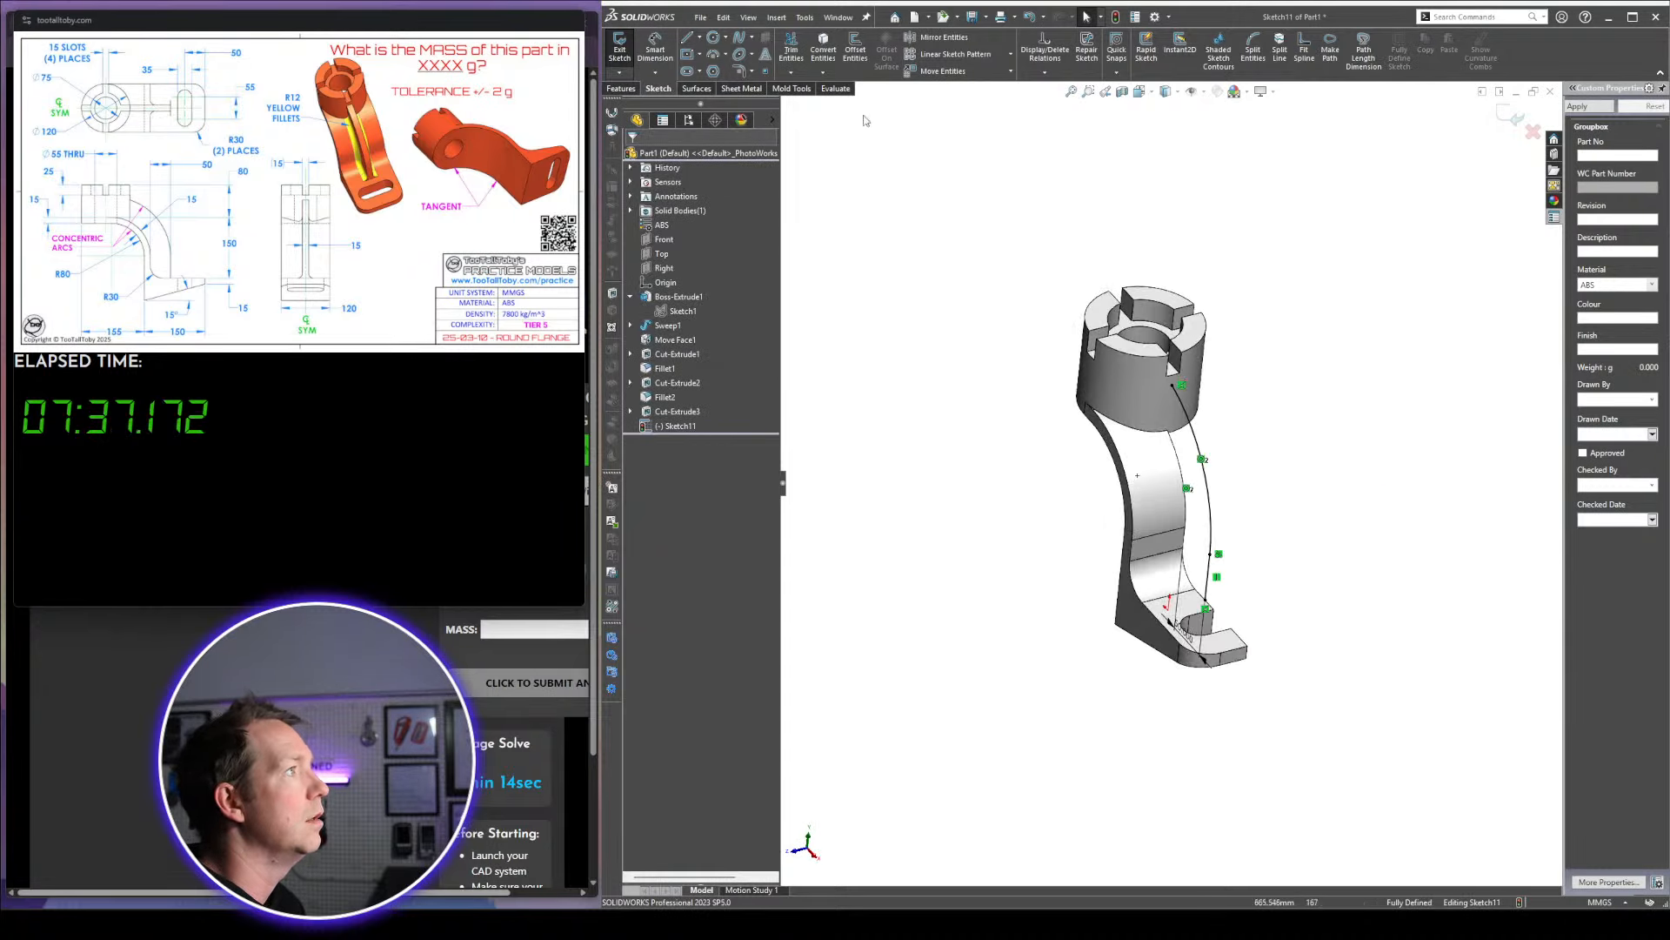
{"action": "left_click", "coordinate": [621, 88]}
{"action": "left_click", "coordinate": [1033, 39]}
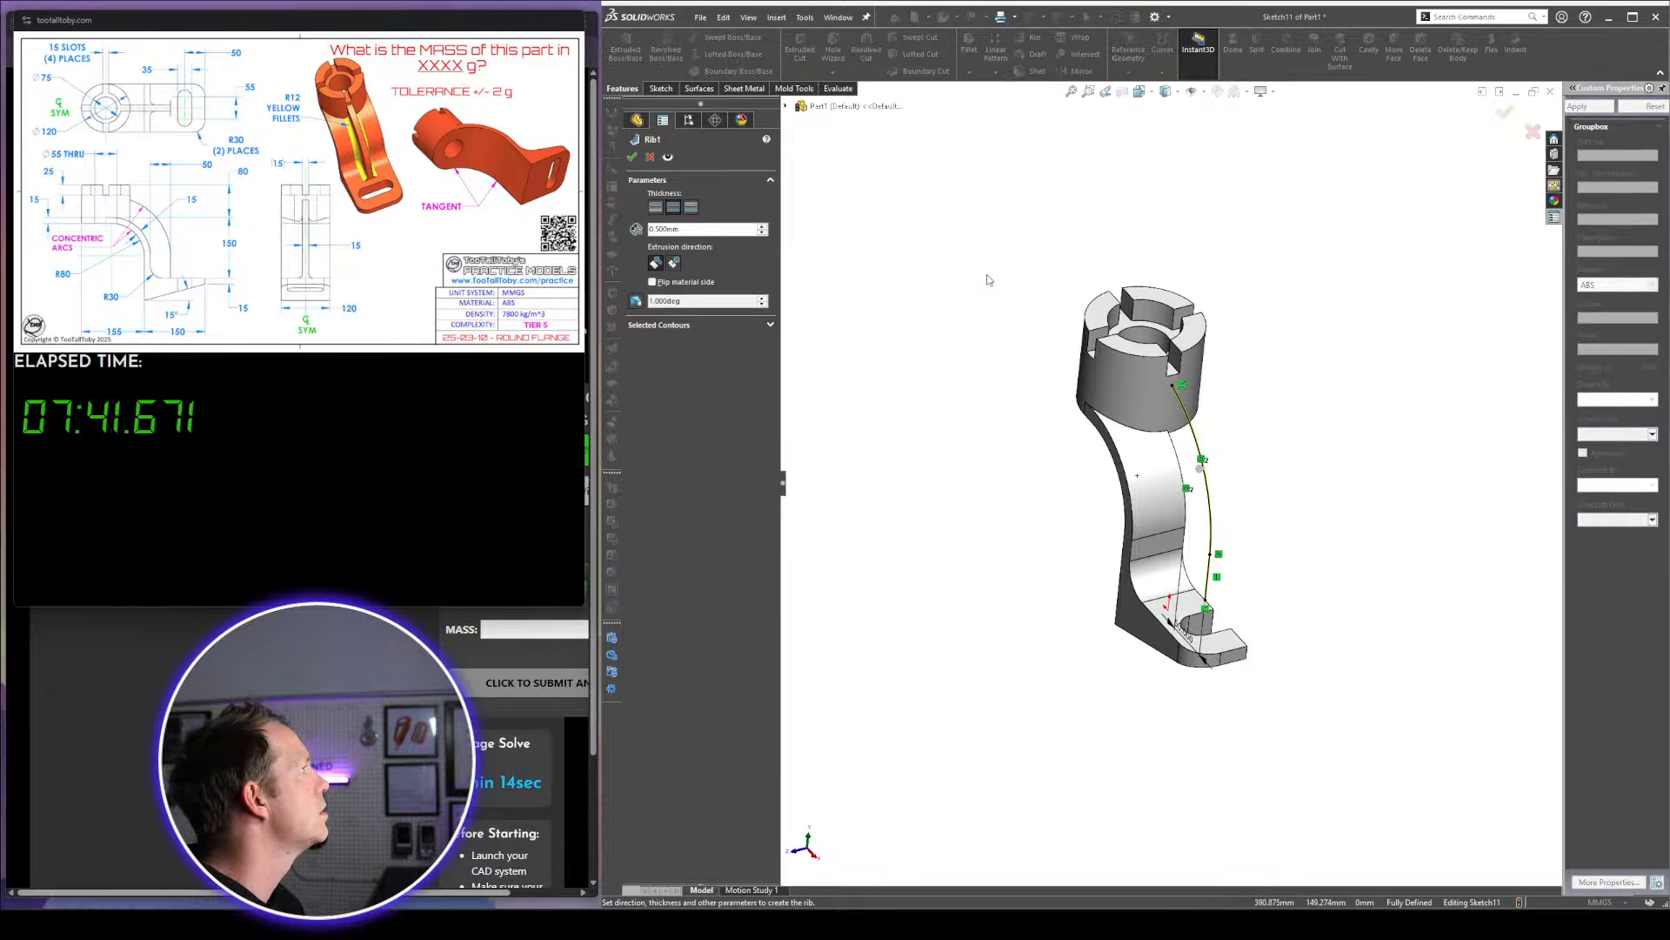
{"action": "scroll", "coordinate": [1158, 461], "scroll_direction": "down", "scroll_amount": 1}
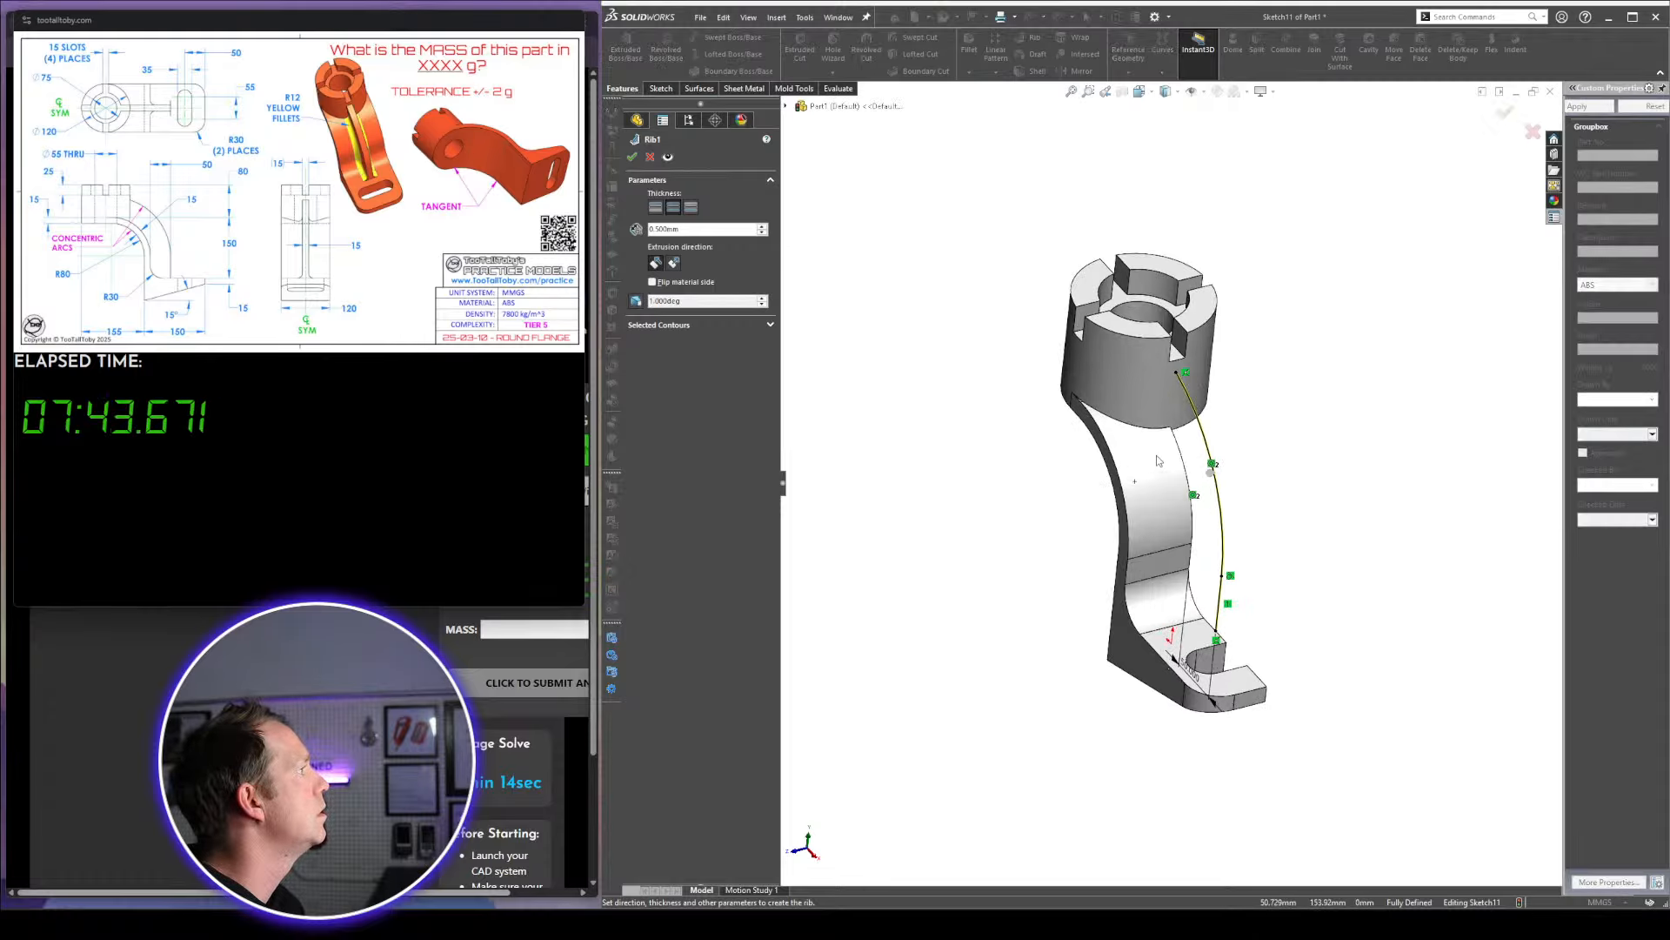
{"action": "left_click_drag", "start_coordinate": [693, 235], "coordinate": [640, 232]}
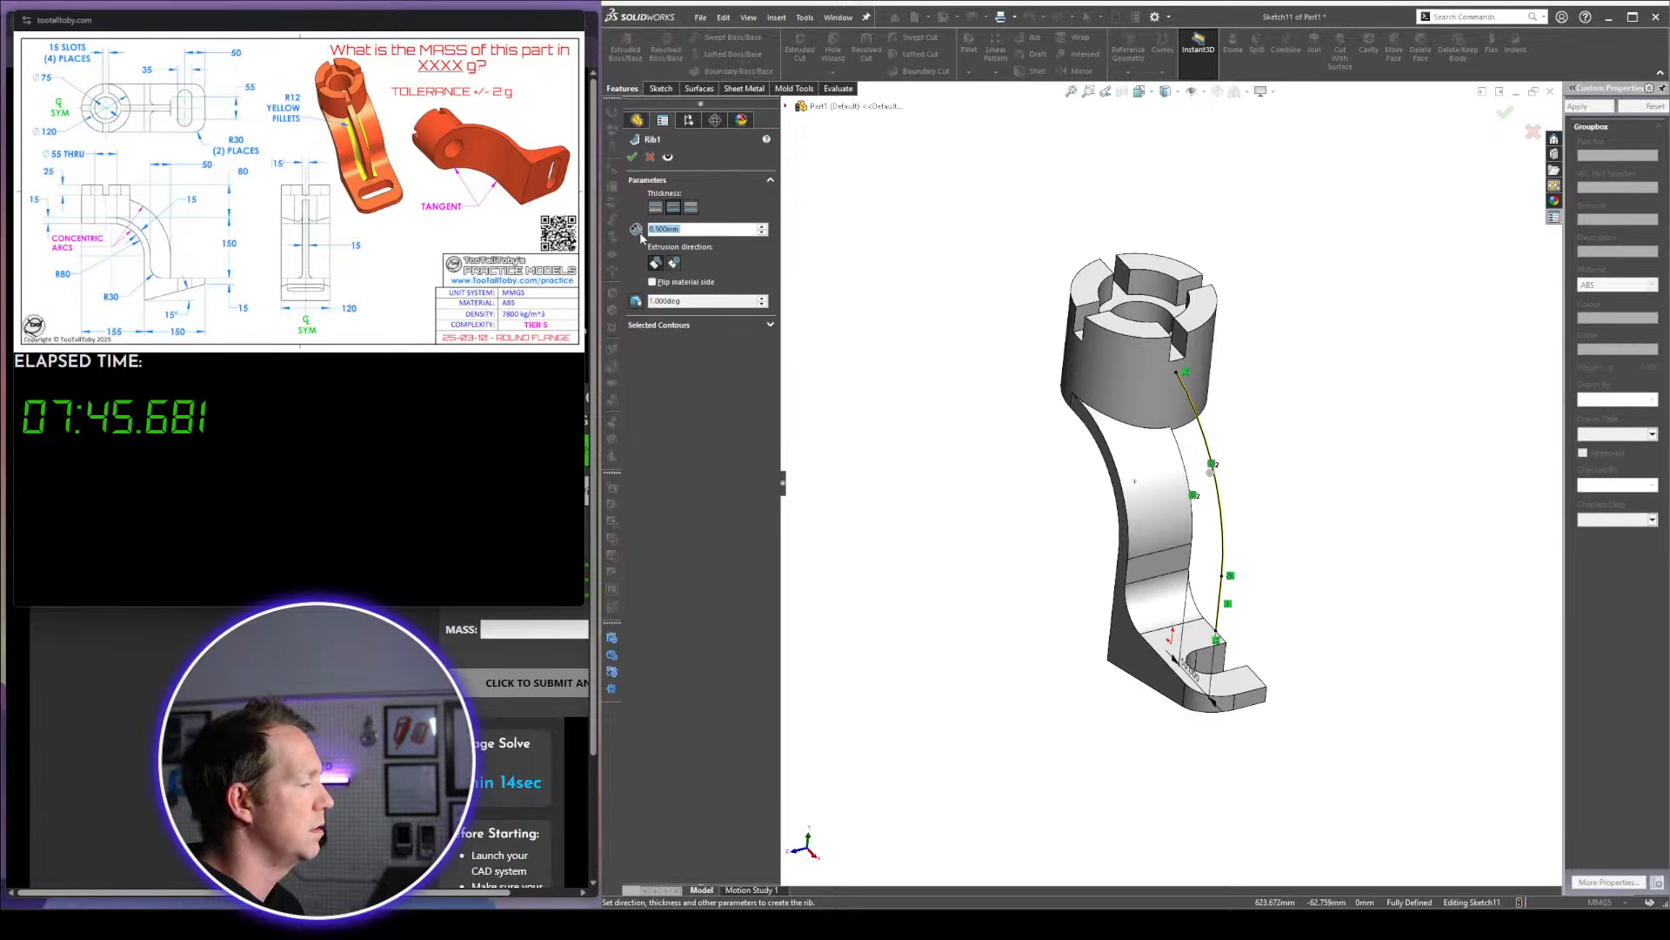
{"action": "type", "text": "7.5"}
{"action": "key", "text": "Return"}
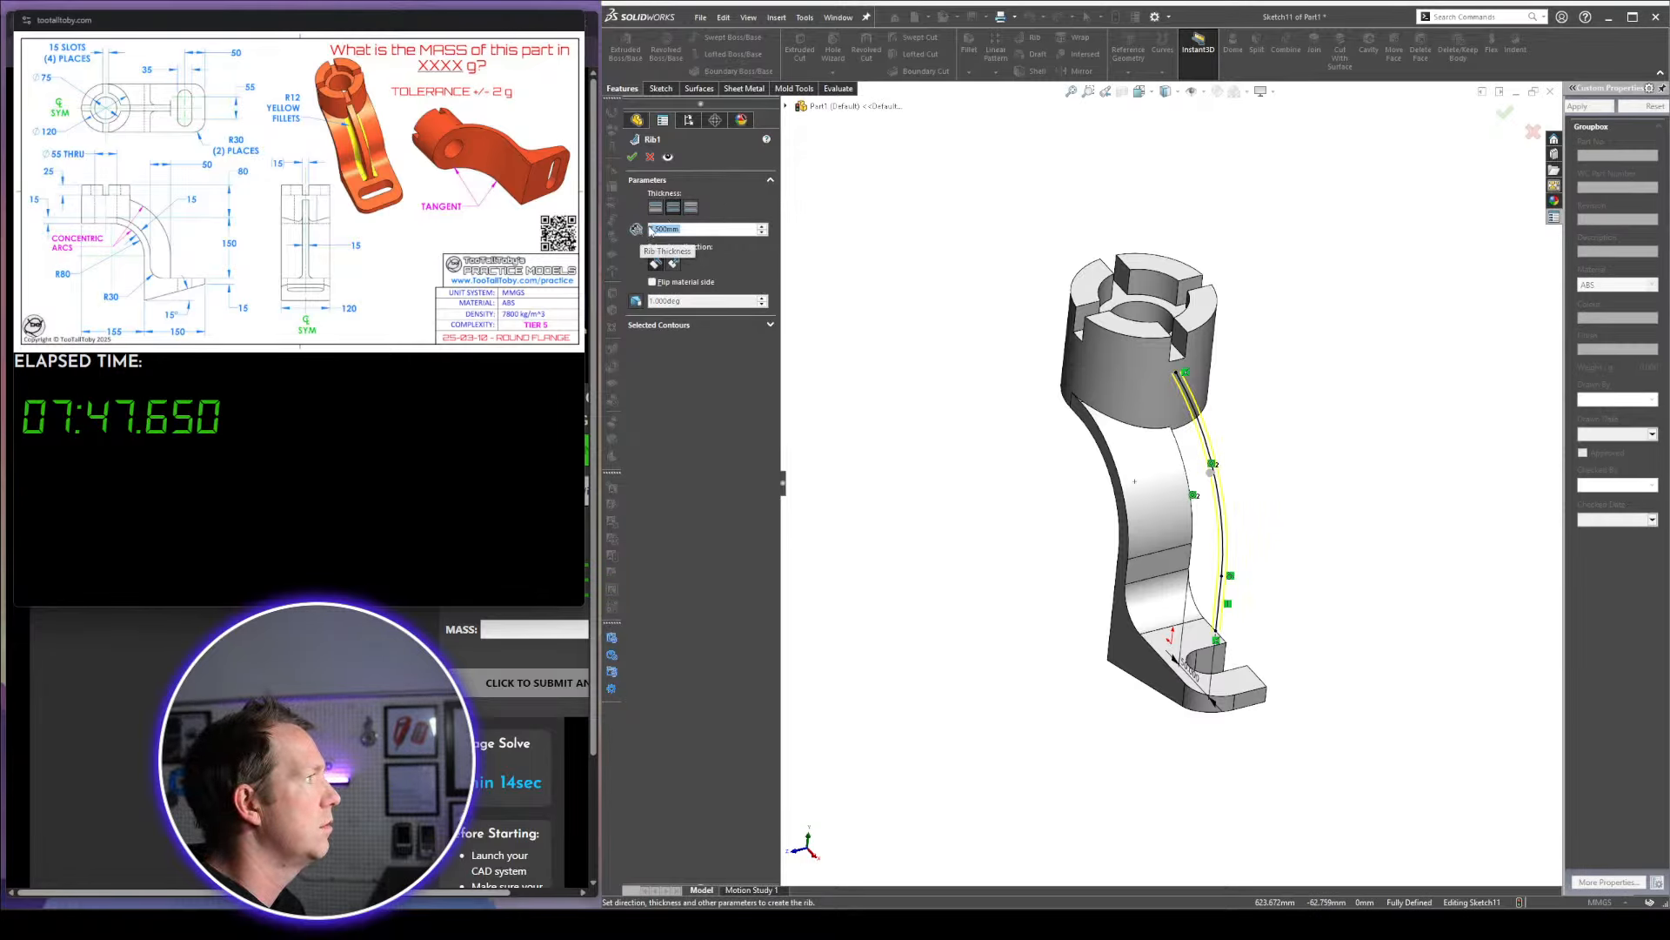
{"action": "left_click", "coordinate": [657, 208]}
{"action": "left_click", "coordinate": [690, 208]}
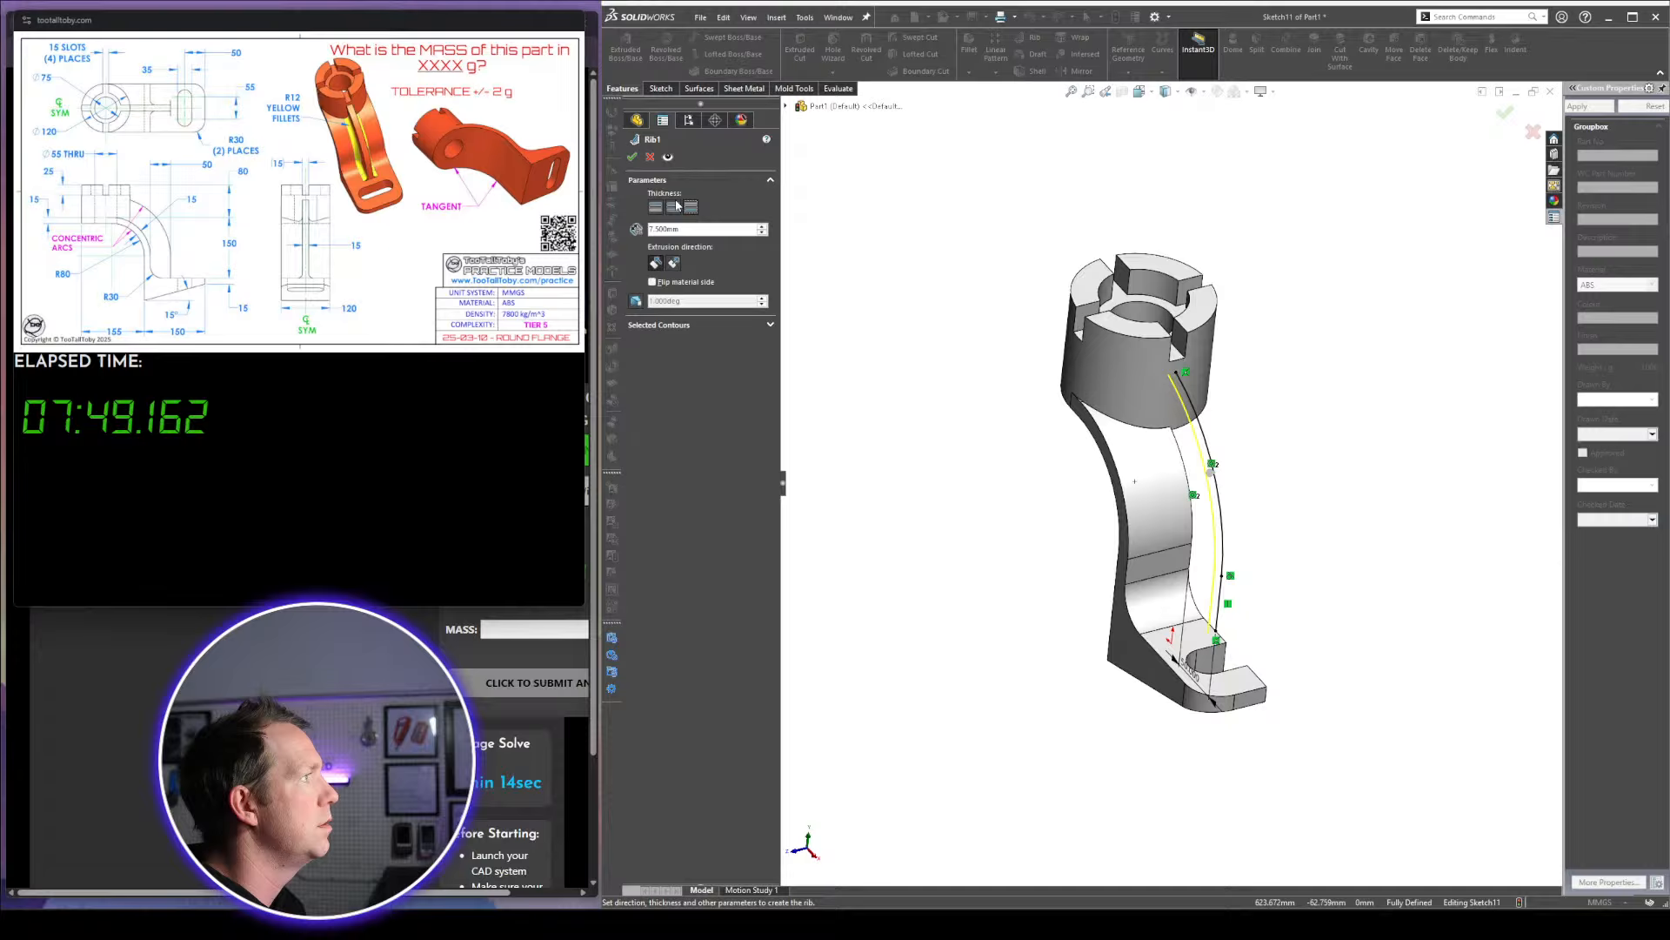
{"action": "left_click", "coordinate": [632, 158]}
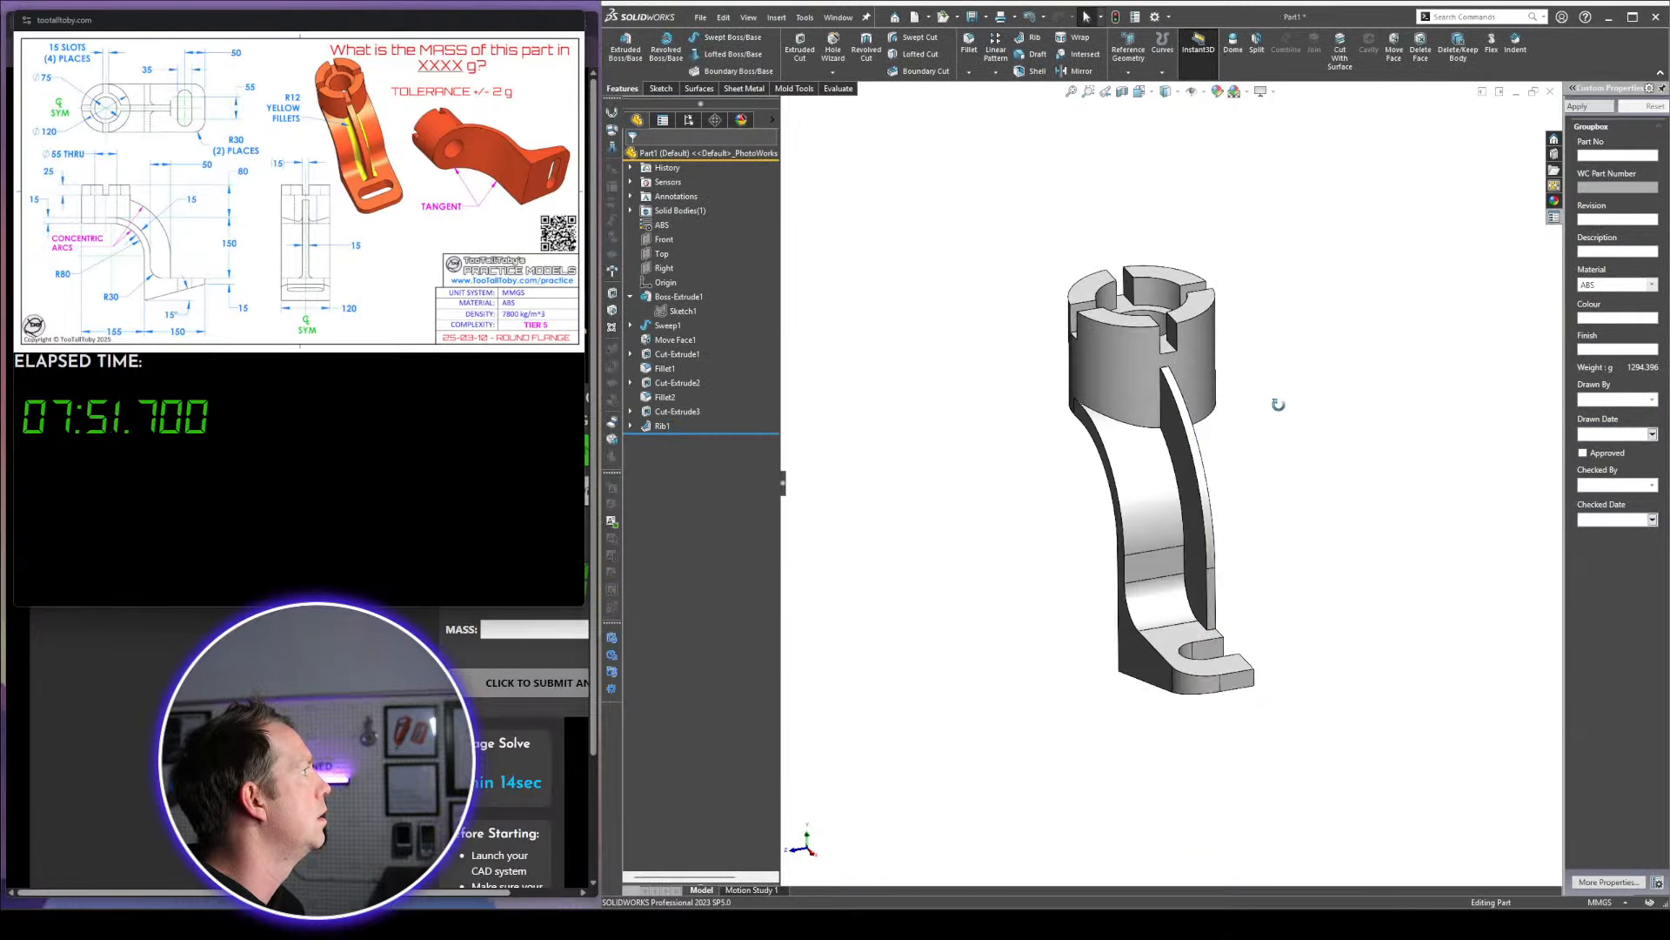
Fillet the inner edge where the rib meets the curved arm with a 12 mm radius
{"action": "middle_click_drag", "start_coordinate": [1278, 403], "coordinate": [1339, 455]}
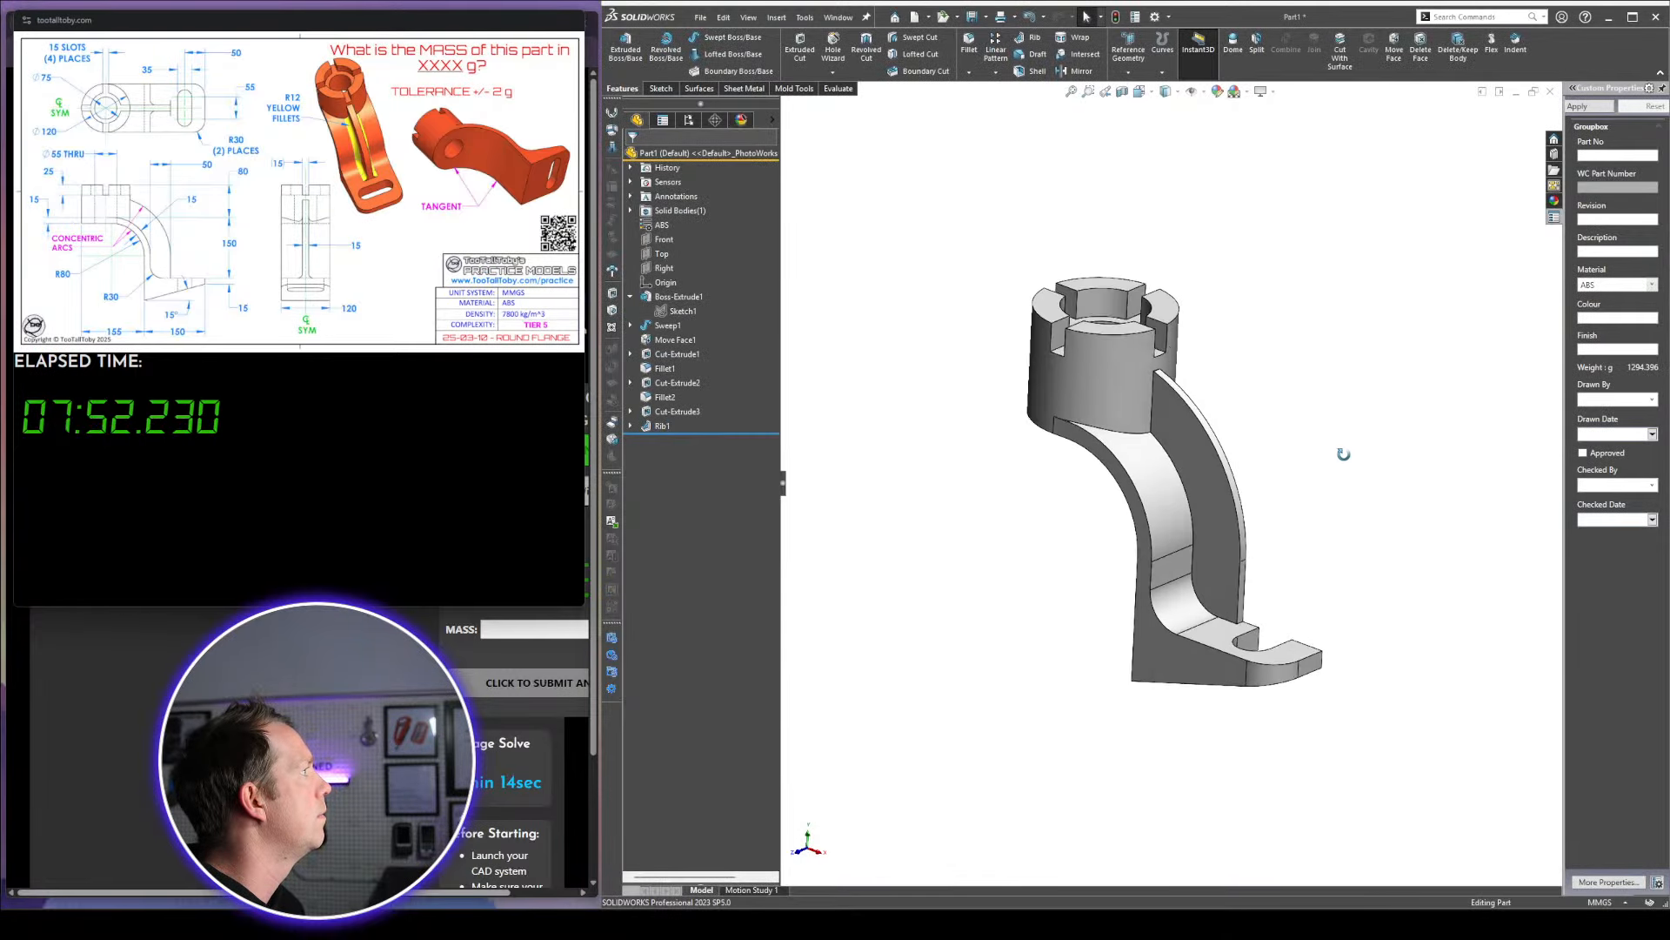
{"action": "left_click", "coordinate": [1192, 527]}
{"action": "type", "text": "f"}
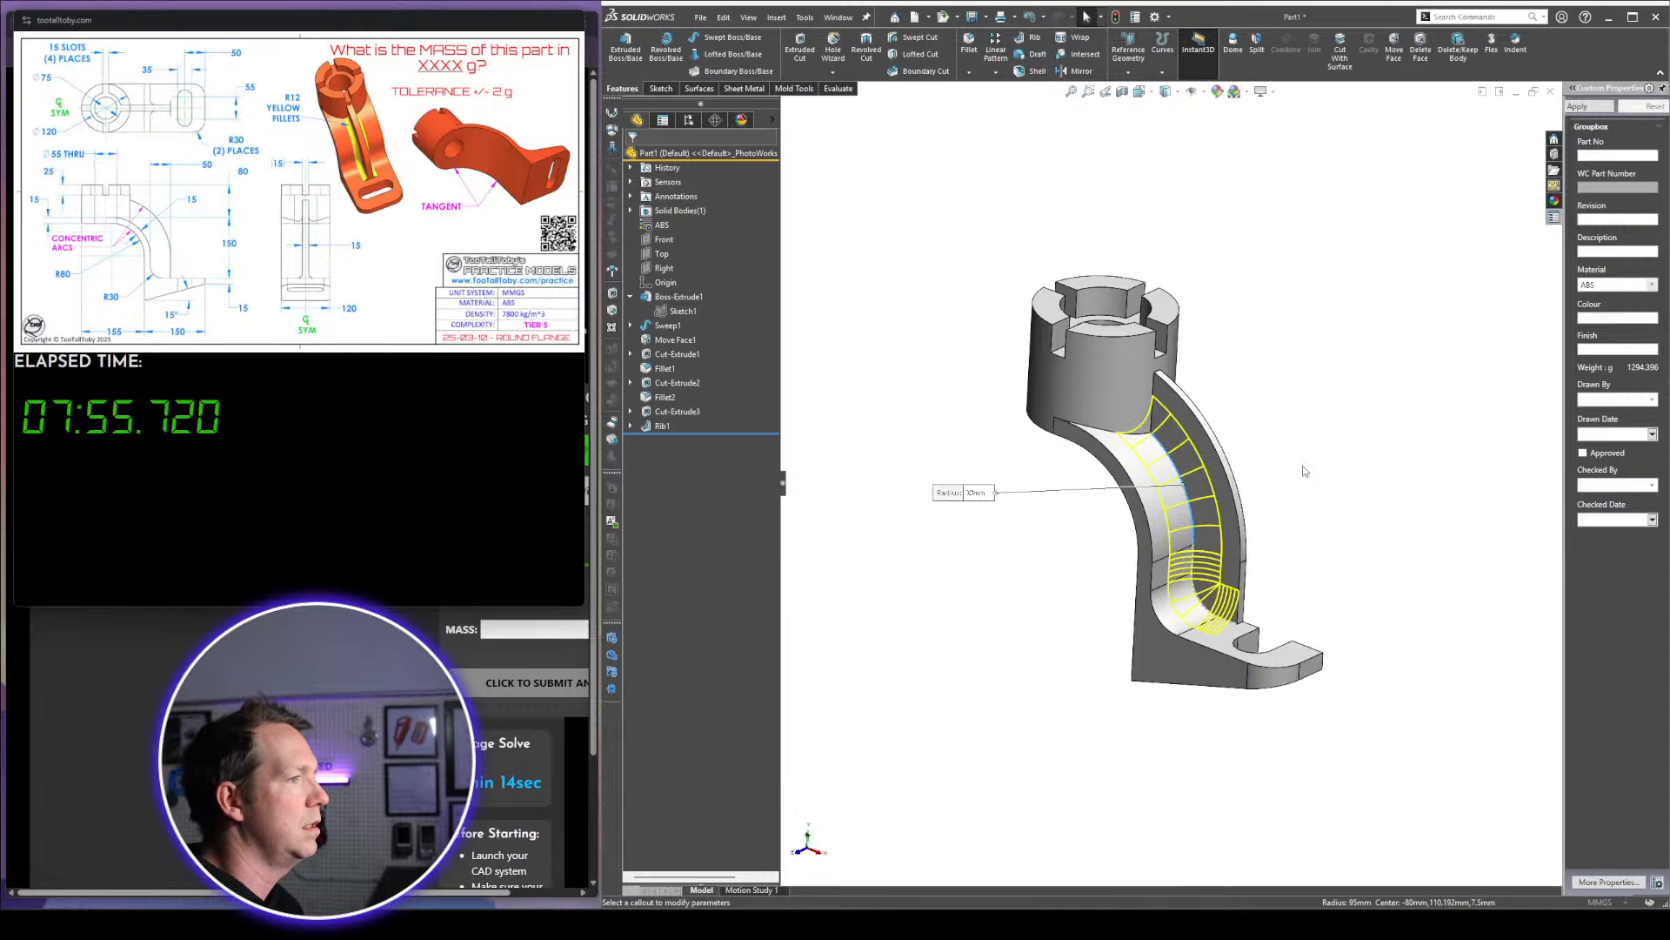
{"action": "type", "text": "12"}
{"action": "key", "text": "Return"}
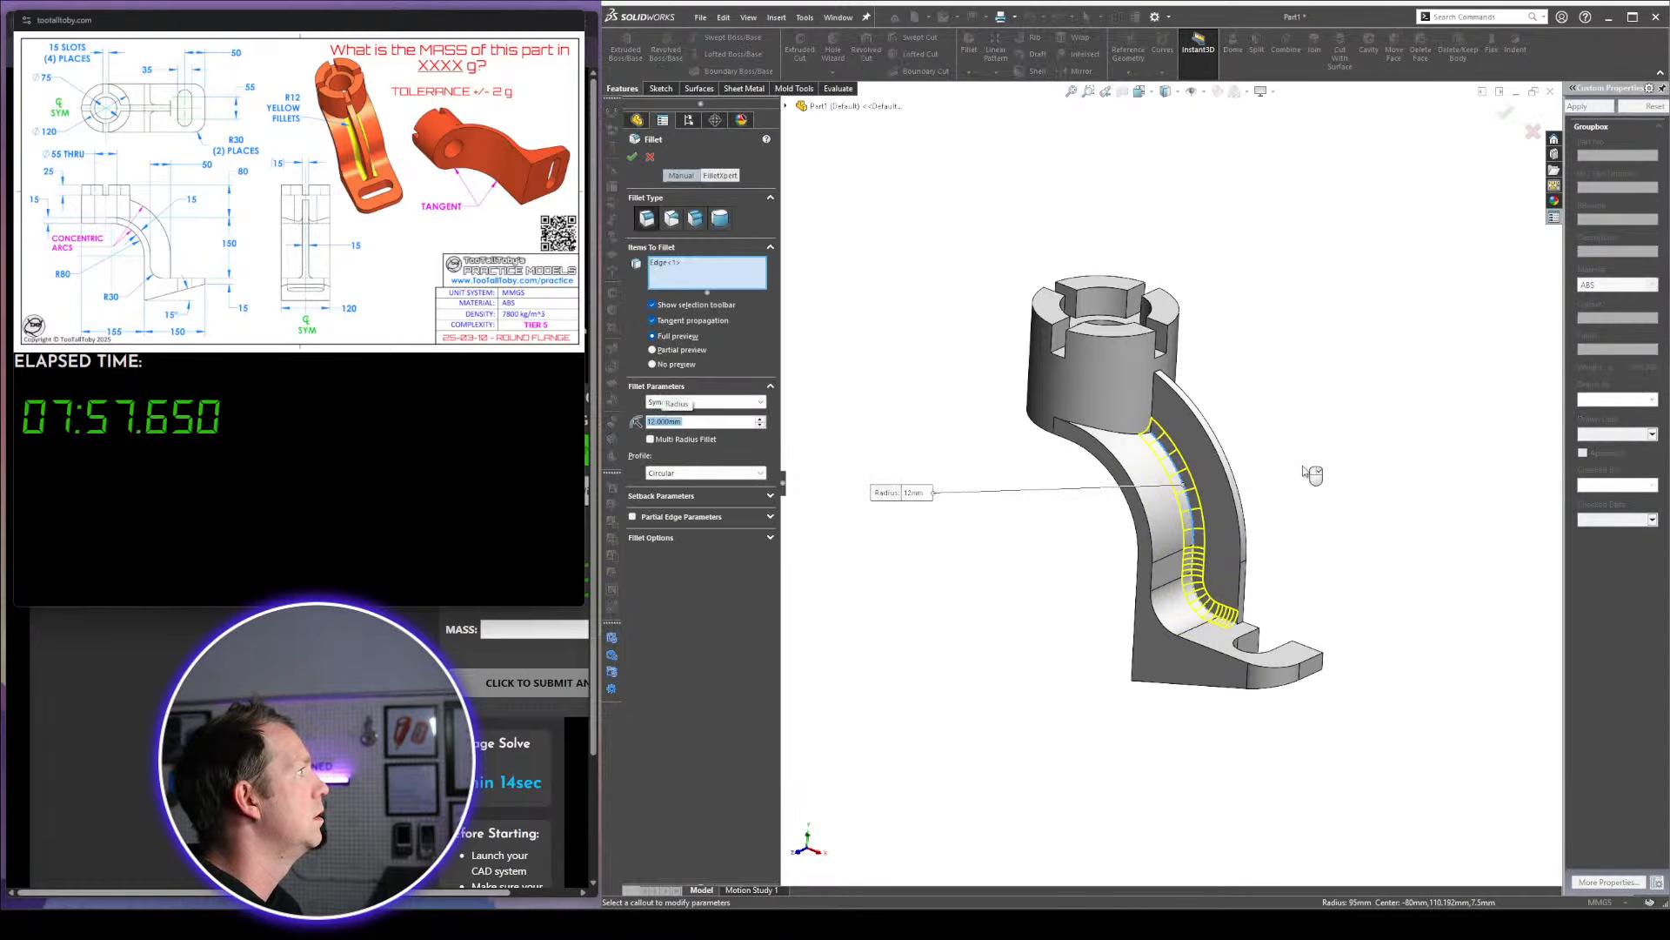
{"action": "right_click", "coordinate": [1312, 474]}
Mirror the half body about its flat symmetry face, with the solids merged
{"action": "middle_click_drag", "start_coordinate": [1301, 458], "coordinate": [1158, 572]}
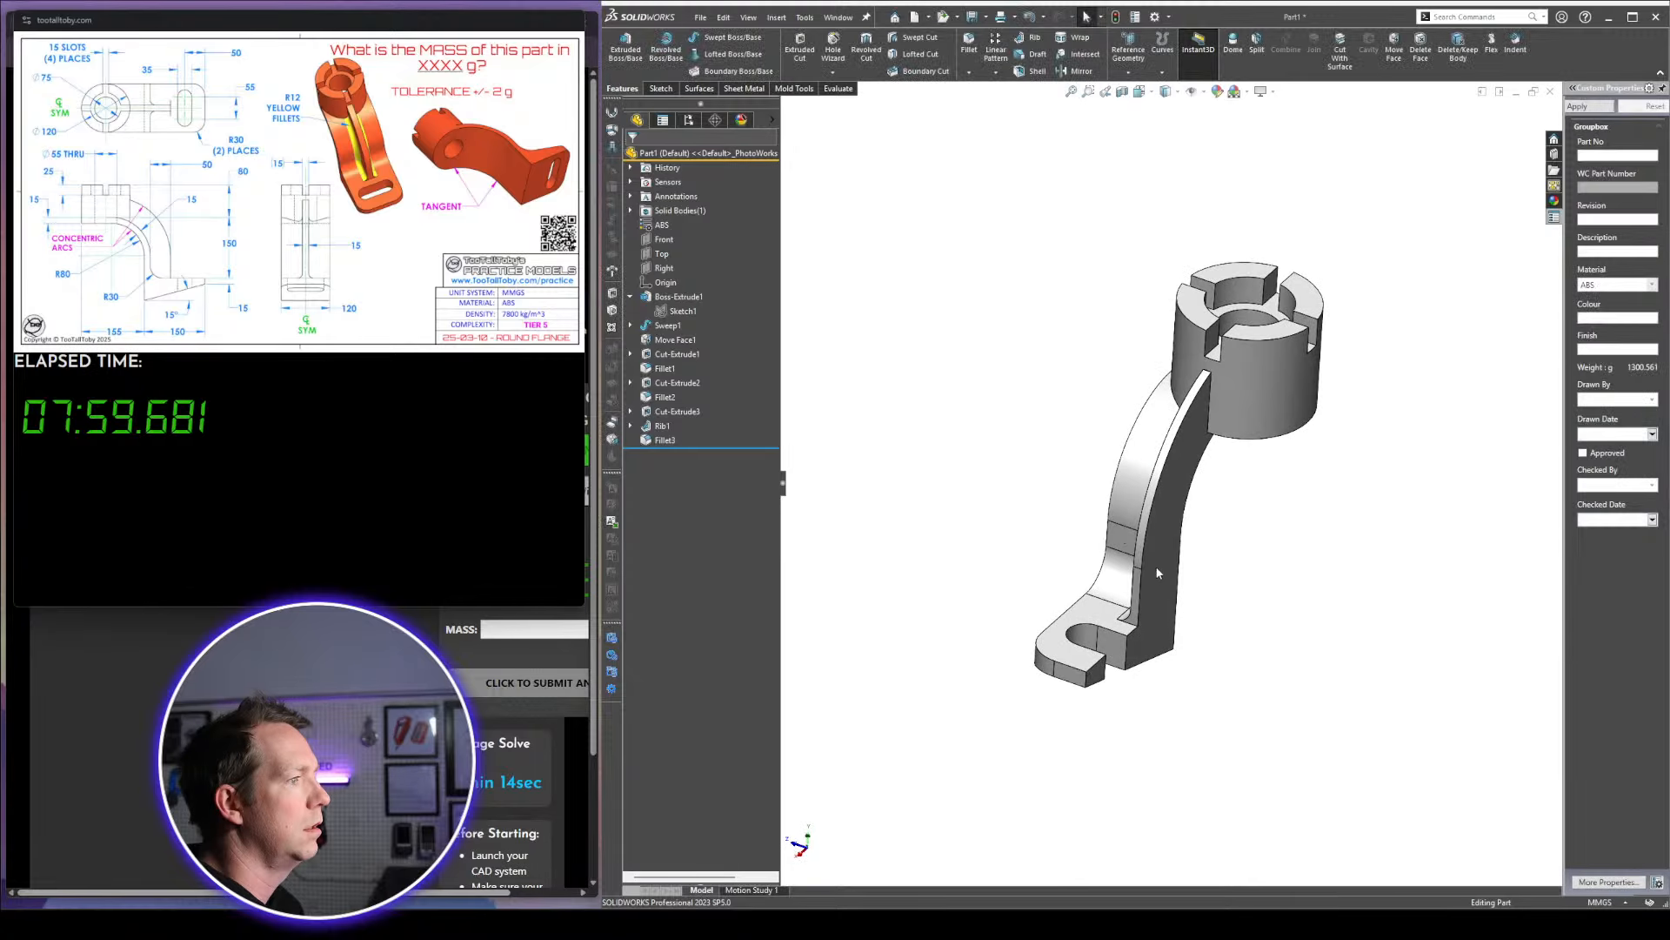
{"action": "left_click", "coordinate": [1158, 570]}
{"action": "left_click", "coordinate": [1203, 509]}
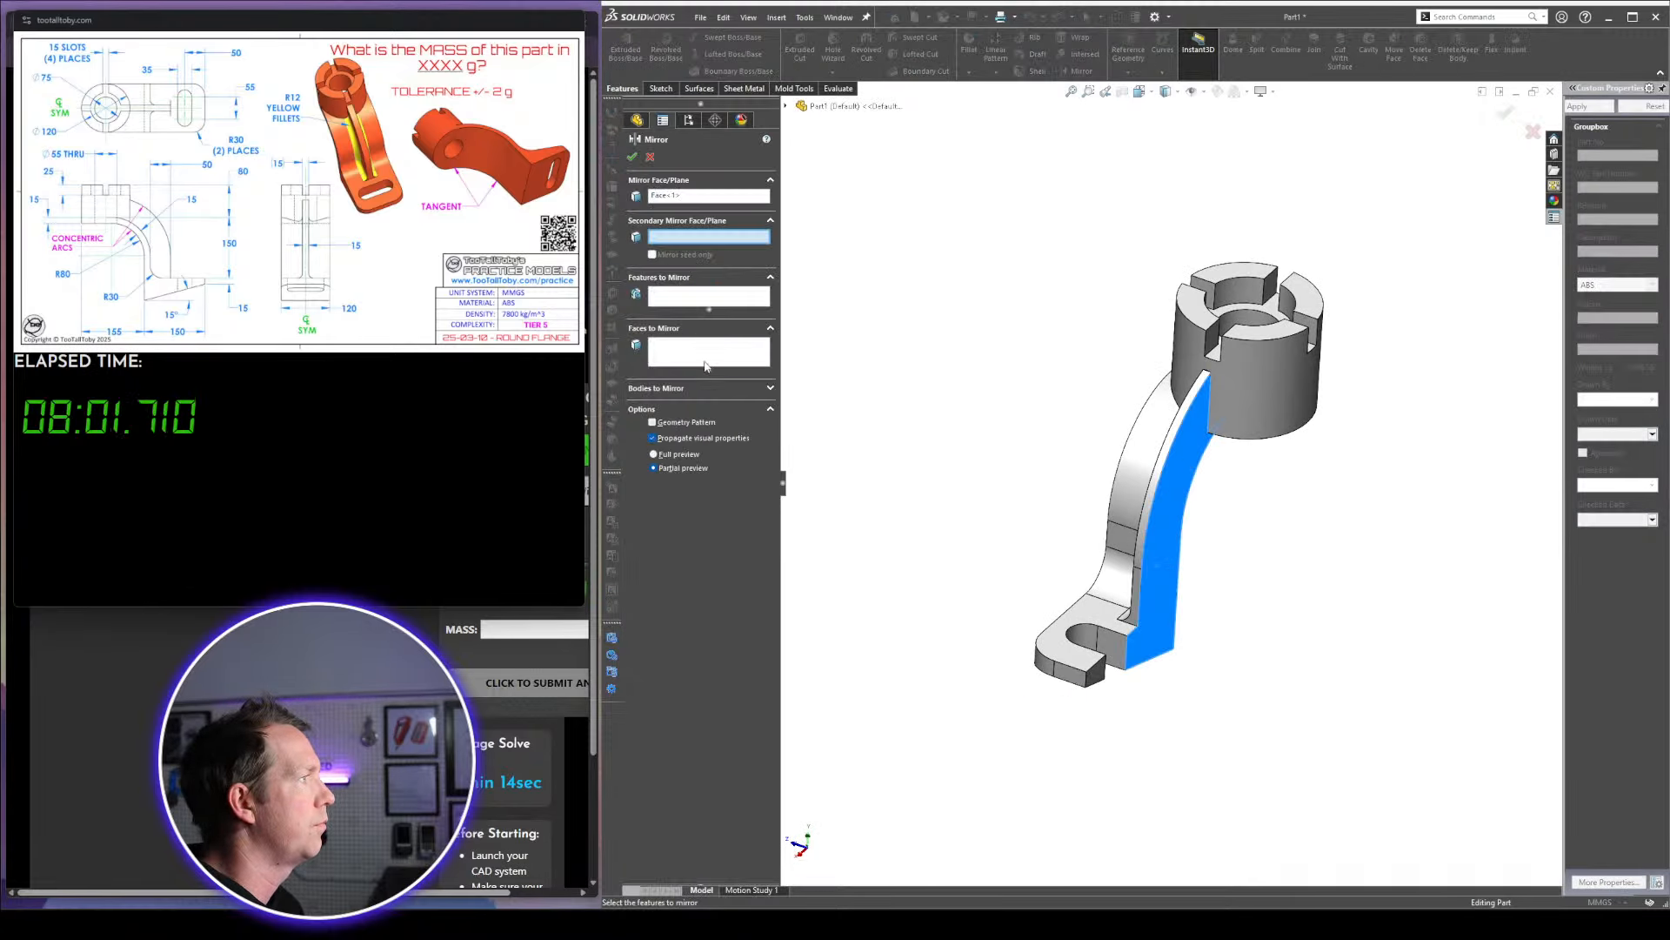
{"action": "left_click", "coordinate": [656, 388]}
{"action": "left_click", "coordinate": [1250, 376]}
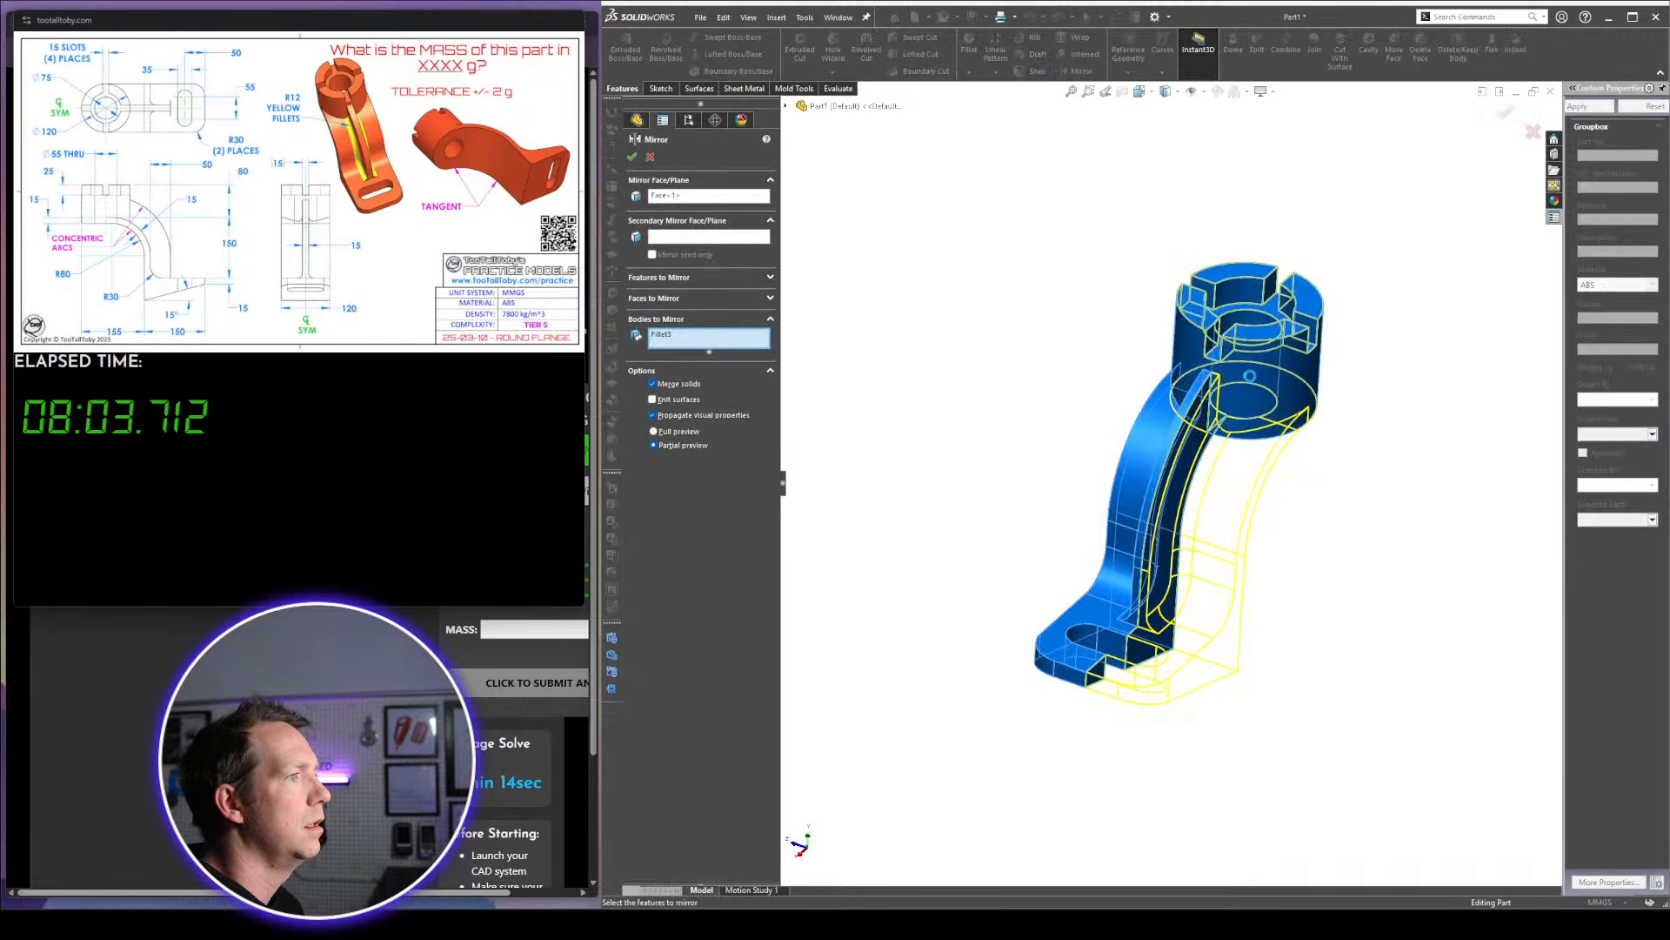
{"action": "right_click", "coordinate": [1318, 478]}
Switch to the challenge web page, enter 1822 as the part's mass and submit it
{"action": "middle_click_drag", "start_coordinate": [1241, 466], "coordinate": [1359, 428]}
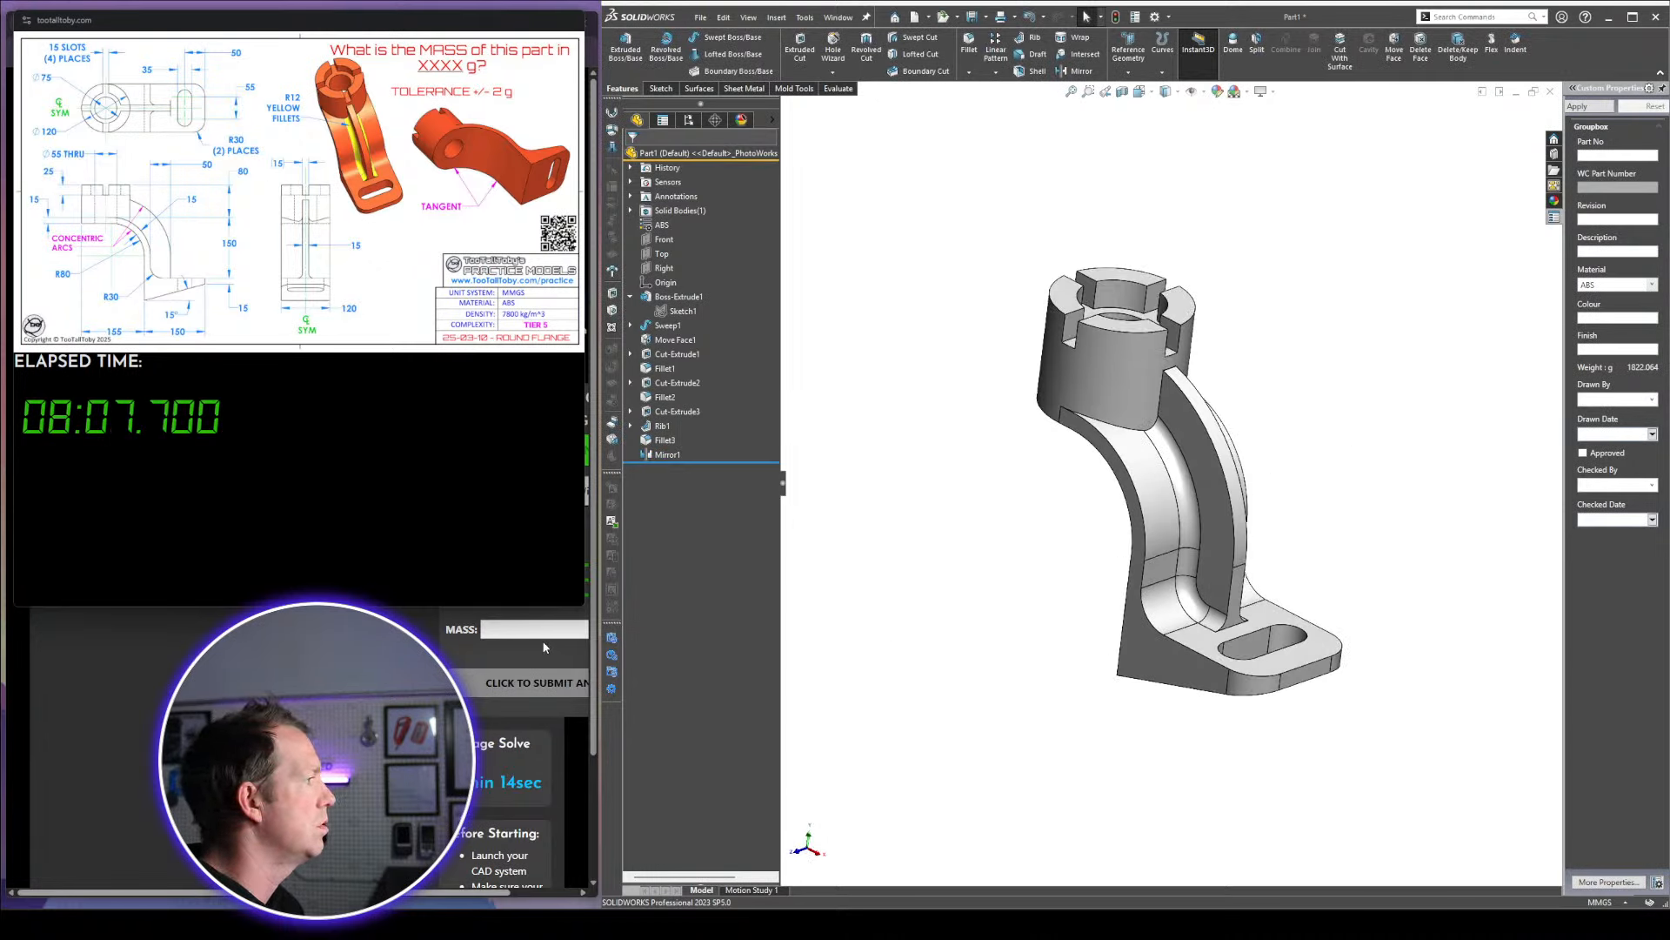
{"action": "left_click", "coordinate": [539, 628]}
{"action": "type", "text": "1822"}
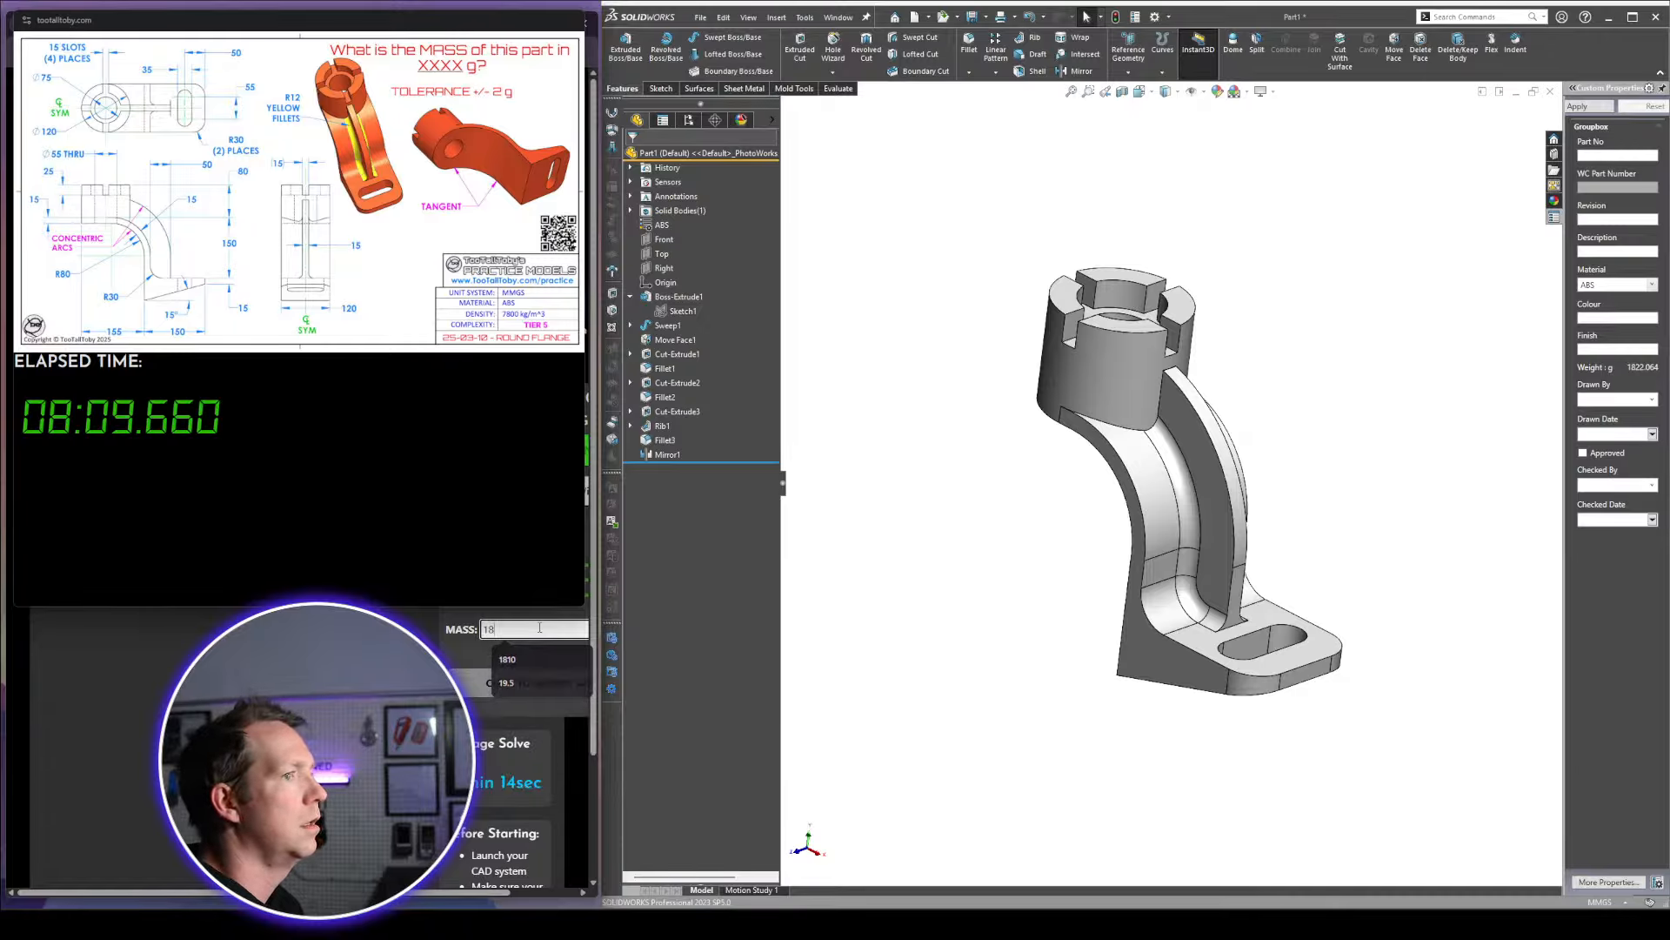
{"action": "key", "text": "Return"}
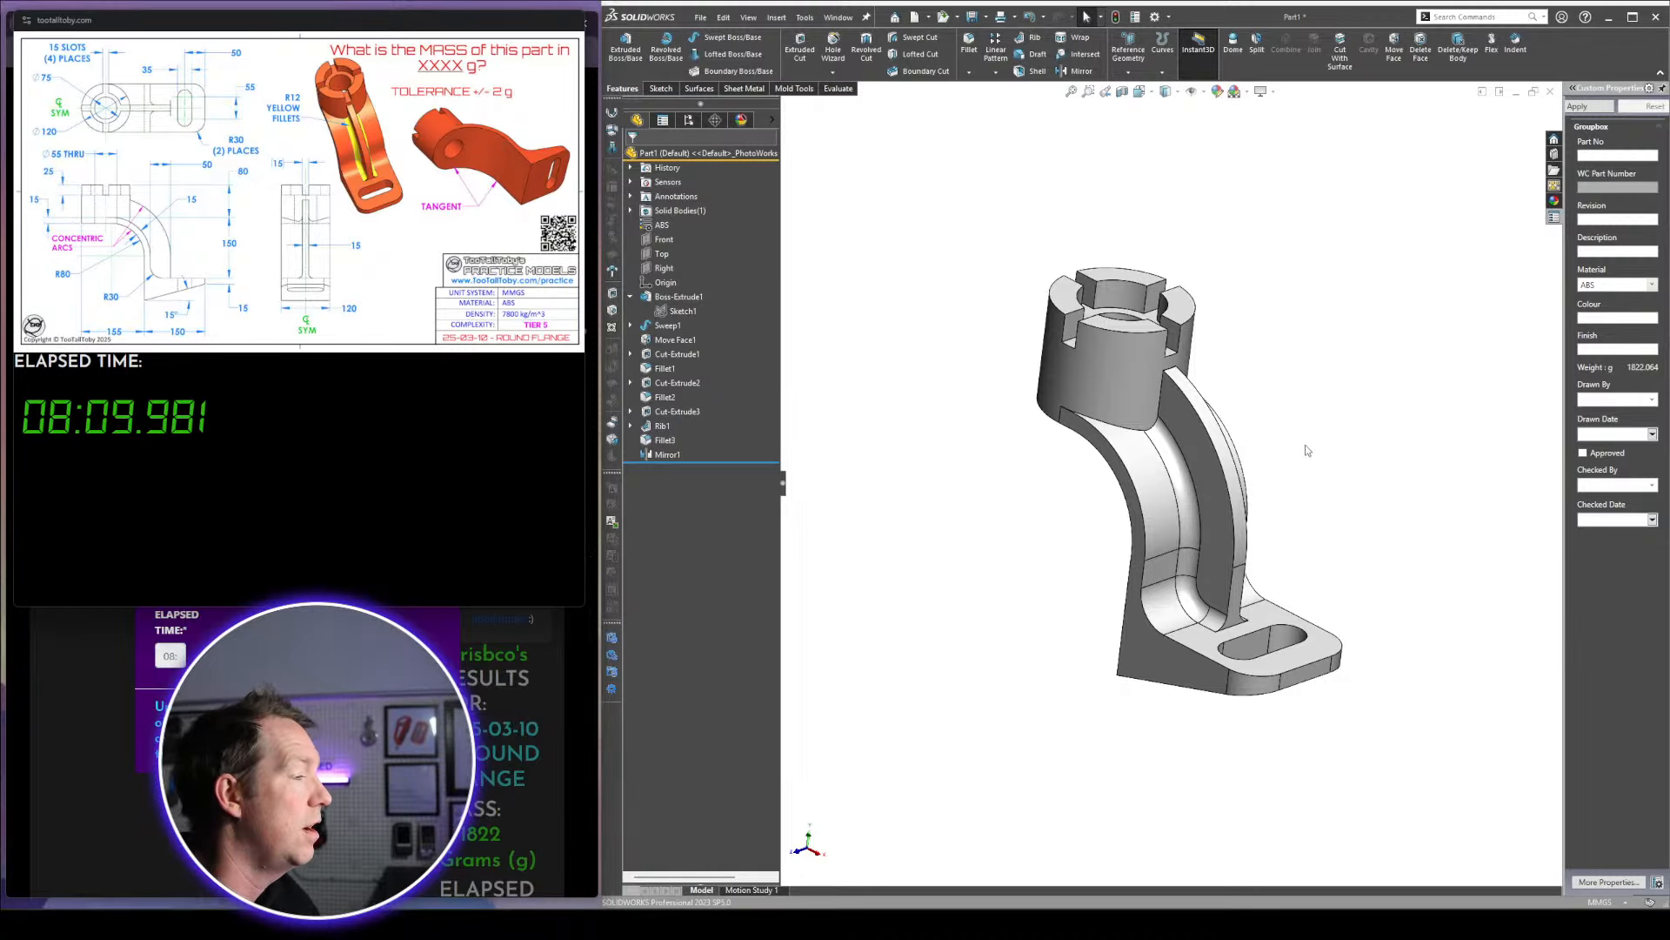
{"action": "mouse_move", "coordinate": [1305, 447]}
{"action": "middle_mouse_down"}
{"action": "mouse_move", "coordinate": [1279, 414]}
{"action": "mouse_move", "coordinate": [1312, 470]}
{"action": "middle_mouse_up"}
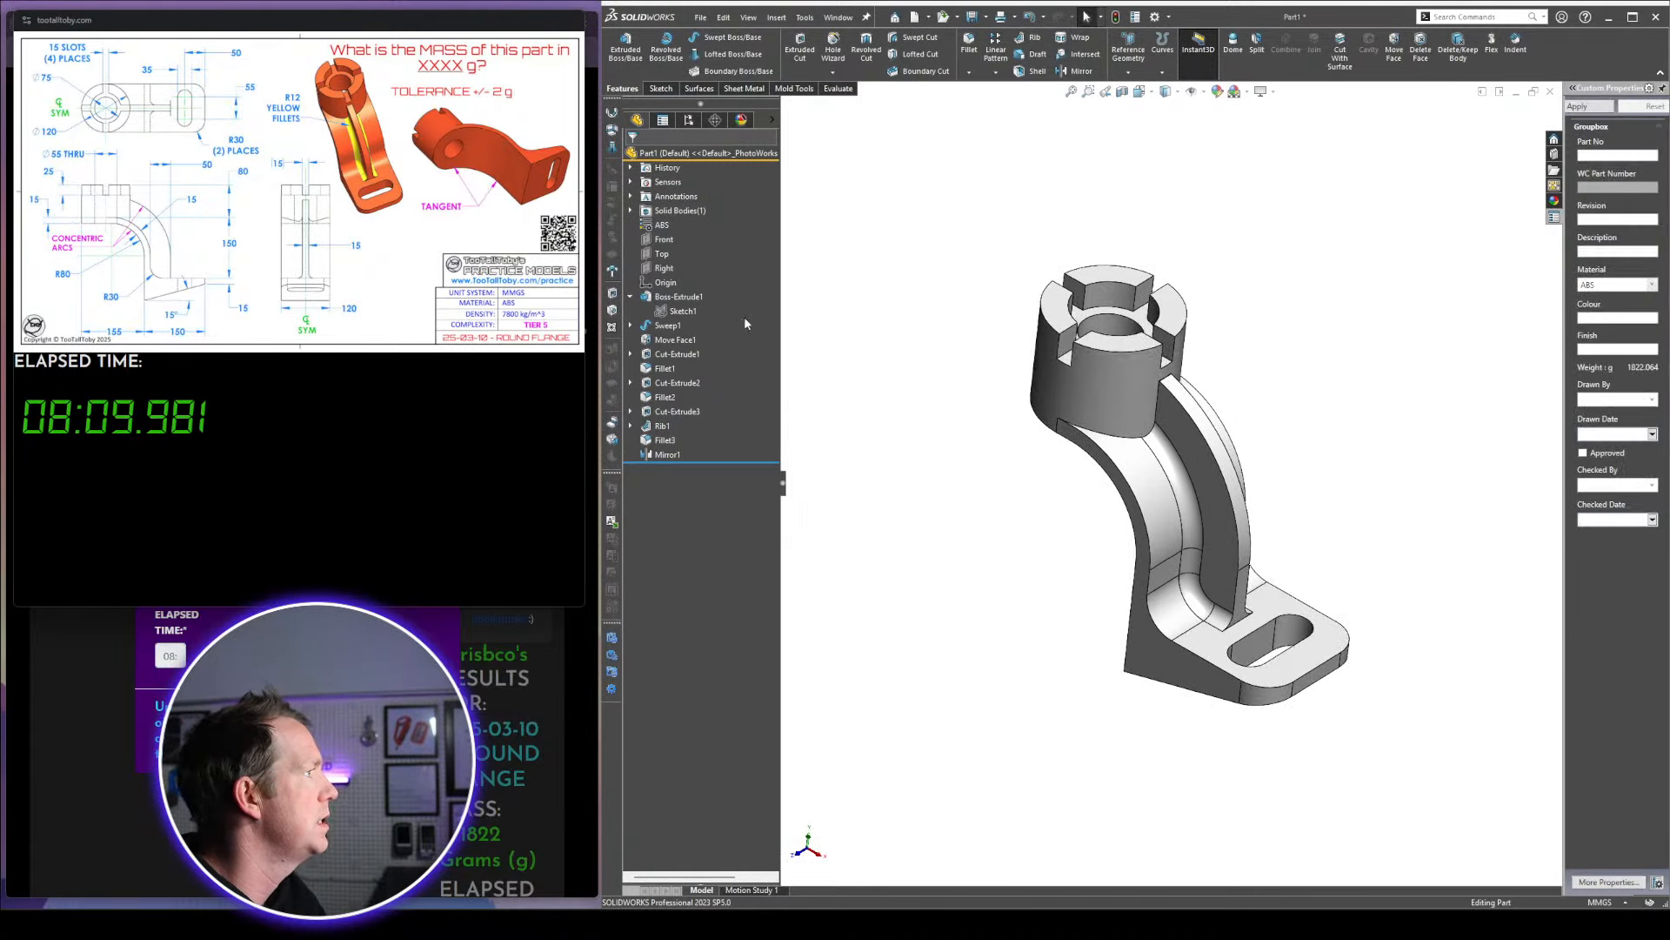
{"action": "left_click", "coordinate": [630, 297]}
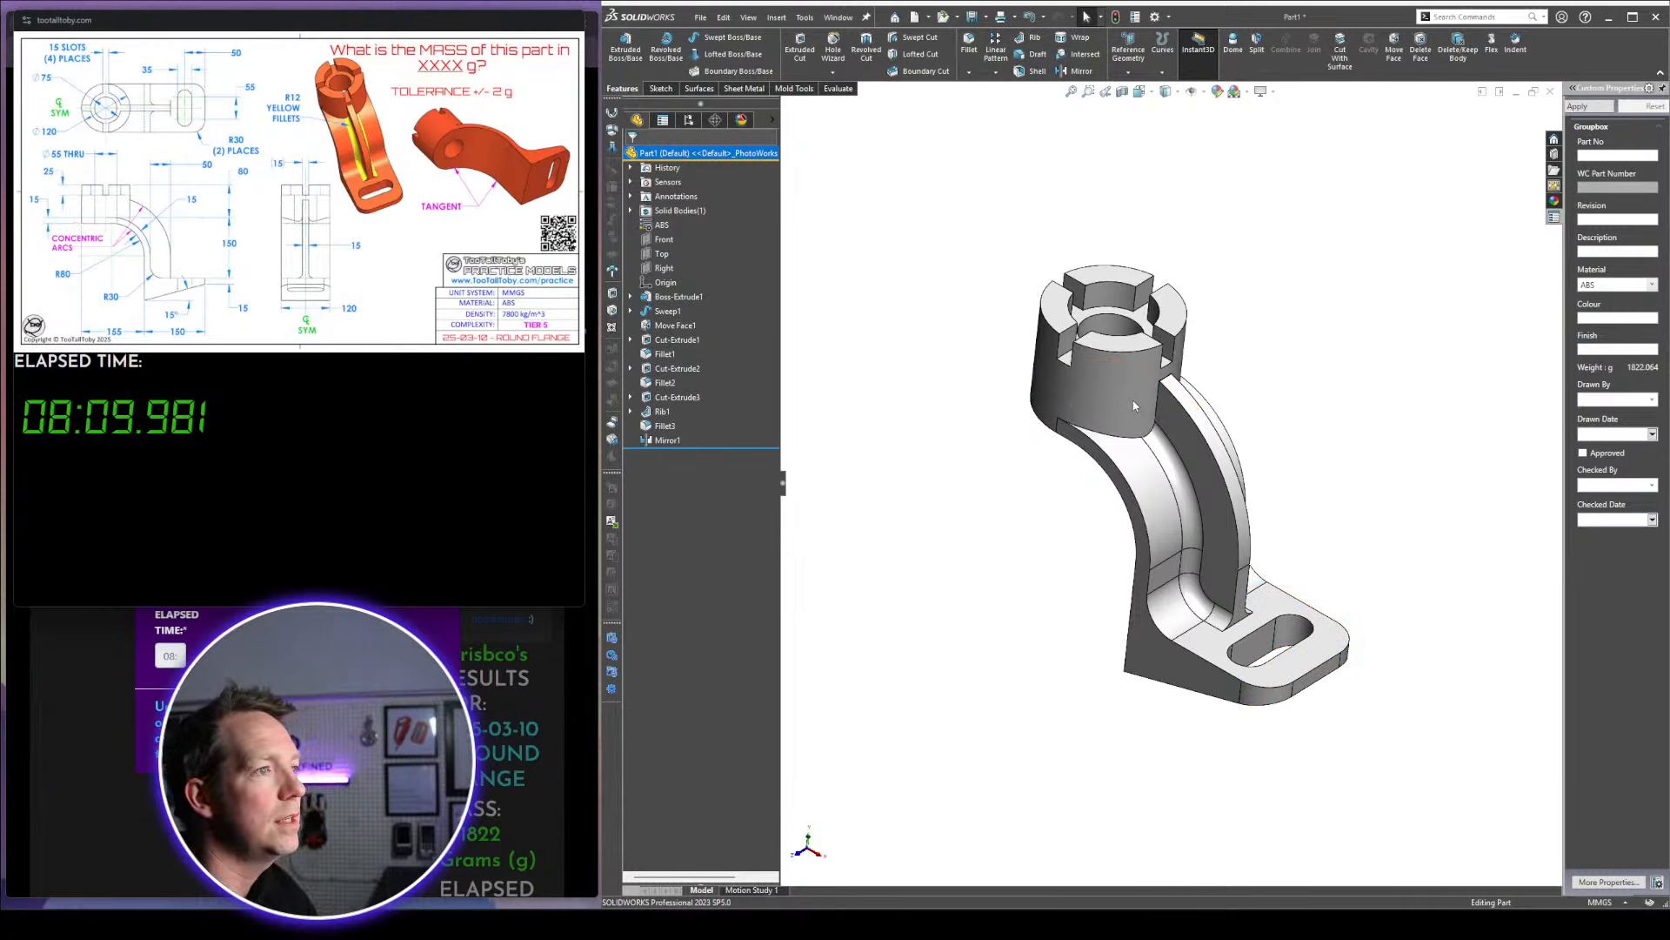
{"action": "middle_click_drag", "start_coordinate": [1136, 411], "coordinate": [1235, 442]}
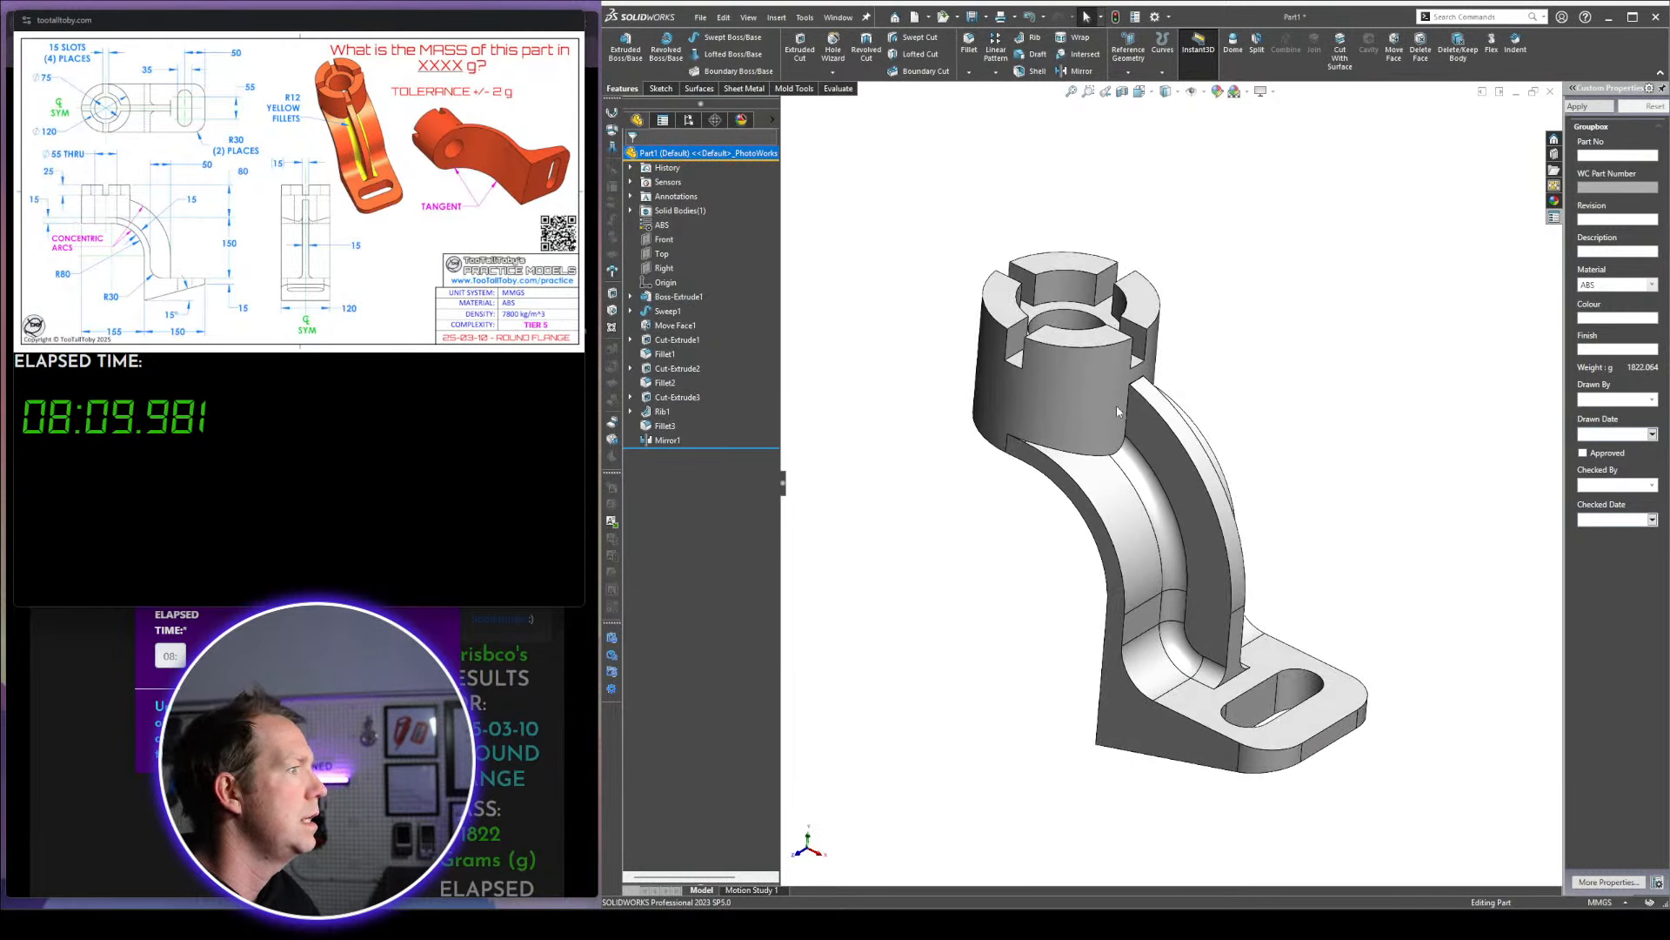
{"action": "left_click", "coordinate": [1115, 406]}
{"action": "left_click", "coordinate": [1327, 466]}
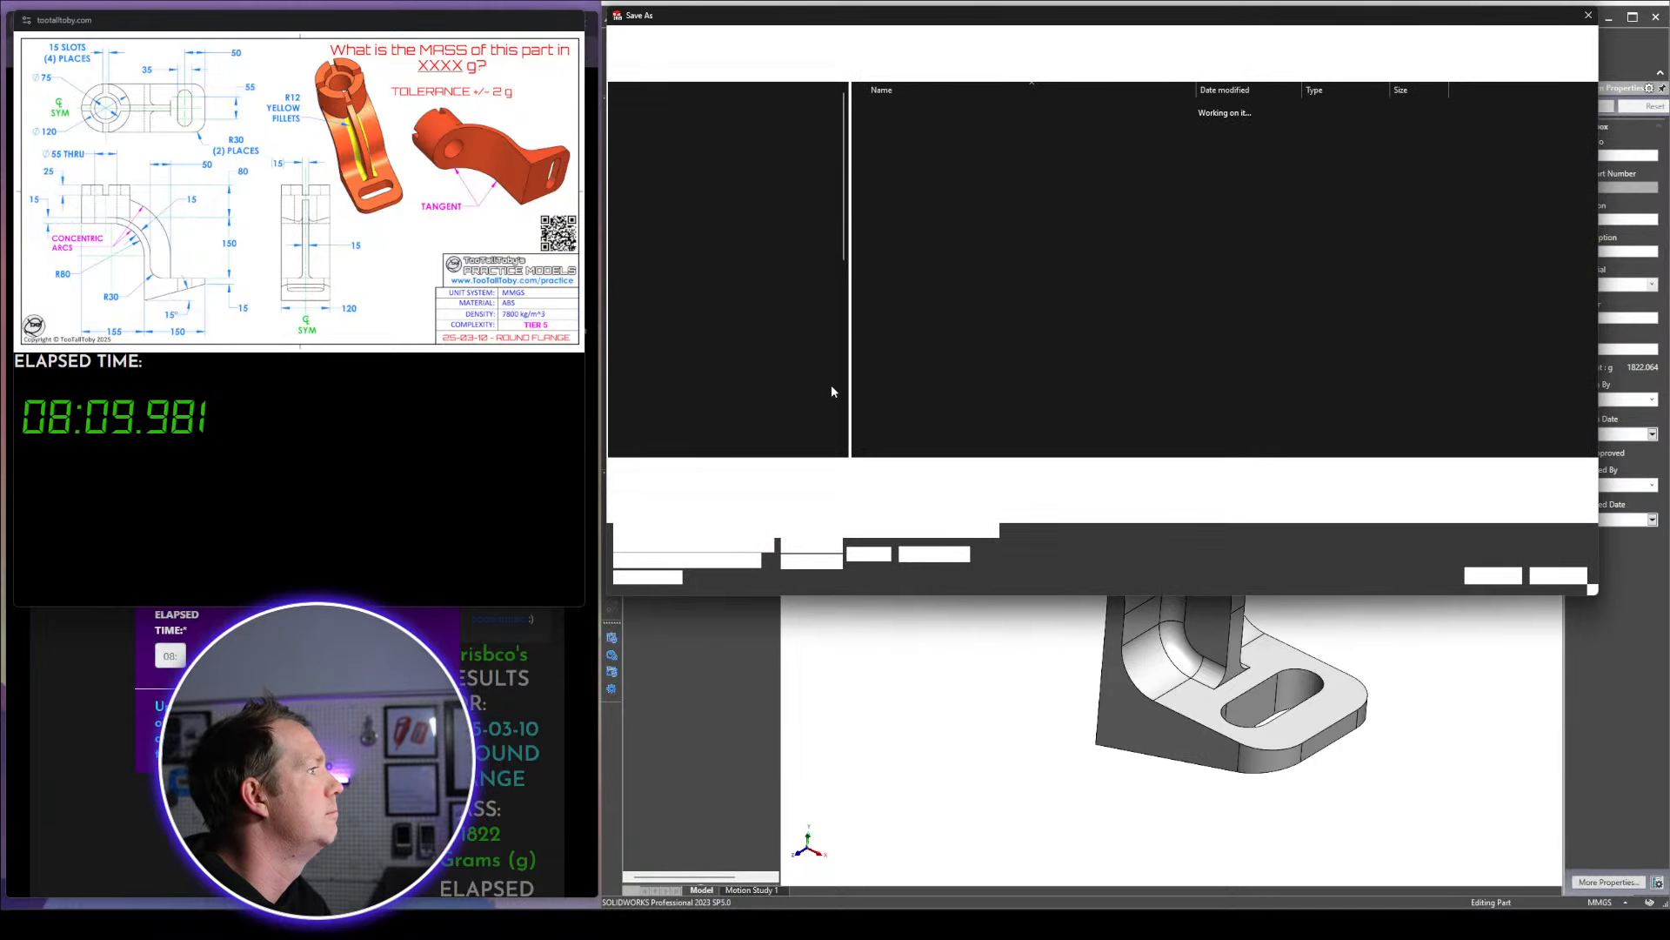
Save the part as 2025-03-10 - ROUND FLANGE in FULLY DEFINED > Projects > Too Tall Toby > Practice Models
{"action": "scroll", "coordinate": [687, 270], "scroll_direction": "up", "scroll_amount": 3}
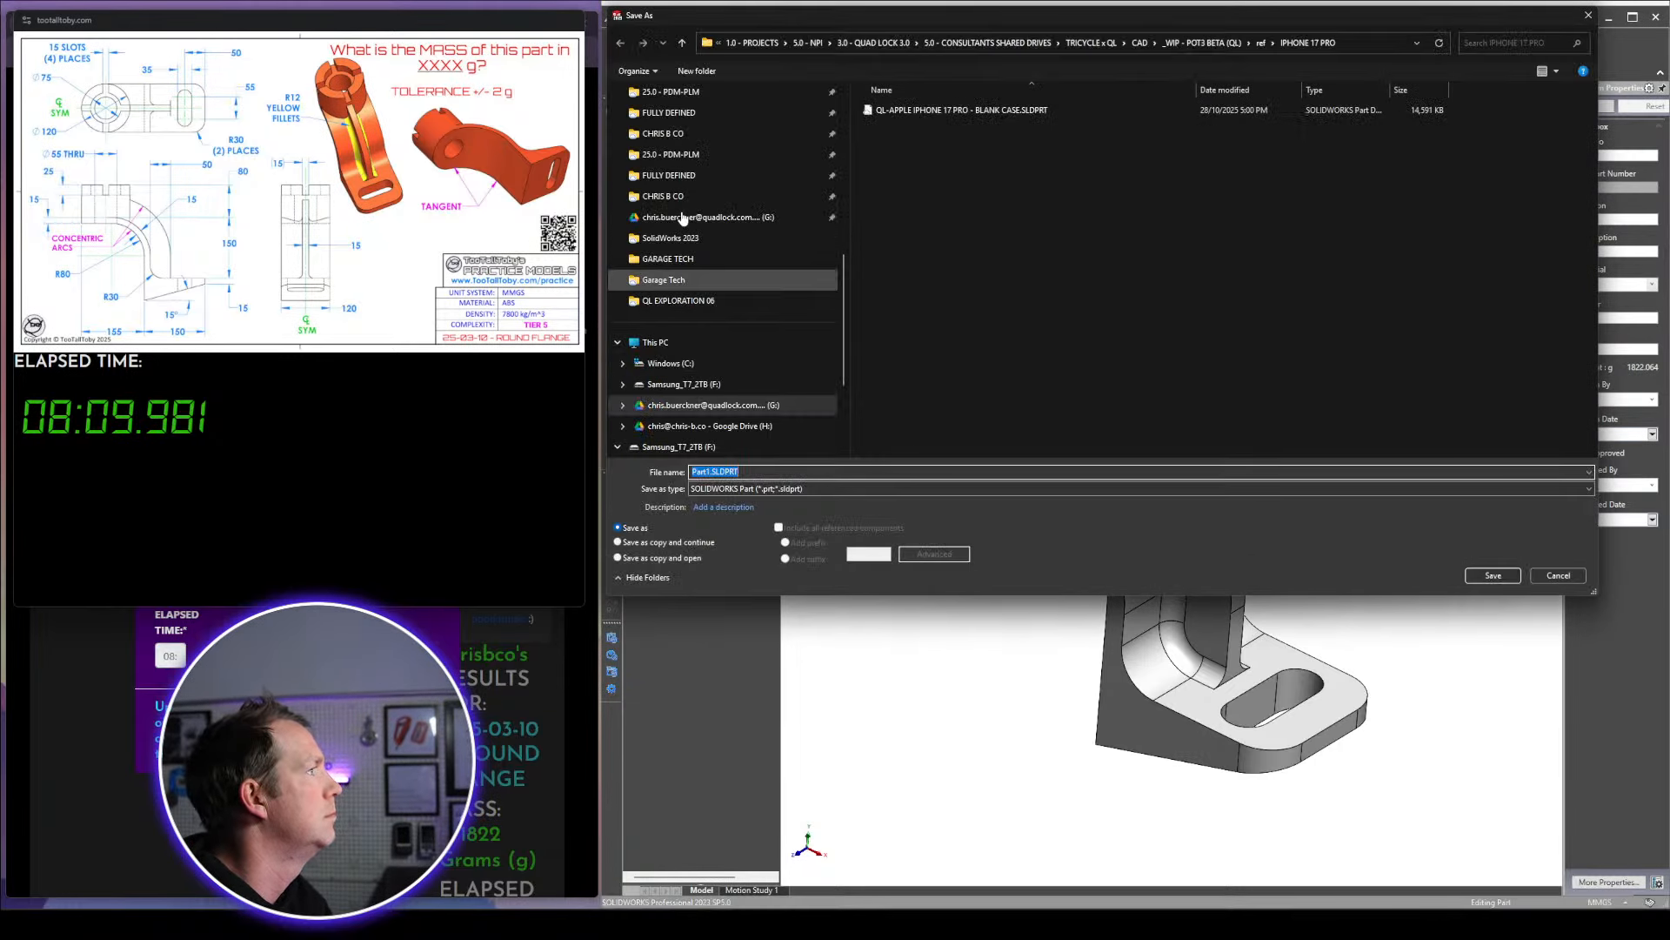
{"action": "left_click", "coordinate": [675, 300]}
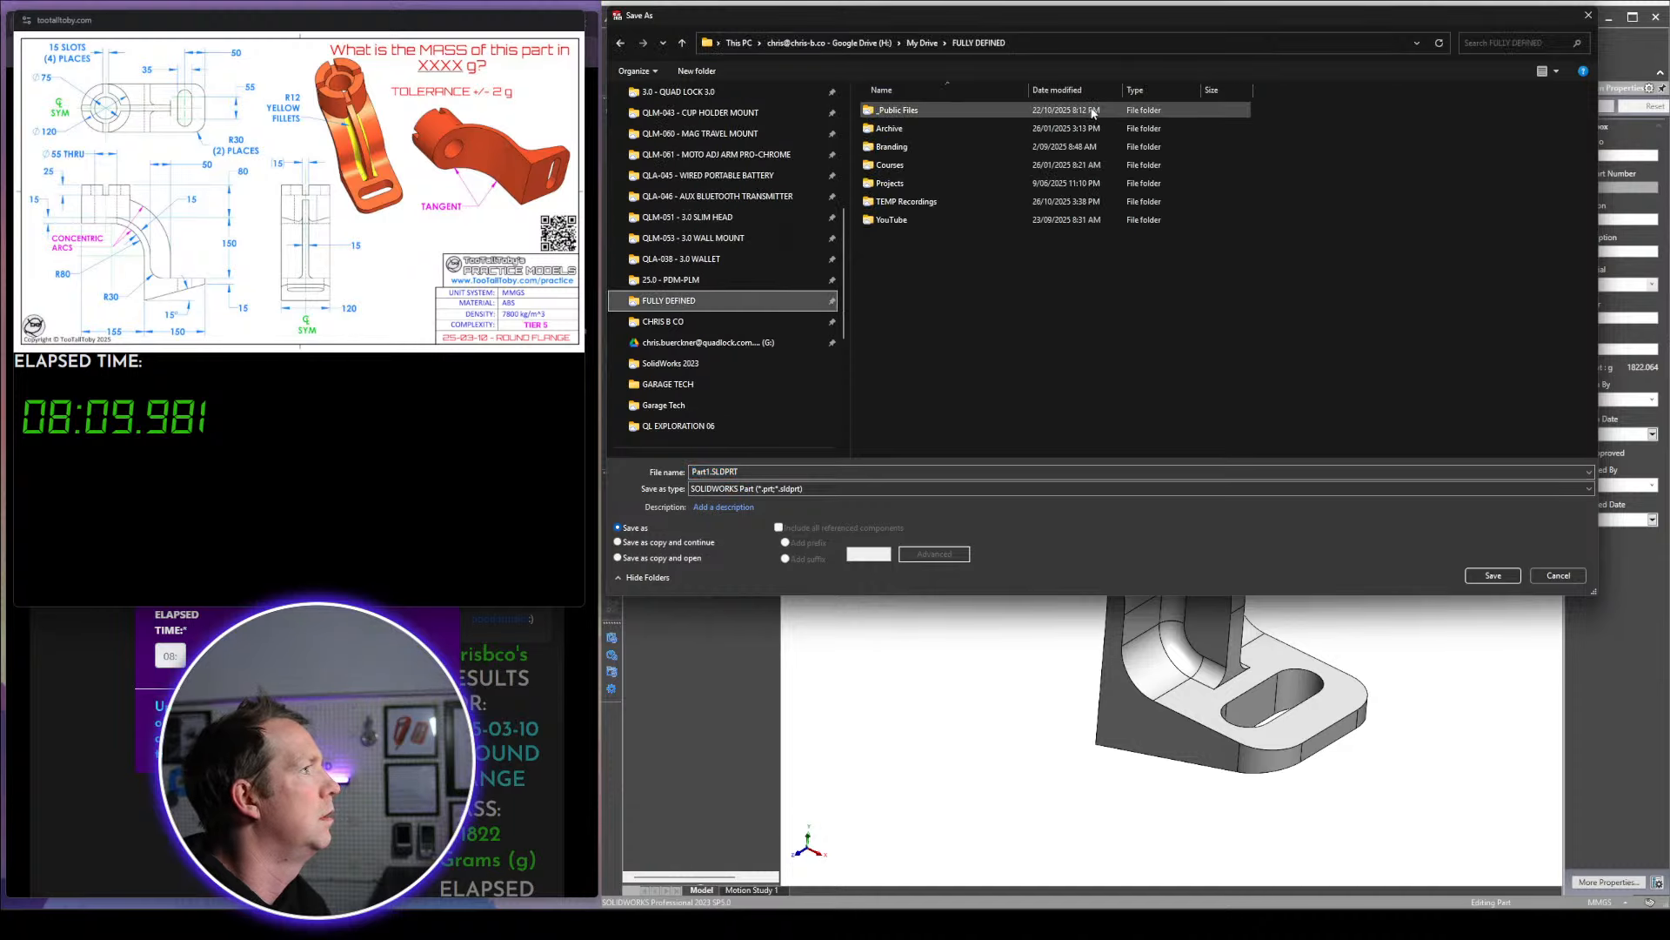
{"action": "left_click_drag", "start_coordinate": [1015, 26], "coordinate": [1259, 112]}
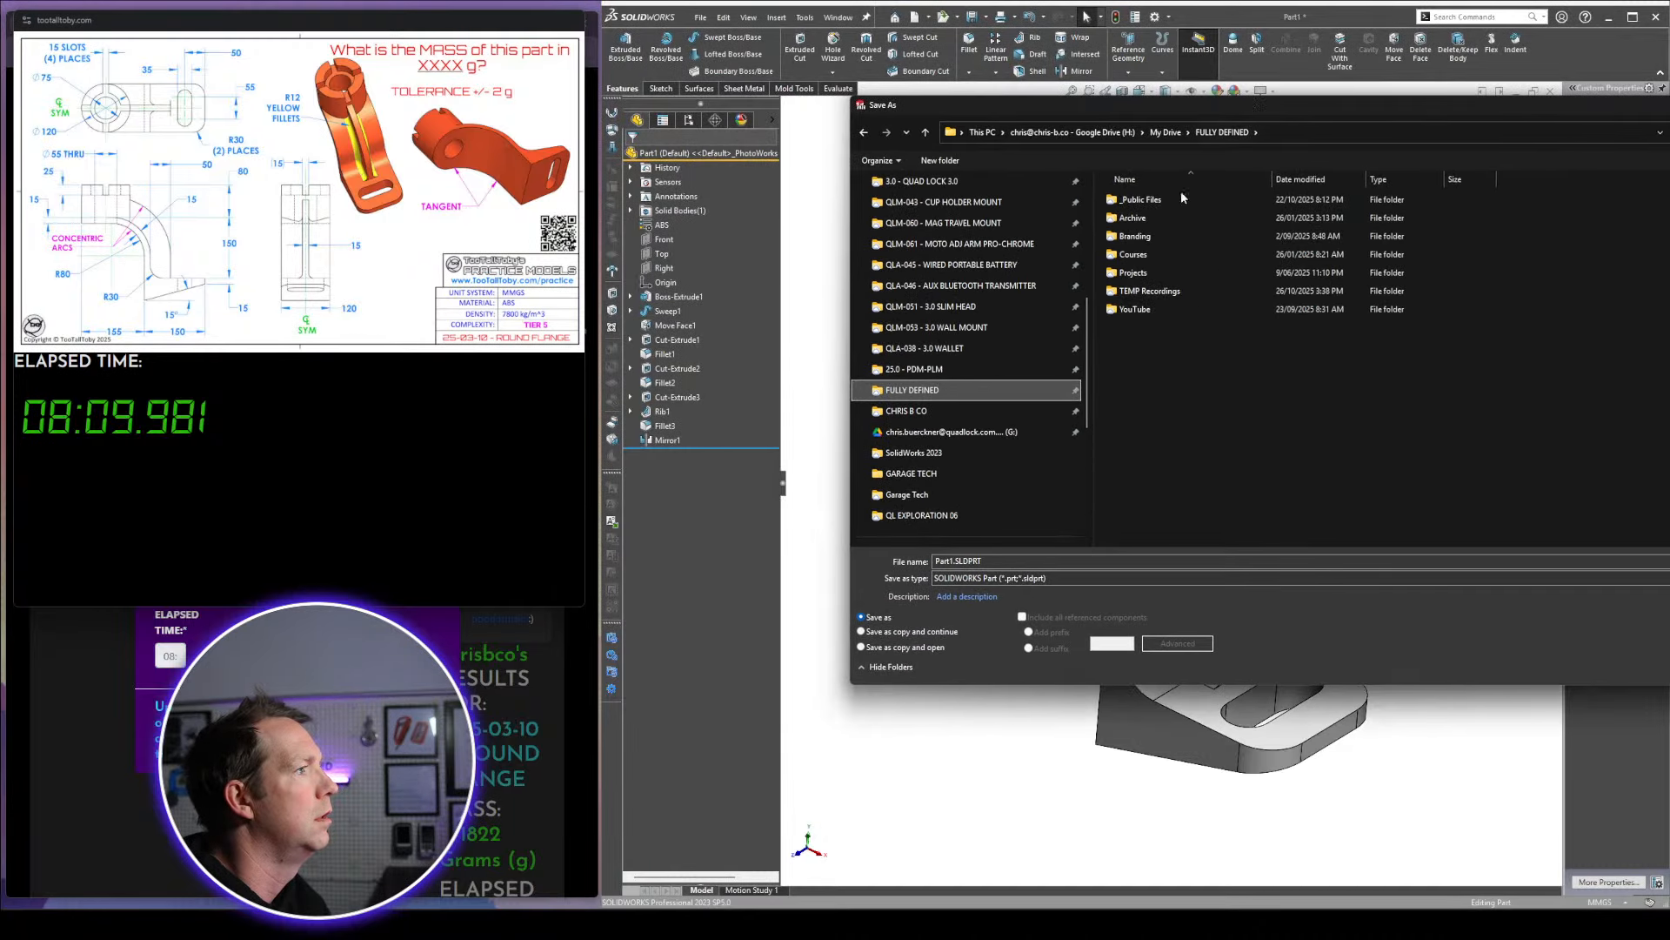
{"action": "double_click", "coordinate": [1135, 272]}
{"action": "double_click", "coordinate": [1156, 309]}
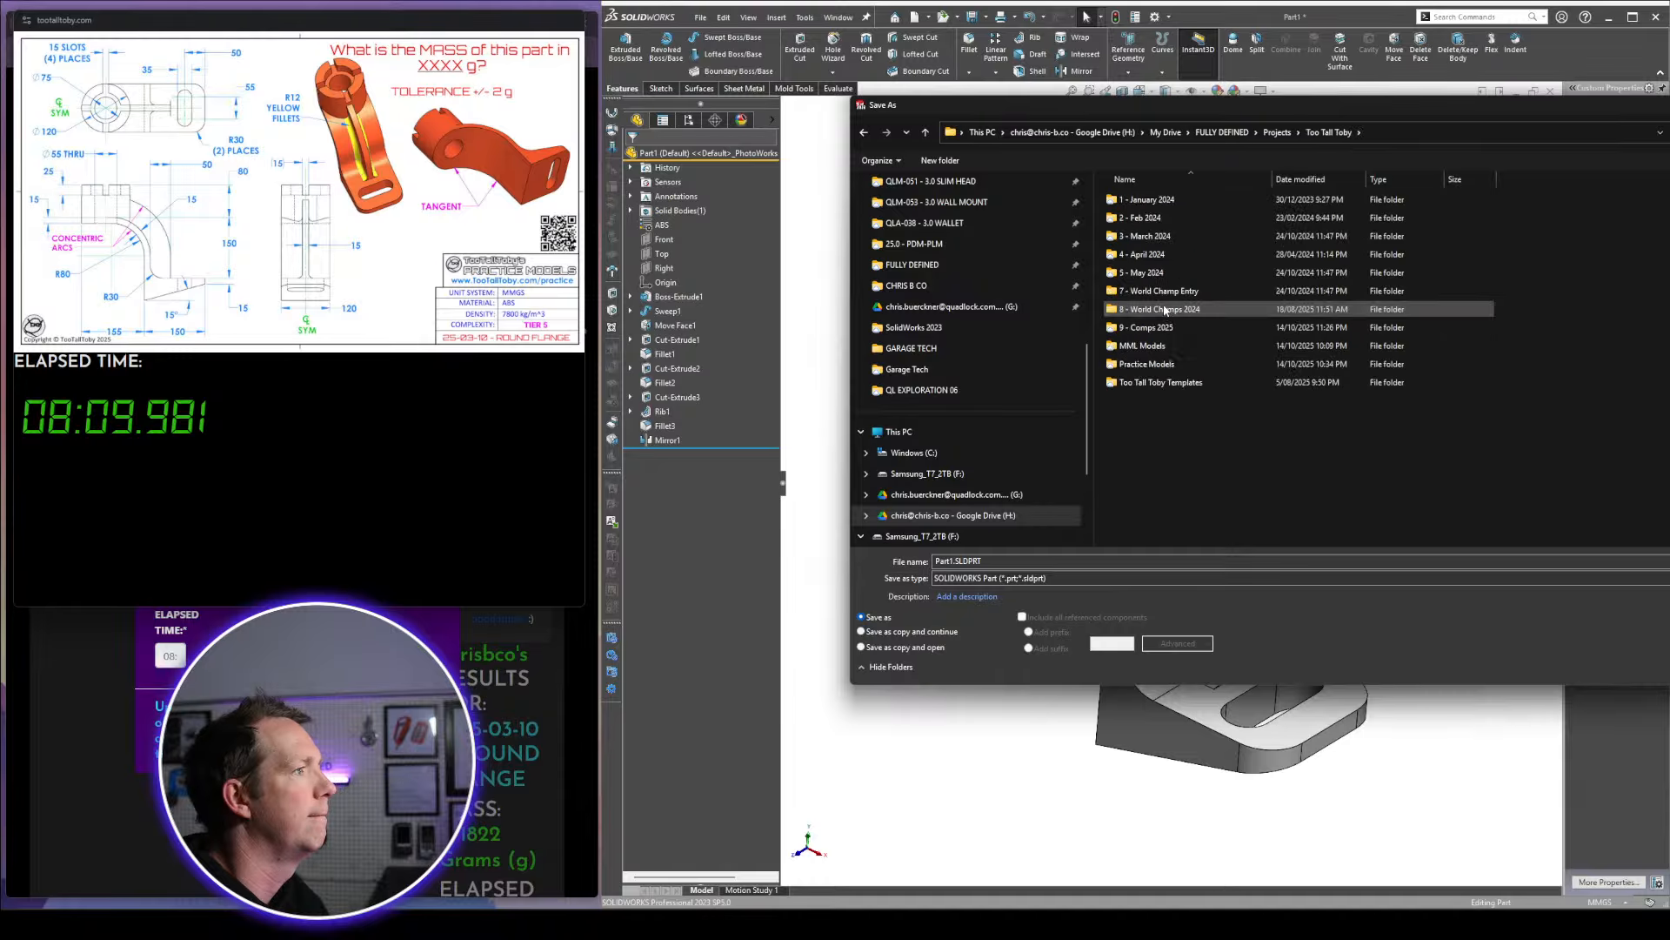
{"action": "double_click", "coordinate": [1162, 365]}
{"action": "left_click", "coordinate": [1118, 559]}
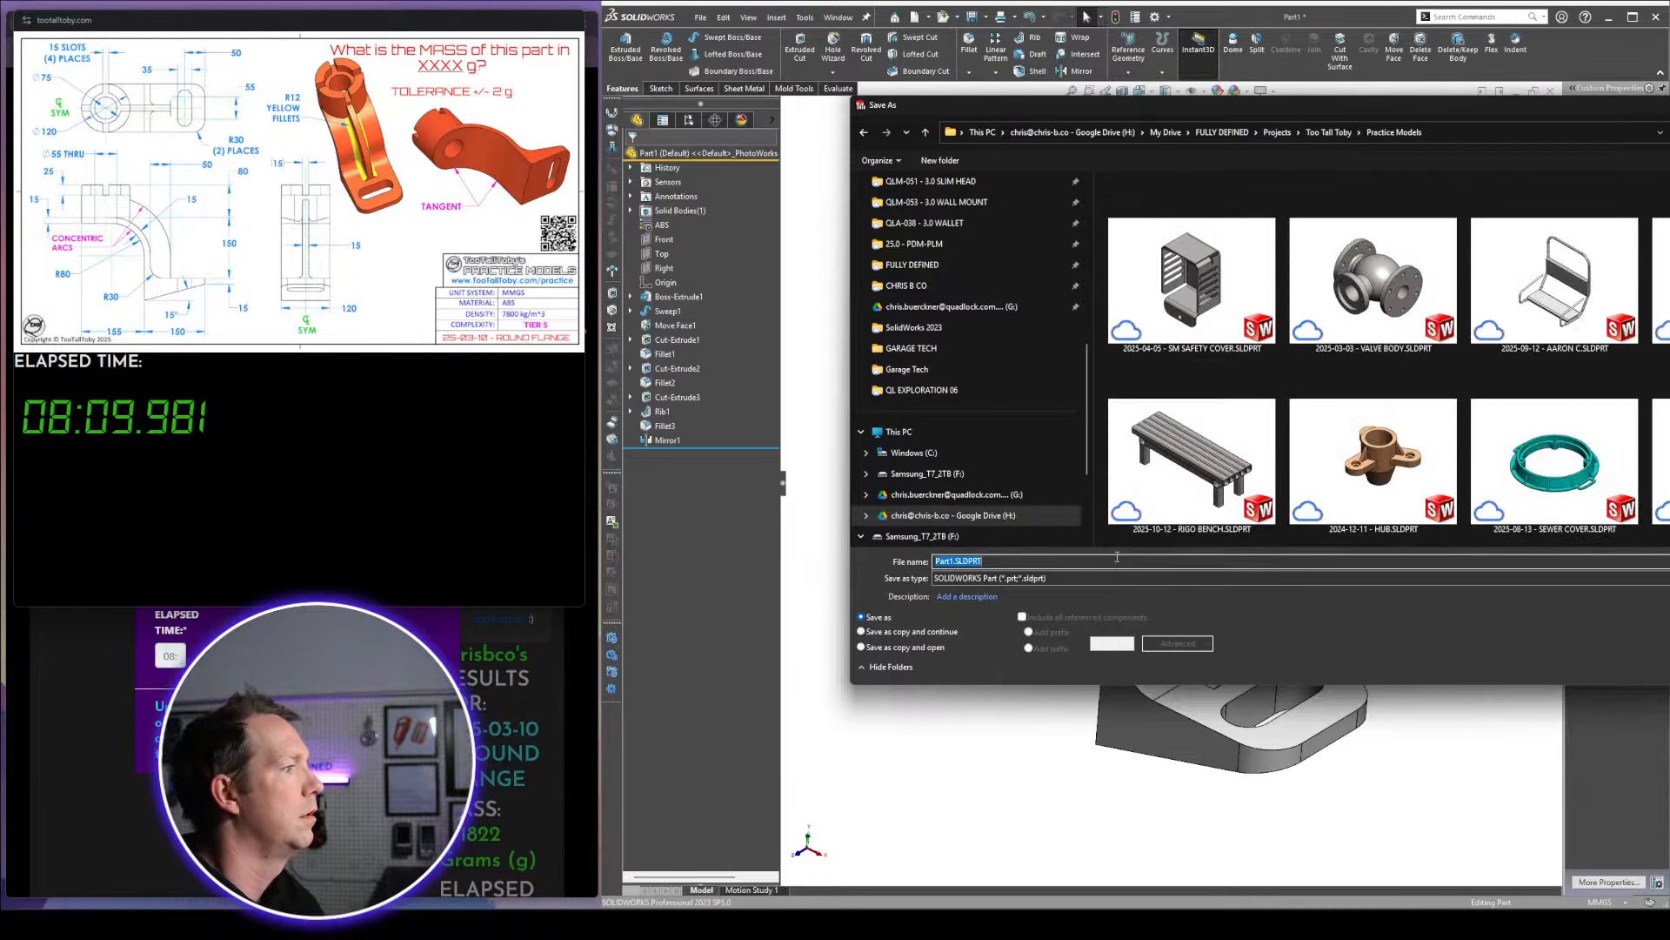
{"action": "type", "text": "2025-03-10 - RO"}
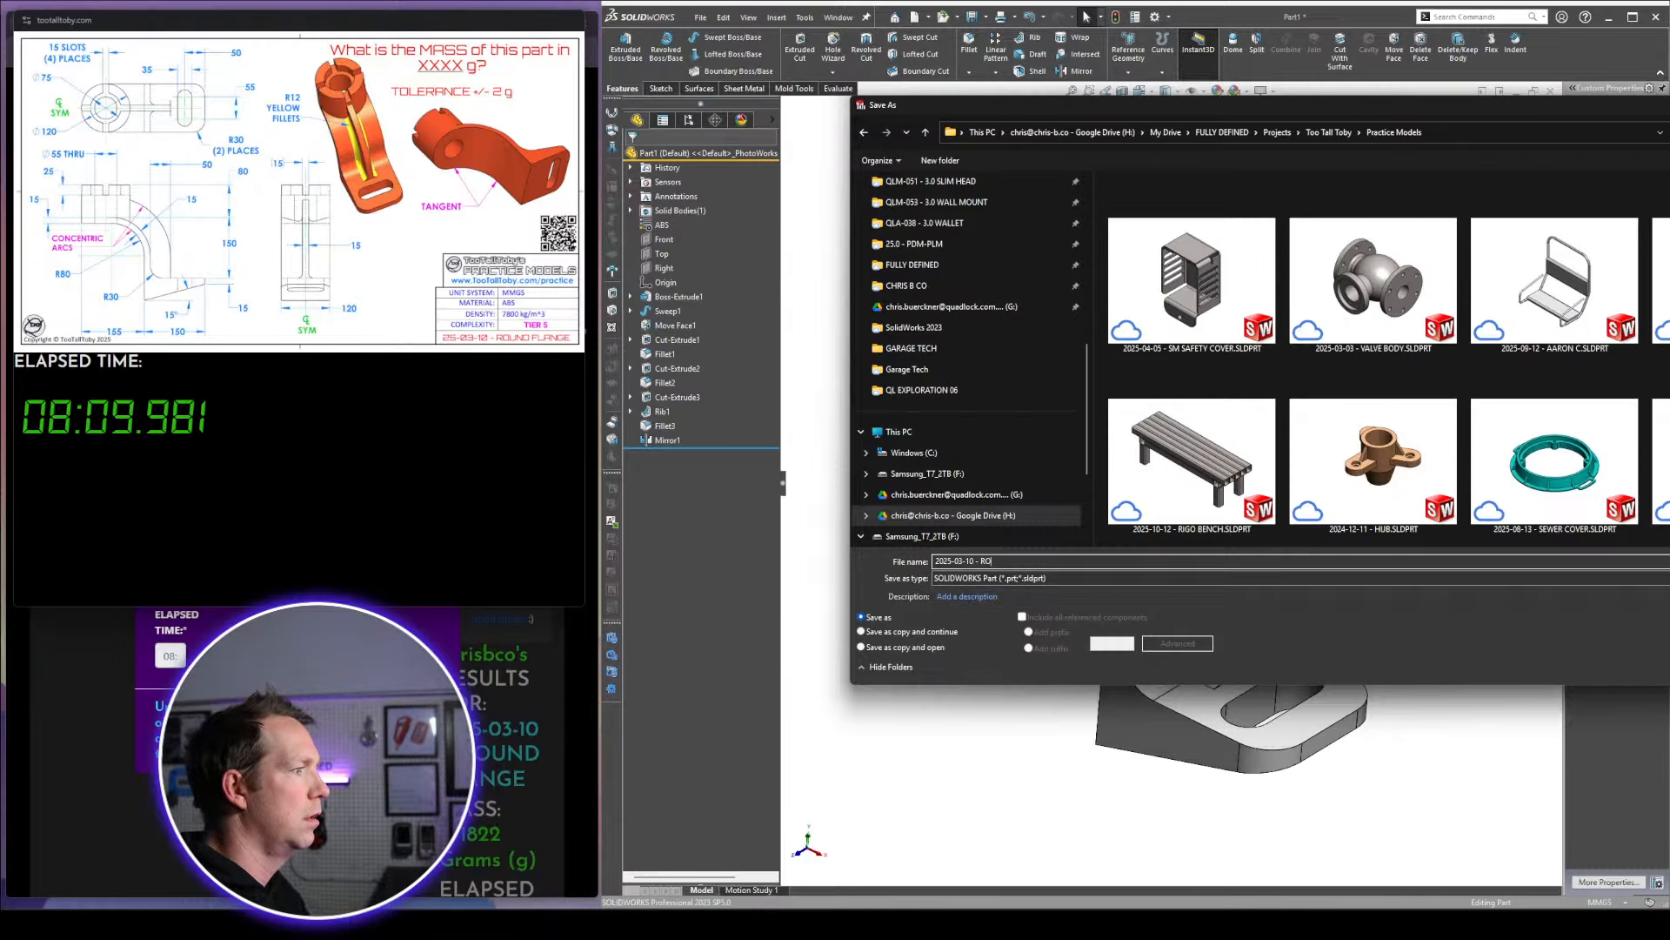
{"action": "type", "text": "UND FLANGE"}
{"action": "key", "text": "Return"}
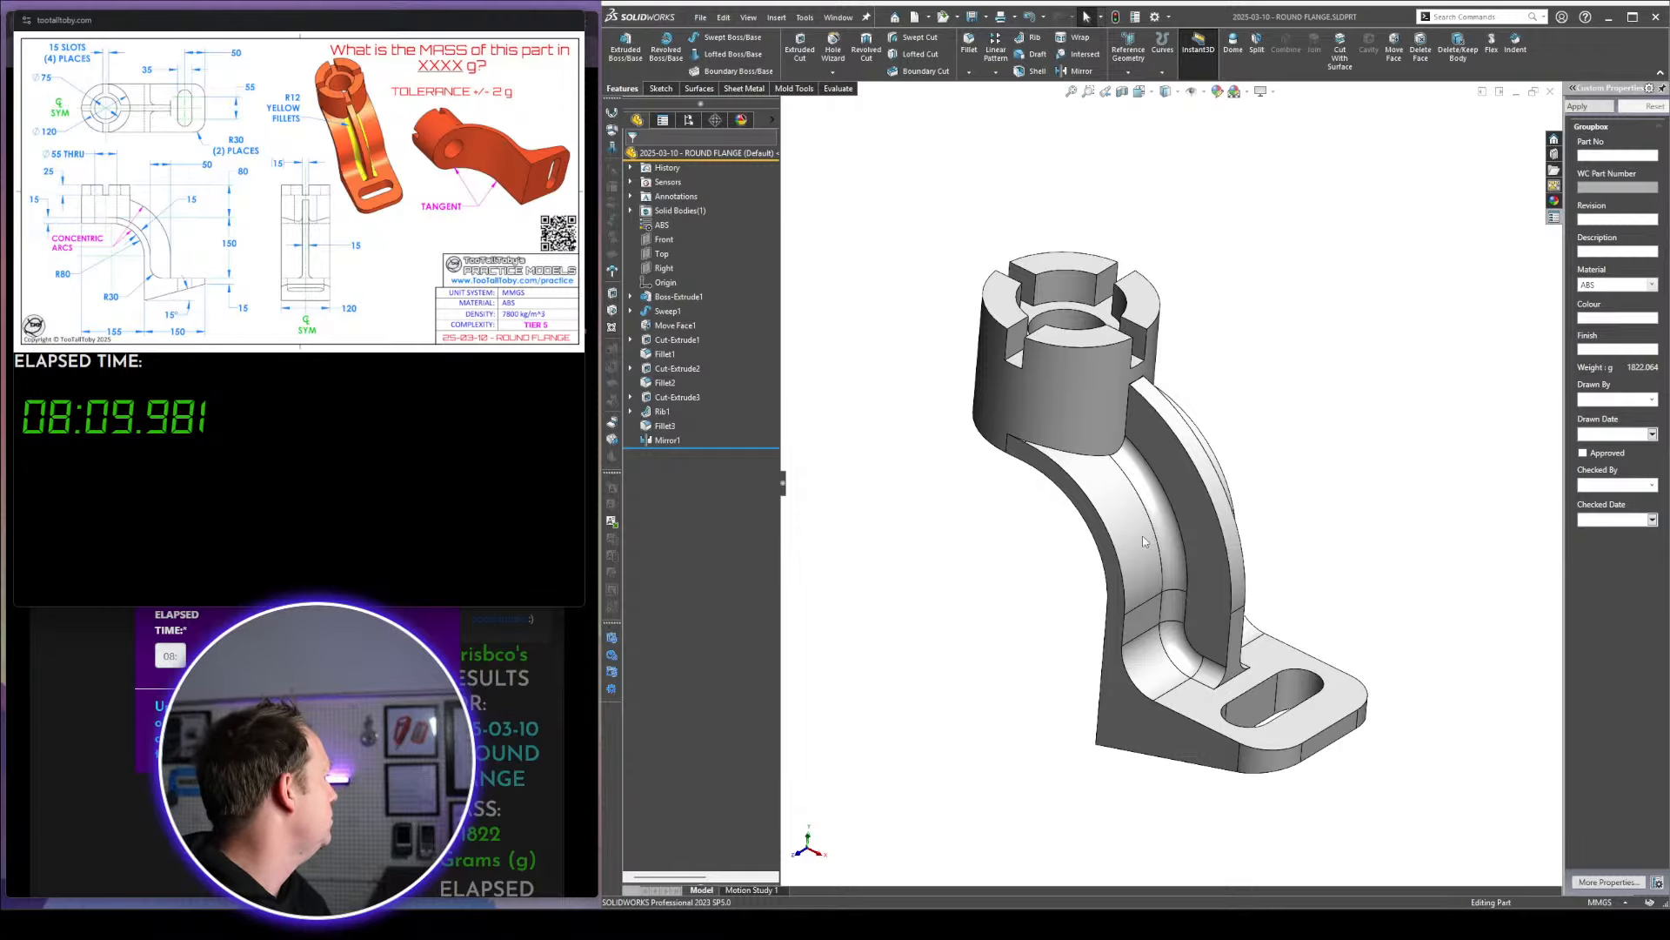
Colour the whole flange body orange-red to match the shade of the part in the challenge drawing's reference image
{"action": "mouse_move", "coordinate": [1248, 449]}
{"action": "middle_mouse_down"}
{"action": "mouse_move", "coordinate": [1242, 436]}
{"action": "mouse_move", "coordinate": [1233, 455]}
{"action": "middle_mouse_up"}
{"action": "left_click", "coordinate": [1079, 433]}
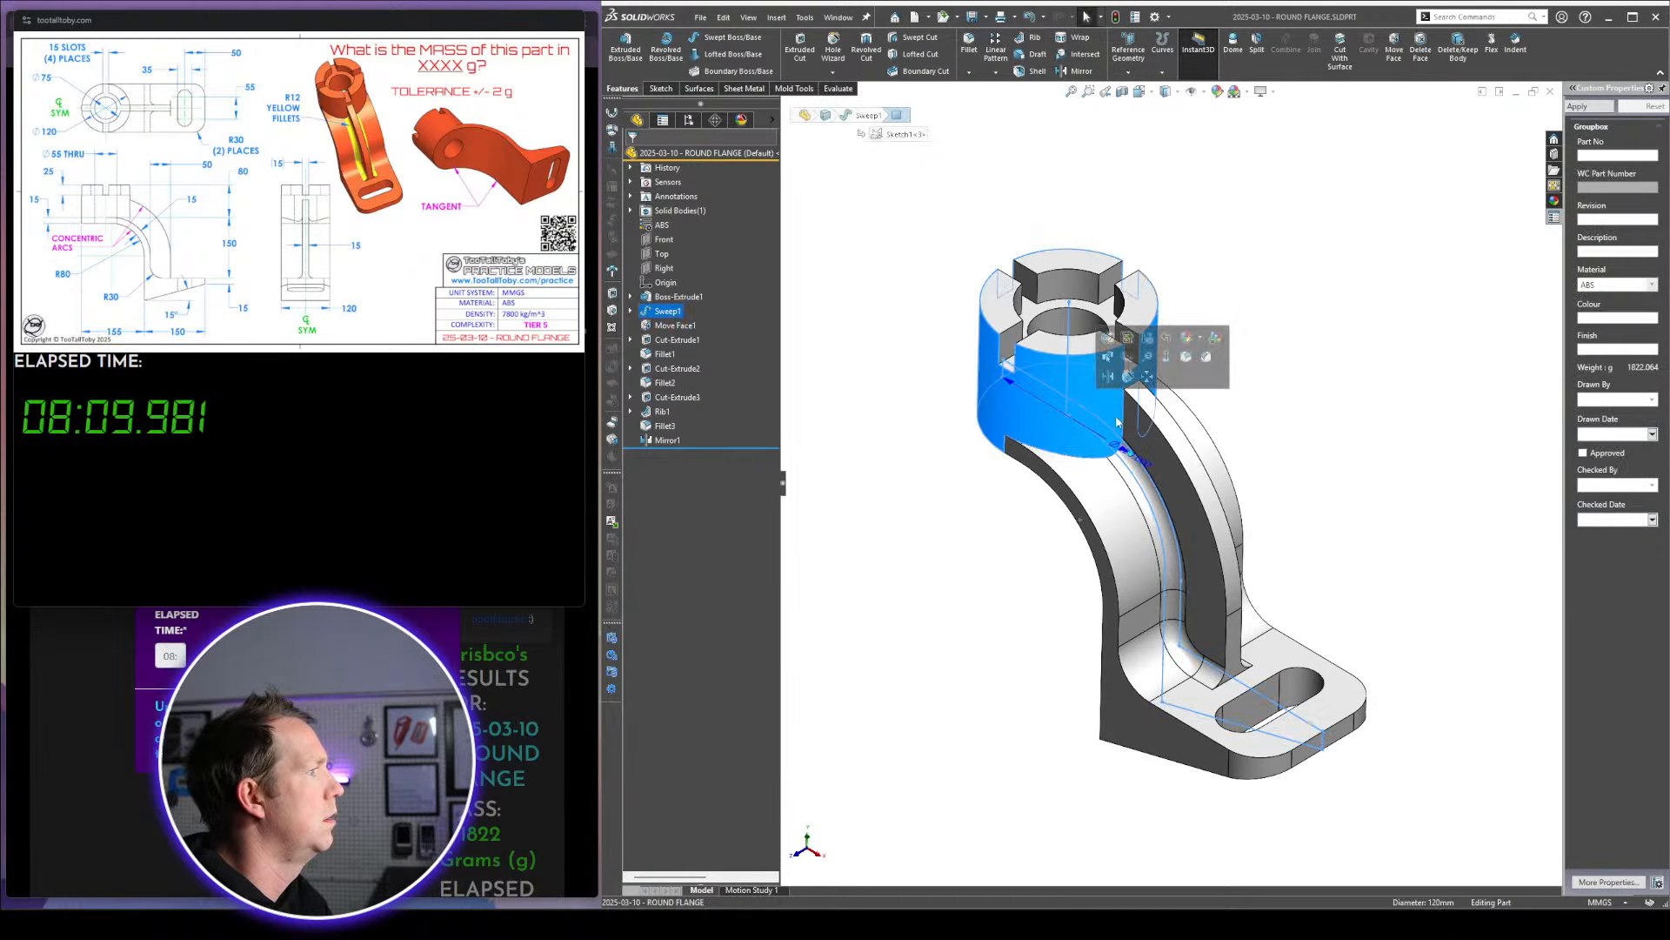
{"action": "left_click", "coordinate": [1200, 338]}
{"action": "left_click", "coordinate": [1214, 397]}
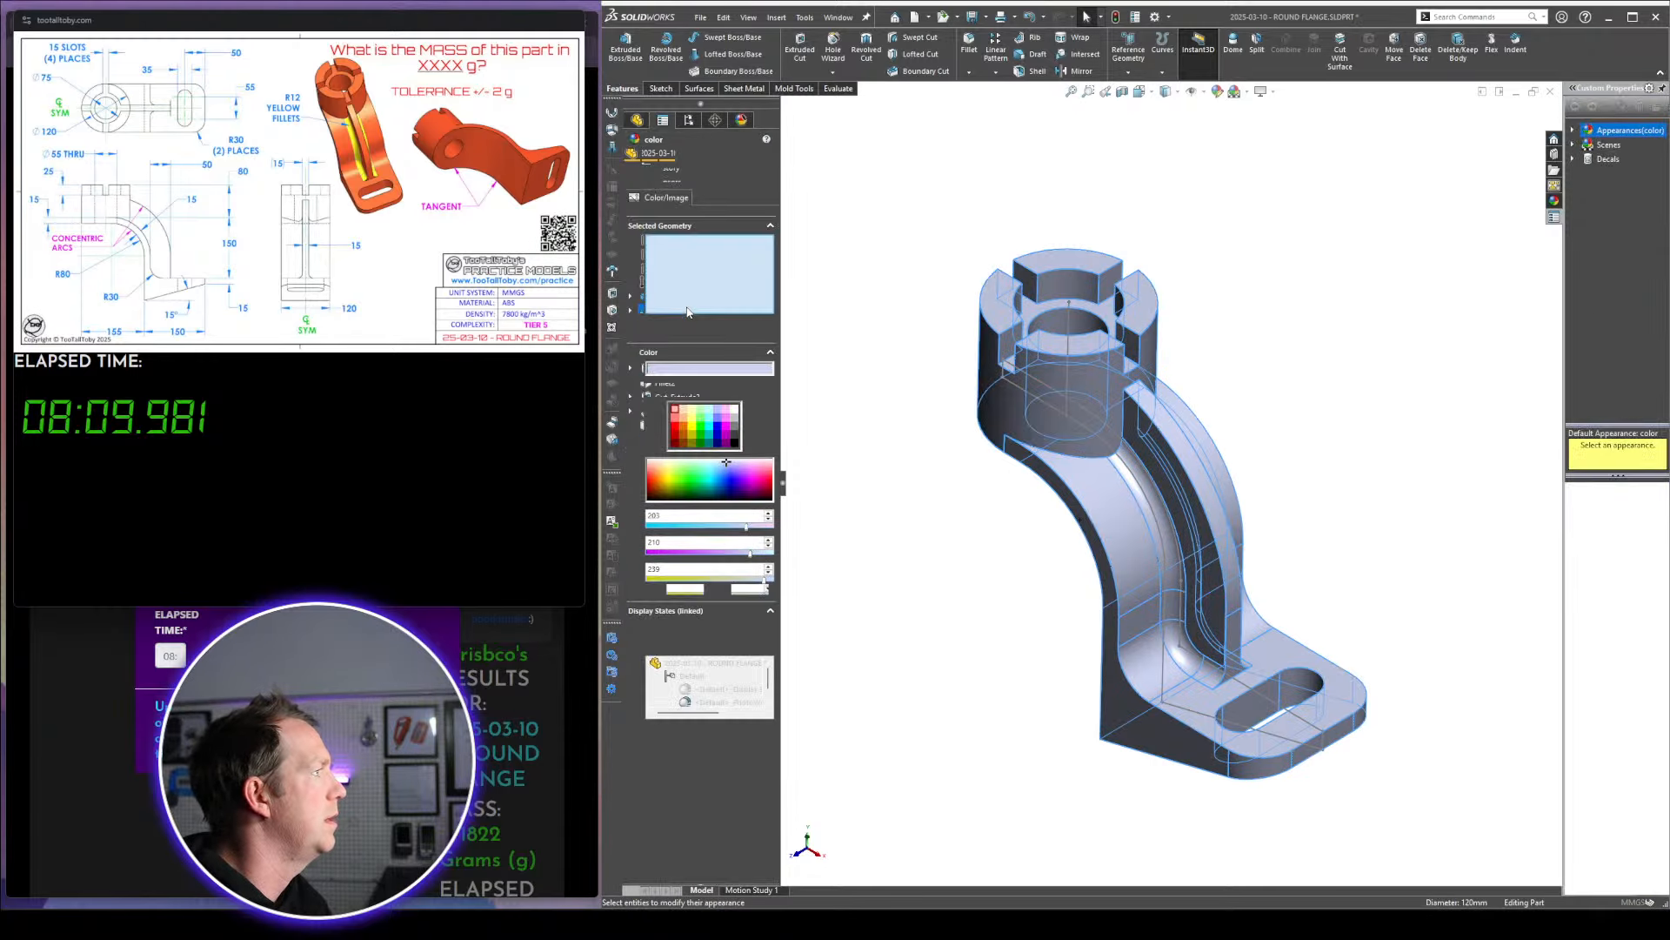
{"action": "left_click", "coordinate": [687, 428]}
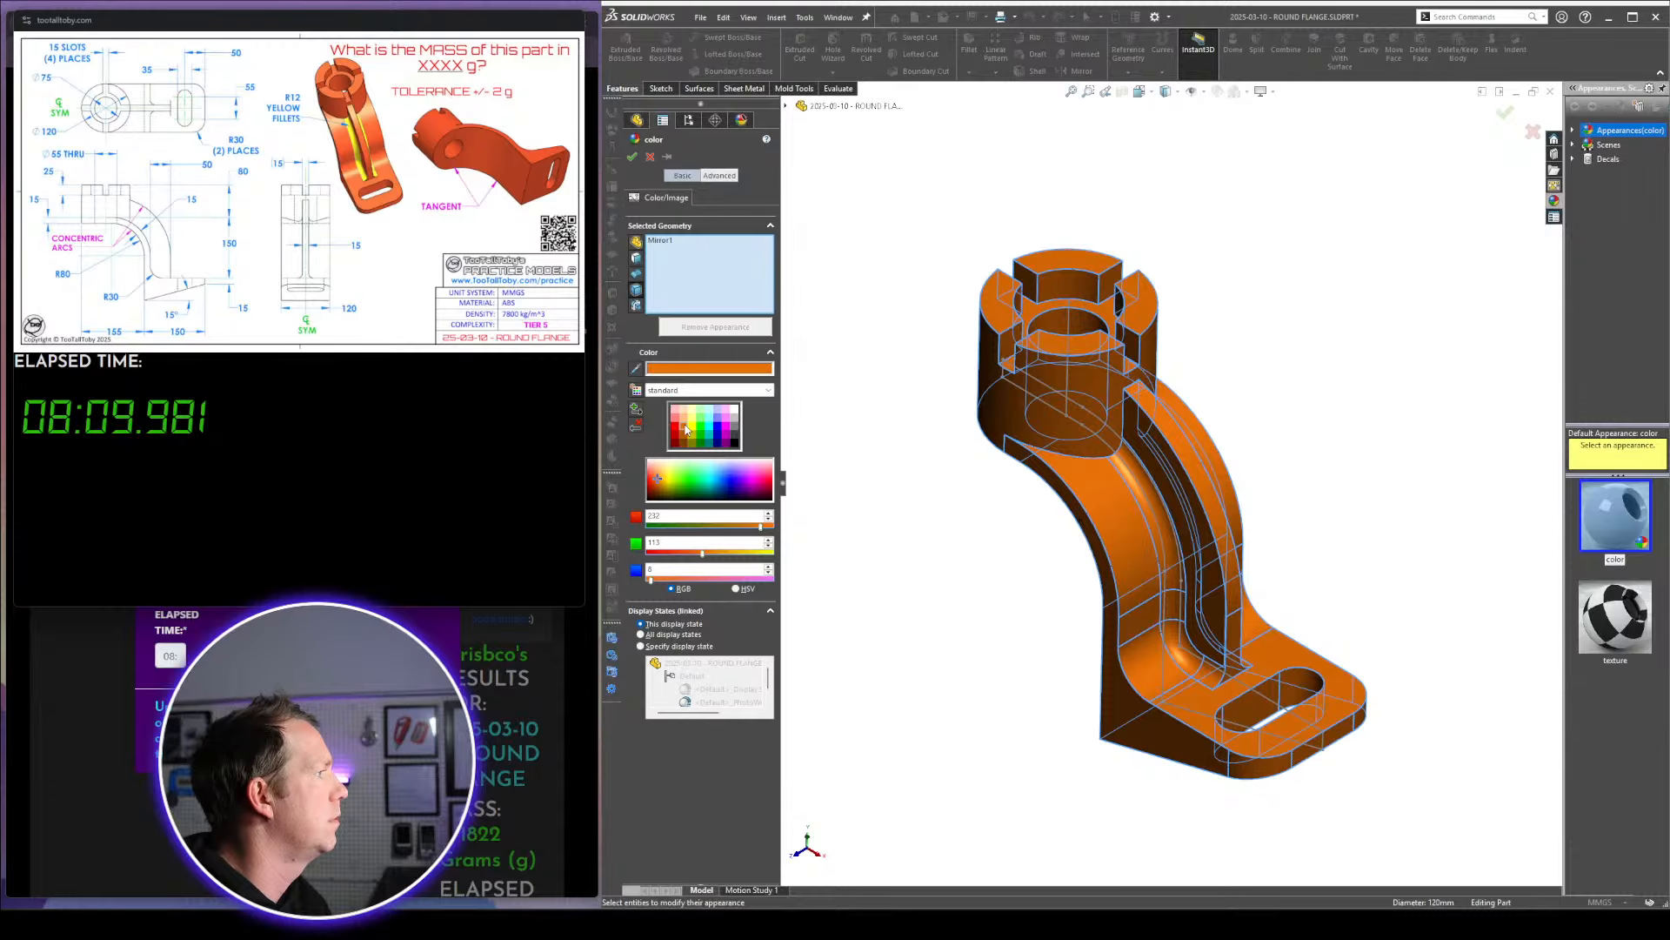
{"action": "left_click", "coordinate": [442, 114]}
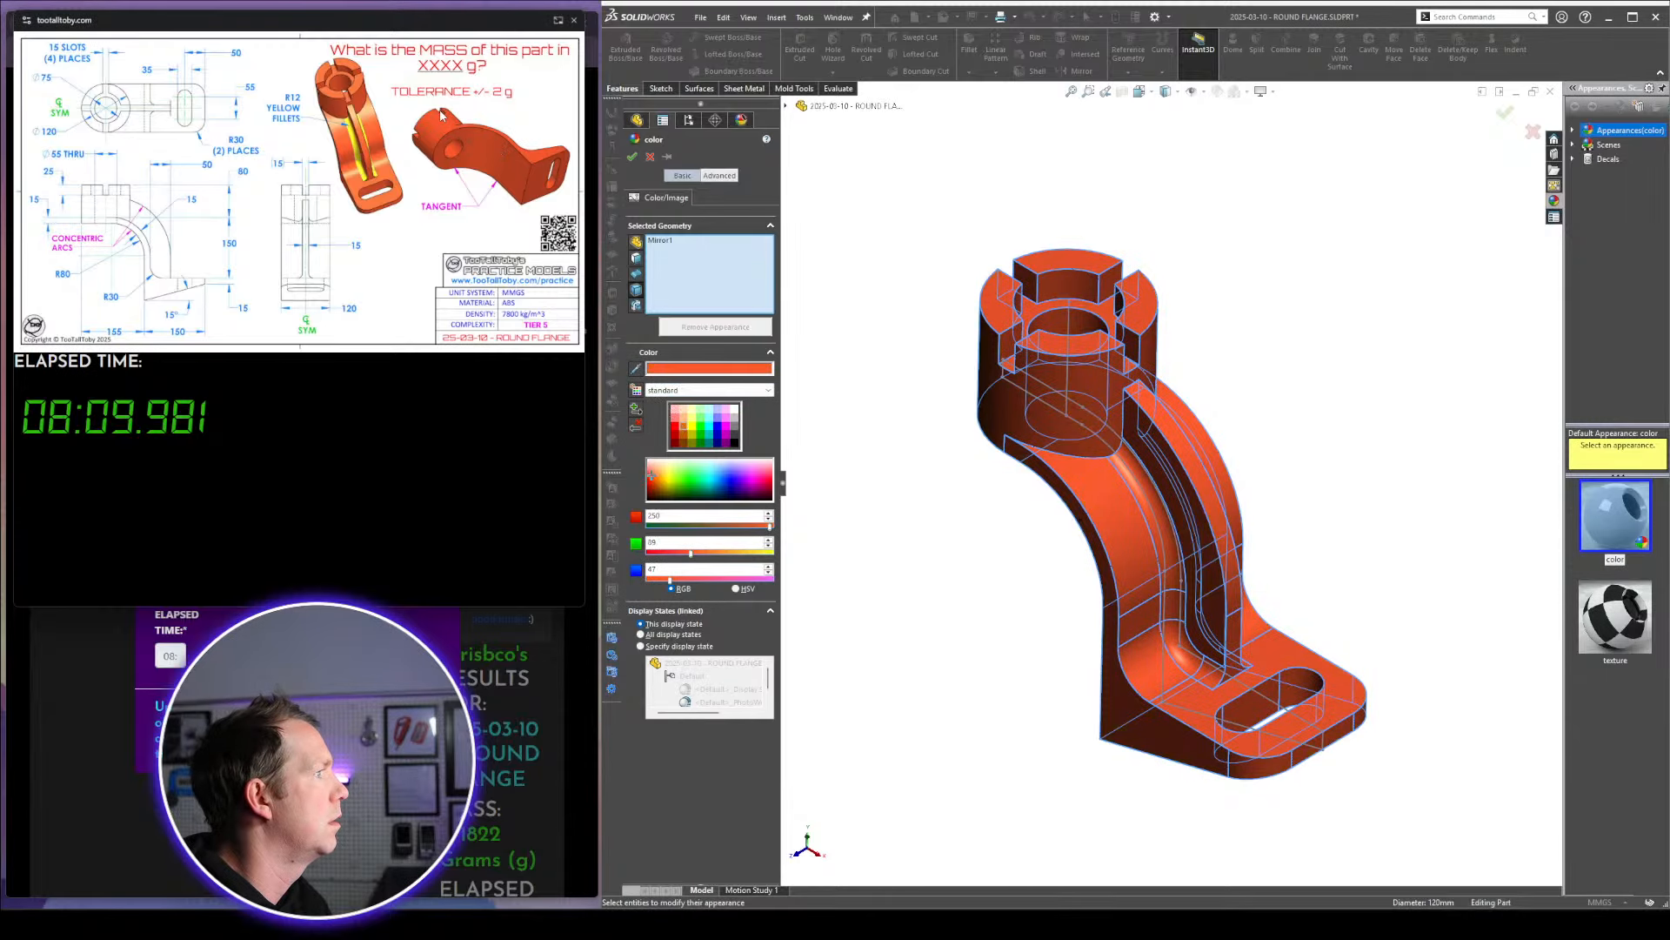
{"action": "left_click", "coordinate": [631, 157]}
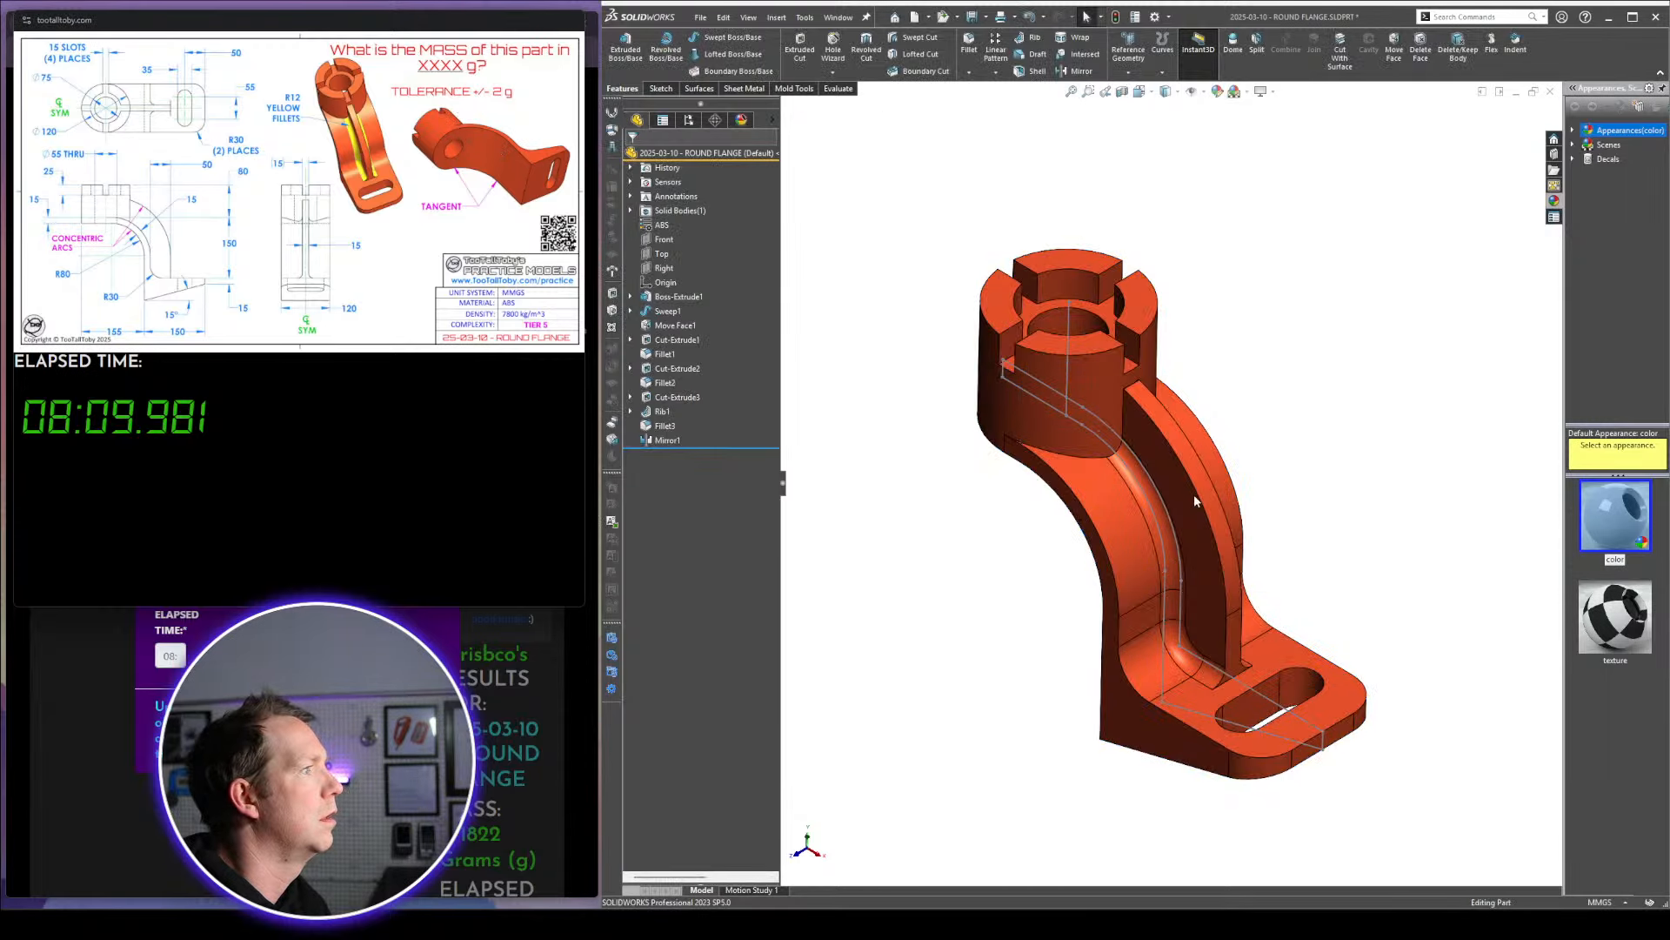
Hide all sketches and reference items, and switch on the RealView and perspective view settings
{"action": "left_click", "coordinate": [1068, 323]}
{"action": "left_click", "coordinate": [1192, 91]}
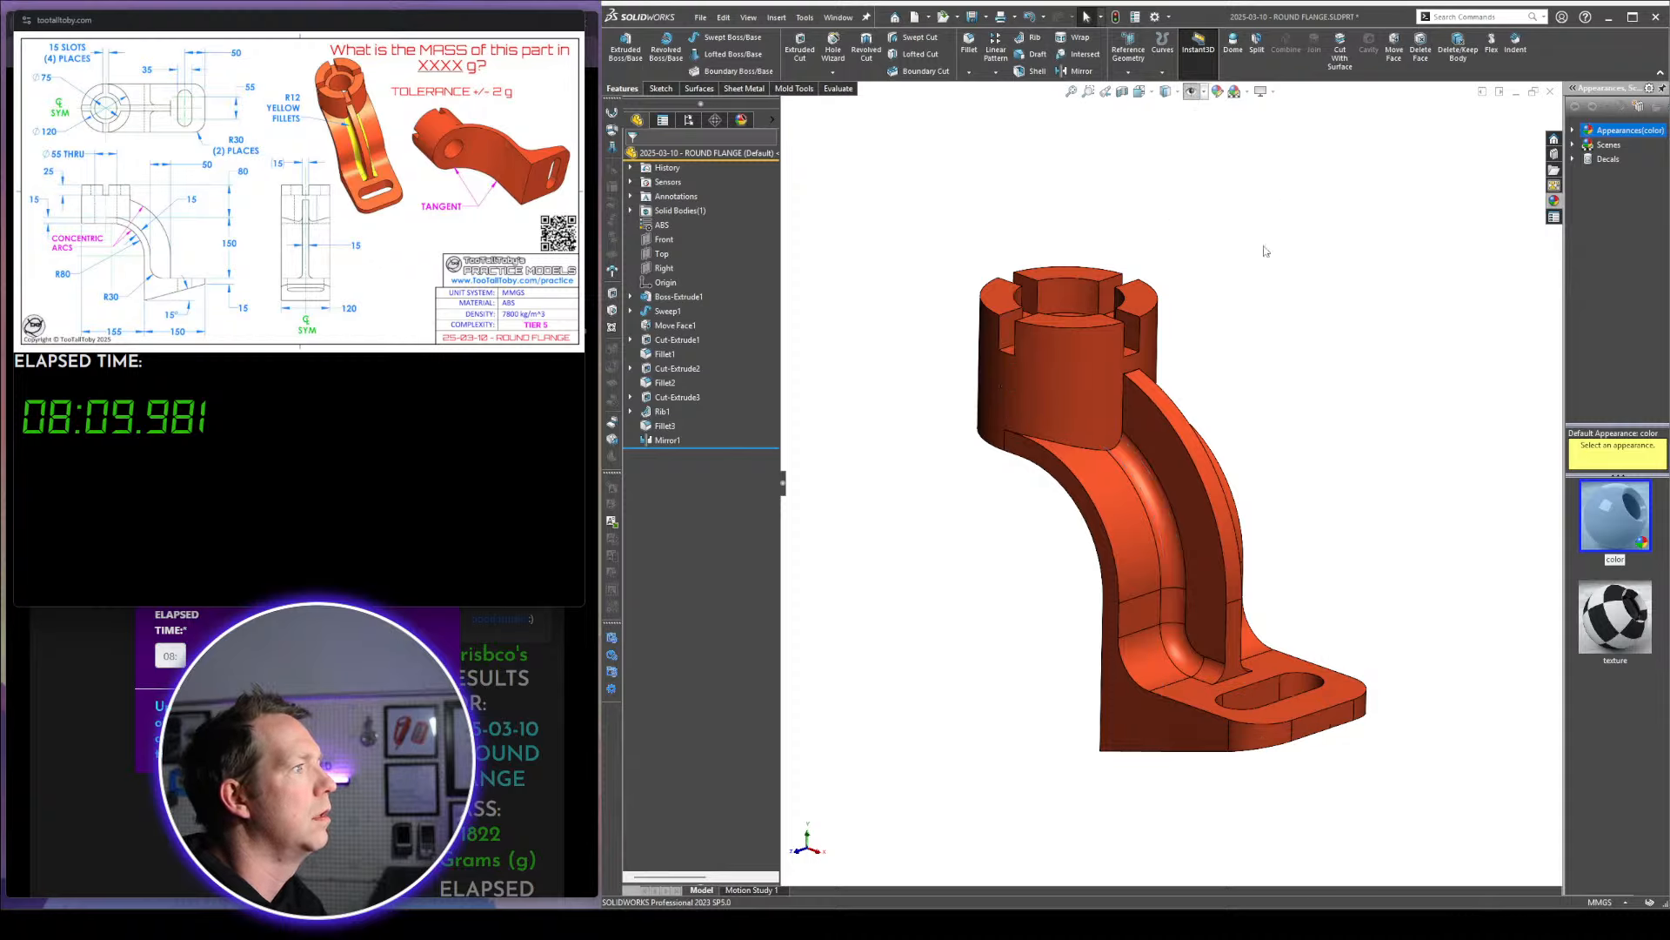
{"action": "scroll", "coordinate": [1258, 448], "scroll_direction": "up", "scroll_amount": 2}
{"action": "middle_click_drag", "start_coordinate": [1256, 457], "coordinate": [1257, 470]}
{"action": "left_click", "coordinate": [1262, 93]}
{"action": "left_click", "coordinate": [1281, 108]}
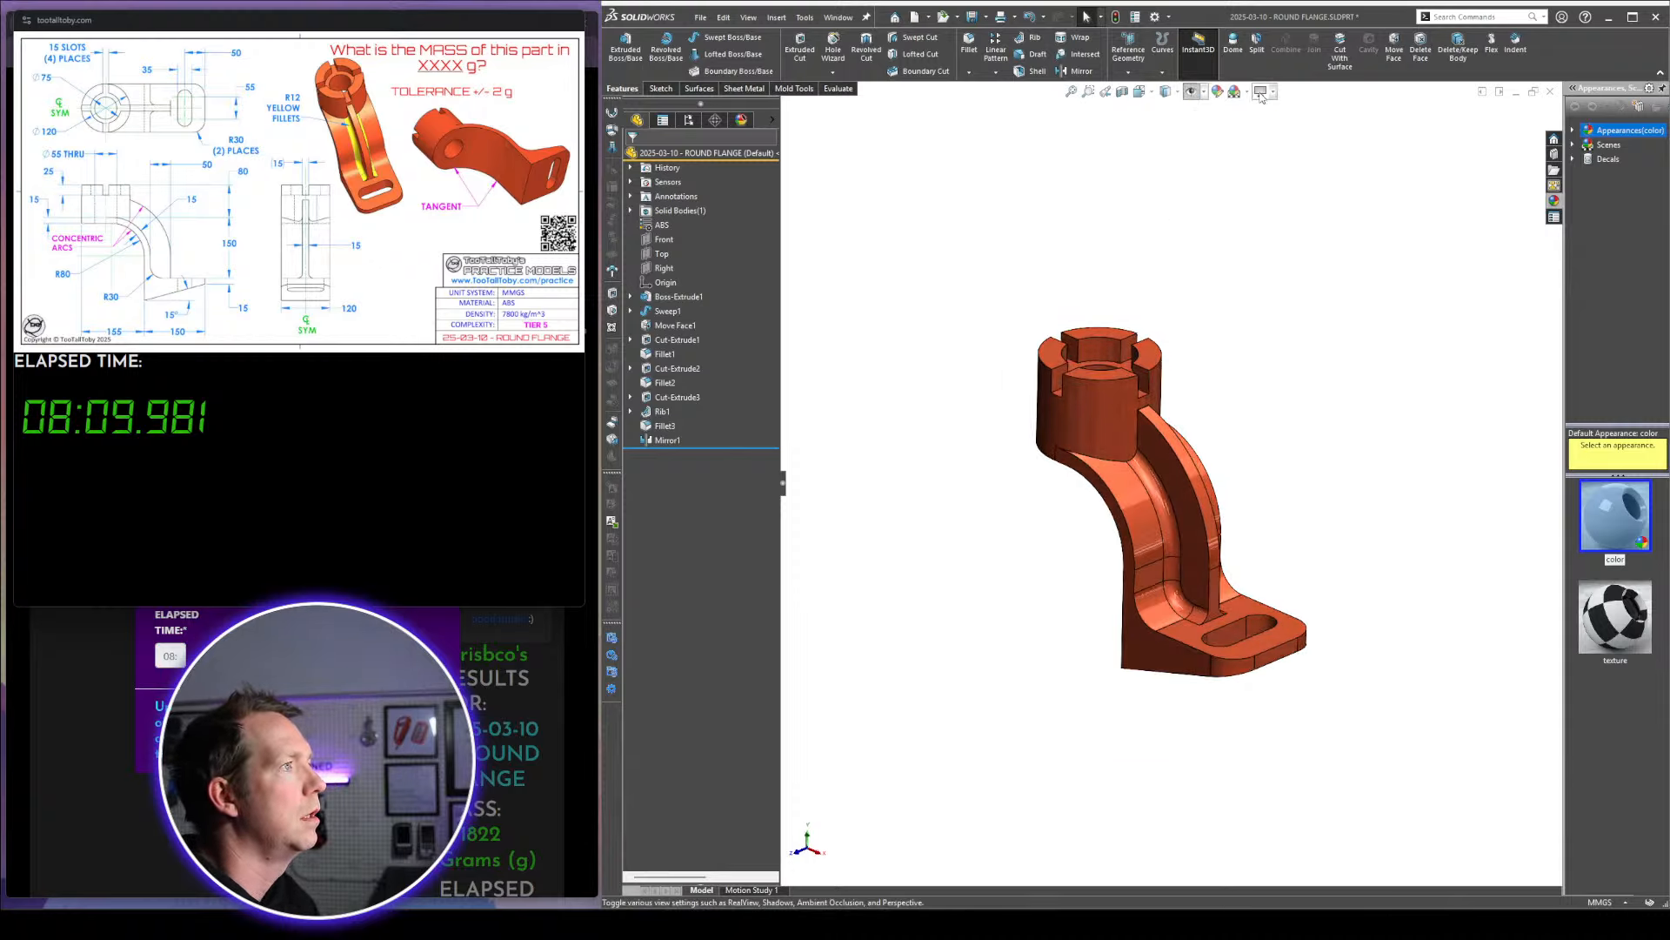
{"action": "left_click", "coordinate": [1263, 92]}
{"action": "left_click", "coordinate": [1305, 161]}
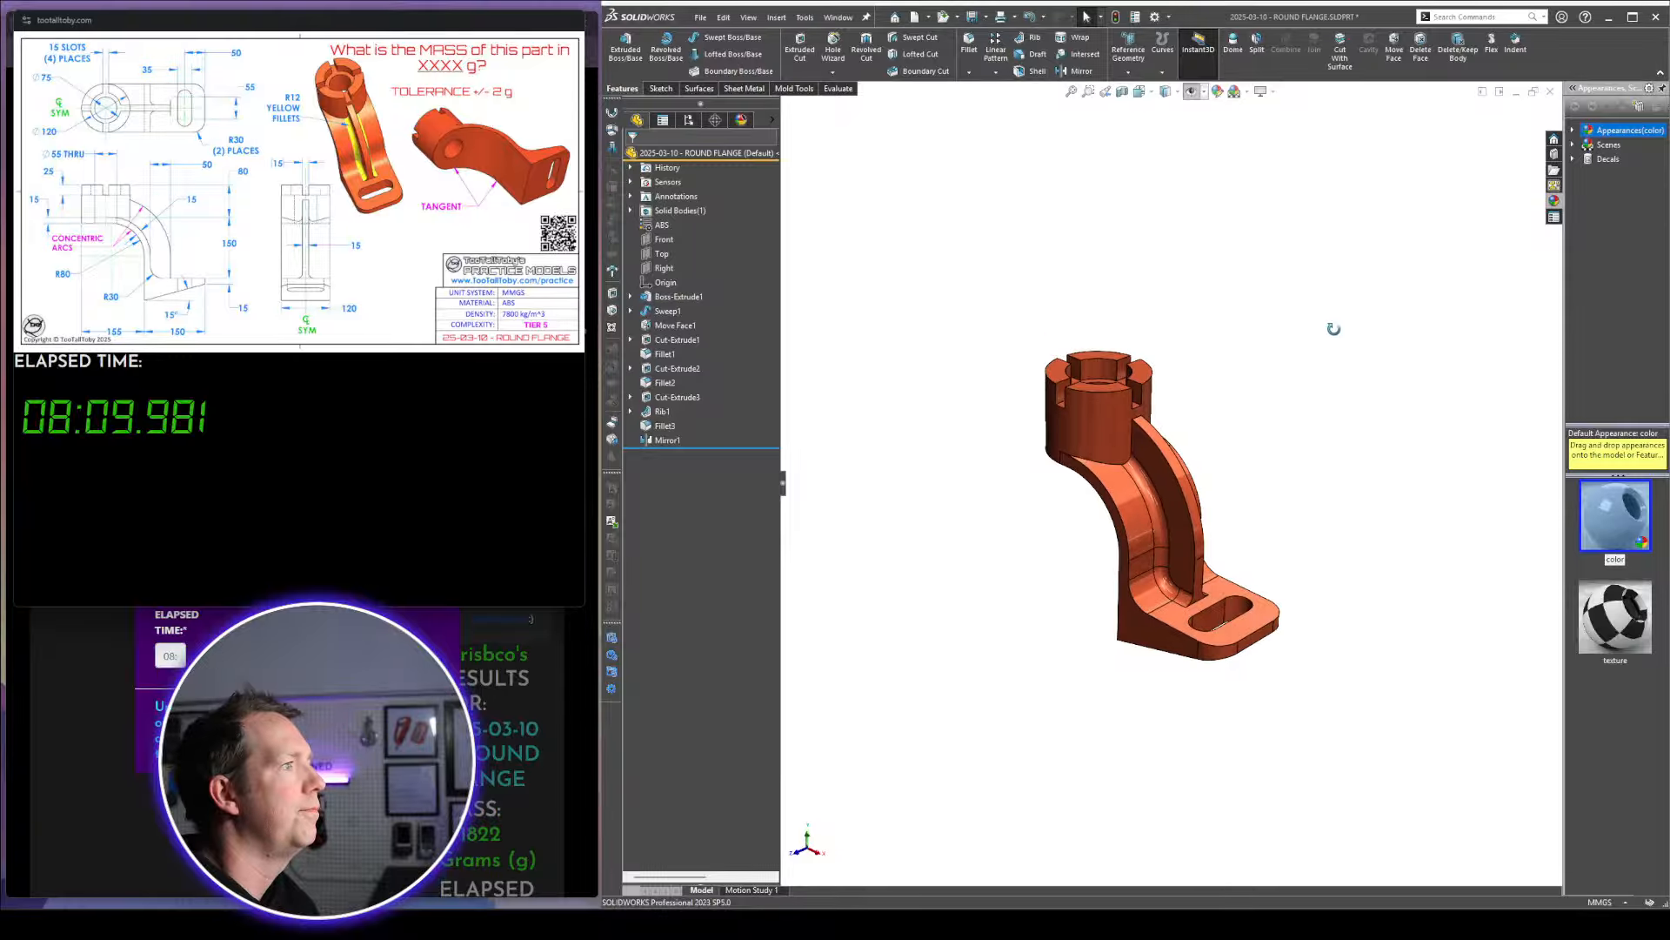
Capture a rectangular screen snip of the coloured flange in an angled view and close the Snipping Tool
{"action": "middle_click_drag", "start_coordinate": [1331, 324], "coordinate": [1333, 359]}
{"action": "scroll", "coordinate": [1171, 492], "scroll_direction": "down", "scroll_amount": 1}
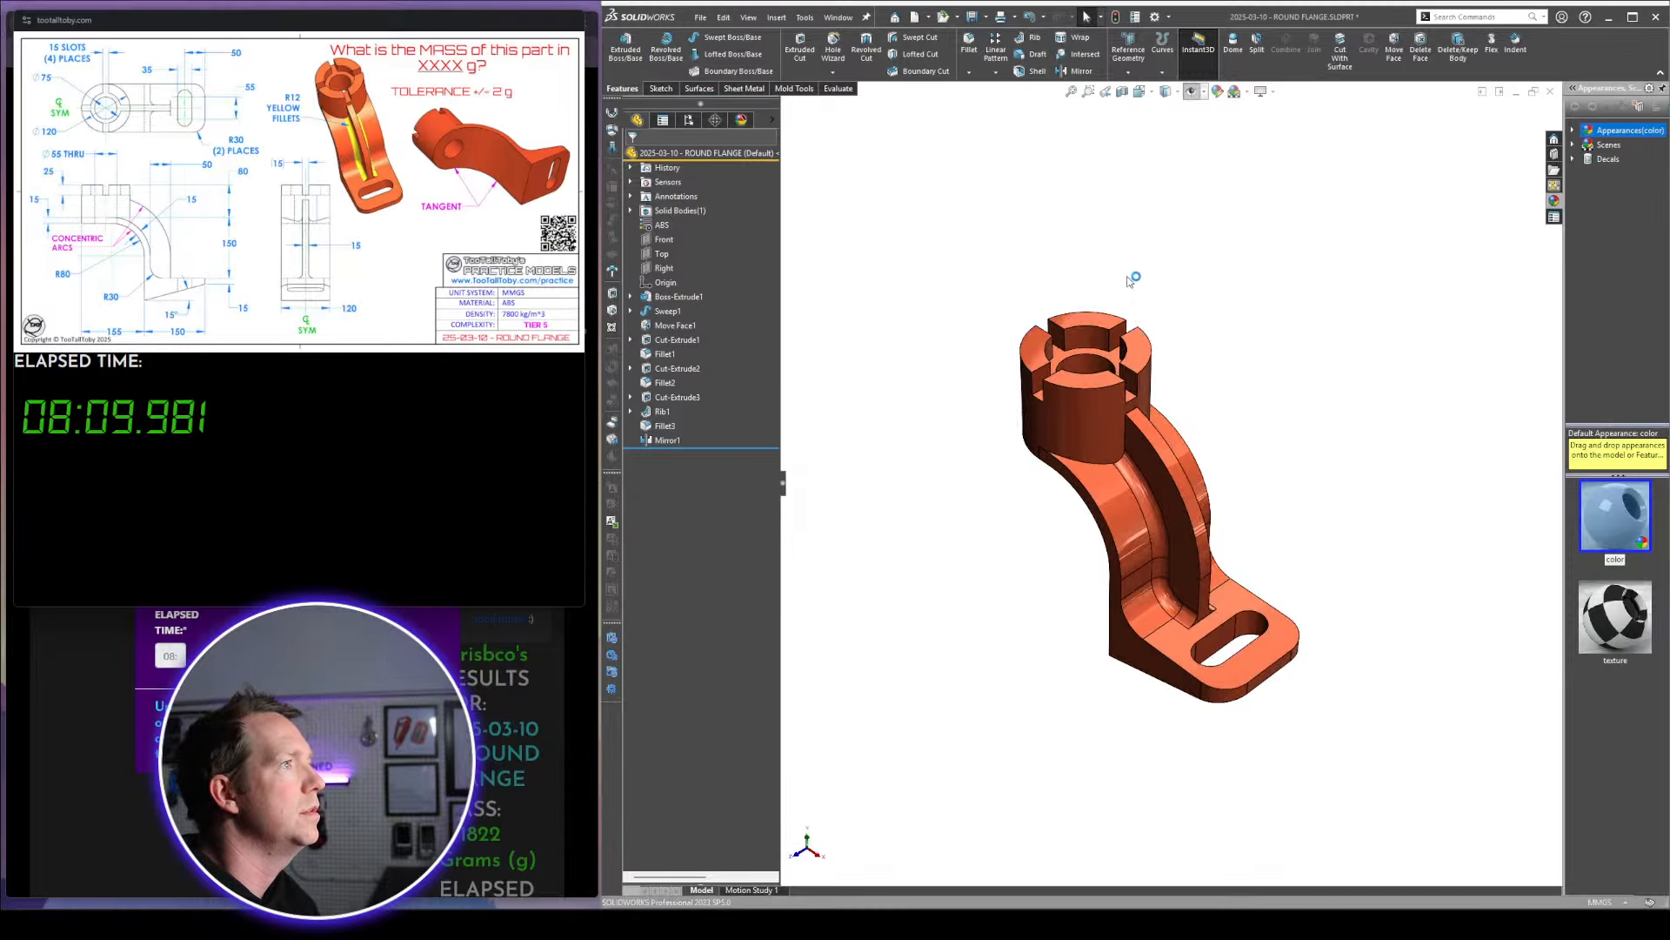
{"action": "left_click", "coordinate": [713, 422]}
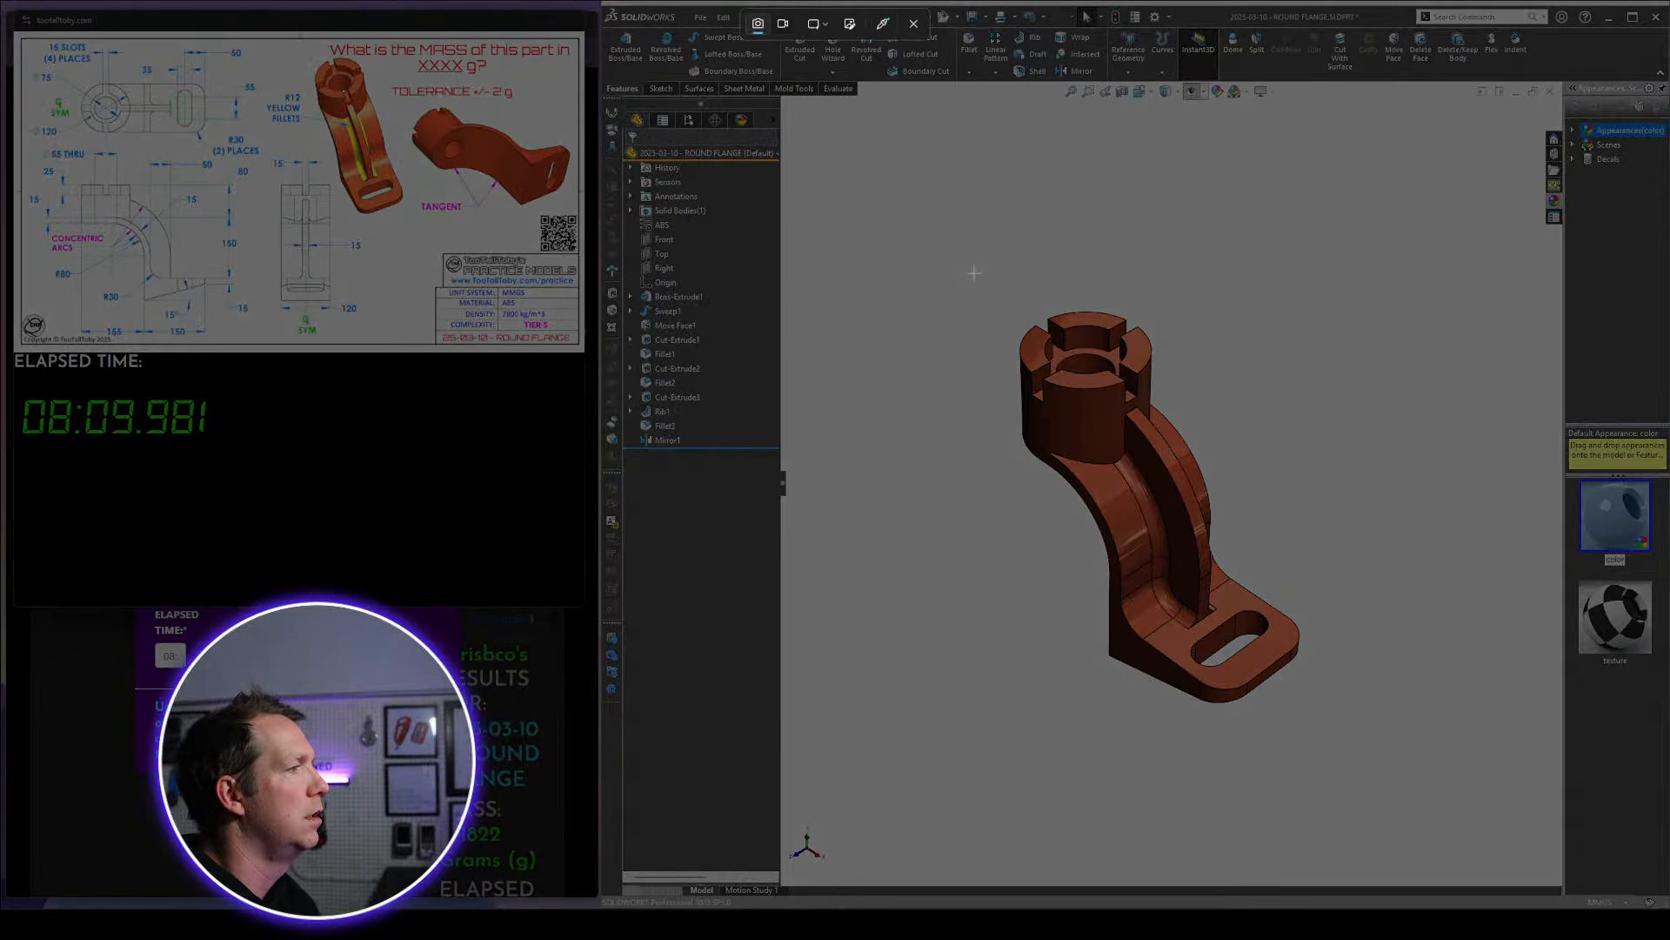
{"action": "left_click_drag", "start_coordinate": [974, 271], "coordinate": [1341, 749]}
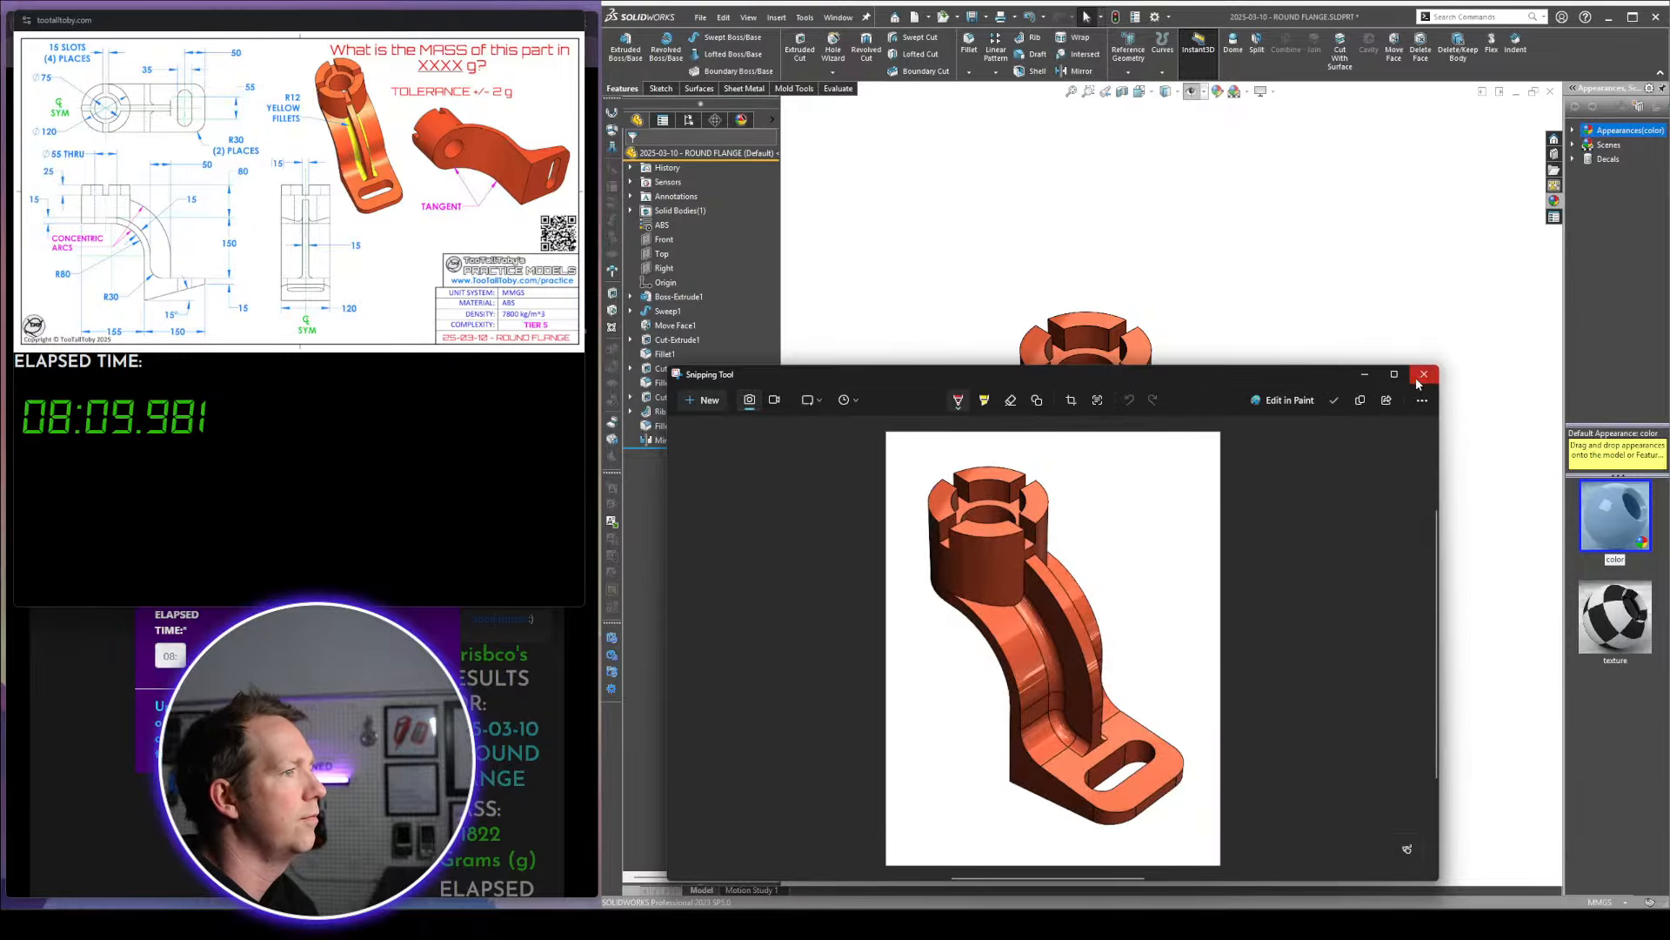
{"action": "left_click", "coordinate": [1418, 381]}
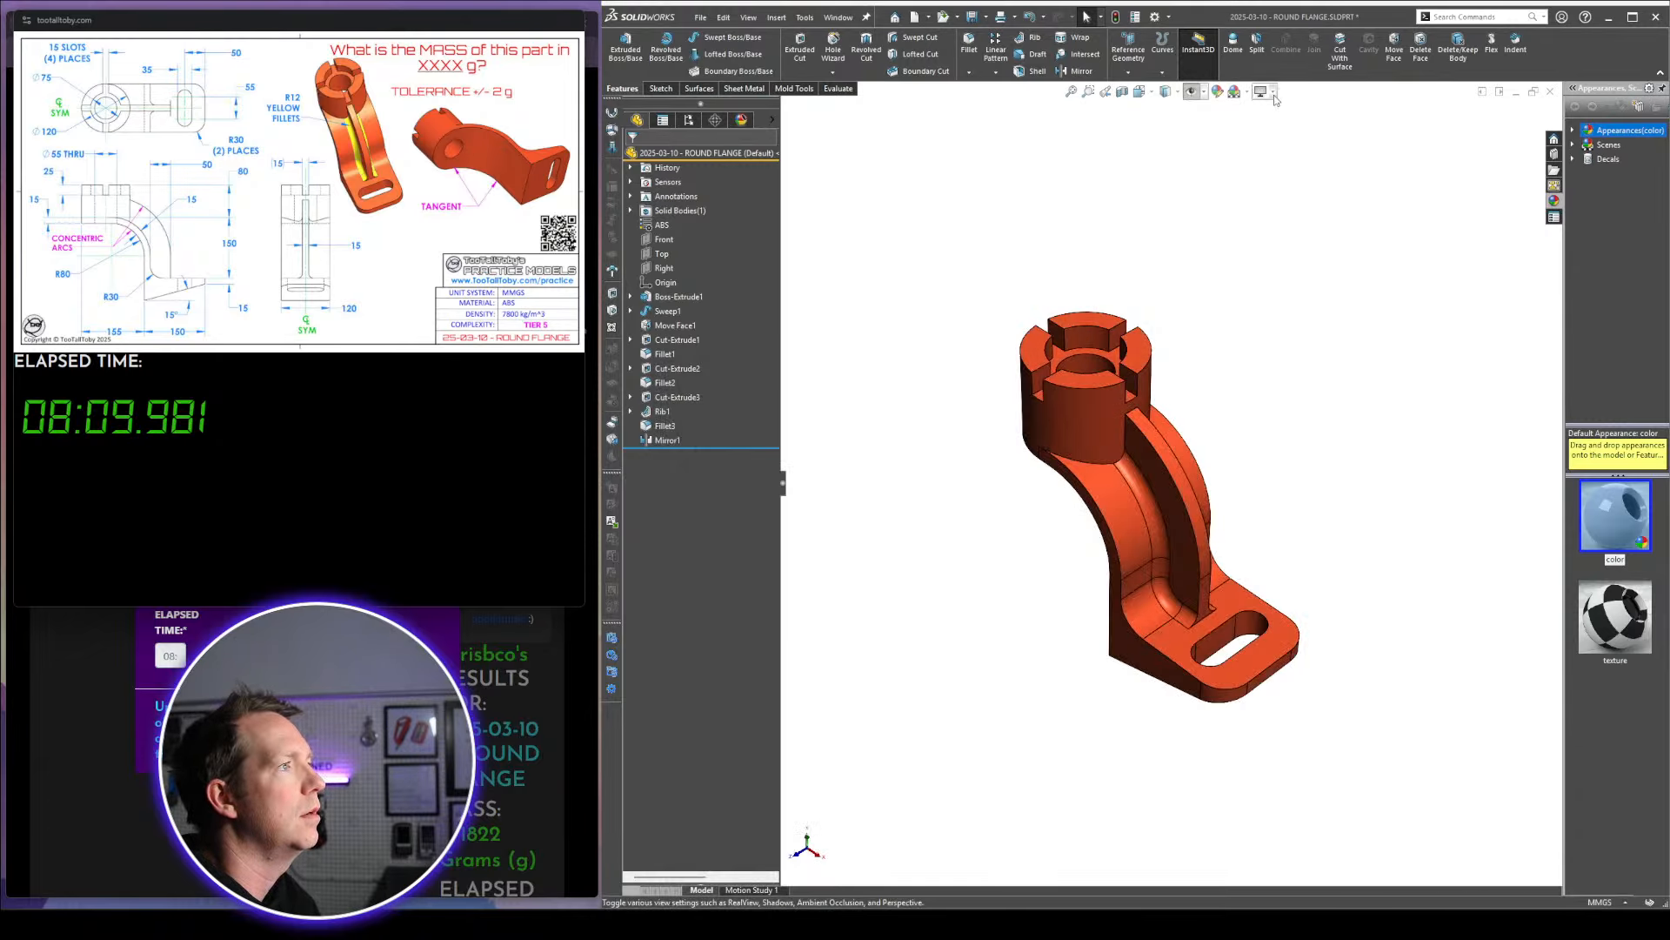
Switch the model display back from perspective to the normal parallel view
{"action": "left_click", "coordinate": [1274, 92]}
{"action": "left_click", "coordinate": [1291, 163]}
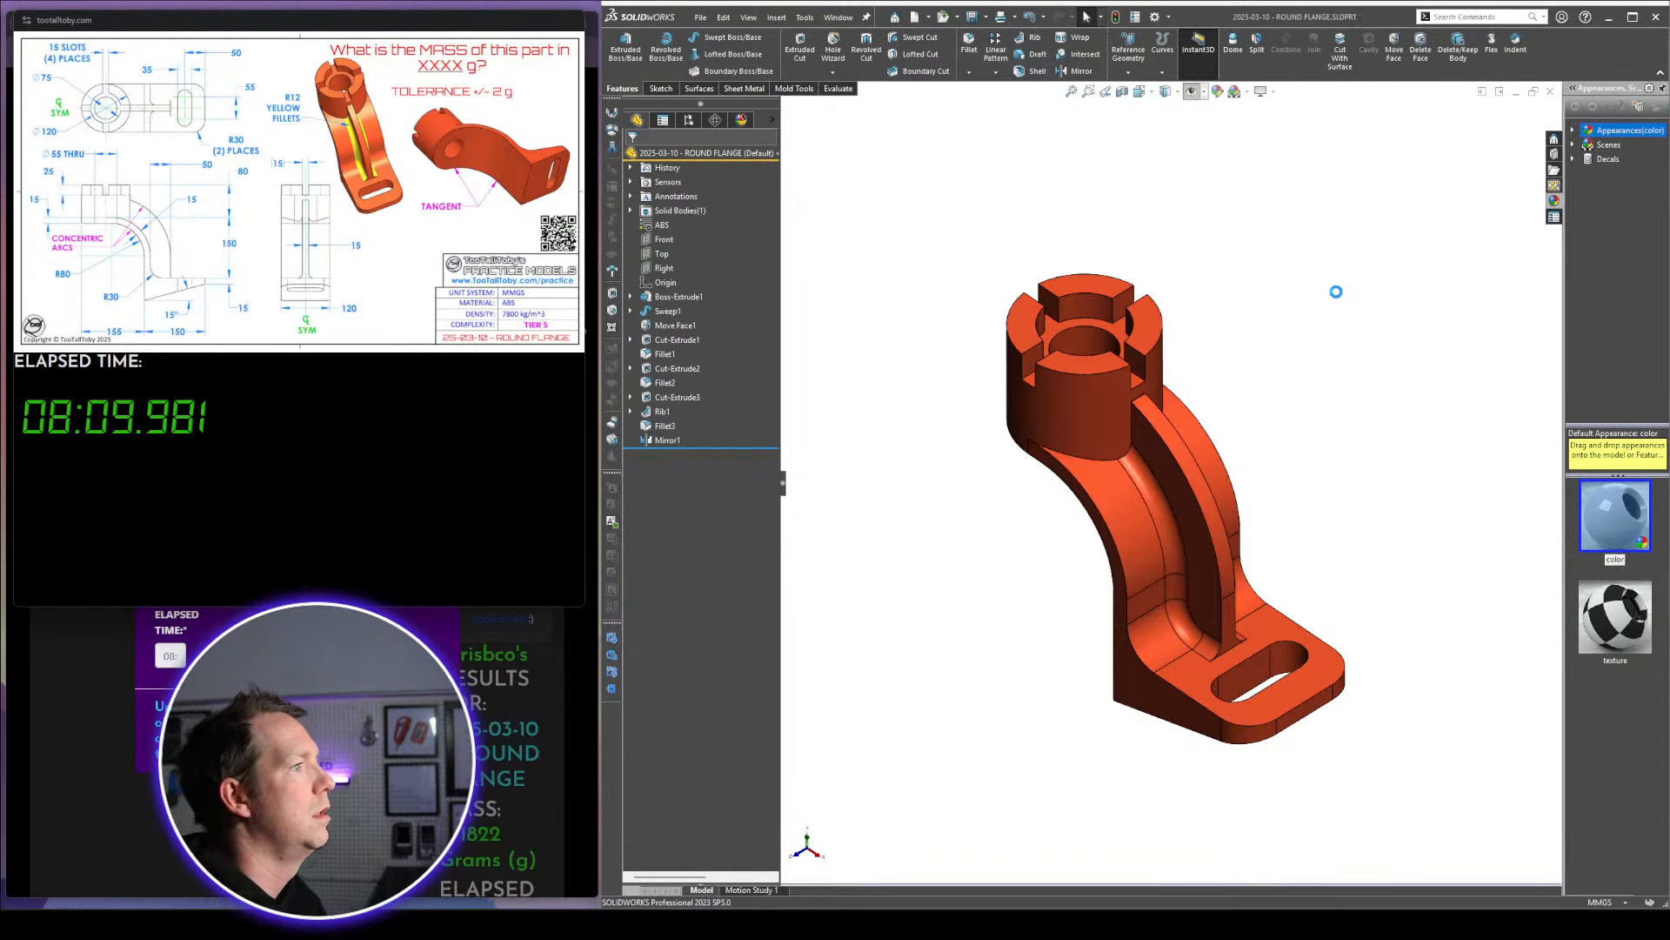
{"action": "middle_click_drag", "start_coordinate": [1306, 530], "coordinate": [1307, 495]}
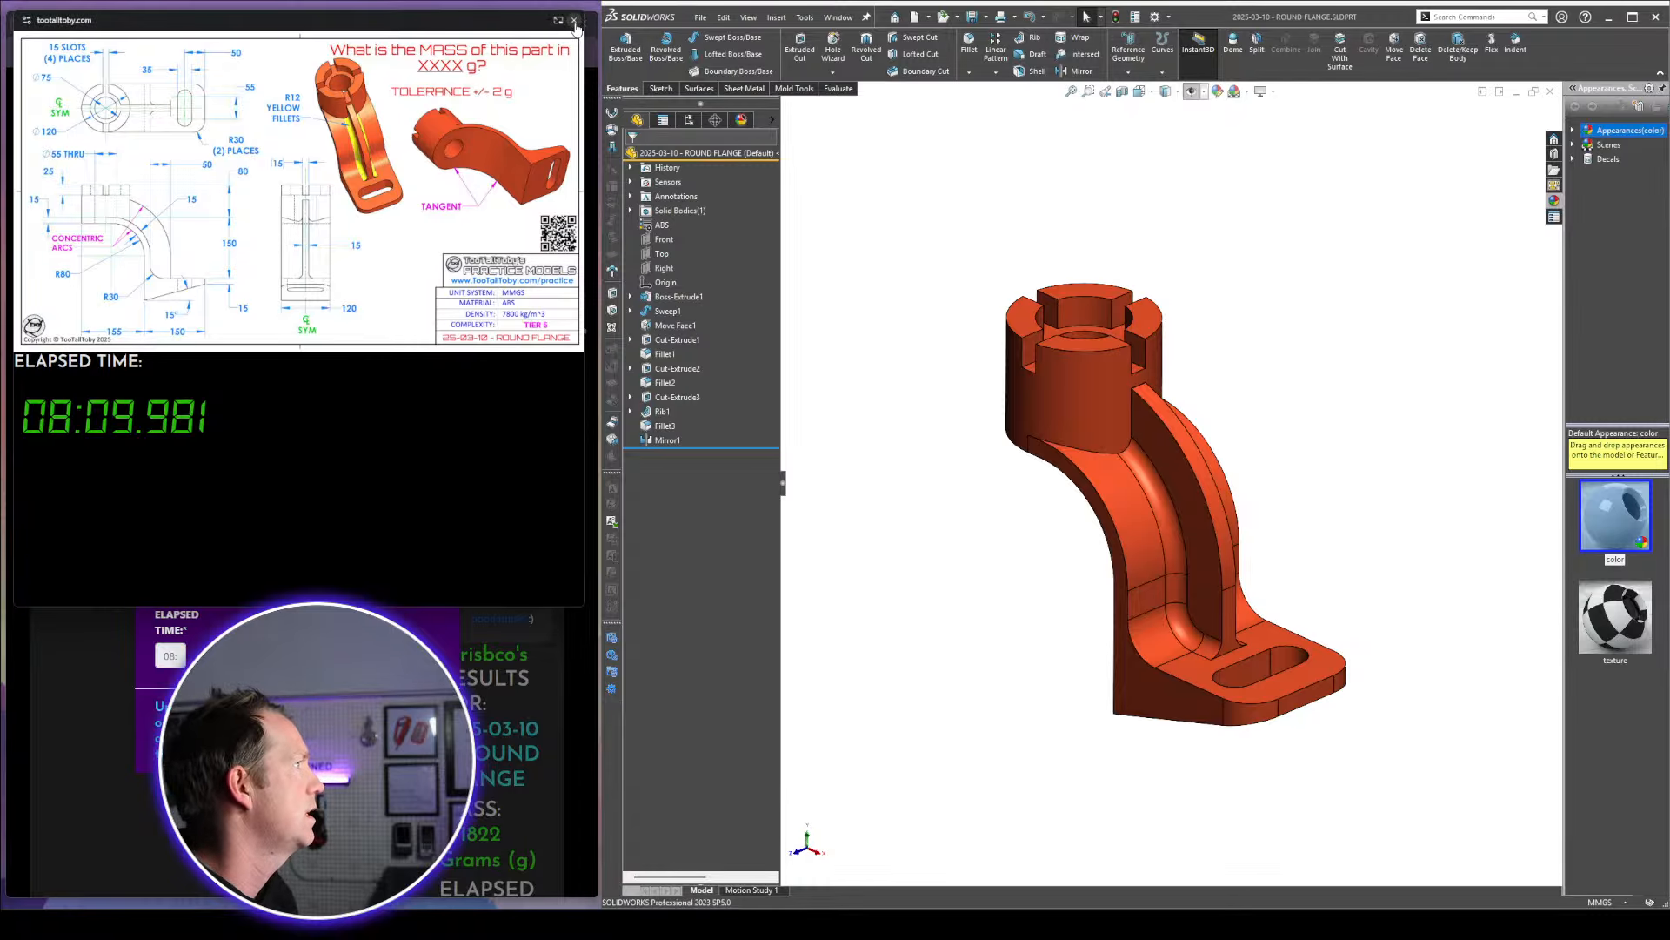
Close the floating drawing window and examine the Data & Analytics results for Practice Model 25-03-10
{"action": "left_click", "coordinate": [575, 20]}
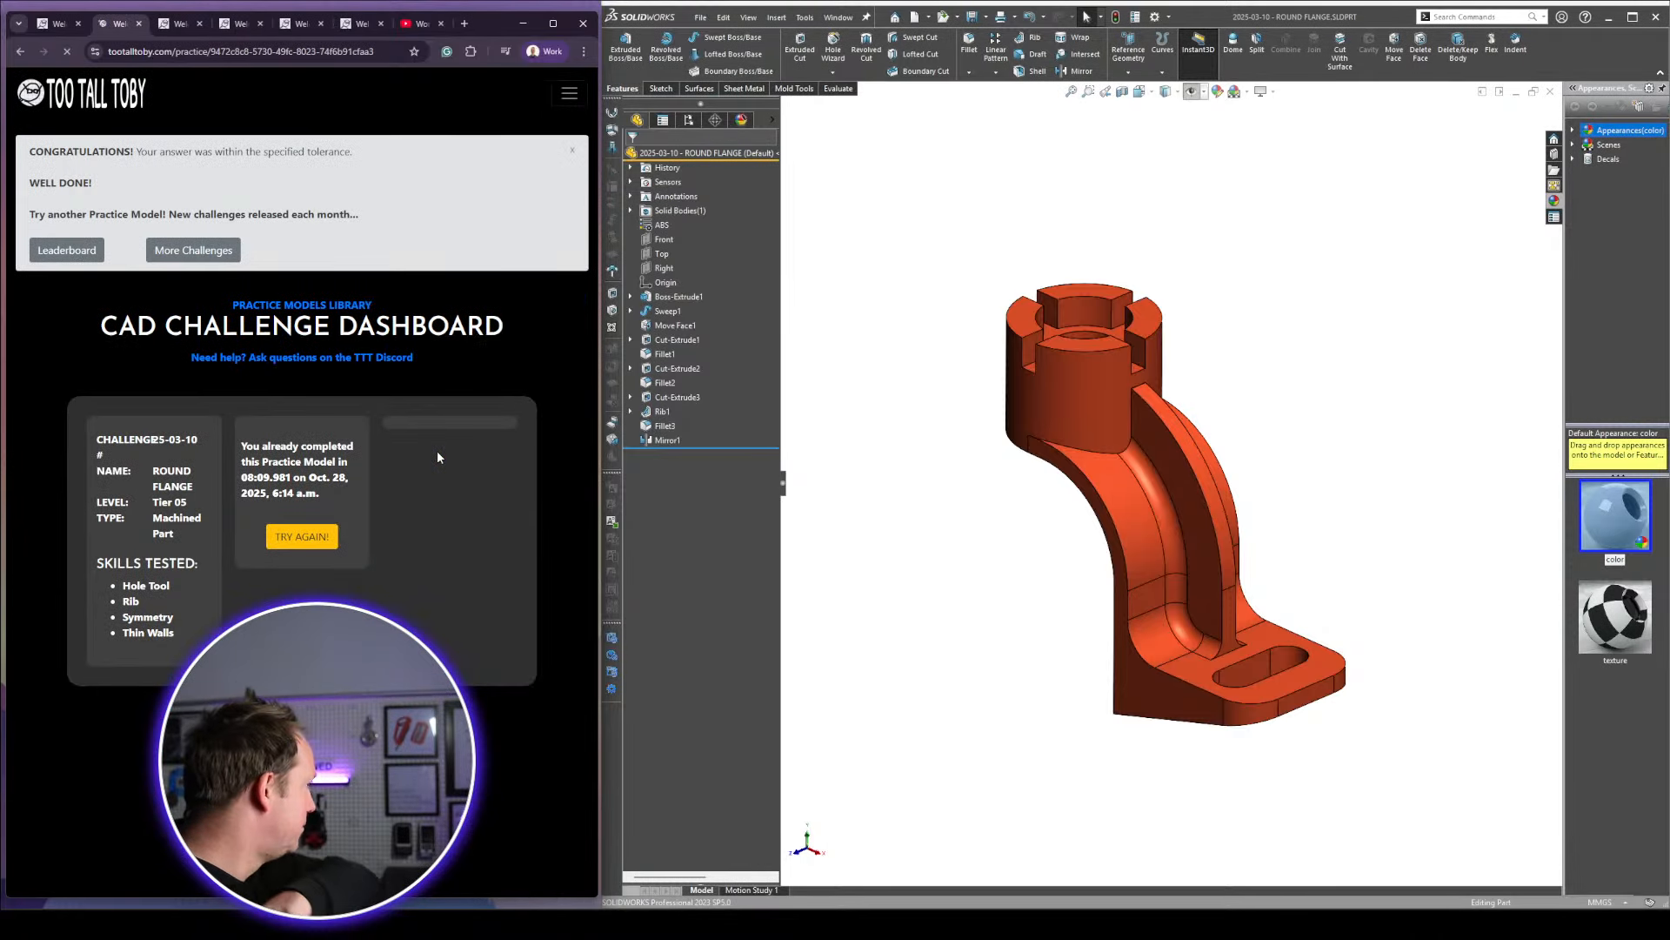
{"action": "scroll", "coordinate": [461, 524], "scroll_direction": "down", "scroll_amount": 1}
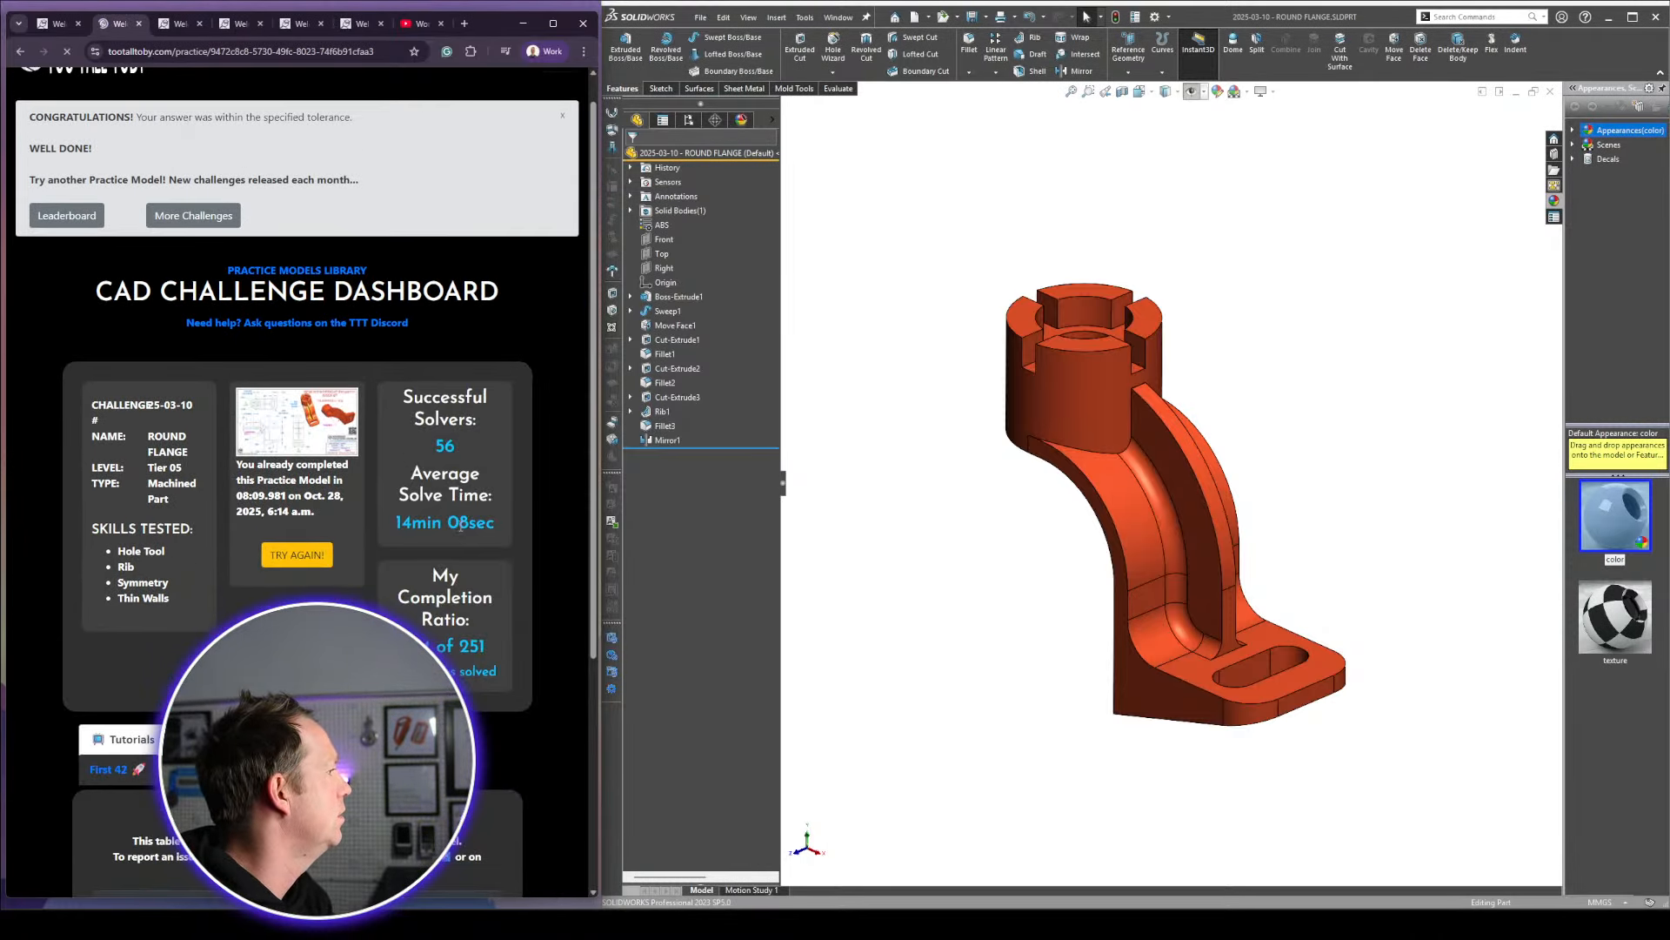
{"action": "scroll", "coordinate": [462, 525], "scroll_direction": "down", "scroll_amount": 3}
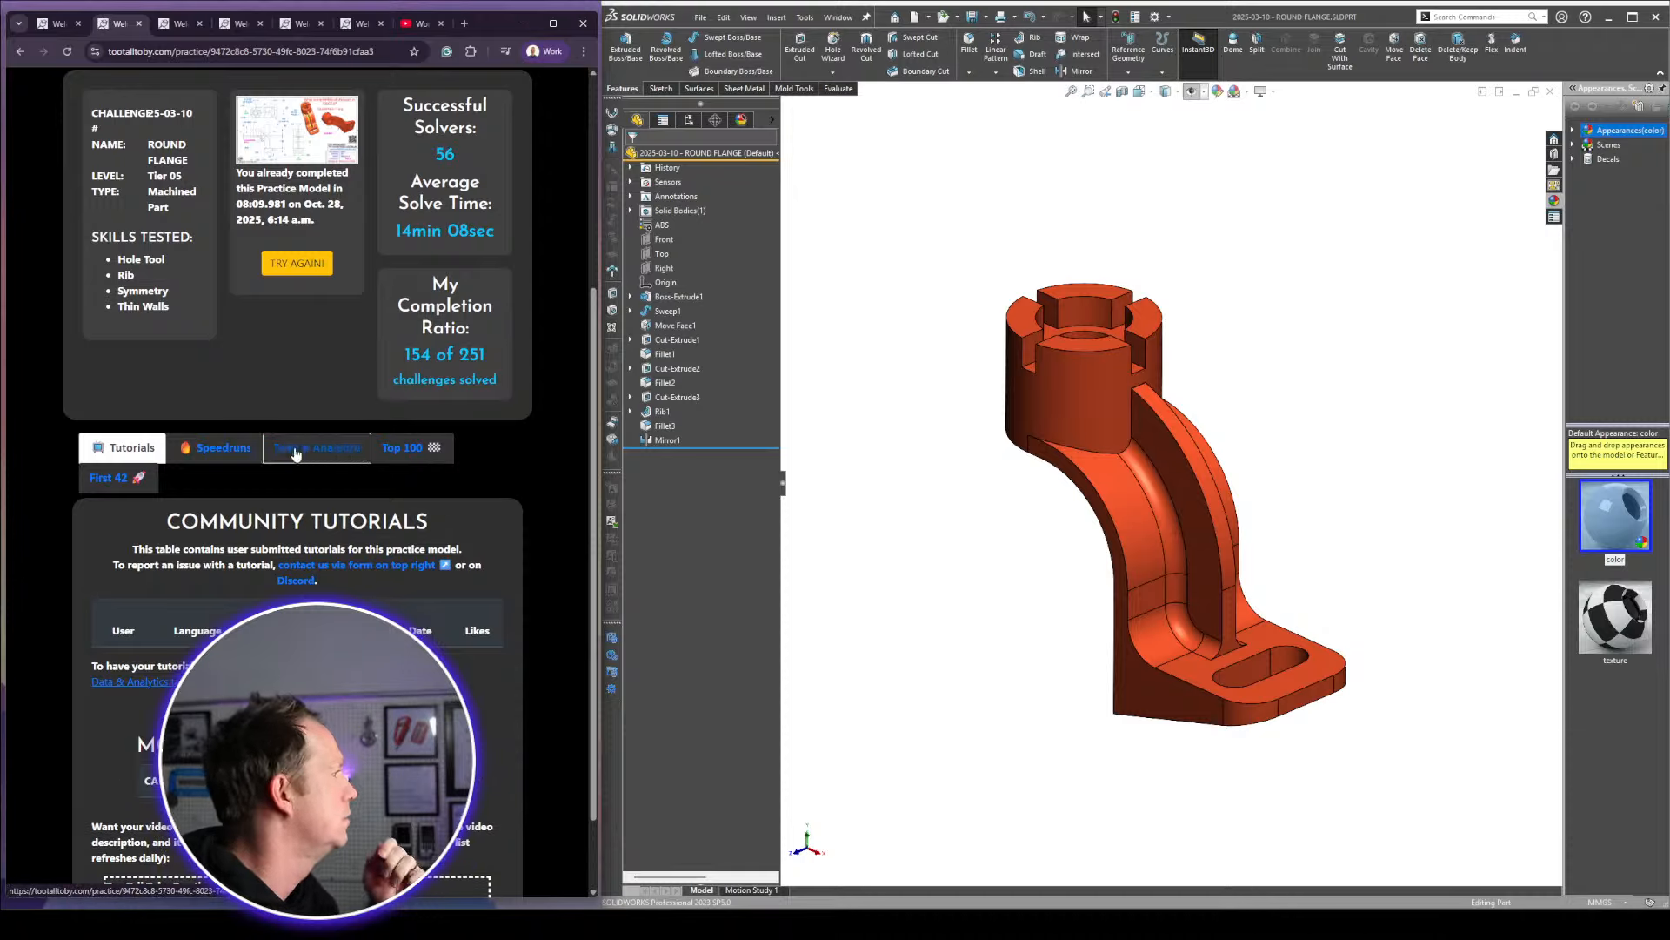
{"action": "scroll", "coordinate": [302, 455], "scroll_direction": "down", "scroll_amount": 4}
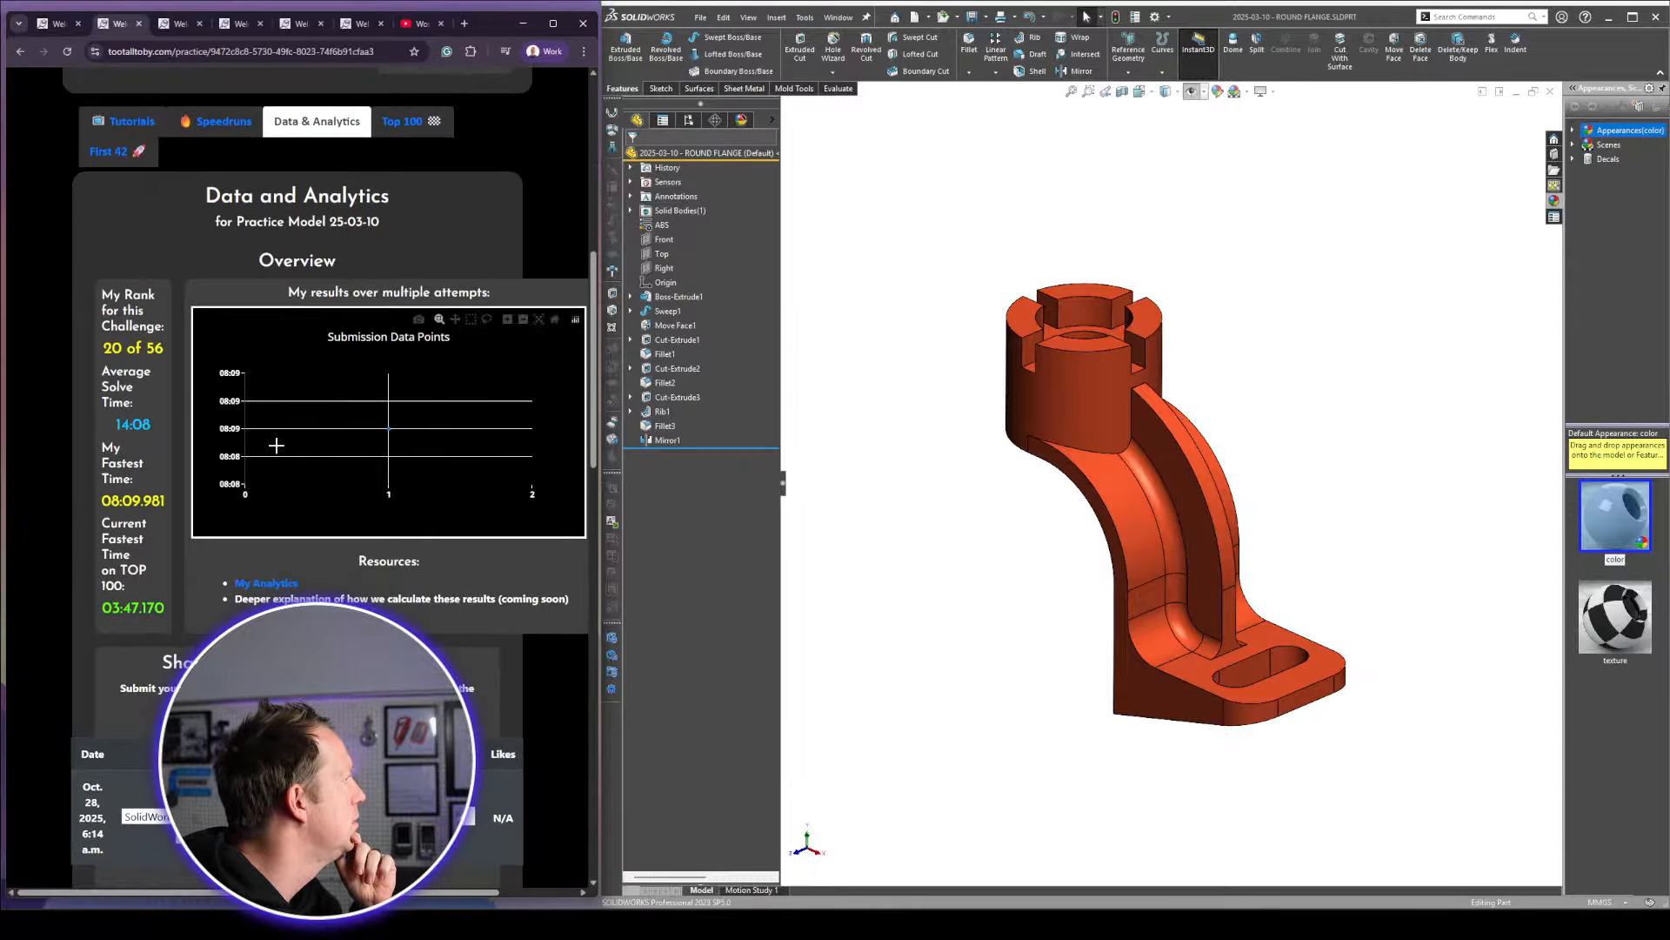
{"action": "scroll", "coordinate": [160, 493], "scroll_direction": "down", "scroll_amount": 10}
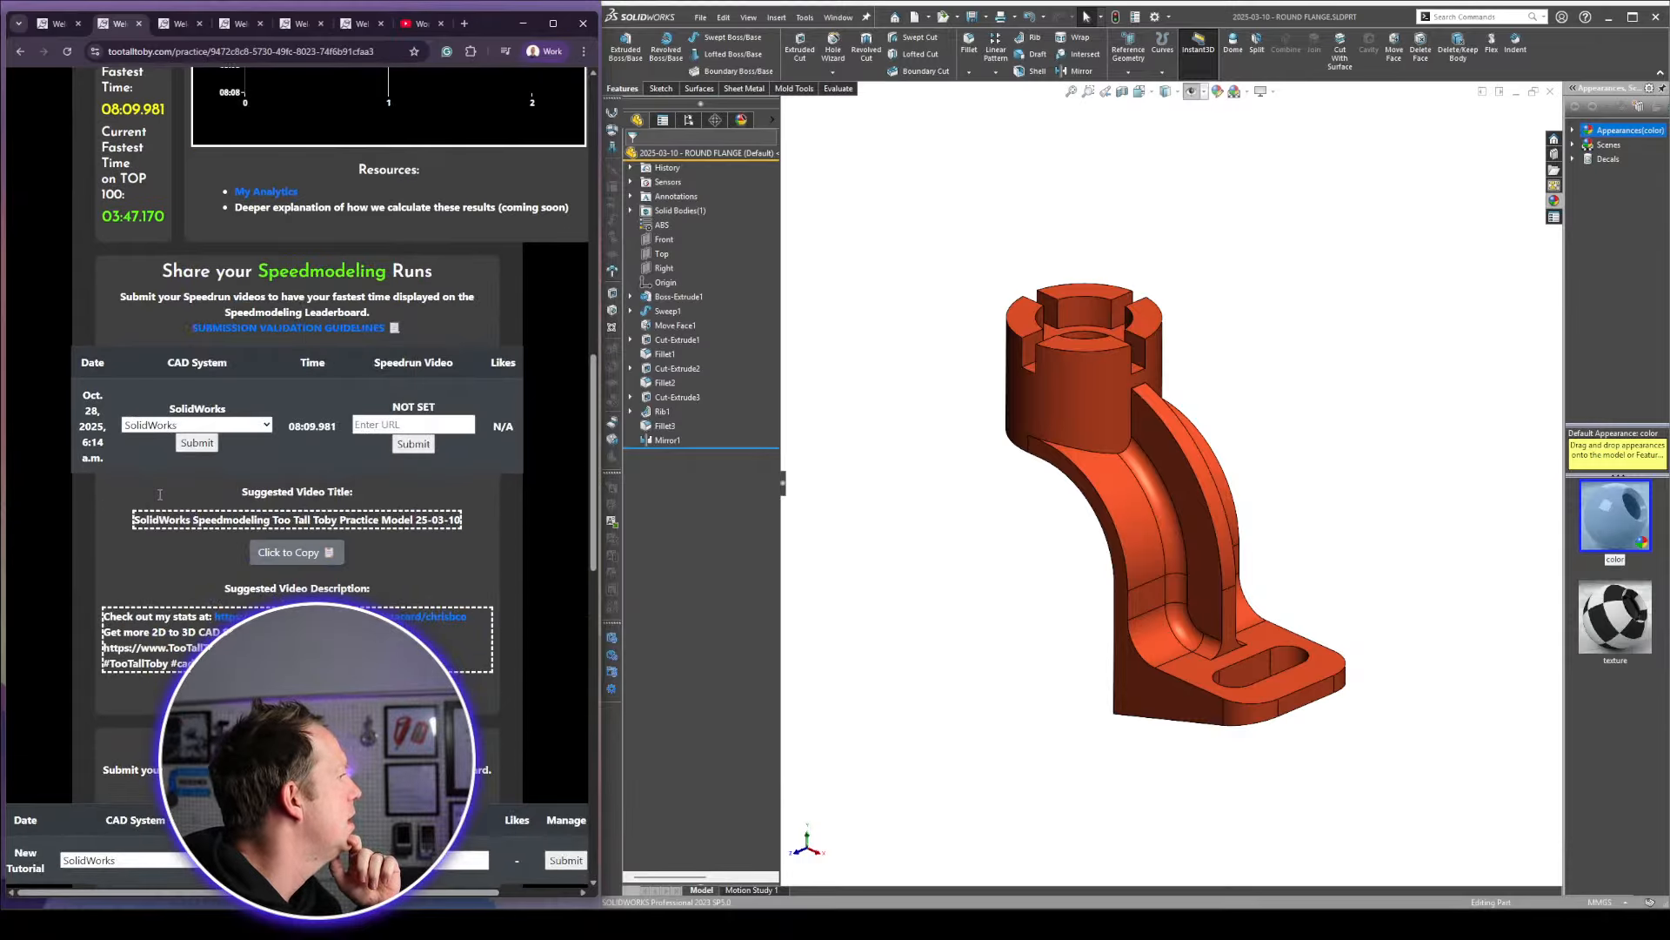
{"action": "scroll", "coordinate": [372, 459], "scroll_direction": "up", "scroll_amount": 12}
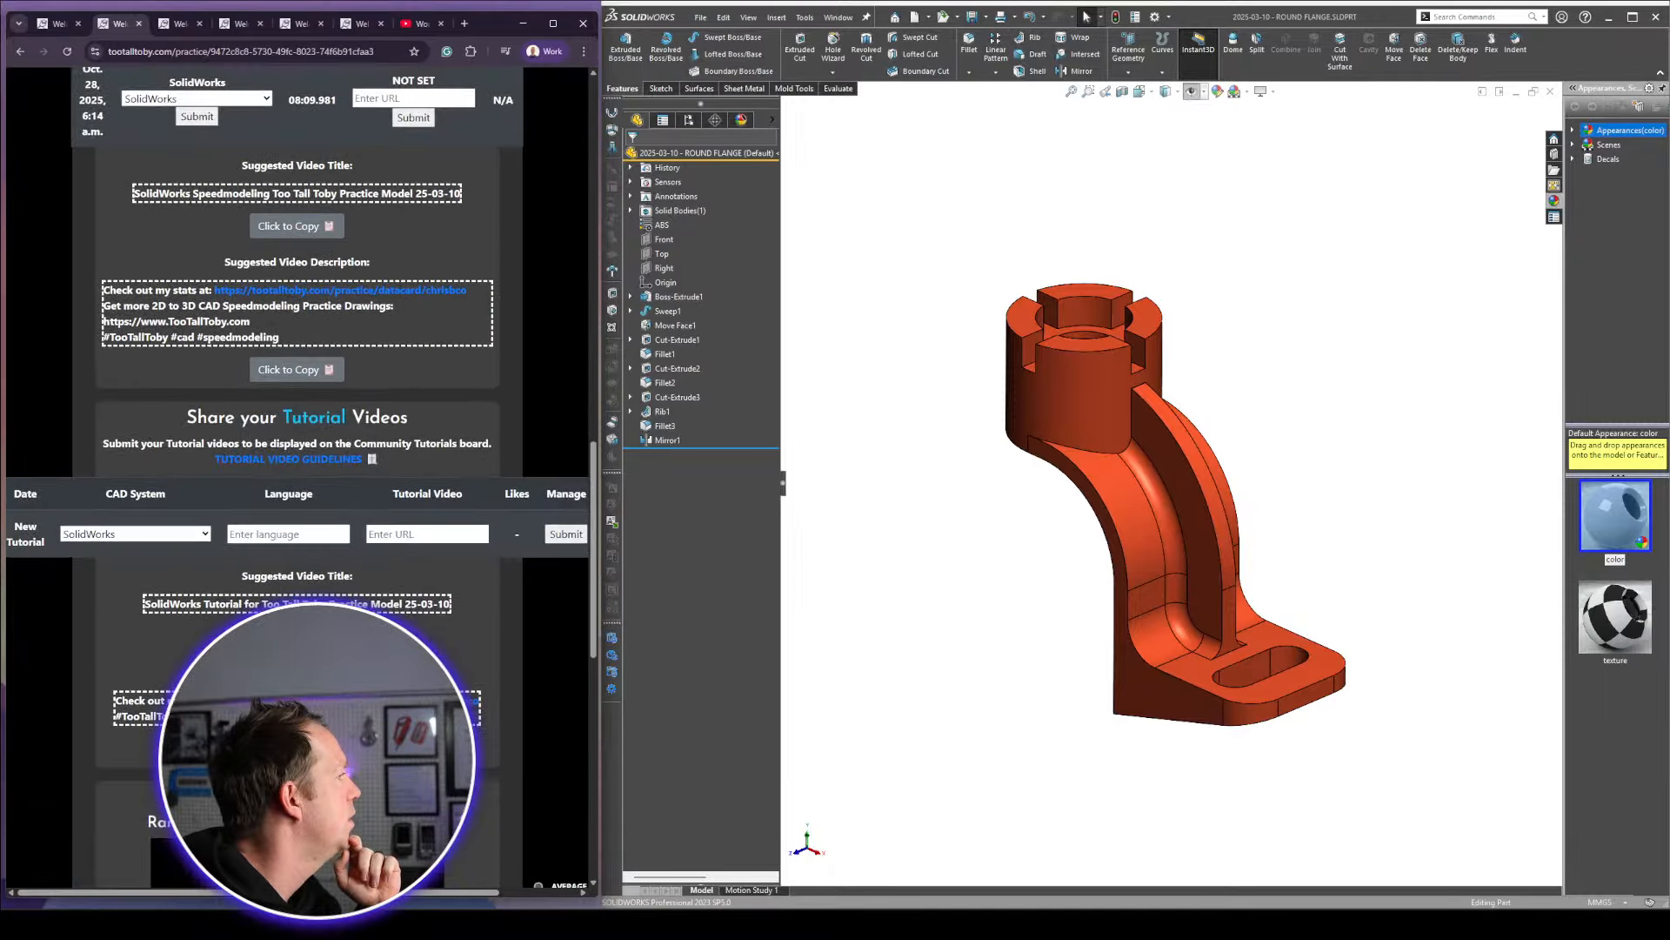
{"action": "scroll", "coordinate": [373, 465], "scroll_direction": "up", "scroll_amount": 3}
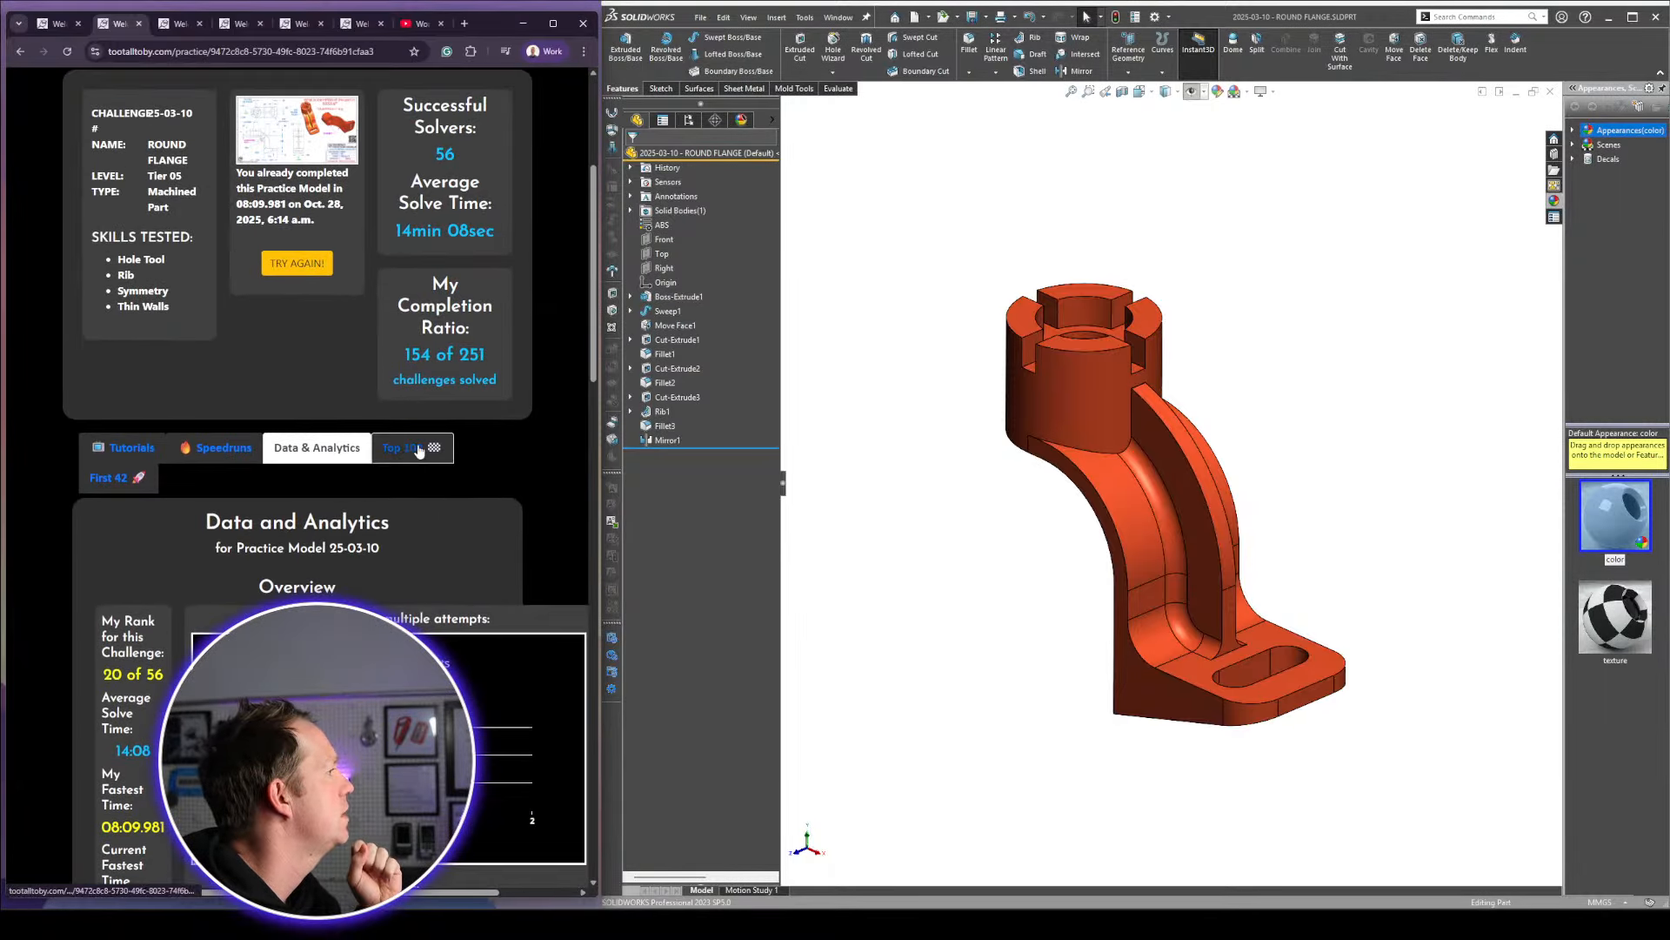
Examine the Speedruns leaderboard and the Top 100 fastest times for the Round Flange challenge
{"action": "left_click", "coordinate": [233, 446]}
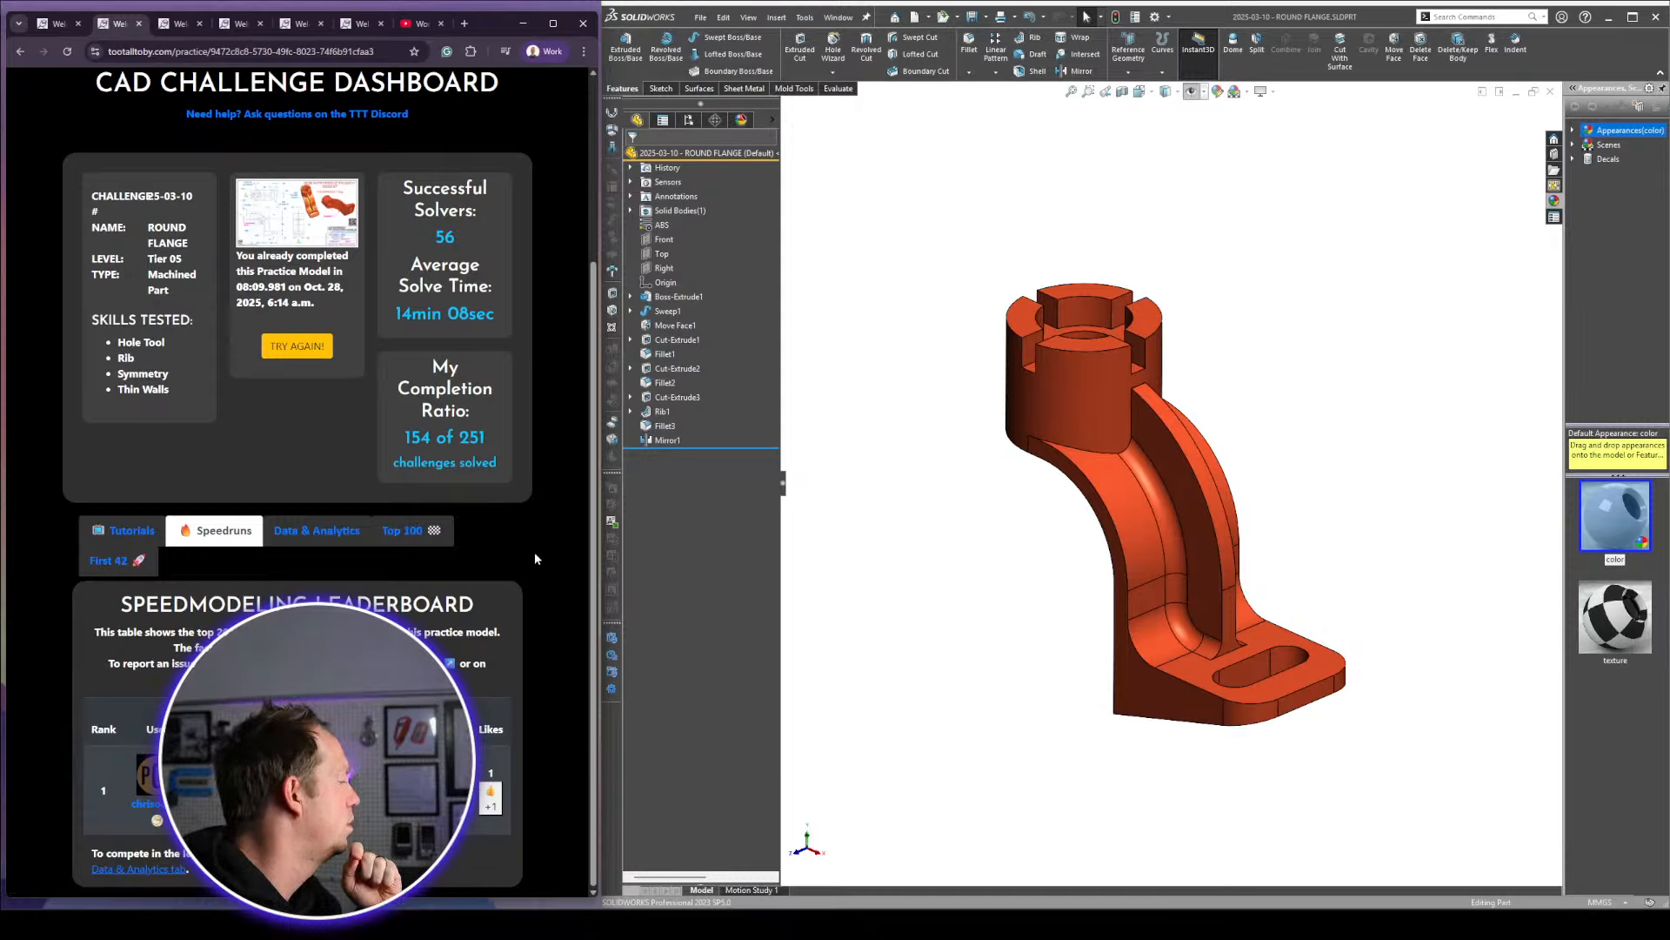
{"action": "left_click", "coordinate": [435, 530]}
{"action": "scroll", "coordinate": [510, 544], "scroll_direction": "down", "scroll_amount": 4}
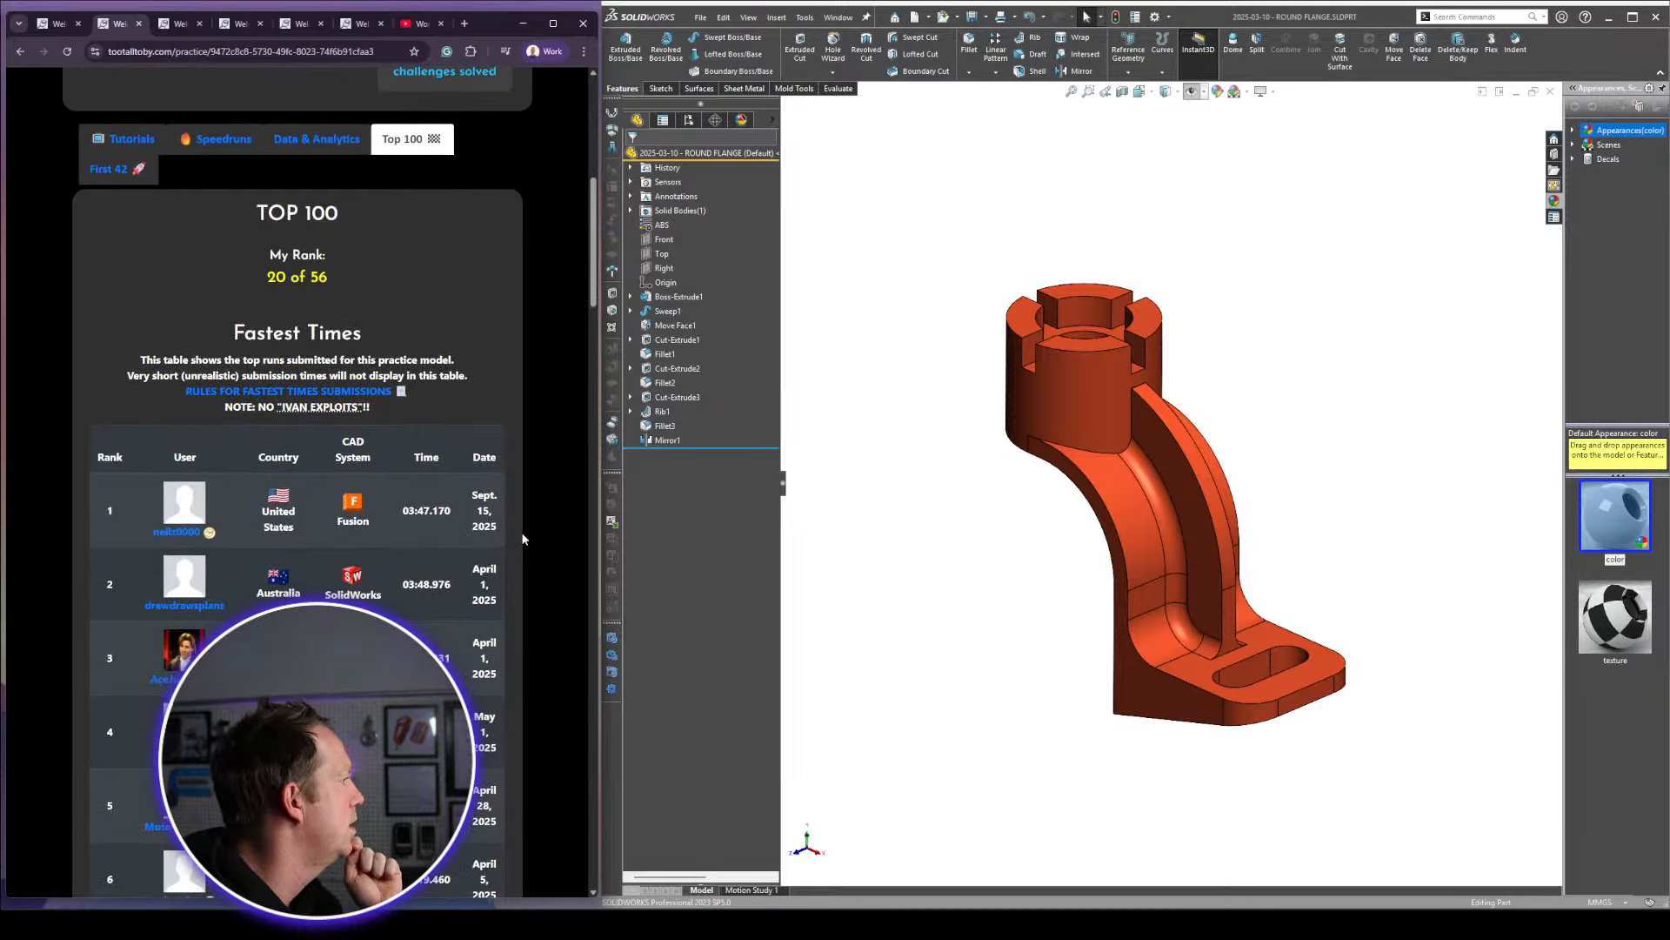
{"action": "scroll", "coordinate": [474, 544], "scroll_direction": "down", "scroll_amount": 1}
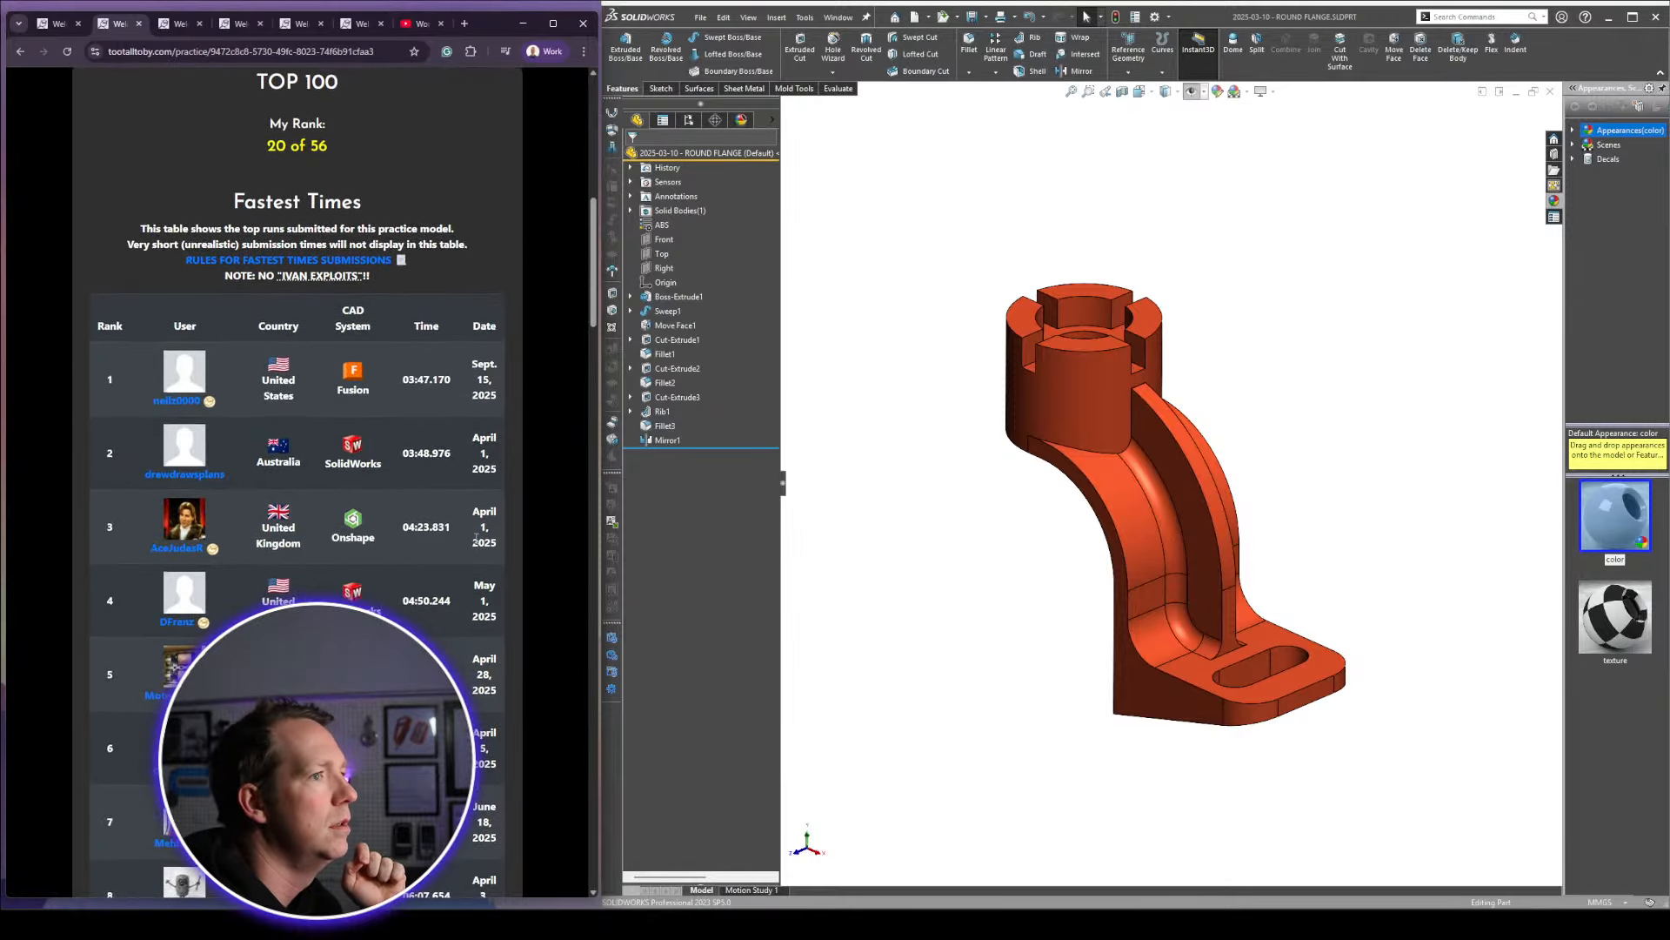
{"action": "scroll", "coordinate": [477, 539], "scroll_direction": "down", "scroll_amount": 2}
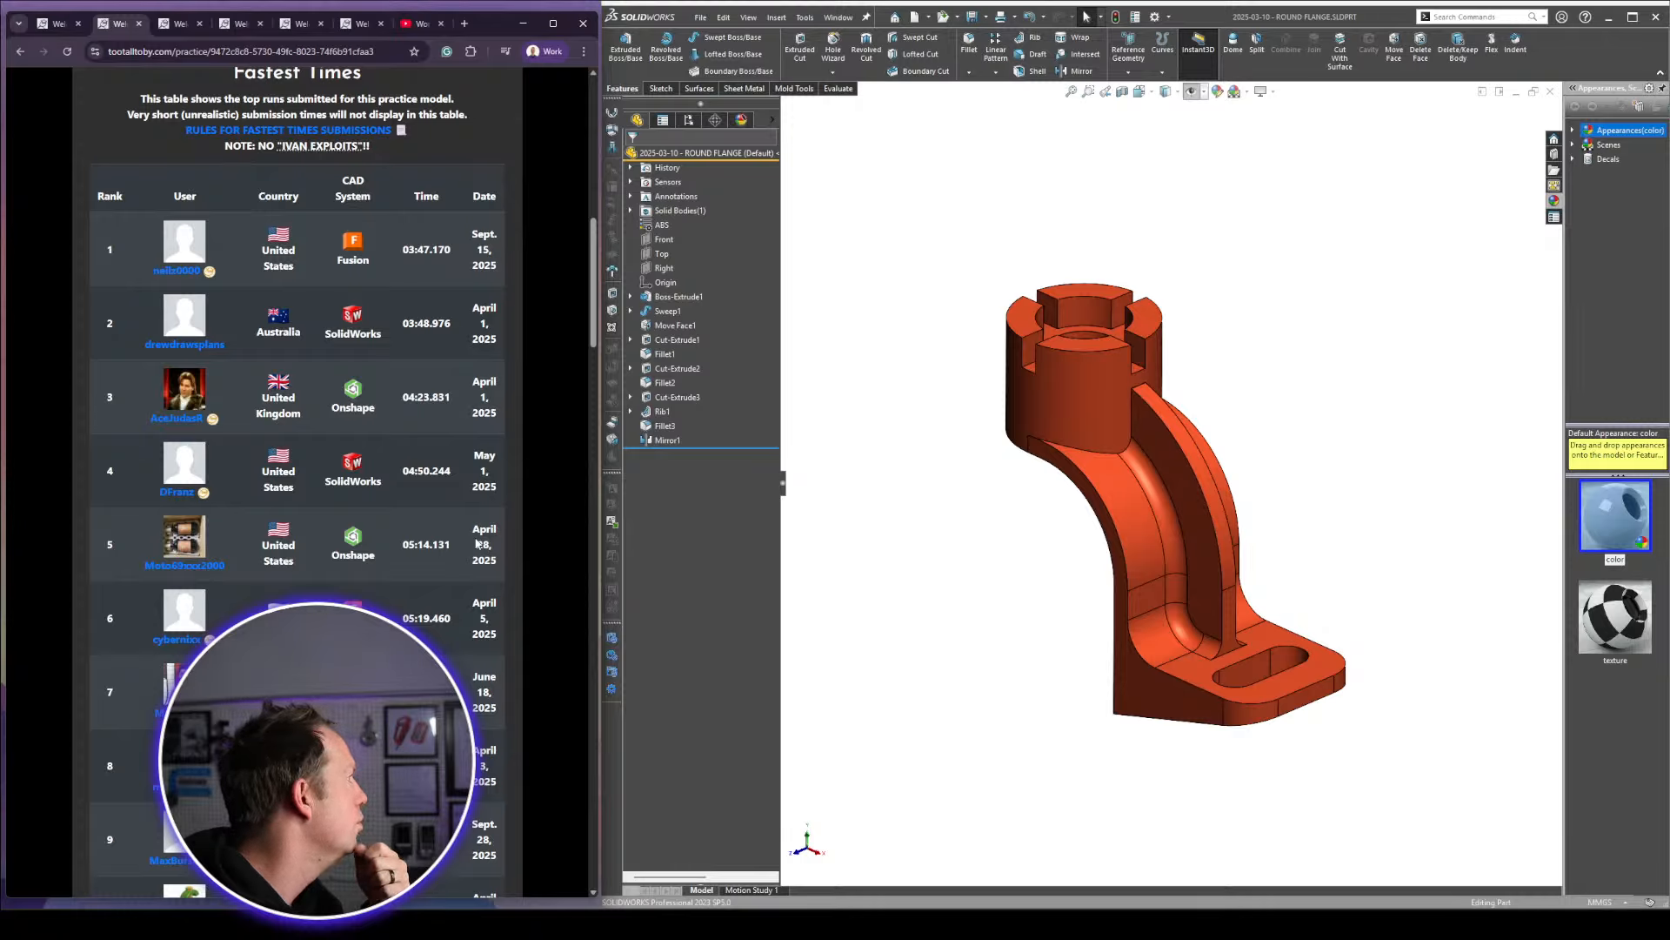
{"action": "scroll", "coordinate": [477, 544], "scroll_direction": "down", "scroll_amount": 2}
{"action": "scroll", "coordinate": [252, 482], "scroll_direction": "down", "scroll_amount": 1}
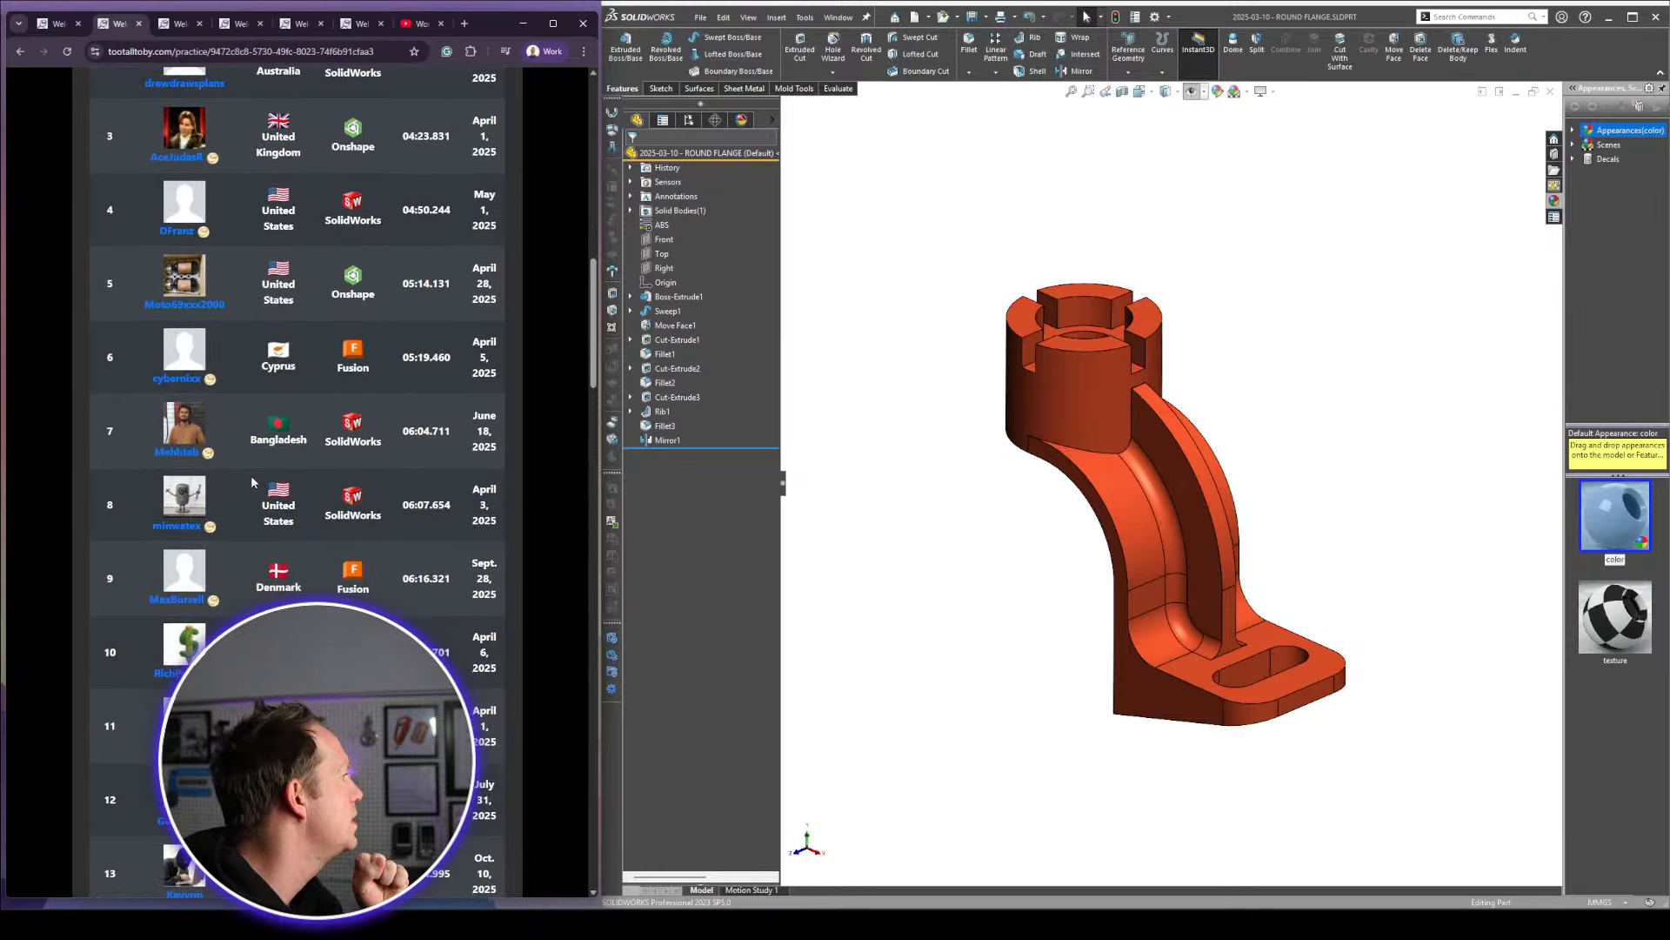
{"action": "scroll", "coordinate": [251, 486], "scroll_direction": "down", "scroll_amount": 2}
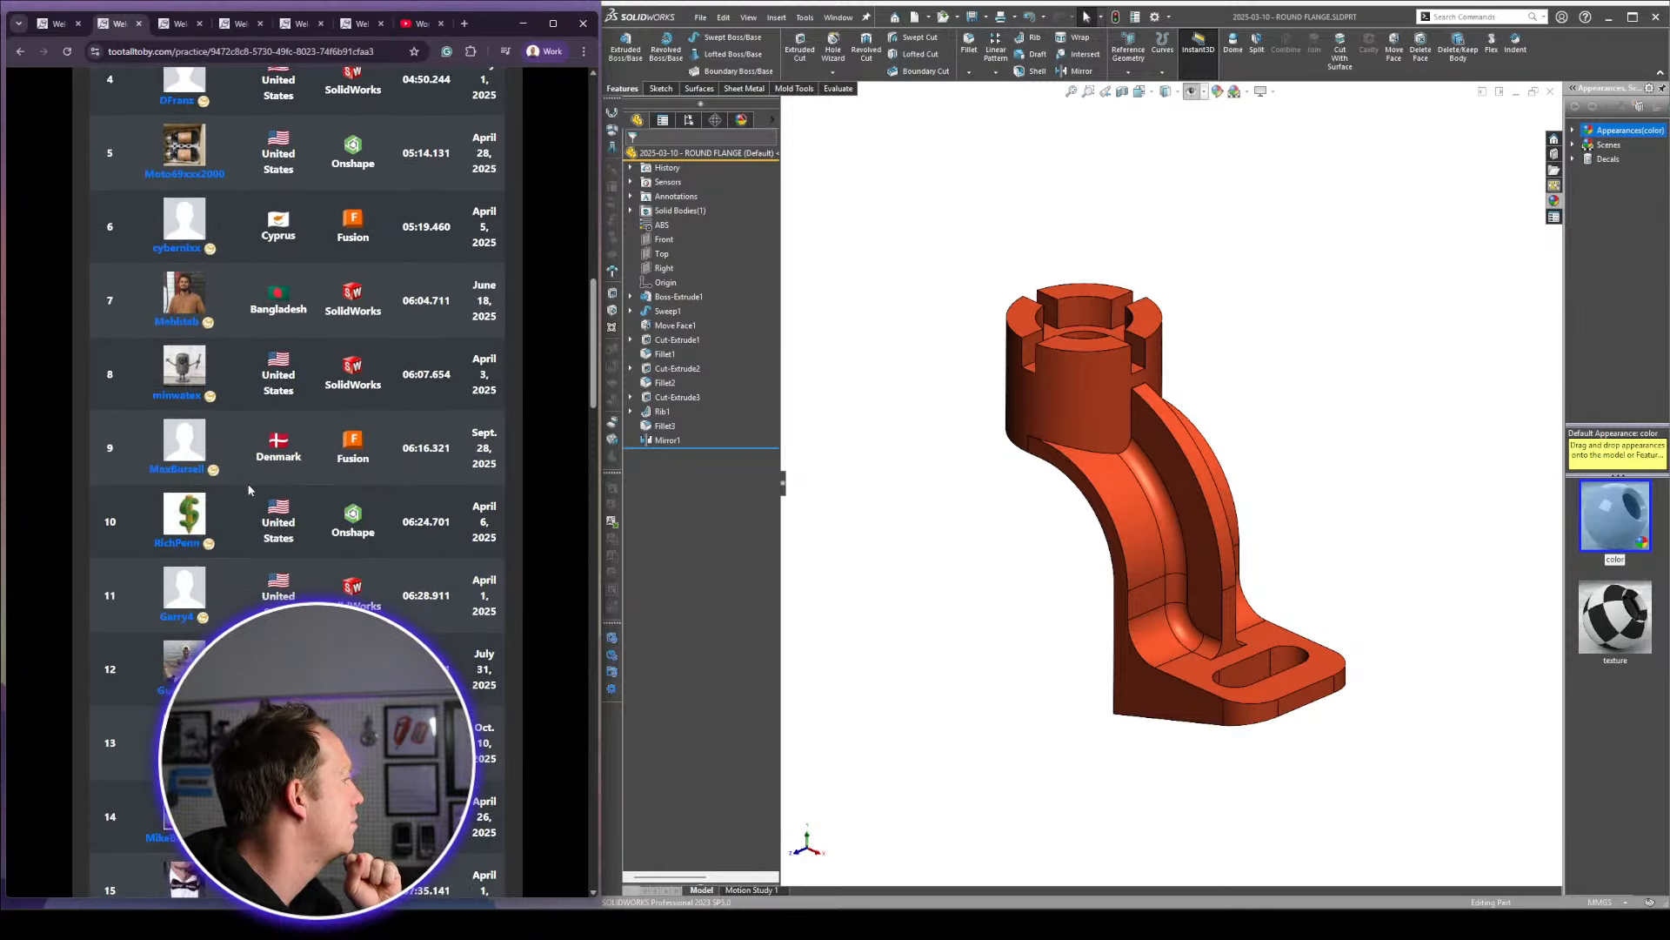
Look through the Data & Analytics section of the Round Flange challenge page again
{"action": "scroll", "coordinate": [249, 490], "scroll_direction": "up", "scroll_amount": 10}
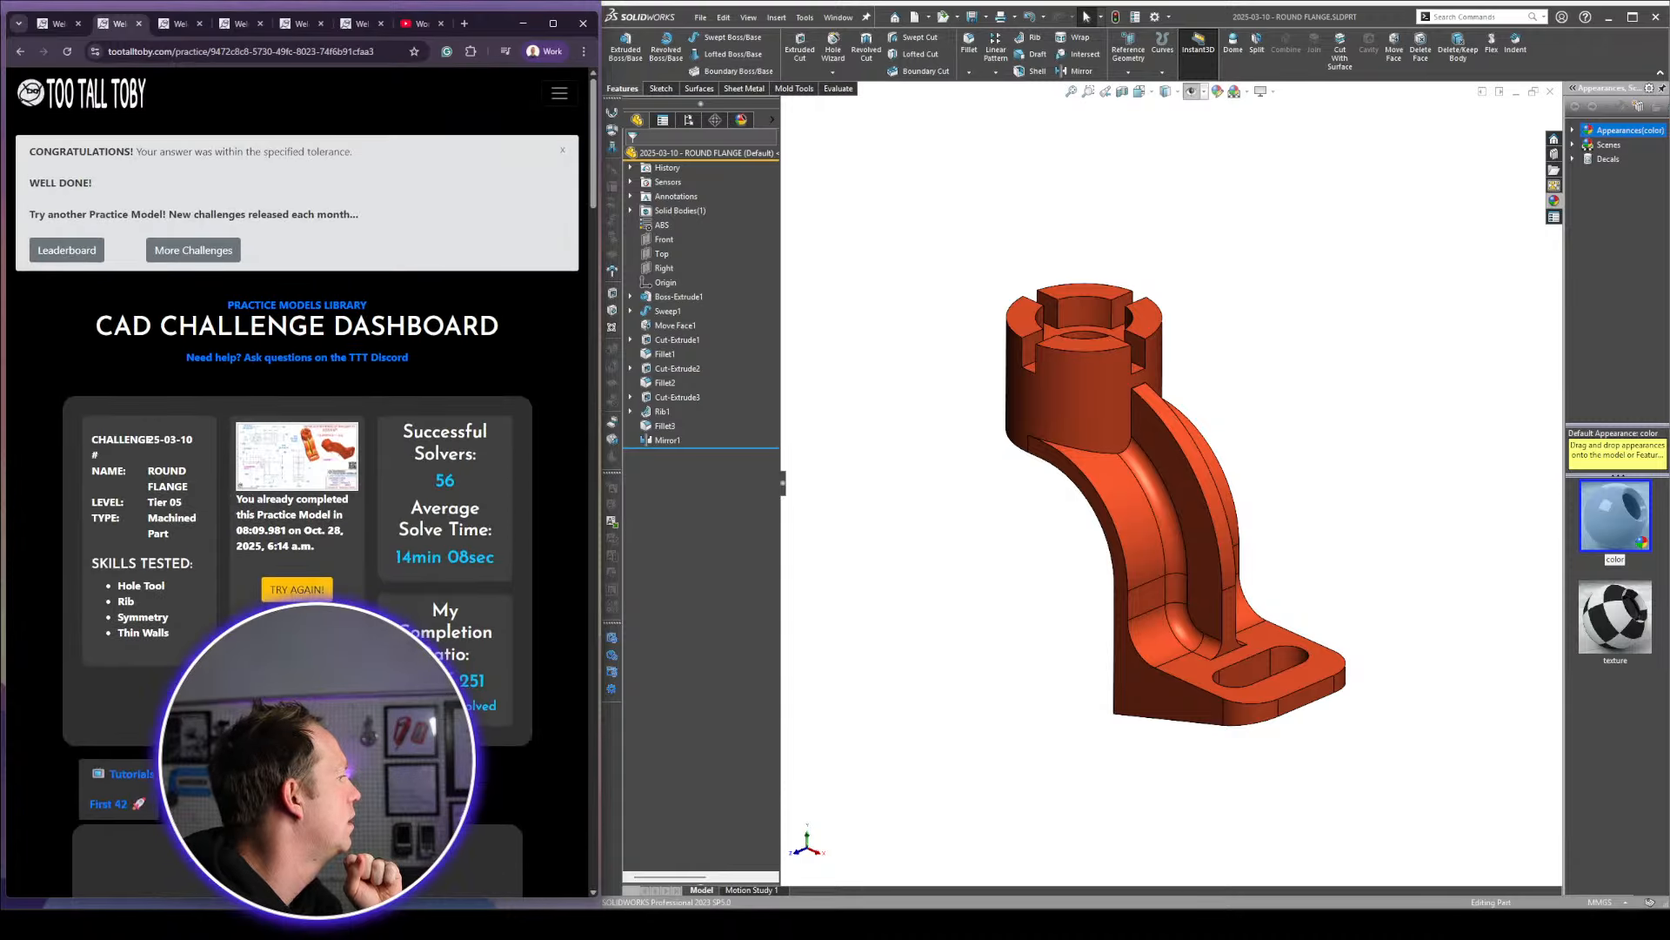
{"action": "scroll", "coordinate": [377, 571], "scroll_direction": "down", "scroll_amount": 3}
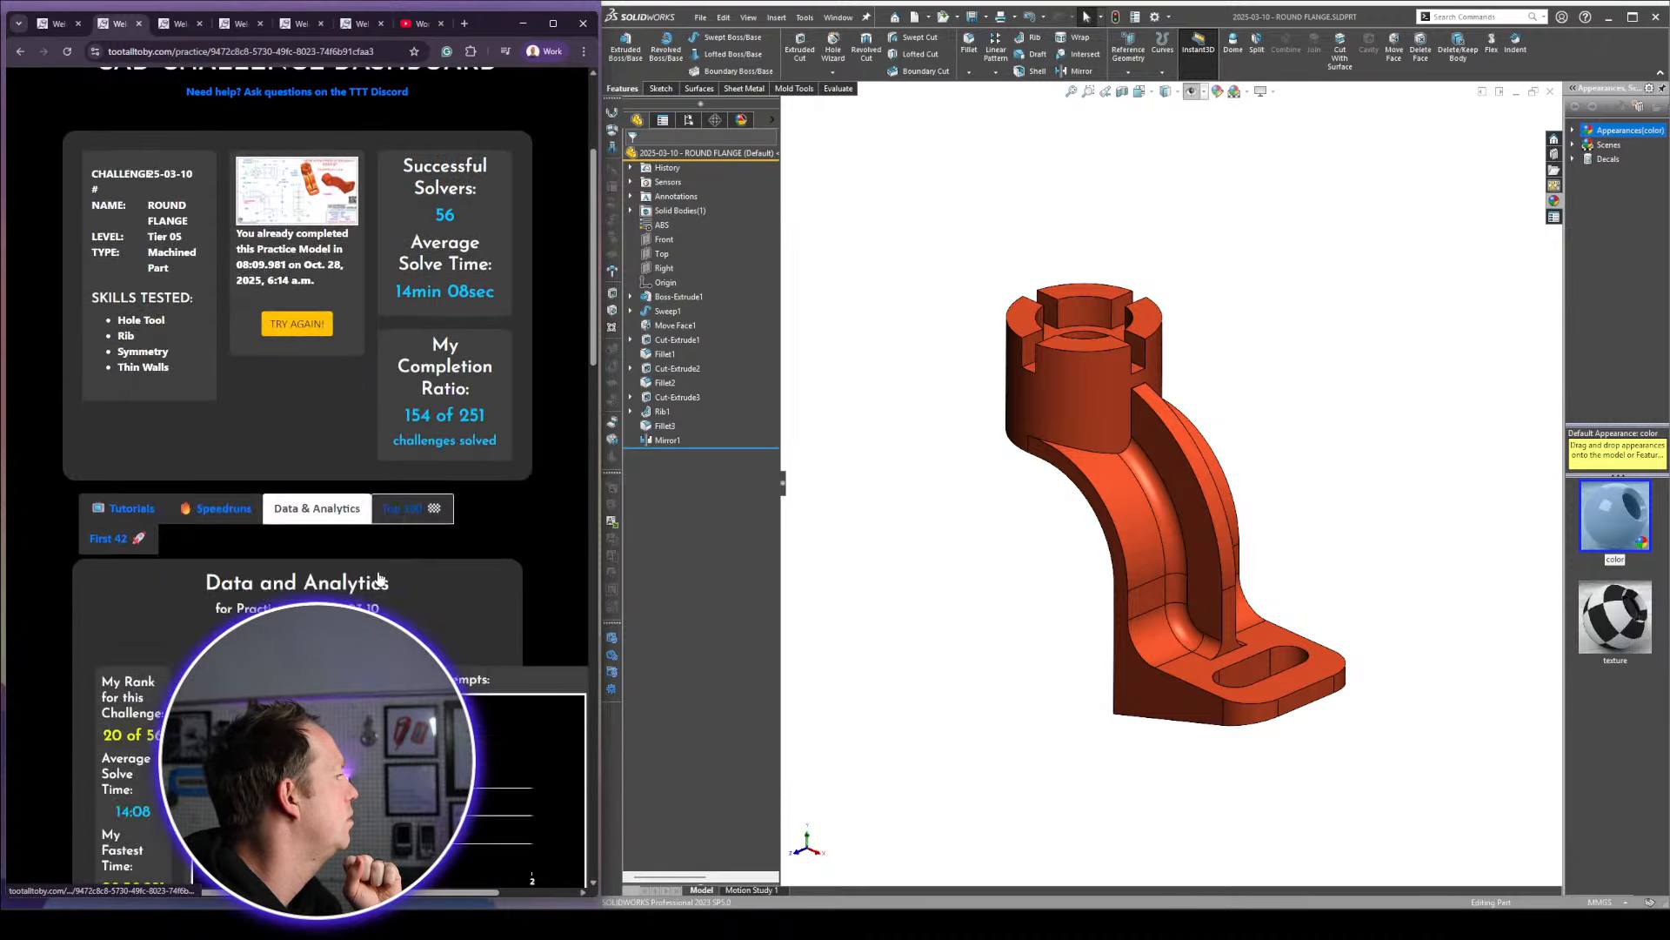
{"action": "scroll", "coordinate": [378, 577], "scroll_direction": "down", "scroll_amount": 10}
{"action": "scroll", "coordinate": [379, 578], "scroll_direction": "up", "scroll_amount": 15}
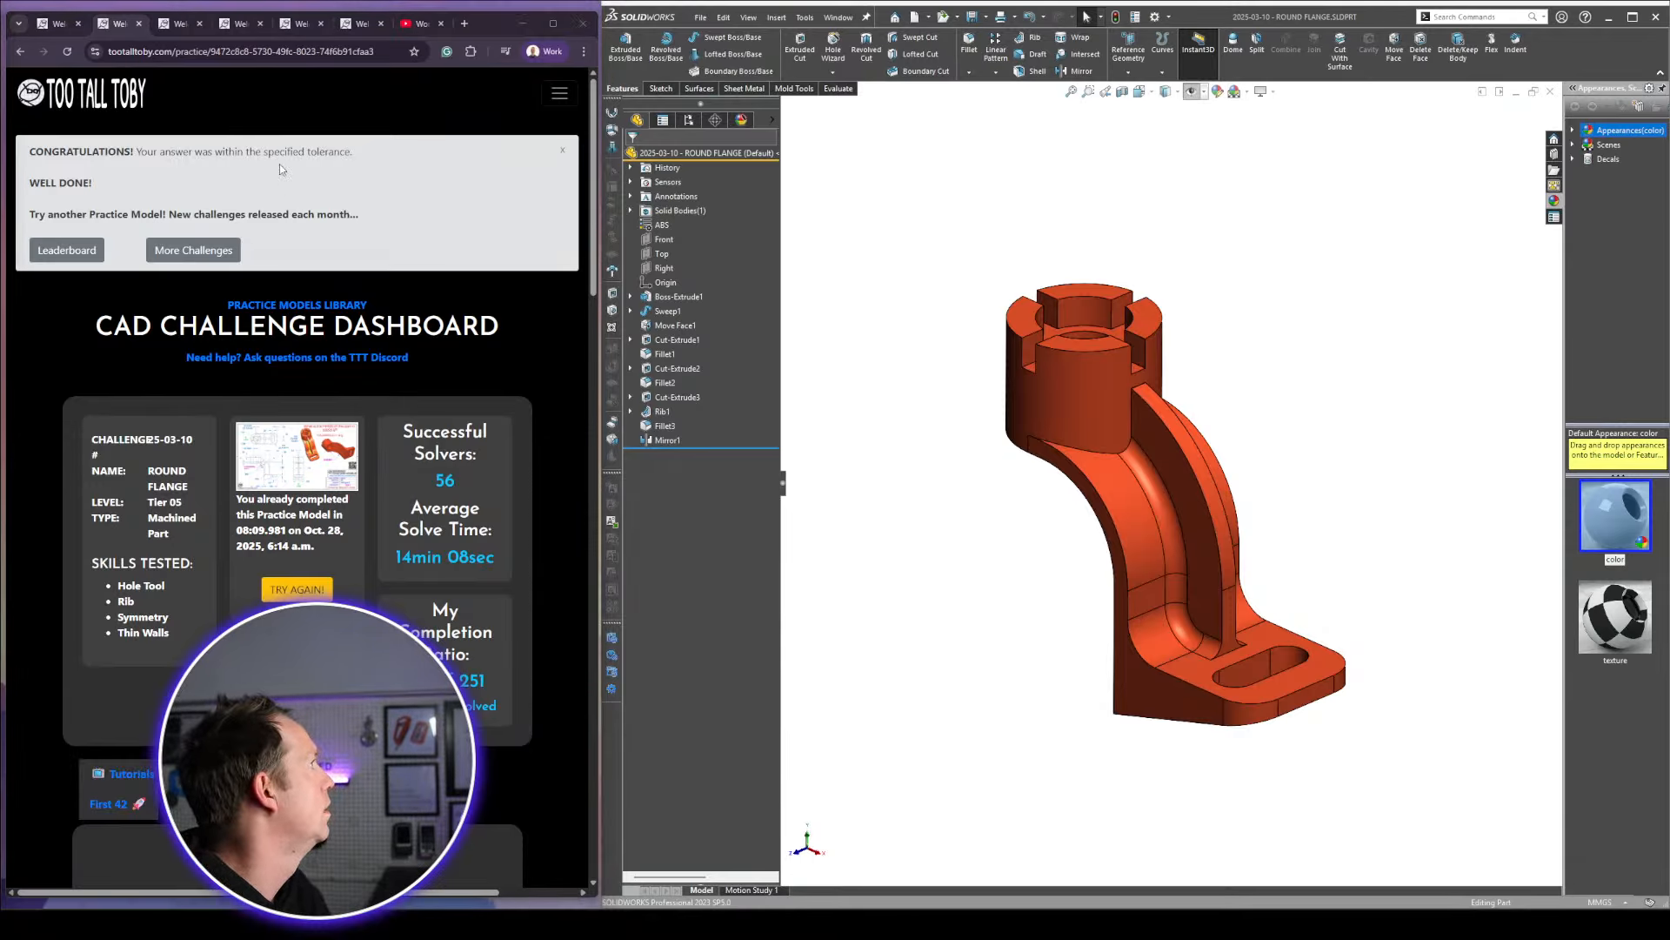
{"action": "scroll", "coordinate": [1247, 490], "scroll_direction": "up", "scroll_amount": 4}
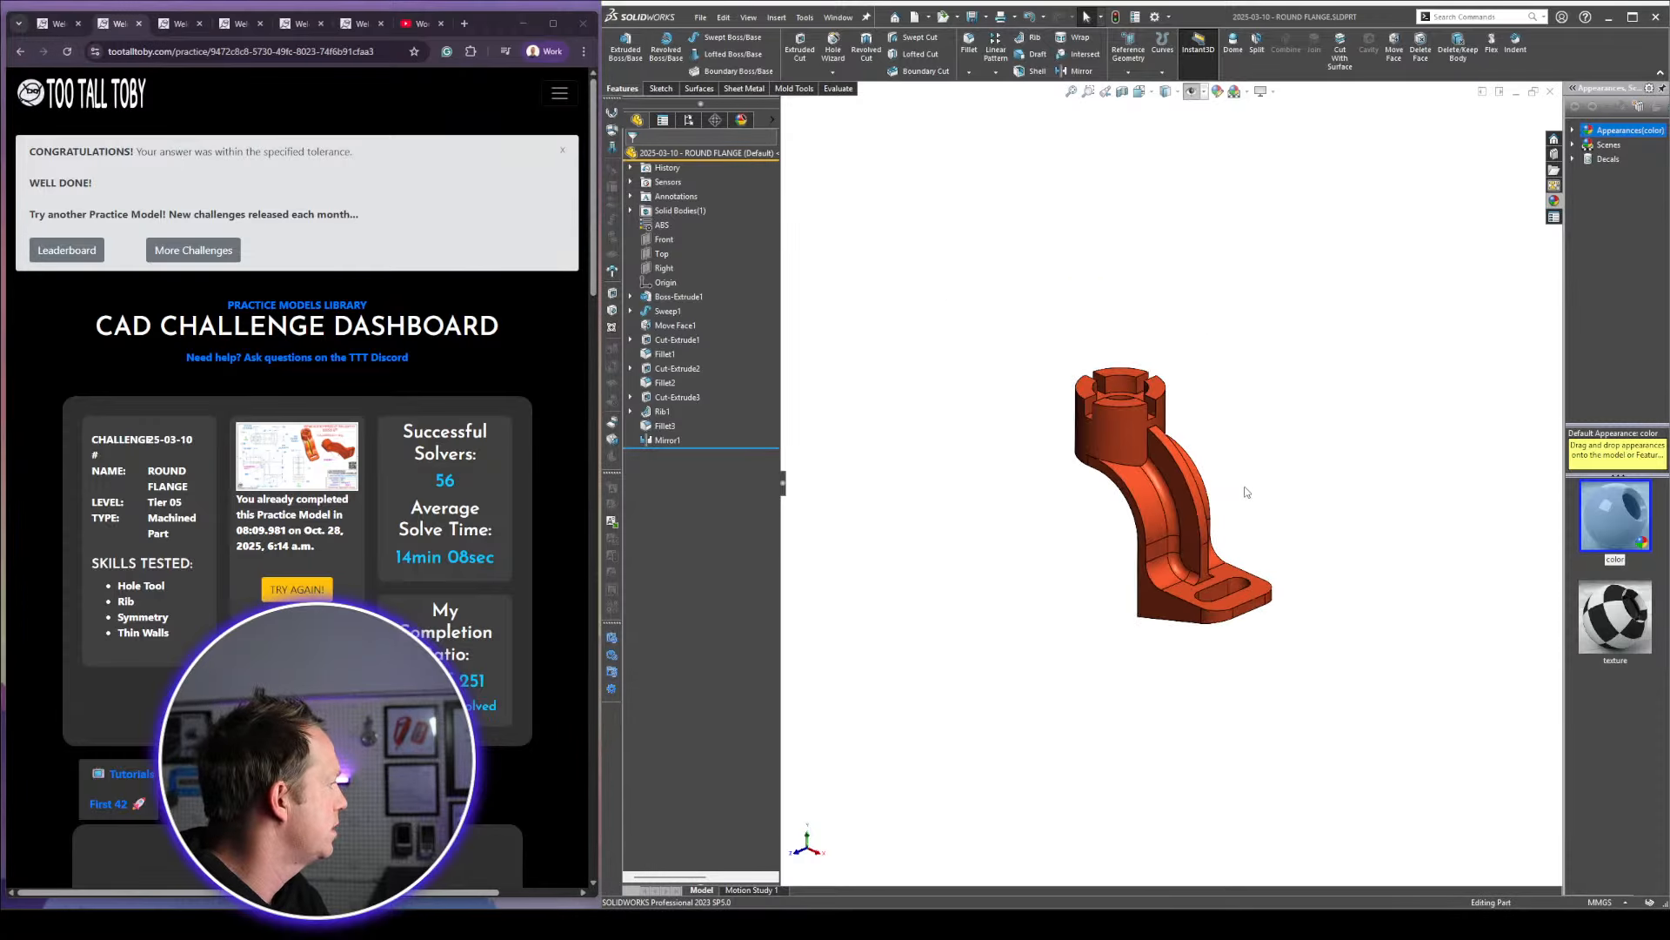
{"action": "middle_click_drag", "start_coordinate": [1246, 489], "coordinate": [1247, 451]}
{"action": "scroll", "coordinate": [1201, 492], "scroll_direction": "down", "scroll_amount": 4}
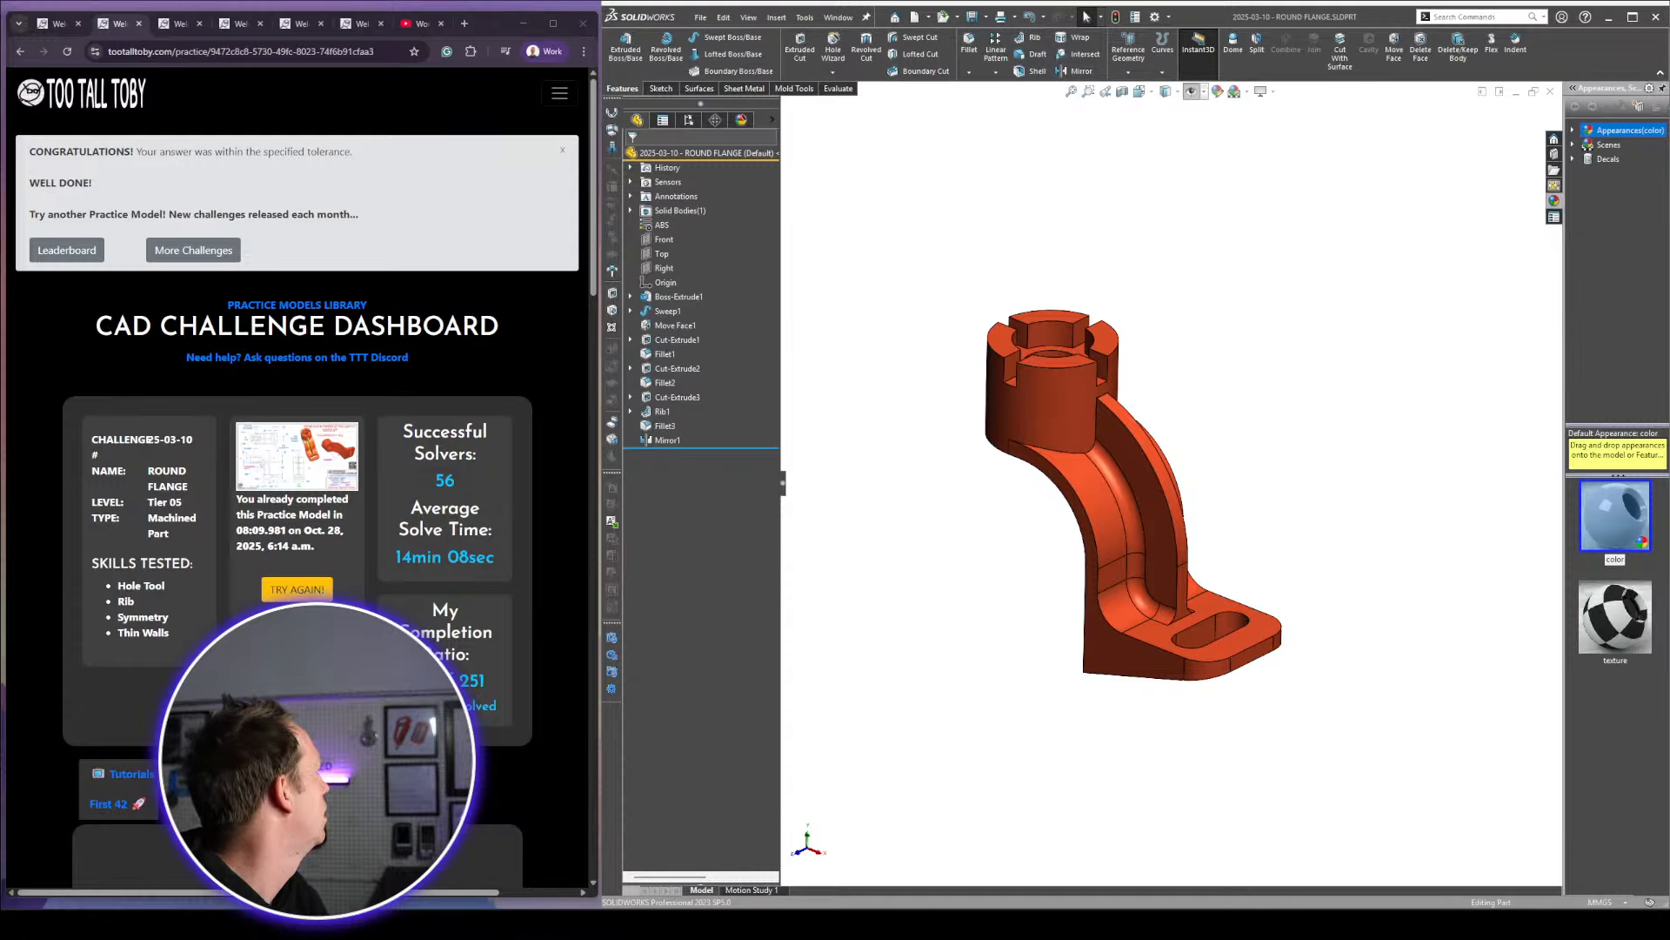
Switch to the open web page of the 25-05-01 Round Conduit Box challenge
{"action": "left_click", "coordinate": [185, 24]}
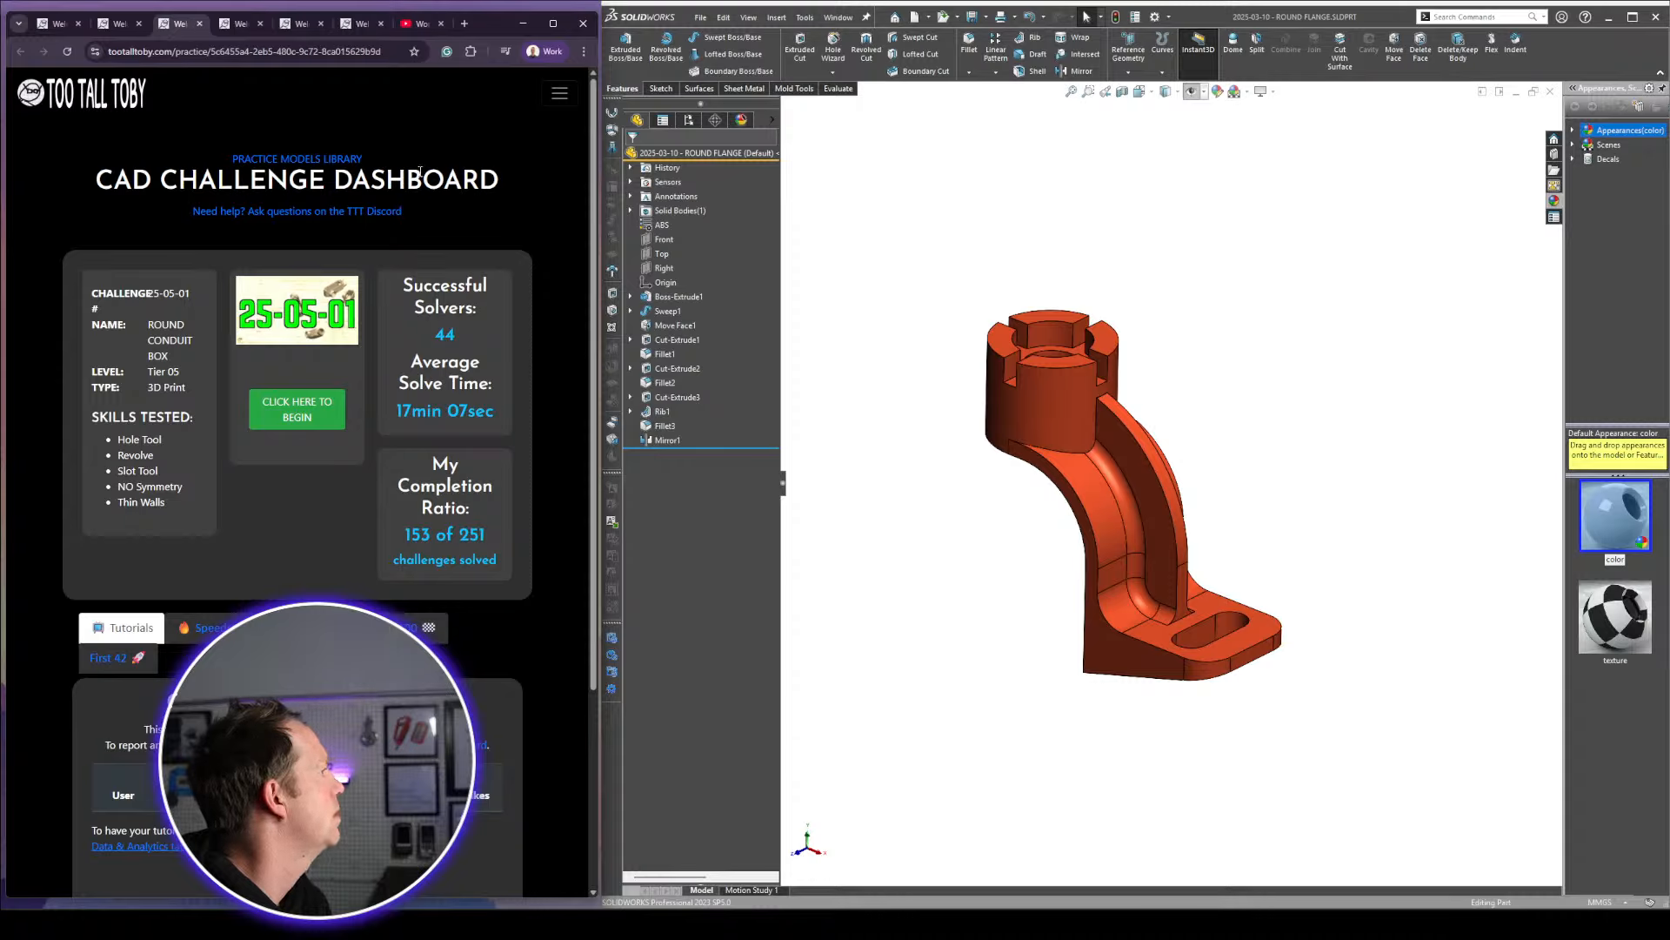
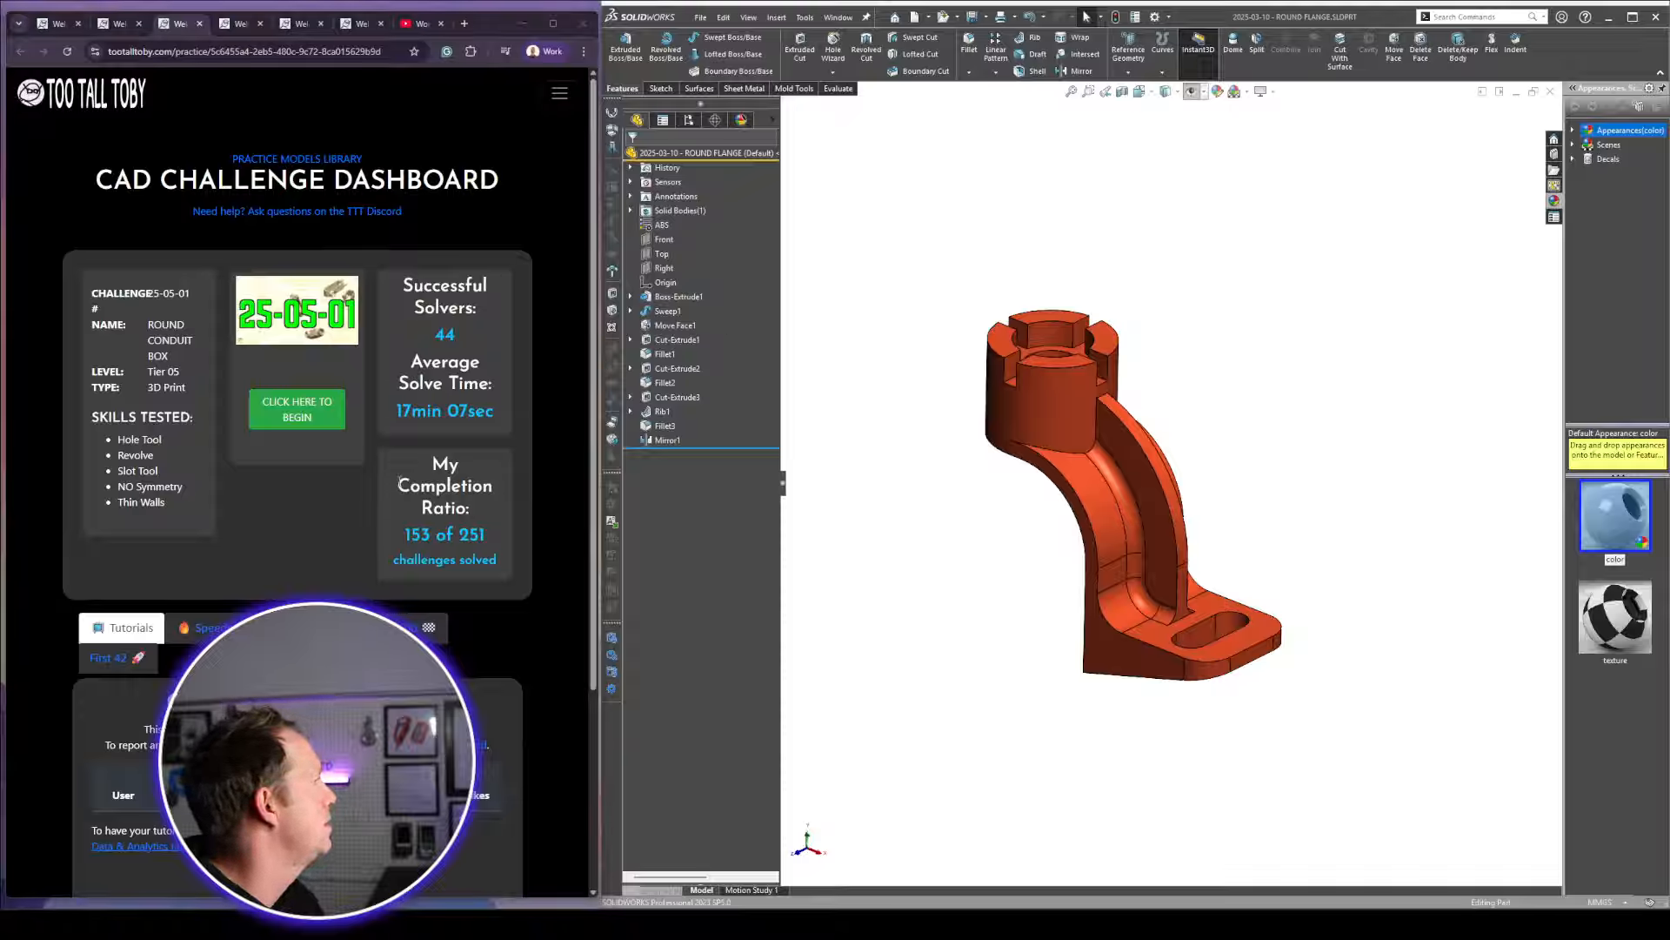
{"action": "left_click", "coordinate": [1200, 456]}
{"action": "scroll", "coordinate": [1135, 484], "scroll_direction": "up", "scroll_amount": 1}
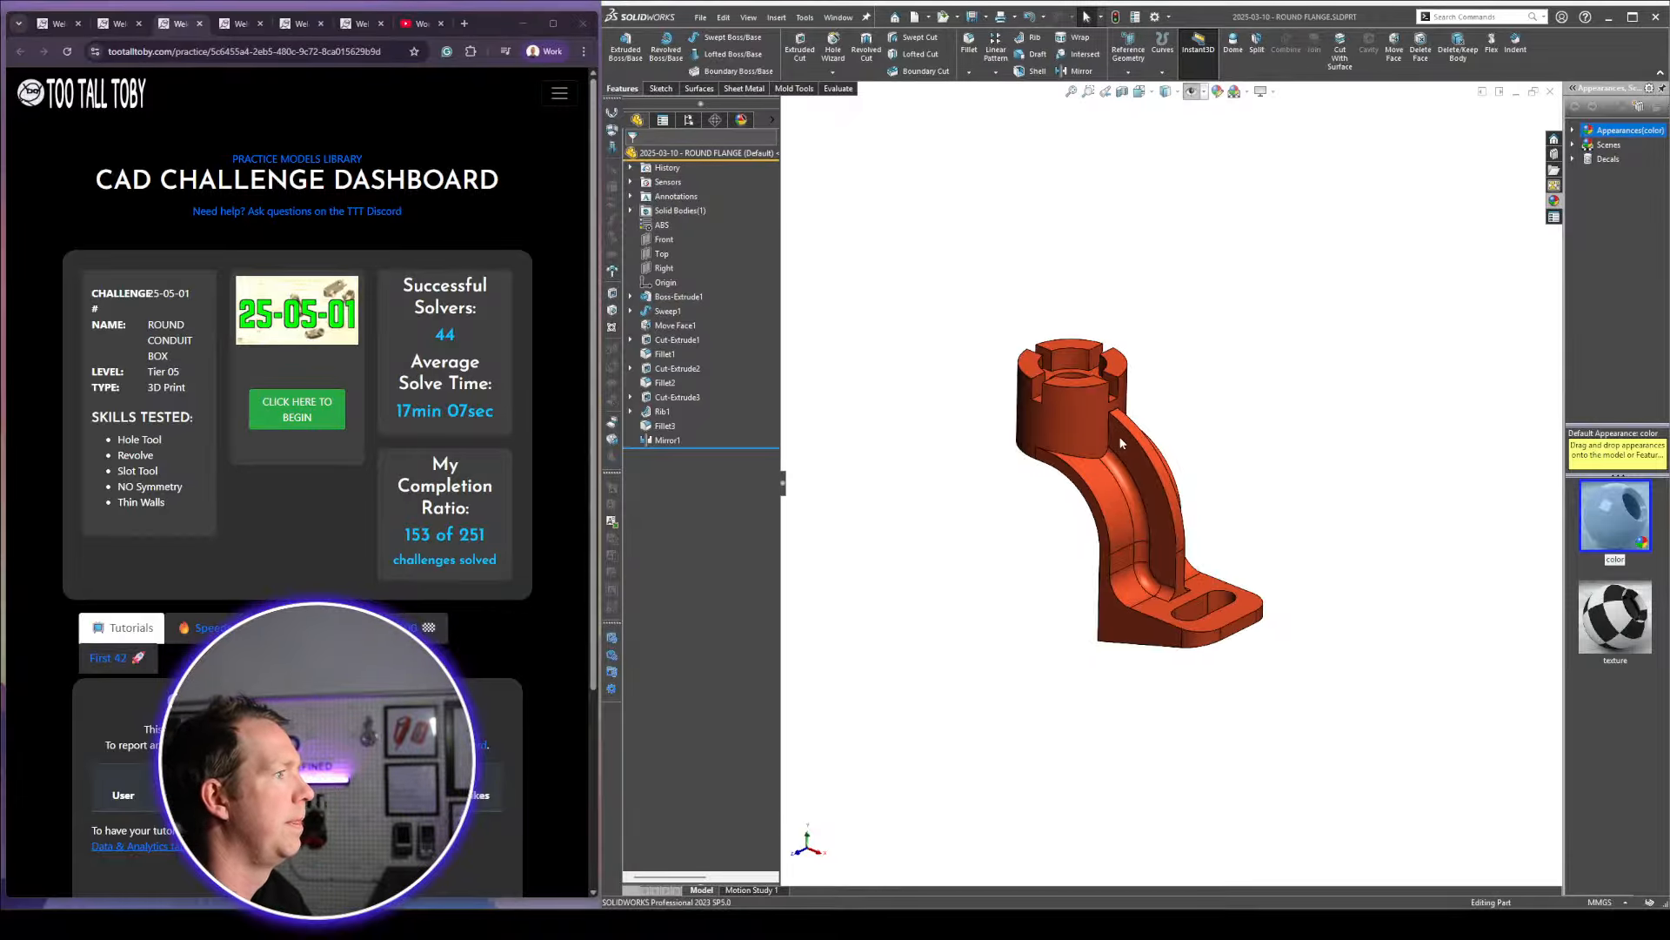
Close the Round Flange part and begin the 25-05-01 Round Conduit Box challenge on its web page
{"action": "scroll", "coordinate": [1117, 435], "scroll_direction": "down", "scroll_amount": 3}
{"action": "key", "text": "ctrl+w"}
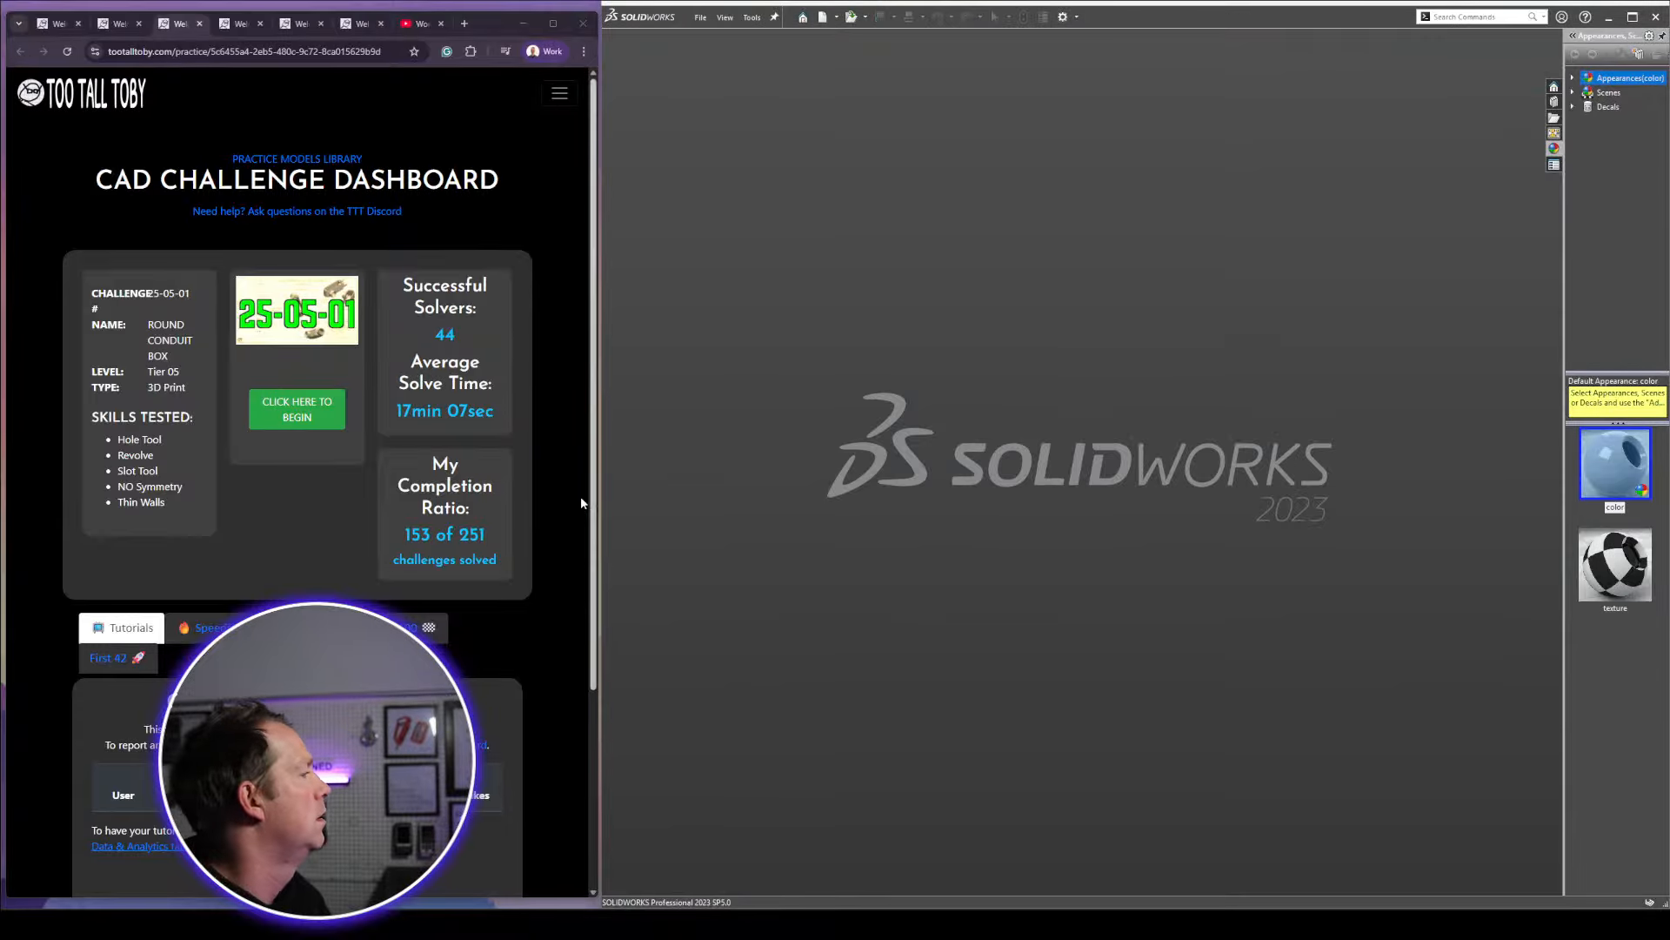
{"action": "scroll", "coordinate": [540, 527], "scroll_direction": "down", "scroll_amount": 4}
{"action": "scroll", "coordinate": [524, 519], "scroll_direction": "up", "scroll_amount": 4}
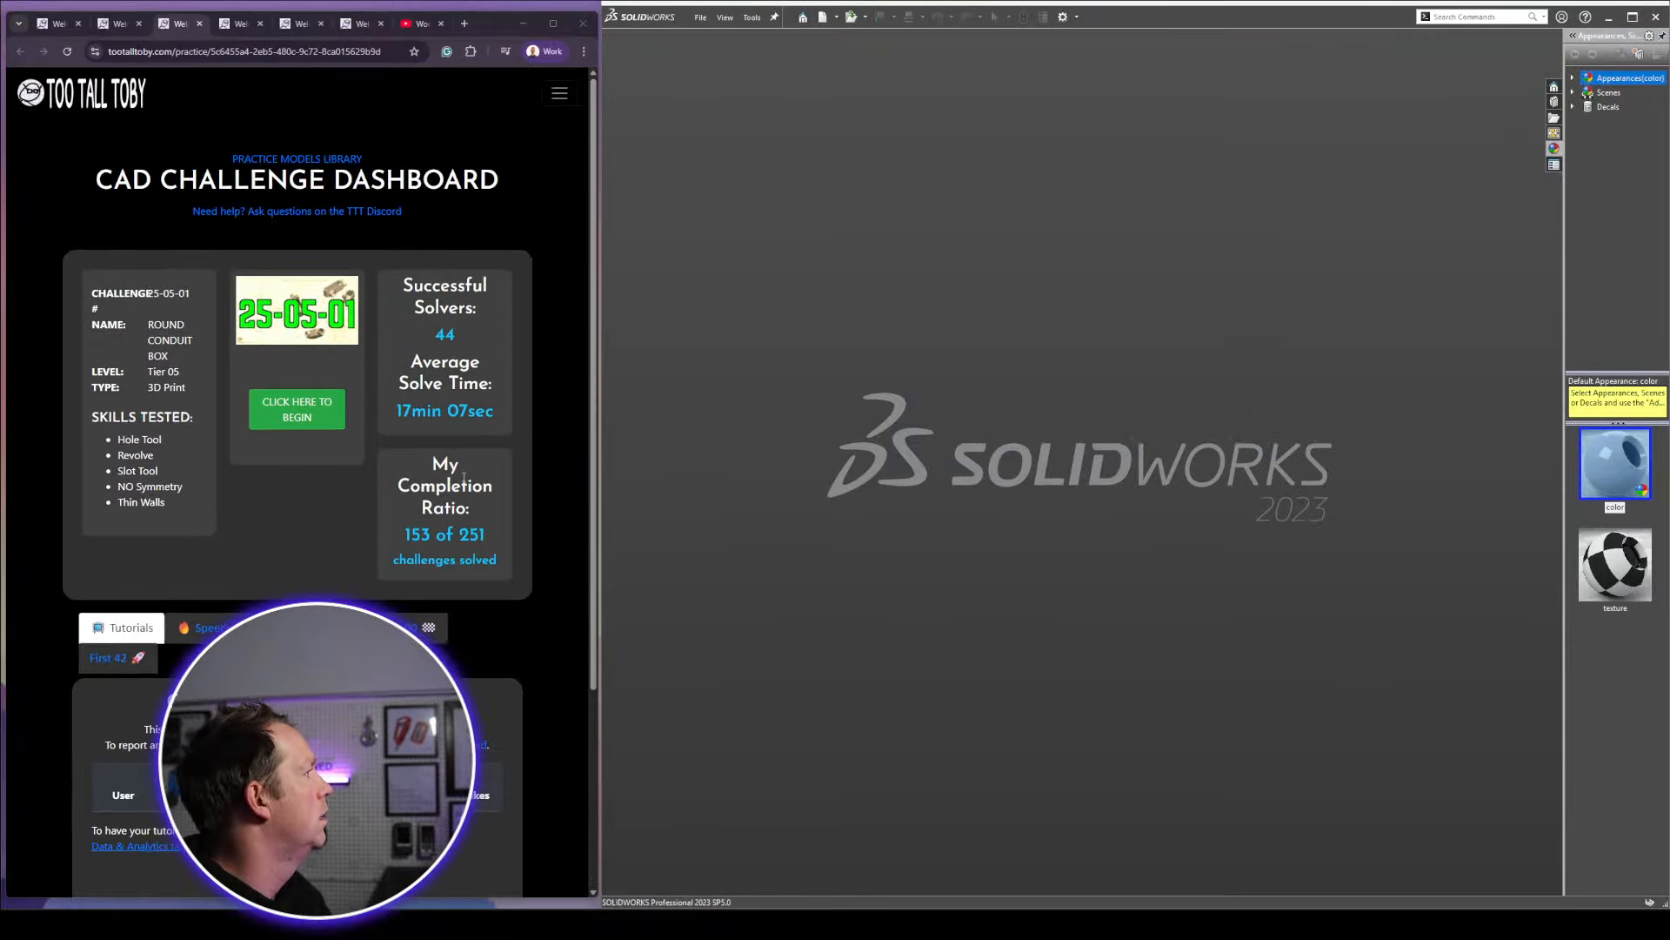
{"action": "left_click", "coordinate": [328, 434]}
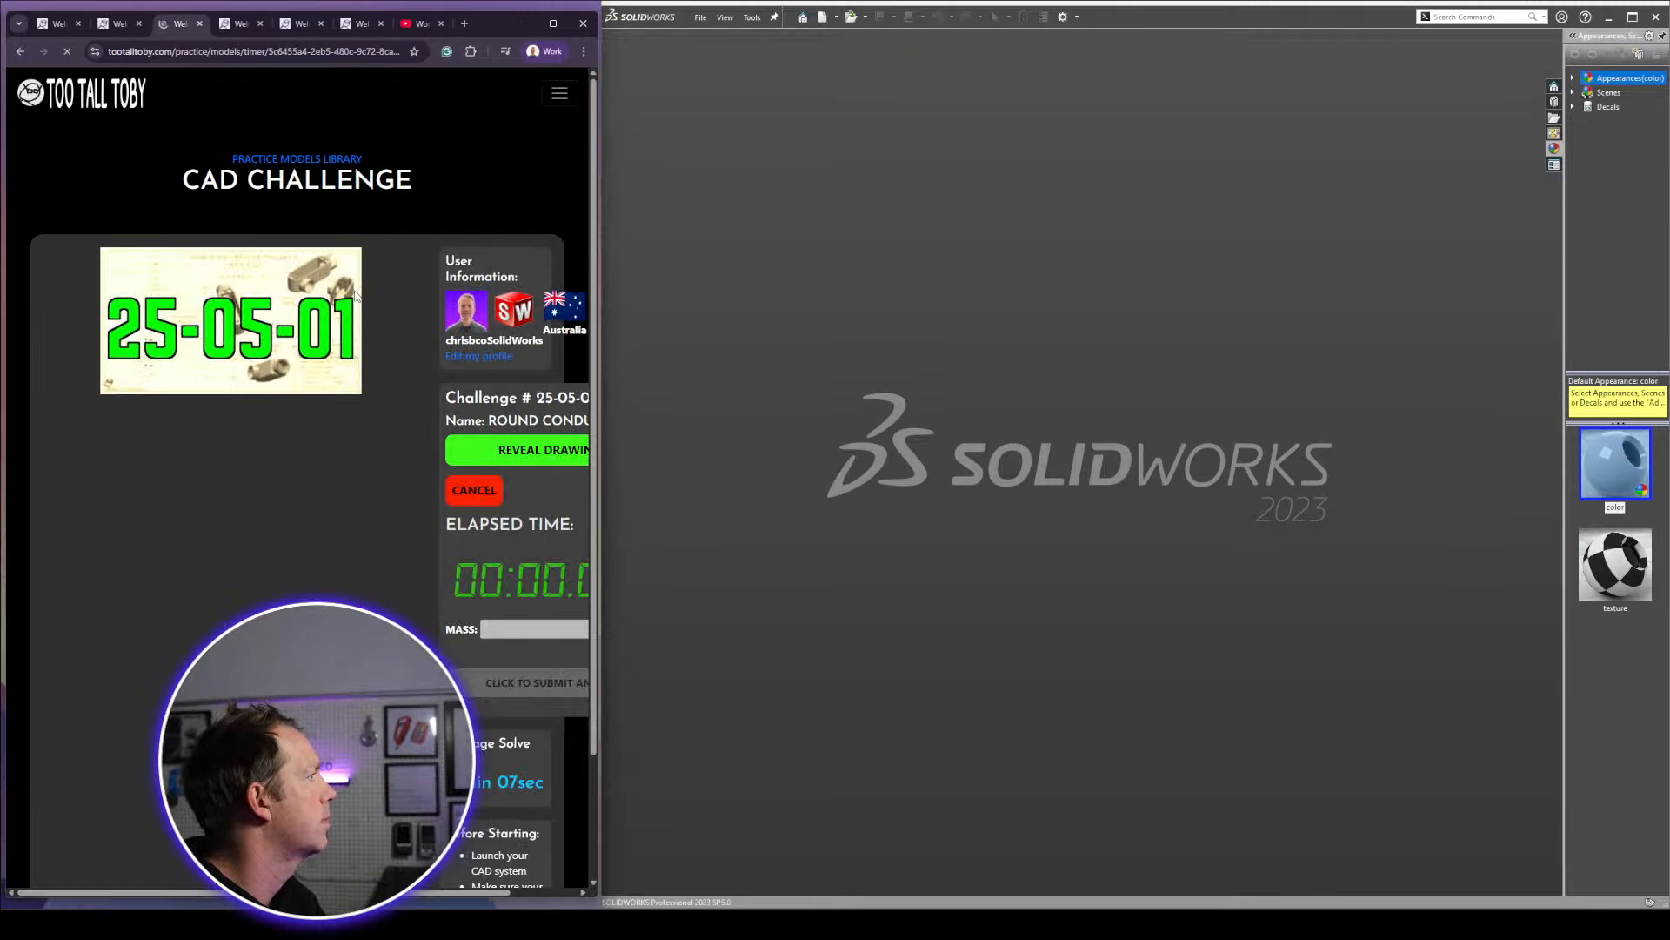
Reveal the challenge drawing in a new window, then move and shrink that window to sit over the browser, clear of the modelling area
{"action": "left_click", "coordinate": [565, 454]}
{"action": "left_click", "coordinate": [524, 493]}
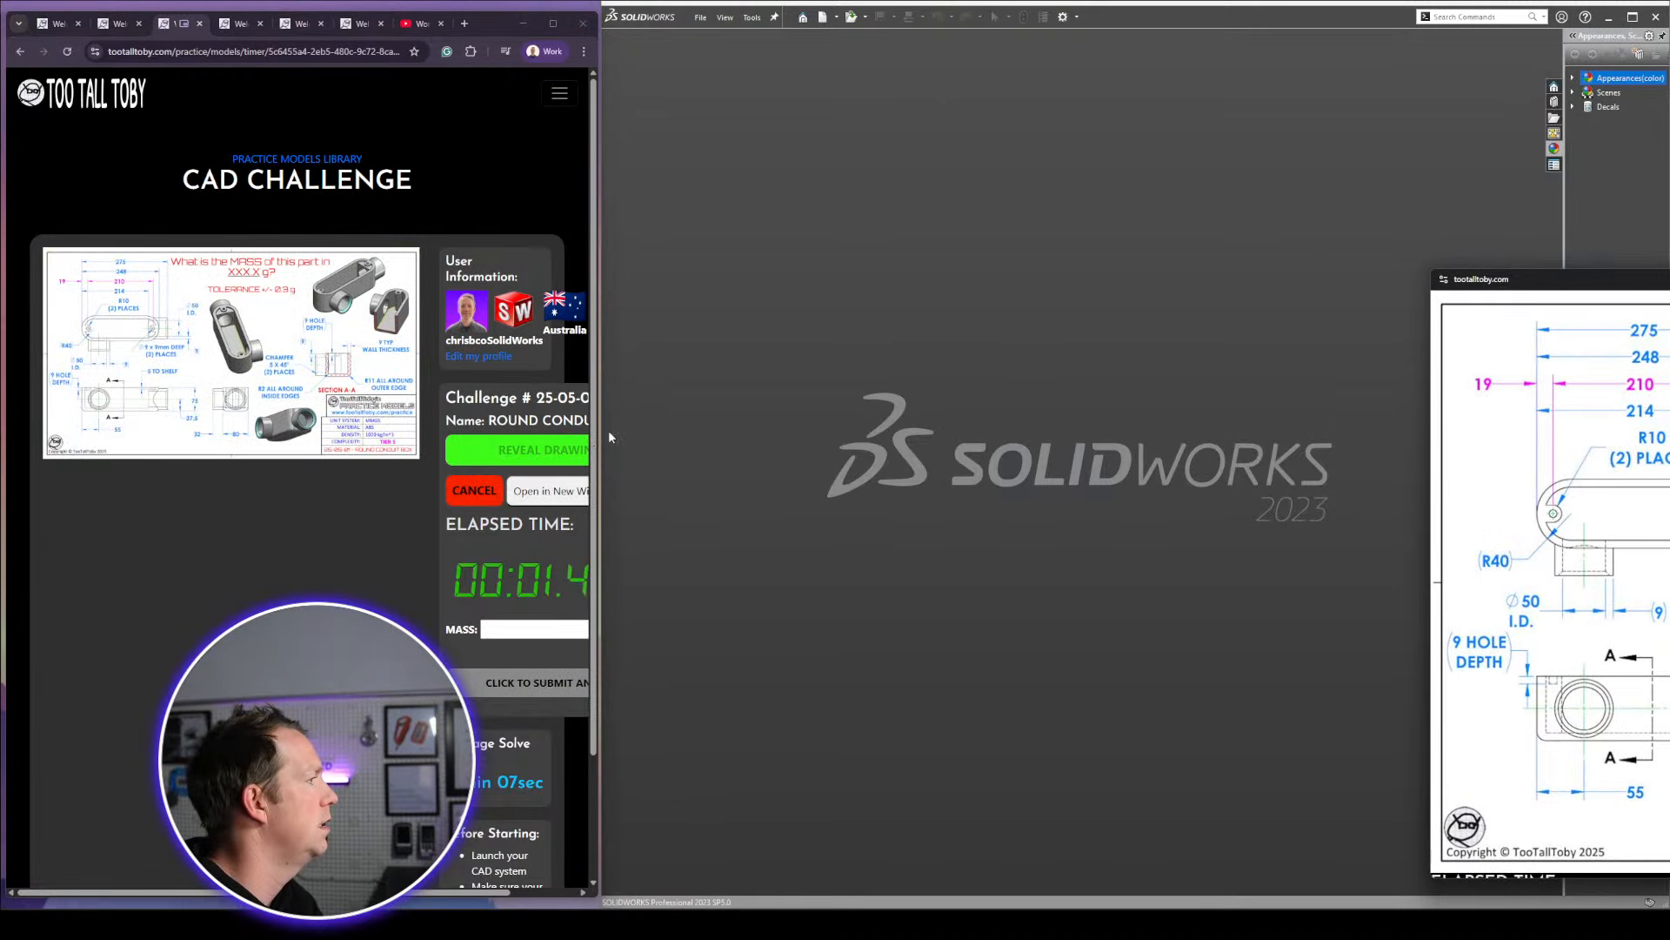
{"action": "mouse_move", "coordinate": [1629, 282]}
{"action": "left_mouse_down"}
{"action": "mouse_move", "coordinate": [639, 66]}
{"action": "mouse_move", "coordinate": [646, 21]}
{"action": "mouse_move", "coordinate": [685, 41]}
{"action": "mouse_move", "coordinate": [661, 52]}
{"action": "left_mouse_up"}
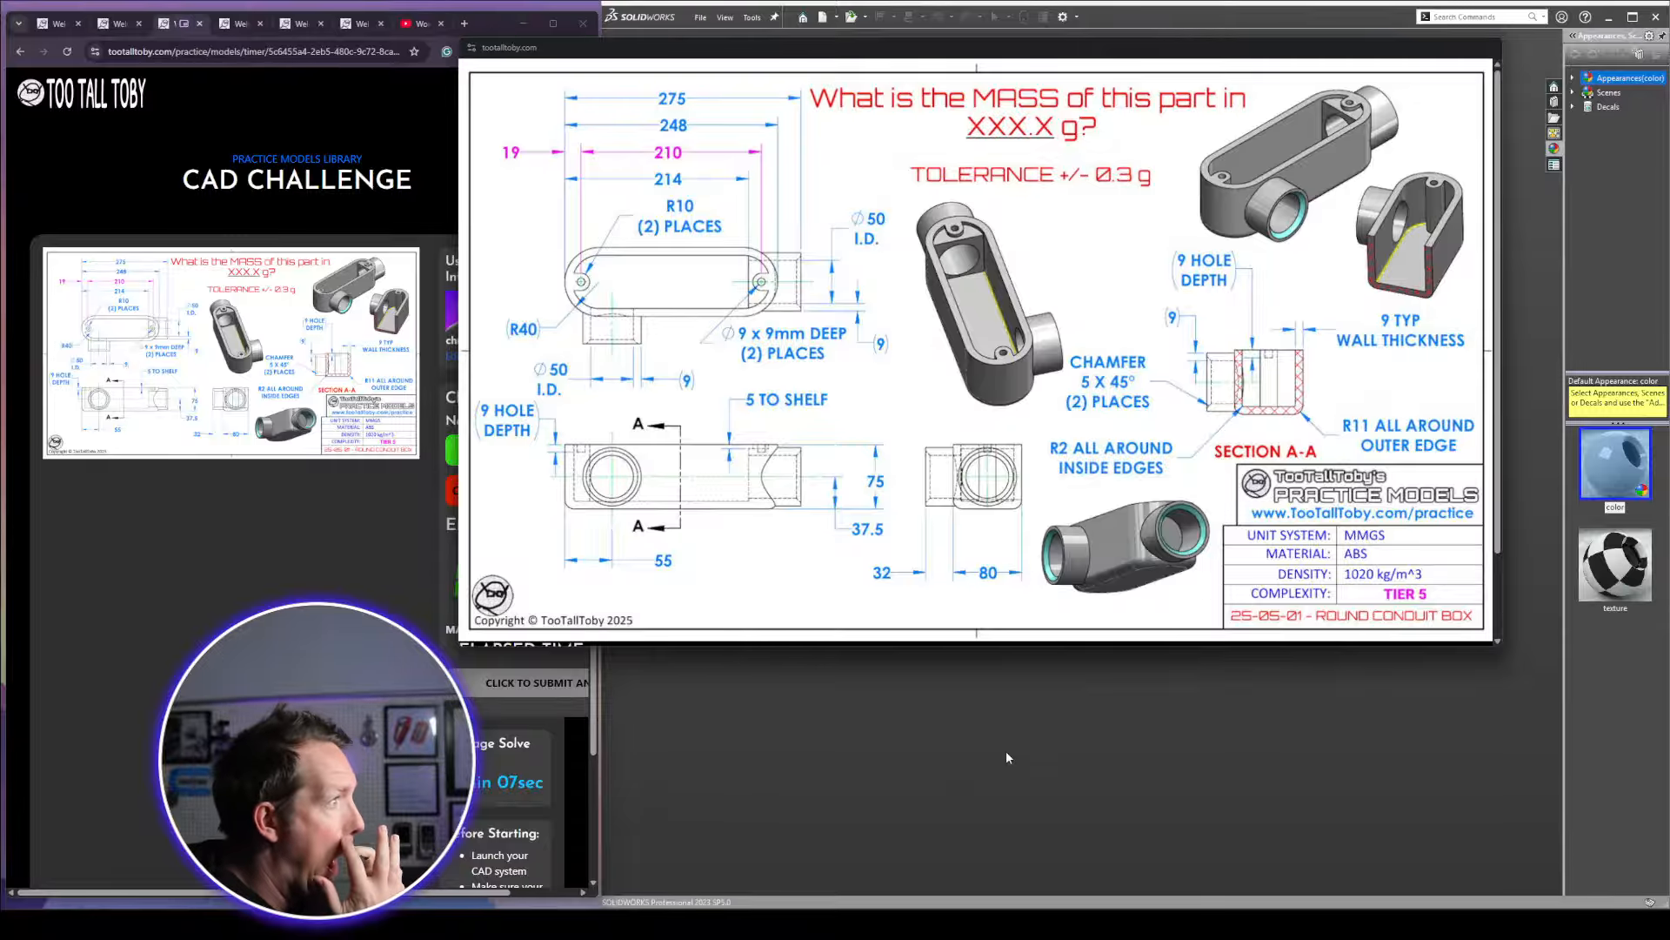
{"action": "left_click_drag", "start_coordinate": [897, 57], "coordinate": [448, 33]}
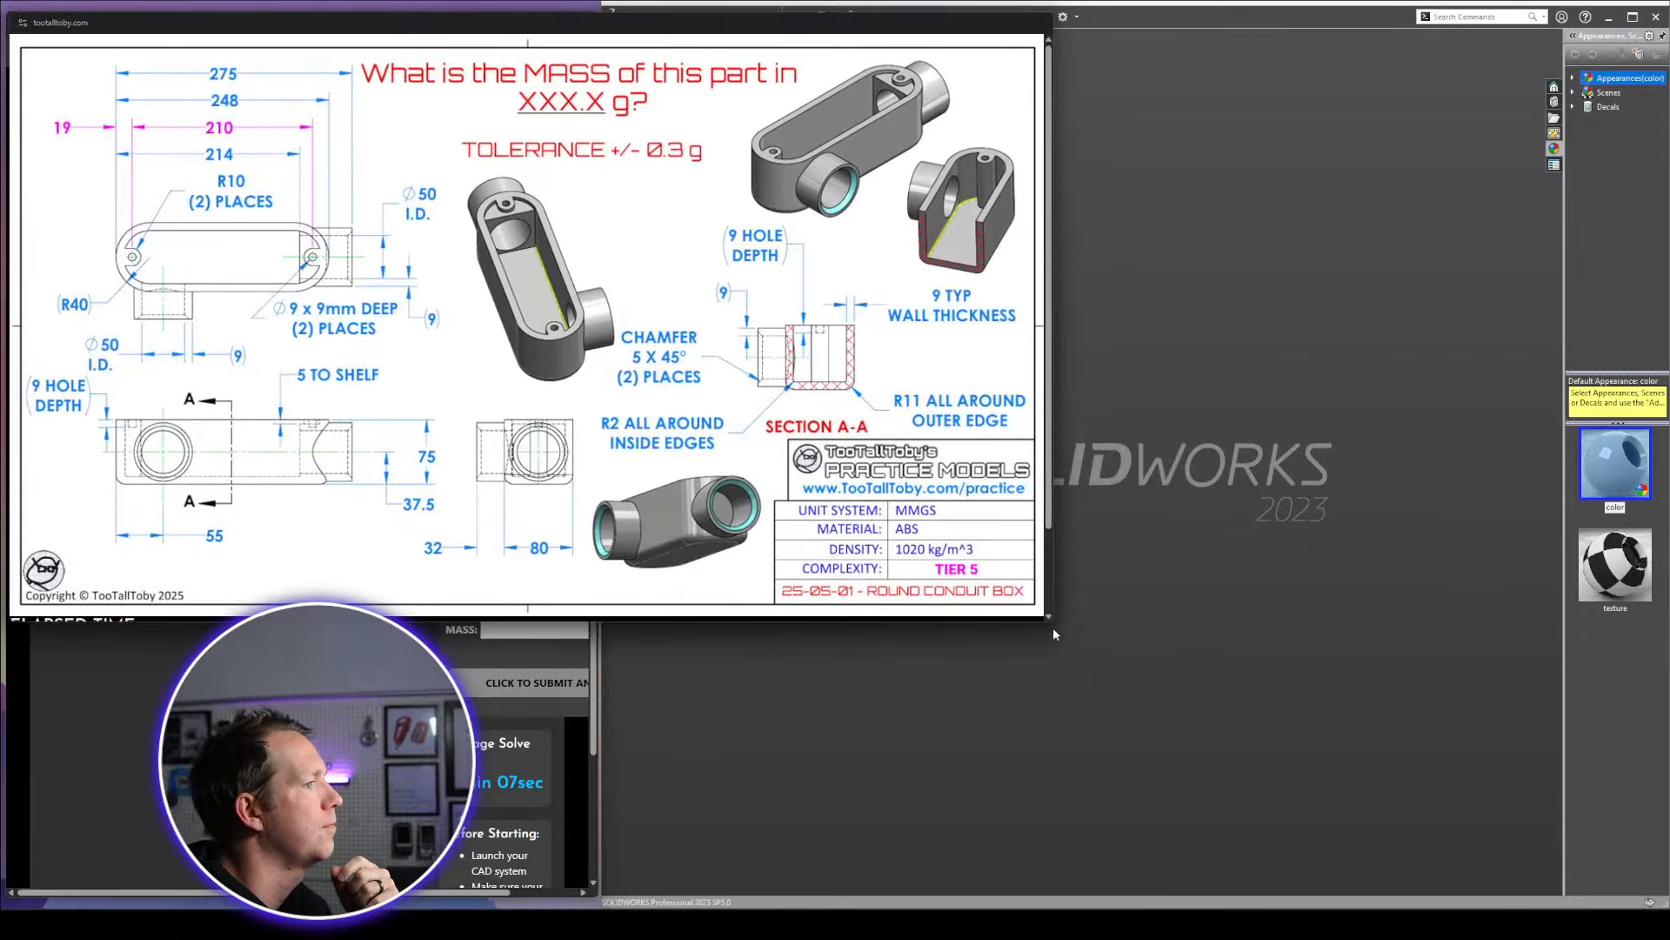
{"action": "mouse_move", "coordinate": [1054, 633]}
{"action": "left_mouse_down"}
{"action": "mouse_move", "coordinate": [561, 522]}
{"action": "mouse_move", "coordinate": [590, 474]}
{"action": "mouse_move", "coordinate": [589, 493]}
{"action": "left_mouse_up"}
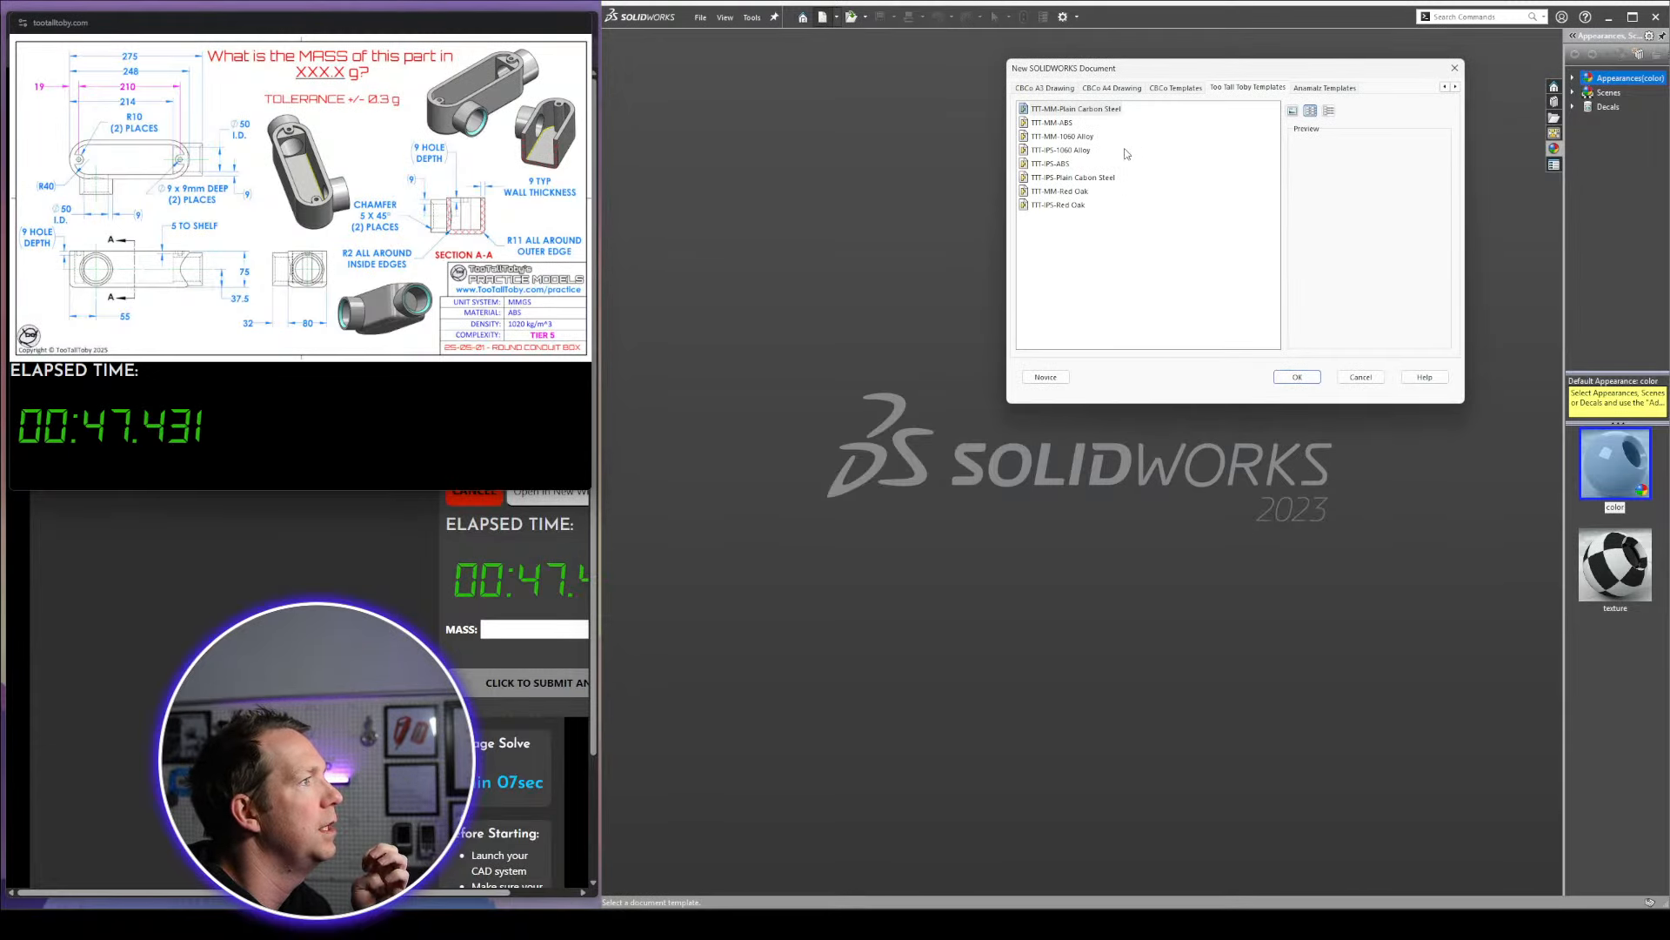
Create a new part from the TTT-MM-ABS template
{"action": "left_click", "coordinate": [1061, 124]}
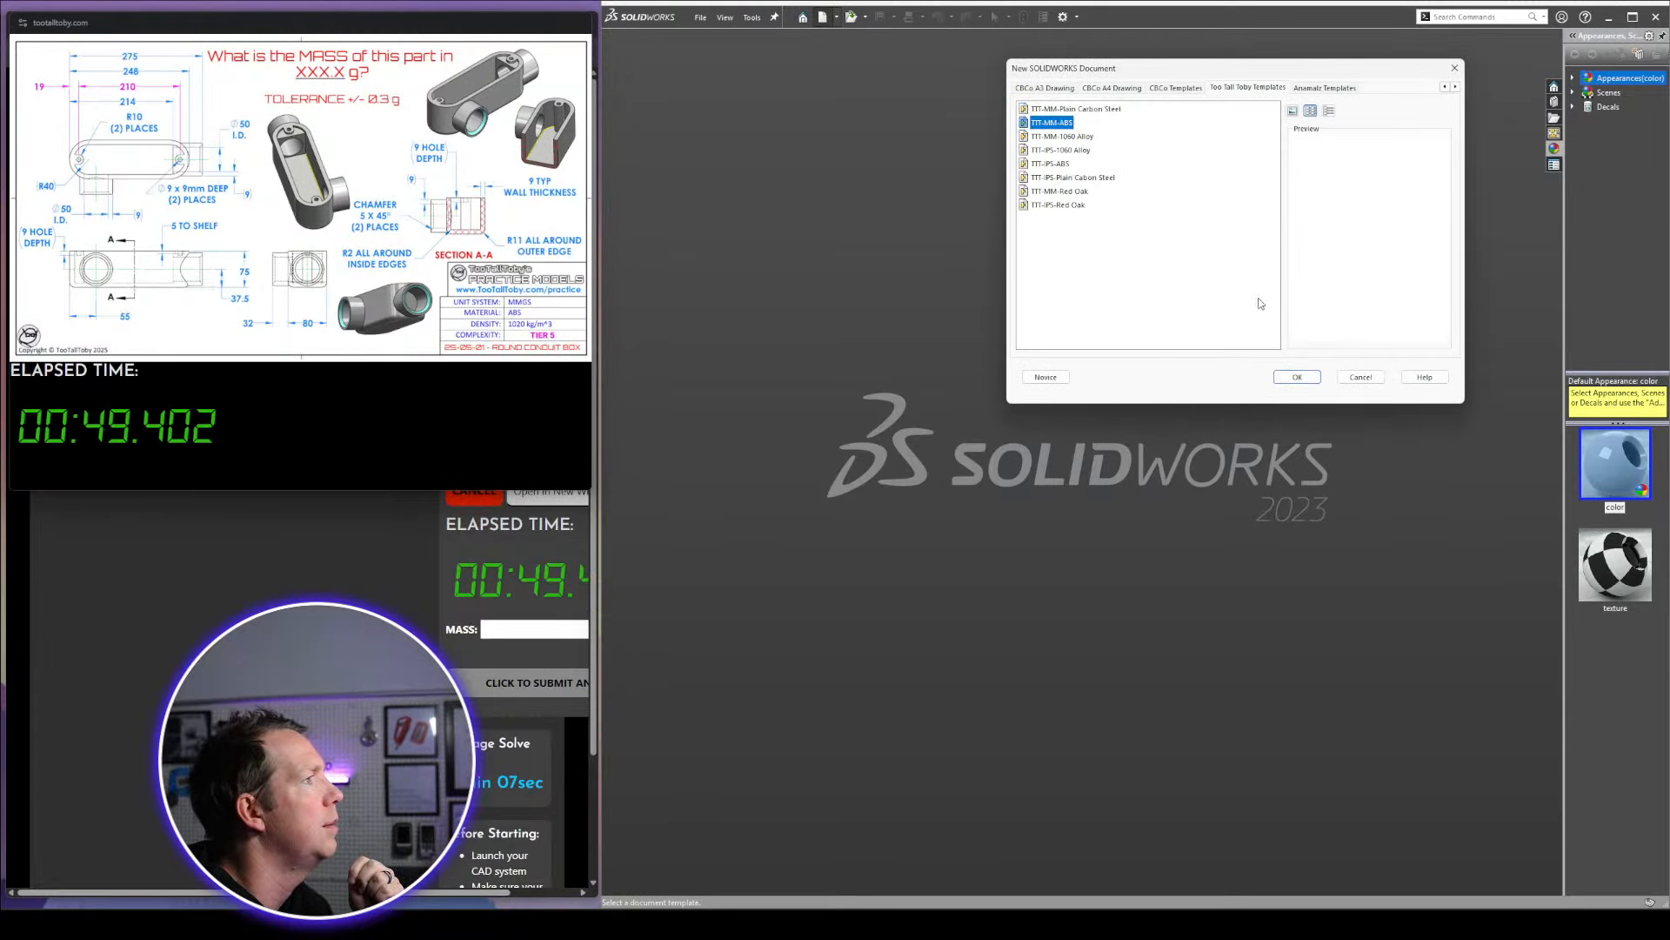
{"action": "left_click", "coordinate": [1300, 377]}
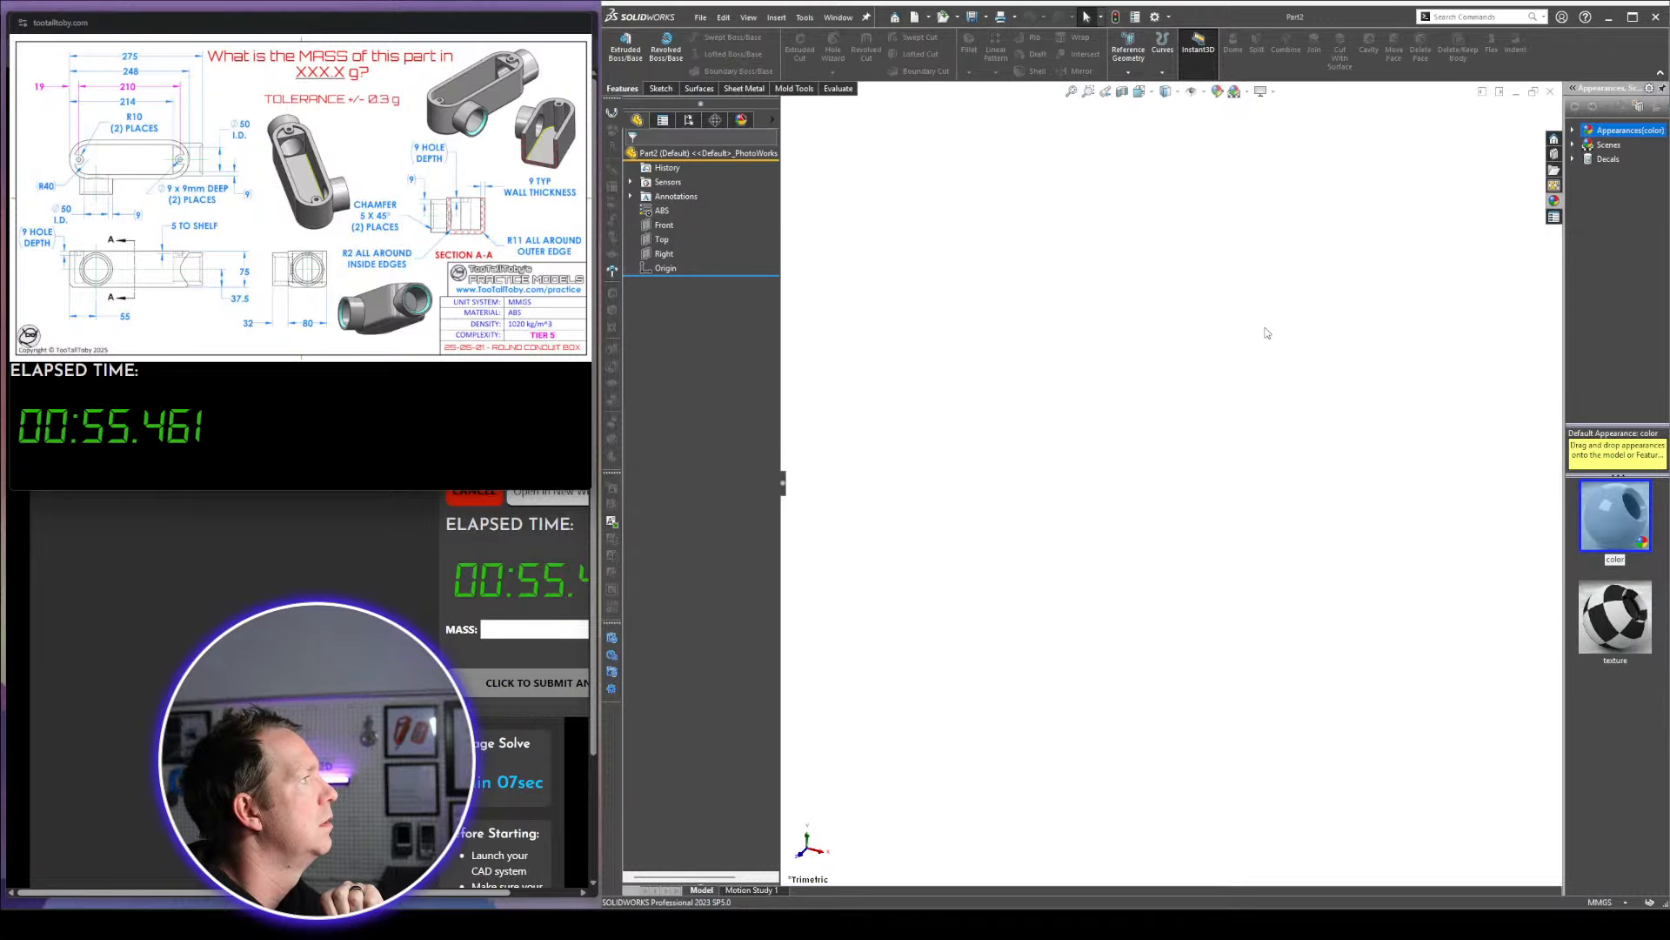
Cancel the running challenge attempt, restart it by revealing the drawing again, and open the drawing in a separate window
{"action": "left_click", "coordinate": [481, 502]}
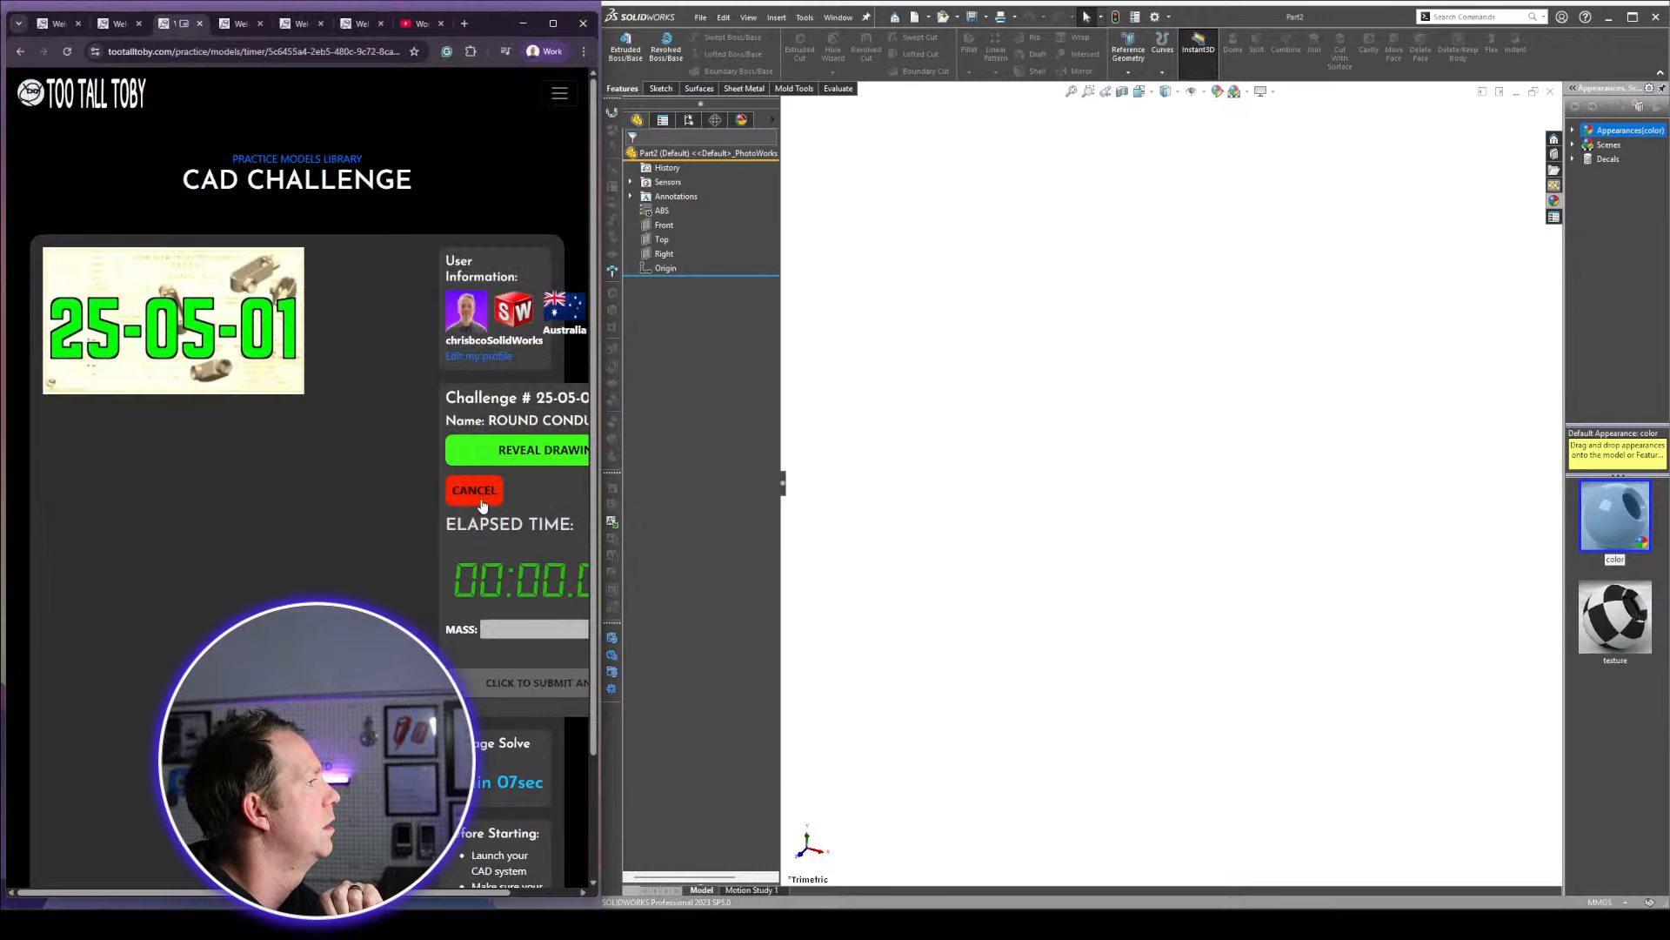
{"action": "left_click", "coordinate": [513, 462]}
{"action": "left_click", "coordinate": [570, 491]}
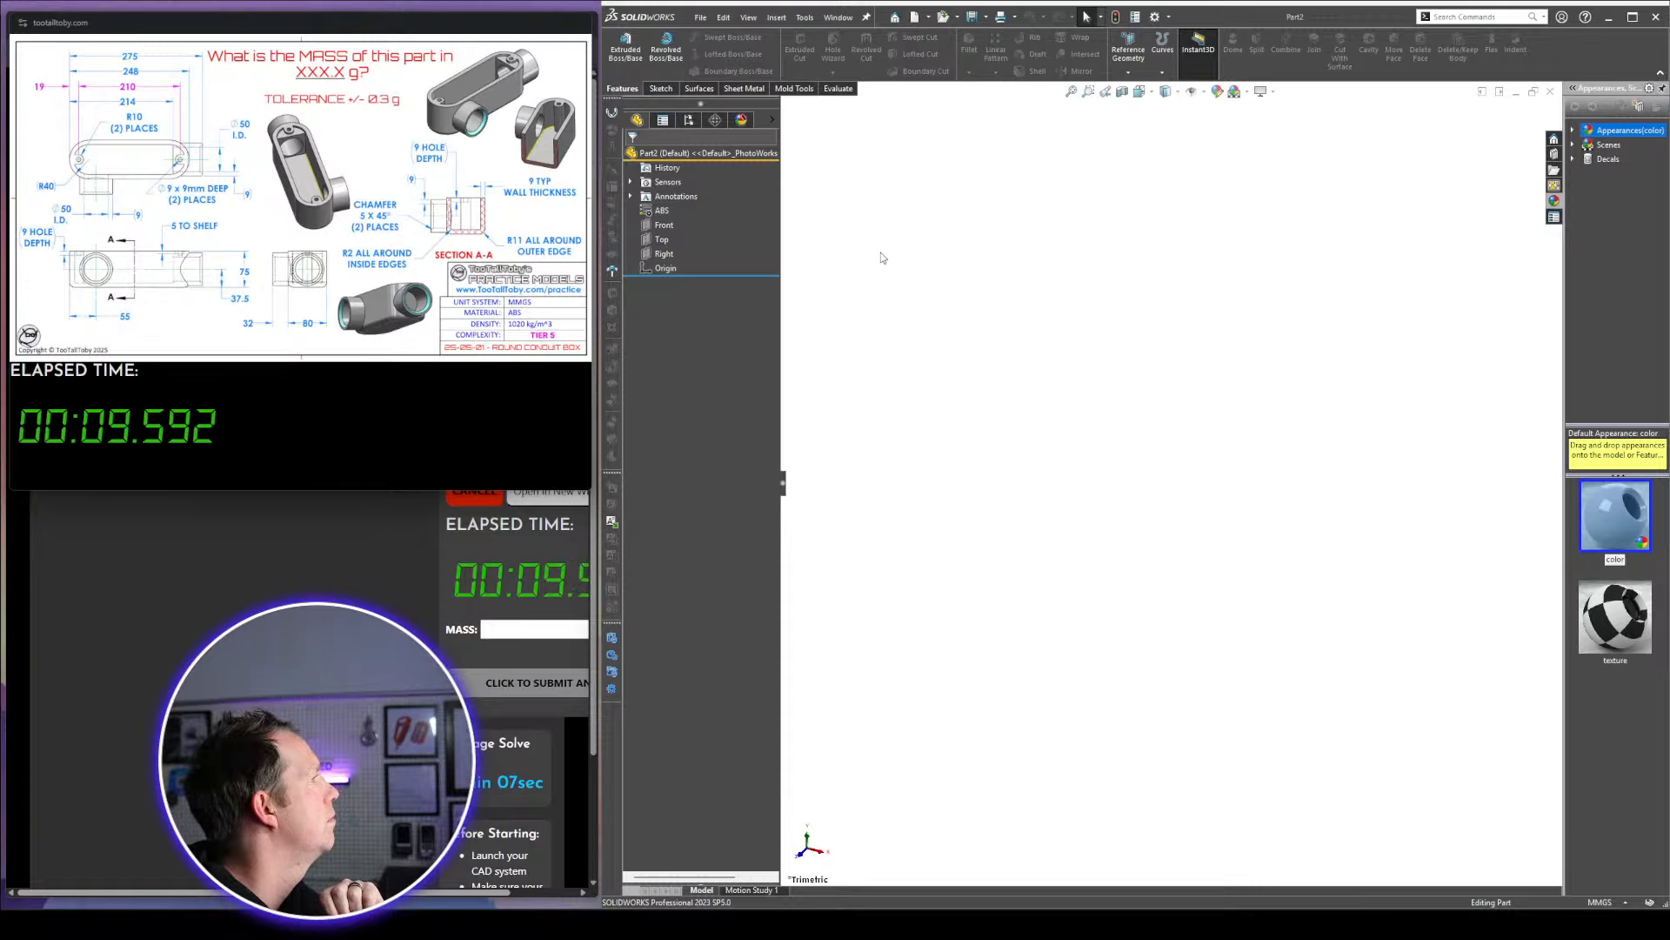
Sketch a horizontal centerpoint straight slot on the Top plane, centred on the origin, about 57.5 mm between arc centres and 58.5 mm wide
{"action": "left_click", "coordinate": [661, 240]}
{"action": "key", "text": "ctrl+8"}
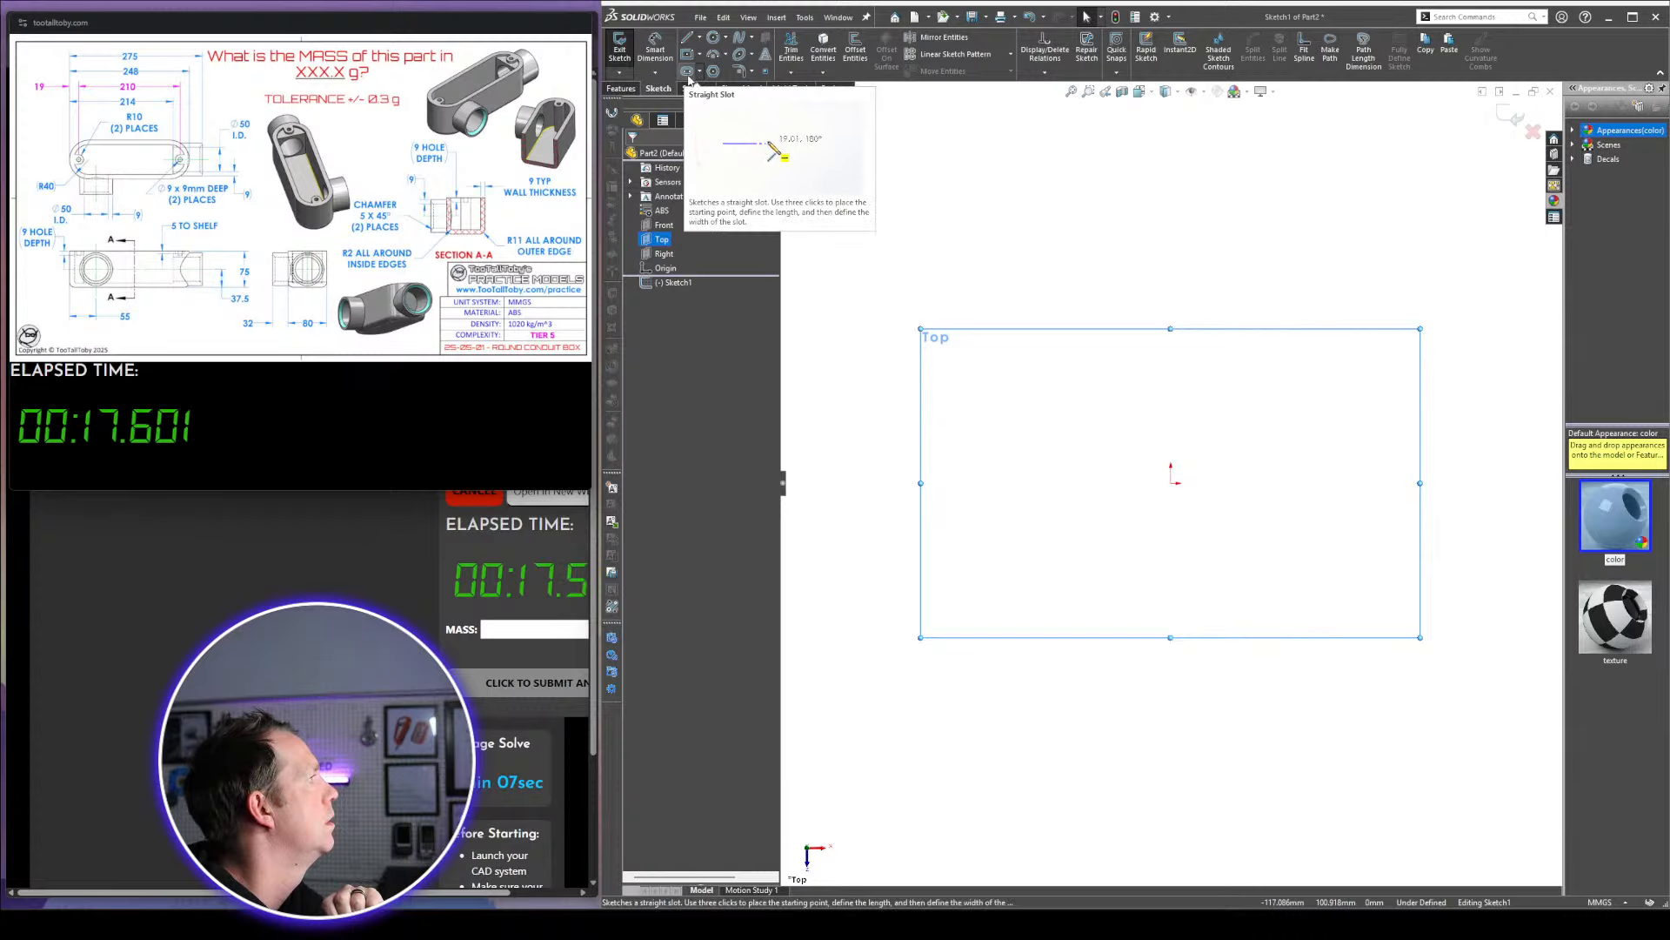
{"action": "left_click", "coordinate": [687, 73]}
{"action": "left_click", "coordinate": [700, 73]}
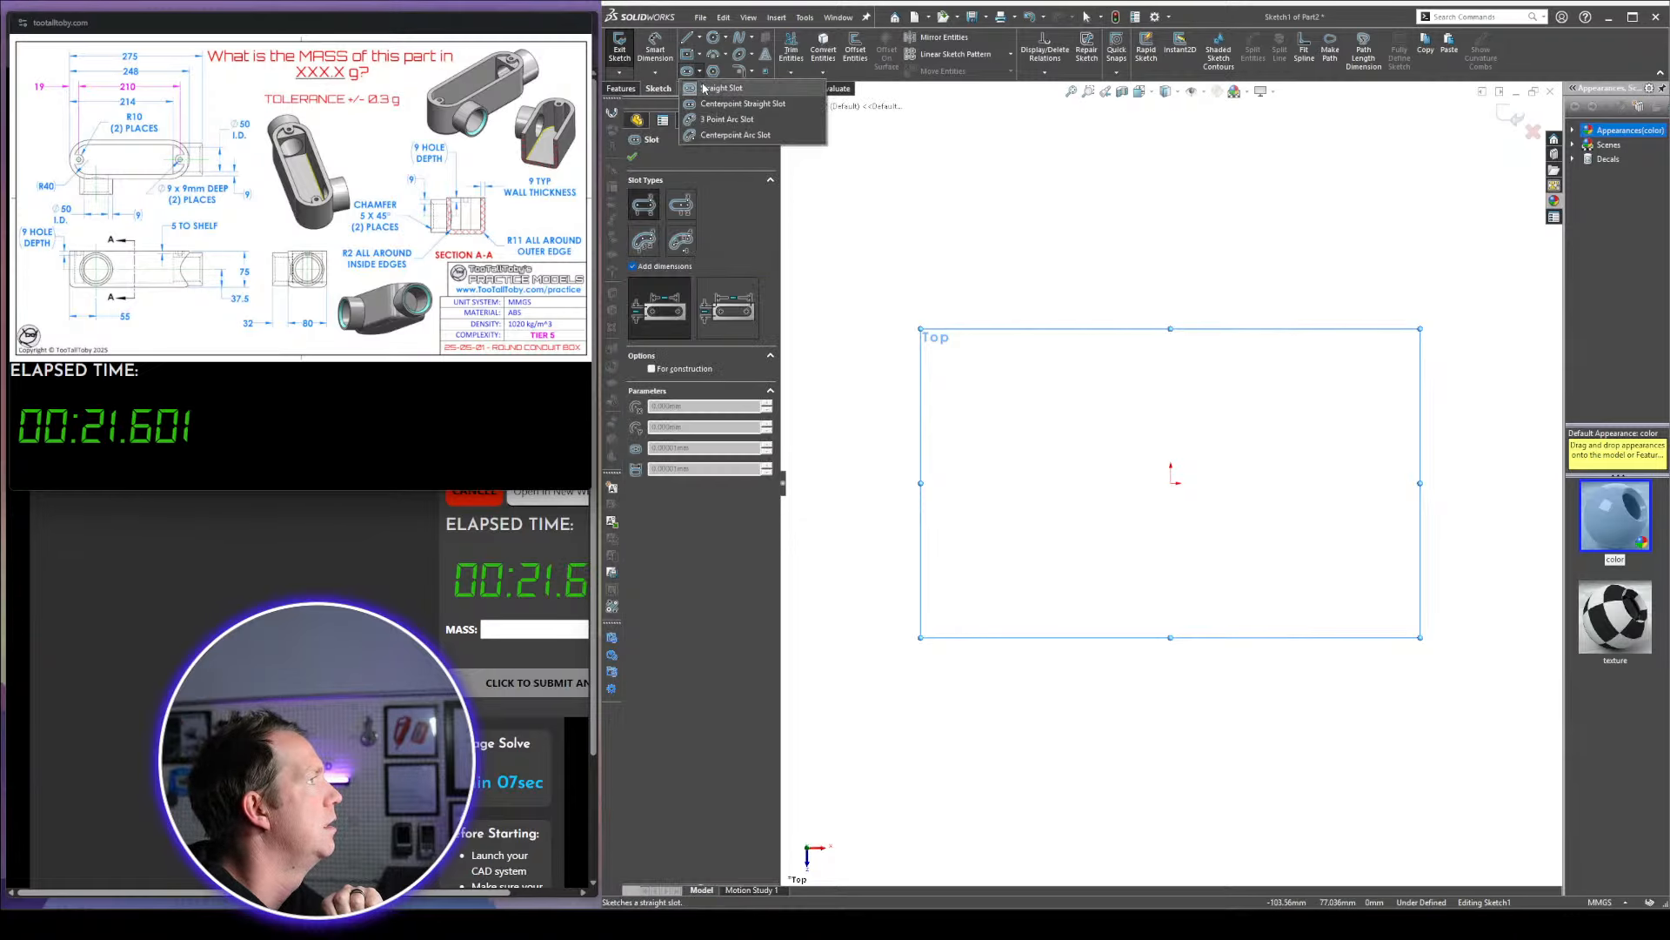
{"action": "left_click", "coordinate": [727, 102]}
{"action": "left_click", "coordinate": [1171, 483]}
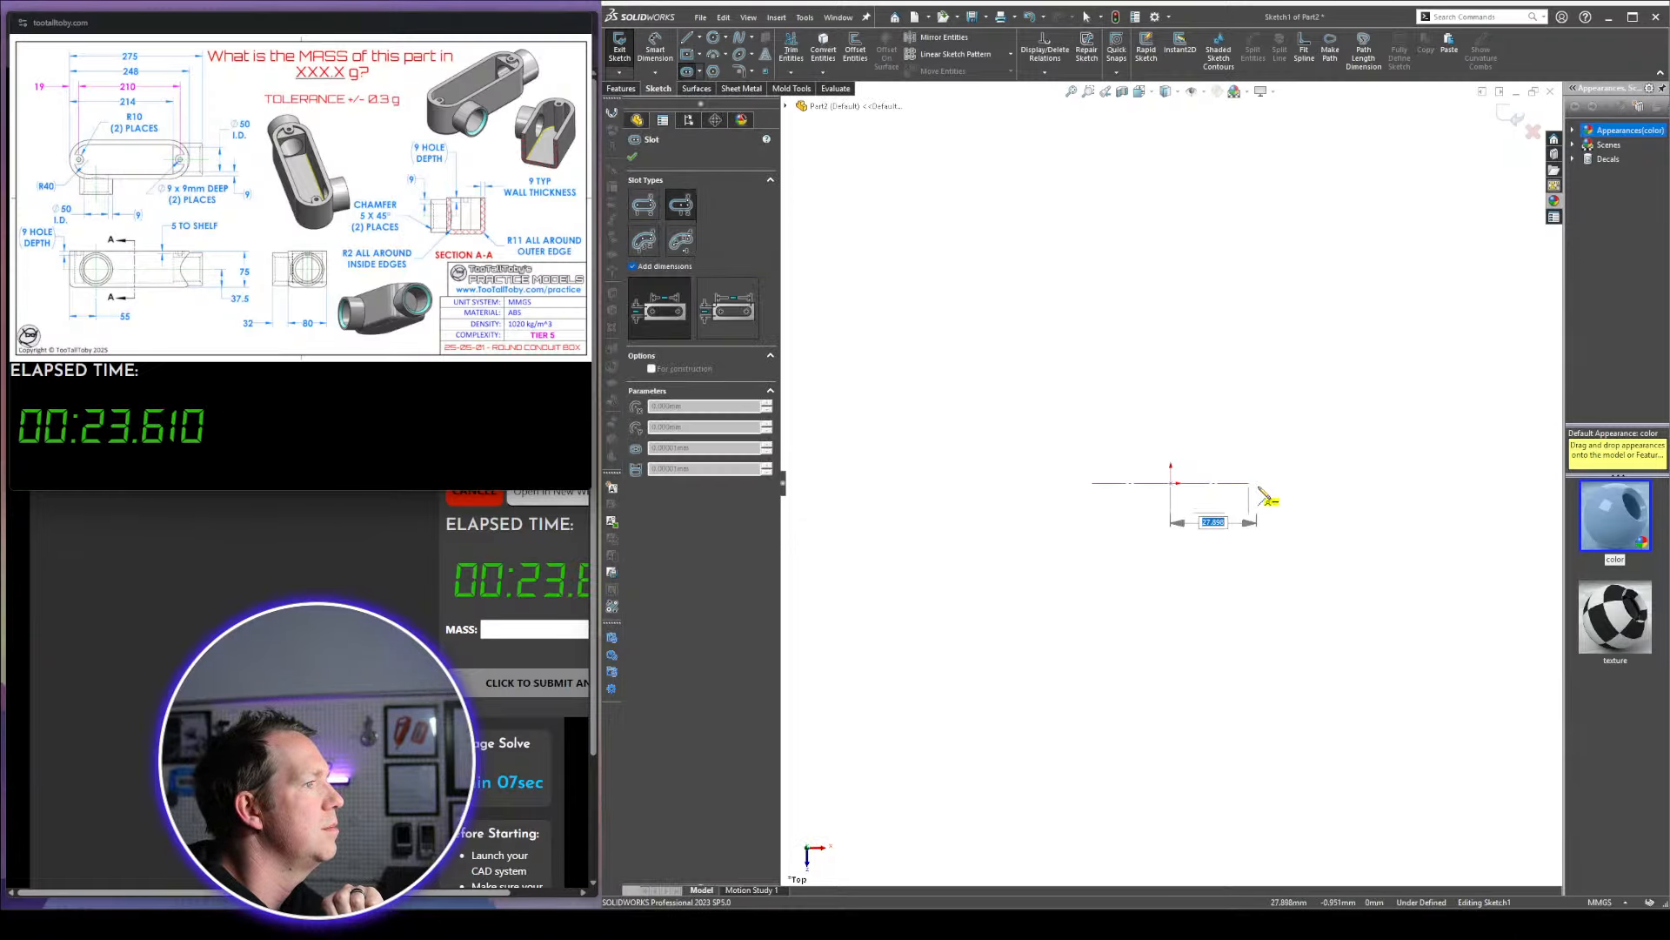
{"action": "left_click", "coordinate": [1261, 483]}
{"action": "left_click", "coordinate": [1330, 398]}
{"action": "key", "text": "Return"}
{"action": "key", "text": "Escape"}
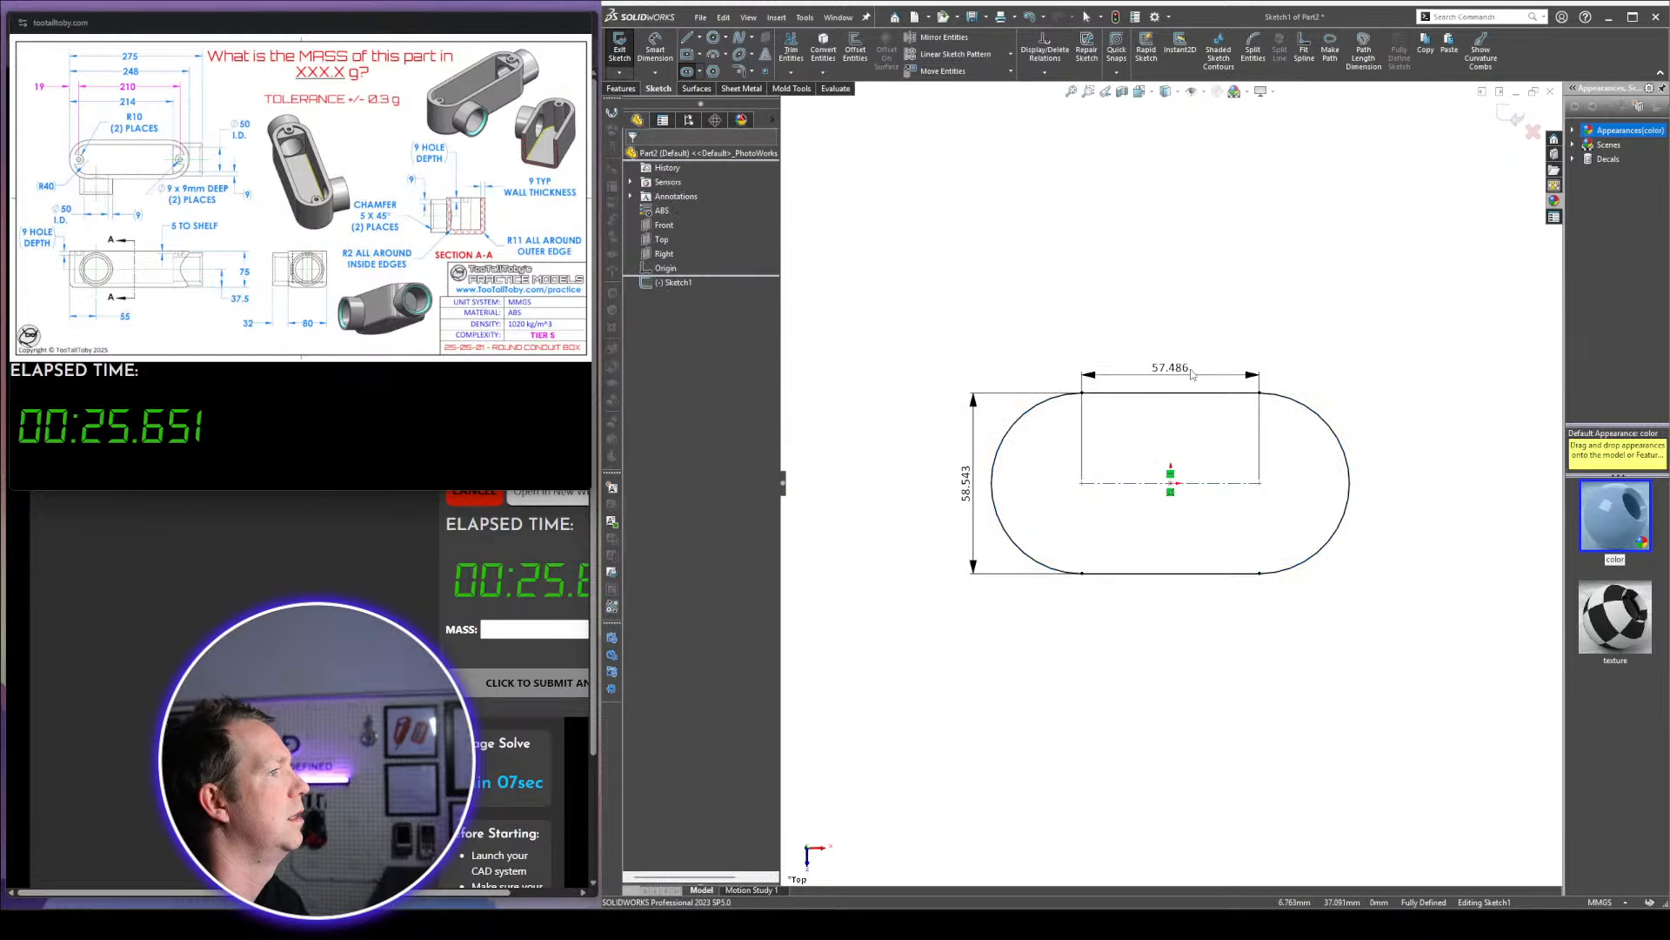
{"action": "double_click", "coordinate": [1164, 365]}
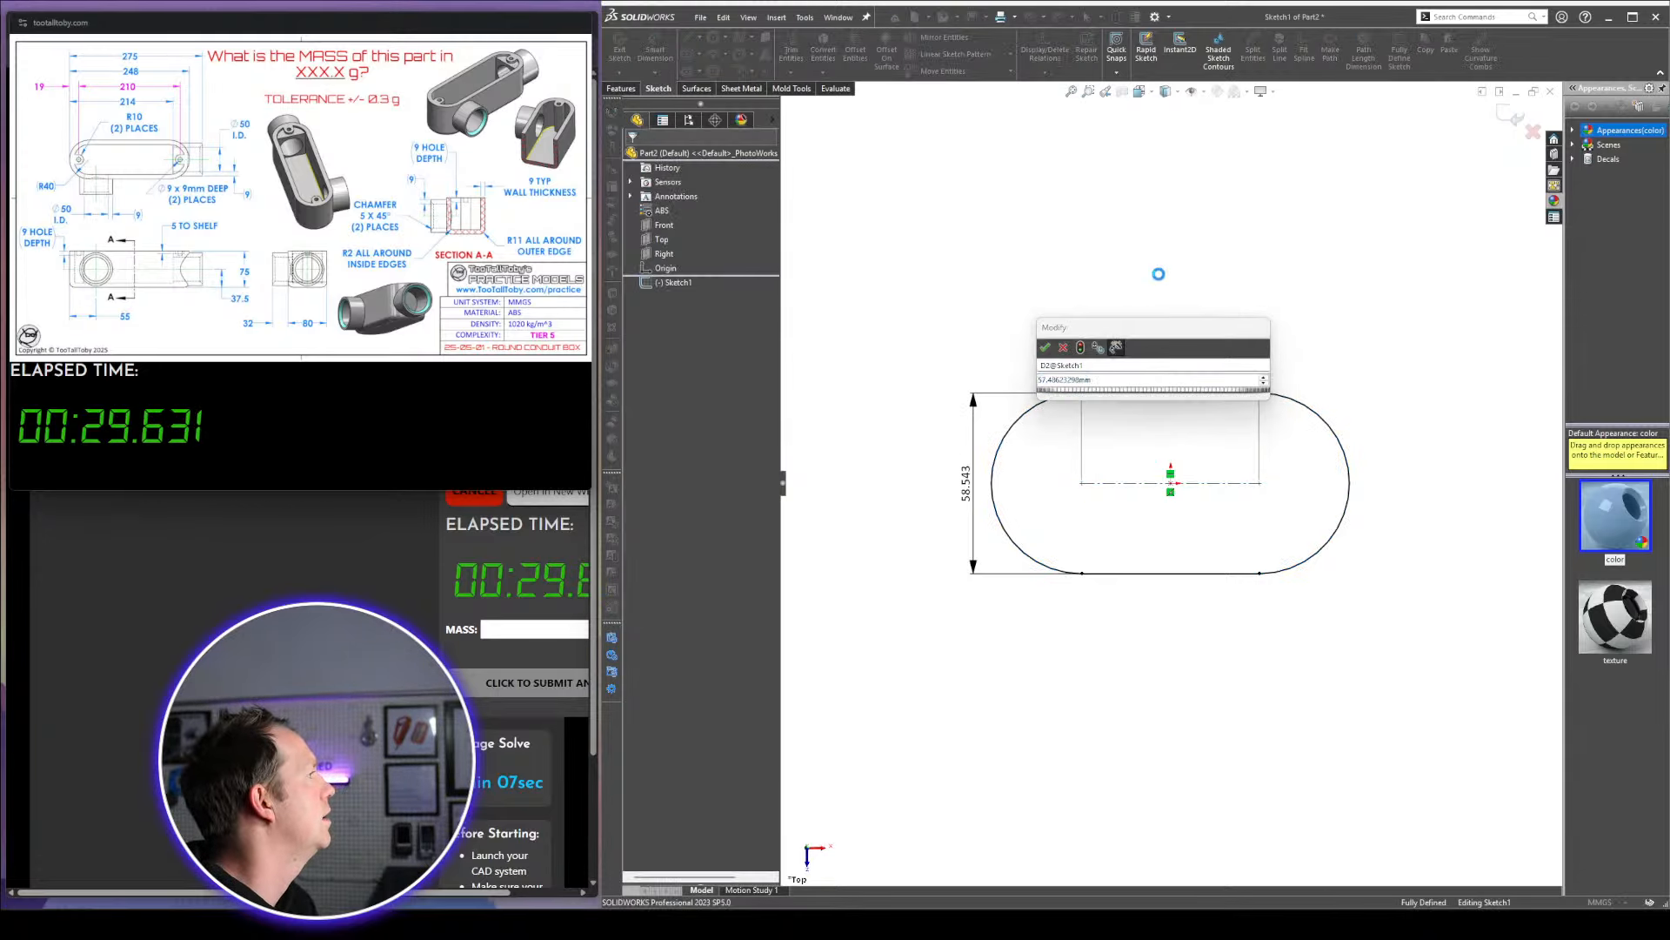
{"action": "left_click", "coordinate": [915, 461]}
{"action": "left_click", "coordinate": [1064, 348]}
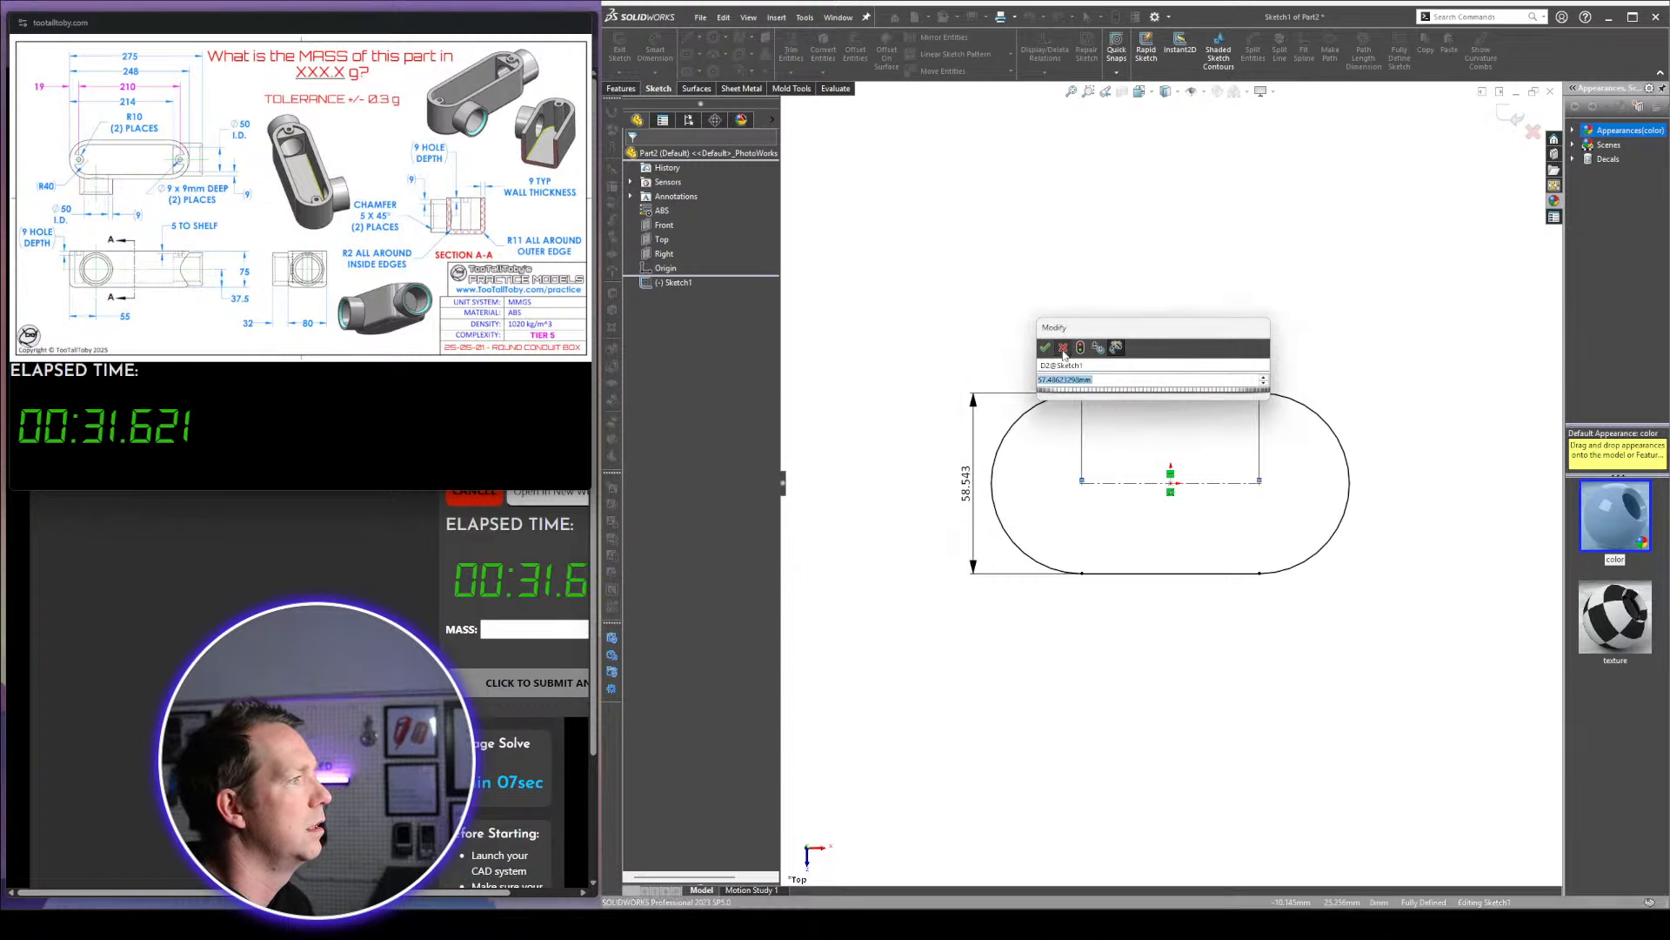
{"action": "key", "text": "Escape"}
Delete the slot's centre-to-centre dimension and dimension its overall length between the two end arcs as 248 mm
{"action": "left_click", "coordinate": [1170, 367]}
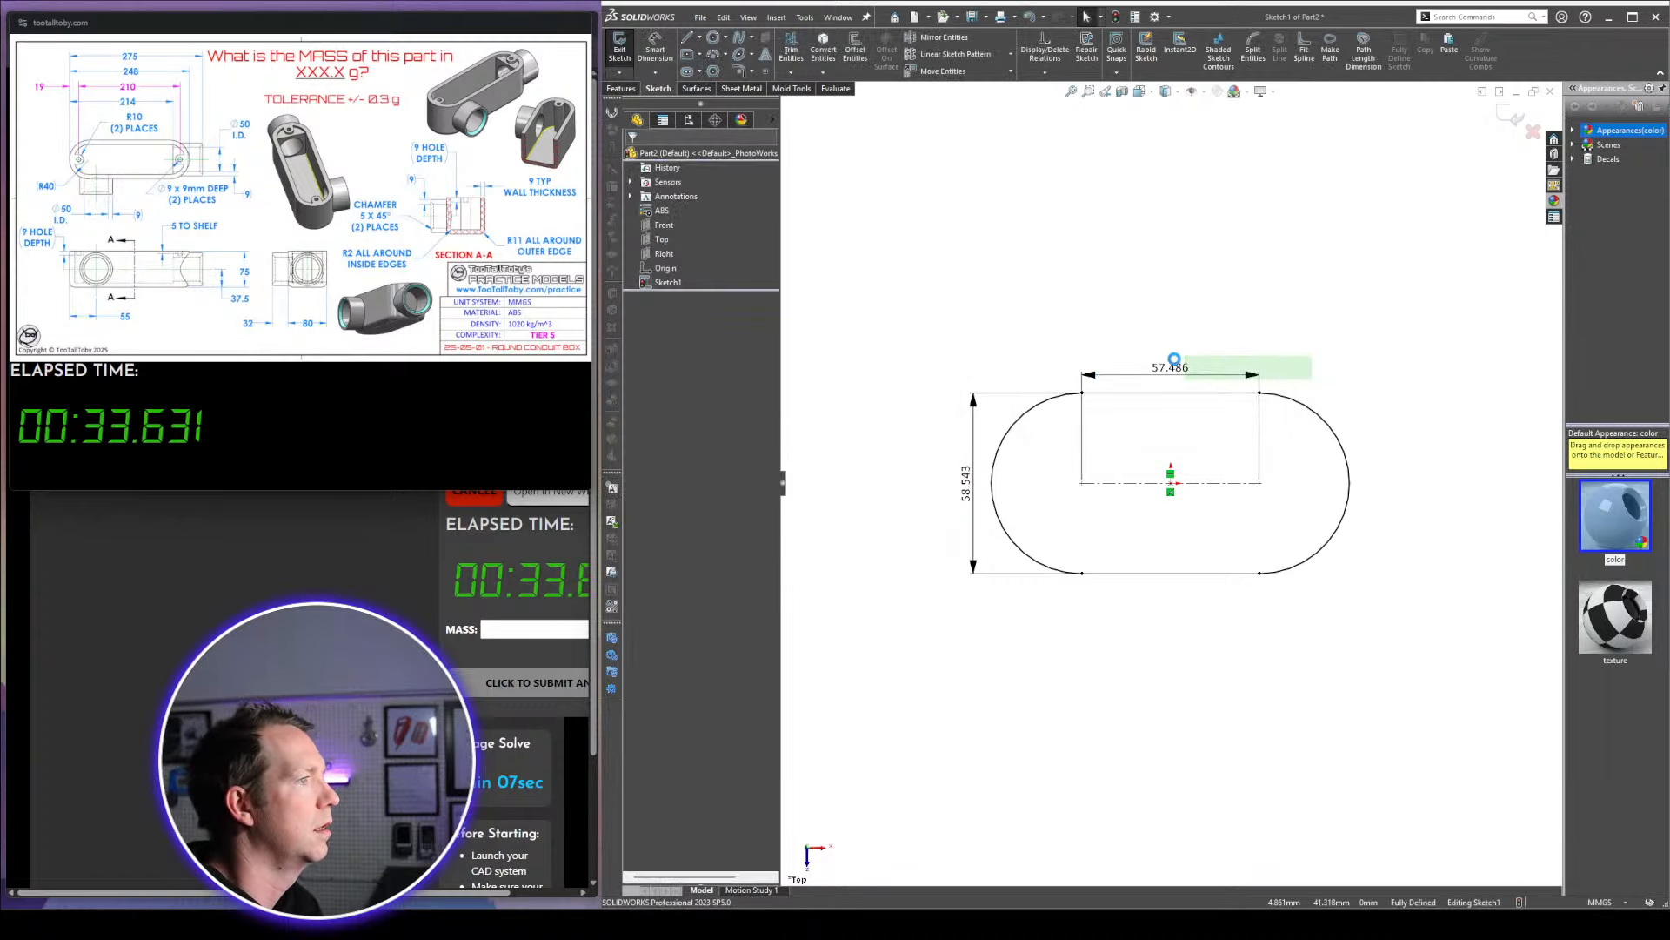
{"action": "key", "text": "Delete"}
{"action": "key", "text": "d"}
{"action": "left_click", "coordinate": [992, 470]}
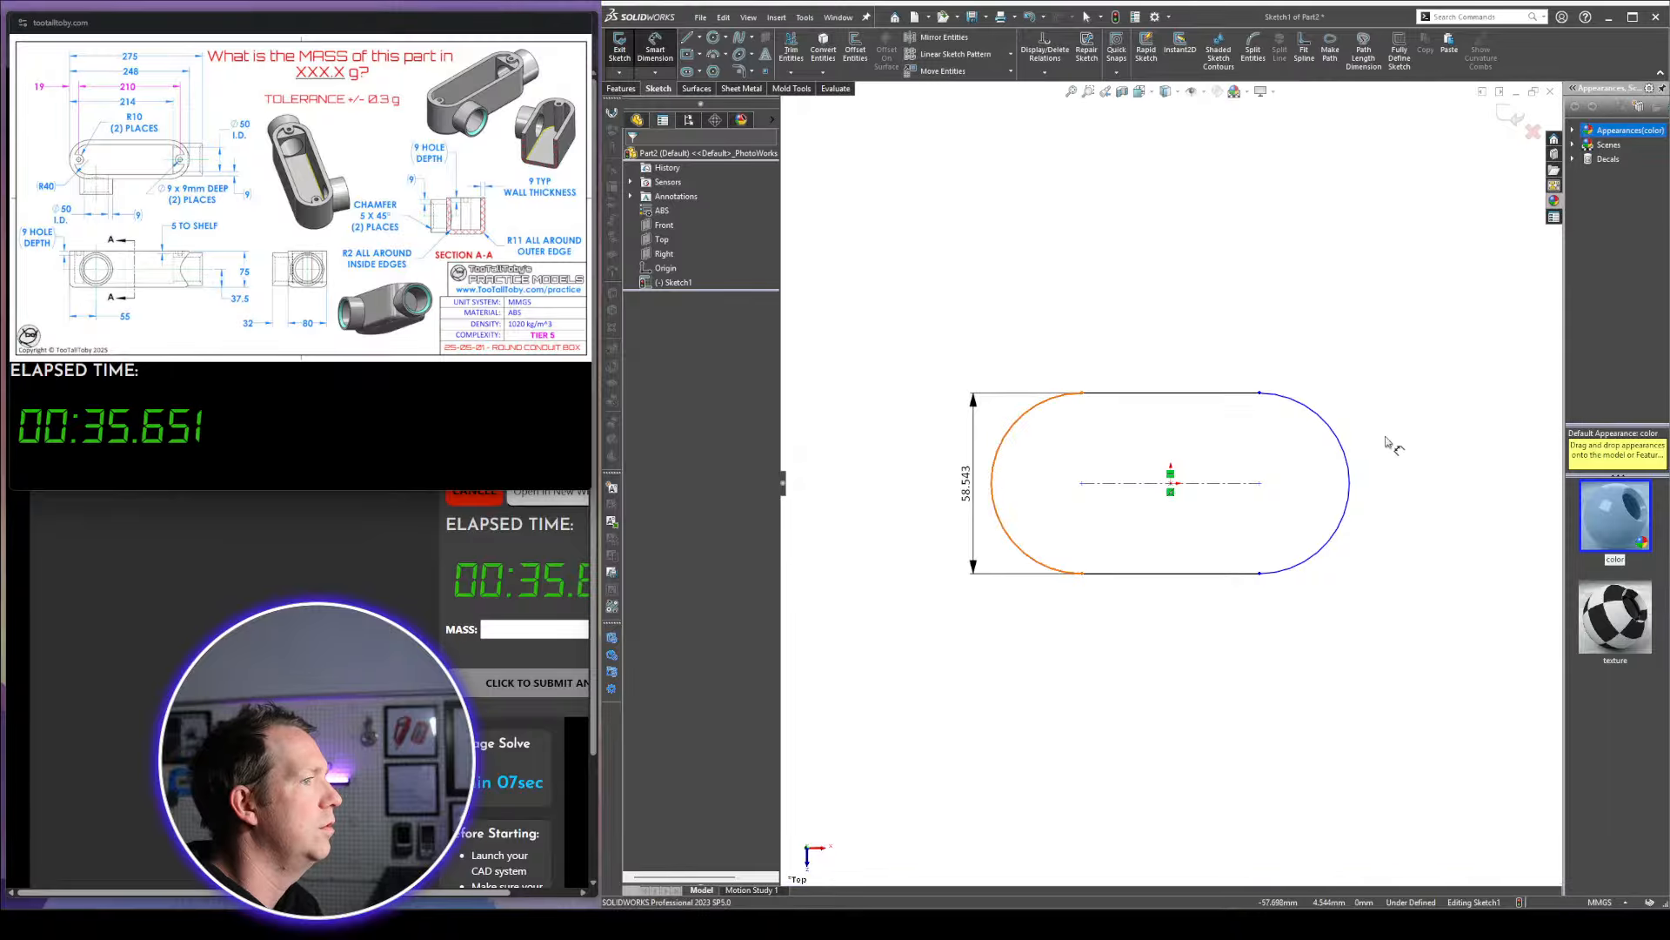
{"action": "left_click", "coordinate": [1349, 477]}
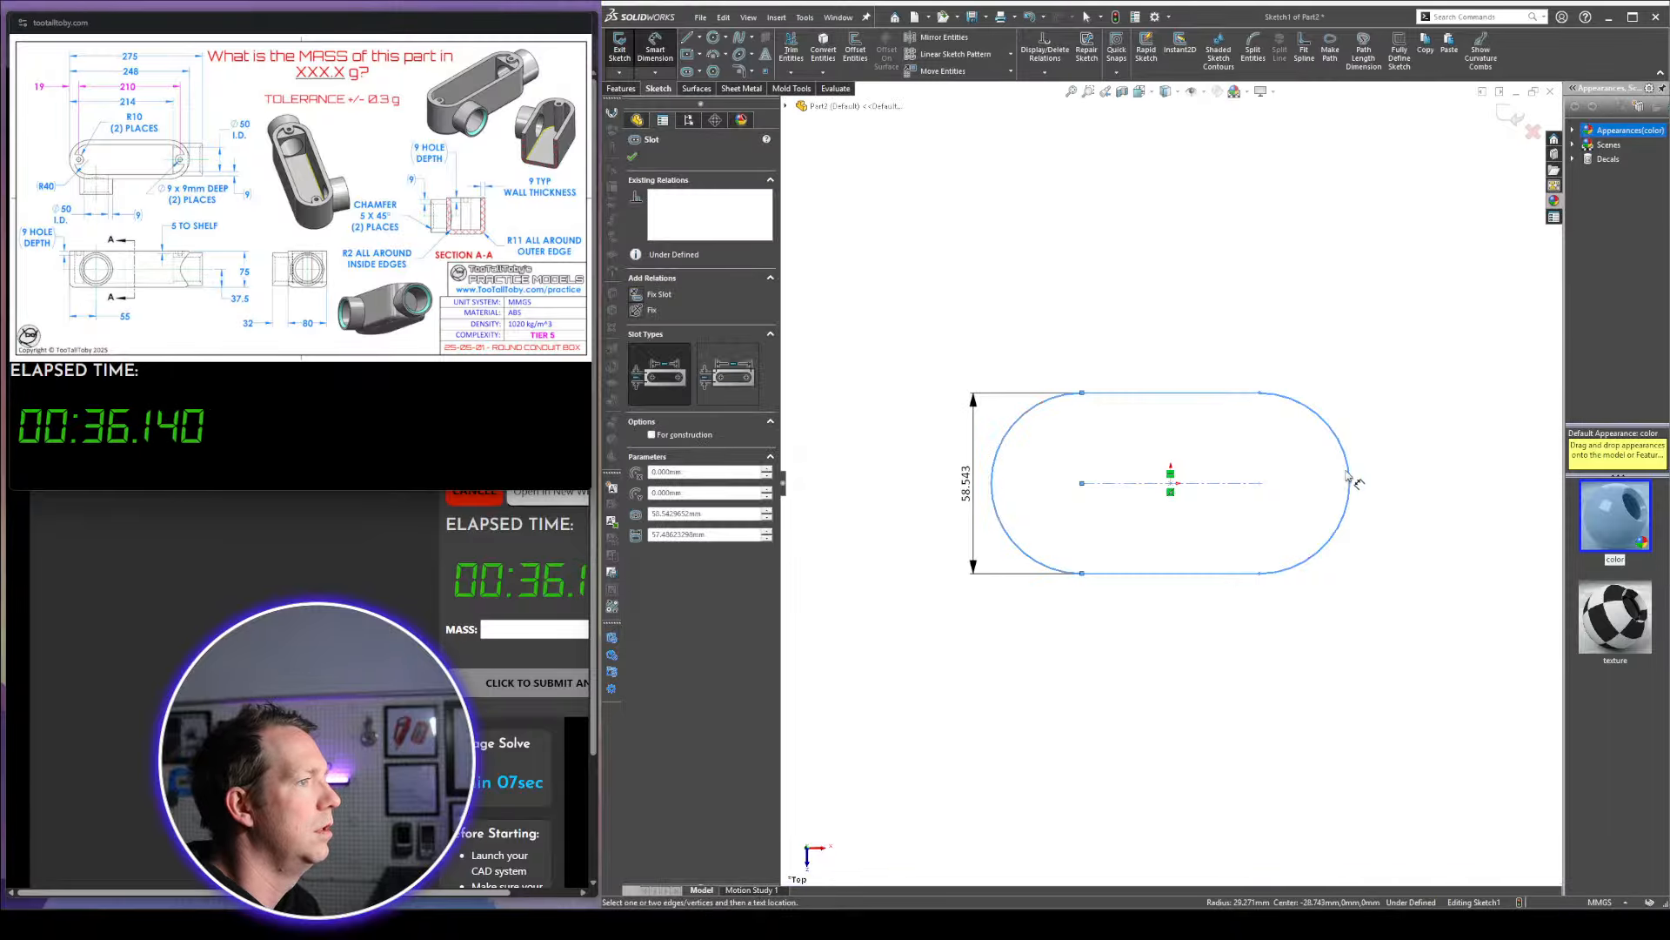
{"action": "left_click", "coordinate": [1231, 267]}
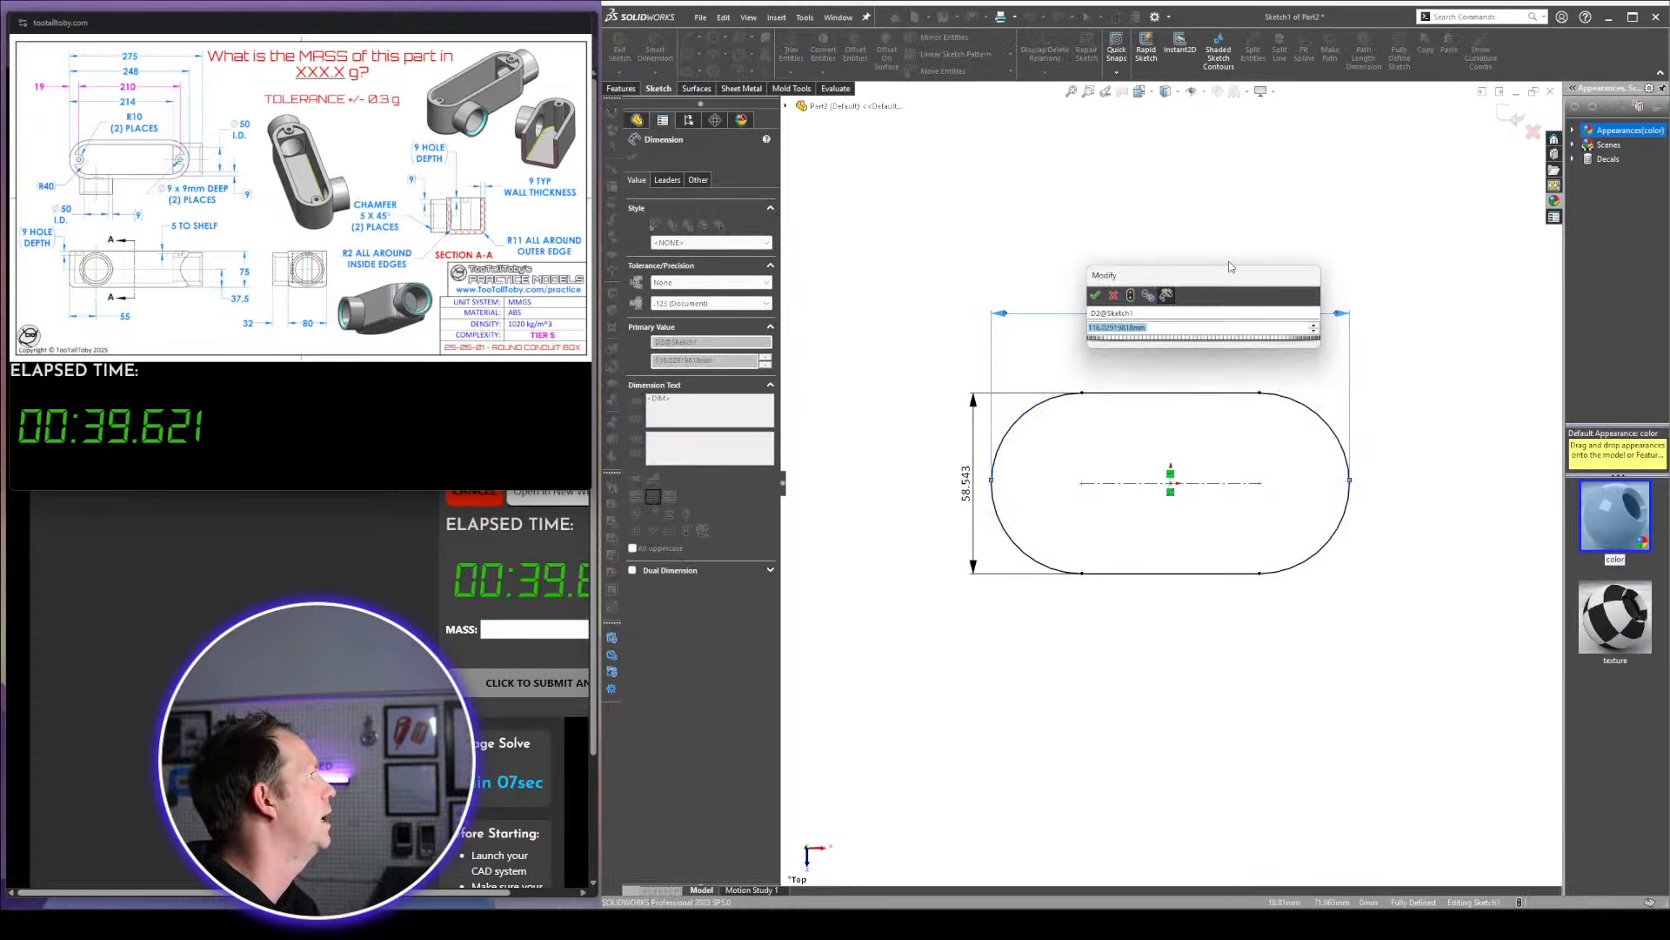
{"action": "type", "text": "248"}
{"action": "key", "text": "Return"}
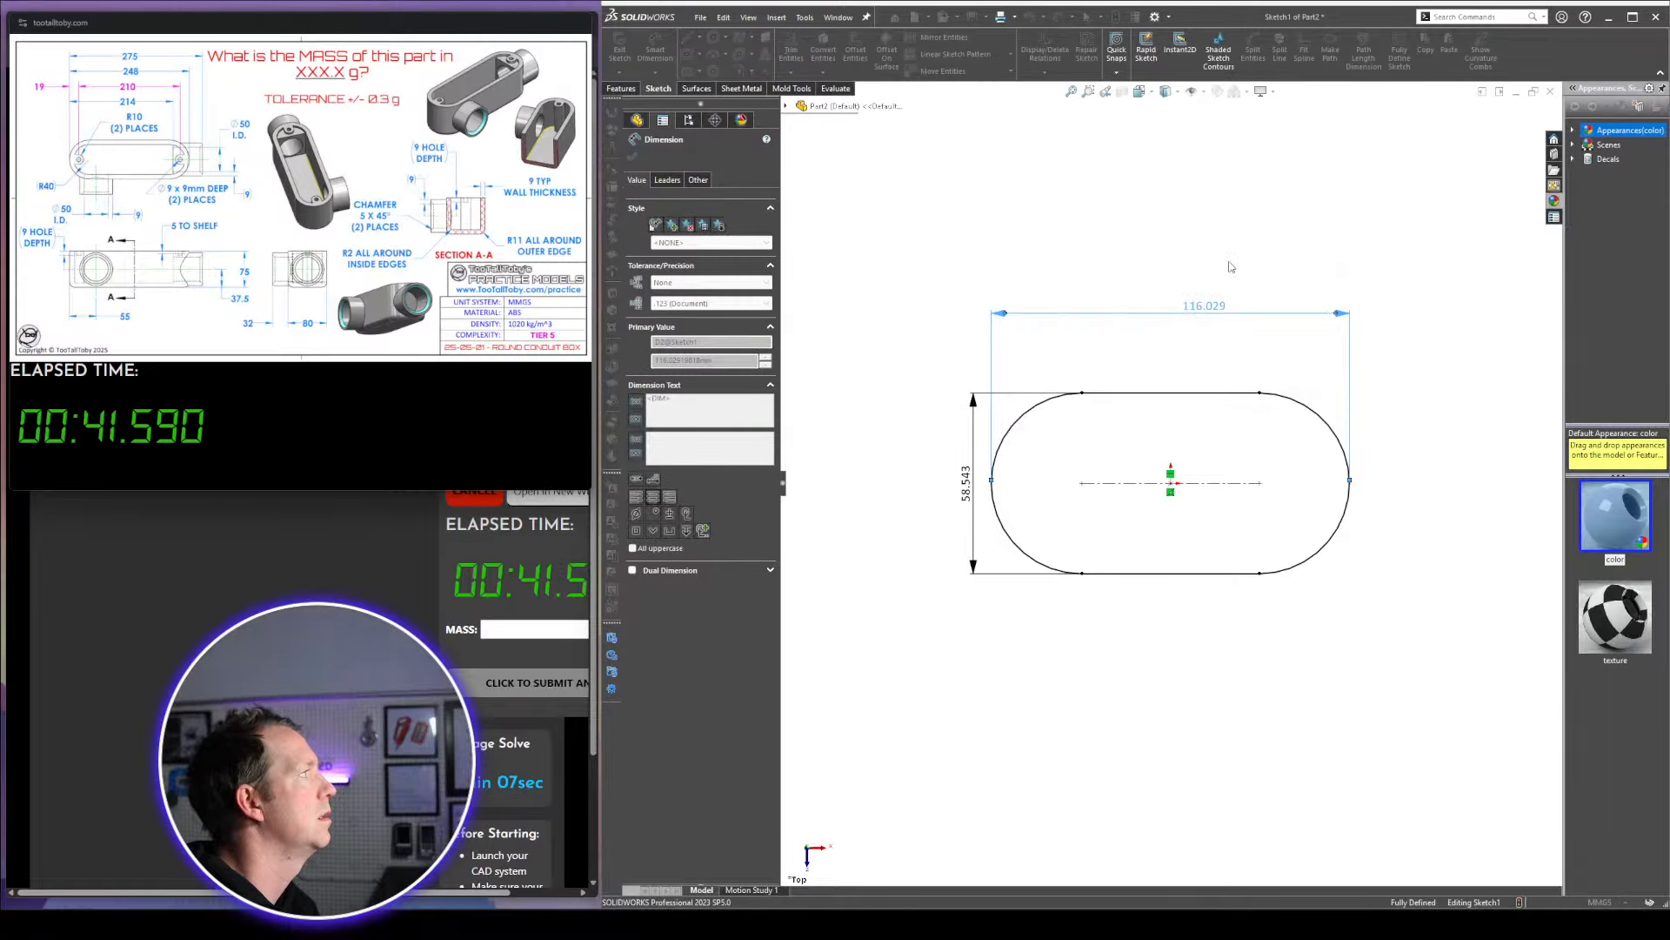
{"action": "scroll", "coordinate": [1175, 461], "scroll_direction": "up", "scroll_amount": 3}
{"action": "scroll", "coordinate": [1337, 549], "scroll_direction": "down", "scroll_amount": 1}
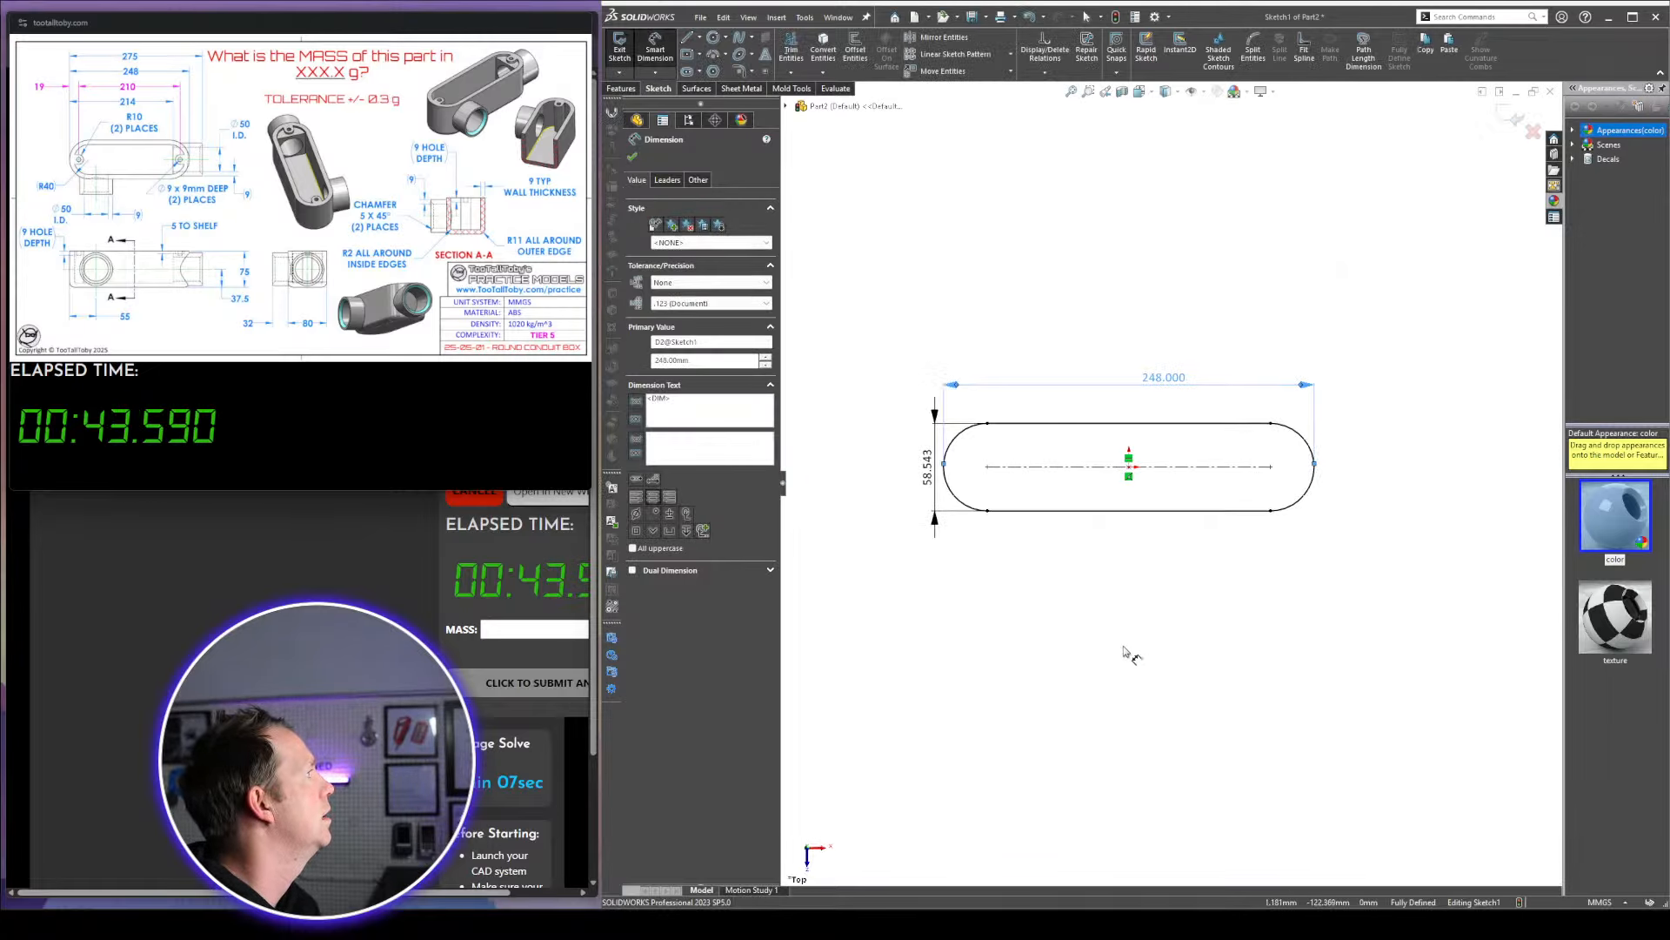
{"action": "key", "text": "Escape"}
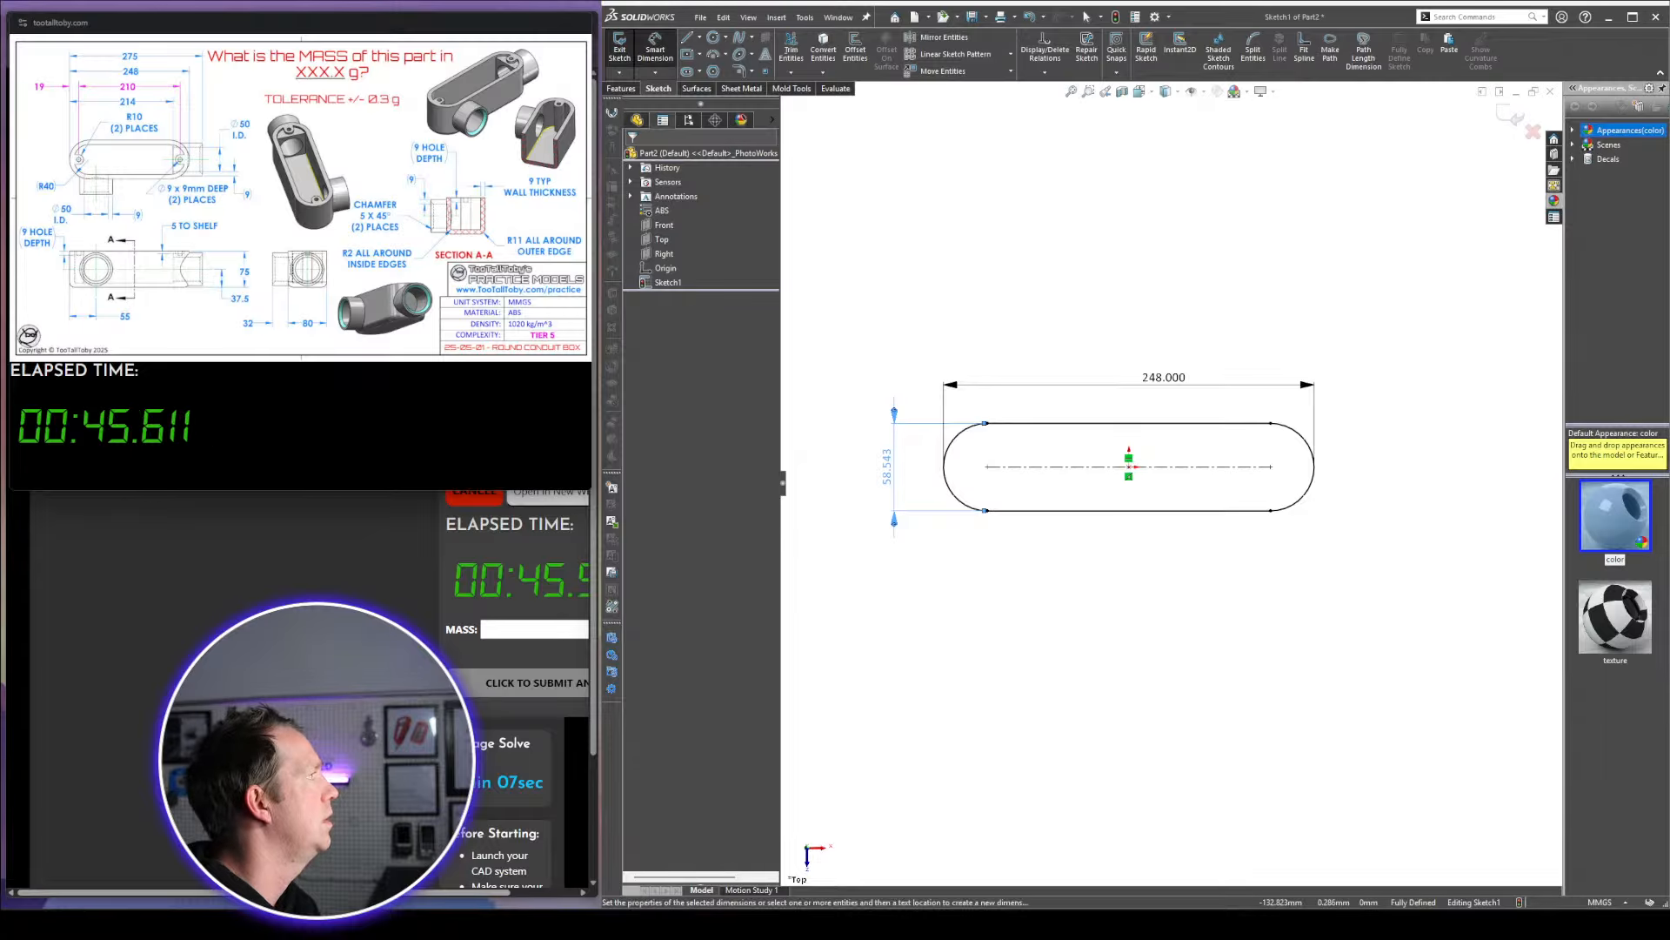
Set the slot's width to 80 mm
{"action": "double_click", "coordinate": [887, 465]}
{"action": "type", "text": "80"}
{"action": "key", "text": "Return"}
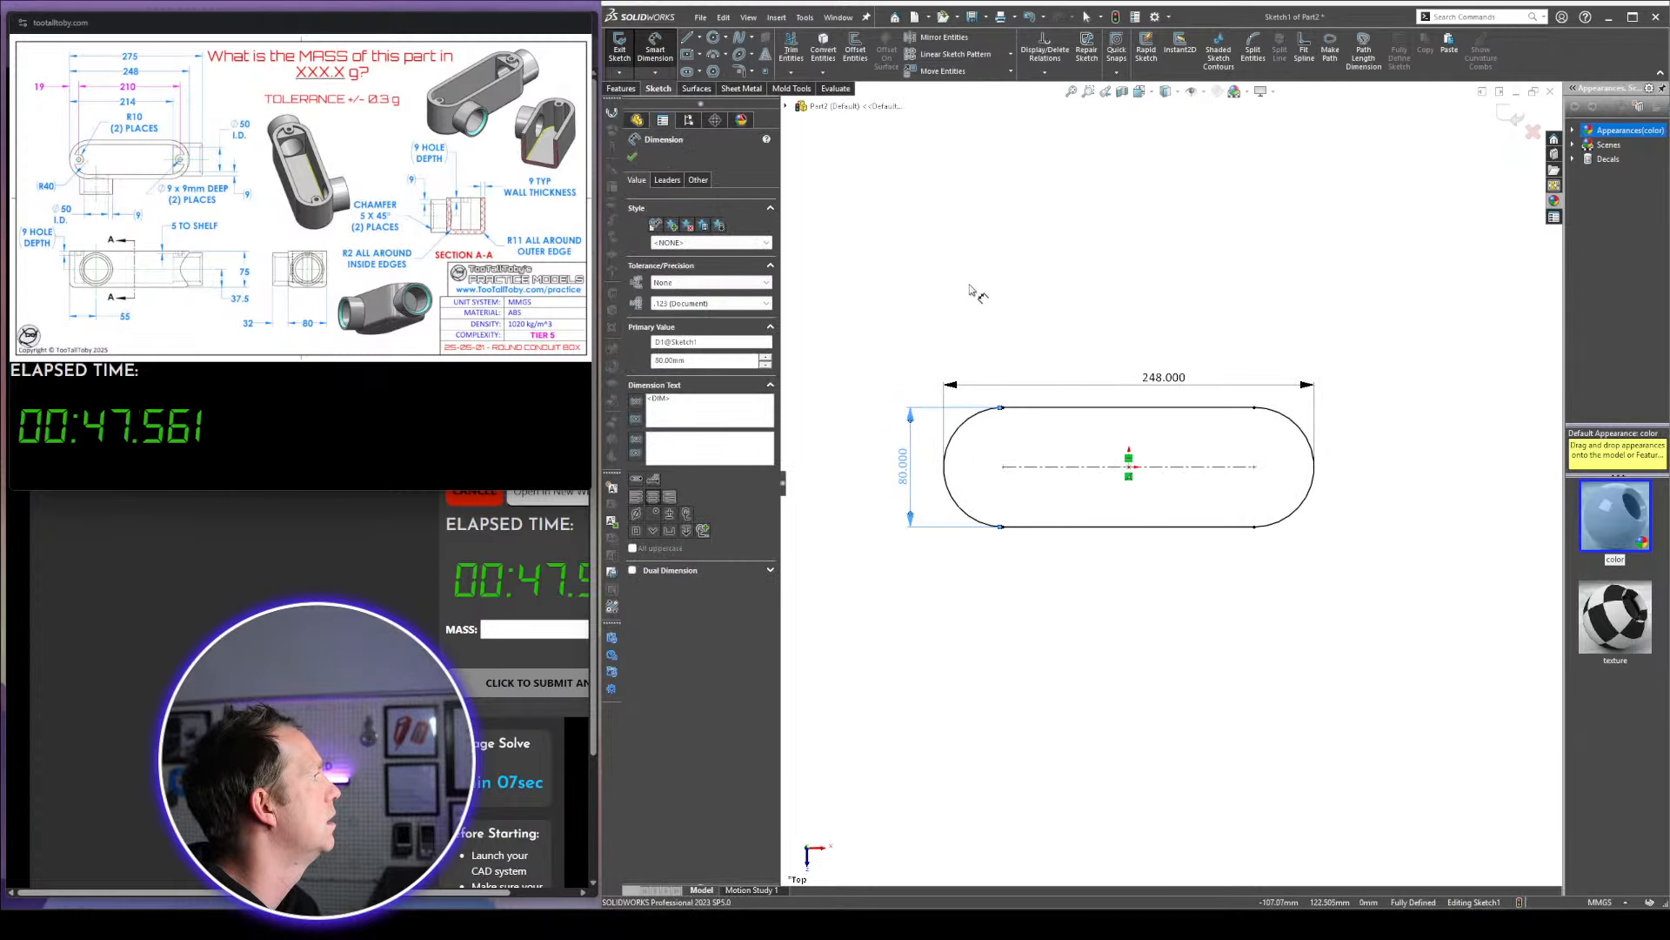
{"action": "key", "text": "Escape"}
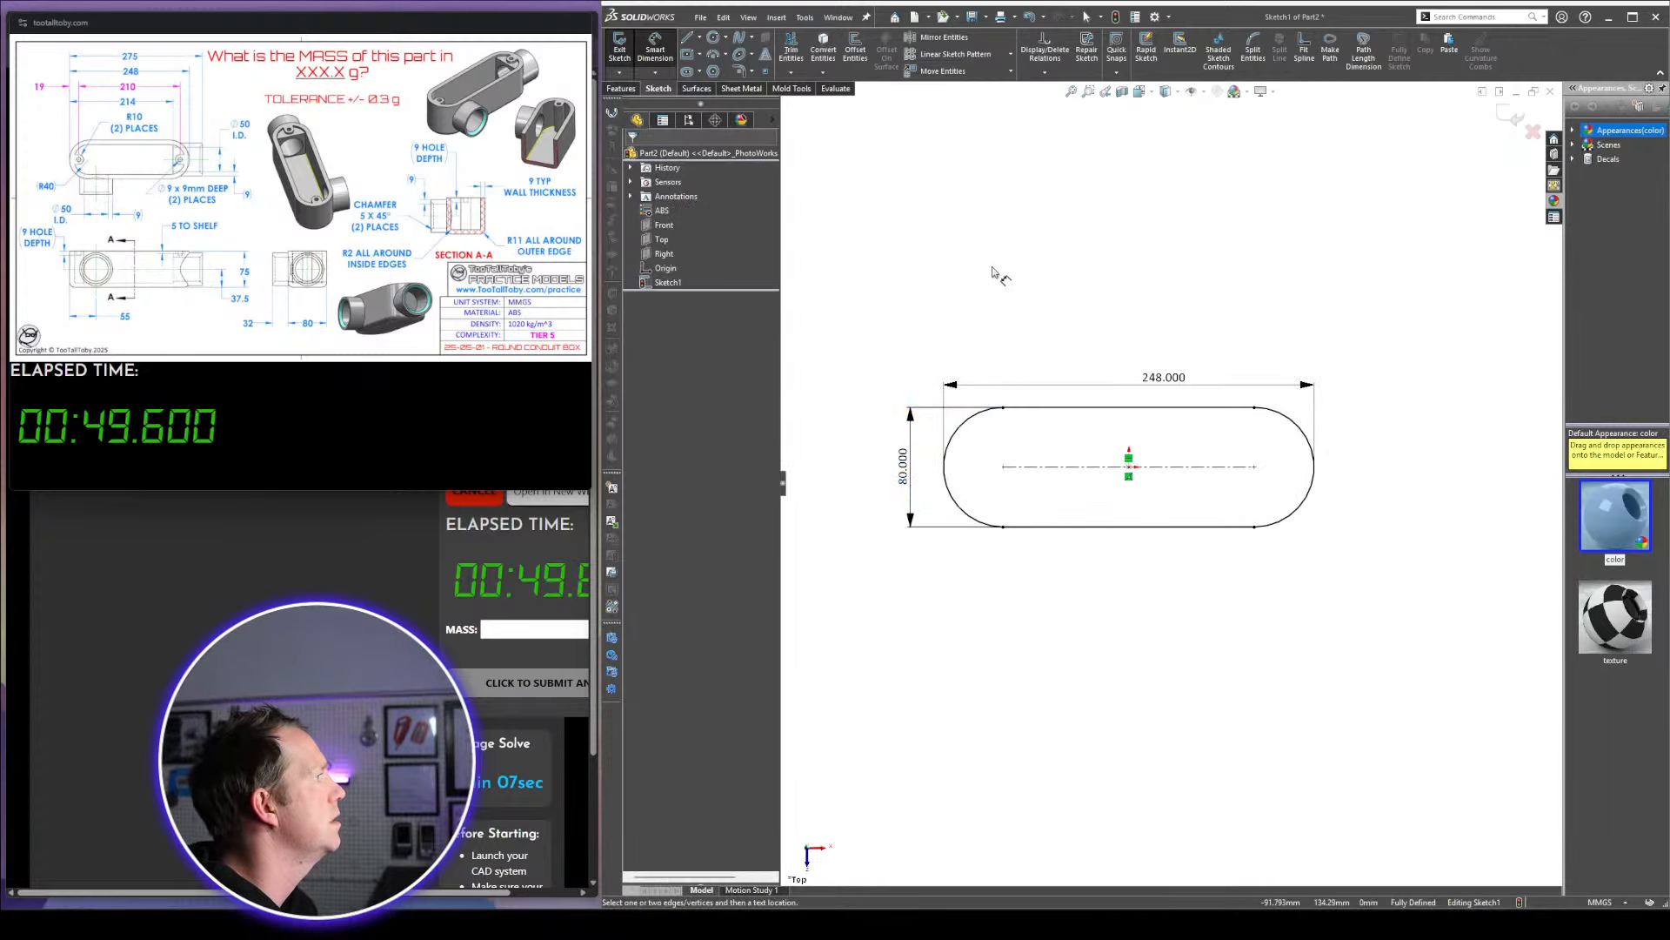
Extrude the slot profile upward to a blind depth of 75 mm
{"action": "key", "text": "e"}
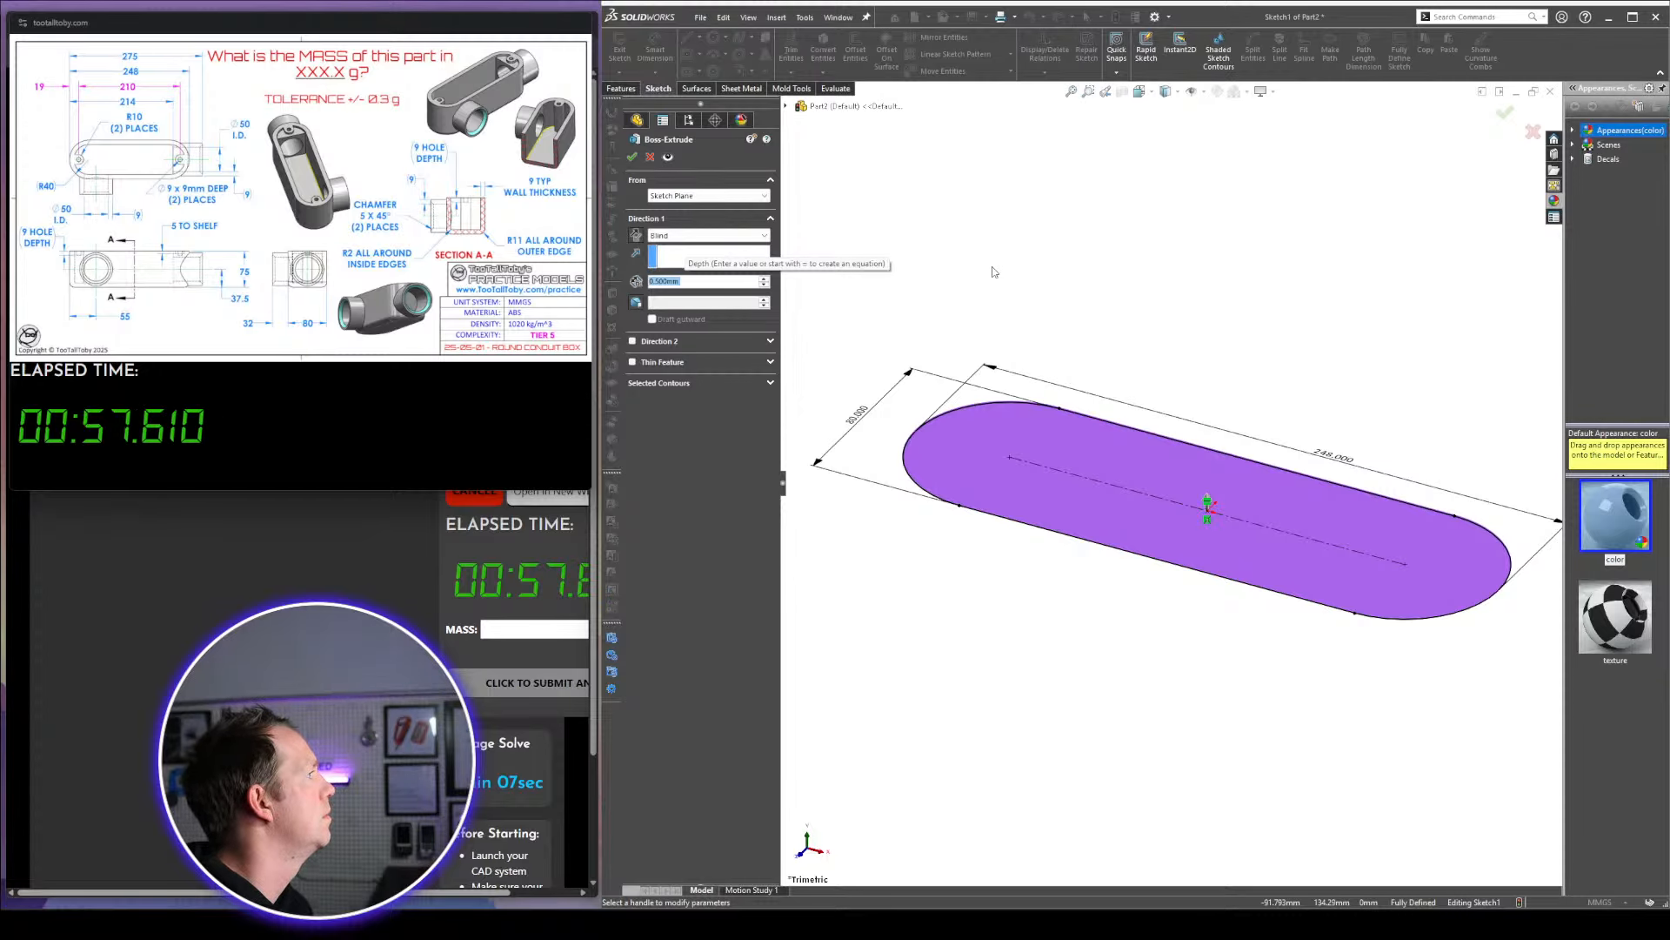
{"action": "type", "text": "75."}
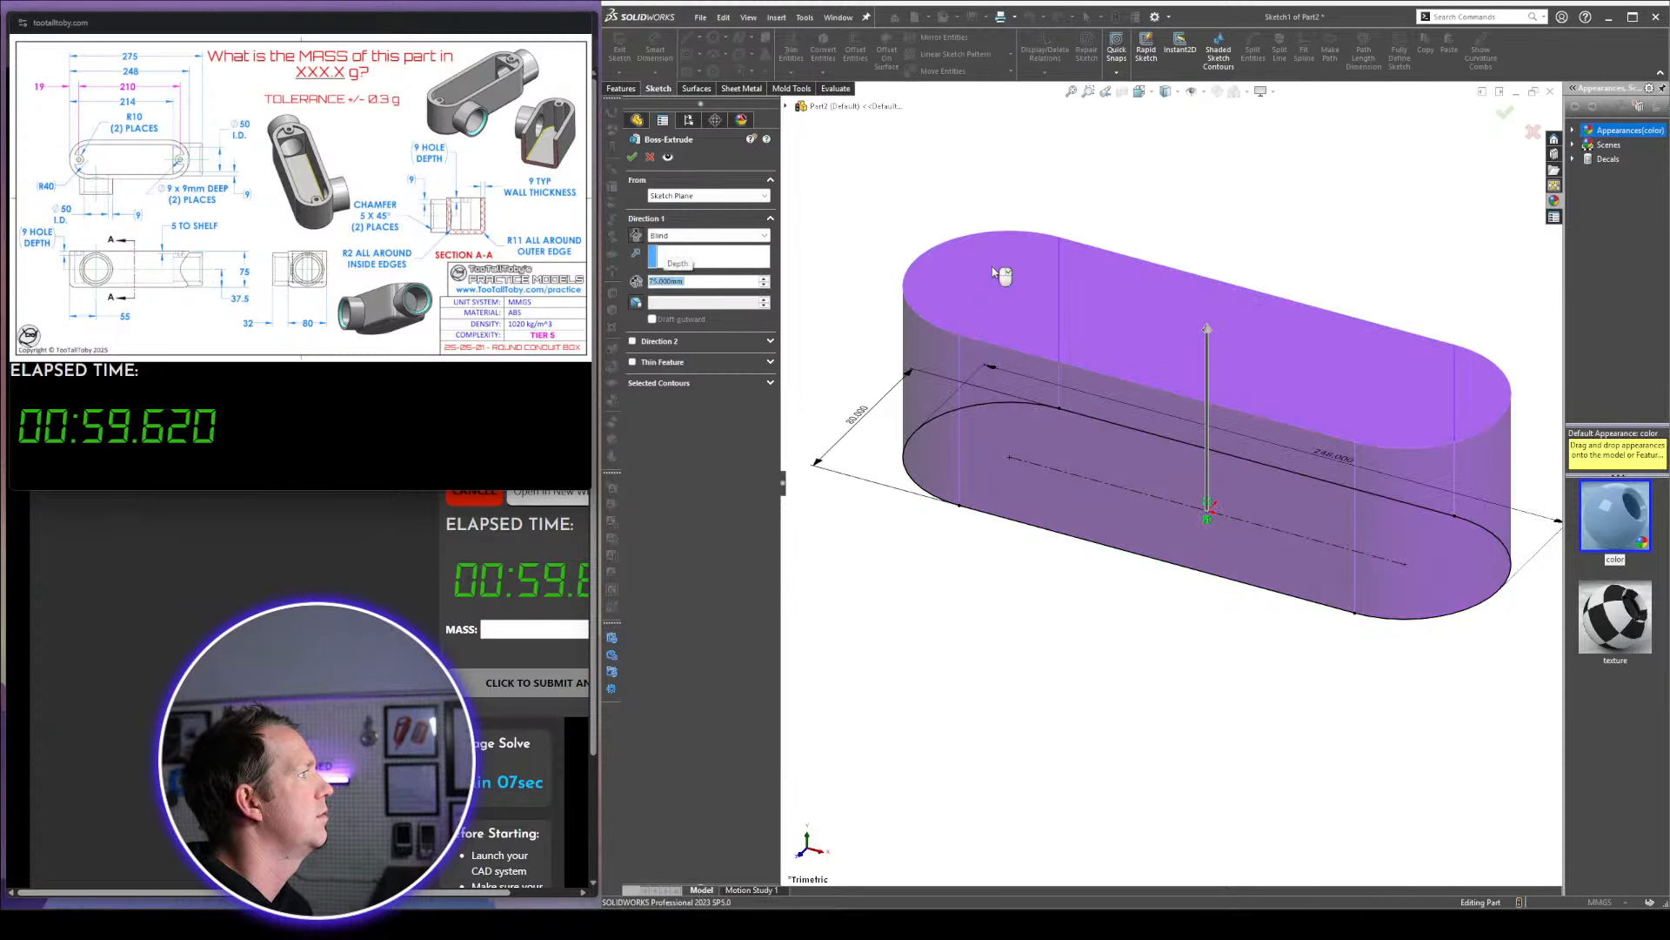
{"action": "key", "text": "Return"}
Fillet the outer edge around the body's bottom face with an 11 mm radius, using tangent propagation
{"action": "left_click", "coordinate": [995, 426]}
{"action": "left_click", "coordinate": [1006, 675]}
{"action": "middle_click_drag", "start_coordinate": [1006, 675], "coordinate": [1057, 432]}
{"action": "scroll", "coordinate": [1203, 548], "scroll_direction": "down", "scroll_amount": 2}
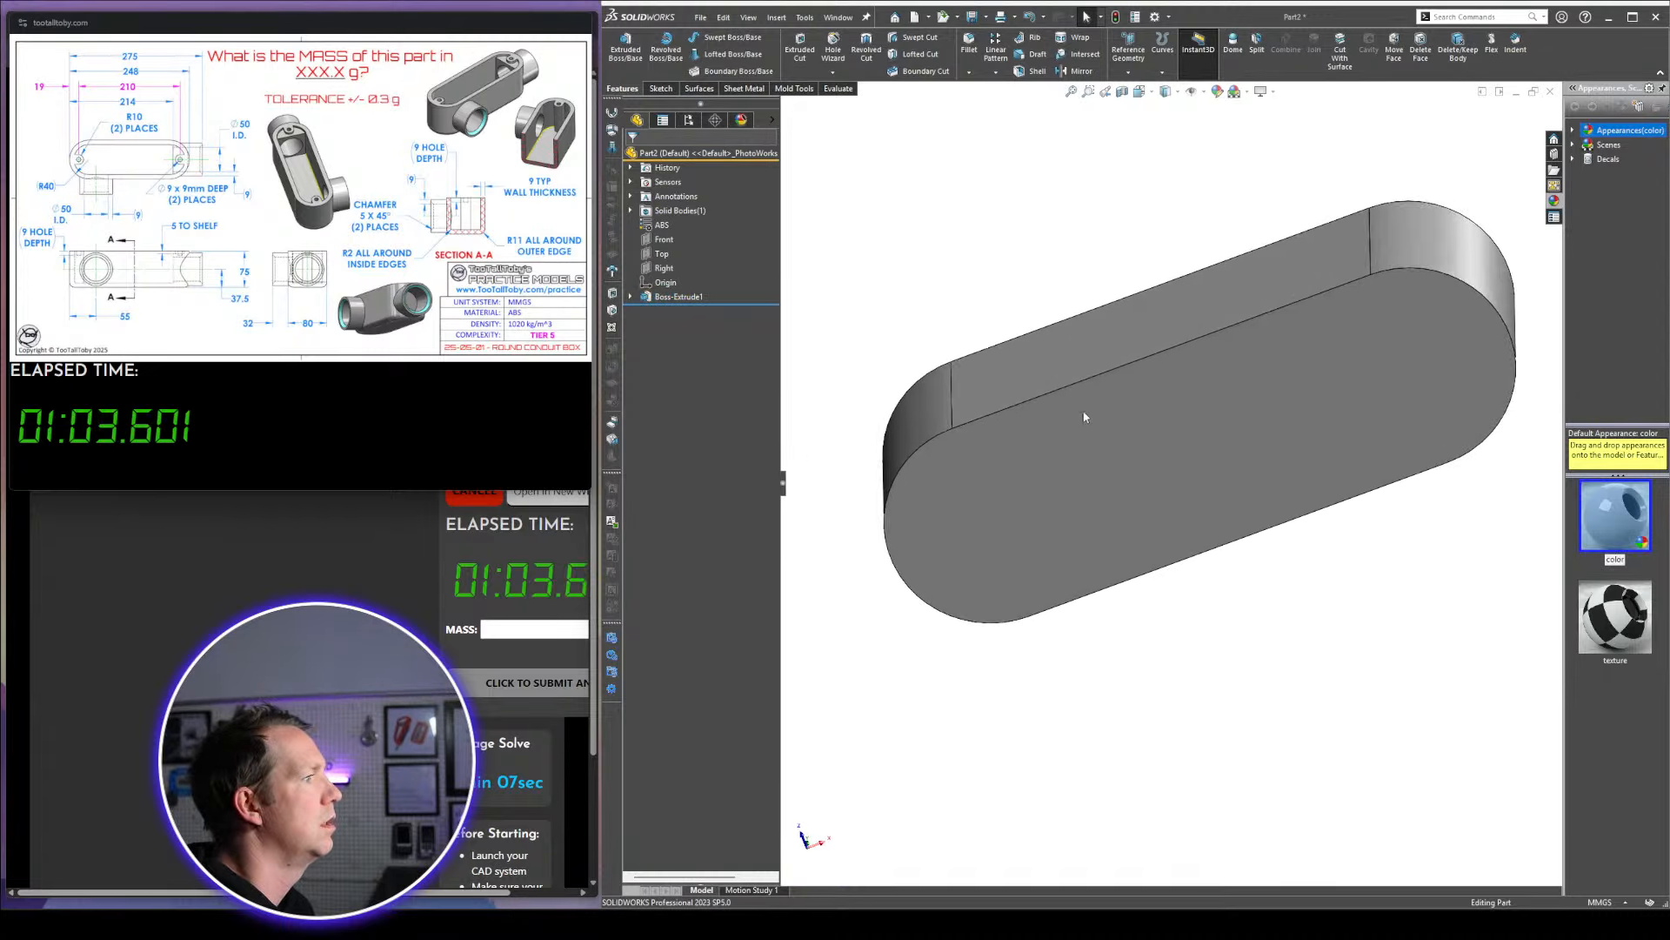
{"action": "left_click", "coordinate": [1088, 383]}
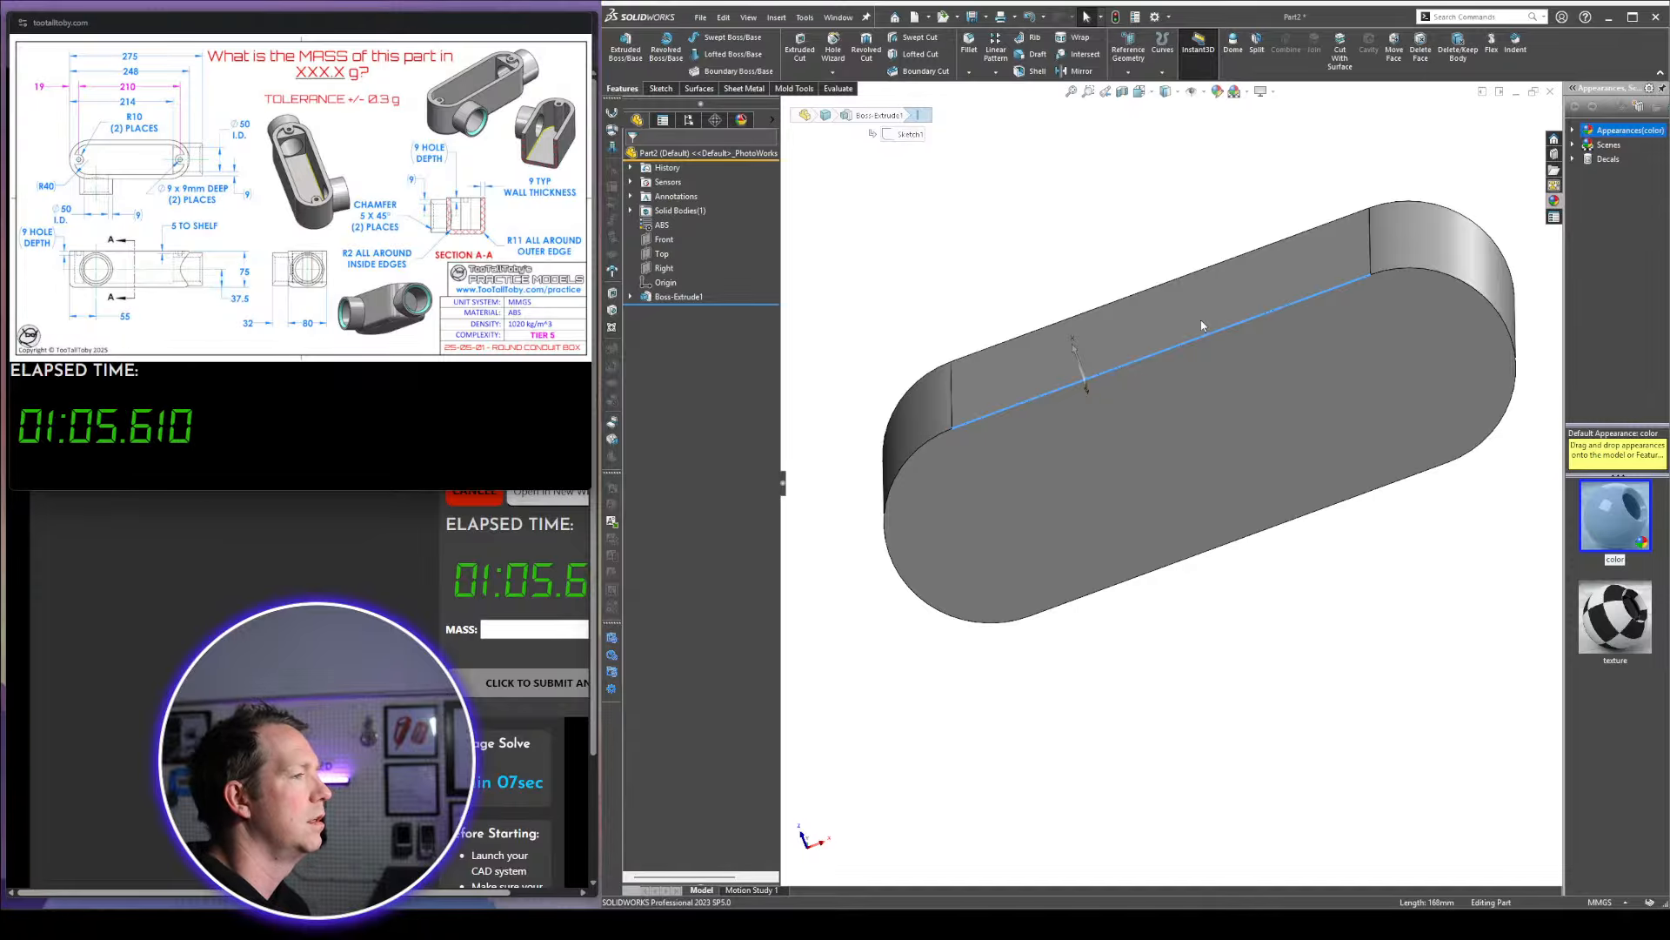
{"action": "type", "text": "f11"}
{"action": "key", "text": "Return"}
{"action": "key", "text": "Return"}
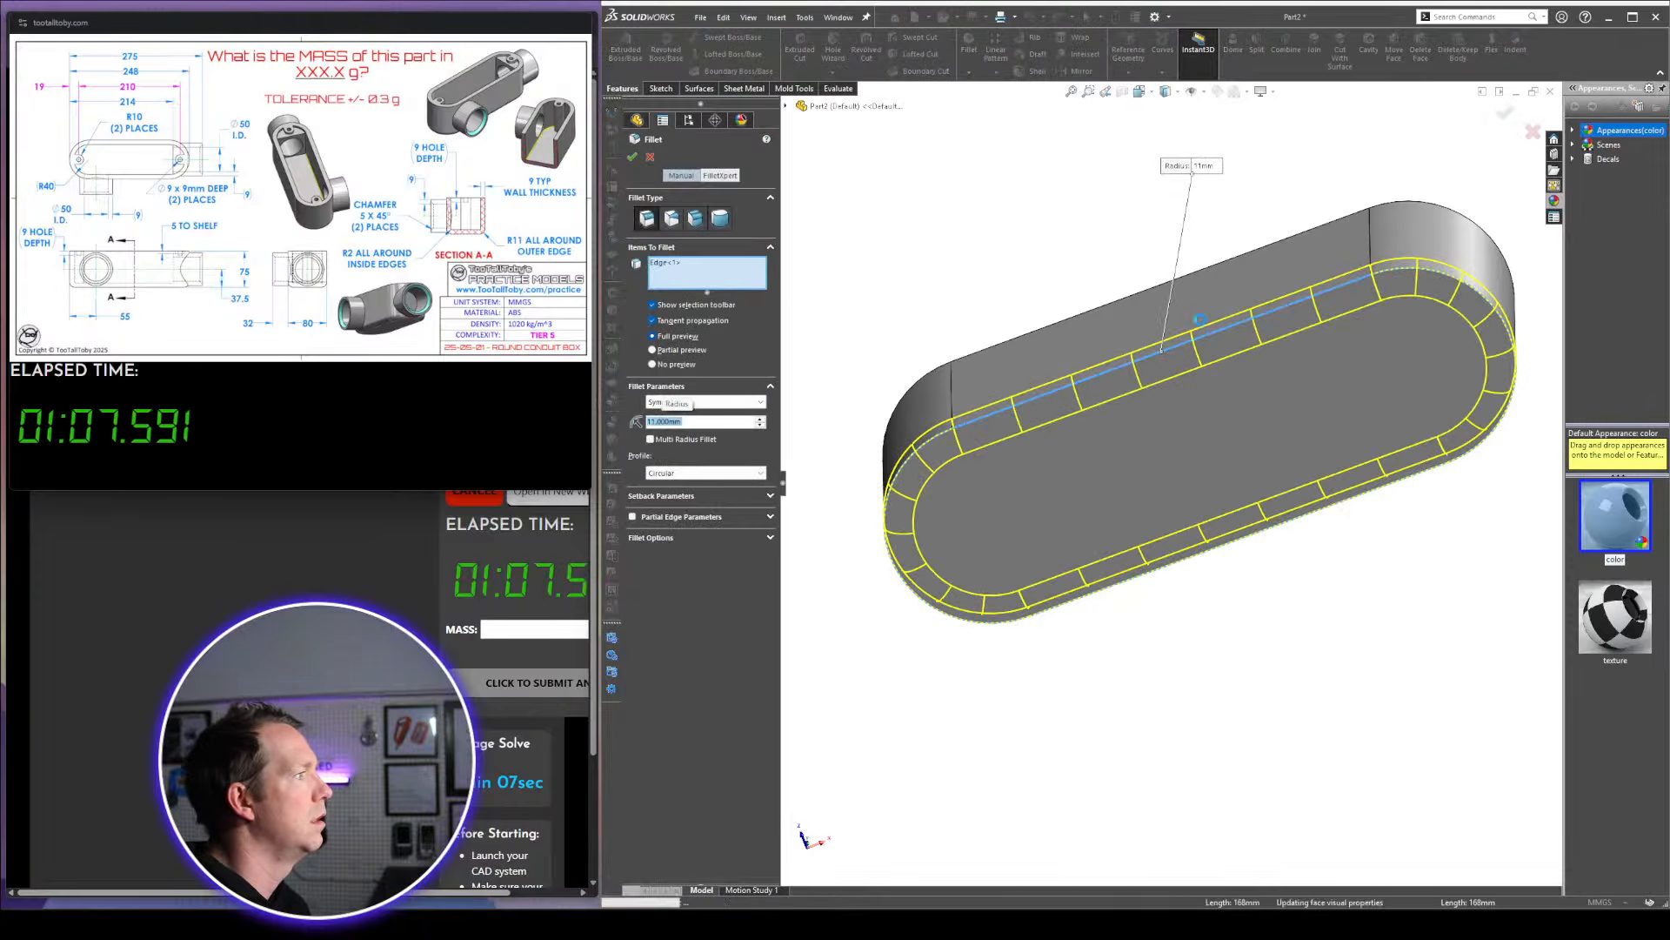
Shell the body, removing its large flat top face on the side opposite the fillet
{"action": "middle_click_drag", "start_coordinate": [1026, 212], "coordinate": [1244, 535]}
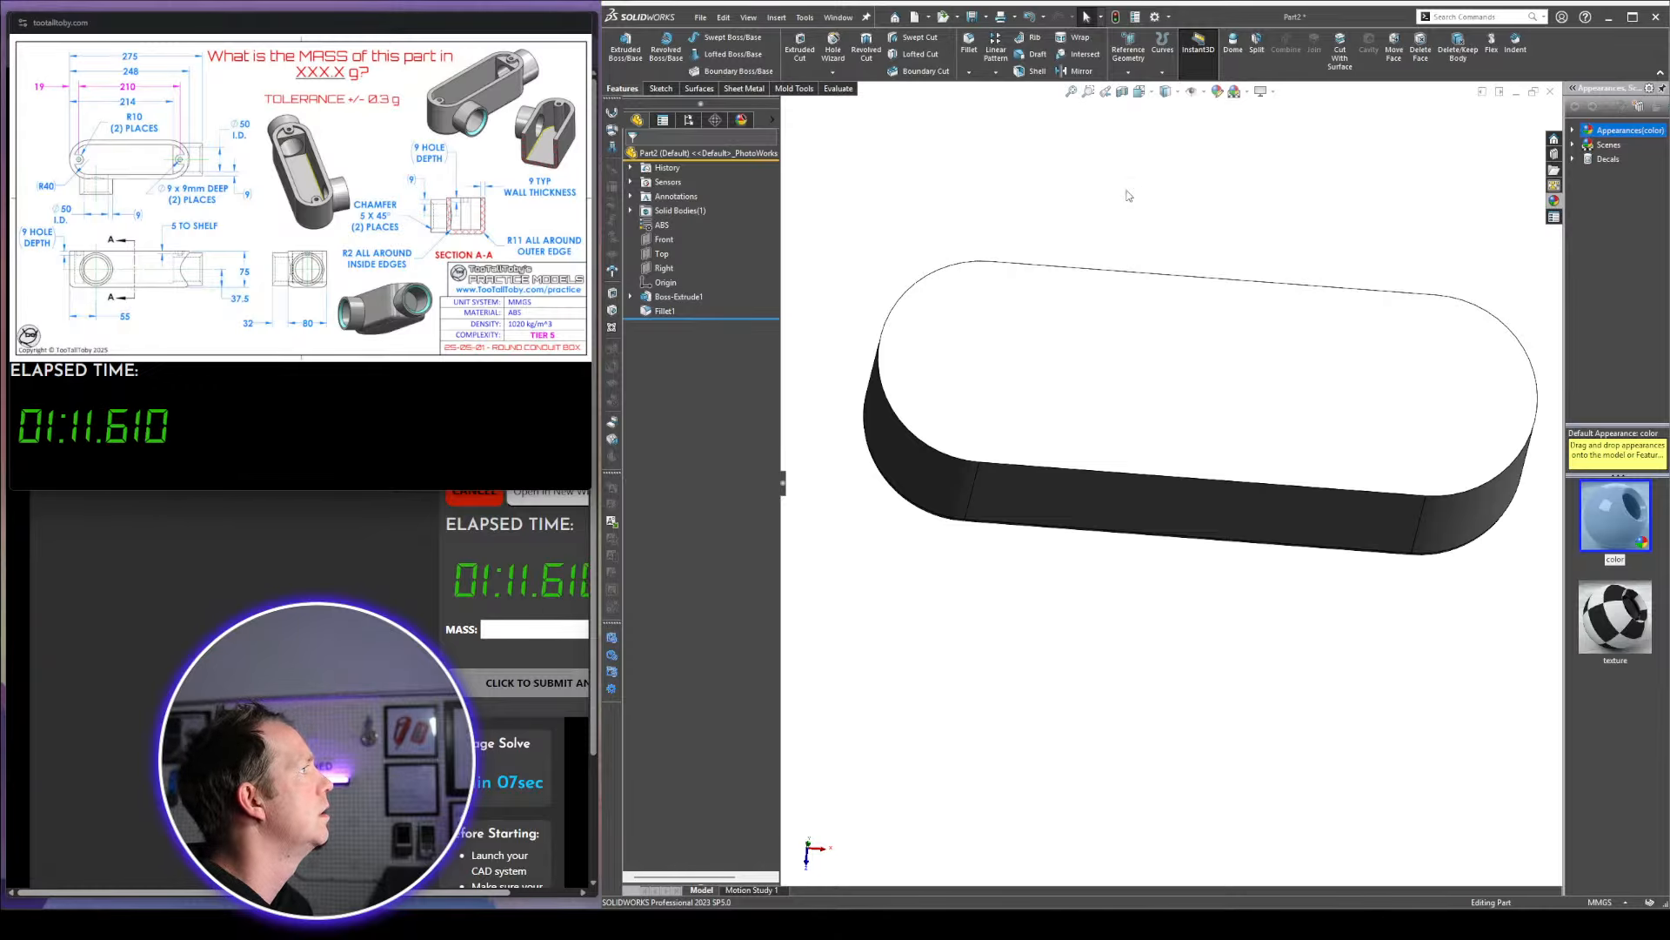
{"action": "left_click", "coordinate": [1027, 72]}
{"action": "left_click", "coordinate": [1077, 373]}
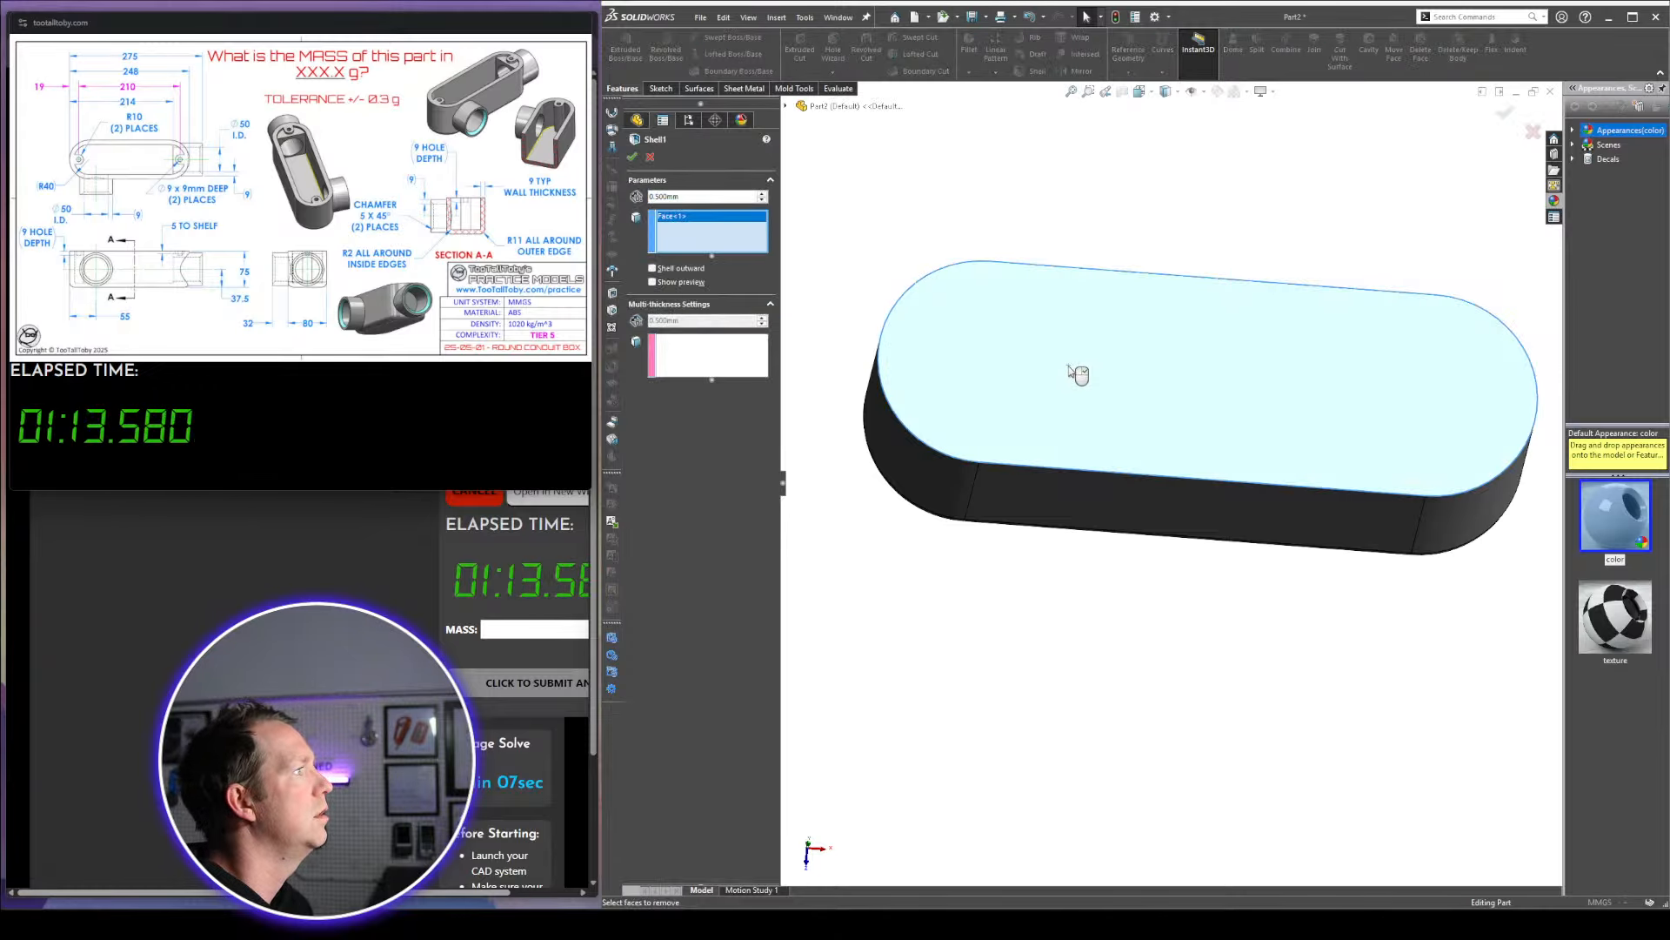
{"action": "right_click", "coordinate": [1070, 367]}
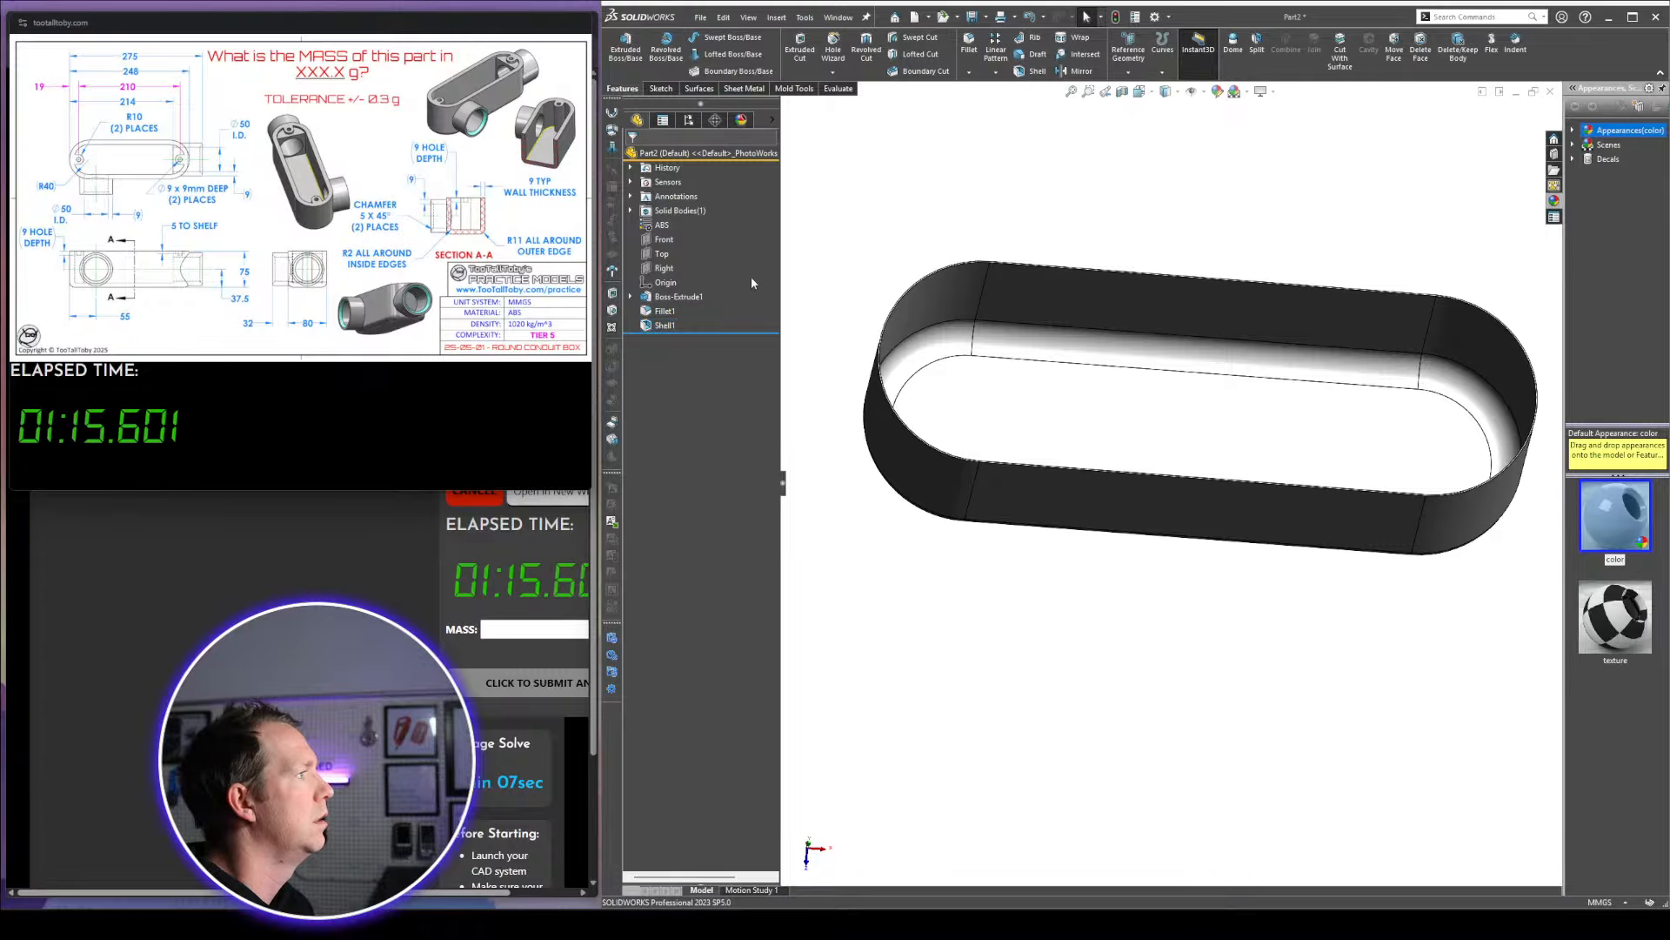
Set the shell's wall thickness to 9 mm
{"action": "left_click", "coordinate": [663, 326]}
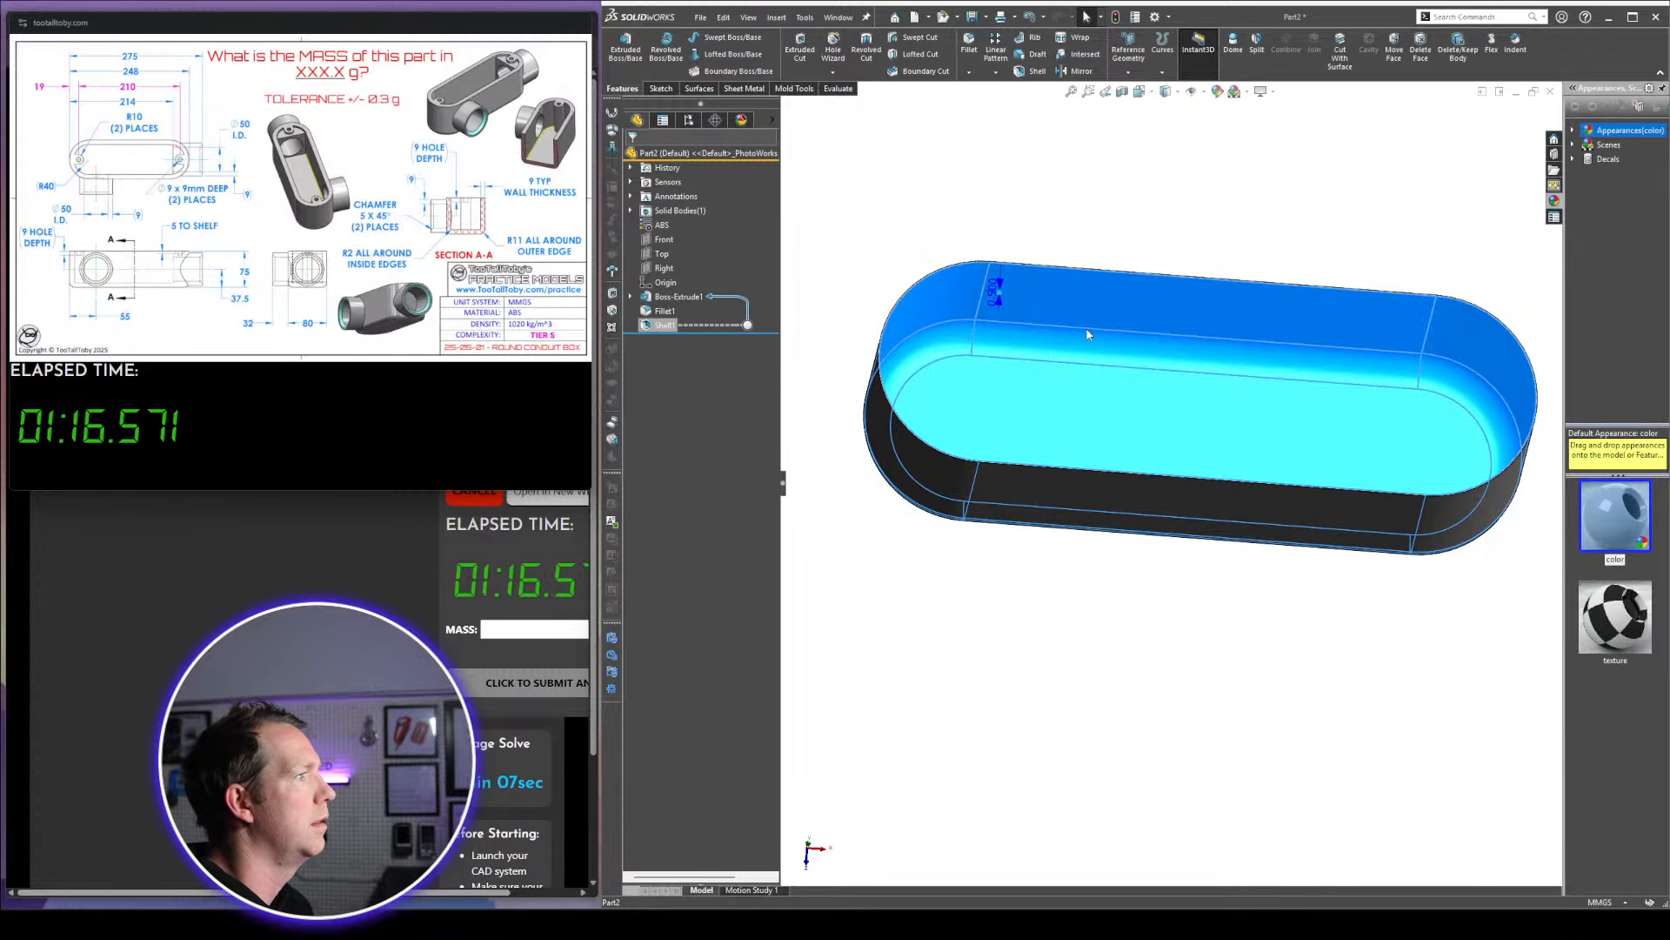
{"action": "double_click", "coordinate": [992, 293]}
{"action": "type", "text": "9"}
{"action": "key", "text": "Return"}
{"action": "left_click", "coordinate": [1050, 205]}
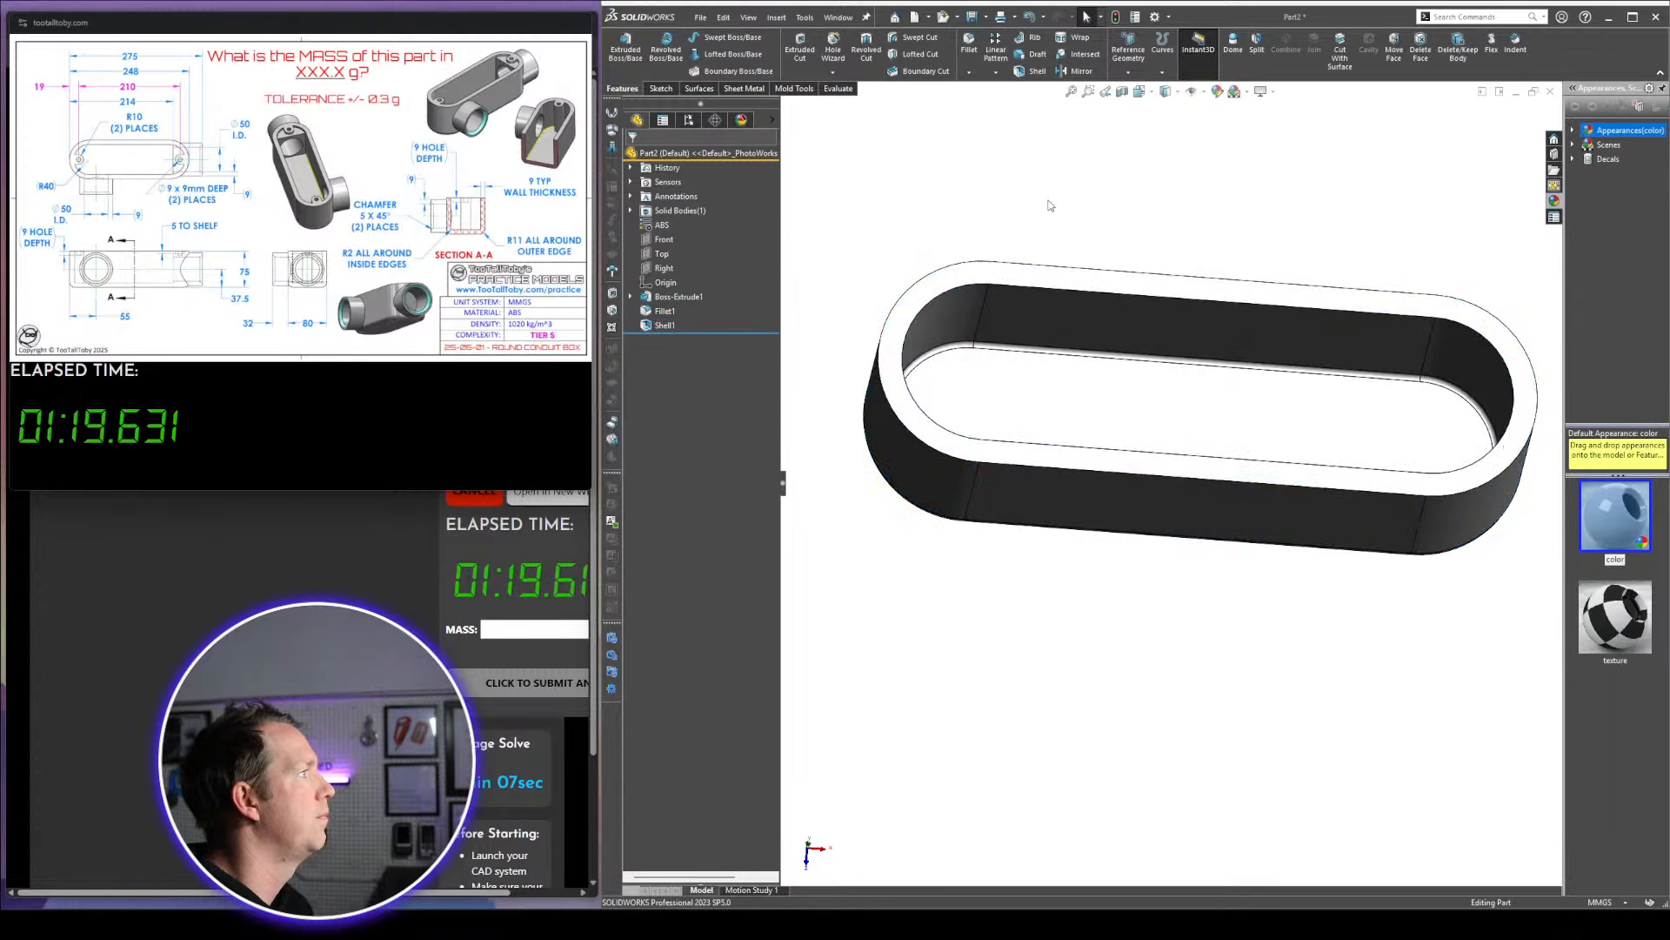
Start a new sketch on the shelled body's flat rim face
{"action": "scroll", "coordinate": [970, 331], "scroll_direction": "down", "scroll_amount": 1}
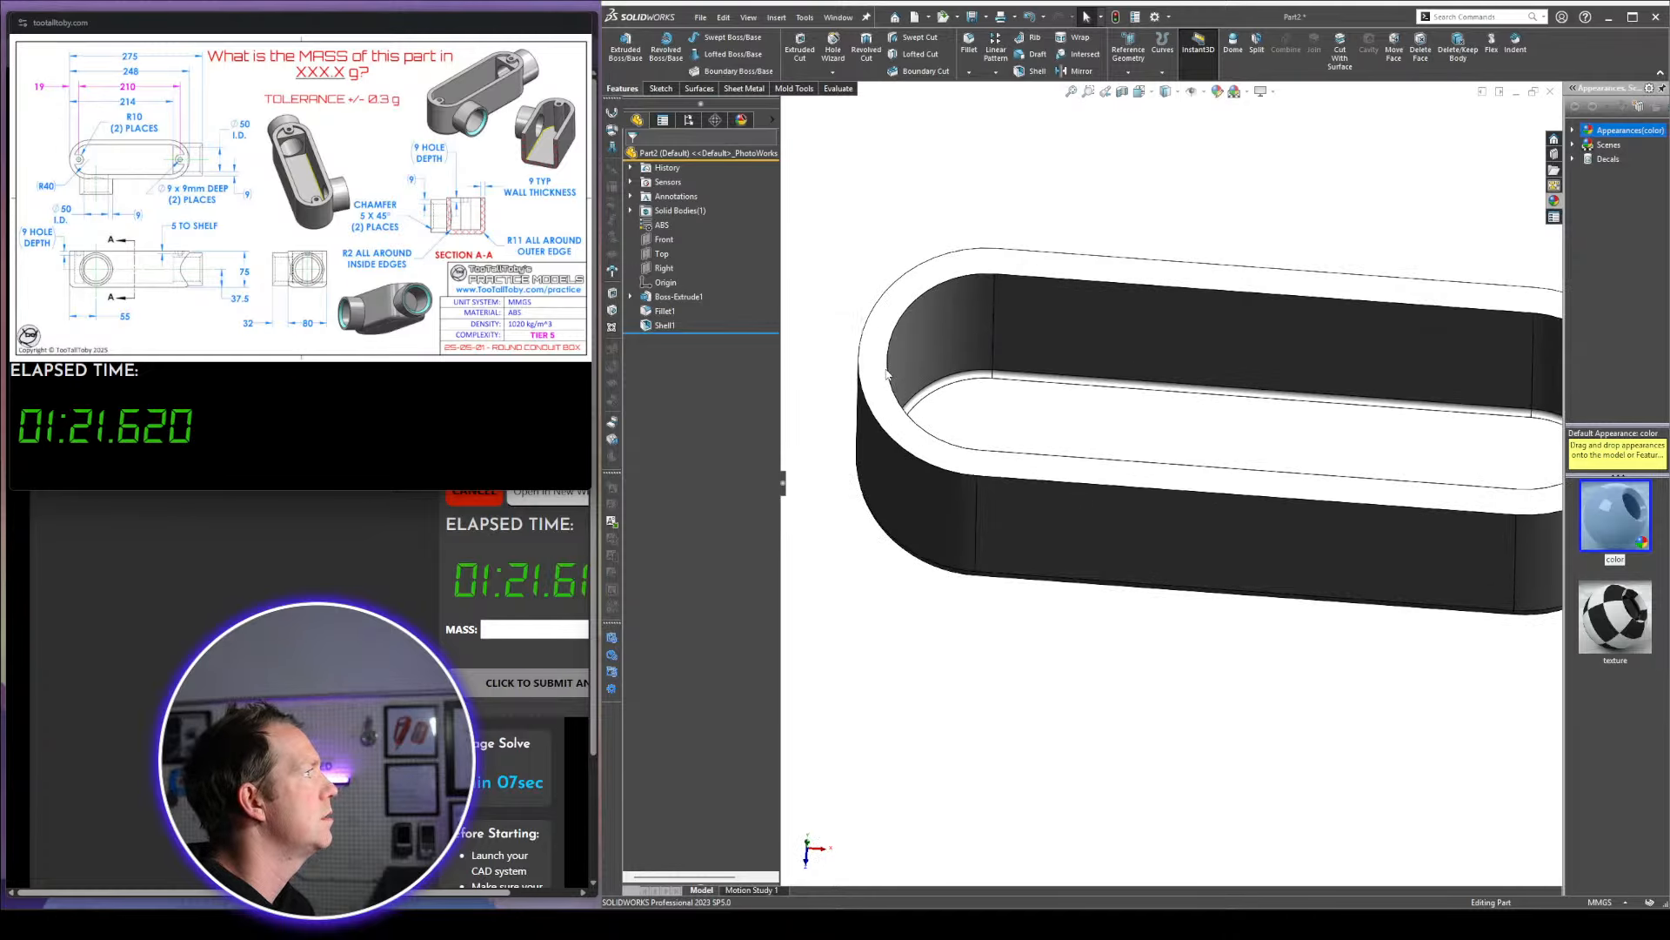
{"action": "left_click", "coordinate": [887, 372]}
{"action": "left_click", "coordinate": [939, 305]}
{"action": "key", "text": "space"}
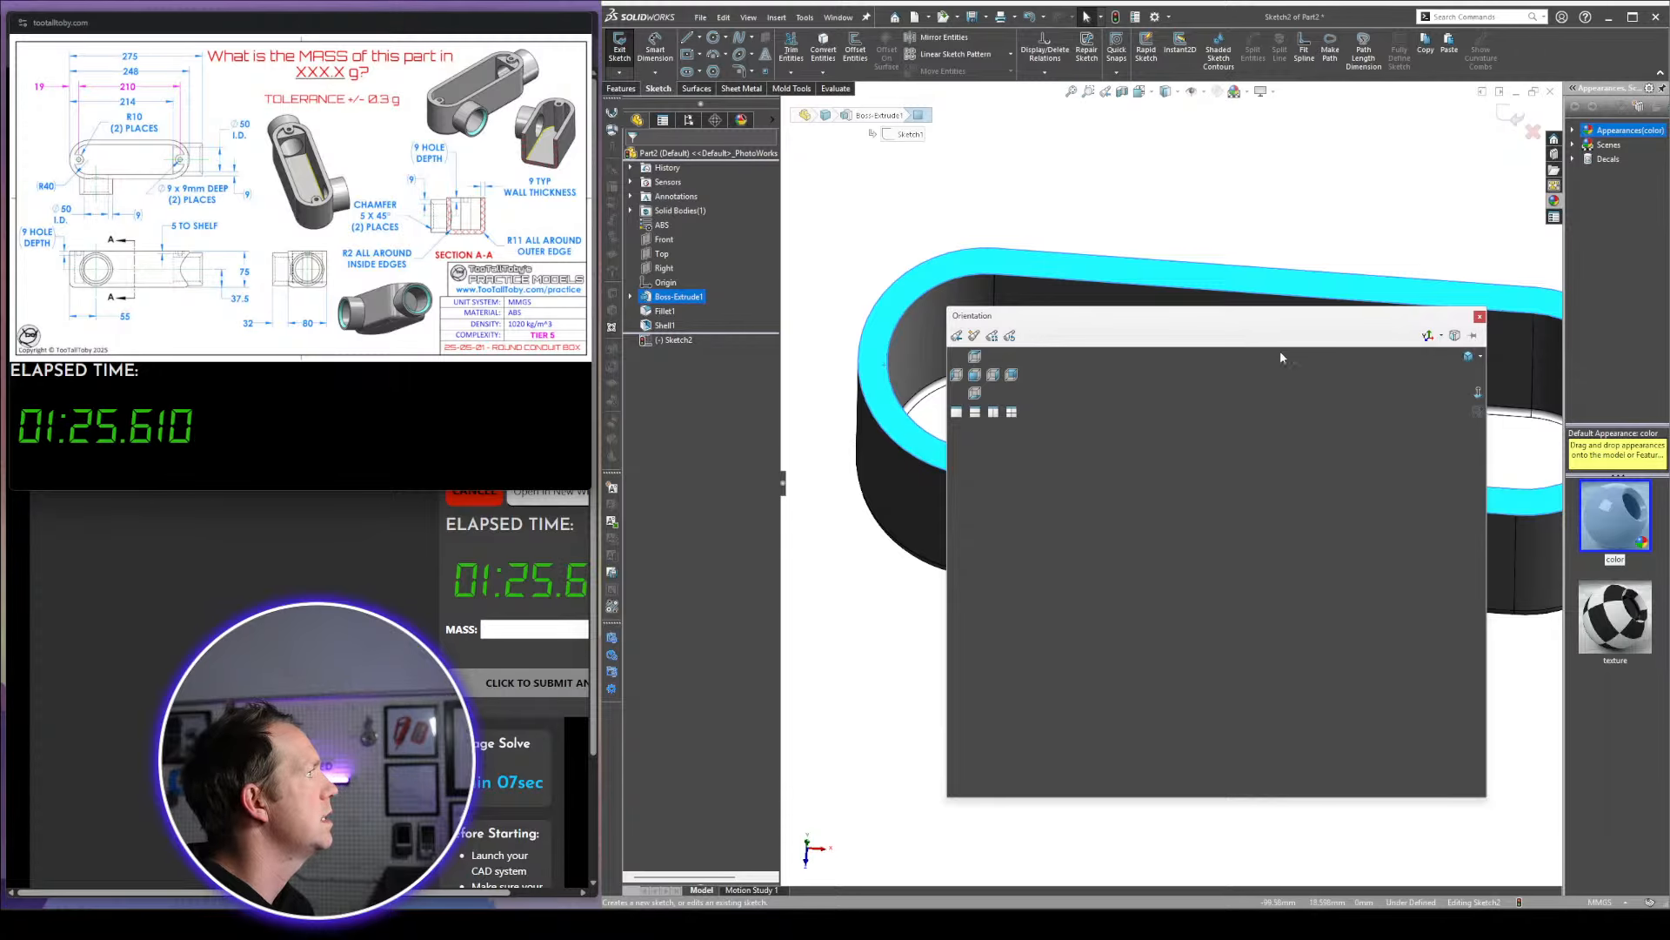
{"action": "left_click", "coordinate": [1477, 393]}
{"action": "left_click", "coordinate": [947, 247]}
{"action": "scroll", "coordinate": [1018, 525], "scroll_direction": "up", "scroll_amount": 2}
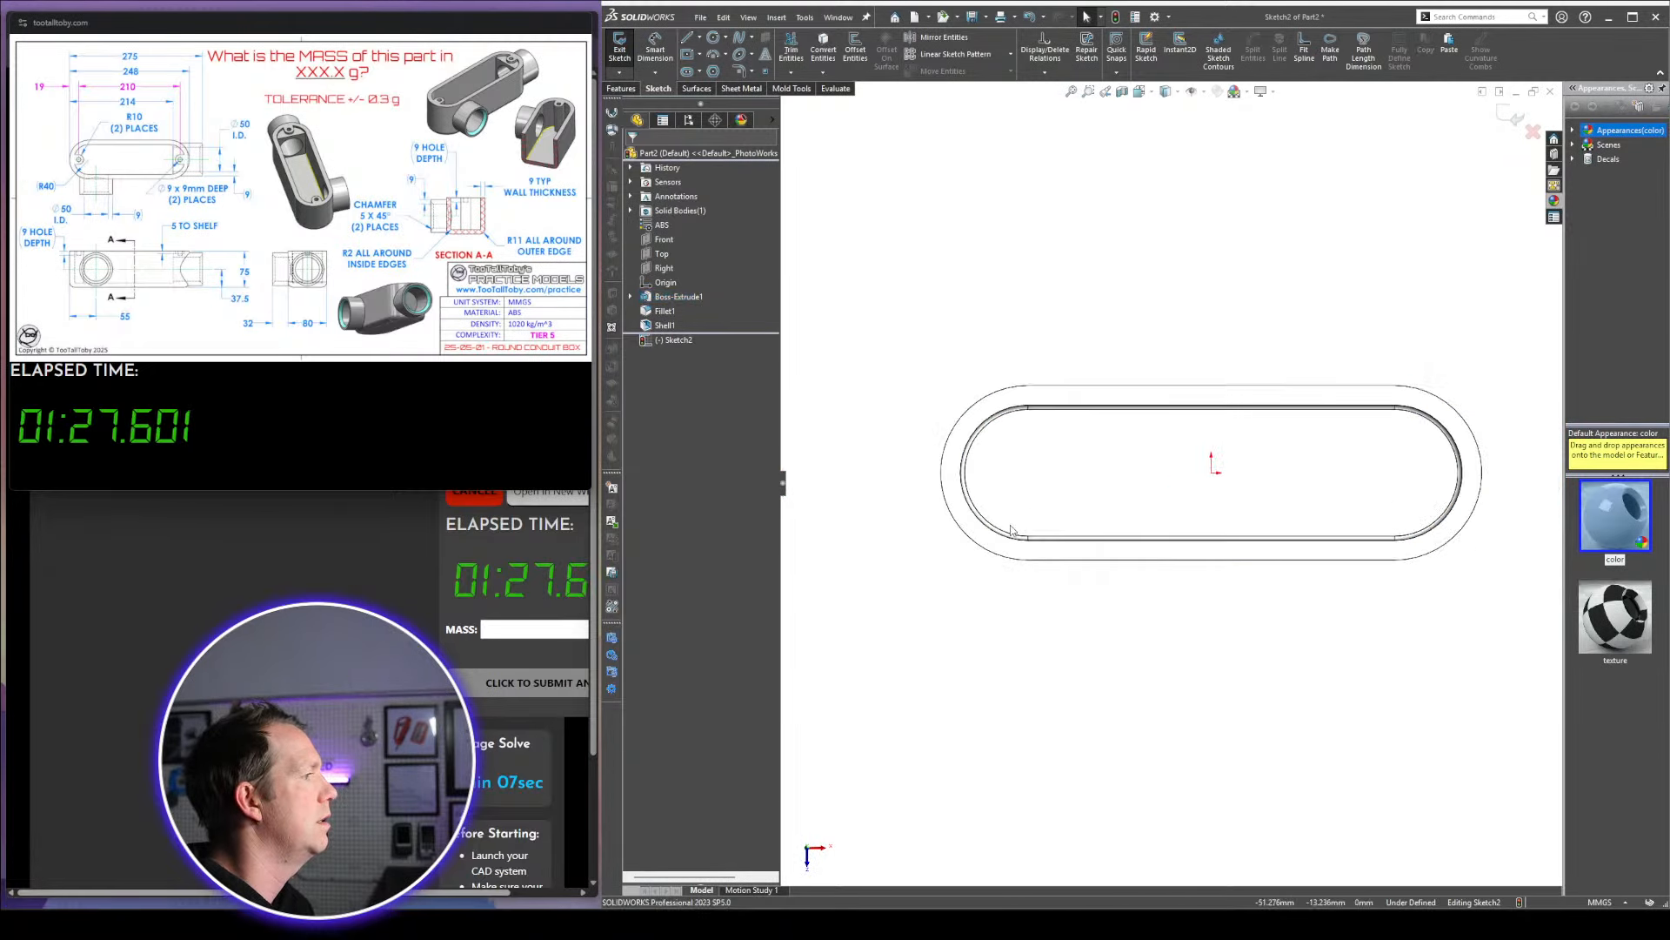
Sketch a horizontal straight slot across the rim's left end, about 8.7 mm between centres and 15.4 mm wide, starting on the inner wall's edge
{"action": "scroll", "coordinate": [1012, 527], "scroll_direction": "down", "scroll_amount": 1}
{"action": "scroll", "coordinate": [984, 437], "scroll_direction": "down", "scroll_amount": 2}
{"action": "left_click", "coordinate": [698, 72]}
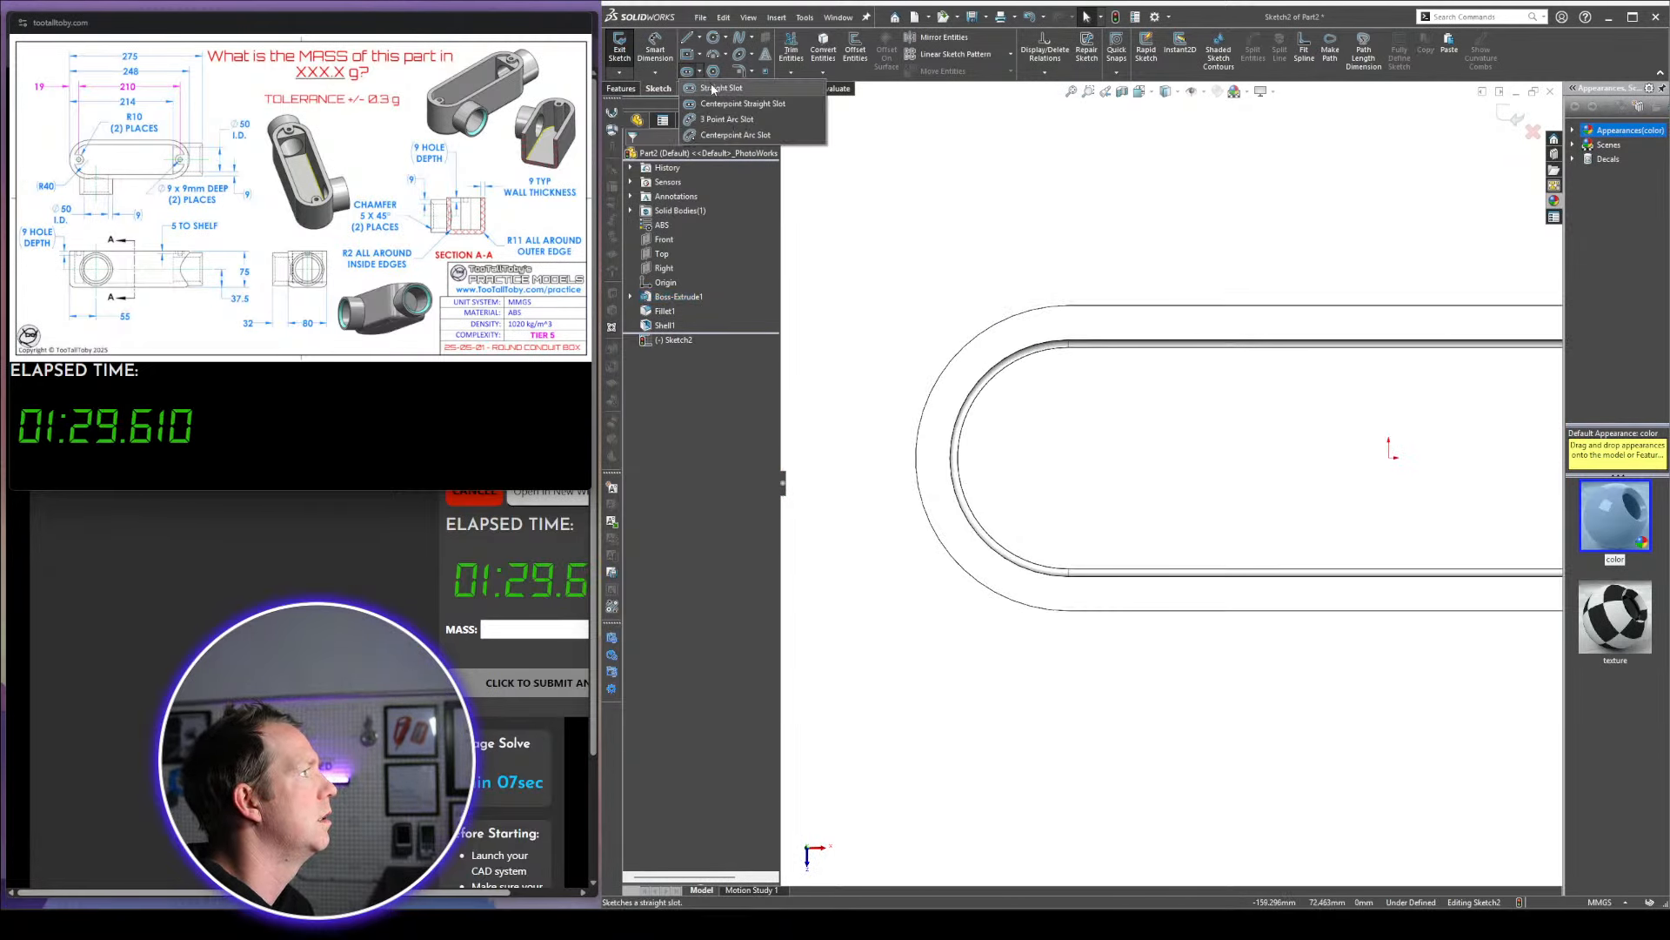
{"action": "left_click", "coordinate": [711, 86]}
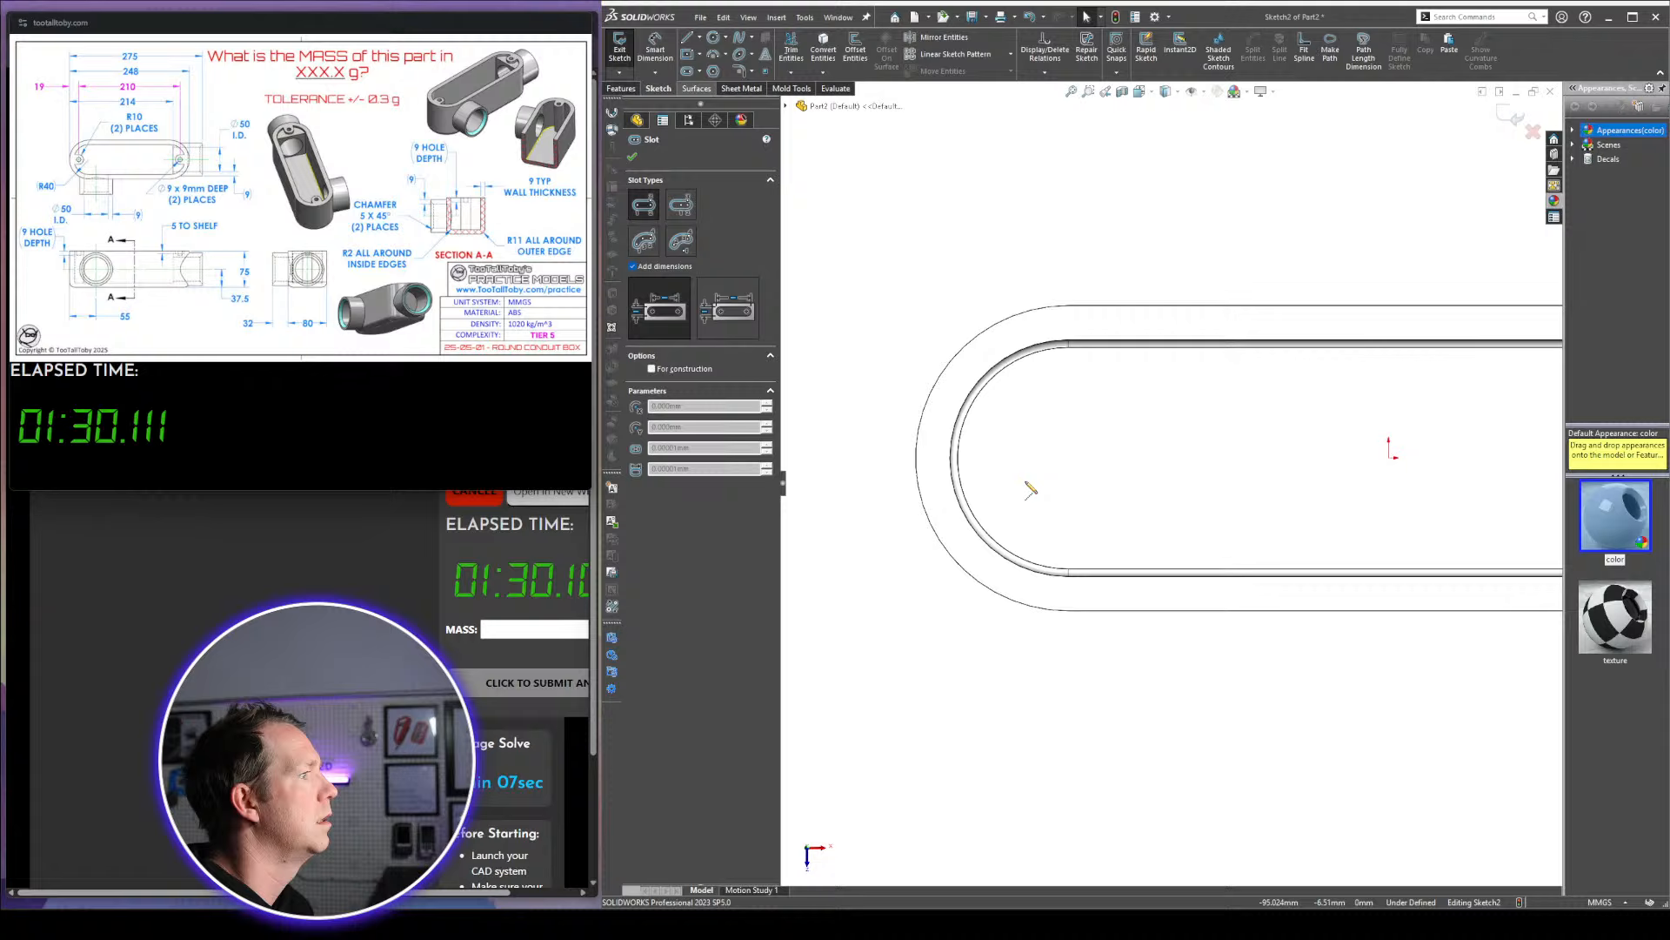
{"action": "left_click", "coordinate": [950, 457]}
{"action": "left_click", "coordinate": [984, 457]}
{"action": "left_click", "coordinate": [1002, 435]}
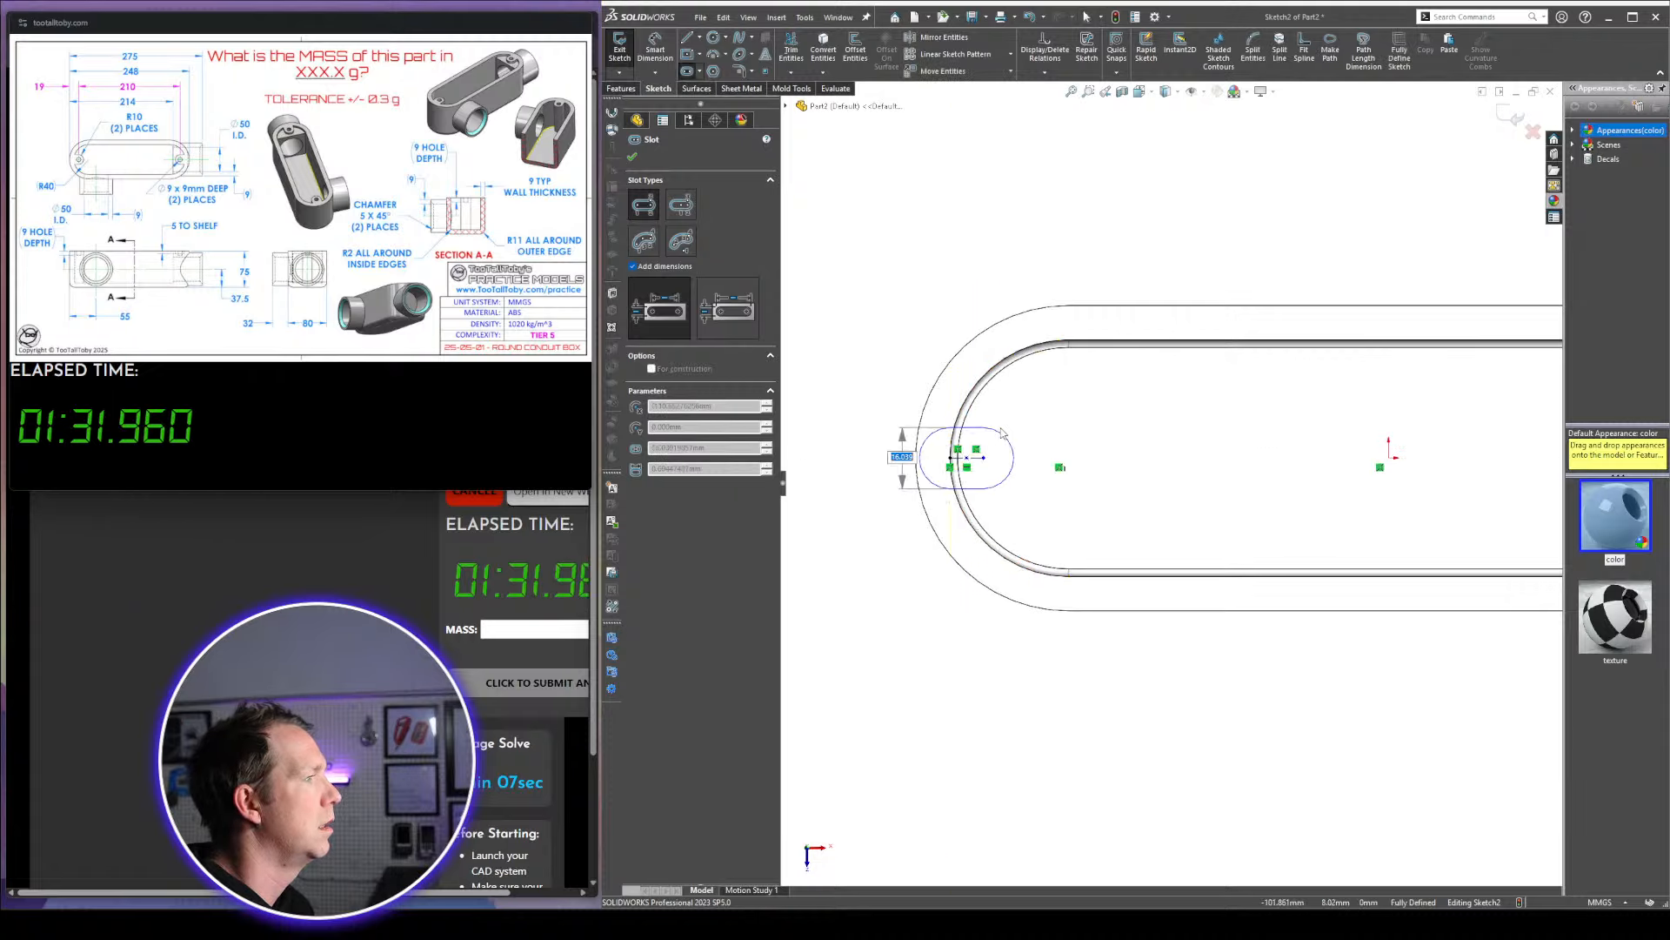
{"action": "key", "text": "Return"}
{"action": "key", "text": "Escape"}
{"action": "scroll", "coordinate": [920, 440], "scroll_direction": "down", "scroll_amount": 3}
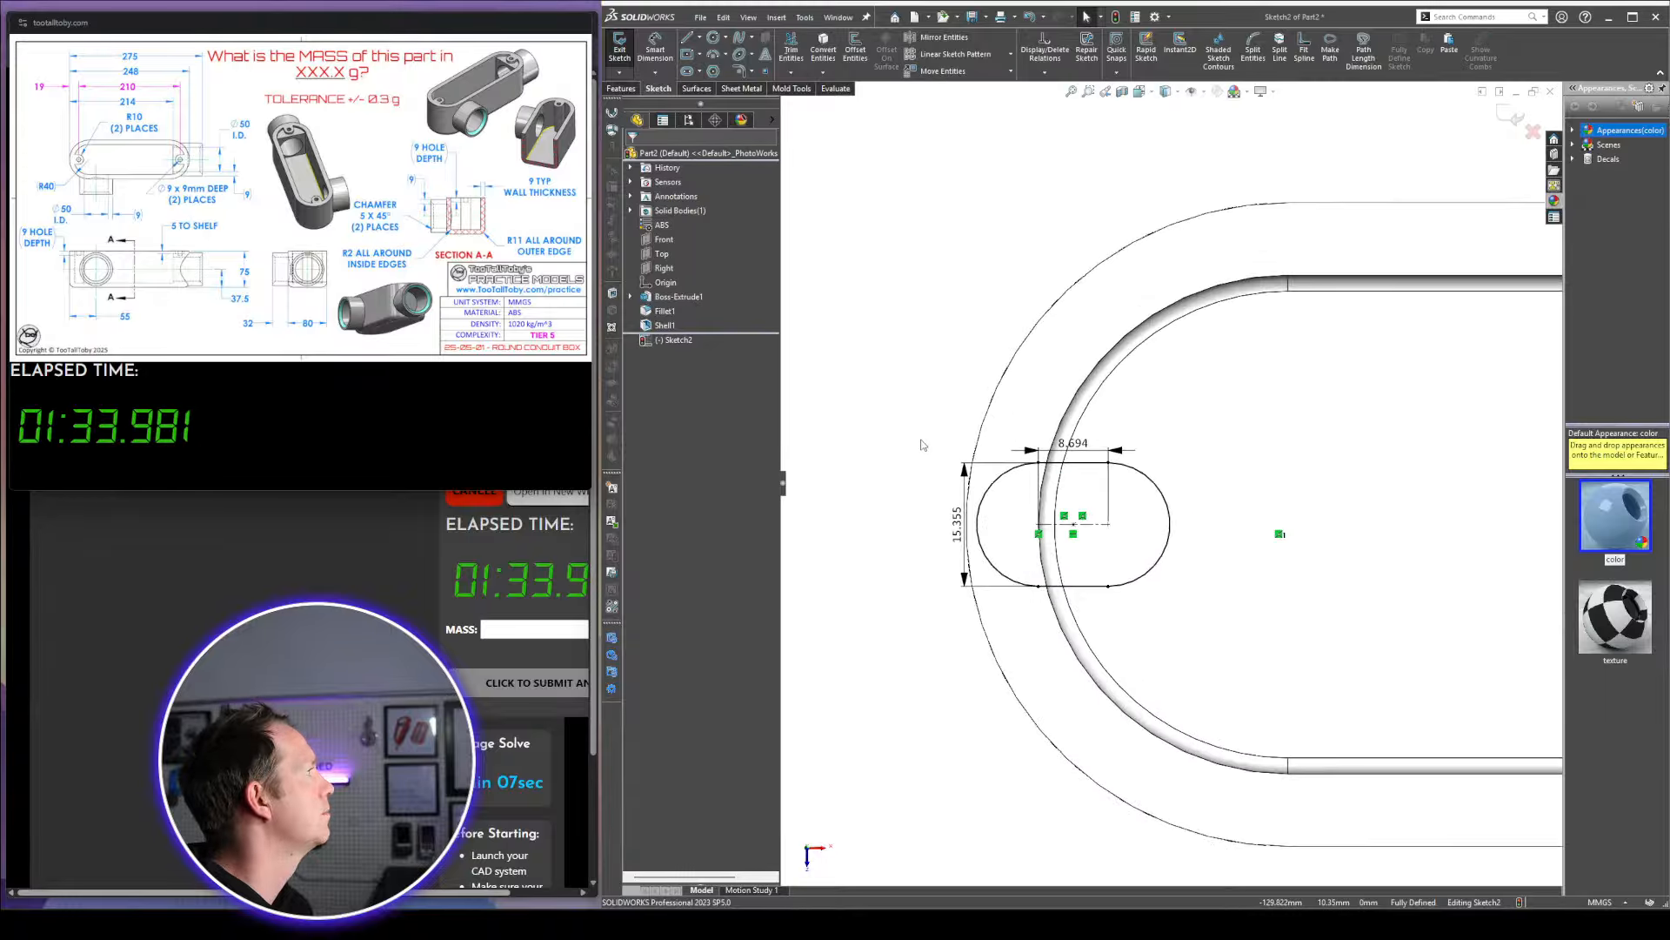
{"action": "scroll", "coordinate": [994, 618], "scroll_direction": "down", "scroll_amount": 1}
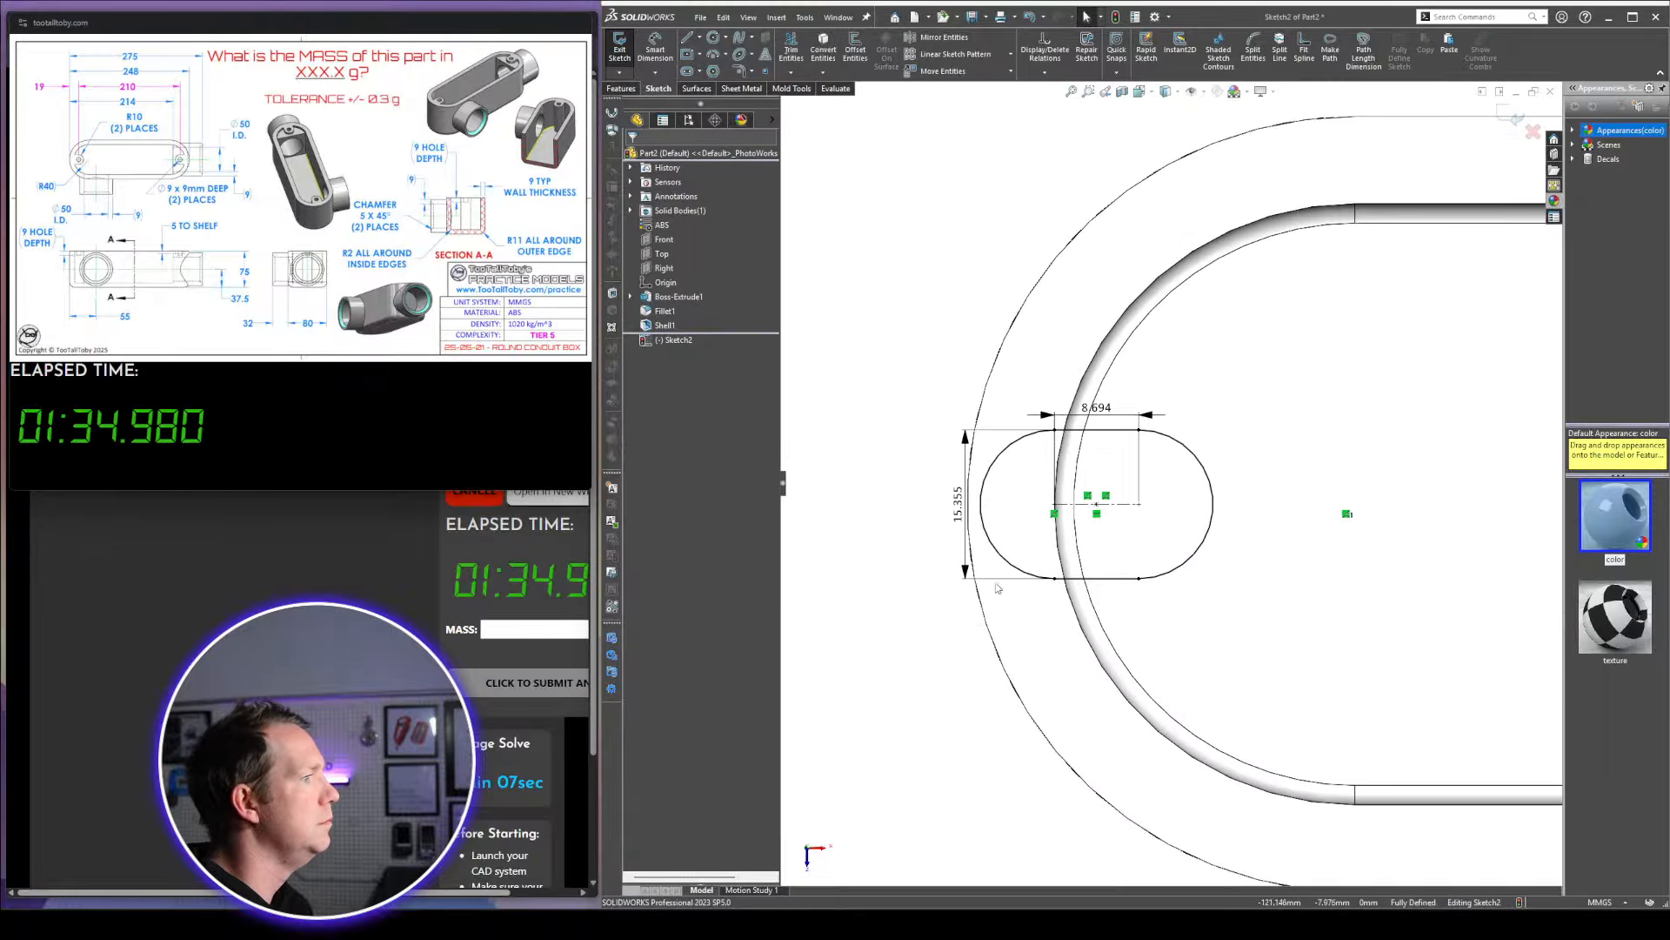
Delete the small slot's centre-to-centre dimension and set its width to 20 mm
{"action": "left_click", "coordinate": [1110, 420]}
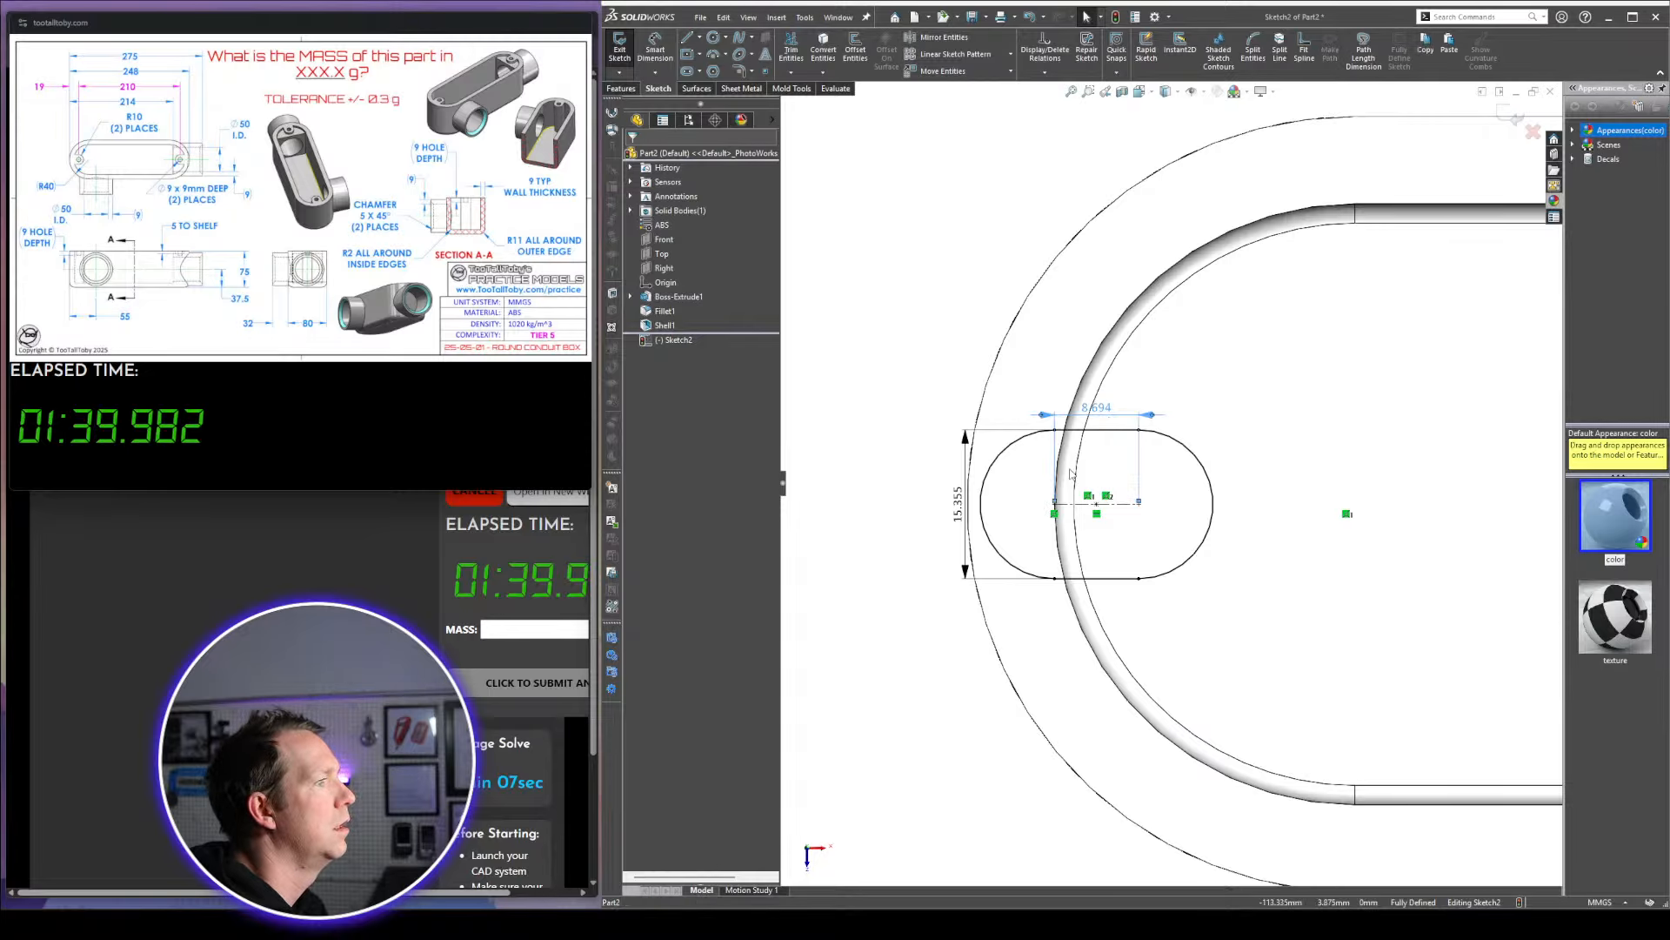
{"action": "key", "text": "Delete"}
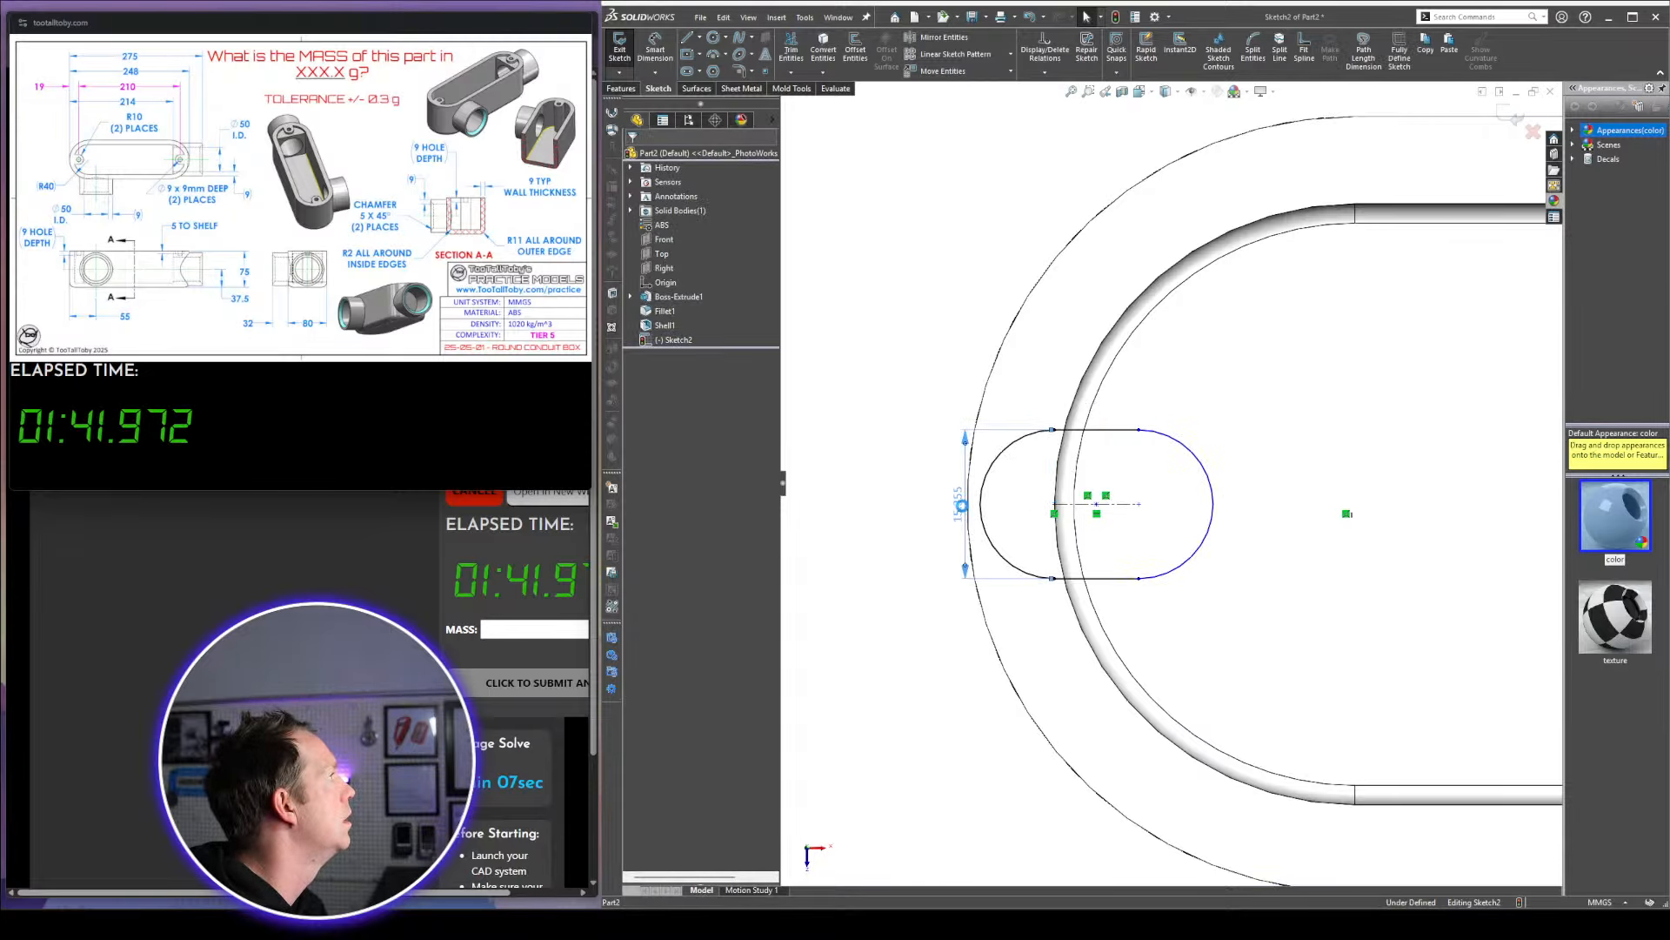
{"action": "double_click", "coordinate": [959, 515]}
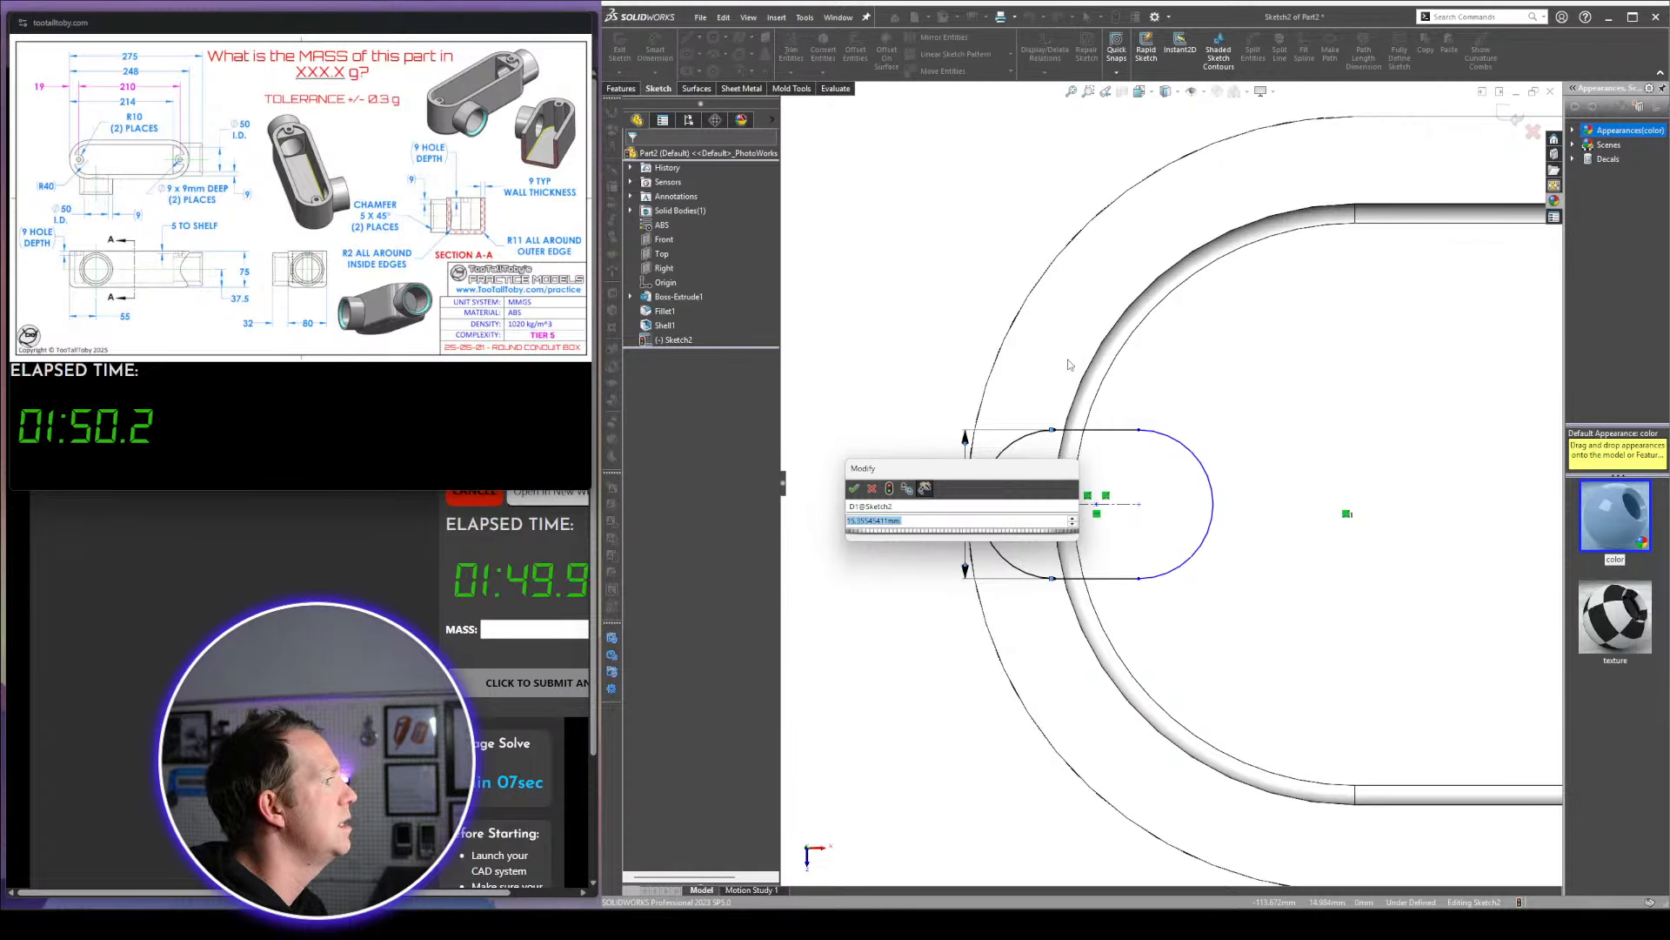
{"action": "type", "text": "20"}
{"action": "key", "text": "Return"}
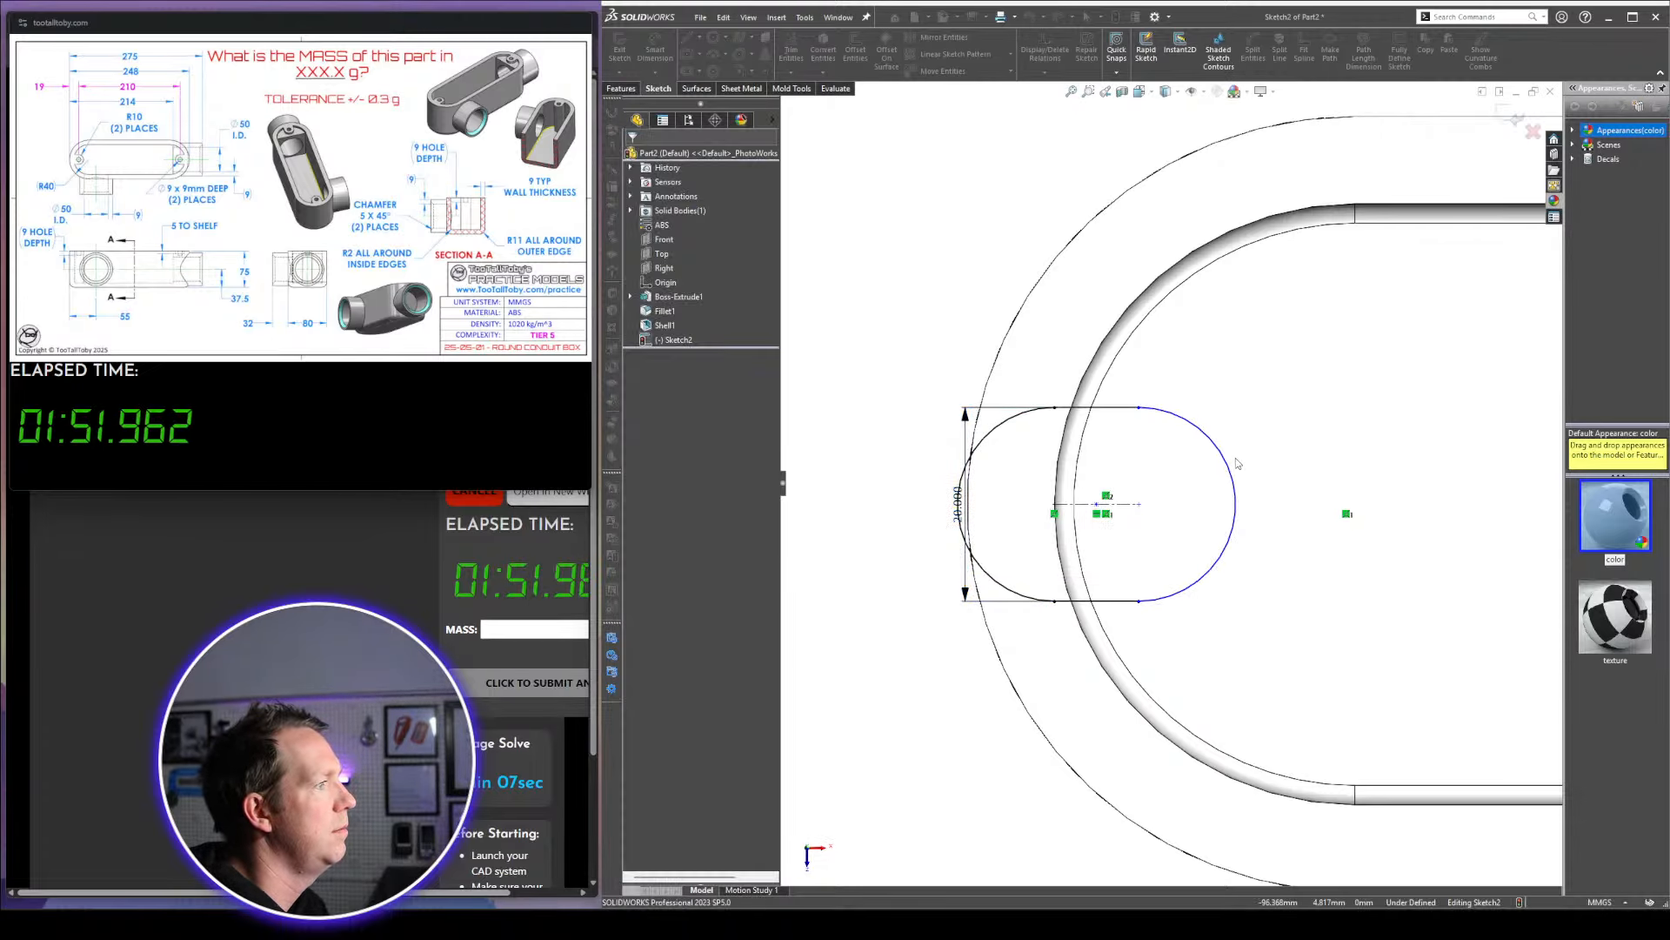
{"action": "key", "text": "c"}
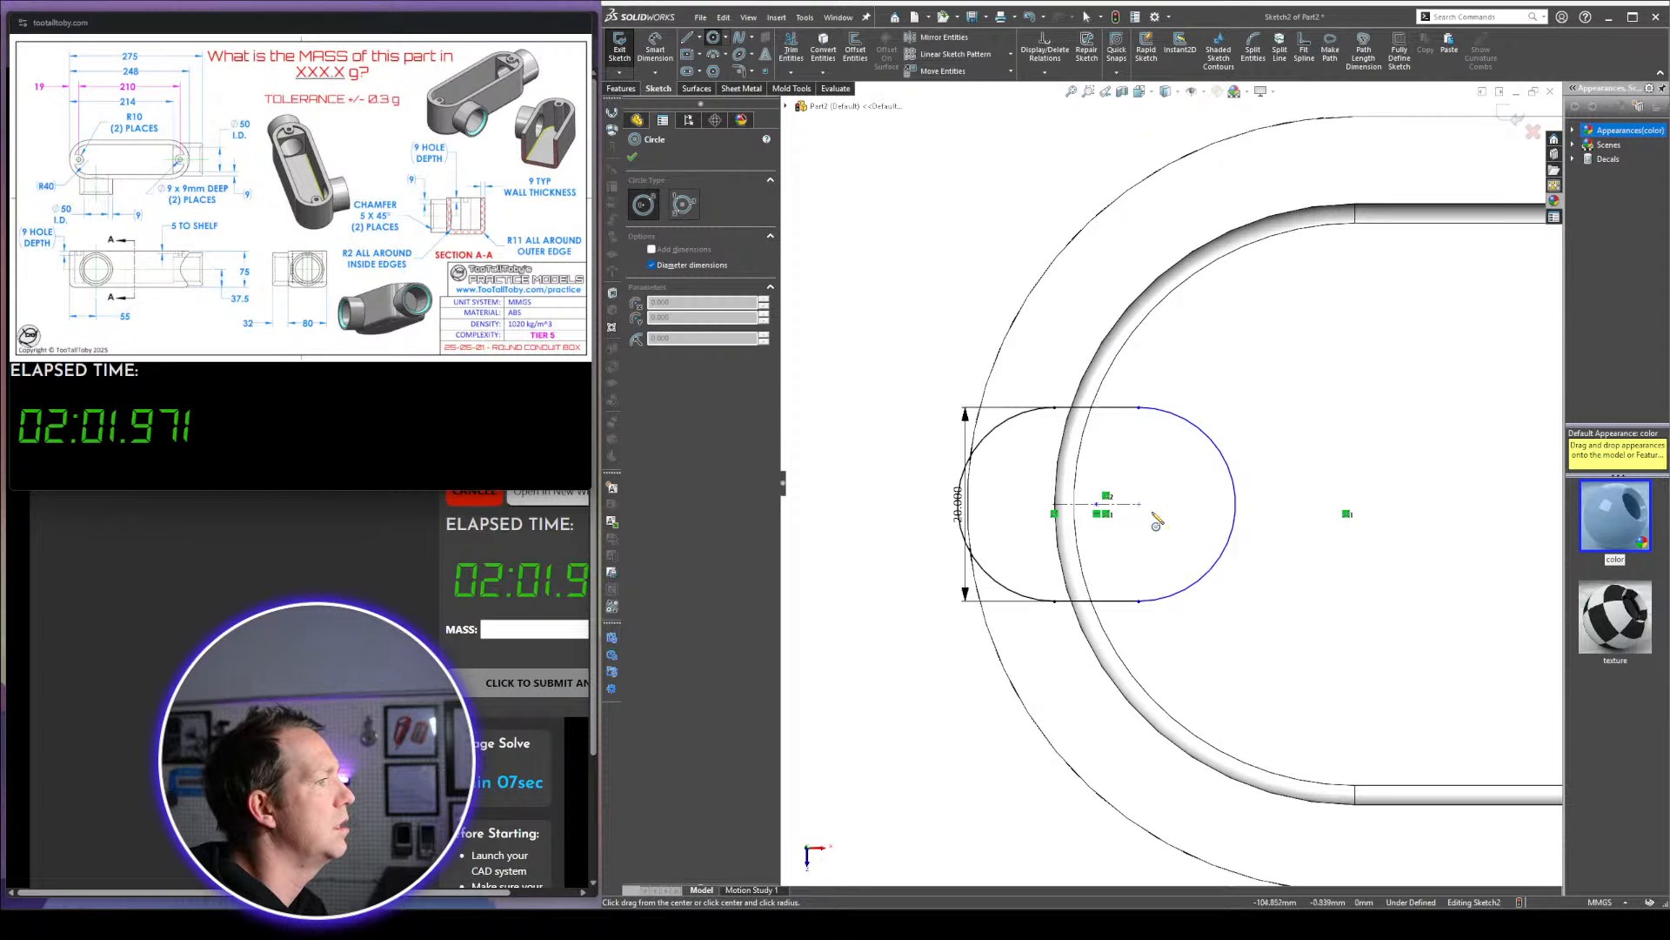
{"action": "scroll", "coordinate": [1166, 487], "scroll_direction": "up", "scroll_amount": 1}
{"action": "scroll", "coordinate": [1344, 516], "scroll_direction": "up", "scroll_amount": 3}
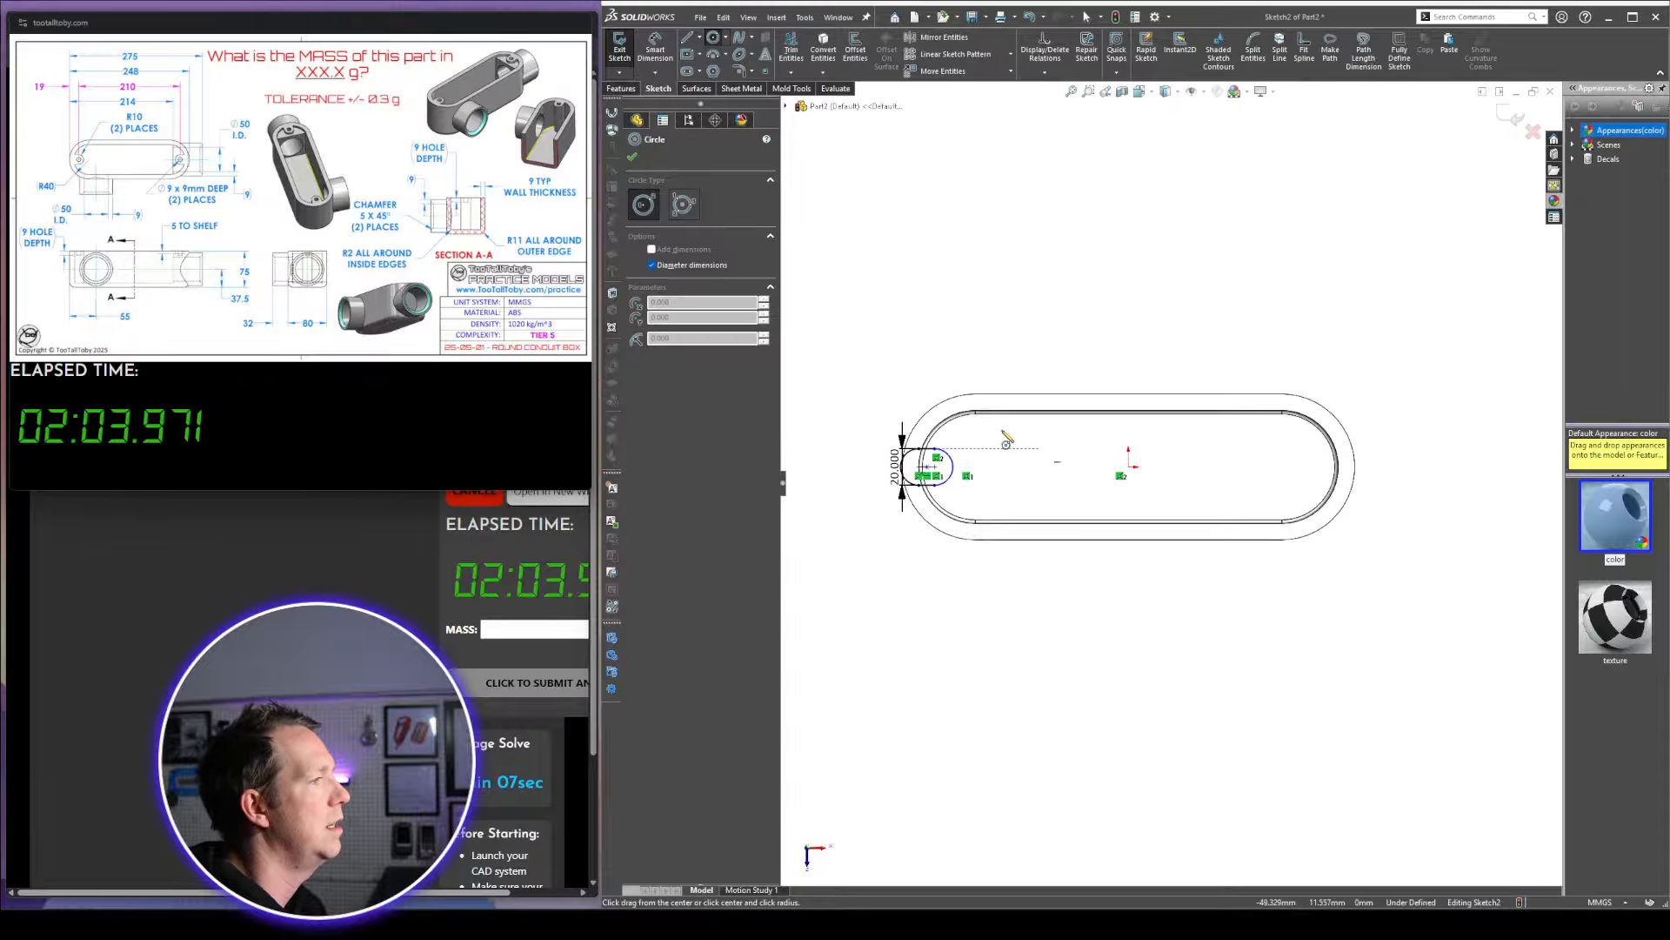
{"action": "key", "text": "Escape"}
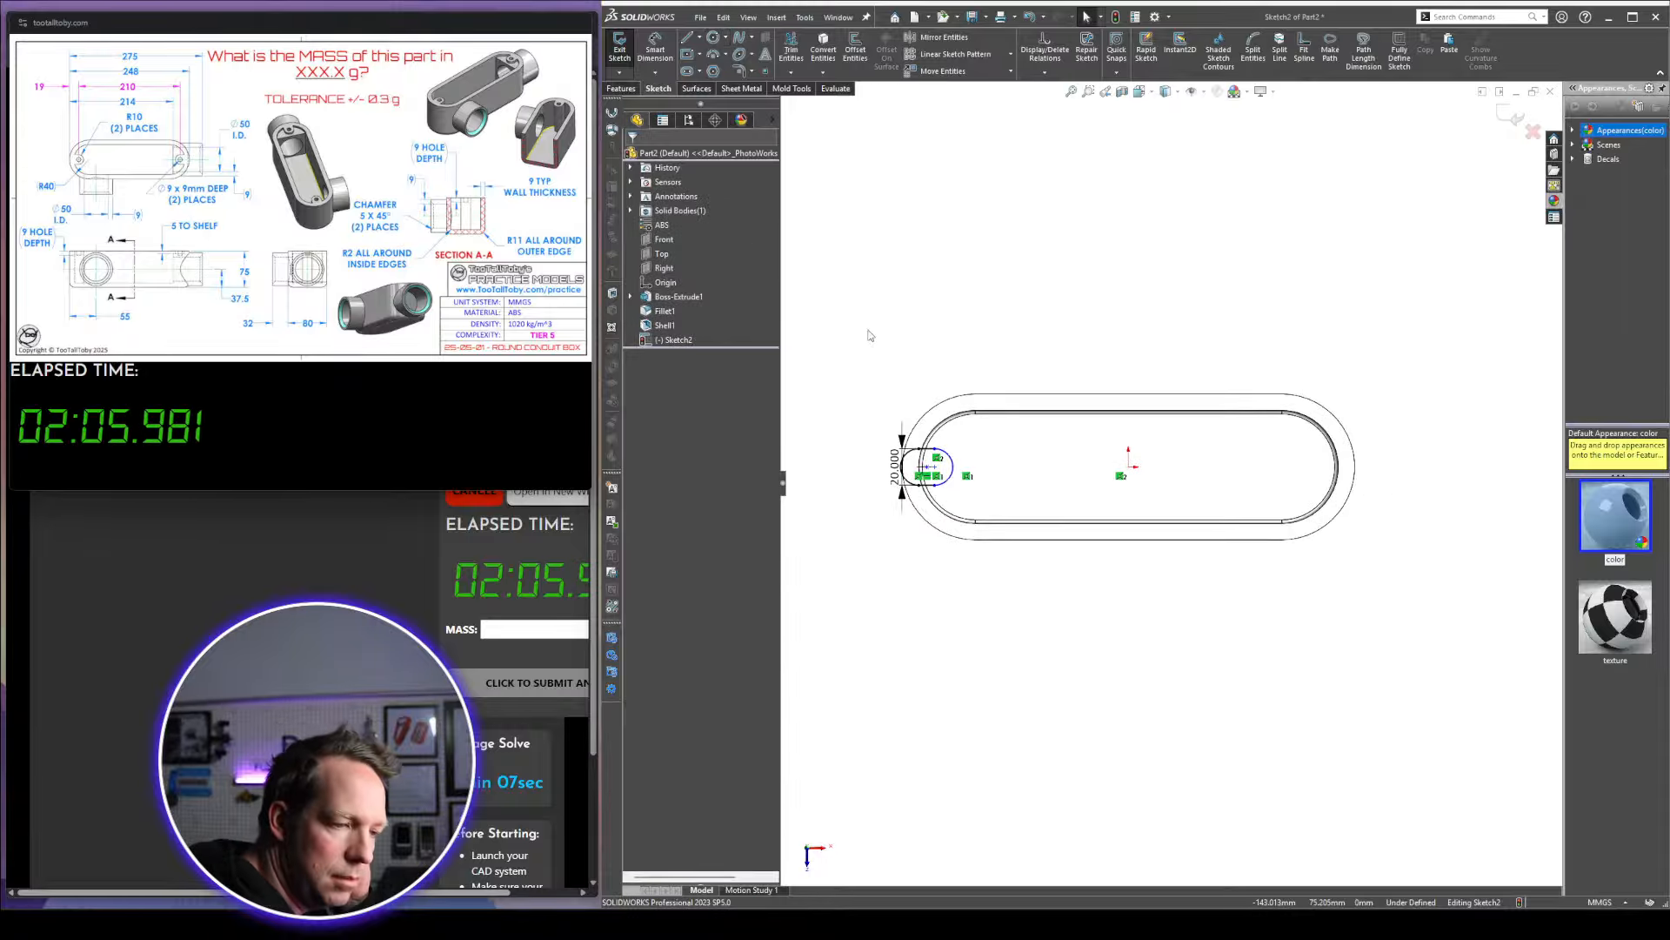
Mirror the small slot about the Right plane to the opposite end of the rim
{"action": "left_click", "coordinate": [671, 269]}
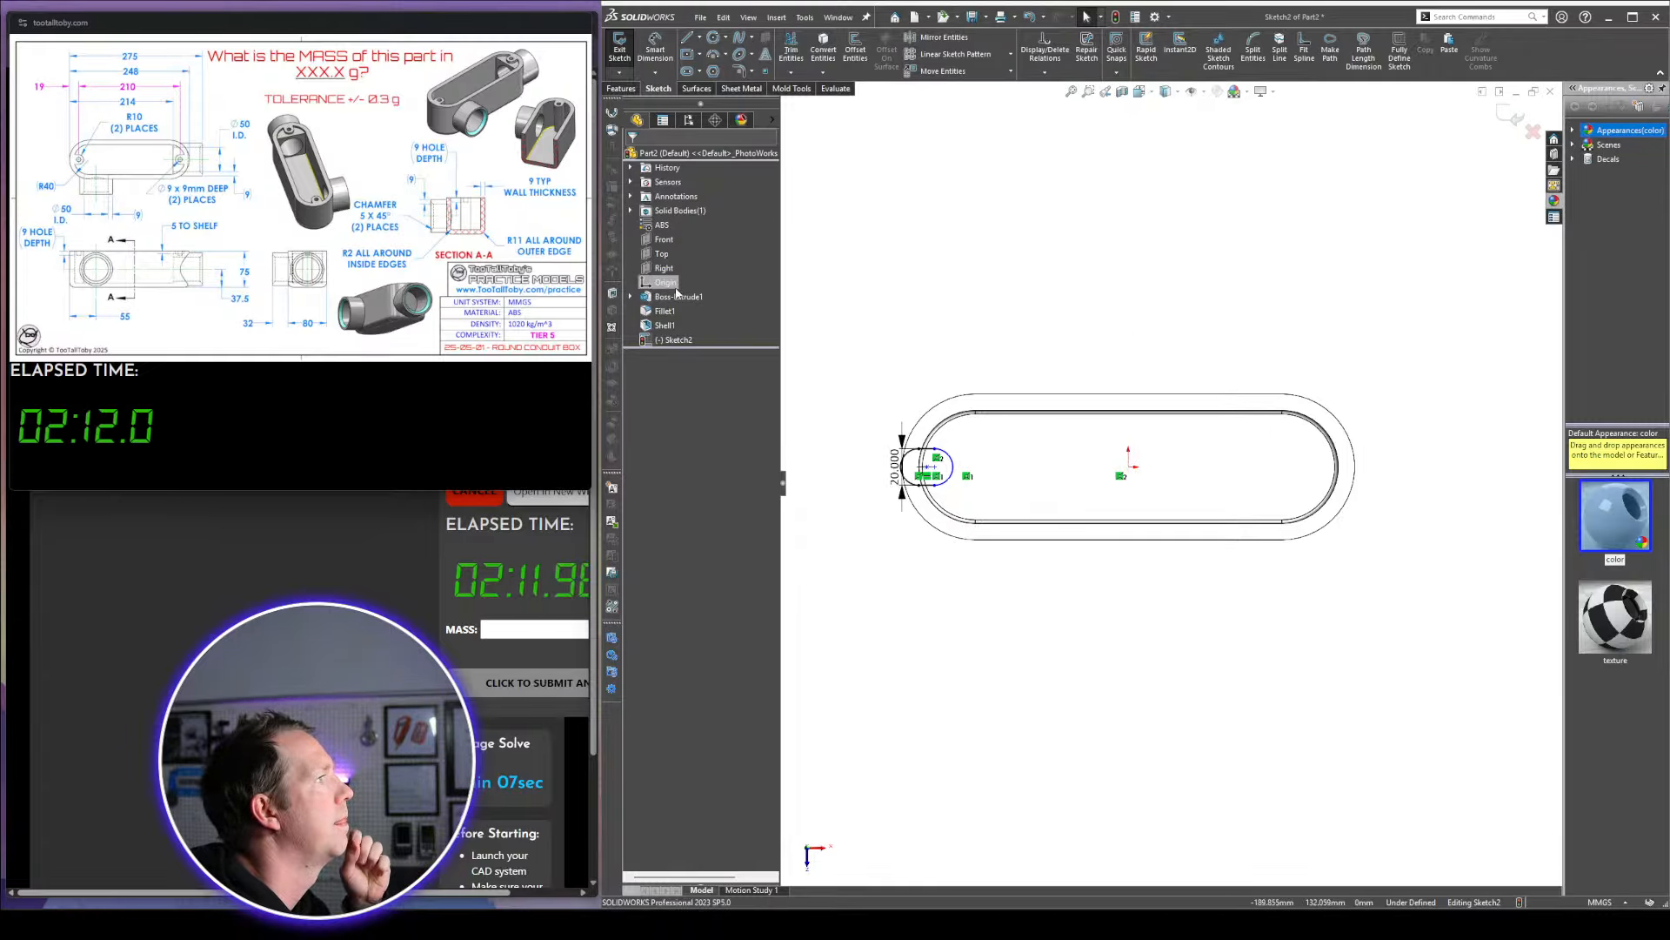
{"action": "left_click", "coordinate": [924, 40]}
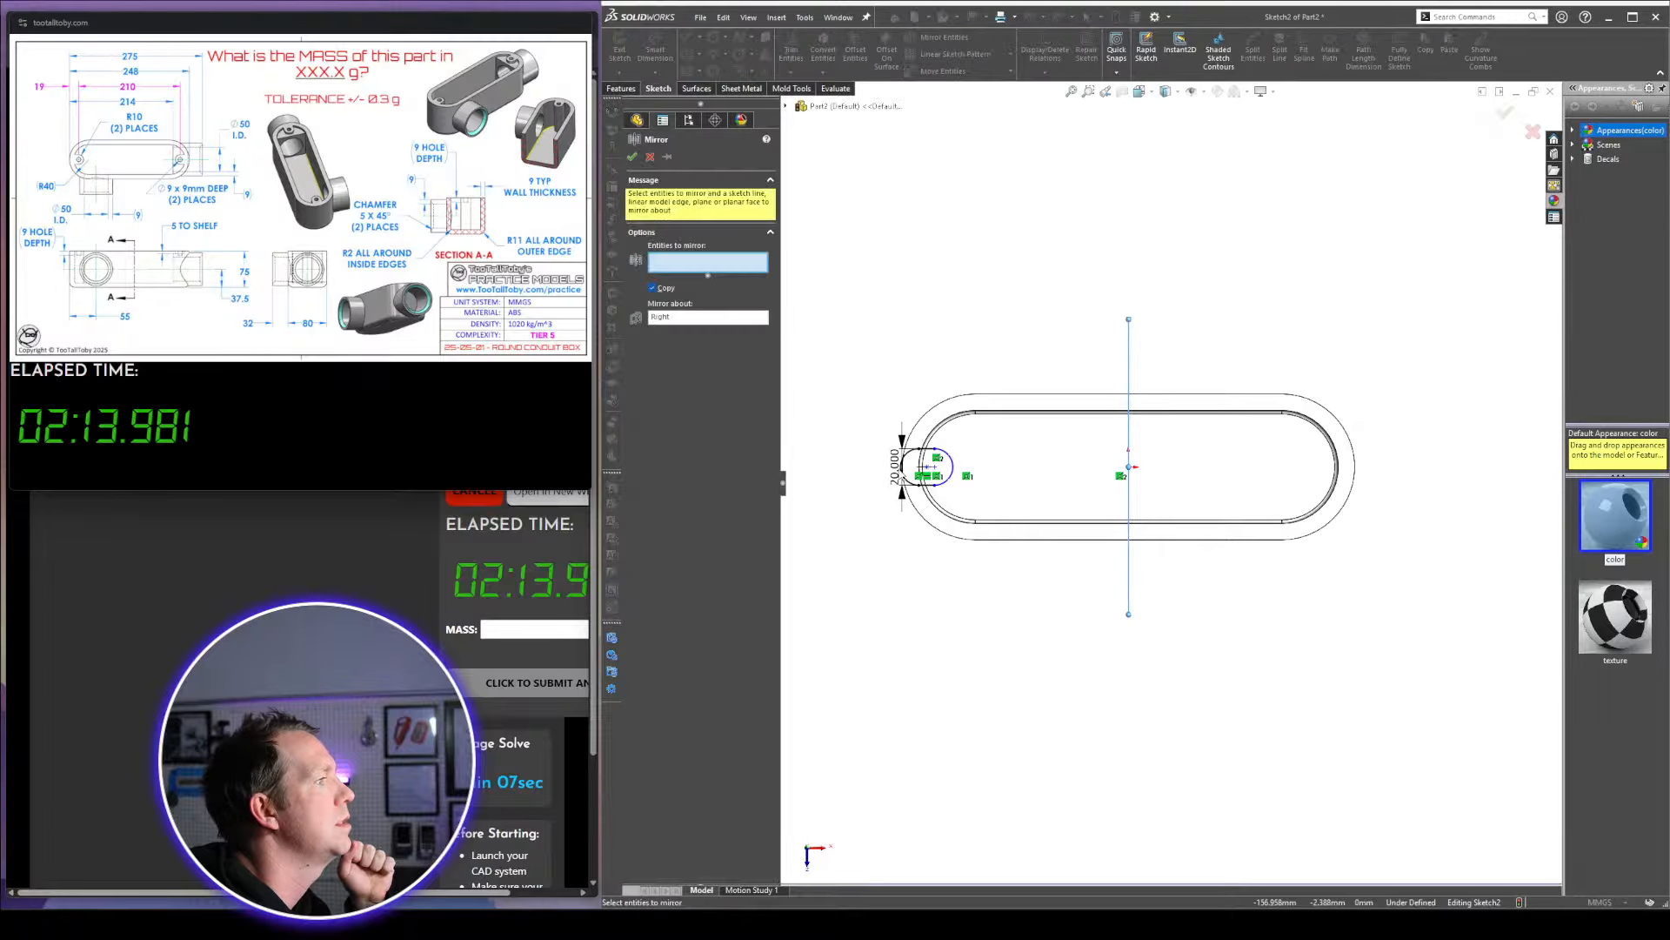
{"action": "left_click_drag", "start_coordinate": [827, 424], "coordinate": [1025, 578]}
{"action": "right_click", "coordinate": [1024, 578]}
Dimension the distance between the two slots' inner arcs as 210 mm, centre to centre
{"action": "right_click_drag", "start_coordinate": [995, 657], "coordinate": [992, 557]}
{"action": "left_click", "coordinate": [952, 474]}
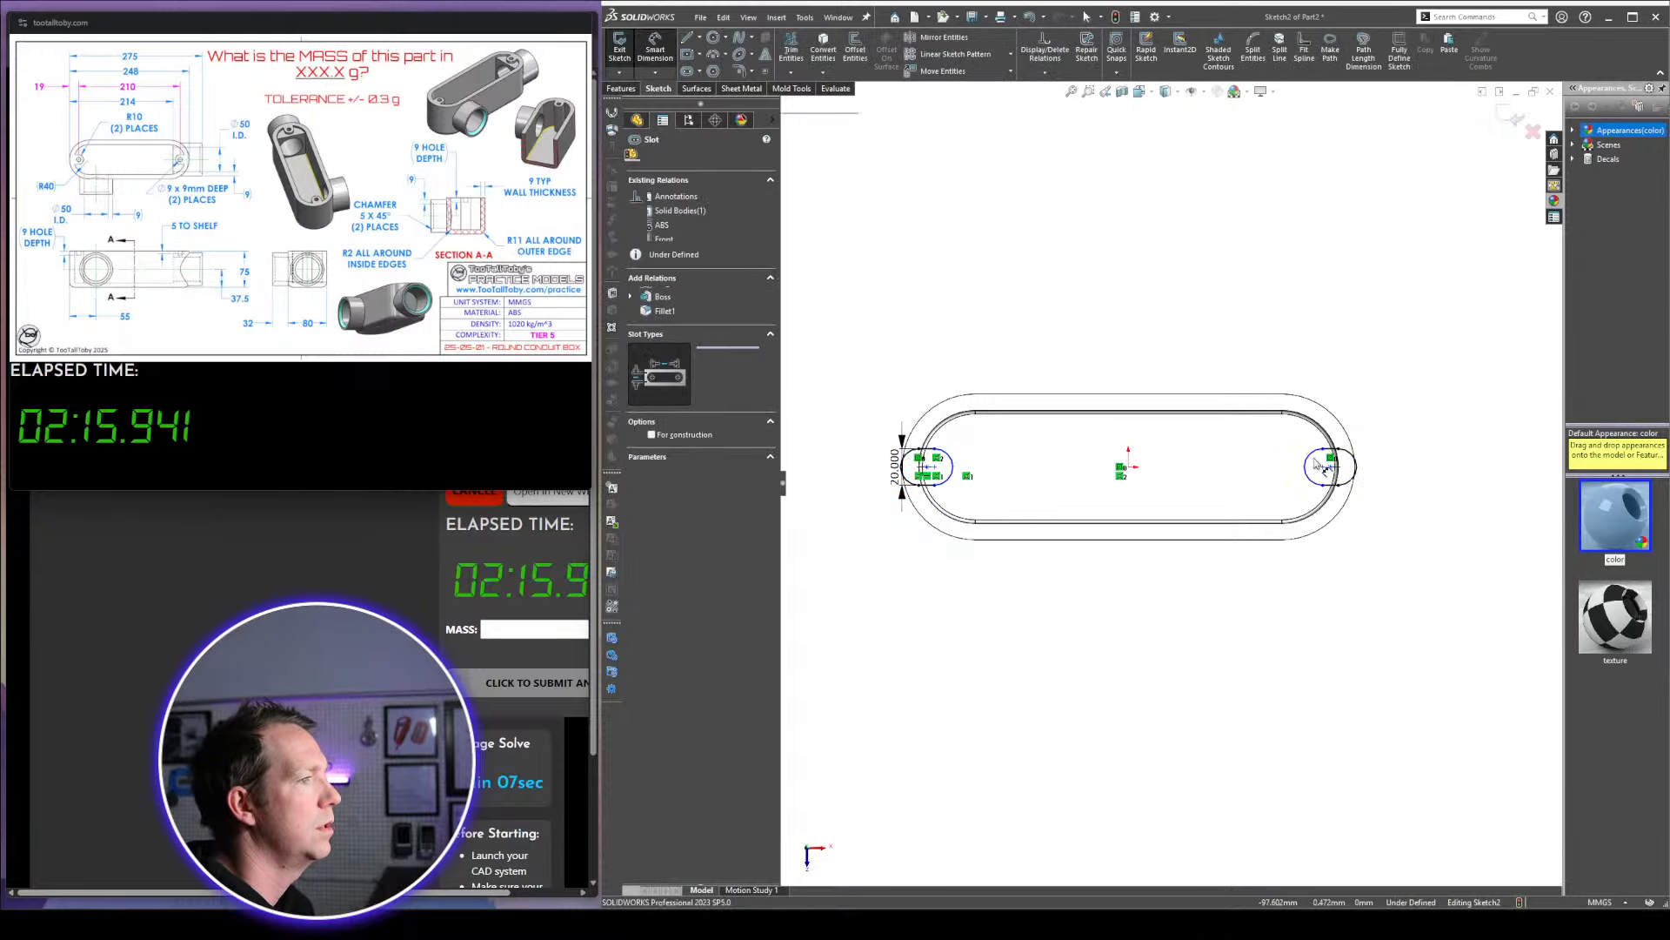
{"action": "left_click", "coordinate": [1307, 472]}
{"action": "left_click", "coordinate": [1218, 305]}
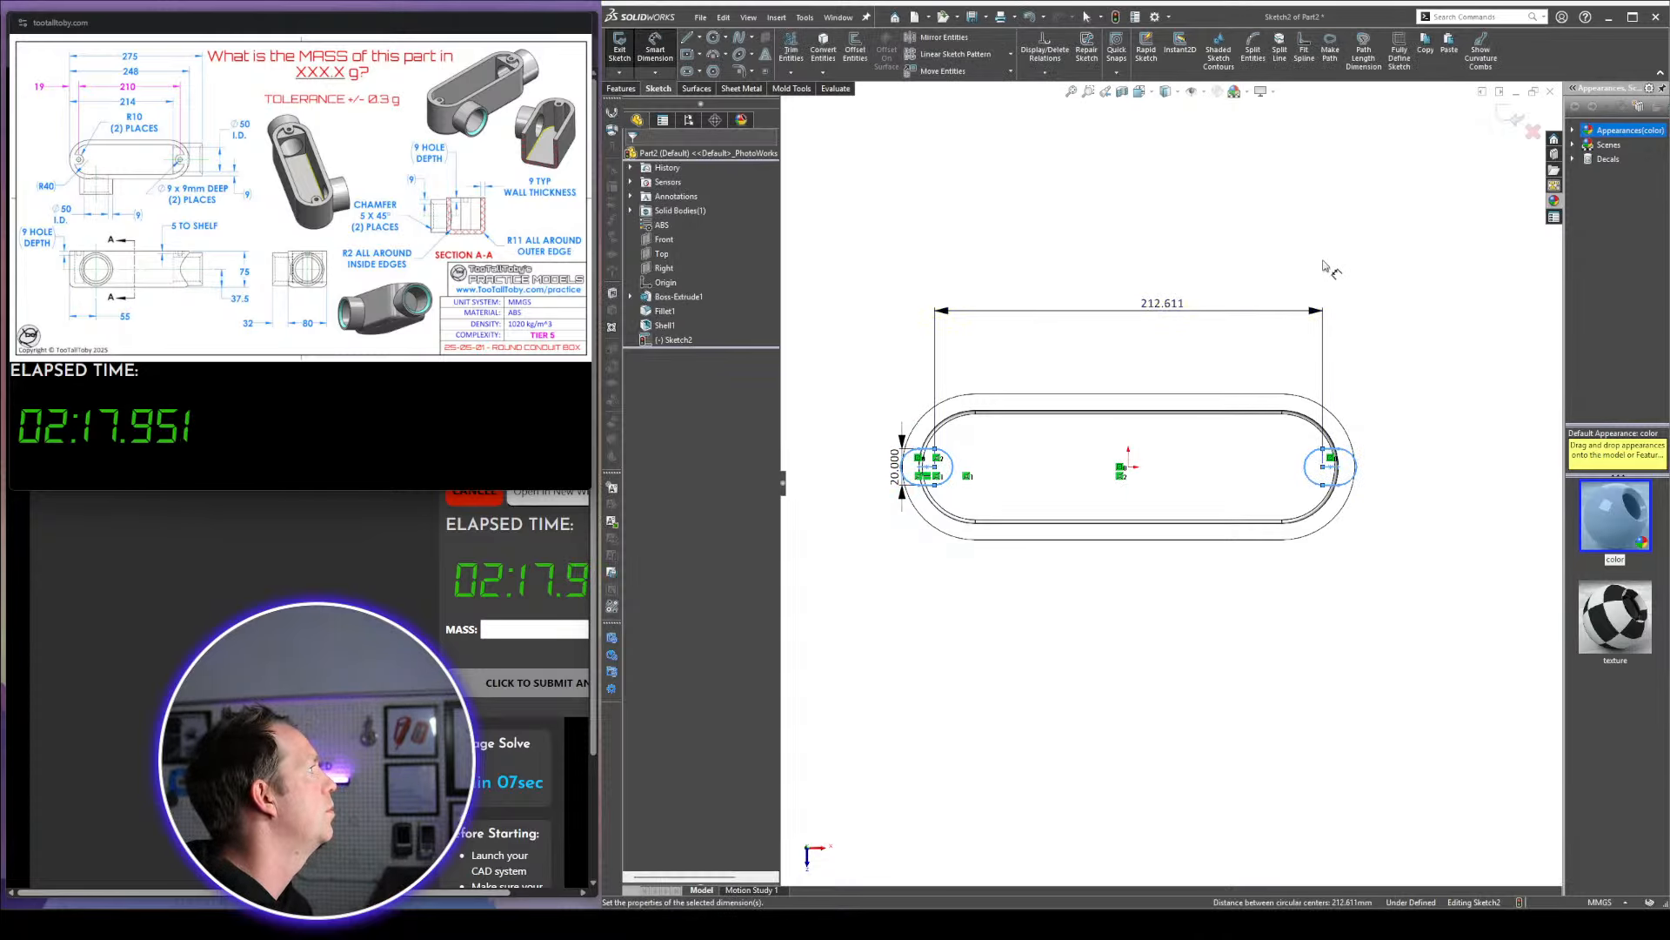
{"action": "type", "text": "210"}
{"action": "key", "text": "Return"}
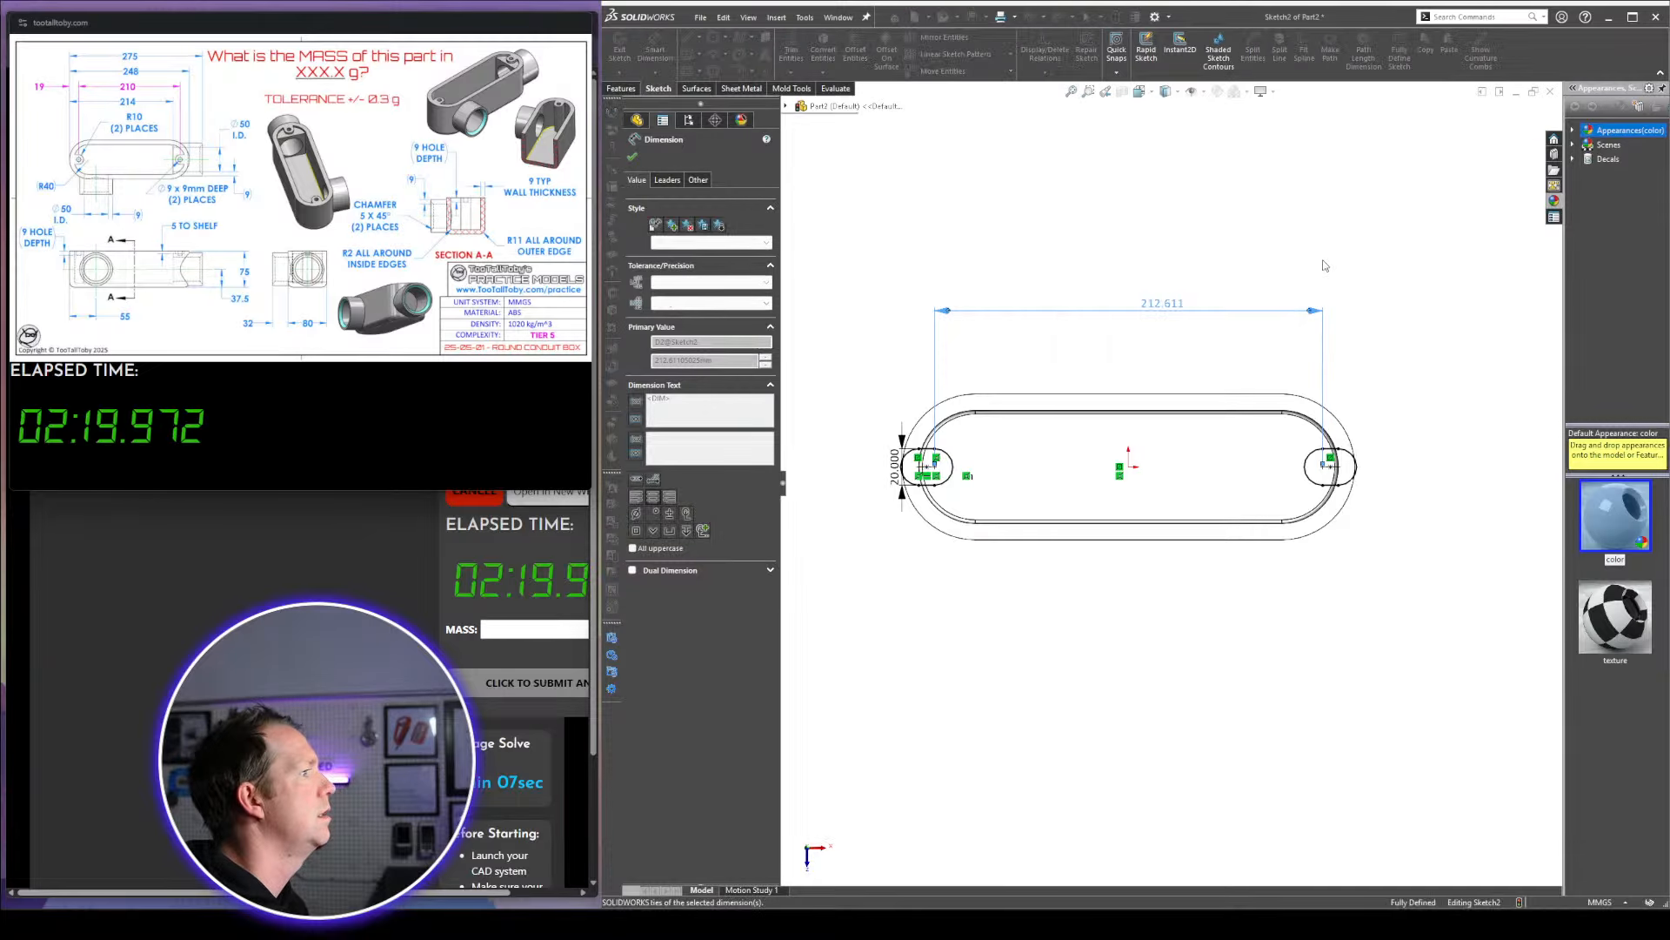
Convert the tangent chain of the rim's inner edge into sketch entities
{"action": "scroll", "coordinate": [982, 470], "scroll_direction": "down", "scroll_amount": 5}
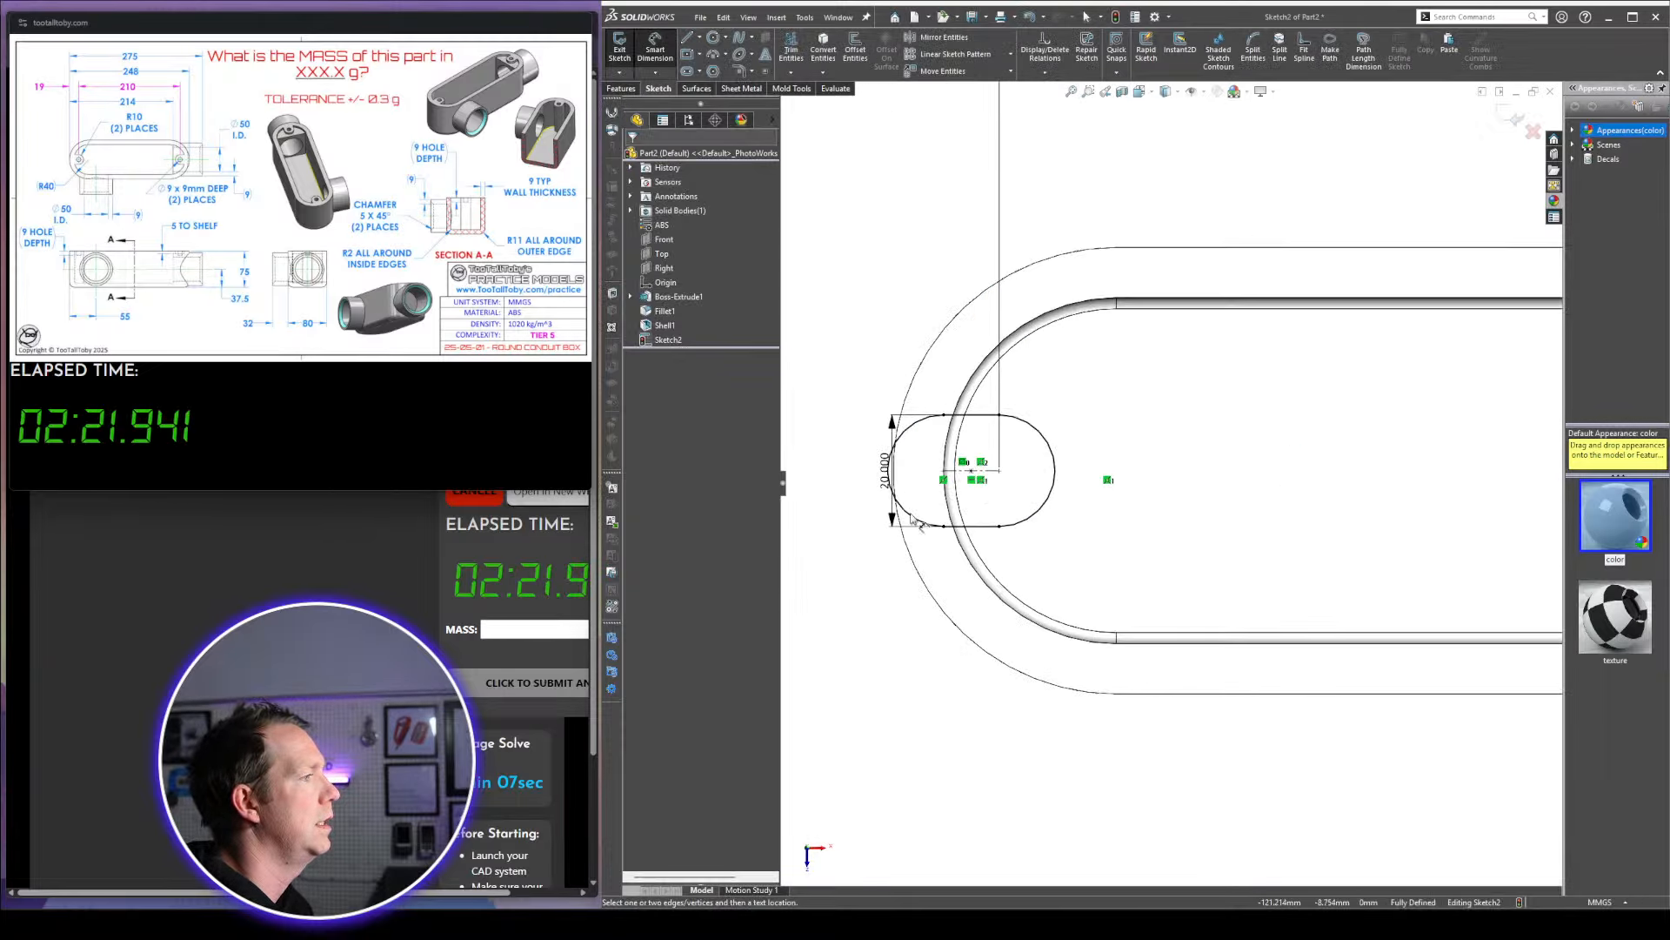
{"action": "key", "text": "Escape"}
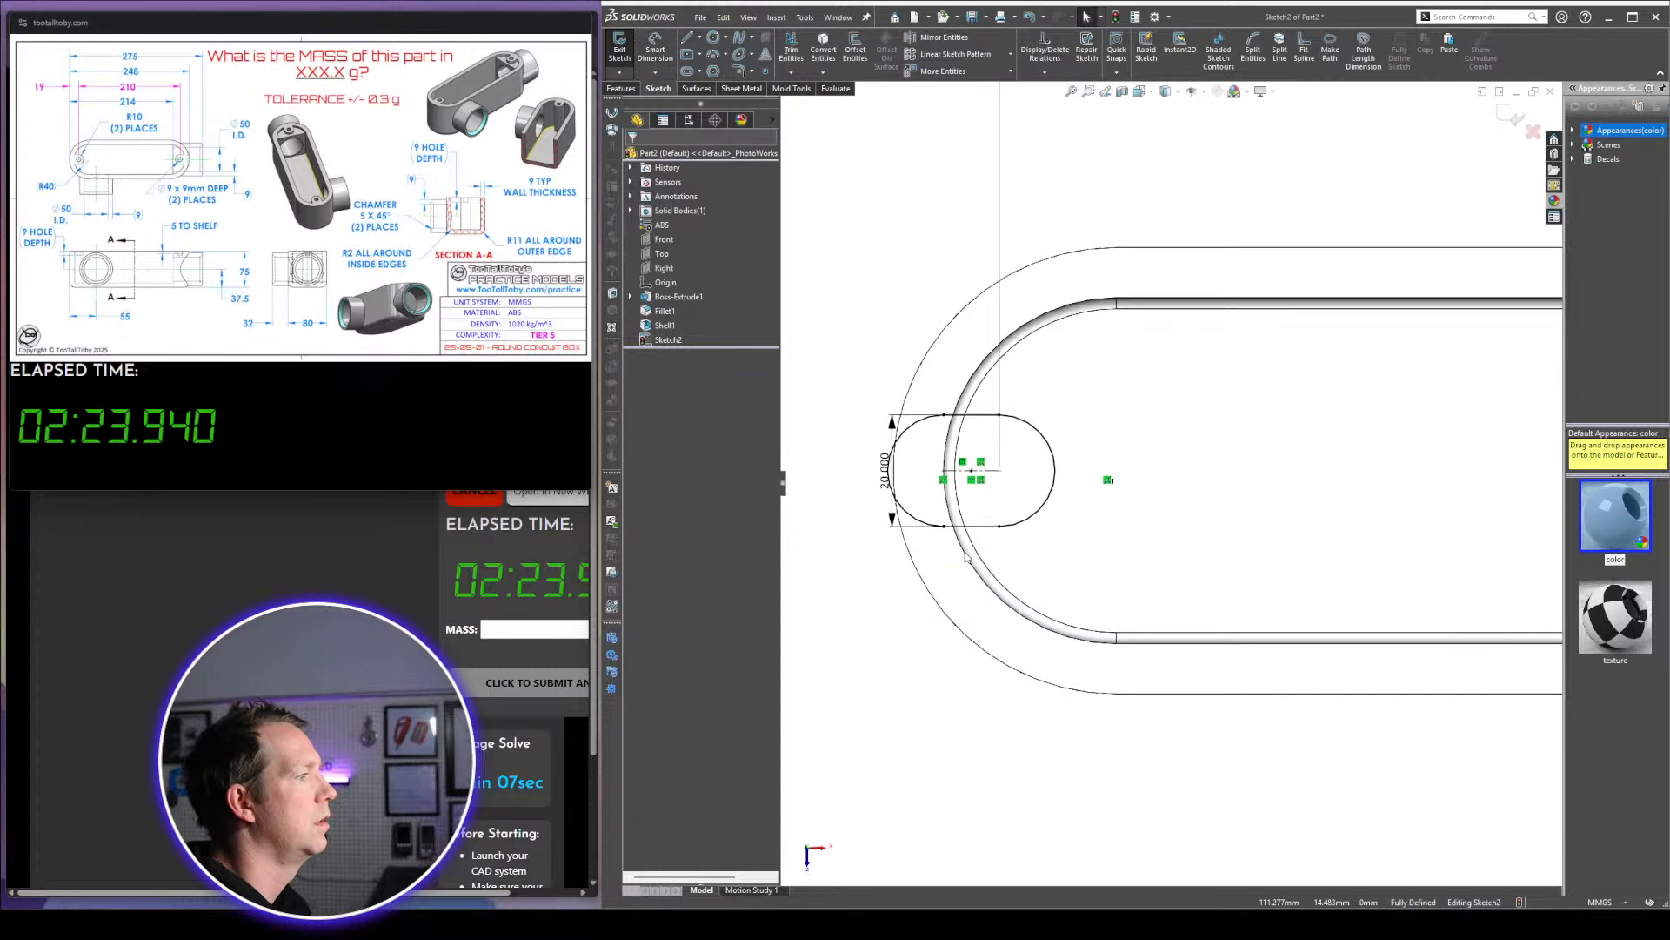
{"action": "right_click", "coordinate": [965, 557]}
{"action": "left_click", "coordinate": [1001, 574]}
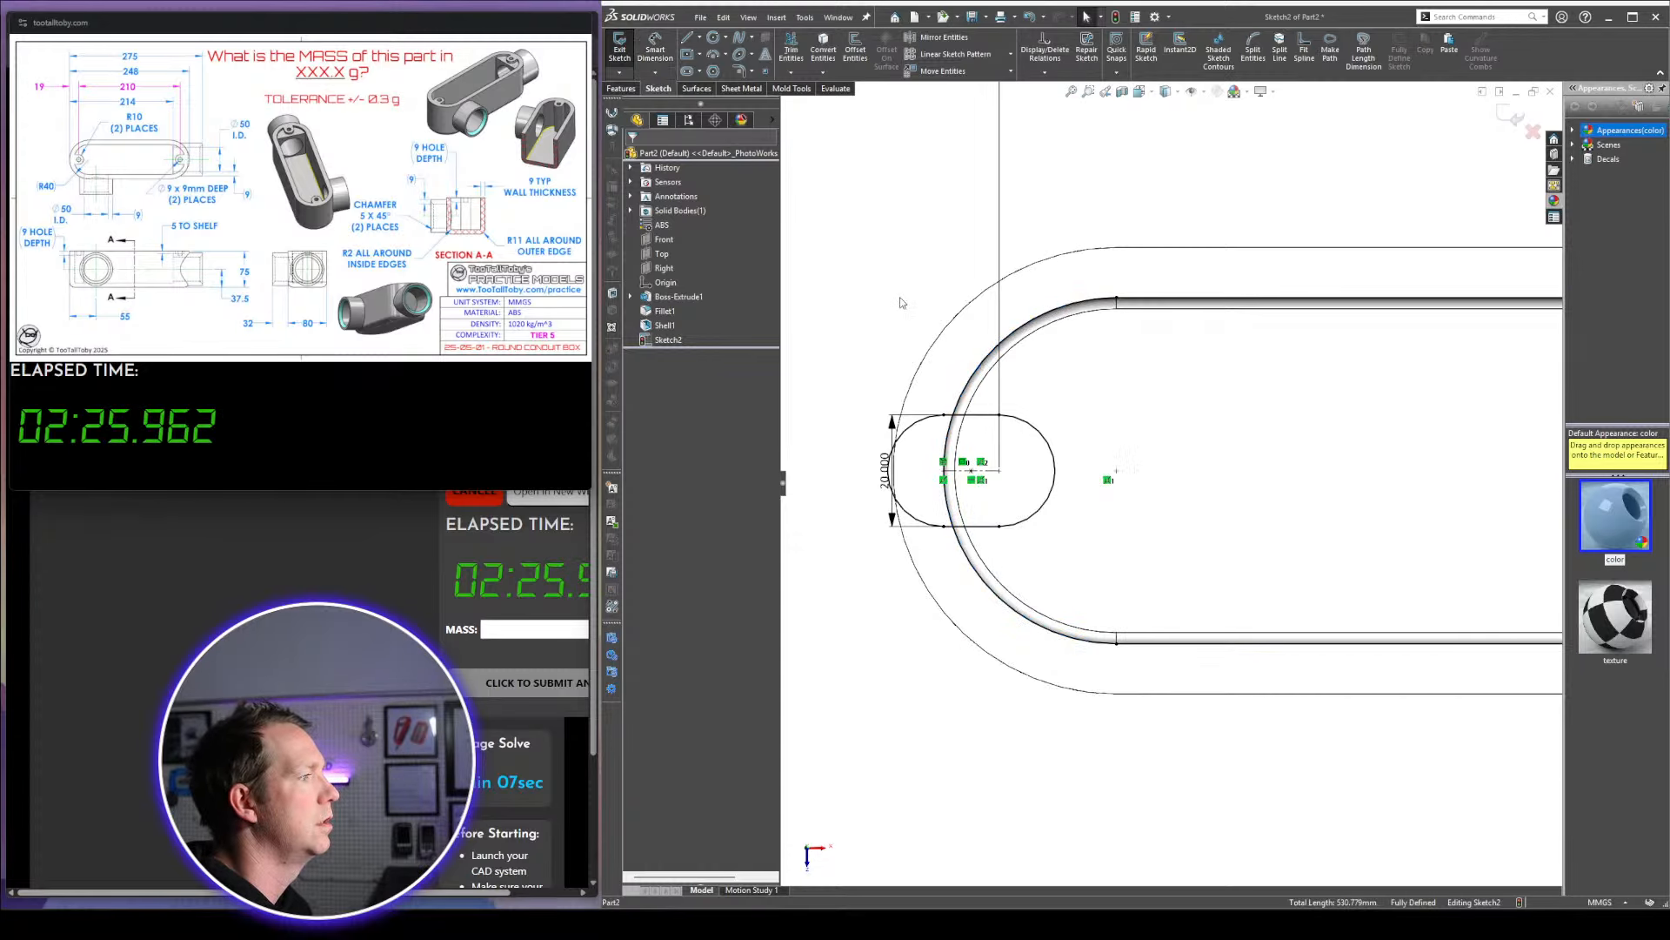
Extrude the two slot regions lying inside the cavity with Up To Surface, ending at the box's inner floor, merging the result
{"action": "scroll", "coordinate": [1213, 418], "scroll_direction": "up", "scroll_amount": 7}
{"action": "middle_click_drag", "start_coordinate": [1308, 481], "coordinate": [1305, 400]}
{"action": "scroll", "coordinate": [1305, 400], "scroll_direction": "down", "scroll_amount": 1}
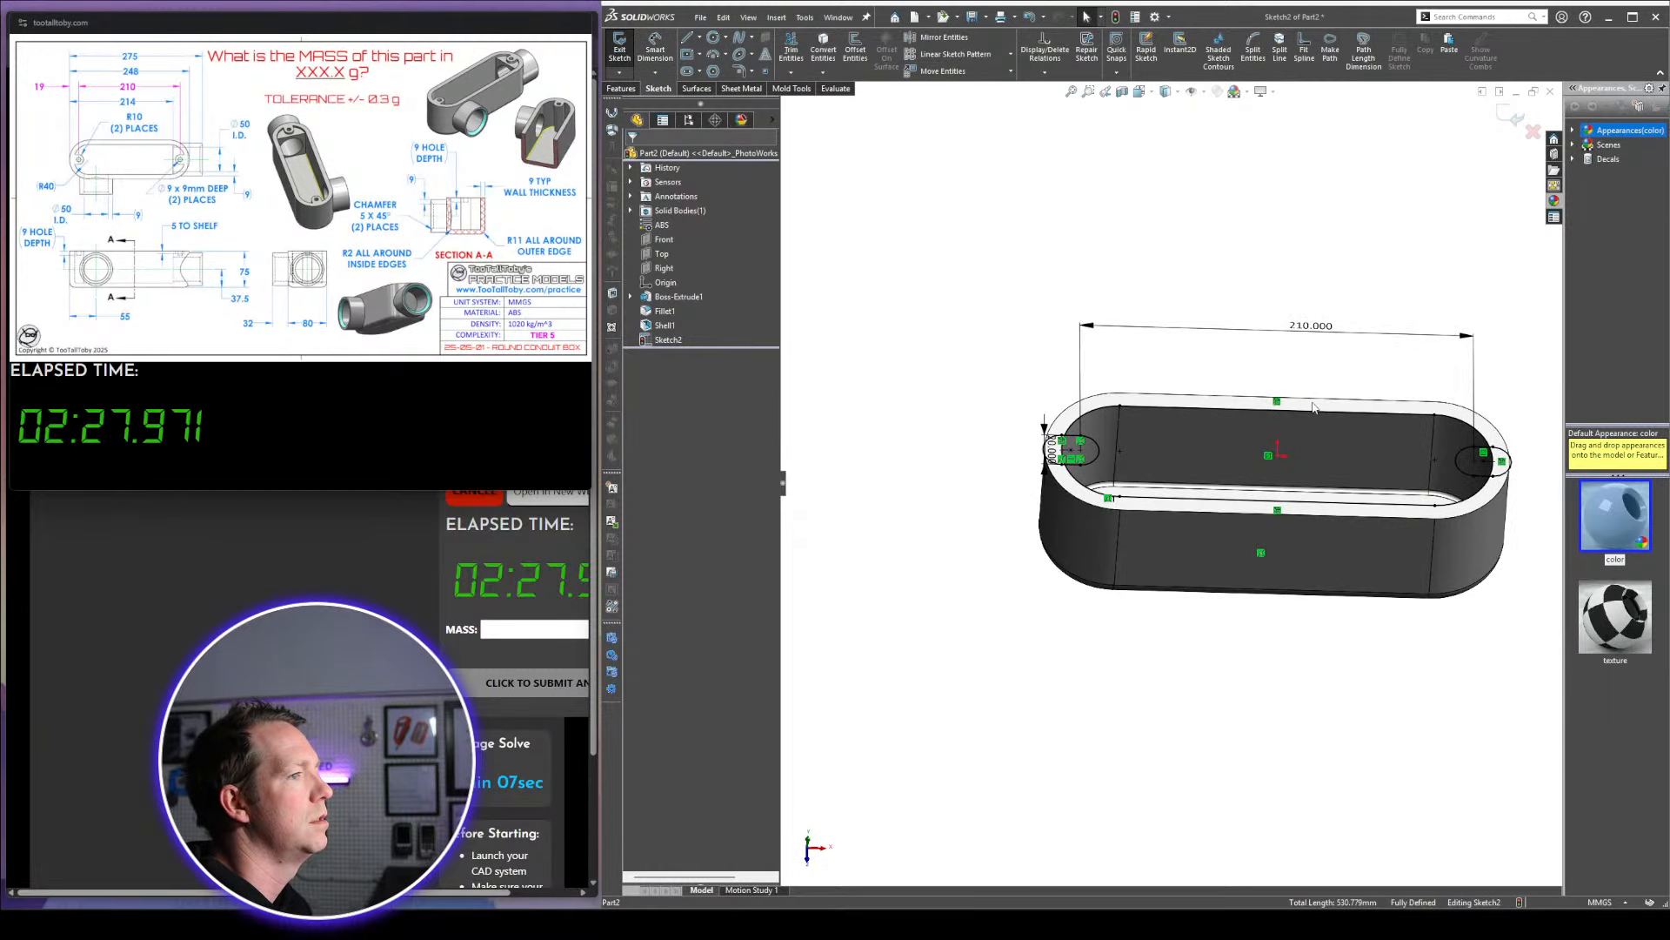
{"action": "key", "text": "e"}
{"action": "scroll", "coordinate": [1095, 462], "scroll_direction": "down", "scroll_amount": 2}
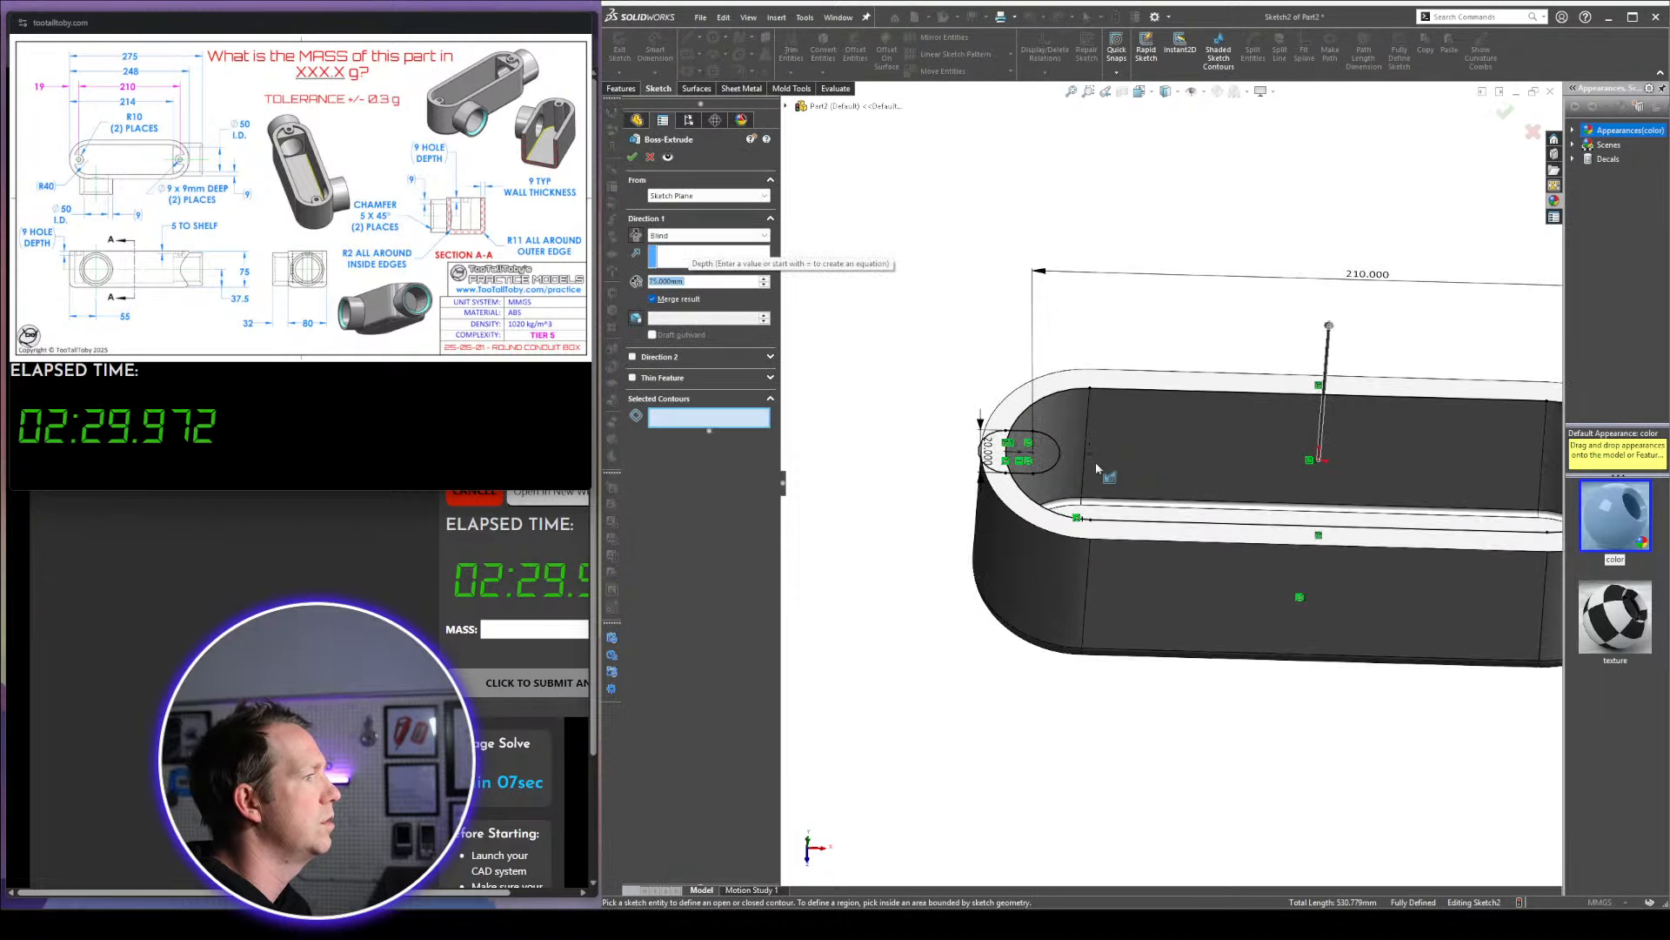
{"action": "left_click", "coordinate": [1049, 456]}
{"action": "scroll", "coordinate": [1048, 457], "scroll_direction": "up", "scroll_amount": 2}
{"action": "scroll", "coordinate": [1453, 461], "scroll_direction": "down", "scroll_amount": 2}
{"action": "left_click", "coordinate": [1440, 465]}
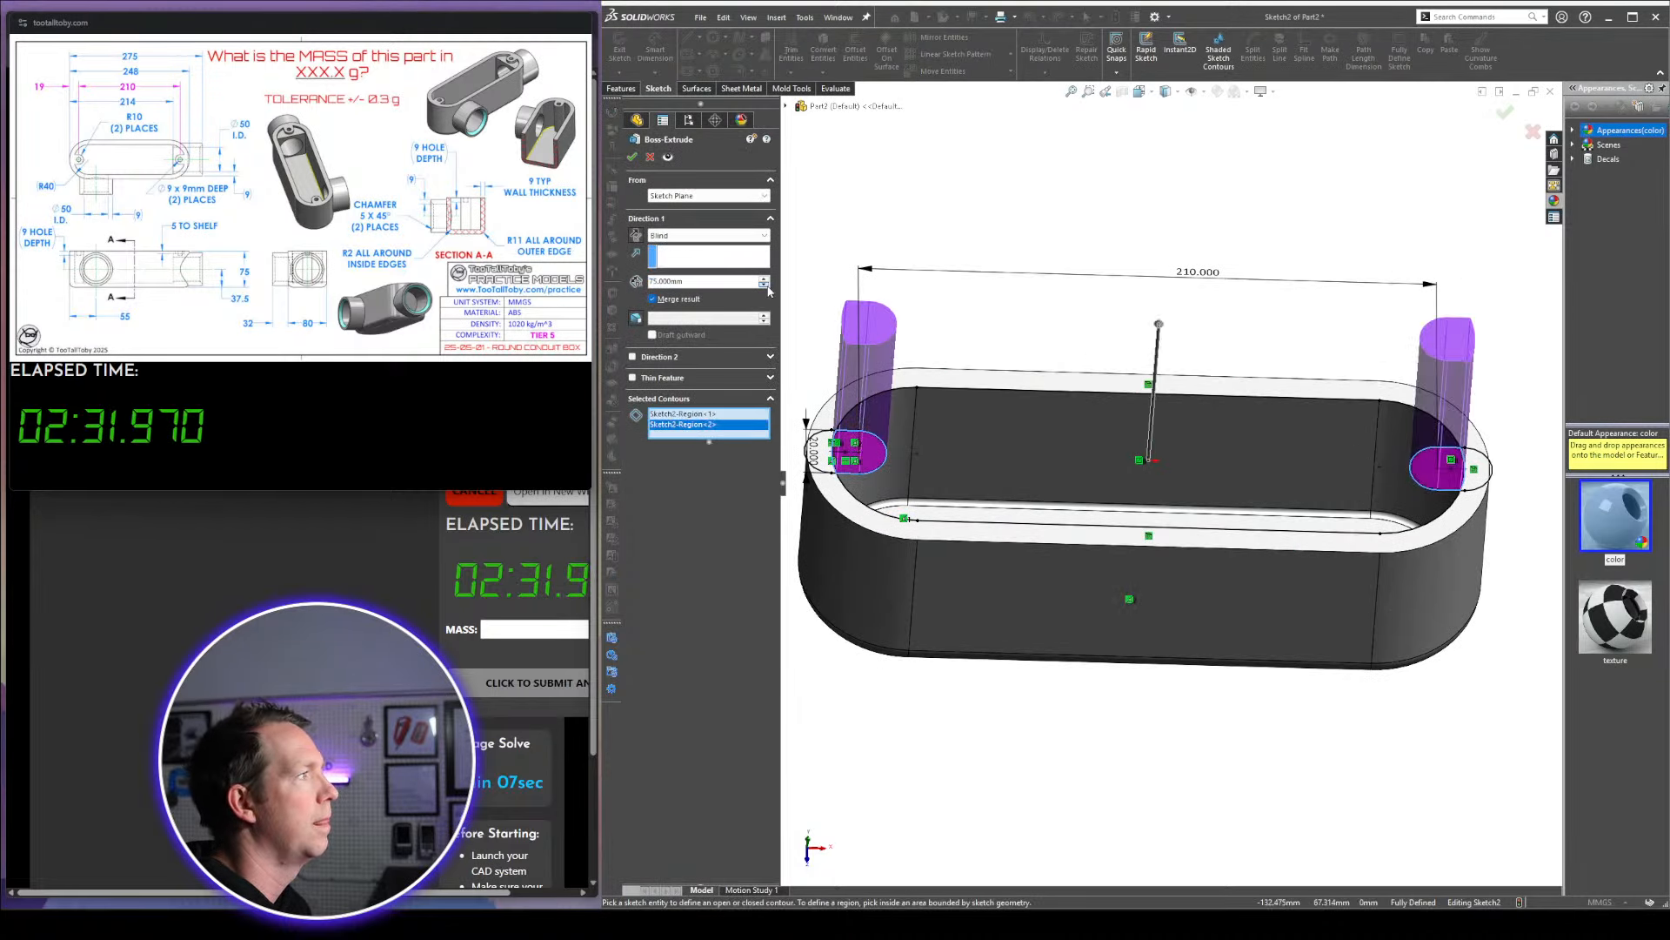
{"action": "left_click", "coordinate": [637, 236]}
{"action": "left_click", "coordinate": [695, 236]}
{"action": "left_click", "coordinate": [693, 283]}
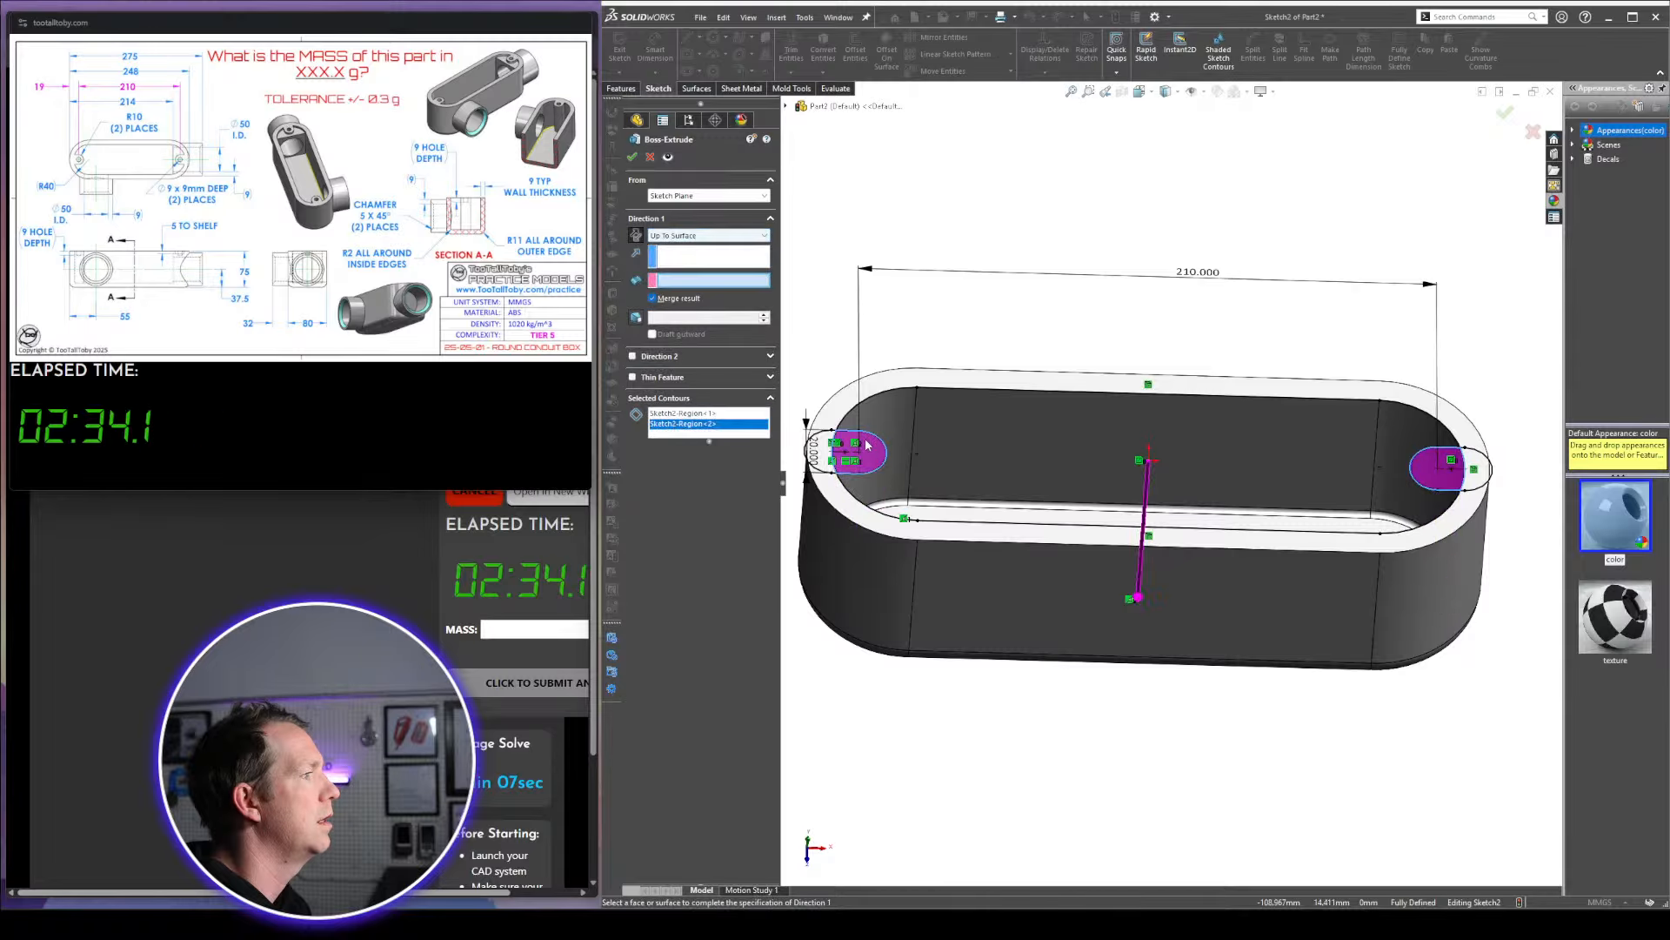
{"action": "middle_click_drag", "start_coordinate": [918, 470], "coordinate": [925, 531]}
{"action": "left_click", "coordinate": [936, 524]}
{"action": "right_click", "coordinate": [939, 459]}
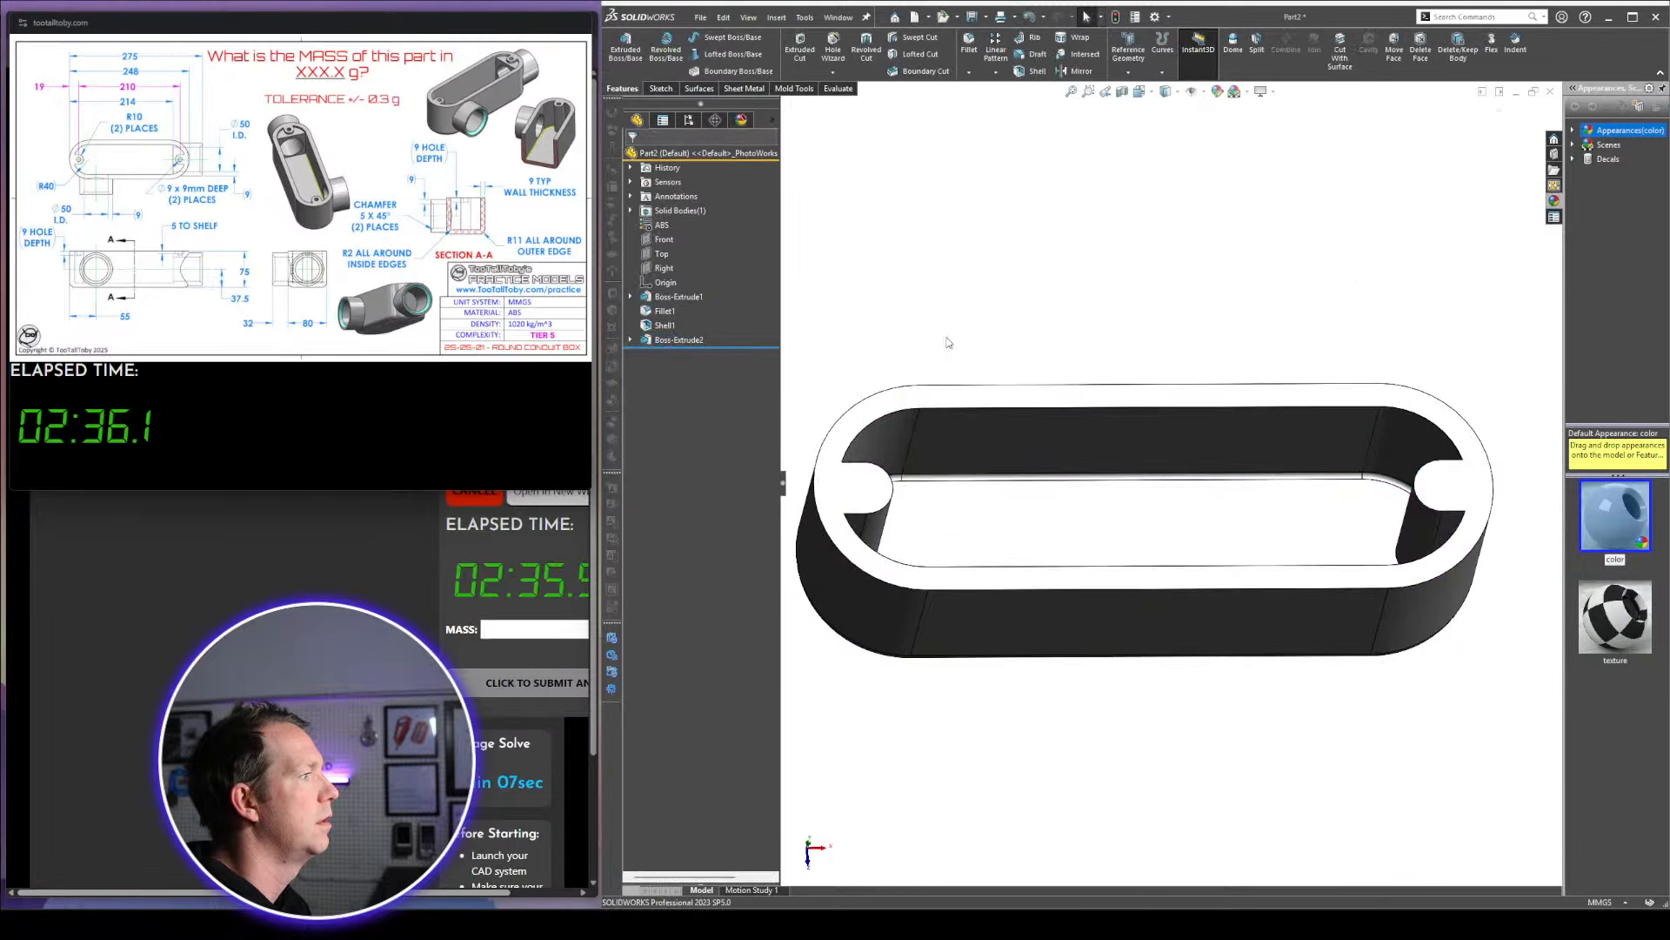
Start a sketch on the rim's flat face and draw a 9 mm diameter circle concentric with the lug at one end
{"action": "left_click", "coordinate": [883, 488]}
{"action": "left_click", "coordinate": [931, 433]}
{"action": "right_click_drag", "start_coordinate": [930, 426], "coordinate": [924, 350]}
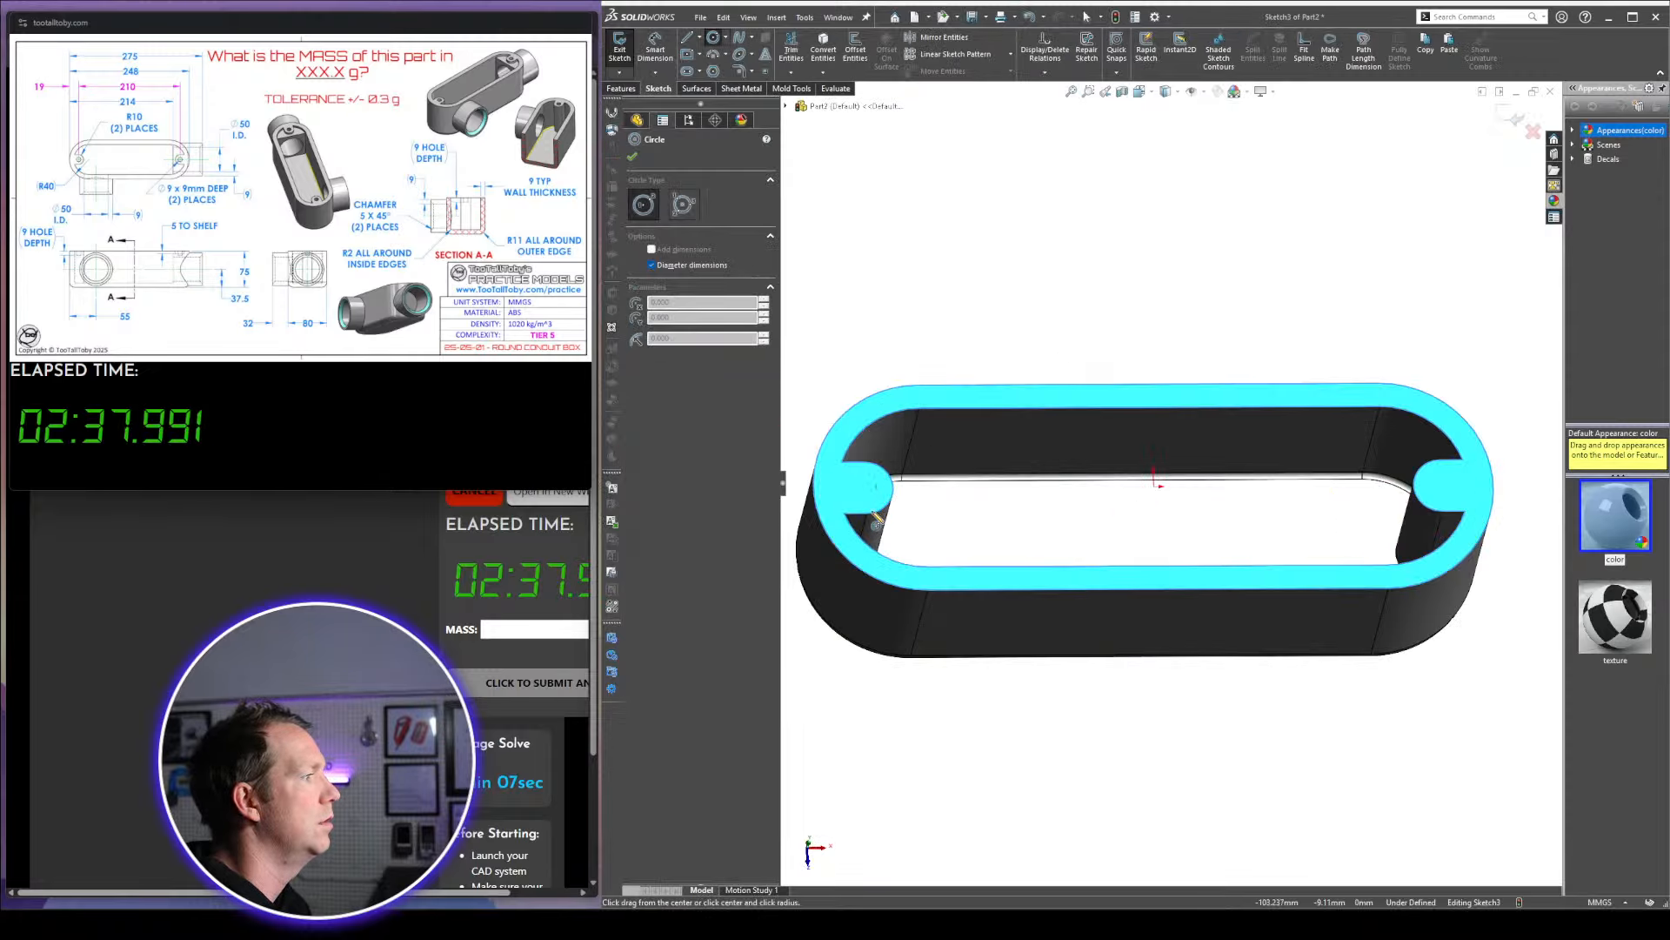
{"action": "left_click", "coordinate": [865, 487]}
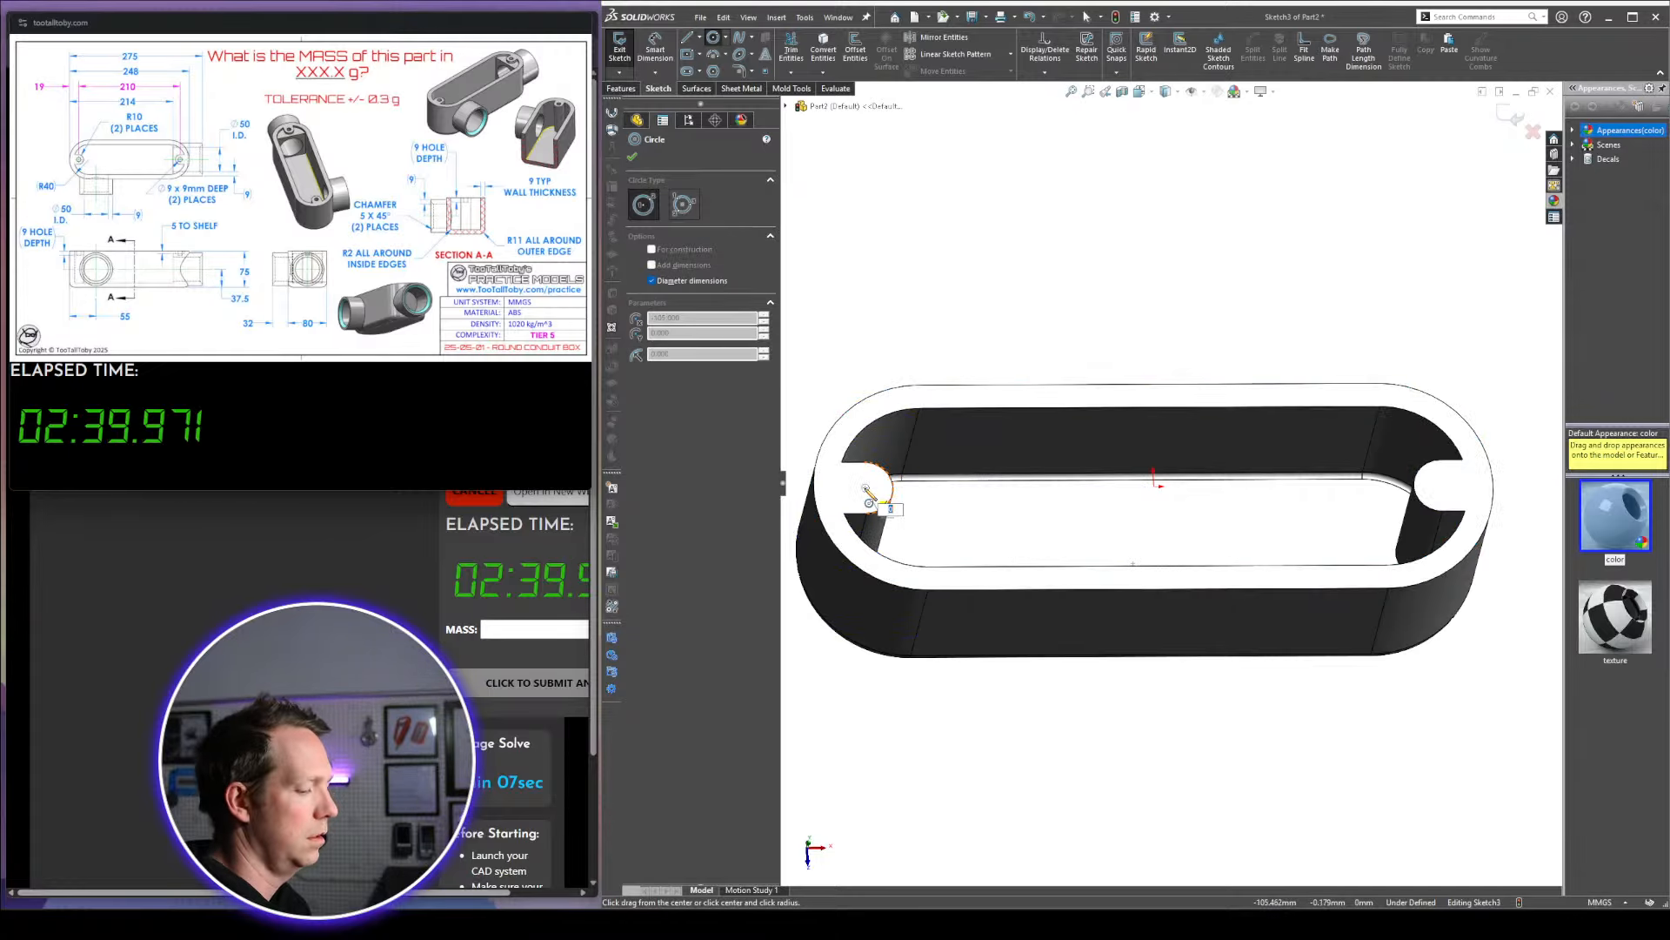
{"action": "type", "text": "9"}
{"action": "key", "text": "Return"}
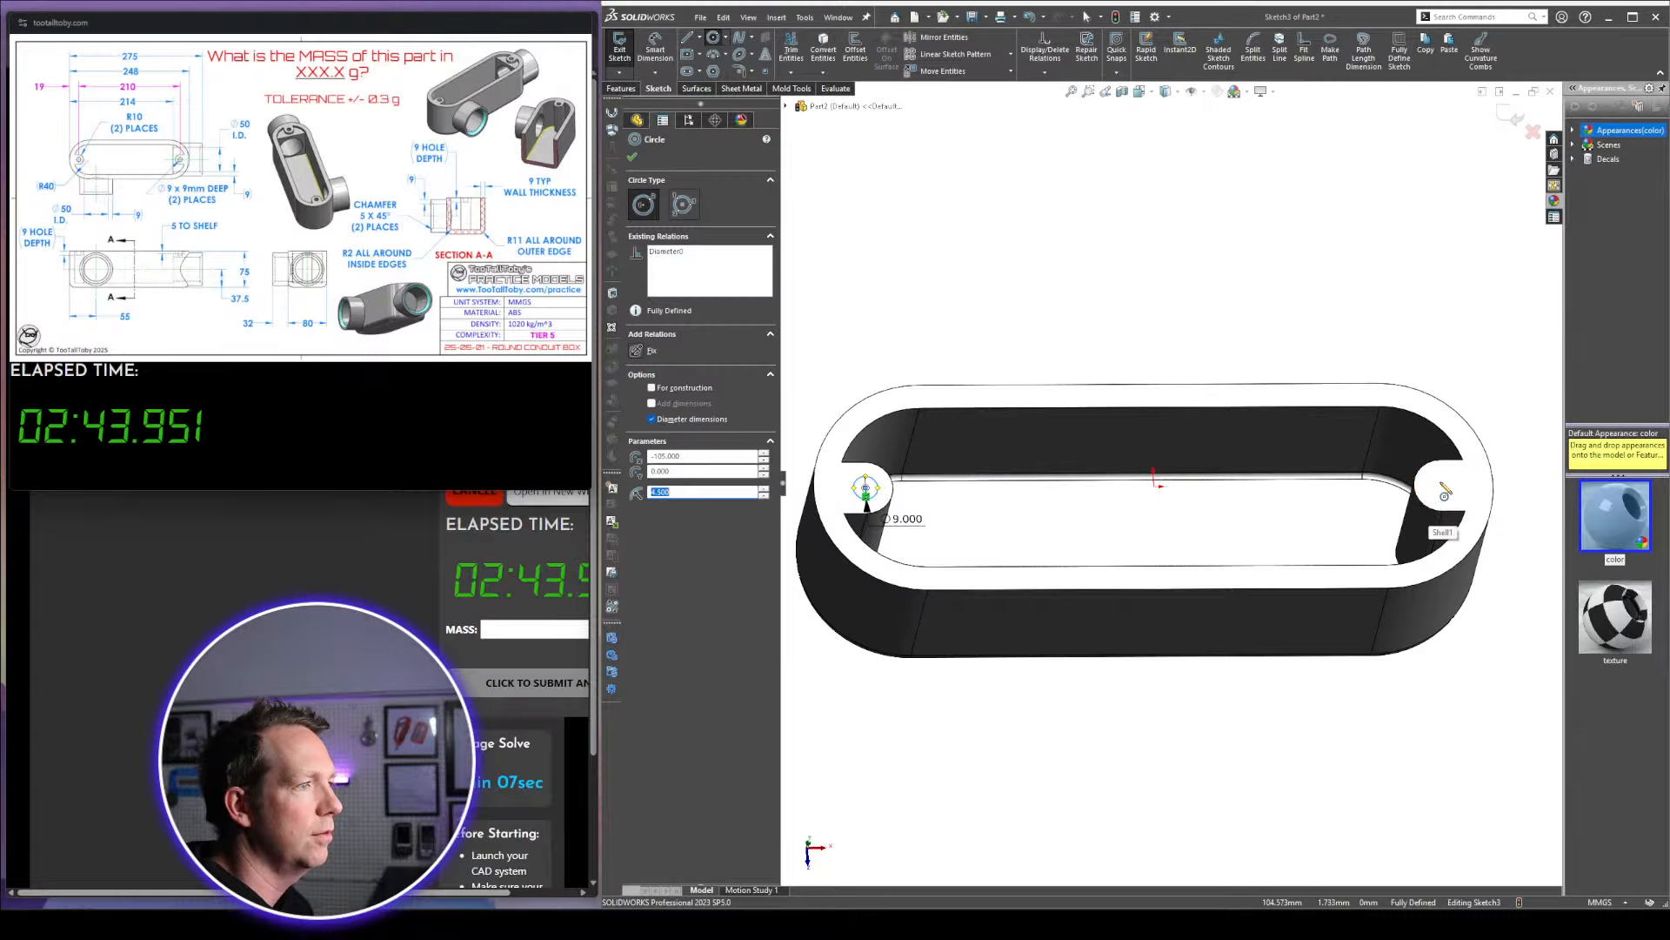
Add a circle centred on the opposite lug, make both circles equal, and cut-extrude them as blind holes
{"action": "left_click", "coordinate": [1441, 487]}
{"action": "key", "text": "Escape"}
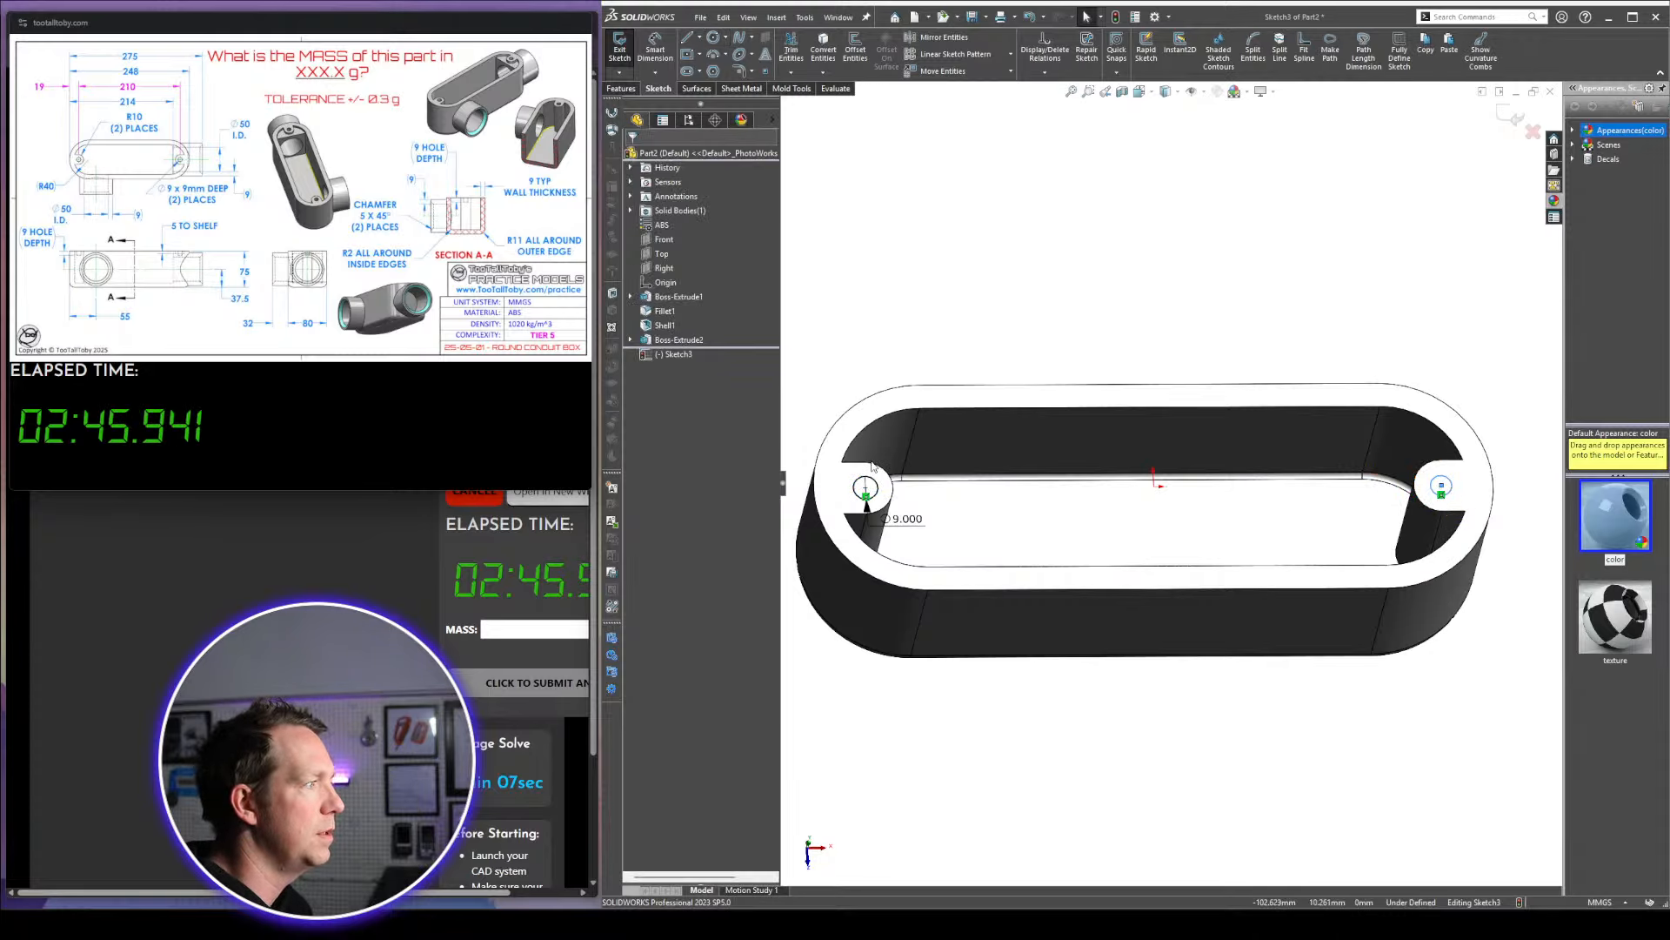
{"action": "left_click", "coordinate": [878, 486], "text": "ctrl"}
{"action": "left_click", "coordinate": [659, 416]}
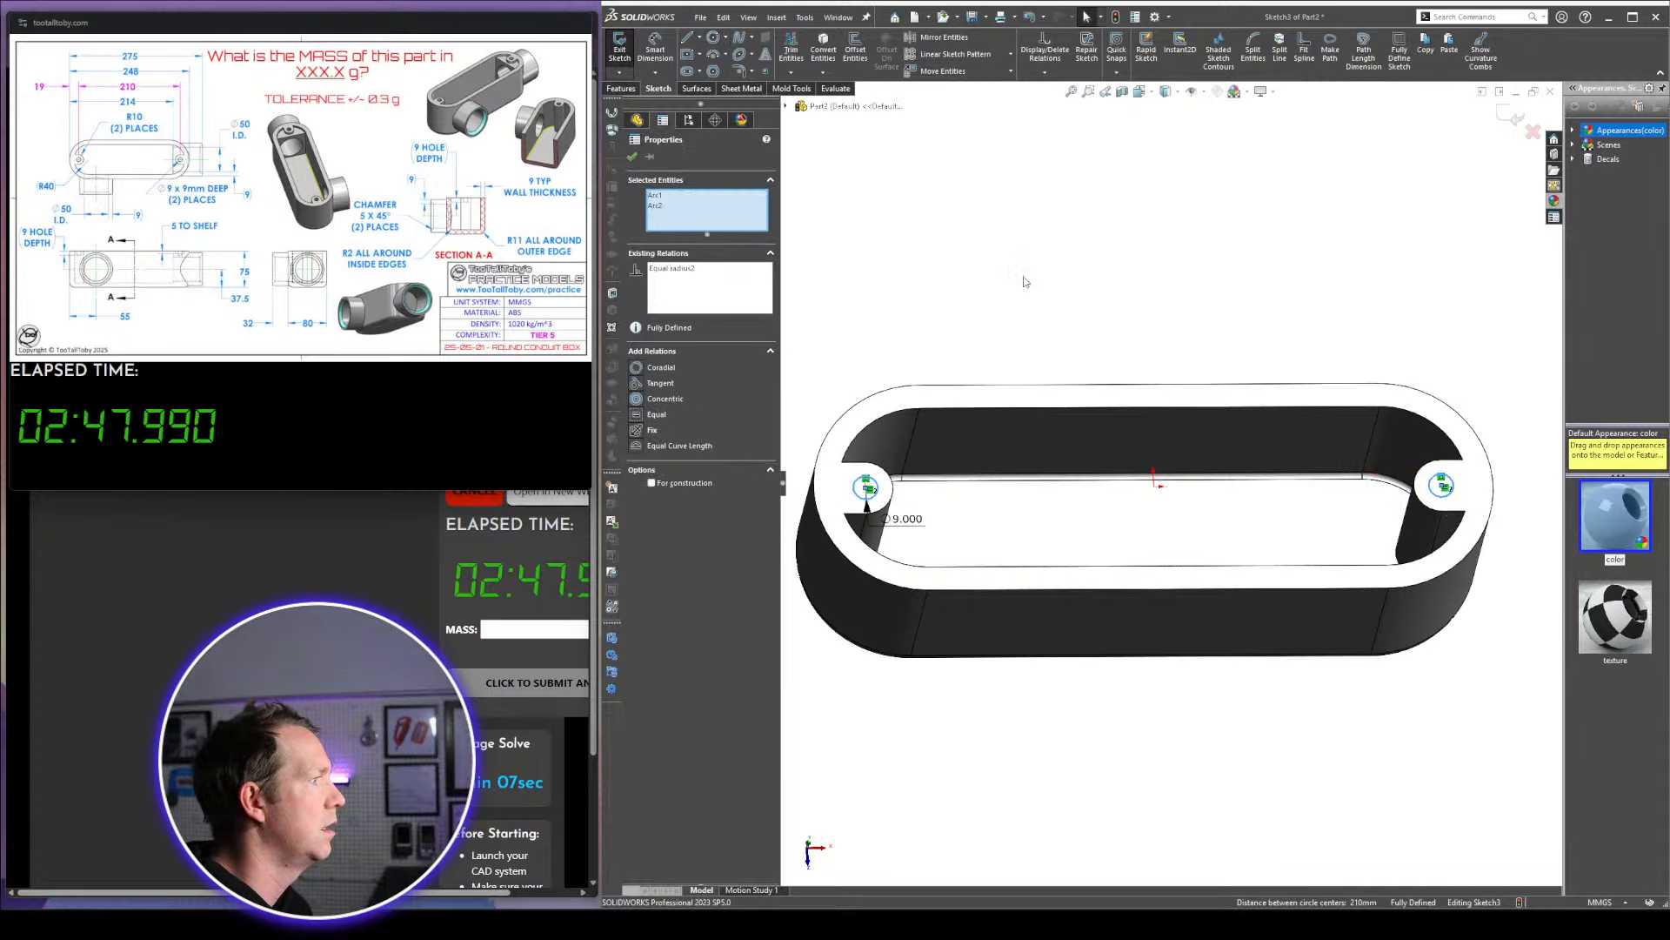
{"action": "left_click", "coordinate": [1026, 281]}
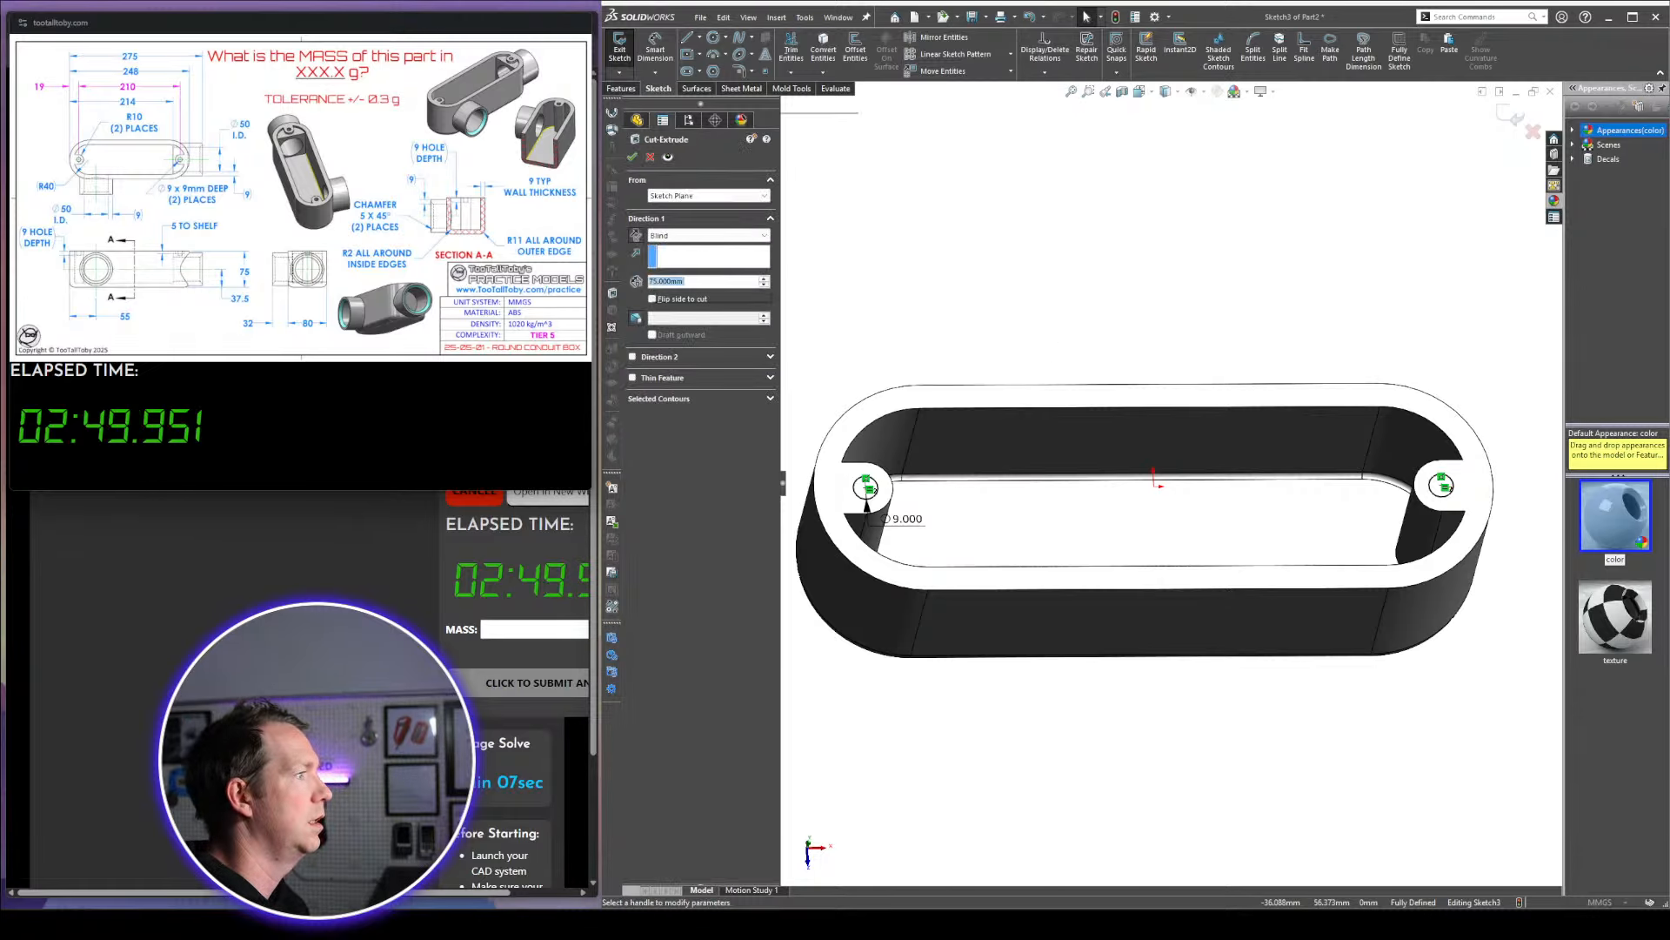
{"action": "right_click", "coordinate": [1058, 351]}
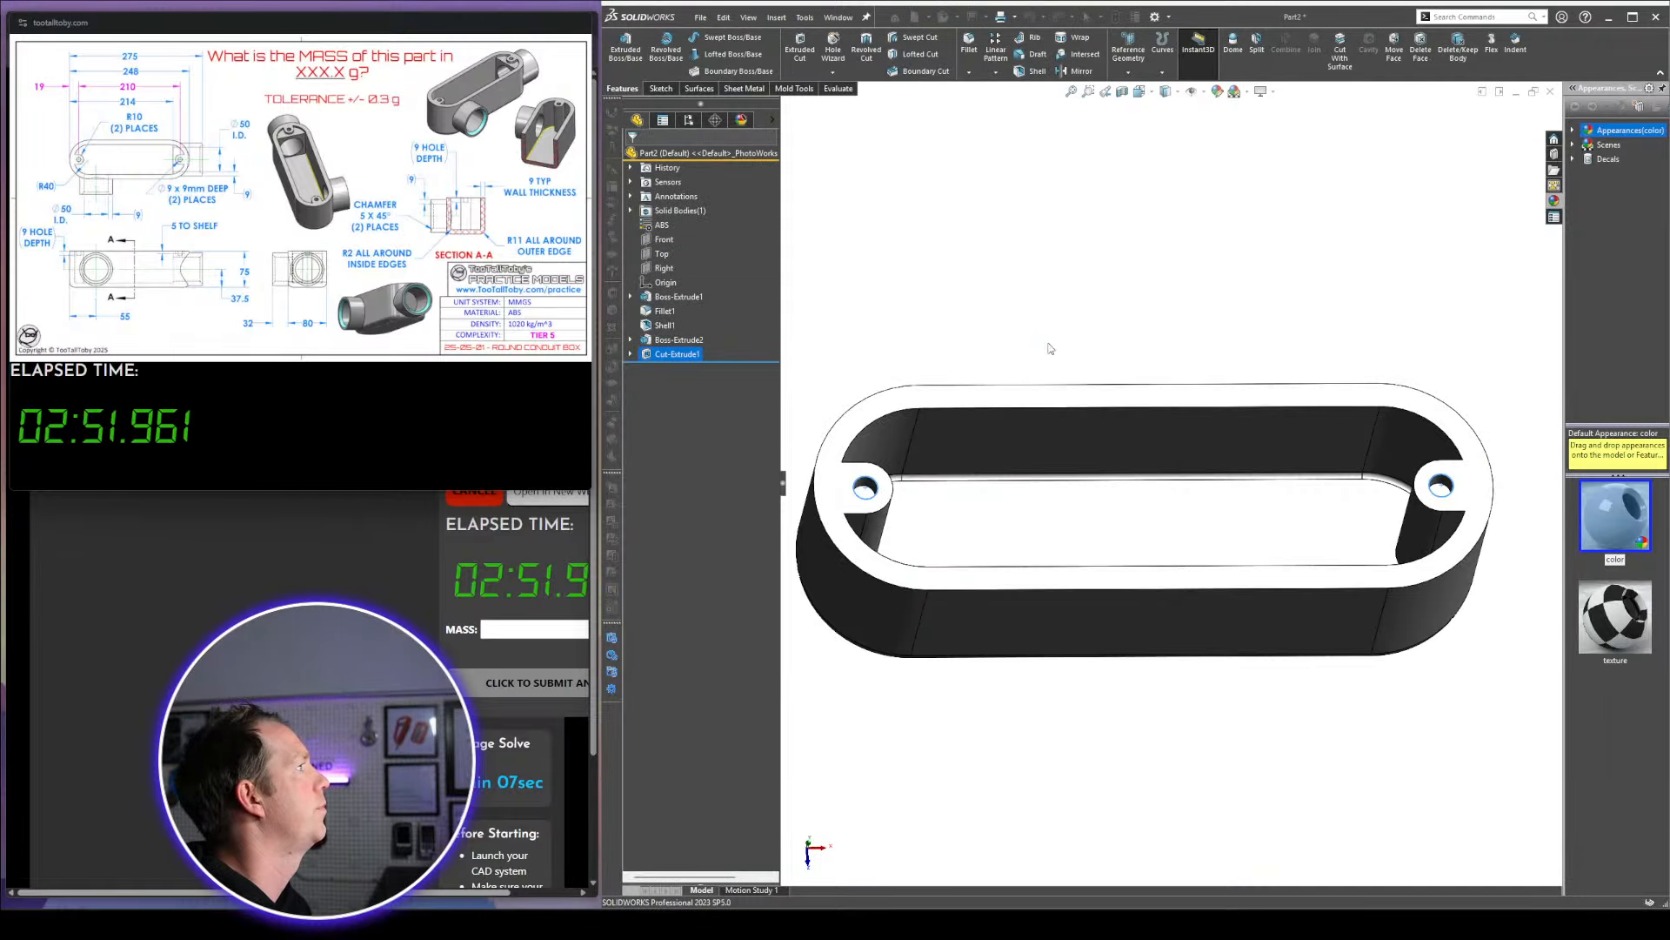
Start a sketch on the box's long flat side face and draw a 68 mm diameter circle near one end
{"action": "middle_click_drag", "start_coordinate": [1060, 344], "coordinate": [1043, 349]}
{"action": "middle_click_drag", "start_coordinate": [1006, 589], "coordinate": [1018, 493]}
{"action": "scroll", "coordinate": [1037, 534], "scroll_direction": "up", "scroll_amount": 2}
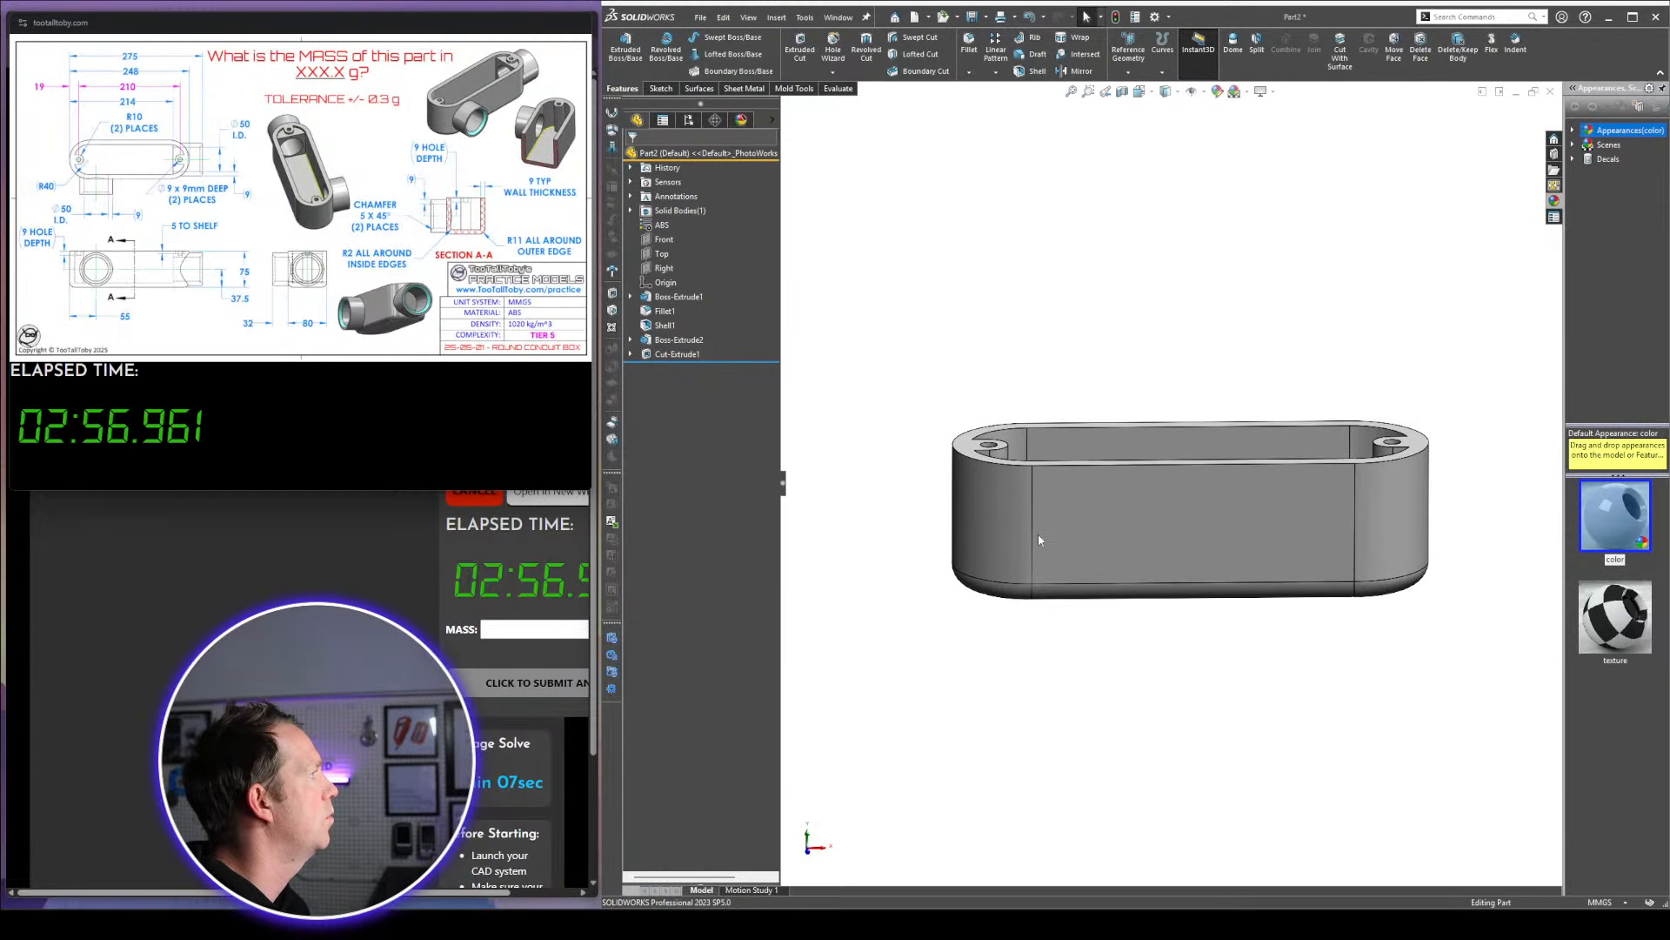
{"action": "left_click", "coordinate": [1106, 514]}
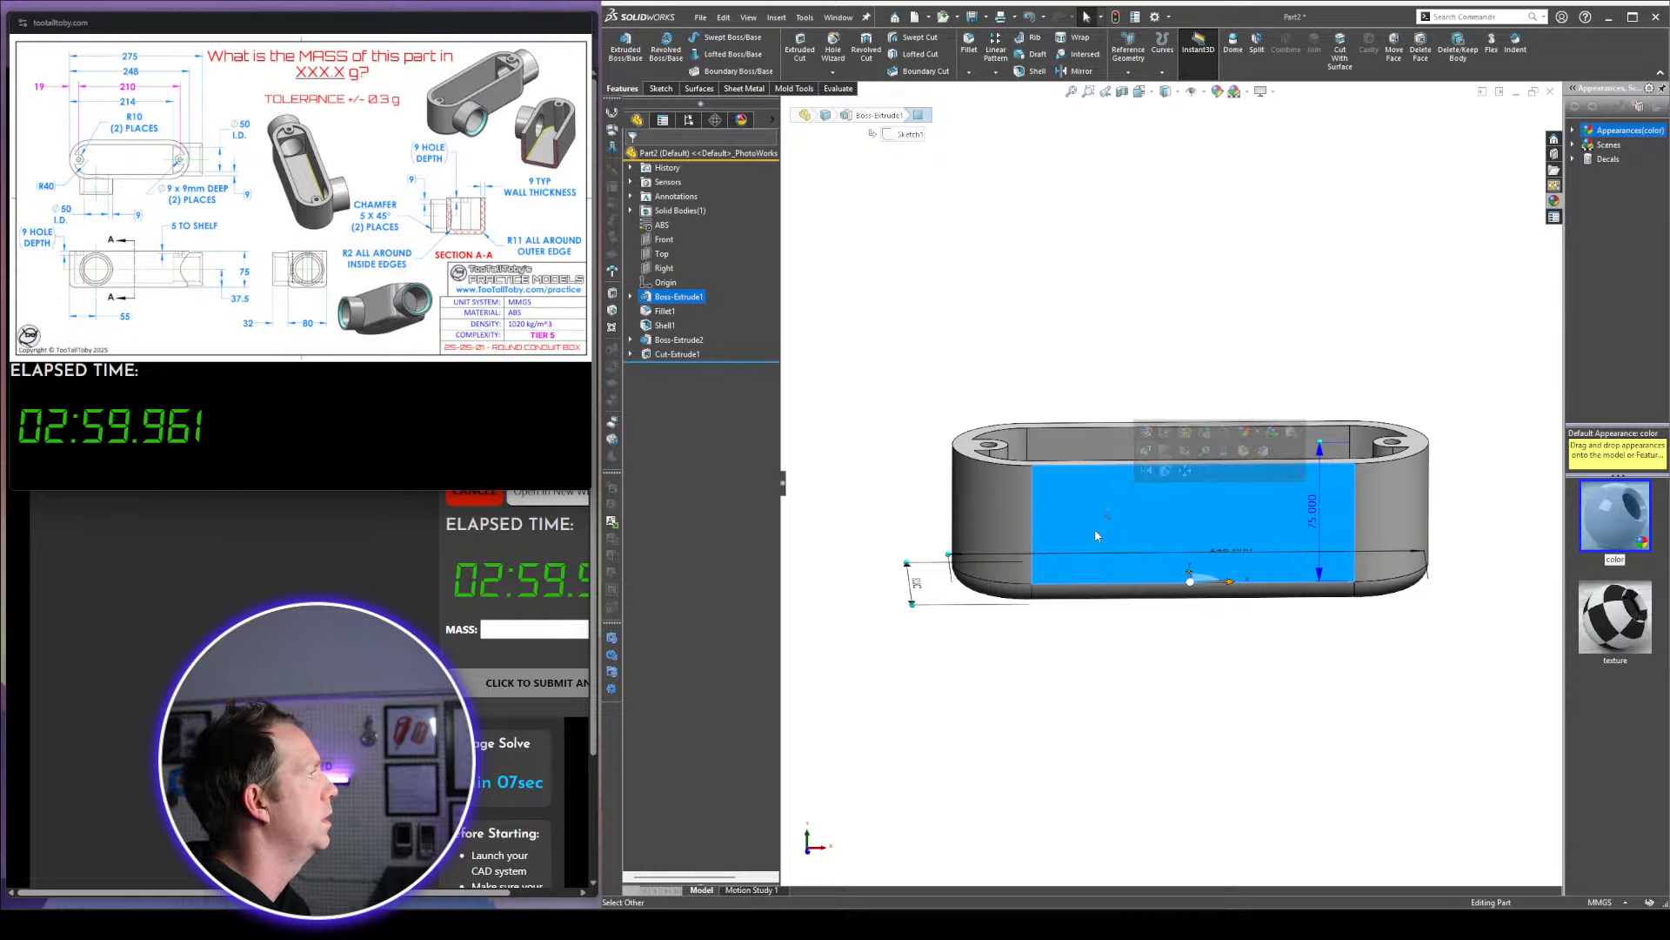
{"action": "left_click", "coordinate": [1160, 475]}
{"action": "key", "text": "space"}
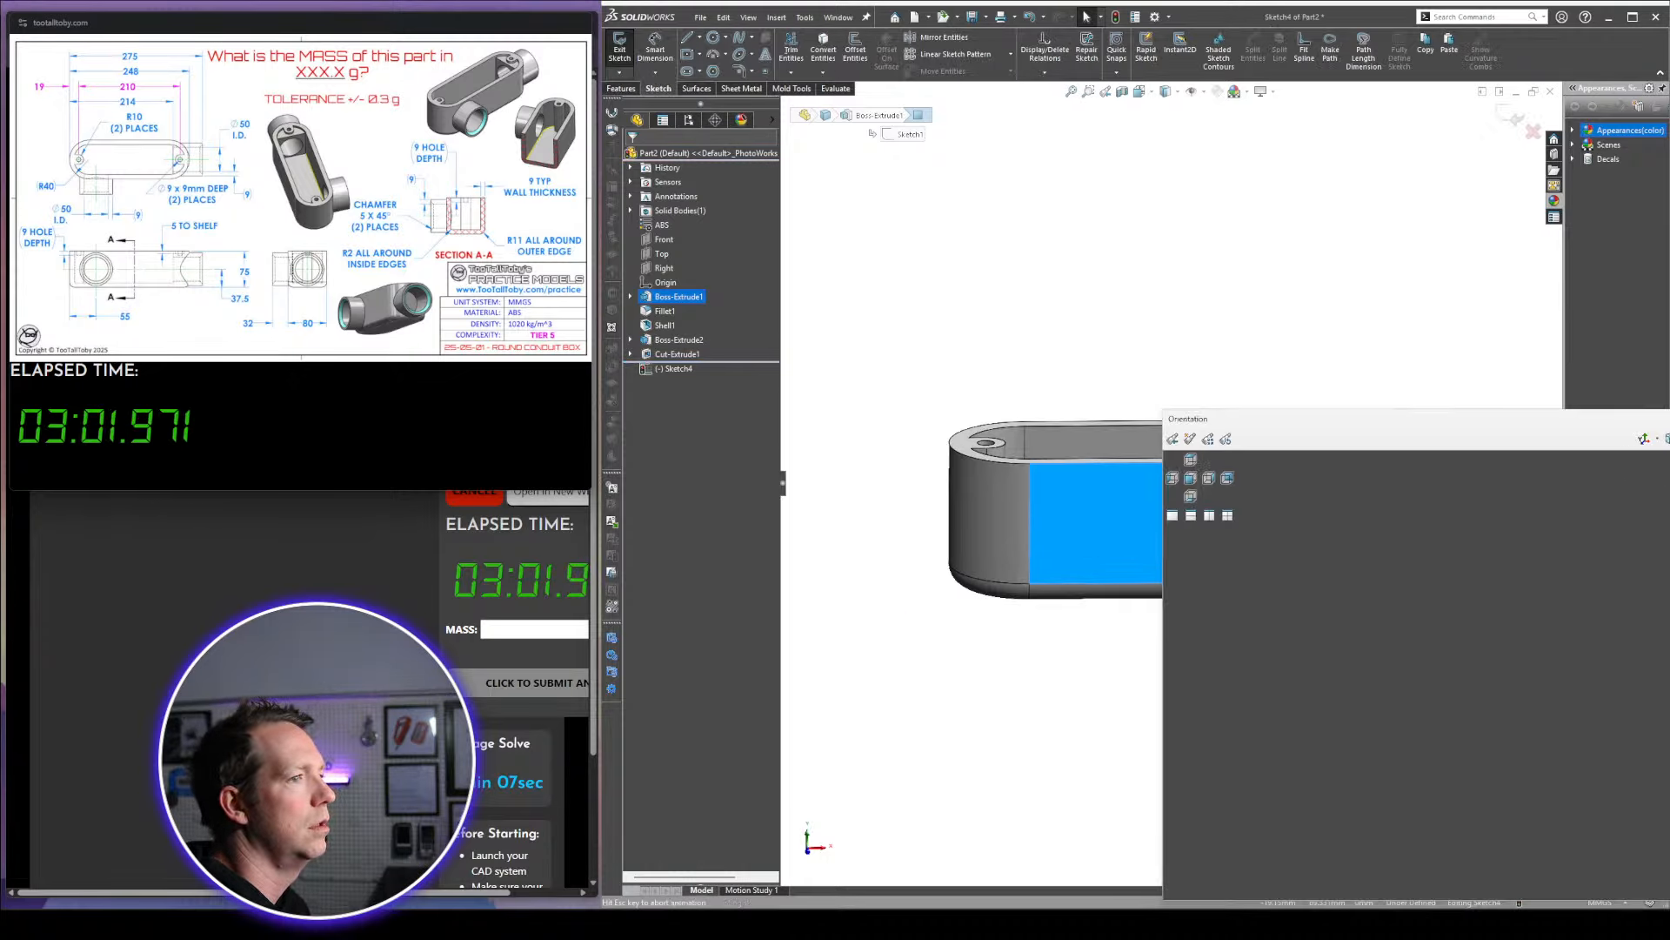
{"action": "scroll", "coordinate": [1006, 470], "scroll_direction": "up", "scroll_amount": 3}
{"action": "left_click", "coordinate": [891, 313]}
{"action": "key", "text": "c"}
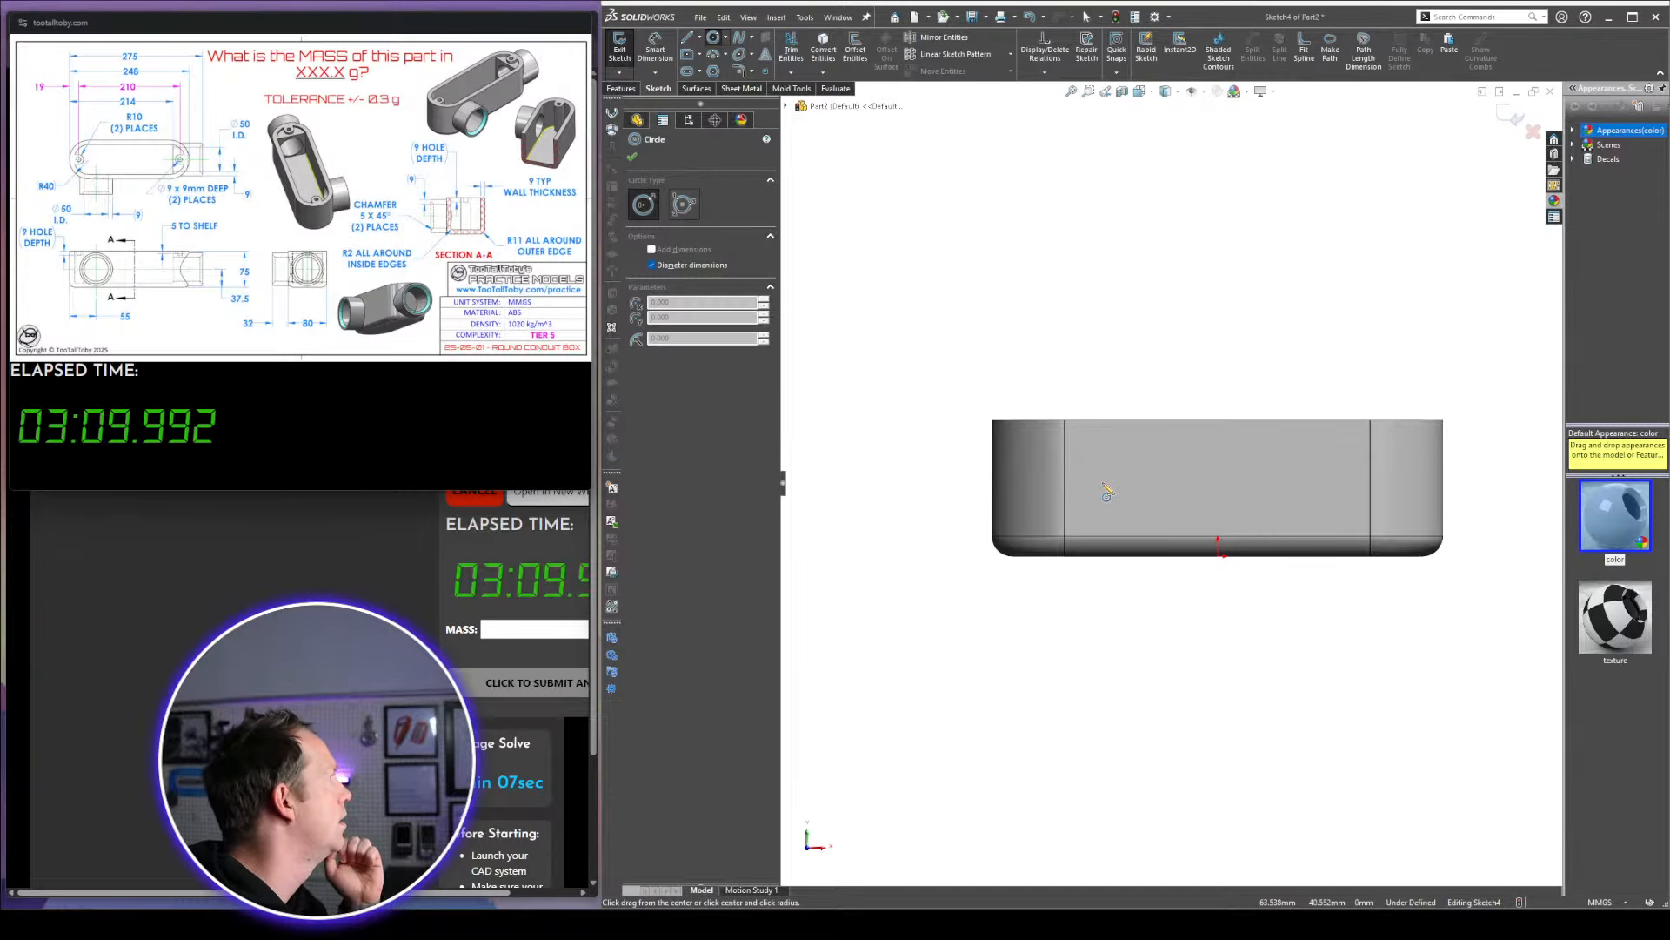
{"action": "left_click", "coordinate": [1102, 483]}
{"action": "type", "text": "68"}
{"action": "key", "text": "Return"}
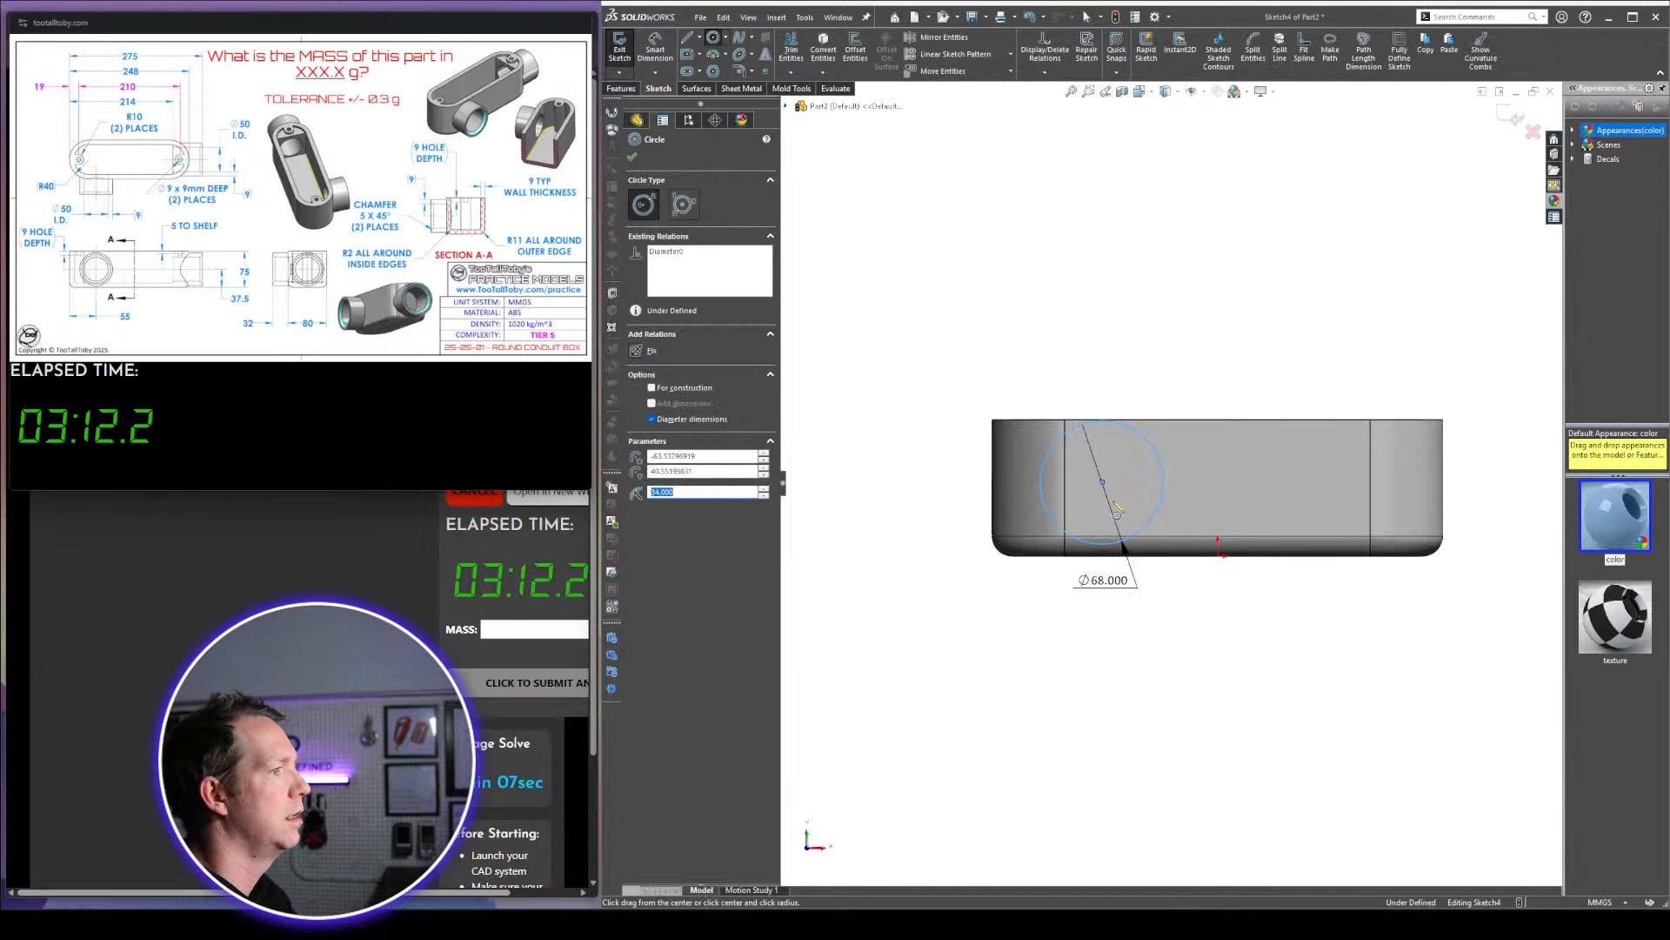
Add a concentric 50 mm diameter circle inside the 68 mm circle
{"action": "left_click", "coordinate": [1103, 482]}
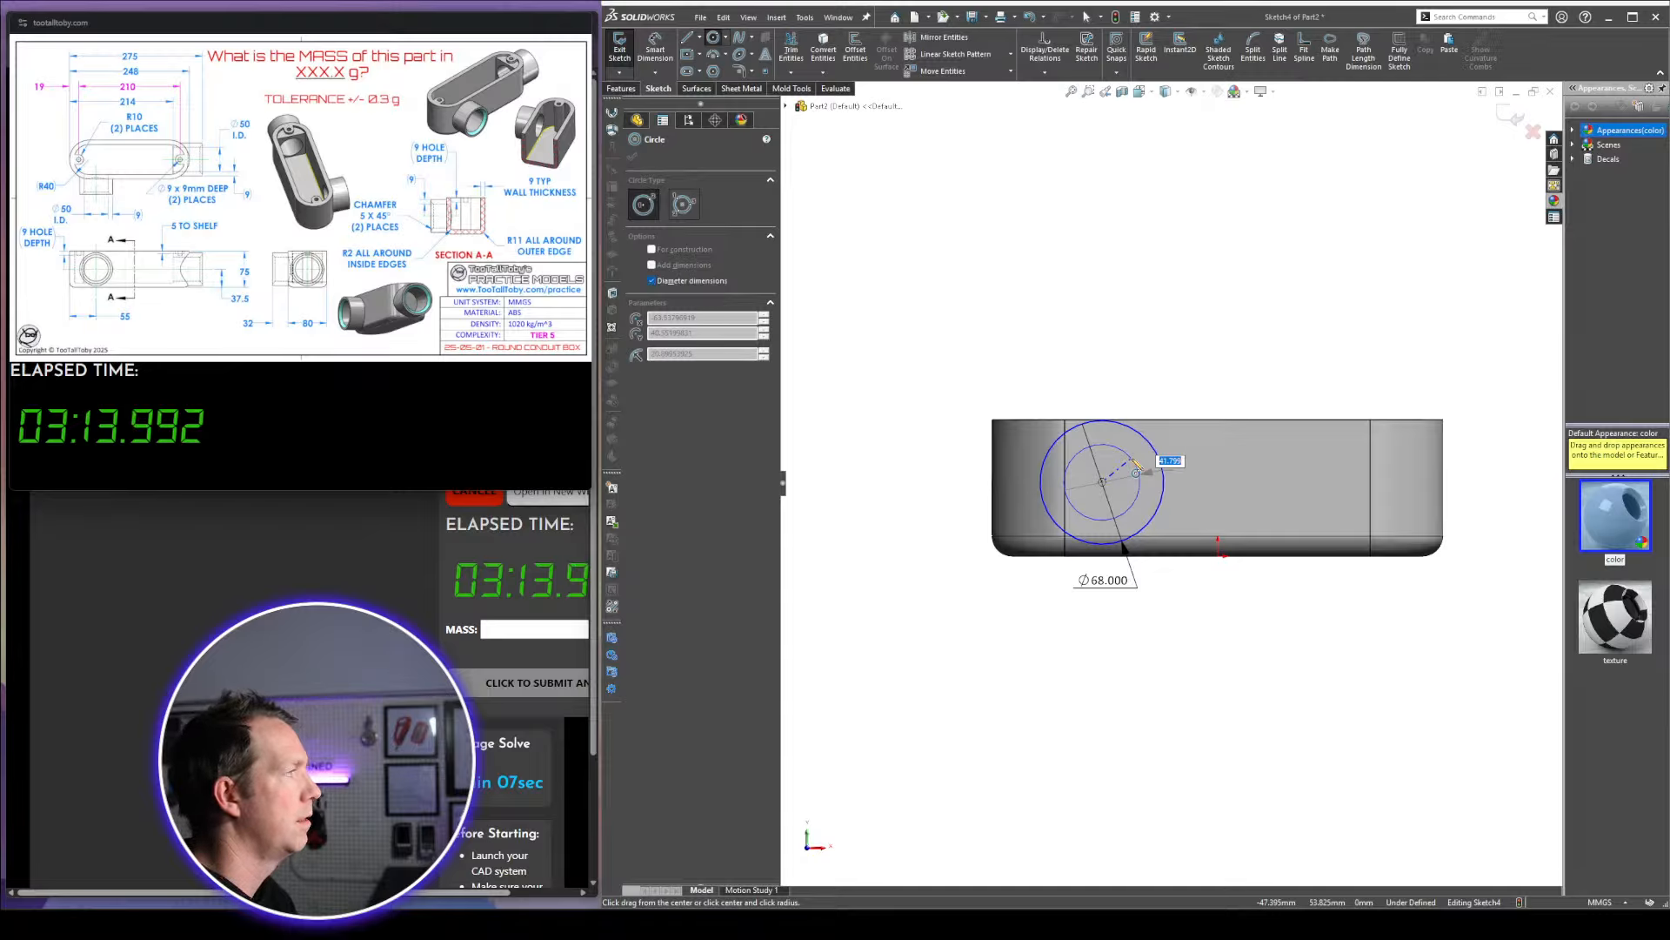
{"action": "type", "text": "50"}
{"action": "key", "text": "Return"}
{"action": "key", "text": "Escape"}
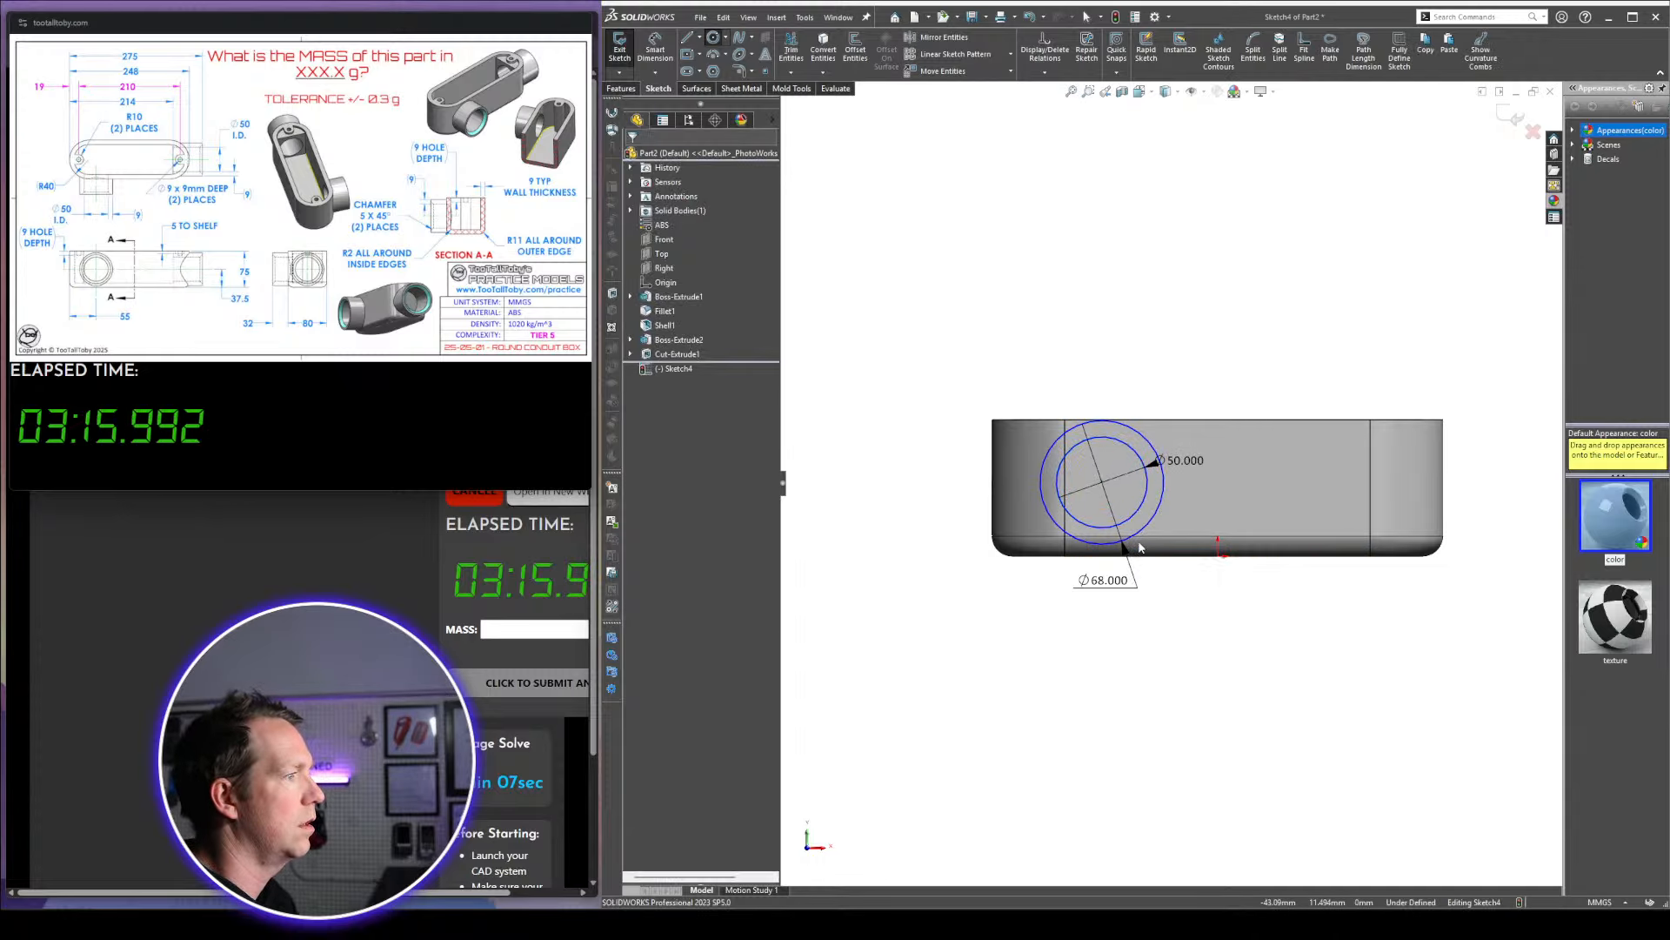
Dimension the circles' centre 55 mm horizontally from the nearer rounded end of the box
{"action": "right_click_drag", "start_coordinate": [1079, 696], "coordinate": [1069, 631]}
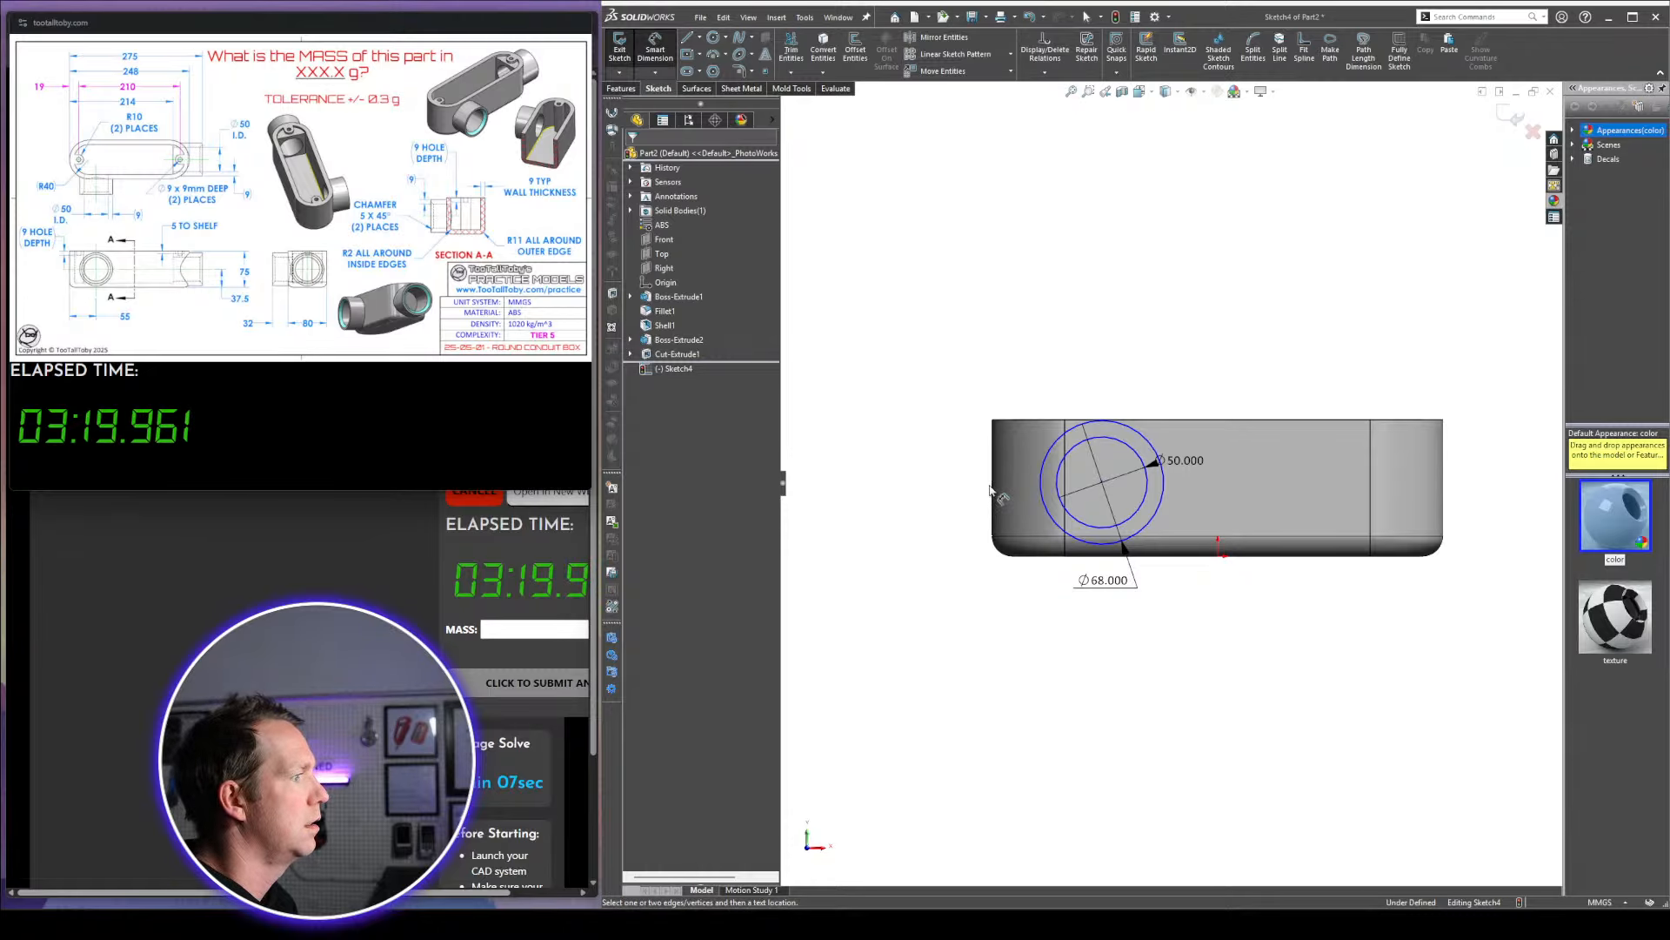
{"action": "scroll", "coordinate": [992, 487], "scroll_direction": "down", "scroll_amount": 5}
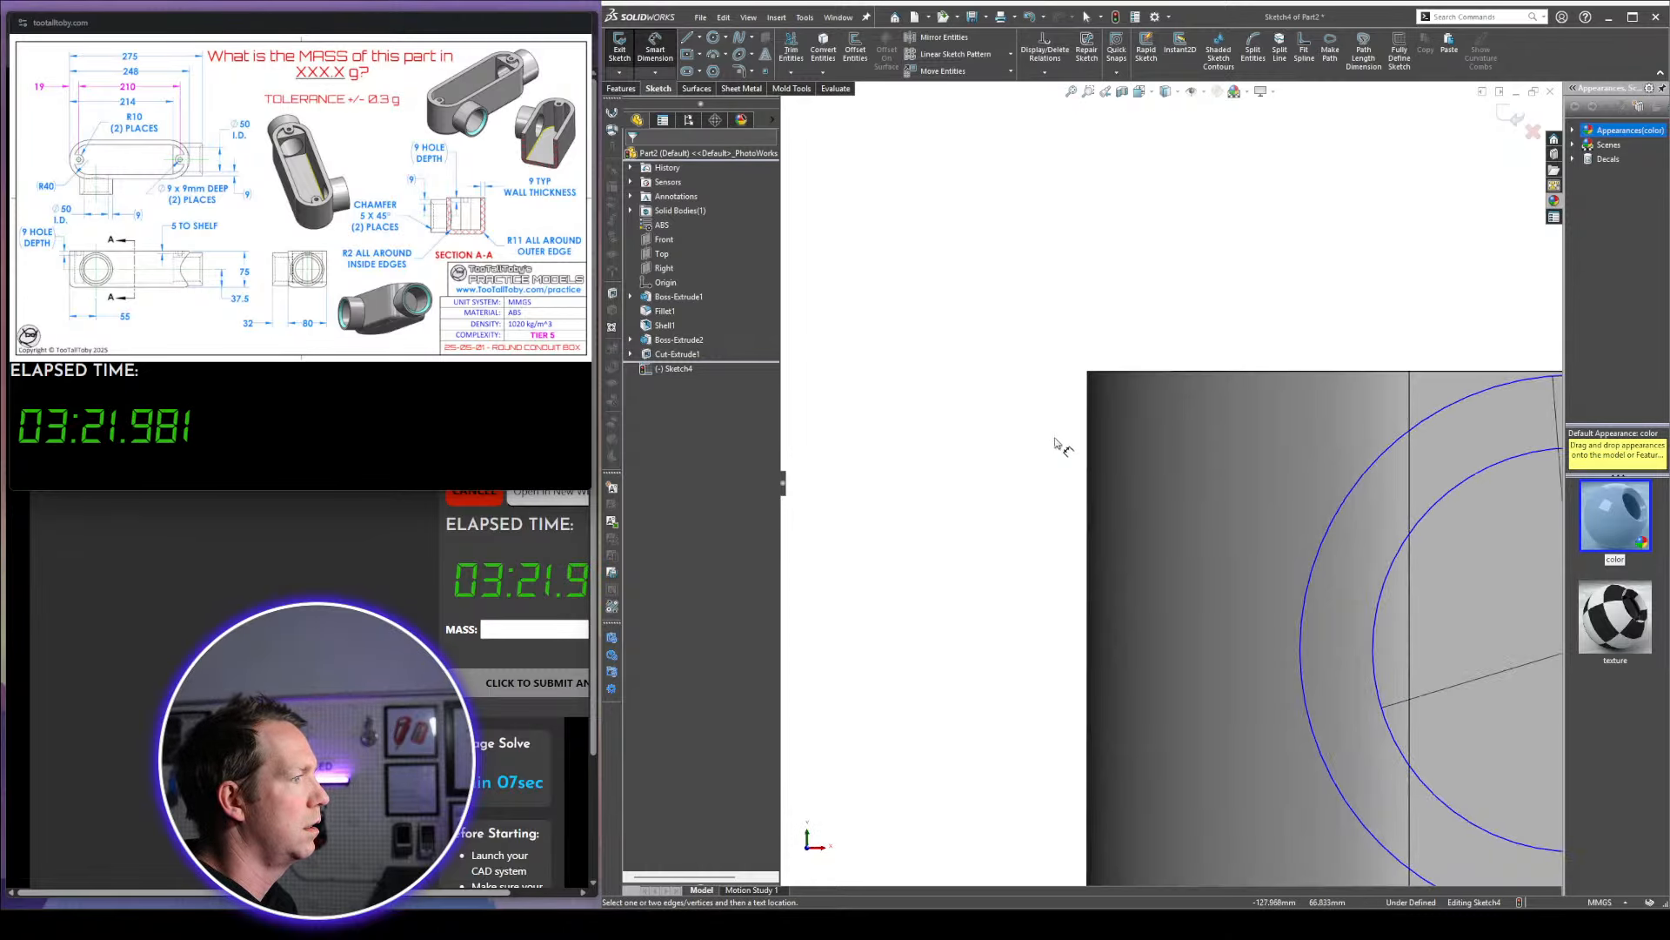
{"action": "scroll", "coordinate": [1340, 532], "scroll_direction": "up", "scroll_amount": 4}
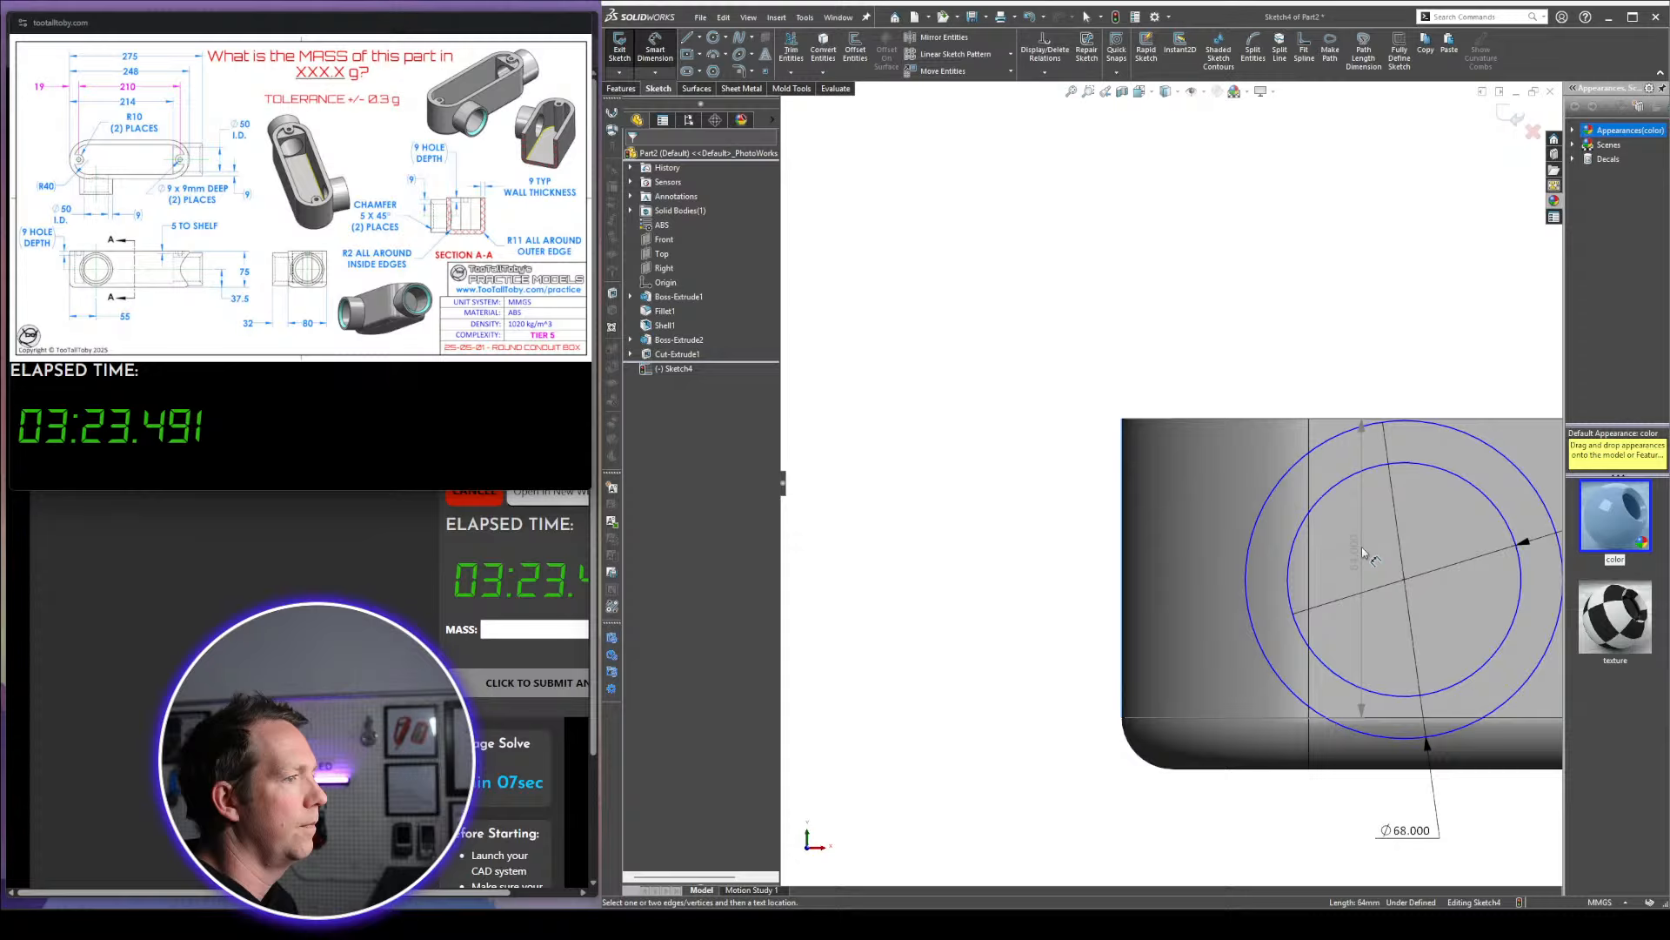
{"action": "left_click", "coordinate": [1348, 468]}
{"action": "left_click", "coordinate": [1314, 350]}
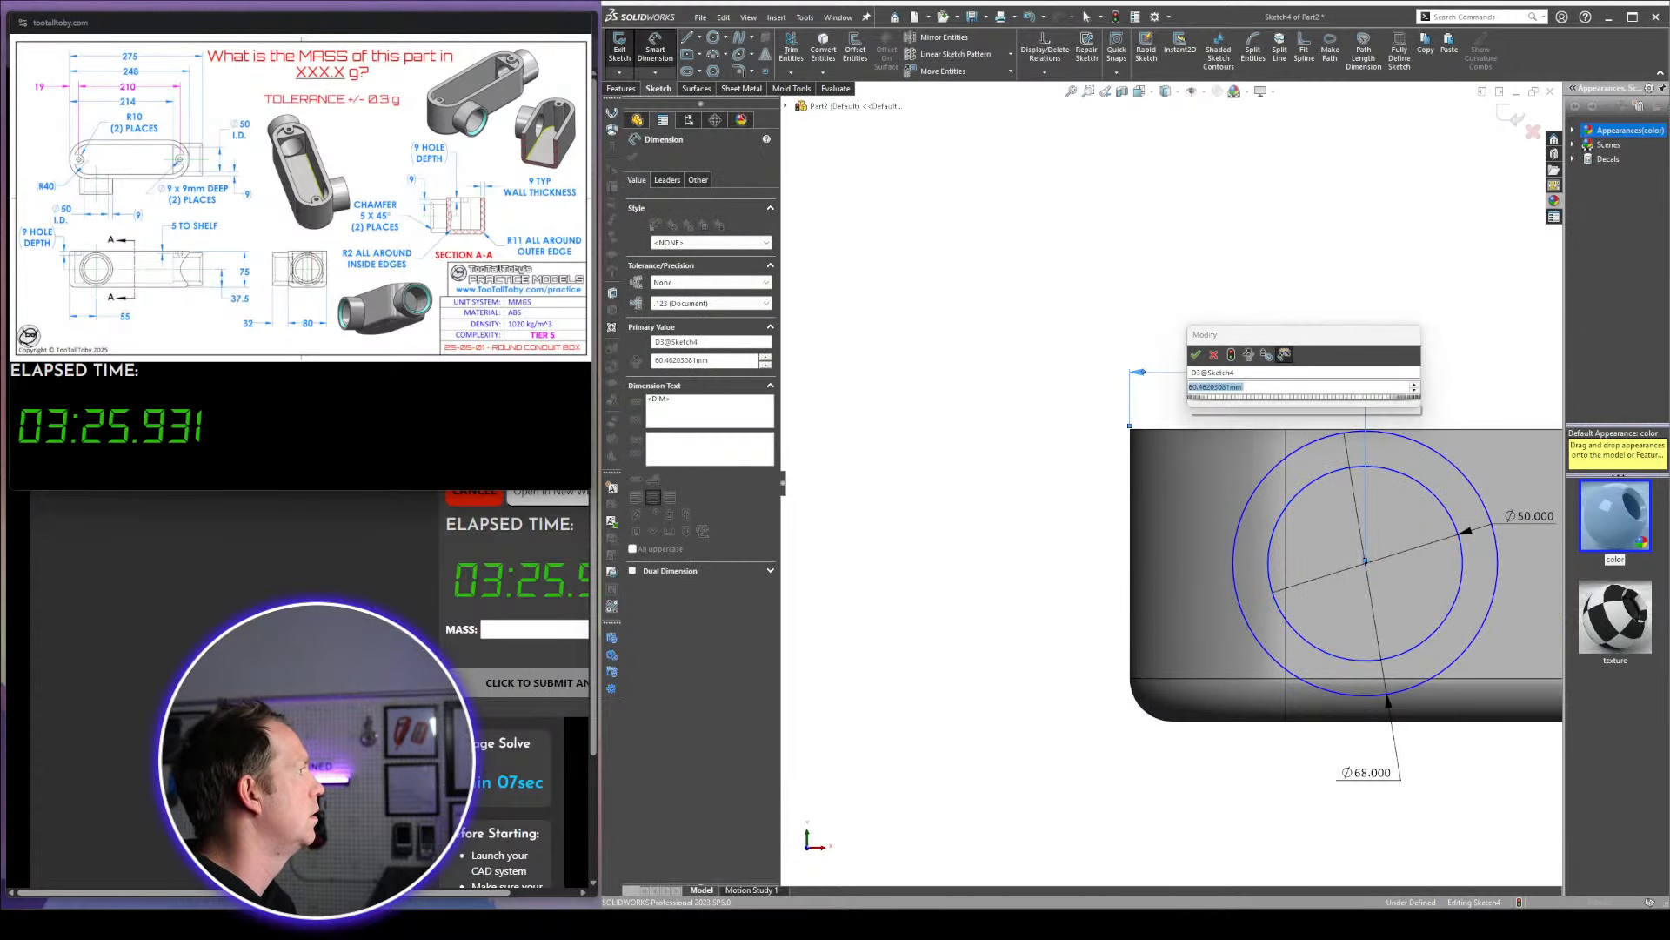
{"action": "type", "text": "55"}
{"action": "key", "text": "Return"}
{"action": "left_click", "coordinate": [1244, 244]}
{"action": "scroll", "coordinate": [1320, 528], "scroll_direction": "up", "scroll_amount": 2}
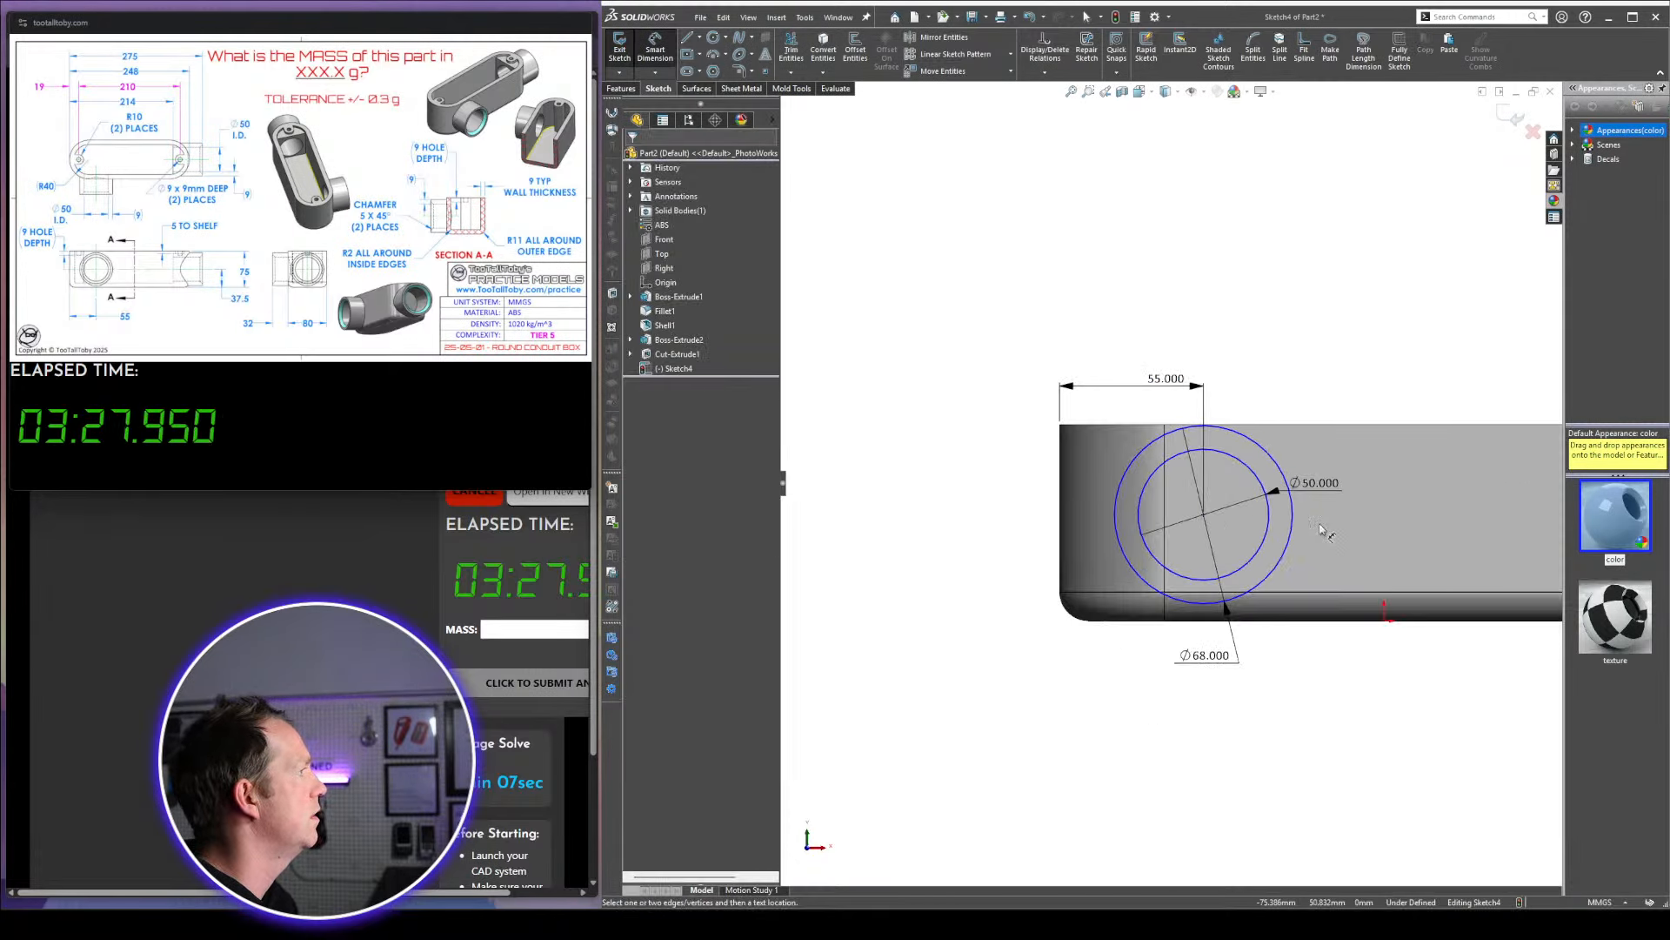
{"action": "scroll", "coordinate": [1255, 552], "scroll_direction": "down", "scroll_amount": 1}
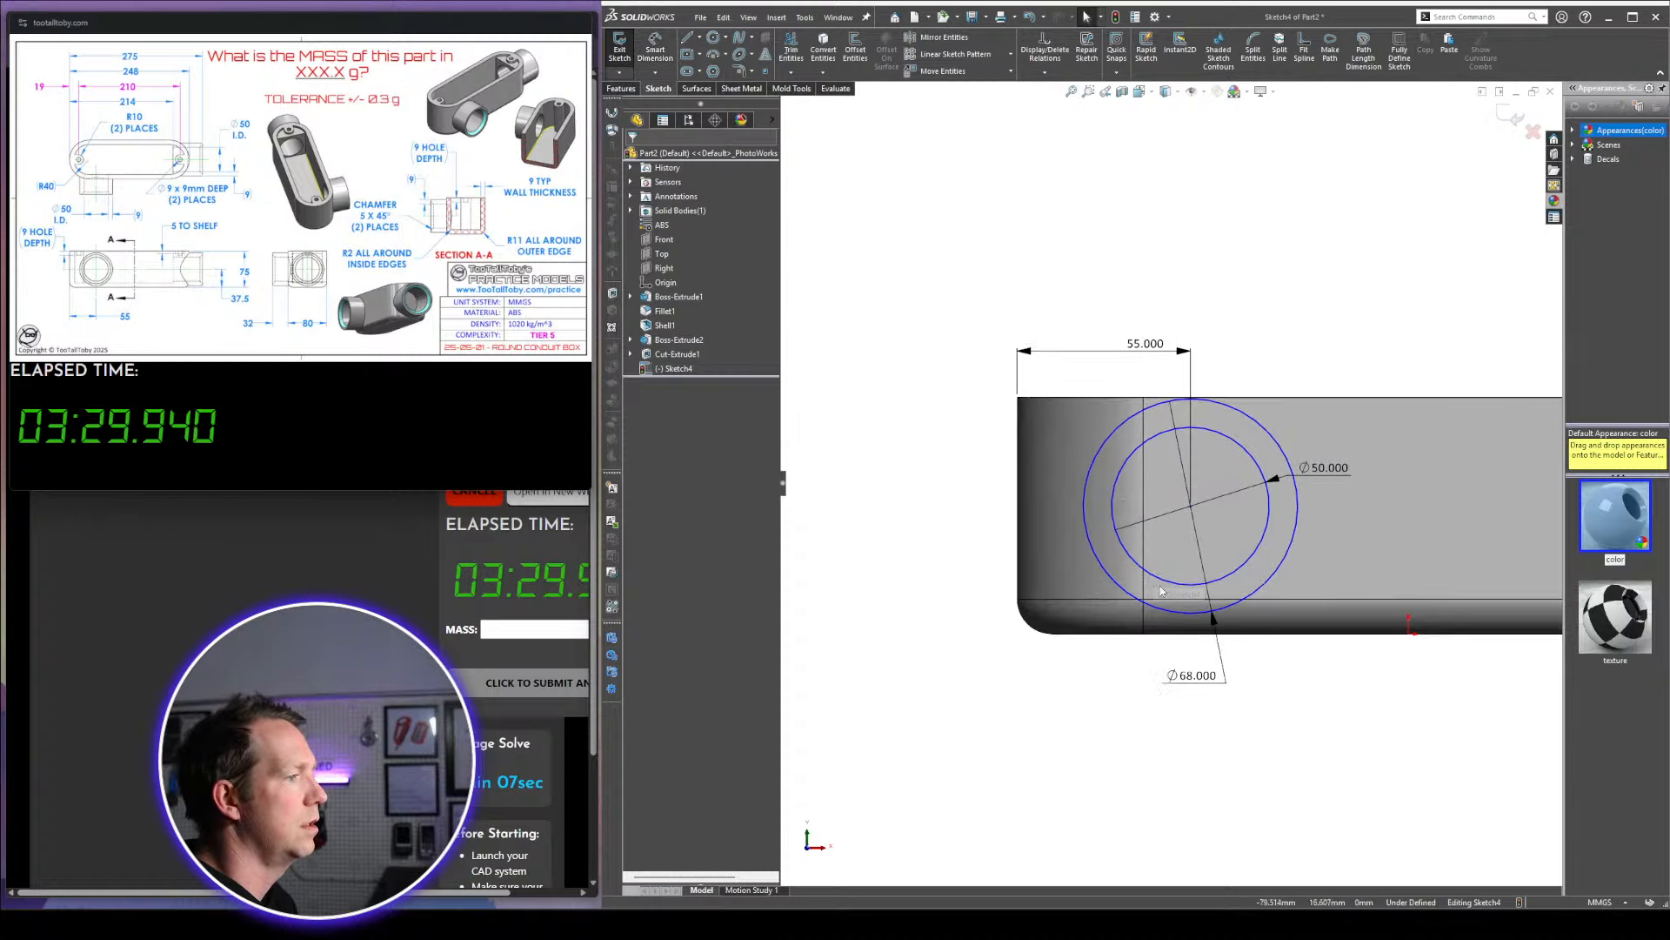
Dimension the circles' centre 37.5 mm vertically from the box's open rim edge
{"action": "right_click_drag", "start_coordinate": [1103, 693], "coordinate": [1123, 600]}
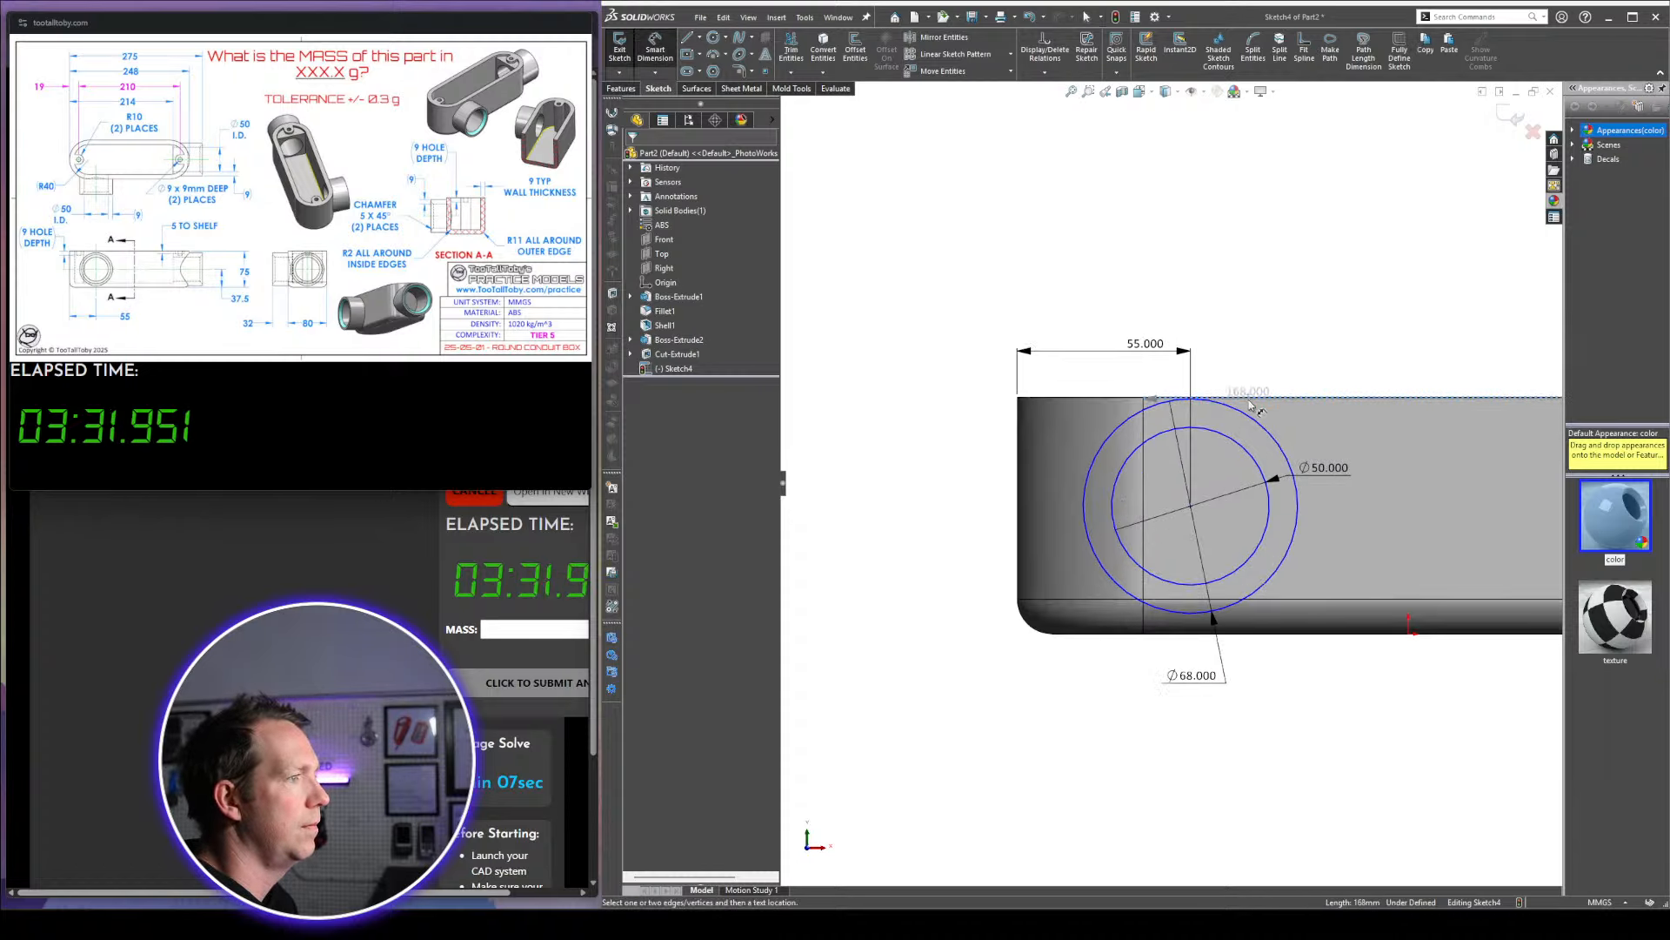
{"action": "left_click", "coordinate": [1248, 397]}
{"action": "left_click", "coordinate": [1189, 506]}
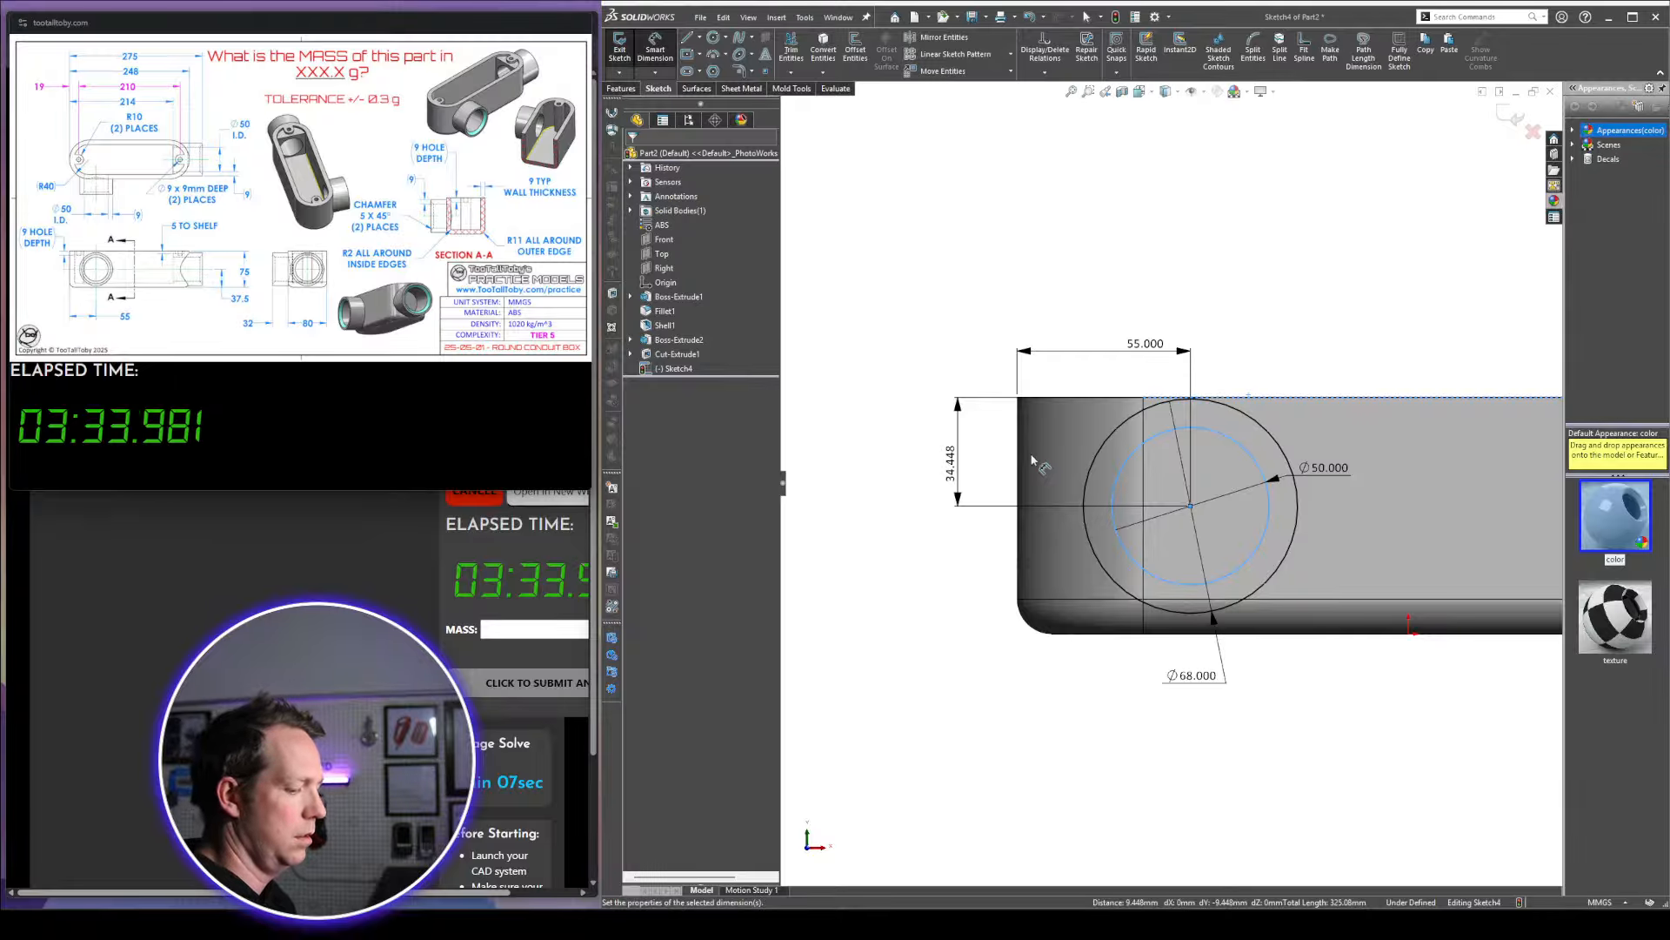
{"action": "left_click", "coordinate": [955, 452]}
{"action": "type", "text": "375"}
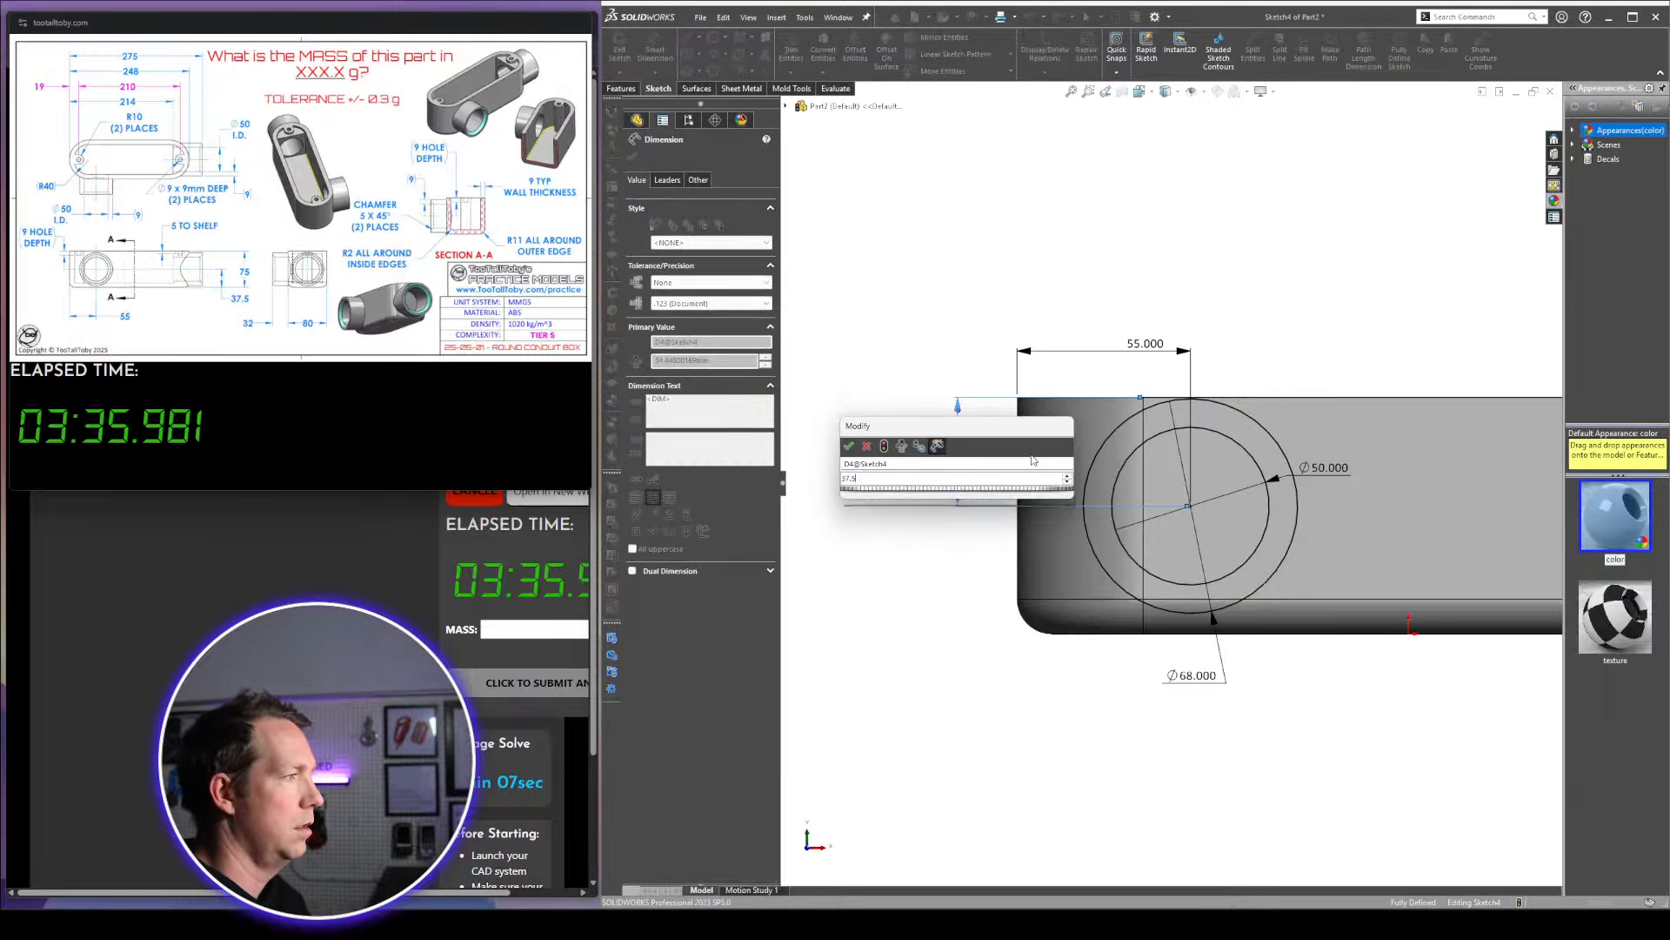
{"action": "key", "text": "Return"}
{"action": "scroll", "coordinate": [1044, 409], "scroll_direction": "up", "scroll_amount": 3}
Extrude the ring profile from a 32 mm start offset back to the box wall with Up To Next, merging the result
{"action": "middle_click_drag", "start_coordinate": [1058, 359], "coordinate": [1124, 546]}
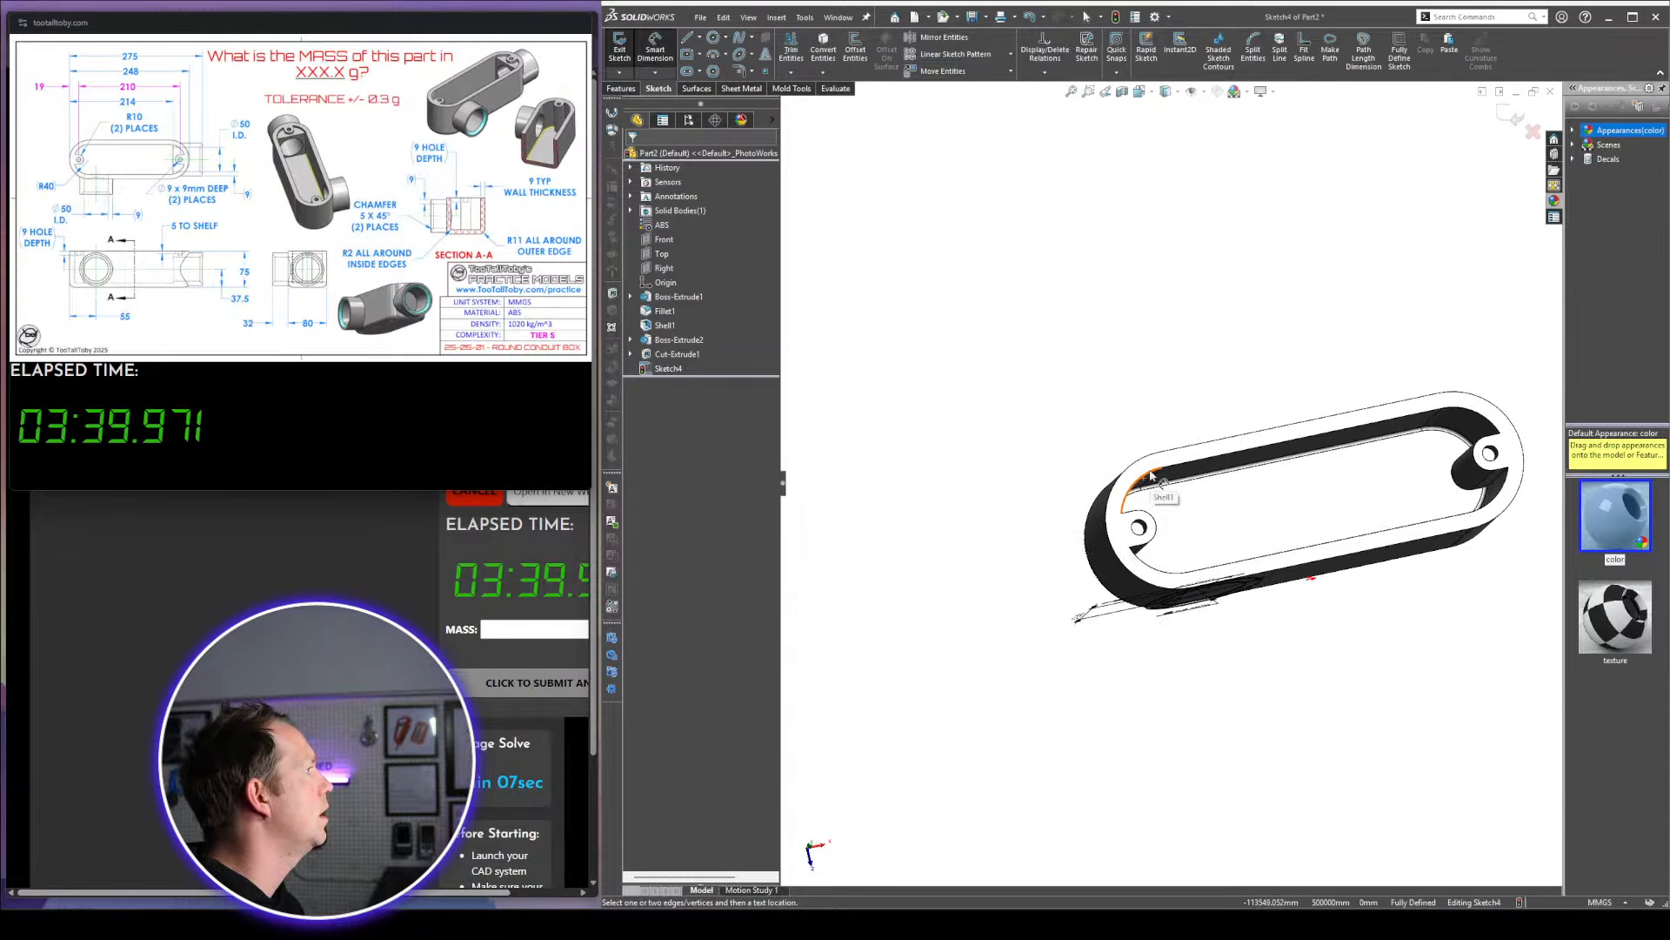
{"action": "middle_click_drag", "start_coordinate": [1318, 622], "coordinate": [1408, 529]}
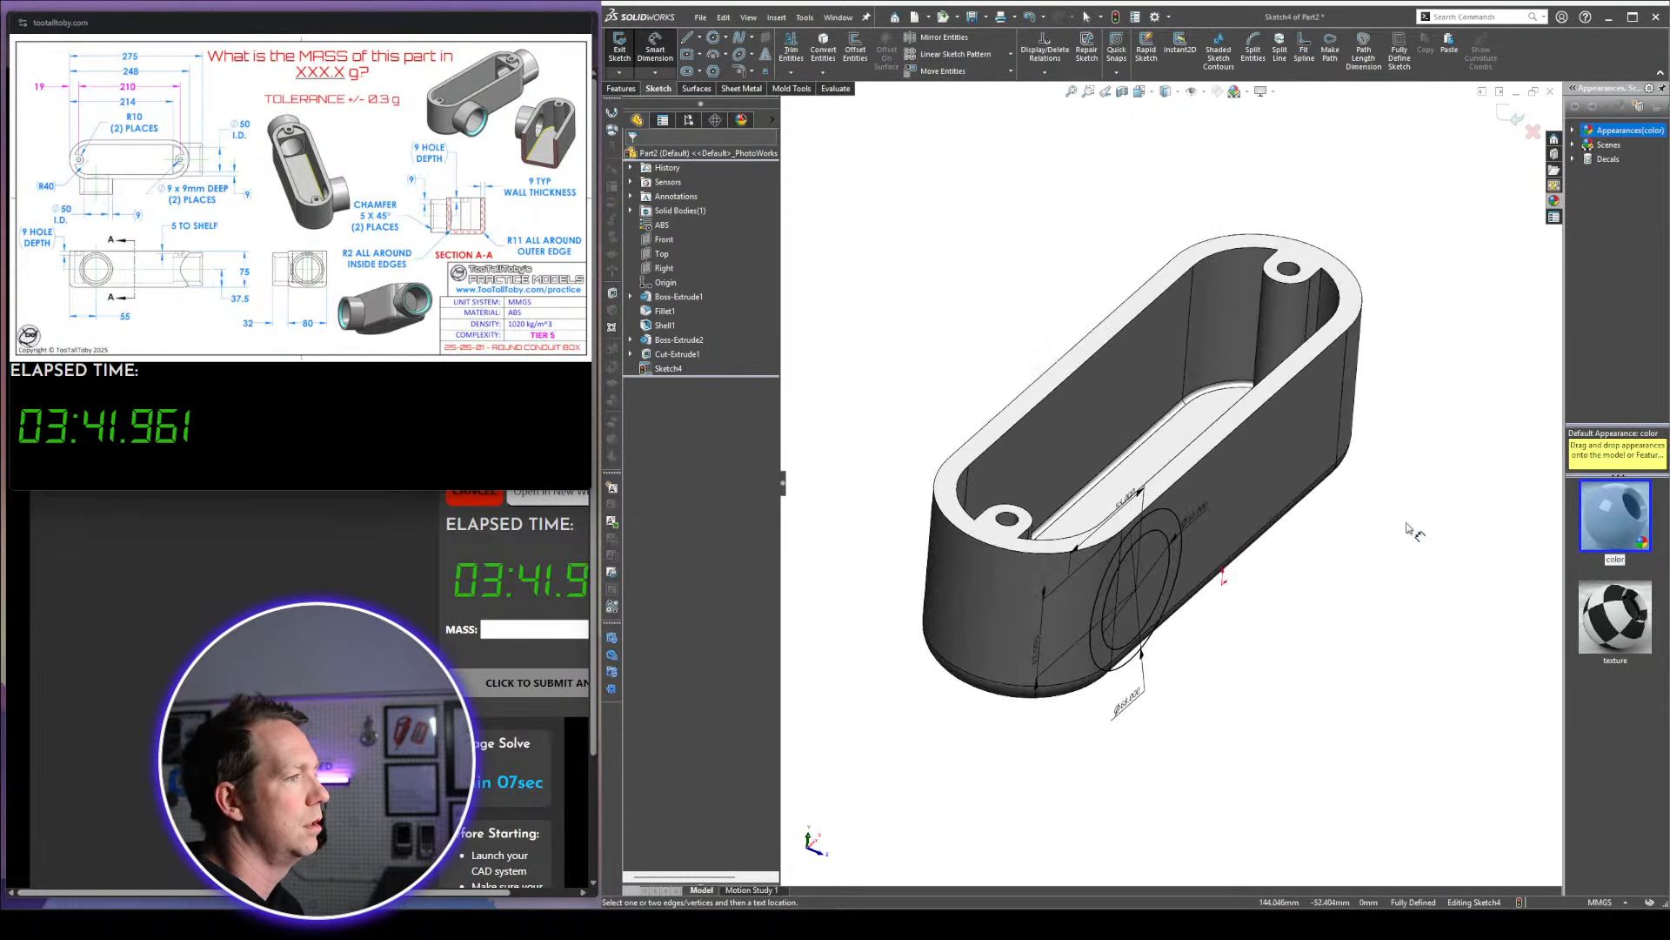
{"action": "key", "text": "e"}
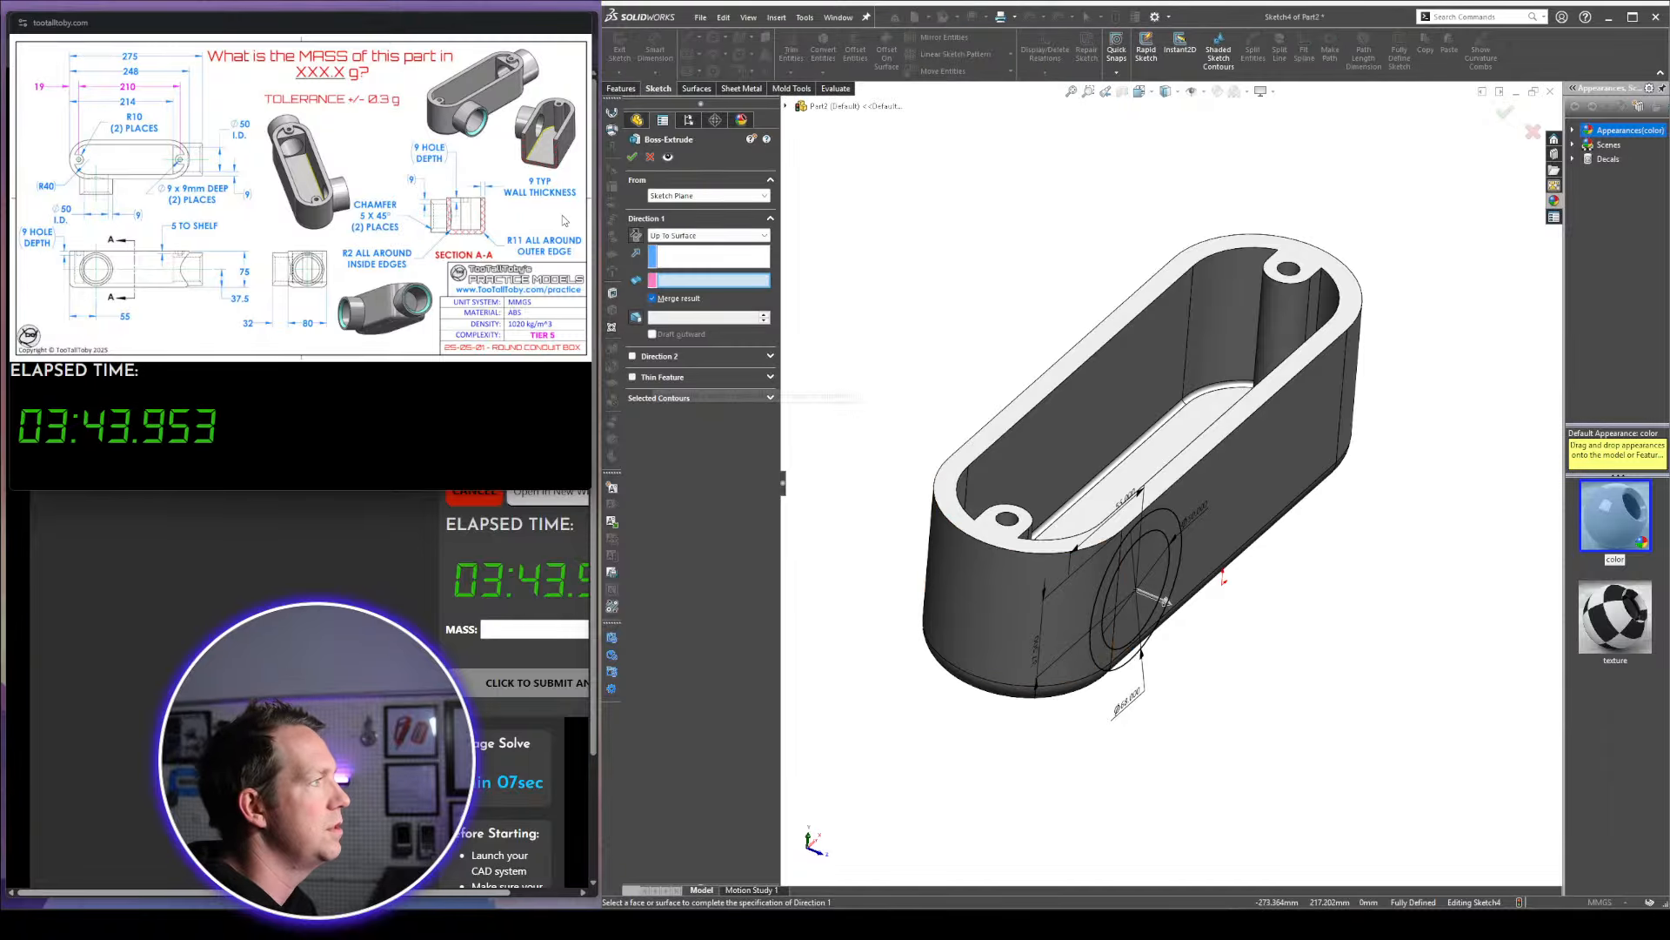
{"action": "left_click", "coordinate": [709, 196]}
{"action": "left_click", "coordinate": [687, 235]}
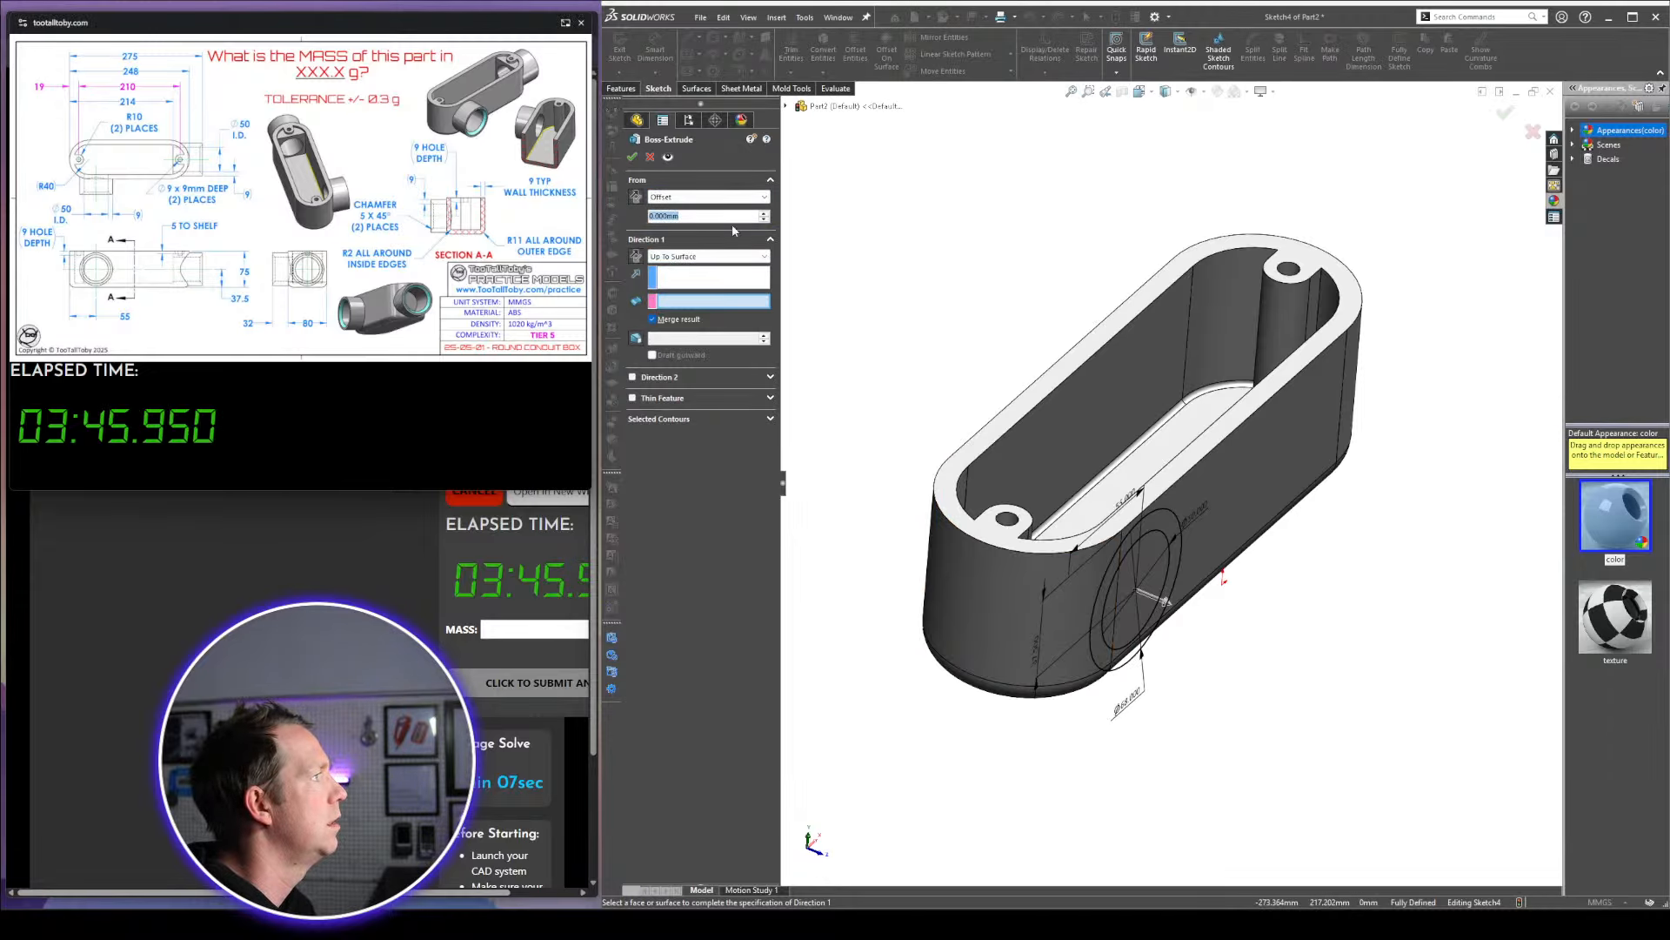
{"action": "type", "text": "32"}
{"action": "key", "text": "Return"}
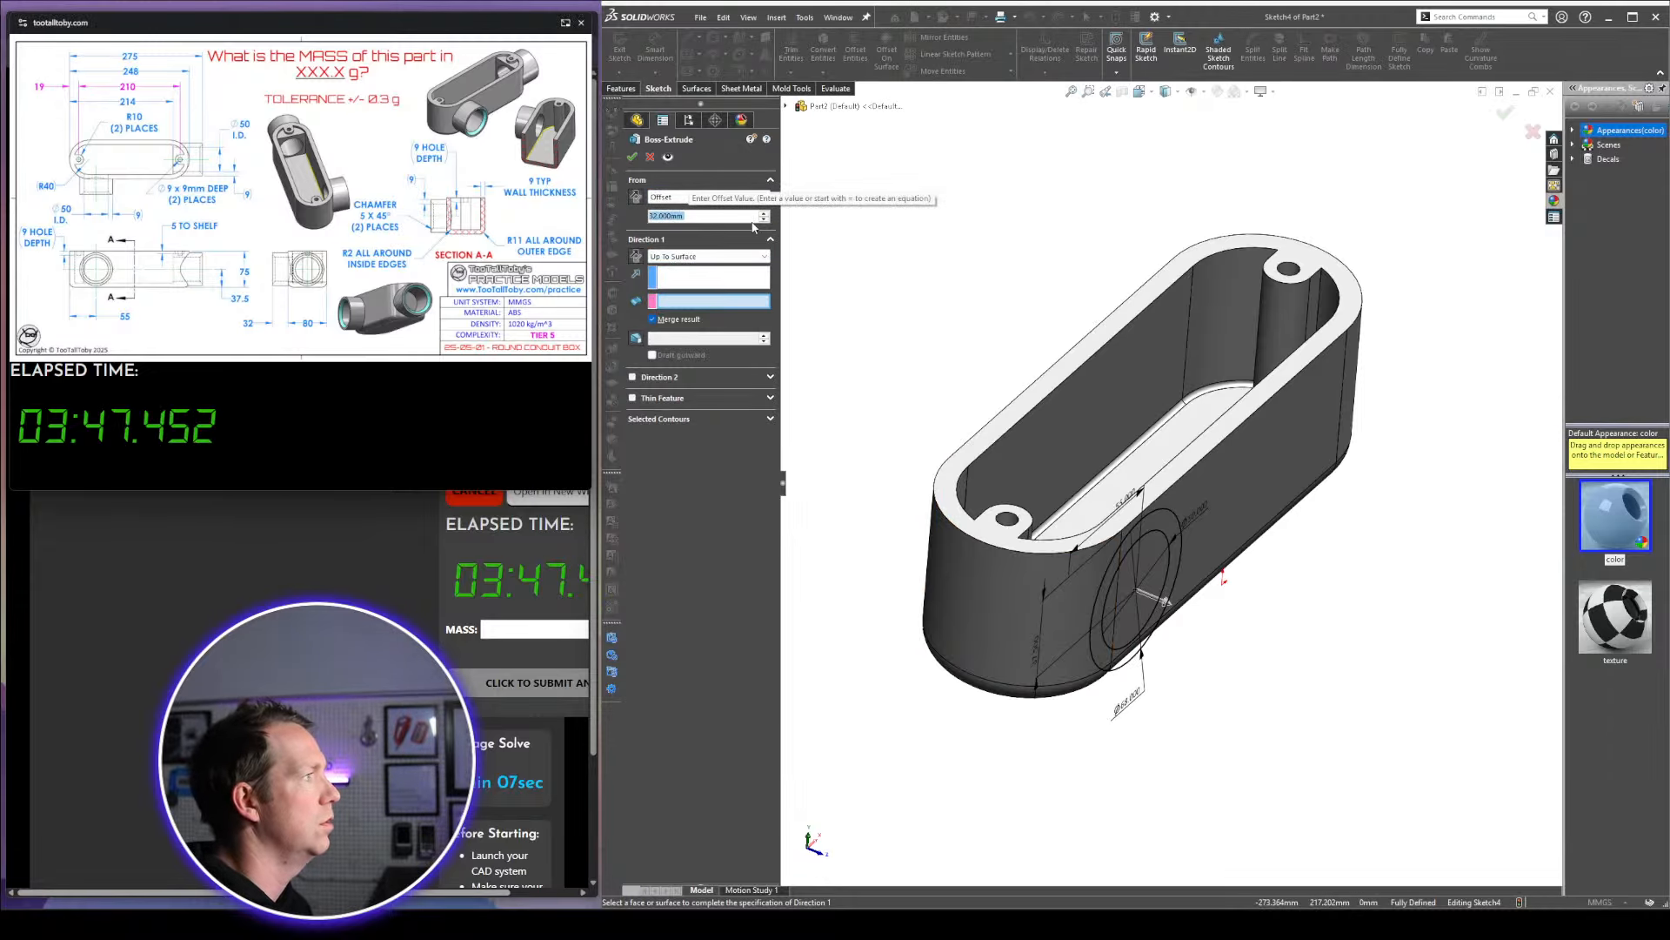
{"action": "left_click", "coordinate": [677, 258]}
{"action": "left_click", "coordinate": [677, 259]}
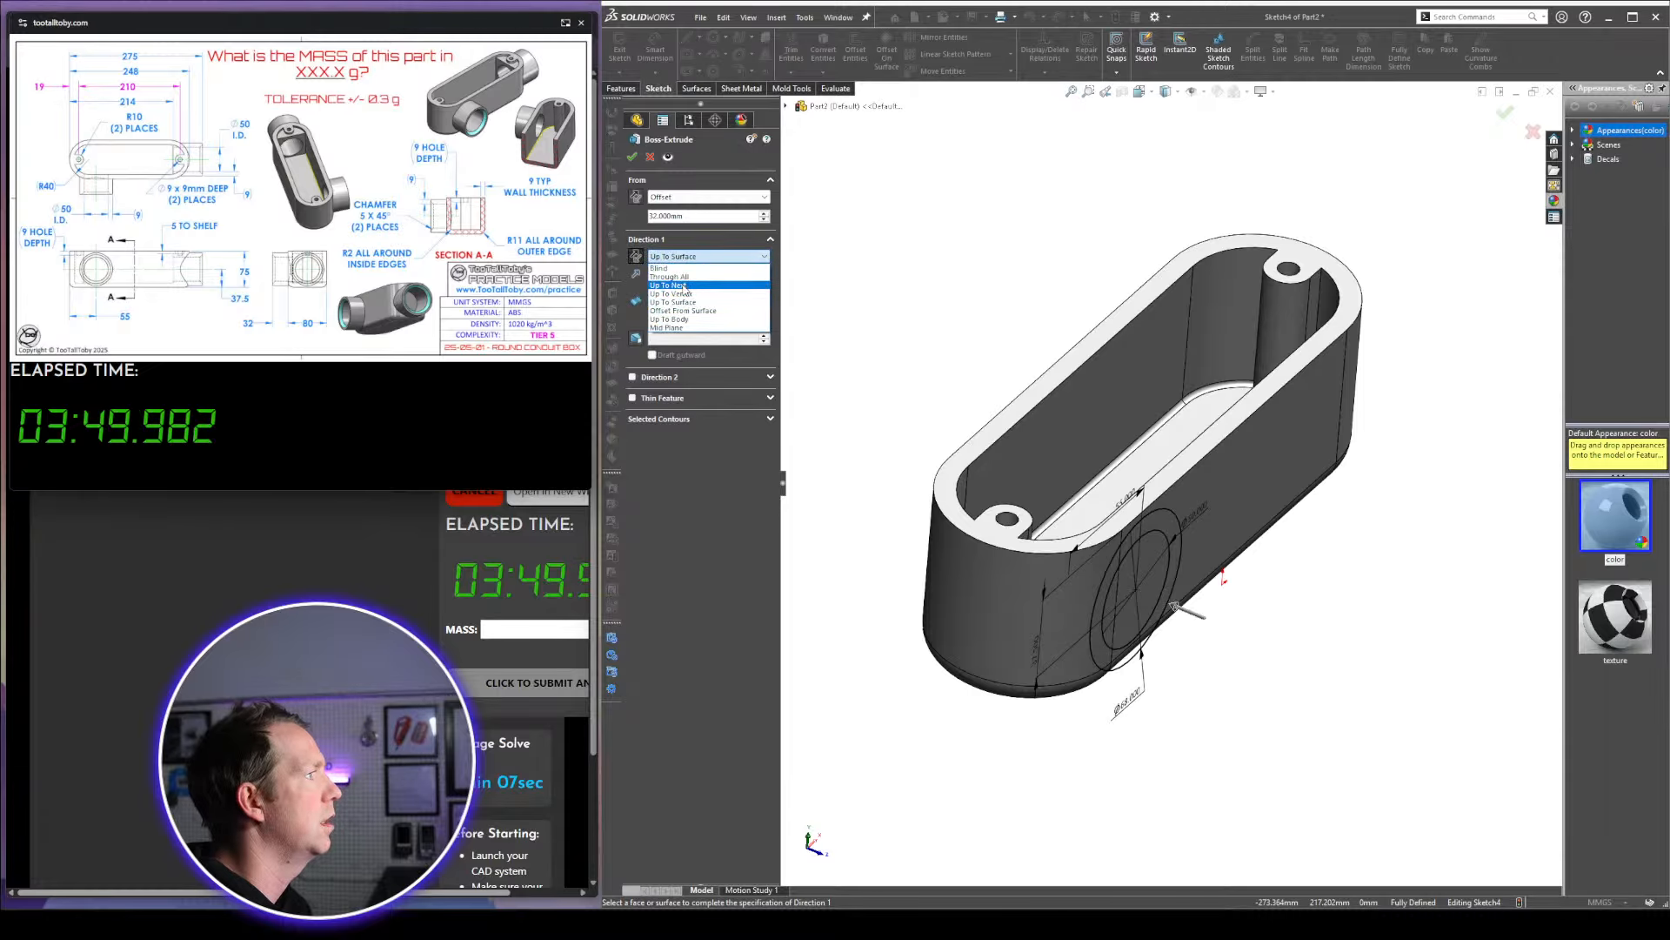
{"action": "left_click", "coordinate": [687, 299]}
{"action": "middle_click_drag", "start_coordinate": [836, 325], "coordinate": [939, 346]}
{"action": "key", "text": "Return"}
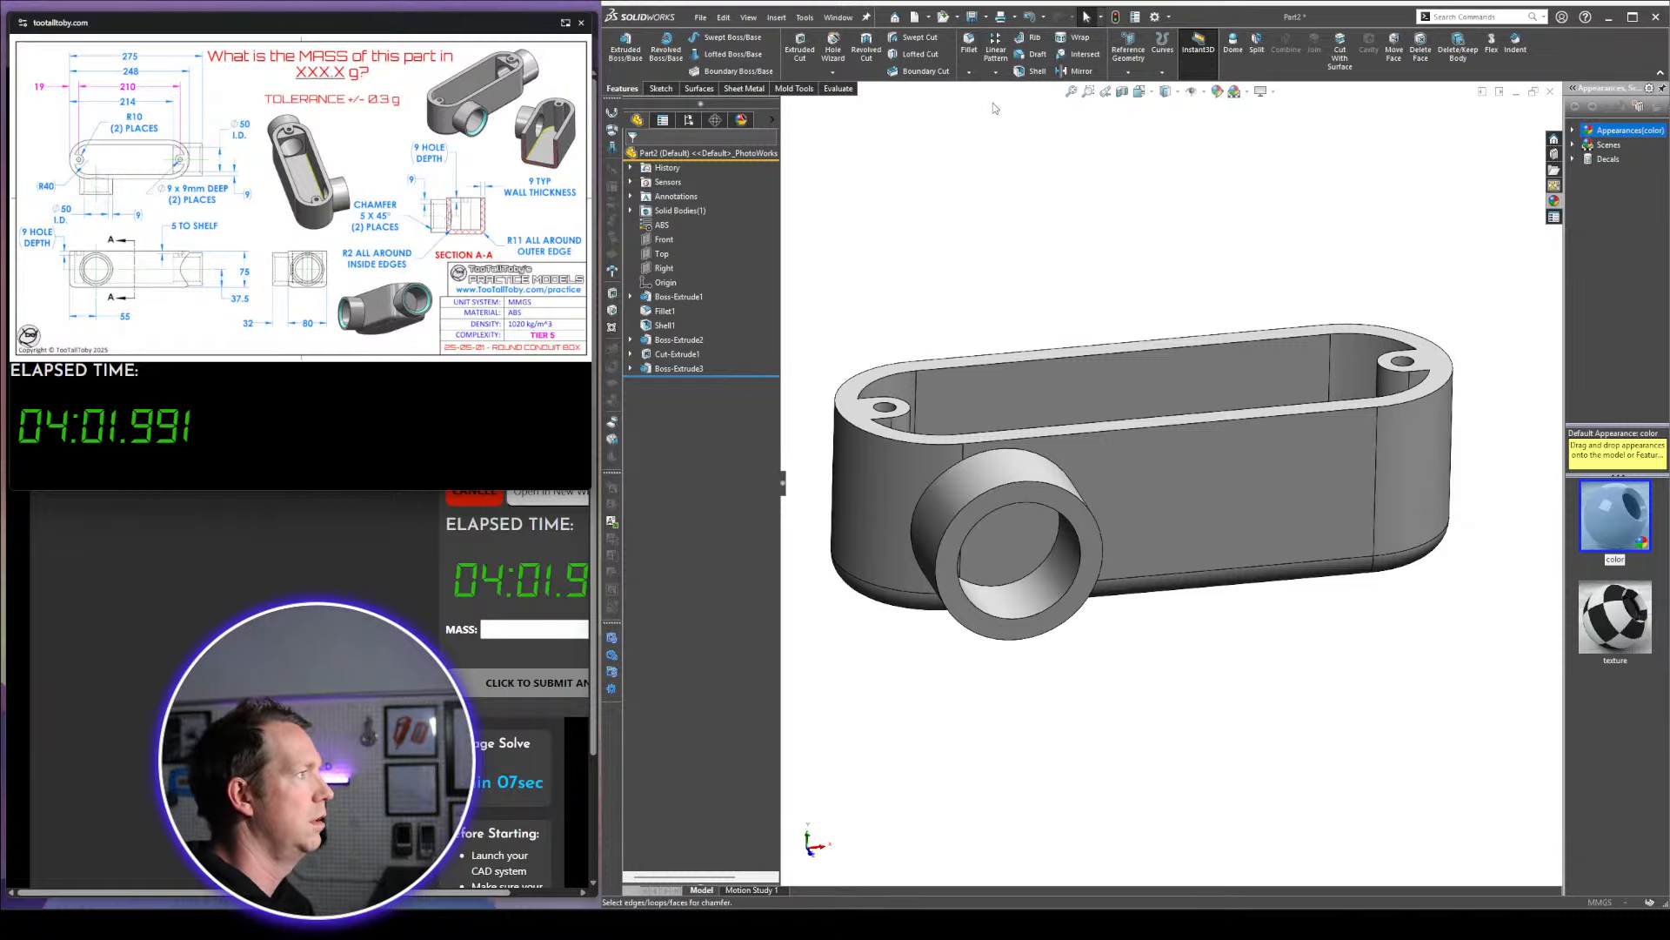
Chamfer the inner edge of the side port's opening 5 mm at 45 degrees
{"action": "left_click", "coordinate": [1057, 607]}
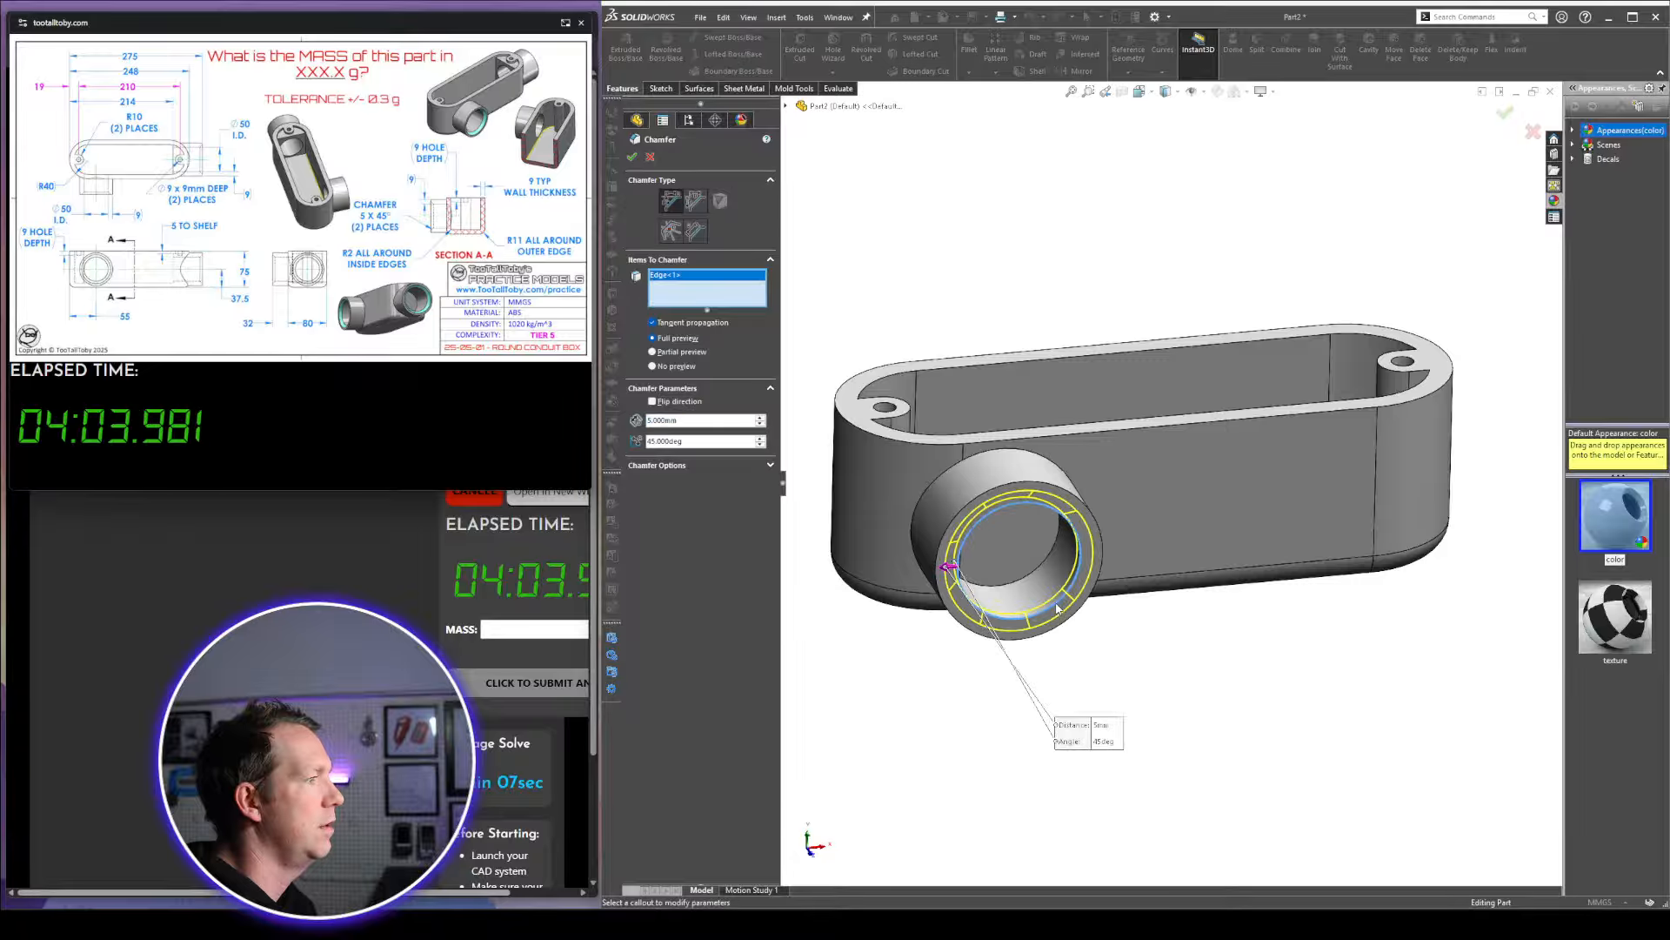
{"action": "key", "text": "Return"}
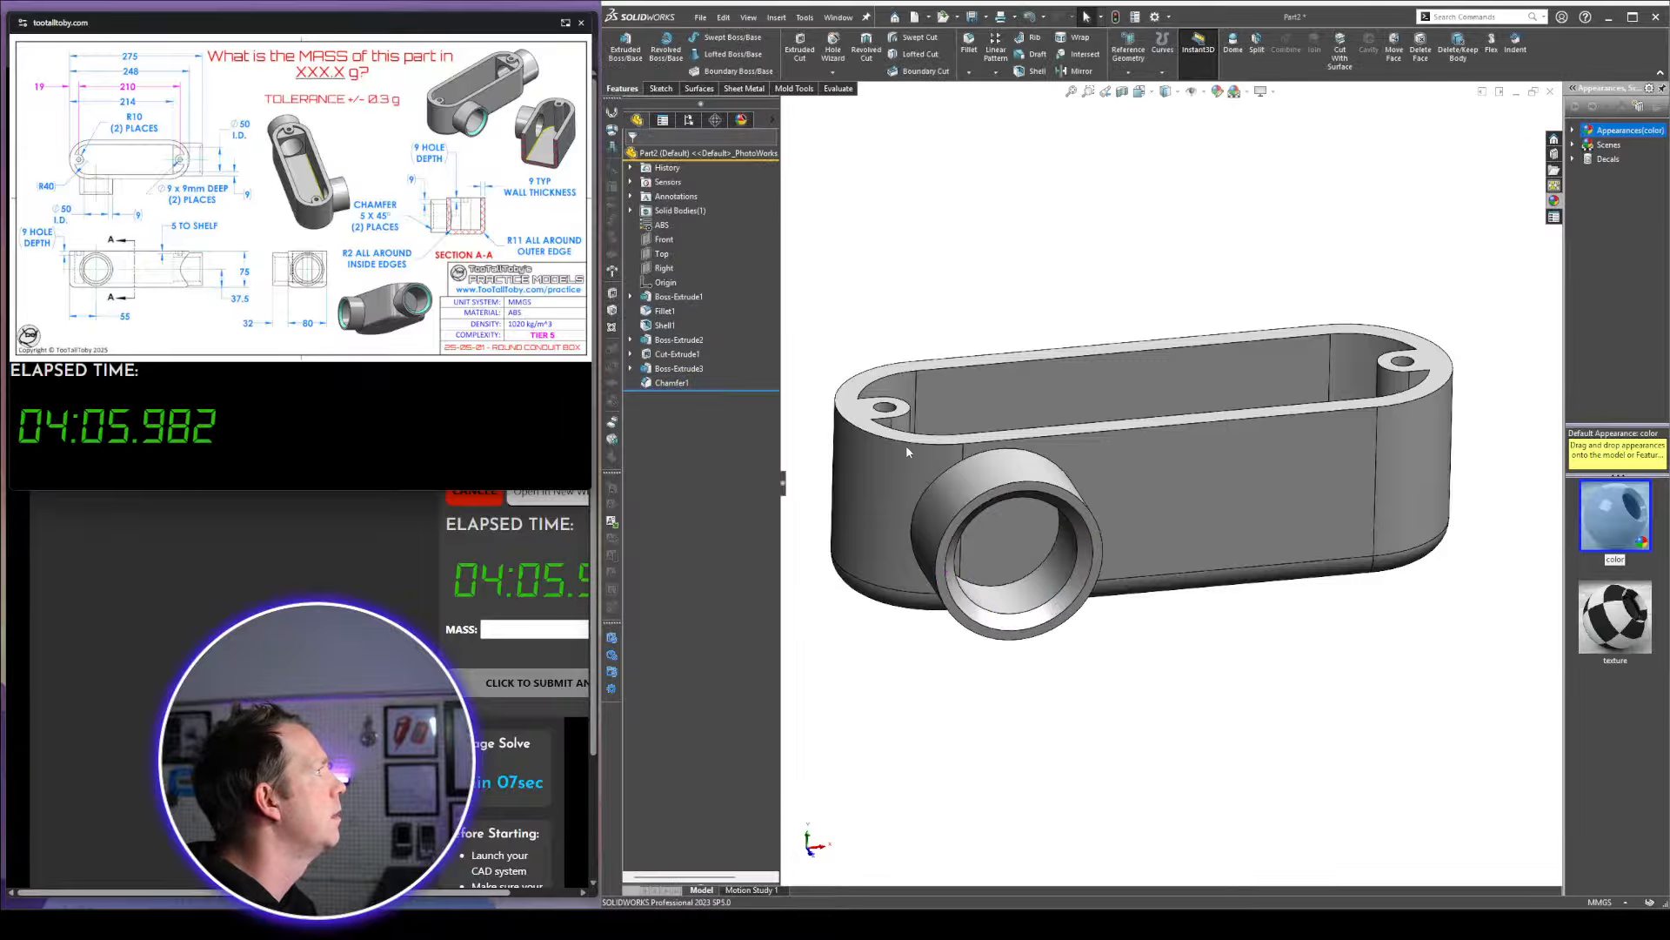
Start an extruded cut from the side port's existing sketch, using both regions inside its 50 mm circle as the contours
{"action": "mouse_move", "coordinate": [1030, 501]}
{"action": "middle_mouse_down"}
{"action": "mouse_move", "coordinate": [1006, 459]}
{"action": "mouse_move", "coordinate": [1020, 497]}
{"action": "middle_mouse_up"}
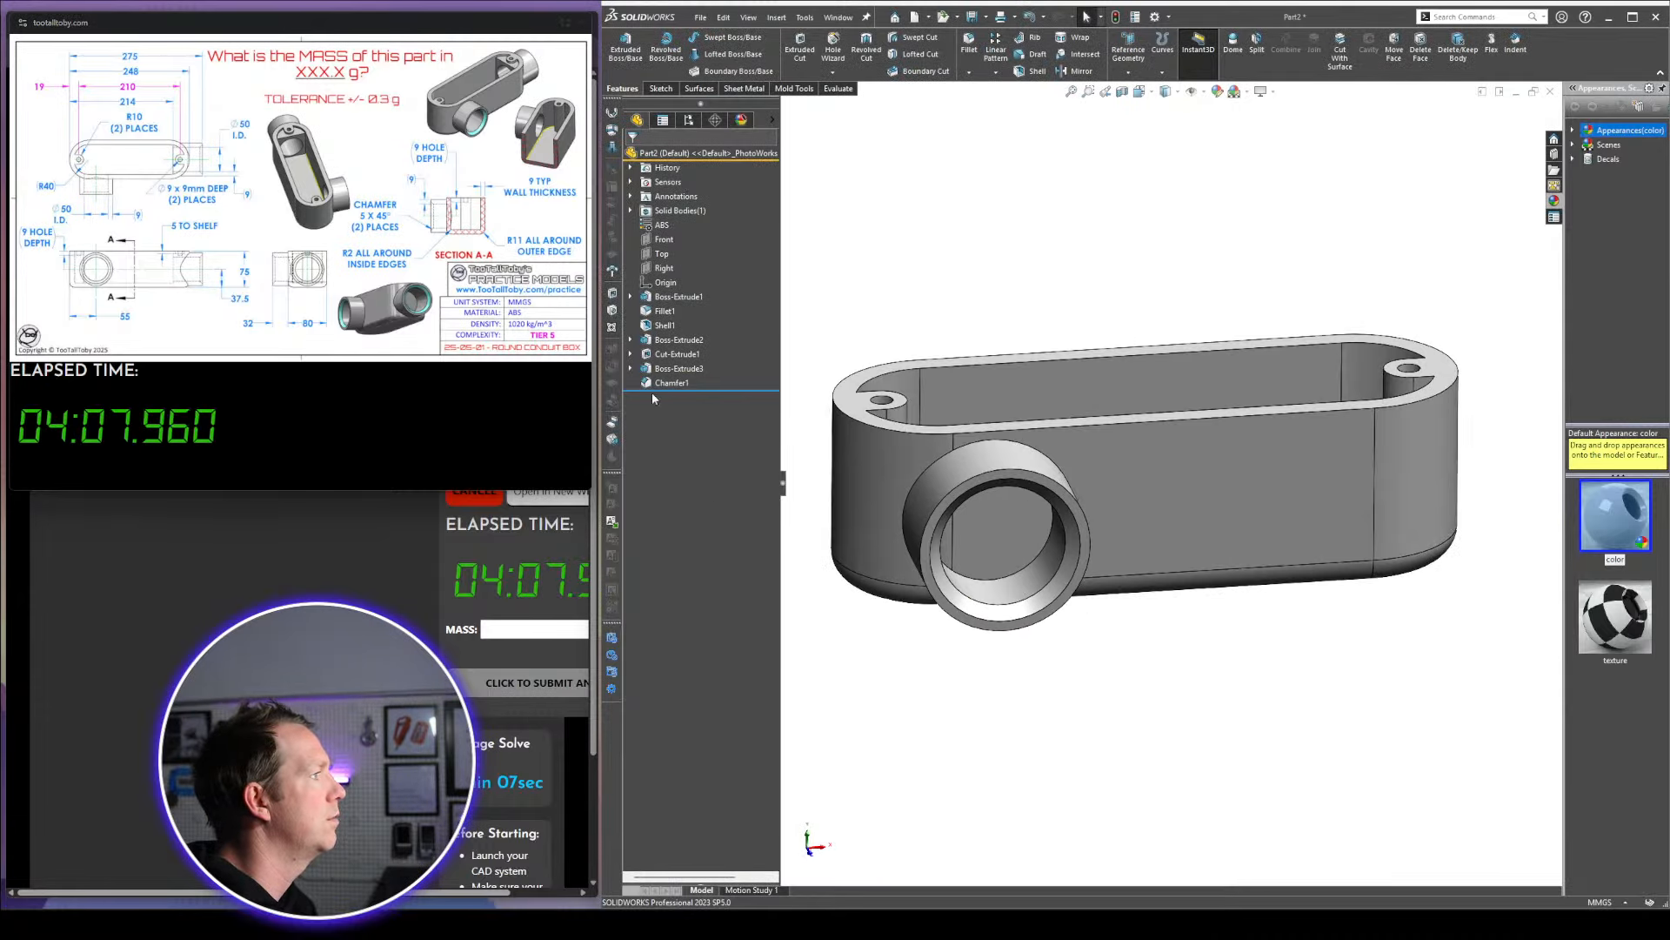
{"action": "left_click", "coordinate": [631, 368]}
{"action": "left_click", "coordinate": [683, 383]}
{"action": "scroll", "coordinate": [1049, 494], "scroll_direction": "down", "scroll_amount": 5}
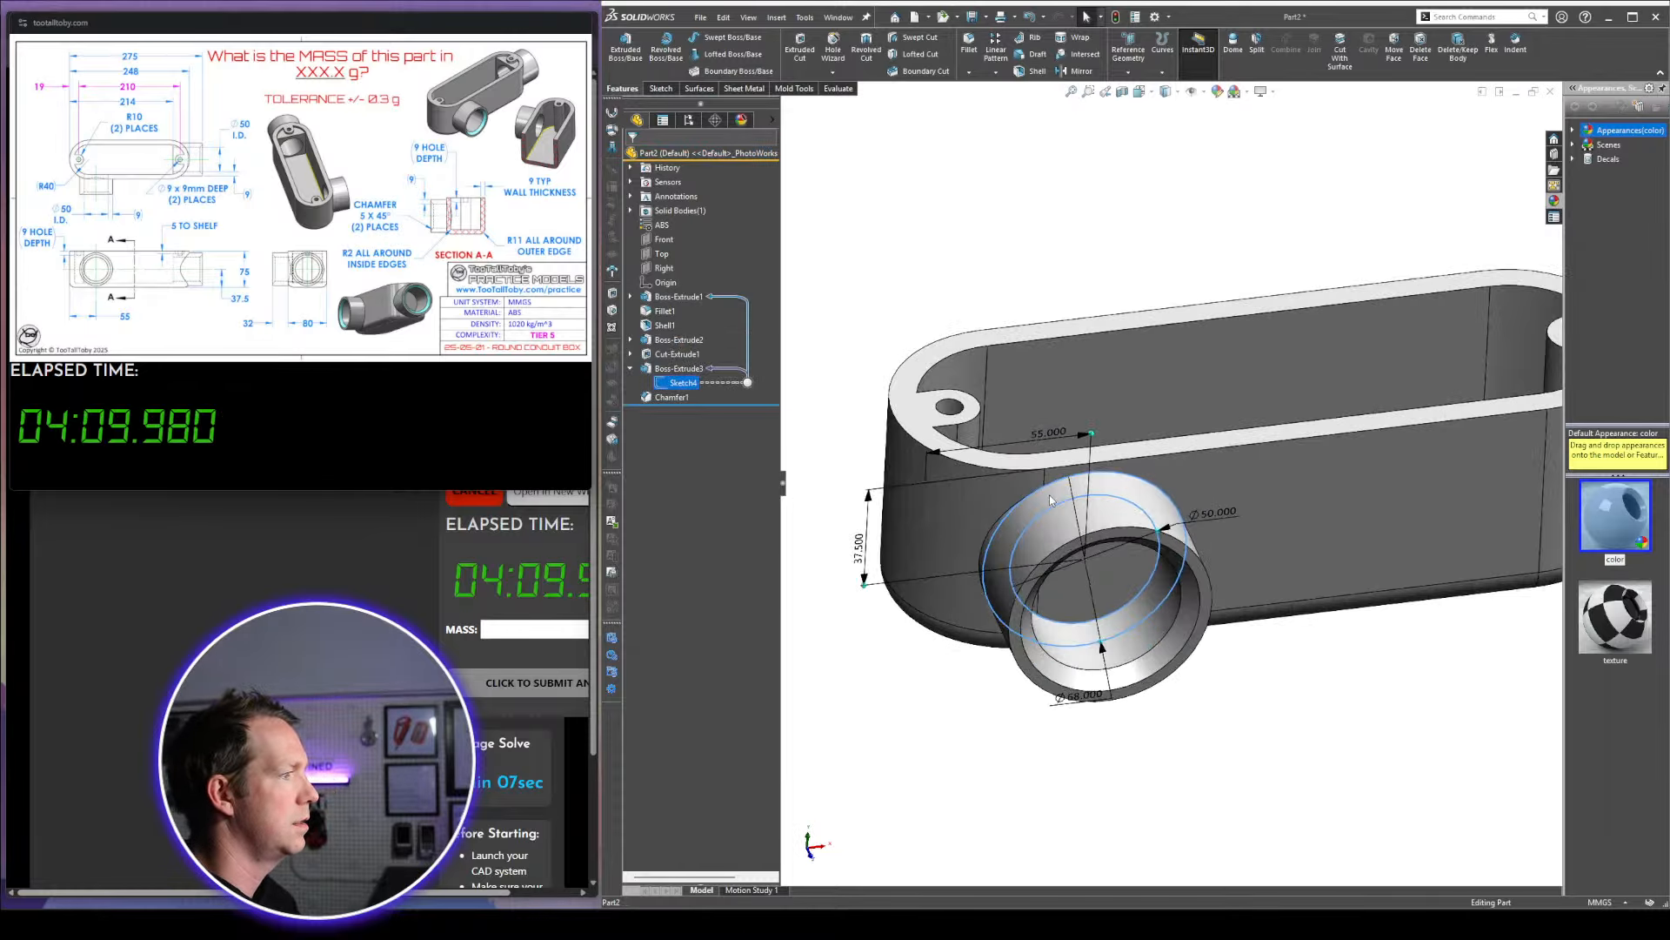
{"action": "key", "text": "c"}
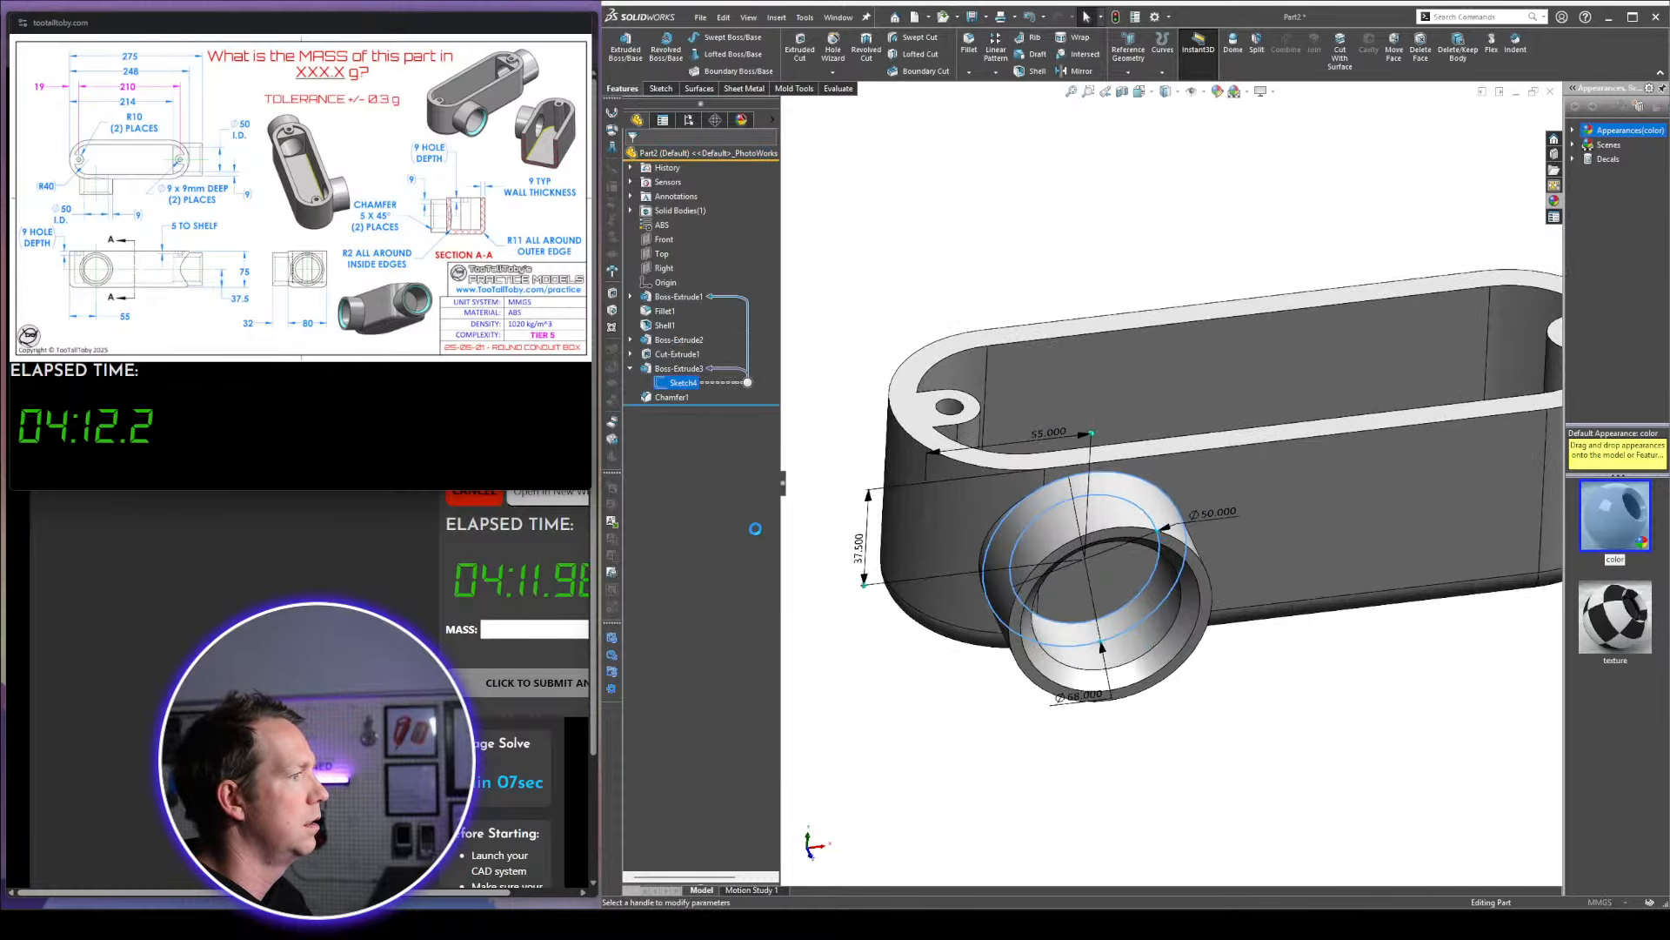
{"action": "left_click", "coordinate": [673, 399]}
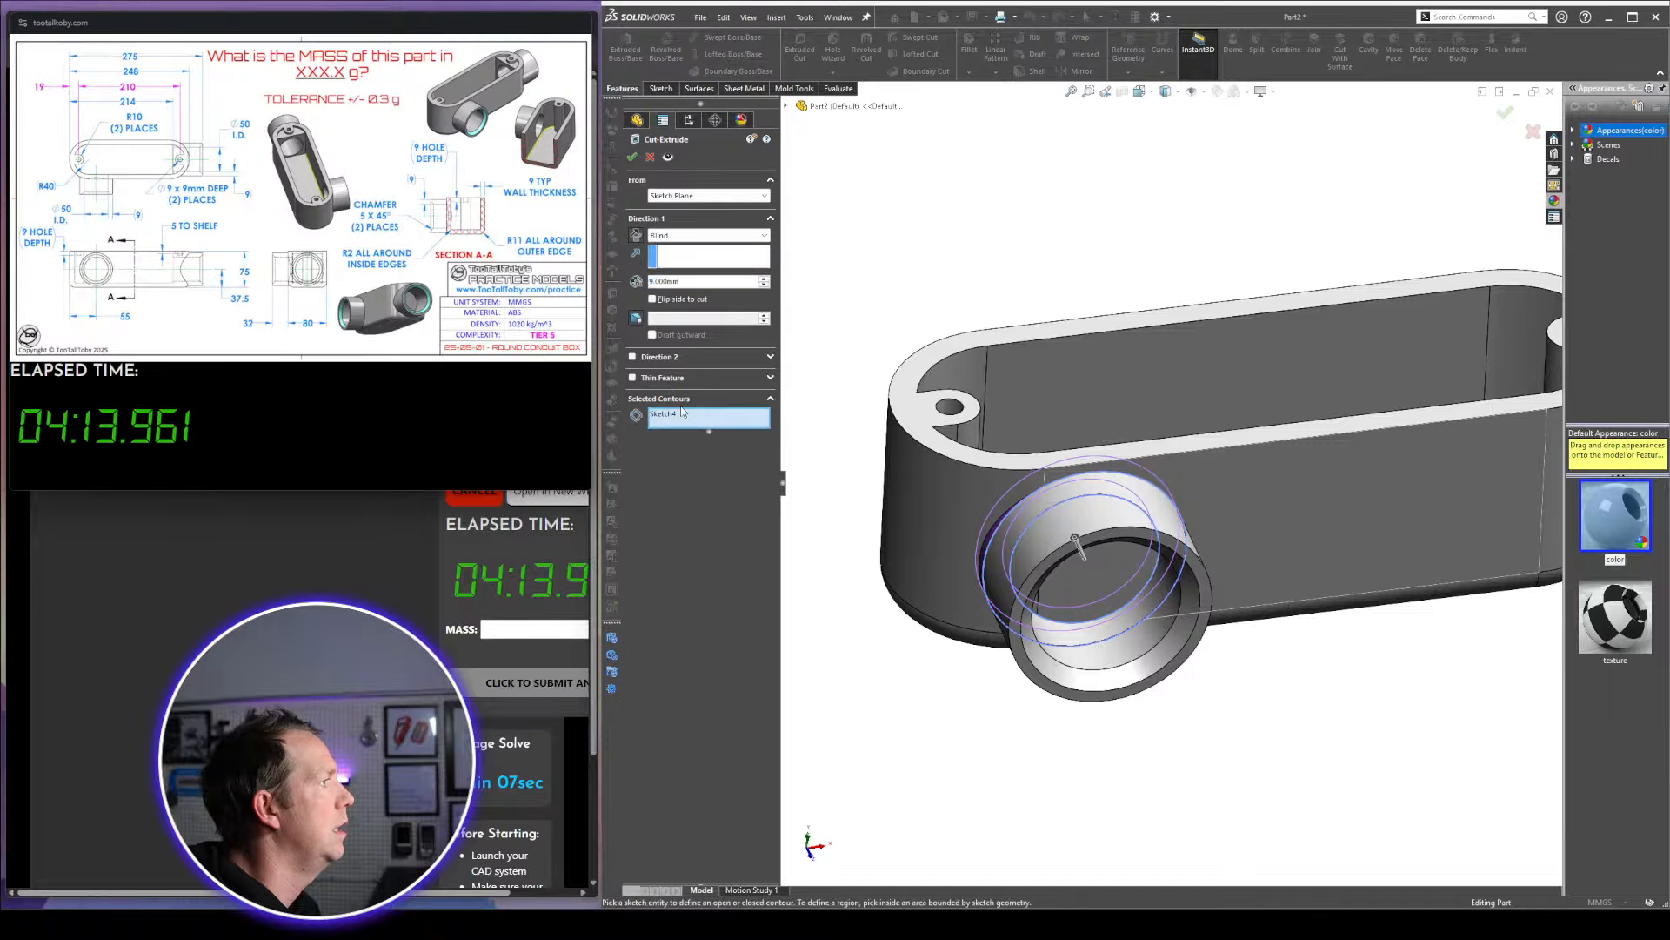
{"action": "left_click", "coordinate": [1124, 577]}
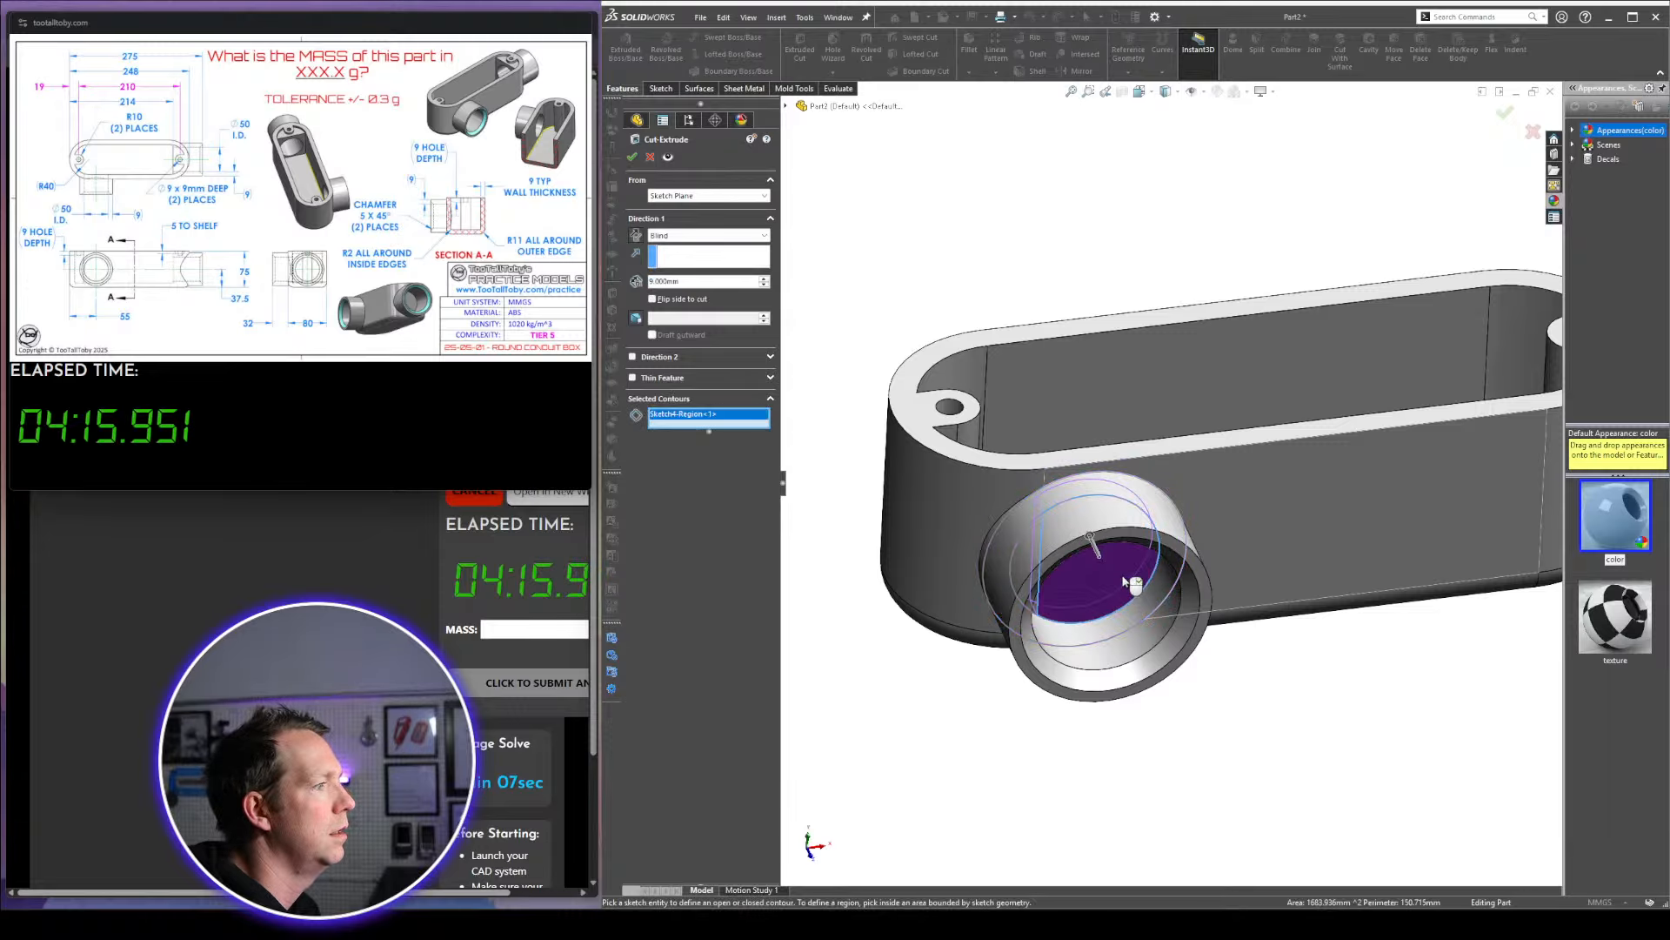
{"action": "mouse_move", "coordinate": [1124, 578]}
{"action": "middle_mouse_down"}
{"action": "mouse_move", "coordinate": [1081, 541]}
{"action": "mouse_move", "coordinate": [1054, 628]}
{"action": "middle_mouse_up"}
{"action": "left_click", "coordinate": [1036, 574]}
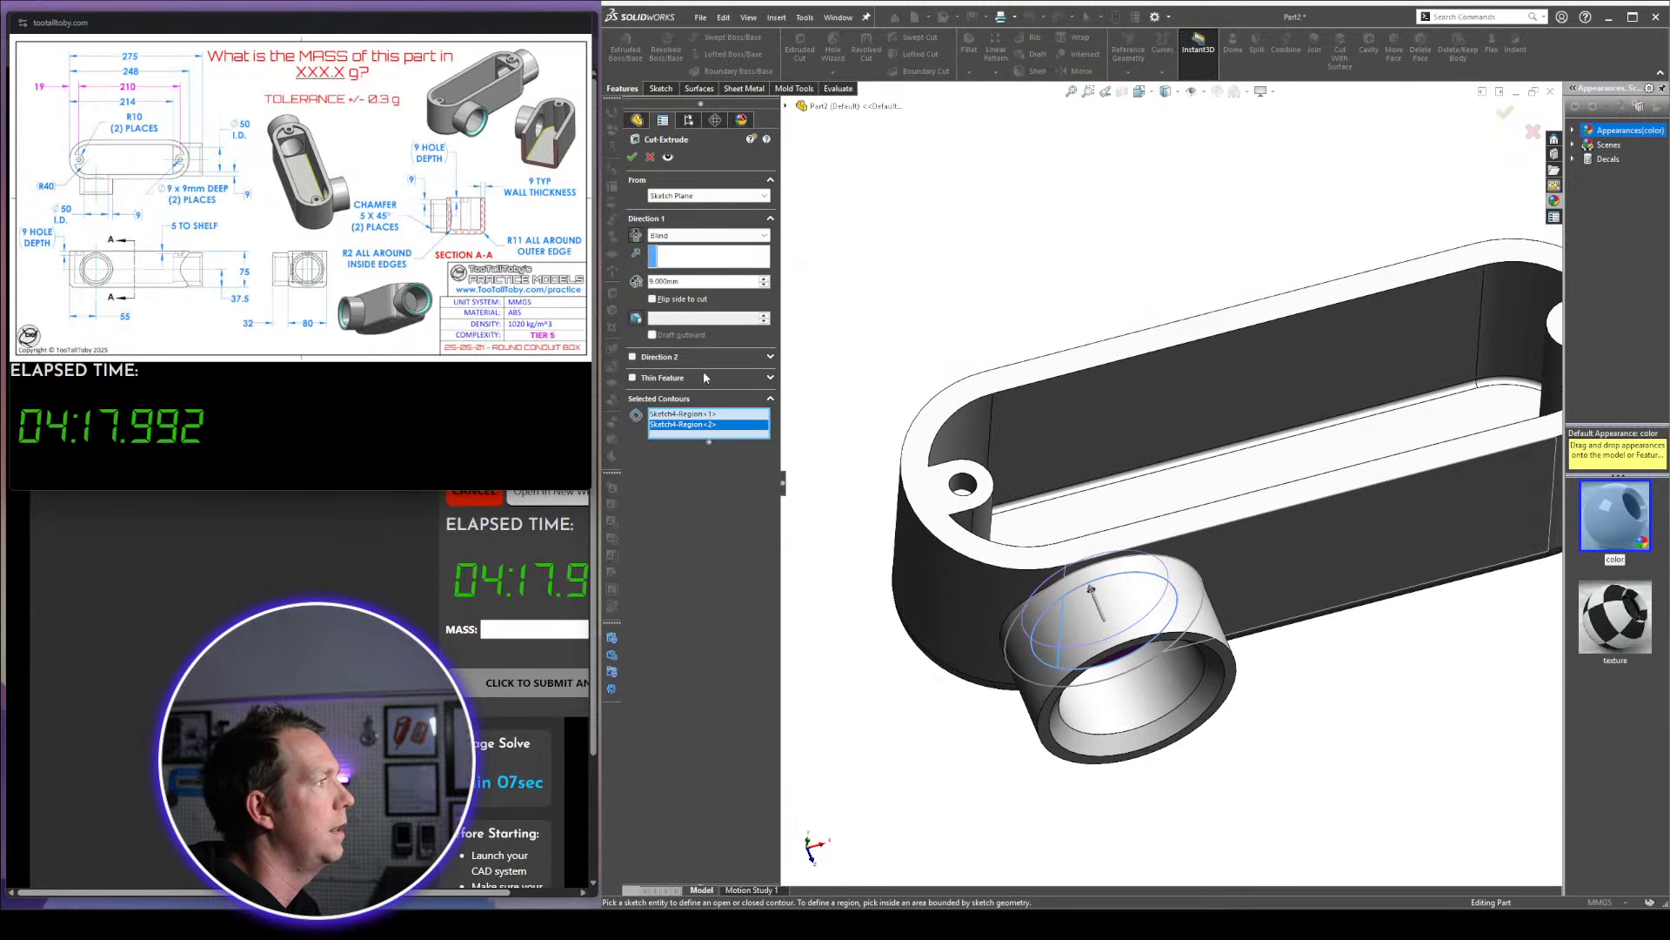
Set the blind cut's depth to 12 mm and finish it, opening the port through the box wall
{"action": "left_click", "coordinate": [764, 279]}
{"action": "middle_click_drag", "start_coordinate": [1280, 489], "coordinate": [1271, 592]}
{"action": "left_click", "coordinate": [764, 278]}
{"action": "left_click", "coordinate": [764, 279]}
{"action": "left_click", "coordinate": [764, 278]}
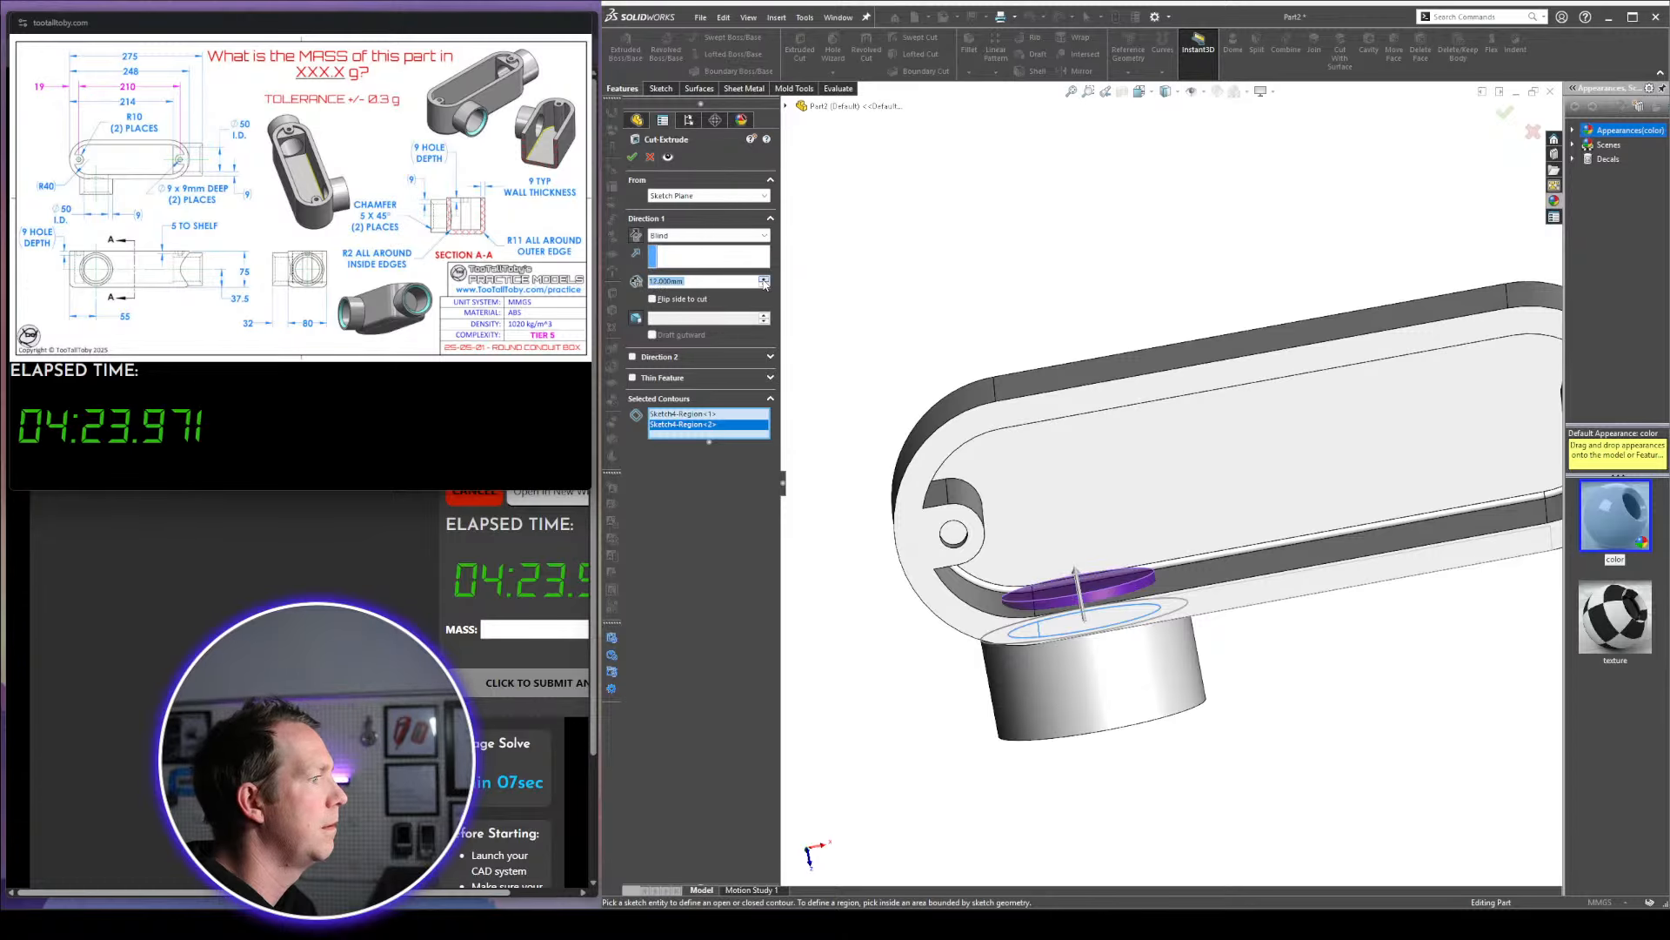
{"action": "key", "text": "Return"}
{"action": "scroll", "coordinate": [1230, 436], "scroll_direction": "up", "scroll_amount": 5}
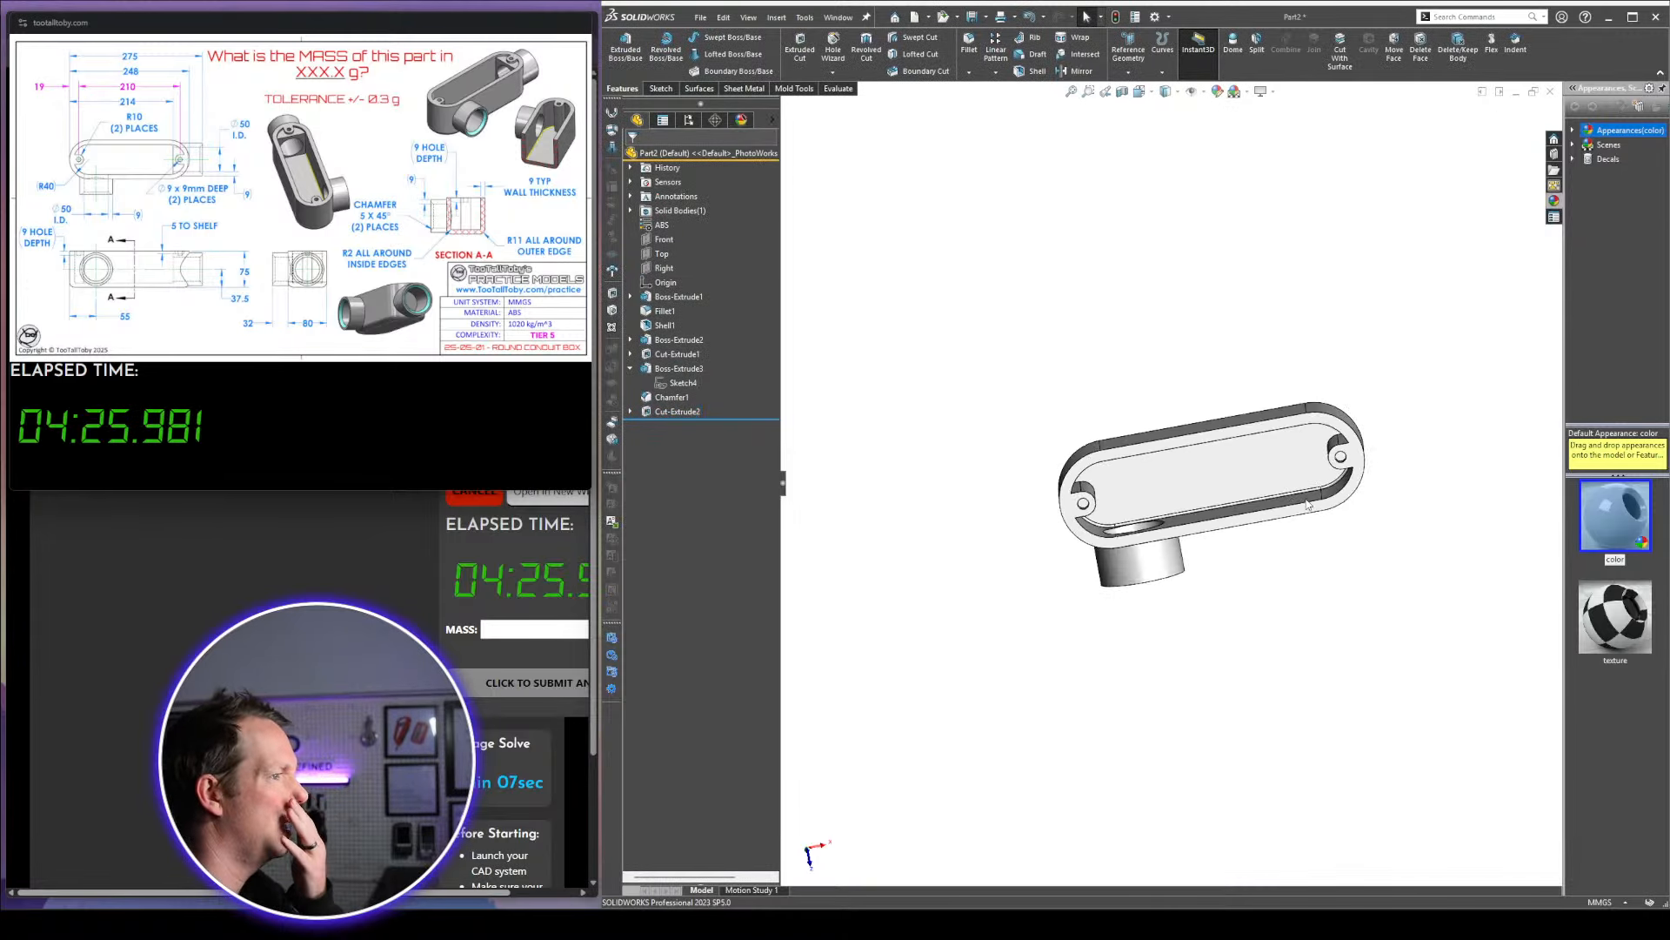
{"action": "middle_click_drag", "start_coordinate": [1236, 453], "coordinate": [1299, 511]}
{"action": "scroll", "coordinate": [1298, 504], "scroll_direction": "down", "scroll_amount": 3}
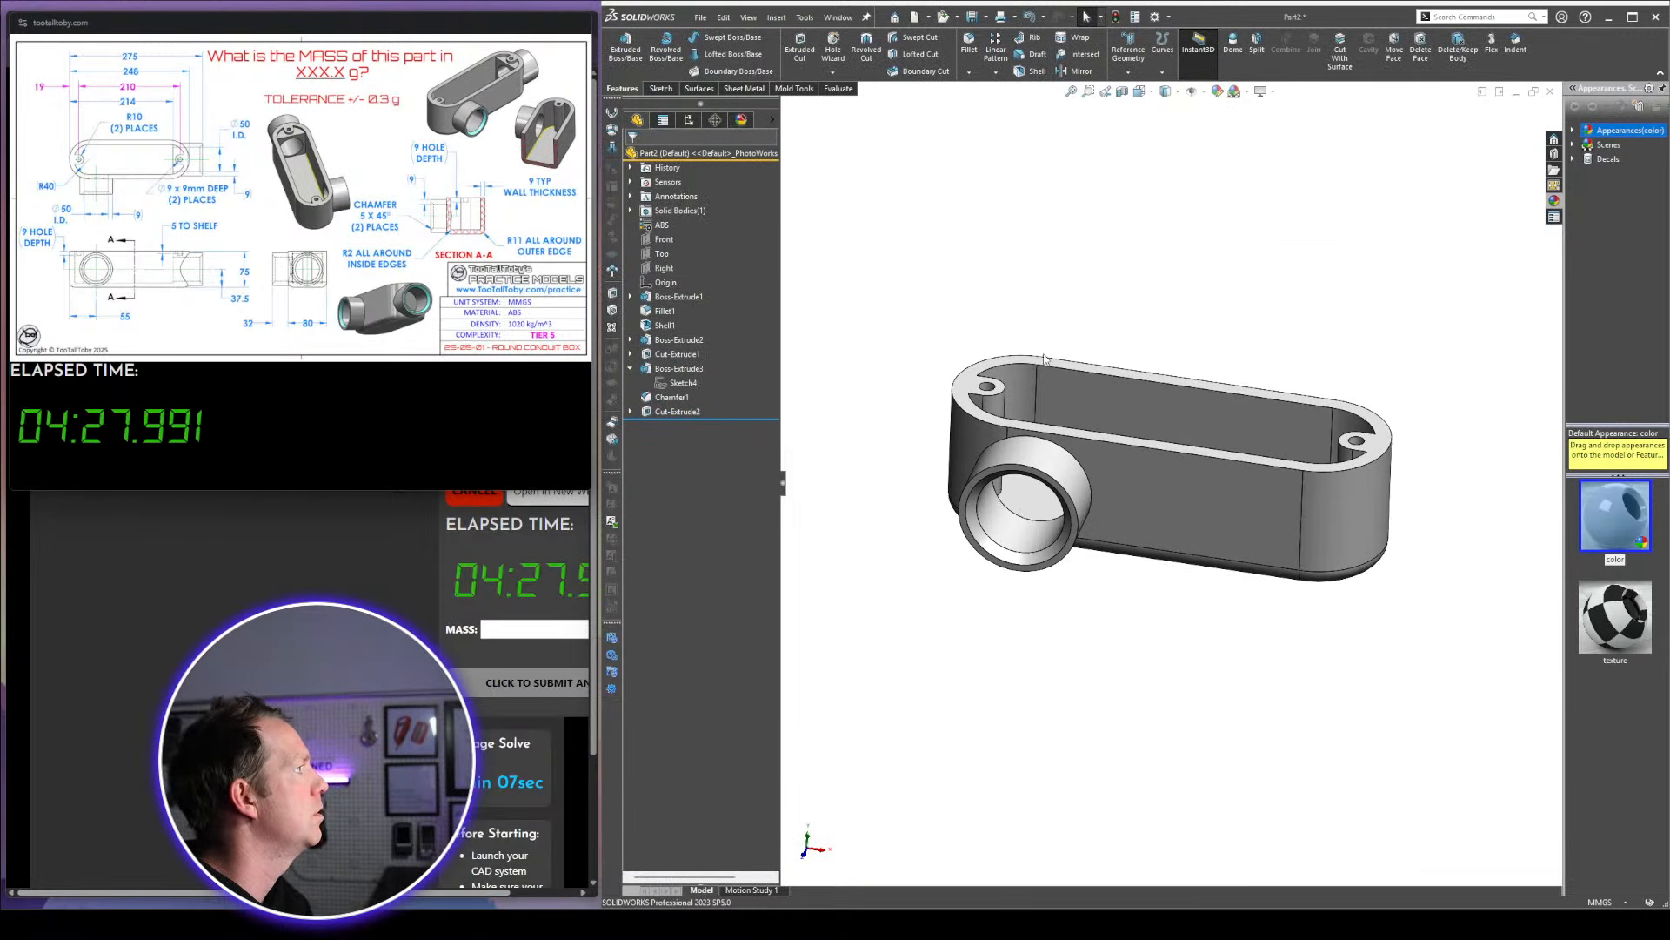
Start a new sketch on the Right plane and view the box straight on from the right
{"action": "left_click", "coordinate": [665, 268]}
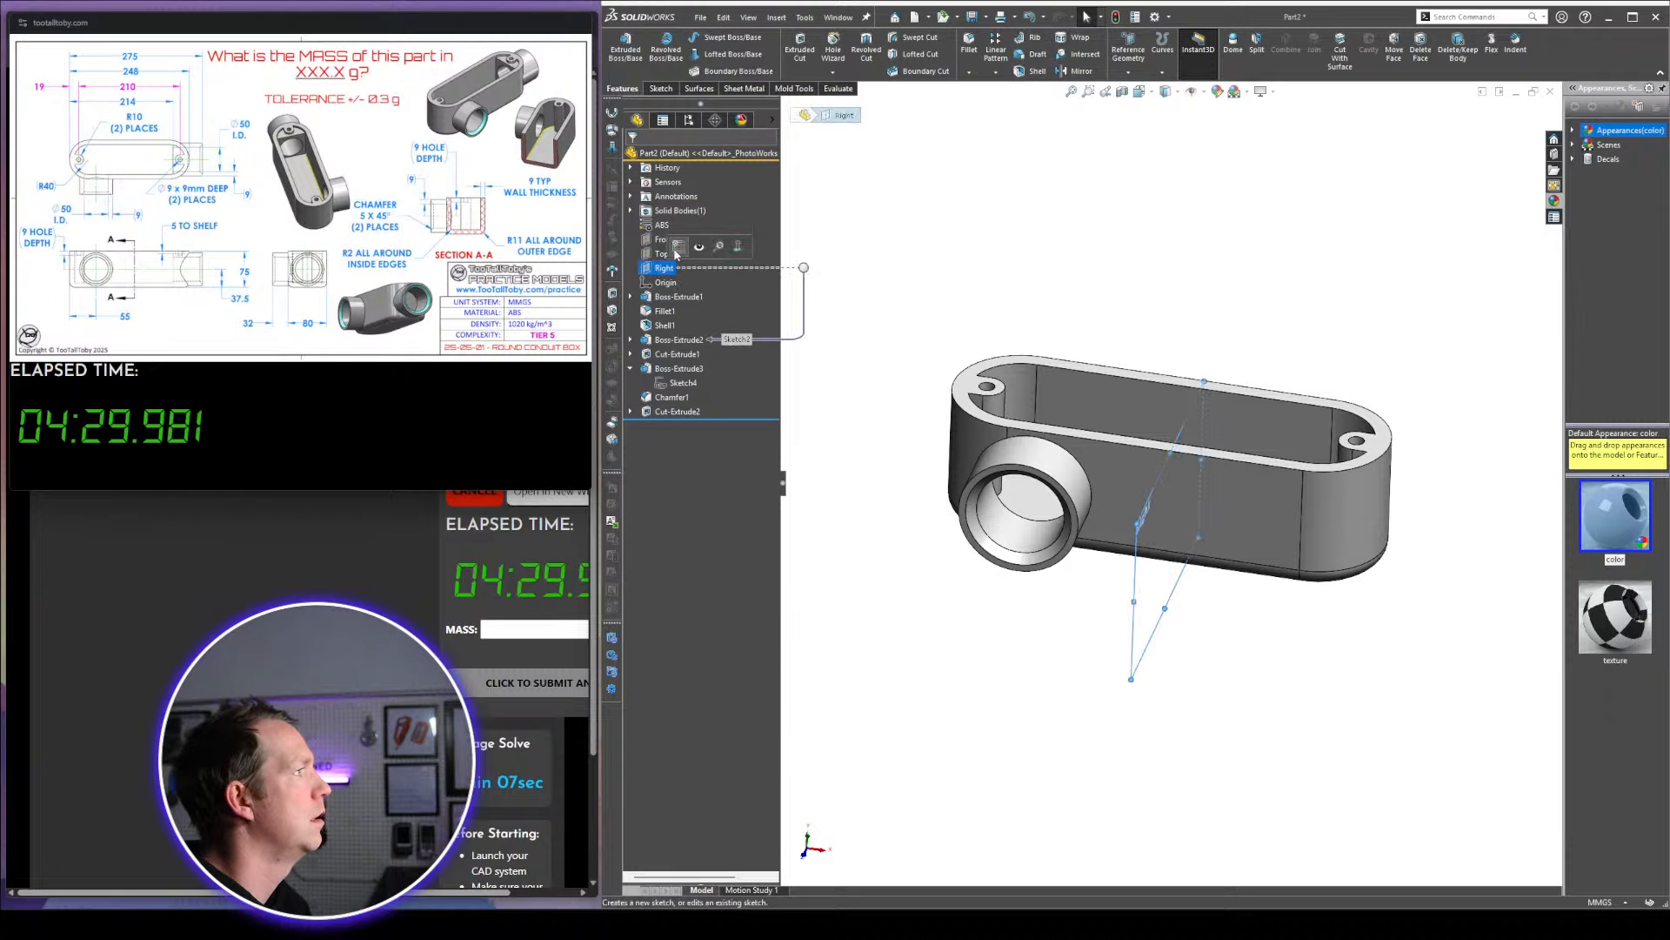
{"action": "left_click", "coordinate": [678, 248]}
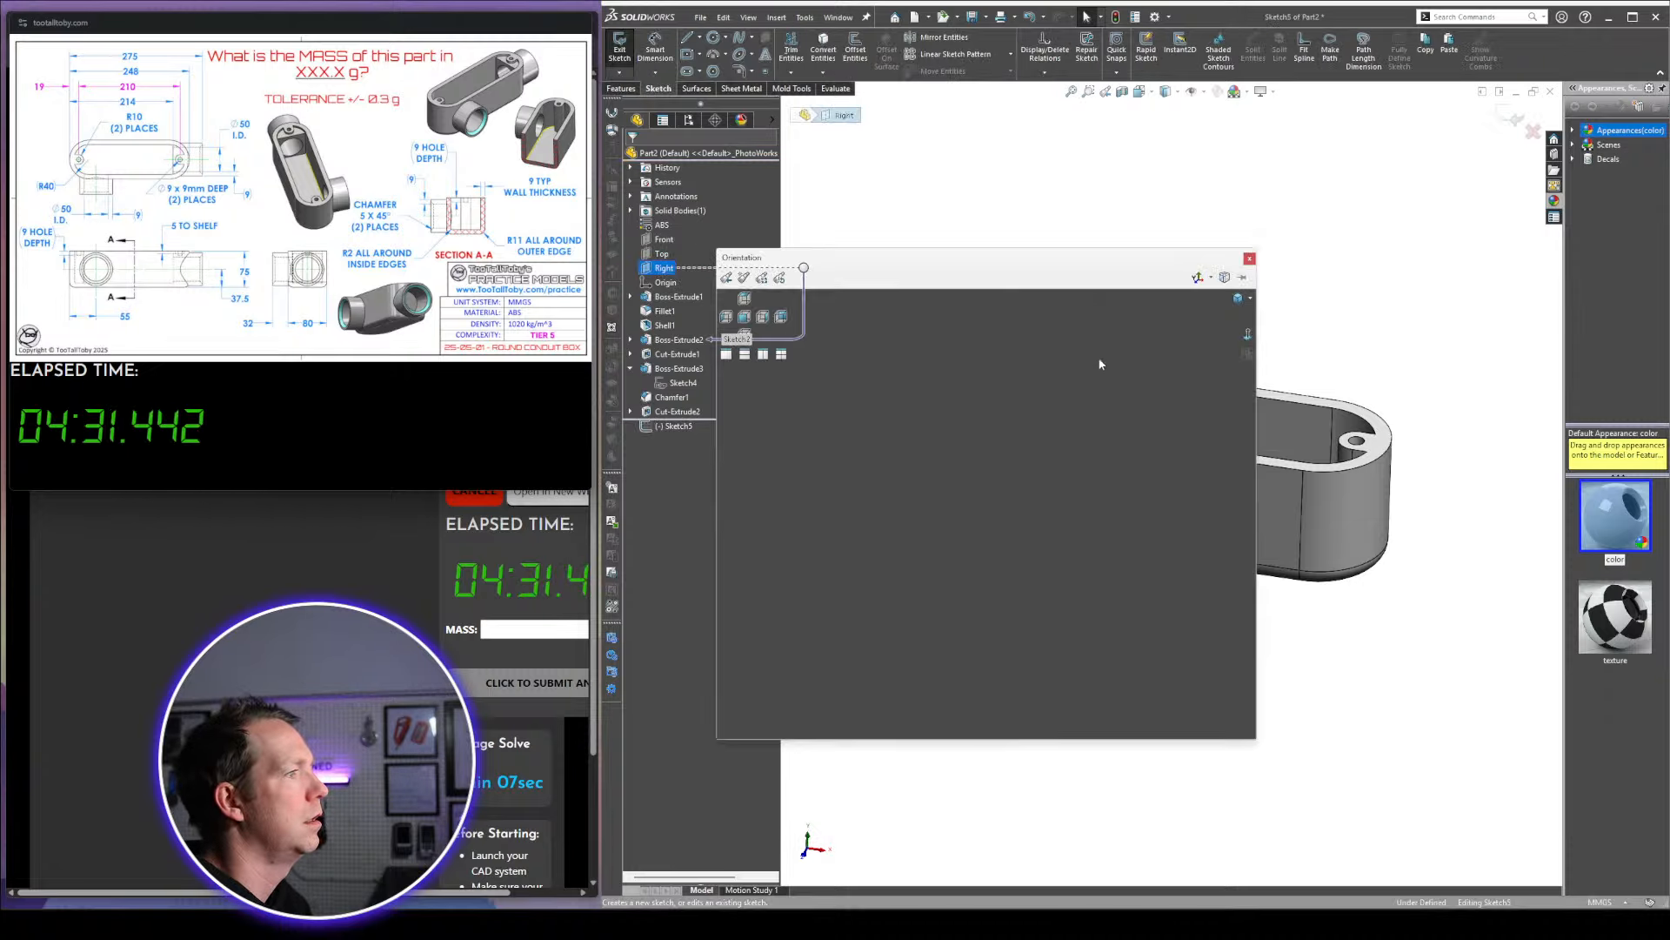
{"action": "left_click", "coordinate": [1248, 335]}
{"action": "left_click", "coordinate": [1163, 360]}
{"action": "scroll", "coordinate": [1264, 443], "scroll_direction": "down", "scroll_amount": 1}
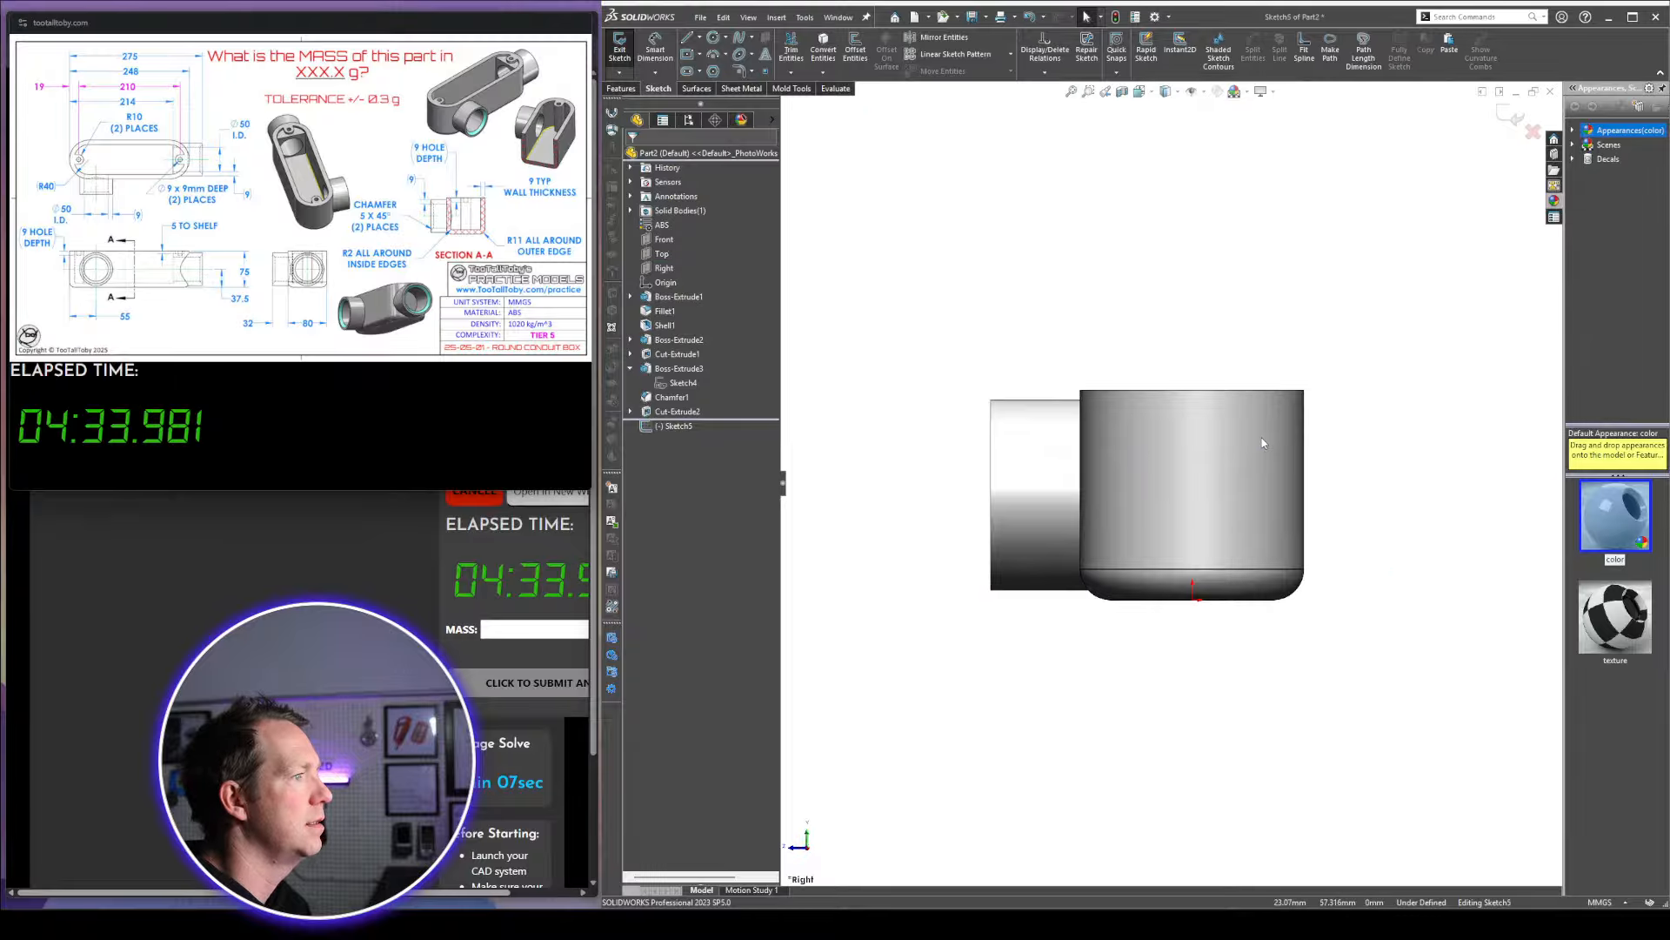
Sketch two concentric circles of 50 mm and 68 mm diameter on the side view of the housing
{"action": "right_click_drag", "start_coordinate": [1184, 485], "coordinate": [1274, 484]}
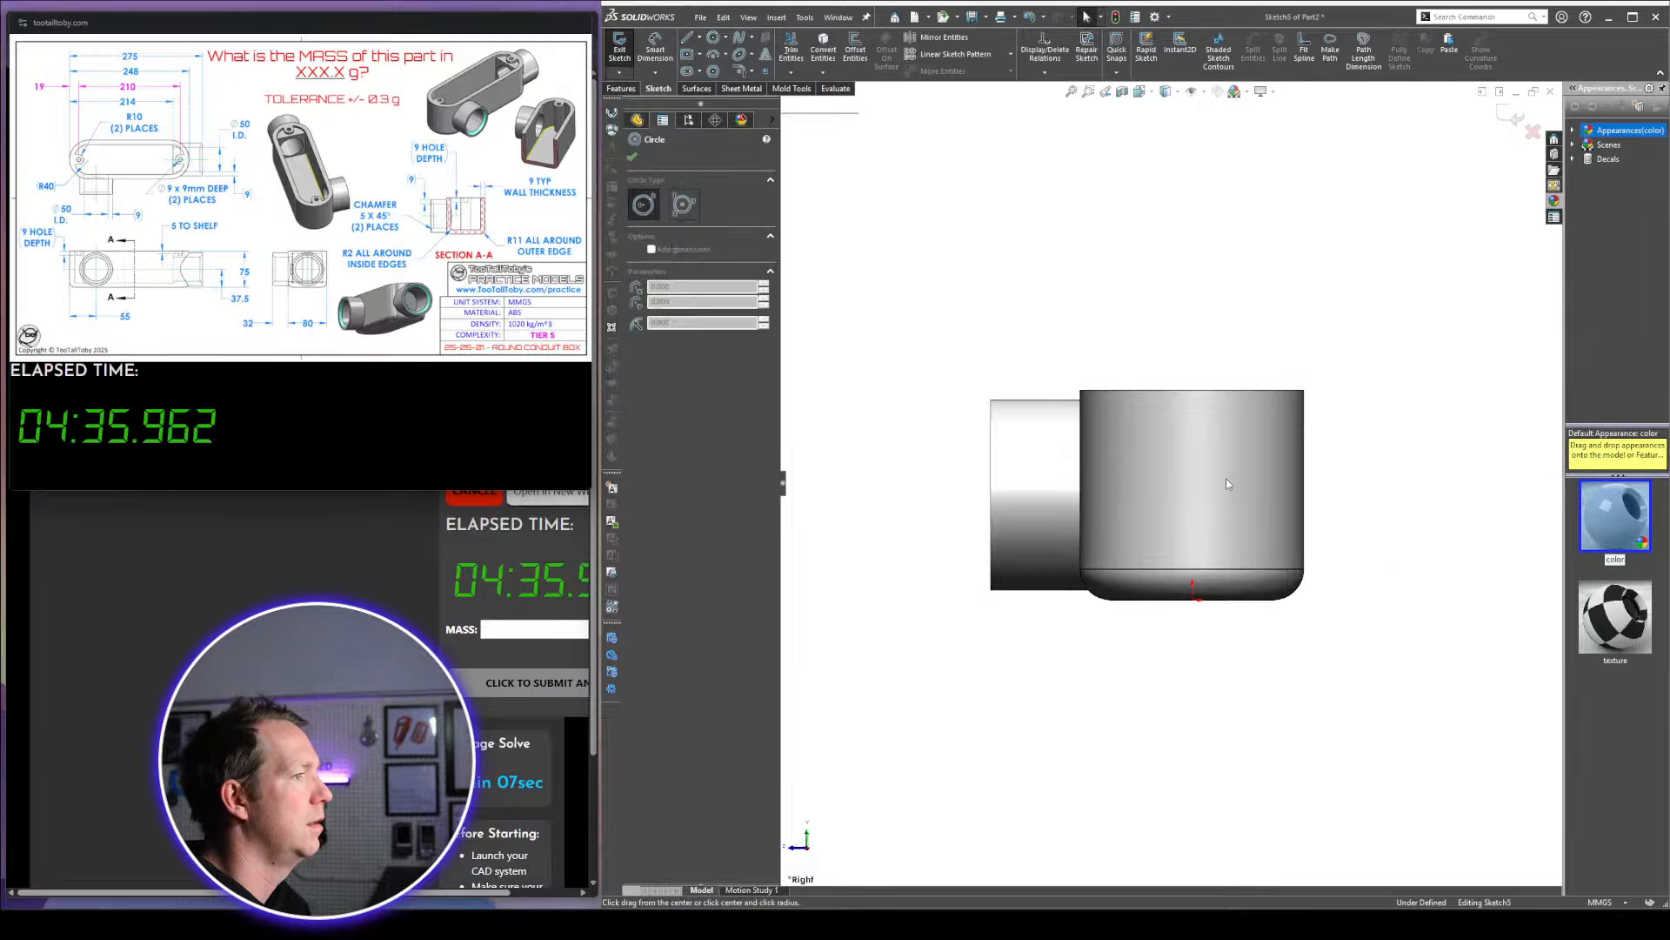
{"action": "left_click", "coordinate": [1205, 479]}
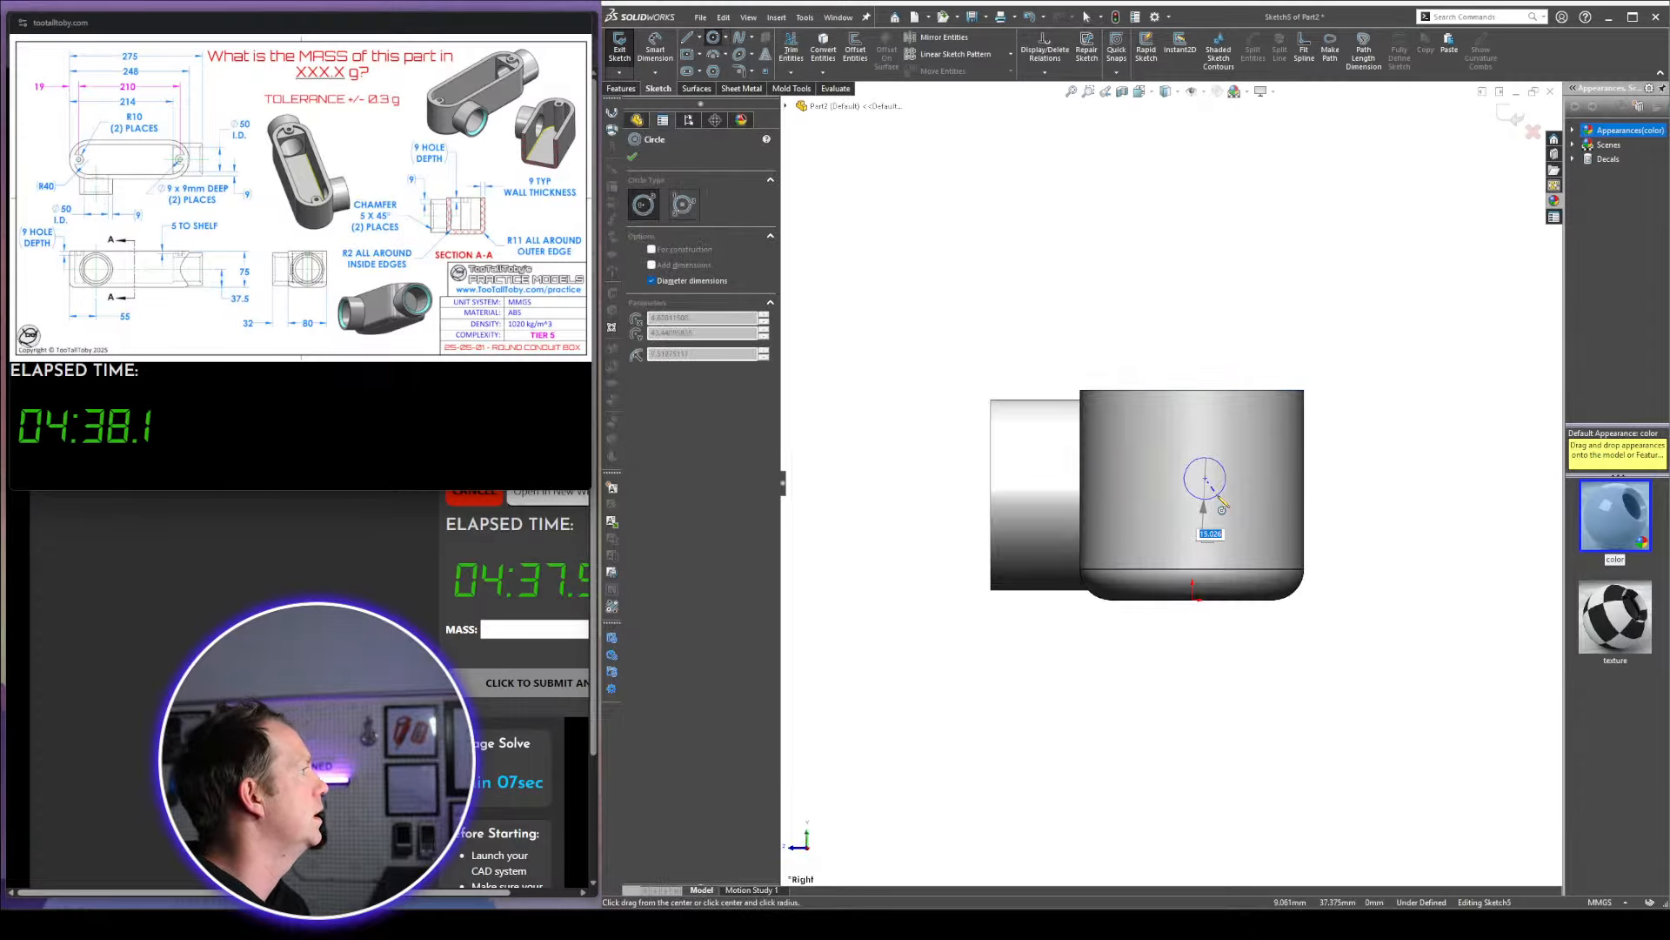
{"action": "type", "text": "50"}
{"action": "key", "text": "Return"}
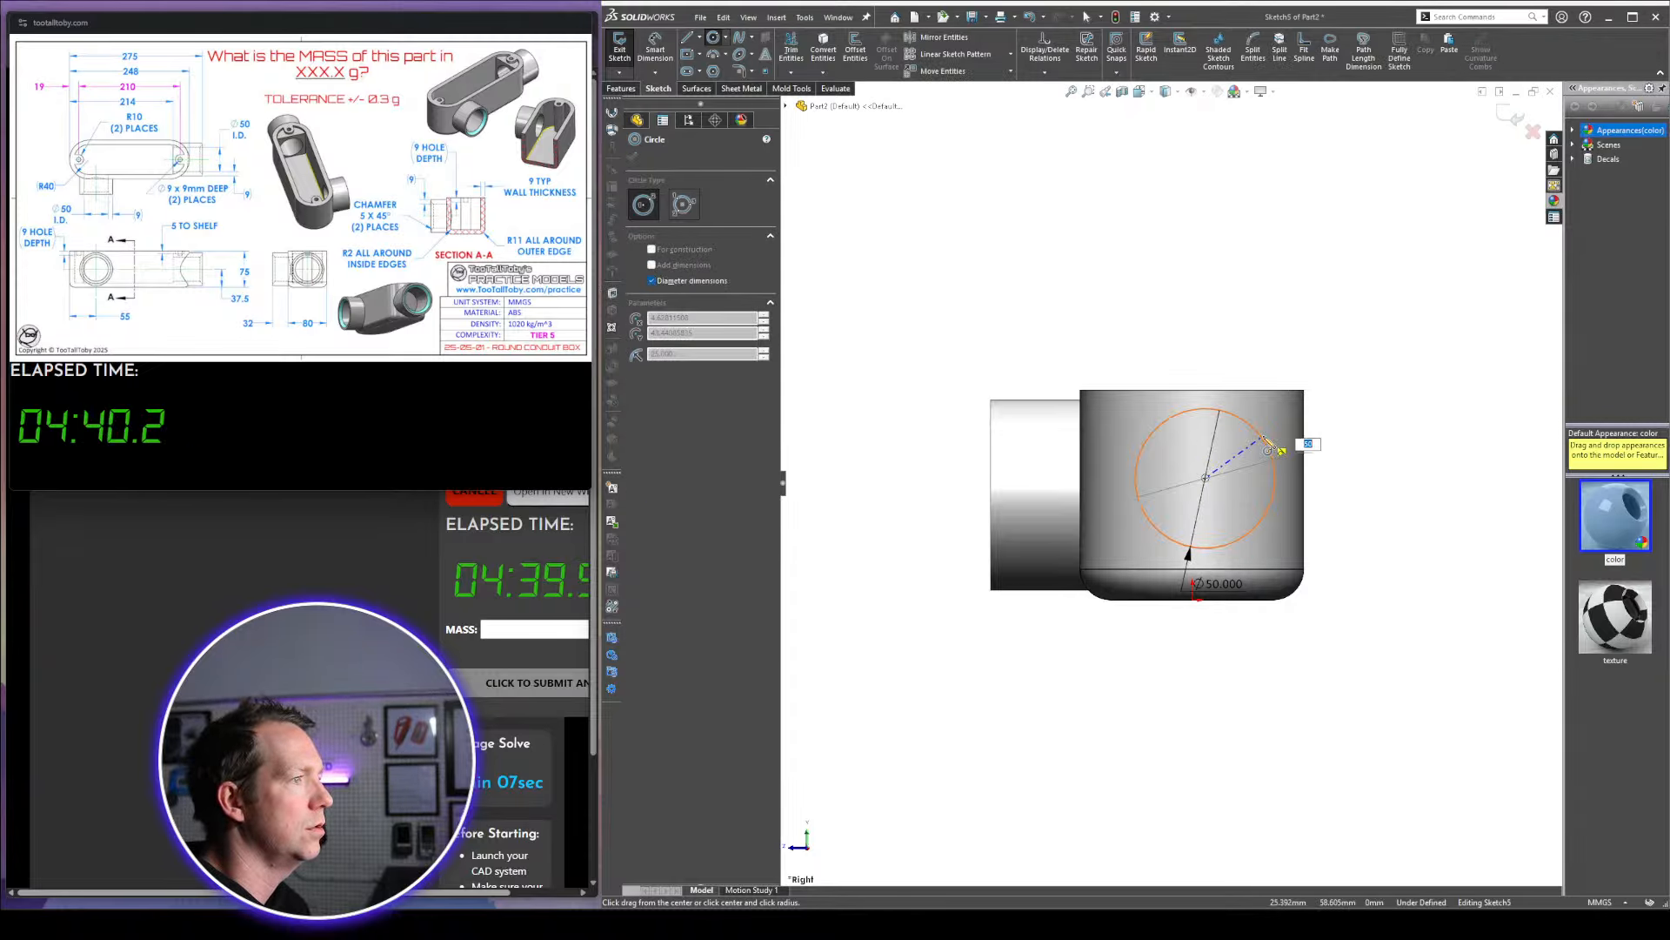
{"action": "type", "text": "68"}
{"action": "key", "text": "Return"}
{"action": "key", "text": "Escape"}
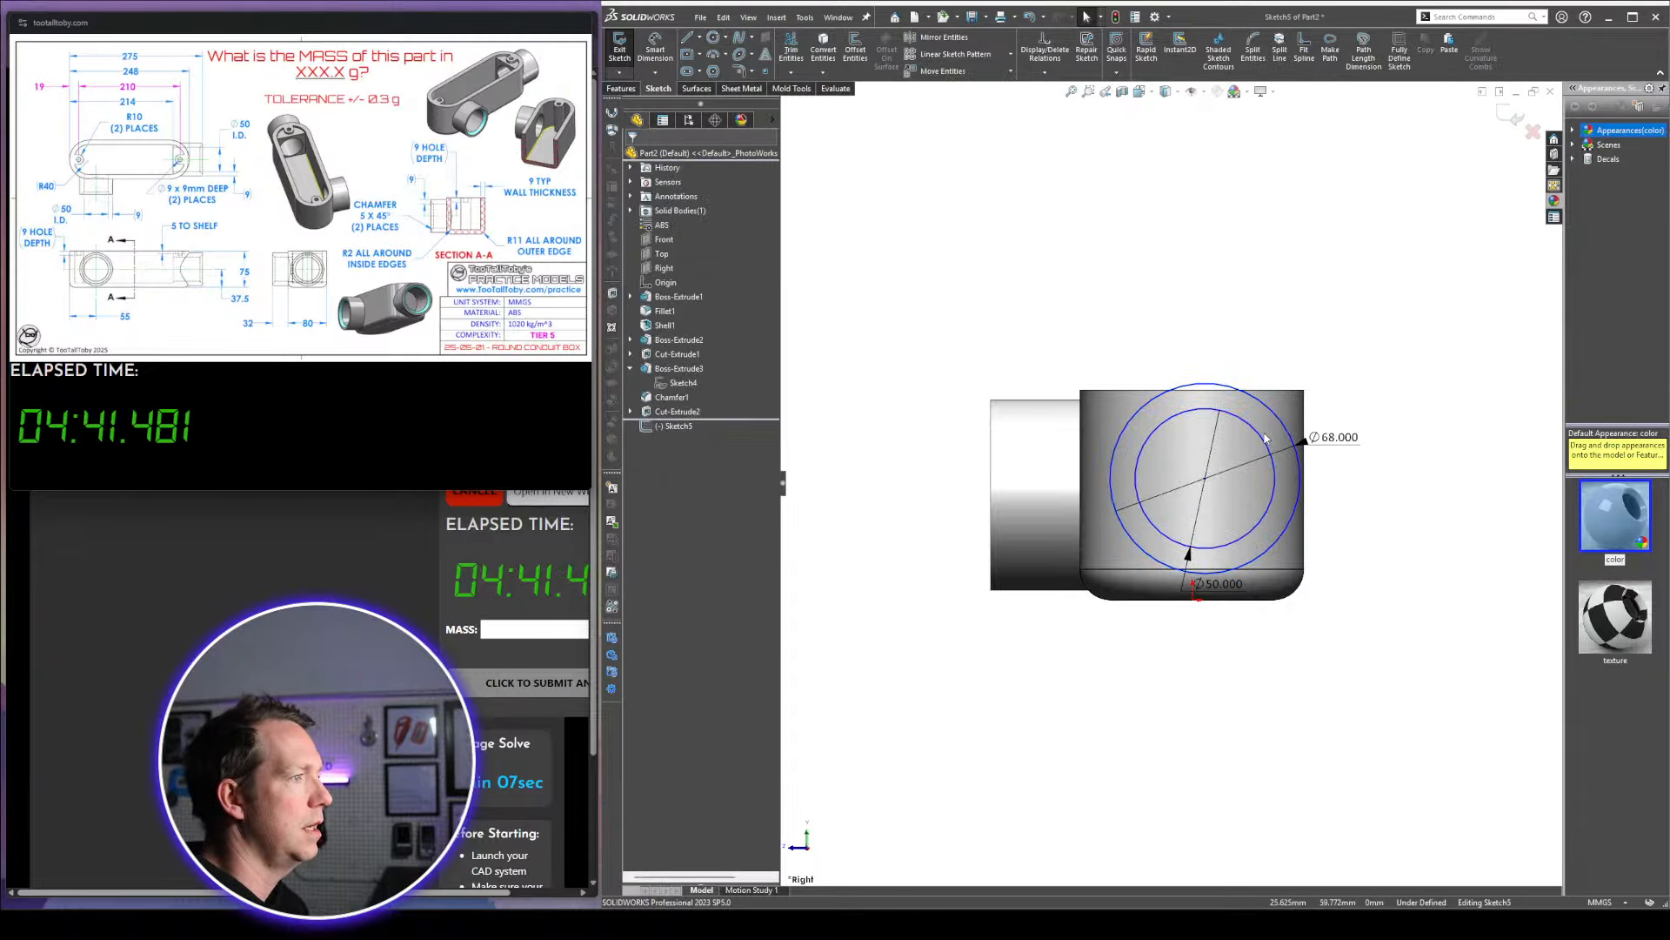
Align the concentric circles' centre vertically with the sketch origin
{"action": "left_click", "coordinate": [1189, 596]}
{"action": "left_click", "coordinate": [1206, 483], "text": "ctrl"}
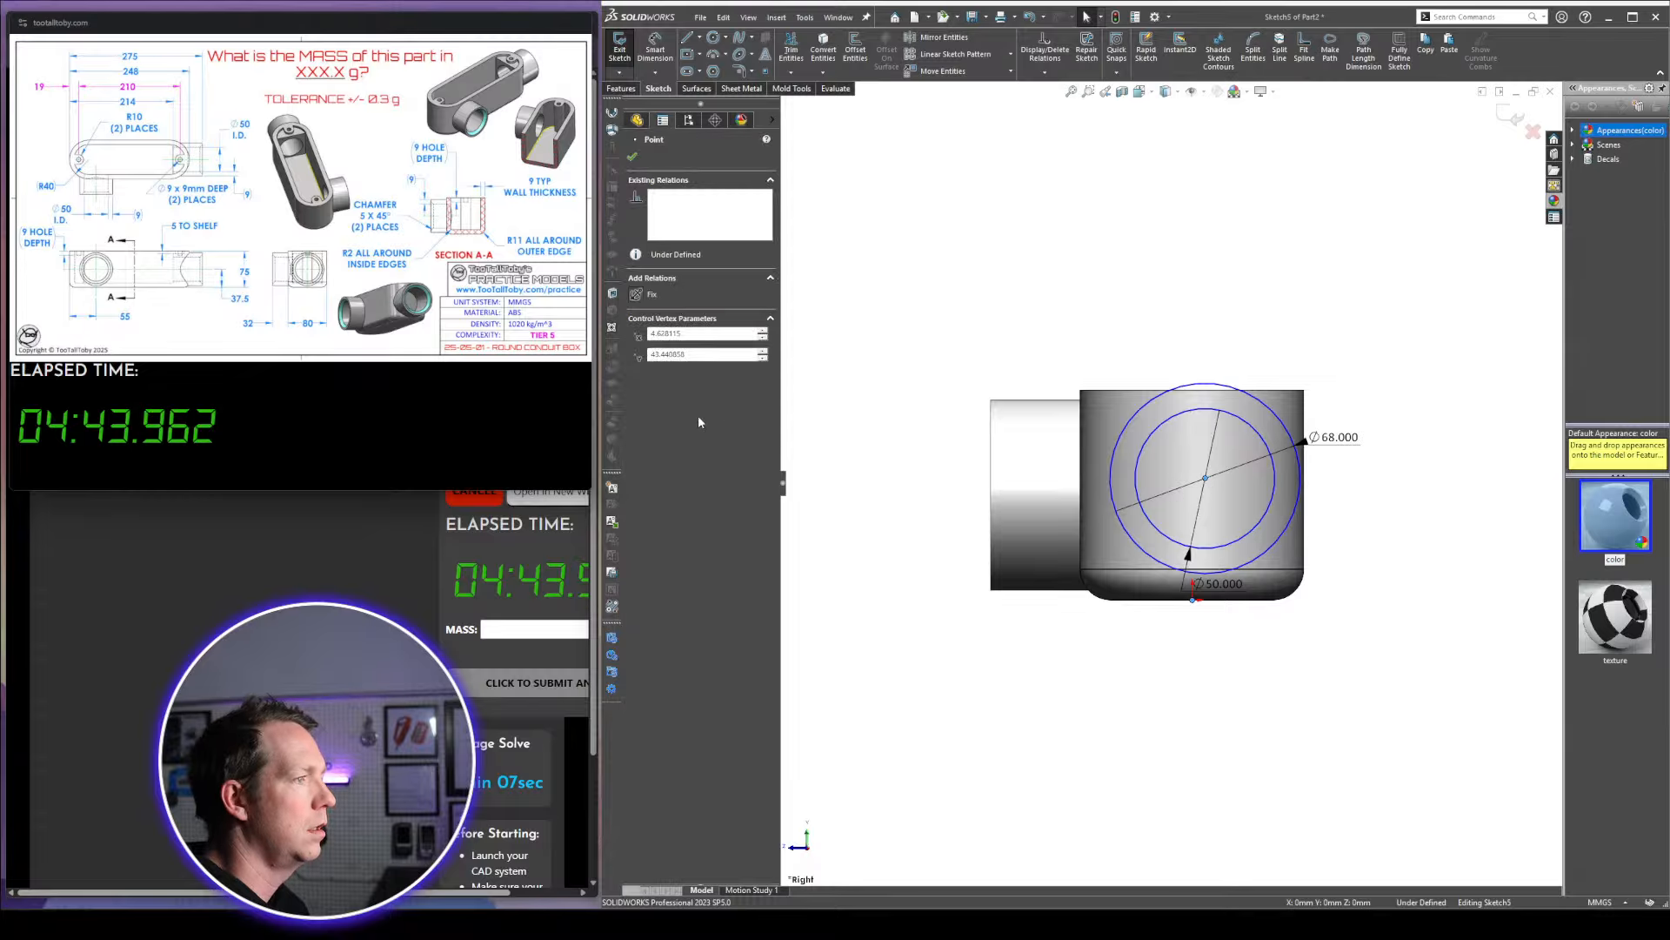
{"action": "left_click", "coordinate": [712, 369]}
{"action": "left_click", "coordinate": [1210, 326]}
Dimension the circles' centre 37.5 mm below the housing's upper edge
{"action": "key", "text": "d"}
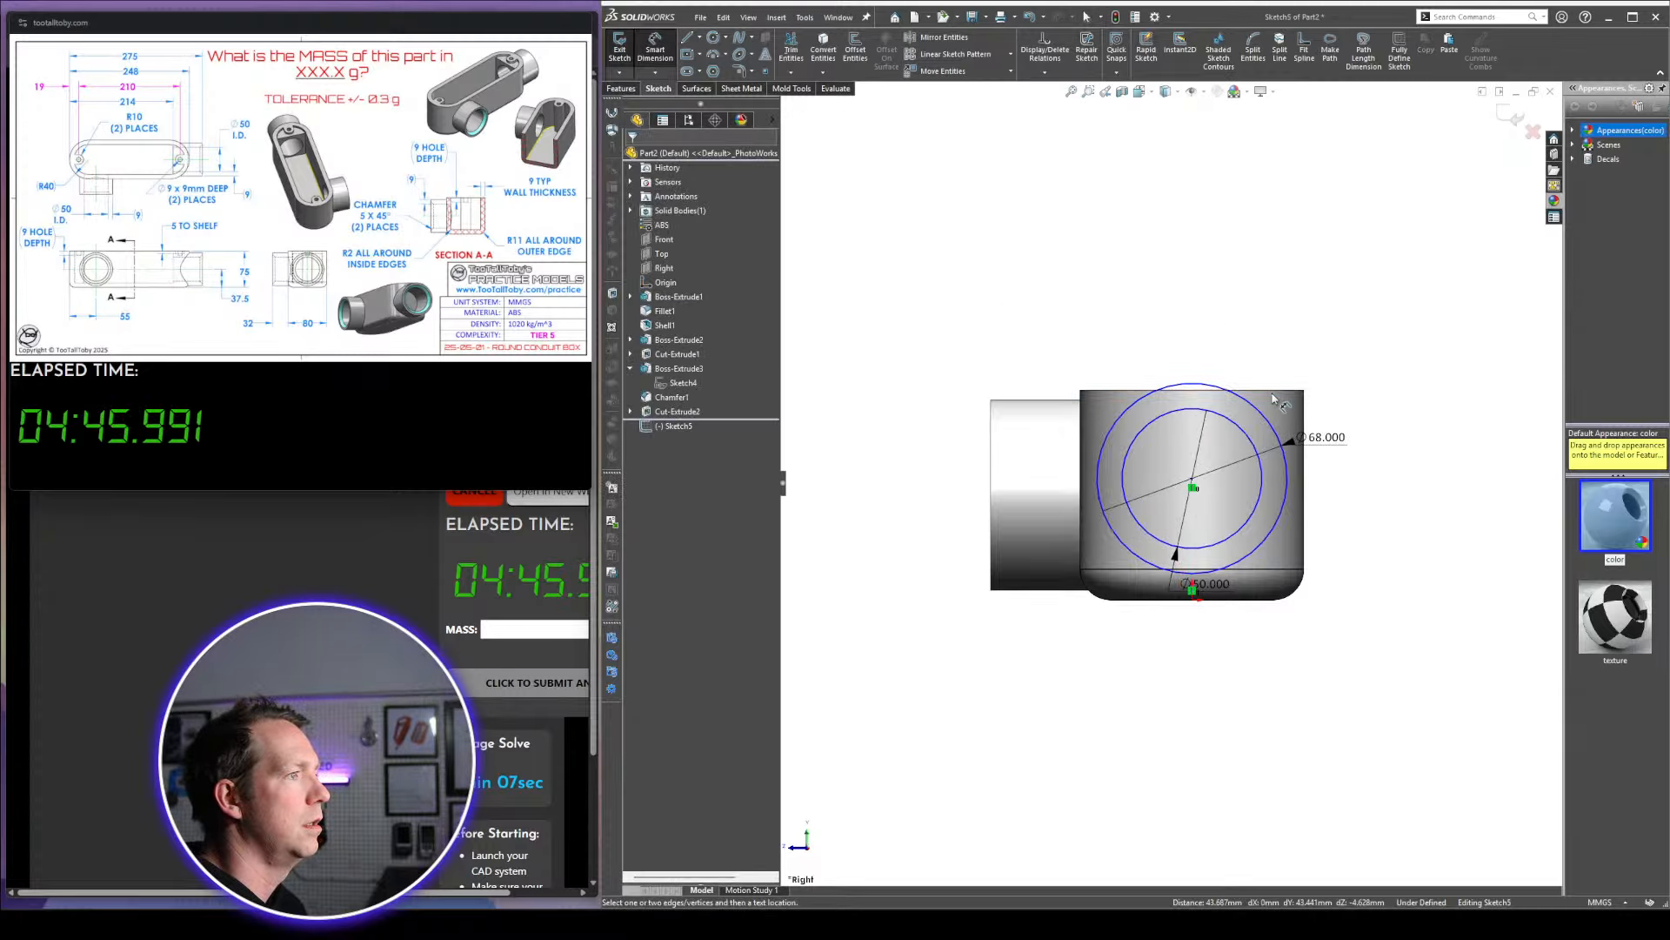
{"action": "left_click", "coordinate": [1264, 390]}
{"action": "left_click", "coordinate": [1251, 404]}
{"action": "left_click", "coordinate": [1349, 408]}
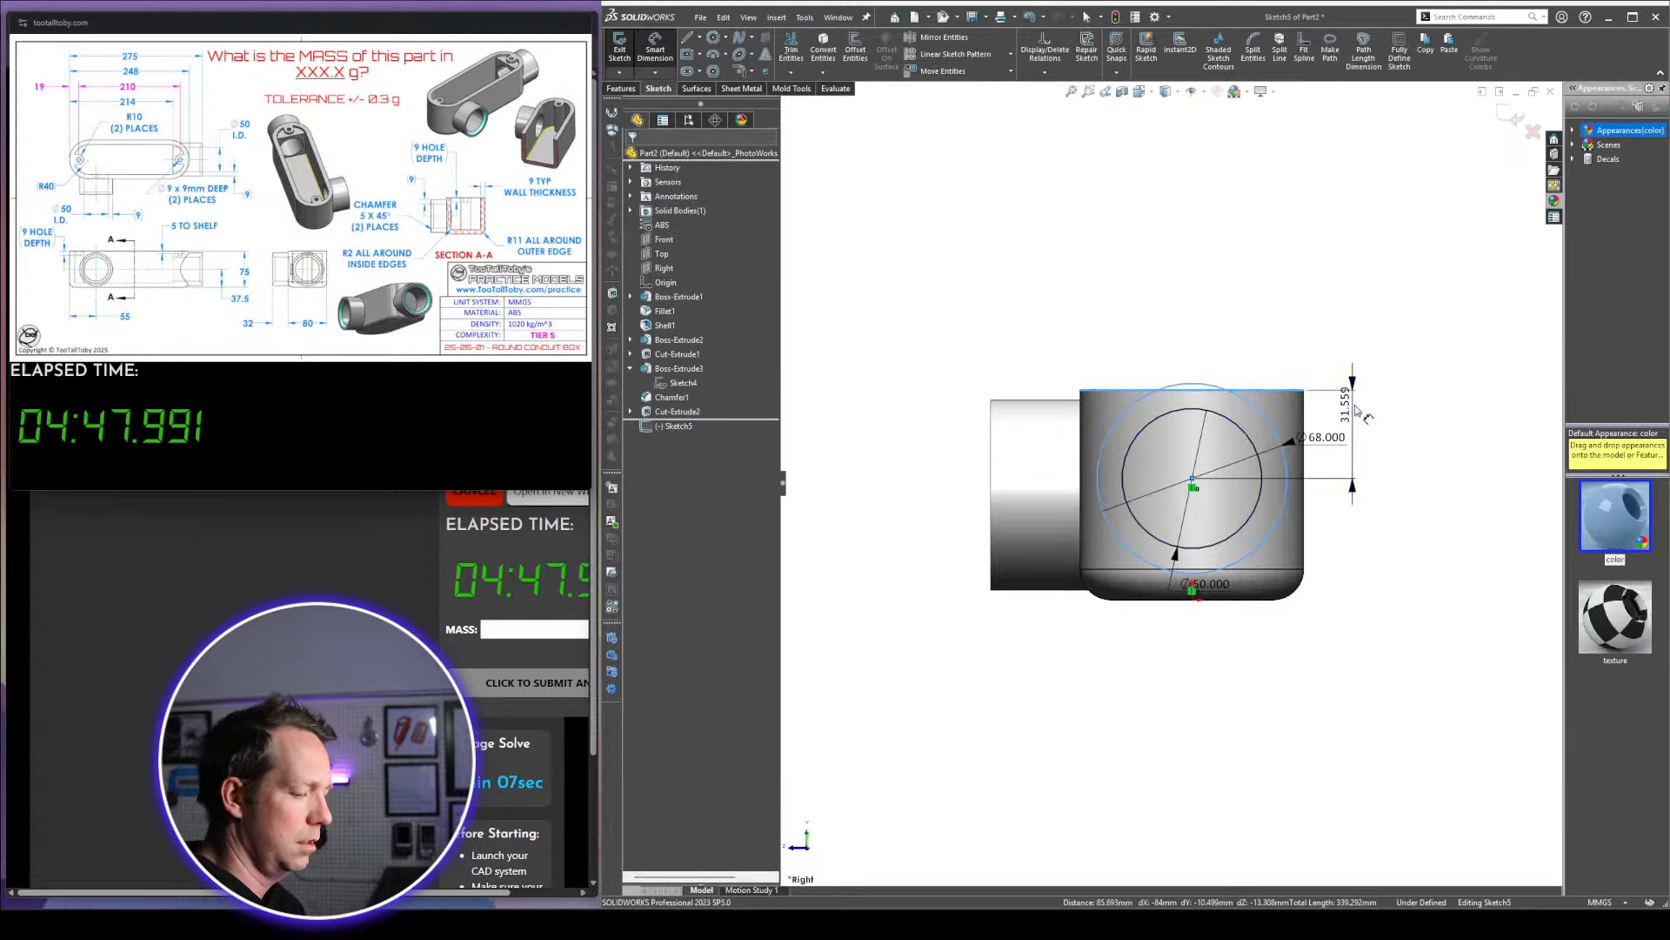
{"action": "type", "text": "37.5"}
{"action": "key", "text": "Return"}
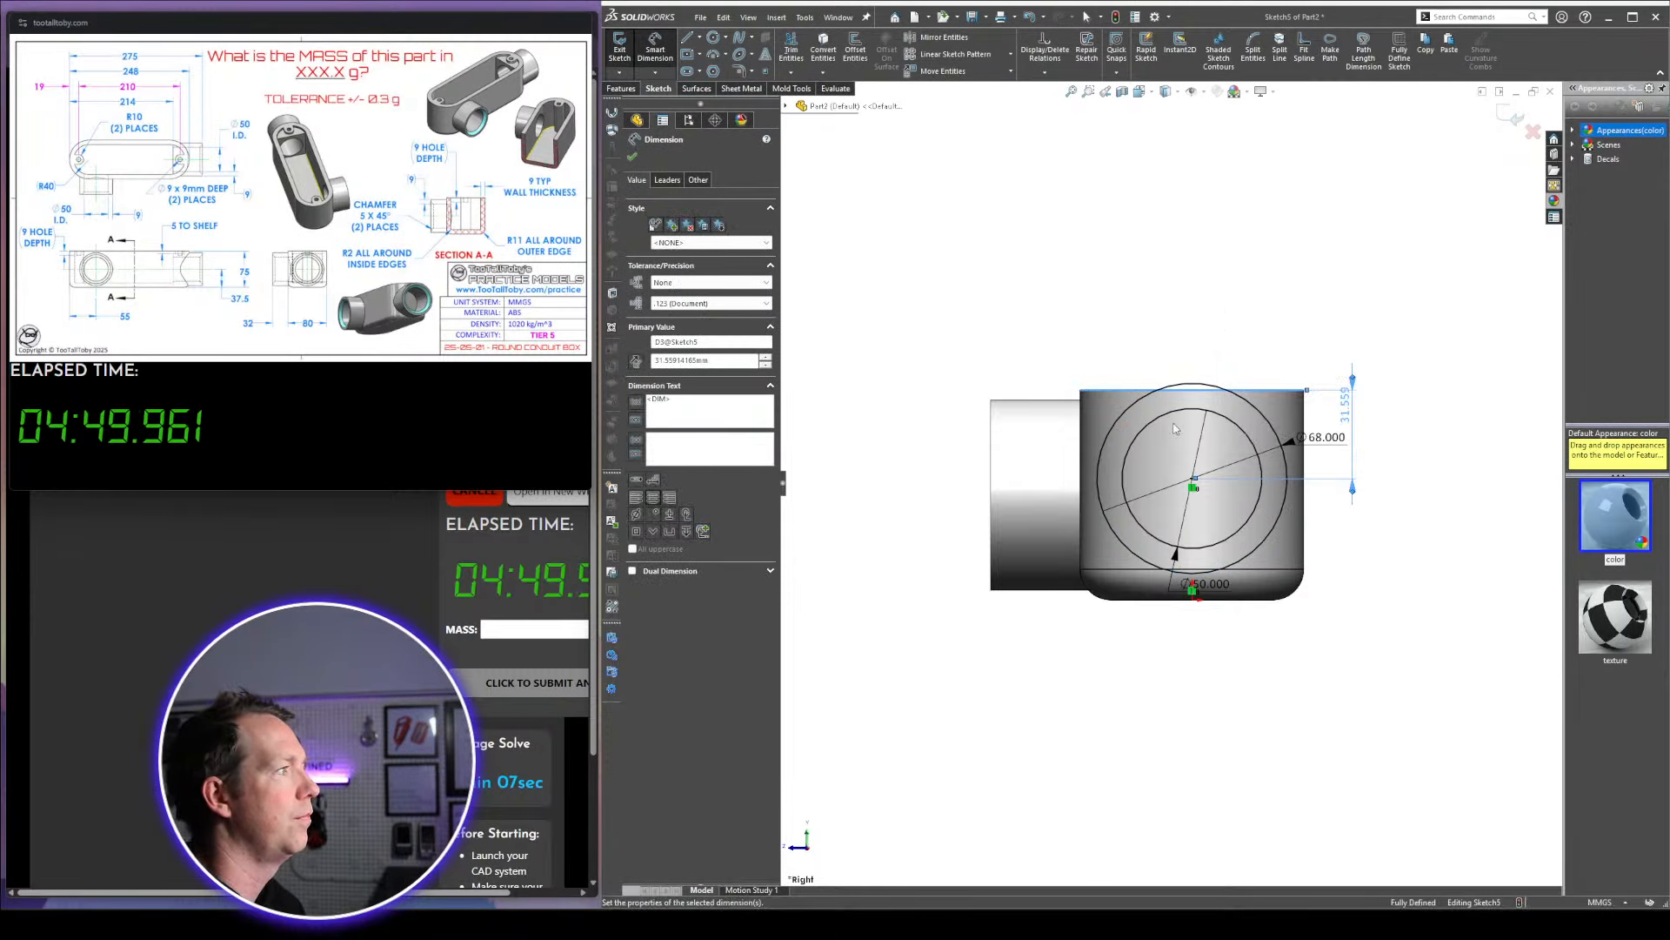
{"action": "key", "text": "Escape"}
Begin a boss extrusion of the ring profile, starting from an offset of 27+124 mm
{"action": "scroll", "coordinate": [1177, 461], "scroll_direction": "up", "scroll_amount": 2}
{"action": "middle_click_drag", "start_coordinate": [1177, 461], "coordinate": [1273, 544]}
{"action": "scroll", "coordinate": [1349, 533], "scroll_direction": "up", "scroll_amount": 2}
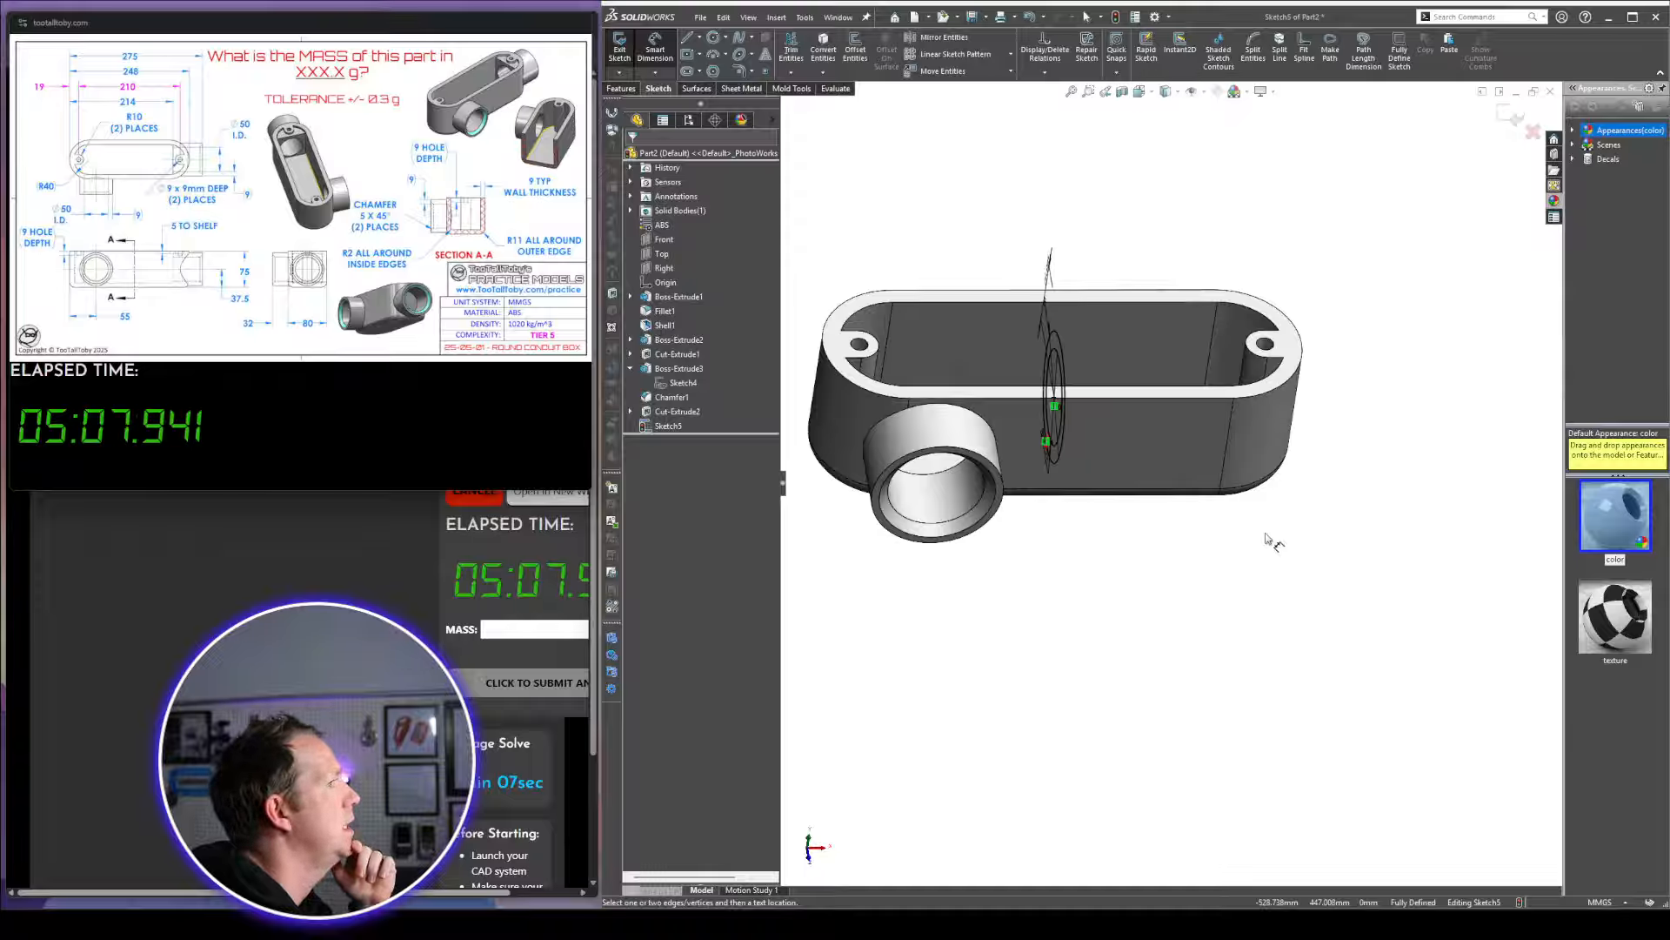
{"action": "mouse_move", "coordinate": [1263, 457]}
{"action": "middle_mouse_down"}
{"action": "mouse_move", "coordinate": [1242, 421]}
{"action": "mouse_move", "coordinate": [1240, 480]}
{"action": "middle_mouse_up"}
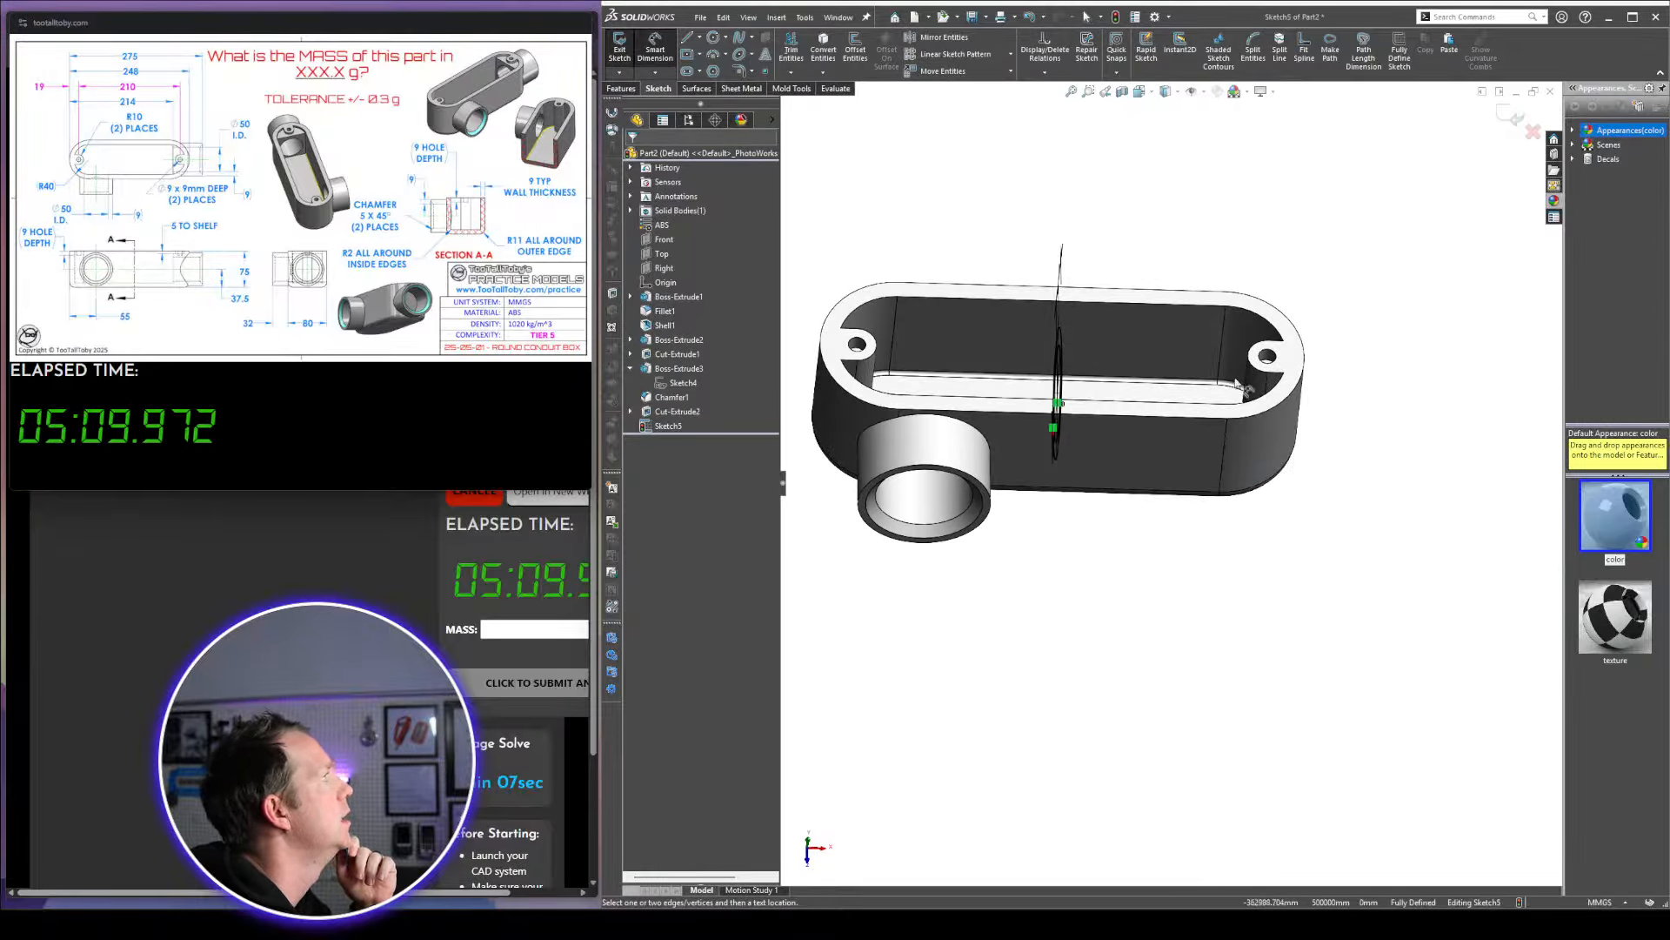
{"action": "left_click", "coordinate": [621, 88]}
{"action": "left_click", "coordinate": [625, 45]}
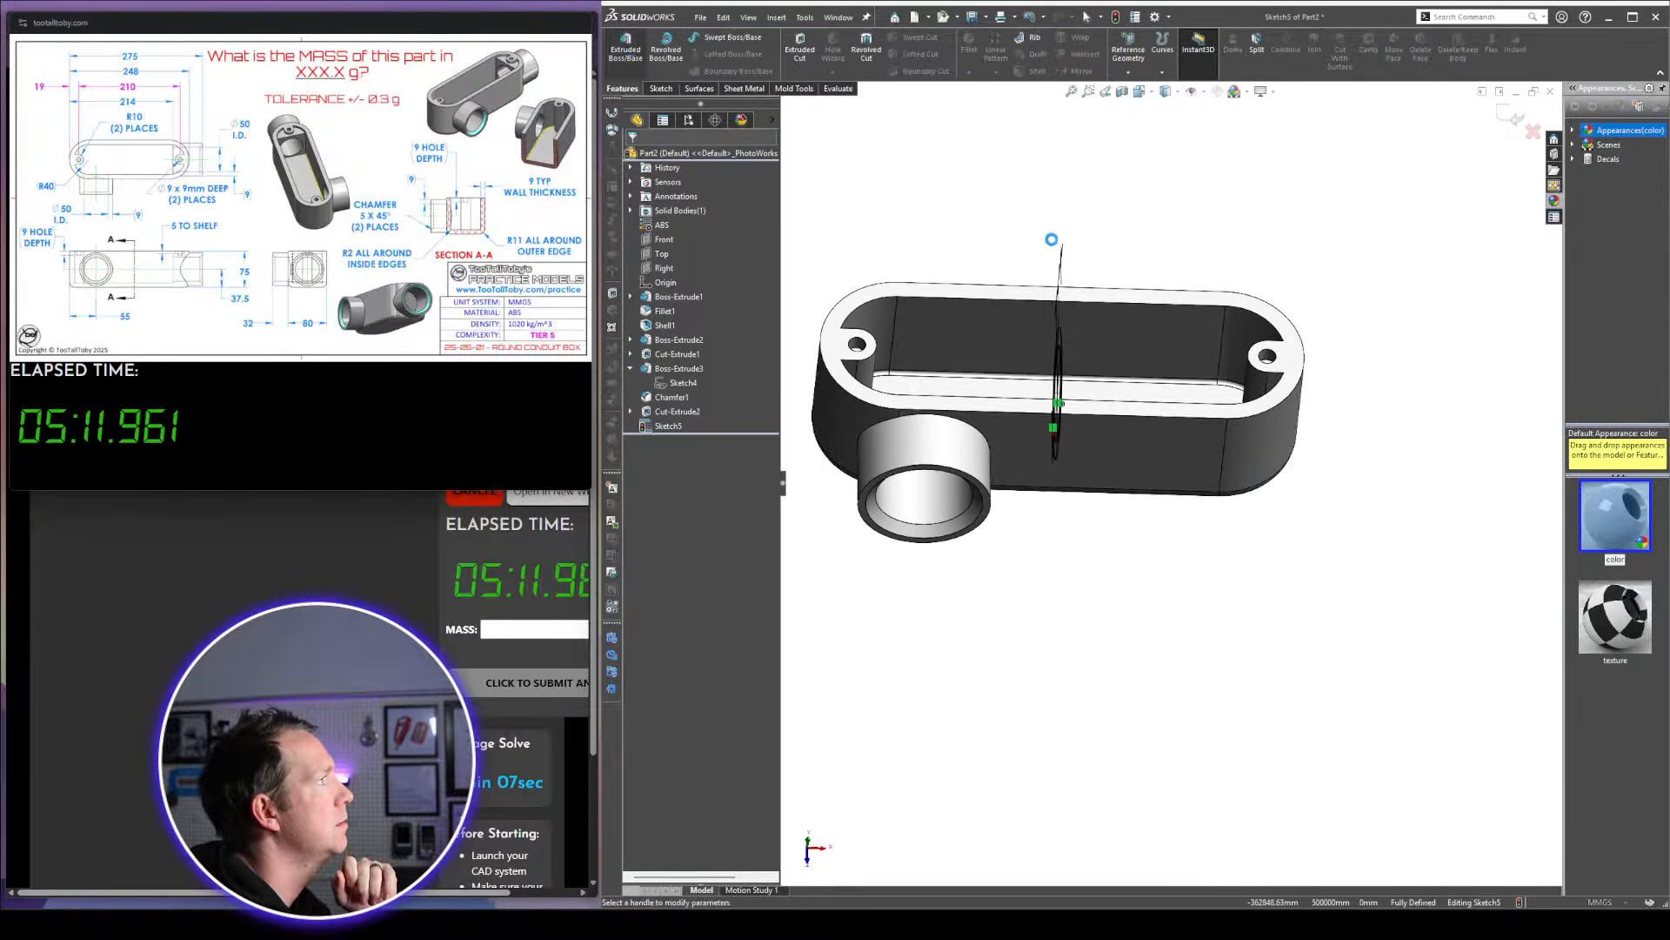
{"action": "left_click", "coordinate": [725, 195]}
{"action": "left_click", "coordinate": [688, 244]}
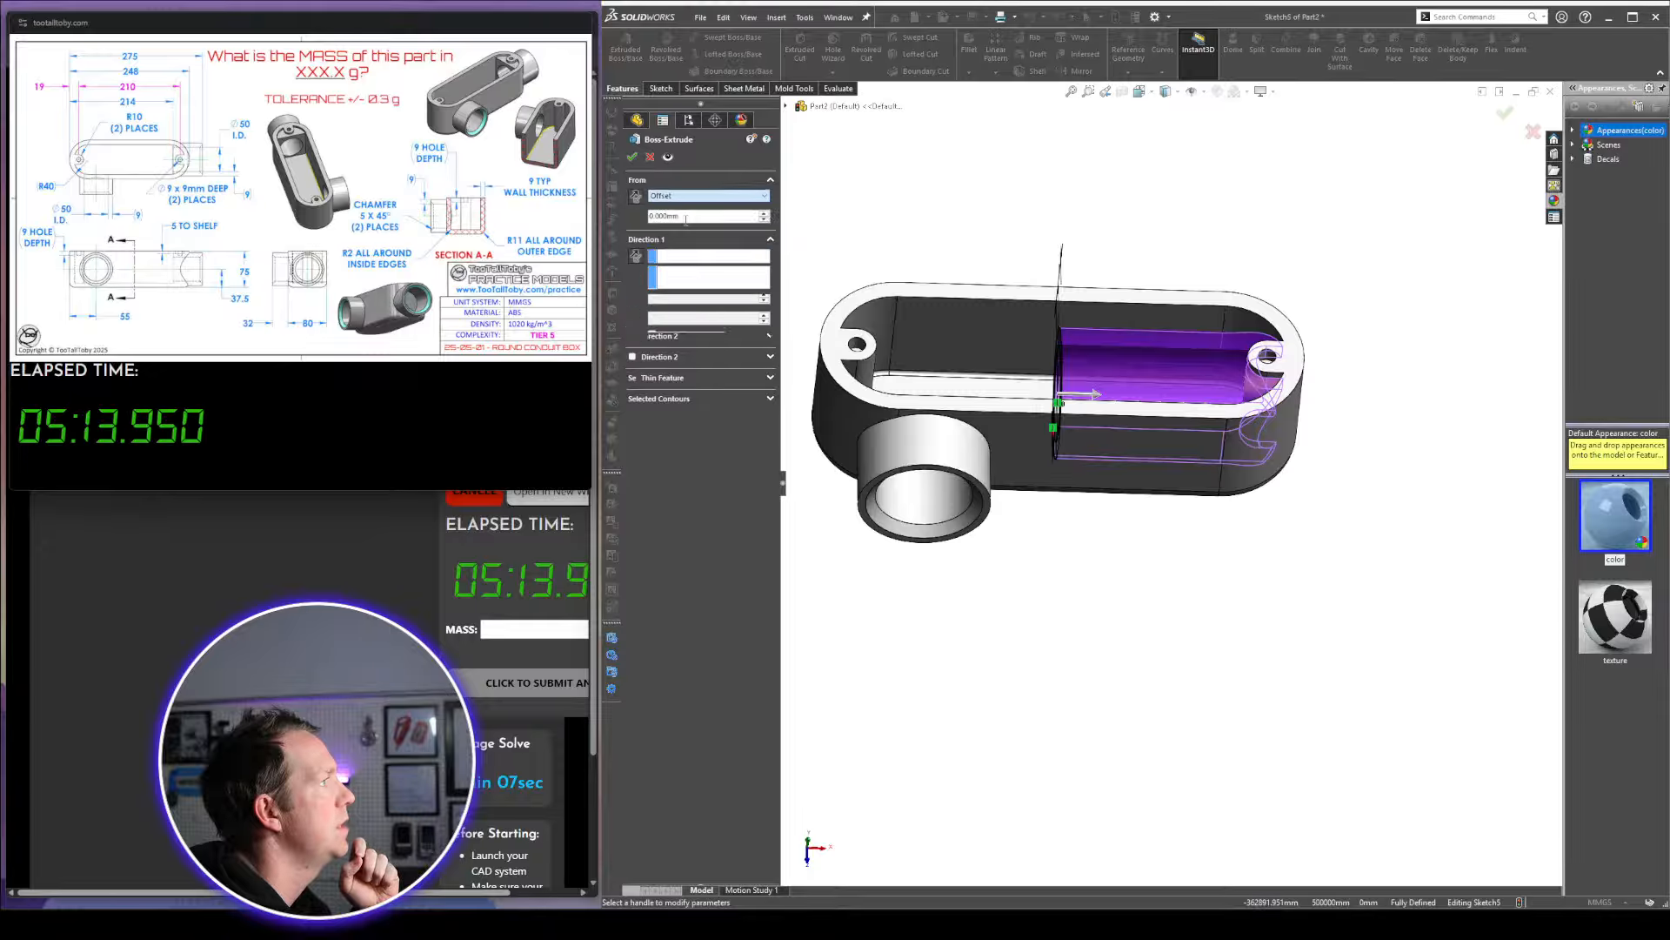
{"action": "type", "text": "27+"}
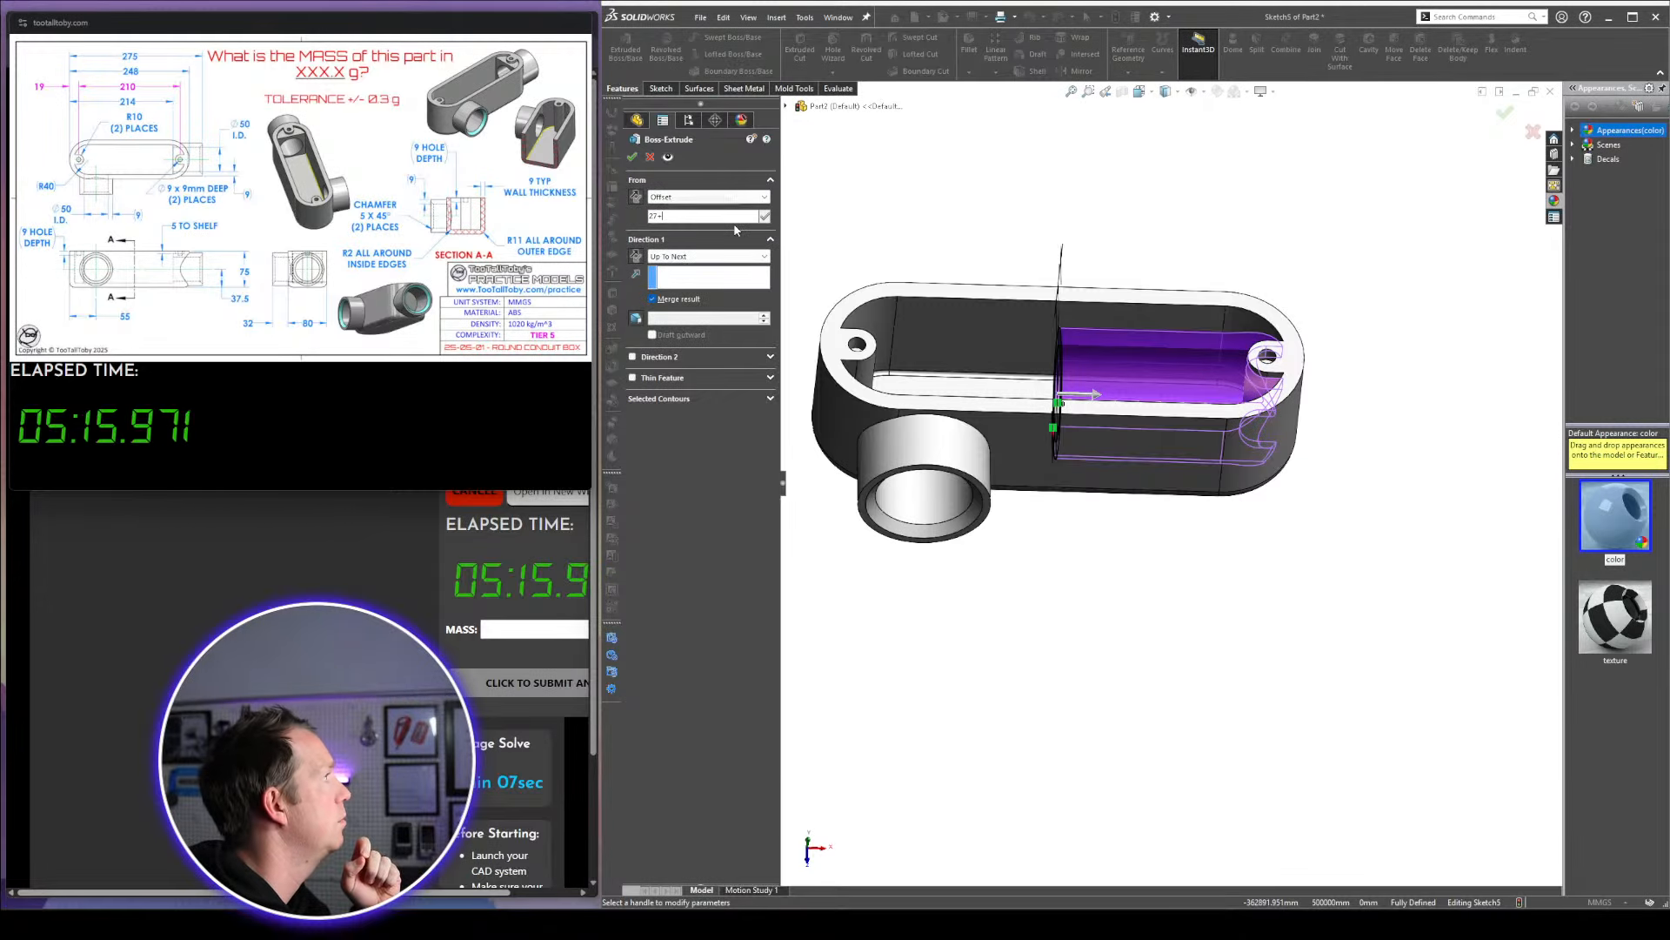
{"action": "type", "text": "124"}
{"action": "key", "text": "Return"}
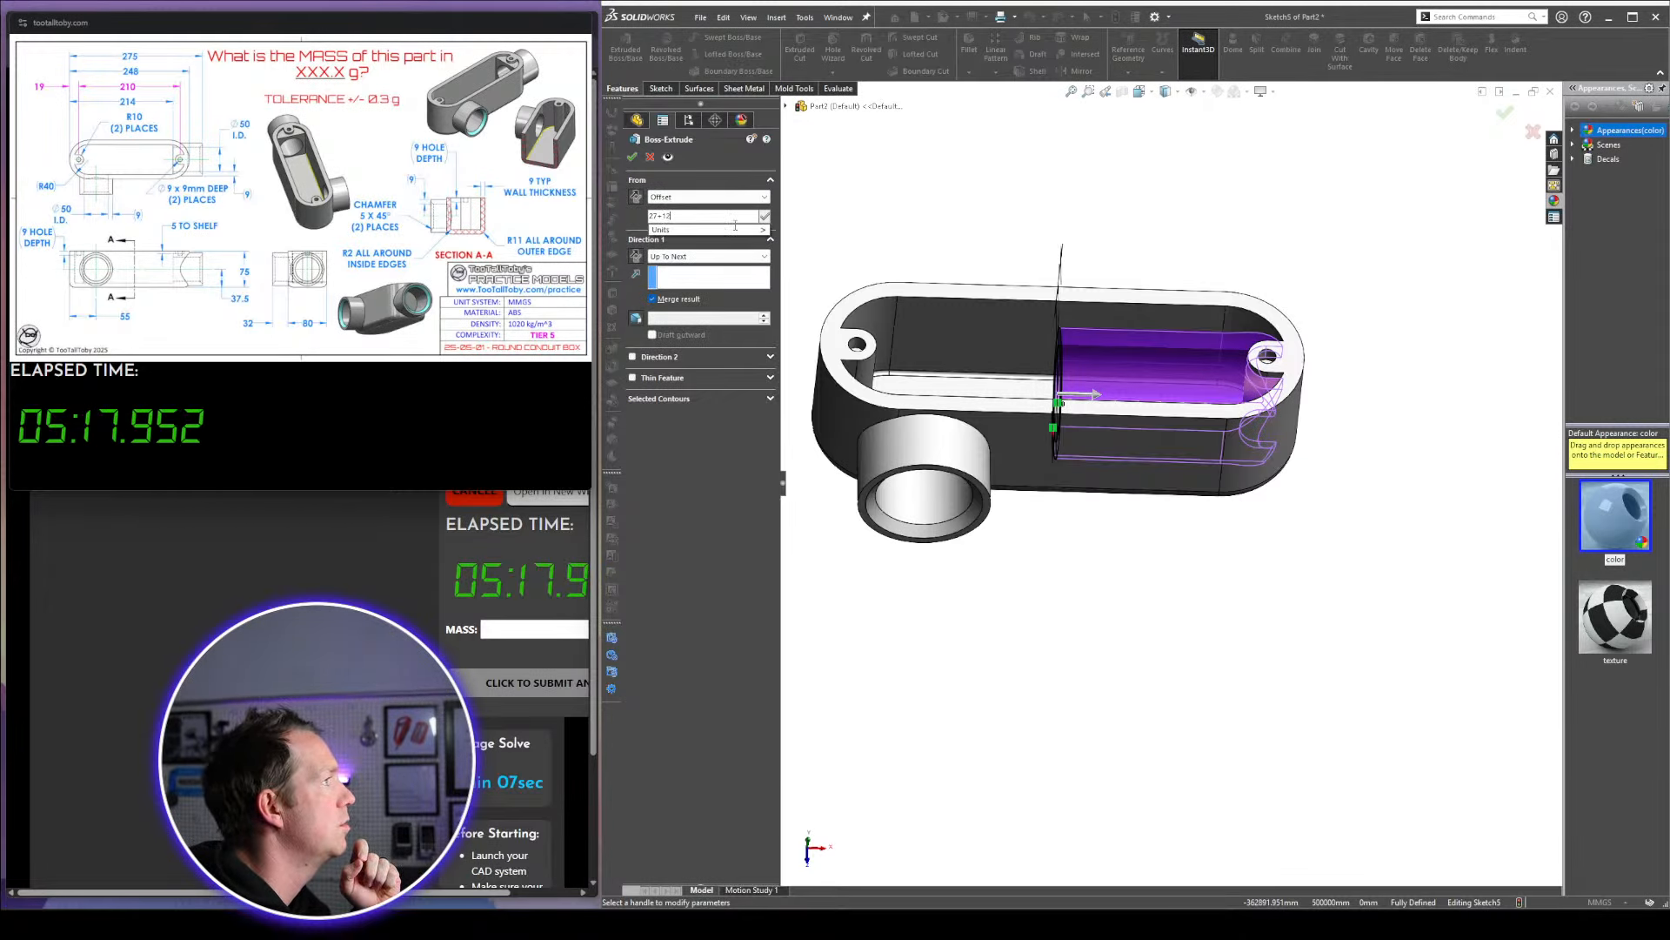
Point the offset ring extrusion back toward the housing's end, ending Up To Next with merged result, and complete it
{"action": "left_click", "coordinate": [637, 198]}
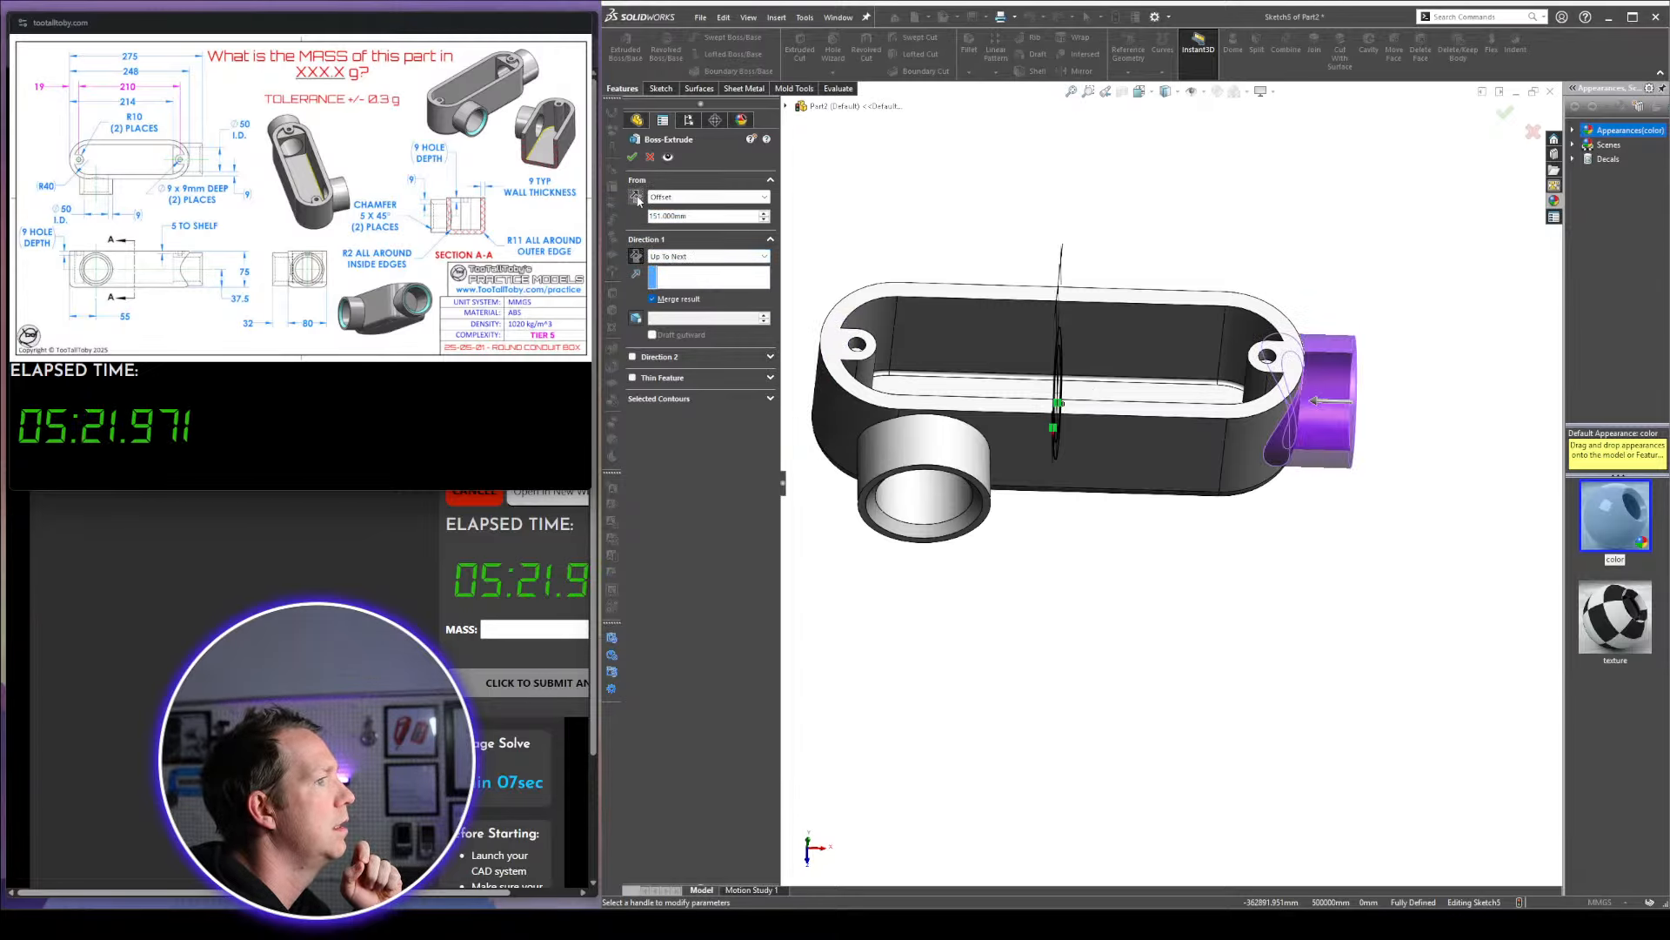
{"action": "middle_click_drag", "start_coordinate": [1319, 484], "coordinate": [1279, 370]}
{"action": "scroll", "coordinate": [1324, 457], "scroll_direction": "down", "scroll_amount": 2}
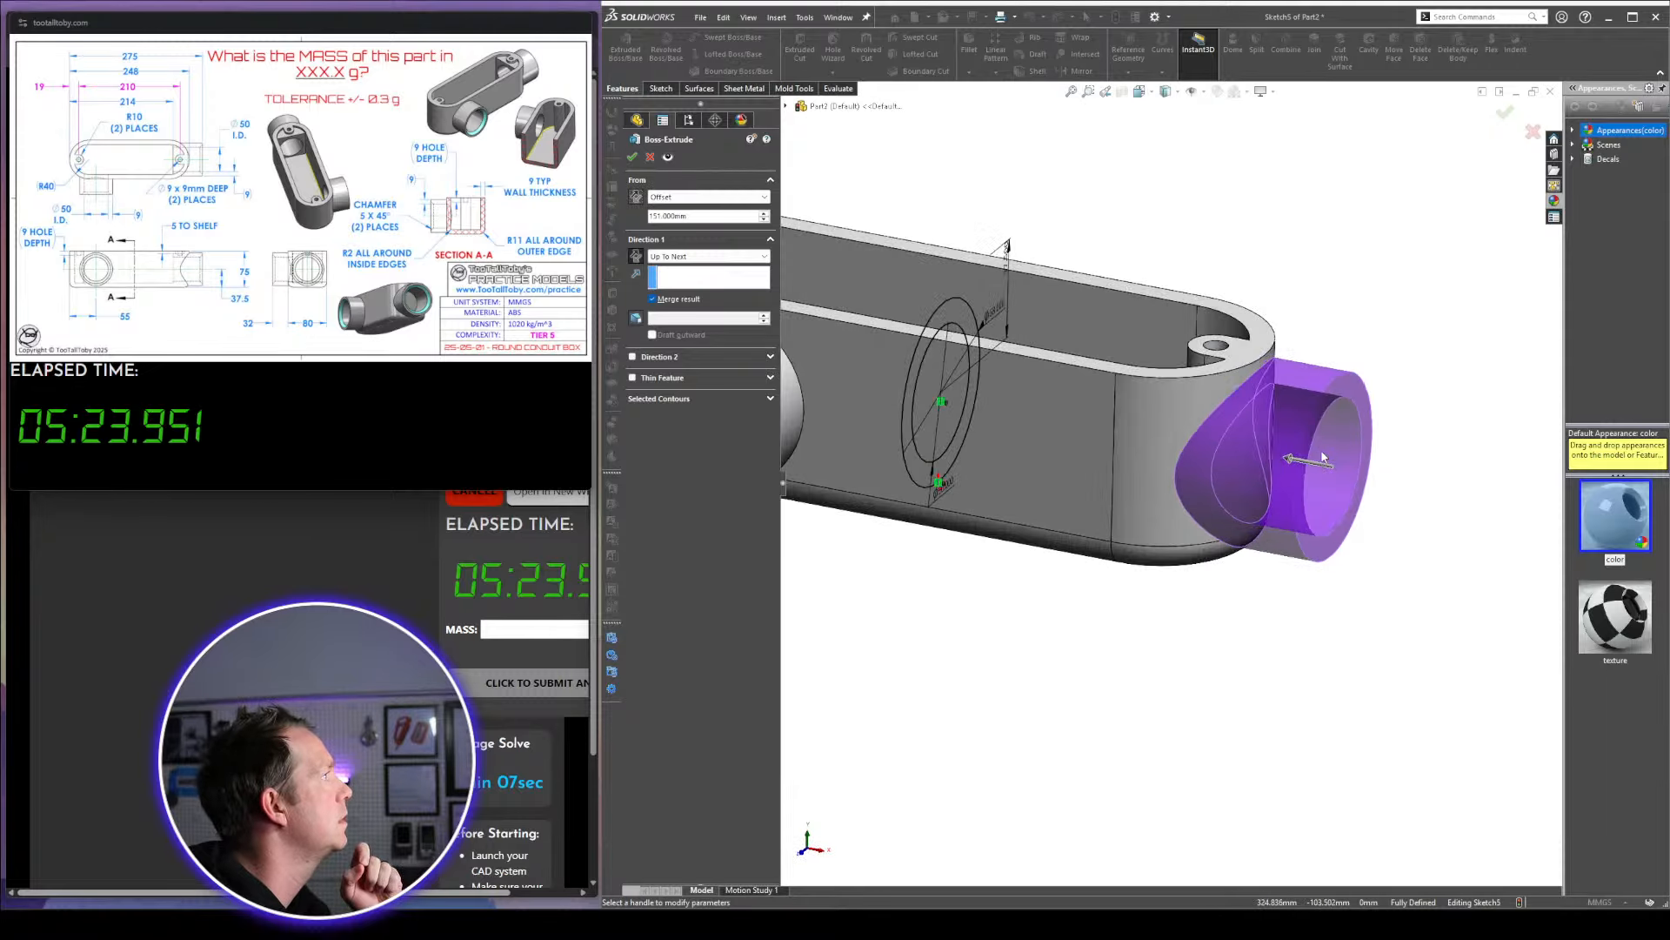
{"action": "middle_click_drag", "start_coordinate": [990, 321], "coordinate": [921, 245]}
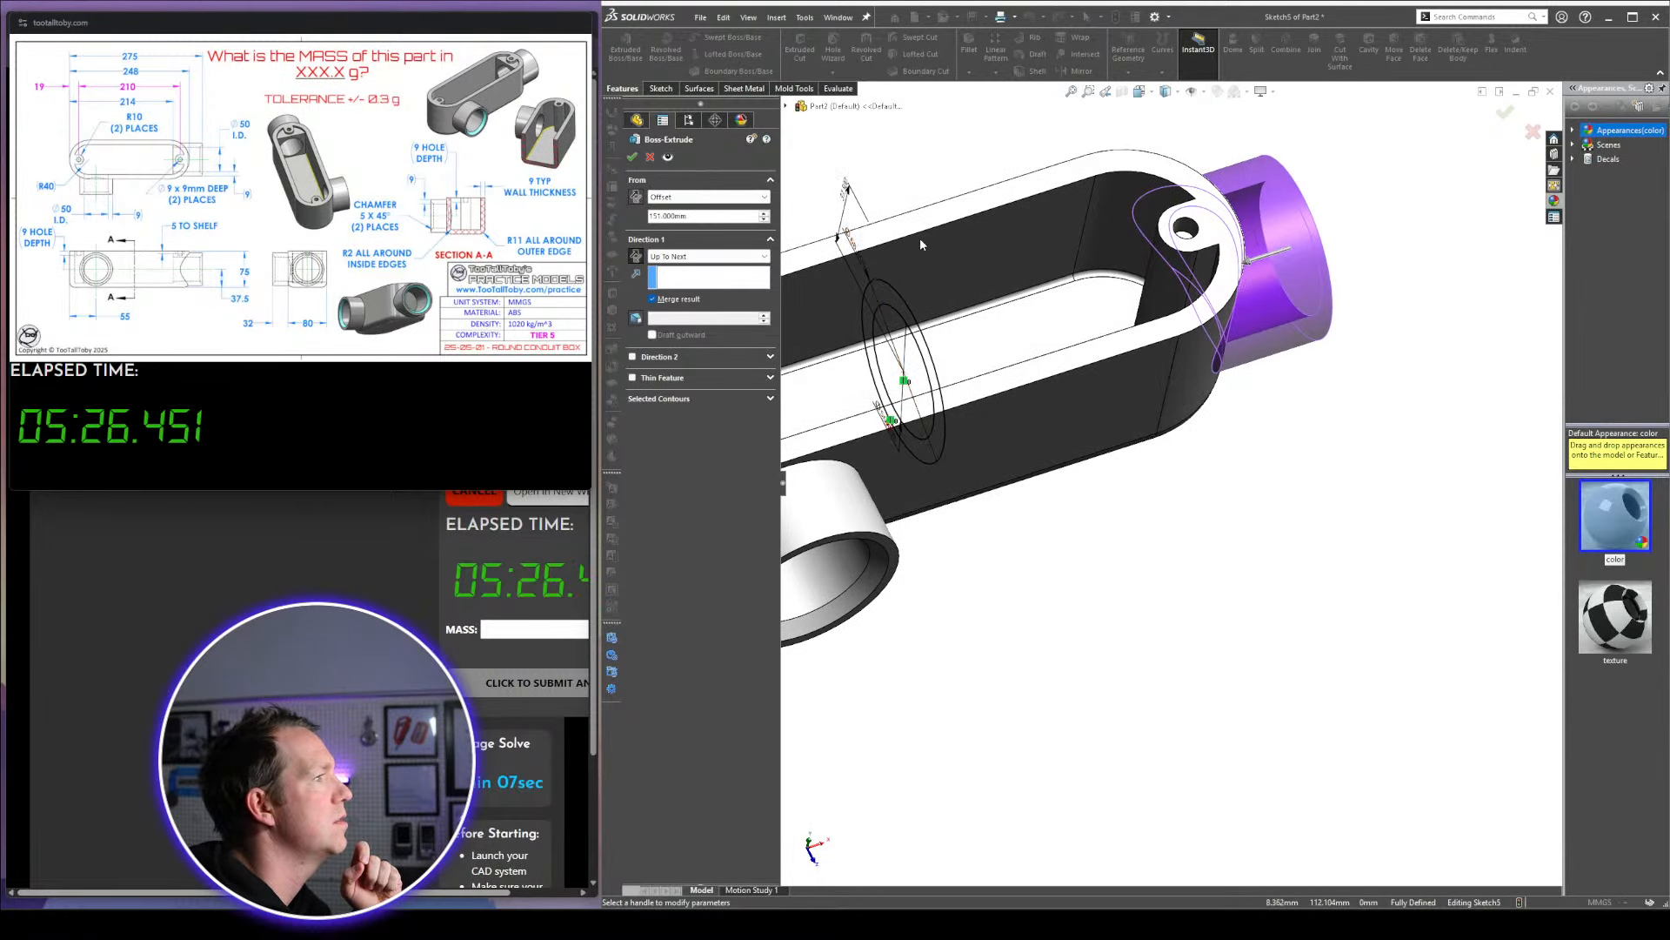
{"action": "left_click", "coordinate": [633, 158]}
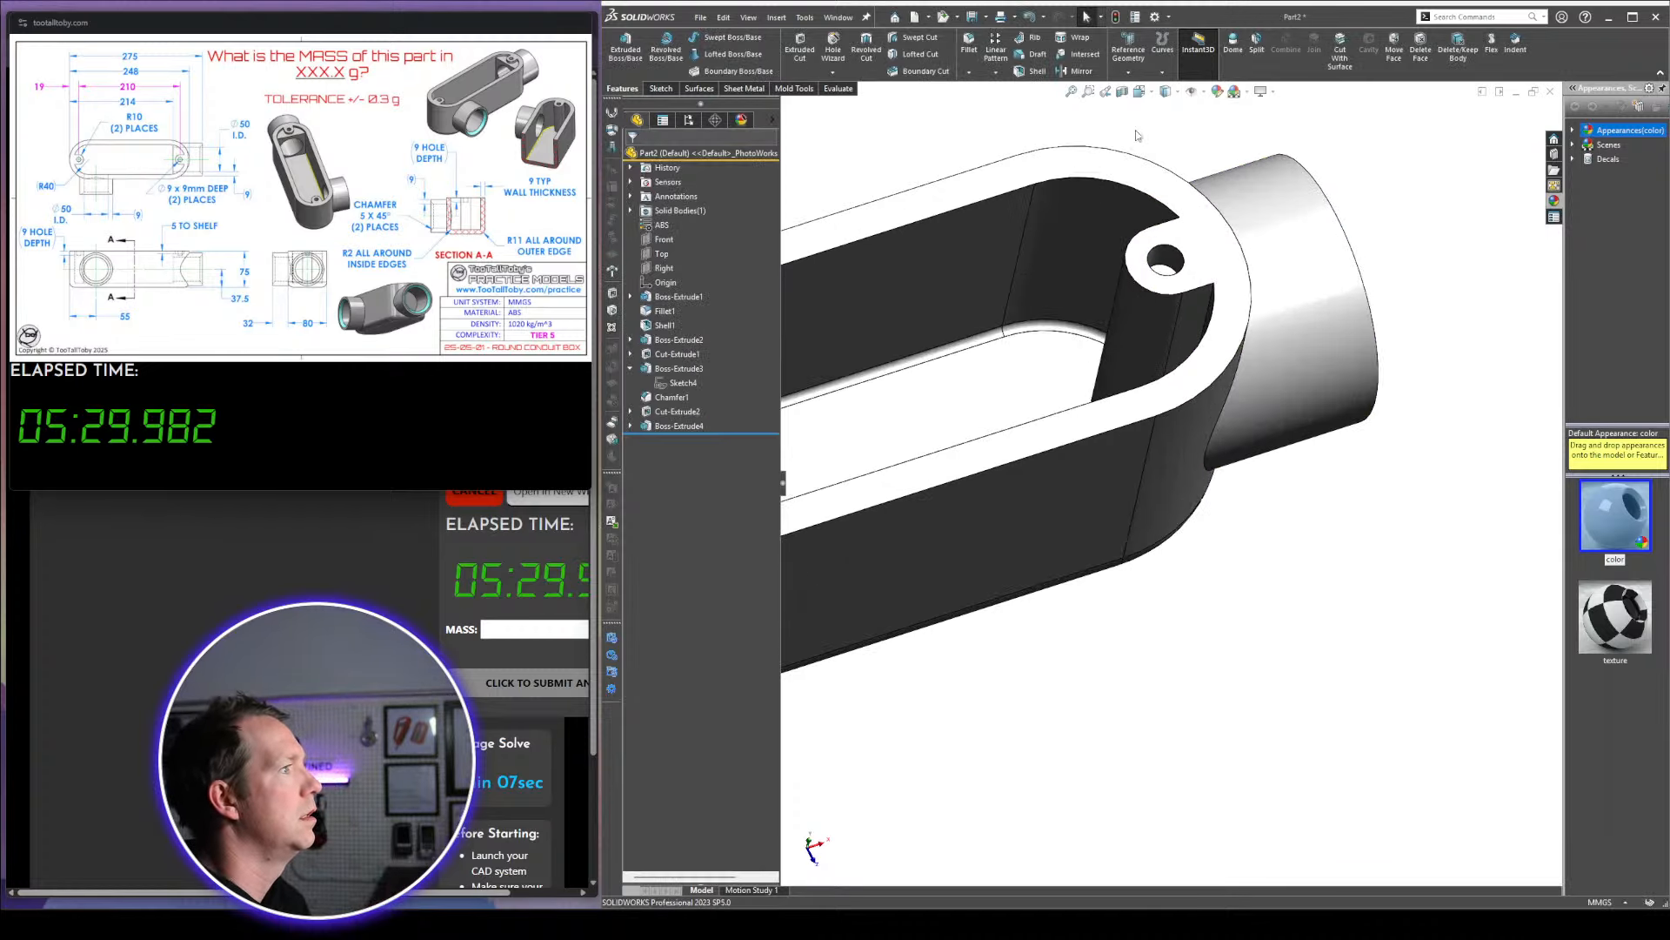
Start a new sketch on the housing's open rim face and view it straight on
{"action": "left_click", "coordinate": [1081, 159]}
{"action": "left_click", "coordinate": [1134, 124]}
{"action": "key", "text": "space"}
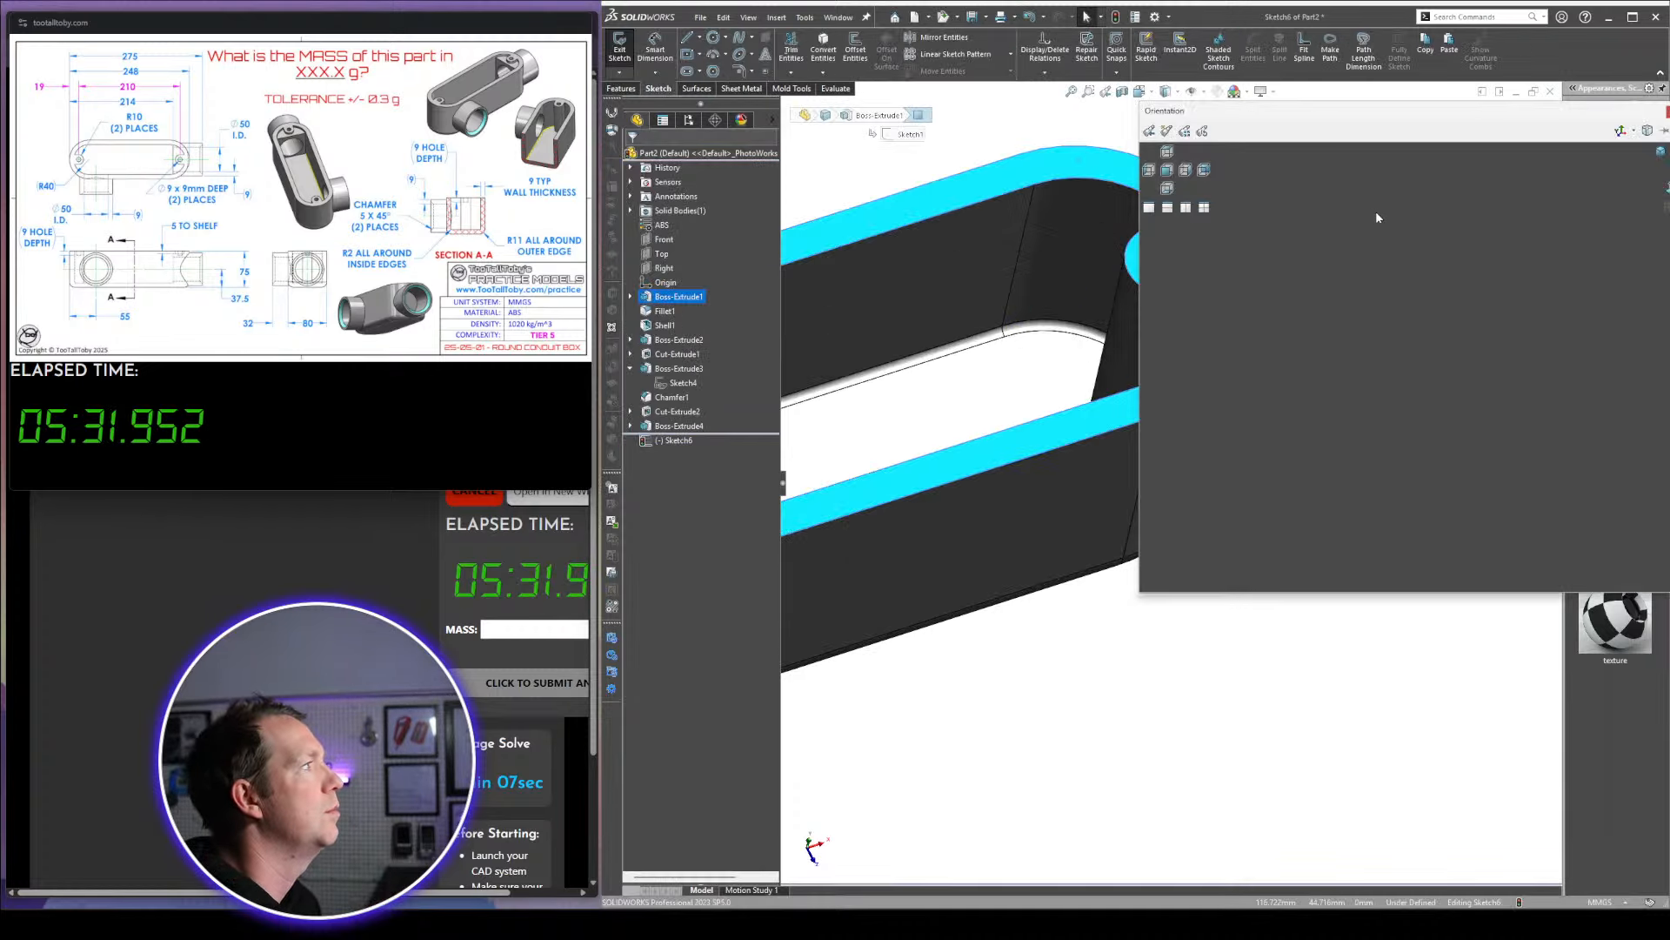
{"action": "left_click", "coordinate": [1668, 188]}
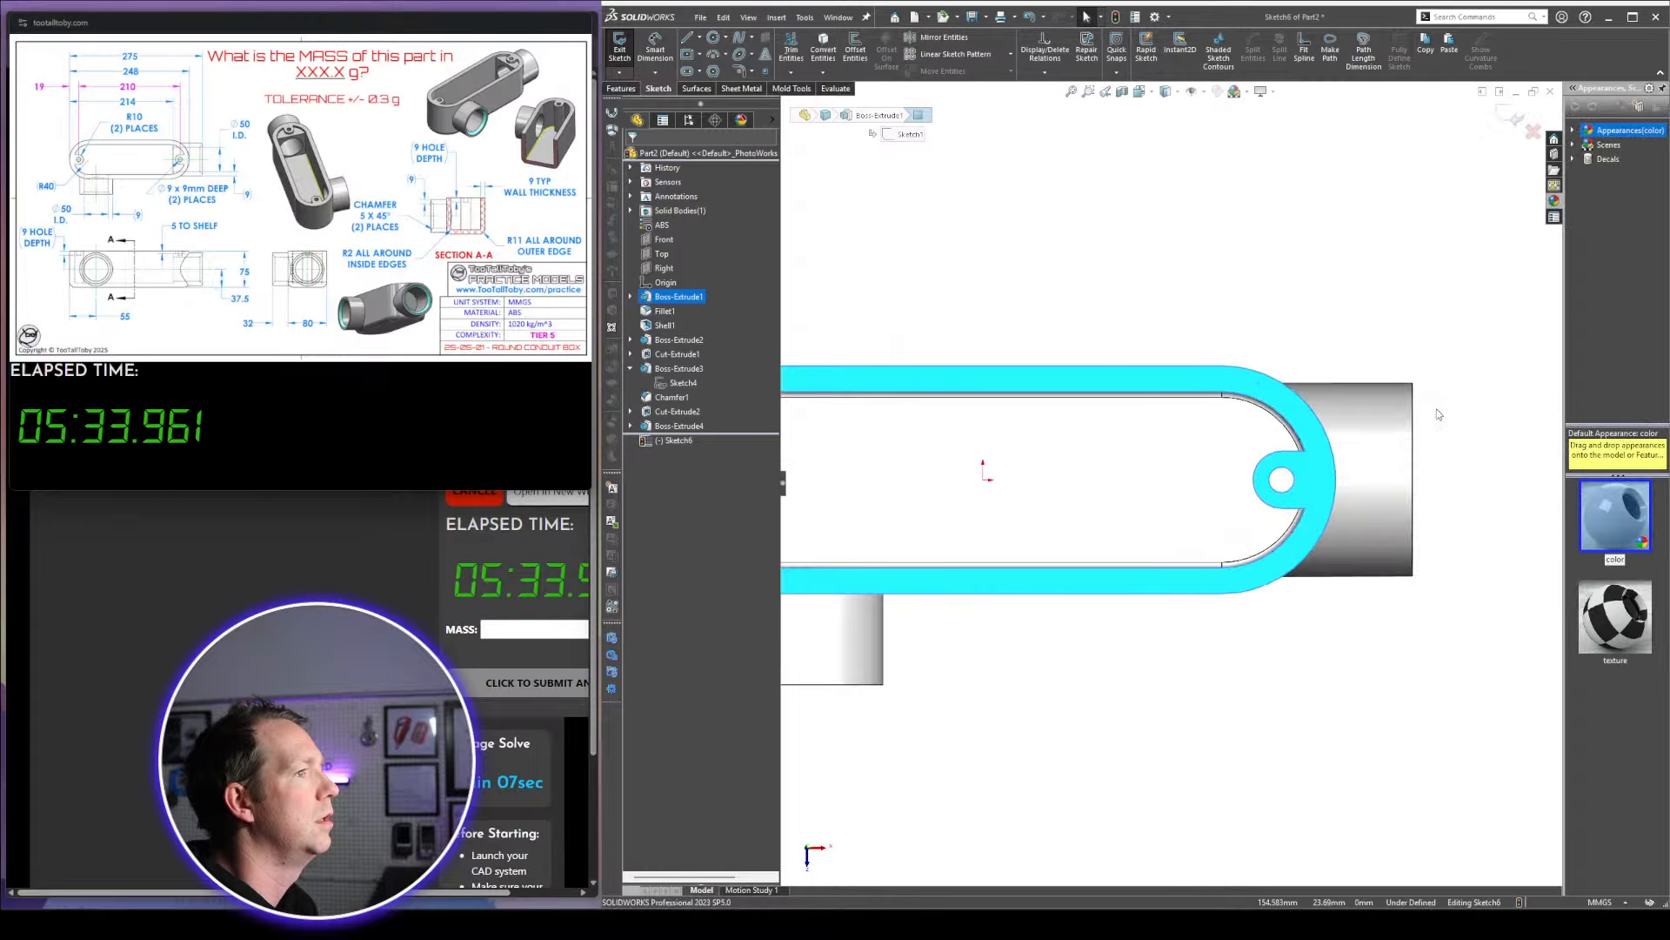
{"action": "scroll", "coordinate": [1445, 405], "scroll_direction": "down", "scroll_amount": 1}
{"action": "key", "text": "Escape"}
{"action": "scroll", "coordinate": [1252, 448], "scroll_direction": "down", "scroll_amount": 2}
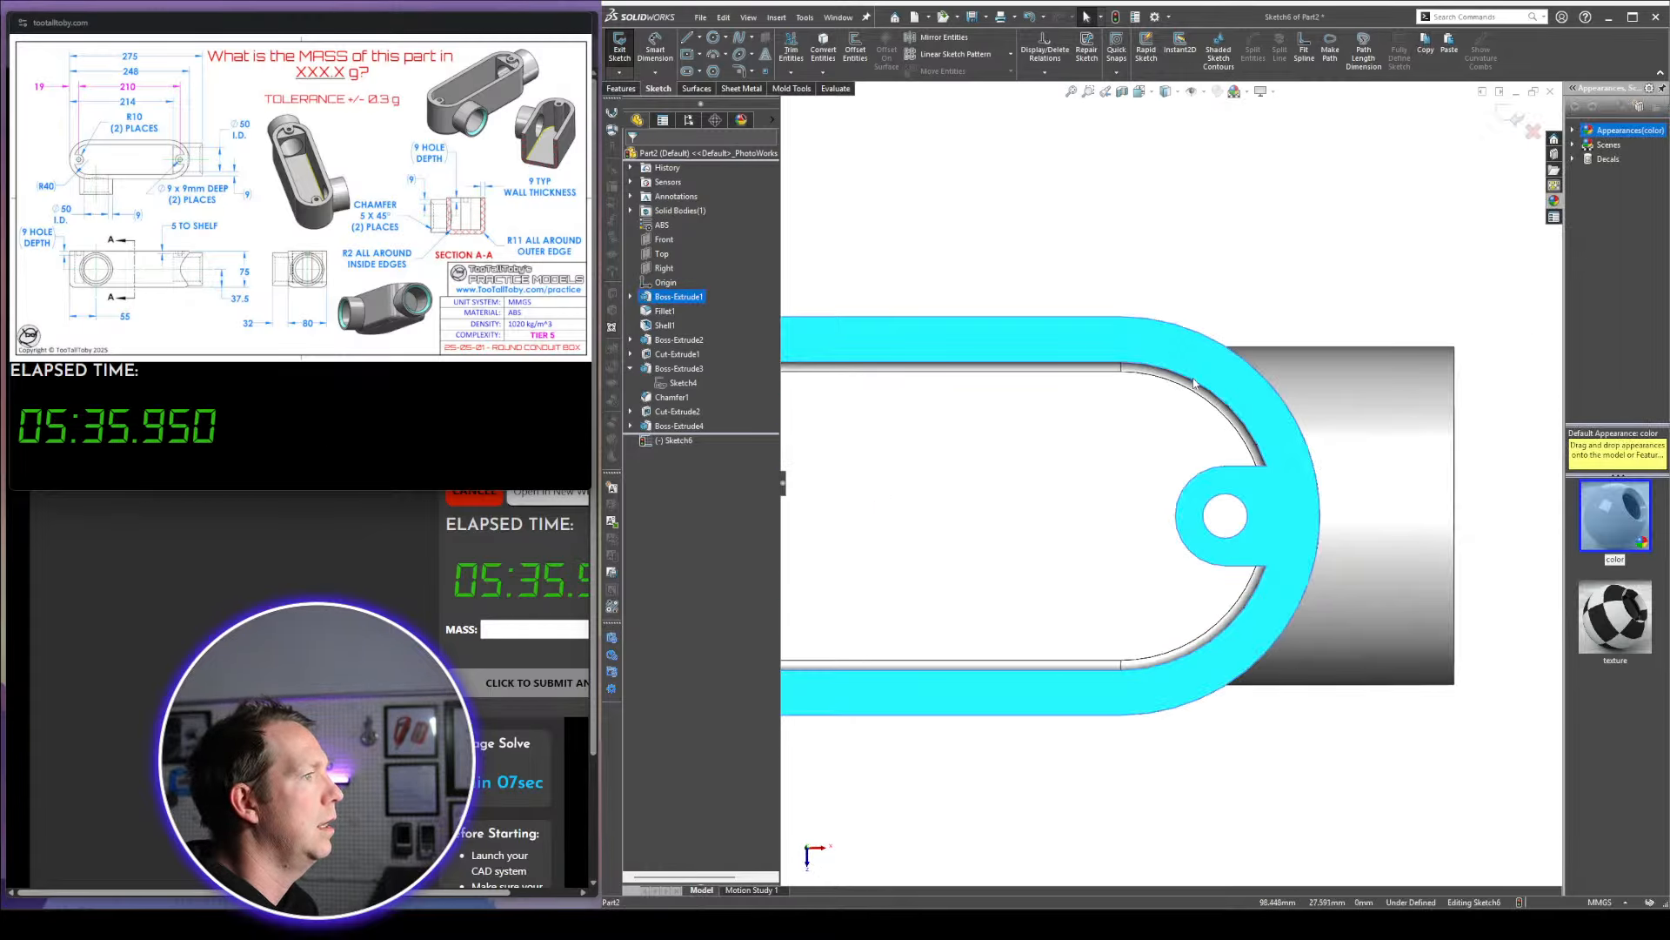
{"action": "right_click", "coordinate": [1180, 376]}
{"action": "left_click", "coordinate": [1248, 407]}
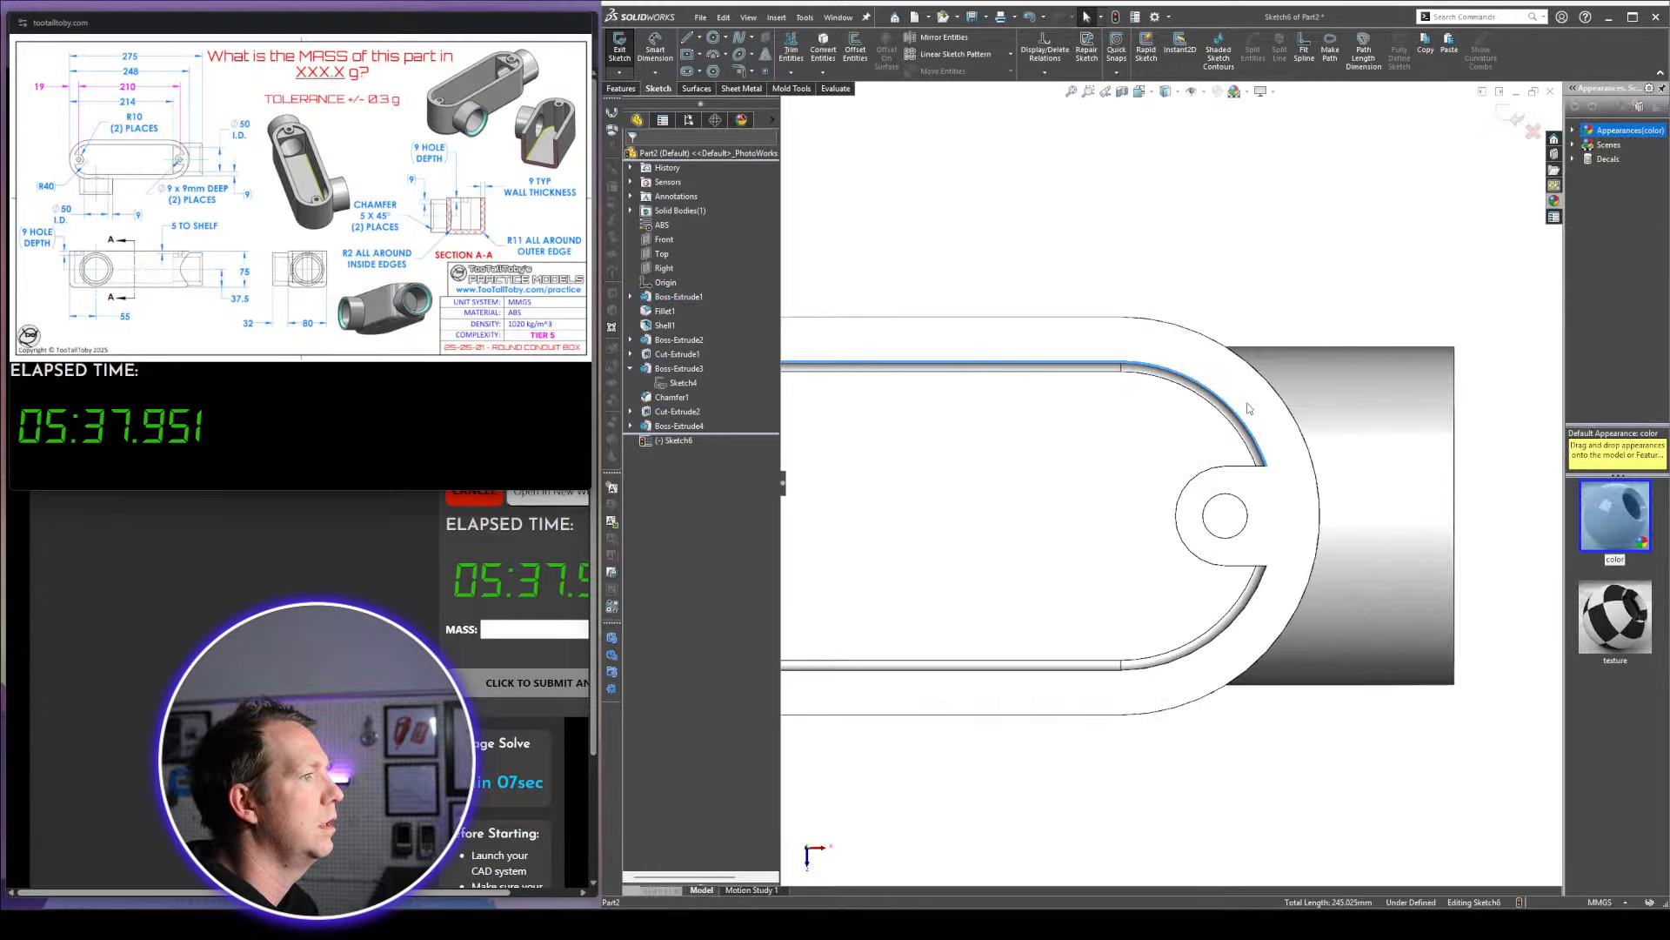
{"action": "left_click", "coordinate": [1204, 265]}
{"action": "right_click", "coordinate": [1185, 376]}
{"action": "left_click", "coordinate": [1239, 417]}
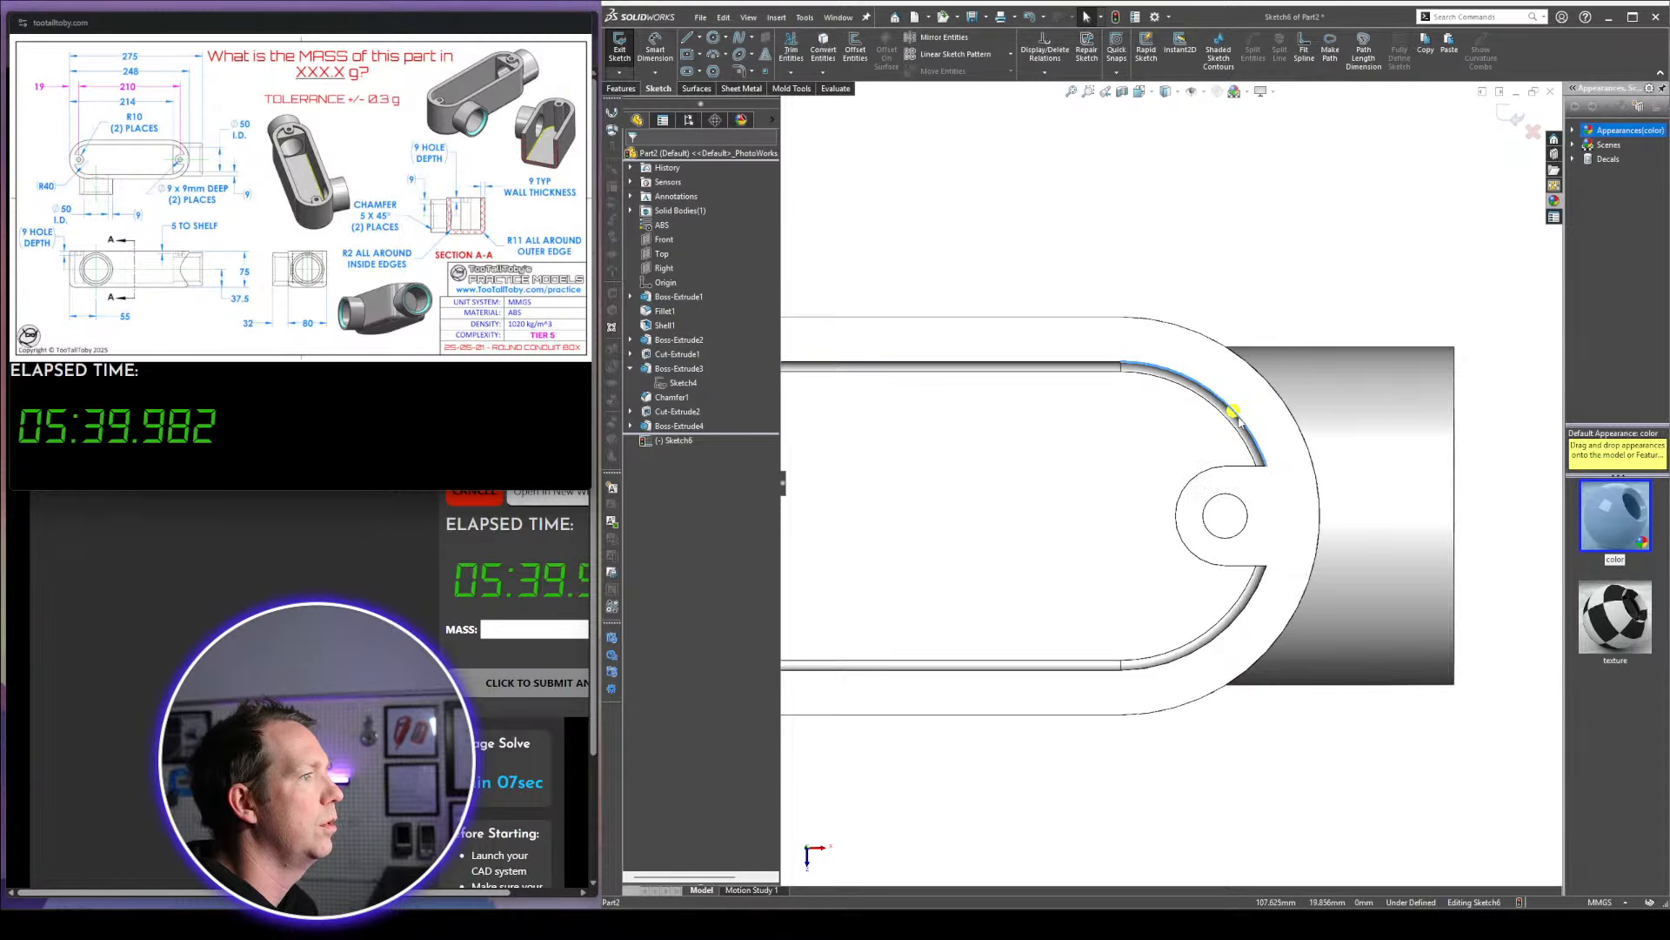
{"action": "left_click", "coordinate": [1231, 414]}
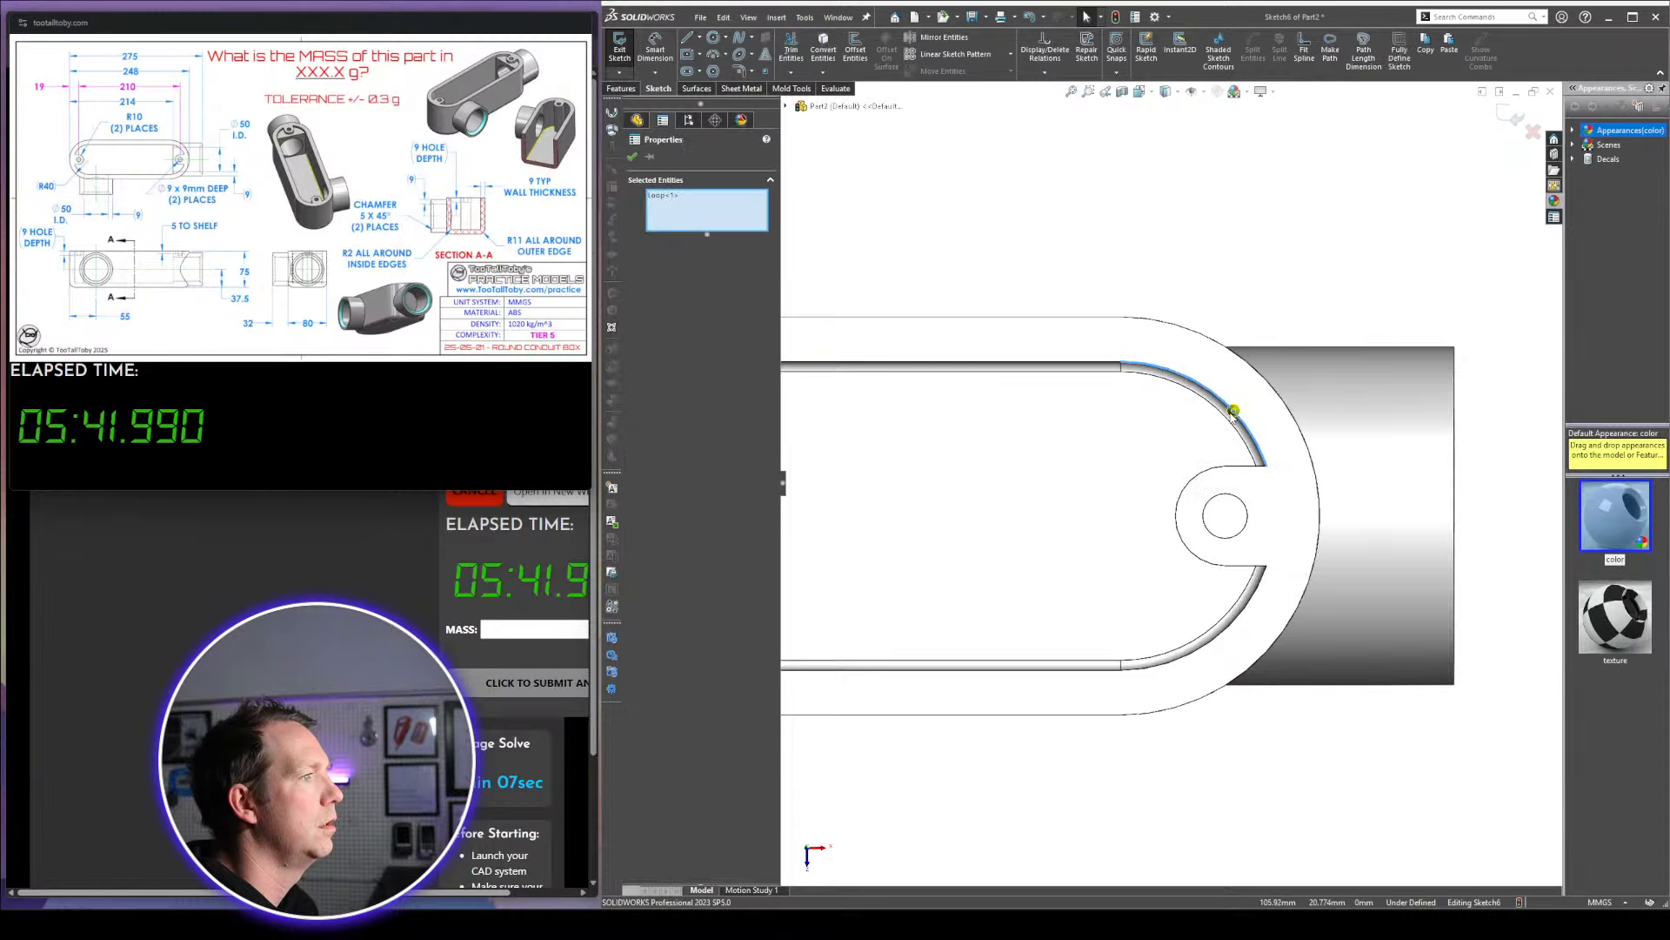
{"action": "middle_click_drag", "start_coordinate": [1231, 415], "coordinate": [1182, 292]}
{"action": "key", "text": "Escape"}
Sketch a vertical line about 62 mm long between the straight inner edges, near the end with the new pipe stub
{"action": "key", "text": "space"}
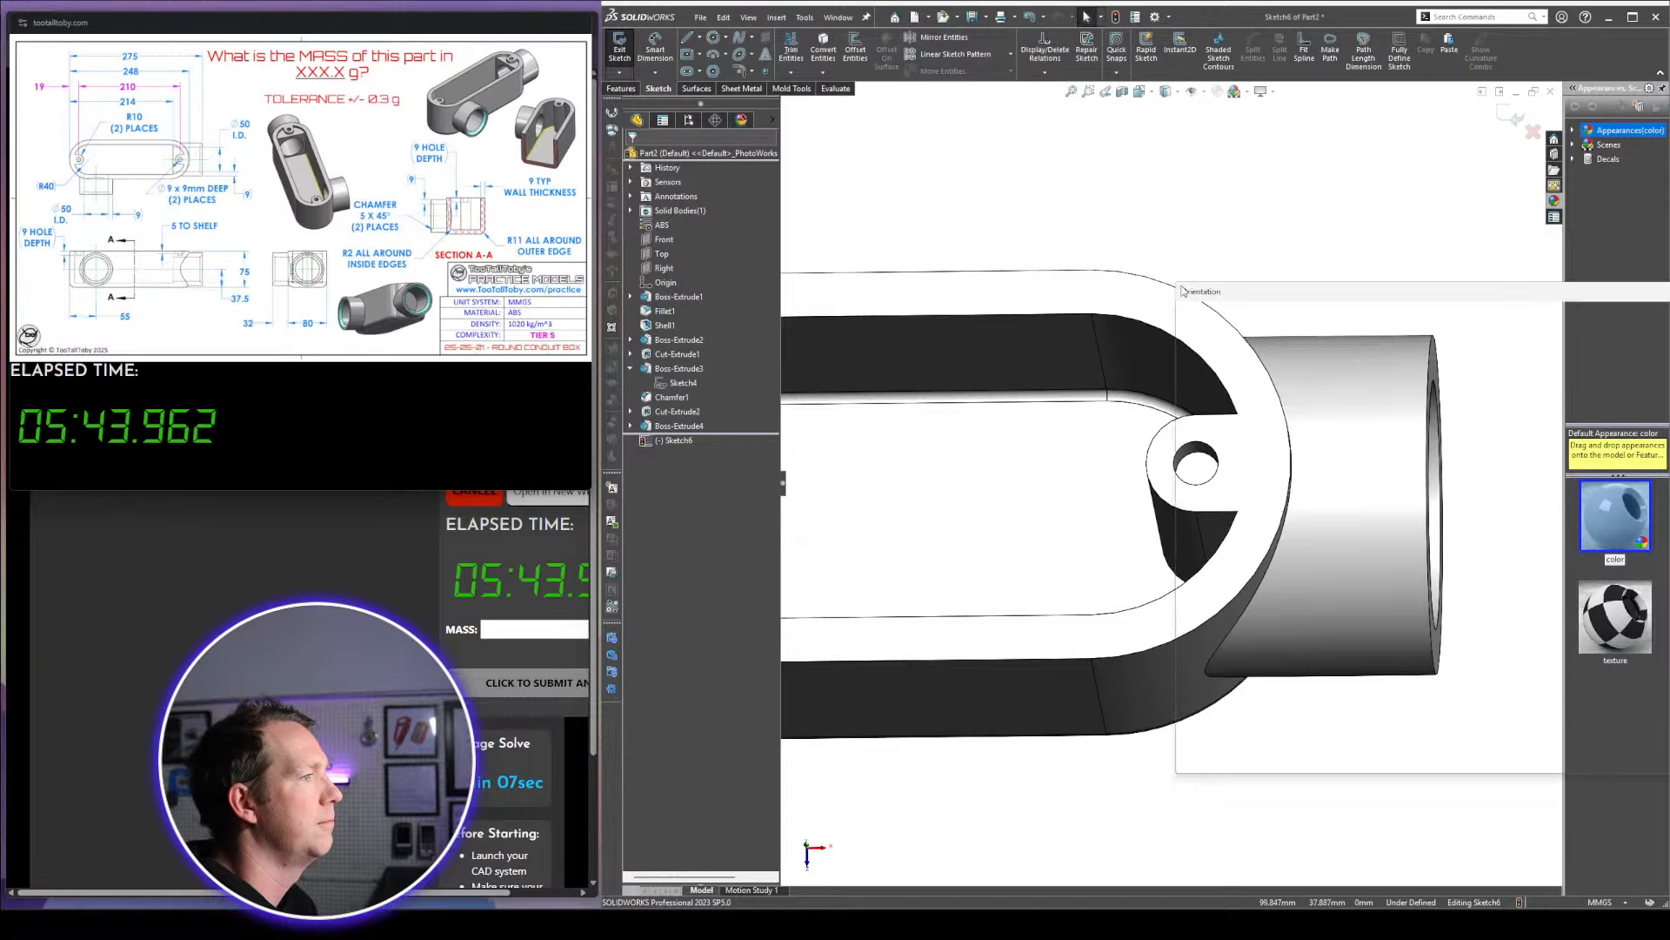
{"action": "key", "text": "ctrl+8"}
{"action": "scroll", "coordinate": [1510, 467], "scroll_direction": "down", "scroll_amount": 4}
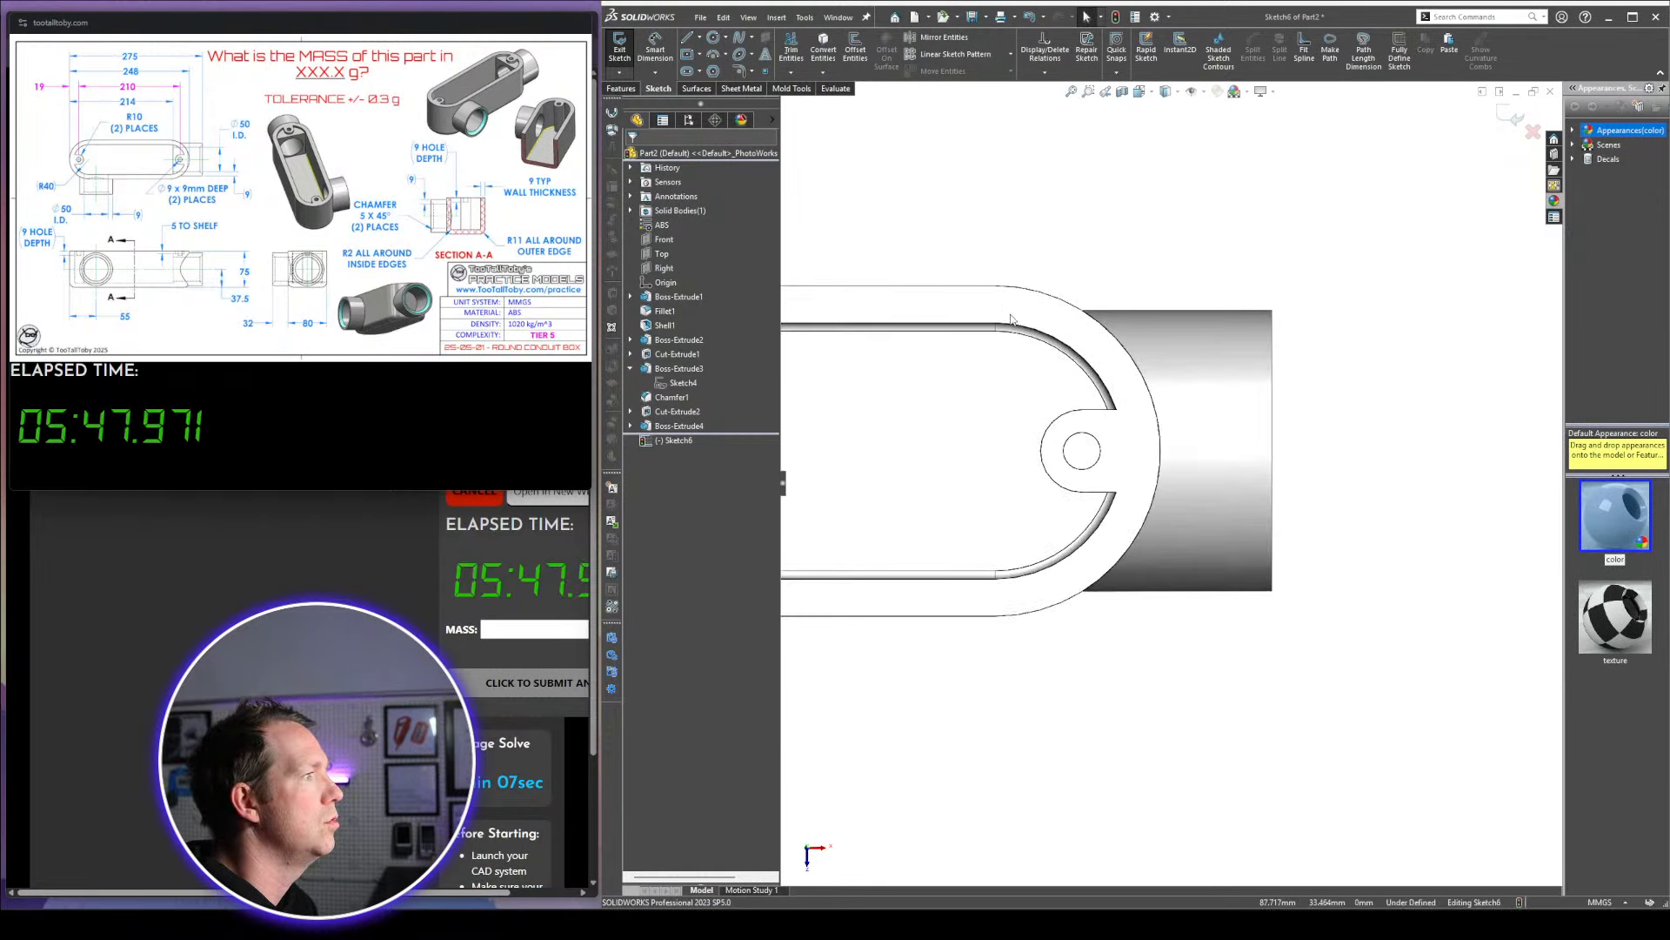
{"action": "key", "text": "l"}
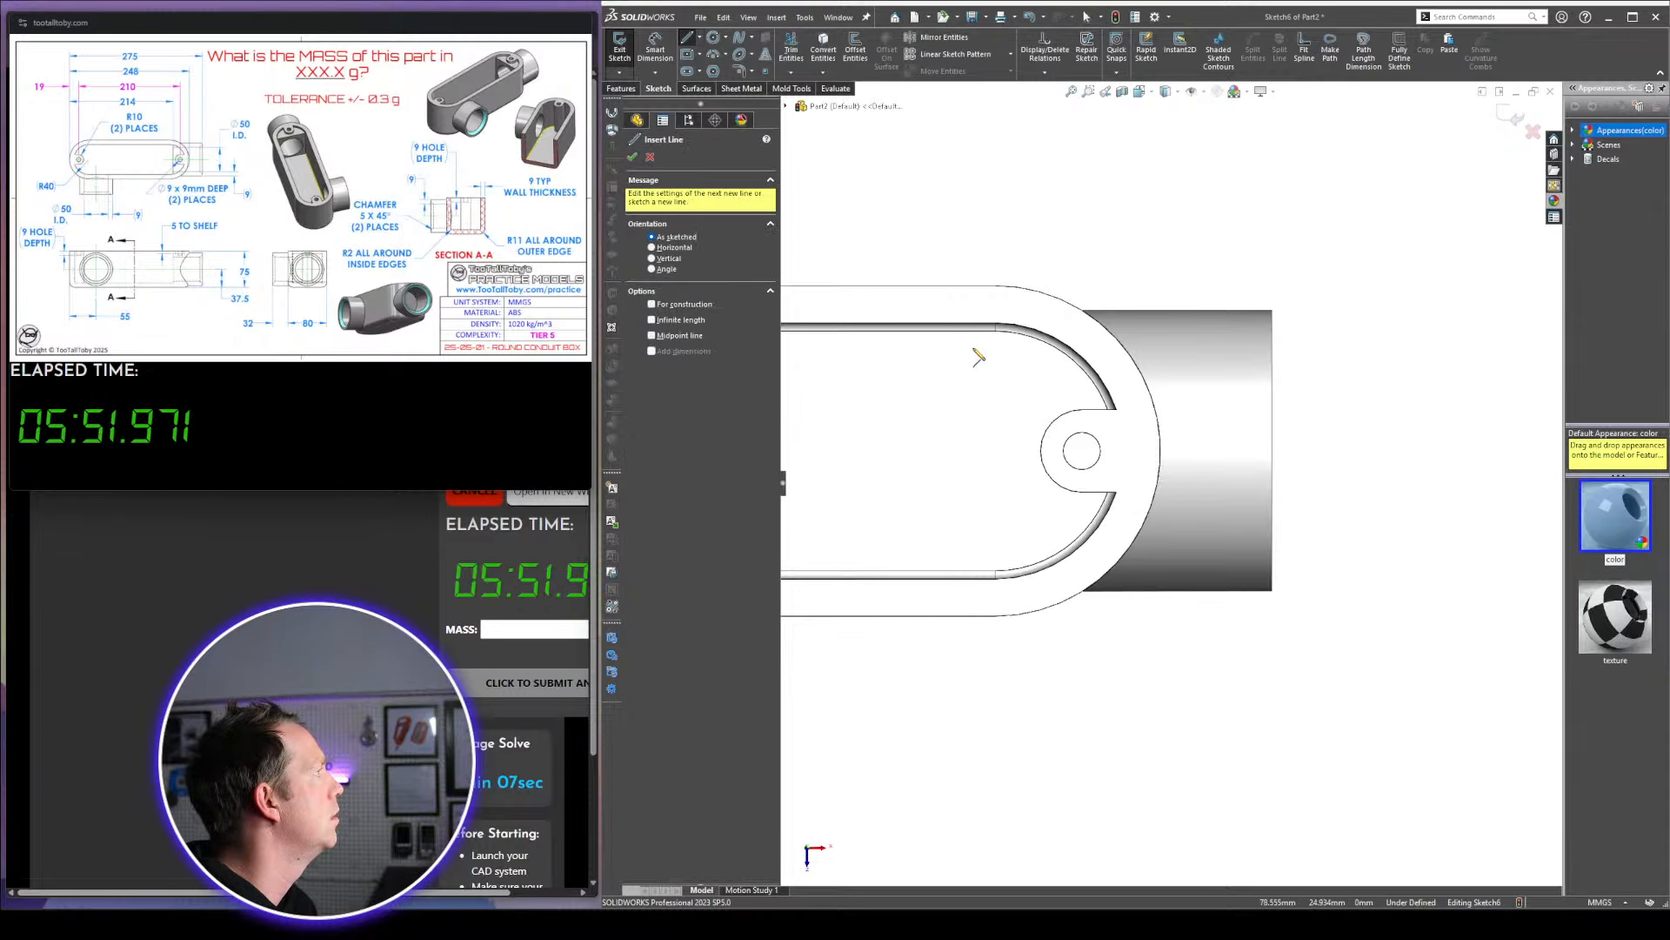
{"action": "scroll", "coordinate": [977, 357], "scroll_direction": "down", "scroll_amount": 2}
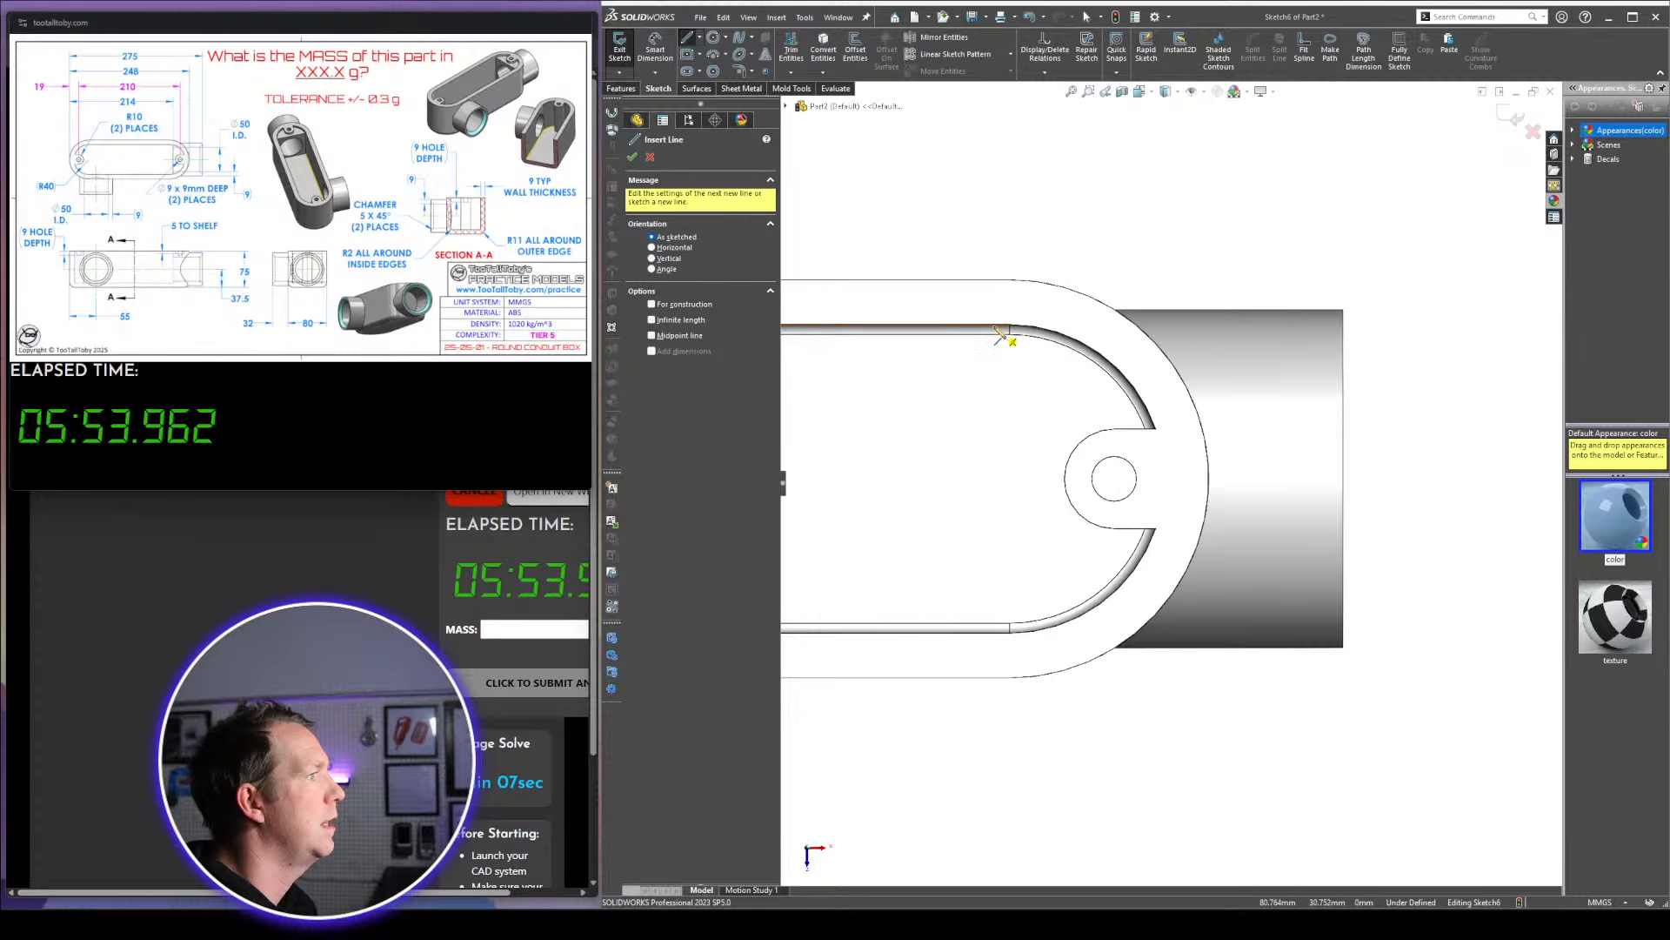
{"action": "left_click", "coordinate": [997, 330]}
{"action": "left_click", "coordinate": [995, 635]}
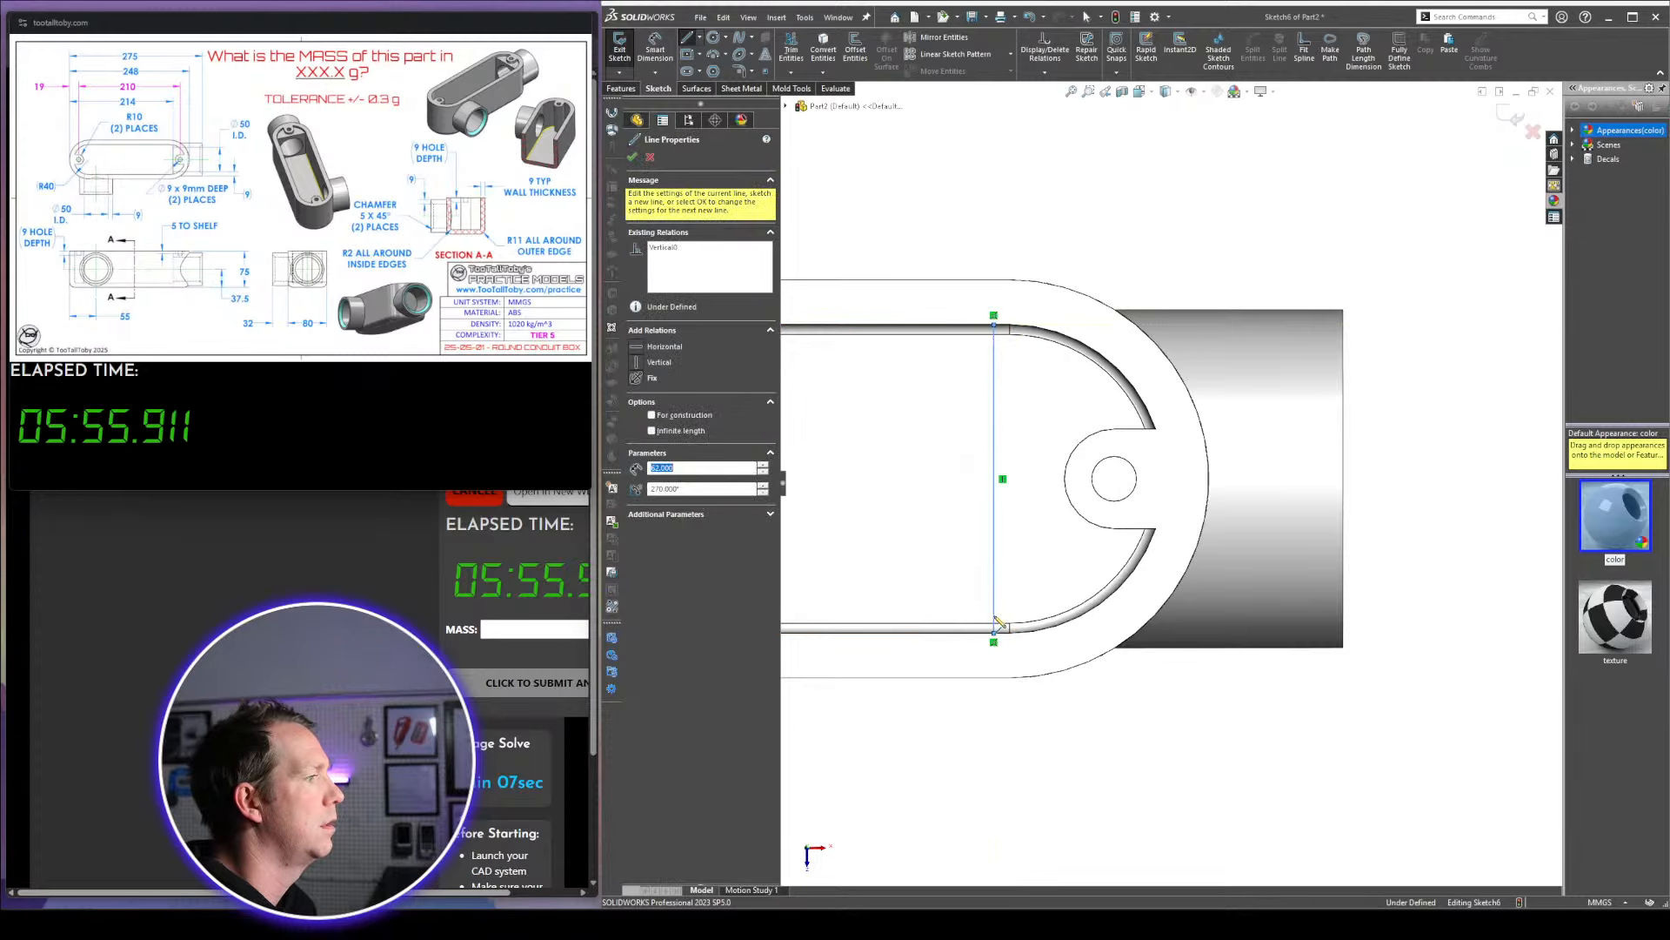
{"action": "key", "text": "Escape"}
Dimension the vertical line 214 mm from the housing's opposite outer end
{"action": "scroll", "coordinate": [980, 510], "scroll_direction": "up", "scroll_amount": 4}
{"action": "right_click_drag", "start_coordinate": [974, 663], "coordinate": [939, 472]}
{"action": "scroll", "coordinate": [940, 472], "scroll_direction": "up", "scroll_amount": 2}
{"action": "scroll", "coordinate": [941, 475], "scroll_direction": "down", "scroll_amount": 2}
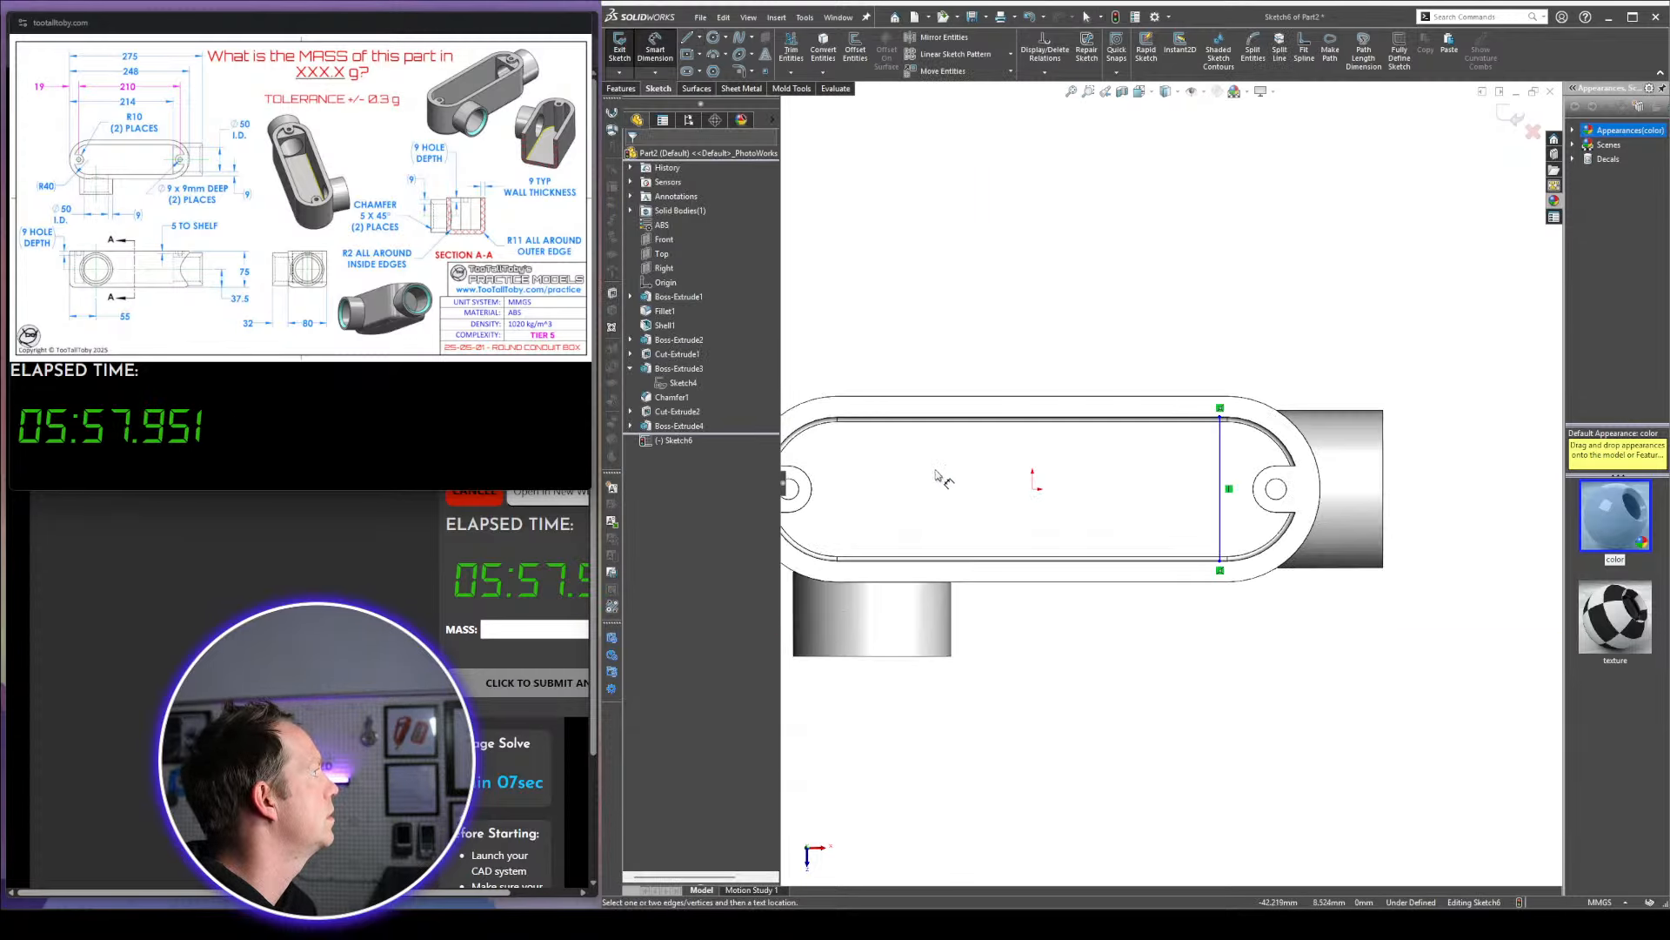
{"action": "scroll", "coordinate": [870, 481], "scroll_direction": "up", "scroll_amount": 2}
{"action": "scroll", "coordinate": [866, 481], "scroll_direction": "down", "scroll_amount": 2}
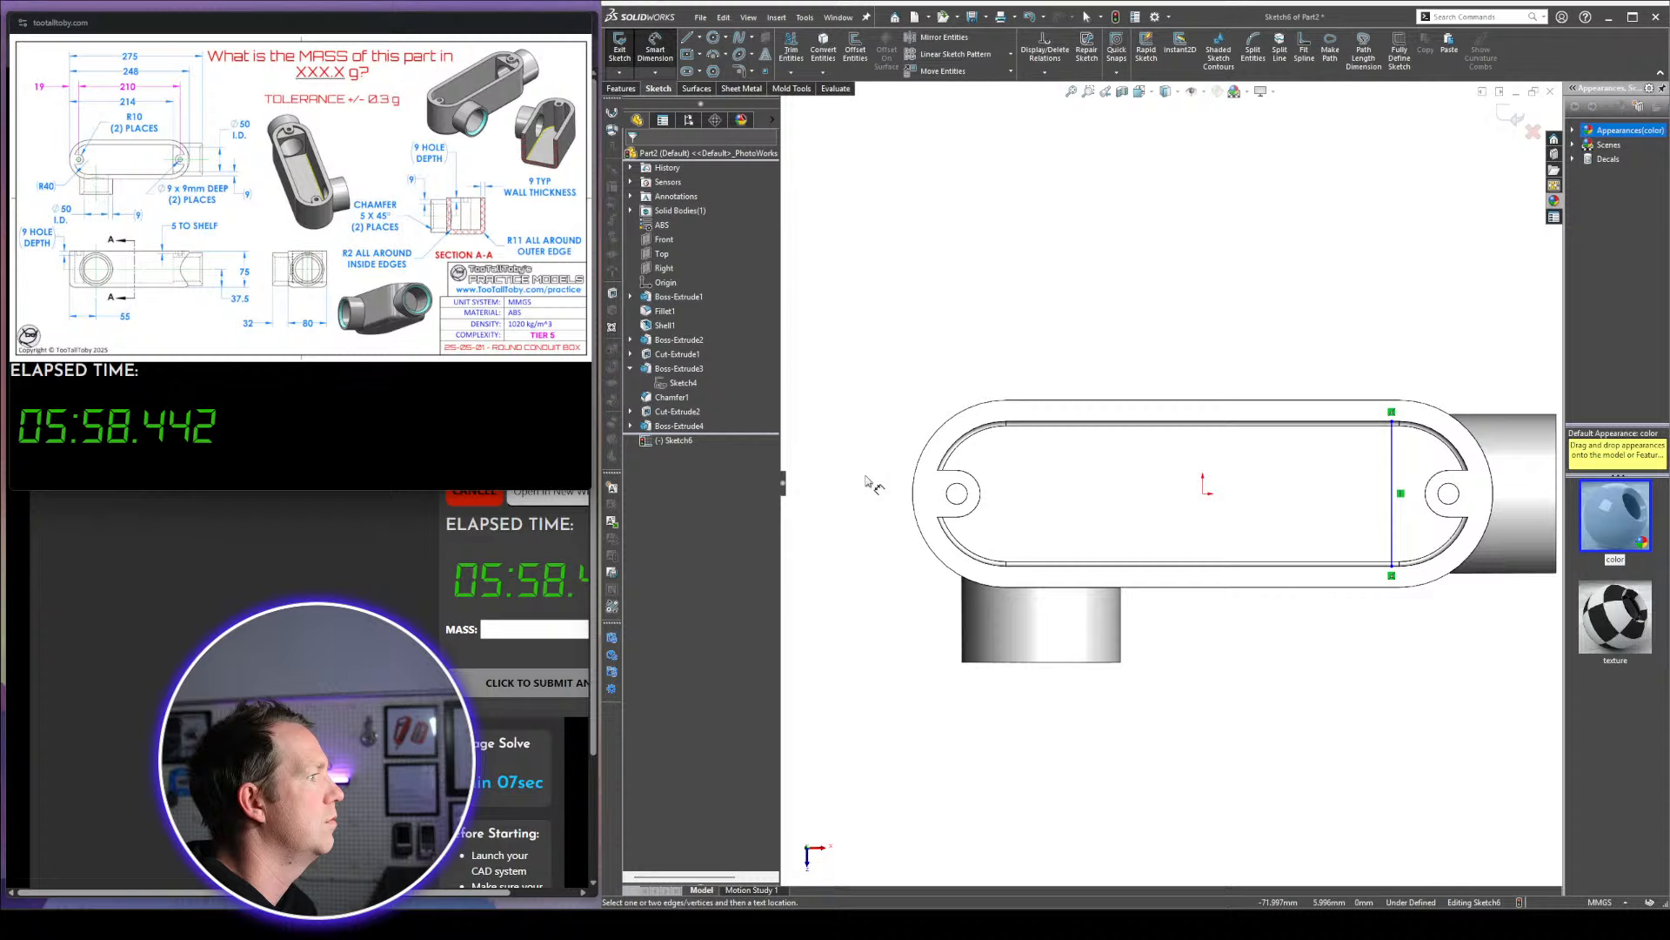
{"action": "left_click", "coordinate": [911, 493]}
{"action": "left_click", "coordinate": [1393, 476]}
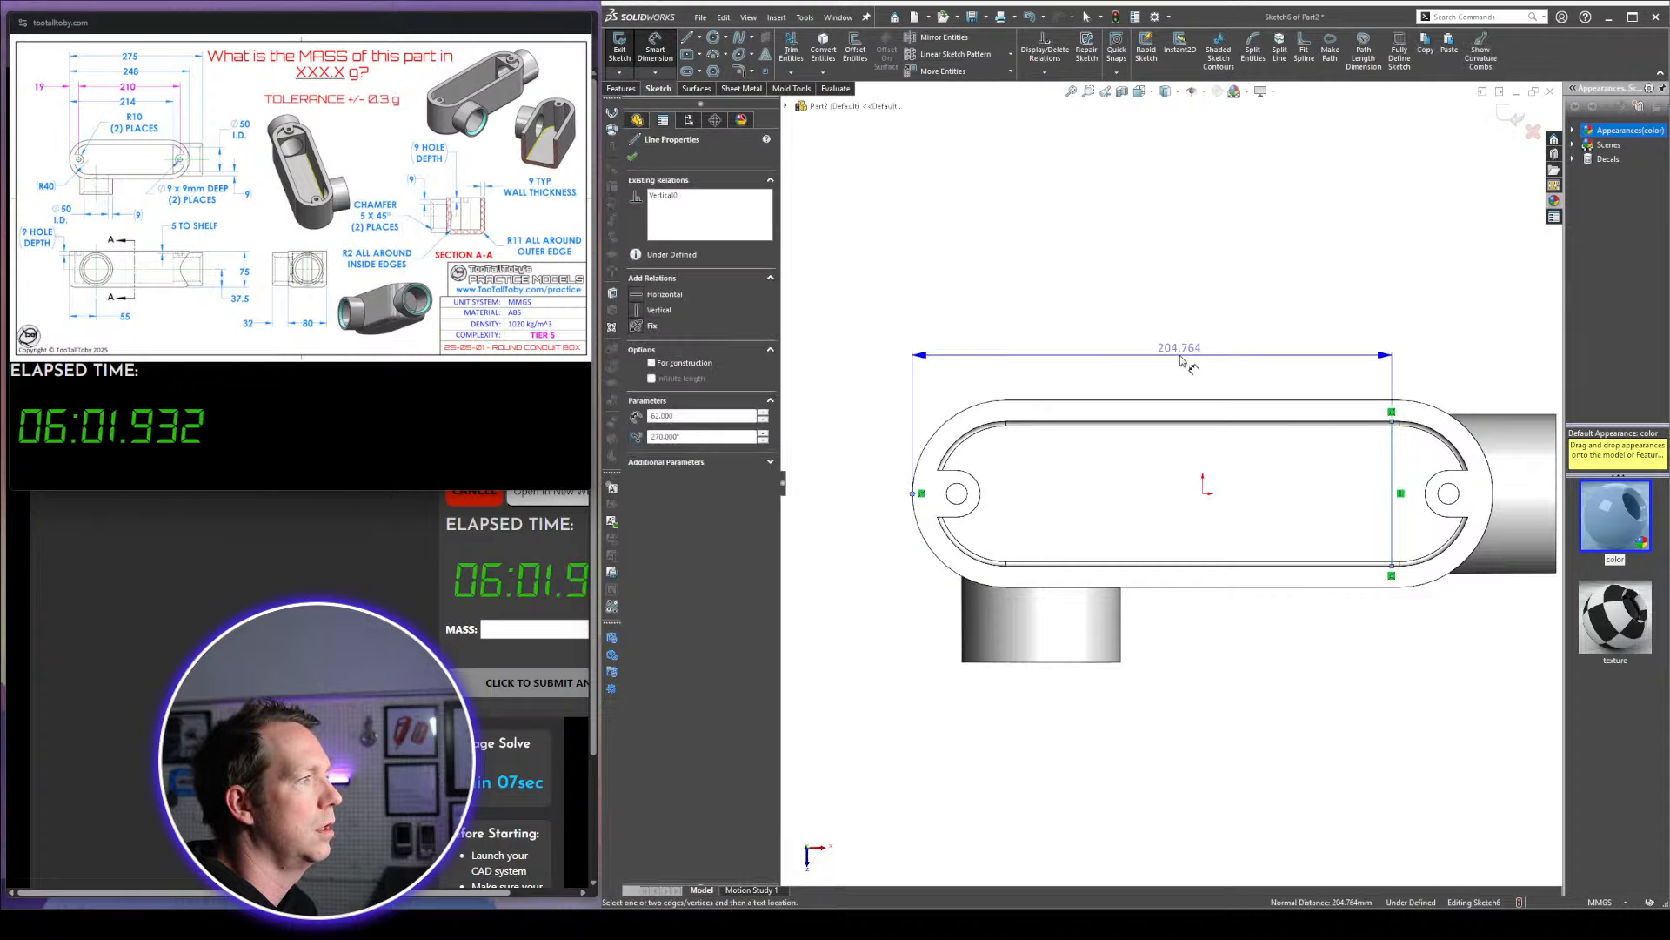
{"action": "type", "text": "214"}
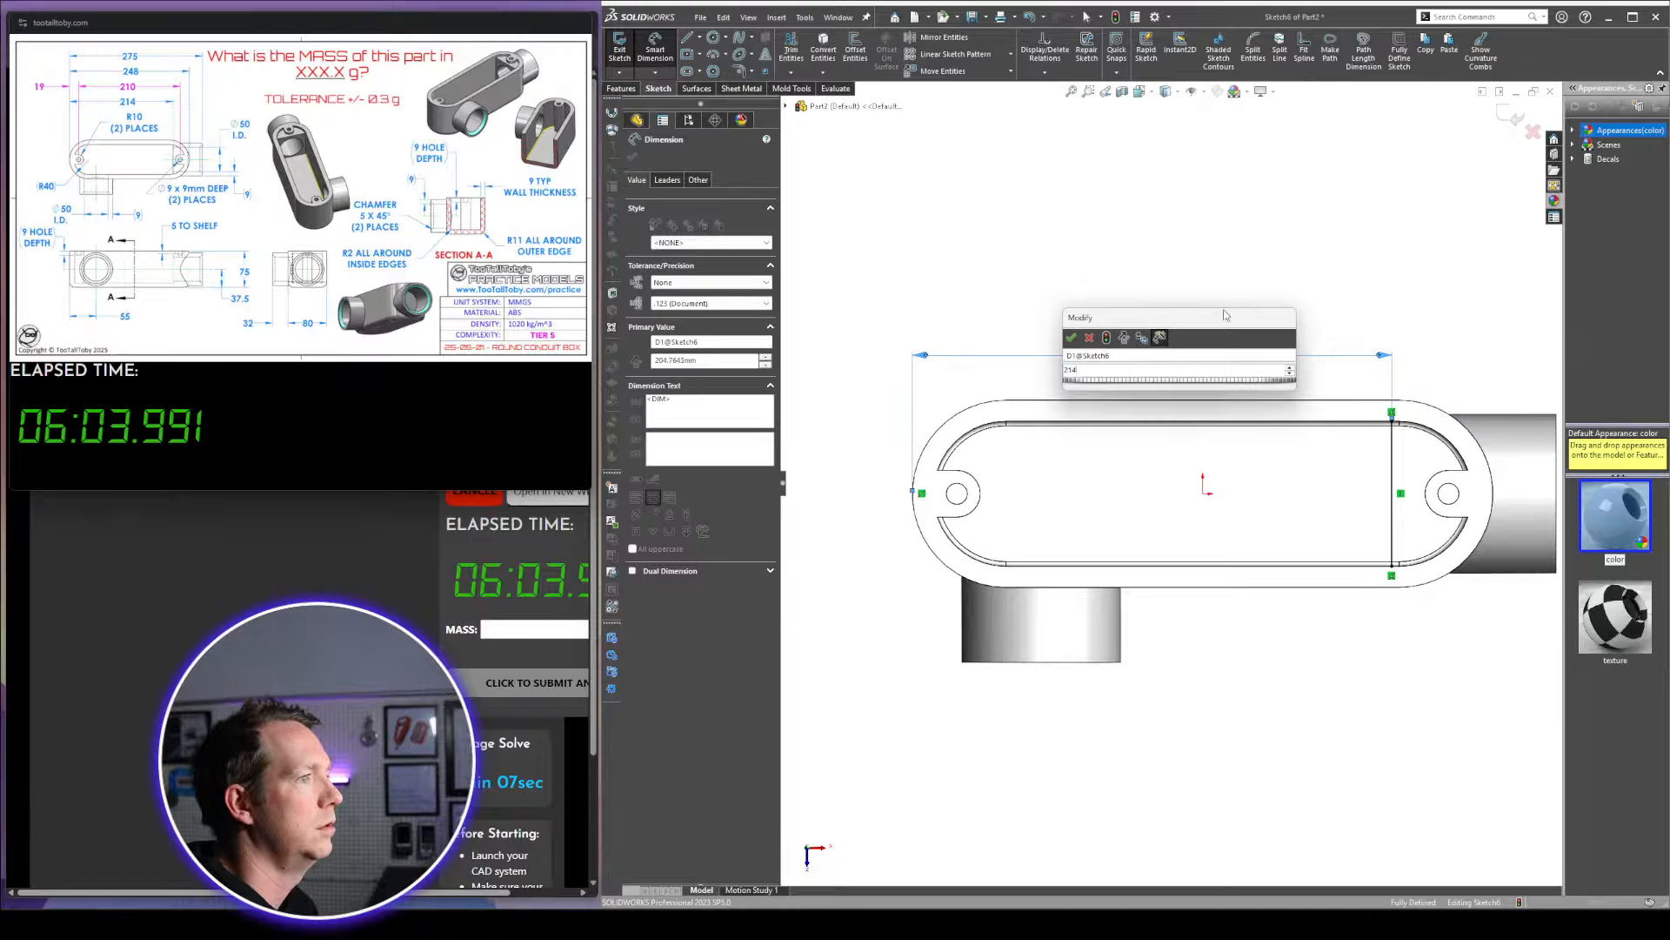
{"action": "key", "text": "Return"}
{"action": "scroll", "coordinate": [1485, 478], "scroll_direction": "down", "scroll_amount": 2}
{"action": "key", "text": "Escape"}
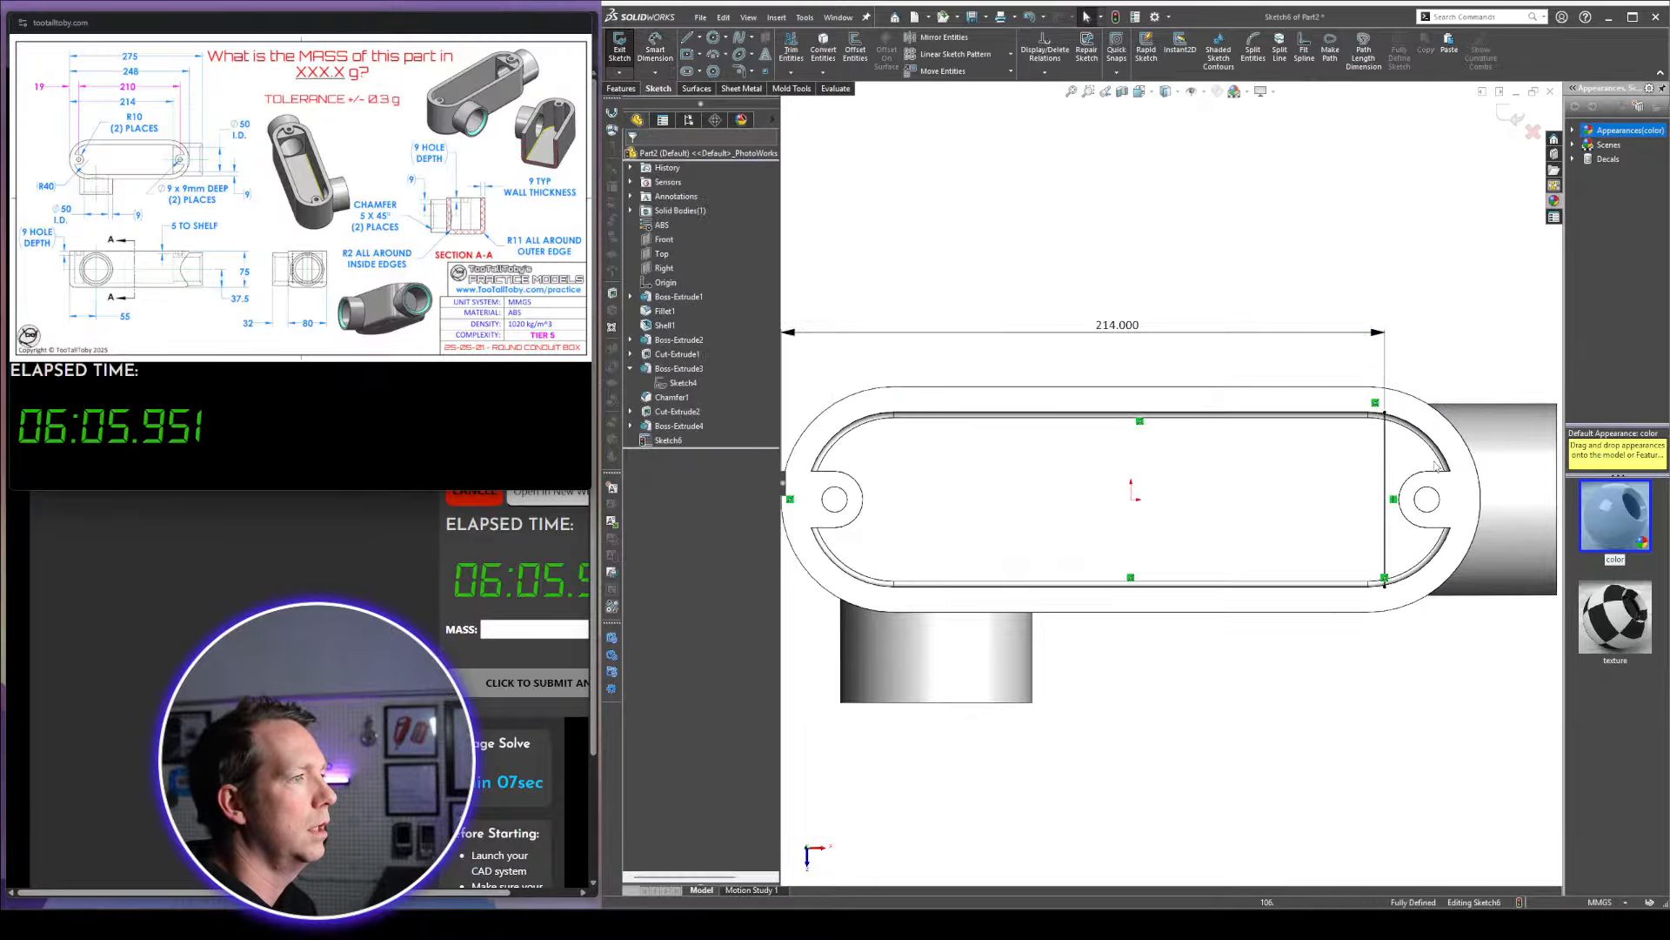
{"action": "scroll", "coordinate": [1490, 474], "scroll_direction": "down", "scroll_amount": 3}
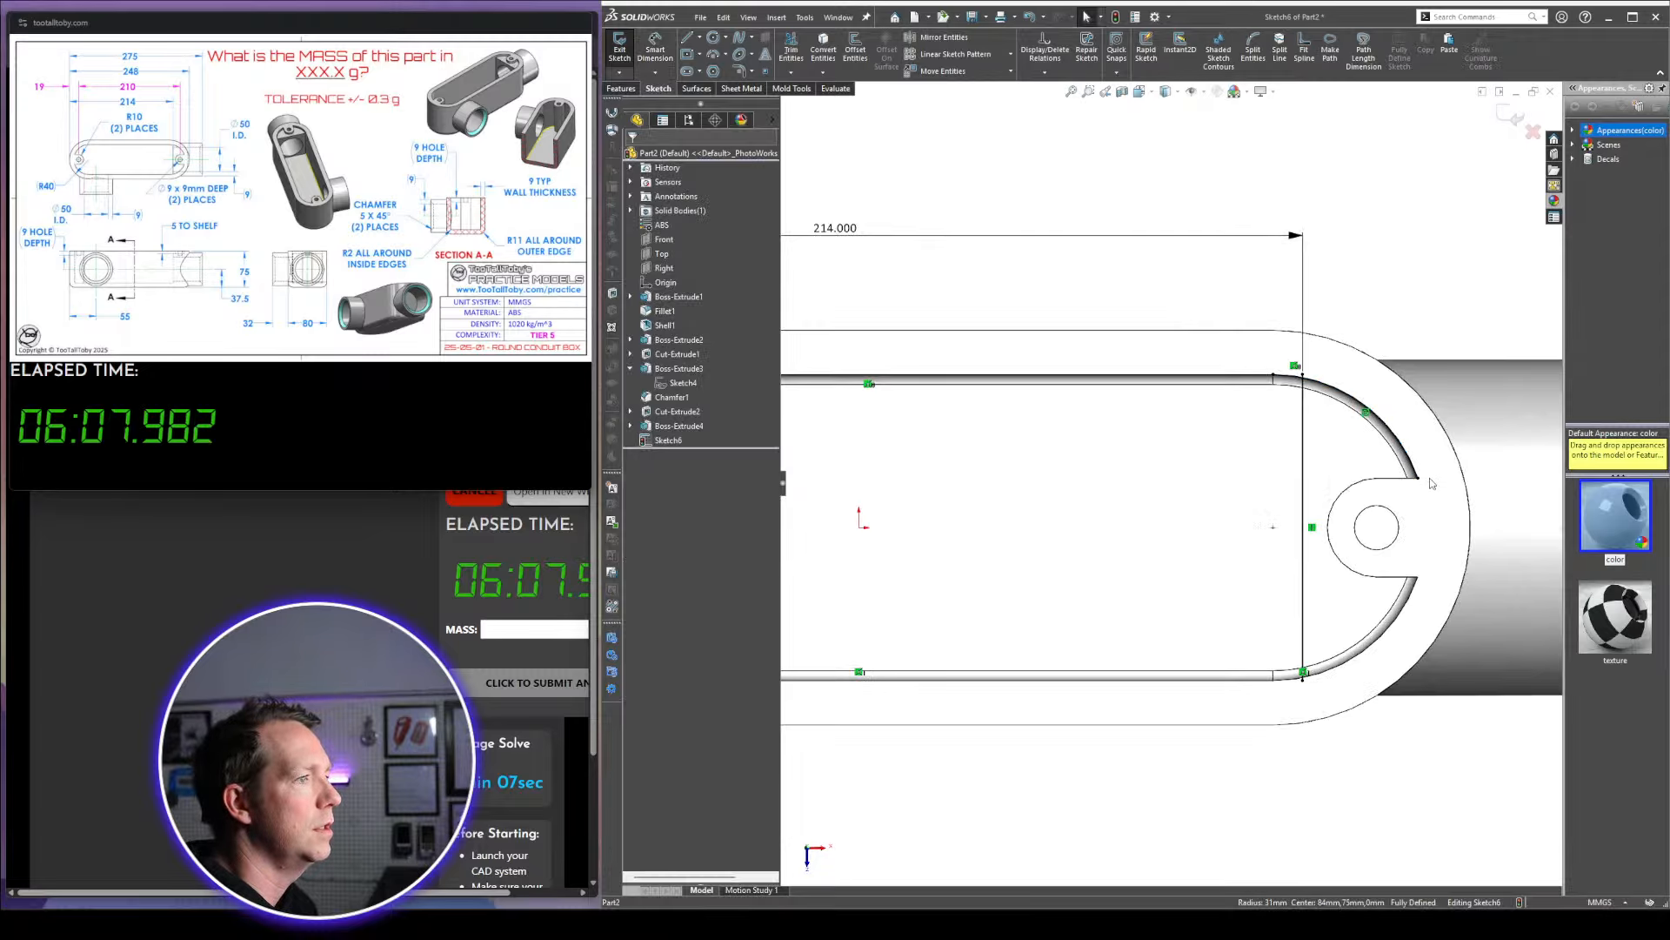
Trim the converted inner edges and the vertical line so they enclose the pipe-stub end of the opening
{"action": "key", "text": "t"}
{"action": "left_click", "coordinate": [1303, 666]}
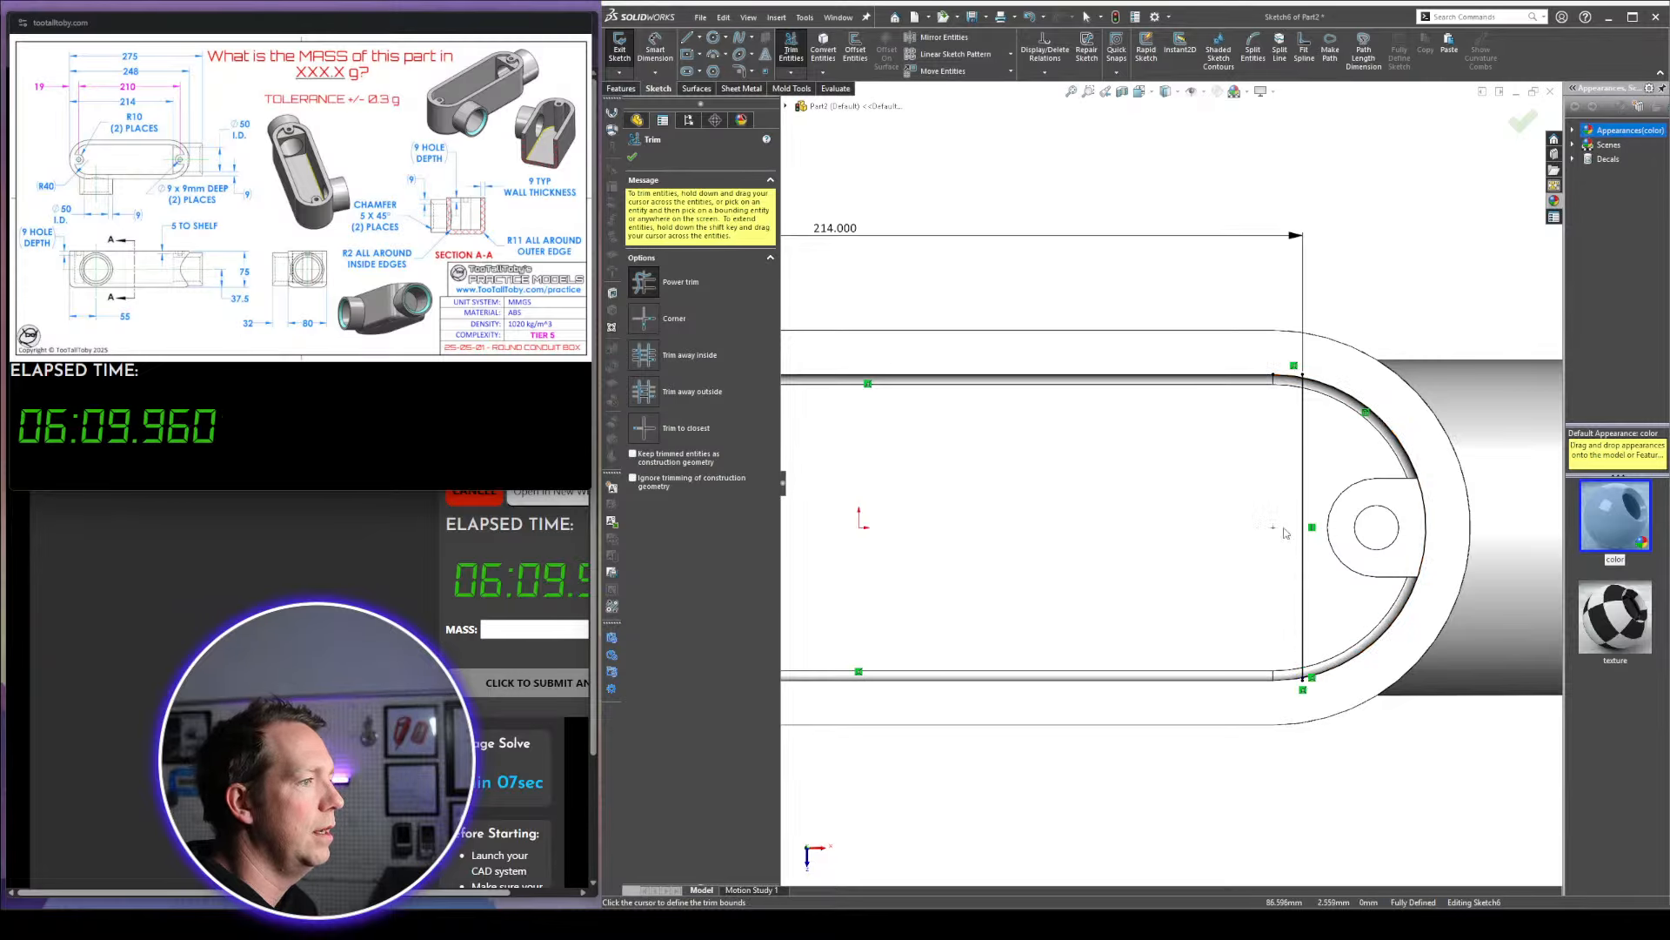
{"action": "left_click_drag", "start_coordinate": [1290, 399], "coordinate": [1290, 359]}
{"action": "key", "text": "Escape"}
{"action": "scroll", "coordinate": [1366, 647], "scroll_direction": "up", "scroll_amount": 4}
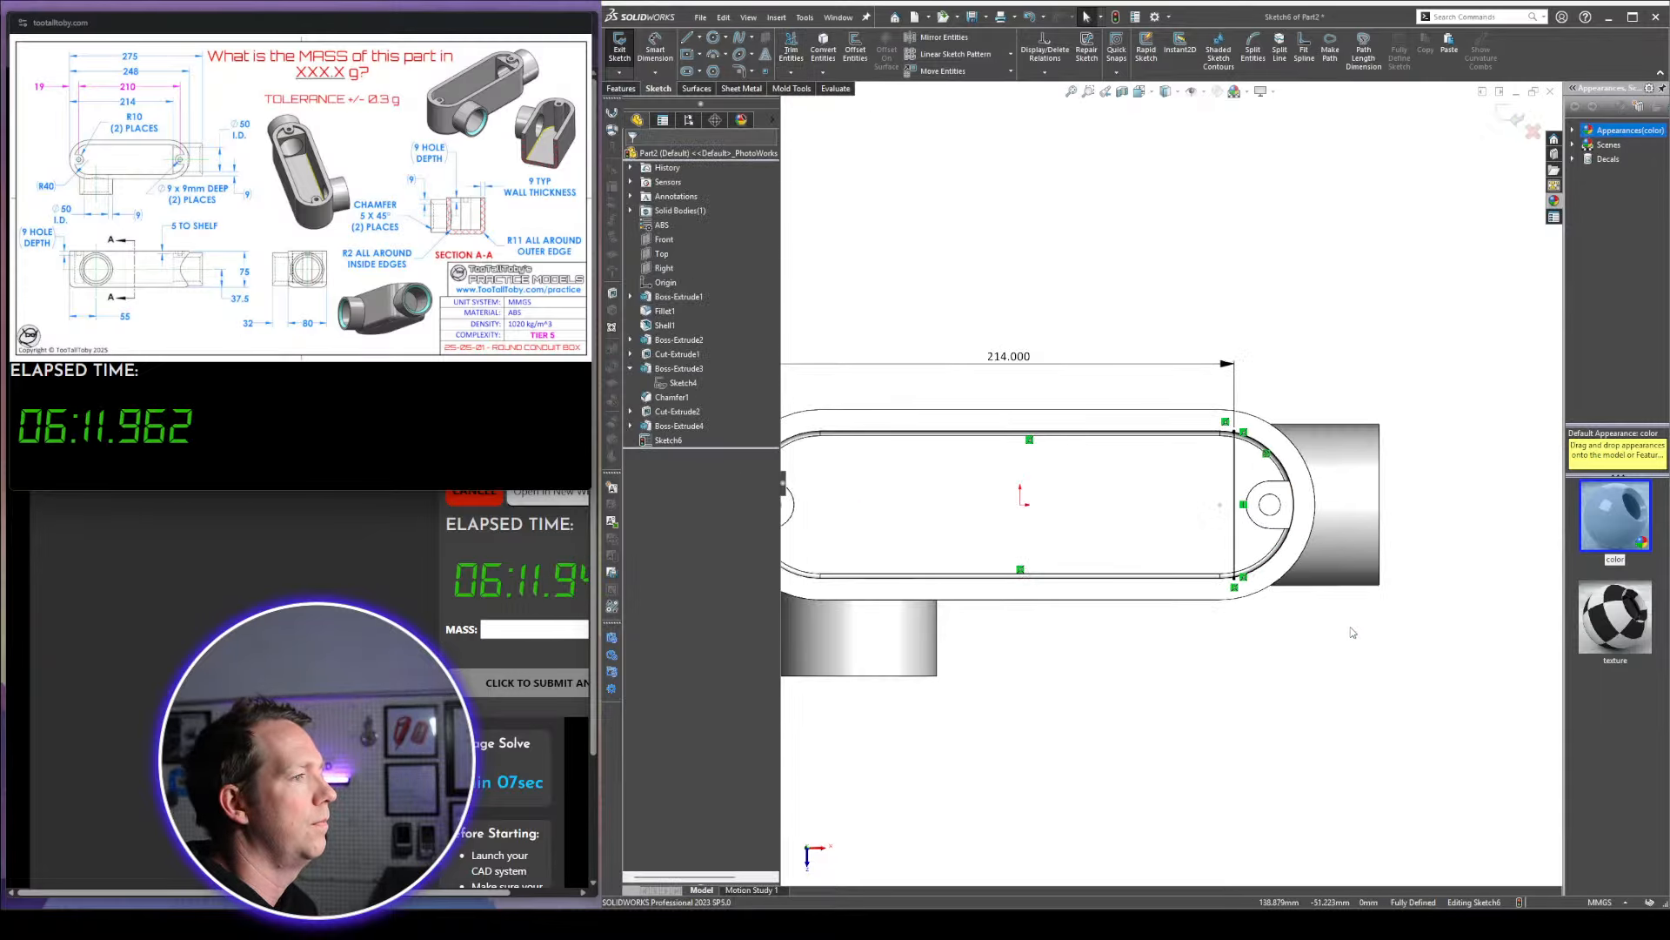
Start a boss extrusion of the enclosed end region only, with Thin Feature off and its direction reversed into the housing
{"action": "mouse_move", "coordinate": [1353, 631]}
{"action": "middle_mouse_down"}
{"action": "mouse_move", "coordinate": [1391, 455]}
{"action": "mouse_move", "coordinate": [1270, 470]}
{"action": "middle_mouse_up"}
{"action": "scroll", "coordinate": [1268, 469], "scroll_direction": "down", "scroll_amount": 3}
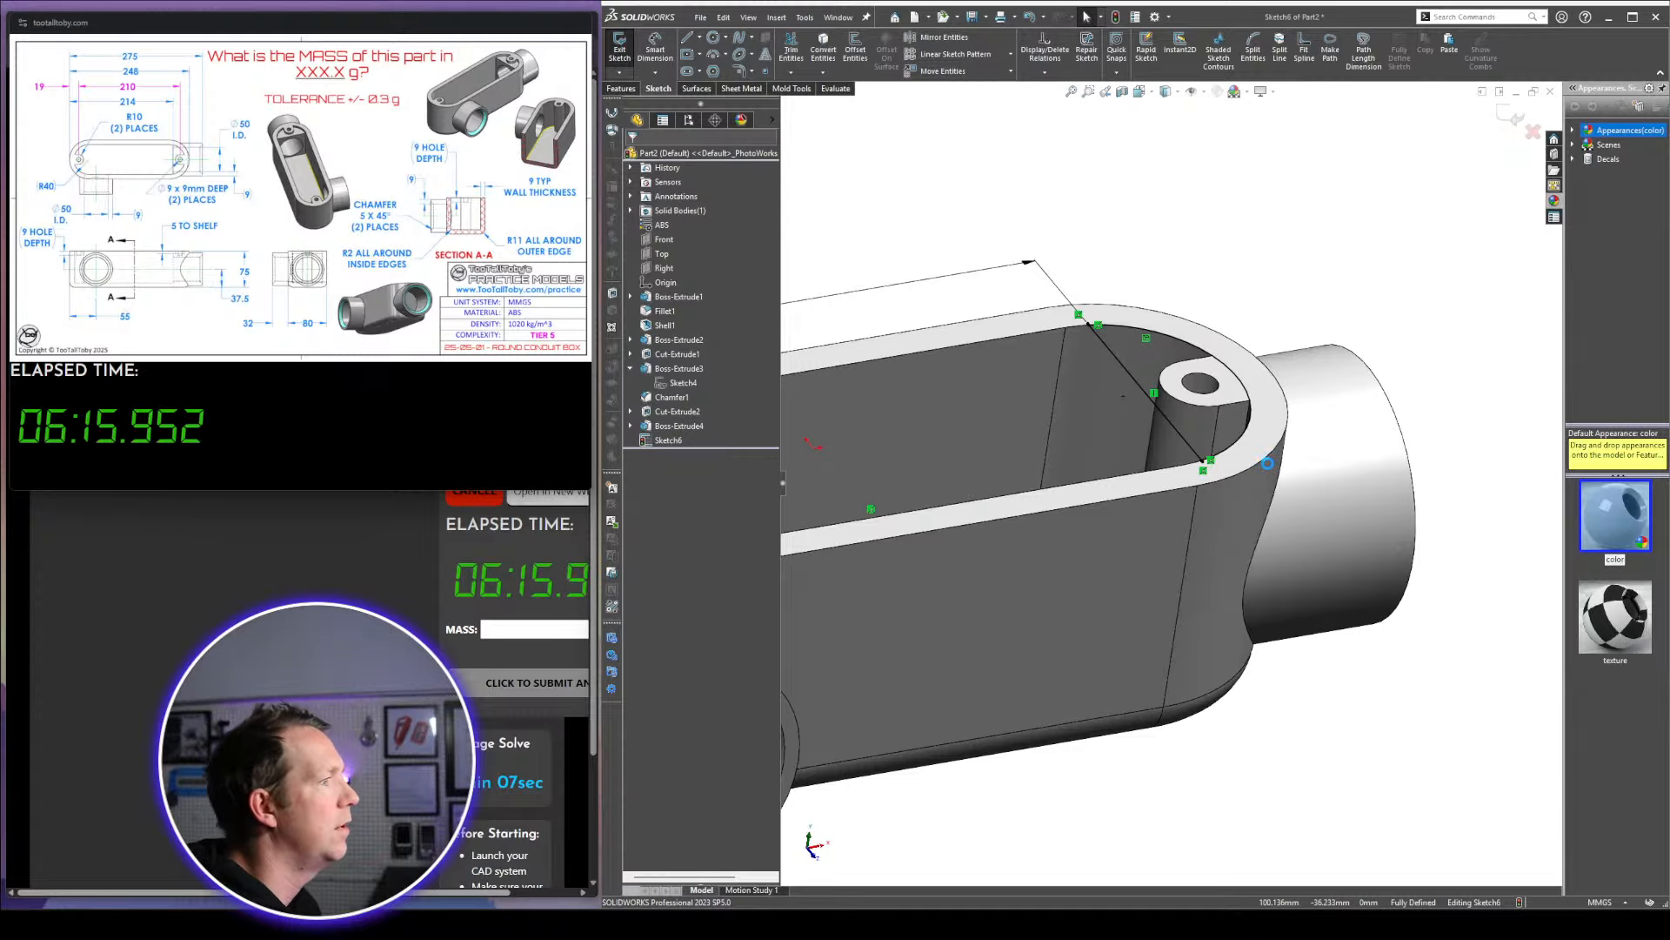
{"action": "key", "text": "e"}
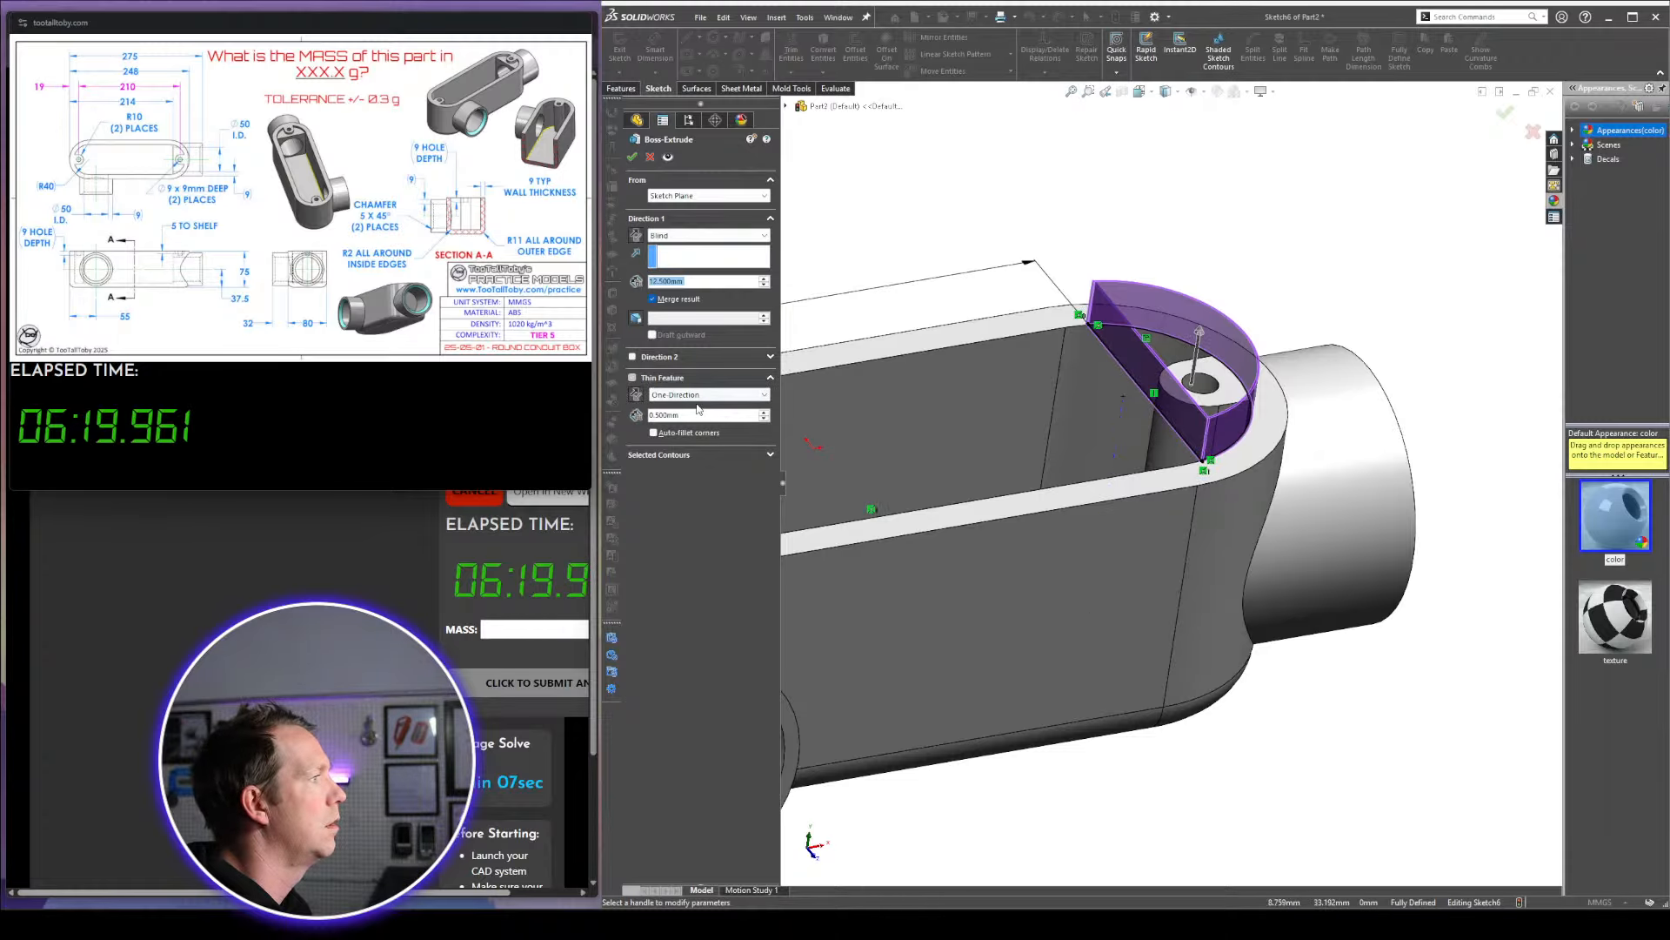
{"action": "left_click", "coordinate": [683, 456]}
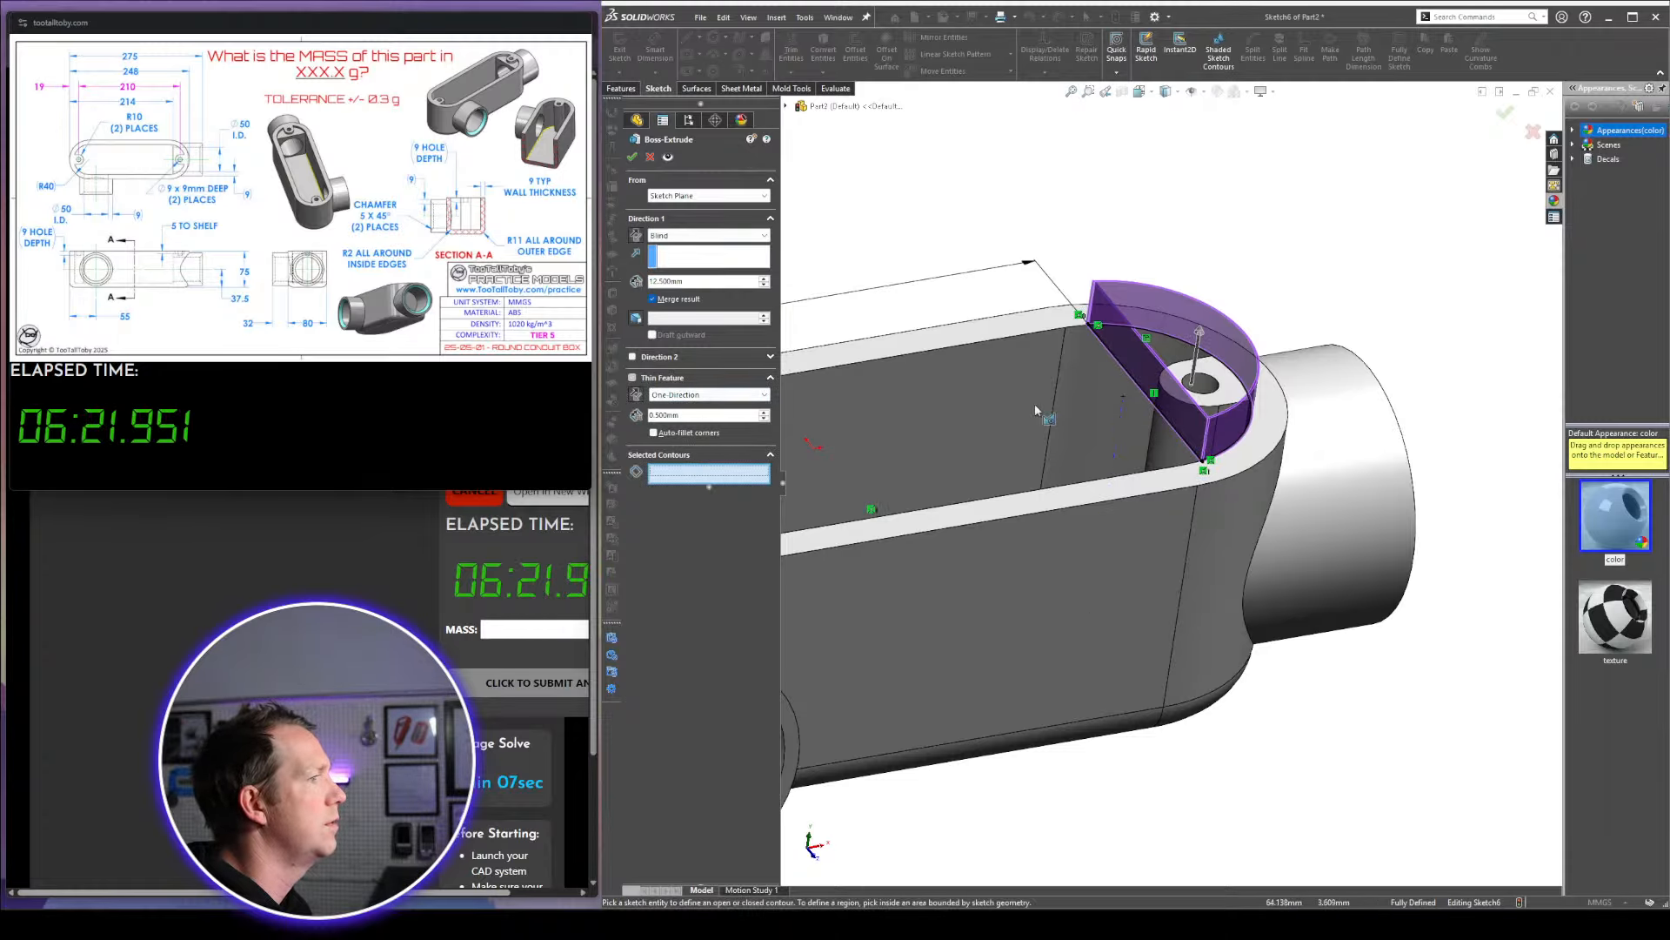
{"action": "left_click", "coordinate": [1140, 357]}
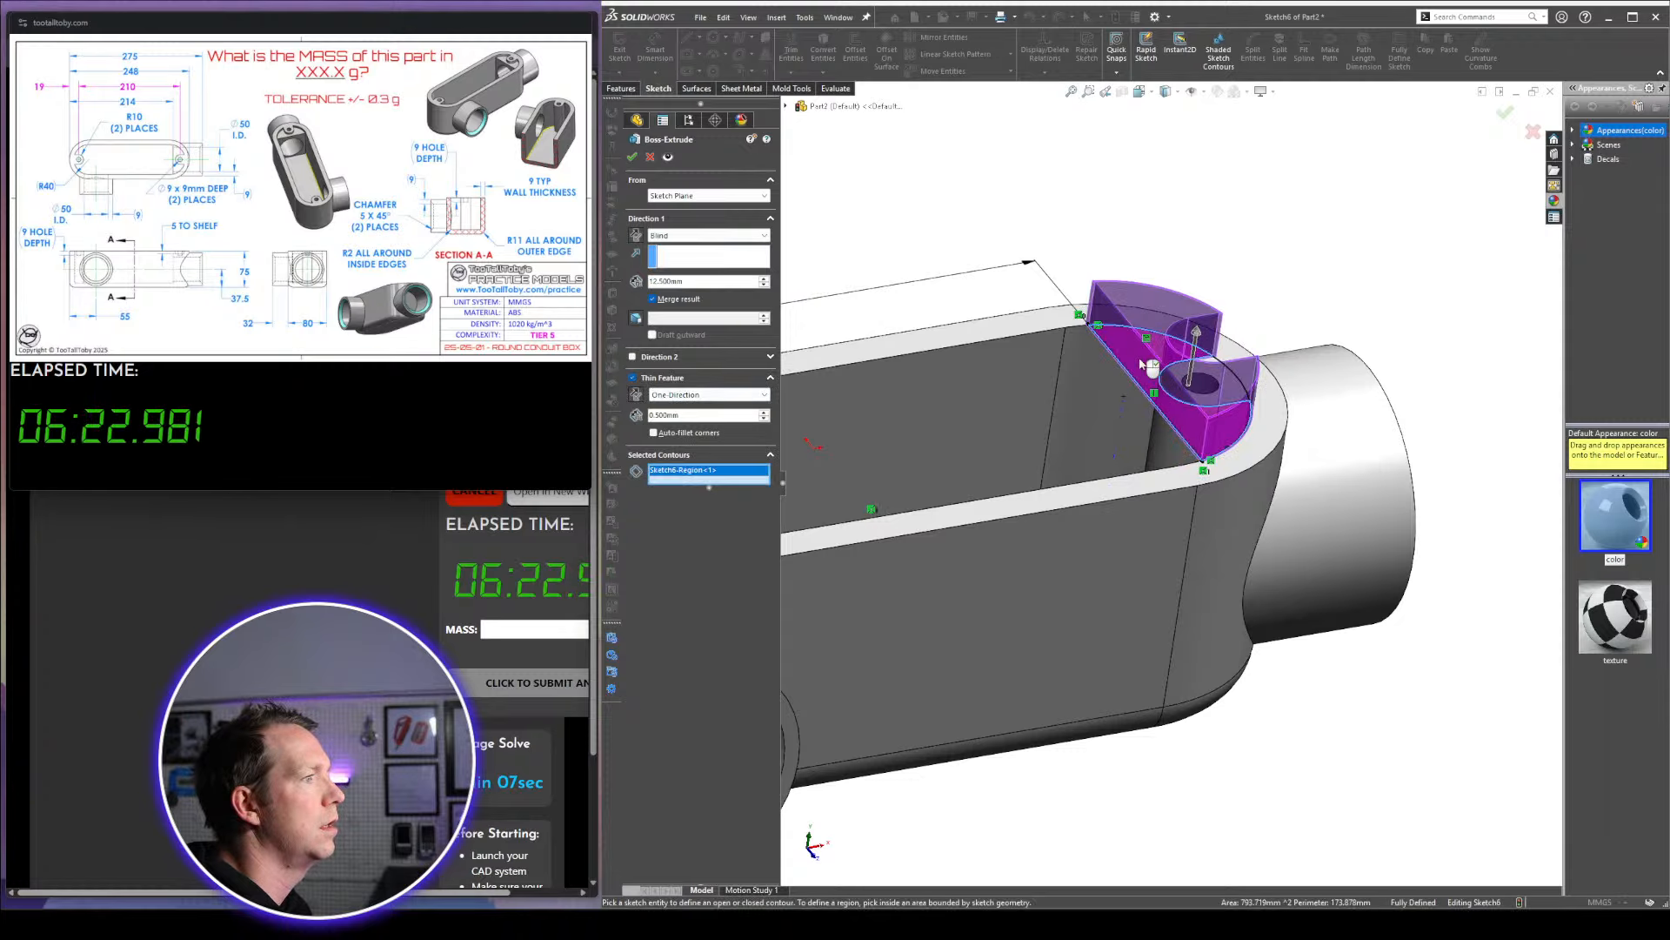
{"action": "left_click", "coordinate": [632, 378]}
{"action": "left_click", "coordinate": [636, 236]}
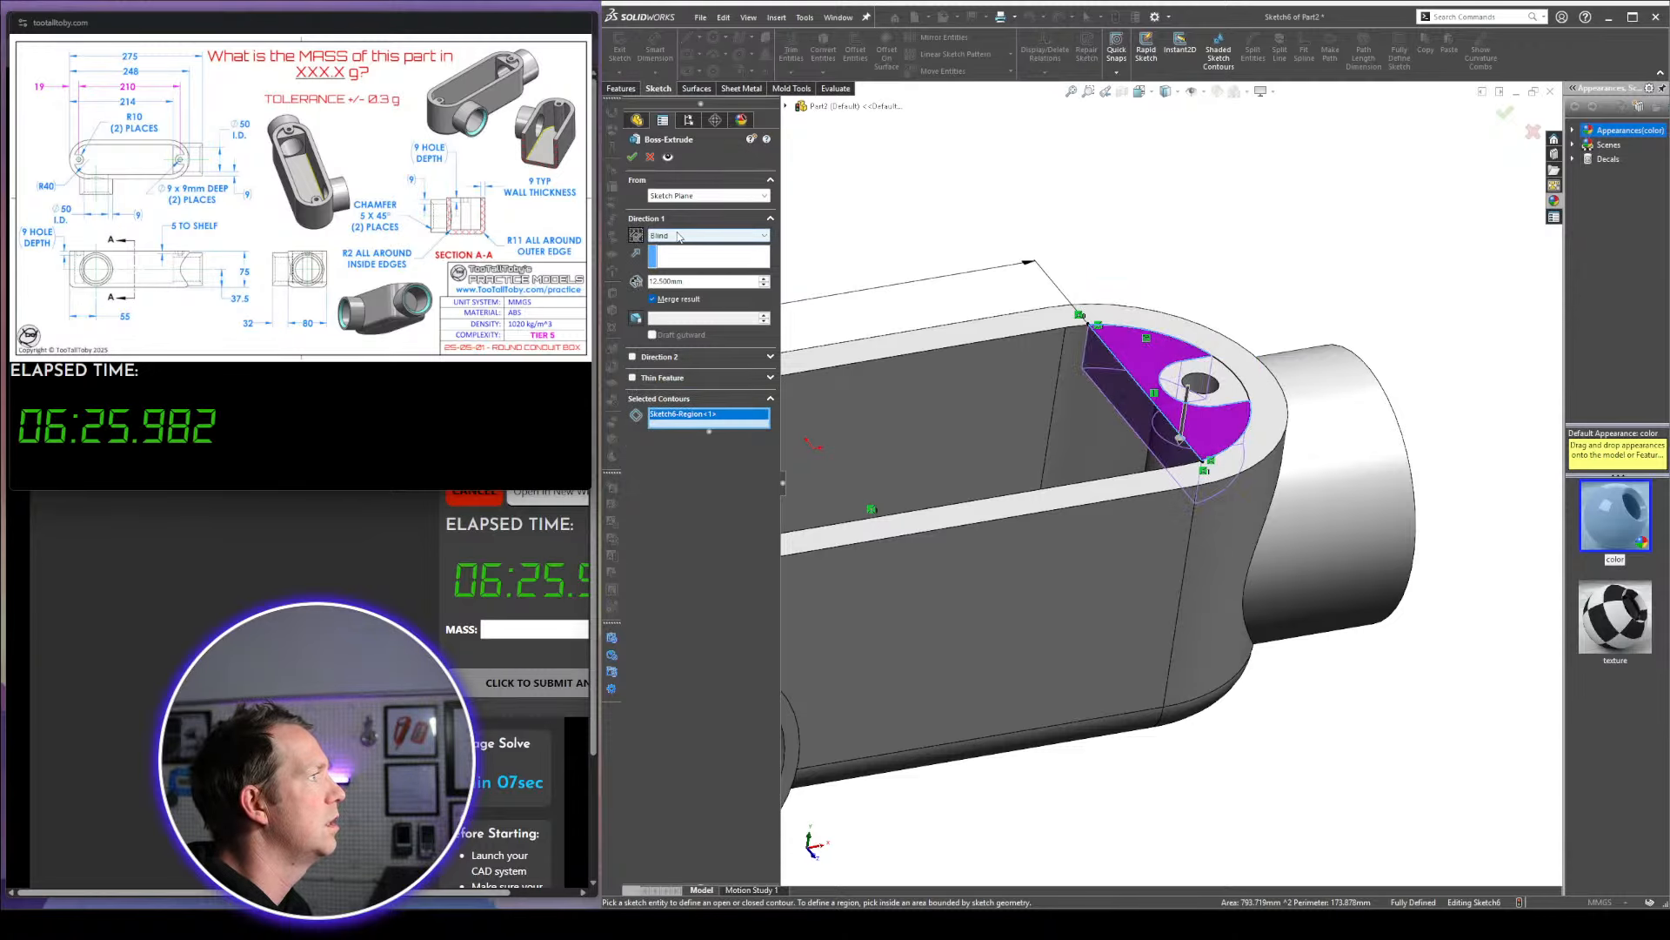
Start the end-region extrusion at a 5 mm offset, end it Up To Next with merged result, and complete it
{"action": "left_click", "coordinate": [709, 196]}
{"action": "left_click", "coordinate": [691, 235]}
{"action": "double_click", "coordinate": [687, 216]}
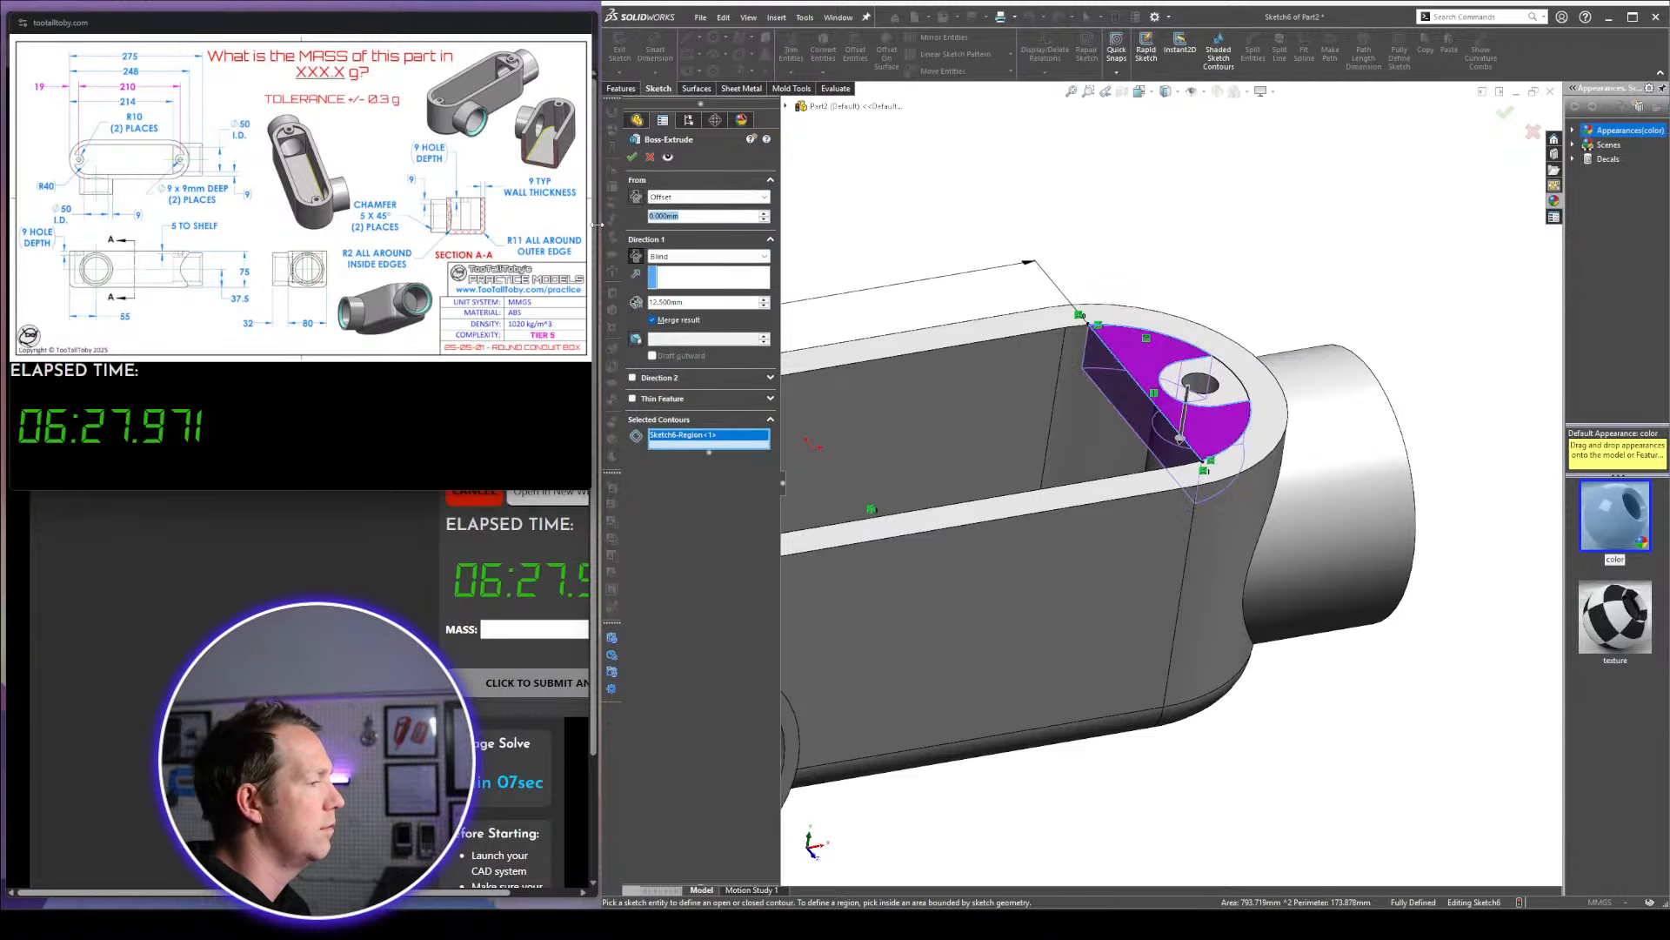
{"action": "type", "text": "5"}
{"action": "key", "text": "Return"}
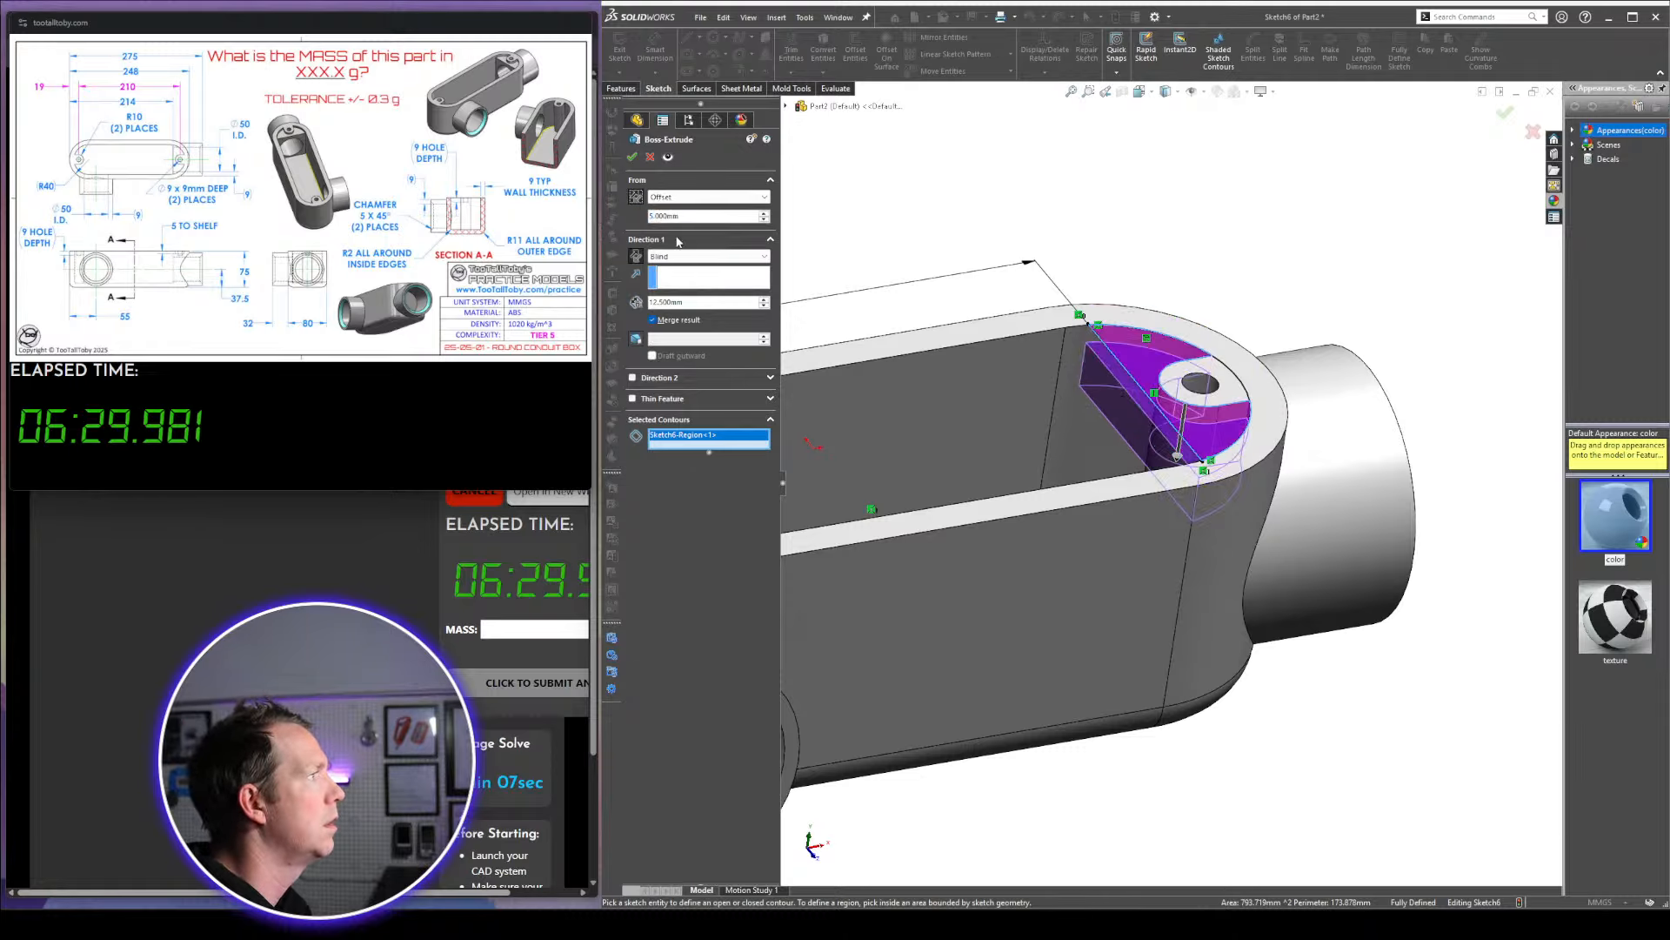
{"action": "left_click", "coordinate": [709, 255]}
{"action": "left_click", "coordinate": [687, 287]}
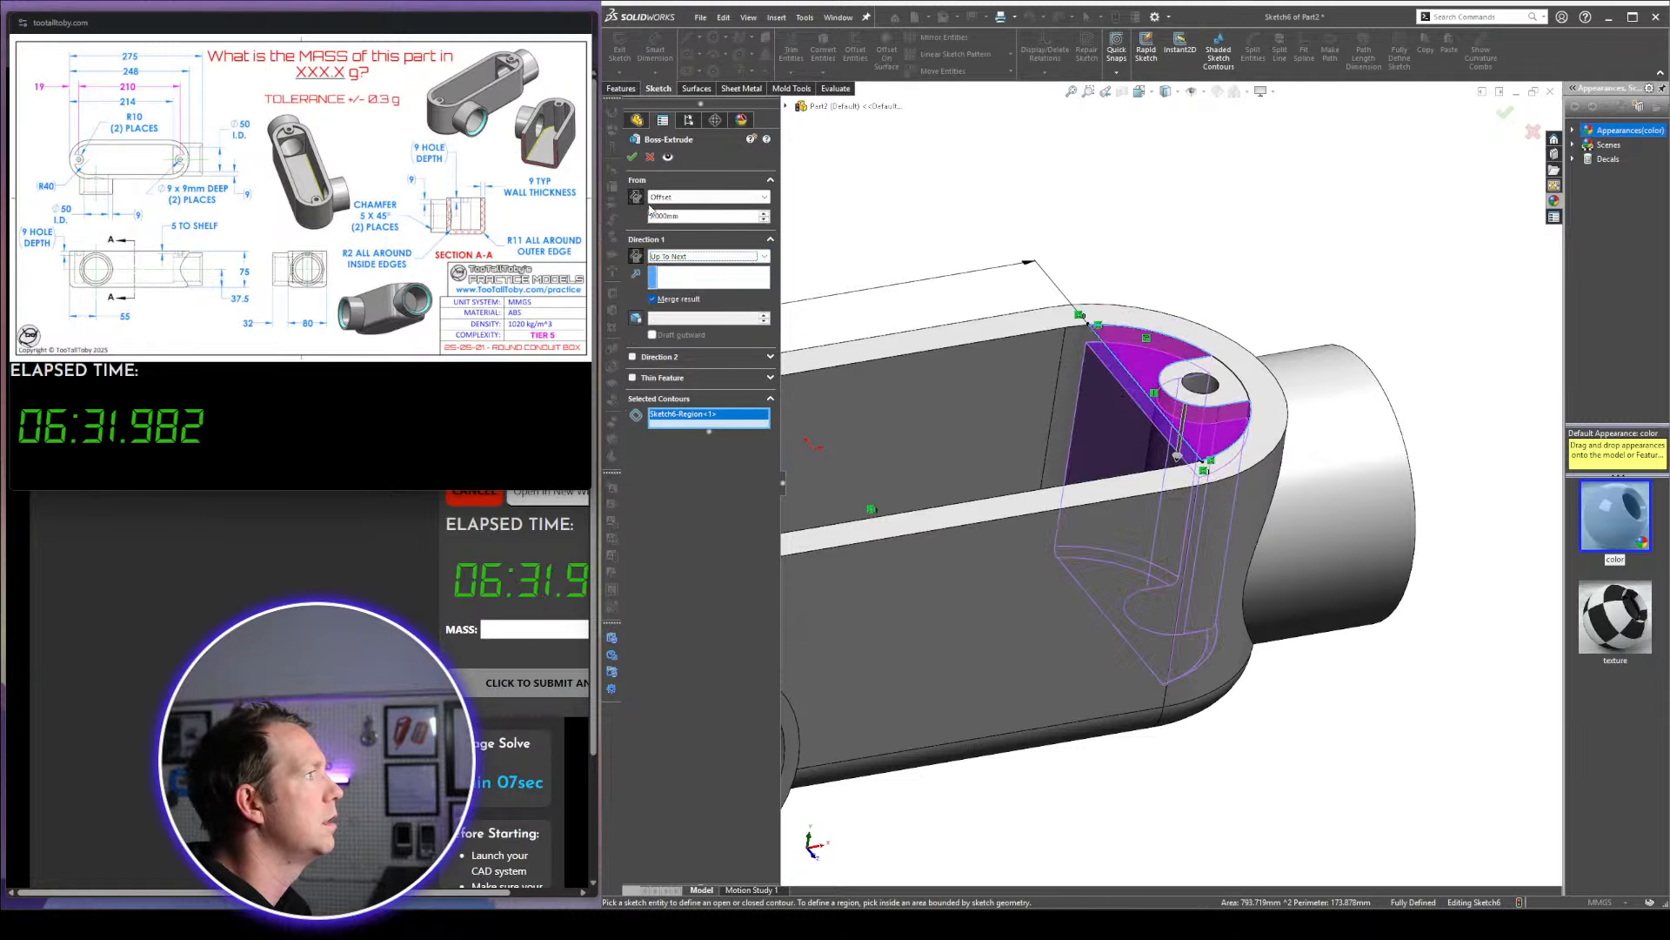
{"action": "left_click", "coordinate": [631, 157]}
Start a sketch on the end pipe stub's open ring face and convert its inner circular edge
{"action": "middle_click_drag", "start_coordinate": [1088, 435], "coordinate": [1413, 642]}
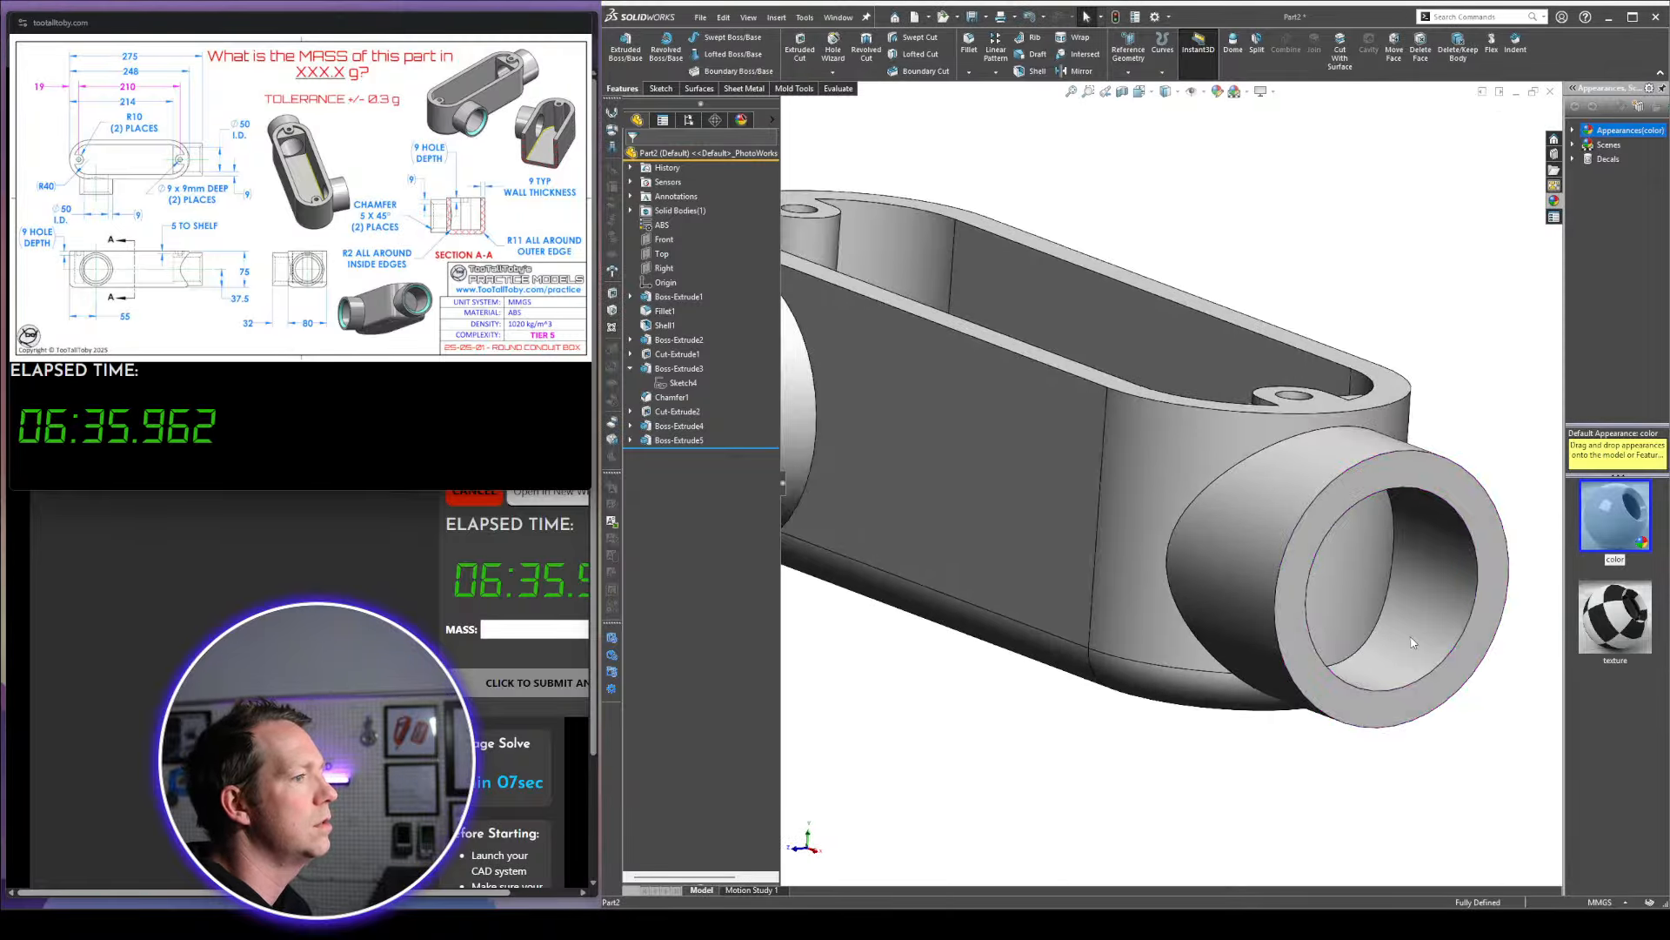
{"action": "left_click", "coordinate": [1493, 572]}
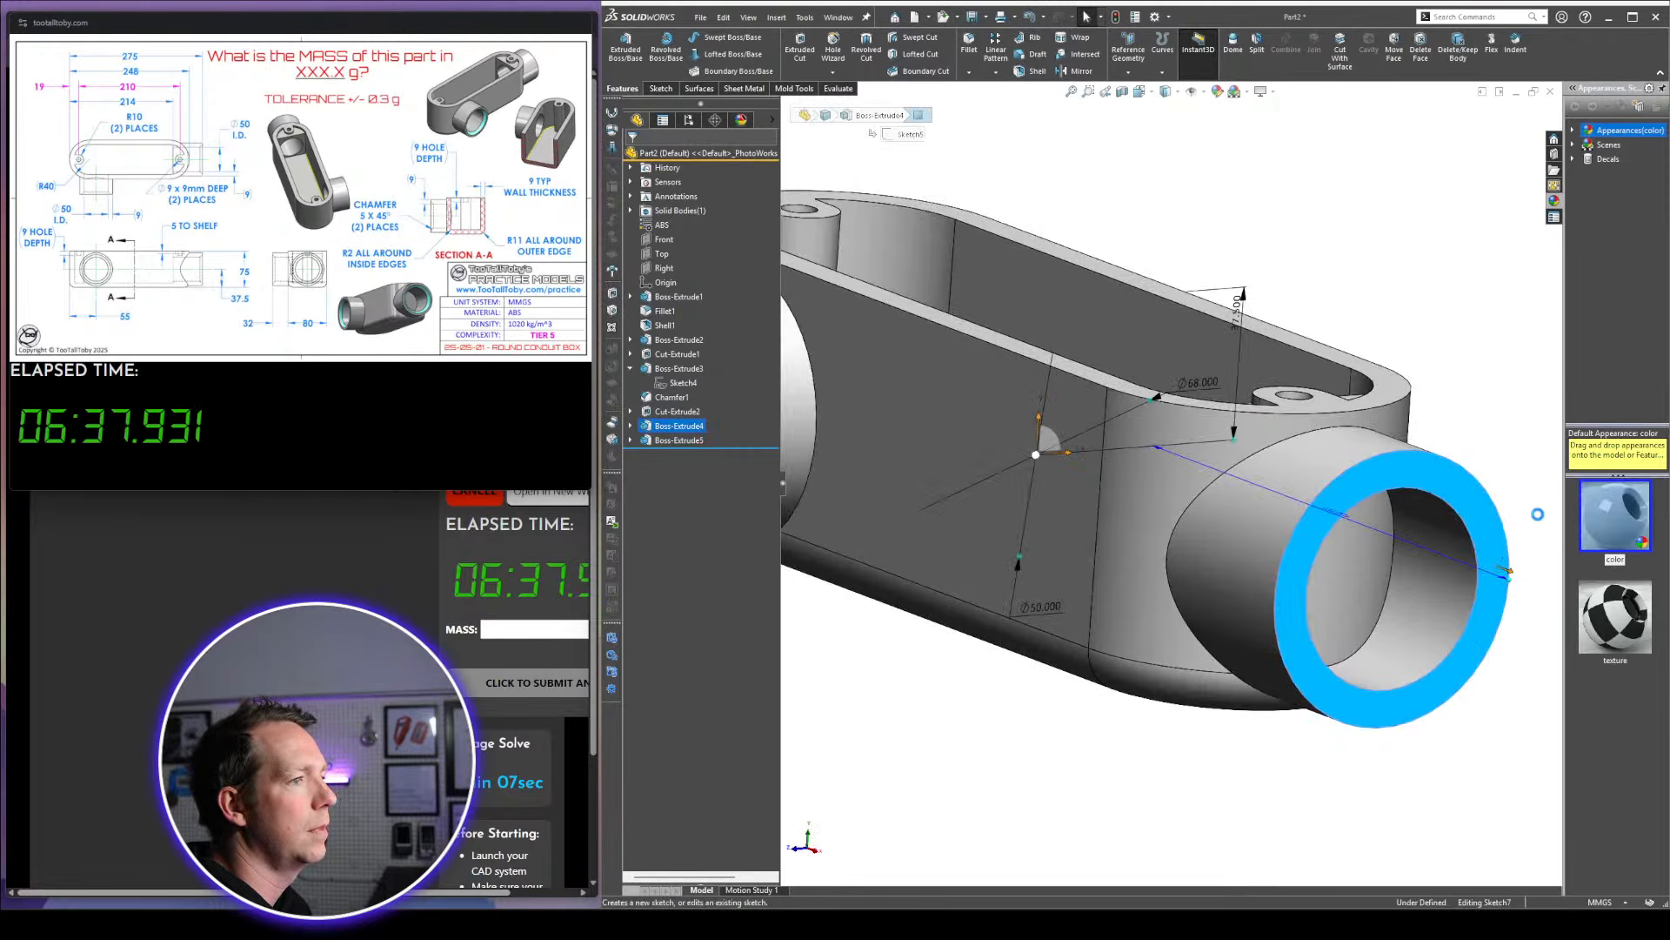
{"action": "left_click", "coordinate": [1538, 522]}
Cut the circle from the pipe stub Up To Surface, ending at the flat inner face of the new end block
{"action": "key", "text": "x"}
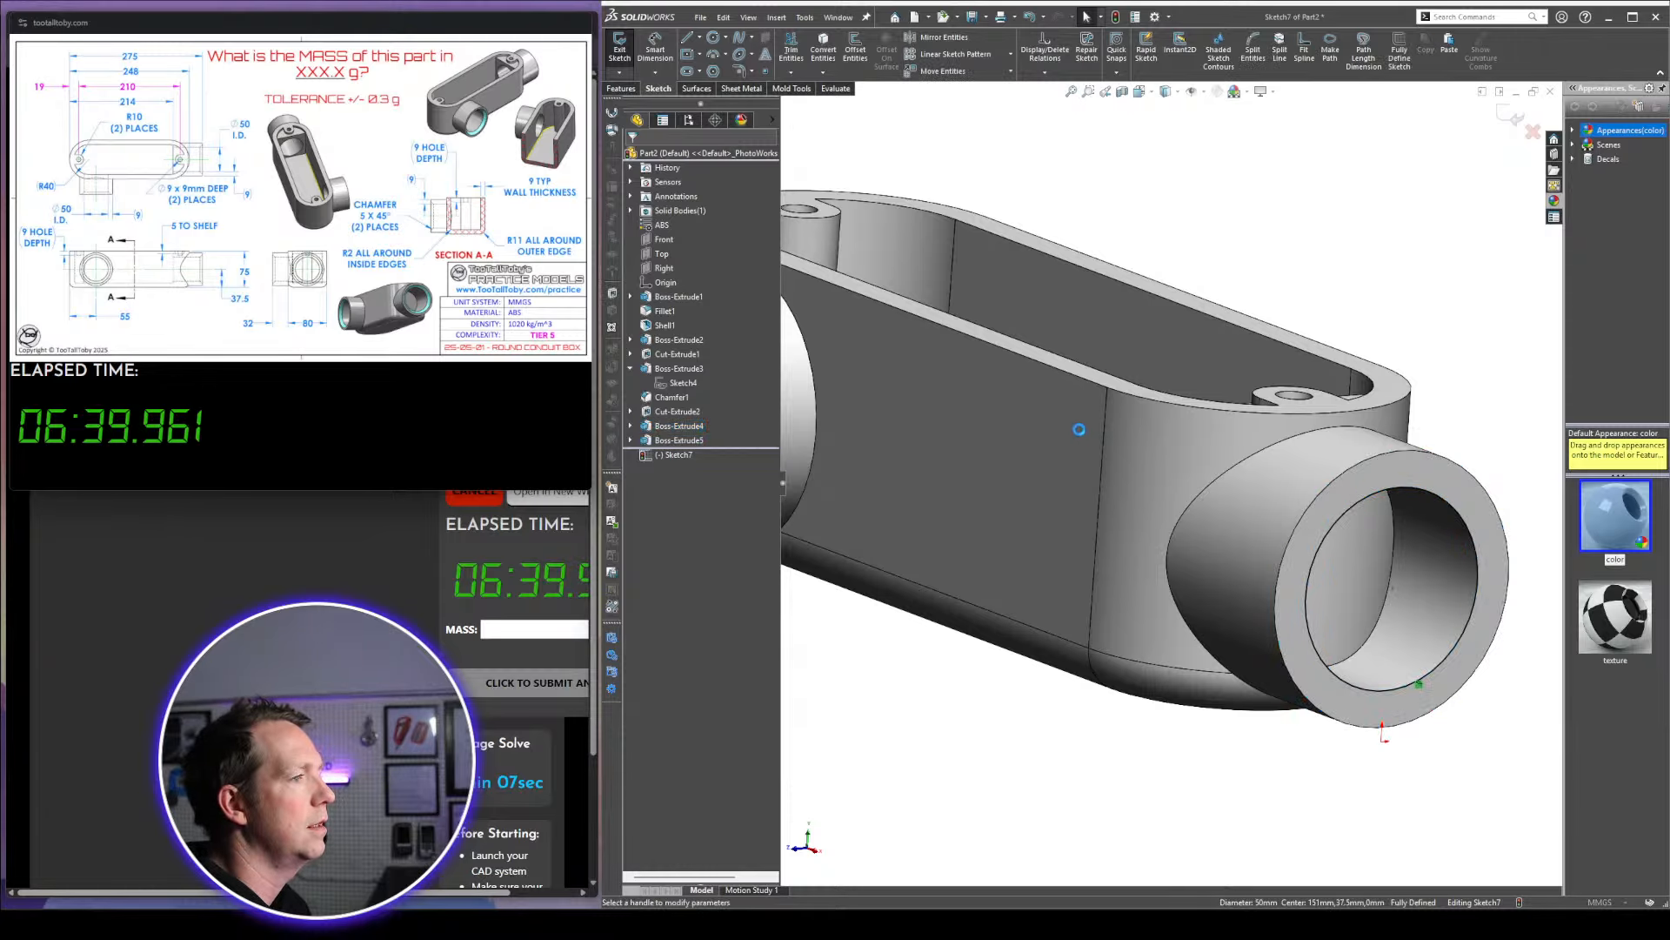
{"action": "left_click", "coordinate": [709, 235]}
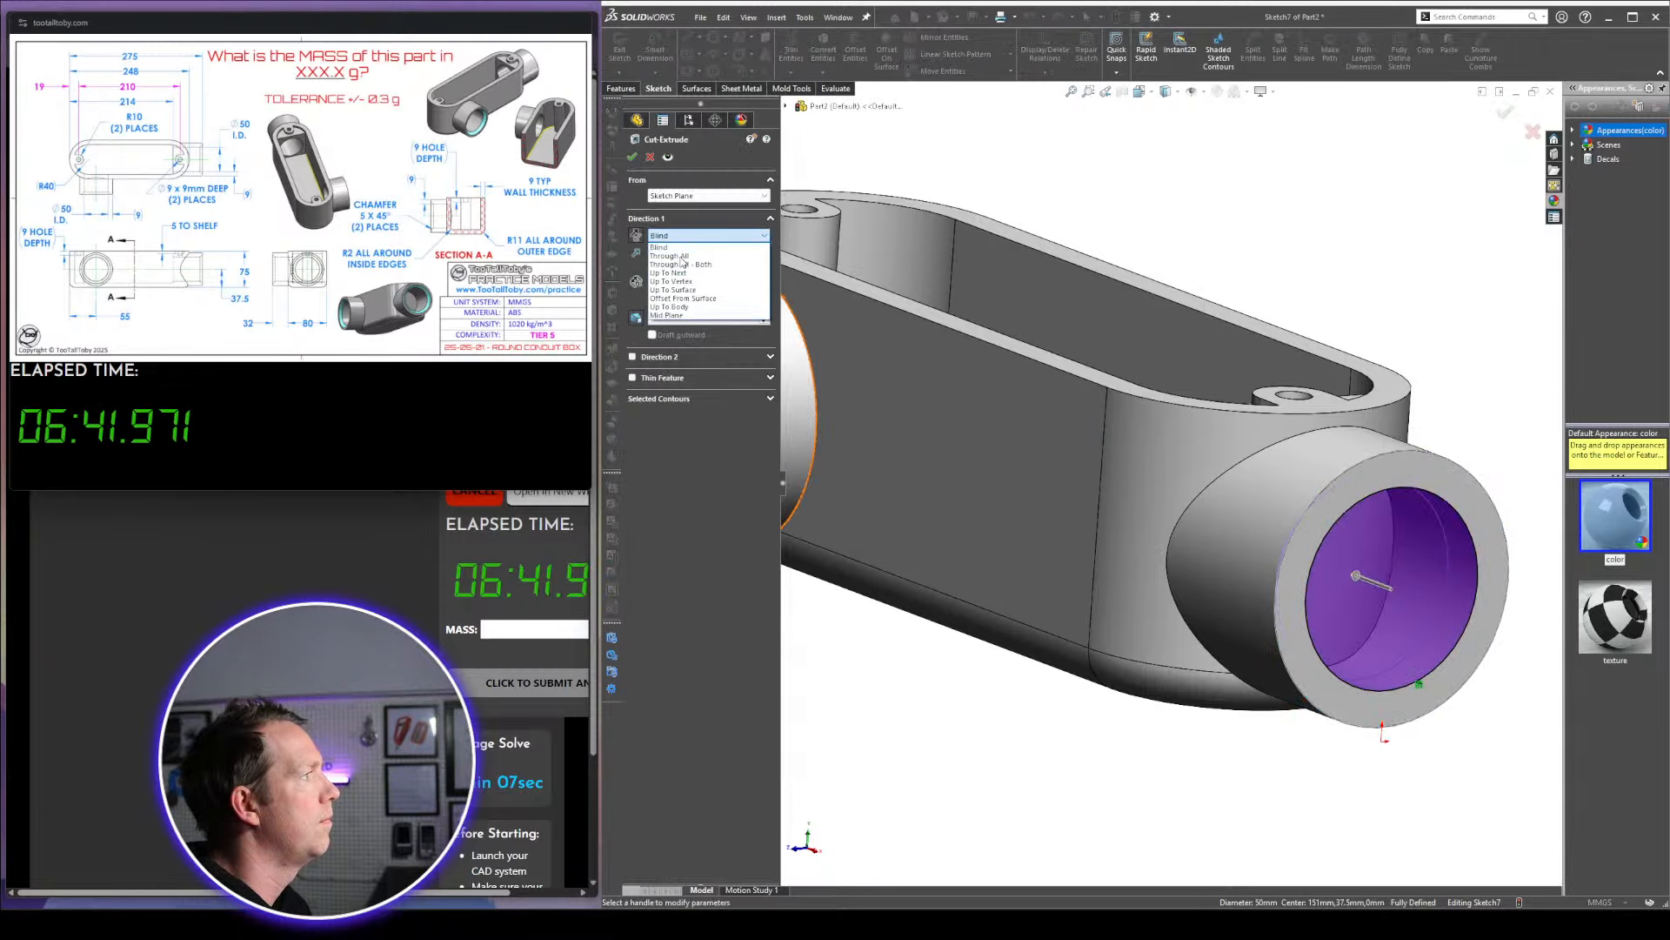
{"action": "left_click", "coordinate": [688, 292]}
{"action": "middle_click_drag", "start_coordinate": [1069, 380], "coordinate": [1209, 461]}
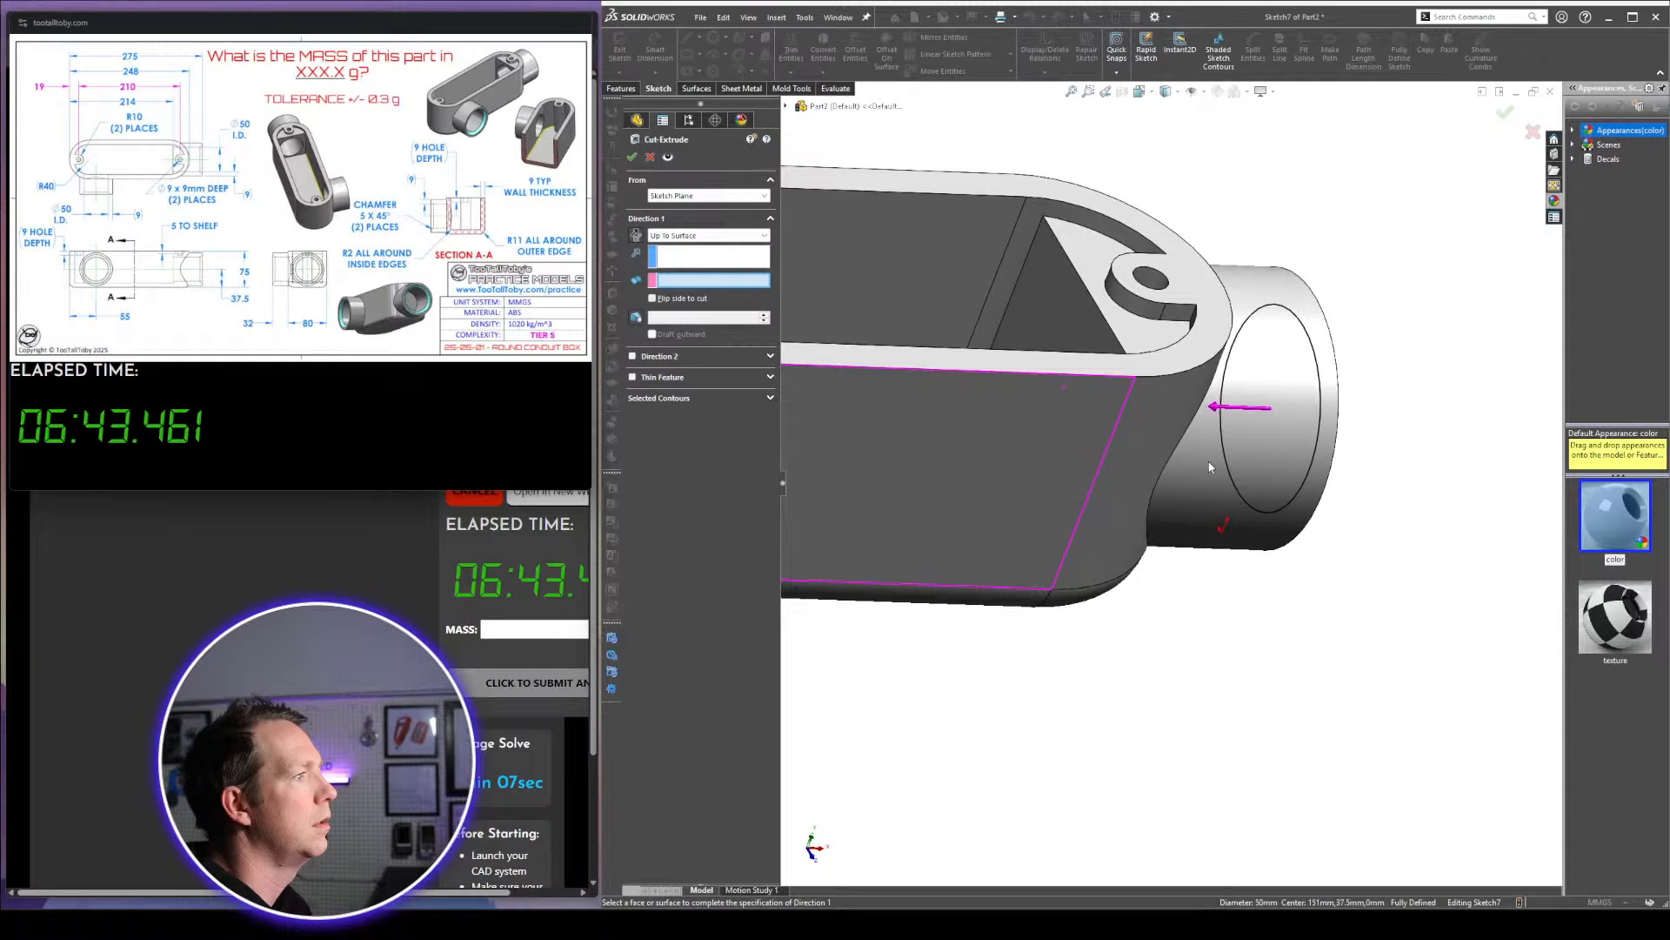
{"action": "left_click", "coordinate": [1059, 342]}
{"action": "right_click", "coordinate": [1061, 343]}
{"action": "middle_click_drag", "start_coordinate": [1285, 522], "coordinate": [1209, 474]}
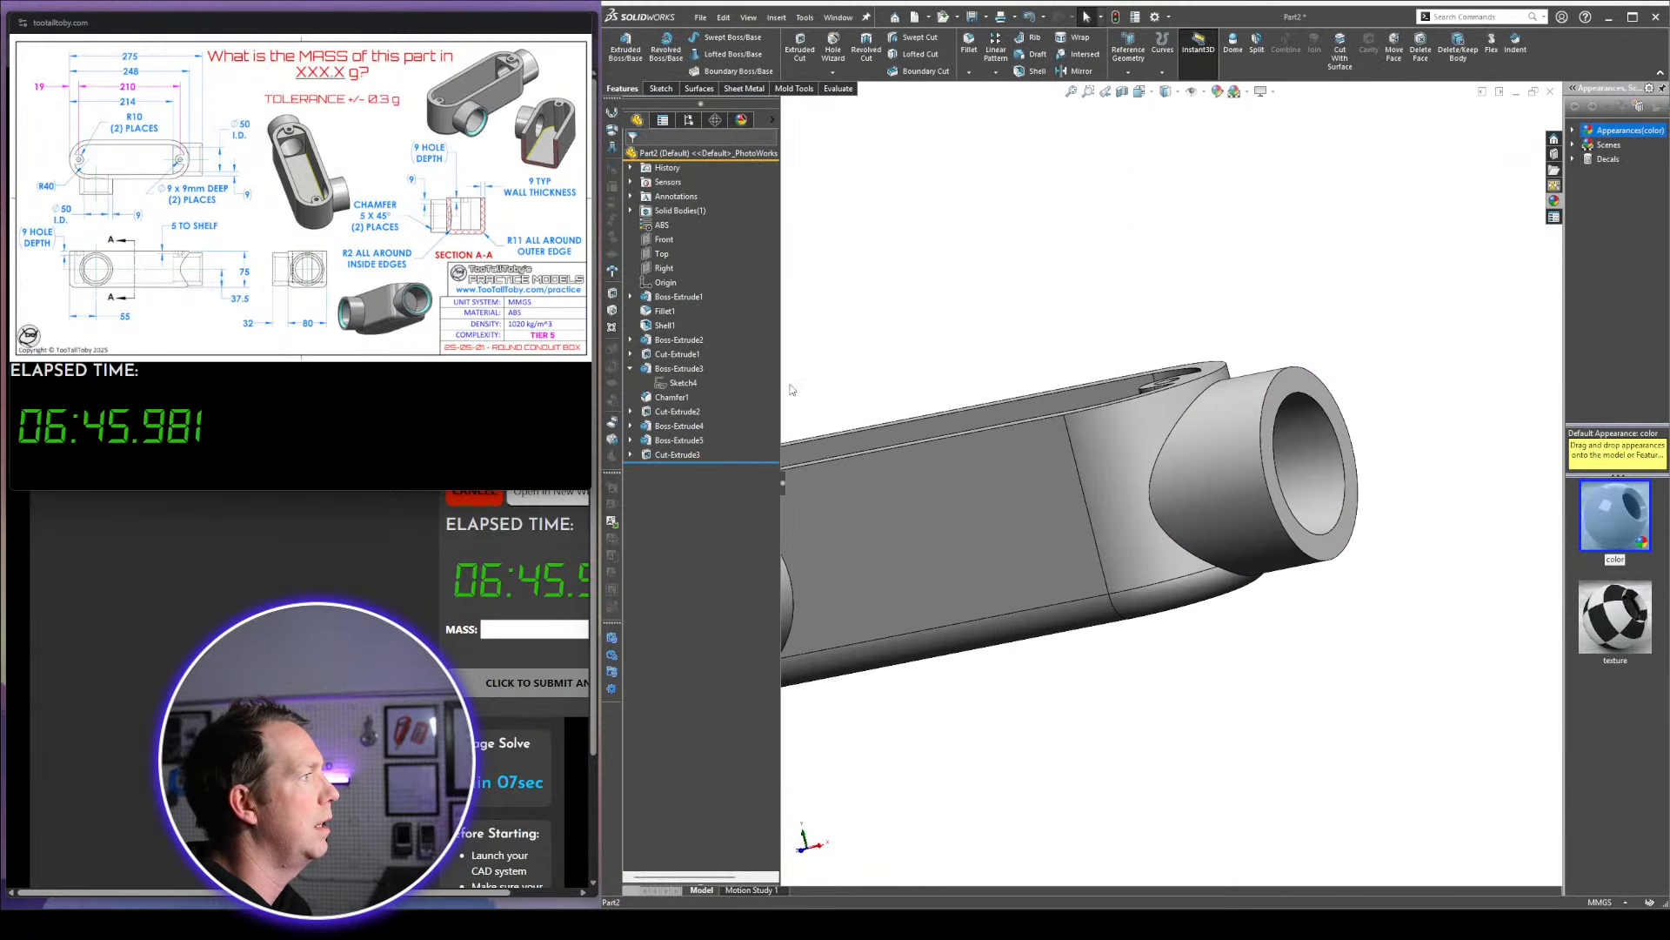
Reorder the chamfer feature below the last cut and add the end pipe stub's inner bore edge to it
{"action": "left_click_drag", "start_coordinate": [672, 382], "coordinate": [677, 442]}
{"action": "right_click", "coordinate": [677, 442]}
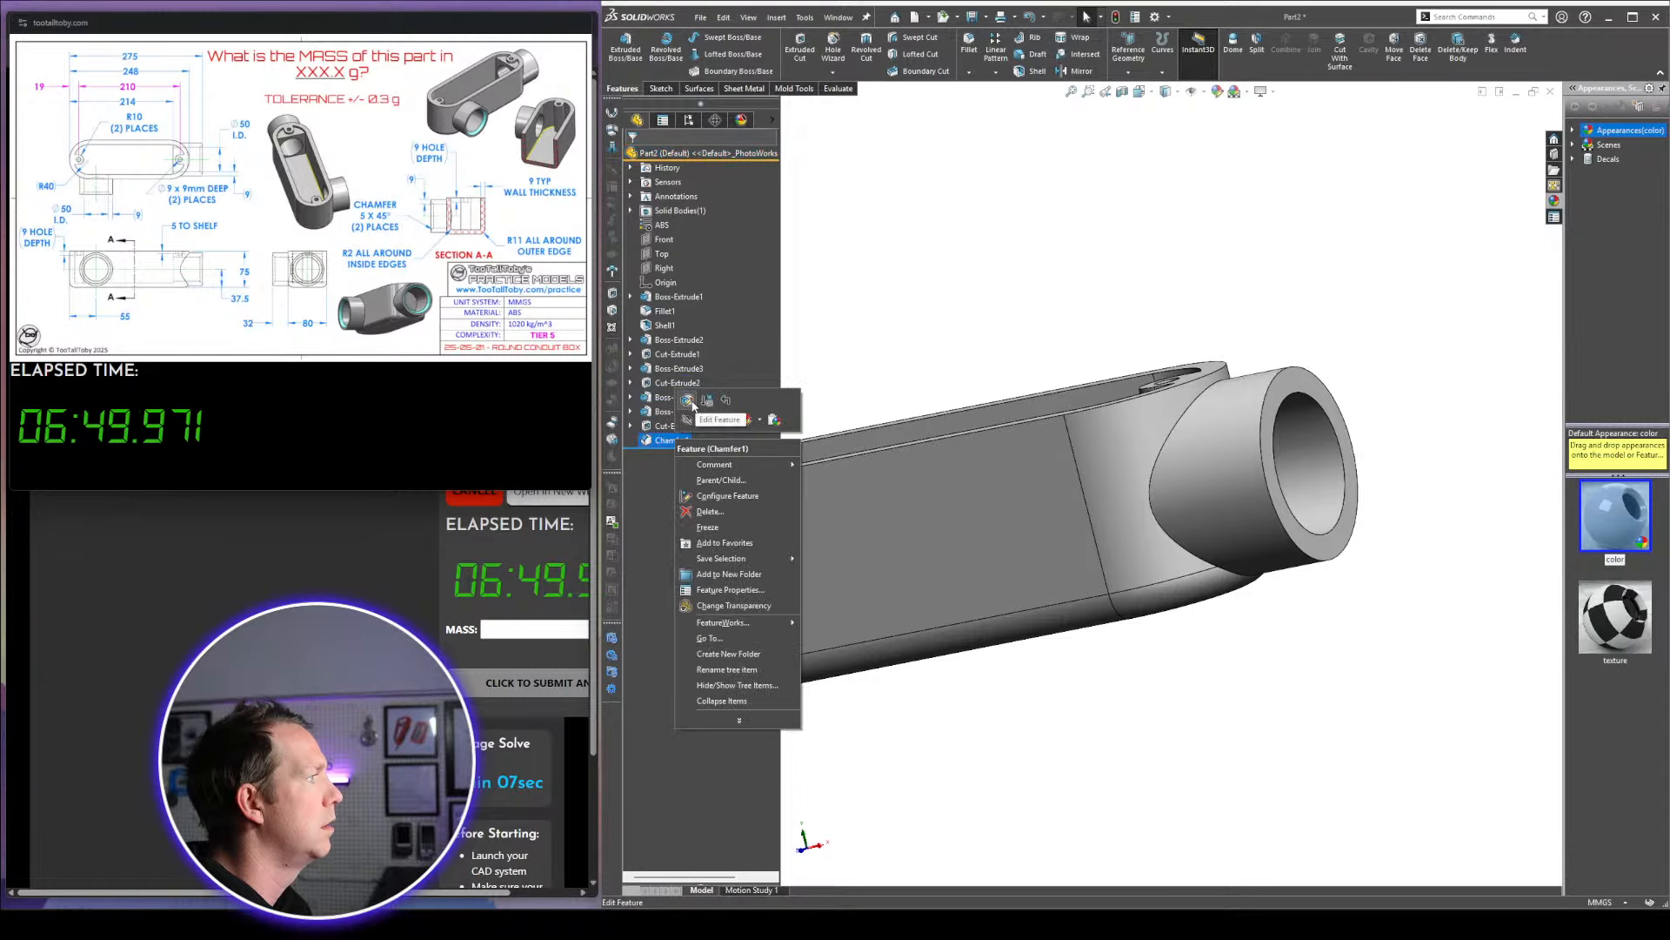
{"action": "left_click", "coordinate": [686, 400]}
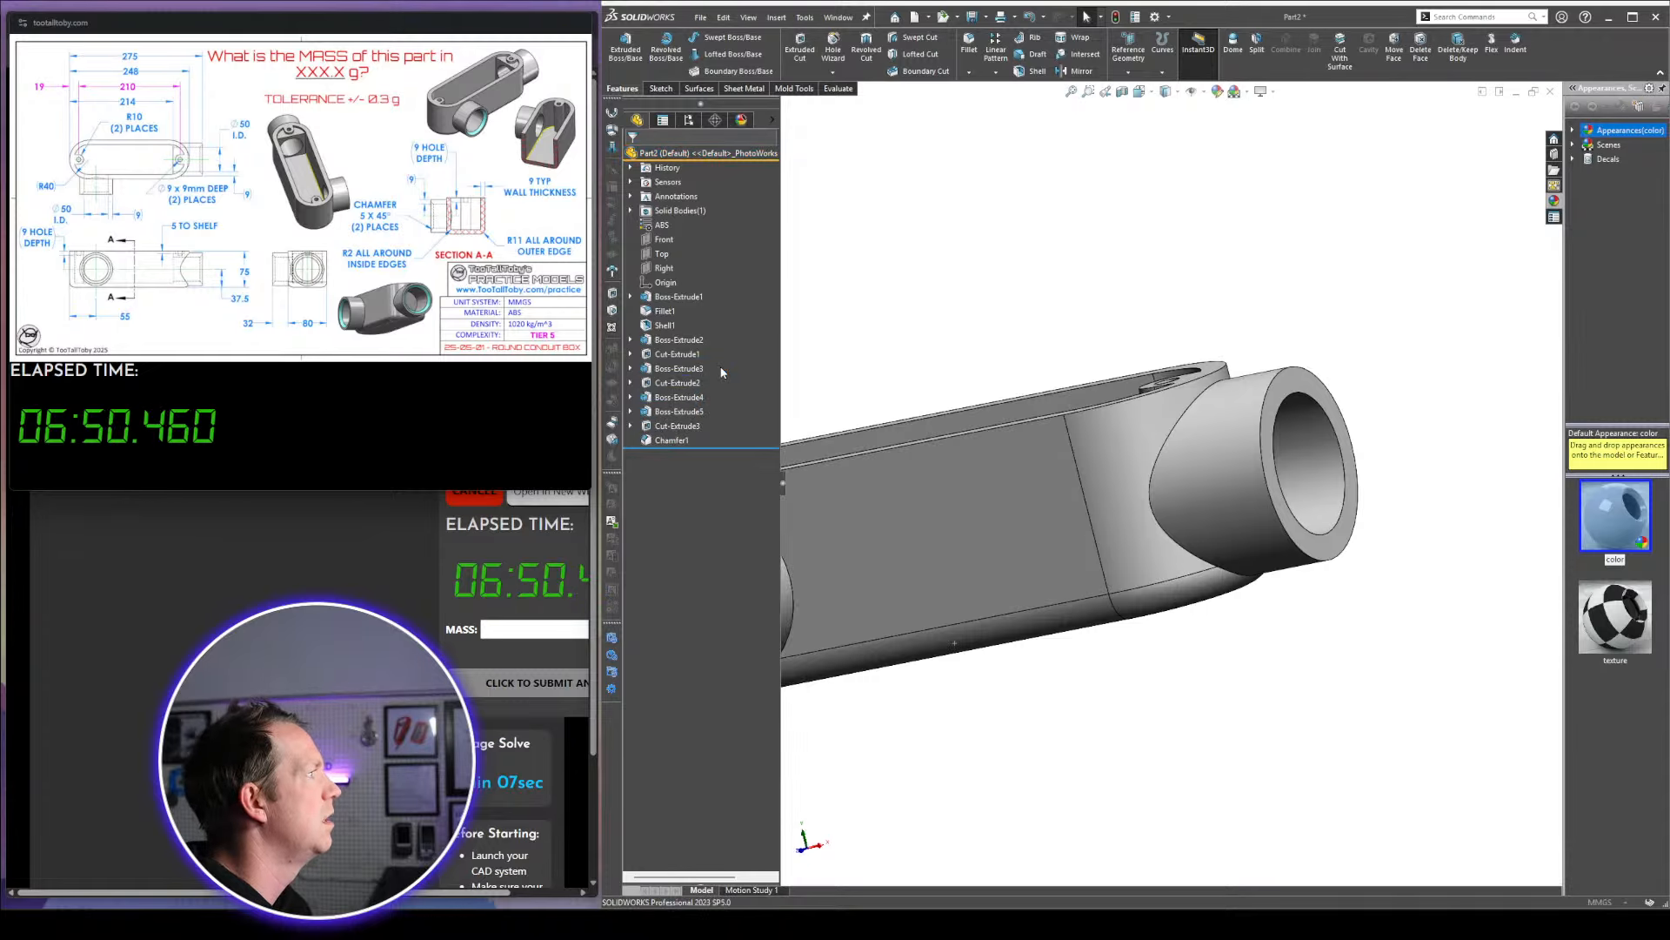
{"action": "left_click", "coordinate": [1344, 467]}
{"action": "right_click", "coordinate": [1344, 467]}
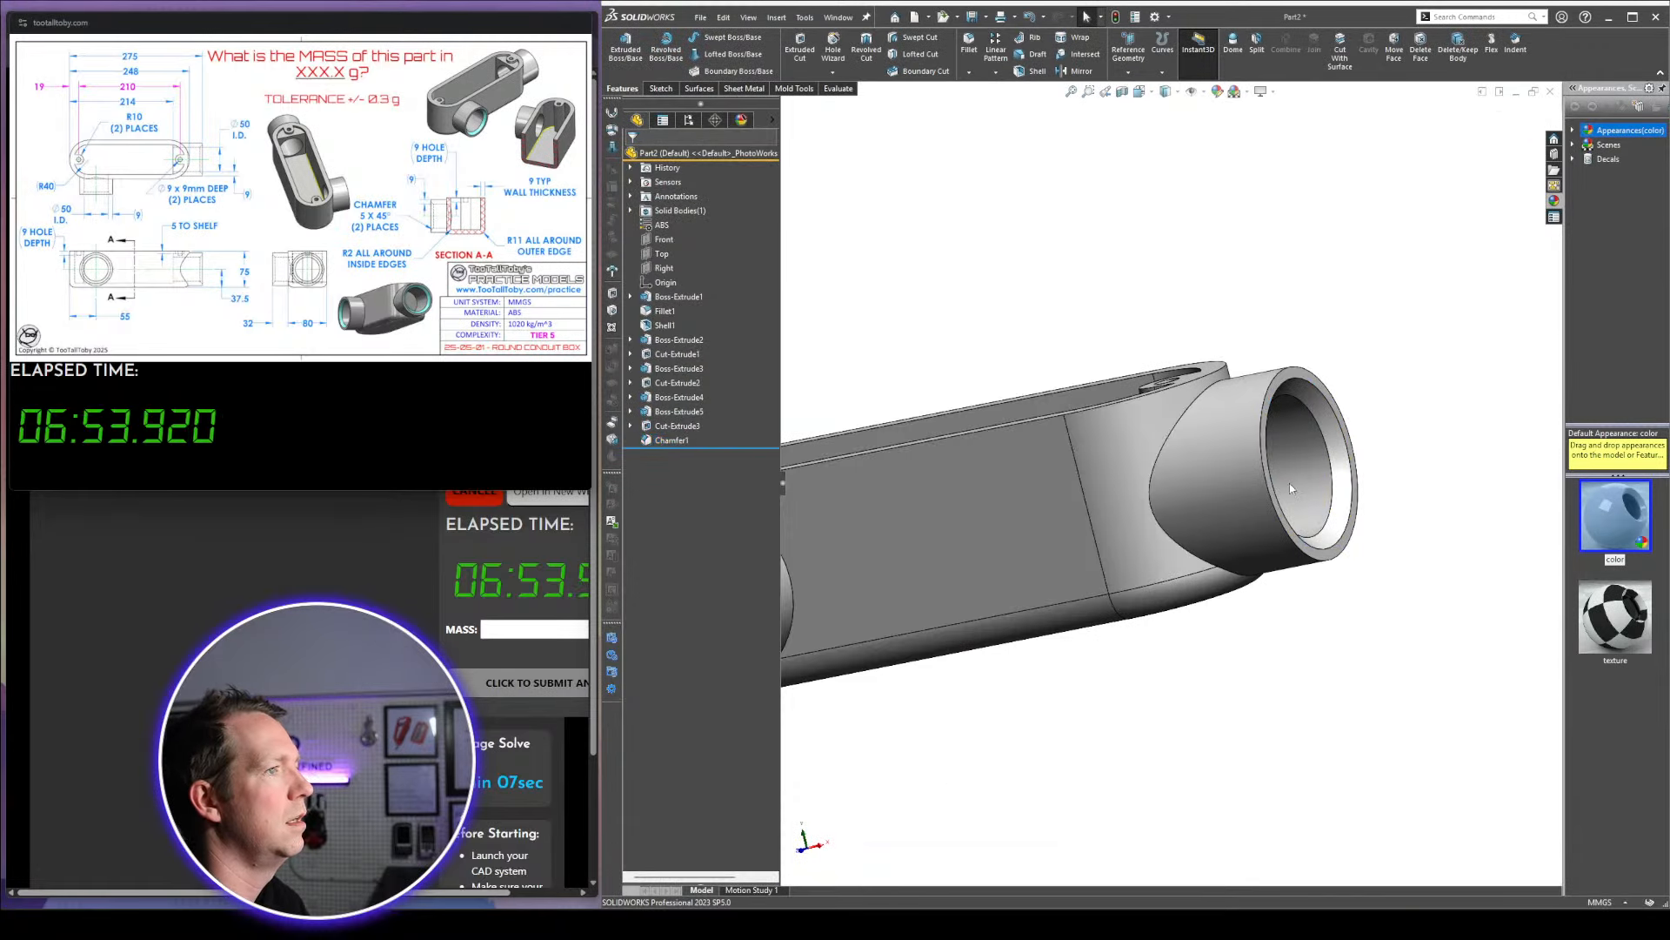
Show the part's custom properties to read its weight, and submit 614.4 as the challenge's mass answer
{"action": "scroll", "coordinate": [1320, 423], "scroll_direction": "up", "scroll_amount": 3}
{"action": "left_click", "coordinate": [1555, 219]}
{"action": "middle_click_drag", "start_coordinate": [1313, 328], "coordinate": [1345, 411]}
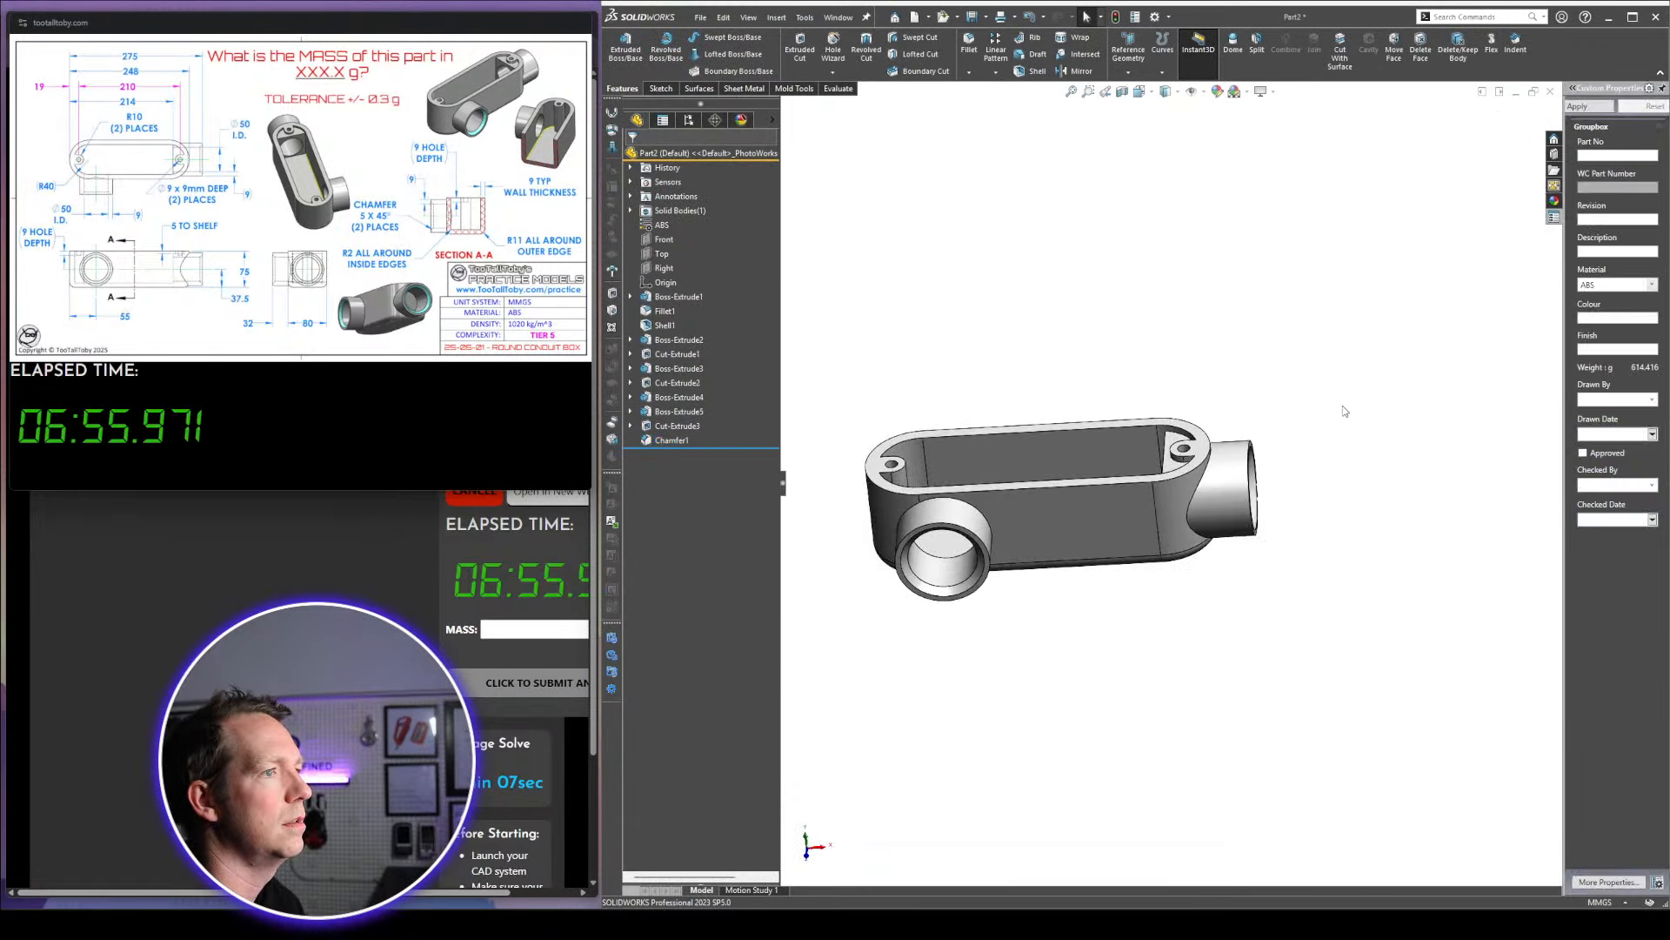
{"action": "left_click", "coordinate": [530, 630]}
{"action": "type", "text": "614.4"}
{"action": "key", "text": "Return"}
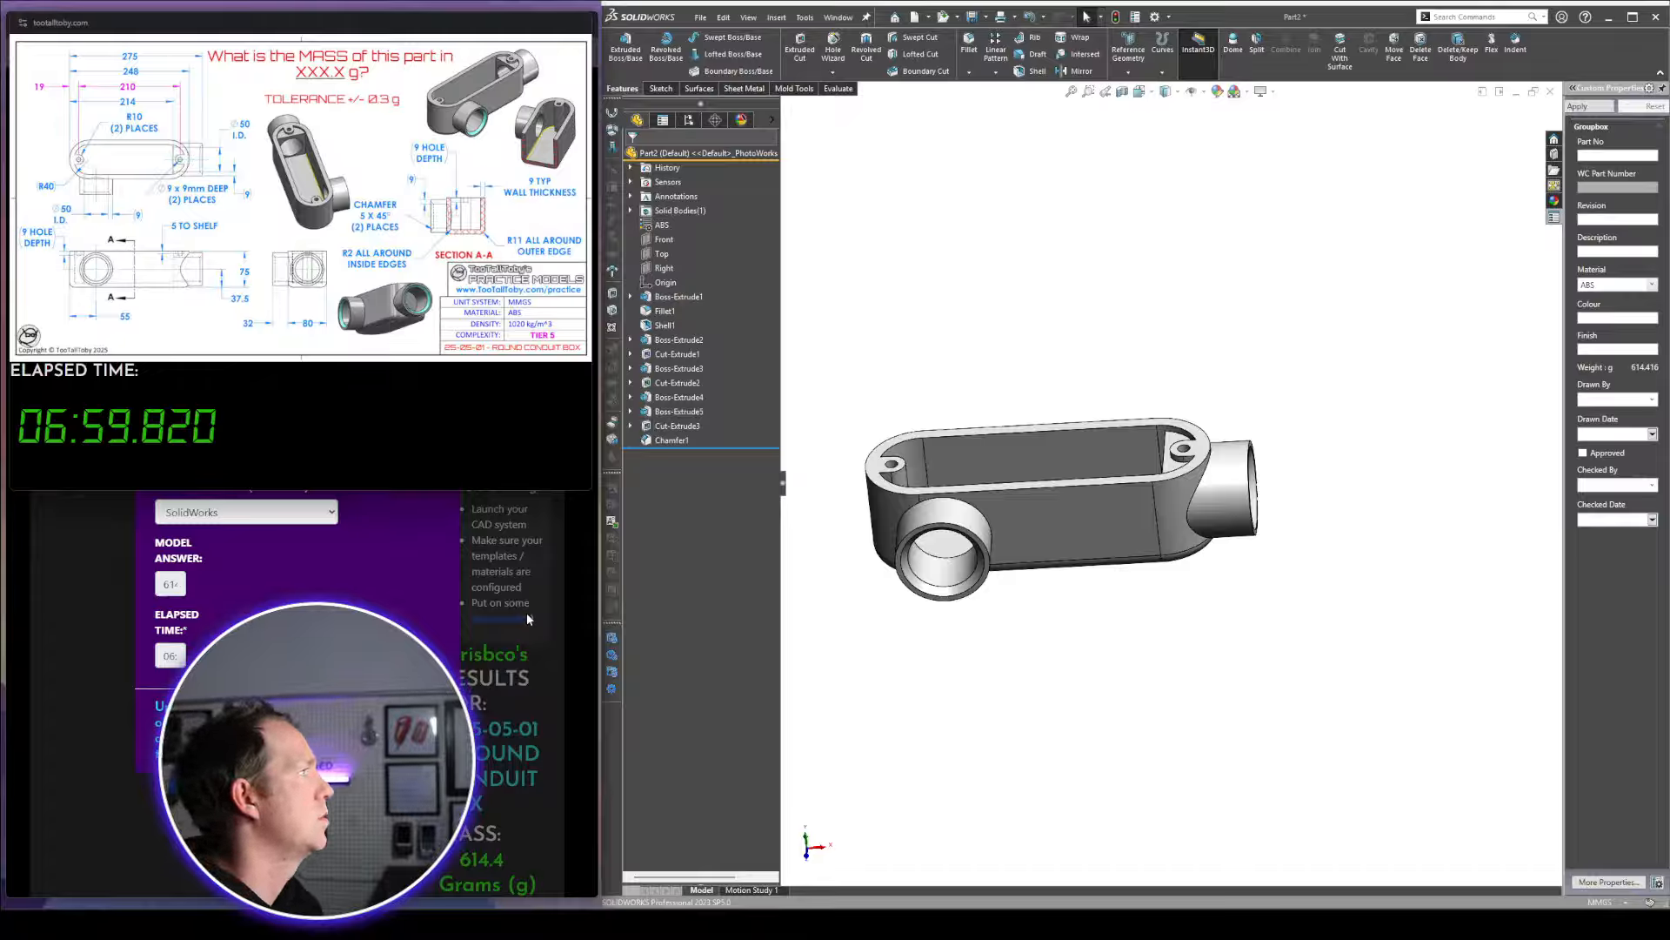
Save the part in the Practice Models folder as "2025-05-01 - ROUND CONDUIT BOX"
{"action": "left_click", "coordinate": [1215, 667]}
{"action": "middle_click_drag", "start_coordinate": [1183, 512], "coordinate": [1127, 470]}
{"action": "mouse_move", "coordinate": [1150, 557]}
{"action": "middle_mouse_down"}
{"action": "mouse_move", "coordinate": [1146, 524]}
{"action": "mouse_move", "coordinate": [1145, 562]}
{"action": "middle_mouse_up"}
{"action": "scroll", "coordinate": [1244, 562], "scroll_direction": "down", "scroll_amount": 1}
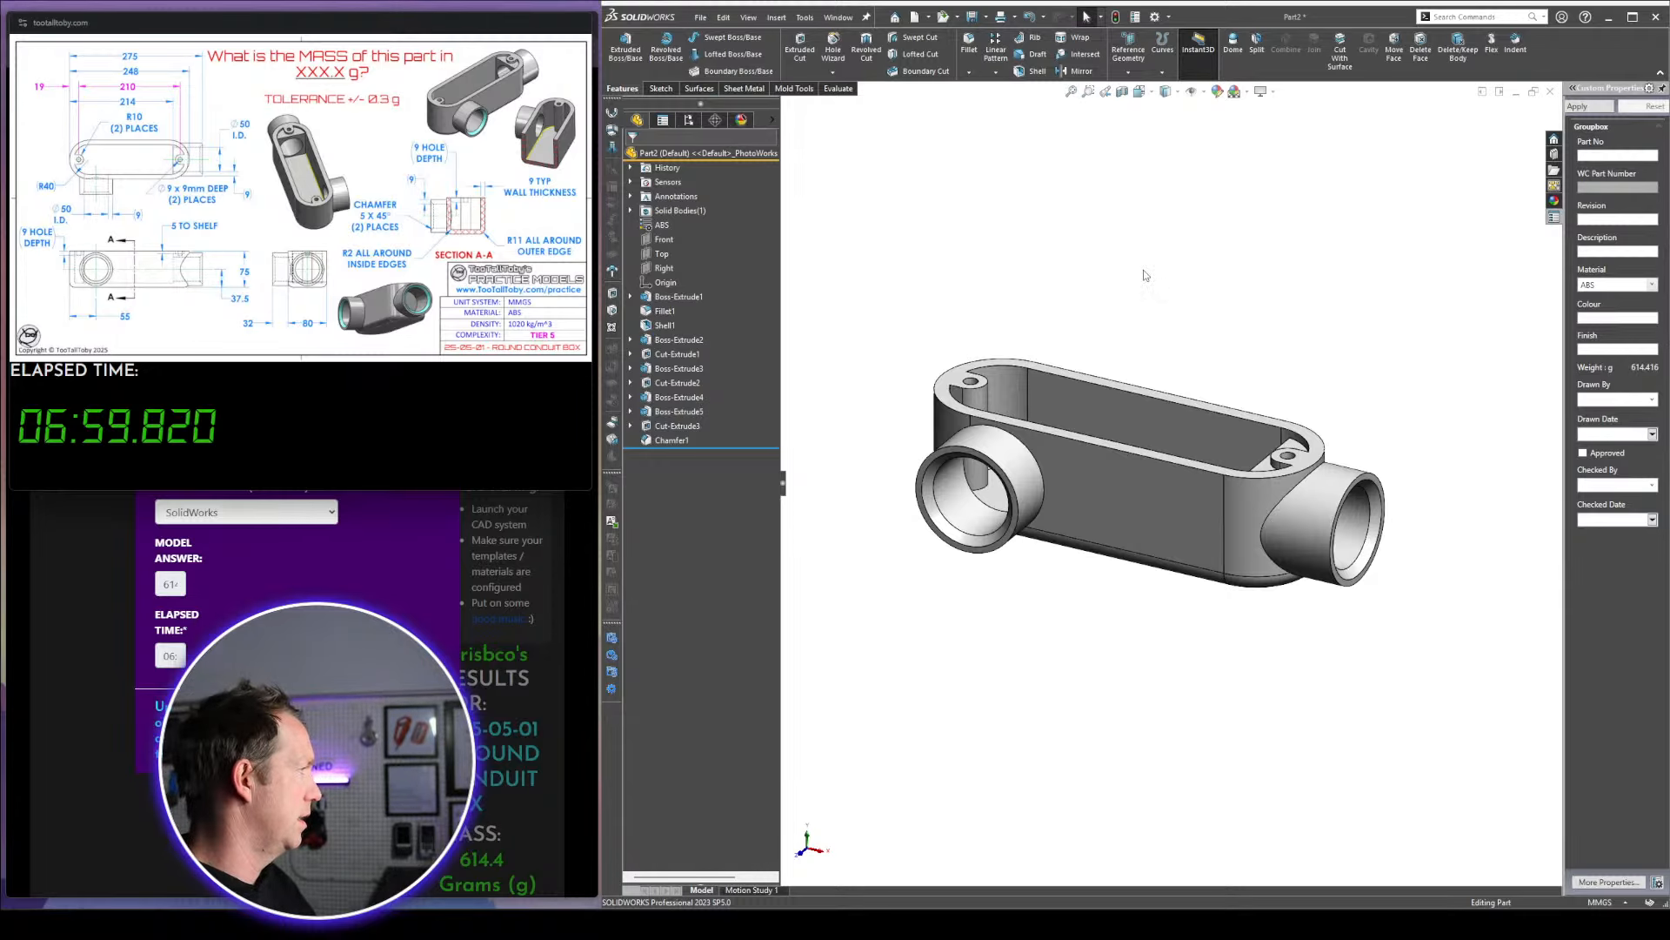
{"action": "key", "text": "ctrl+s"}
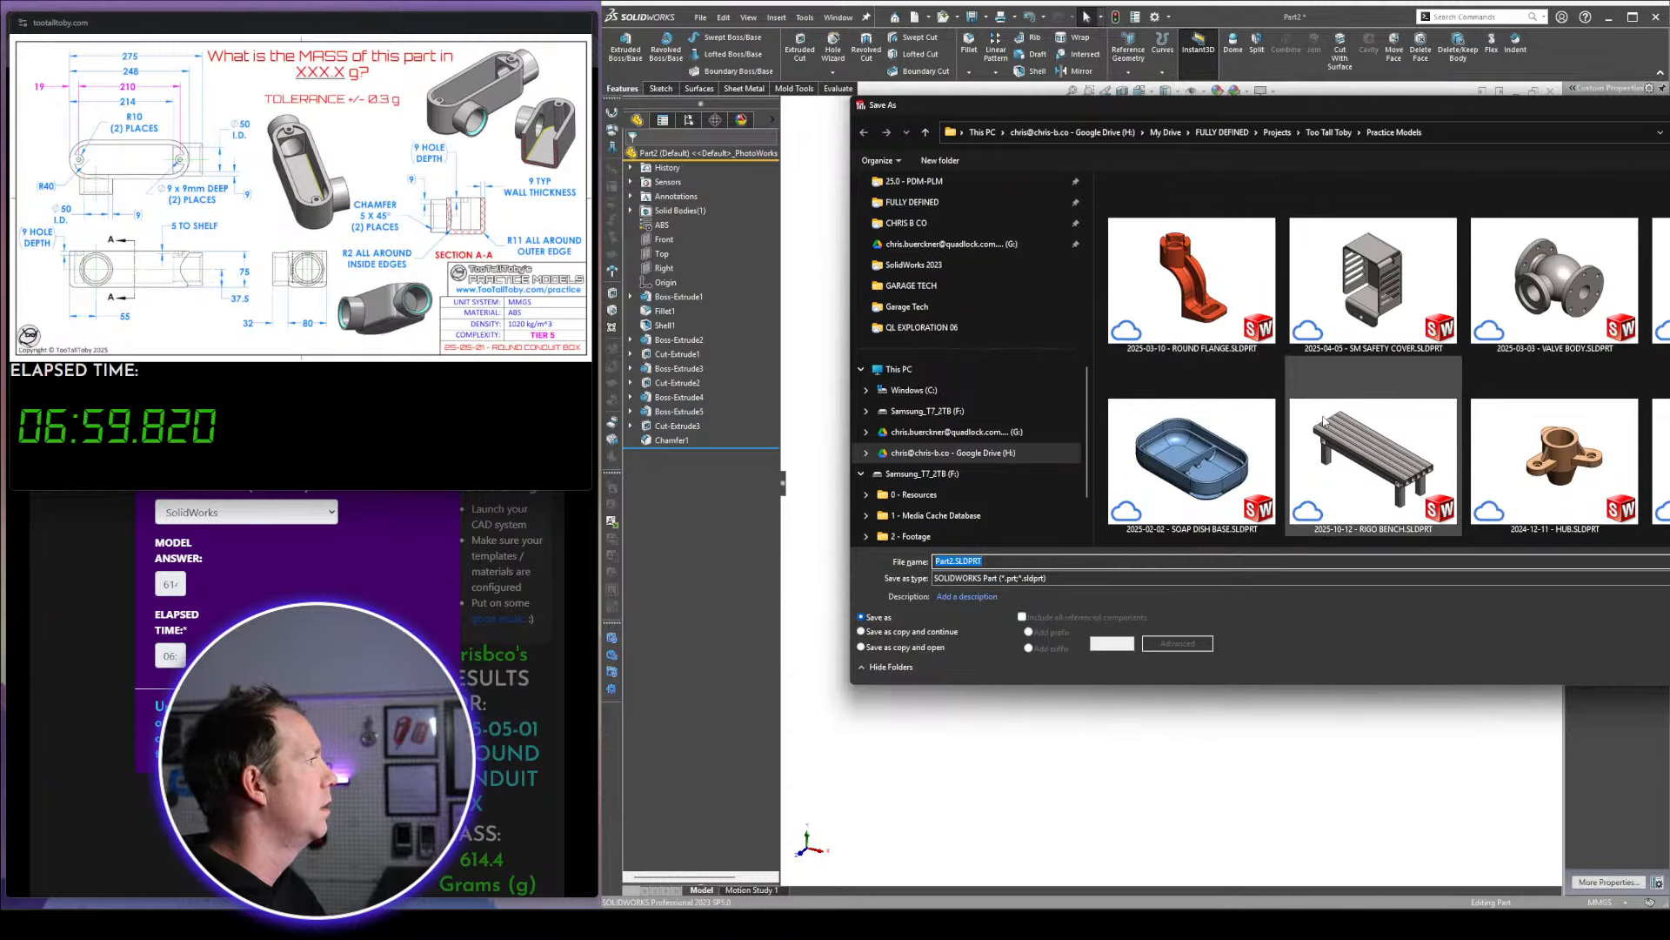
{"action": "type", "text": "2025-05-01 - ROUND CONDUIT BOX"}
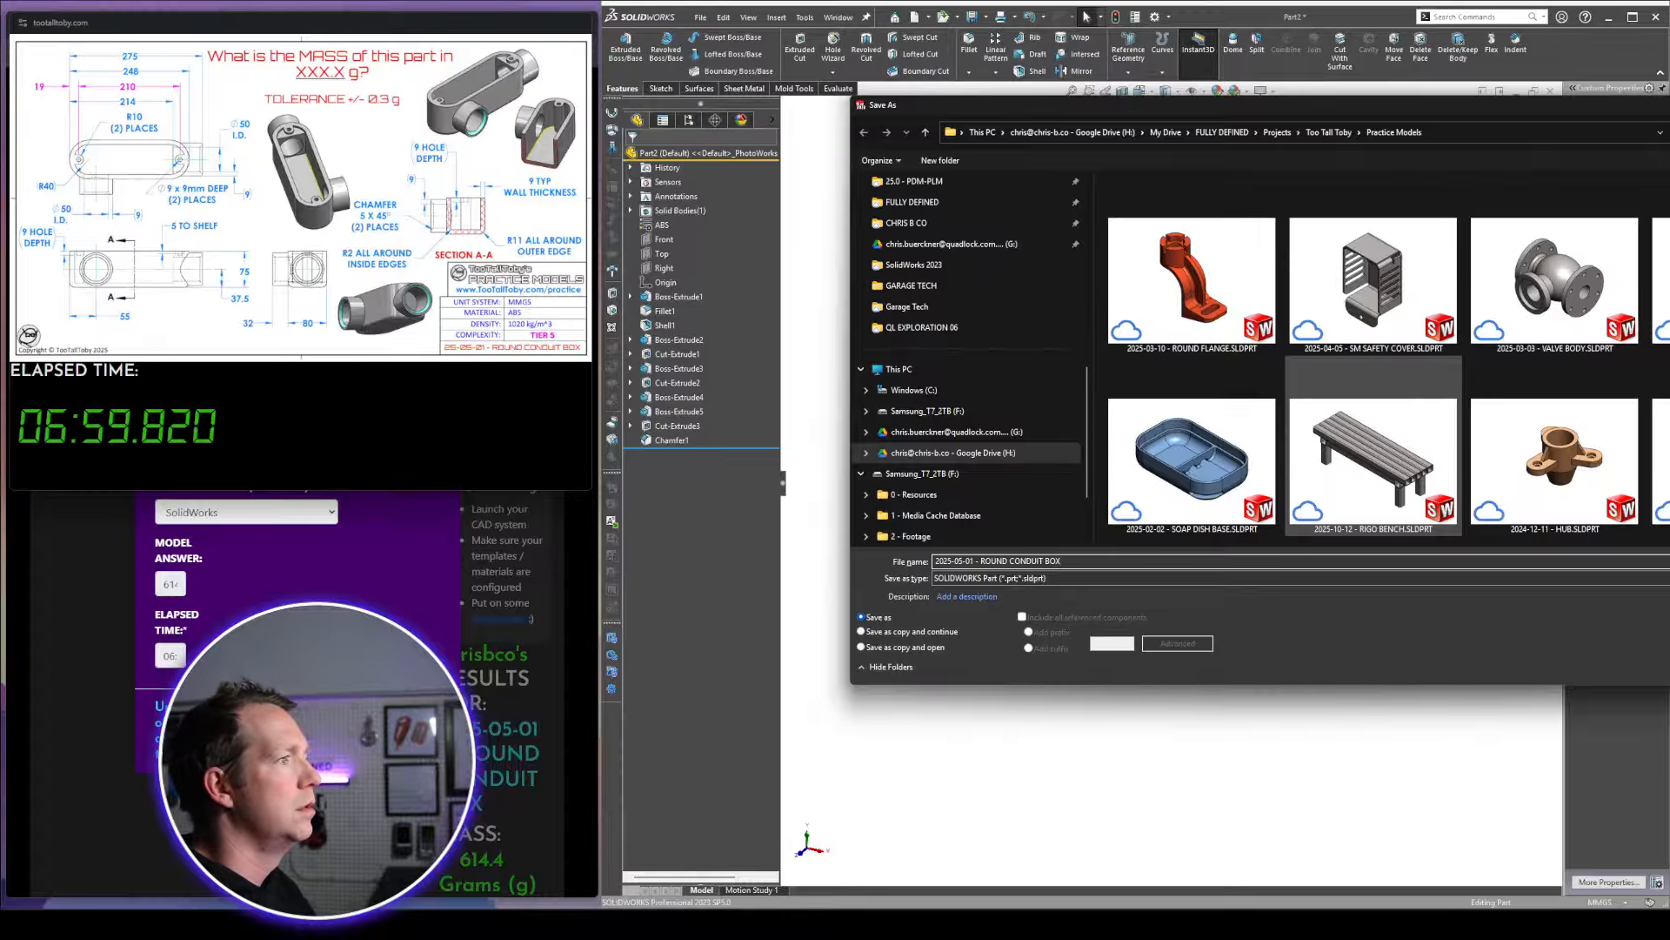
{"action": "key", "text": "Return"}
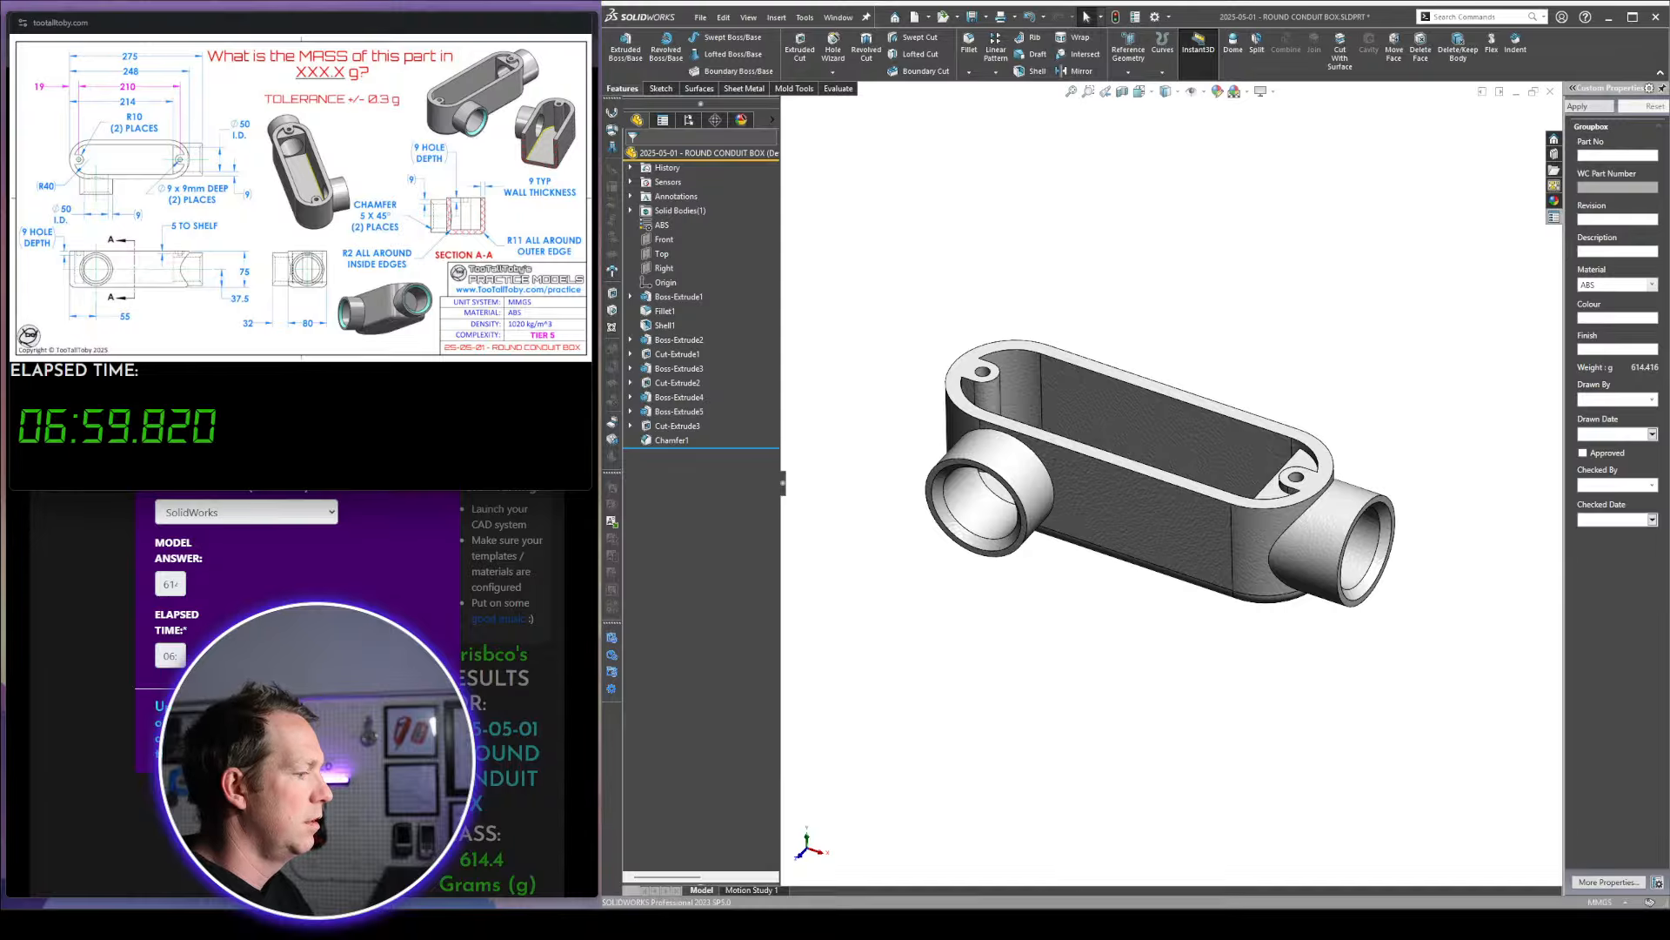
Close the floating drawing and timer window of the challenge
{"action": "left_click", "coordinate": [722, 380]}
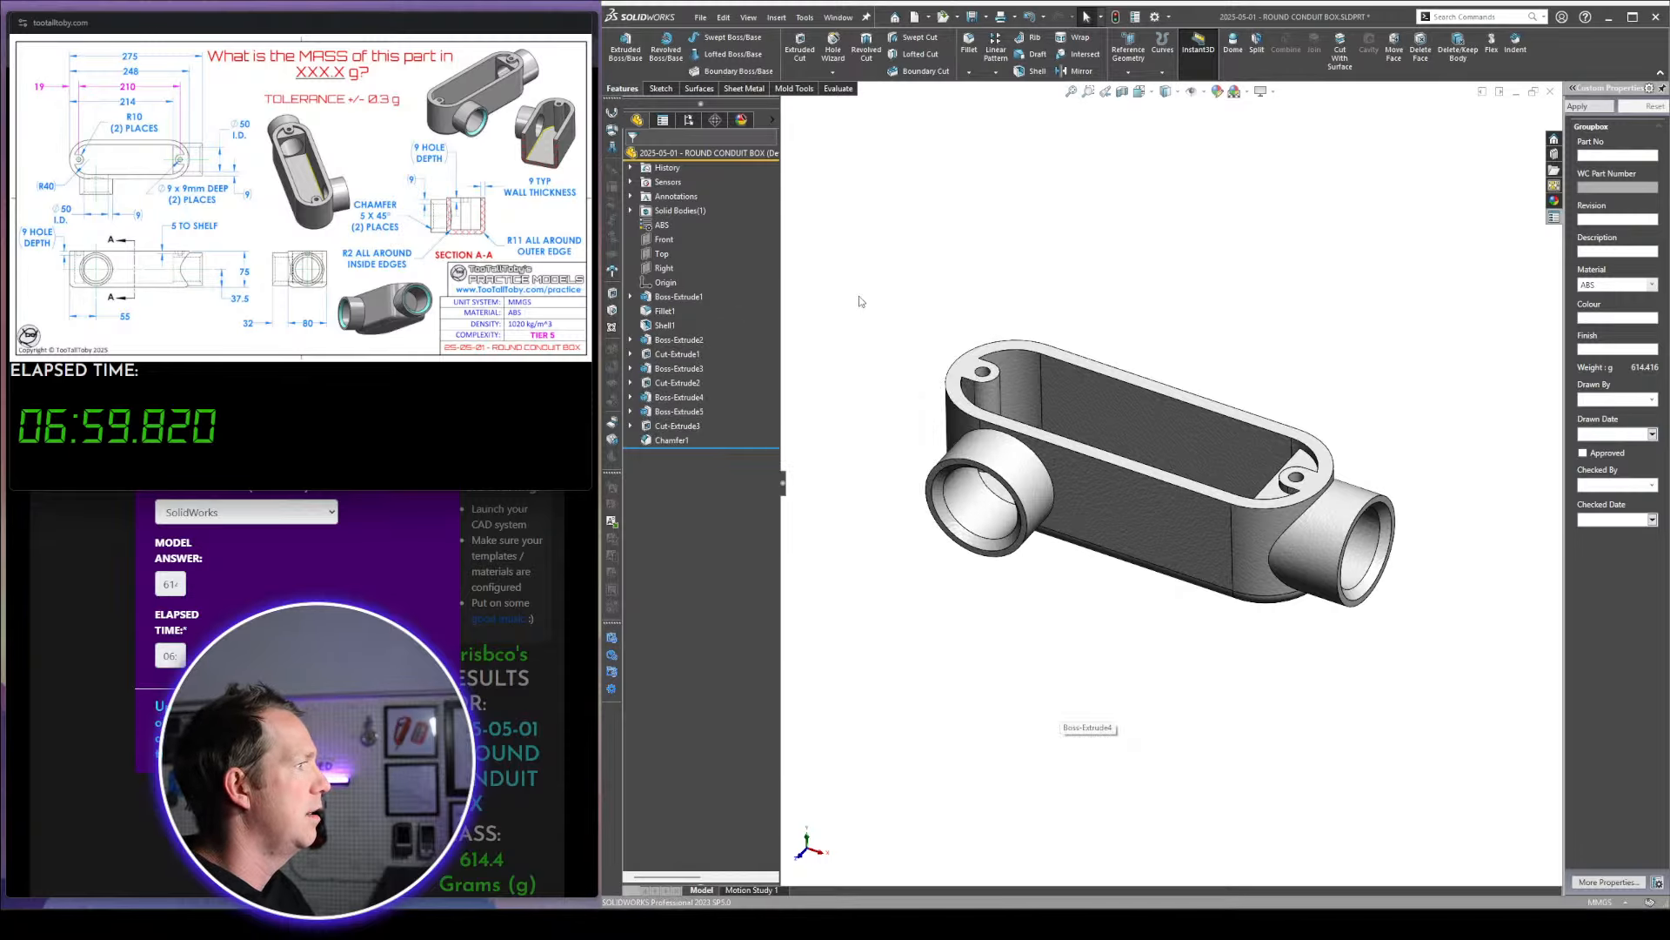
{"action": "left_click_drag", "start_coordinate": [900, 309], "coordinate": [1433, 657]}
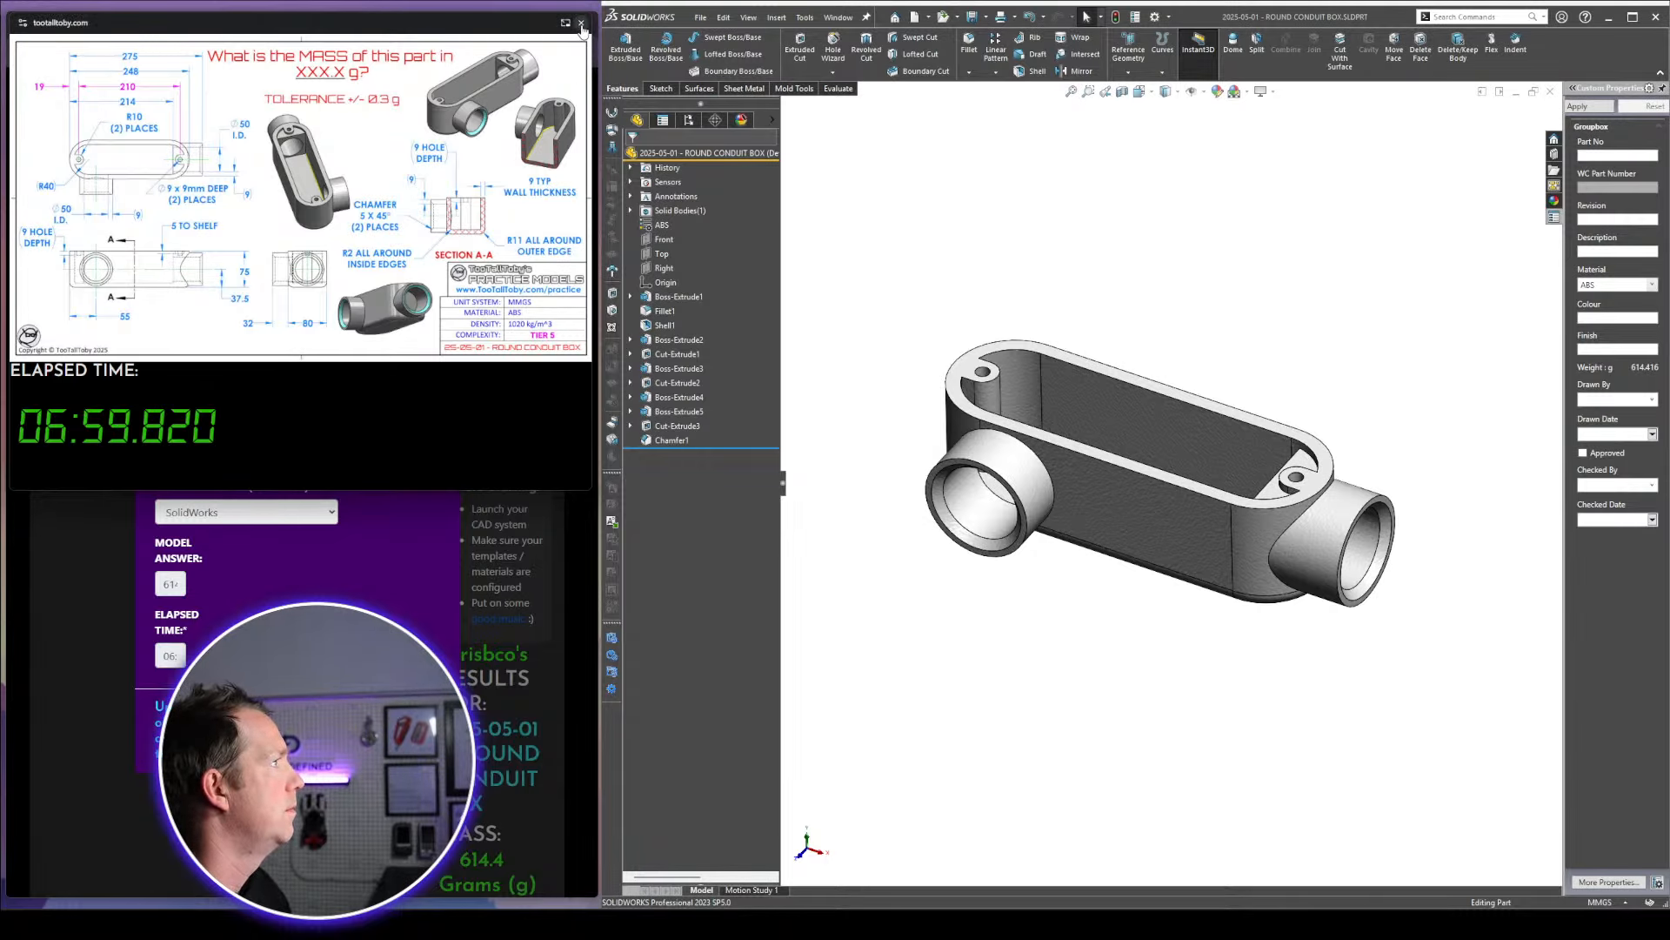
{"action": "left_click", "coordinate": [582, 24]}
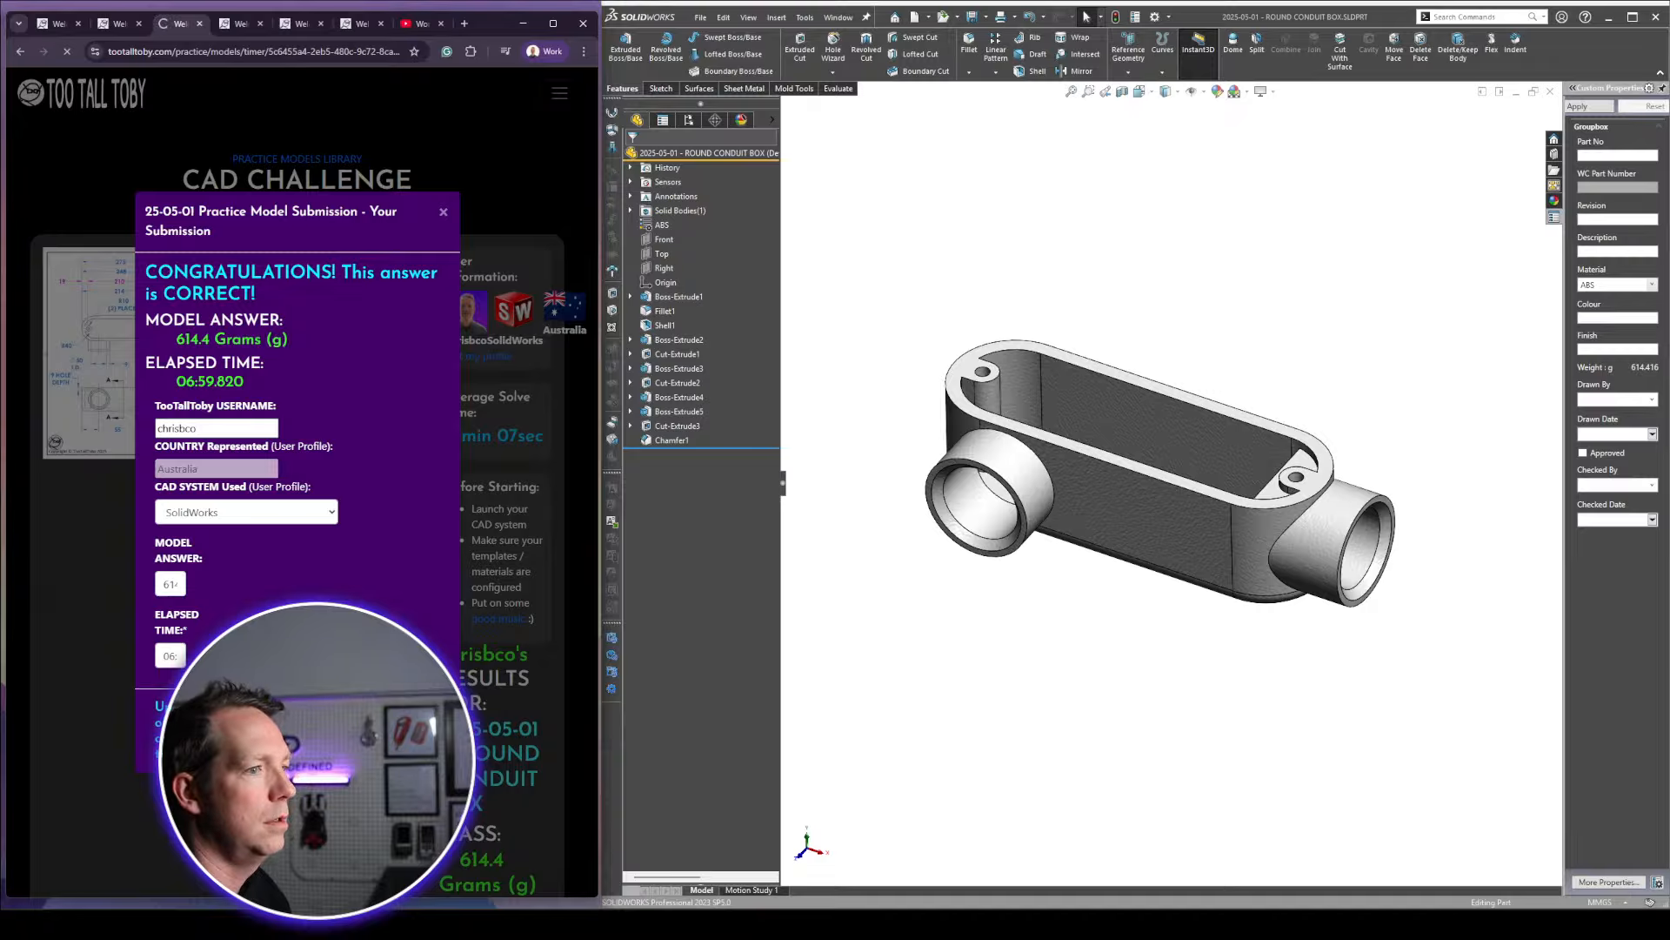
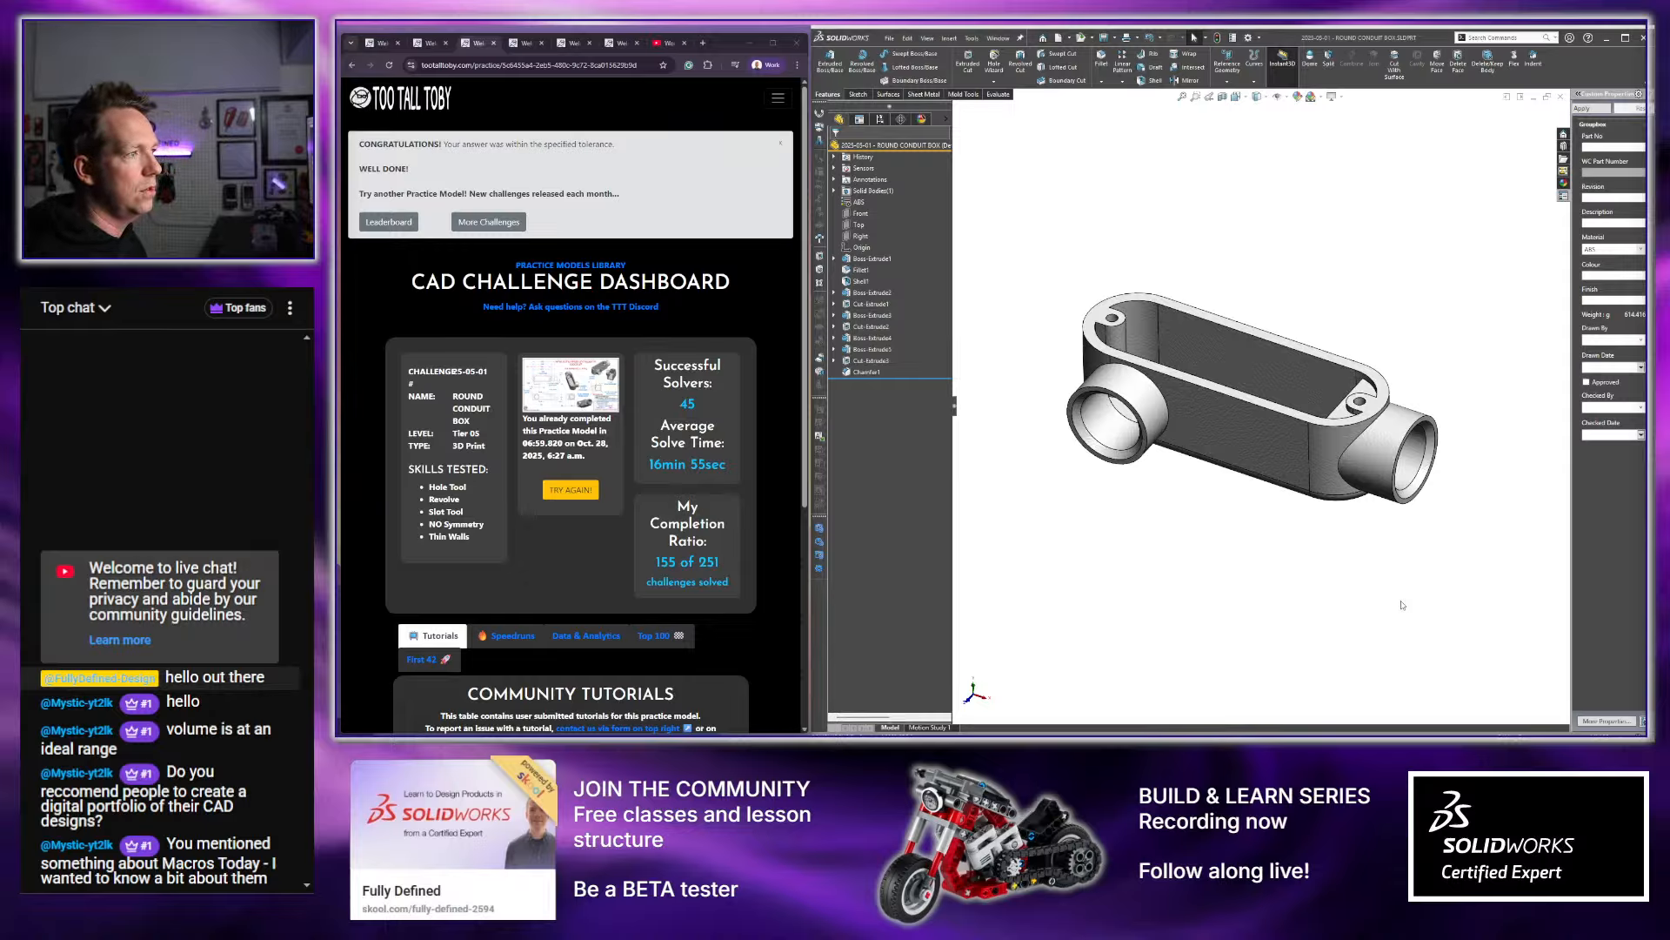
Inspect the finished conduit box in an angled view and in the Top and Left standard views
{"action": "left_click", "coordinate": [1340, 98]}
{"action": "left_click", "coordinate": [1345, 114]}
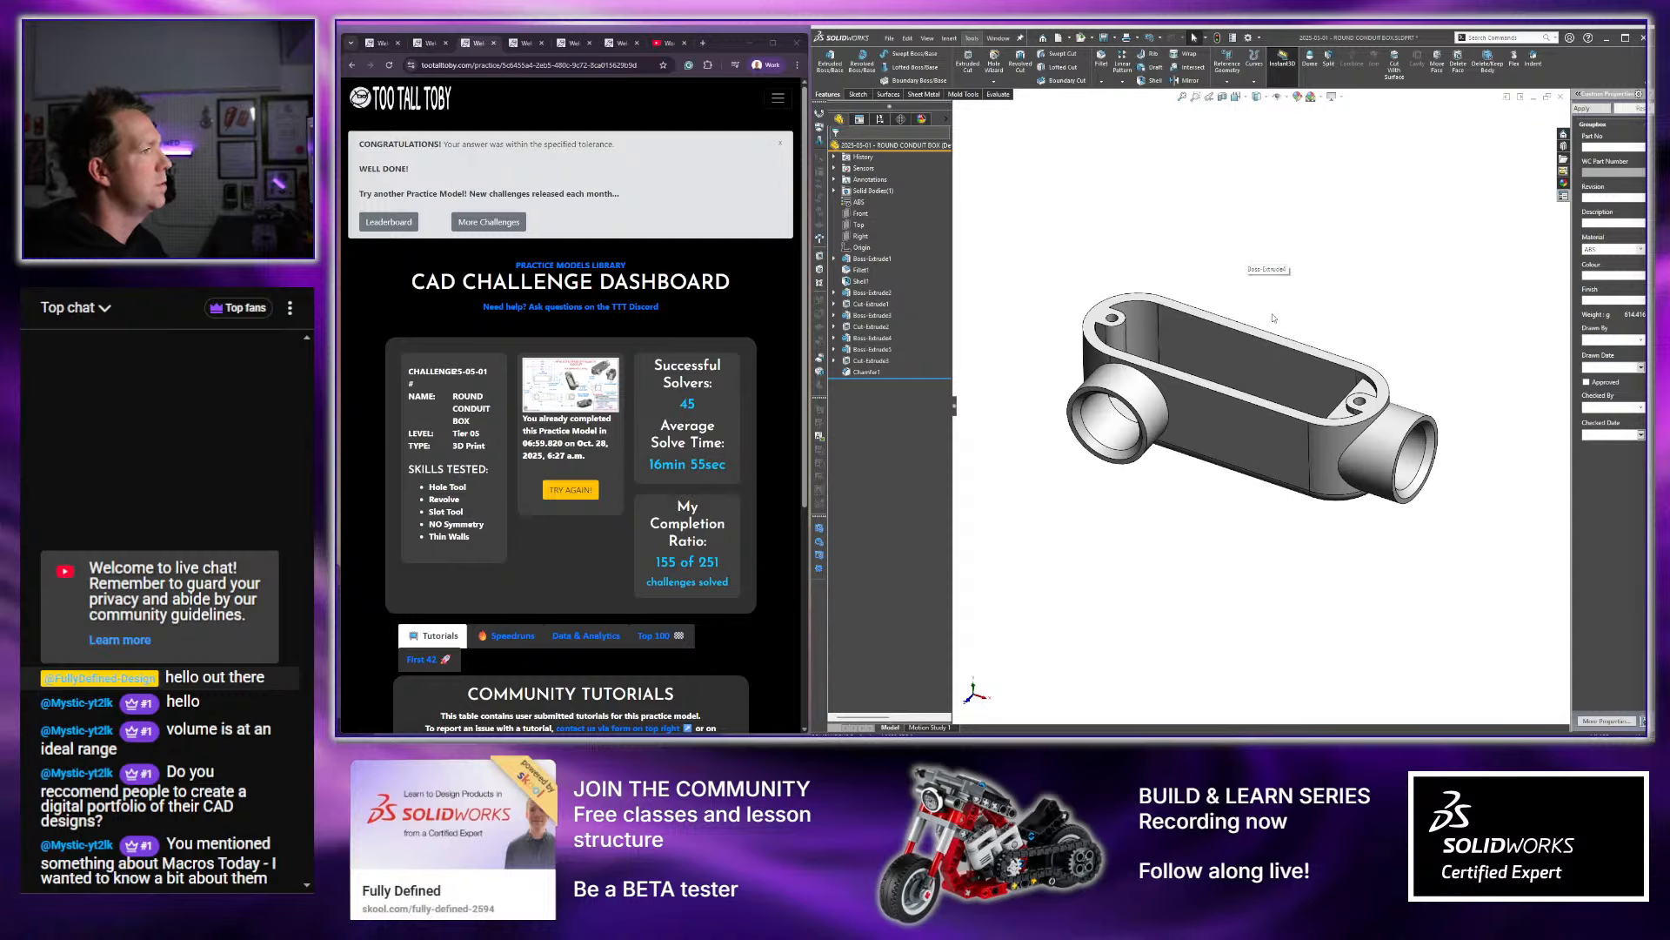
{"action": "scroll", "coordinate": [1253, 261], "scroll_direction": "up", "scroll_amount": 5}
{"action": "scroll", "coordinate": [1309, 383], "scroll_direction": "down", "scroll_amount": 3}
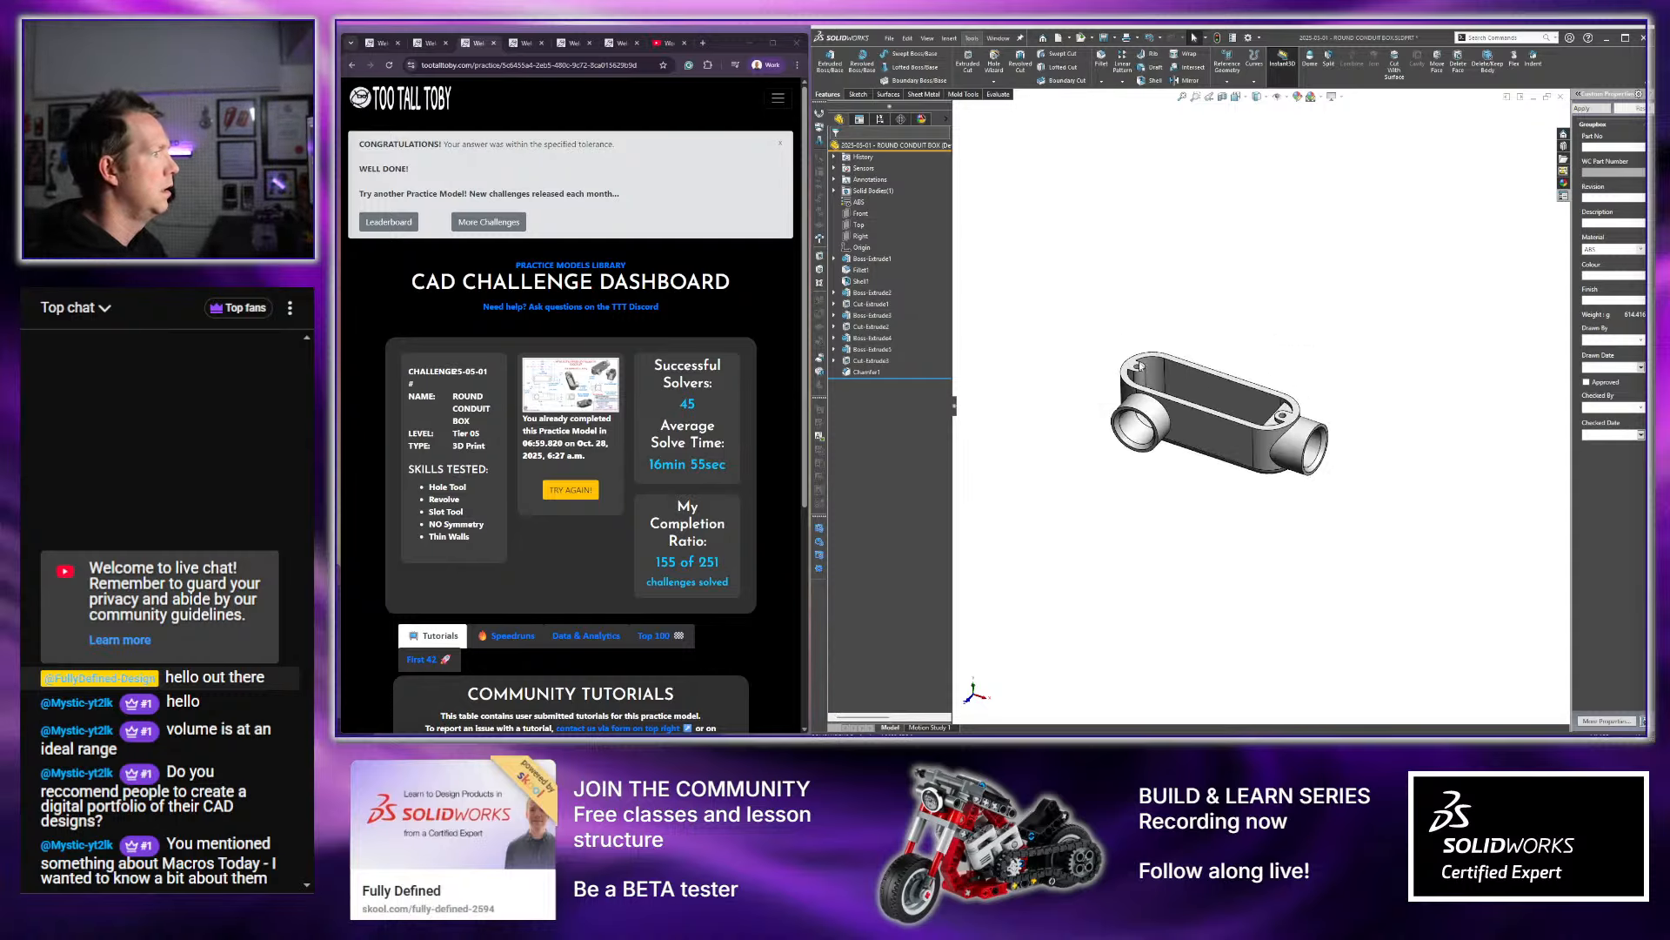
{"action": "scroll", "coordinate": [1124, 324], "scroll_direction": "down", "scroll_amount": 3}
{"action": "key", "text": "space"}
{"action": "left_click", "coordinate": [1233, 330]}
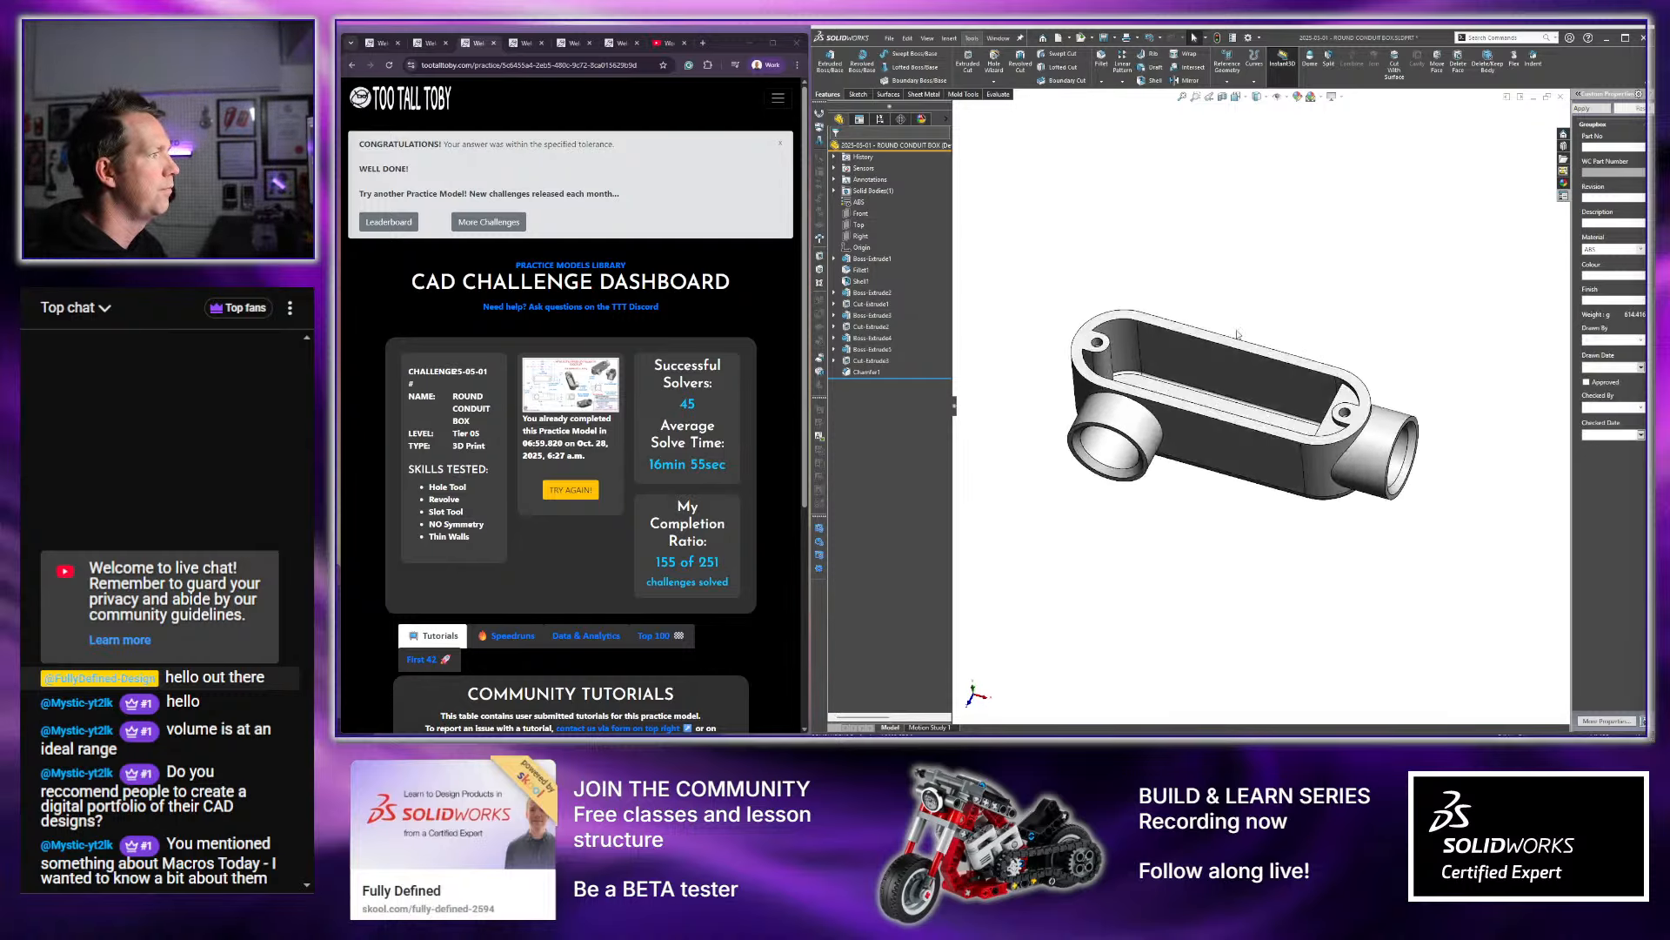
{"action": "scroll", "coordinate": [1315, 299], "scroll_direction": "down", "scroll_amount": 2}
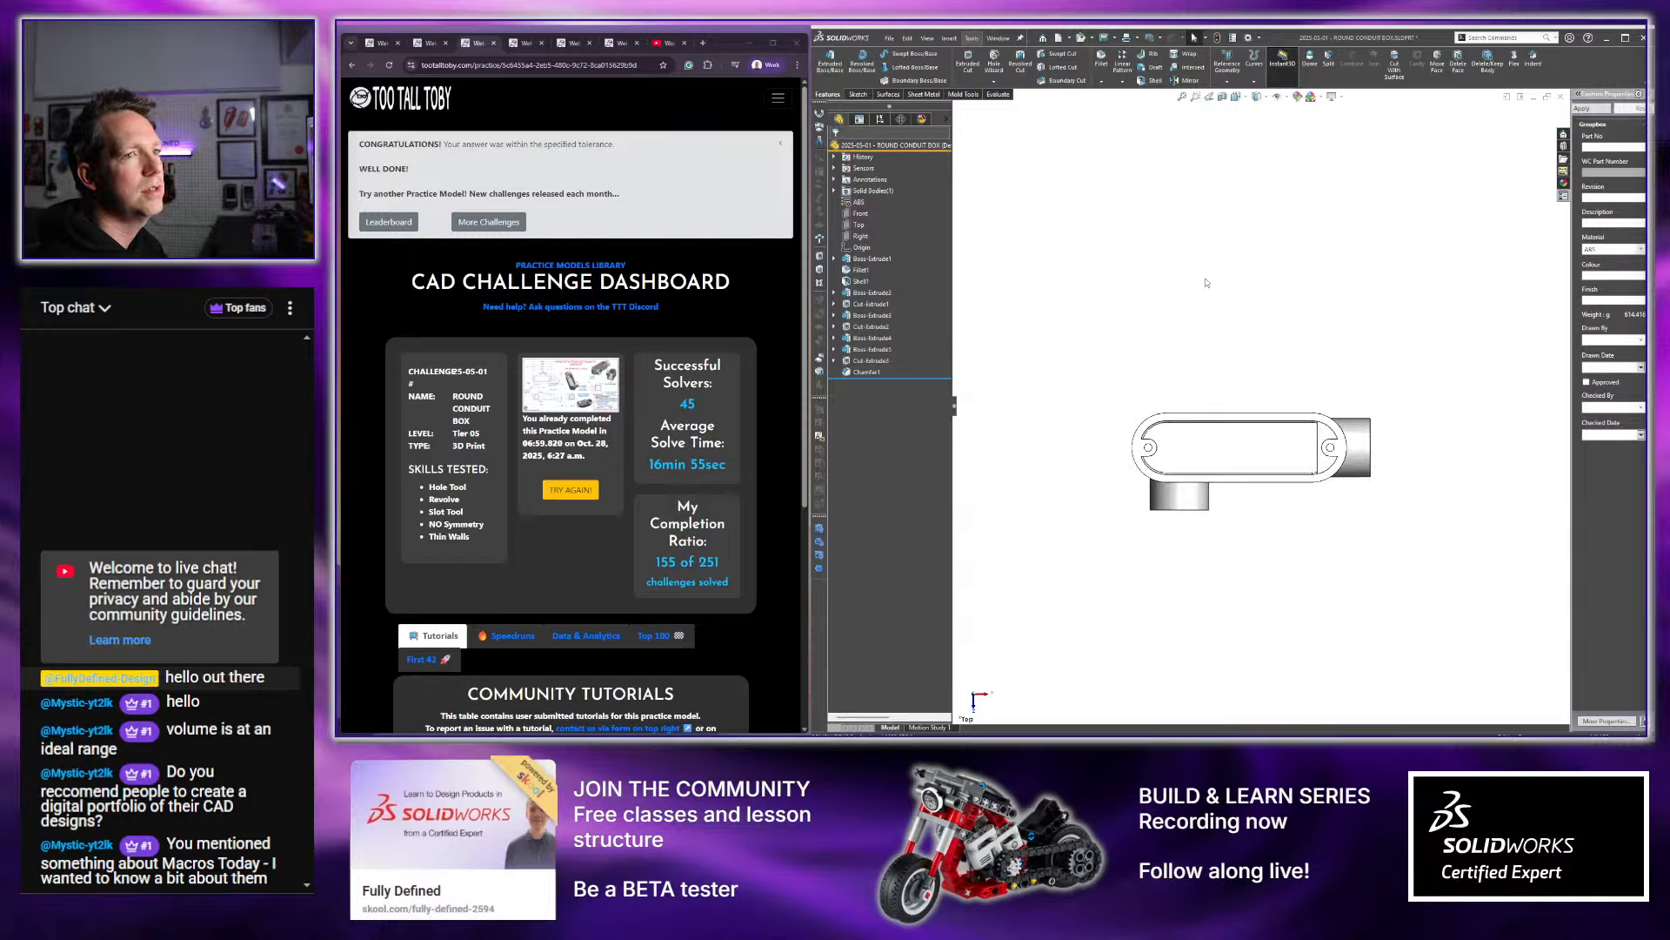
{"action": "scroll", "coordinate": [1245, 237], "scroll_direction": "up", "scroll_amount": 1}
{"action": "scroll", "coordinate": [1254, 237], "scroll_direction": "down", "scroll_amount": 1}
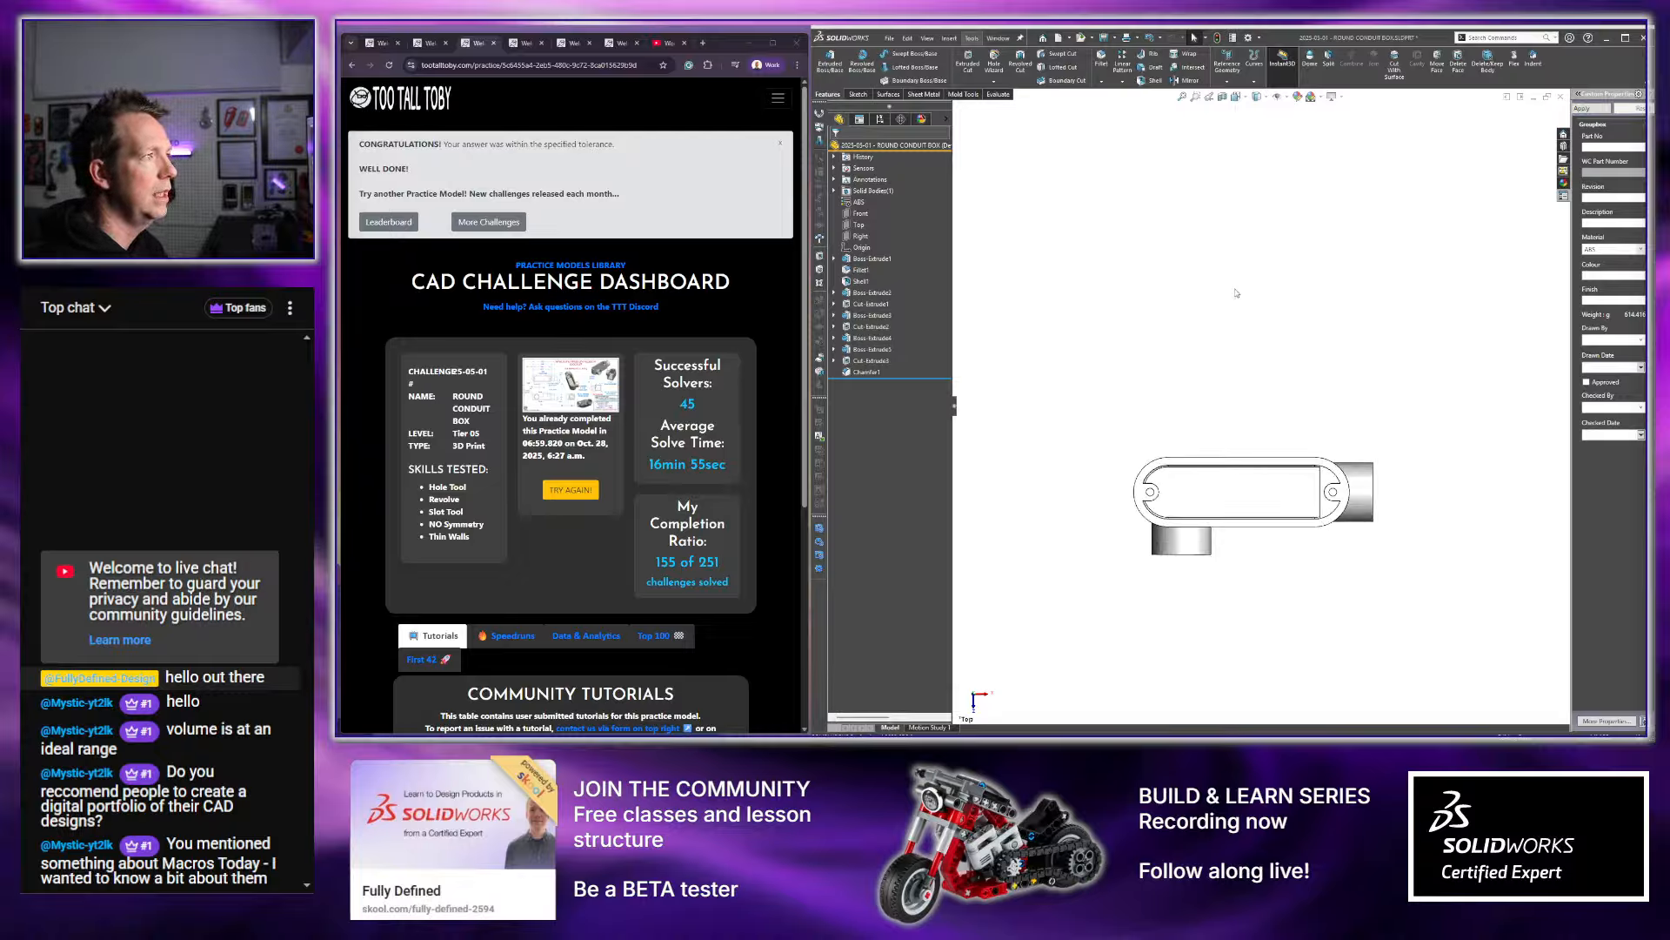
{"action": "right_click_drag", "start_coordinate": [1242, 295], "coordinate": [1201, 241]}
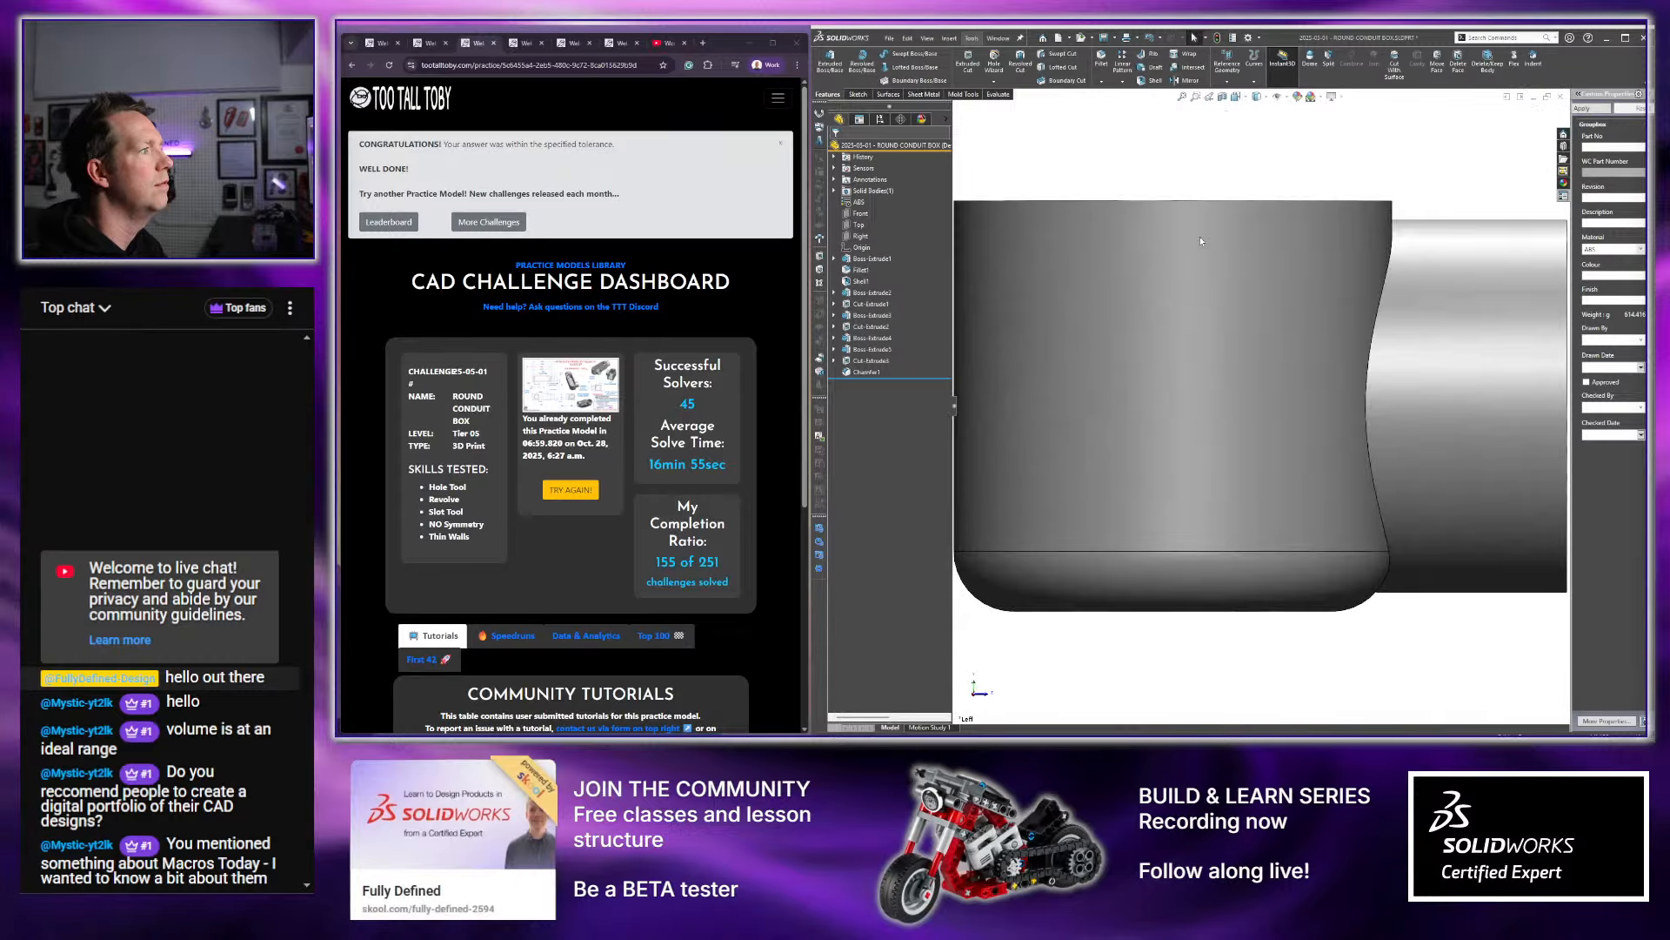
Fit the whole conduit box in view and examine its open cavity from an angled orientation
{"action": "key", "text": "f"}
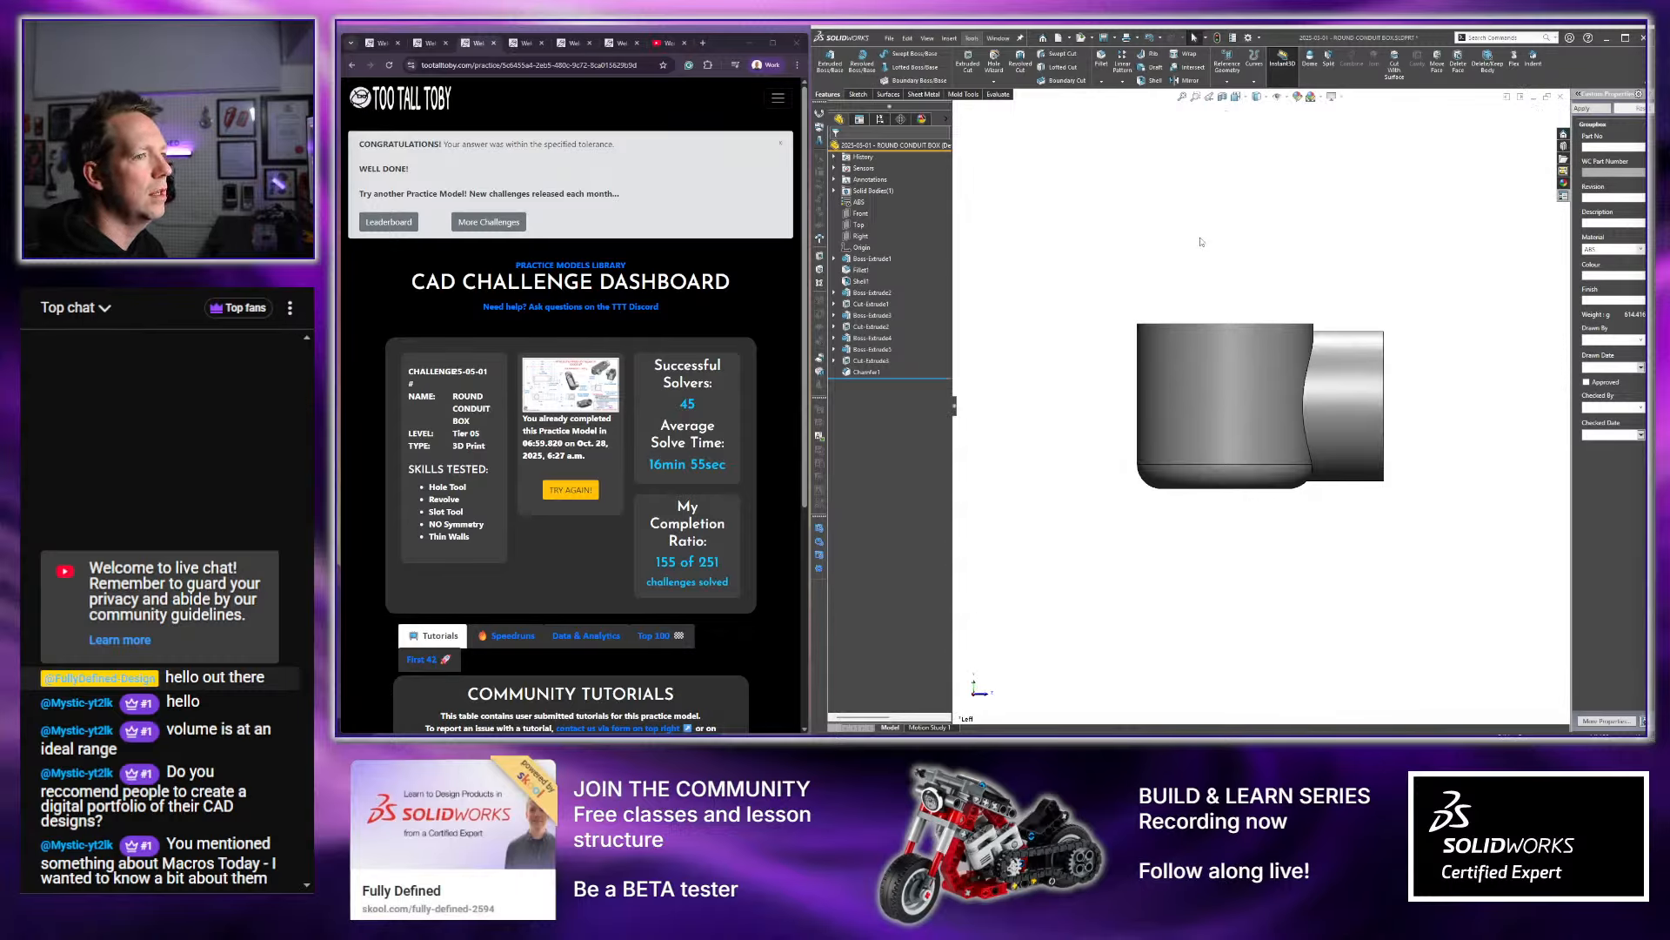
{"action": "key", "text": "Left"}
{"action": "key", "text": "Left"}
{"action": "key", "text": "Left"}
{"action": "key", "text": "Left"}
{"action": "key", "text": "Down"}
{"action": "key", "text": "Down"}
{"action": "key", "text": "Down"}
{"action": "key", "text": "Up"}
{"action": "key", "text": "Up"}
{"action": "key", "text": "Up"}
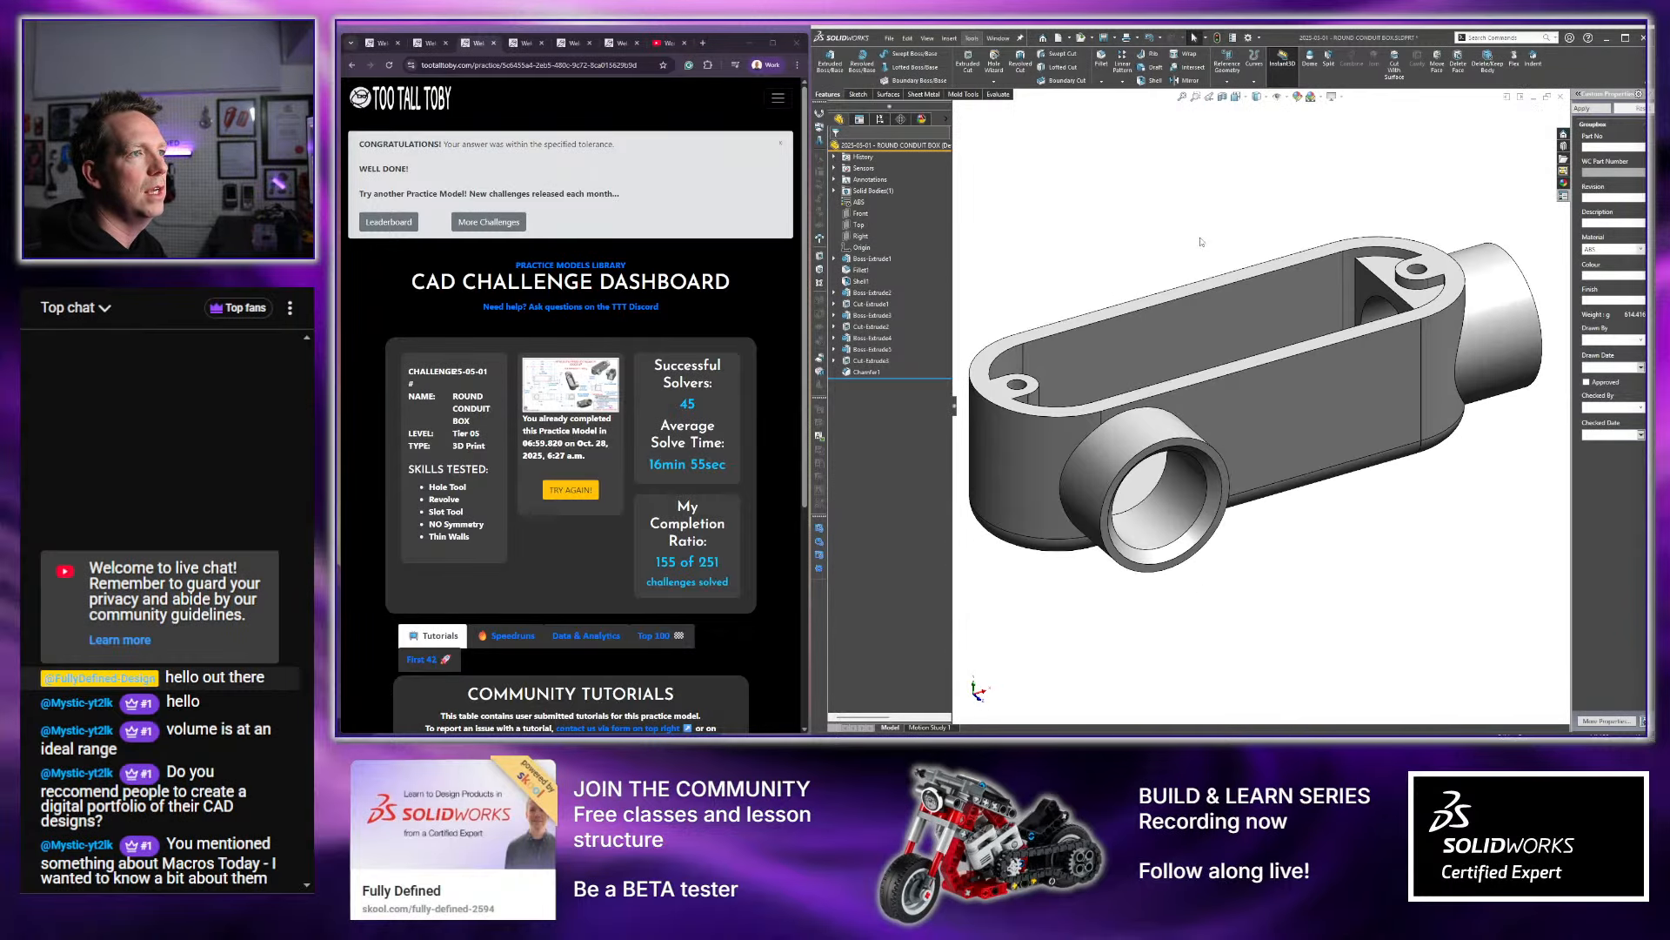
{"action": "key", "text": "z"}
{"action": "key", "text": "z"}
{"action": "key", "text": "z"}
{"action": "key", "text": "z"}
{"action": "key", "text": "Down"}
{"action": "key", "text": "Down"}
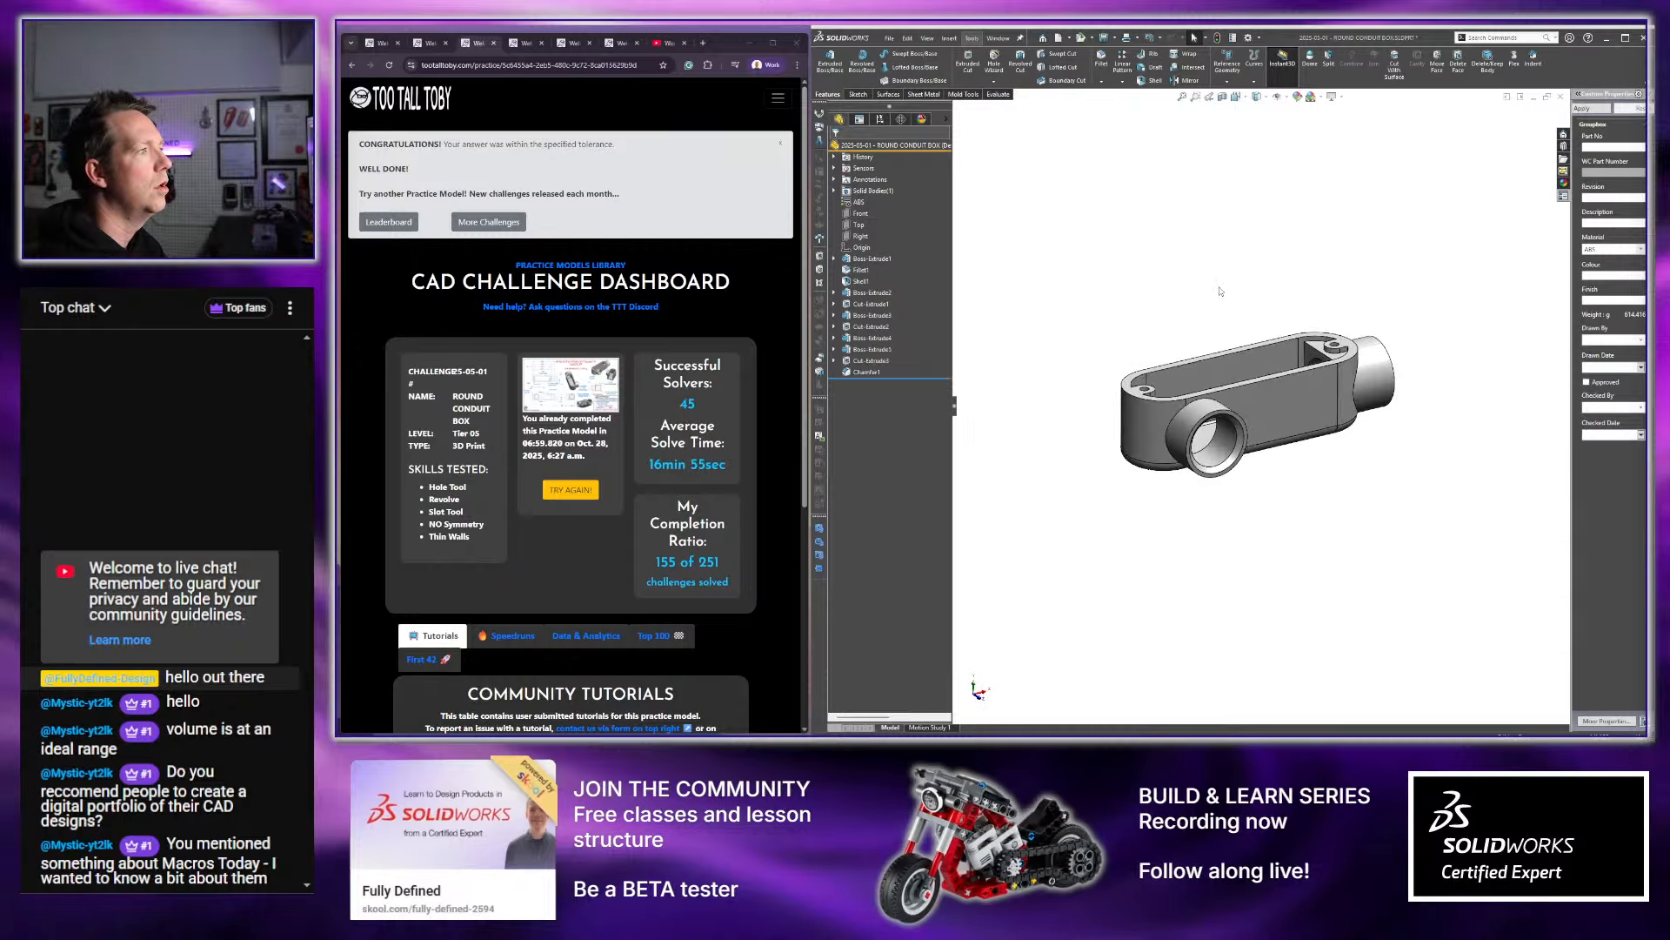
Inspect the part in the Front standard view and from several angles onto its open side
{"action": "key", "text": "space"}
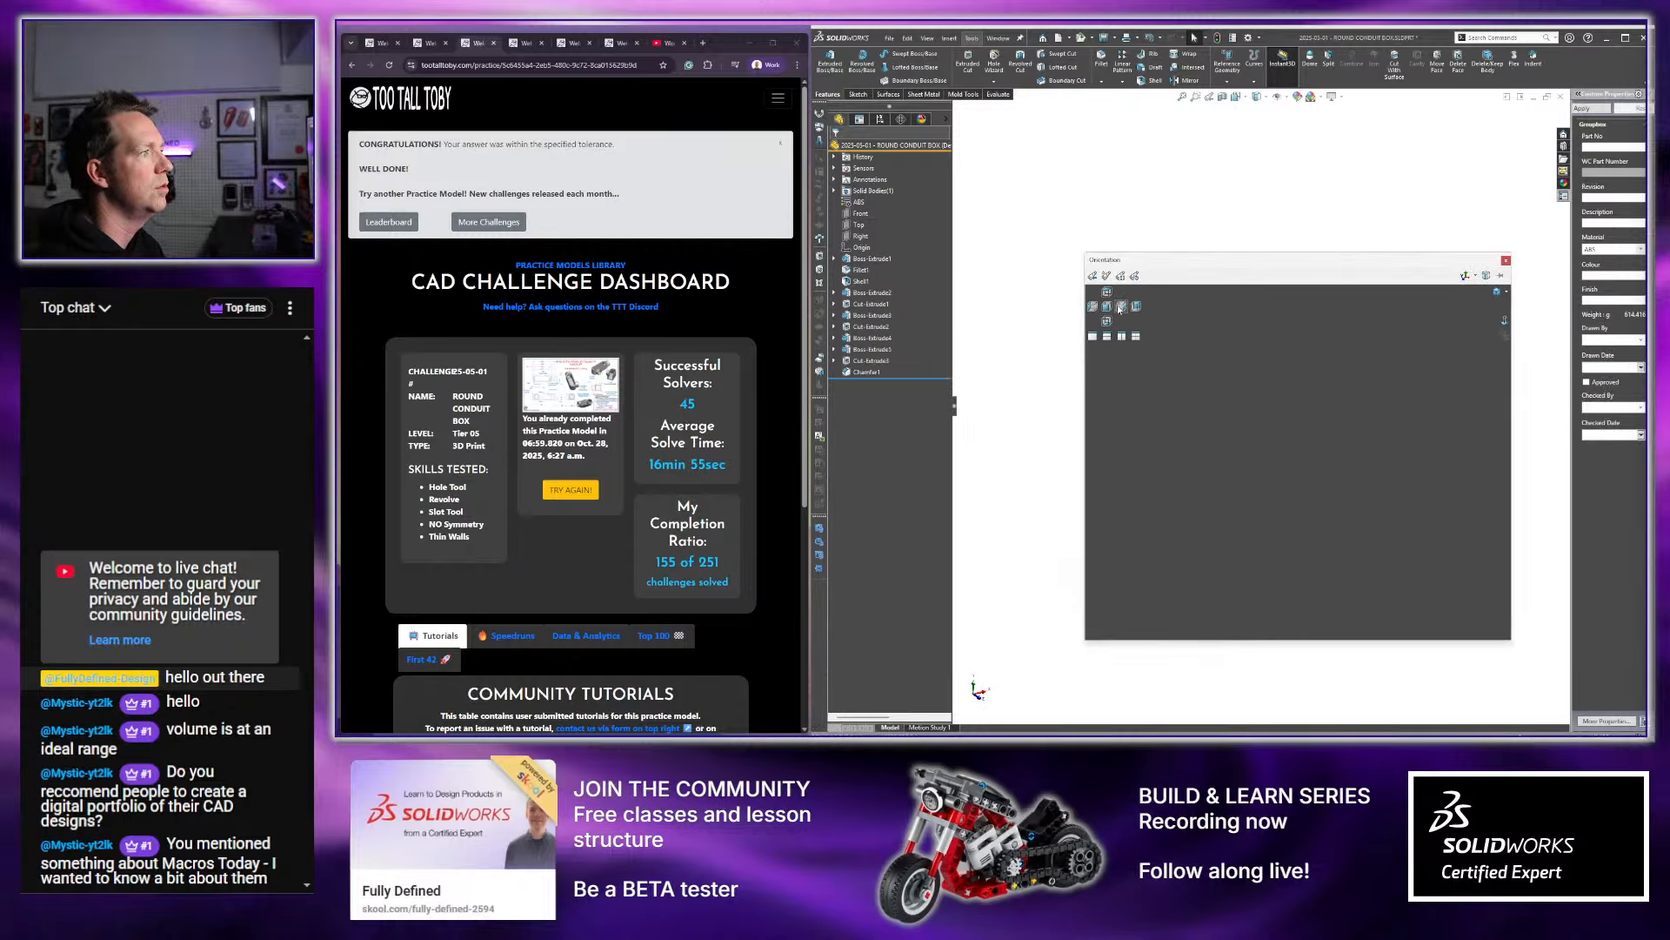
{"action": "left_click", "coordinate": [1117, 306]}
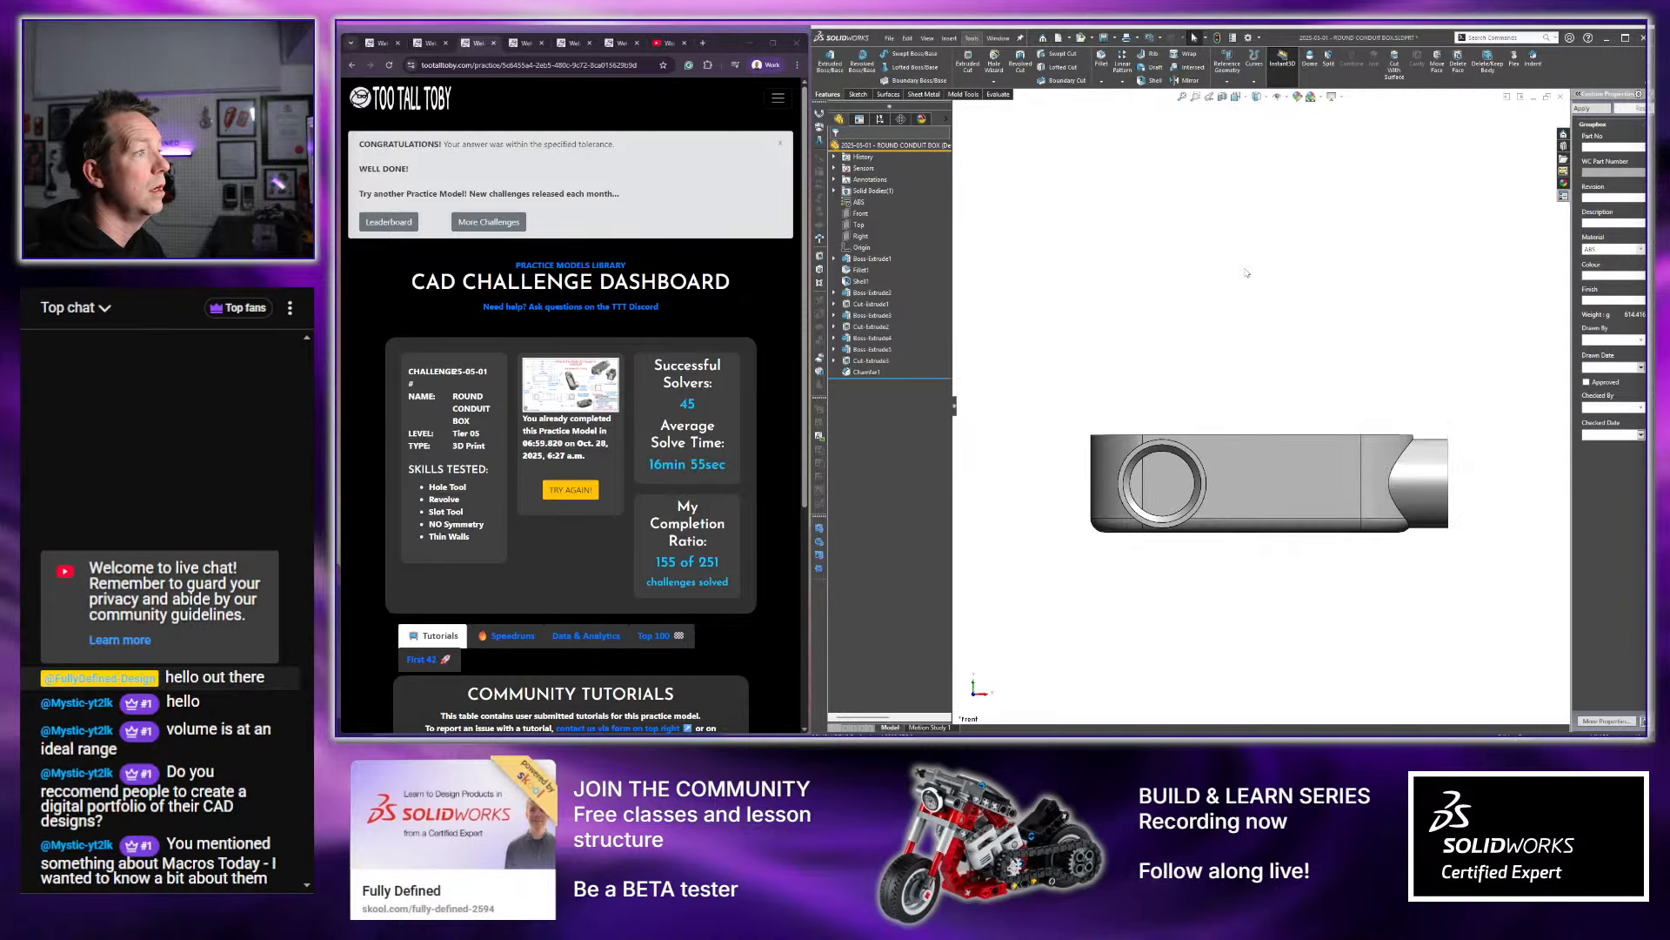
{"action": "right_click_drag", "start_coordinate": [1242, 276], "coordinate": [1198, 204]}
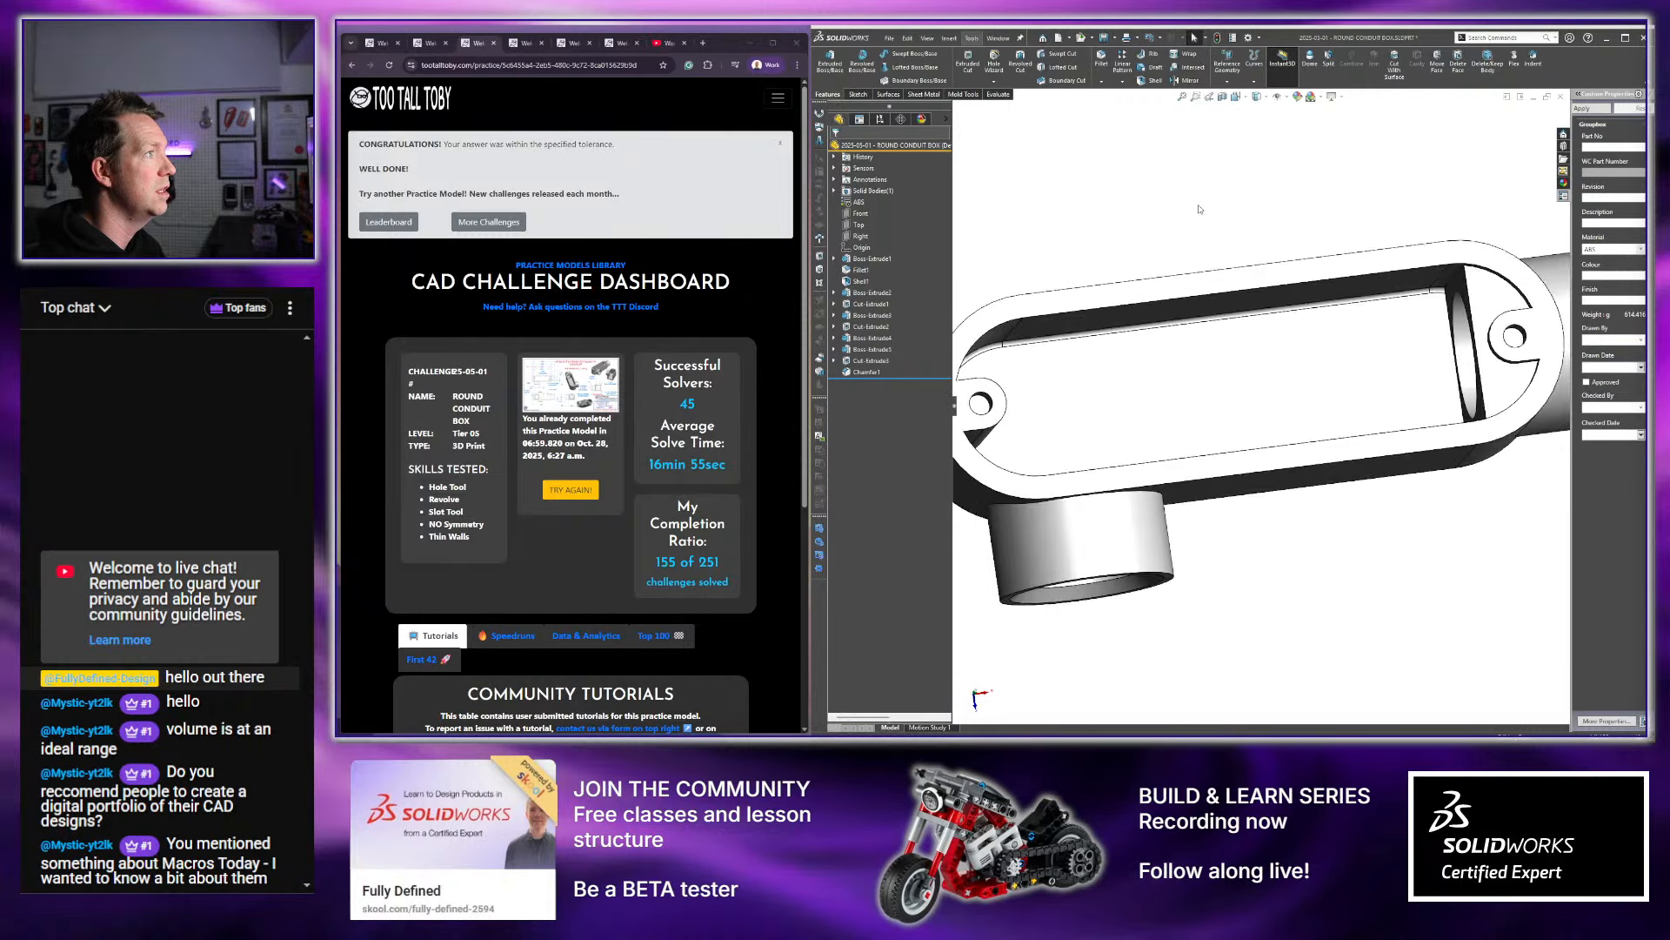
{"action": "scroll", "coordinate": [1198, 205], "scroll_direction": "up", "scroll_amount": 4}
{"action": "middle_click_drag", "start_coordinate": [1401, 270], "coordinate": [1305, 330]}
{"action": "scroll", "coordinate": [1305, 330], "scroll_direction": "up", "scroll_amount": 6}
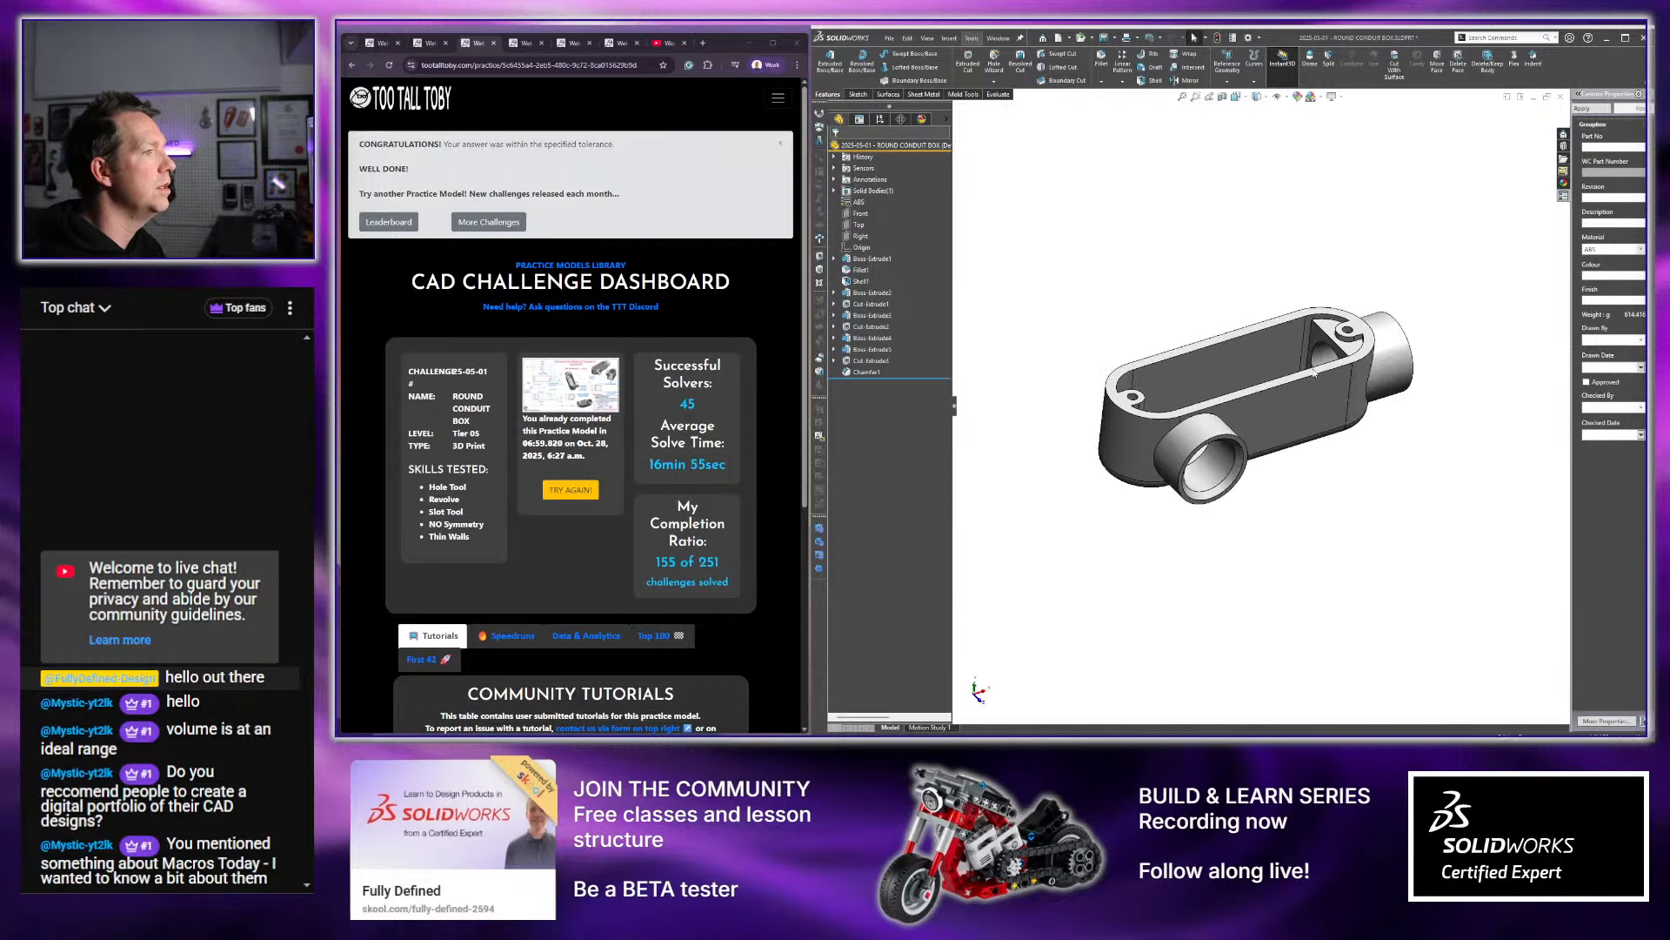
{"action": "scroll", "coordinate": [1304, 331], "scroll_direction": "down", "scroll_amount": 4}
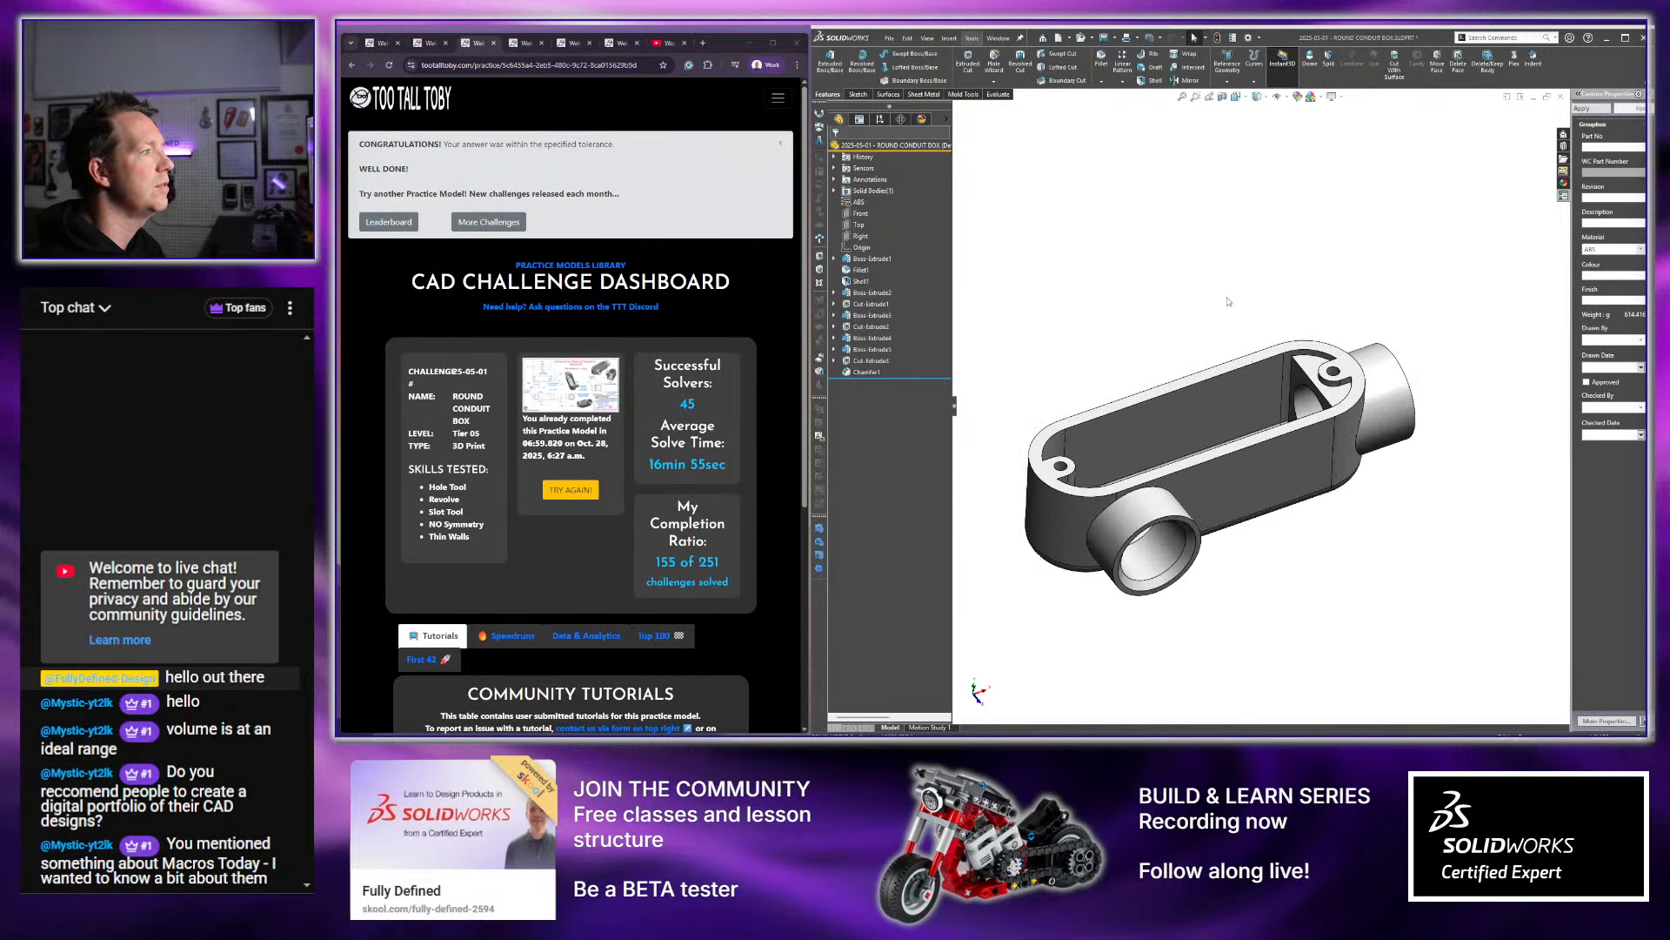
{"action": "scroll", "coordinate": [1228, 301], "scroll_direction": "up", "scroll_amount": 3}
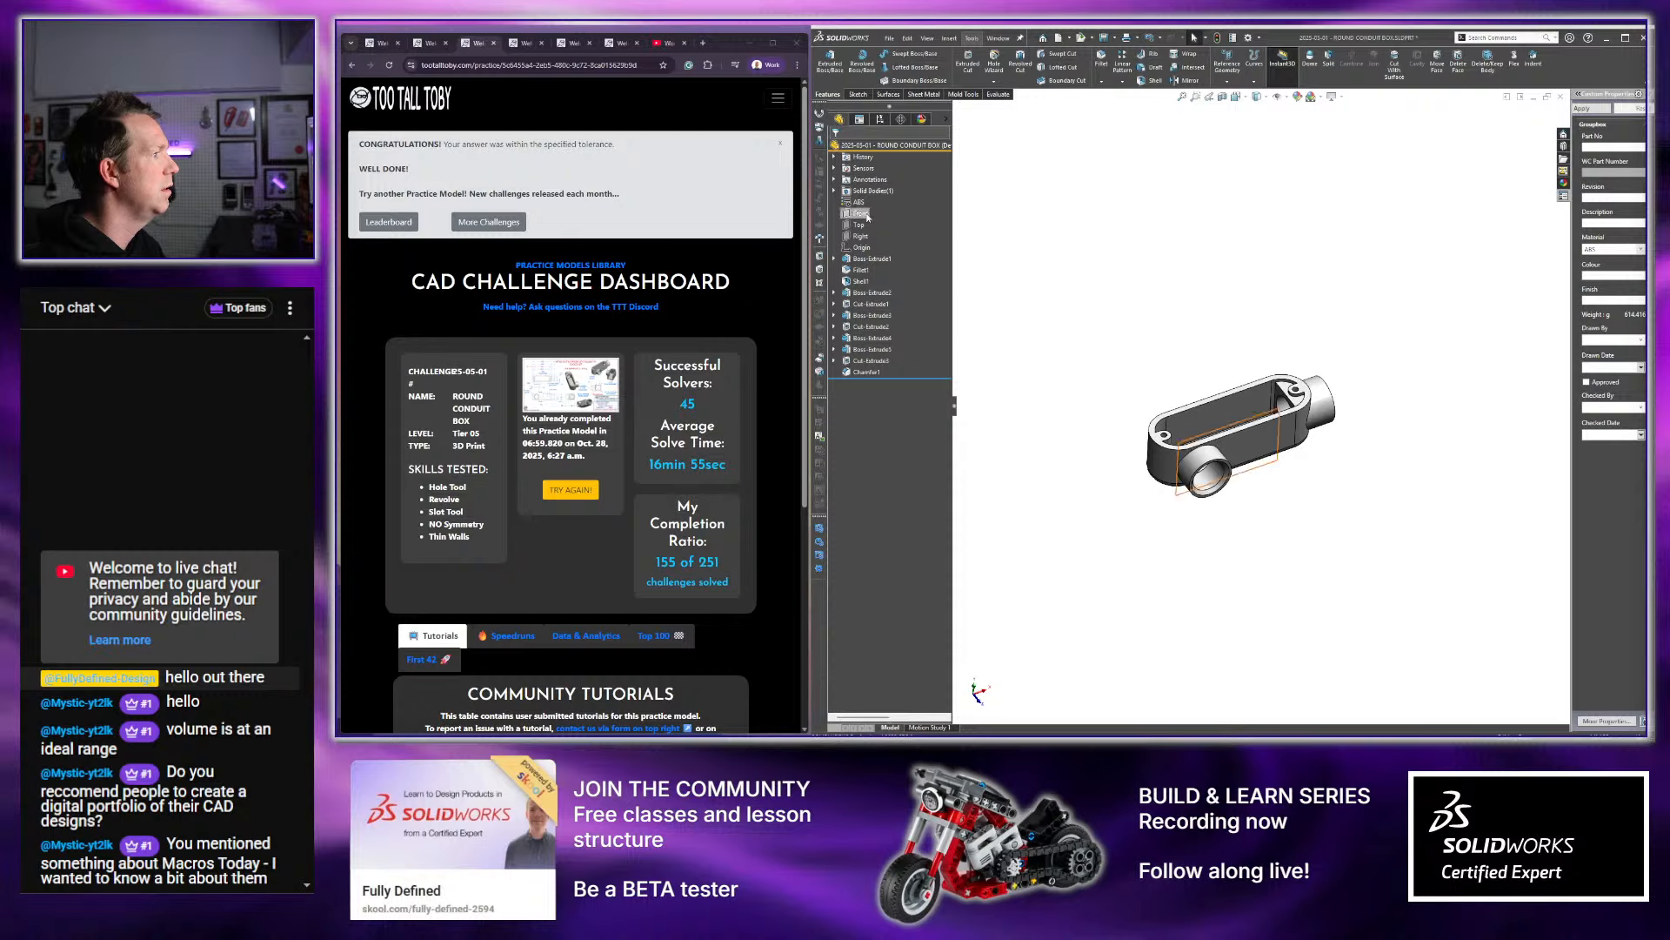
Start a new sketch on the Front plane, viewed square-on, with empty space beside the conduit box
{"action": "left_click", "coordinate": [868, 218]}
{"action": "left_click", "coordinate": [877, 200]}
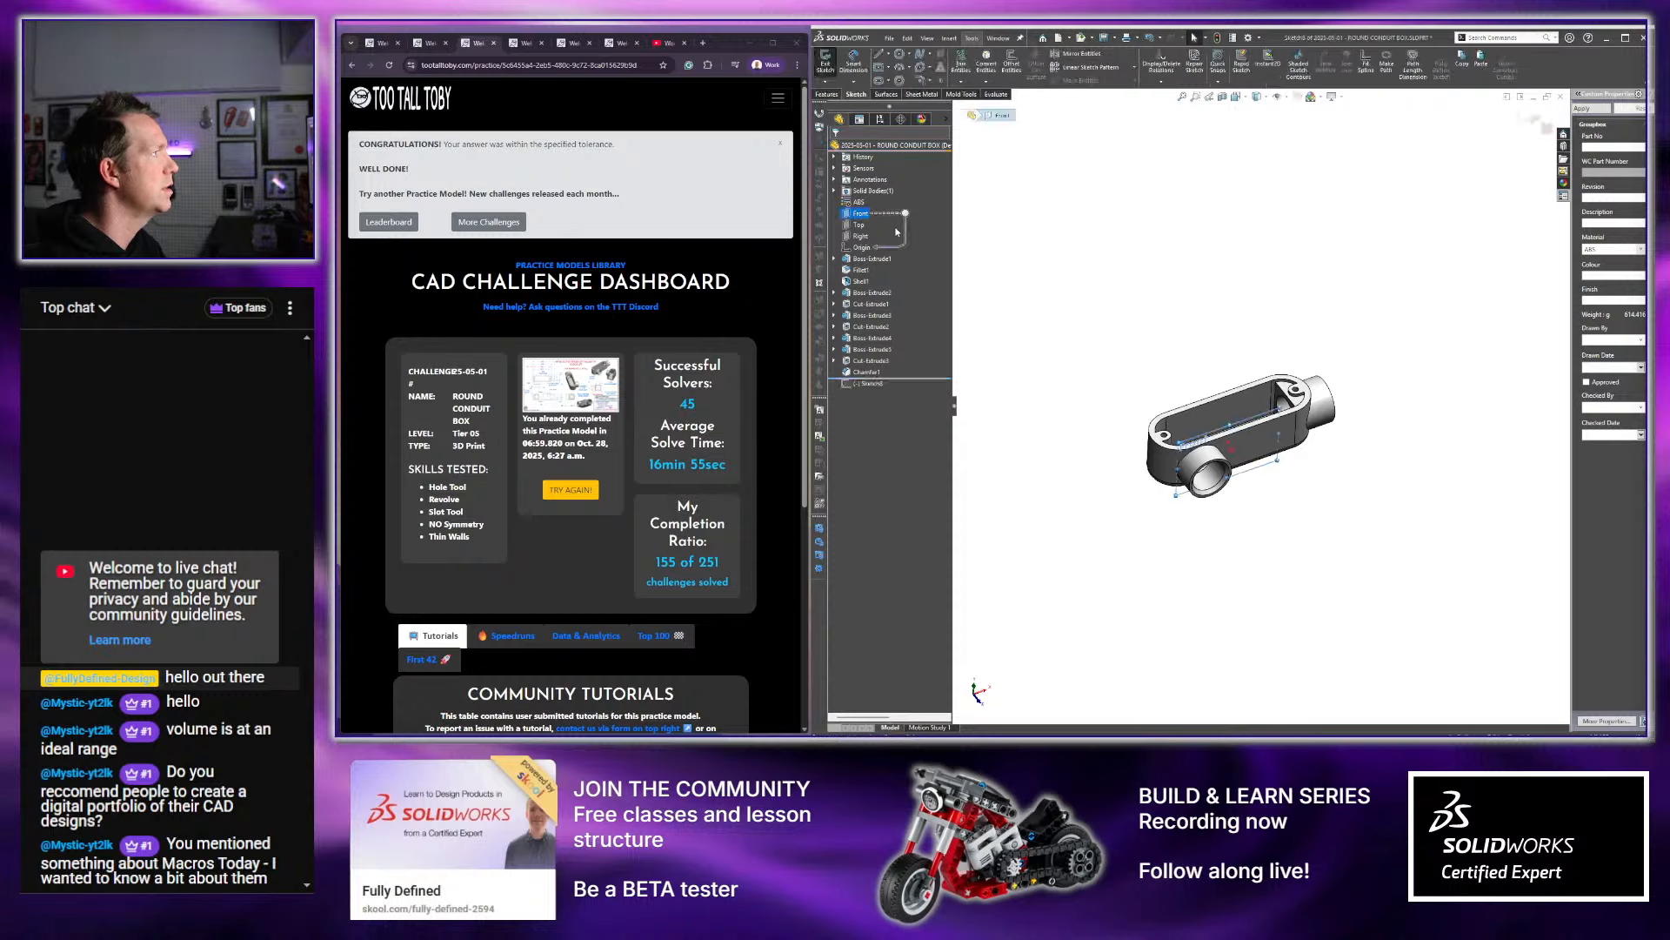
{"action": "scroll", "coordinate": [1348, 442], "scroll_direction": "up", "scroll_amount": 4}
{"action": "scroll", "coordinate": [1375, 450], "scroll_direction": "down", "scroll_amount": 2}
{"action": "key", "text": "space"}
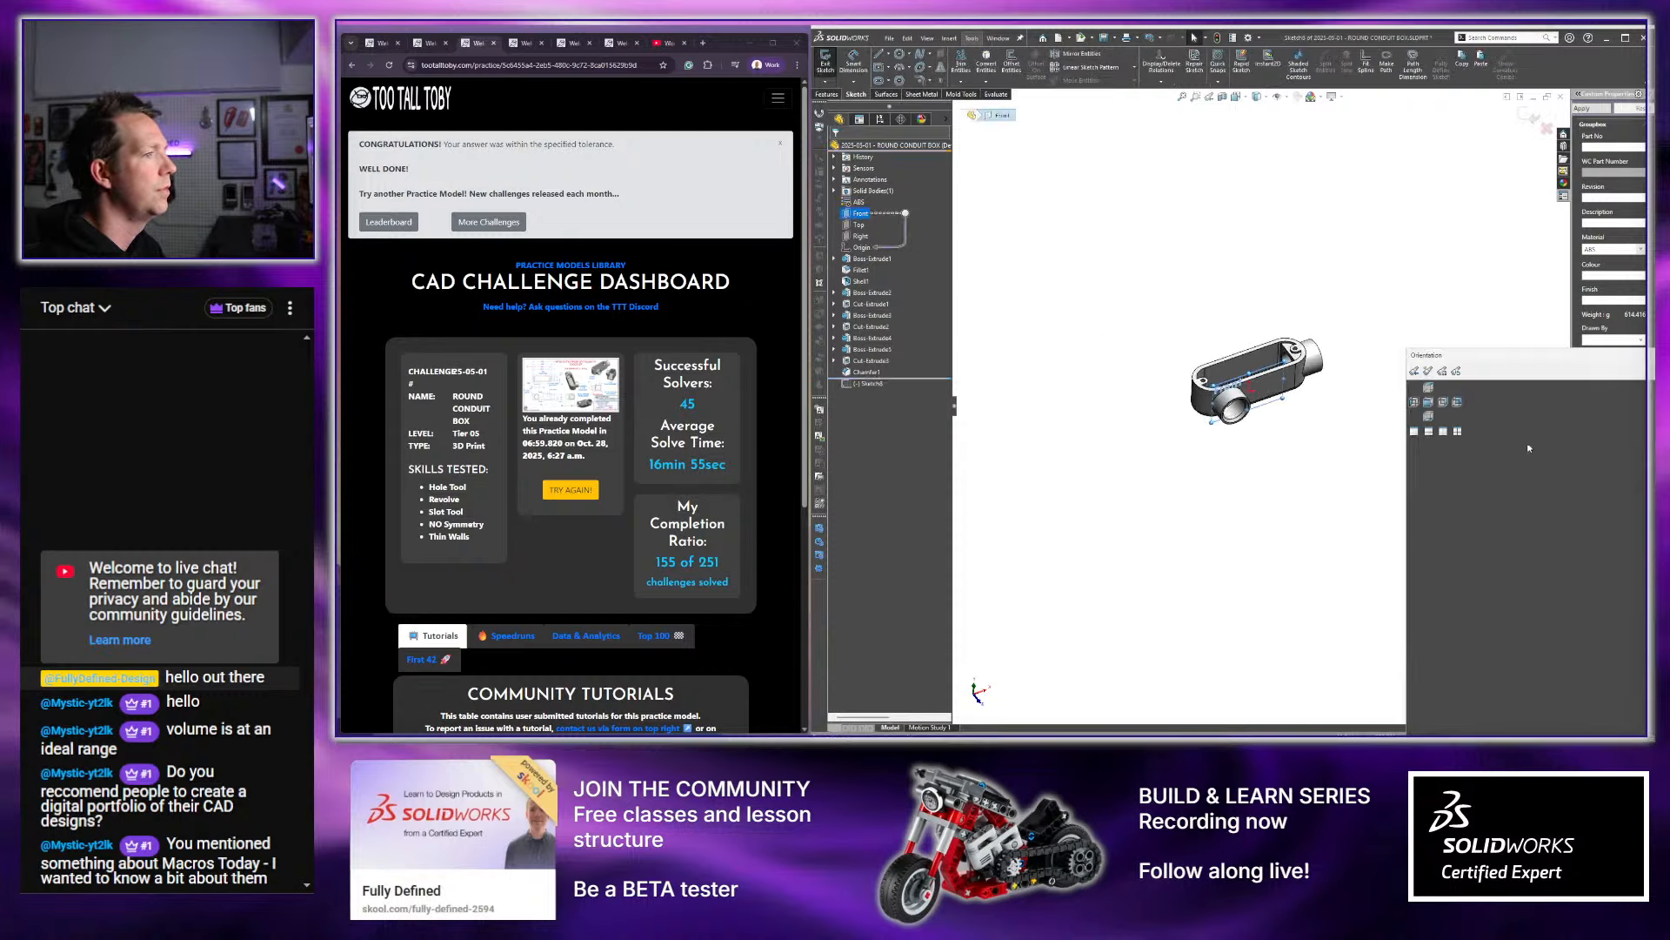
{"action": "left_click", "coordinate": [1428, 402]}
{"action": "scroll", "coordinate": [1436, 488], "scroll_direction": "up", "scroll_amount": 4}
{"action": "scroll", "coordinate": [1448, 474], "scroll_direction": "down", "scroll_amount": 2}
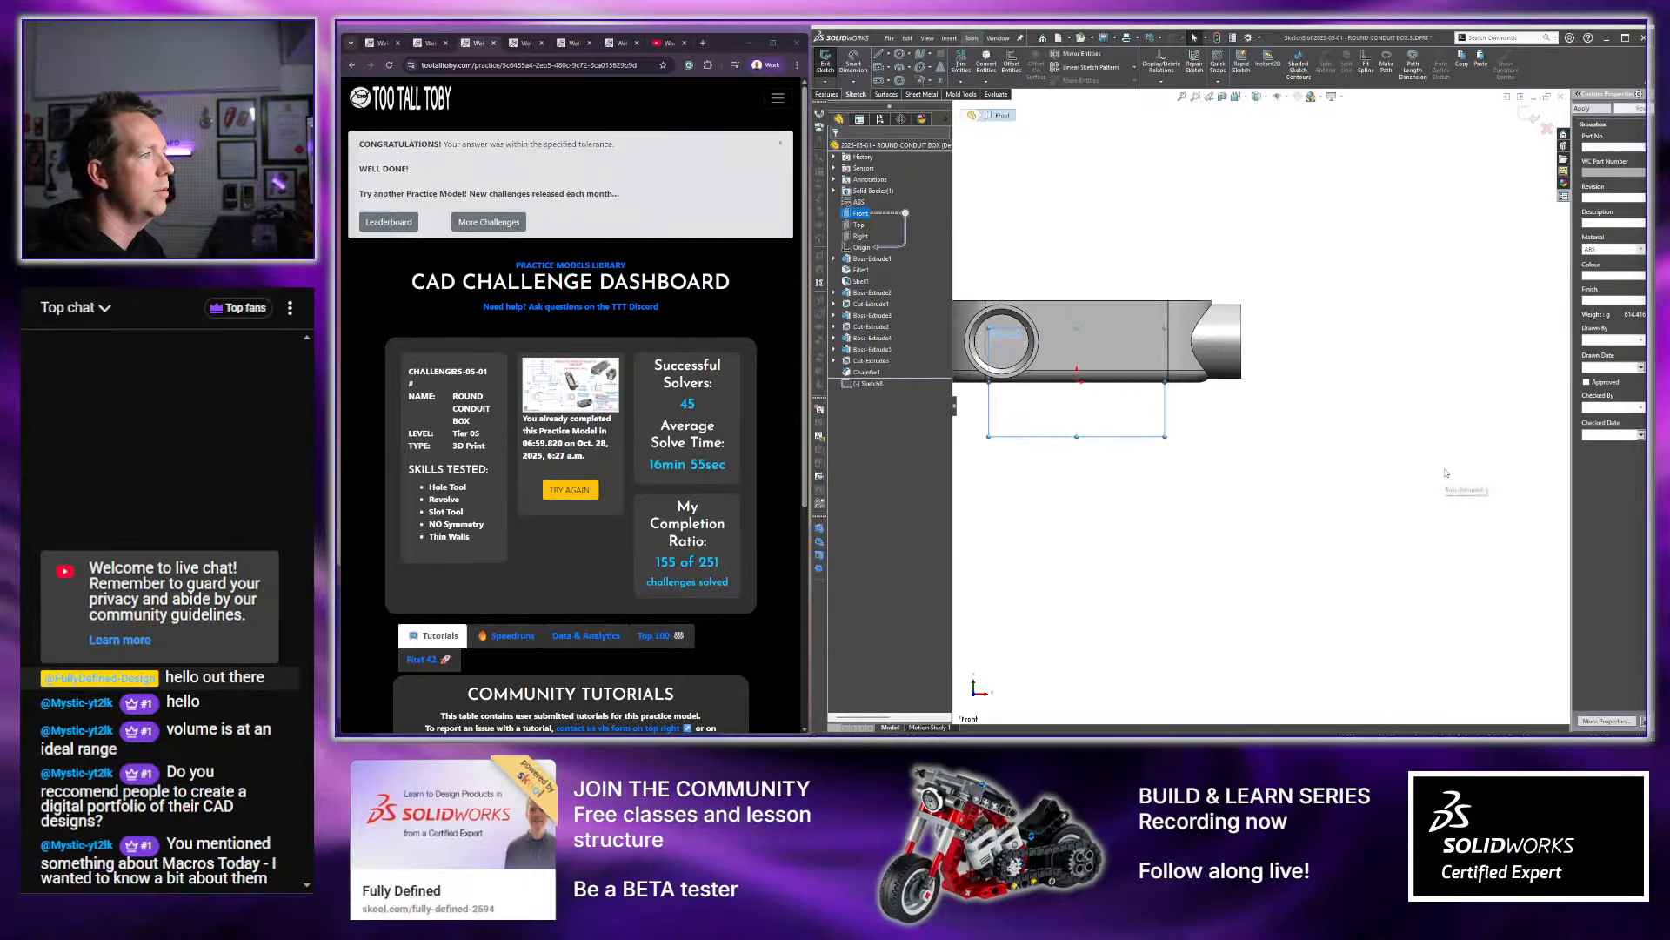
{"action": "left_click", "coordinate": [1449, 432]}
{"action": "scroll", "coordinate": [1450, 432], "scroll_direction": "up", "scroll_amount": 2}
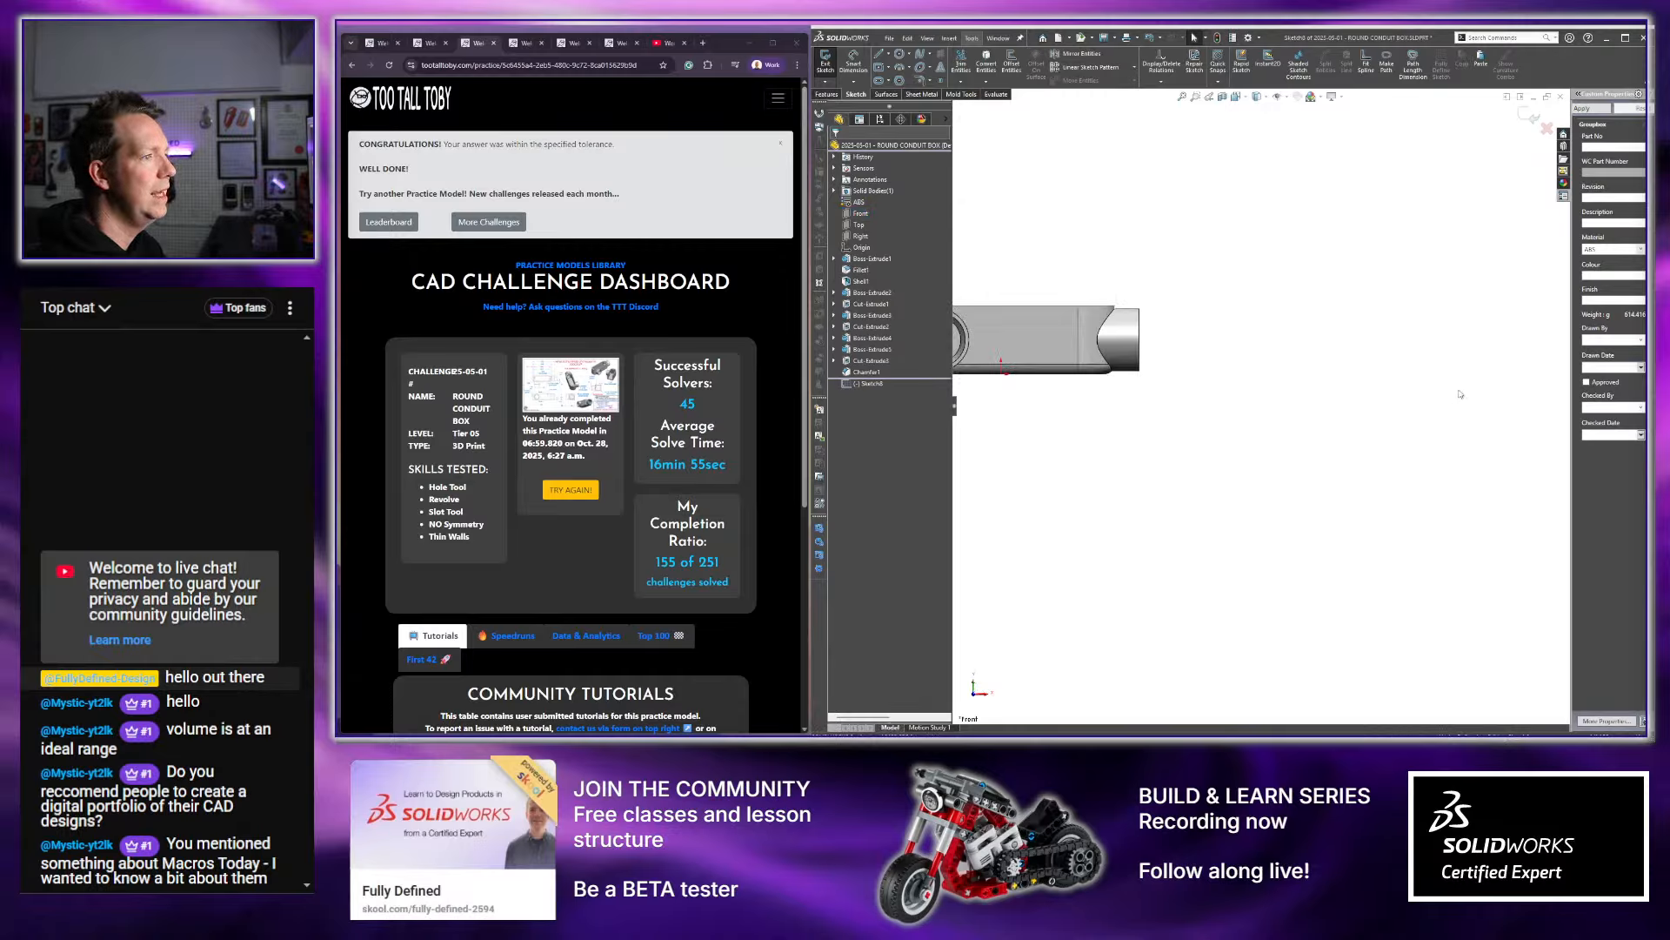
{"action": "scroll", "coordinate": [1461, 391], "scroll_direction": "up", "scroll_amount": 2}
Sketch a corner rectangle about 118 mm high beside the conduit box and a three-segment zigzag line above it
{"action": "right_click_drag", "start_coordinate": [1321, 370], "coordinate": [1319, 409]}
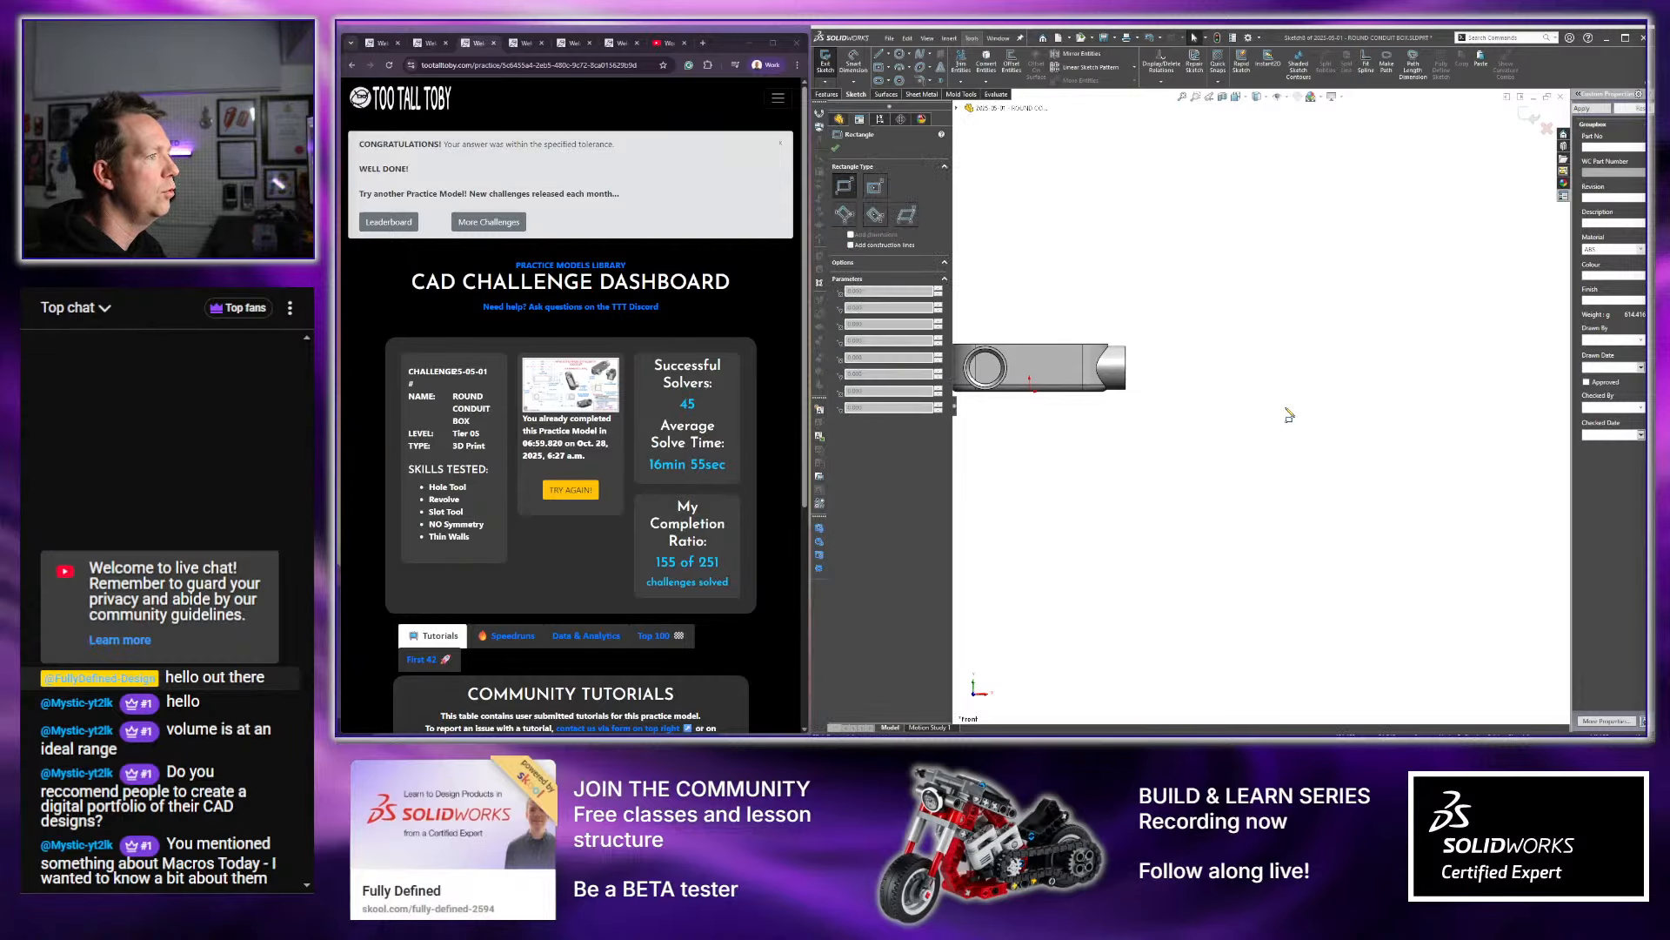
{"action": "left_click", "coordinate": [1421, 347]}
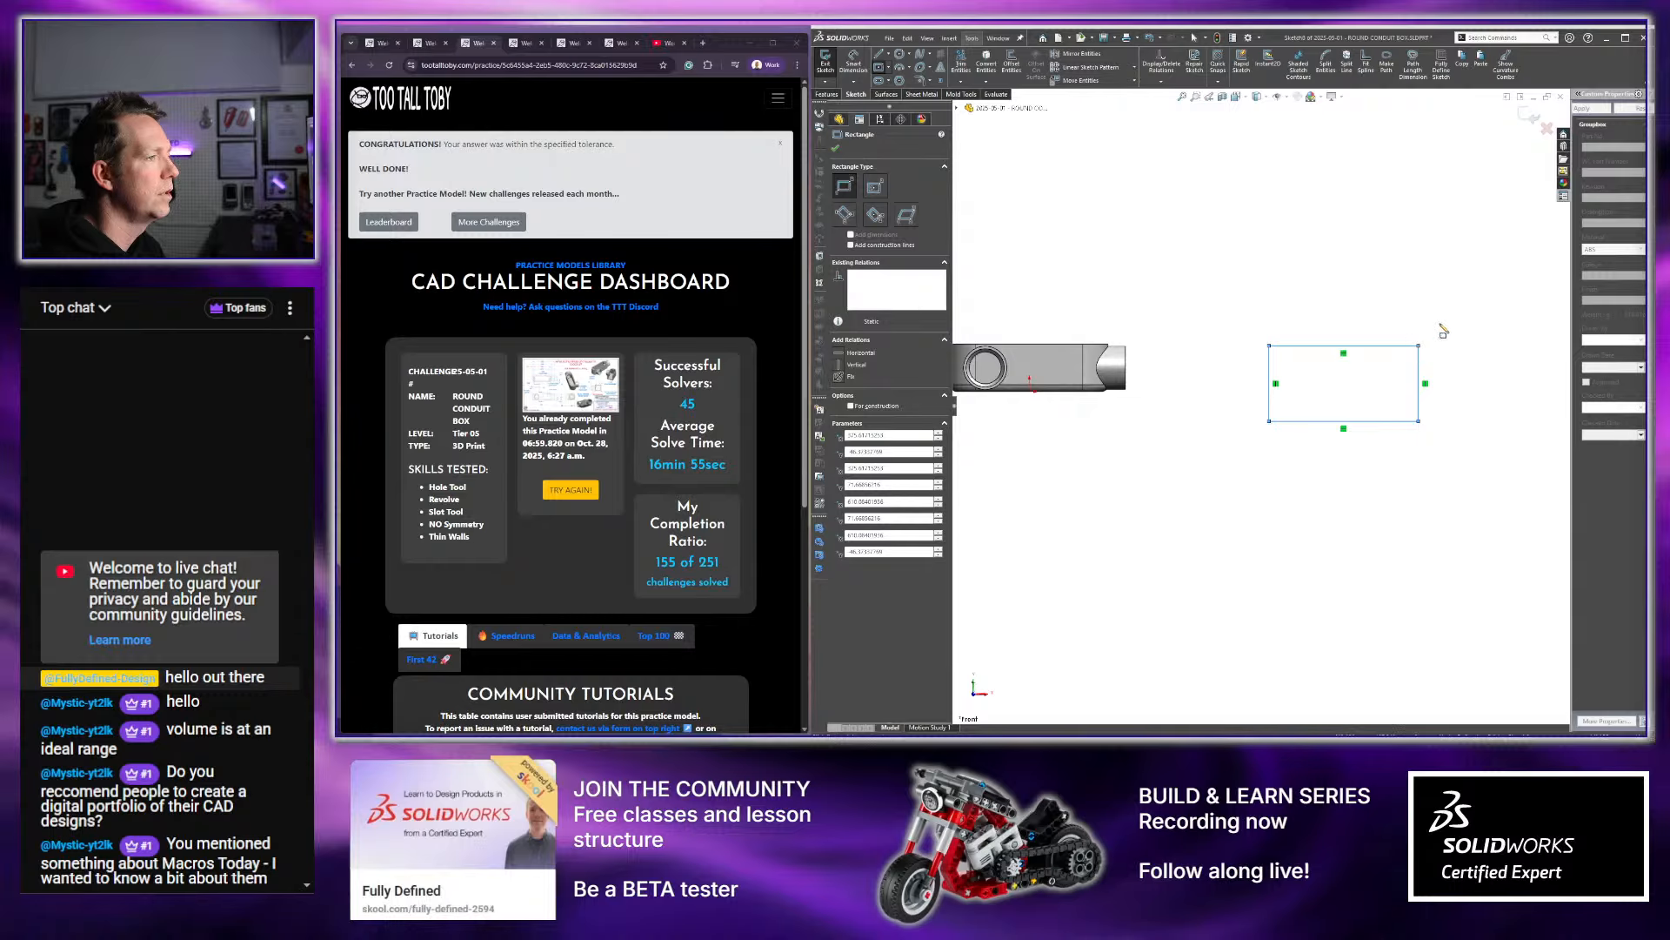
{"action": "scroll", "coordinate": [1440, 324], "scroll_direction": "up", "scroll_amount": 3}
{"action": "scroll", "coordinate": [1338, 323], "scroll_direction": "down", "scroll_amount": 2}
{"action": "right_click_drag", "start_coordinate": [1332, 305], "coordinate": [1335, 321]}
{"action": "left_click", "coordinate": [1253, 355]}
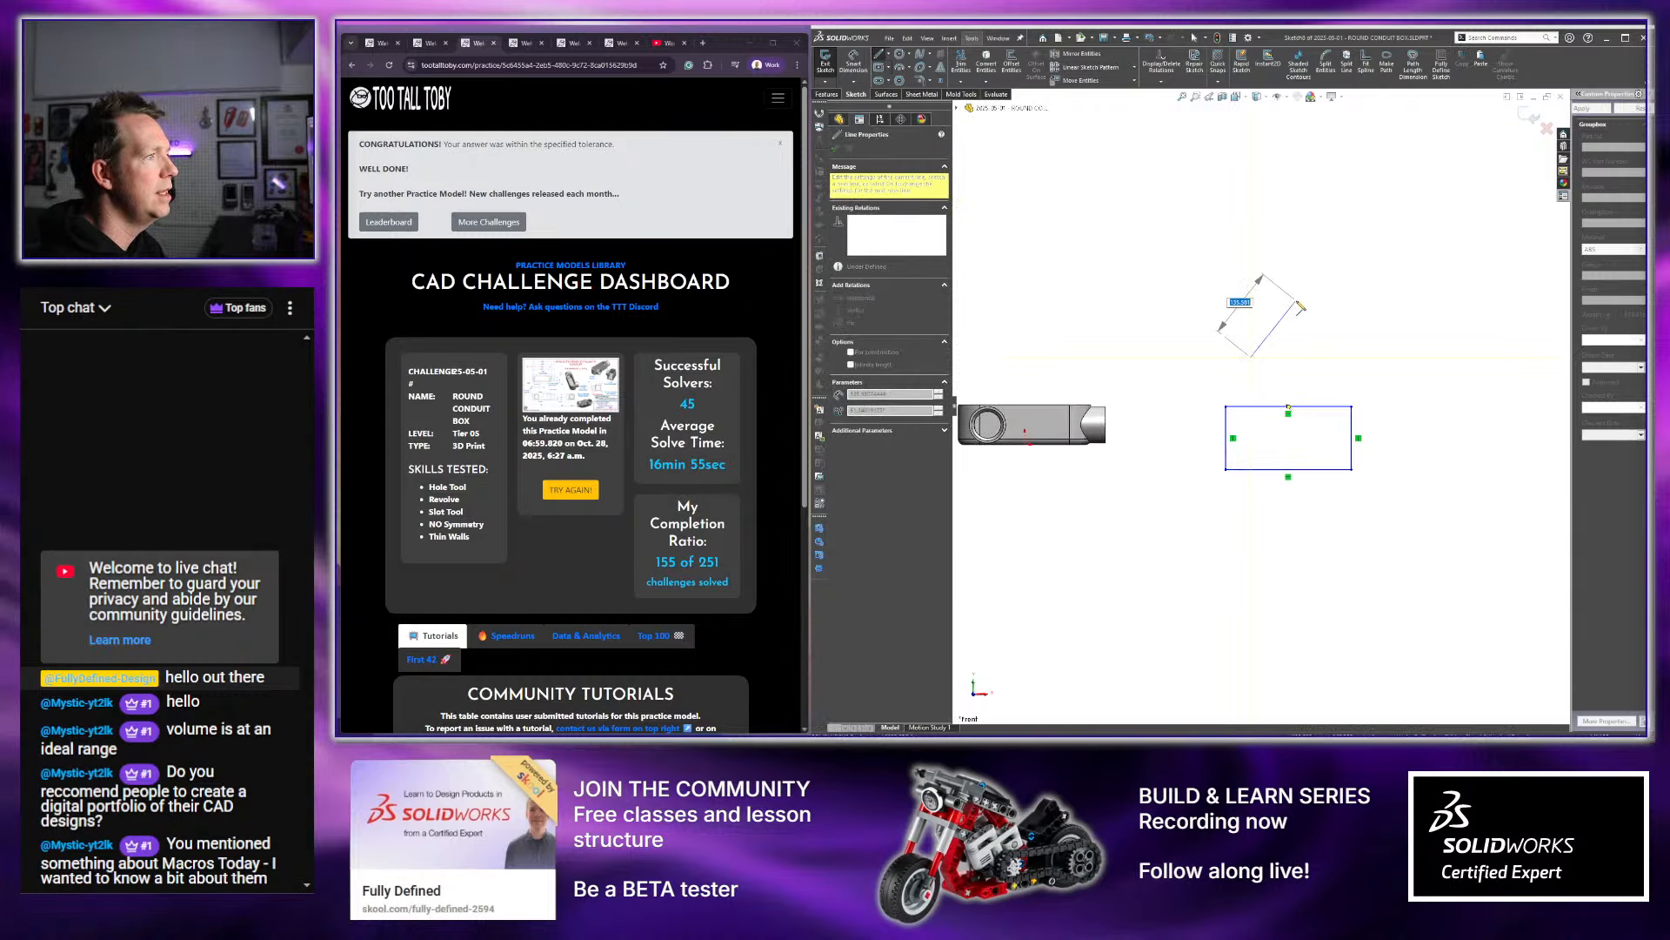
{"action": "left_click", "coordinate": [1296, 300]}
{"action": "left_click", "coordinate": [1312, 325]}
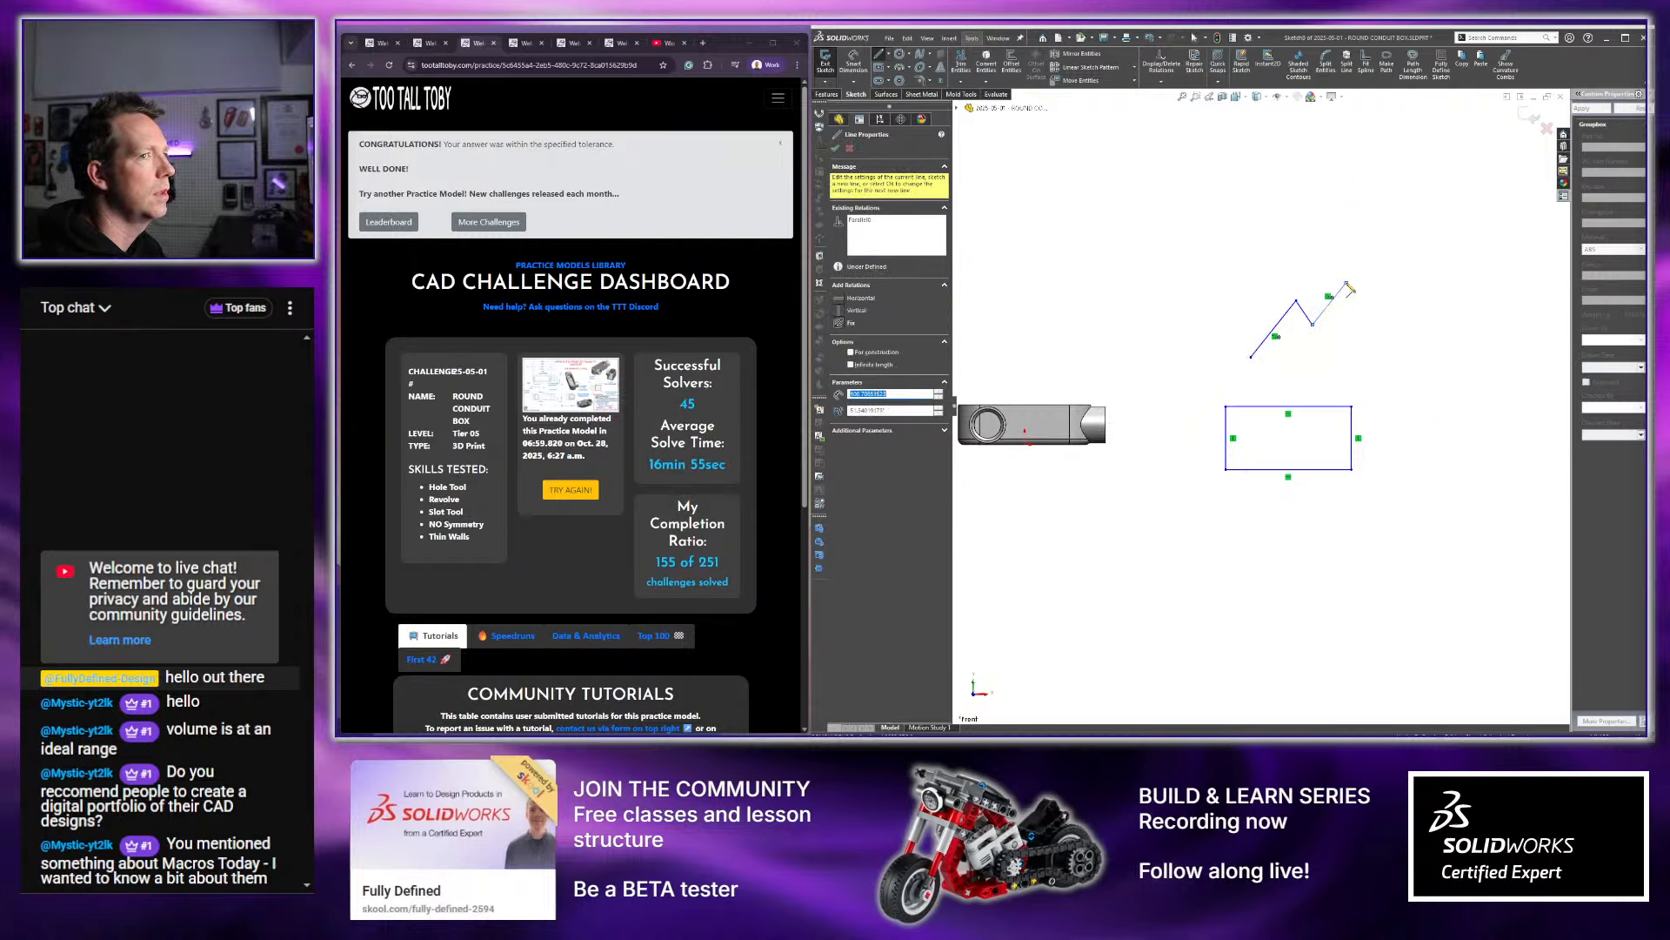
Sketch a circle centred on the rectangle's upper edge near its right corner
{"action": "right_click_drag", "start_coordinate": [1363, 339], "coordinate": [1385, 304]}
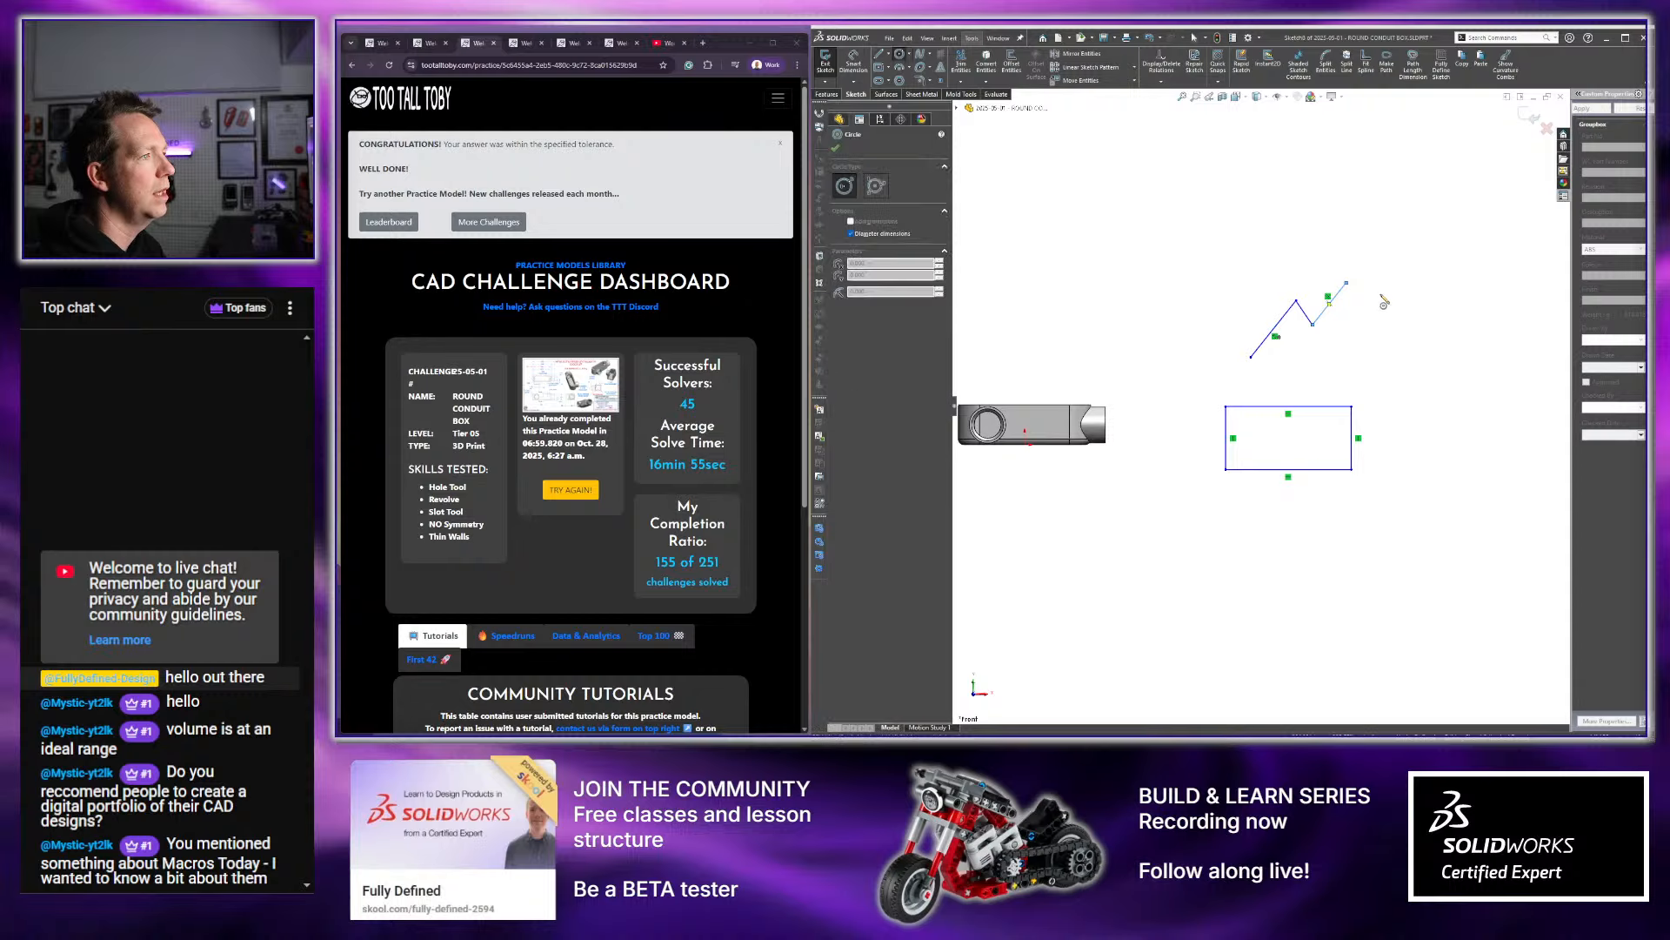
{"action": "left_click", "coordinate": [1347, 406]}
{"action": "left_click", "coordinate": [1386, 423]}
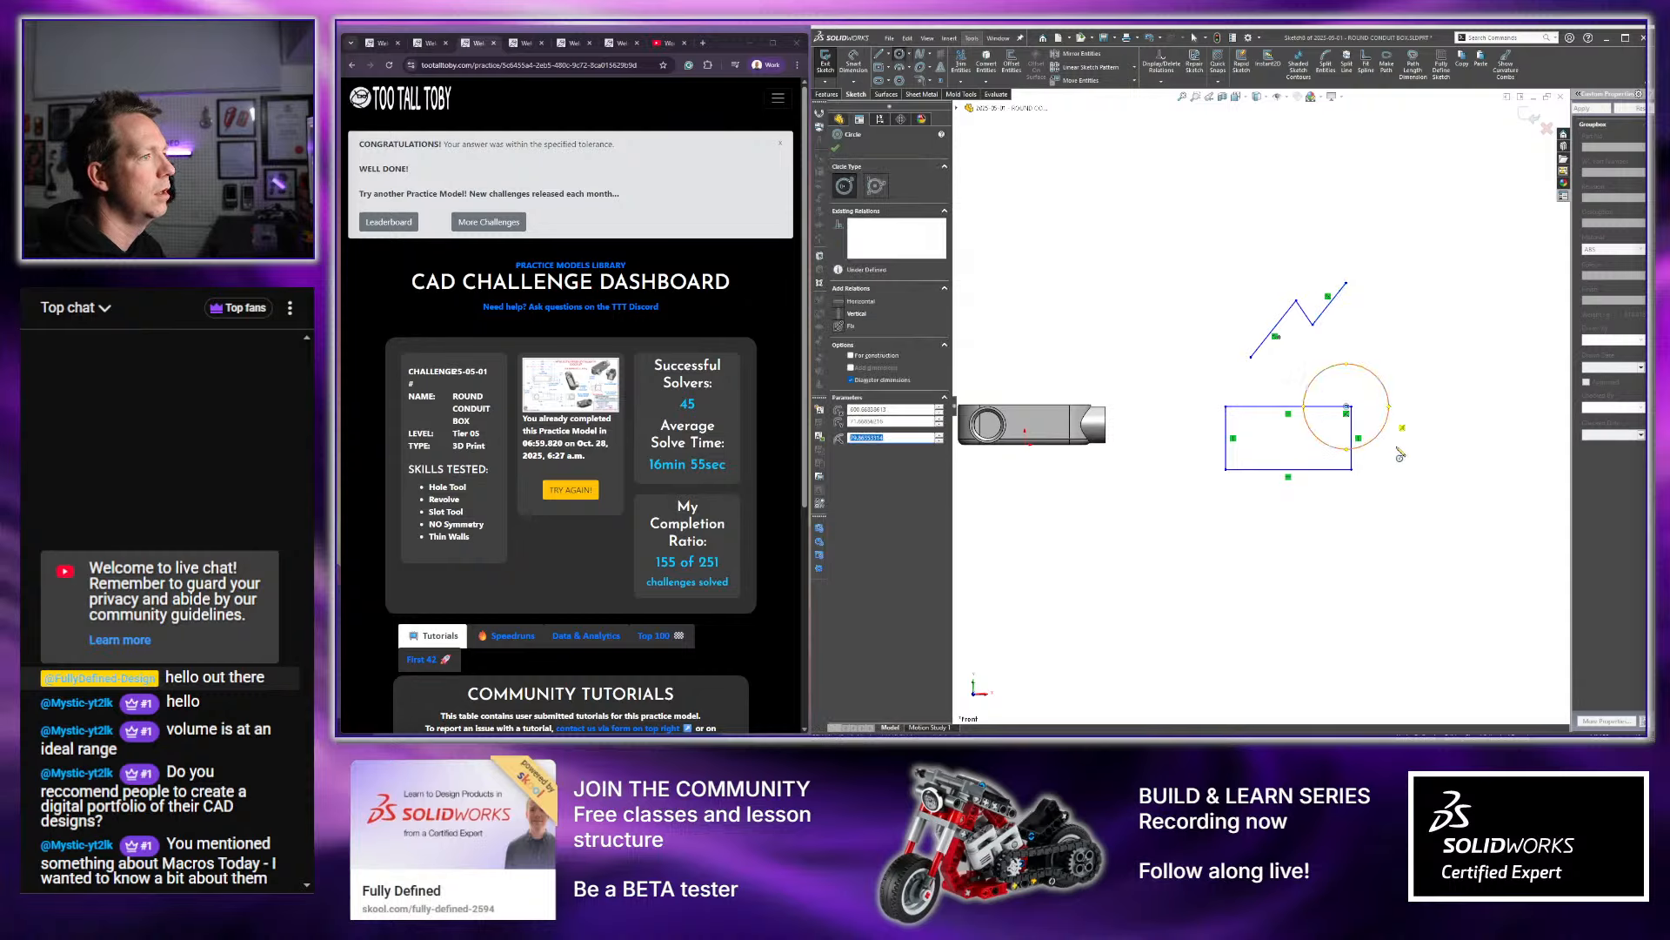
{"action": "scroll", "coordinate": [1366, 376], "scroll_direction": "up", "scroll_amount": 1}
{"action": "key", "text": "Escape"}
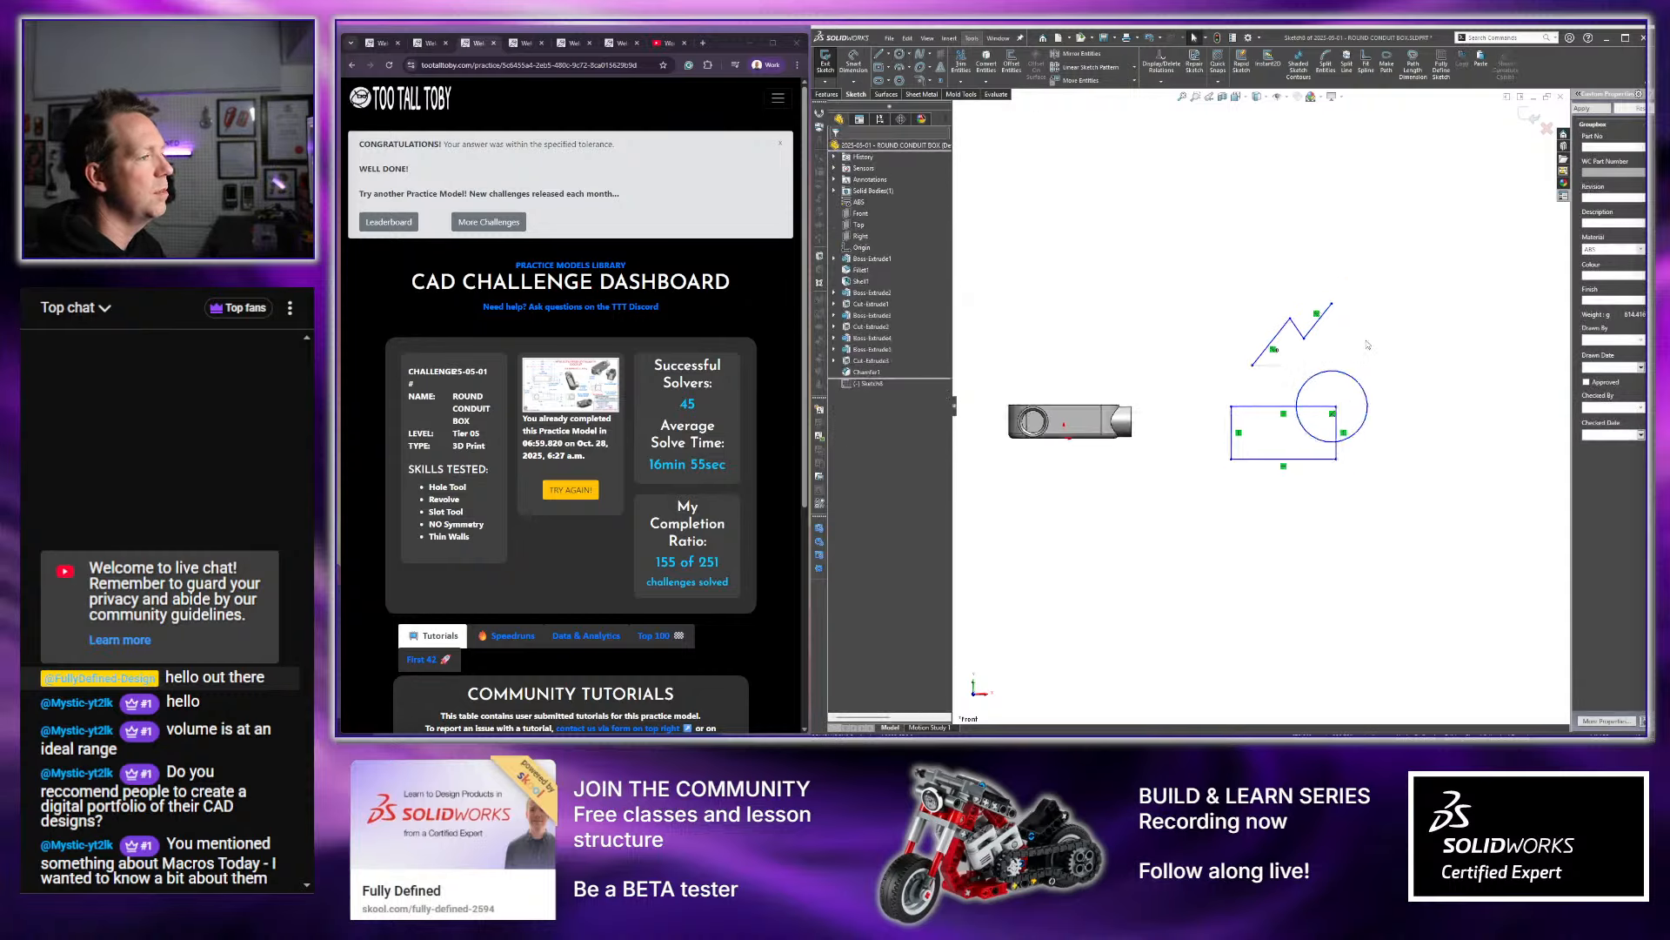
Dimension the rectangle's height along its left edge and exit the sketch
{"action": "scroll", "coordinate": [1367, 345], "scroll_direction": "down", "scroll_amount": 1}
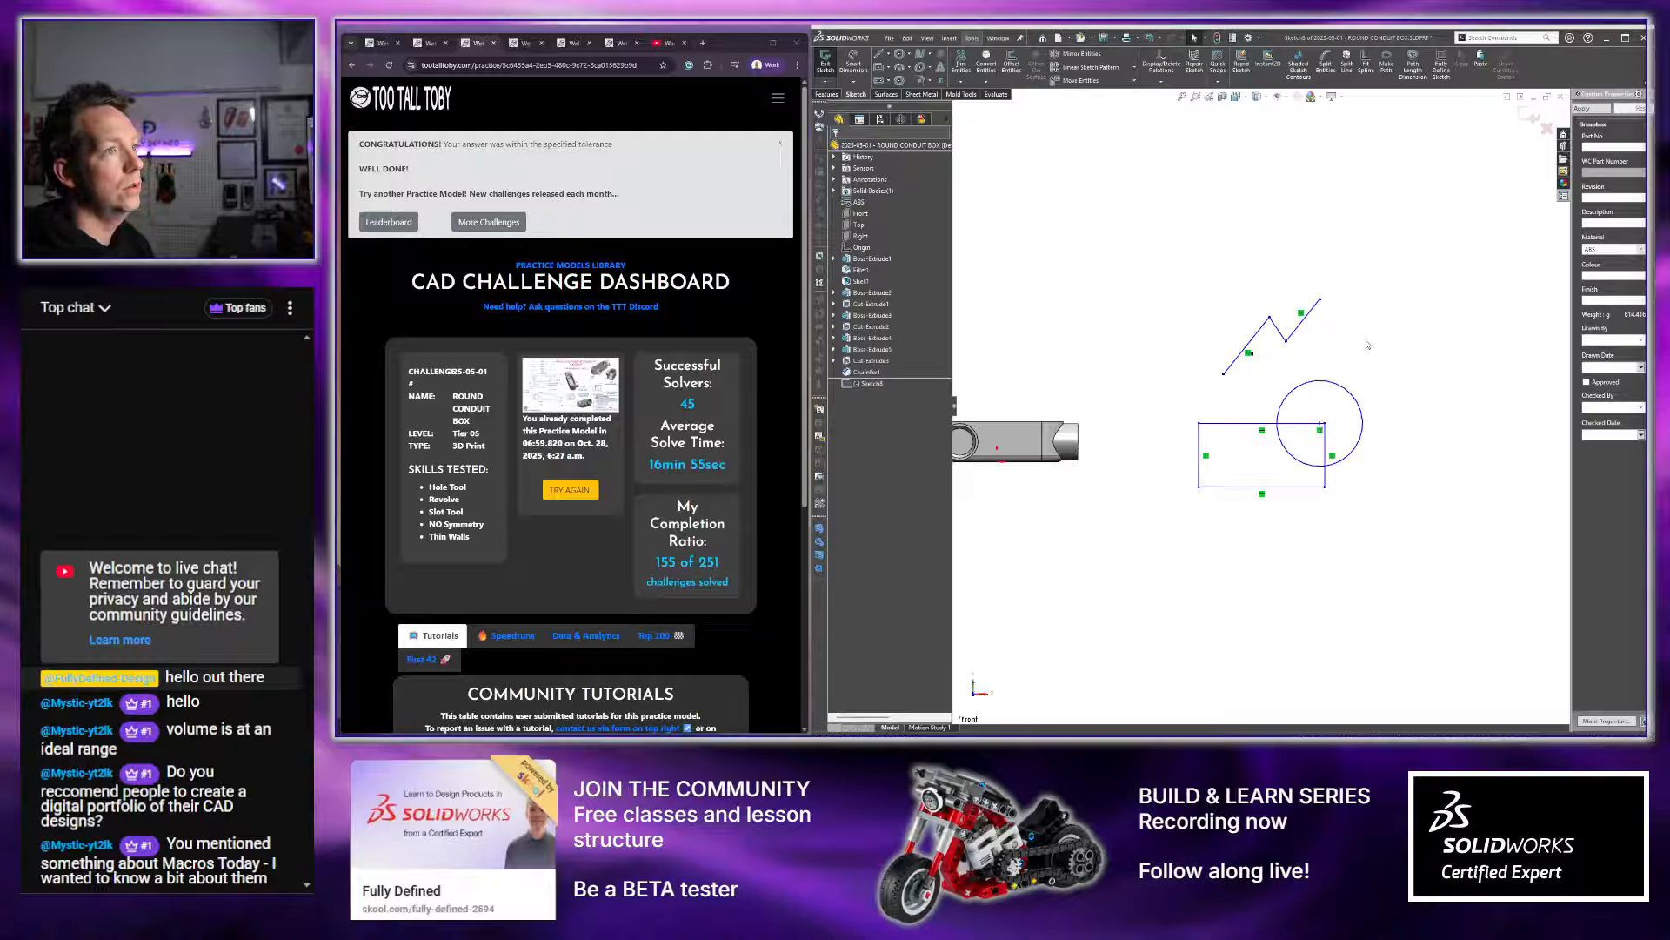
{"action": "scroll", "coordinate": [1350, 316], "scroll_direction": "up", "scroll_amount": 1}
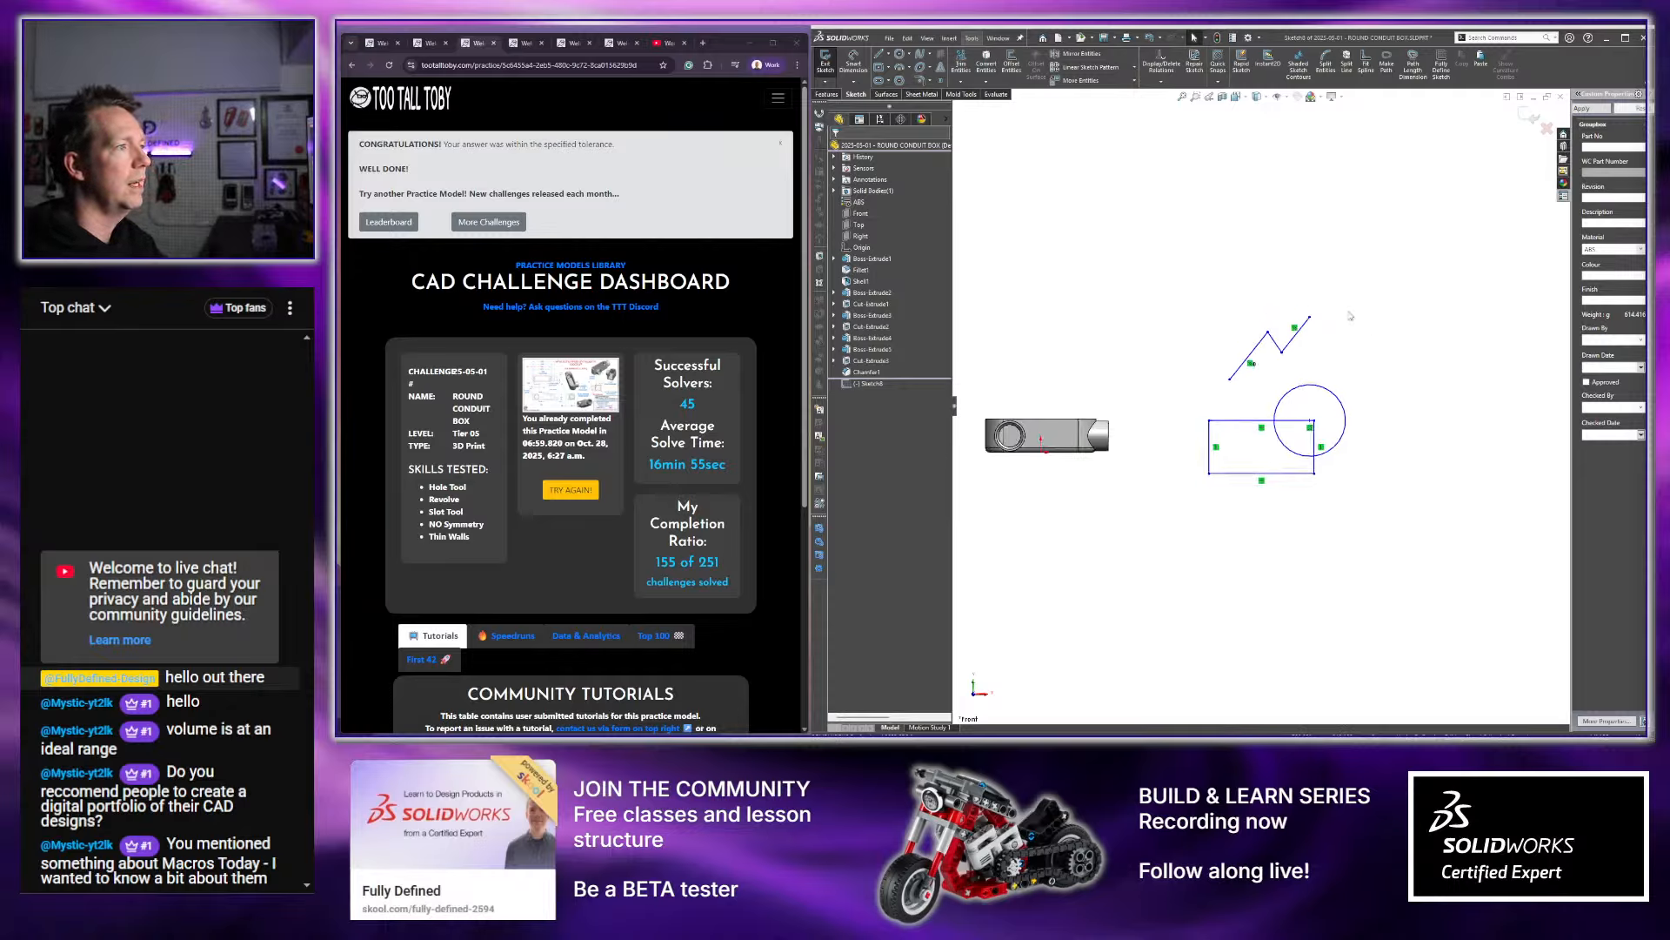
{"action": "scroll", "coordinate": [1350, 316], "scroll_direction": "down", "scroll_amount": 1}
{"action": "right_click_drag", "start_coordinate": [1381, 338], "coordinate": [1383, 304]}
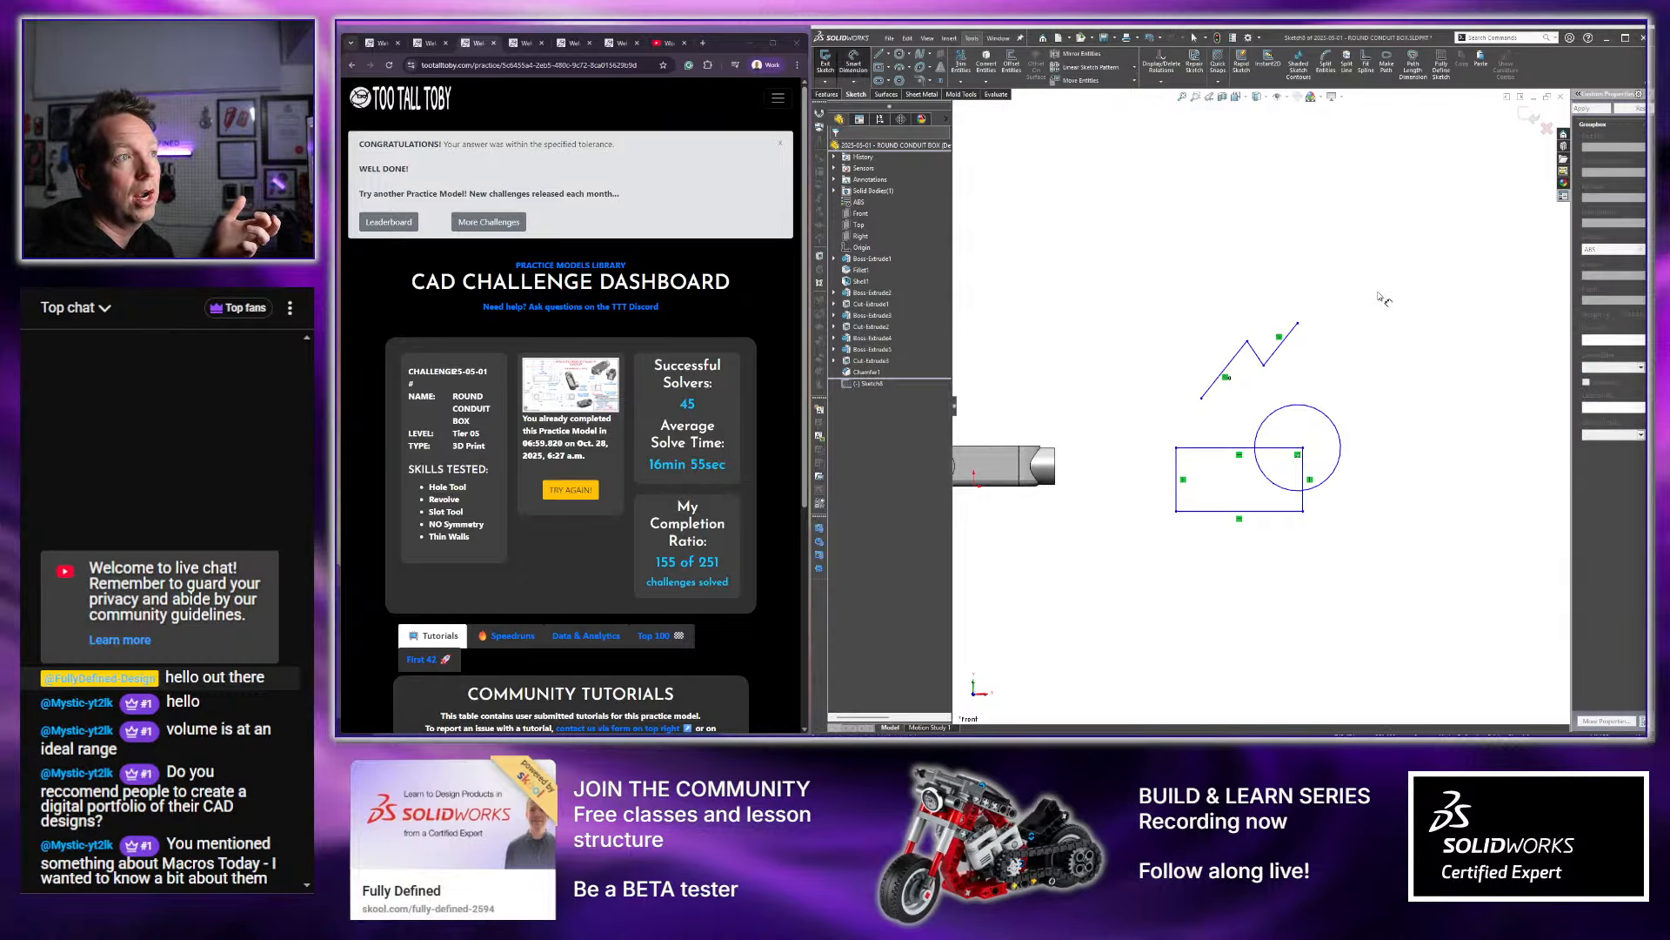
{"action": "left_click", "coordinate": [1178, 472]}
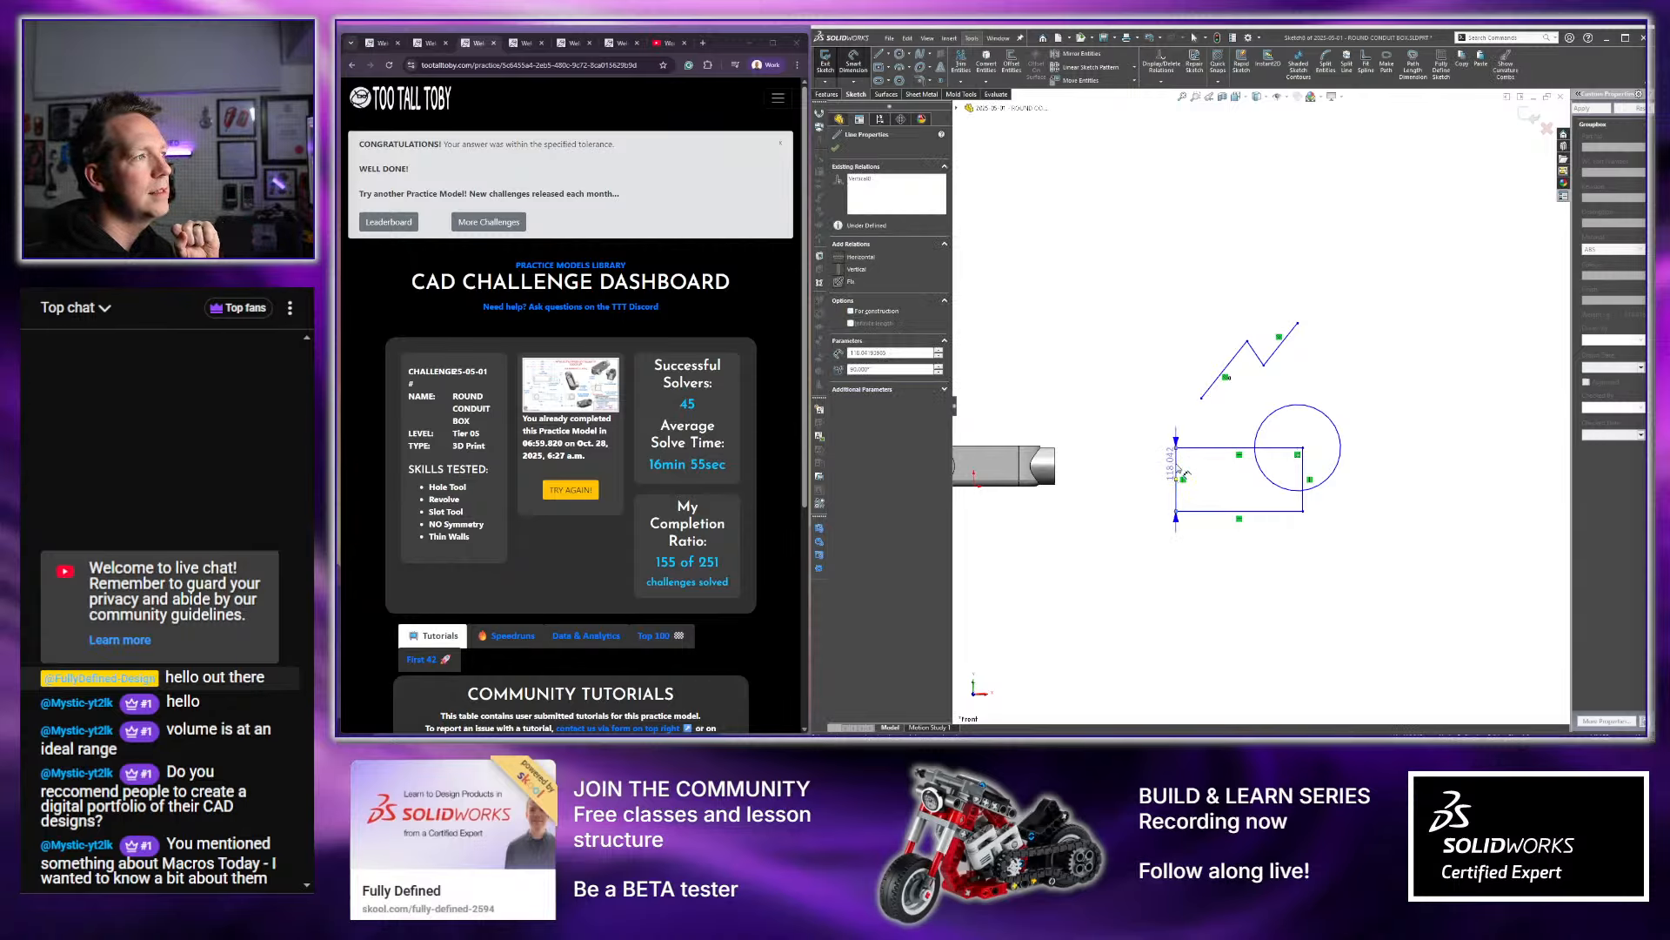
{"action": "left_click", "coordinate": [1155, 481]}
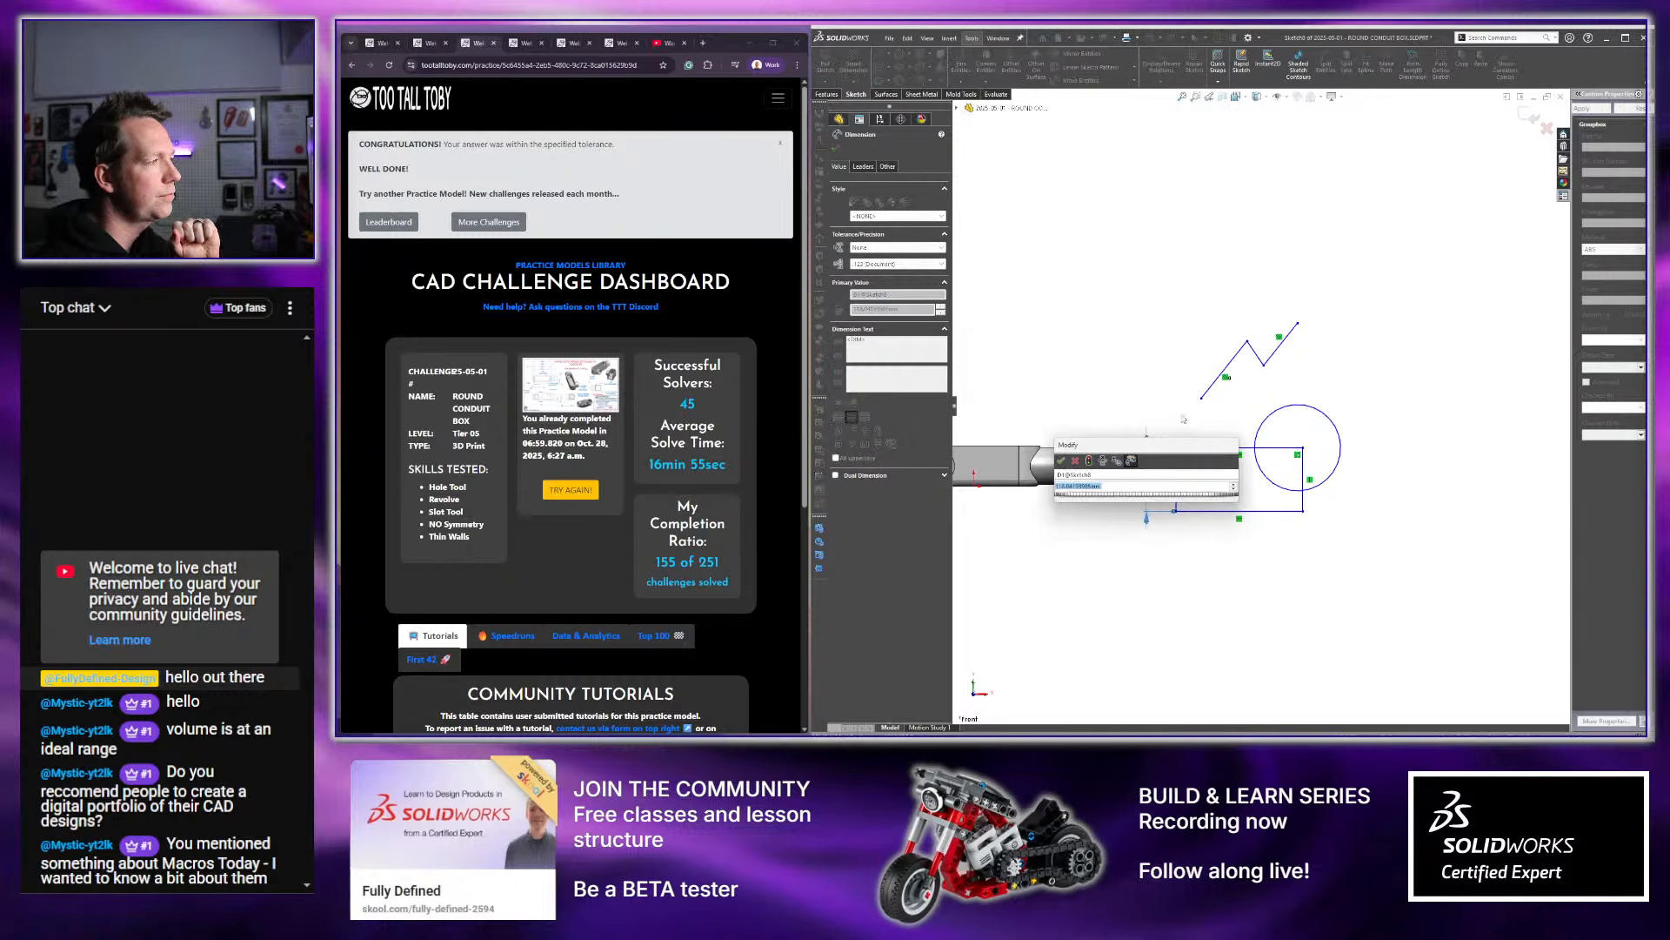
{"action": "key", "text": "Return"}
{"action": "key", "text": "Escape"}
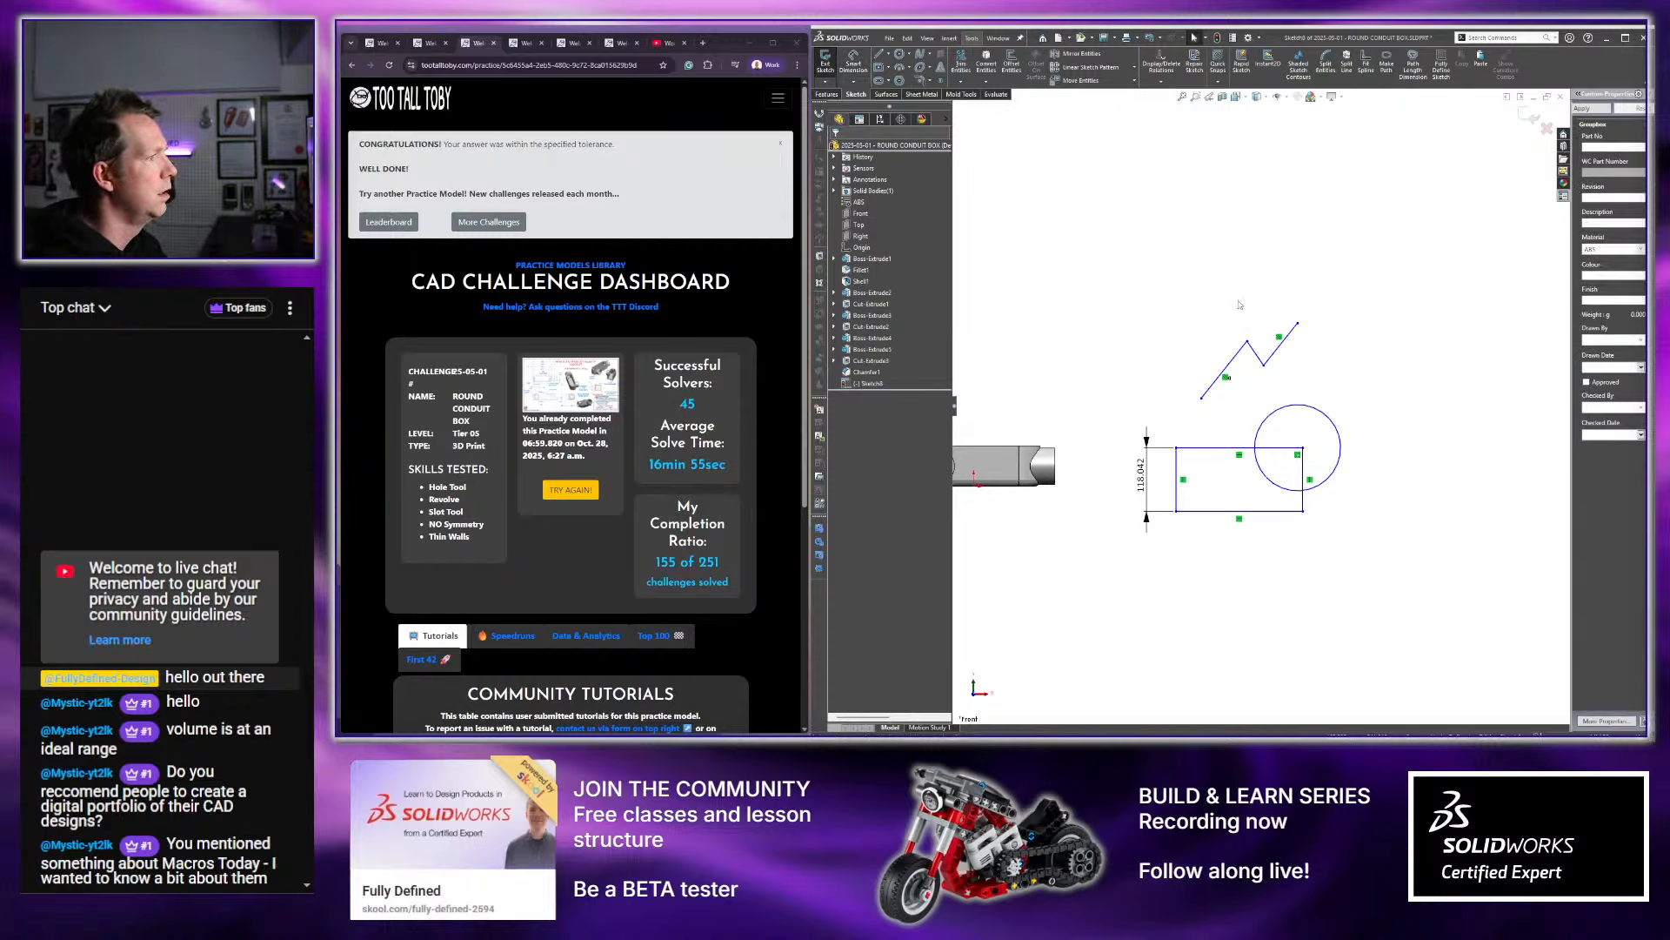
{"action": "scroll", "coordinate": [1353, 272], "scroll_direction": "up", "scroll_amount": 2}
{"action": "scroll", "coordinate": [1354, 237], "scroll_direction": "down", "scroll_amount": 1}
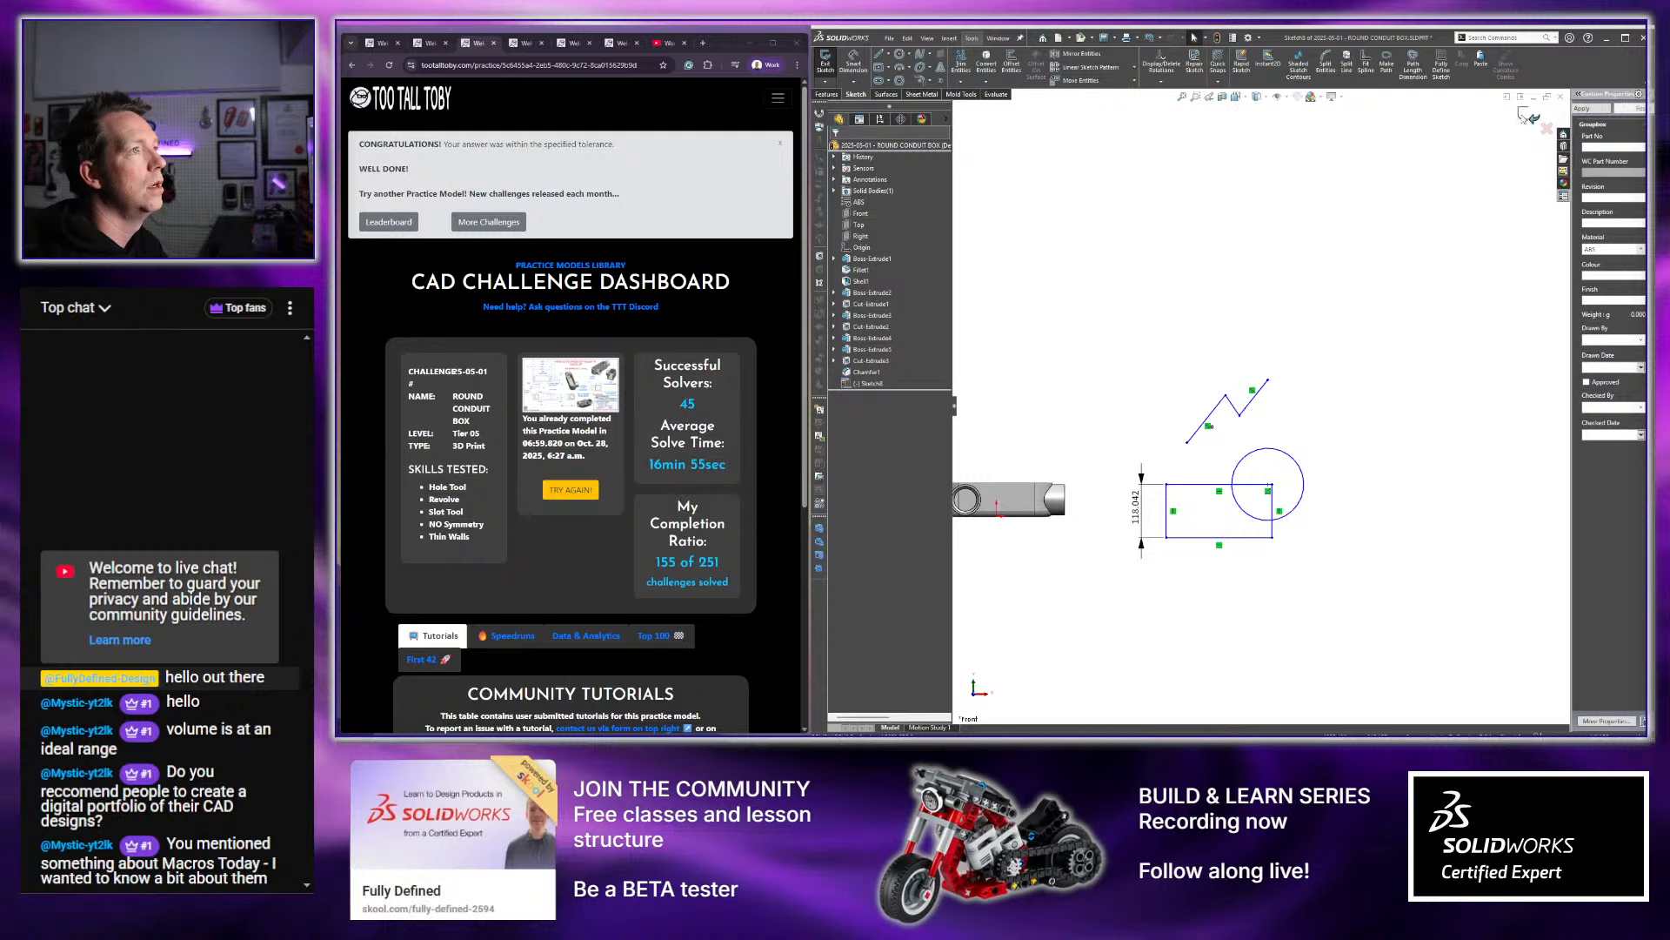
{"action": "left_click", "coordinate": [1529, 115]}
Open the Customize dialog on its mouse gesture settings and place it clear of the gesture guide
{"action": "right_click", "coordinate": [1582, 71]}
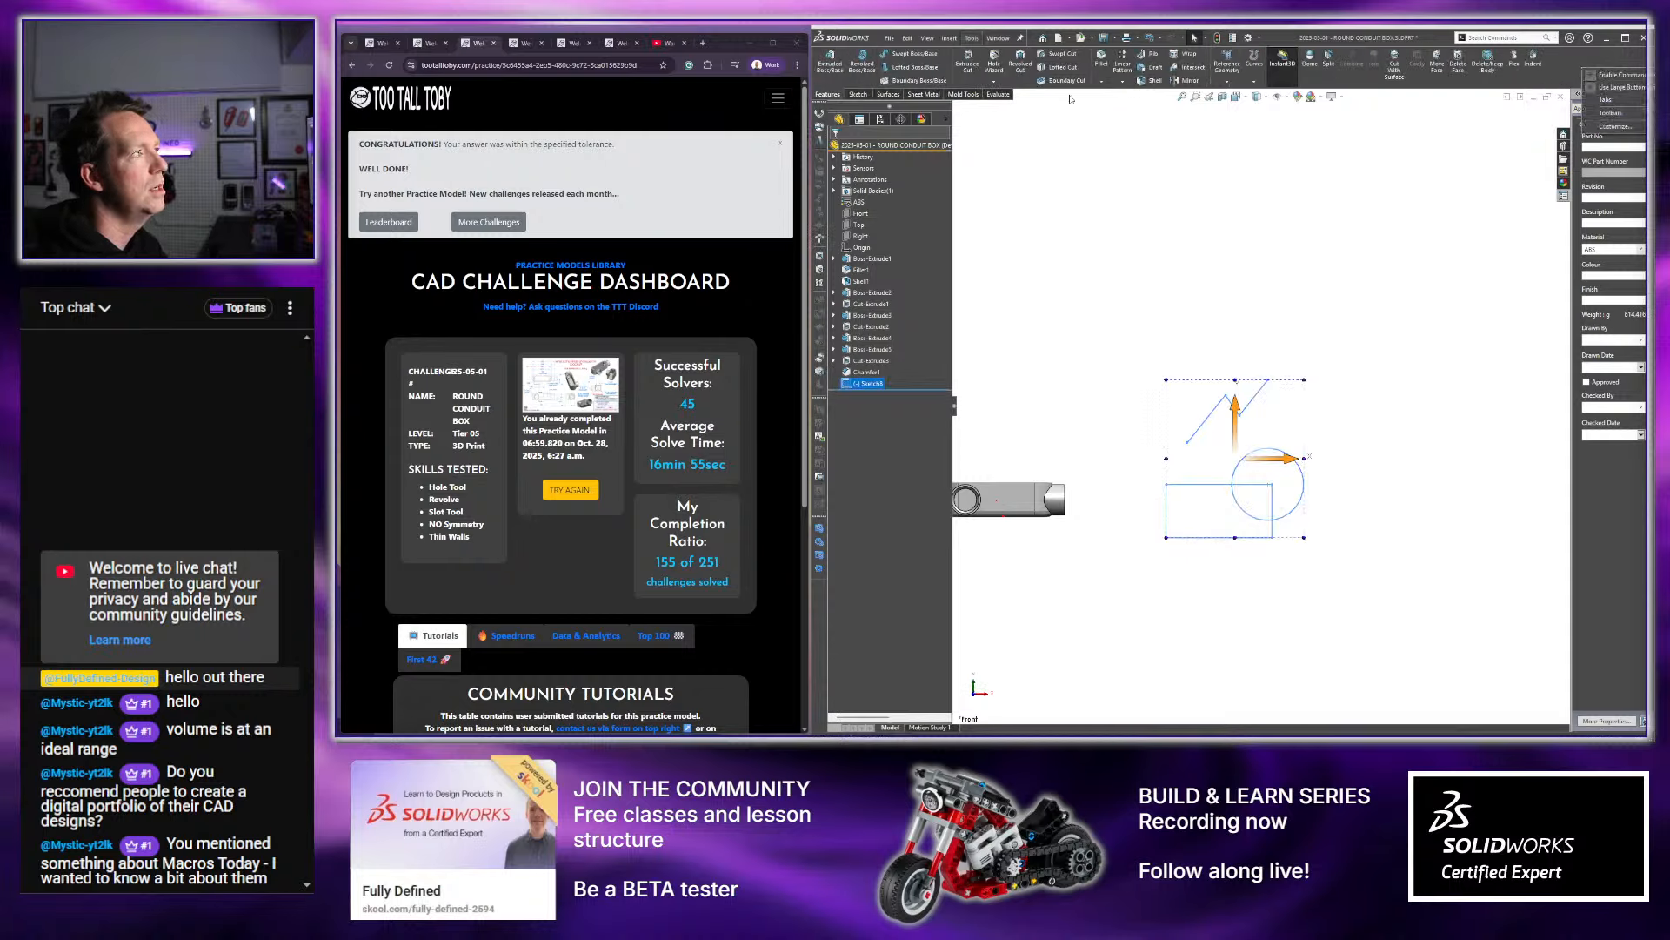
{"action": "left_click", "coordinate": [971, 39]}
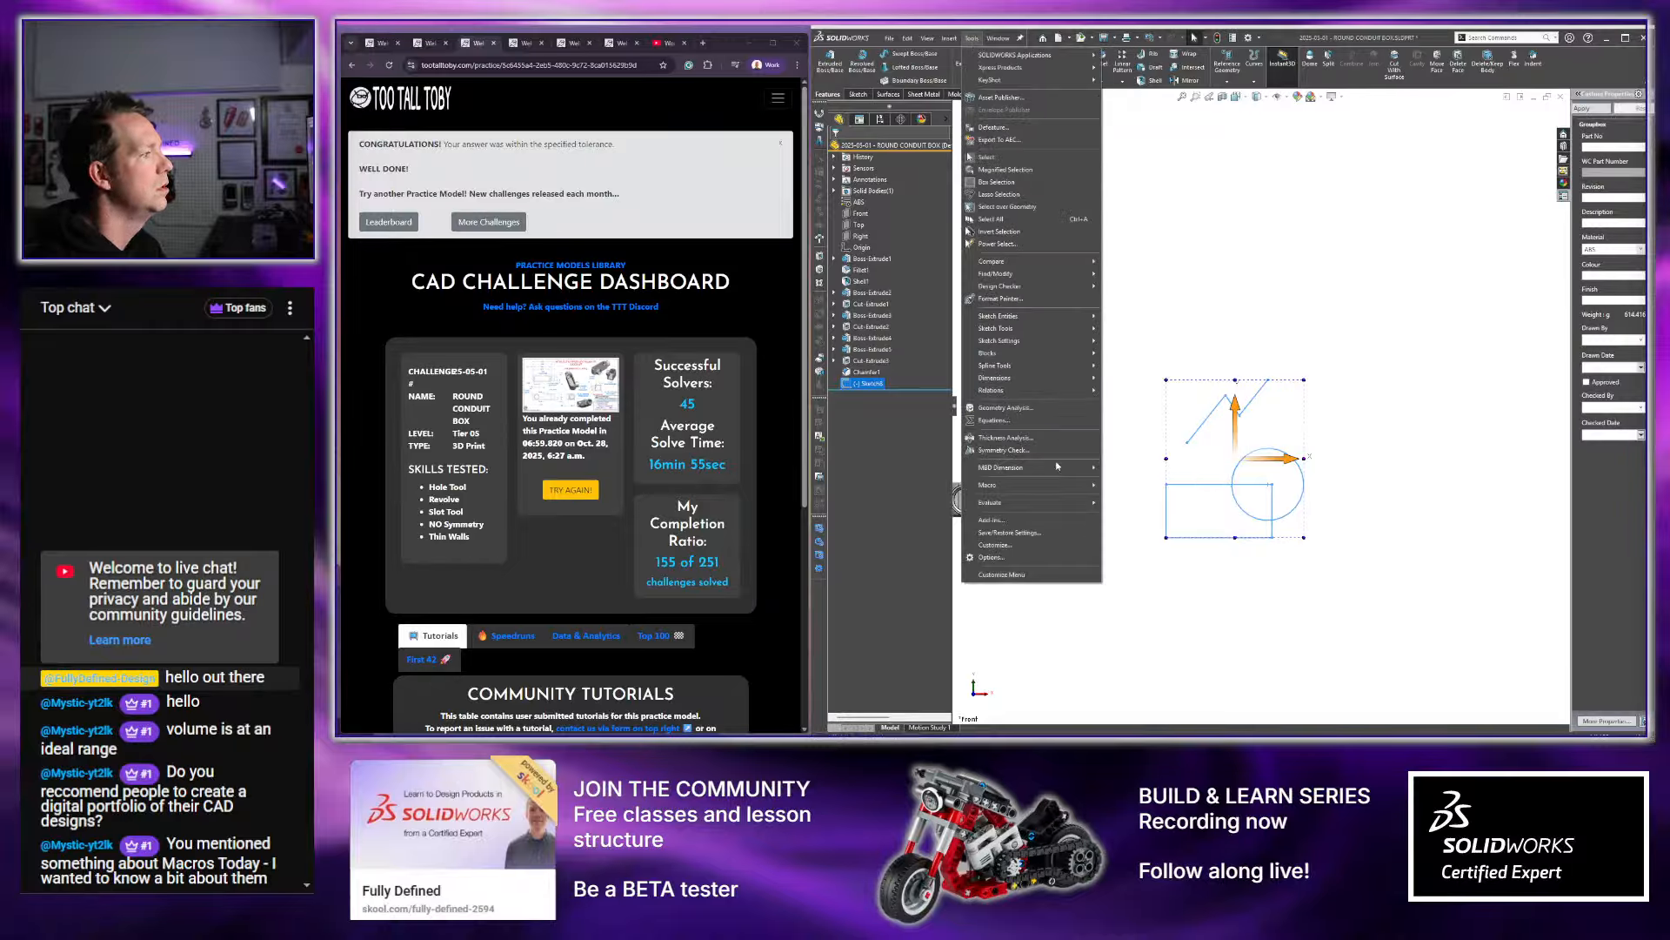
{"action": "left_click", "coordinate": [1031, 546]}
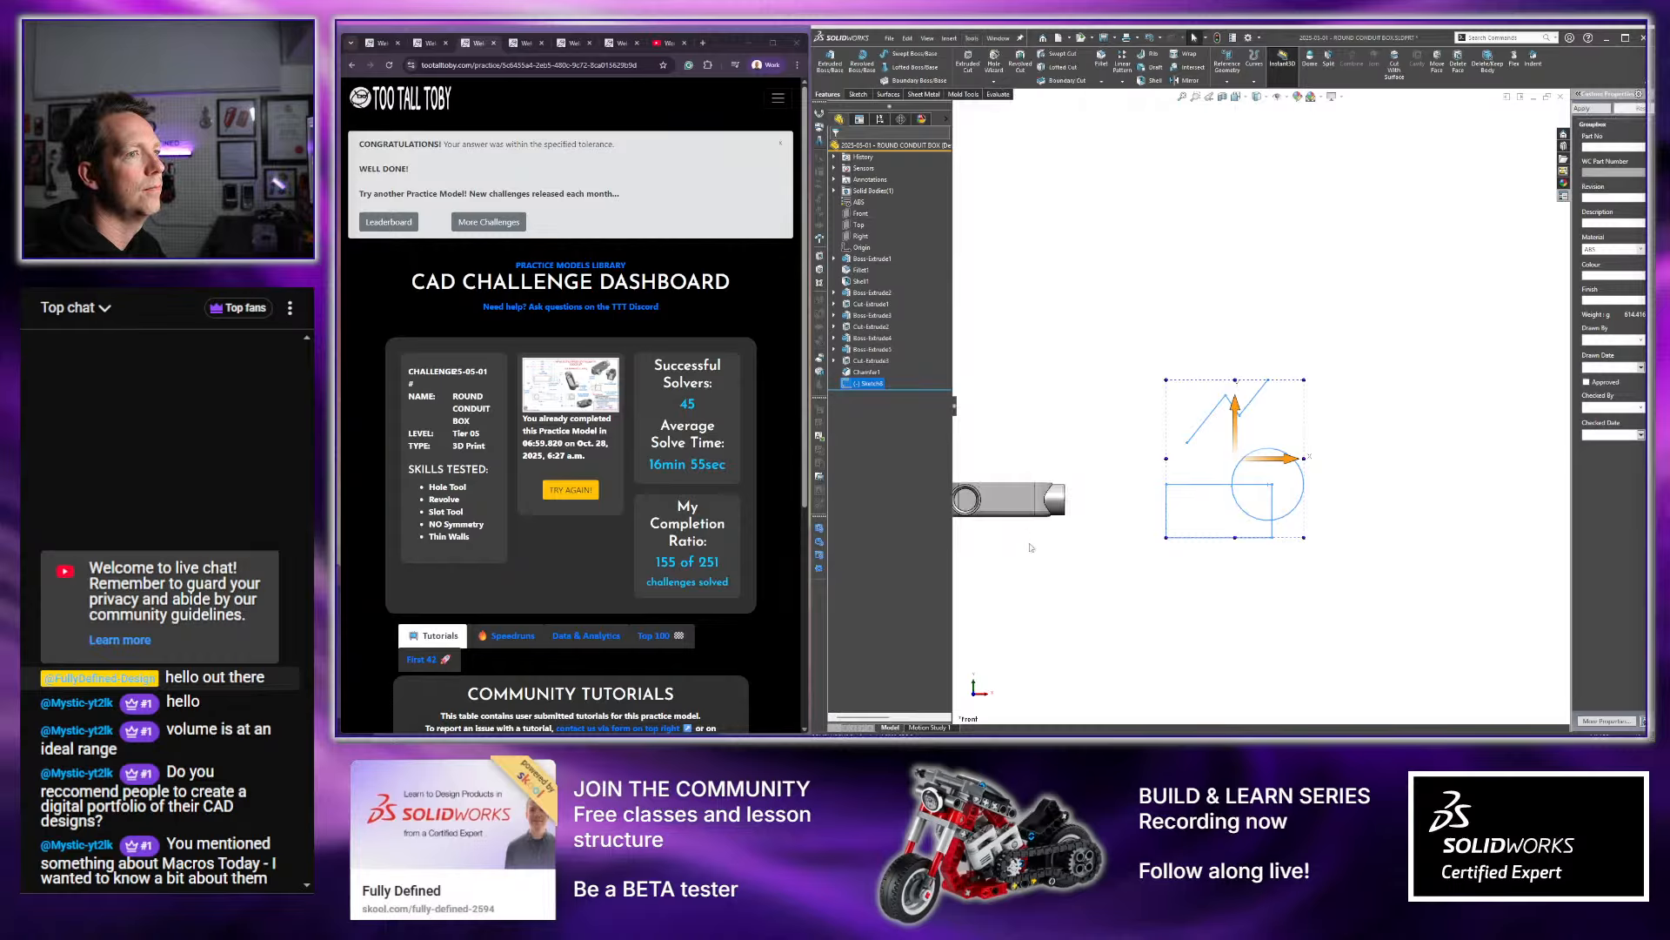
{"action": "left_click_drag", "start_coordinate": [792, 169], "coordinate": [1281, 176]}
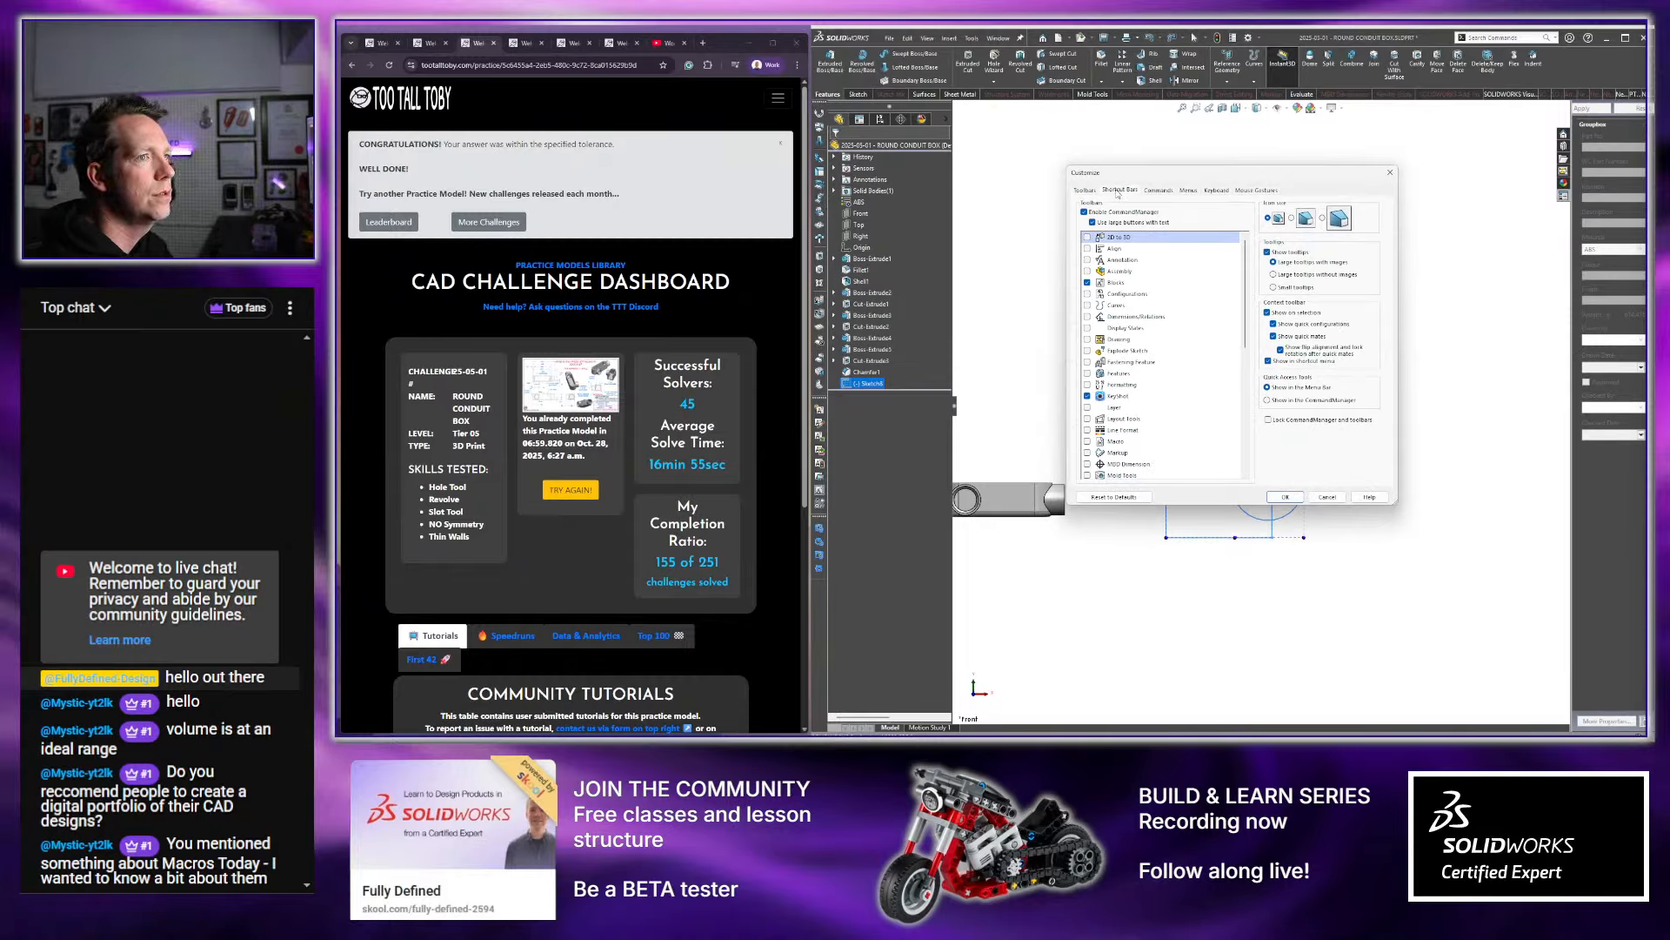
{"action": "left_click", "coordinate": [1158, 191]}
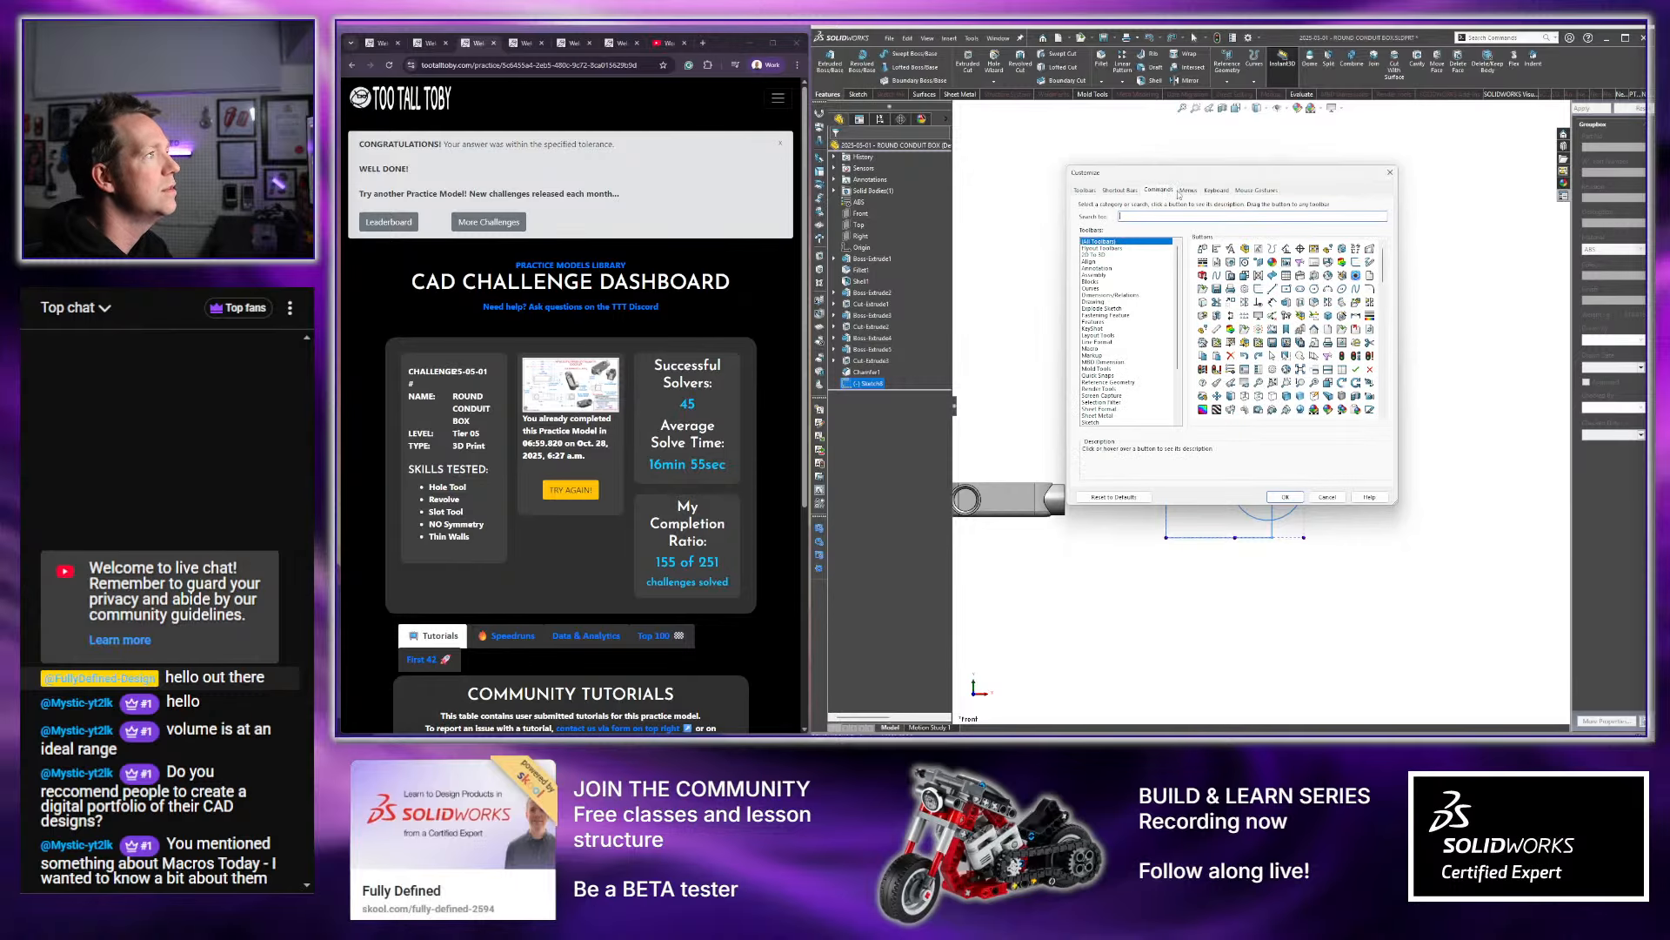
{"action": "left_click", "coordinate": [1188, 191]}
{"action": "left_click", "coordinate": [1216, 191]}
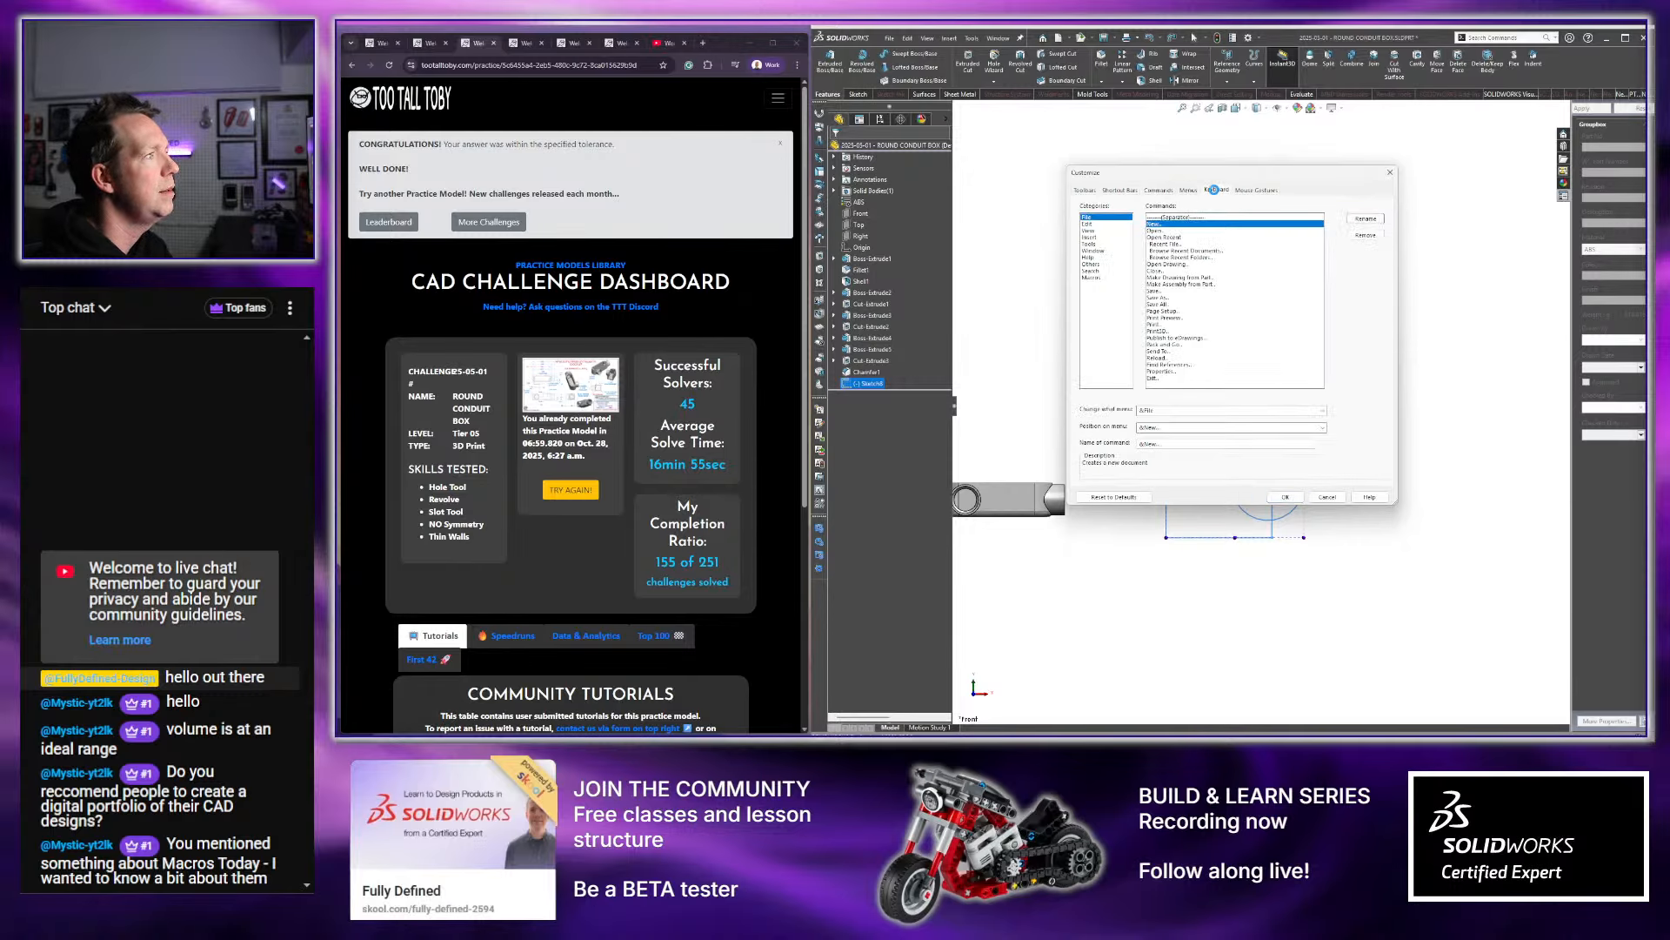
{"action": "left_click", "coordinate": [1257, 191]}
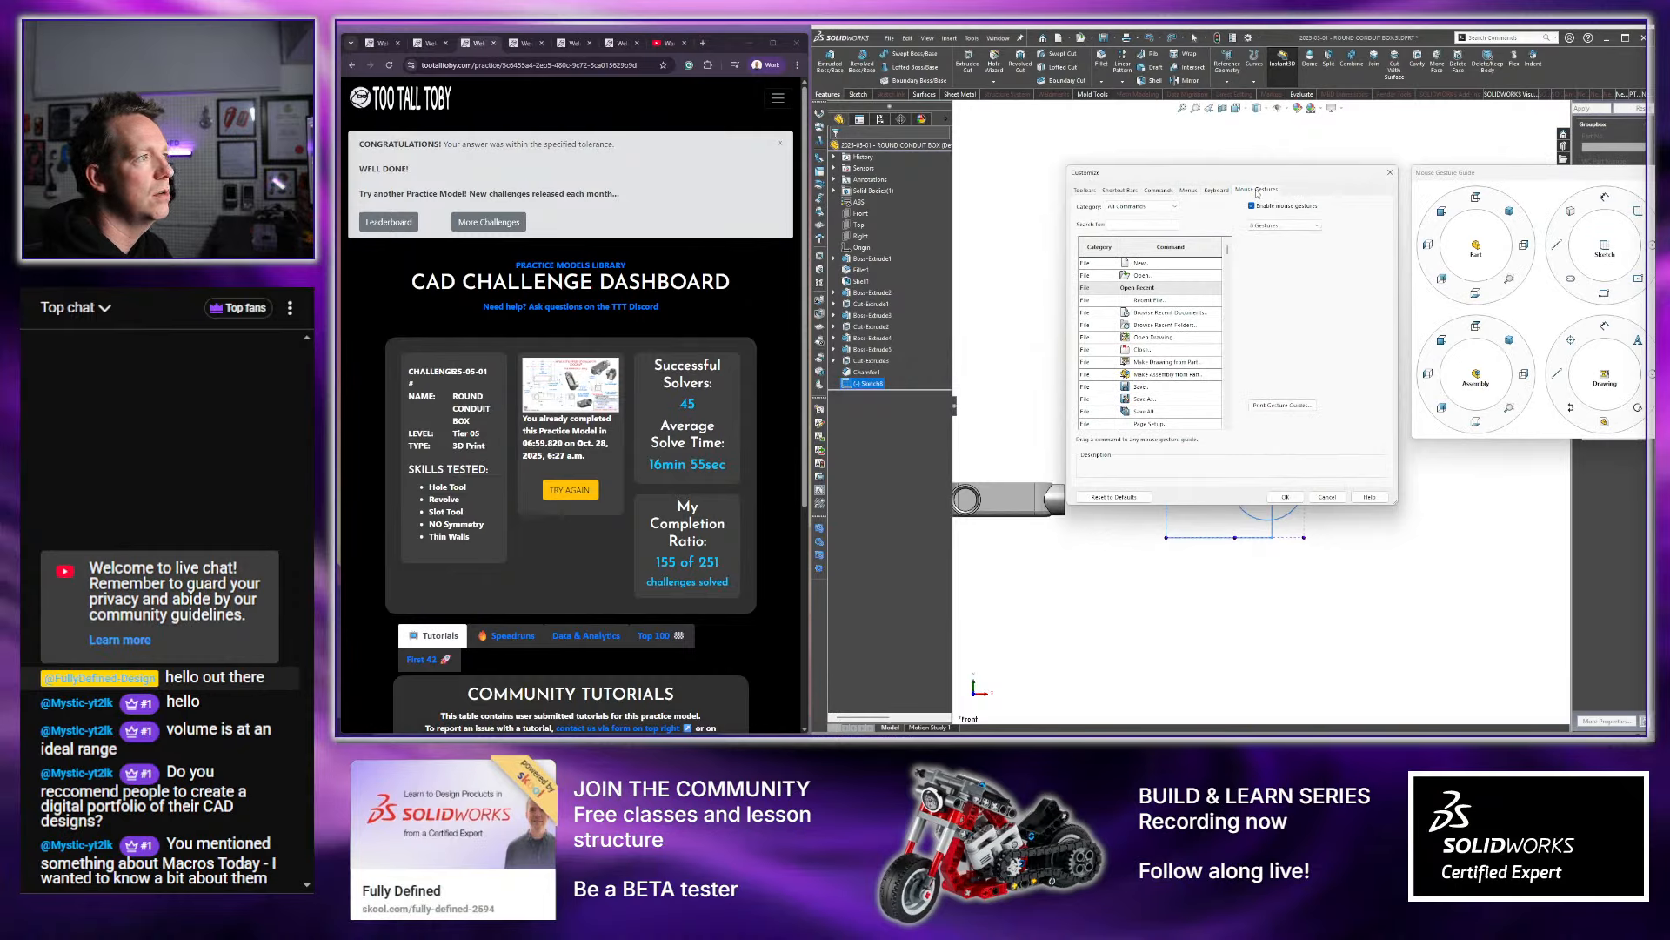
{"action": "left_click_drag", "start_coordinate": [1262, 175], "coordinate": [1093, 173]}
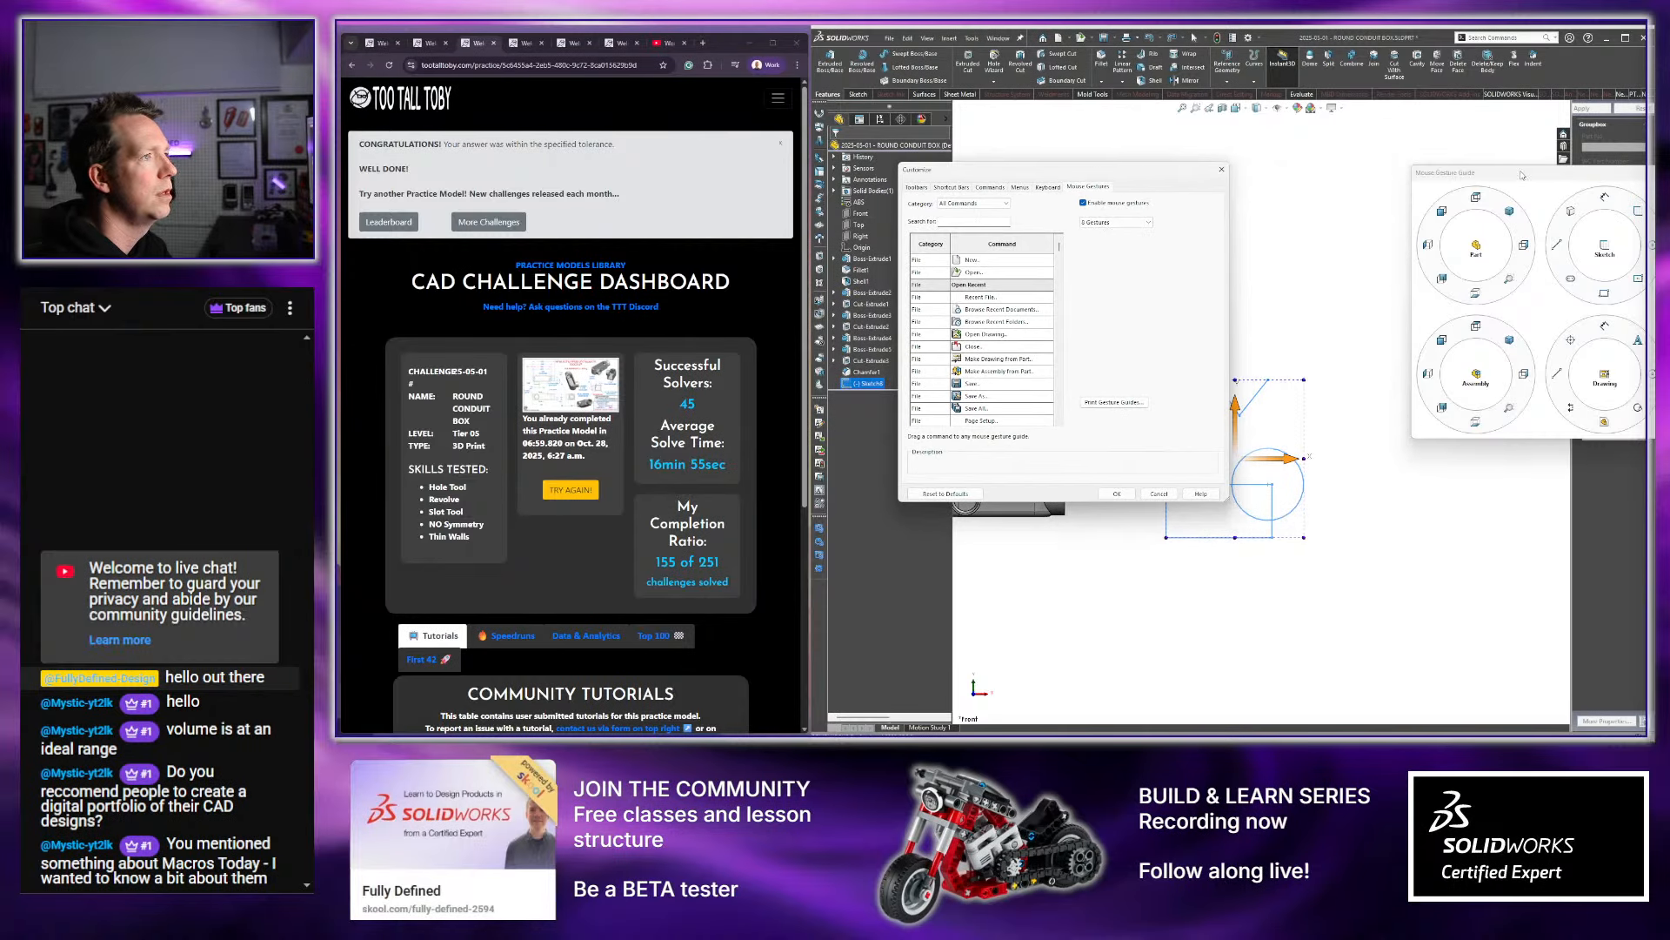
Place the Mouse Gesture Guide beside the Customize dialog, review the available gesture counts and the guide wheels, and close without changes
{"action": "left_click_drag", "start_coordinate": [1533, 179], "coordinate": [1371, 176]}
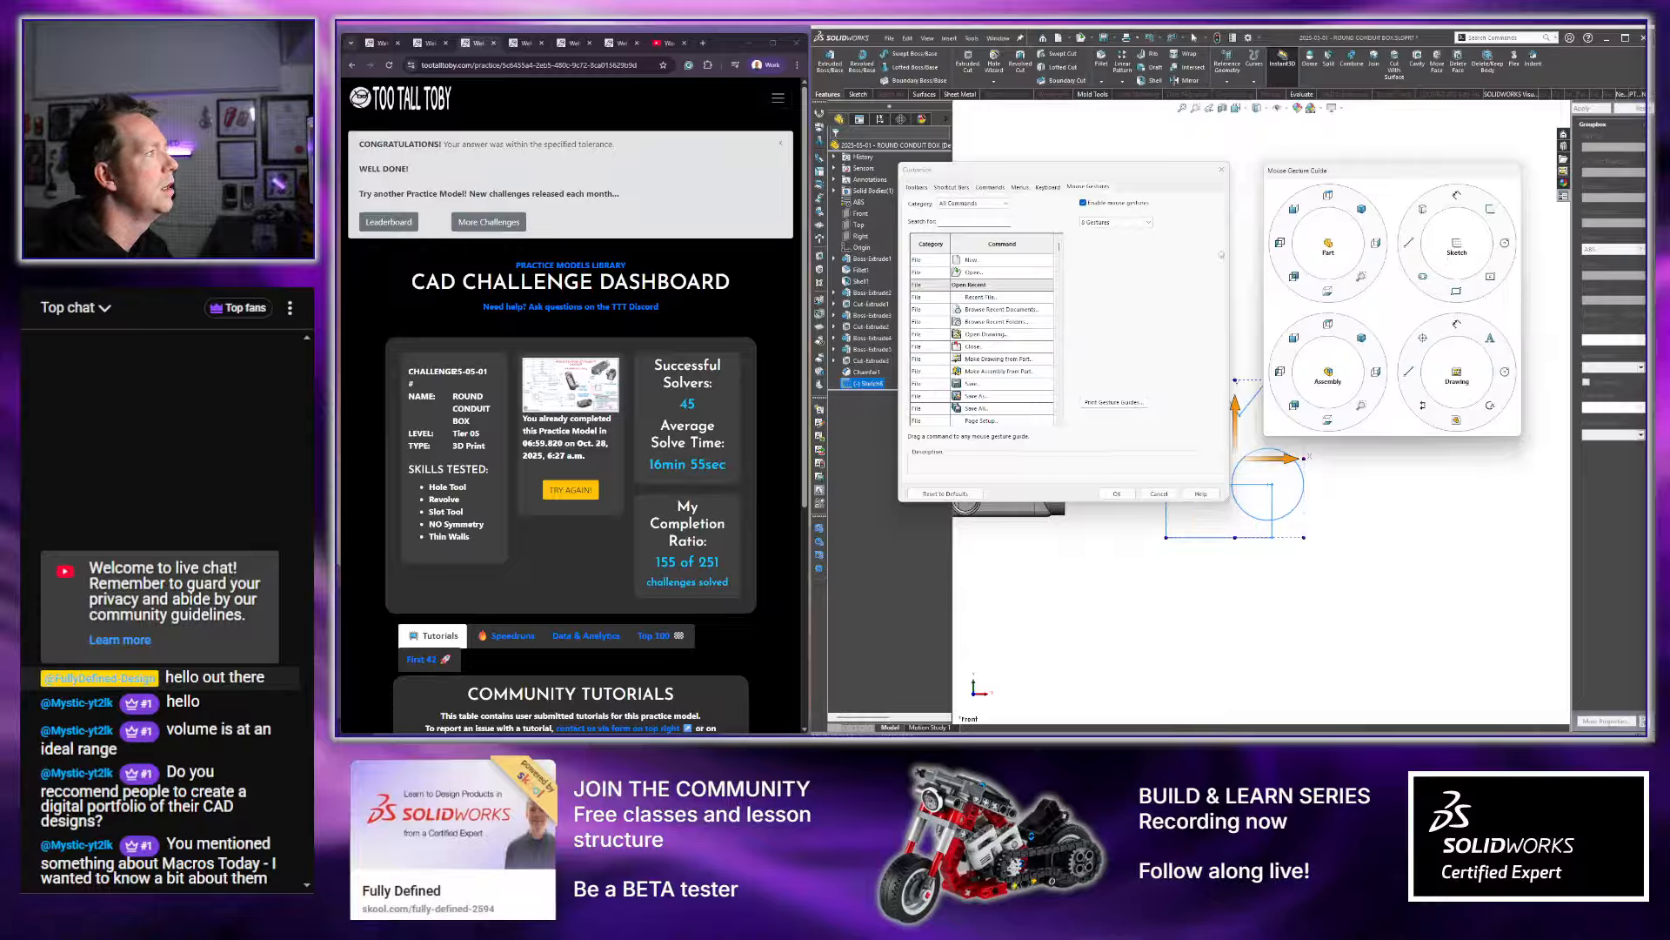
{"action": "left_click", "coordinate": [1135, 223]}
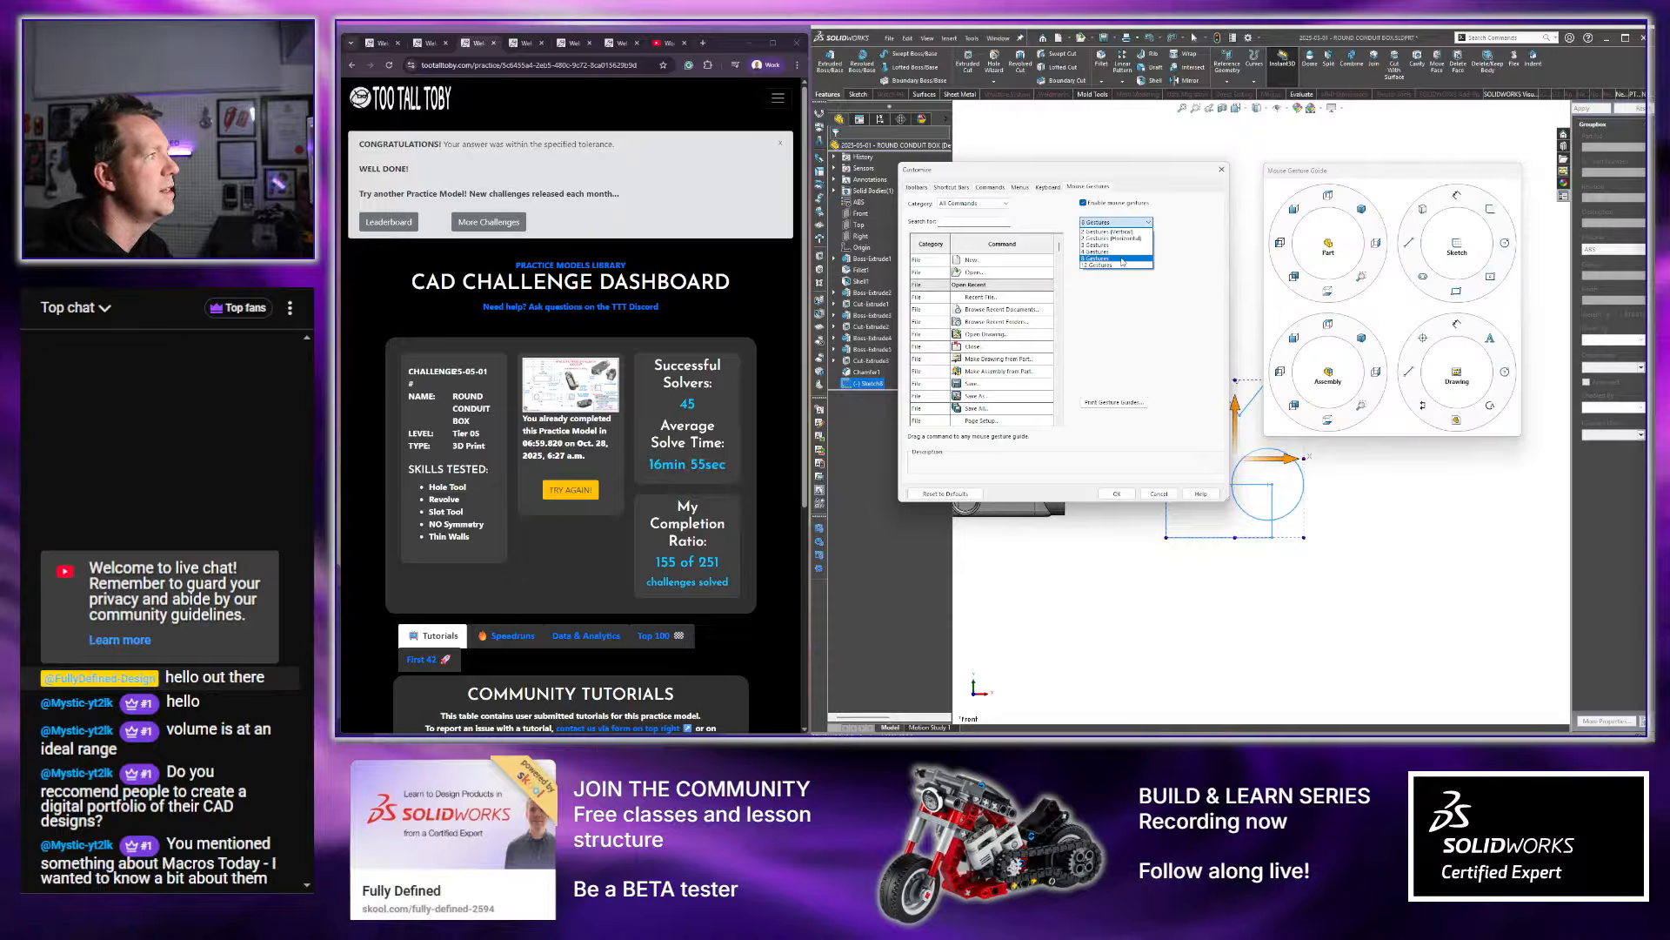
{"action": "left_click", "coordinate": [1140, 225]}
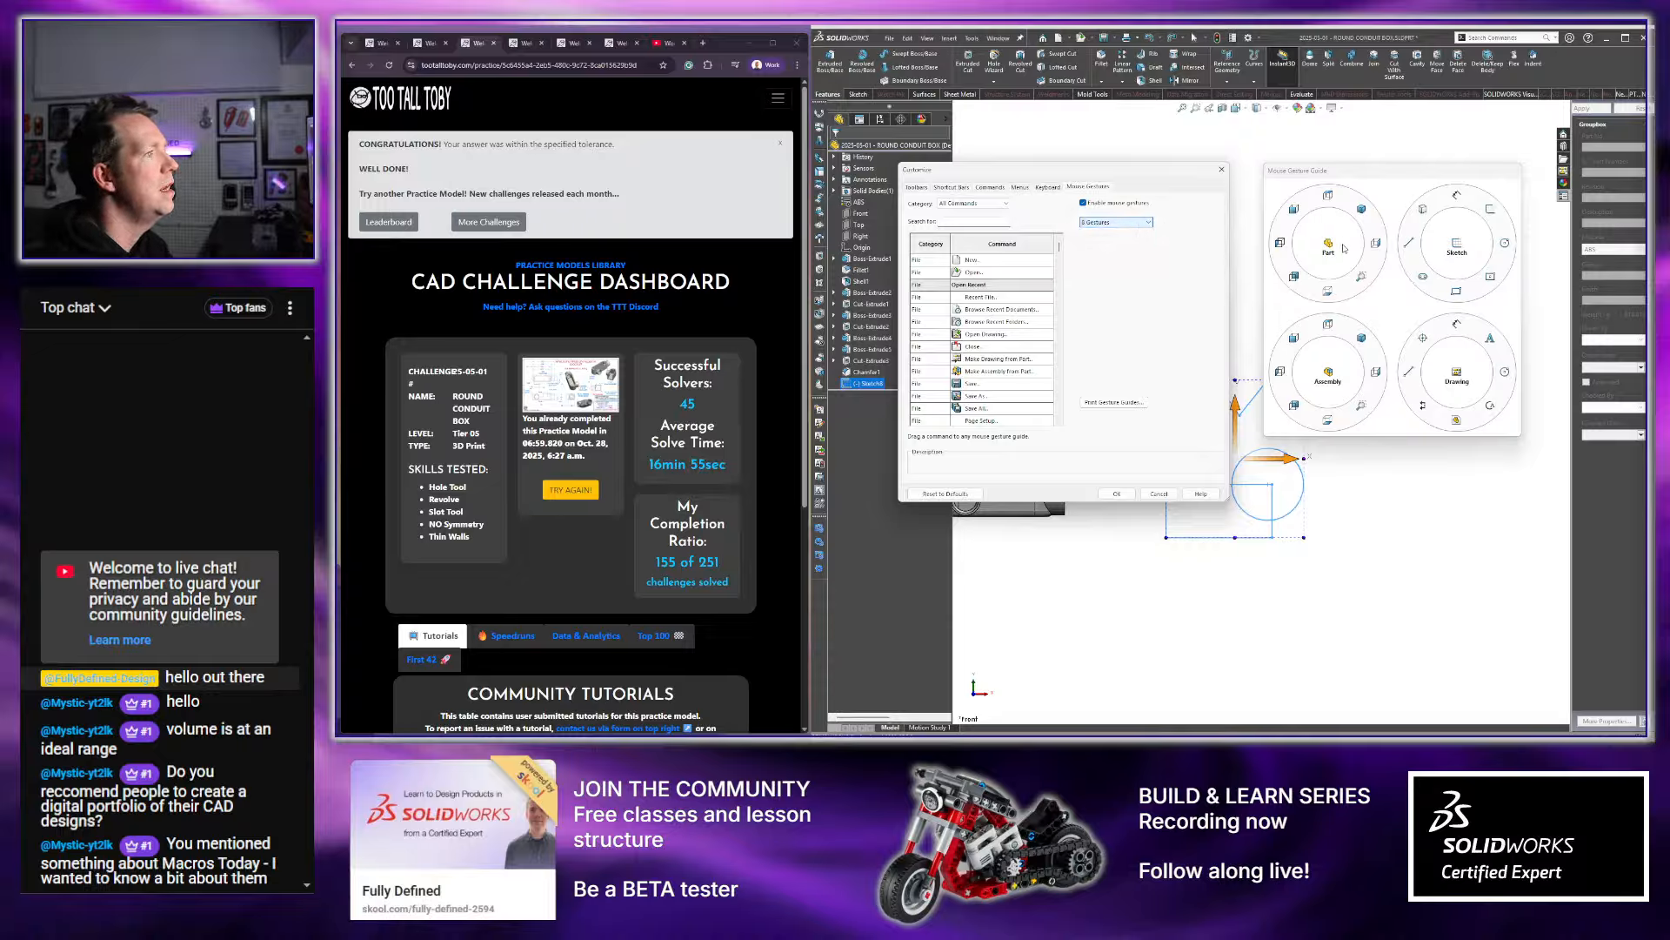
{"action": "mouse_move", "coordinate": [1457, 291]}
{"action": "left_mouse_down"}
{"action": "mouse_move", "coordinate": [1491, 276]}
{"action": "mouse_move", "coordinate": [1458, 293]}
{"action": "left_mouse_up"}
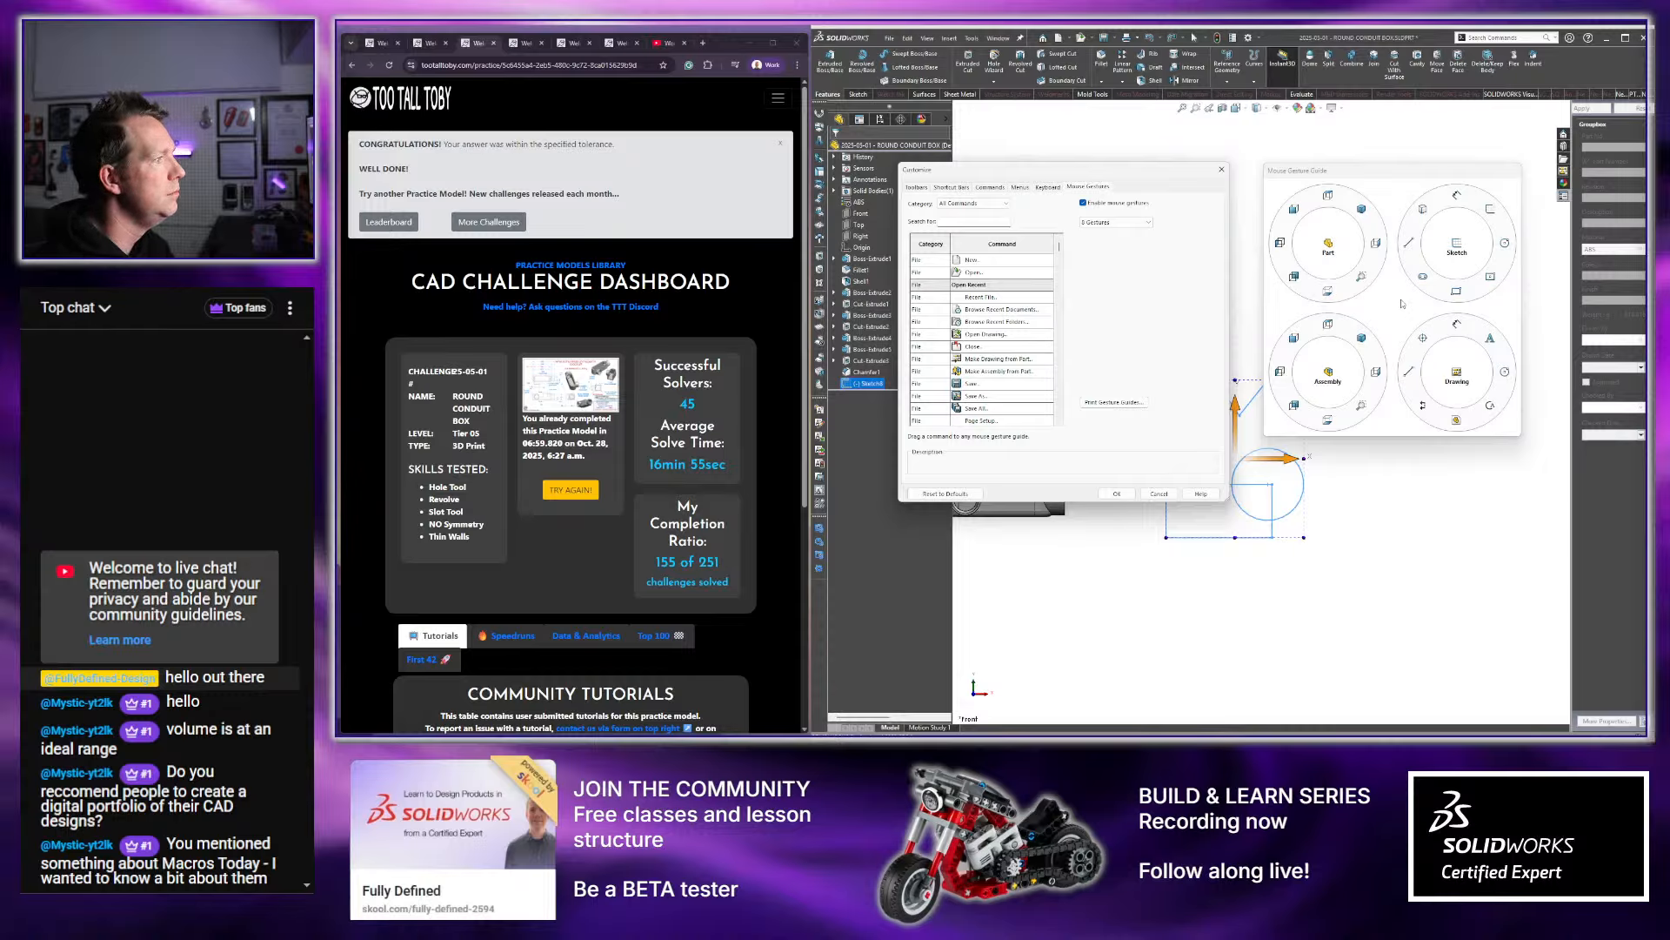
{"action": "left_click", "coordinate": [1159, 493]}
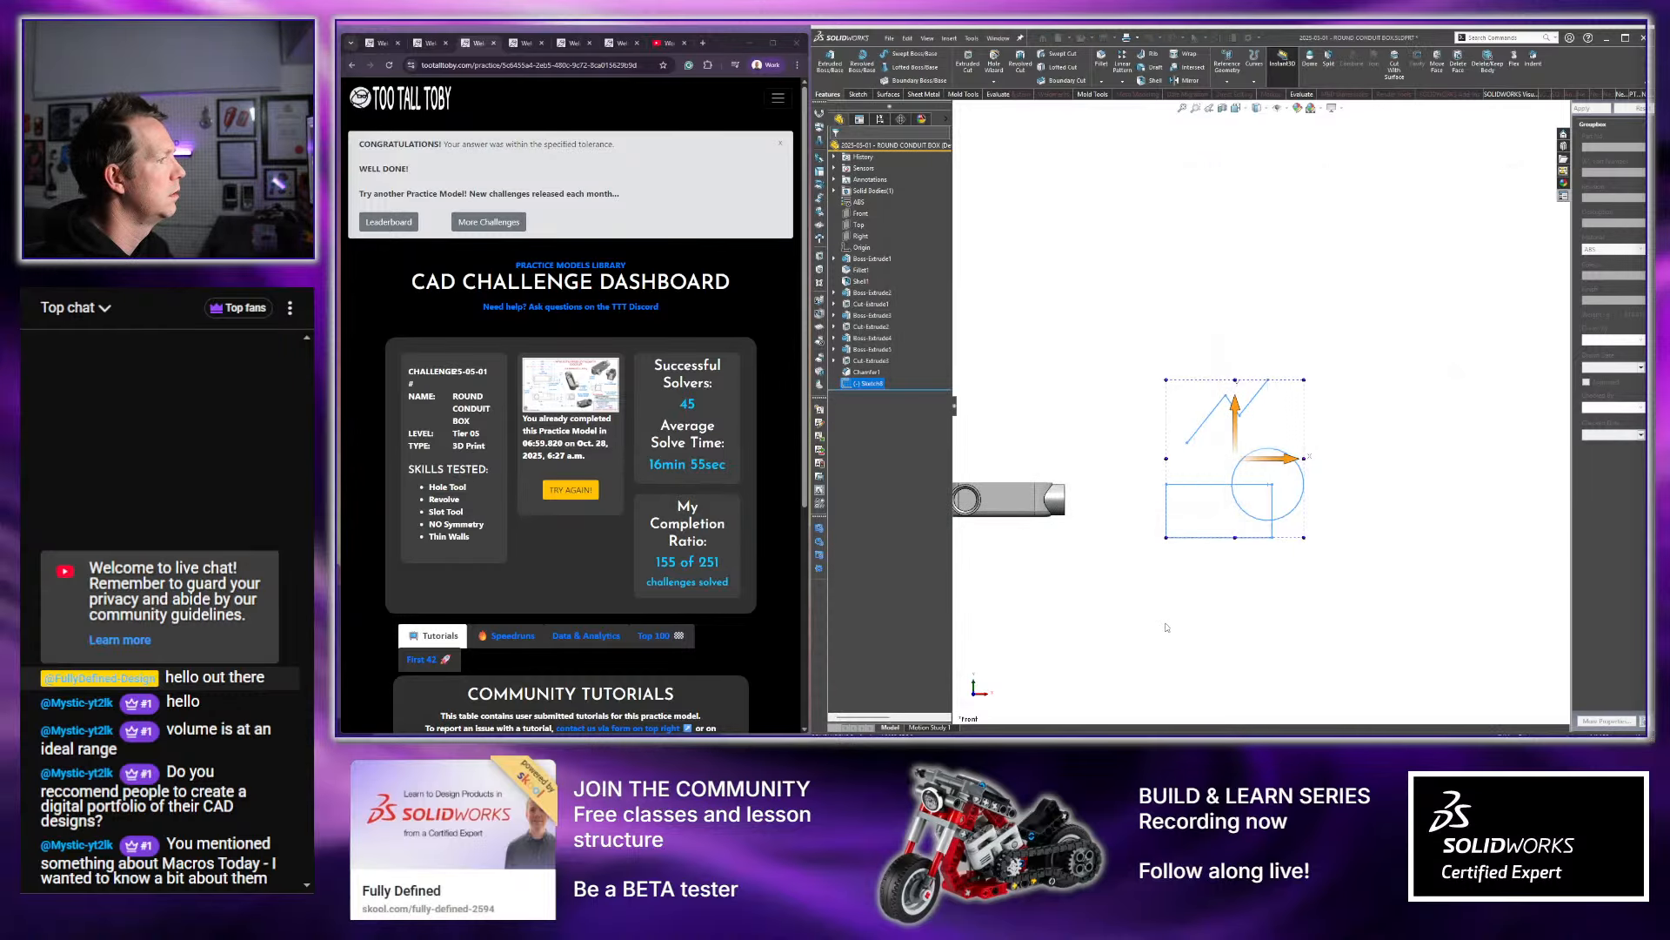
Delete the demonstration sketch with the rectangle, circle and zigzag from the conduit box part
{"action": "scroll", "coordinate": [1182, 504], "scroll_direction": "up", "scroll_amount": 3}
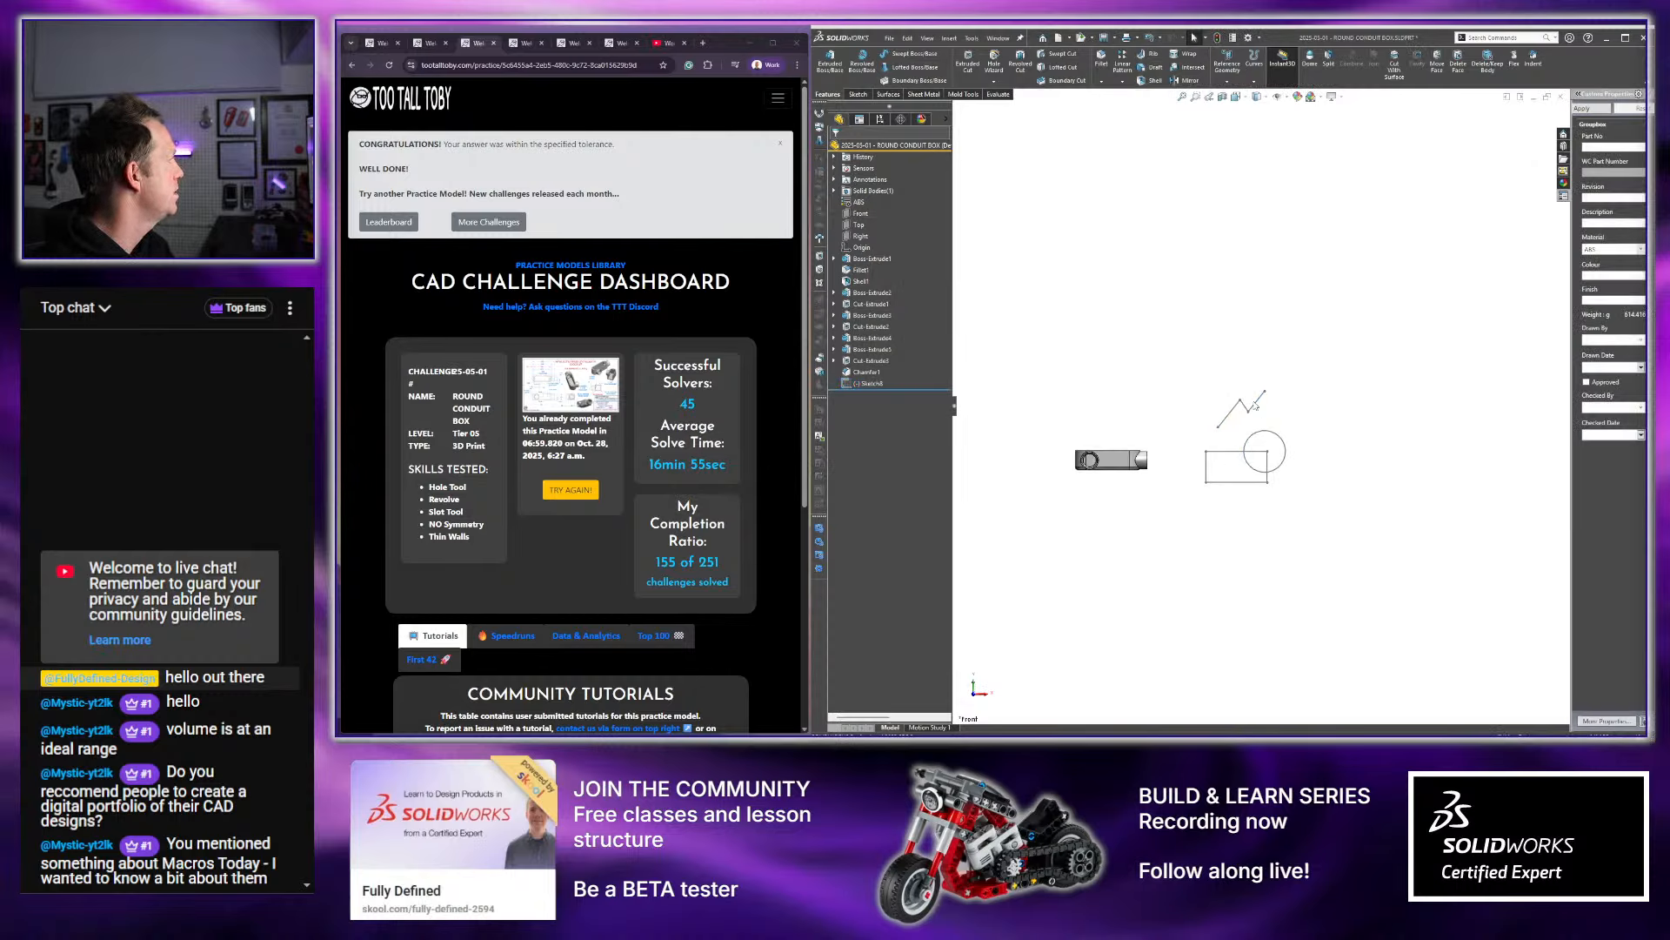
{"action": "scroll", "coordinate": [1255, 405], "scroll_direction": "down", "scroll_amount": 2}
{"action": "left_click", "coordinate": [870, 383]}
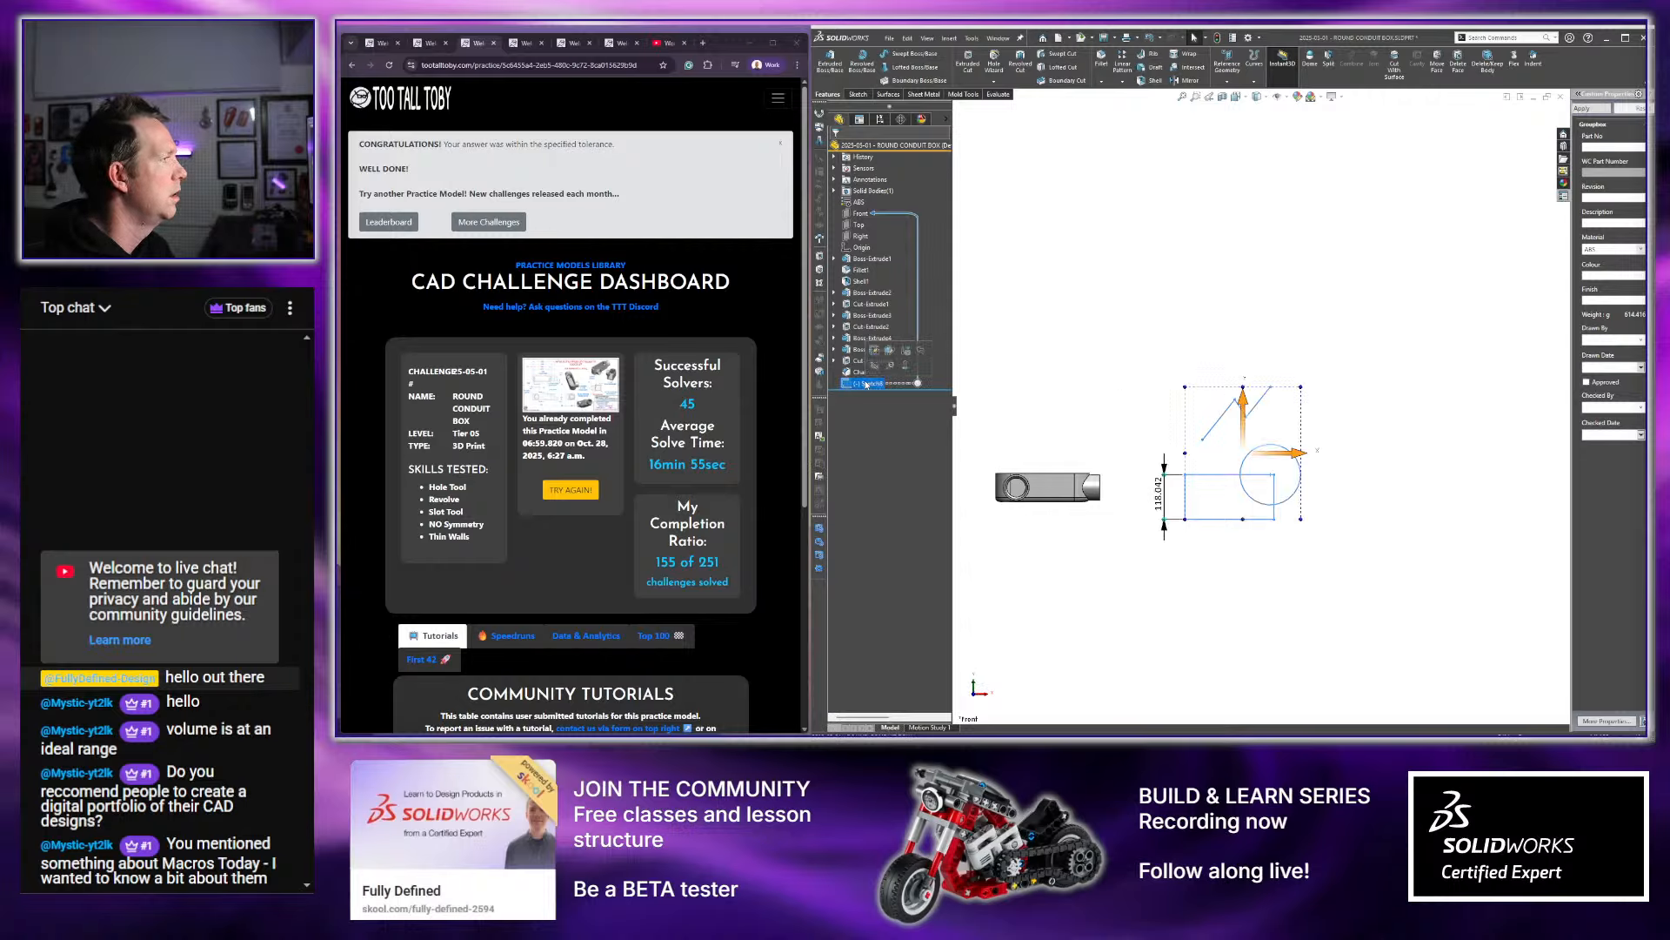
{"action": "key", "text": "Delete"}
{"action": "scroll", "coordinate": [1163, 499], "scroll_direction": "up", "scroll_amount": 2}
{"action": "scroll", "coordinate": [1184, 462], "scroll_direction": "down", "scroll_amount": 2}
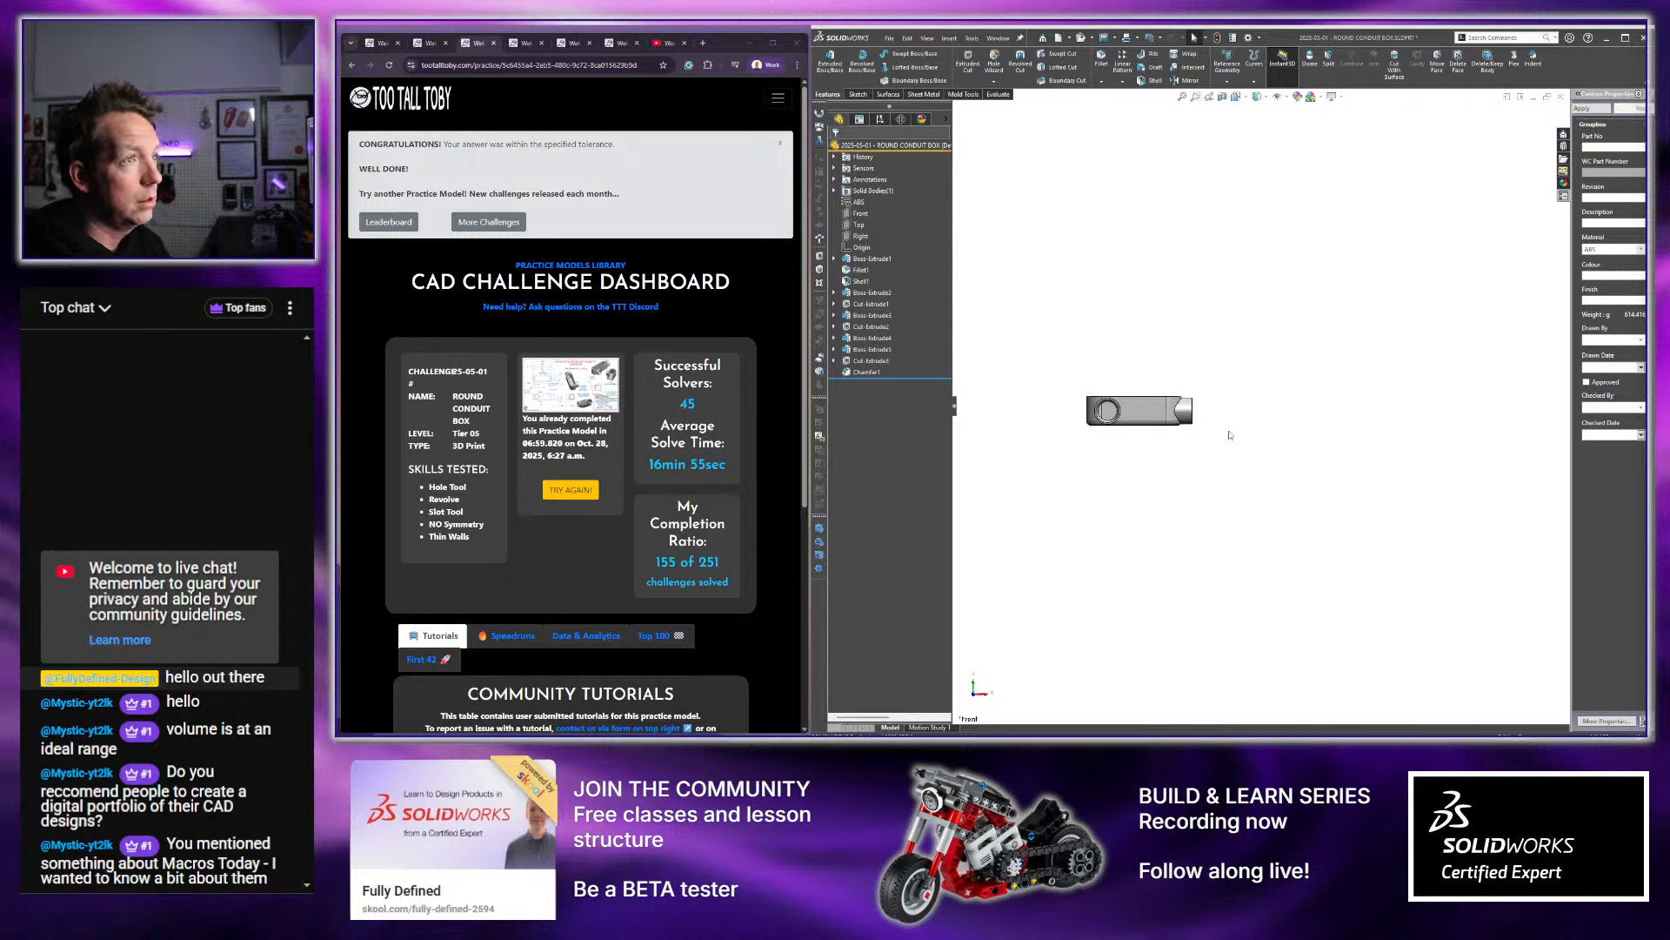
{"action": "scroll", "coordinate": [1121, 382], "scroll_direction": "down", "scroll_amount": 5}
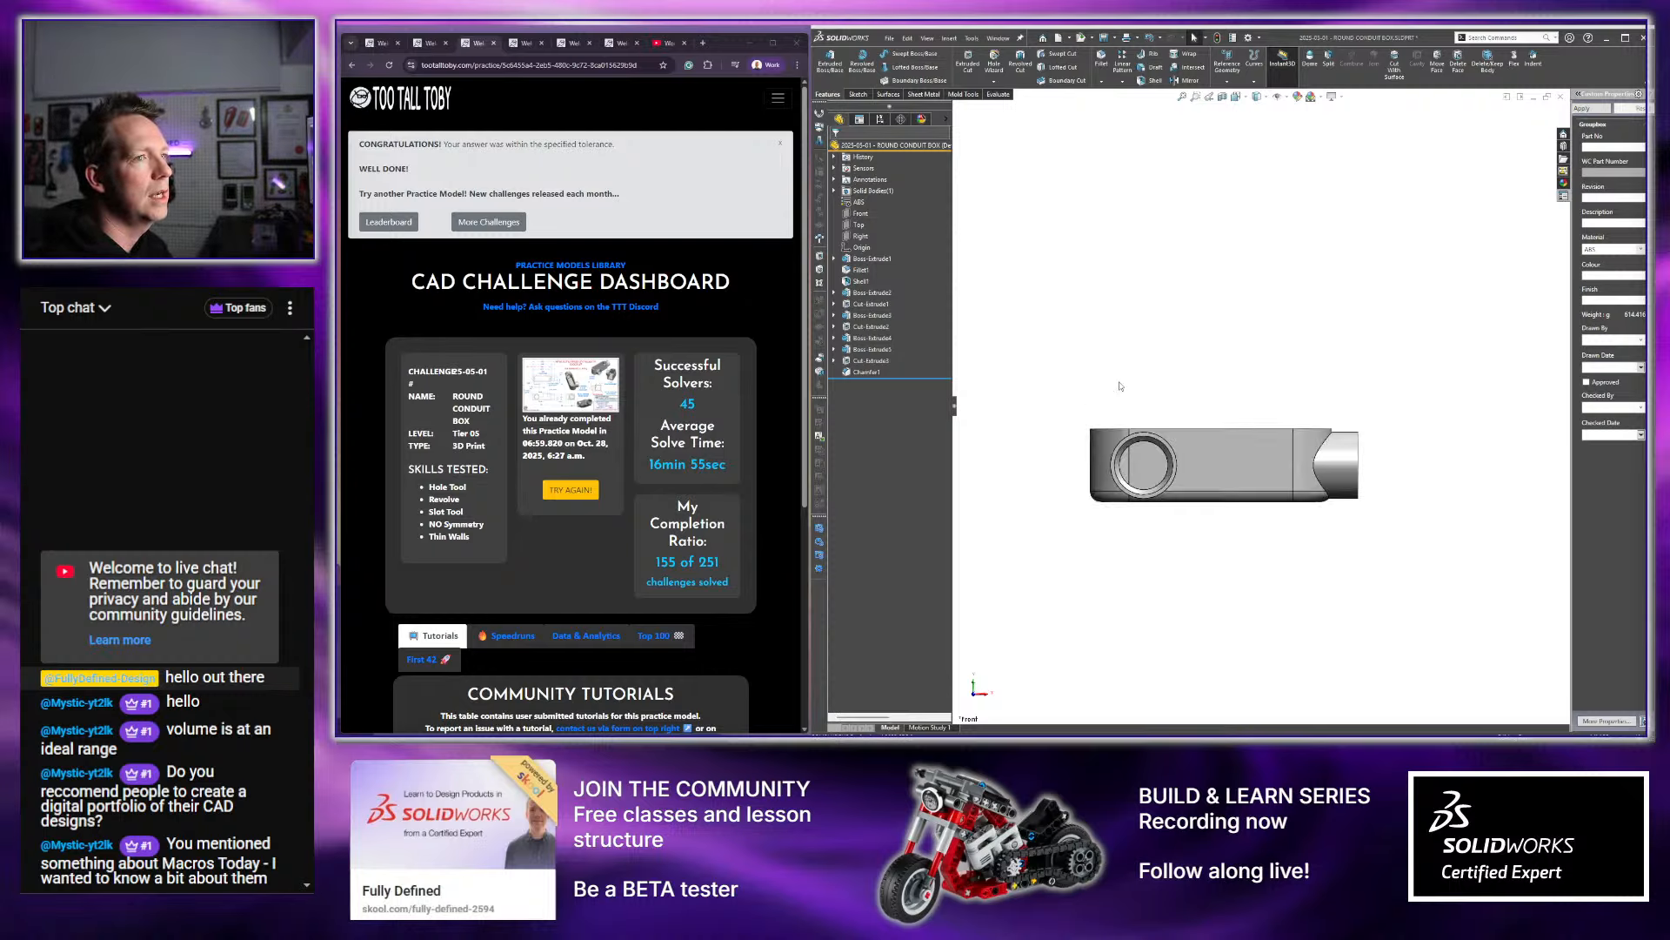
Open the Customize dialog on its keyboard shortcut settings and look through the command list
{"action": "right_click", "coordinate": [1578, 80]}
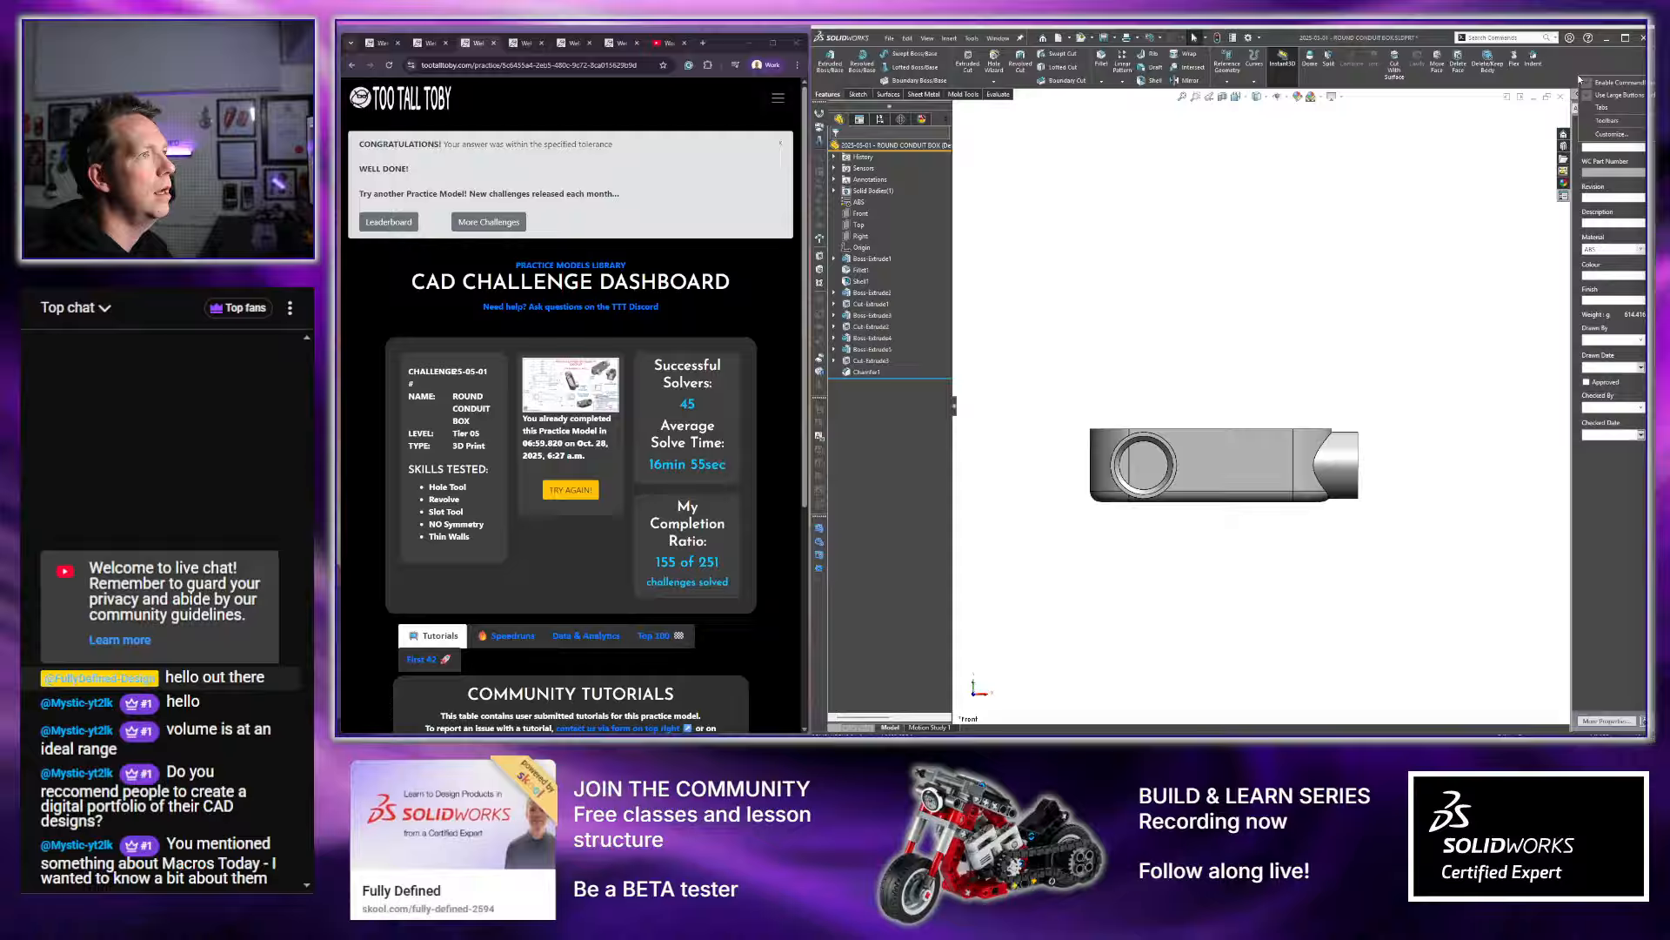
{"action": "left_click", "coordinate": [1620, 134]}
{"action": "left_click_drag", "start_coordinate": [1109, 165], "coordinate": [1259, 202]}
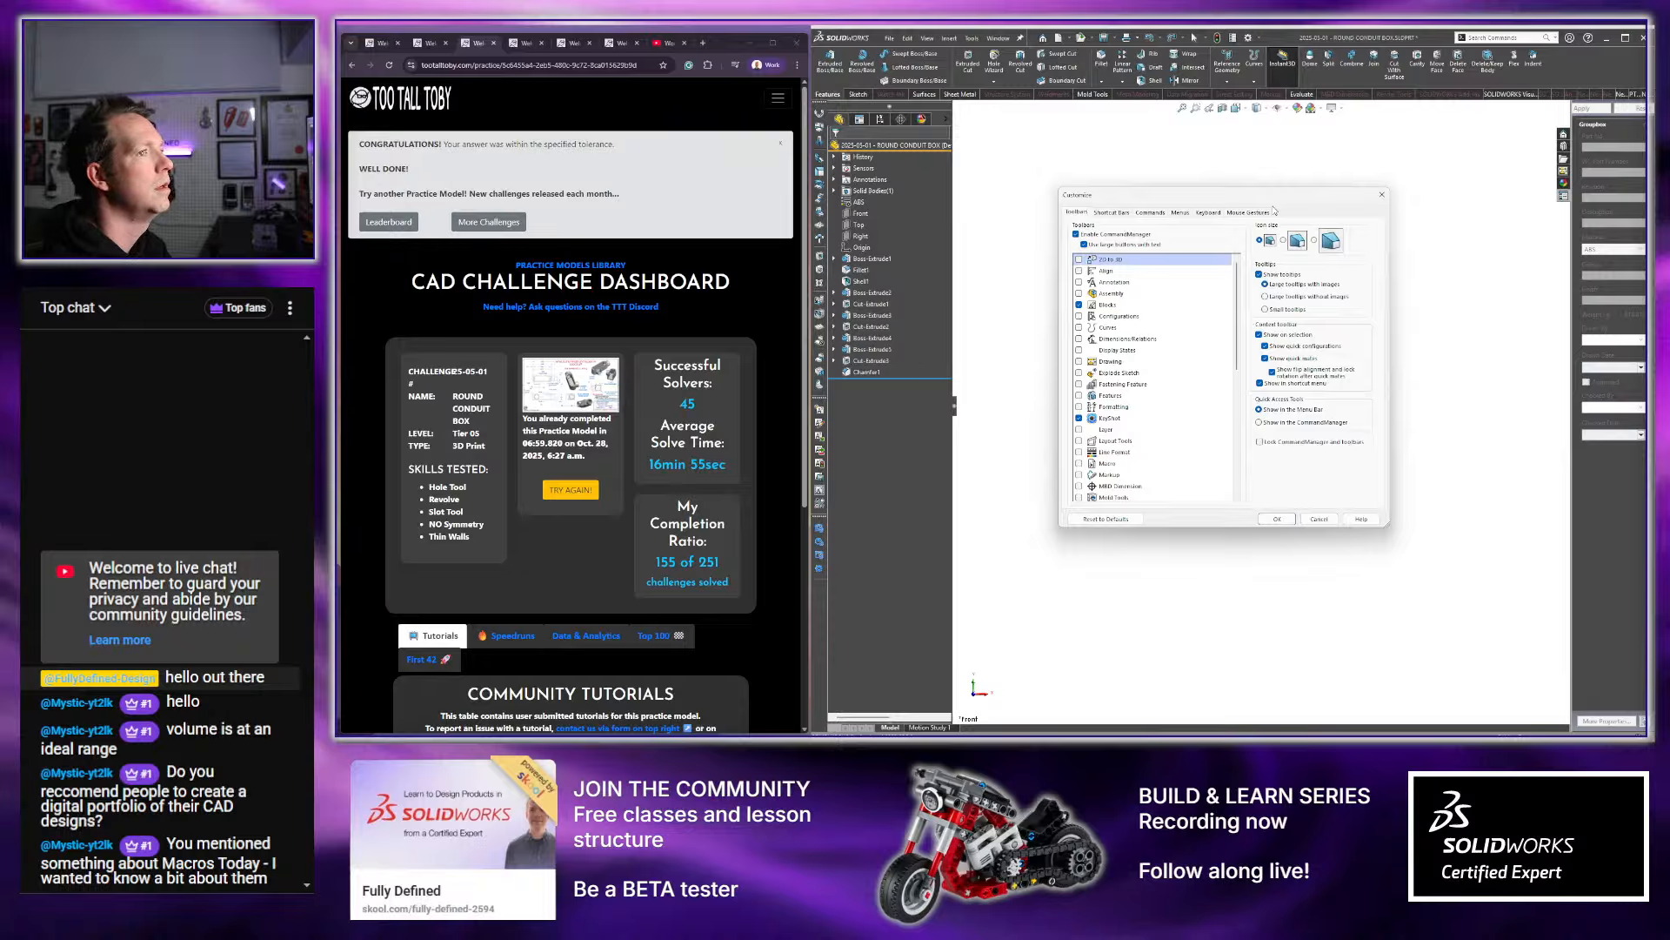
{"action": "left_click", "coordinate": [1214, 213]}
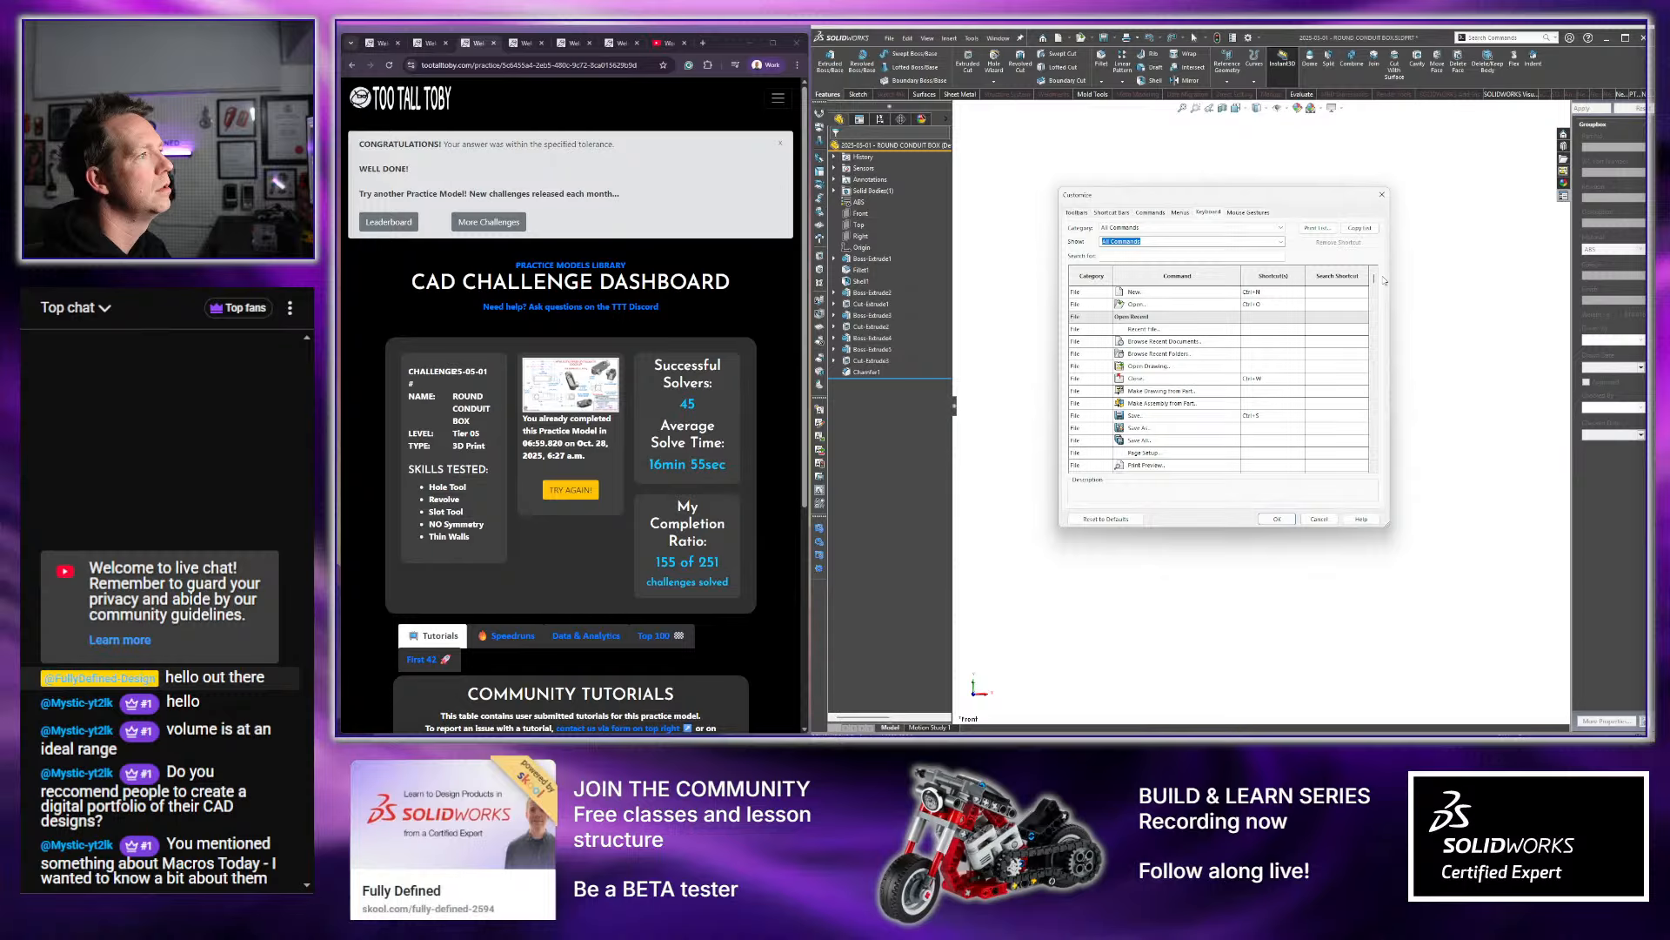
{"action": "scroll", "coordinate": [1376, 286], "scroll_direction": "down", "scroll_amount": 8}
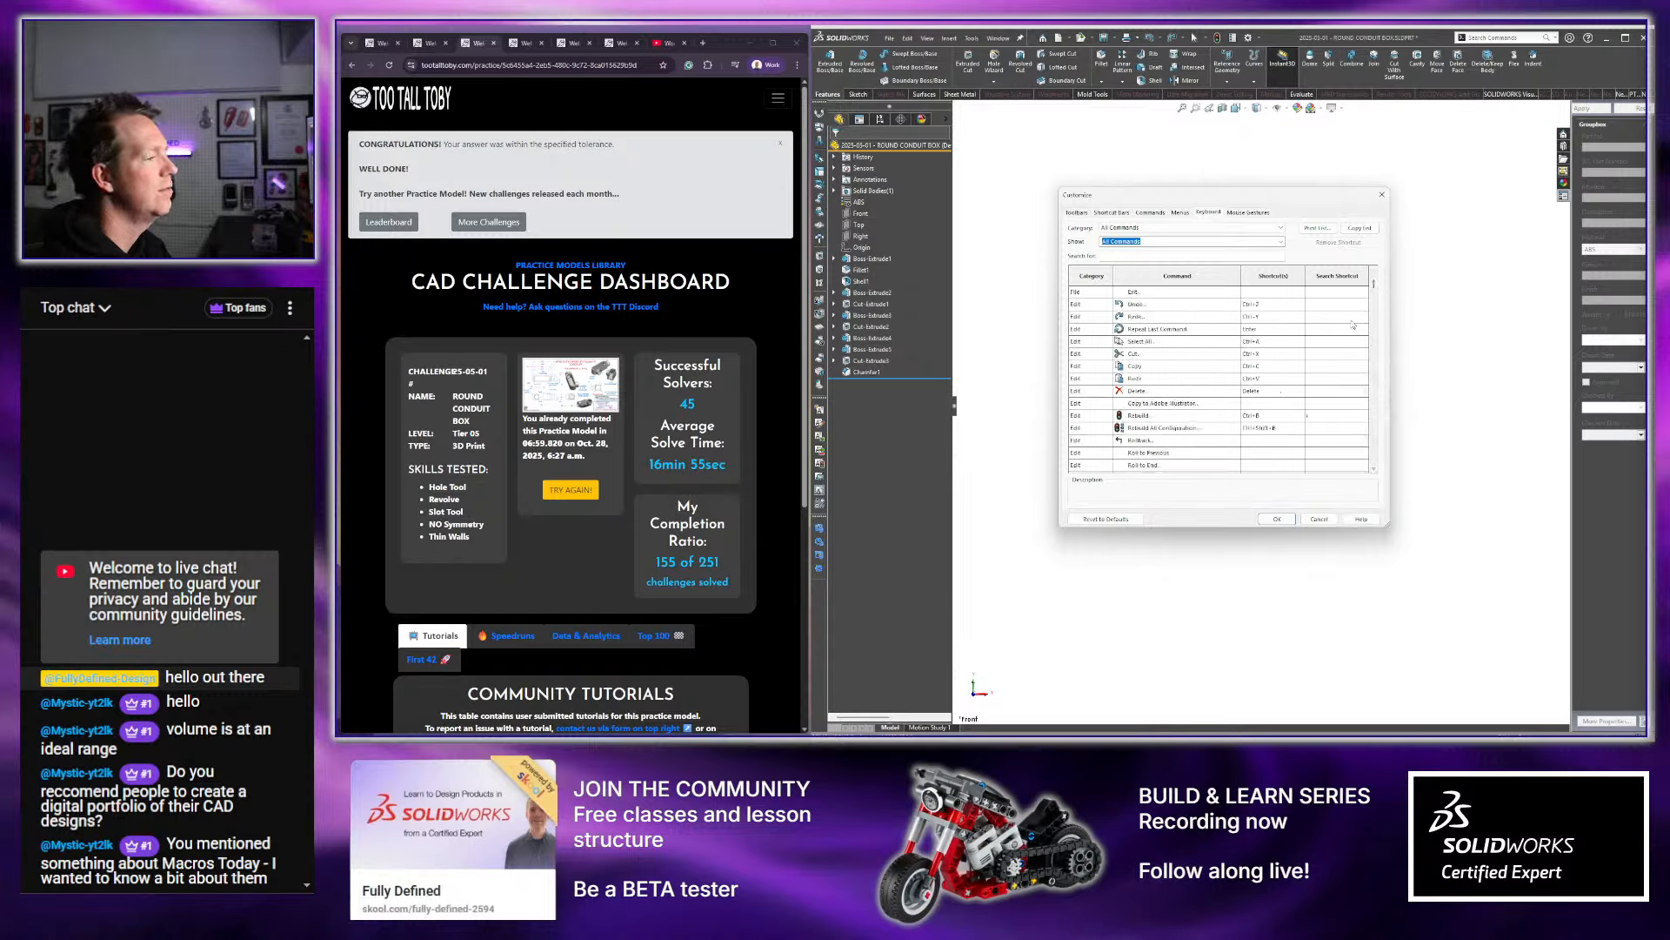
{"action": "scroll", "coordinate": [1376, 275], "scroll_direction": "up", "scroll_amount": 8}
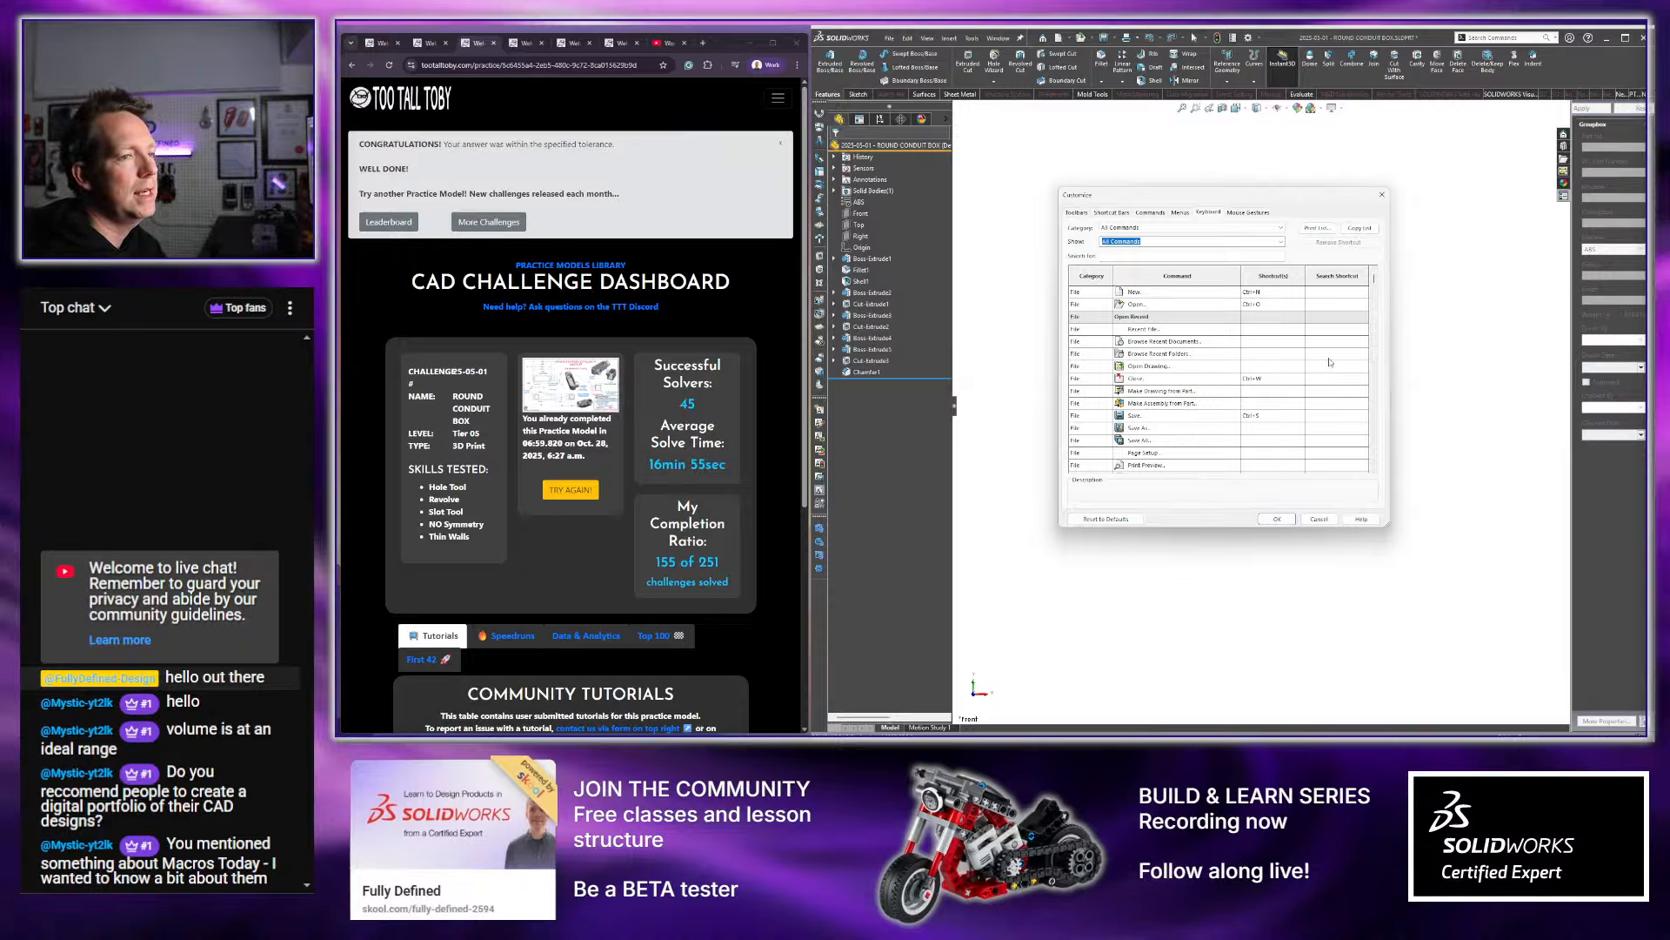
Look up the keyboard shortcuts assigned to the measure, trim and extrude commands
{"action": "left_click", "coordinate": [1124, 257]}
{"action": "type", "text": "measure"}
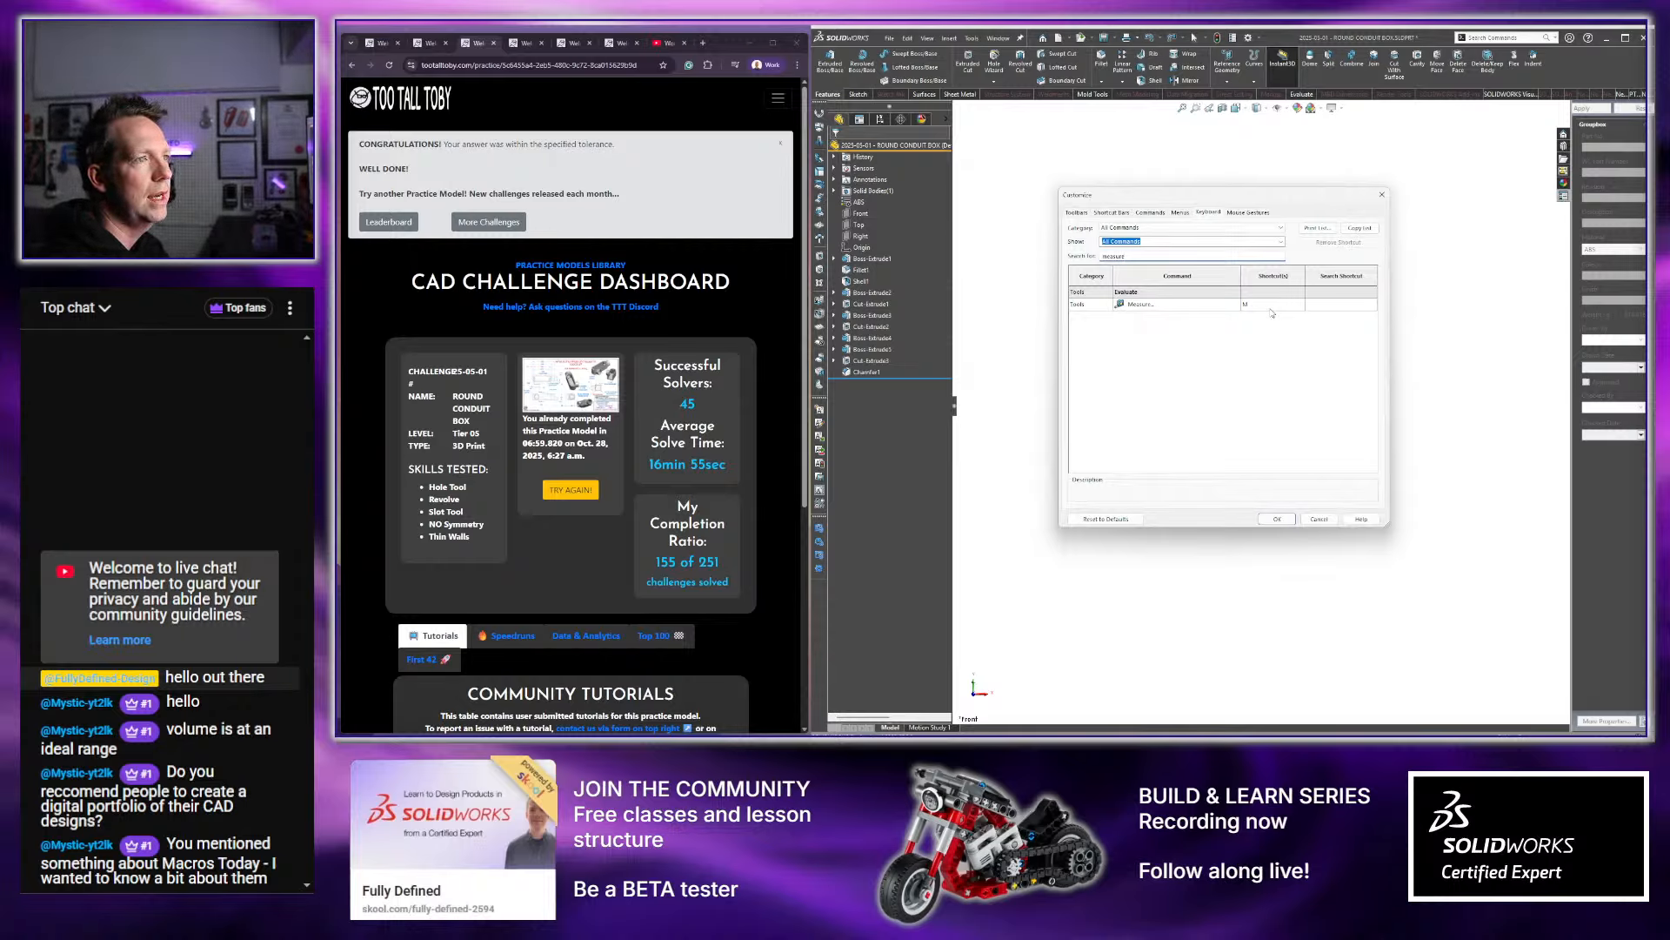
{"action": "left_click_drag", "start_coordinate": [1146, 256], "coordinate": [1107, 259]}
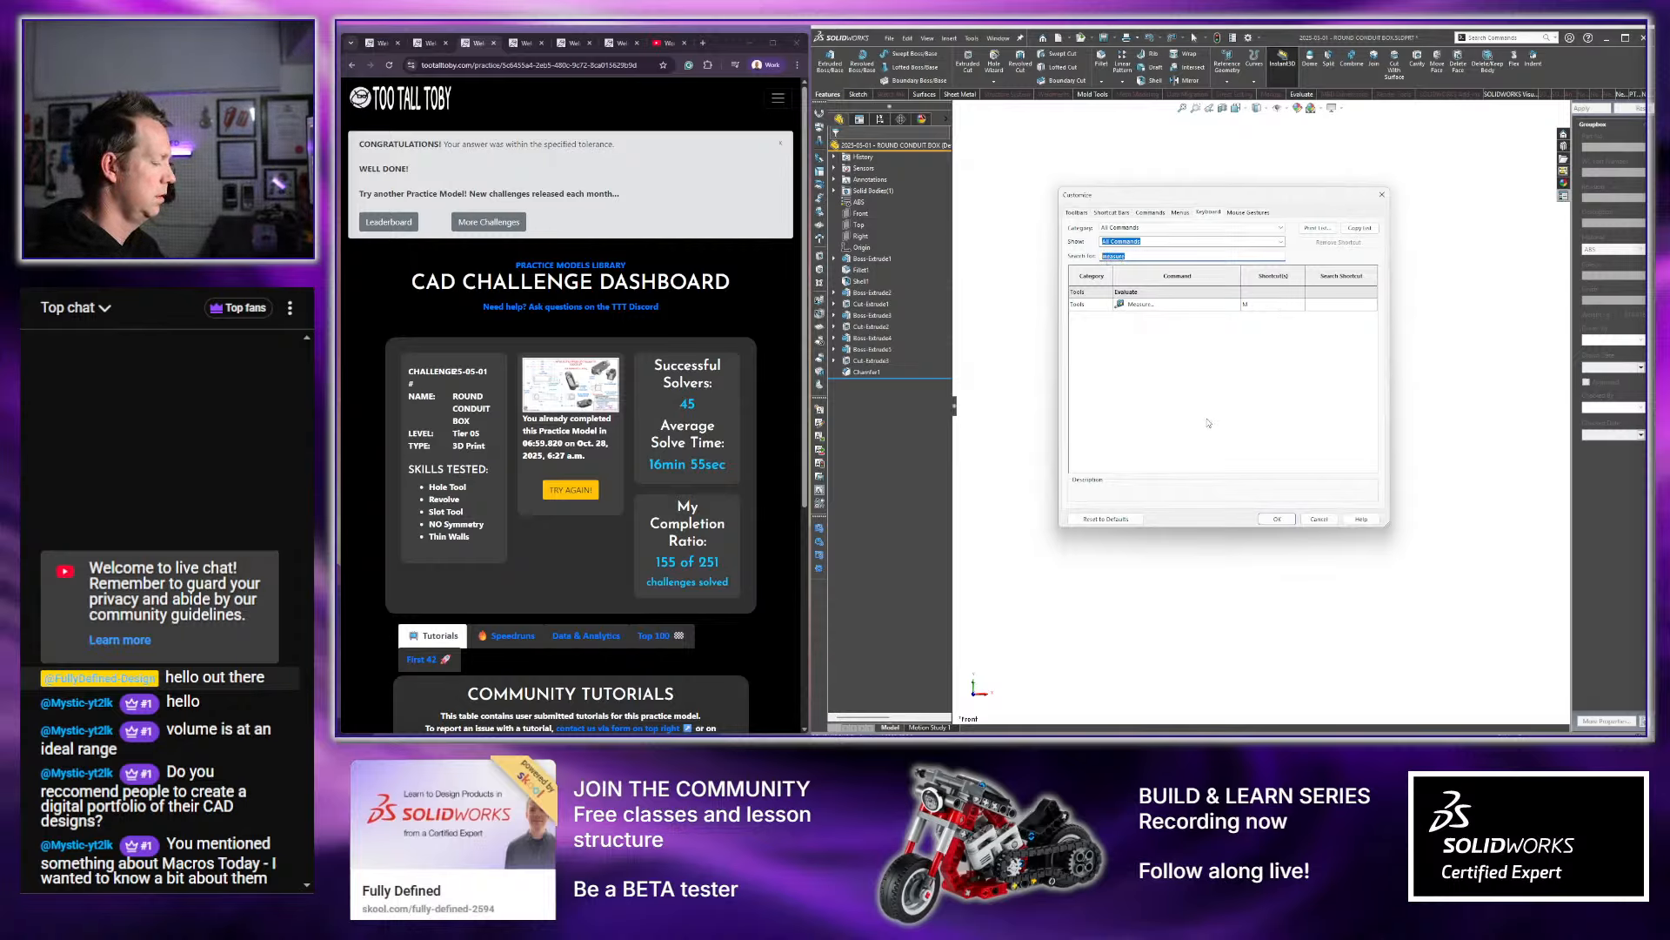
{"action": "type", "text": "trim"}
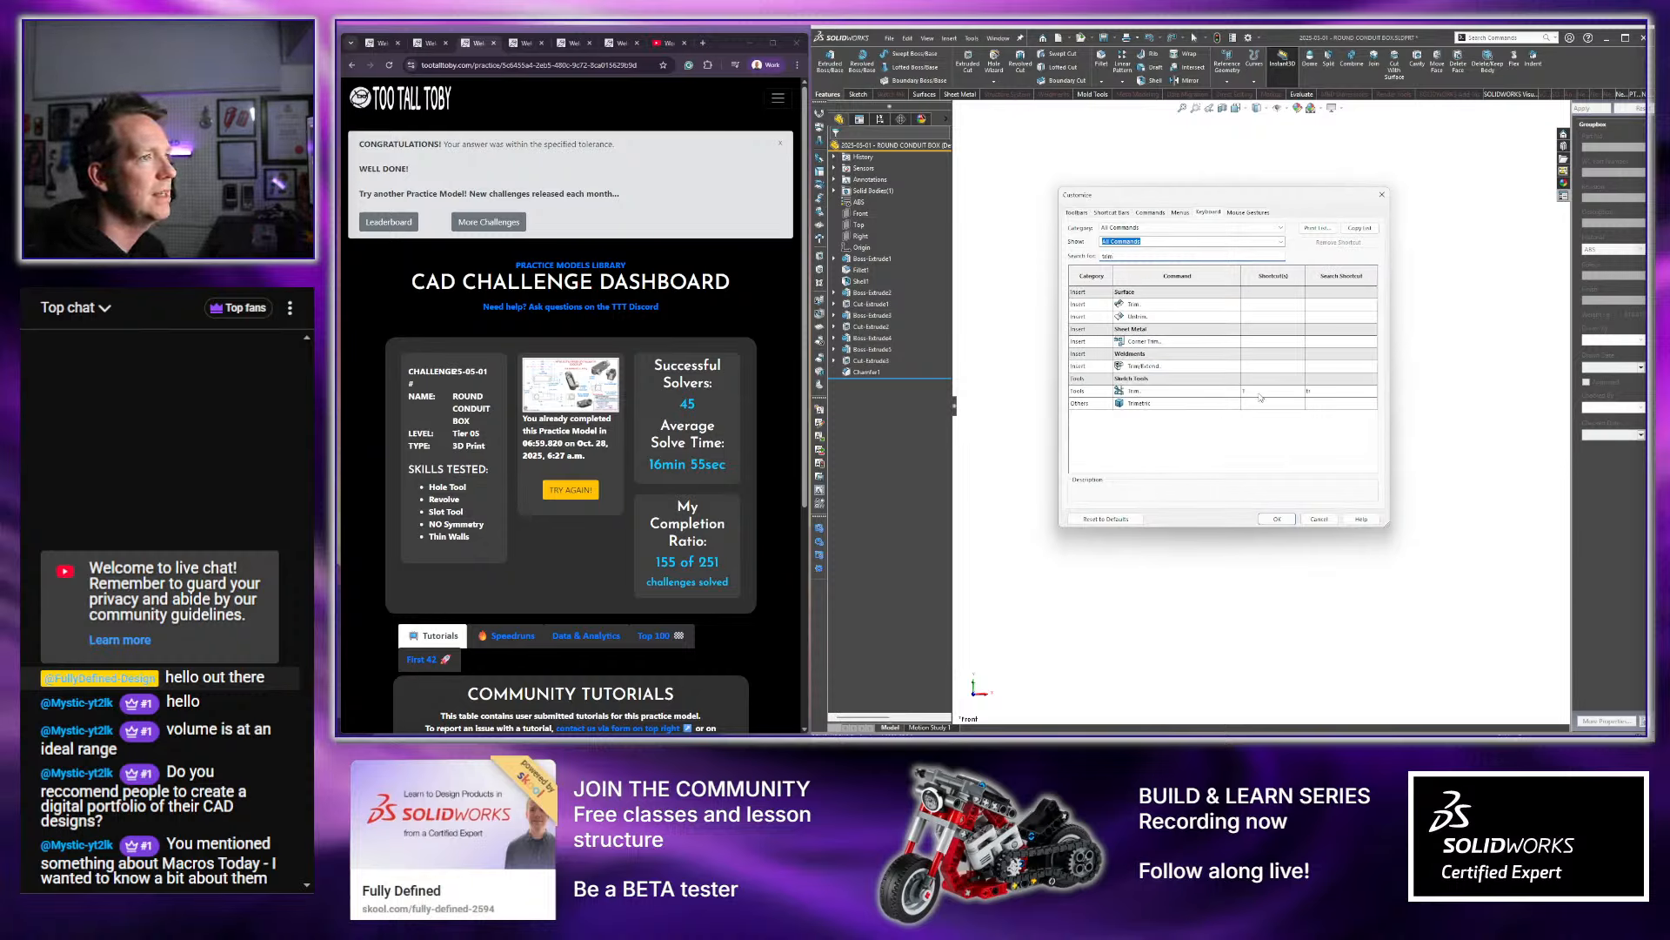
{"action": "double_click", "coordinate": [1157, 255]}
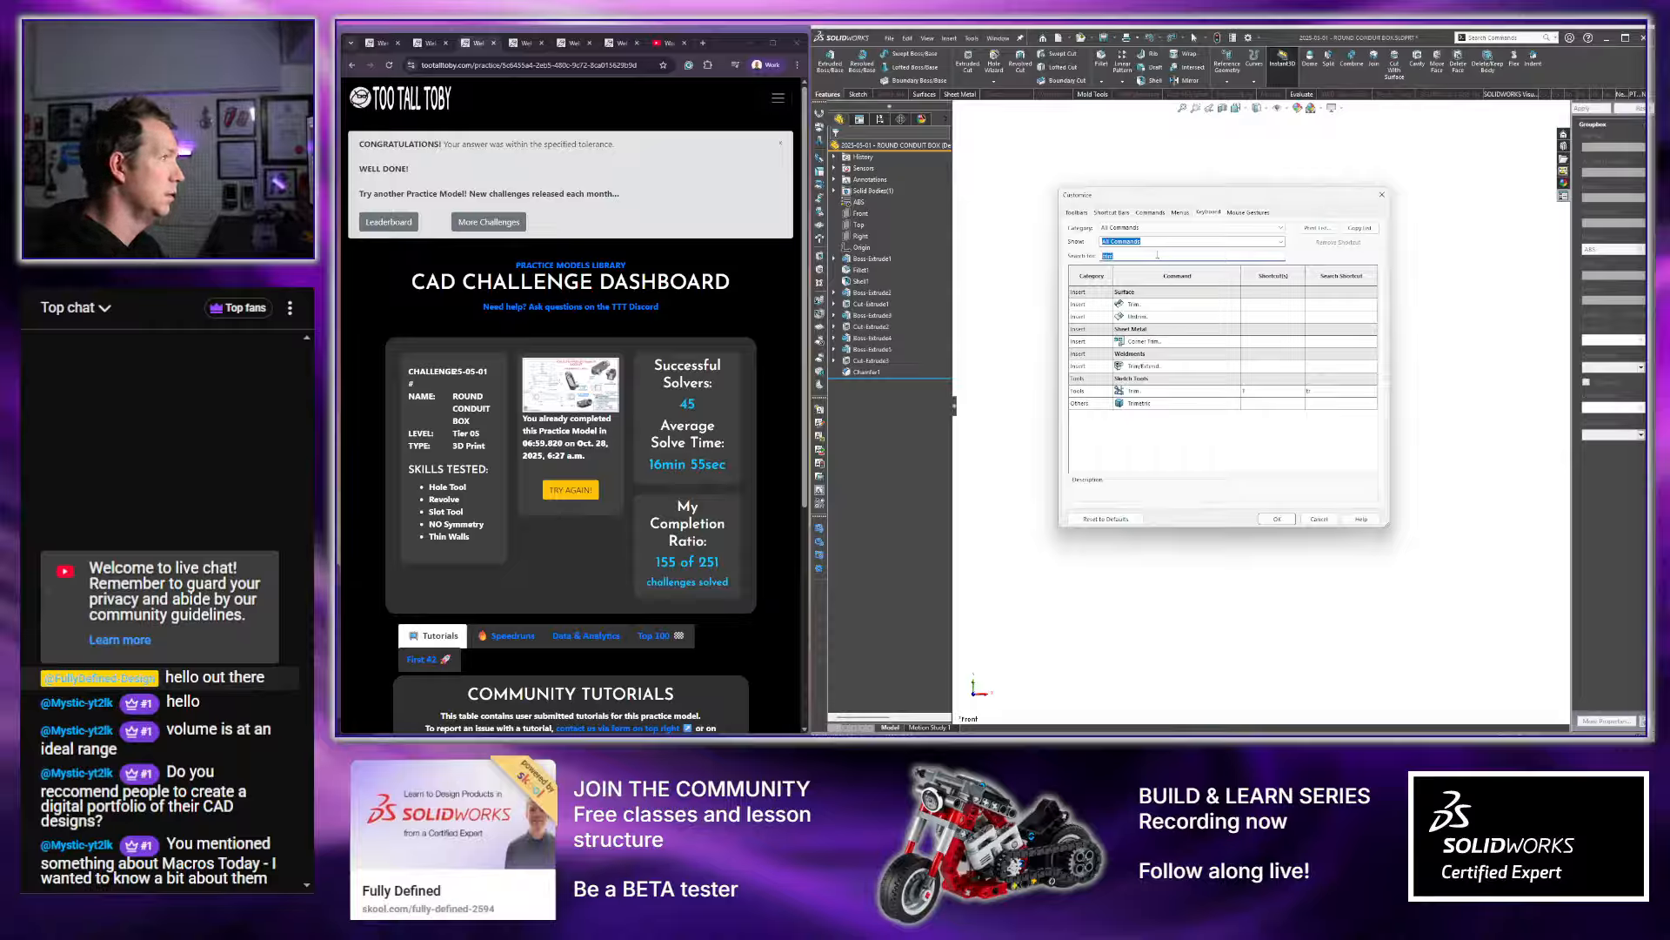
{"action": "type", "text": "extrude"}
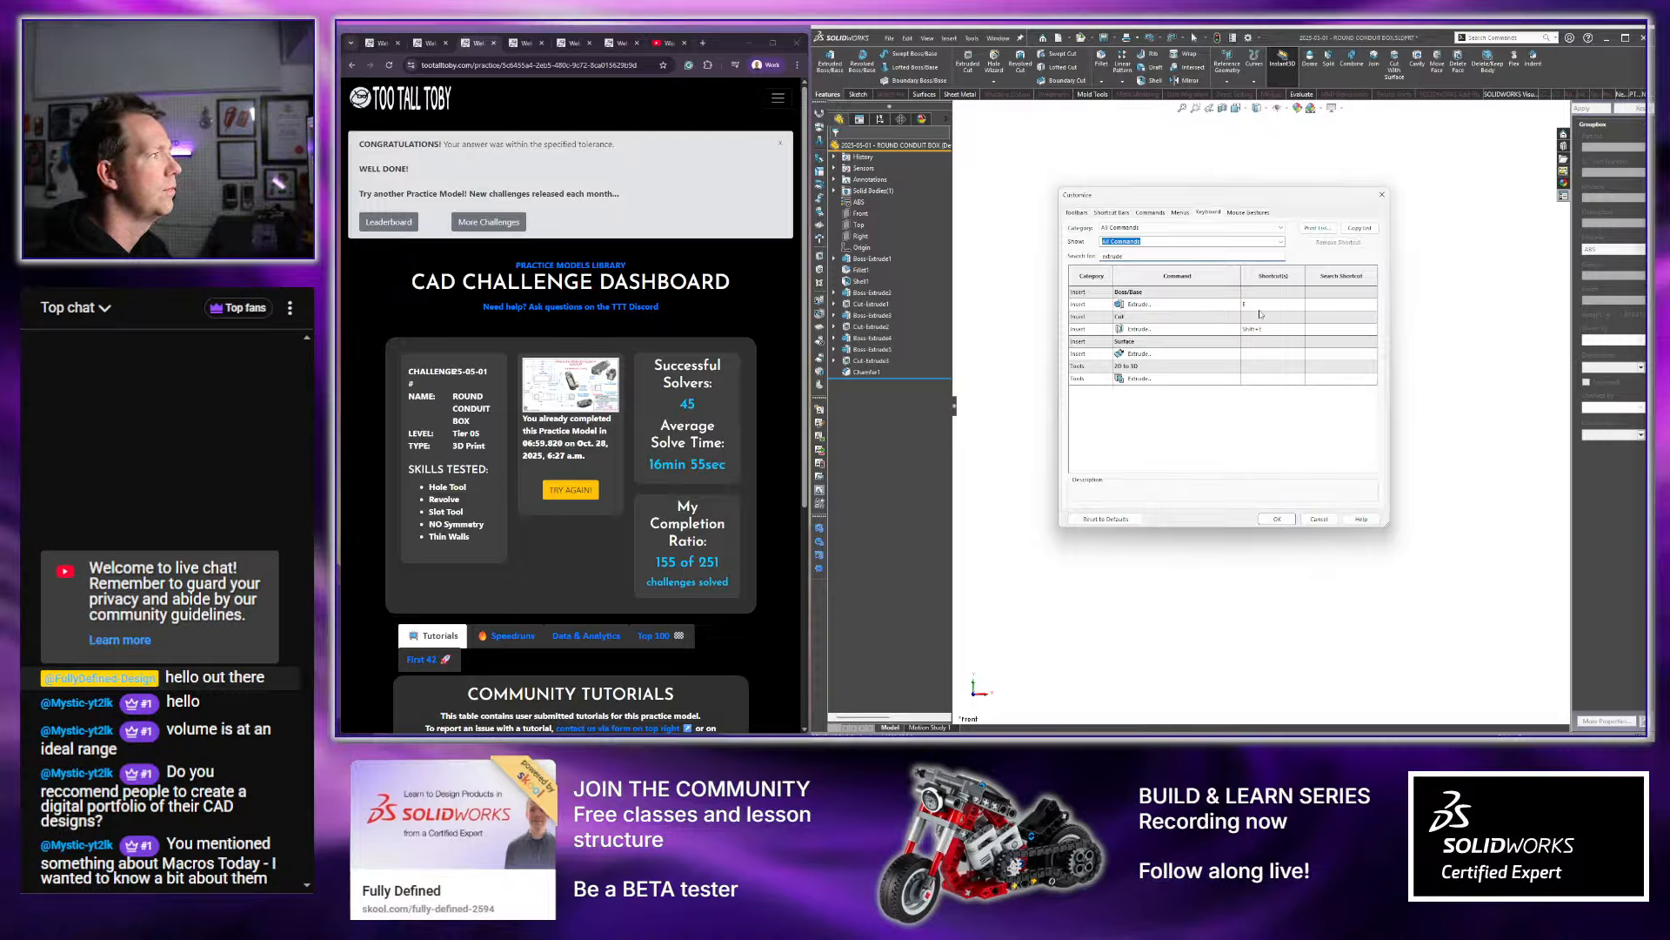
Look up the shortcuts for the revolve and isolate commands by searching "revol" and "isol", and clear the search
{"action": "double_click", "coordinate": [1124, 255]}
{"action": "type", "text": "revol"}
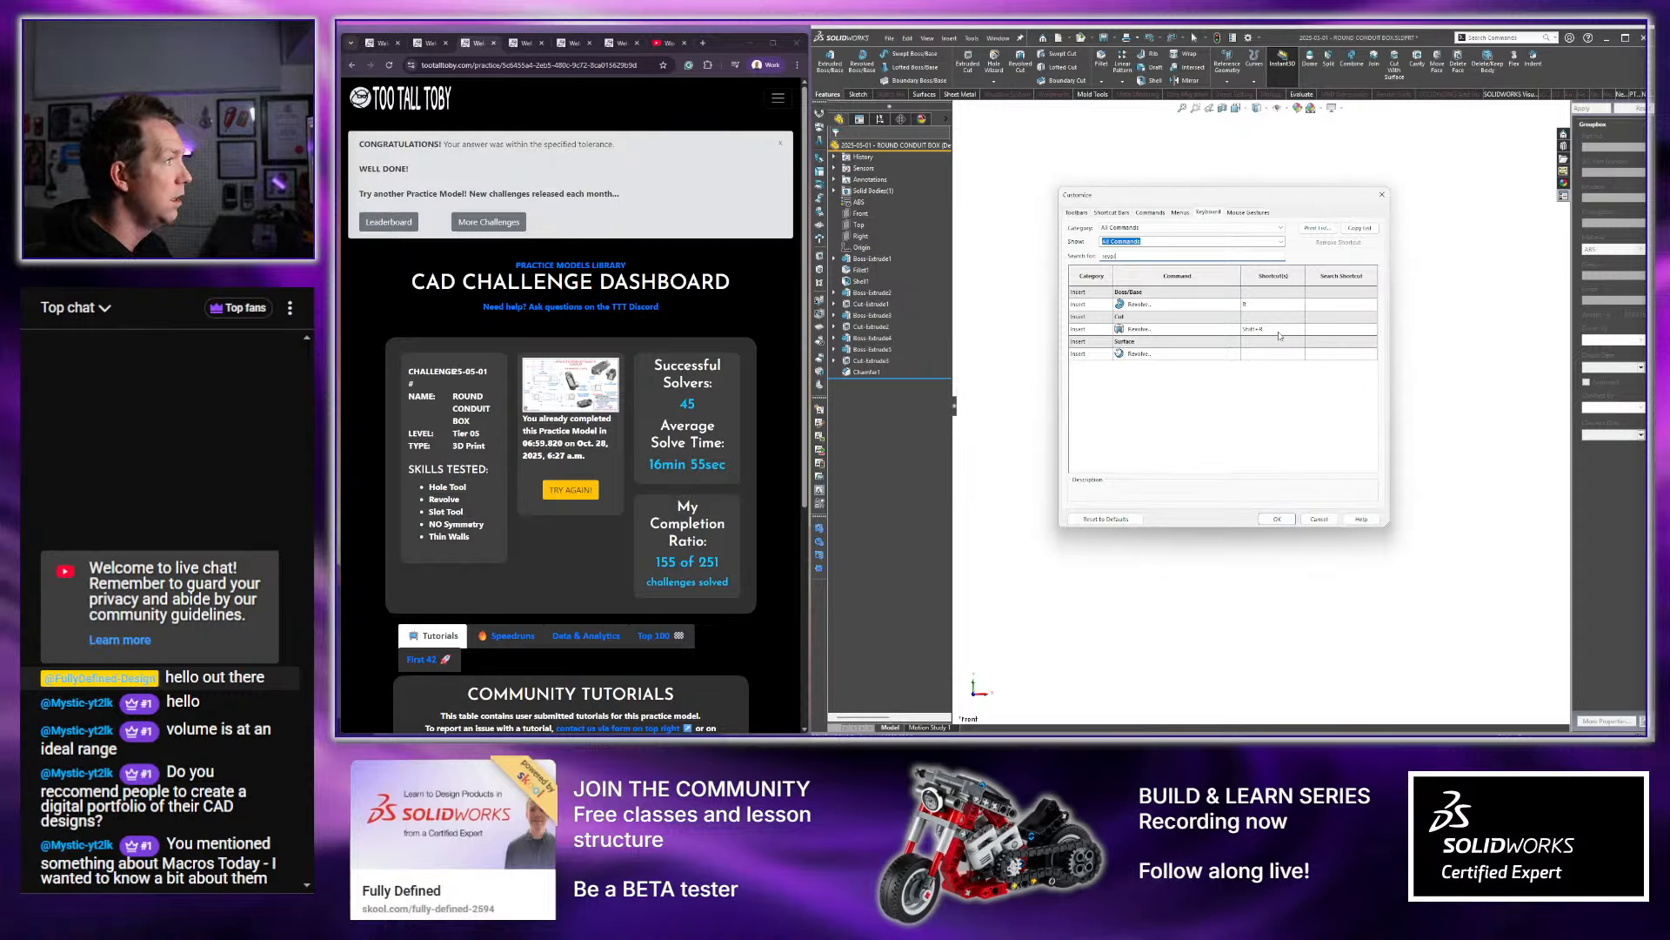
{"action": "left_click_drag", "start_coordinate": [1130, 257], "coordinate": [1105, 256]}
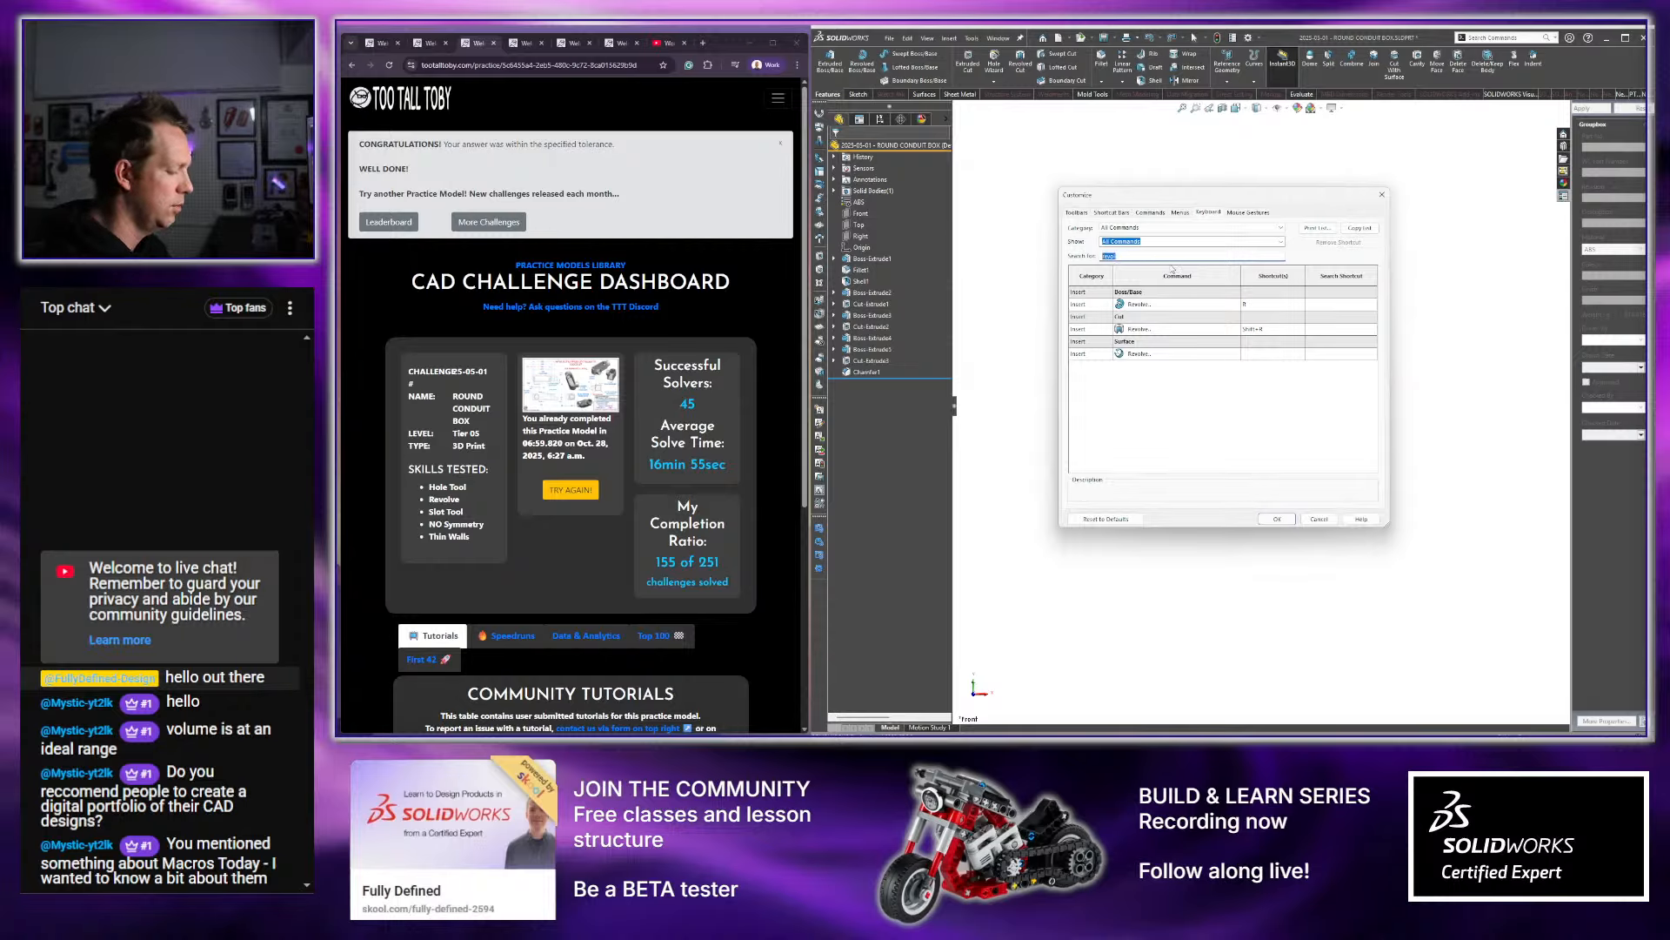
{"action": "key", "text": "BackSpace"}
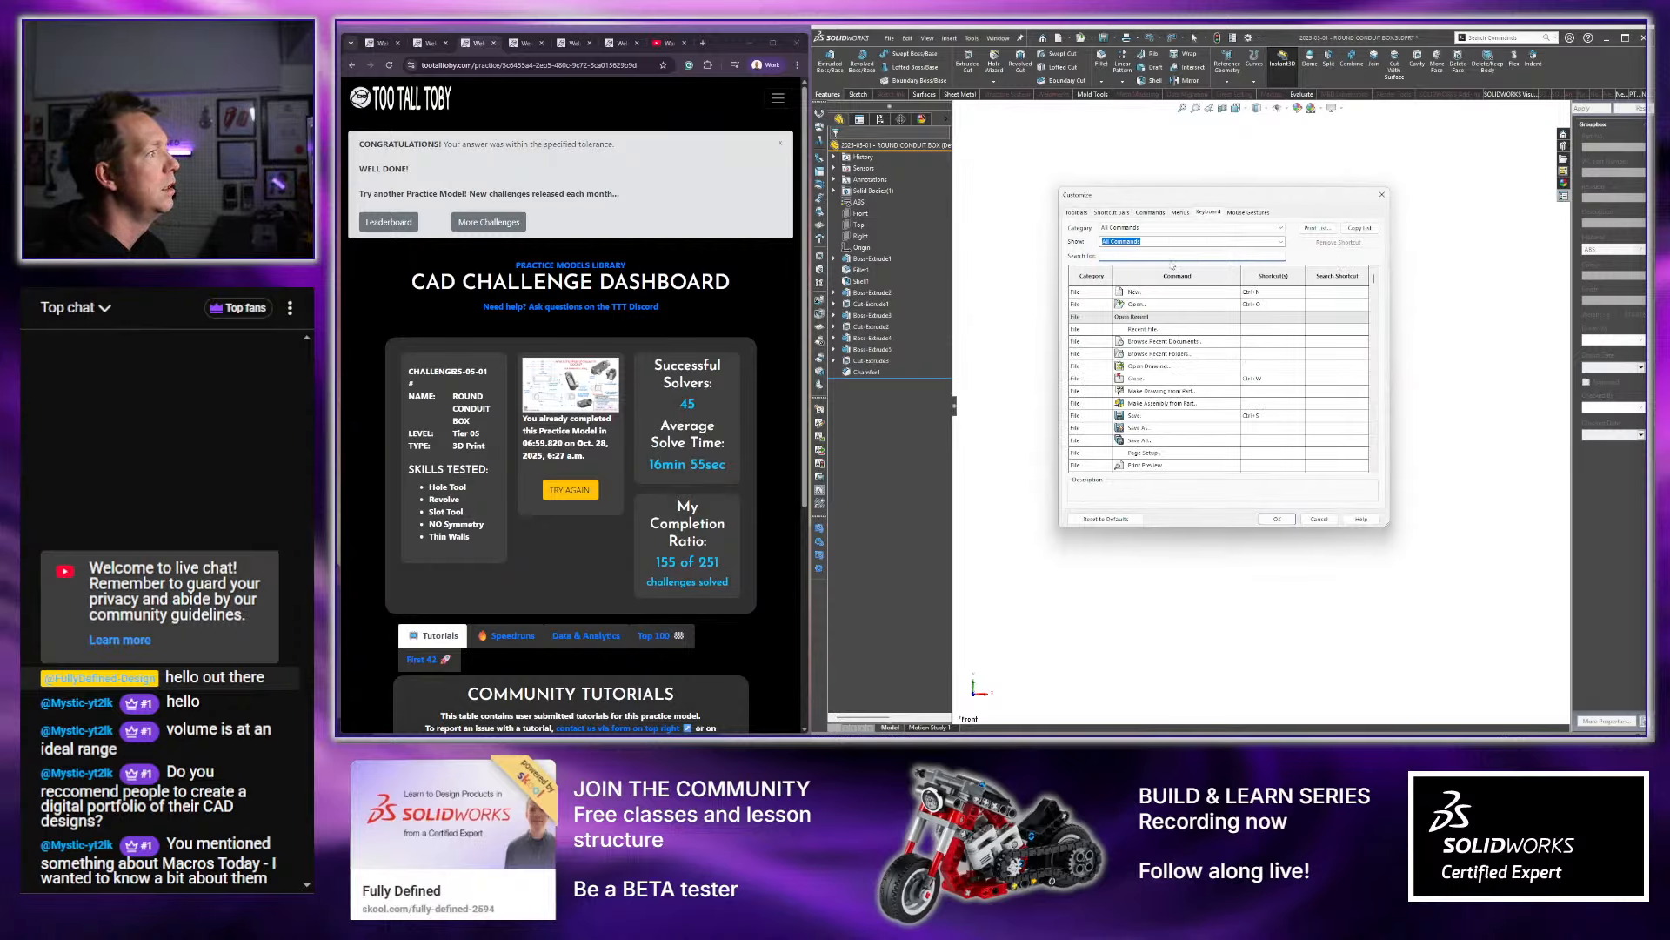
{"action": "left_click_drag", "start_coordinate": [1375, 281], "coordinate": [1379, 327]}
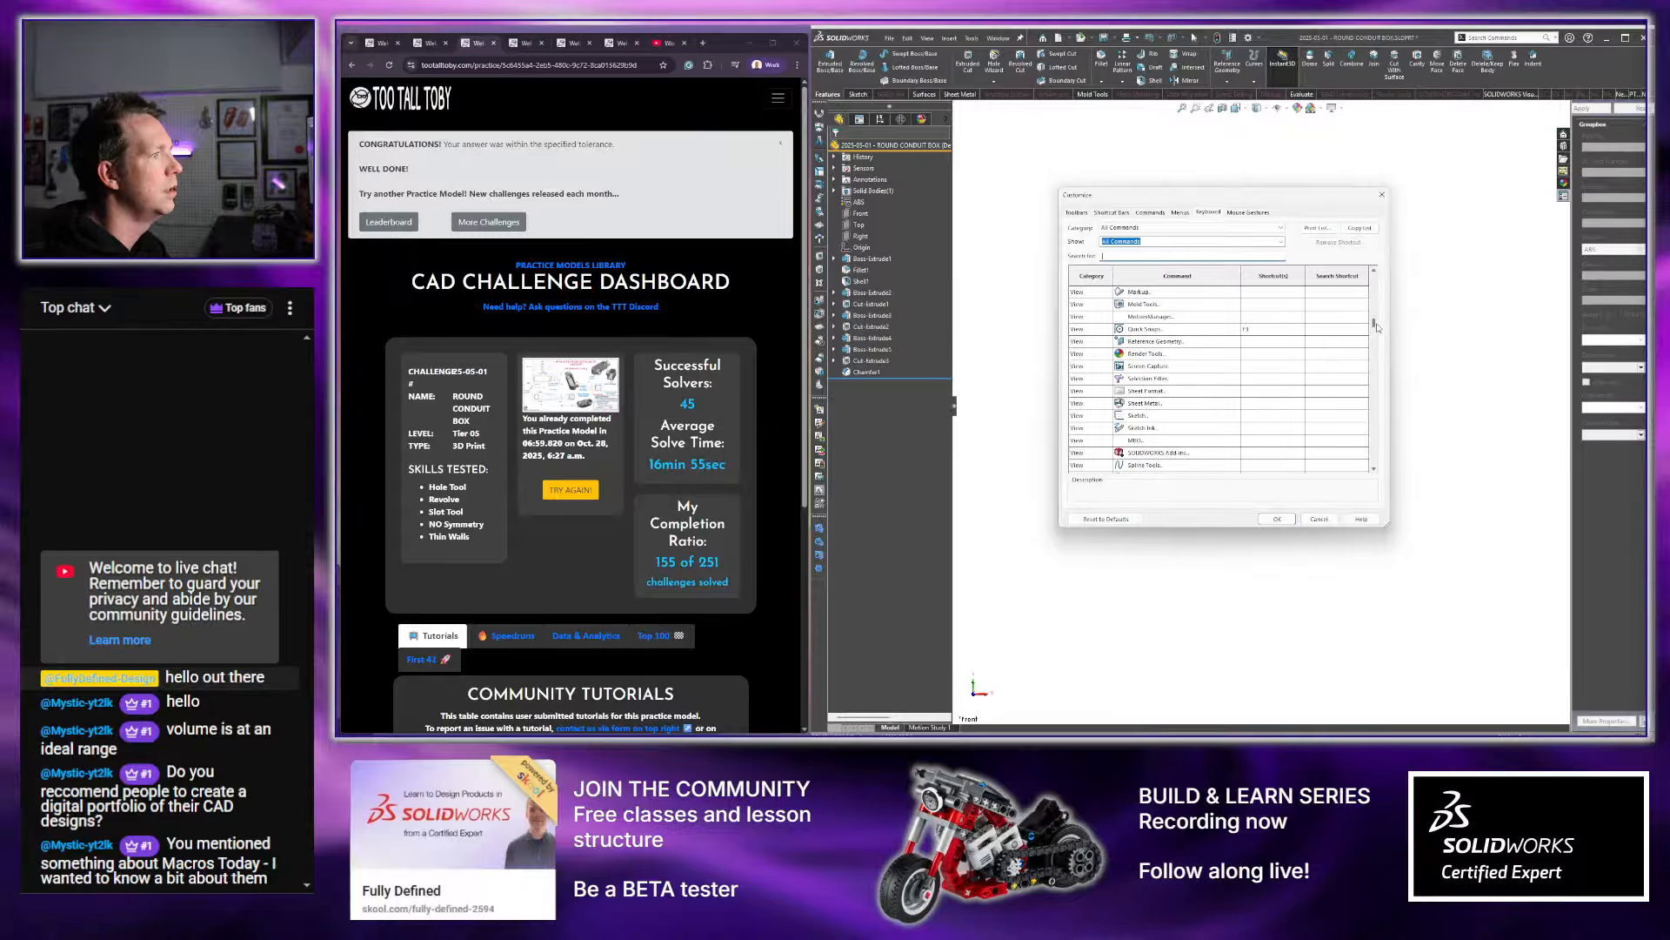
{"action": "left_click", "coordinate": [1161, 255]}
{"action": "type", "text": "isol"}
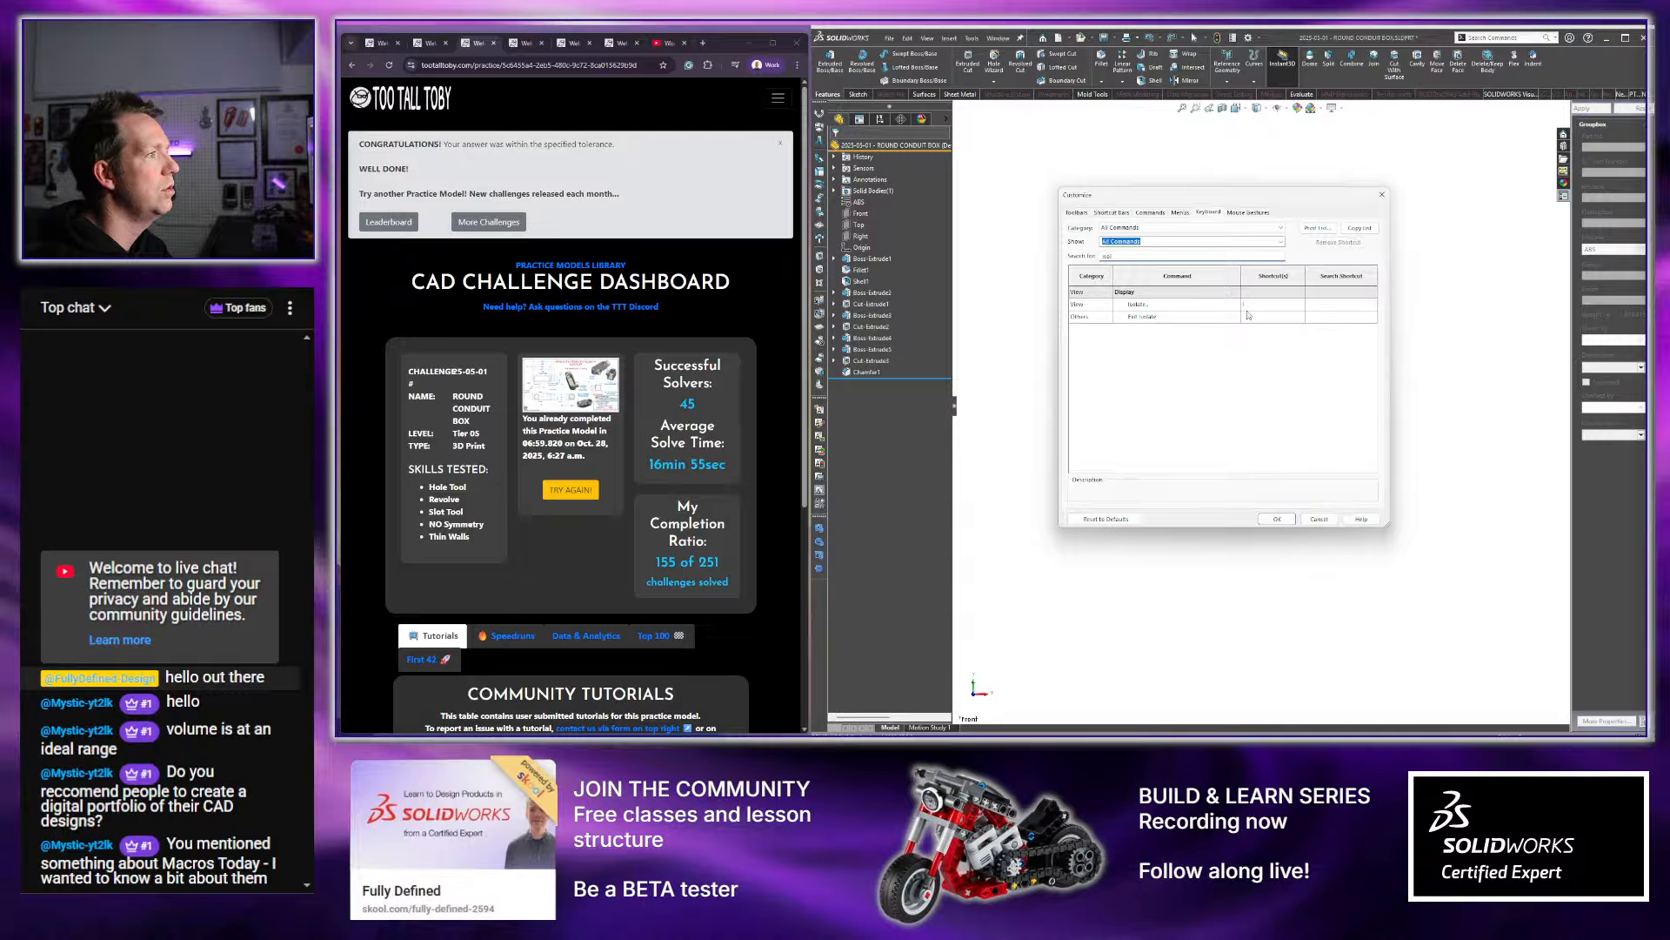
{"action": "key", "text": "BackSpace"}
{"action": "key", "text": "BackSpace"}
{"action": "key", "text": "BackSpace"}
{"action": "key", "text": "BackSpace"}
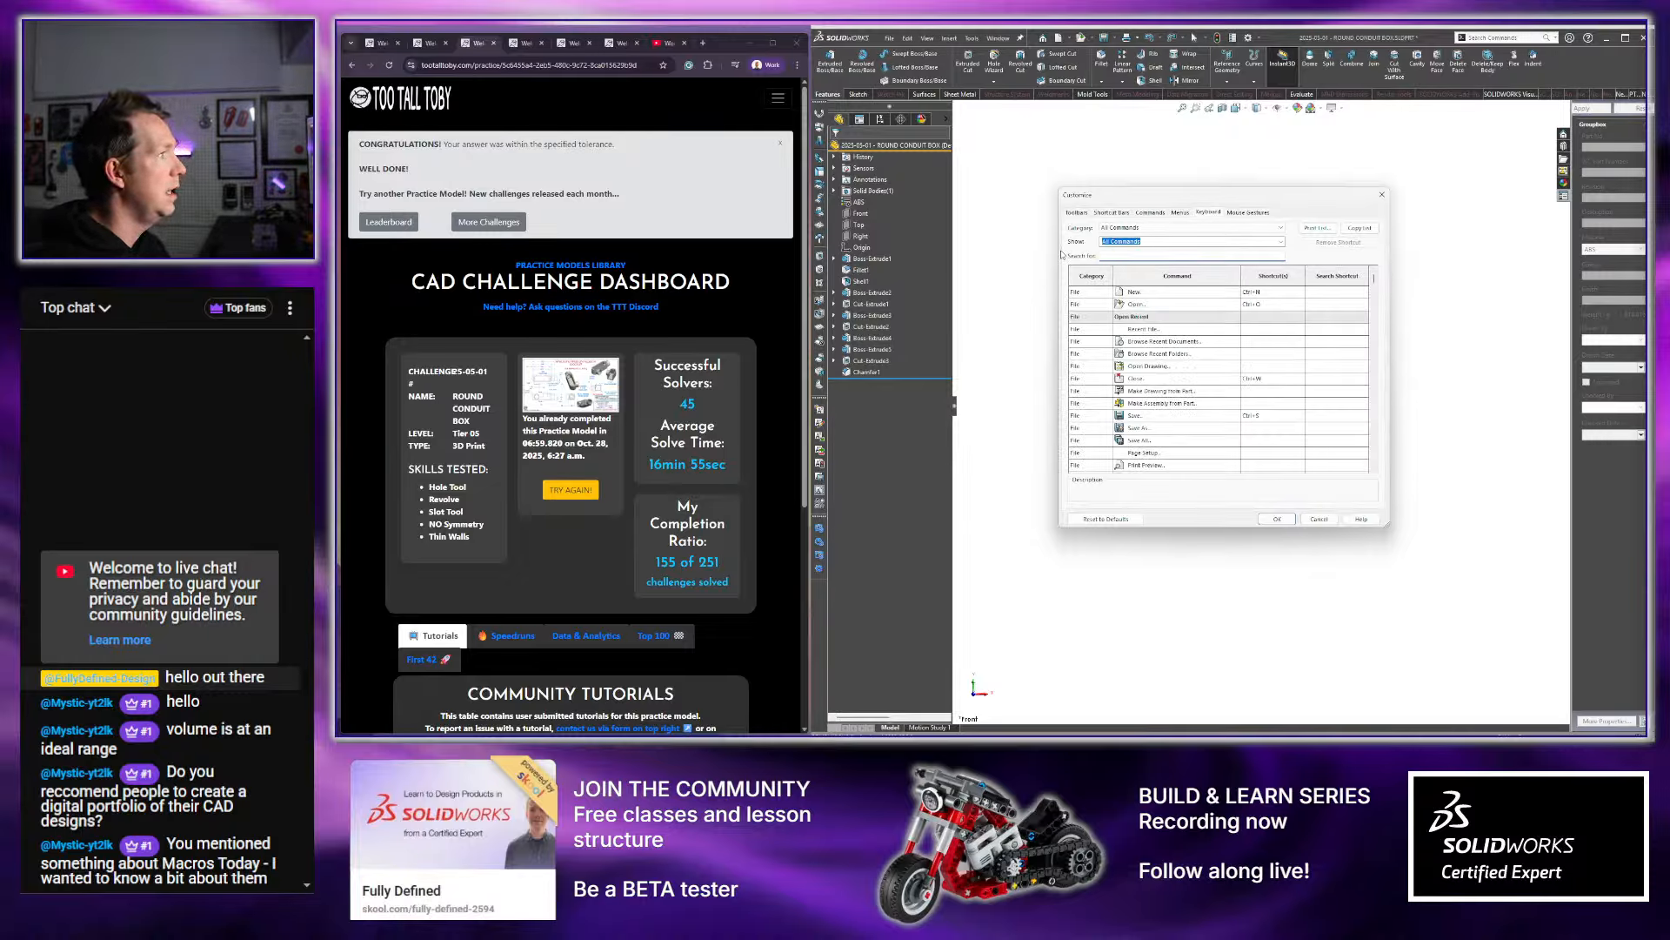
Look up the shortcuts for the offset and convert commands, and close the Customize dialog without changes
{"action": "type", "text": "offse"}
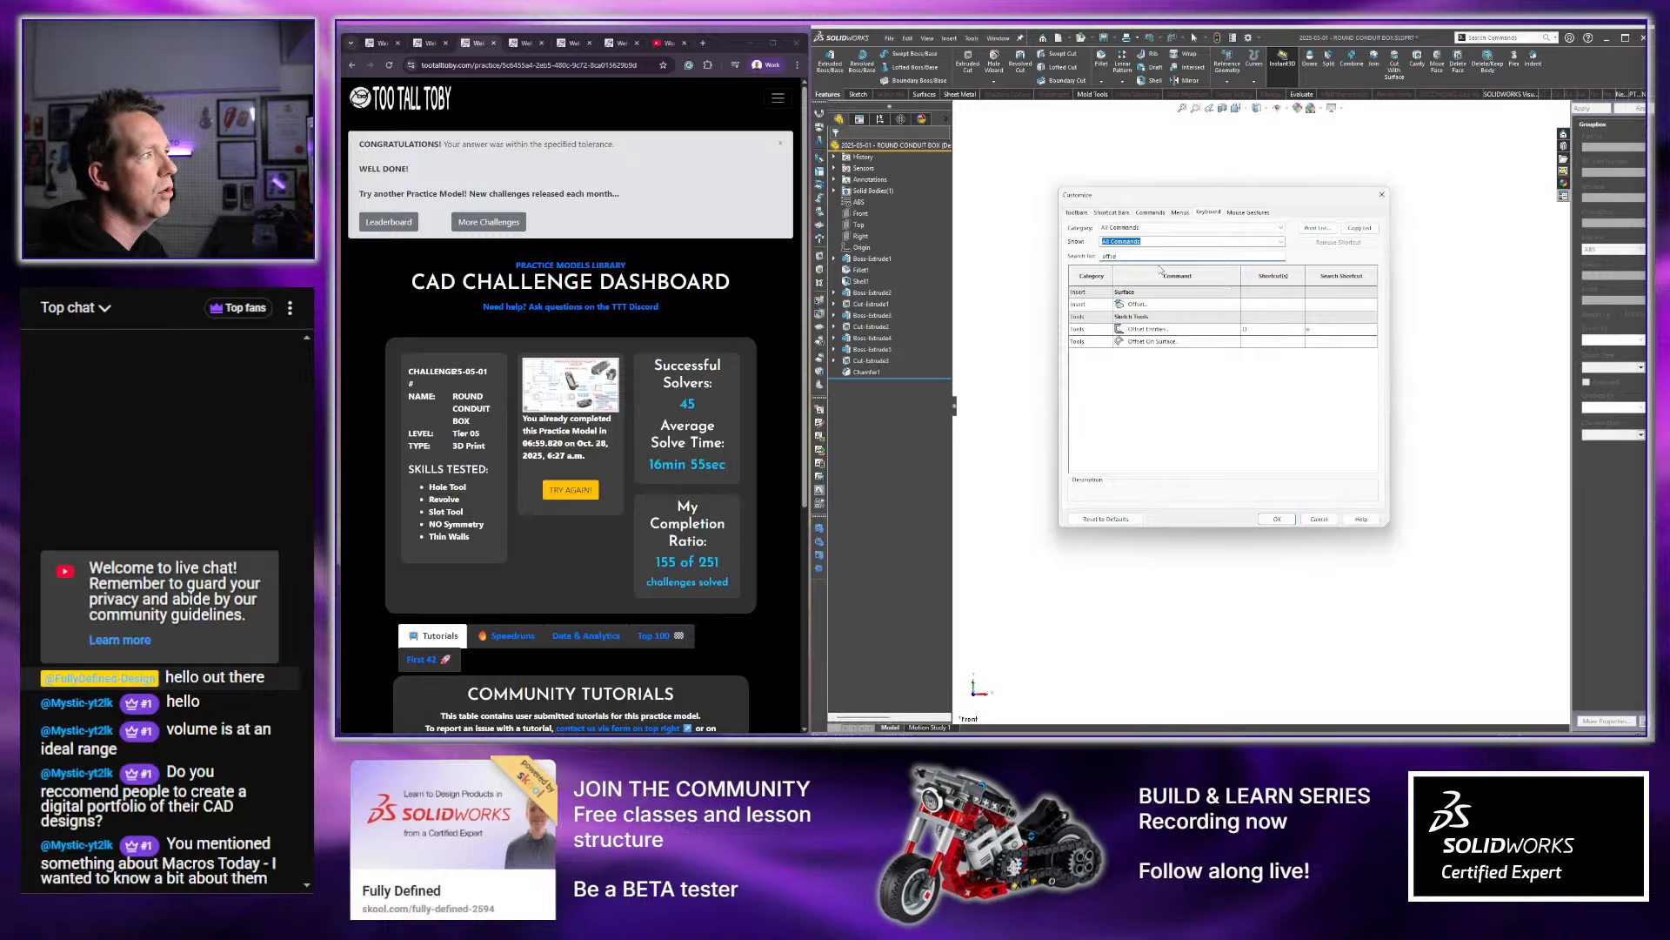
{"action": "left_click_drag", "start_coordinate": [1127, 256], "coordinate": [1058, 254]}
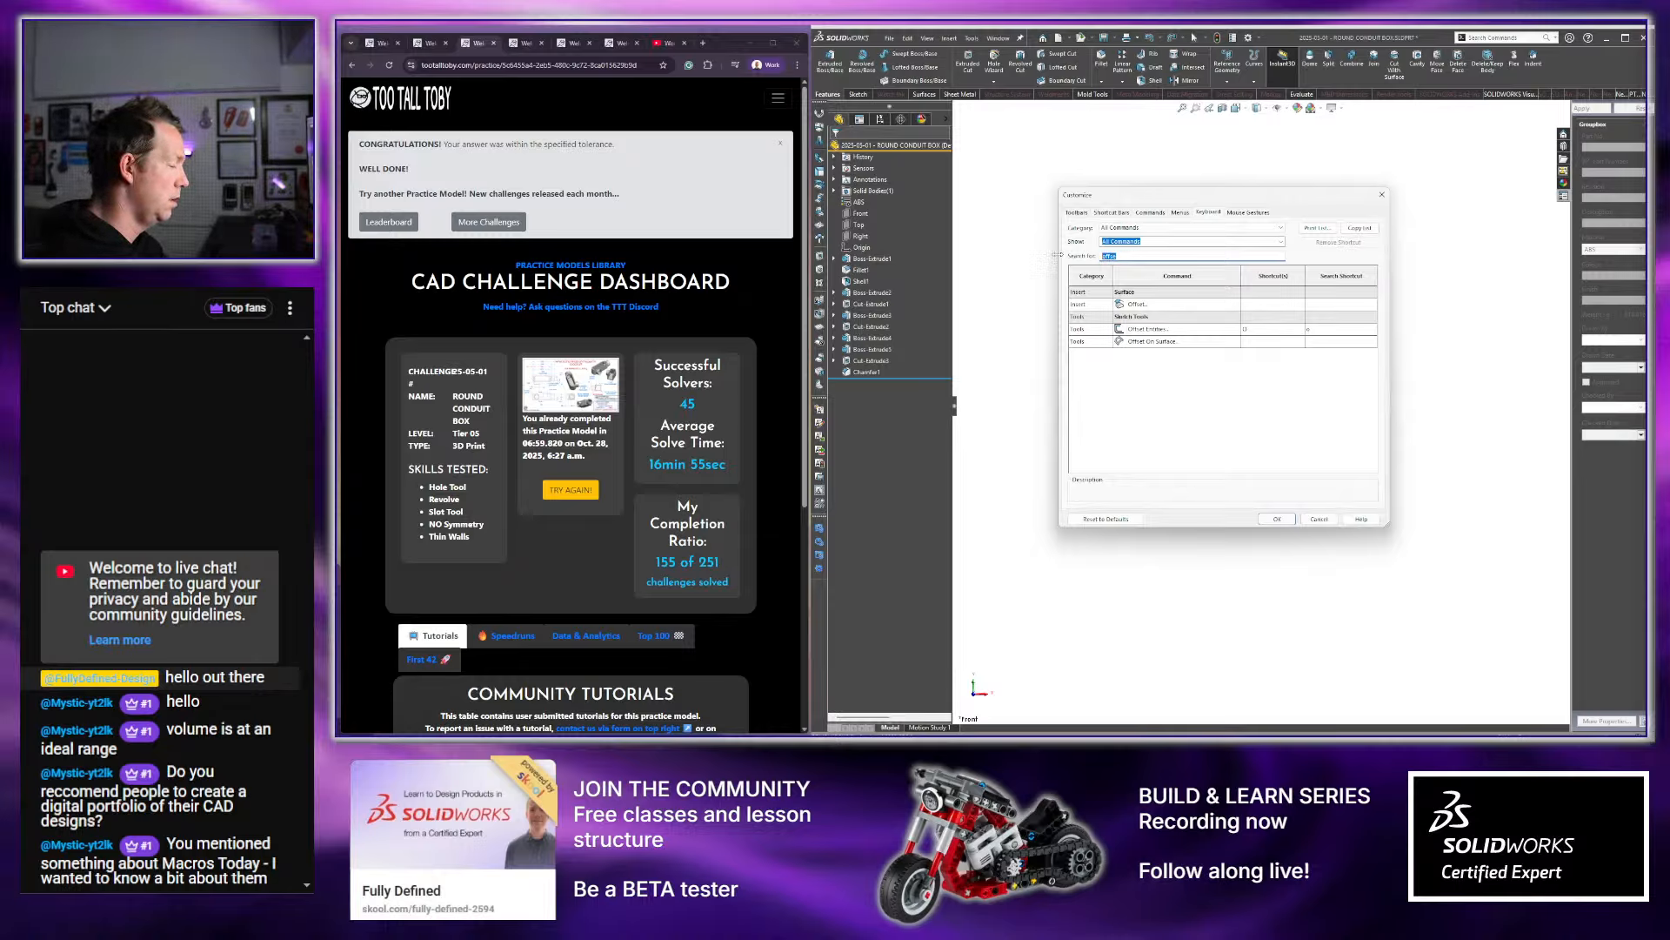
{"action": "type", "text": "convert"}
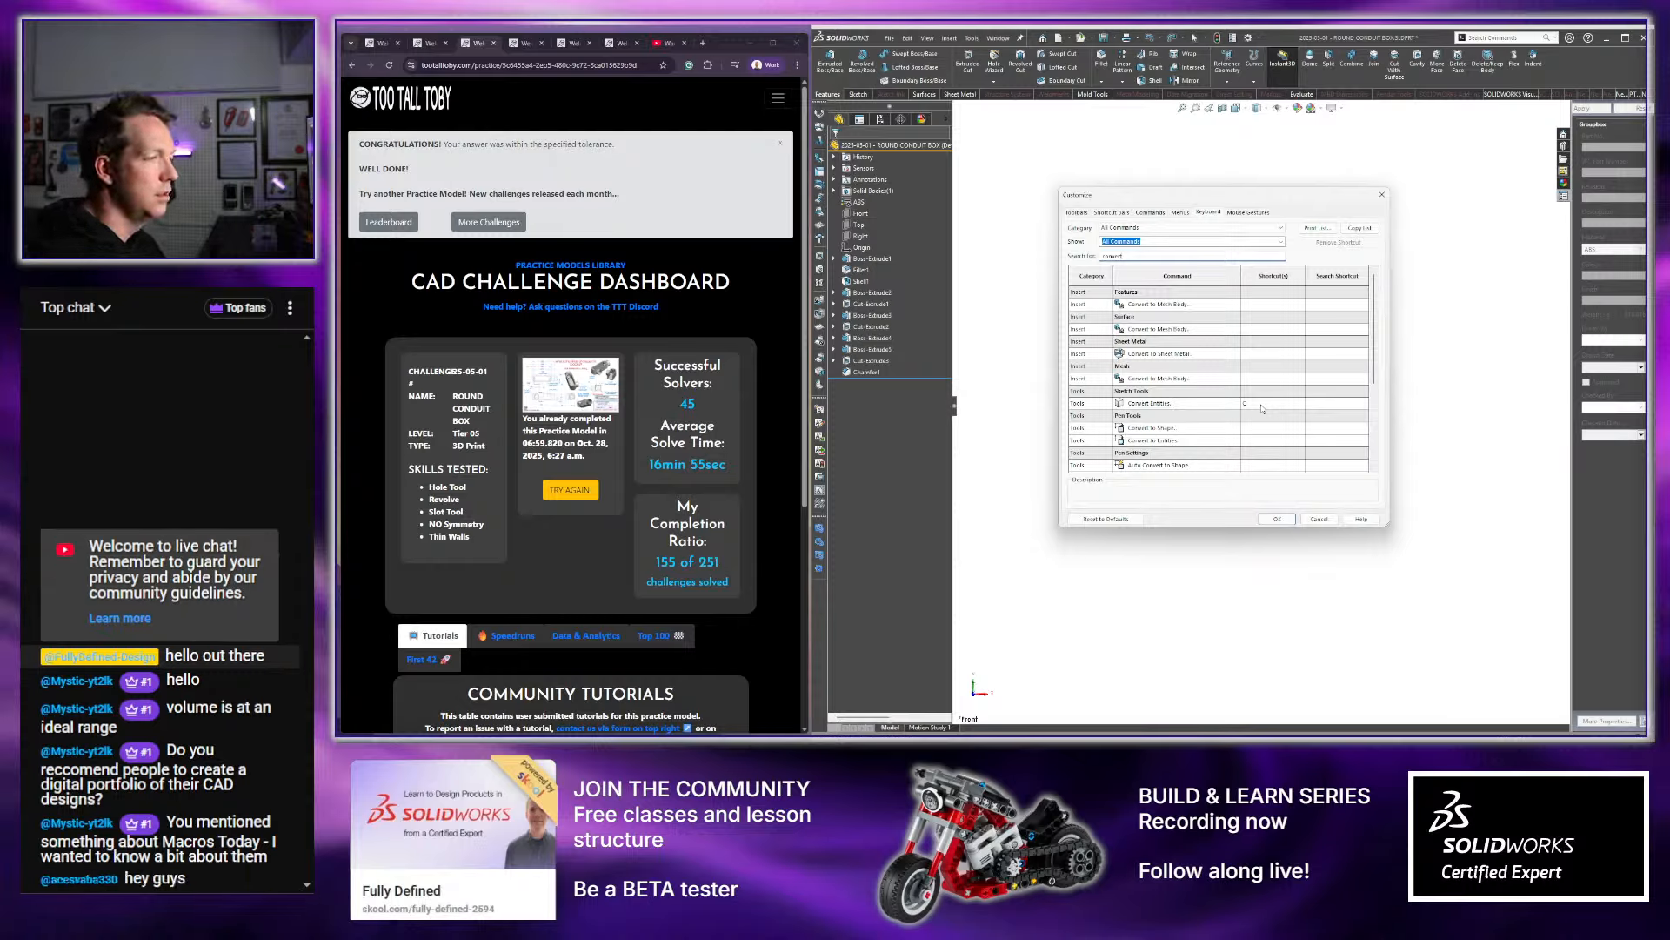
{"action": "left_click", "coordinate": [1330, 522]}
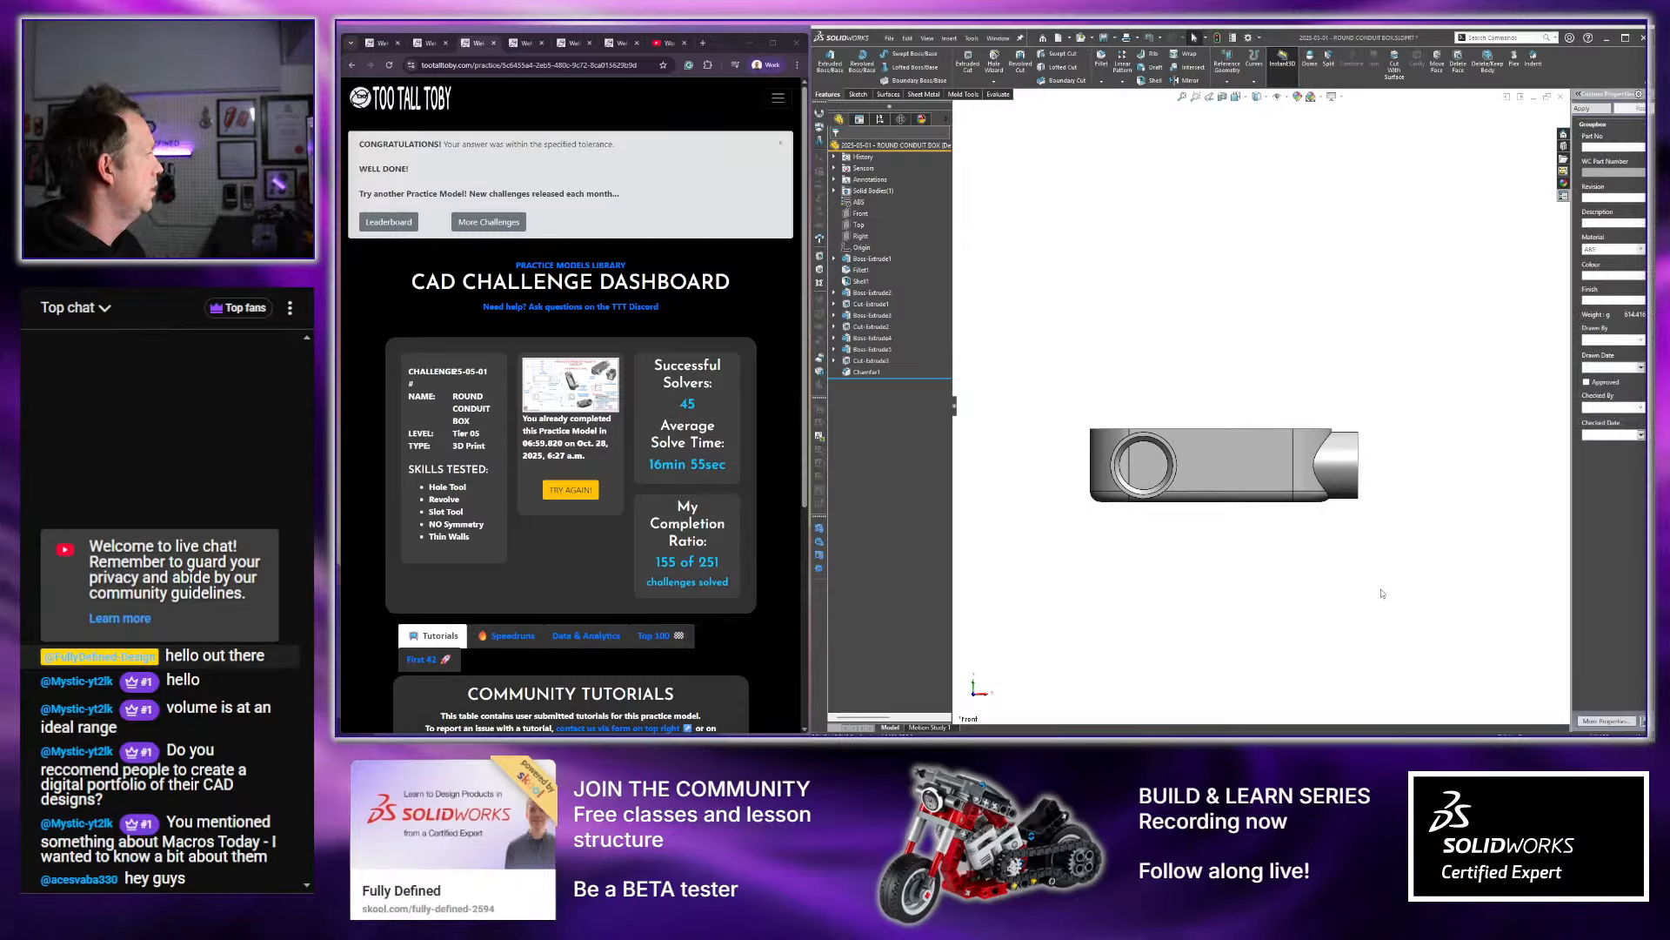
Review the conduit box in a tilted 3D view and close the part document
{"action": "middle_click_drag", "start_coordinate": [1417, 394], "coordinate": [1378, 436]}
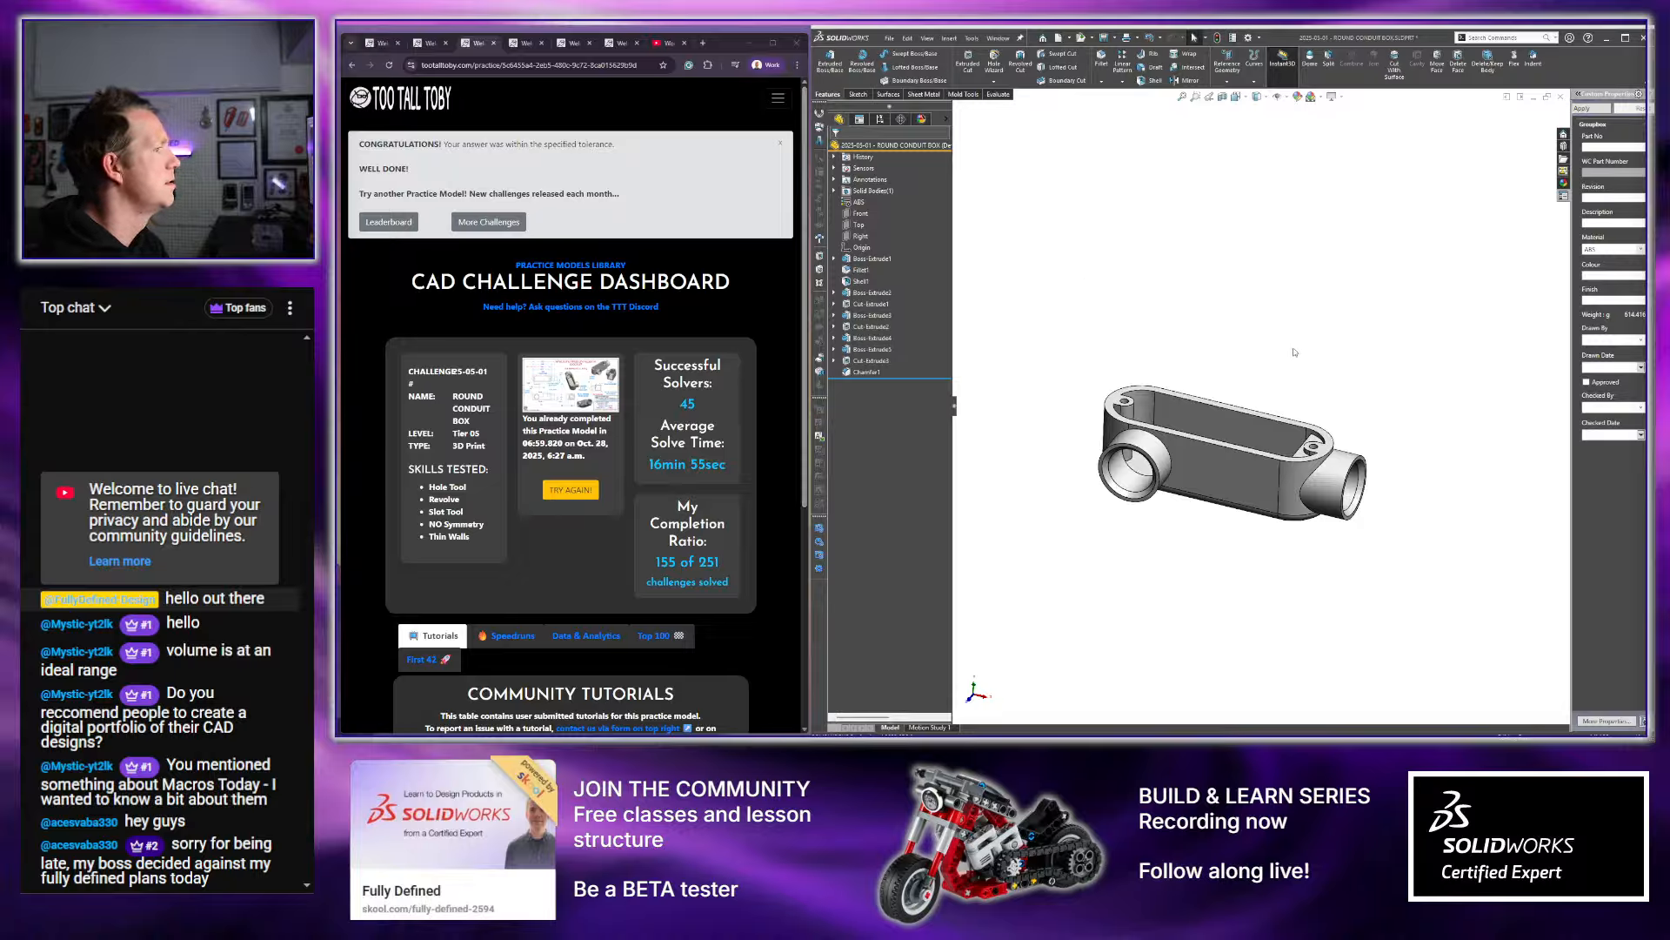
{"action": "middle_click_drag", "start_coordinate": [1297, 462], "coordinate": [1221, 370]}
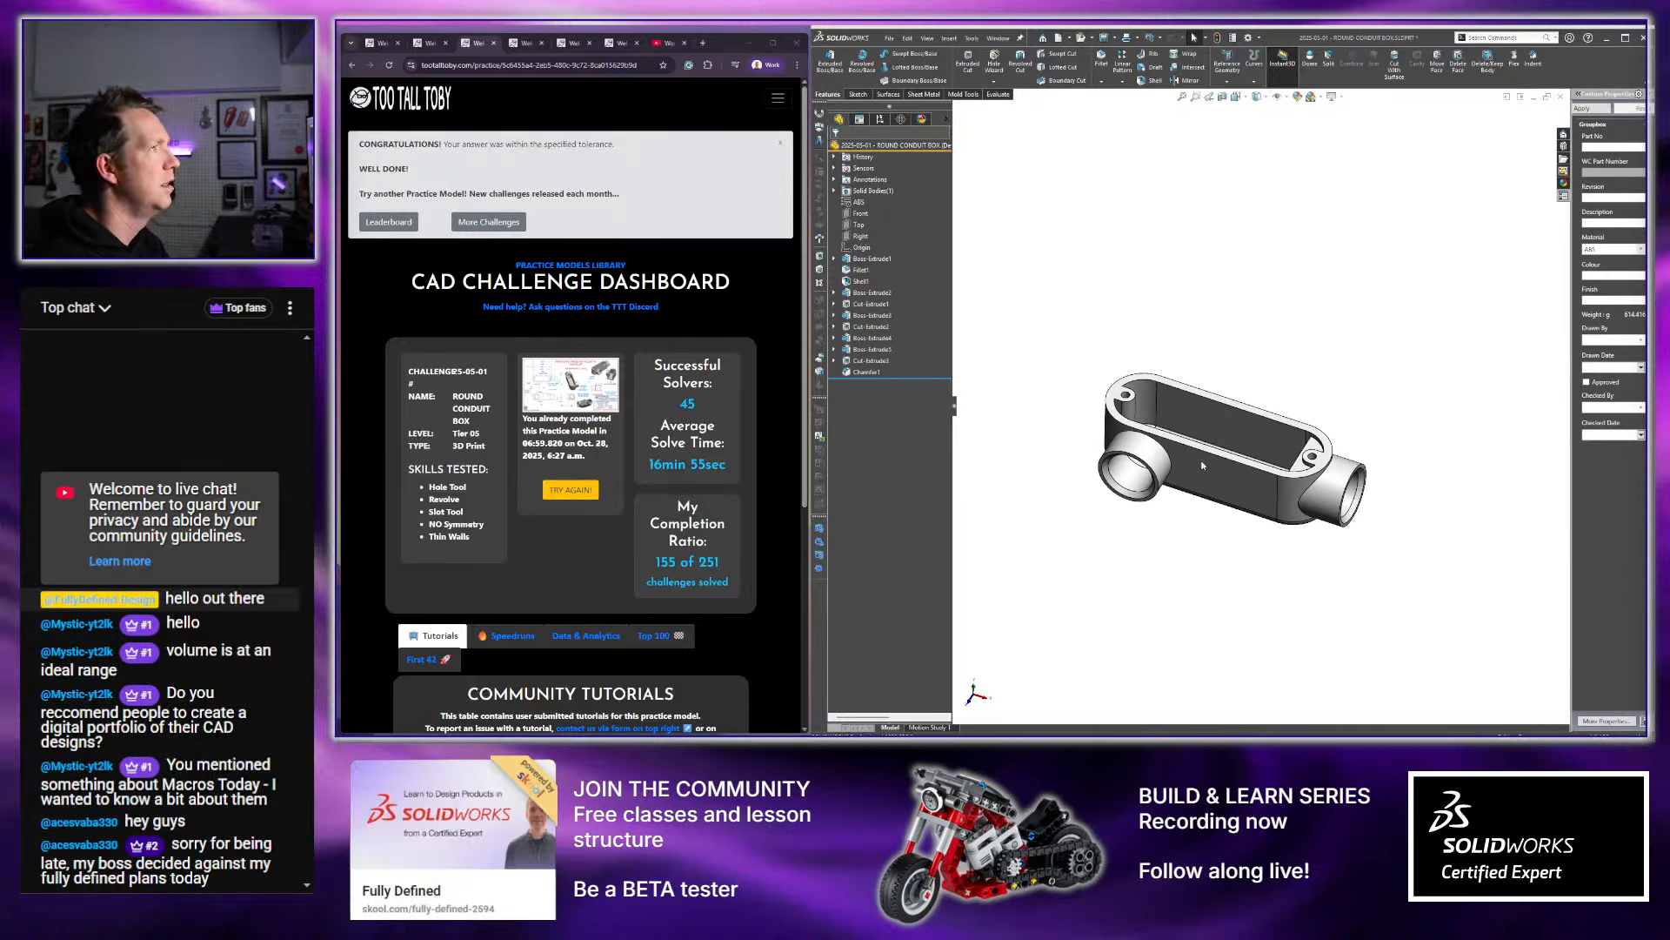
{"action": "scroll", "coordinate": [1201, 463], "scroll_direction": "down", "scroll_amount": 2}
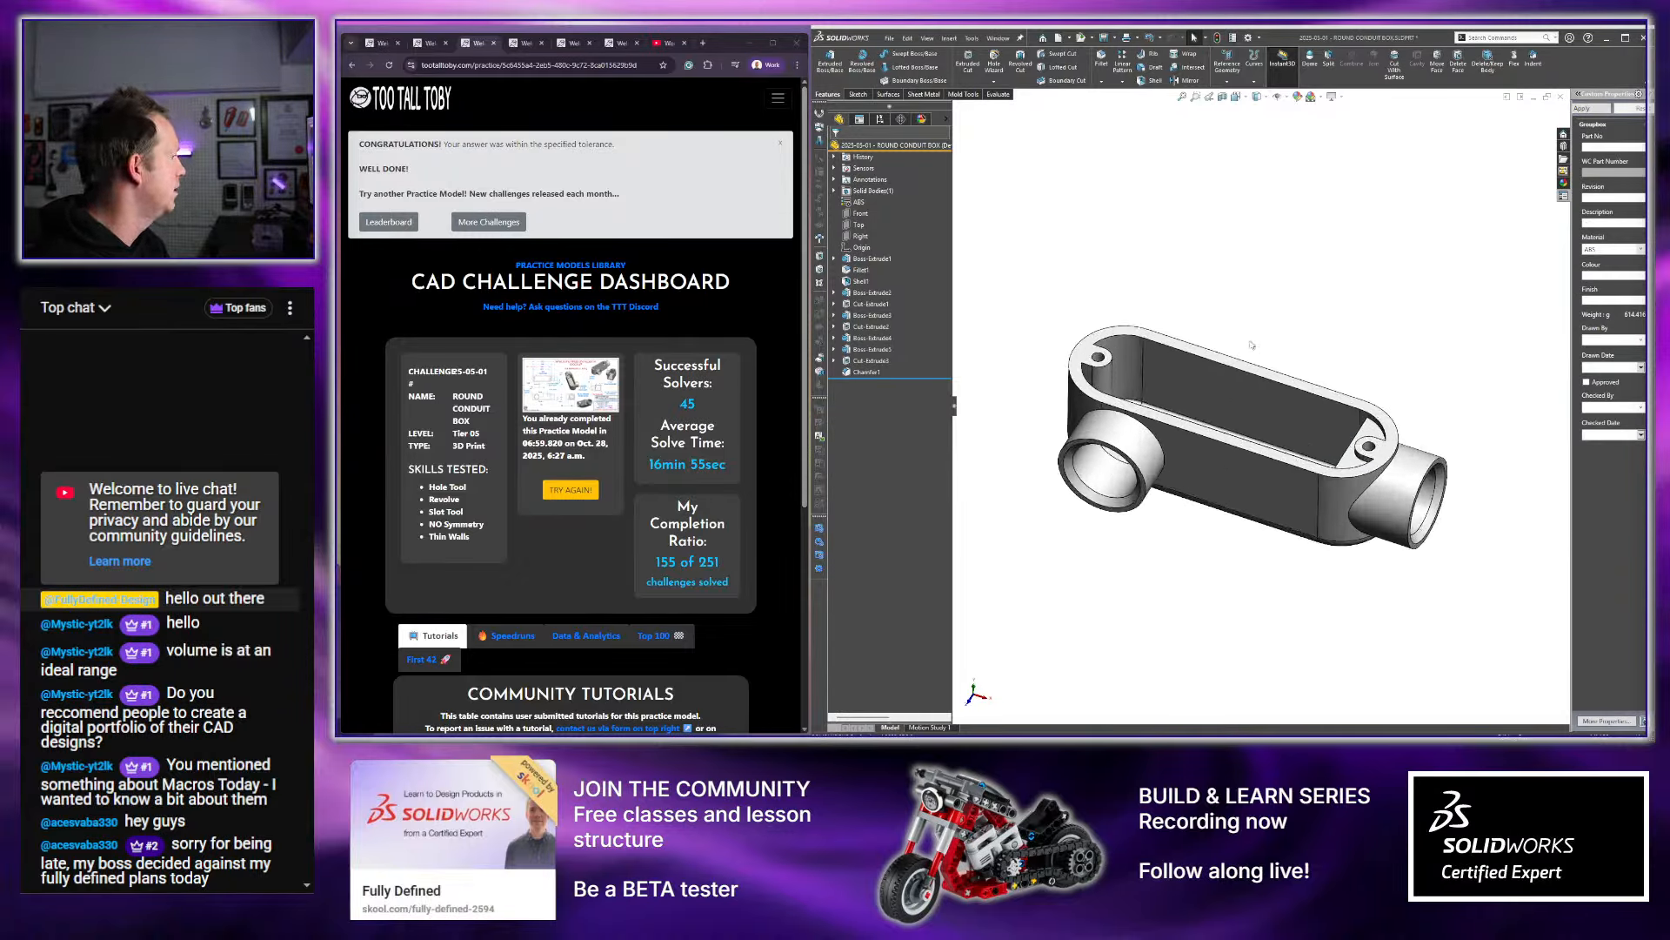
{"action": "middle_click_drag", "start_coordinate": [1252, 328], "coordinate": [1261, 313]}
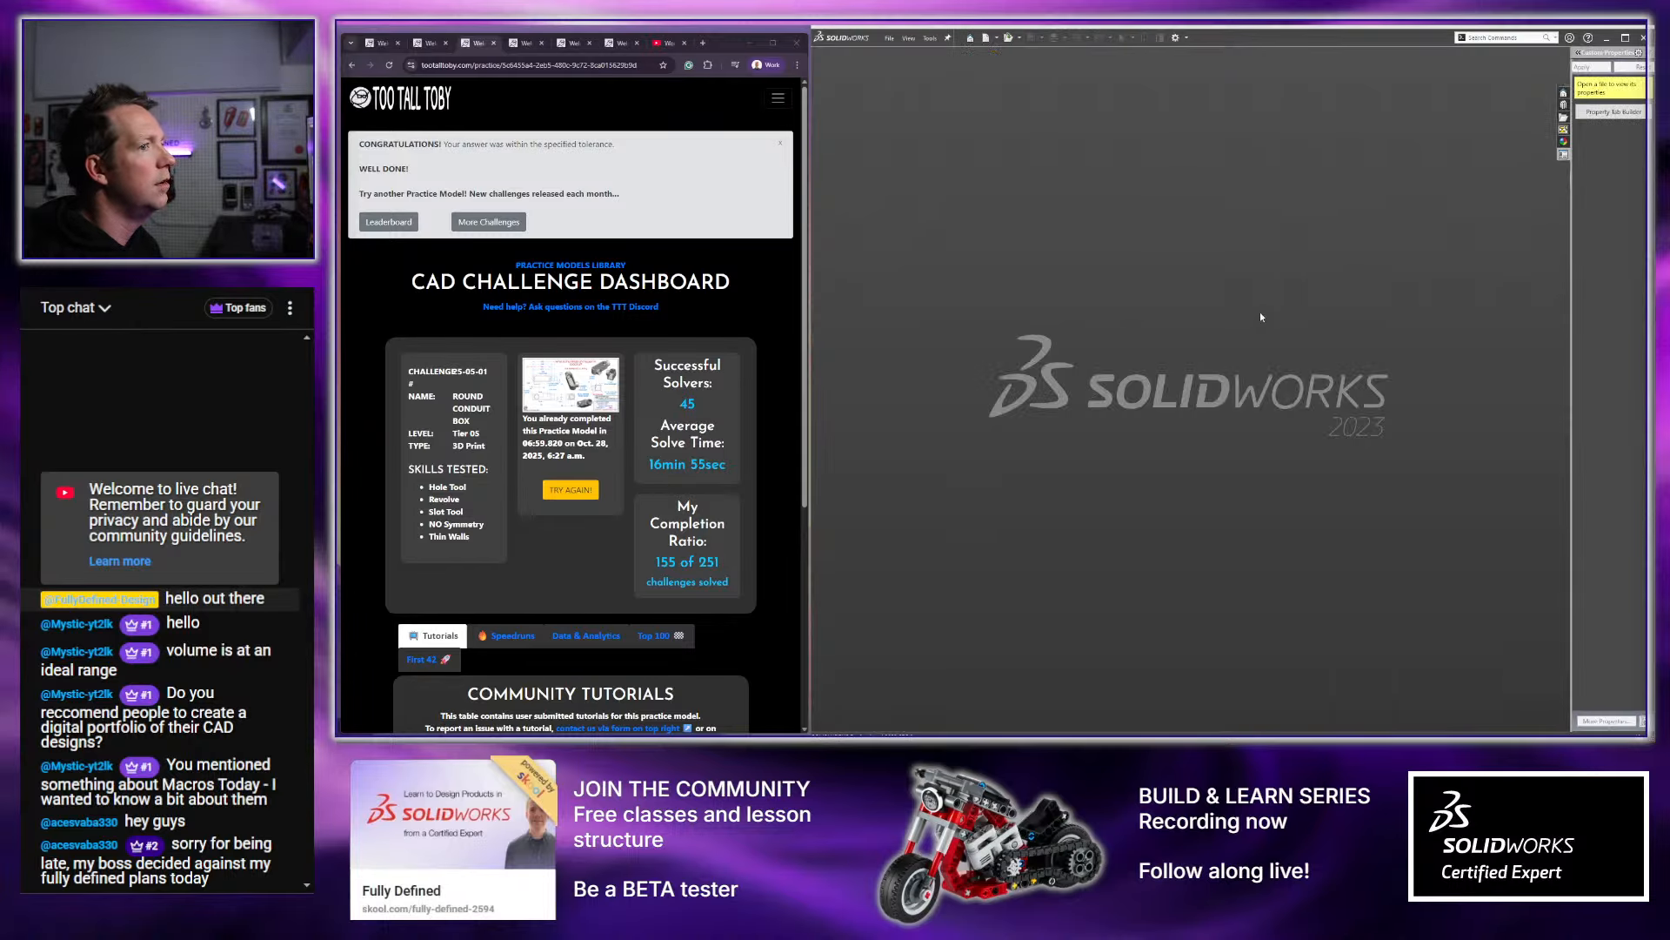
Switch to the browser's YouTube video of the World Championship of 3D CAD semi-finals and widen the window to enlarge the flag pole adapter drawing
{"action": "left_click", "coordinate": [661, 44]}
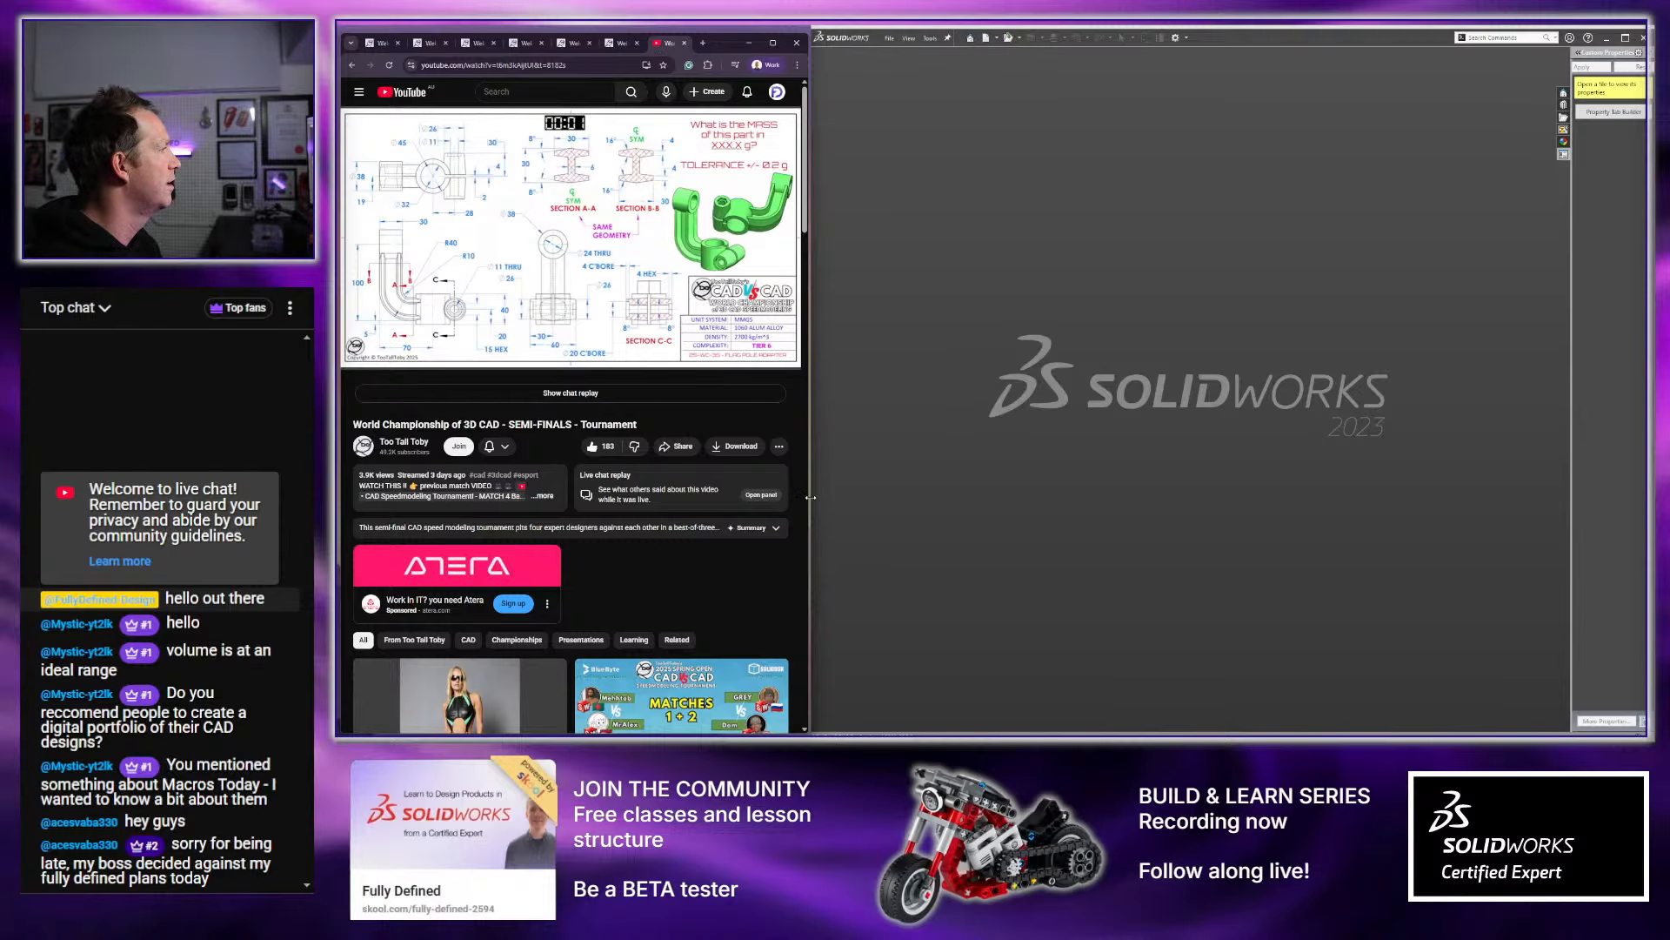
{"action": "left_click_drag", "start_coordinate": [810, 496], "coordinate": [1286, 476]}
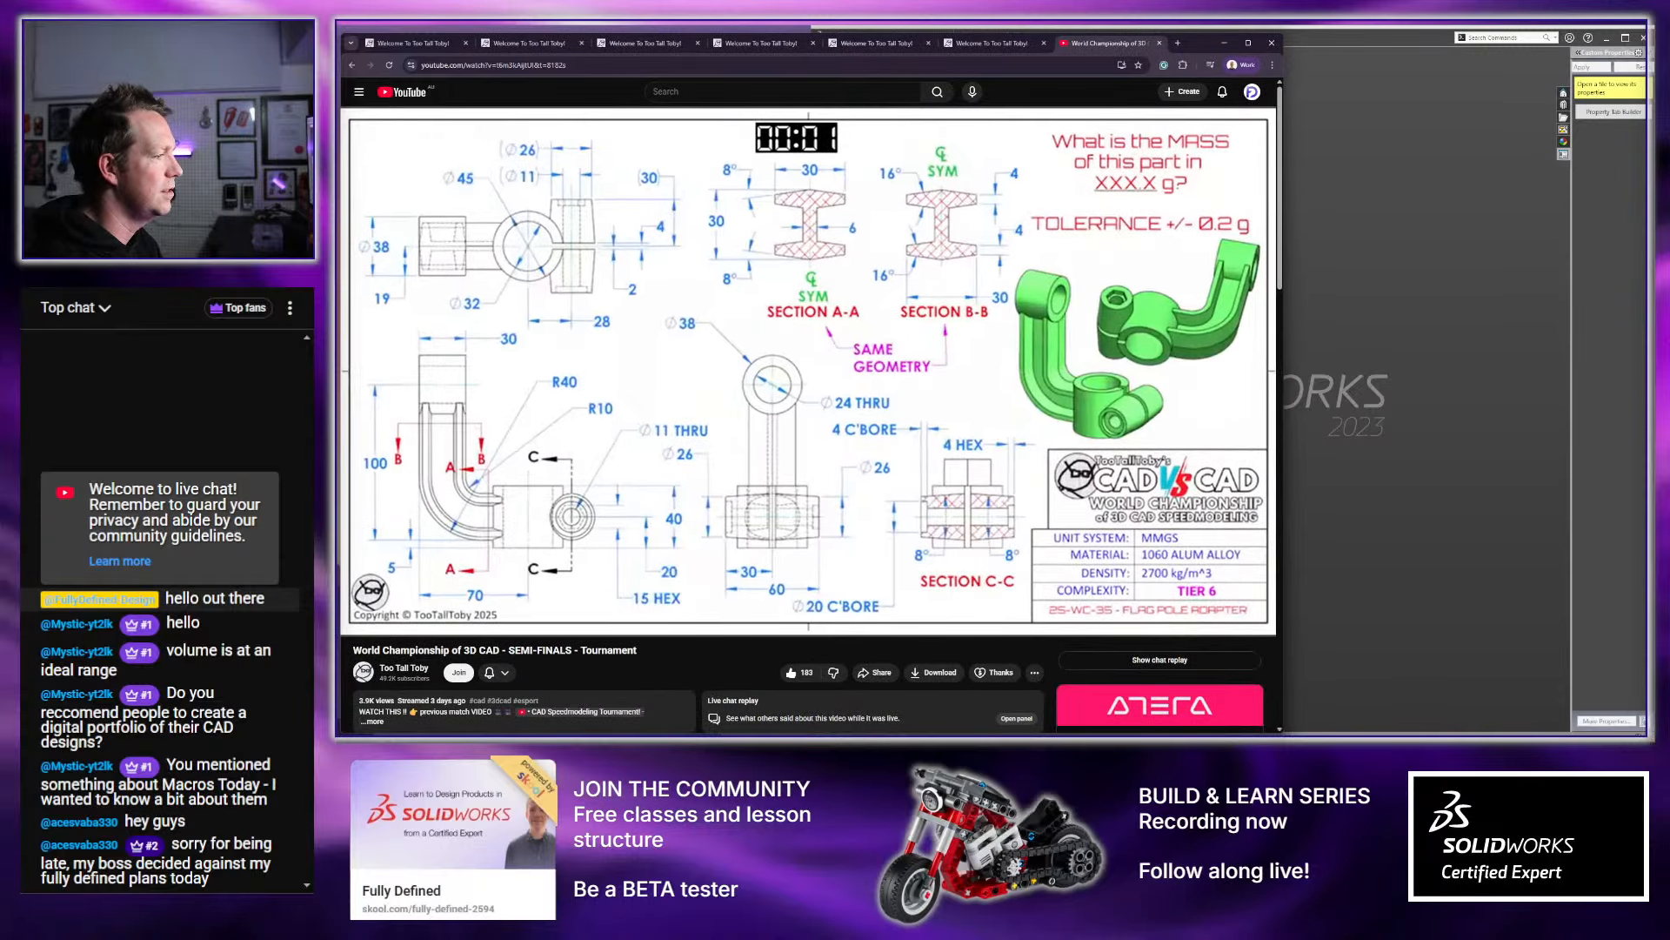
Capture the whole flag pole adapter drawing from the video as a Snipping Tool image
{"action": "left_click", "coordinate": [1511, 333]}
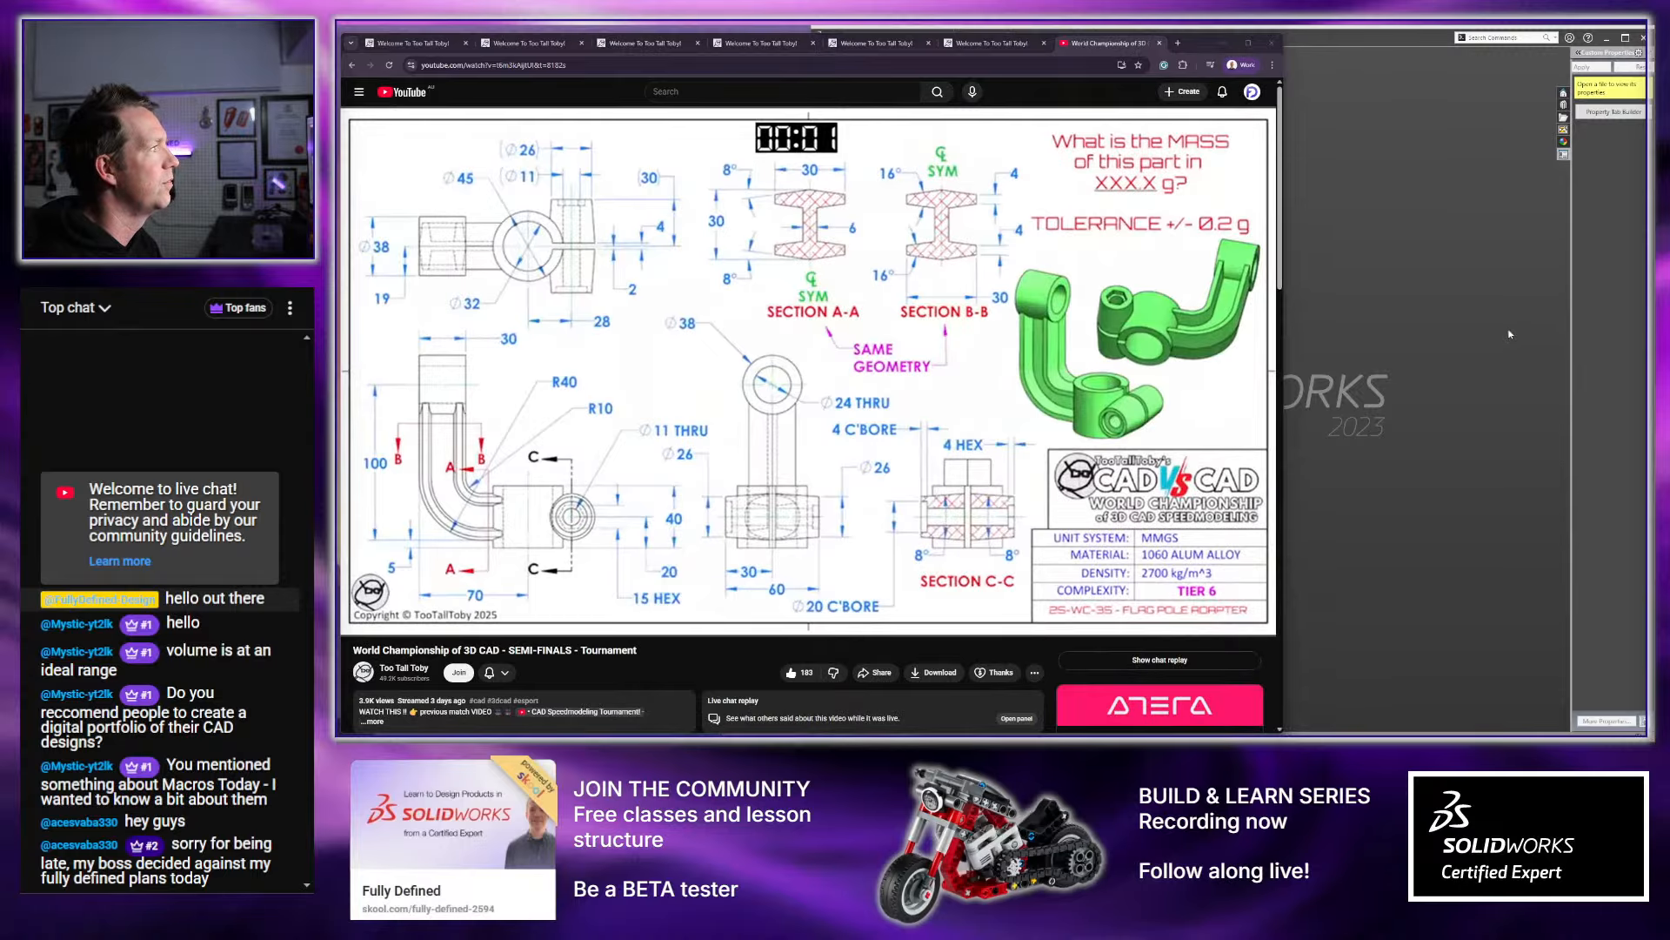
{"action": "left_click_drag", "start_coordinate": [1021, 271], "coordinate": [1568, 208]}
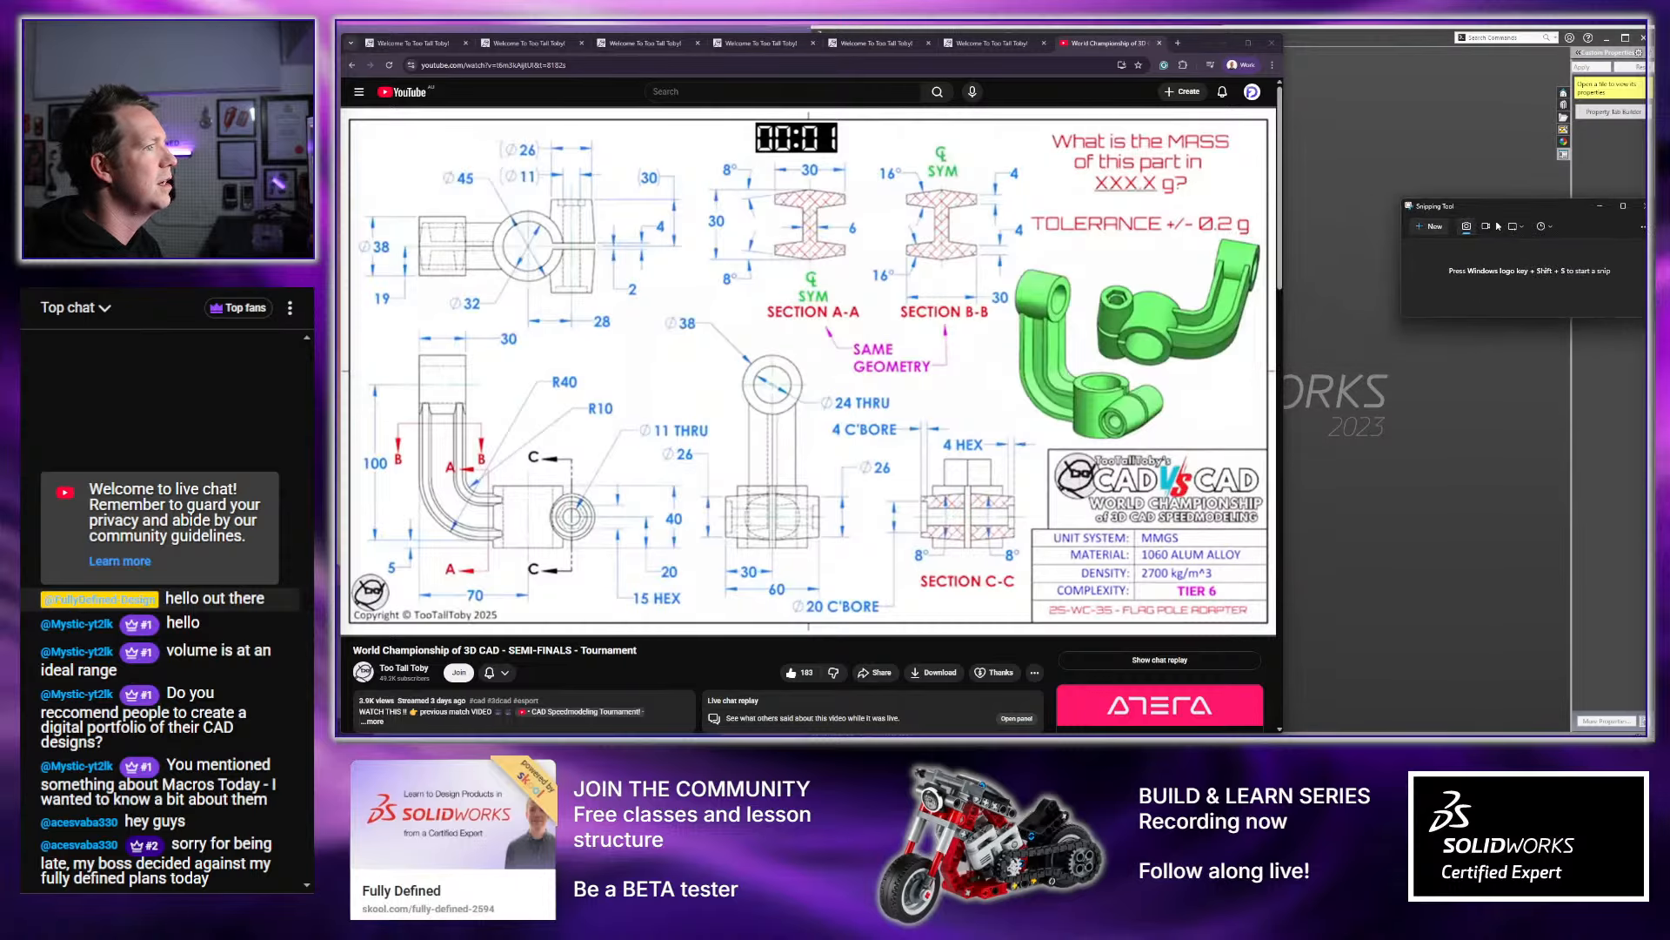
{"action": "left_click", "coordinate": [1437, 231]}
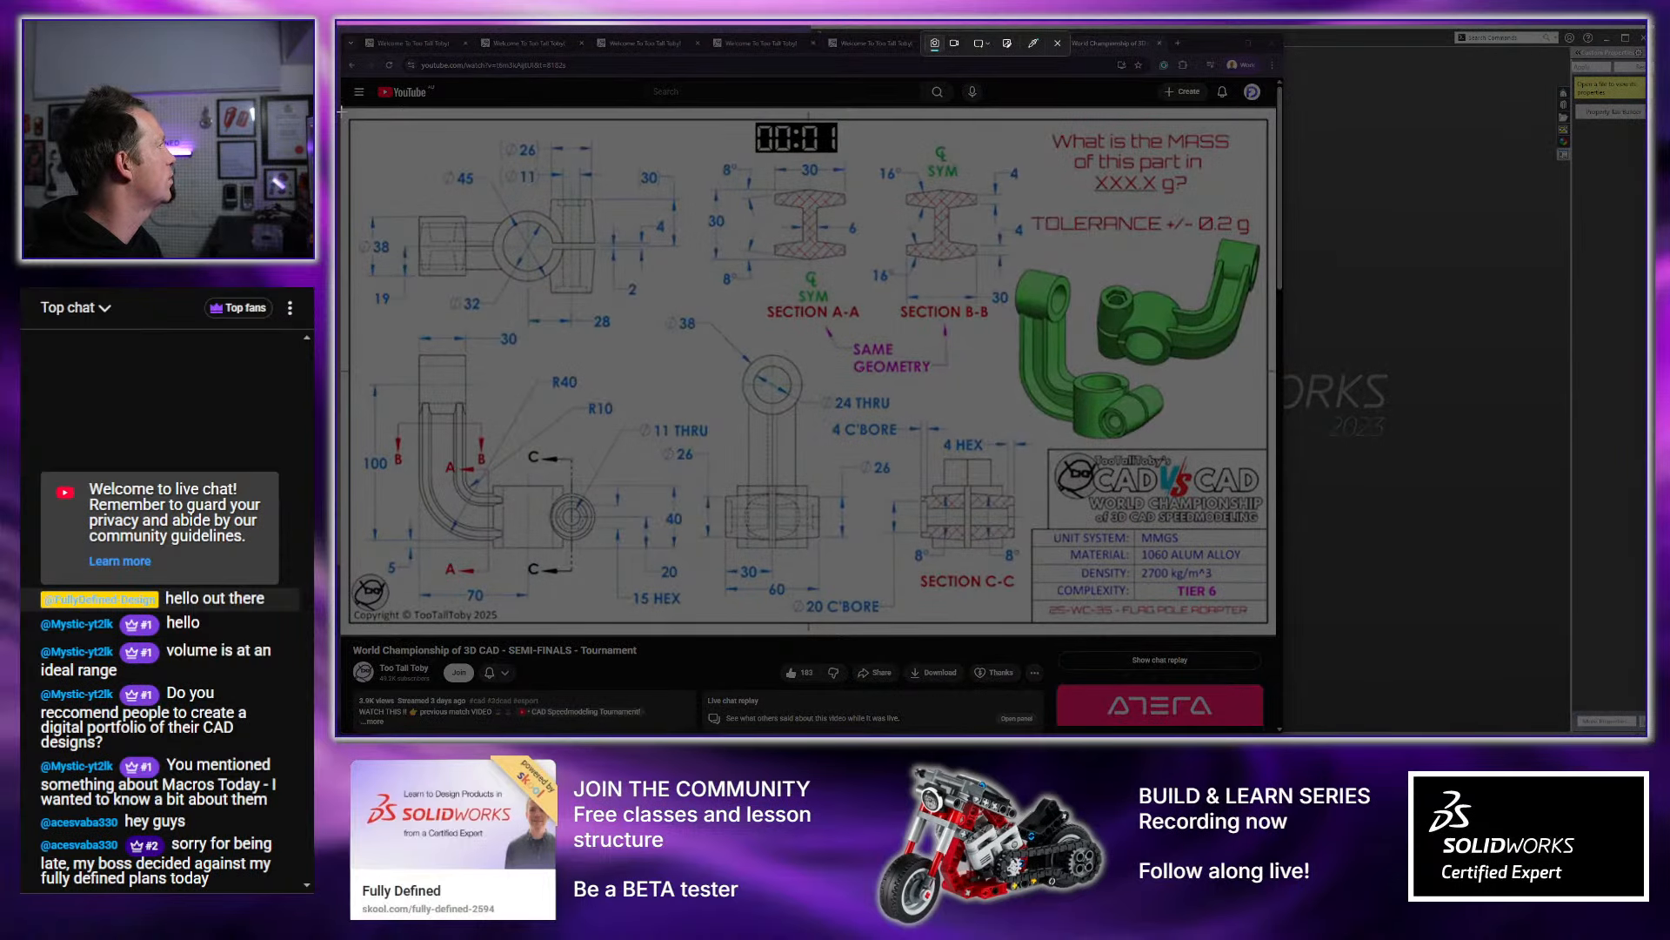
{"action": "left_click_drag", "start_coordinate": [342, 112], "coordinate": [1259, 627]}
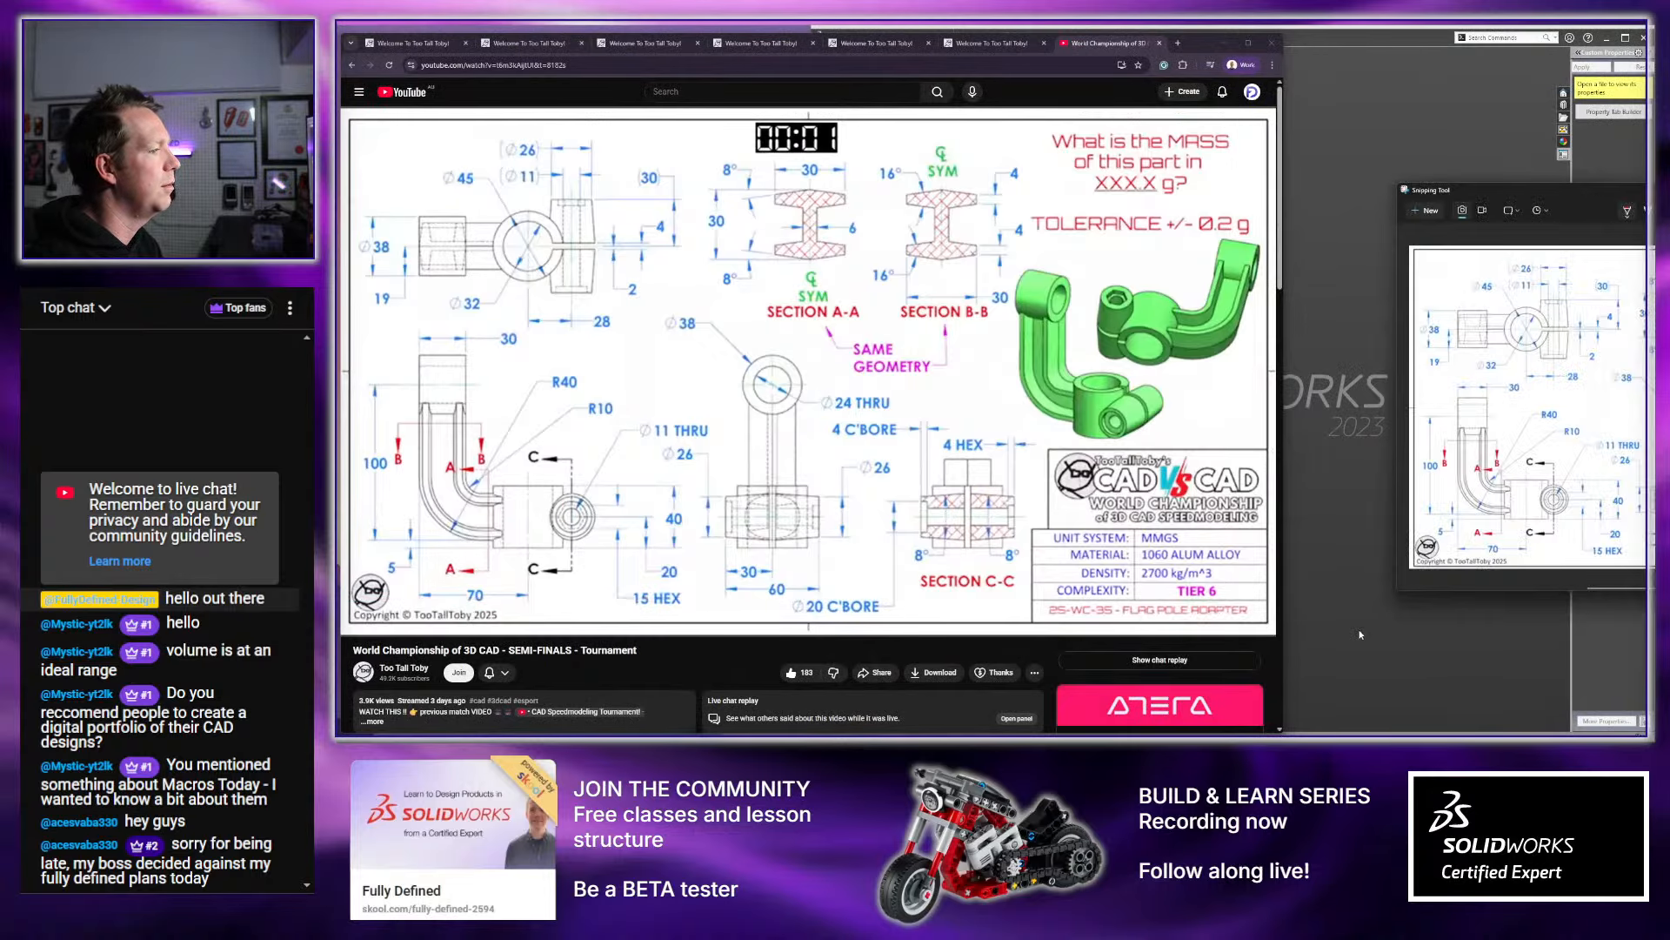
Narrow the browser window to uncover SOLIDWORKS and fit the Snipping Tool window with the drawing over the browser
{"action": "scroll", "coordinate": [1284, 665], "scroll_direction": "down", "scroll_amount": 15}
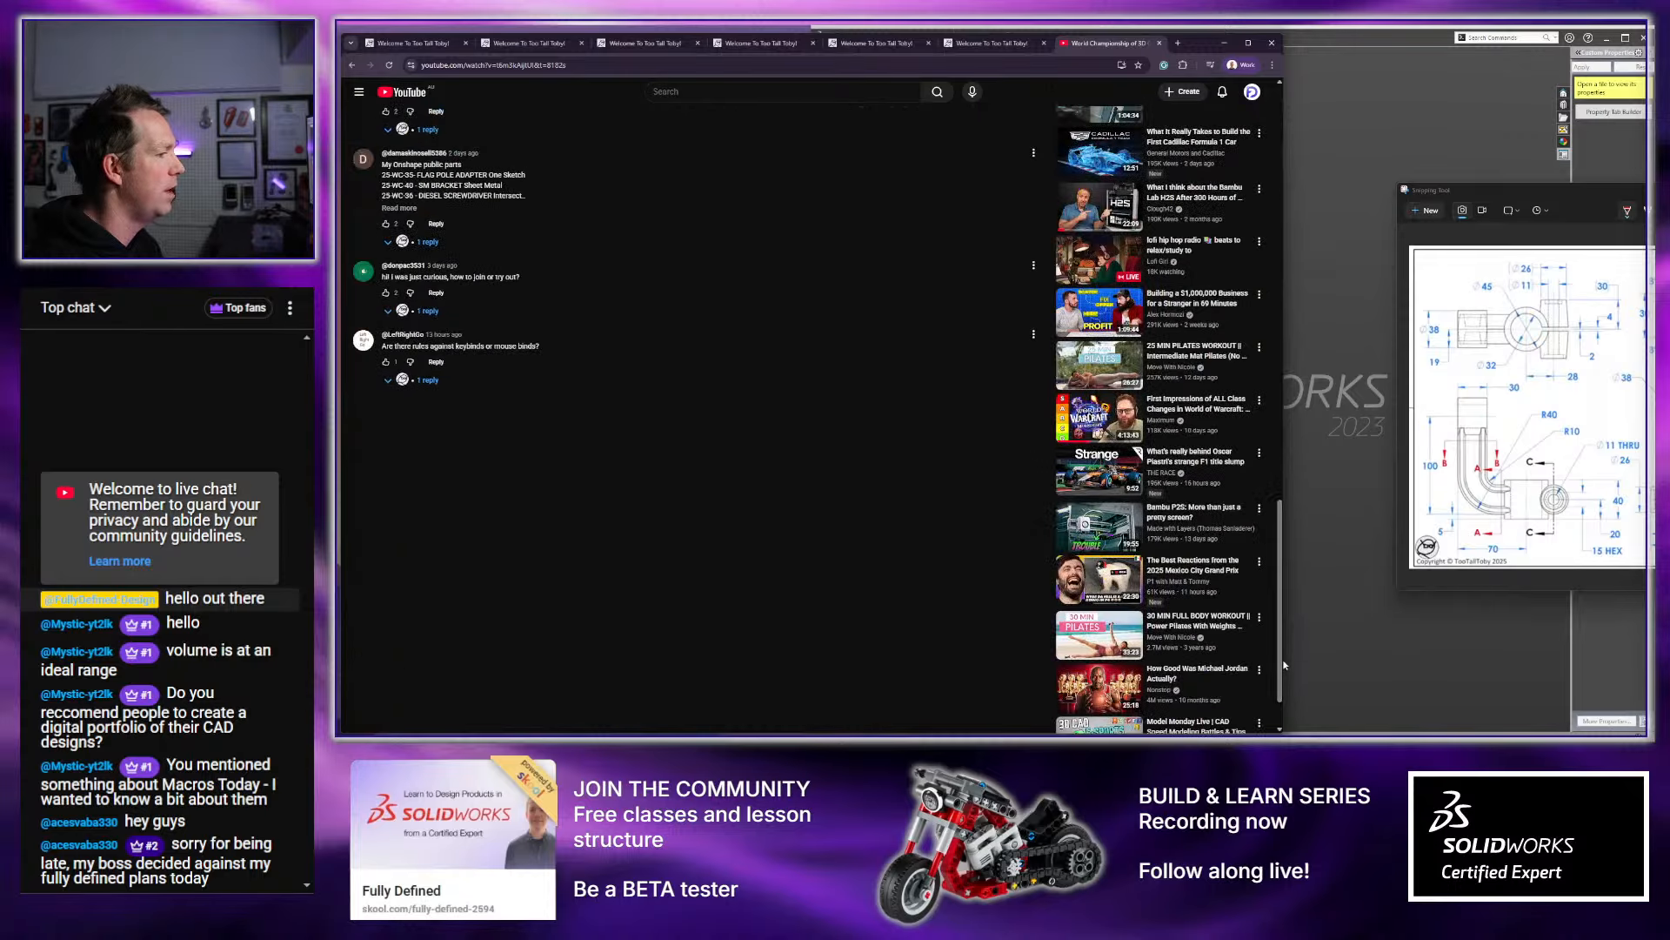
{"action": "left_click_drag", "start_coordinate": [1284, 667], "coordinate": [809, 236]}
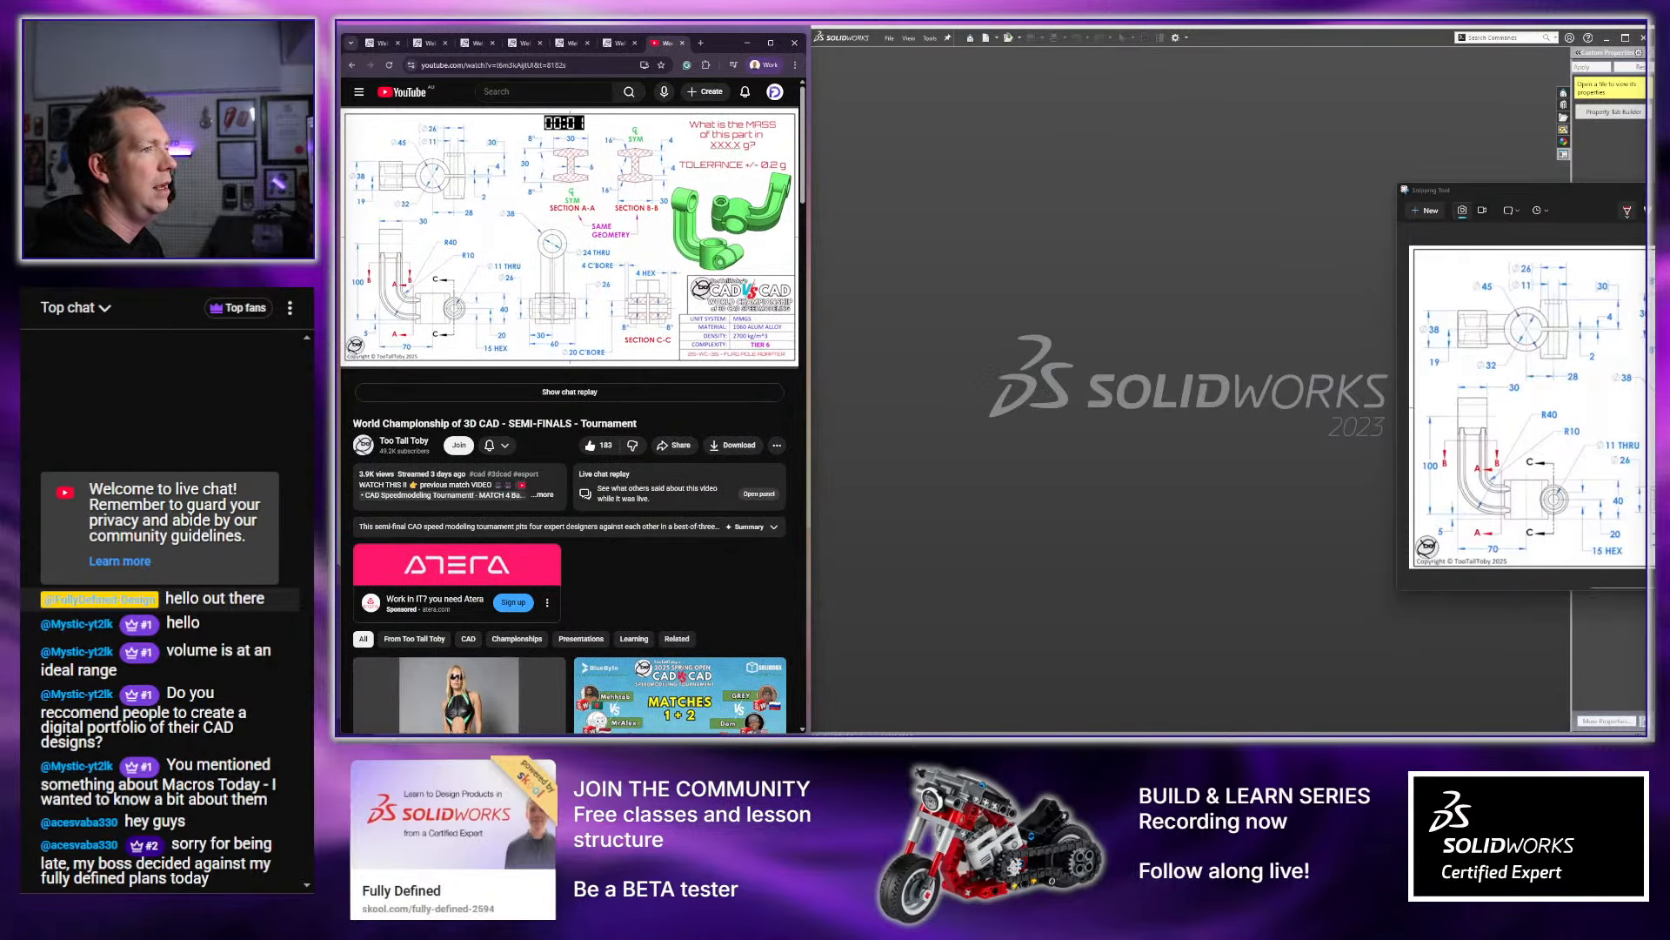
{"action": "left_click_drag", "start_coordinate": [1644, 189], "coordinate": [632, 39]}
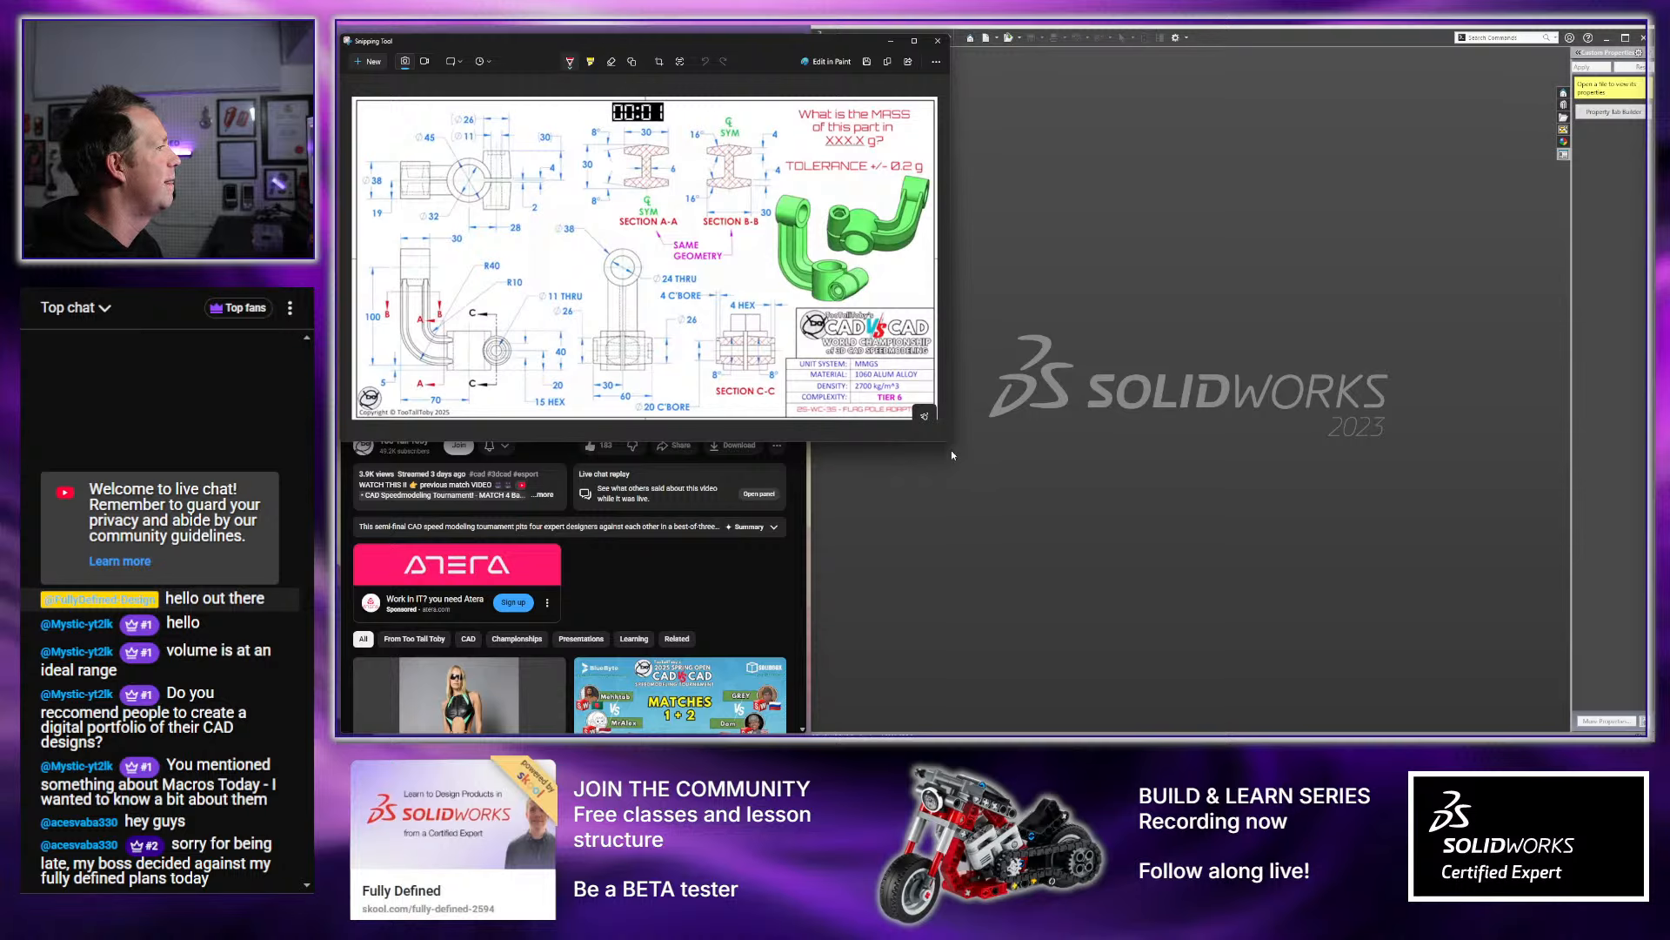
{"action": "mouse_move", "coordinate": [951, 444]}
{"action": "left_mouse_down"}
{"action": "mouse_move", "coordinate": [813, 394]}
{"action": "mouse_move", "coordinate": [806, 428]}
{"action": "left_mouse_up"}
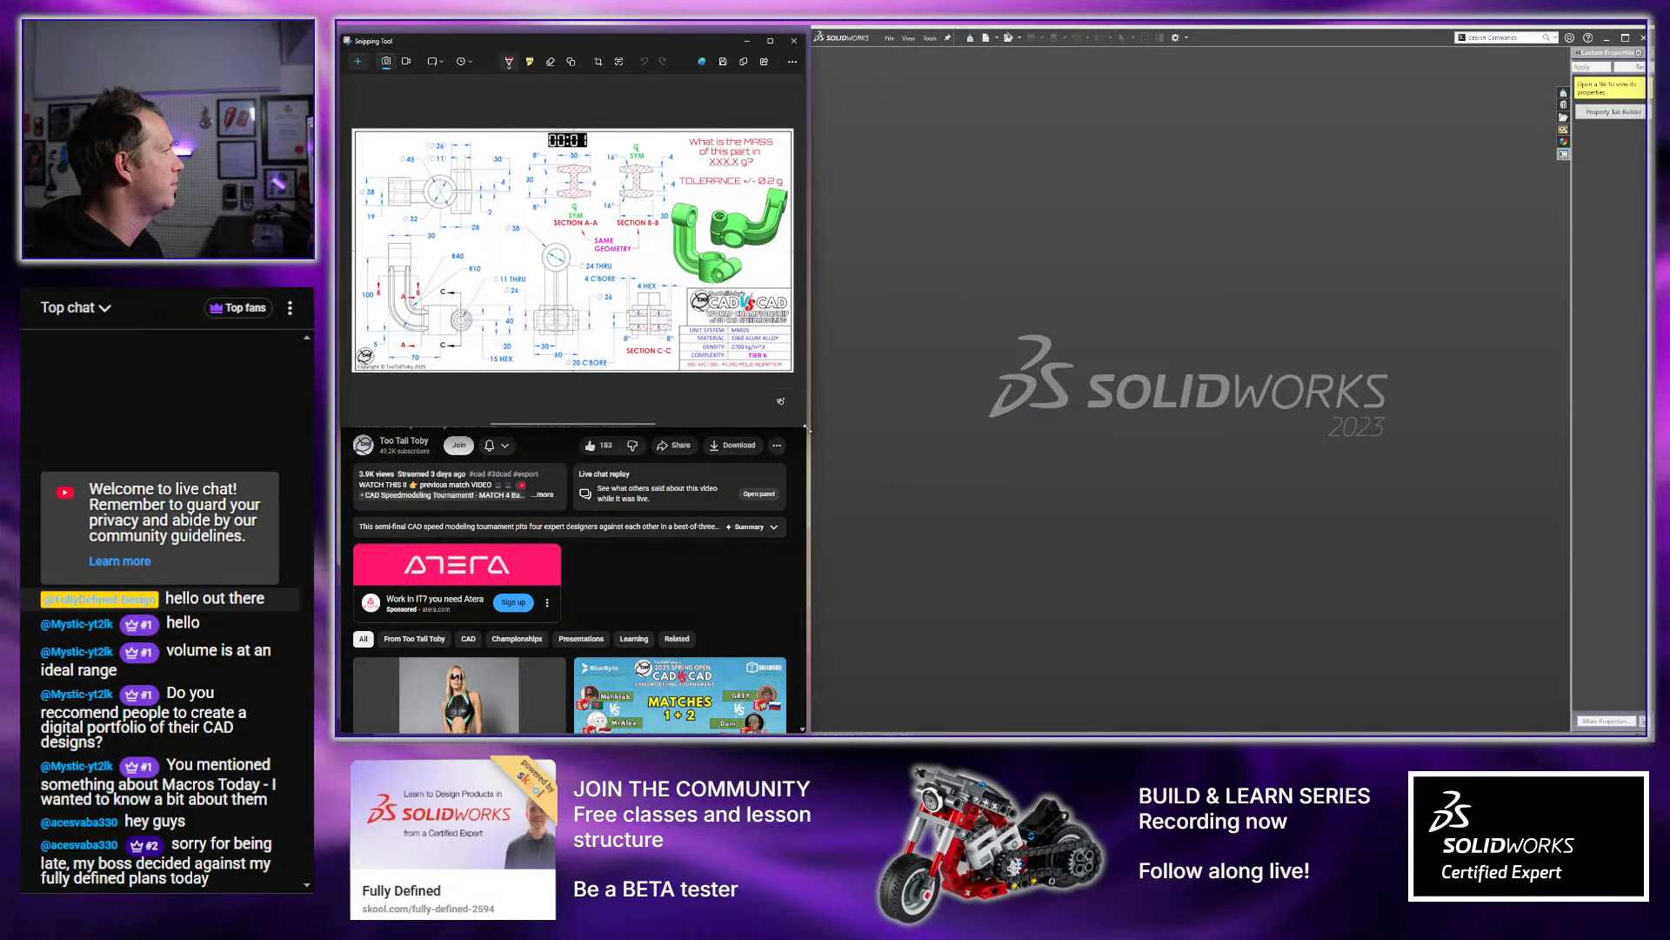
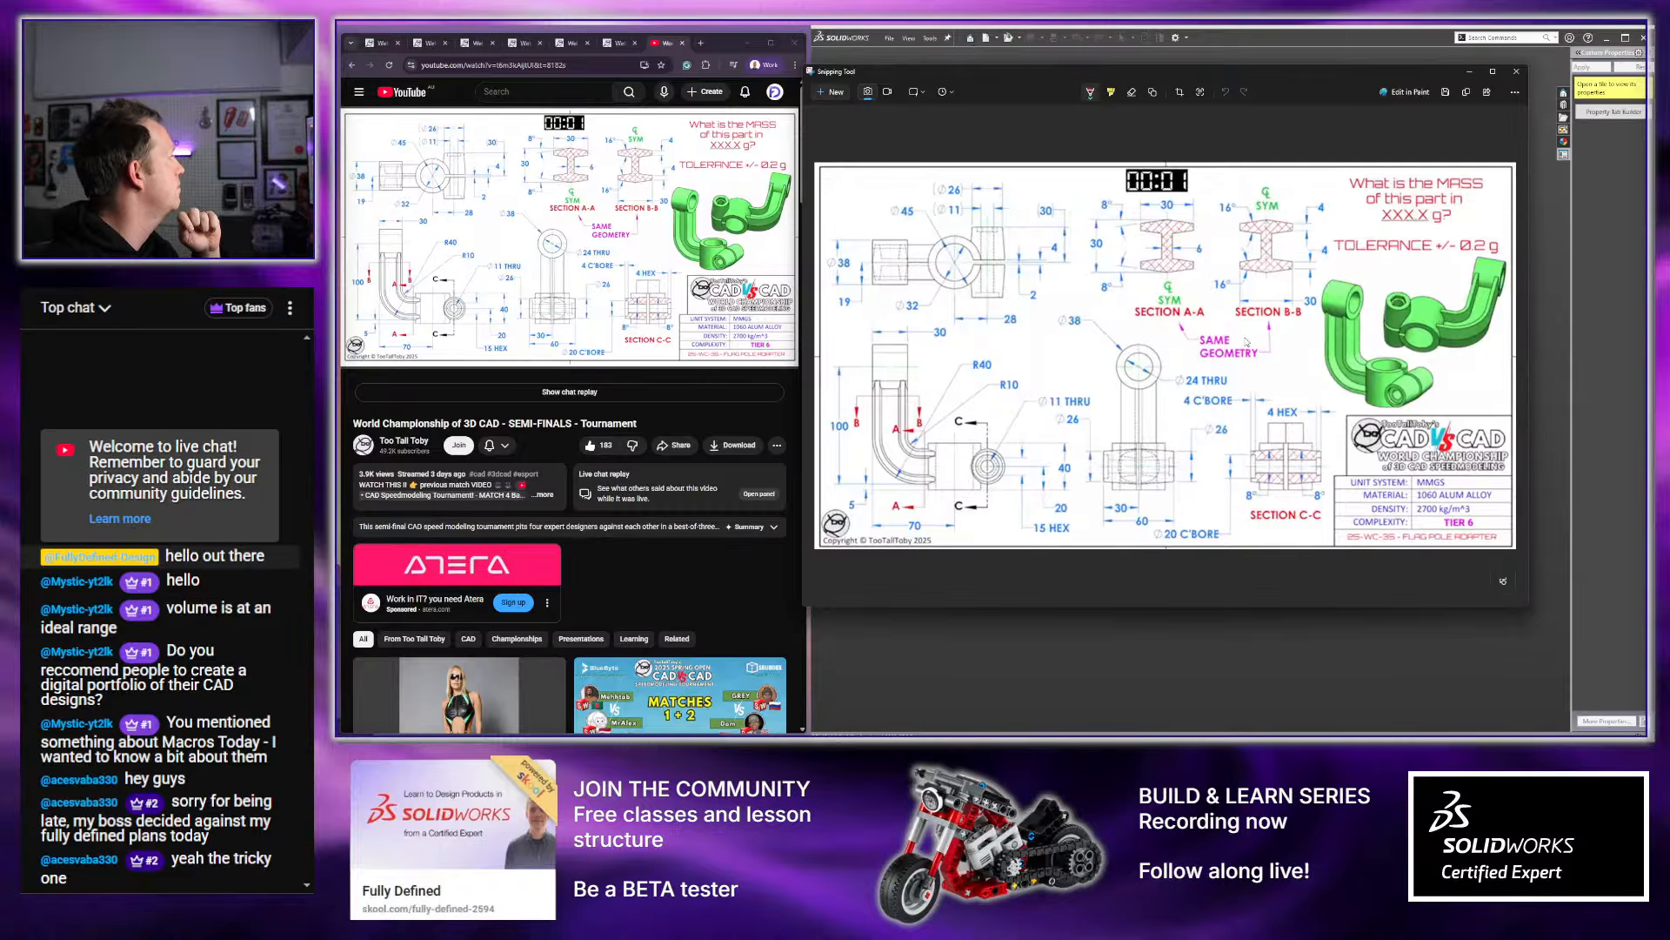
{"action": "left_click_drag", "start_coordinate": [1254, 73], "coordinate": [793, 49]}
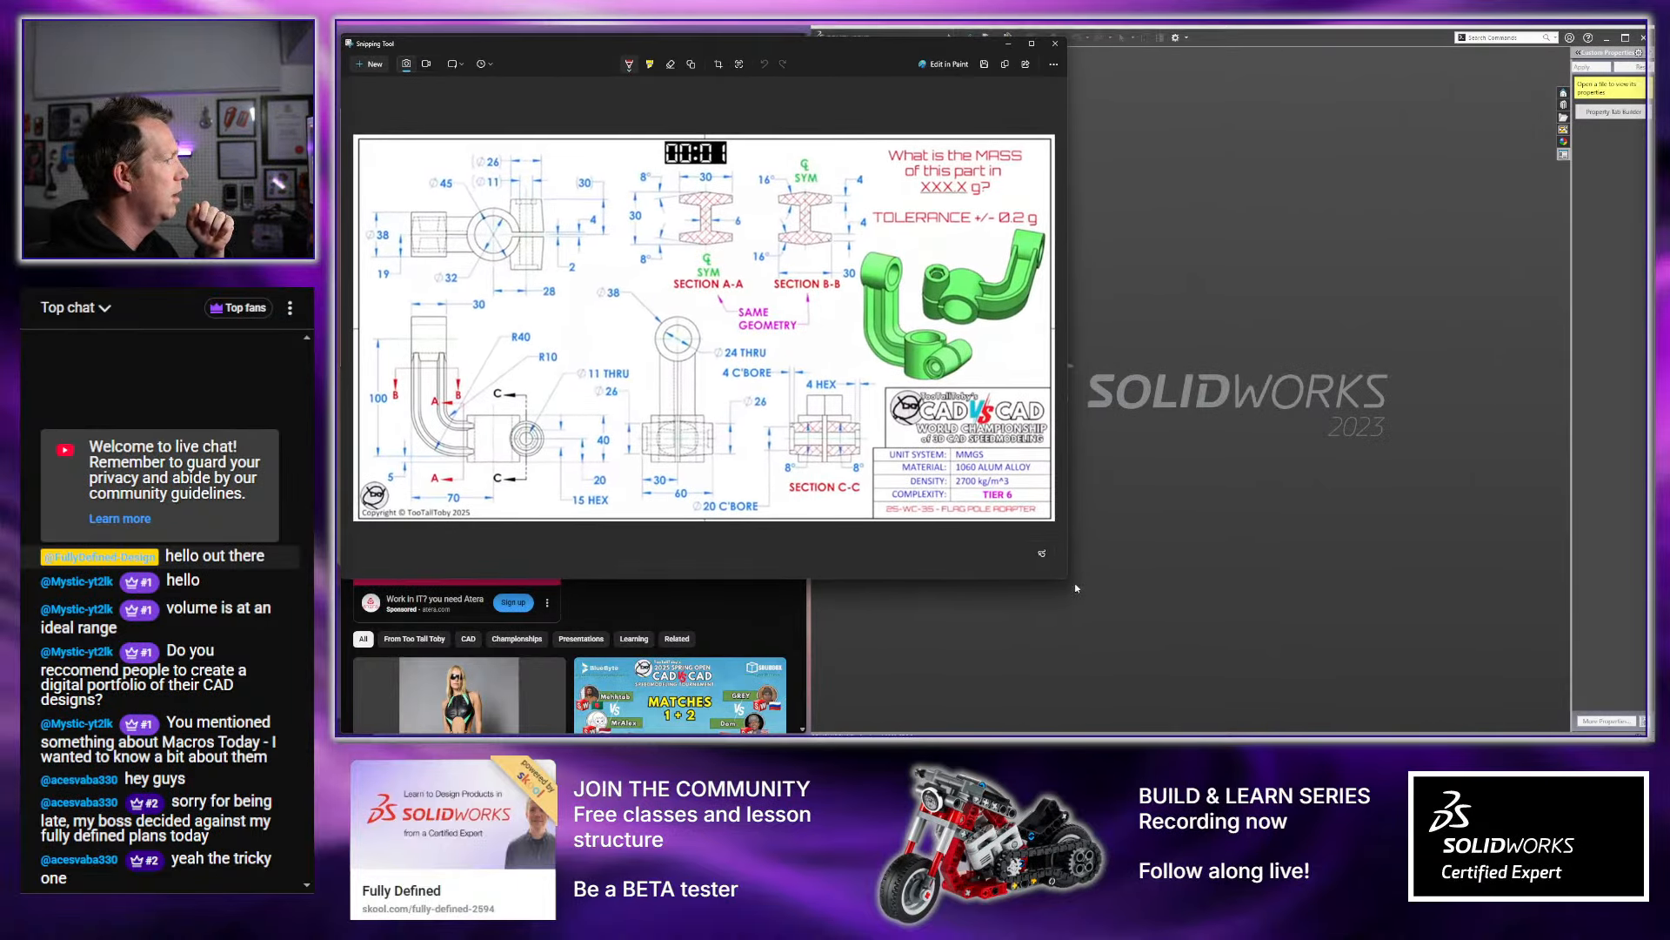
{"action": "left_click_drag", "start_coordinate": [1076, 588], "coordinate": [809, 461]}
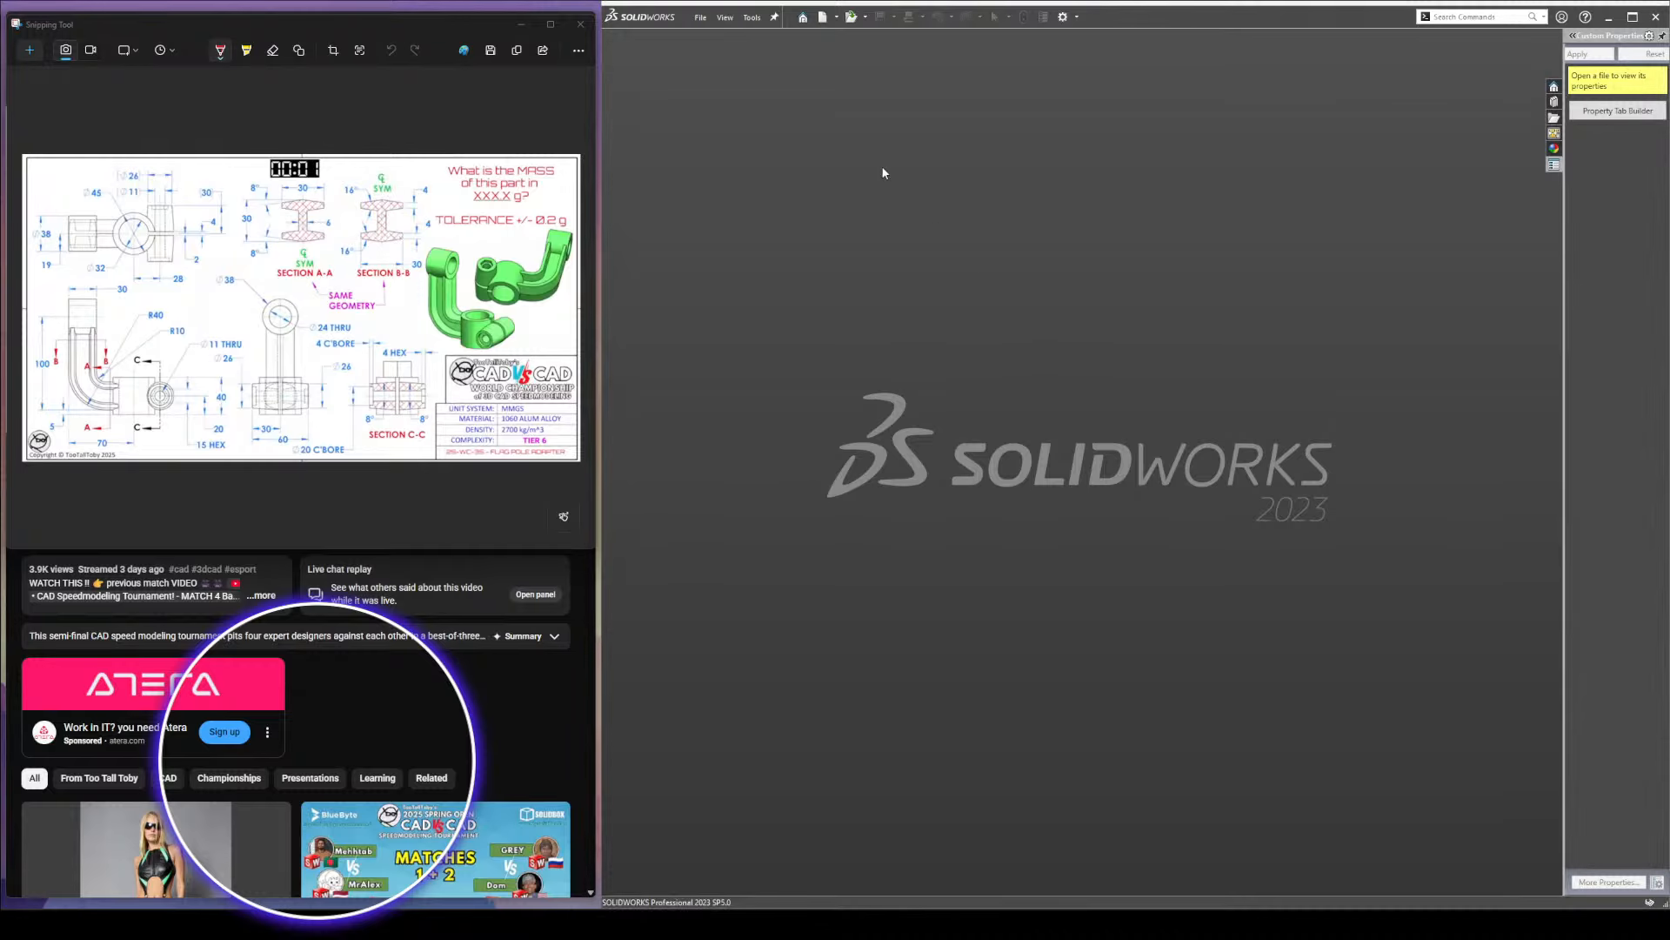
Create a new part in SOLIDWORKS from the TTT-MM-1060 Alloy template
{"action": "left_click", "coordinate": [821, 17]}
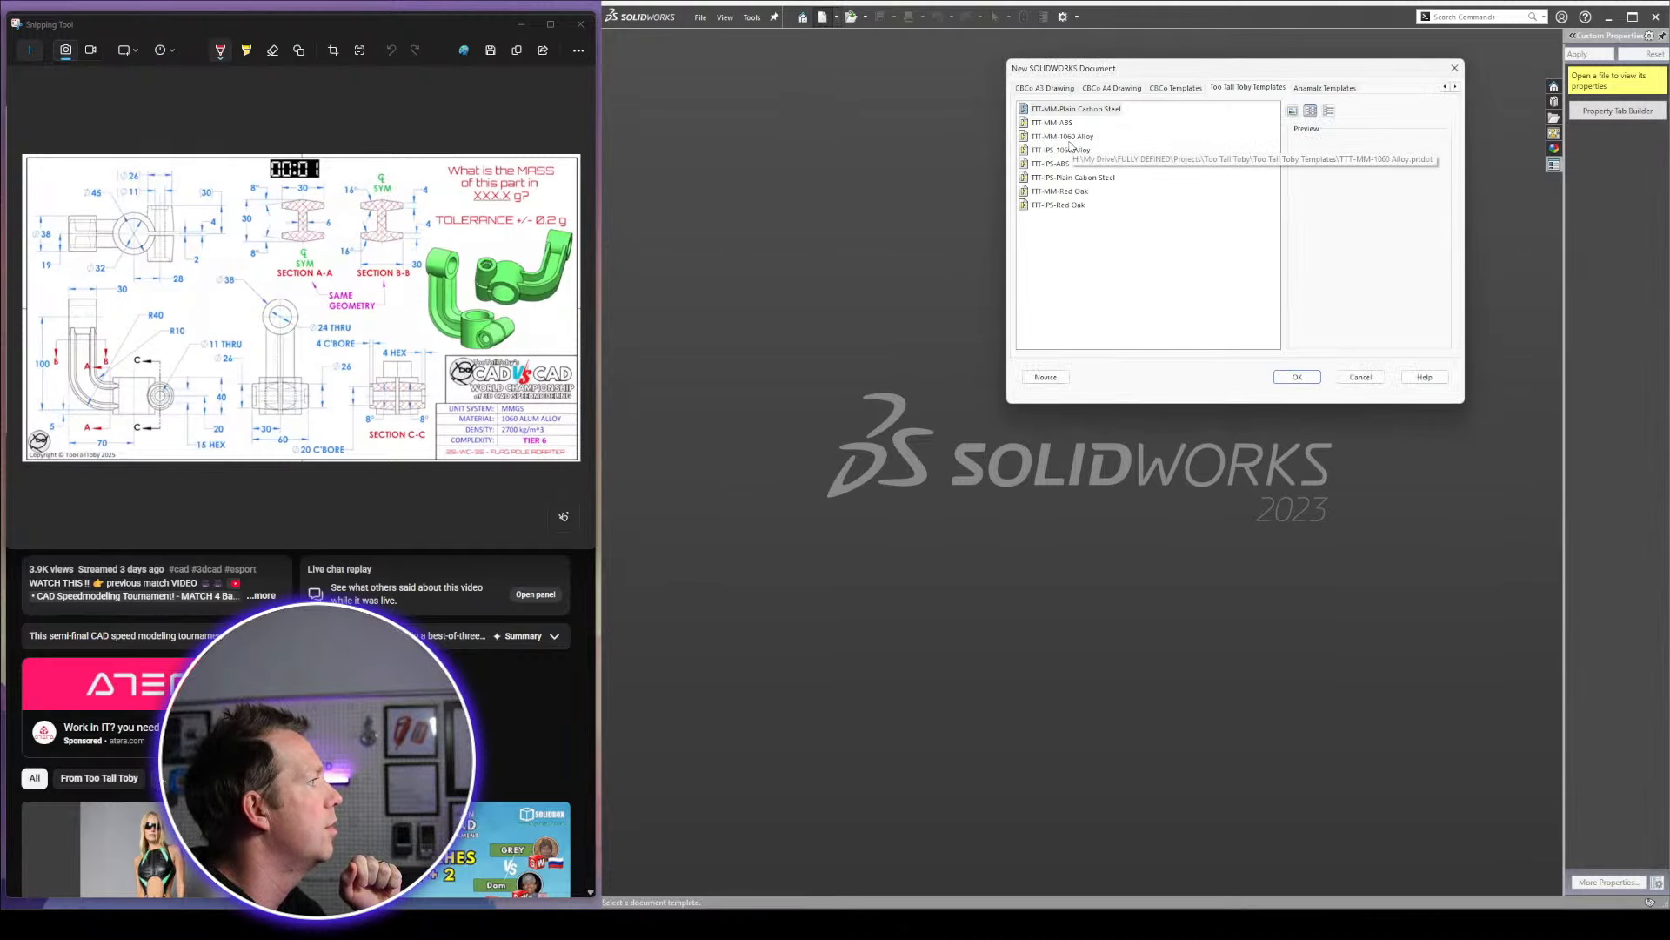
{"action": "left_click", "coordinate": [1068, 136]}
{"action": "left_click", "coordinate": [1296, 377]}
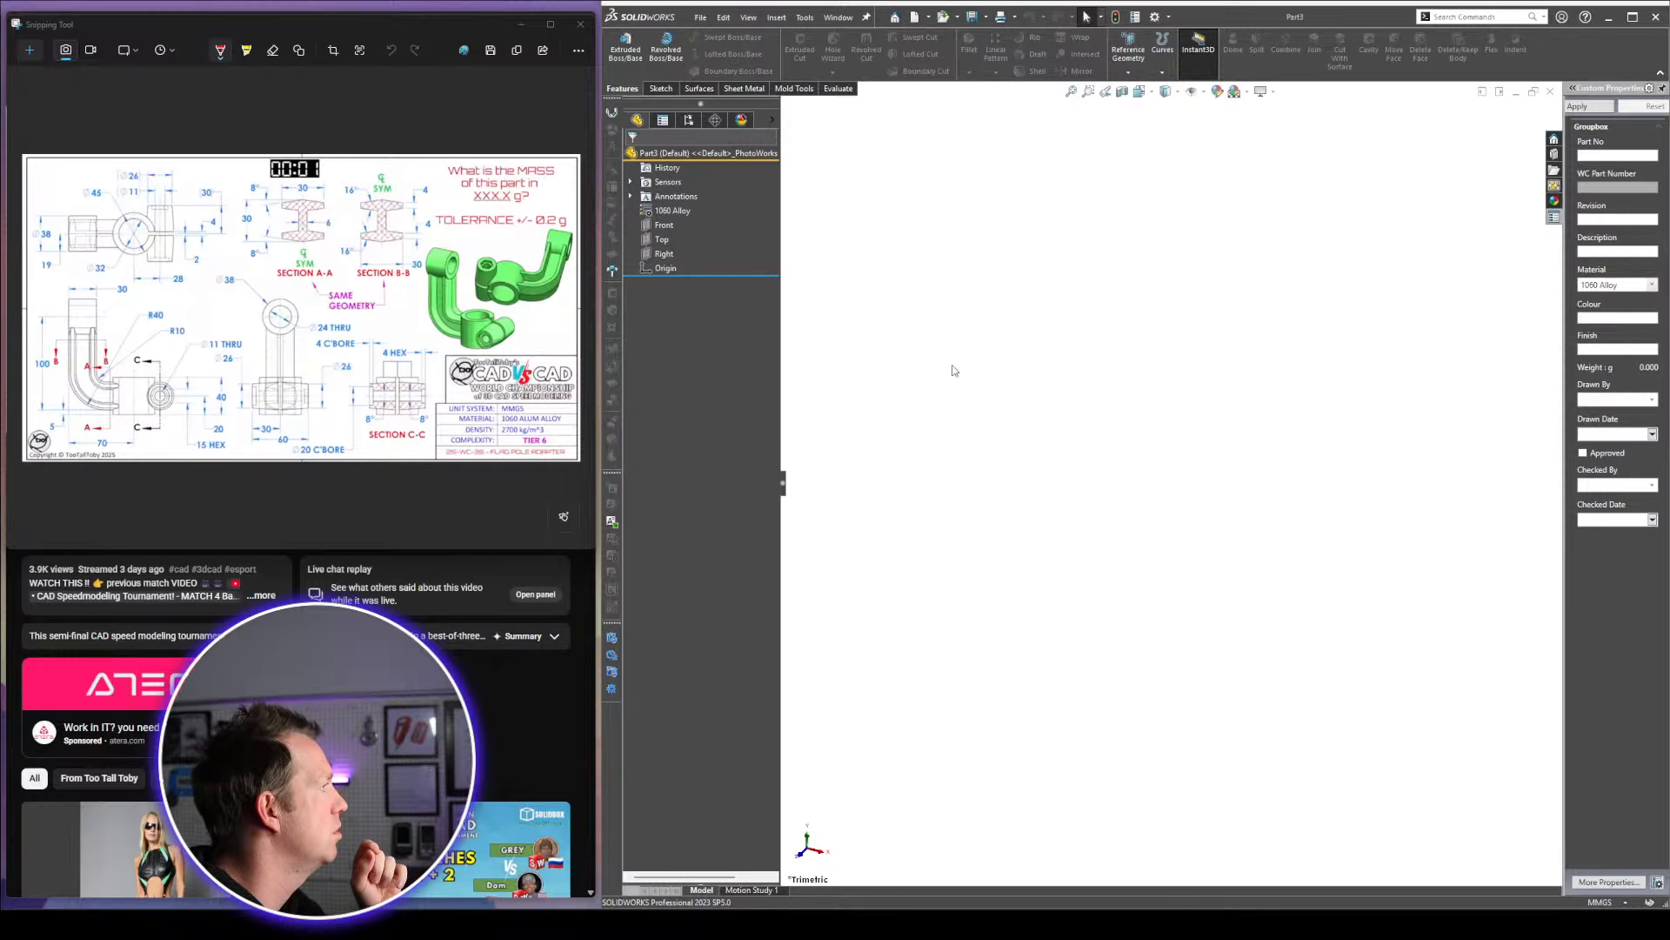
Start a sketch on the Top plane and draw a 35 mm diameter circle centred on the origin
{"action": "left_click", "coordinate": [662, 239]}
{"action": "left_click", "coordinate": [1003, 230]}
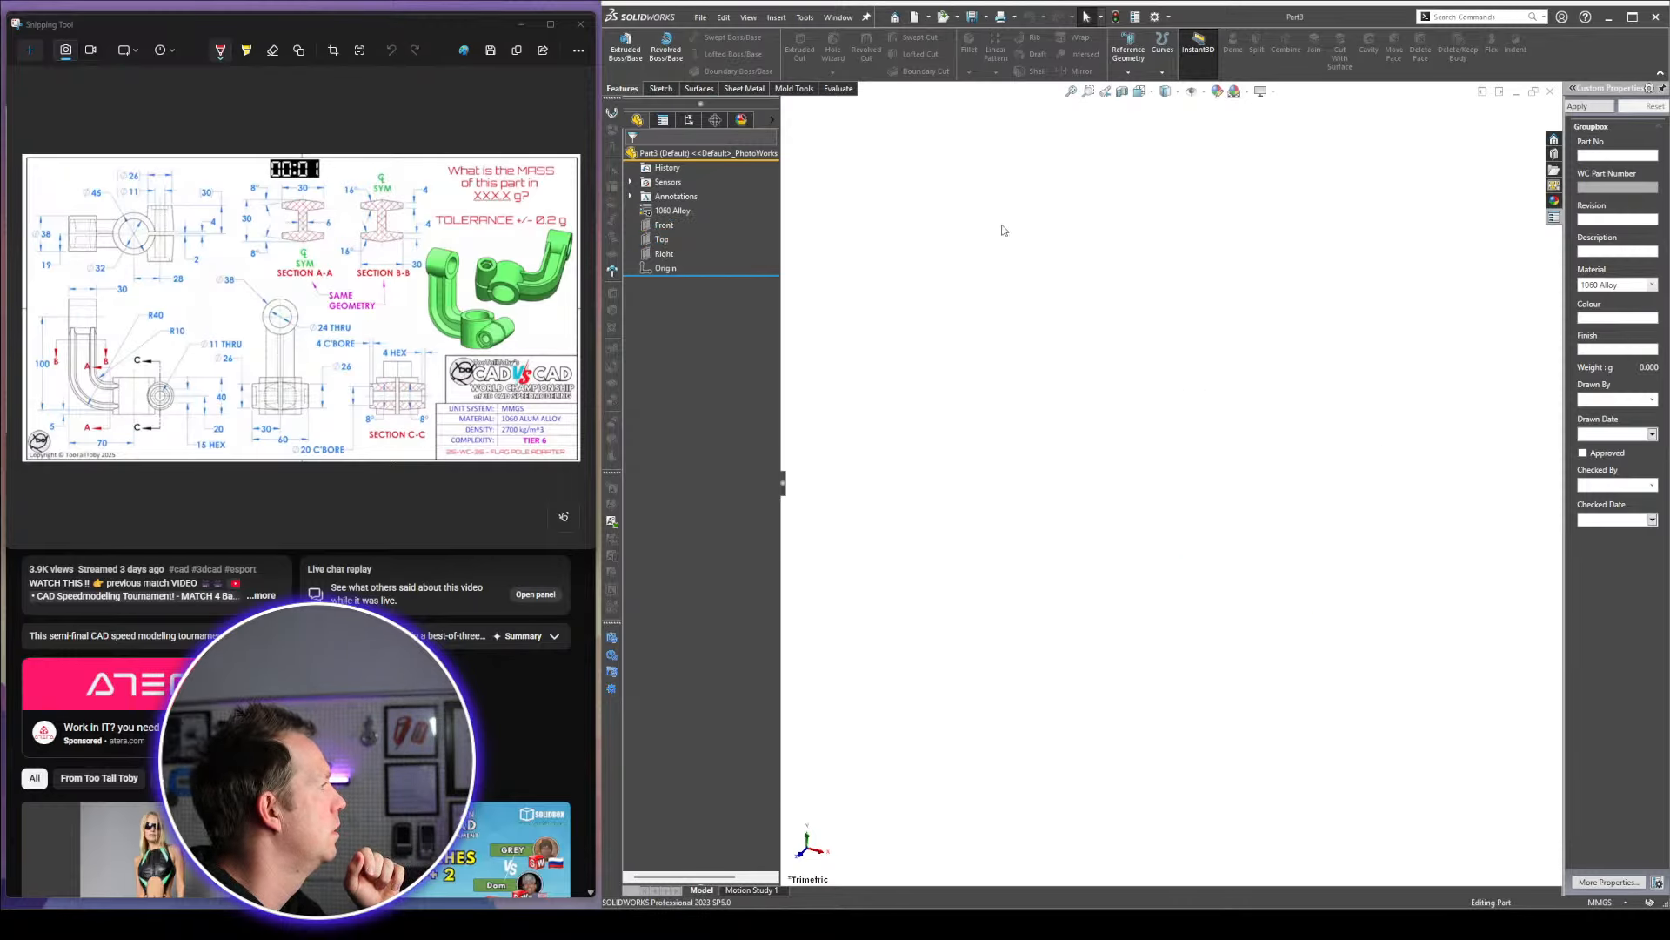
{"action": "left_click", "coordinate": [653, 241]}
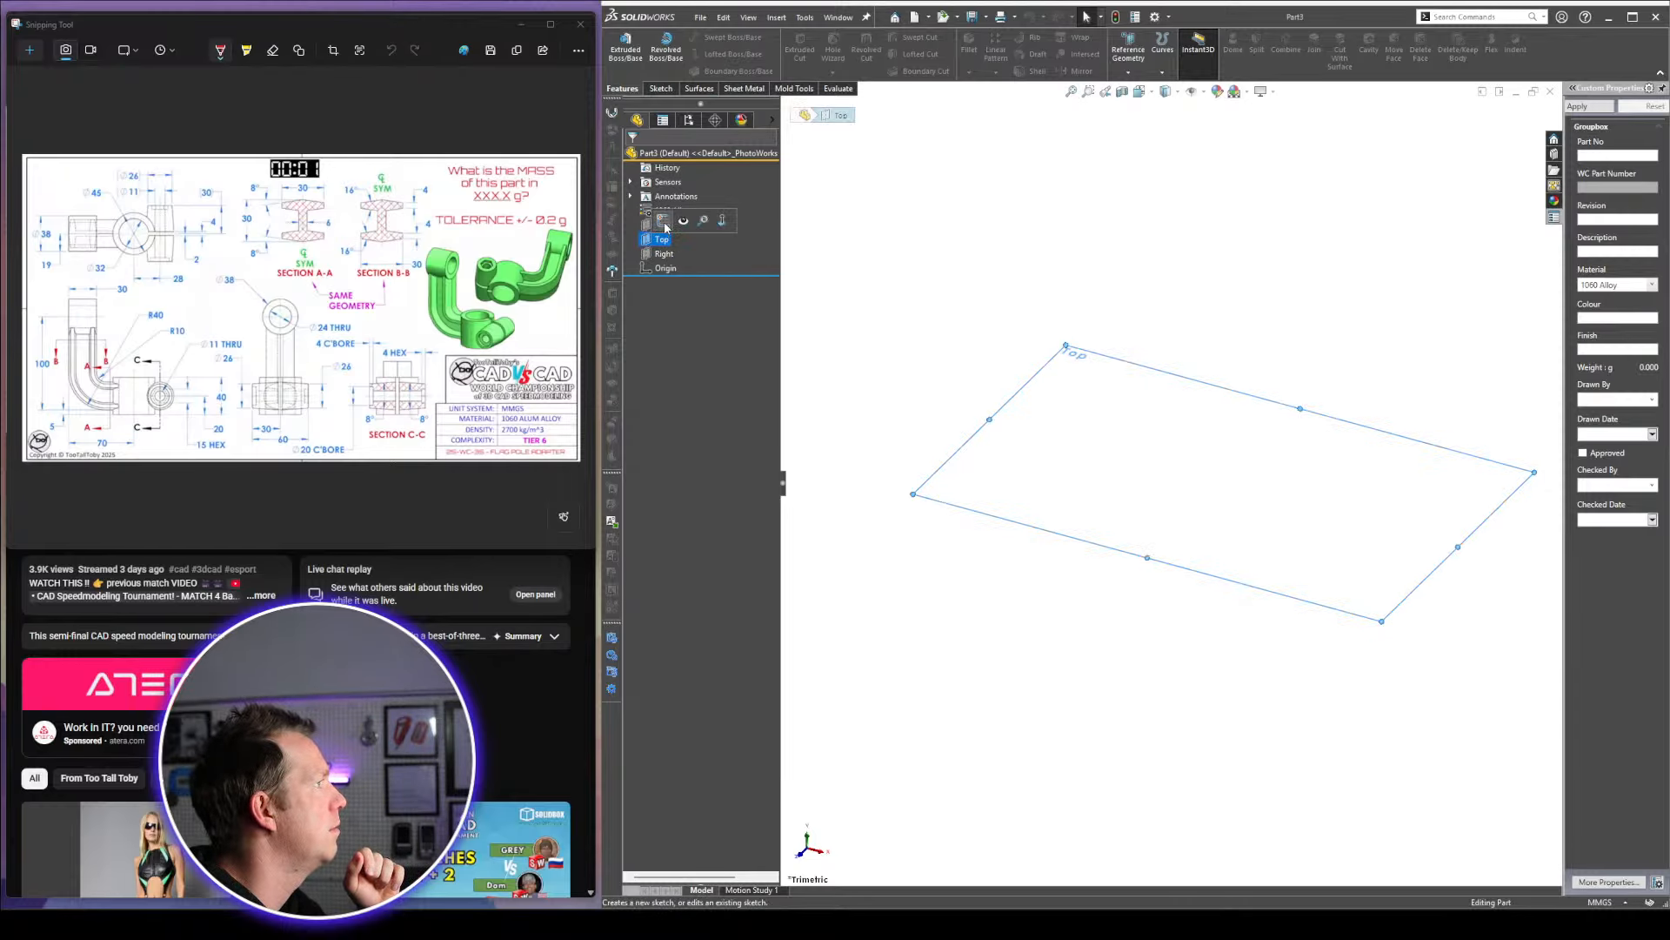
{"action": "left_click", "coordinate": [664, 220]}
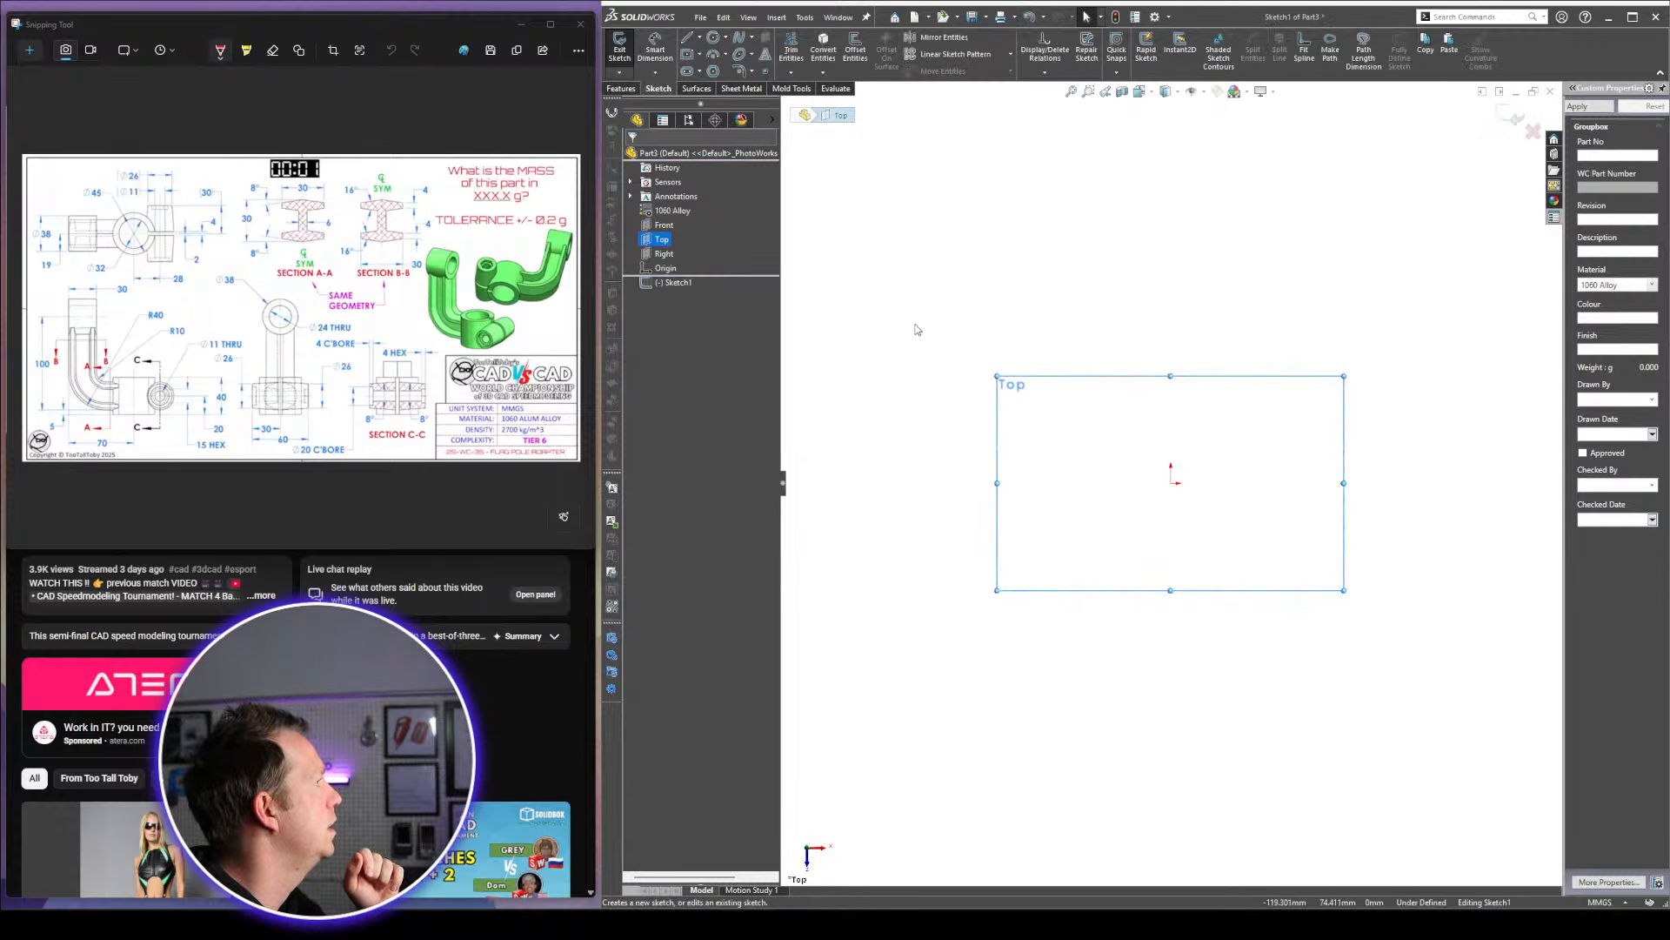
{"action": "right_click_drag", "start_coordinate": [914, 326], "coordinate": [908, 466]}
{"action": "left_click", "coordinate": [1171, 483]}
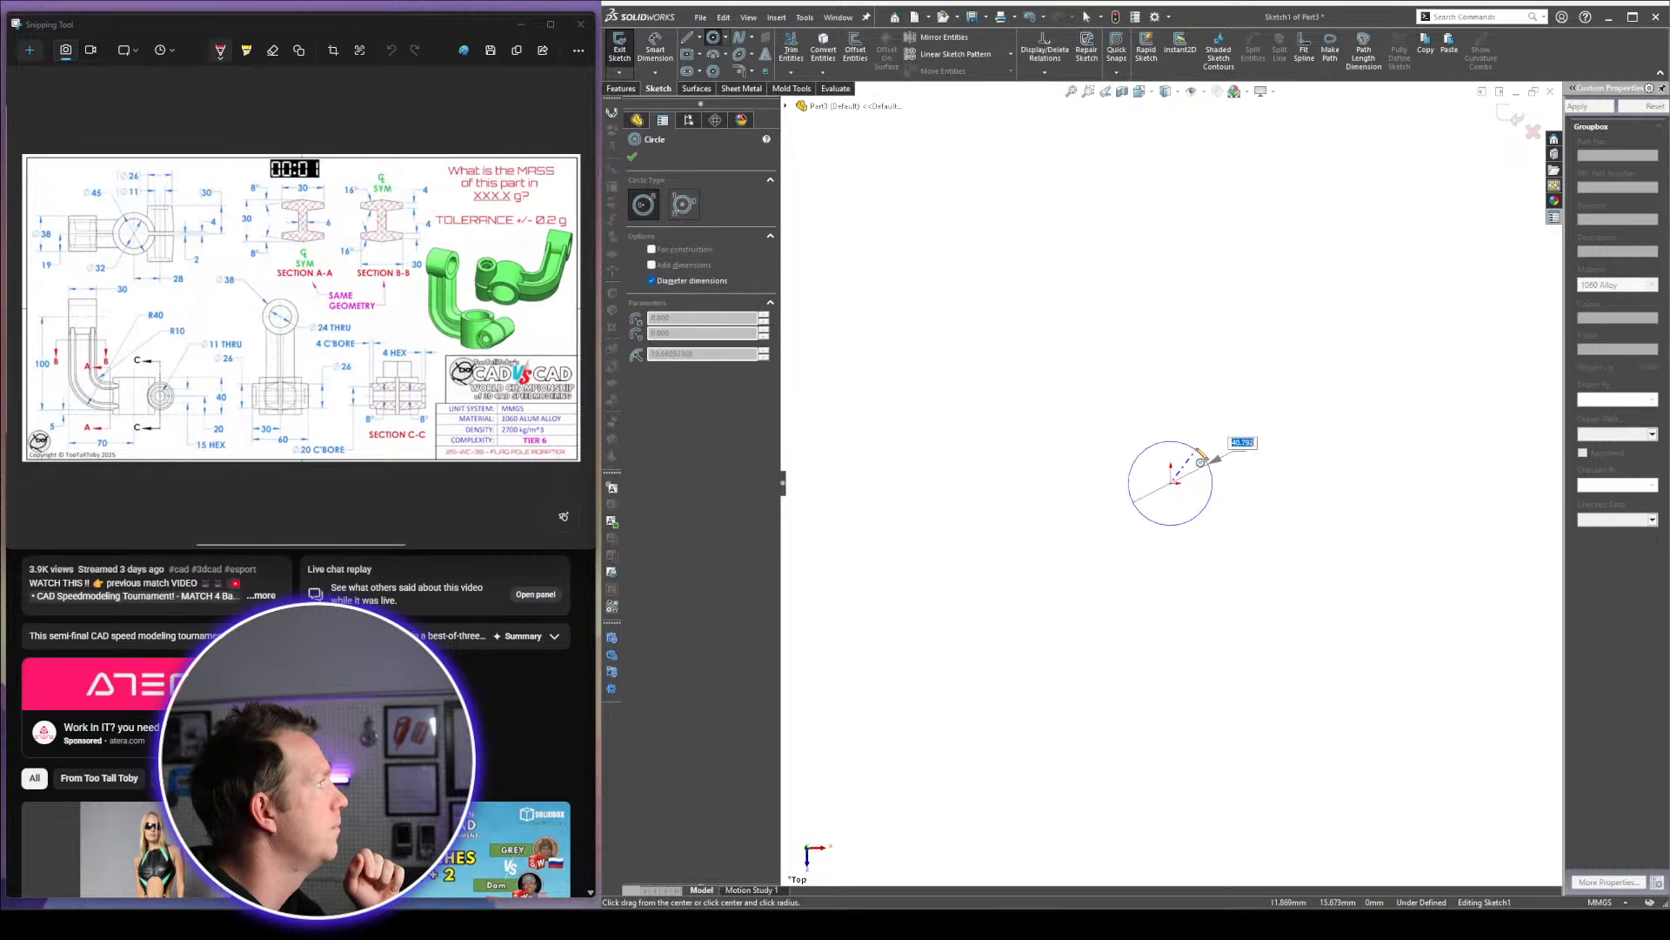
{"action": "type", "text": "35"}
{"action": "key", "text": "Return"}
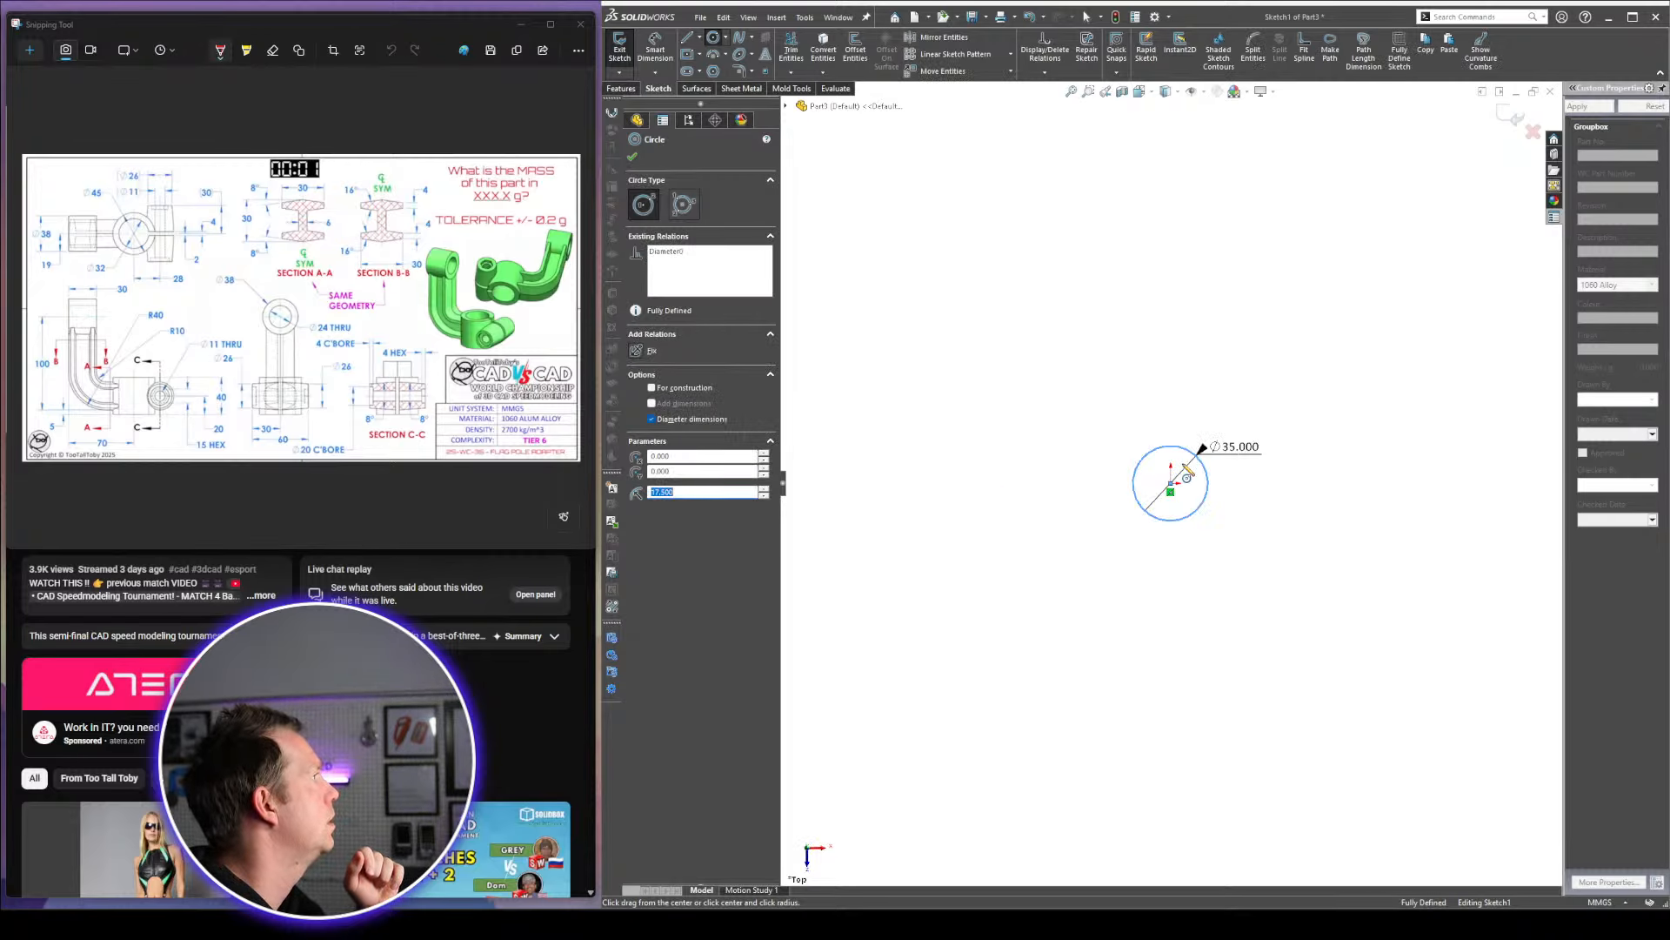
Add a concentric 45 mm diameter circle centred on the origin
{"action": "left_click", "coordinate": [1171, 483]}
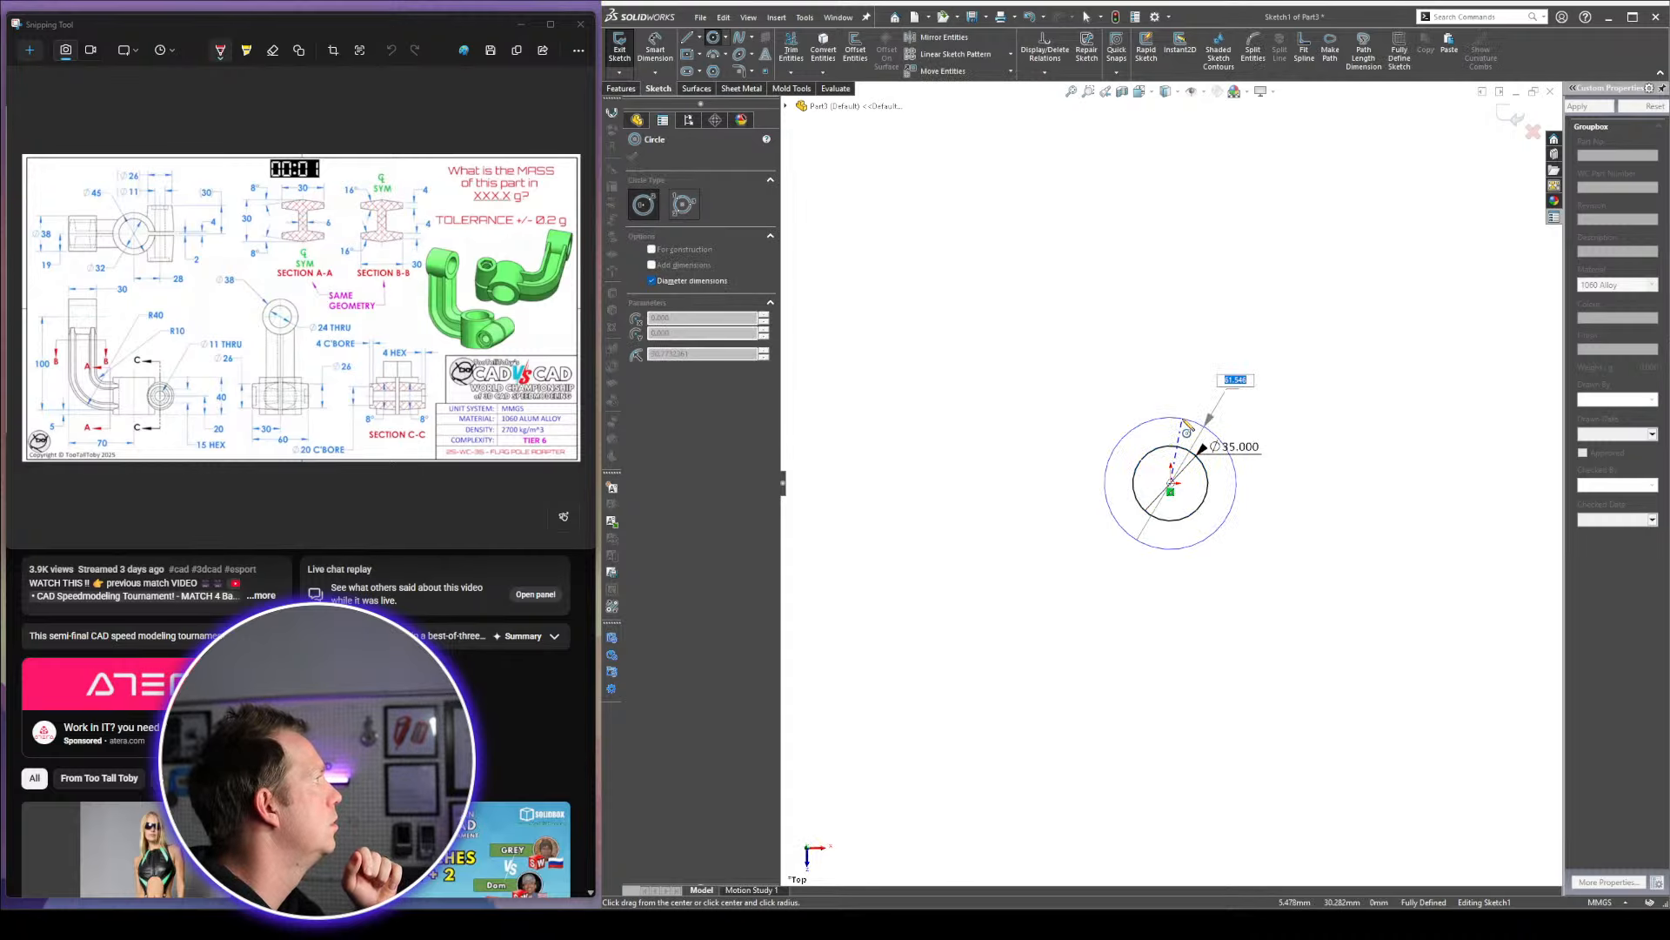
{"action": "type", "text": "45"}
{"action": "key", "text": "Return"}
{"action": "scroll", "coordinate": [1271, 522], "scroll_direction": "down", "scroll_amount": 3}
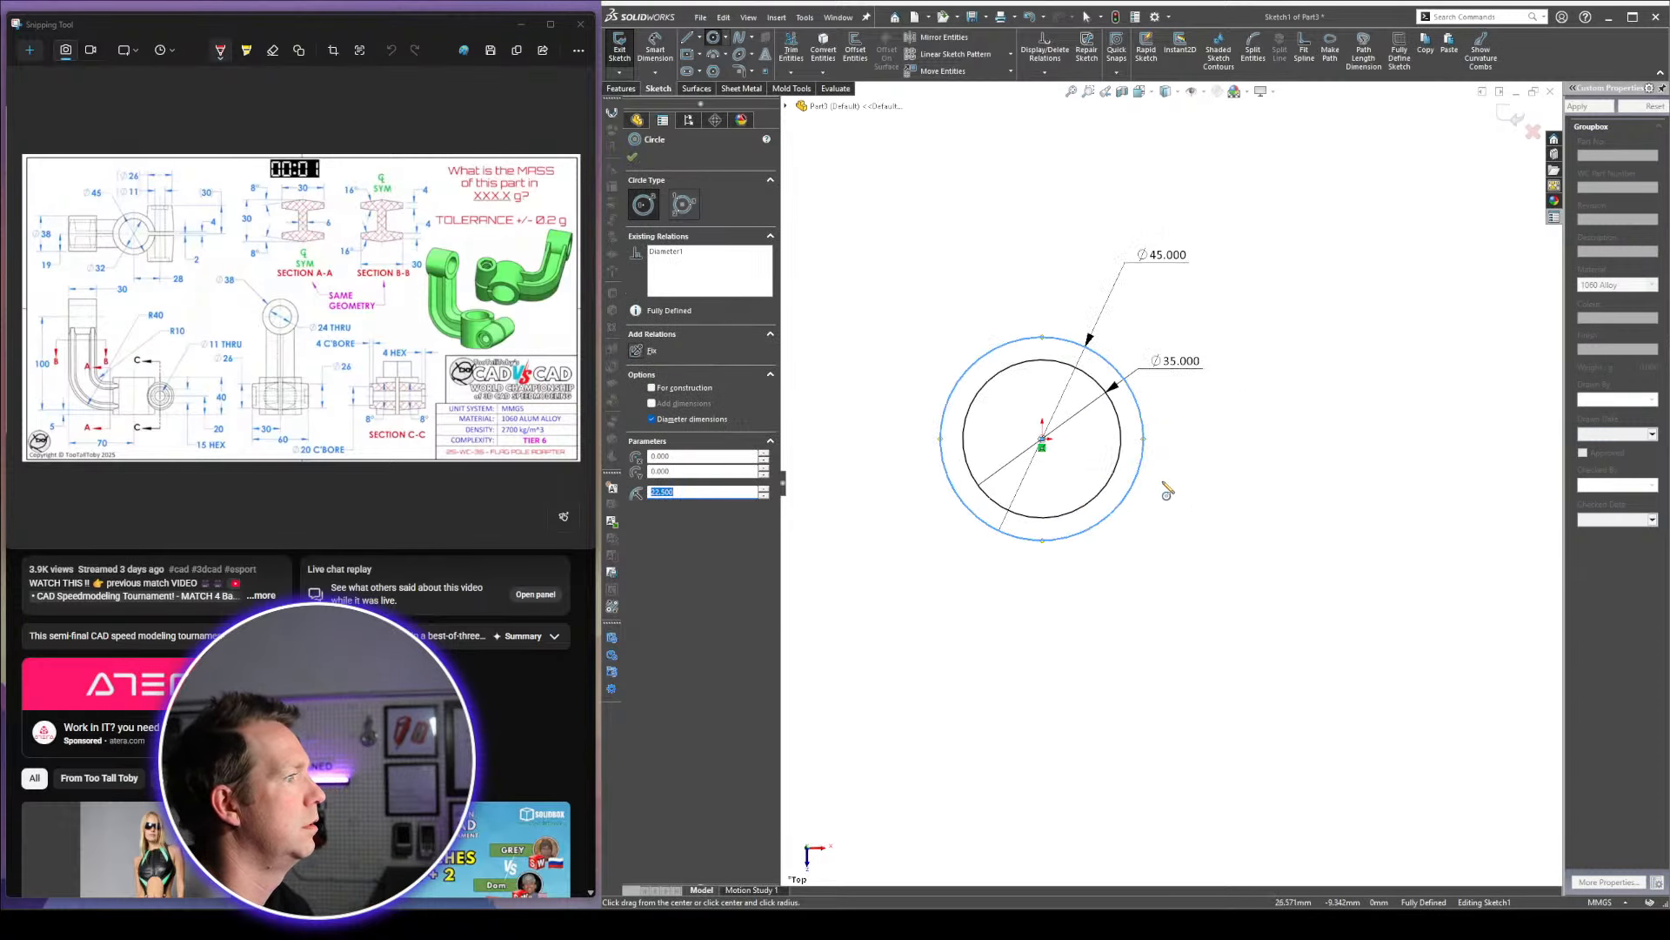
{"action": "key", "text": "Escape"}
Sketch a short horizontal line joining the two circles on their right side, about 3.5 mm below the origin
{"action": "scroll", "coordinate": [1297, 451], "scroll_direction": "down", "scroll_amount": 2}
{"action": "key", "text": "l"}
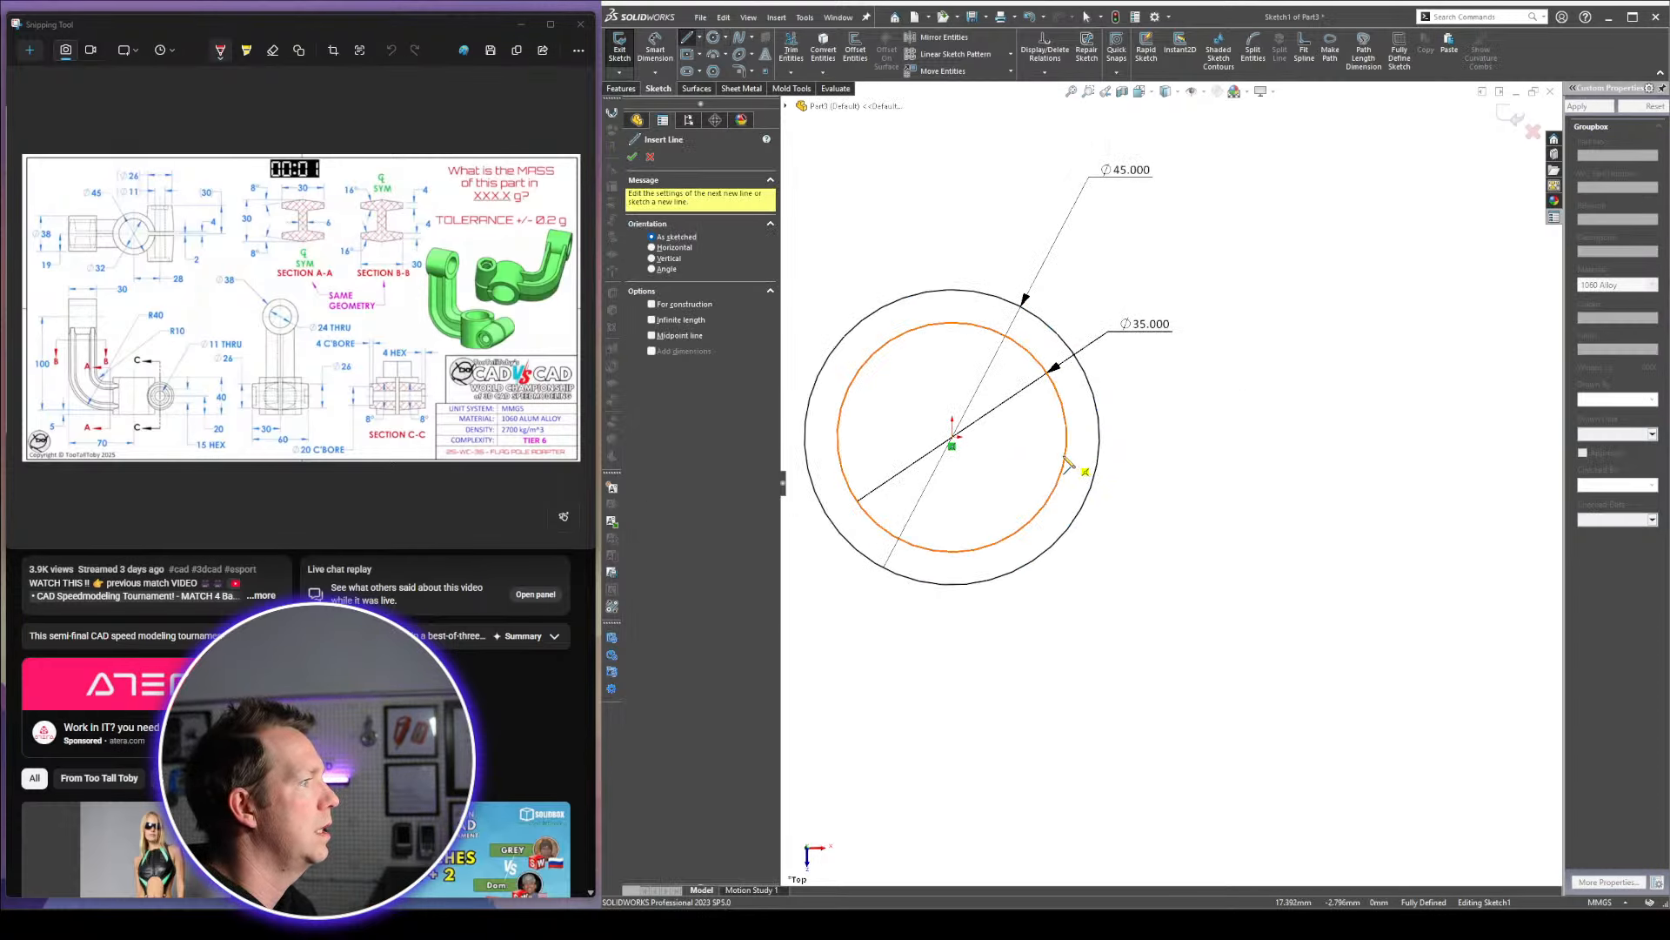
{"action": "left_click", "coordinate": [1066, 461]}
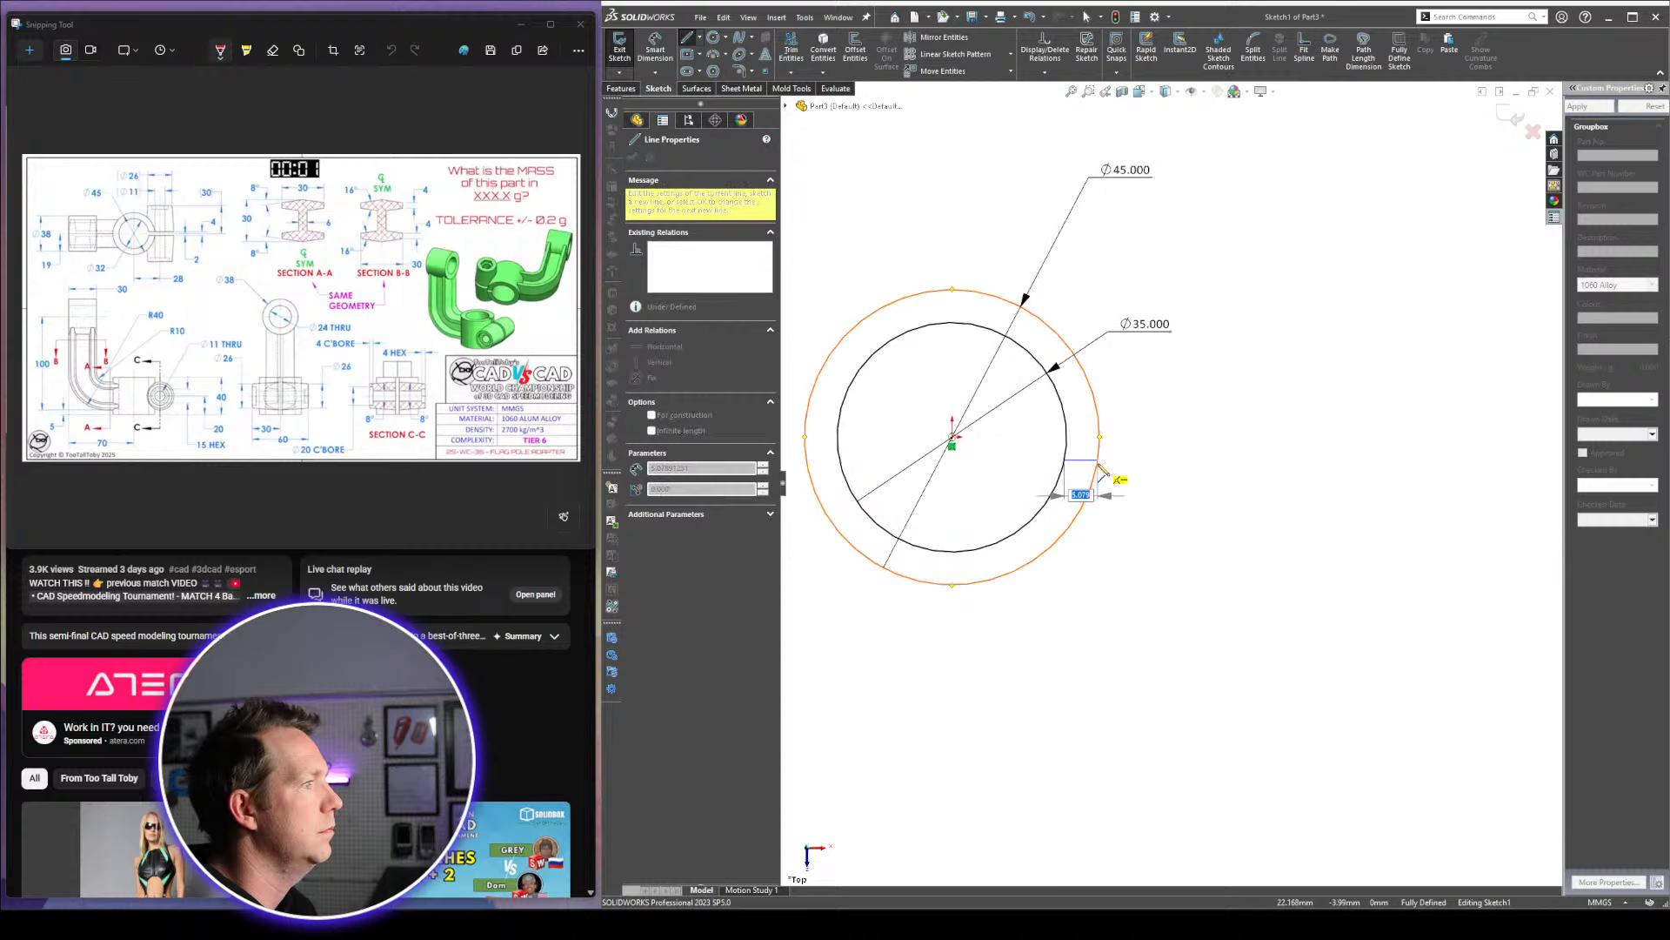
{"action": "left_click", "coordinate": [1097, 463]}
{"action": "key", "text": "Escape"}
Dimension the short horizontal line 2 mm vertically from the origin
{"action": "key", "text": "d"}
{"action": "left_click", "coordinate": [953, 438]}
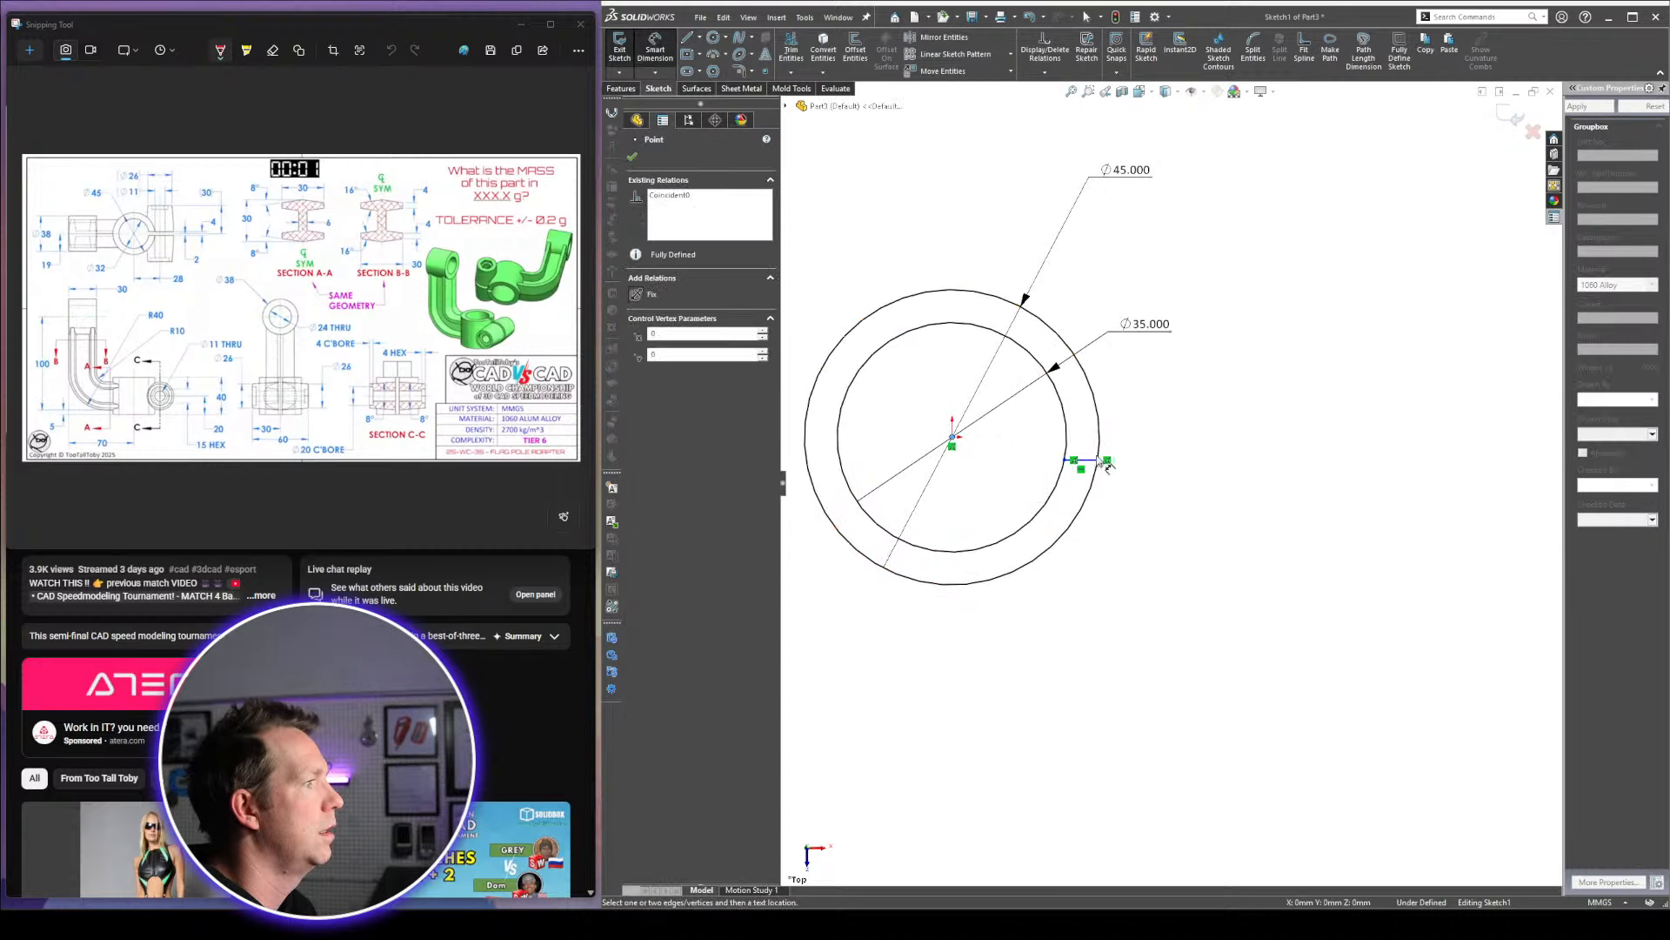
{"action": "left_click", "coordinate": [1107, 463]}
{"action": "left_click", "coordinate": [1279, 439]}
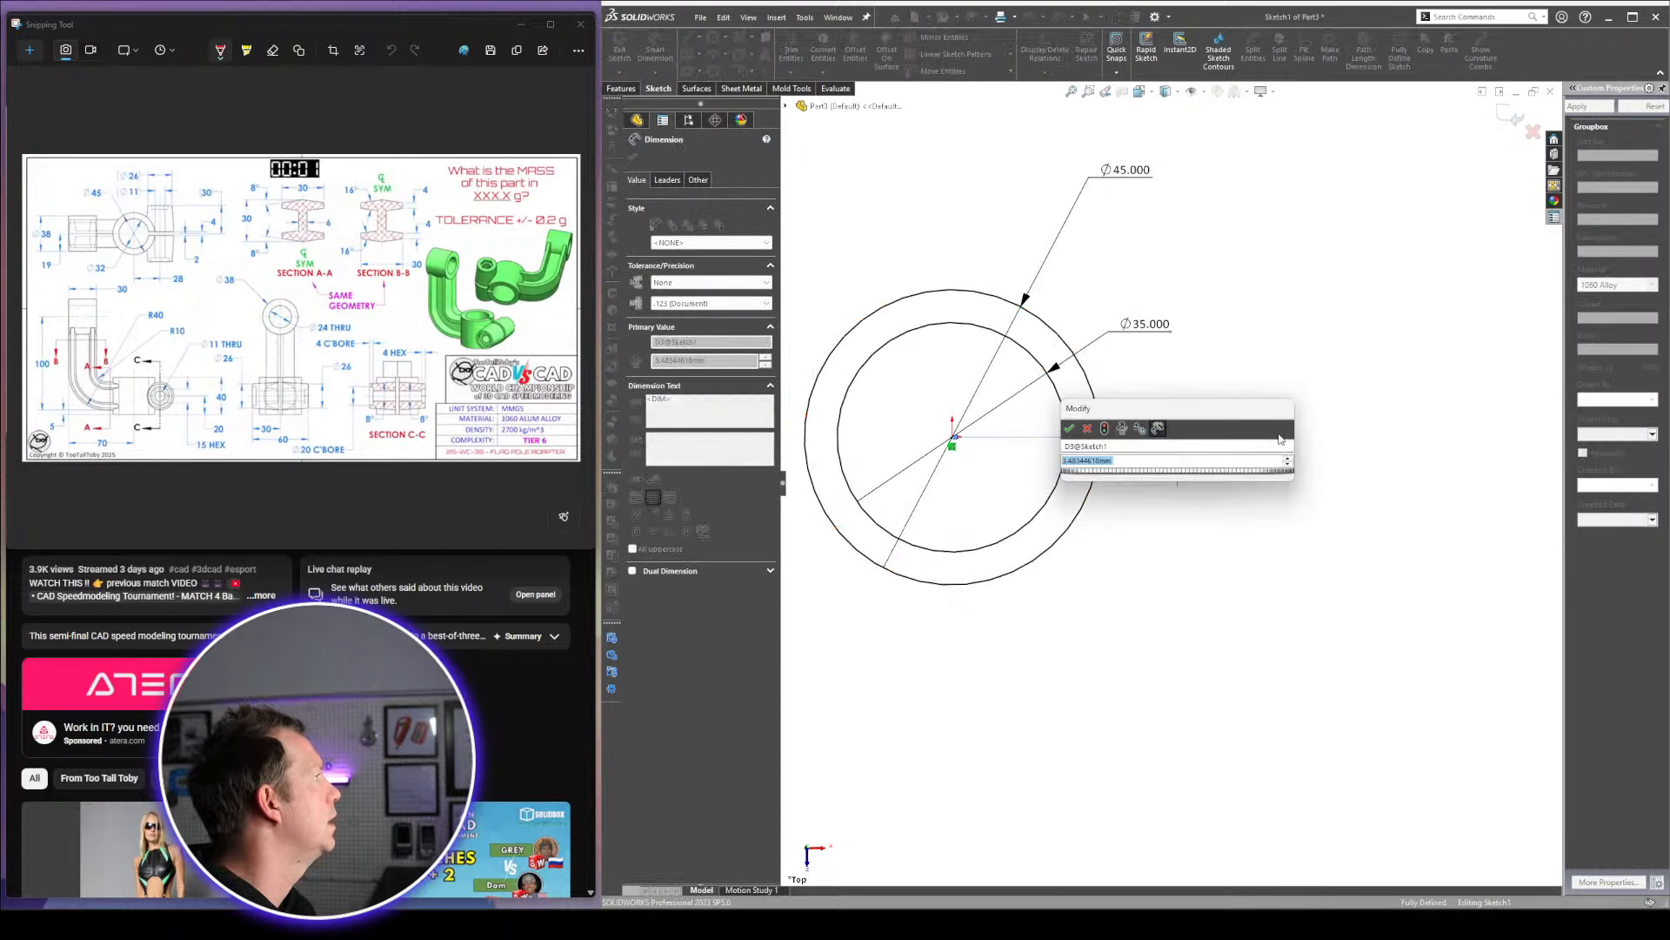
{"action": "type", "text": "2"}
{"action": "key", "text": "Return"}
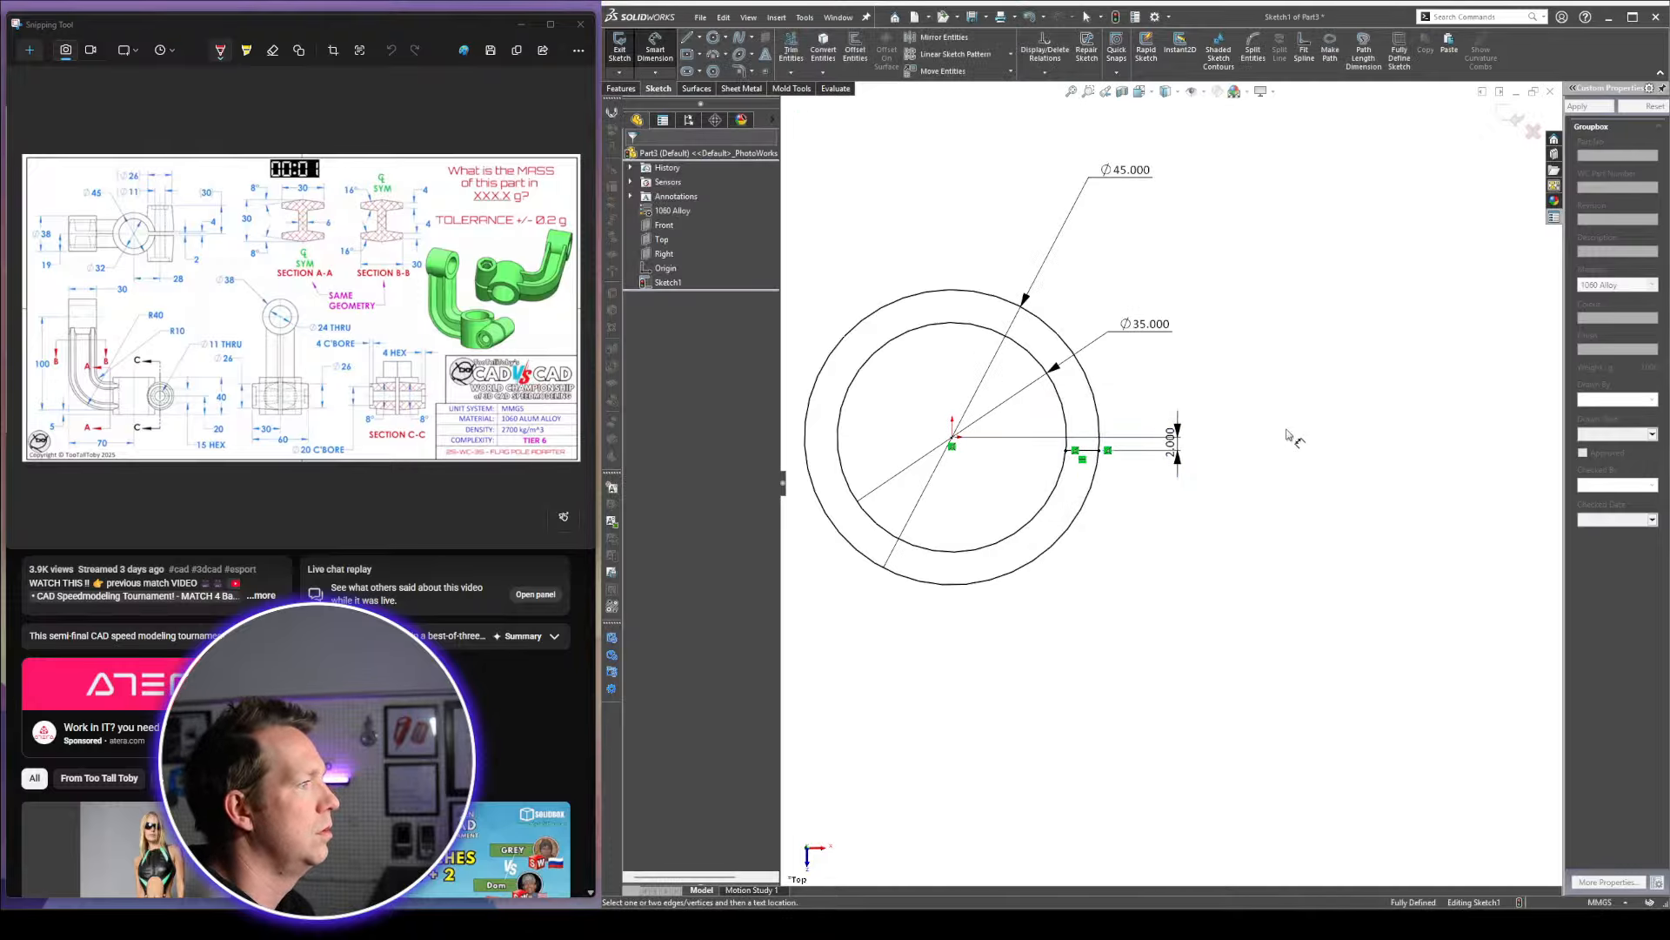
{"action": "key", "text": "Escape"}
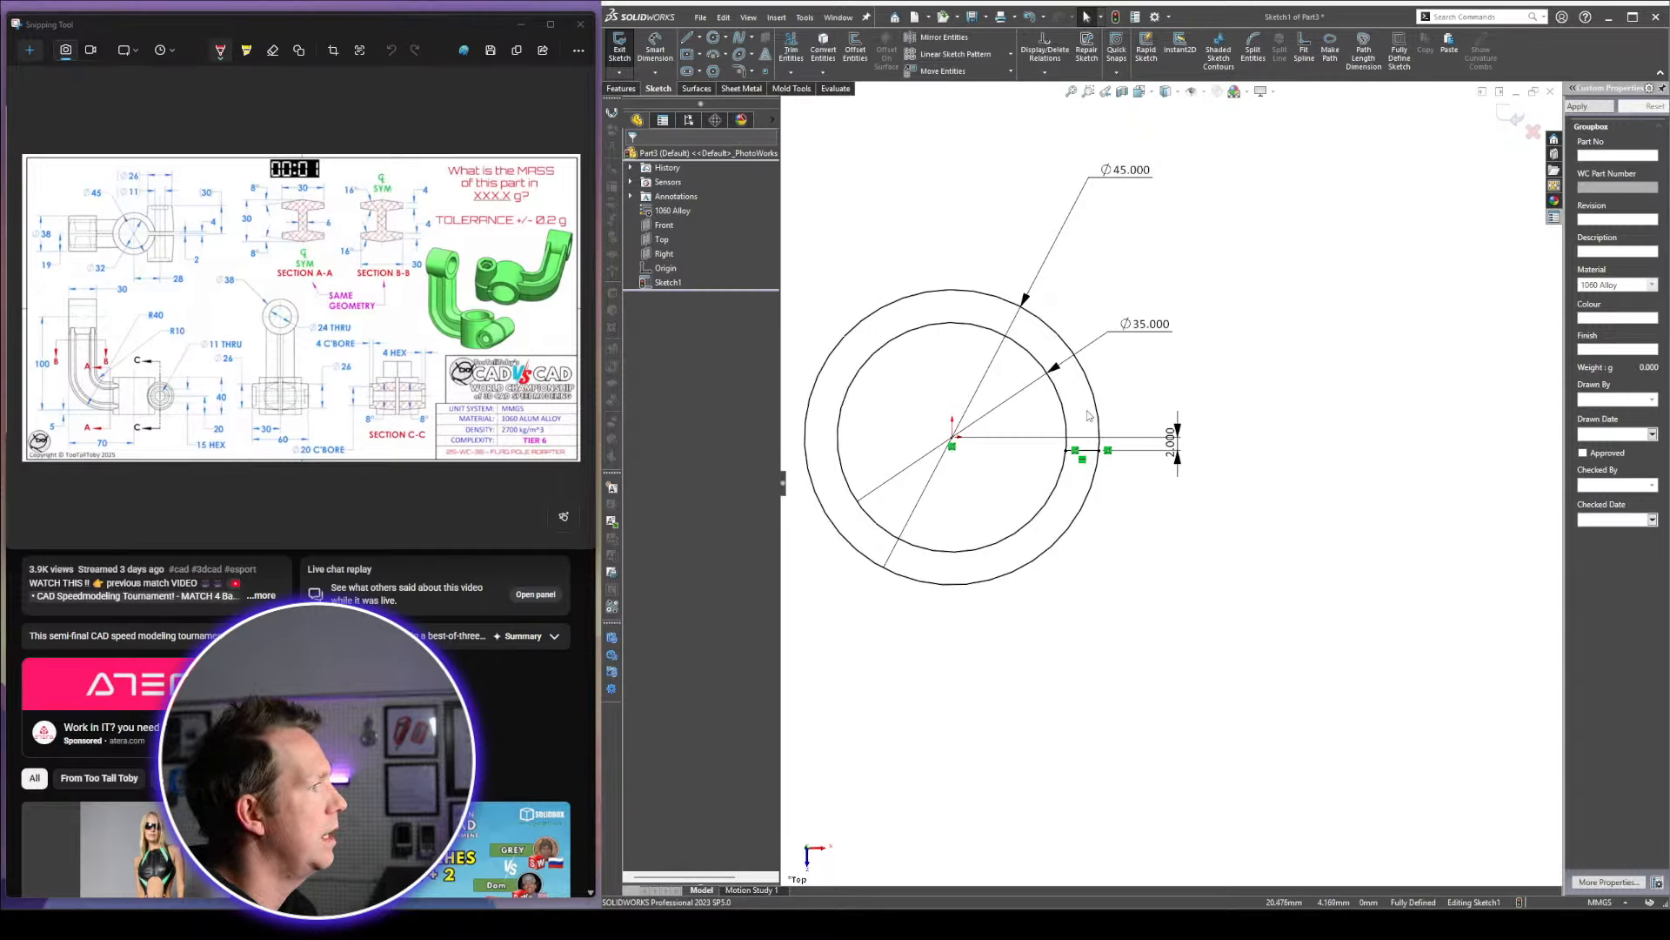
Draw a horizontal line through the origin across the full width of the 45 mm circle
{"action": "key", "text": "l"}
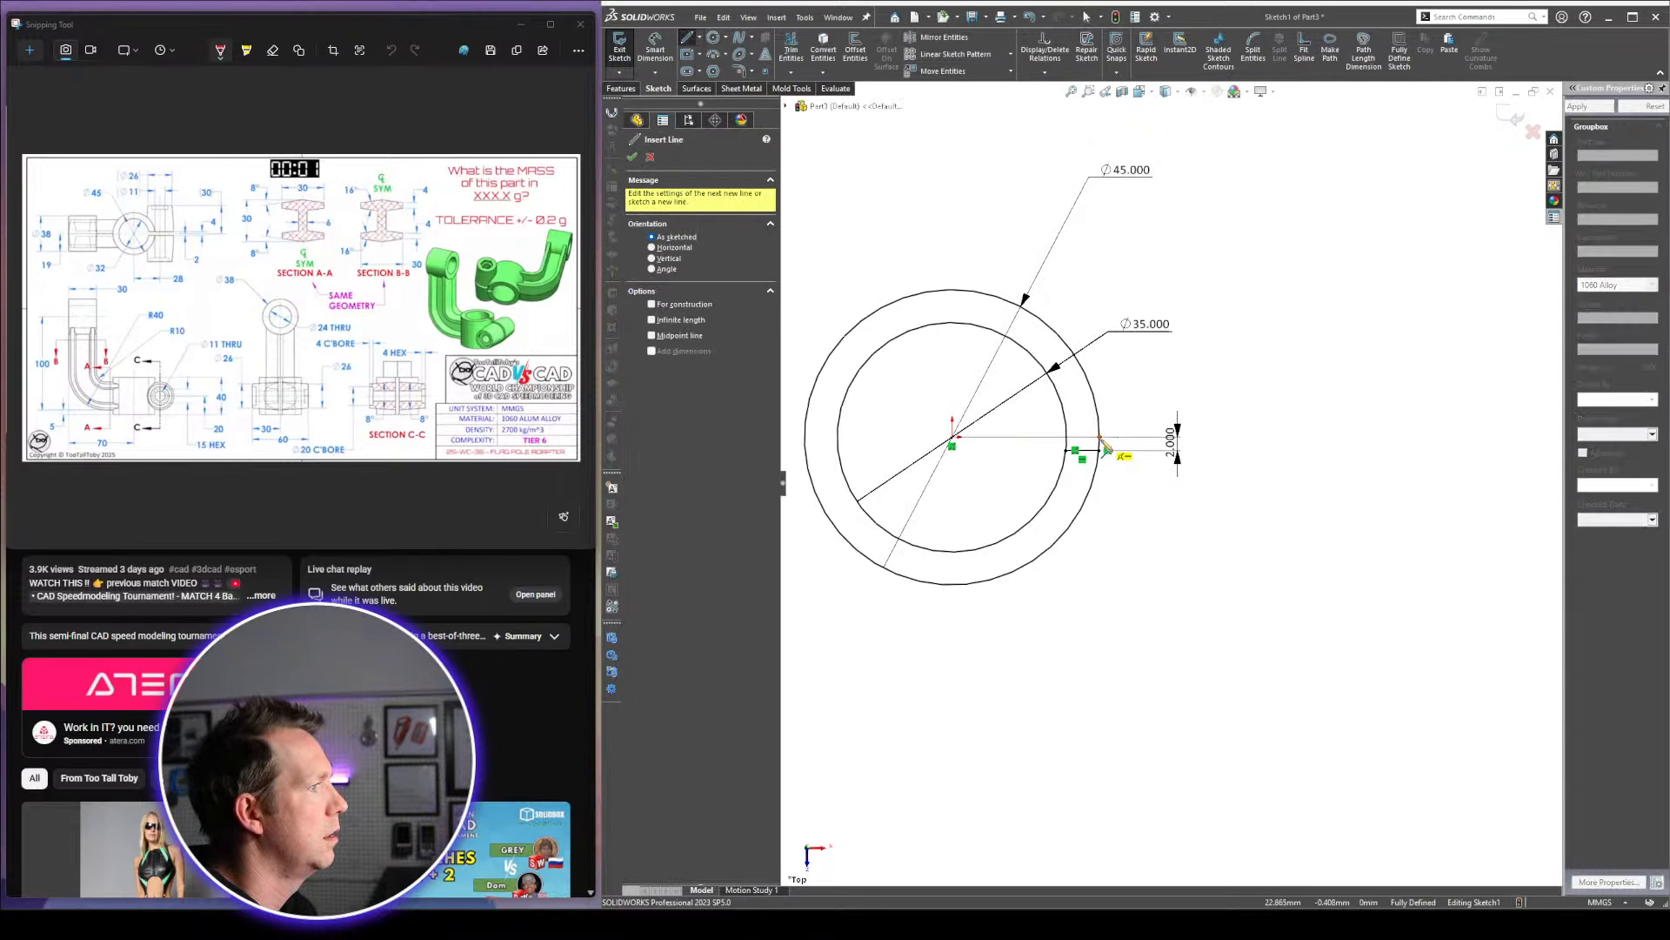
{"action": "left_click", "coordinate": [1098, 438]}
{"action": "left_click", "coordinate": [805, 437]}
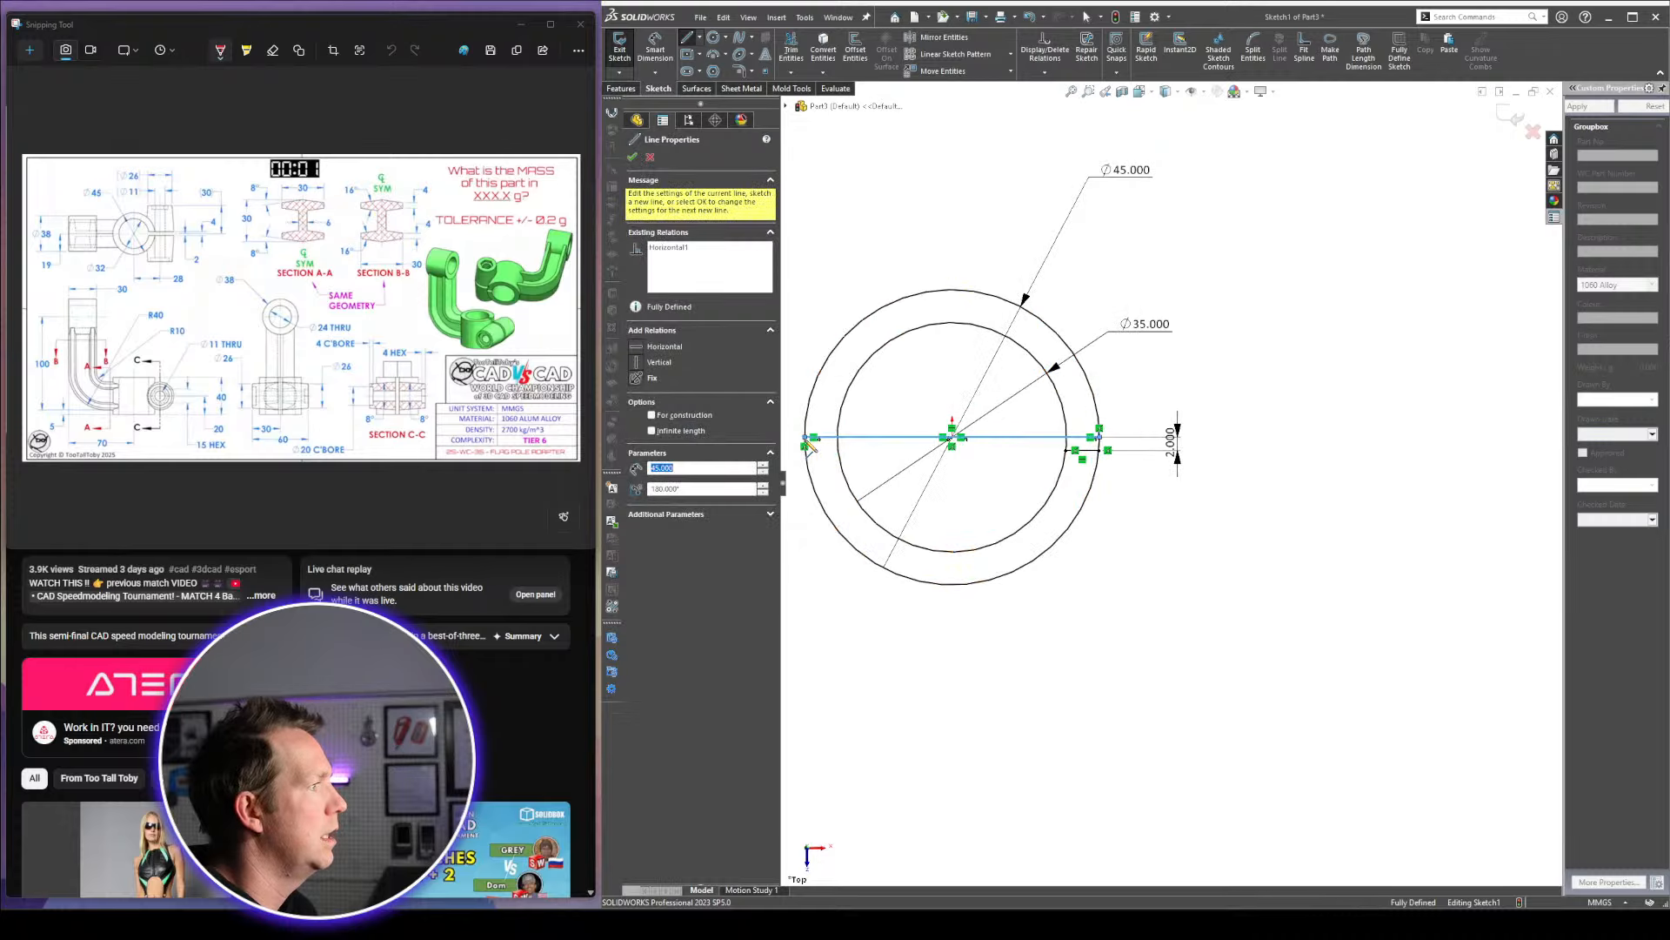
{"action": "key", "text": "Escape"}
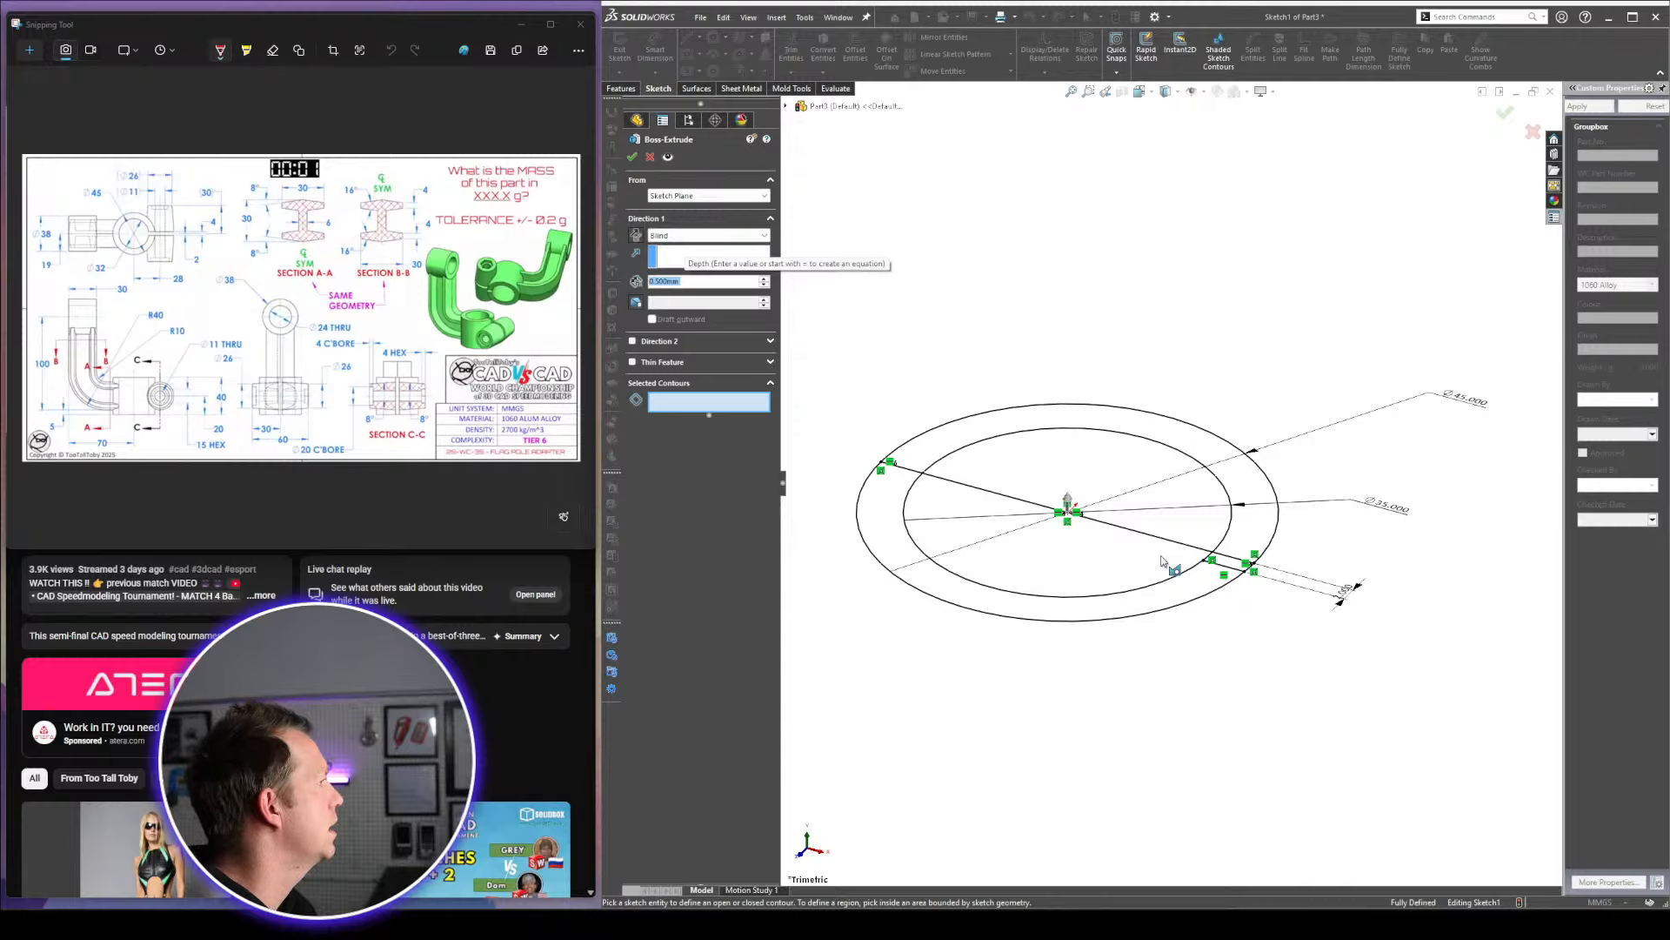
Extrude the half-ring region between the circles, below the centre line and the short line, to 40 mm
{"action": "type", "text": "40"}
{"action": "key", "text": "Return"}
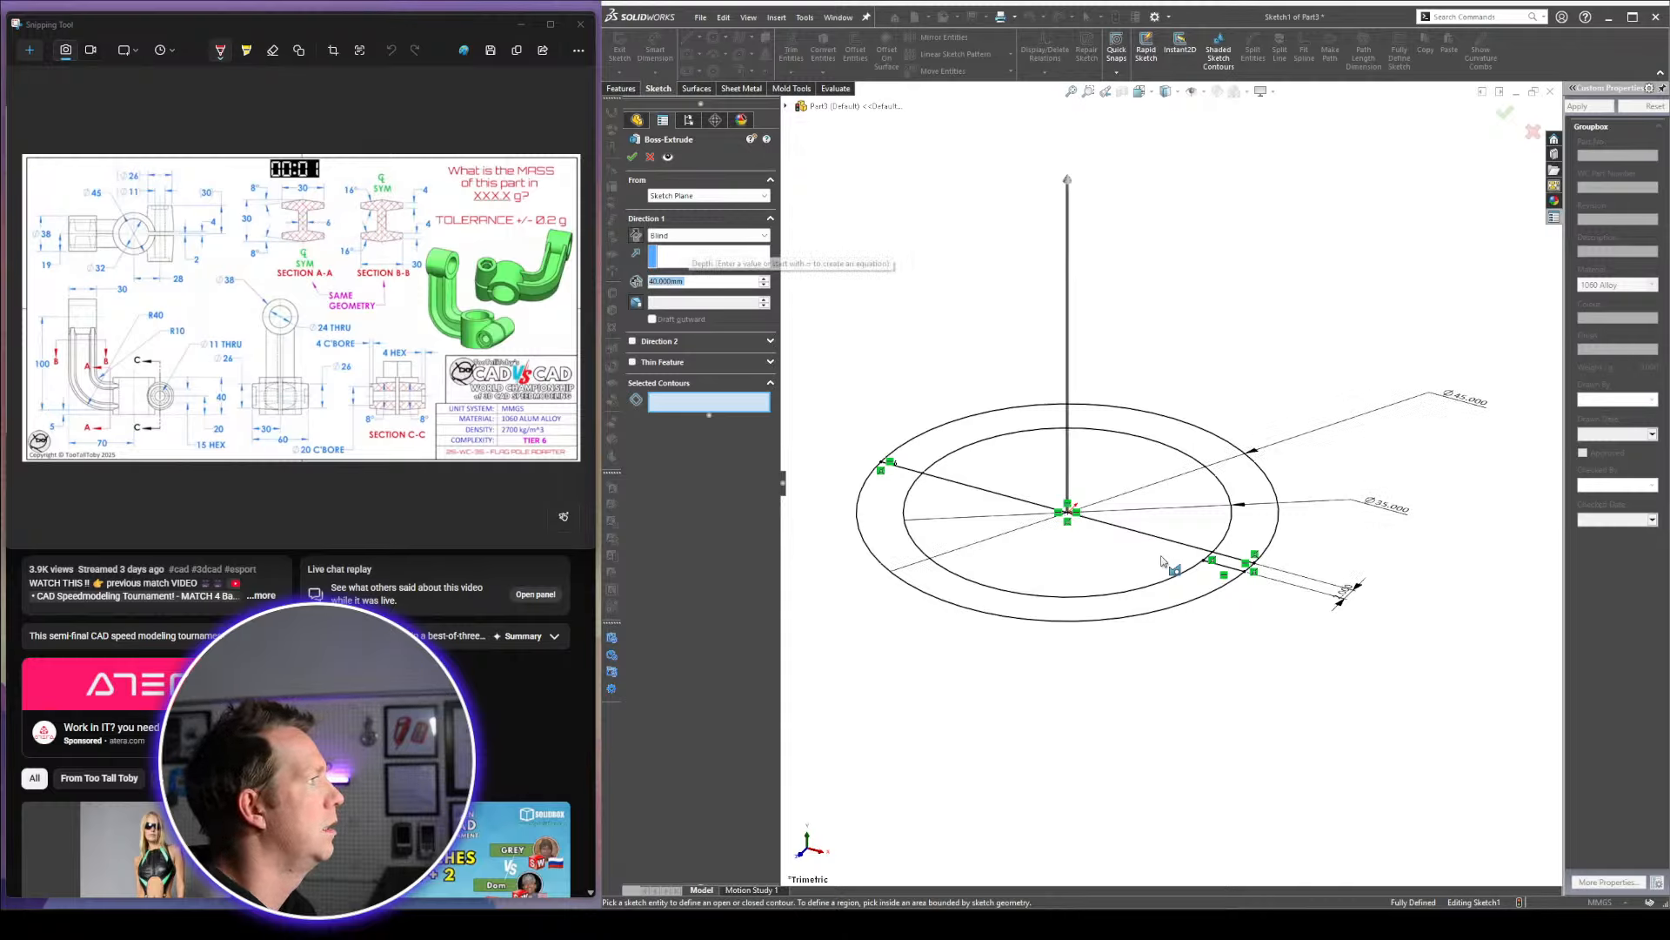
{"action": "left_click", "coordinate": [873, 525]}
{"action": "key", "text": "Return"}
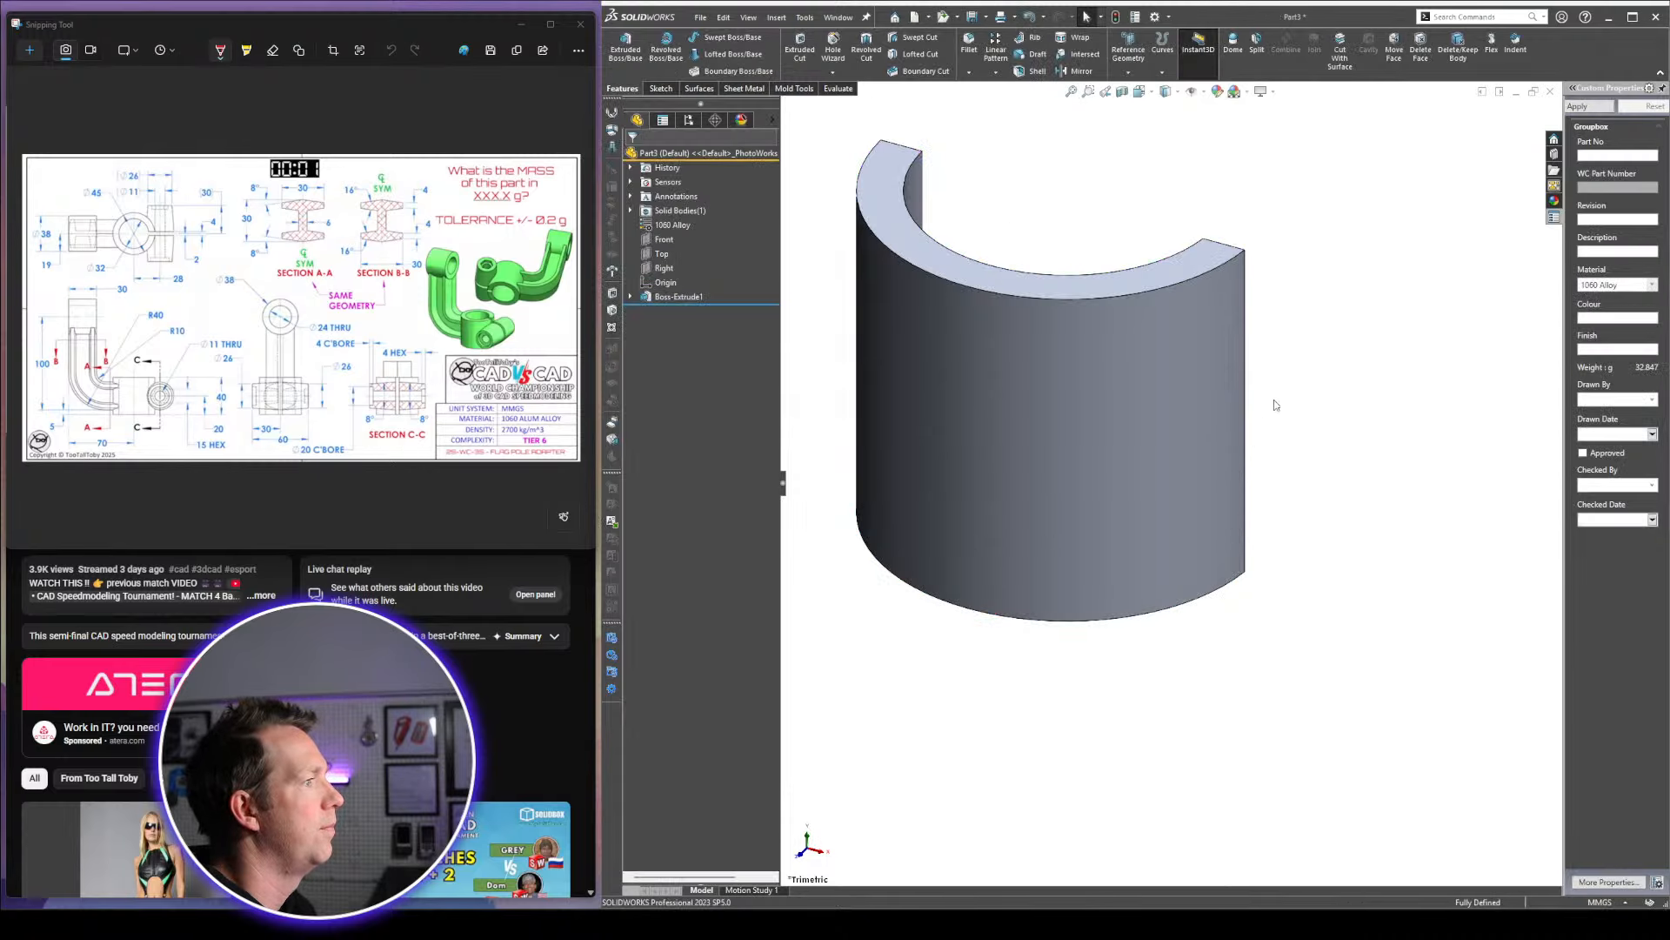
Start a sketch on the Front plane and view it straight on
{"action": "scroll", "coordinate": [1156, 186], "scroll_direction": "up", "scroll_amount": 3}
{"action": "left_click", "coordinate": [664, 238]}
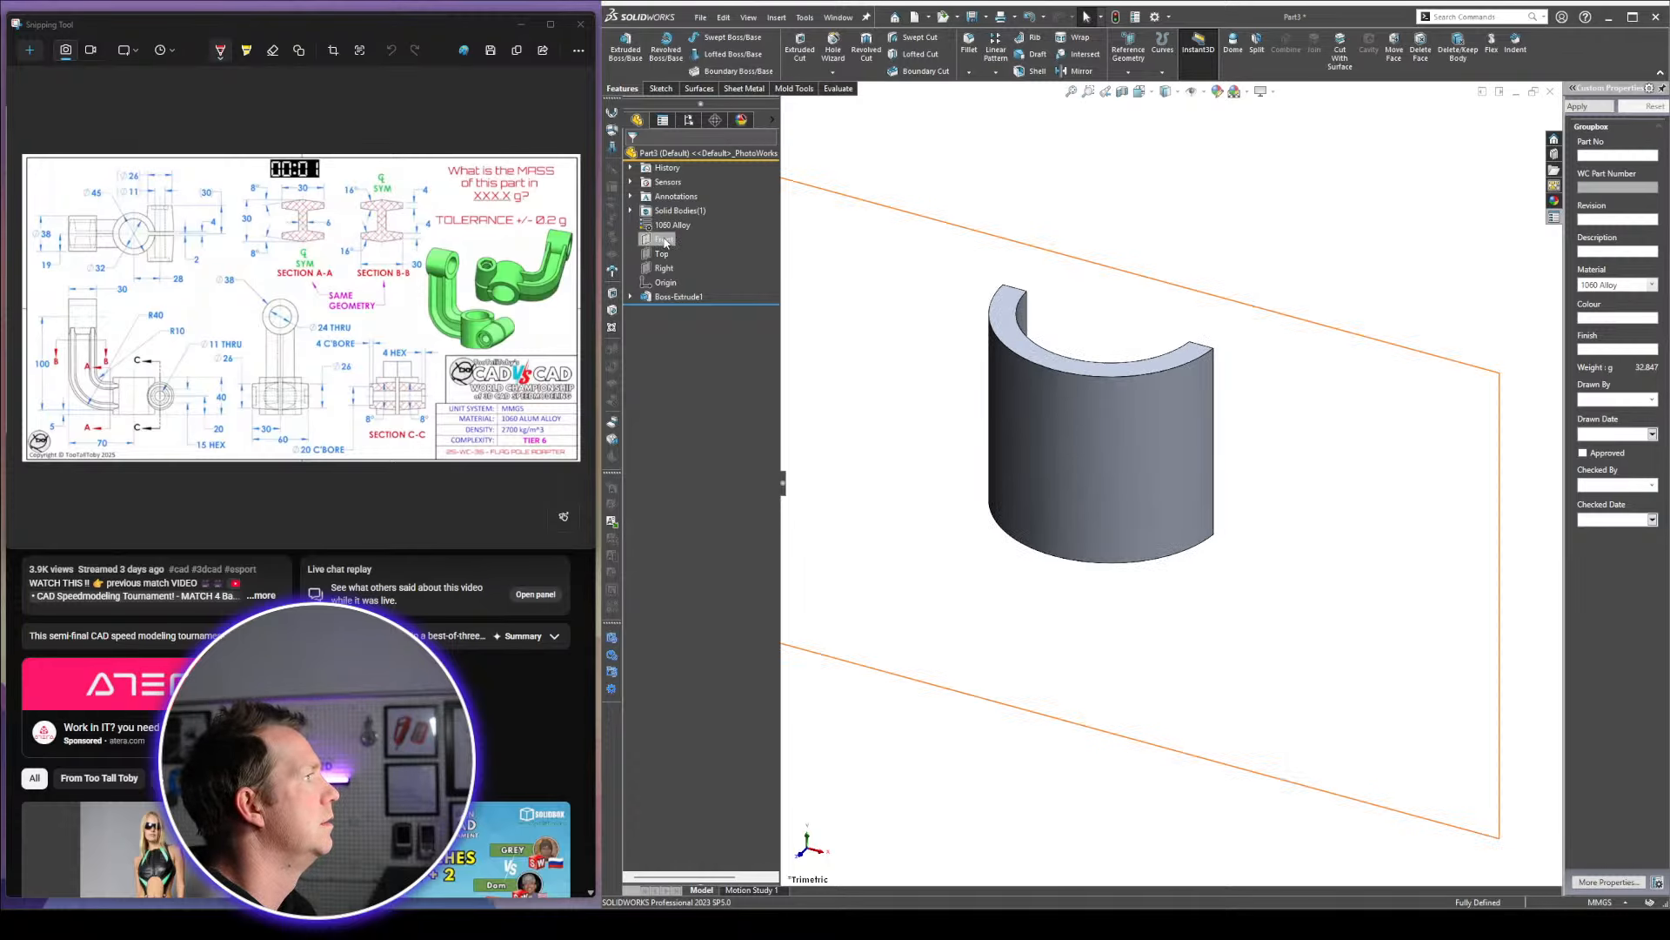
{"action": "left_click", "coordinate": [675, 218]}
{"action": "key", "text": "space"}
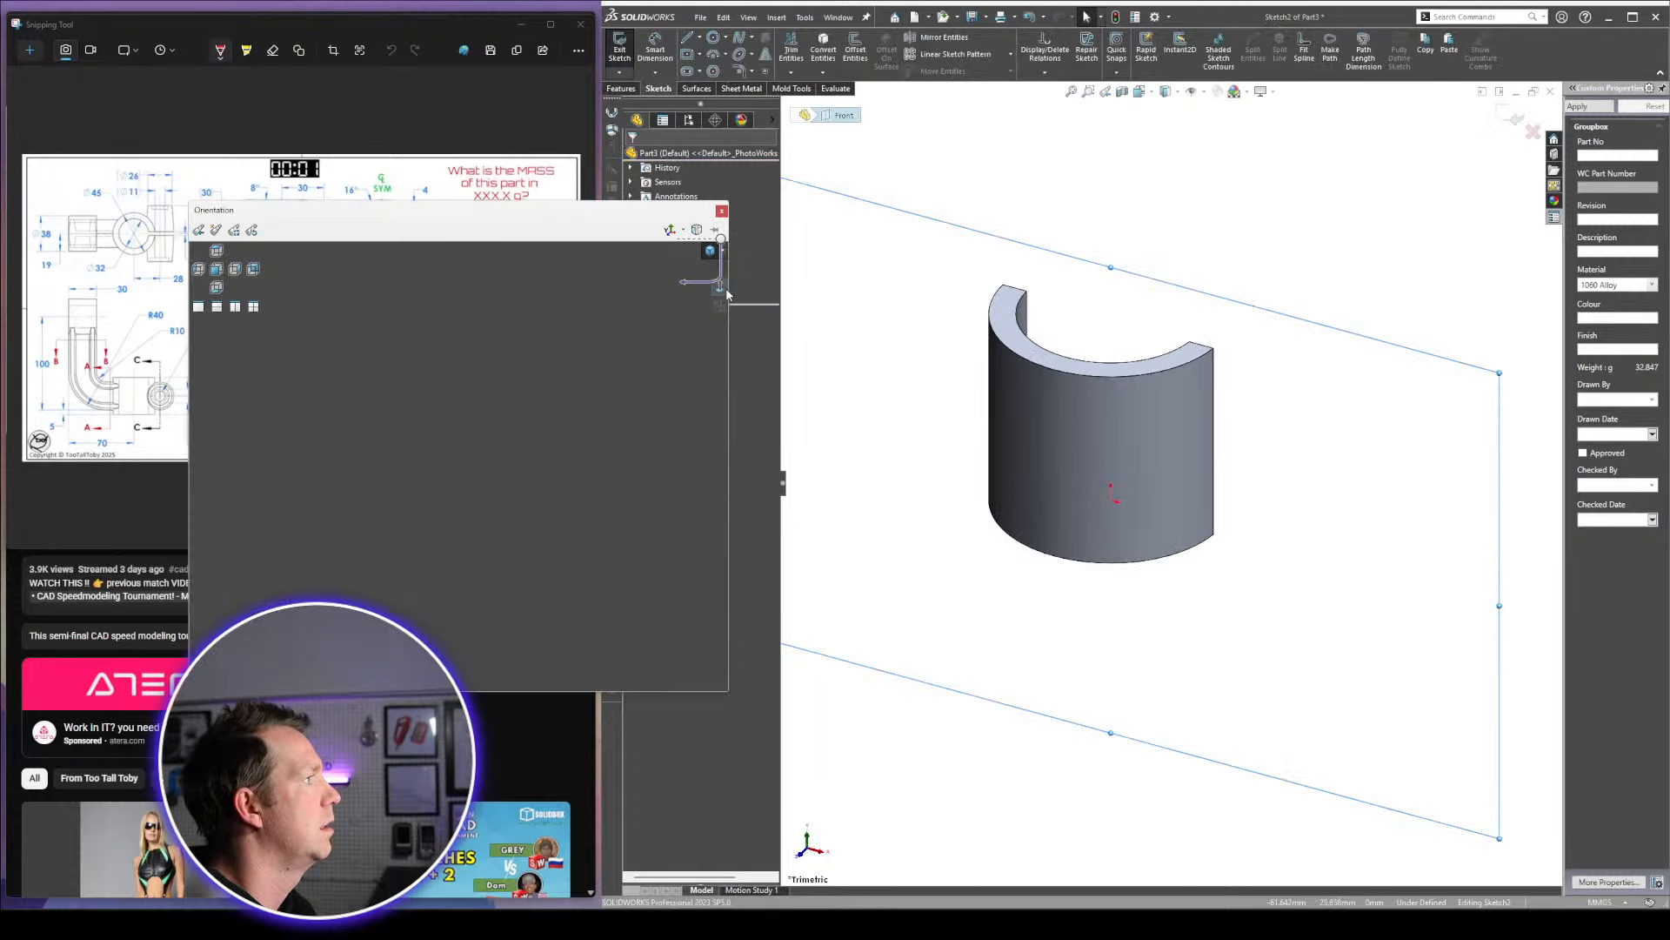
{"action": "left_click_drag", "start_coordinate": [732, 332], "coordinate": [423, 327]}
{"action": "left_click", "coordinate": [217, 269]}
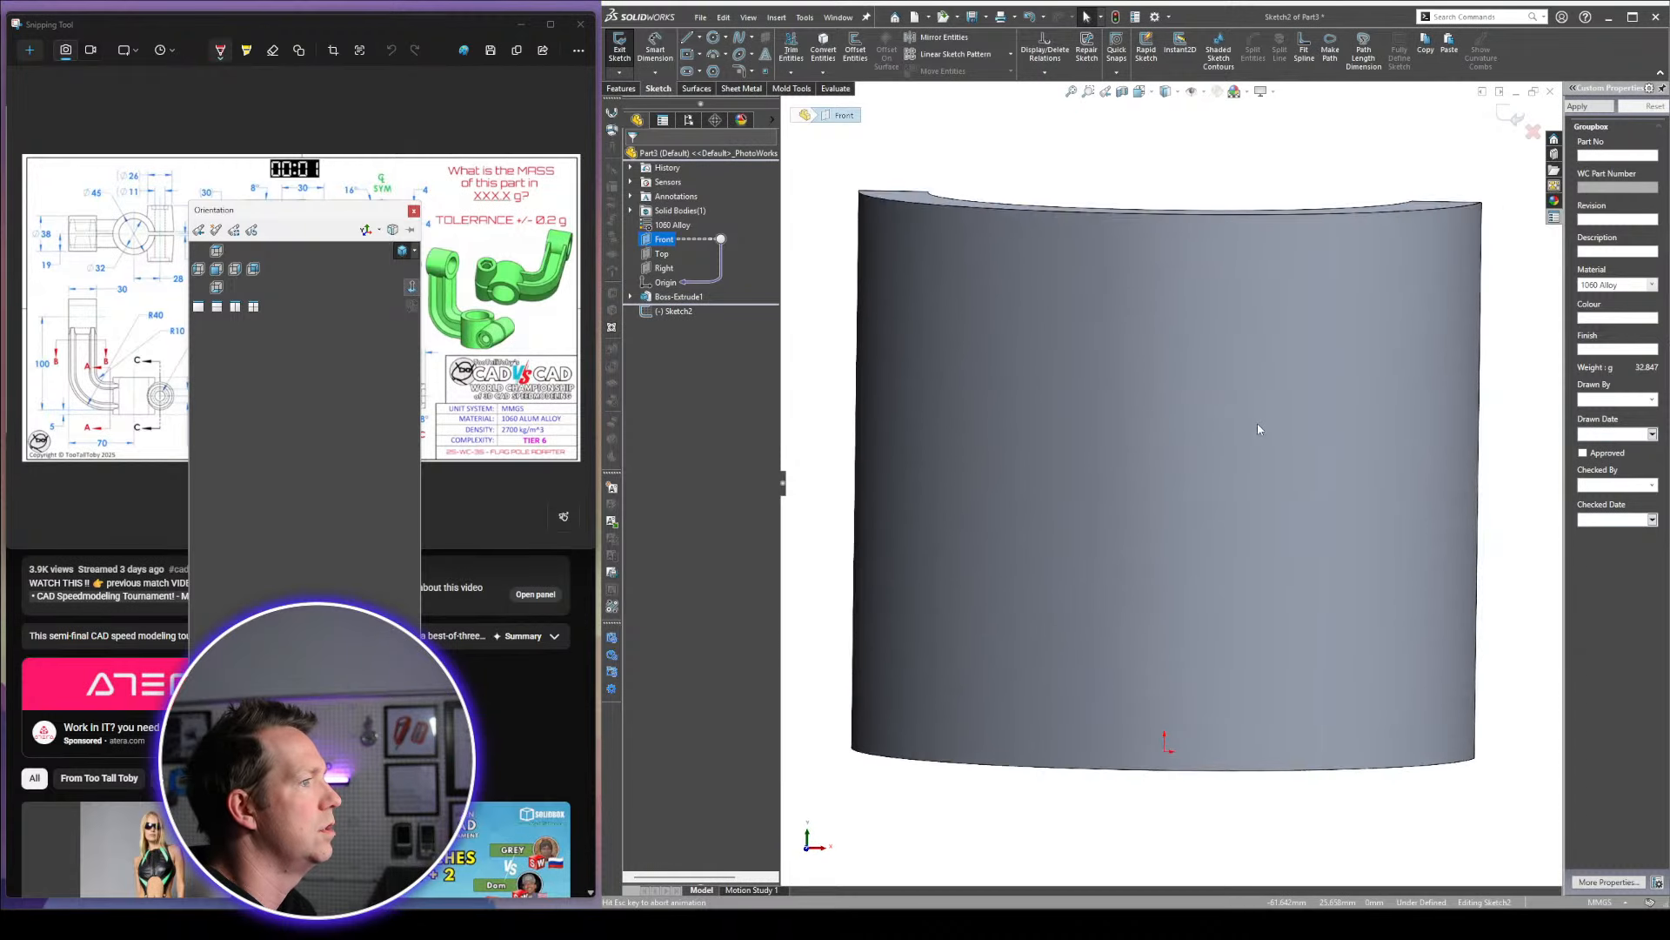
{"action": "scroll", "coordinate": [1349, 503], "scroll_direction": "up", "scroll_amount": 4}
{"action": "scroll", "coordinate": [1350, 502], "scroll_direction": "up", "scroll_amount": 1}
{"action": "scroll", "coordinate": [1357, 492], "scroll_direction": "down", "scroll_amount": 2}
{"action": "scroll", "coordinate": [1312, 402], "scroll_direction": "up", "scroll_amount": 2}
{"action": "scroll", "coordinate": [1310, 419], "scroll_direction": "down", "scroll_amount": 2}
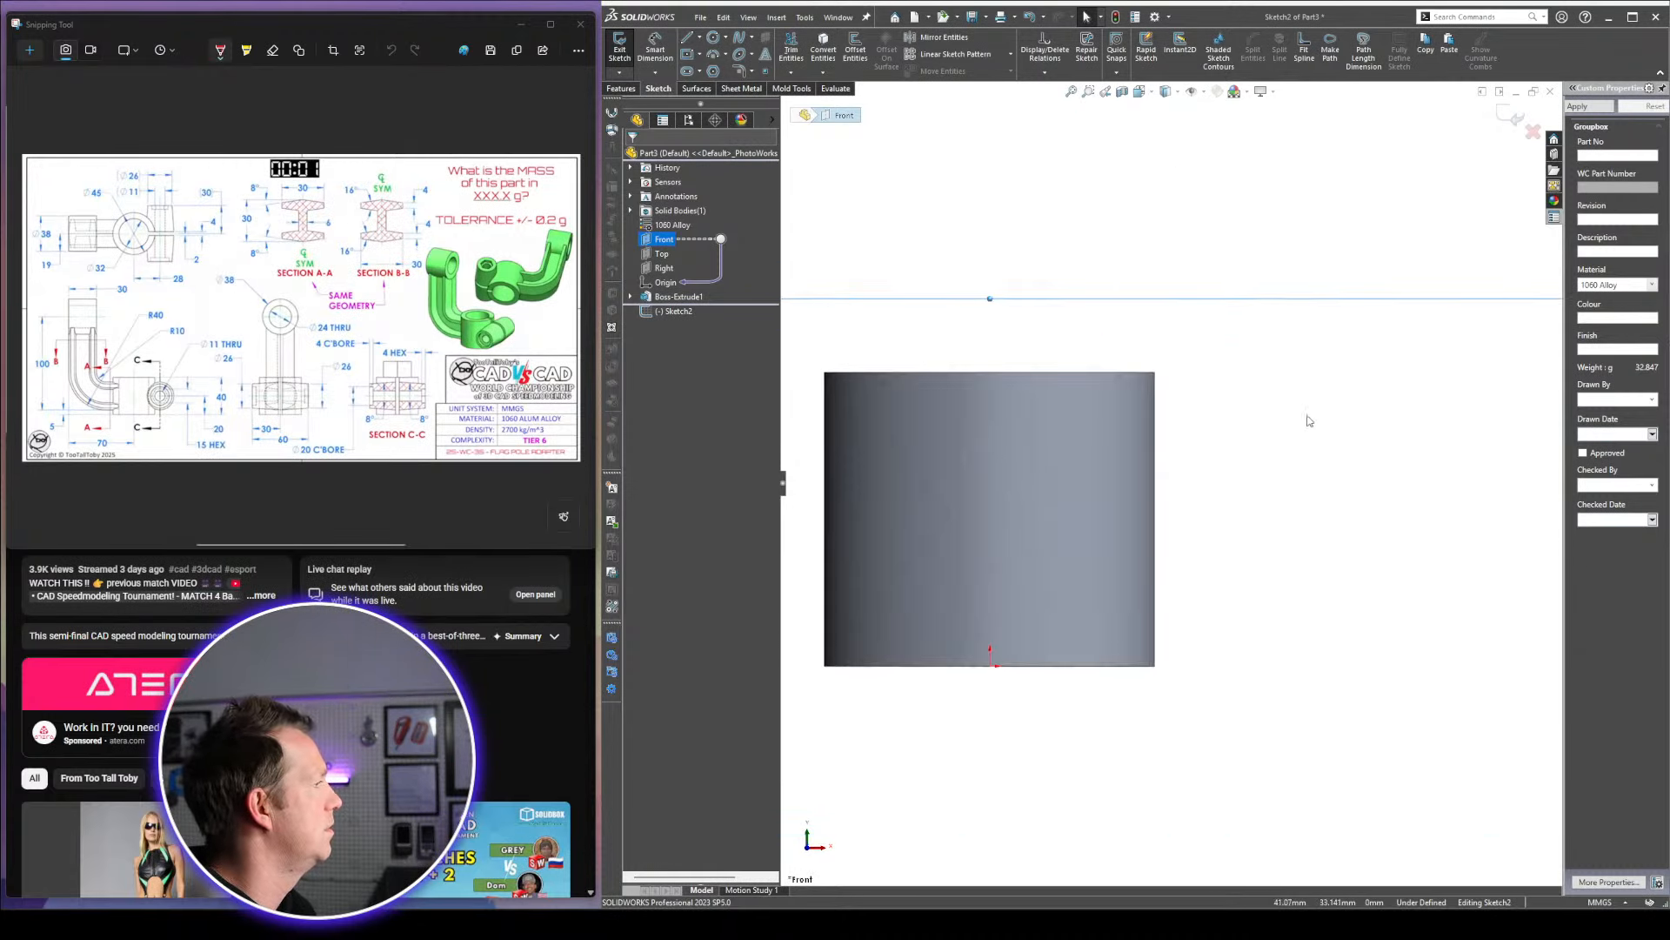
Draw two concentric circles of 11 mm and 26 mm diameter beside the half ring's right edge
{"action": "key", "text": "c"}
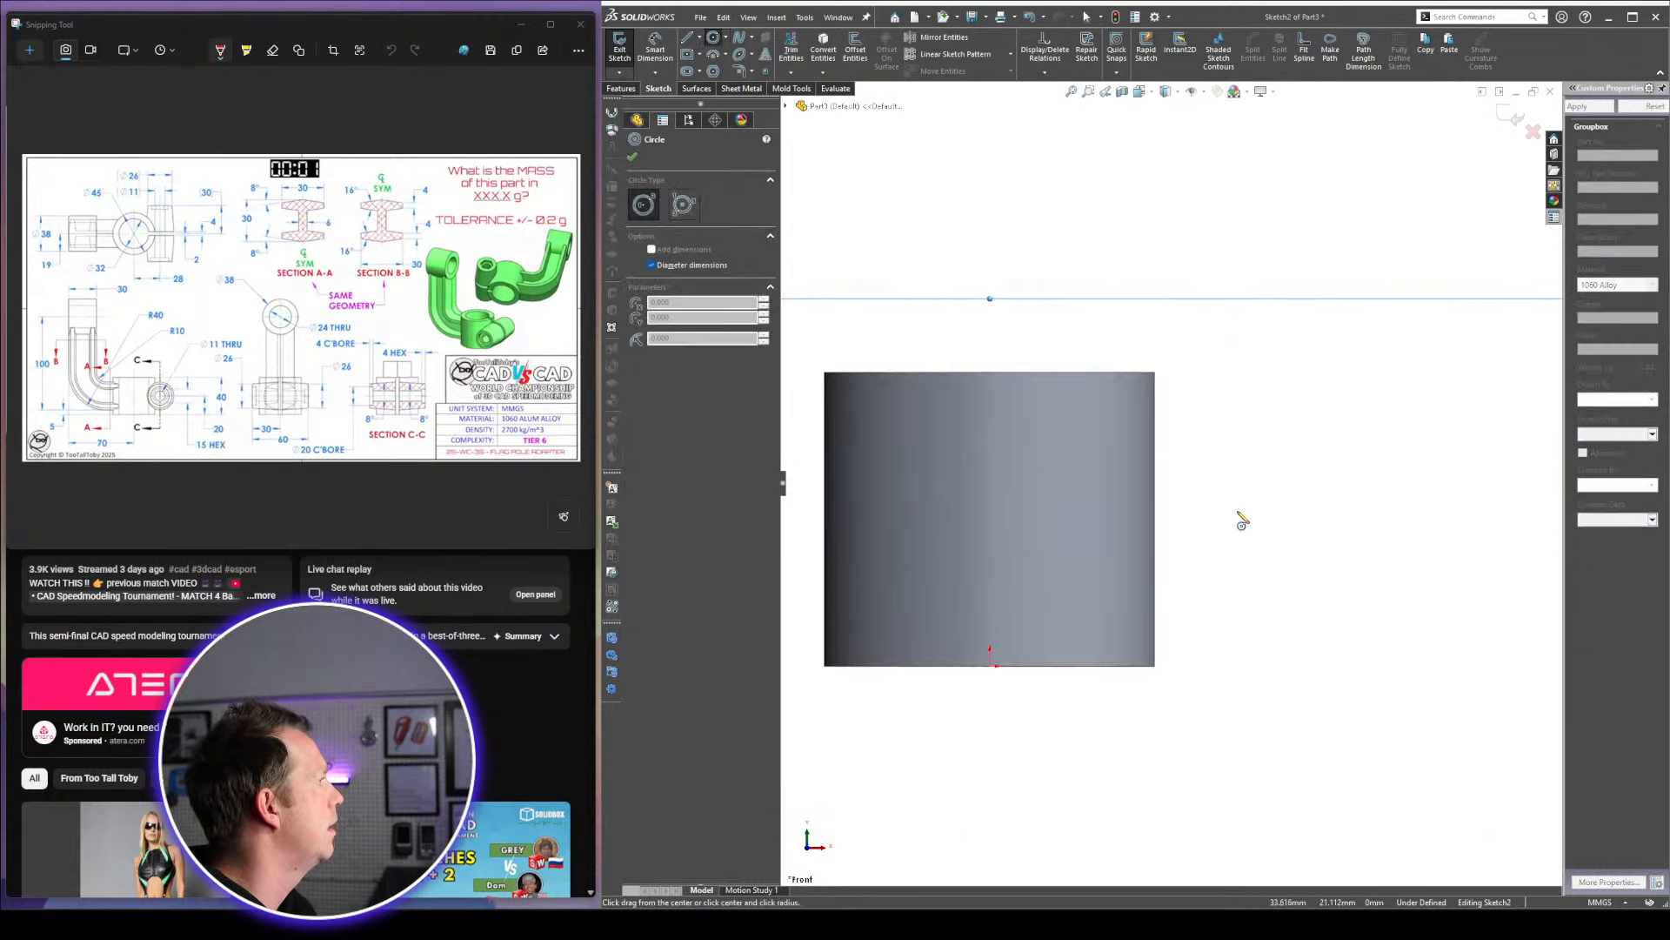
{"action": "left_click", "coordinate": [1237, 511]}
{"action": "left_click", "coordinate": [1267, 548]}
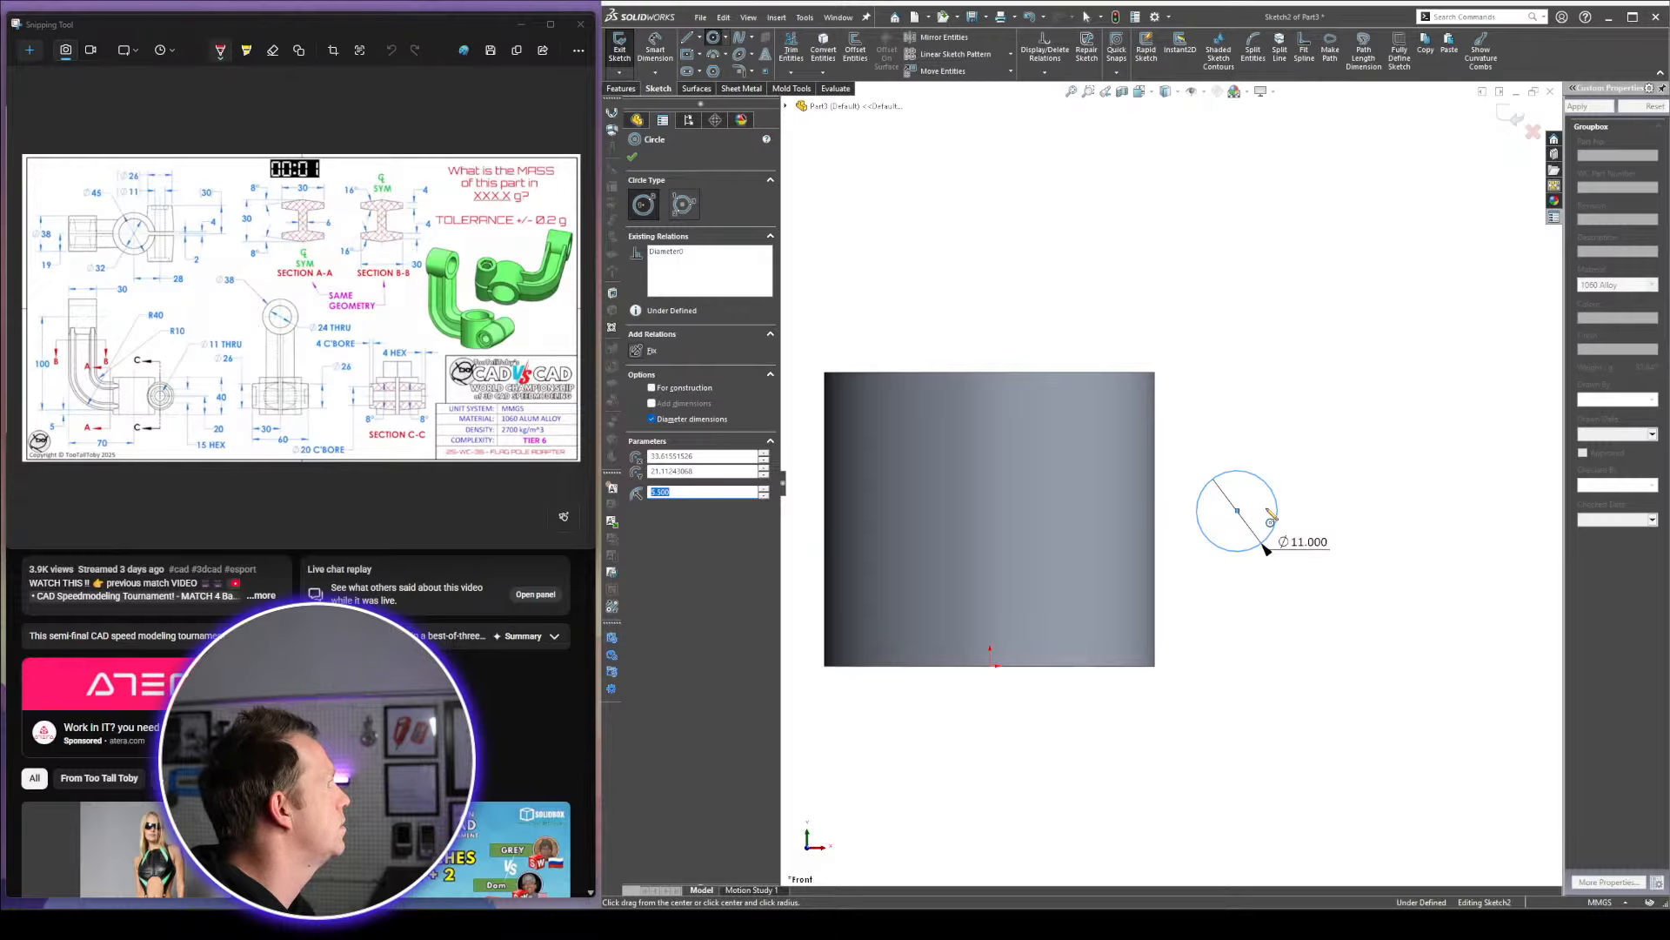
{"action": "left_click", "coordinate": [1237, 511]}
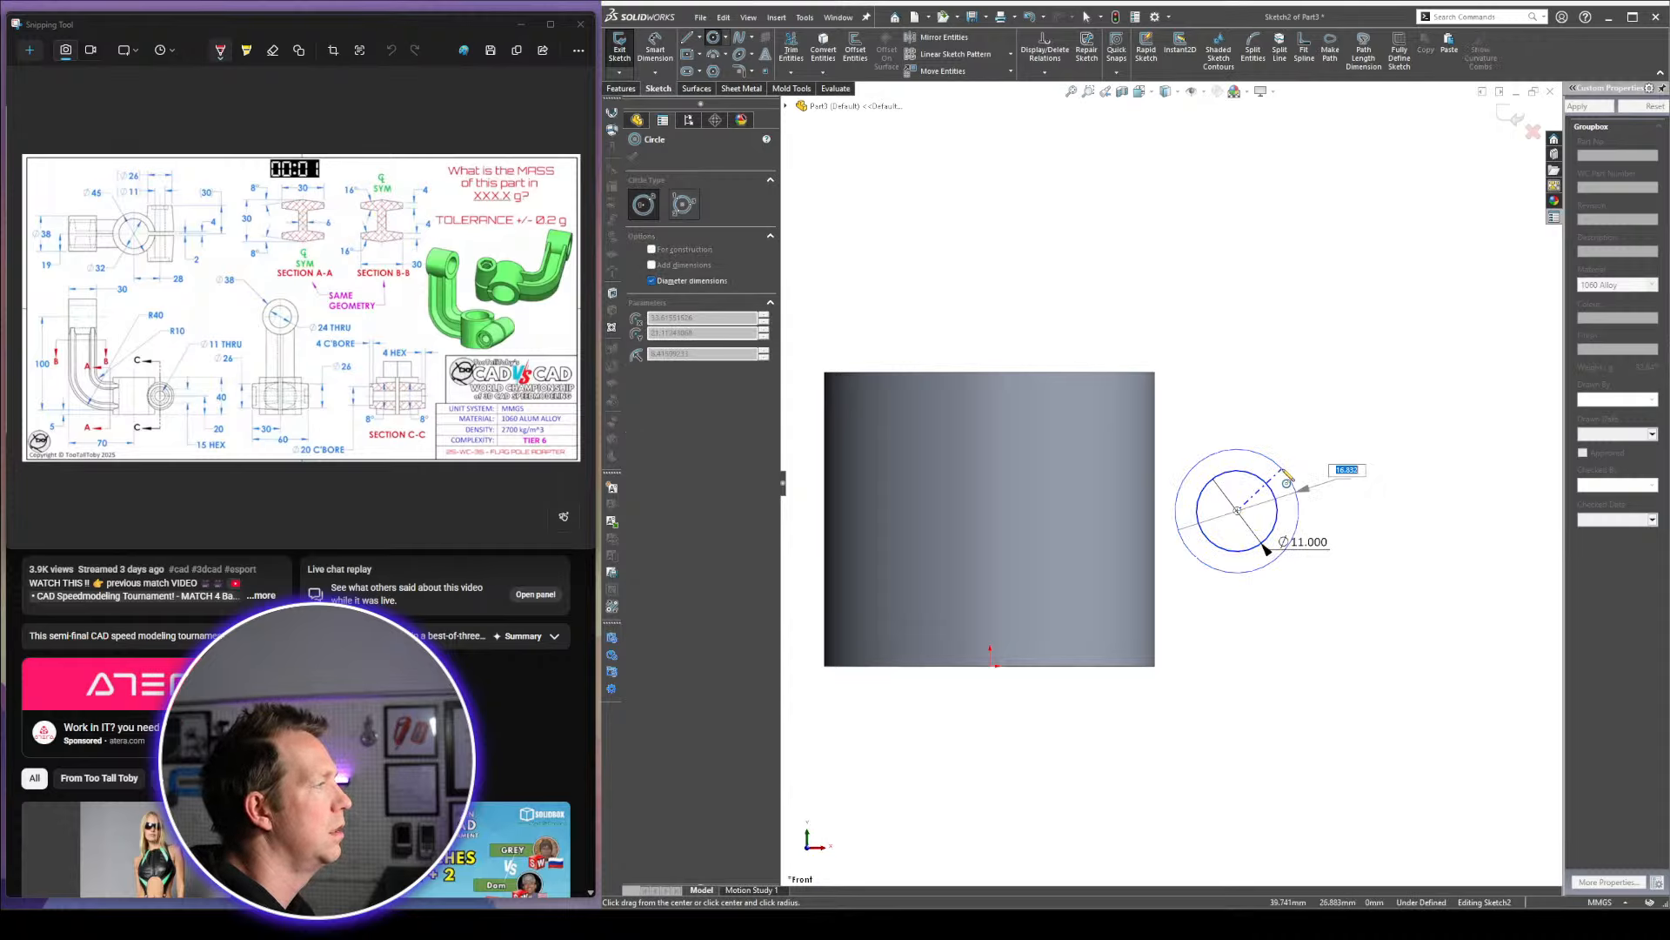
{"action": "type", "text": "26"}
{"action": "key", "text": "Return"}
{"action": "key", "text": "Escape"}
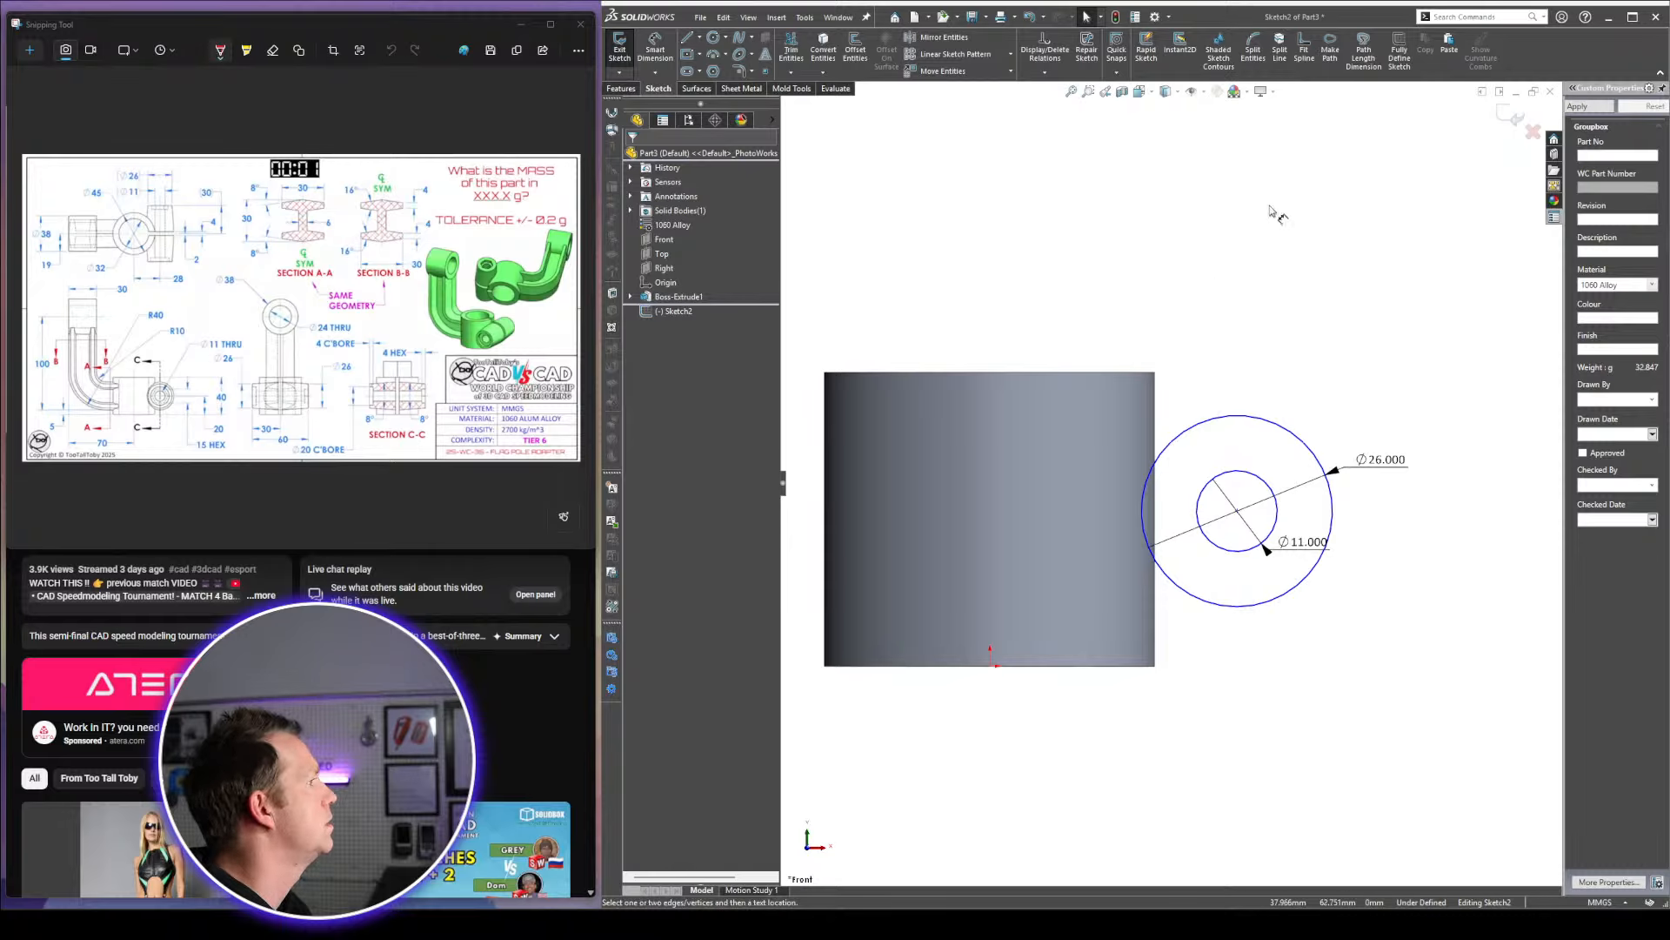
Dimension the centre of the concentric circles 28 mm horizontally from the origin
{"action": "key", "text": "d"}
{"action": "left_click", "coordinate": [1257, 609]}
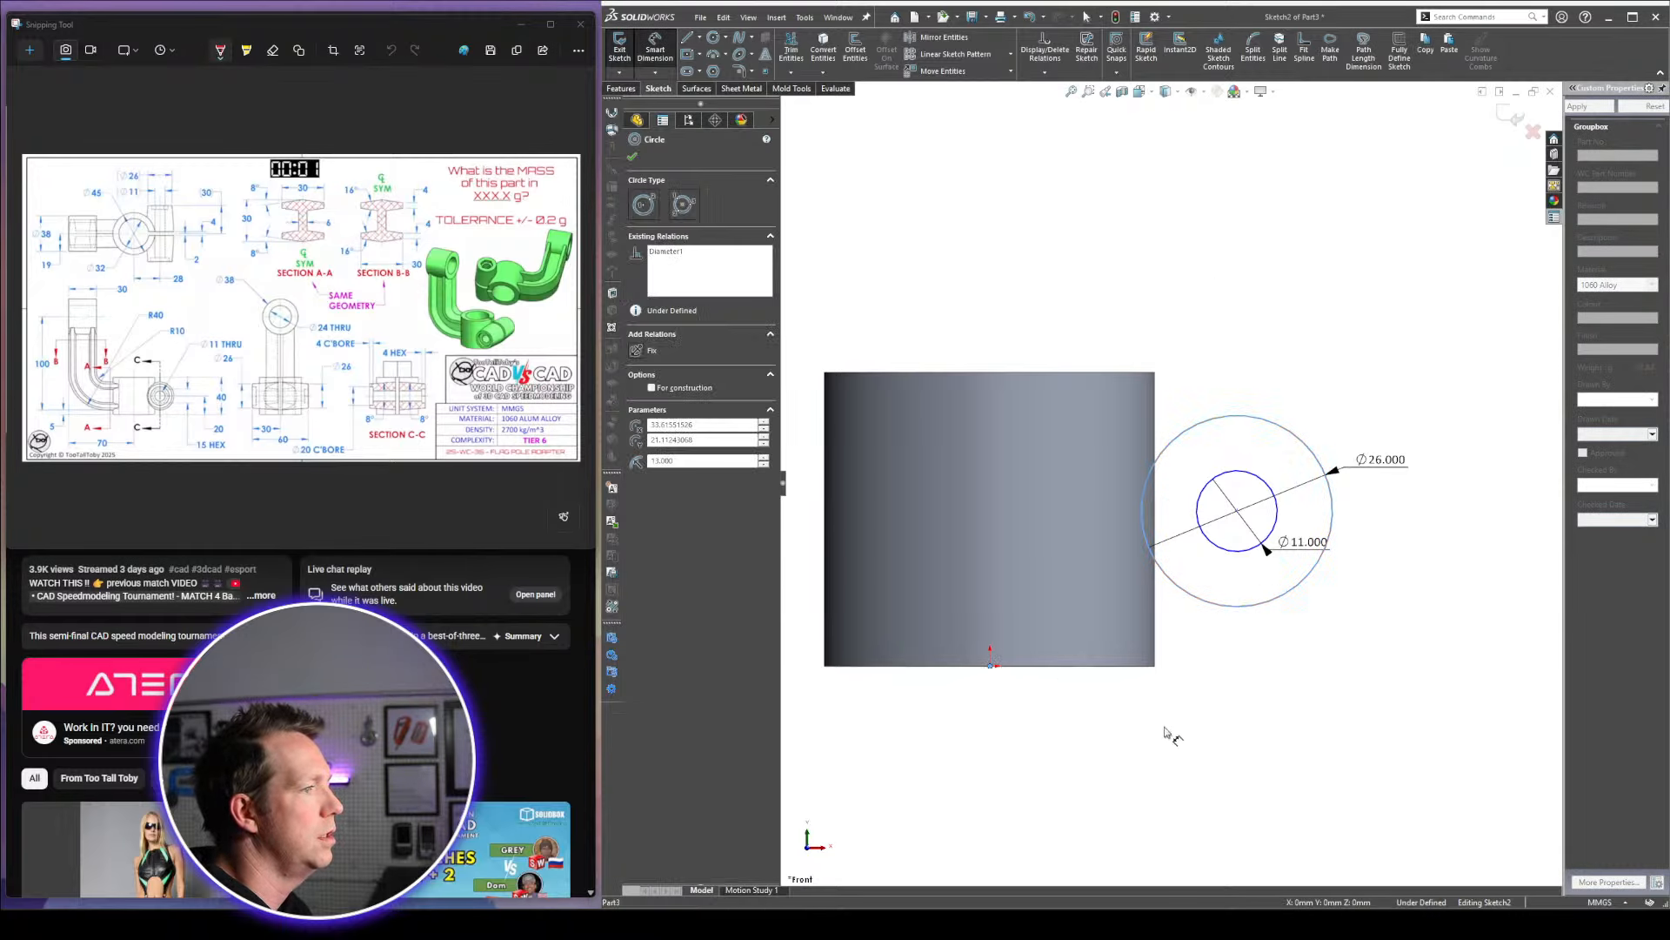
{"action": "left_click", "coordinate": [990, 665]}
{"action": "left_click", "coordinate": [1312, 712]}
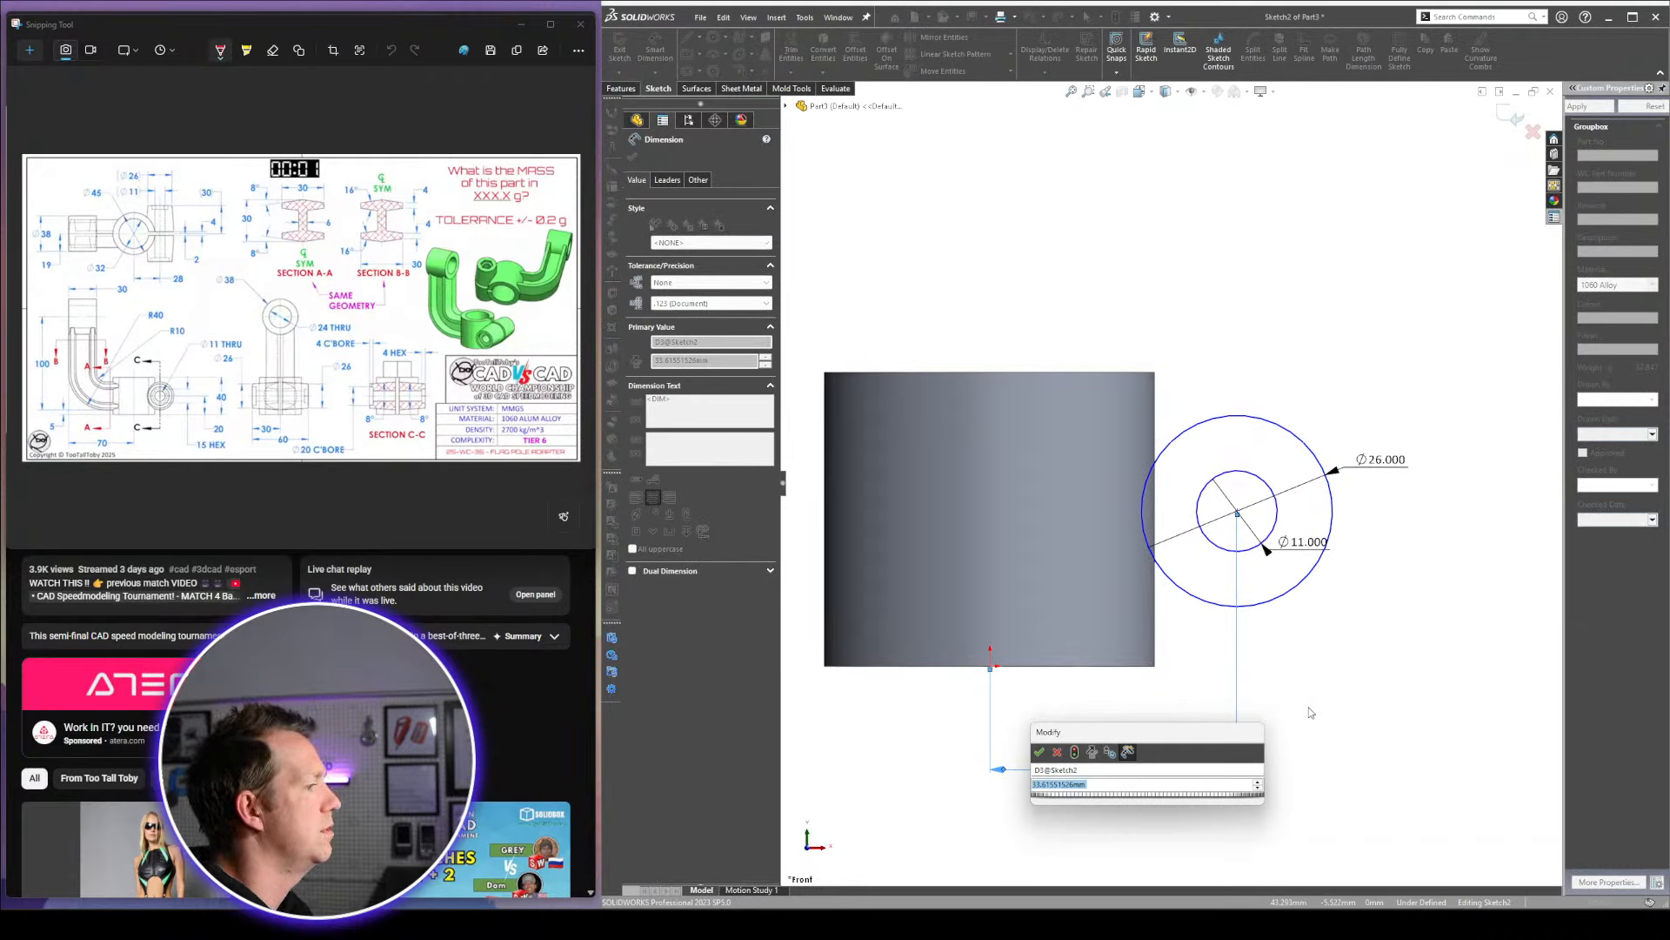
{"action": "type", "text": "28"}
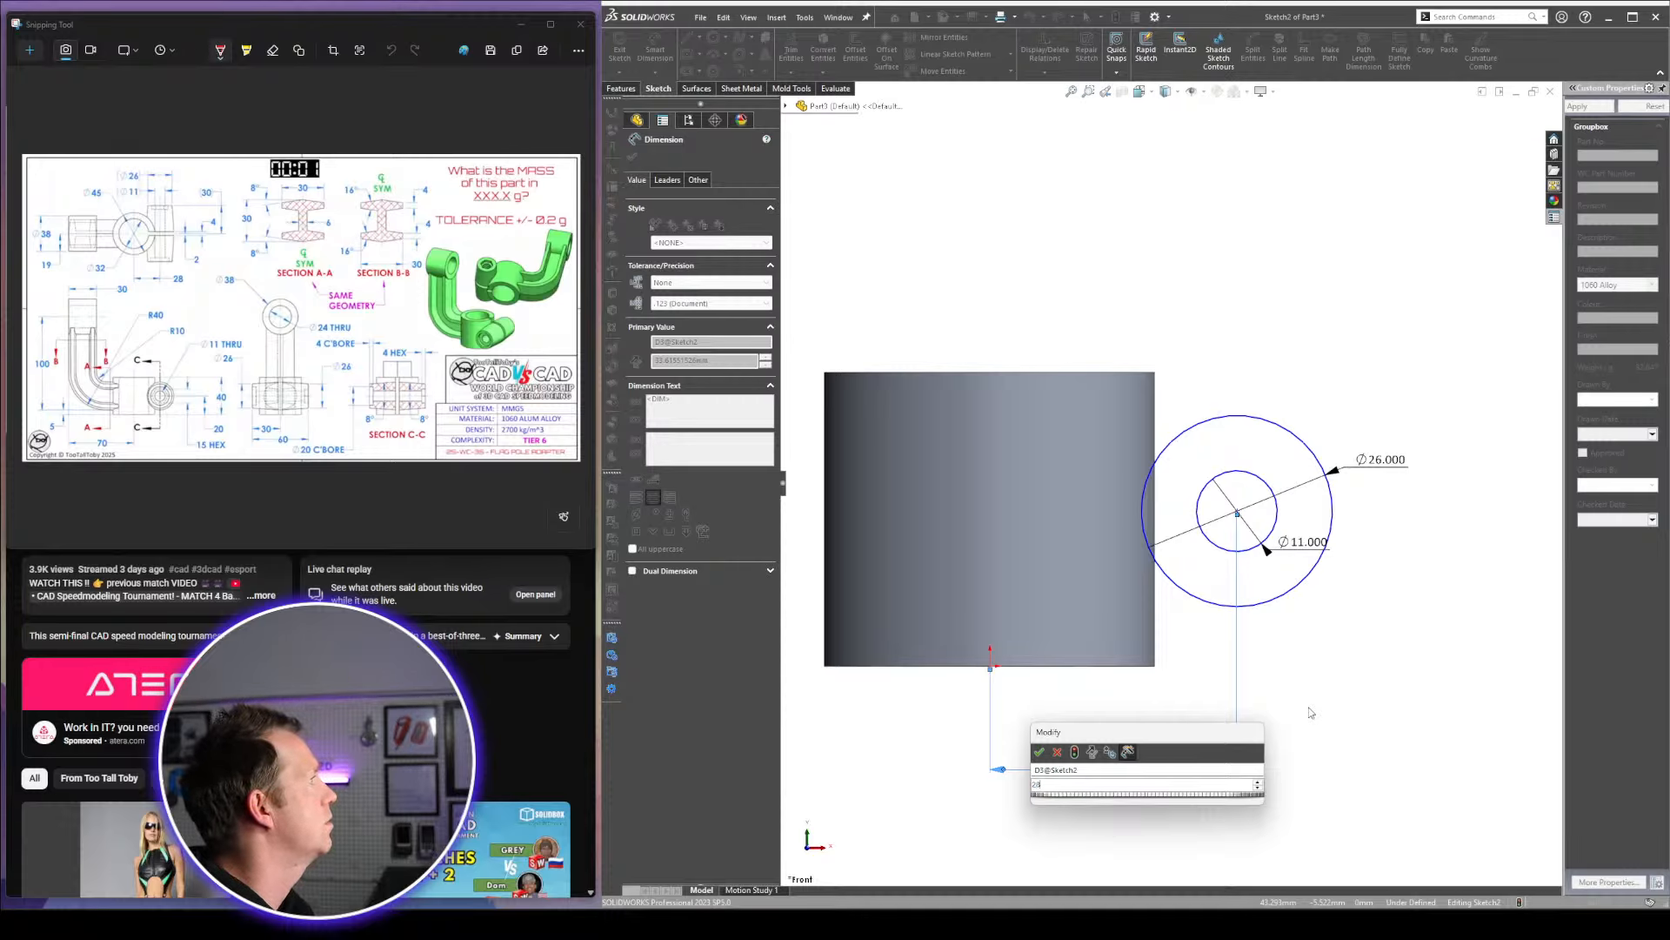
{"action": "key", "text": "Return"}
{"action": "left_click", "coordinate": [1460, 675]}
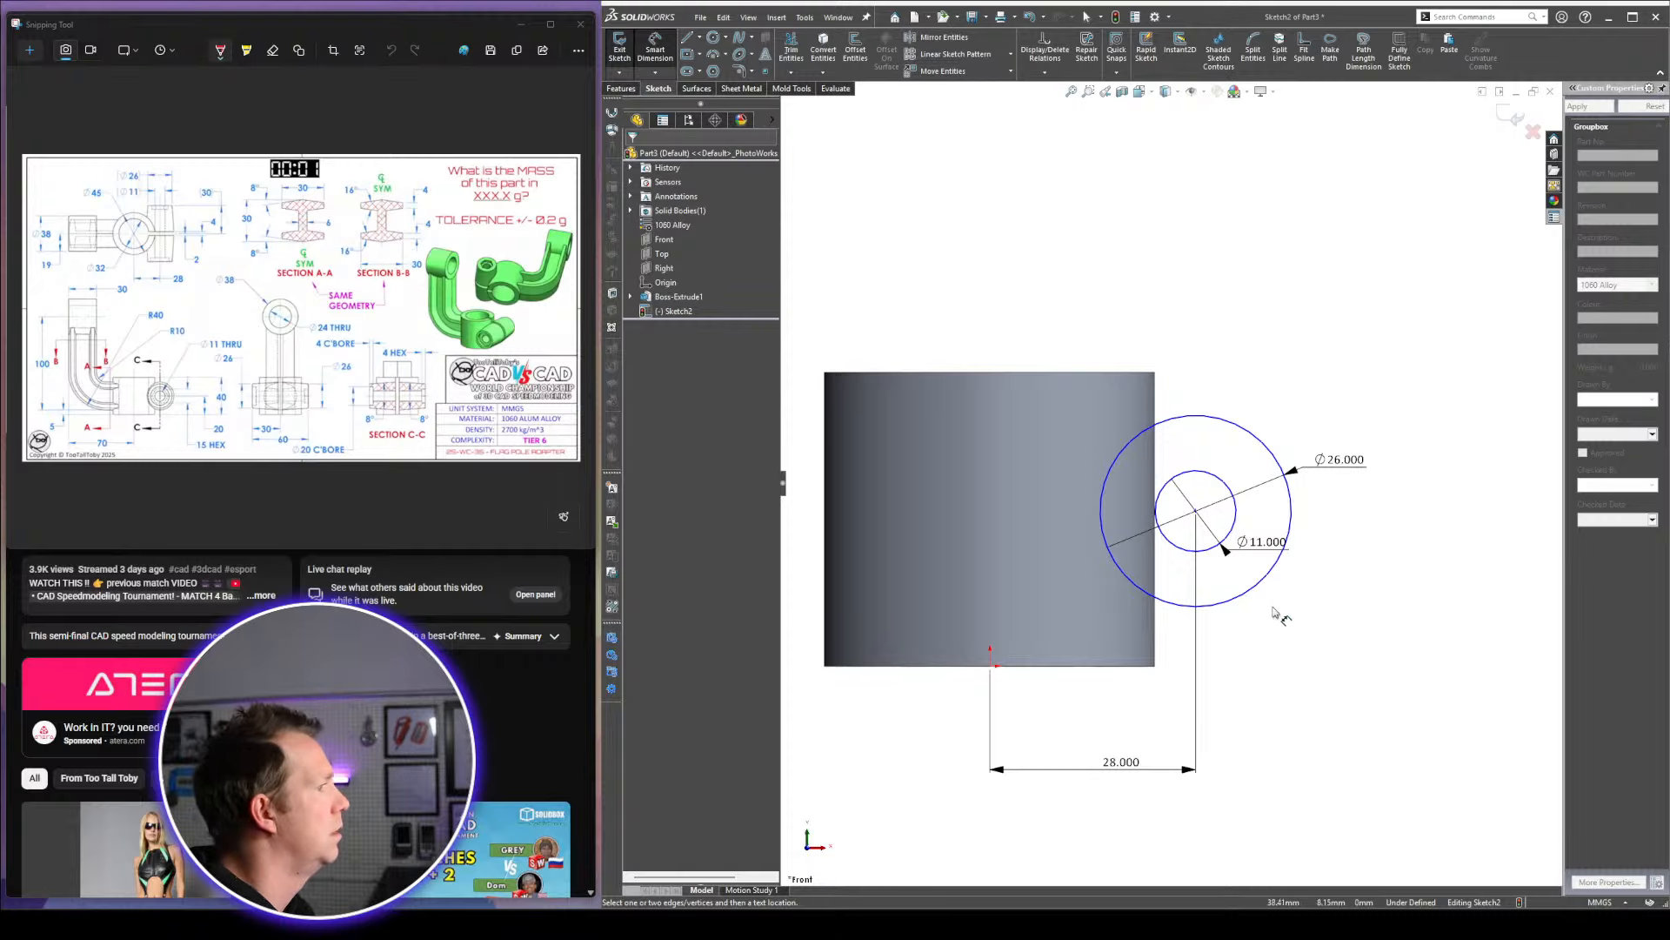
Align the circles' centre horizontally with the midpoint of the half ring's right vertical edge
{"action": "key", "text": "Escape"}
{"action": "right_click", "coordinate": [1156, 553]}
{"action": "left_click", "coordinate": [1205, 570]}
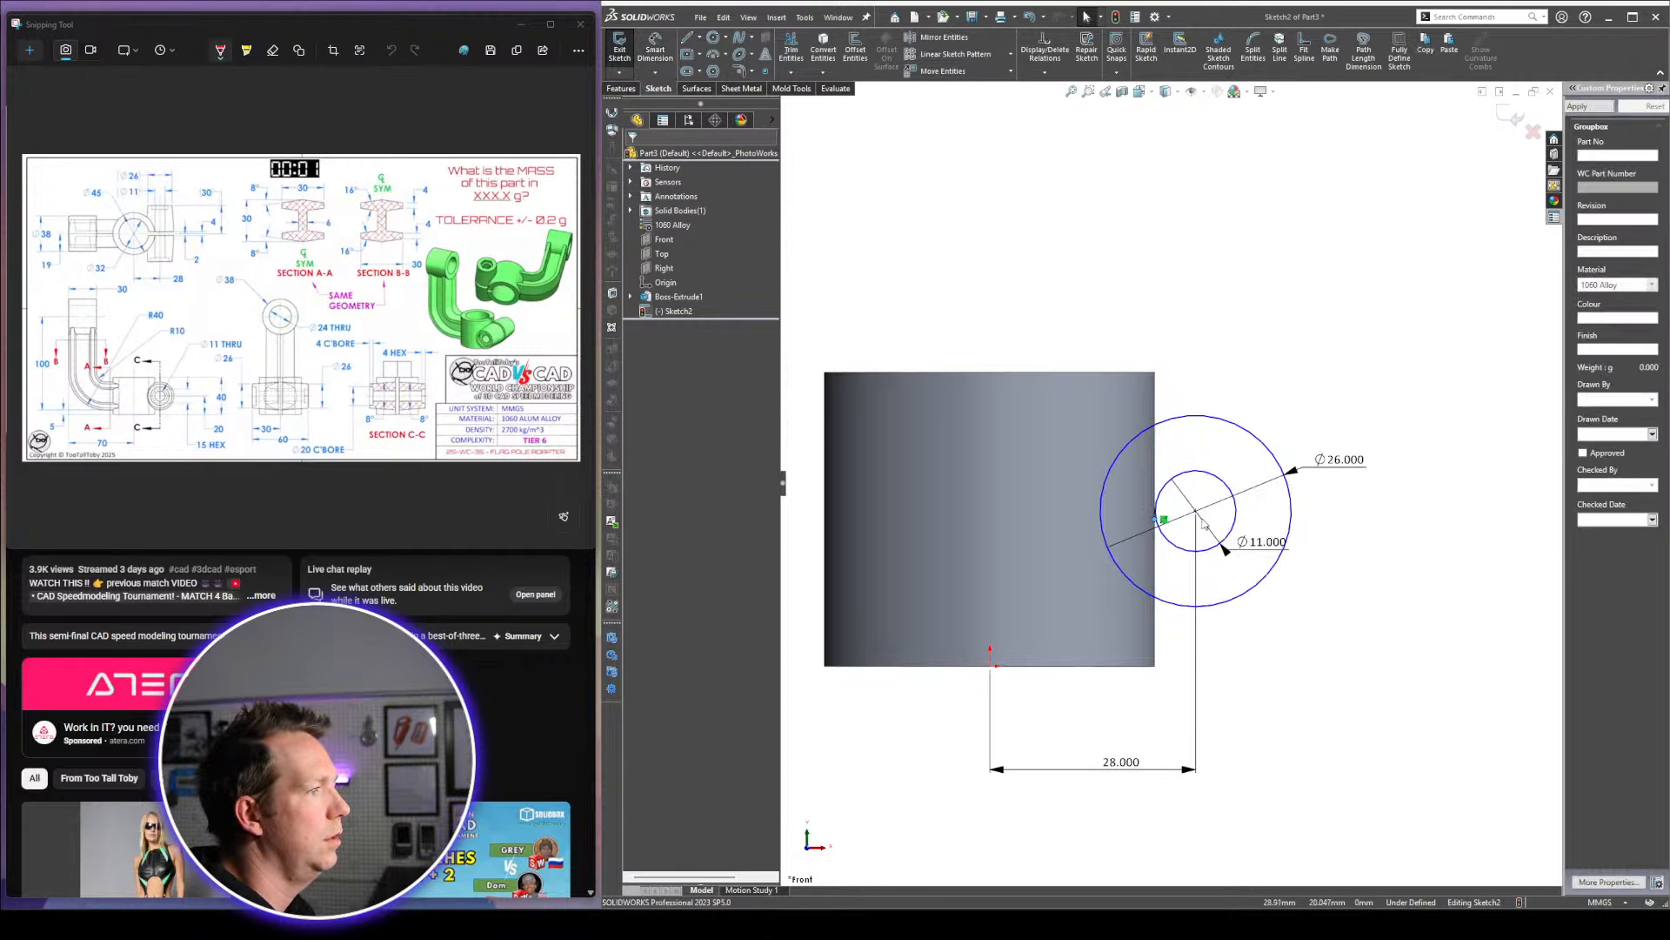
{"action": "left_click", "coordinate": [1196, 511], "text": "ctrl"}
{"action": "left_click", "coordinate": [671, 367]}
{"action": "left_click", "coordinate": [1212, 454]}
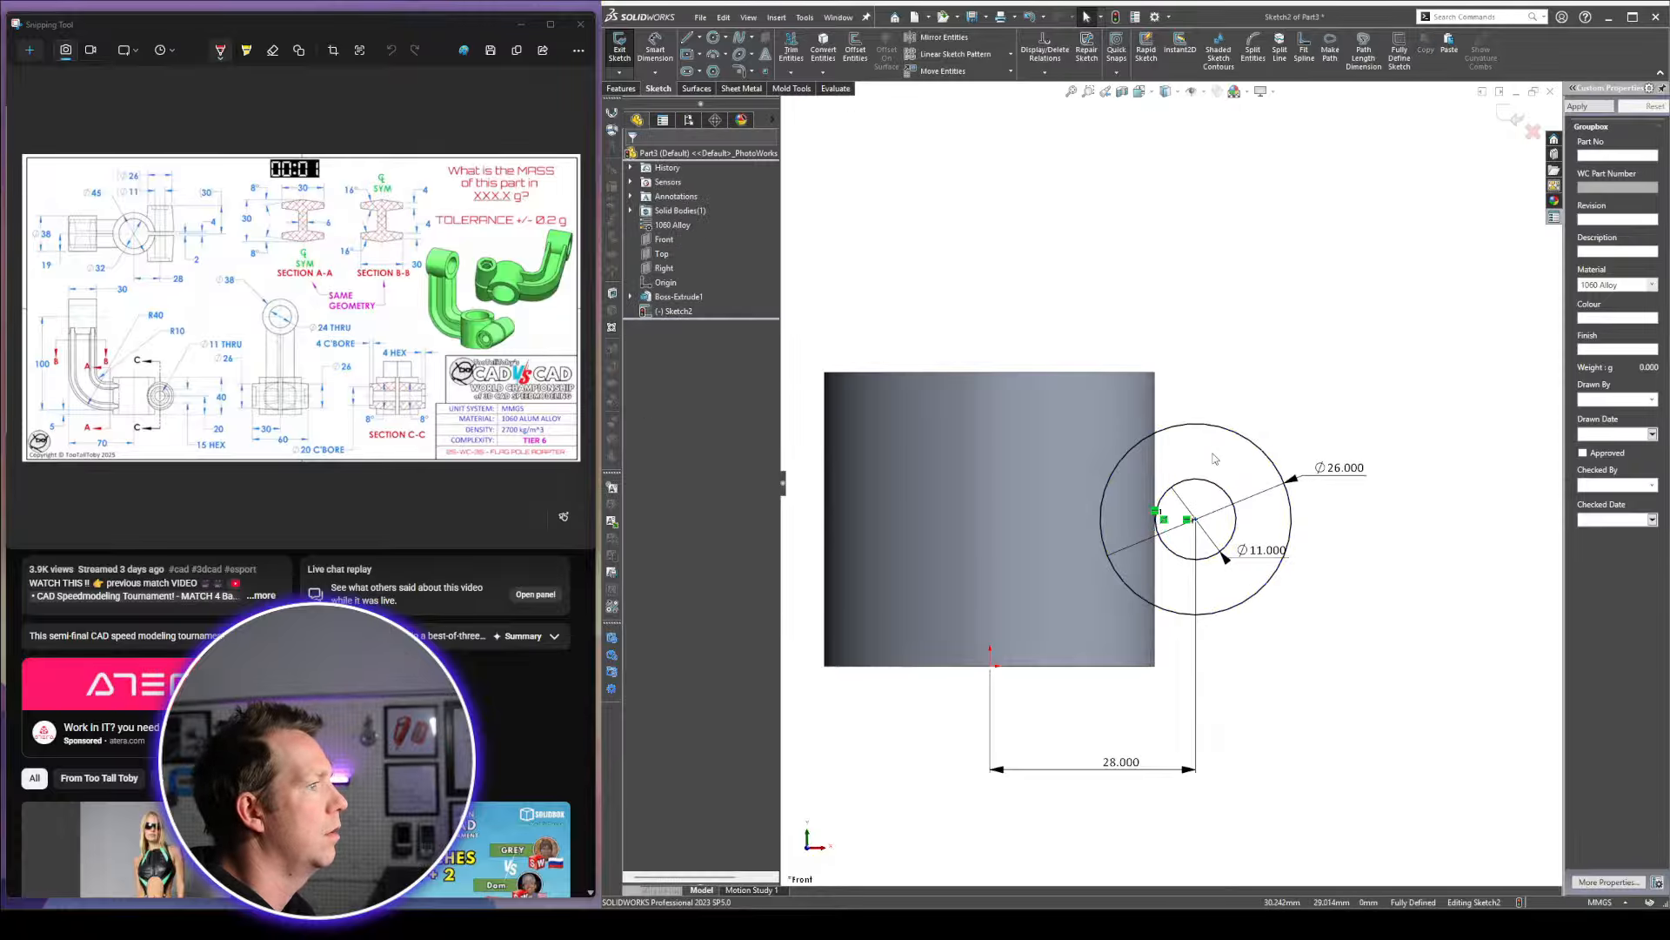
{"action": "scroll", "coordinate": [1167, 534], "scroll_direction": "down", "scroll_amount": 5}
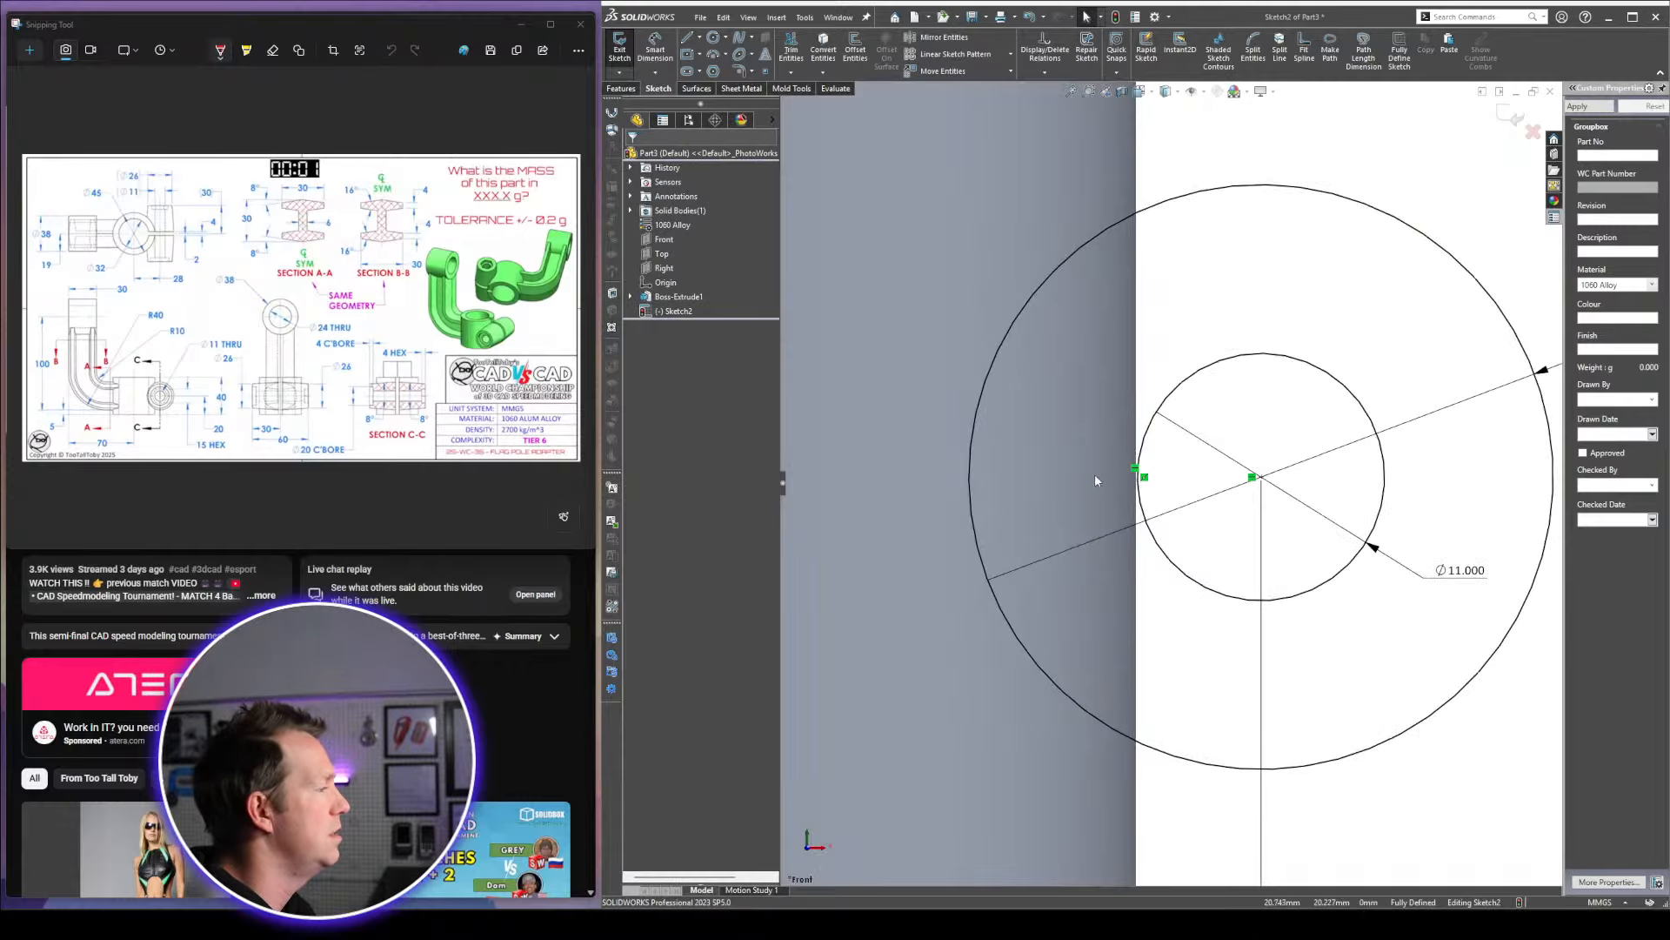
{"action": "scroll", "coordinate": [1180, 493], "scroll_direction": "up", "scroll_amount": 5}
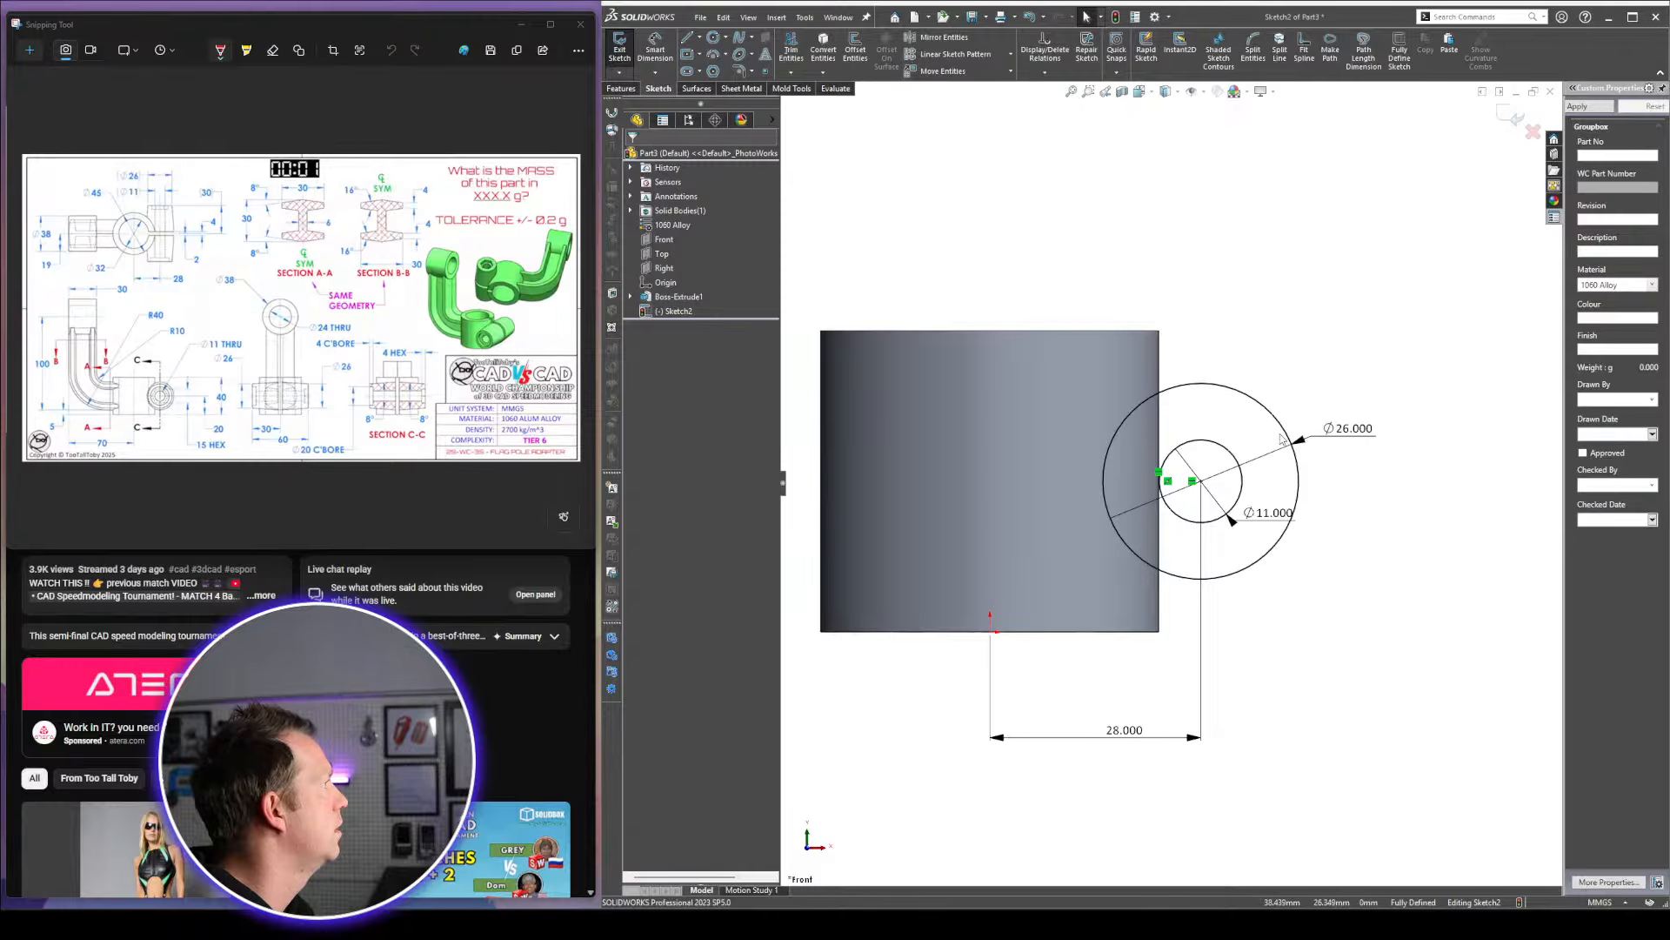
Extrude the concentric circles as a 28 mm deep boss, starting from the half ring's split face beside them
{"action": "mouse_move", "coordinate": [1281, 440]}
{"action": "middle_mouse_down"}
{"action": "mouse_move", "coordinate": [1175, 347]}
{"action": "mouse_move", "coordinate": [1425, 193]}
{"action": "middle_mouse_up"}
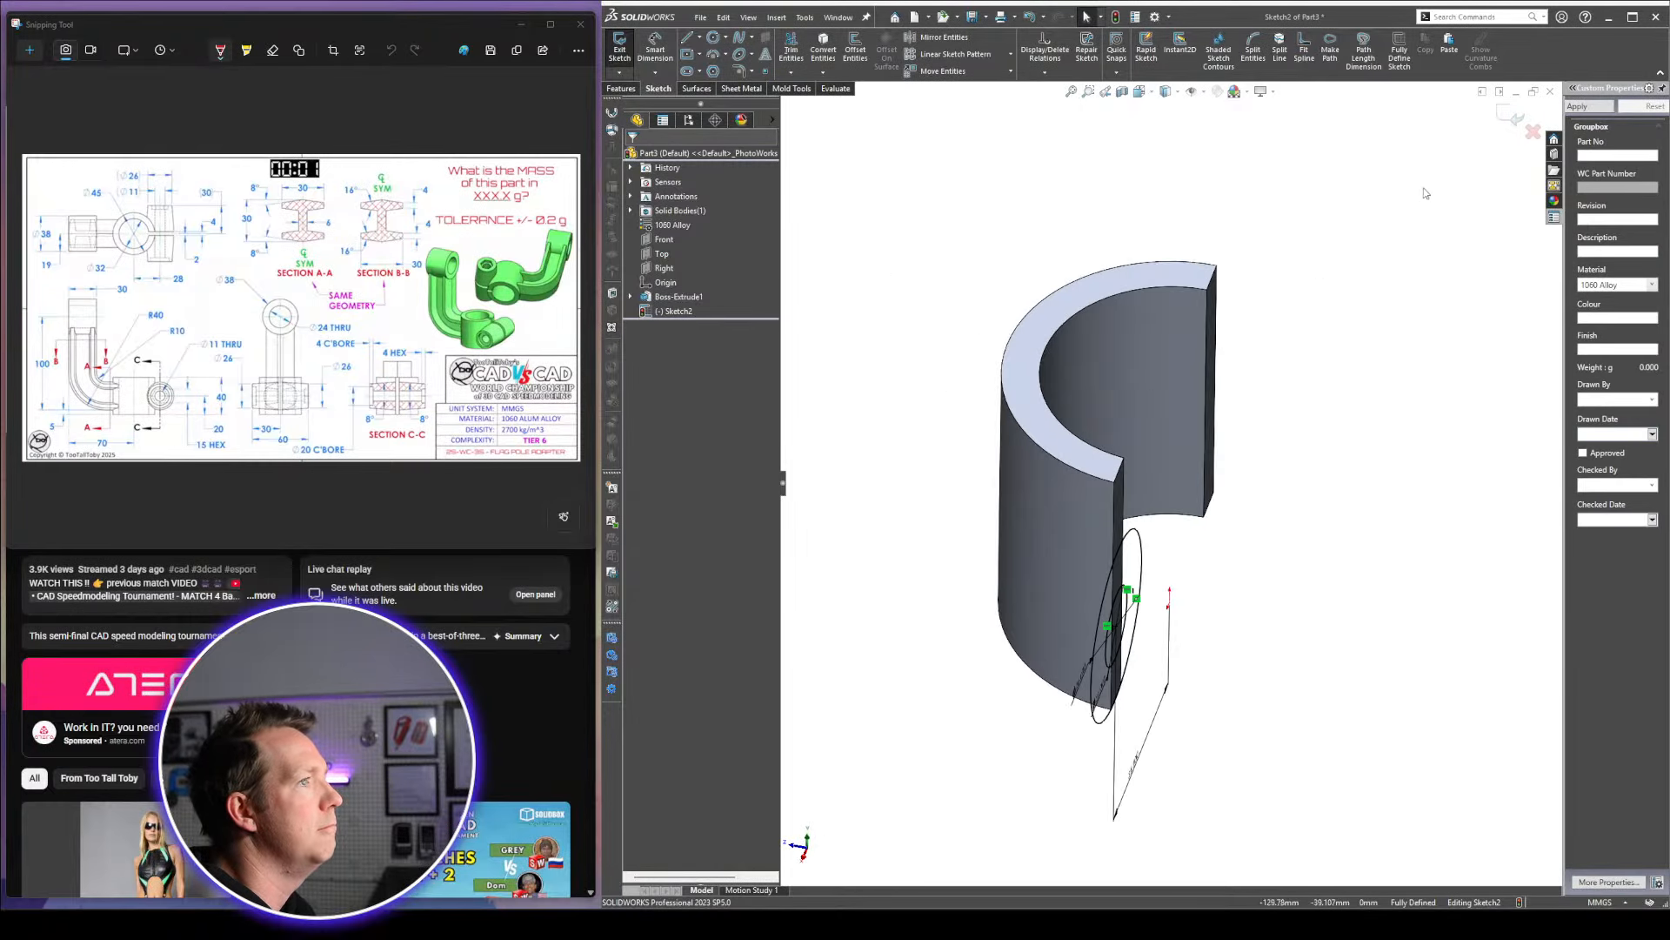
{"action": "key", "text": "e"}
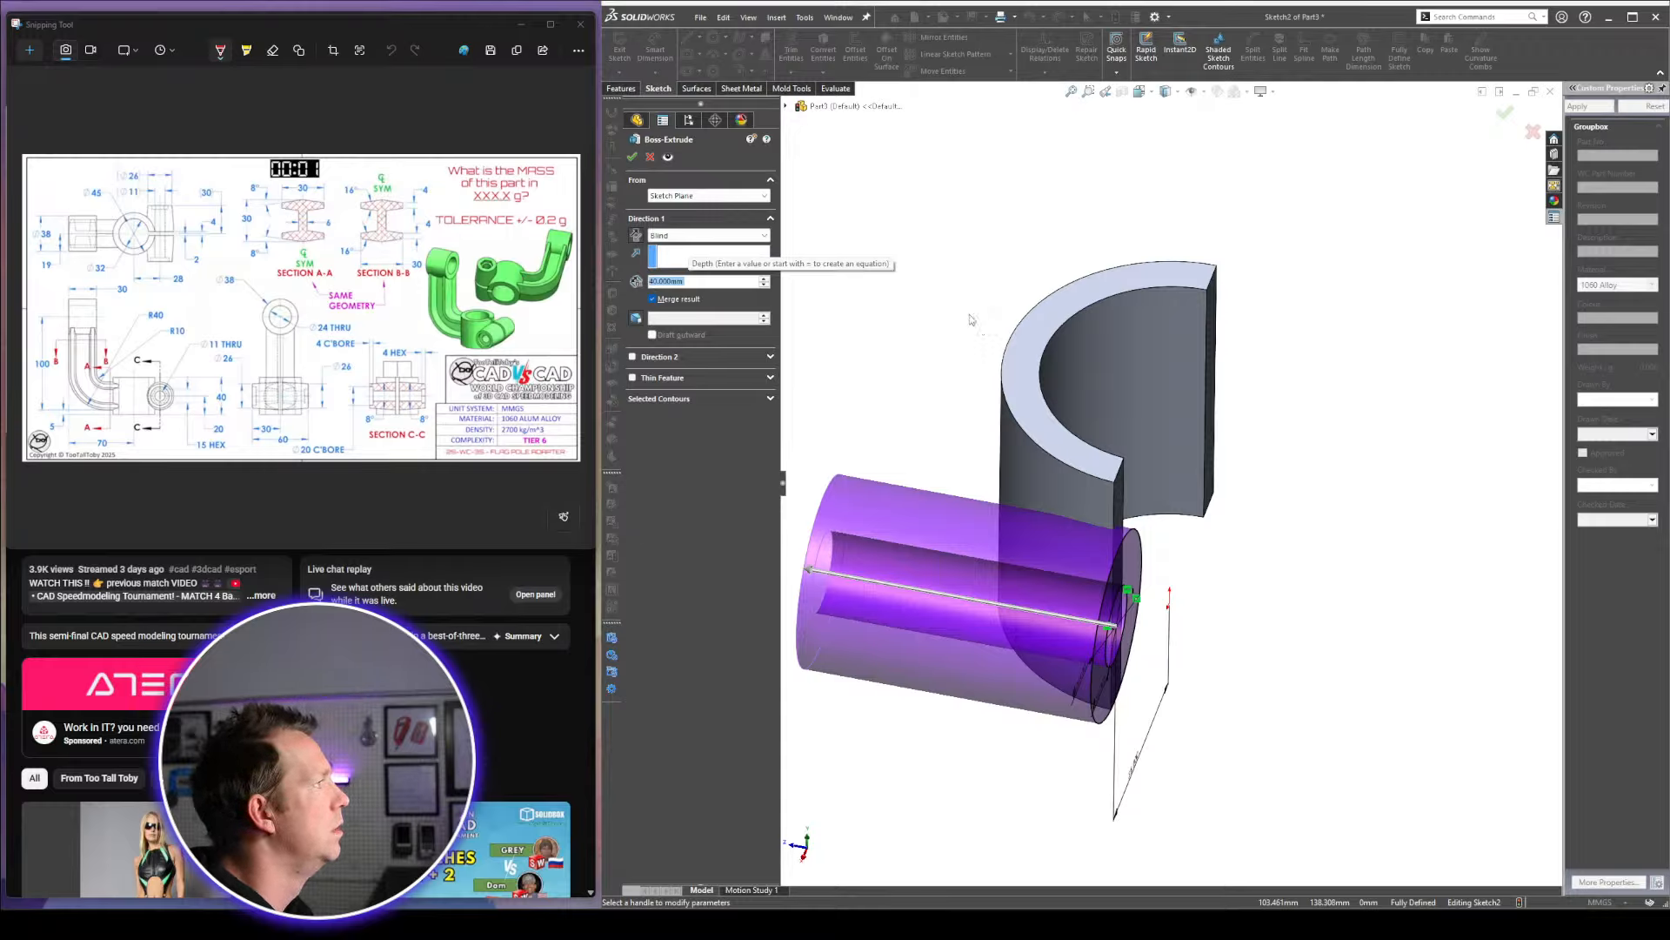
{"action": "left_click", "coordinate": [675, 195]}
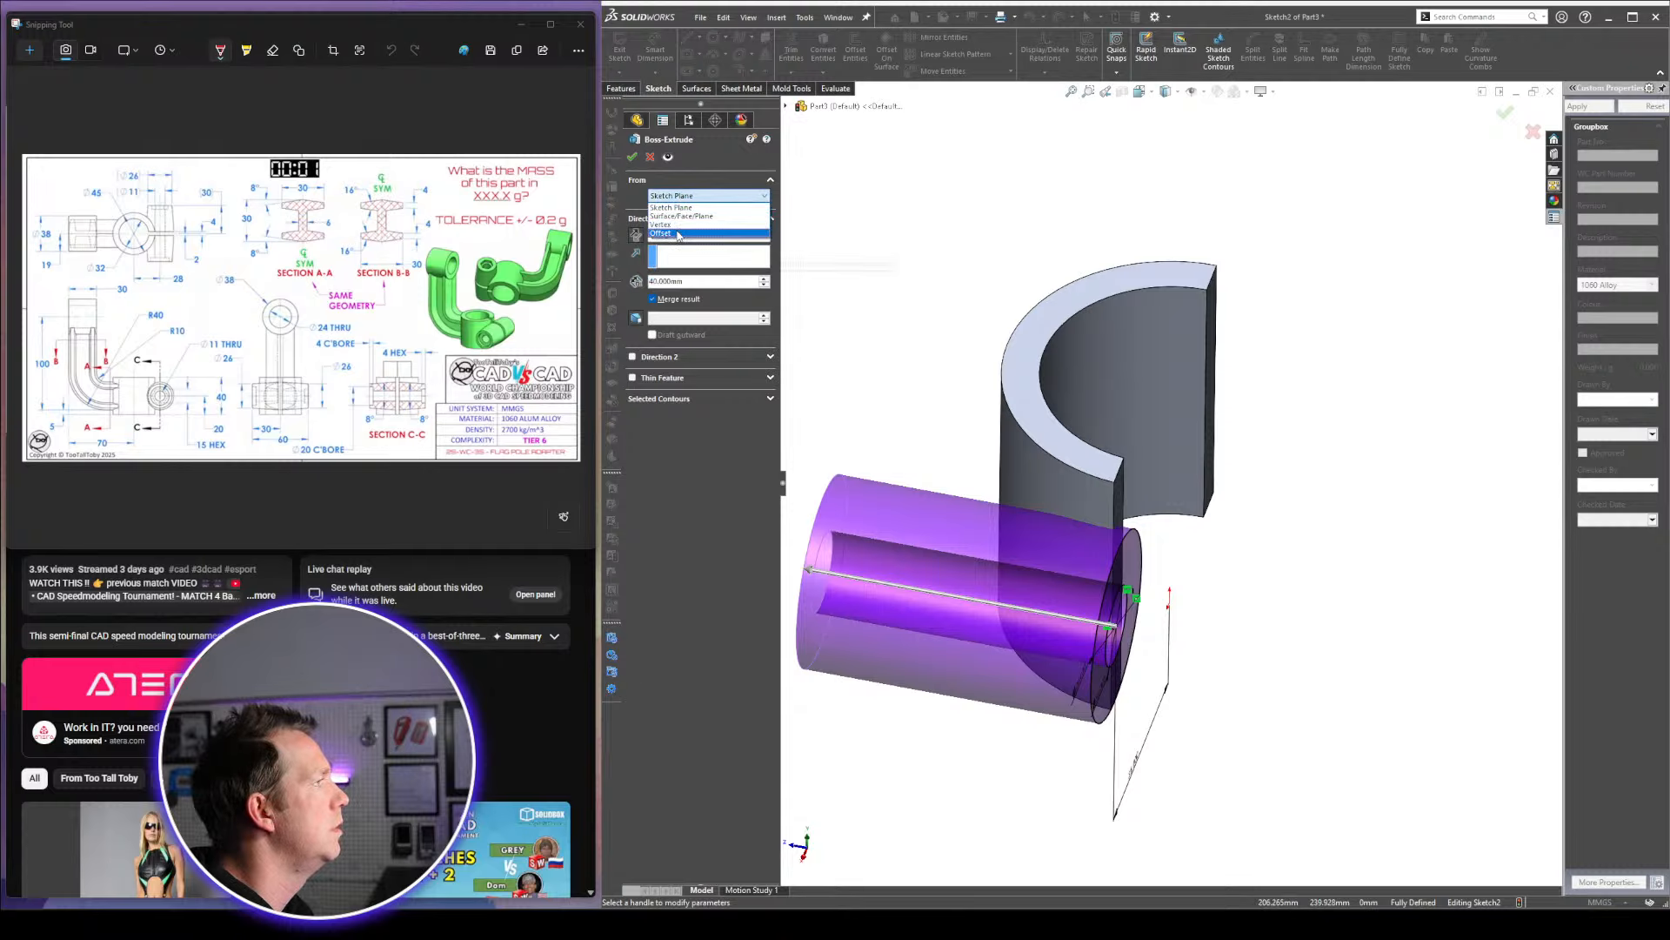
{"action": "left_click", "coordinate": [678, 234]}
{"action": "left_click", "coordinate": [683, 216]}
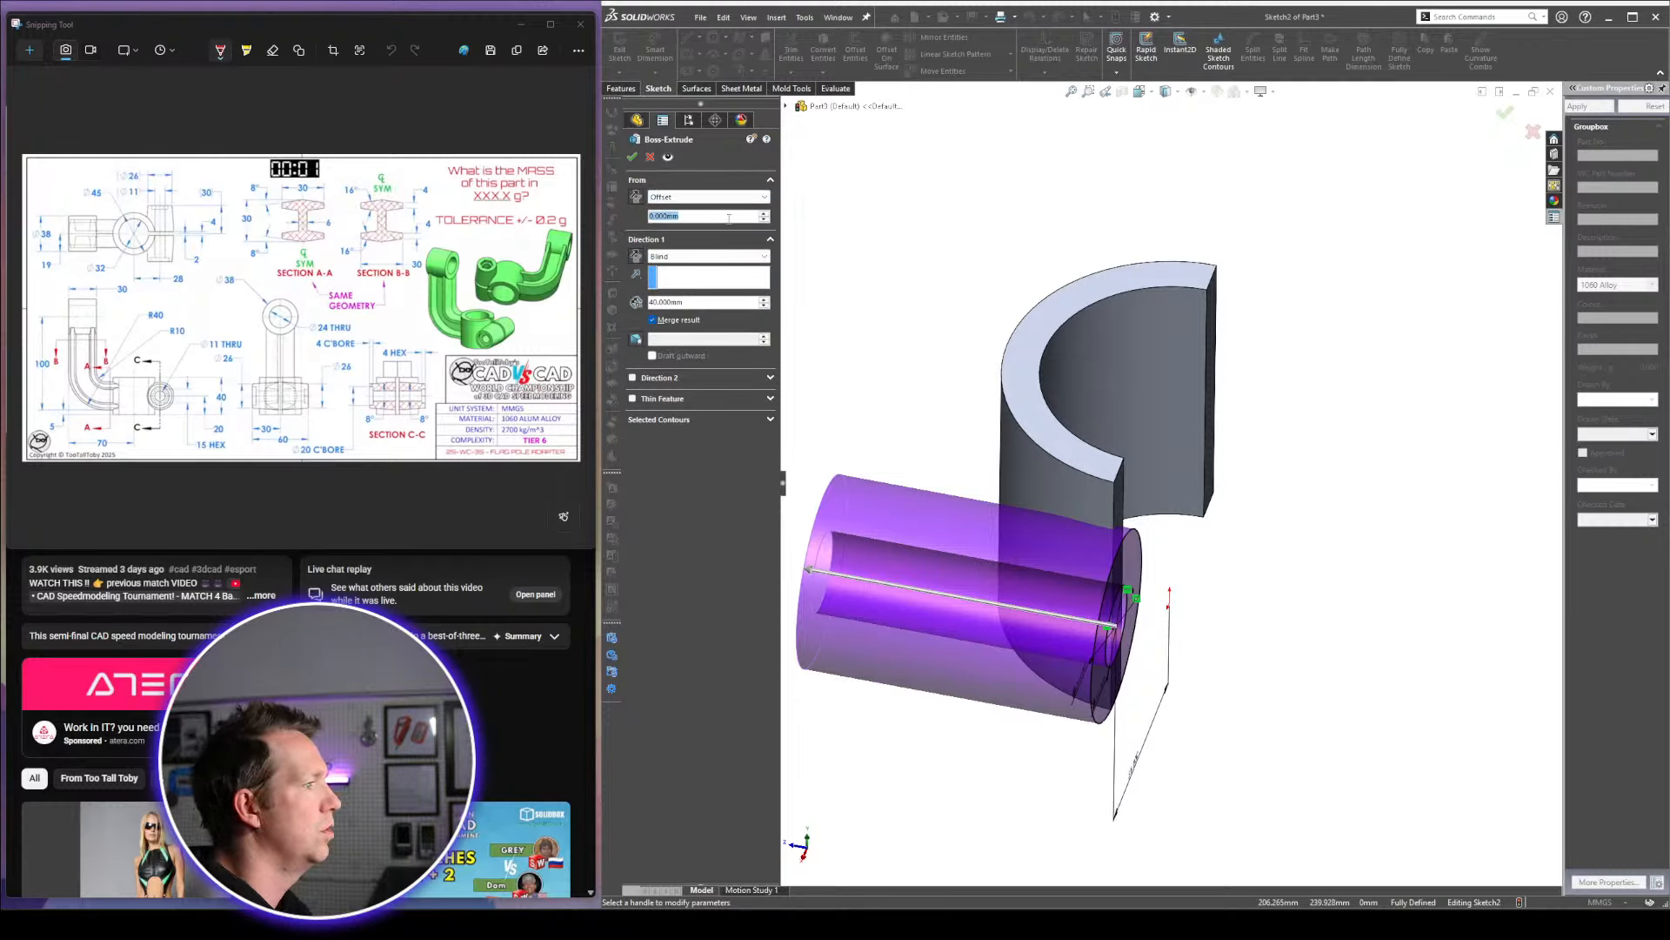
{"action": "left_click", "coordinate": [706, 197]}
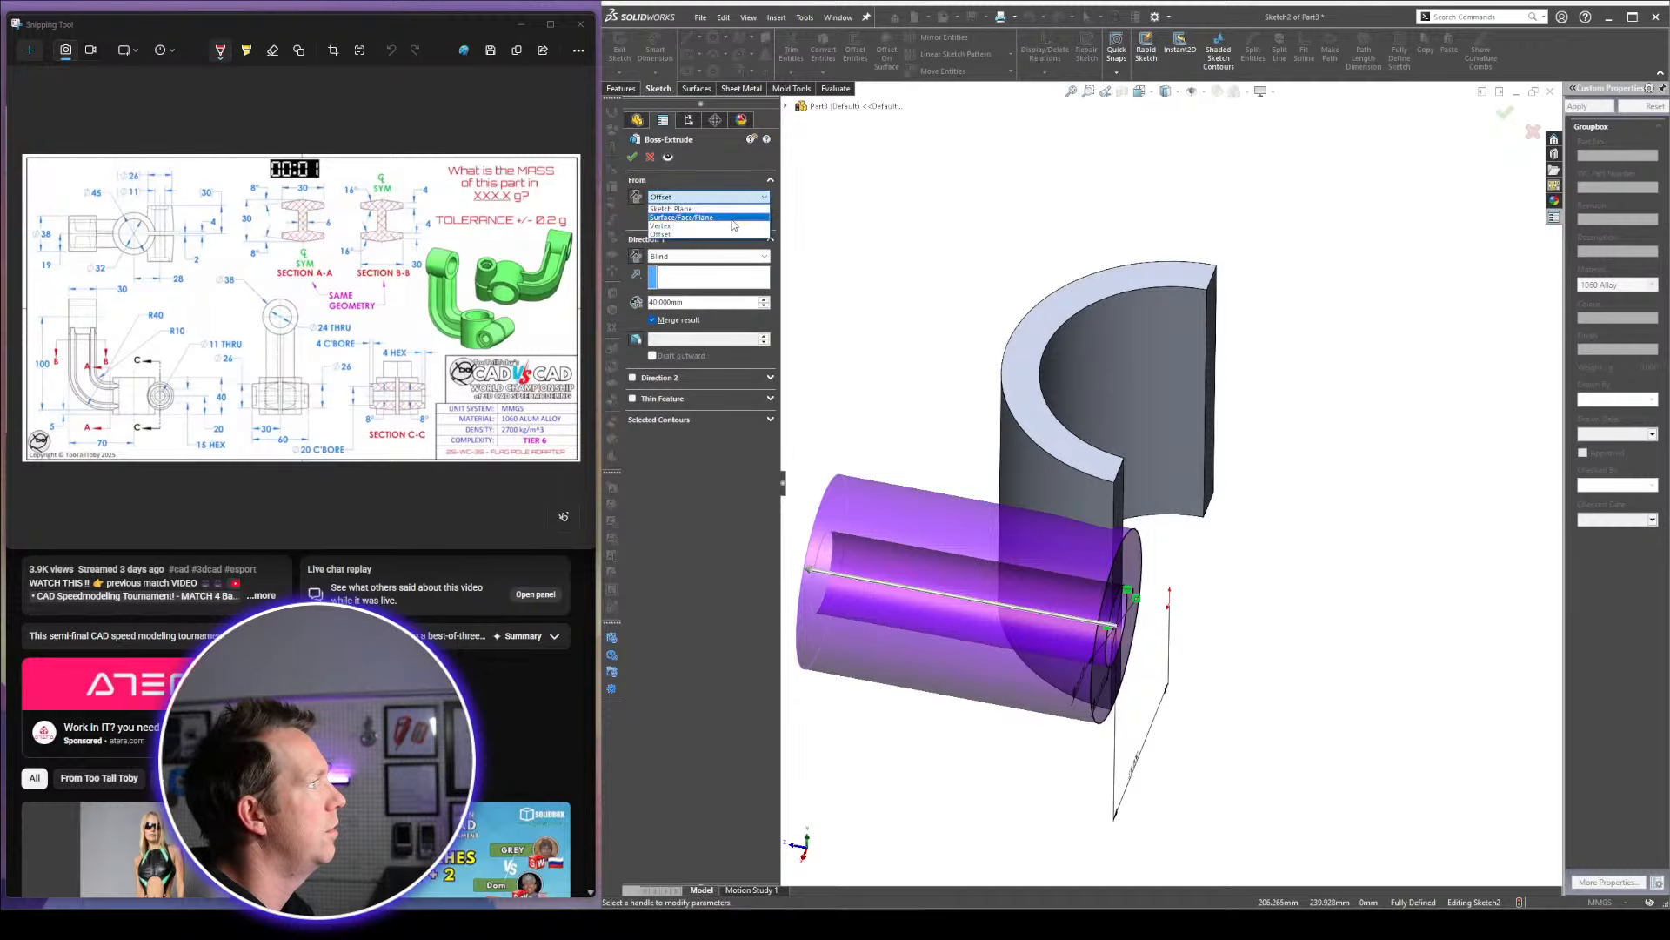
{"action": "left_click", "coordinate": [688, 216]}
{"action": "left_click", "coordinate": [1123, 511]}
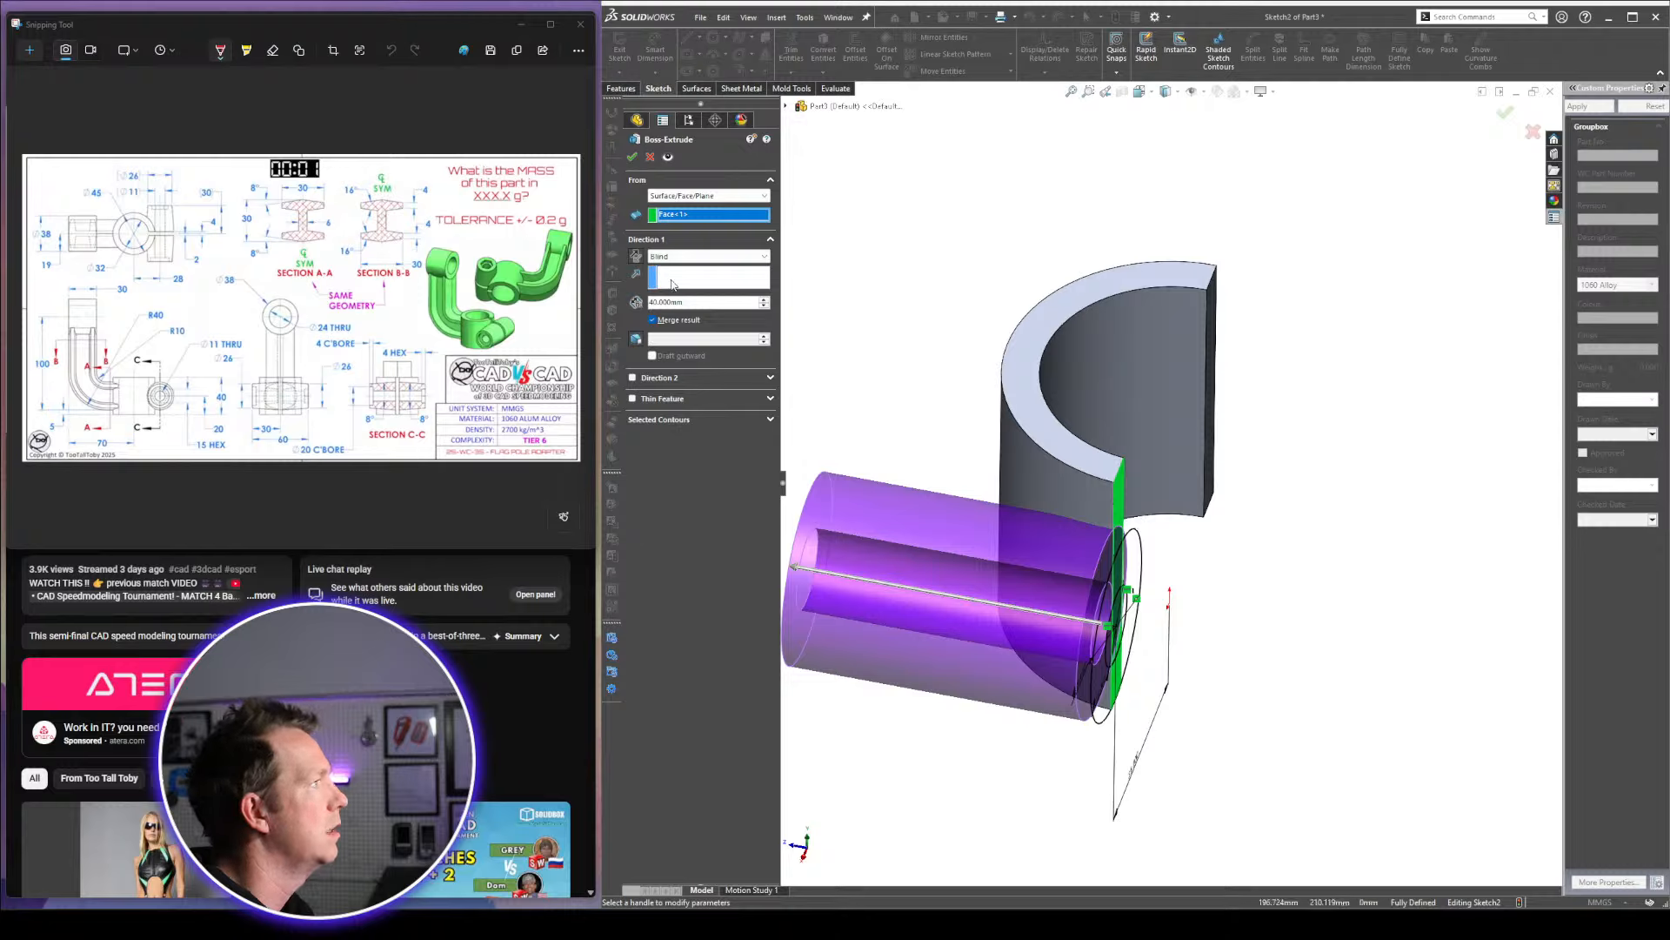
{"action": "type", "text": "28"}
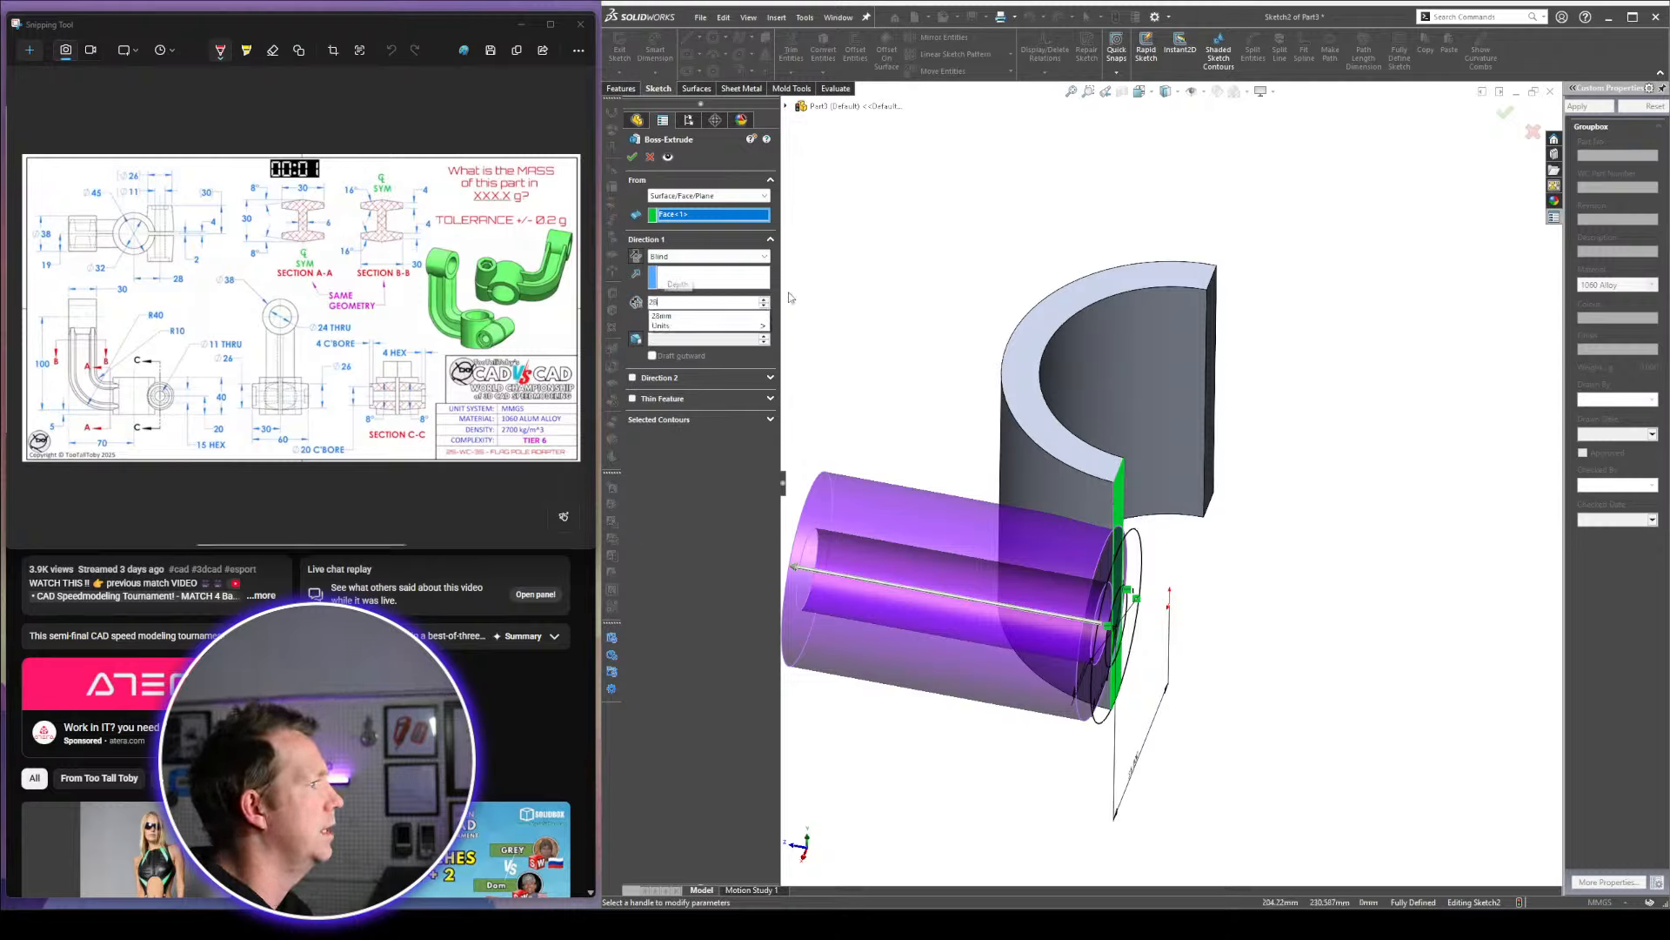
{"action": "key", "text": "Return"}
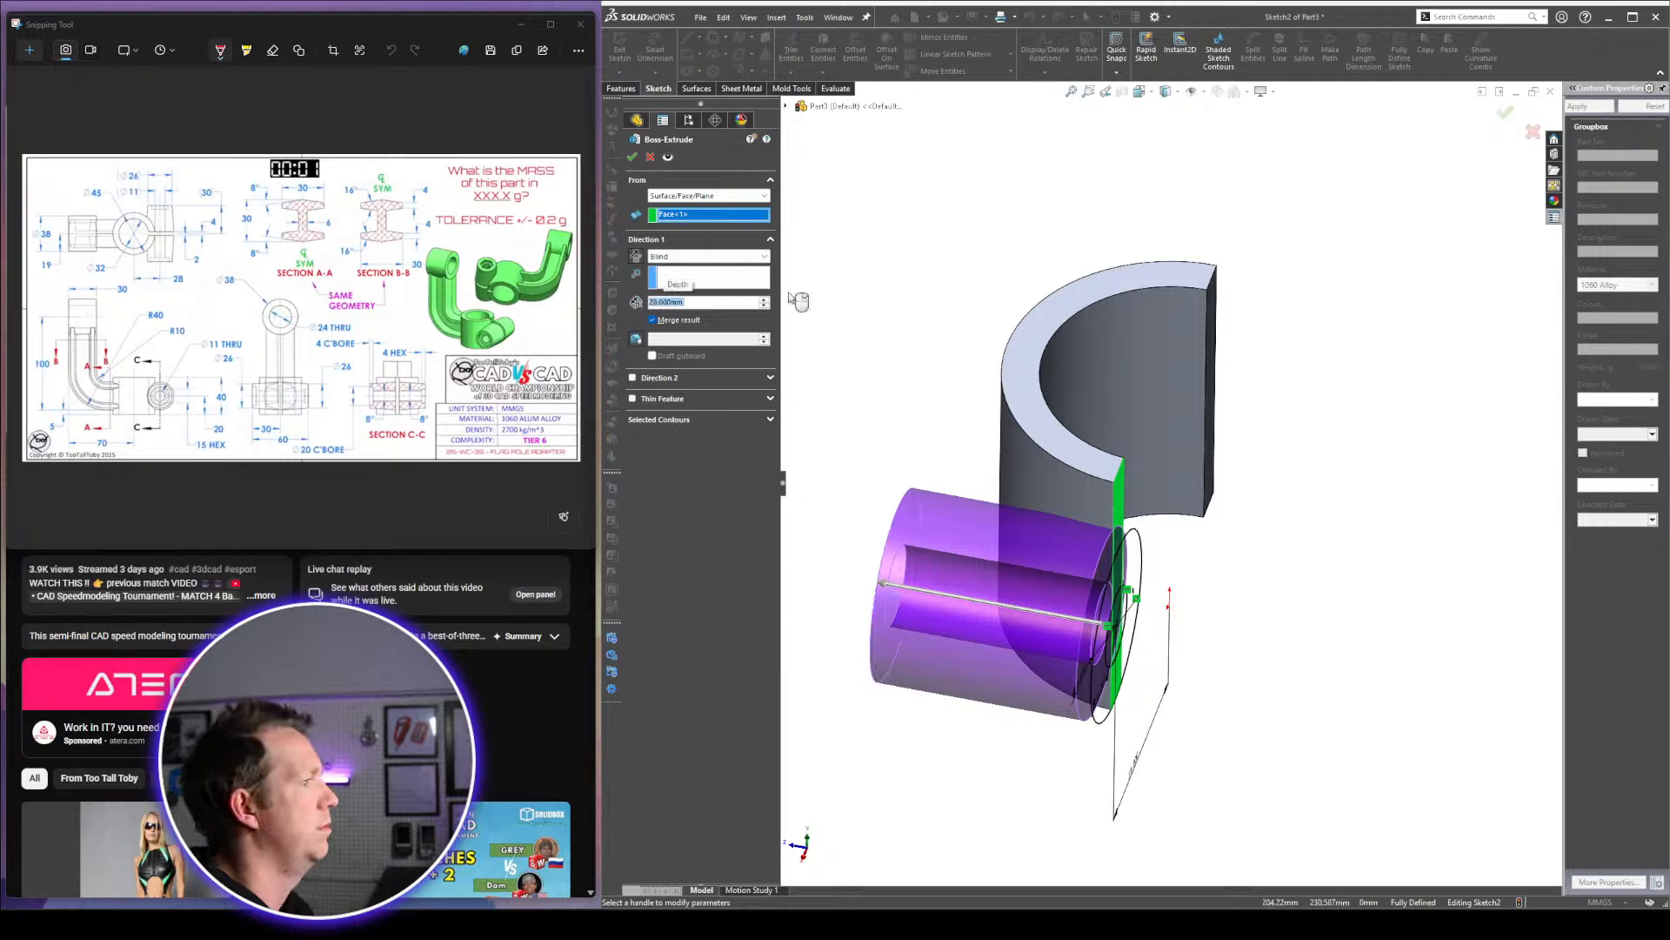
{"action": "key", "text": "Return"}
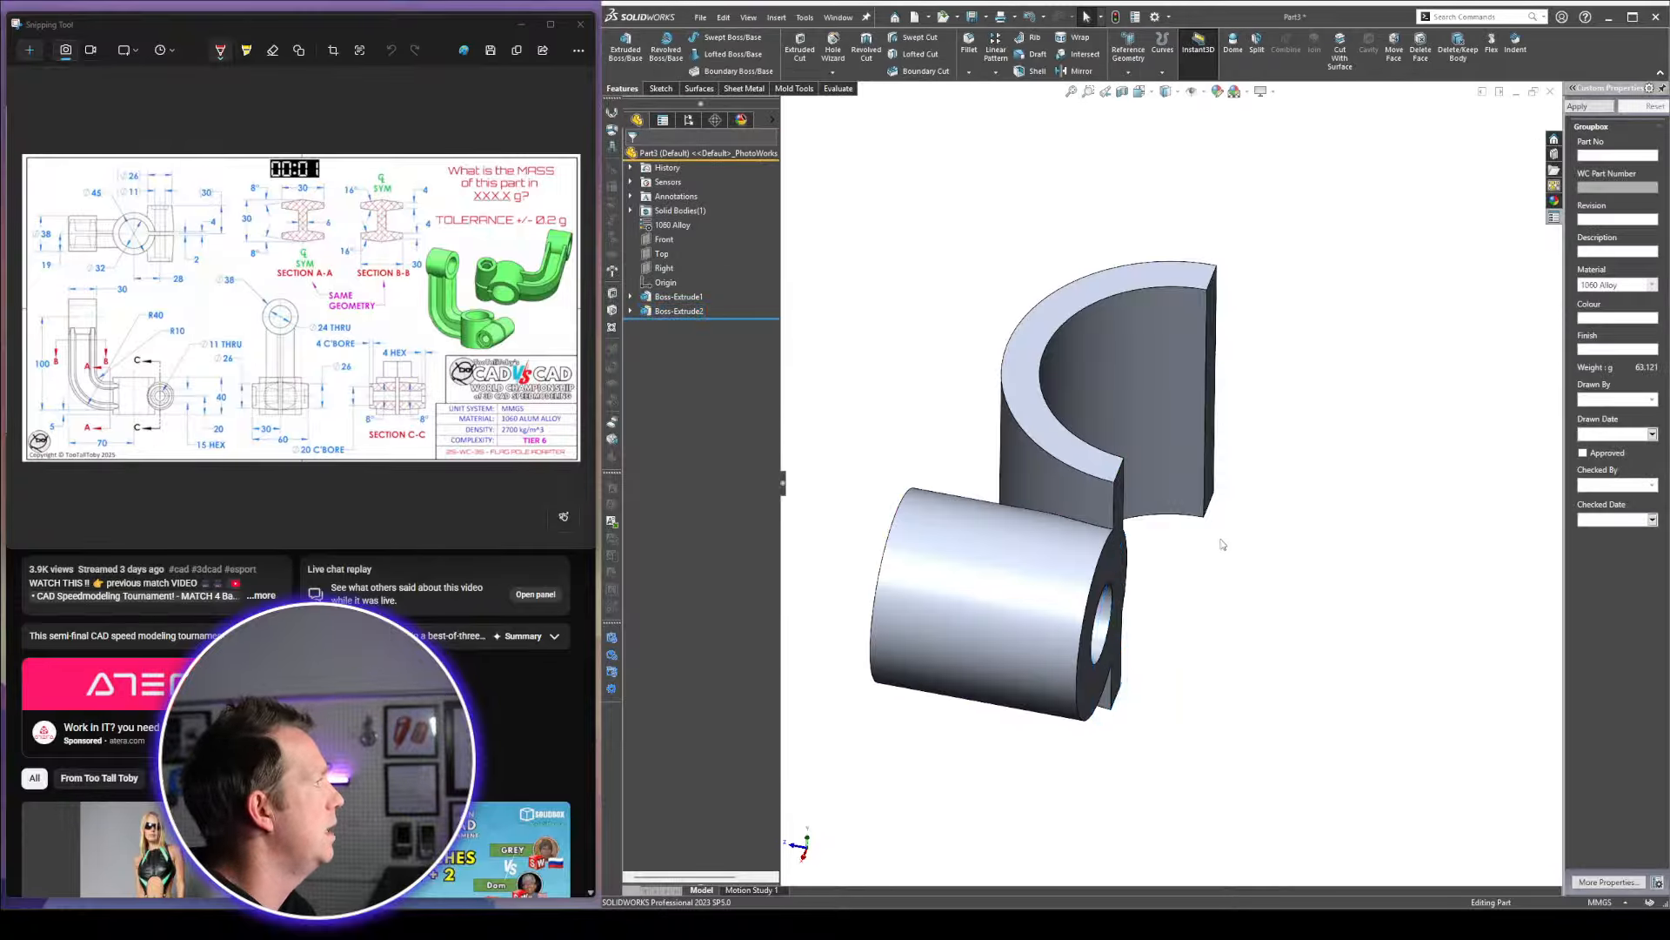
Remove the part of the boss protruding into the half ring's bore with Delete Face
{"action": "middle_click_drag", "start_coordinate": [1222, 544], "coordinate": [1055, 766]}
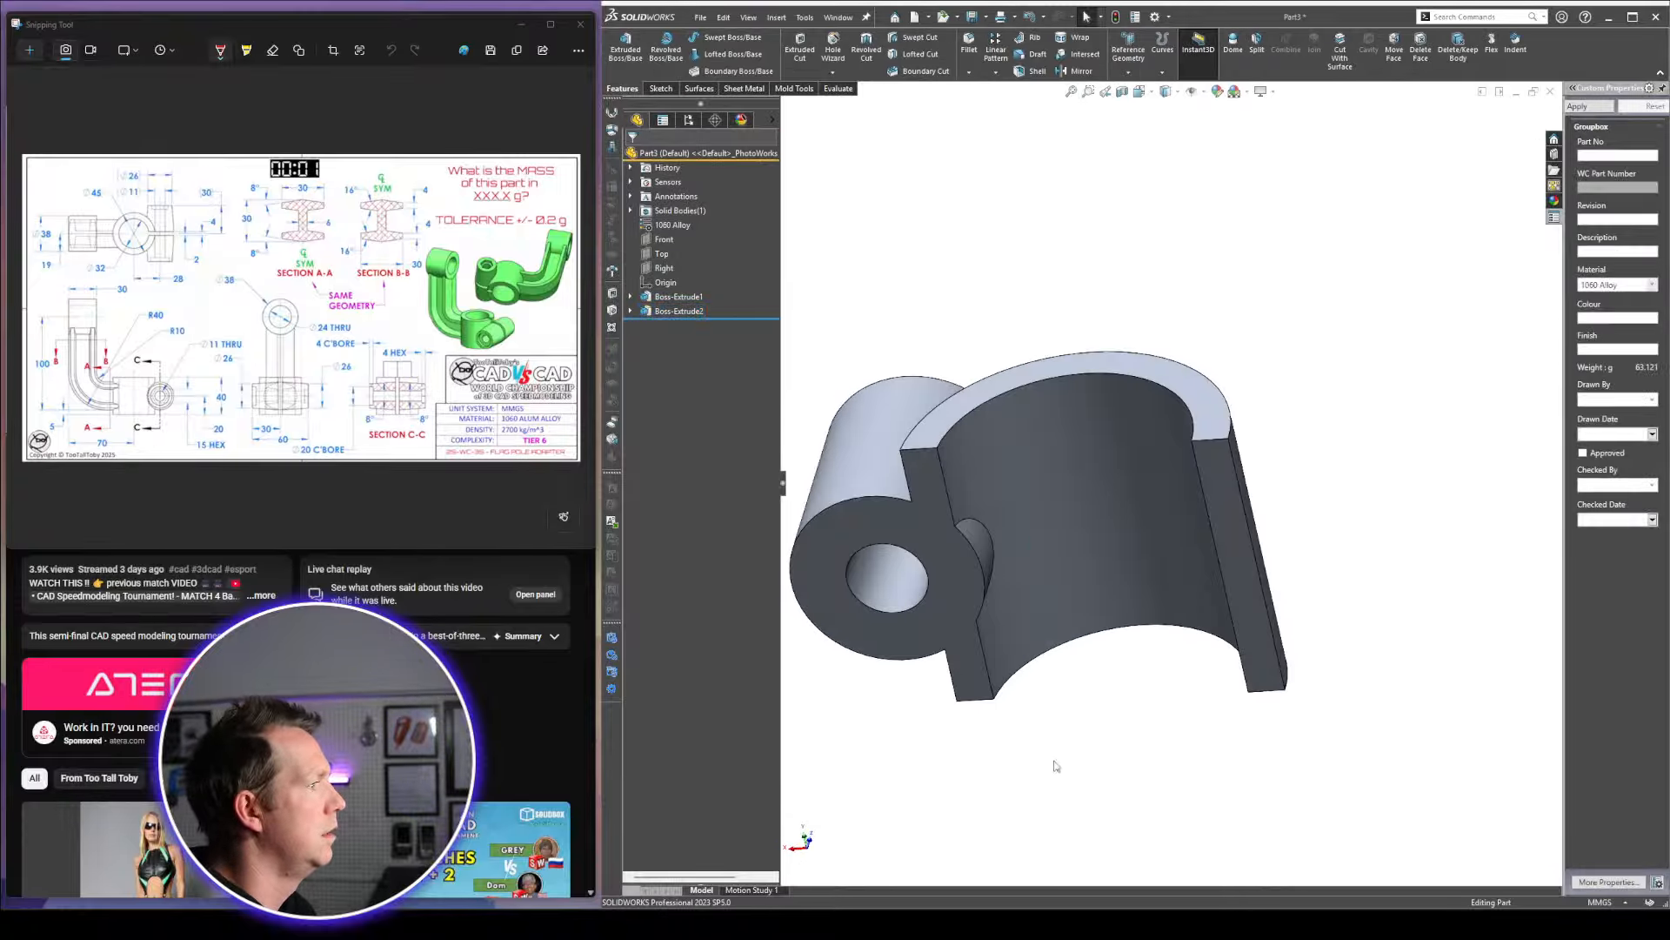
{"action": "left_click", "coordinate": [1420, 48]}
{"action": "key", "text": "Return"}
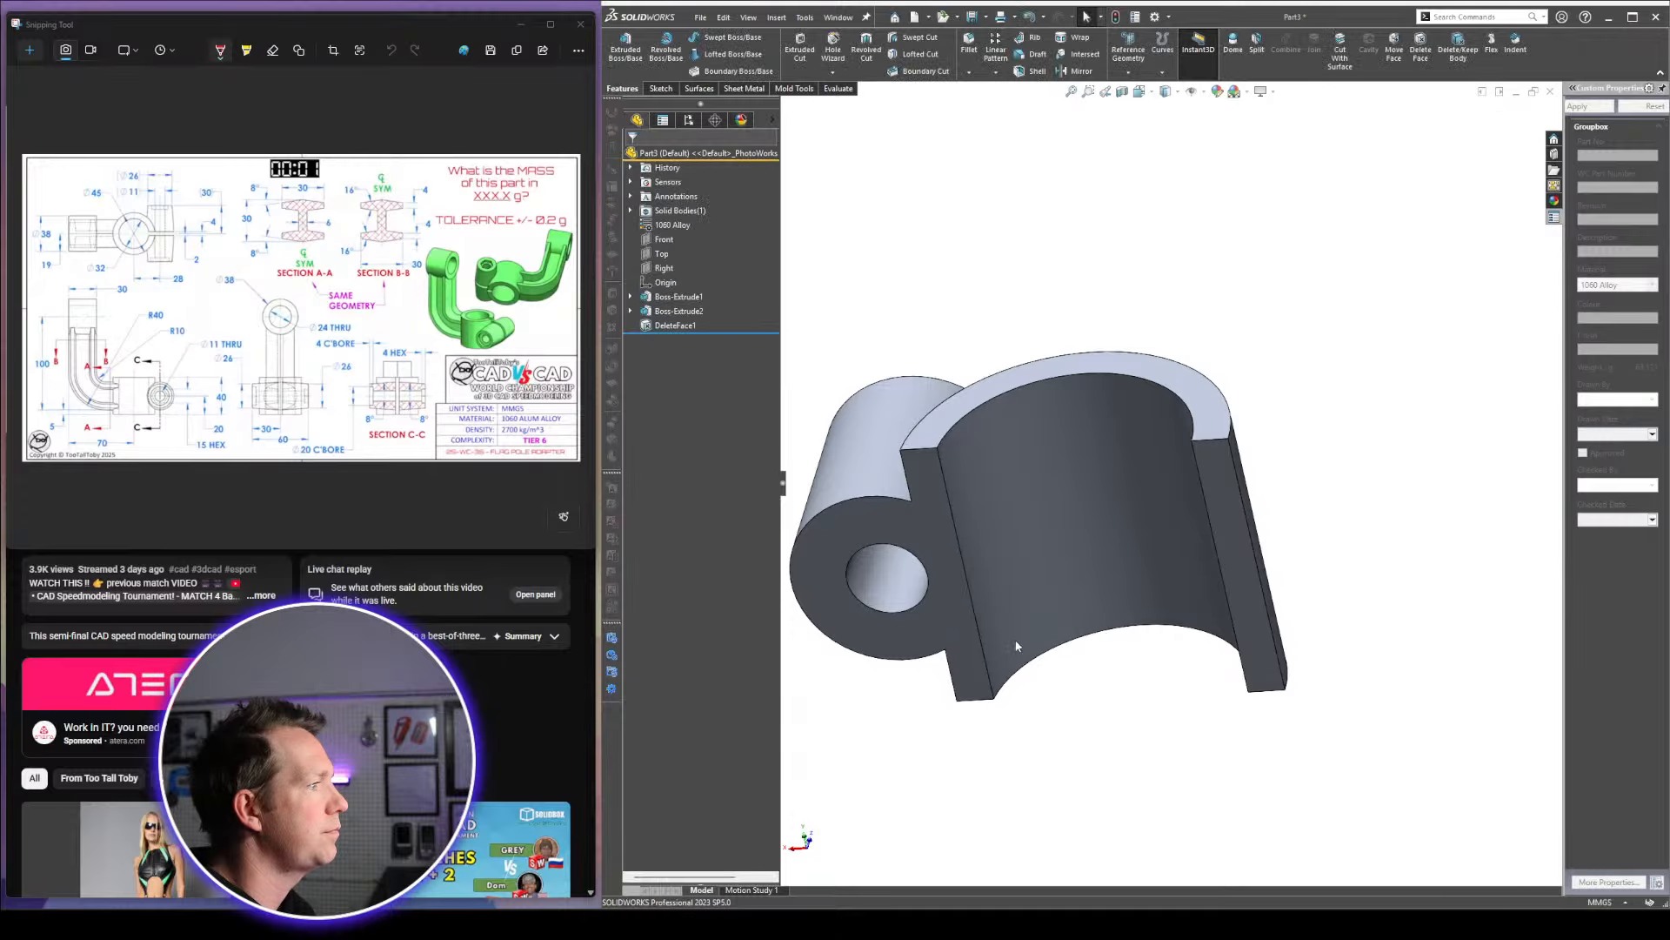
Apply an 8° parting-line draft to the boss's outer surface, using its end face as pull direction and the face's outer edge as parting line
{"action": "scroll", "coordinate": [1014, 644], "scroll_direction": "up", "scroll_amount": 3}
{"action": "middle_click_drag", "start_coordinate": [1015, 644], "coordinate": [1339, 595]}
{"action": "scroll", "coordinate": [1197, 509], "scroll_direction": "down", "scroll_amount": 3}
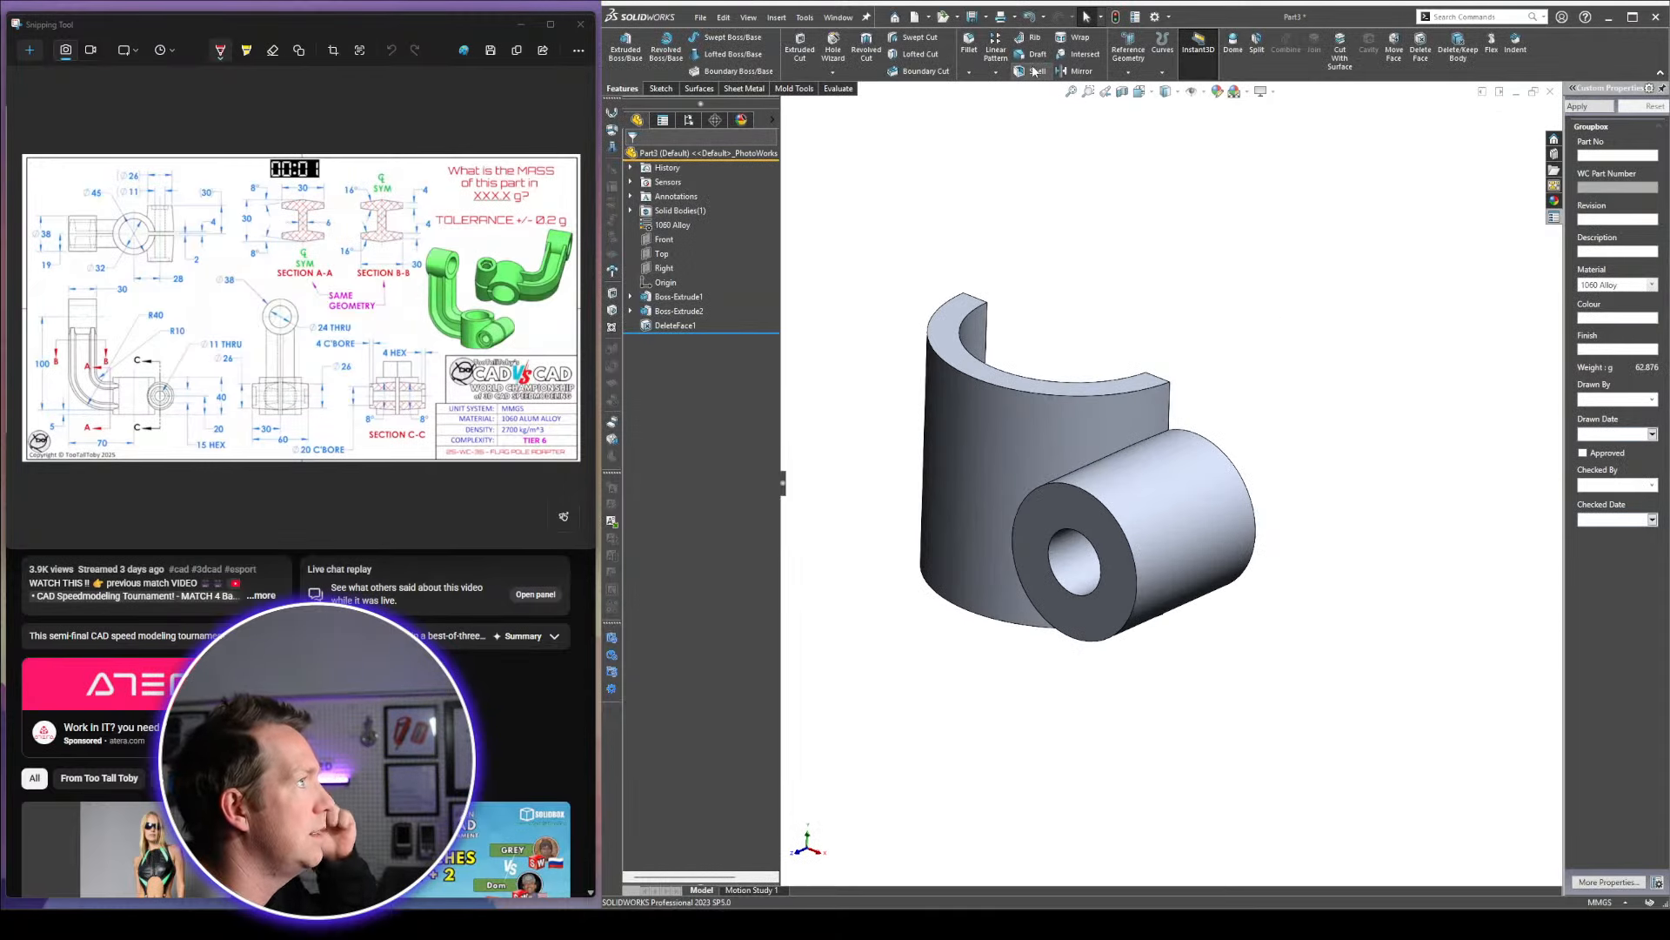
{"action": "left_click", "coordinate": [1069, 498]}
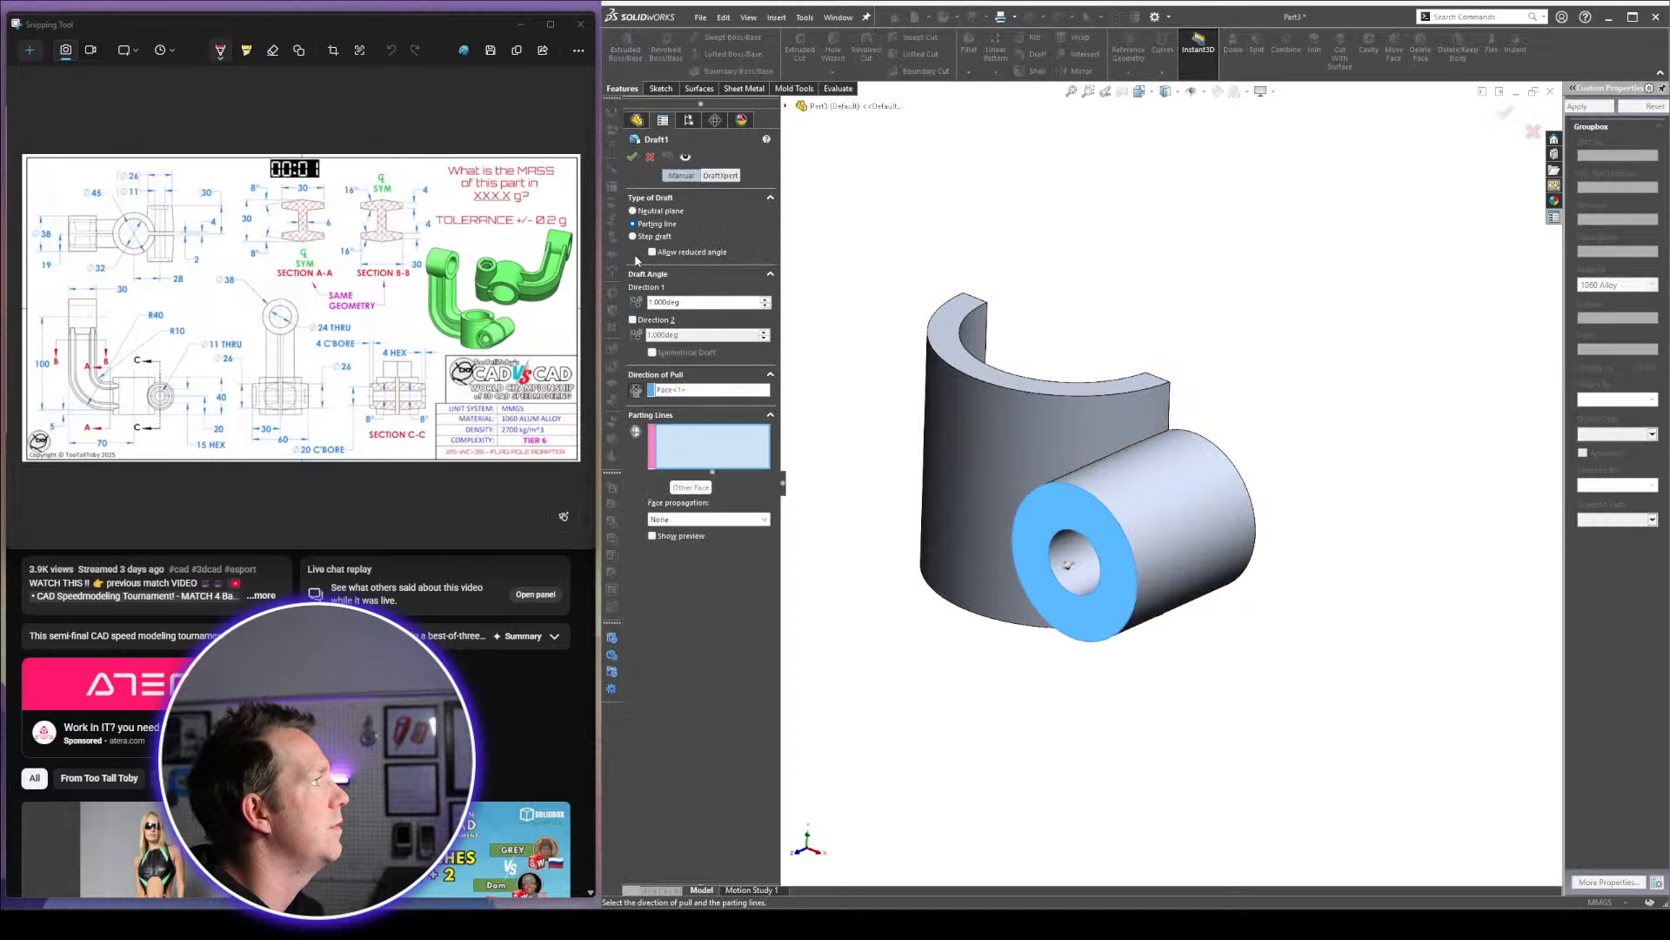
{"action": "double_click", "coordinate": [712, 299]}
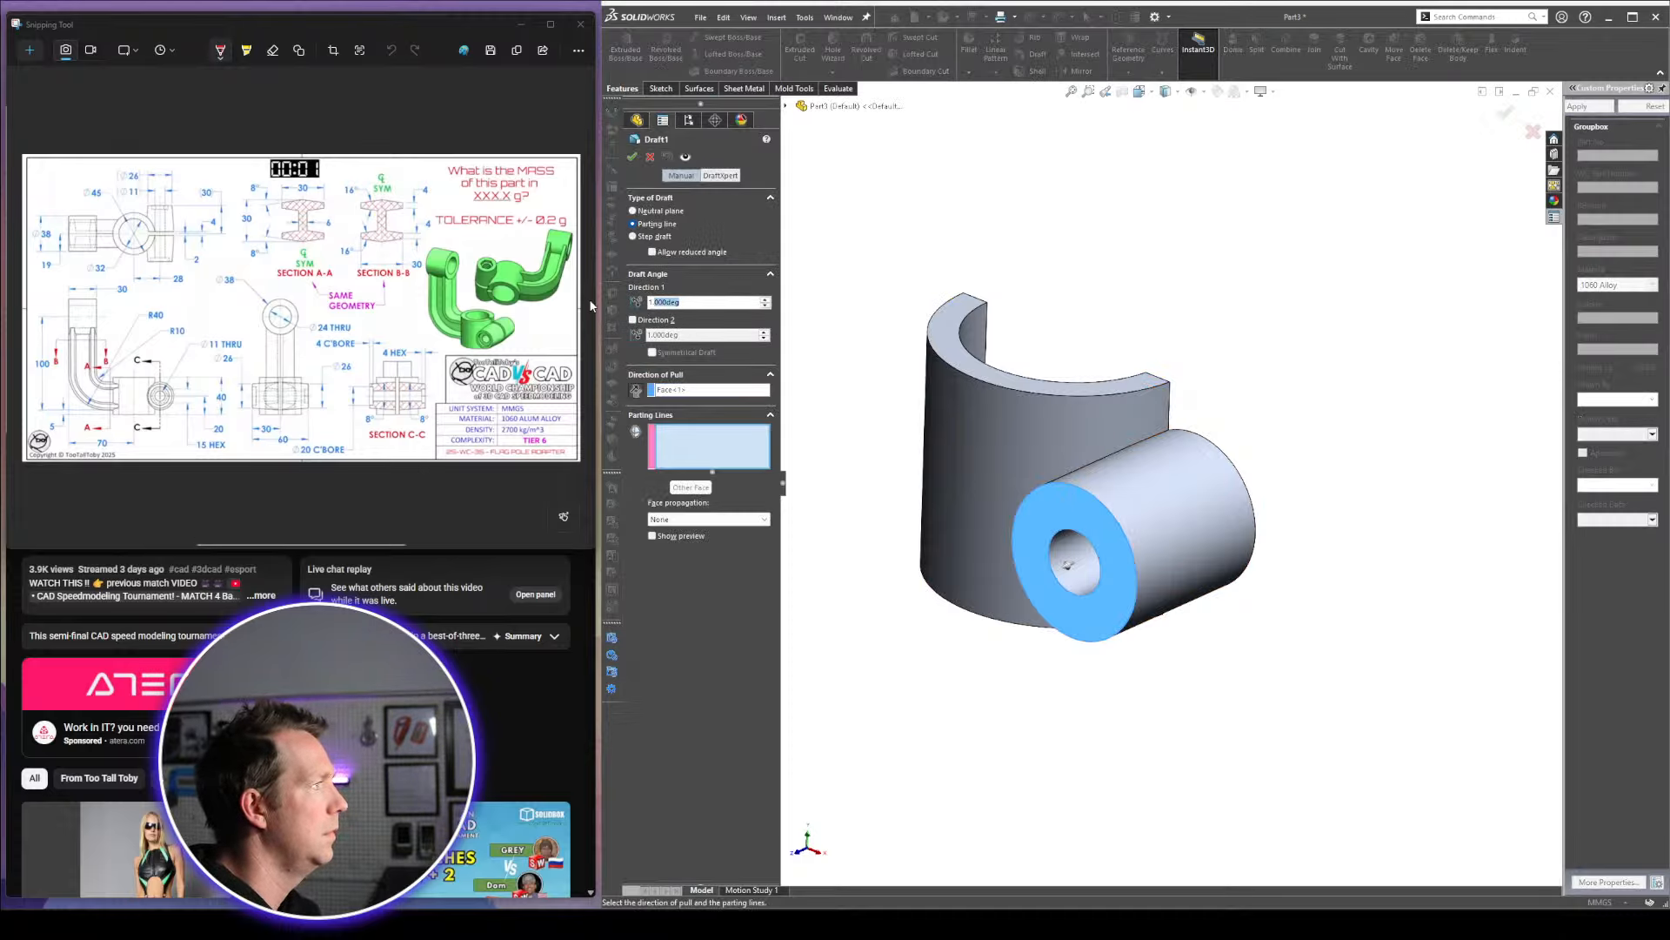
{"action": "type", "text": "8"}
{"action": "key", "text": "Return"}
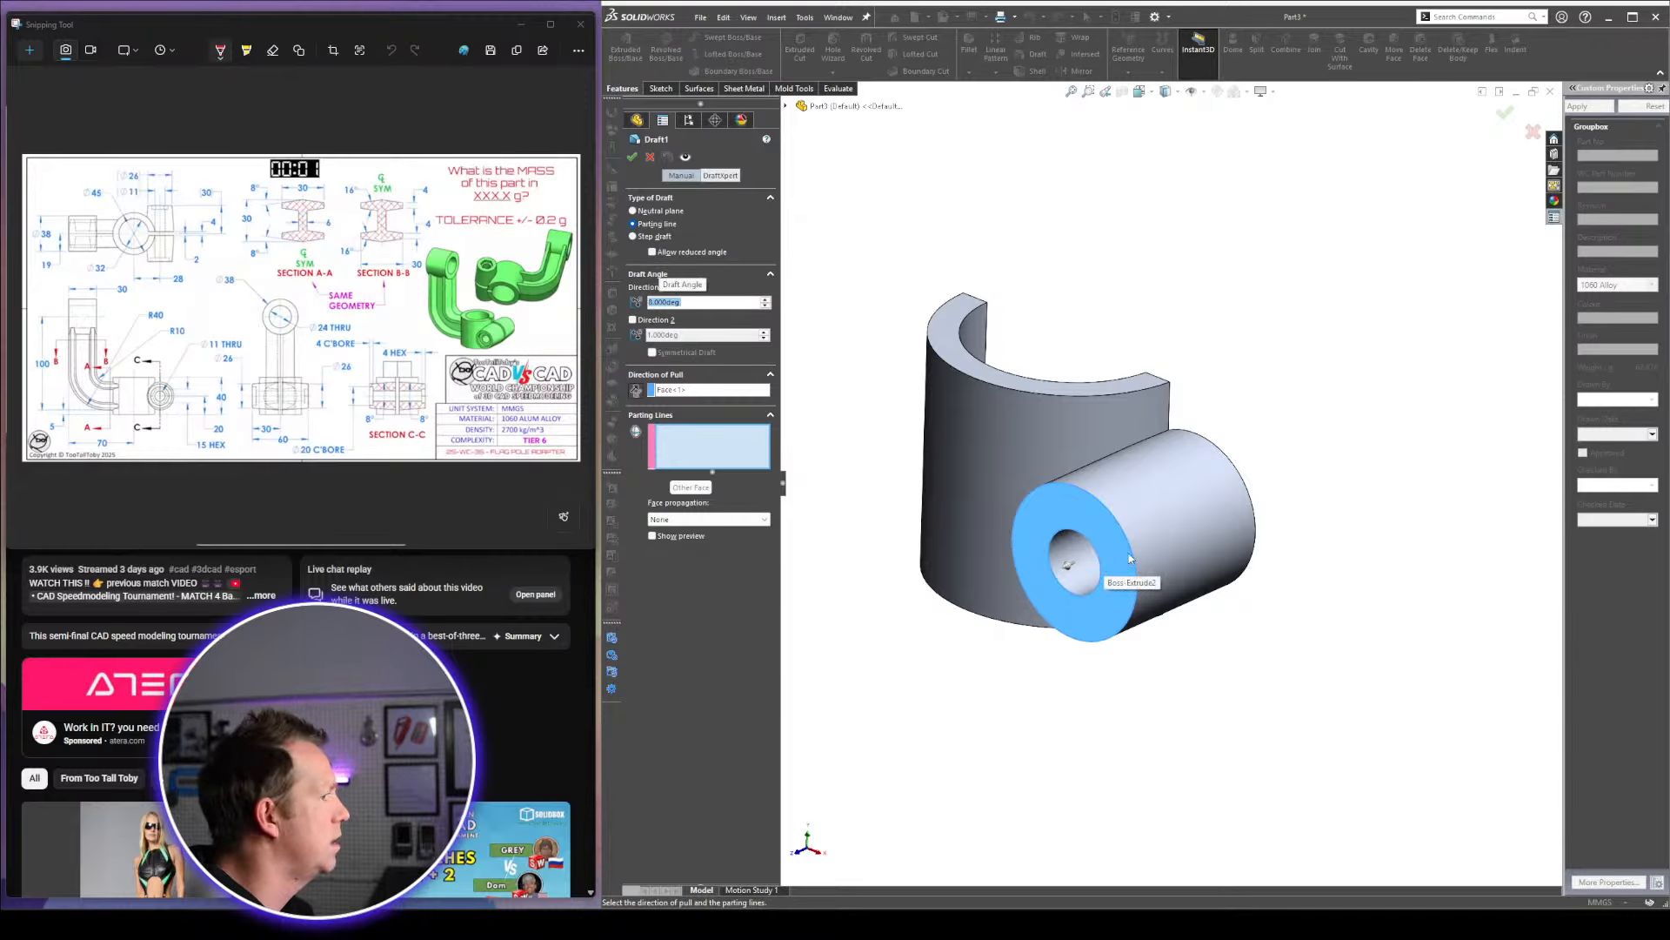
{"action": "left_click", "coordinate": [1120, 526]}
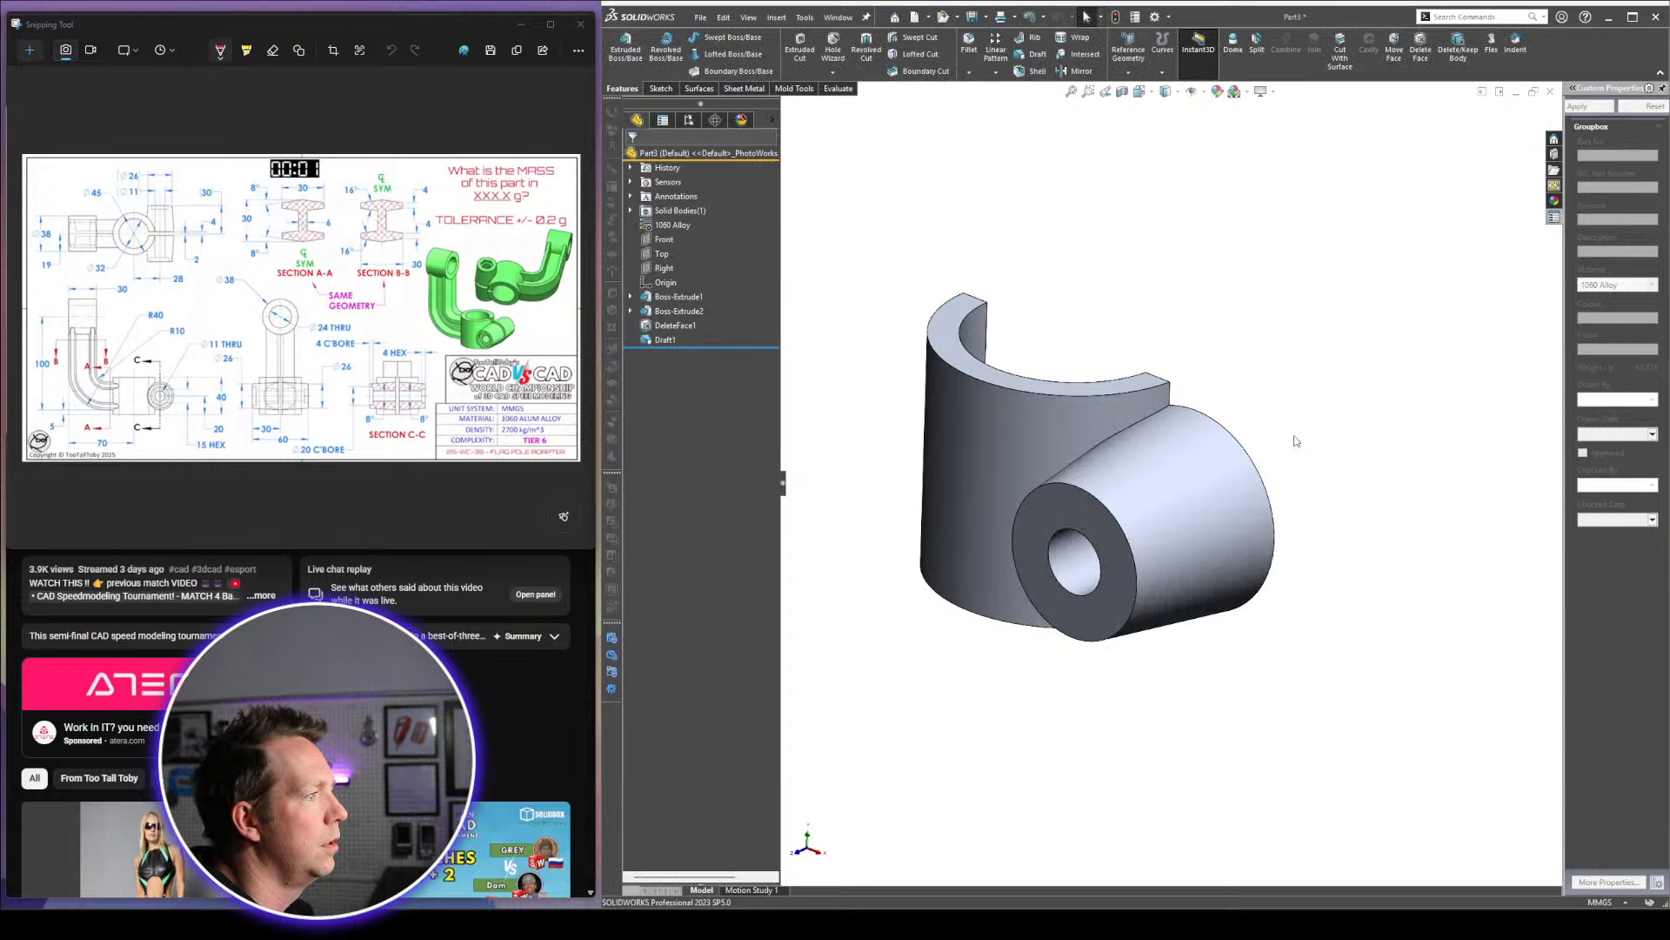
Start another sketch on the Front plane, viewed straight on
{"action": "middle_click_drag", "start_coordinate": [1275, 494], "coordinate": [1100, 357]}
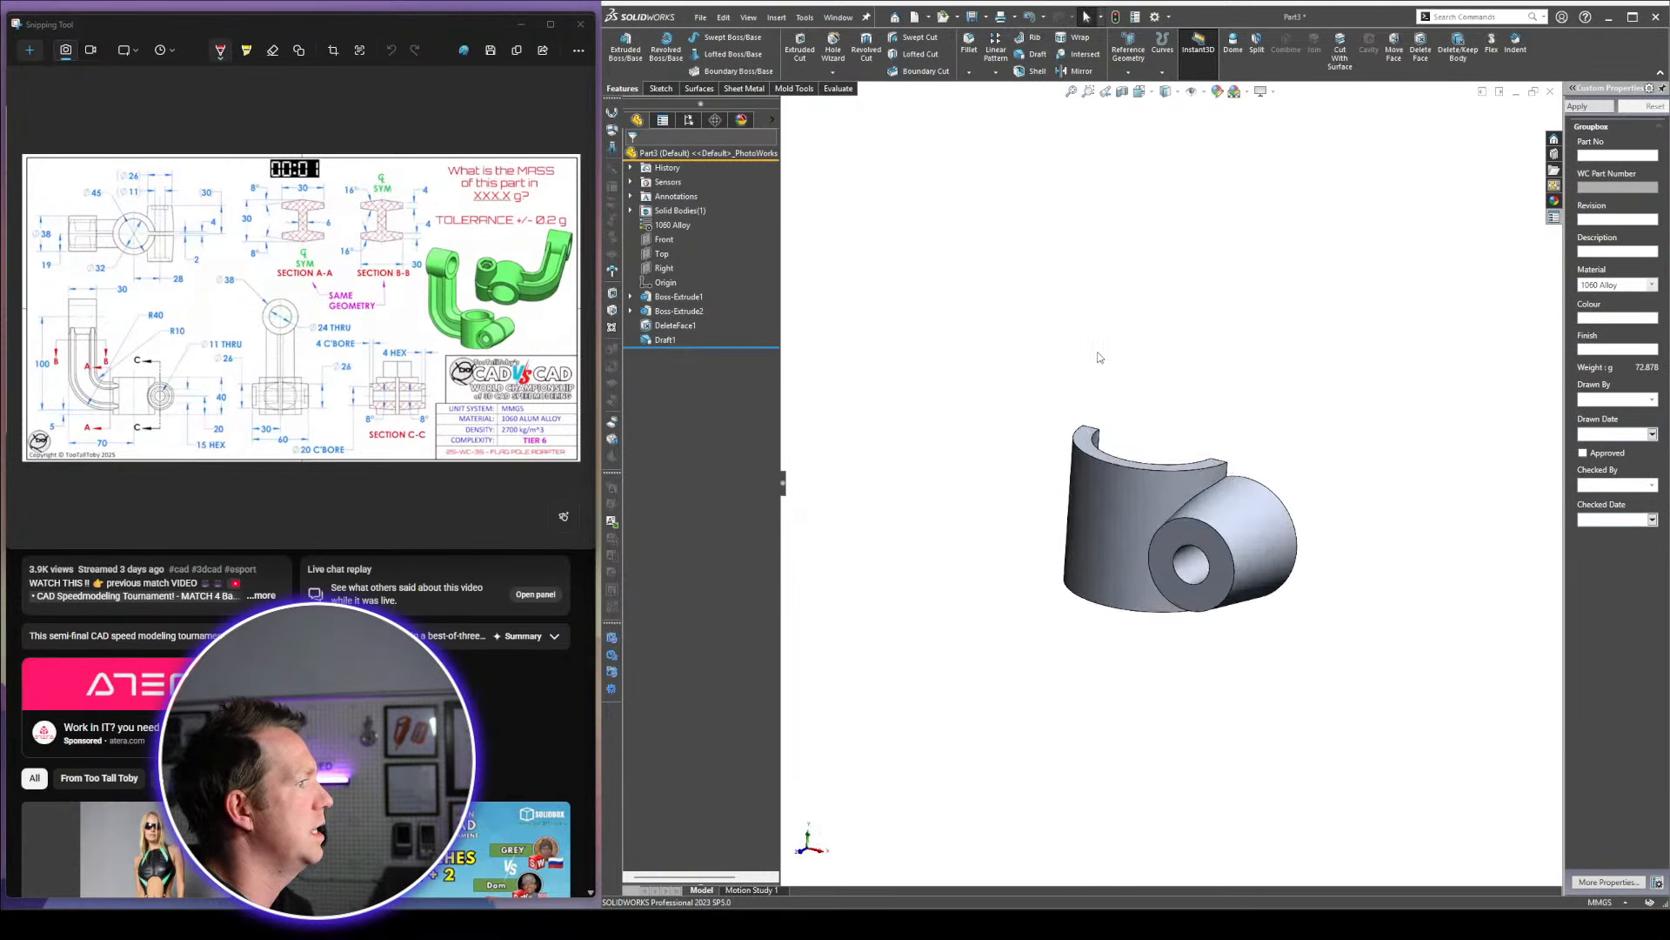
{"action": "left_click", "coordinate": [664, 239]}
{"action": "left_click", "coordinate": [753, 238]}
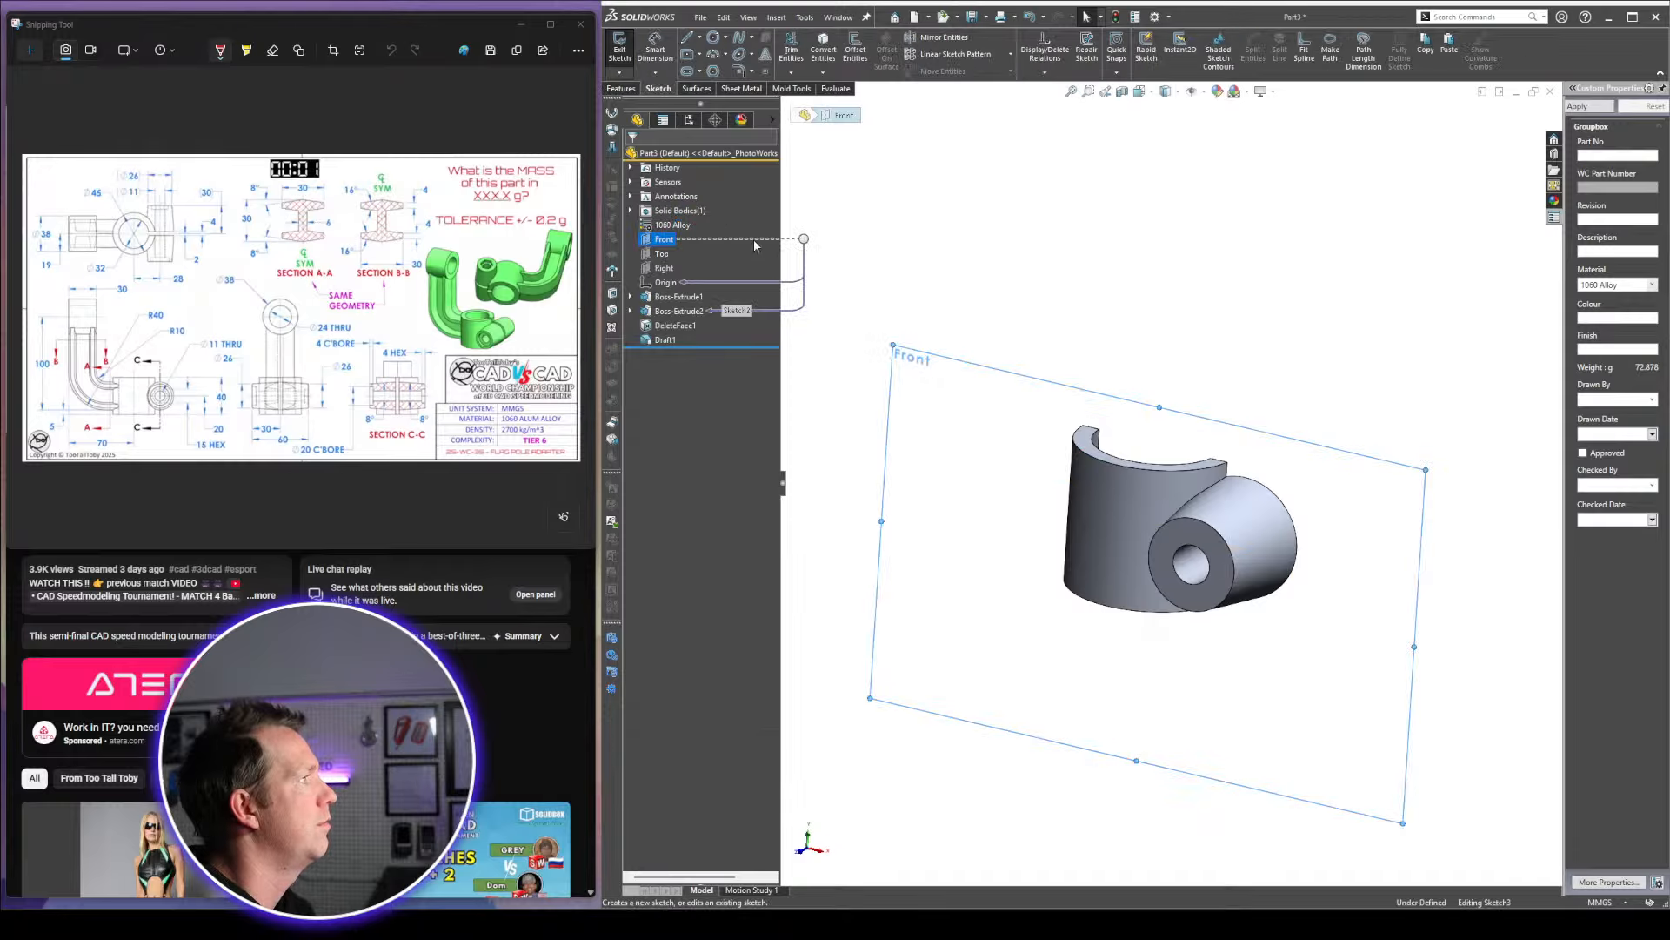
{"action": "key", "text": "space"}
{"action": "left_click", "coordinate": [973, 323]}
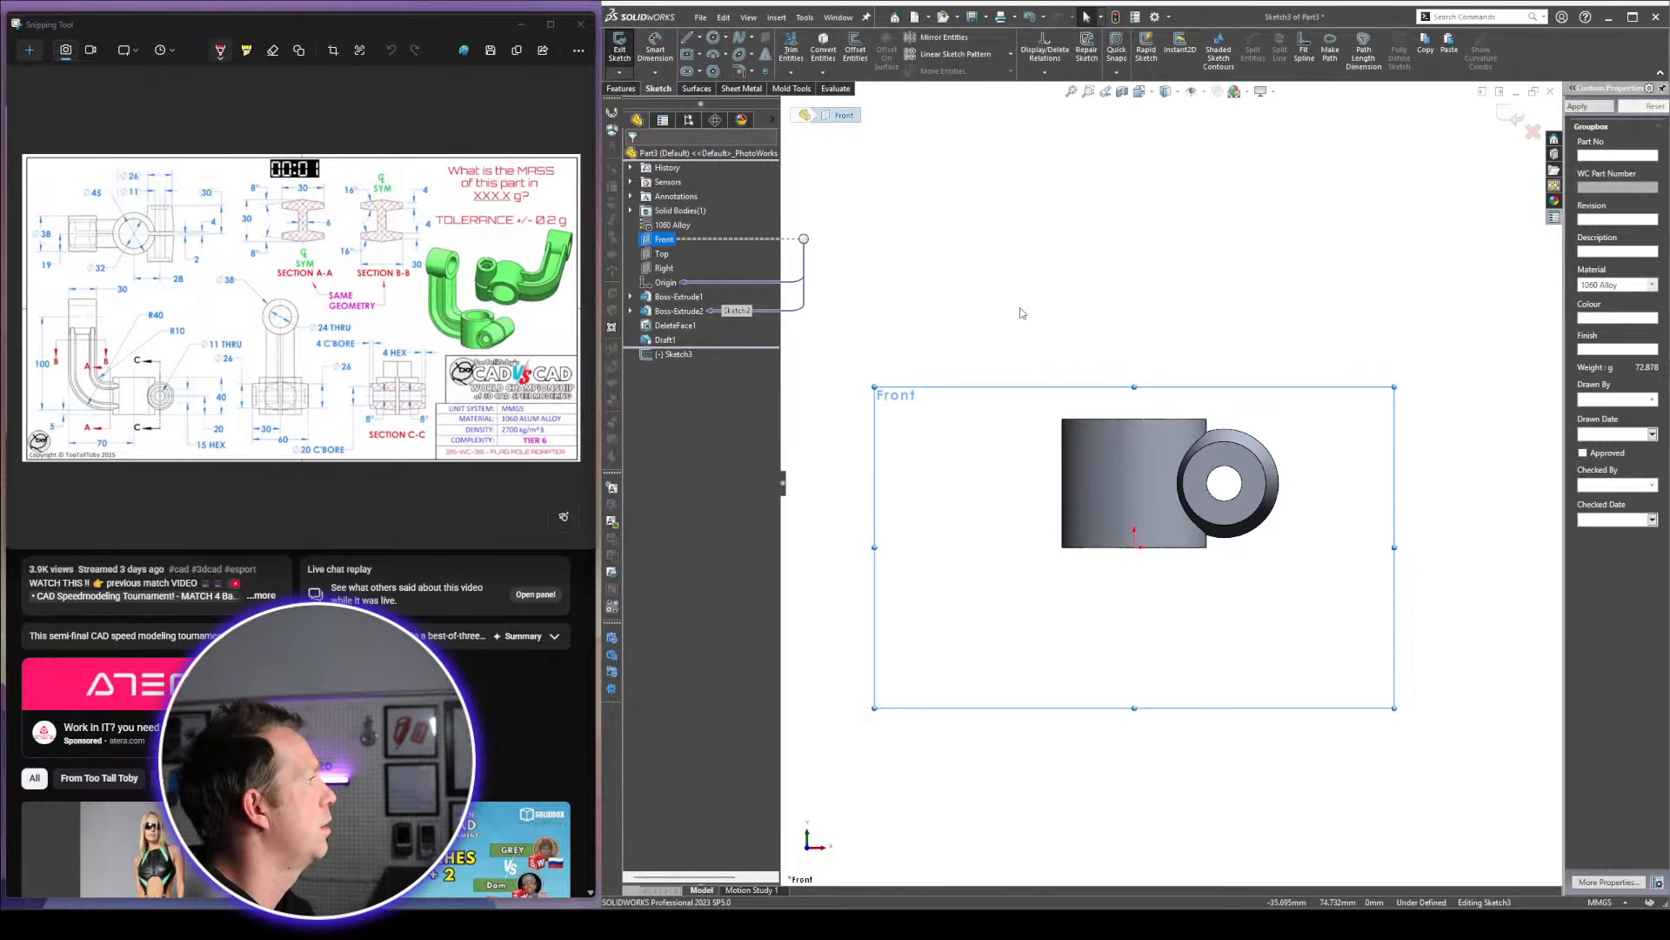
Sketch the arm path as a horizontal line starting above the origin, a tangent arc curving upward and a vertical line meeting the arc's end
{"action": "scroll", "coordinate": [939, 396], "scroll_direction": "up", "scroll_amount": 3}
{"action": "key", "text": "l"}
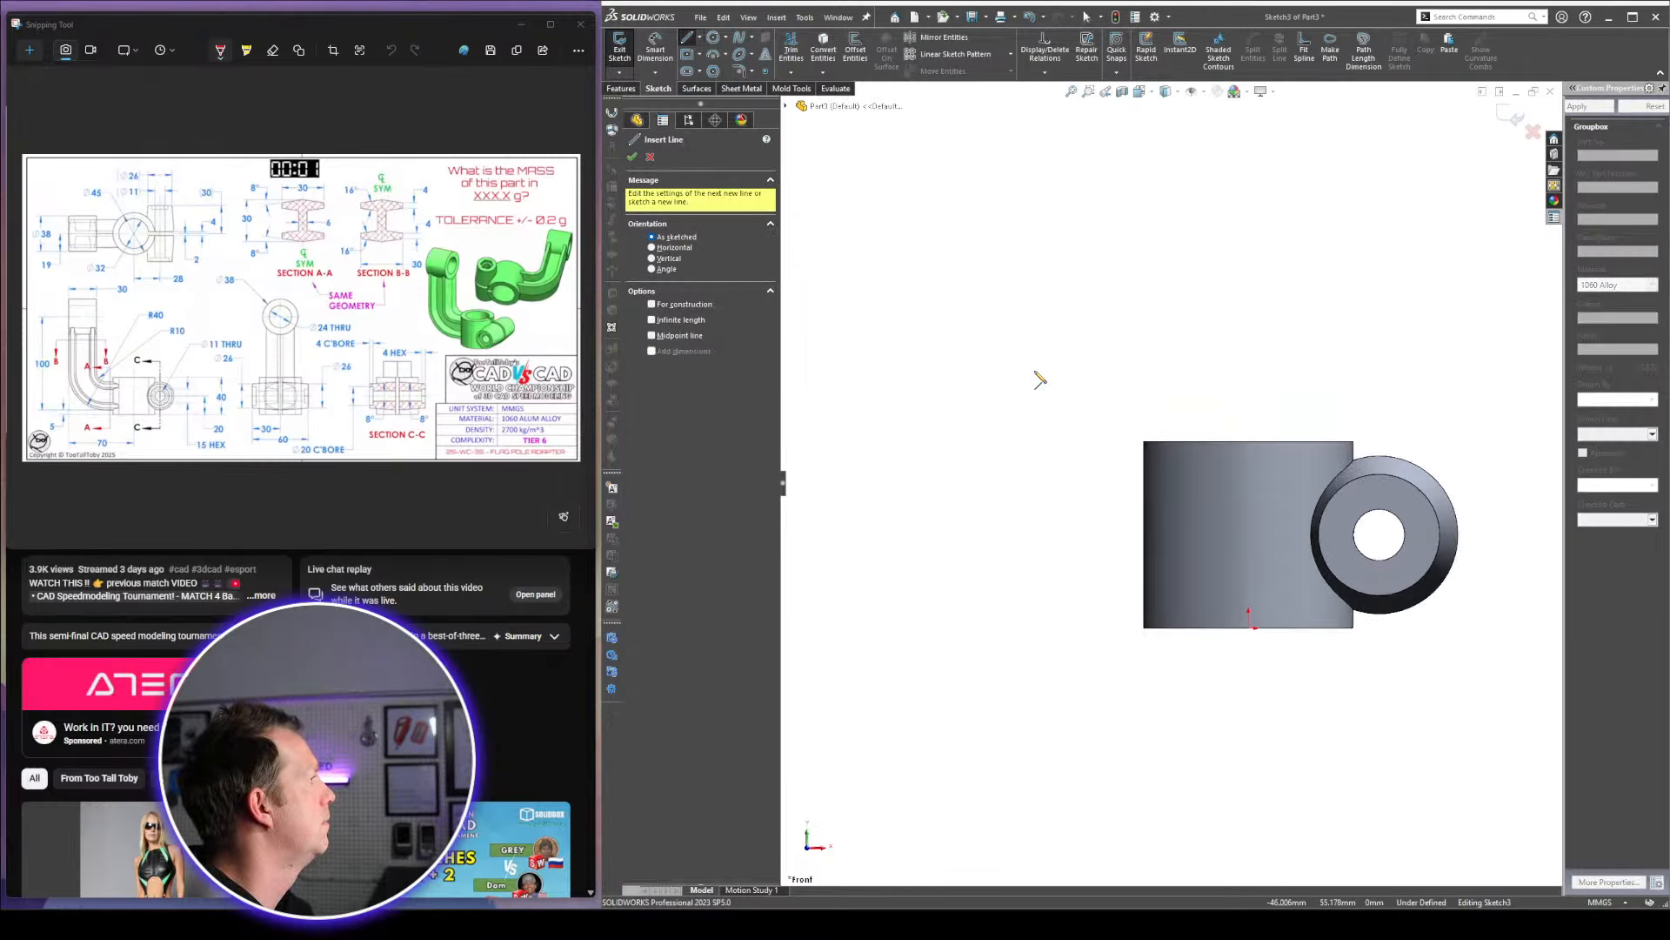
{"action": "left_click", "coordinate": [1247, 602]}
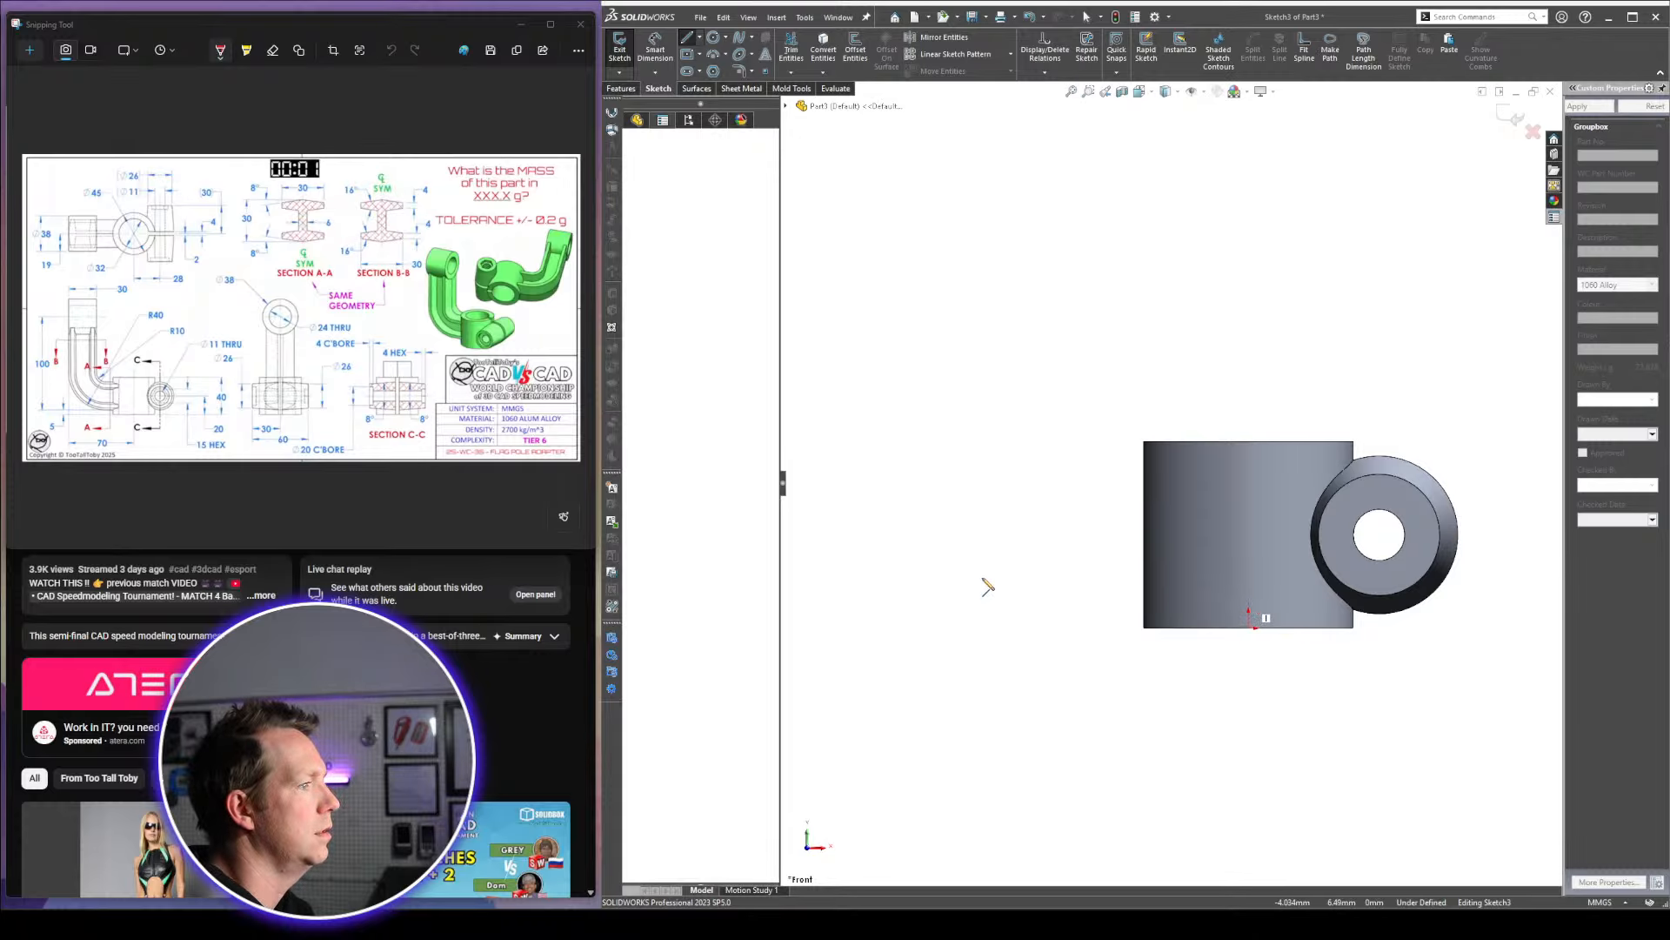
{"action": "left_click", "coordinate": [1075, 600]}
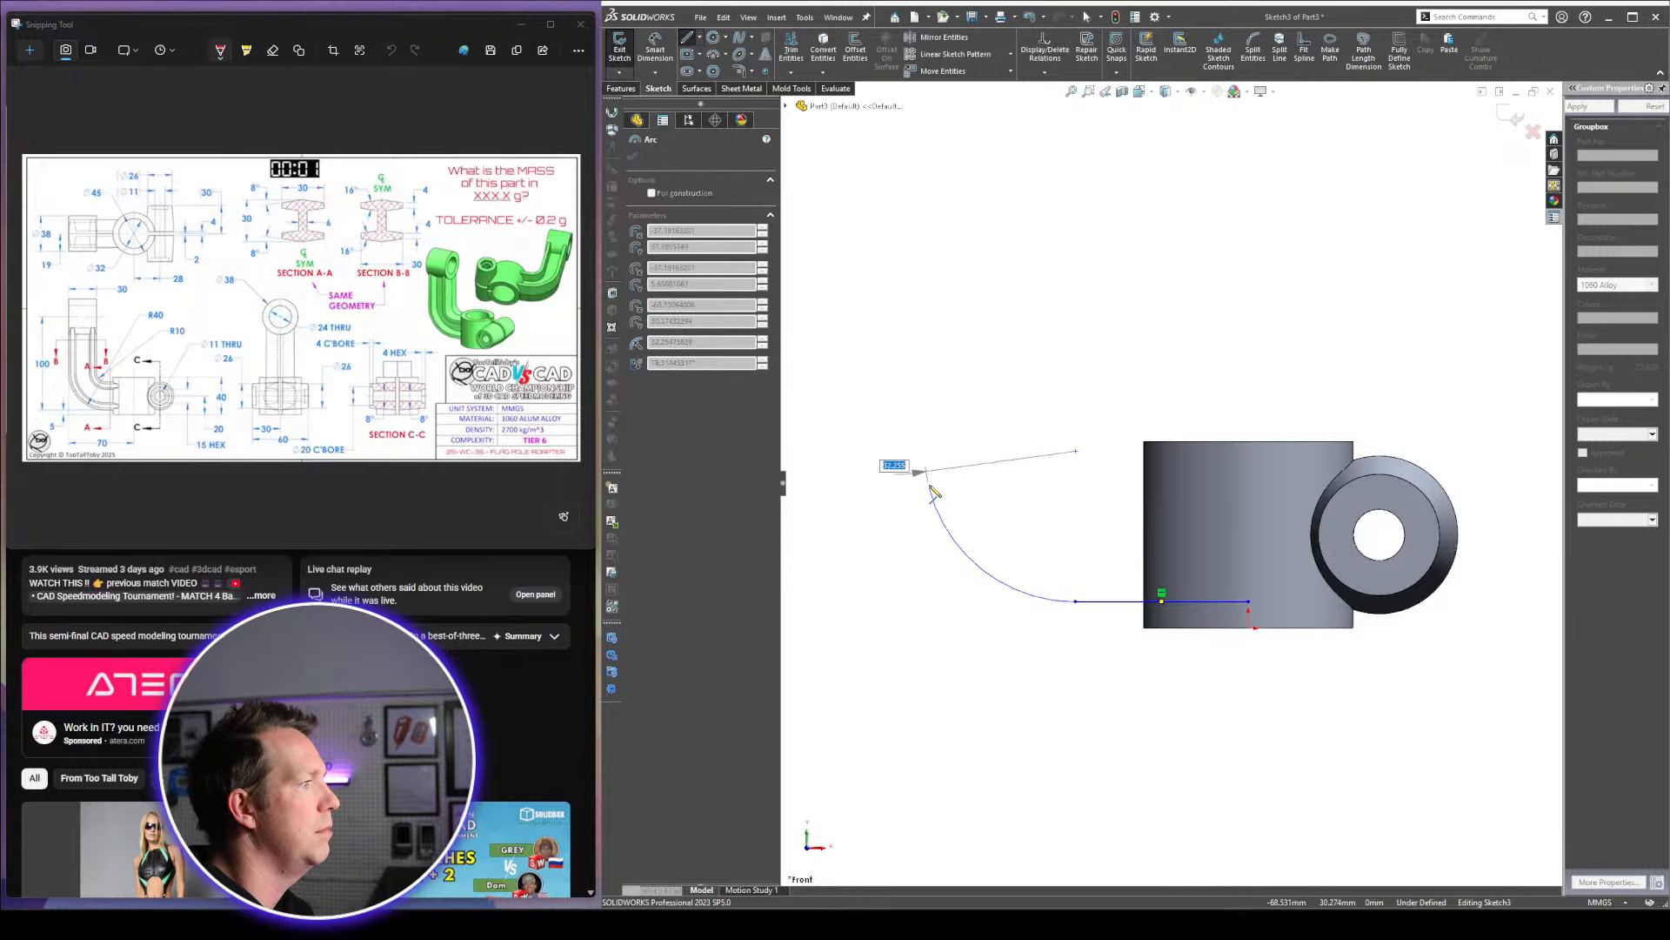
{"action": "double_click", "coordinate": [929, 482]}
{"action": "left_click", "coordinate": [929, 482]}
{"action": "left_click", "coordinate": [930, 206]}
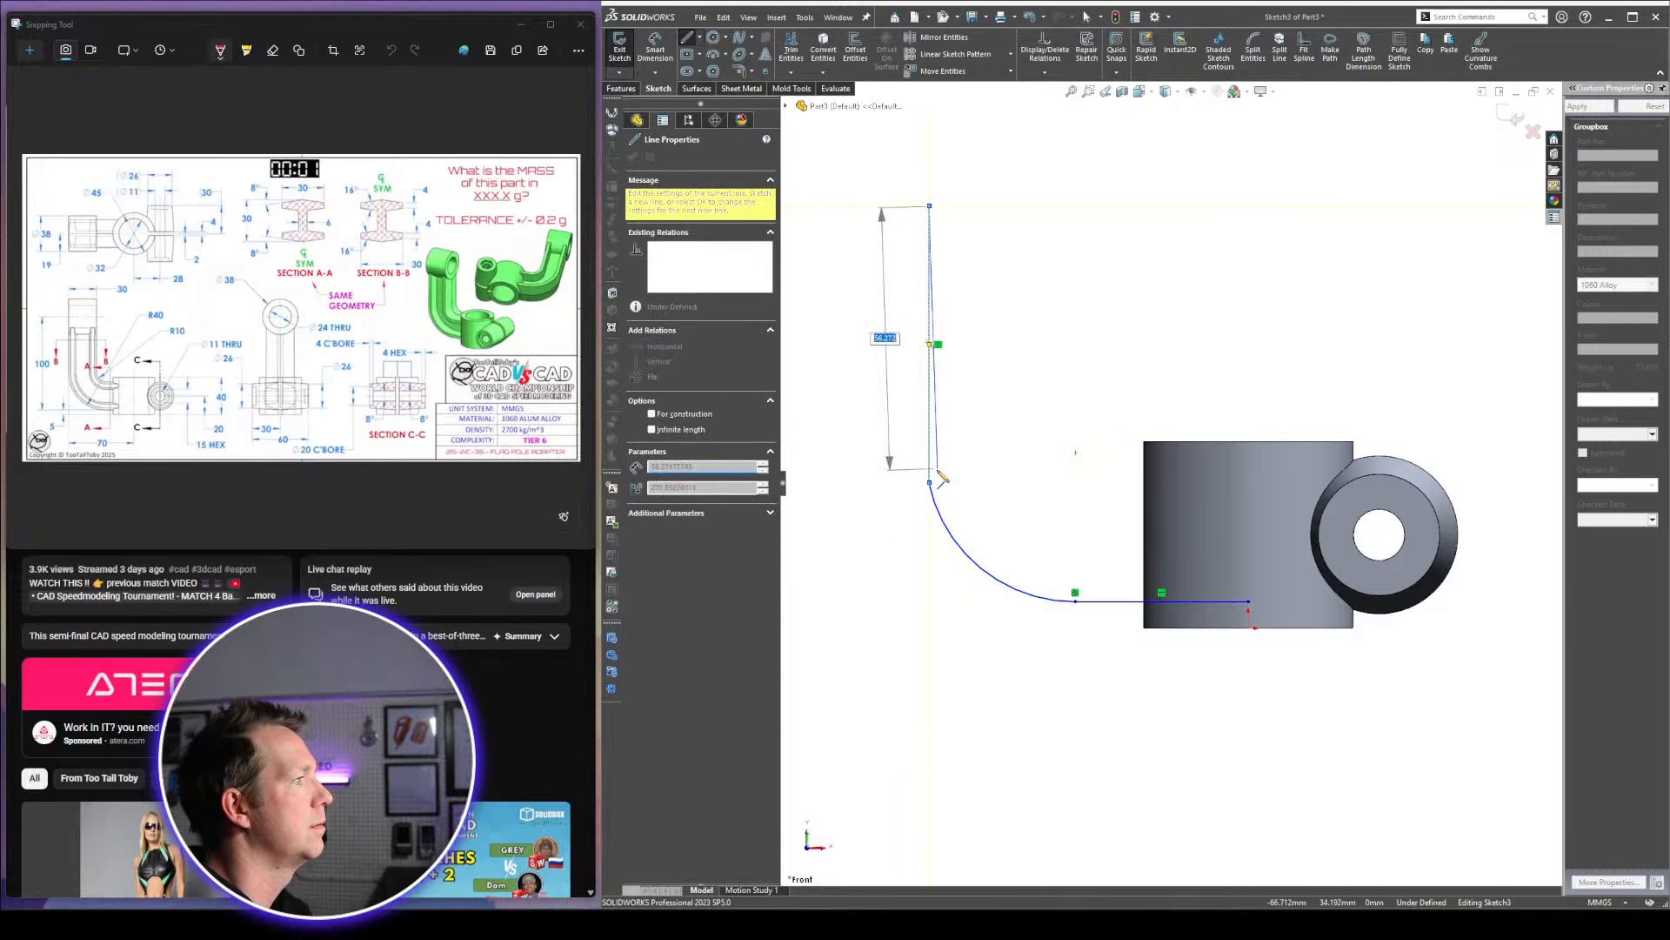
{"action": "key", "text": "Escape"}
Make the path's arc and vertical line tangent at their shared endpoint
{"action": "left_click", "coordinate": [929, 483]}
{"action": "left_click", "coordinate": [971, 401]}
{"action": "left_click", "coordinate": [992, 247]}
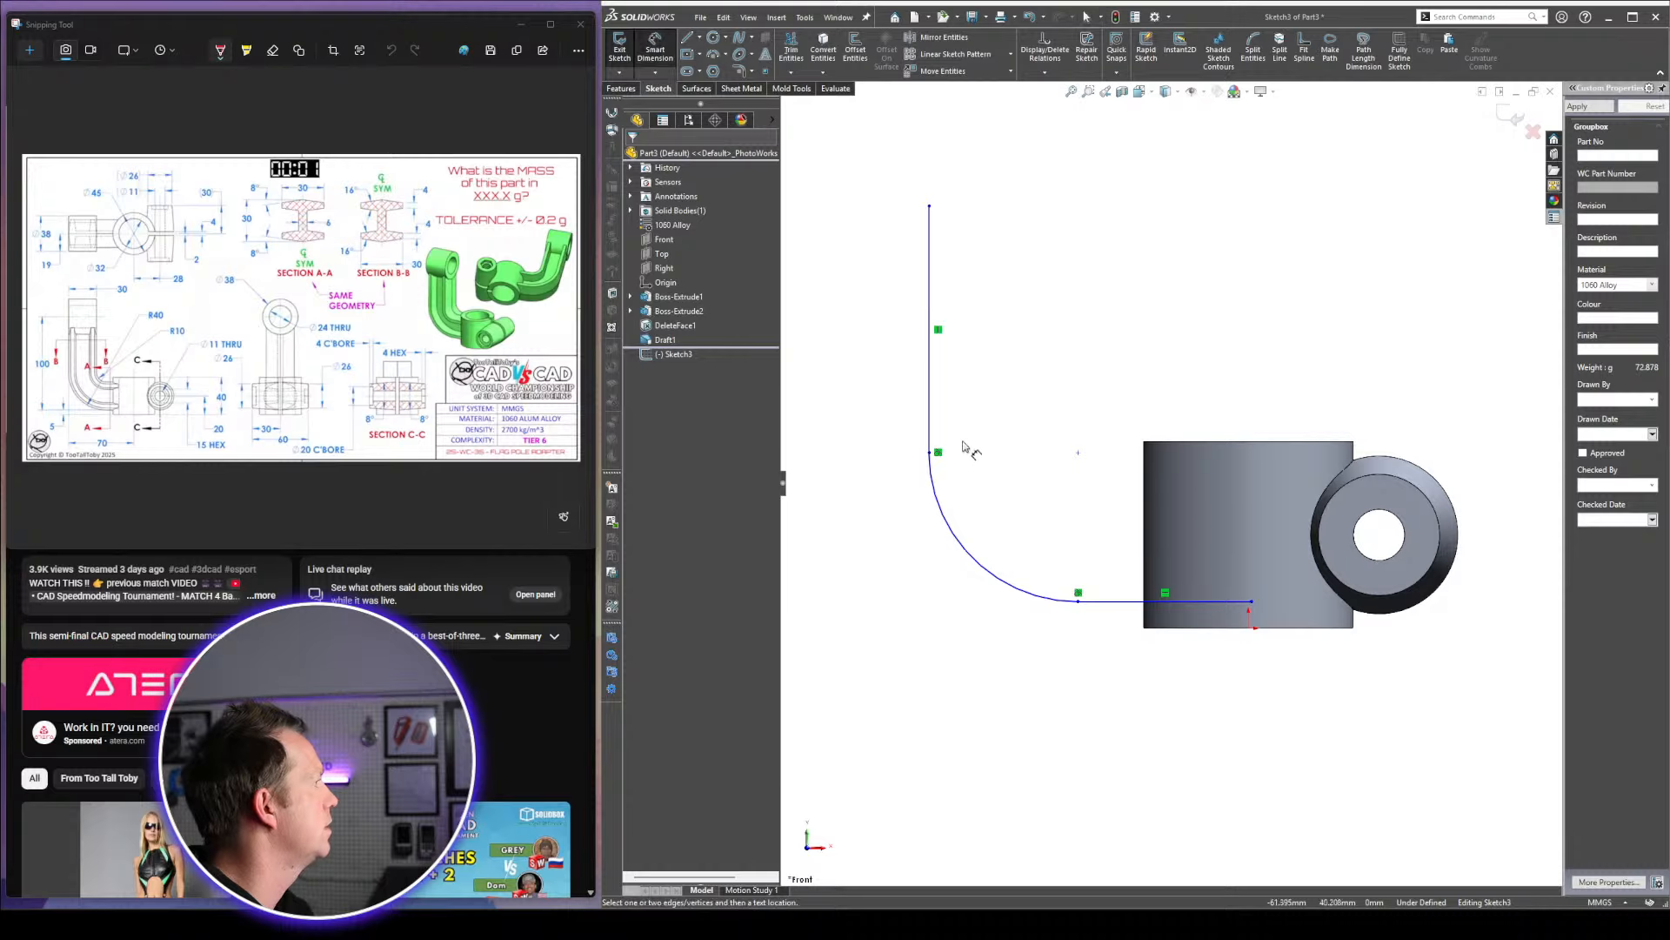
Dimension the path's arc with a 40 mm radius
{"action": "left_click", "coordinate": [1000, 580]}
{"action": "left_click", "coordinate": [1018, 522]}
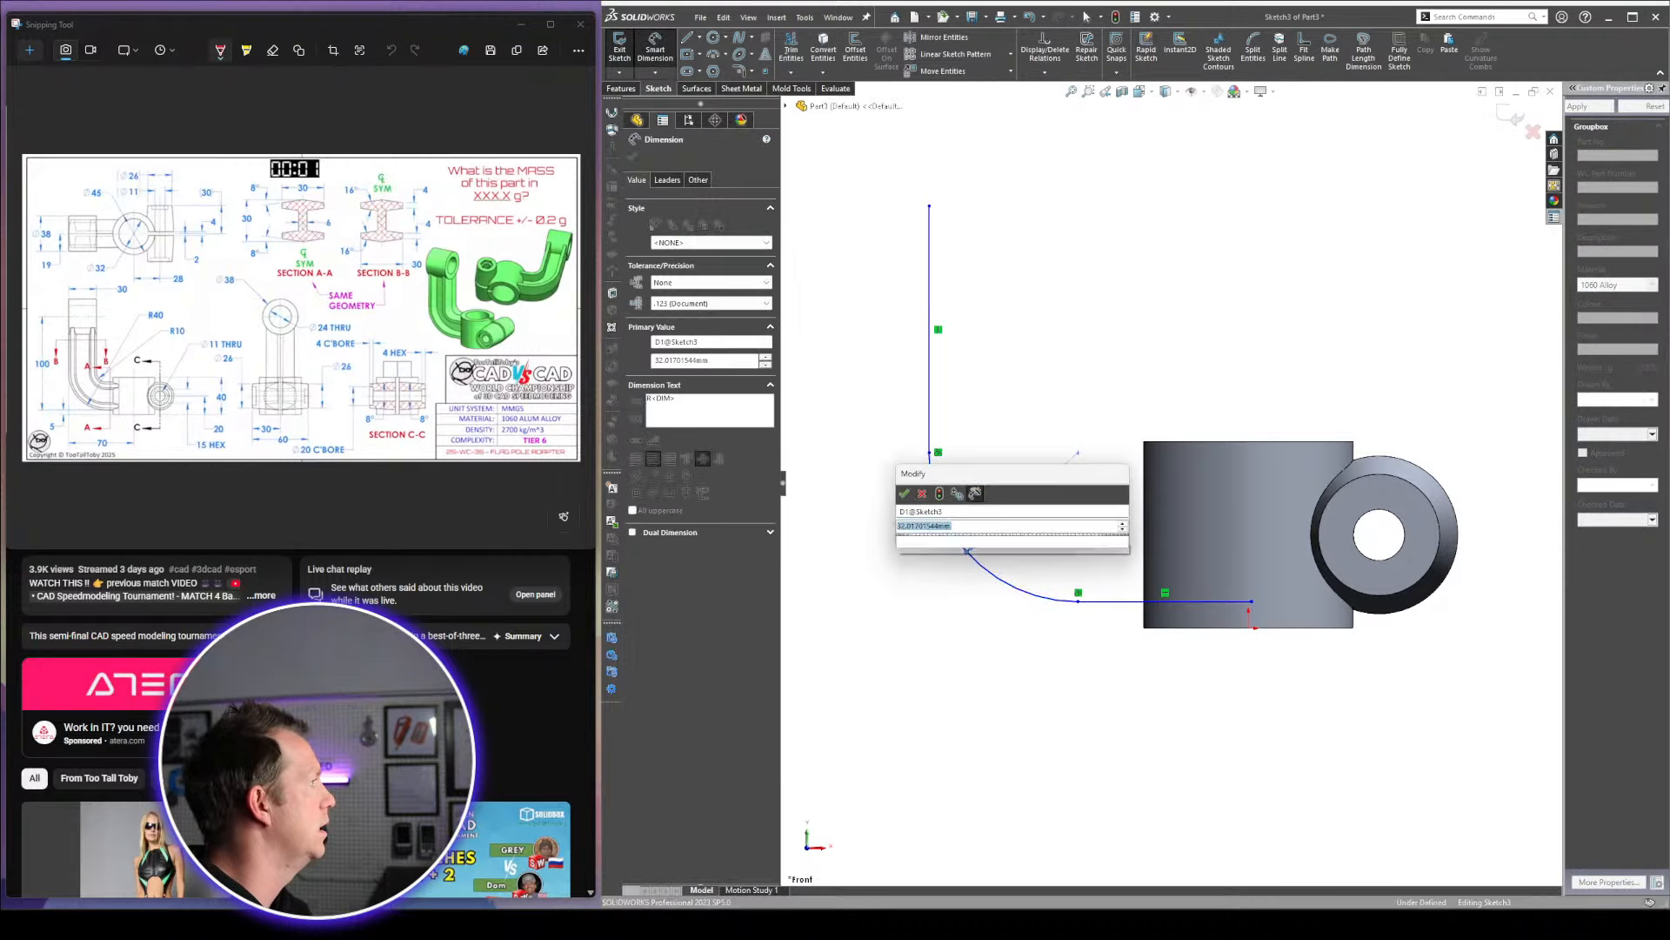
{"action": "type", "text": "40"}
{"action": "key", "text": "Return"}
{"action": "key", "text": "Escape"}
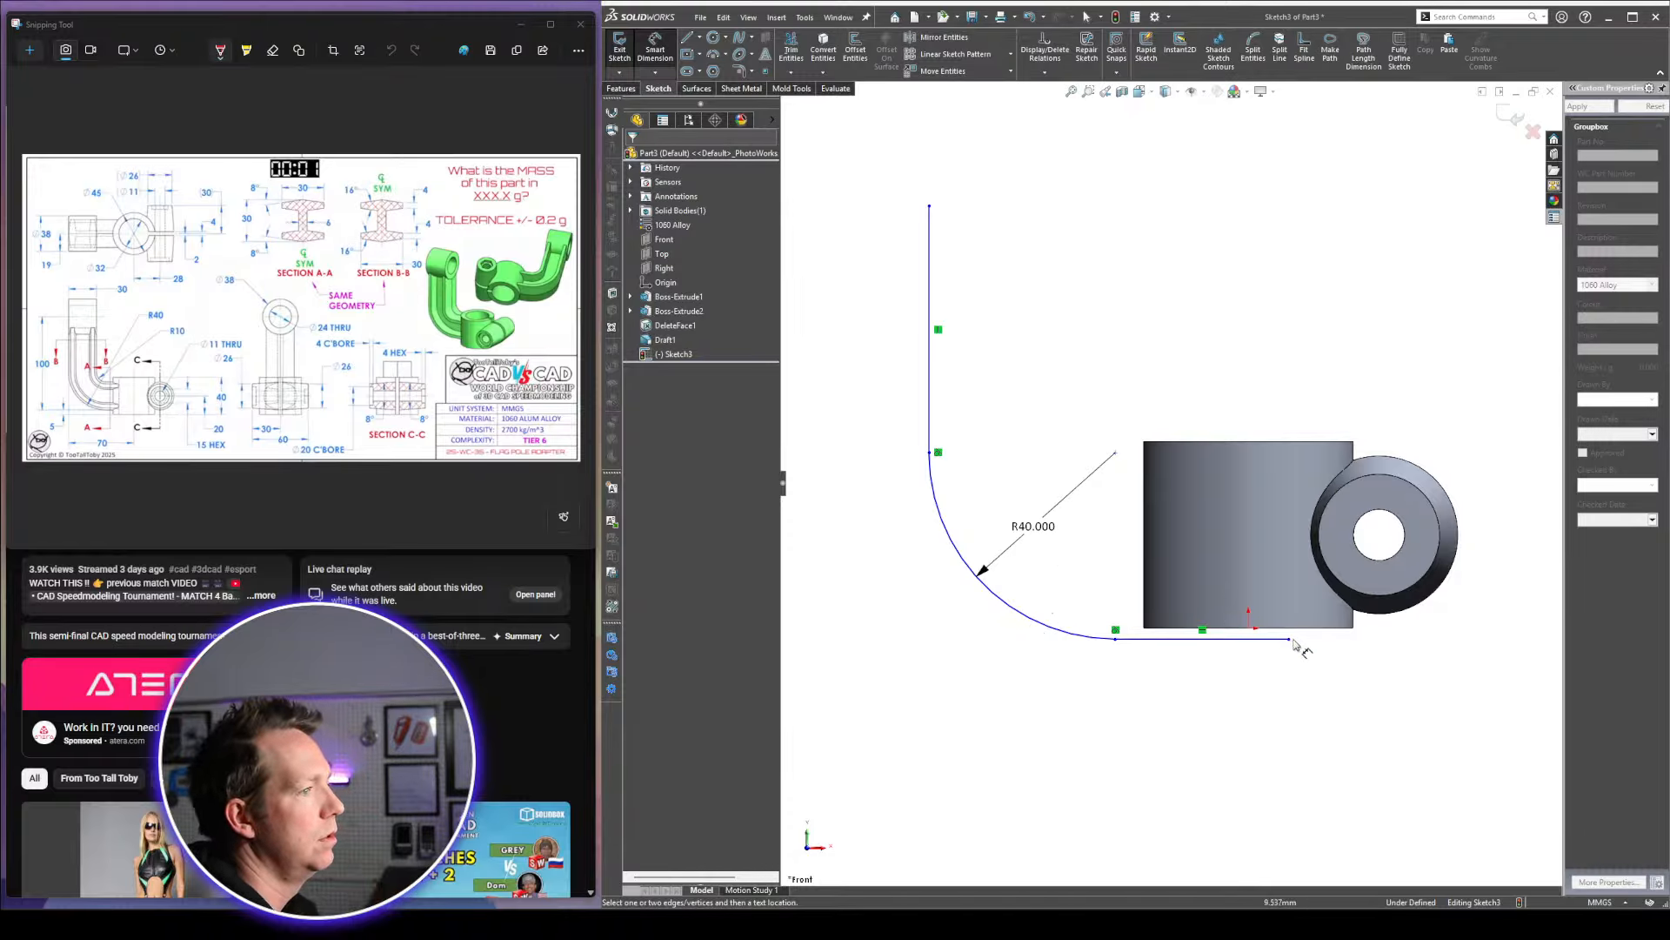
Bring the horizontal line's free end back above the origin and align the two points vertically
{"action": "left_click_drag", "start_coordinate": [1290, 639], "coordinate": [1249, 608]}
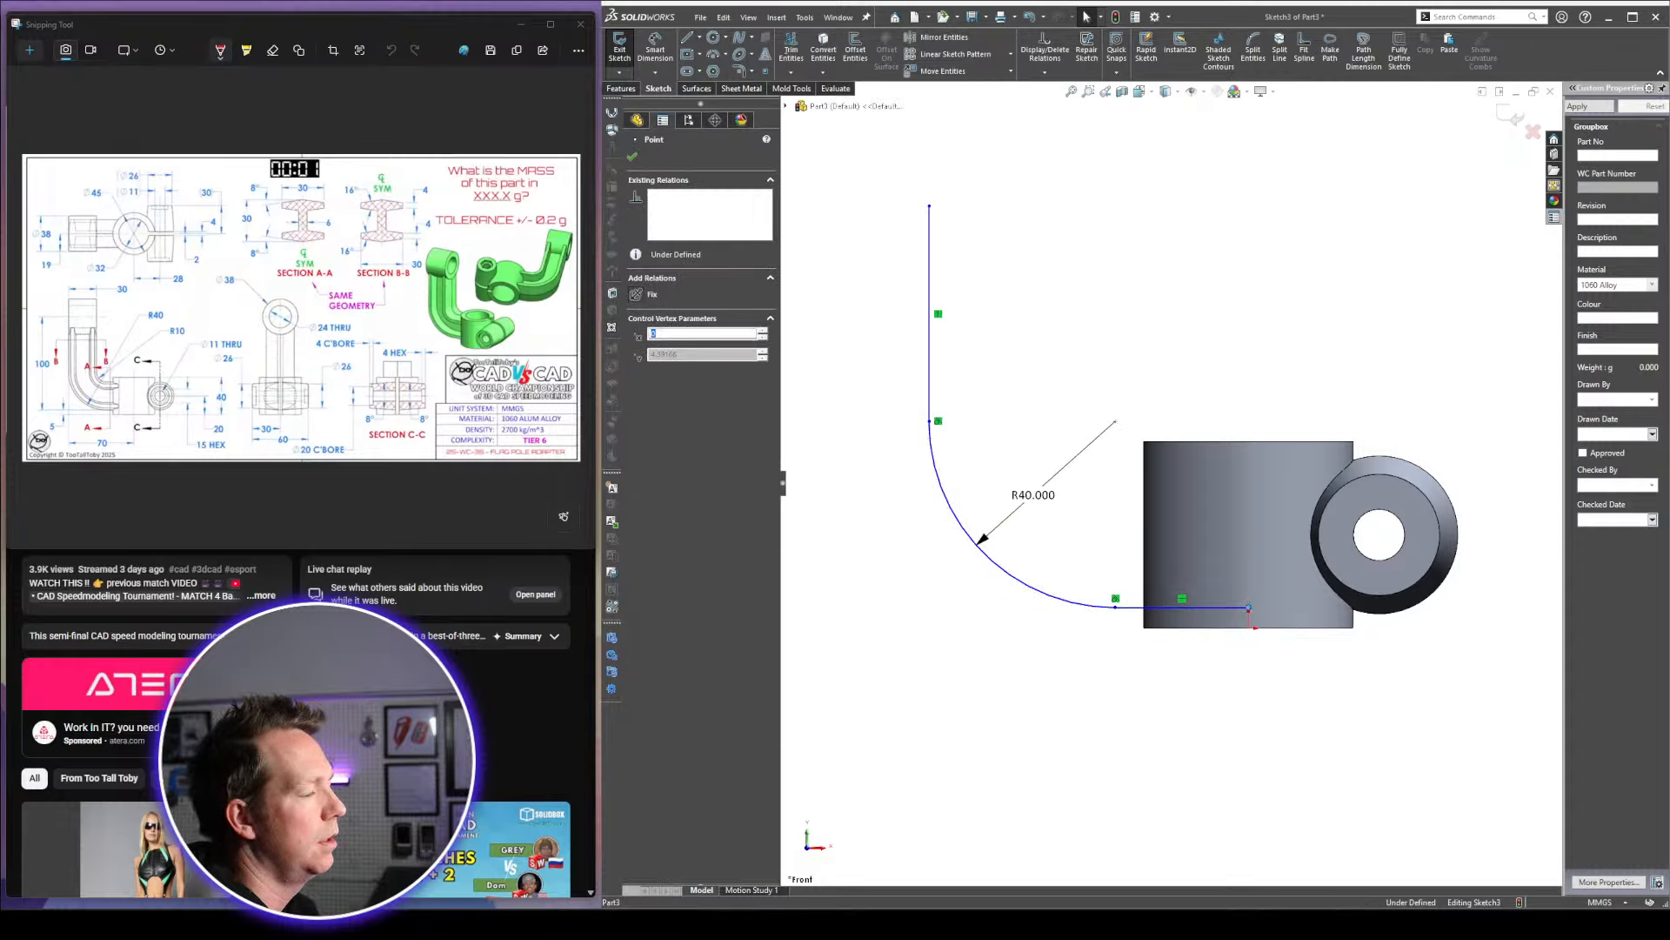
{"action": "left_click", "coordinate": [1249, 627], "text": "ctrl"}
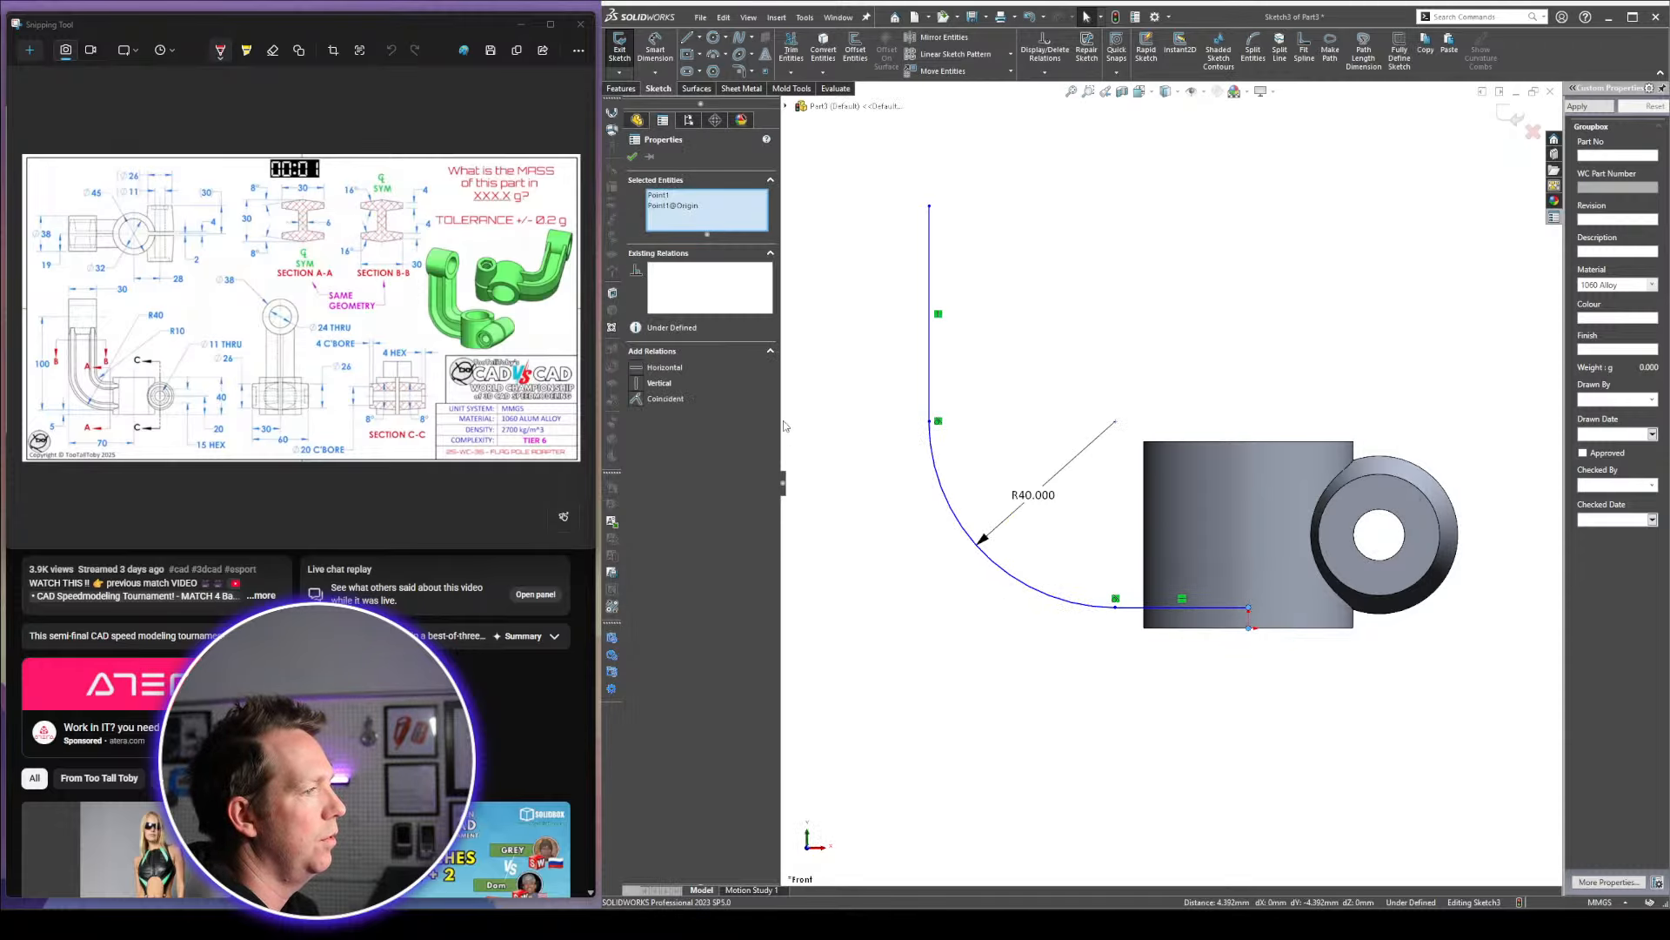
{"action": "left_click", "coordinate": [663, 396]}
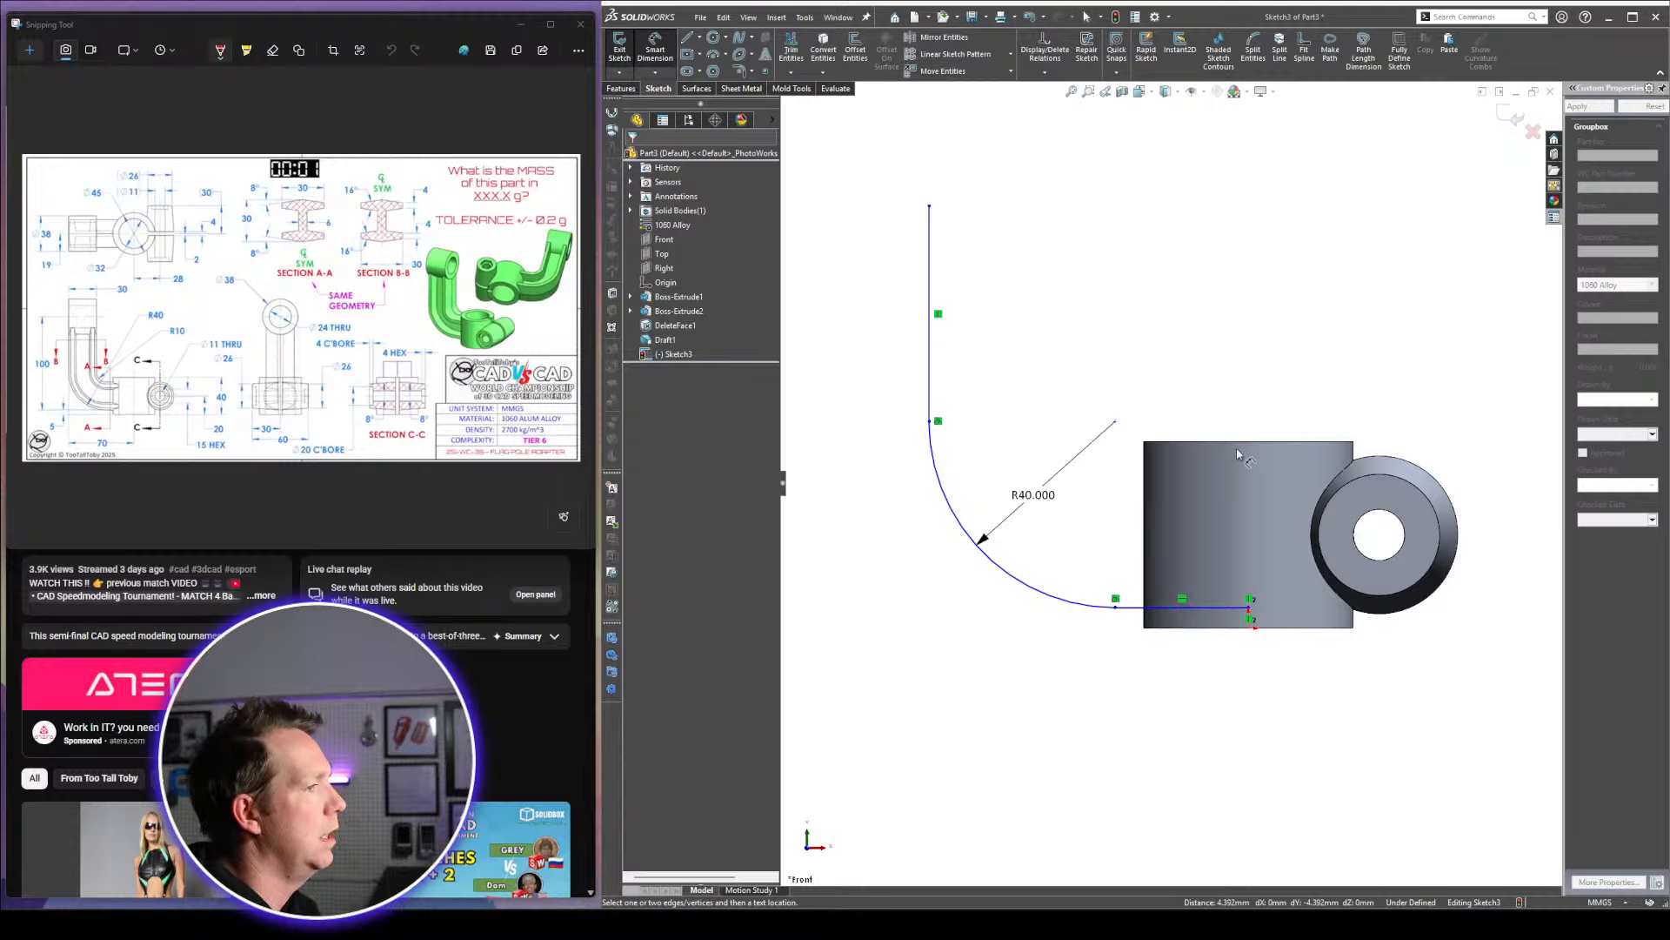
Dimension the path's horizontal line 5 mm above the half ring's bottom edge
{"action": "left_click", "coordinate": [1232, 629]}
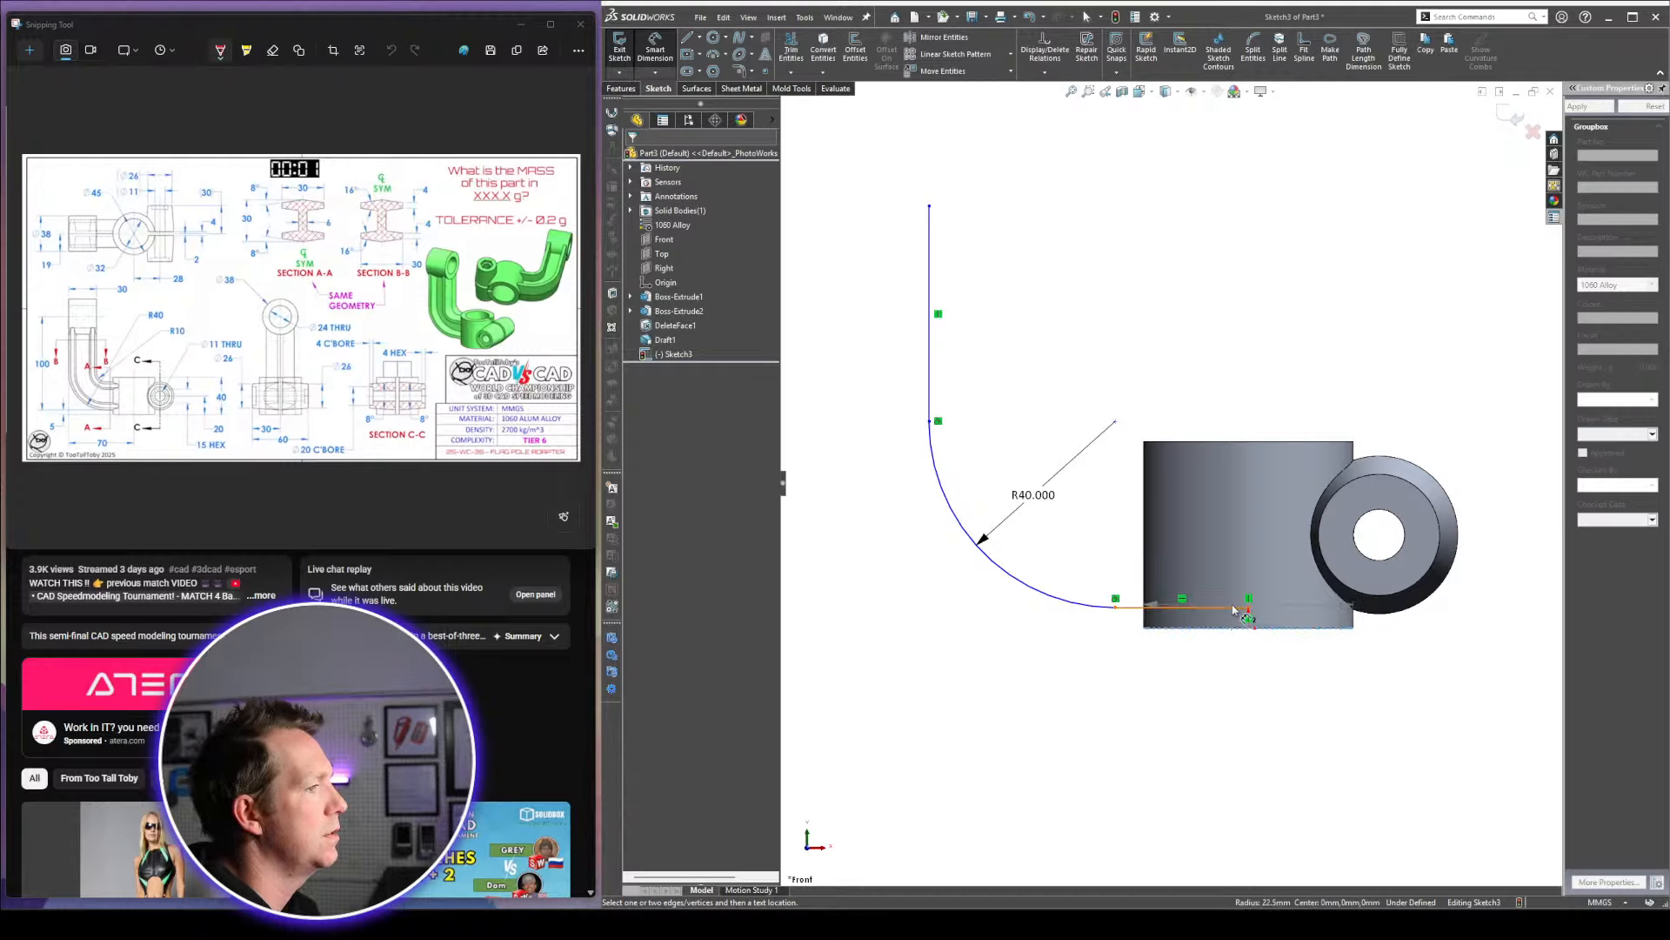
{"action": "left_click", "coordinate": [1229, 608]}
{"action": "left_click", "coordinate": [1226, 691]}
{"action": "type", "text": "5"}
{"action": "key", "text": "Return"}
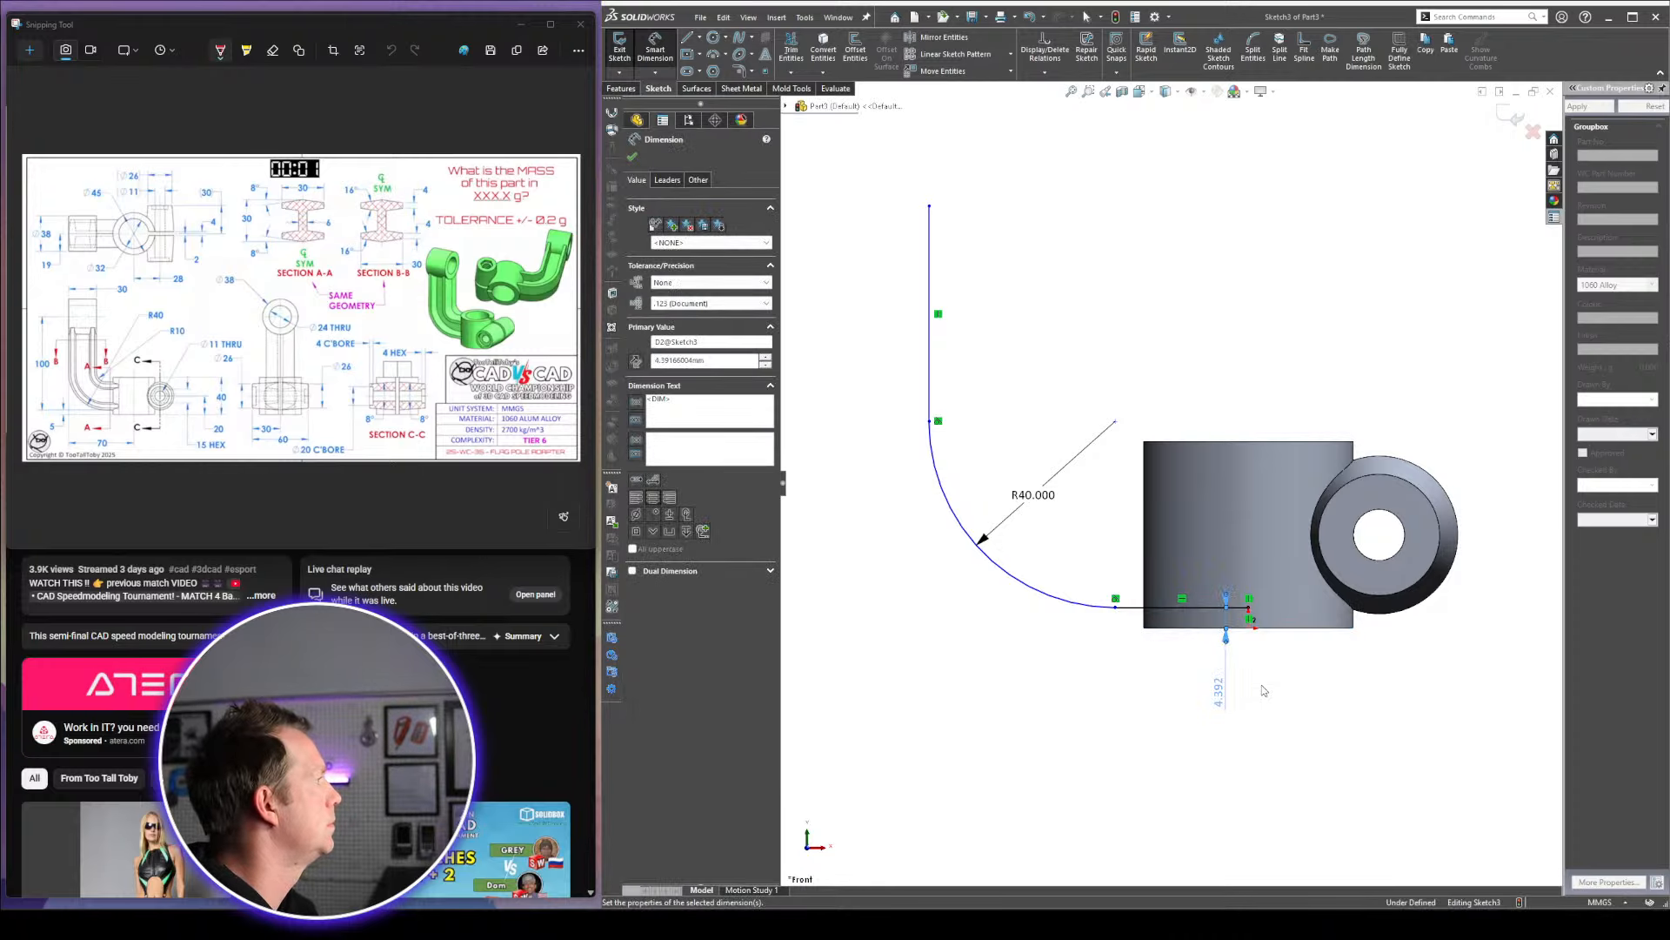
Dimension the path's vertical line 70 mm horizontally from the origin
{"action": "scroll", "coordinate": [1139, 465], "scroll_direction": "up", "scroll_amount": 3}
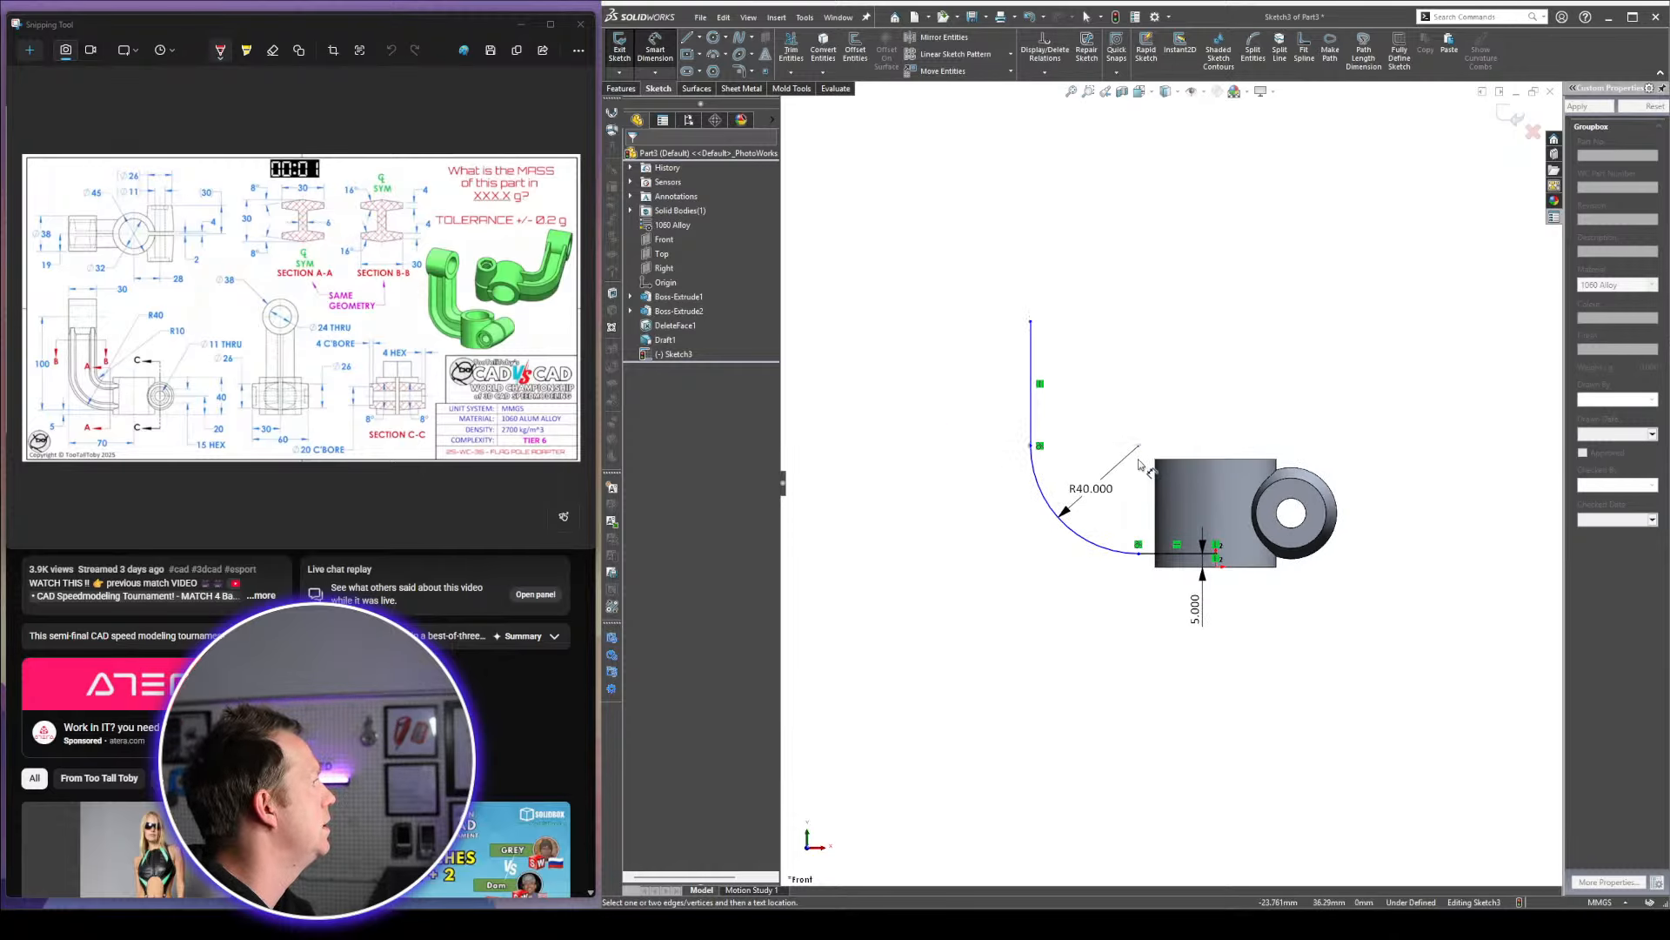
{"action": "scroll", "coordinate": [1141, 463], "scroll_direction": "down", "scroll_amount": 2}
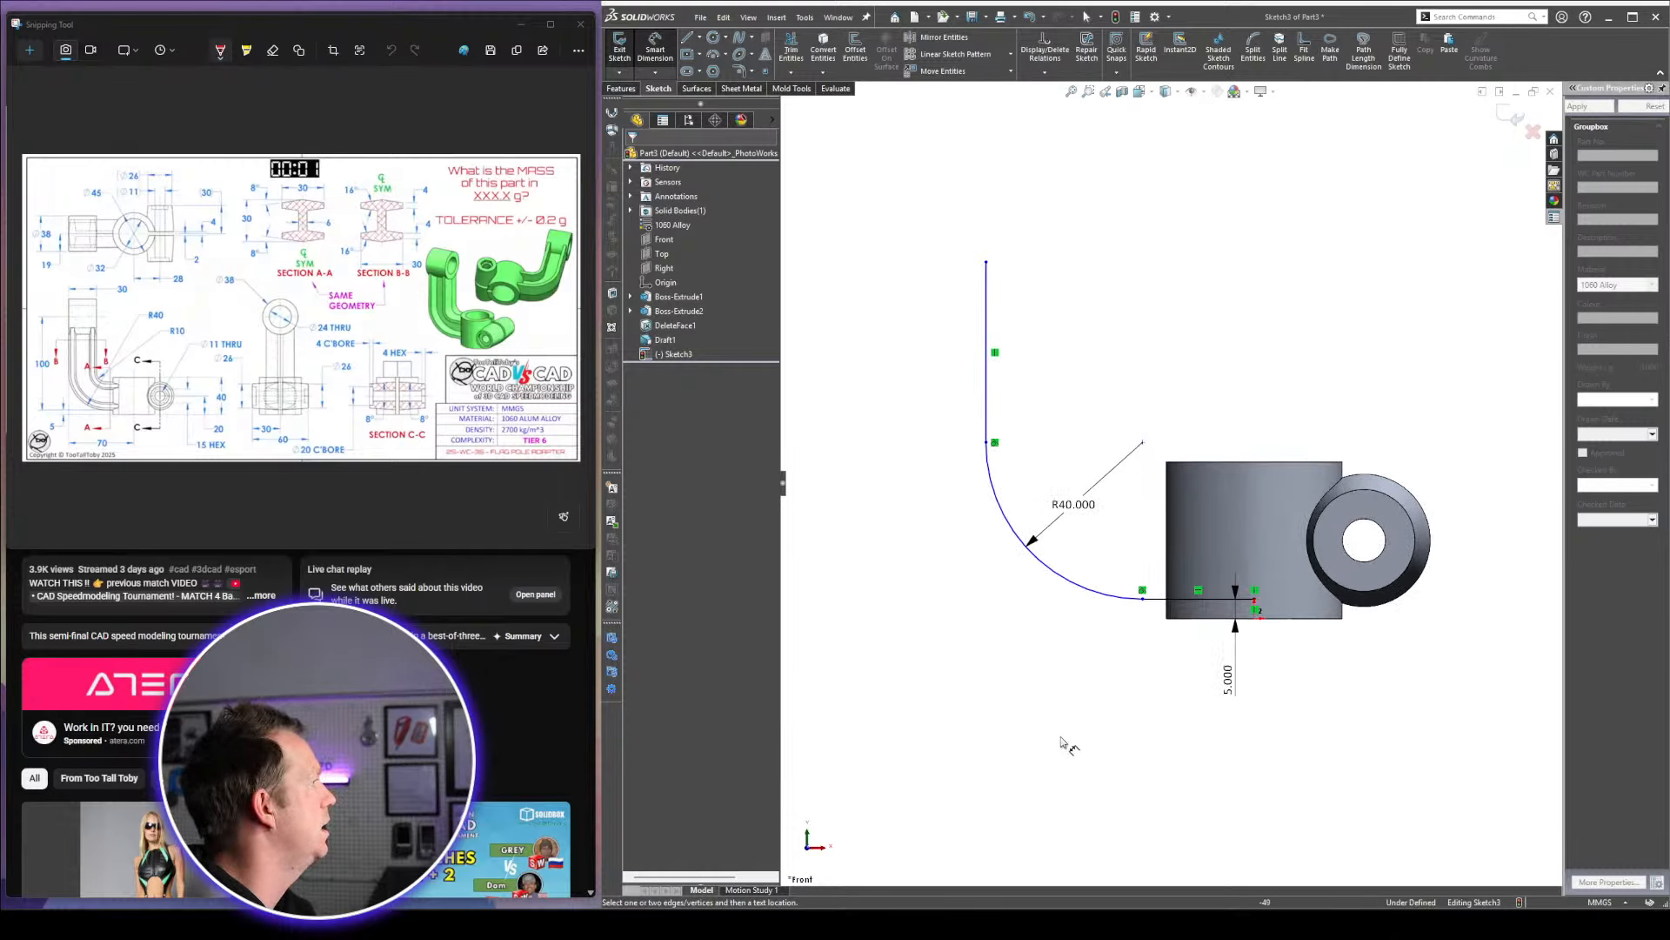
{"action": "left_click", "coordinate": [1257, 610]}
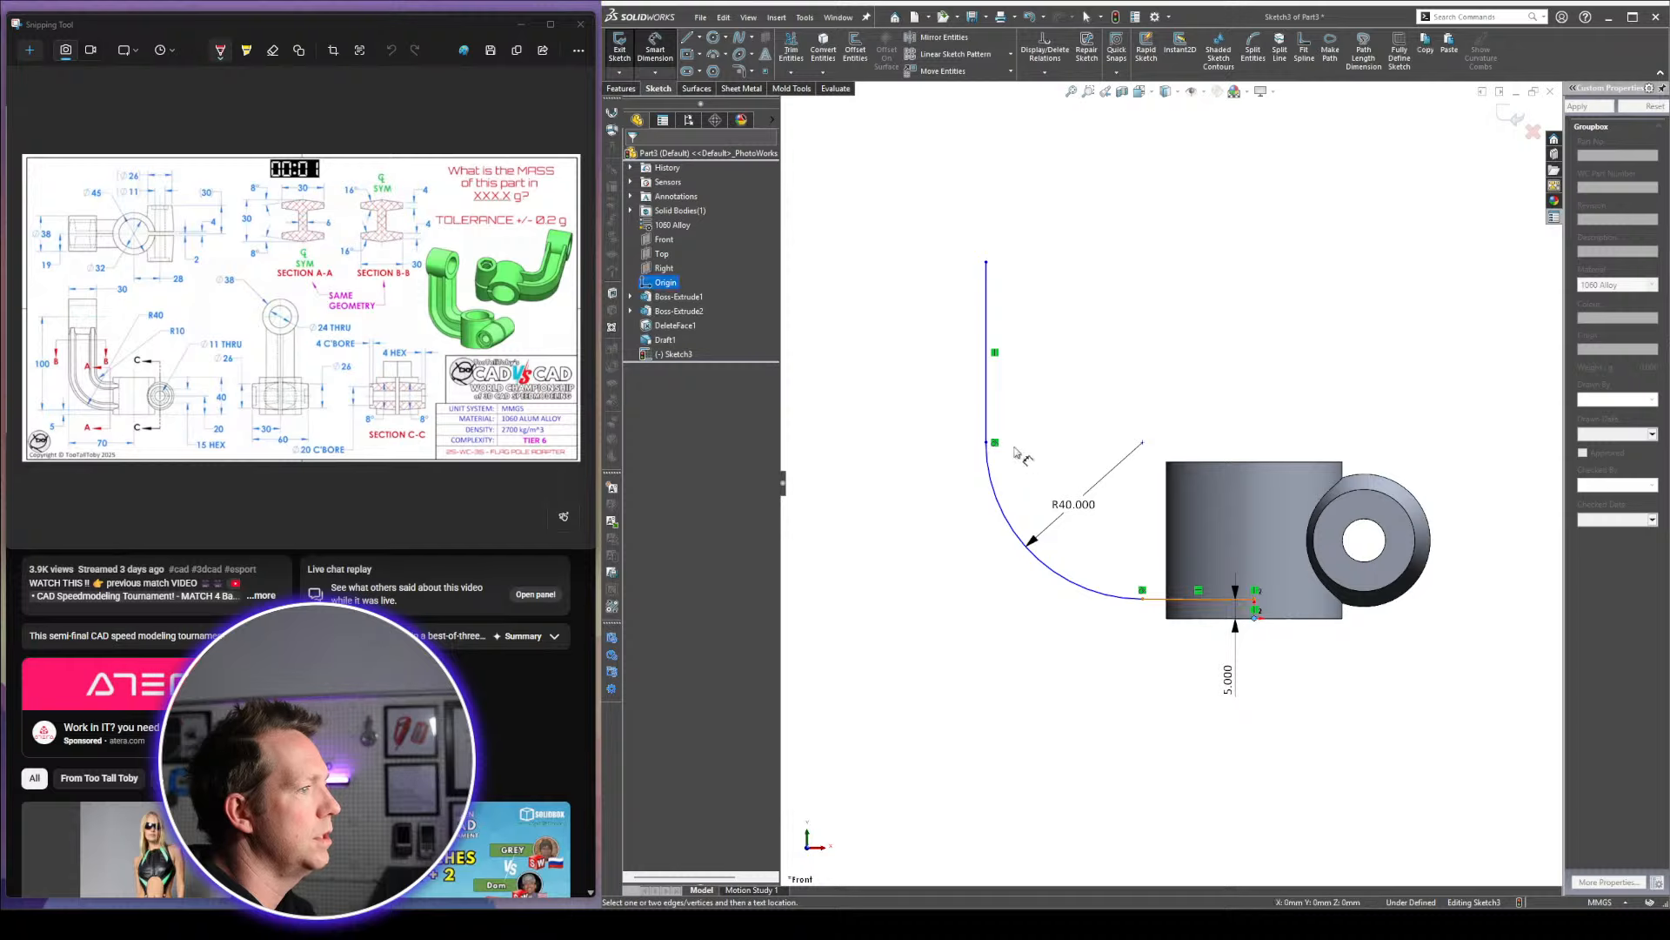
{"action": "left_click", "coordinate": [978, 416]}
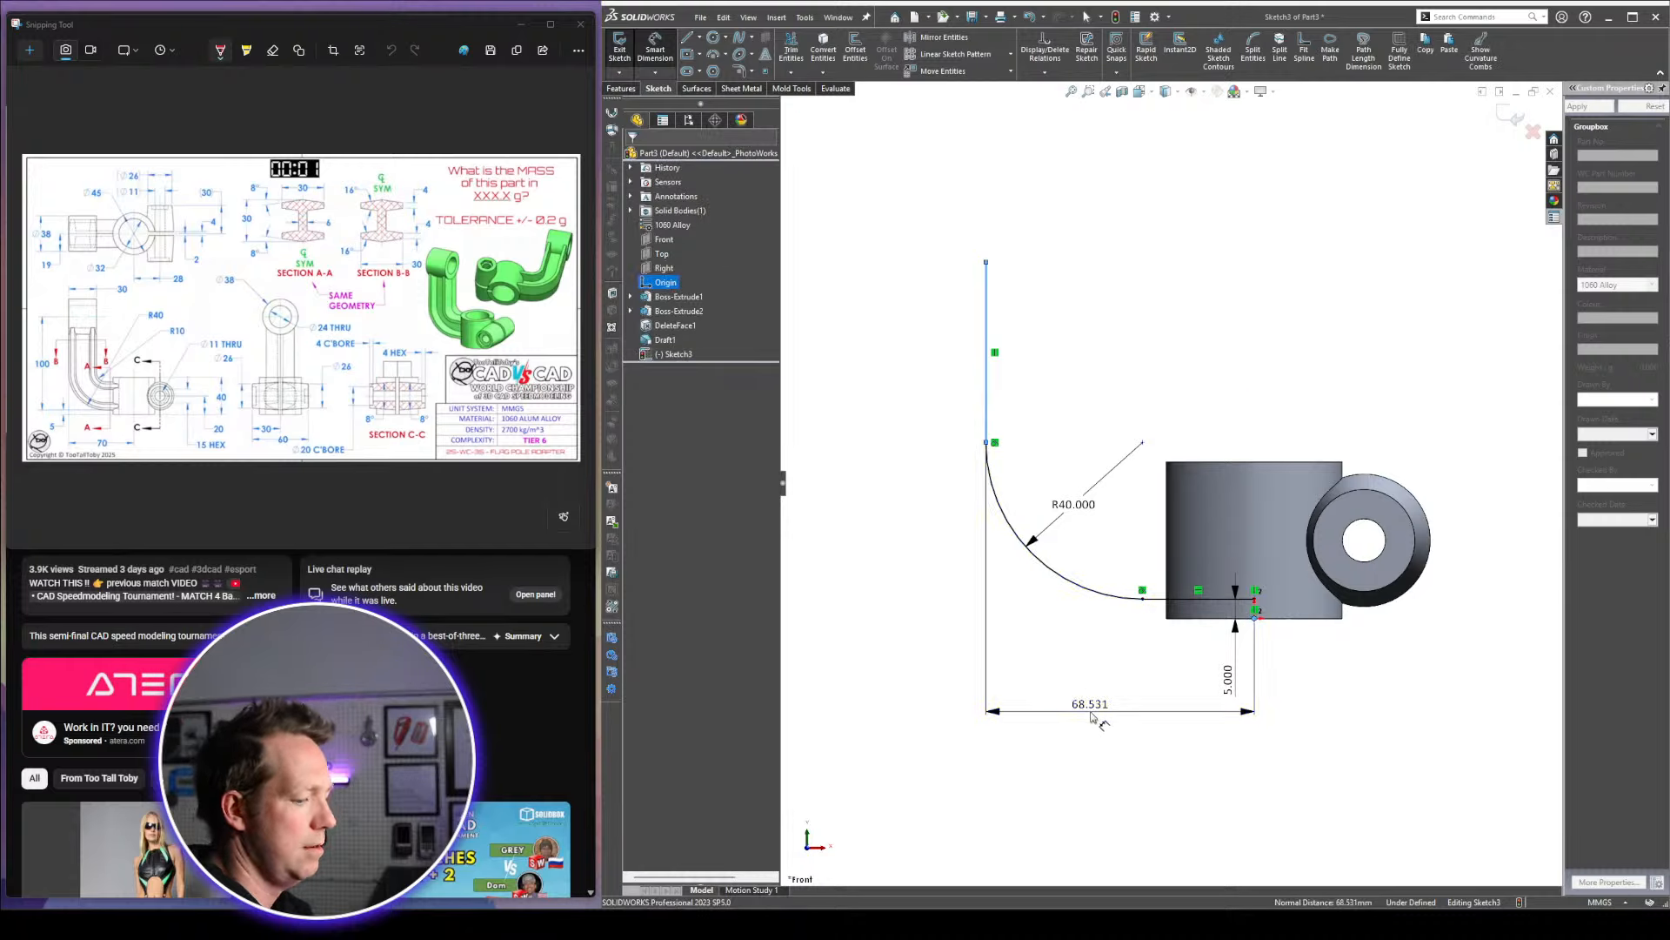
{"action": "left_click", "coordinate": [1093, 715]}
{"action": "type", "text": "70"}
{"action": "key", "text": "Return"}
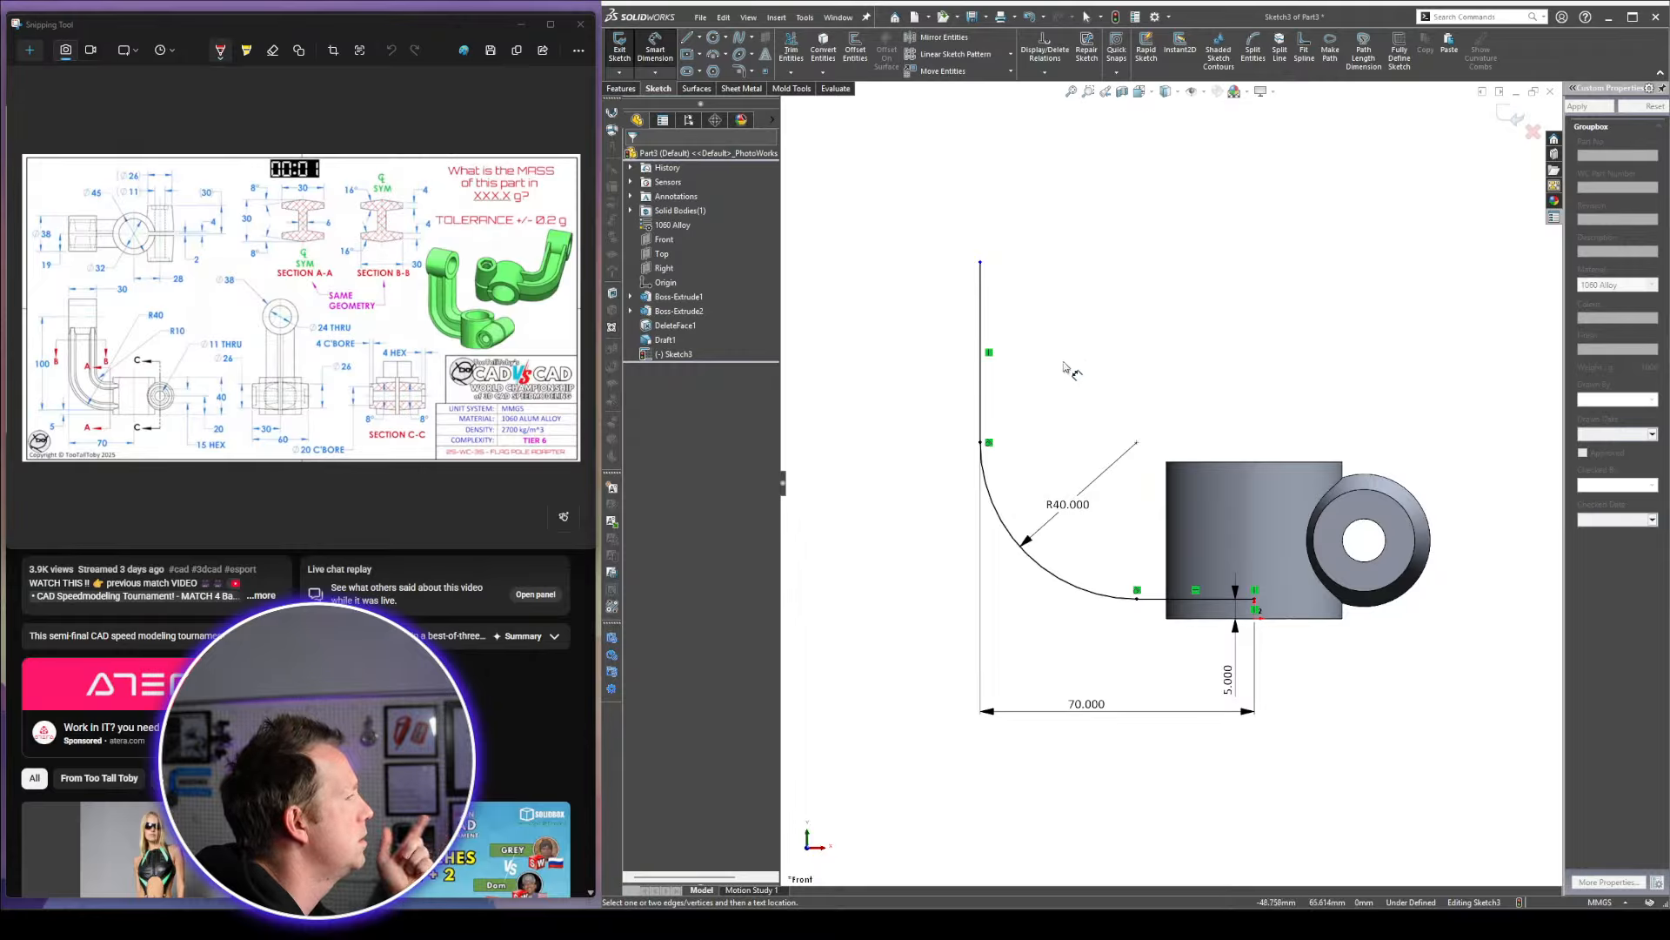
Set the height from the path's horizontal line to the vertical line's top endpoint to 100 mm and finish the sketch
{"action": "left_click", "coordinate": [1205, 599]}
{"action": "left_click", "coordinate": [982, 263]}
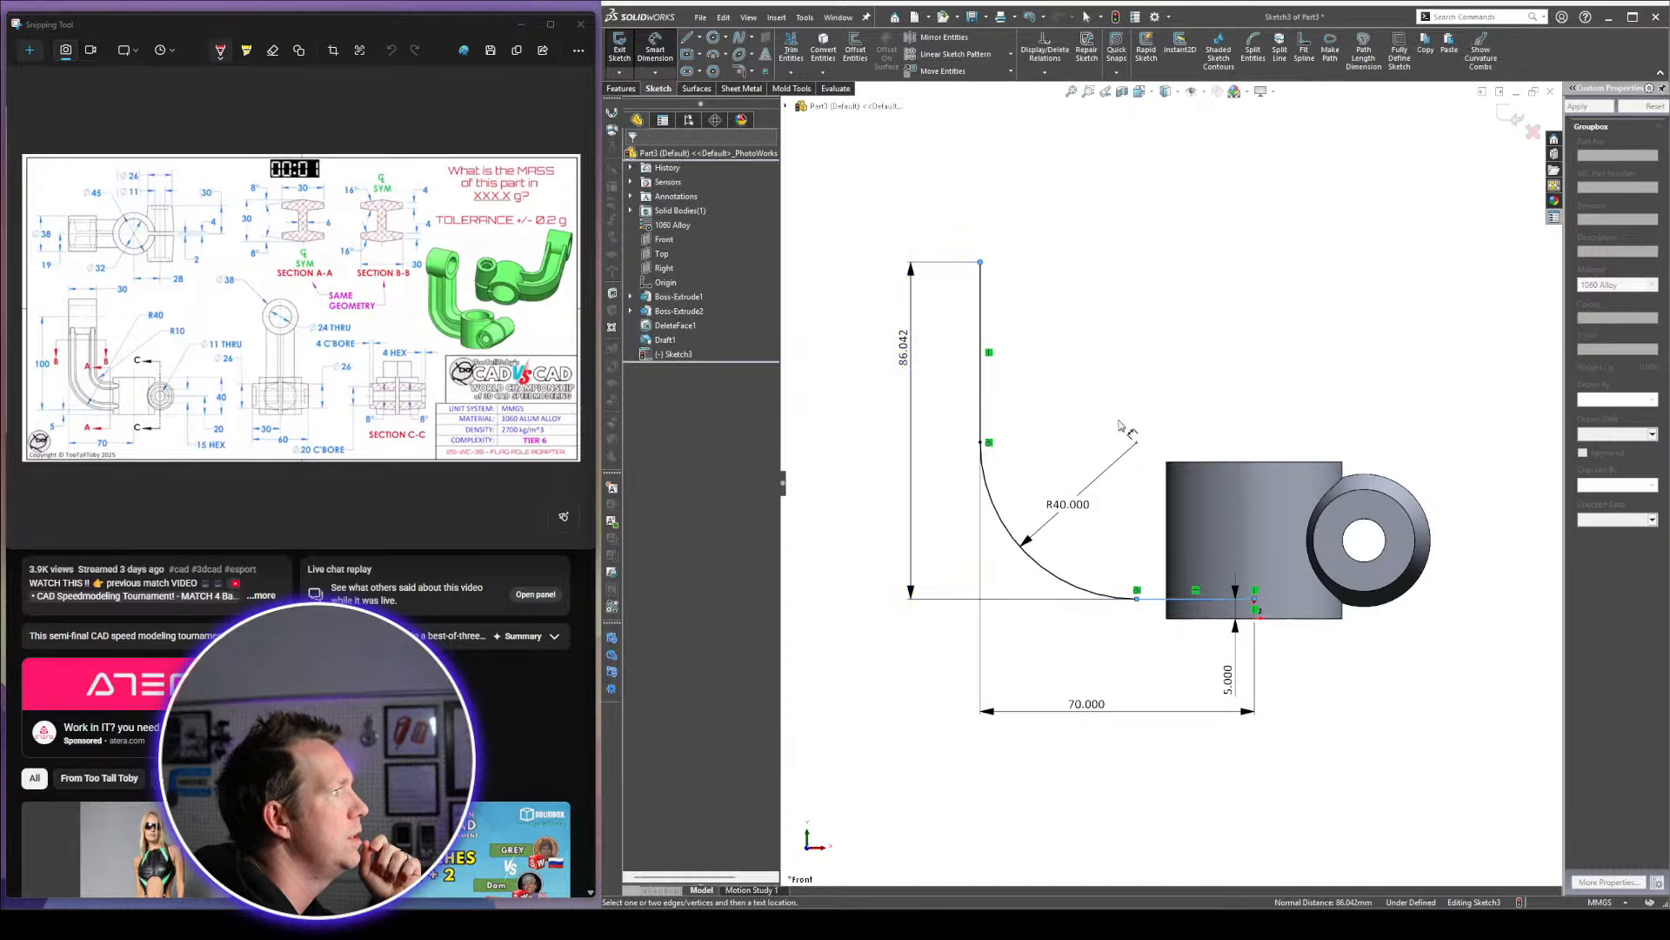
{"action": "left_click", "coordinate": [911, 350]}
{"action": "type", "text": "100"}
{"action": "key", "text": "Return"}
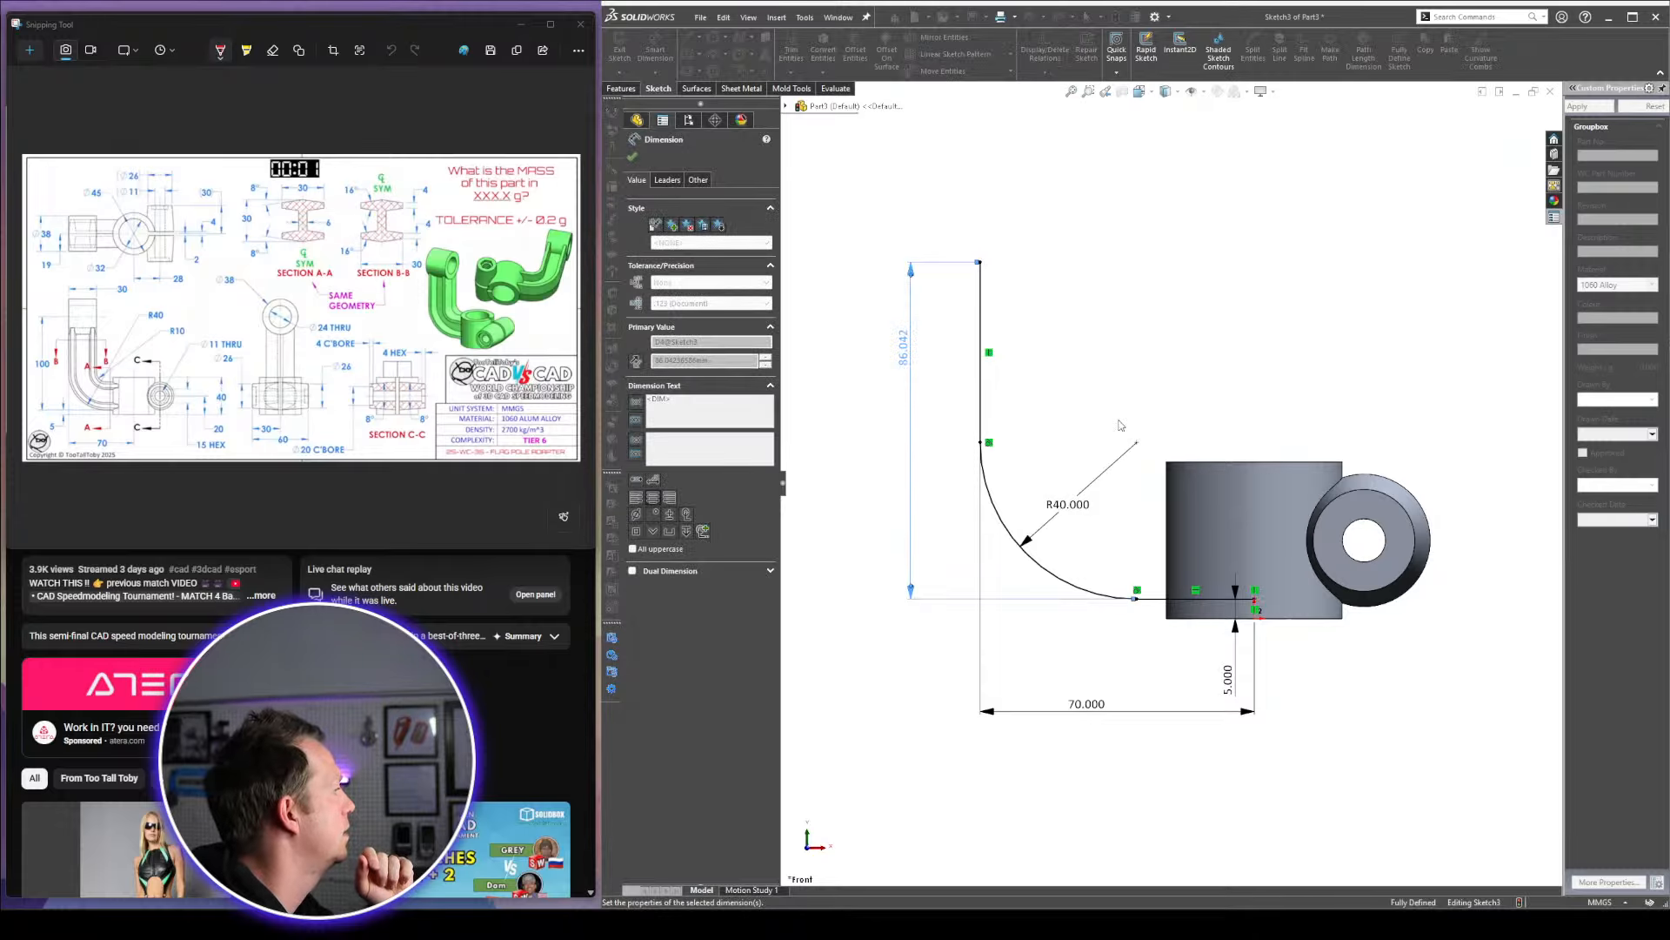
{"action": "scroll", "coordinate": [1164, 323], "scroll_direction": "up", "scroll_amount": 3}
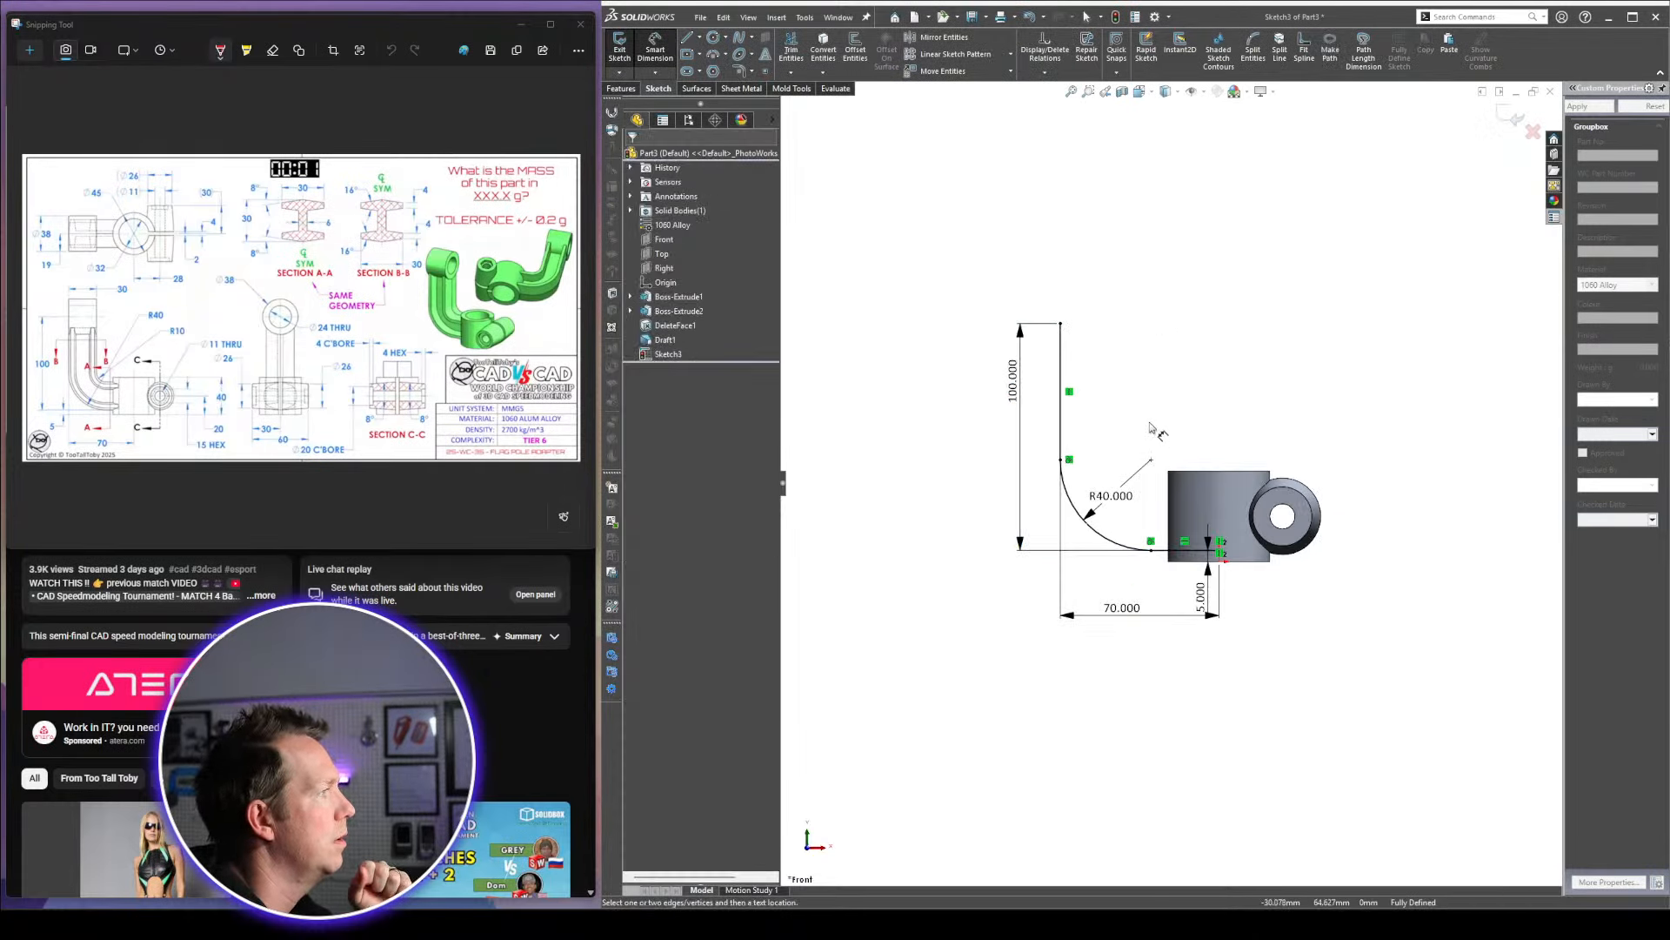
{"action": "scroll", "coordinate": [1152, 428], "scroll_direction": "down", "scroll_amount": 2}
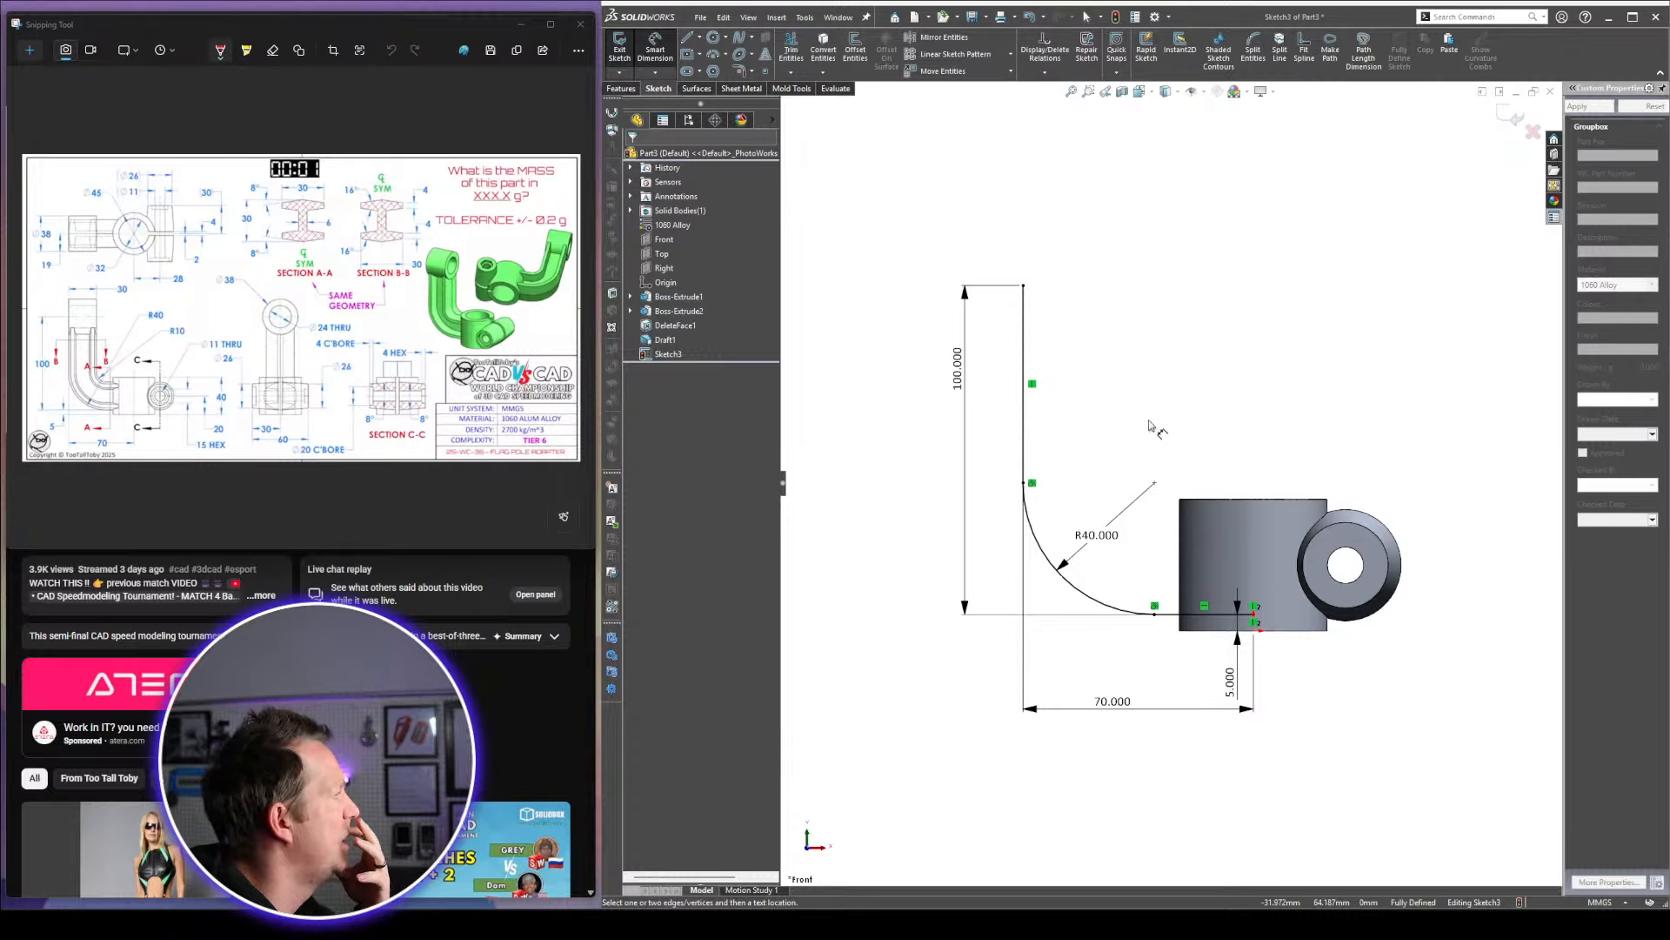
{"action": "left_click", "coordinate": [1515, 117]}
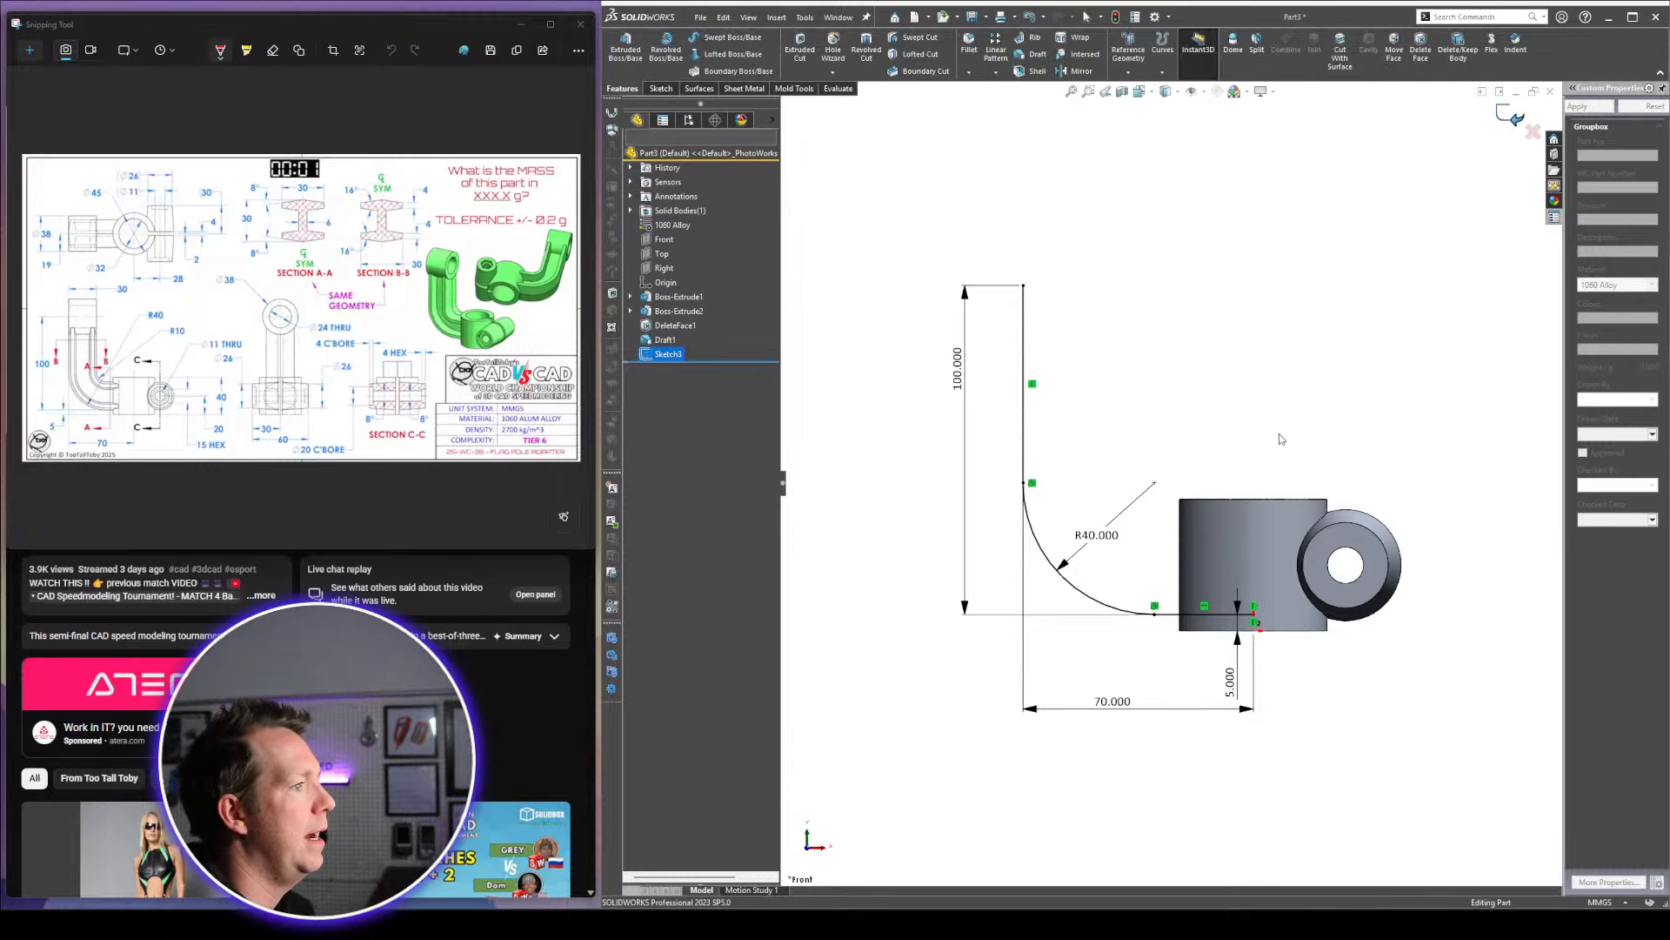
Start a sketch on the Right plane, viewed straight on
{"action": "mouse_move", "coordinate": [1279, 440]}
{"action": "middle_mouse_down"}
{"action": "mouse_move", "coordinate": [1245, 441]}
{"action": "mouse_move", "coordinate": [1238, 421]}
{"action": "mouse_move", "coordinate": [1164, 501]}
{"action": "middle_mouse_up"}
{"action": "left_click", "coordinate": [824, 265]}
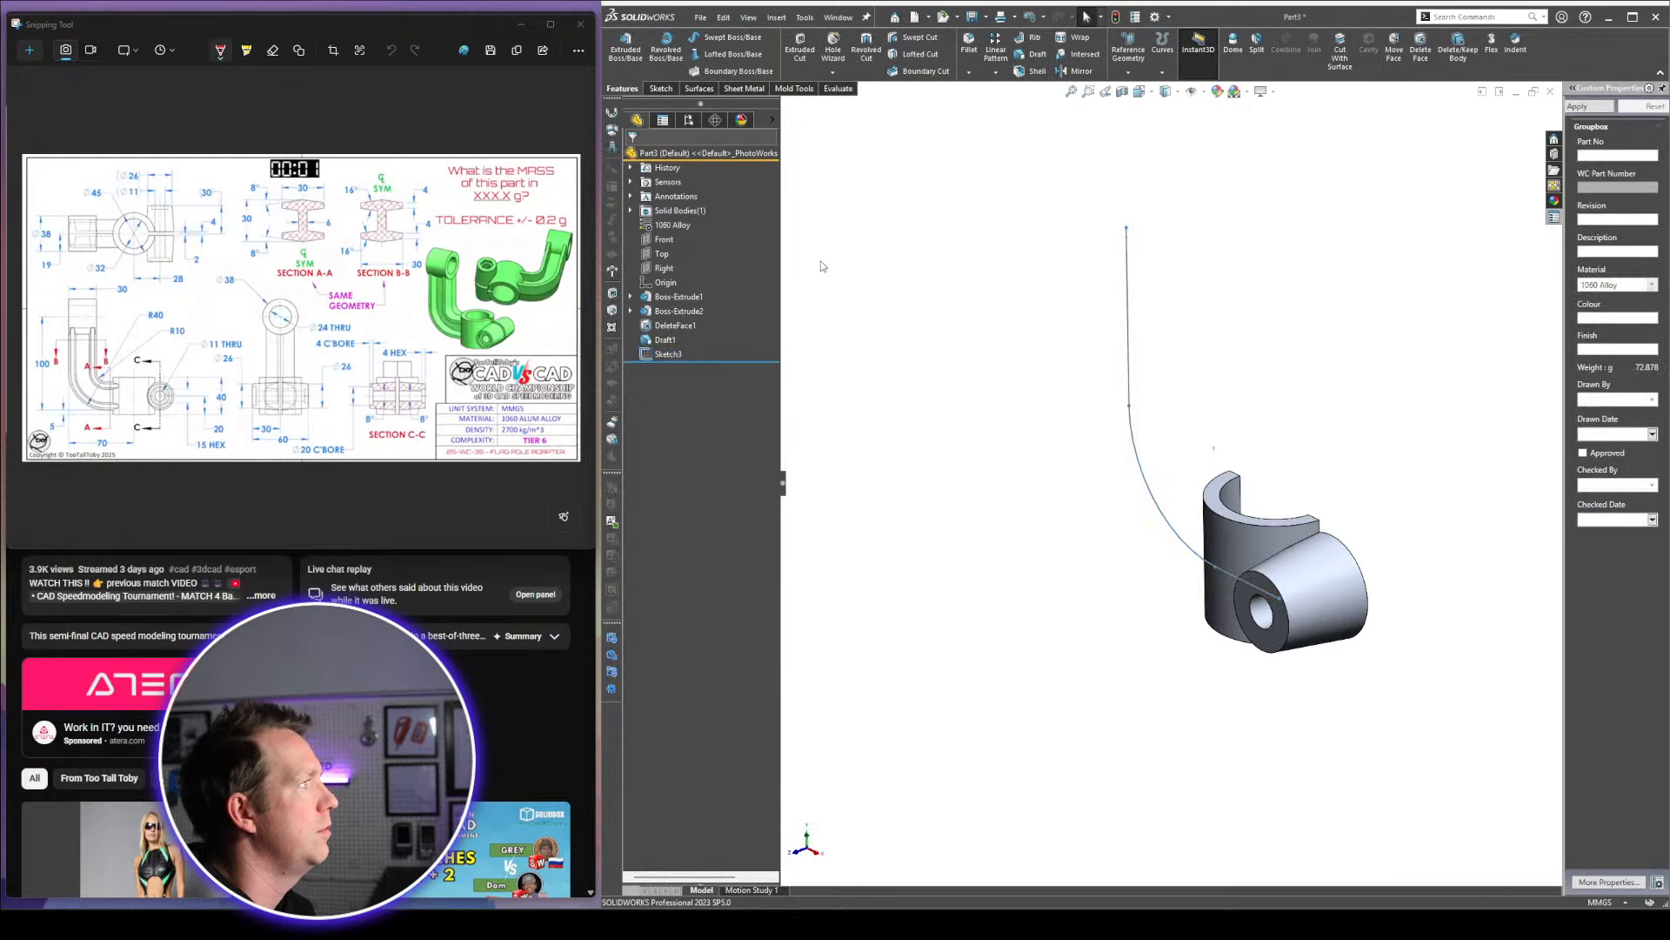
{"action": "left_click", "coordinate": [664, 269]}
{"action": "left_click", "coordinate": [679, 248]}
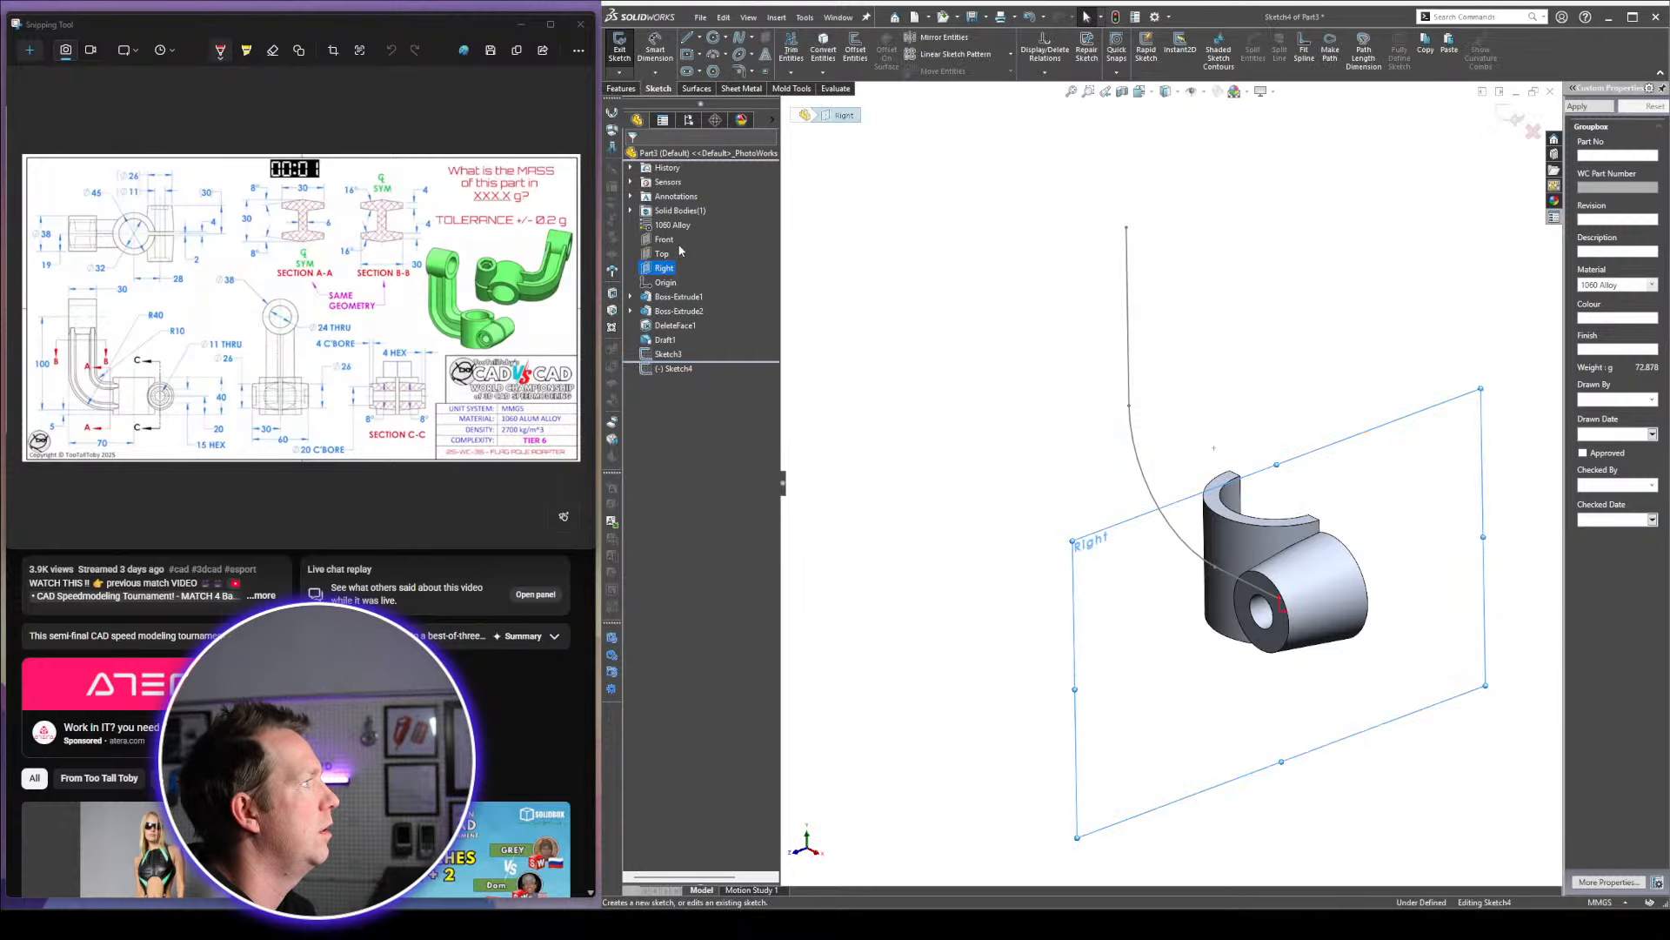
{"action": "key", "text": "space"}
{"action": "left_click", "coordinate": [1304, 448]}
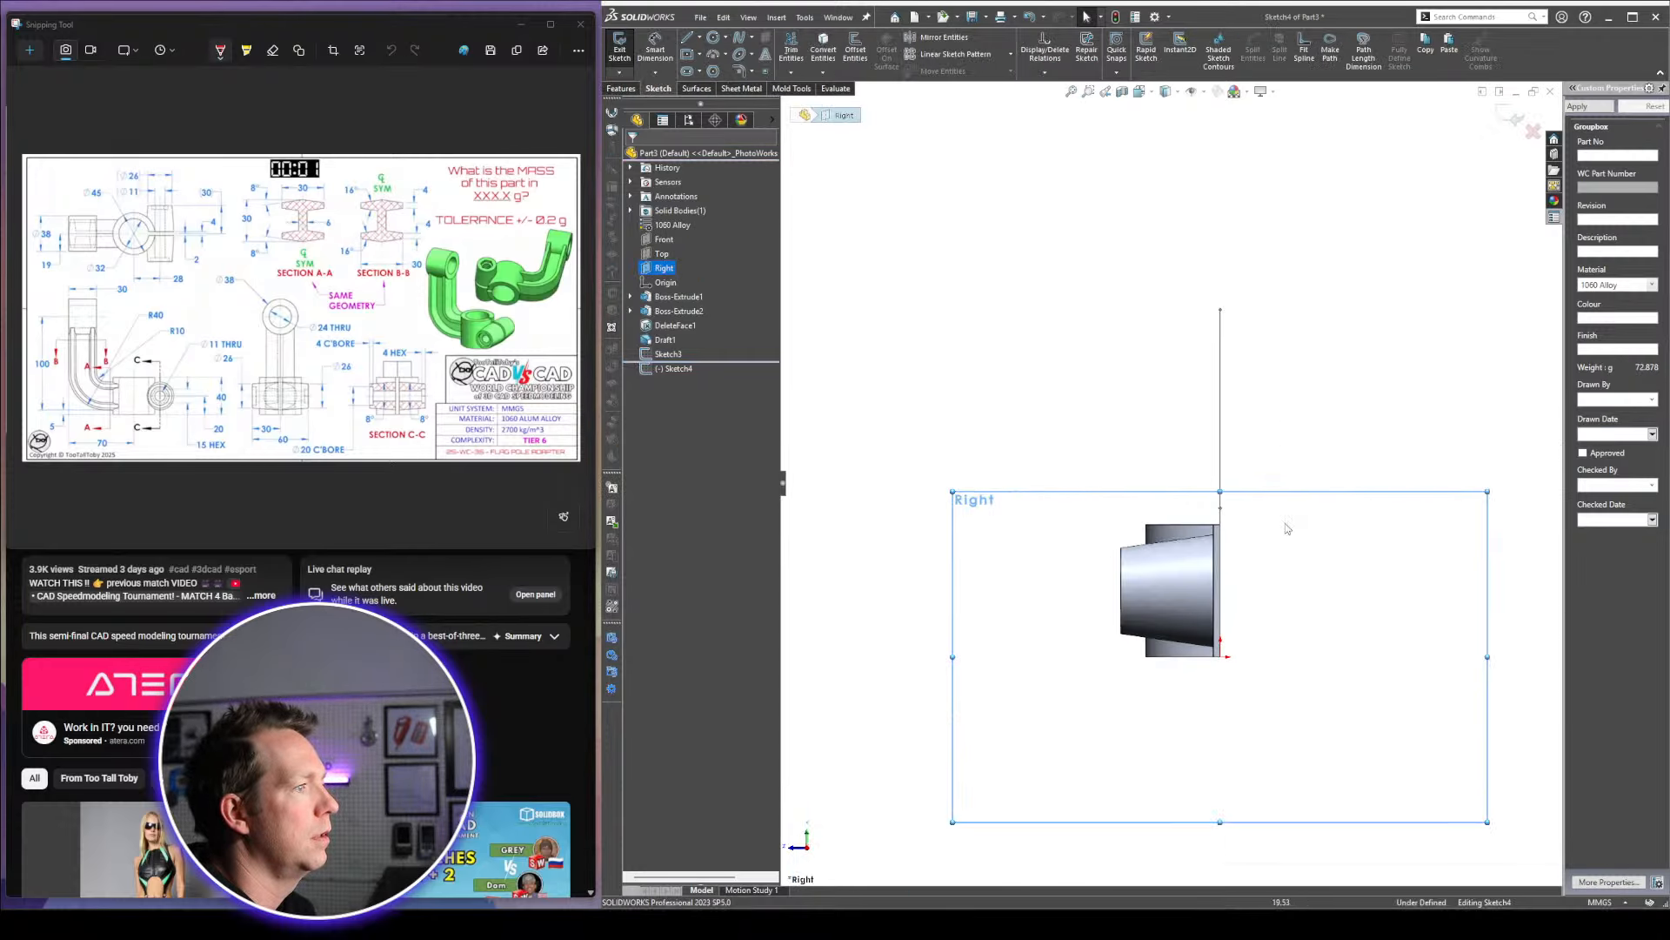
Begin the arm's half I-section at the path's lower end with an upward-sloping outer line and a 4 mm vertical flange edge
{"action": "scroll", "coordinate": [1291, 636], "scroll_direction": "down", "scroll_amount": 2}
{"action": "left_click", "coordinate": [1291, 556]}
{"action": "scroll", "coordinate": [1172, 572], "scroll_direction": "down", "scroll_amount": 2}
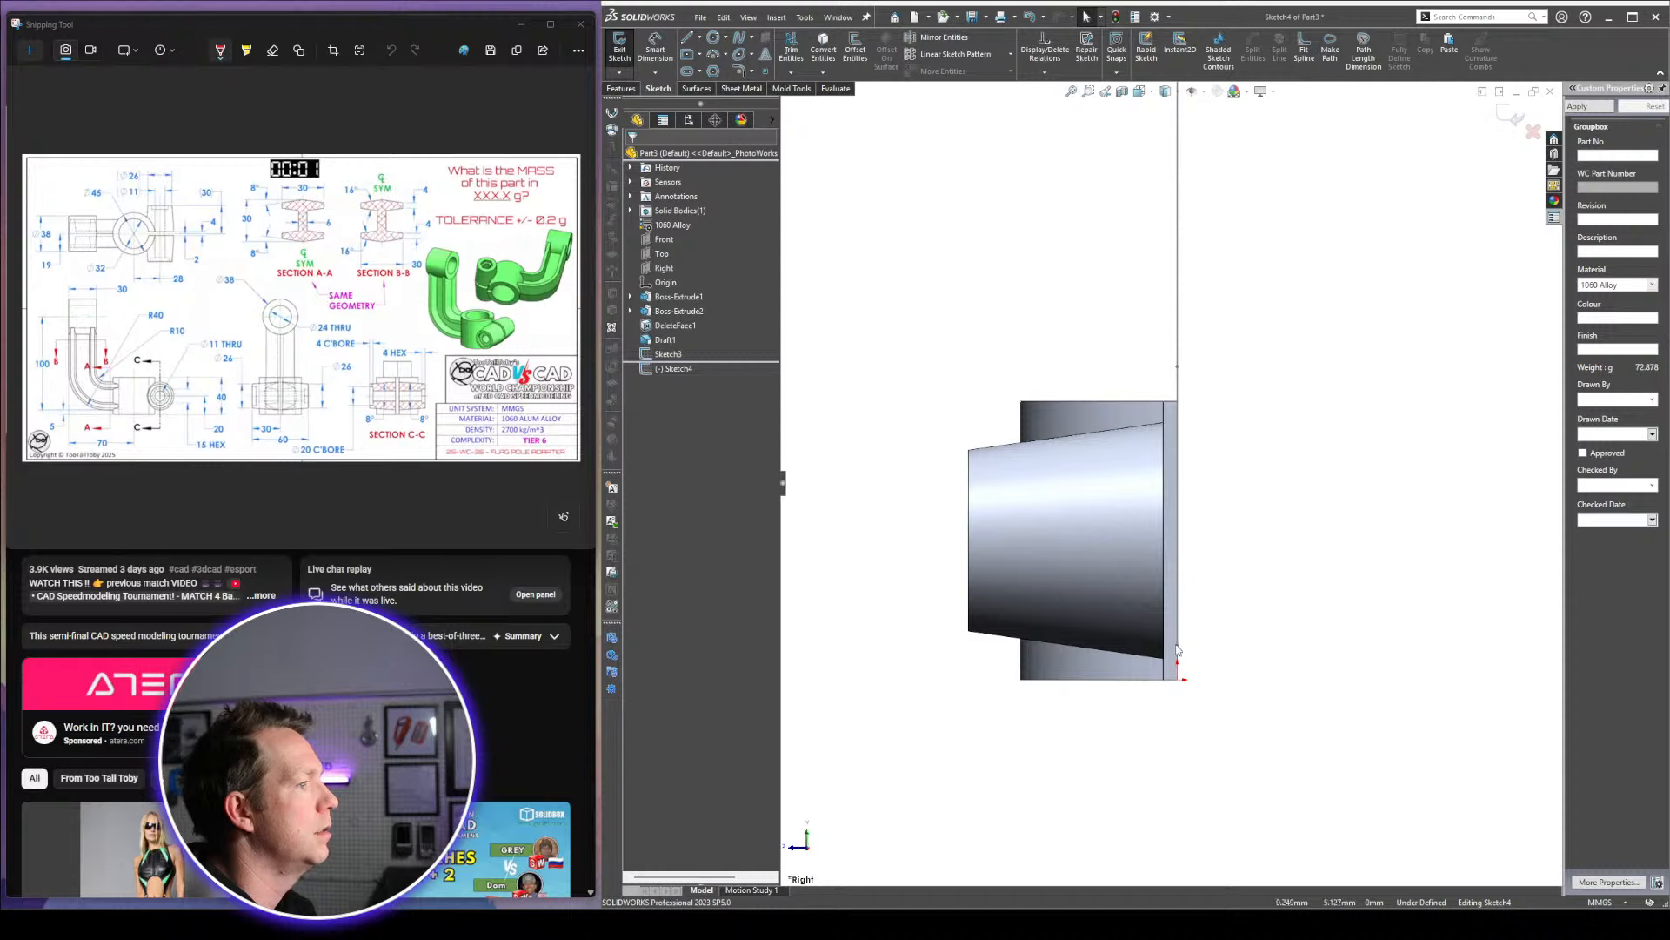
{"action": "scroll", "coordinate": [1134, 631], "scroll_direction": "down", "scroll_amount": 2}
{"action": "key", "text": "l"}
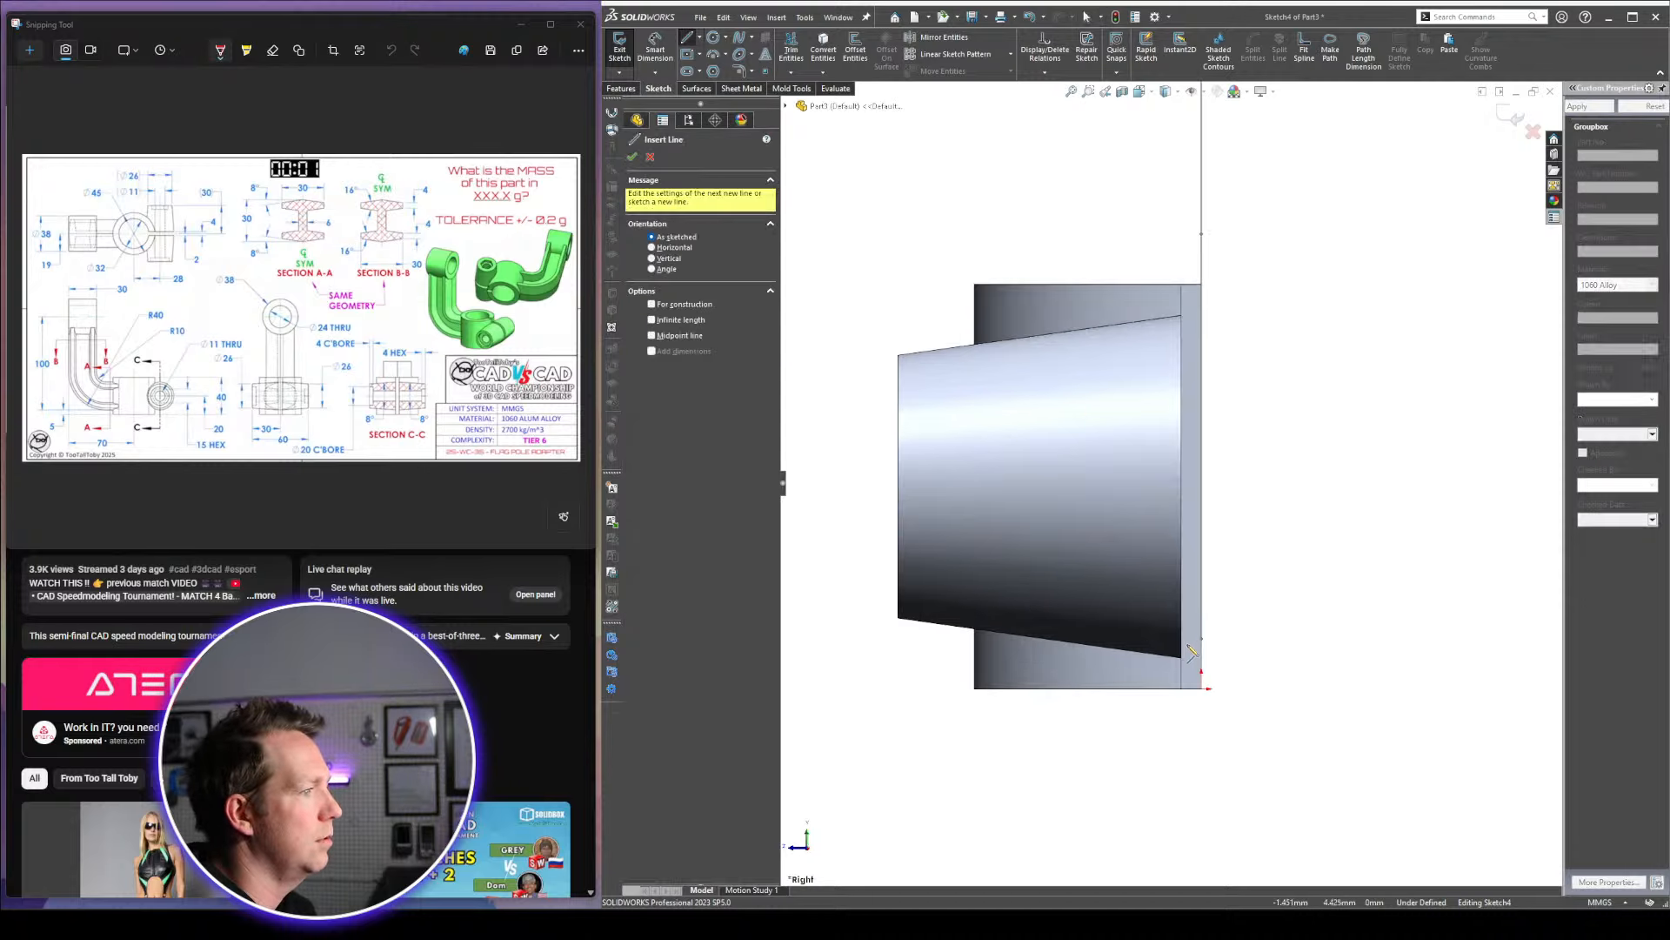
{"action": "left_click", "coordinate": [1204, 639]}
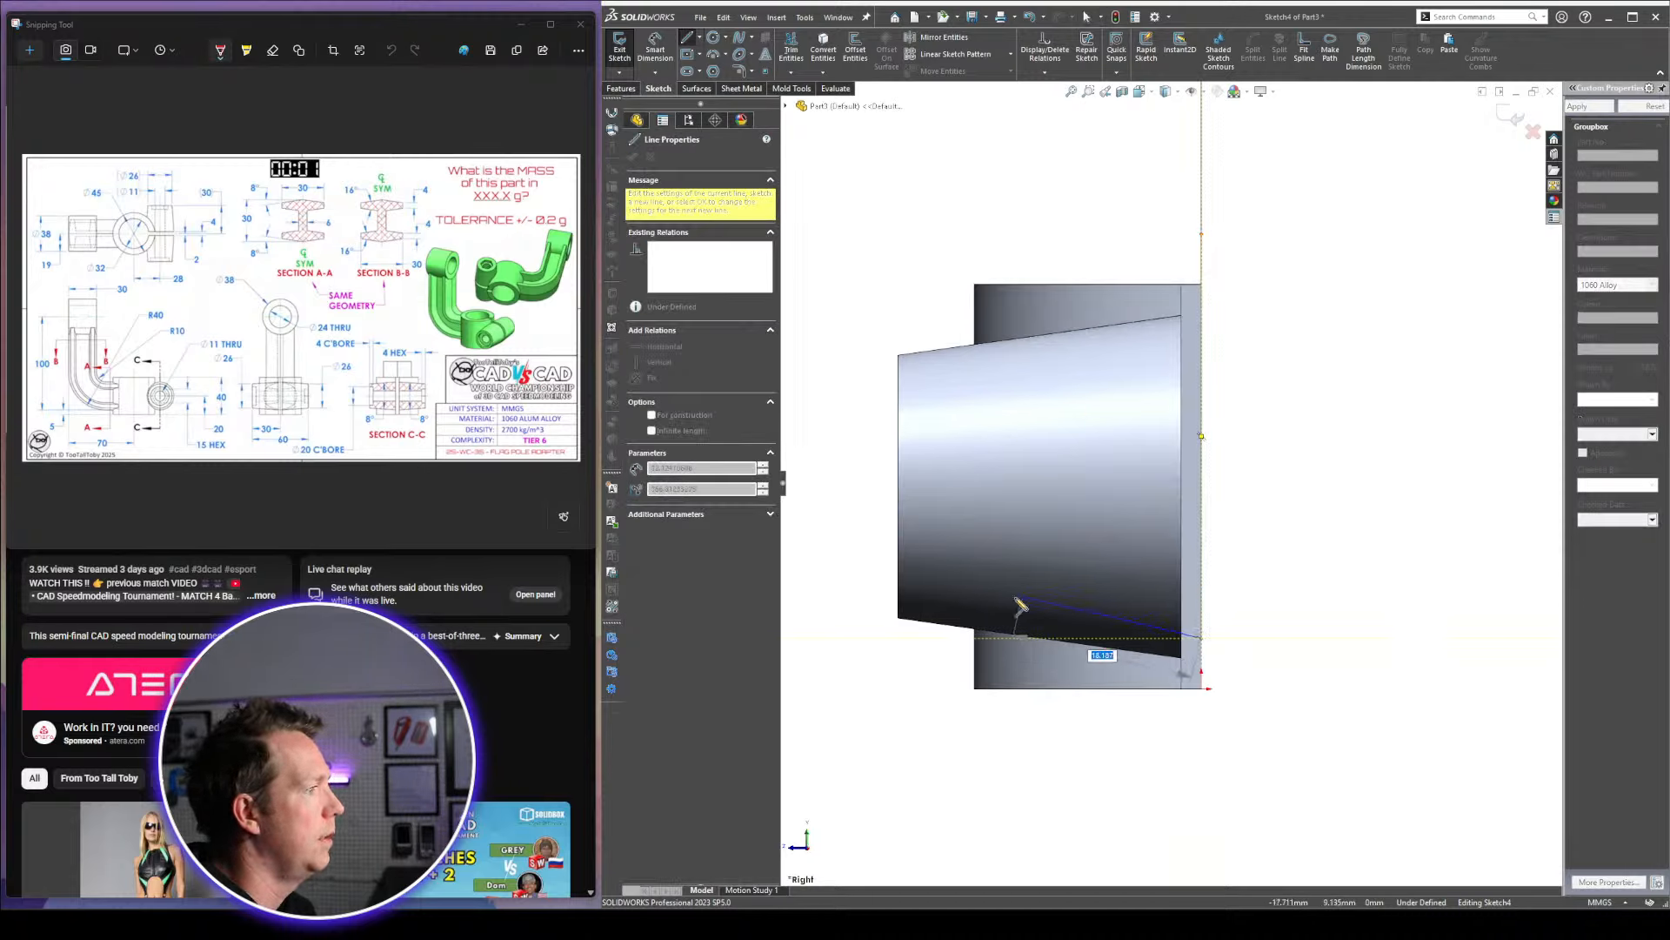
{"action": "left_click", "coordinate": [1007, 600]}
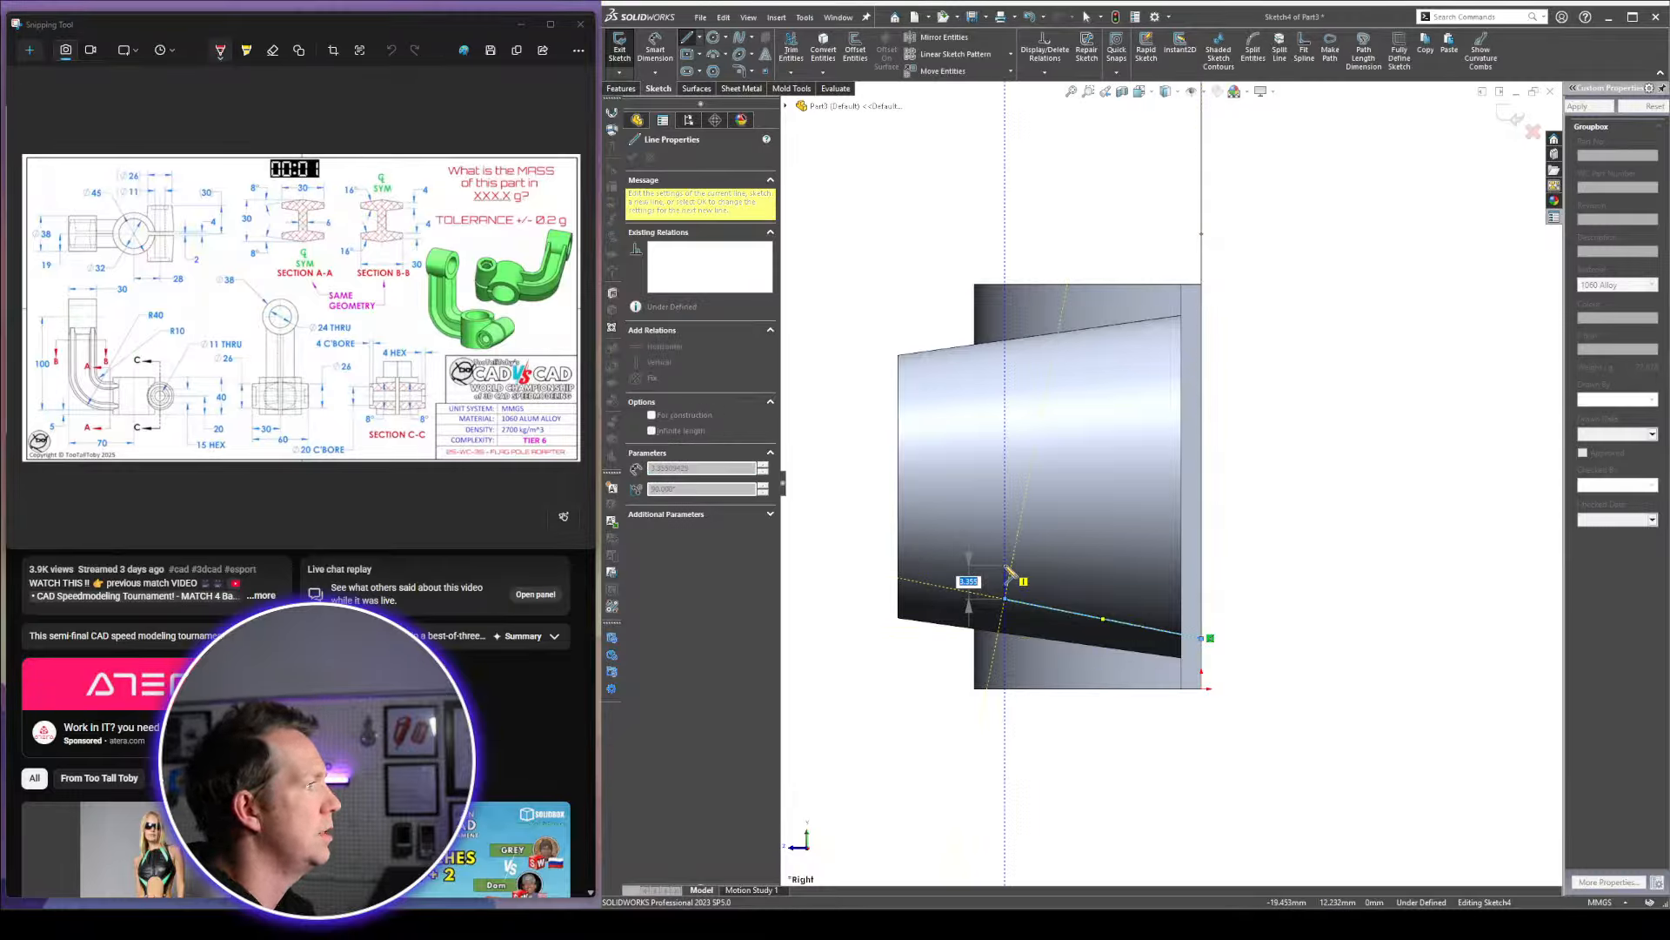
{"action": "type", "text": "4"}
{"action": "key", "text": "Return"}
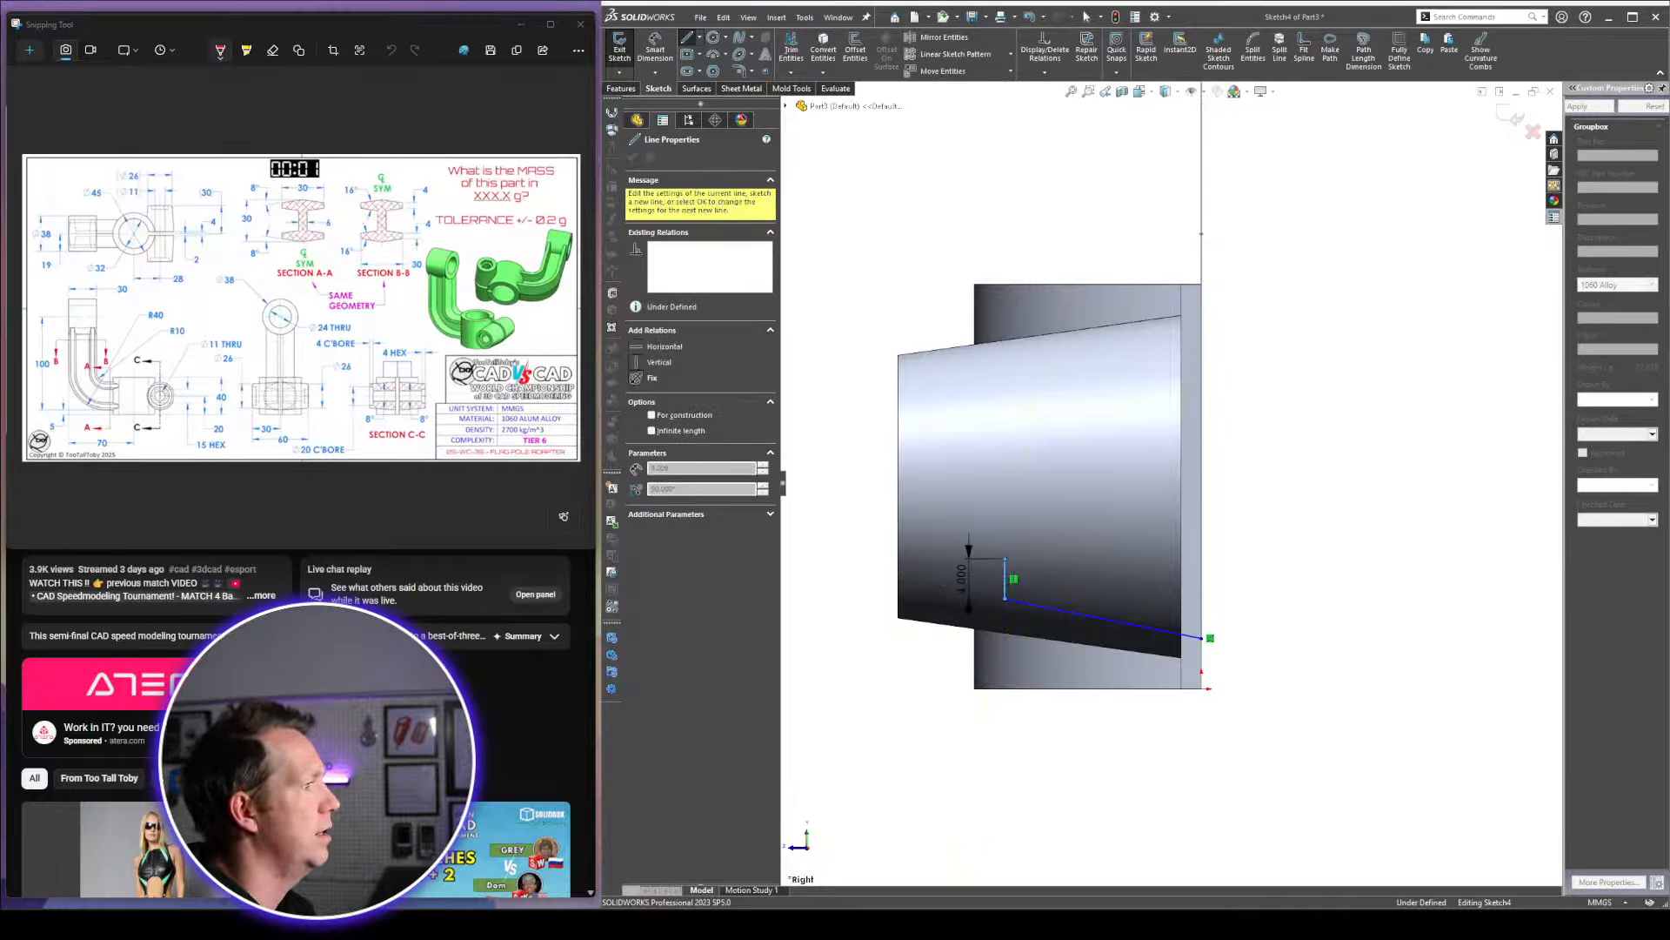
Complete the half I-section with sloped inner flange lines, a vertical web line and the upper flange, closing it with a vertical line through the path's end
{"action": "left_click", "coordinate": [1154, 512]}
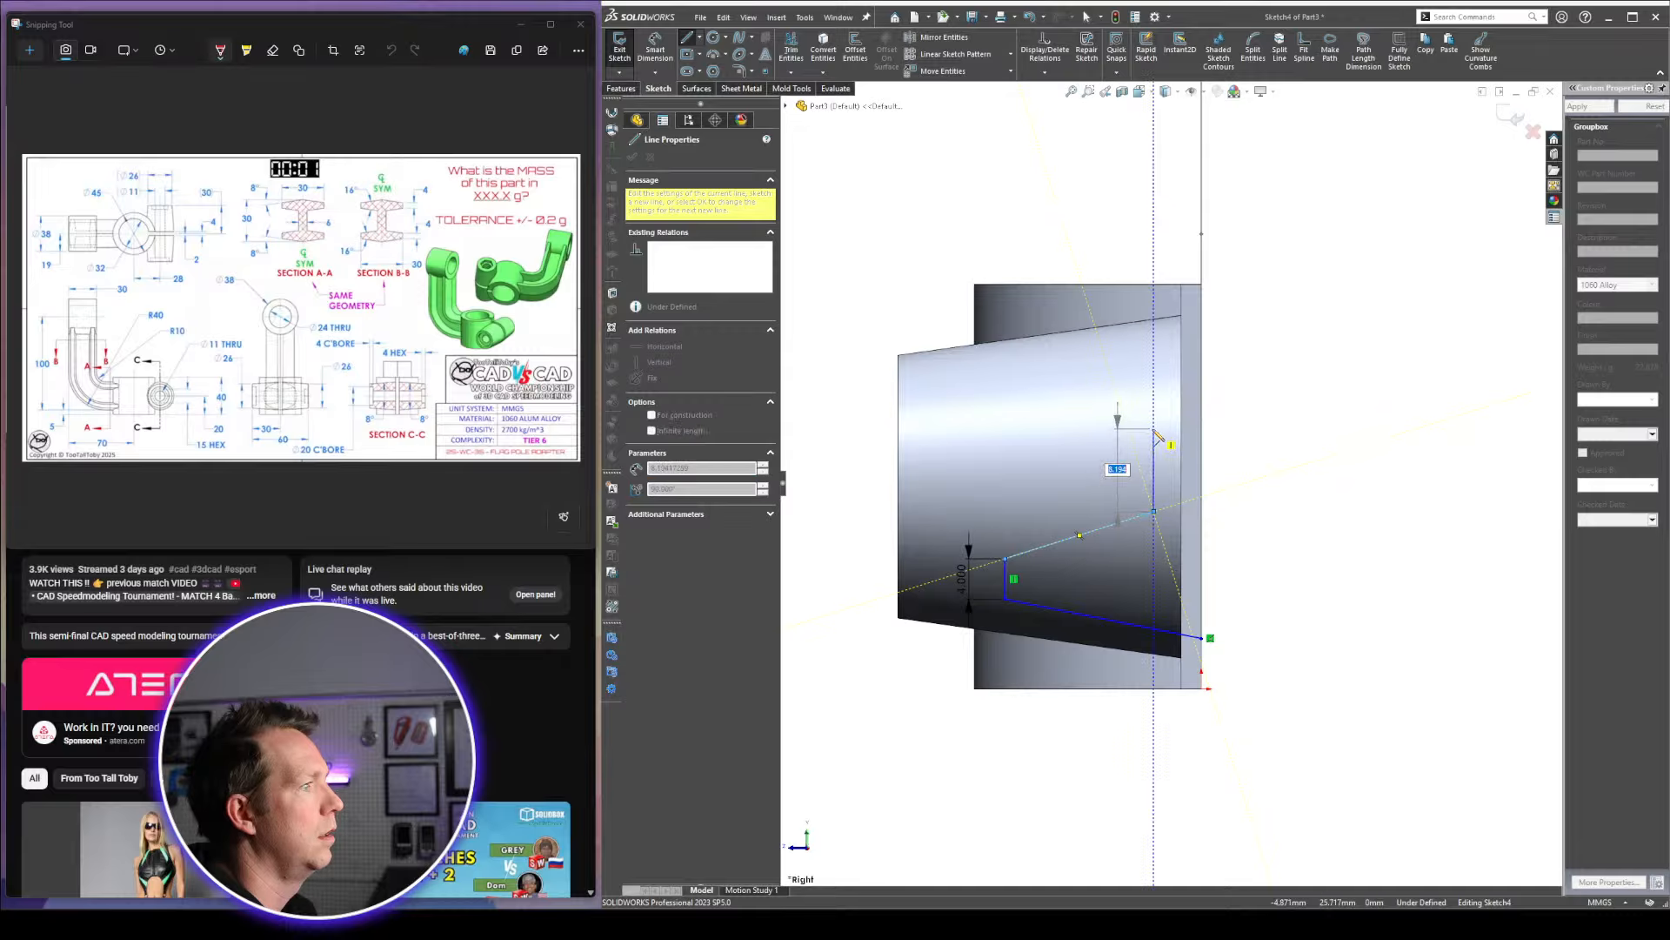
{"action": "left_click", "coordinate": [1154, 428]}
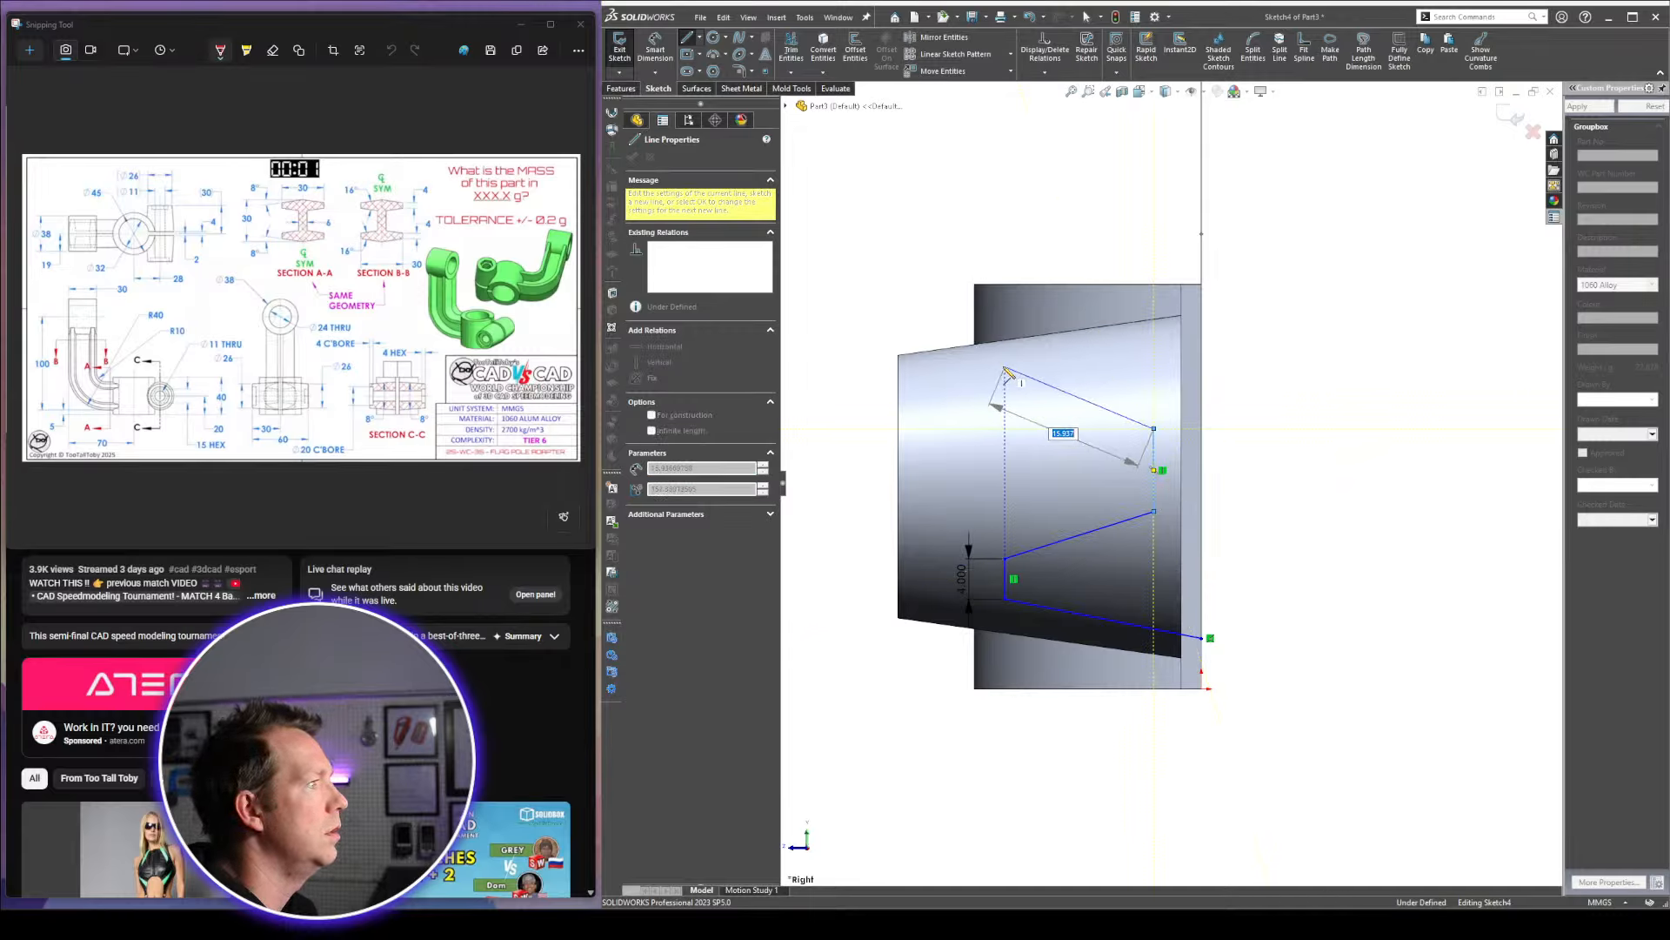
{"action": "left_click", "coordinate": [1006, 367]}
{"action": "left_click", "coordinate": [1005, 309]}
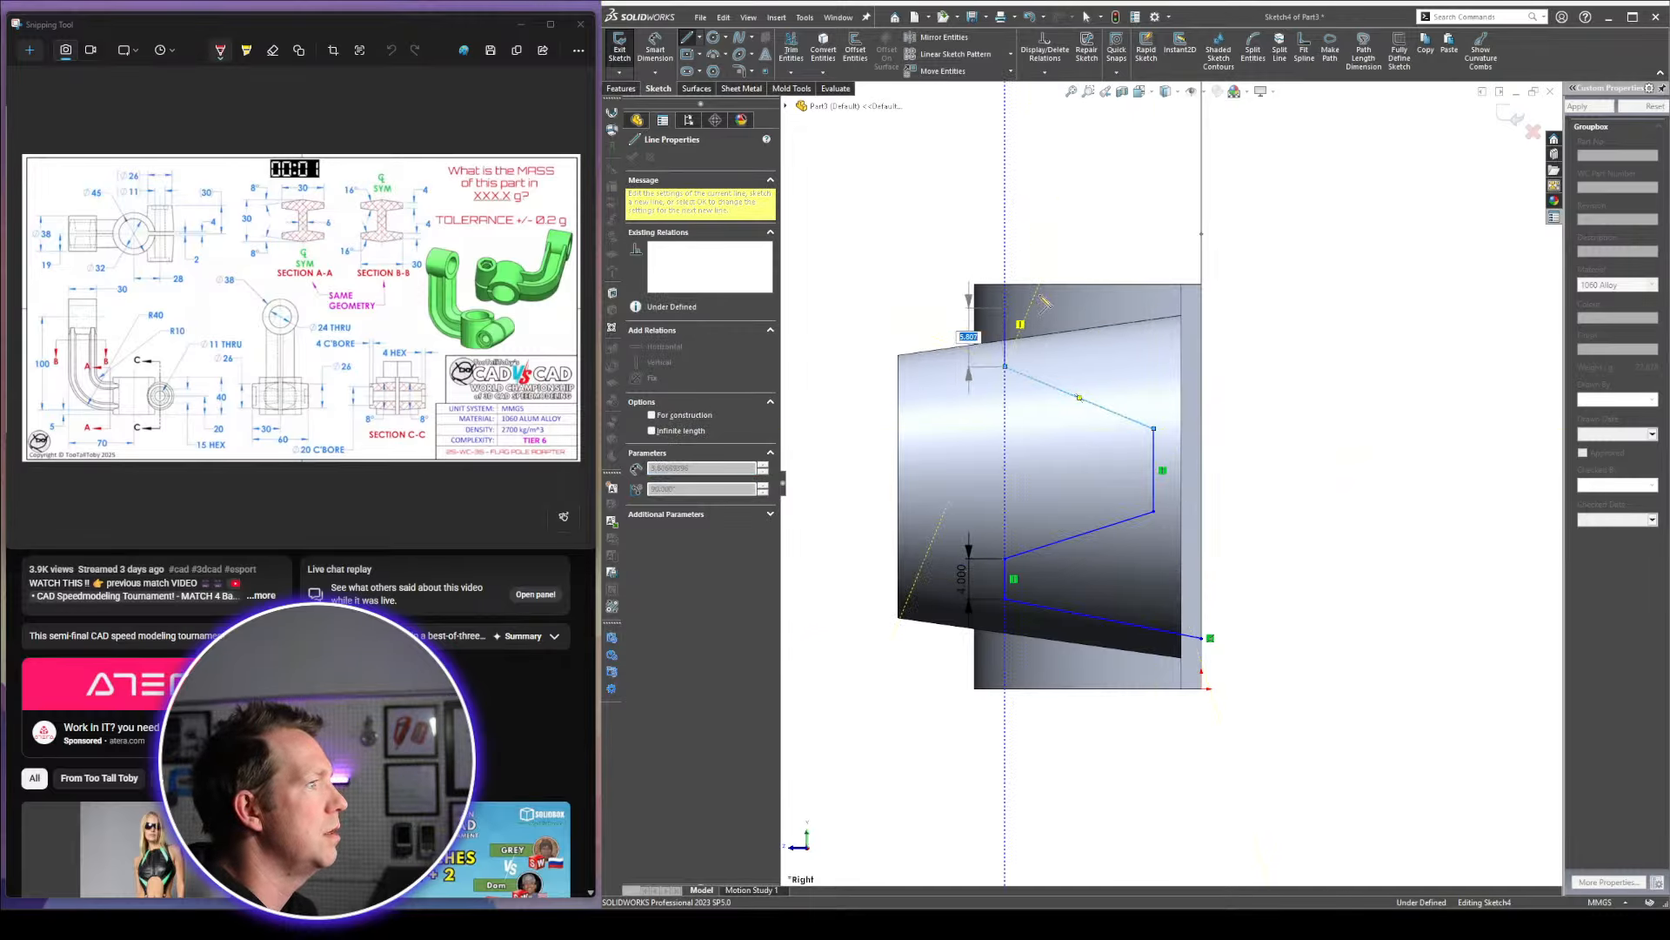
{"action": "left_click", "coordinate": [1202, 253]}
{"action": "left_click", "coordinate": [1202, 638]}
{"action": "key", "text": "Escape"}
{"action": "key", "text": "Escape"}
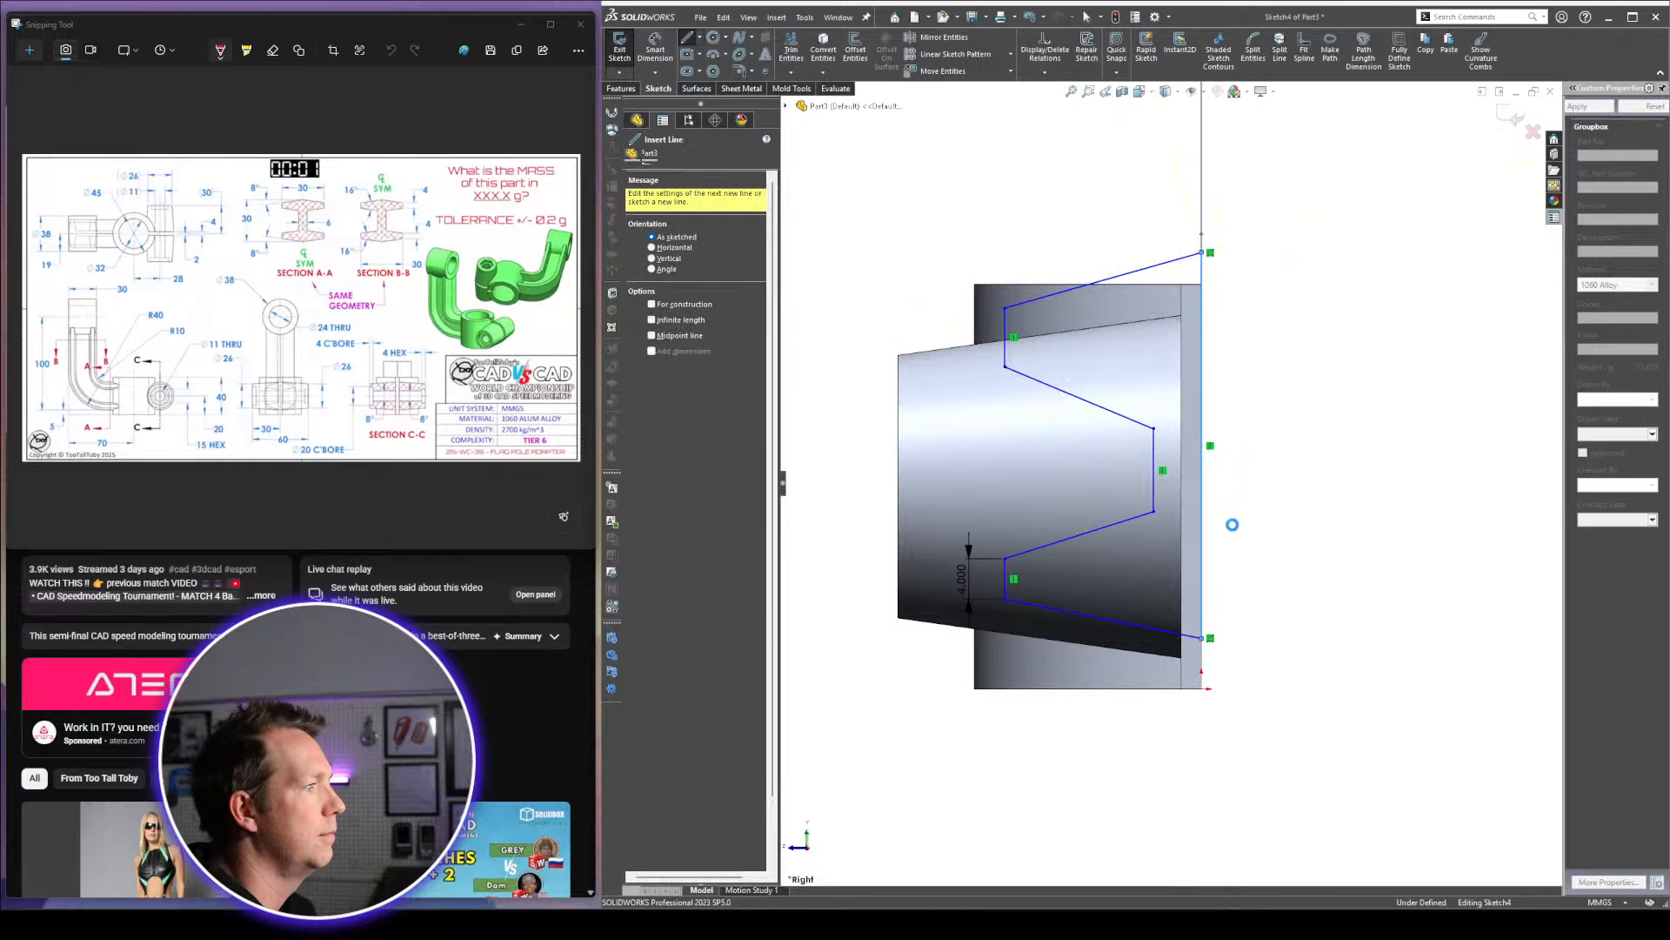
Make the two sloped inner flange lines of the half I-section equal in length
{"action": "left_click", "coordinate": [1068, 393]}
{"action": "left_click", "coordinate": [1078, 535], "text": "ctrl"}
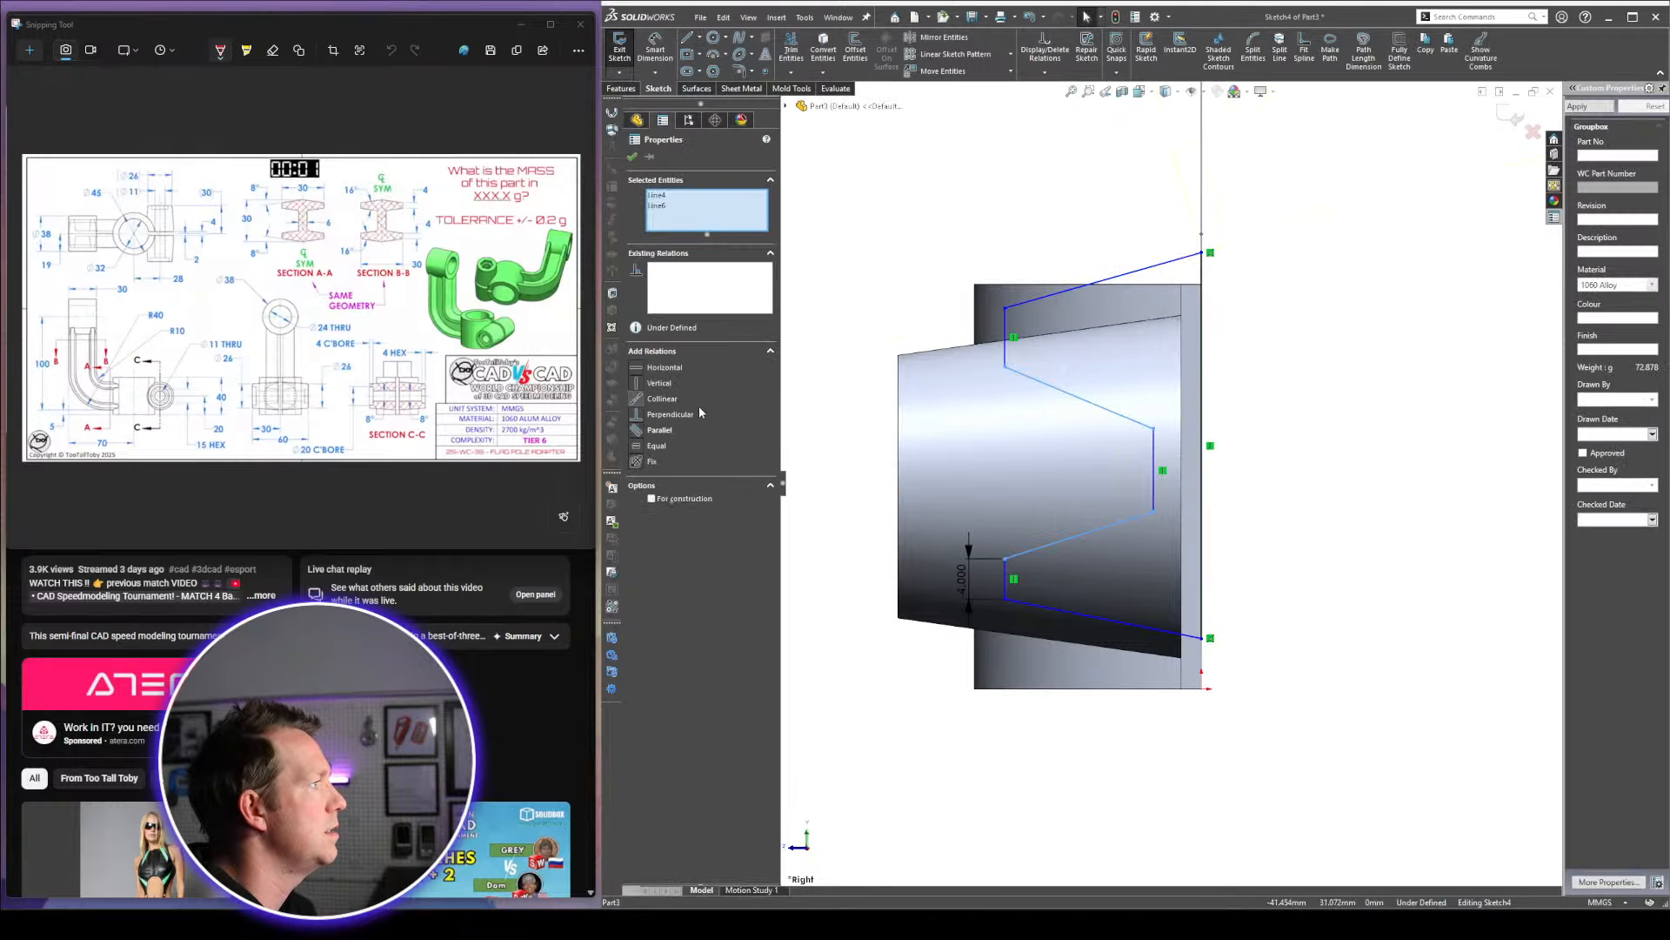
{"action": "left_click", "coordinate": [656, 446]}
{"action": "key", "text": "Escape"}
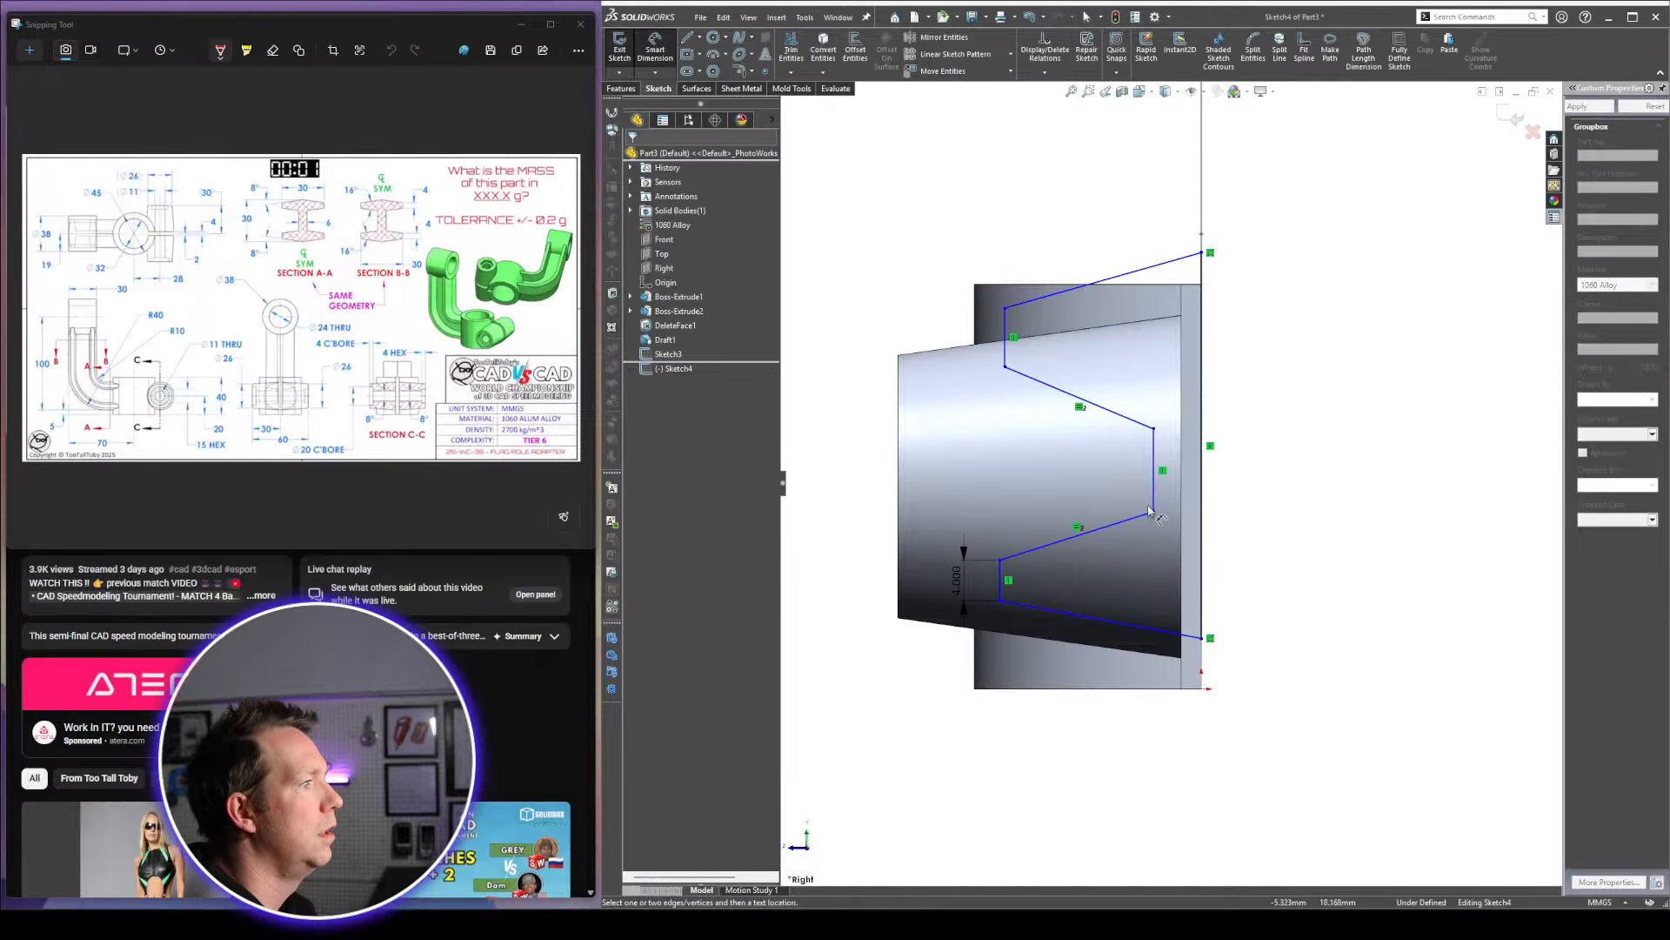
Set the distance between the vertical web line and the profile's vertical closing line to 3 mm
{"action": "left_click", "coordinate": [1154, 490]}
{"action": "left_click", "coordinate": [1202, 493]}
{"action": "left_click", "coordinate": [1284, 477]}
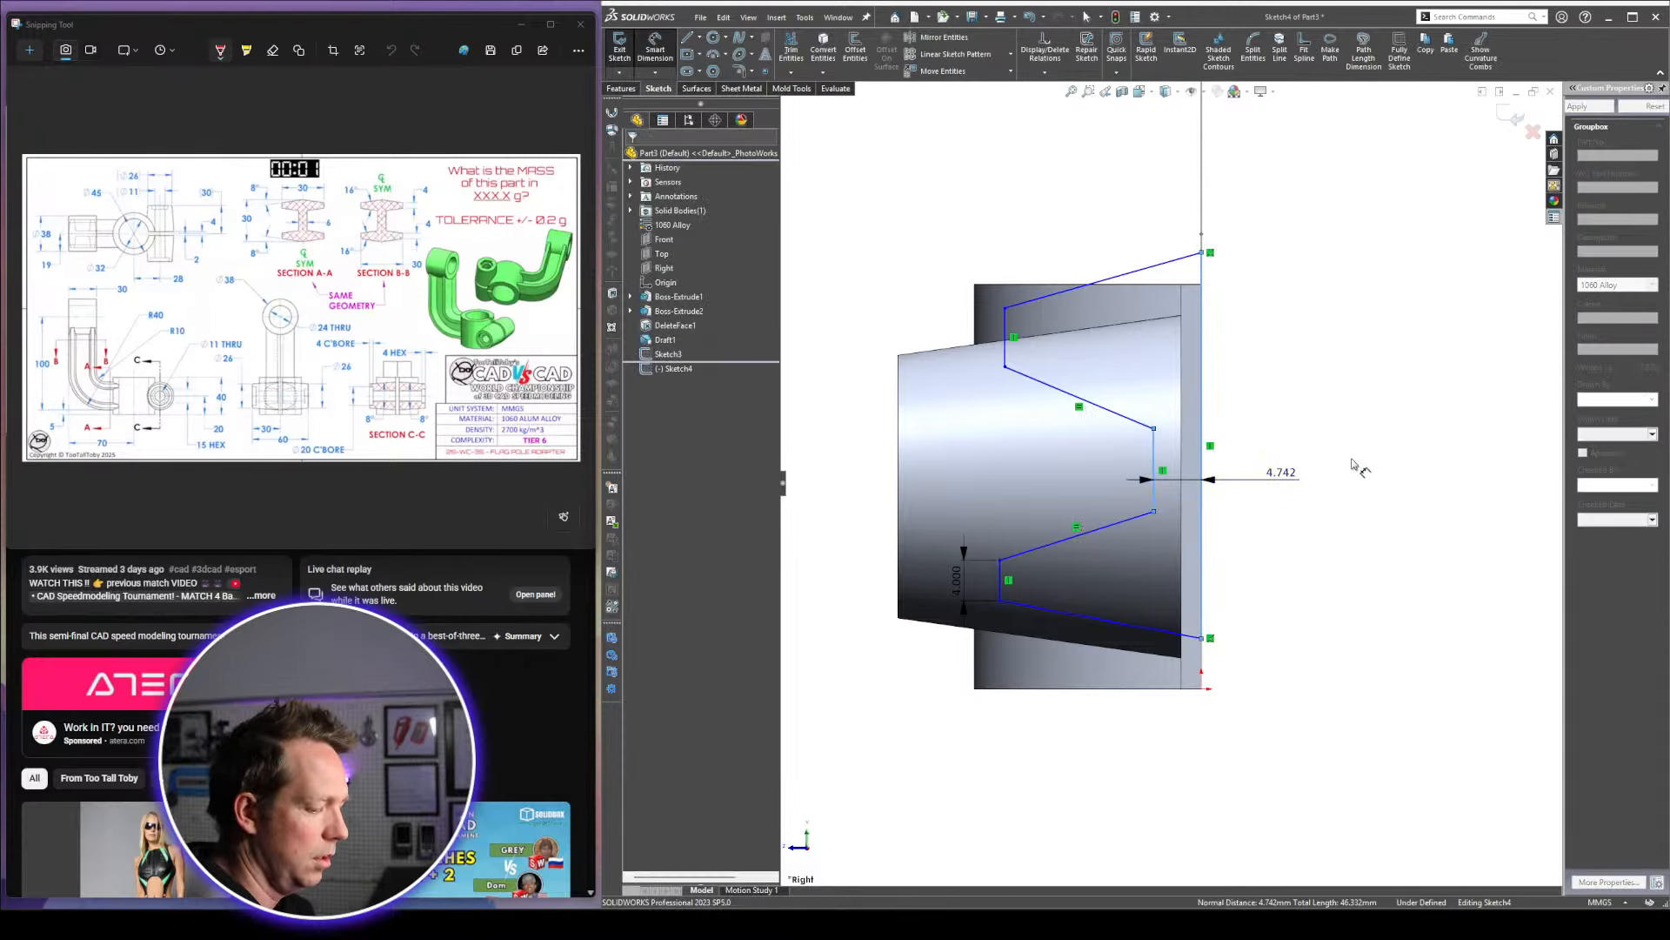
{"action": "type", "text": "3"}
{"action": "key", "text": "Return"}
{"action": "key", "text": "Escape"}
Make the upper and lower flanges' vertical end edges collinear in the profile viewed straight on
{"action": "middle_click_drag", "start_coordinate": [1305, 661], "coordinate": [1286, 617]}
{"action": "mouse_move", "coordinate": [1264, 596]}
{"action": "left_mouse_down"}
{"action": "mouse_move", "coordinate": [1270, 567]}
{"action": "mouse_move", "coordinate": [1263, 594]}
{"action": "left_mouse_up"}
{"action": "left_click", "coordinate": [1319, 677]}
{"action": "scroll", "coordinate": [1182, 532], "scroll_direction": "up", "scroll_amount": 4}
{"action": "key", "text": "space"}
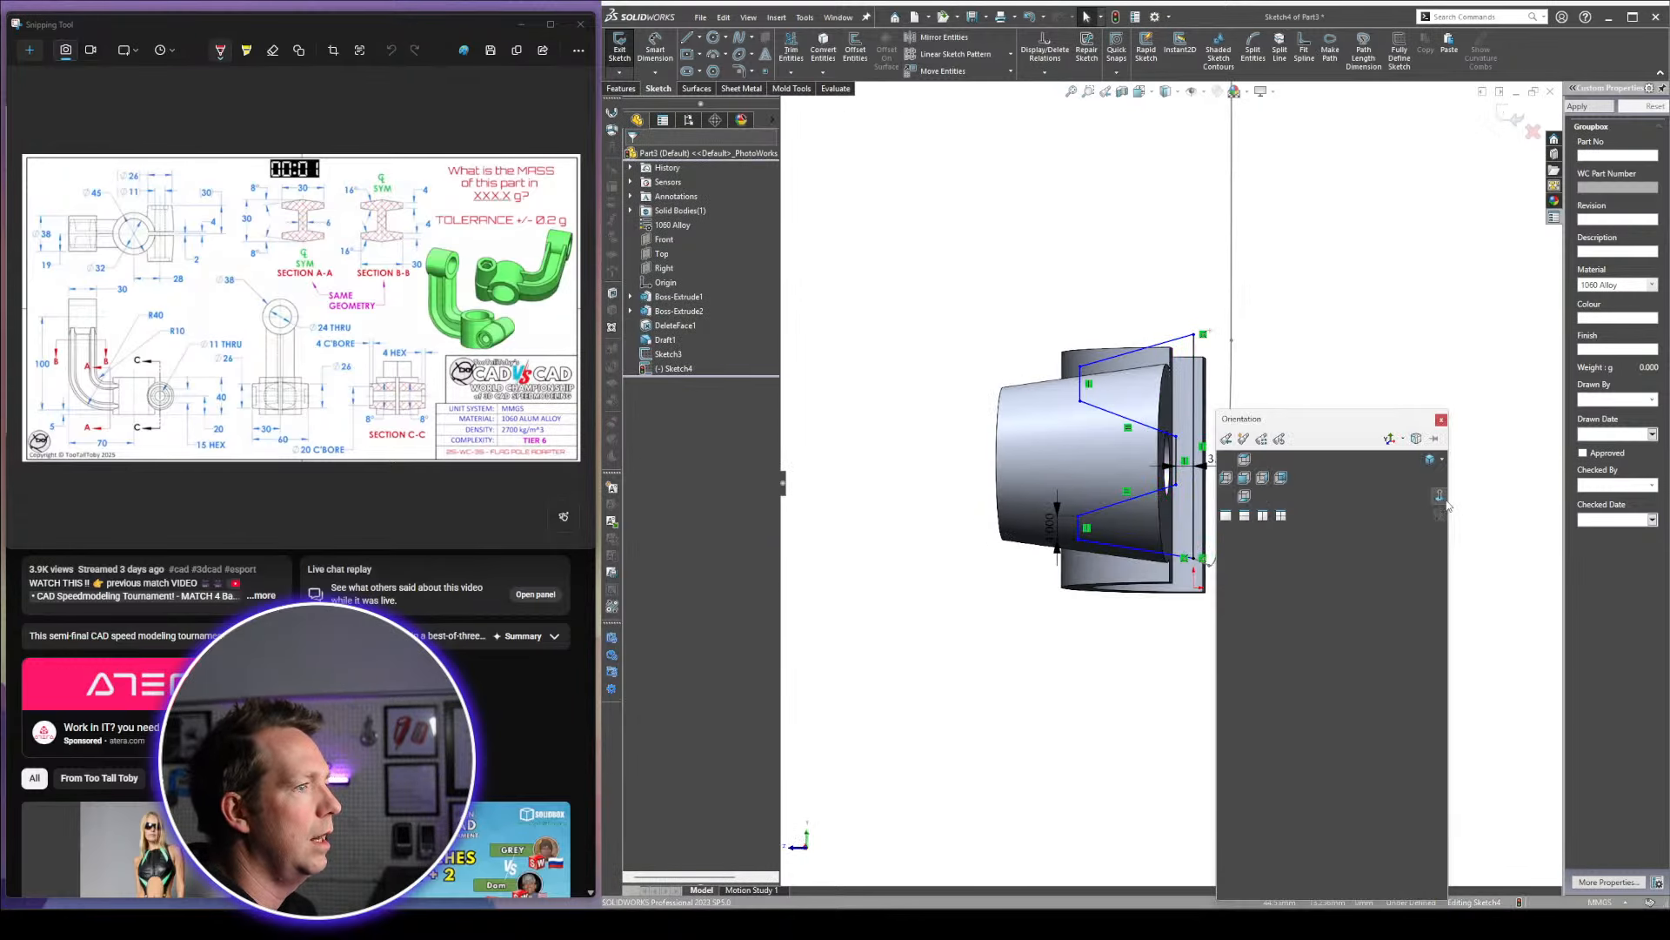
{"action": "left_click", "coordinate": [1443, 498]}
{"action": "left_click_drag", "start_coordinate": [1025, 204], "coordinate": [1057, 675]}
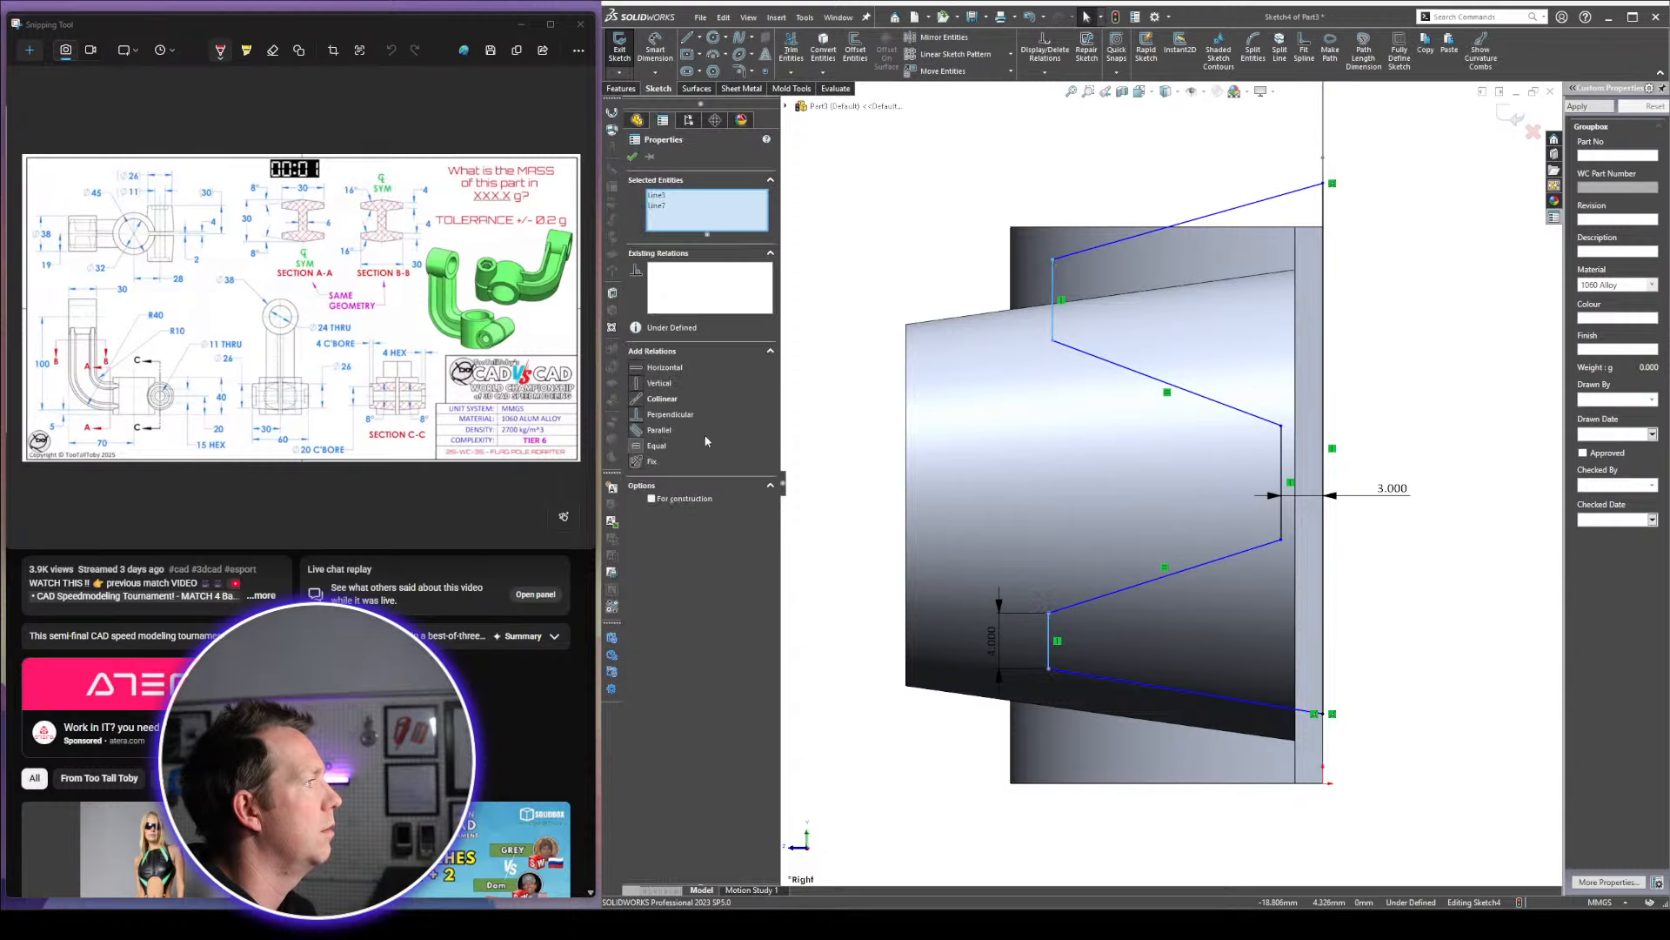
{"action": "left_click", "coordinate": [660, 399]}
{"action": "key", "text": "Escape"}
{"action": "scroll", "coordinate": [1135, 377], "scroll_direction": "up", "scroll_amount": 3}
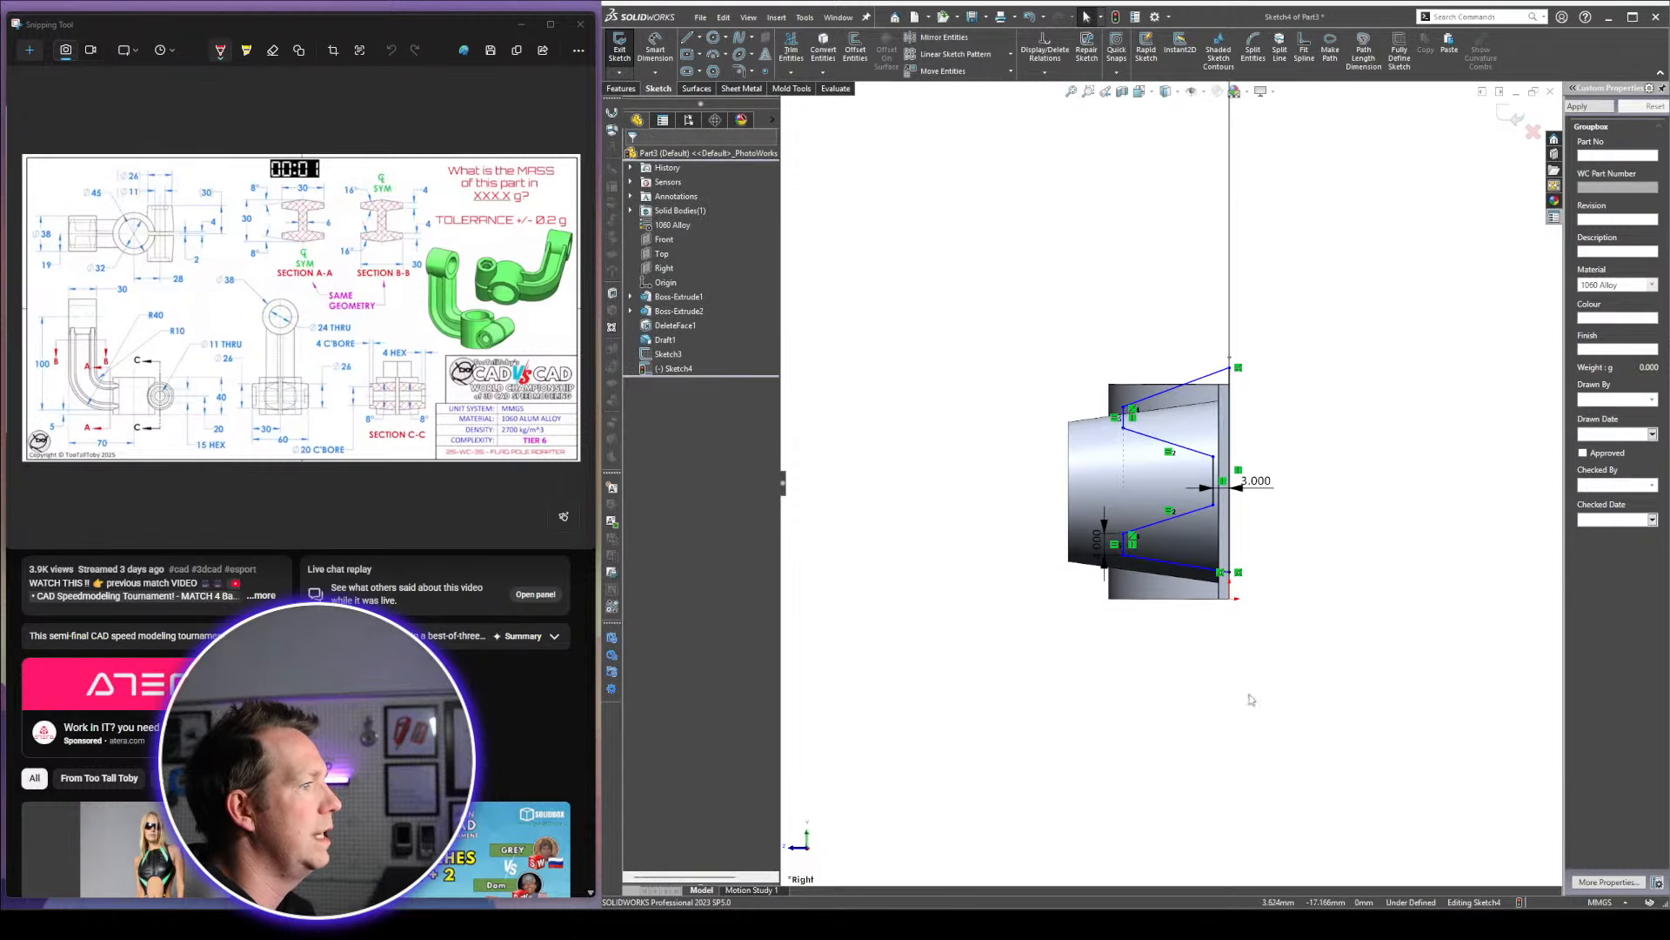
Set the lower outer flange line's angle to 8 degrees from the clamp's bottom edge
{"action": "scroll", "coordinate": [1218, 517], "scroll_direction": "down", "scroll_amount": 3}
{"action": "left_click", "coordinate": [1148, 600]}
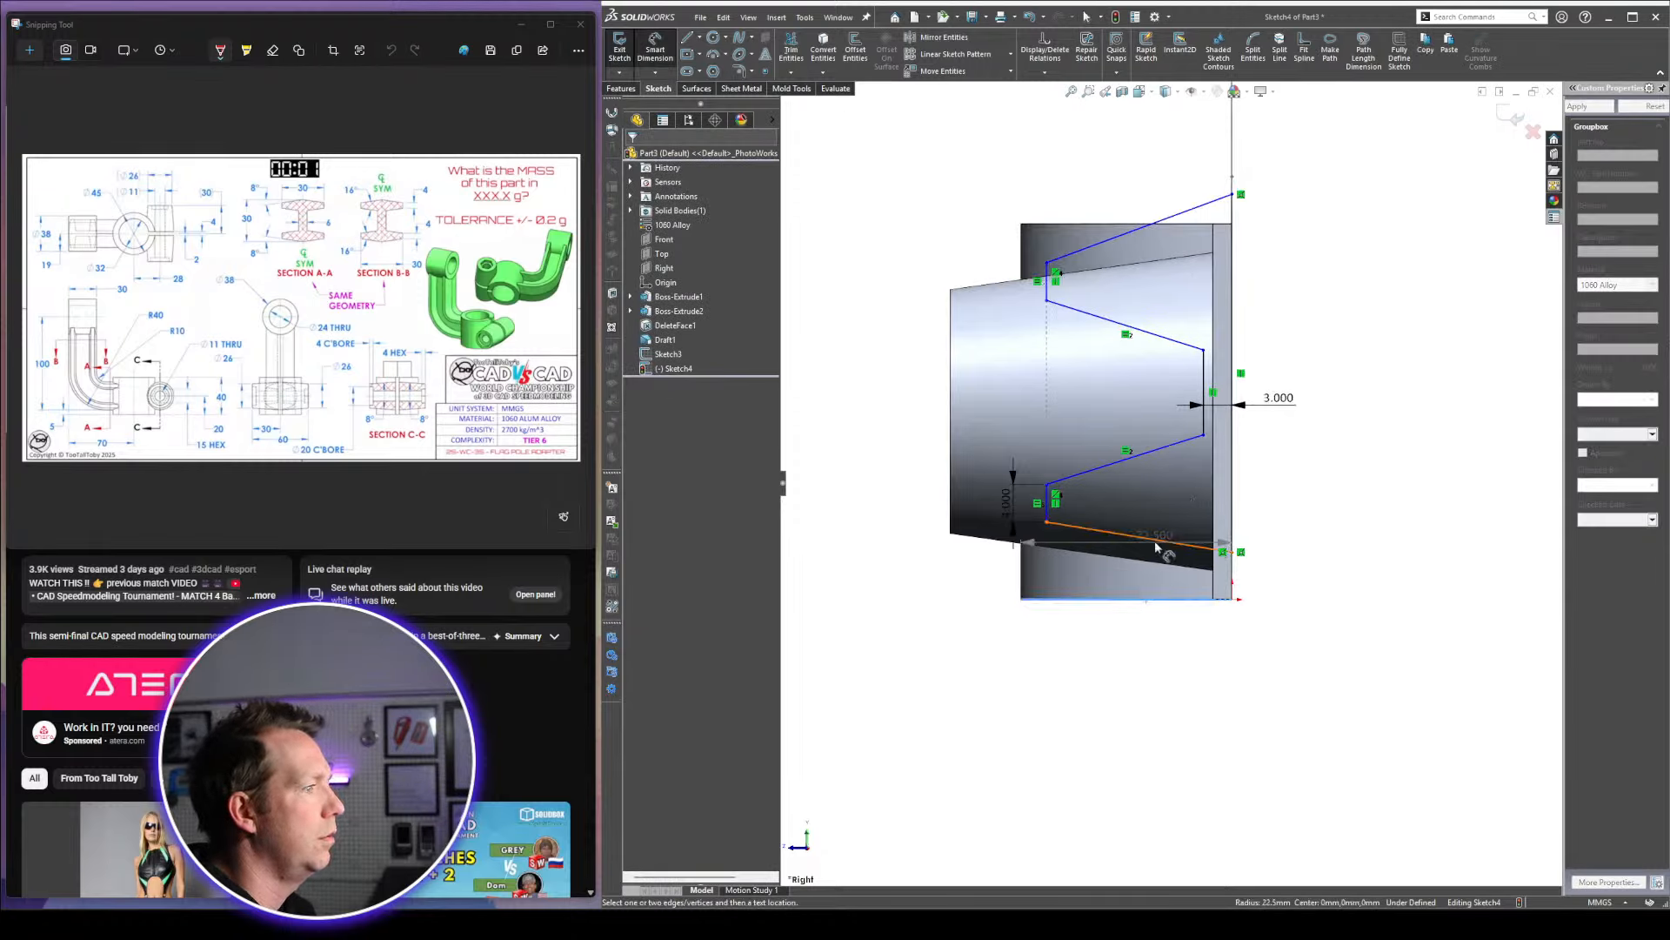
{"action": "left_click", "coordinate": [1155, 540]}
{"action": "left_click", "coordinate": [1264, 597]}
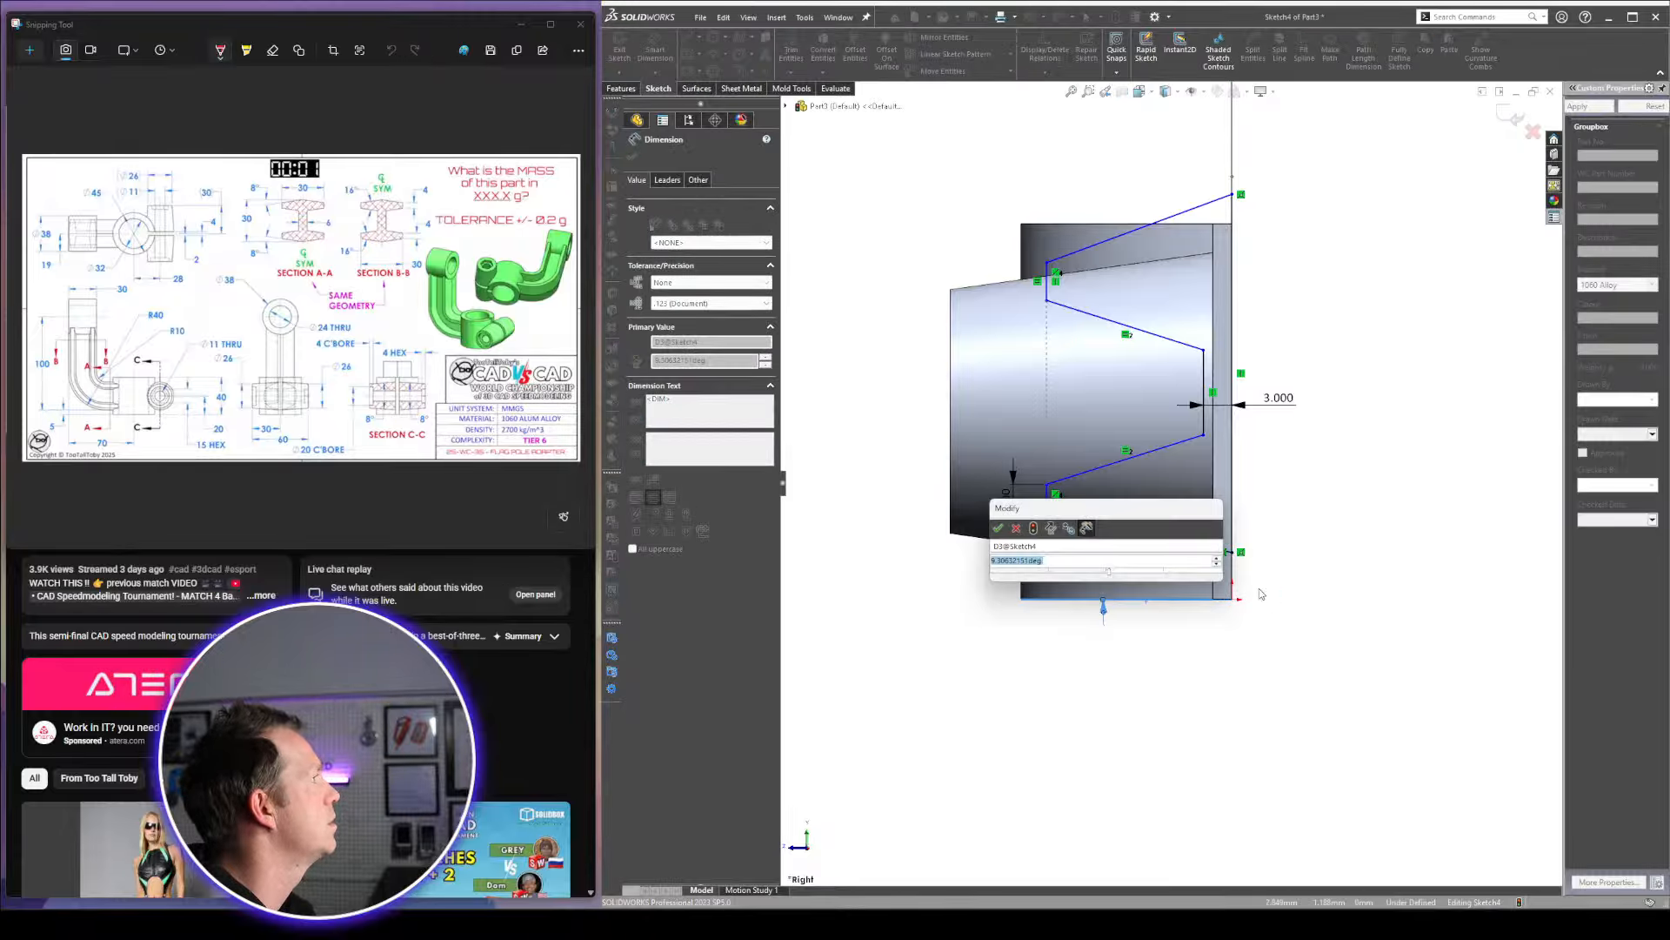
{"action": "type", "text": "10"}
{"action": "key", "text": "Return"}
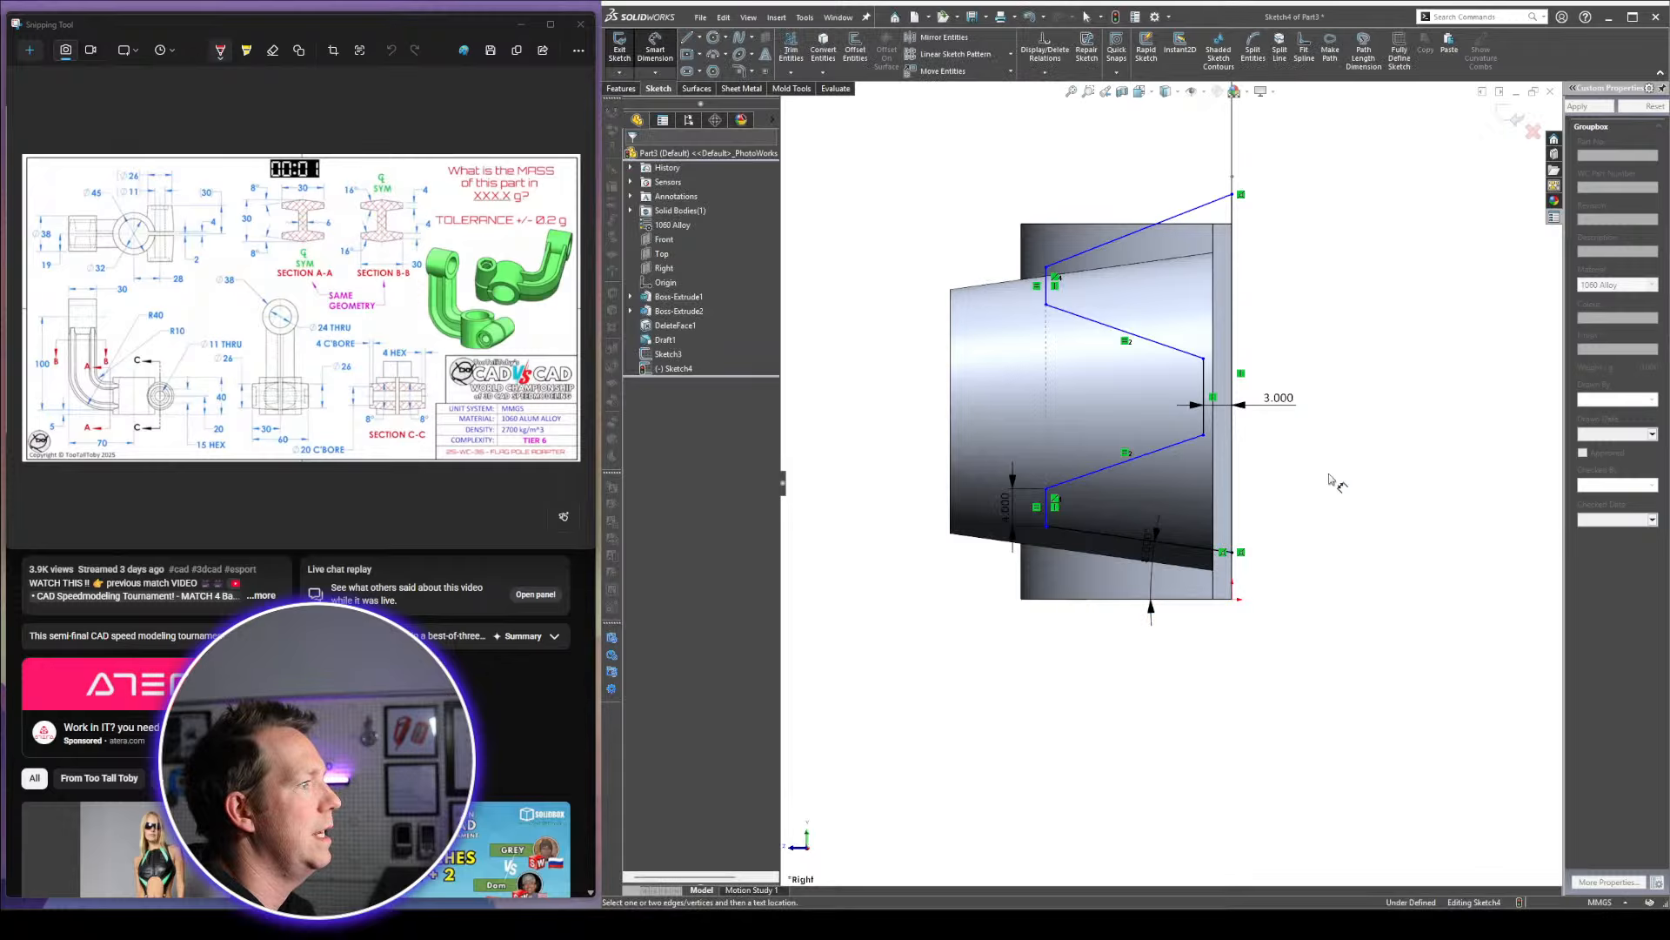
Set the angle between the lower flange's outer and inner lines to 16 degrees
{"action": "left_click", "coordinate": [1117, 536]}
{"action": "left_click", "coordinate": [1112, 466]}
{"action": "left_click", "coordinate": [1079, 504]}
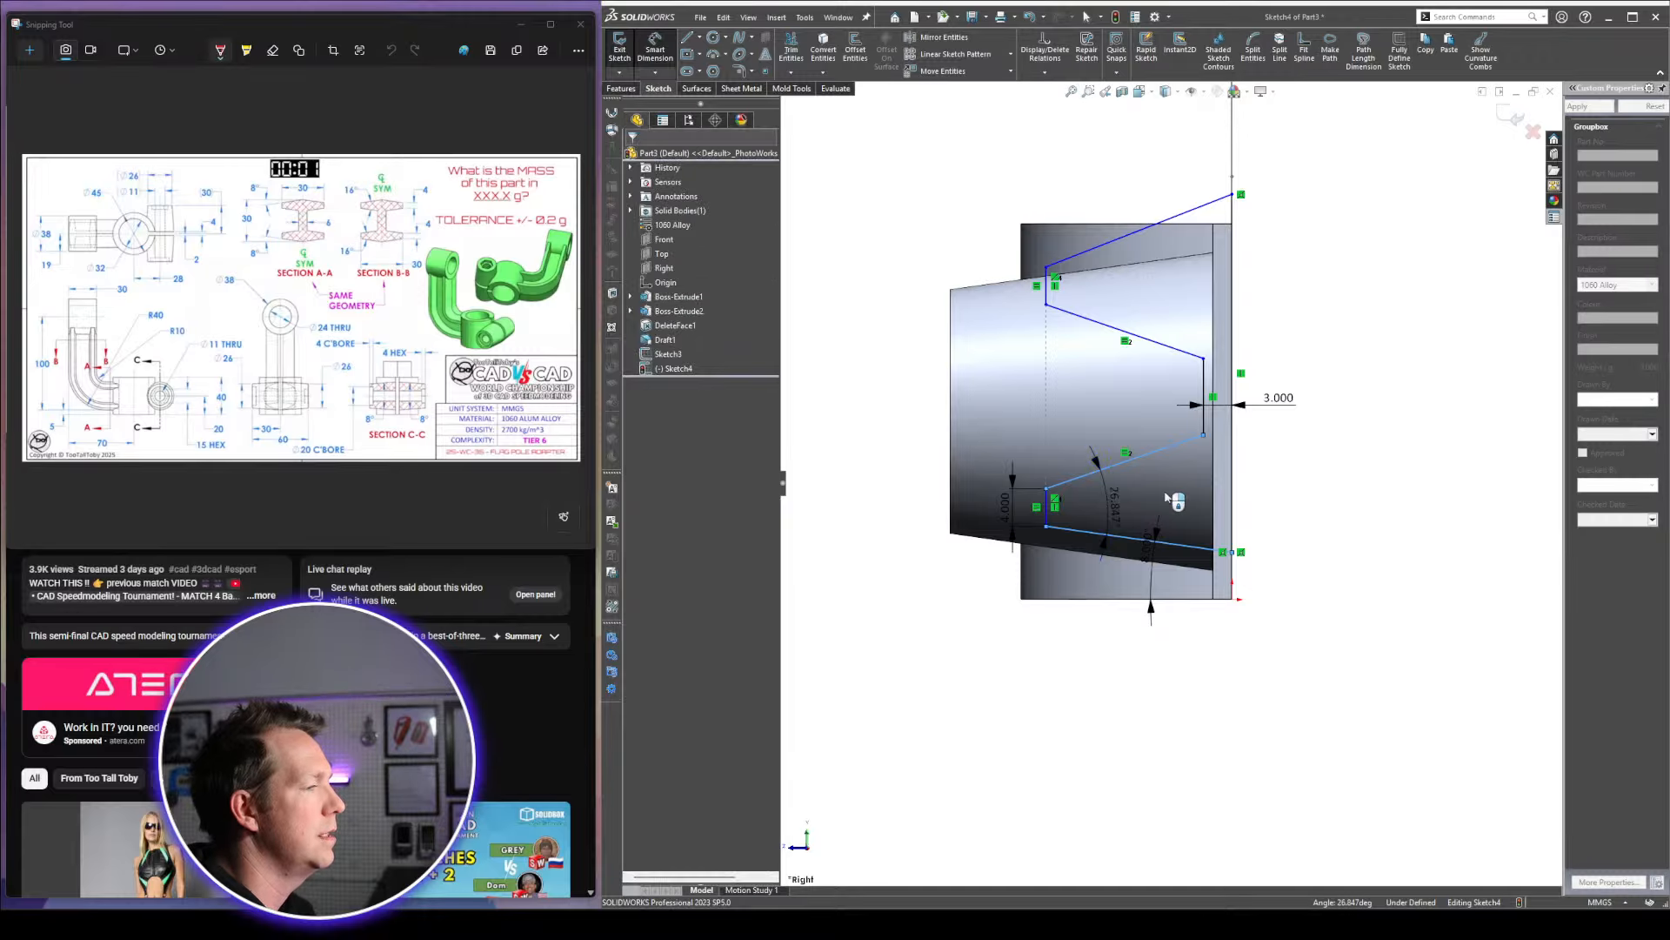
{"action": "type", "text": "16"}
{"action": "key", "text": "Return"}
{"action": "left_click", "coordinate": [1349, 372]}
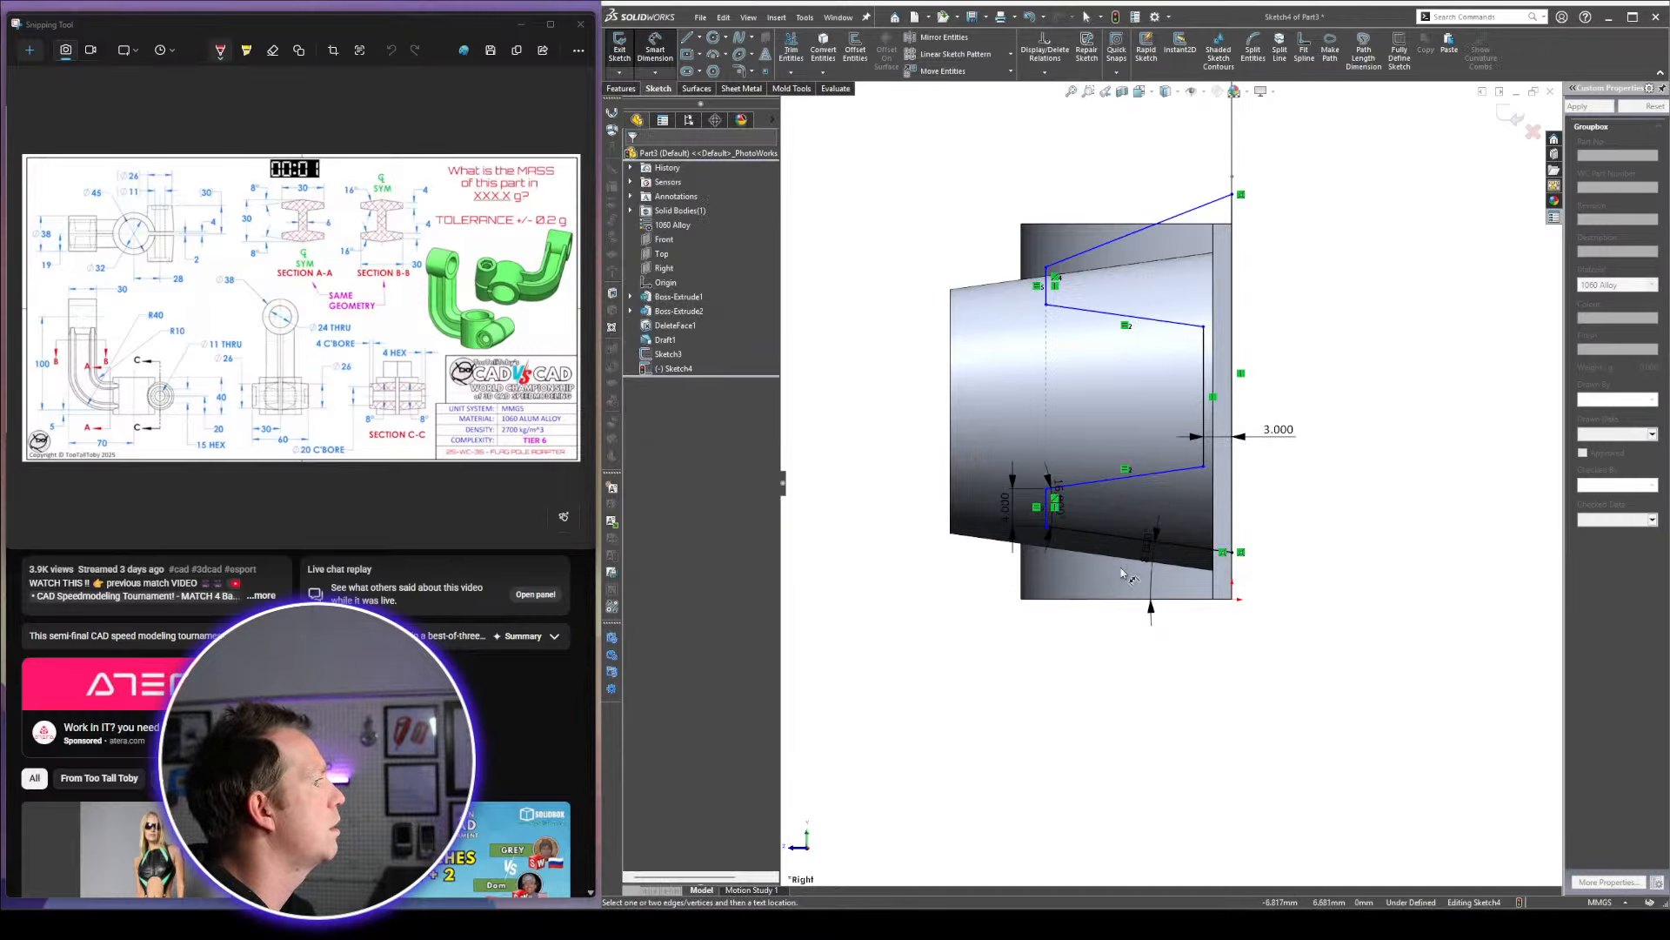
Set the half I-section's horizontal width from the flange tip to the vertical closing line to 15 mm
{"action": "left_click", "coordinate": [1086, 545]}
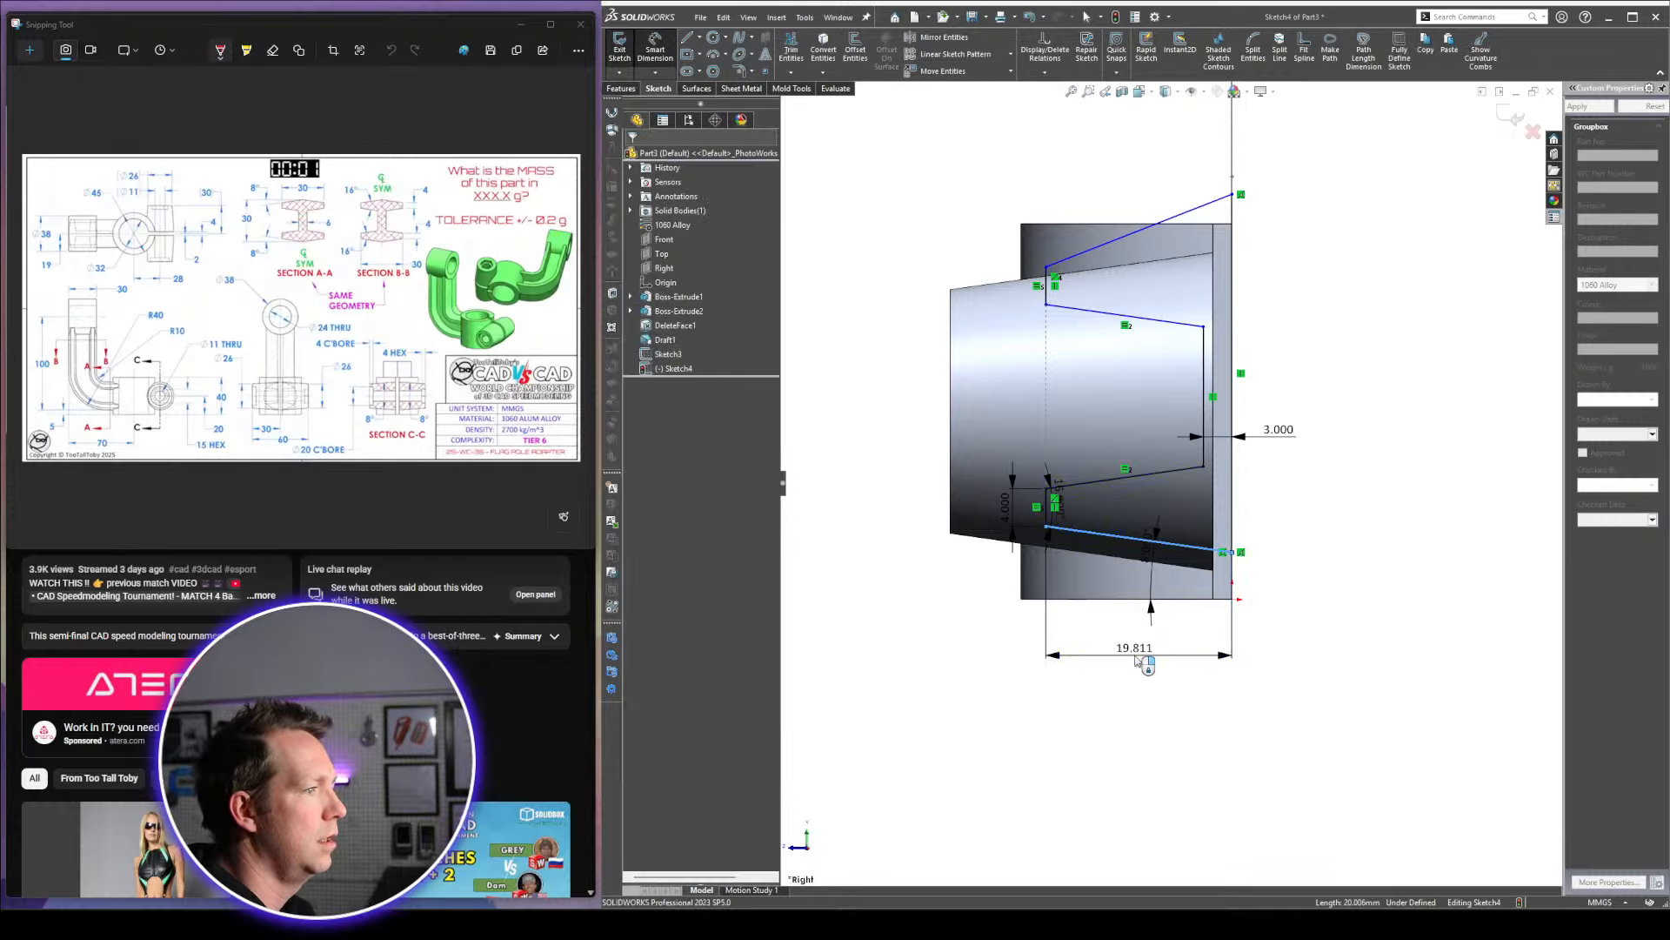
{"action": "left_click", "coordinate": [1136, 659]}
{"action": "type", "text": "15"}
{"action": "key", "text": "Return"}
{"action": "left_click", "coordinate": [1324, 390]}
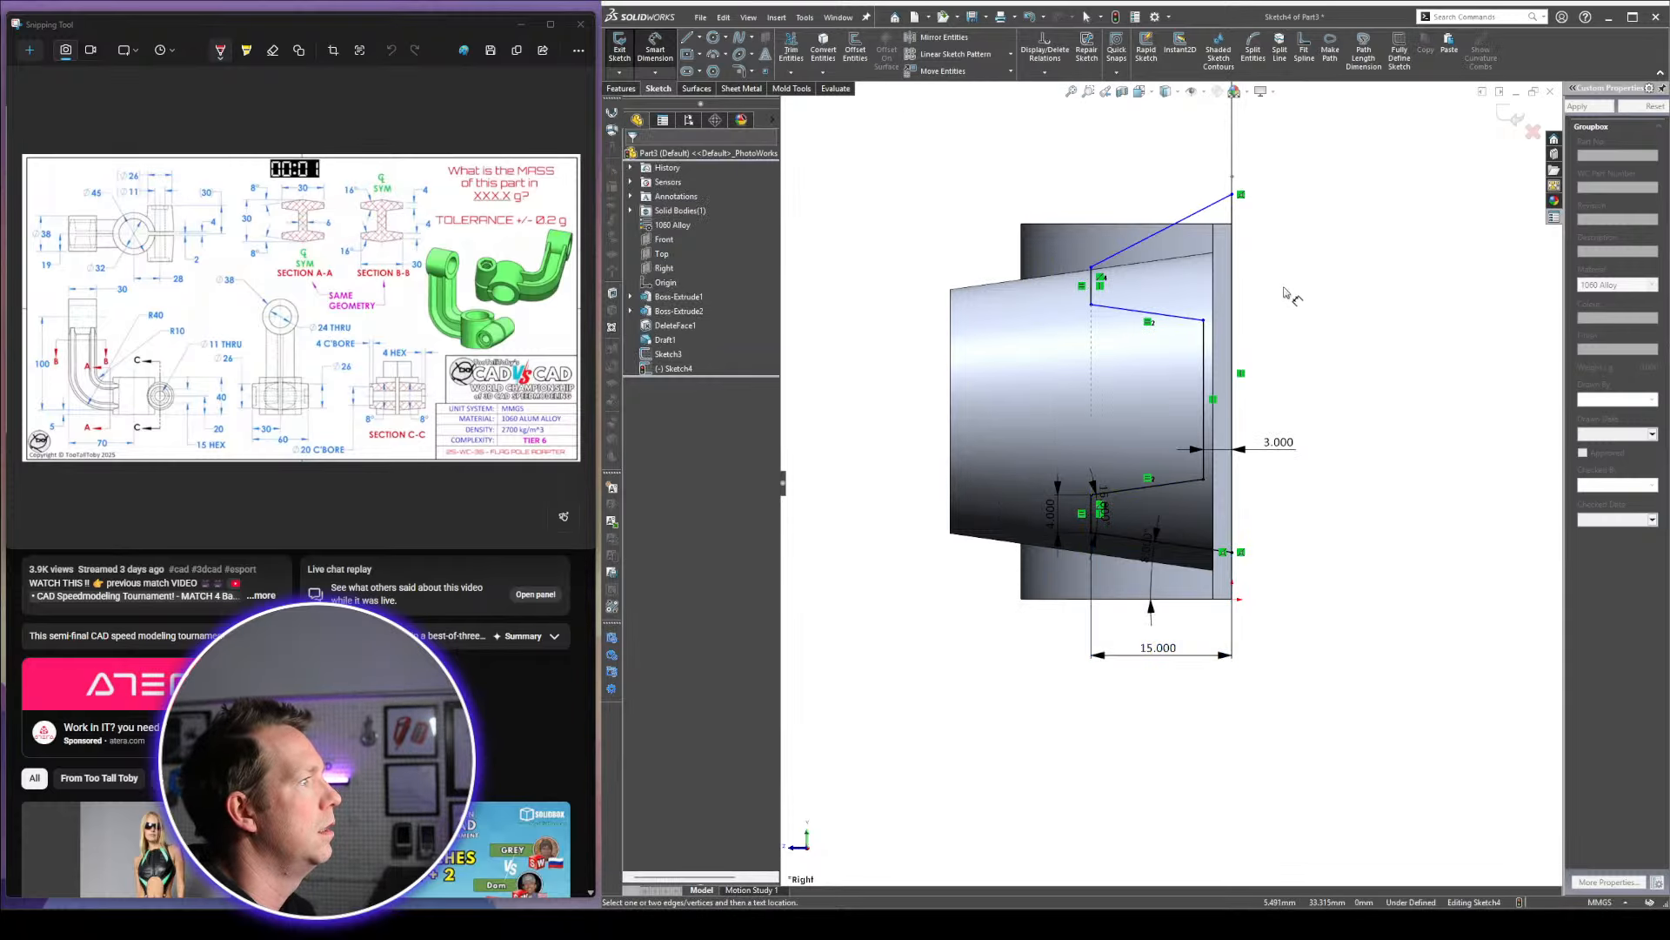
{"action": "key", "text": "Escape"}
Move the profile's upper endpoint down along the closing line and set the angle between the upper flange's outer and inner lines to 16 degrees
{"action": "left_click_drag", "start_coordinate": [1232, 194], "coordinate": [1232, 238]}
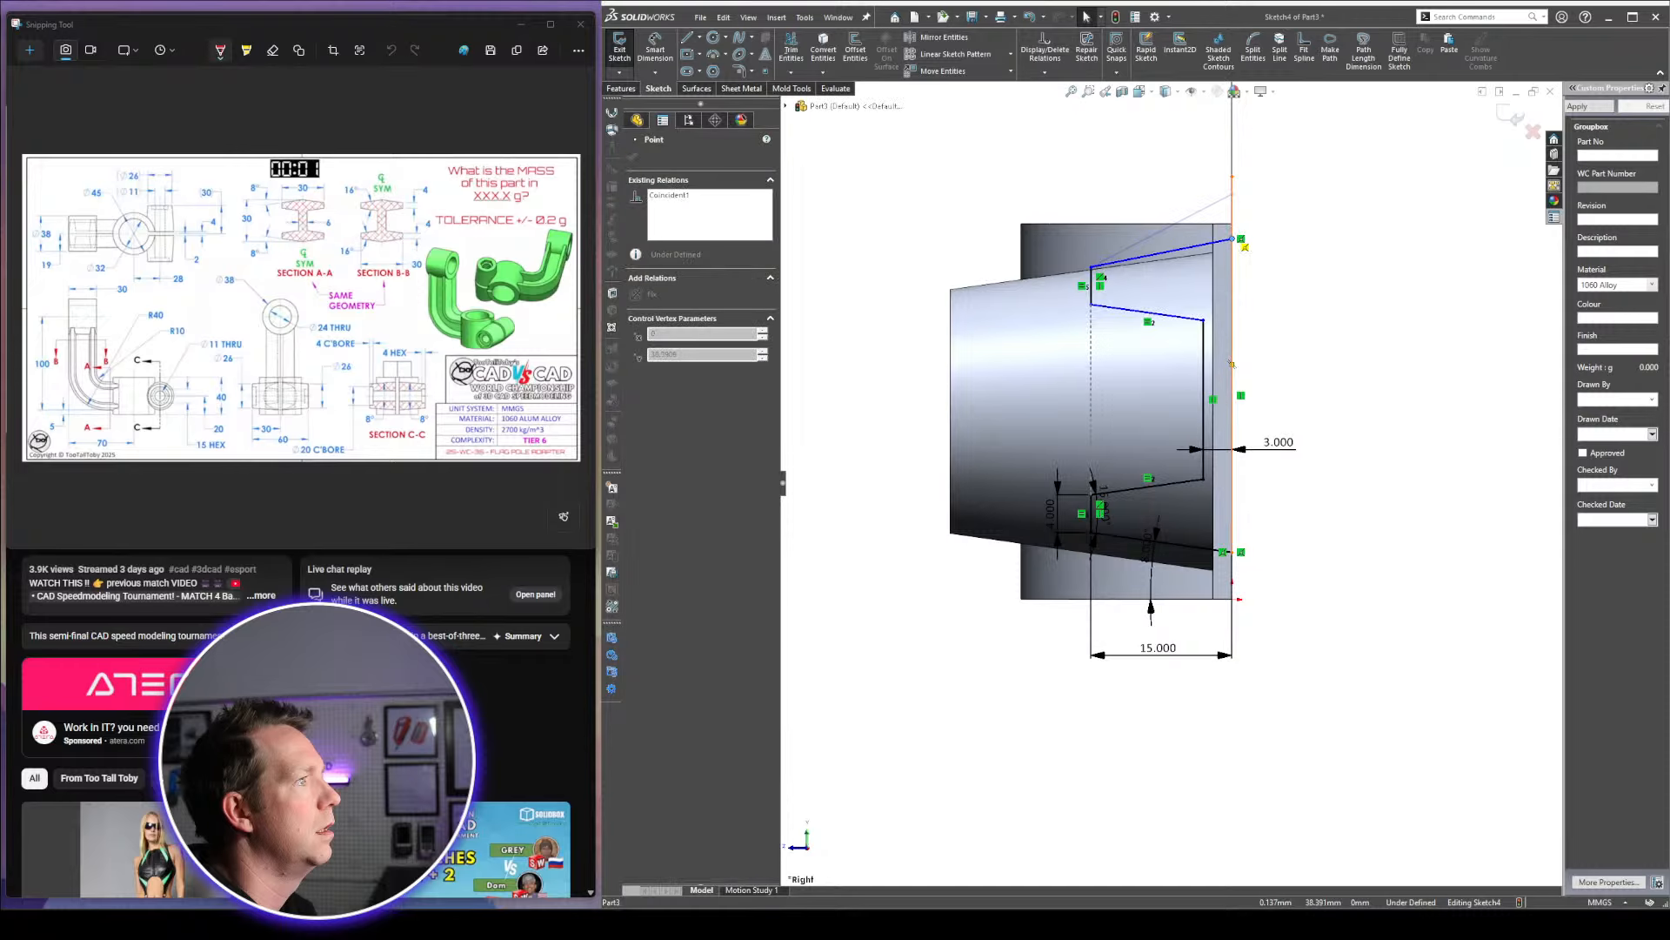
{"action": "left_click", "coordinate": [1297, 406]}
{"action": "right_click_drag", "start_coordinate": [1297, 407], "coordinate": [1302, 205]}
{"action": "key", "text": "Escape"}
{"action": "right_click_drag", "start_coordinate": [1174, 509], "coordinate": [1169, 400]}
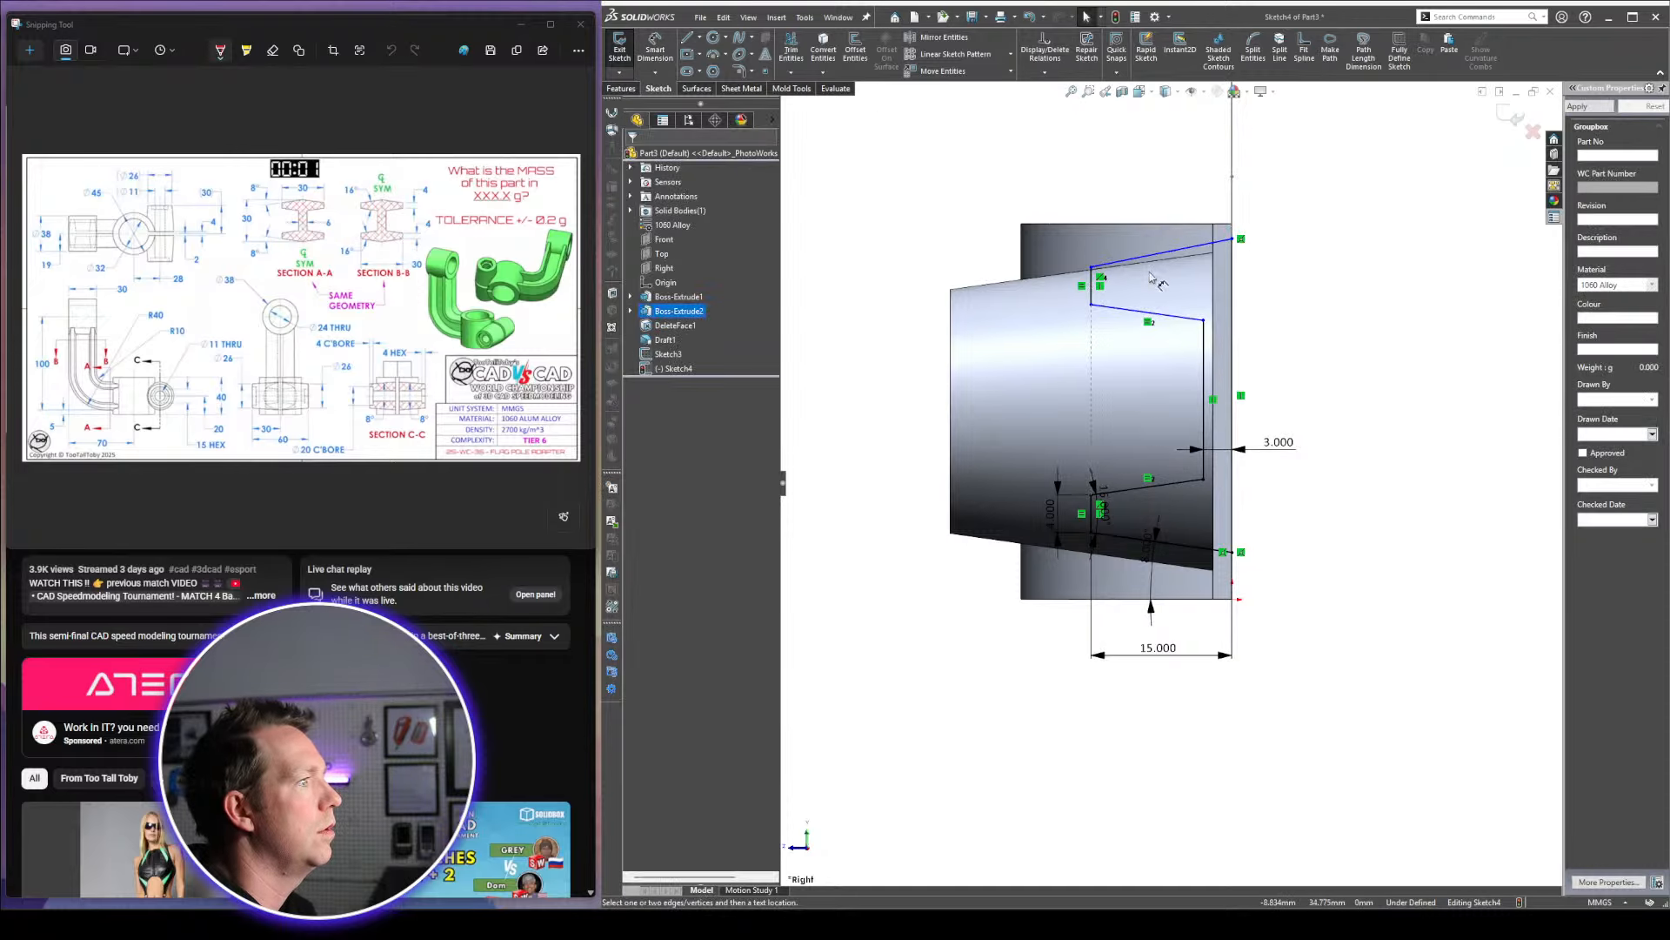
{"action": "left_click", "coordinate": [1143, 312]}
{"action": "left_click", "coordinate": [1152, 255]}
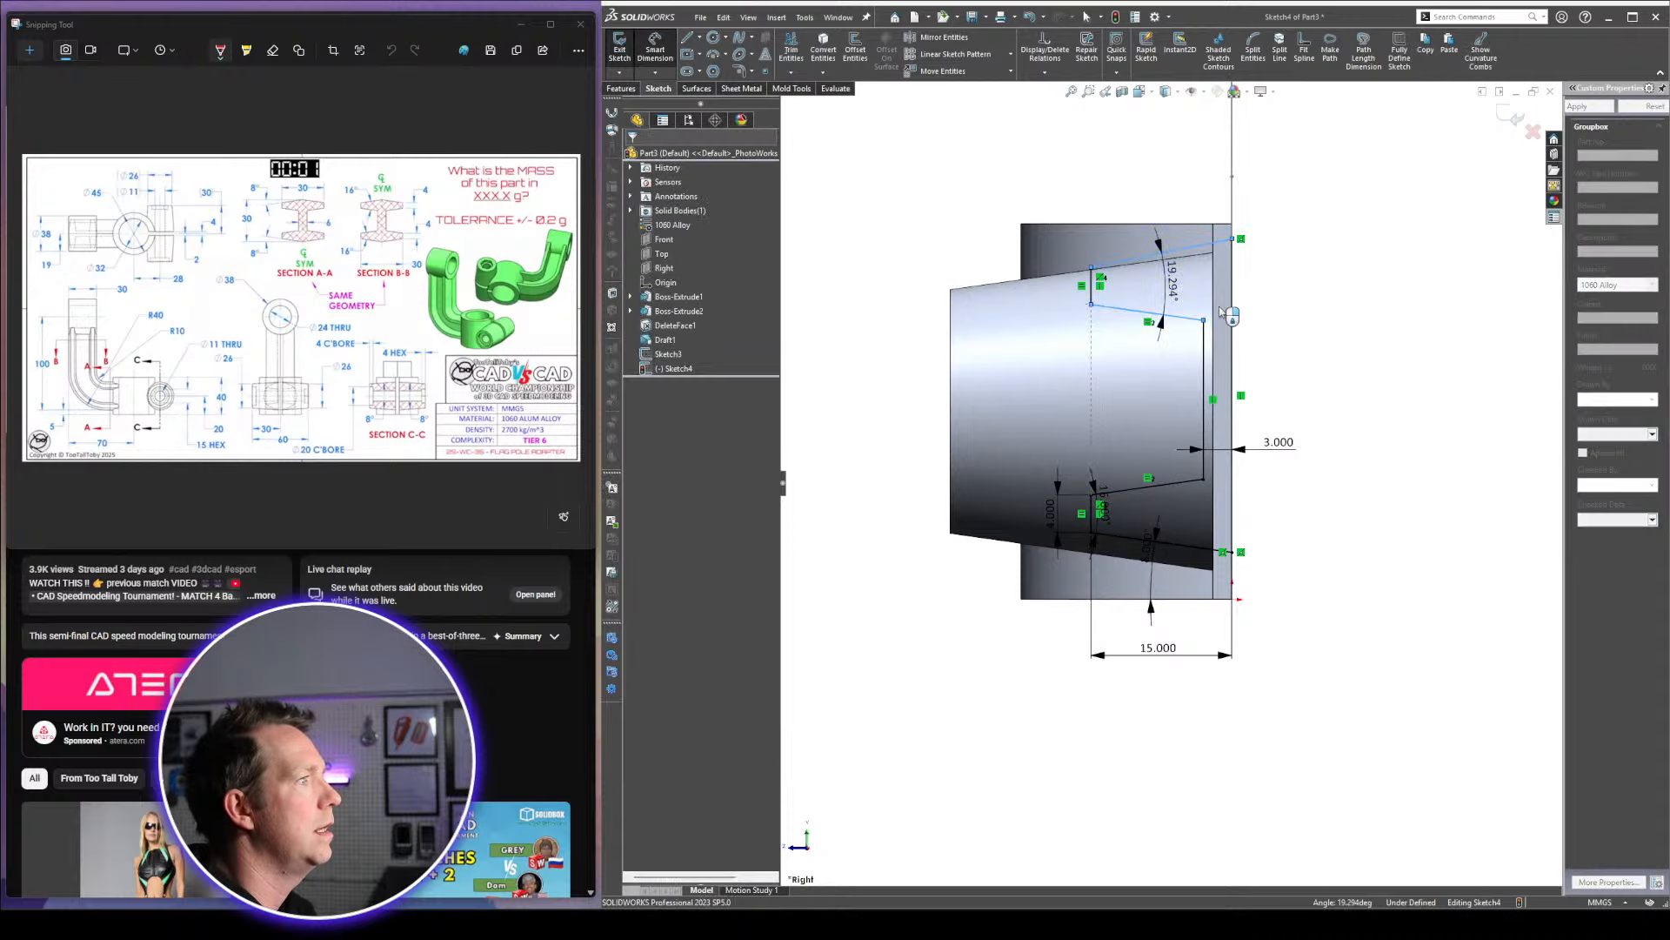
{"action": "left_click", "coordinate": [1177, 292]}
{"action": "type", "text": "16"}
{"action": "key", "text": "Return"}
{"action": "left_click", "coordinate": [1334, 349]}
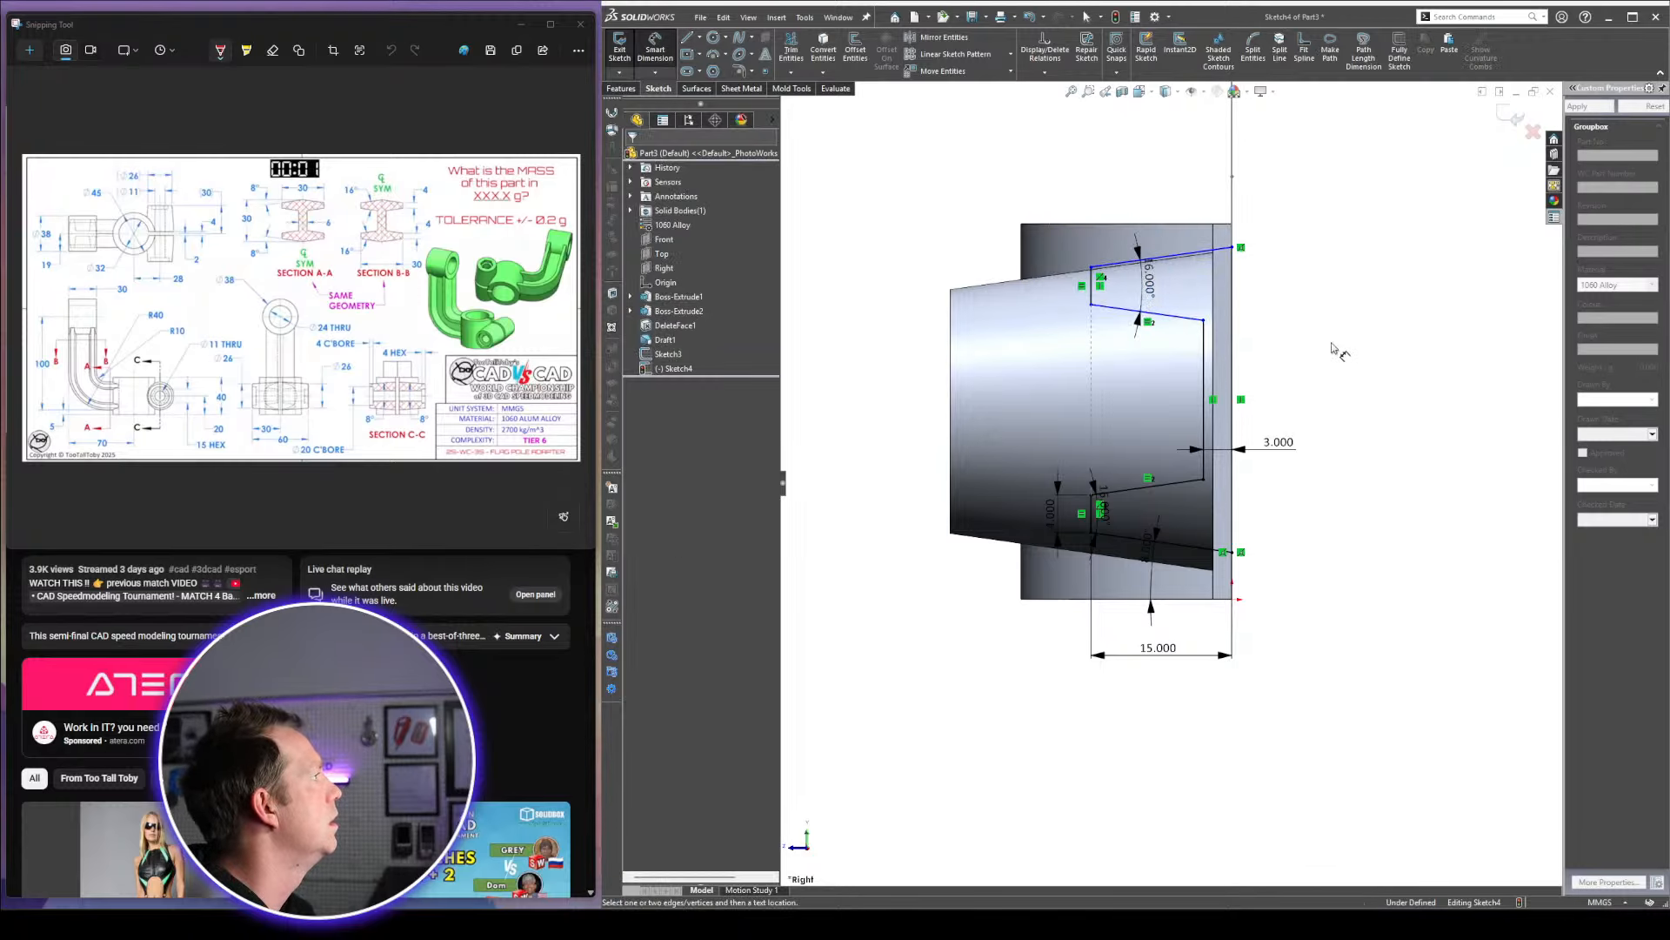
Dimension the height of the profile's vertical closing line and finish the sketch
{"action": "left_click", "coordinate": [1233, 270]}
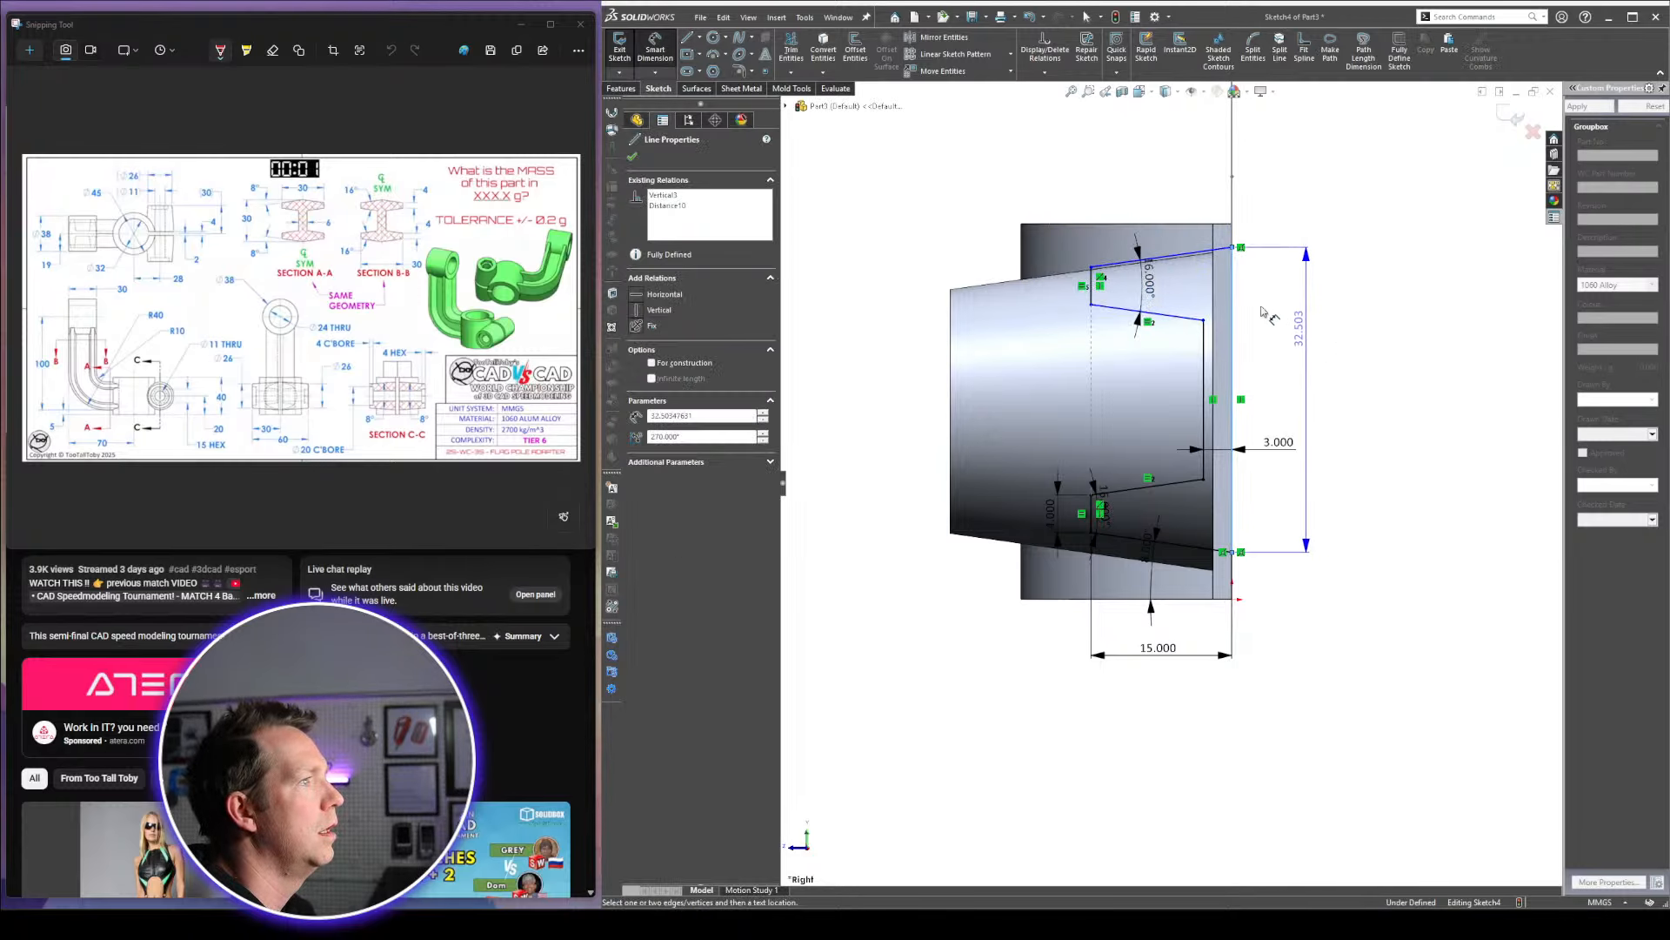
{"action": "left_click", "coordinate": [1410, 411]}
{"action": "type", "text": "30"}
{"action": "key", "text": "Return"}
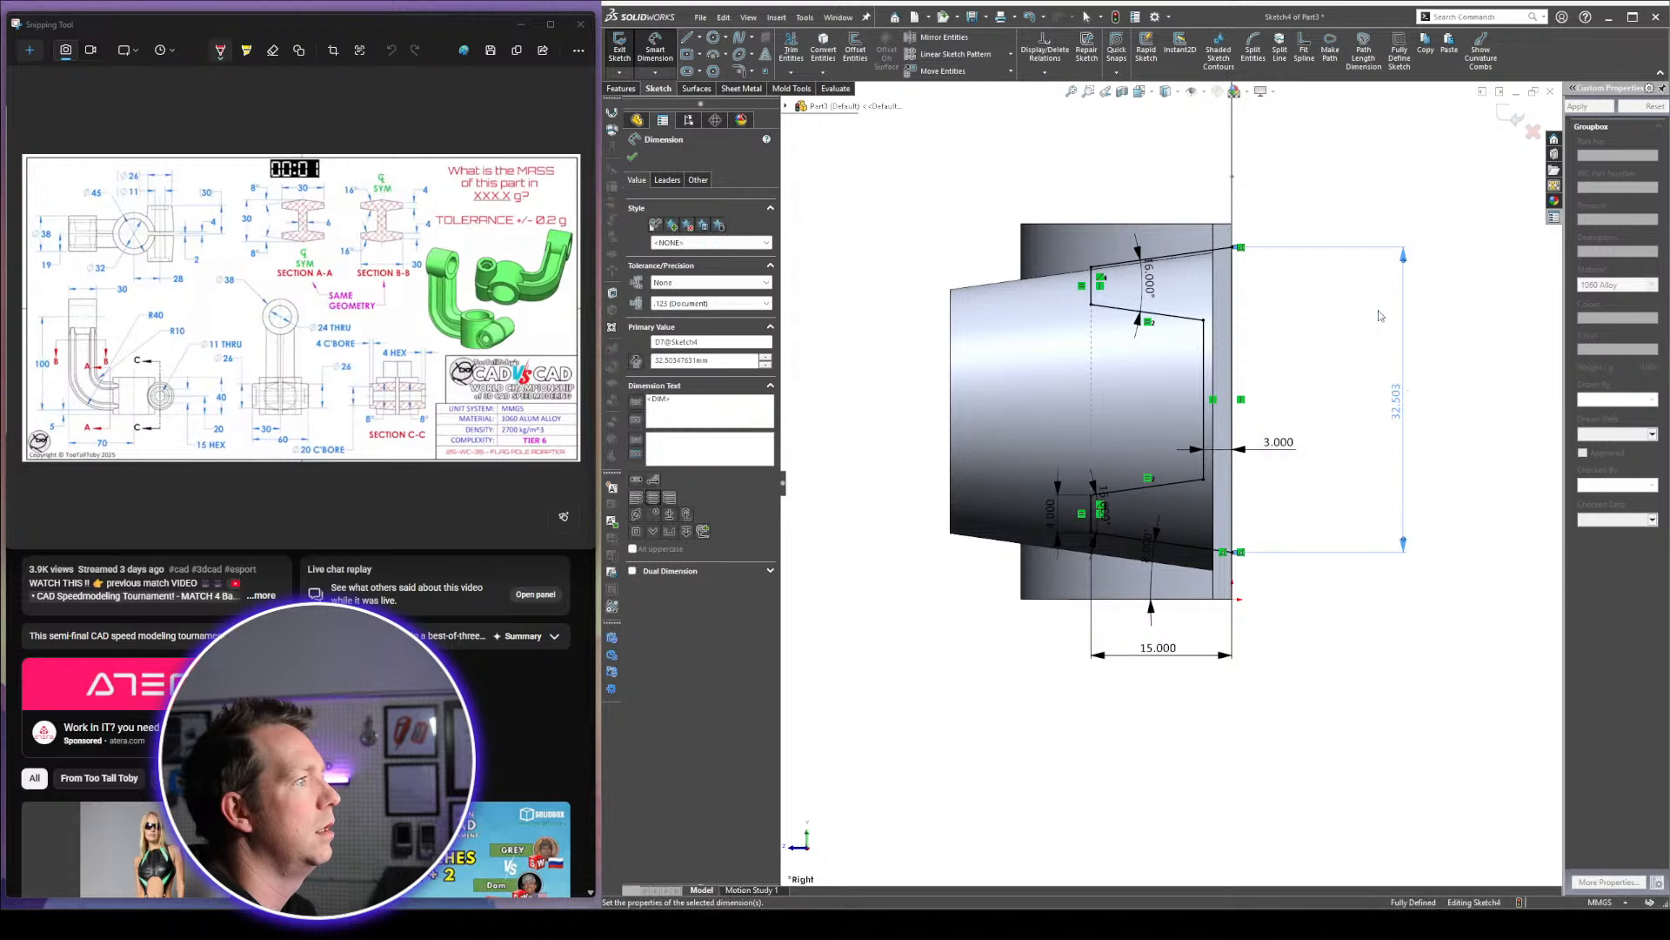
{"action": "left_click", "coordinate": [1340, 153]}
{"action": "scroll", "coordinate": [1244, 415], "scroll_direction": "up", "scroll_amount": 4}
{"action": "middle_click_drag", "start_coordinate": [1095, 456], "coordinate": [1253, 474]}
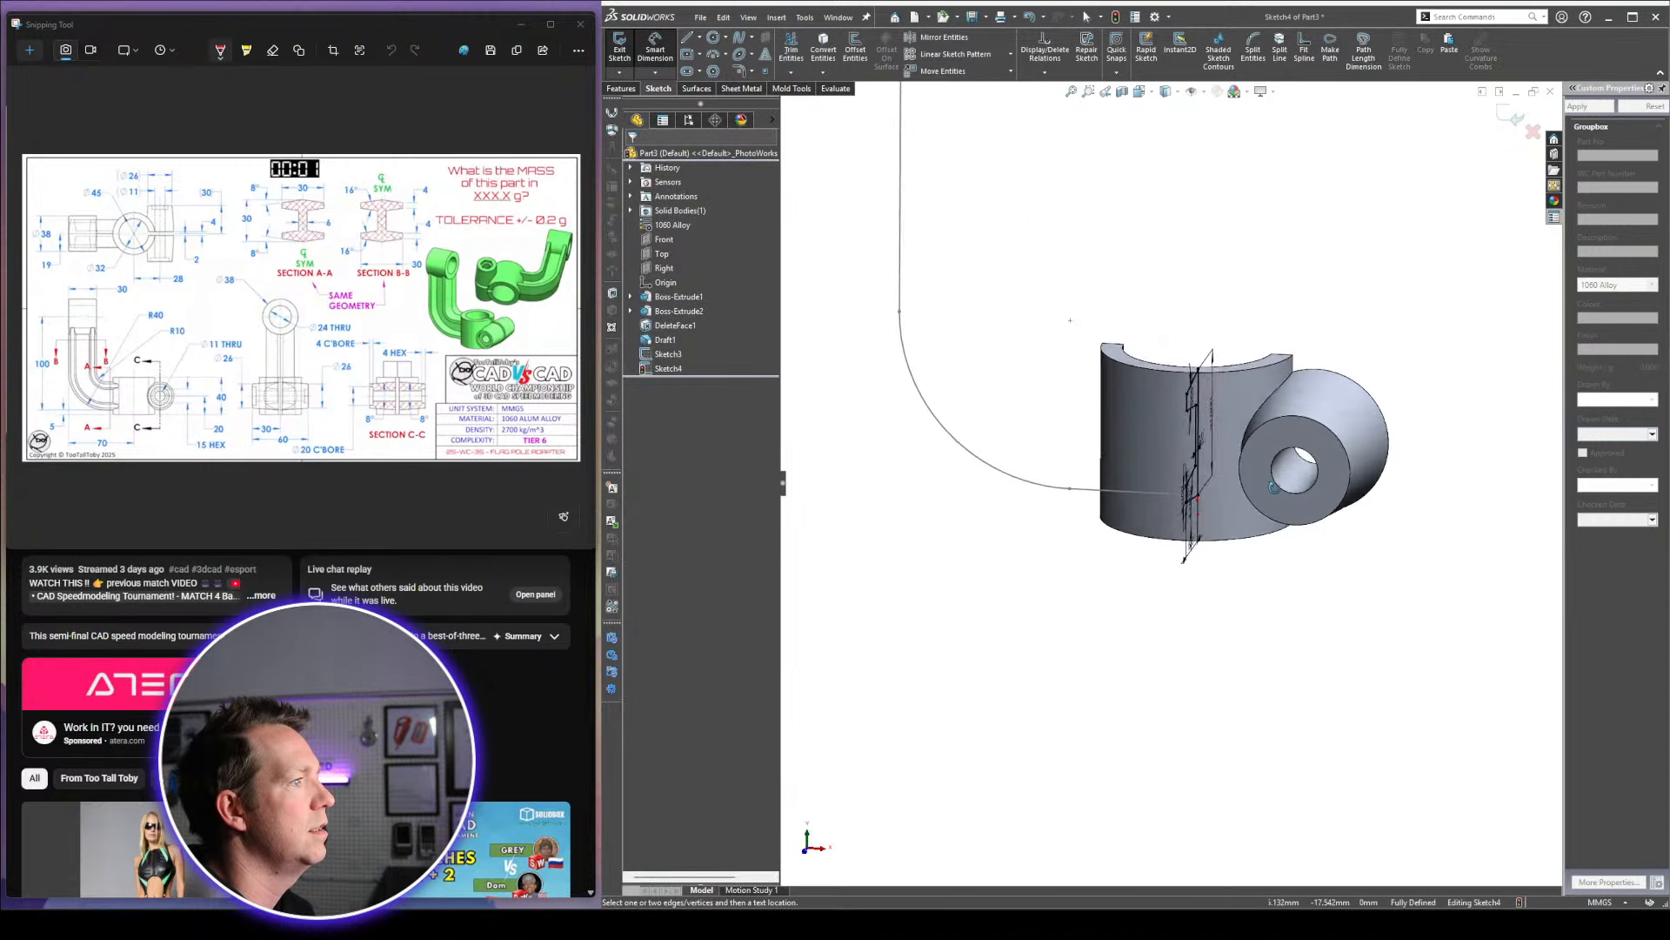
{"action": "scroll", "coordinate": [1163, 358], "scroll_direction": "up", "scroll_amount": 3}
{"action": "left_click", "coordinate": [1515, 117]}
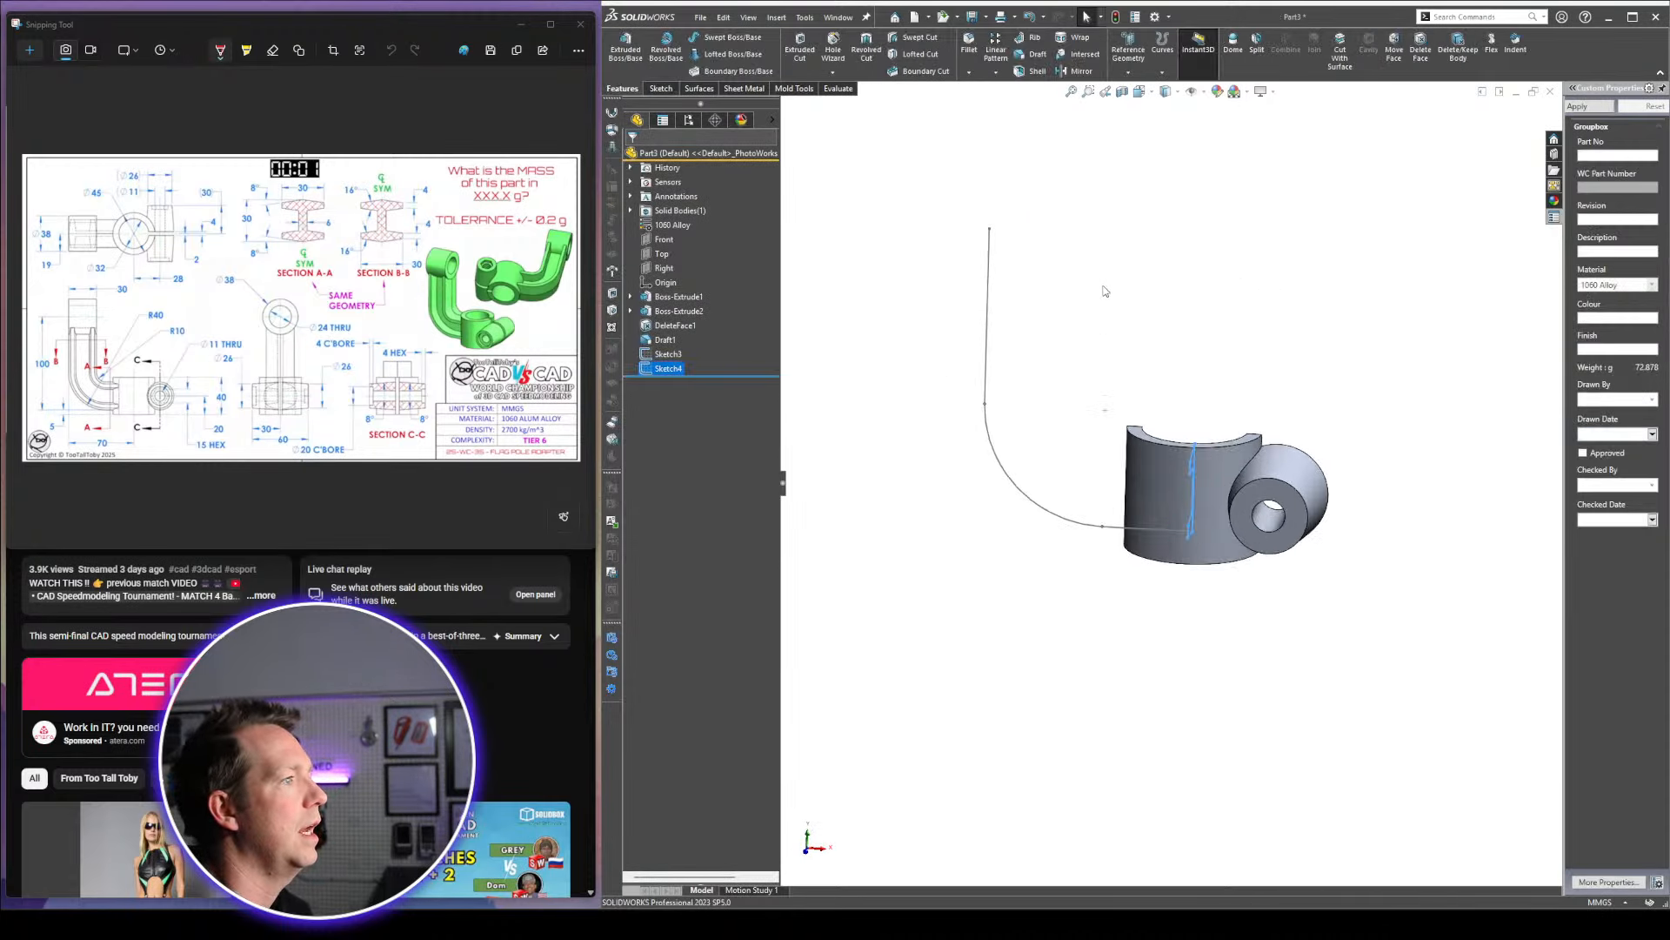
Sweep the half I-section profile along the curved path sketch as a solid arm merged with the clamp
{"action": "mouse_move", "coordinate": [1221, 435]}
{"action": "middle_mouse_down"}
{"action": "mouse_move", "coordinate": [1207, 399]}
{"action": "mouse_move", "coordinate": [1152, 422]}
{"action": "middle_mouse_up"}
{"action": "scroll", "coordinate": [1209, 512], "scroll_direction": "down", "scroll_amount": 2}
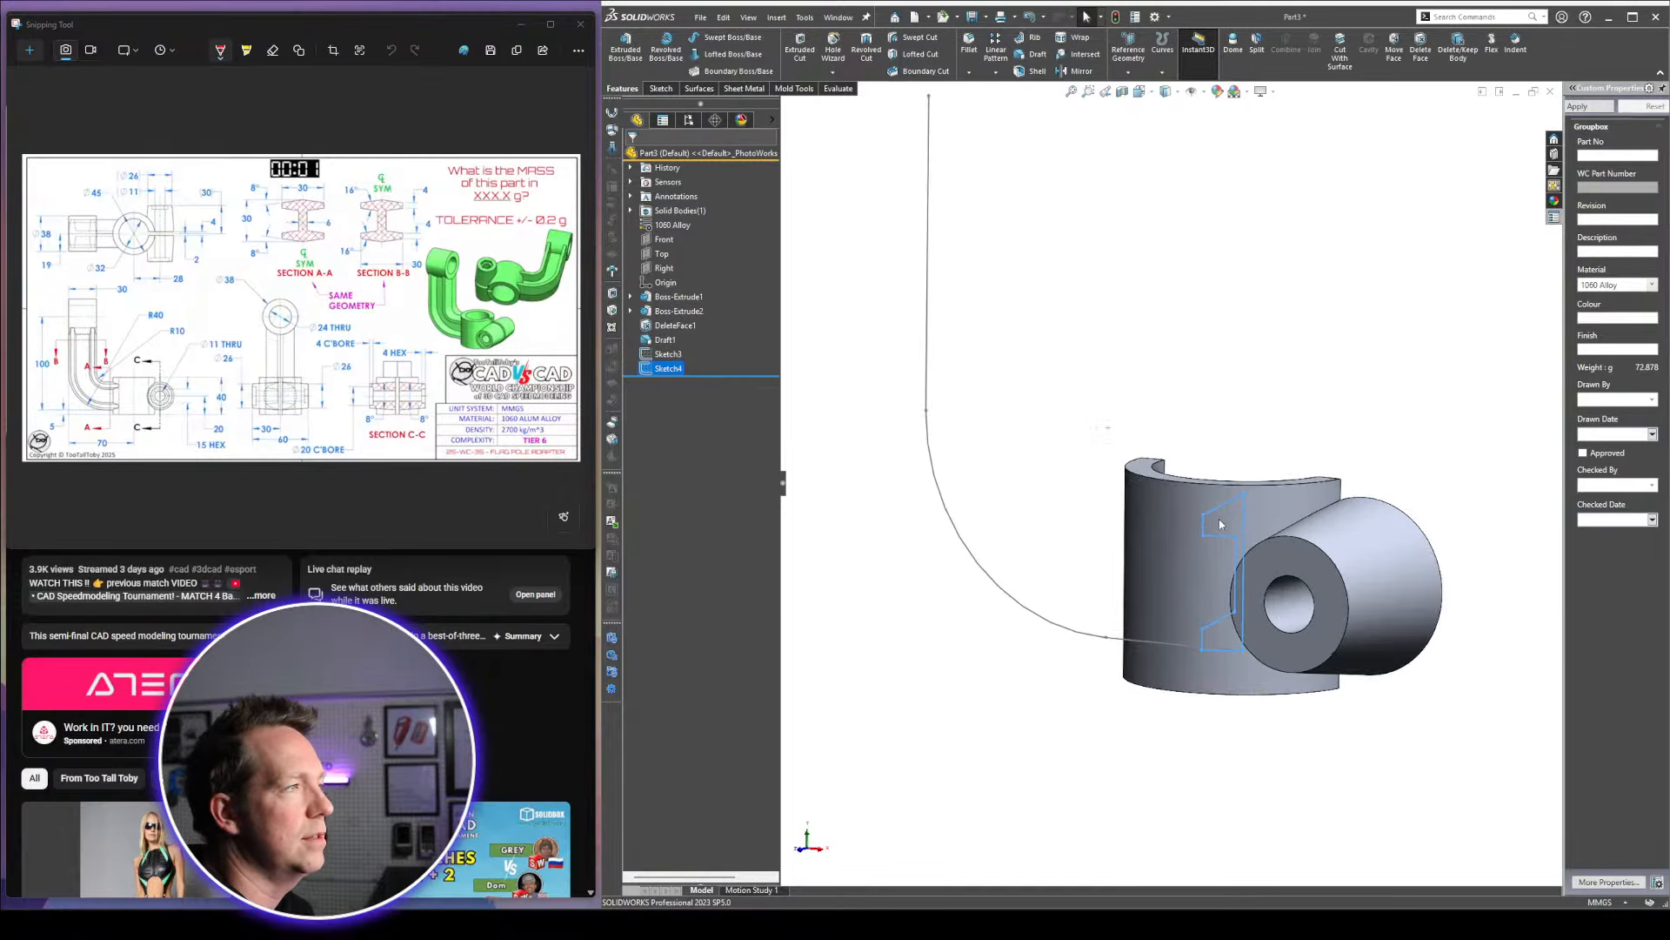
{"action": "left_click", "coordinate": [722, 38]}
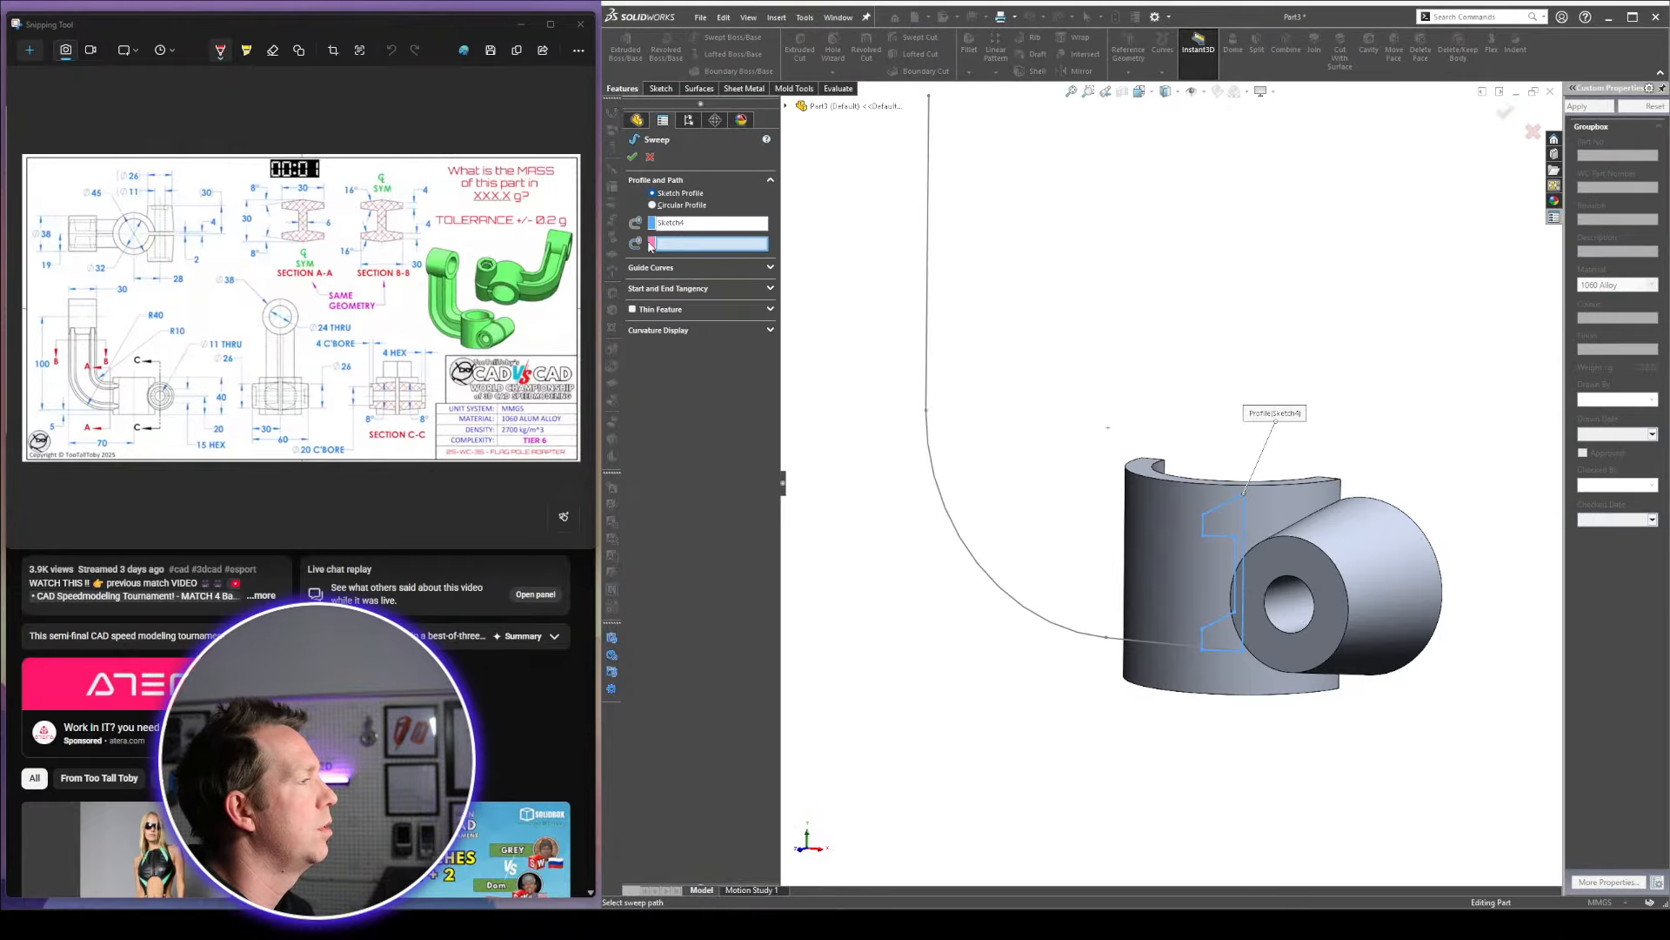
{"action": "left_click", "coordinate": [1027, 611]}
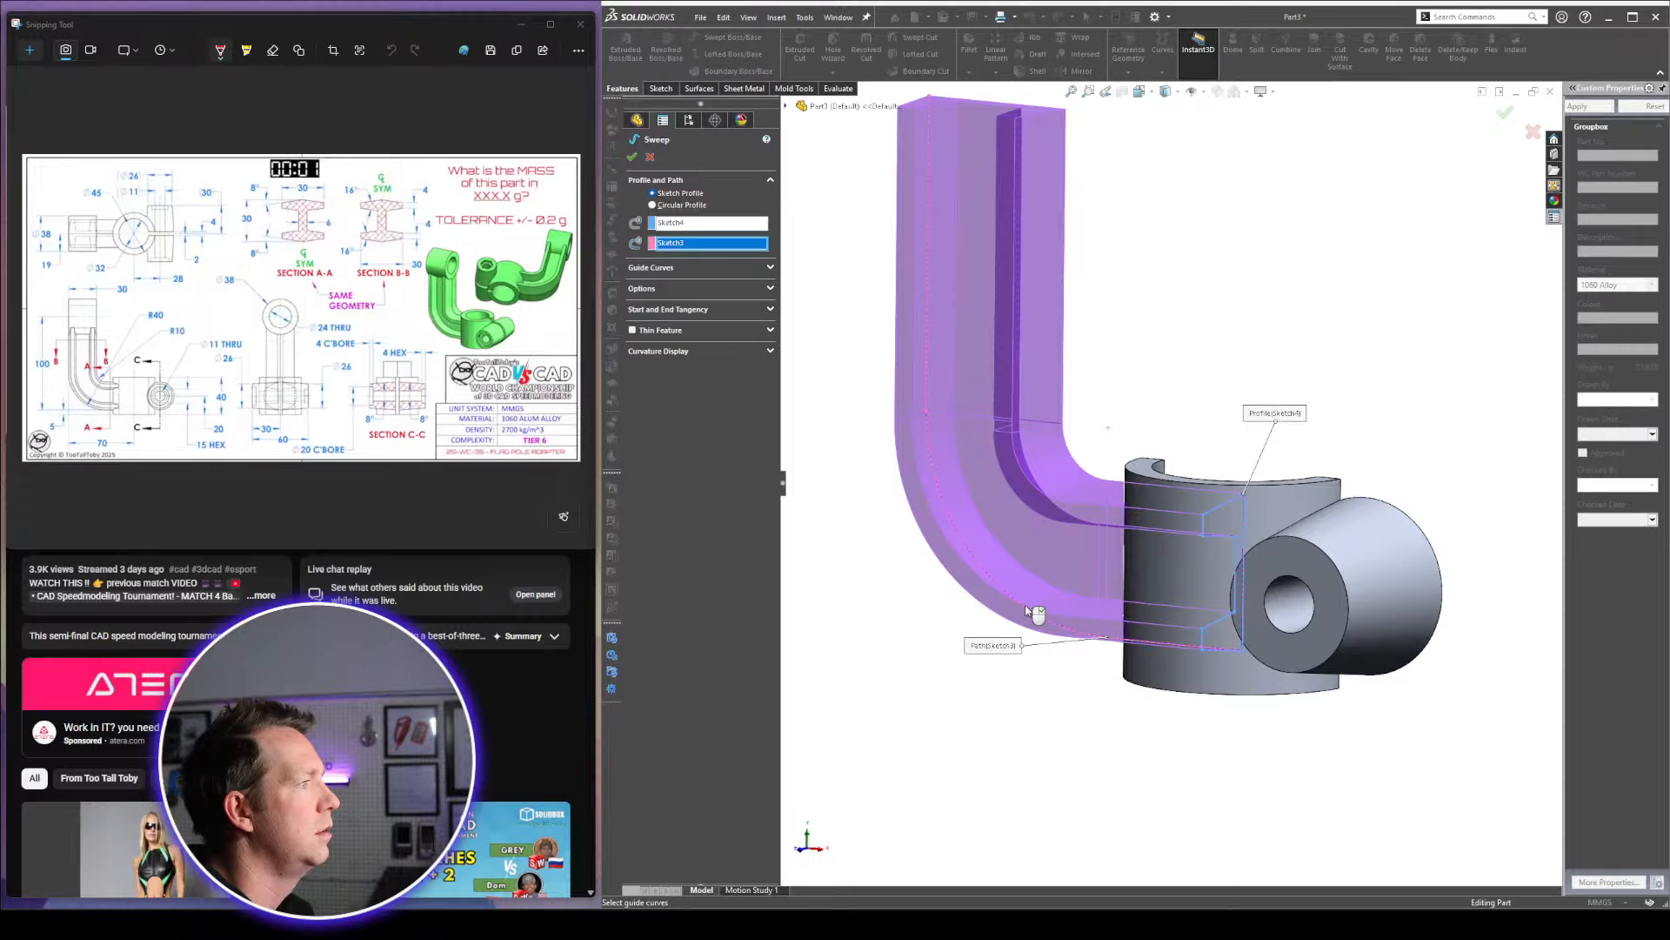
{"action": "middle_click_drag", "start_coordinate": [1027, 607], "coordinate": [1027, 646]}
{"action": "scroll", "coordinate": [1026, 645], "scroll_direction": "up", "scroll_amount": 3}
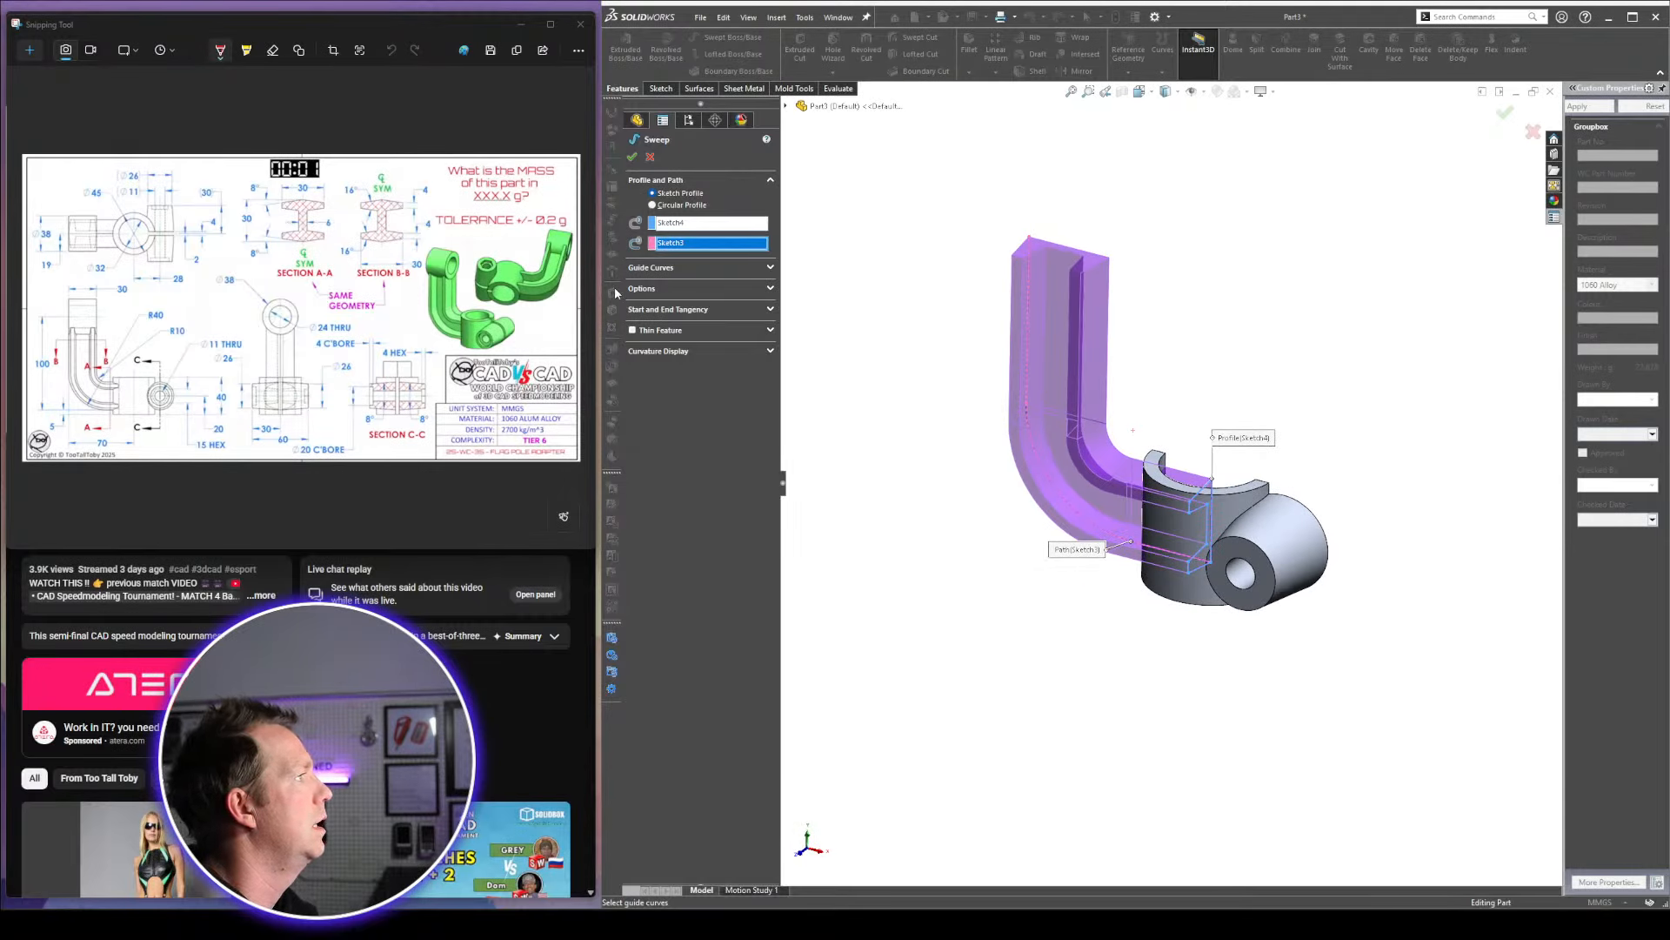
{"action": "middle_click_drag", "start_coordinate": [1021, 362], "coordinate": [751, 317]}
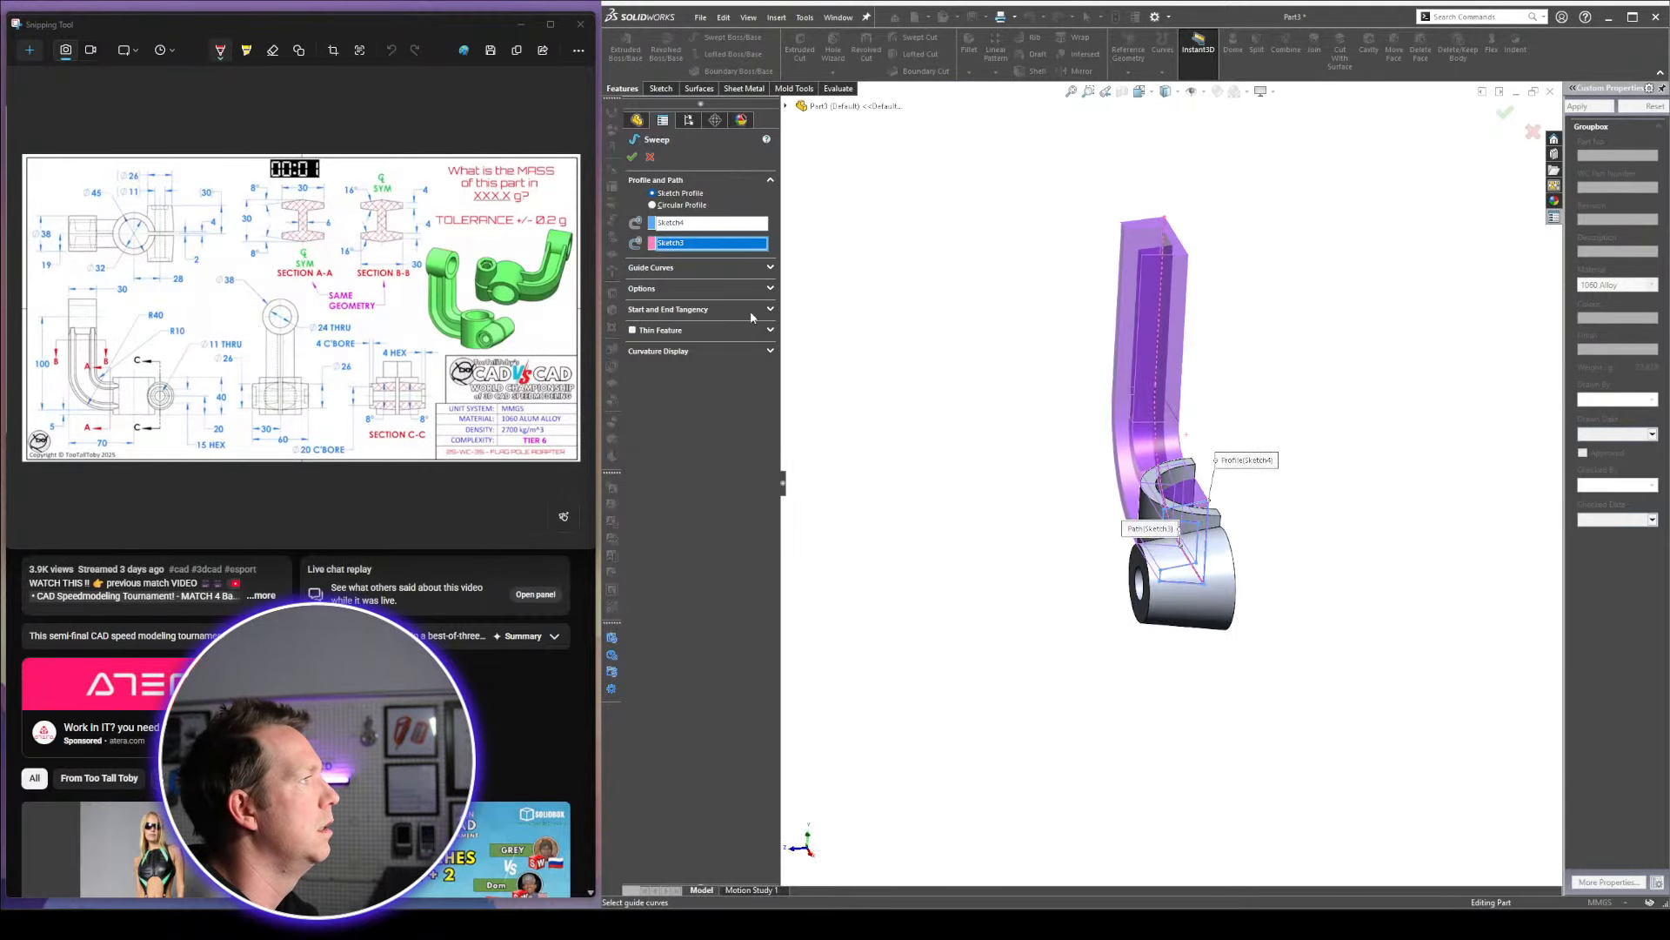
{"action": "left_click", "coordinate": [649, 291]}
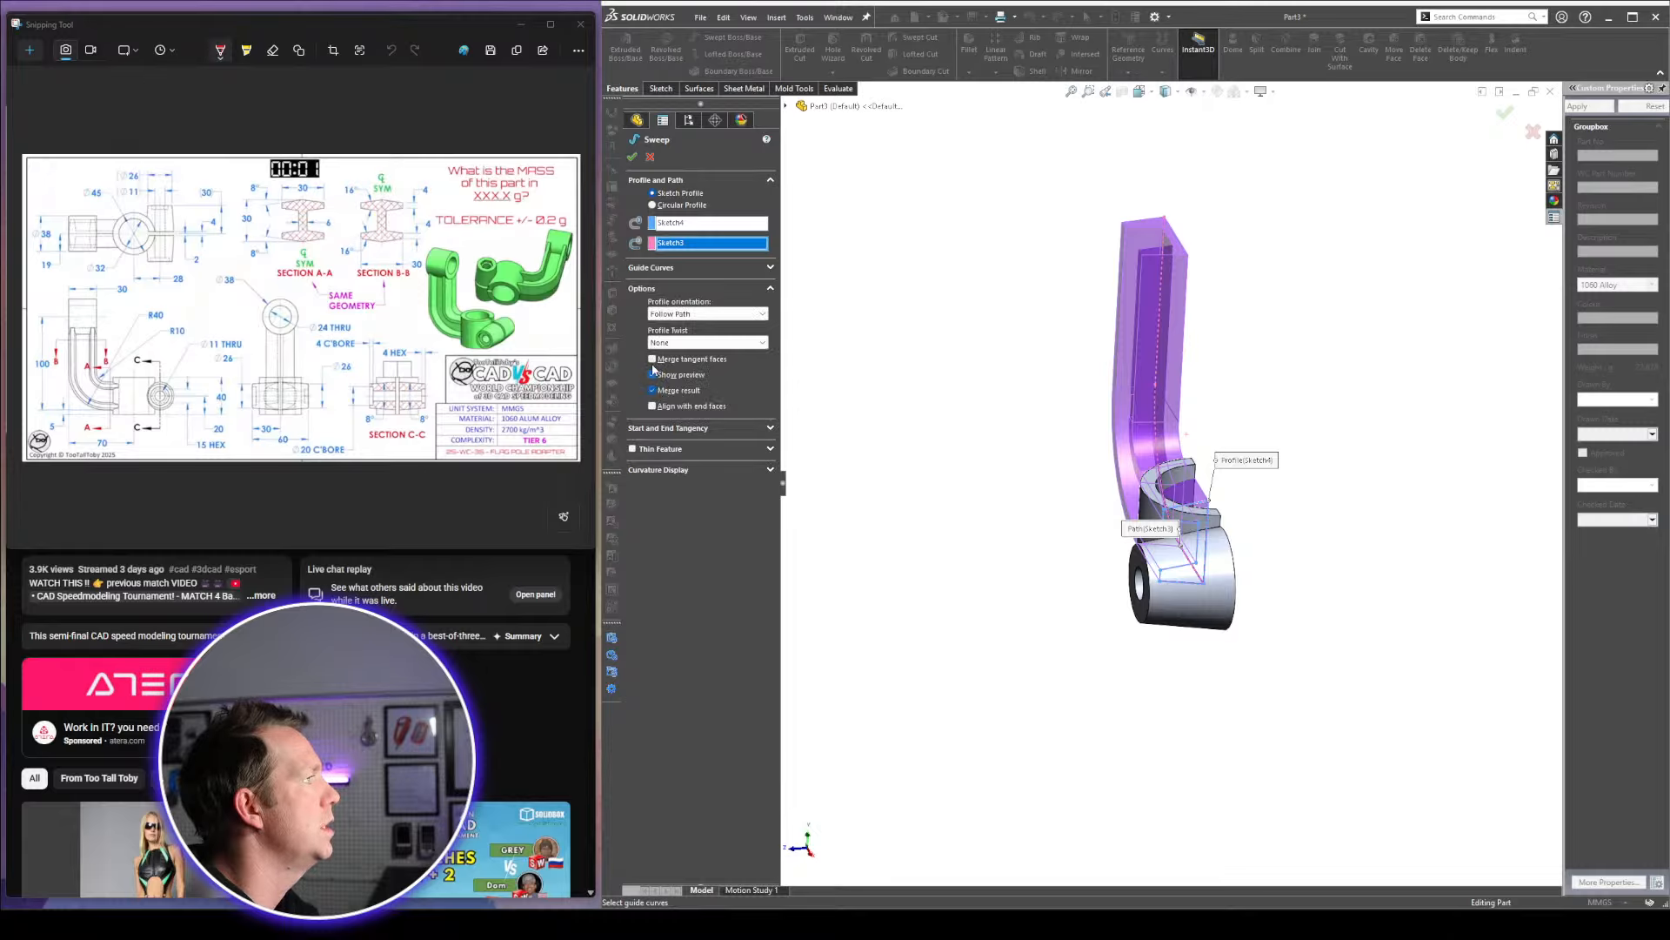
{"action": "left_click", "coordinate": [634, 157]}
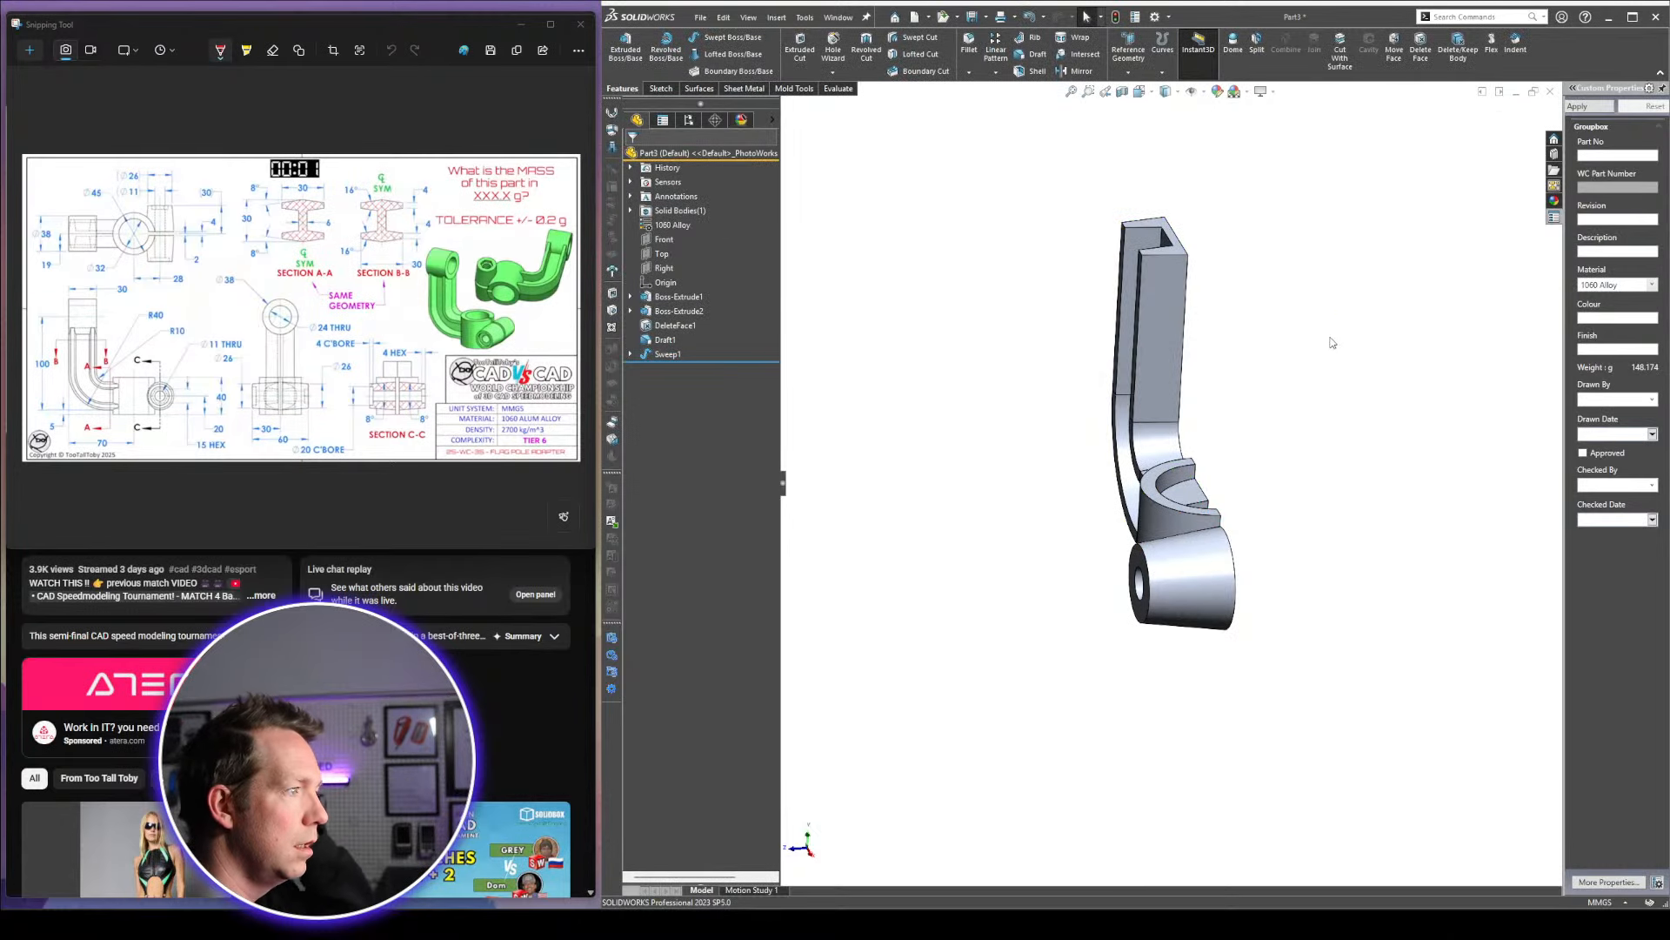
Sketch a closed semicircle on the clamp's top face from its converted inner edge and a straight line between the edge's ends
{"action": "middle_click_drag", "start_coordinate": [1256, 371], "coordinate": [1103, 399]}
{"action": "scroll", "coordinate": [1205, 508], "scroll_direction": "down", "scroll_amount": 4}
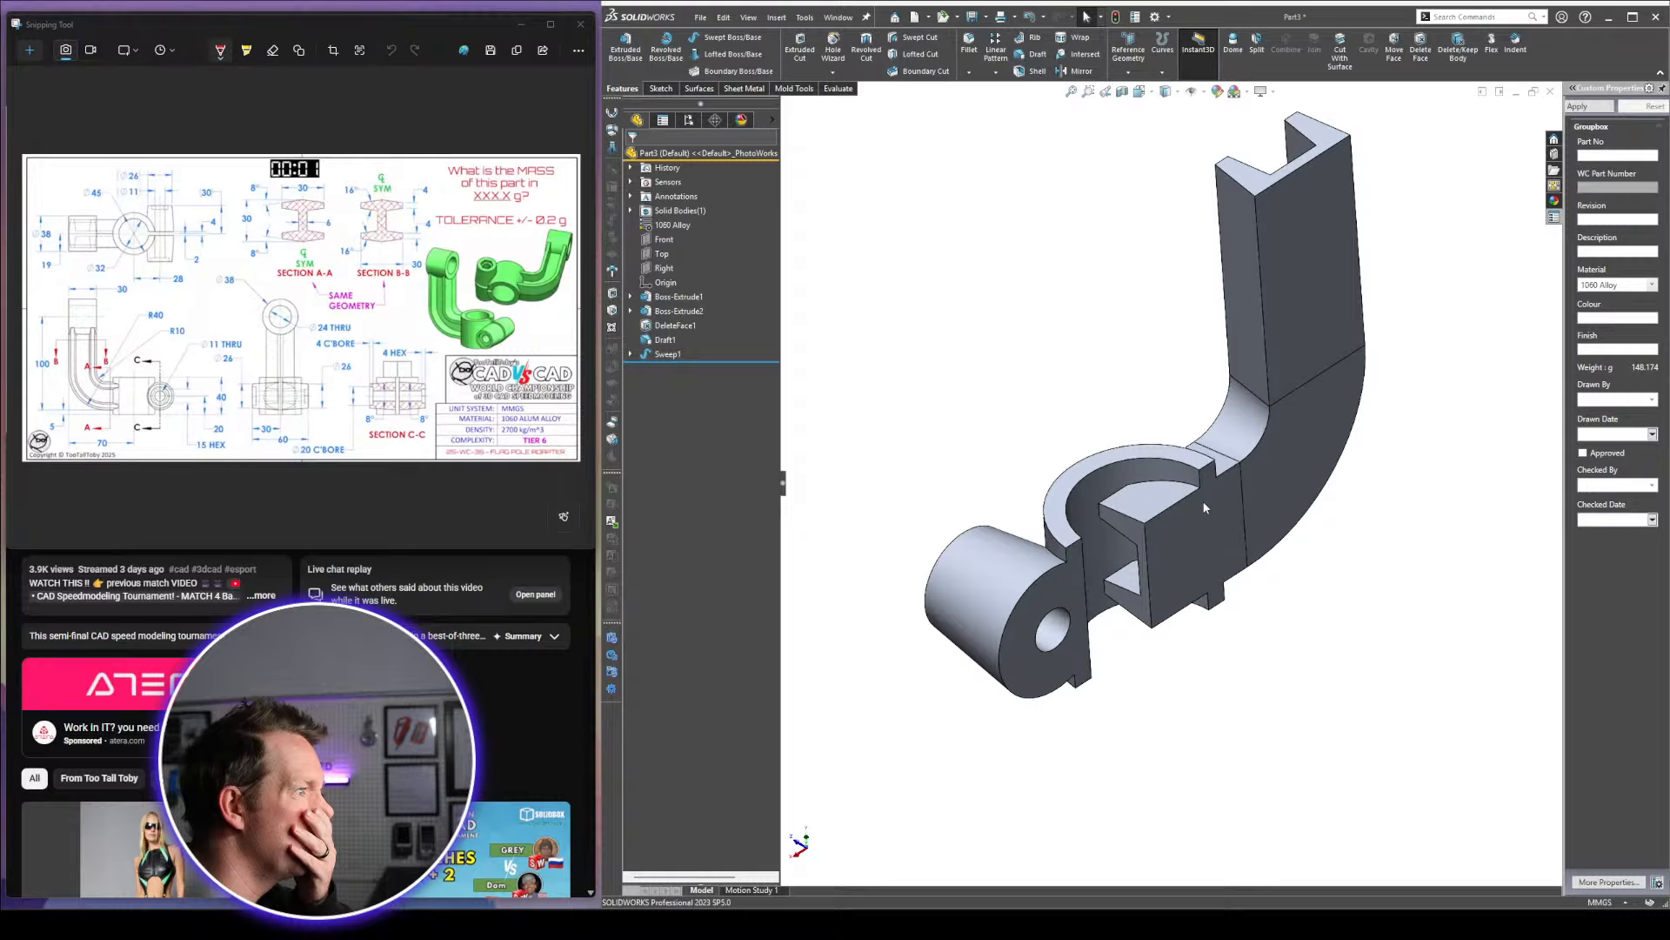
{"action": "left_click", "coordinate": [1136, 463]}
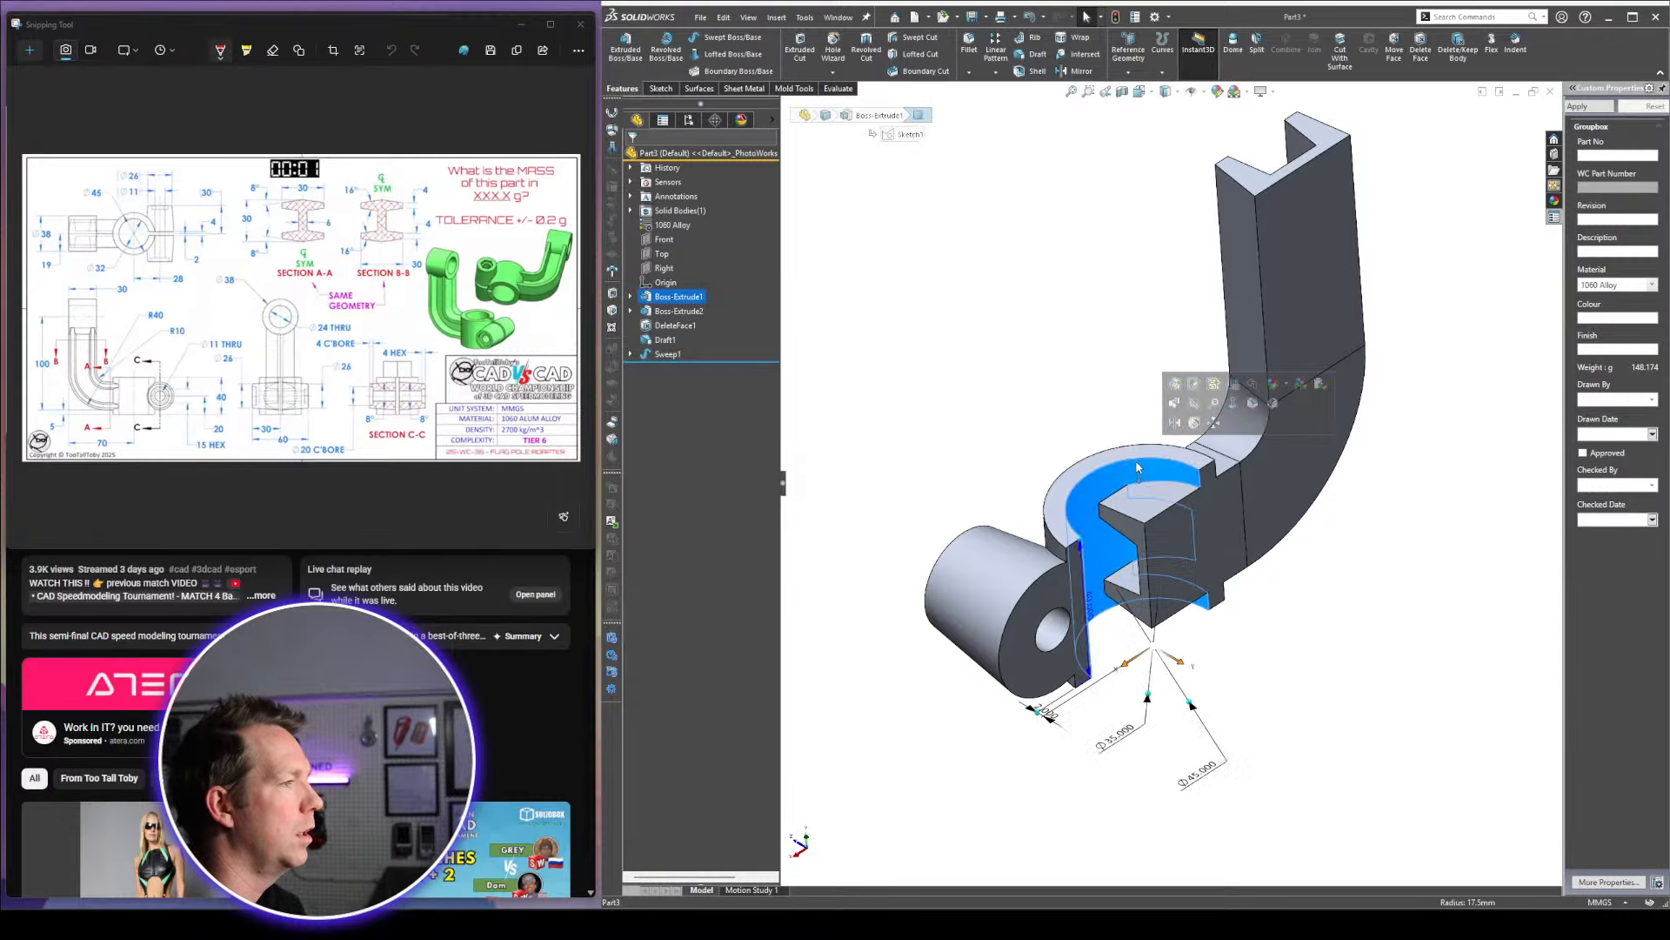
{"action": "left_click", "coordinate": [1183, 395]}
{"action": "left_click", "coordinate": [1193, 467]}
{"action": "key", "text": "c"}
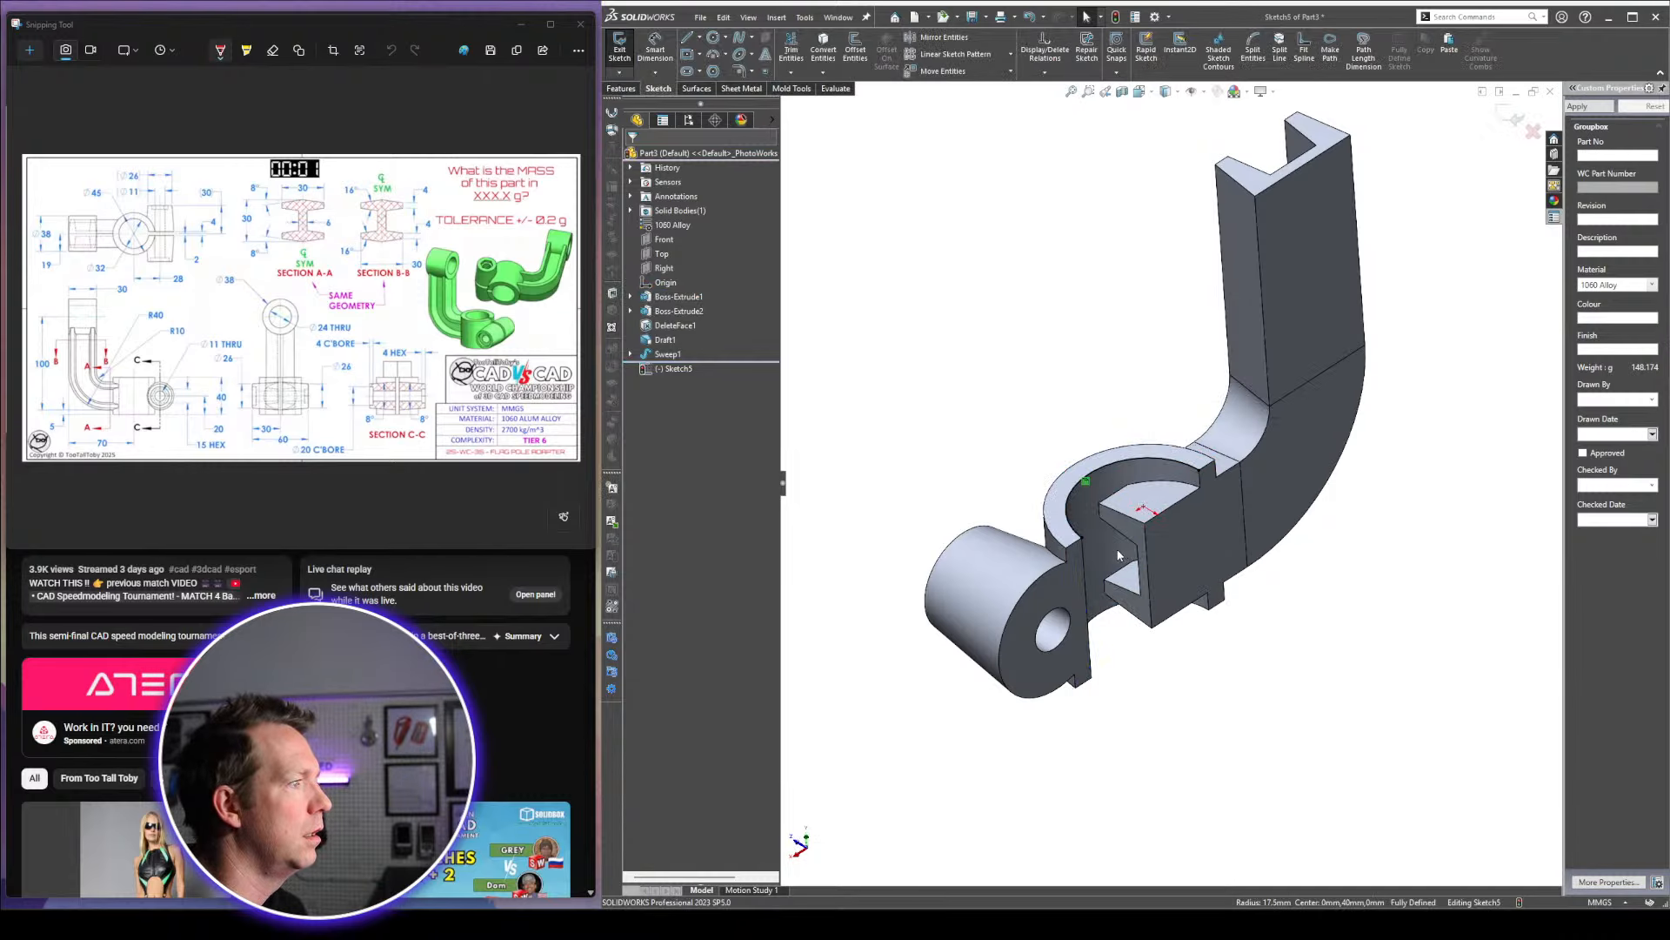
{"action": "key", "text": "l"}
{"action": "left_click", "coordinate": [1083, 538]}
{"action": "left_click", "coordinate": [1199, 470]}
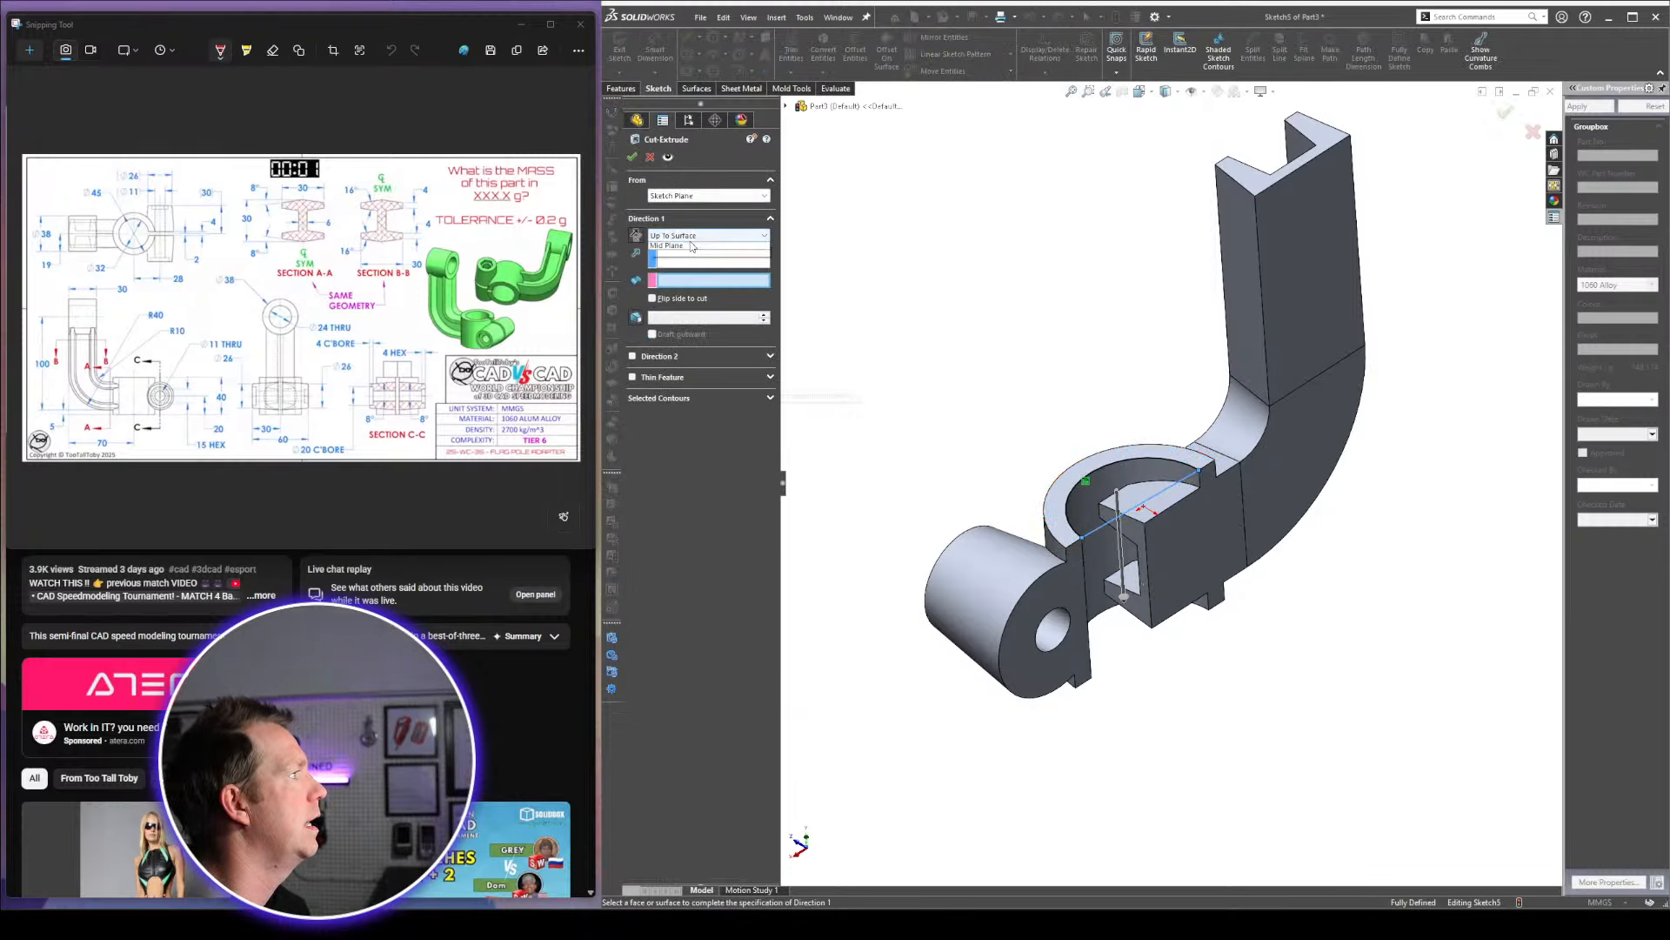
Try to cut the semicircle Through All to clear the arm out of the clamp's bore
{"action": "left_click", "coordinate": [698, 237]}
{"action": "left_click", "coordinate": [693, 254]}
{"action": "left_click", "coordinate": [633, 158]}
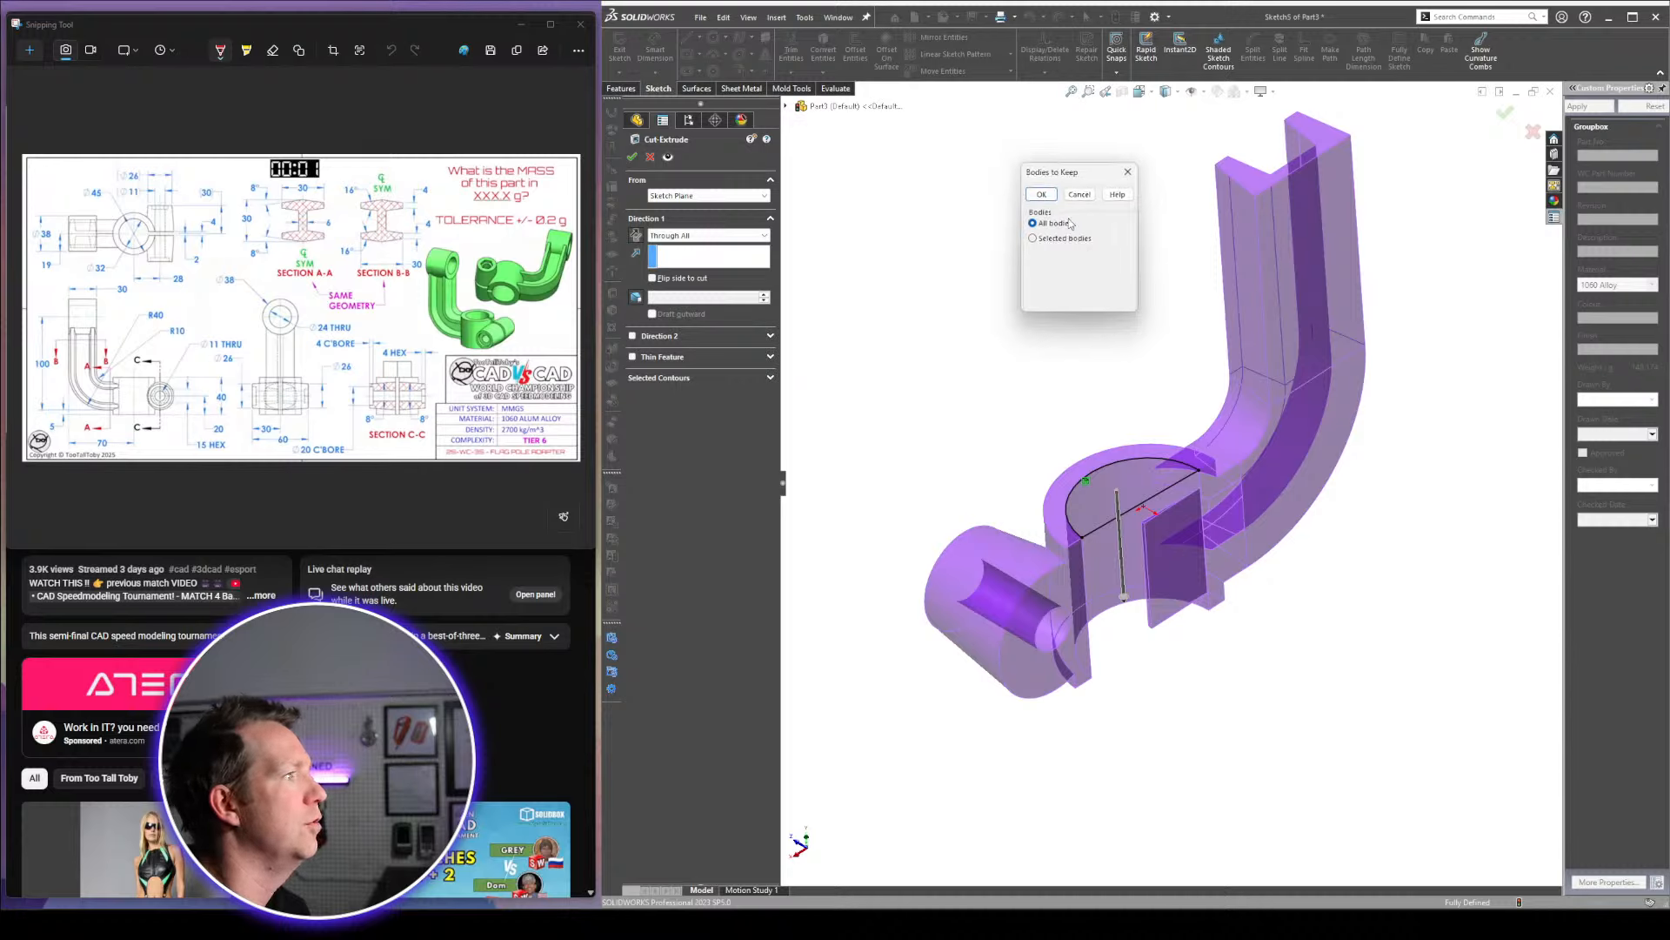
{"action": "left_click", "coordinate": [1081, 196]}
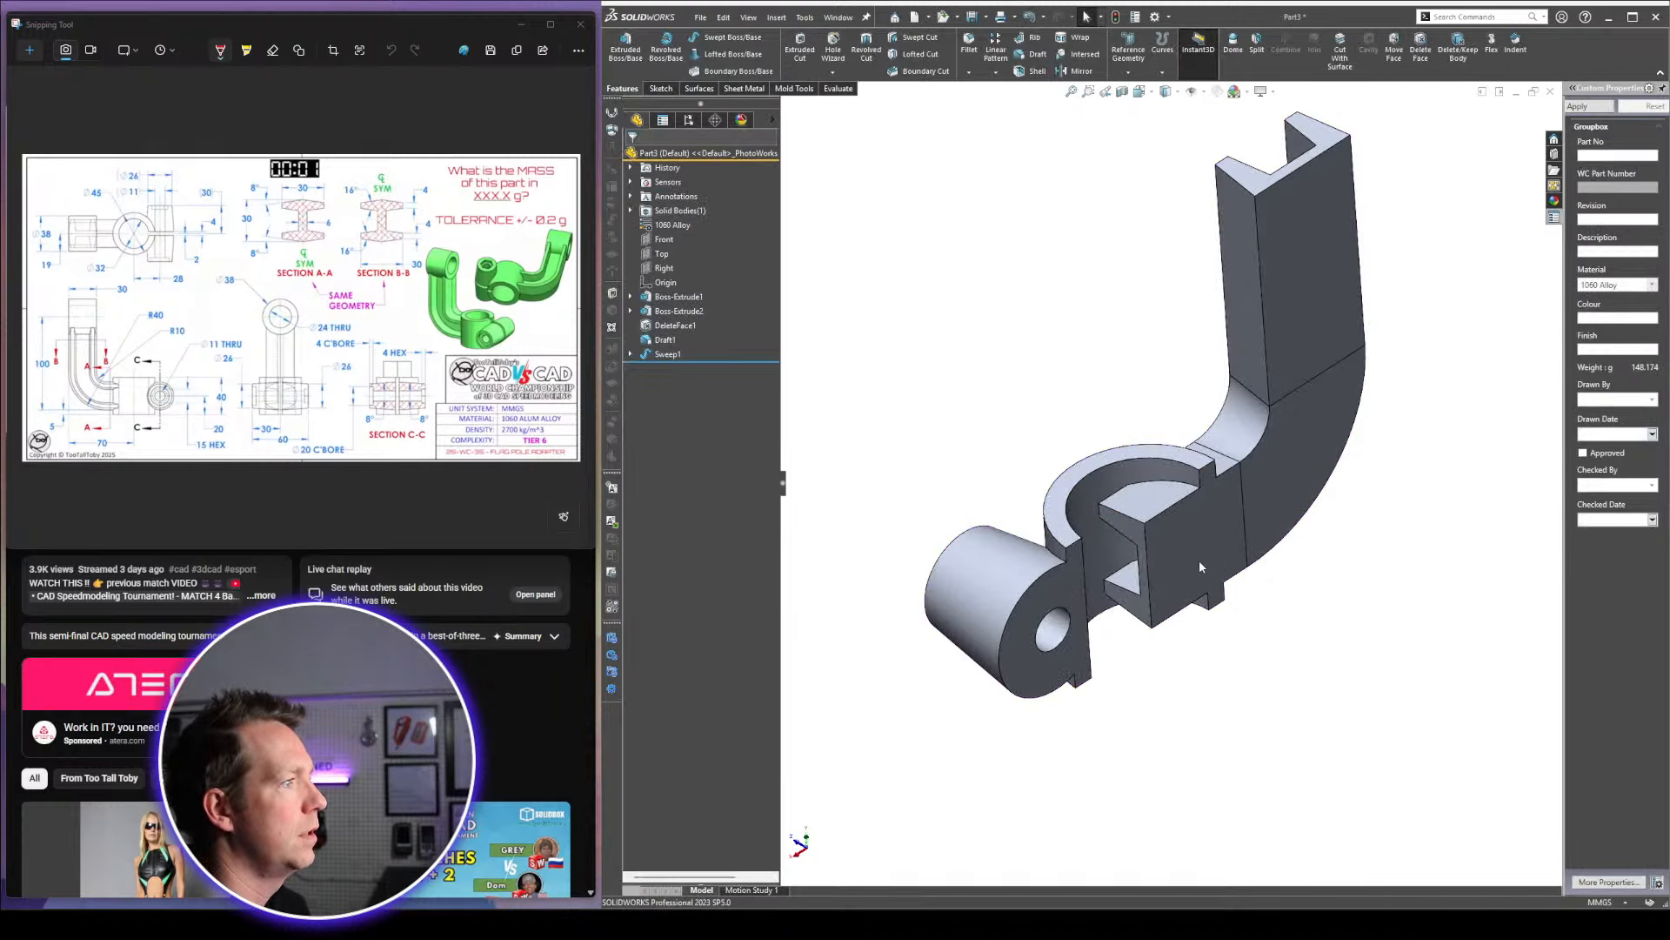
Sketch a full circle on the clamp's top face, centred on the origin and snapped to the end of the bore's edge
{"action": "left_click", "coordinate": [1146, 451]}
{"action": "left_click", "coordinate": [1204, 394]}
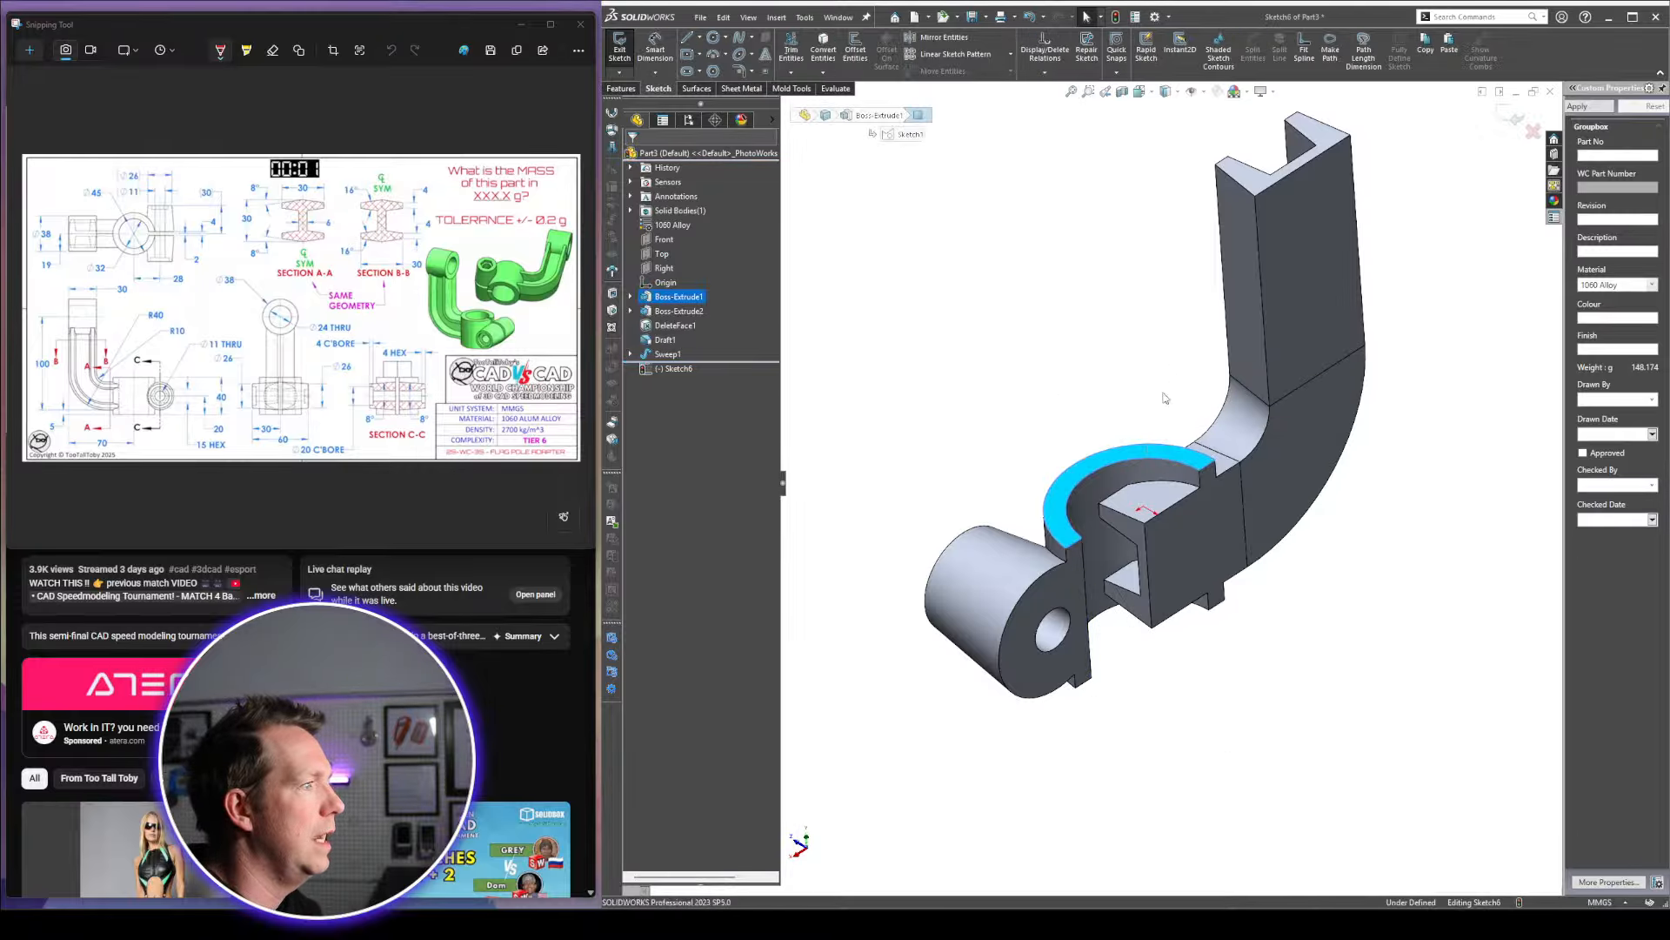
{"action": "key", "text": "c"}
{"action": "left_click", "coordinate": [1147, 511]}
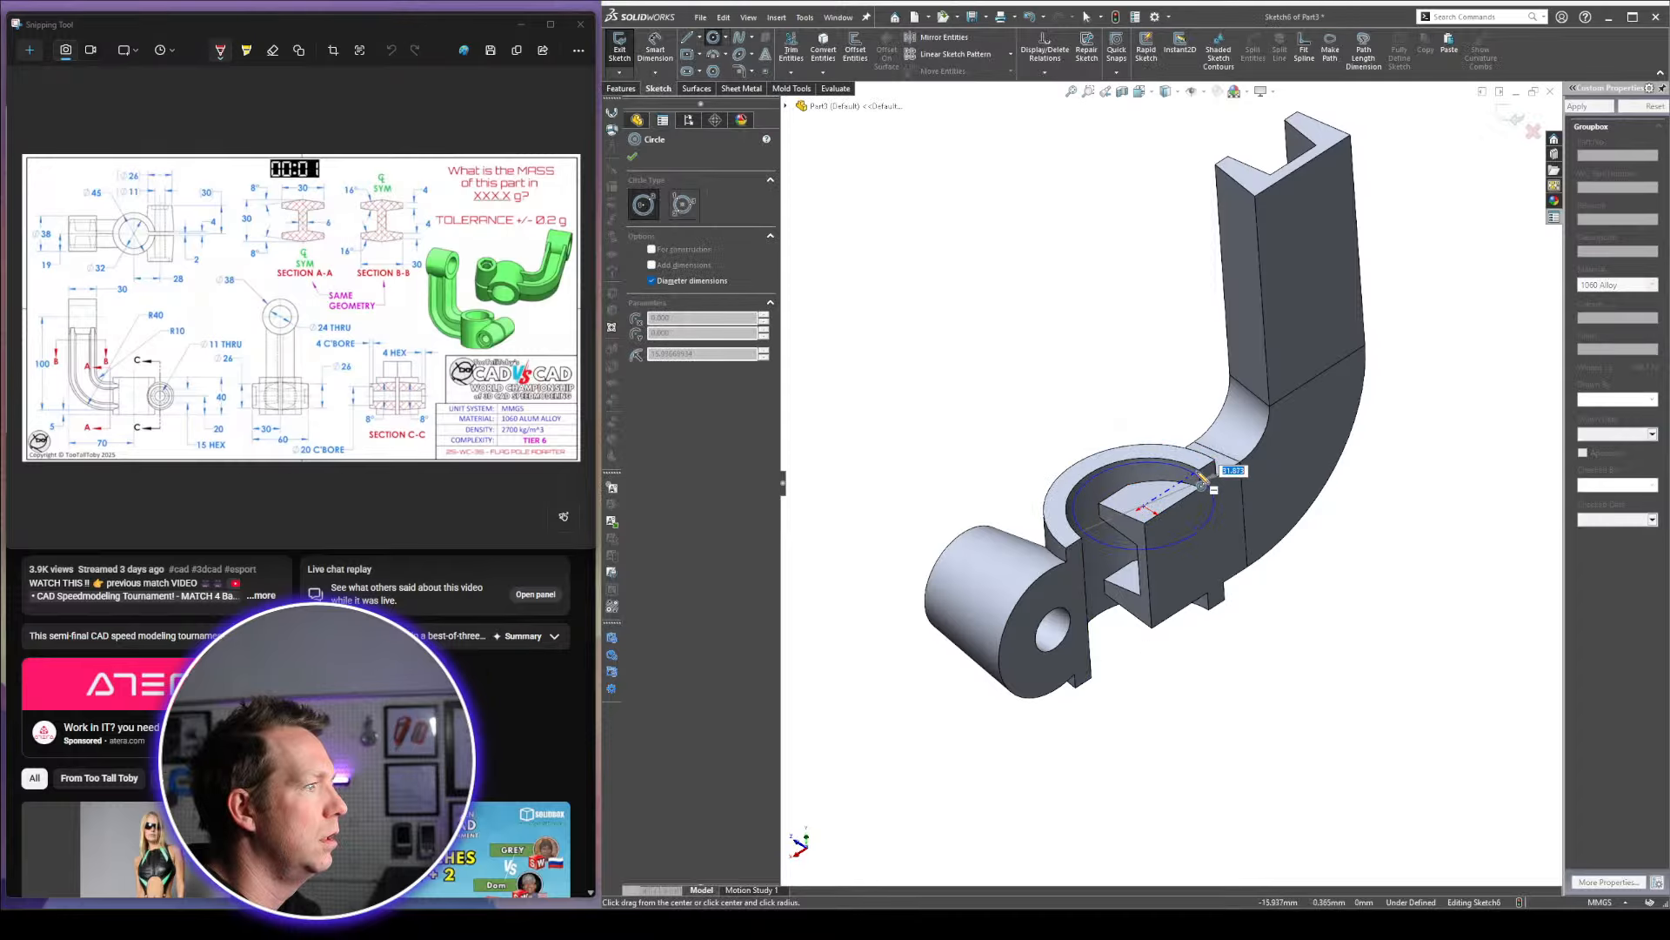
{"action": "left_click", "coordinate": [1234, 485]}
{"action": "scroll", "coordinate": [1233, 487], "scroll_direction": "down", "scroll_amount": 3}
{"action": "key", "text": "Escape"}
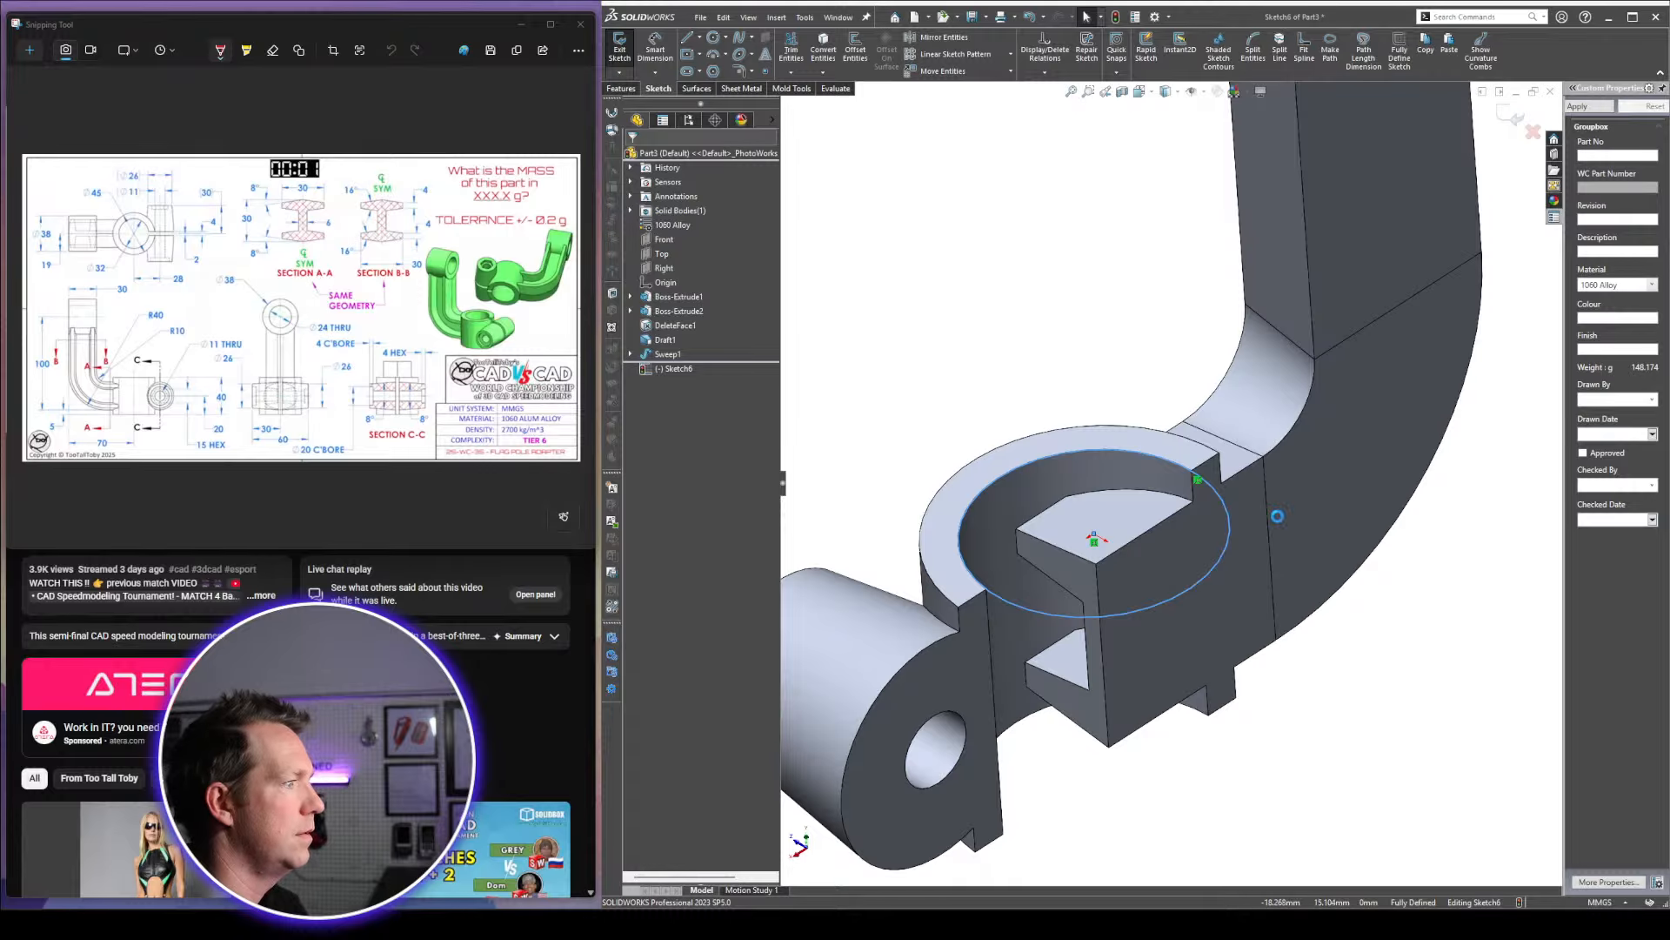
Cut the circle Through All to clear the arm out of the clamp's bore
{"action": "key", "text": "x"}
{"action": "left_click", "coordinate": [672, 235]}
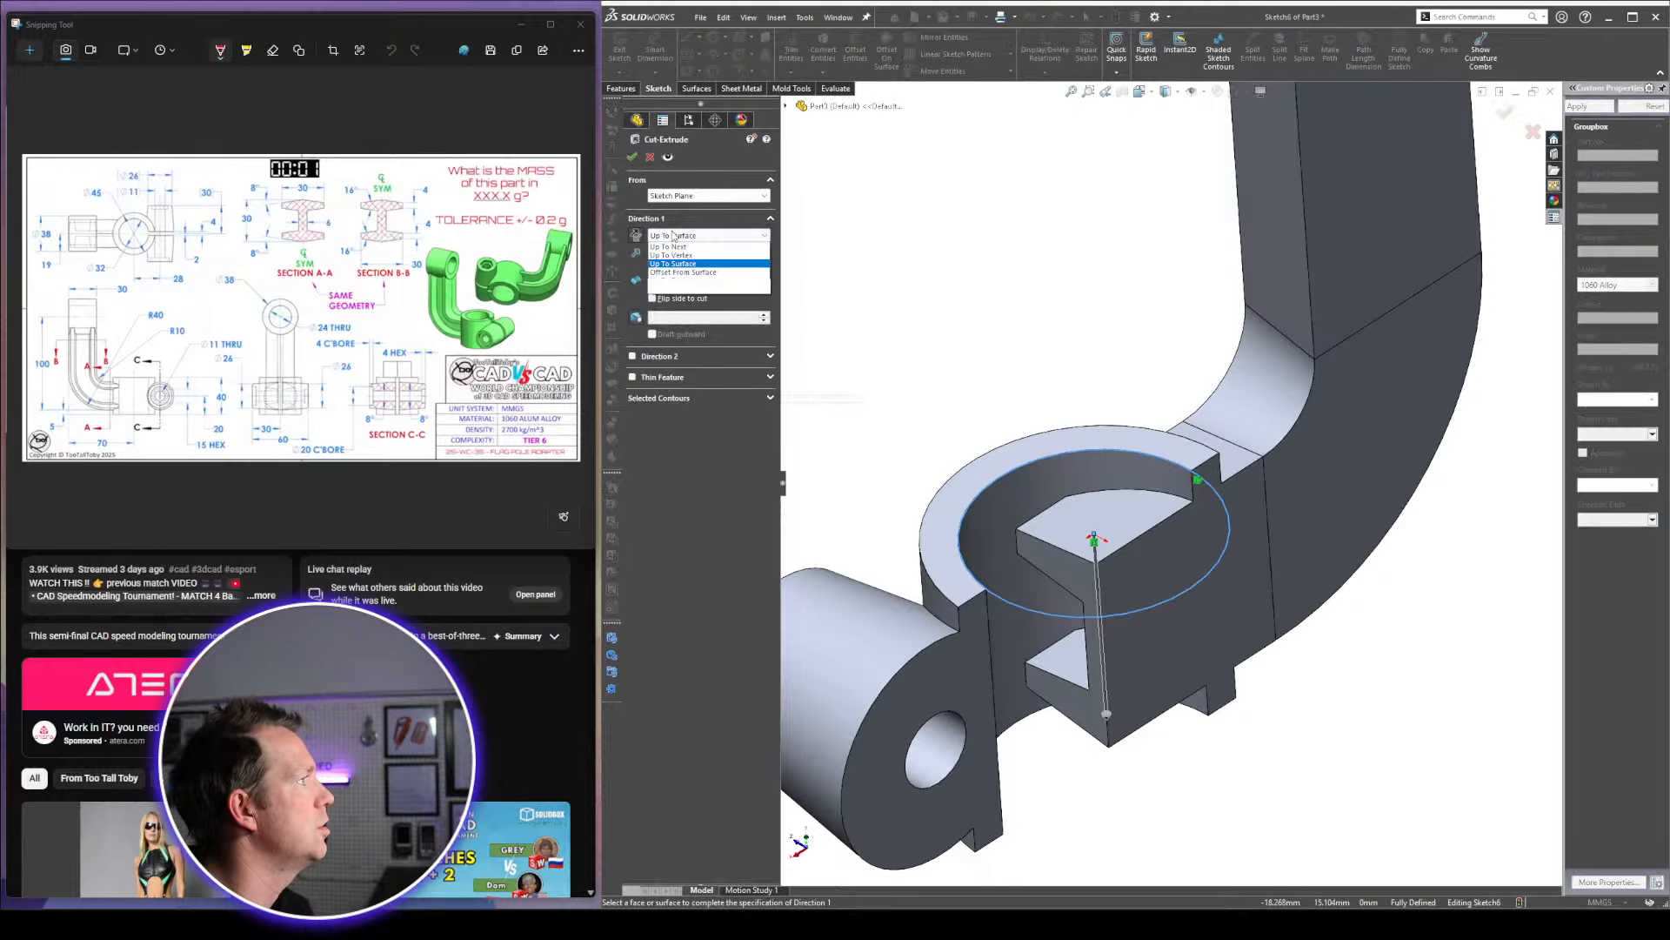
{"action": "left_click", "coordinate": [680, 255]}
{"action": "key", "text": "Return"}
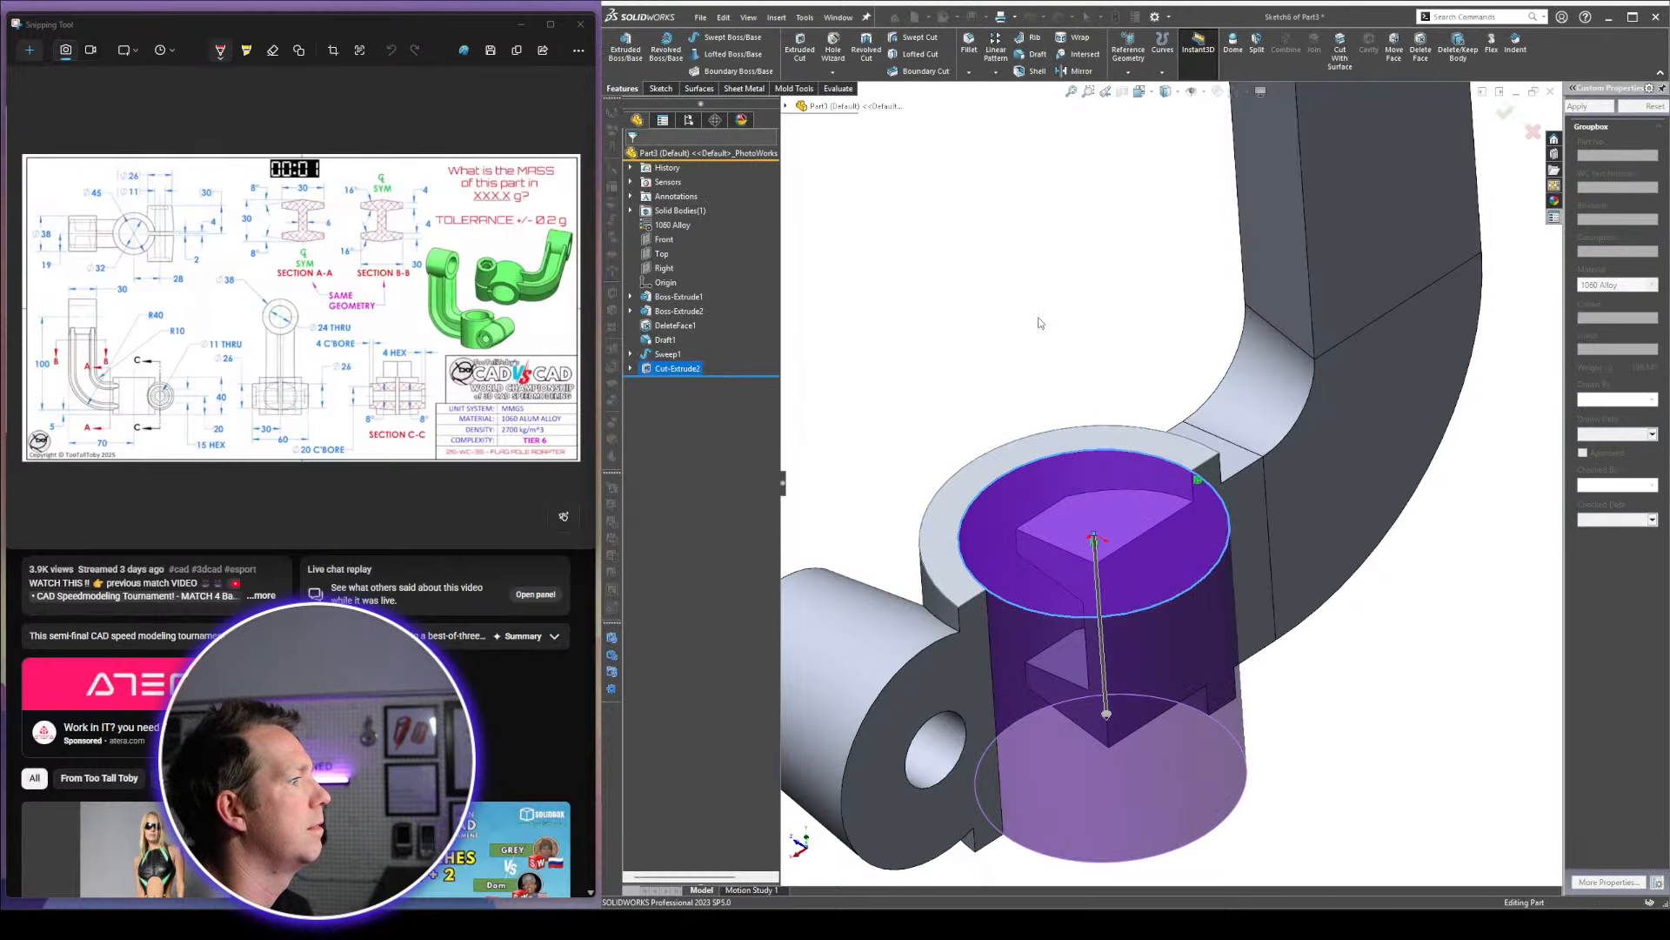
{"action": "scroll", "coordinate": [1042, 325], "scroll_direction": "up", "scroll_amount": 5}
{"action": "middle_click_drag", "start_coordinate": [1059, 364], "coordinate": [1369, 428]}
{"action": "scroll", "coordinate": [1042, 283], "scroll_direction": "down", "scroll_amount": 2}
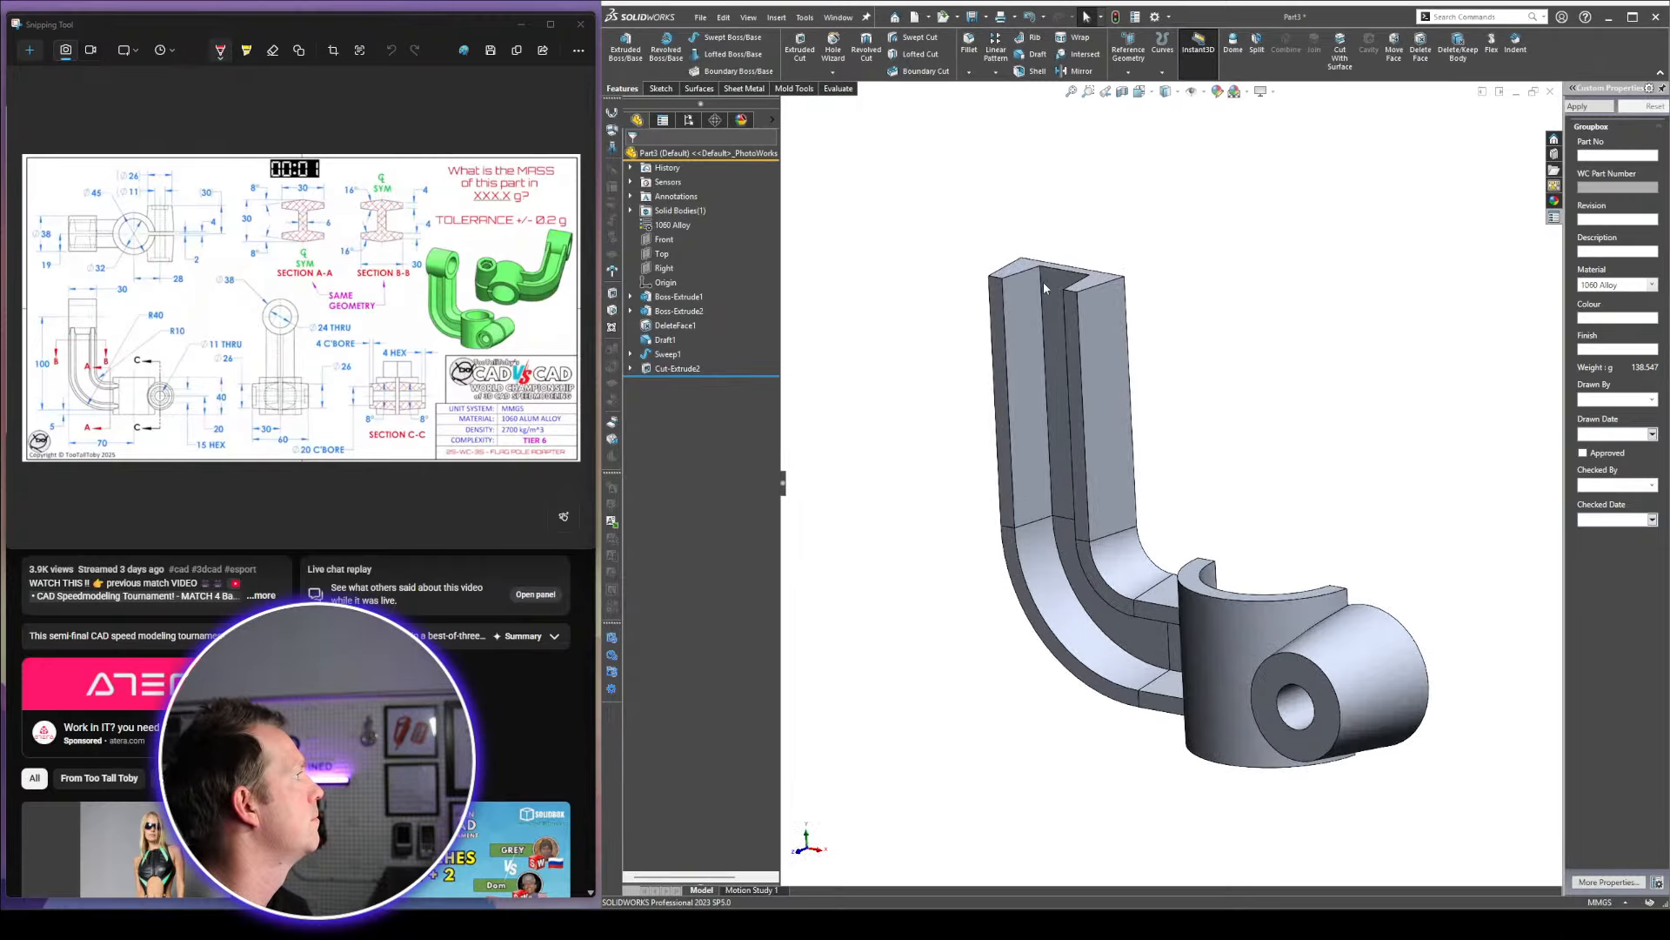
Sketch two concentric circles of 38 mm and 24 mm diameter on the Right plane, centred on the arm's top corner at the symmetry plane
{"action": "scroll", "coordinate": [1222, 339], "scroll_direction": "up", "scroll_amount": 1}
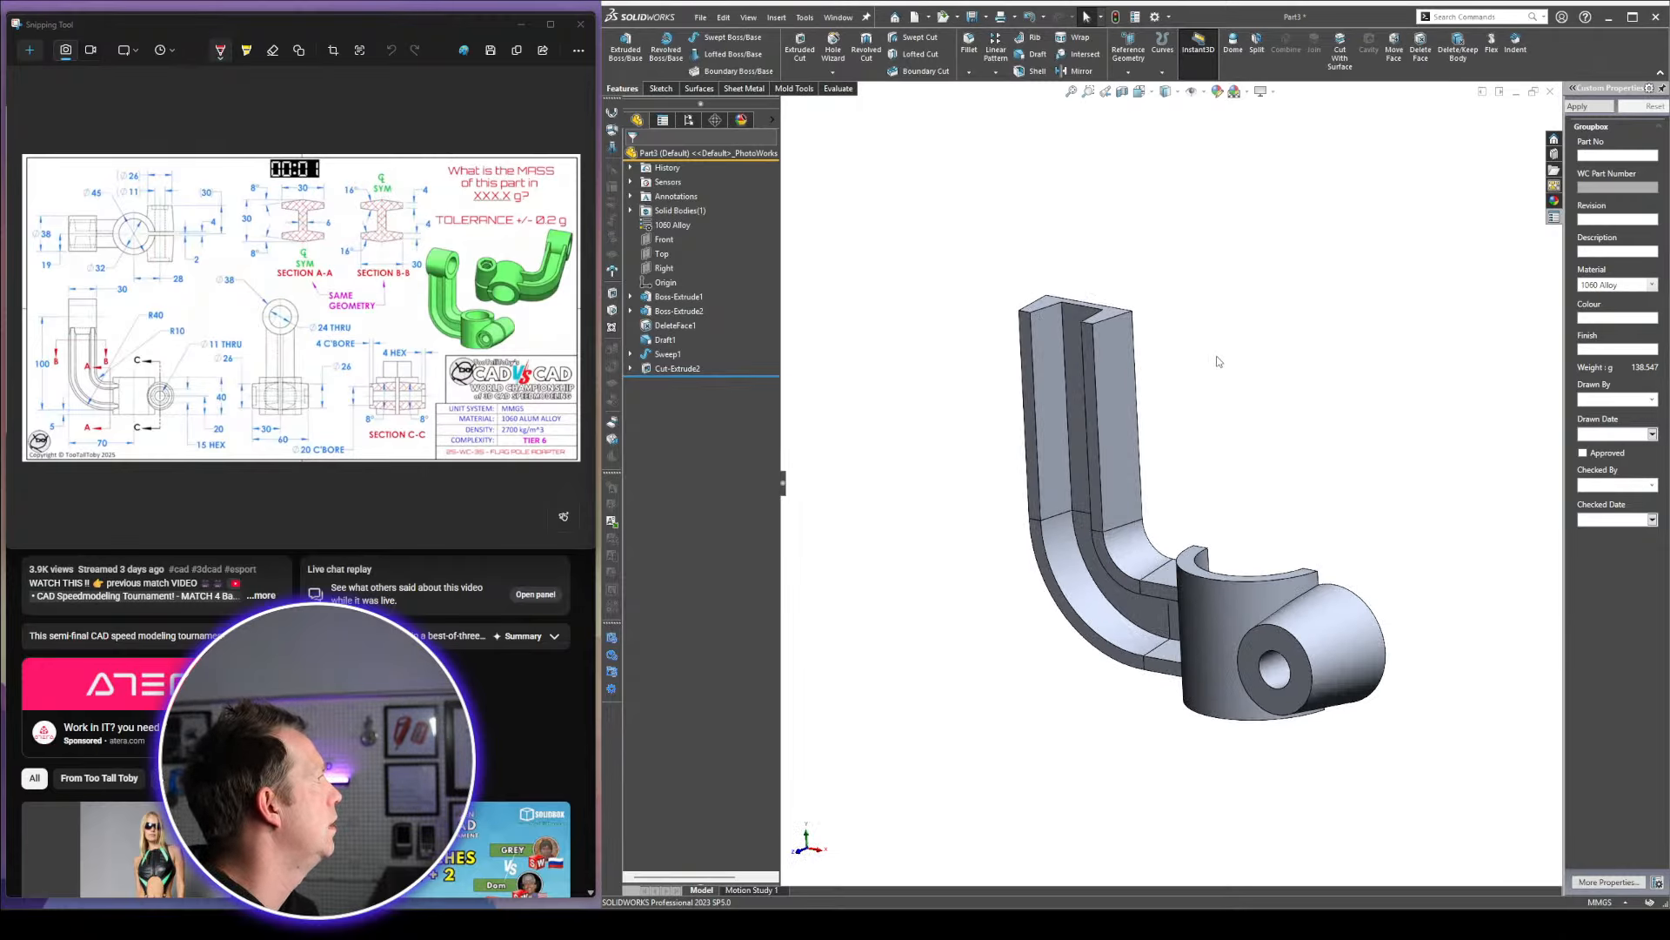
{"action": "middle_click_drag", "start_coordinate": [1218, 361], "coordinate": [1279, 336]}
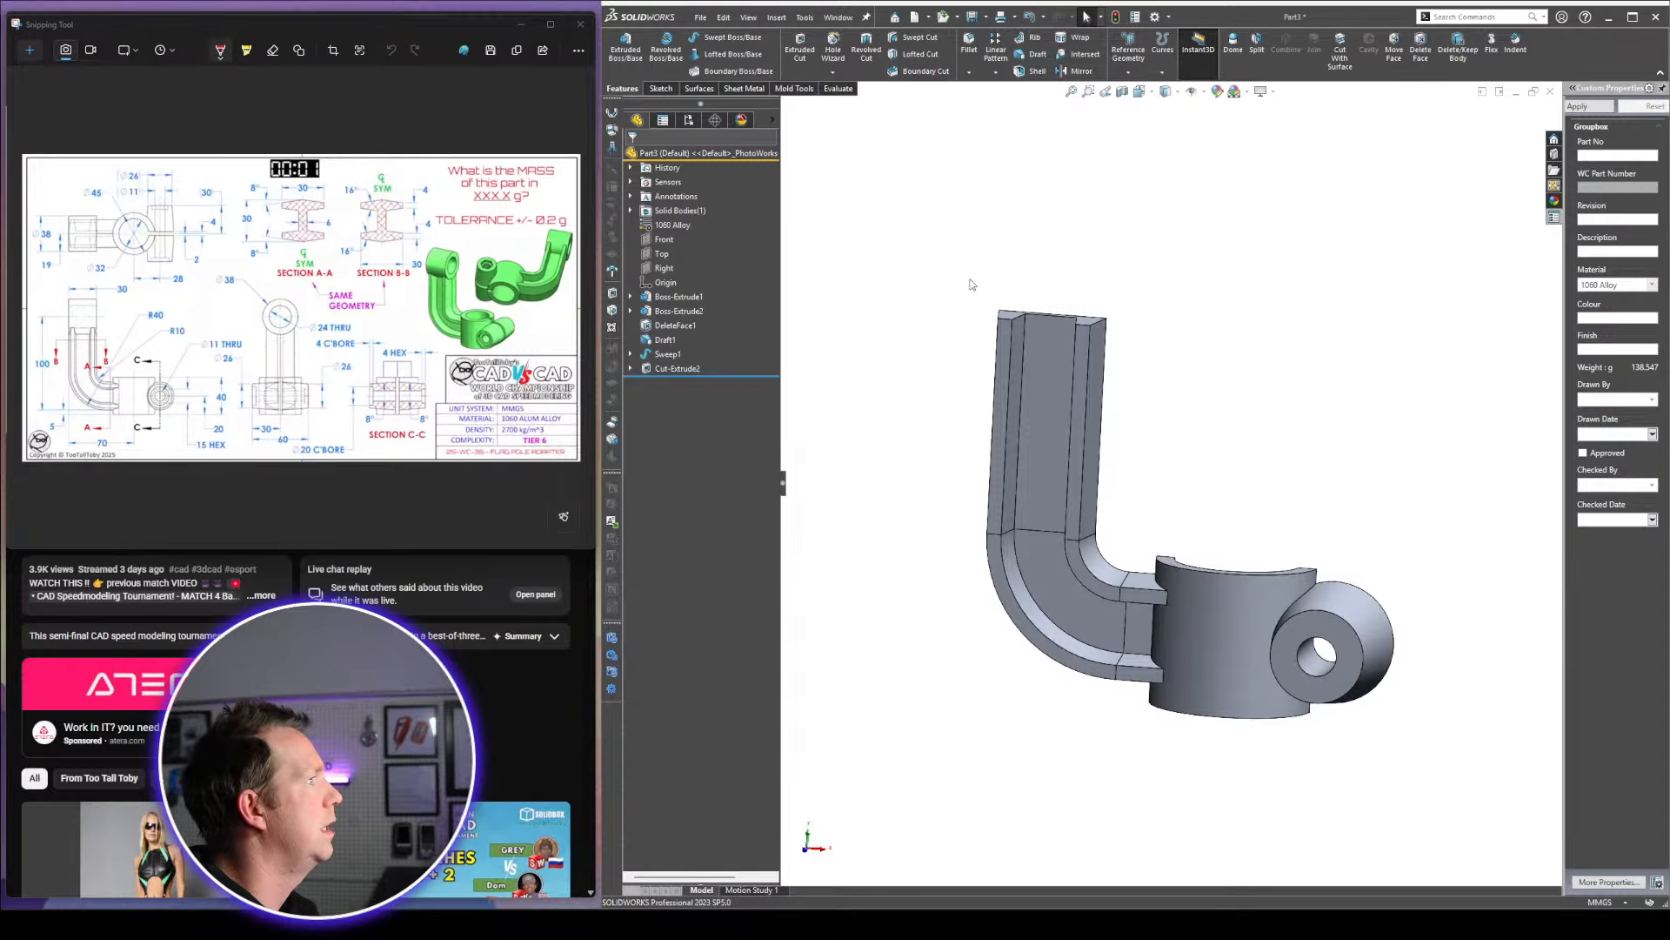
{"action": "middle_click_drag", "start_coordinate": [1031, 381], "coordinate": [1088, 383]}
{"action": "left_click", "coordinate": [664, 268]}
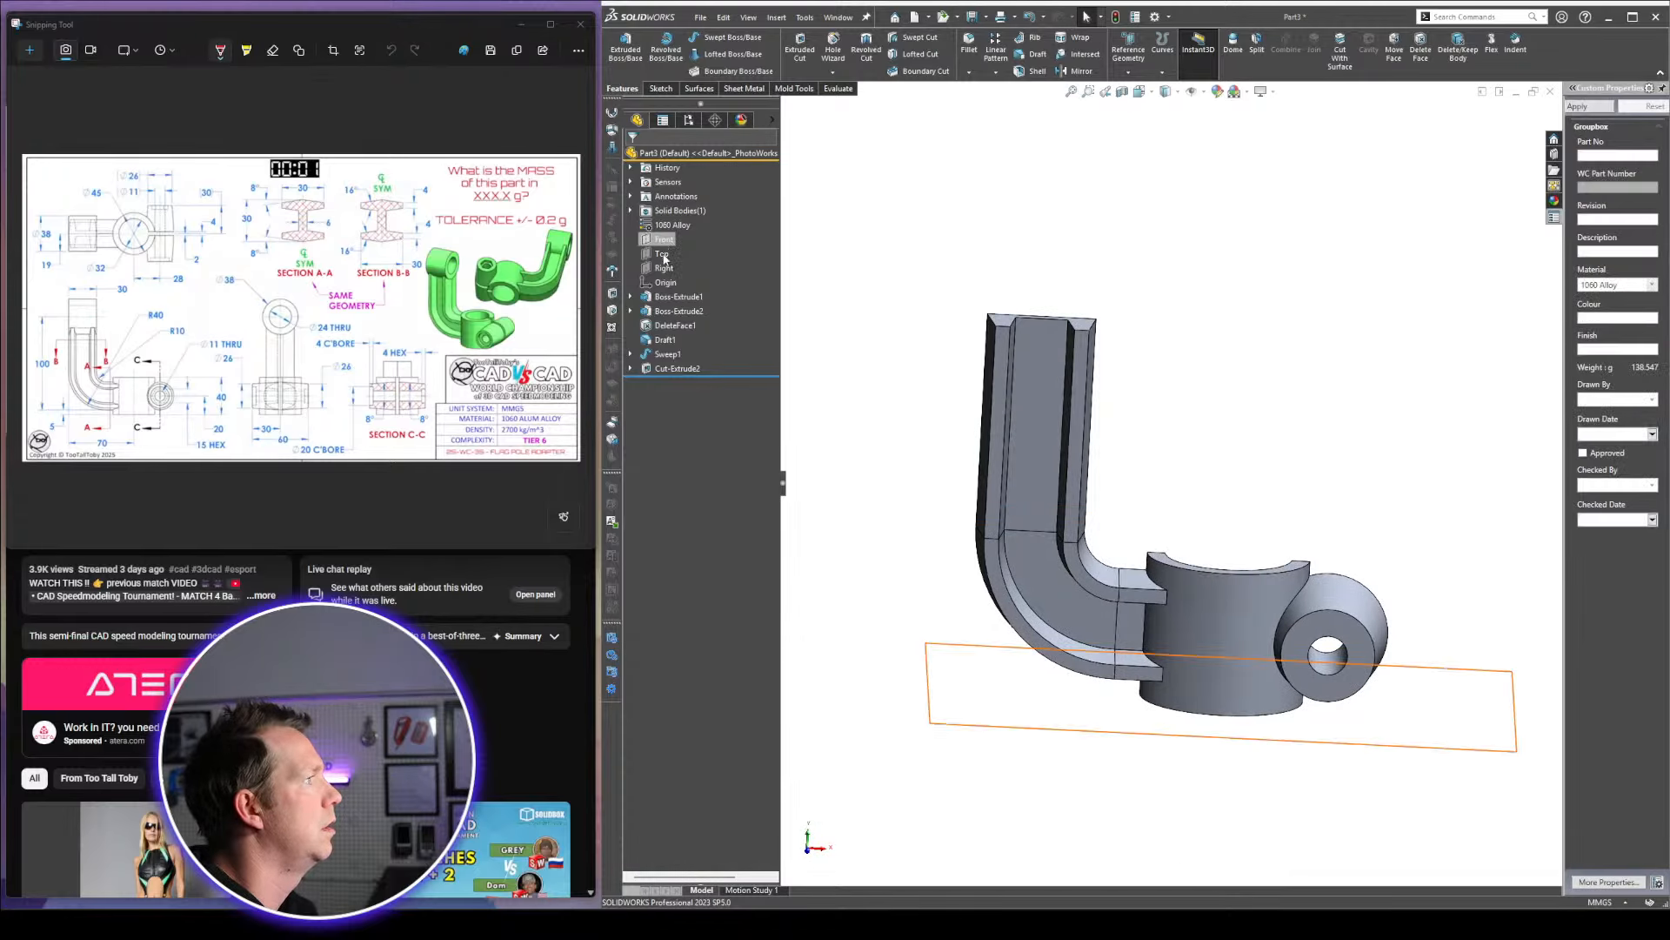
{"action": "left_click", "coordinate": [681, 253]}
{"action": "key", "text": "space"}
{"action": "left_click", "coordinate": [751, 323]}
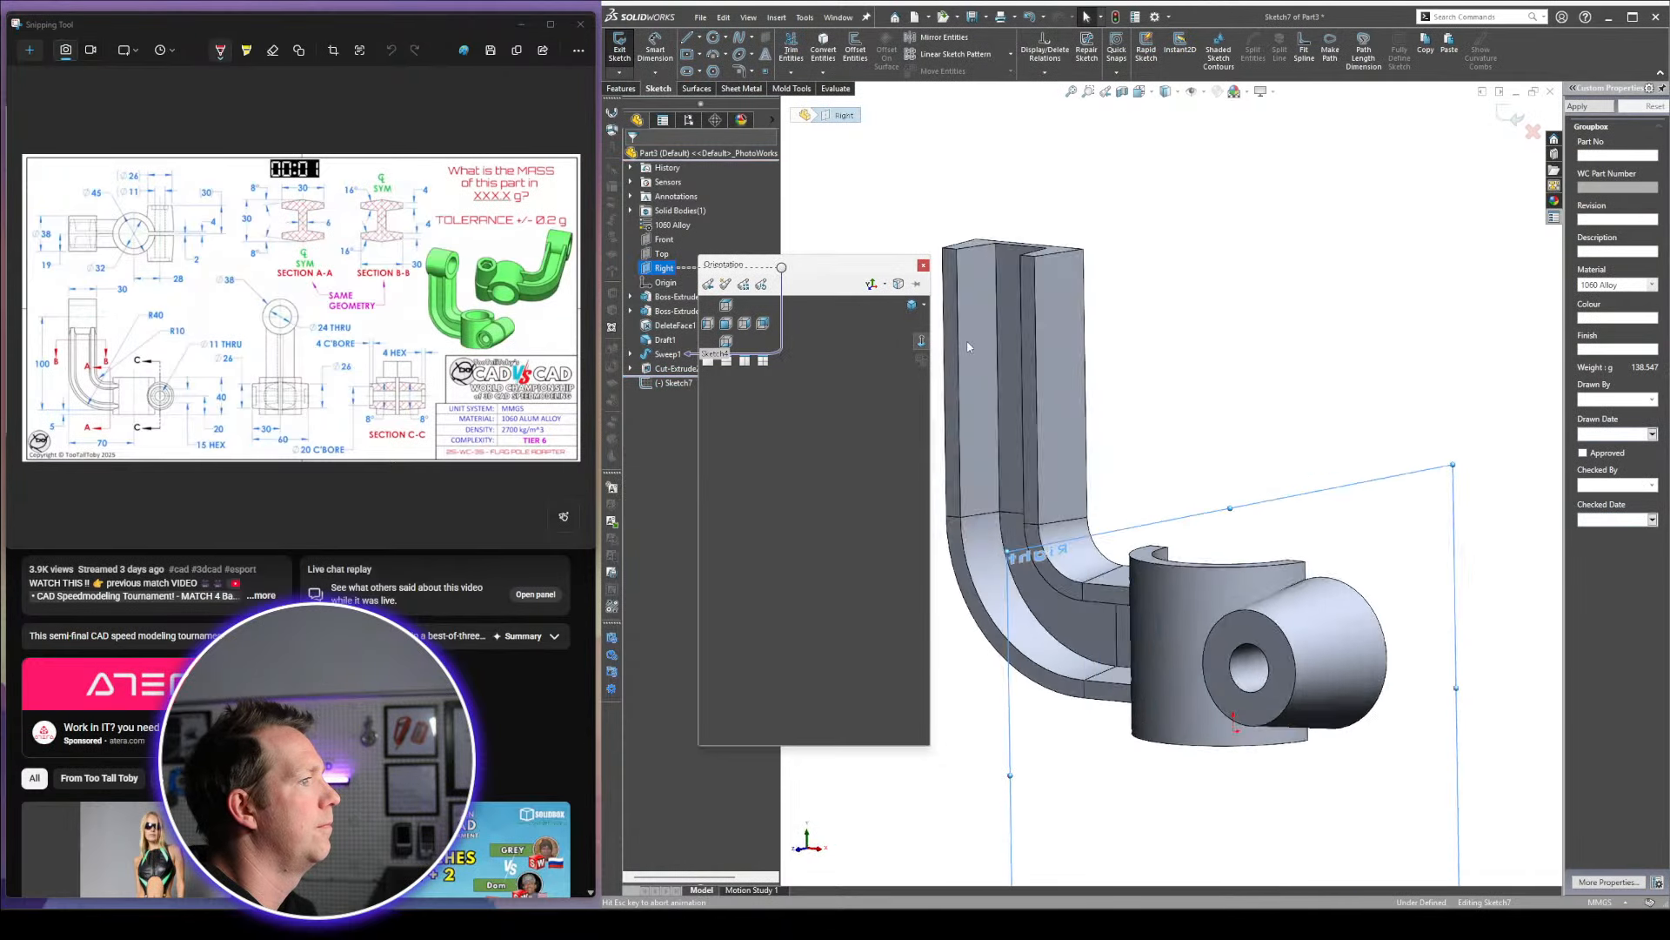
{"action": "right_click_drag", "start_coordinate": [1210, 276], "coordinate": [1245, 415]}
{"action": "scroll", "coordinate": [1271, 438], "scroll_direction": "down", "scroll_amount": 2}
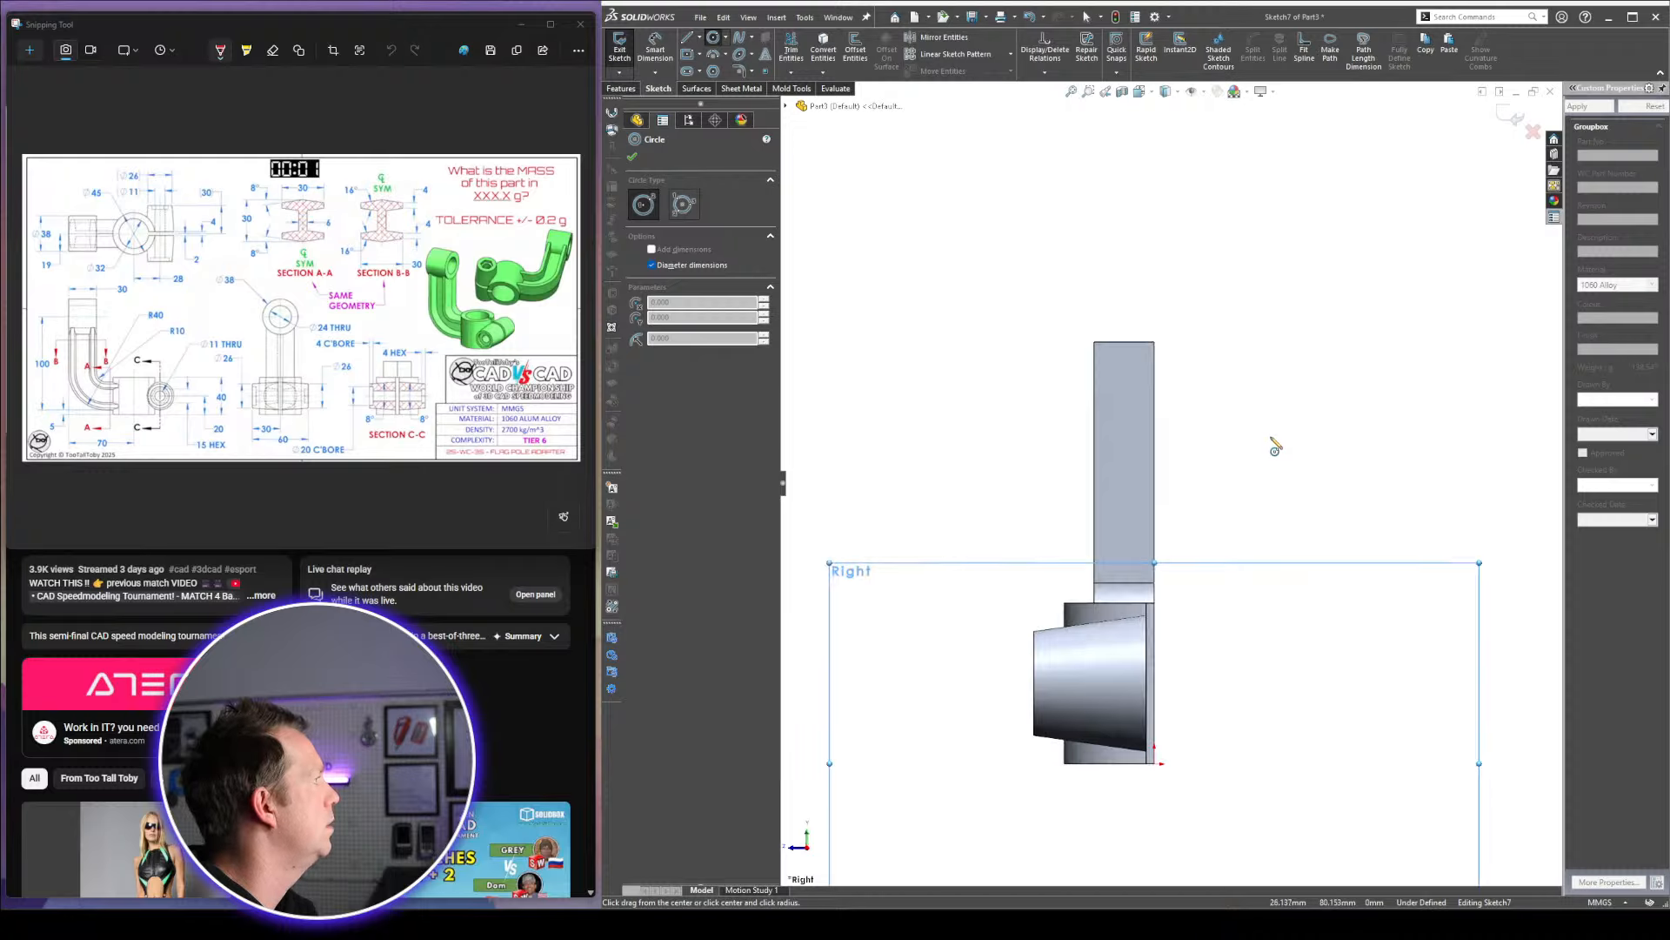
{"action": "left_click", "coordinate": [1154, 342]}
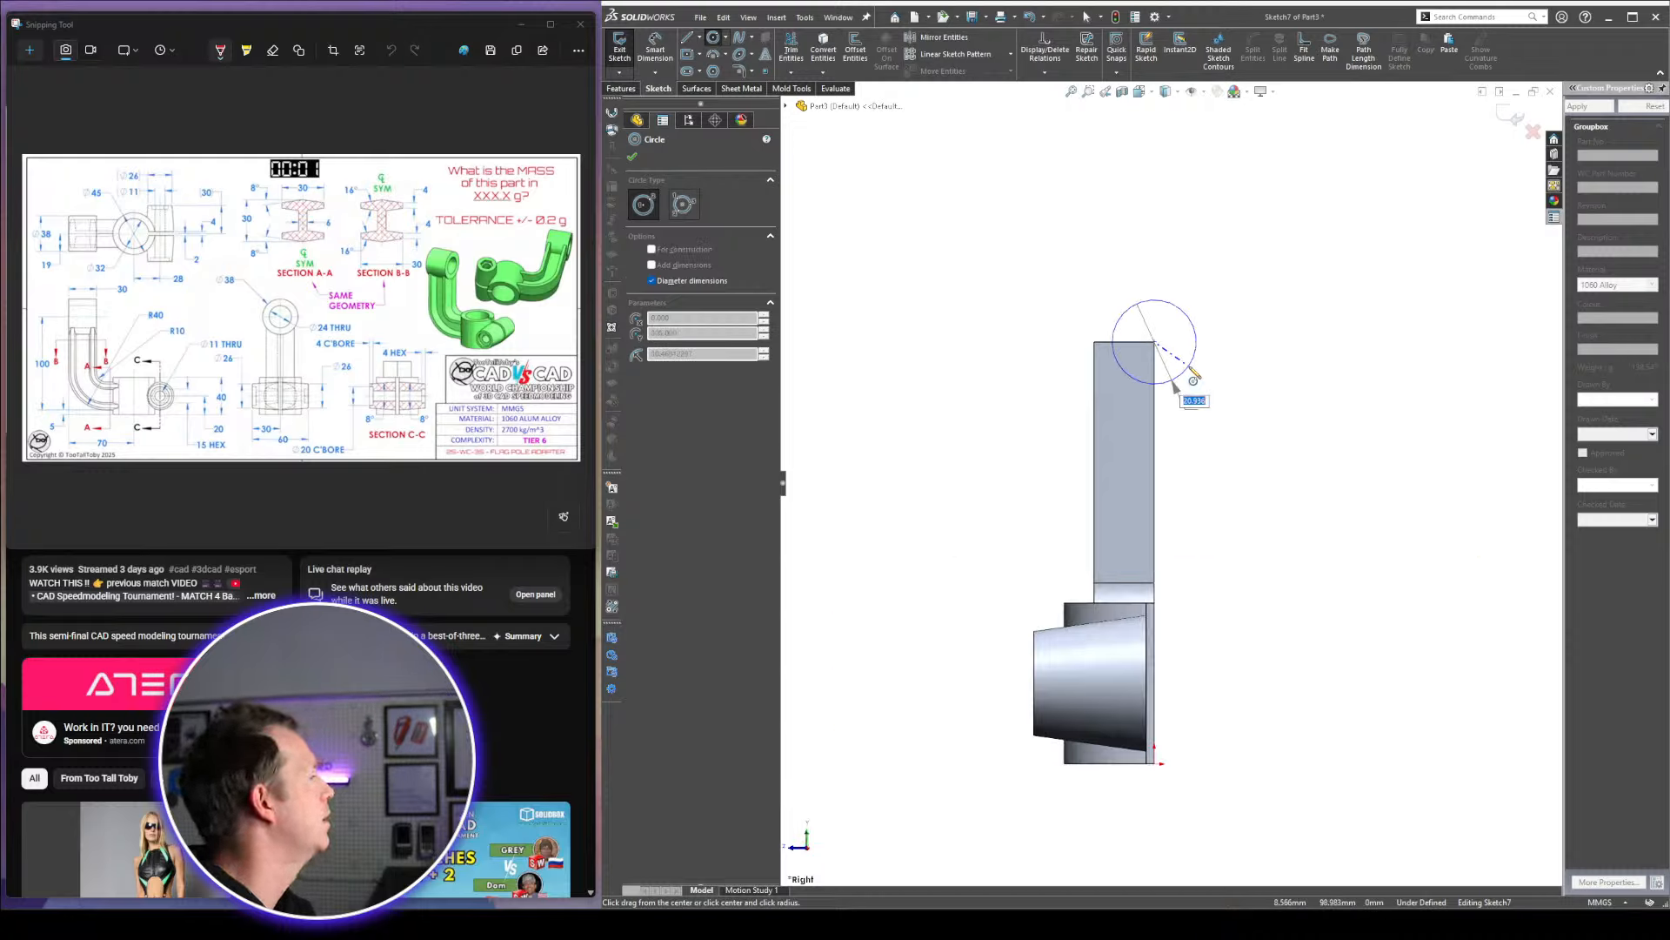
{"action": "type", "text": "38"}
{"action": "key", "text": "Return"}
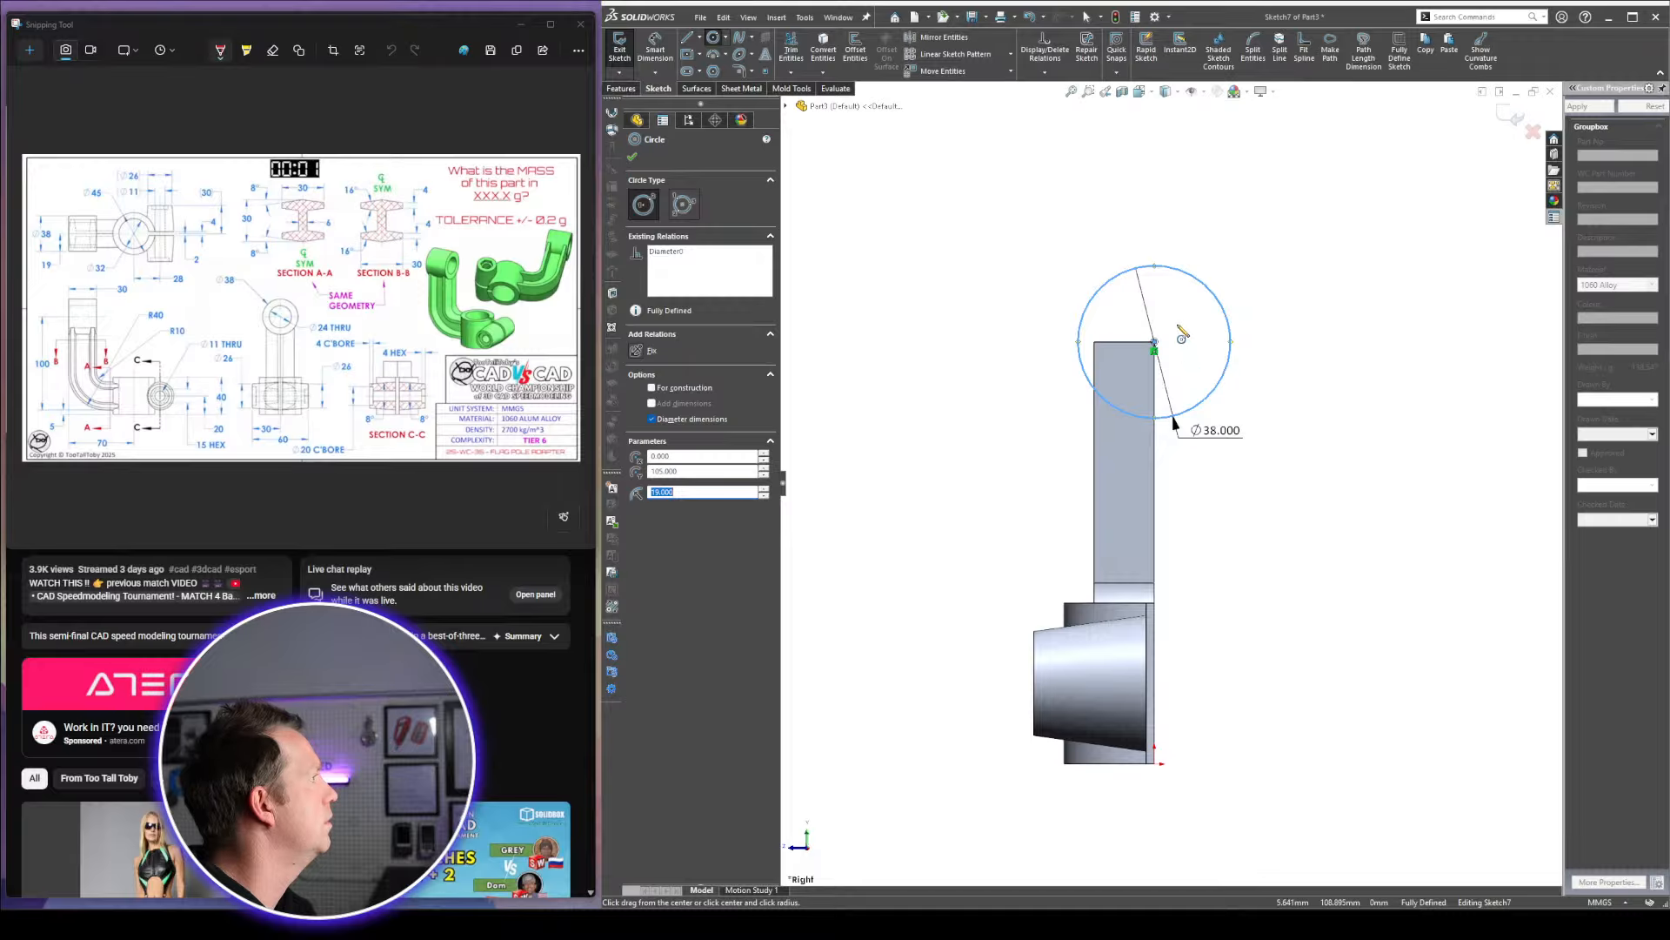
{"action": "left_click", "coordinate": [1155, 348]}
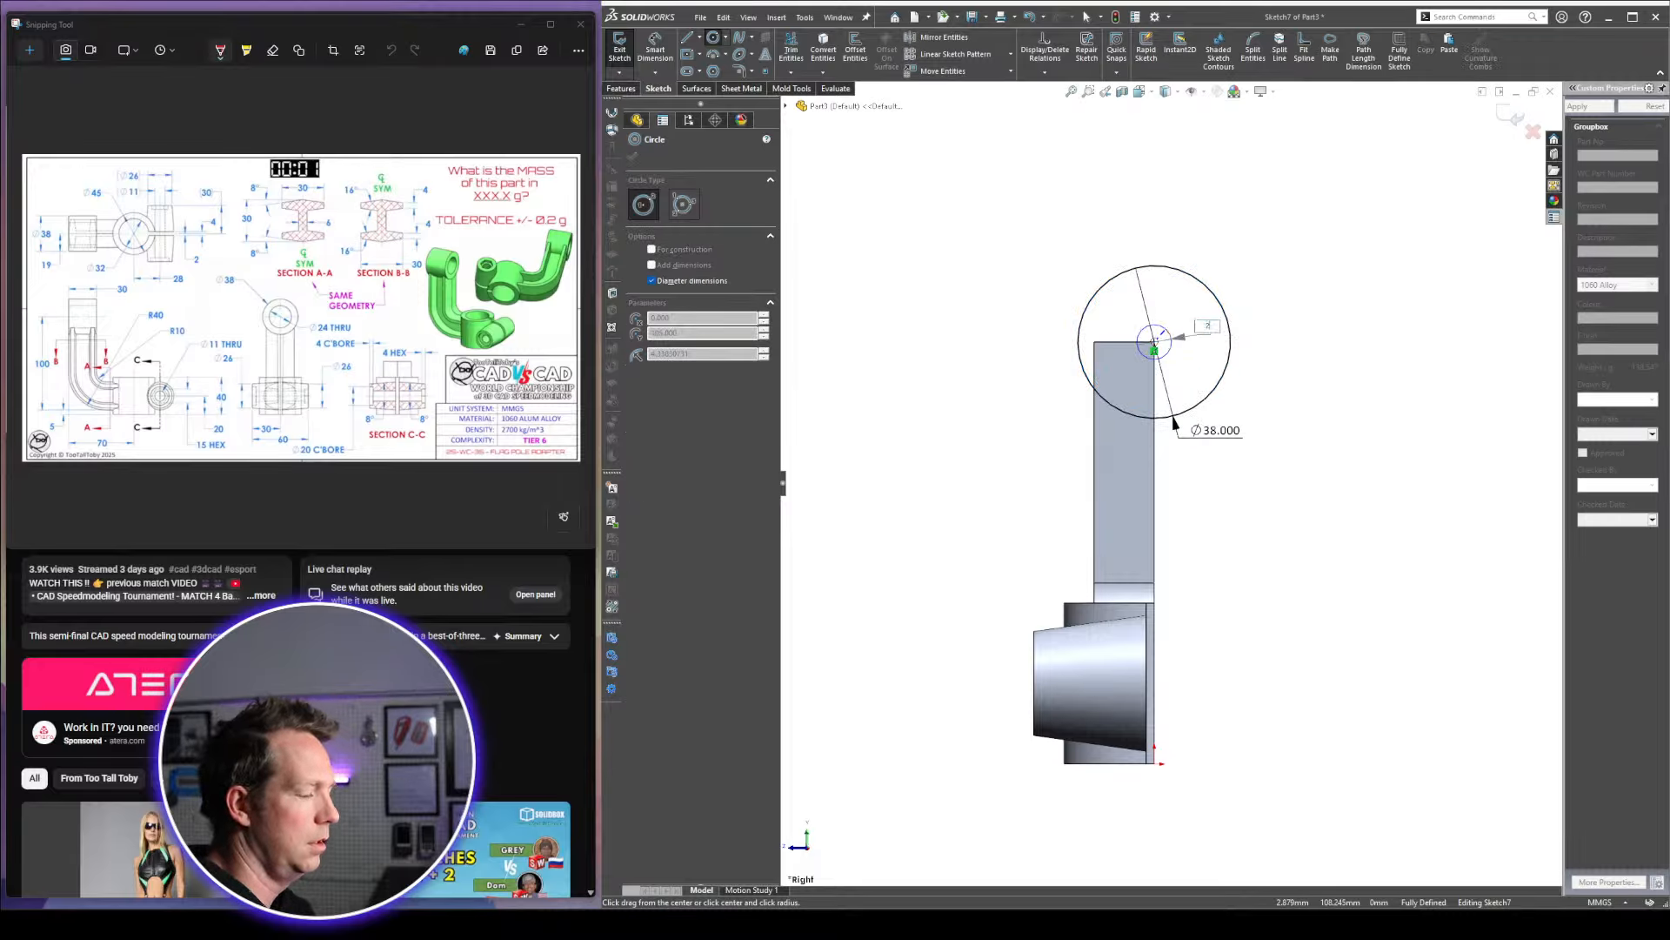
{"action": "key", "text": "Escape"}
Extrude the two-circle ring as a merged boss, starting at the arm's inner top vertex and ending Up To Vertex at its outer one
{"action": "middle_click_drag", "start_coordinate": [1096, 415], "coordinate": [1265, 470]}
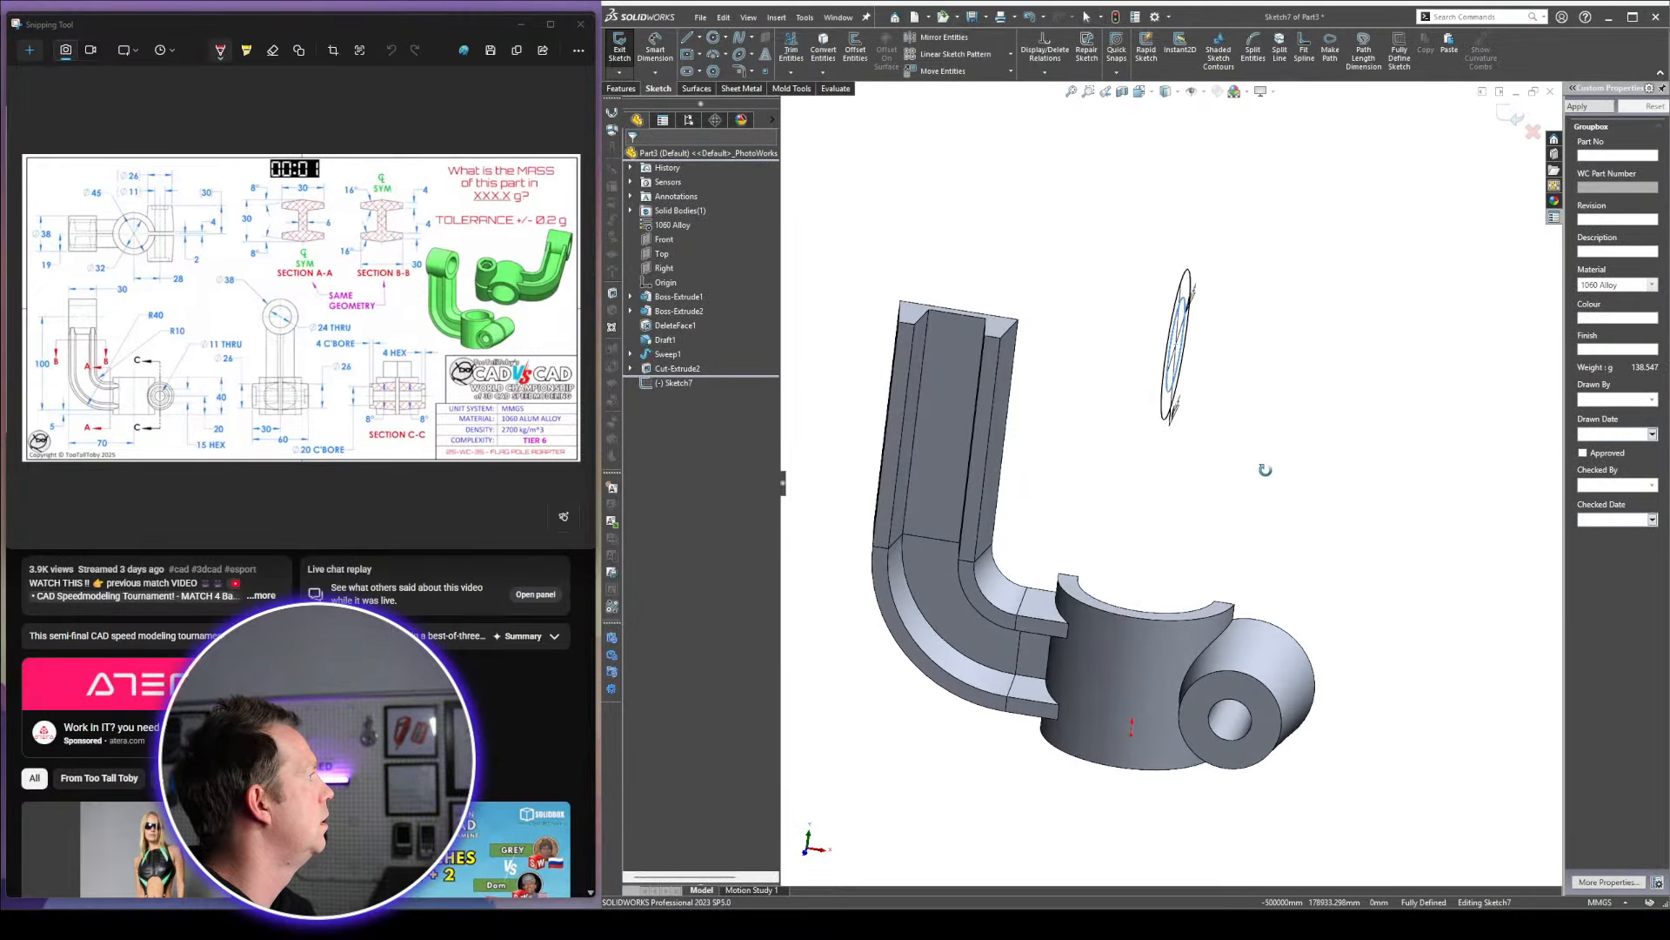
{"action": "scroll", "coordinate": [1258, 461], "scroll_direction": "up", "scroll_amount": 2}
{"action": "scroll", "coordinate": [1196, 395], "scroll_direction": "down", "scroll_amount": 3}
{"action": "mouse_move", "coordinate": [1192, 395]}
{"action": "middle_mouse_down"}
{"action": "mouse_move", "coordinate": [1008, 385]}
{"action": "mouse_move", "coordinate": [1045, 451]}
{"action": "middle_mouse_up"}
{"action": "scroll", "coordinate": [1044, 444], "scroll_direction": "up", "scroll_amount": 2}
{"action": "scroll", "coordinate": [1048, 417], "scroll_direction": "down", "scroll_amount": 4}
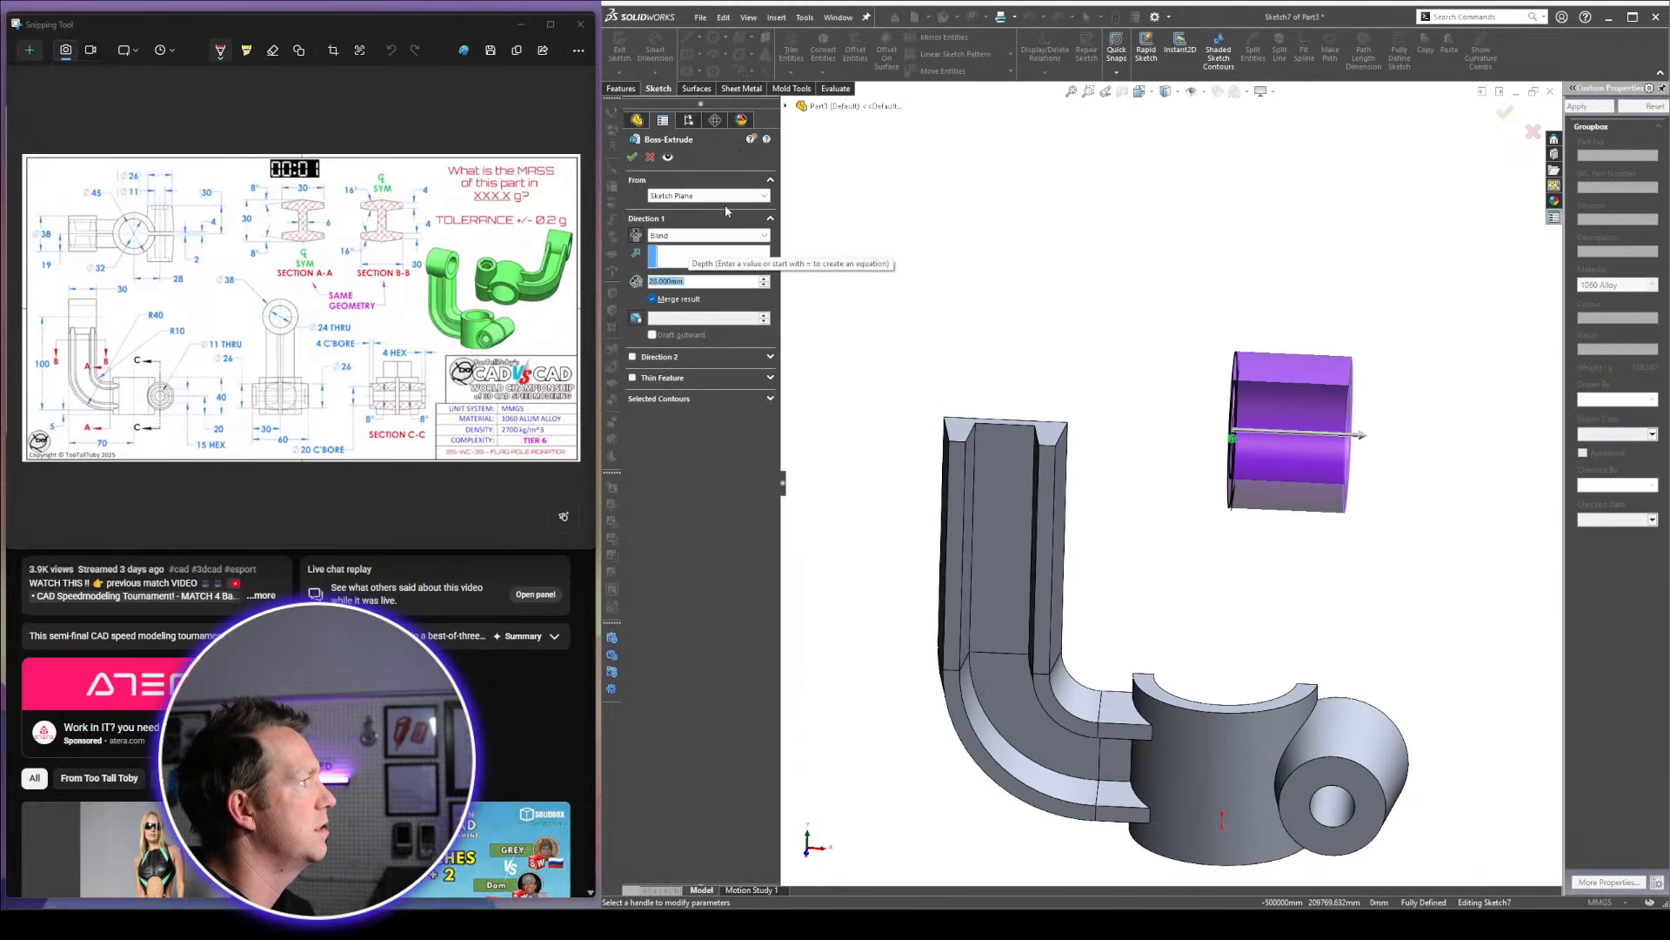
{"action": "left_click", "coordinate": [707, 195]}
{"action": "left_click", "coordinate": [698, 224]}
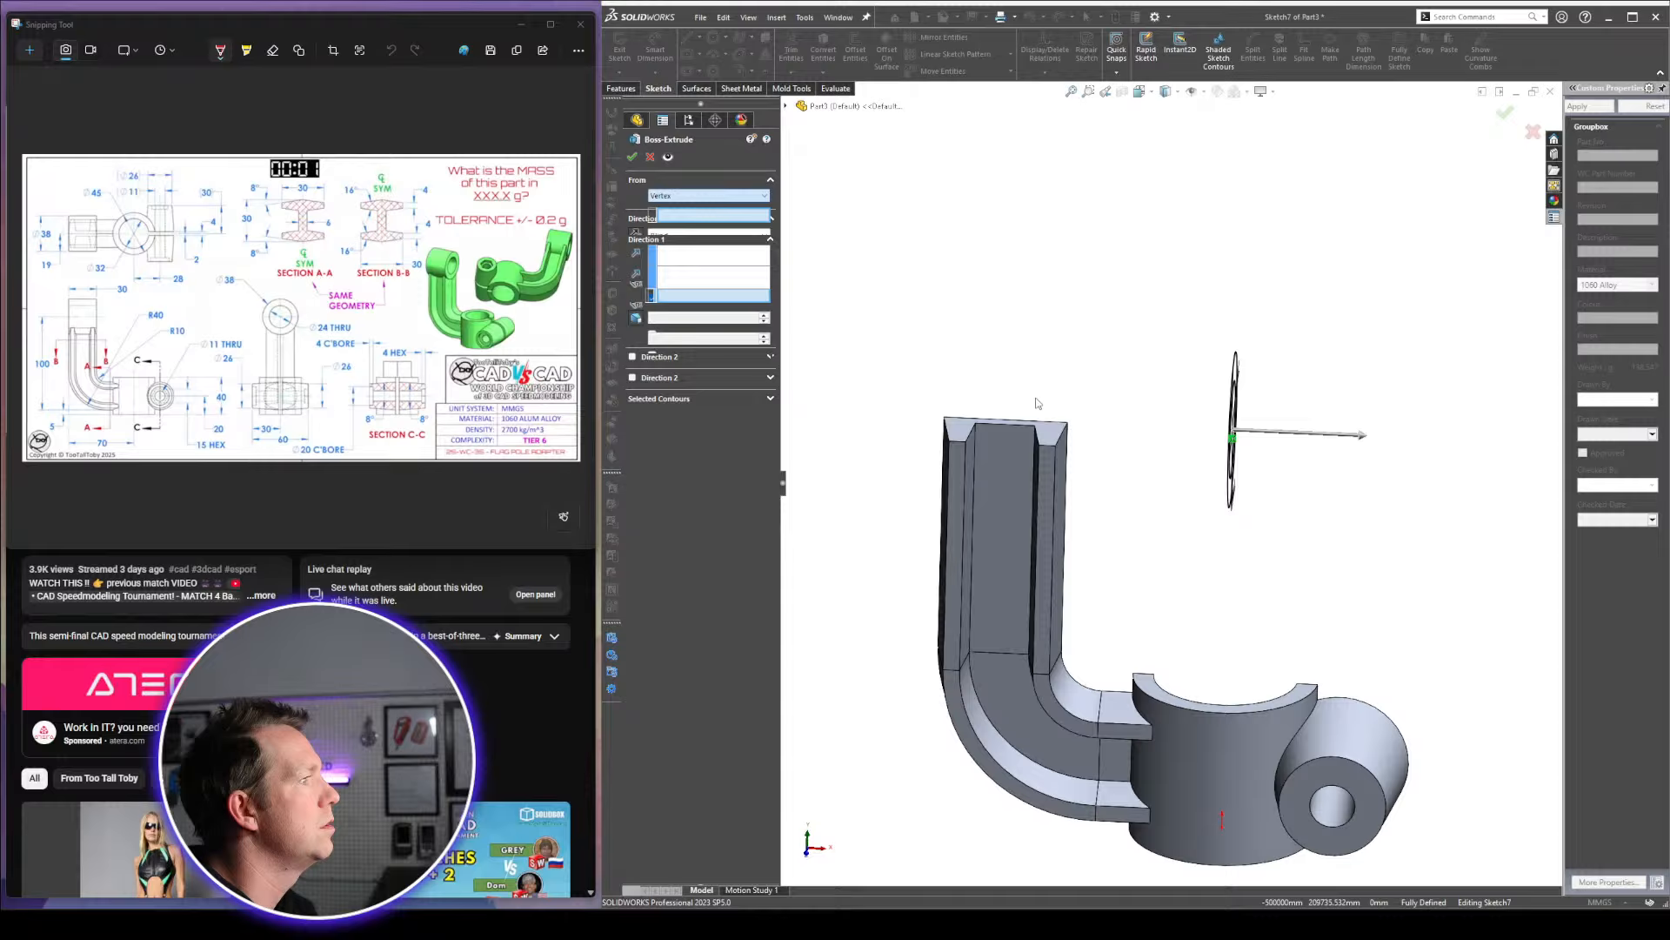
{"action": "left_click", "coordinate": [1069, 427]}
{"action": "left_click", "coordinate": [687, 256]}
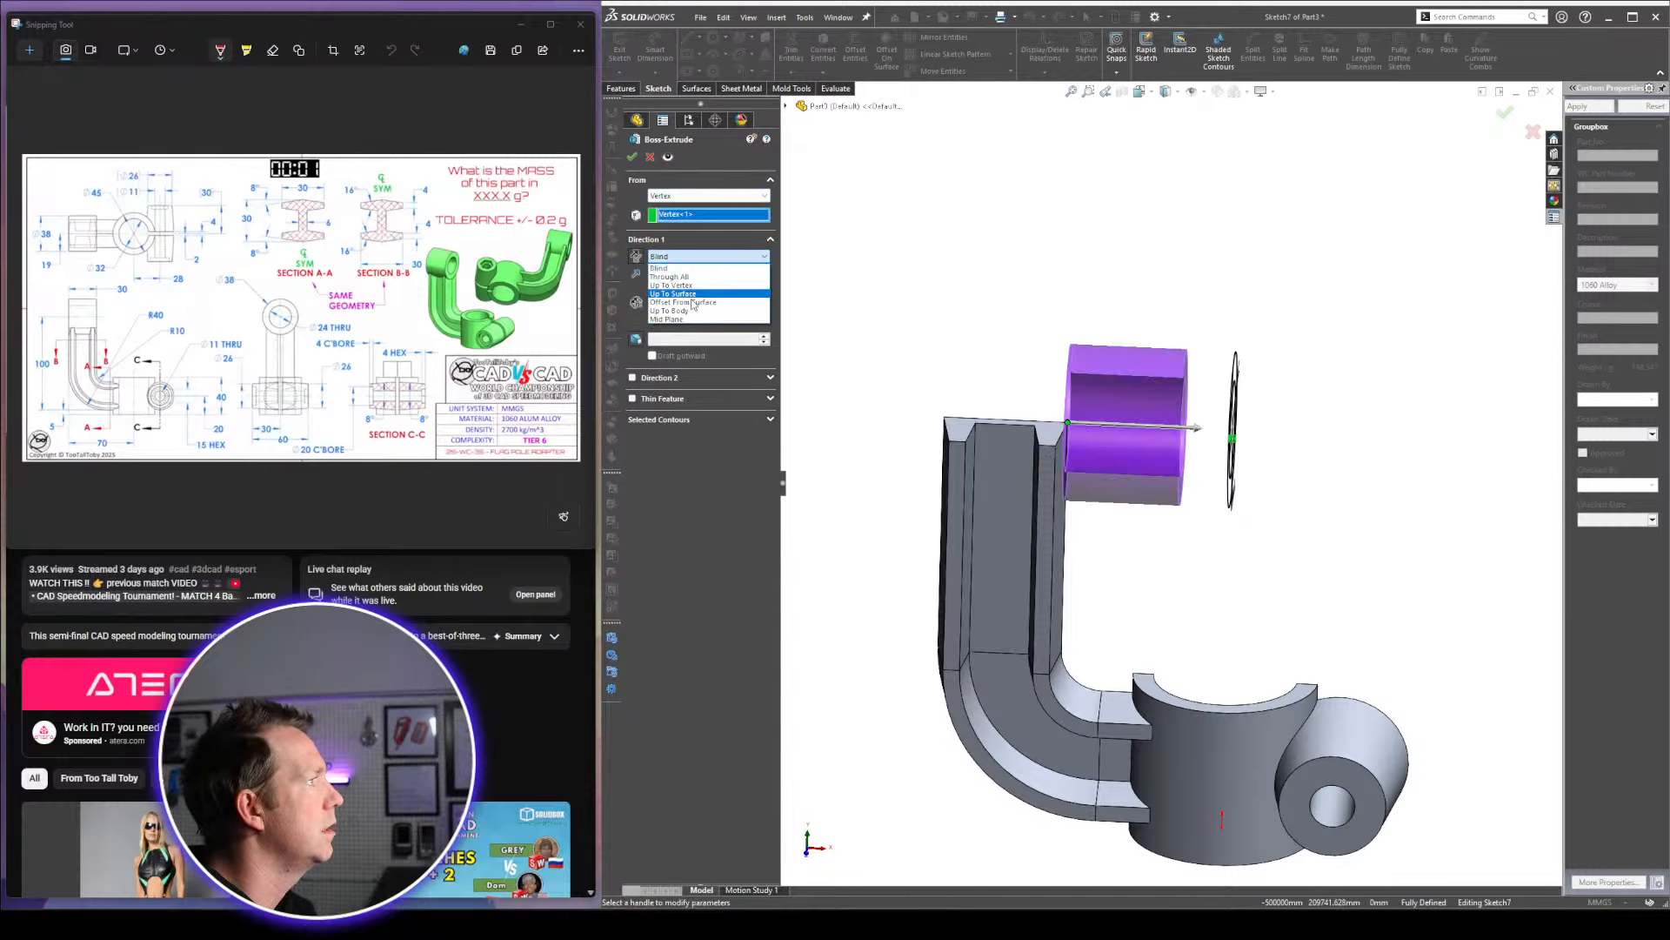
{"action": "left_click", "coordinate": [690, 289]}
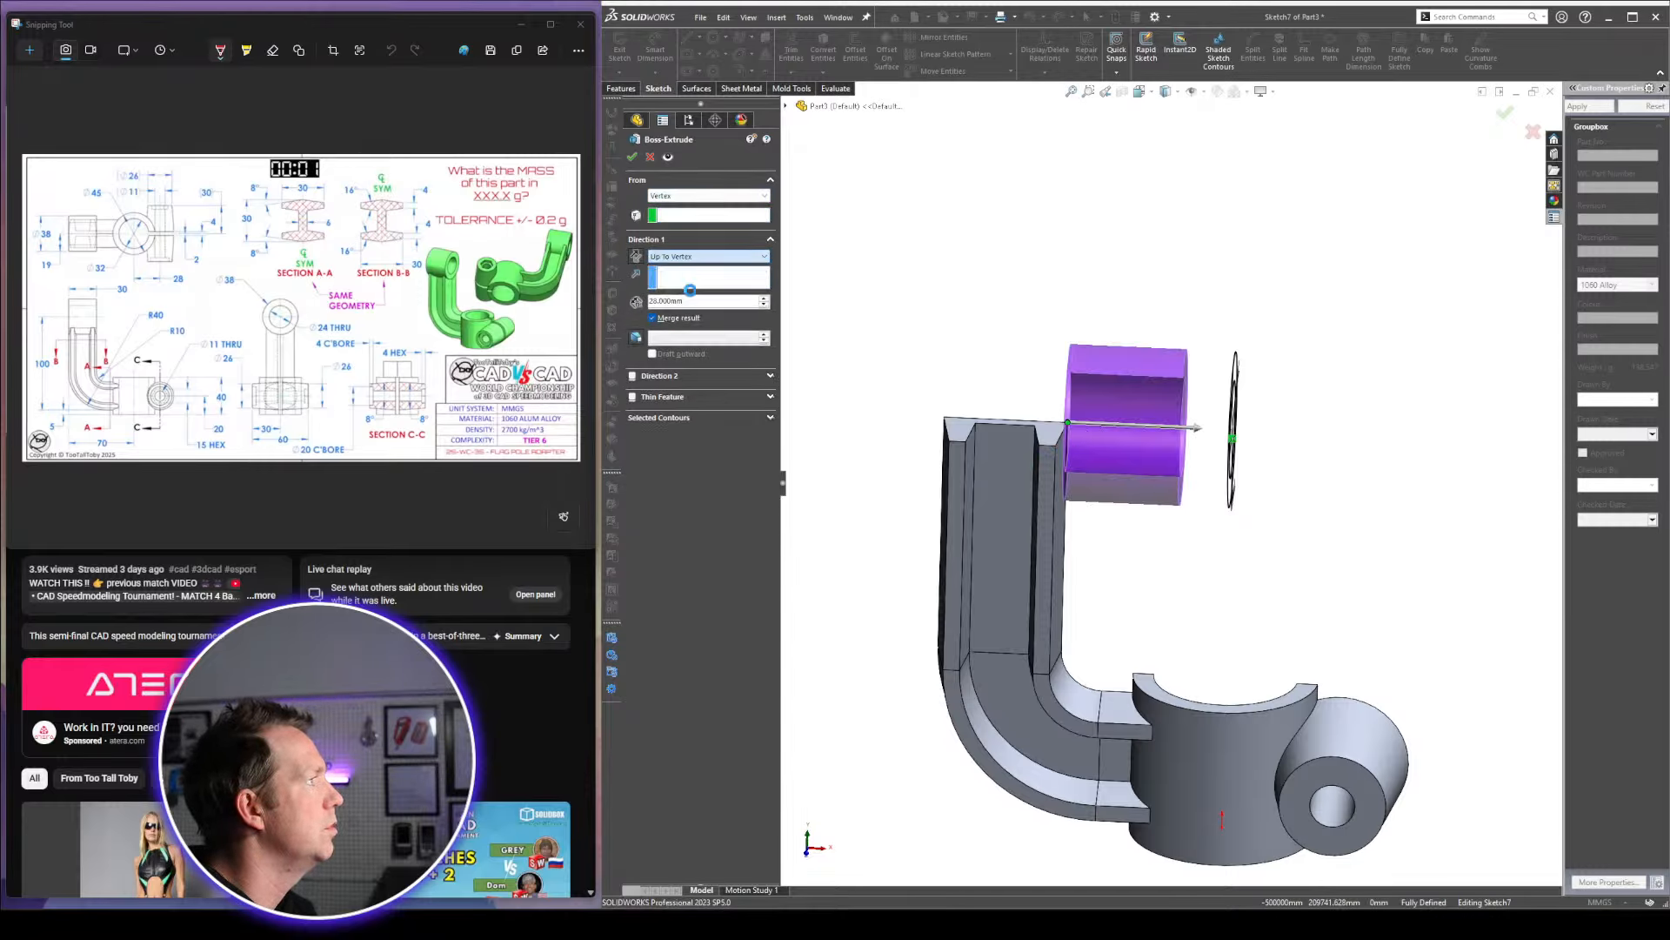
{"action": "left_click", "coordinate": [942, 418]}
{"action": "key", "text": "Return"}
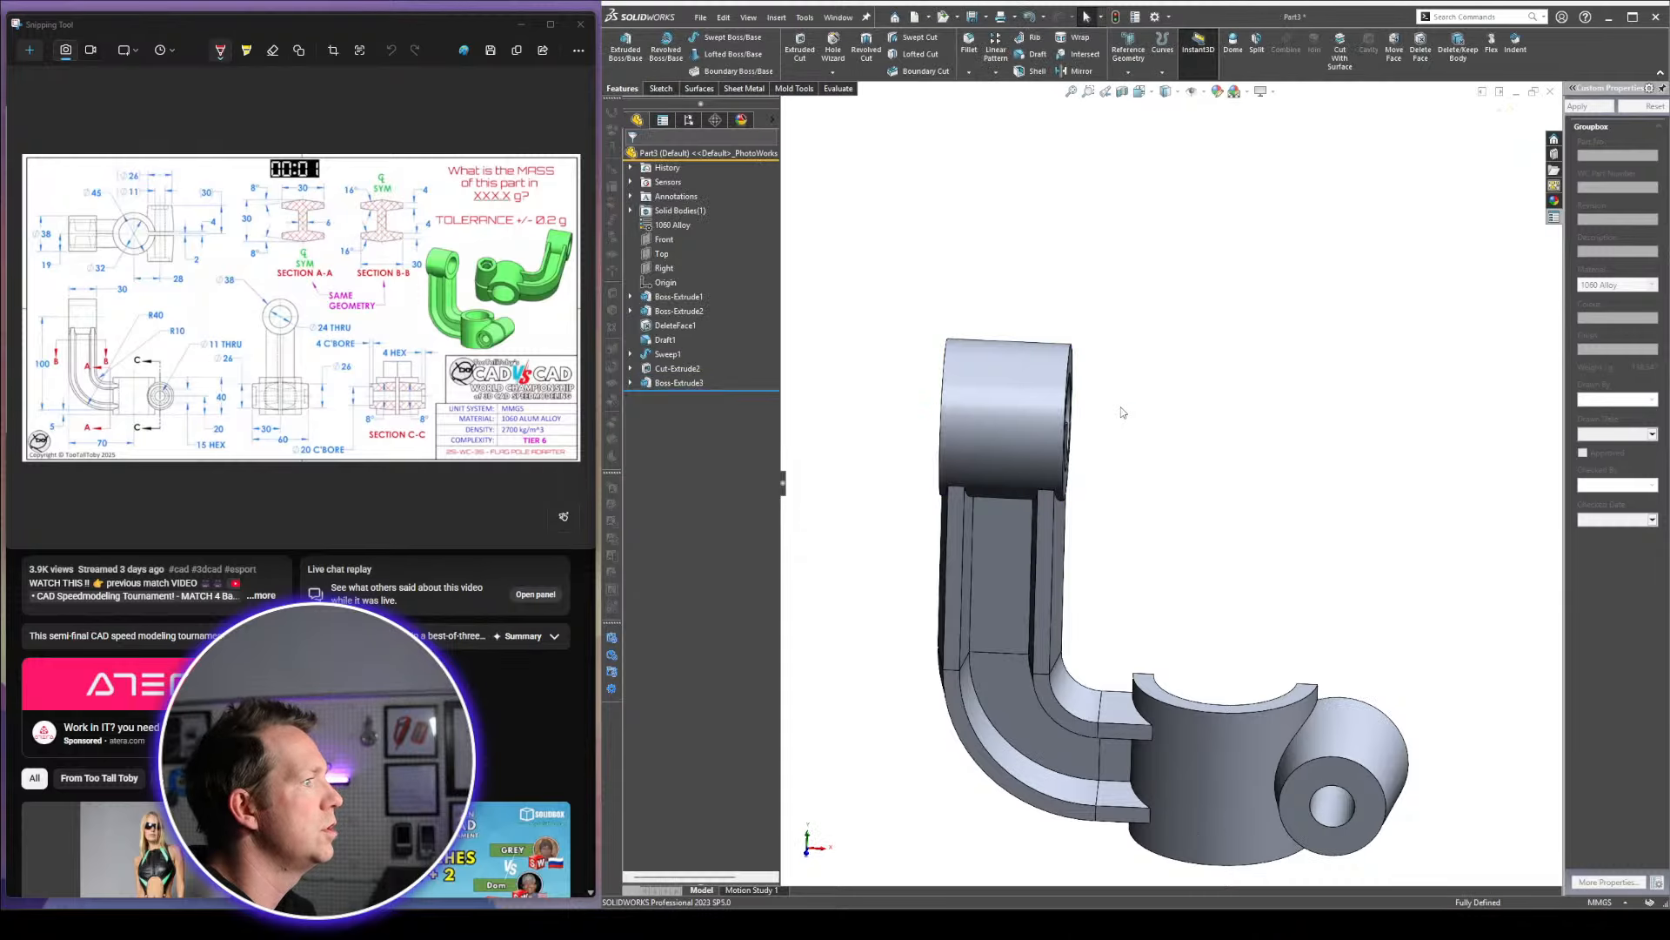
Reuse the ring sketch to cut its 24 mm inner region Through All, clearing the arm out of the upper boss's hole
{"action": "middle_click_drag", "start_coordinate": [1119, 410], "coordinate": [966, 452]}
{"action": "scroll", "coordinate": [1276, 403], "scroll_direction": "down", "scroll_amount": 1}
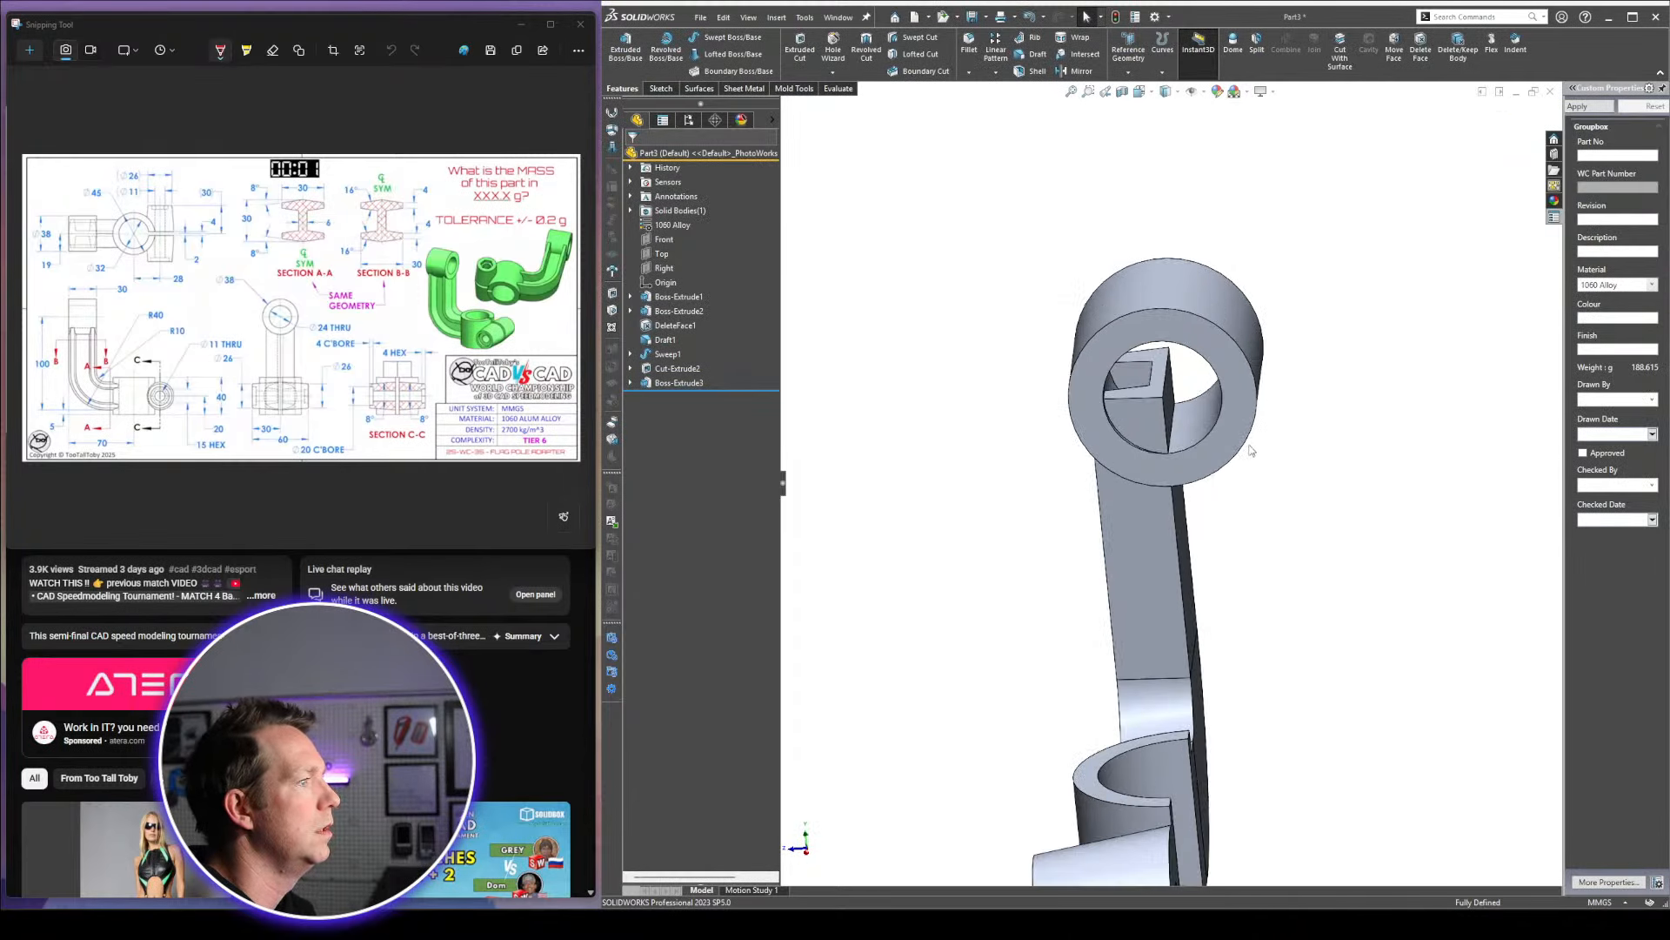
{"action": "left_click", "coordinate": [631, 383]}
{"action": "left_click", "coordinate": [682, 397]}
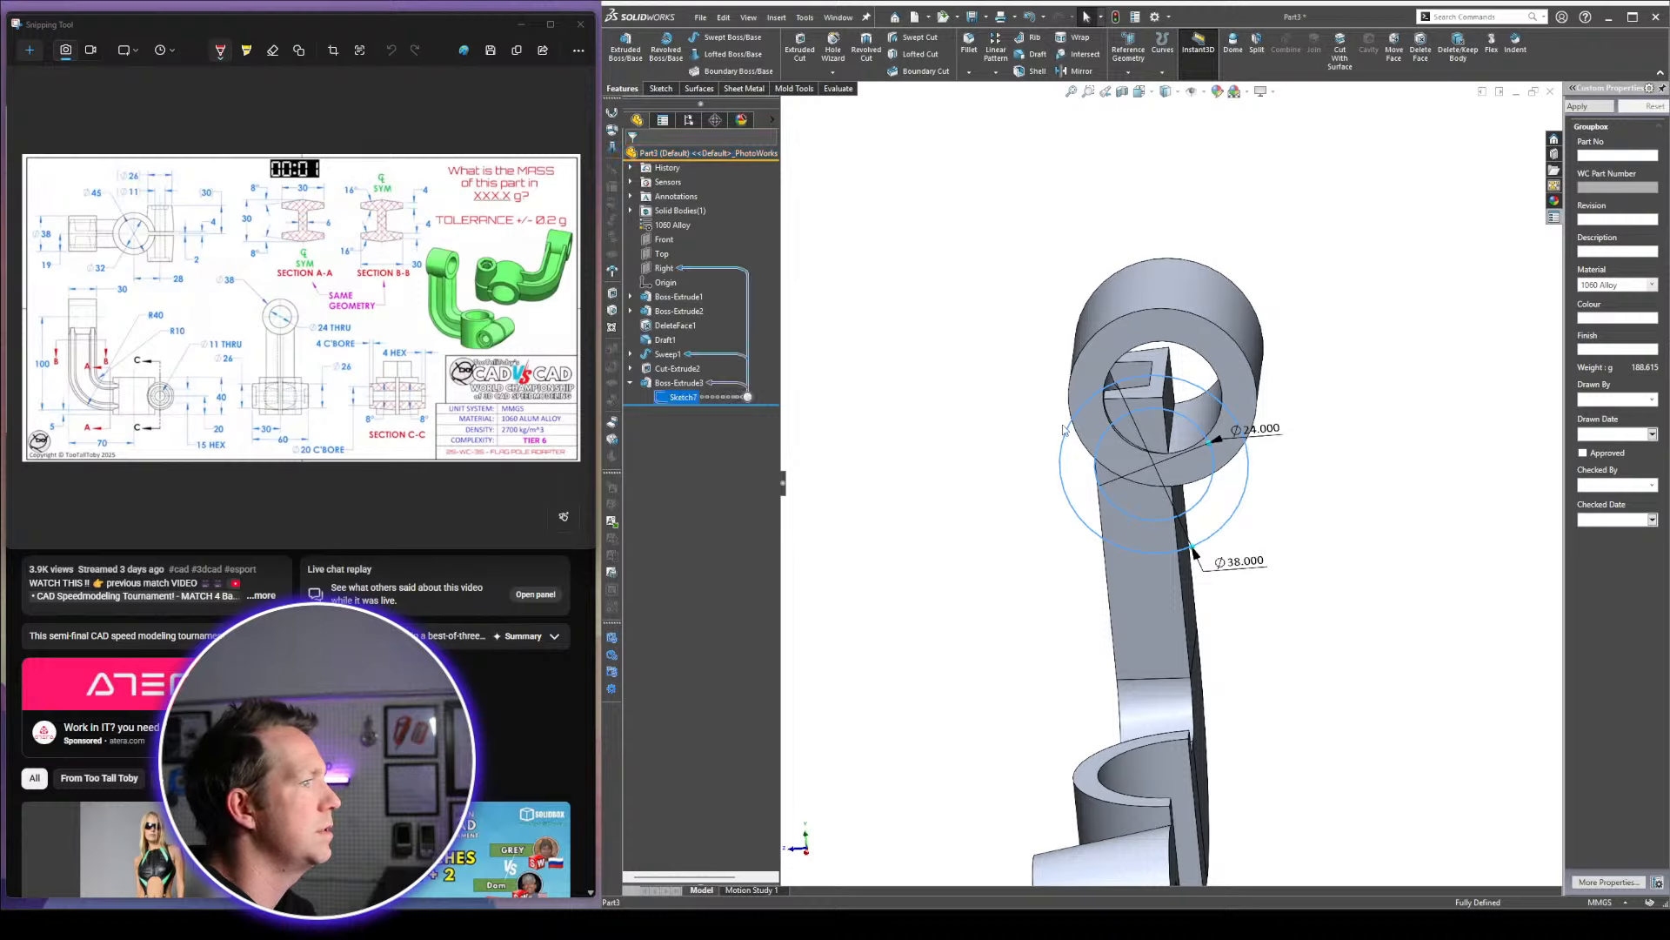
{"action": "left_click", "coordinate": [681, 379]}
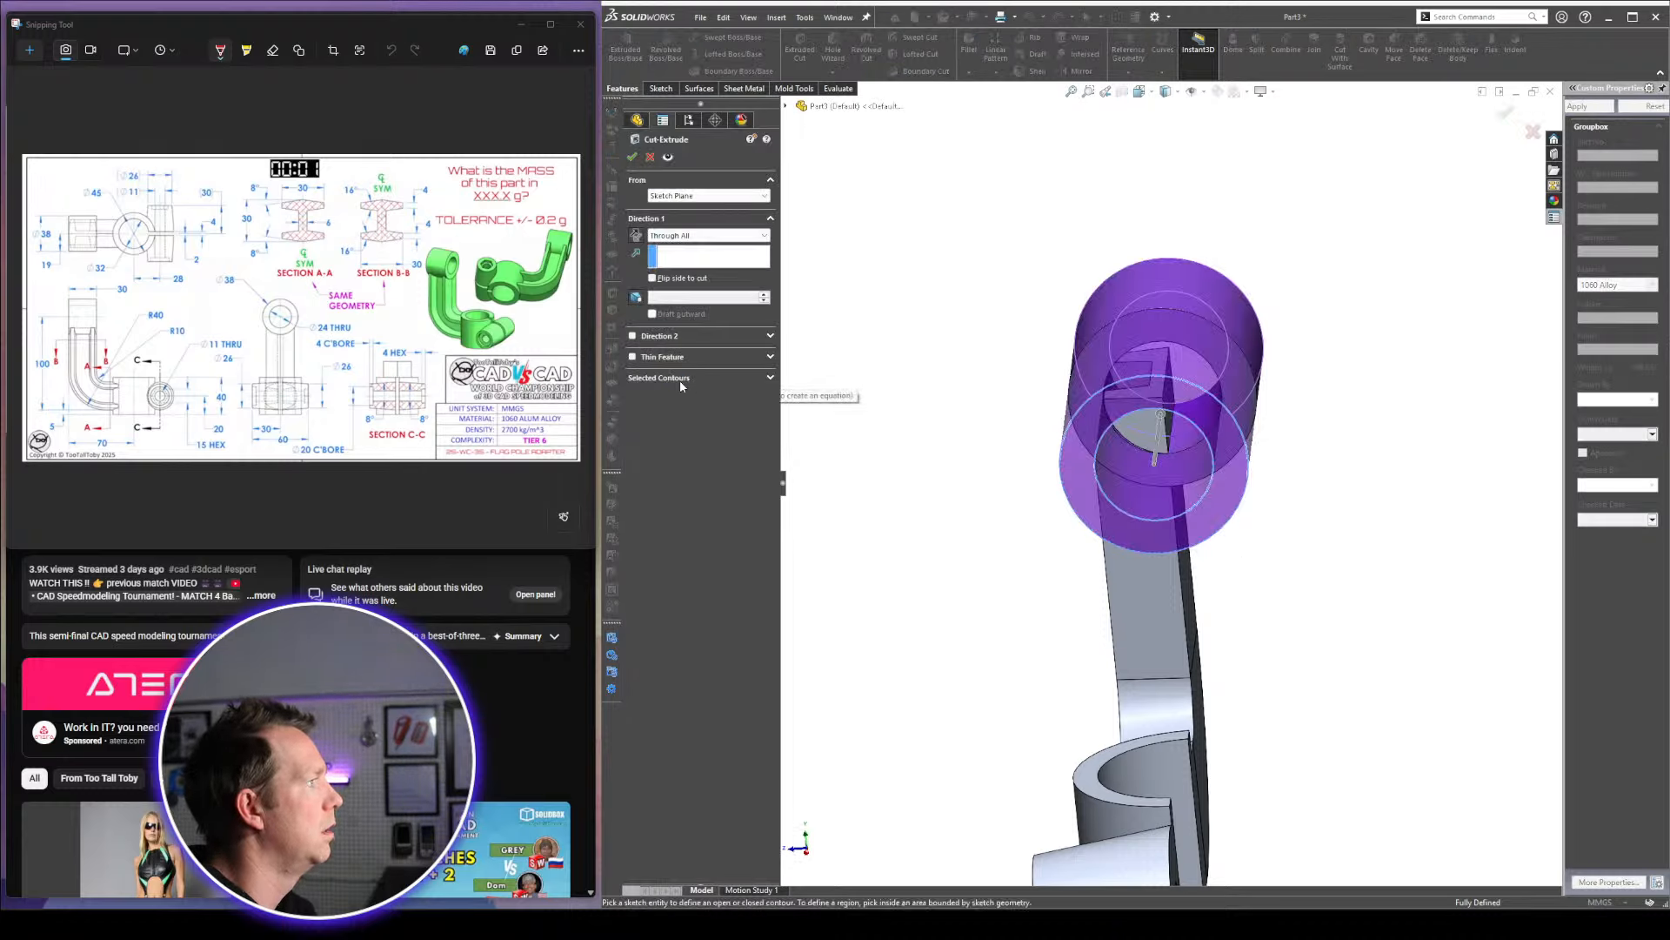
{"action": "right_click", "coordinate": [694, 400]}
{"action": "left_click", "coordinate": [701, 408]}
{"action": "left_click", "coordinate": [1190, 498]}
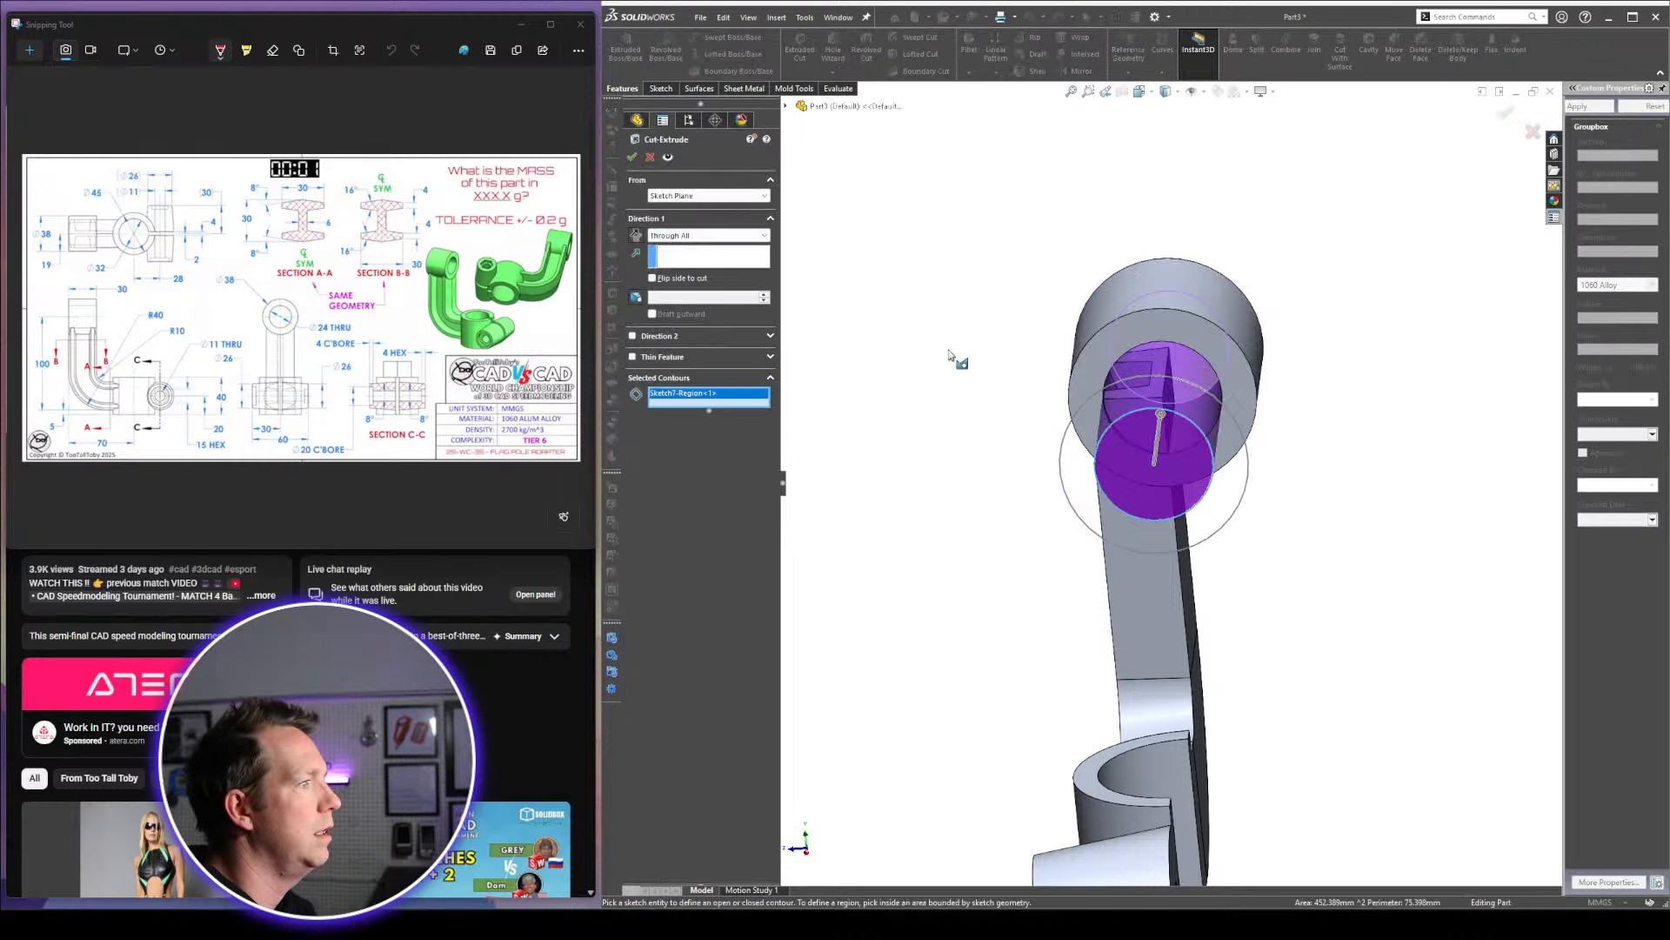
{"action": "left_click", "coordinate": [637, 161]}
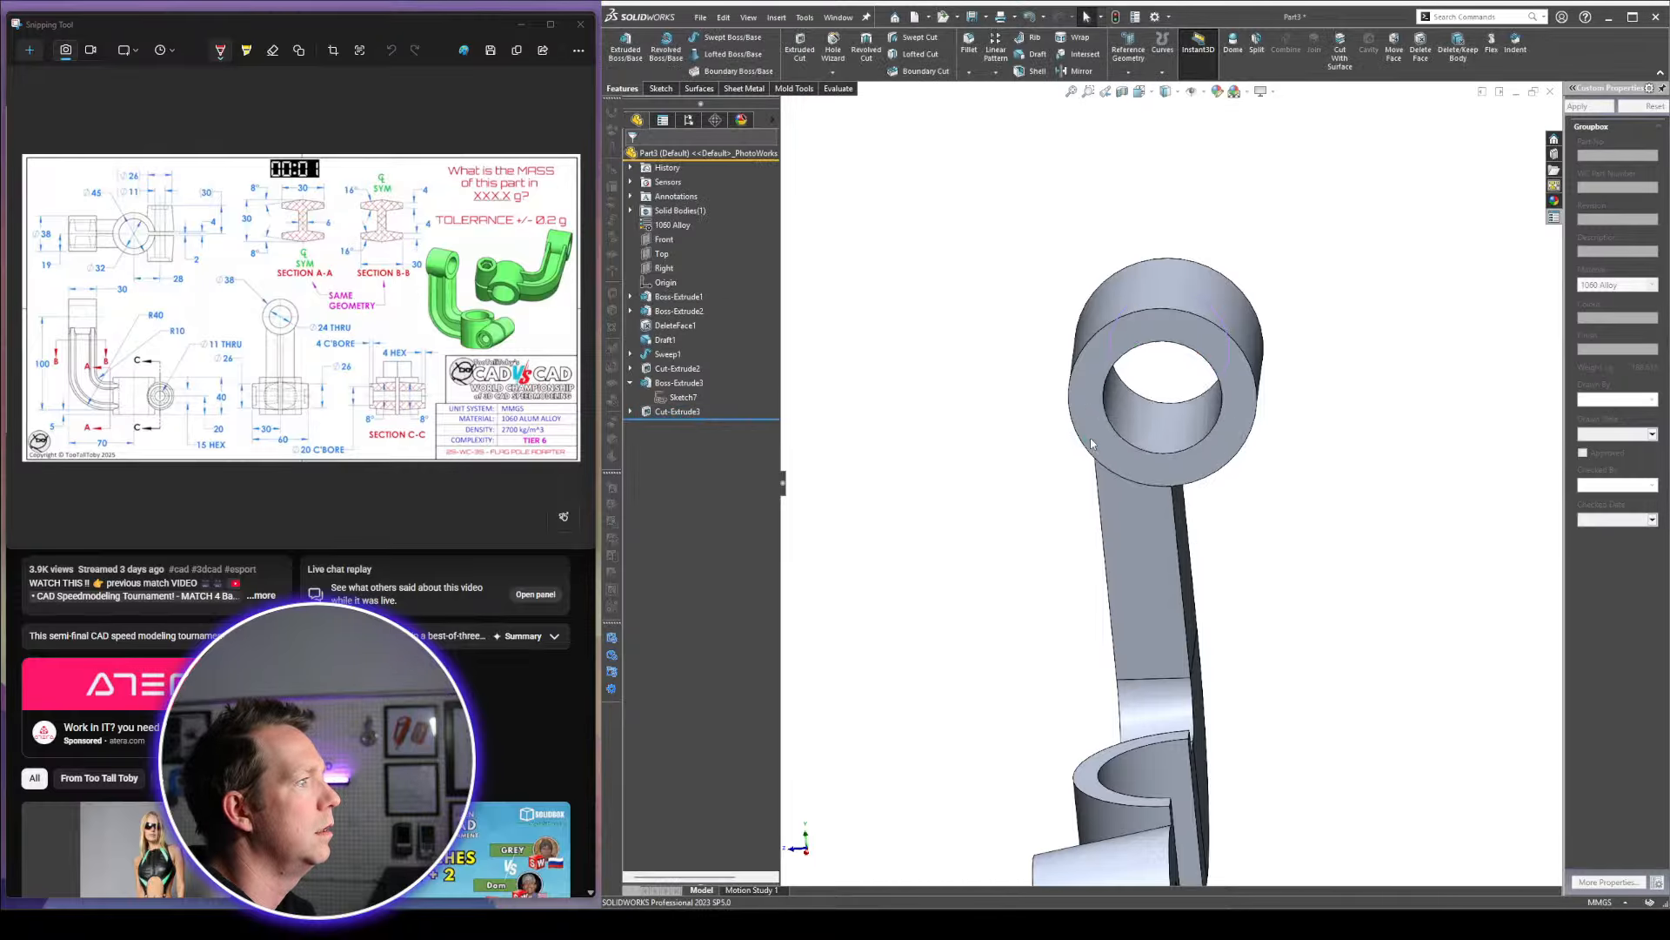
Examine the arm's side faces and the dimensions of the sweep's half I-section profile sketch, viewed square-on
{"action": "scroll", "coordinate": [957, 335], "scroll_direction": "up", "scroll_amount": 1}
{"action": "middle_click_drag", "start_coordinate": [957, 335], "coordinate": [1201, 574]}
{"action": "left_click", "coordinate": [1239, 578]}
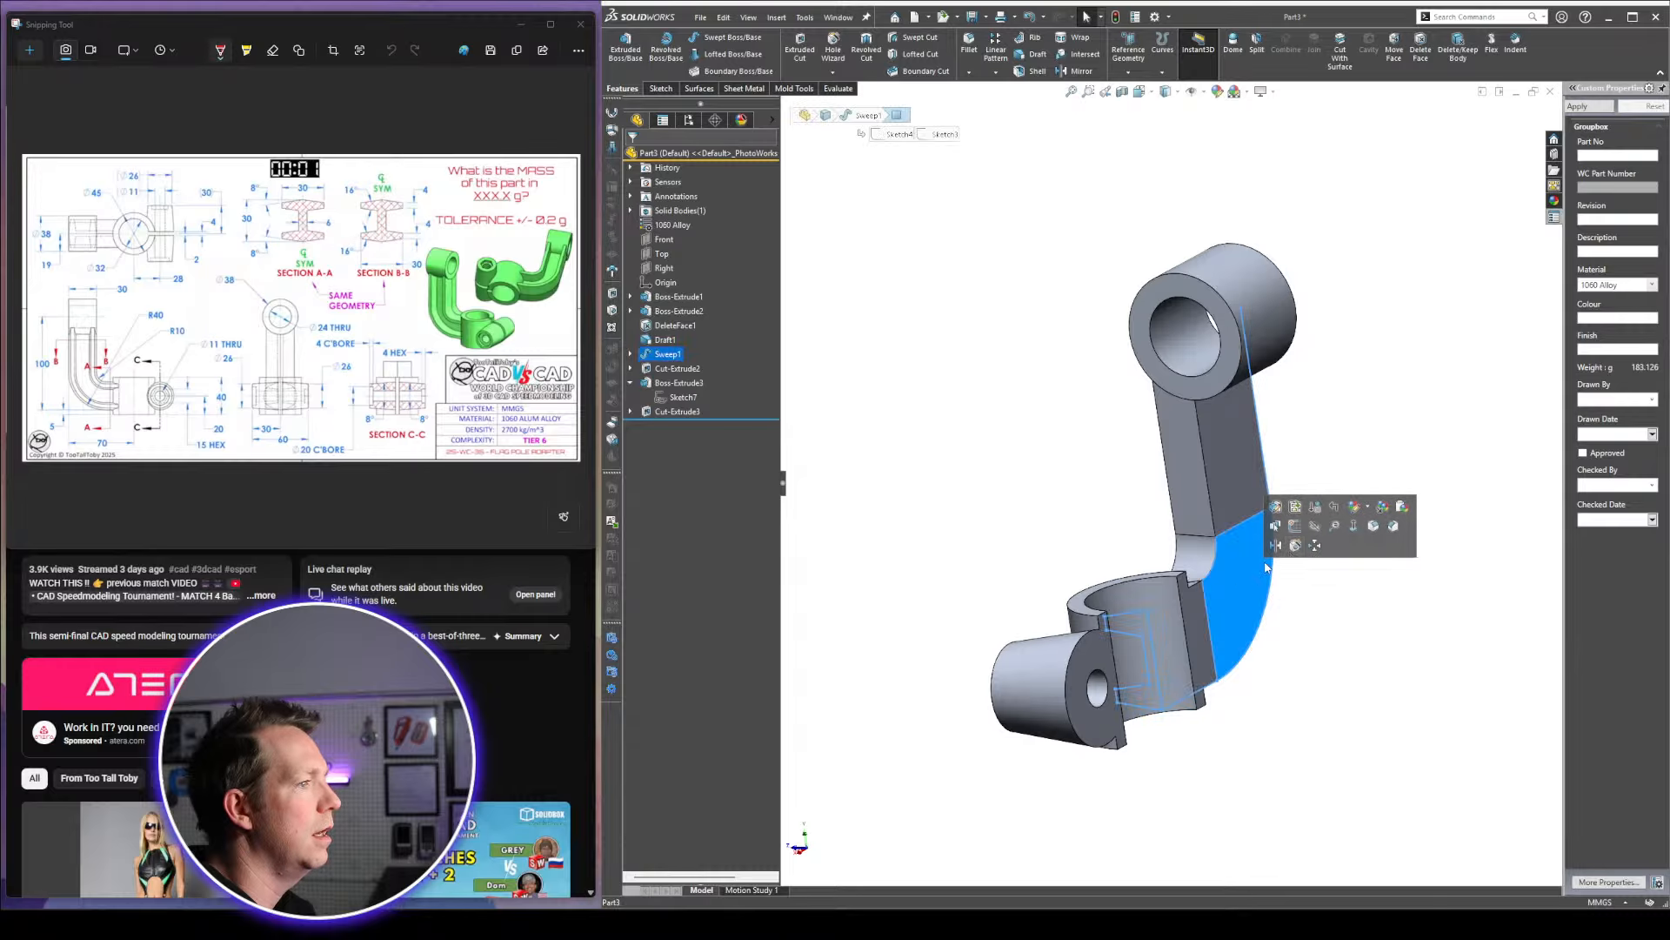
{"action": "left_click", "coordinate": [1261, 641]}
{"action": "middle_click_drag", "start_coordinate": [1260, 641], "coordinate": [1319, 668]}
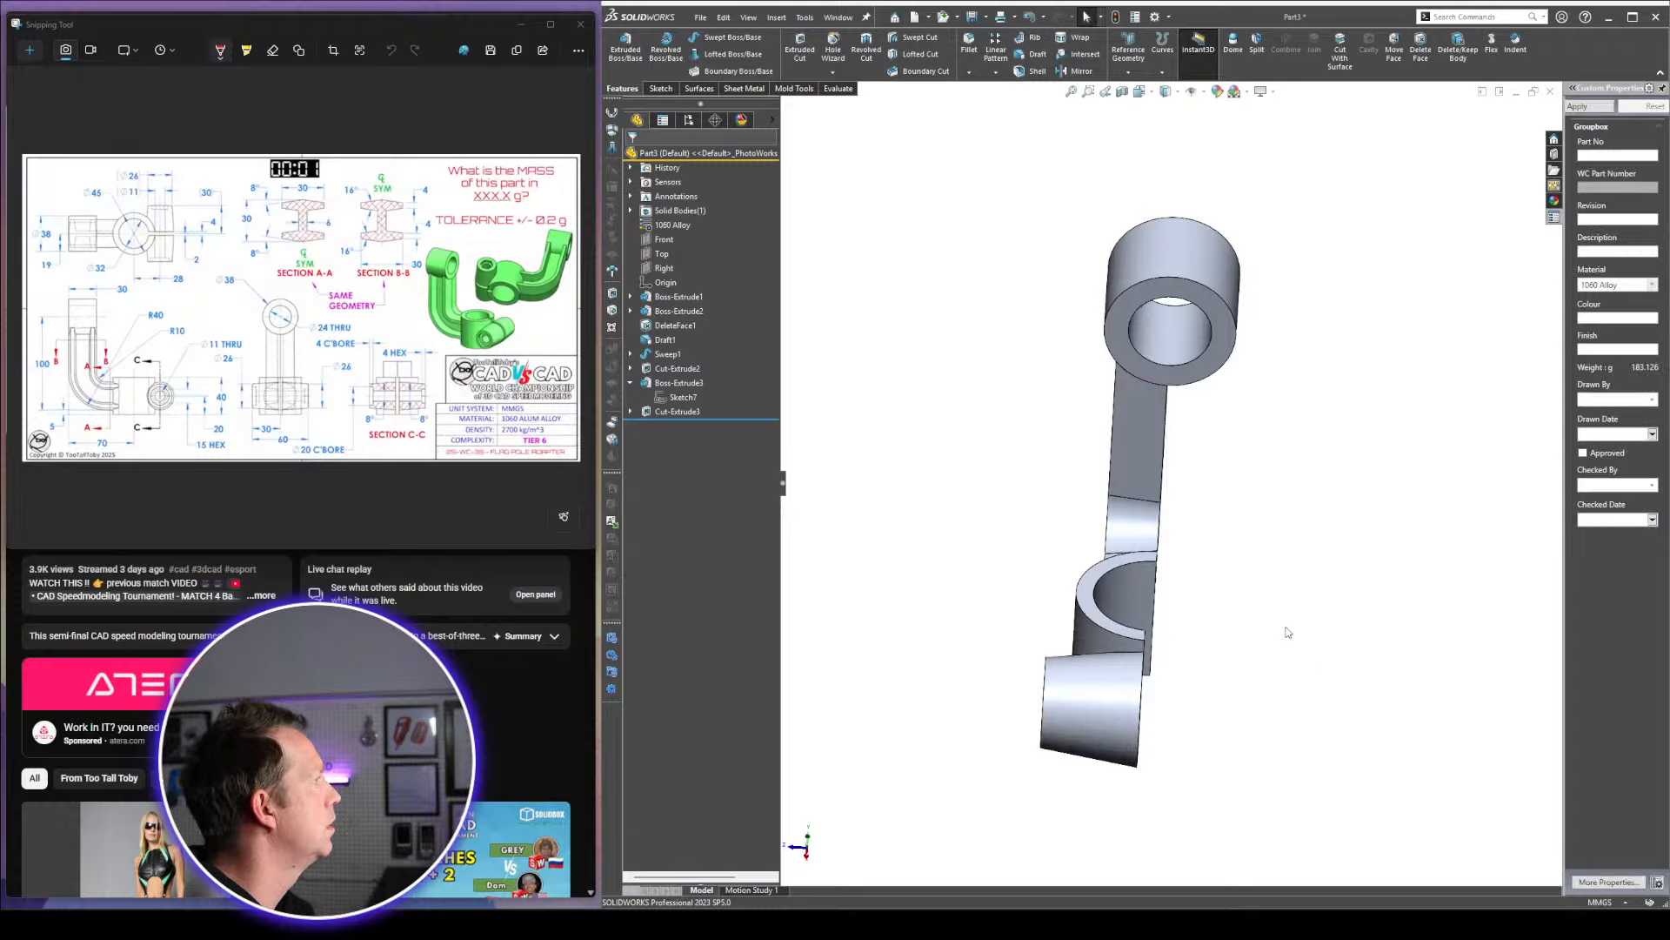
{"action": "middle_click_drag", "start_coordinate": [1287, 627], "coordinate": [1167, 557]}
{"action": "left_click", "coordinate": [1166, 555]}
{"action": "key", "text": "Escape"}
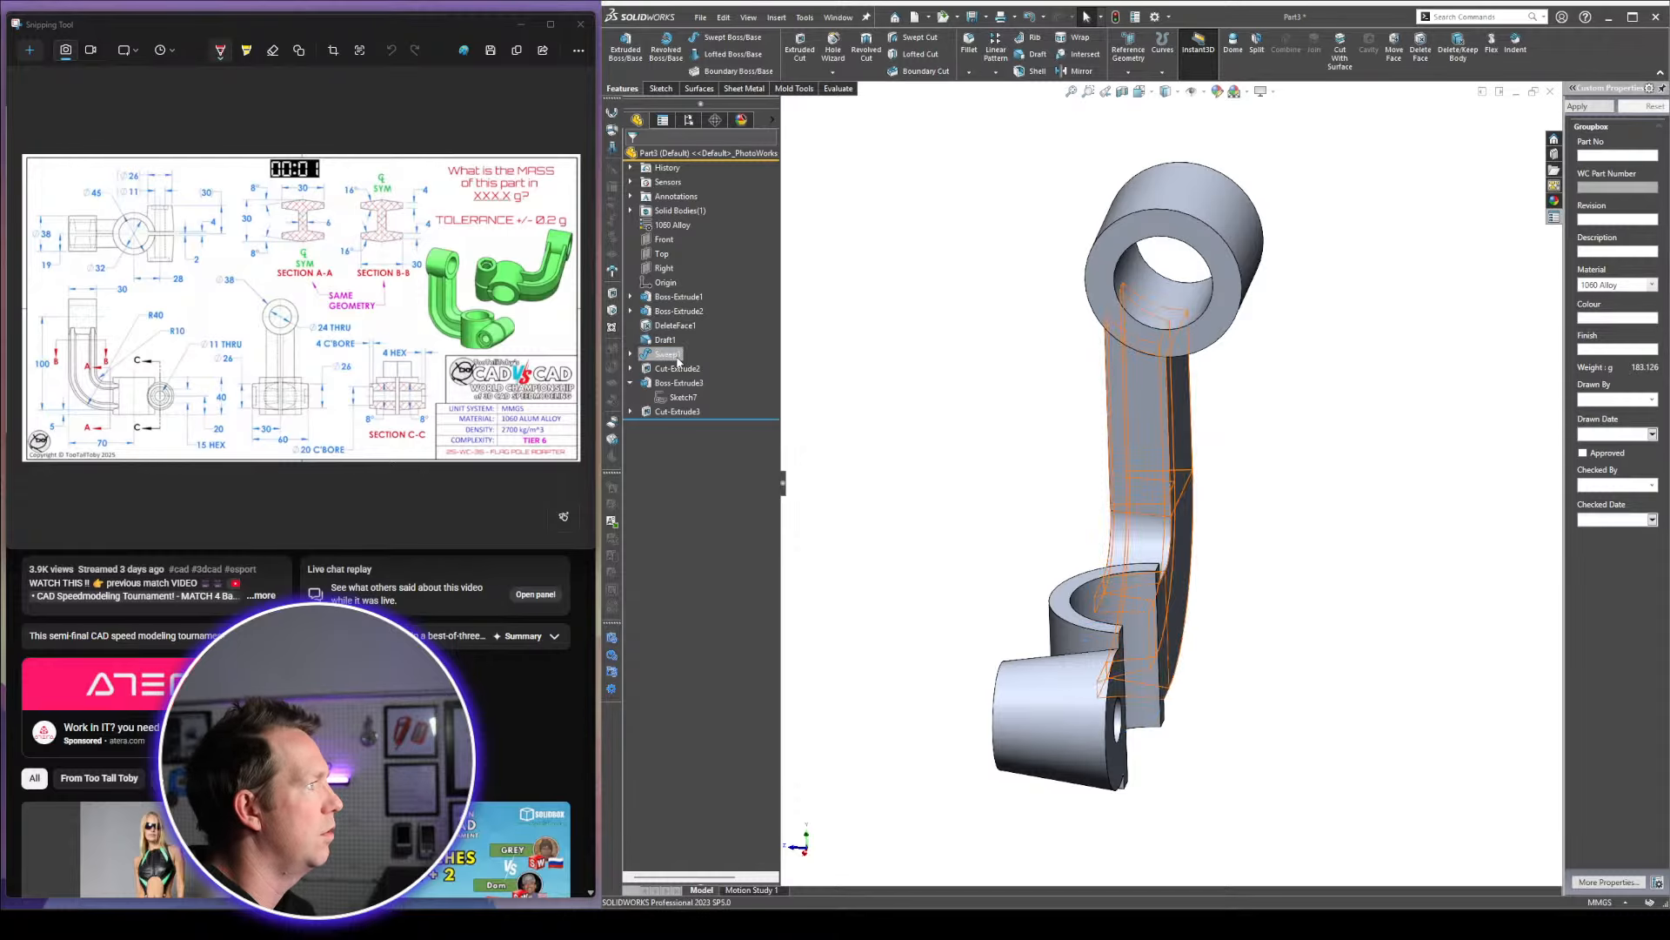
{"action": "left_click", "coordinate": [631, 354]}
{"action": "left_click", "coordinate": [682, 370]}
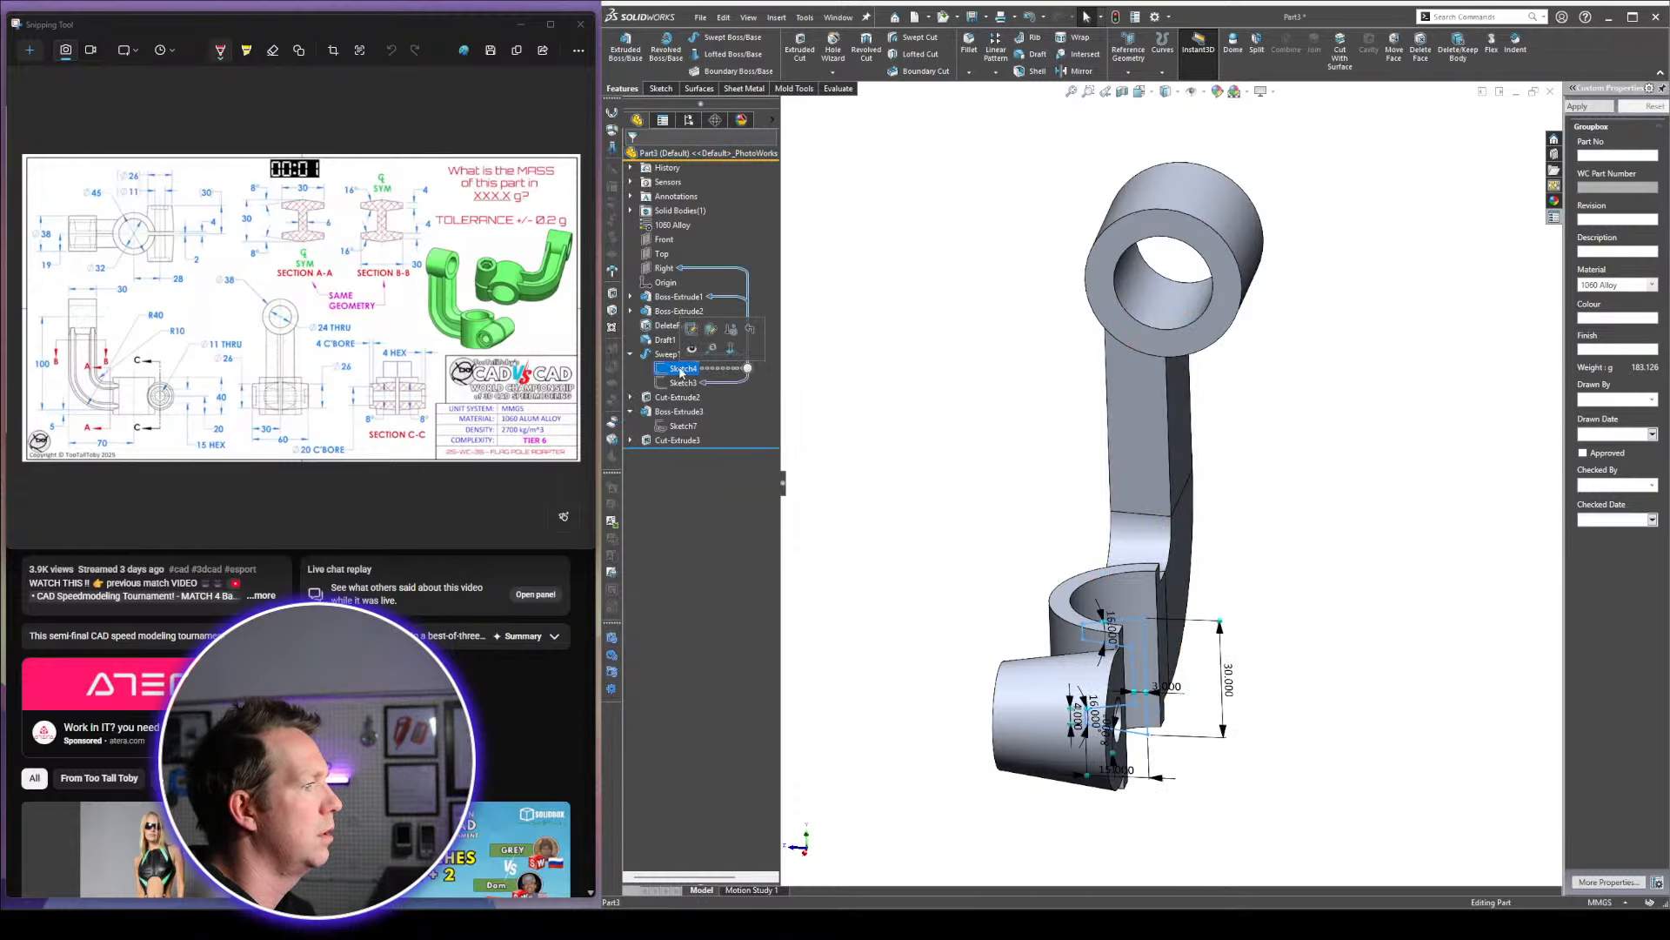
{"action": "key", "text": "space"}
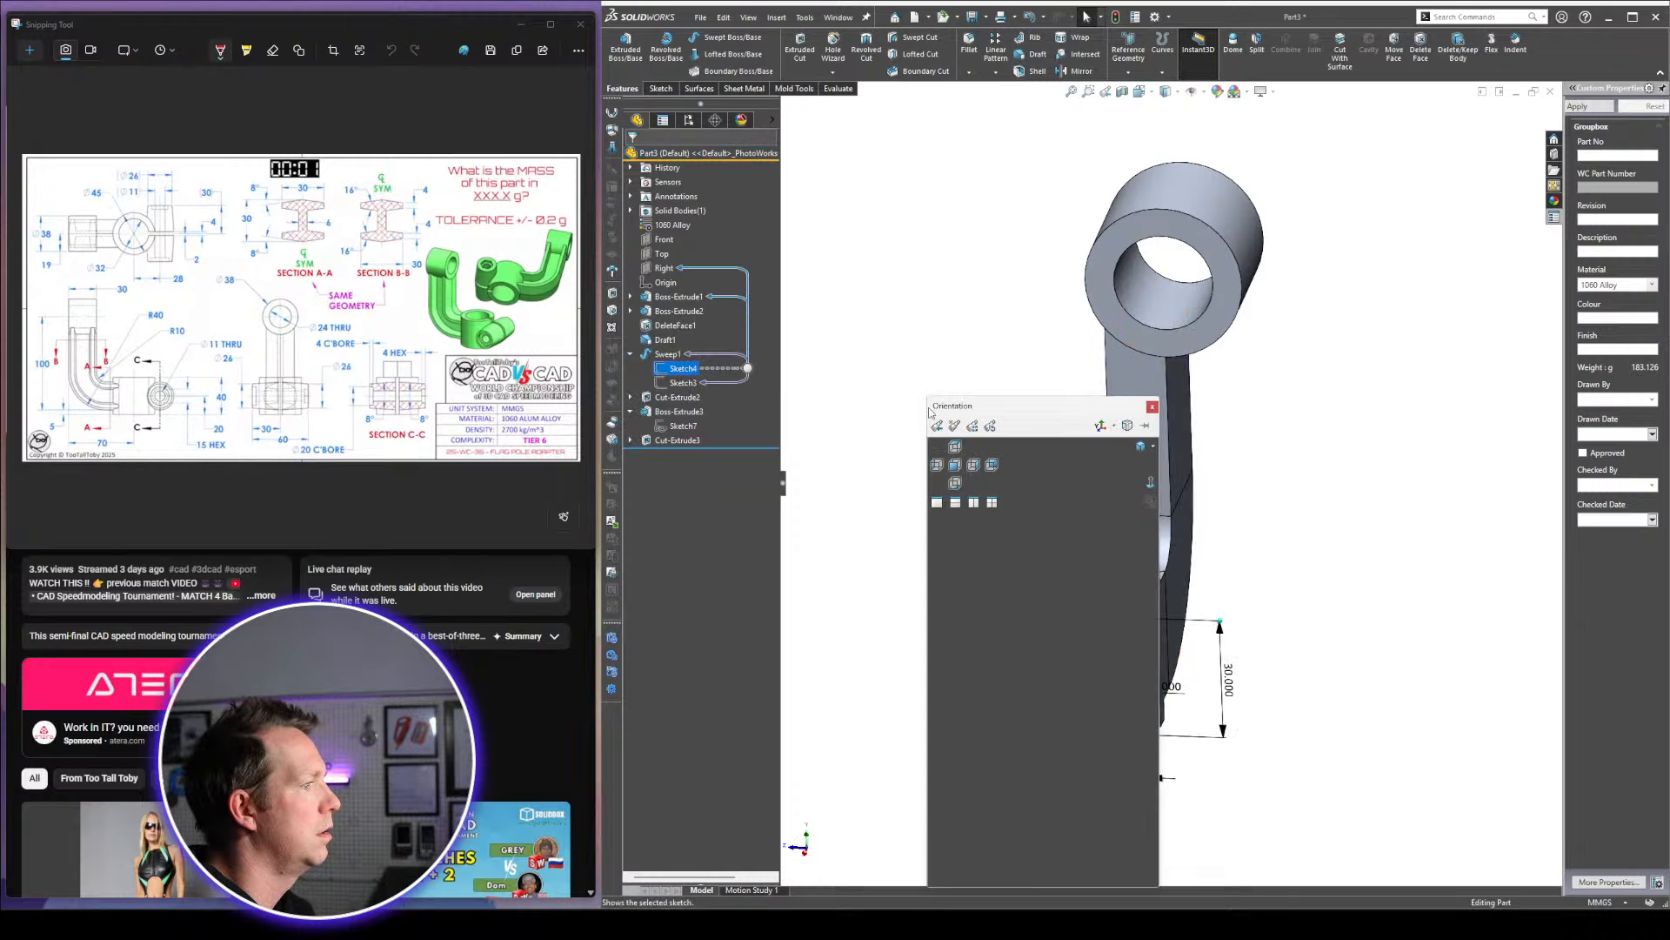
{"action": "left_click", "coordinate": [954, 465]}
{"action": "key", "text": "ctrl+4"}
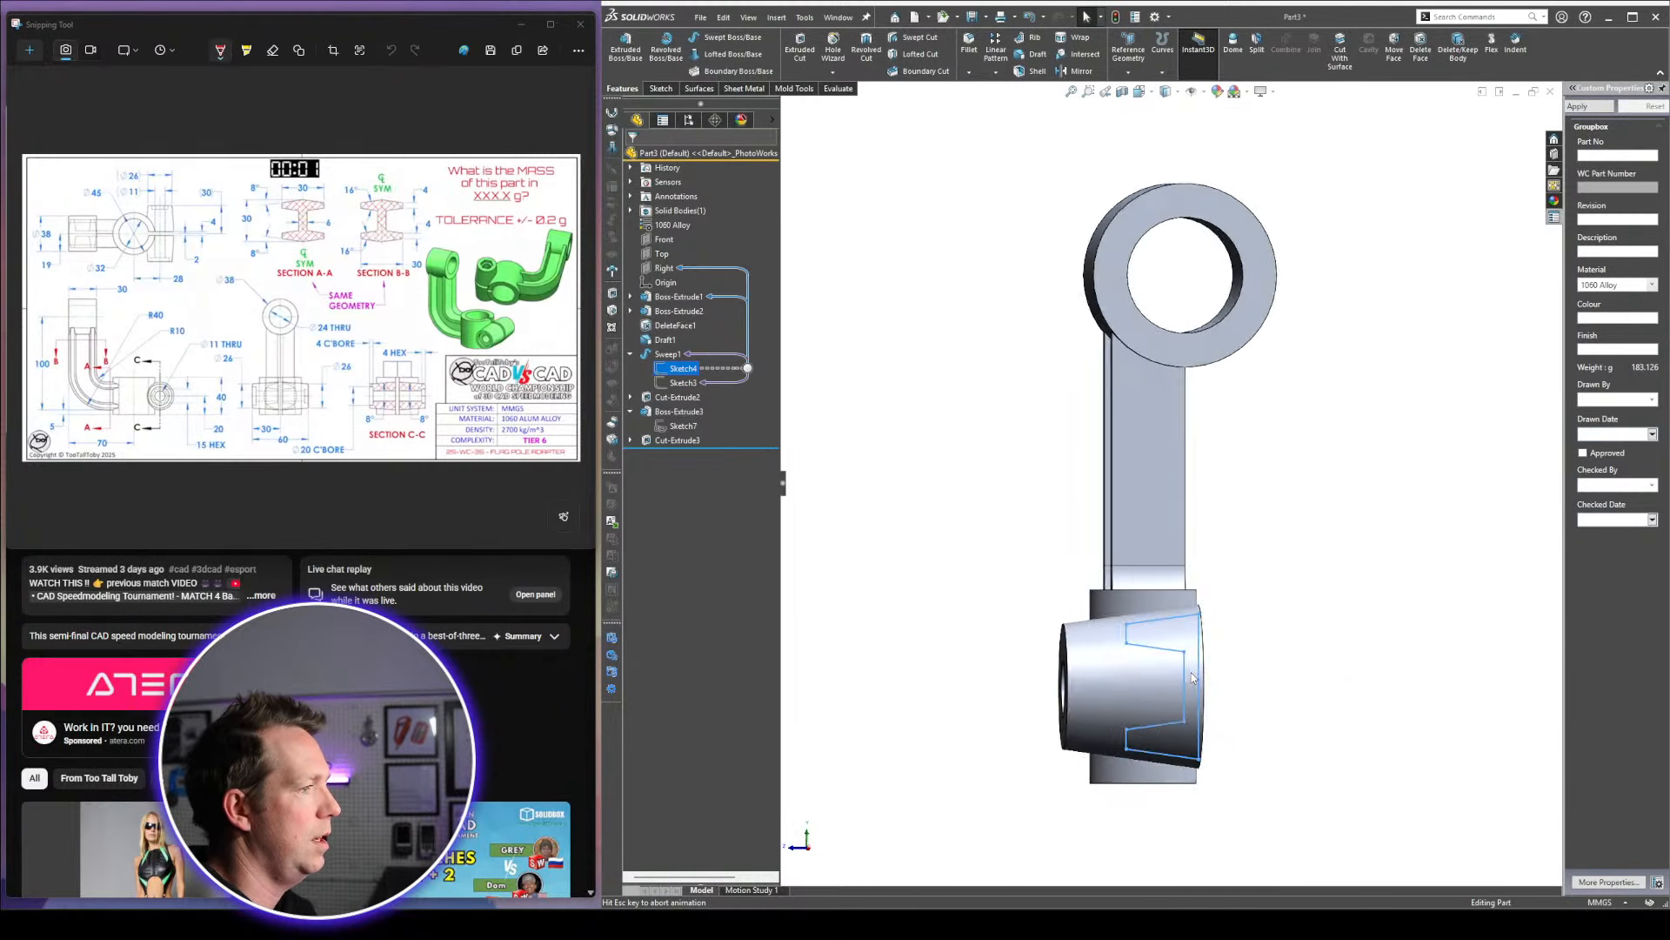
{"action": "scroll", "coordinate": [1269, 709], "scroll_direction": "down", "scroll_amount": 3}
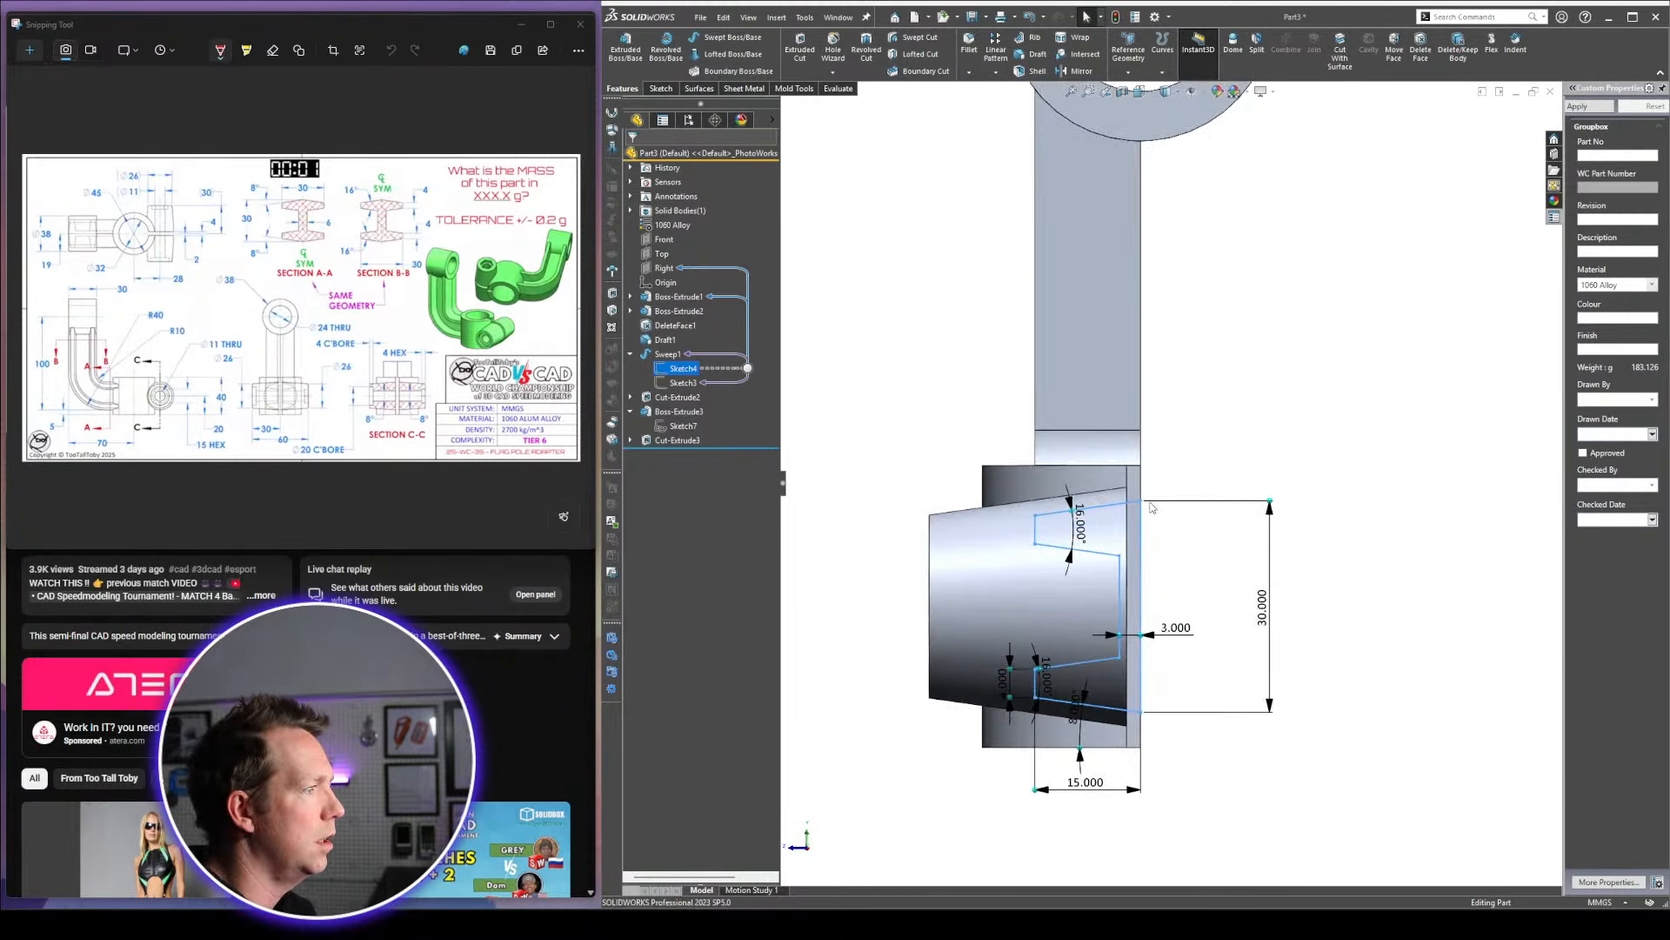
{"action": "scroll", "coordinate": [1151, 374], "scroll_direction": "up", "scroll_amount": 5}
Mirror the half body about the arm's flat symmetry face with merged solids to complete the part
{"action": "middle_click_drag", "start_coordinate": [1158, 330], "coordinate": [1140, 439]}
{"action": "left_click", "coordinate": [1204, 427]}
{"action": "left_click", "coordinate": [1180, 398]}
{"action": "left_click", "coordinate": [1233, 354]}
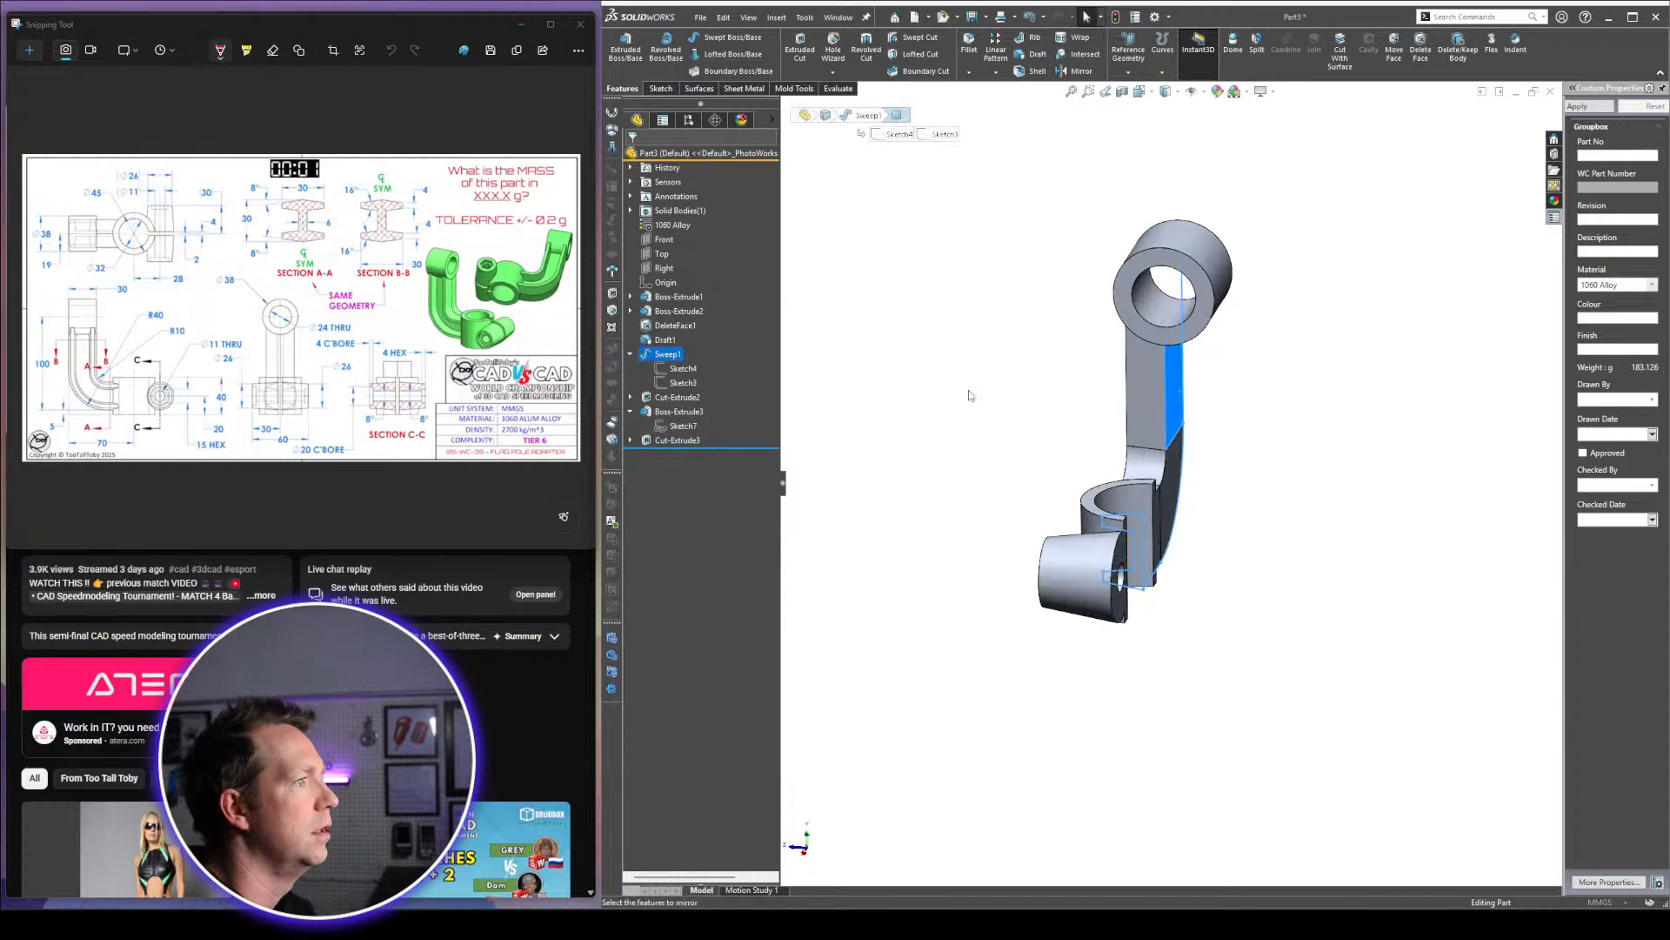
{"action": "left_click", "coordinate": [712, 343]}
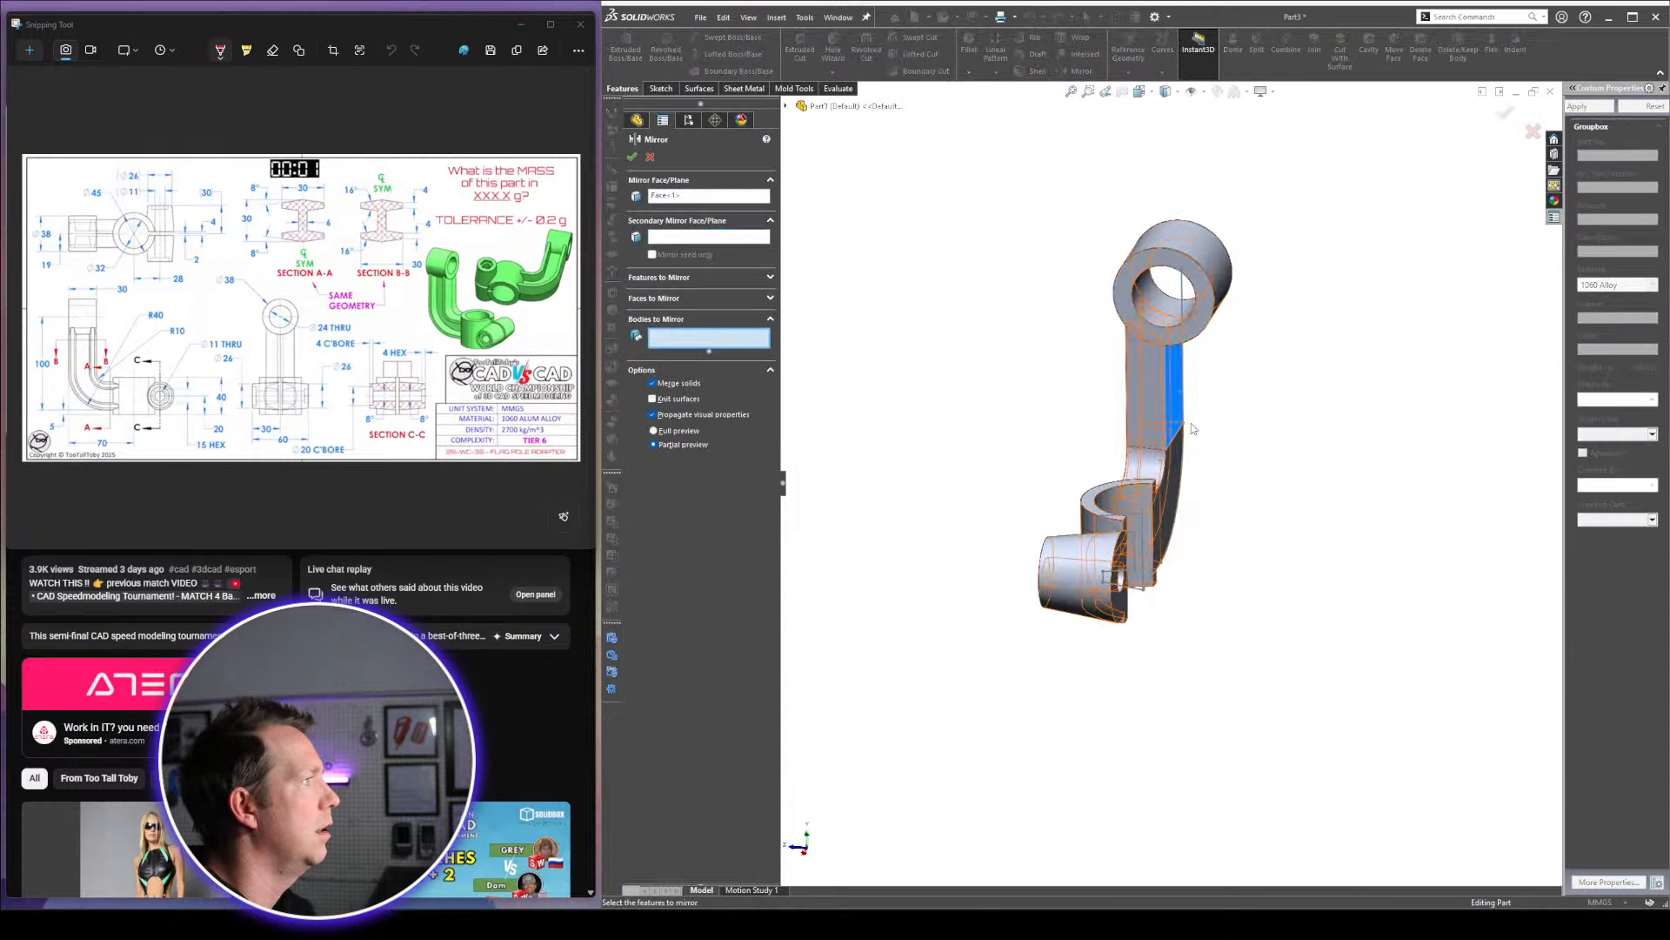
{"action": "left_click", "coordinate": [1162, 410]}
{"action": "right_click", "coordinate": [1163, 412]}
{"action": "middle_click_drag", "start_coordinate": [1172, 480], "coordinate": [1244, 522]}
{"action": "scroll", "coordinate": [1164, 544], "scroll_direction": "down", "scroll_amount": 3}
{"action": "scroll", "coordinate": [1197, 616], "scroll_direction": "down", "scroll_amount": 2}
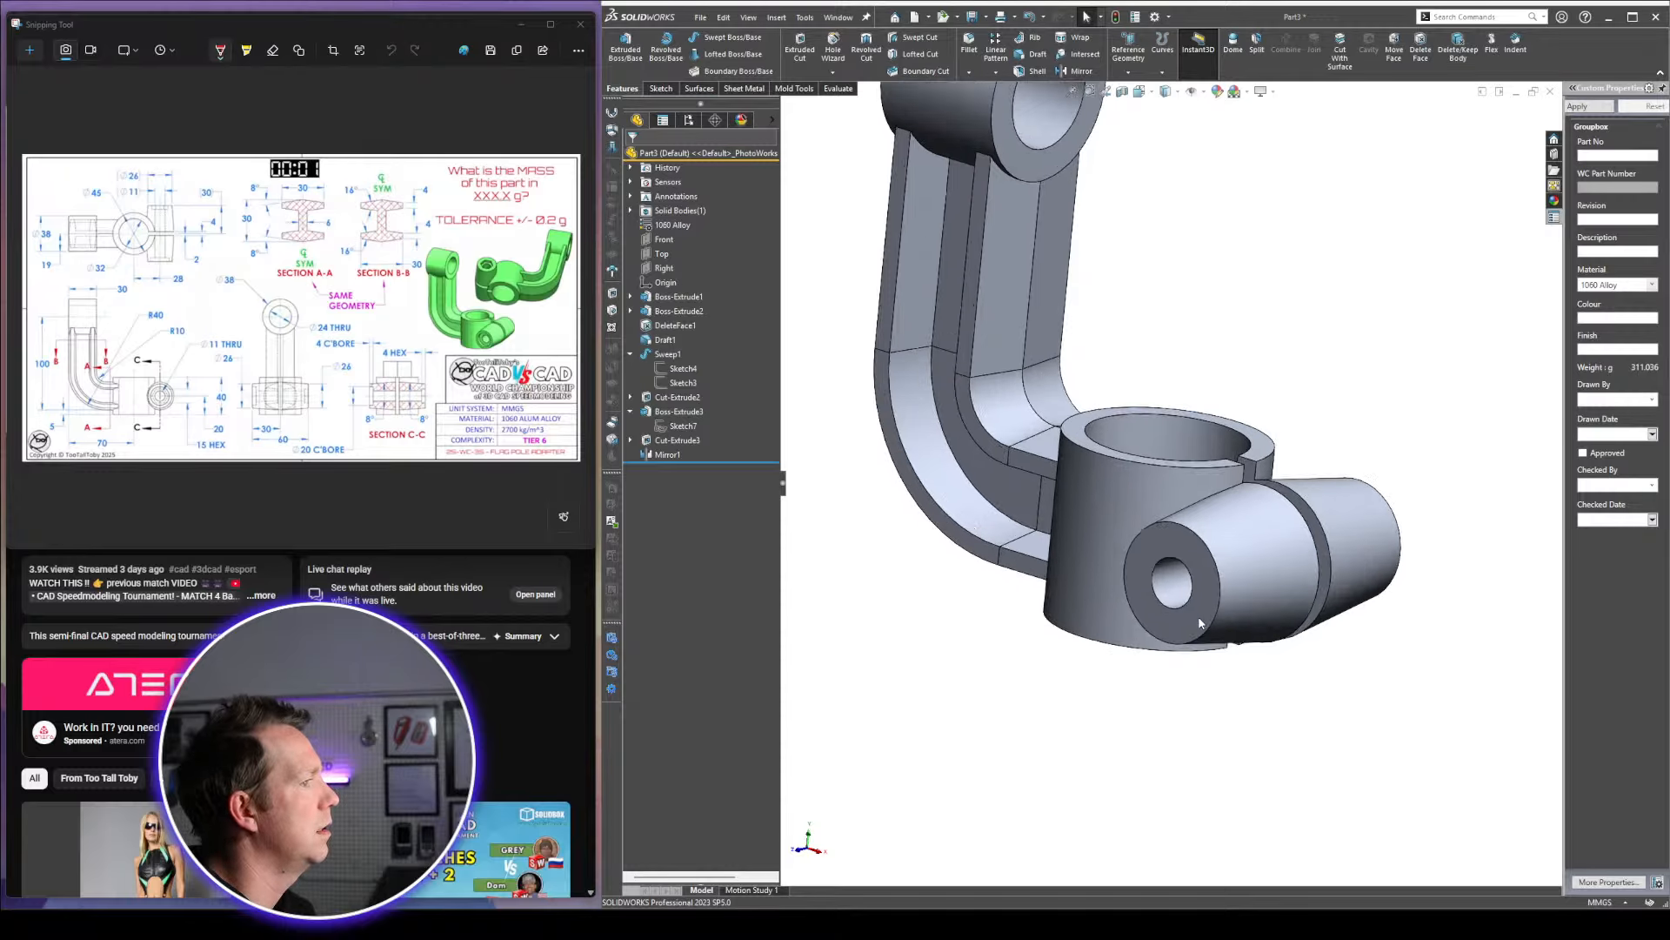
Sketch a 20 mm diameter circle on the clamp boss's end face, centred on its 11 mm hole
{"action": "left_click", "coordinate": [1167, 524]}
{"action": "left_click", "coordinate": [1205, 466]}
{"action": "key", "text": "c"}
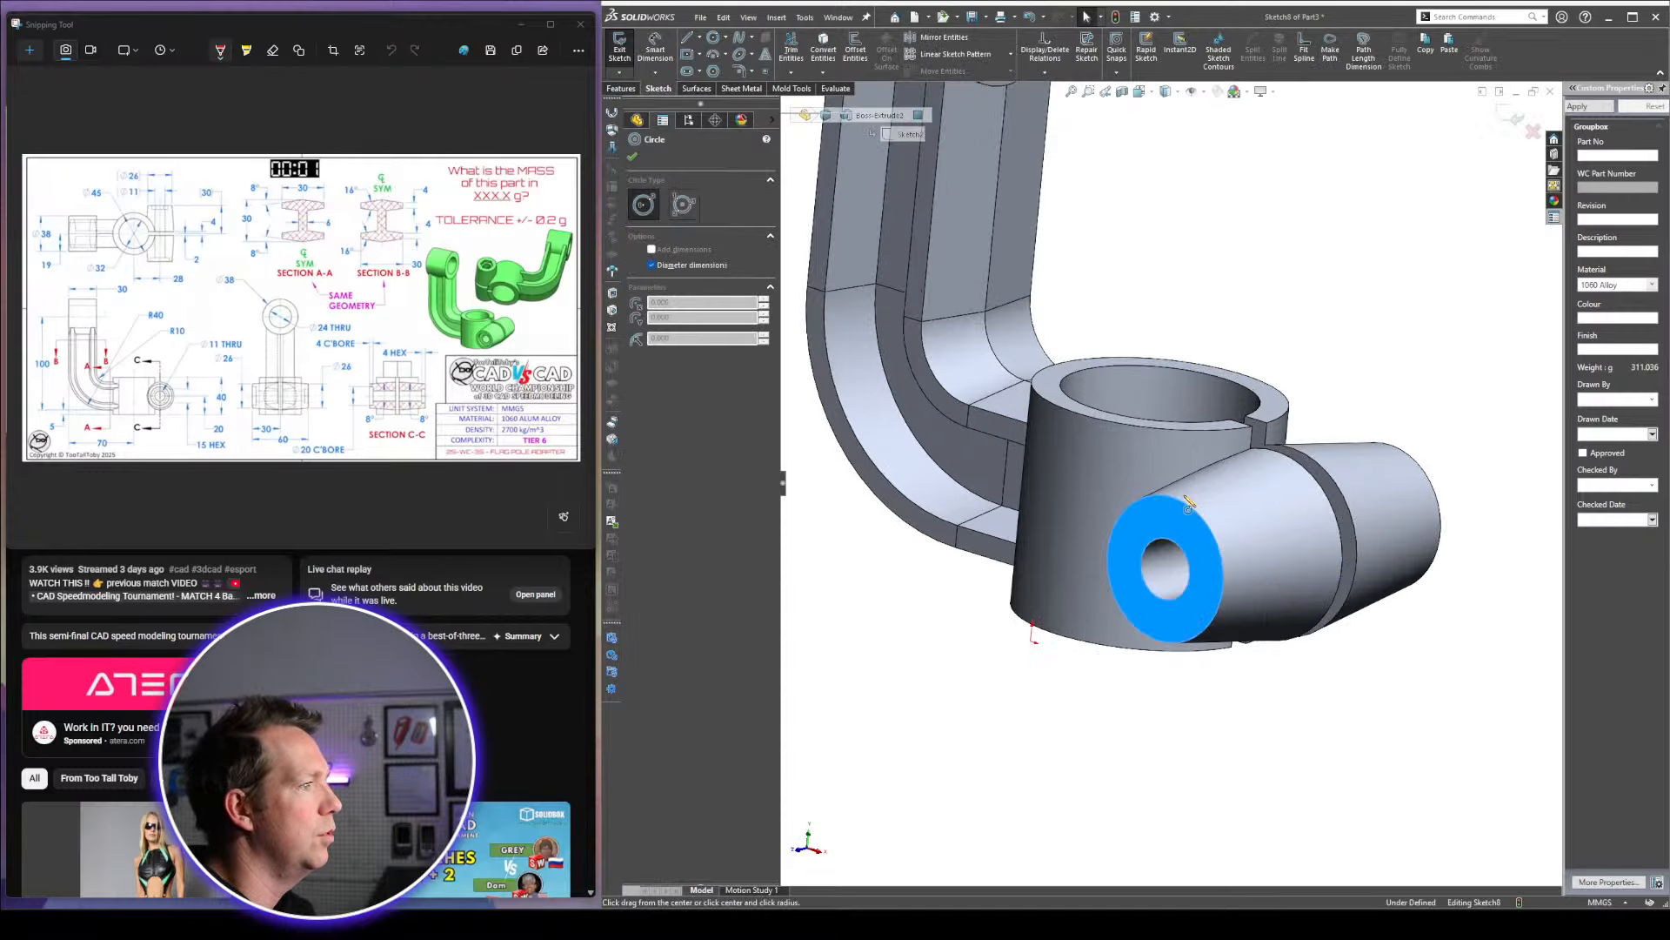
{"action": "left_click", "coordinate": [1166, 570]}
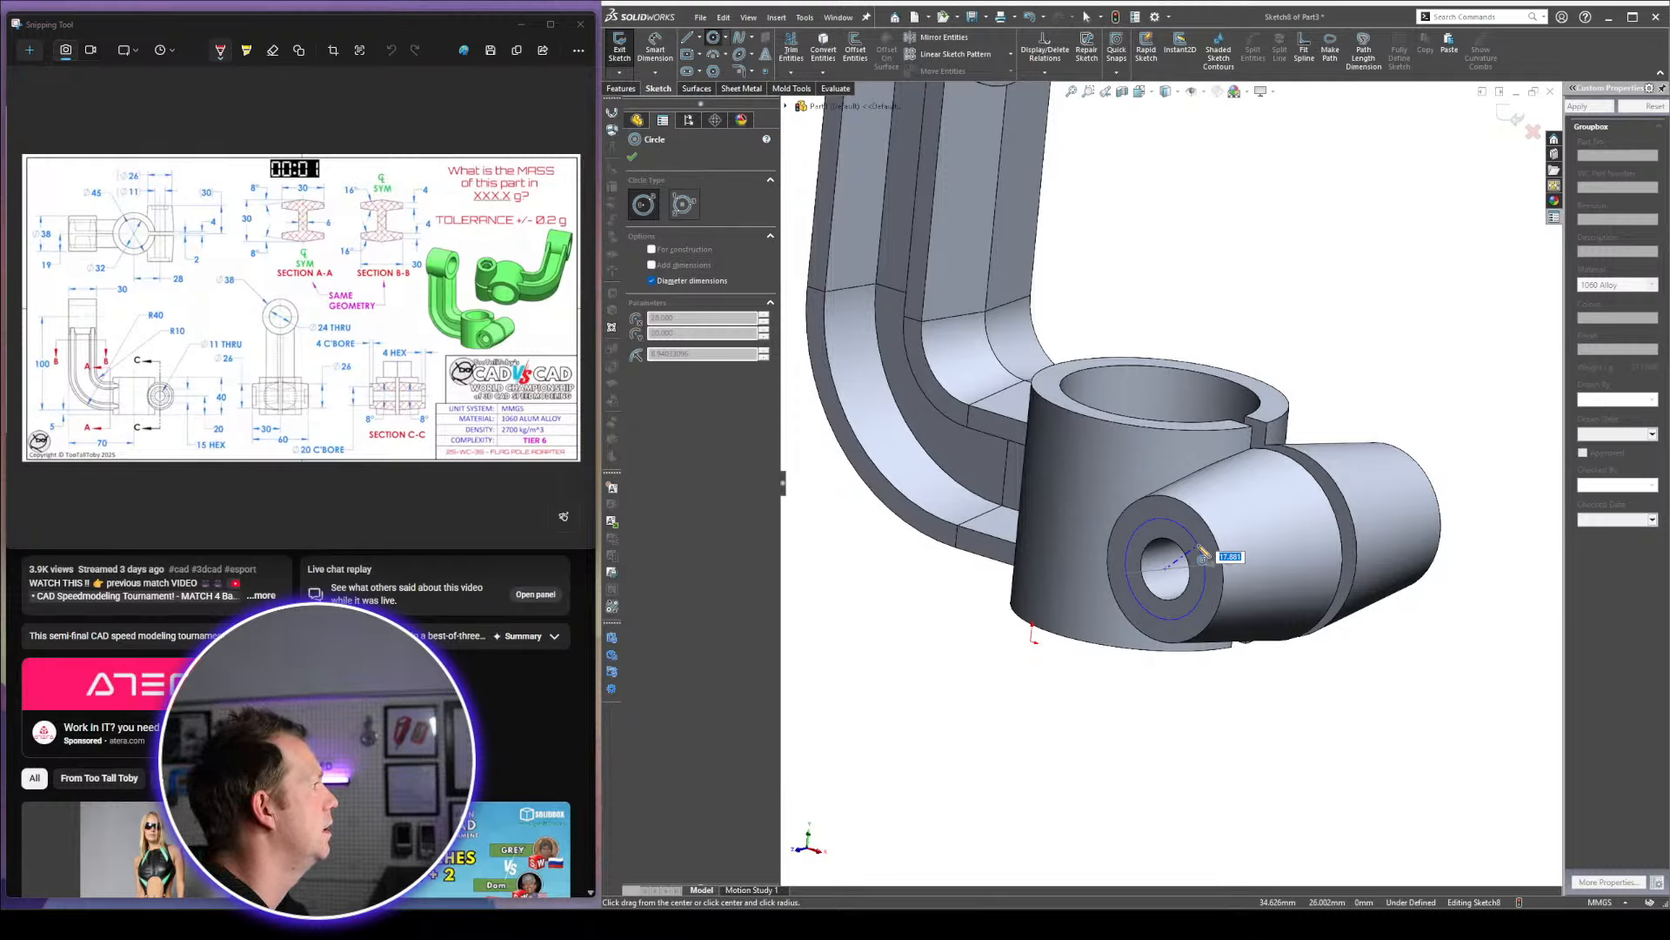
{"action": "type", "text": "20"}
{"action": "key", "text": "Return"}
{"action": "key", "text": "Escape"}
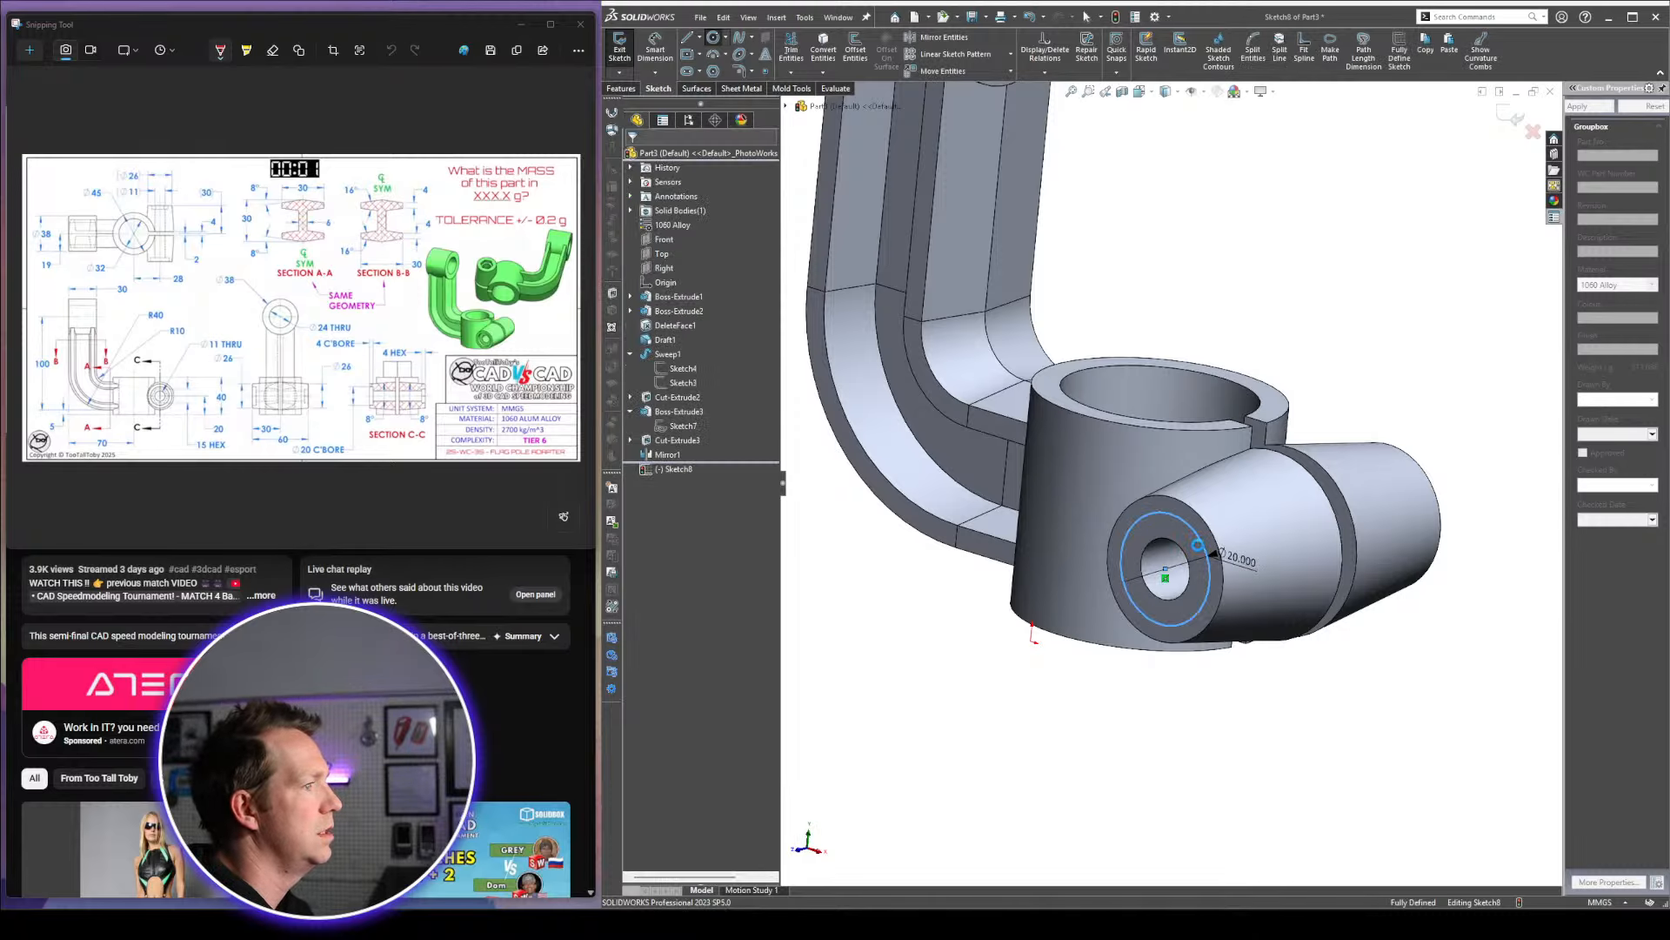
Cut the 20 mm circle Blind to a depth of 4 mm to form the counterbore
{"action": "key", "text": "c"}
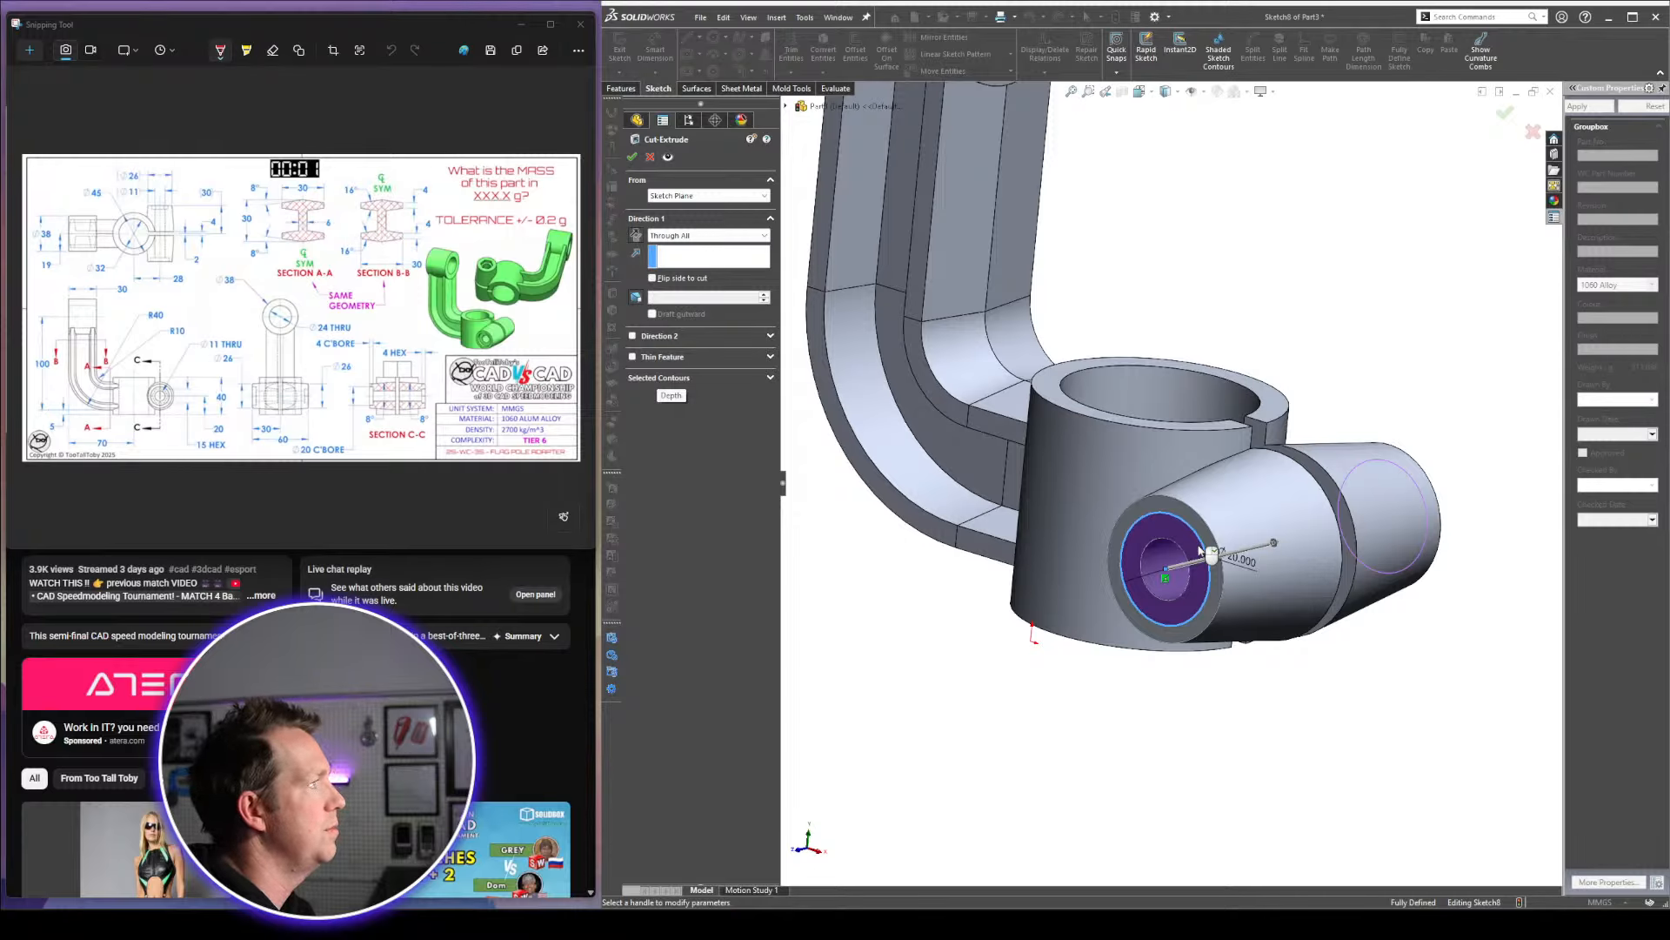
{"action": "left_click", "coordinate": [701, 236]}
{"action": "left_click", "coordinate": [696, 248]}
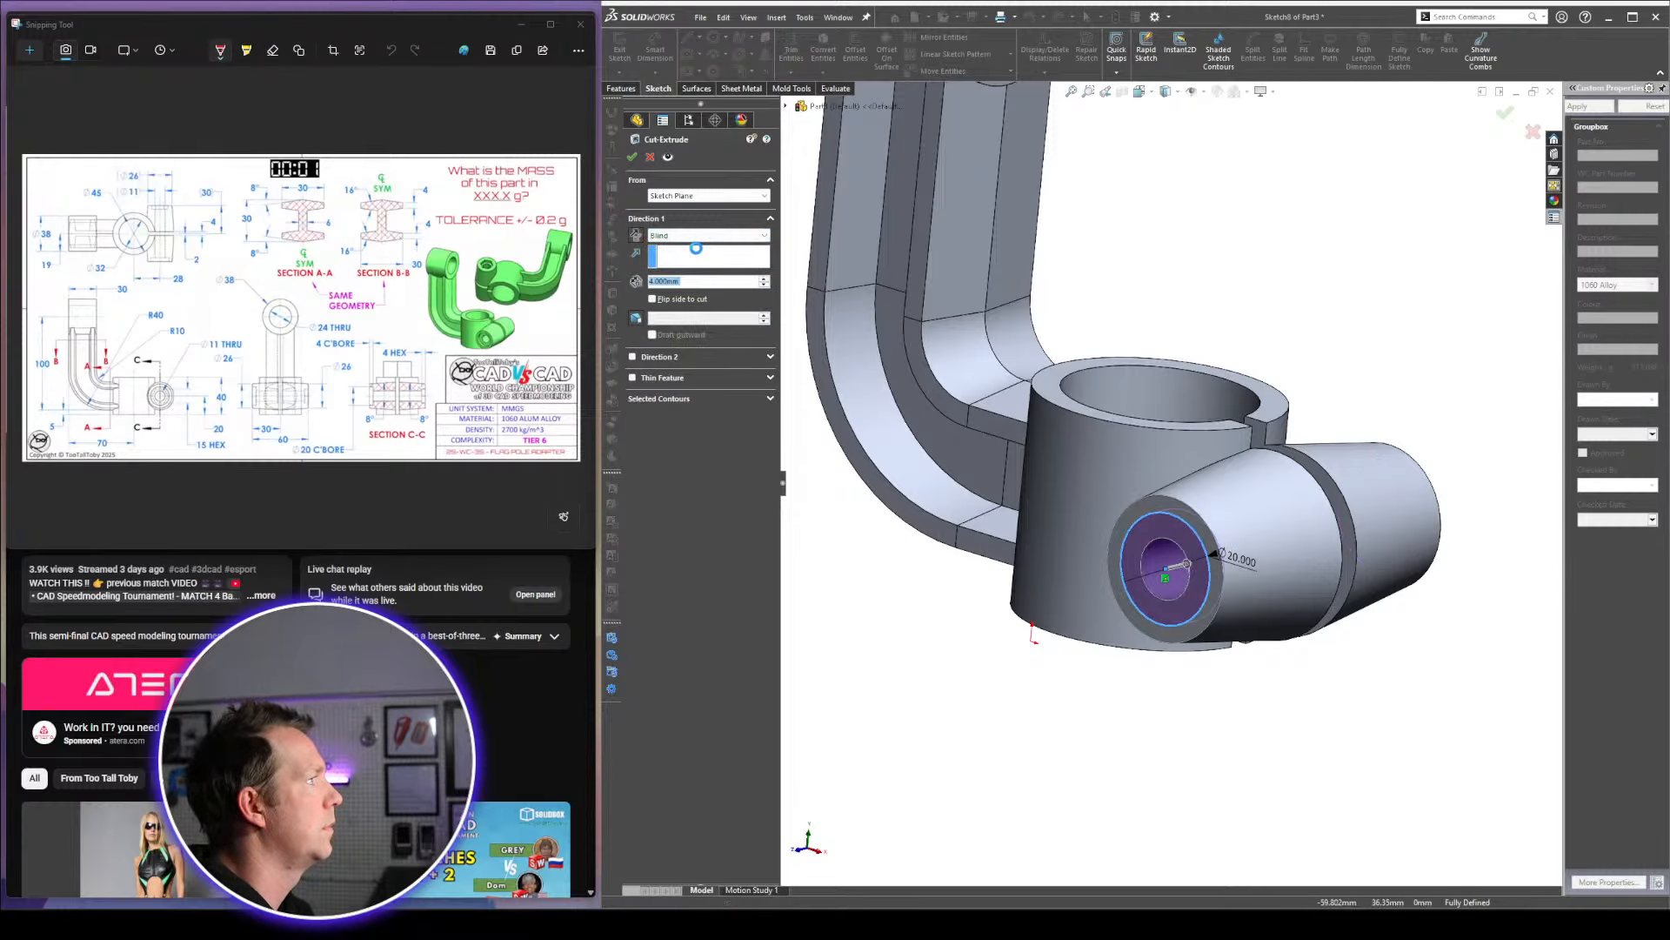
{"action": "key", "text": "Return"}
Sketch a six-sided polygon about 16.5 mm across flats on the clamp boss's opposite end face, centred on the hole
{"action": "middle_click_drag", "start_coordinate": [1312, 385], "coordinate": [984, 514]}
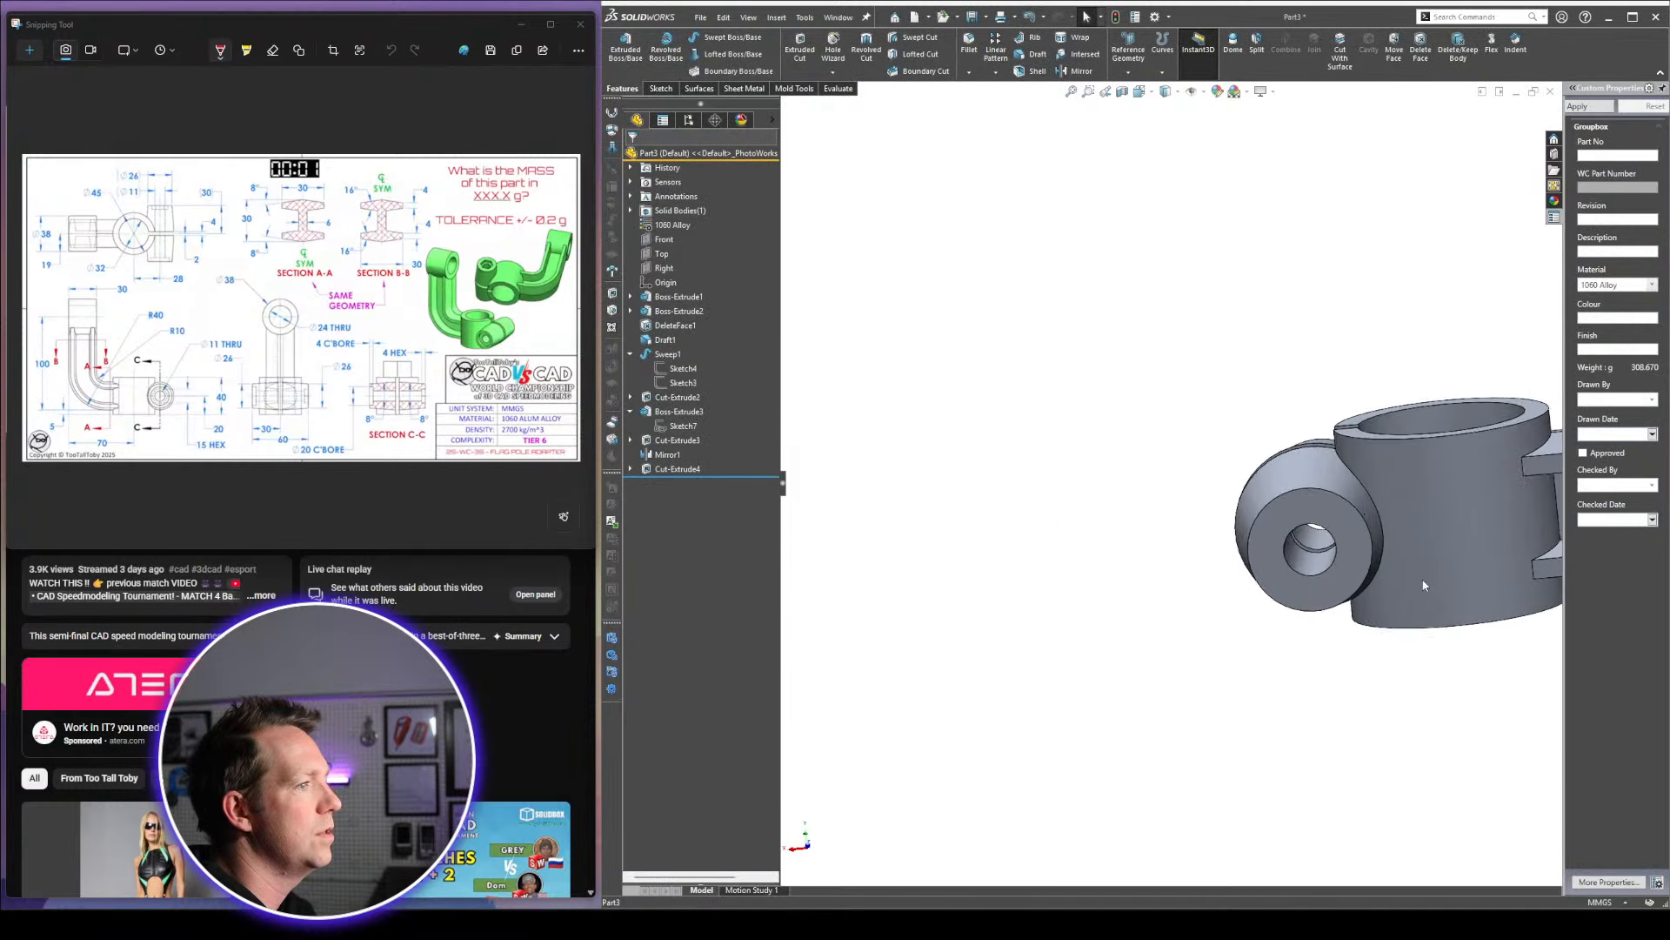
{"action": "scroll", "coordinate": [1425, 586], "scroll_direction": "down", "scroll_amount": 2}
{"action": "left_click", "coordinate": [1233, 460]}
{"action": "left_click", "coordinate": [1296, 418]}
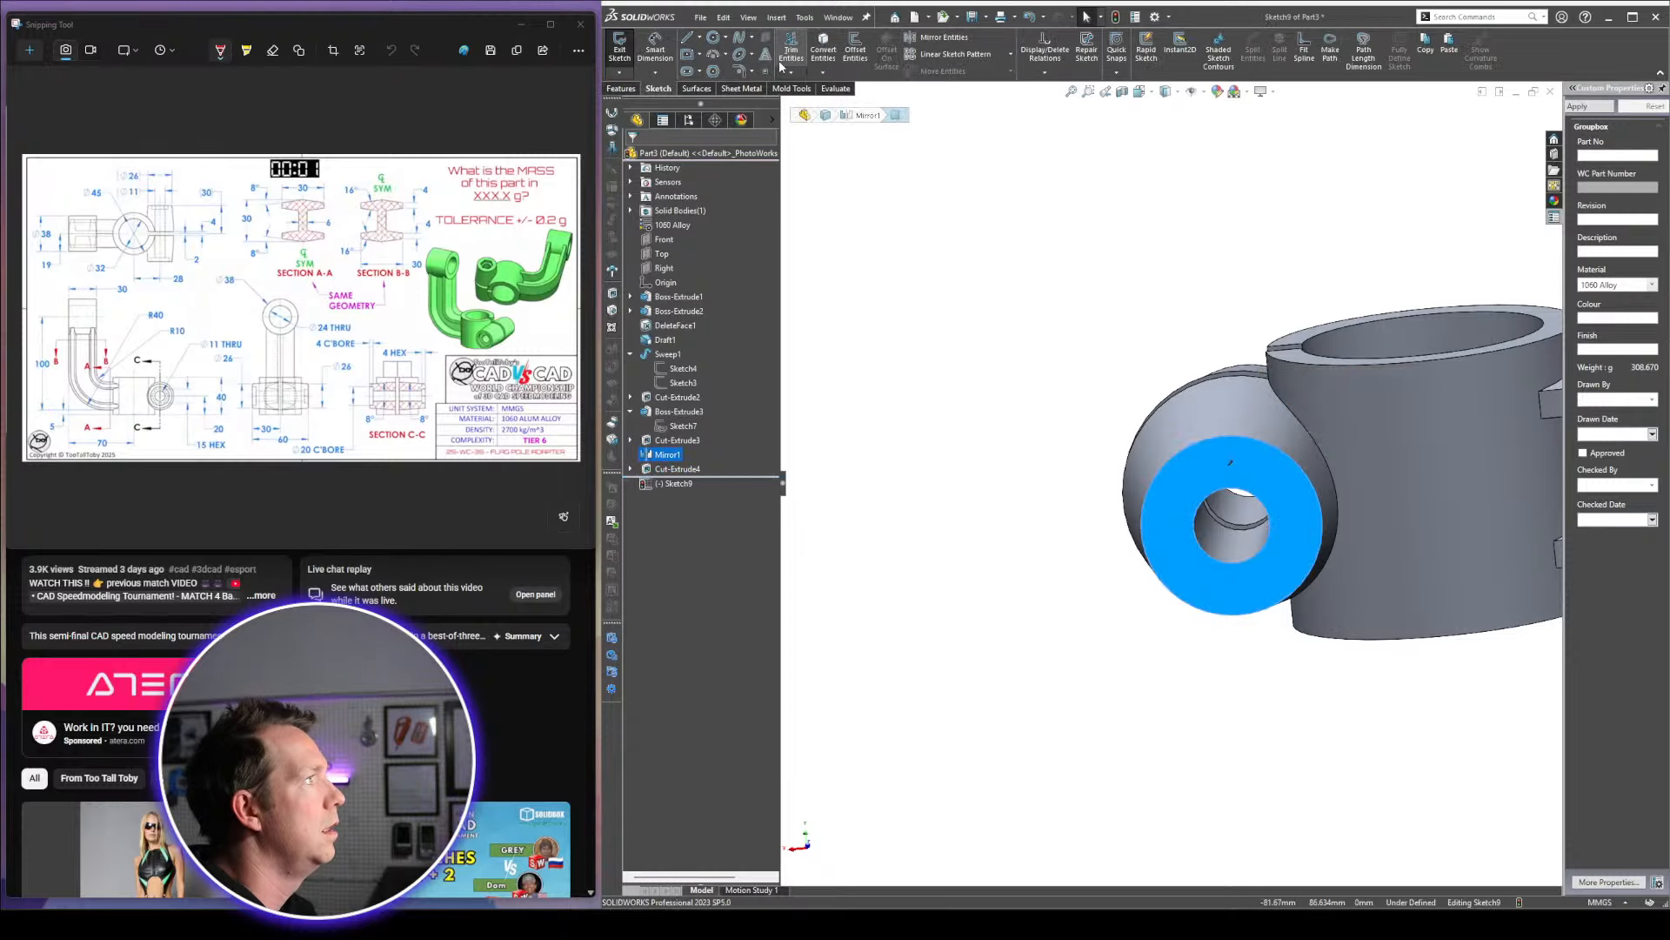
{"action": "left_click", "coordinate": [712, 72]}
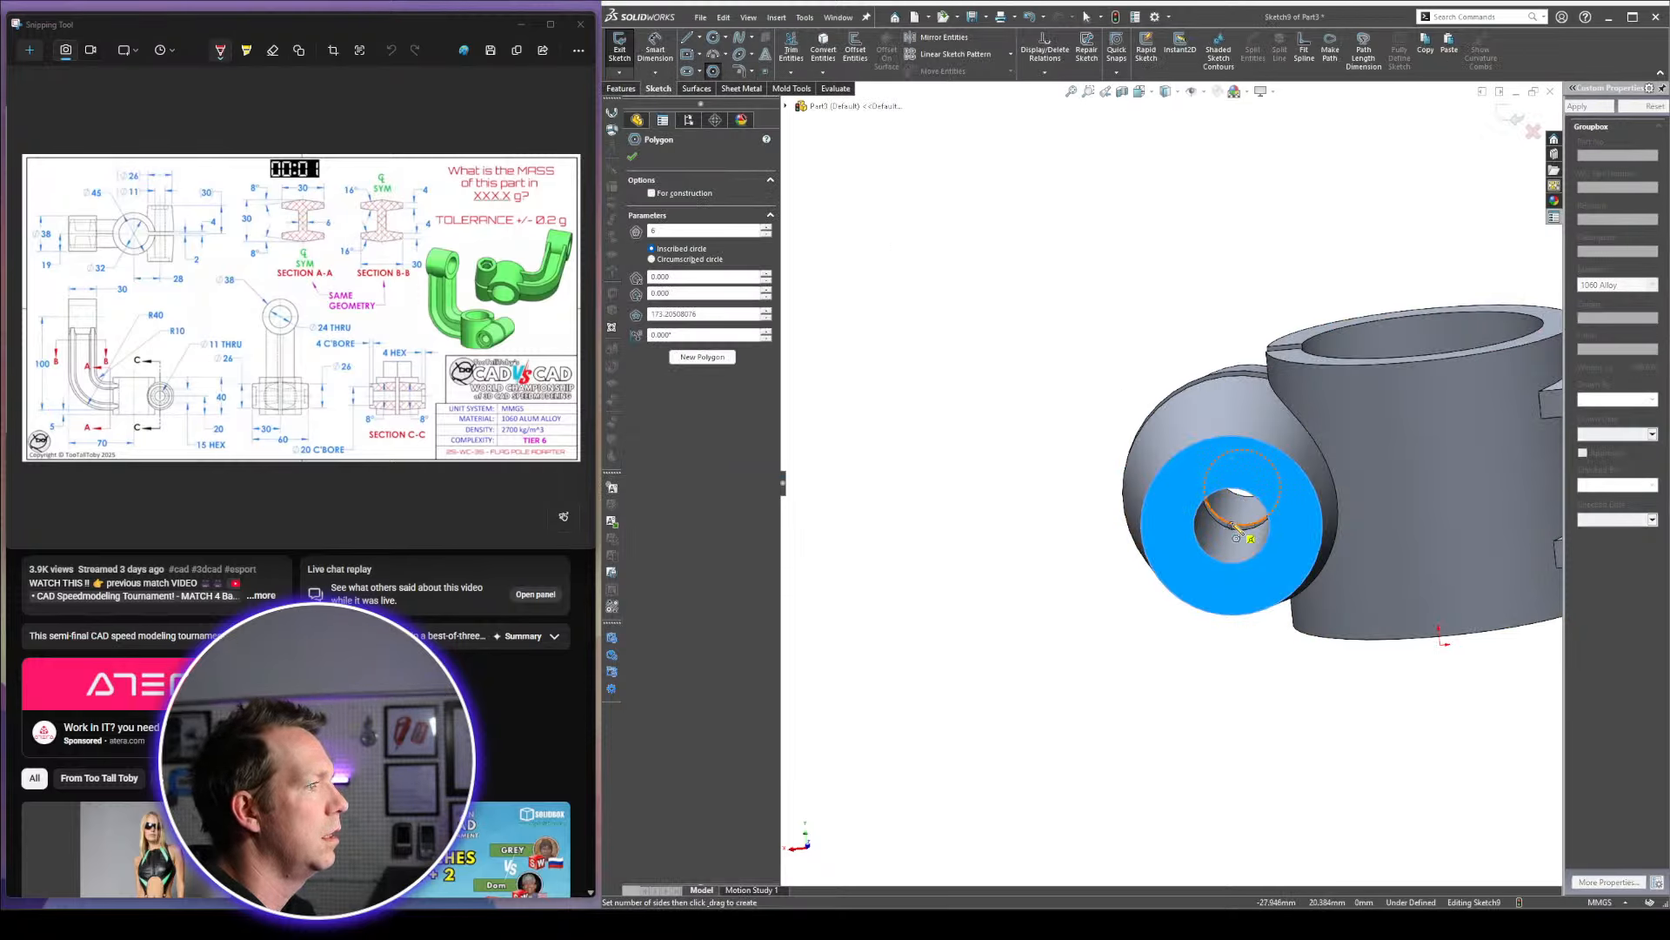
{"action": "left_click_drag", "start_coordinate": [1236, 540], "coordinate": [1246, 474]}
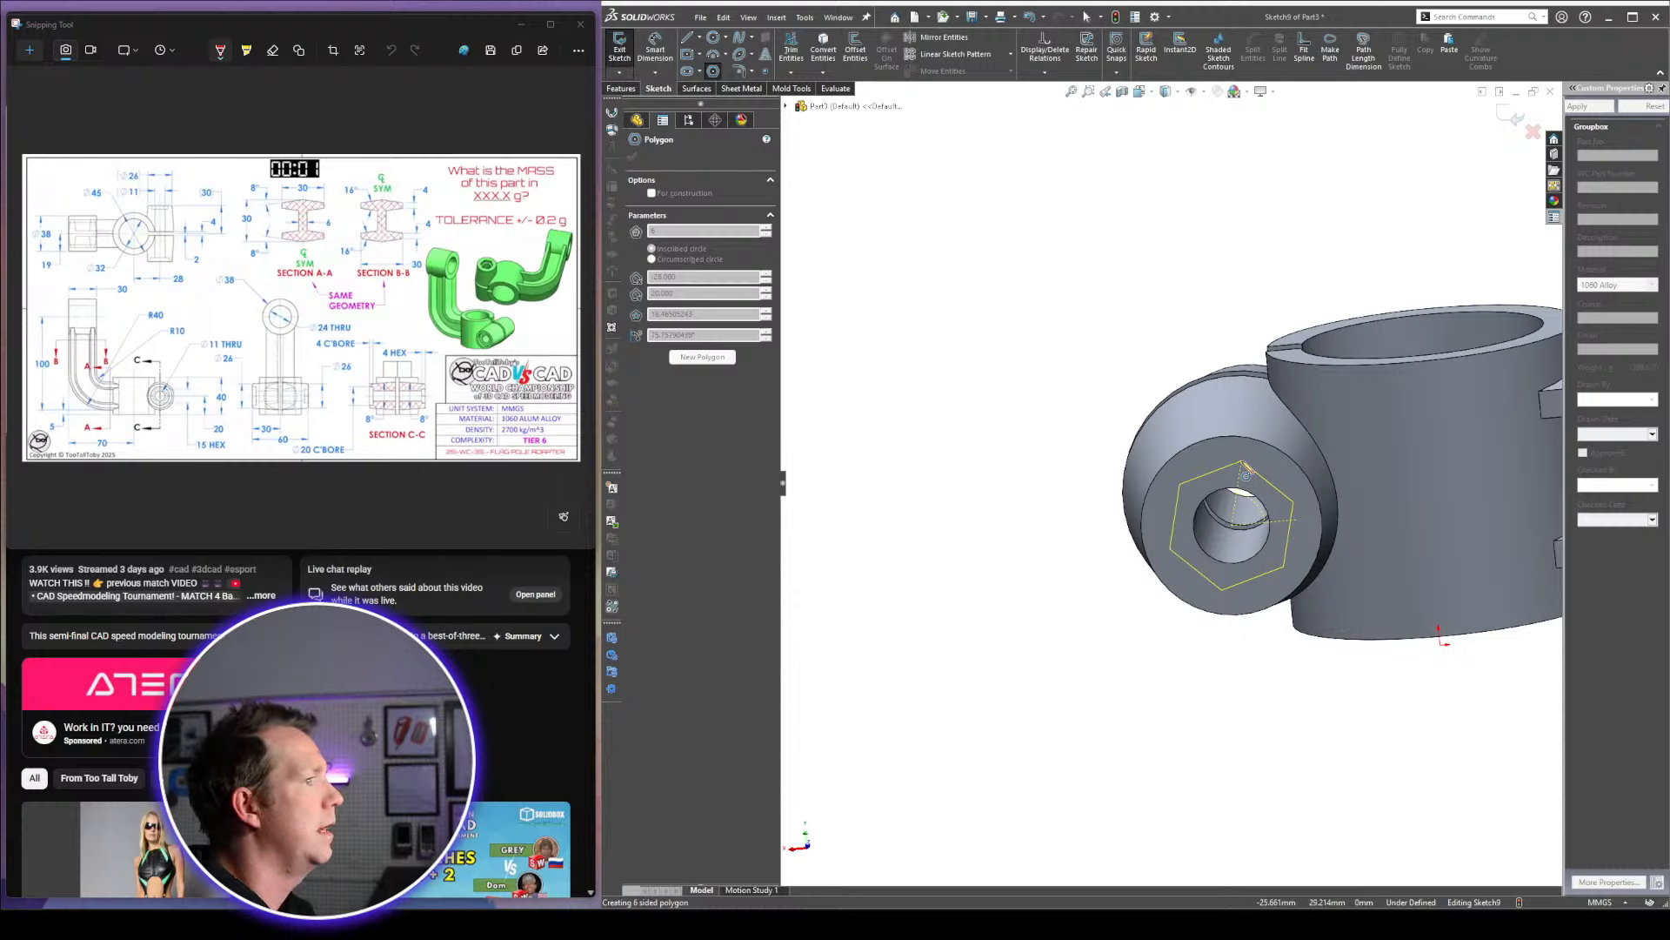
{"action": "left_click", "coordinate": [1242, 463]}
Dimension the hexagon's inscribed construction circle at 26 mm diameter
{"action": "right_click_drag", "start_coordinate": [1242, 463], "coordinate": [1242, 418]}
{"action": "left_click", "coordinate": [1234, 470]}
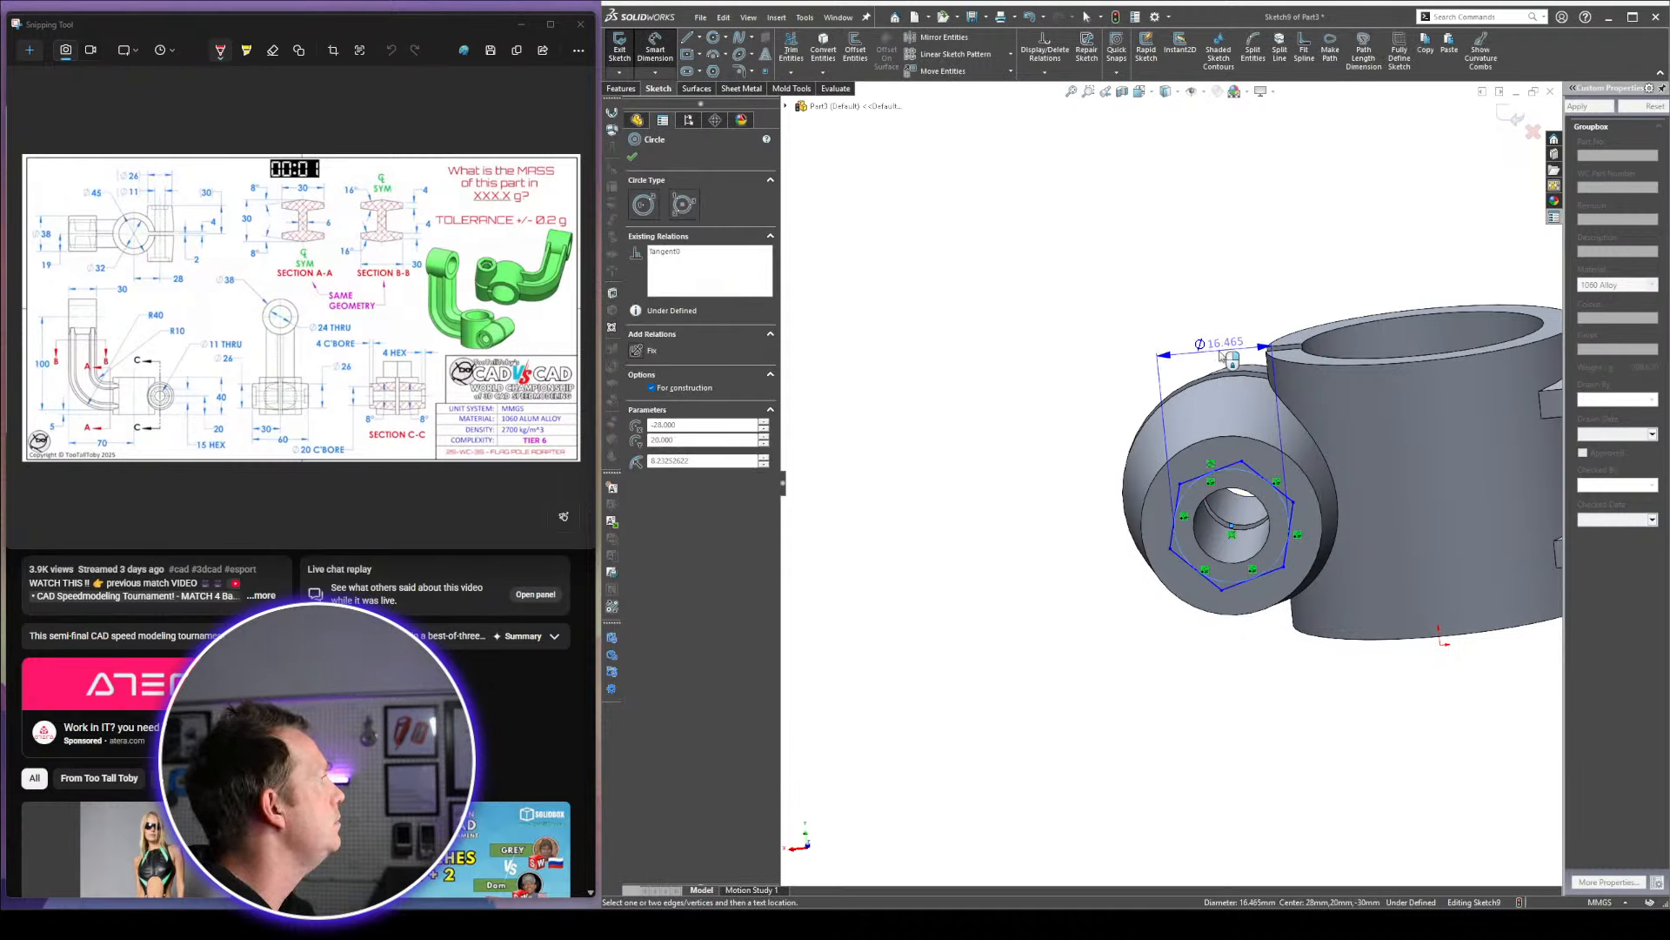
{"action": "left_click", "coordinate": [1225, 355]}
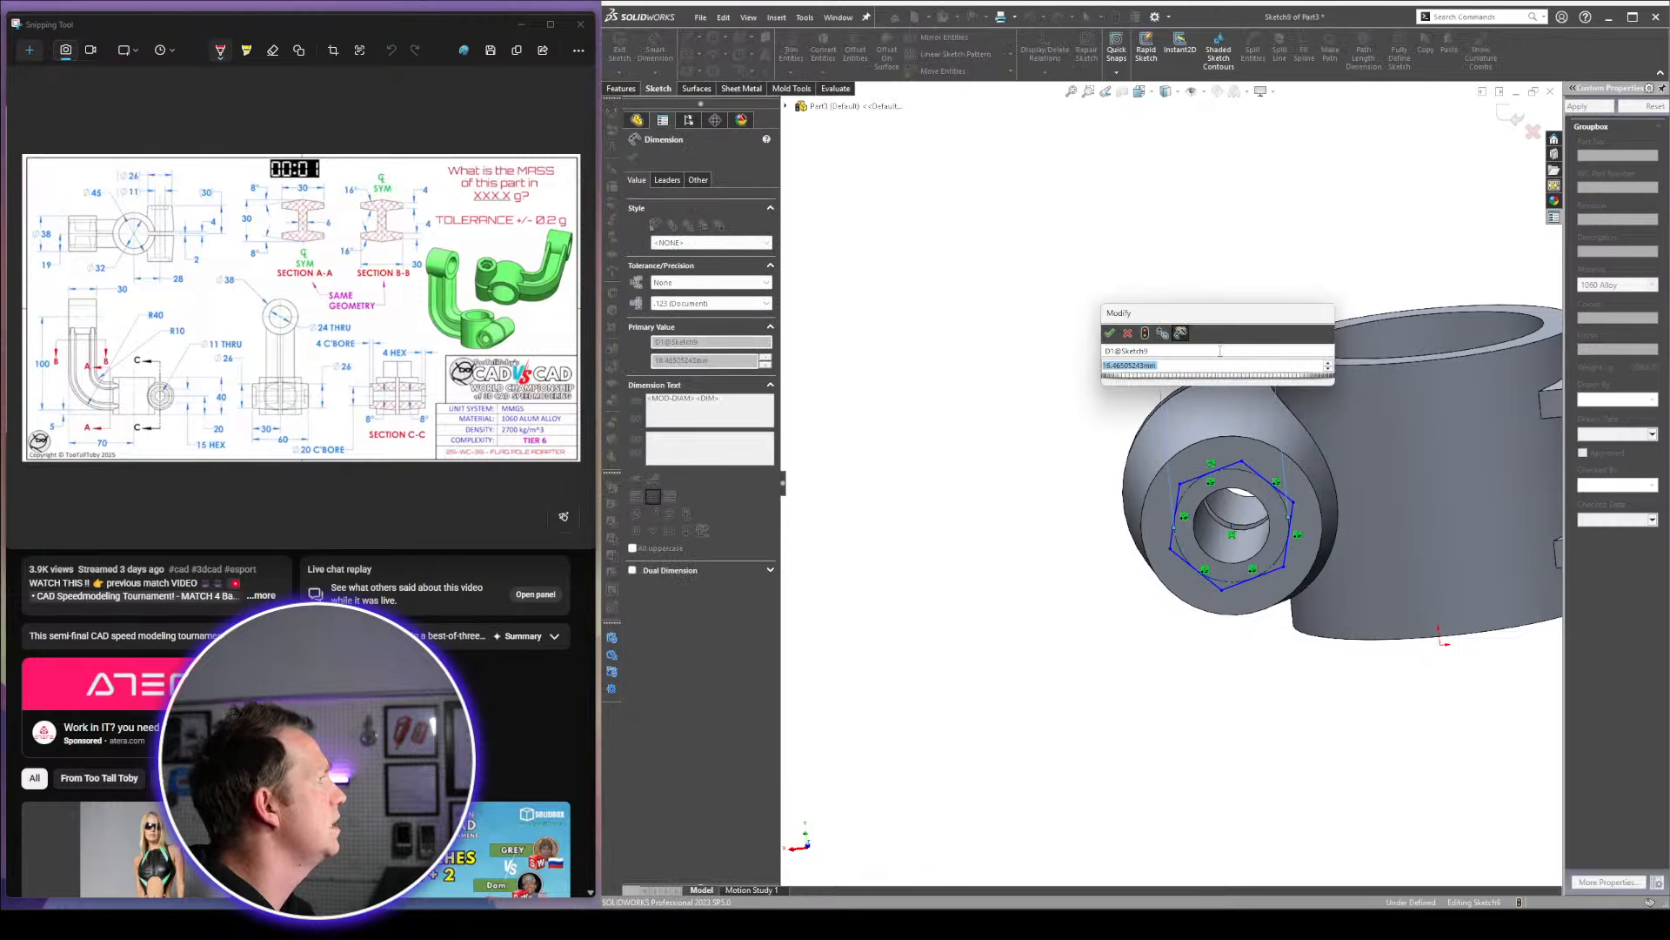
{"action": "type", "text": "26"}
{"action": "key", "text": "Return"}
{"action": "key", "text": "Escape"}
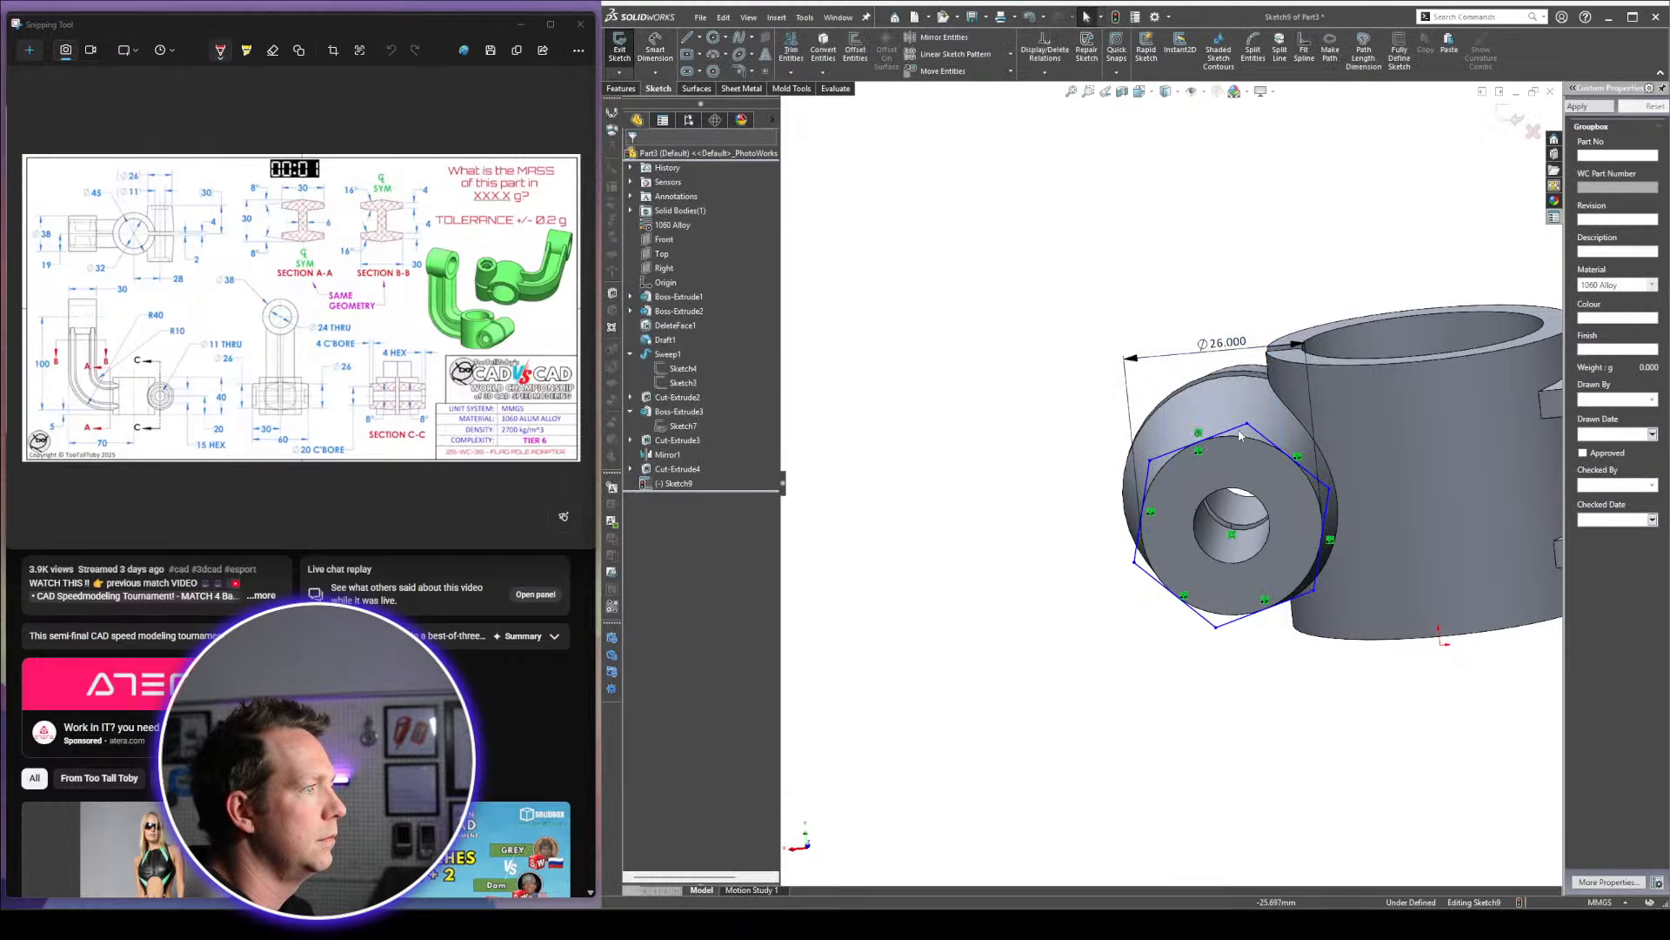
Set the hexagon's inscribed circle diameter to 15 mm and make its upper edge horizontal
{"action": "double_click", "coordinate": [1238, 344]}
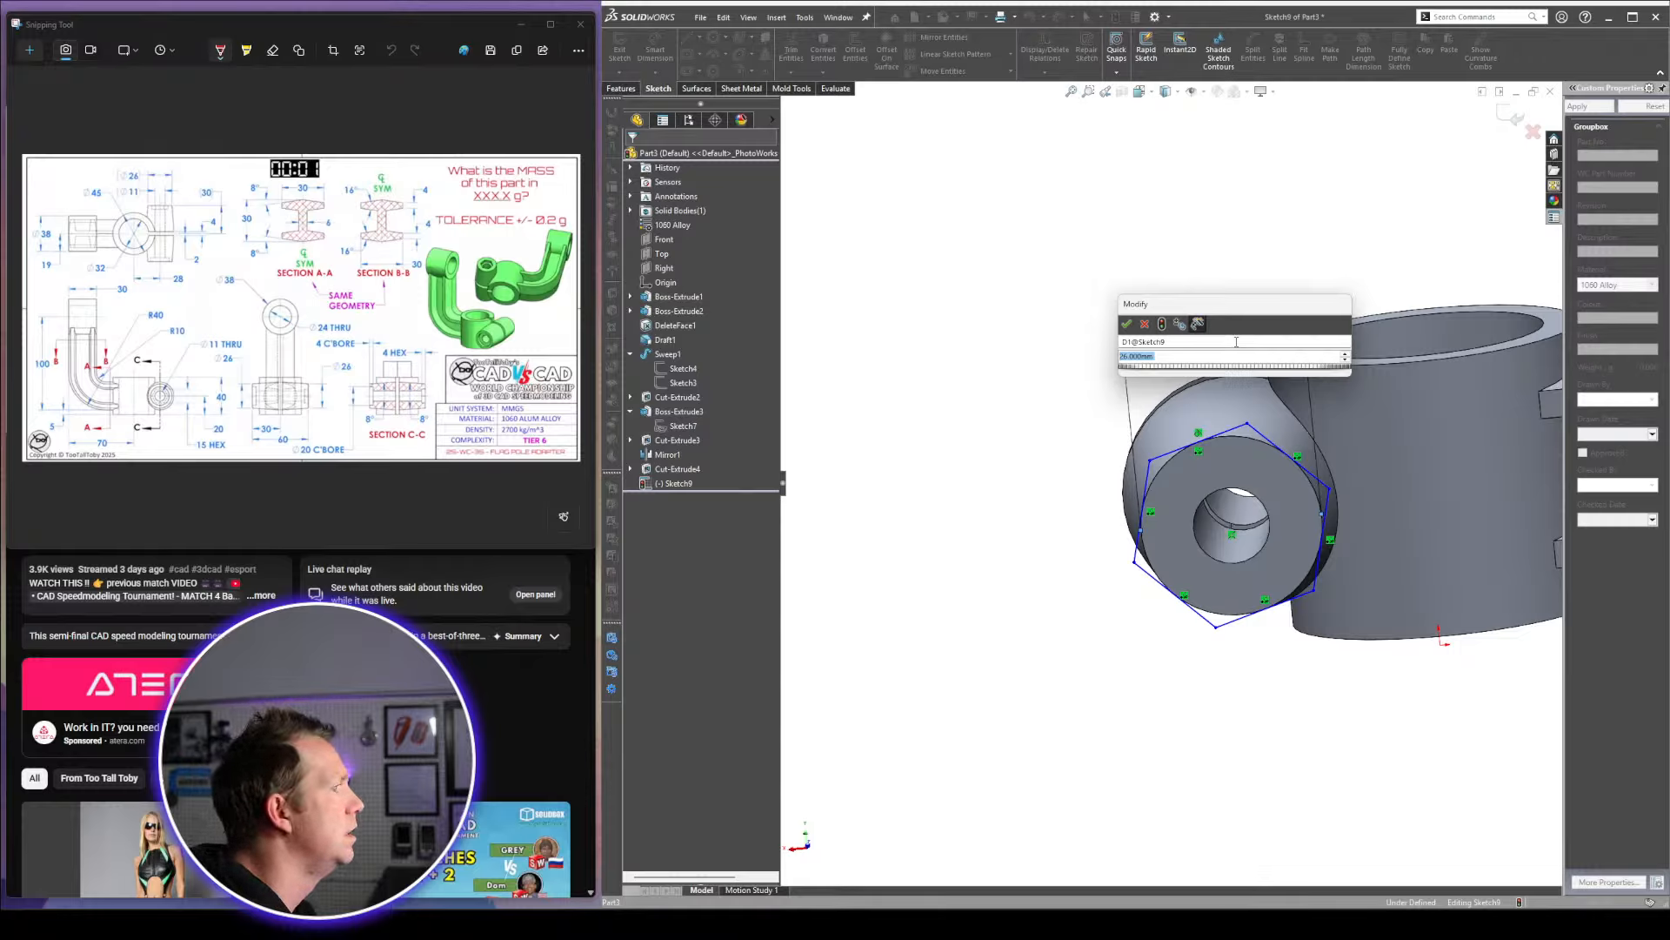
{"action": "type", "text": "15"}
{"action": "key", "text": "Return"}
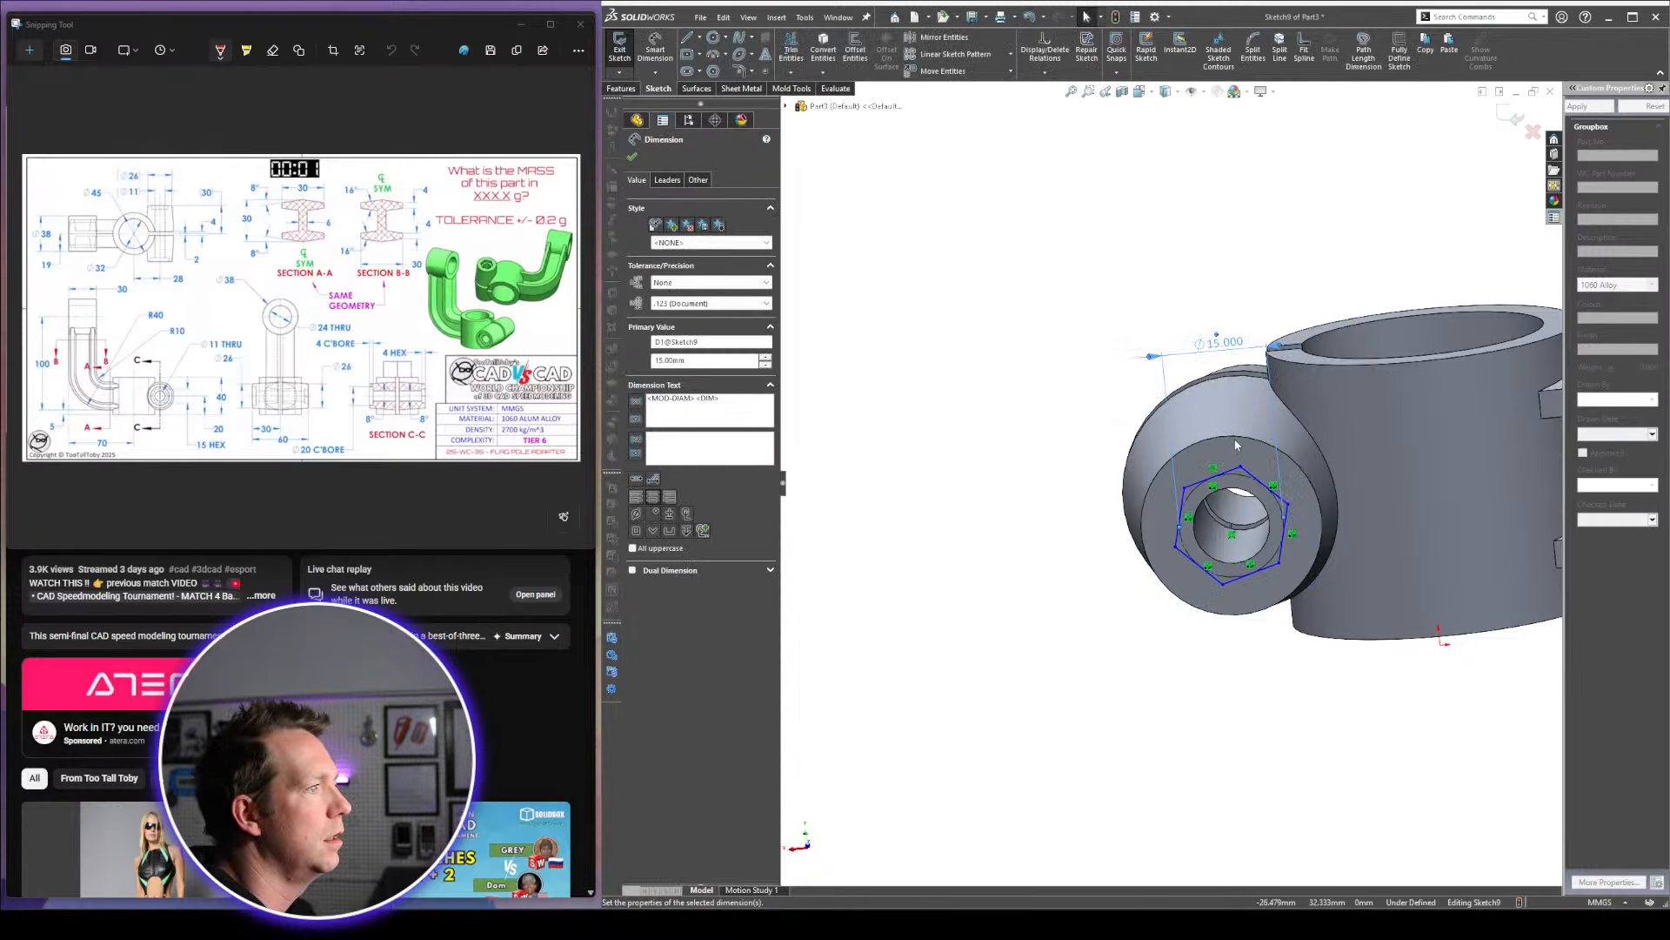
{"action": "key", "text": "Escape"}
{"action": "left_click", "coordinate": [1234, 470]}
{"action": "left_click", "coordinate": [1271, 389]}
Cut the hexagon Blind to a depth of 4 mm to form the nut recess
{"action": "left_click", "coordinate": [1159, 286]}
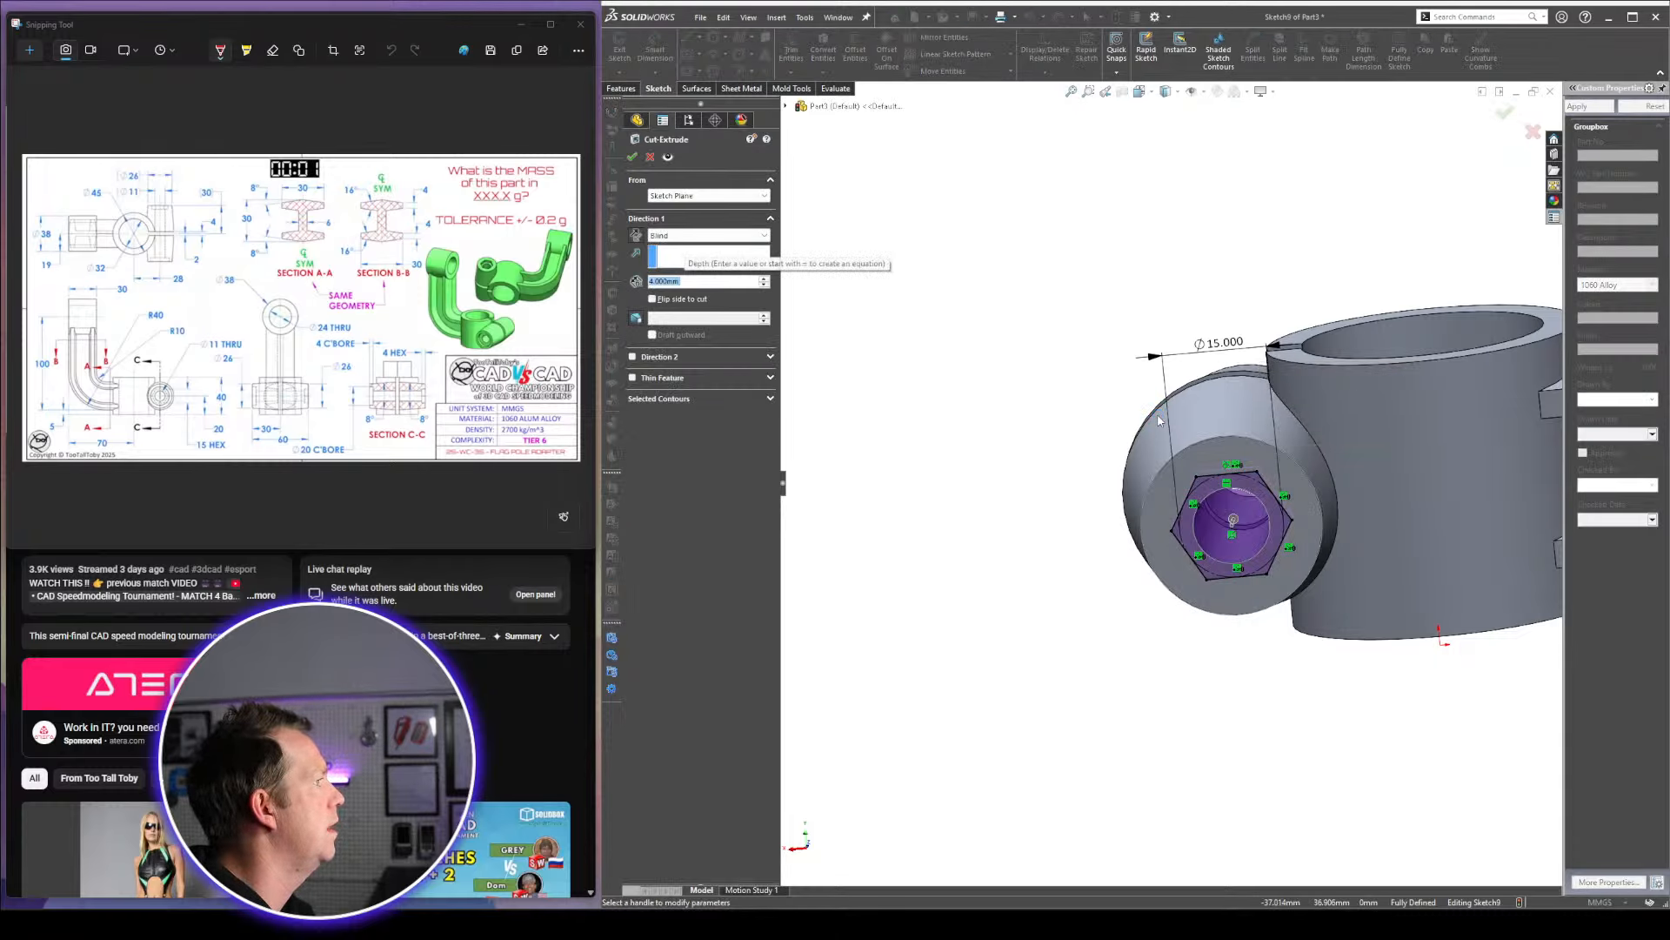
{"action": "key", "text": "Return"}
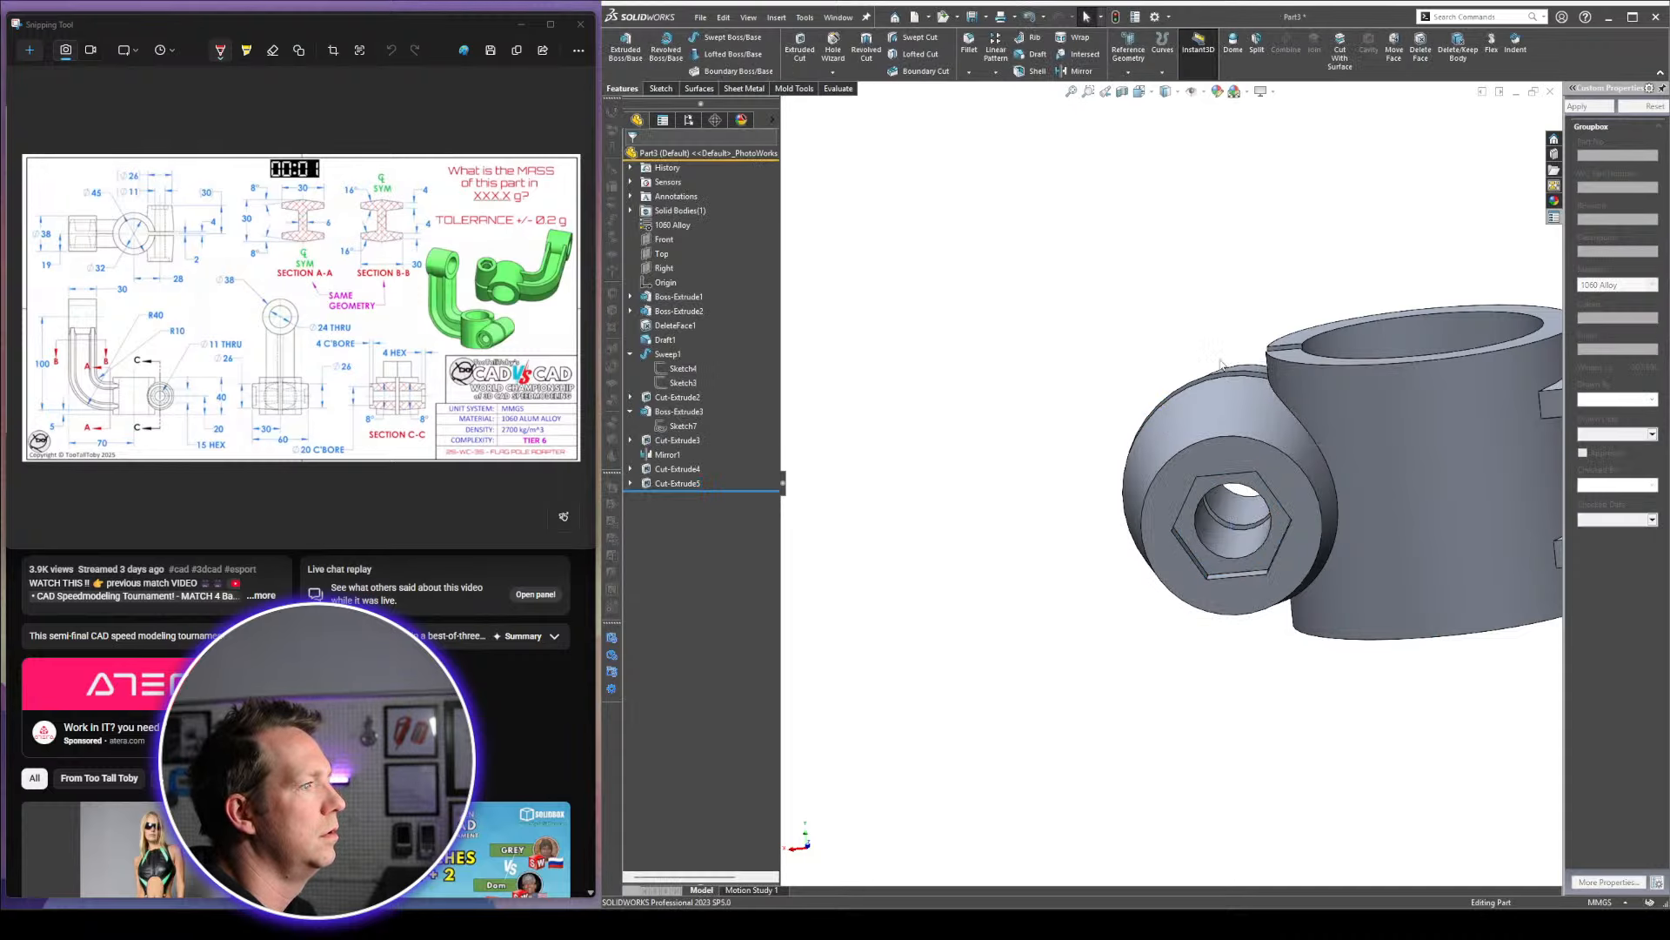
{"action": "middle_click_drag", "start_coordinate": [1168, 424], "coordinate": [1095, 374]}
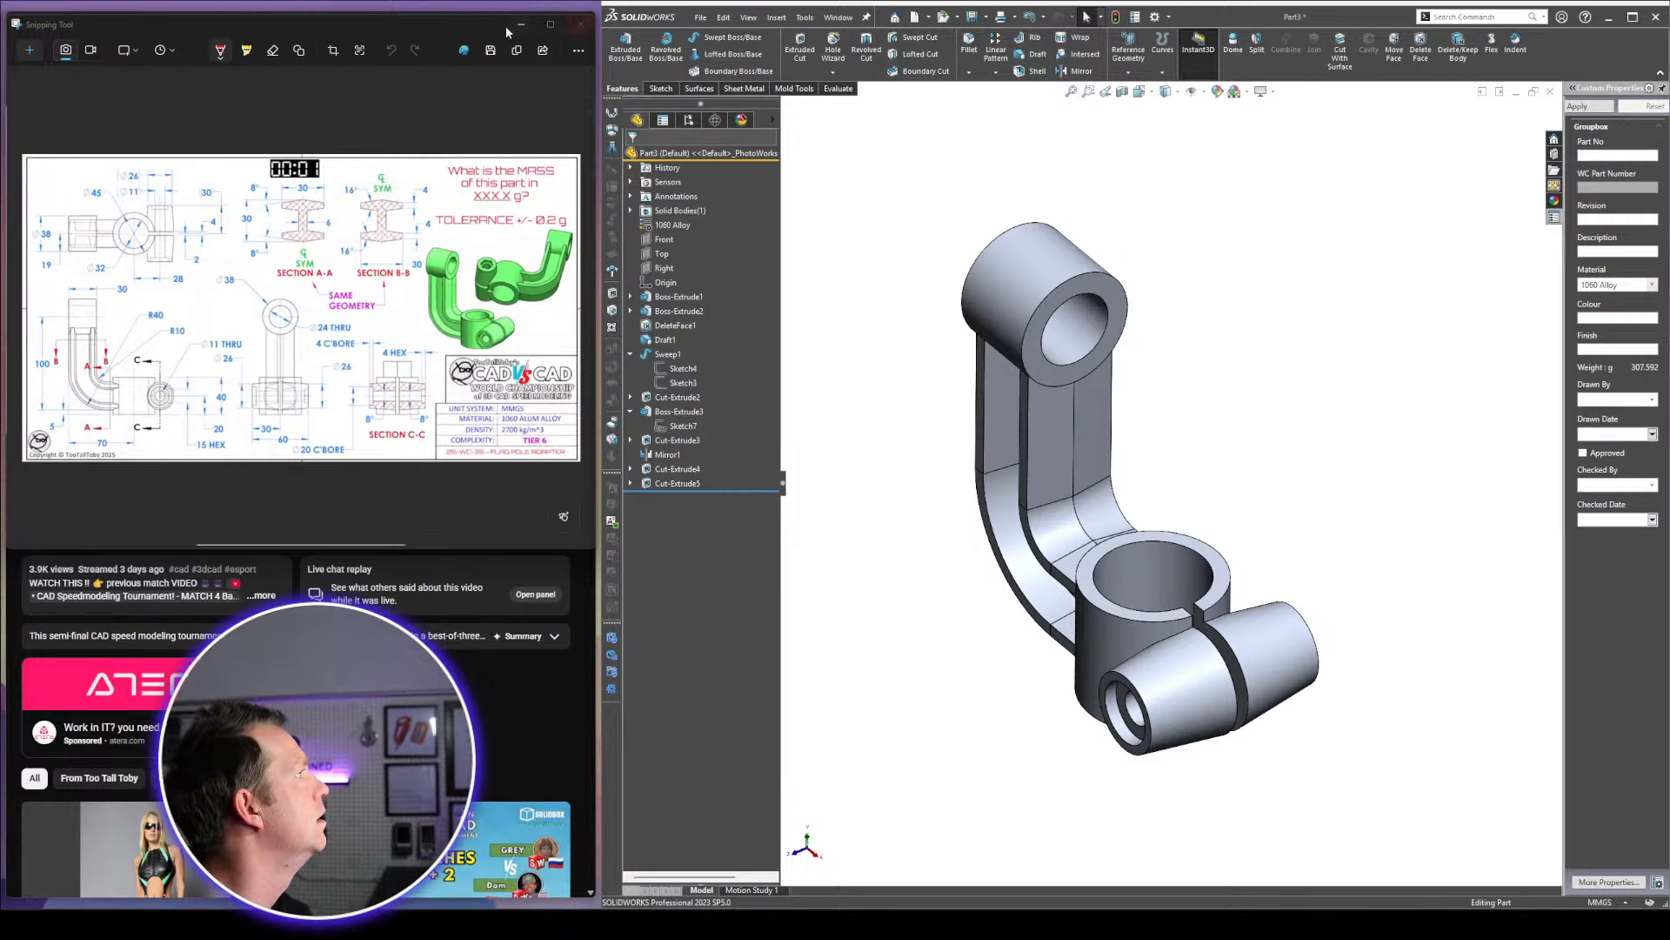
Move the drawing snip off the browser and set the YouTube tournament video's quality to 1080p
{"action": "left_click_drag", "start_coordinate": [507, 32], "coordinate": [1069, 34]}
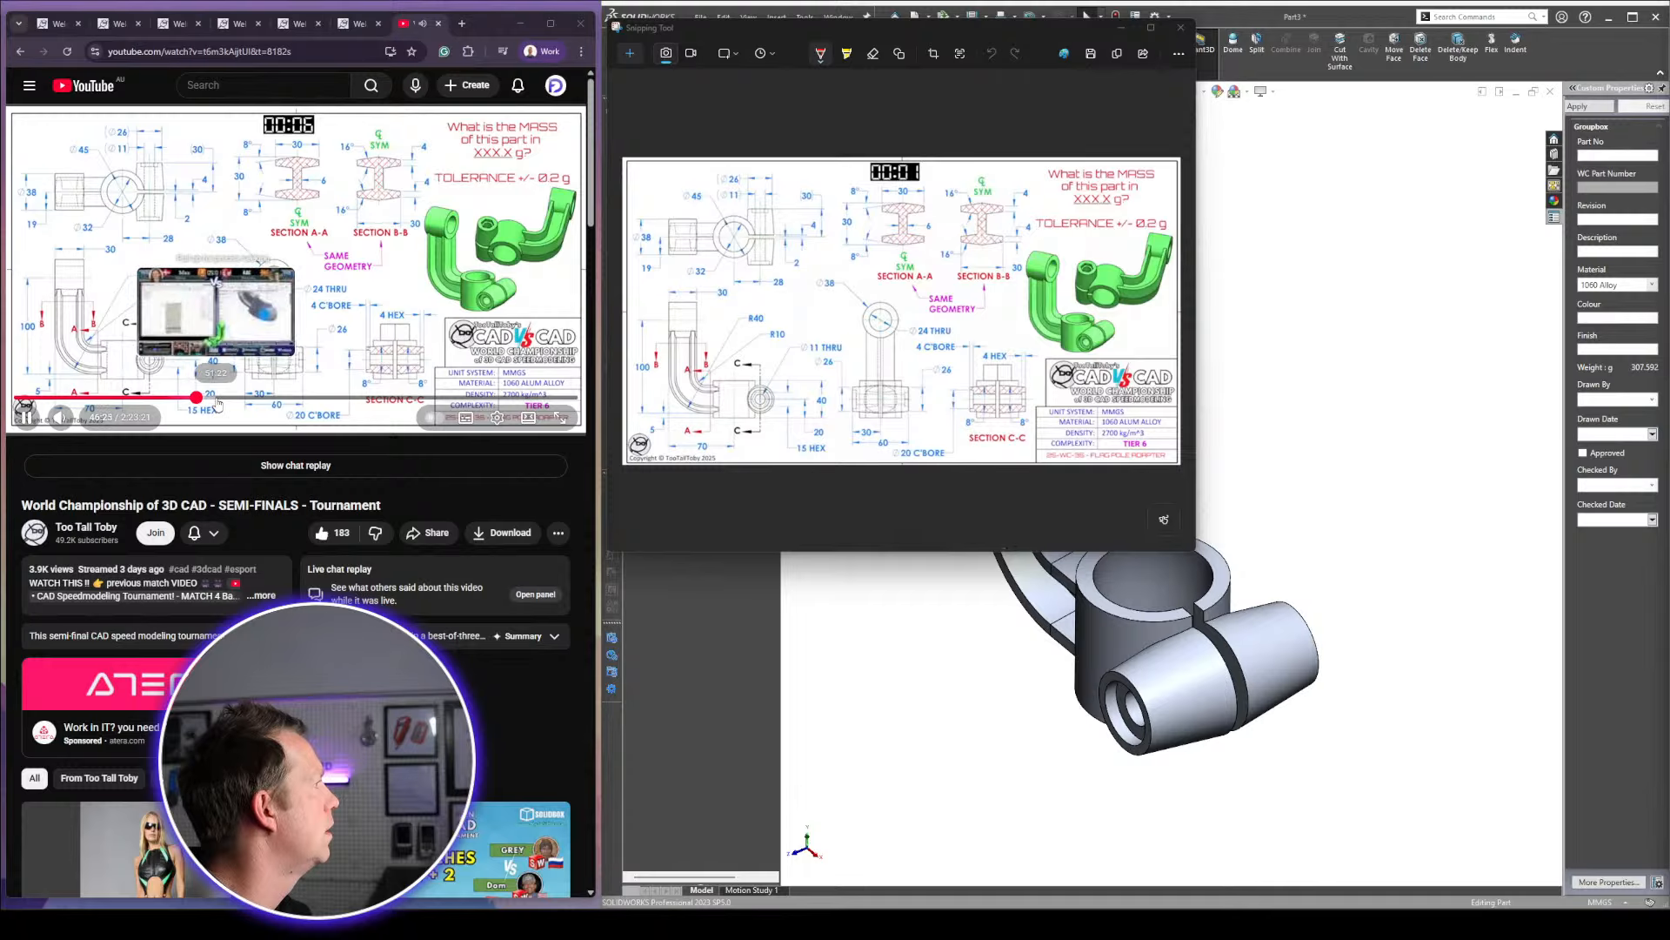
{"action": "left_click", "coordinate": [498, 419]}
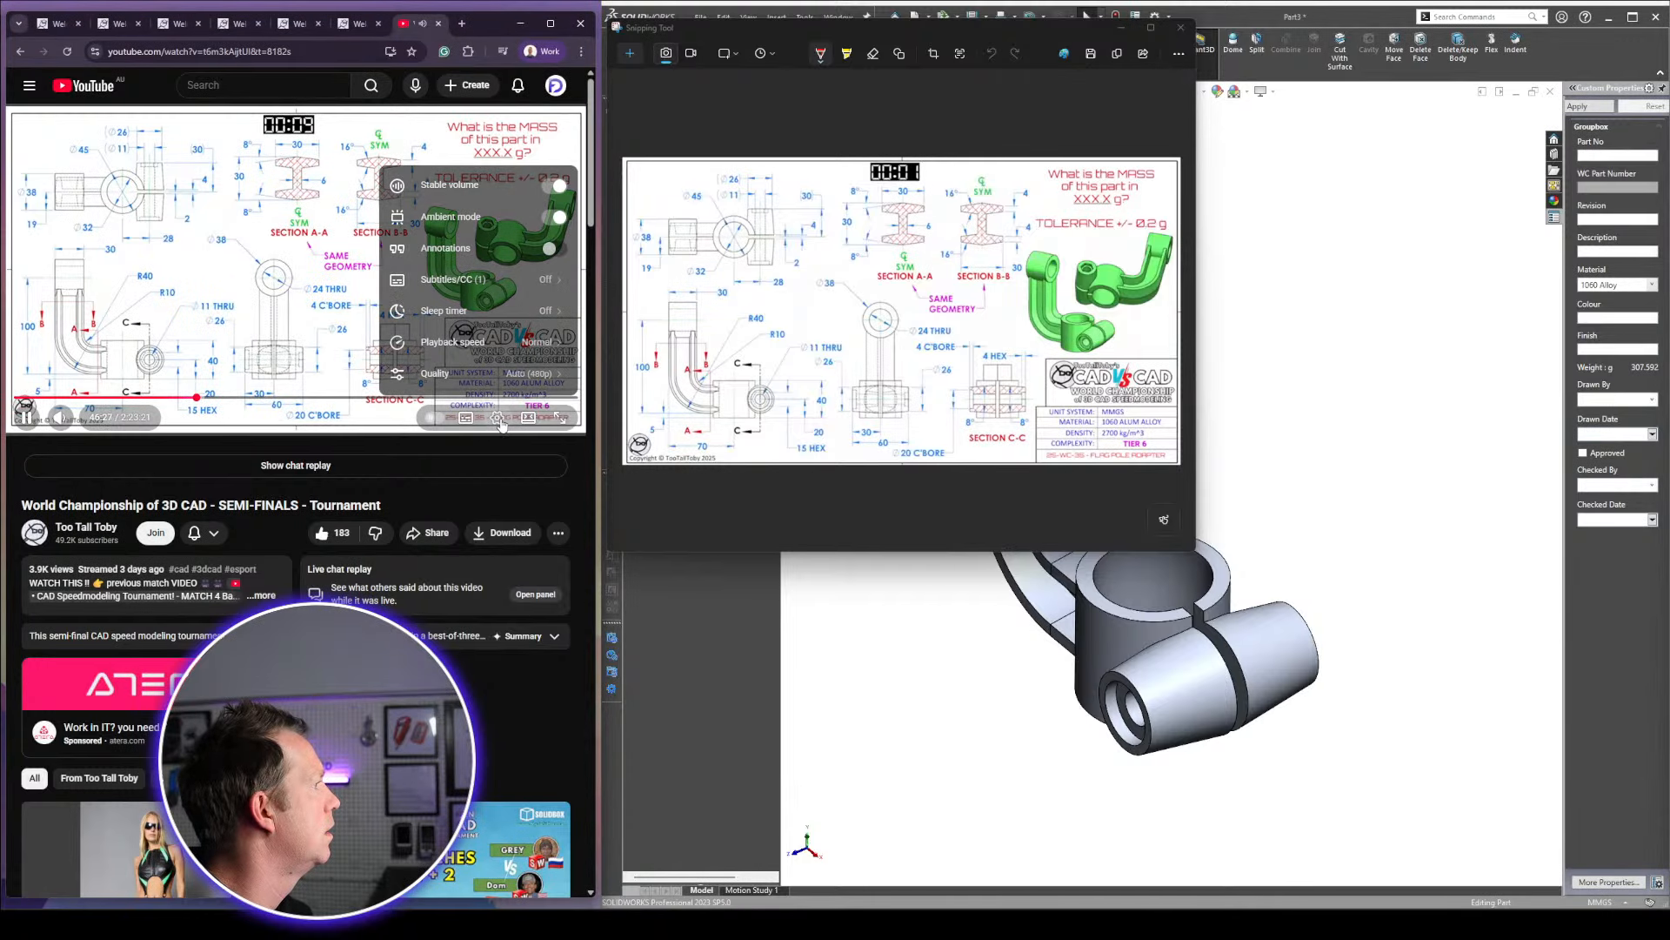
{"action": "left_click", "coordinate": [546, 372]}
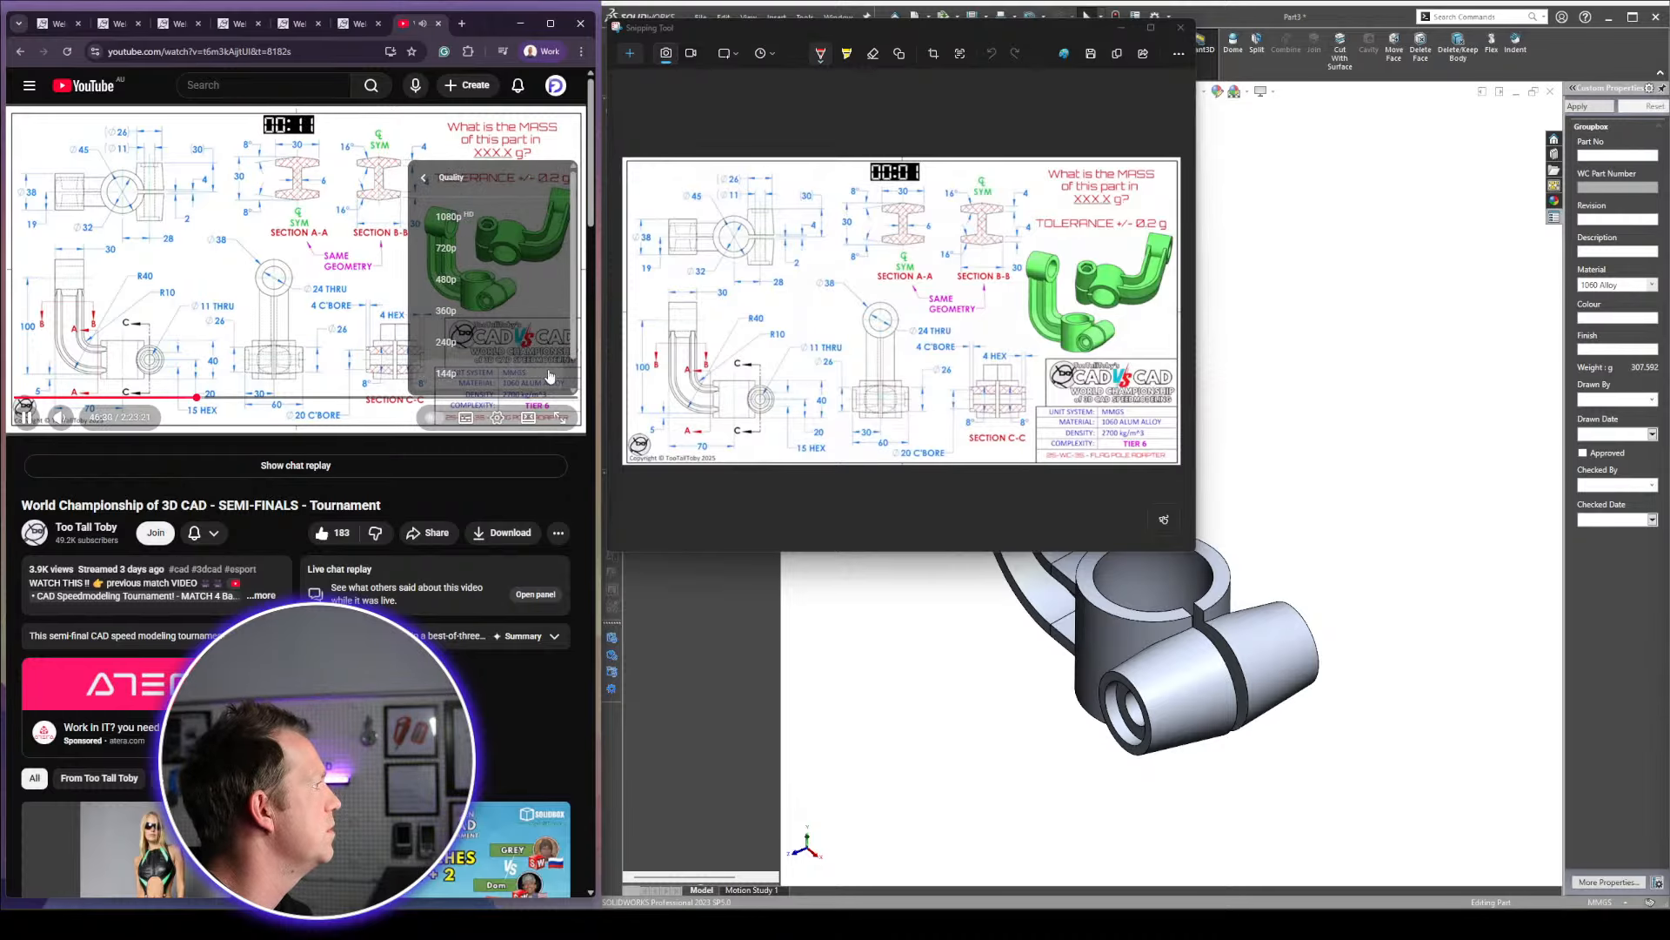
{"action": "left_click", "coordinate": [481, 230]}
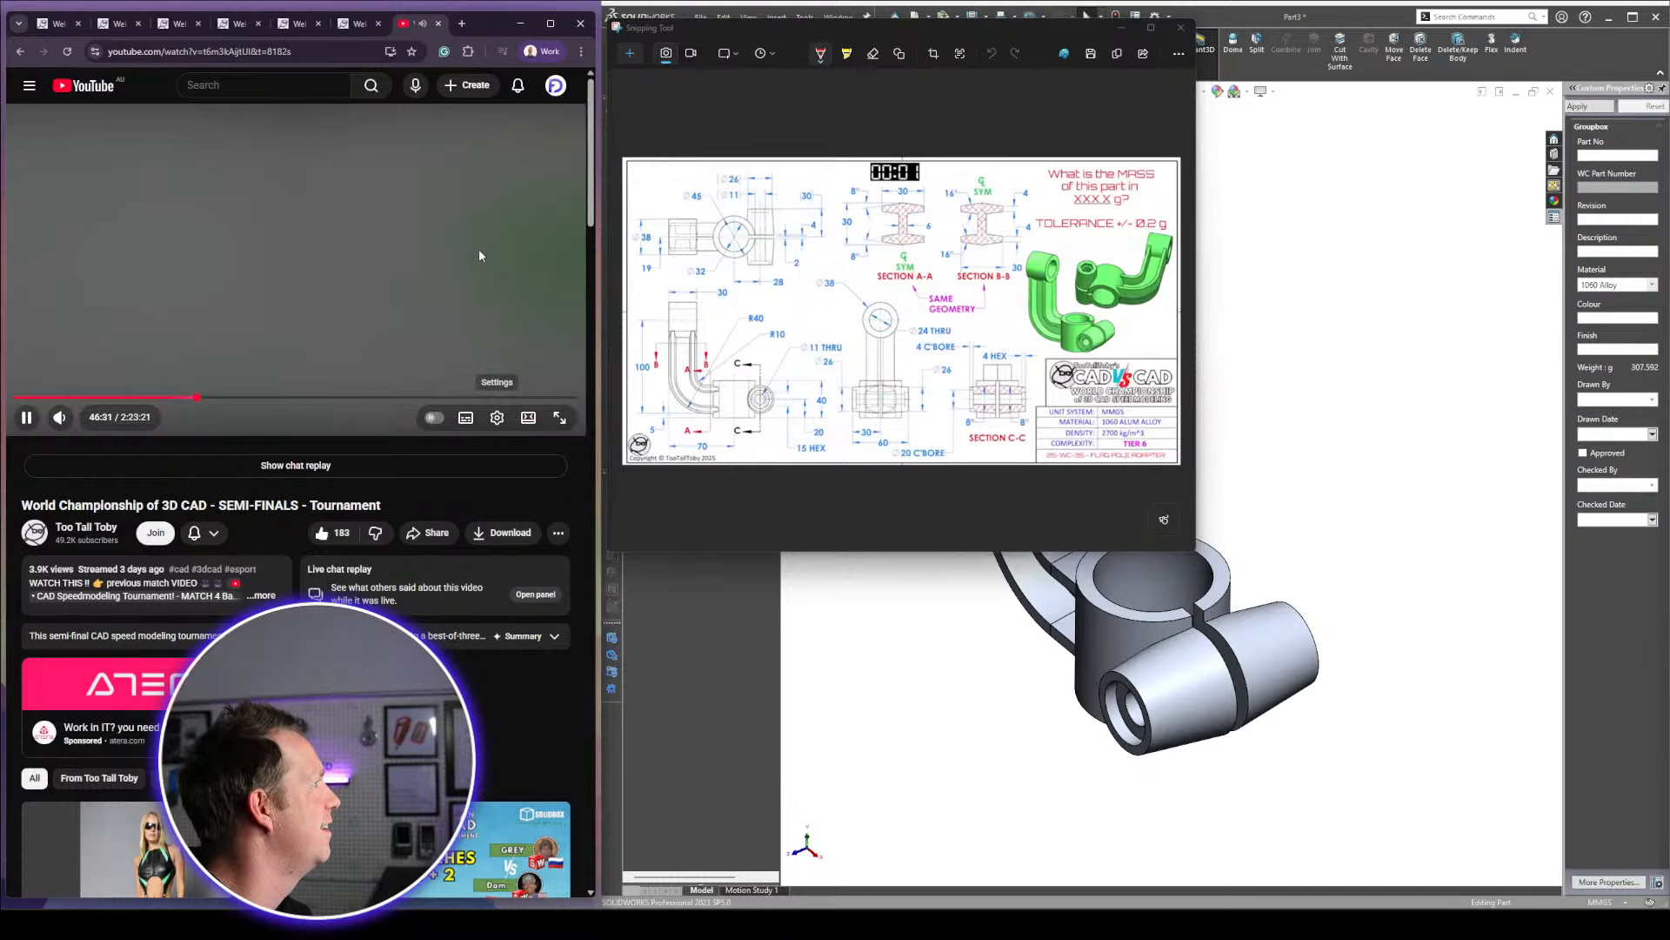
Set the video's playback speed to 2 and mute its sound
{"action": "left_click", "coordinate": [497, 420]}
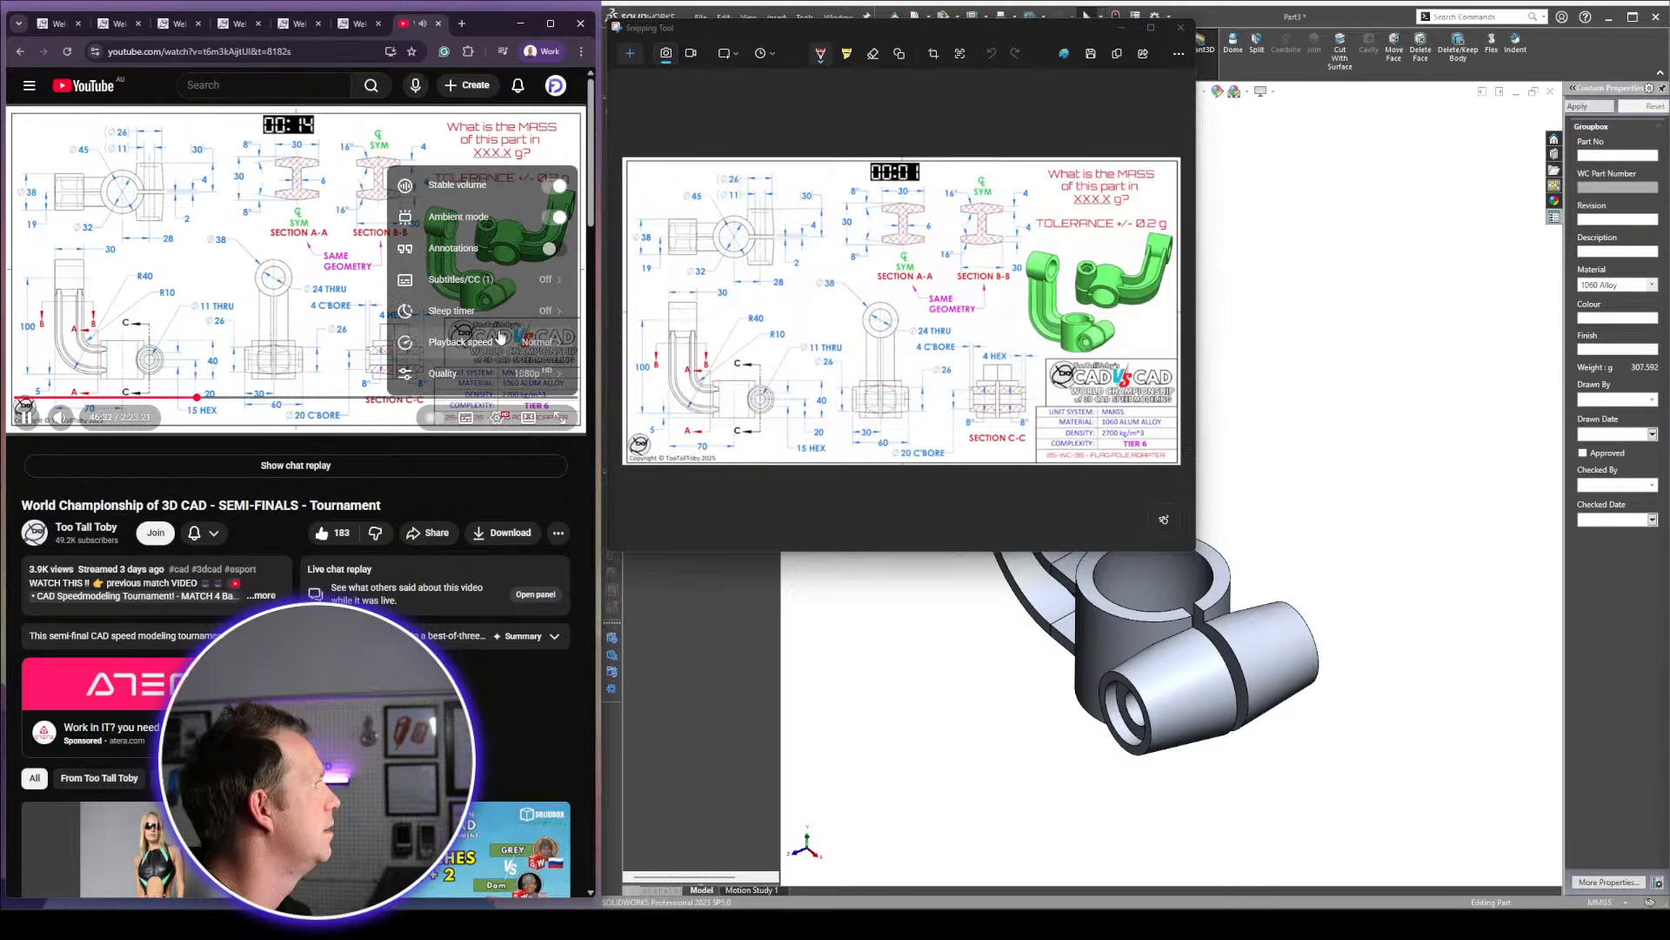
{"action": "left_click", "coordinate": [537, 351]}
{"action": "scroll", "coordinate": [488, 365], "scroll_direction": "down", "scroll_amount": 2}
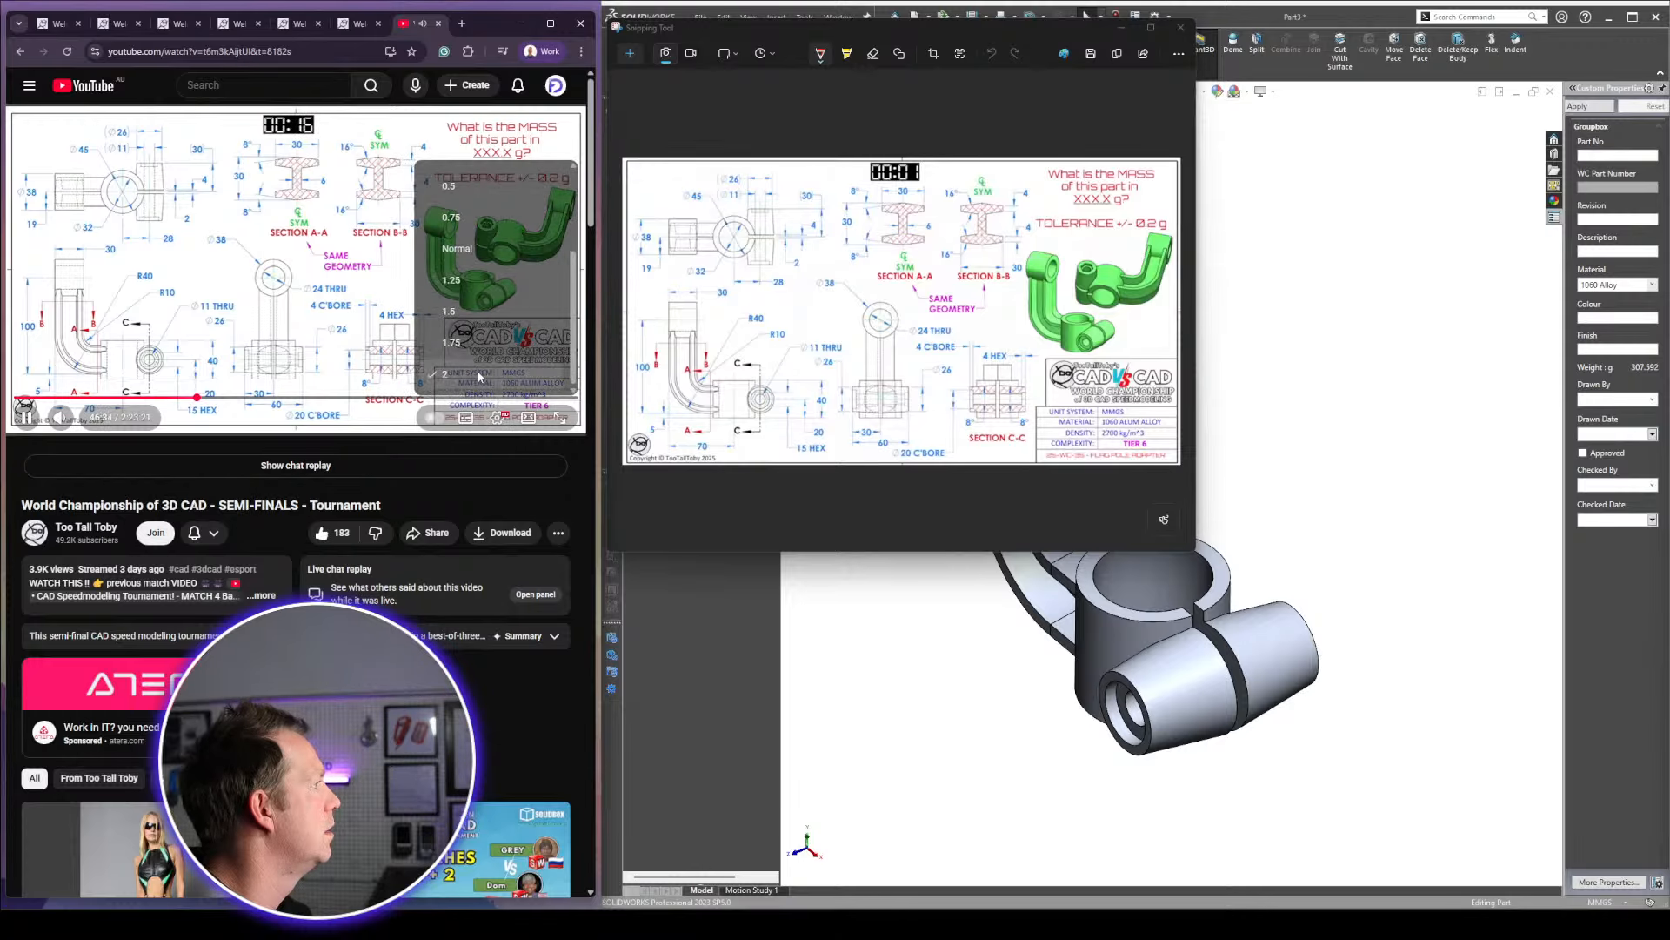
{"action": "left_click", "coordinate": [479, 377]}
{"action": "left_click", "coordinate": [61, 419]}
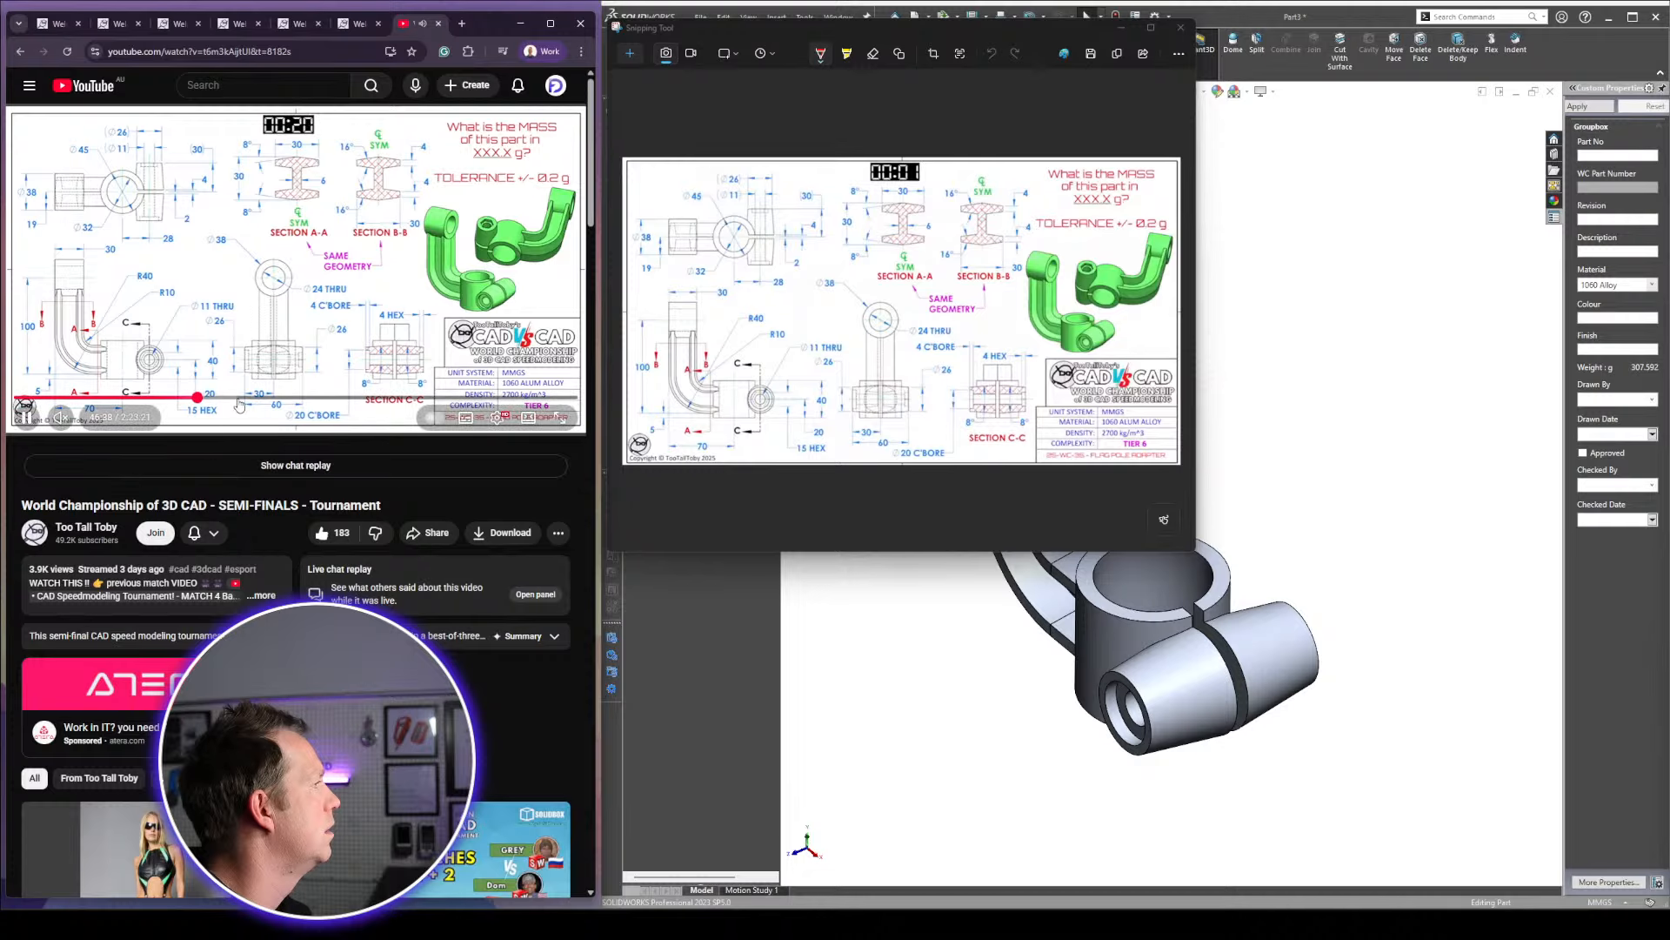
Seek the video forward into the match, widen the browser window over the drawing and skip the advertisement
{"action": "left_click", "coordinate": [207, 401]}
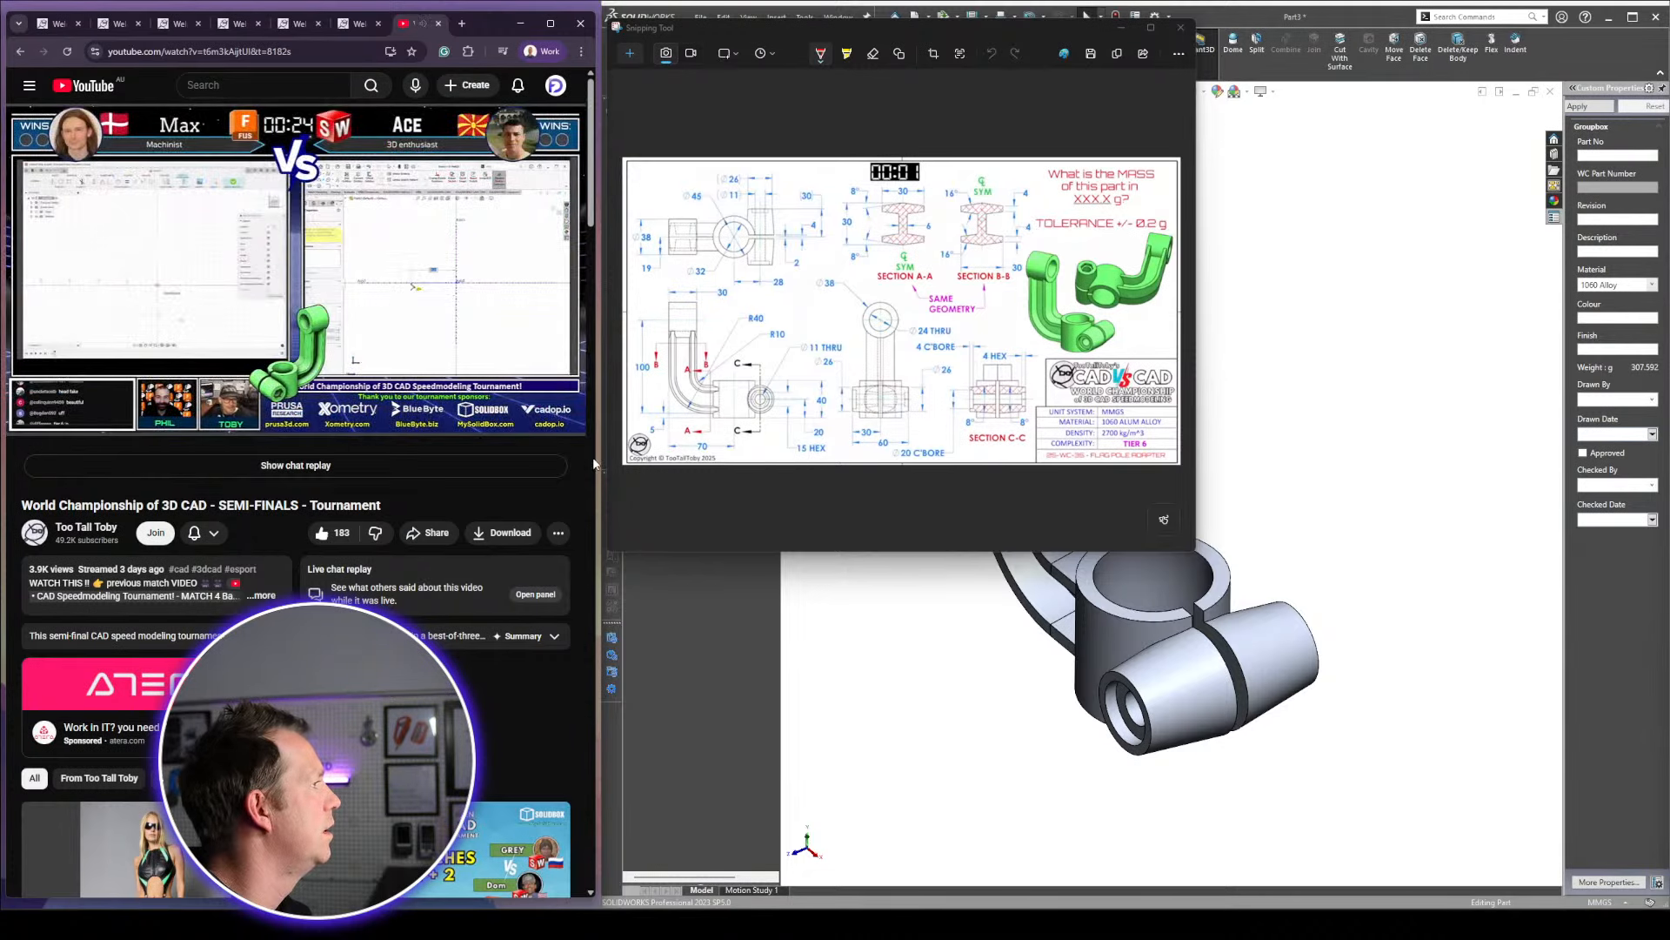
{"action": "left_click_drag", "start_coordinate": [595, 458], "coordinate": [1198, 468]}
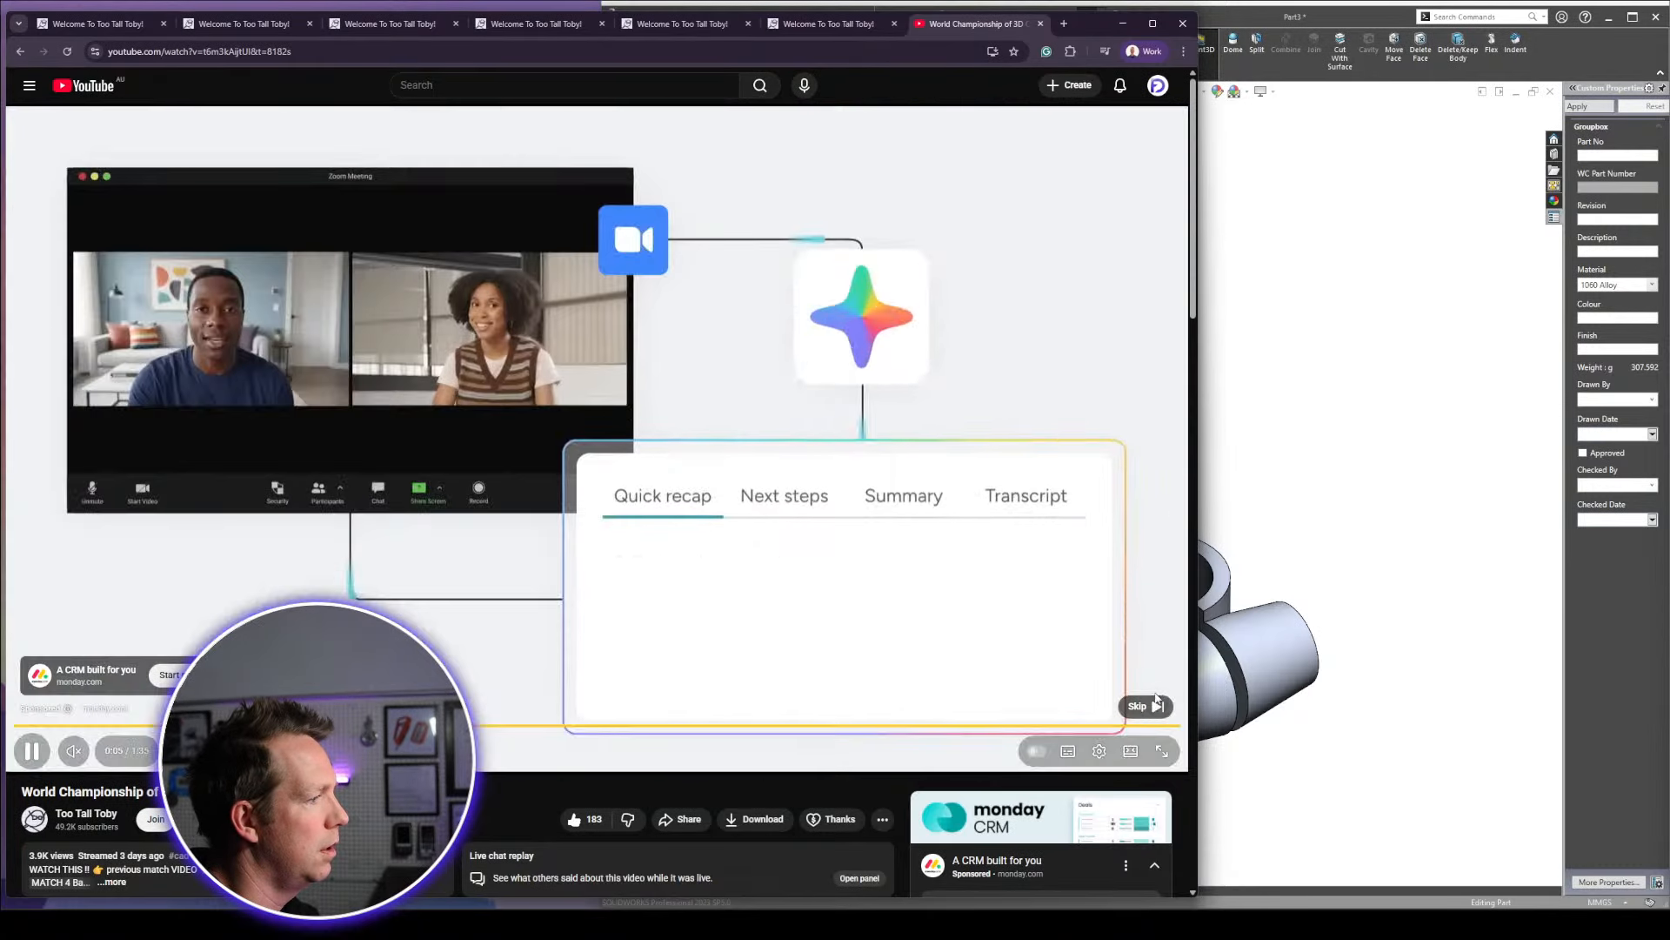
{"action": "left_click", "coordinate": [1147, 702]}
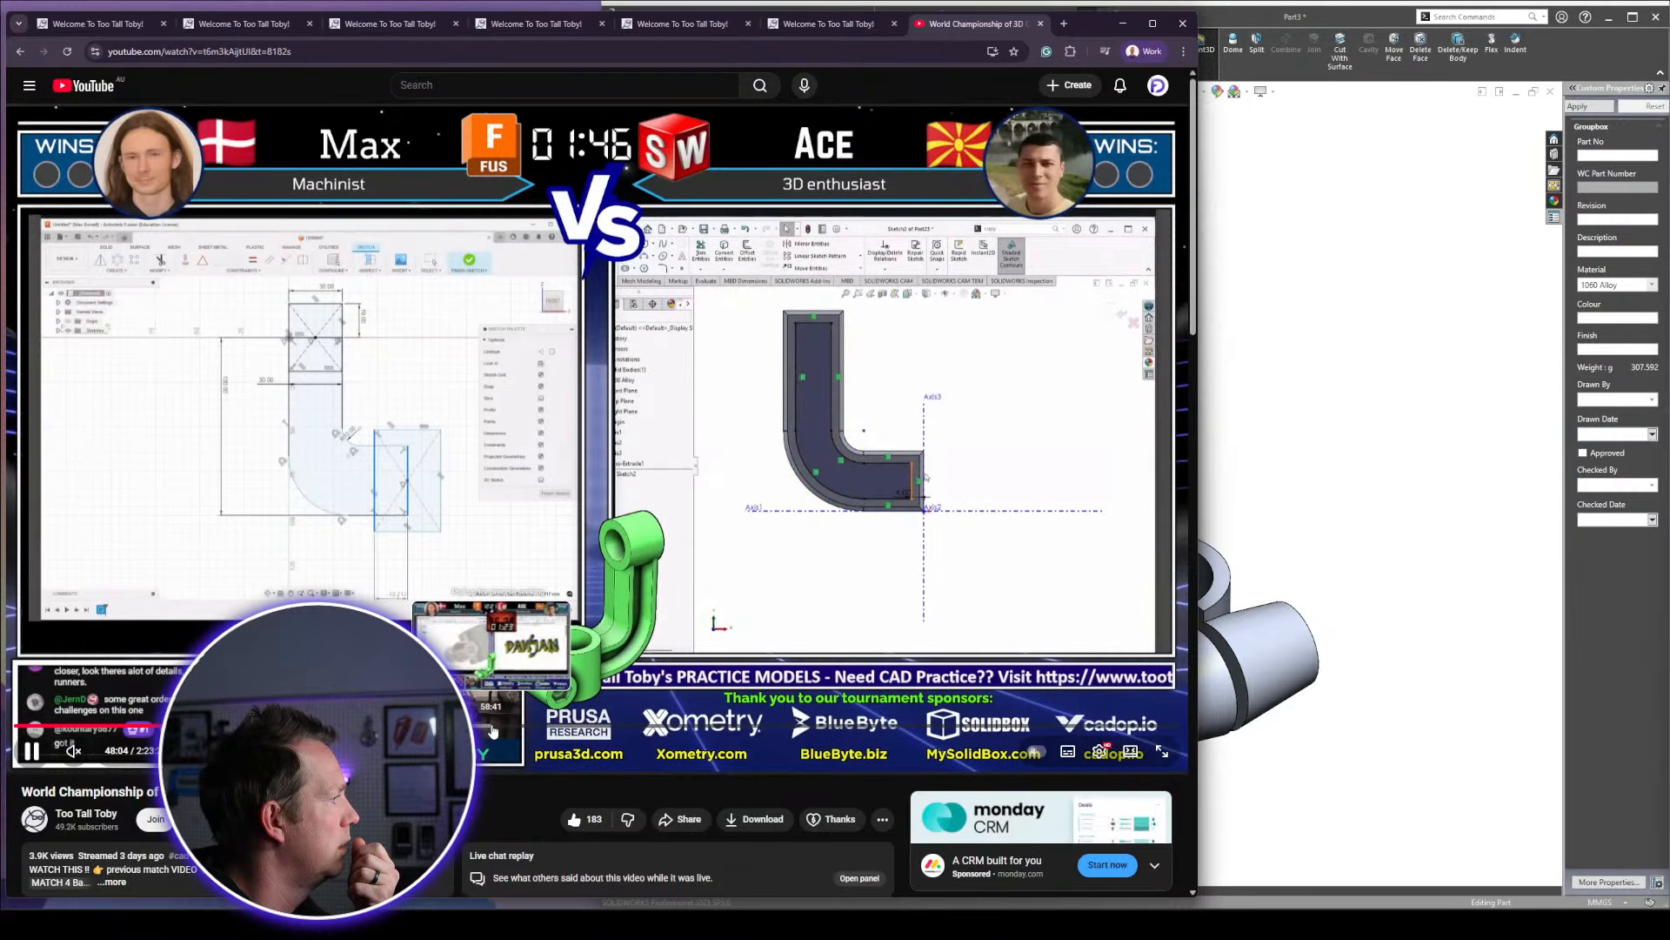
Seek the video to about 1:01:00, near the end of the match, restore its sound and pause it
{"action": "left_click", "coordinate": [497, 728]}
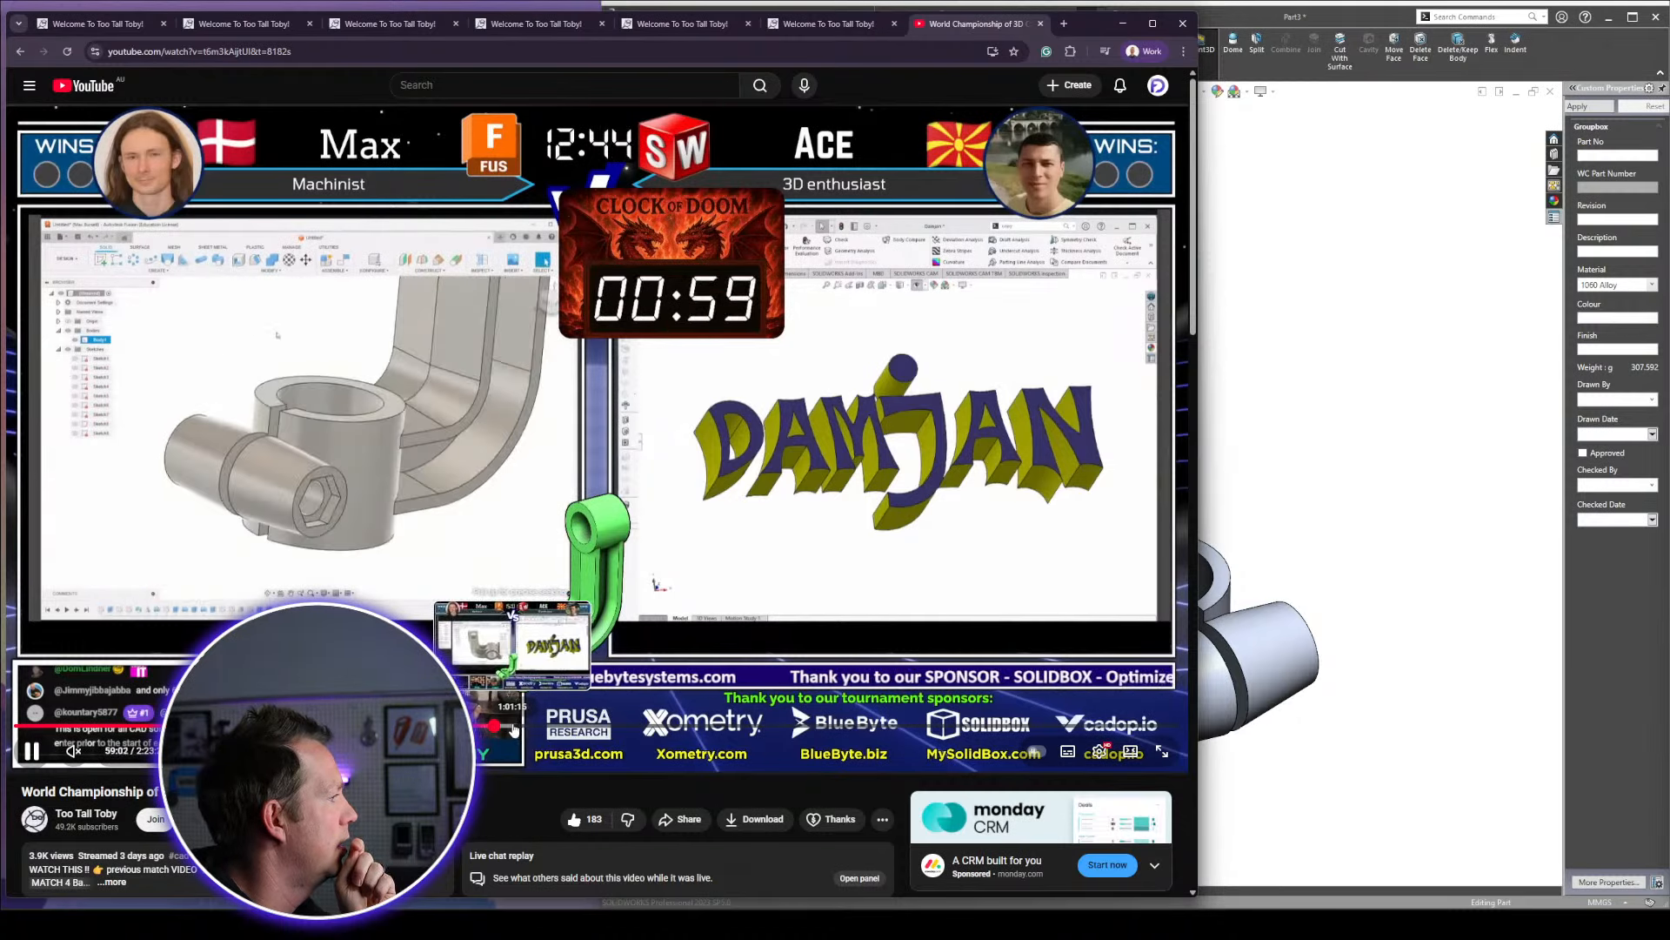
{"action": "left_click", "coordinate": [514, 727]}
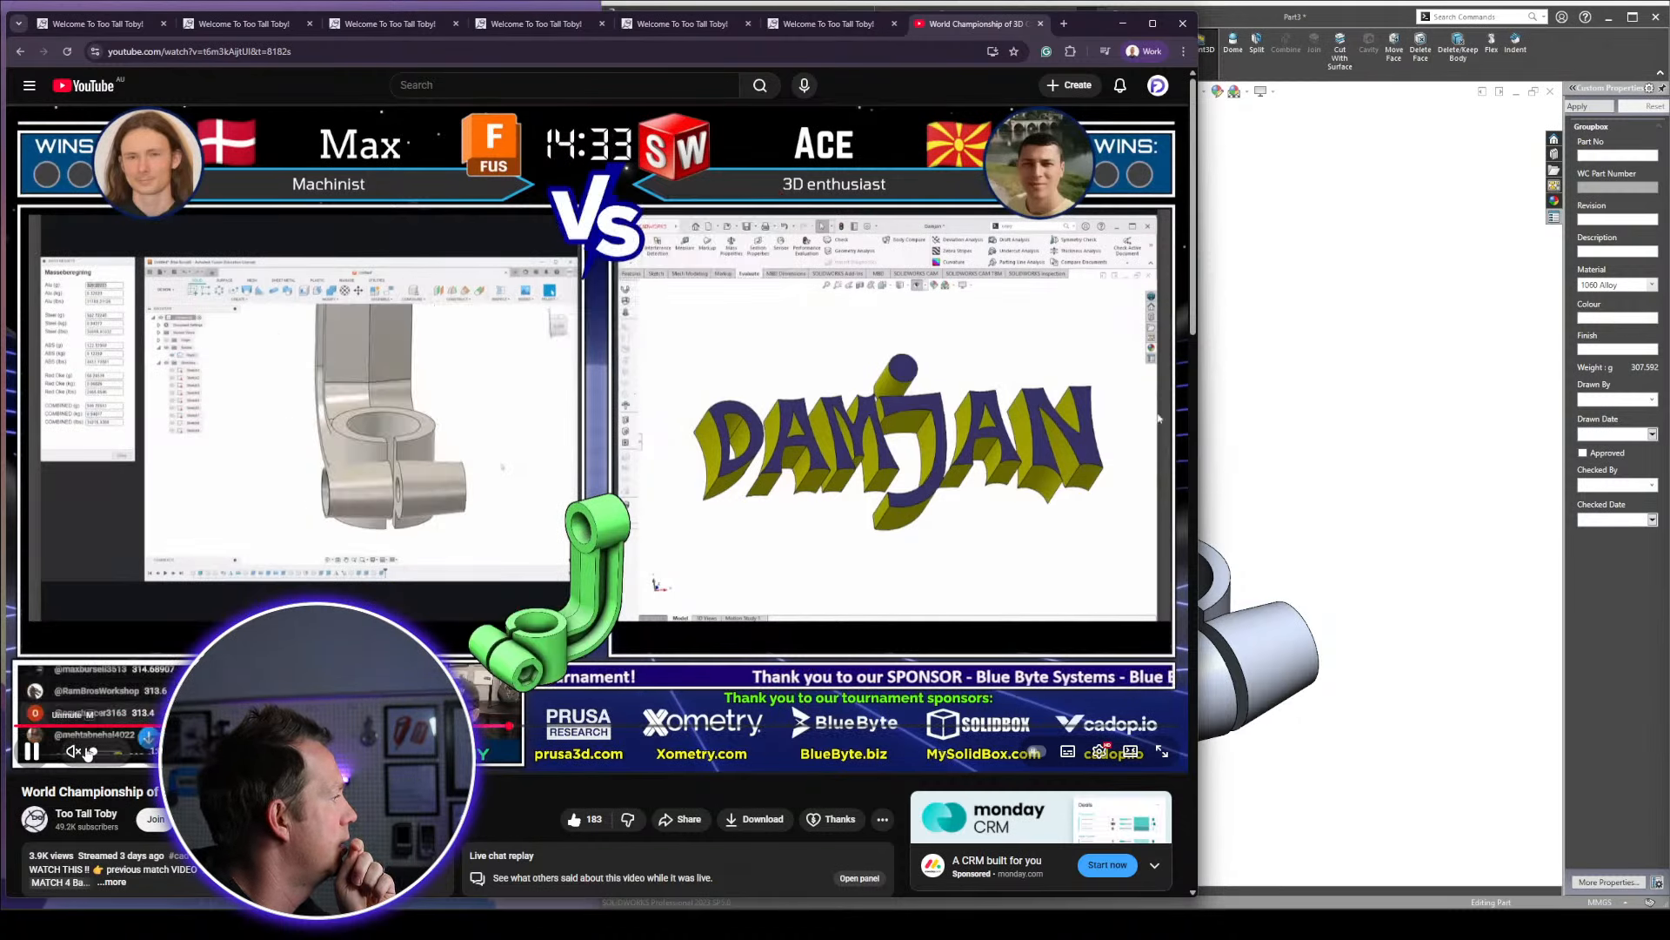
{"action": "left_click", "coordinate": [87, 753]}
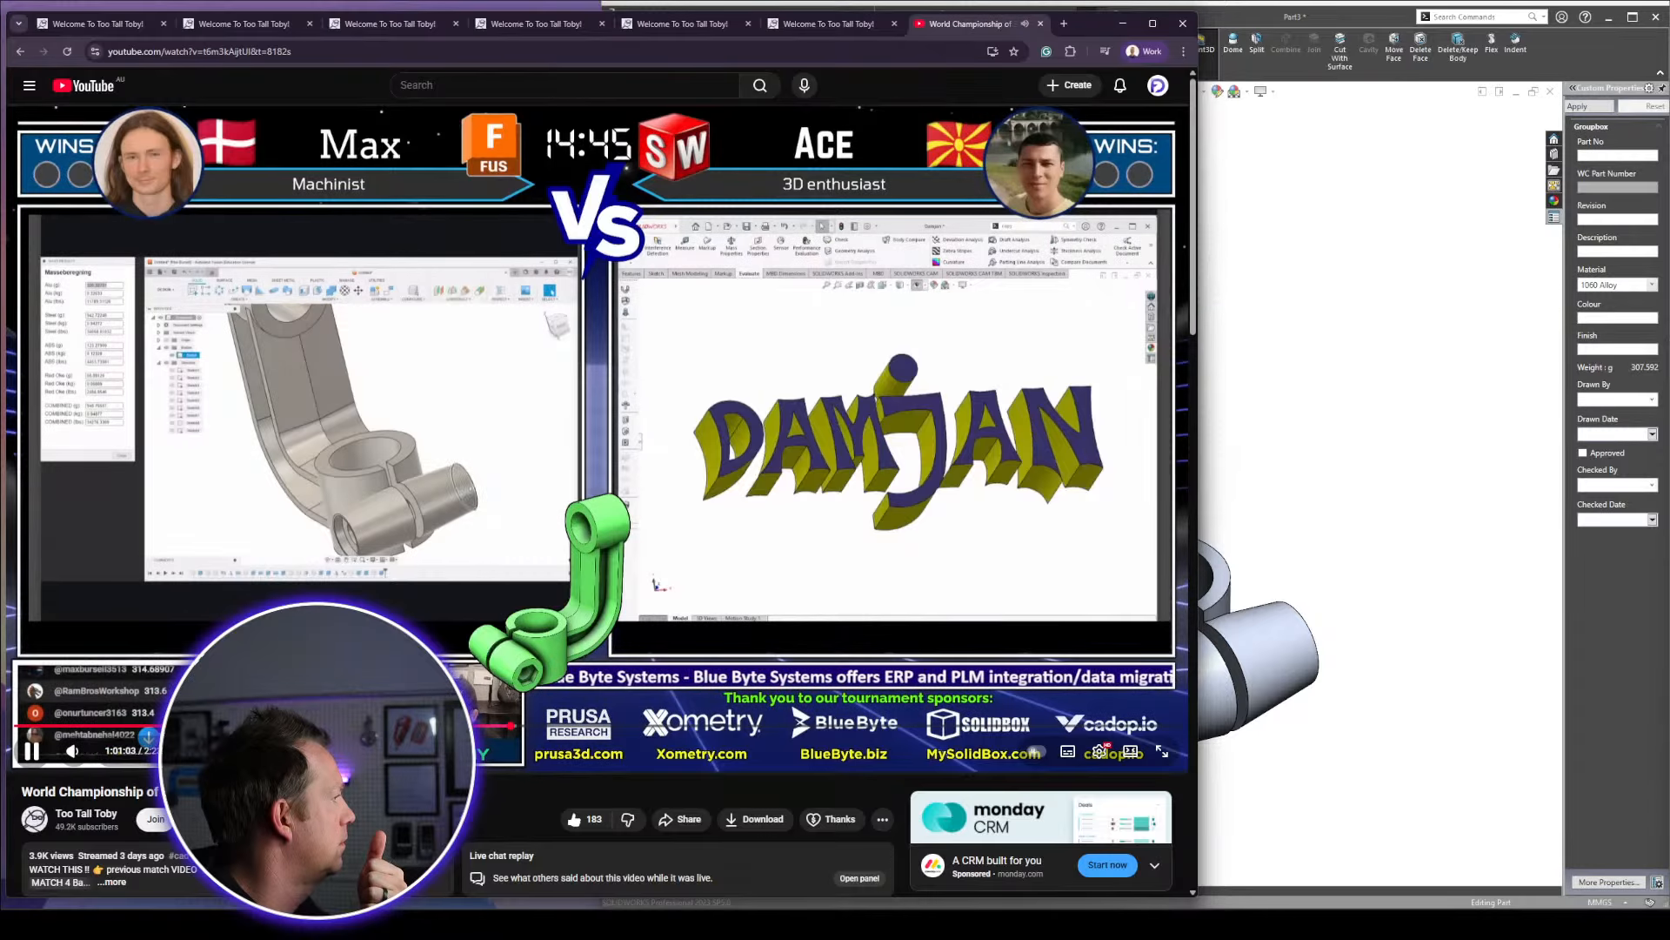
{"action": "key", "text": "space"}
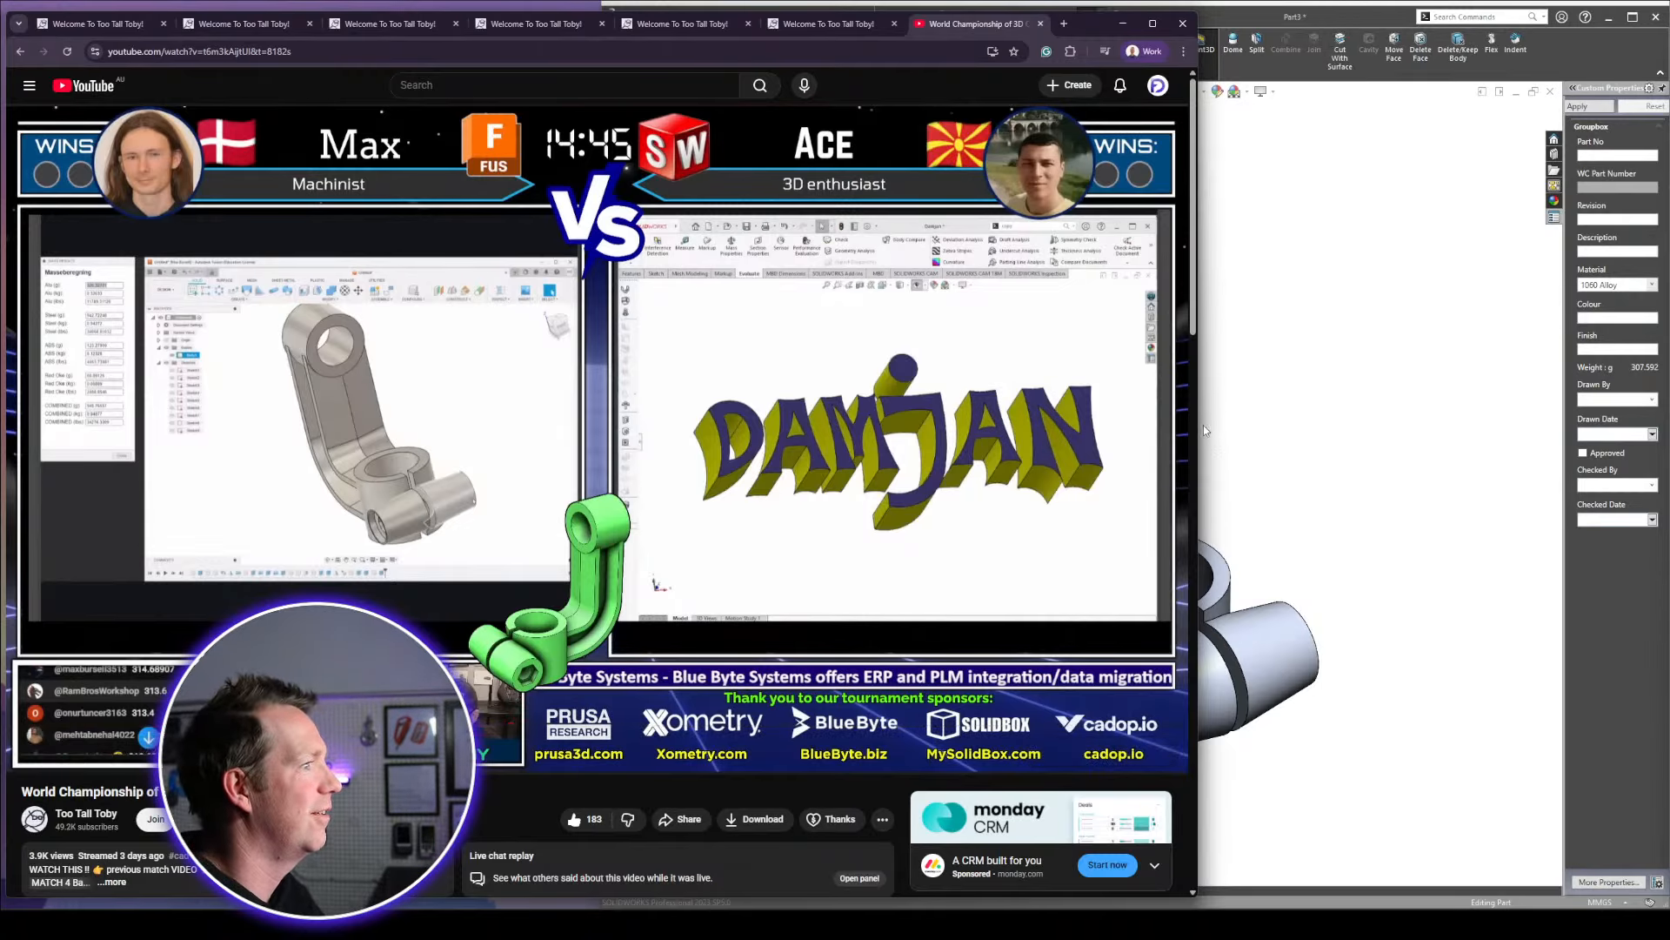
Narrow the browser window, enter "313.6 correct answer" as the Finish property, and place the Snipping Tool drawing beside the model
{"action": "left_click_drag", "start_coordinate": [1205, 430], "coordinate": [605, 402]}
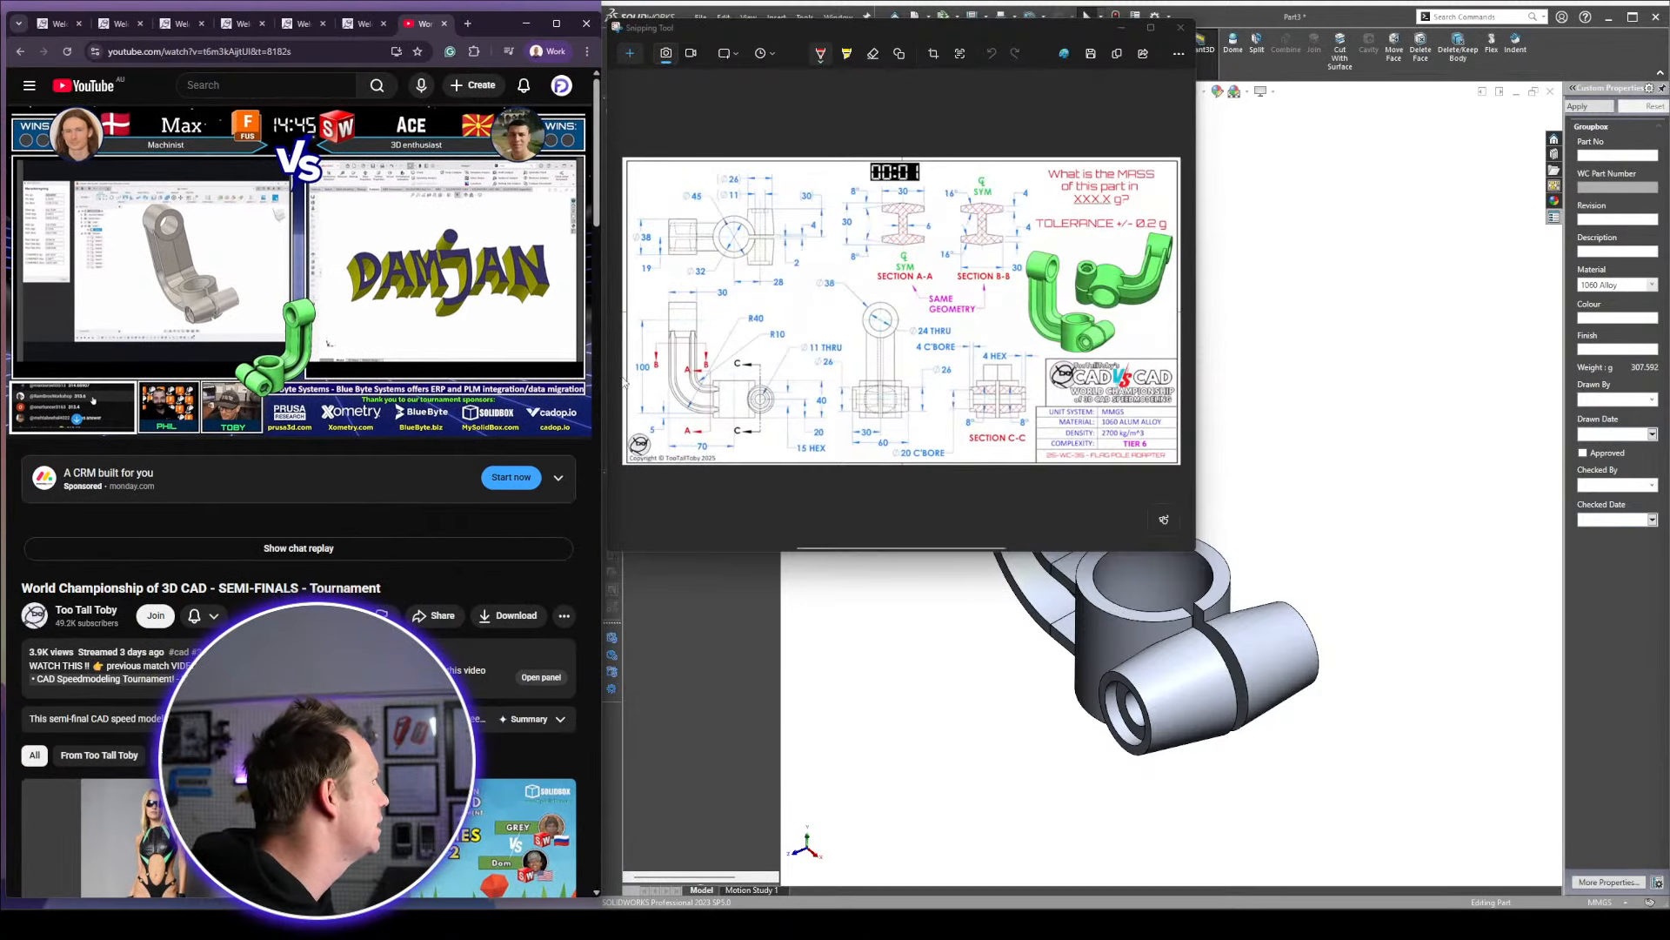
{"action": "left_click", "coordinate": [1621, 348]}
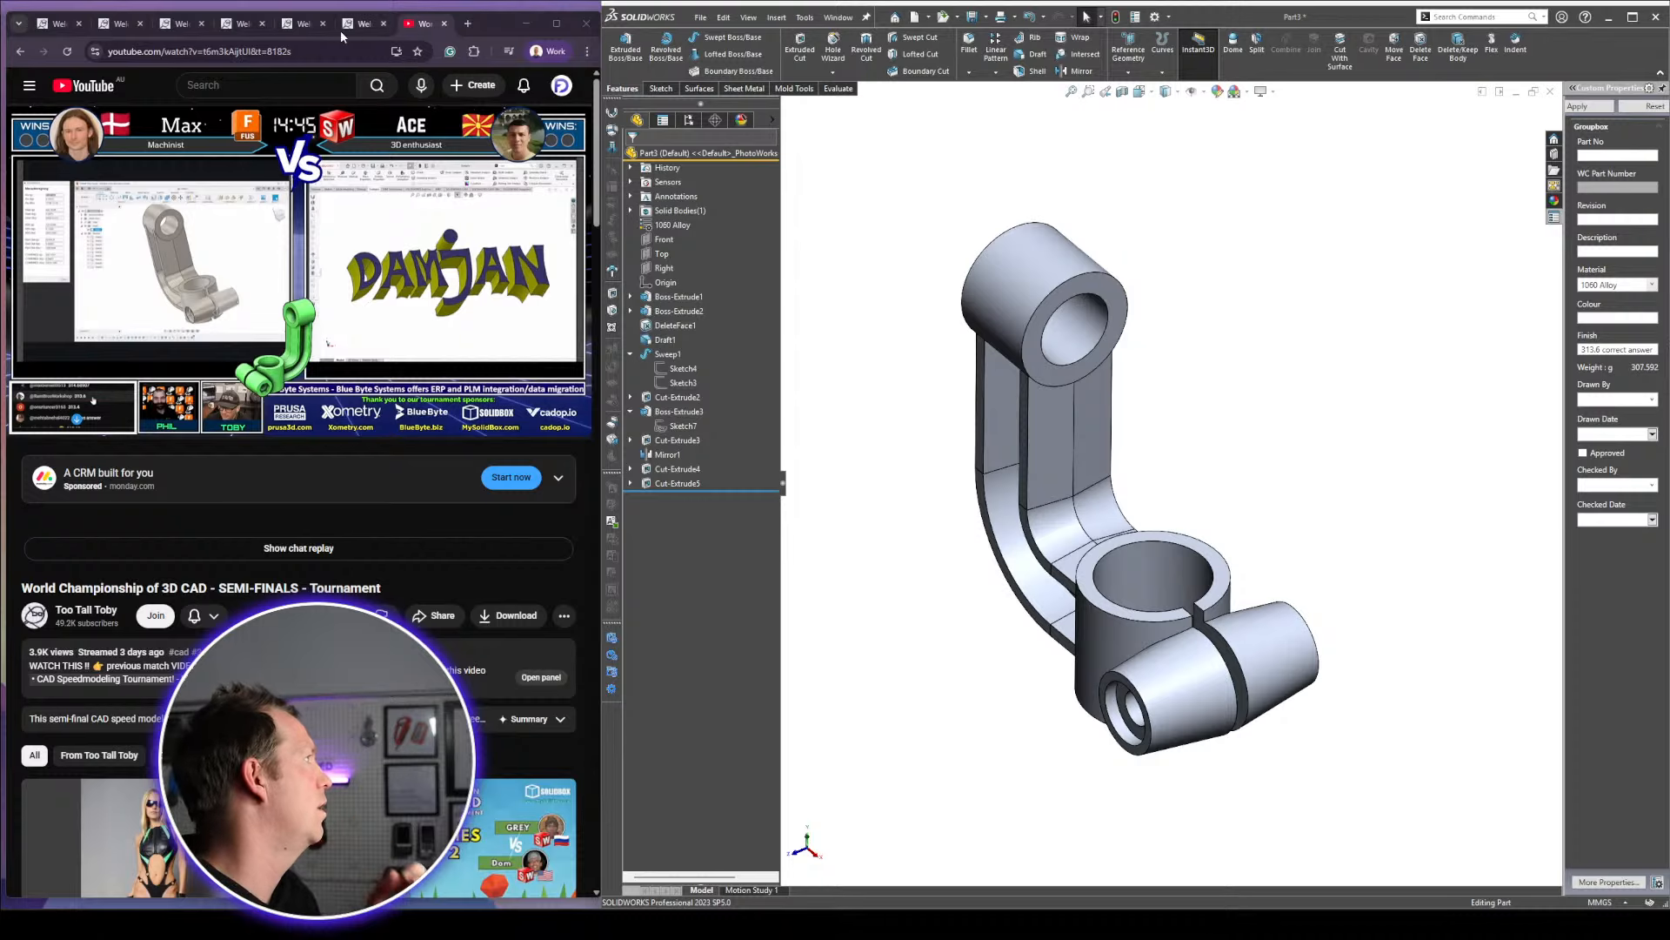
{"action": "key", "text": "alt+Tab"}
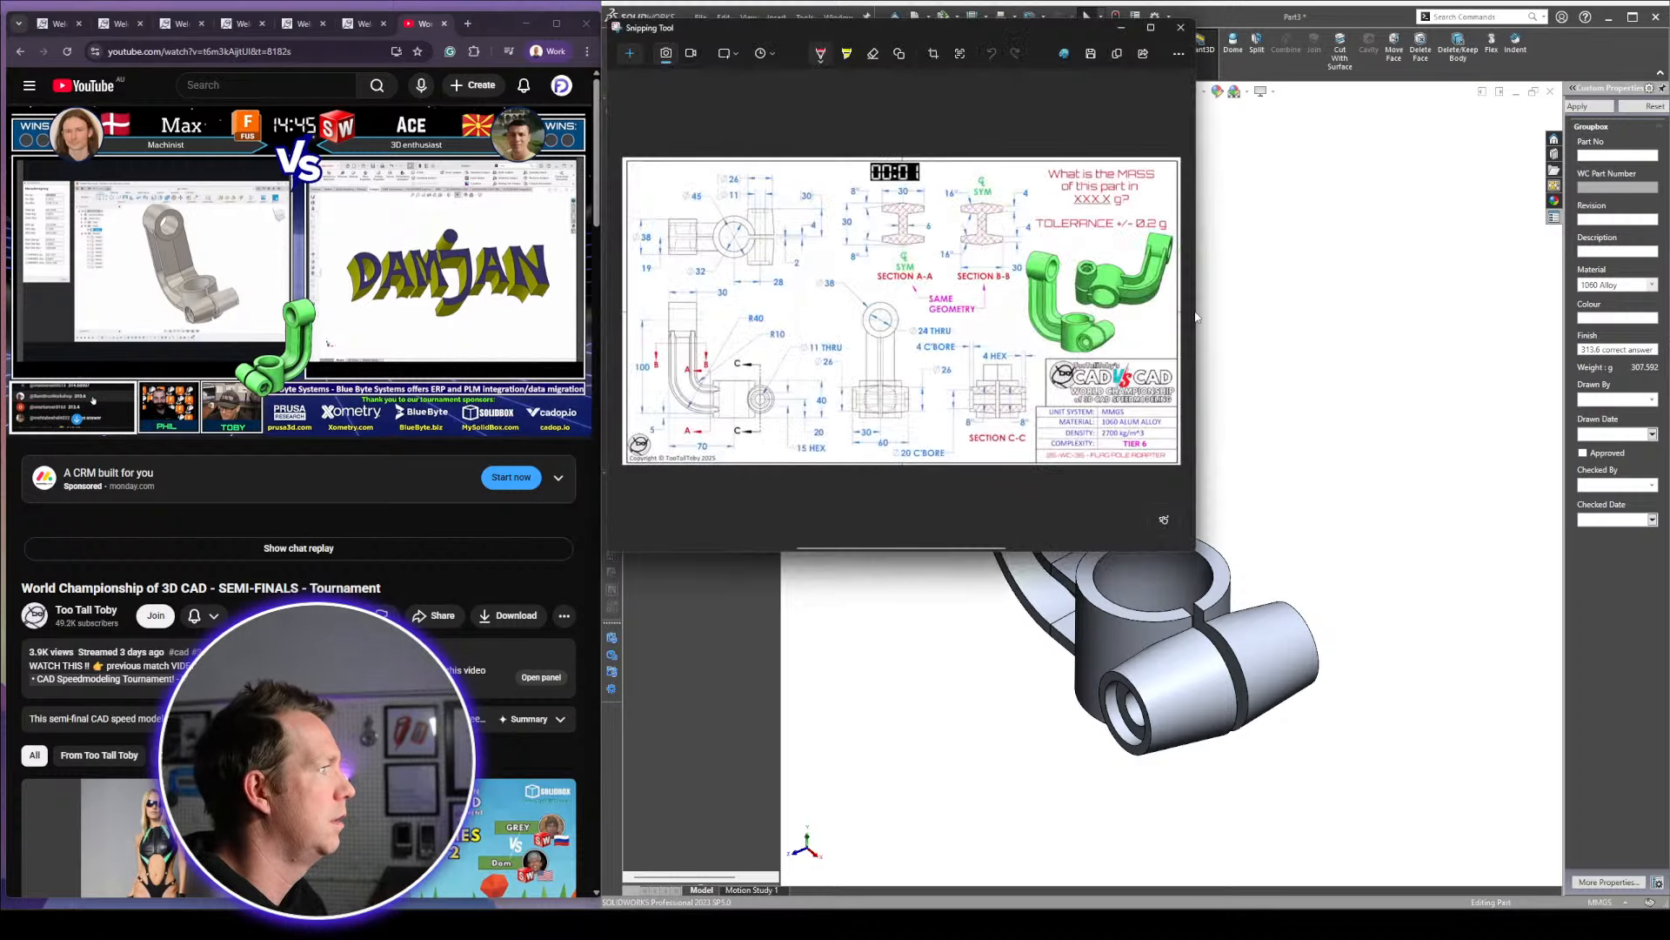
{"action": "left_click_drag", "start_coordinate": [986, 33], "coordinate": [388, 21]}
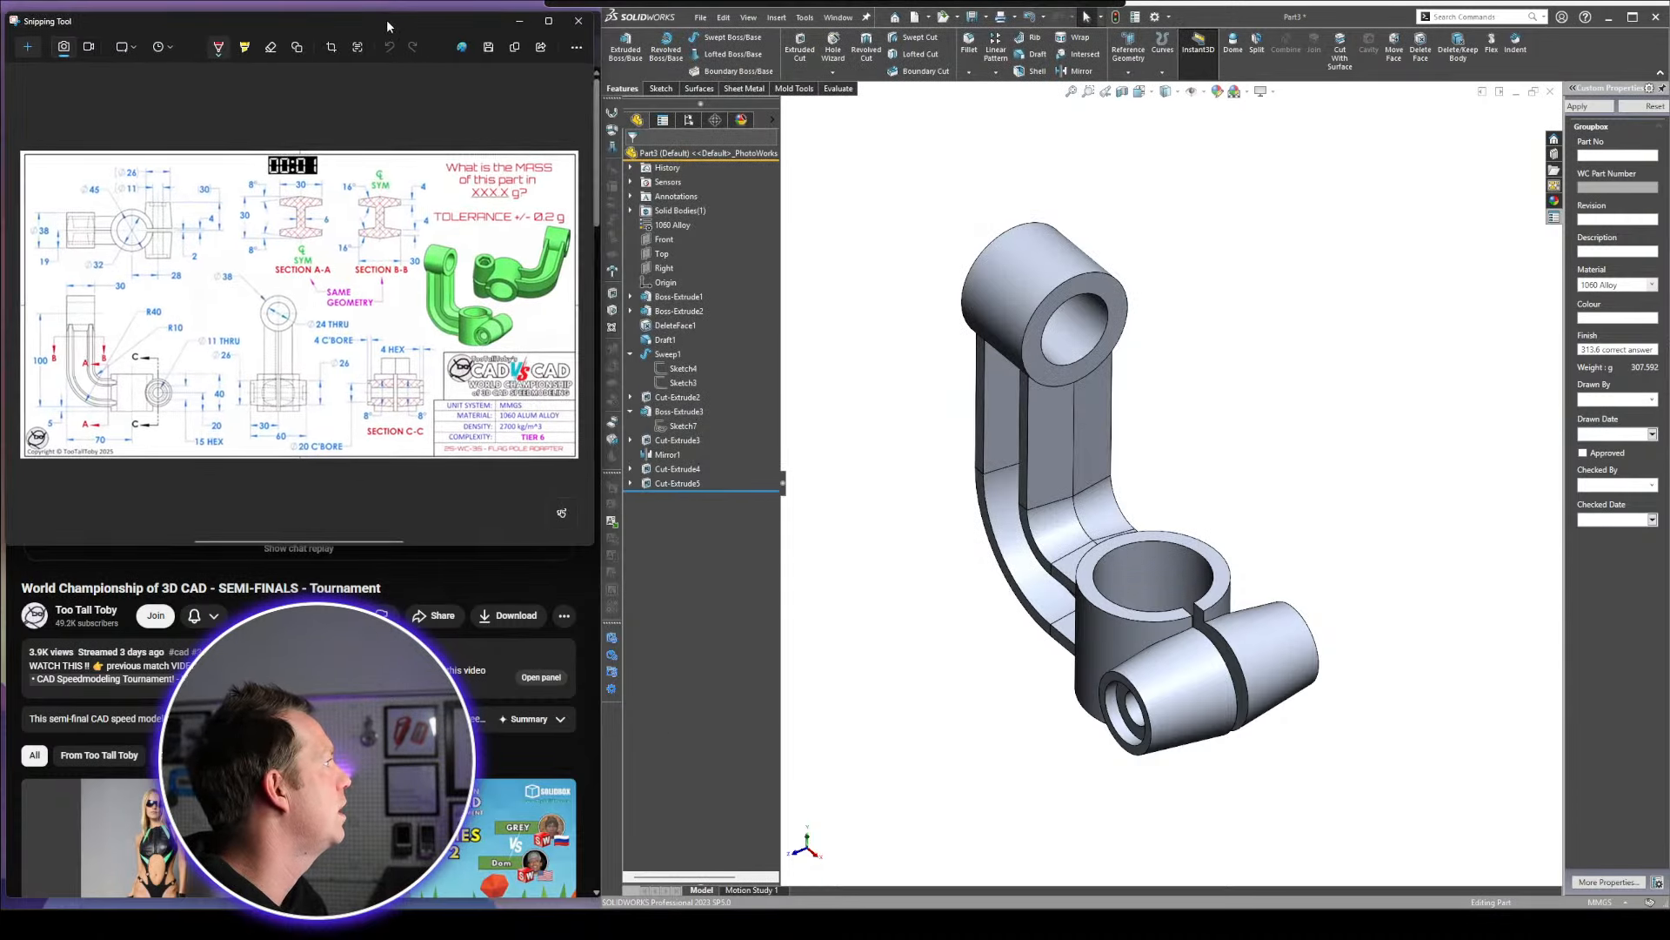
Examine the clamp lug's hexagonal recess and its sketch dimensions against the drawing
{"action": "scroll", "coordinate": [1204, 448], "scroll_direction": "up", "scroll_amount": 3}
{"action": "scroll", "coordinate": [1157, 561], "scroll_direction": "down", "scroll_amount": 4}
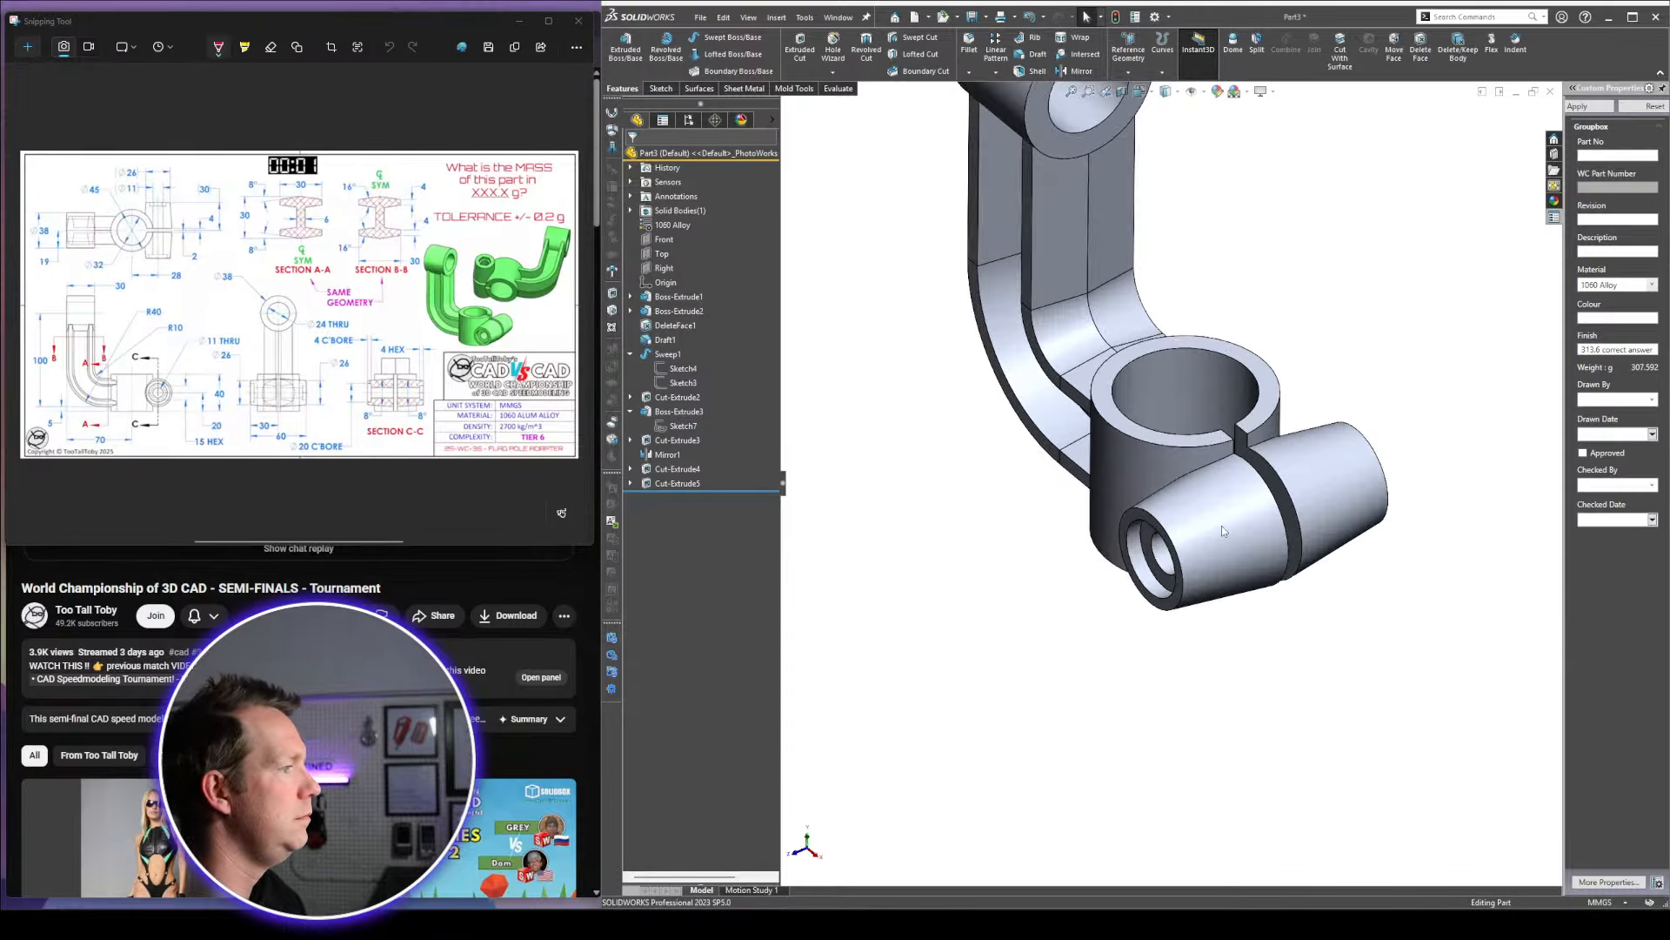
{"action": "middle_click_drag", "start_coordinate": [1221, 525], "coordinate": [977, 395]}
{"action": "scroll", "coordinate": [1319, 613], "scroll_direction": "down", "scroll_amount": 3}
{"action": "middle_click_drag", "start_coordinate": [1214, 557], "coordinate": [1248, 526]}
{"action": "scroll", "coordinate": [1249, 531], "scroll_direction": "down", "scroll_amount": 3}
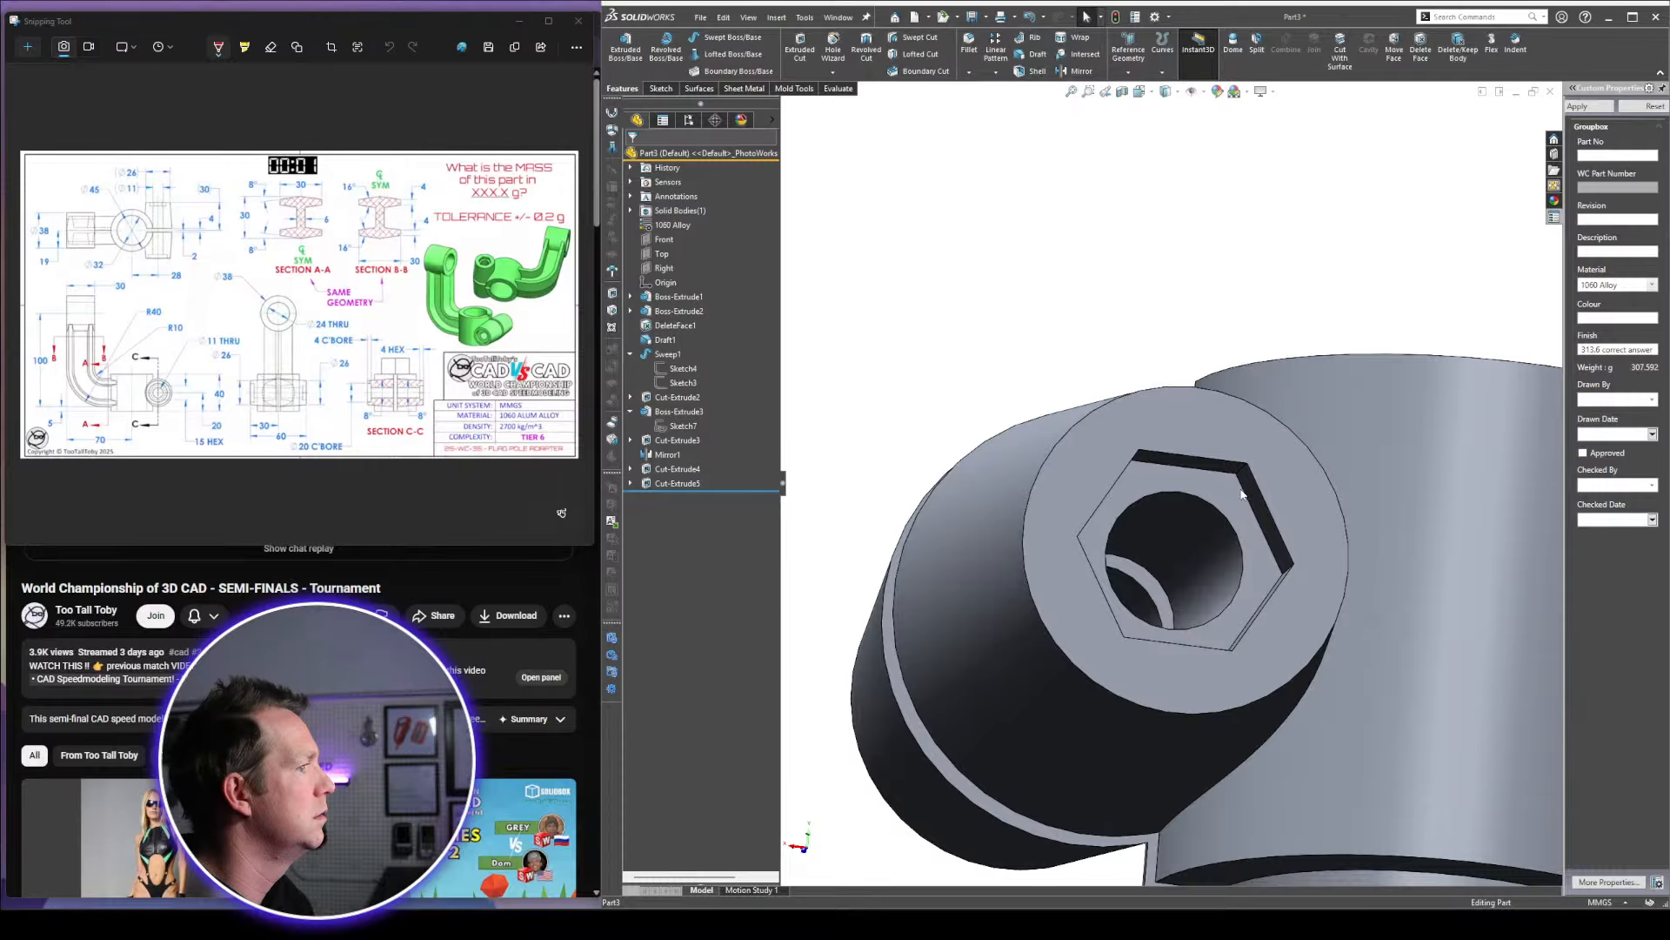
{"action": "left_click", "coordinate": [1250, 491]}
{"action": "middle_click_drag", "start_coordinate": [1250, 492], "coordinate": [1219, 531]}
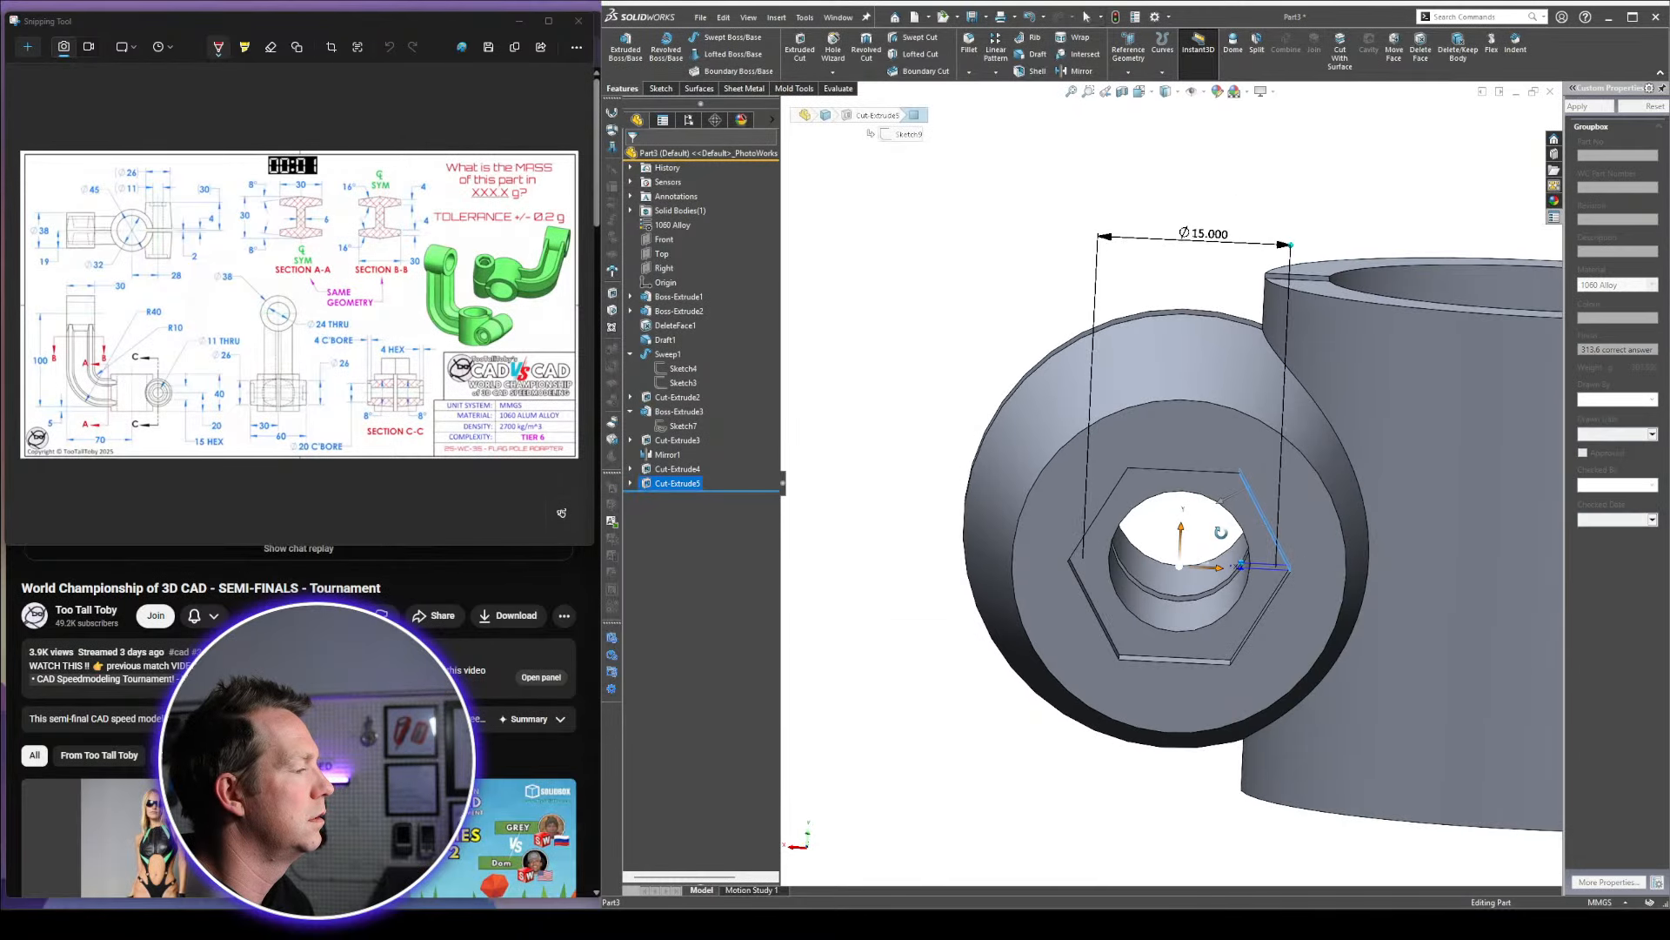
{"action": "left_click", "coordinate": [681, 499]}
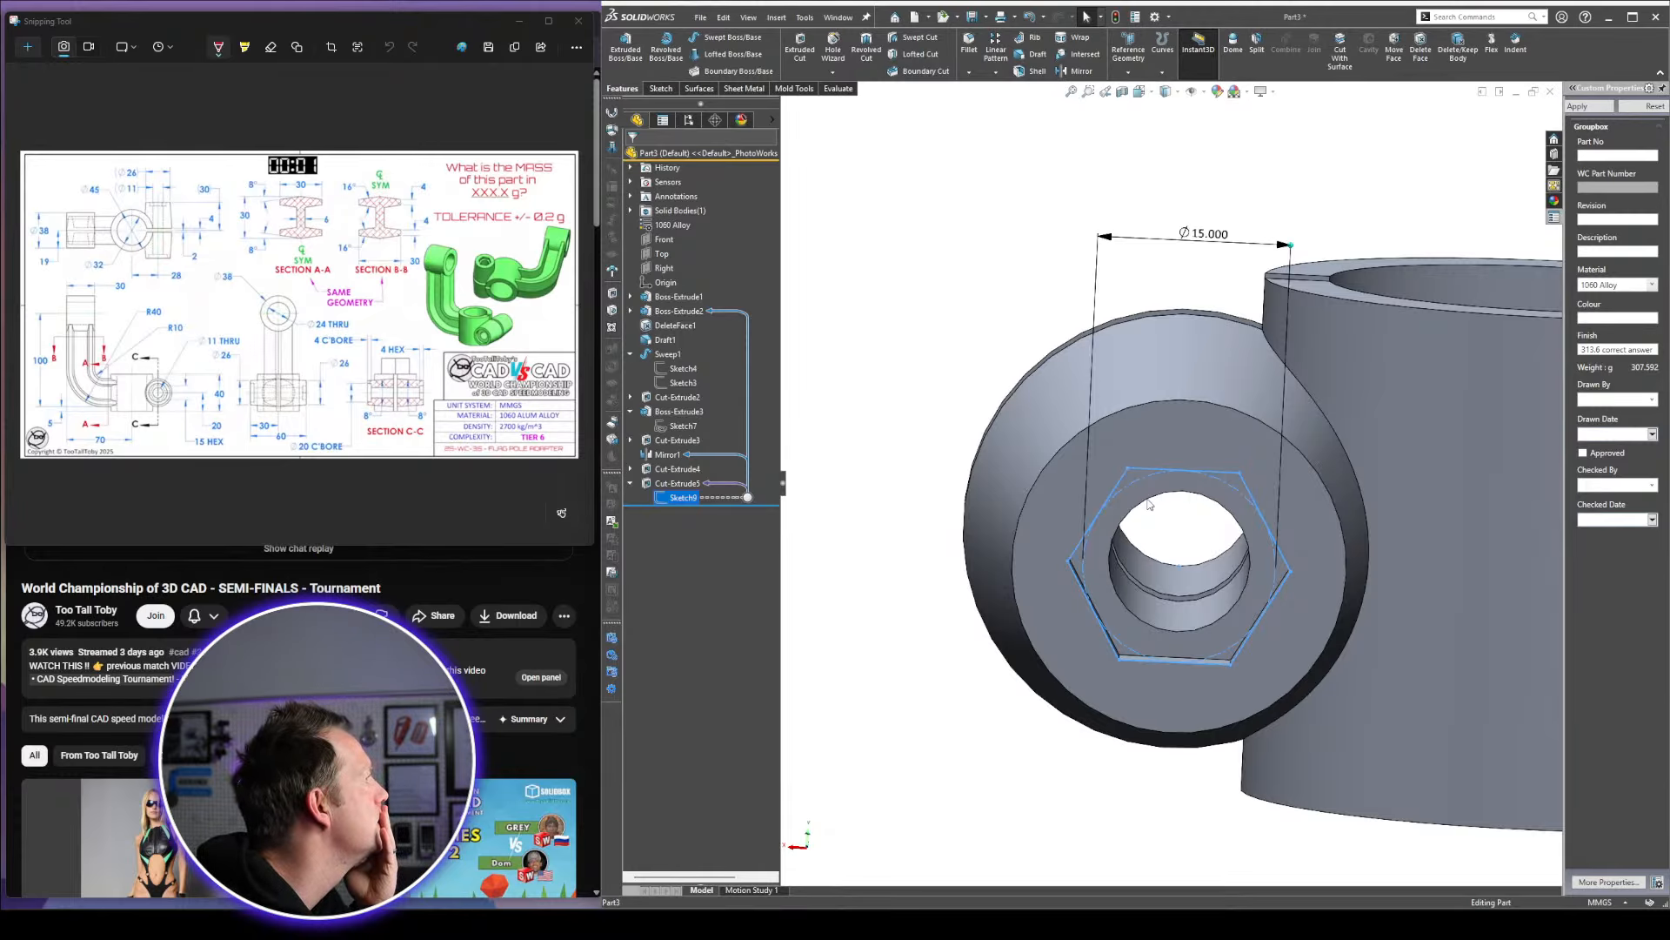
{"action": "scroll", "coordinate": [1150, 503], "scroll_direction": "up", "scroll_amount": 6}
{"action": "middle_click_drag", "start_coordinate": [1261, 459], "coordinate": [1193, 545]}
{"action": "scroll", "coordinate": [1219, 228], "scroll_direction": "down", "scroll_amount": 2}
{"action": "scroll", "coordinate": [1192, 432], "scroll_direction": "down", "scroll_amount": 1}
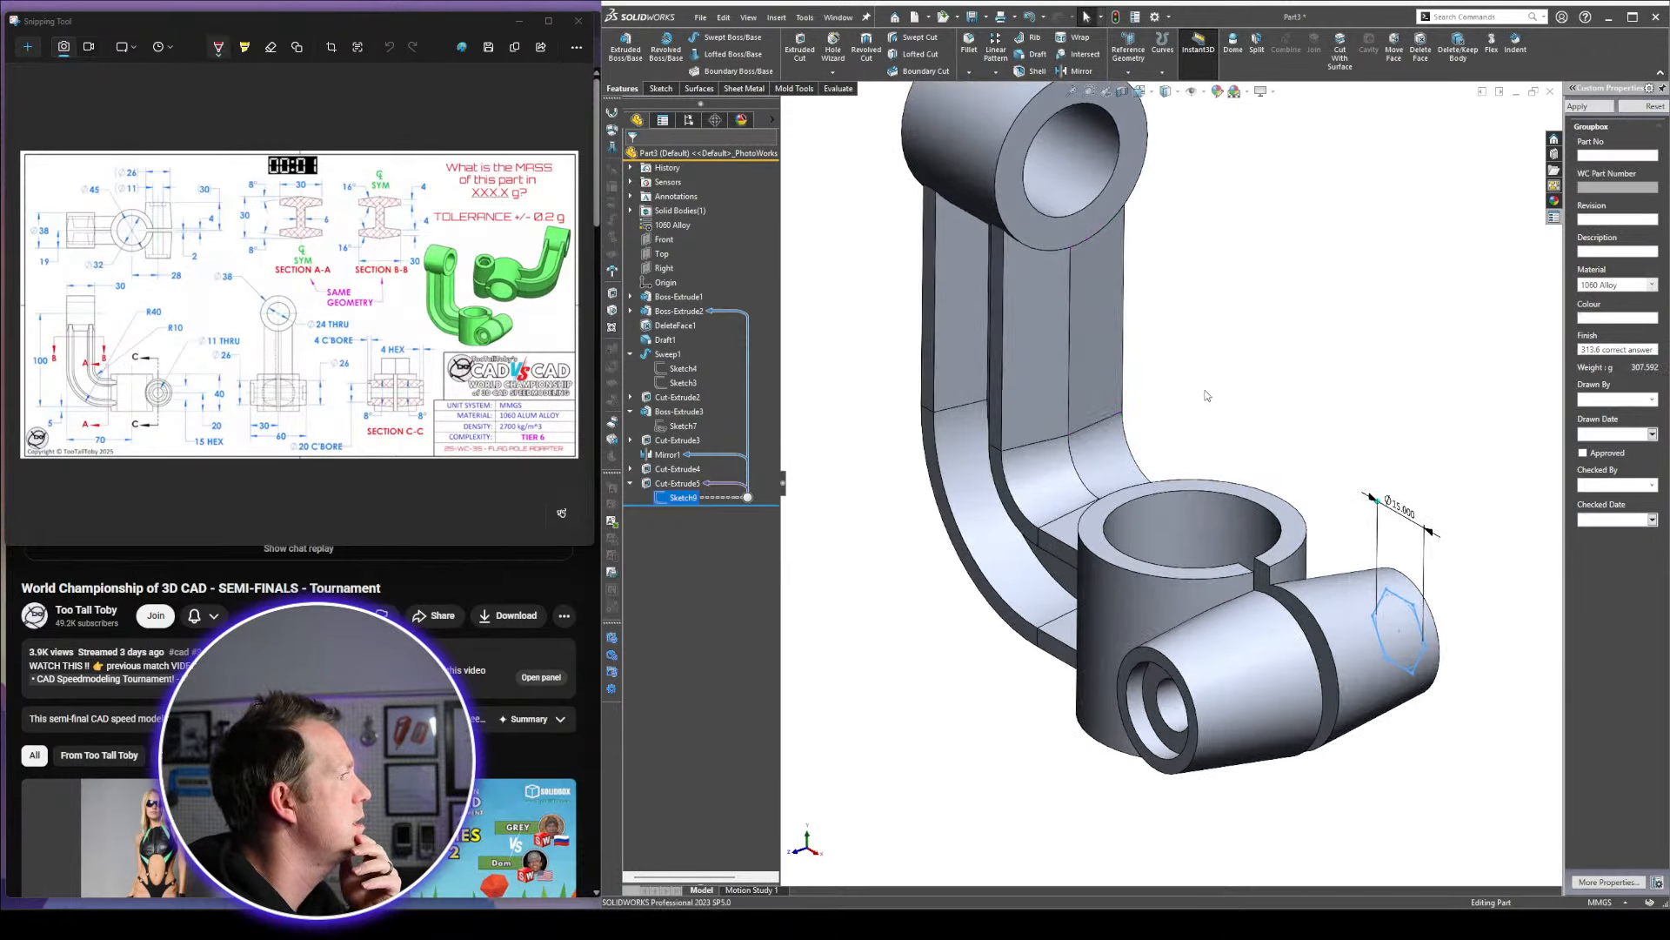
Examine the clamp ring, curved arm and upper boss from several angles against the drawing
{"action": "left_click", "coordinate": [1205, 420]}
{"action": "mouse_move", "coordinate": [1205, 420]}
{"action": "middle_mouse_down"}
{"action": "mouse_move", "coordinate": [1215, 464]}
{"action": "mouse_move", "coordinate": [1191, 450]}
{"action": "mouse_move", "coordinate": [1223, 436]}
{"action": "mouse_move", "coordinate": [1243, 515]}
{"action": "mouse_move", "coordinate": [1224, 523]}
{"action": "middle_mouse_up"}
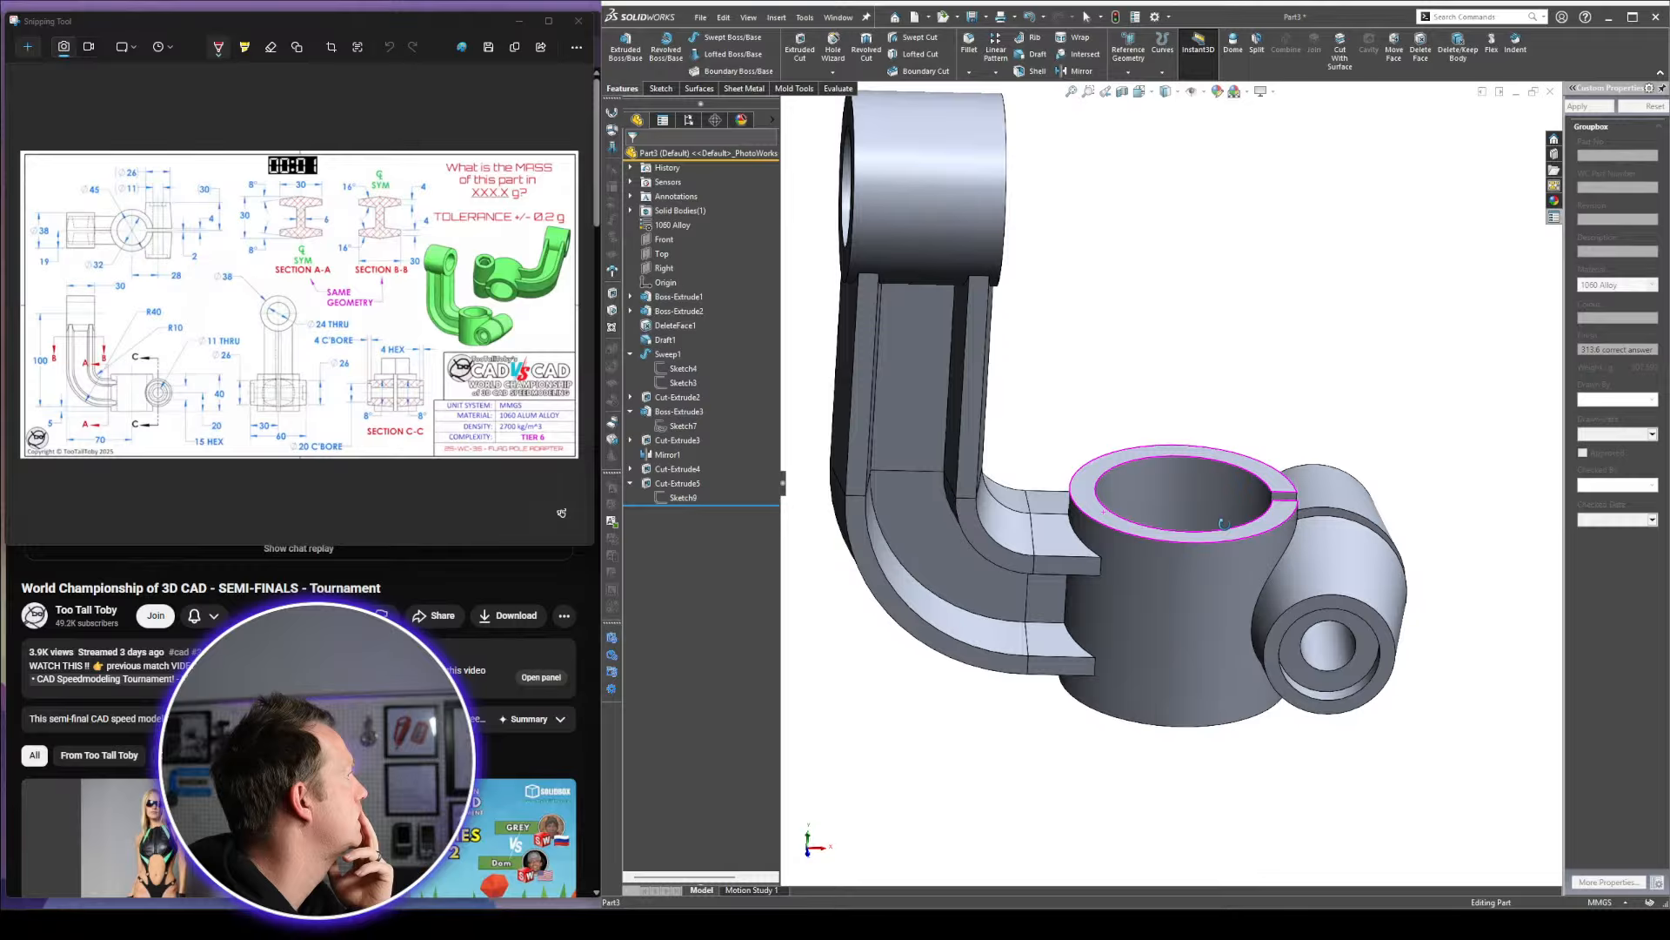
{"action": "left_click", "coordinate": [1216, 560]}
{"action": "middle_click_drag", "start_coordinate": [1176, 450], "coordinate": [1161, 396]}
{"action": "scroll", "coordinate": [1170, 455], "scroll_direction": "down", "scroll_amount": 2}
{"action": "left_click", "coordinate": [1168, 378]}
{"action": "scroll", "coordinate": [1167, 451], "scroll_direction": "down", "scroll_amount": 2}
{"action": "scroll", "coordinate": [1153, 366], "scroll_direction": "up", "scroll_amount": 1}
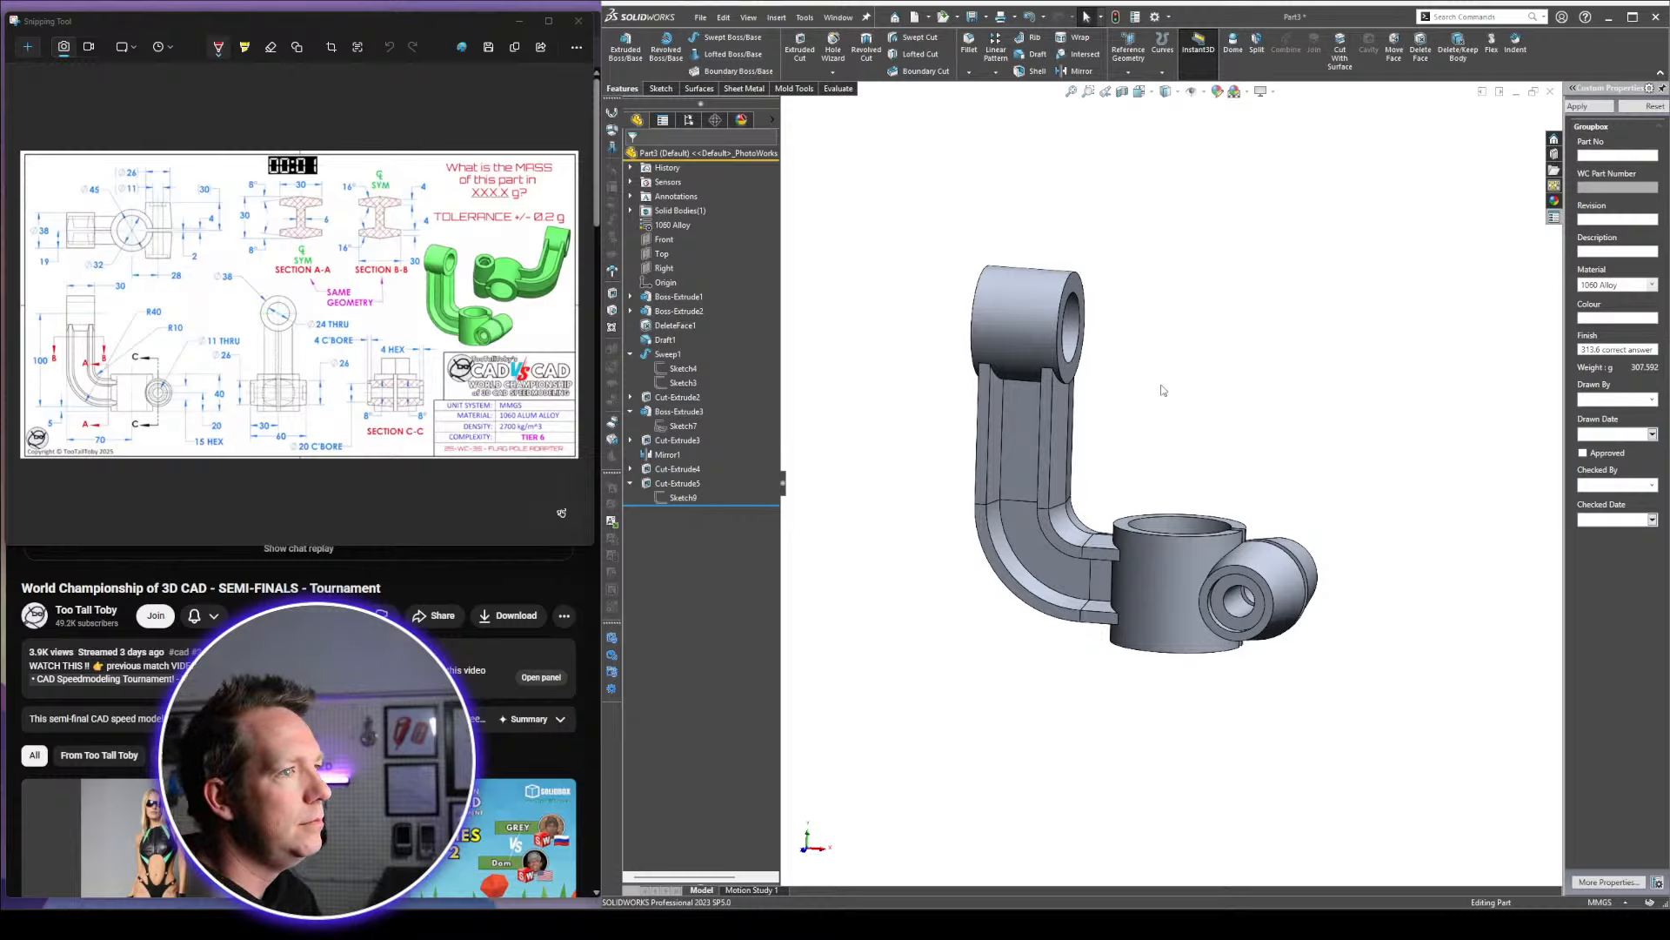
{"action": "middle_click_drag", "start_coordinate": [1167, 394], "coordinate": [1233, 442]}
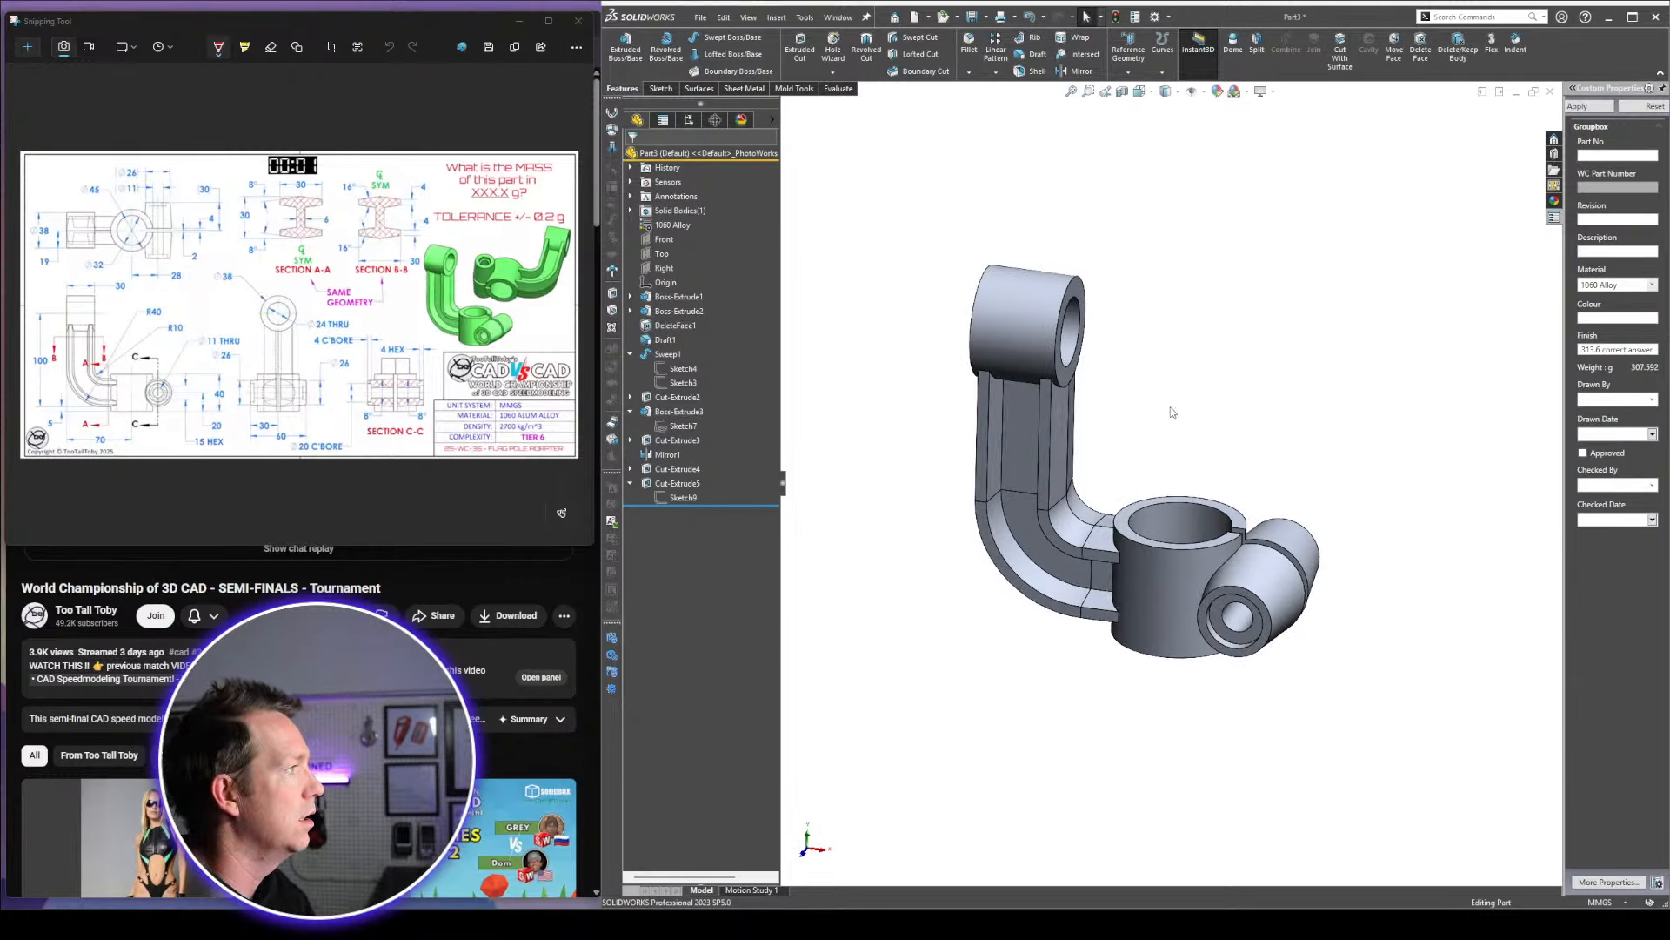
{"action": "scroll", "coordinate": [1172, 412], "scroll_direction": "down", "scroll_amount": 2}
{"action": "left_click_drag", "start_coordinate": [348, 25], "coordinate": [358, 31]}
{"action": "left_click", "coordinate": [1254, 331]}
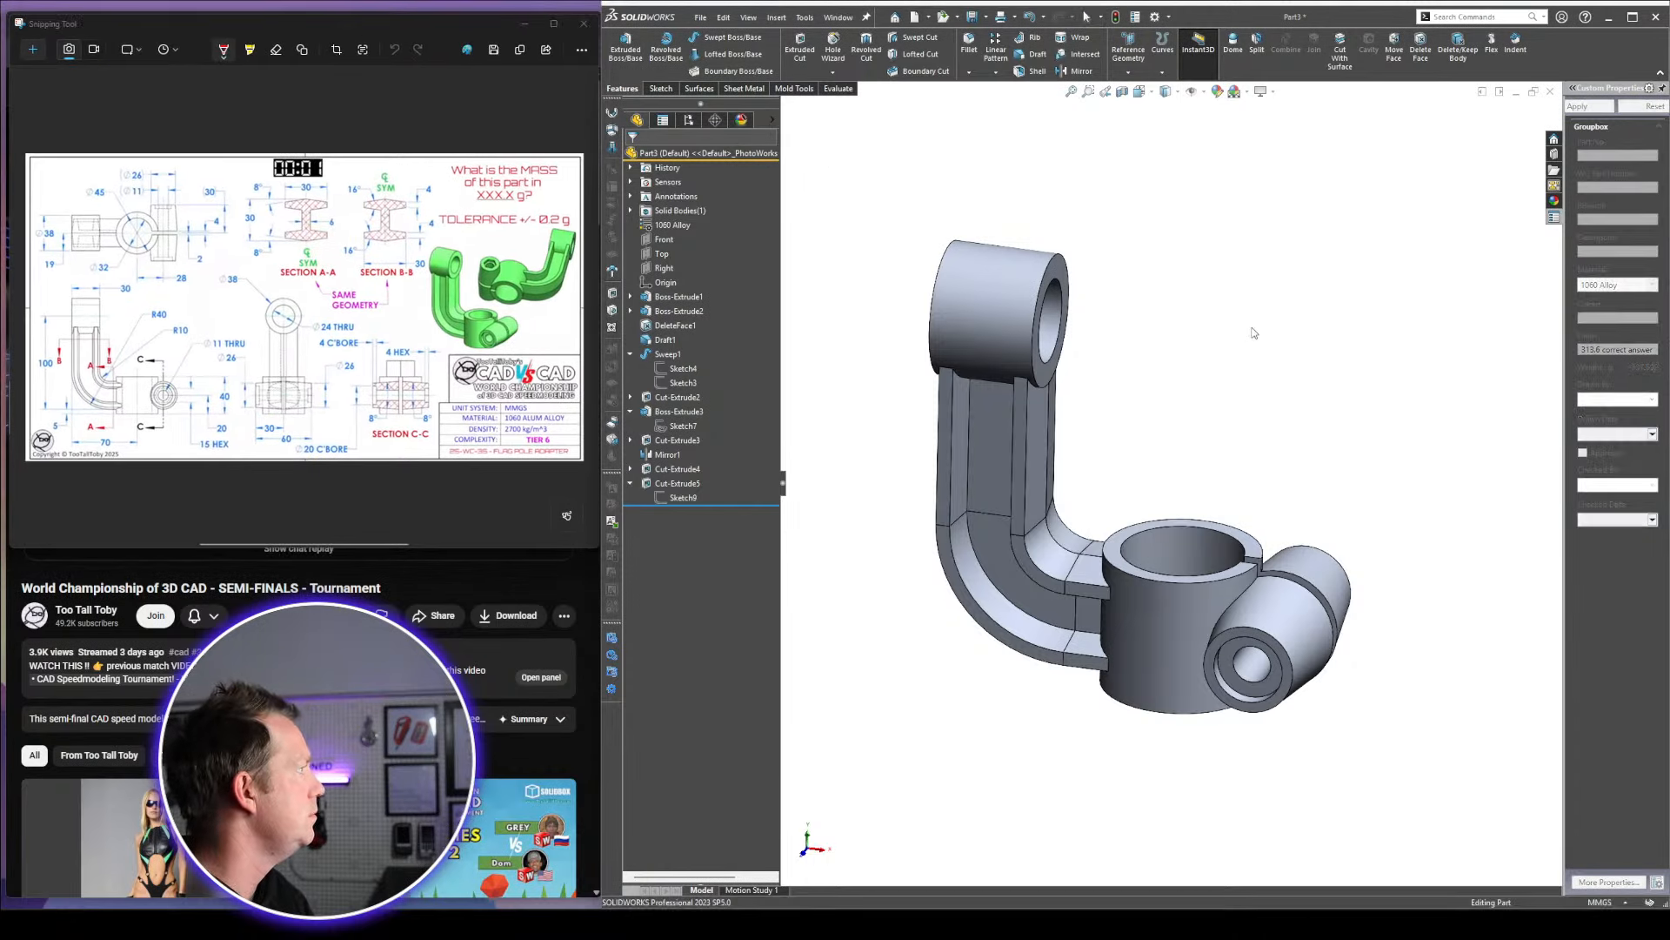
Show the dimensions of the first extrusion's sketch and circle the 32 diameter on the drawing
{"action": "left_click", "coordinate": [630, 297]}
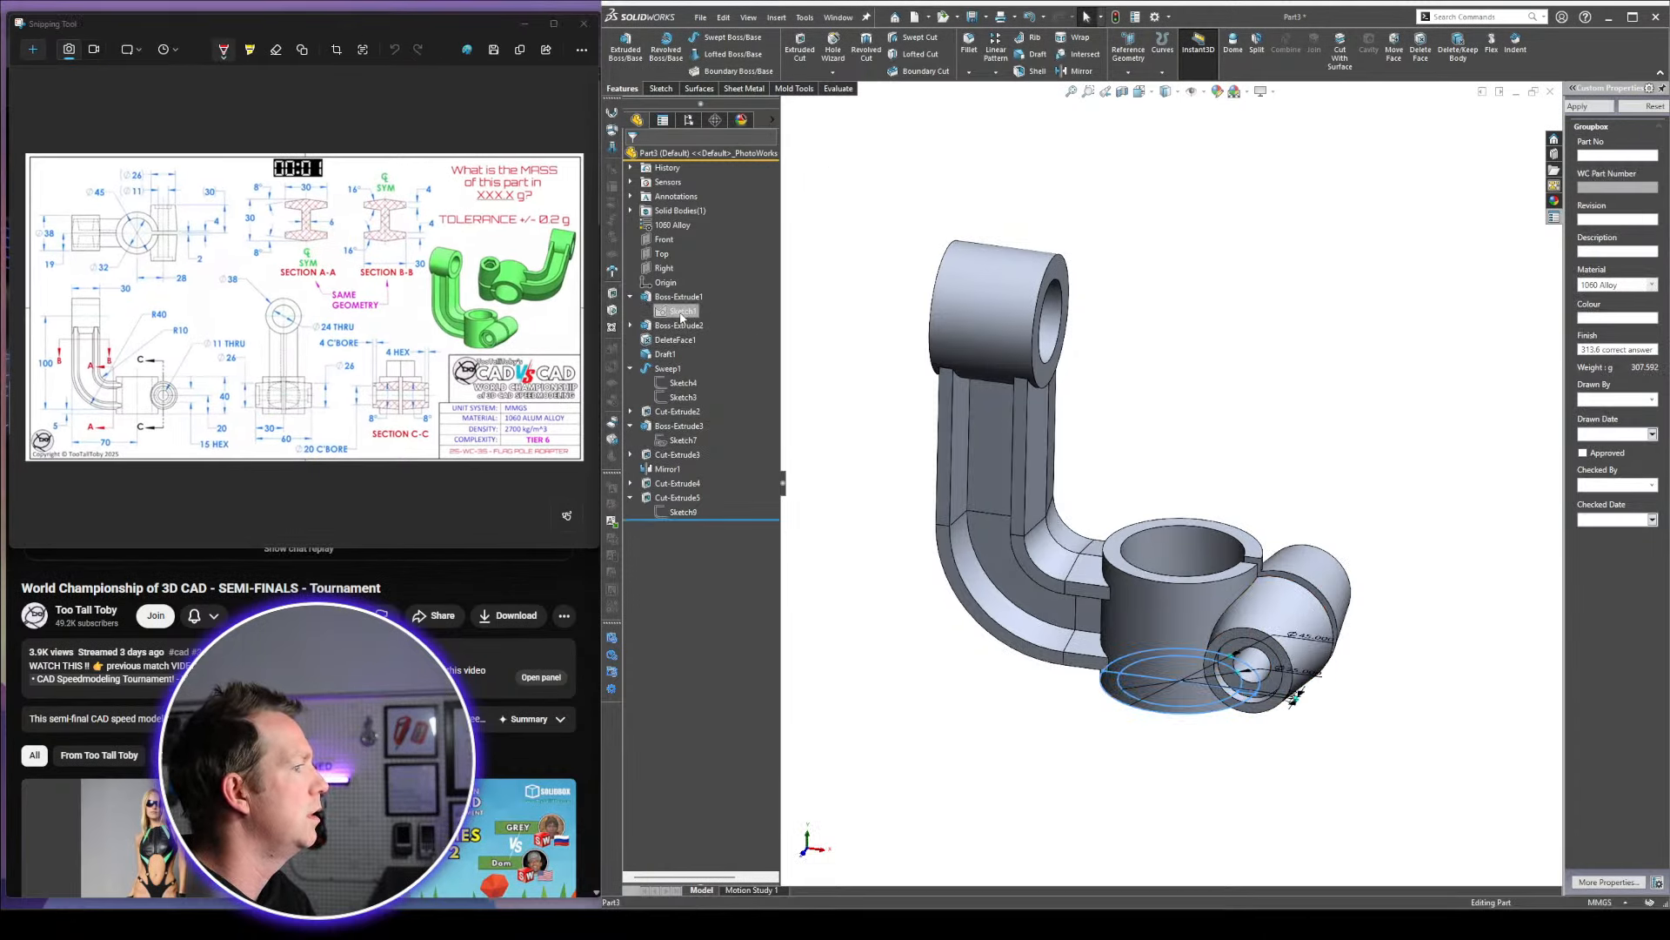
{"action": "scroll", "coordinate": [1227, 627], "scroll_direction": "down", "scroll_amount": 3}
{"action": "middle_click_drag", "start_coordinate": [1122, 405], "coordinate": [1131, 500]}
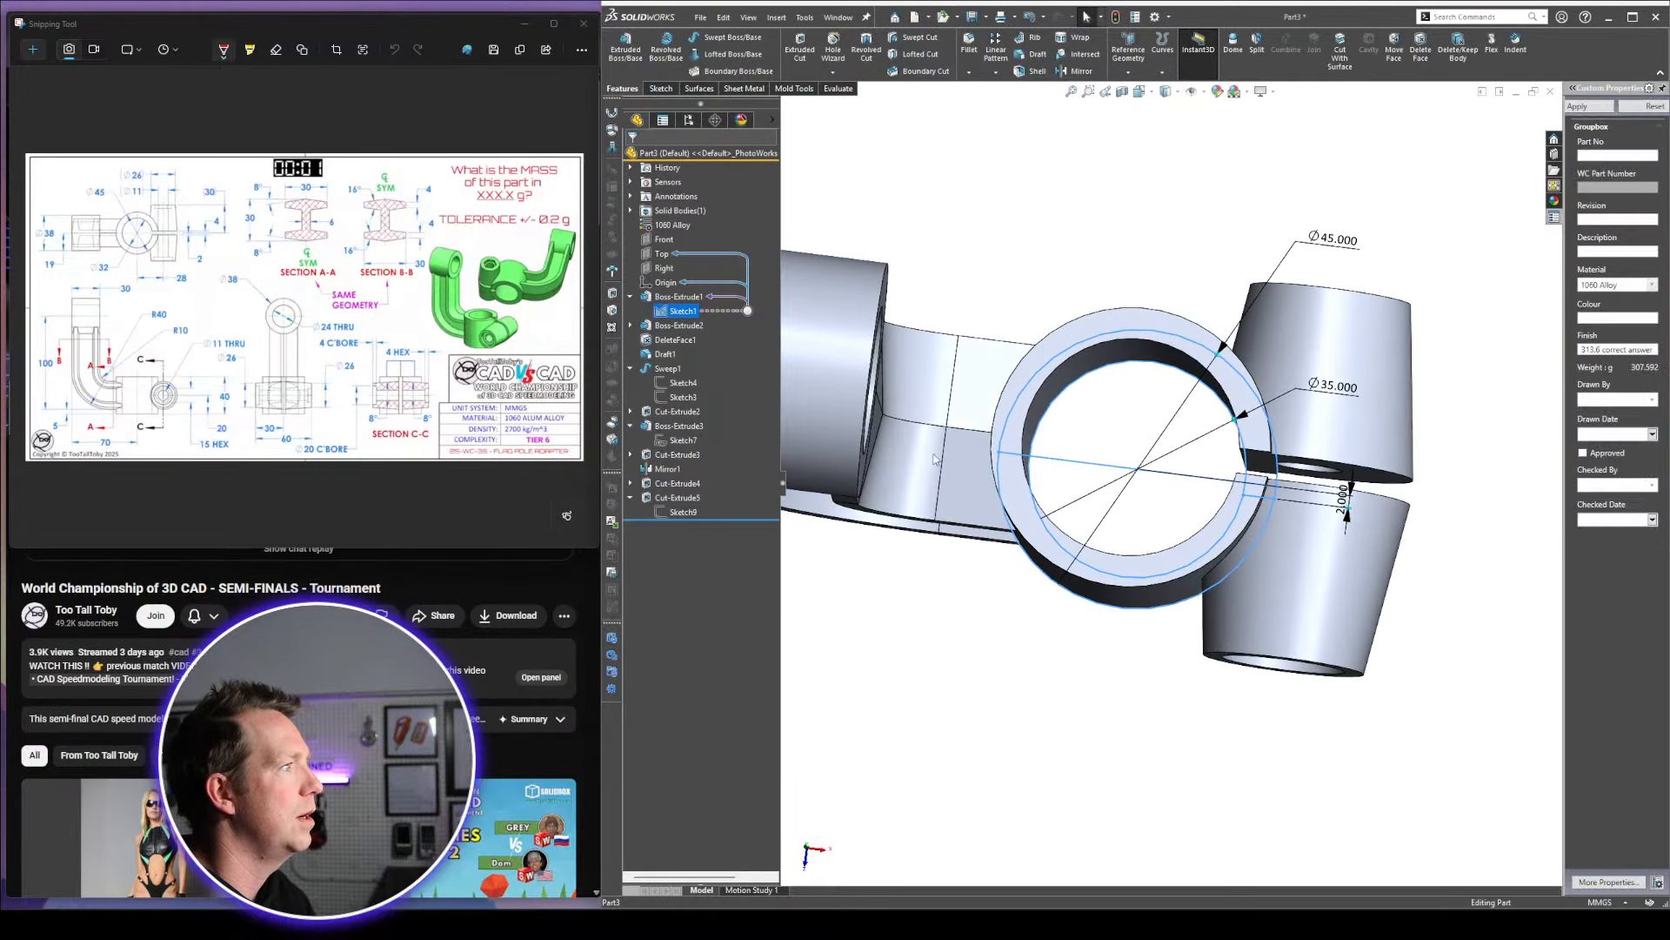
{"action": "left_click", "coordinate": [96, 205]}
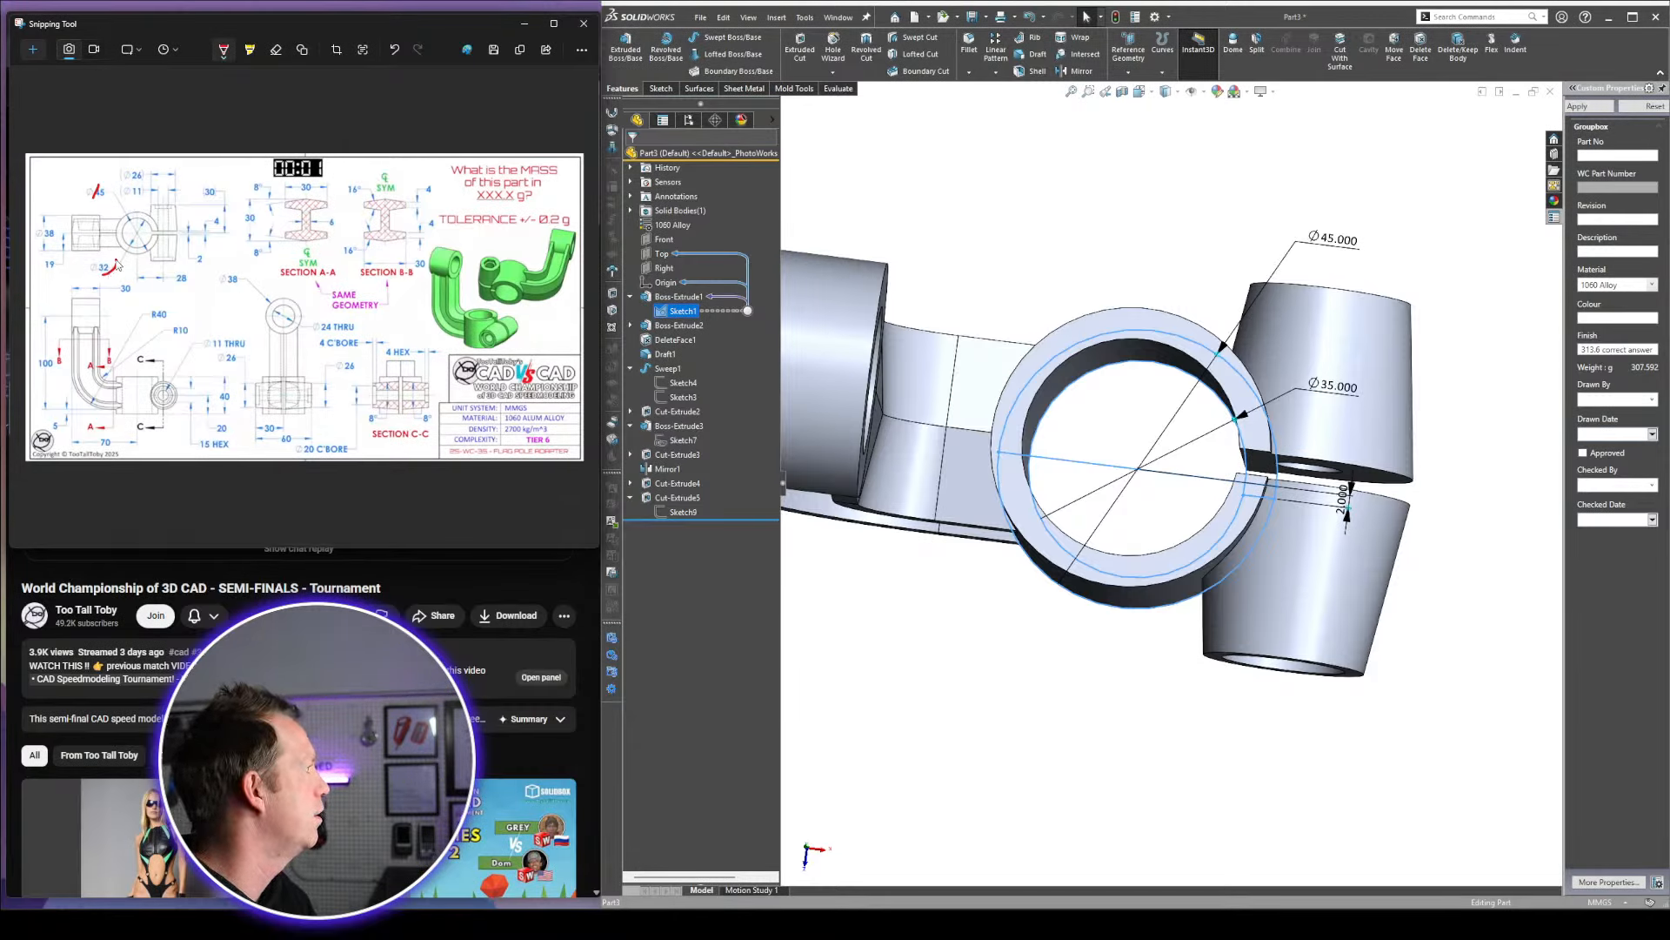
Set the clamp ring's inner diameter to 32 mm and save the pending custom property changes
{"action": "left_click", "coordinate": [1336, 395]}
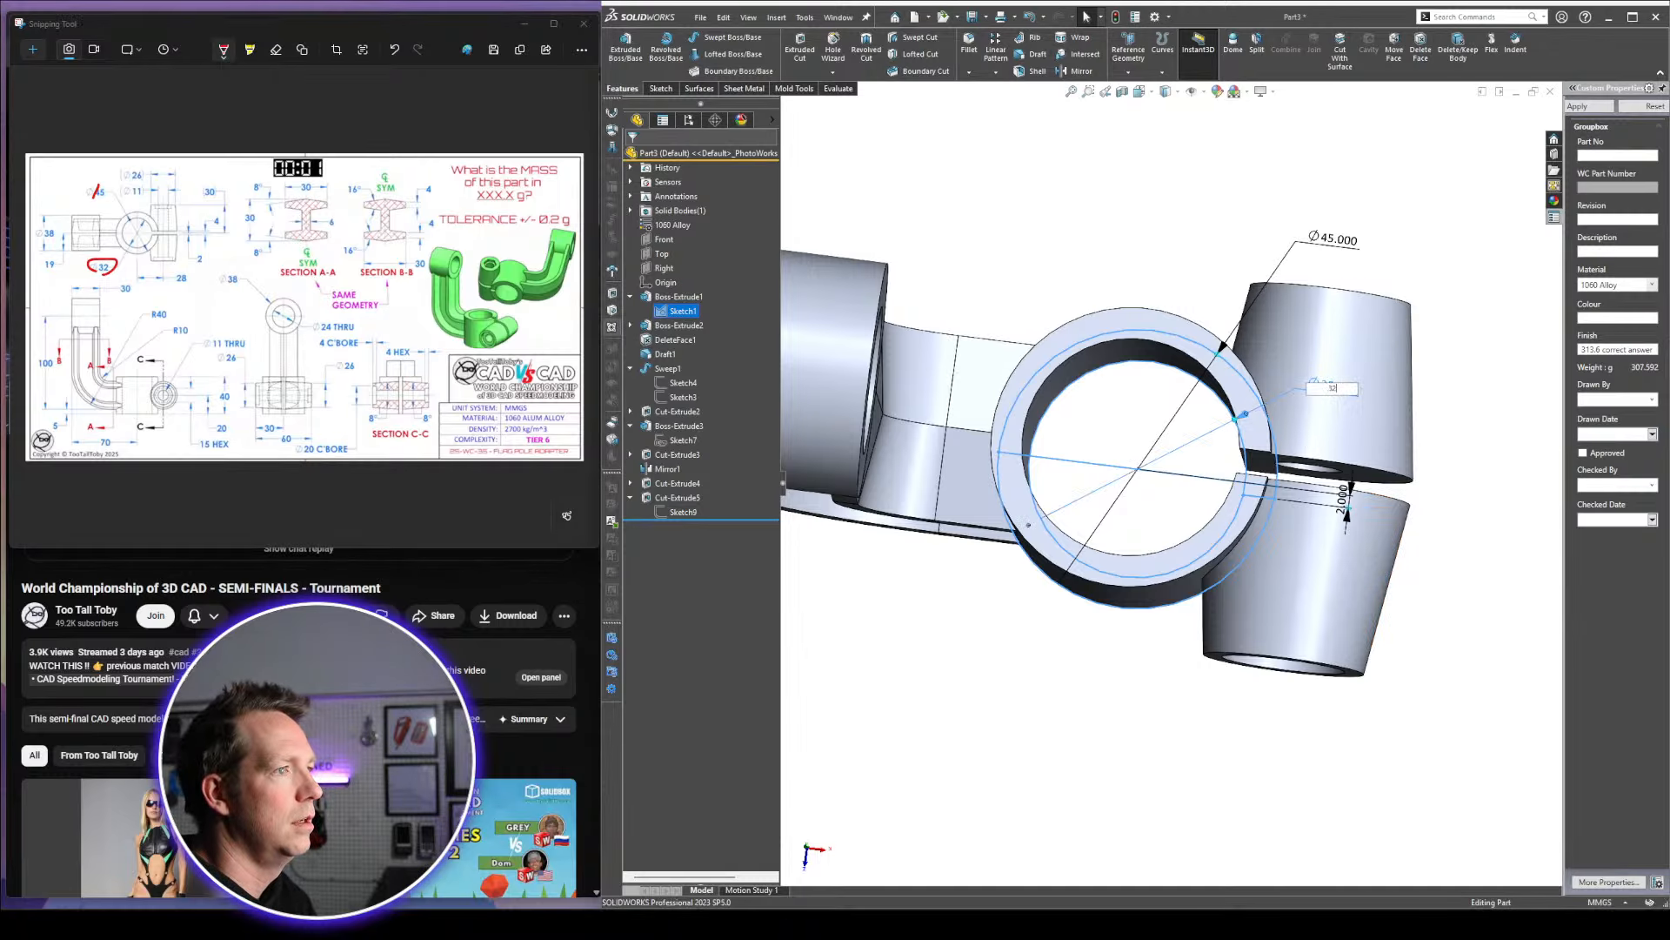
{"action": "key", "text": "Return"}
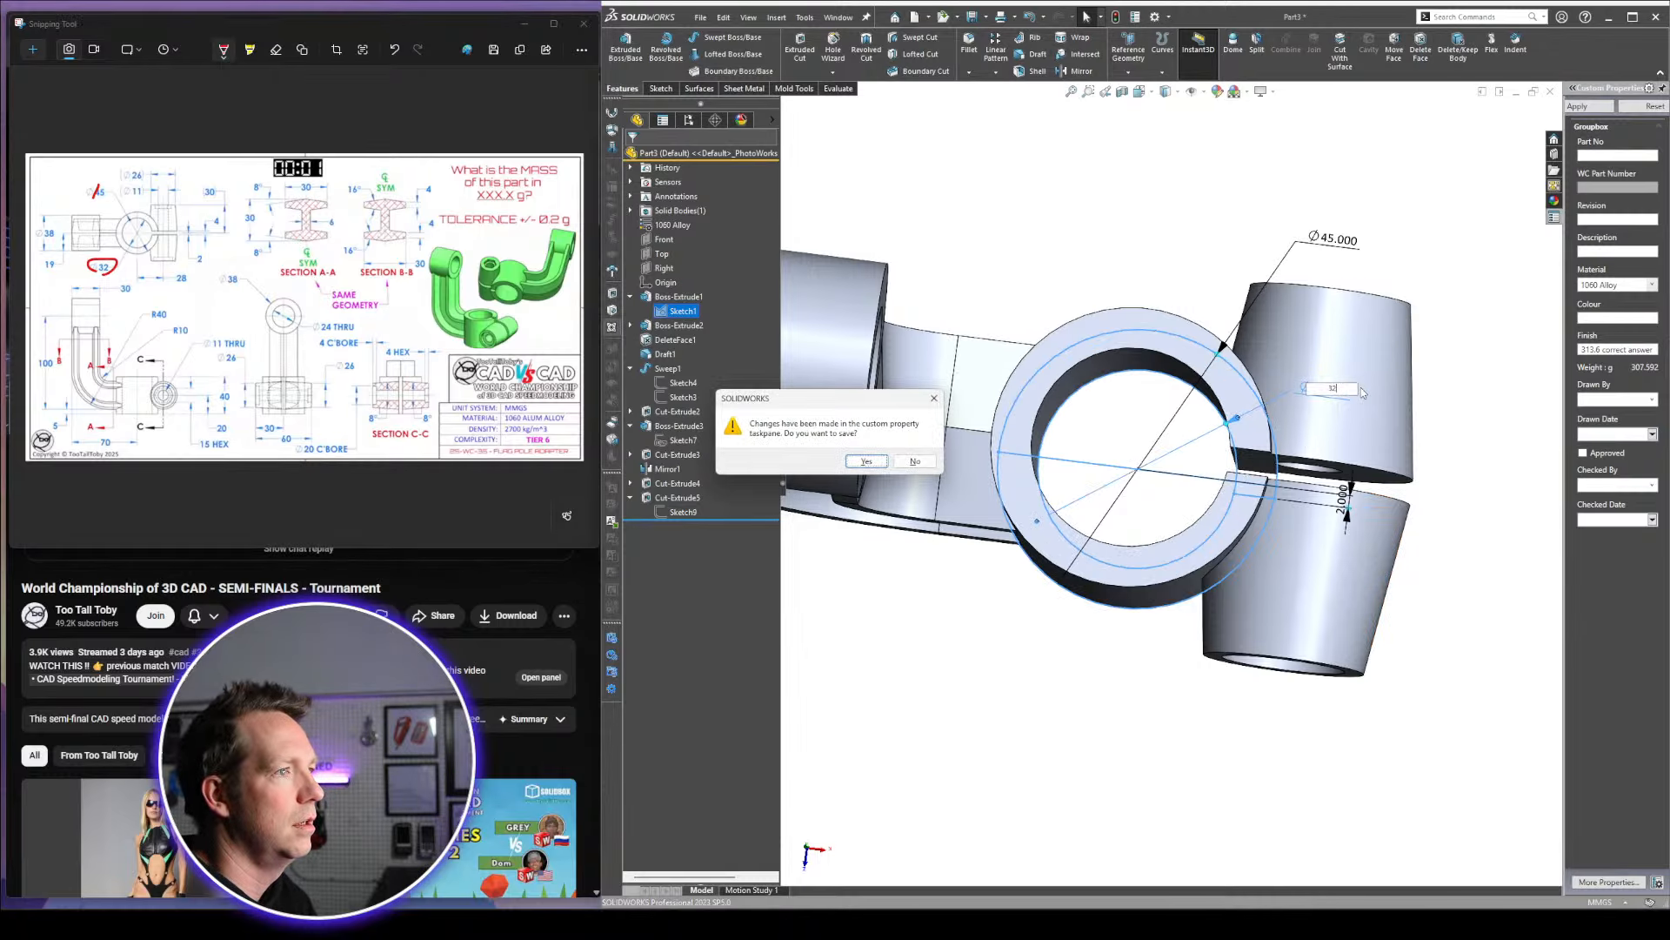
{"action": "left_click", "coordinate": [881, 465]}
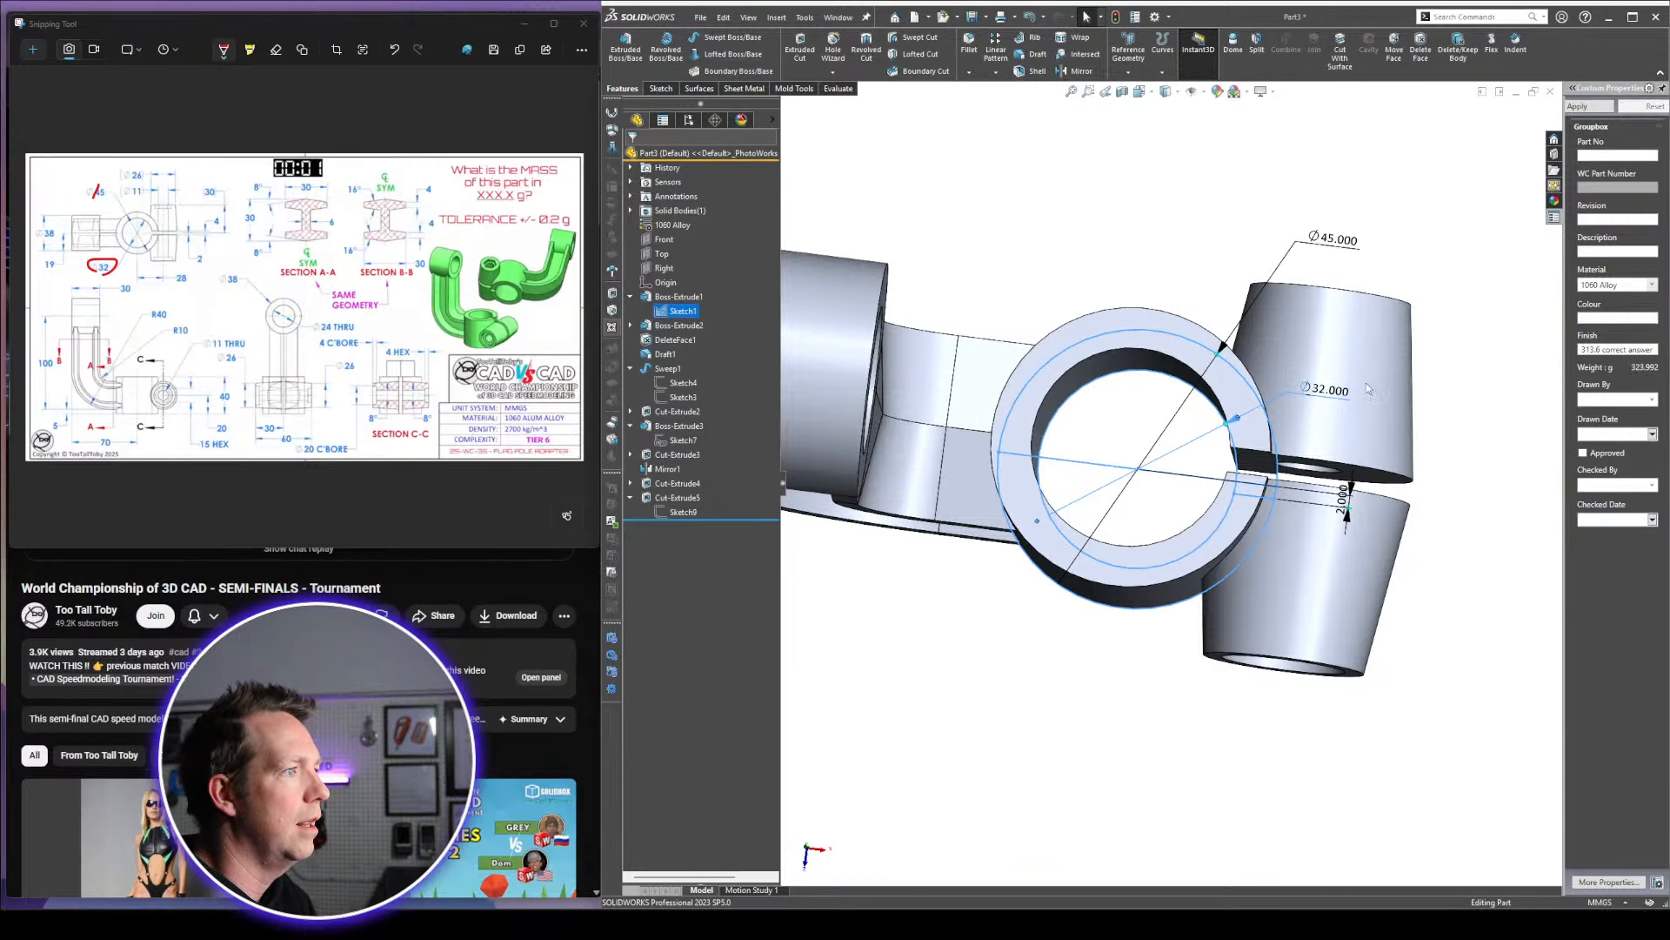
Set the draft angle of the clamp lug's tapered face to 4 degrees
{"action": "middle_click_drag", "start_coordinate": [1274, 424], "coordinate": [1268, 442]}
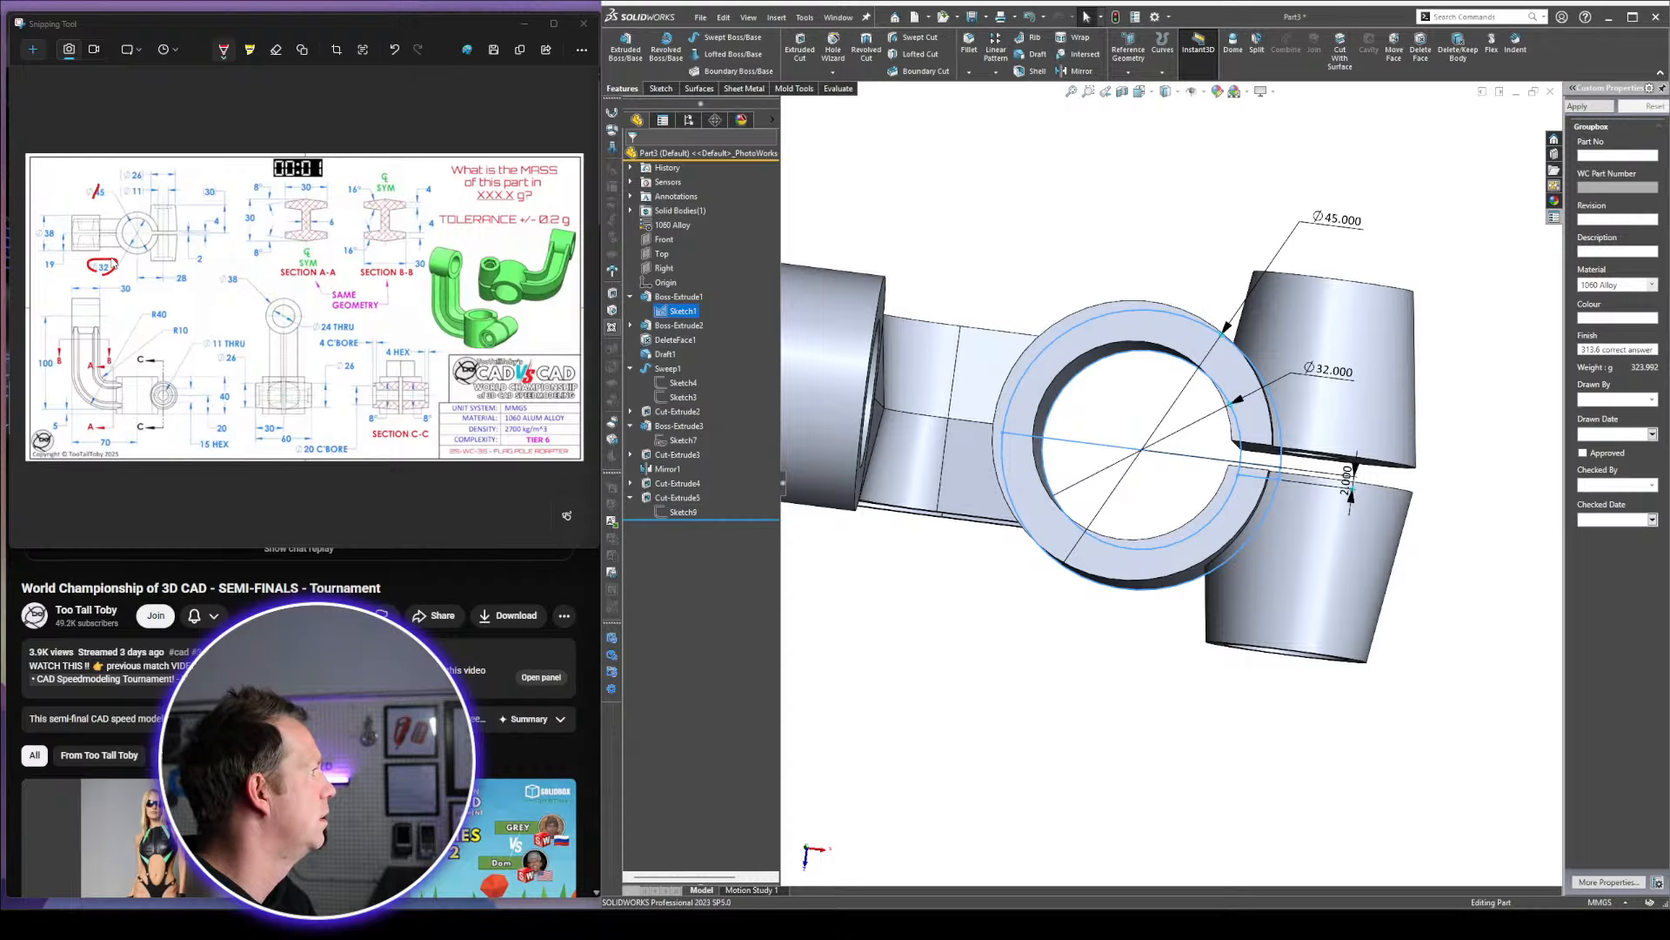
{"action": "middle_click_drag", "start_coordinate": [1255, 650], "coordinate": [1369, 720]}
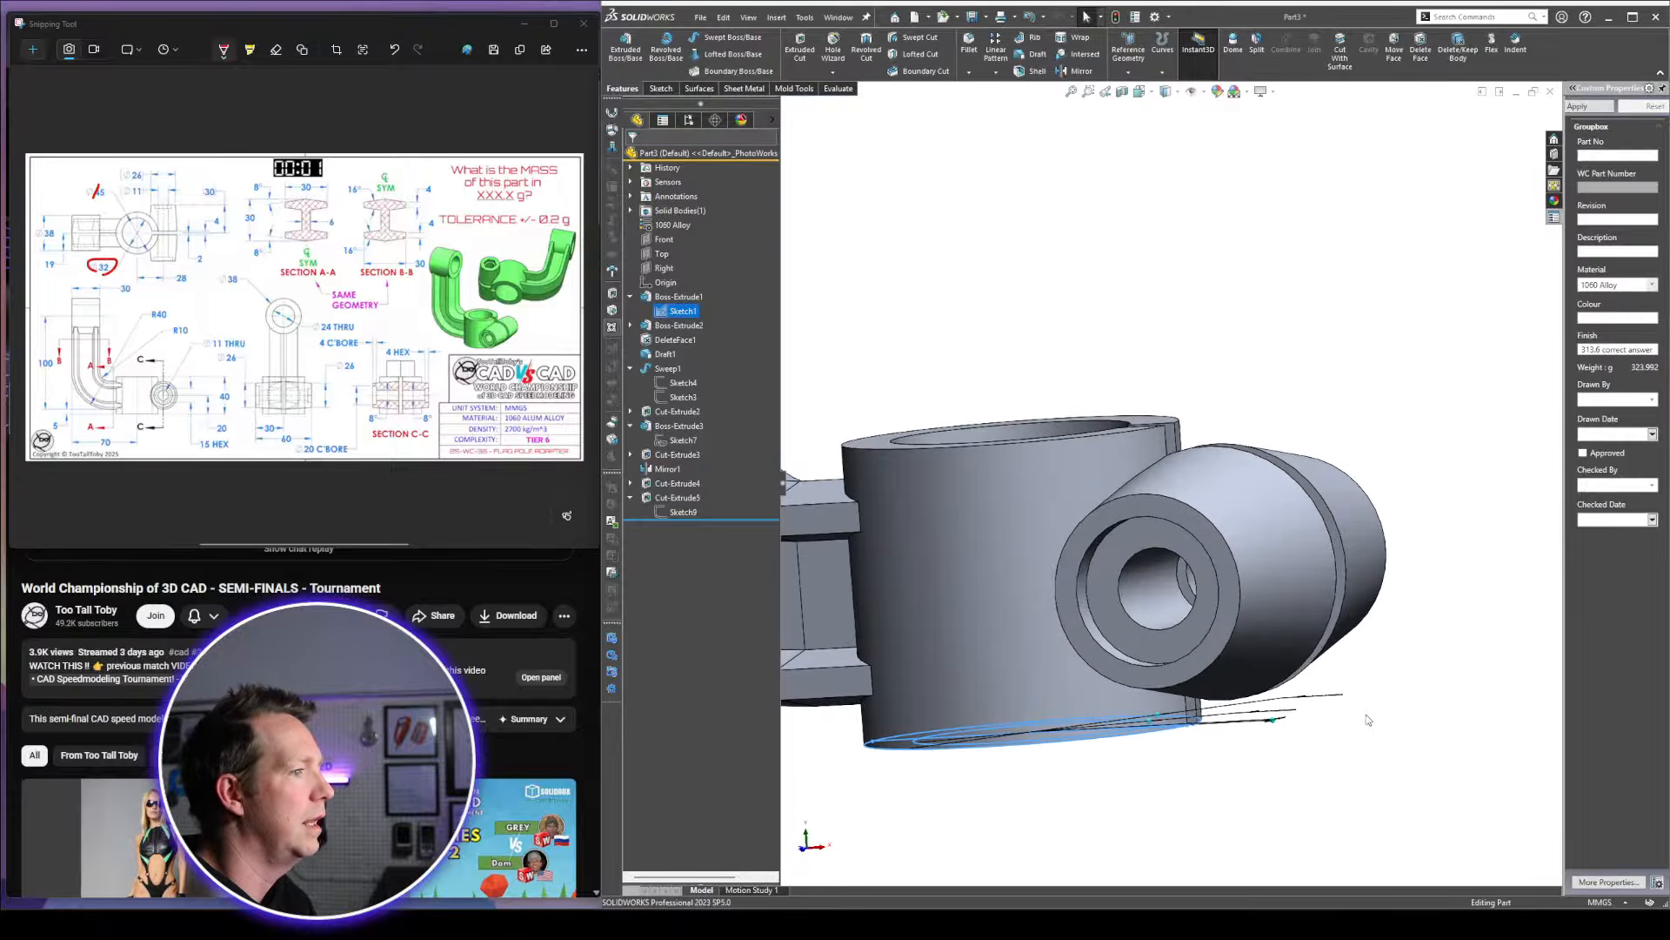
{"action": "left_click", "coordinate": [1331, 627]}
{"action": "middle_click_drag", "start_coordinate": [1331, 627], "coordinate": [1280, 667]}
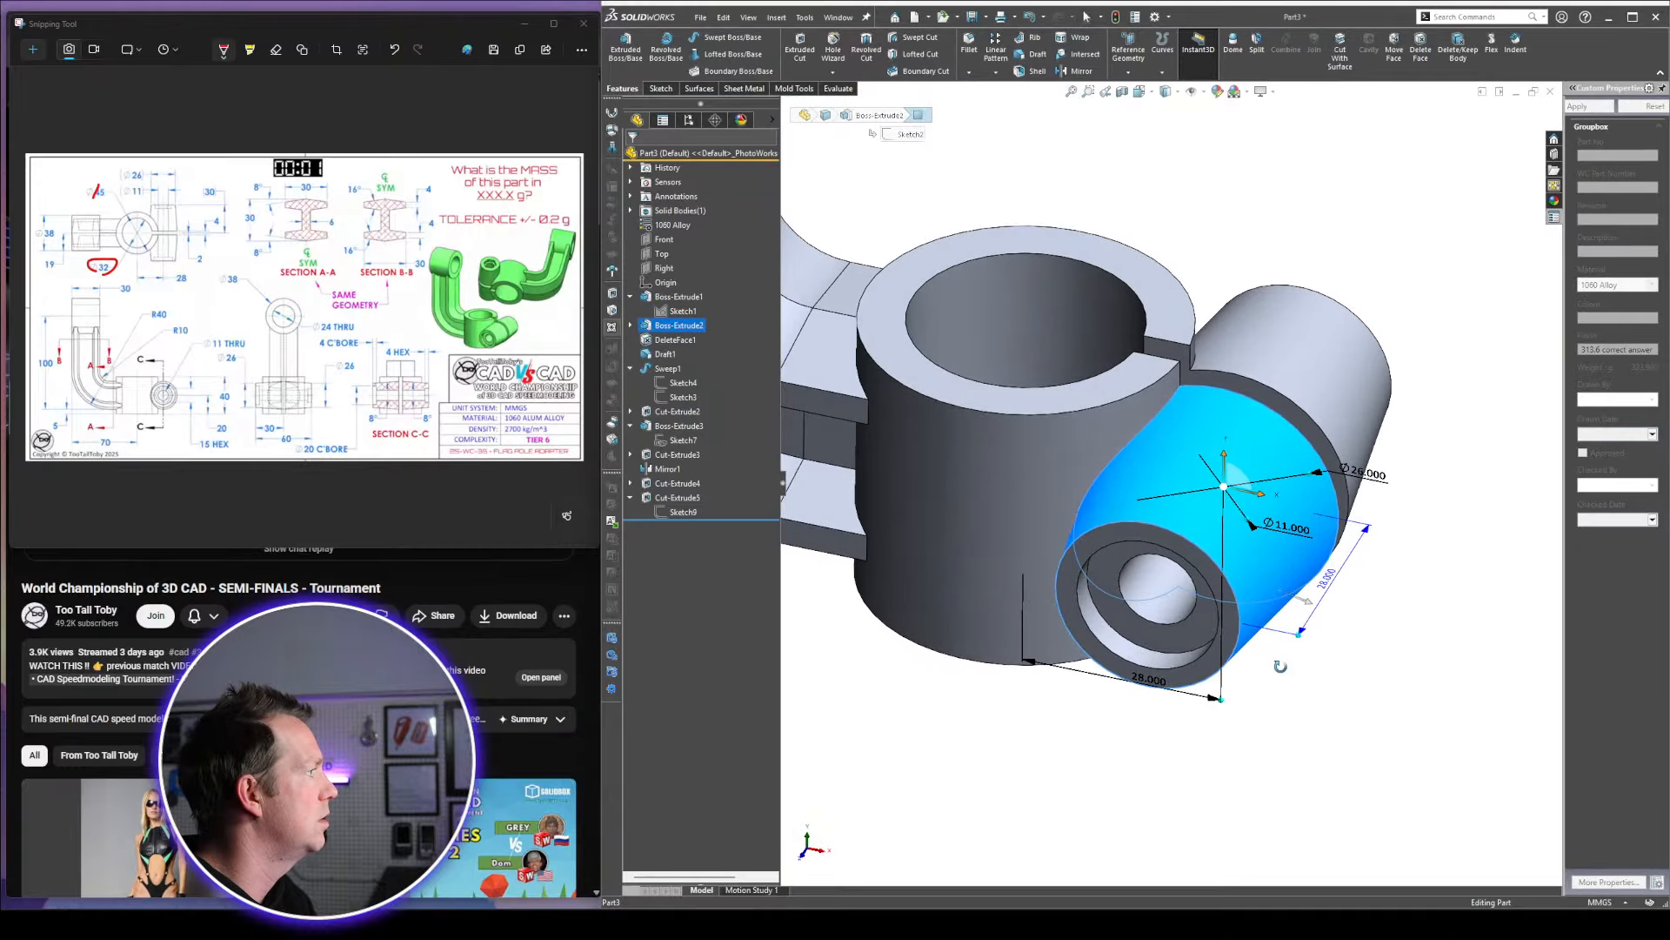
{"action": "scroll", "coordinate": [1280, 667], "scroll_direction": "down", "scroll_amount": 2}
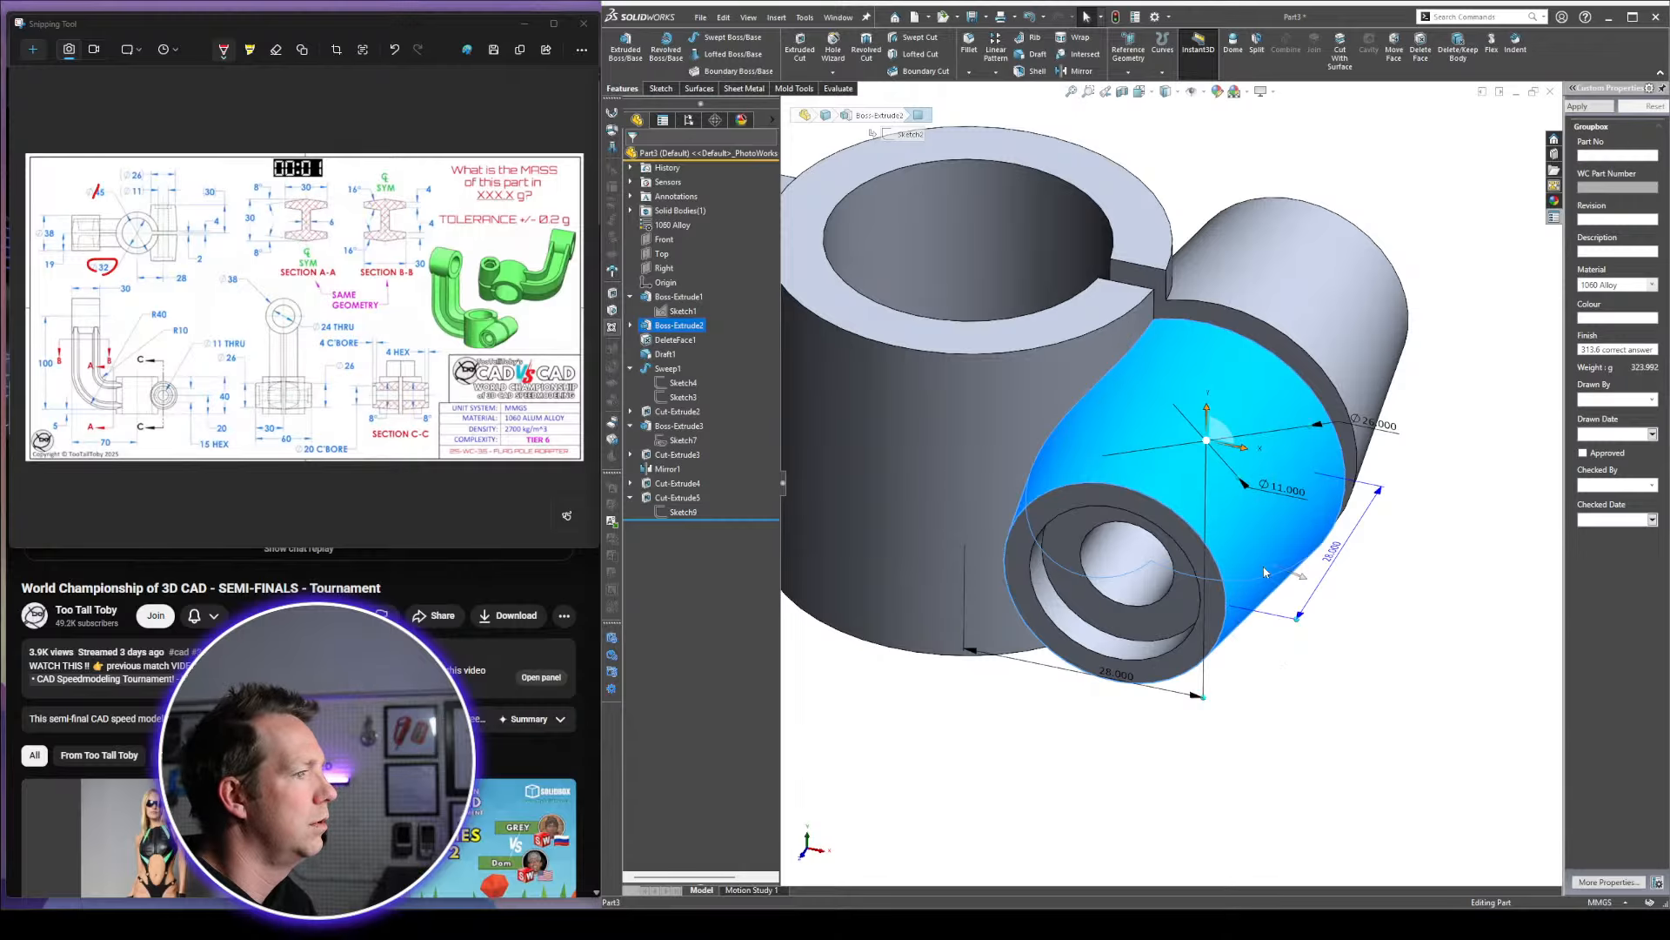
{"action": "left_click", "coordinate": [667, 354]}
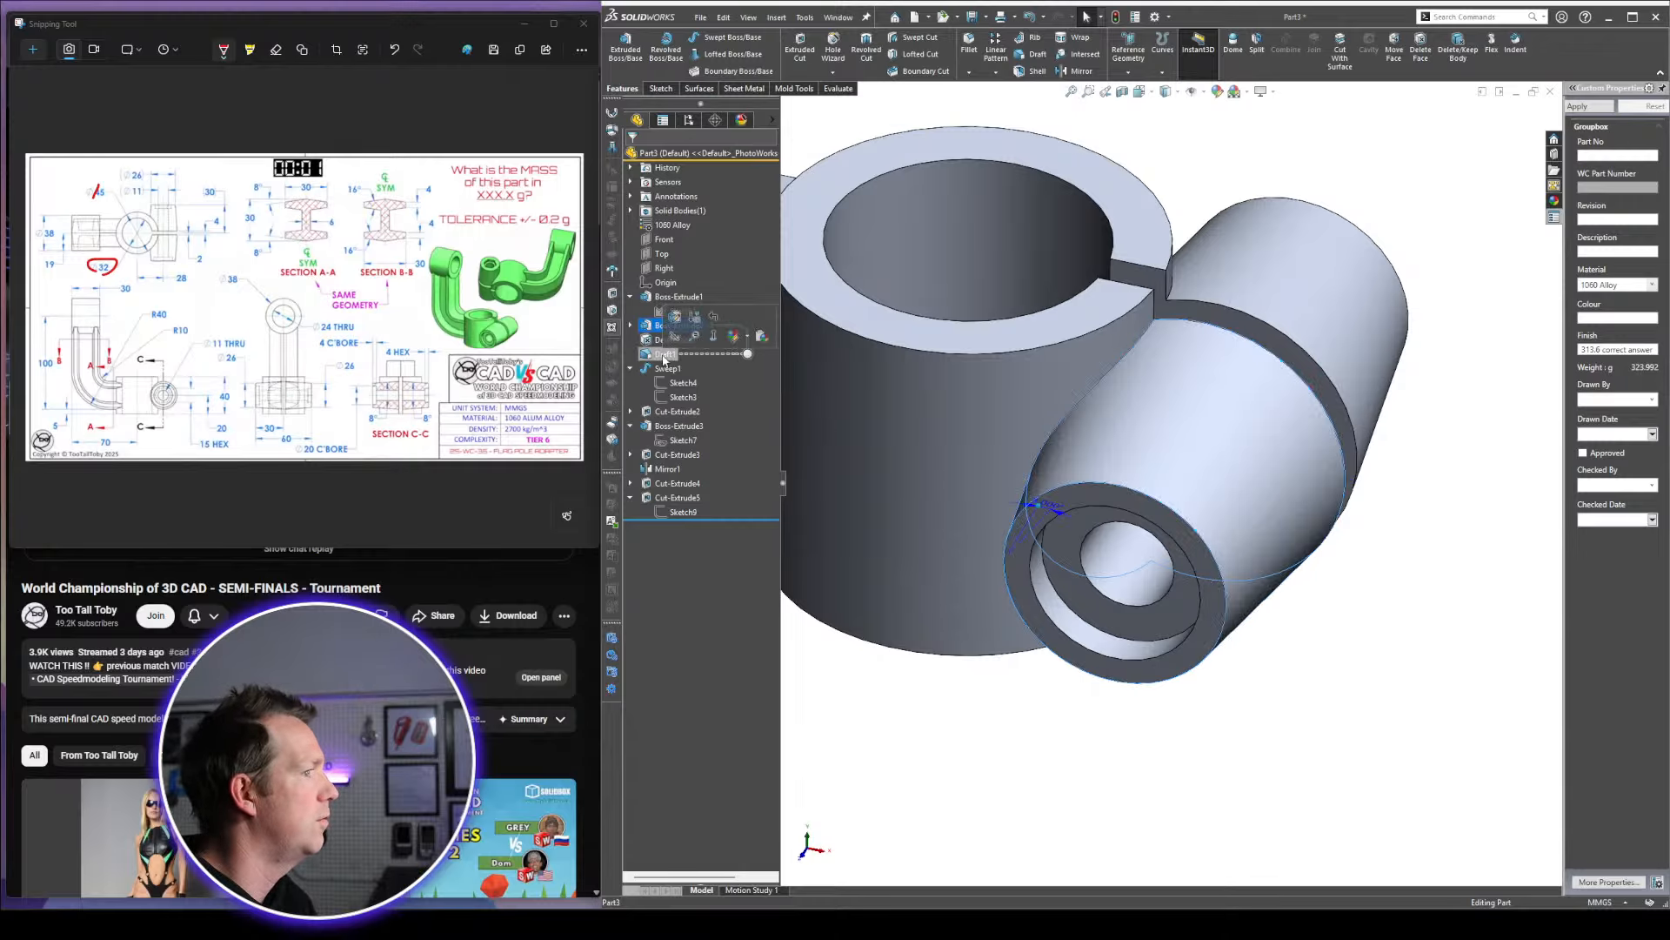
{"action": "left_click", "coordinate": [1058, 506]}
{"action": "type", "text": "4"}
{"action": "key", "text": "Return"}
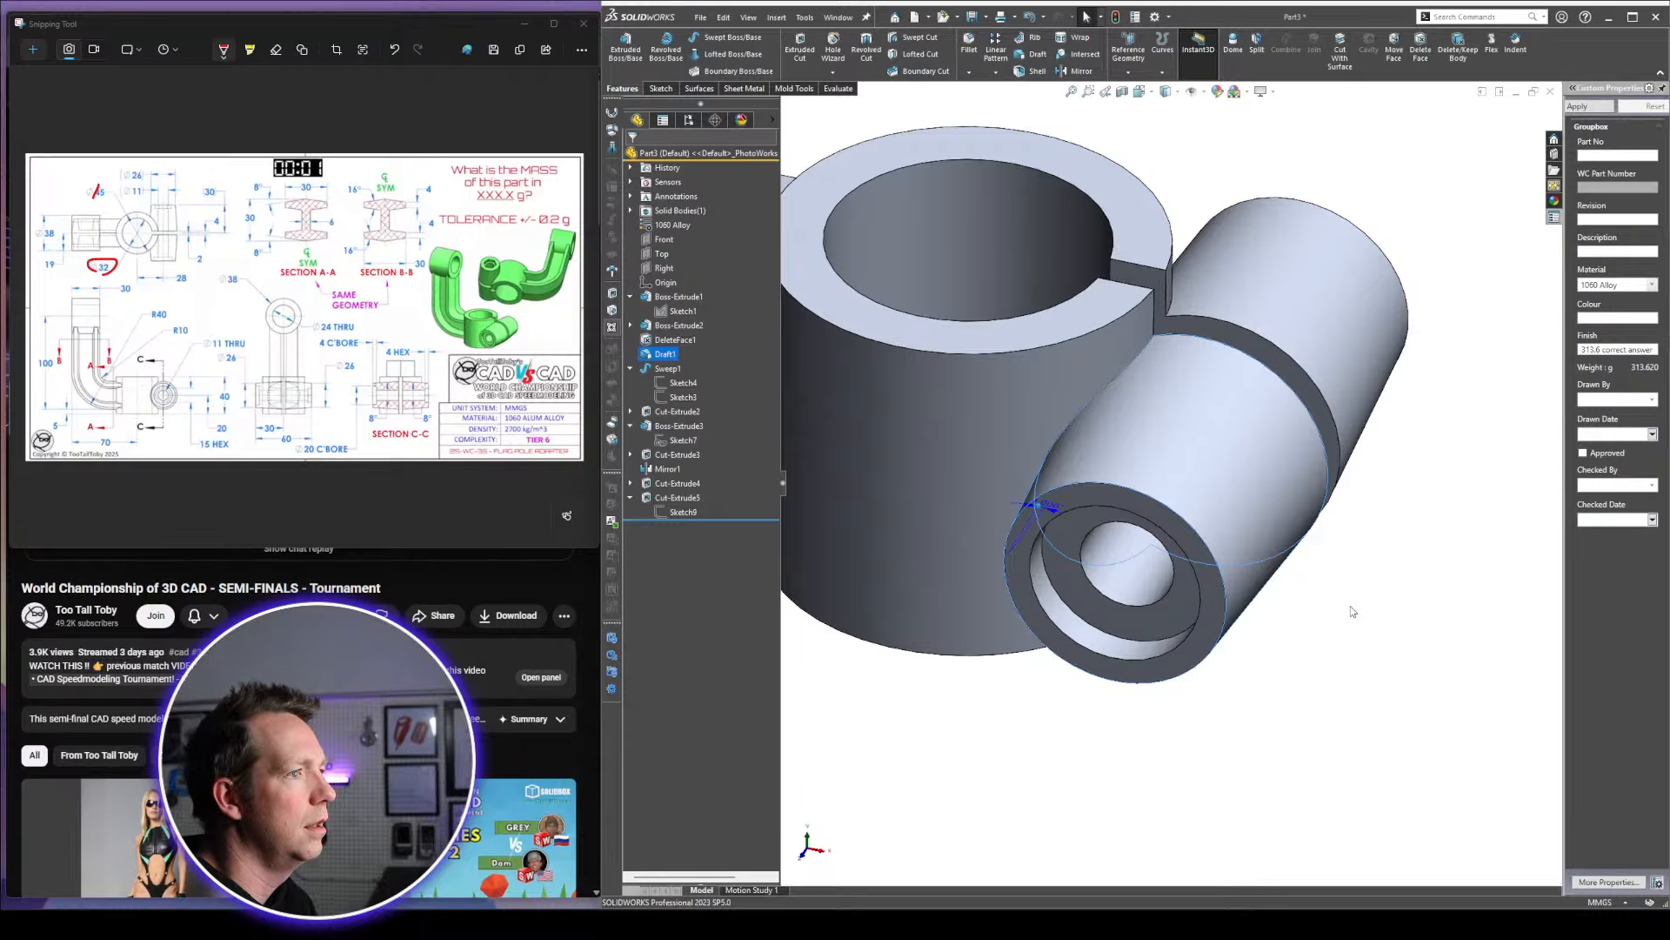
Circle the lug's draft angle callout beside Section C-C on the drawing
{"action": "scroll", "coordinate": [1327, 555], "scroll_direction": "up", "scroll_amount": 3}
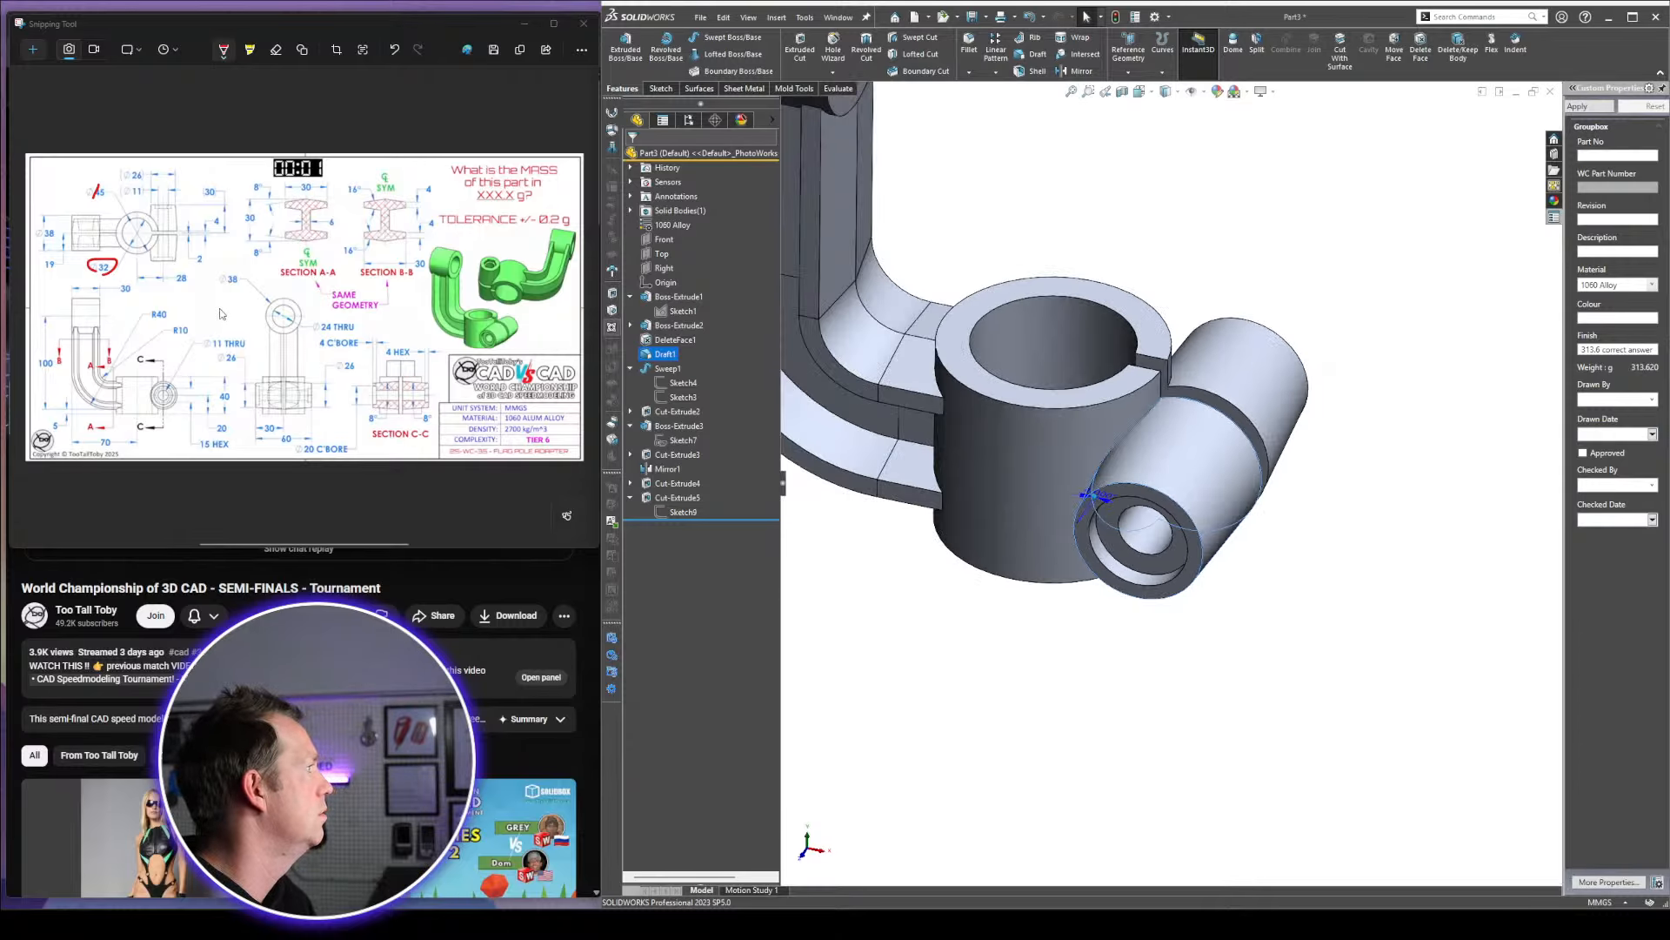
{"action": "left_click", "coordinate": [362, 430]}
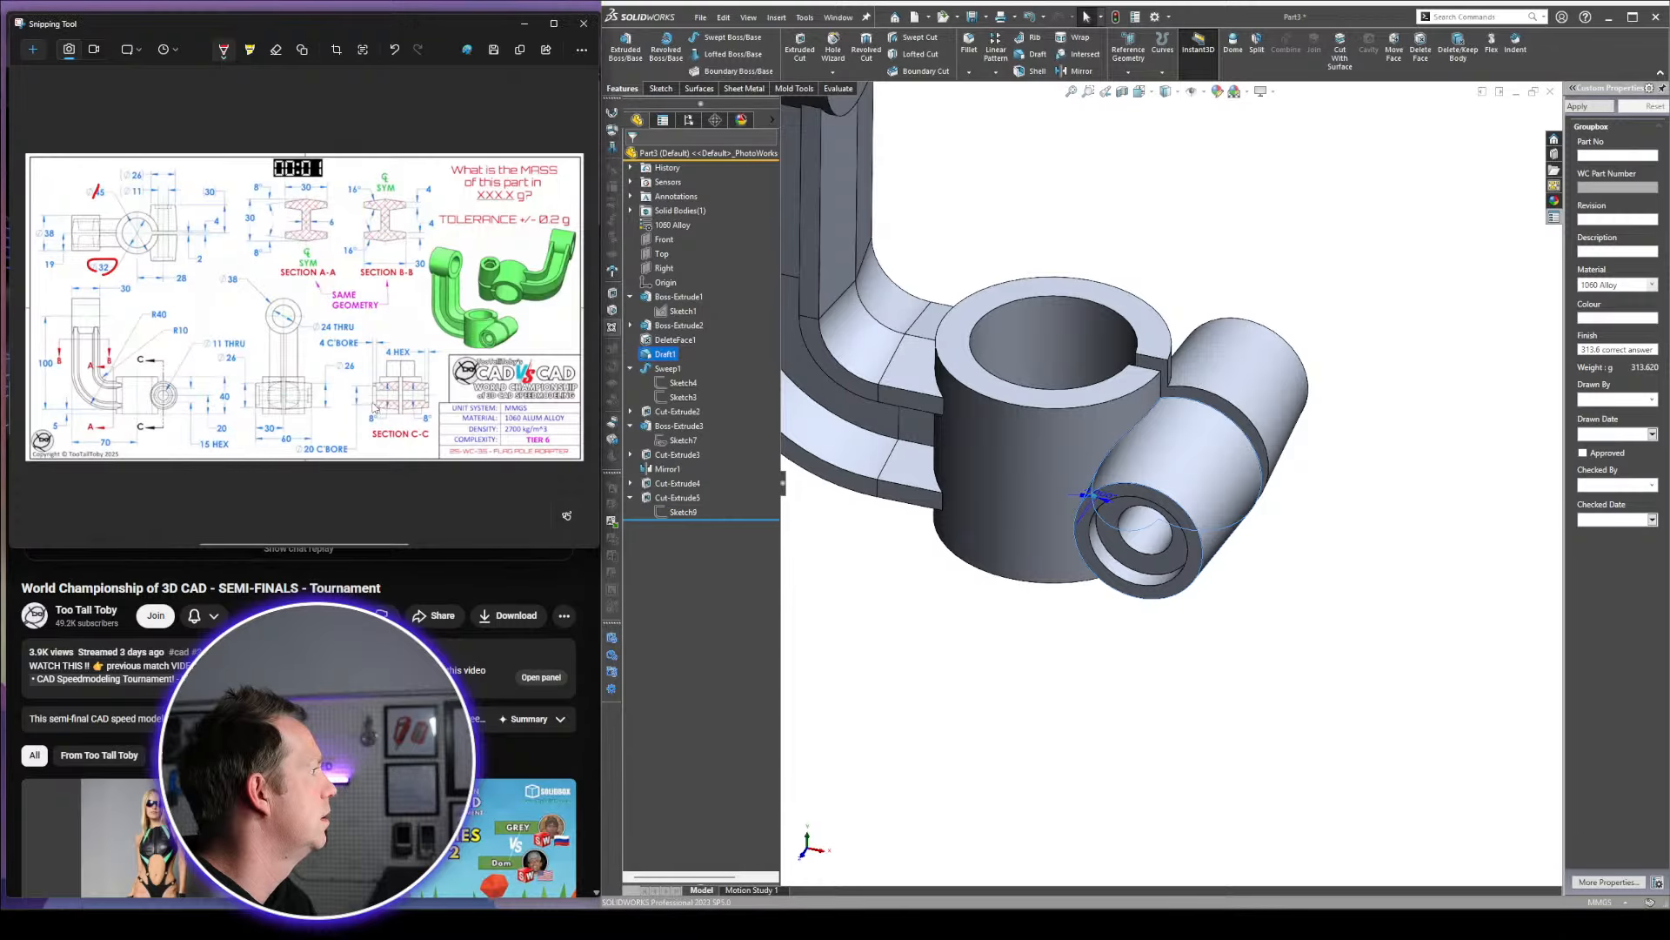
{"action": "mouse_move", "coordinate": [369, 418]}
{"action": "left_mouse_down"}
{"action": "mouse_move", "coordinate": [392, 423]}
{"action": "mouse_move", "coordinate": [393, 407]}
{"action": "left_mouse_up"}
{"action": "scroll", "coordinate": [1143, 415], "scroll_direction": "up", "scroll_amount": 3}
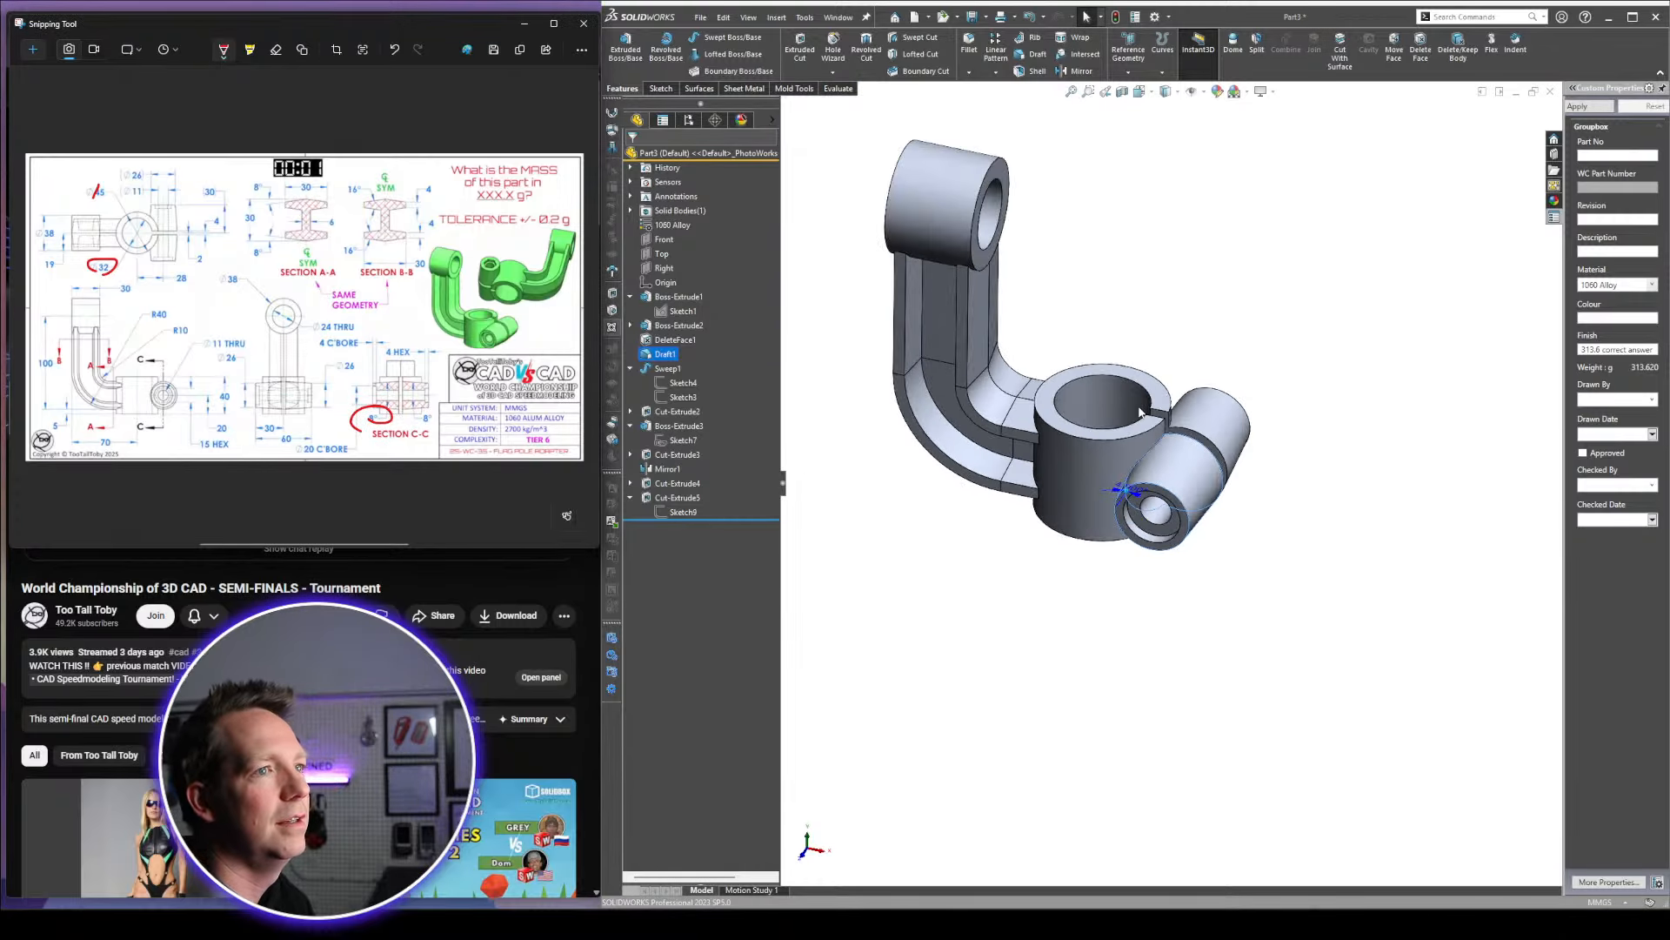
{"action": "scroll", "coordinate": [1143, 415], "scroll_direction": "down", "scroll_amount": 5}
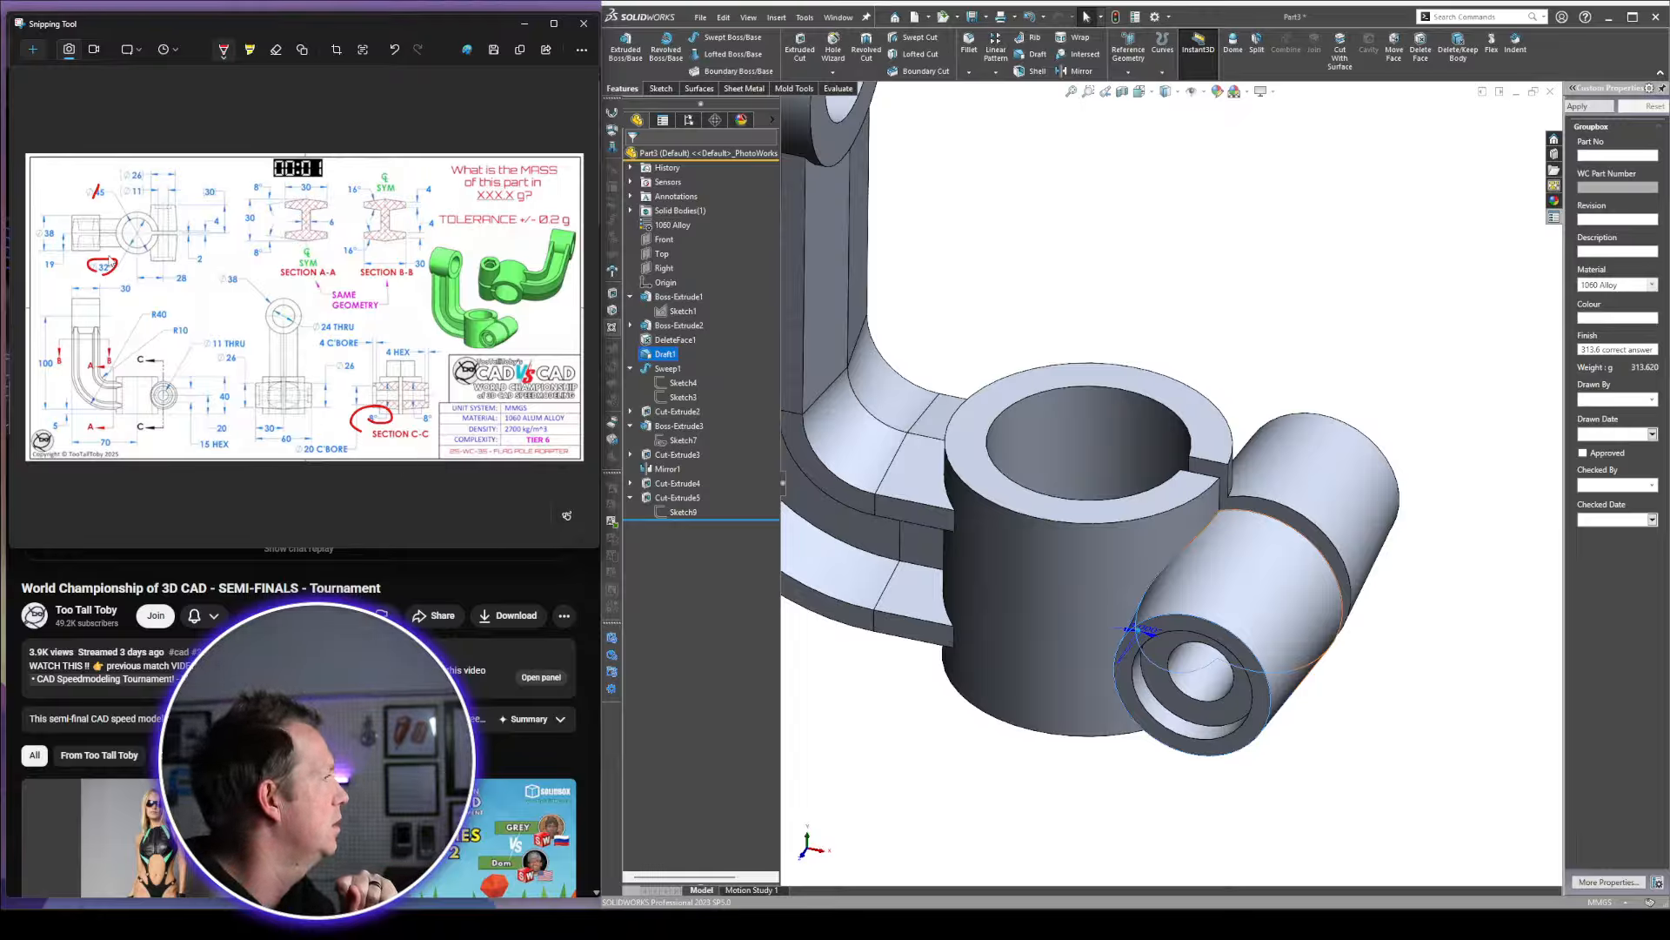
{"action": "scroll", "coordinate": [297, 448], "scroll_direction": "up", "scroll_amount": 1}
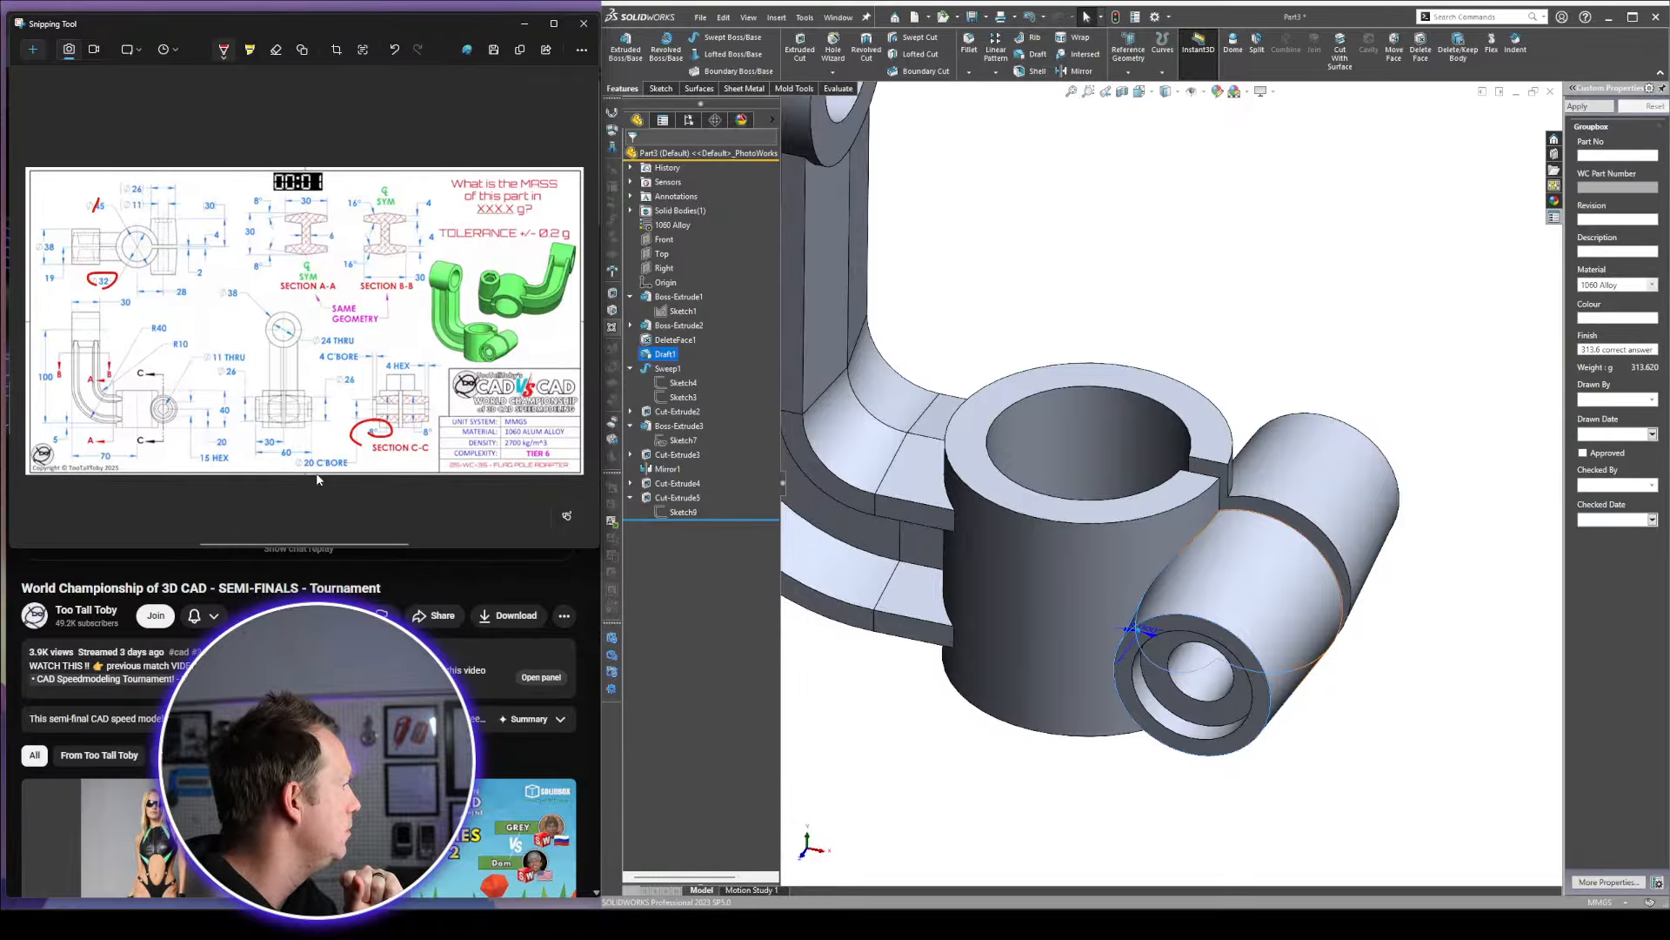
{"action": "scroll", "coordinate": [316, 478], "scroll_direction": "down", "scroll_amount": 2}
{"action": "scroll", "coordinate": [316, 661], "scroll_direction": "down", "scroll_amount": 3}
{"action": "scroll", "coordinate": [300, 696], "scroll_direction": "up", "scroll_amount": 4}
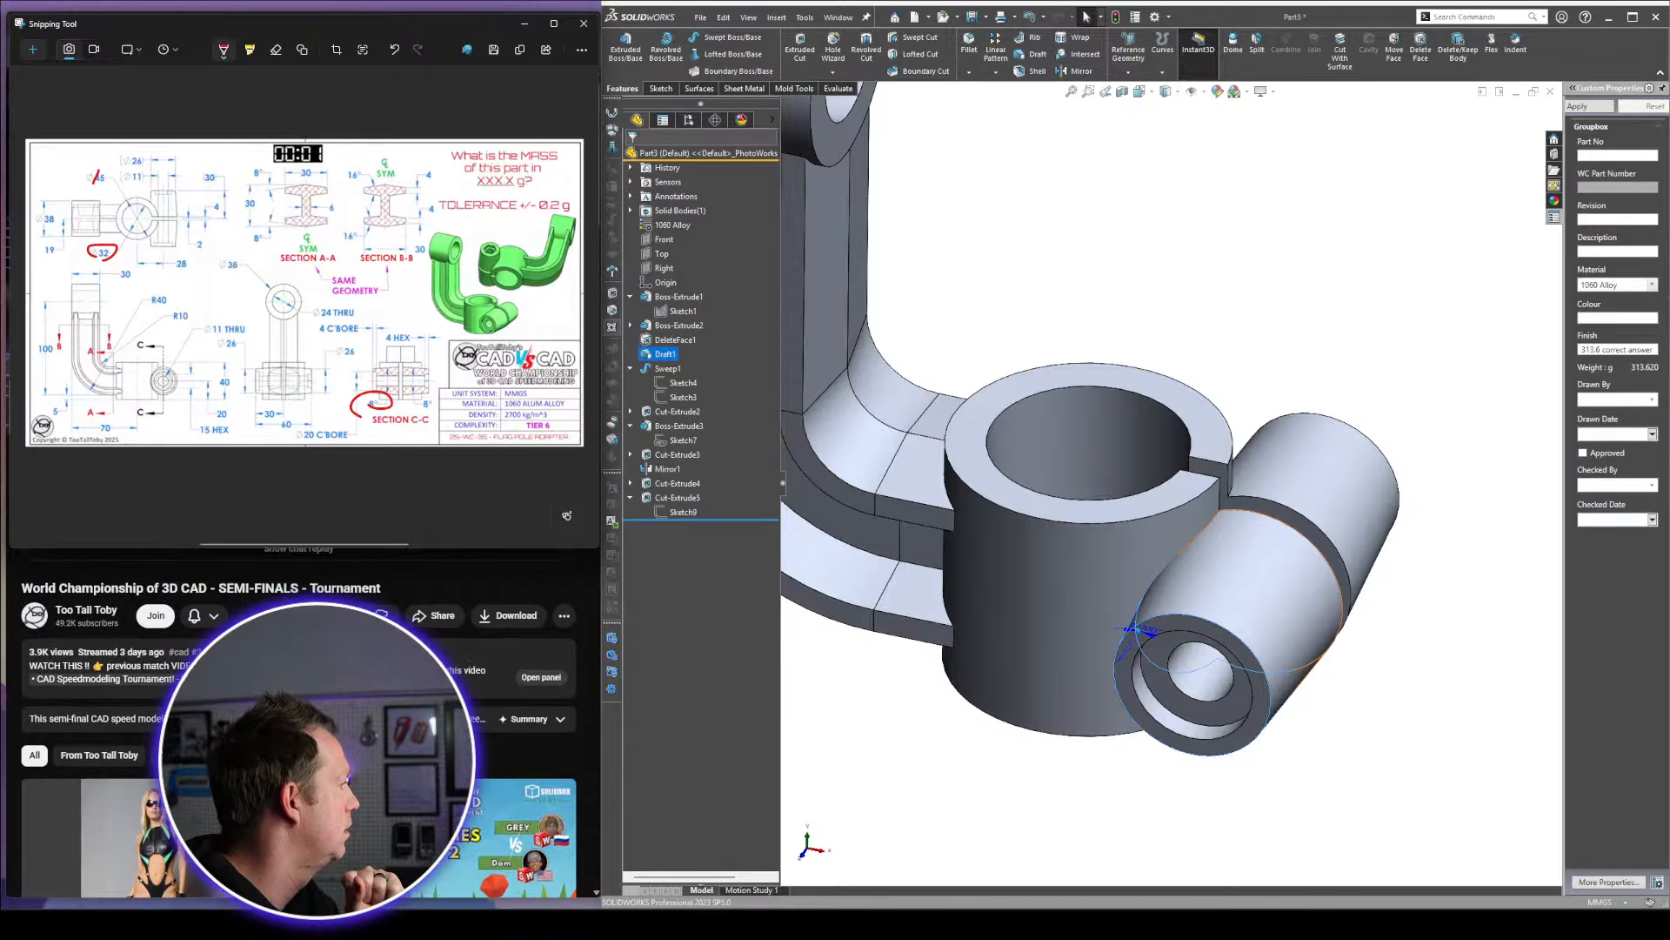
{"action": "scroll", "coordinate": [300, 696], "scroll_direction": "down", "scroll_amount": 3}
{"action": "left_click", "coordinate": [287, 748]}
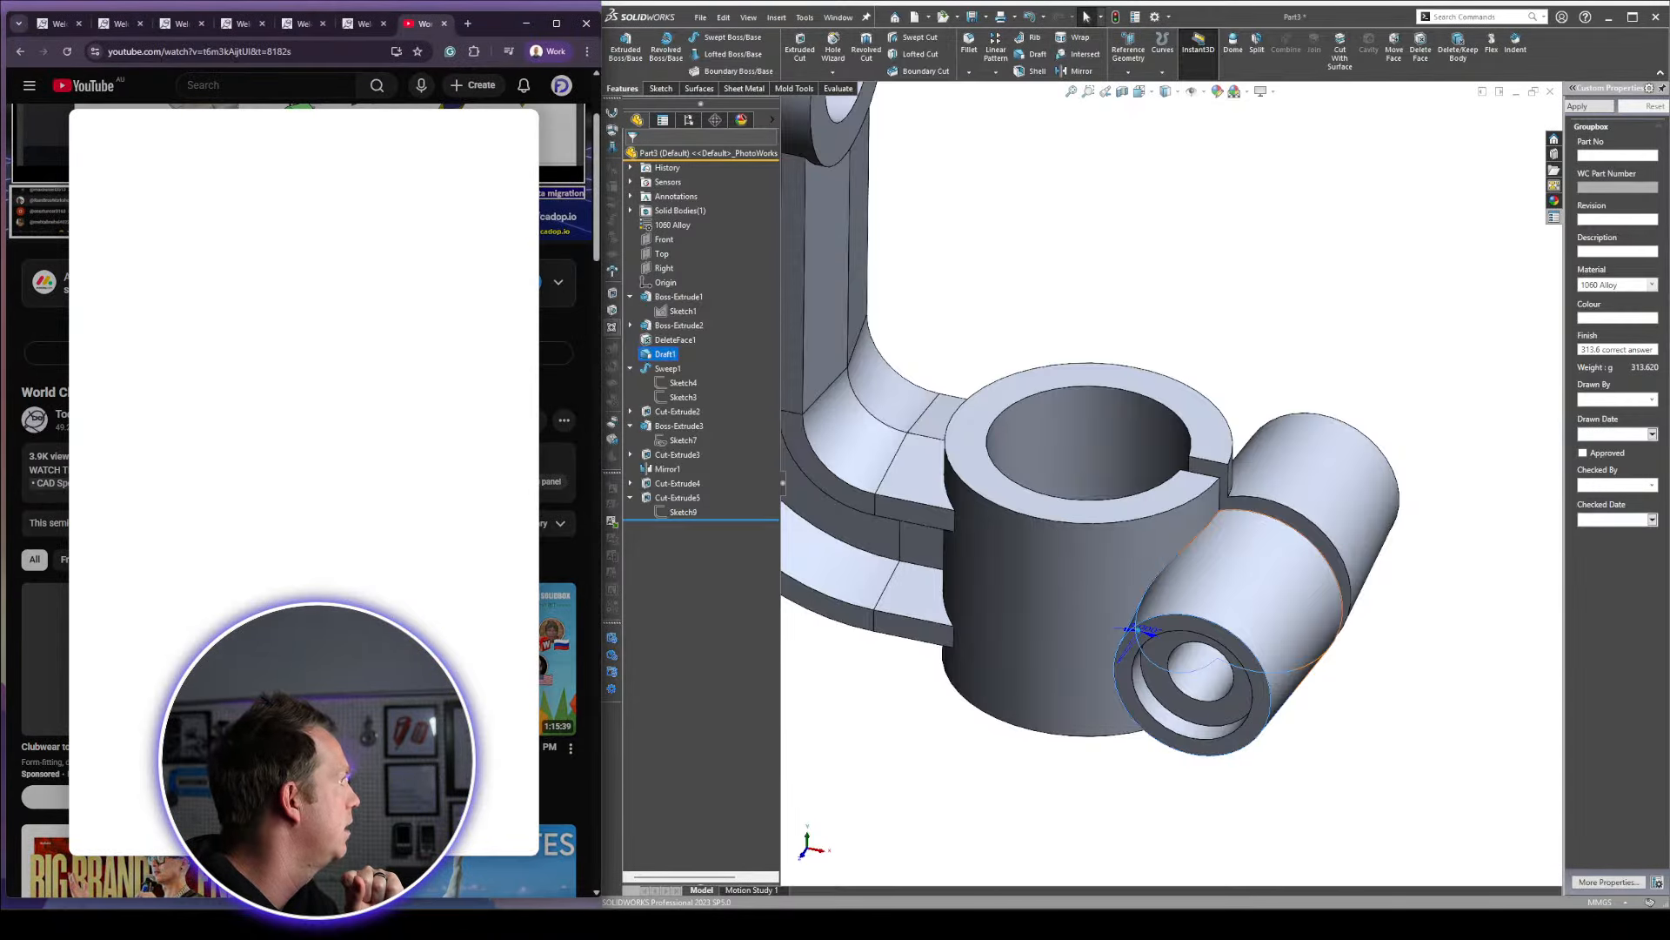
{"action": "left_click", "coordinate": [515, 129]}
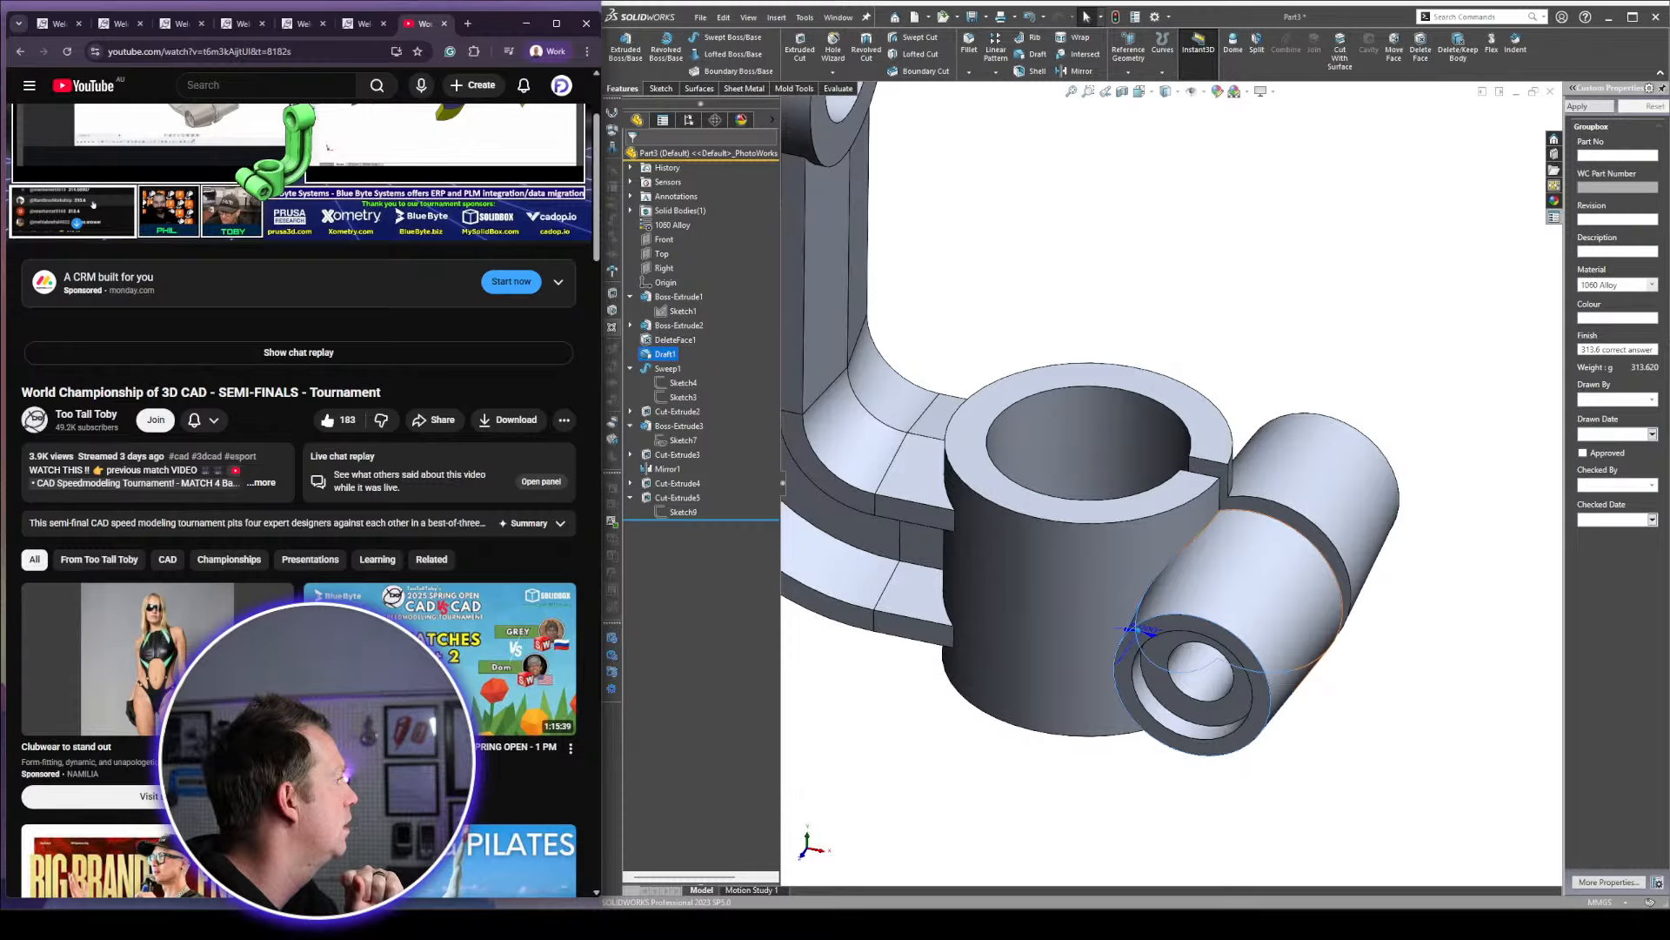
{"action": "left_click", "coordinate": [287, 747]}
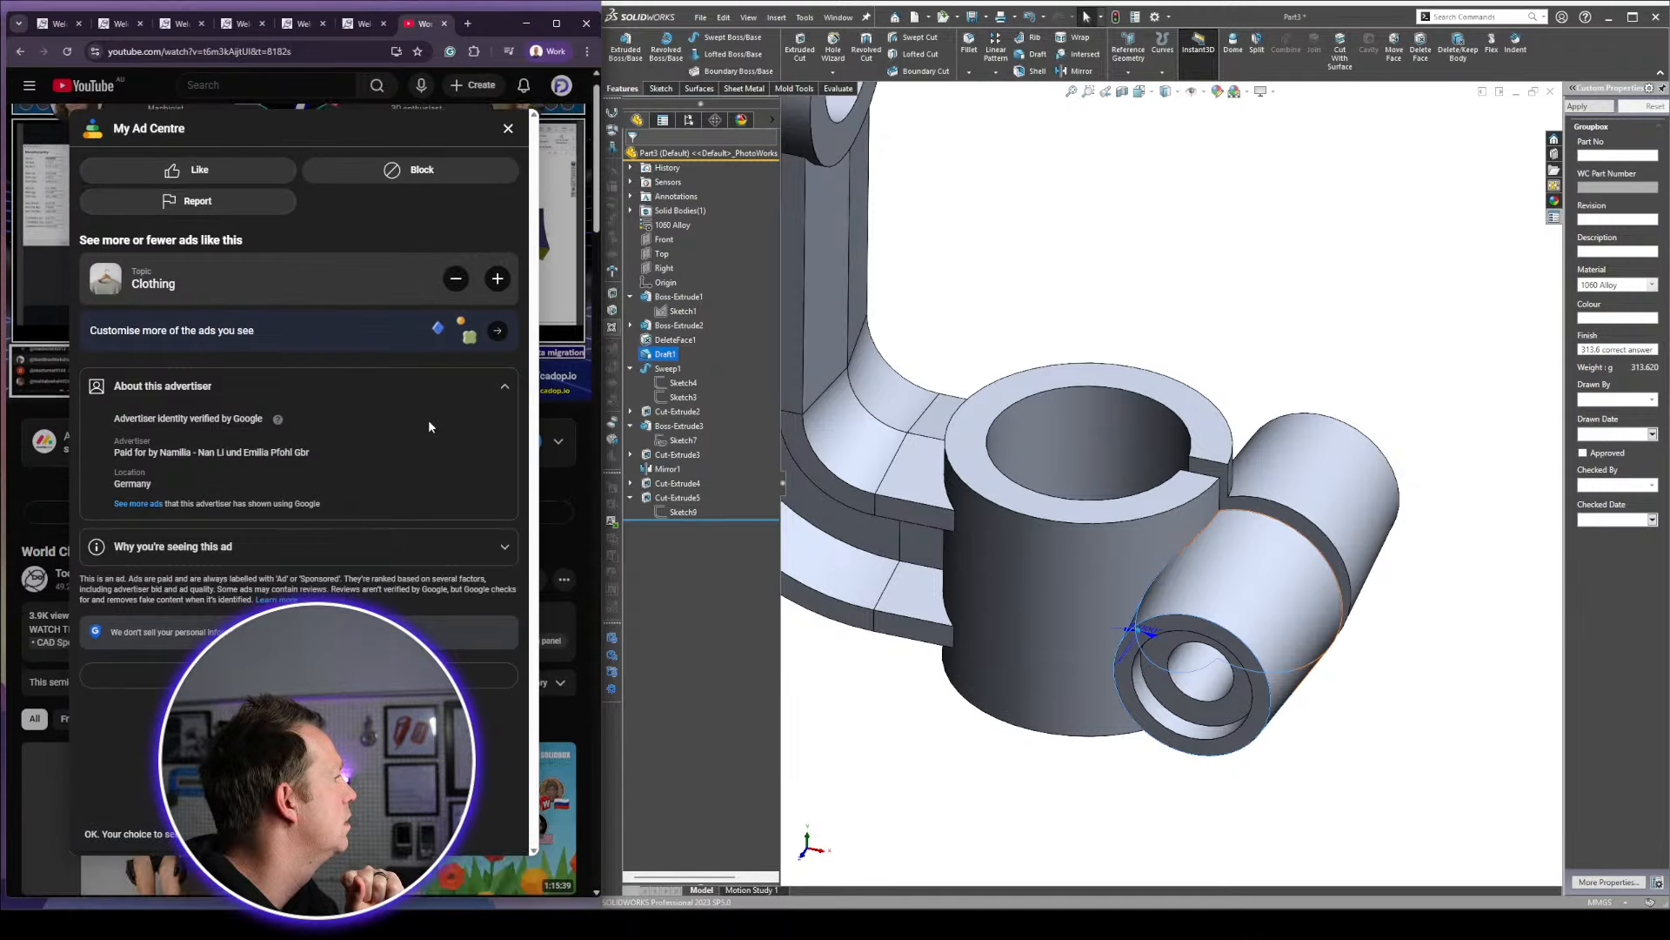
{"action": "left_click", "coordinate": [509, 130]}
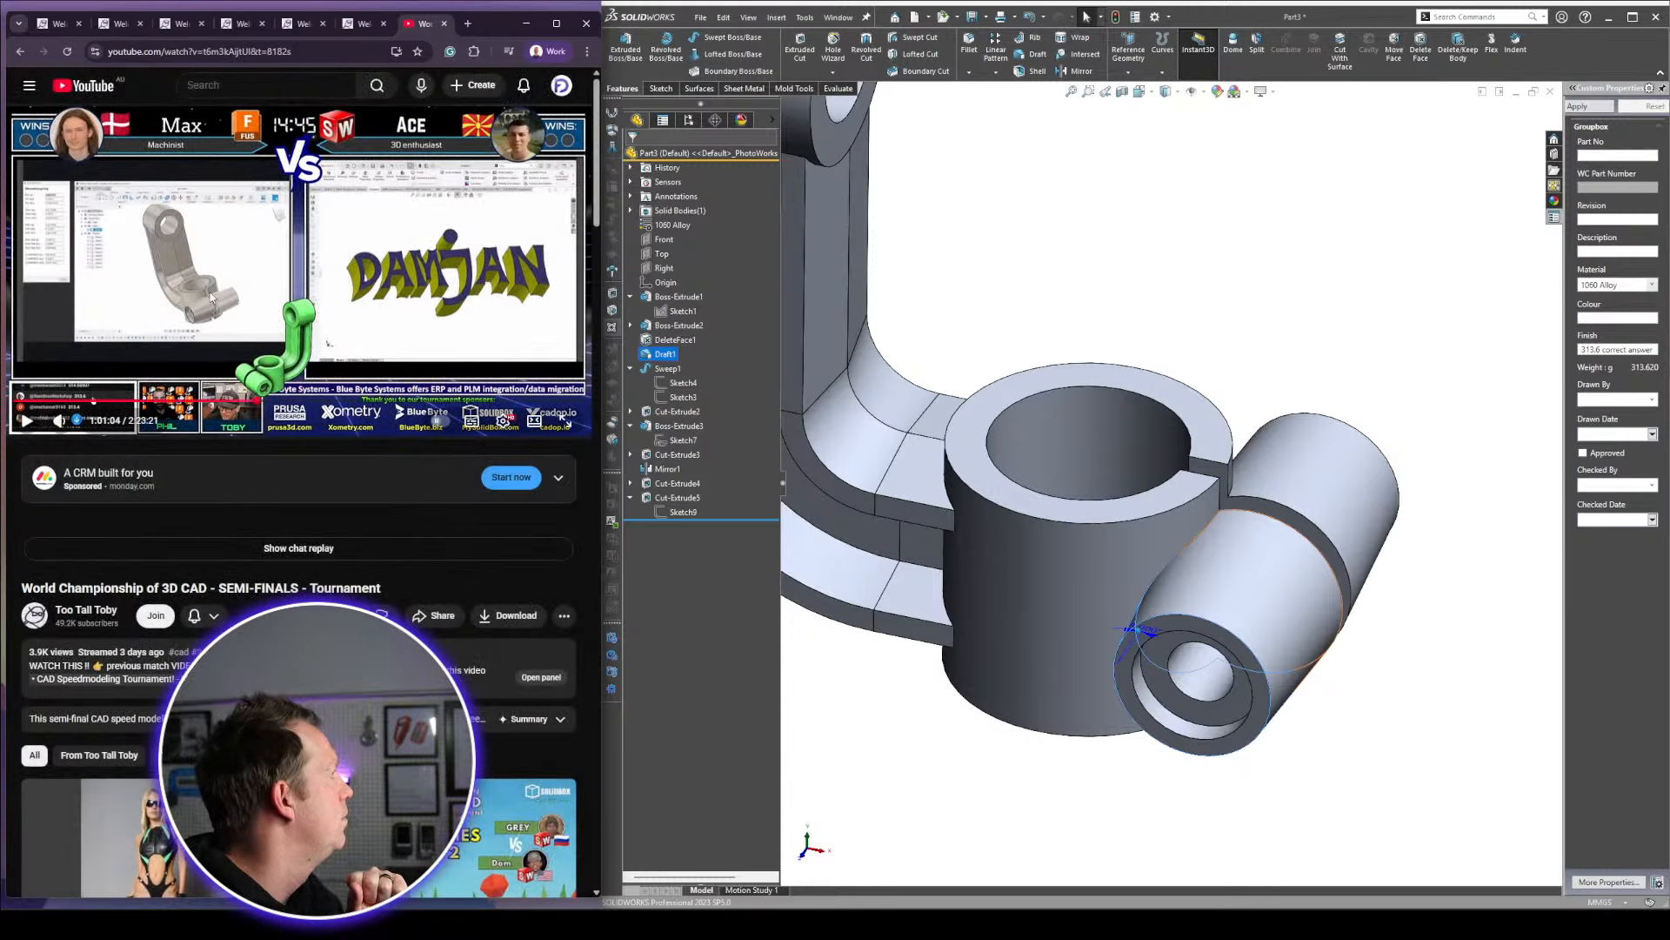
Bring back the annotated drawing, show the first extrusion's sketch dimensions, and tick off the 2 mm slit width on the drawing
{"action": "key", "text": "alt+Tab"}
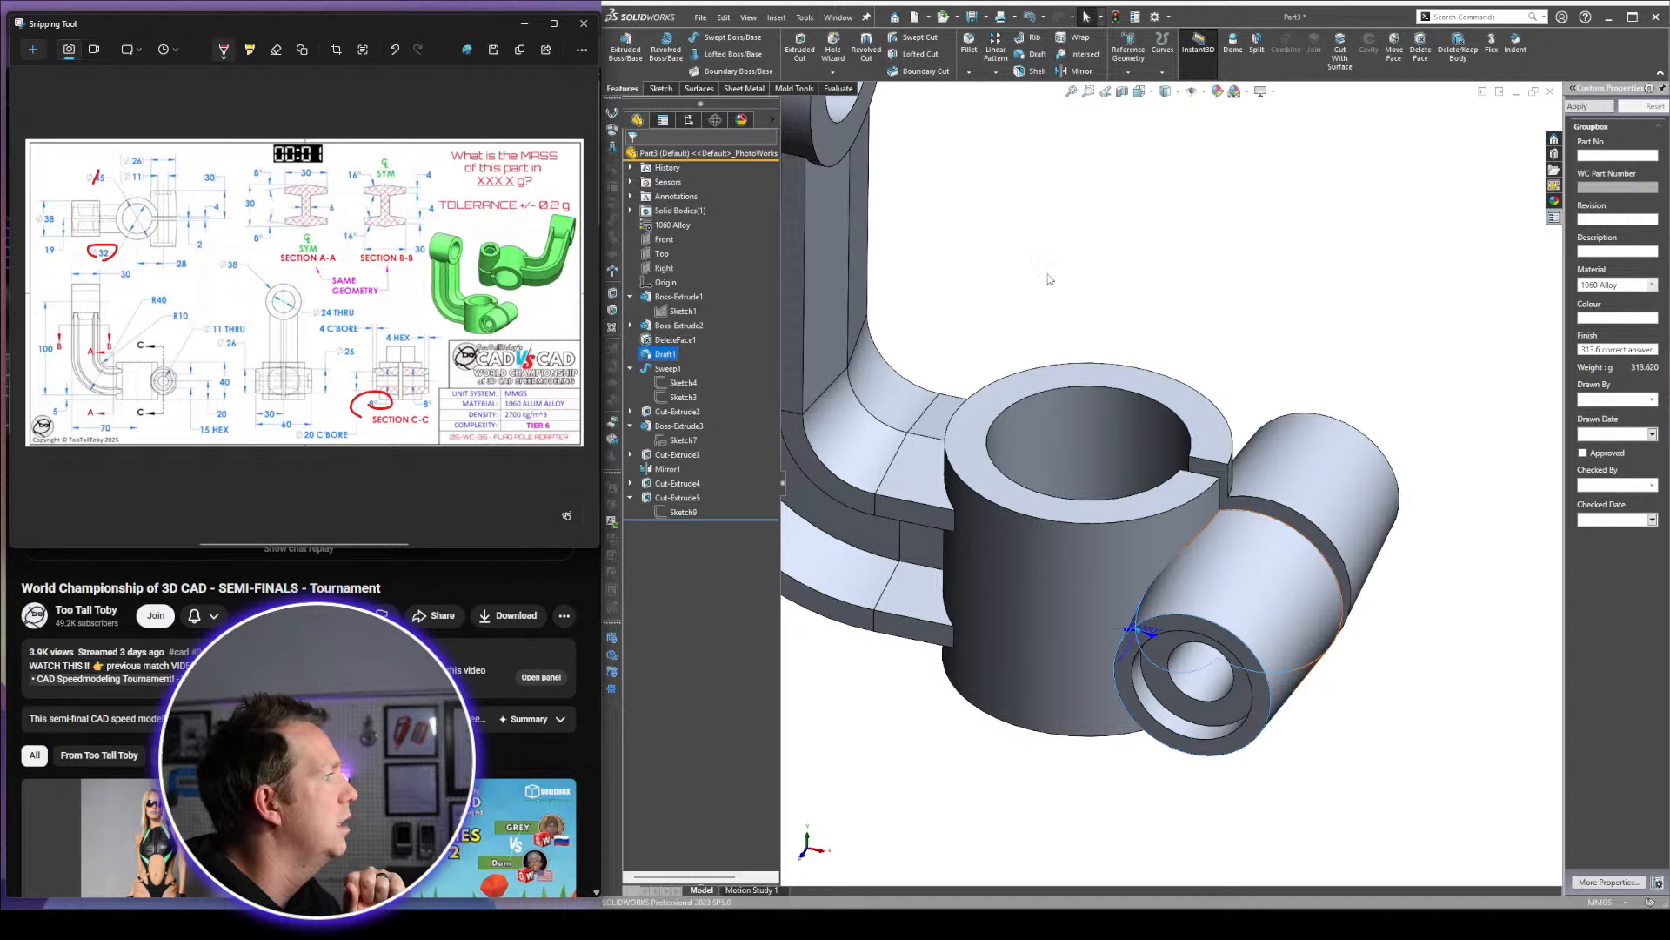
{"action": "left_click", "coordinate": [1047, 274]}
{"action": "scroll", "coordinate": [1070, 318], "scroll_direction": "up", "scroll_amount": 5}
{"action": "left_click", "coordinate": [683, 310]}
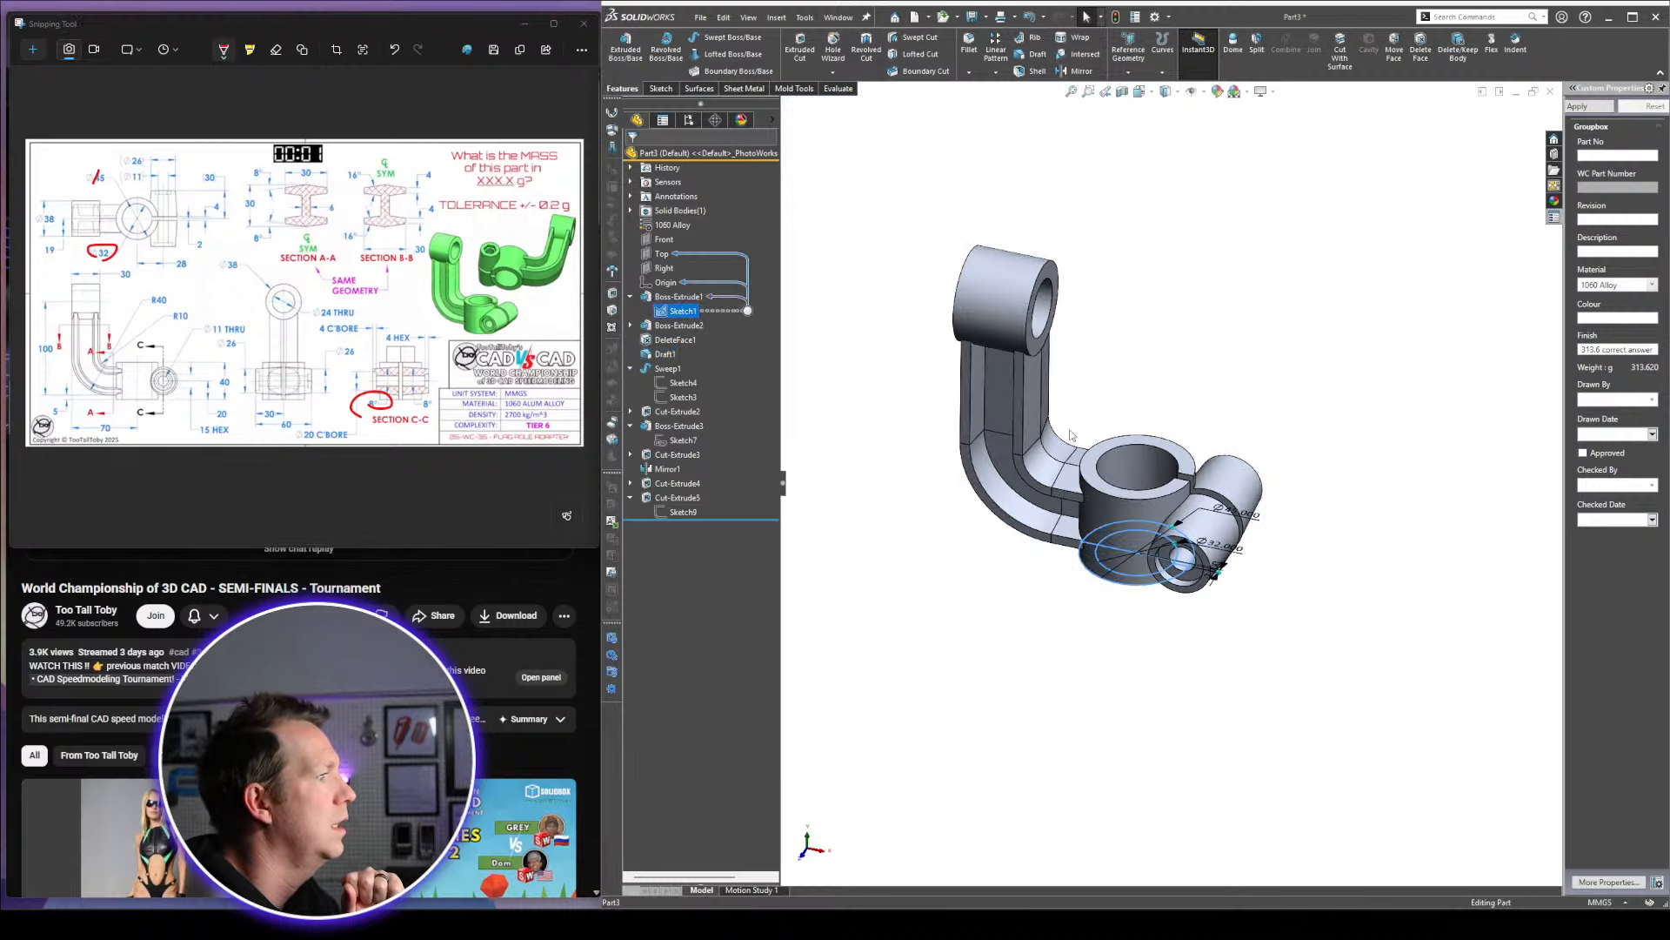
{"action": "mouse_move", "coordinate": [1166, 366]}
{"action": "middle_mouse_down"}
{"action": "mouse_move", "coordinate": [1200, 469]}
{"action": "mouse_move", "coordinate": [1148, 403]}
{"action": "mouse_move", "coordinate": [1192, 391]}
{"action": "middle_mouse_up"}
{"action": "scroll", "coordinate": [1201, 470], "scroll_direction": "down", "scroll_amount": 3}
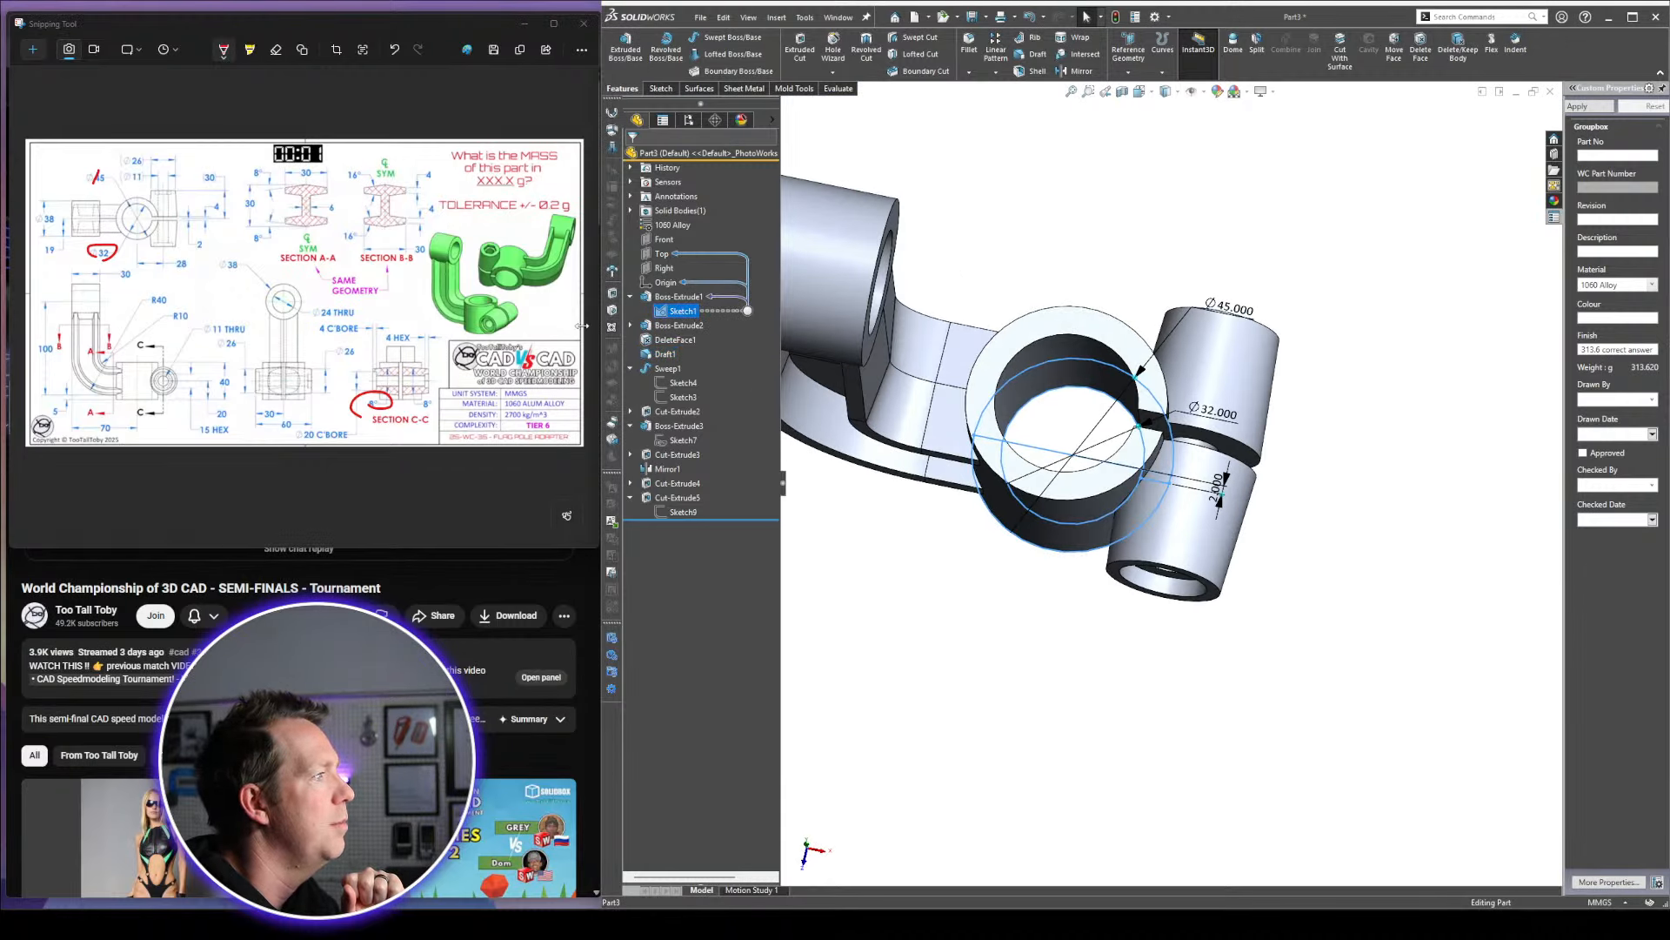
{"action": "left_click_drag", "start_coordinate": [210, 236], "coordinate": [193, 250]}
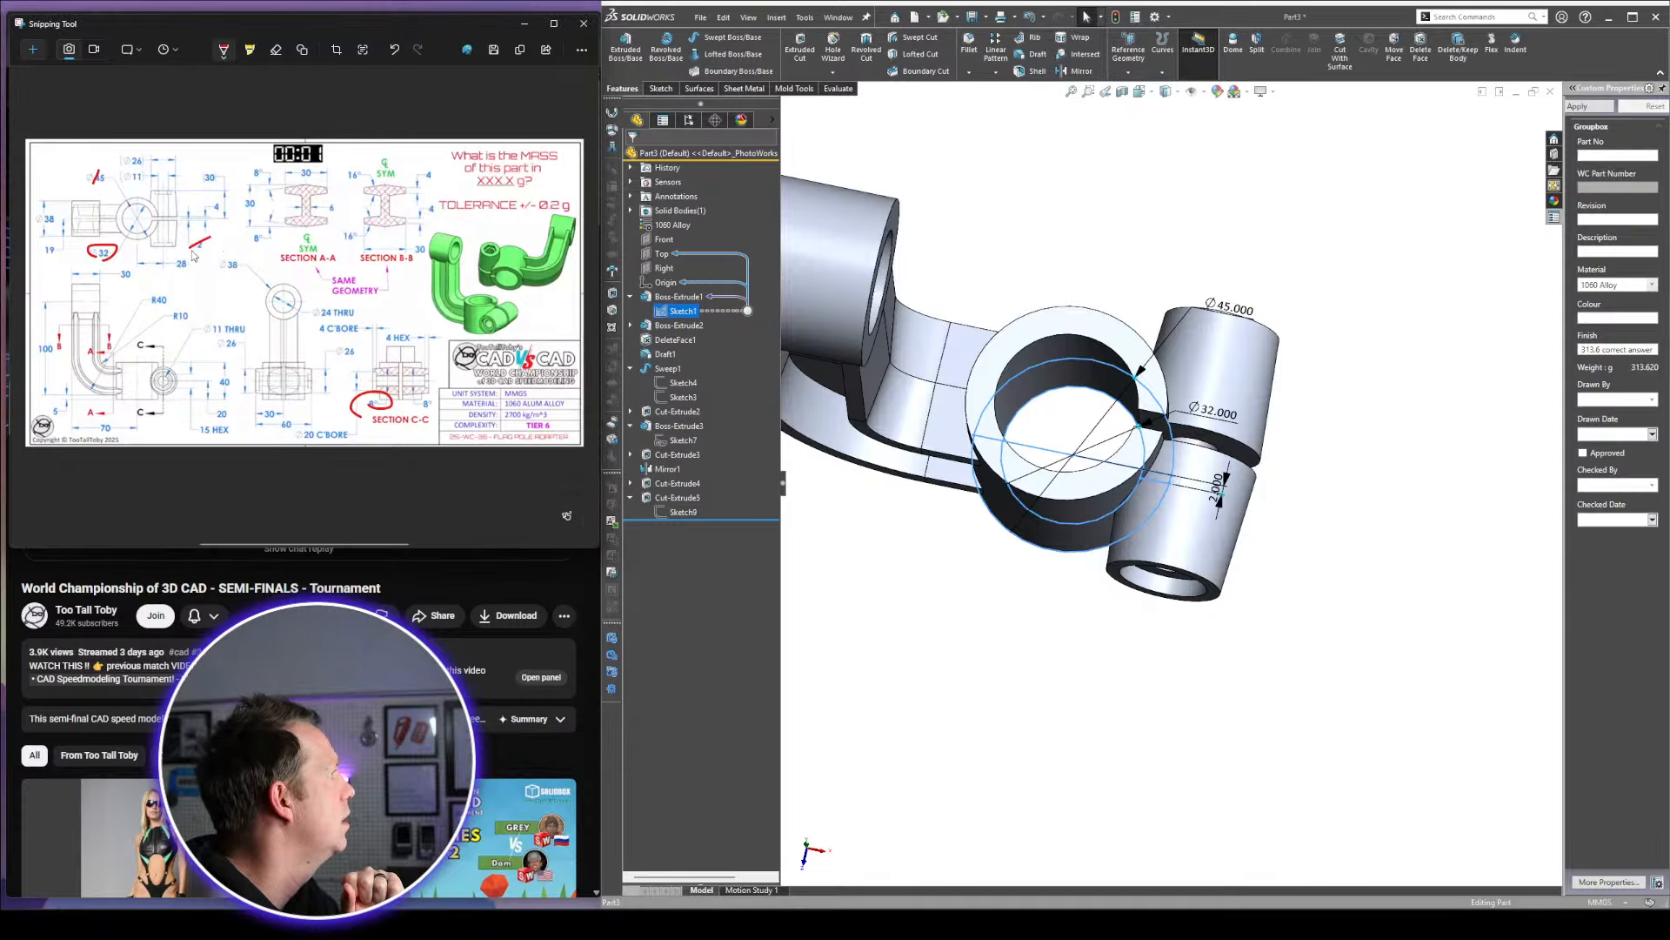
Show the clamp ring's extrusion height on the model and tick off the 40 mm height on the drawing
{"action": "key", "text": "ctrl+1"}
{"action": "left_click", "coordinate": [1105, 609]}
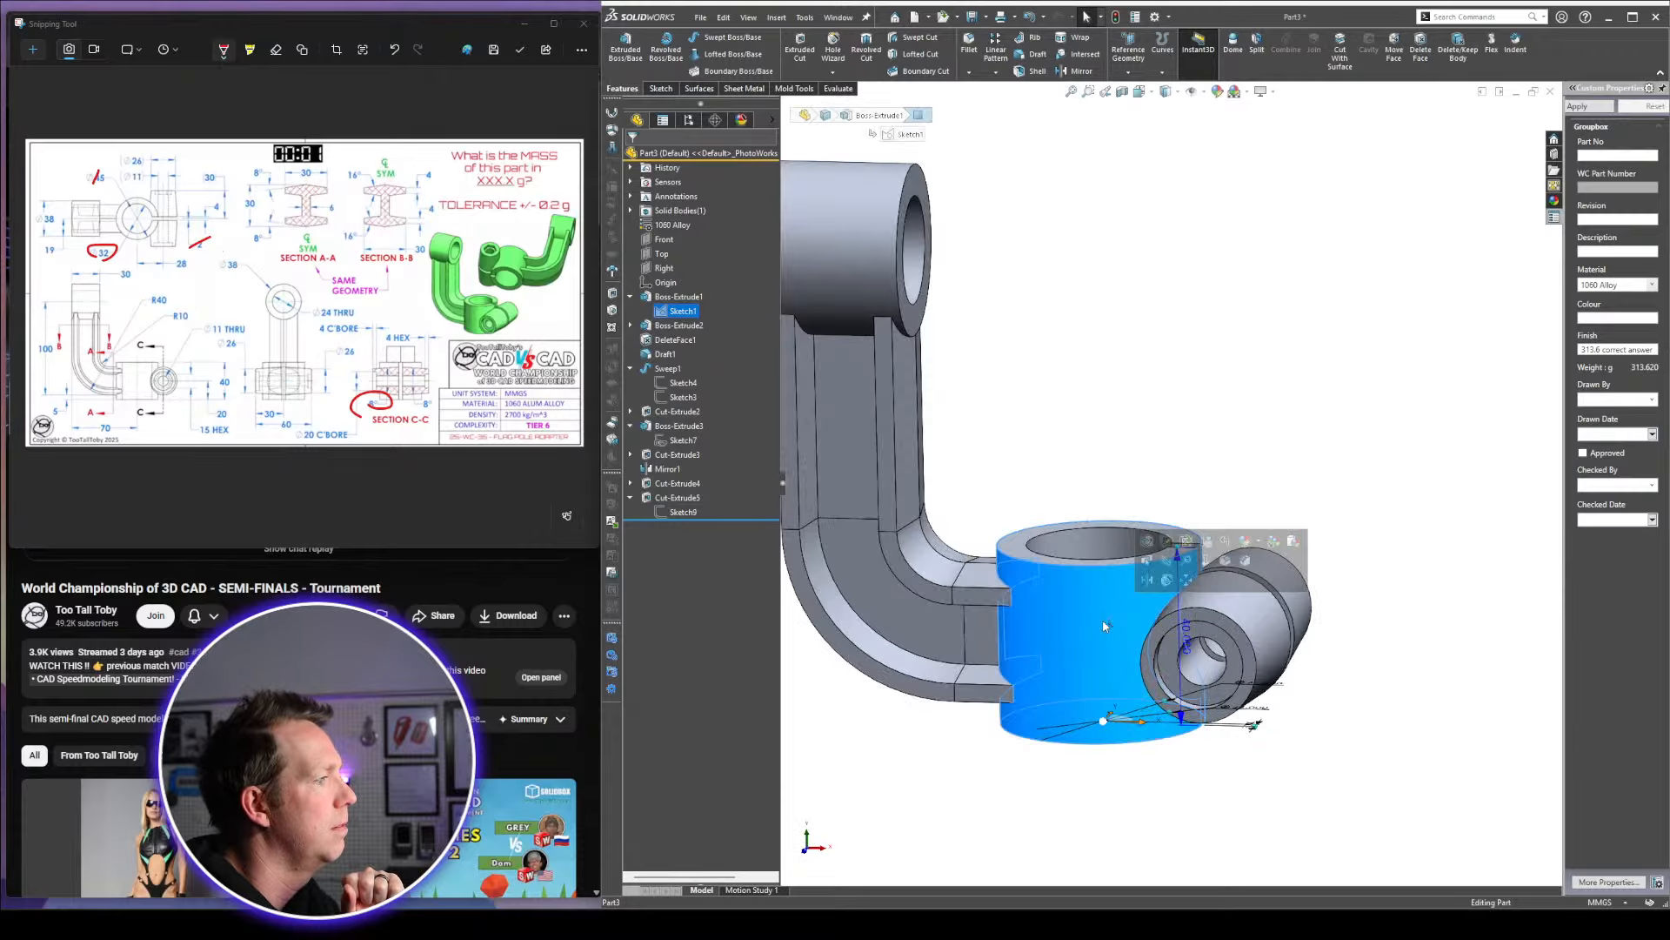
{"action": "scroll", "coordinate": [1118, 593], "scroll_direction": "down", "scroll_amount": 3}
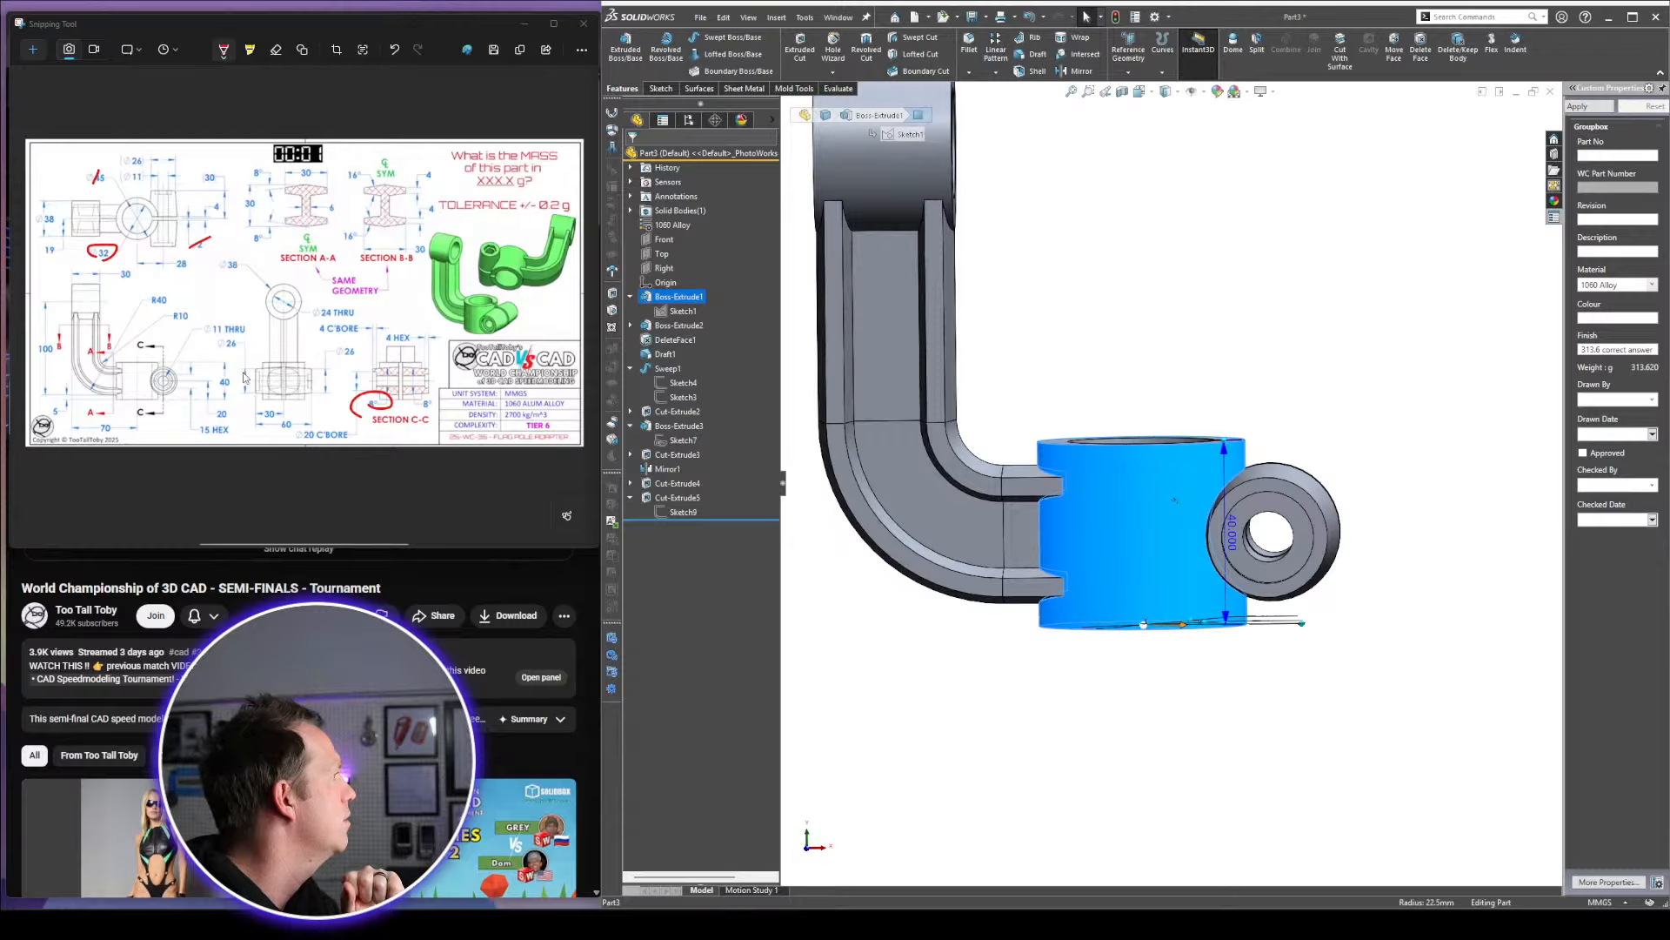
{"action": "left_click_drag", "start_coordinate": [229, 373], "coordinate": [220, 387]}
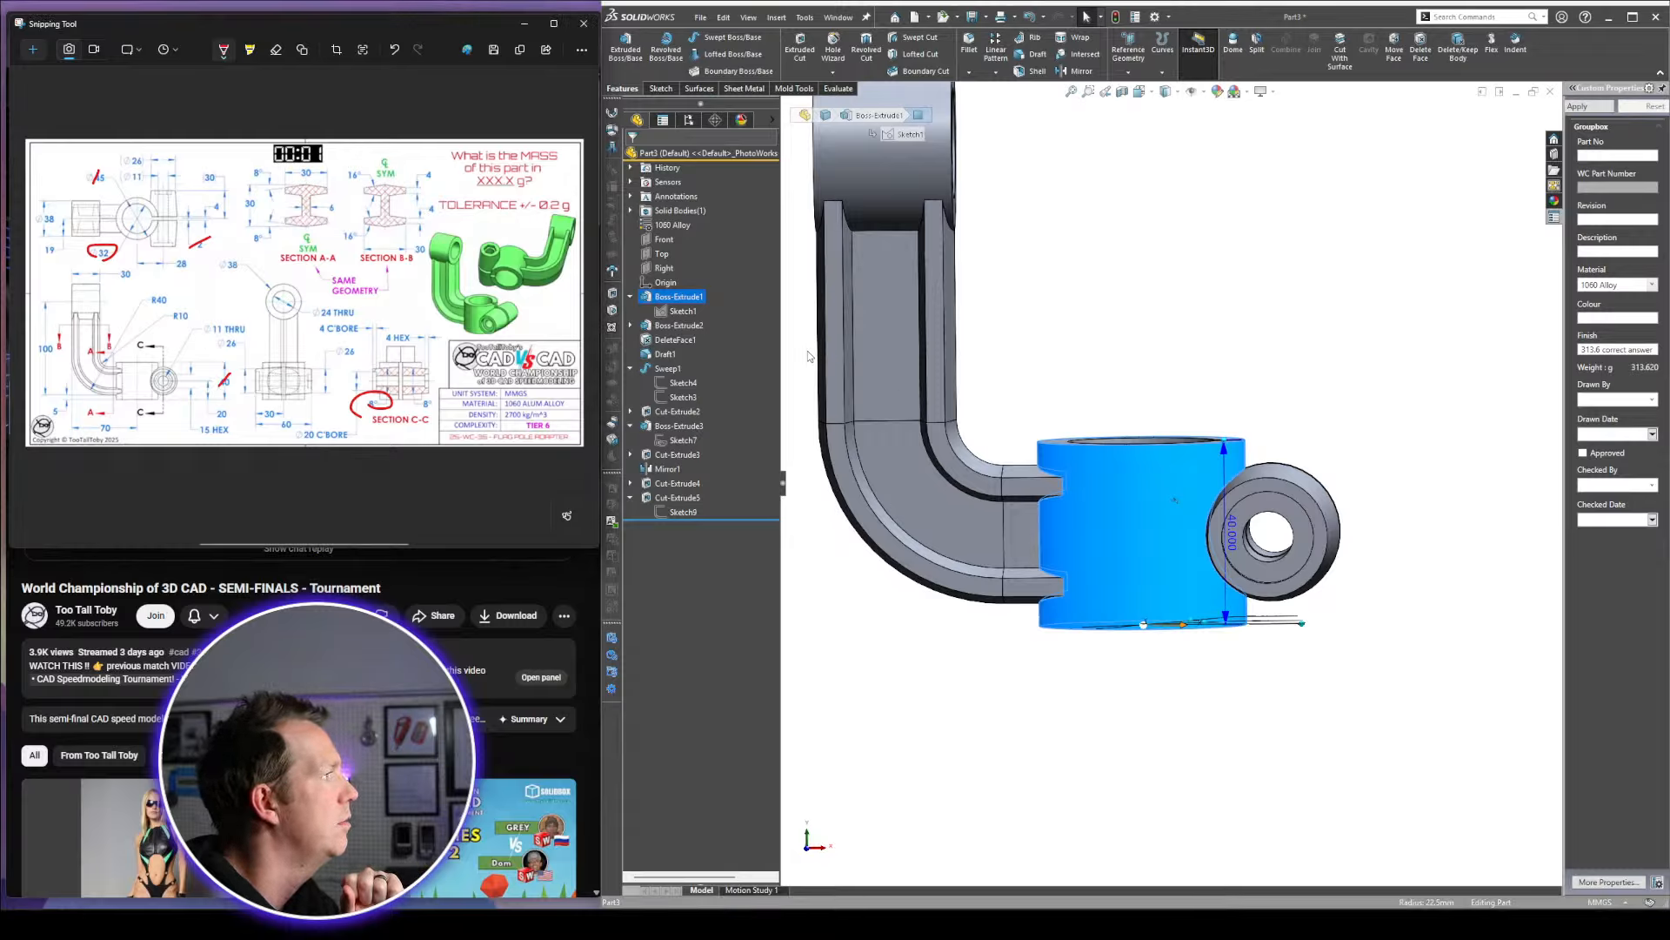
Show the clamp lug extrusion's dimensions and tick off the 28 offset and the 26 and 11 diameters on the drawing
{"action": "left_click", "coordinate": [679, 324]}
{"action": "scroll", "coordinate": [1334, 578], "scroll_direction": "down", "scroll_amount": 3}
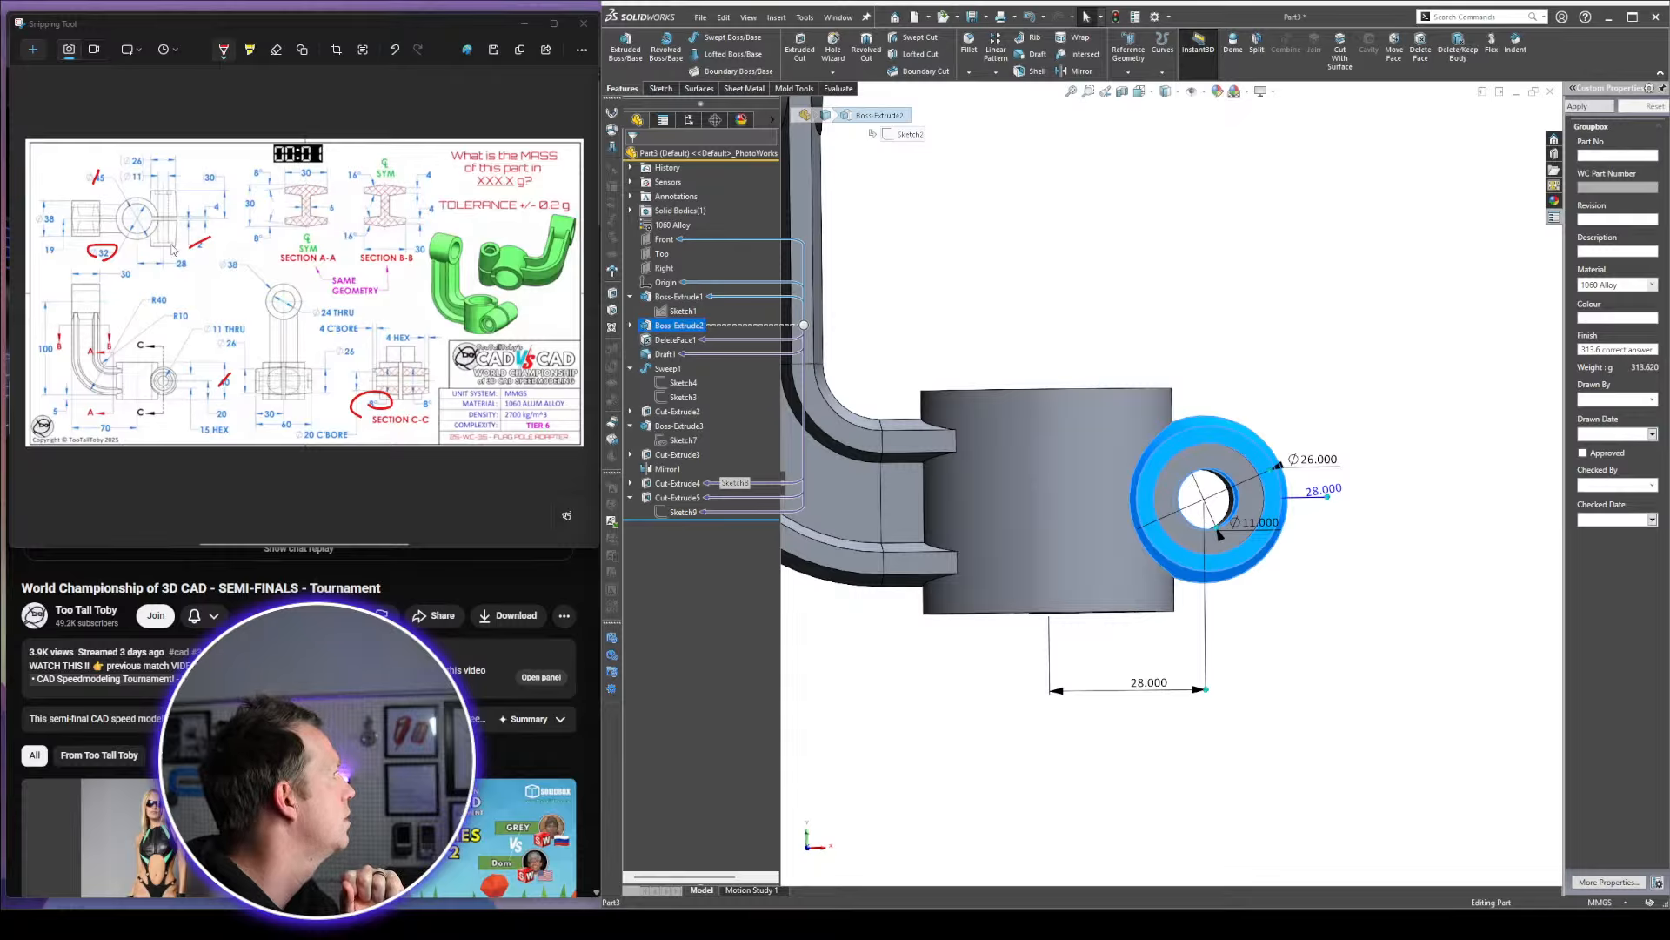
{"action": "left_click_drag", "start_coordinate": [185, 258], "coordinate": [174, 270]}
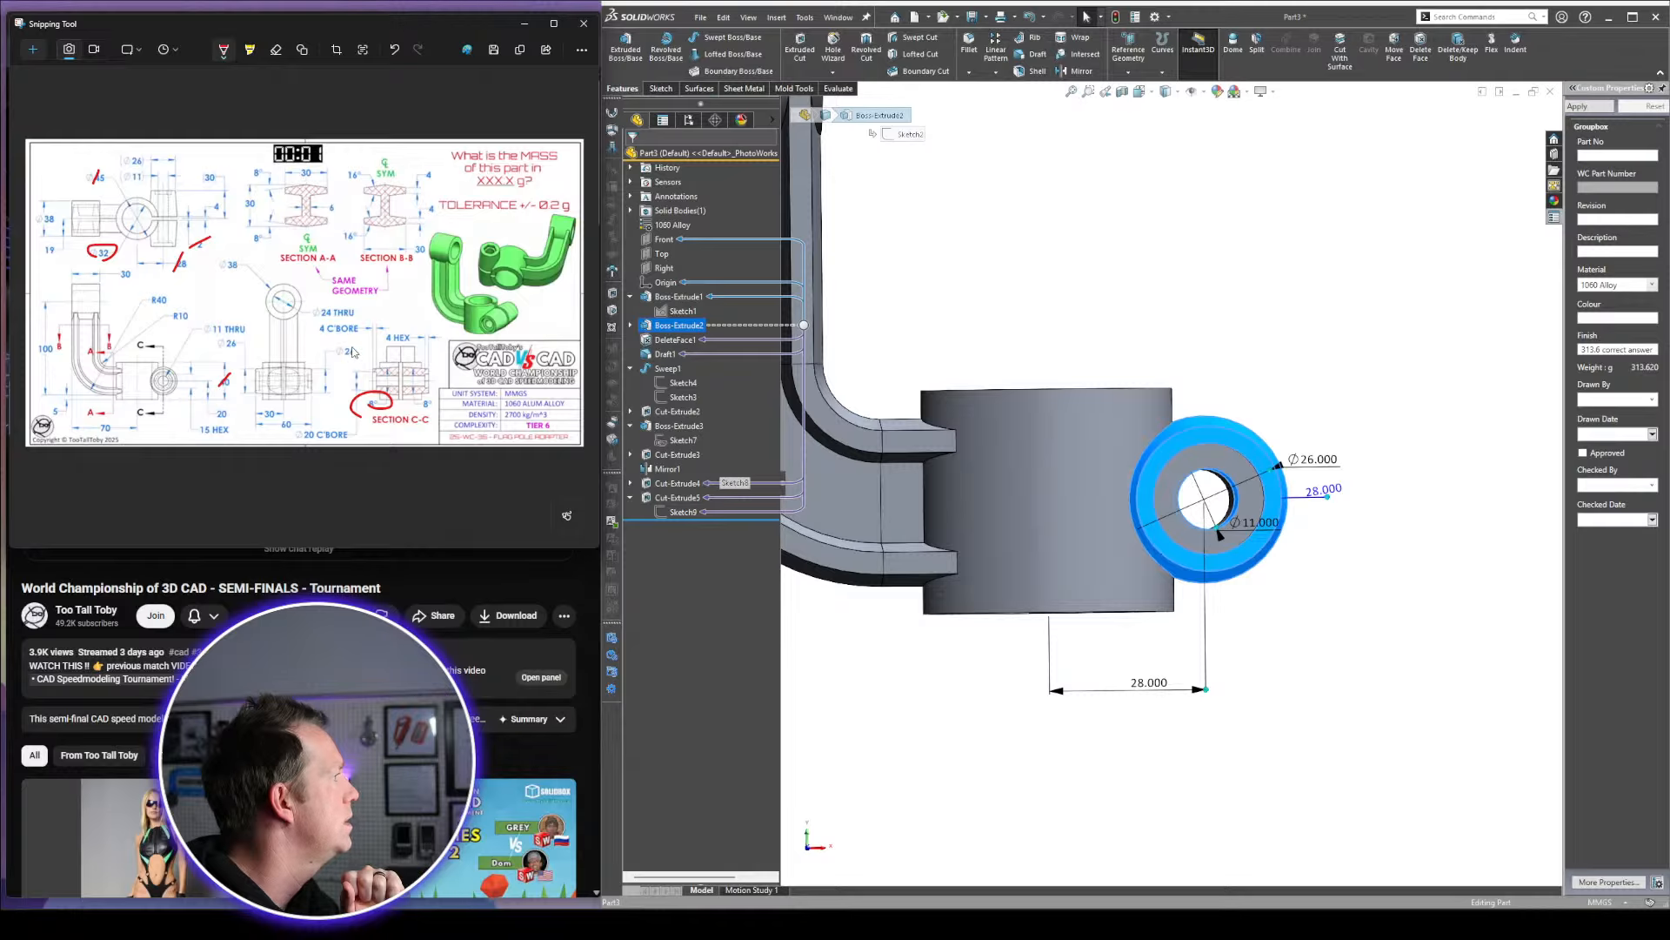
{"action": "left_click_drag", "start_coordinate": [355, 346], "coordinate": [347, 360]}
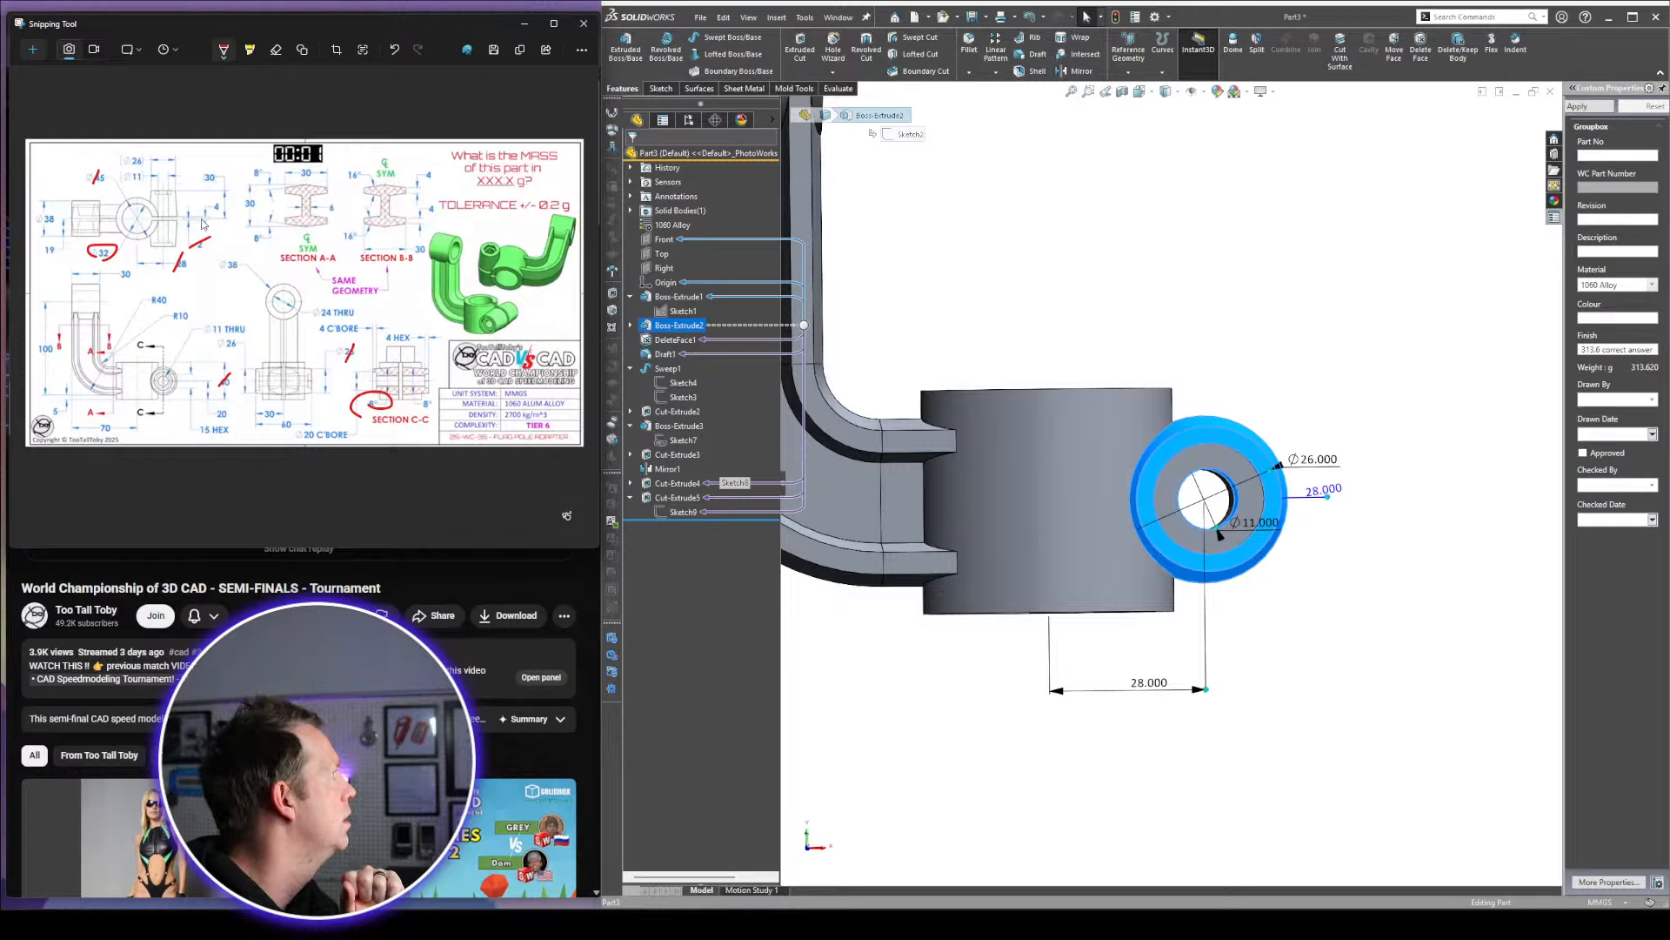
{"action": "left_click_drag", "start_coordinate": [138, 150], "coordinate": [121, 164]}
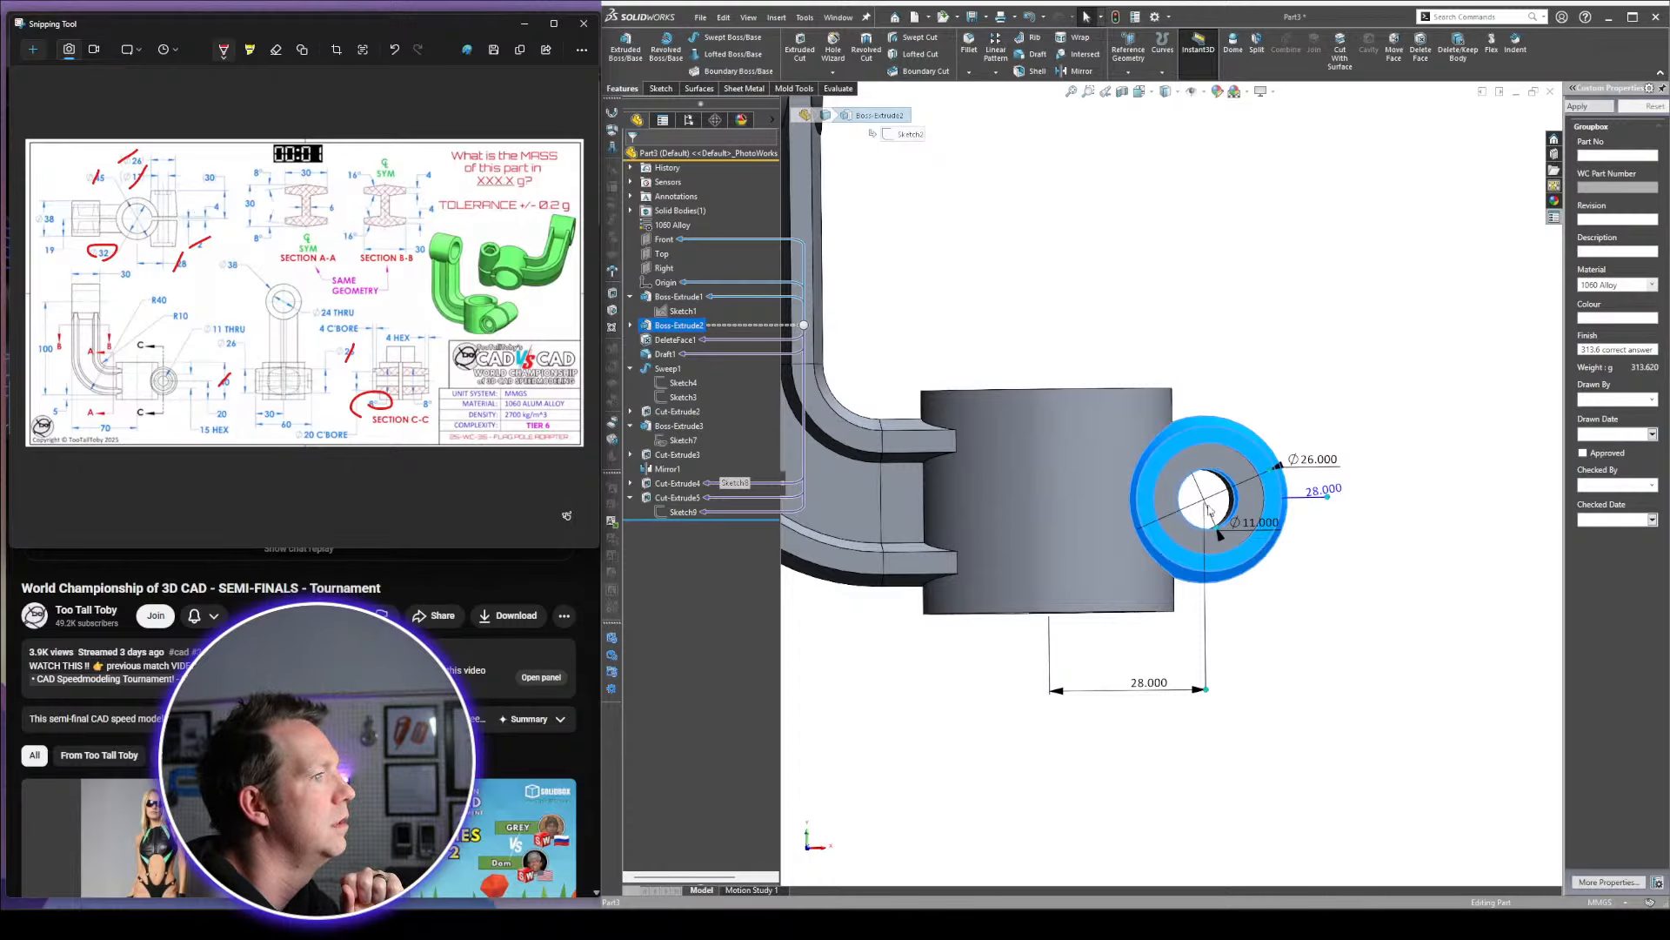
Select the lug's draft feature and tick off the angle callouts beside Section C-C on the drawing
{"action": "middle_click_drag", "start_coordinate": [1227, 491], "coordinate": [1023, 453]}
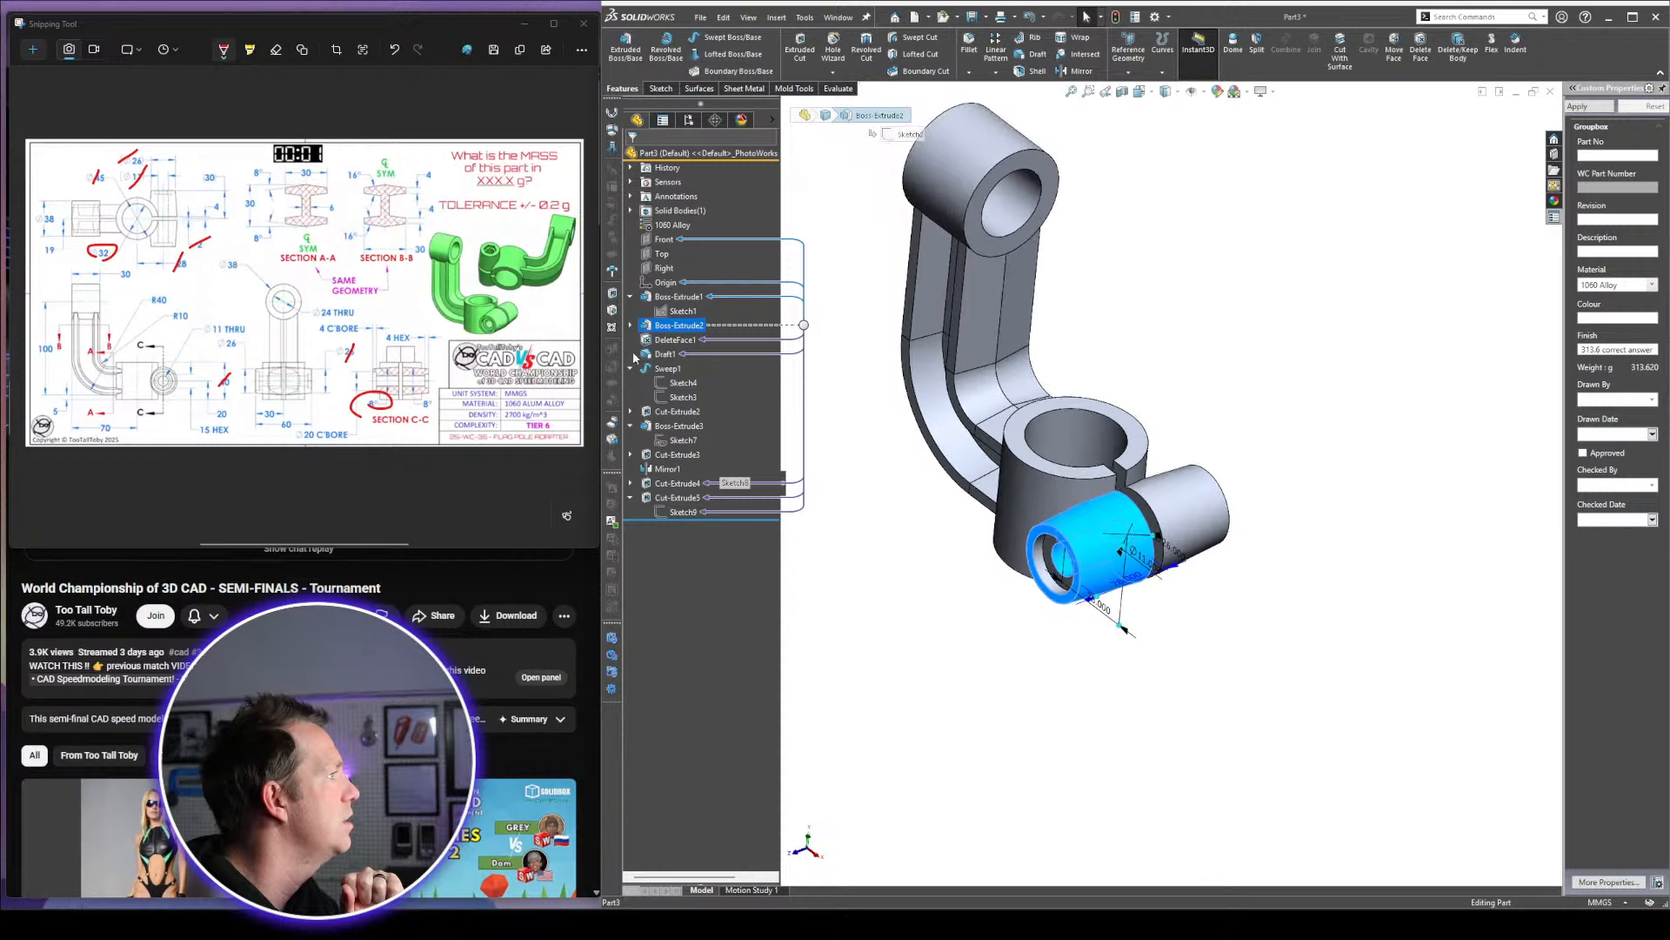
{"action": "left_click", "coordinate": [663, 353]}
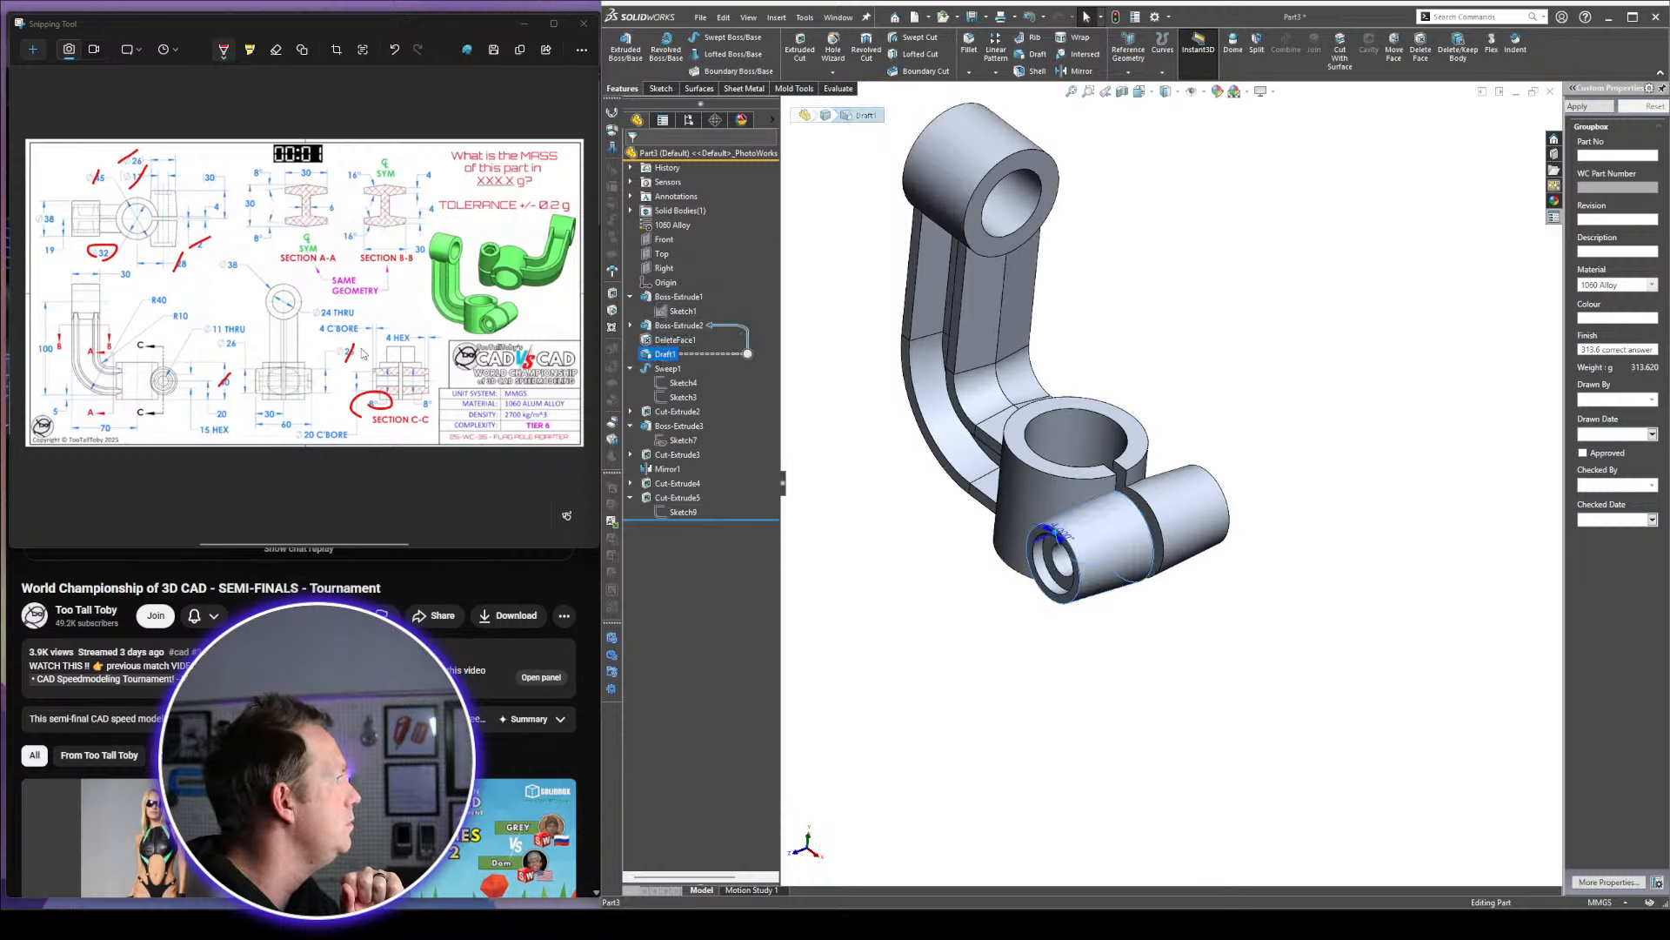
{"action": "left_click", "coordinate": [426, 398]}
{"action": "left_click_drag", "start_coordinate": [389, 401], "coordinate": [434, 398]}
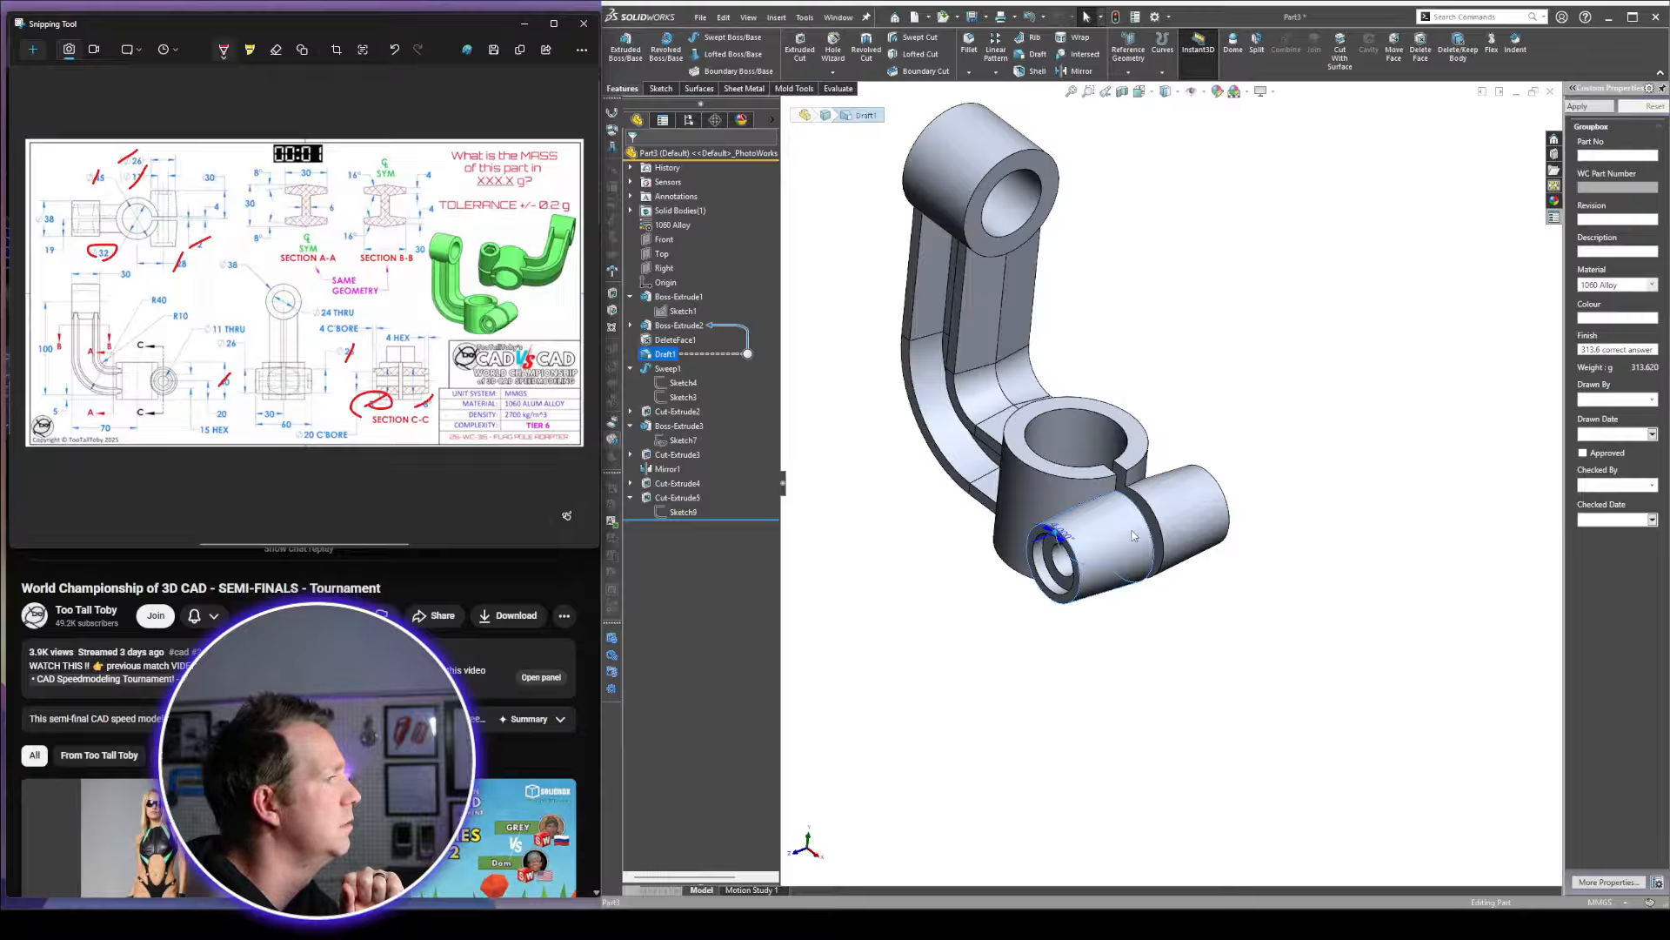
Highlight the swept arm and inspect it from several sides, clearing the selection when done
{"action": "left_click", "coordinate": [666, 370]}
{"action": "scroll", "coordinate": [1030, 395], "scroll_direction": "up", "scroll_amount": 3}
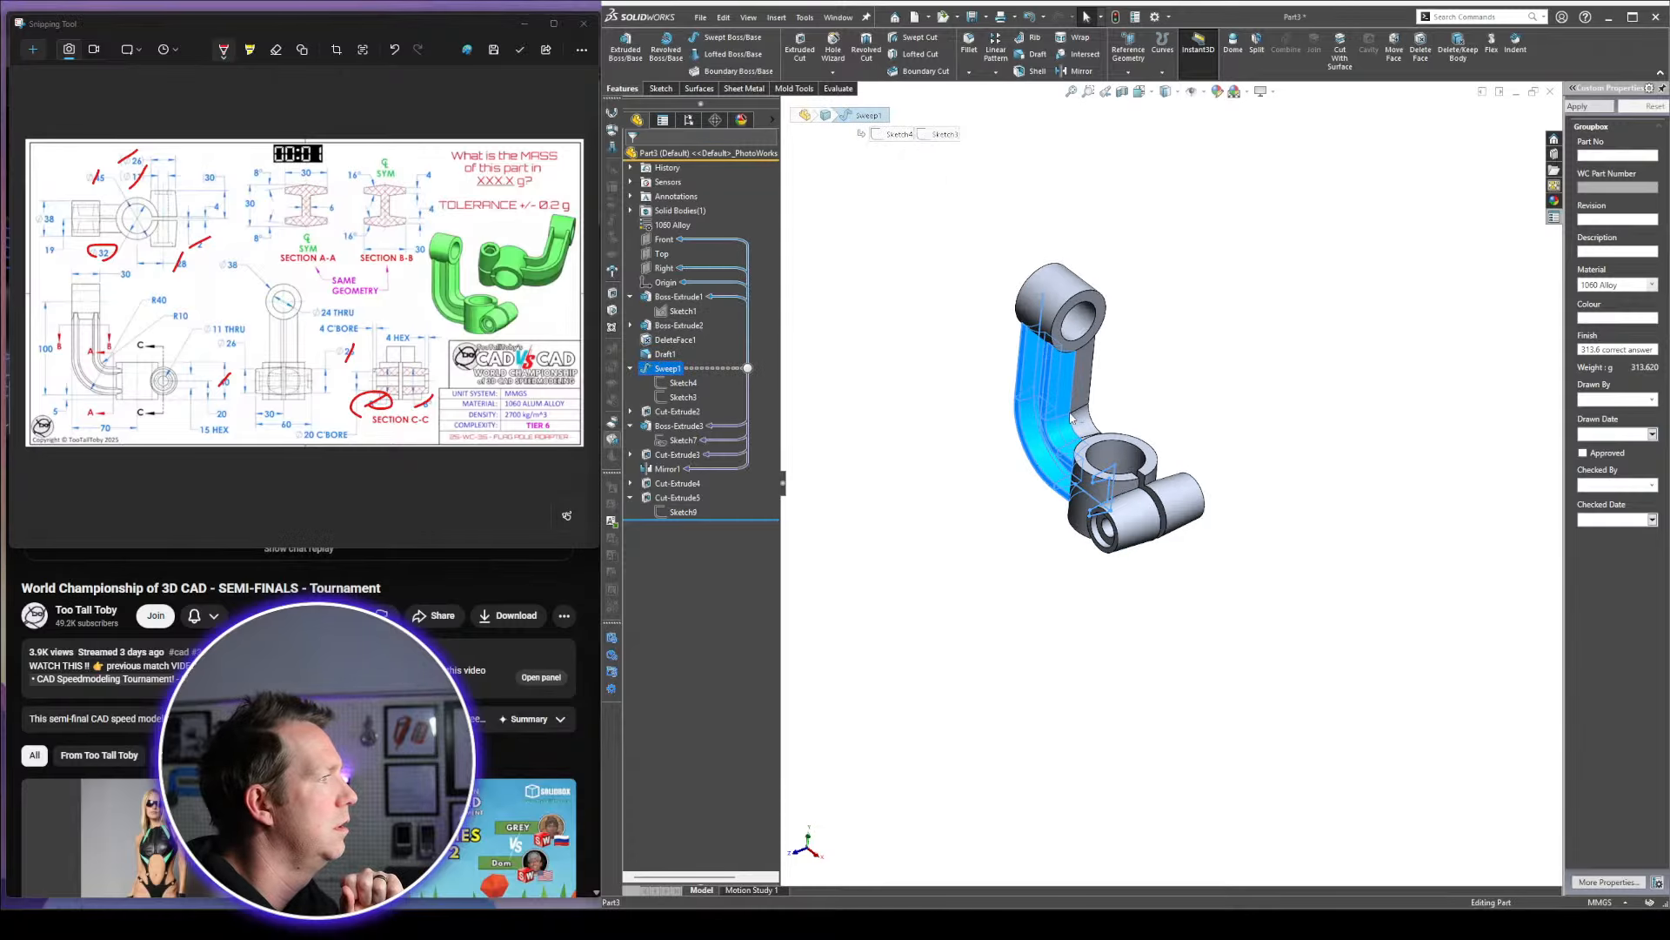
{"action": "middle_click_drag", "start_coordinate": [1031, 397], "coordinate": [1202, 532]}
{"action": "scroll", "coordinate": [1075, 423], "scroll_direction": "down", "scroll_amount": 3}
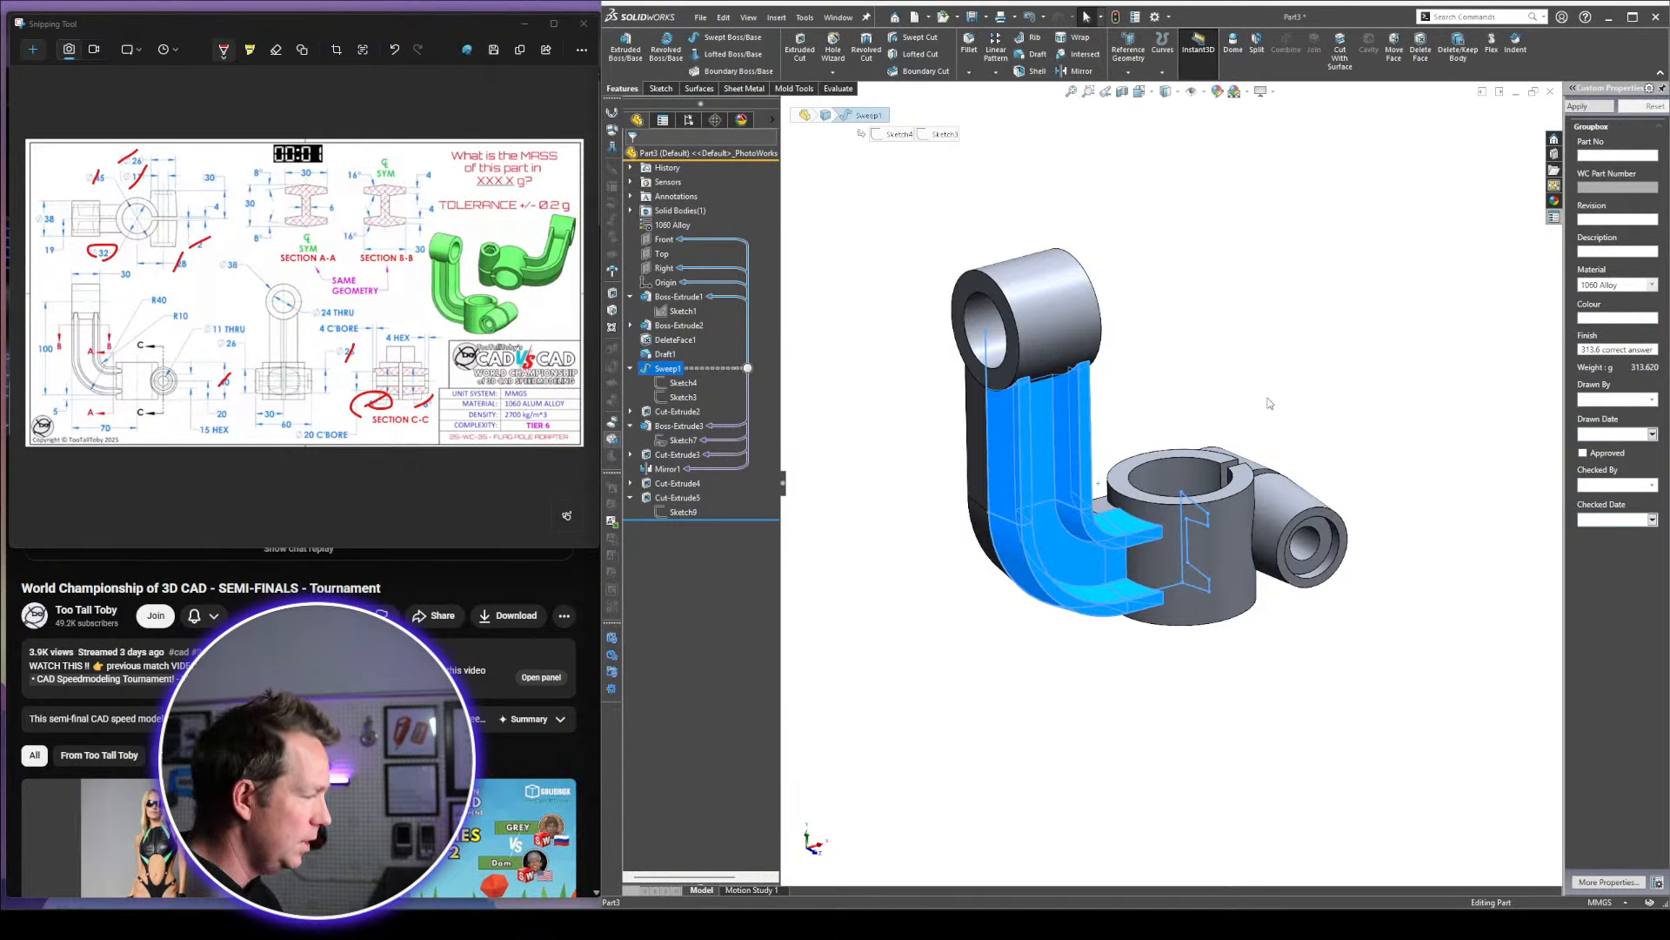
{"action": "left_click", "coordinate": [1268, 401]}
{"action": "middle_click_drag", "start_coordinate": [1269, 401], "coordinate": [1126, 520]}
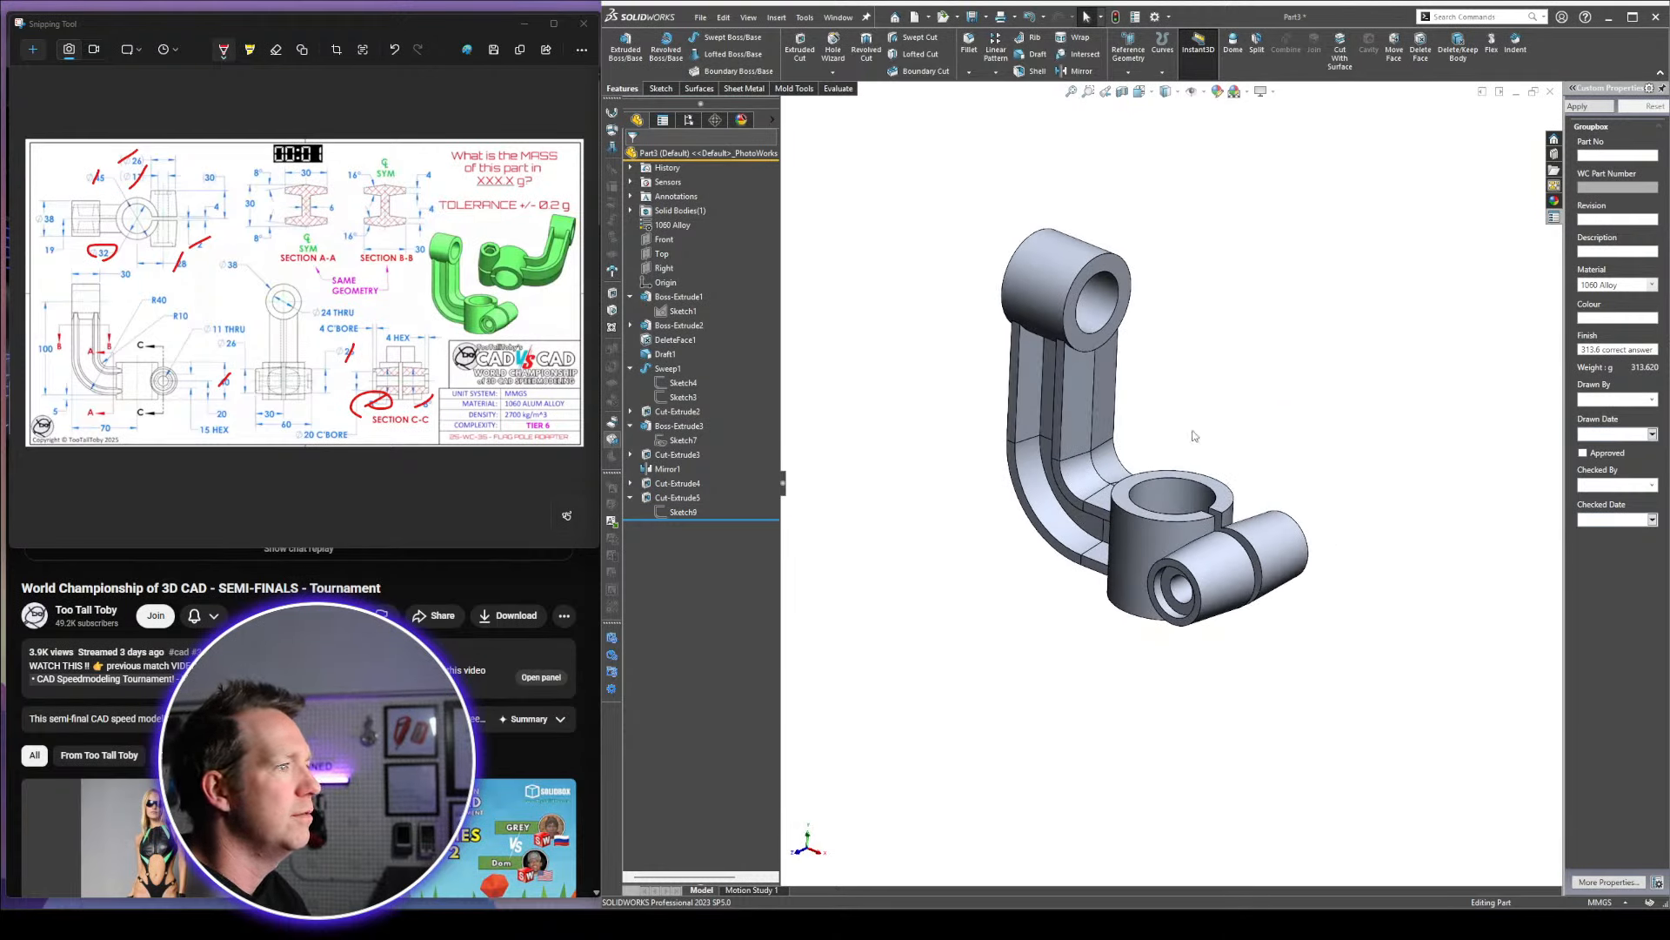
Colour the whole body green, sampling the colour from the rendered part on the drawing
{"action": "left_click", "coordinate": [1158, 549]}
{"action": "left_click", "coordinate": [1304, 467]}
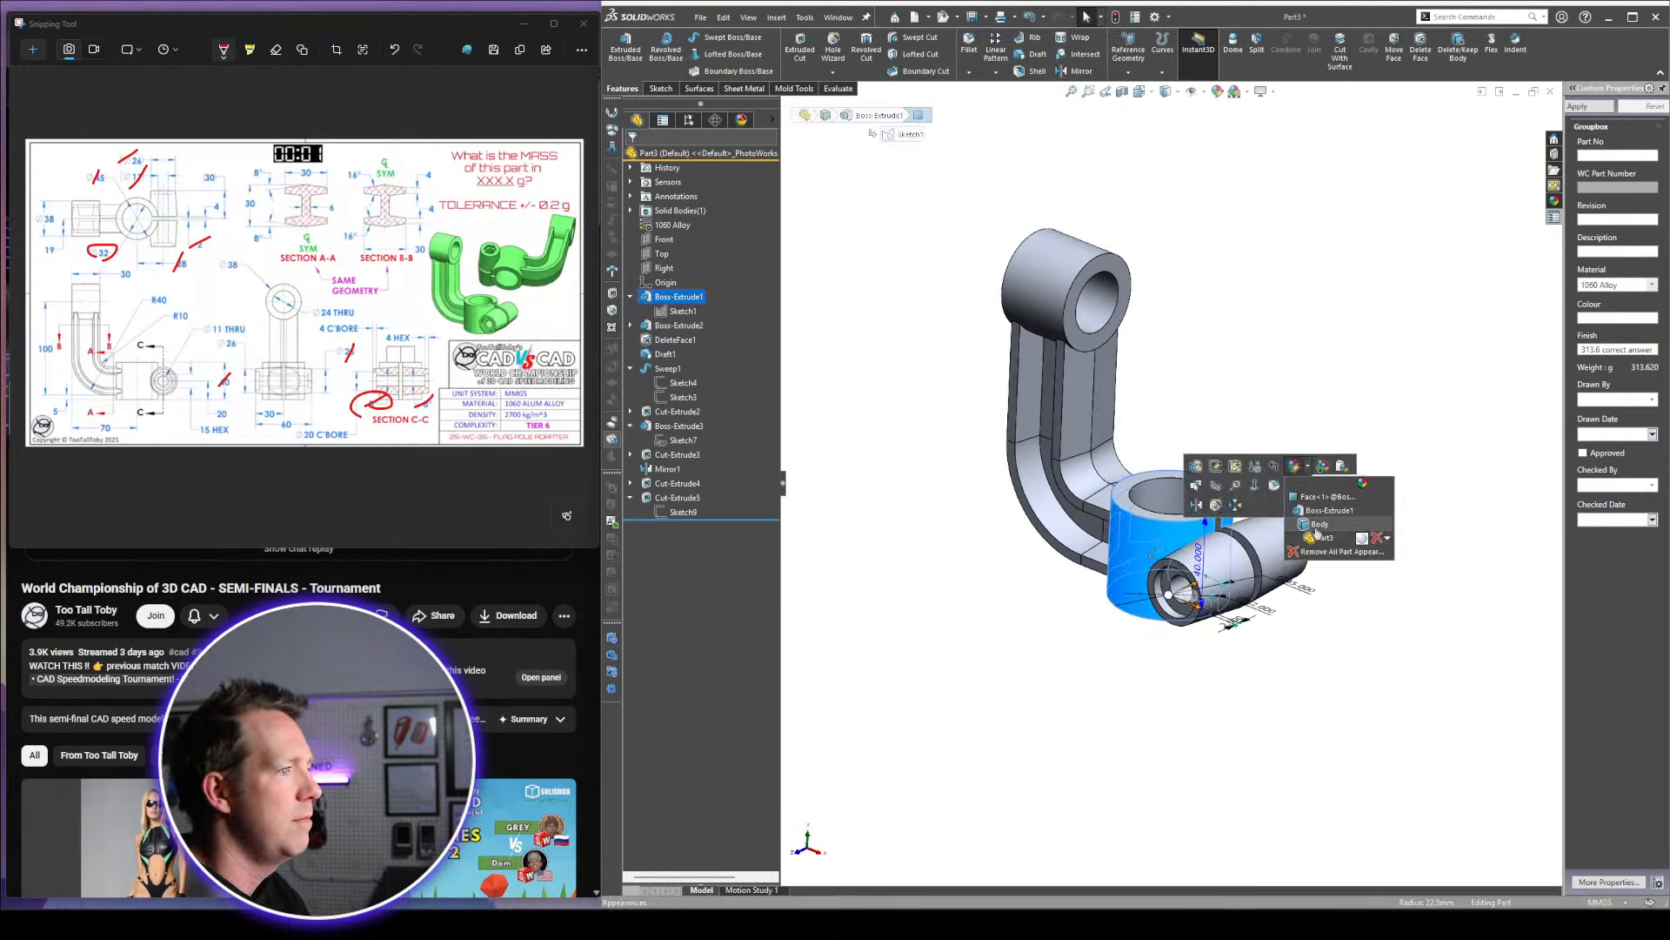
{"action": "left_click", "coordinate": [1319, 525]}
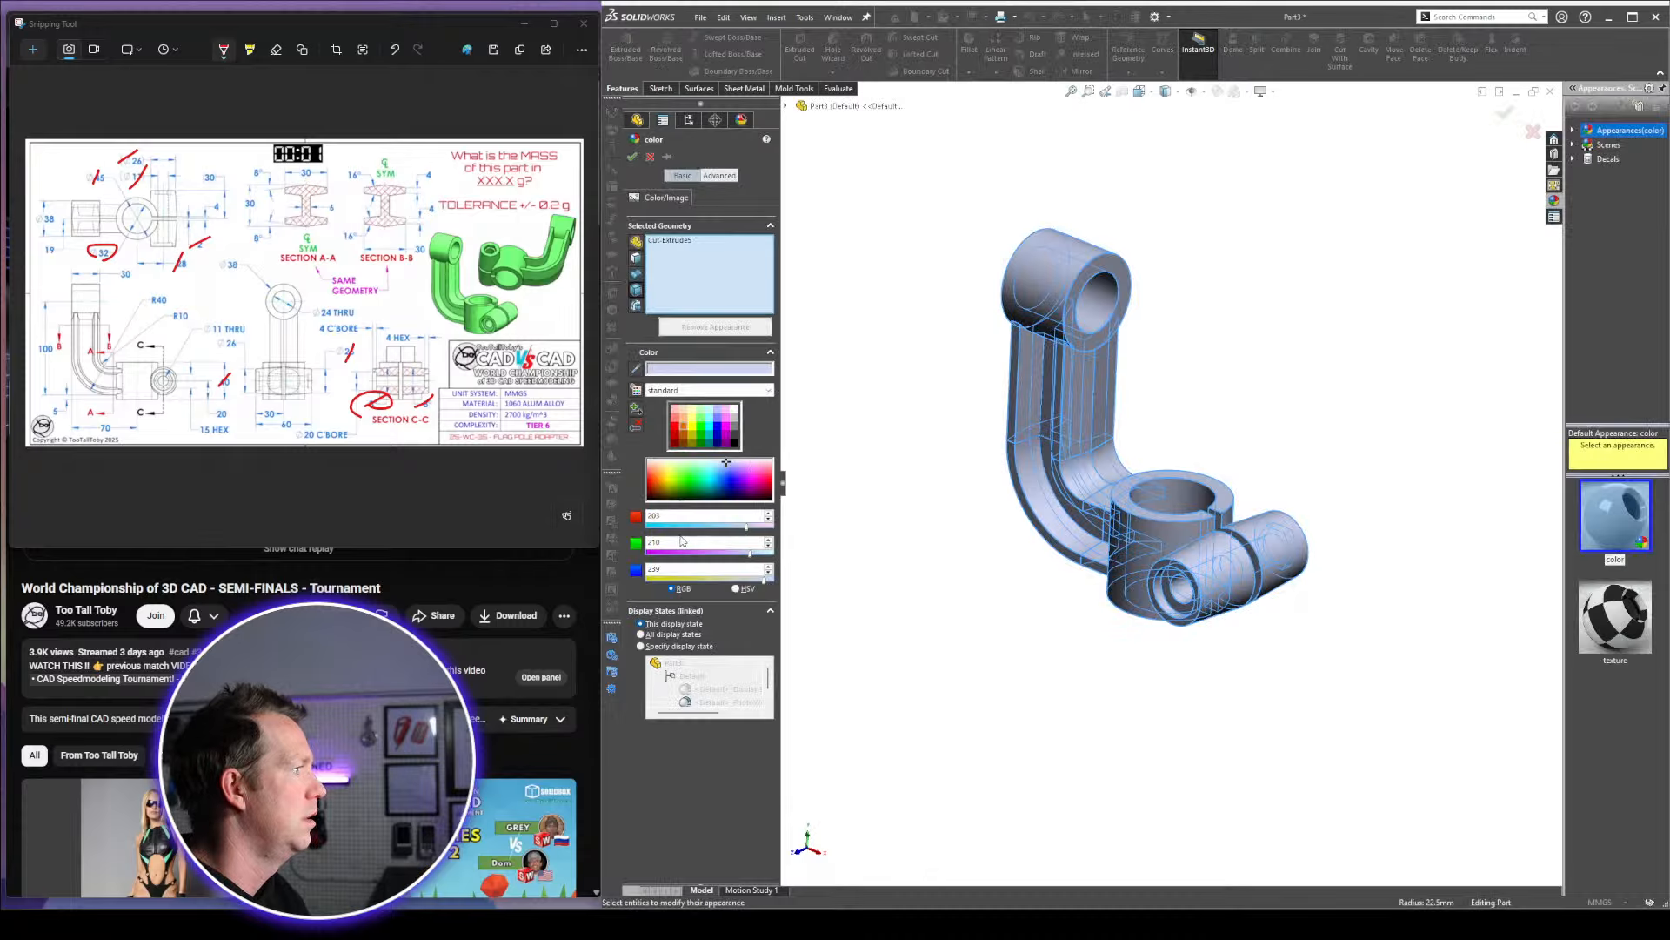
{"action": "left_click", "coordinate": [636, 368]}
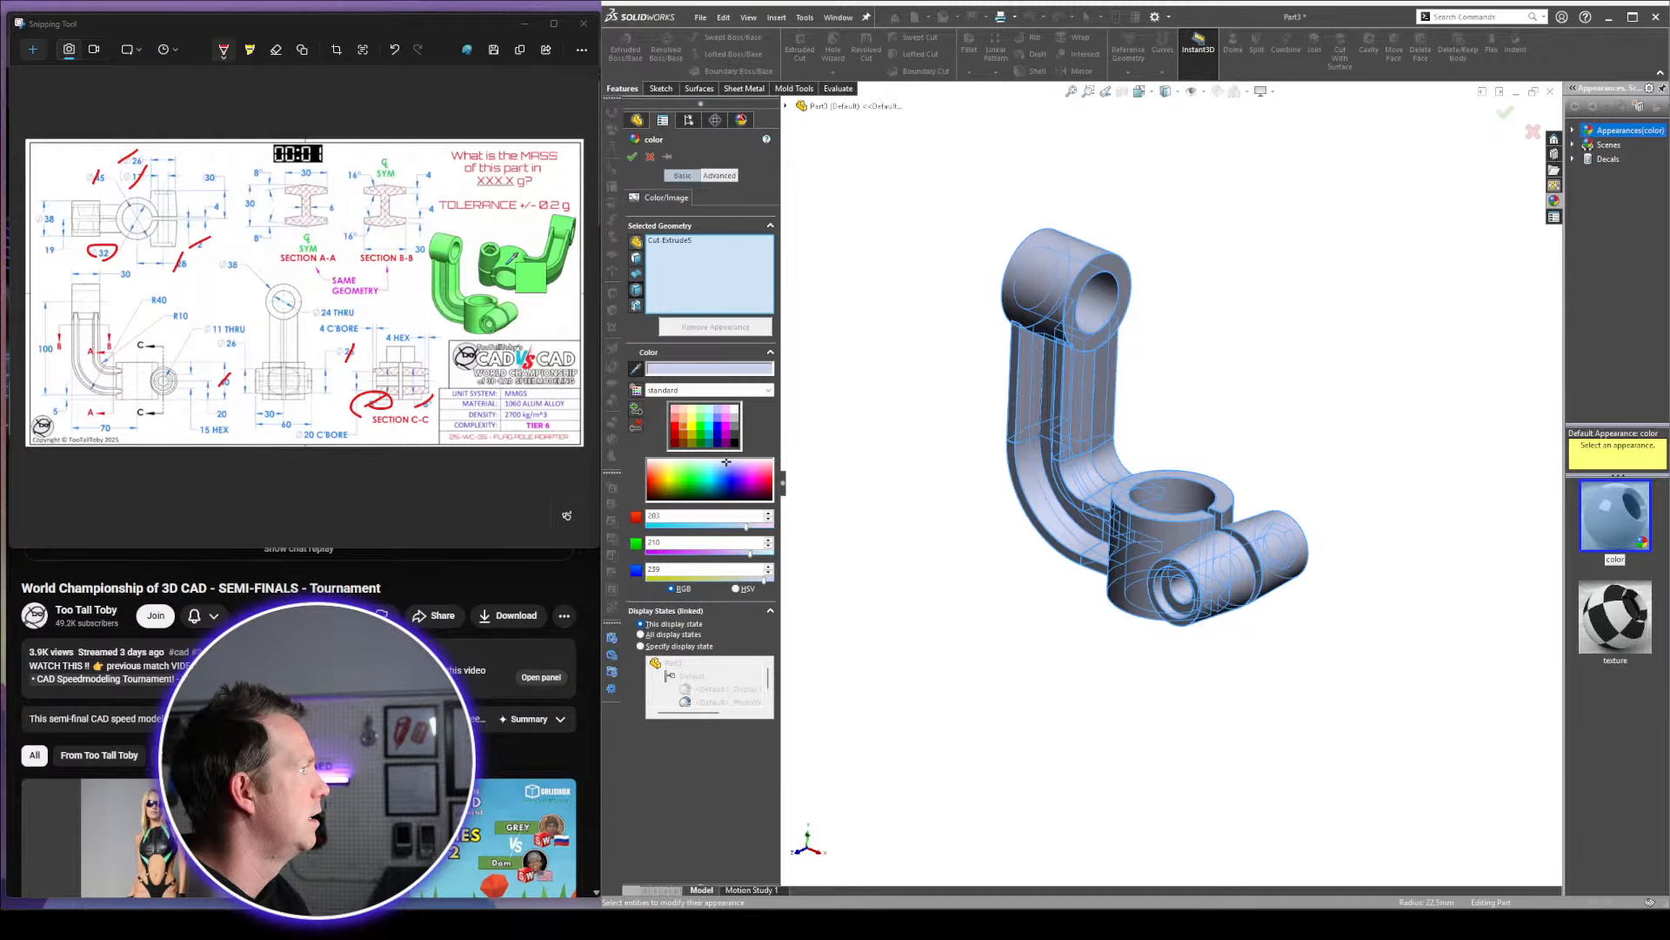
{"action": "left_click", "coordinate": [508, 257]}
{"action": "left_click", "coordinate": [633, 157]}
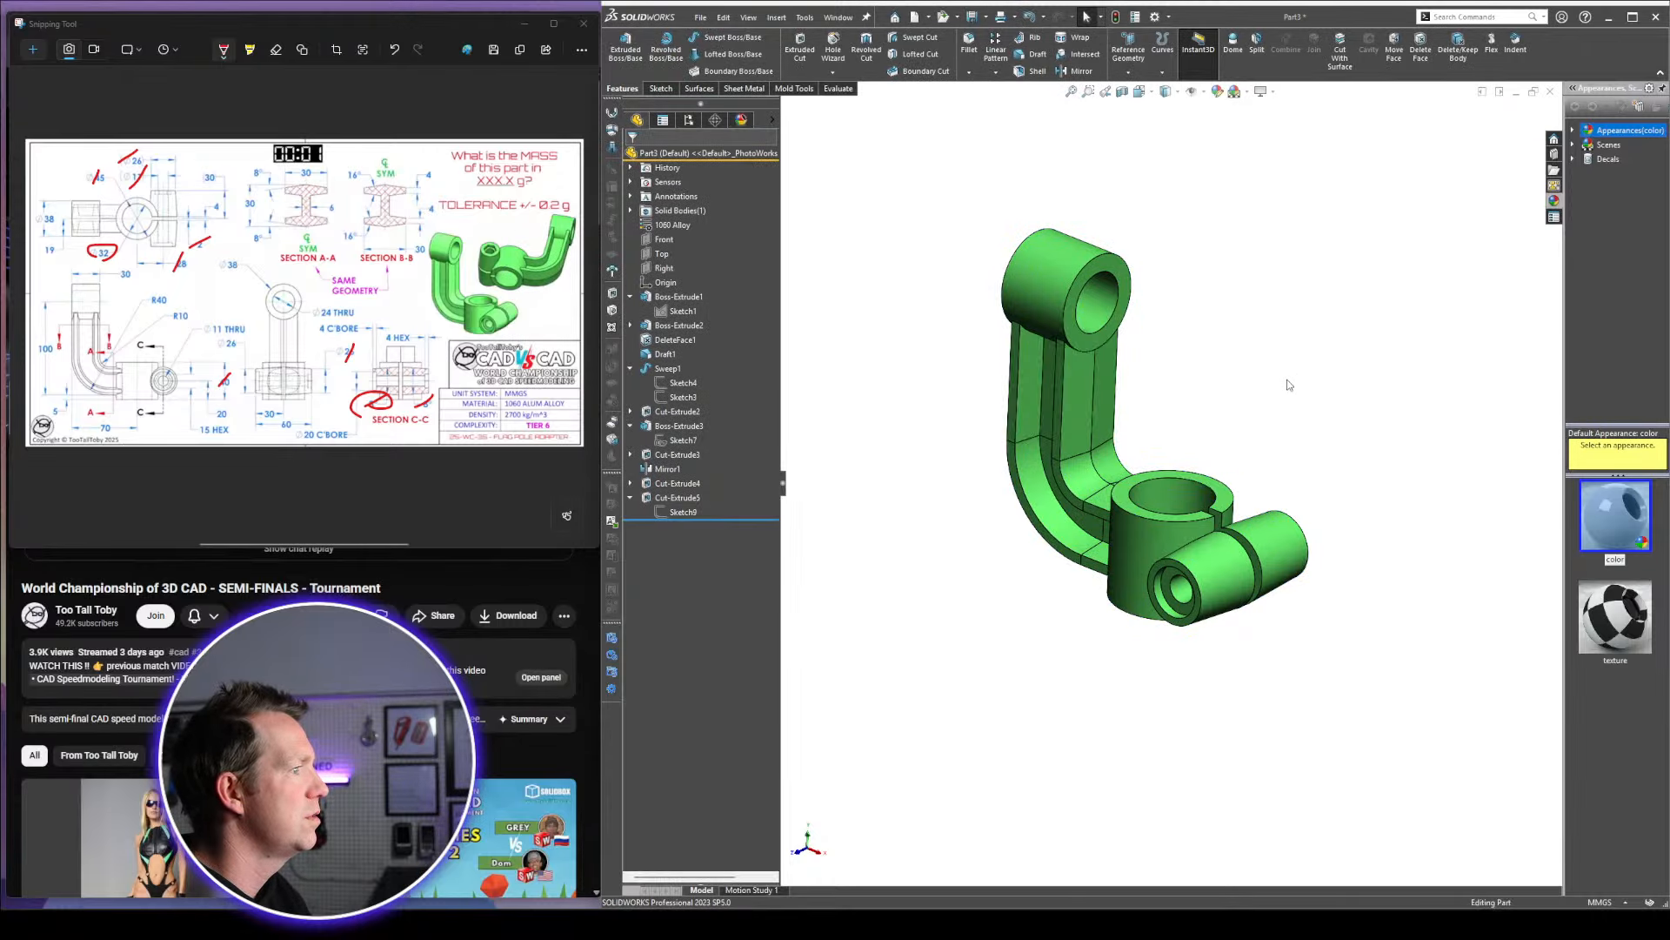
Save the part as 2025-WC-35 - FLAG POLE ADAPTER in the 9 - Comps 2025 folder
{"action": "mouse_move", "coordinate": [1225, 446]}
{"action": "middle_mouse_down"}
{"action": "mouse_move", "coordinate": [1212, 415]}
{"action": "mouse_move", "coordinate": [1245, 440]}
{"action": "mouse_move", "coordinate": [1232, 454]}
{"action": "mouse_move", "coordinate": [1198, 410]}
{"action": "mouse_move", "coordinate": [1250, 443]}
{"action": "mouse_move", "coordinate": [1246, 428]}
{"action": "middle_mouse_up"}
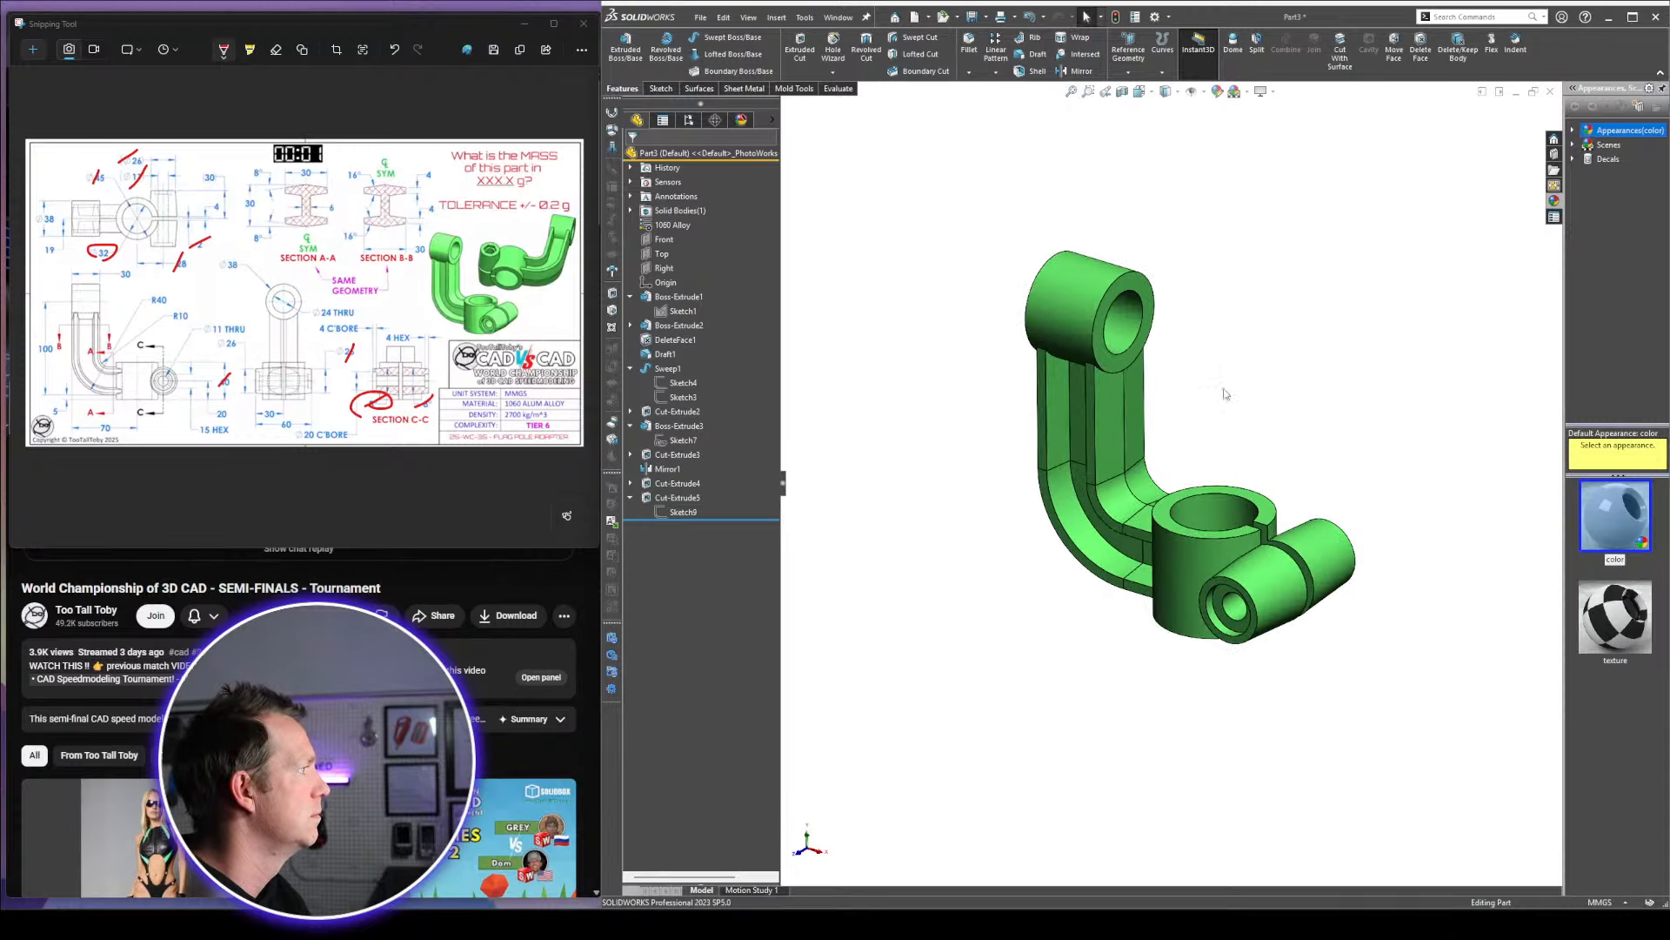
{"action": "key", "text": "ctrl+s"}
{"action": "type", "text": "2025-"}
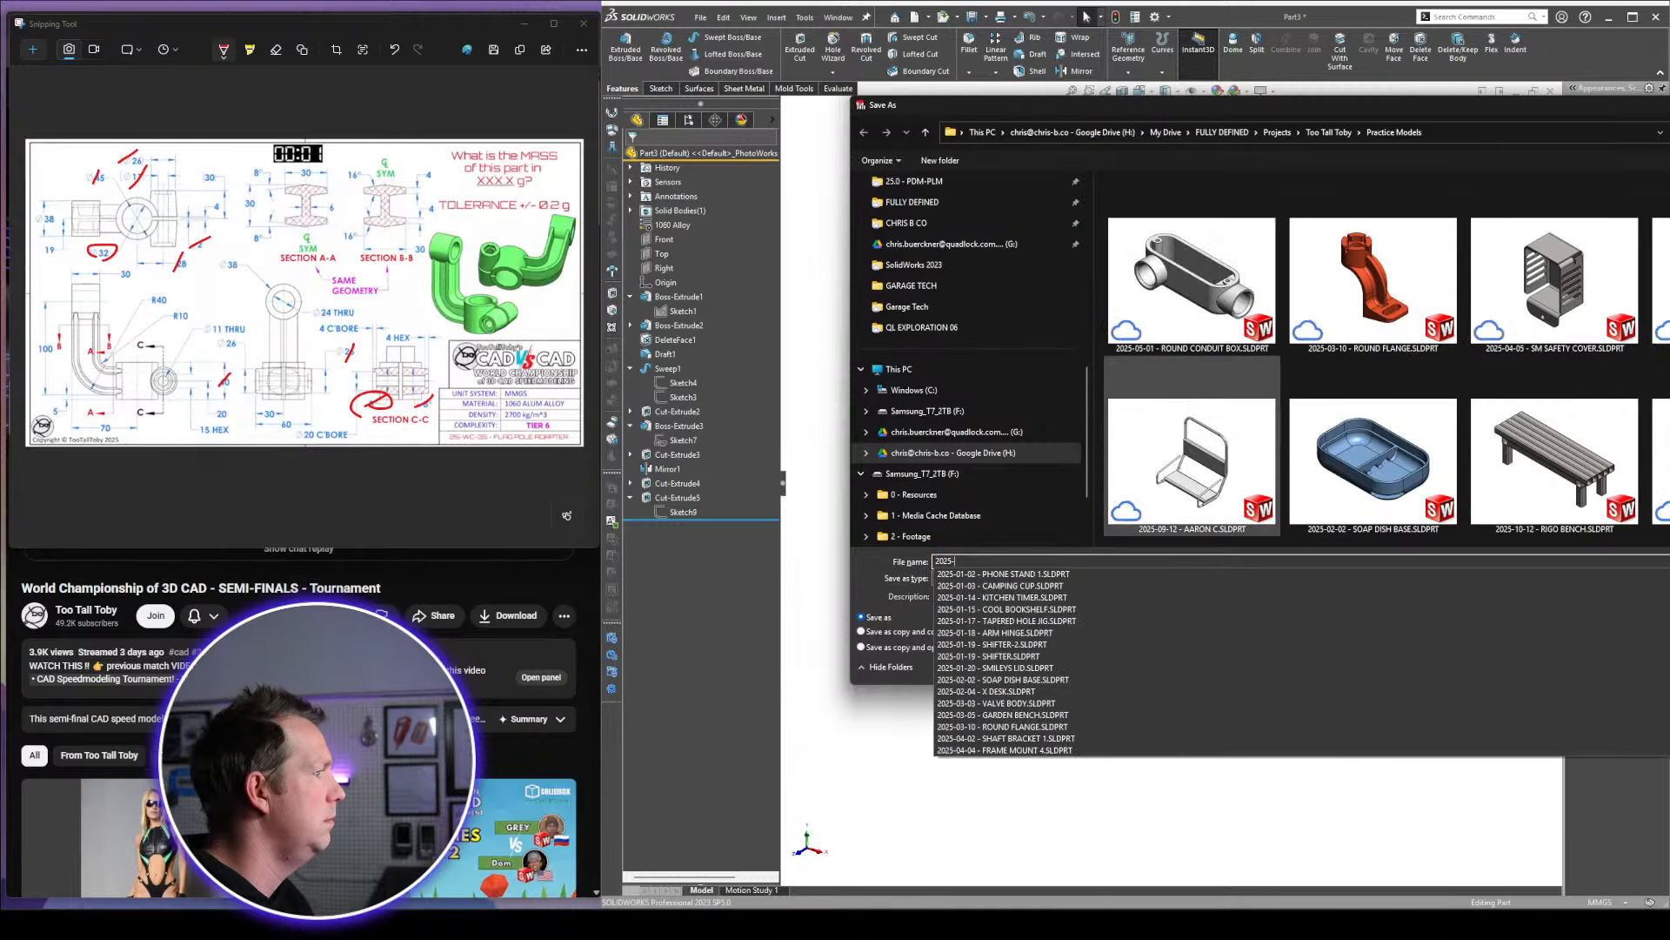
{"action": "left_click", "coordinate": [1311, 135]}
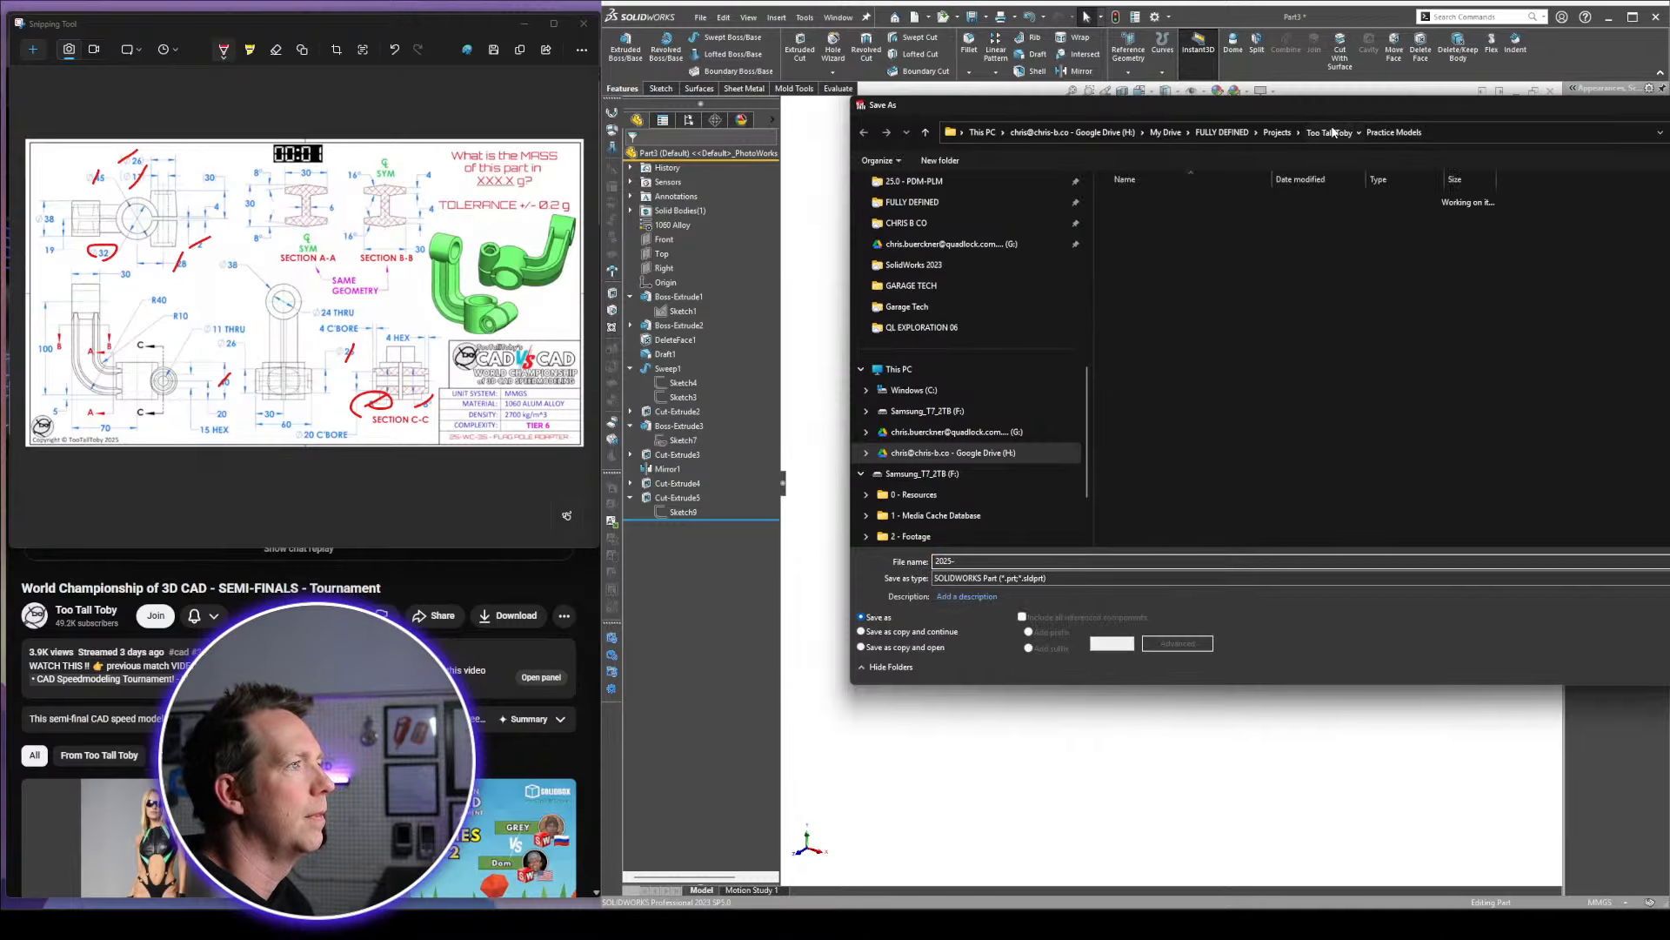
{"action": "double_click", "coordinate": [1152, 331]}
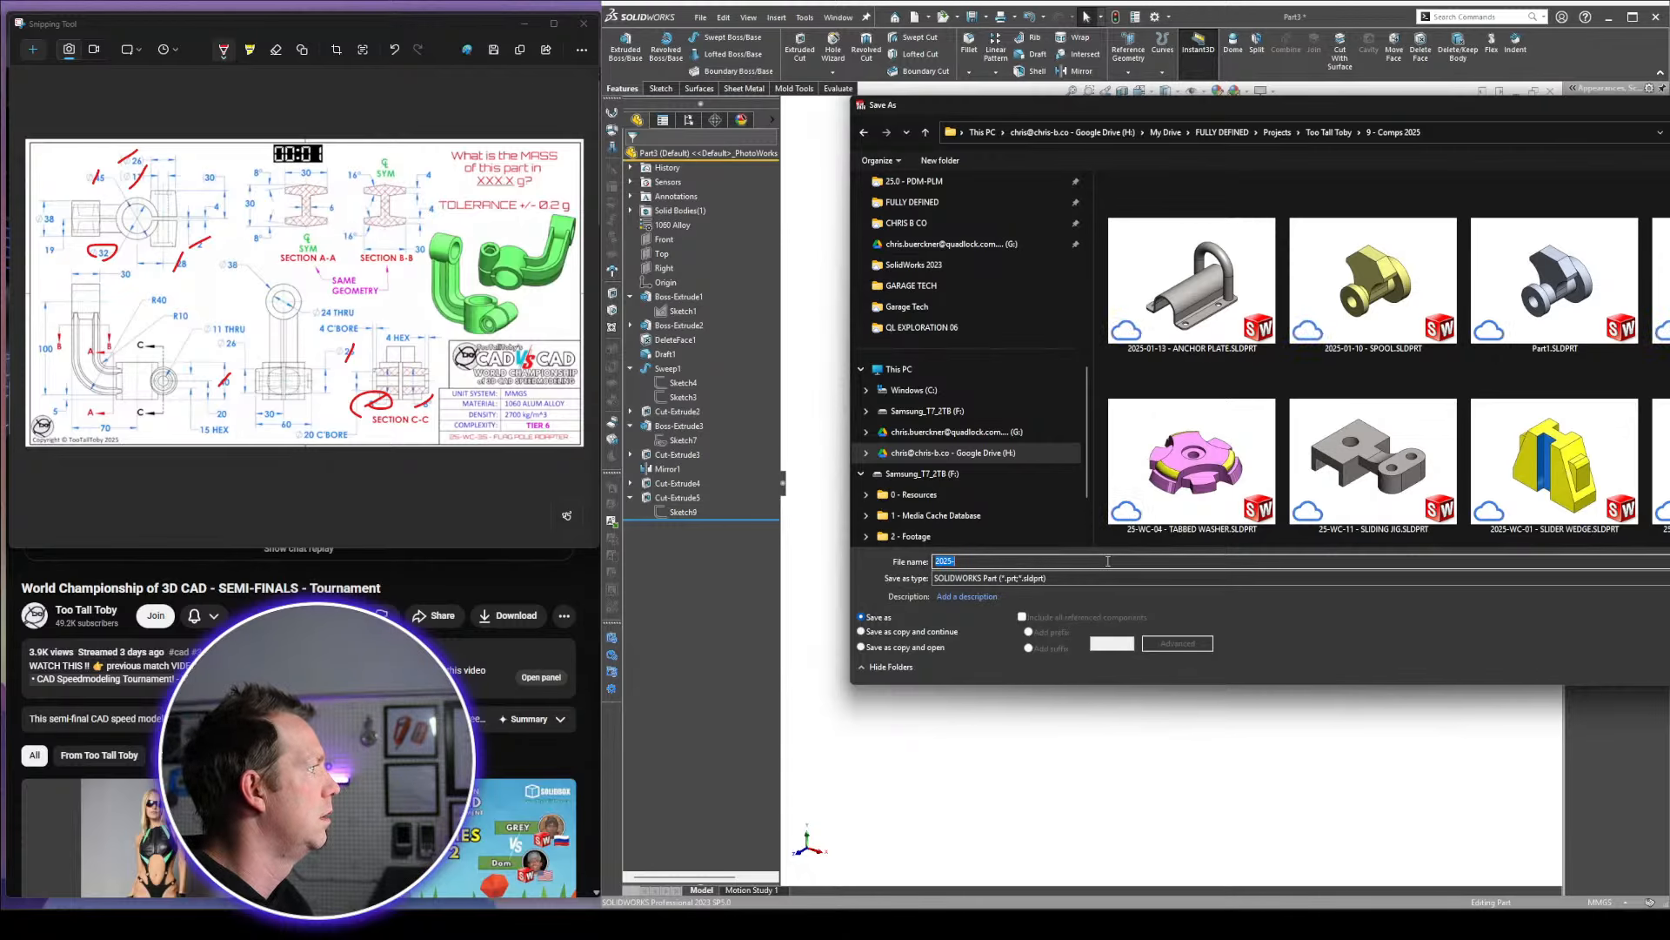
{"action": "left_click", "coordinate": [1108, 561]}
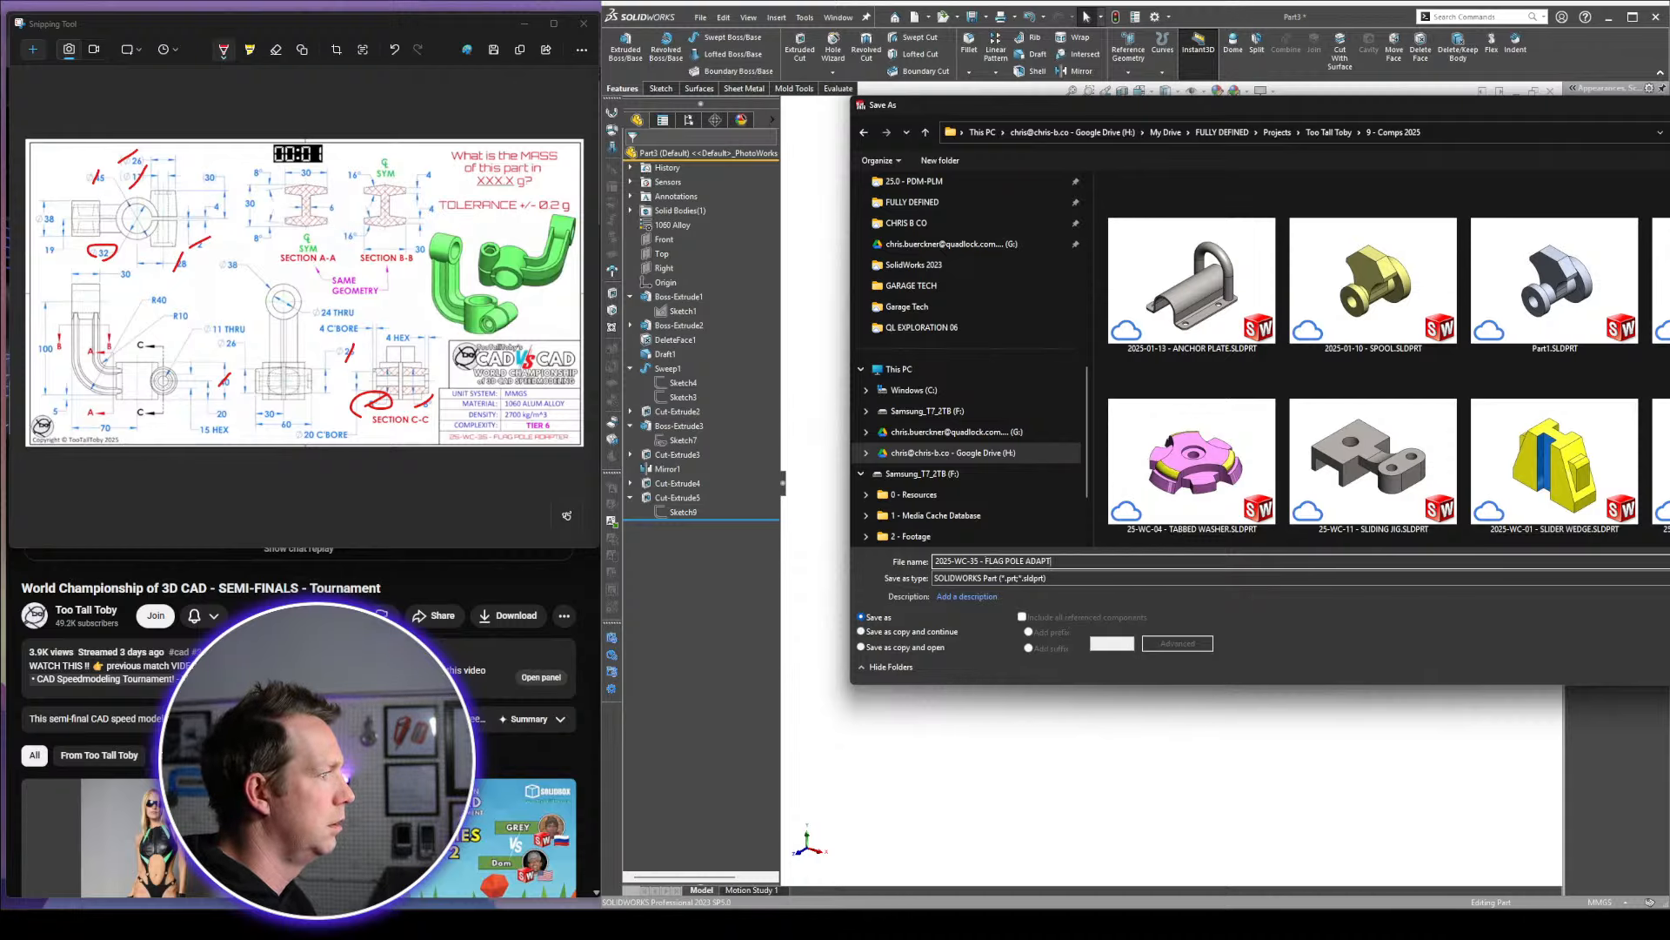
{"action": "key", "text": "Return"}
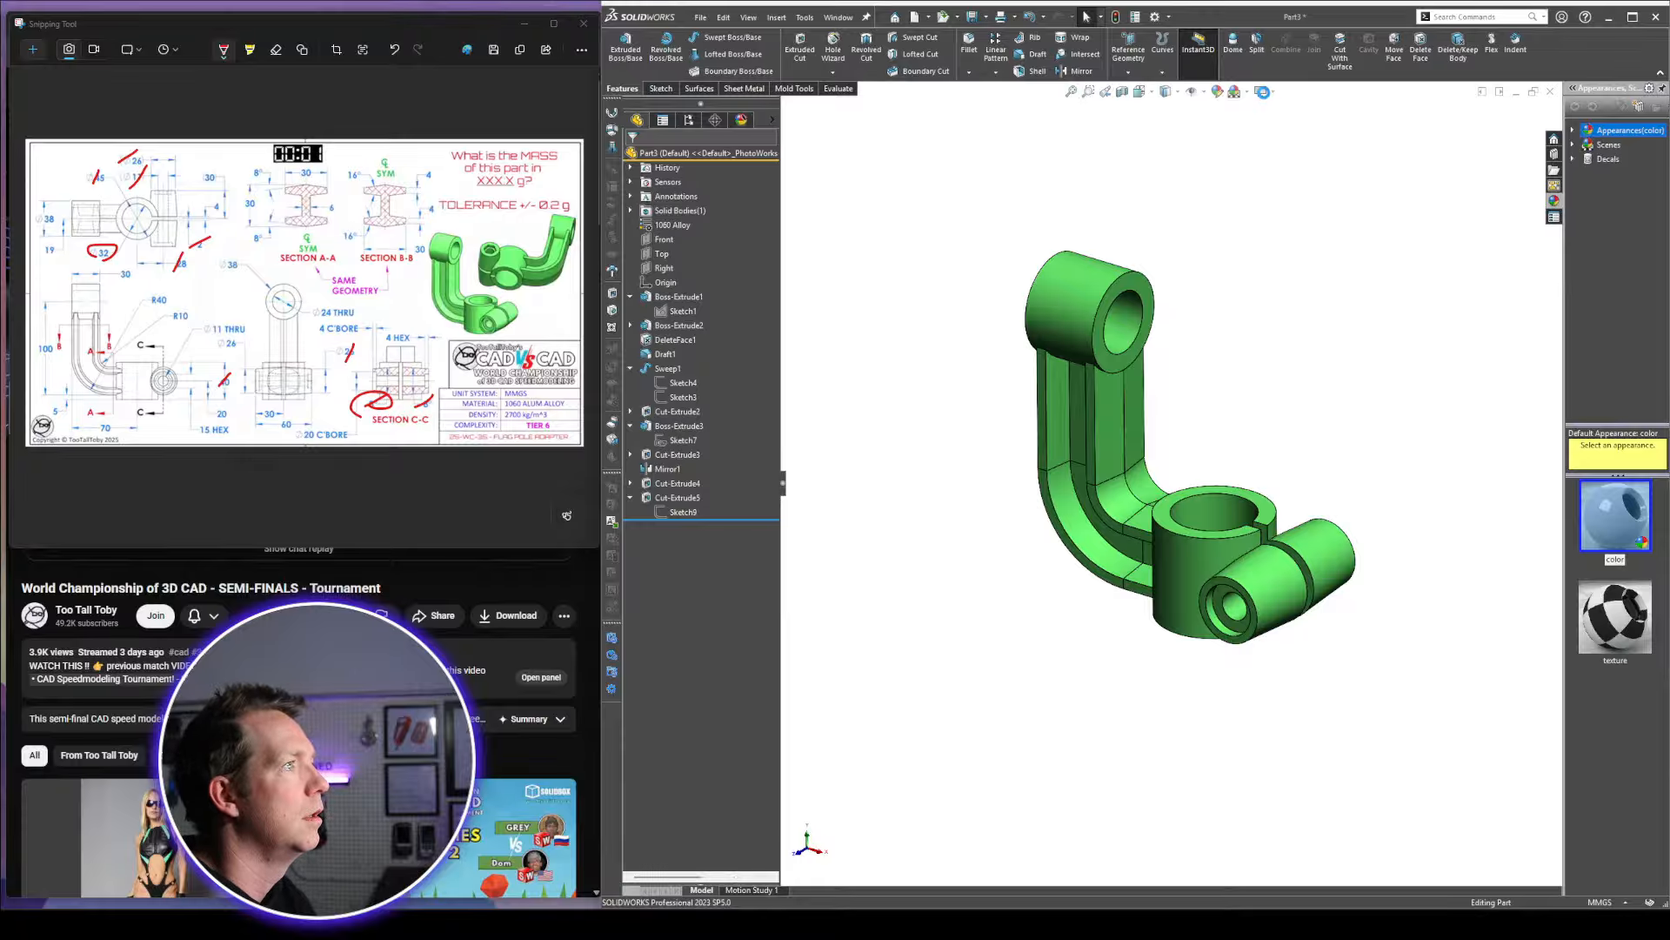
Turn on RealView Graphics and Perspective for the model and orient it to show the clamp lug
{"action": "left_click", "coordinate": [1272, 93]}
{"action": "left_click", "coordinate": [1278, 108]}
{"action": "left_click", "coordinate": [1275, 92]}
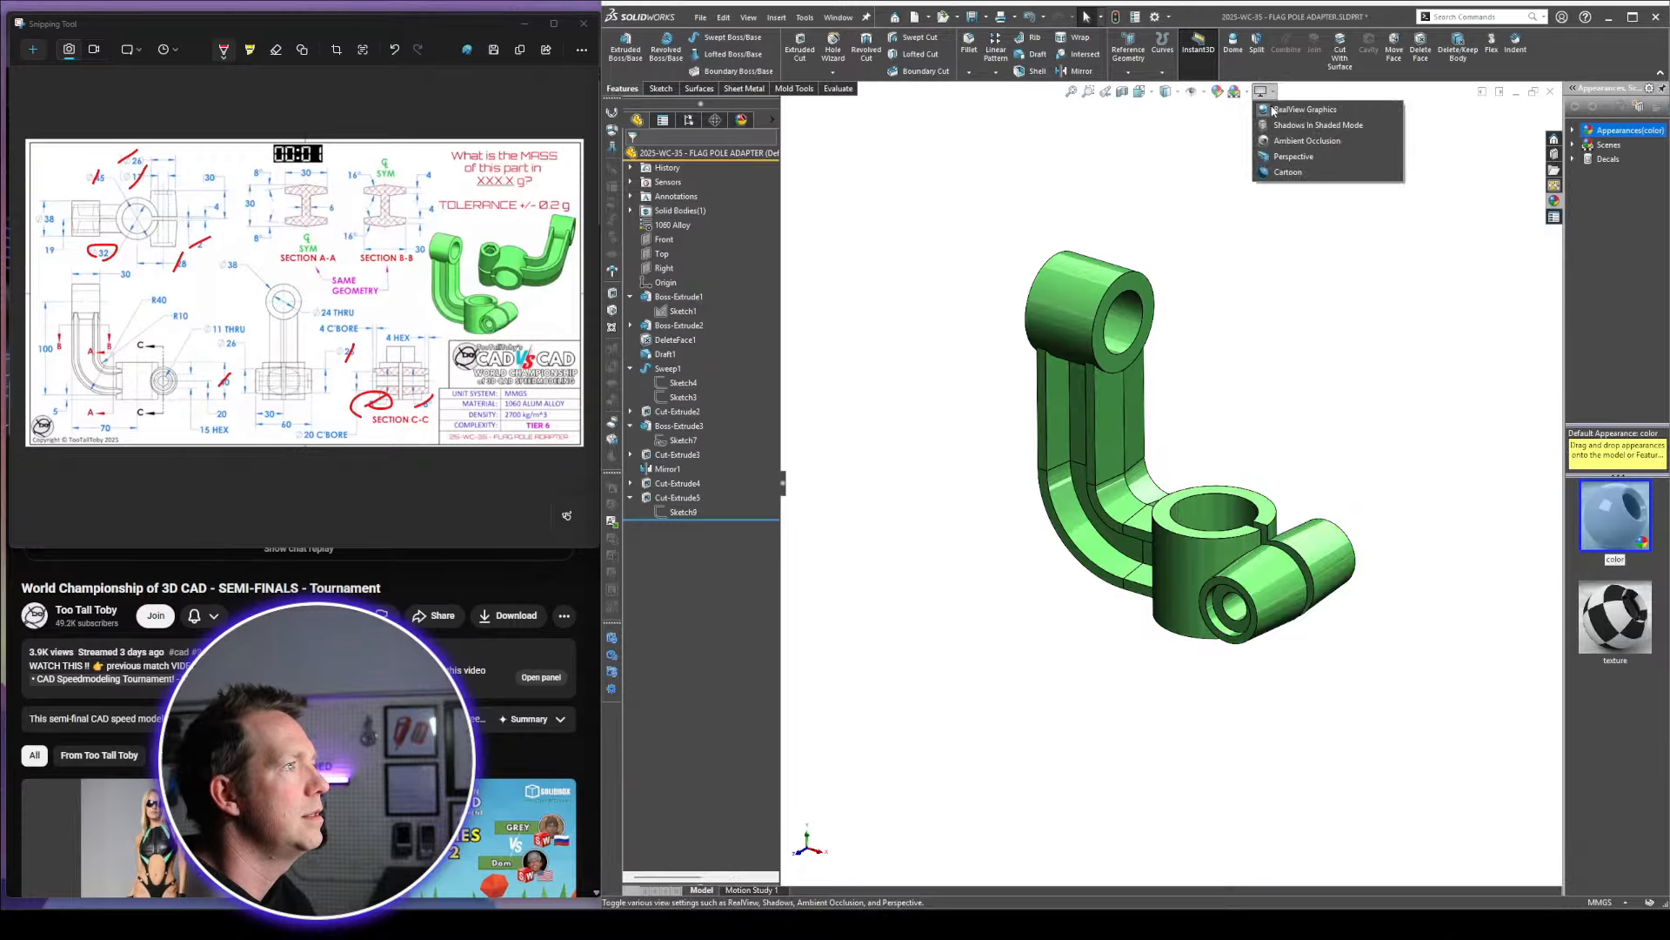
{"action": "left_click", "coordinate": [1298, 156]}
{"action": "middle_click_drag", "start_coordinate": [1322, 315], "coordinate": [1311, 351]}
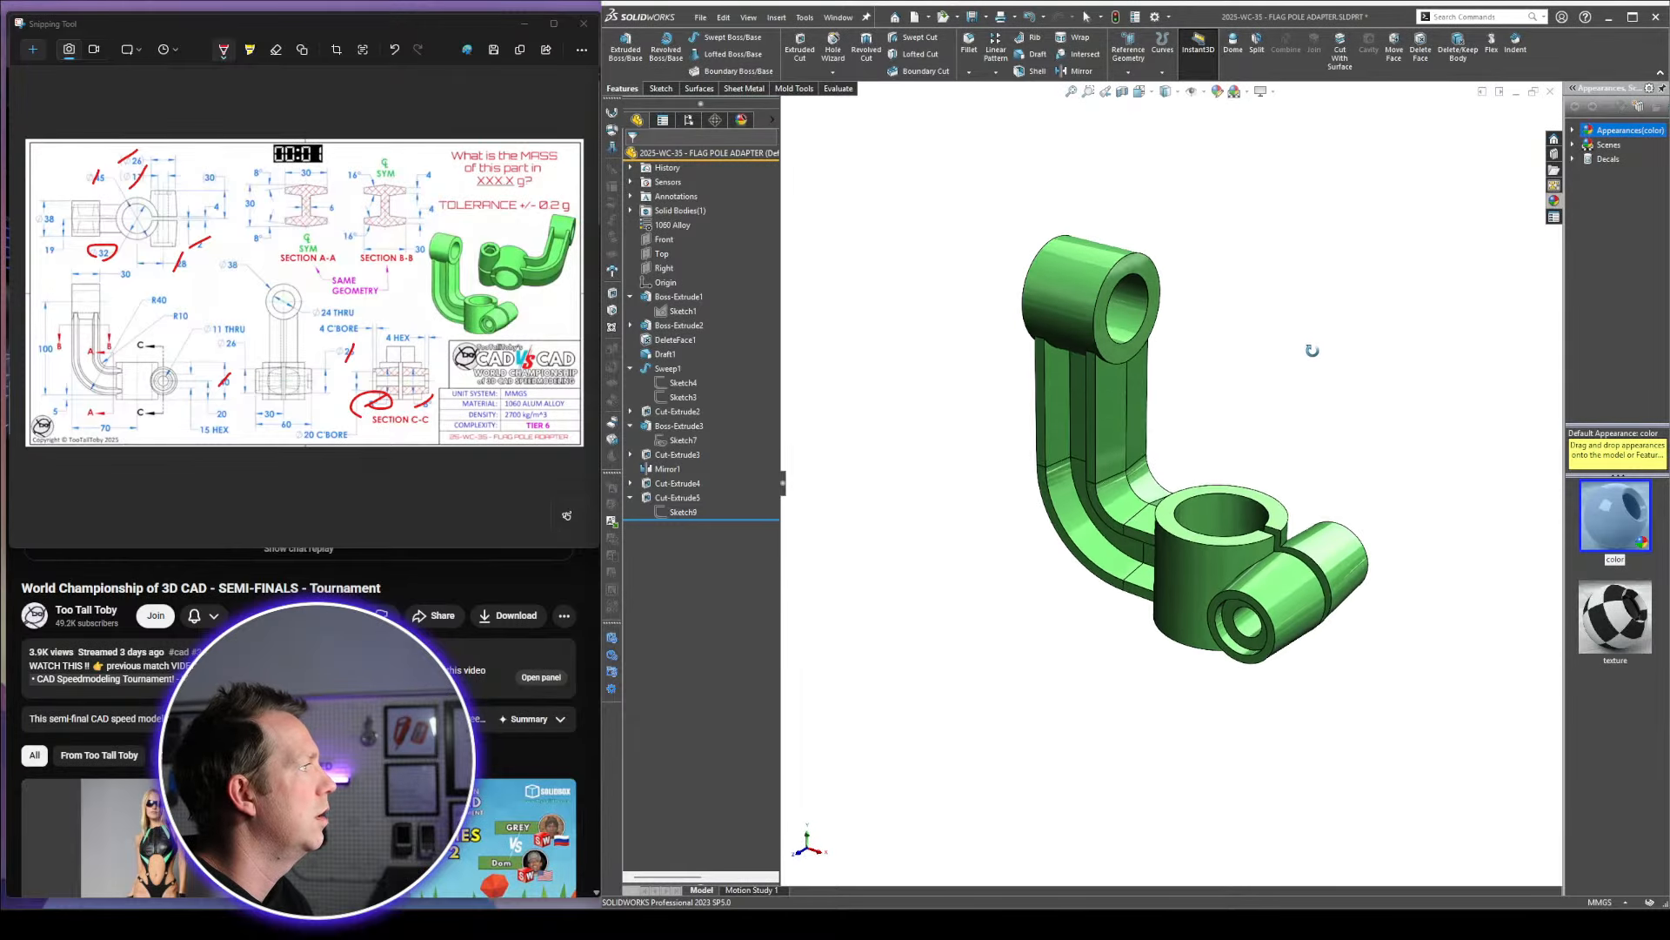
Capture a rectangular screenshot of the green flag pole adapter with Snipping Tool and close the capture window
{"action": "left_click", "coordinate": [1098, 918]}
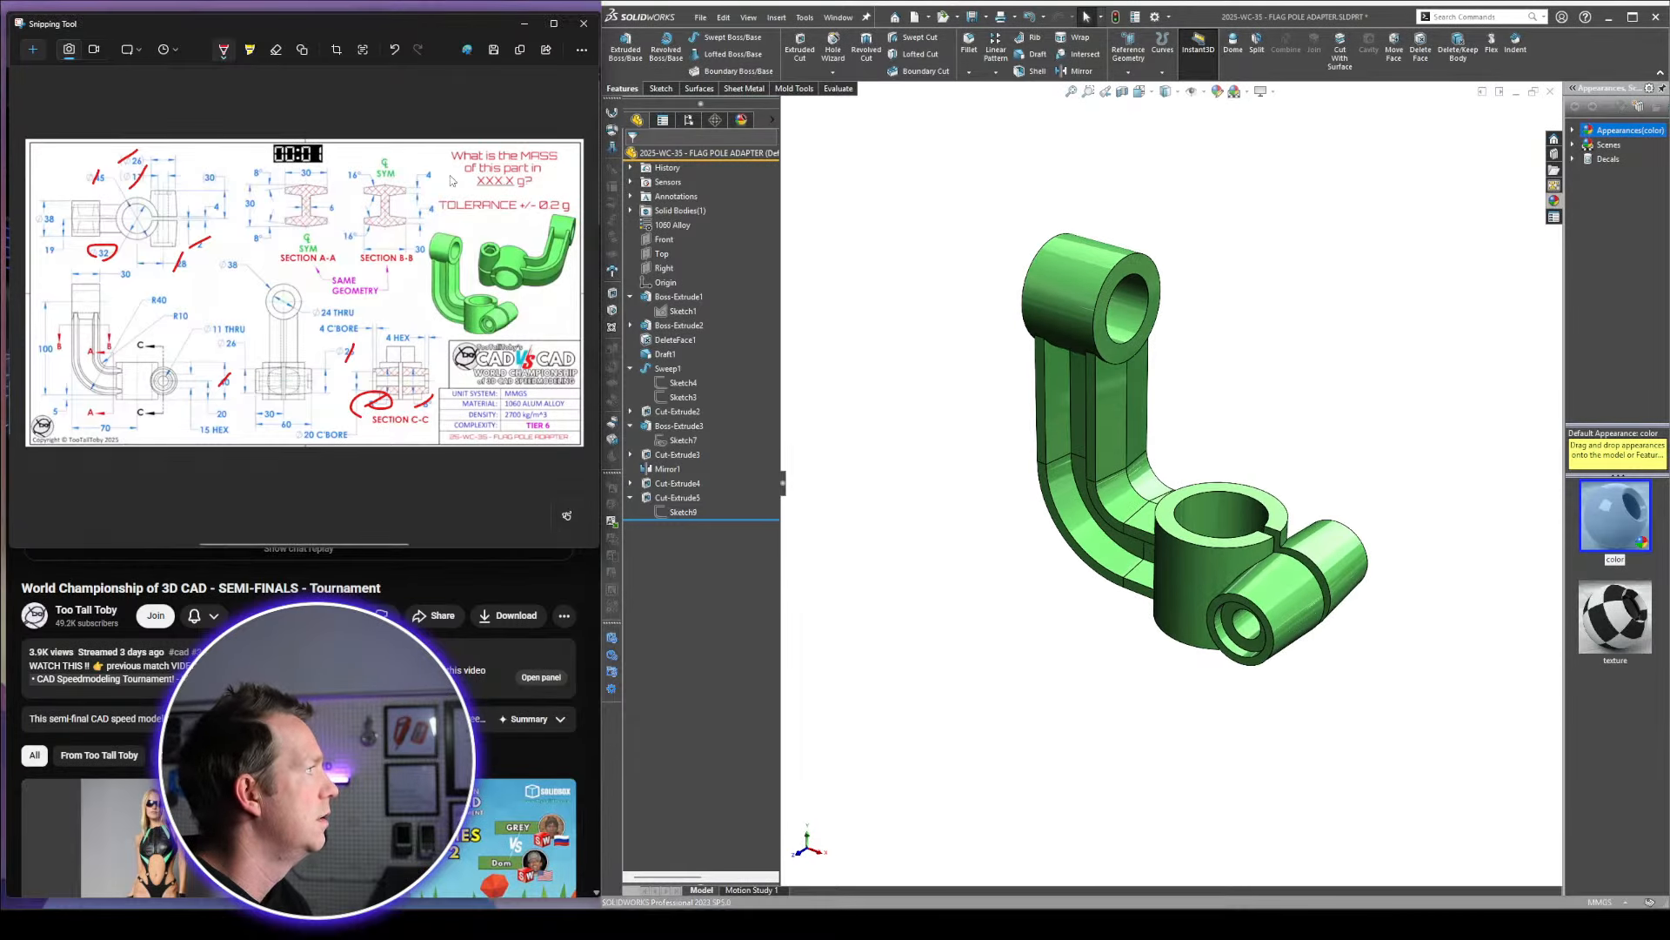
{"action": "left_click", "coordinate": [69, 59]}
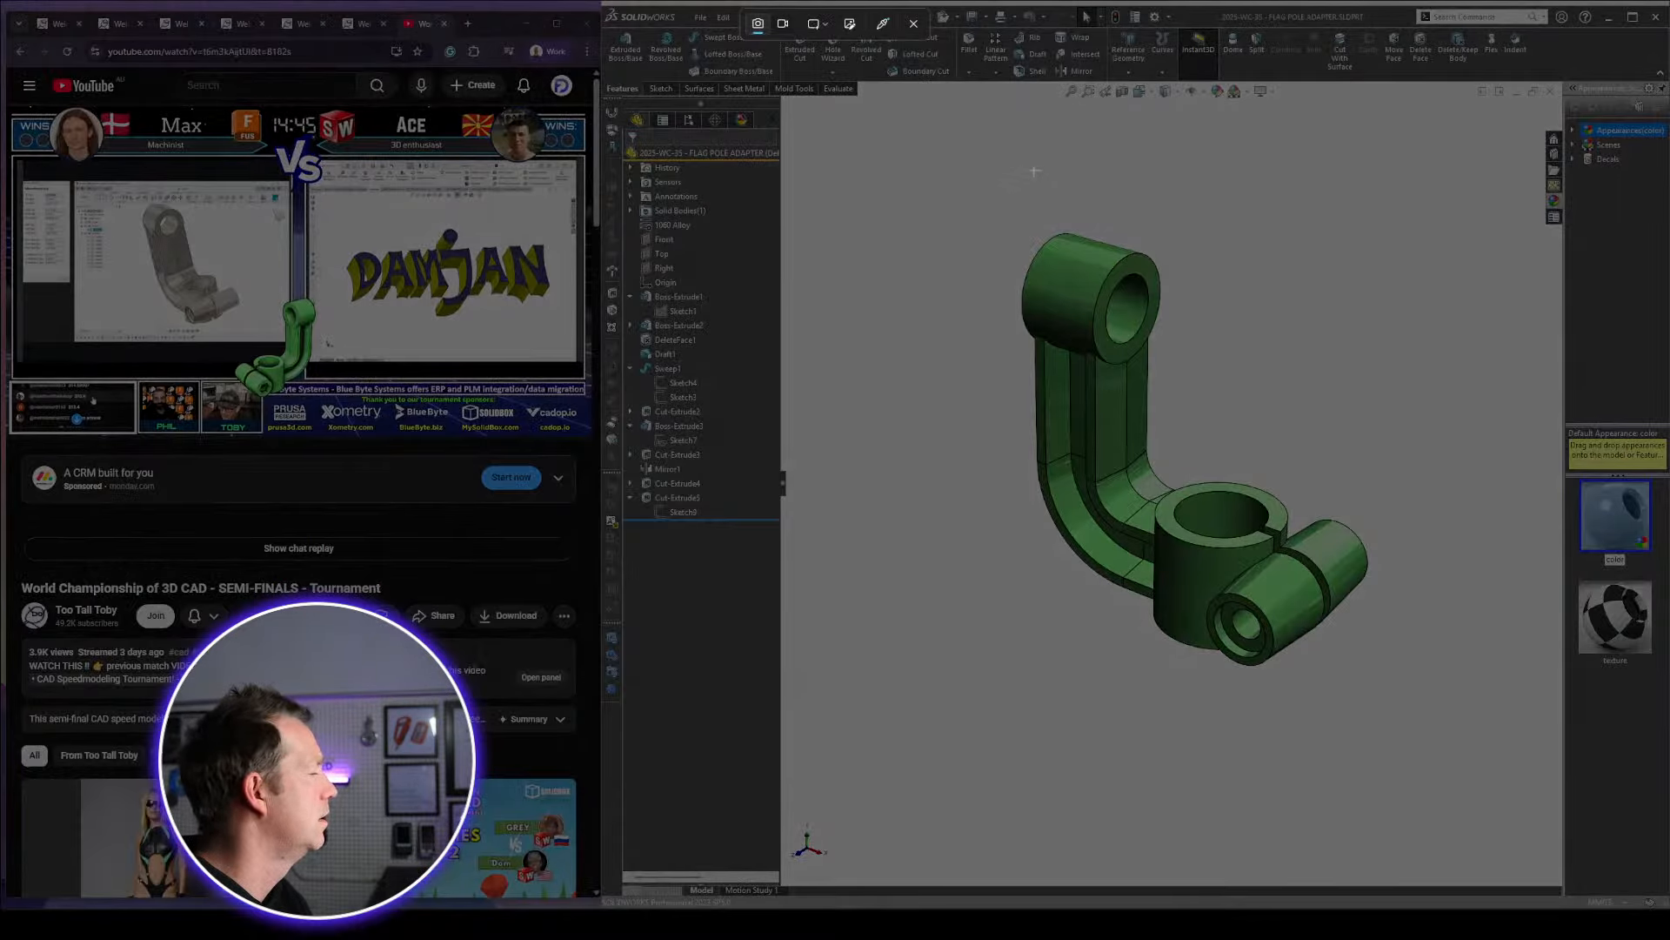
{"action": "left_click_drag", "start_coordinate": [974, 193], "coordinate": [1406, 688]}
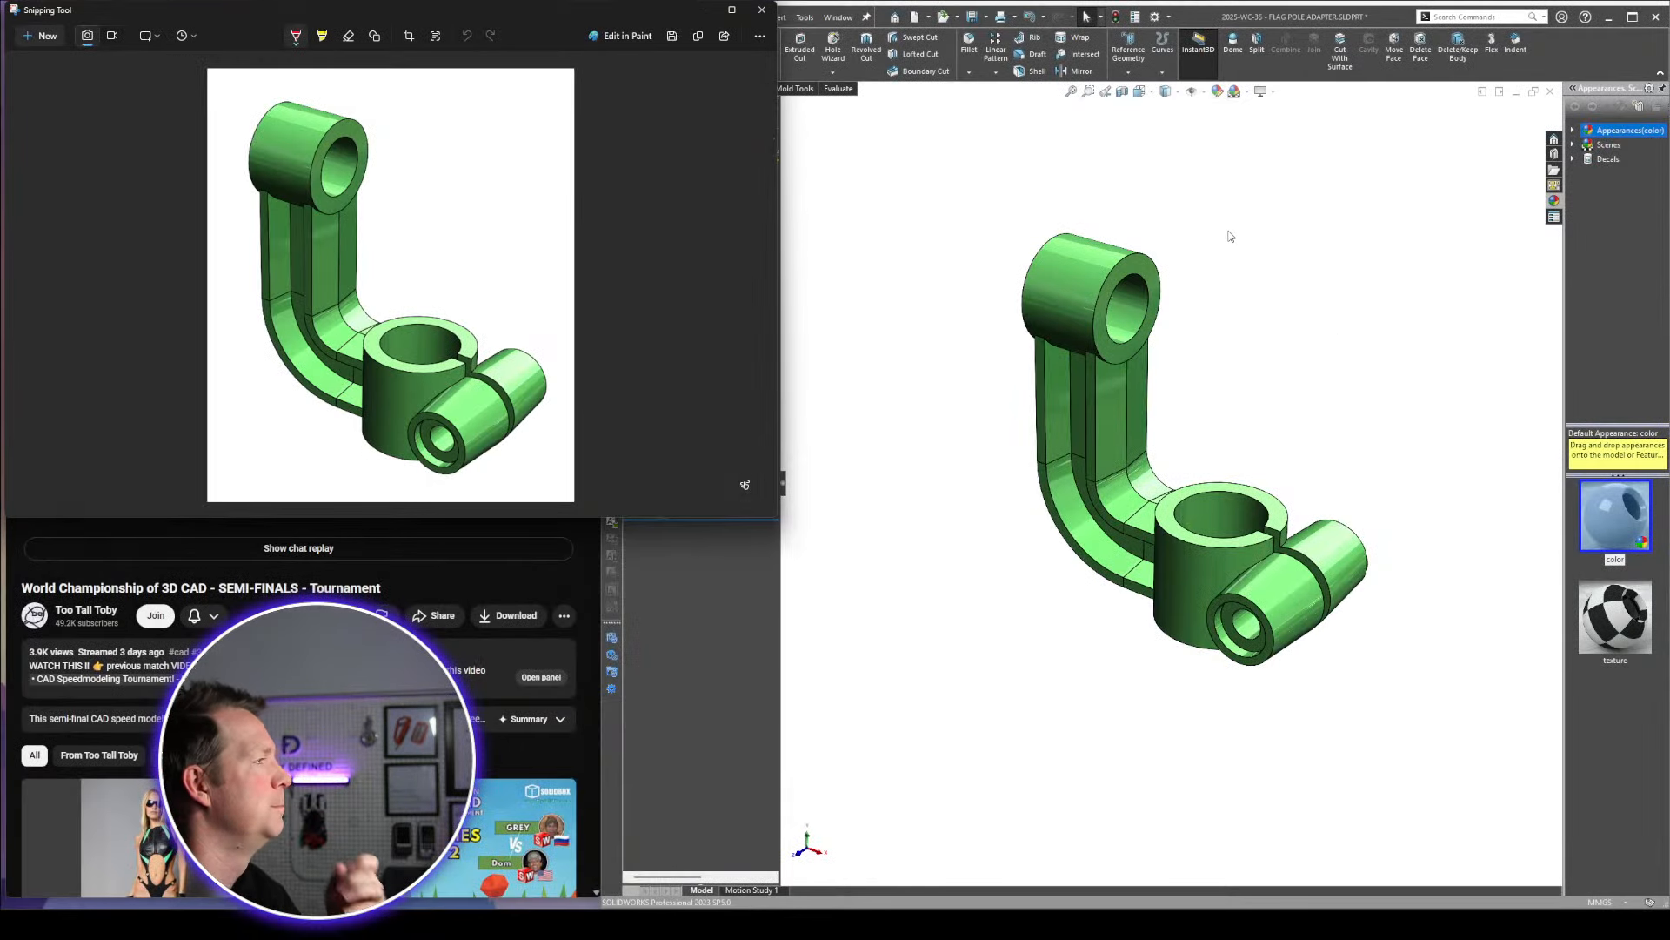
{"action": "left_click", "coordinate": [756, 18]}
Close the flag pole adapter part and switch to the browser page of the ROUND CONDUIT BOX challenge
{"action": "scroll", "coordinate": [1221, 492], "scroll_direction": "up", "scroll_amount": 2}
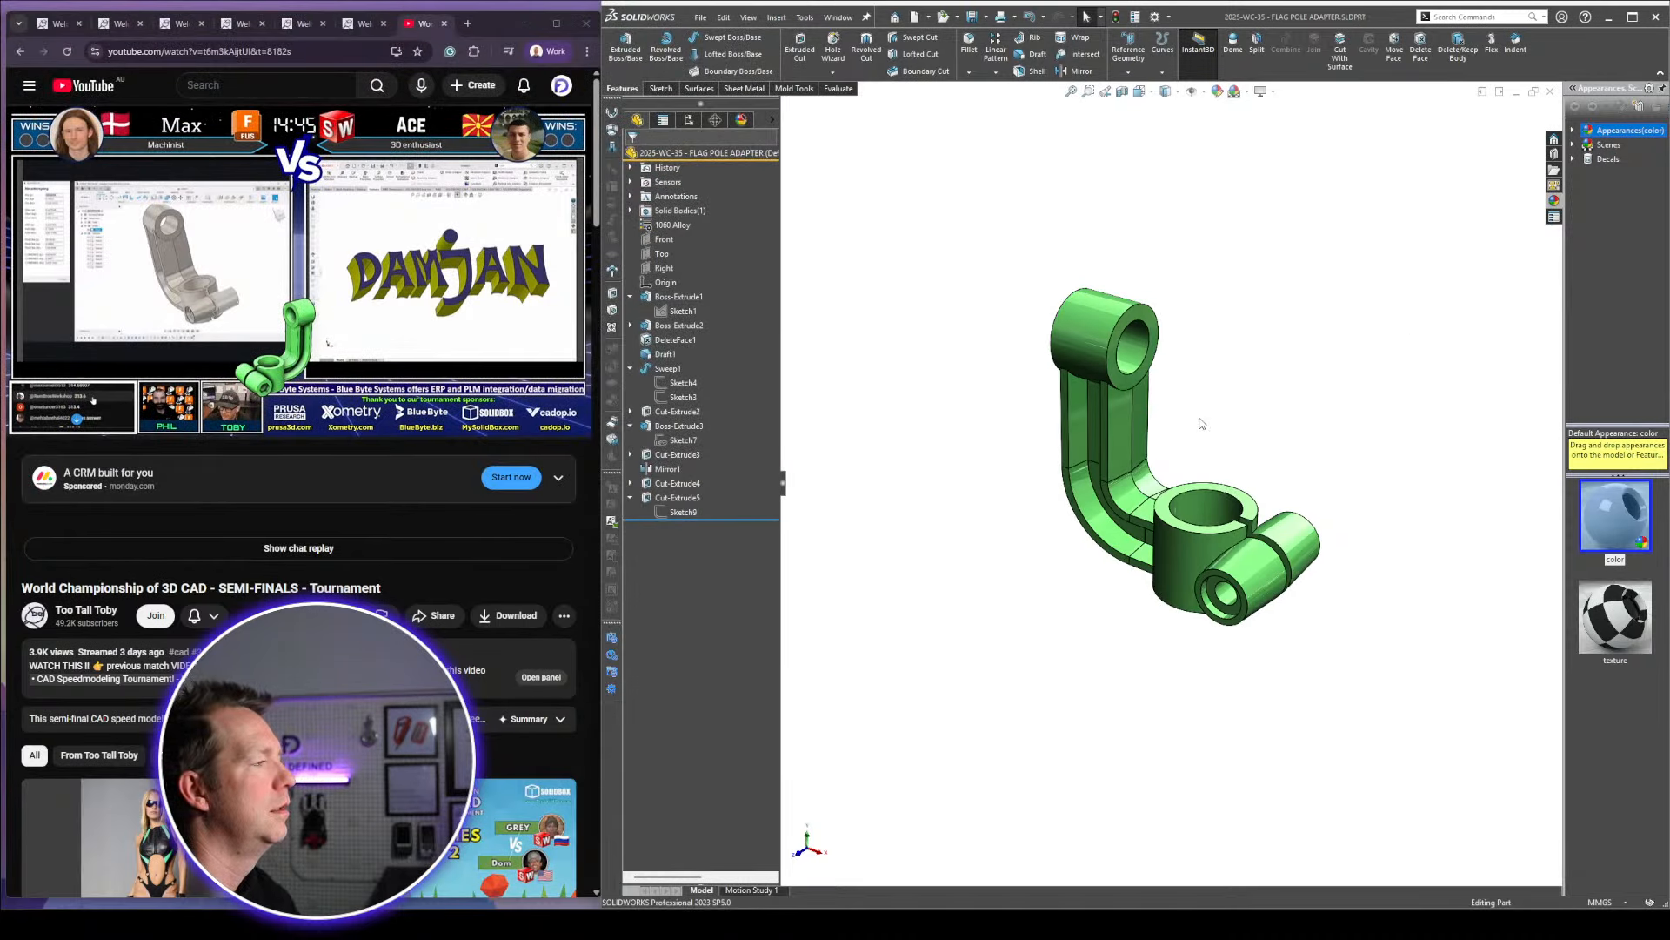
{"action": "key", "text": "ctrl+w"}
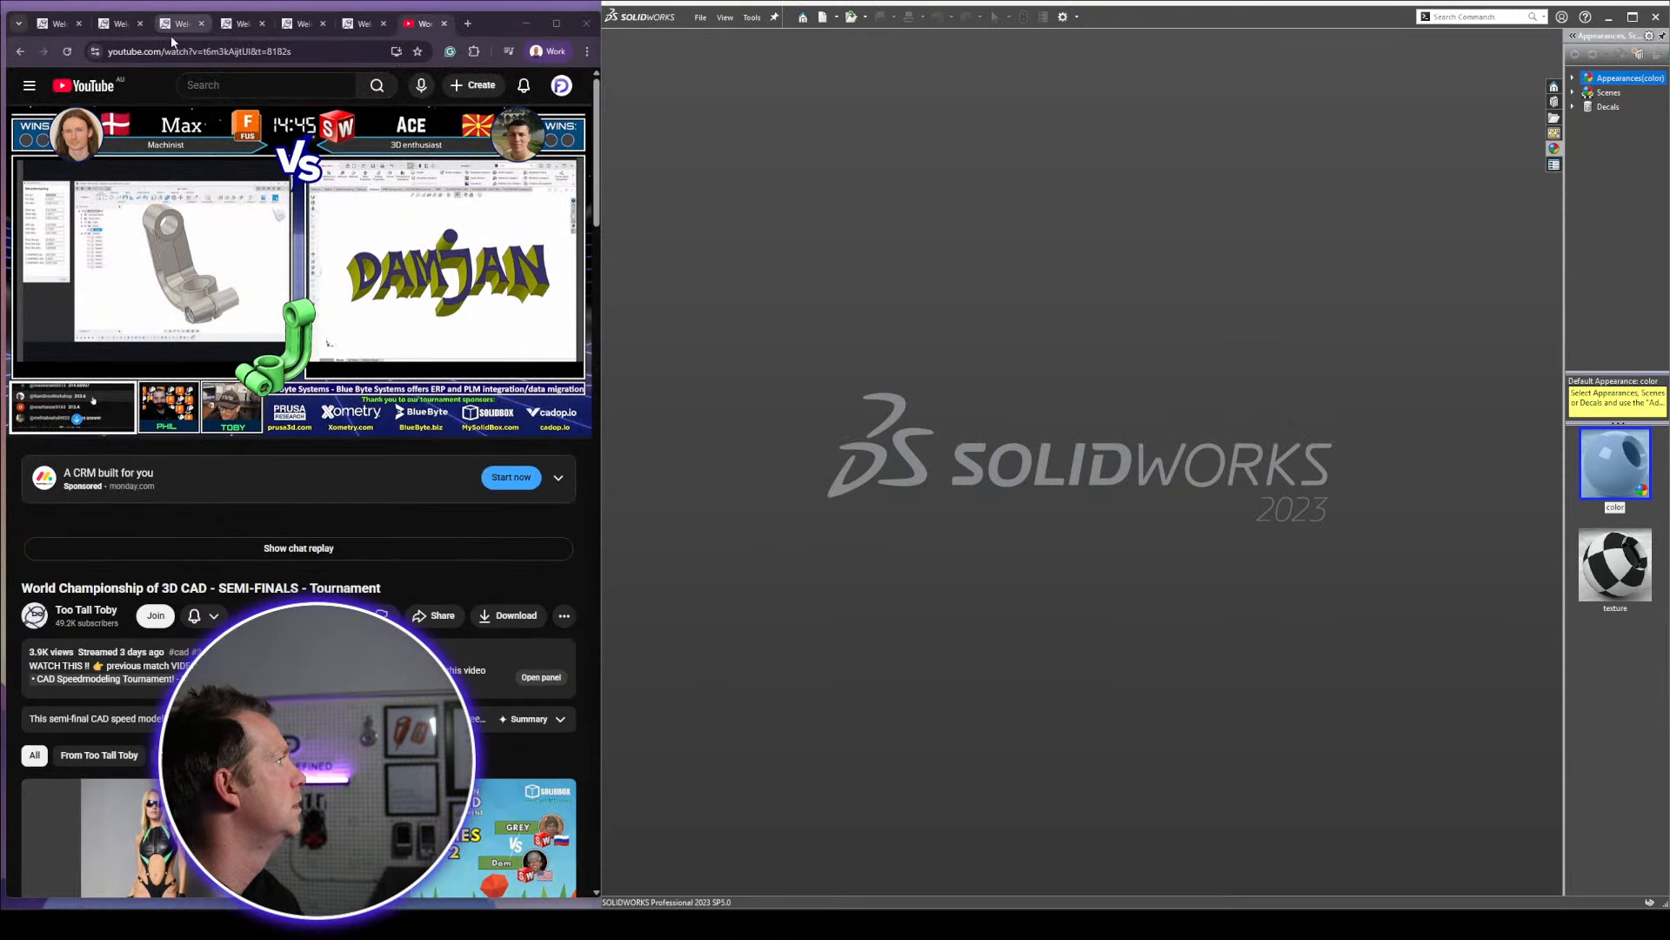
{"action": "left_click", "coordinate": [122, 27]}
{"action": "left_click", "coordinate": [181, 27]}
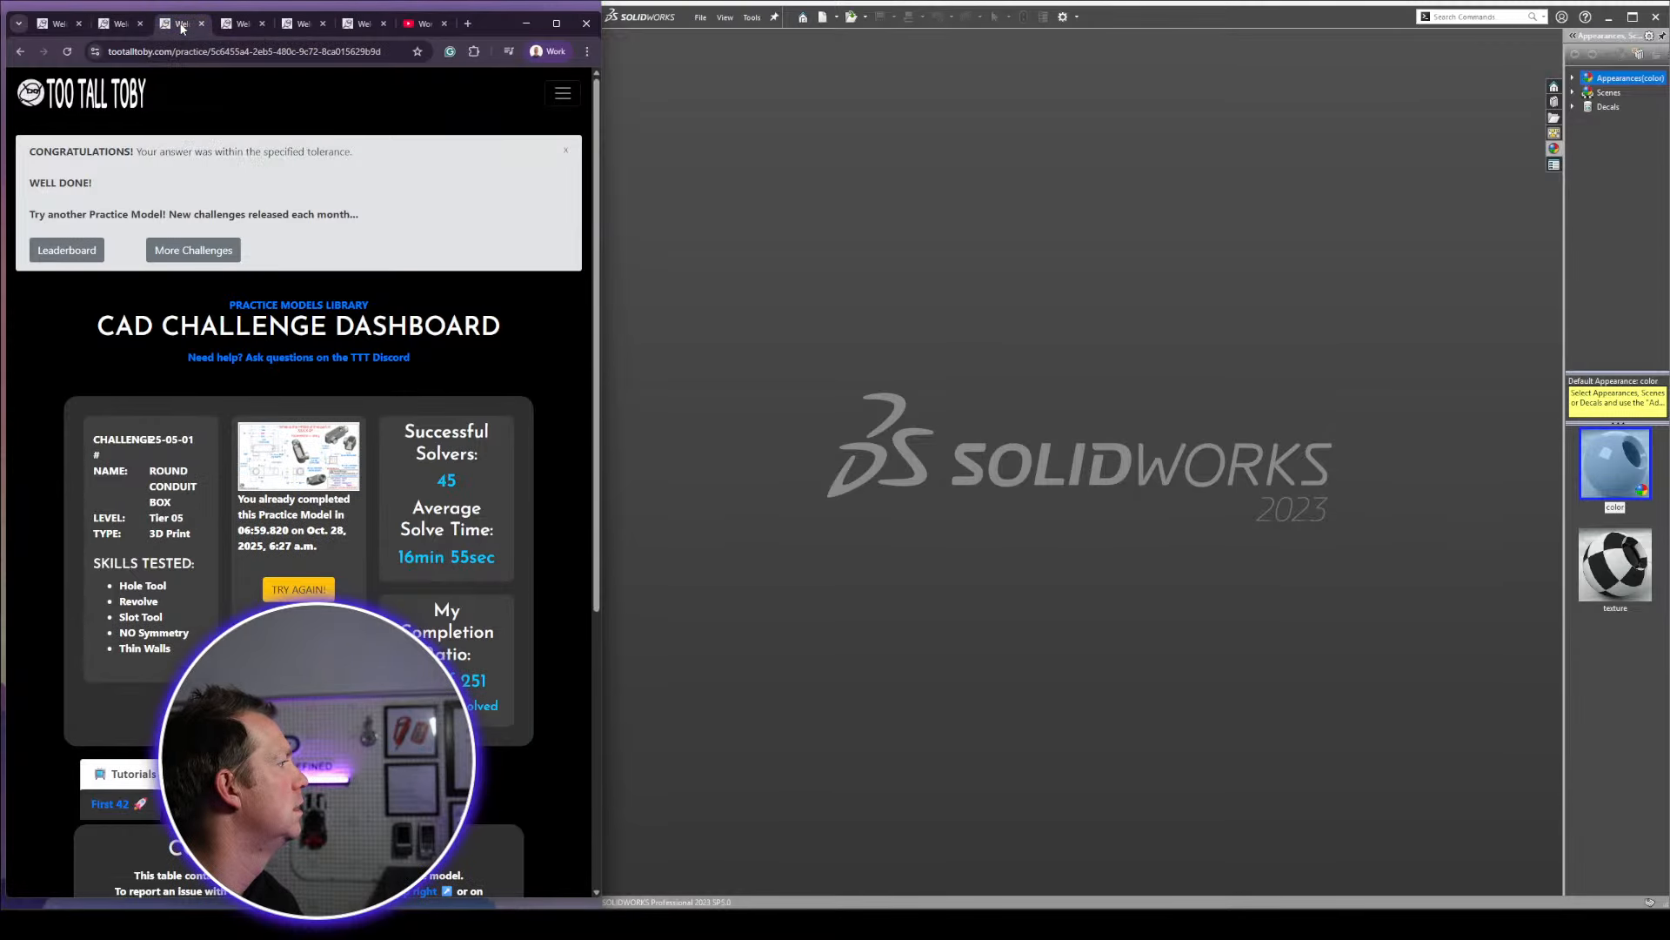
Bring up the 25-05-02 SM SLIDE BRACKET challenge page and begin a new document in SOLIDWORKS
{"action": "left_click", "coordinate": [240, 29]}
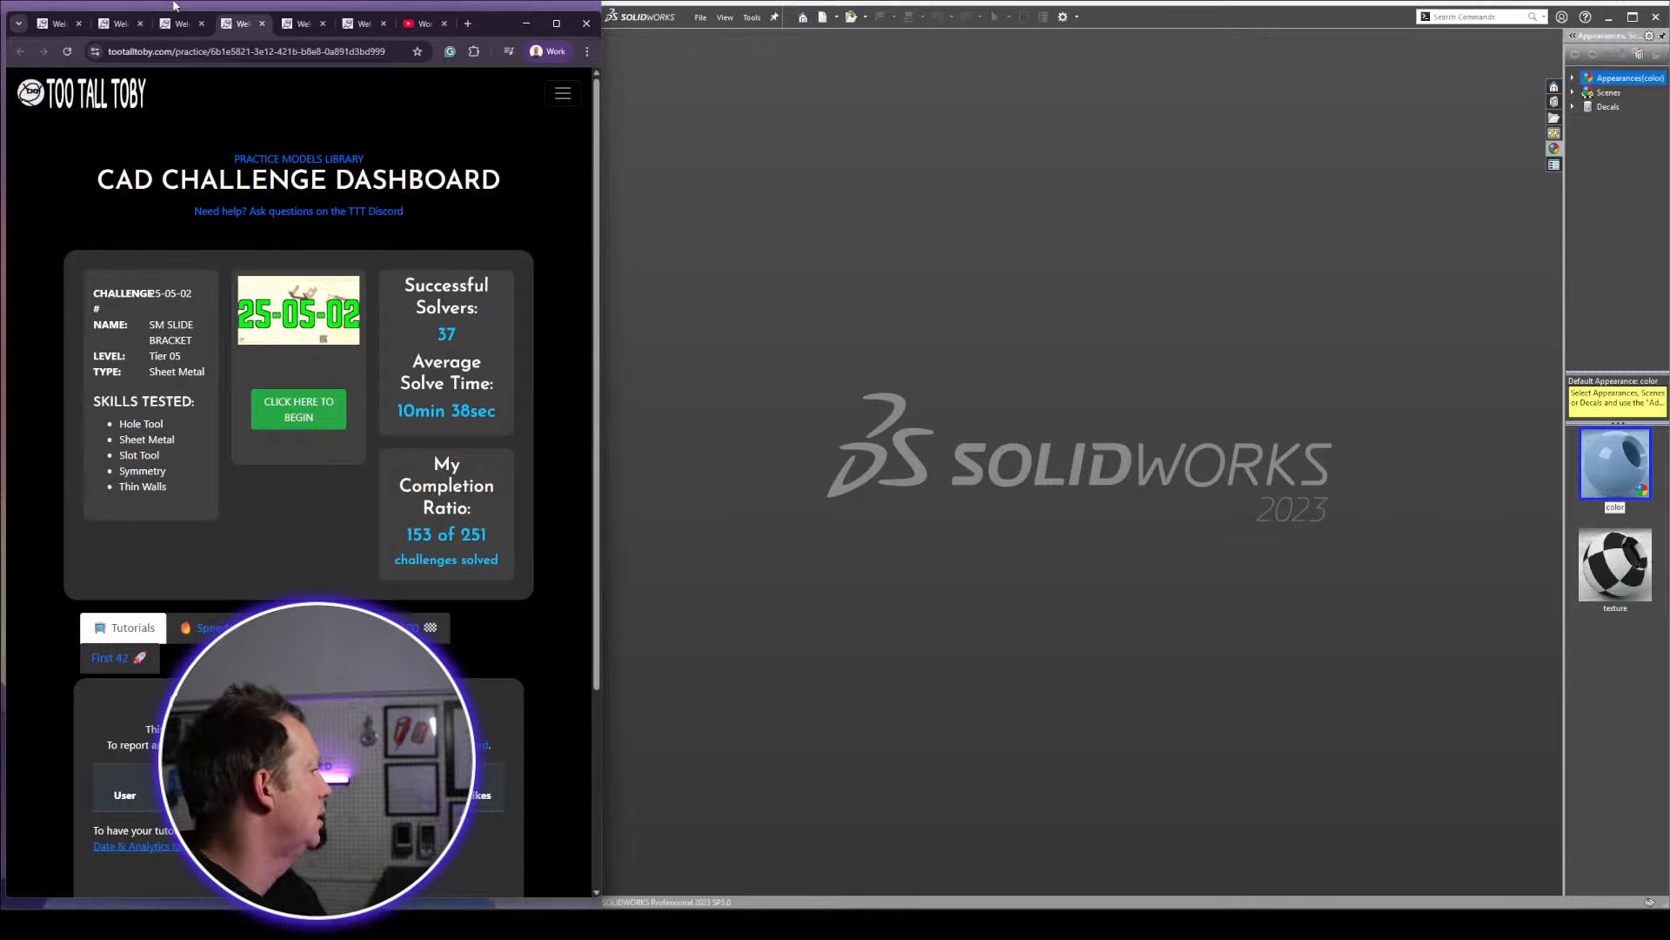
{"action": "left_click", "coordinate": [1006, 348]}
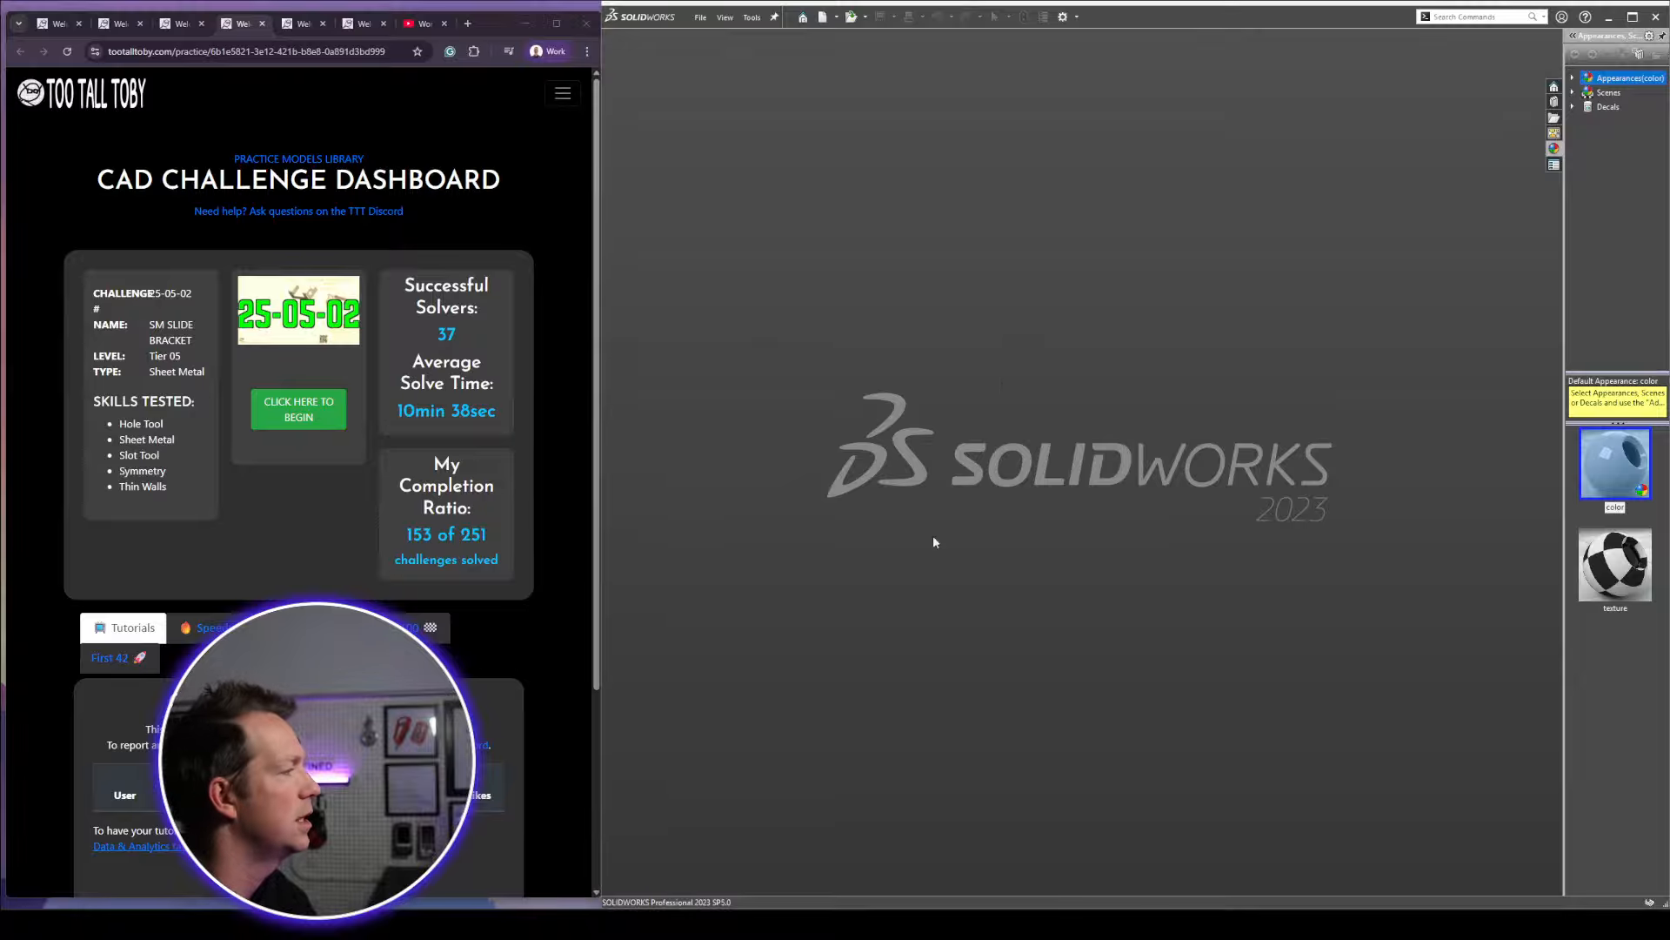
{"action": "left_click", "coordinate": [823, 17]}
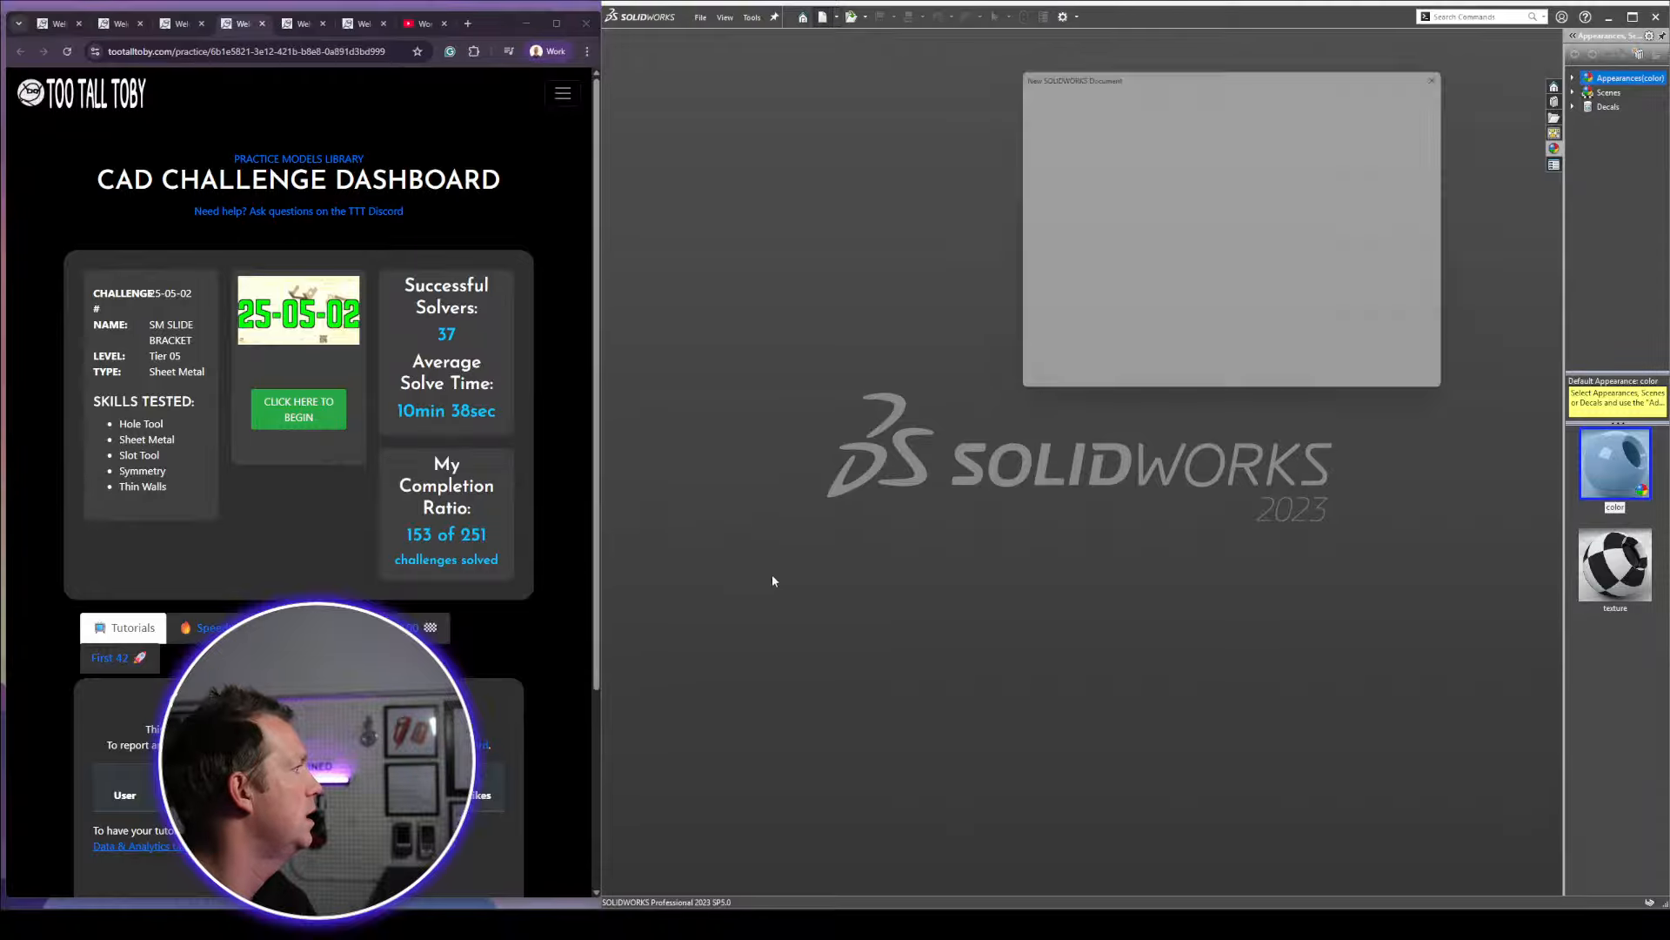
Begin the SM SLIDE BRACKET challenge, reveal its drawing and show it in a small separate window over the browser page
{"action": "left_click", "coordinate": [298, 409]}
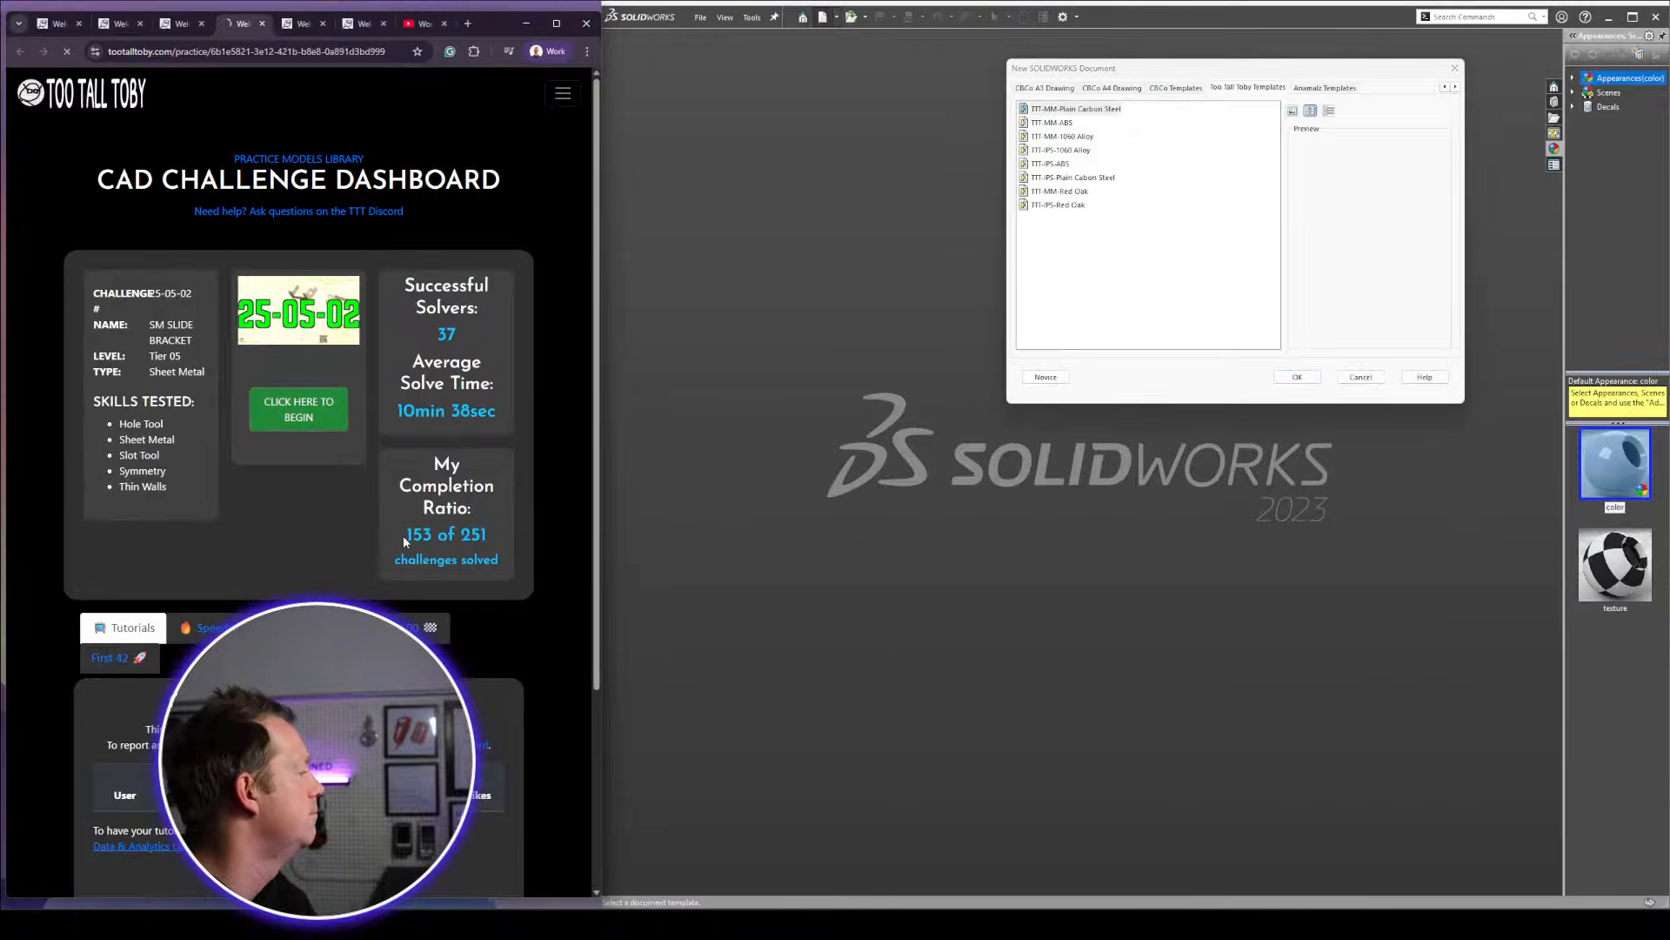
{"action": "left_click", "coordinate": [546, 450]}
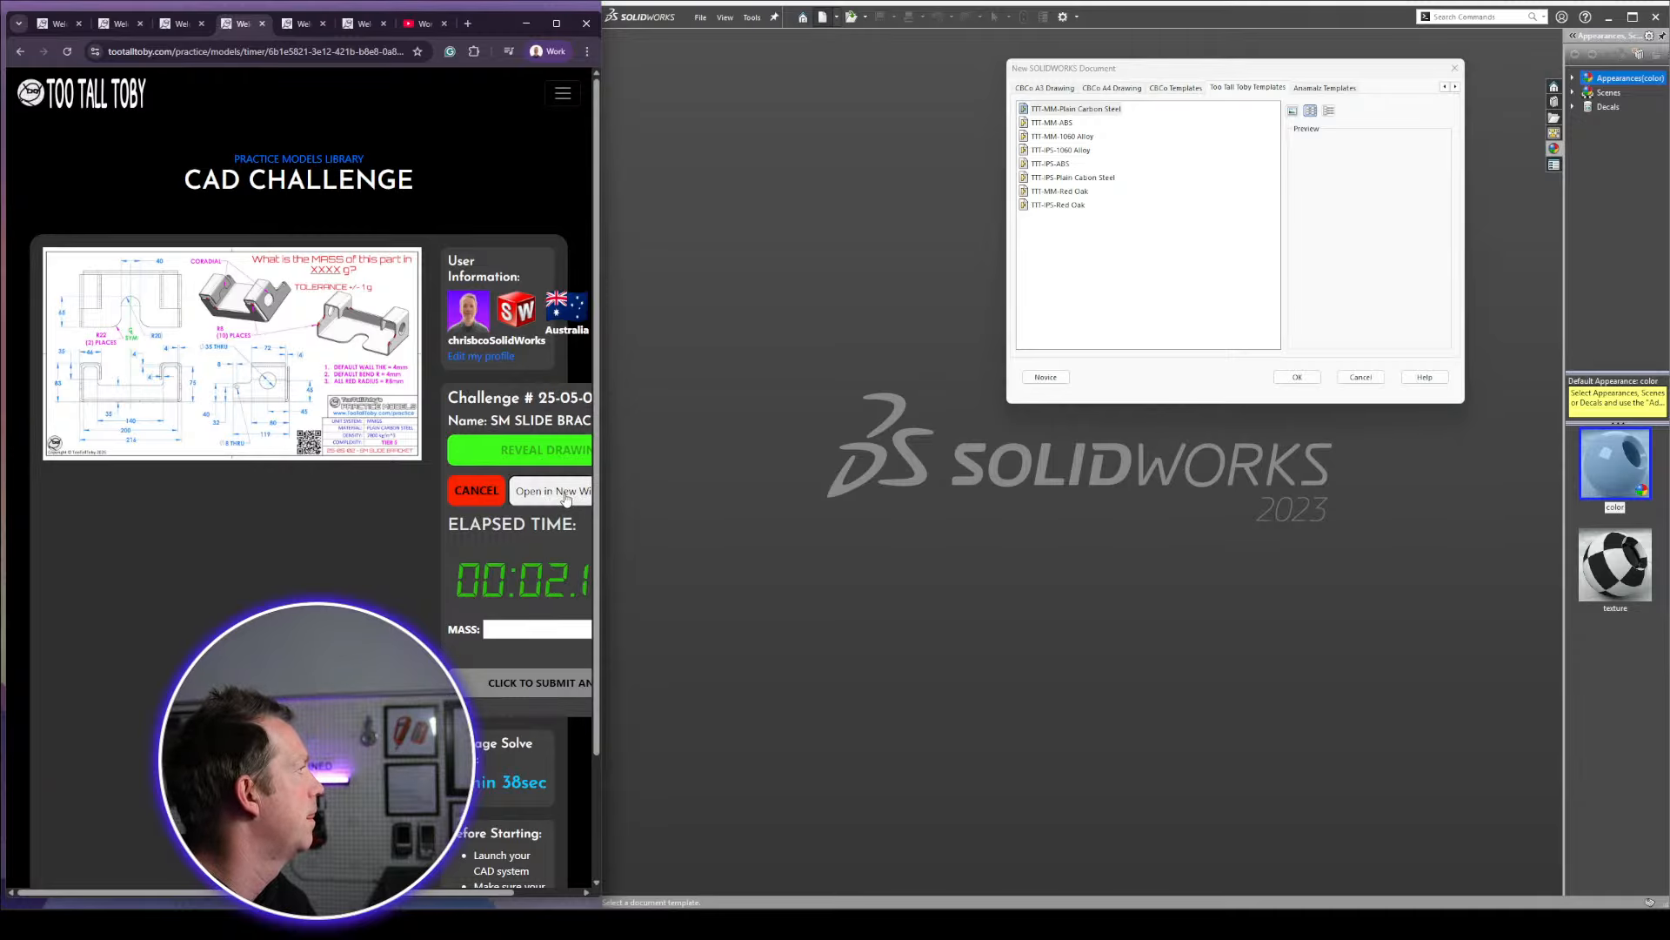
{"action": "mouse_move", "coordinate": [1629, 287]}
{"action": "left_mouse_down"}
{"action": "mouse_move", "coordinate": [459, 174]}
{"action": "mouse_move", "coordinate": [227, 18]}
{"action": "mouse_move", "coordinate": [695, 38]}
{"action": "left_mouse_up"}
{"action": "left_click_drag", "start_coordinate": [729, 31], "coordinate": [717, 31]}
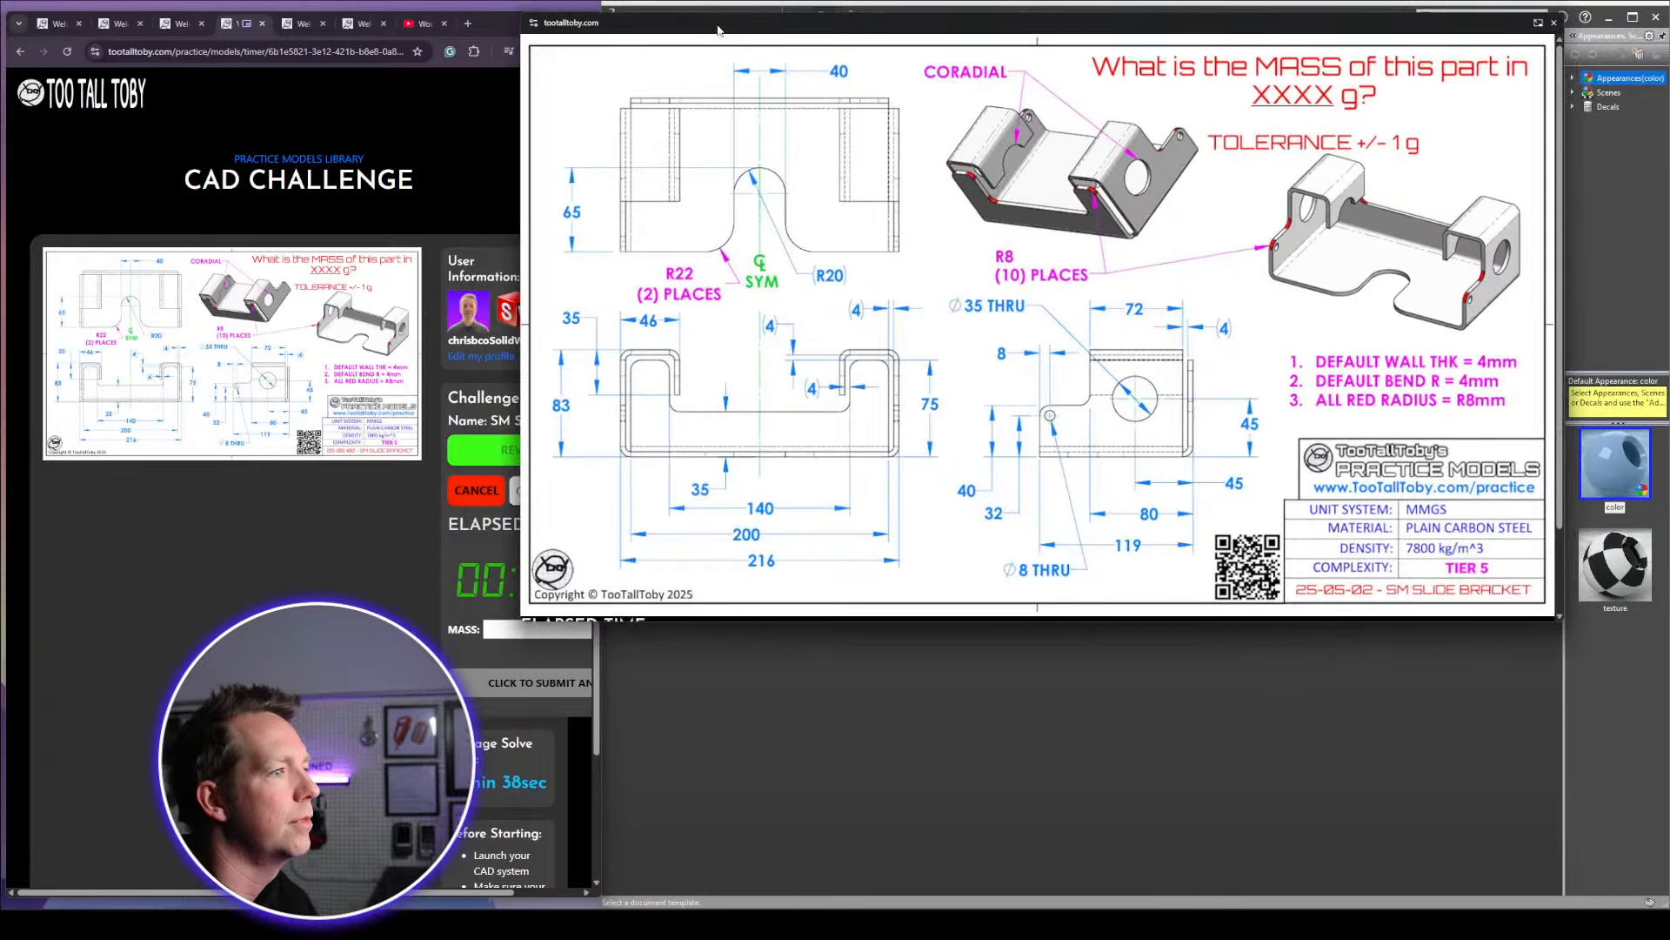
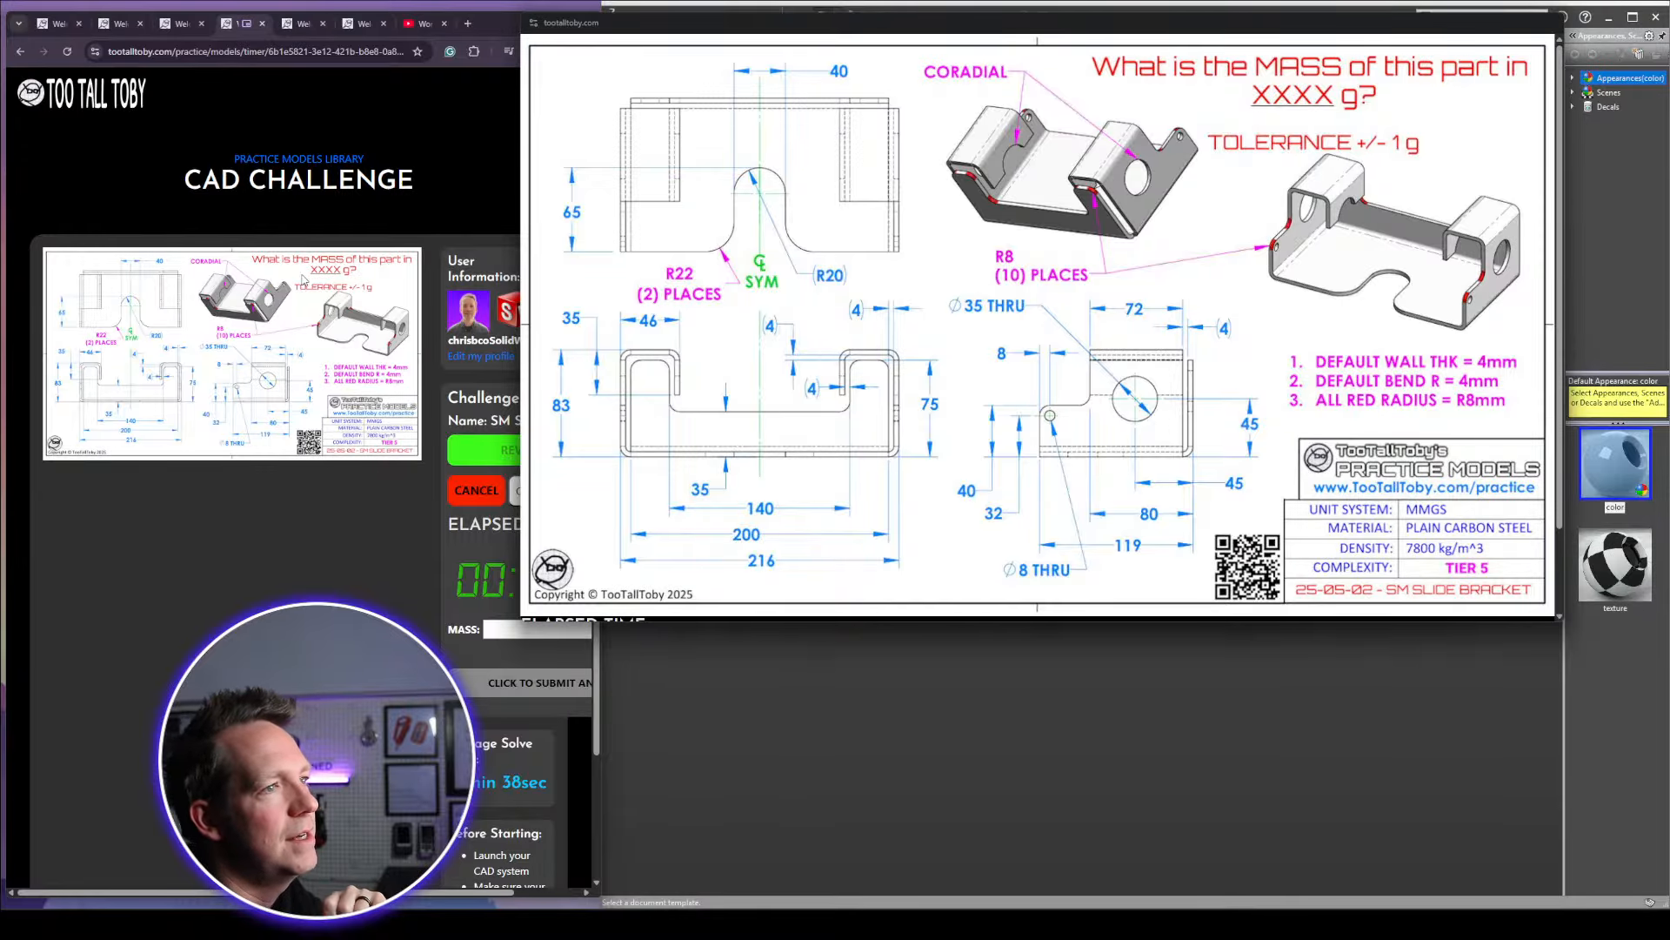
{"action": "left_click_drag", "start_coordinate": [920, 18], "coordinate": [414, 19]}
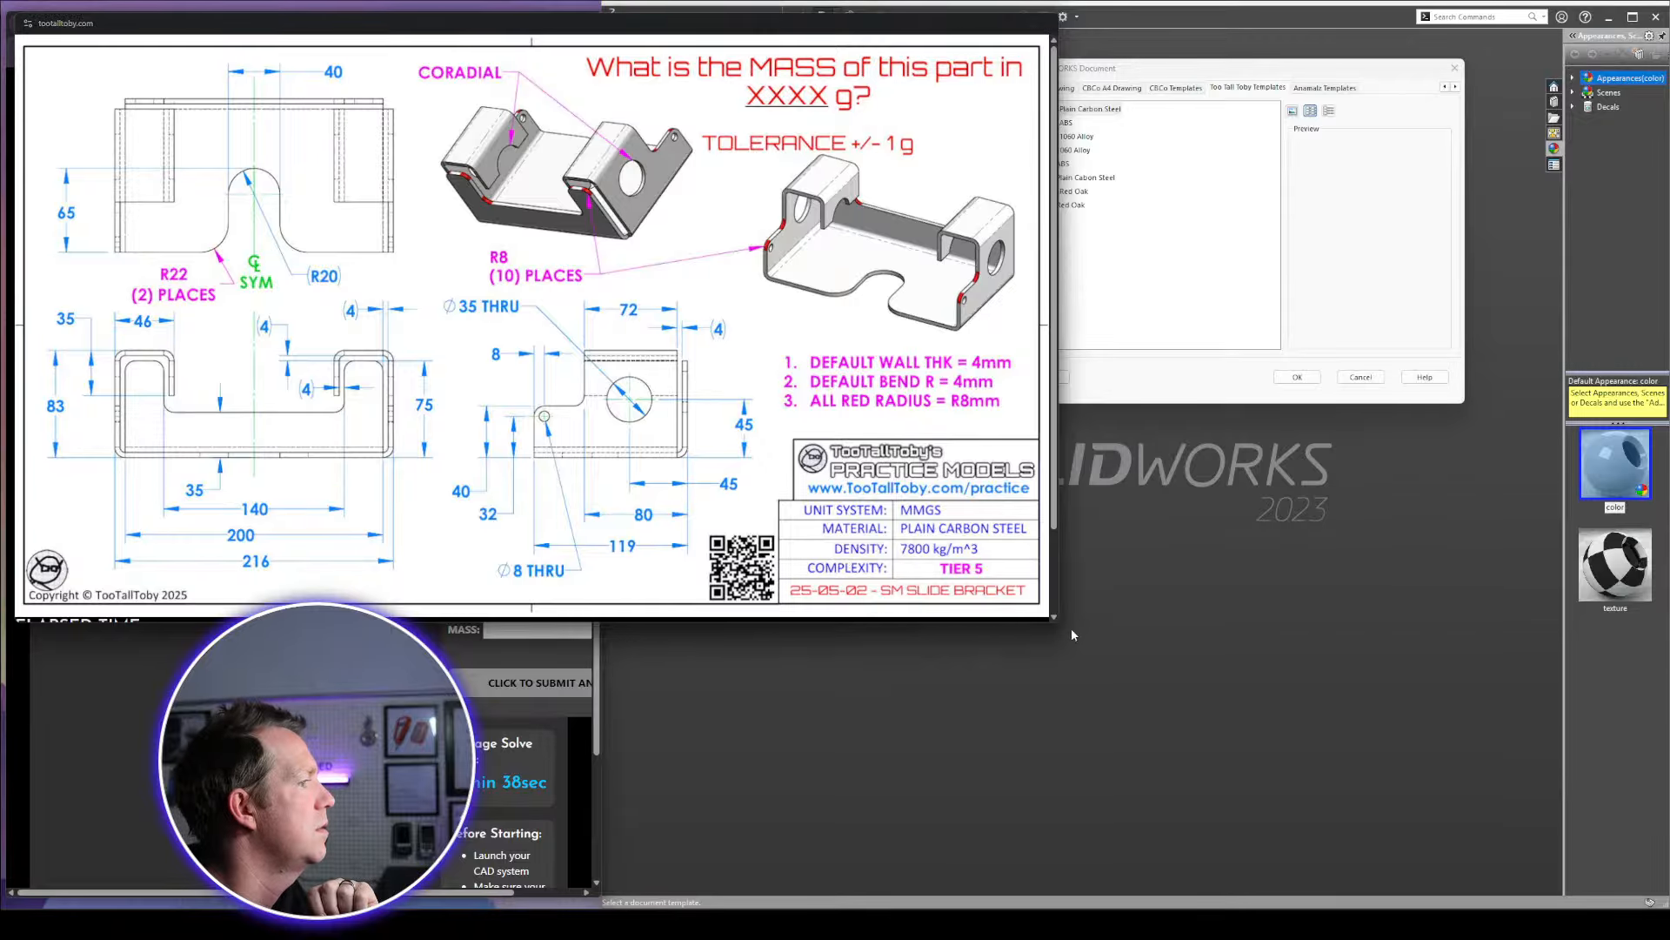
{"action": "left_click_drag", "start_coordinate": [1051, 619], "coordinate": [595, 517]}
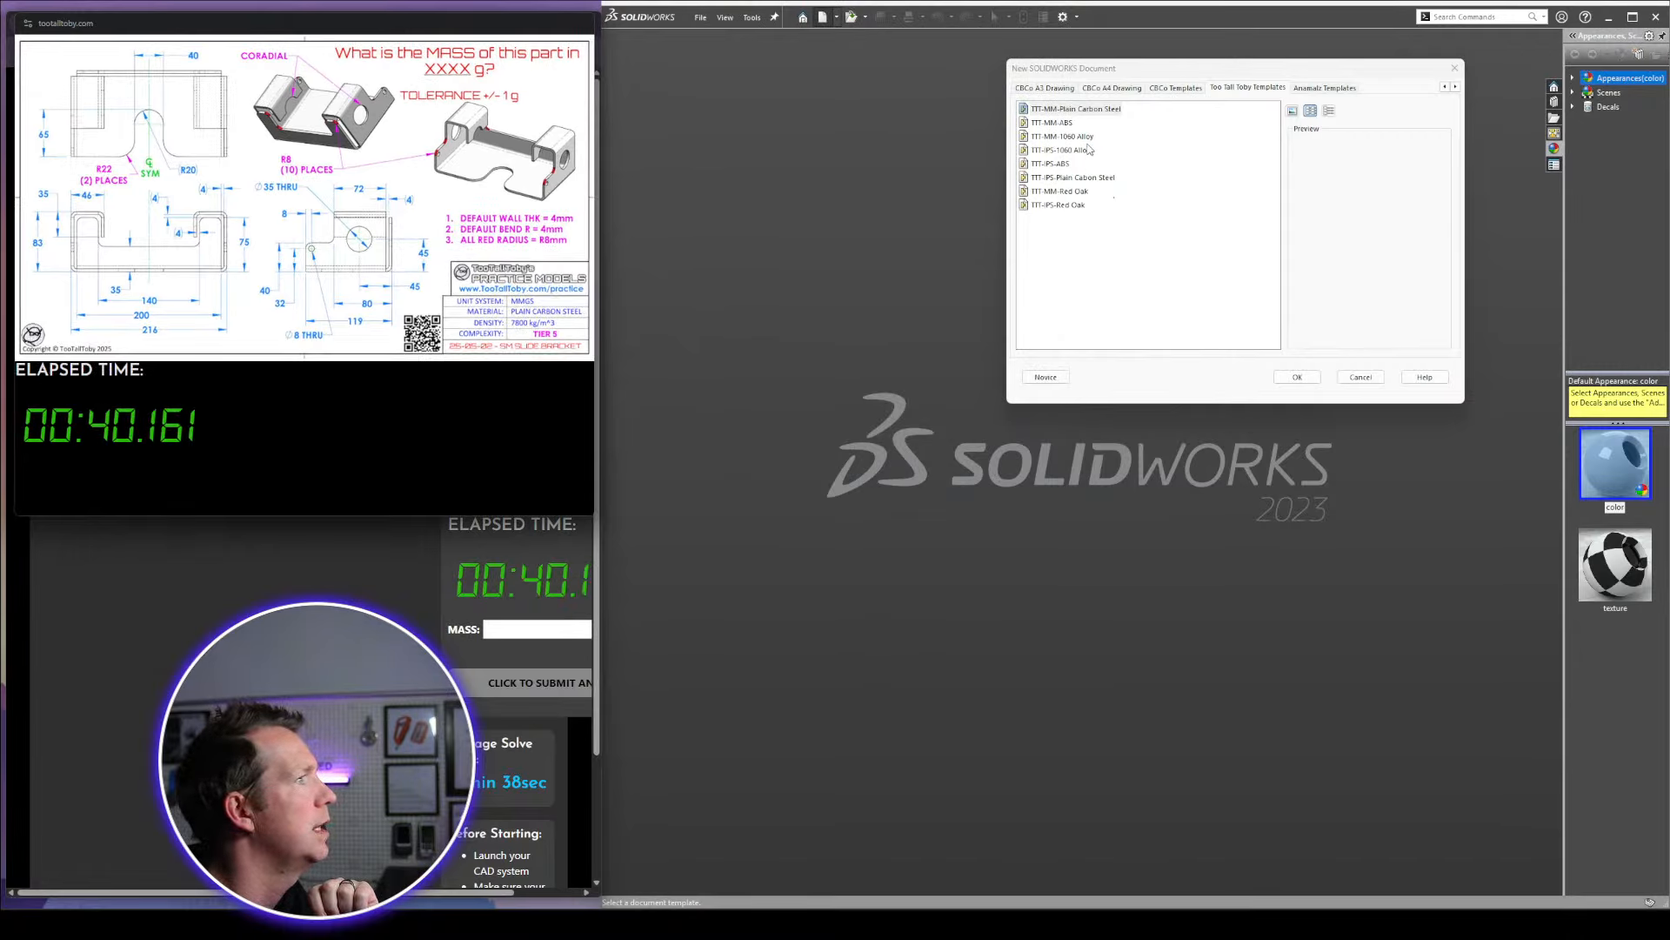
Create a part from the TTT-MM-Plain Carbon Steel template and restart the challenge with its drawing revealed in the compact separate window
{"action": "left_click", "coordinate": [1077, 109]}
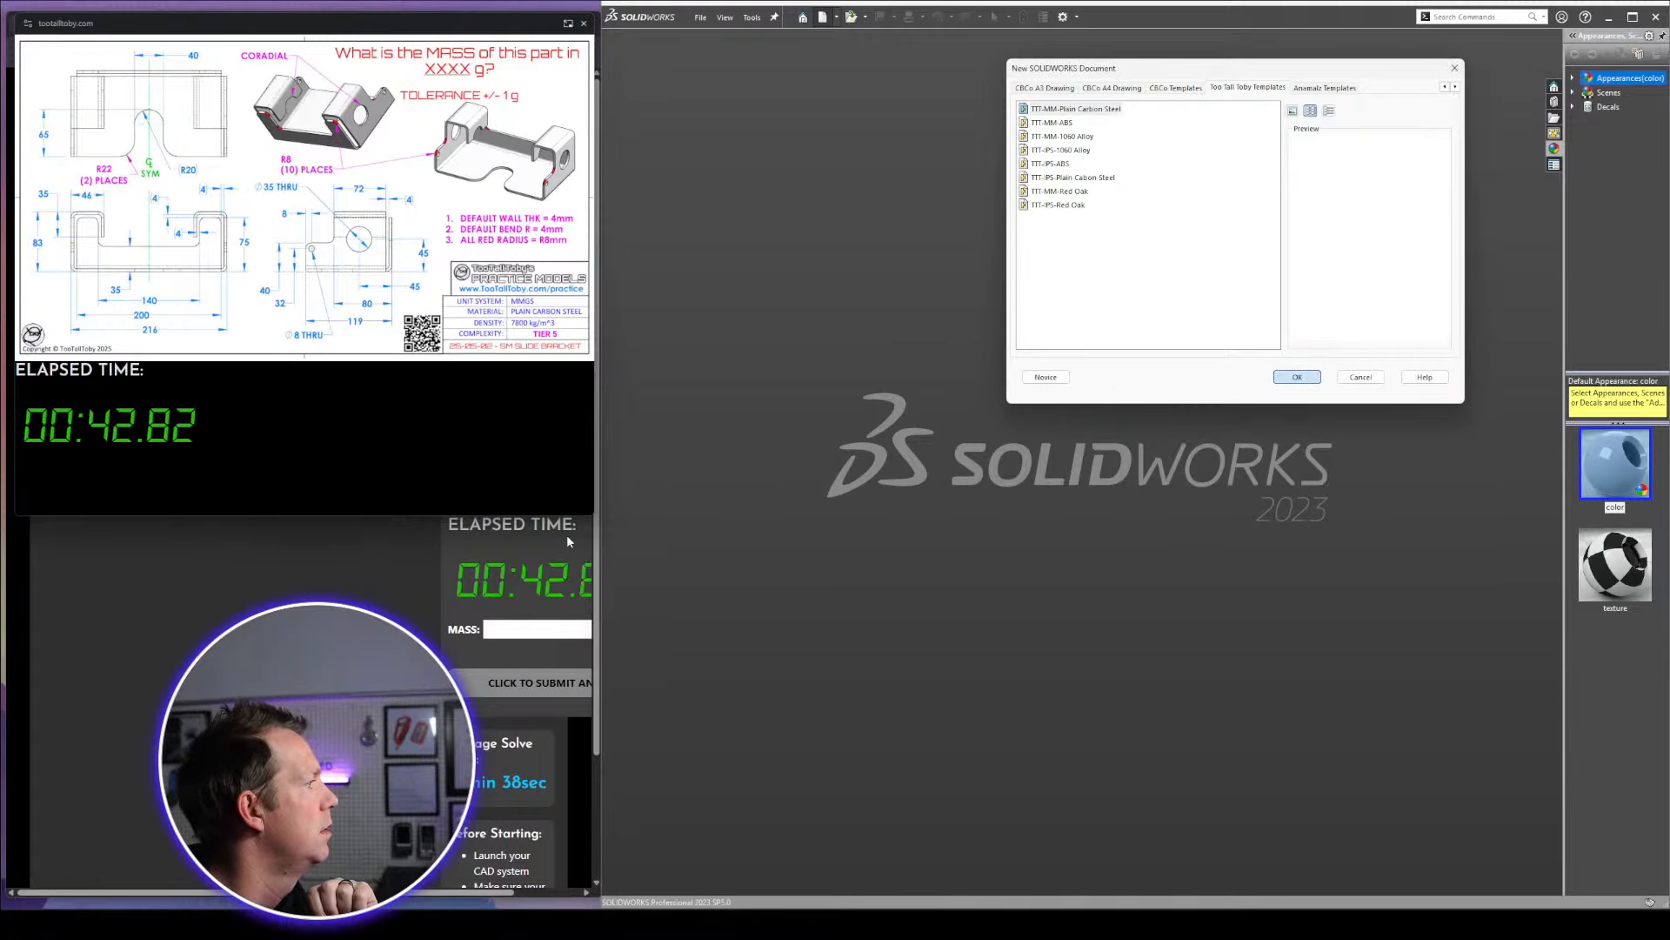
{"action": "left_click_drag", "start_coordinate": [522, 515], "coordinate": [523, 475]}
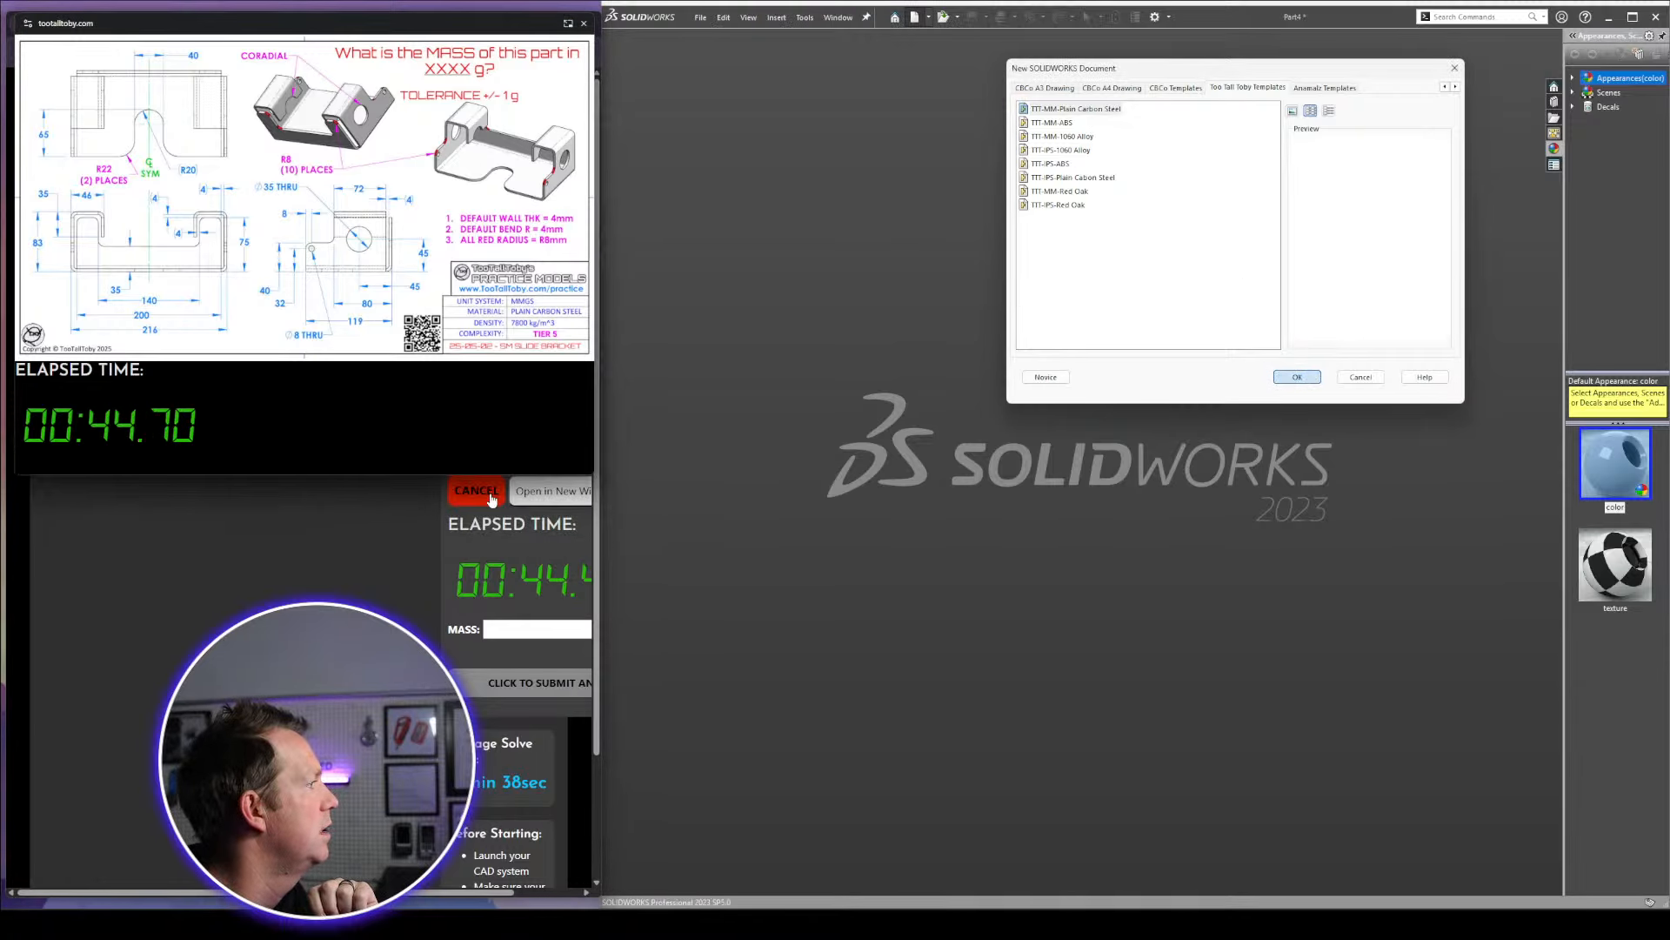
{"action": "left_click", "coordinate": [485, 490]}
{"action": "left_click", "coordinate": [524, 469]}
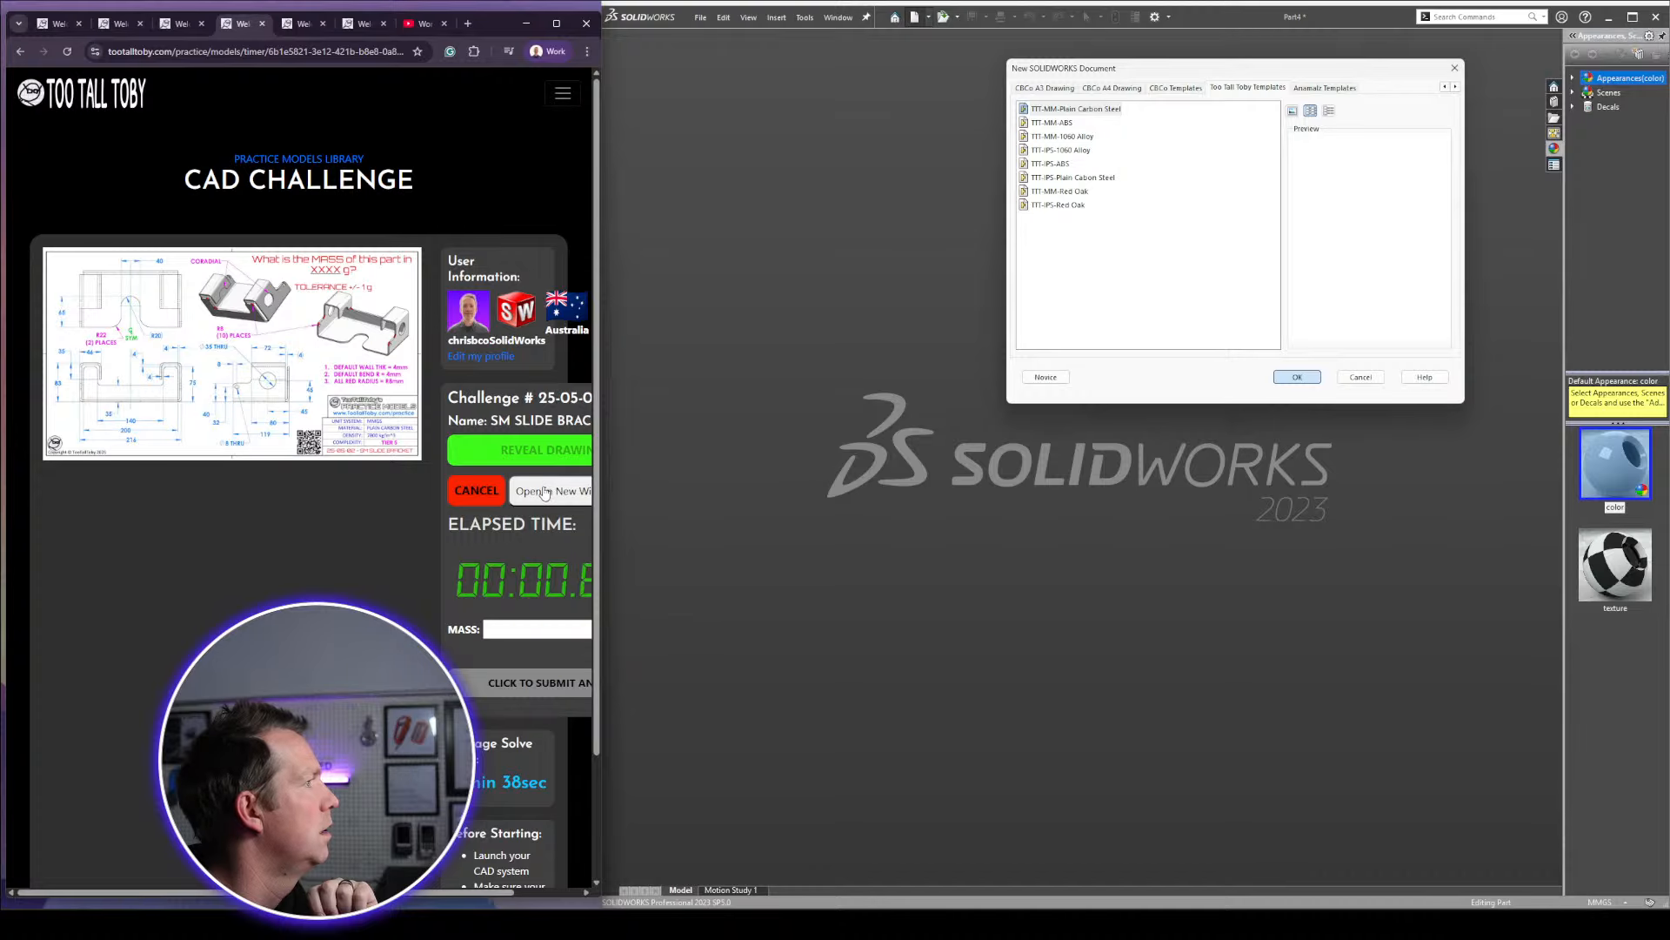
{"action": "key", "text": "Return"}
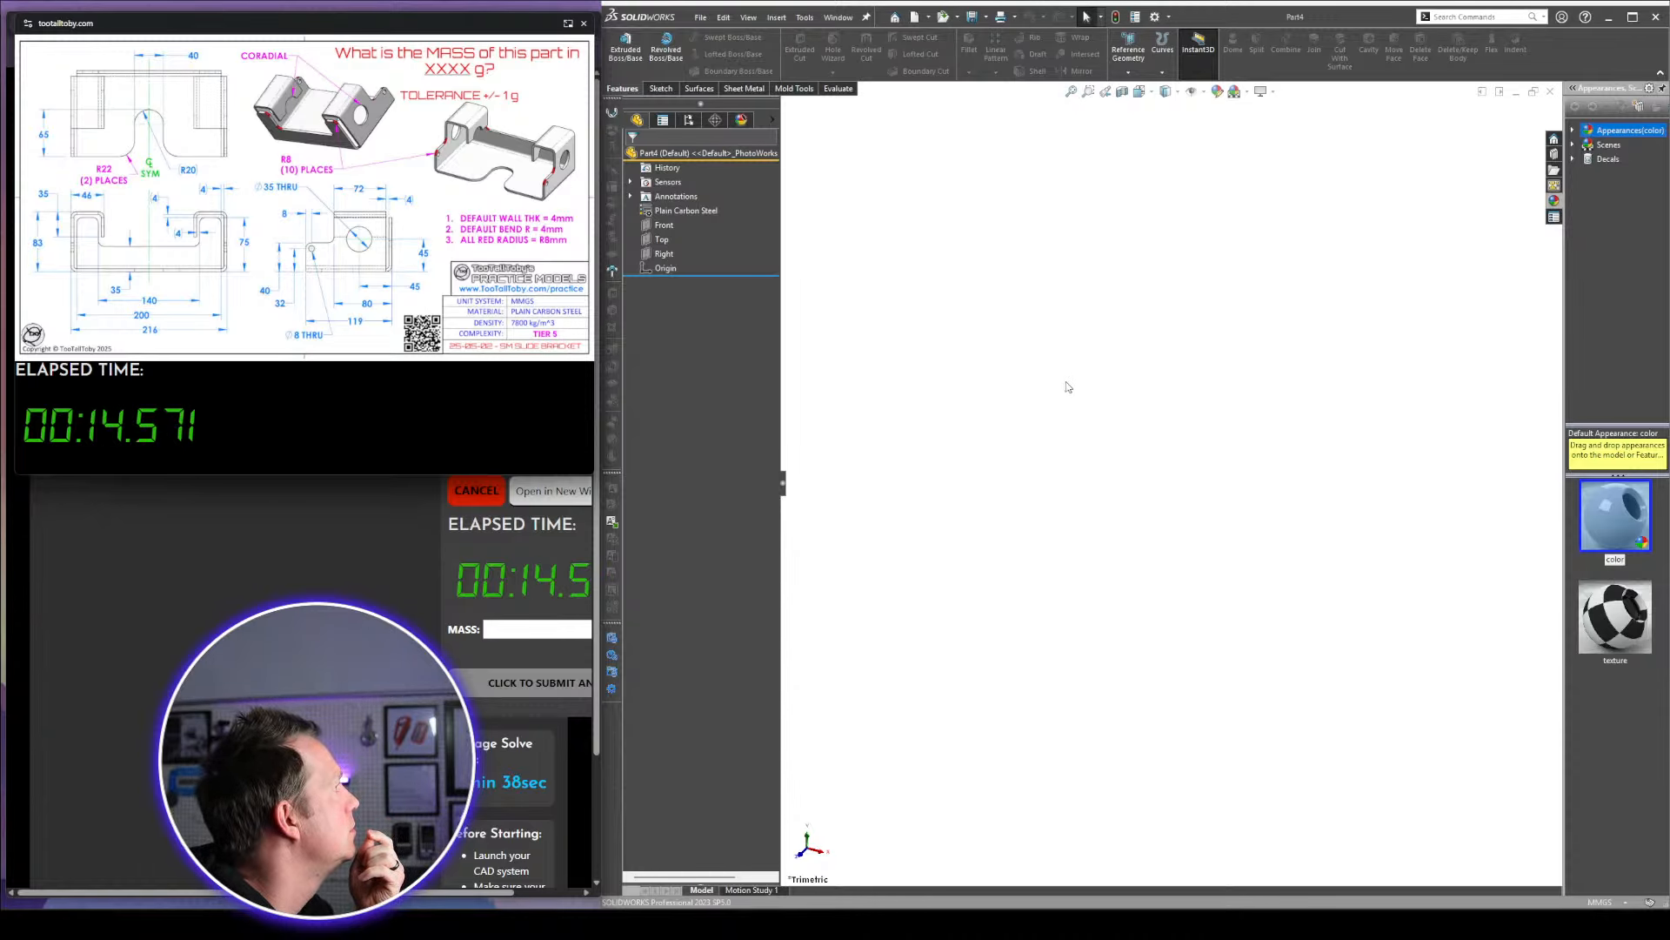
On the Front plane, sketch a horizontal line from the origin with a length of 108 mm
{"action": "left_click", "coordinate": [663, 225]}
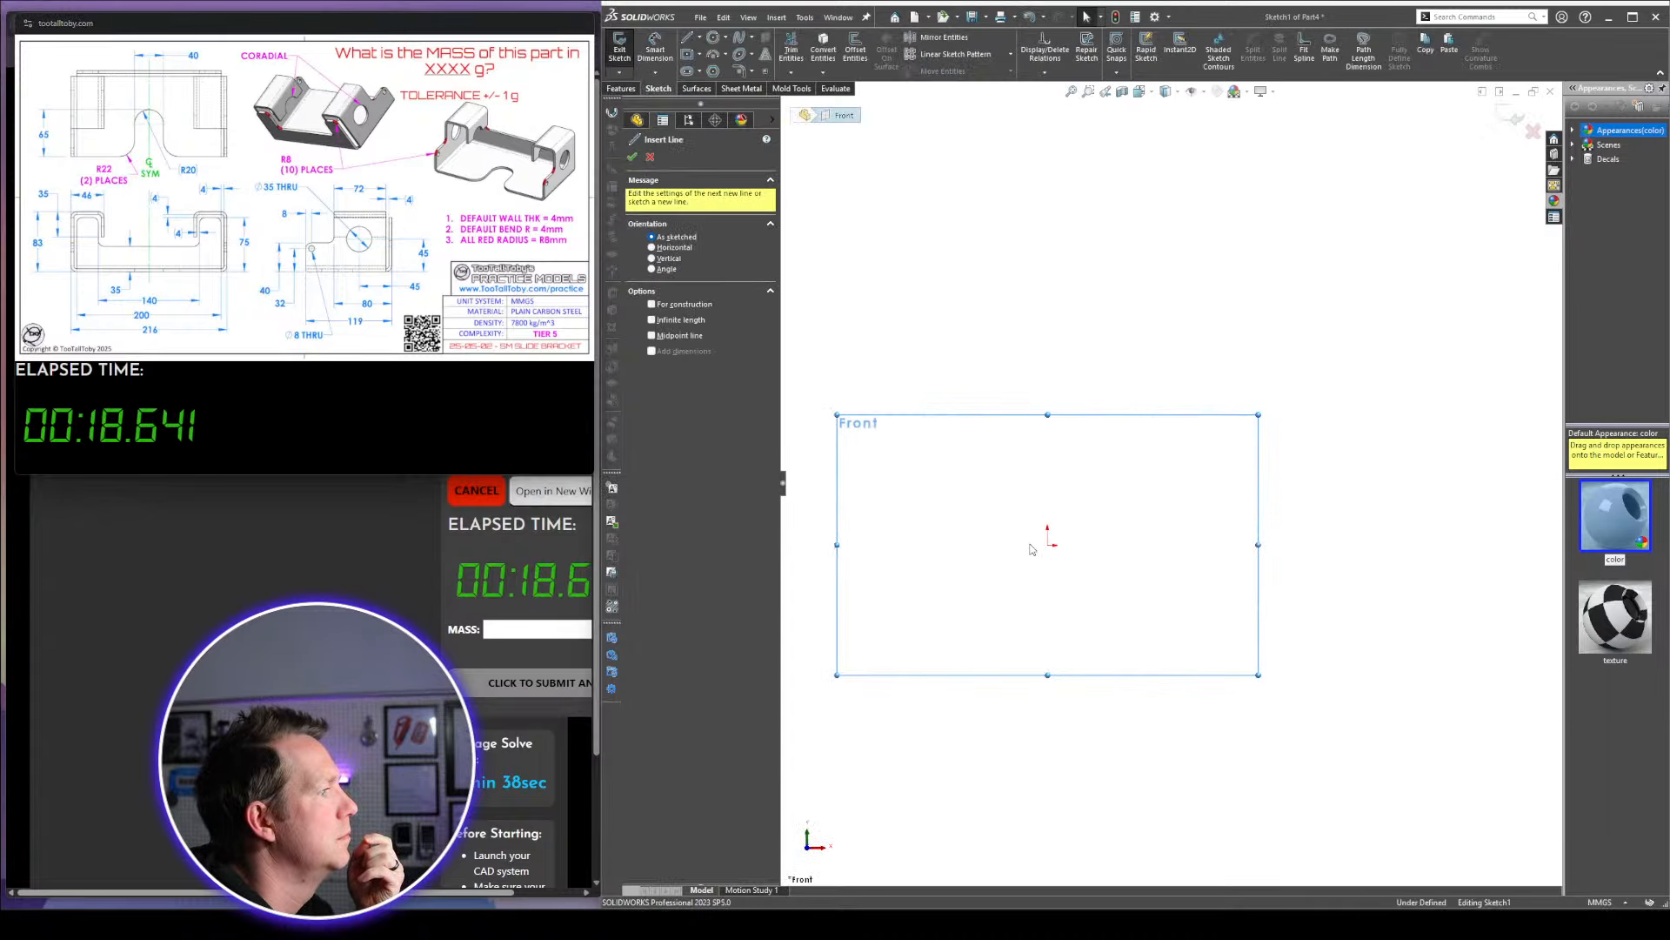
{"action": "left_click", "coordinate": [1051, 545]}
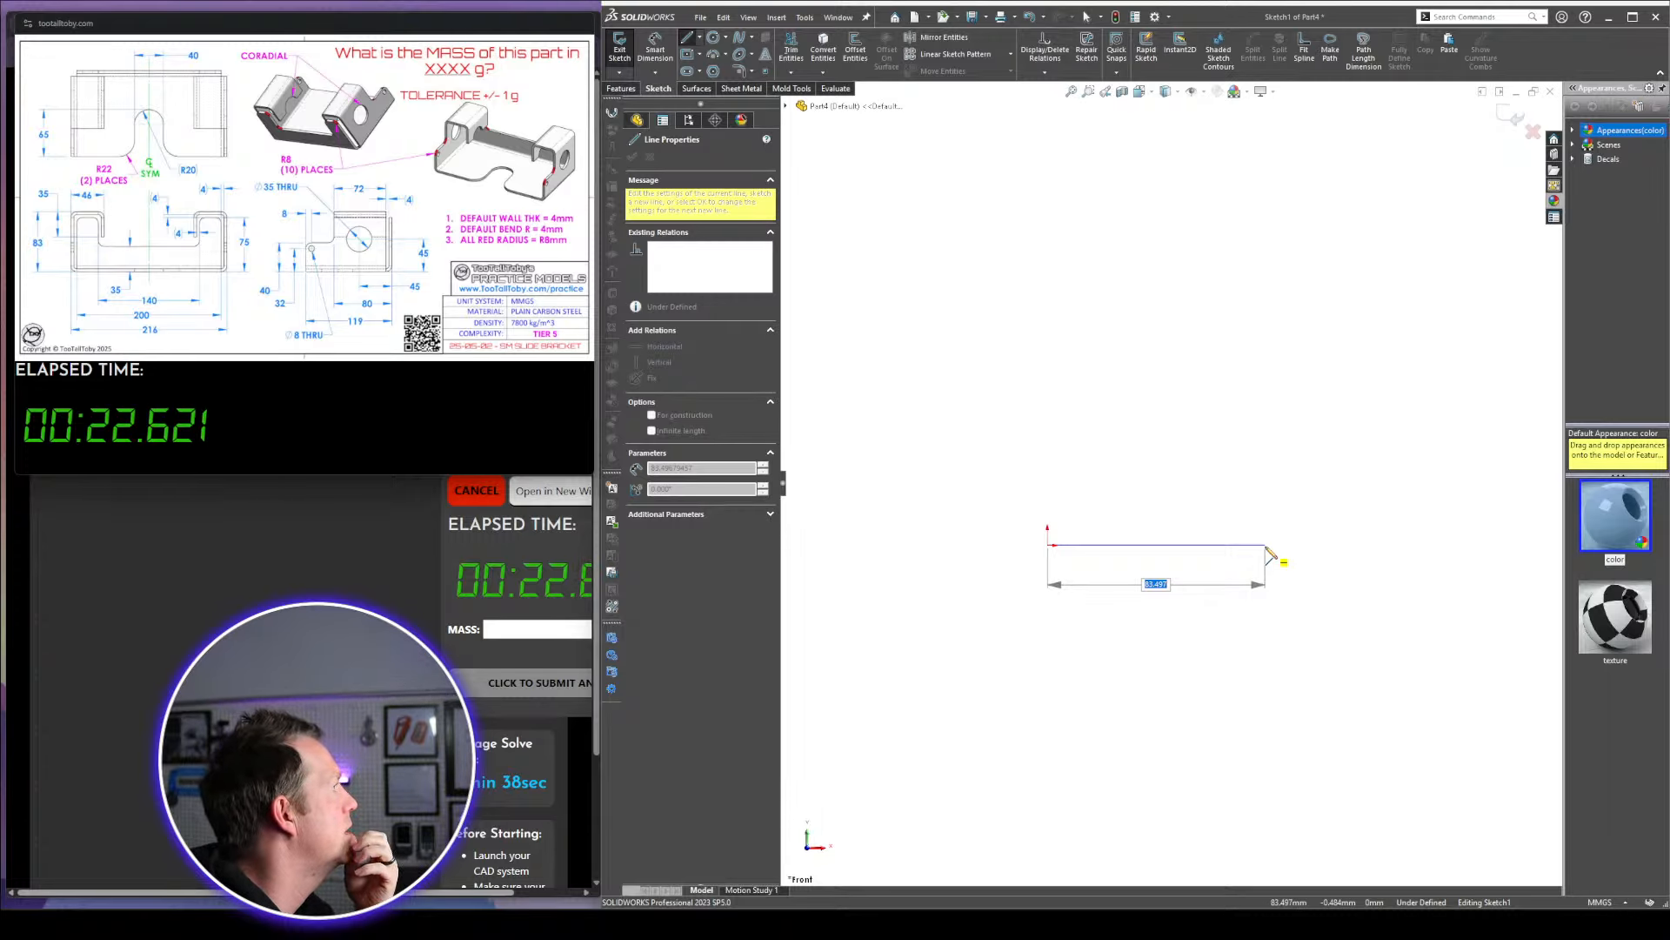
{"action": "type", "text": "216"}
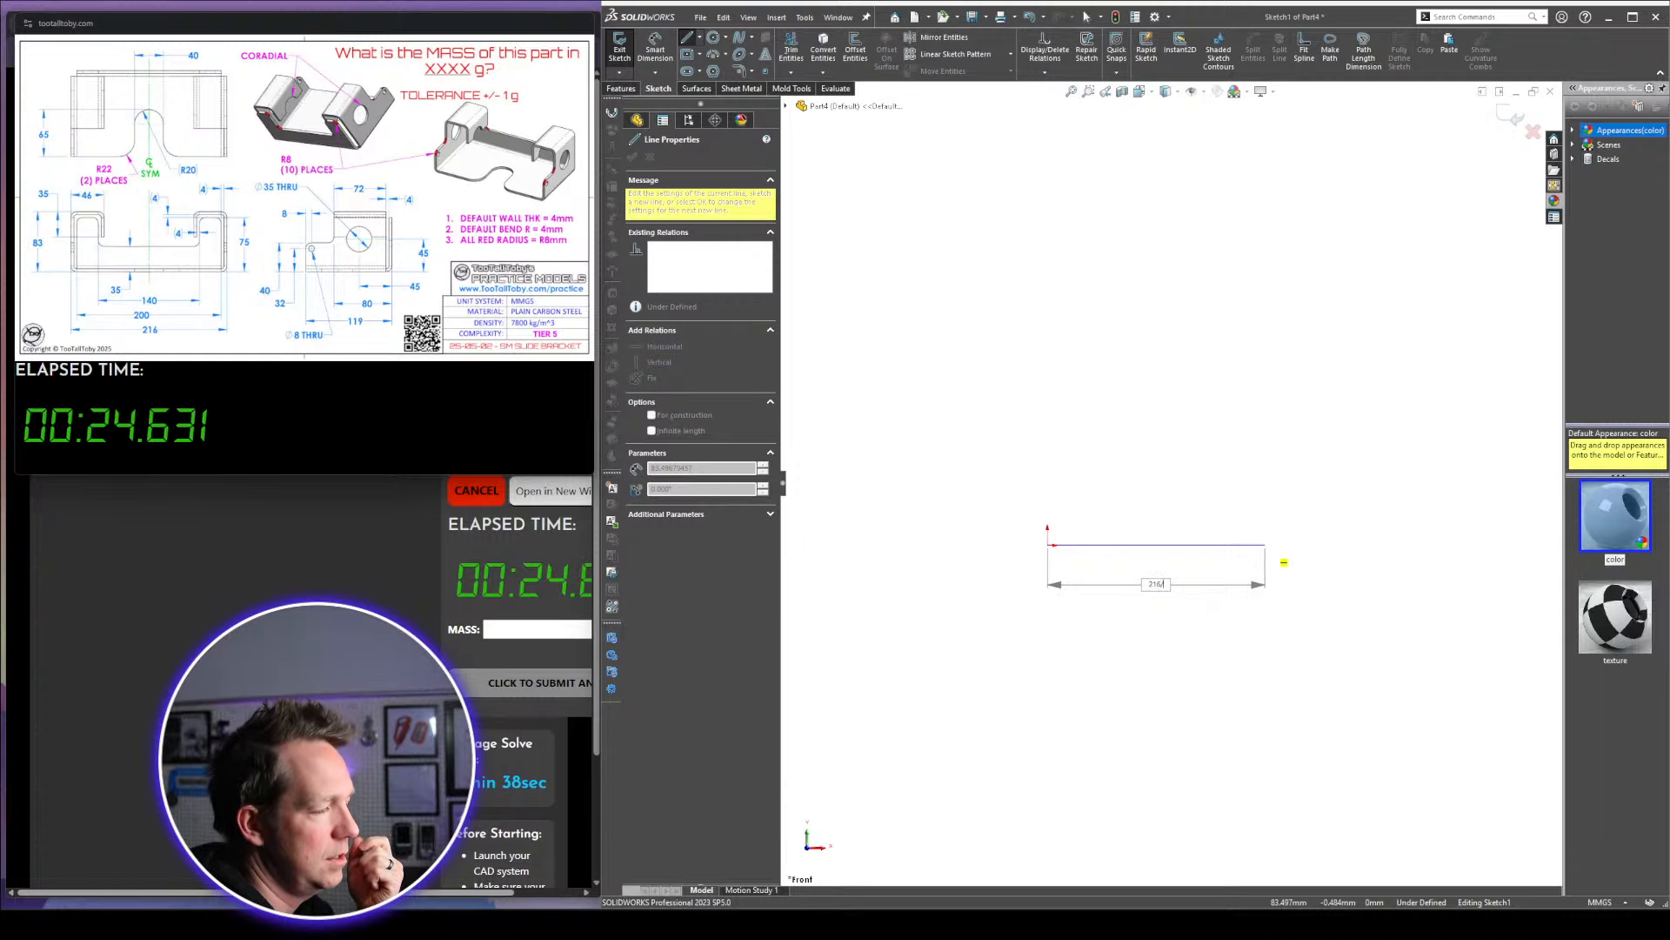
{"action": "key", "text": "Return"}
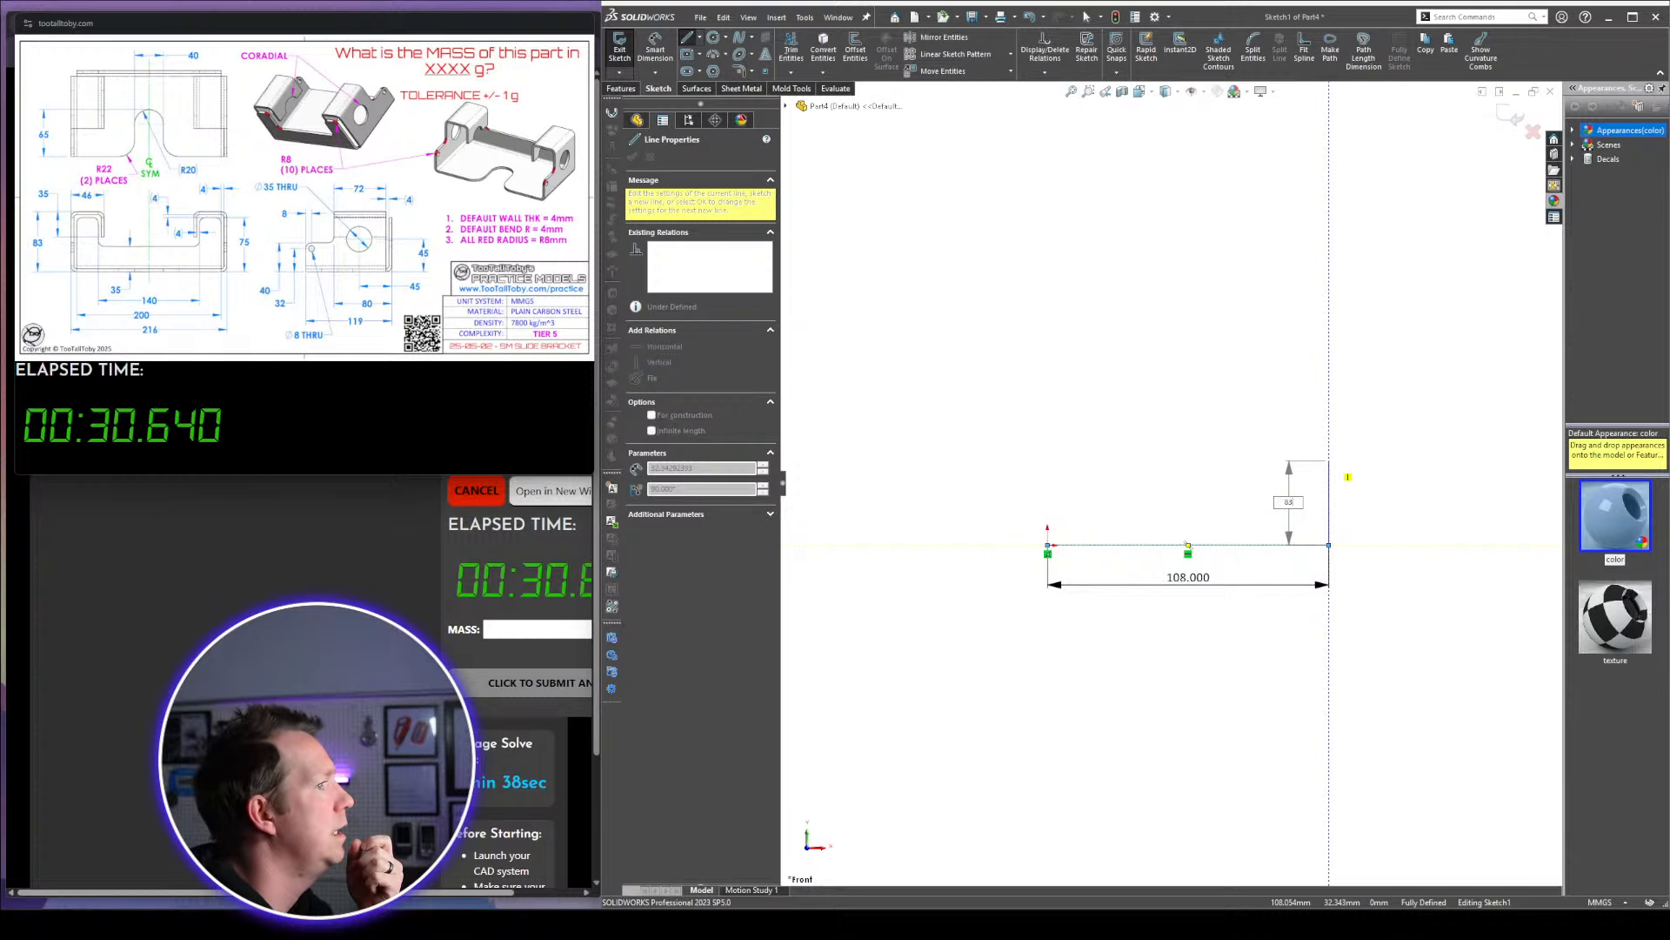
Continue the open profile with an 83 mm line upward, a 46 mm line inward and a 35 mm line downward
{"action": "key", "text": "Return"}
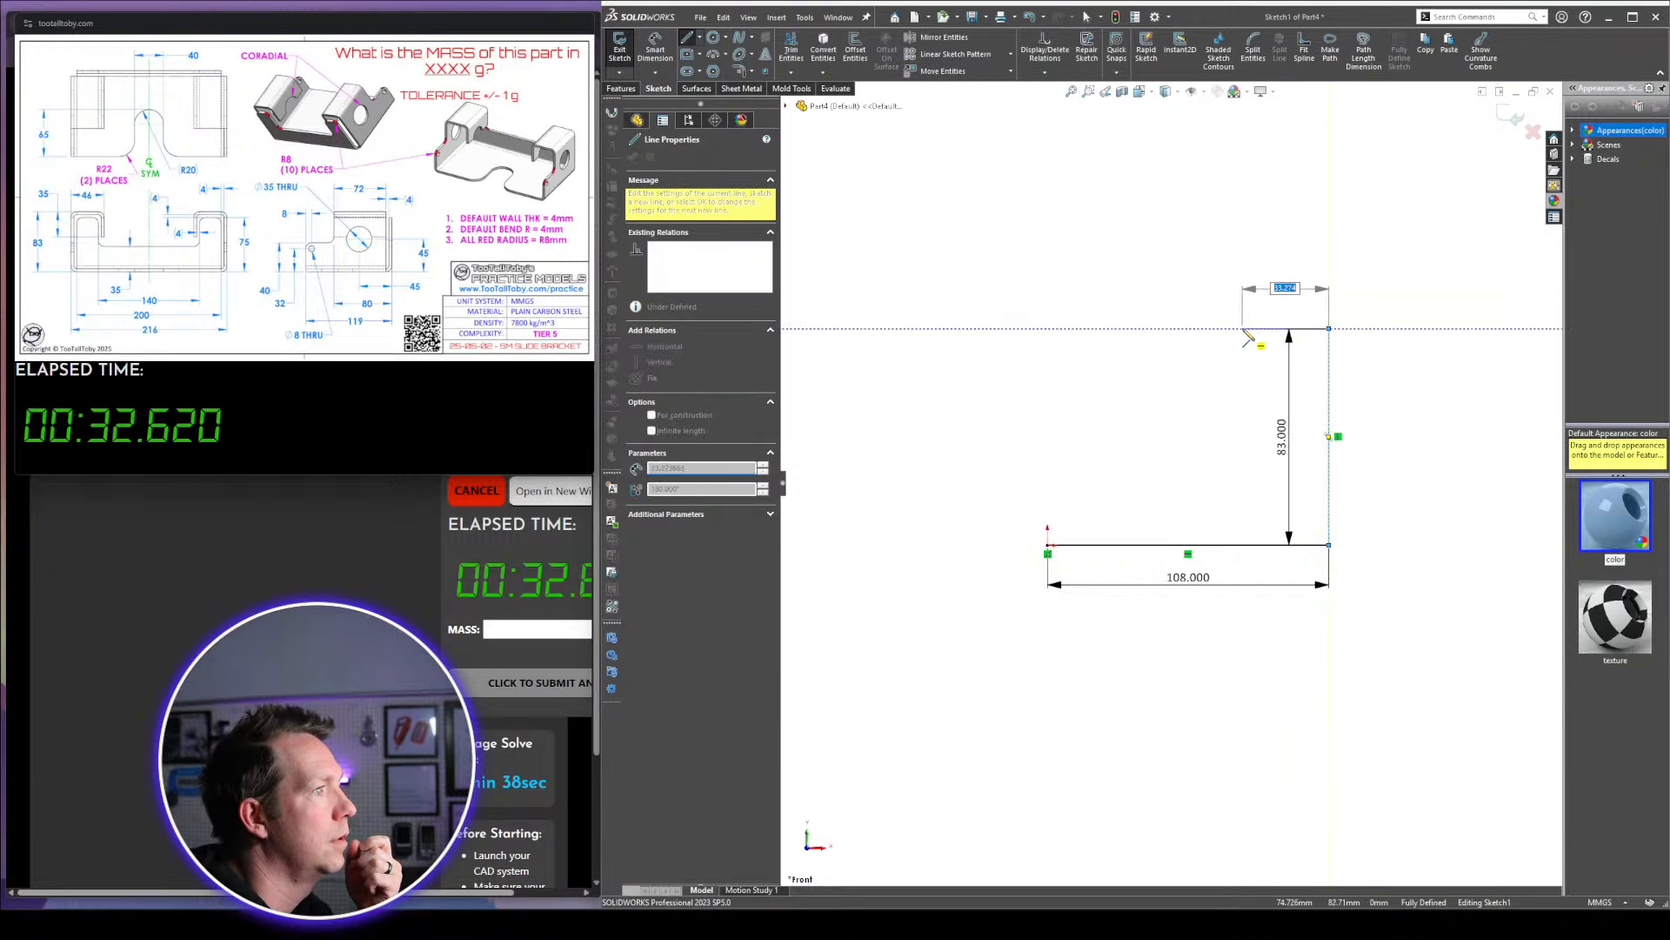
{"action": "key", "text": "Return"}
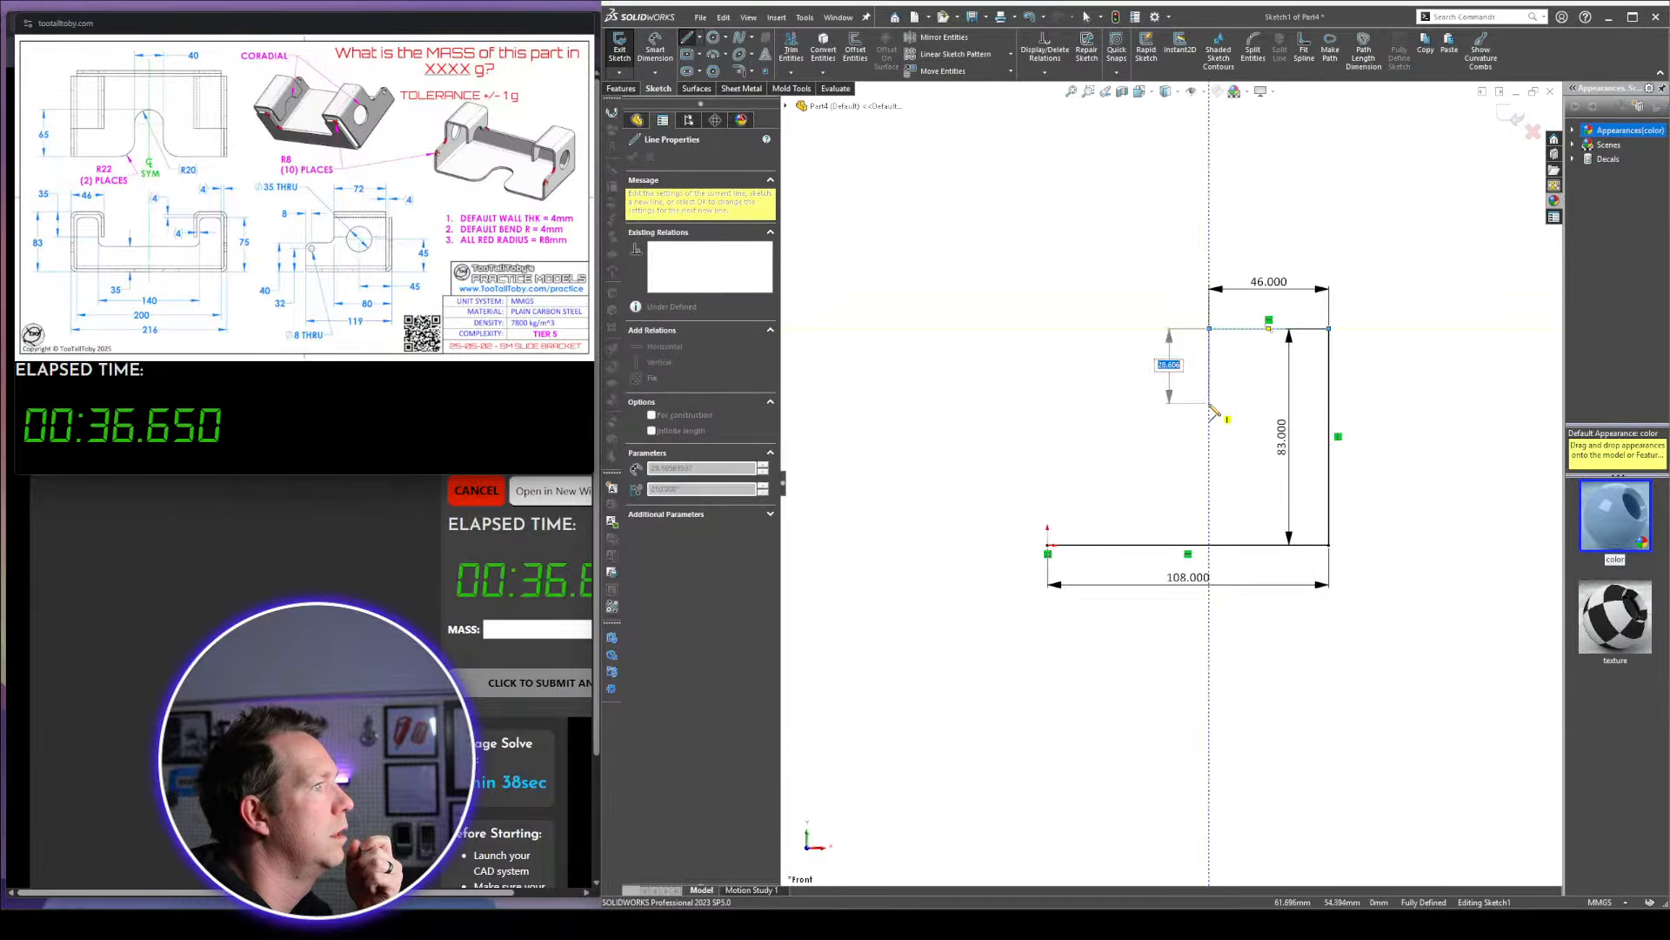
{"action": "type", "text": "35"}
{"action": "key", "text": "Return"}
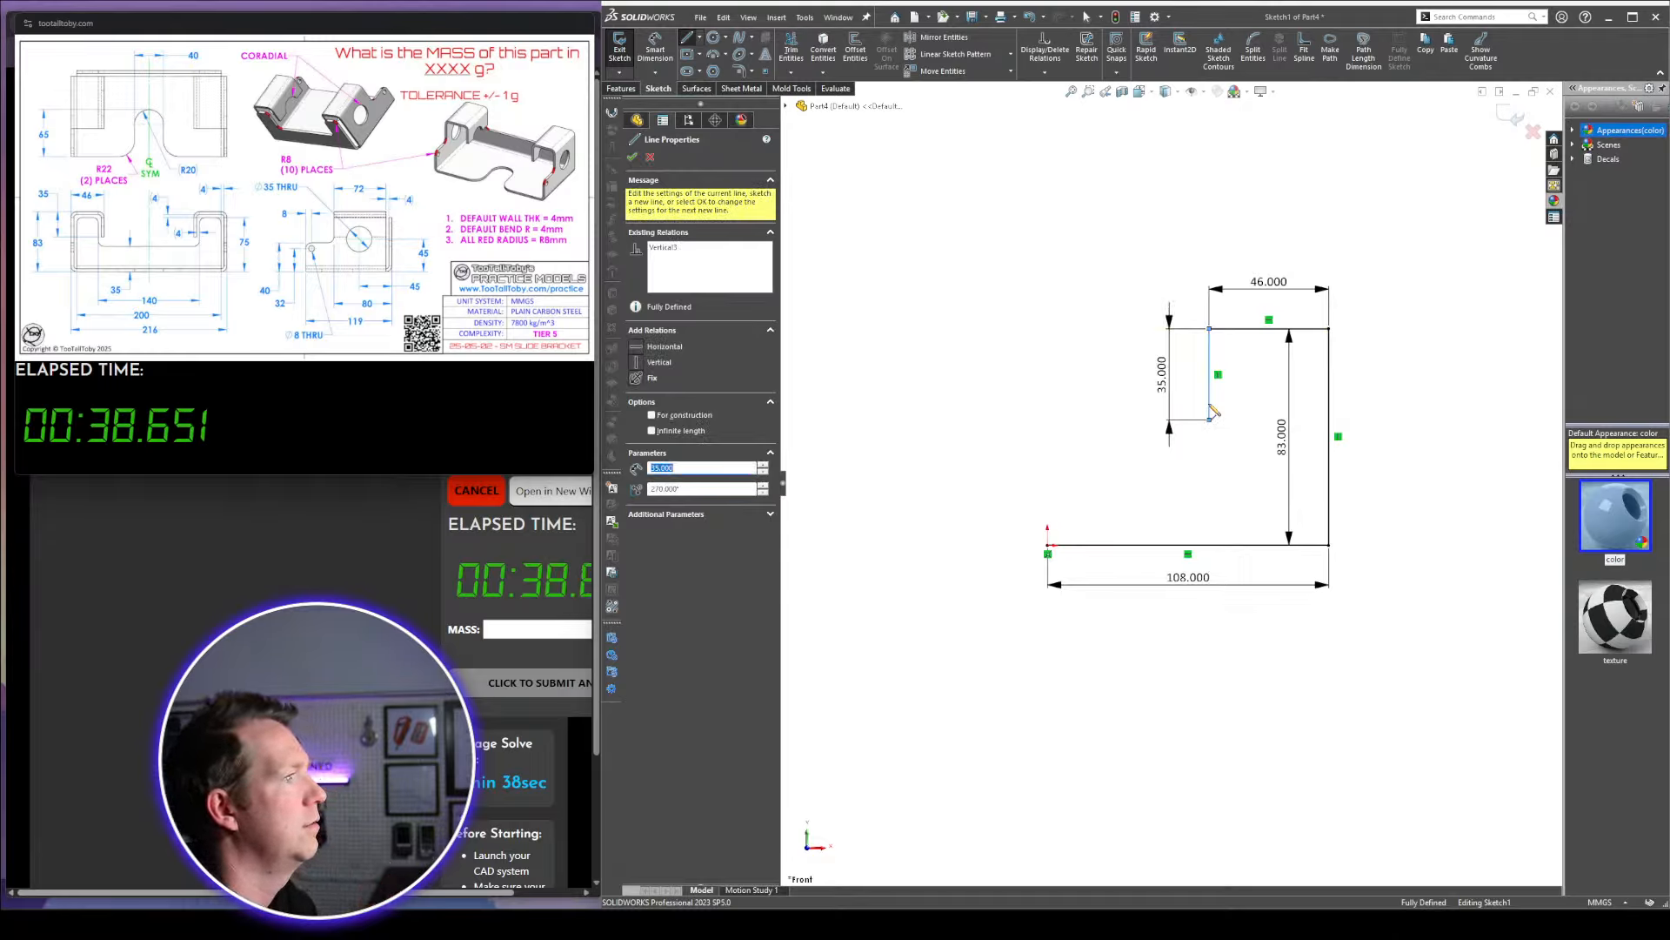
{"action": "key", "text": "Escape"}
Start a sheet metal Base Flange from the profile with 111 mm depth, 4 mm thickness and 4 mm bend radius
{"action": "mouse_move", "coordinate": [1130, 418]}
{"action": "middle_mouse_down"}
{"action": "mouse_move", "coordinate": [1096, 522]}
{"action": "mouse_move", "coordinate": [1106, 634]}
{"action": "mouse_move", "coordinate": [1211, 450]}
{"action": "middle_mouse_up"}
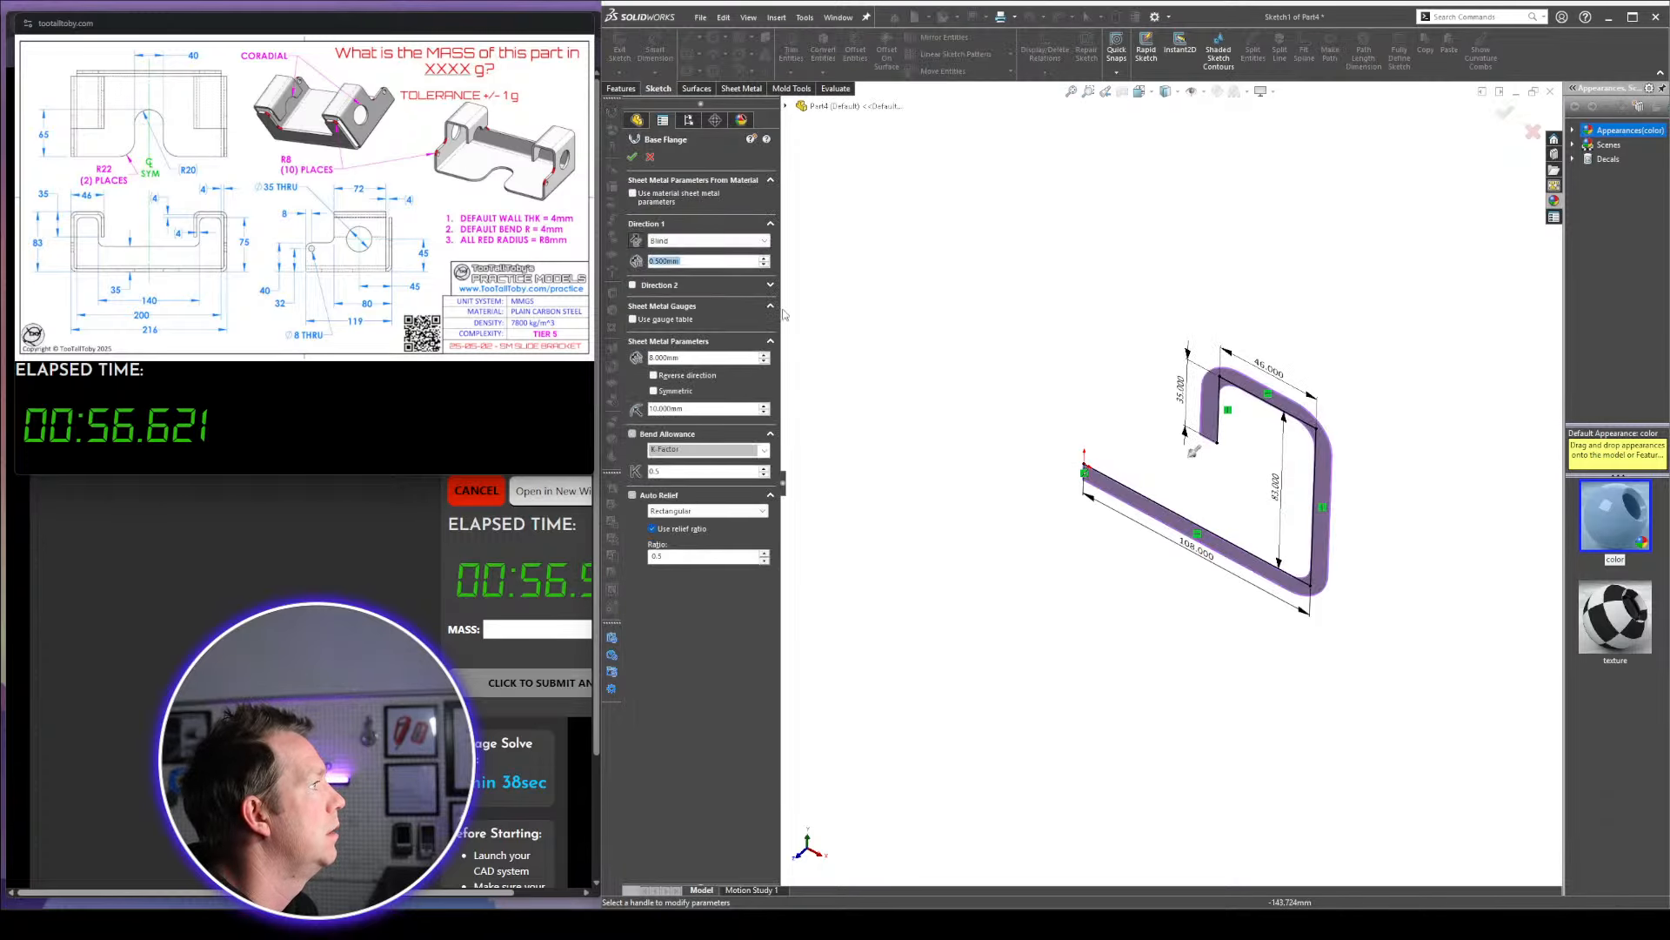
{"action": "type", "text": "111"}
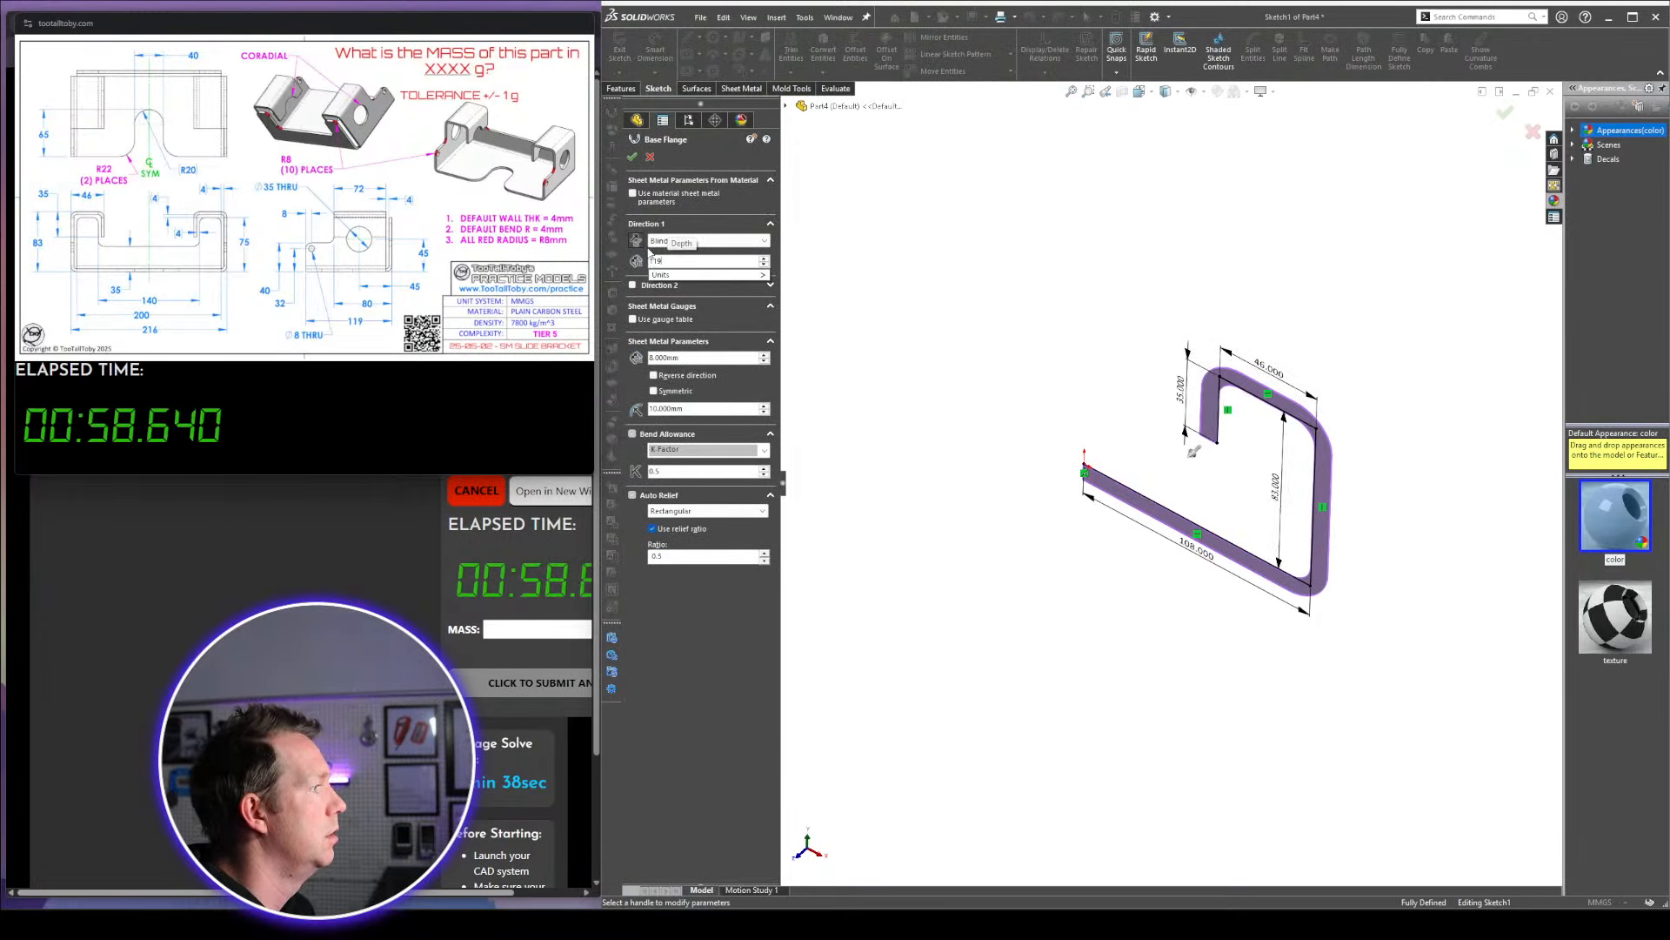
{"action": "key", "text": "Return"}
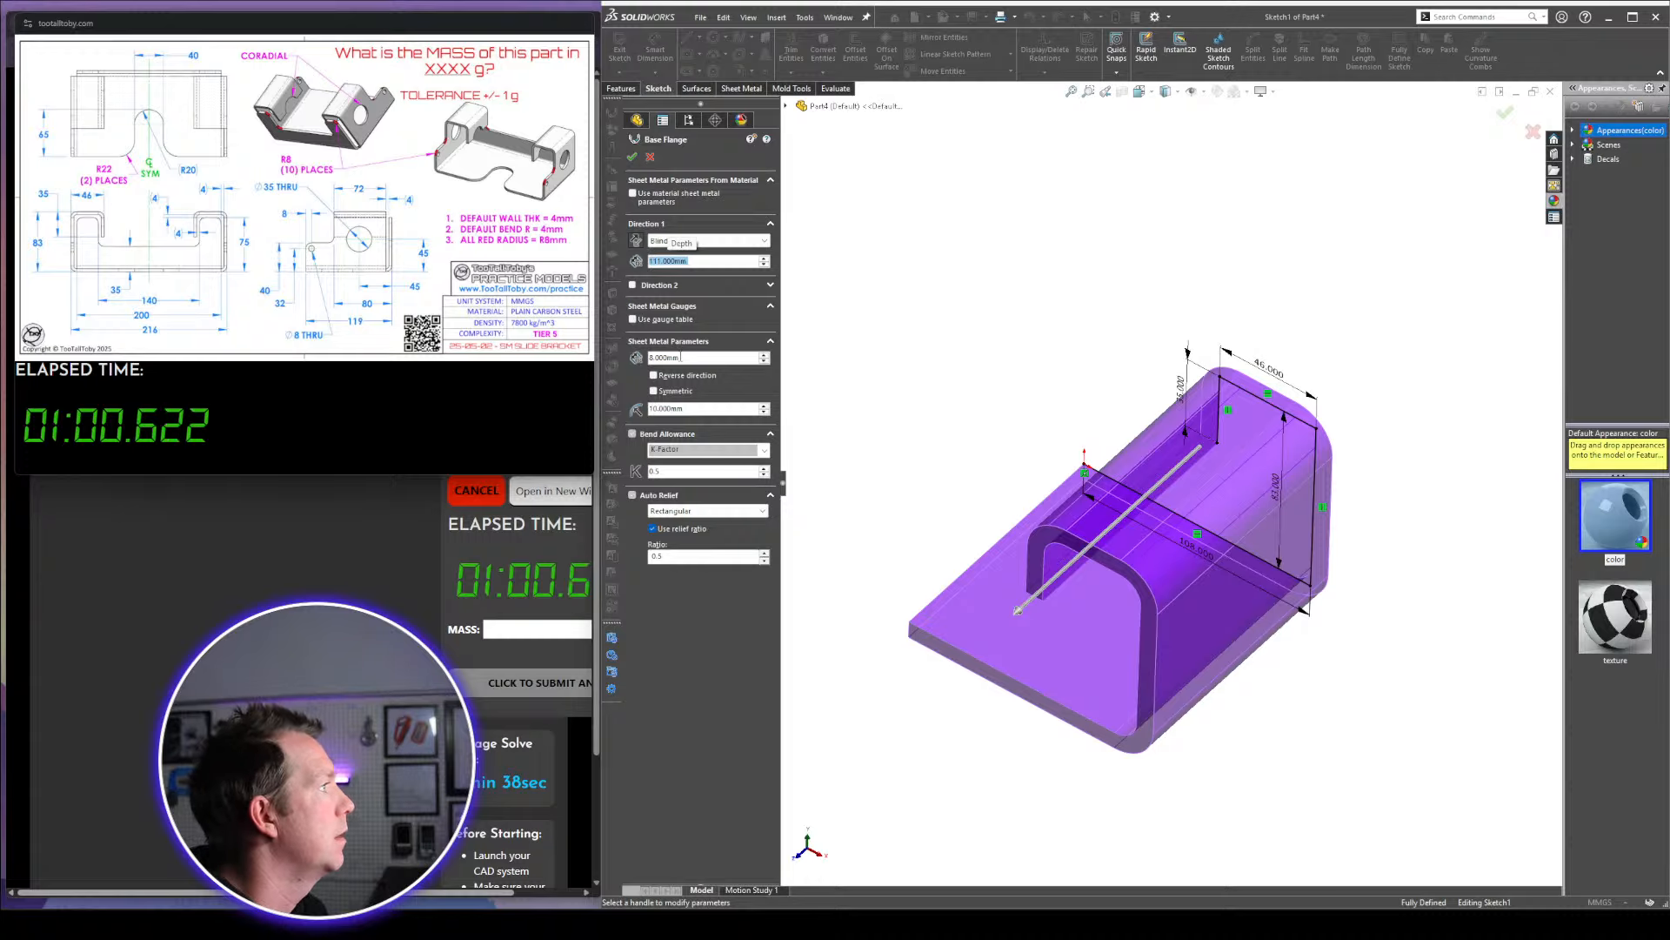
{"action": "double_click", "coordinate": [680, 357]}
{"action": "type", "text": "4"}
{"action": "key", "text": "Return"}
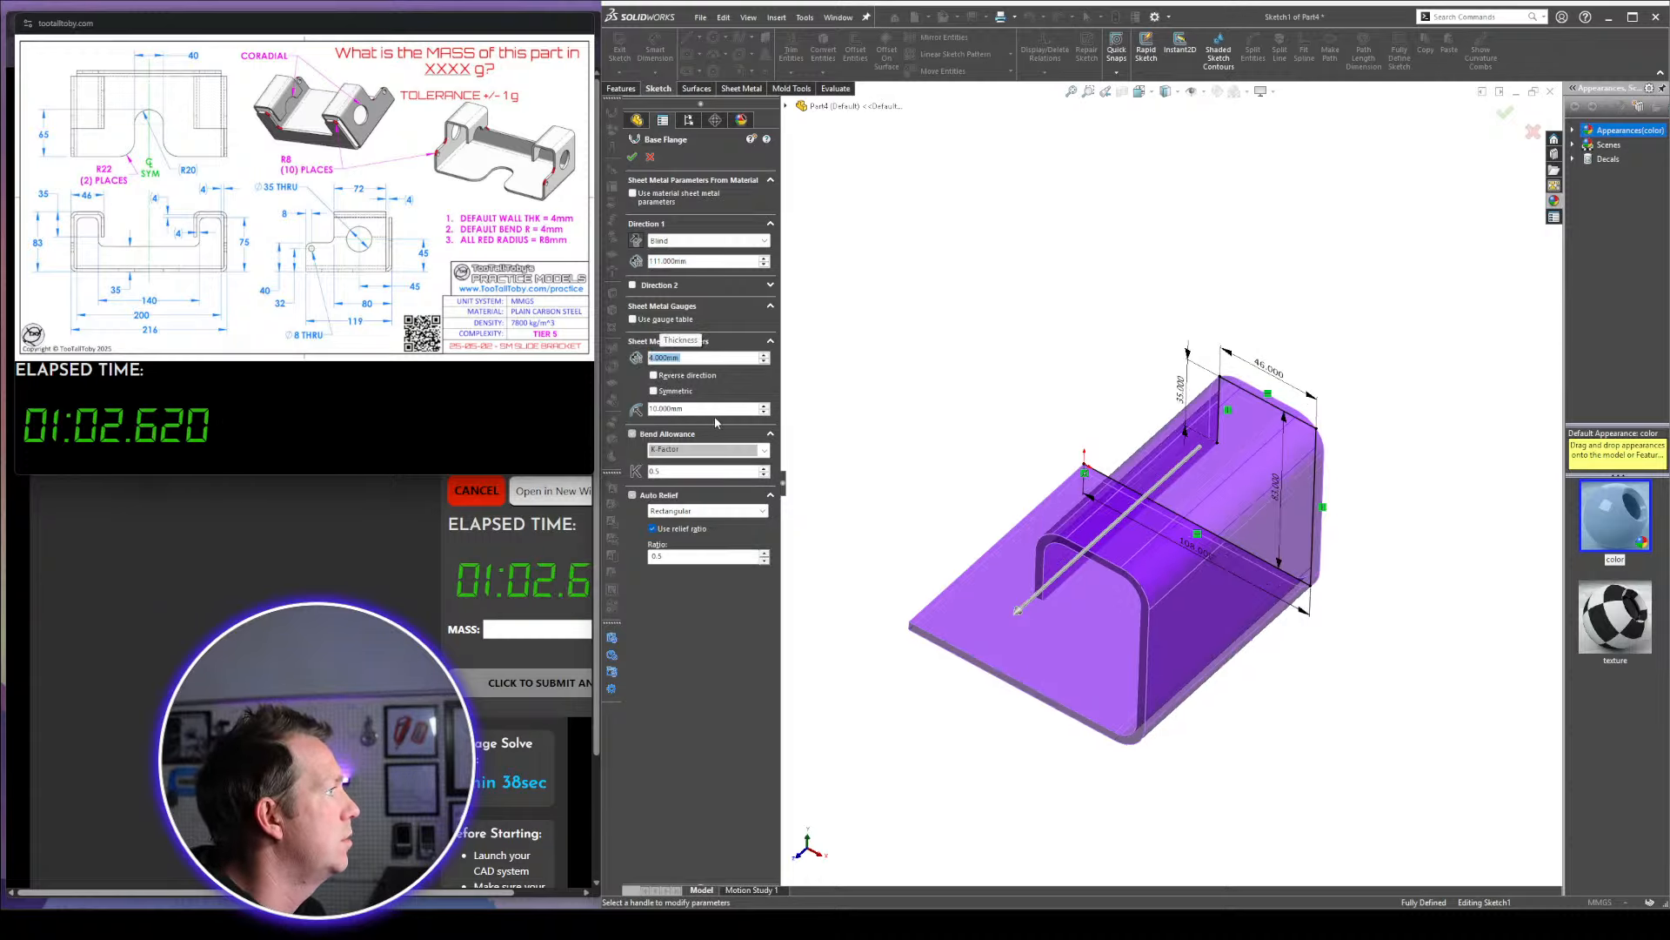
{"action": "key", "text": "Tab"}
{"action": "type", "text": "4"}
{"action": "key", "text": "Return"}
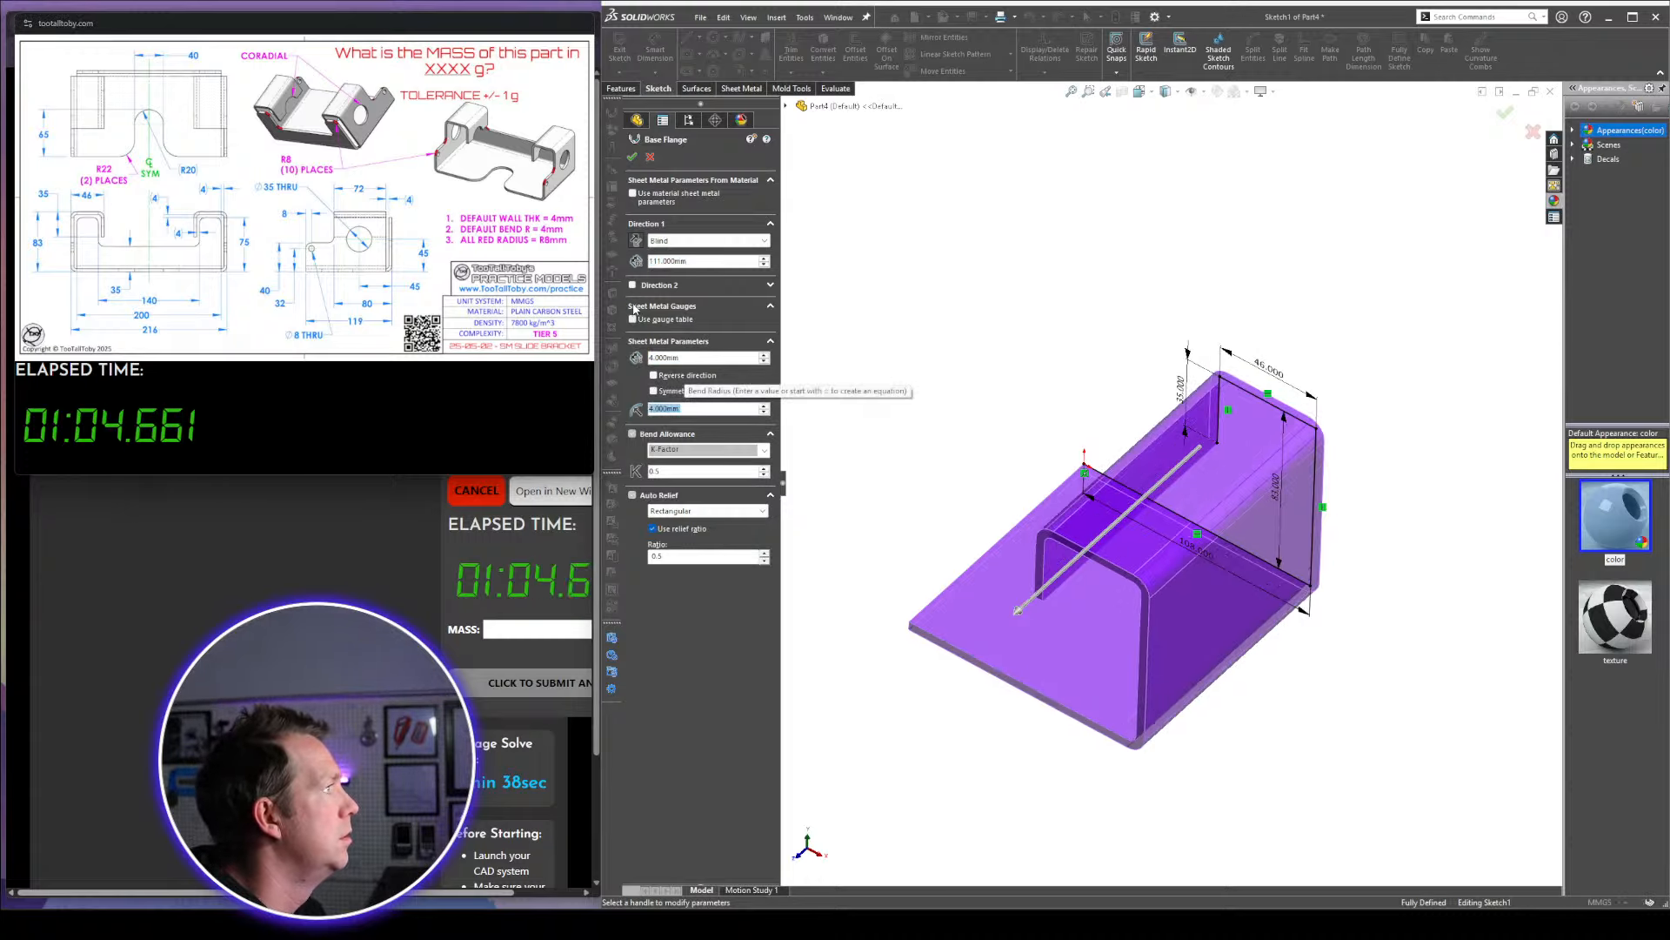
Reverse the base flange's extrusion direction and its material thickness direction, and create the flange
{"action": "left_click", "coordinate": [640, 244]}
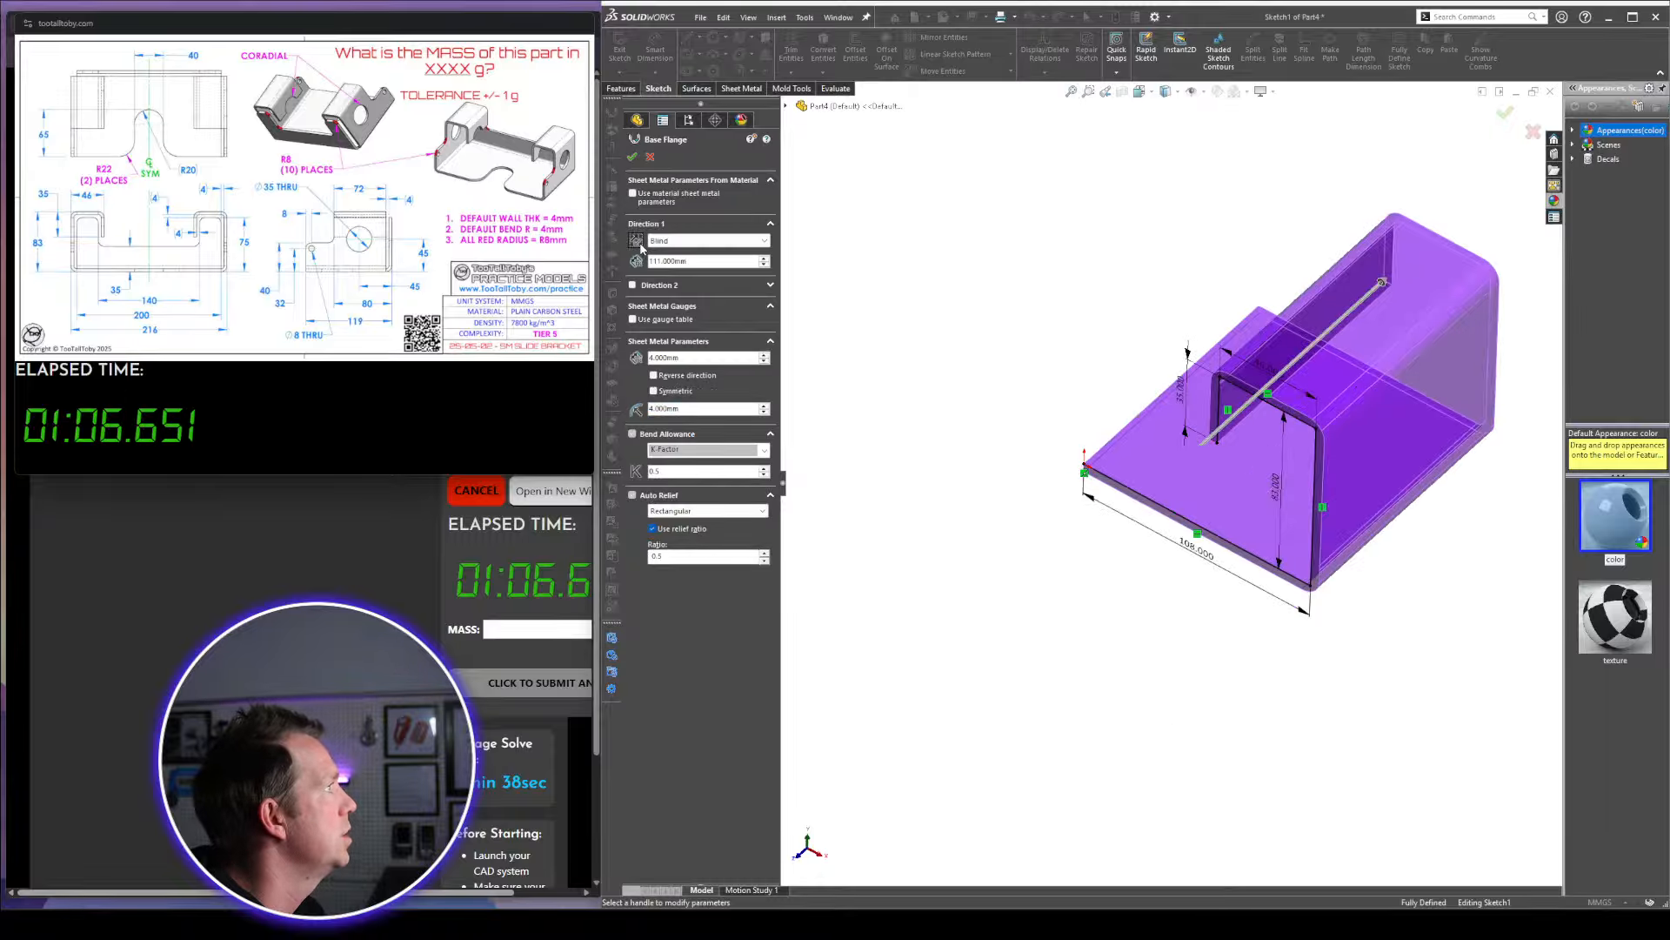
{"action": "scroll", "coordinate": [1257, 476], "scroll_direction": "up", "scroll_amount": 3}
{"action": "scroll", "coordinate": [1256, 477], "scroll_direction": "down", "scroll_amount": 2}
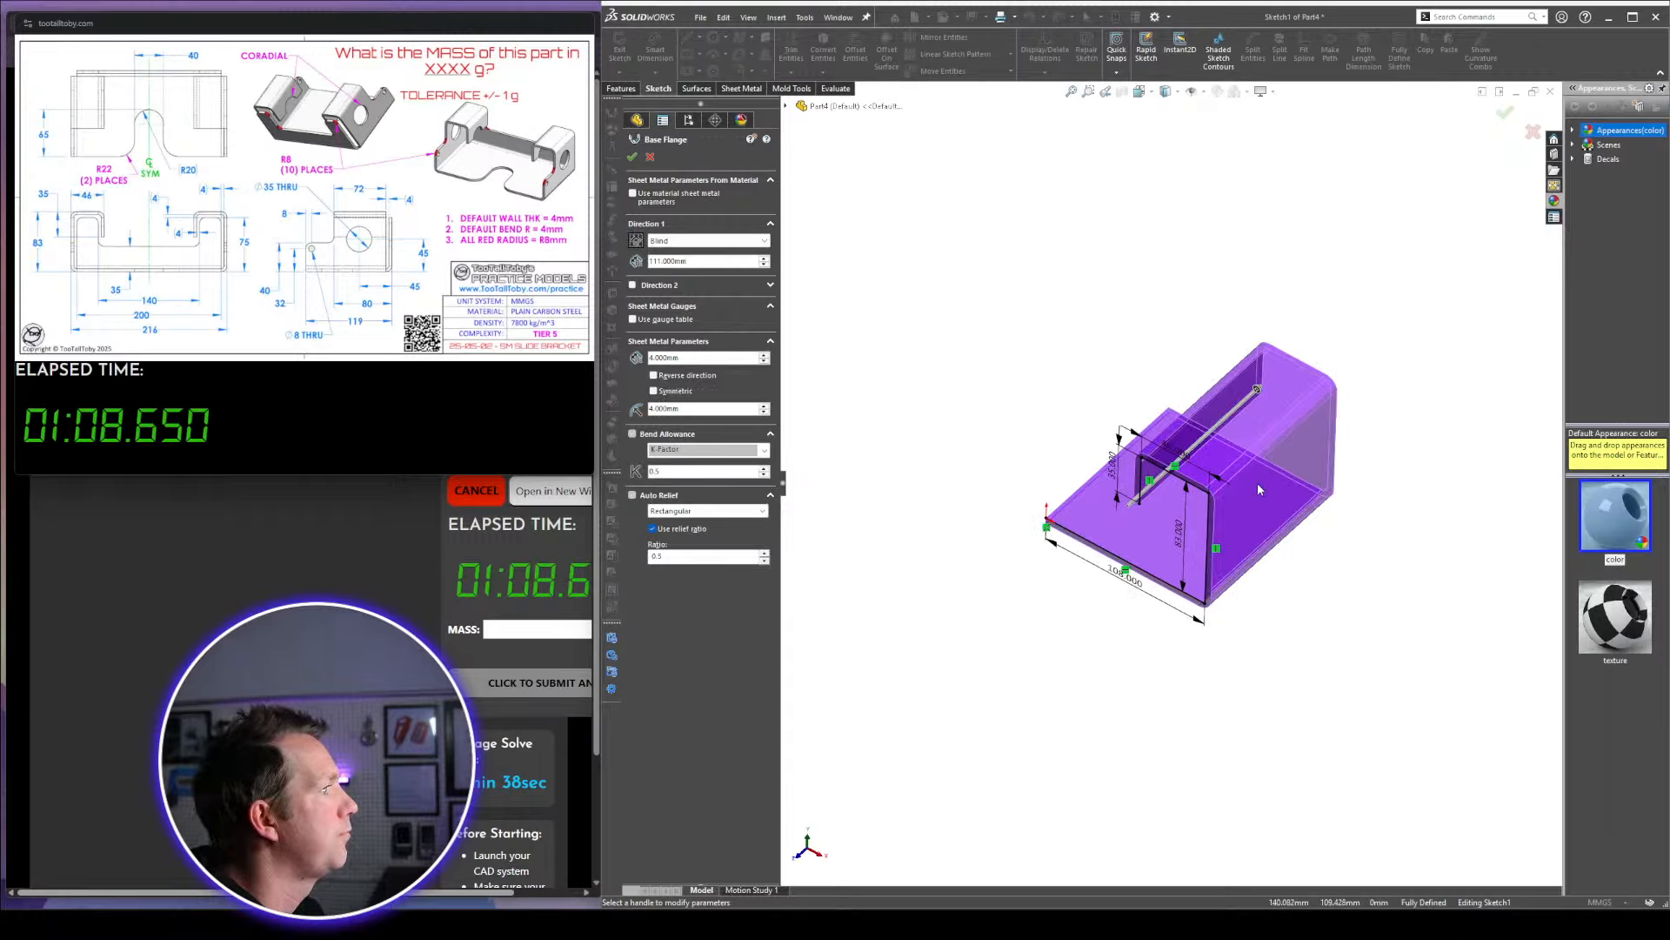
{"action": "scroll", "coordinate": [1257, 483], "scroll_direction": "down", "scroll_amount": 1}
{"action": "middle_click_drag", "start_coordinate": [1171, 546], "coordinate": [1173, 466]}
{"action": "left_click", "coordinate": [696, 376]}
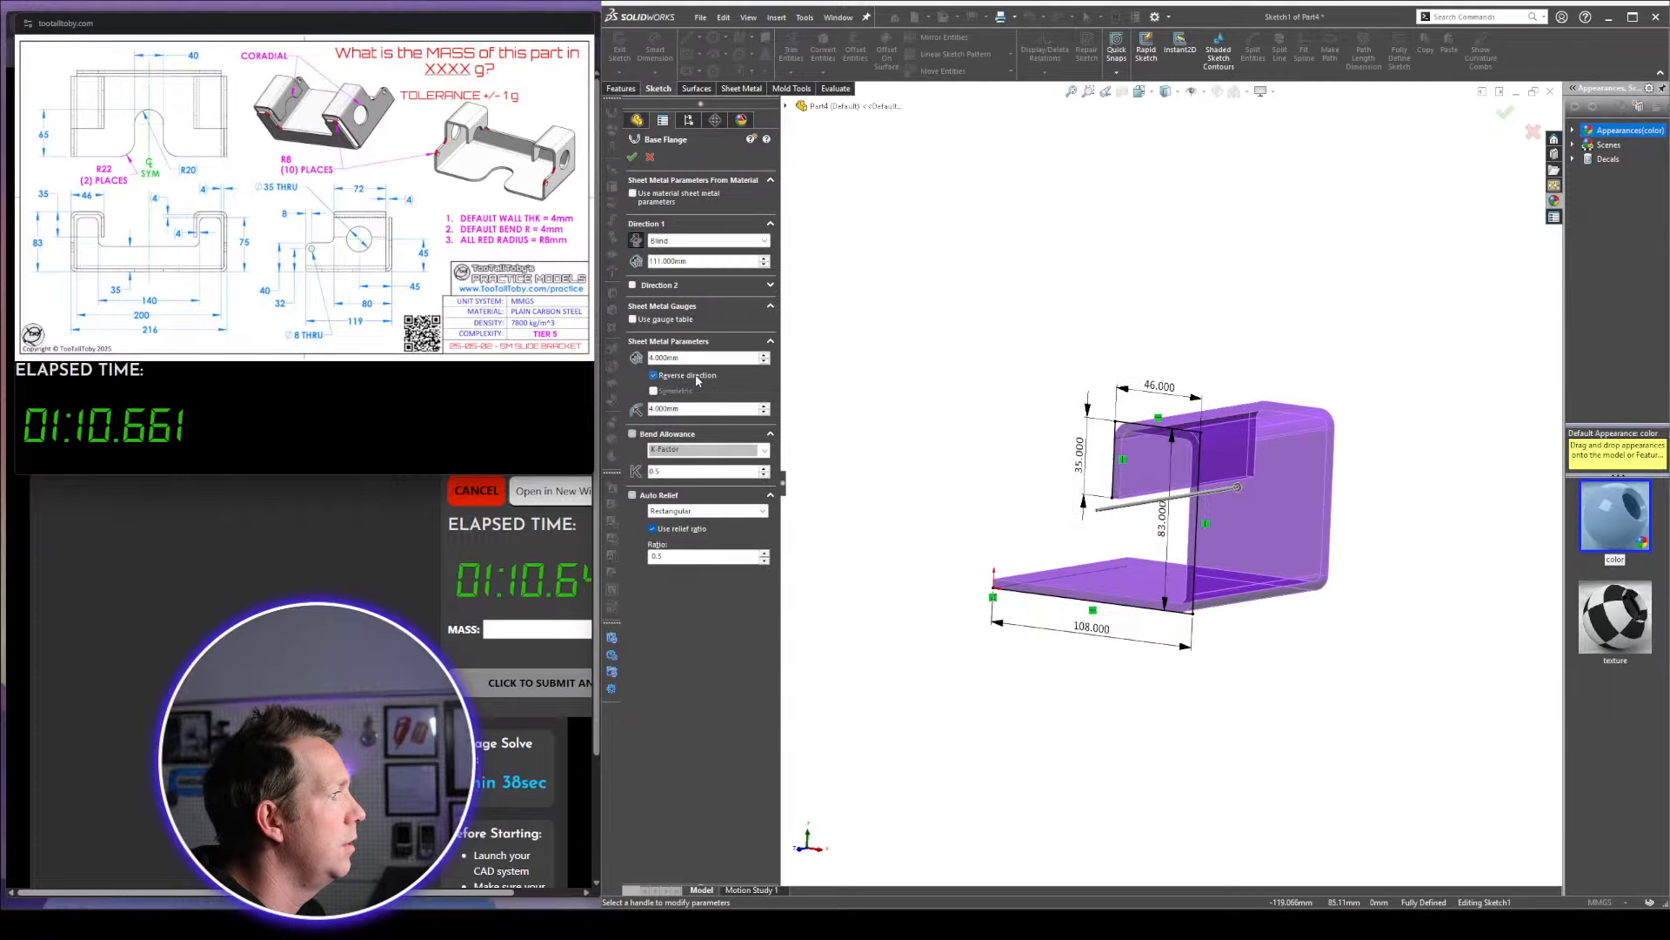
{"action": "middle_click_drag", "start_coordinate": [1297, 419], "coordinate": [1272, 463]}
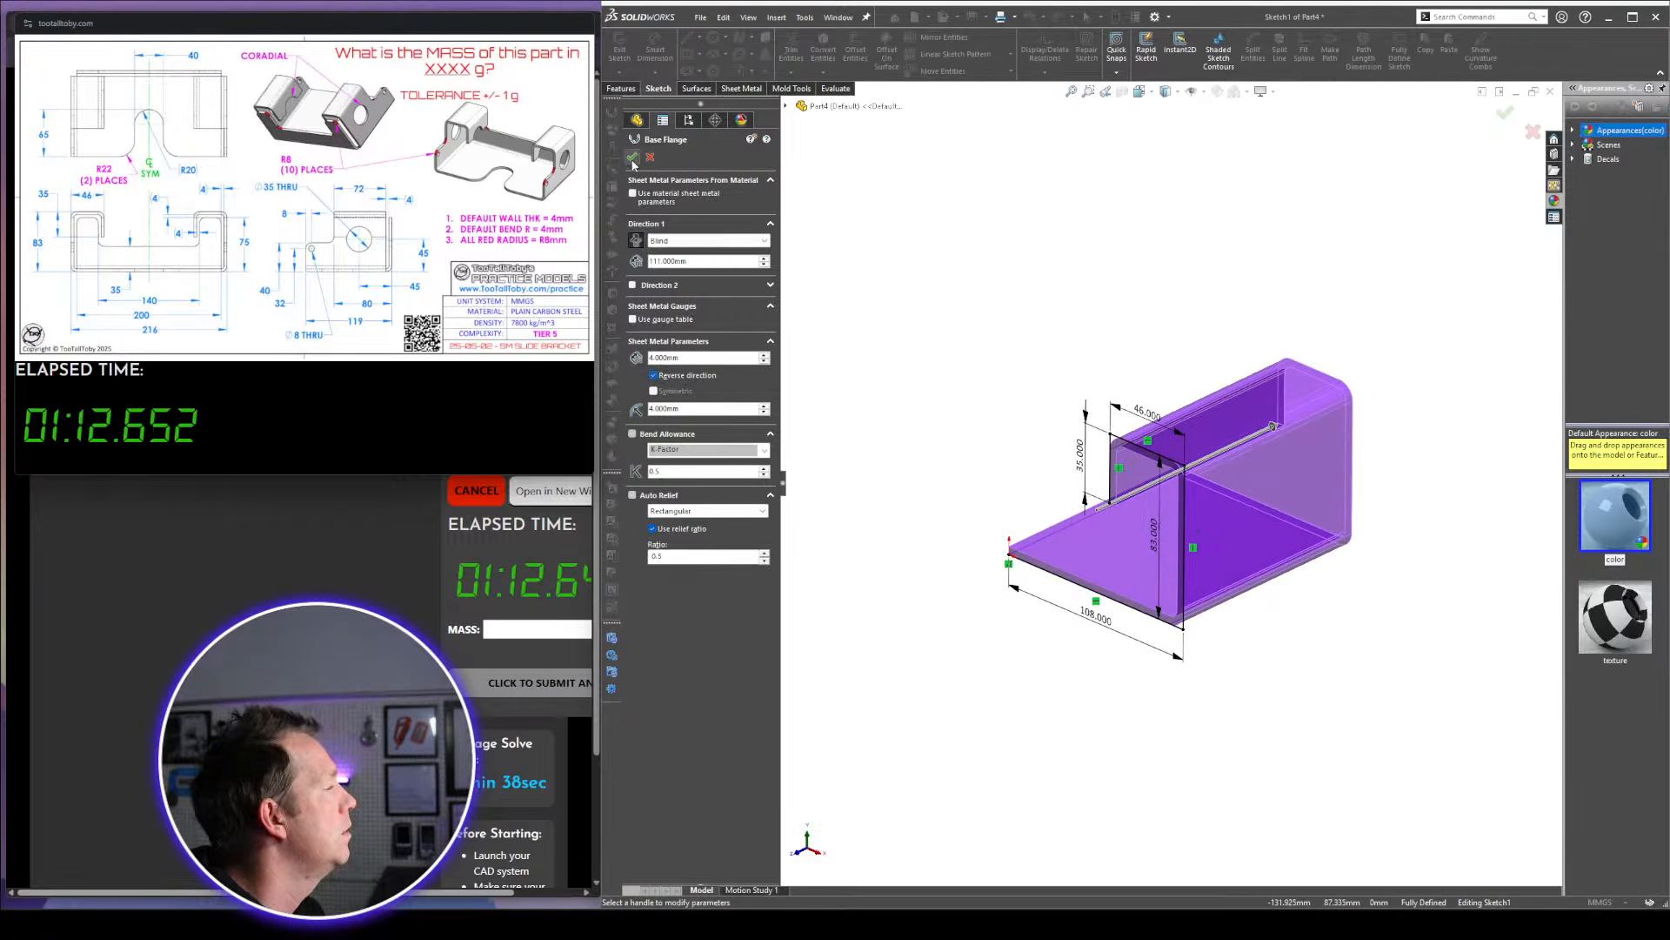
{"action": "left_click", "coordinate": [633, 159]}
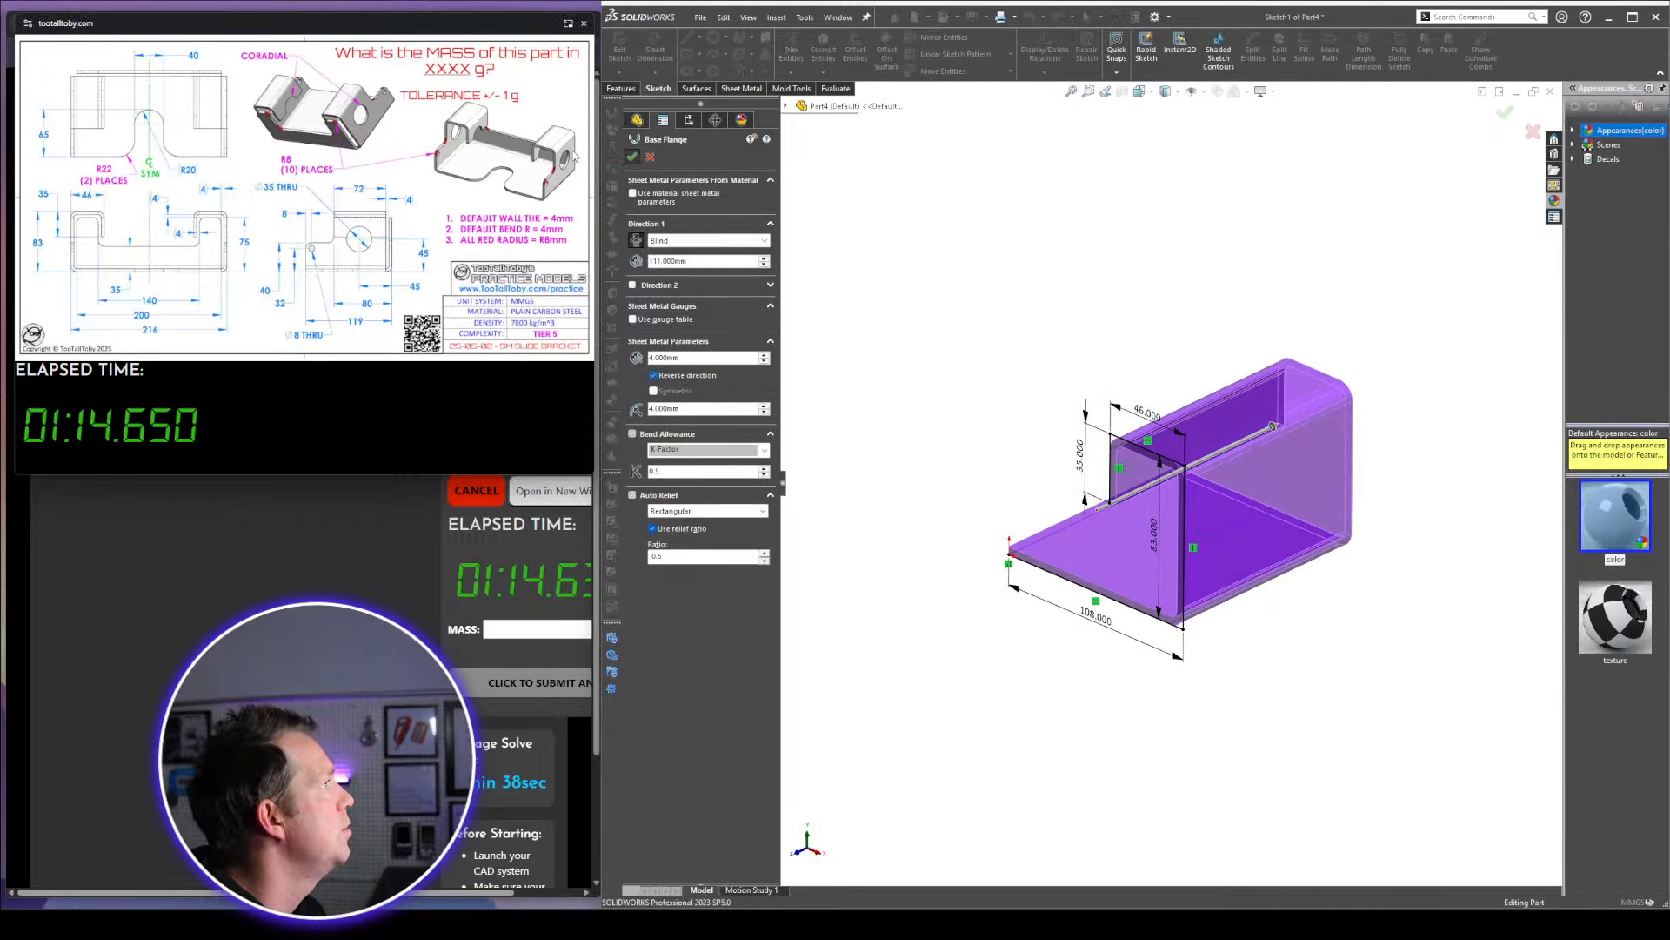
{"action": "left_click", "coordinate": [1153, 351]}
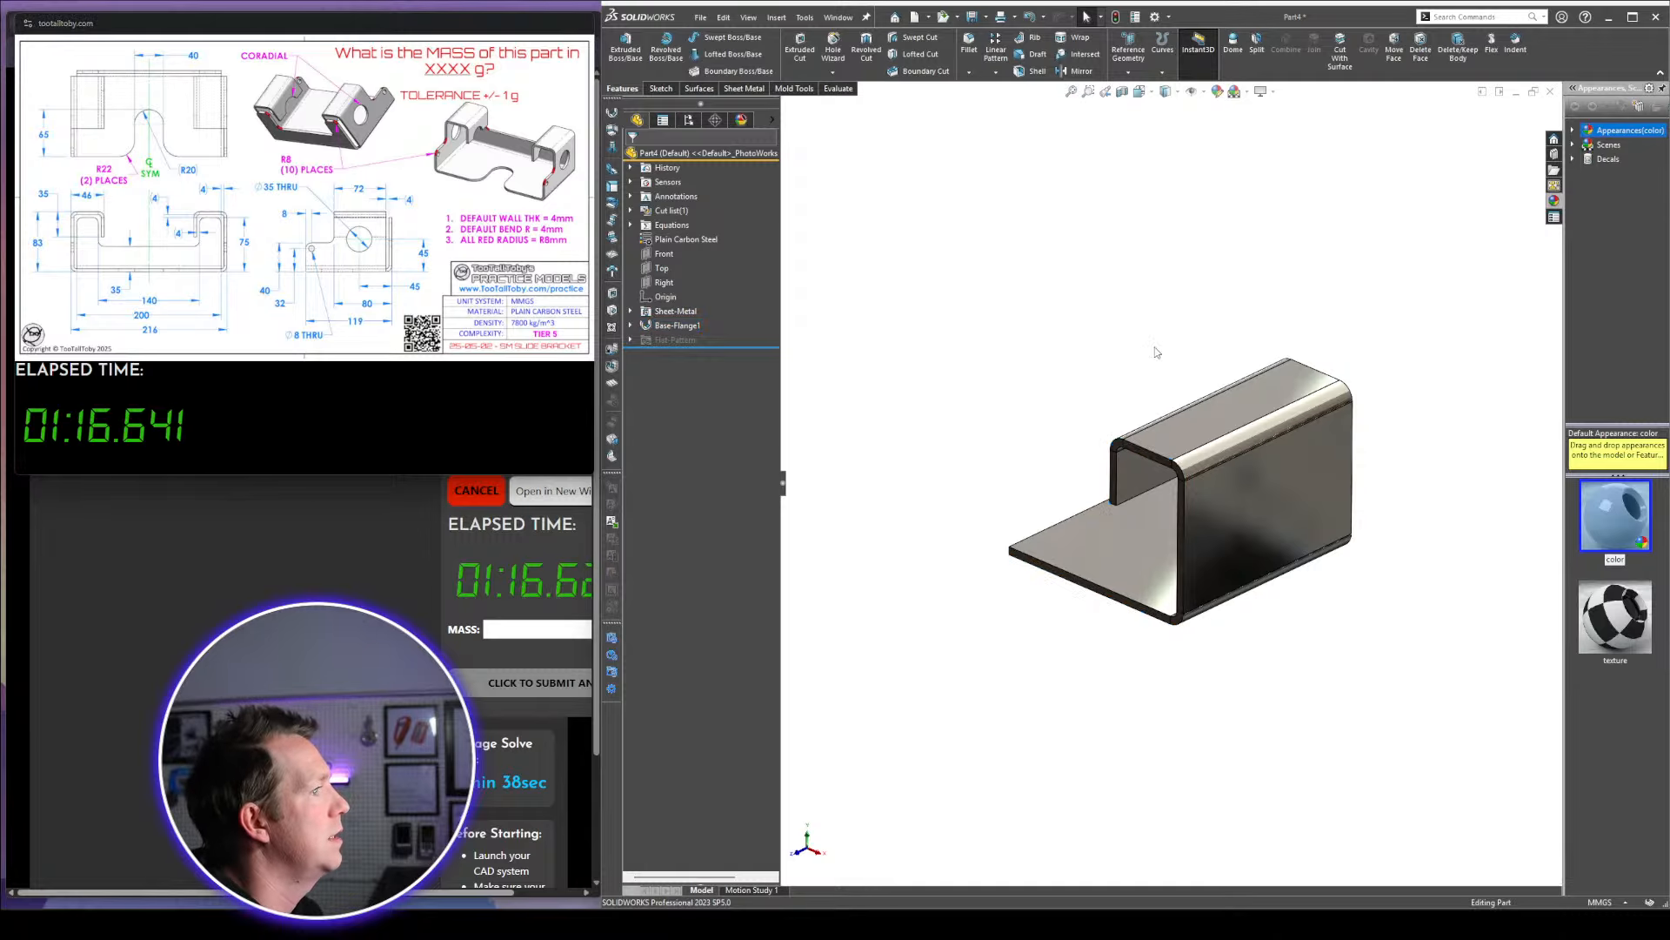
Turn off the reflective display of the part so its faces are shaded matte
{"action": "left_click", "coordinate": [1261, 94]}
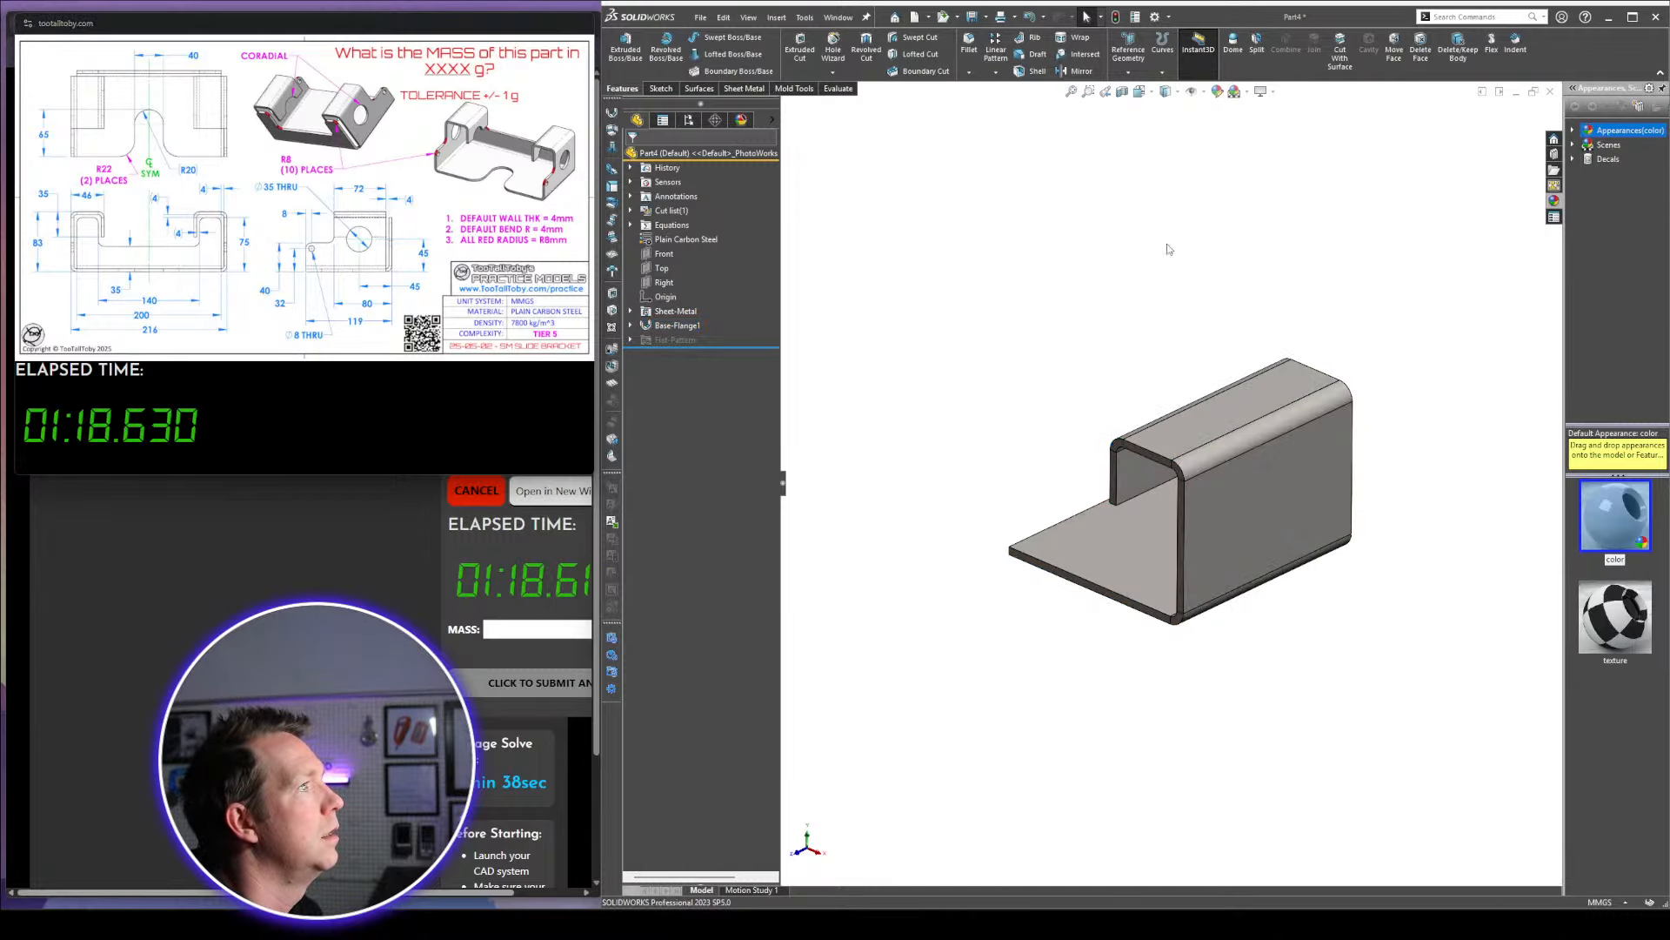
{"action": "scroll", "coordinate": [1312, 467], "scroll_direction": "up", "scroll_amount": 1}
{"action": "scroll", "coordinate": [1312, 467], "scroll_direction": "down", "scroll_amount": 2}
{"action": "middle_click_drag", "start_coordinate": [1040, 380], "coordinate": [1106, 546]}
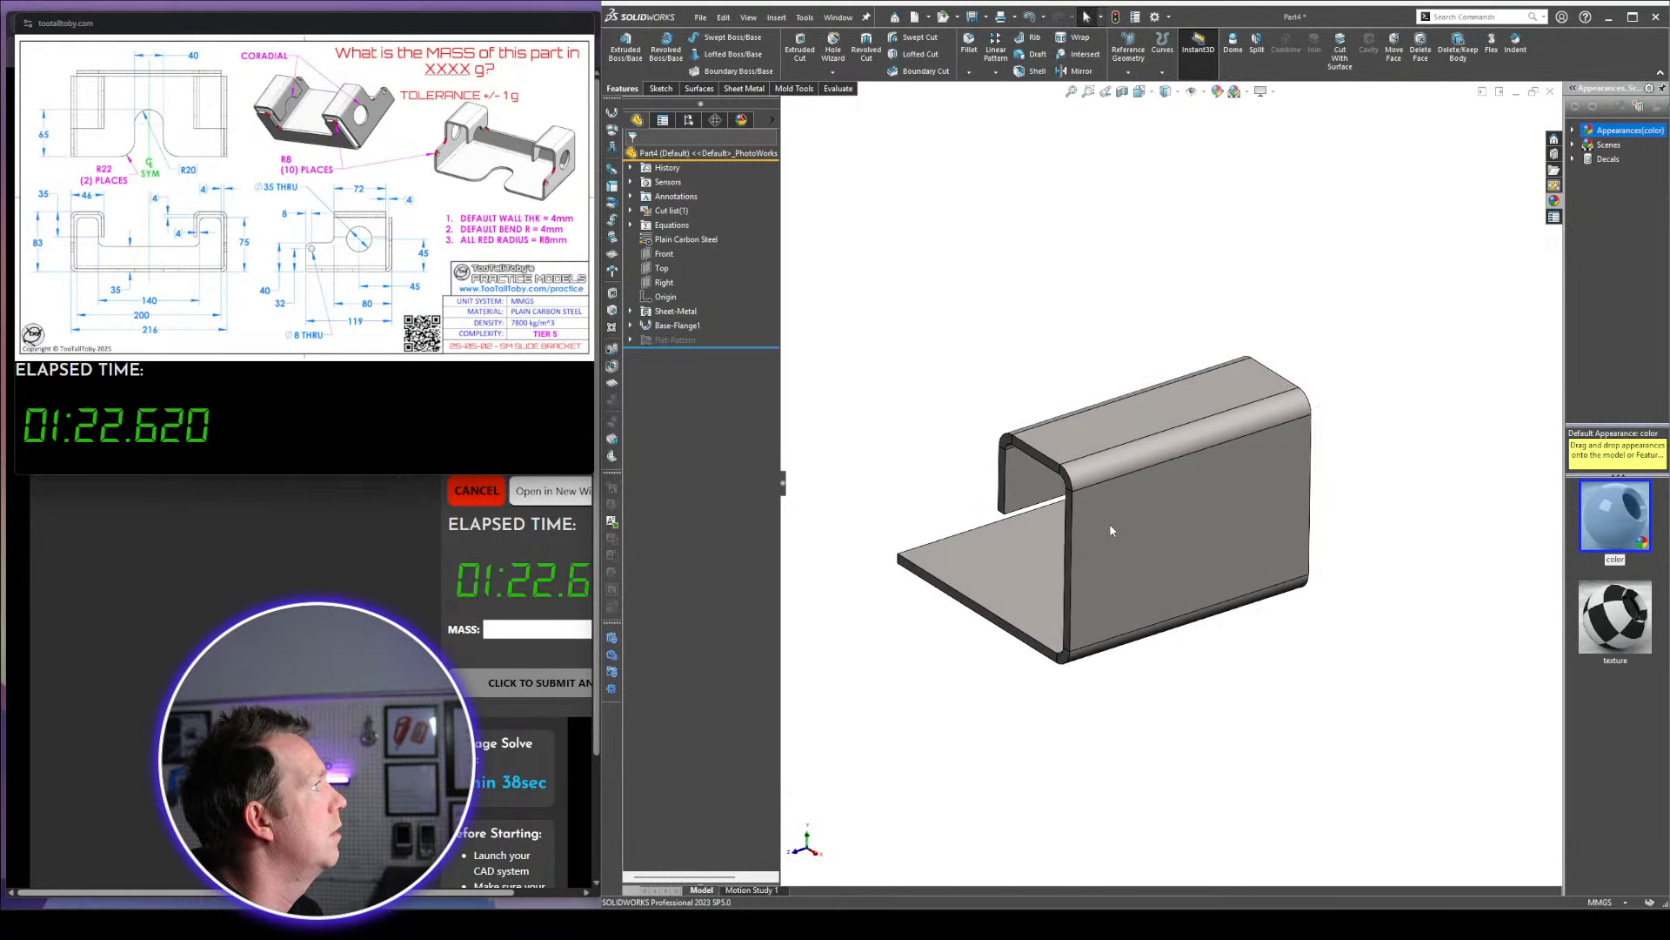
Start a sketch on the tall outer side face and draw a corner rectangle about 26 by 38 mm from its upper front corner
{"action": "left_click", "coordinate": [1111, 526]}
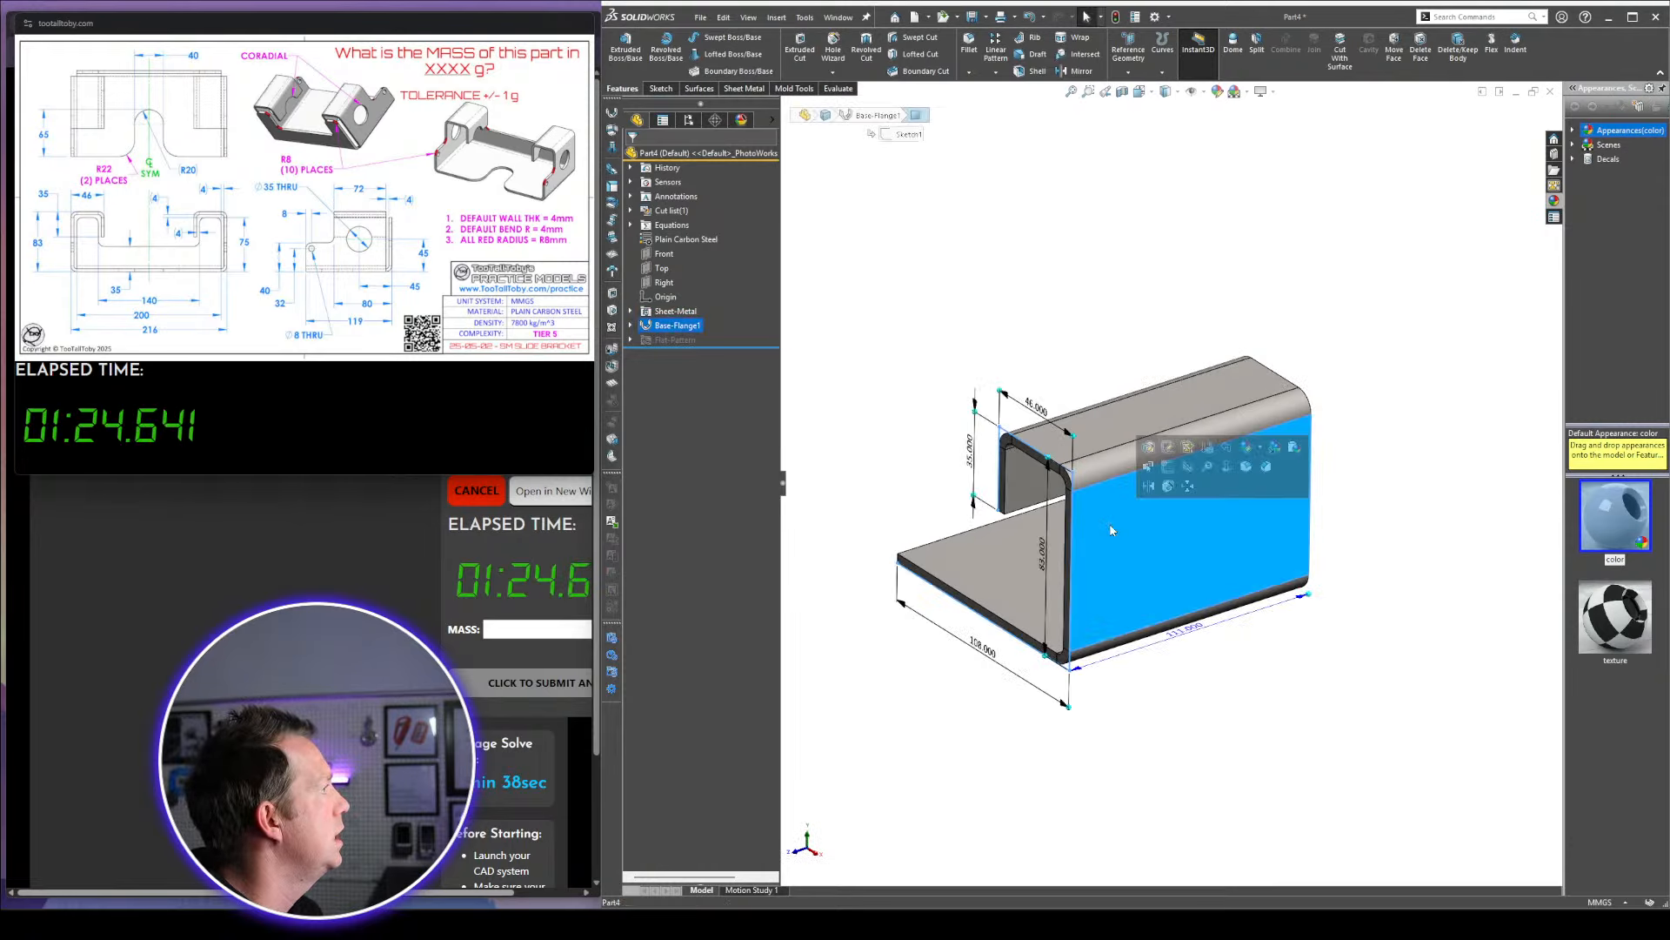
{"action": "left_click", "coordinate": [1167, 477]}
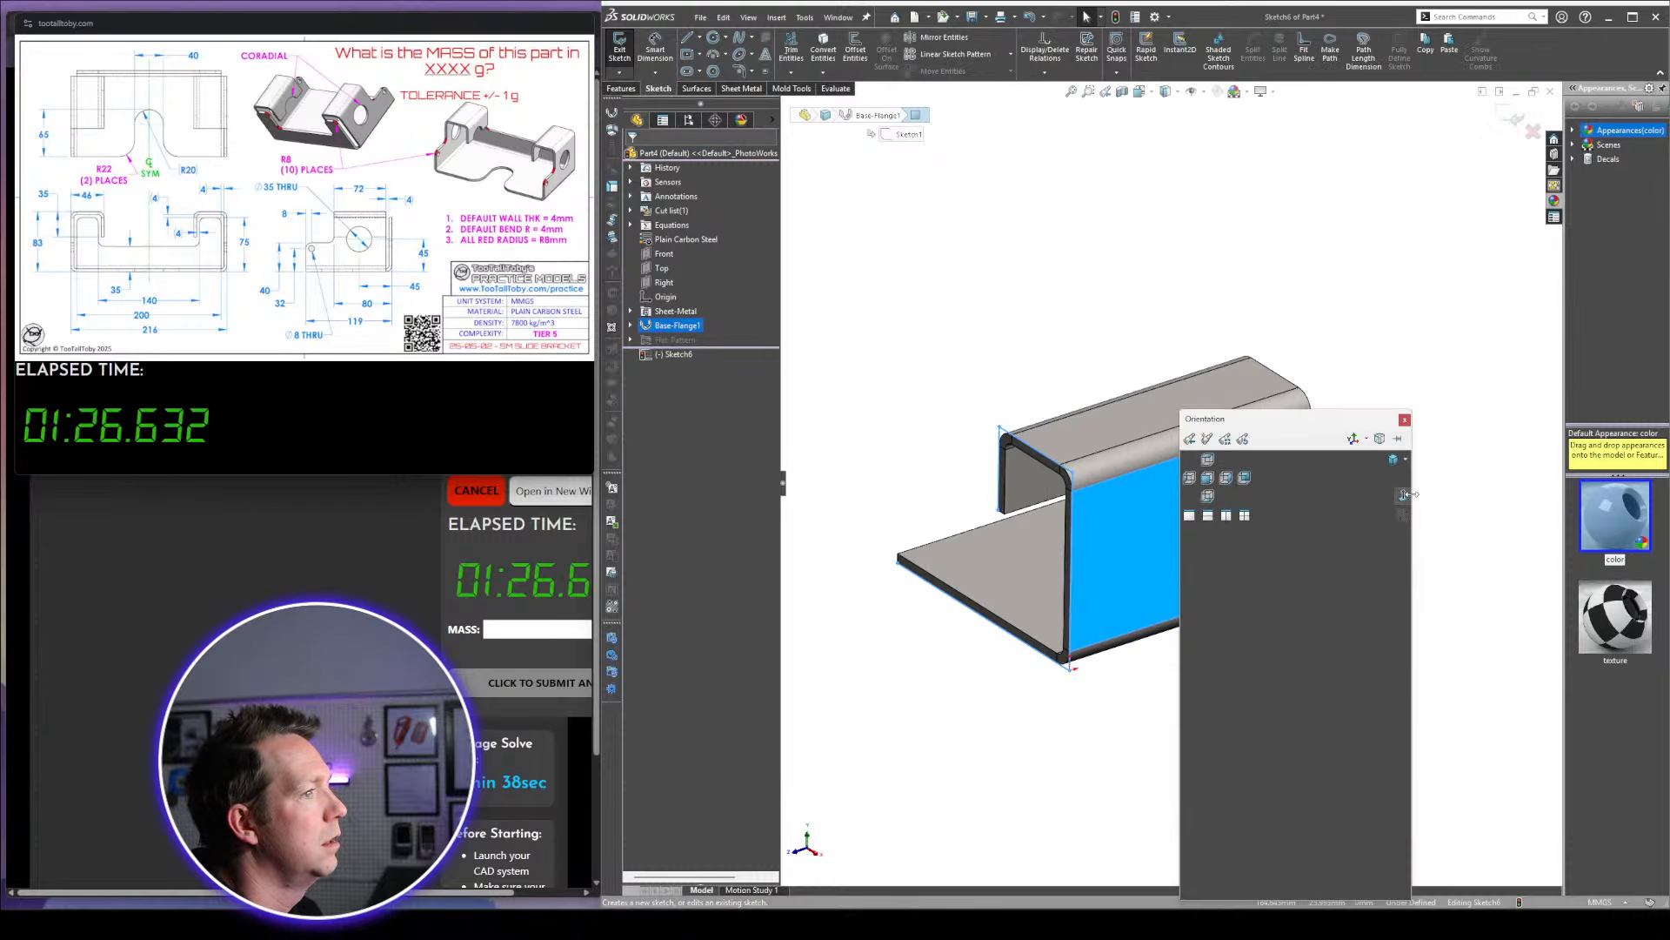
{"action": "key", "text": "r"}
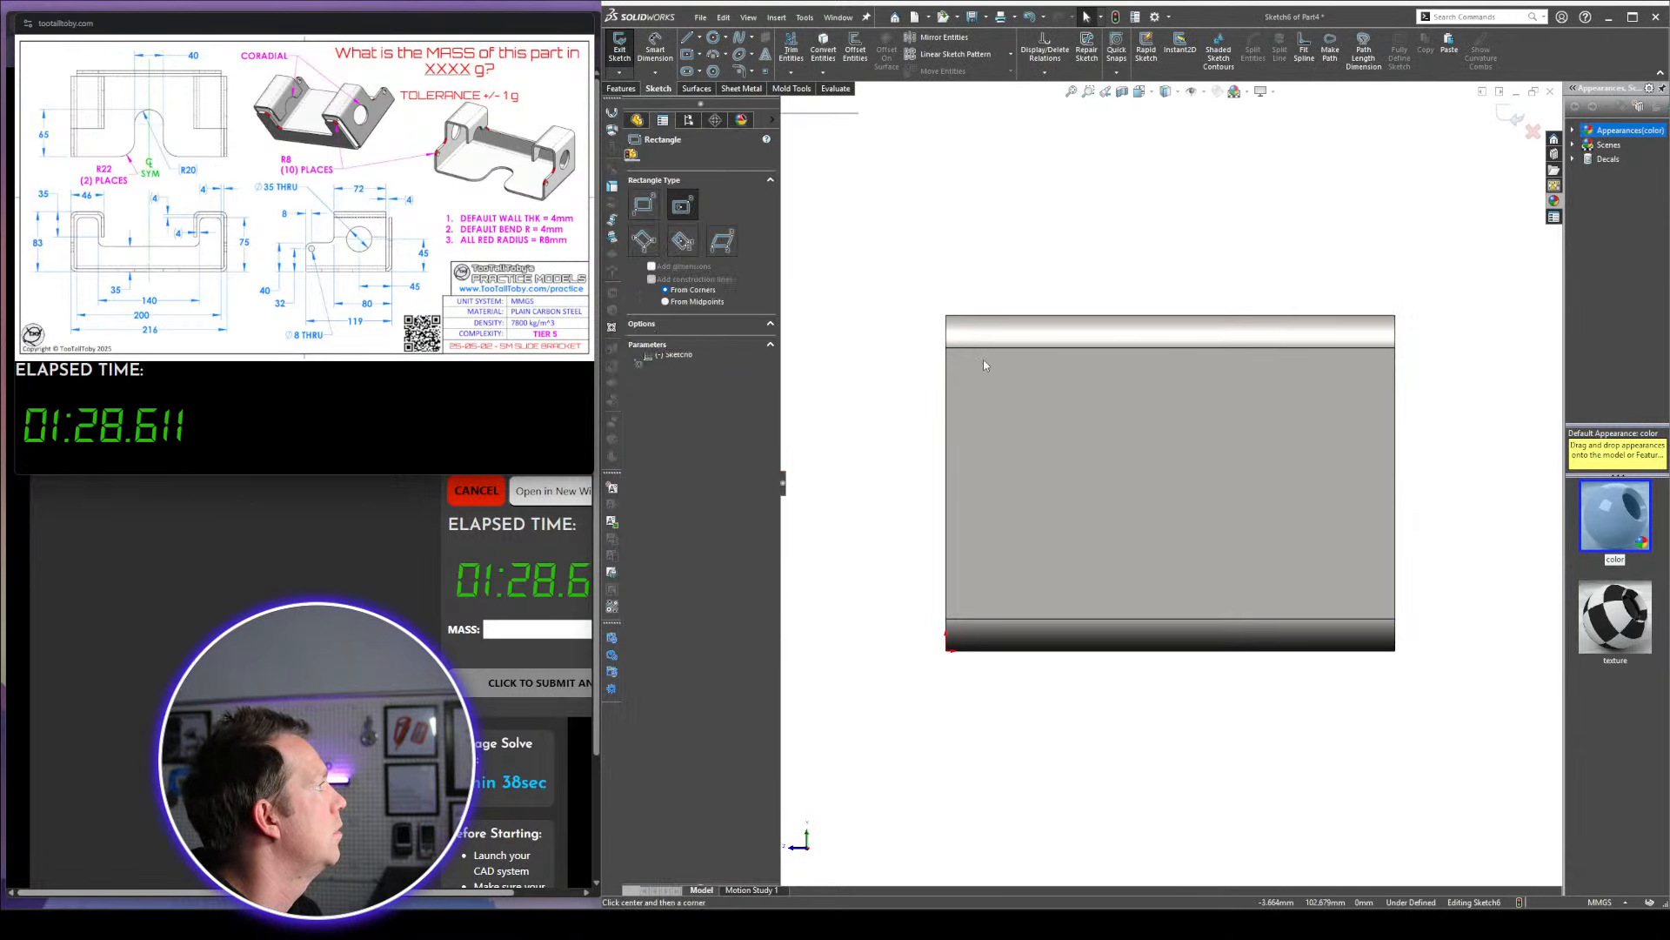
{"action": "key", "text": "a"}
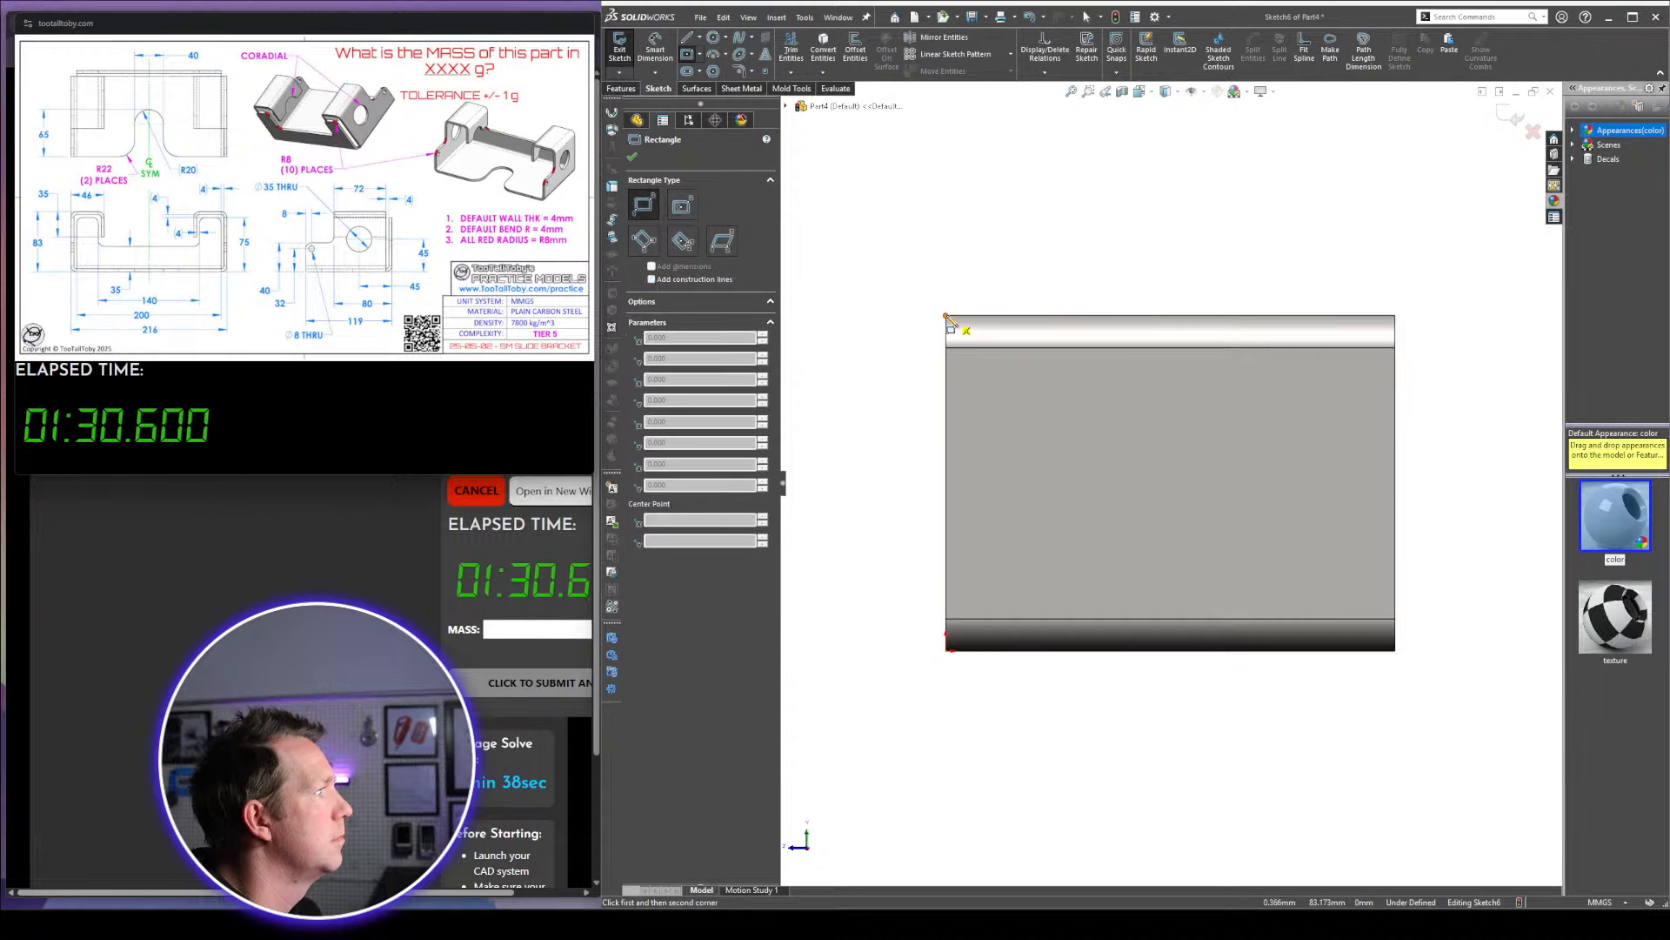
{"action": "left_click", "coordinate": [945, 315]}
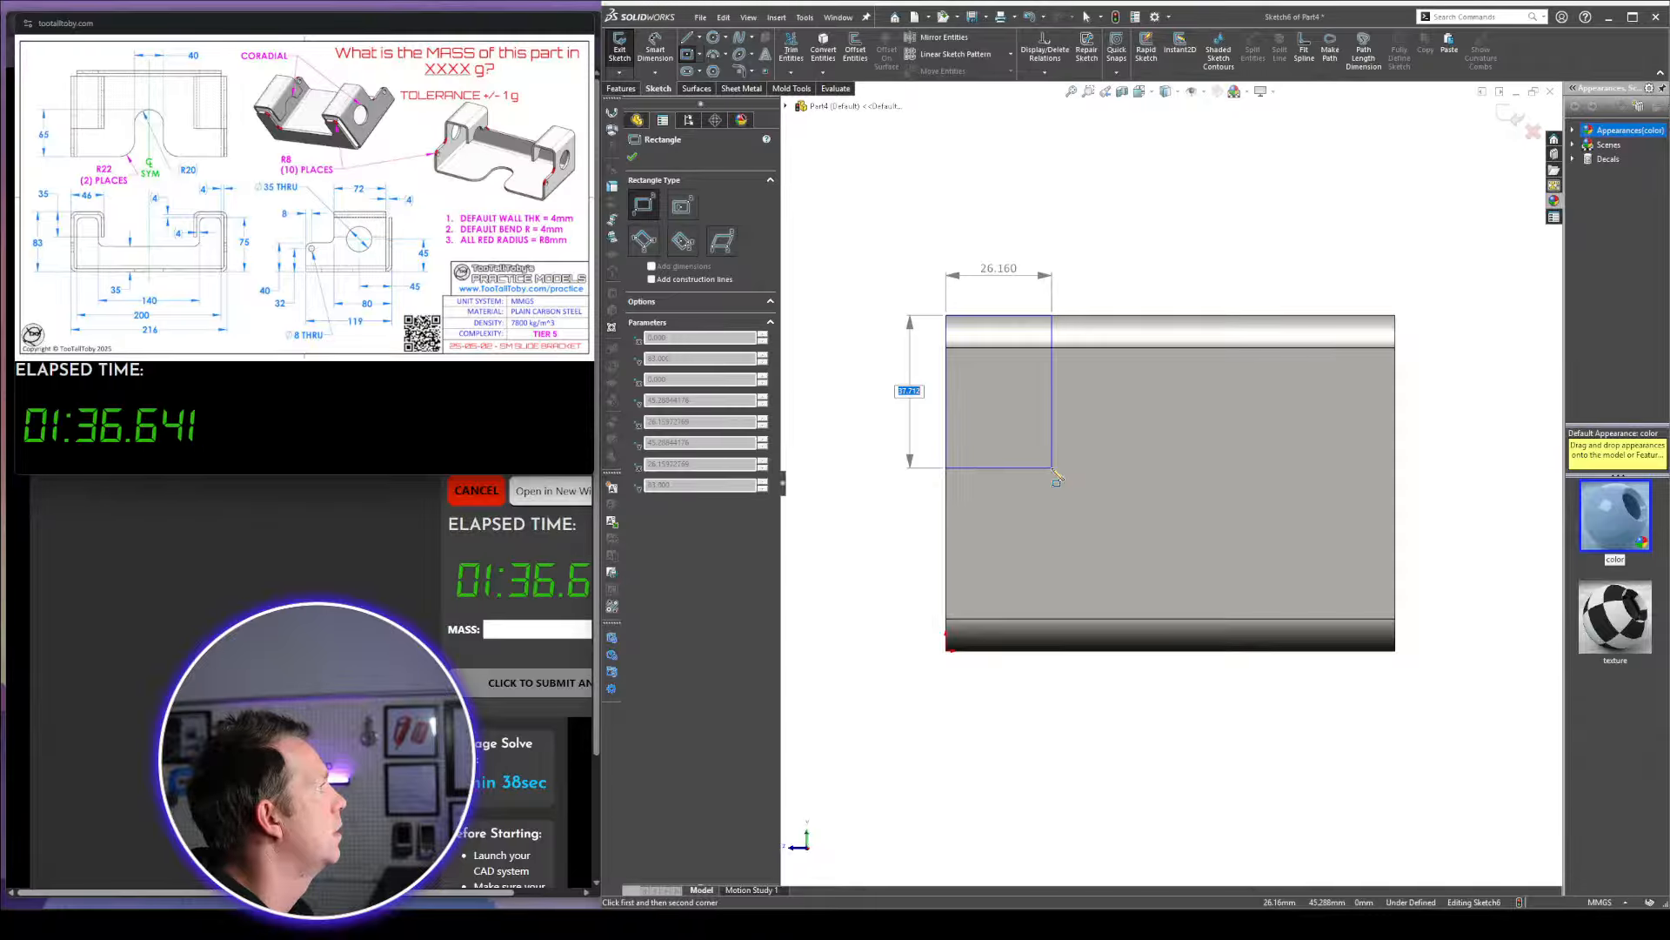
{"action": "left_click", "coordinate": [1052, 468]}
Dimension the rectangle's inner vertical side 72 mm from the face's far edge and its lower side 40 mm above the bottom edge
{"action": "right_click_drag", "start_coordinate": [1053, 468], "coordinate": [1054, 408]}
{"action": "left_click", "coordinate": [1052, 363]}
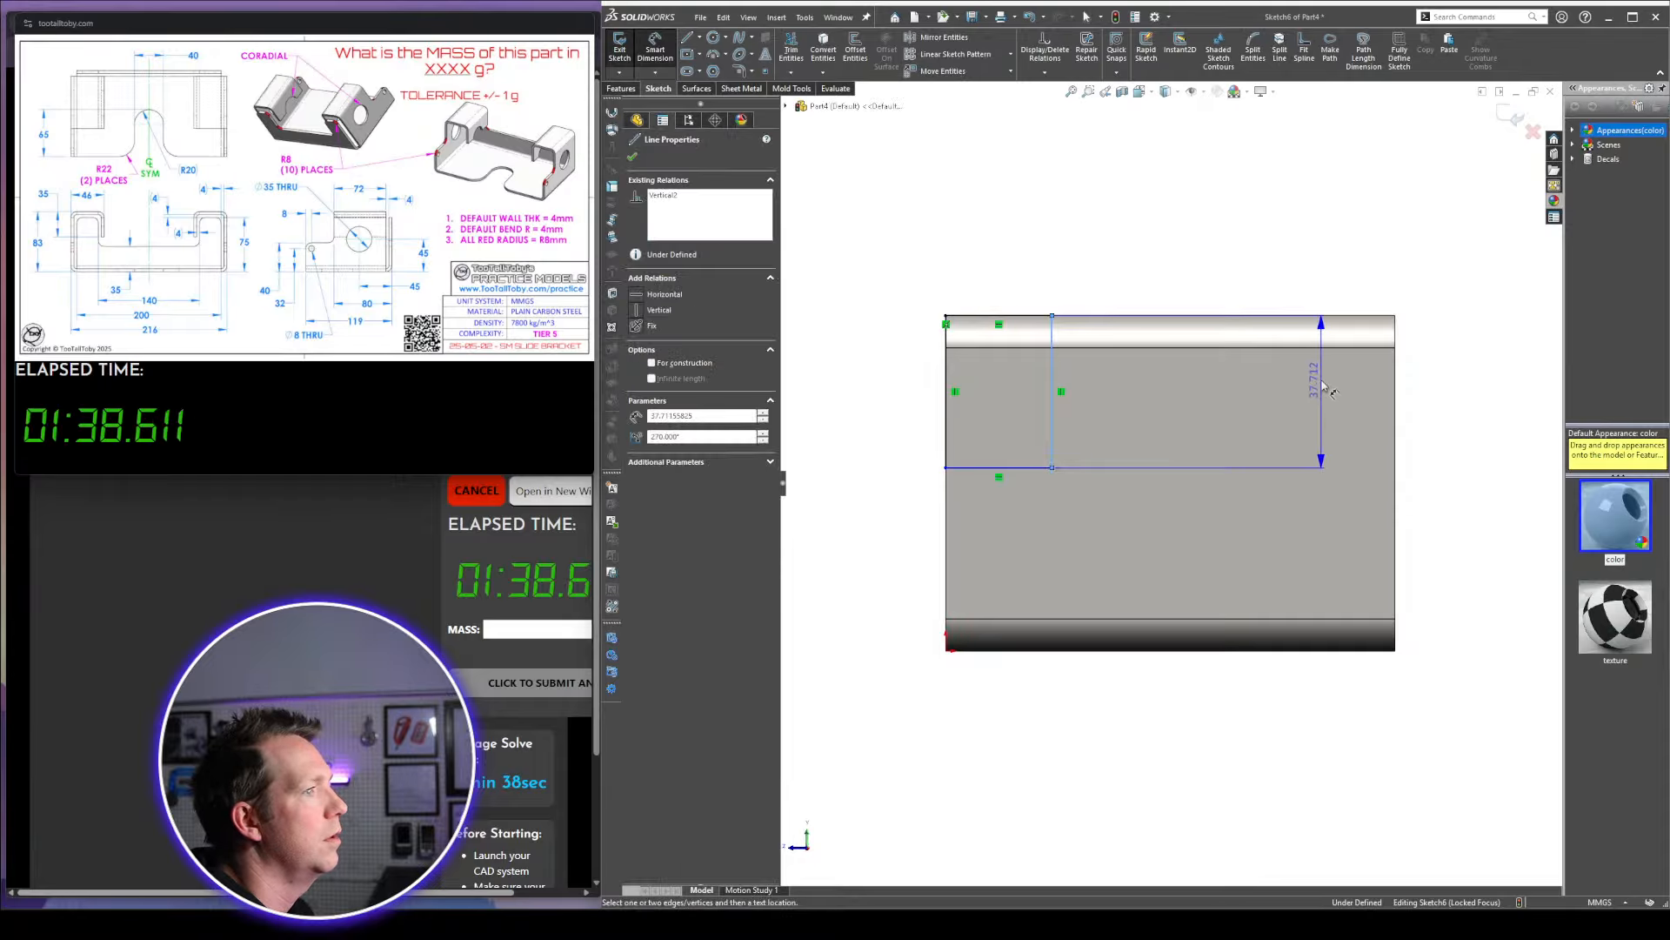
{"action": "left_click", "coordinate": [1395, 388]}
{"action": "left_click", "coordinate": [1324, 288]}
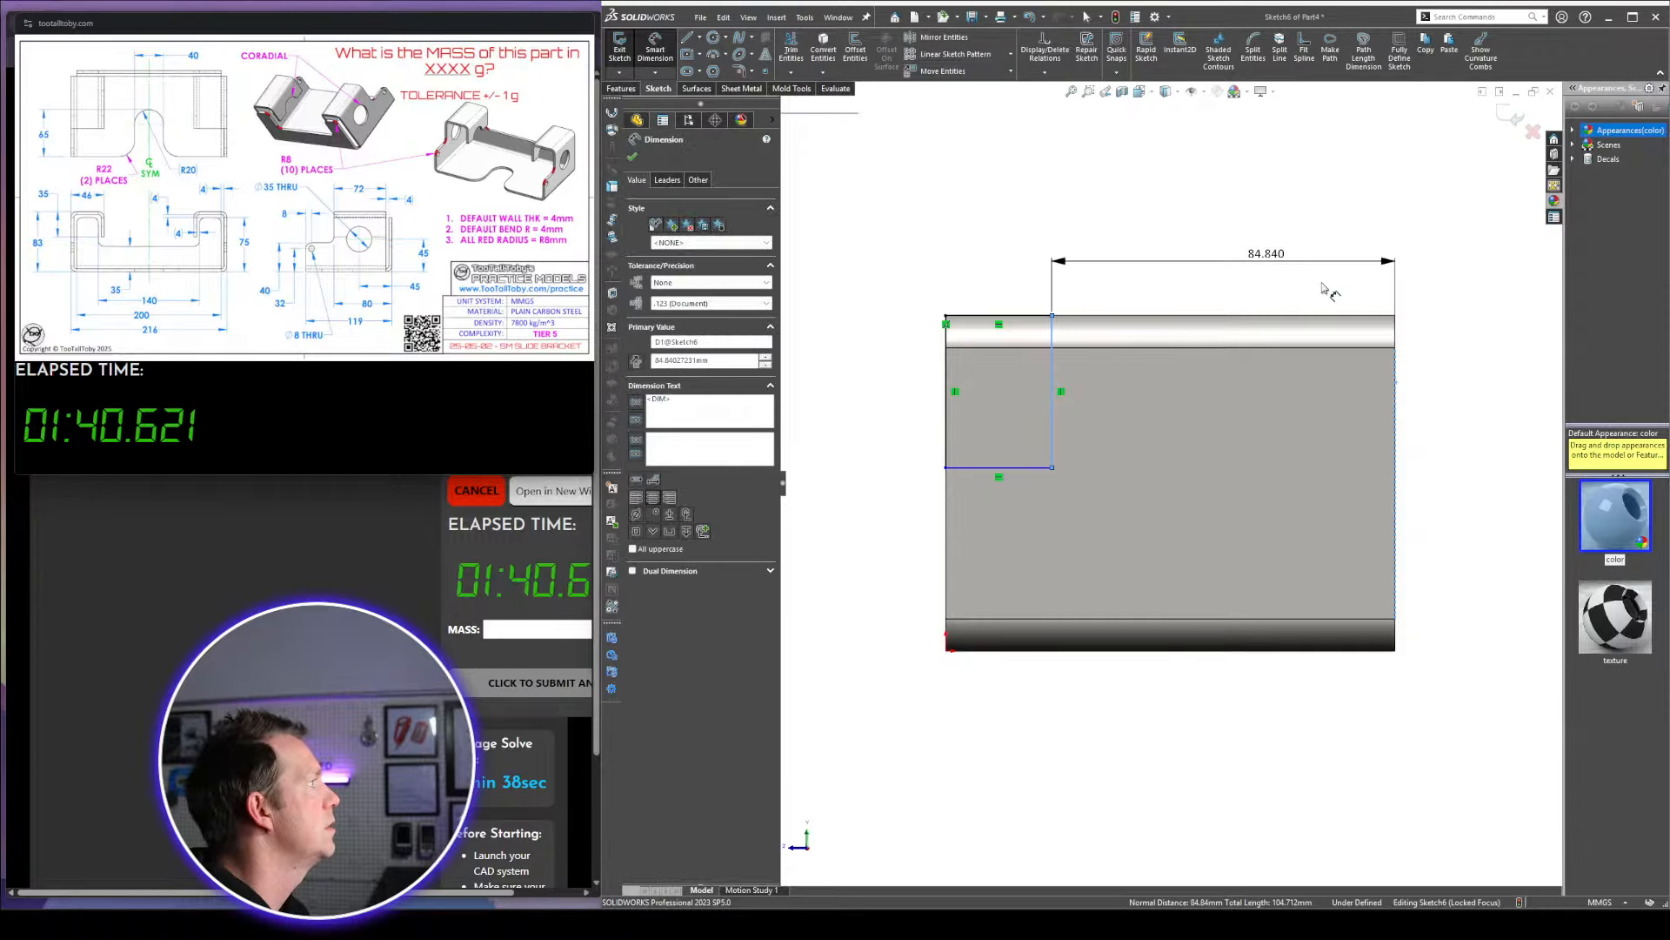
{"action": "type", "text": "72"}
{"action": "key", "text": "Return"}
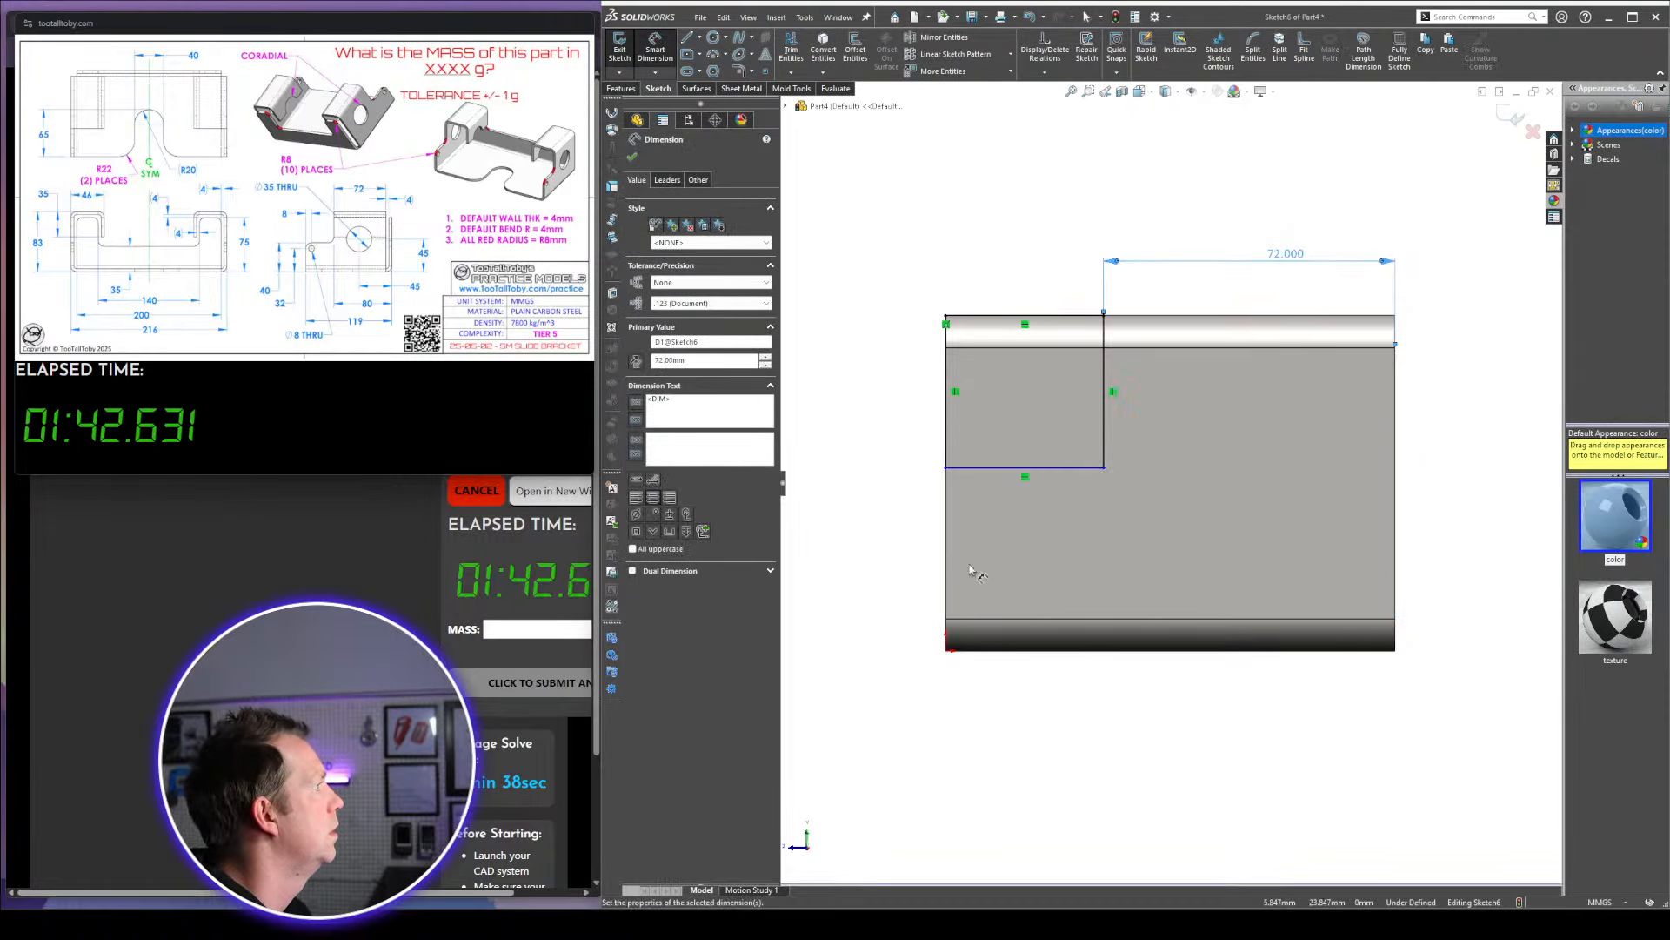
{"action": "left_click", "coordinate": [1002, 467]}
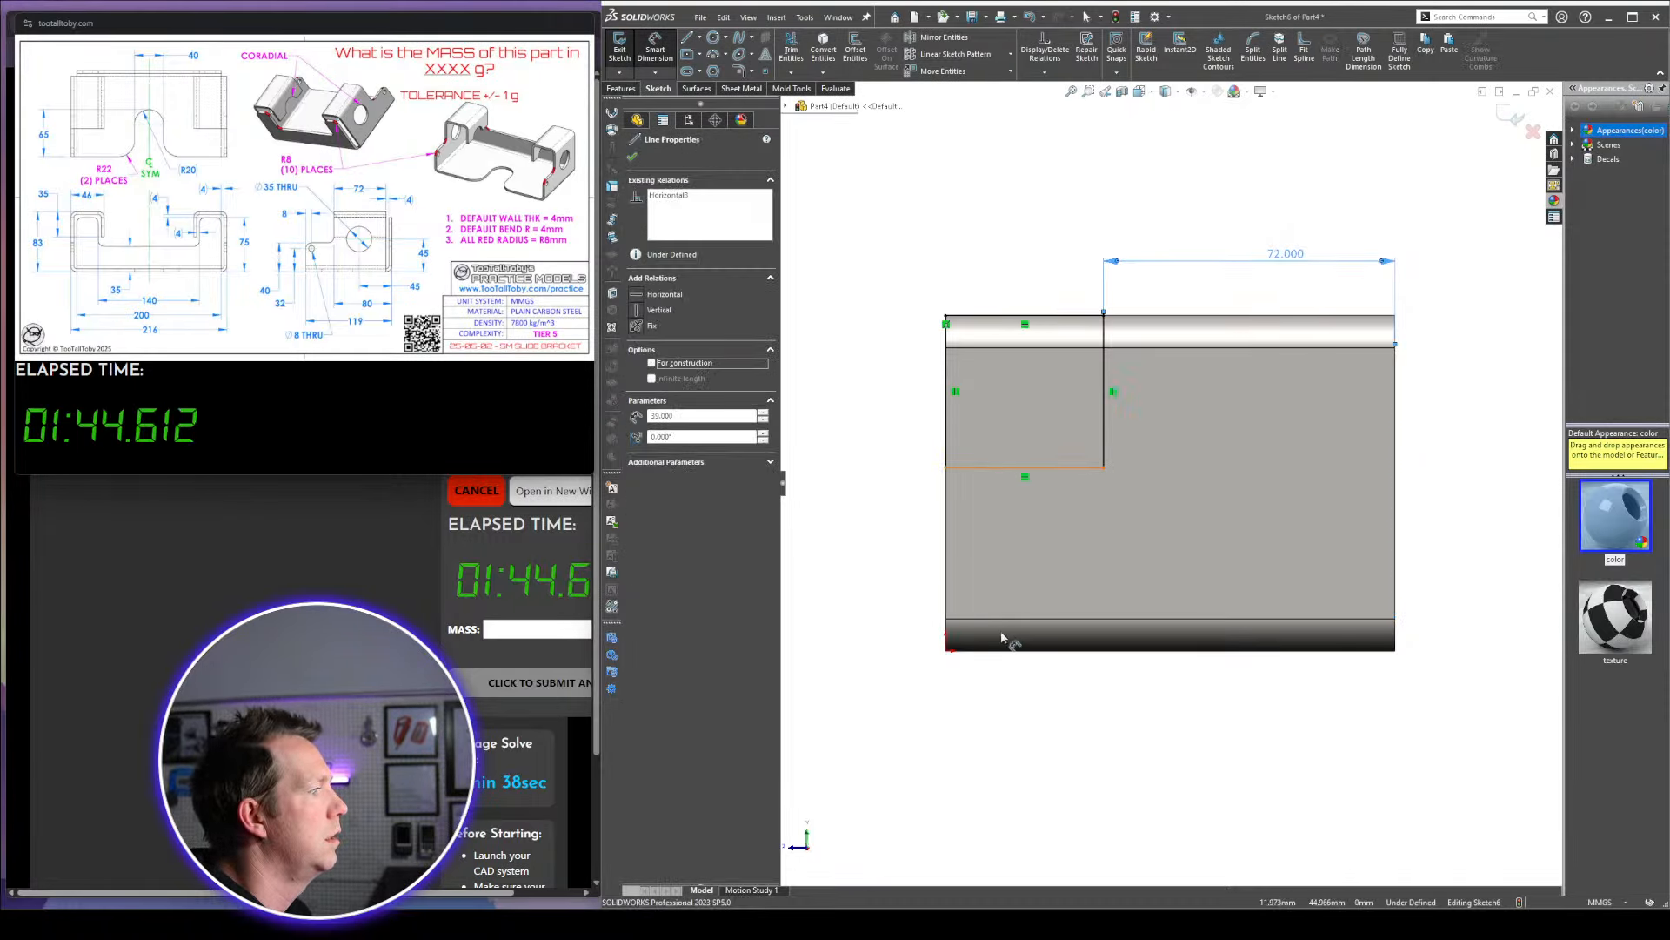
{"action": "left_click", "coordinate": [1007, 651]}
{"action": "left_click", "coordinate": [908, 592]}
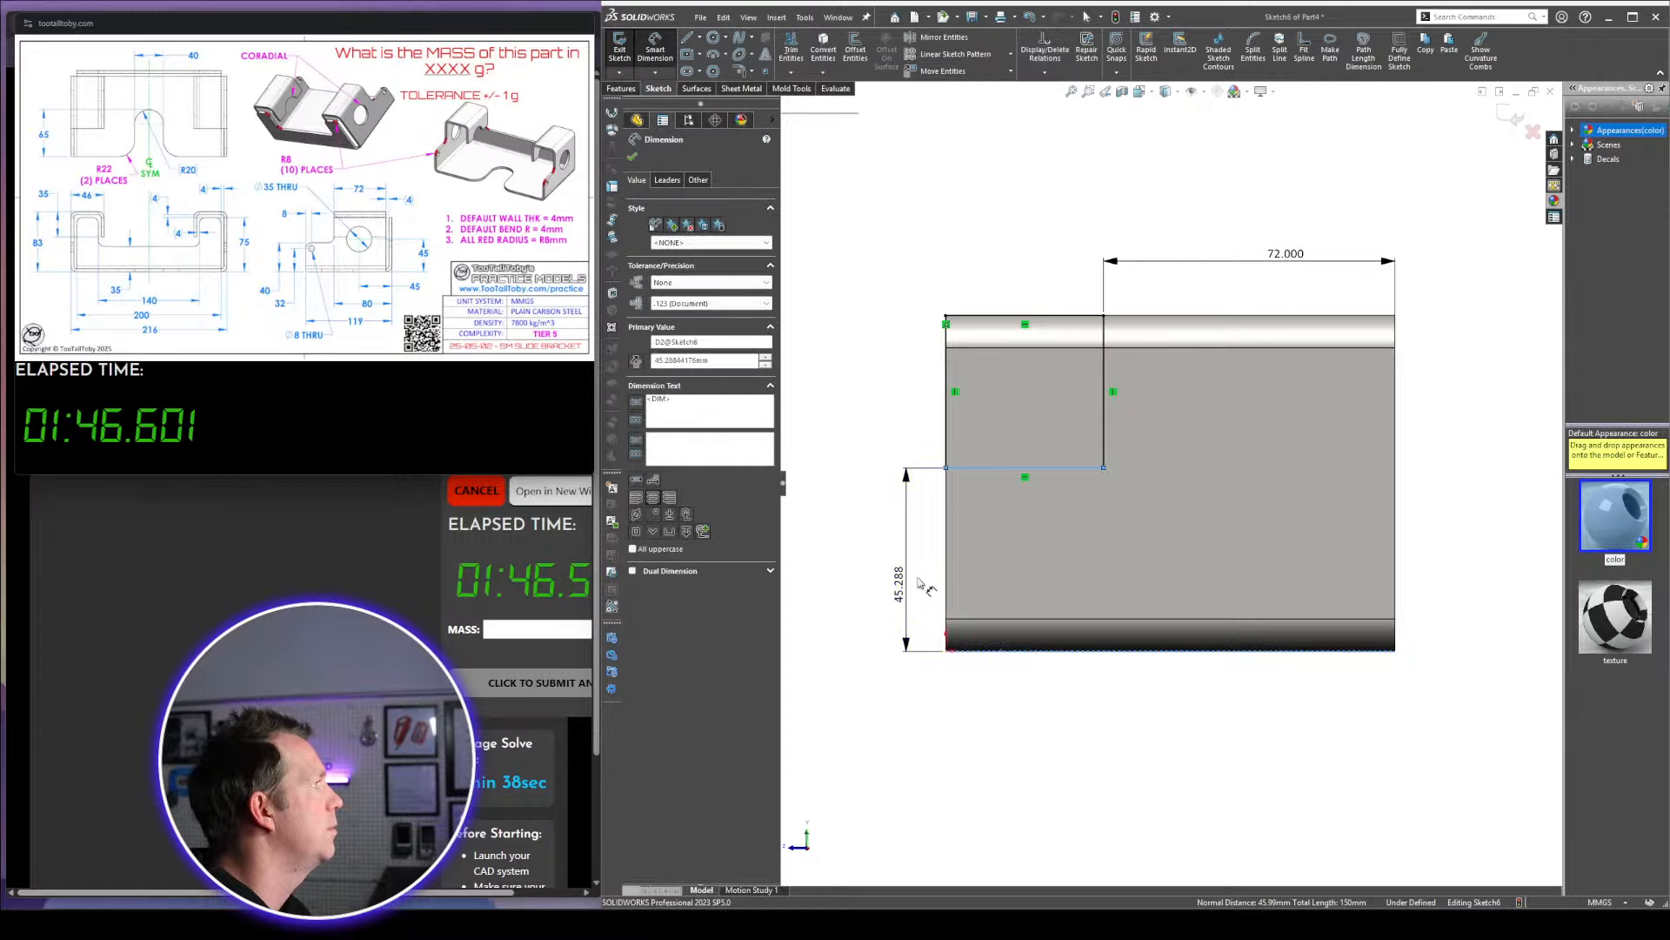
{"action": "key", "text": "Return"}
Sketch a circle with a 35 mm diameter on the side face, between the rectangle and the far edge
{"action": "key", "text": "c"}
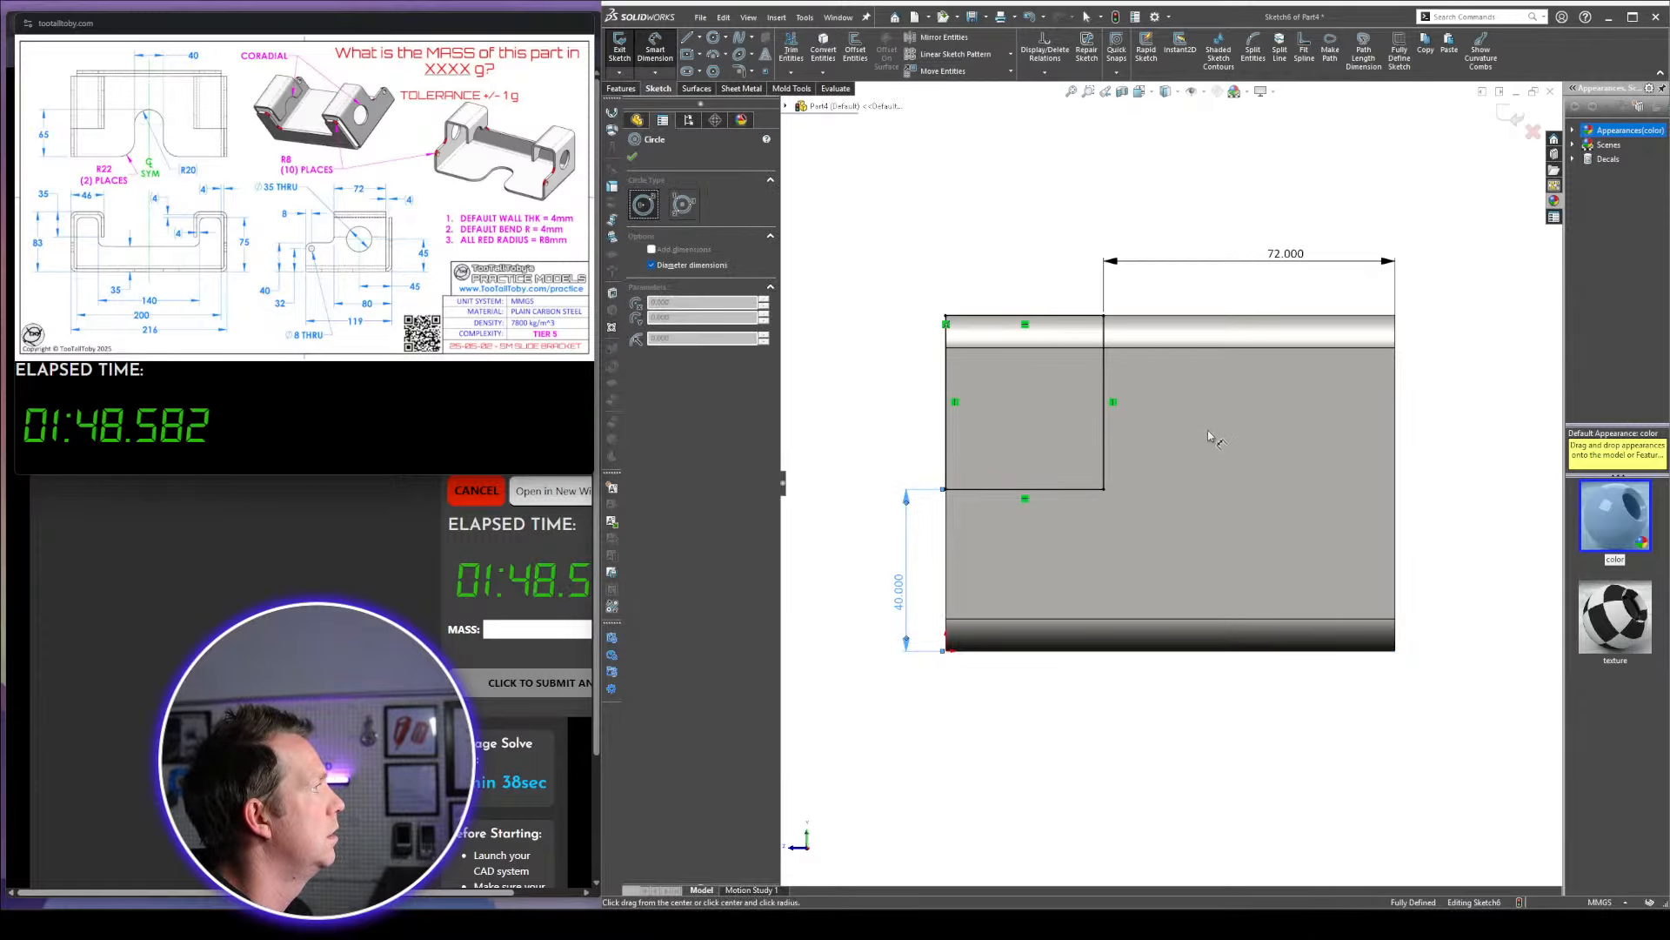
{"action": "left_click", "coordinate": [1231, 466]}
{"action": "type", "text": "35"}
{"action": "key", "text": "Return"}
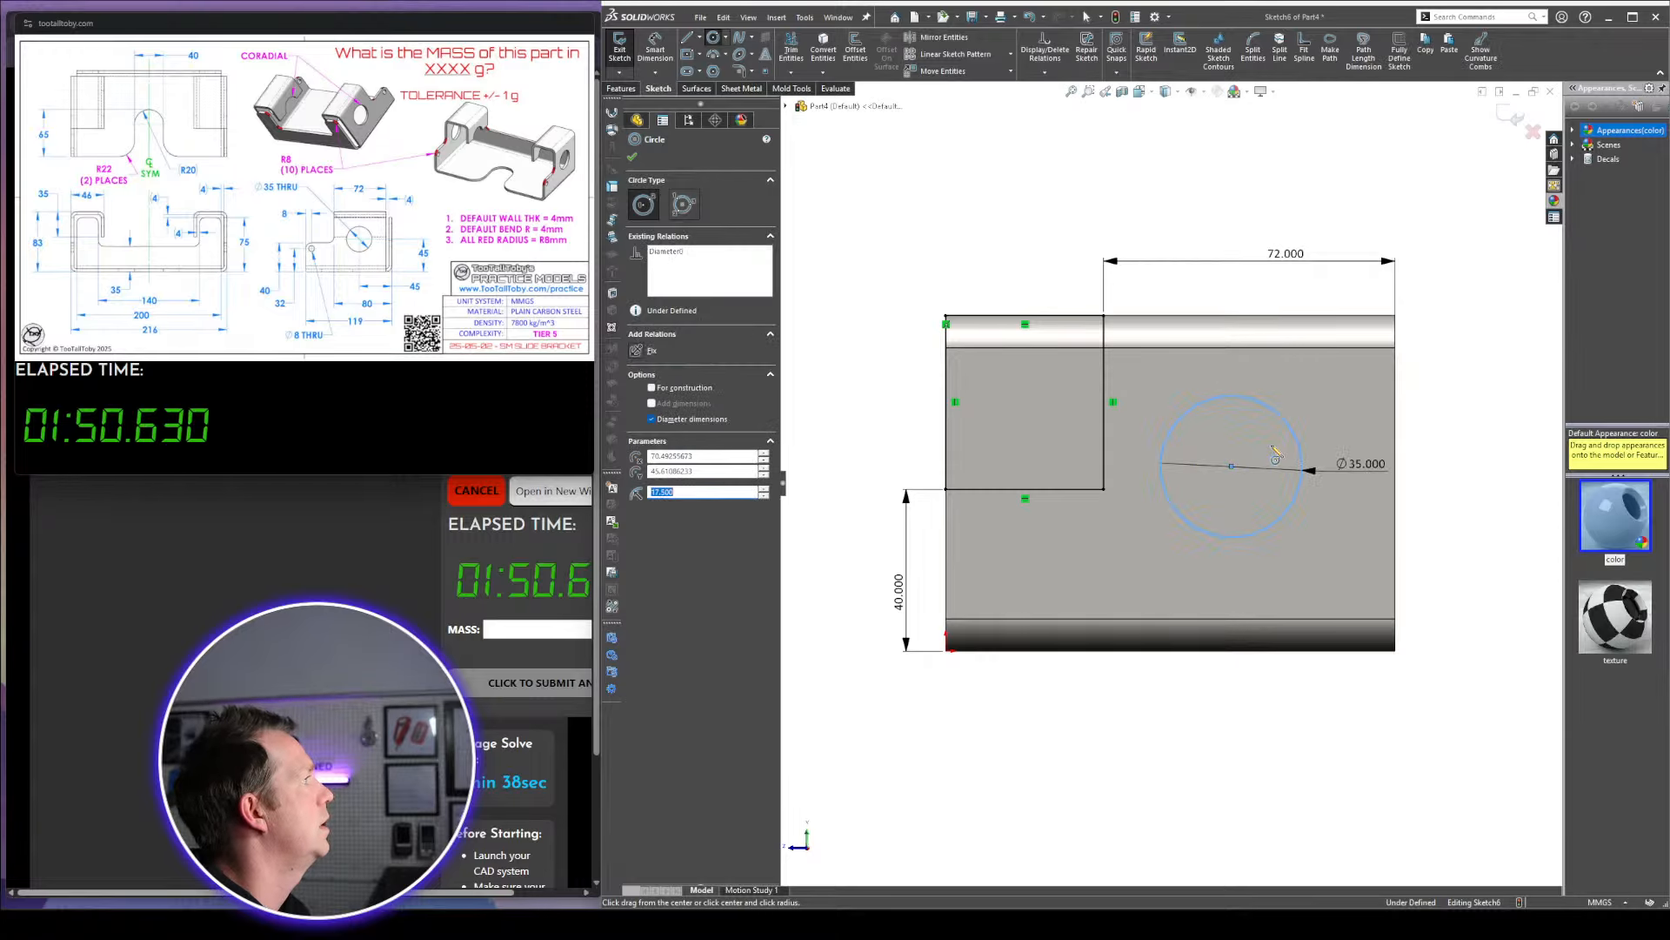
Dimension the circle's centre 45 mm from the face's far vertical edge and 45 mm above the bottom edge
{"action": "key", "text": "d"}
{"action": "left_click", "coordinate": [1301, 454]}
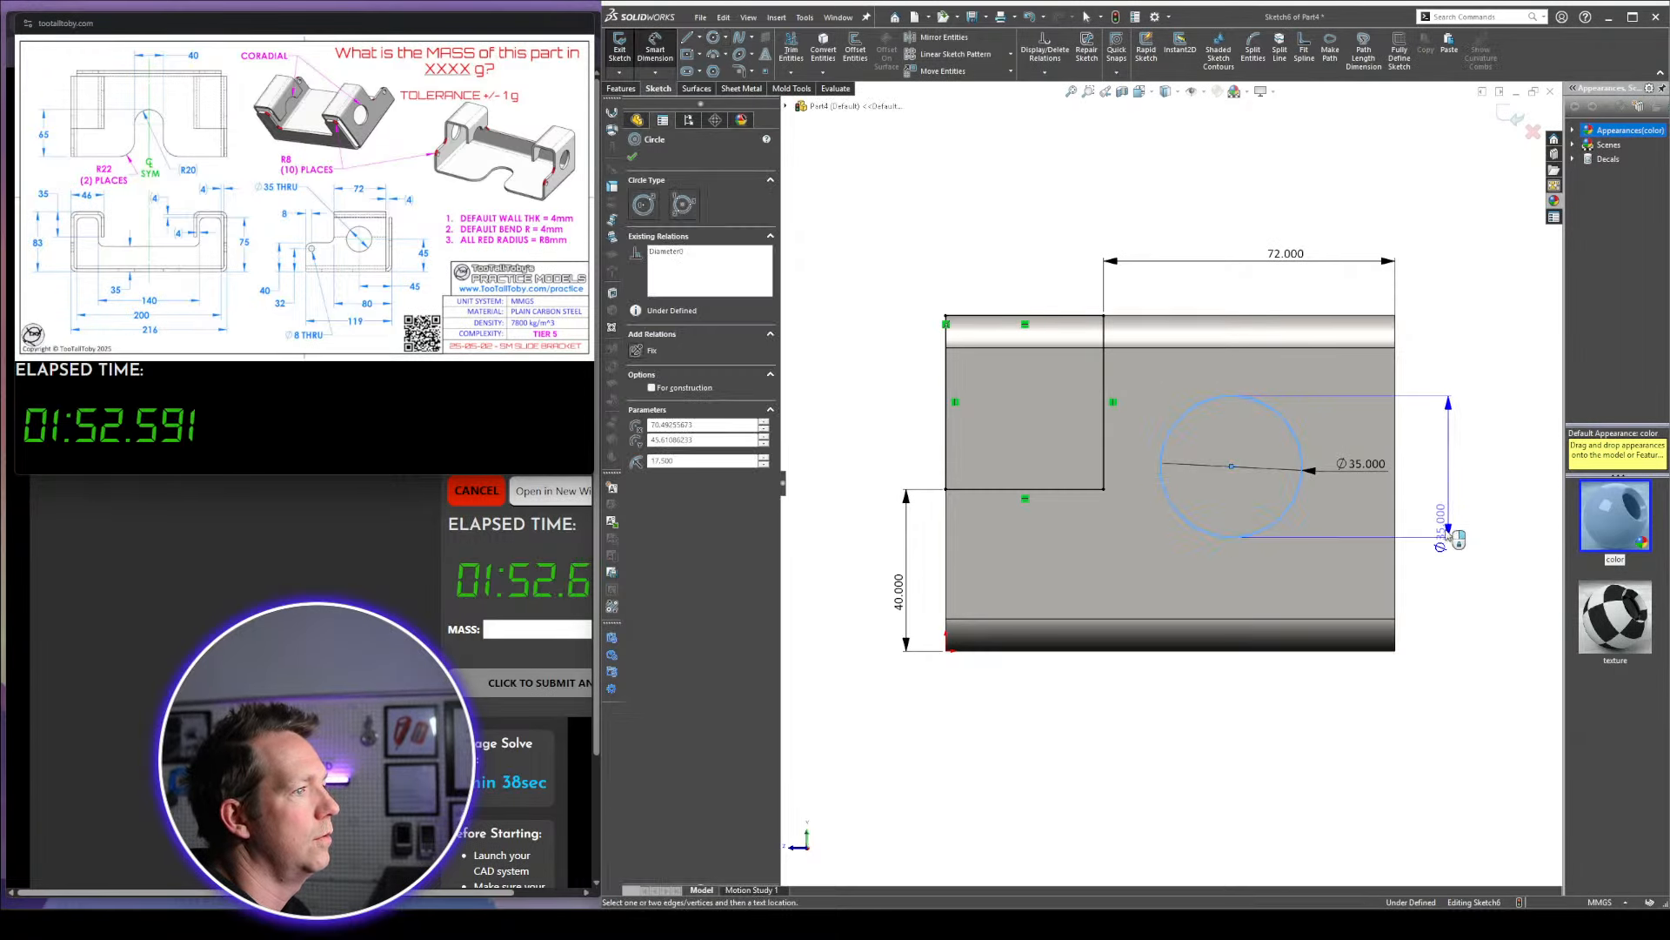
{"action": "left_click", "coordinate": [1396, 531]}
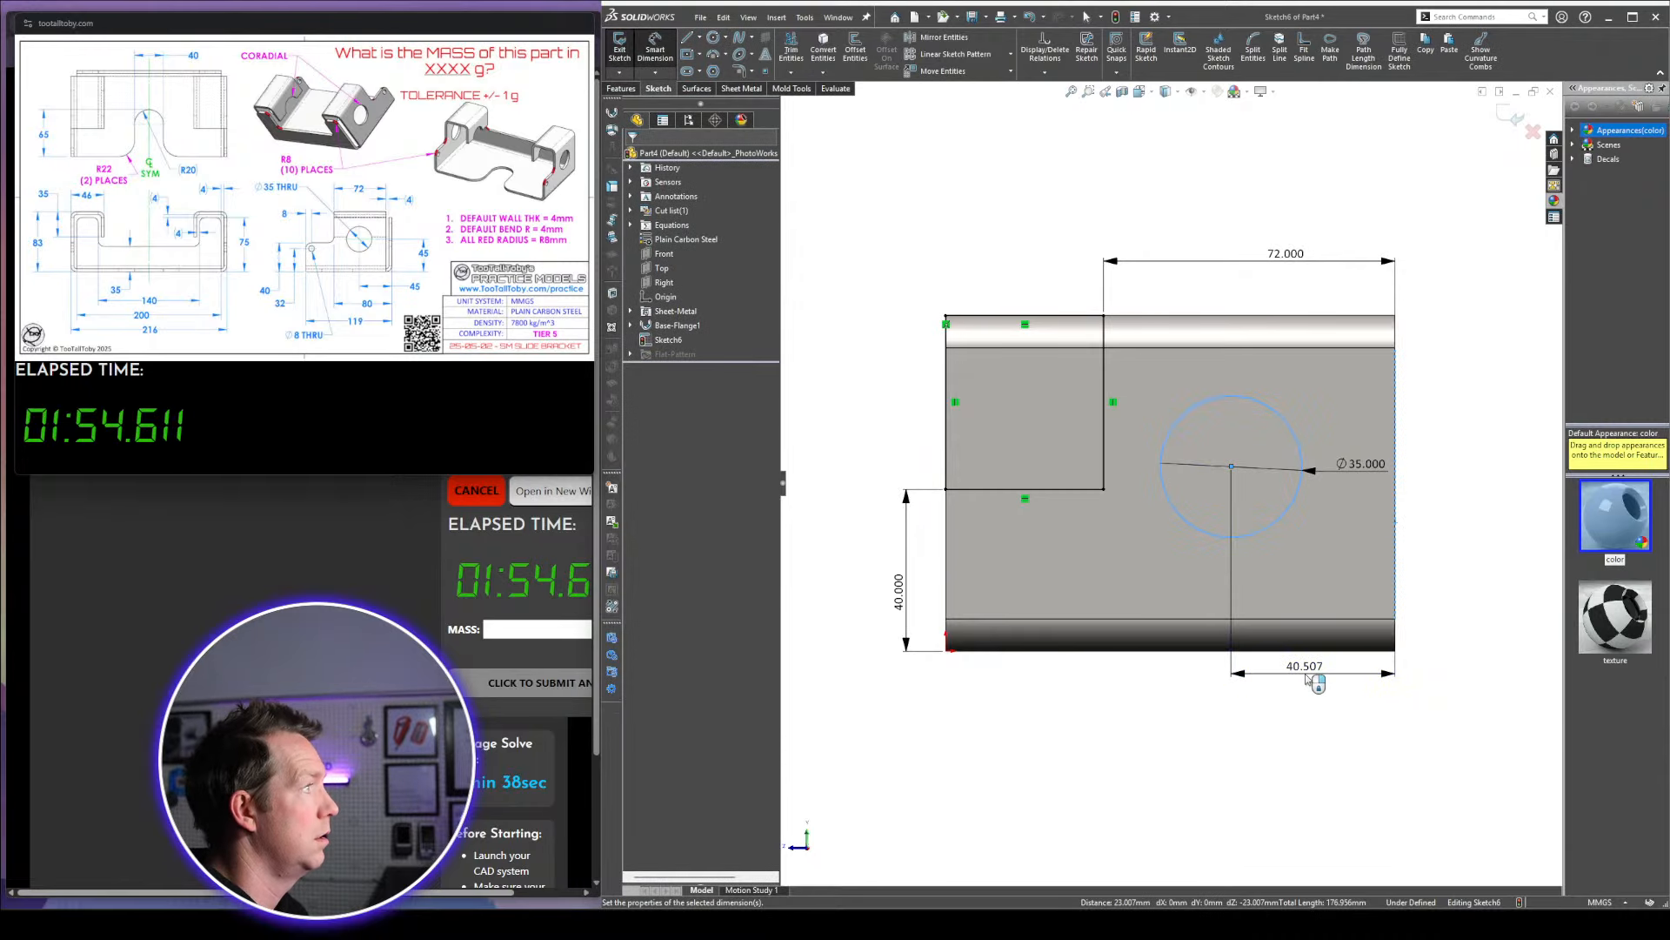
{"action": "left_click", "coordinate": [1309, 675]}
{"action": "key", "text": "Escape"}
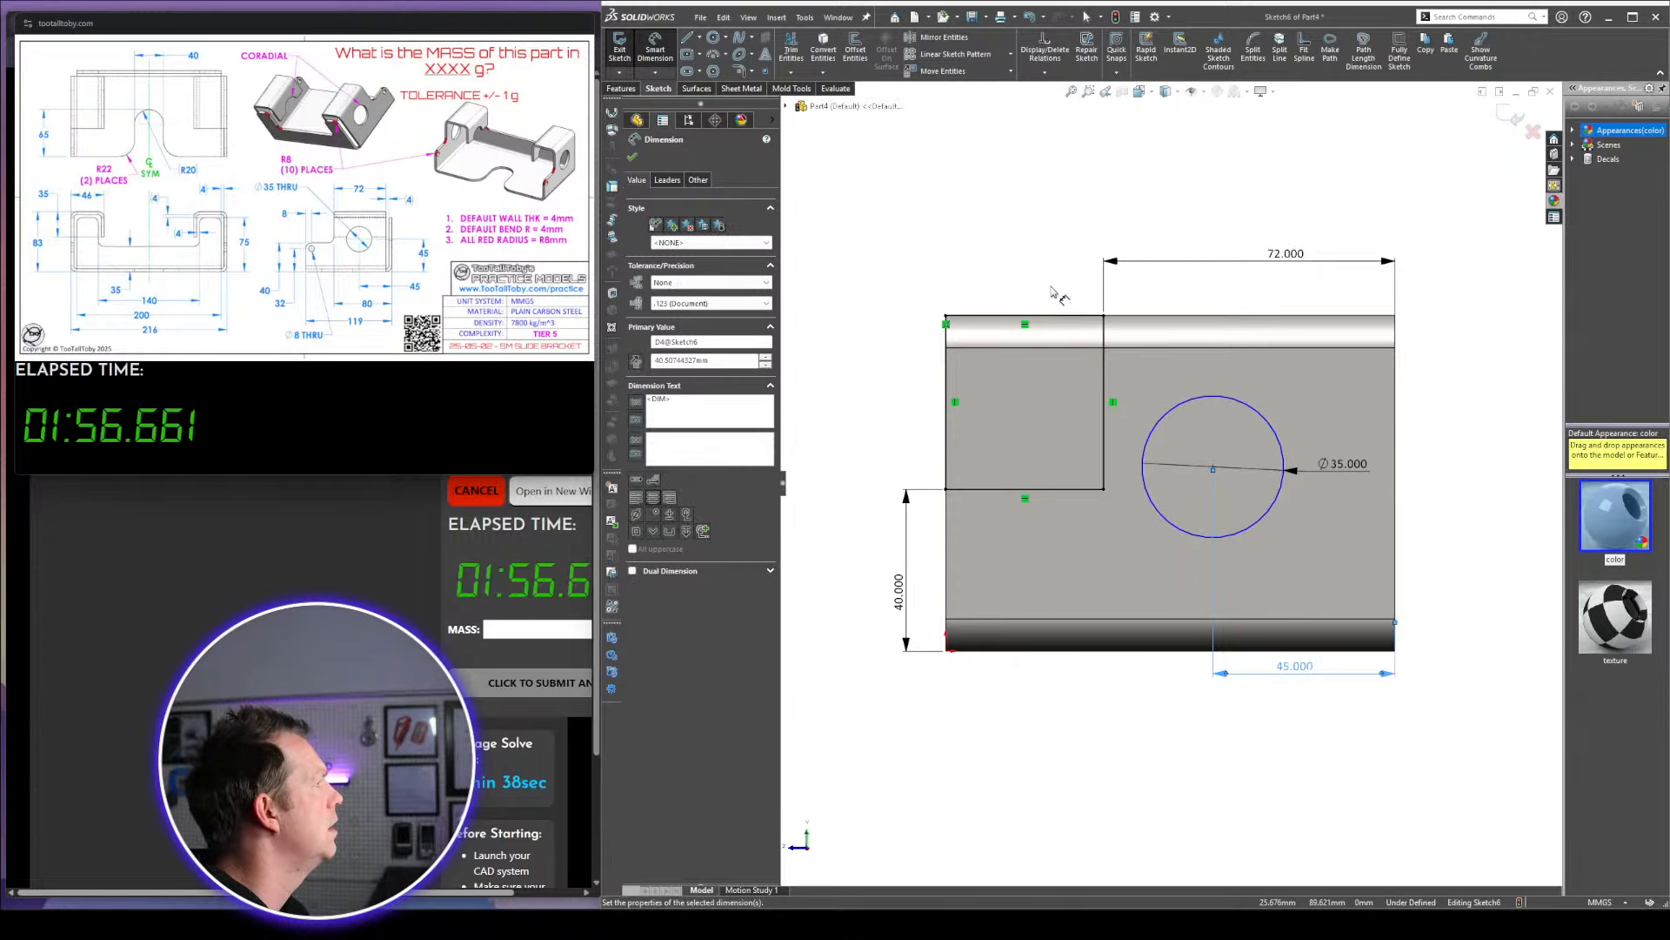
{"action": "left_click", "coordinate": [1069, 237]}
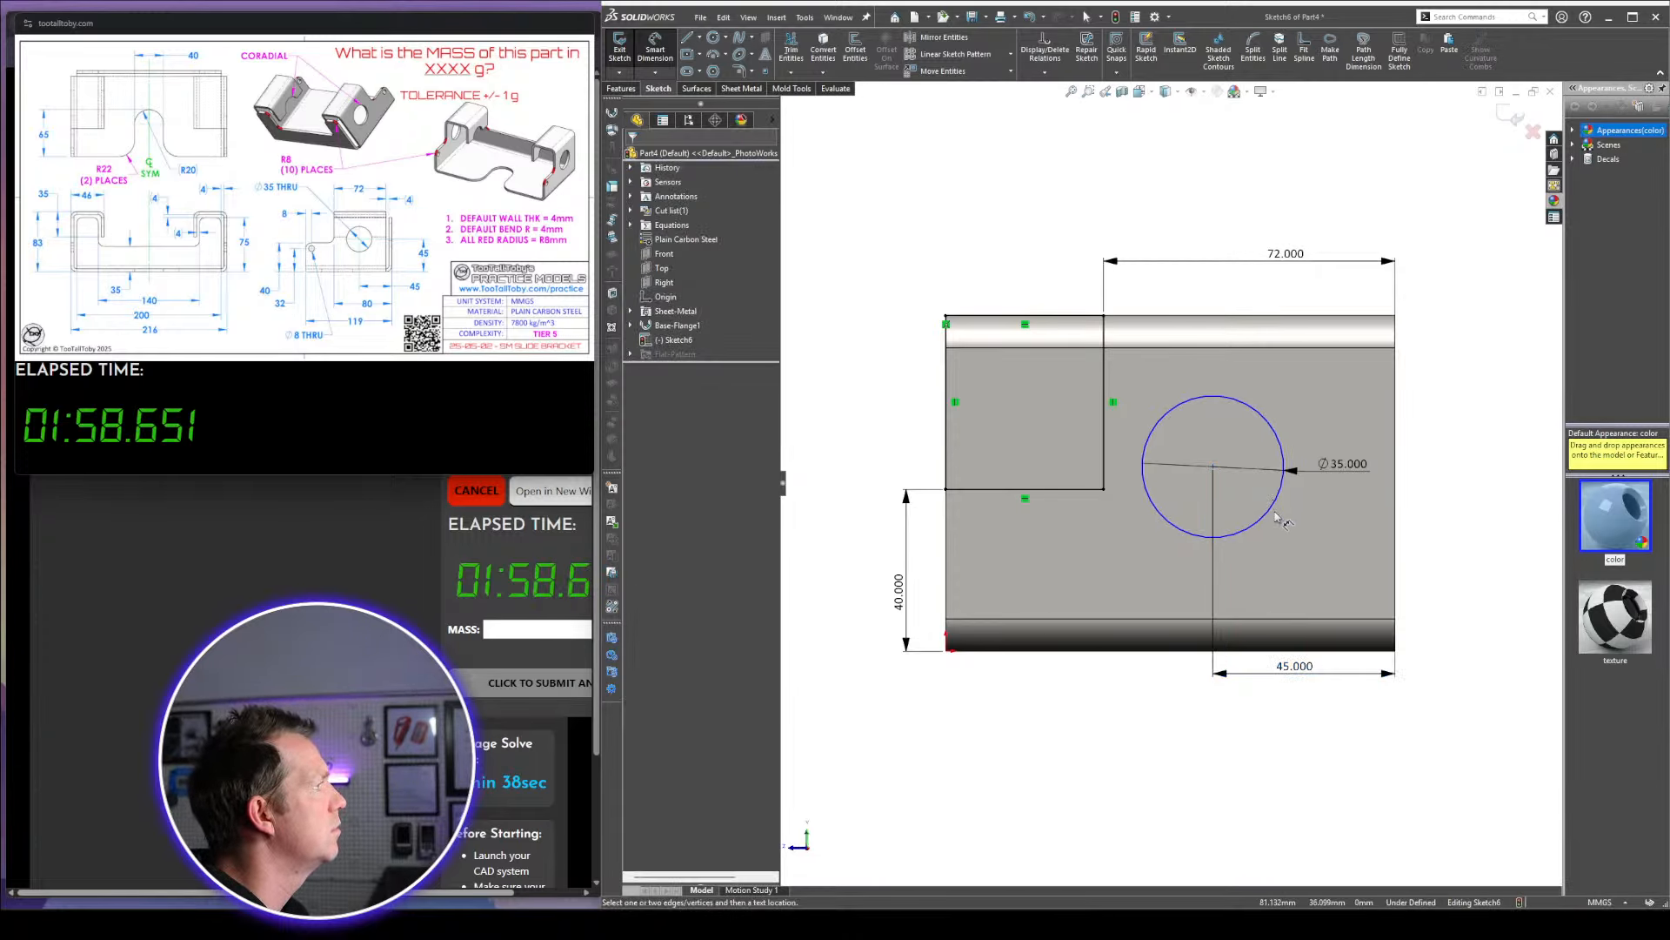
{"action": "left_click", "coordinate": [1259, 650]}
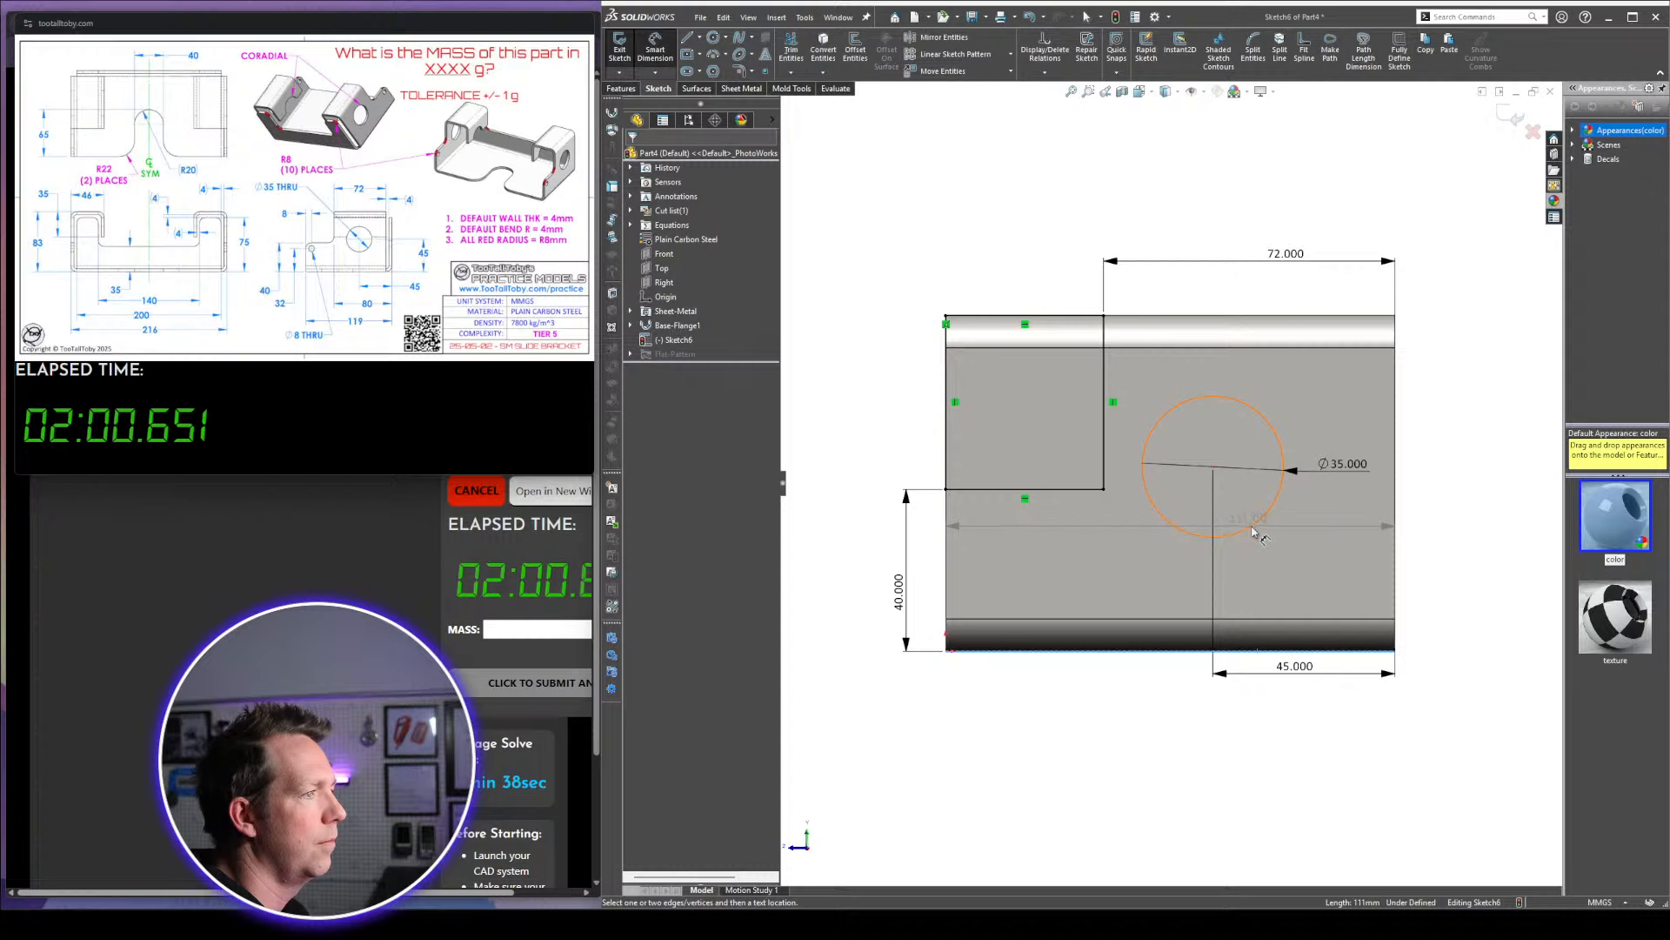
{"action": "left_click", "coordinate": [1213, 466]}
{"action": "left_click", "coordinate": [1468, 544]}
{"action": "type", "text": "45"}
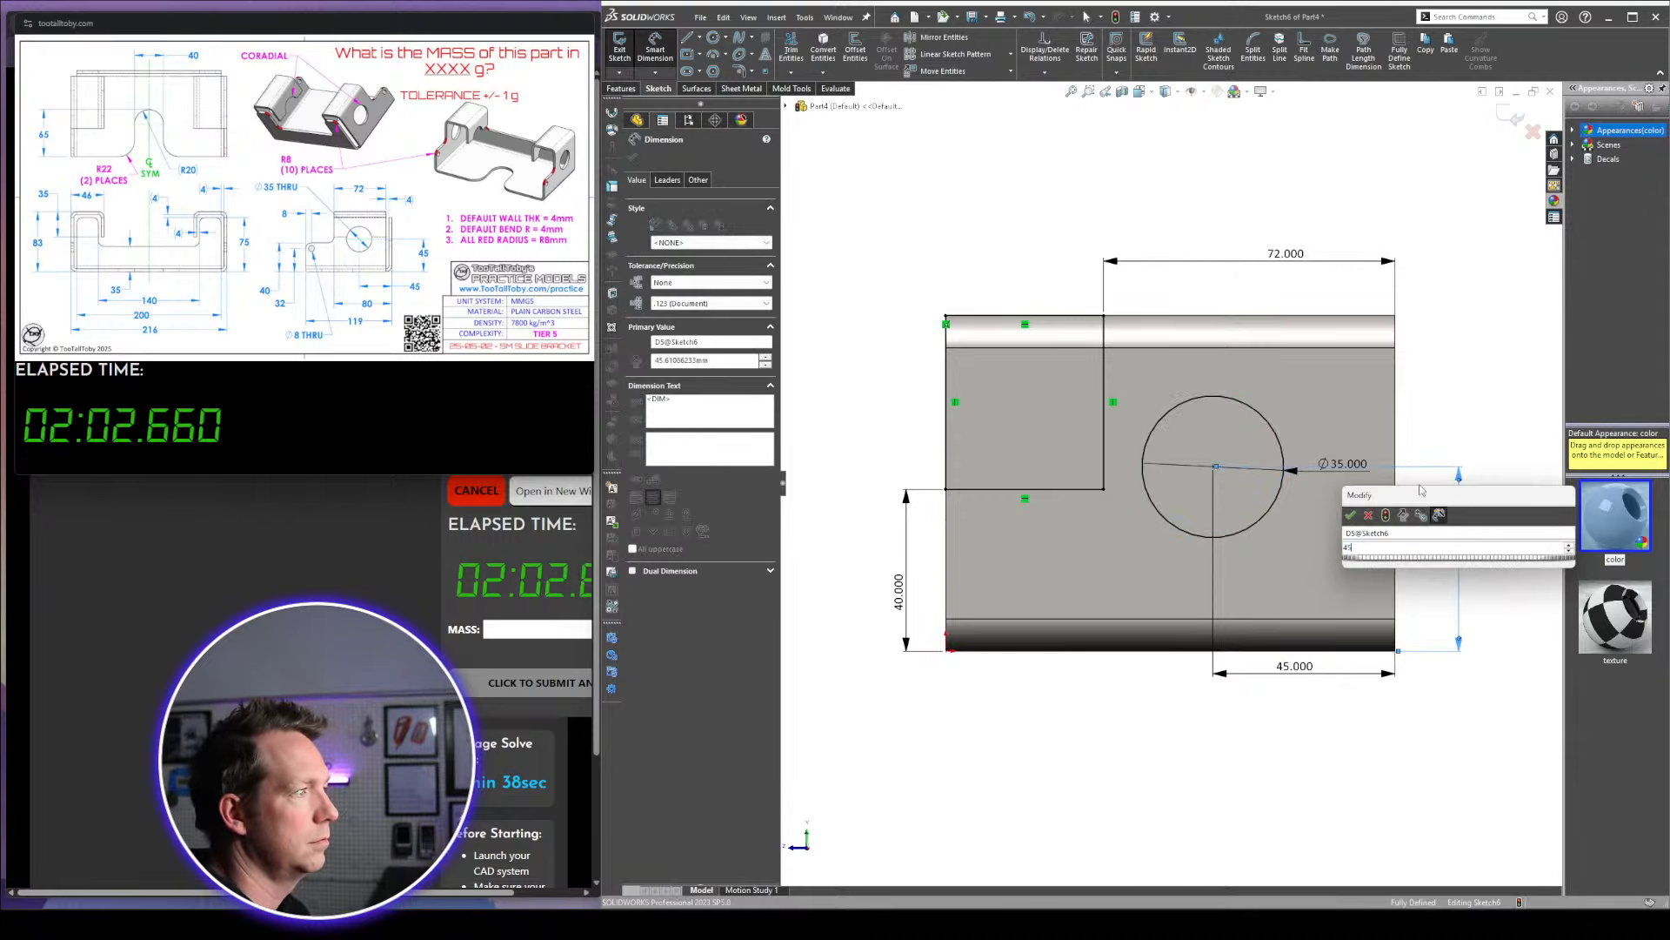
{"action": "key", "text": "Return"}
Cut the rectangle and circle through the part with an Extruded Cut set to Through All
{"action": "scroll", "coordinate": [1174, 474], "scroll_direction": "up", "scroll_amount": 3}
{"action": "middle_click_drag", "start_coordinate": [1192, 435], "coordinate": [1280, 480]}
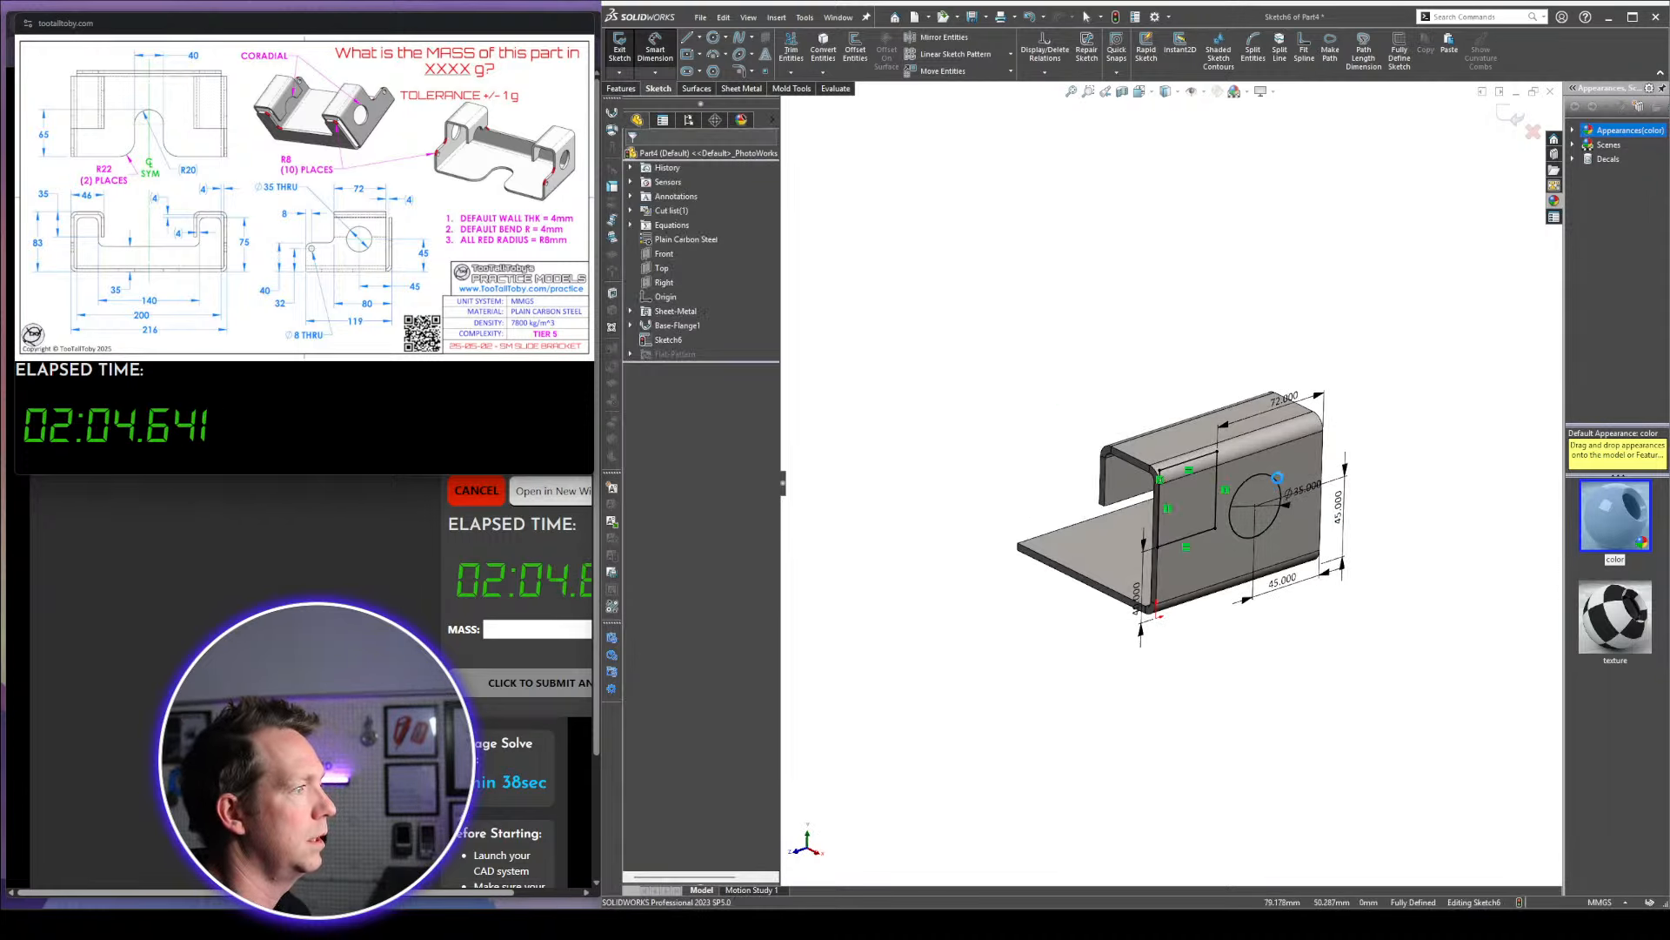
{"action": "key", "text": "x"}
{"action": "scroll", "coordinate": [1281, 478], "scroll_direction": "down", "scroll_amount": 2}
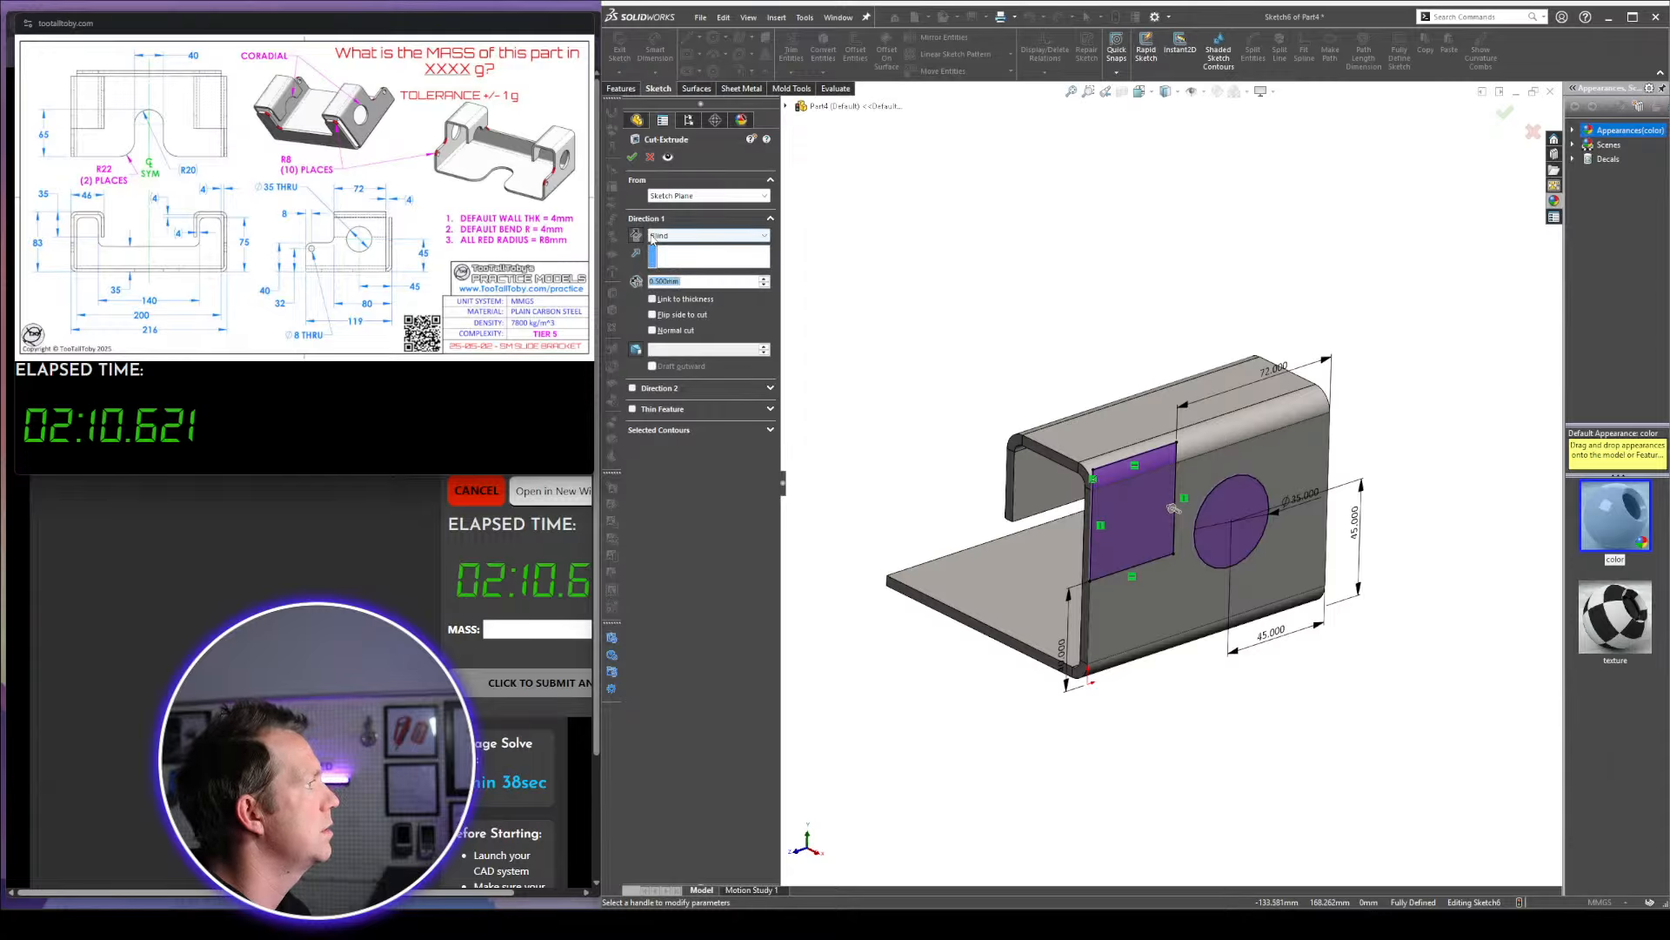
{"action": "left_click", "coordinate": [709, 235]}
{"action": "left_click", "coordinate": [683, 252]}
{"action": "left_click", "coordinate": [633, 156]}
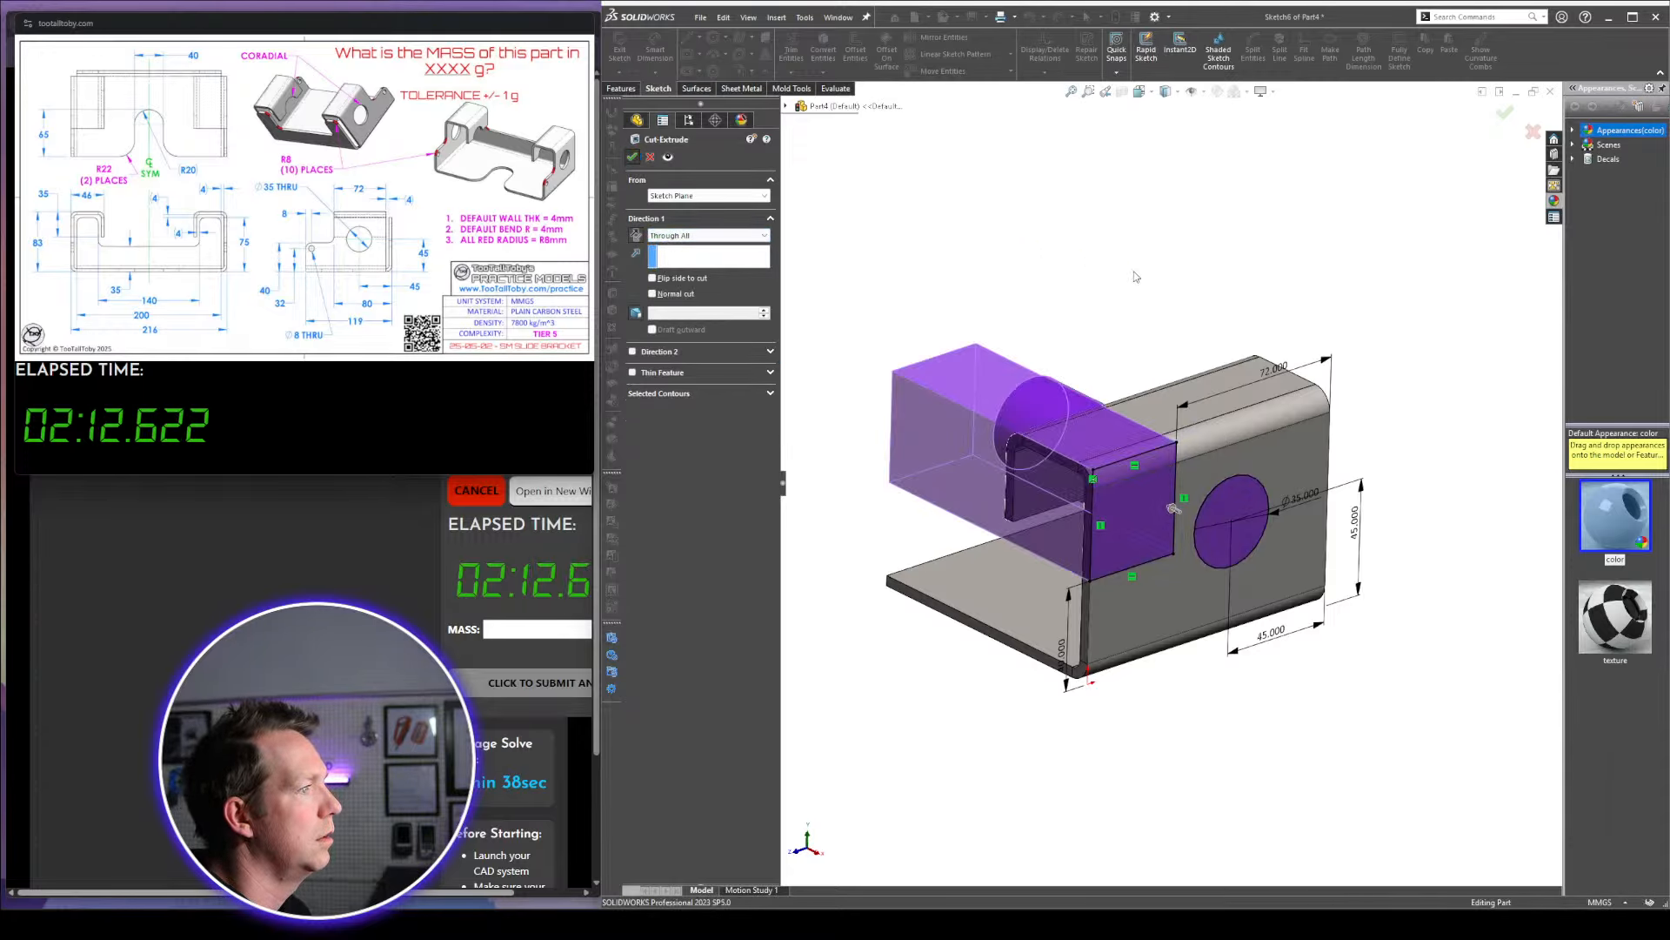
{"action": "middle_click_drag", "start_coordinate": [1169, 527], "coordinate": [1010, 500]}
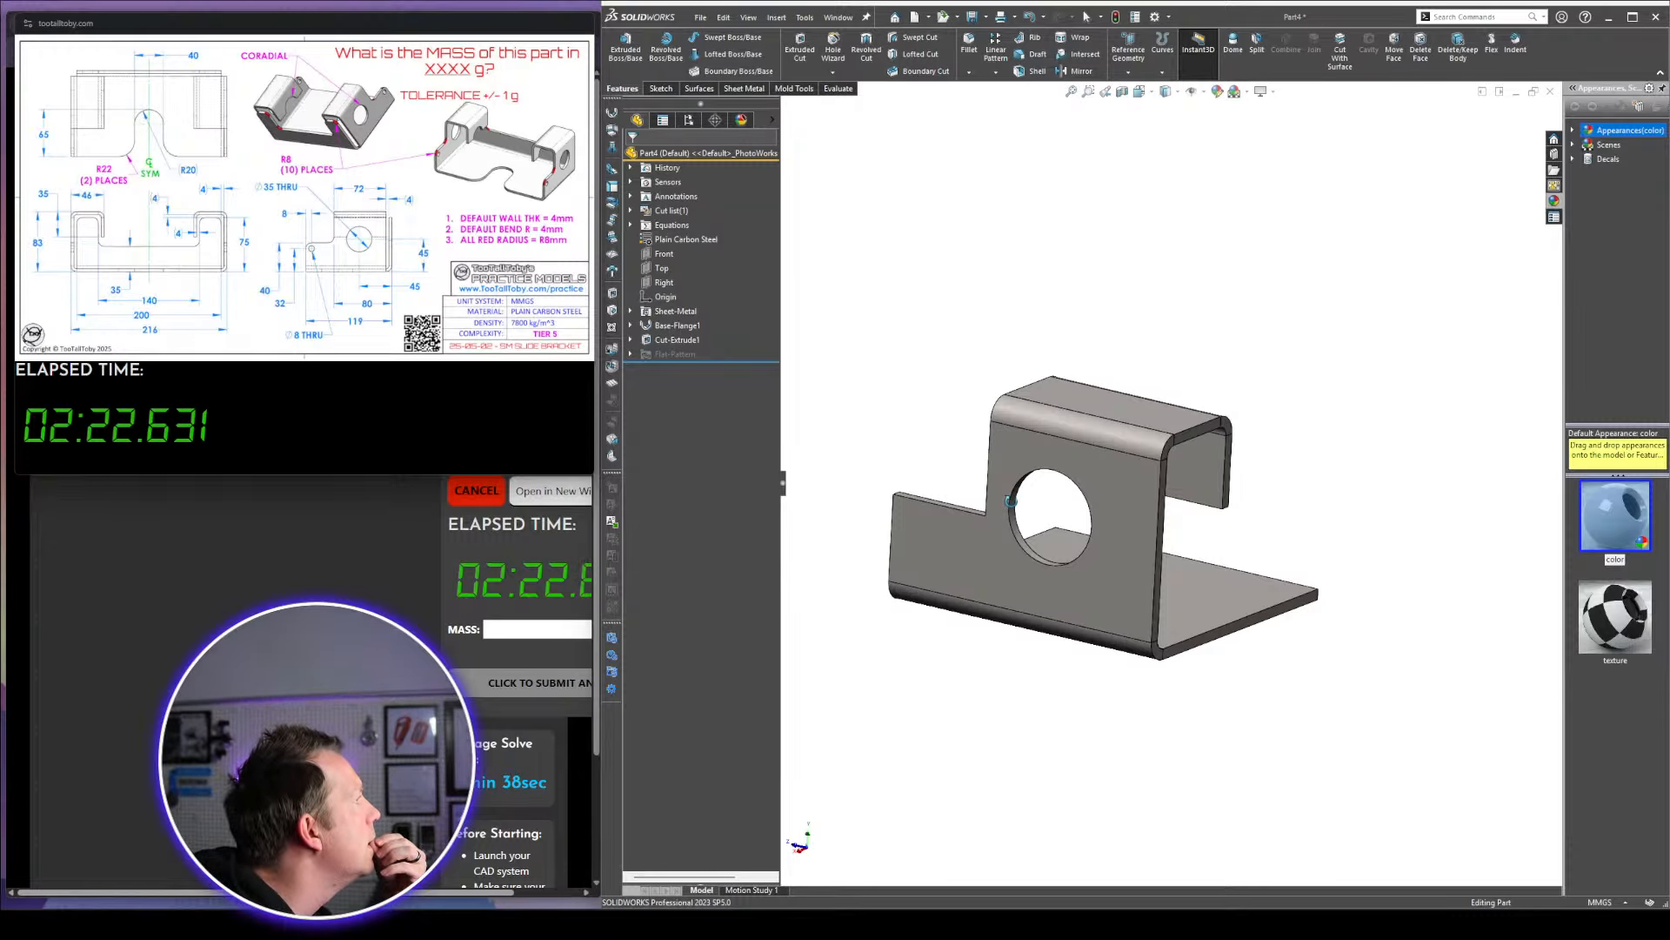
{"action": "middle_click_drag", "start_coordinate": [1009, 500], "coordinate": [1085, 595]}
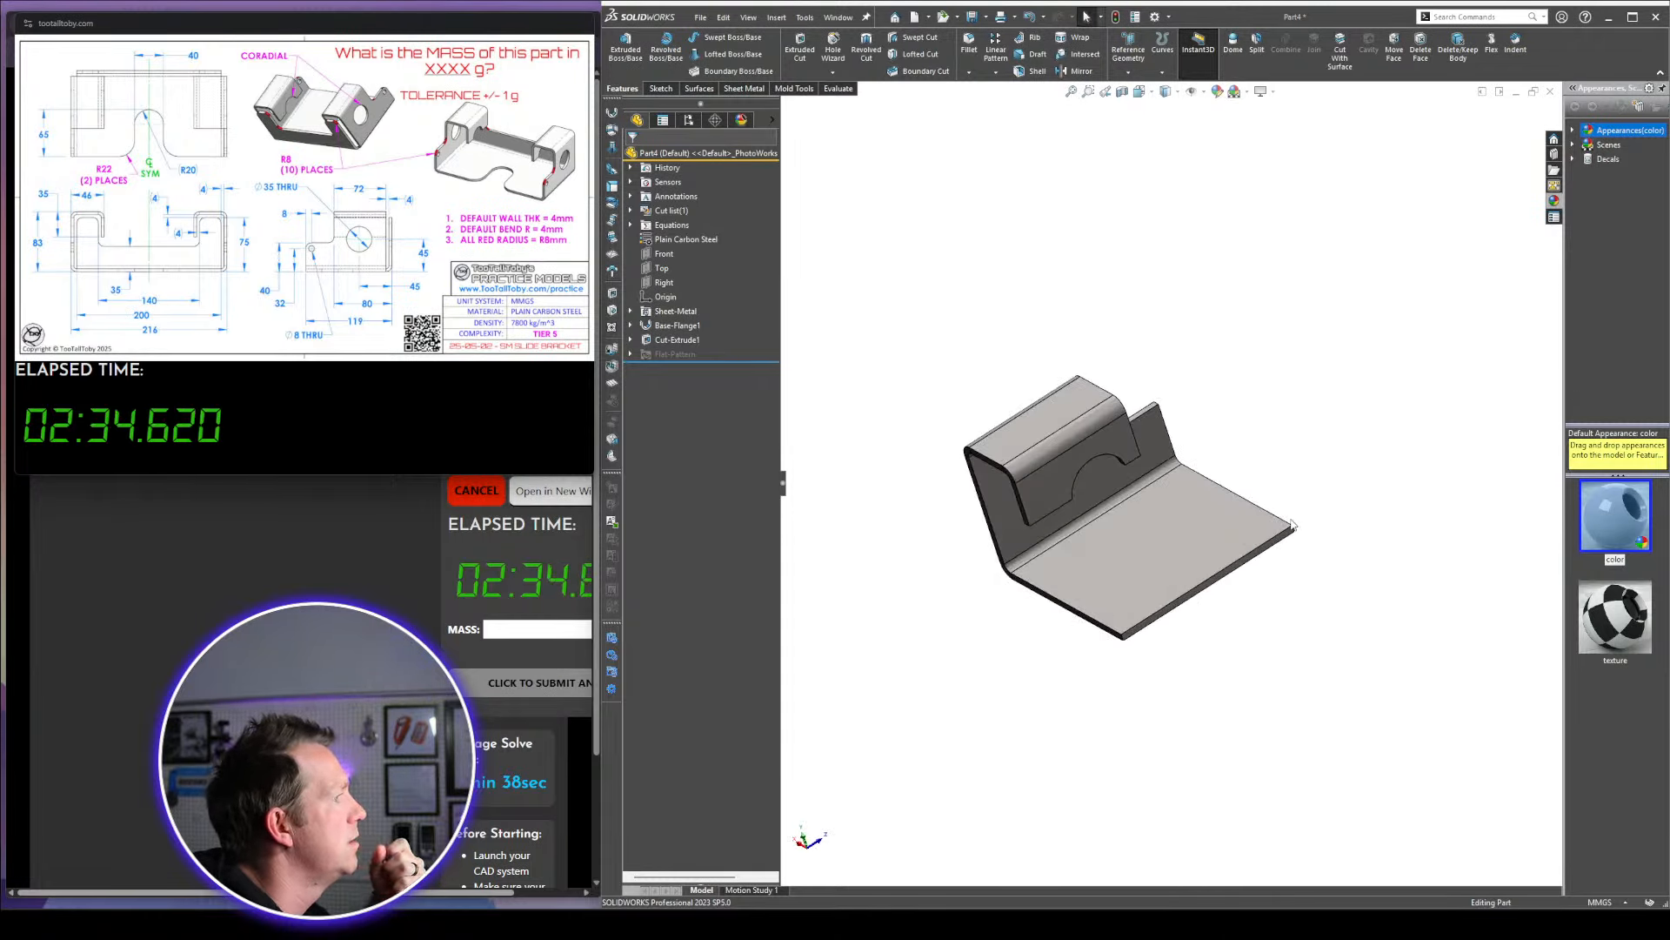
{"action": "left_click_drag", "start_coordinate": [722, 361], "coordinate": [722, 333]}
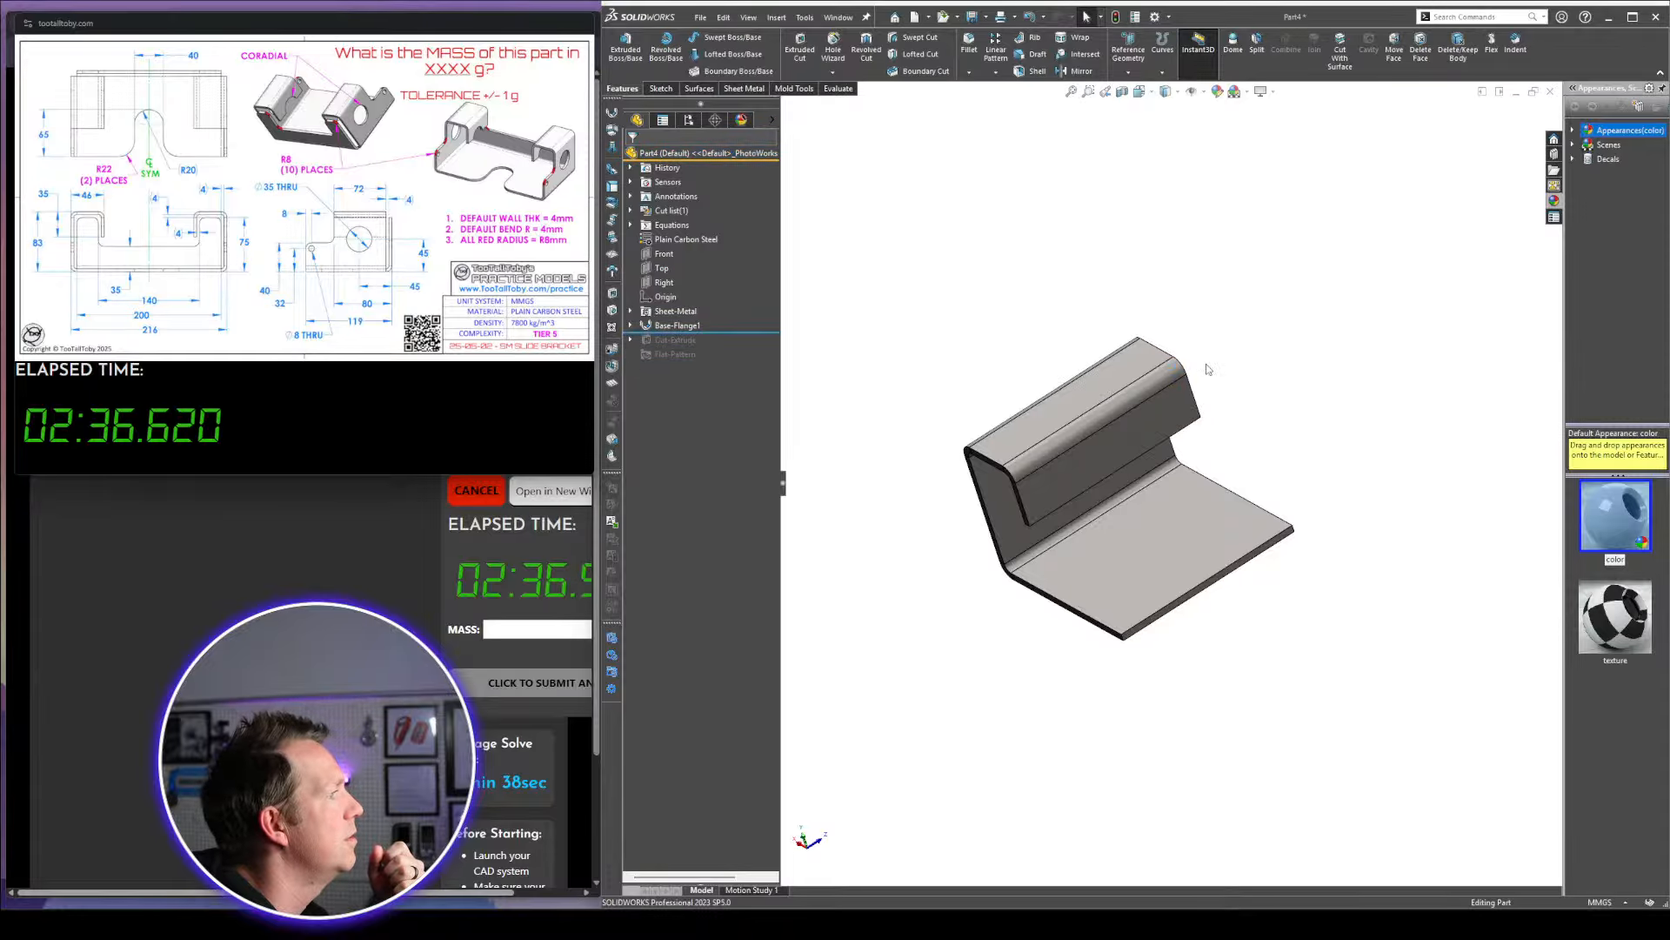
{"action": "middle_click_drag", "start_coordinate": [1261, 566], "coordinate": [1189, 644]}
{"action": "mouse_move", "coordinate": [1187, 526]}
{"action": "middle_mouse_down"}
{"action": "mouse_move", "coordinate": [1067, 457]}
{"action": "mouse_move", "coordinate": [1077, 514]}
{"action": "mouse_move", "coordinate": [1078, 496]}
{"action": "middle_mouse_up"}
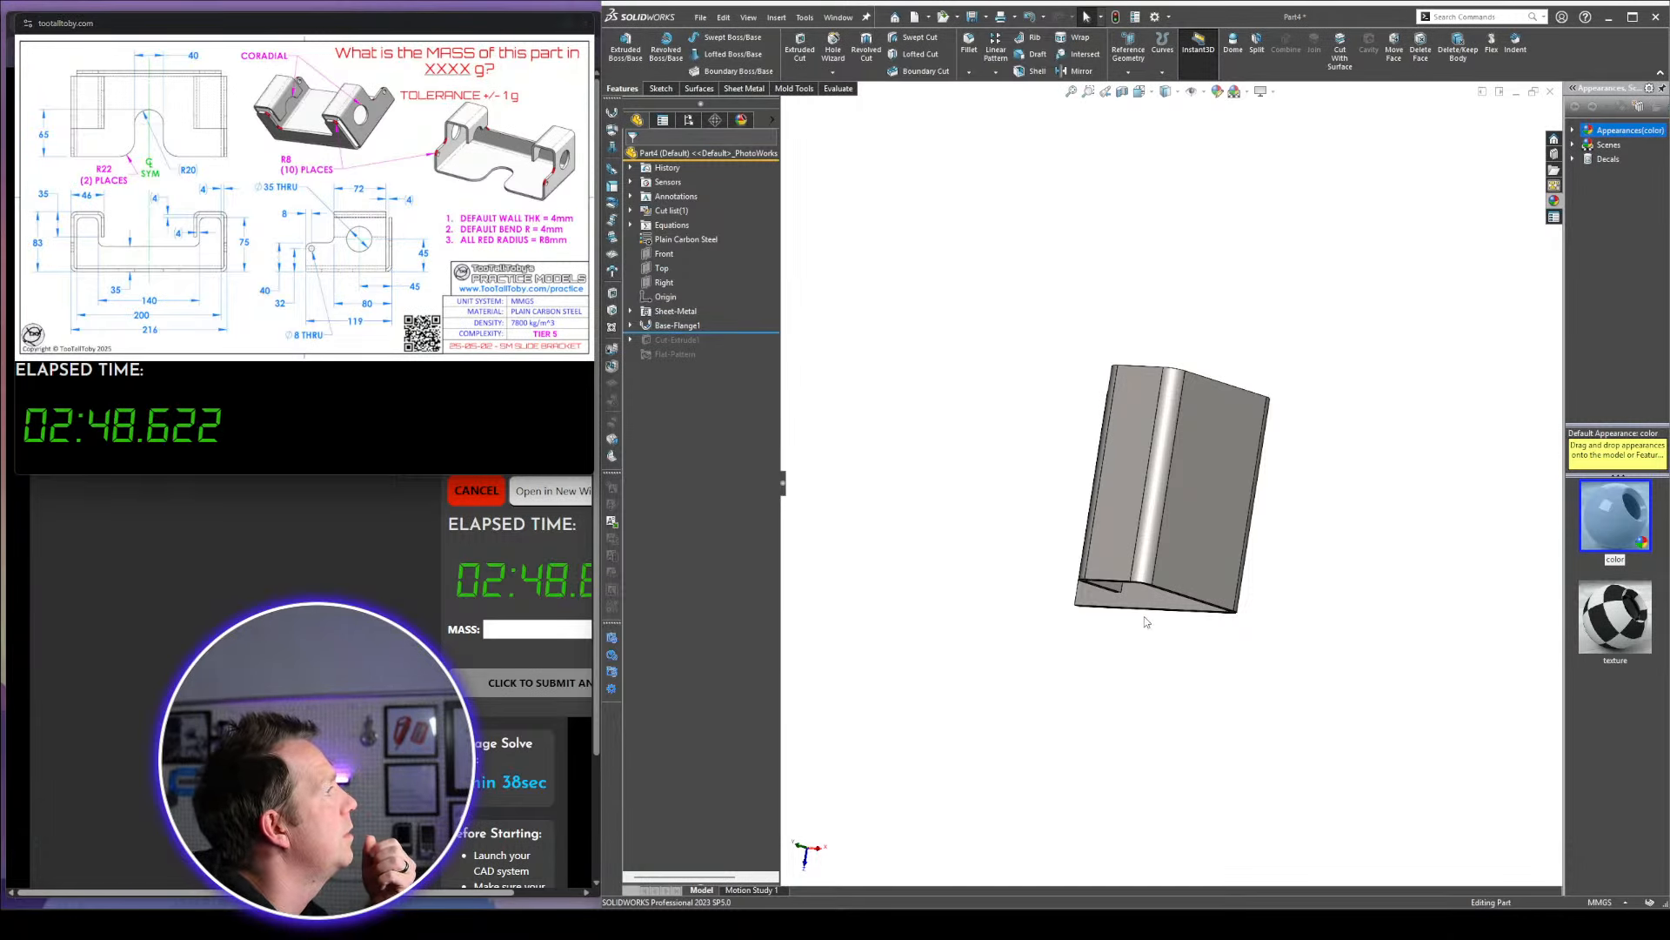
{"action": "middle_click_drag", "start_coordinate": [1144, 621], "coordinate": [1160, 528]}
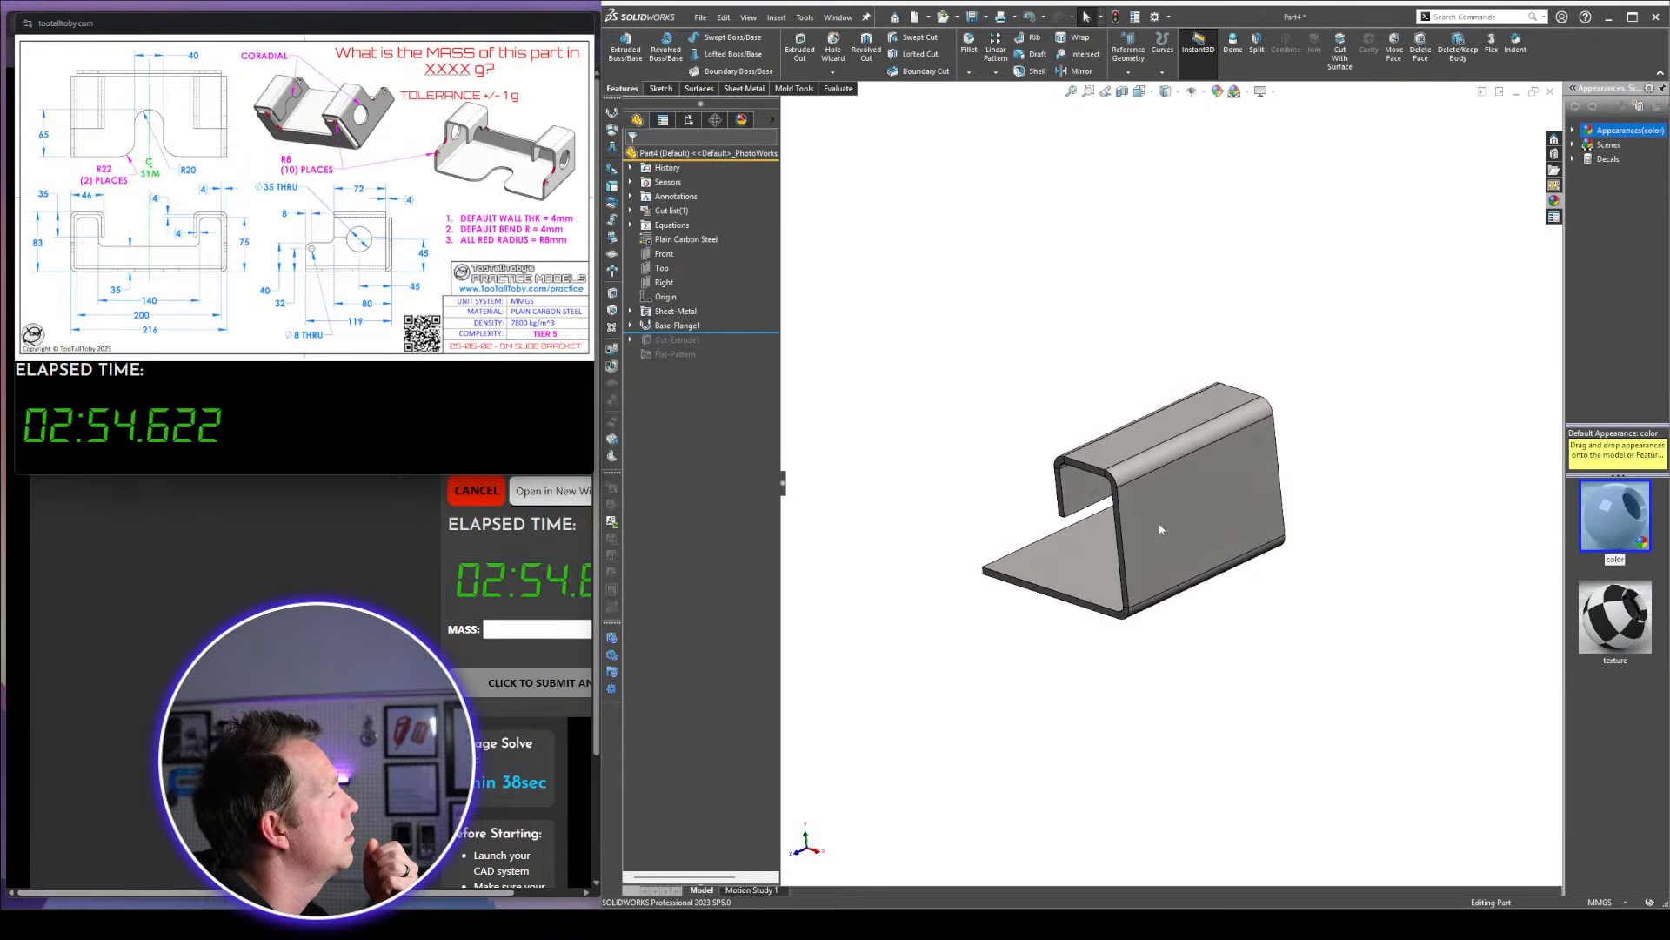
{"action": "left_click_drag", "start_coordinate": [705, 331], "coordinate": [716, 346]}
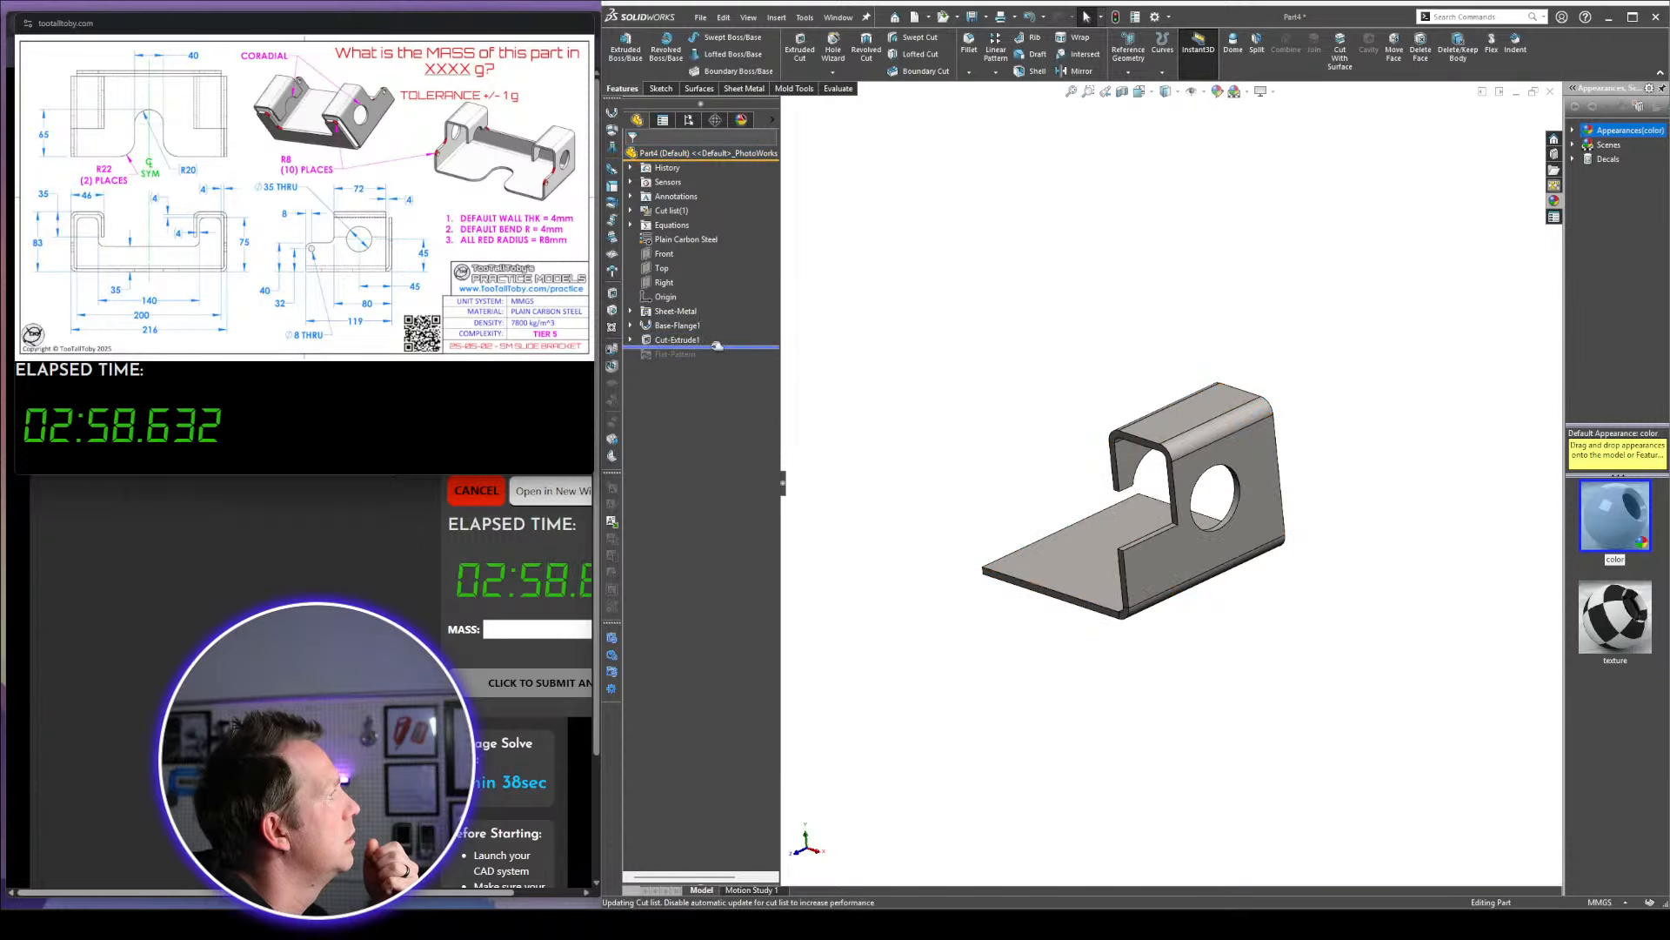
Add a 75 mm Edge Flange at 90 degrees on the base plate's rear edge, using the Bend Outside position
{"action": "scroll", "coordinate": [1271, 493], "scroll_direction": "down", "scroll_amount": 2}
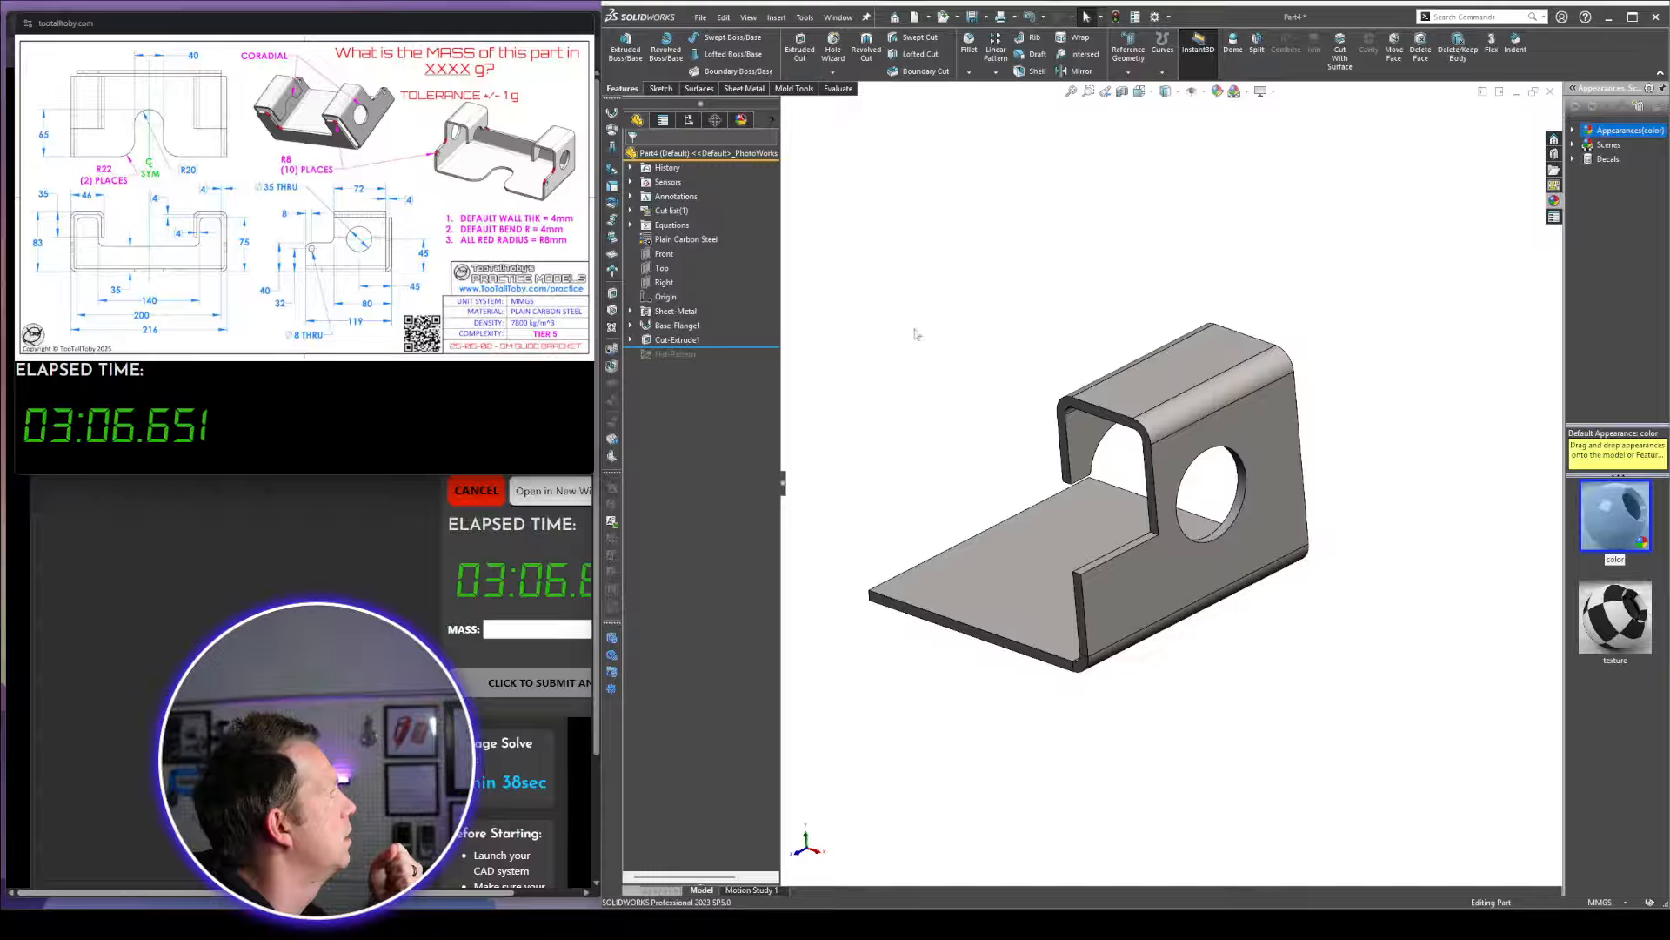
{"action": "left_click", "coordinate": [612, 170]}
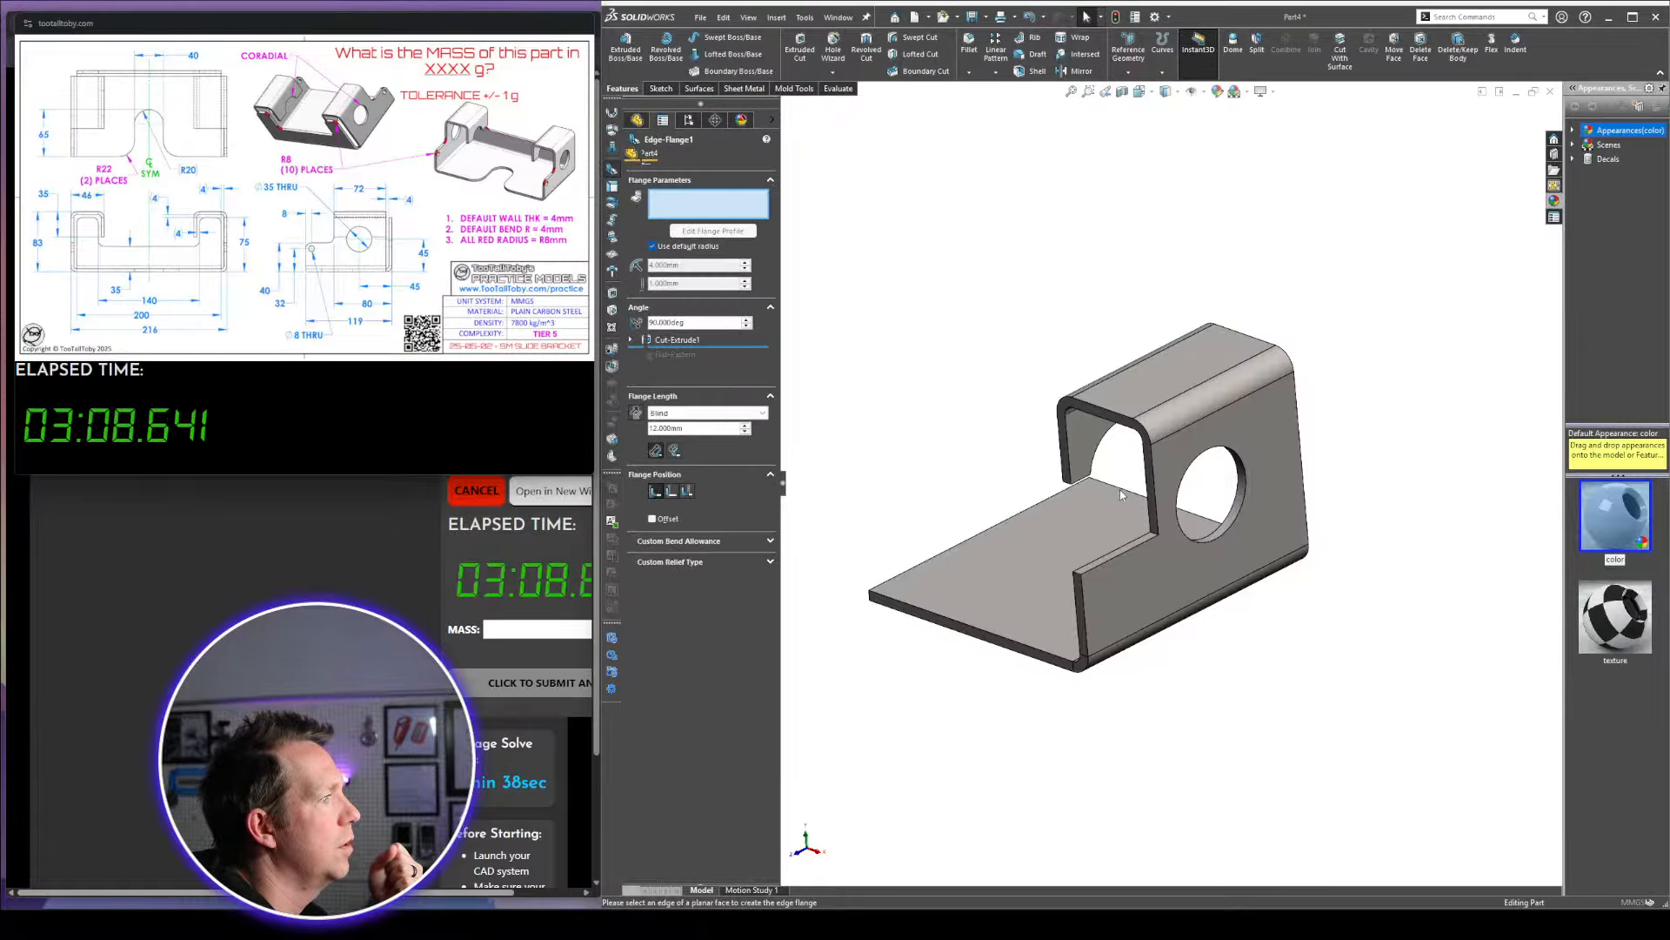
{"action": "left_click", "coordinate": [1119, 489]}
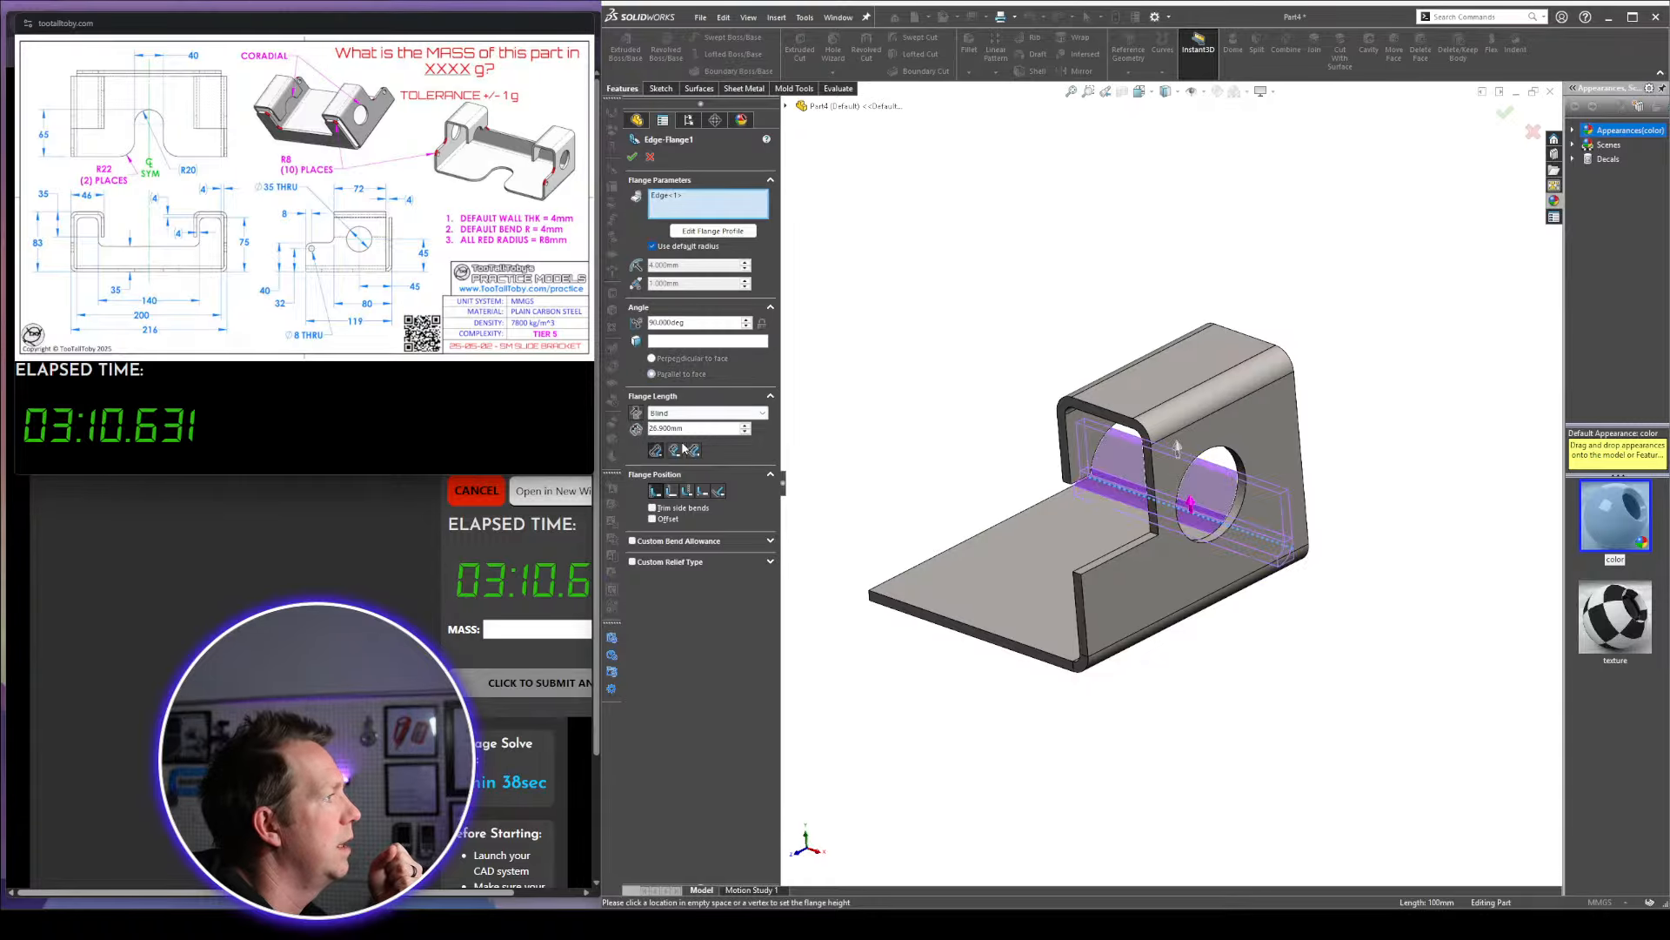
{"action": "left_click", "coordinate": [685, 493]}
{"action": "middle_click_drag", "start_coordinate": [1081, 522], "coordinate": [1226, 528]}
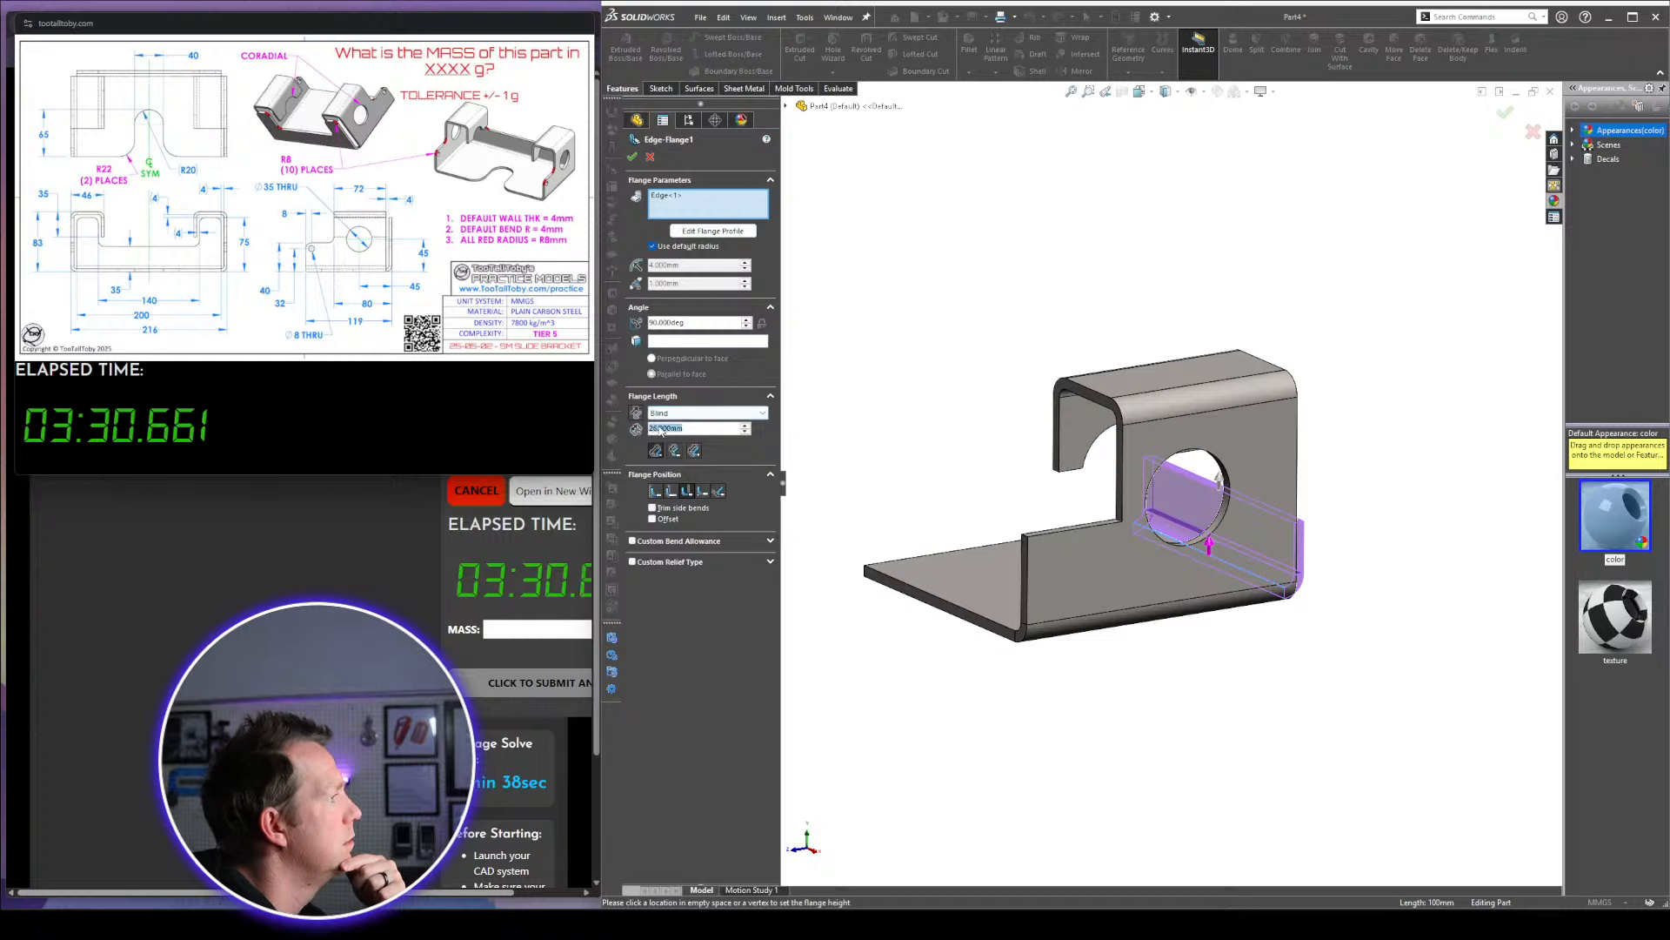
{"action": "type", "text": "75"}
{"action": "key", "text": "Return"}
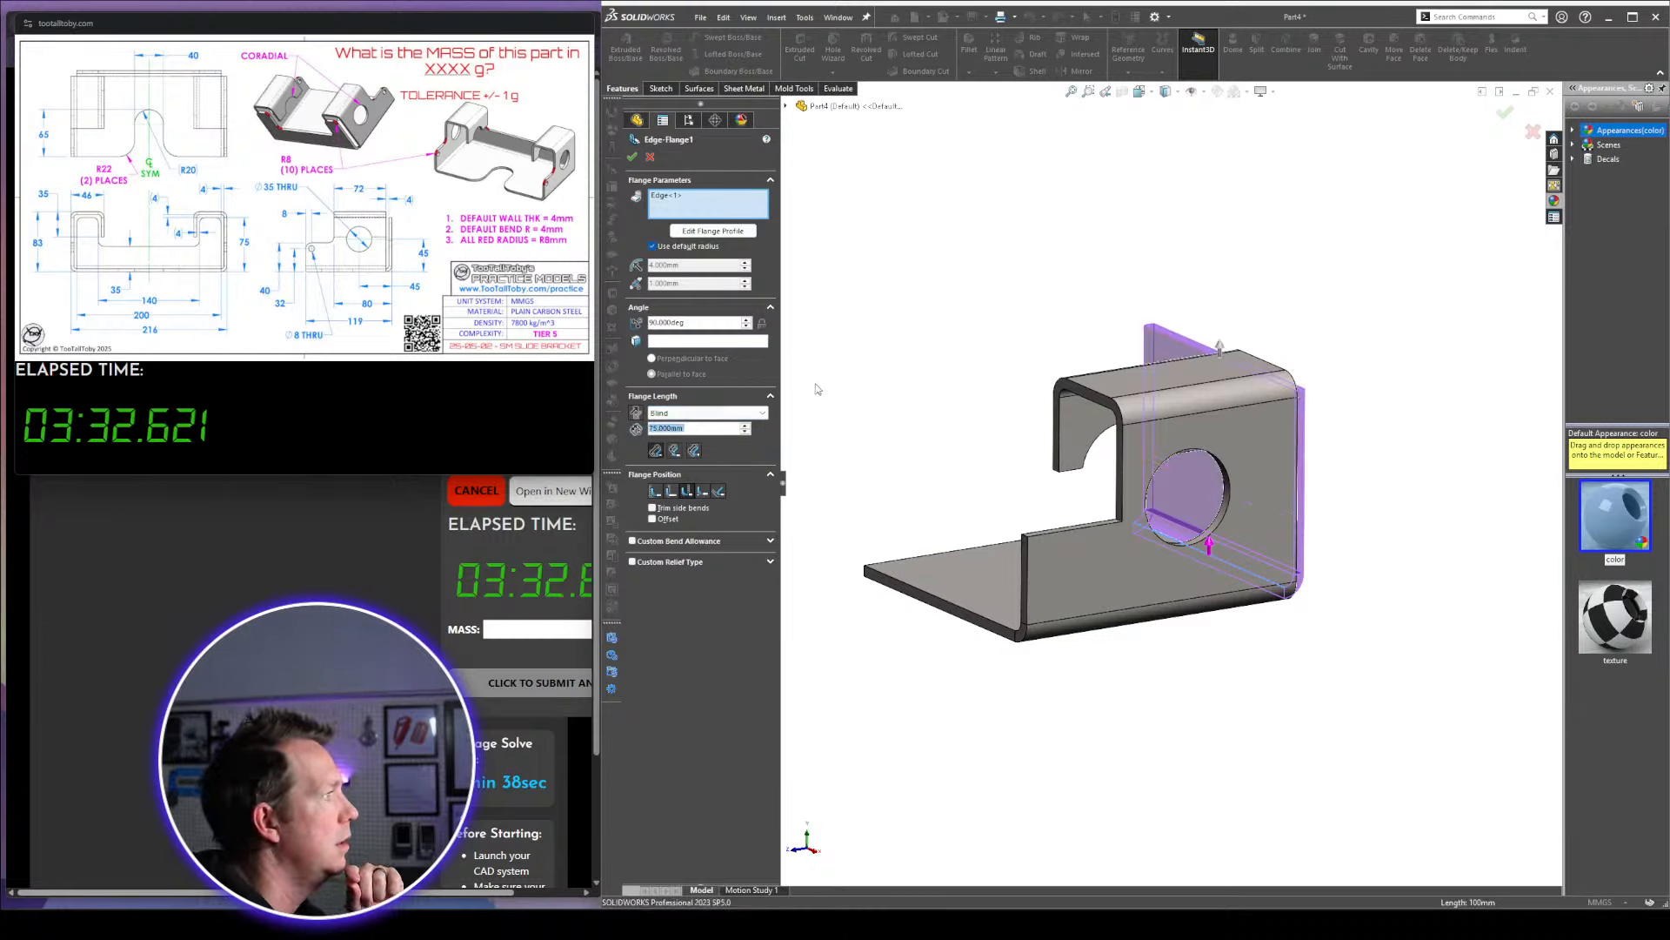
{"action": "left_click", "coordinate": [634, 158]}
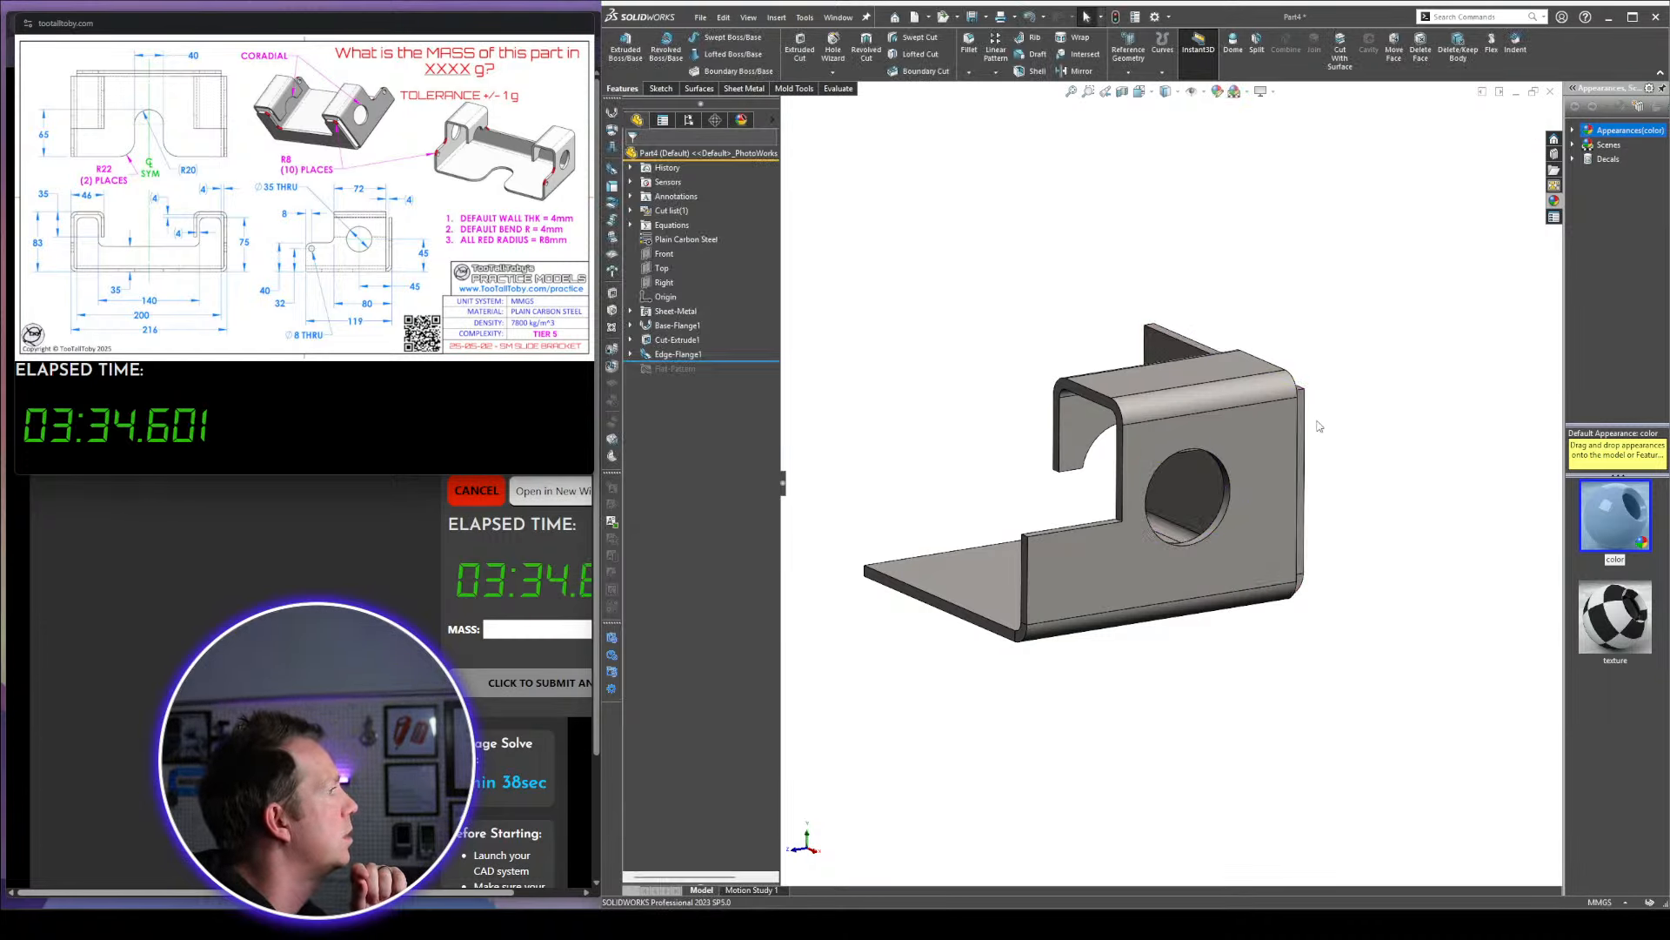
Sketch a corner rectangle about 65 mm wide on the rear flange's outer face, starting at its free upper corner
{"action": "middle_click_drag", "start_coordinate": [1319, 421], "coordinate": [1079, 485]}
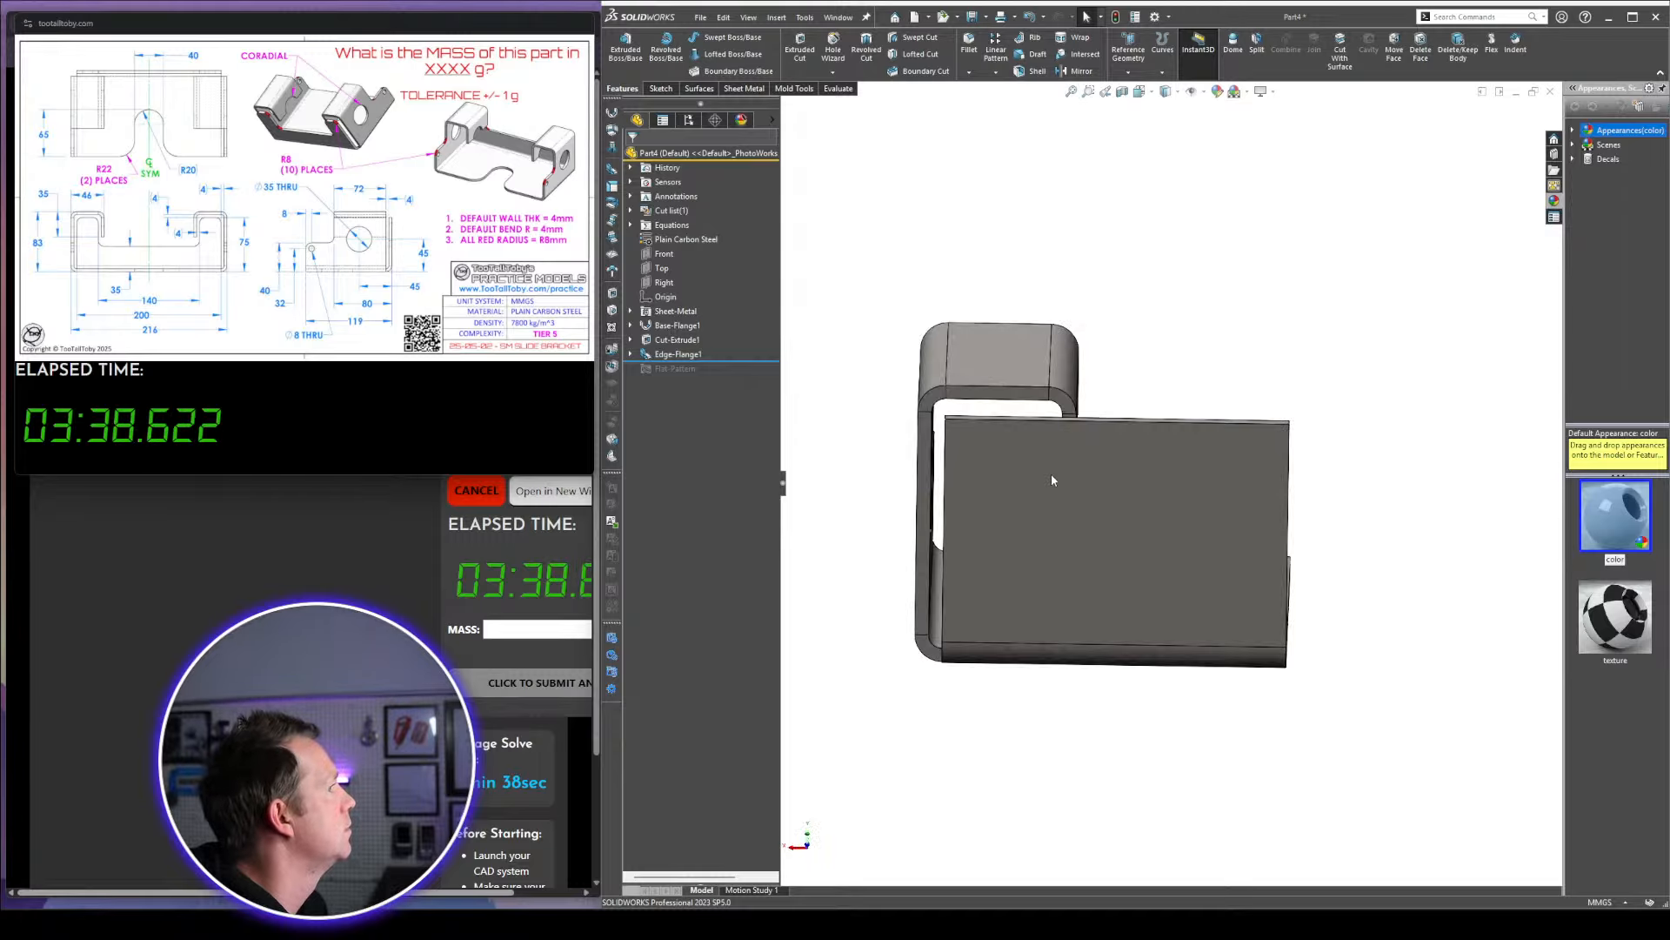
{"action": "left_click", "coordinate": [1051, 480]}
{"action": "left_click", "coordinate": [1098, 407]}
{"action": "key", "text": "r"}
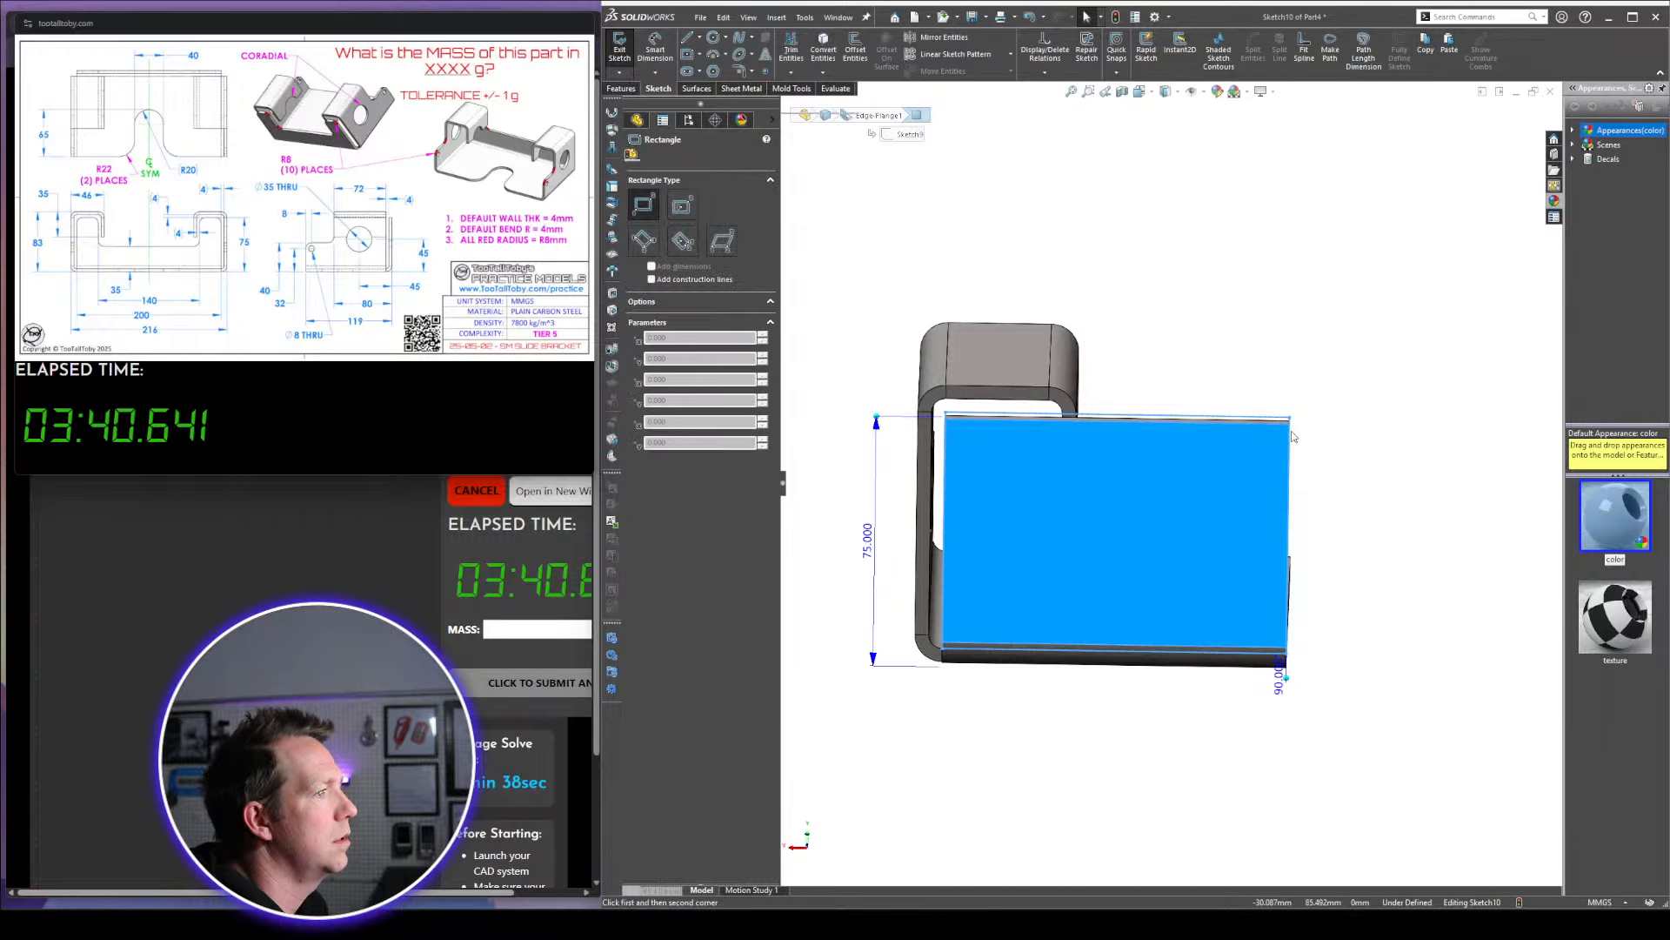
{"action": "left_click", "coordinate": [1290, 424]}
{"action": "left_click", "coordinate": [1065, 551]}
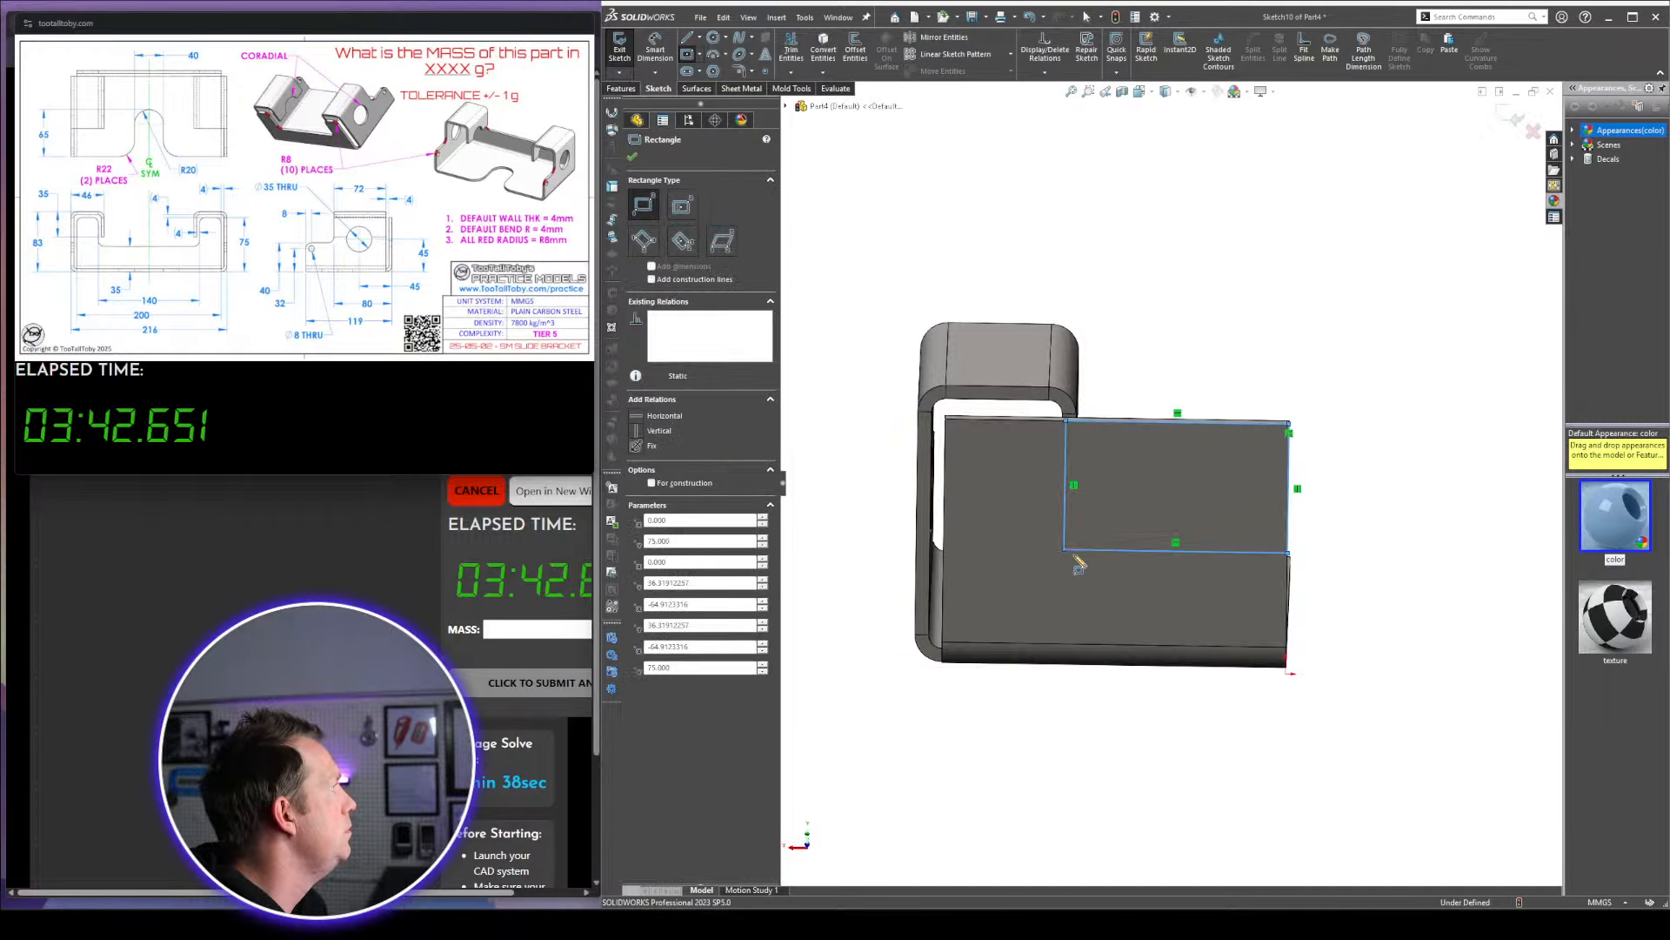
Dimension the rectangle's lower horizontal line to 70 mm
{"action": "key", "text": "d"}
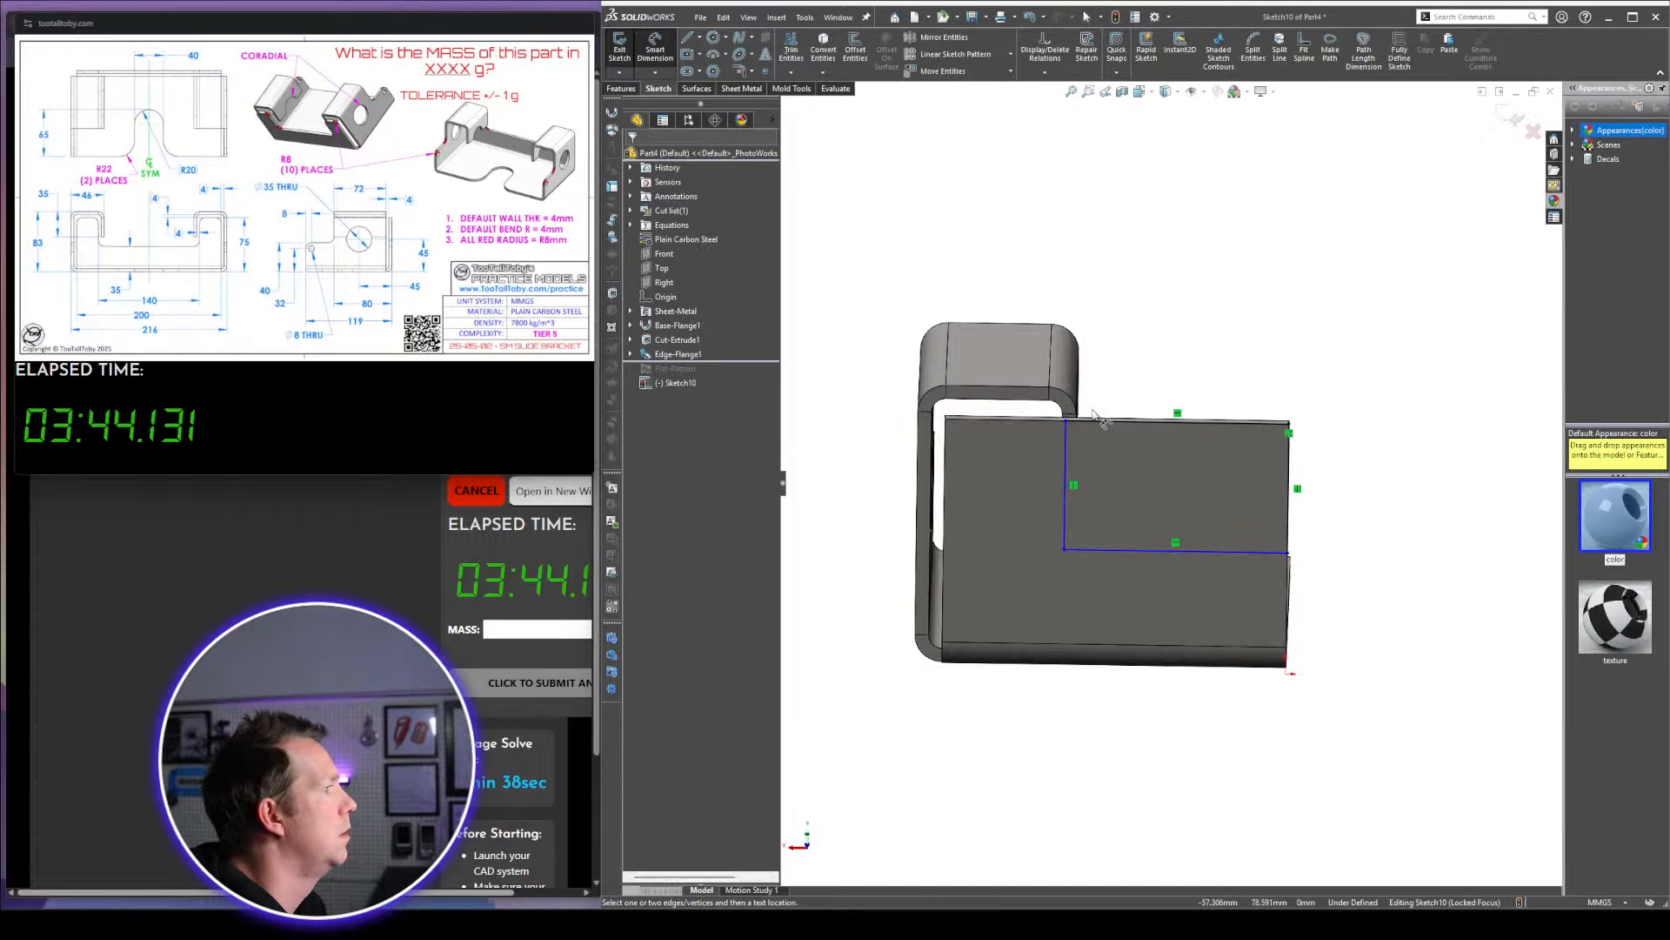
{"action": "left_click", "coordinate": [1216, 551]}
{"action": "left_click", "coordinate": [1287, 557]}
{"action": "type", "text": "70"}
{"action": "key", "text": "Return"}
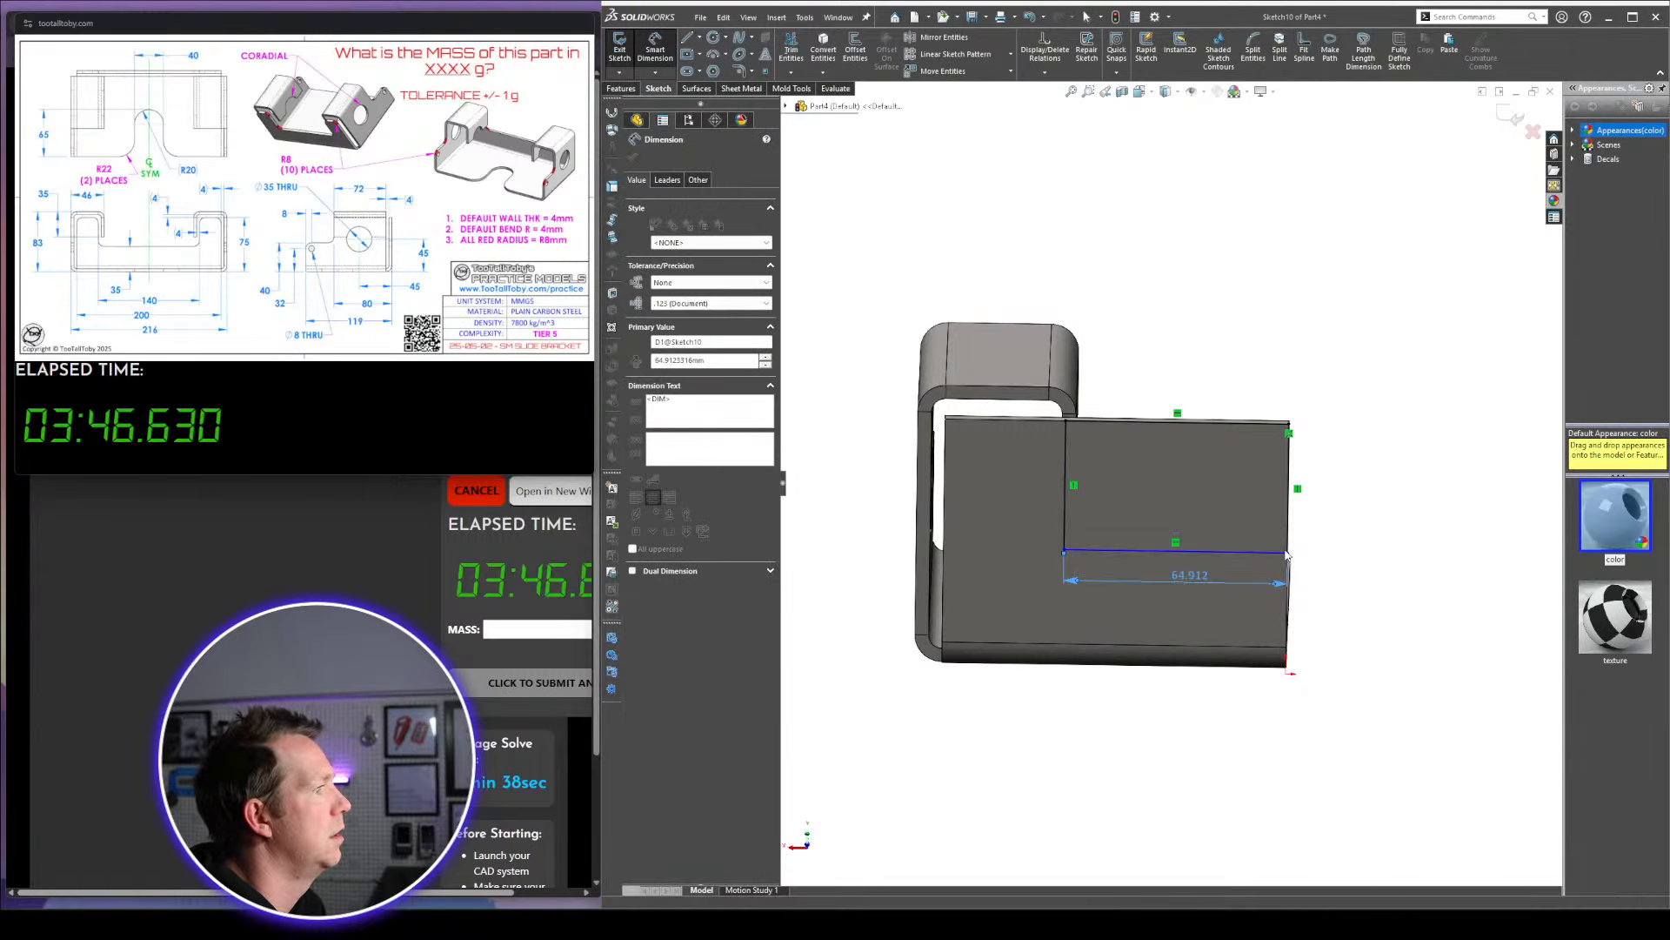
{"action": "left_click", "coordinate": [1392, 440]}
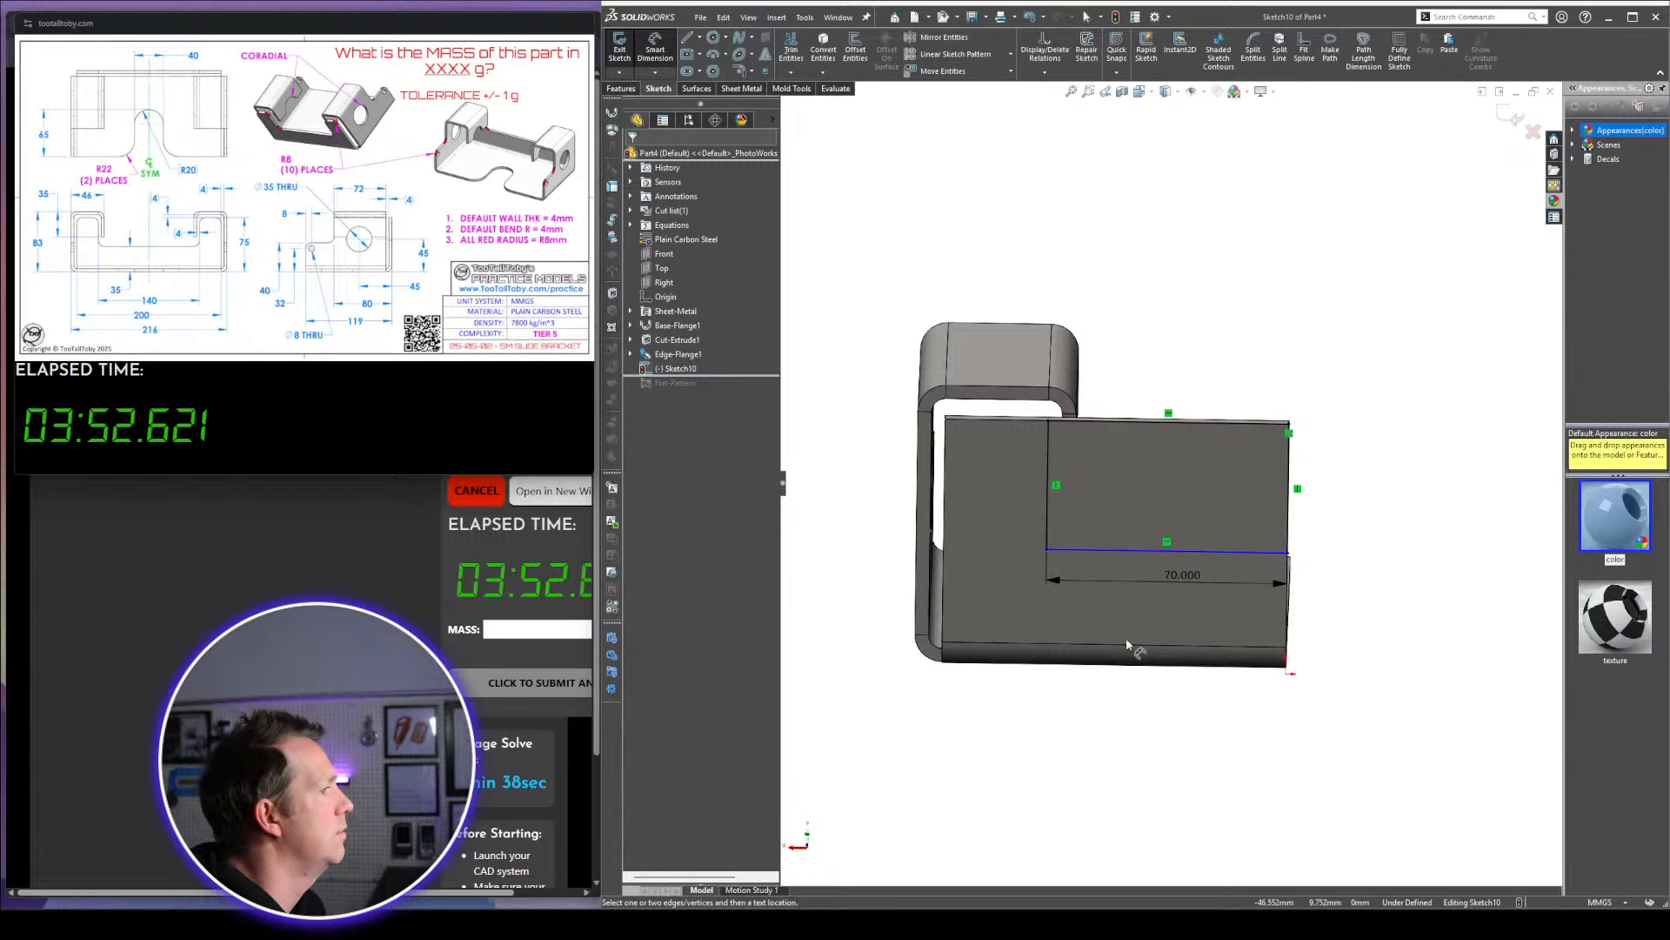
Dimension the rectangle's lower line 35 mm above the part's bottom edge
{"action": "key", "text": "space"}
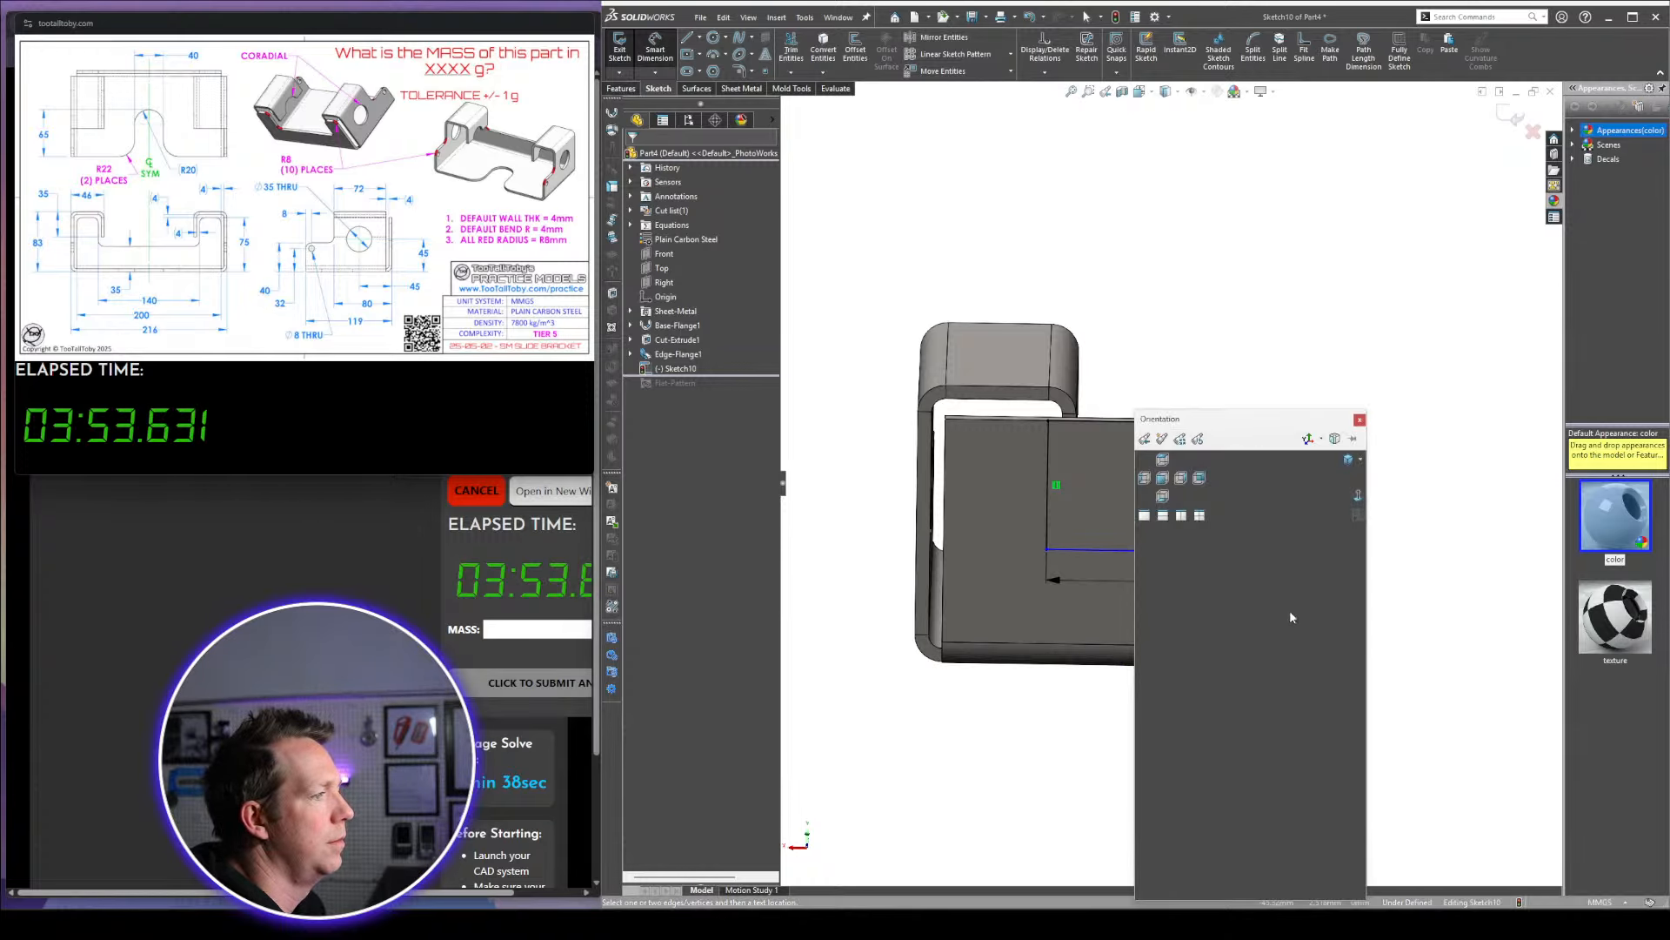
{"action": "left_click", "coordinate": [1358, 496]}
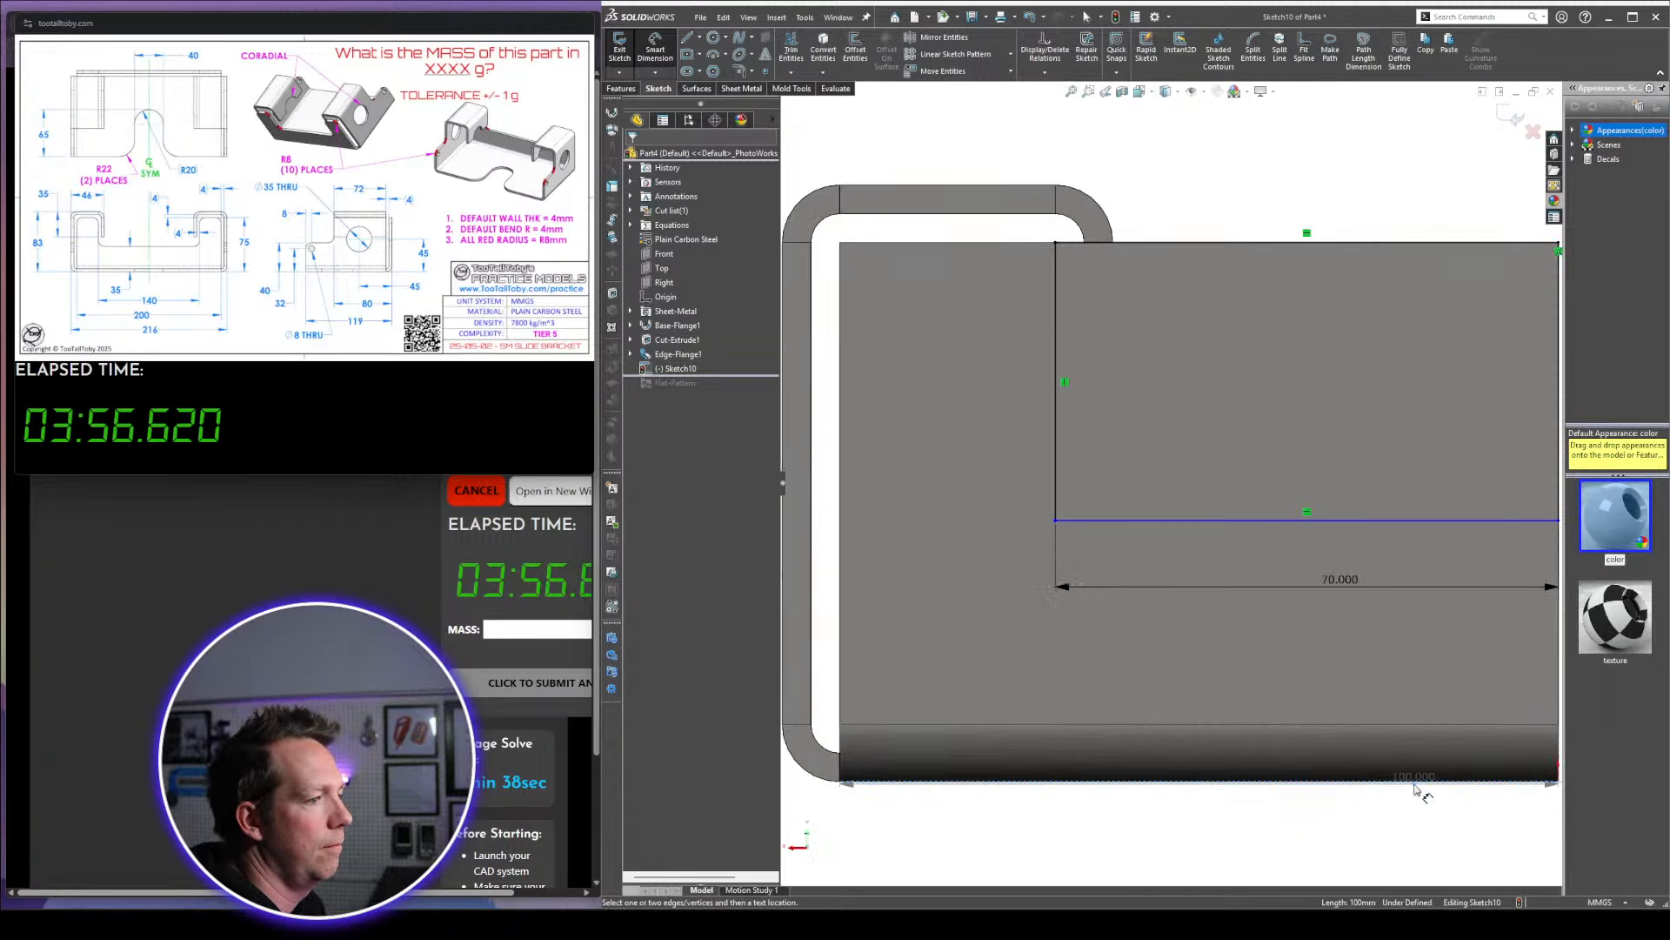
{"action": "left_click", "coordinate": [1415, 781]}
{"action": "left_click", "coordinate": [1415, 521]}
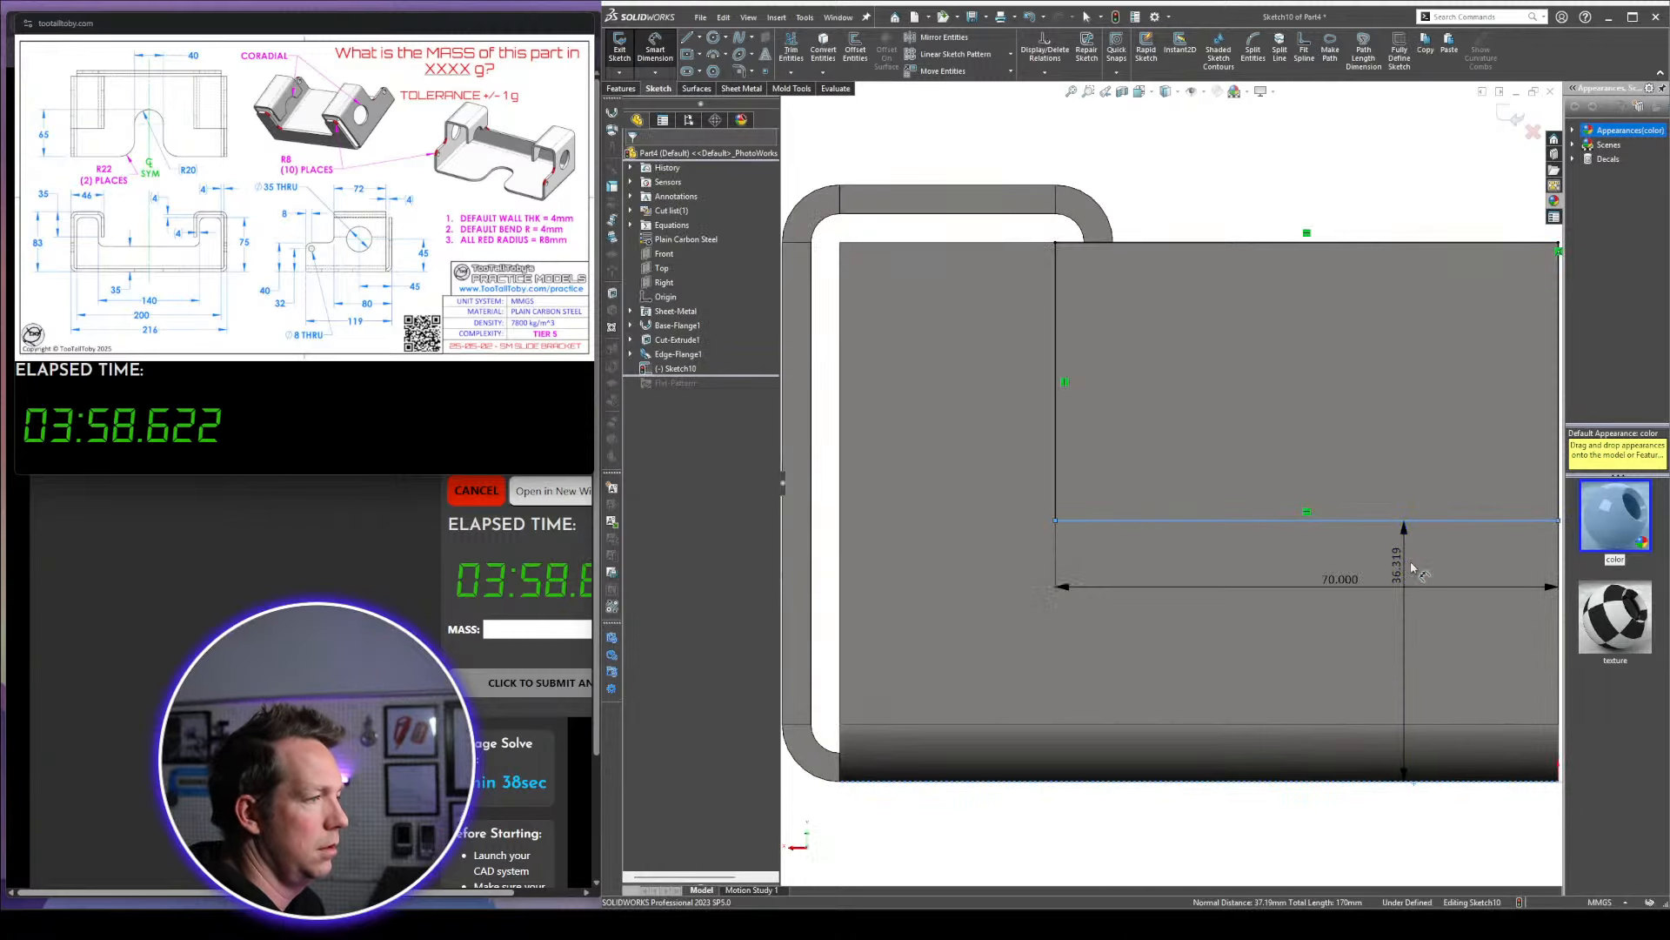
{"action": "left_click", "coordinate": [1406, 566]}
{"action": "key", "text": "Return"}
{"action": "scroll", "coordinate": [1225, 298], "scroll_direction": "up", "scroll_amount": 4}
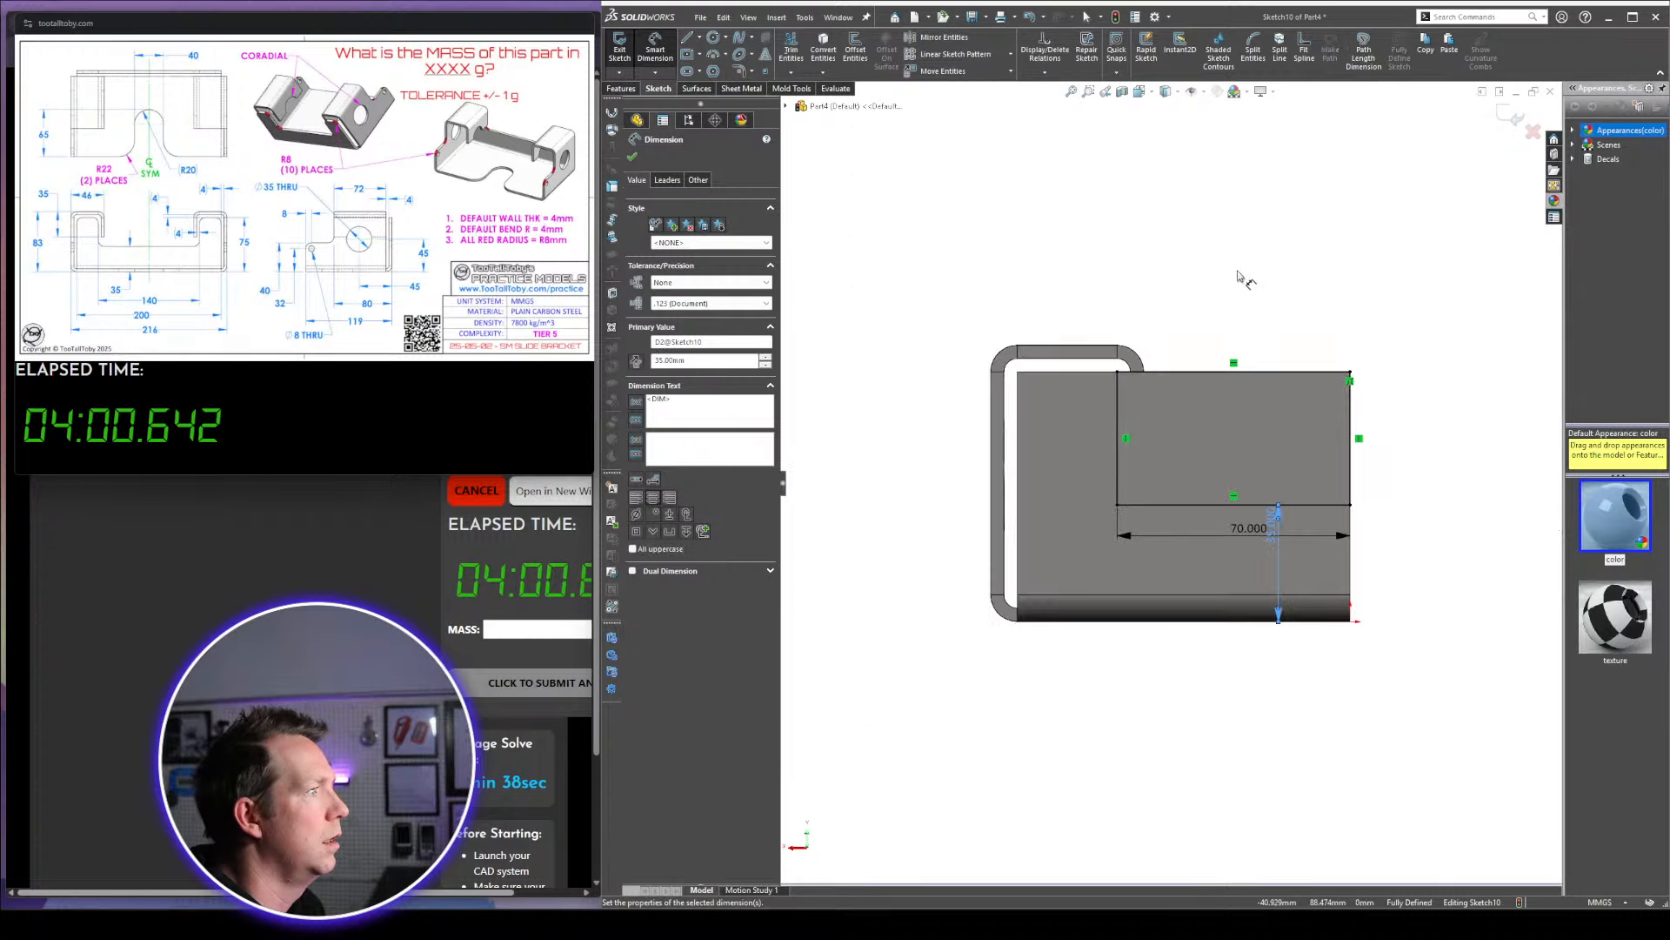
{"action": "left_click", "coordinate": [1244, 277]}
Cut the rectangle out of the rear flange with a Blind Extruded Cut linked to the sheet thickness
{"action": "middle_click_drag", "start_coordinate": [1346, 371], "coordinate": [1277, 364]}
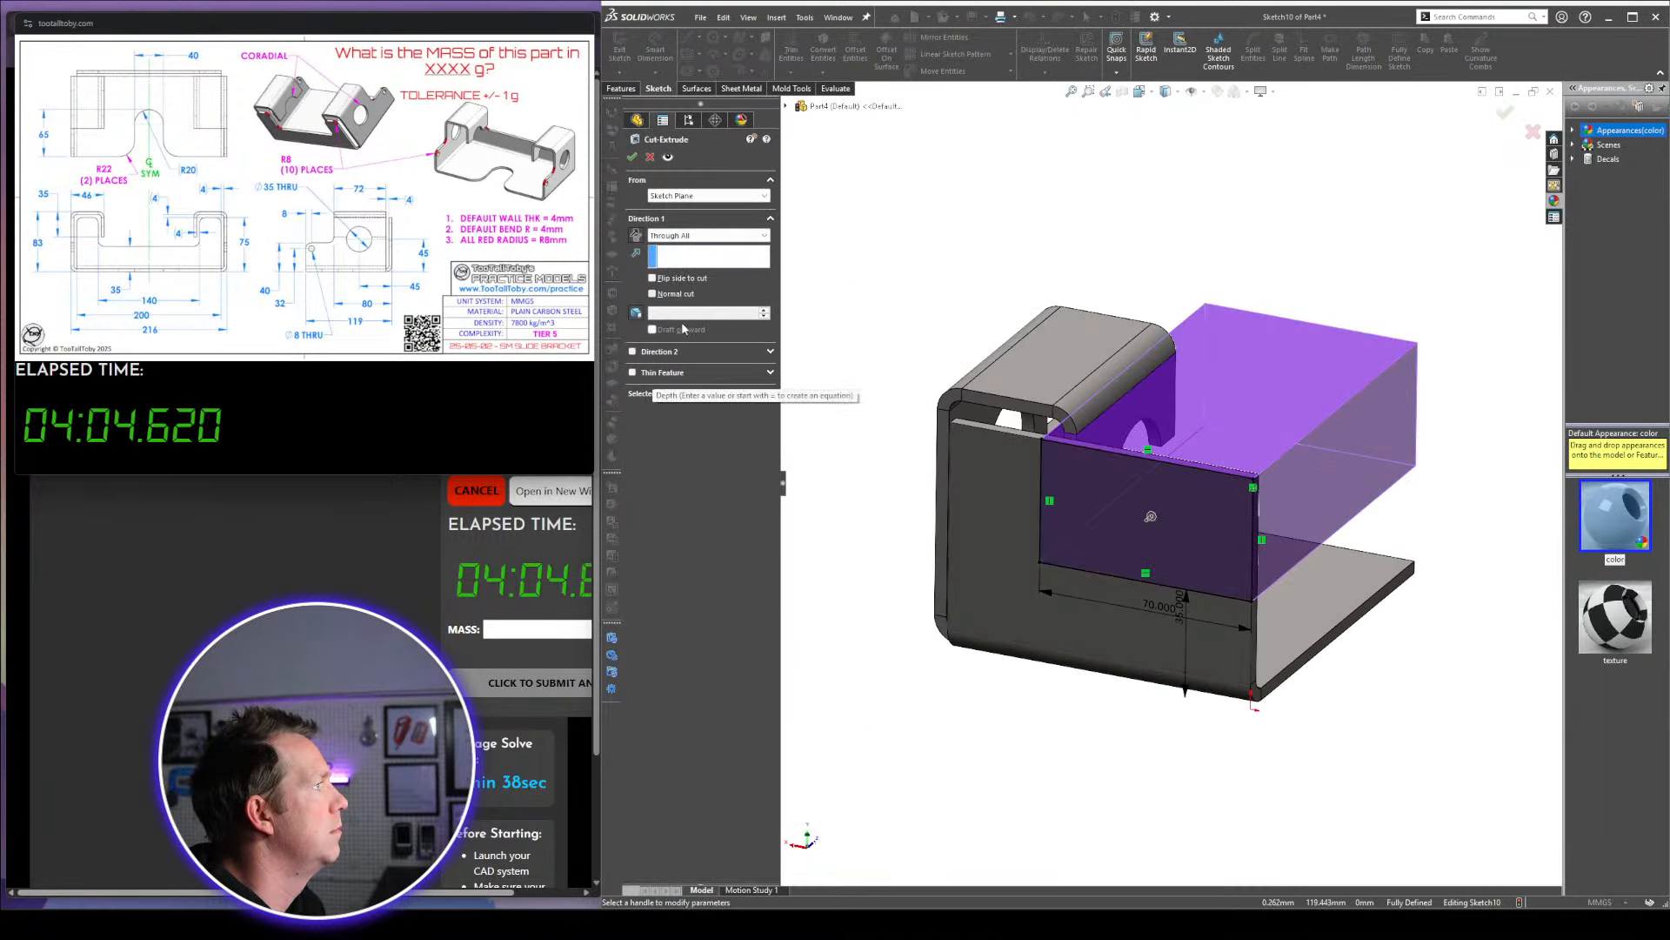
{"action": "left_click", "coordinate": [687, 242]}
{"action": "left_click", "coordinate": [683, 249]}
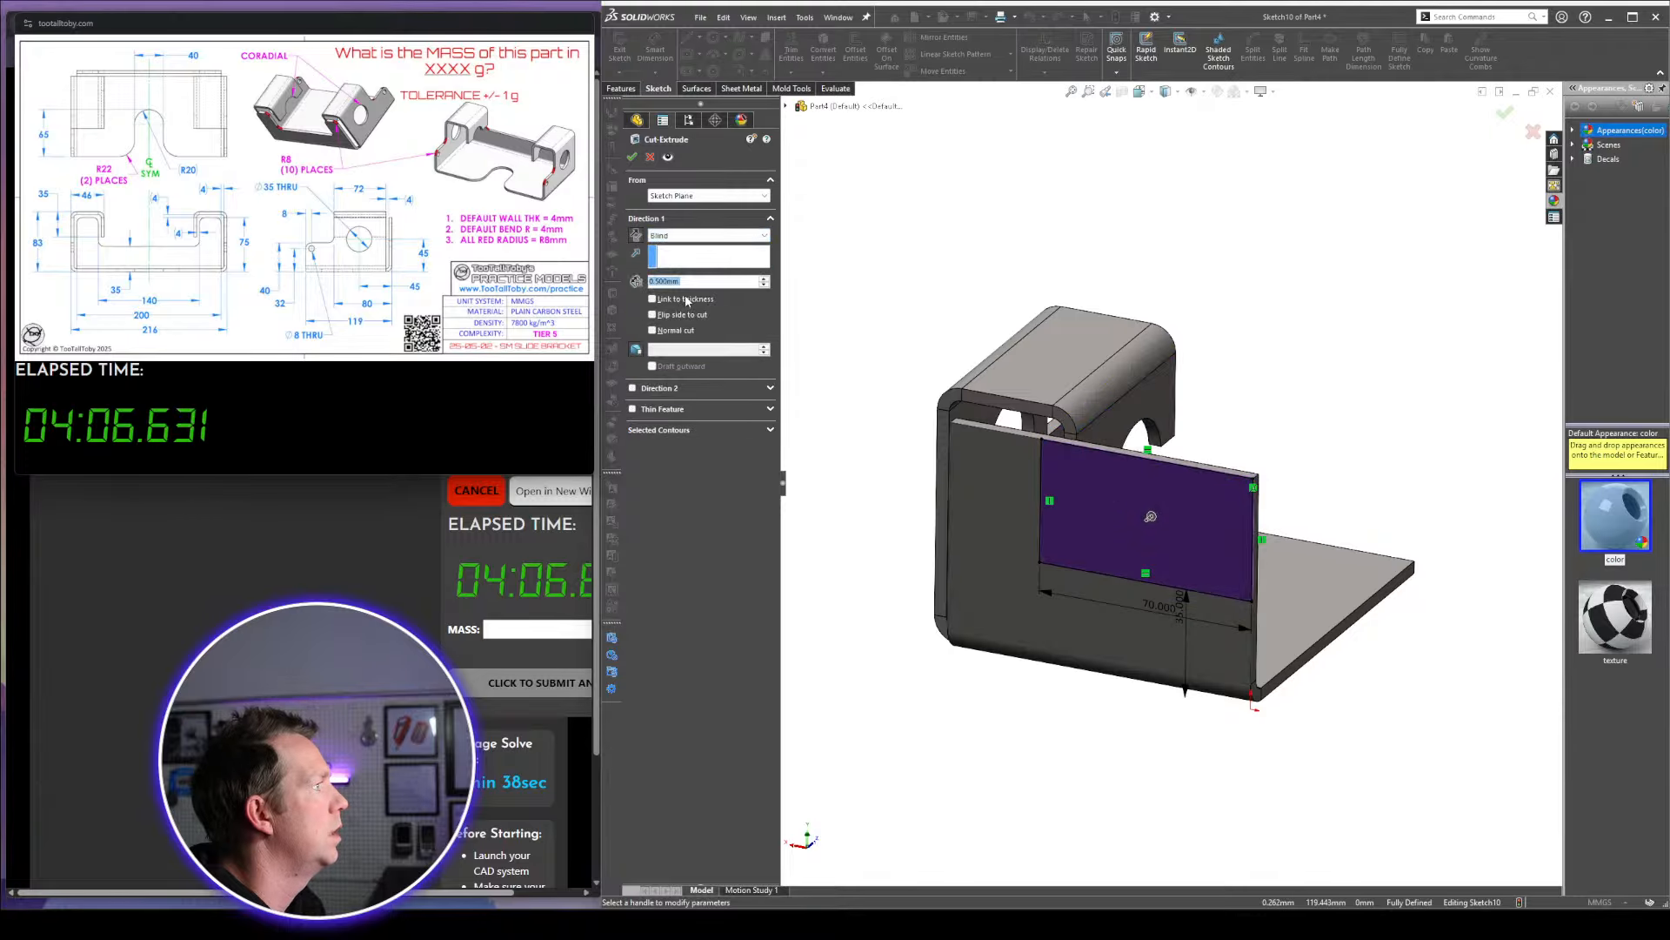
{"action": "left_click", "coordinate": [633, 157]}
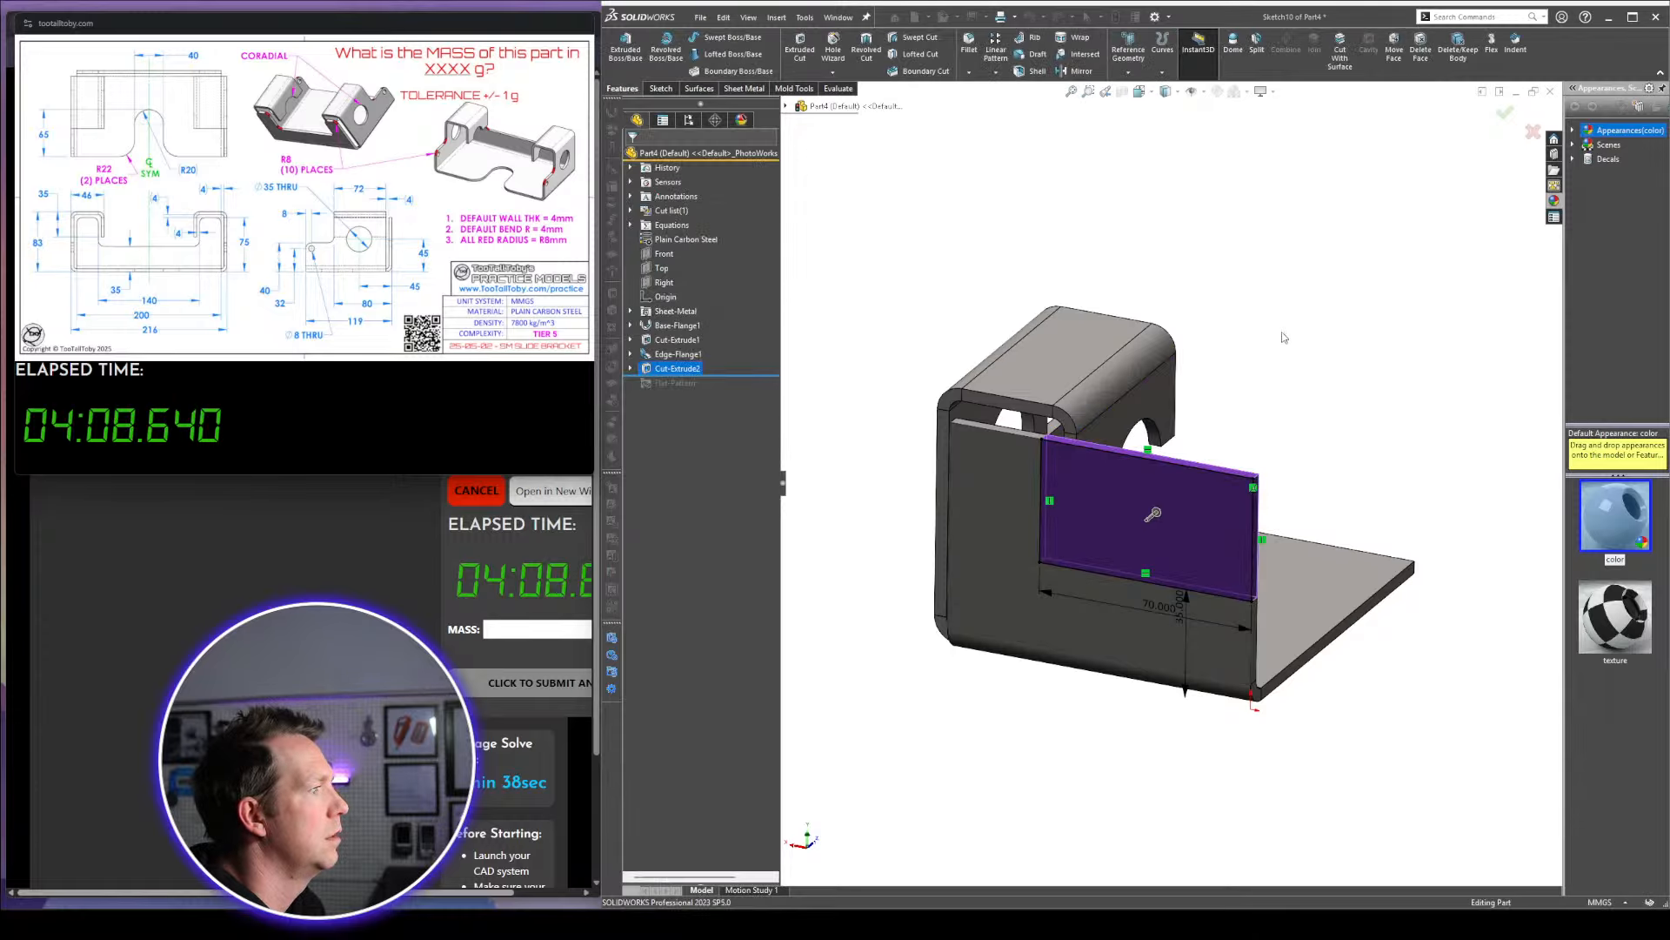
Sketch a 40 mm wide straight slot, about 43 mm between centres, on the base plate's top face from the front free corner along the side edge
{"action": "middle_click_drag", "start_coordinate": [1277, 426], "coordinate": [1000, 664]}
{"action": "left_click", "coordinate": [1112, 544]}
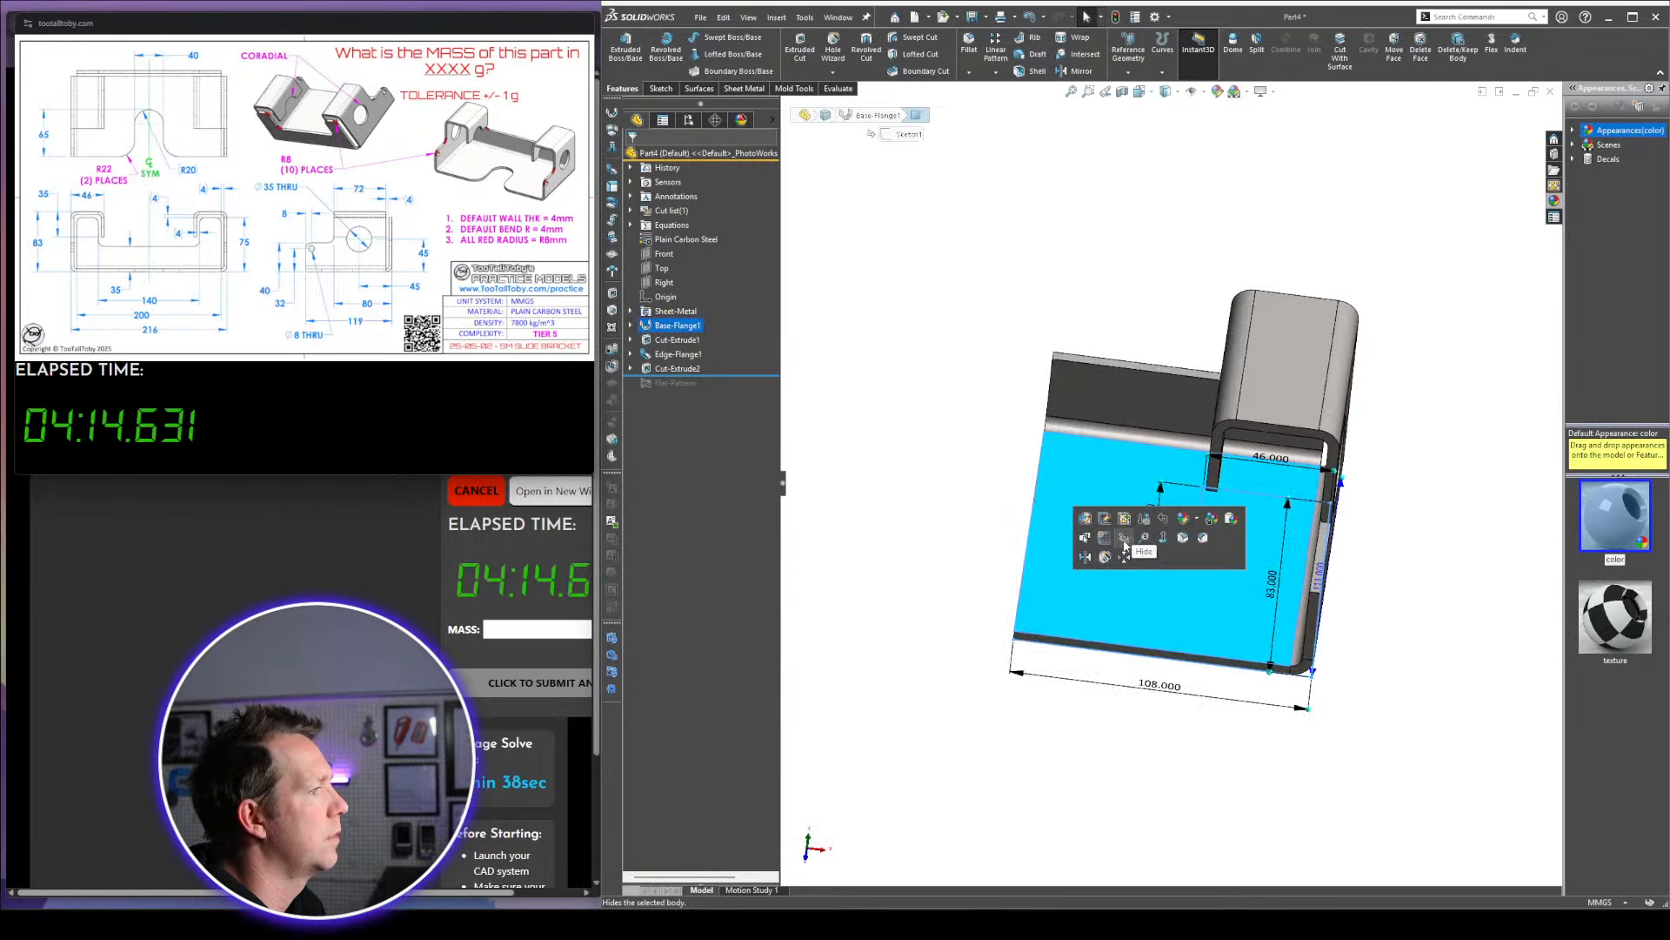
{"action": "left_click", "coordinate": [1105, 538]}
{"action": "left_click", "coordinate": [901, 371]}
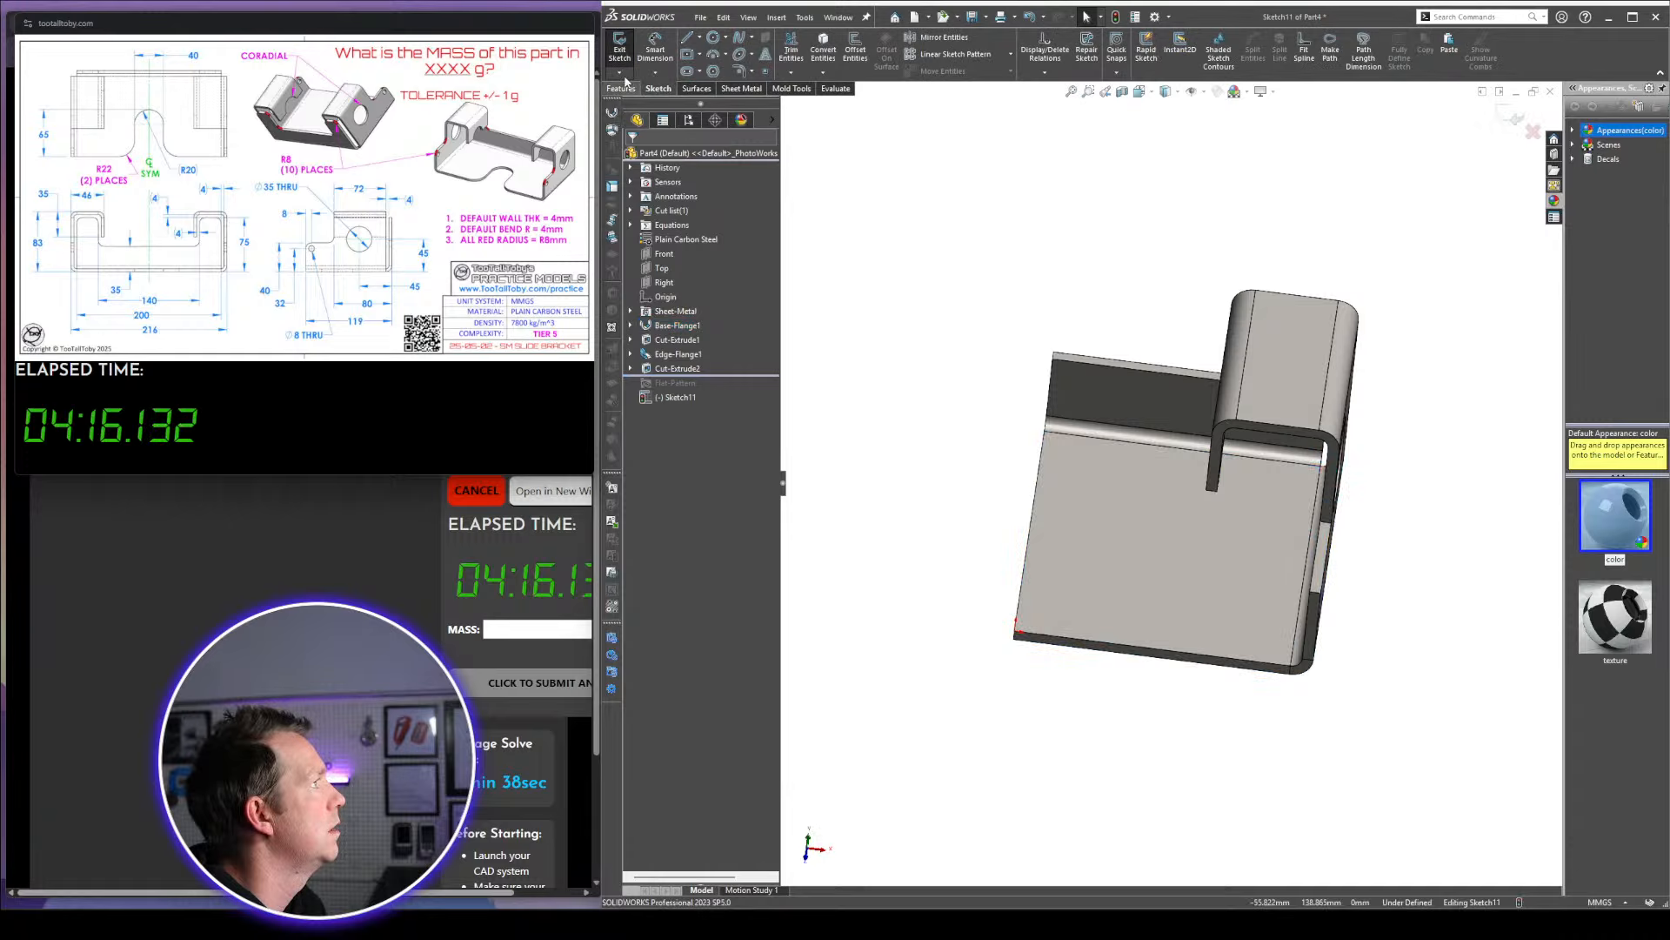
{"action": "left_click", "coordinate": [687, 73]}
{"action": "left_click", "coordinate": [1017, 629]}
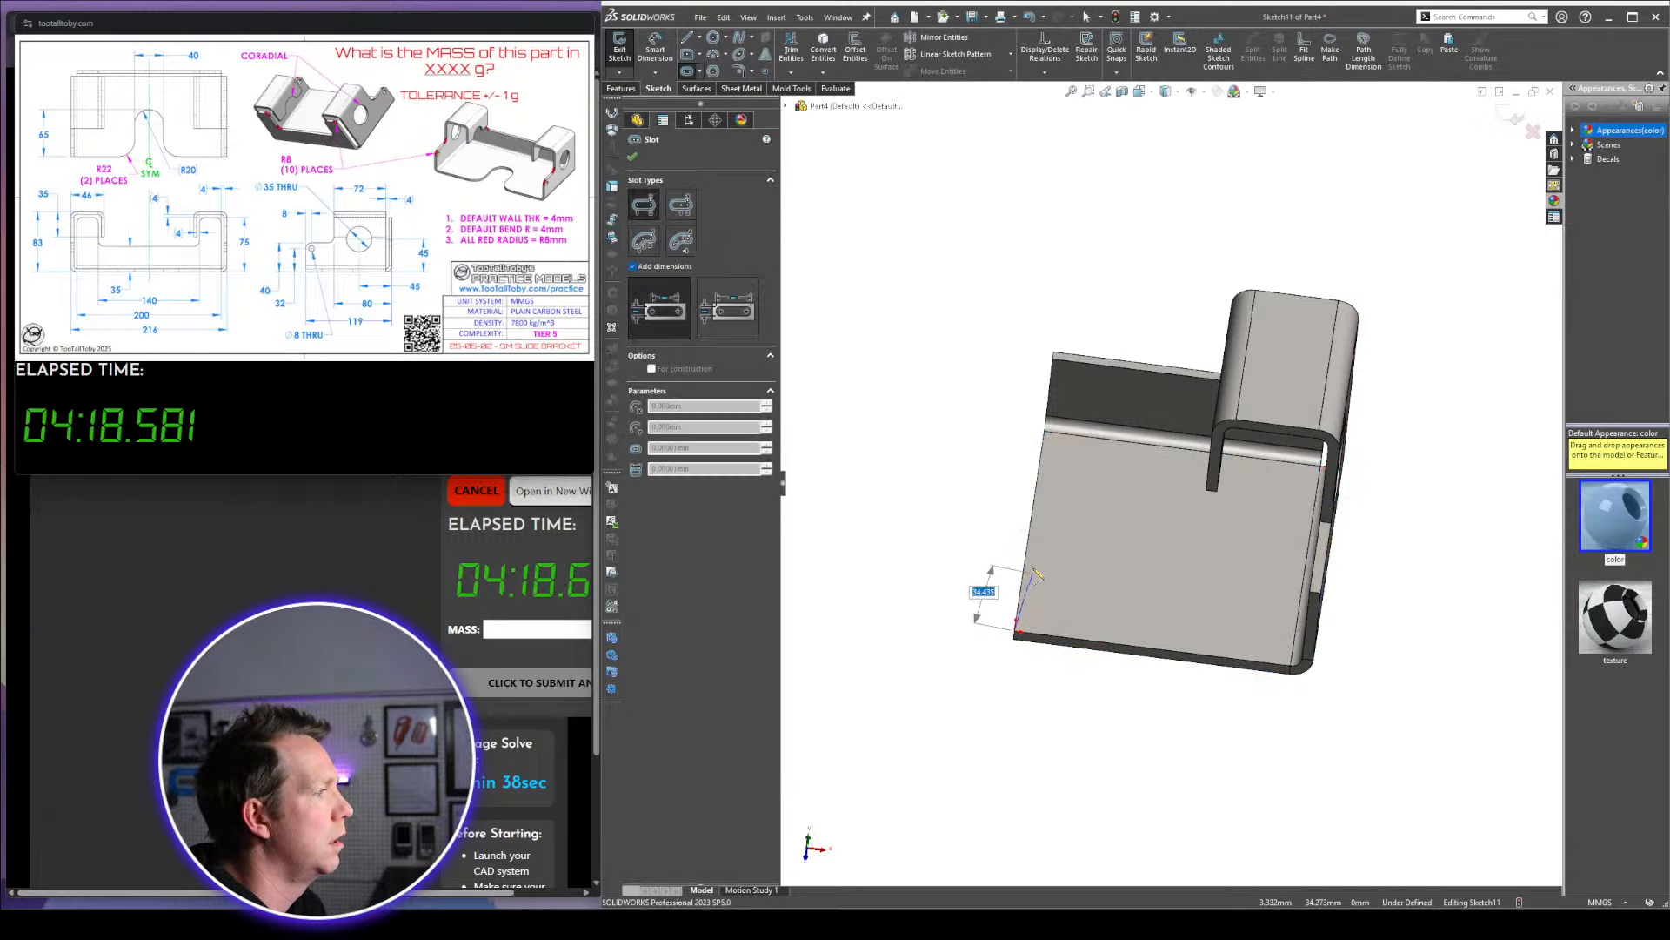
{"action": "left_click", "coordinate": [1035, 553]}
{"action": "left_click", "coordinate": [1071, 489]}
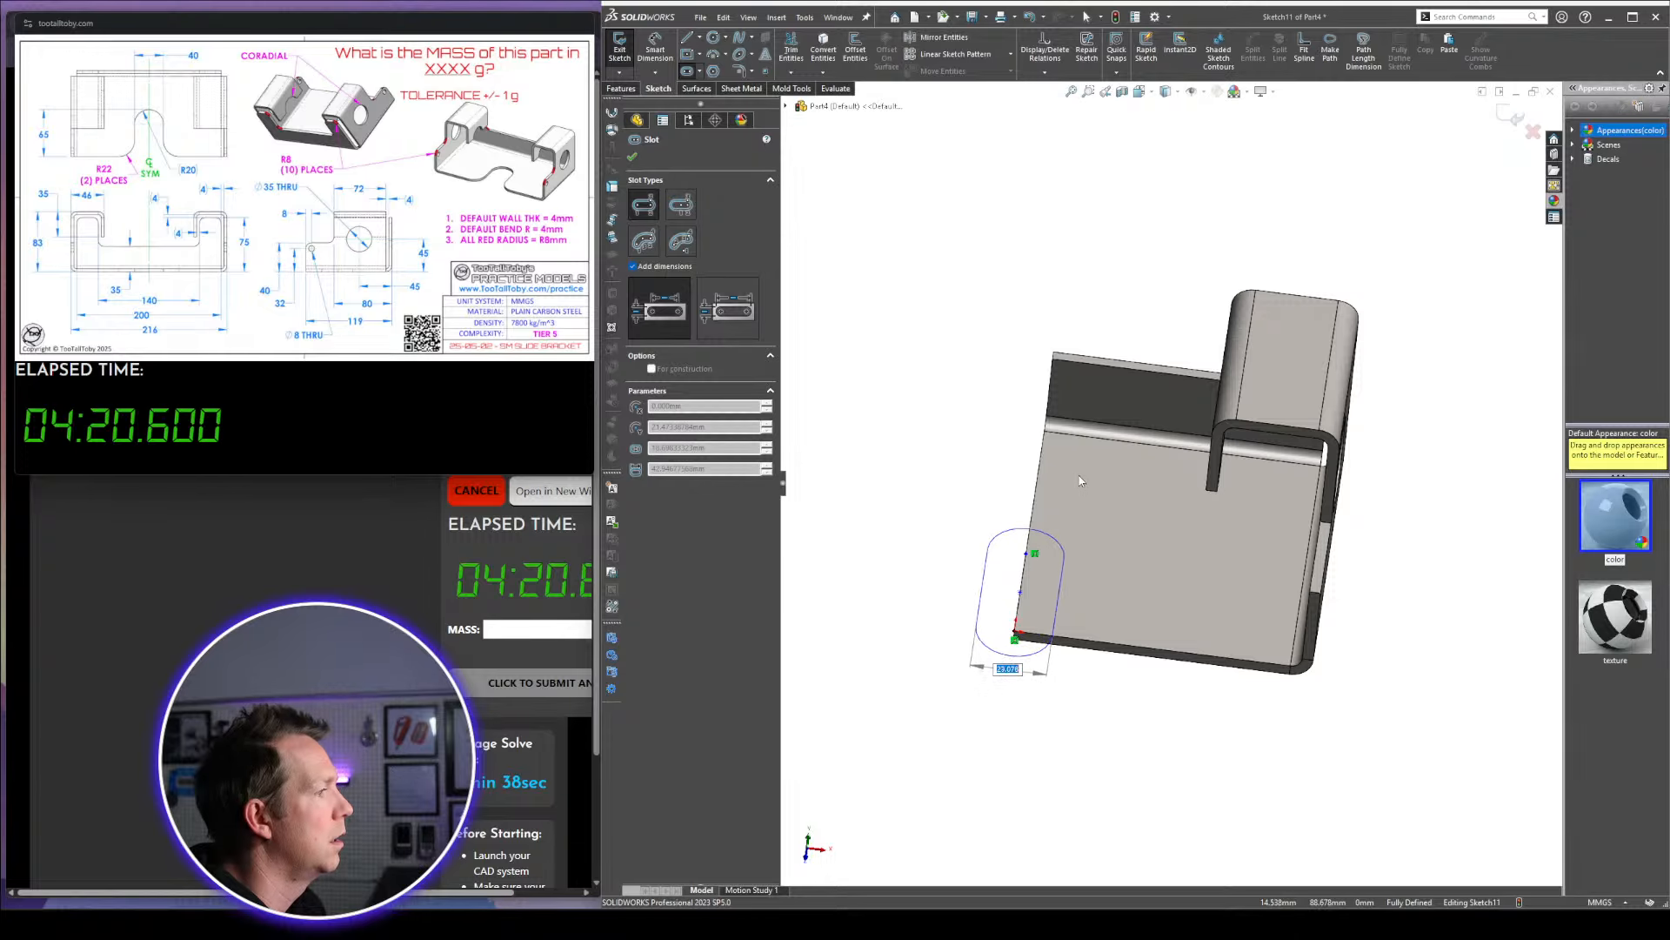
{"action": "left_click", "coordinate": [1080, 474]}
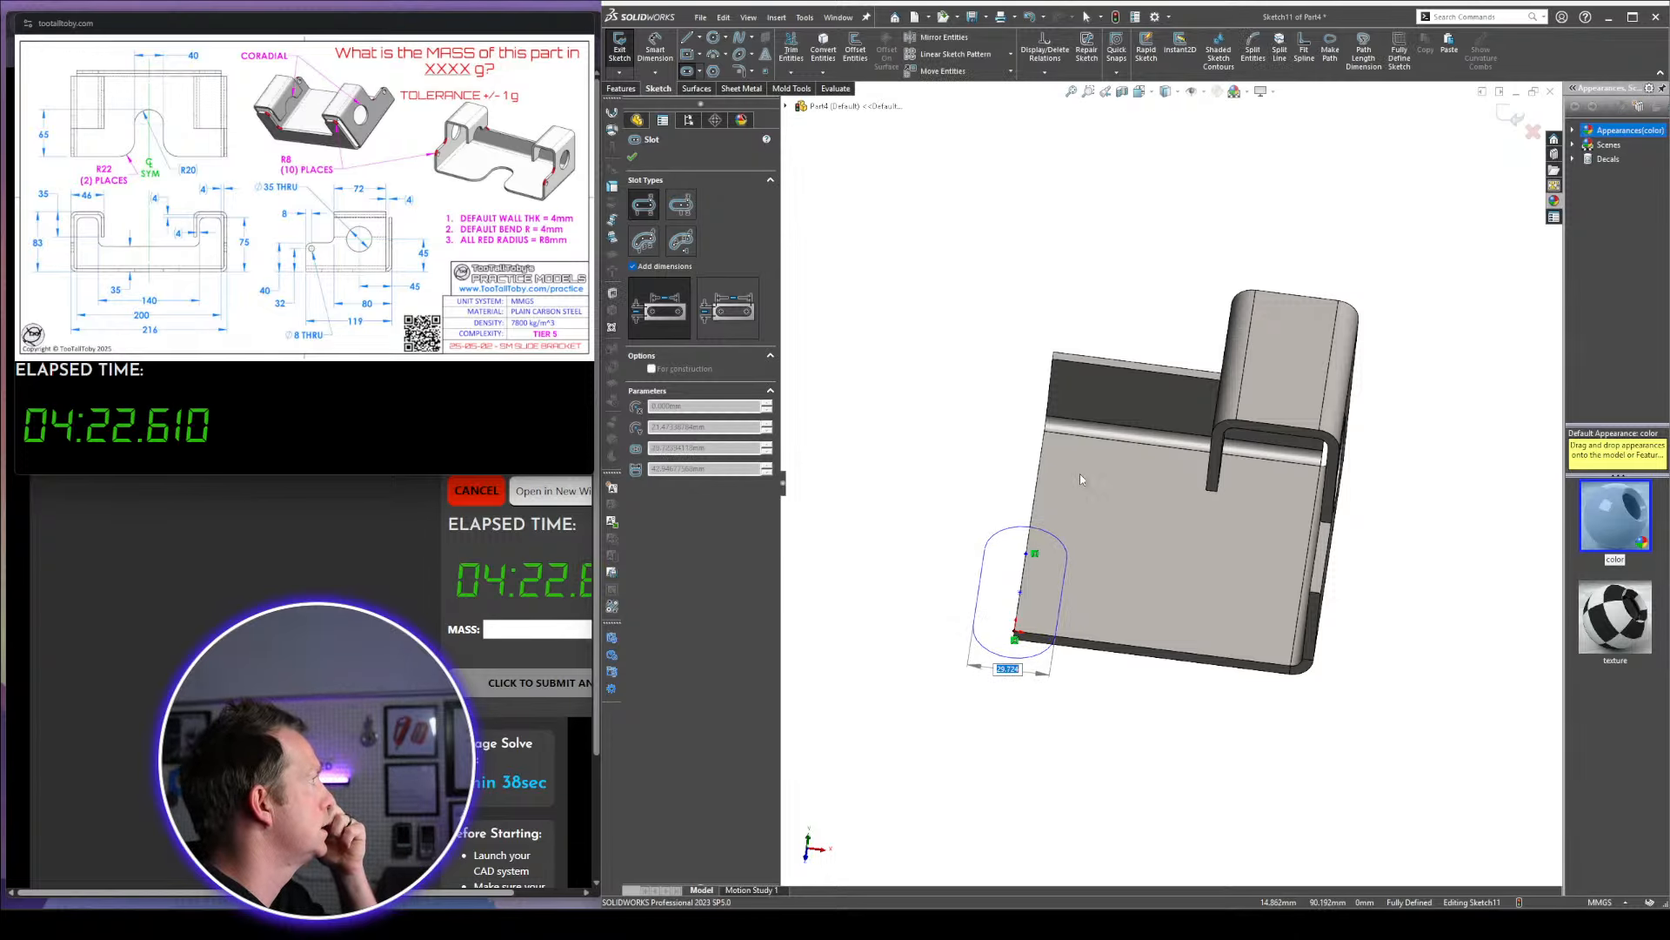
{"action": "type", "text": "40"}
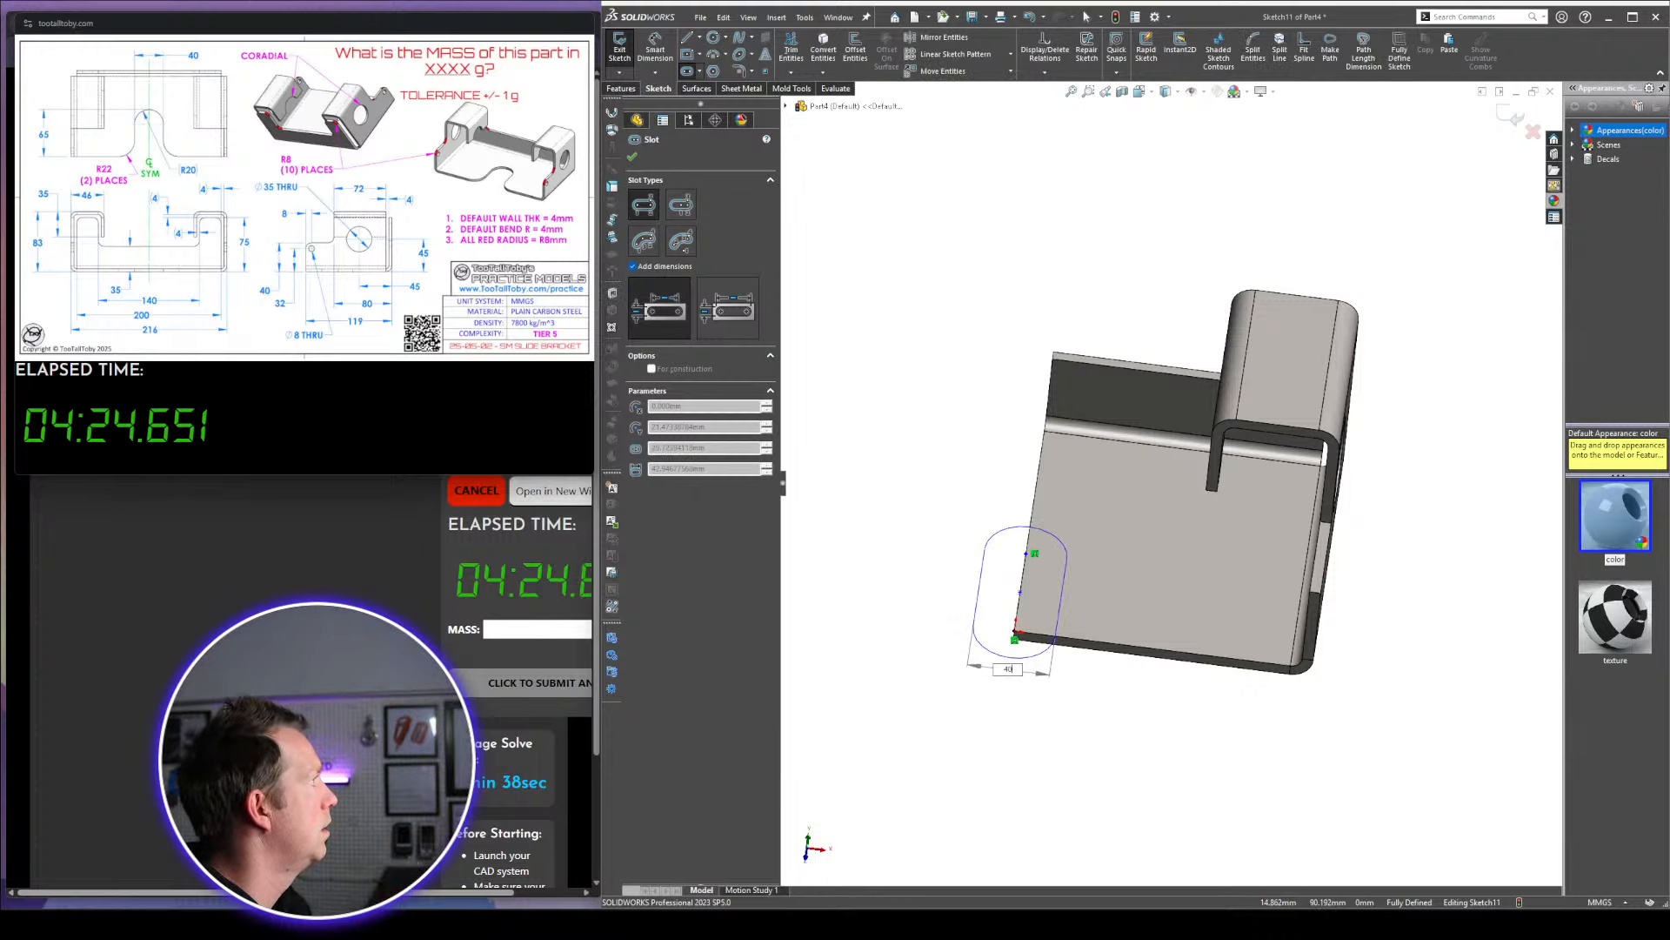
{"action": "key", "text": "Return"}
{"action": "key", "text": "Escape"}
Replace the slot's centre-to-centre dimension with a 65 mm dimension from the plate's front edge to the far end of the slot arc
{"action": "left_click", "coordinate": [966, 585]}
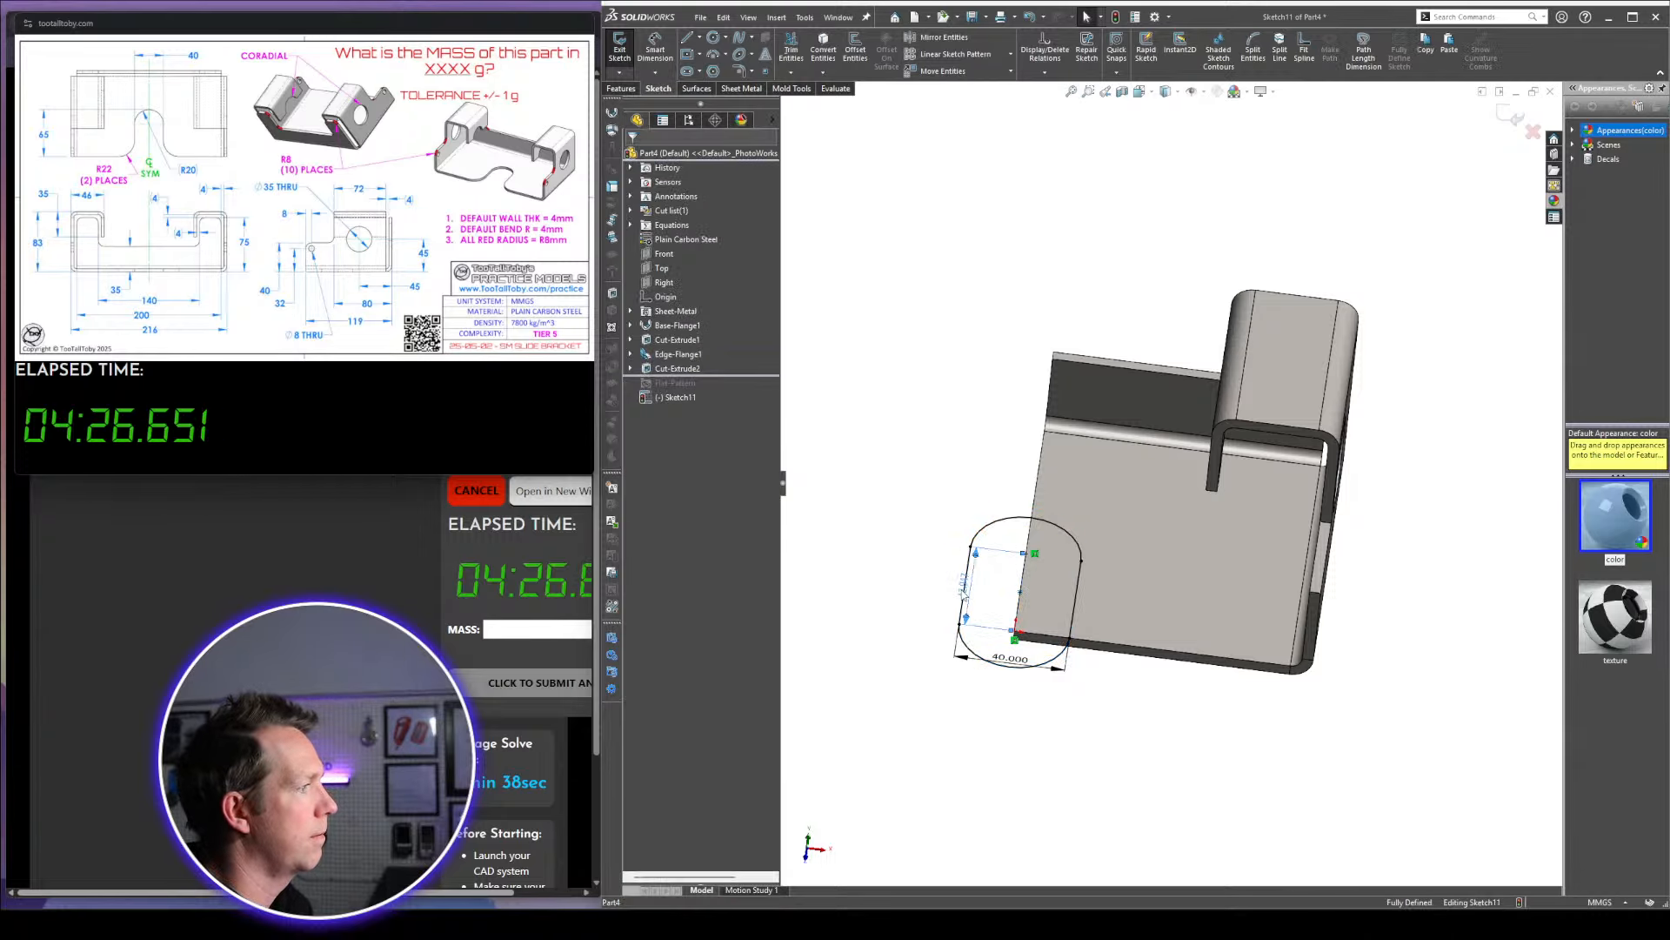
{"action": "key", "text": "Delete"}
{"action": "key", "text": "d"}
{"action": "left_click", "coordinate": [1096, 644]}
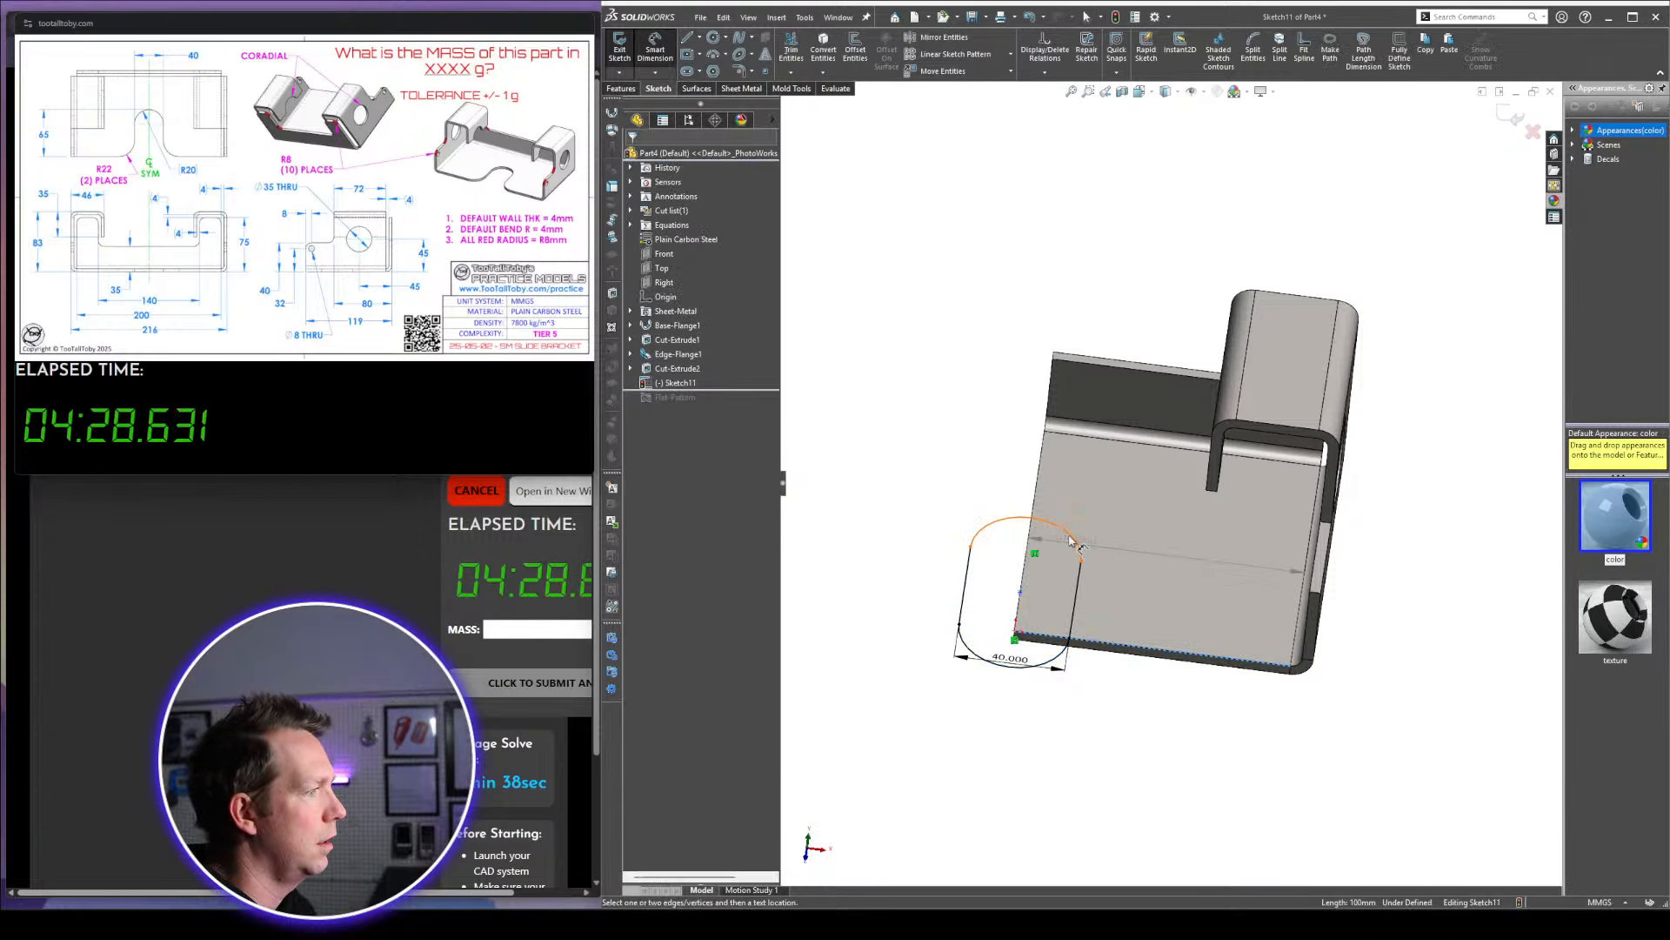
{"action": "left_click", "coordinate": [1041, 522]}
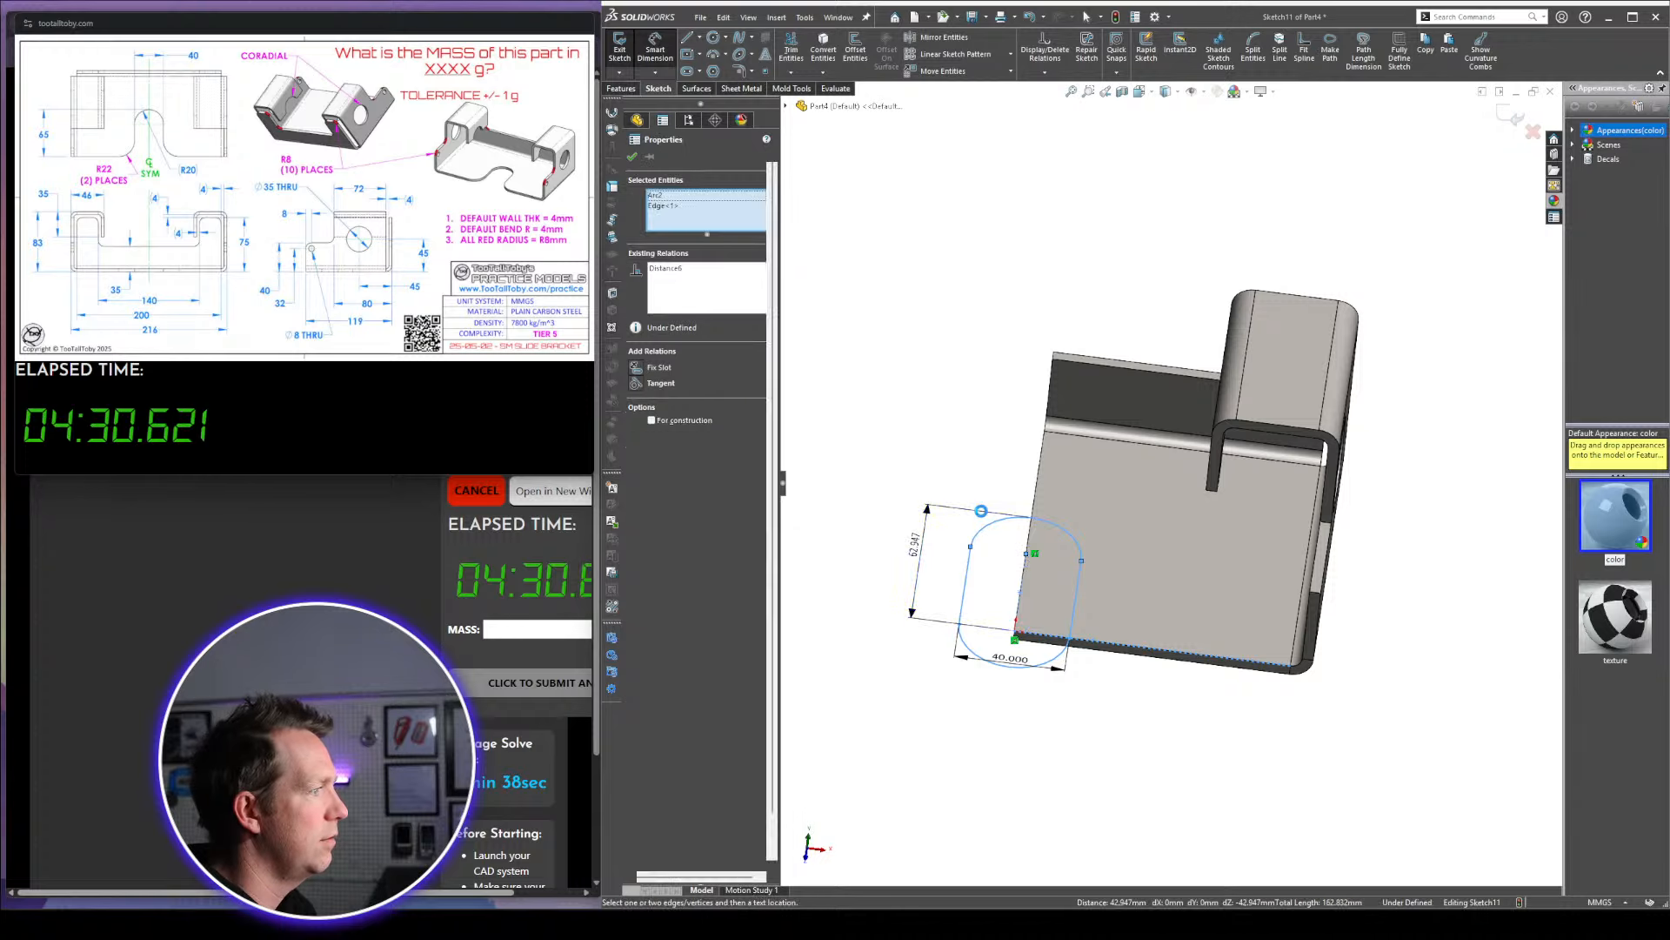
{"action": "left_click", "coordinate": [914, 557]}
{"action": "type", "text": "65"}
{"action": "key", "text": "Return"}
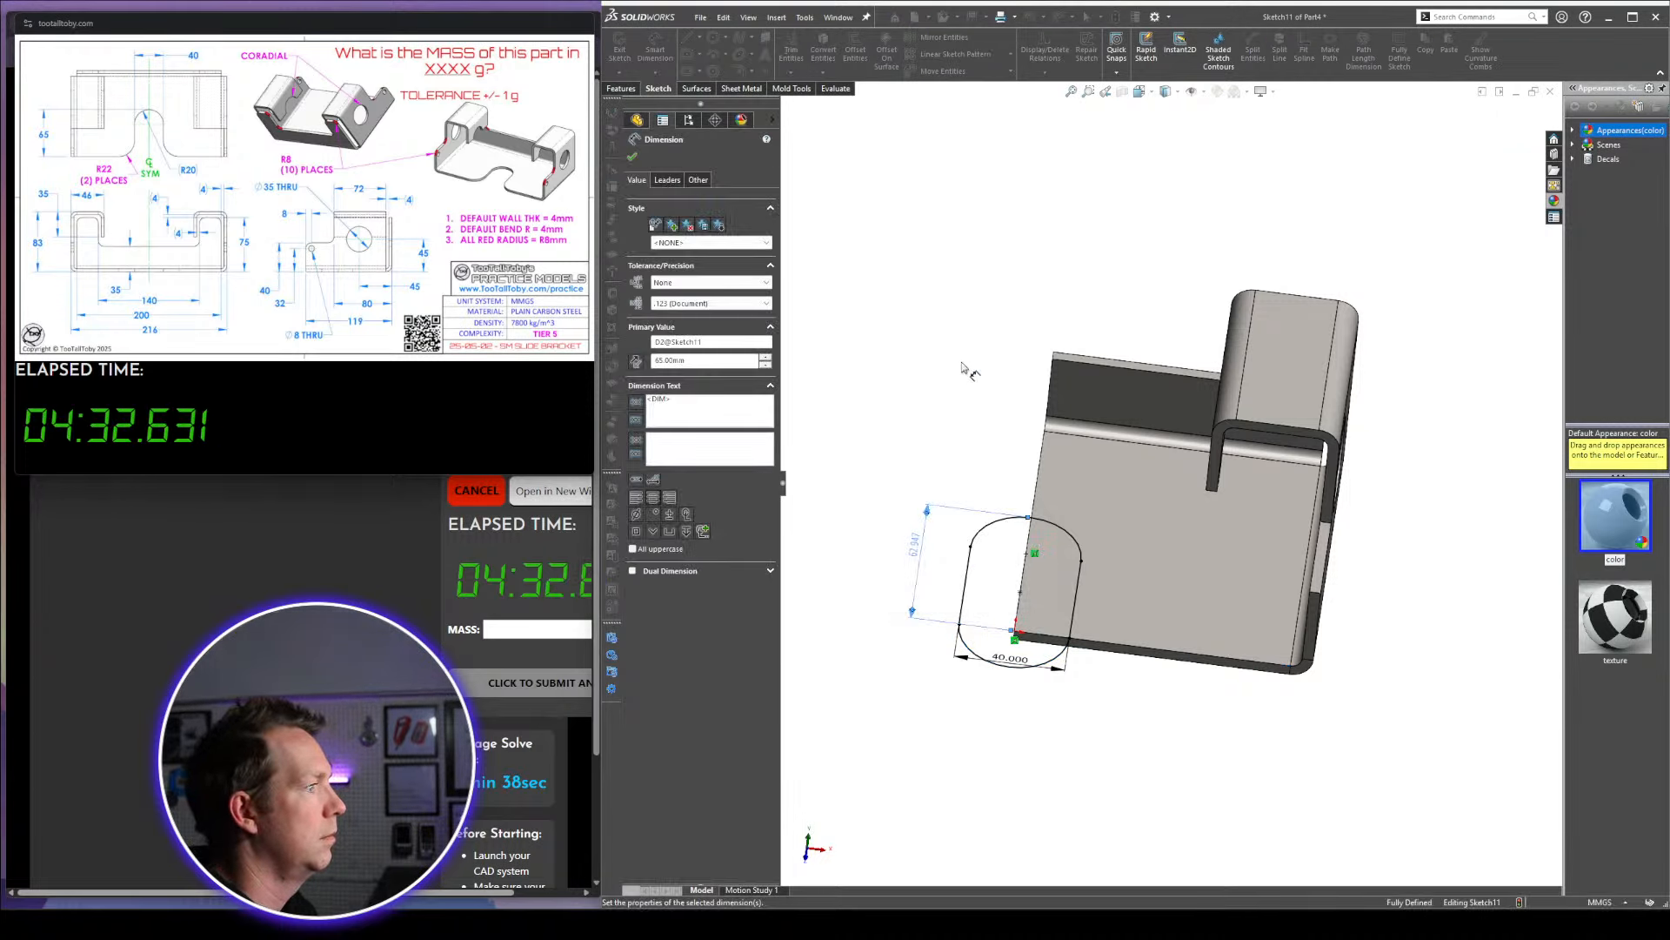
Cut the slot out of the base plate with a Blind Extruded Cut linked to the sheet thickness
{"action": "key", "text": "Escape"}
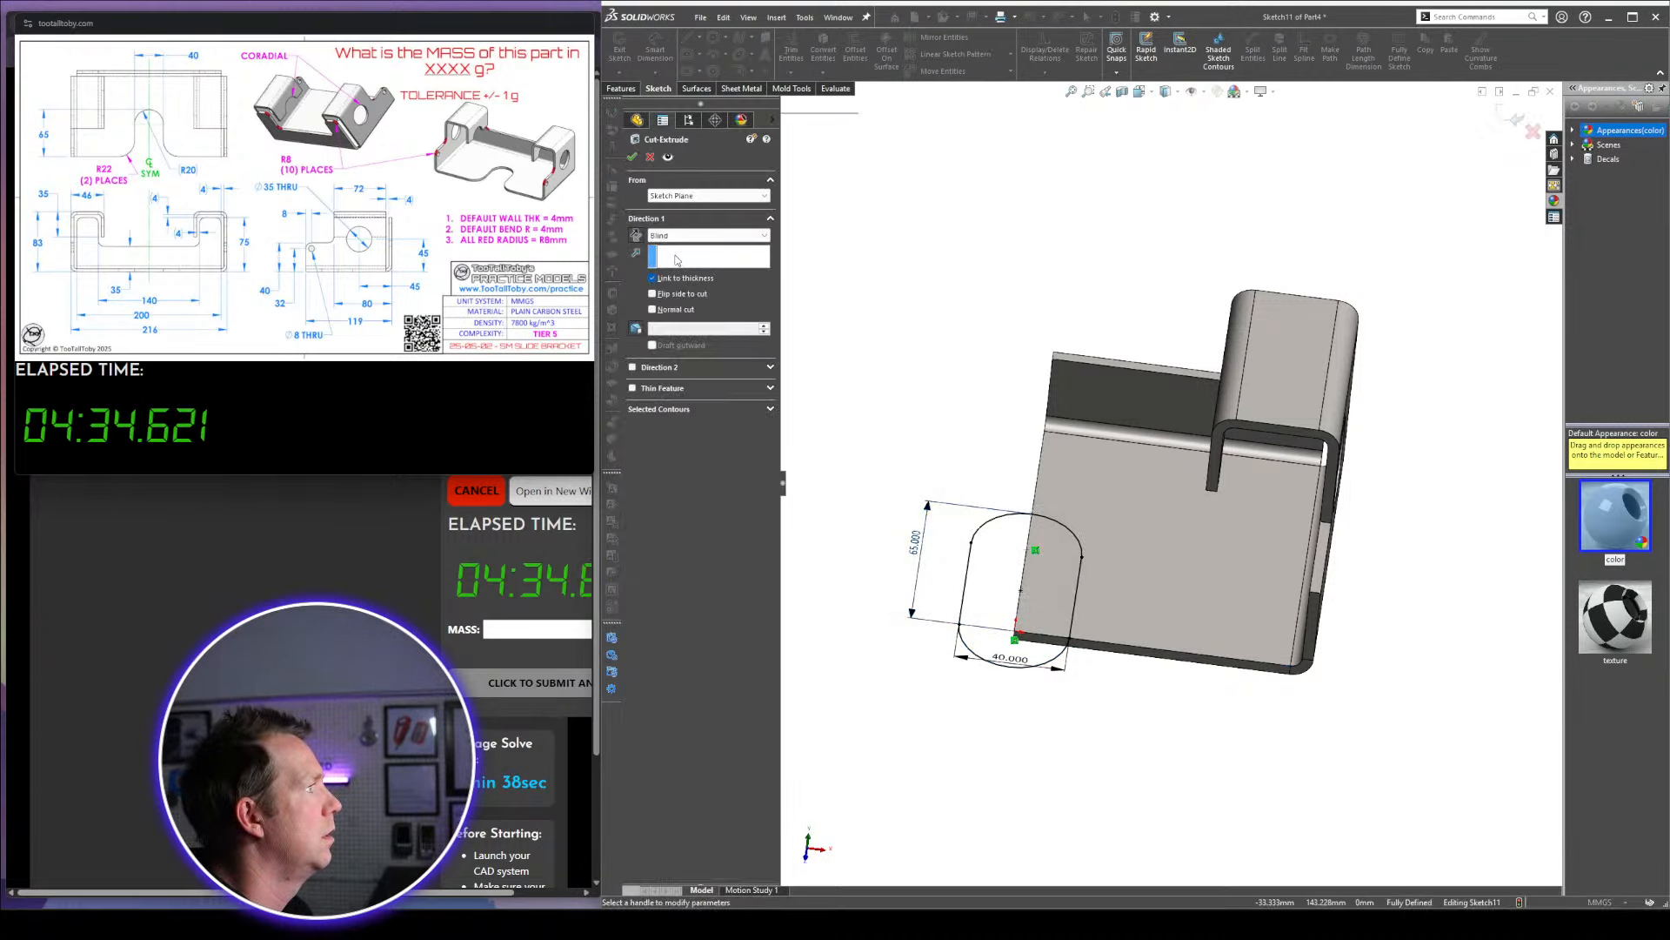
{"action": "key", "text": "Return"}
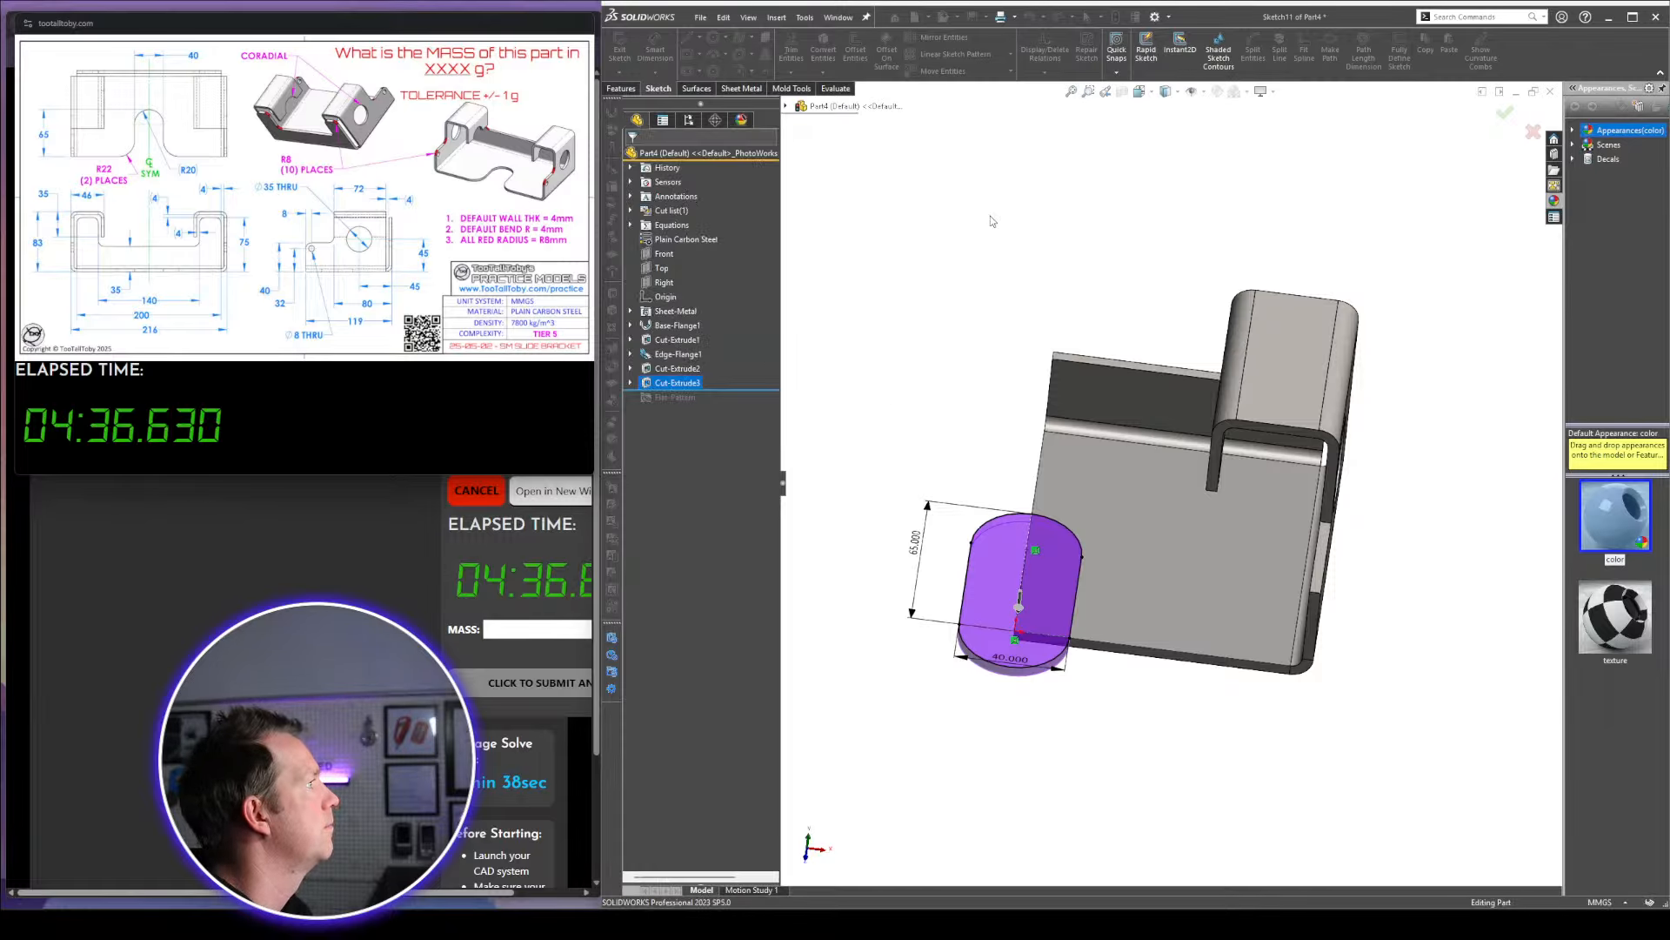
Fillet the base plate's front corner beside the slot cutout with a 22 mm radius
{"action": "middle_click_drag", "start_coordinate": [1092, 583], "coordinate": [1137, 601]}
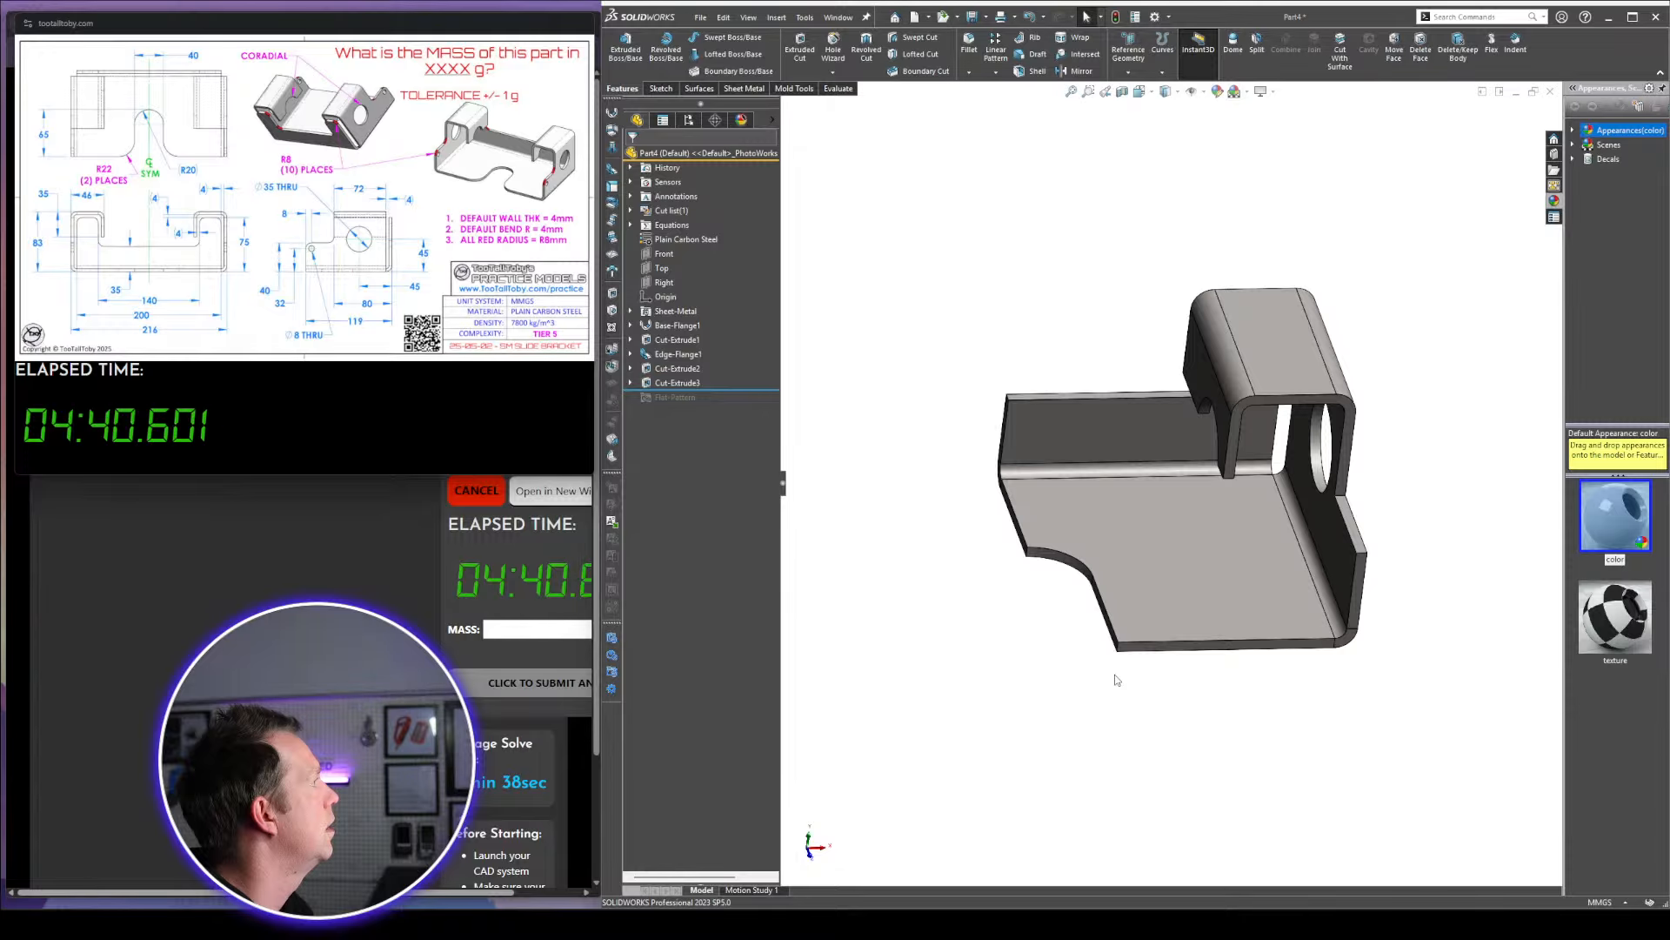
{"action": "left_click", "coordinate": [1120, 650]}
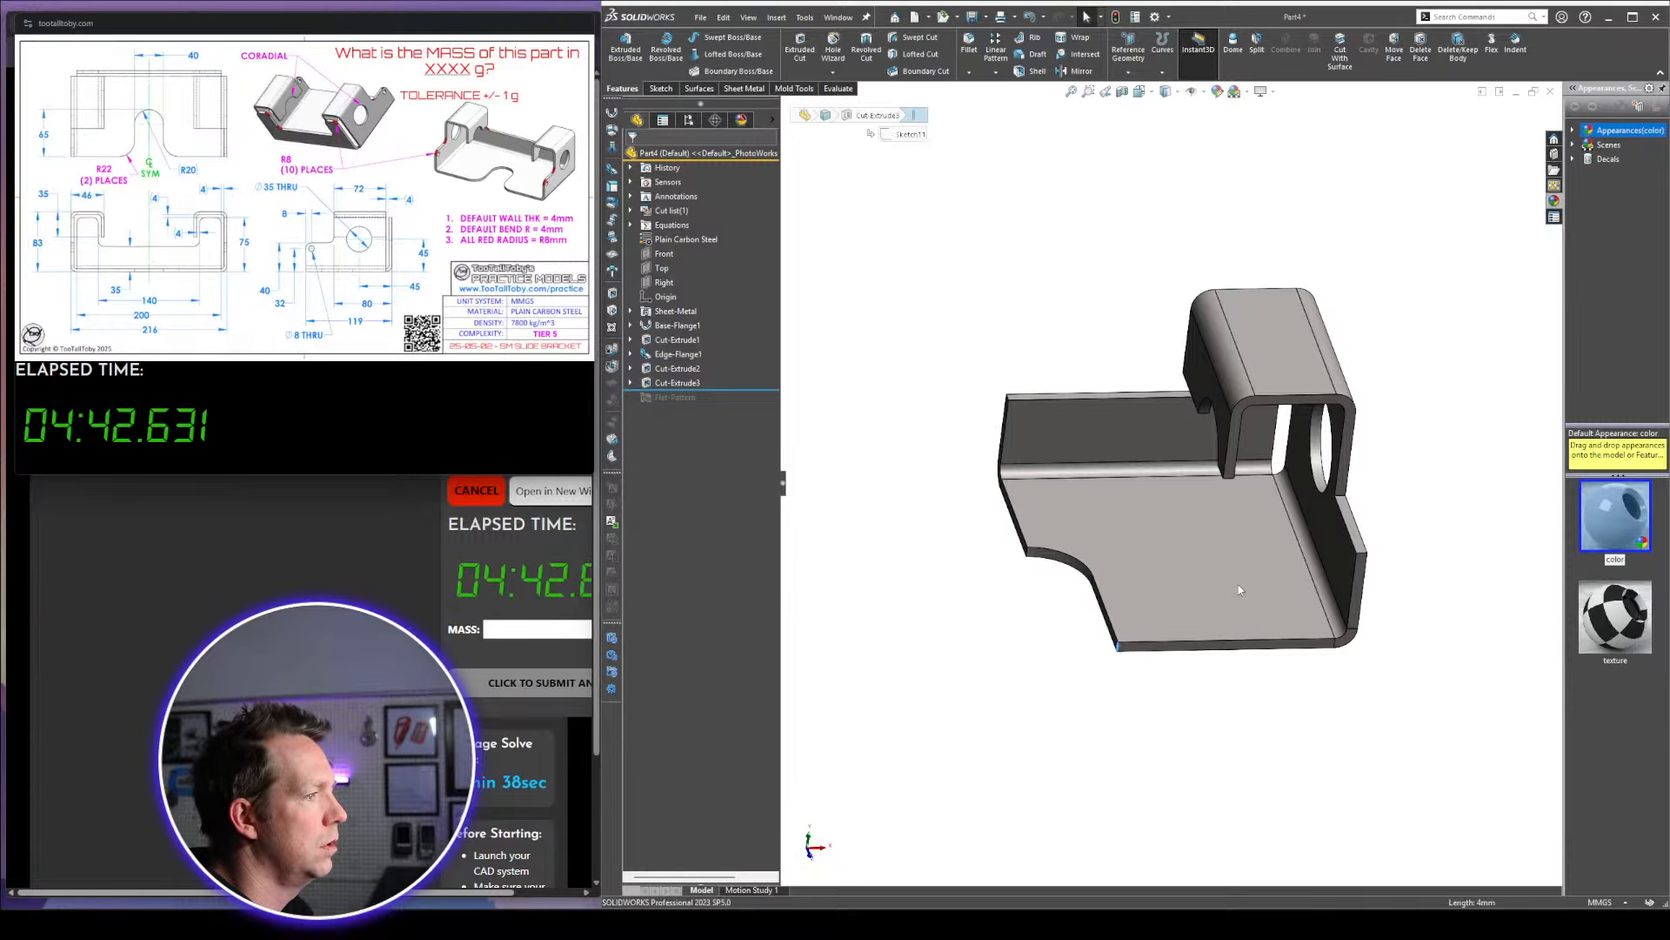
{"action": "key", "text": "f"}
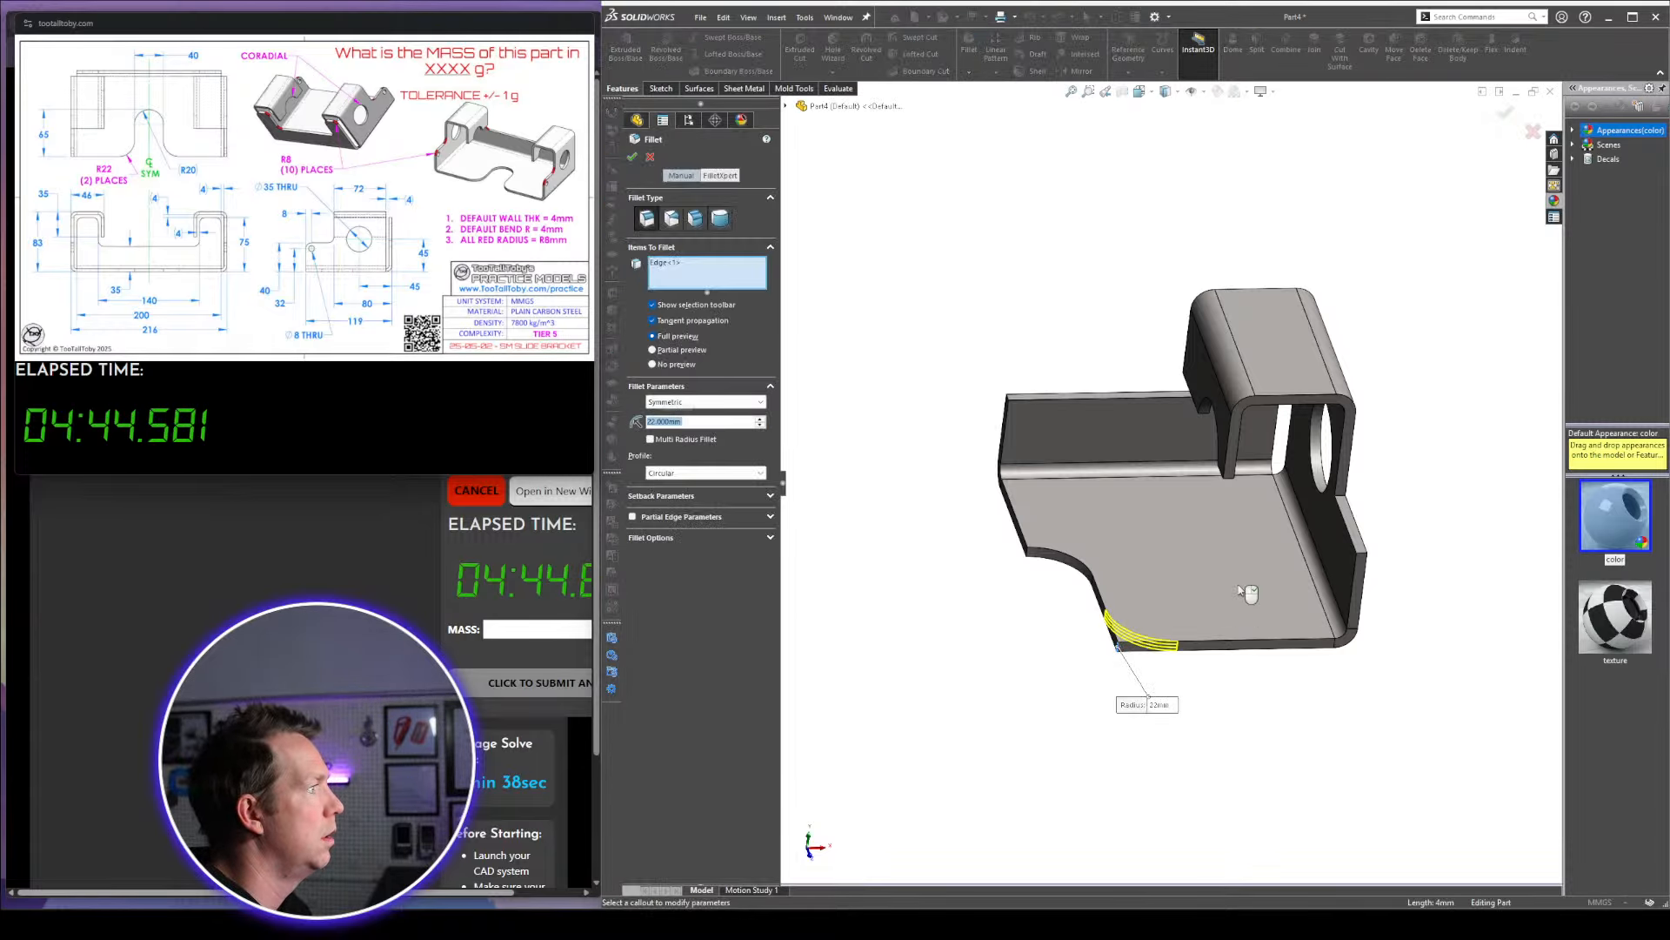
{"action": "key", "text": "Return"}
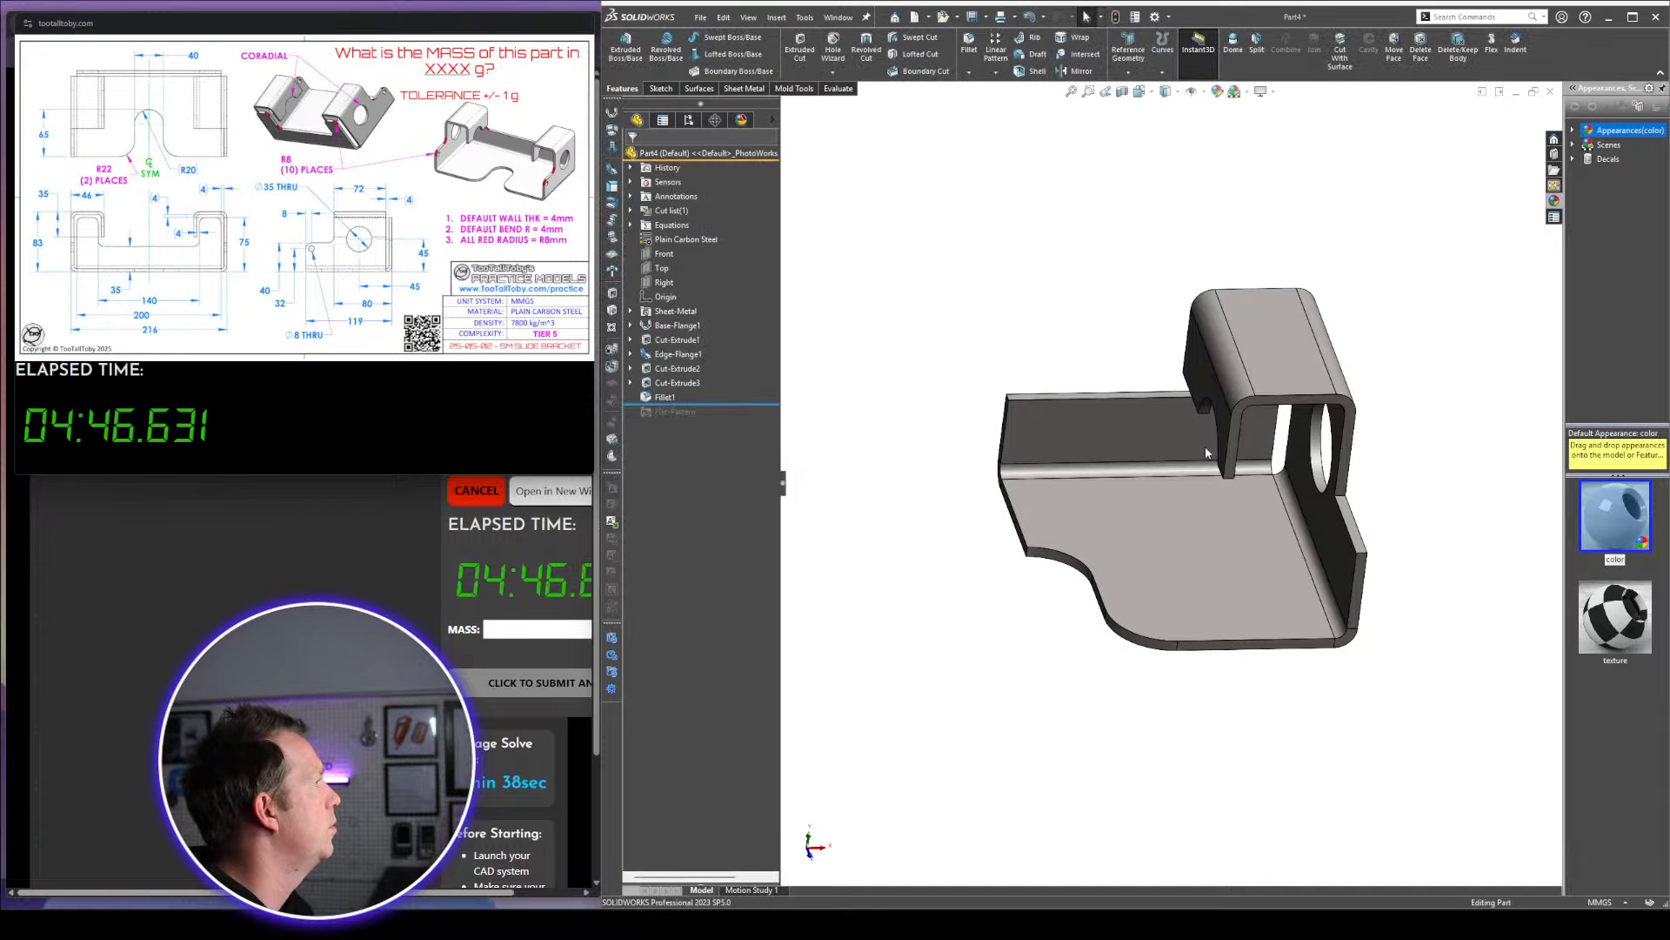
Set up a rounded 8 mm Break Corner on the side flange's outer front corner and its inner step corner
{"action": "middle_click_drag", "start_coordinate": [1206, 453], "coordinate": [1013, 282]}
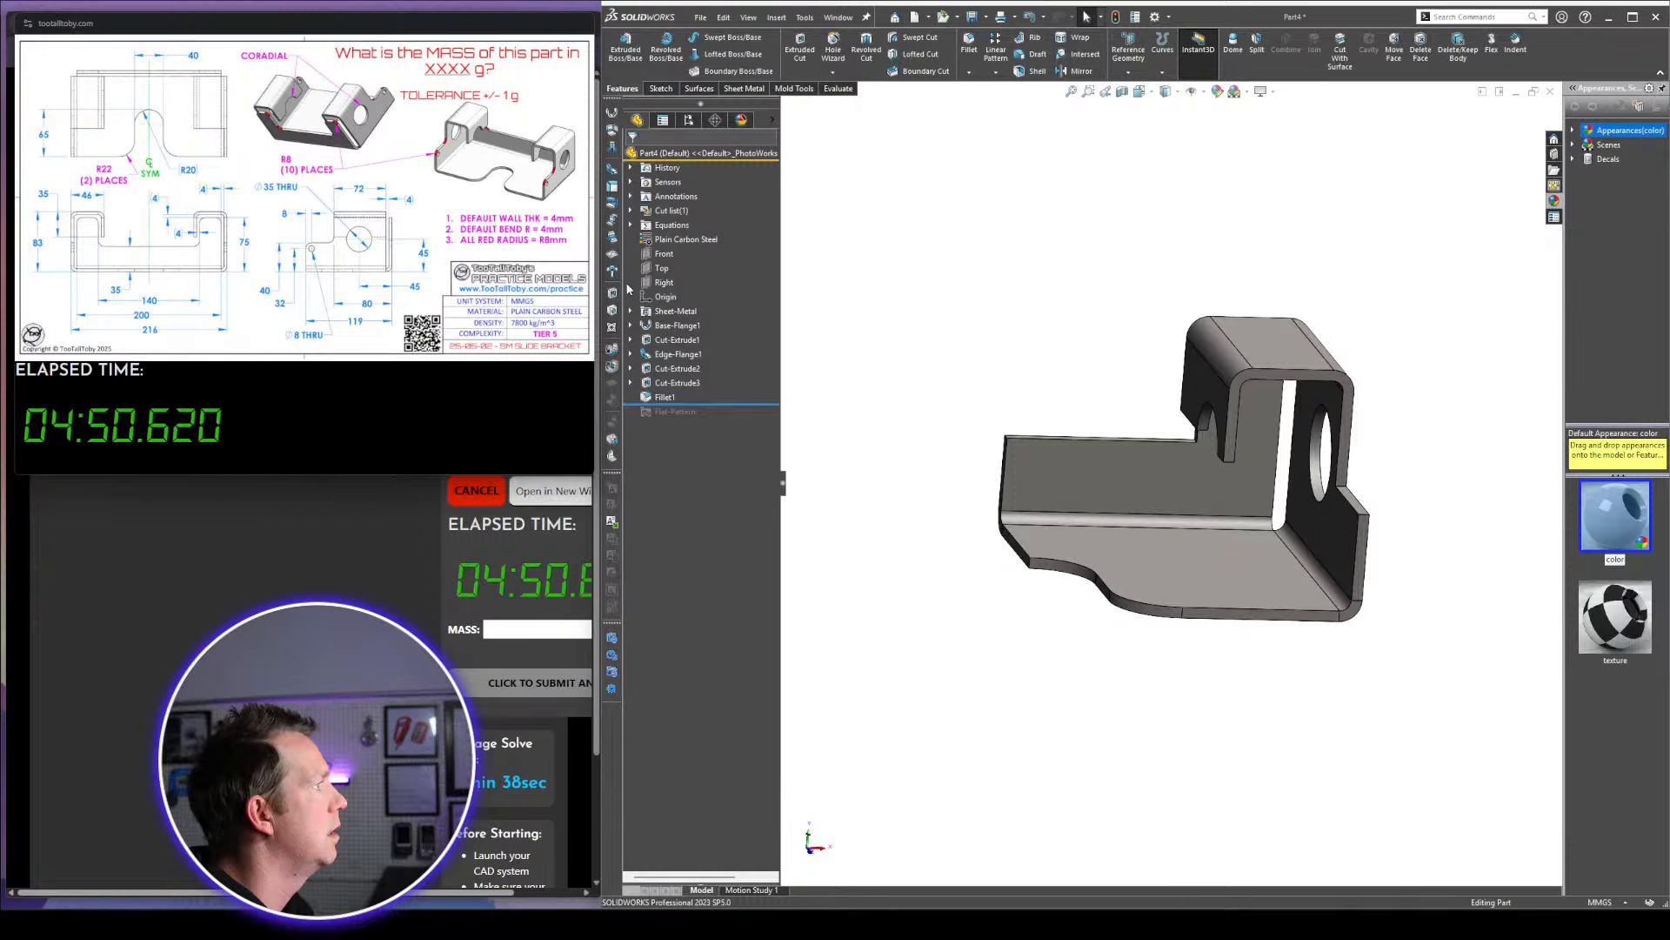
{"action": "left_click_drag", "start_coordinate": [711, 406], "coordinate": [712, 419]}
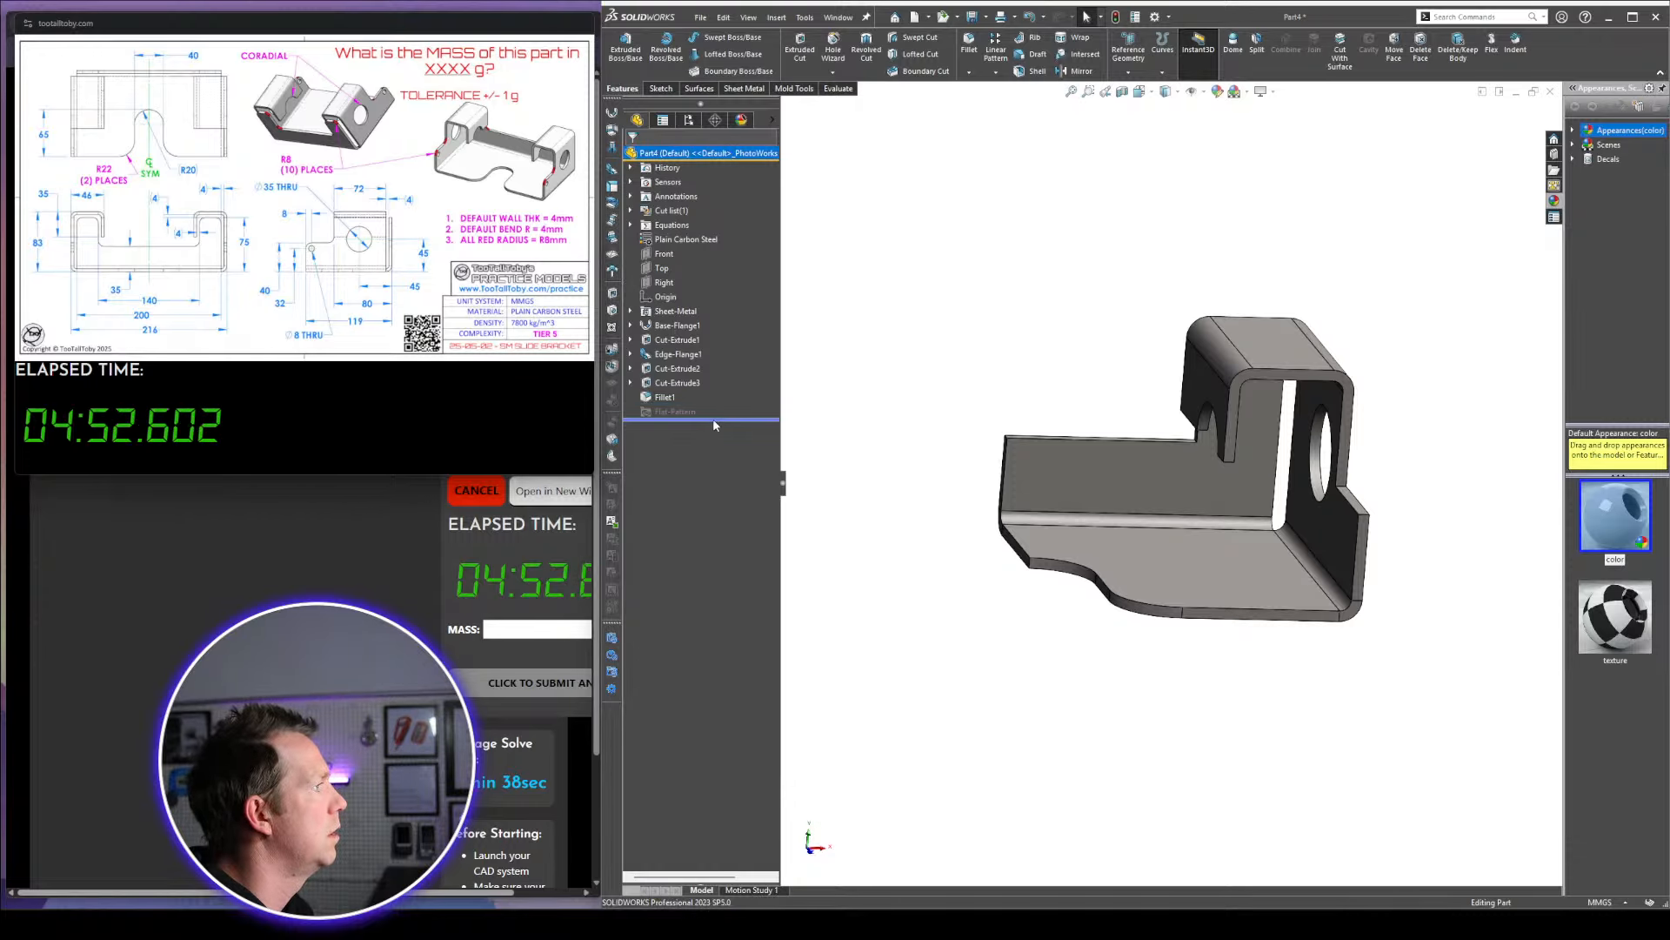
{"action": "left_click", "coordinate": [613, 440]}
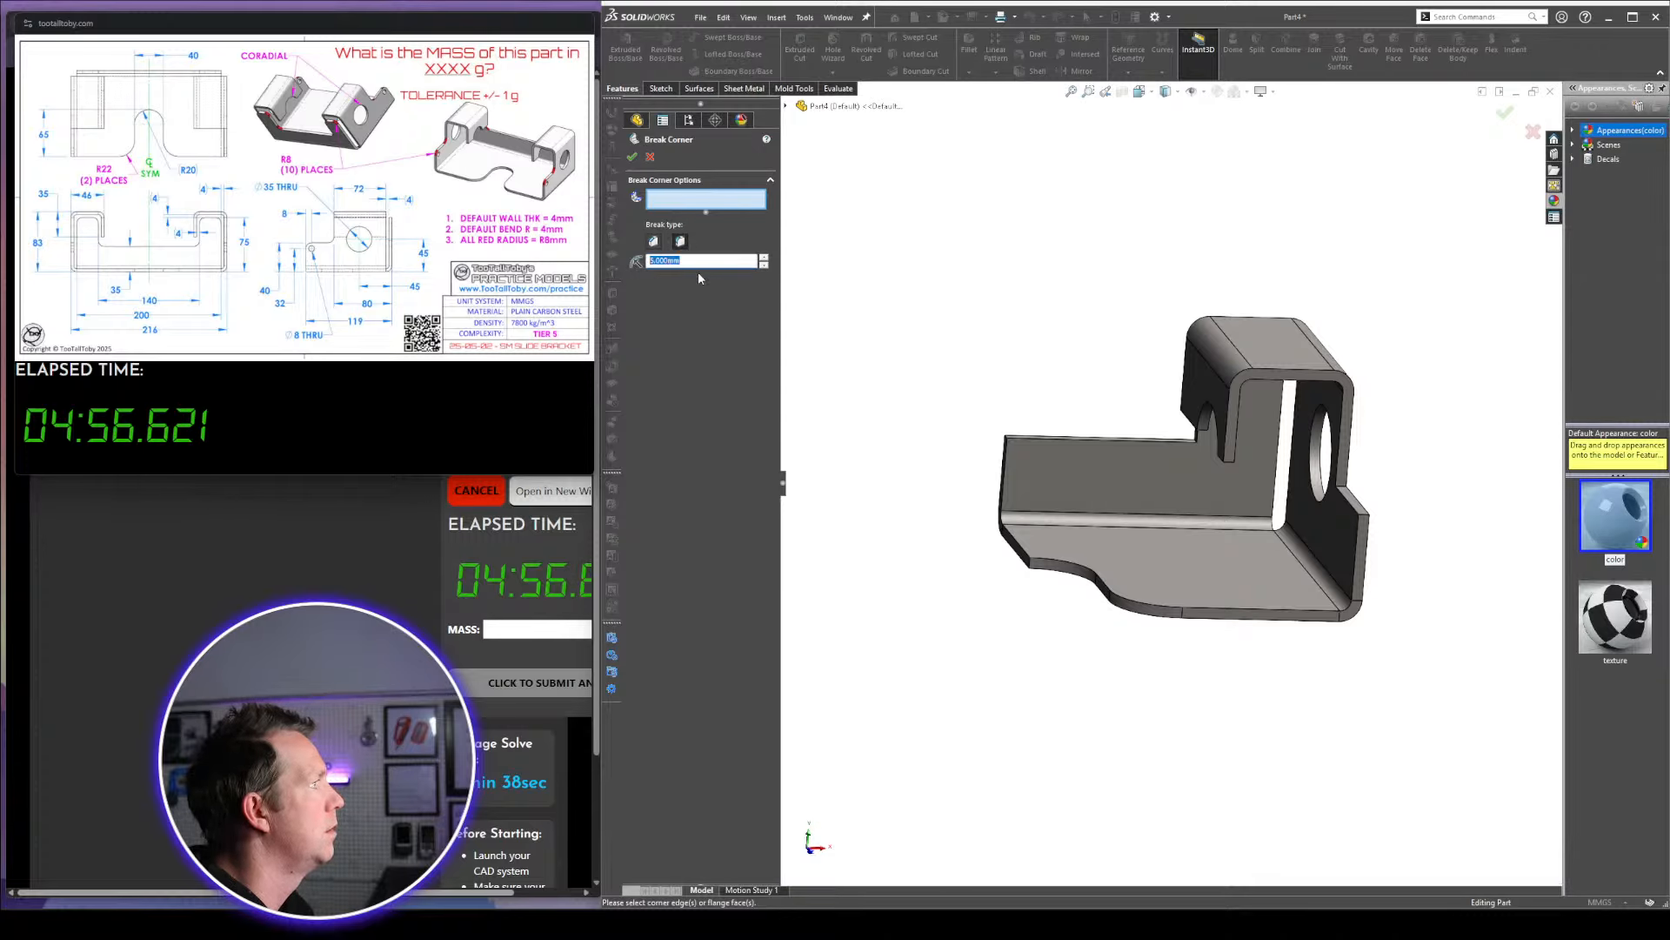
{"action": "type", "text": "8"}
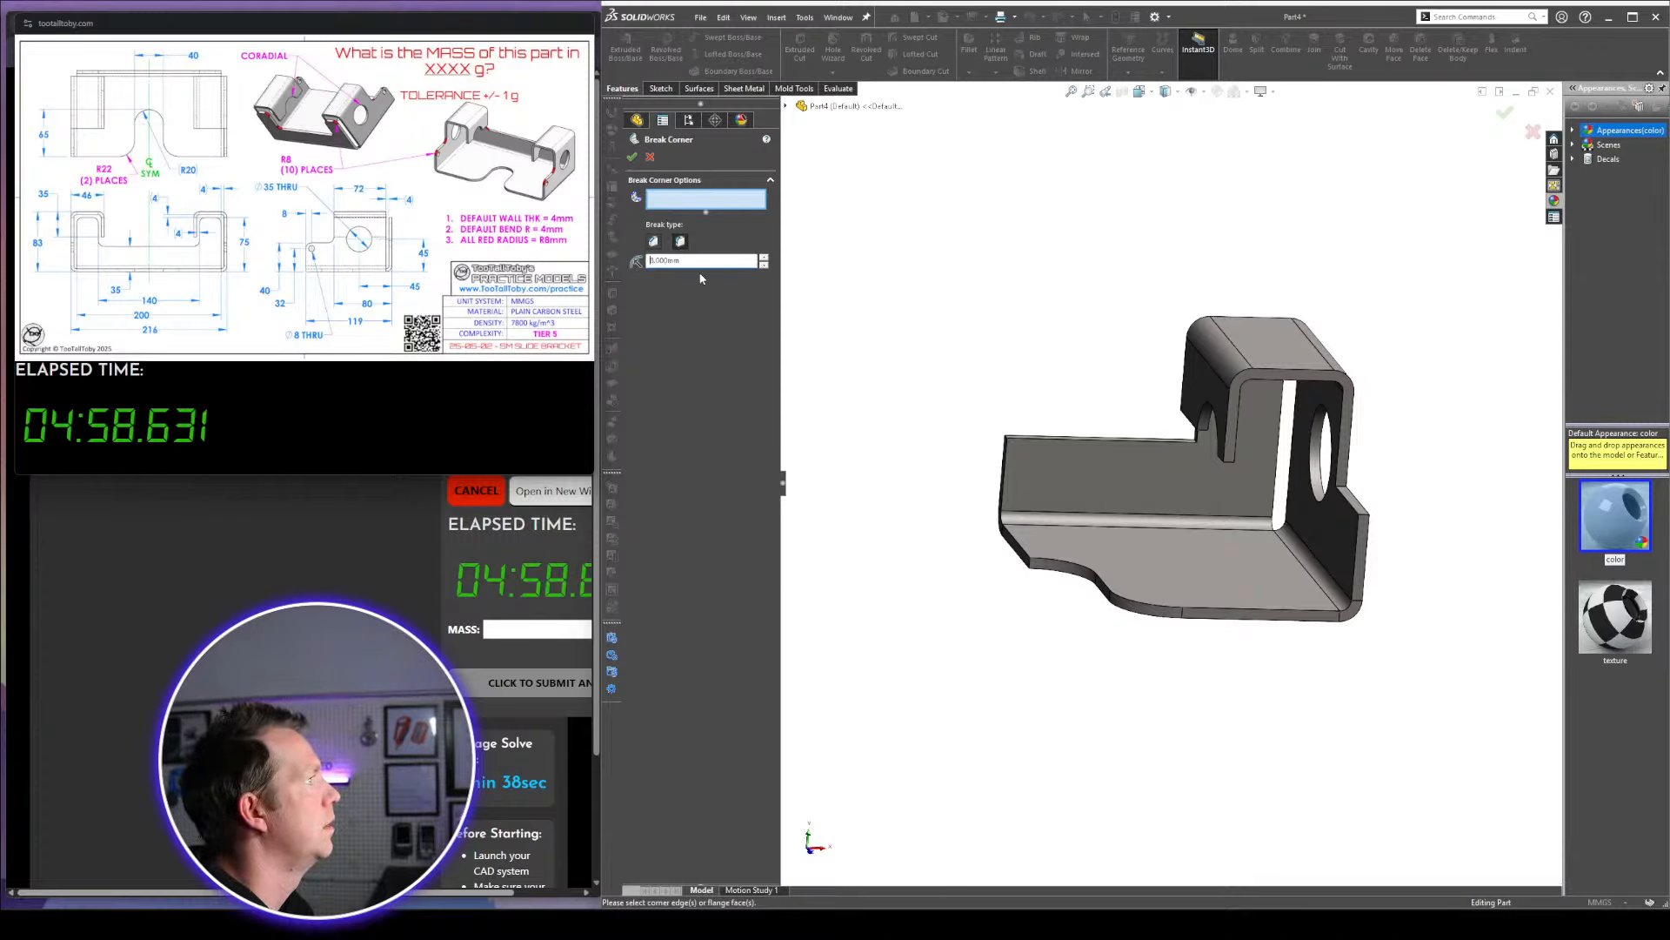
{"action": "middle_click_drag", "start_coordinate": [1479, 391], "coordinate": [1277, 462]}
{"action": "left_click", "coordinate": [1215, 566]}
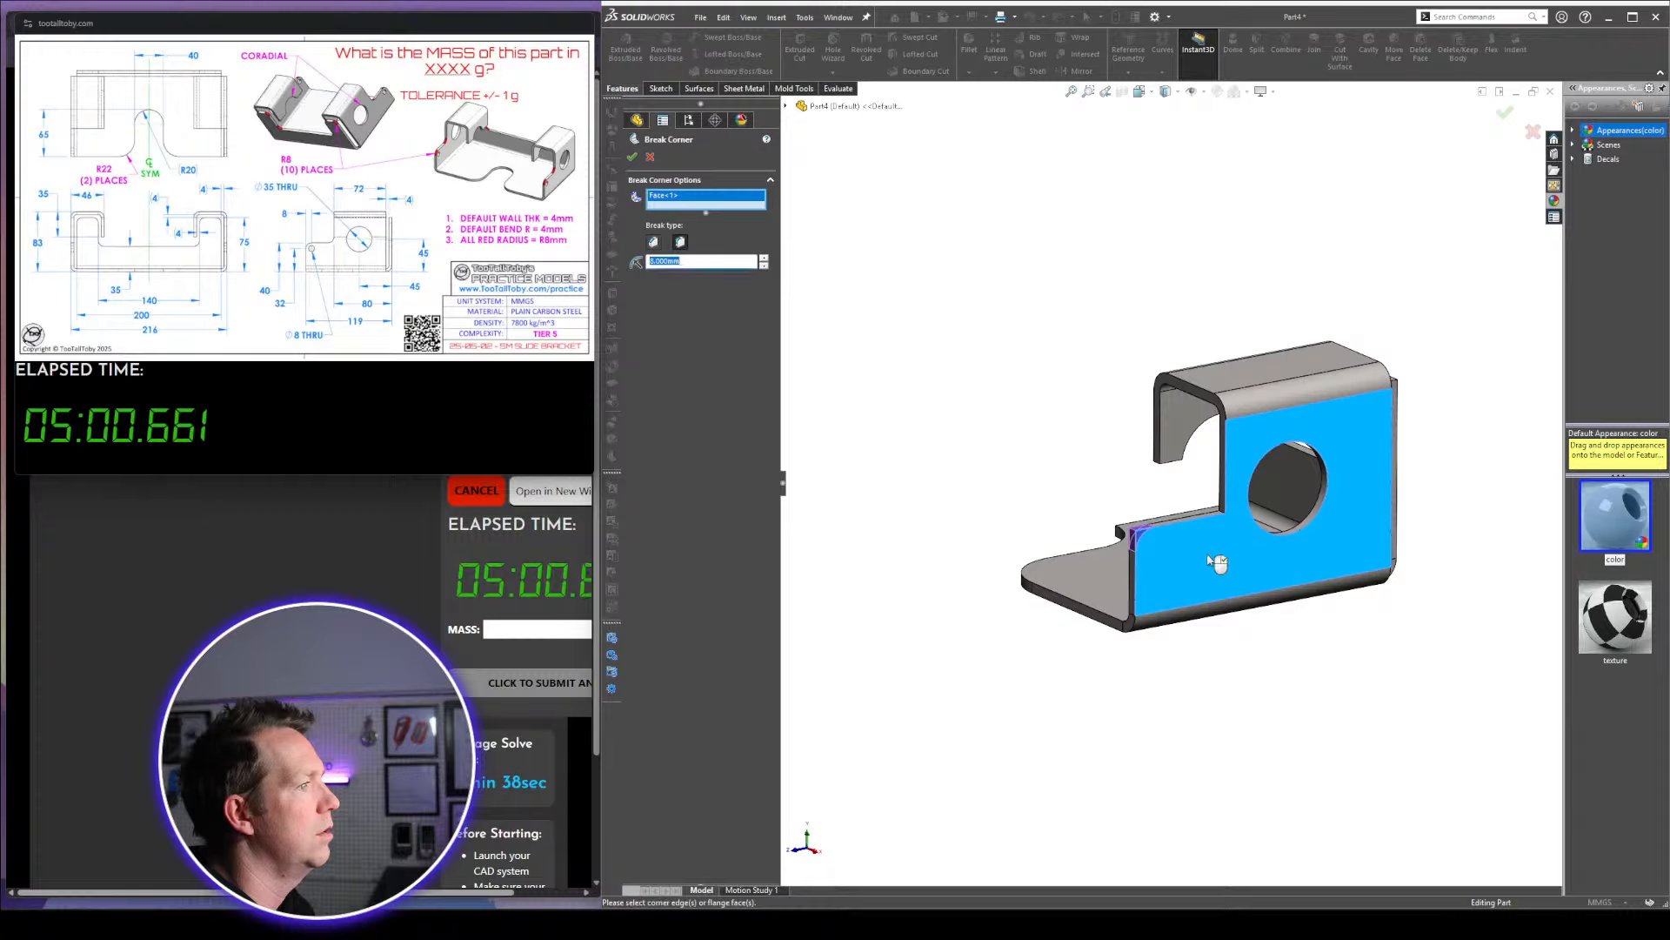
{"action": "left_click", "coordinate": [1215, 561]}
{"action": "left_click", "coordinate": [1217, 533]}
{"action": "scroll", "coordinate": [1247, 513], "scroll_direction": "down", "scroll_amount": 3}
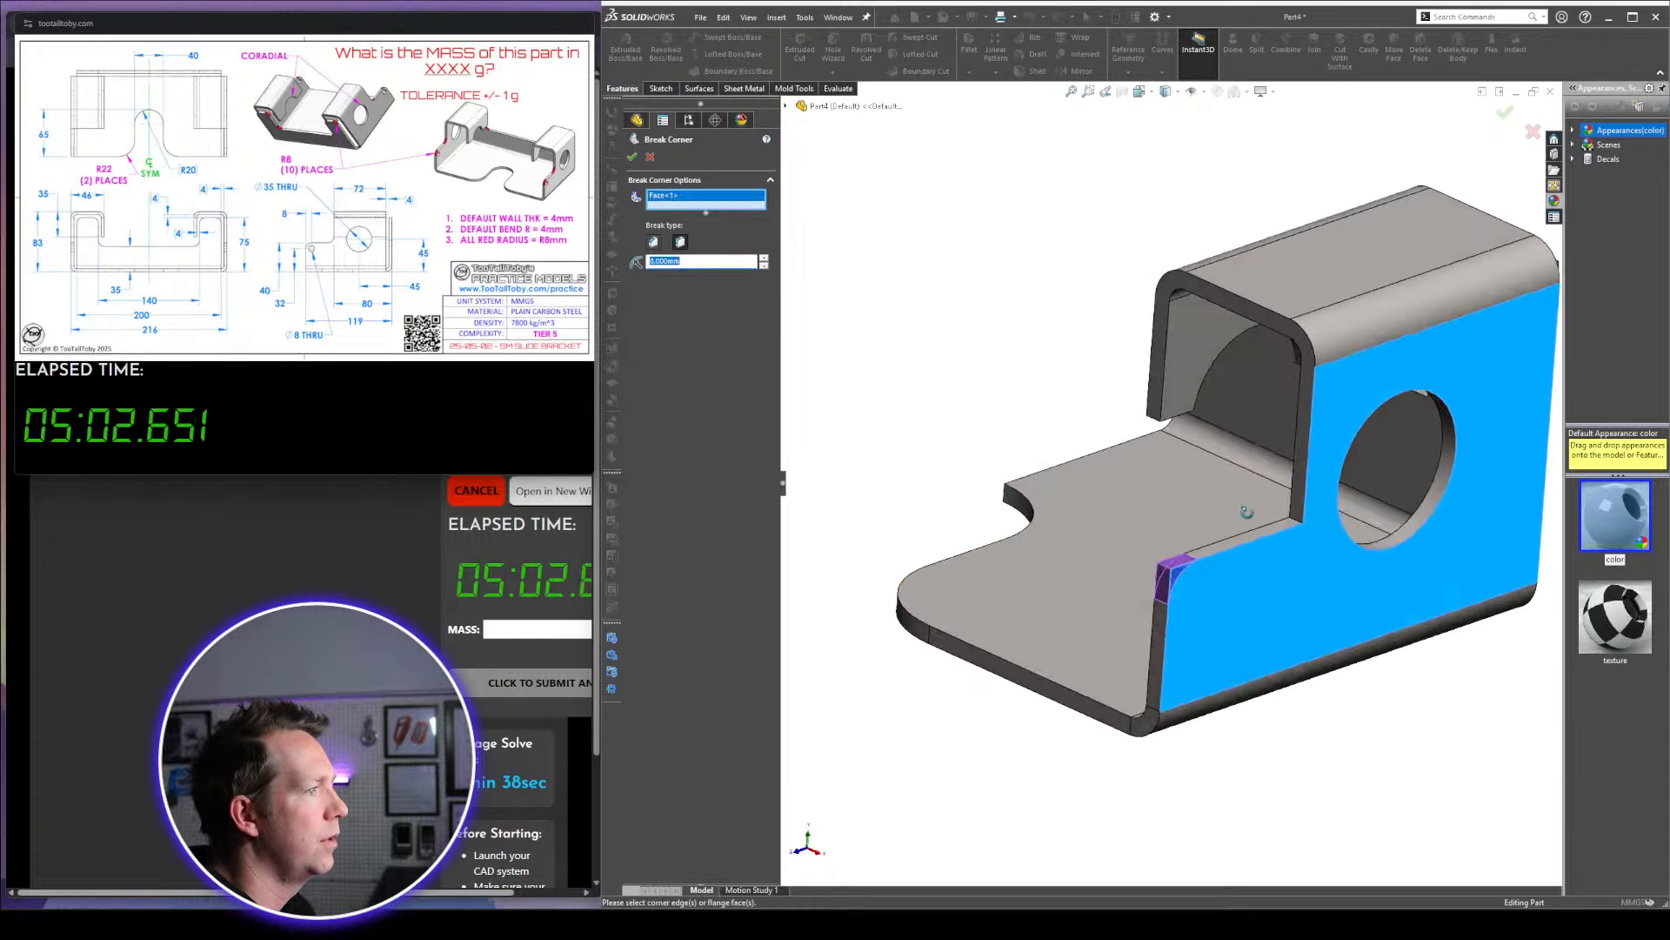
{"action": "left_click", "coordinate": [1310, 533]}
{"action": "scroll", "coordinate": [1178, 501], "scroll_direction": "up", "scroll_amount": 3}
{"action": "middle_click_drag", "start_coordinate": [1178, 501], "coordinate": [1061, 464]}
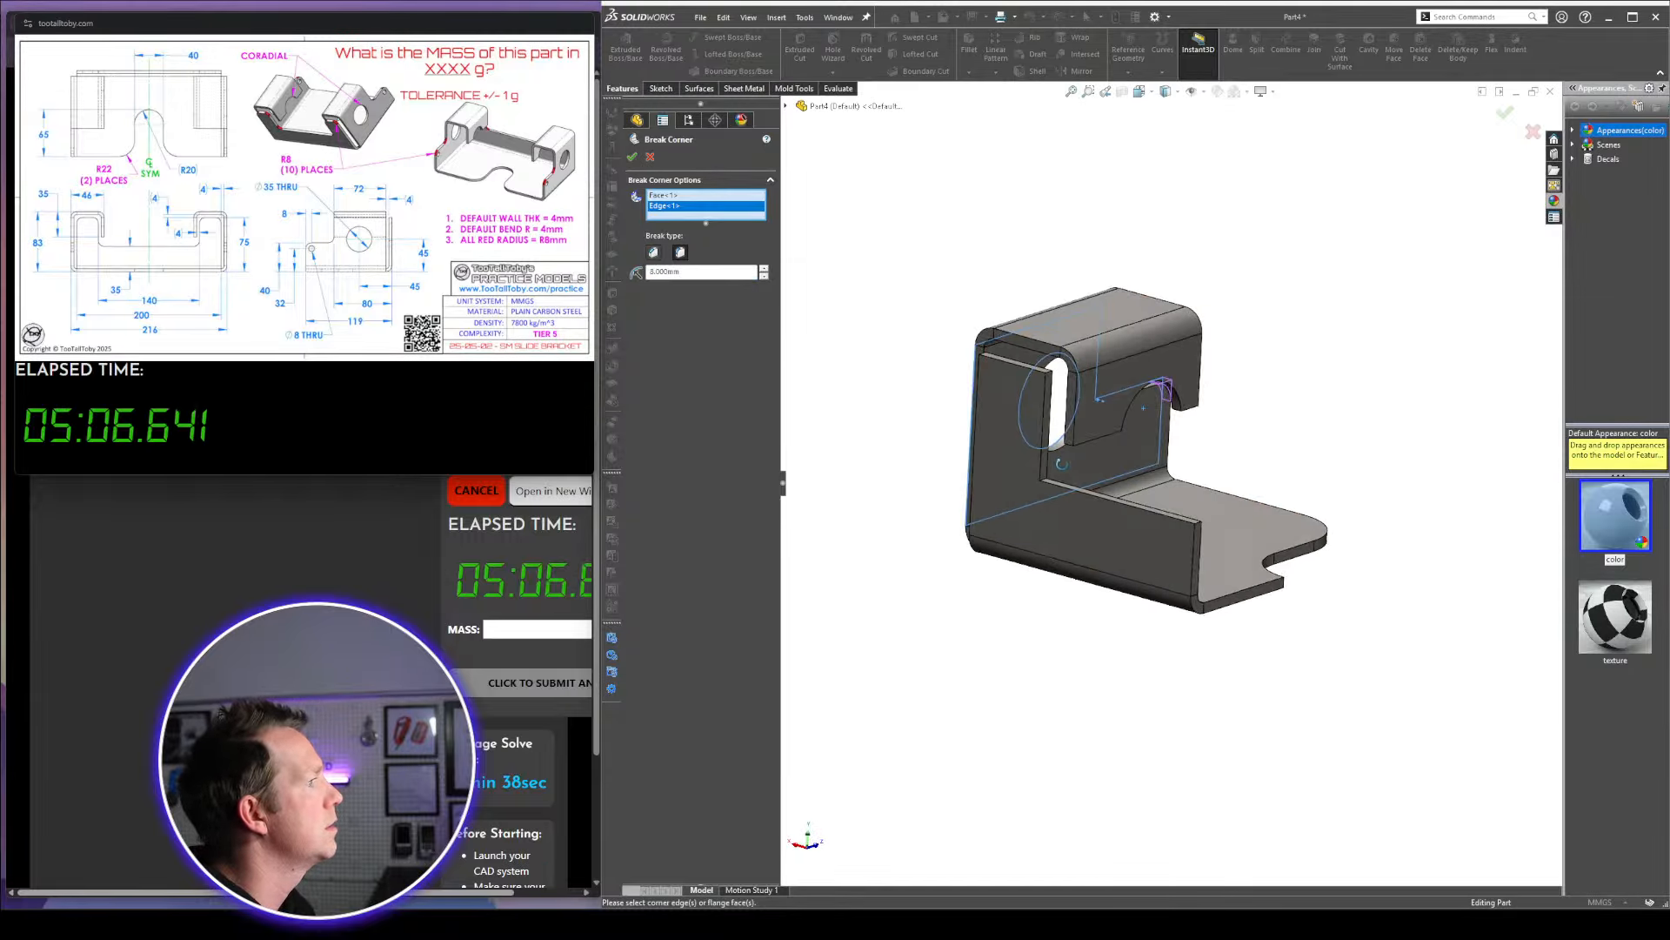
Add the two upper corners of the rear flange's tab to the break-corner selection and apply the feature
{"action": "left_click", "coordinate": [1025, 433]}
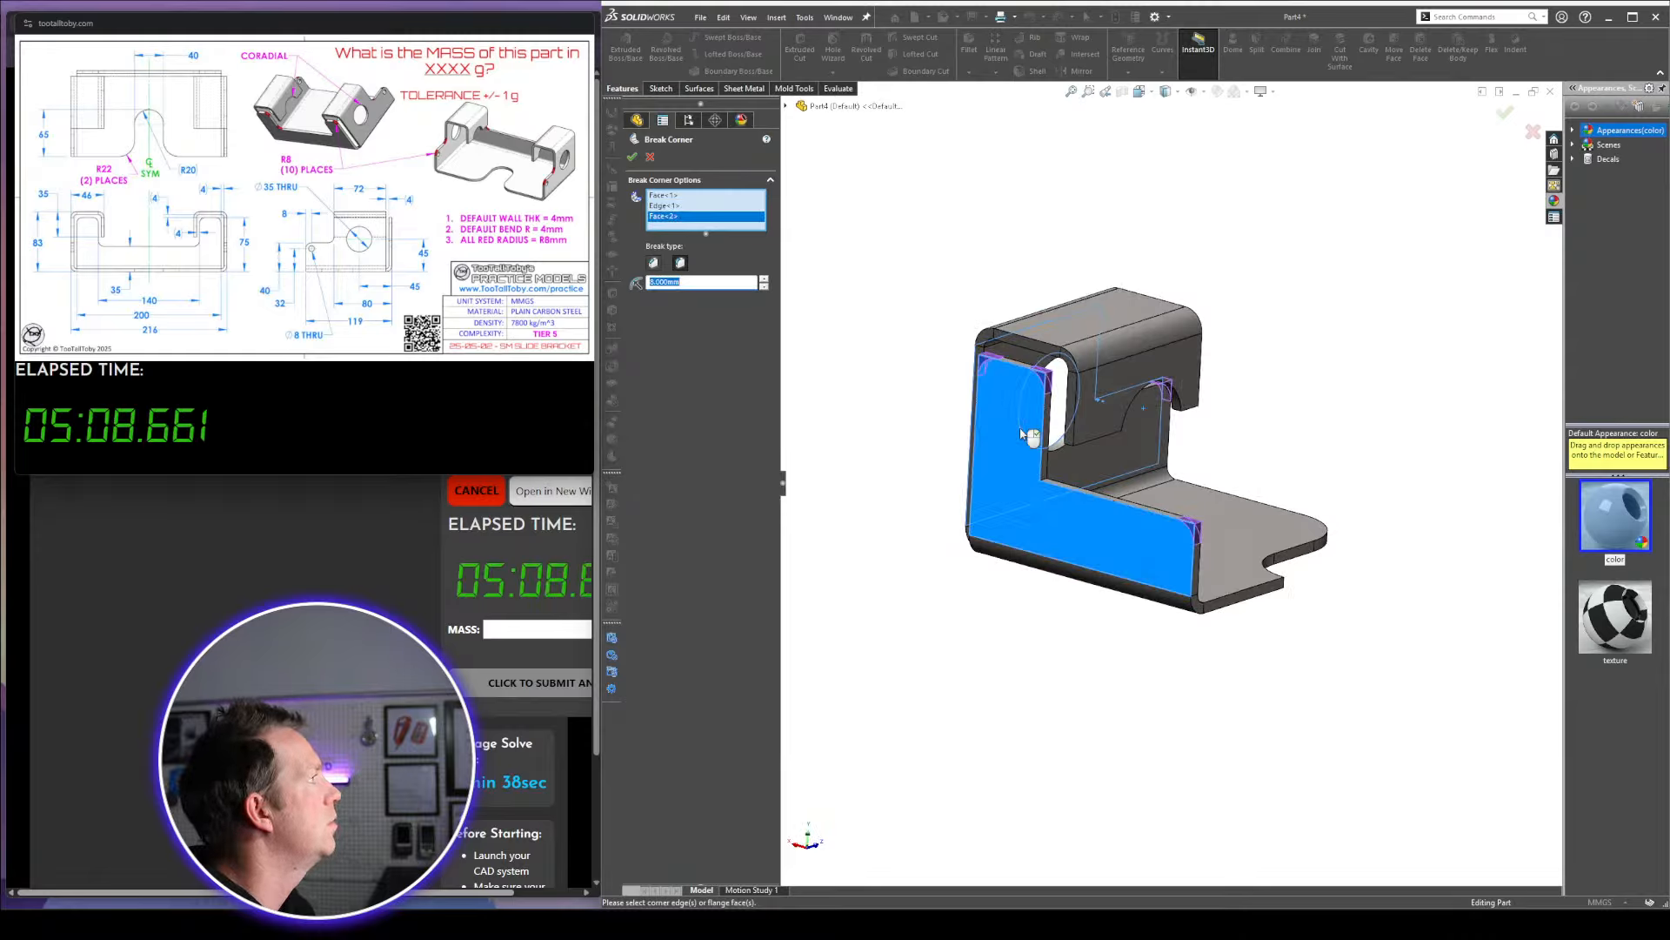
{"action": "left_click", "coordinate": [1036, 422]}
{"action": "scroll", "coordinate": [1055, 388], "scroll_direction": "down", "scroll_amount": 3}
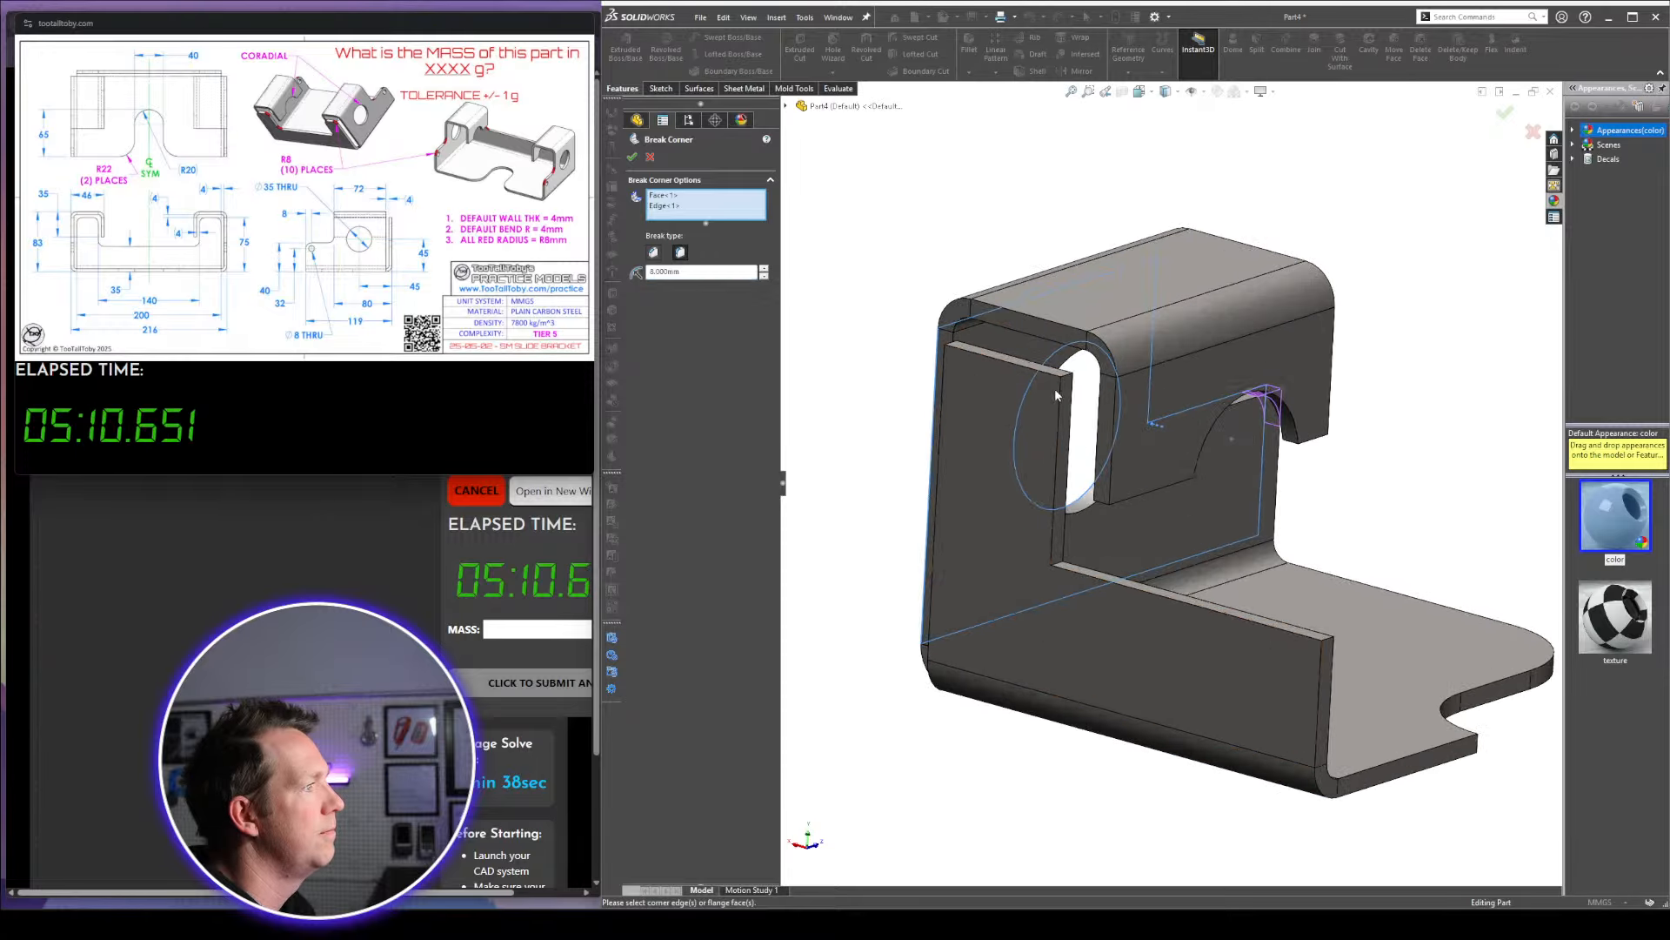
{"action": "left_click", "coordinate": [1068, 379]}
{"action": "left_click", "coordinate": [957, 348]}
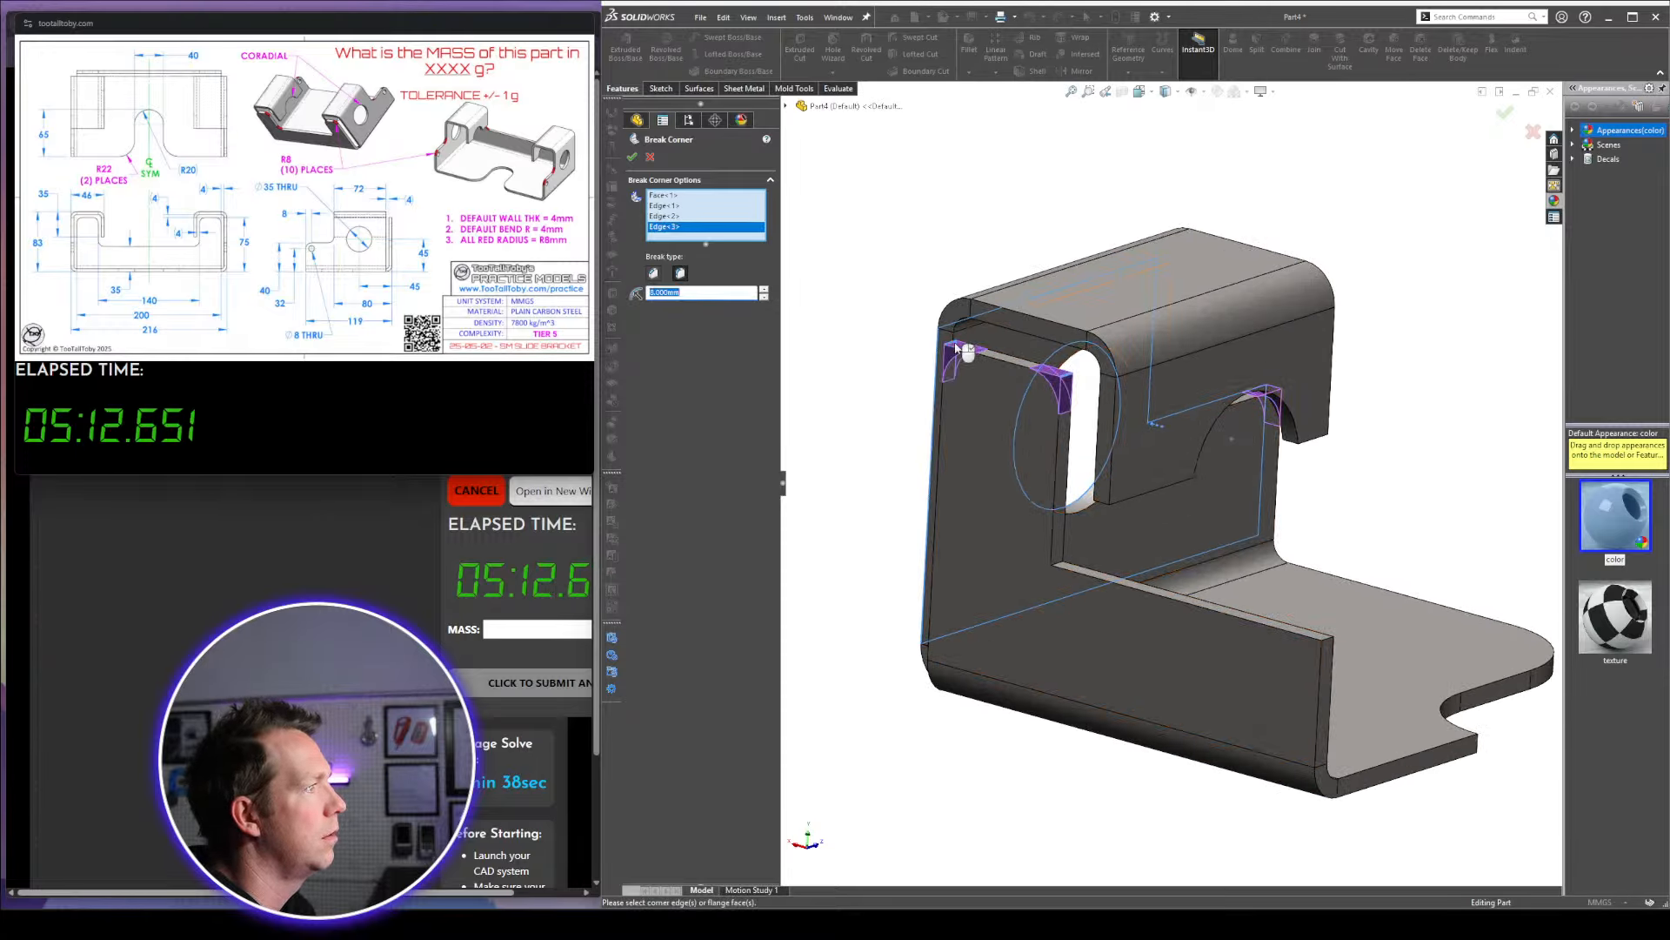
{"action": "middle_click_drag", "start_coordinate": [957, 348], "coordinate": [811, 487]}
{"action": "scroll", "coordinate": [1371, 493], "scroll_direction": "down", "scroll_amount": 3}
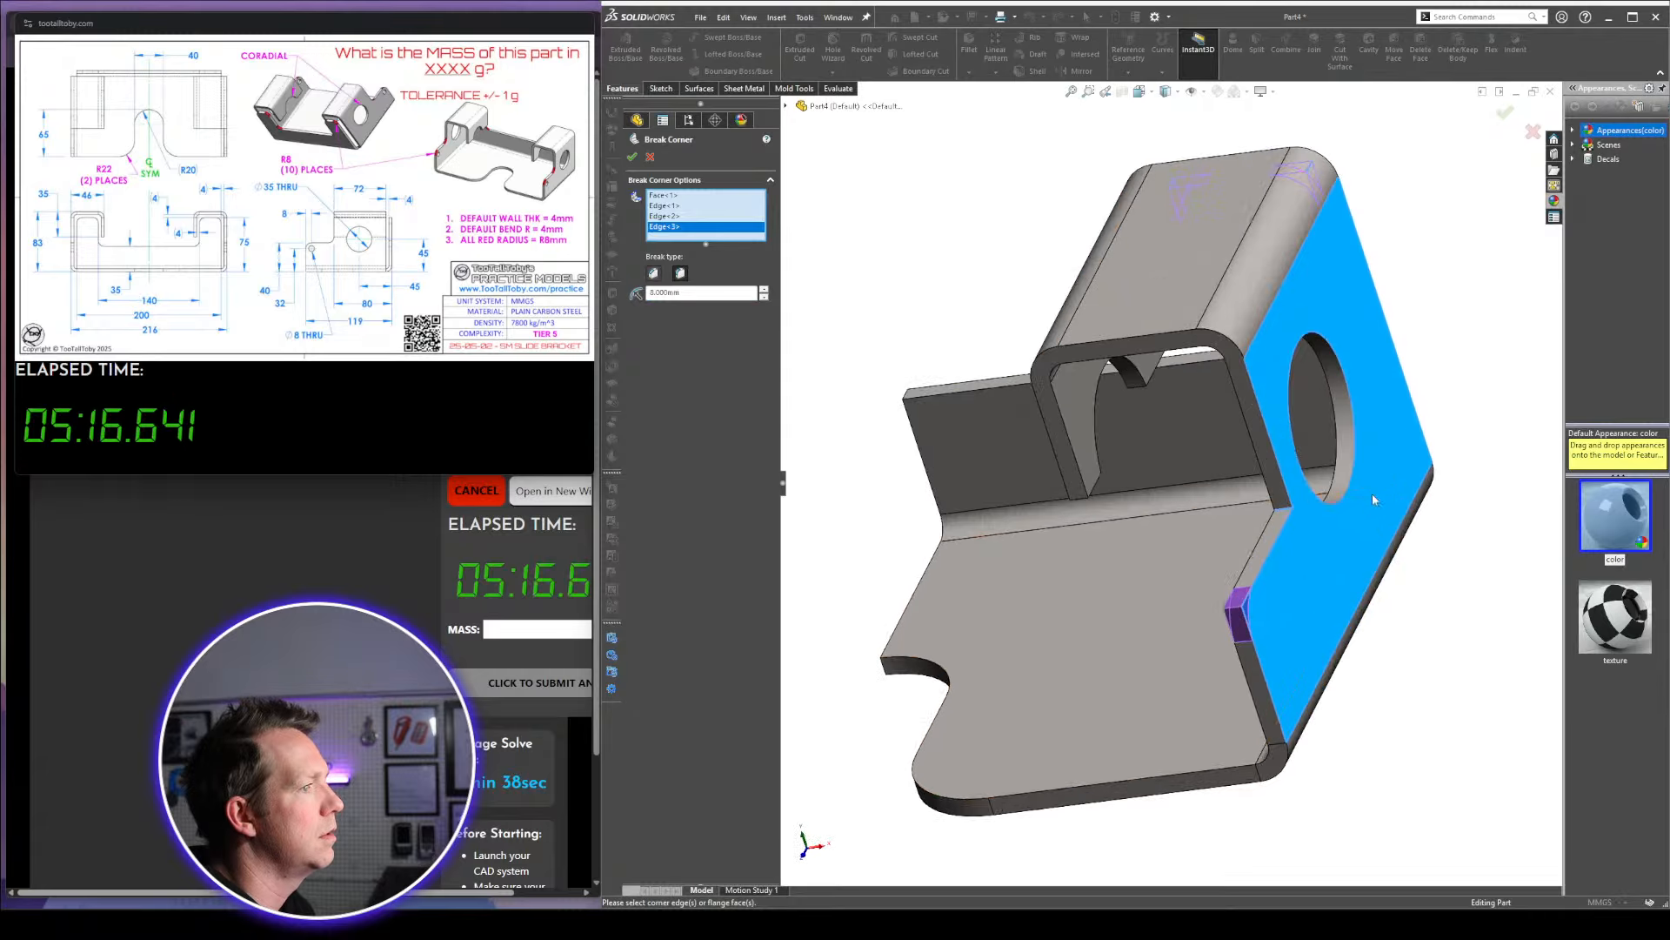
{"action": "left_click", "coordinate": [633, 157]}
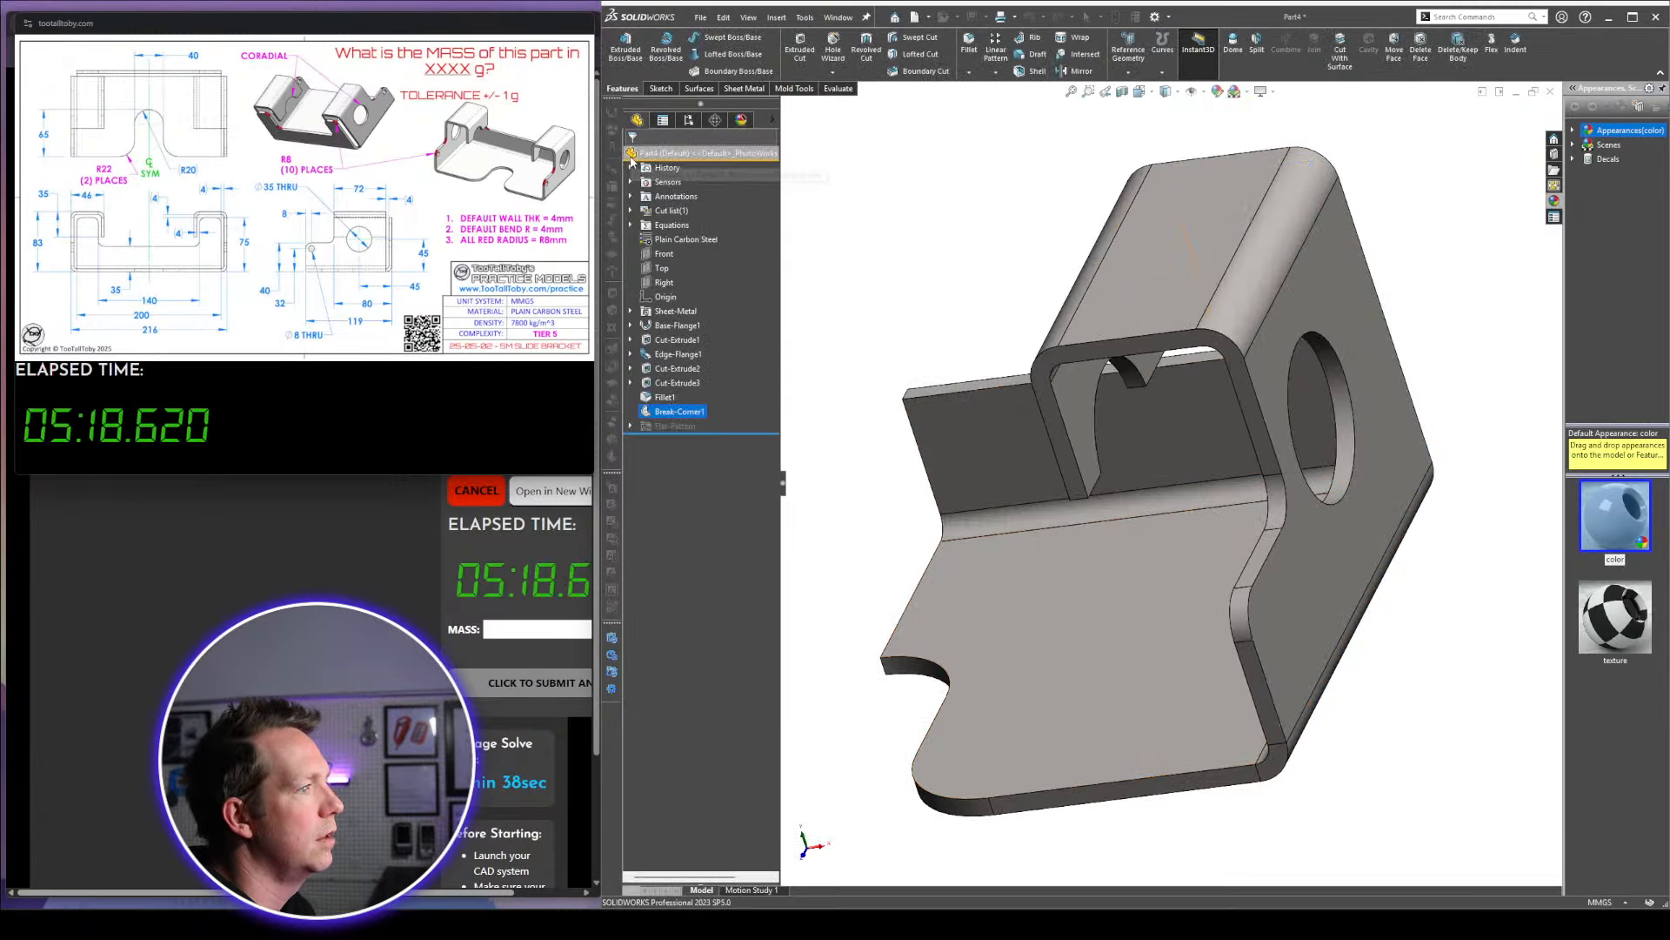
Edit the break-corner feature to also round the rear flange's inner step corner
{"action": "scroll", "coordinate": [1192, 426], "scroll_direction": "up", "scroll_amount": 3}
{"action": "middle_click_drag", "start_coordinate": [1192, 426], "coordinate": [1296, 473]}
{"action": "right_click", "coordinate": [694, 417]}
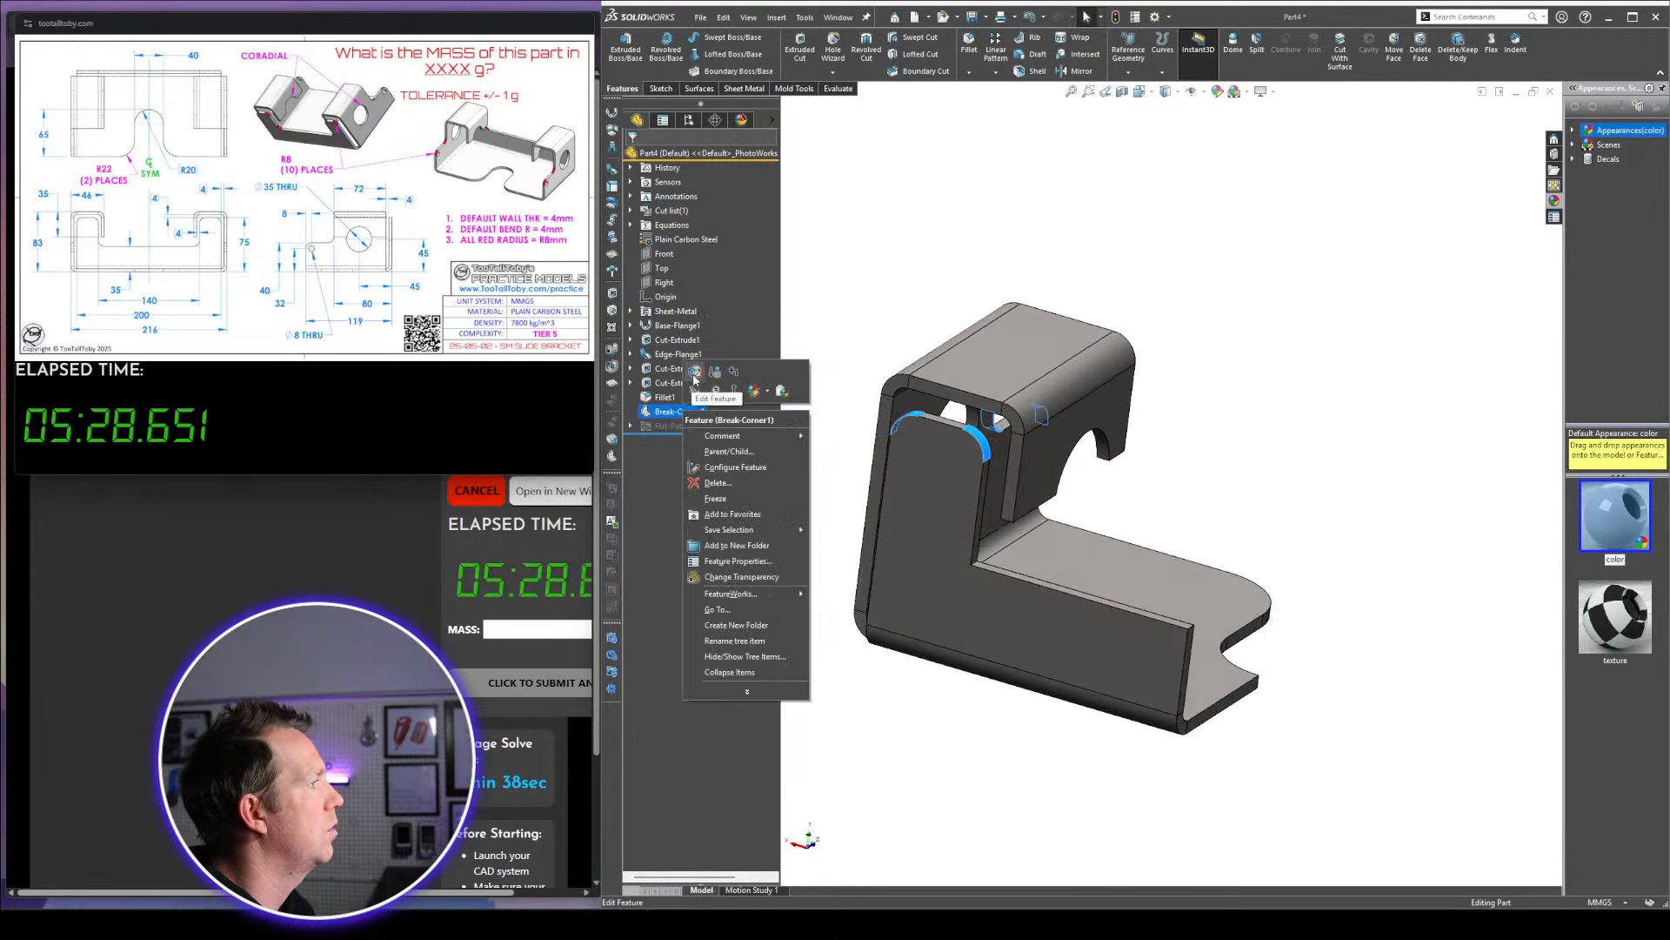
{"action": "left_click", "coordinate": [696, 388]}
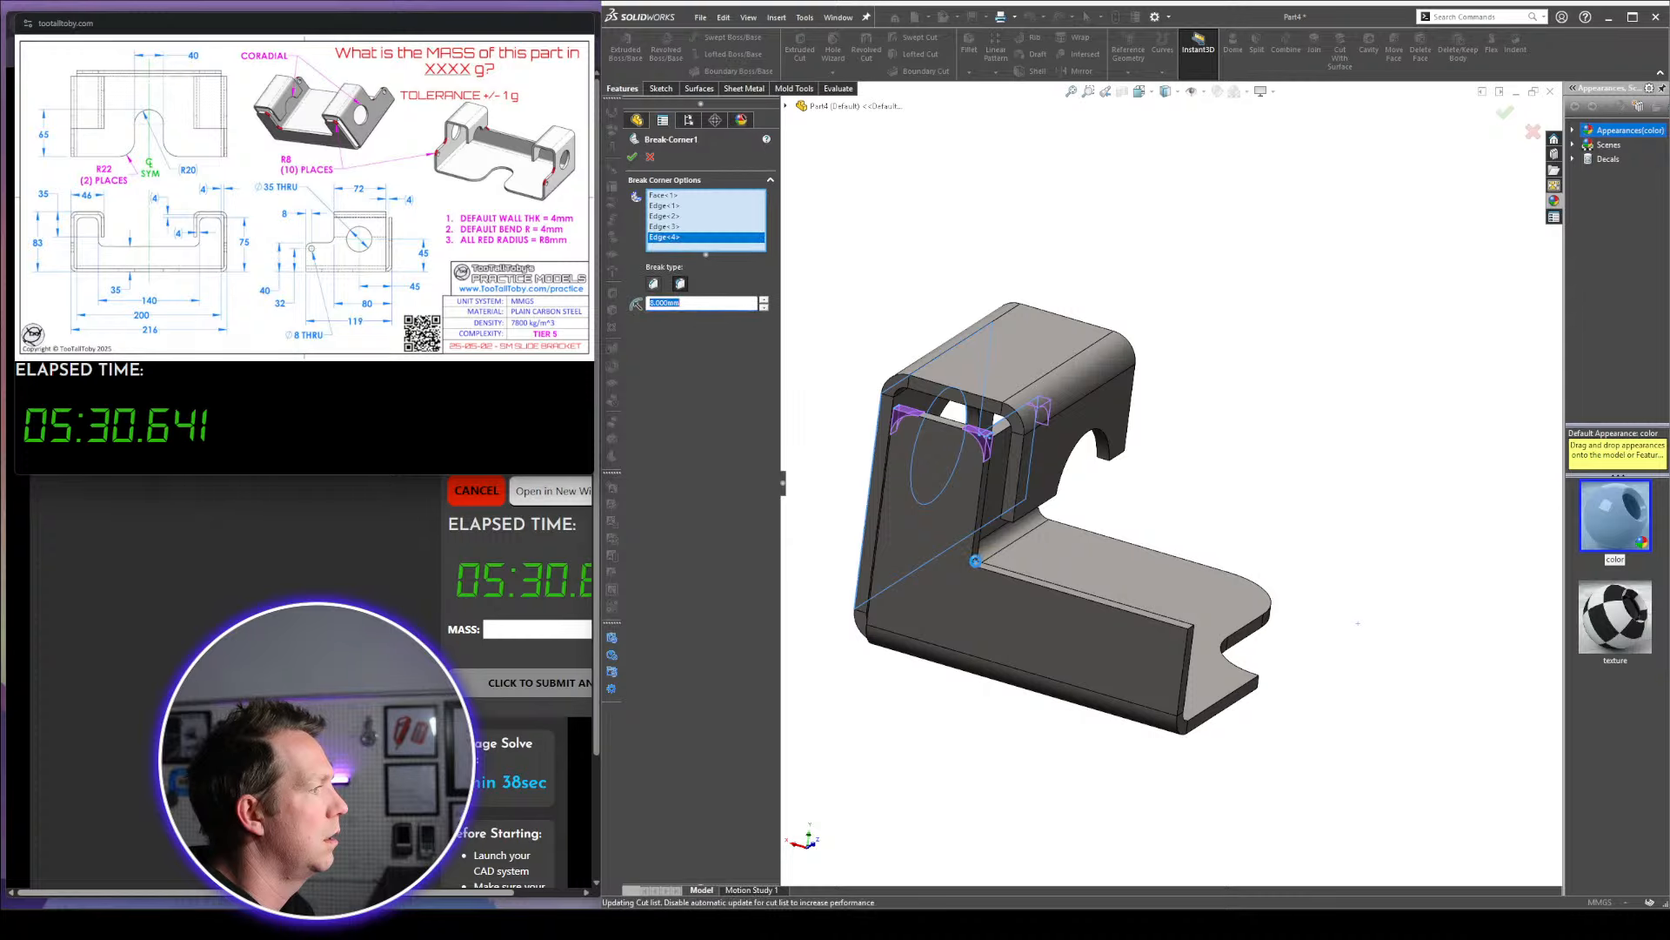
{"action": "key", "text": "Escape"}
Mirror the half-bracket body about the base plate's cut end face beside the slot, merging the solids
{"action": "left_click", "coordinate": [1208, 720]}
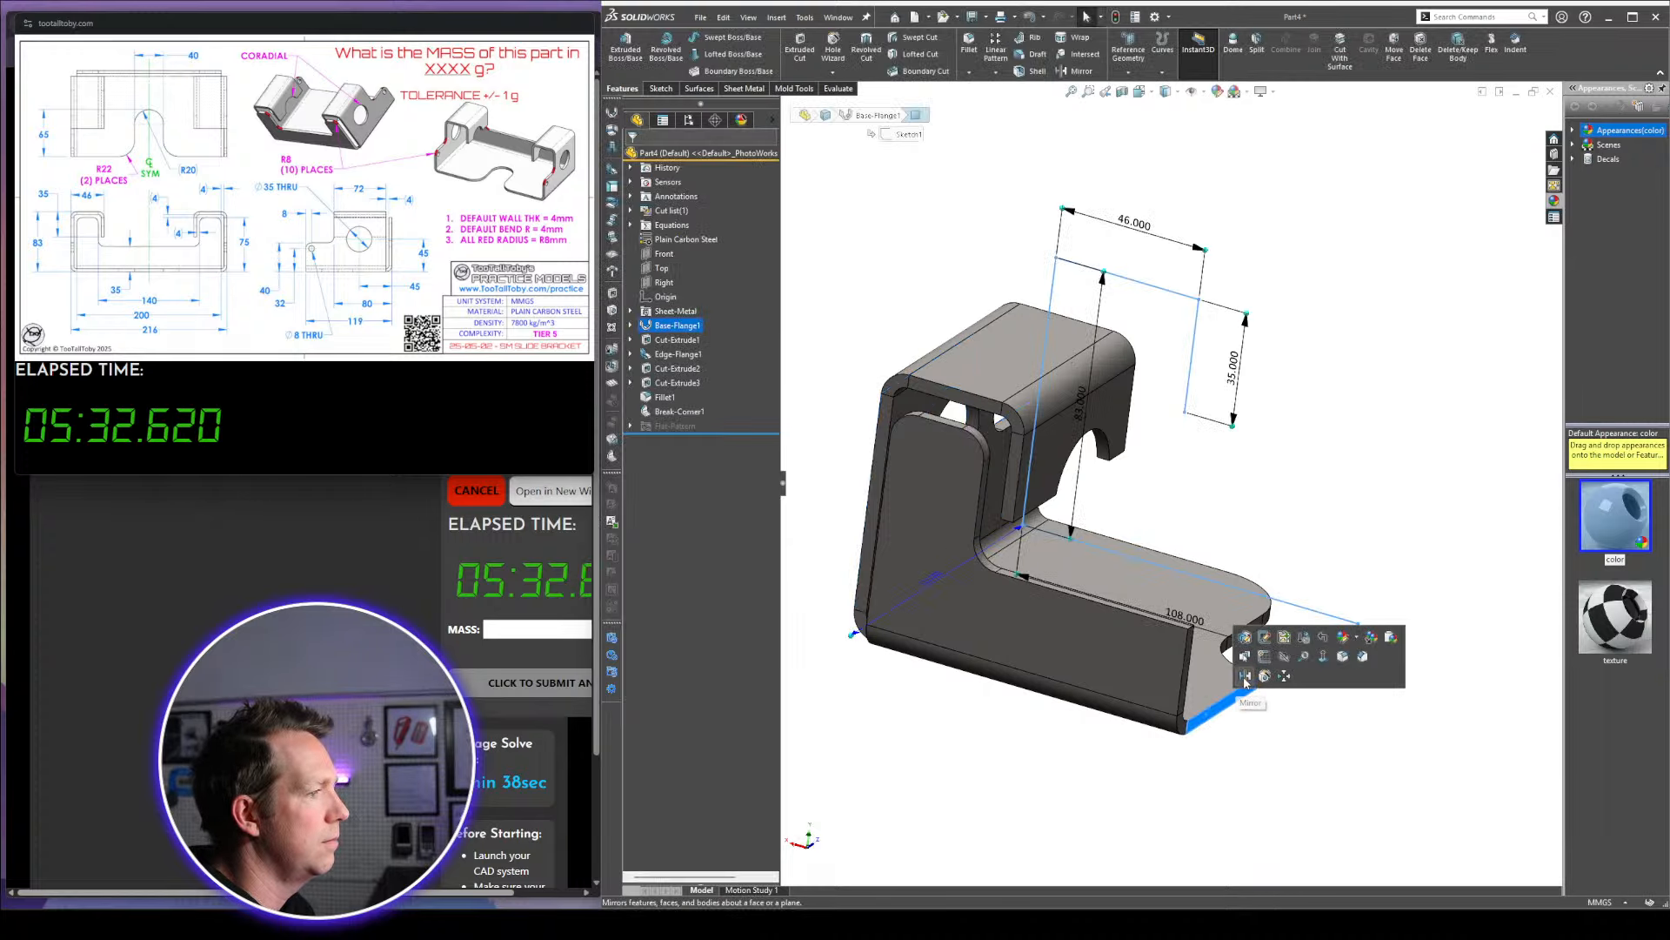
{"action": "left_click", "coordinate": [1245, 676]}
{"action": "left_click", "coordinate": [709, 339]}
{"action": "left_click", "coordinate": [1033, 586]}
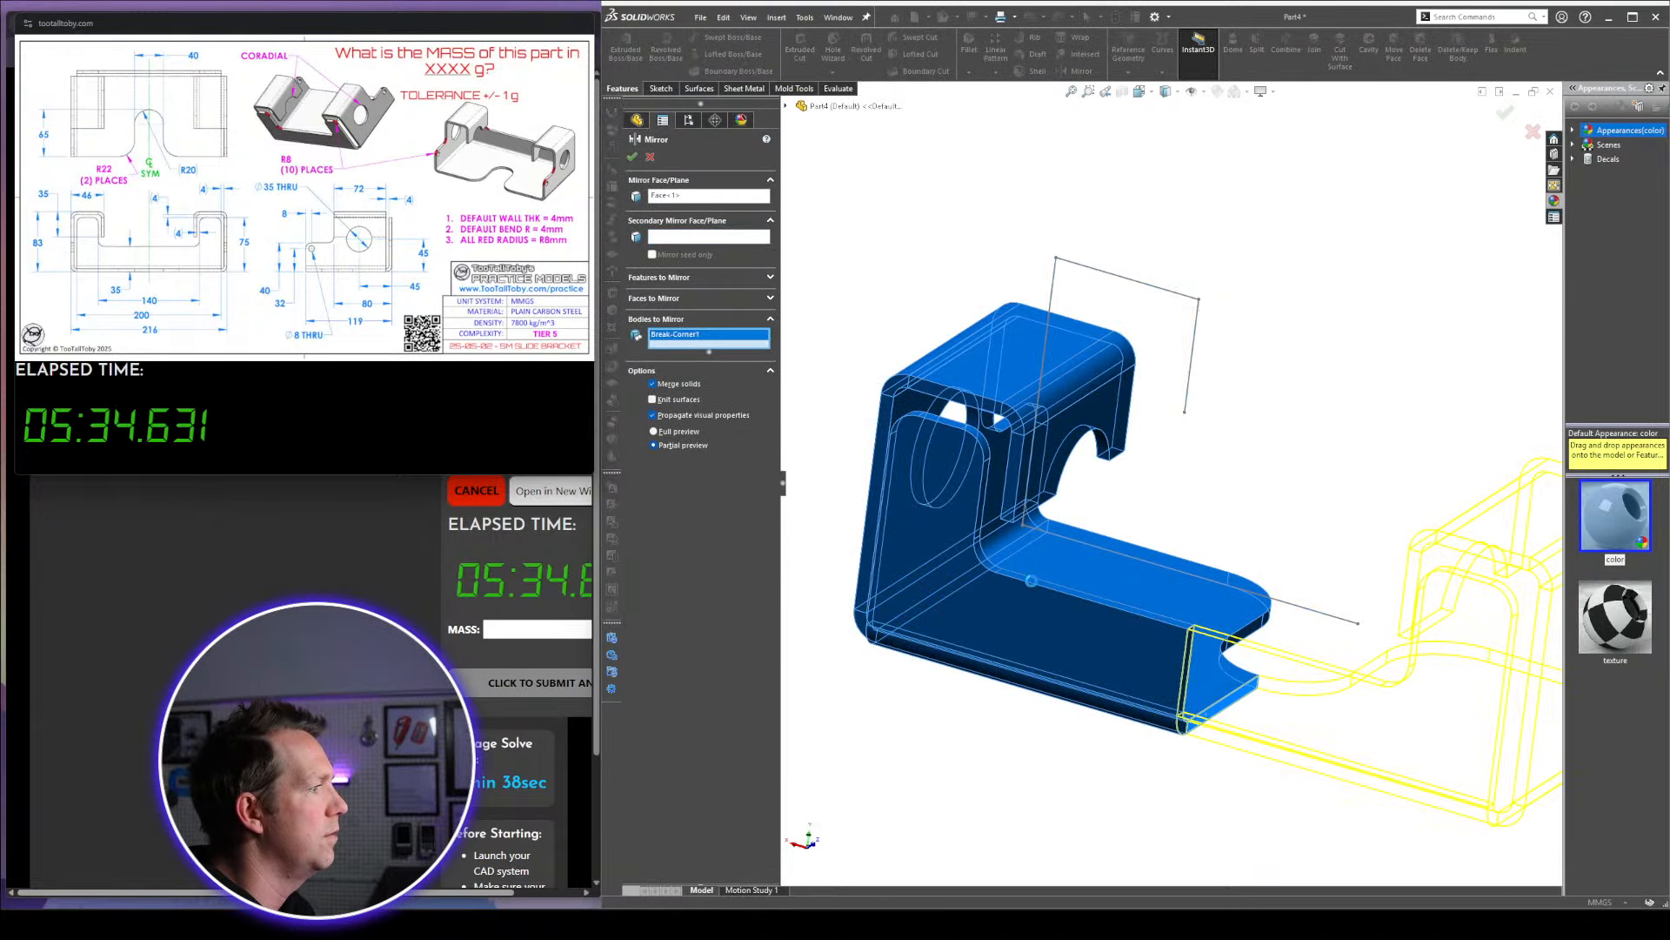
{"action": "right_click", "coordinate": [1245, 499]}
Inspect the completed bracket and check its weight in the custom properties
{"action": "middle_click_drag", "start_coordinate": [1245, 500], "coordinate": [1495, 271]}
{"action": "scroll", "coordinate": [1264, 545], "scroll_direction": "up", "scroll_amount": 5}
{"action": "left_click", "coordinate": [1554, 218]}
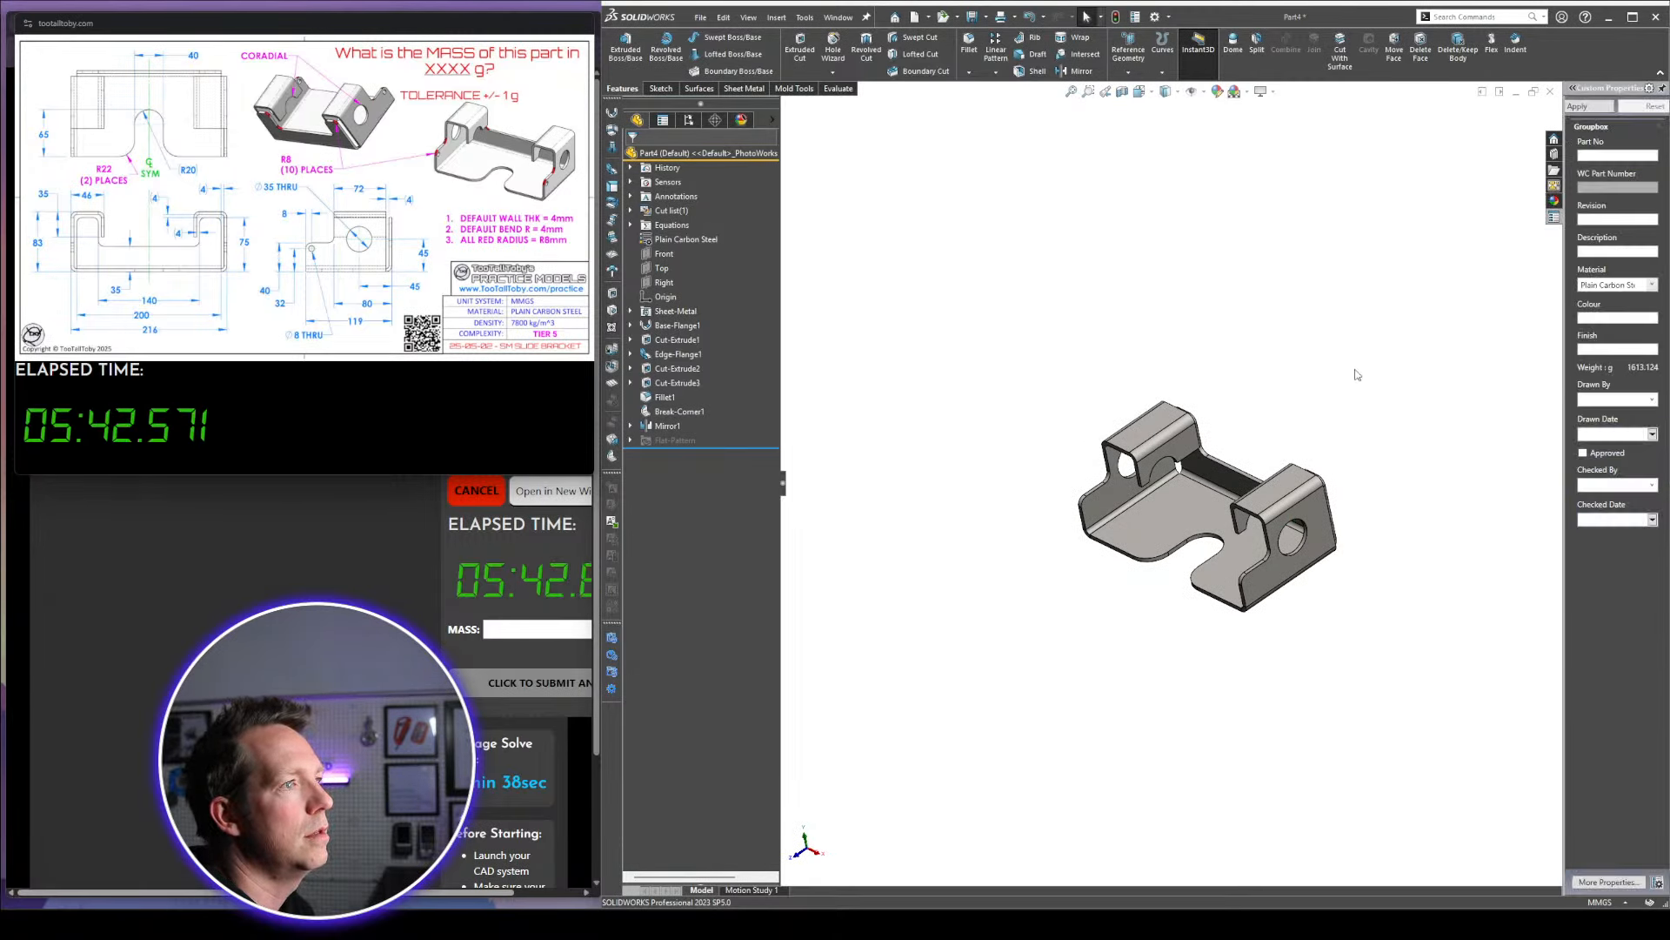
Submit 1613 g as the mass answer on the challenge page
{"action": "left_click", "coordinate": [545, 630]}
{"action": "type", "text": "1613"}
{"action": "key", "text": "Return"}
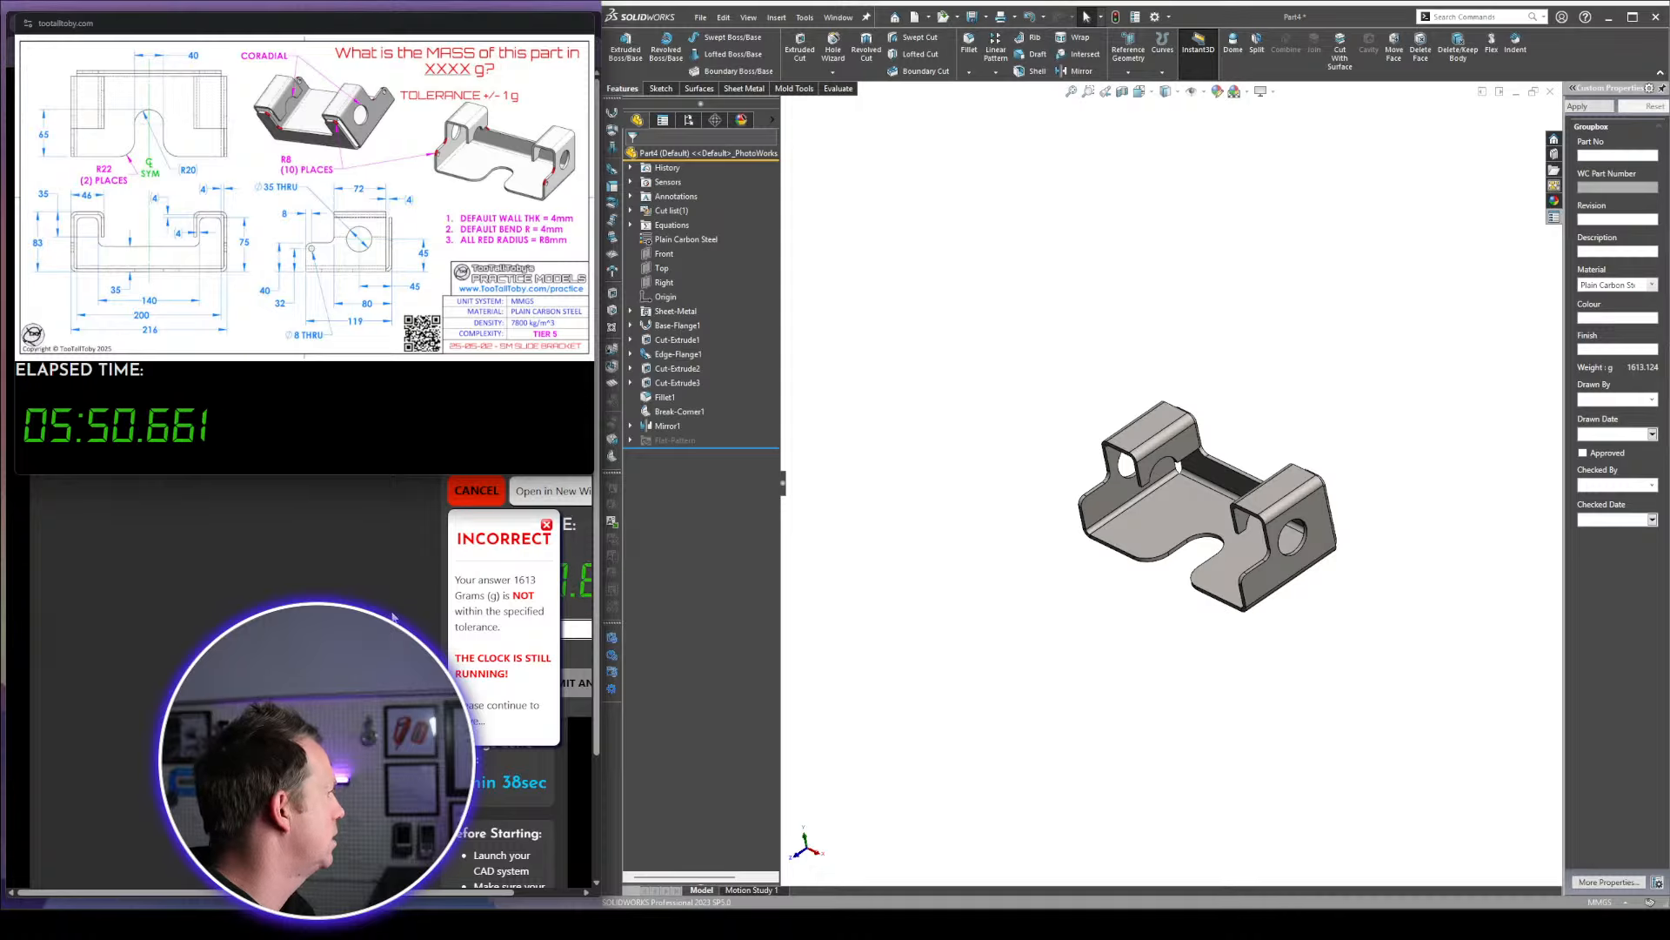
Replace the mass answer with 1610 g and submit it on the challenge page
{"action": "left_click", "coordinate": [545, 526]}
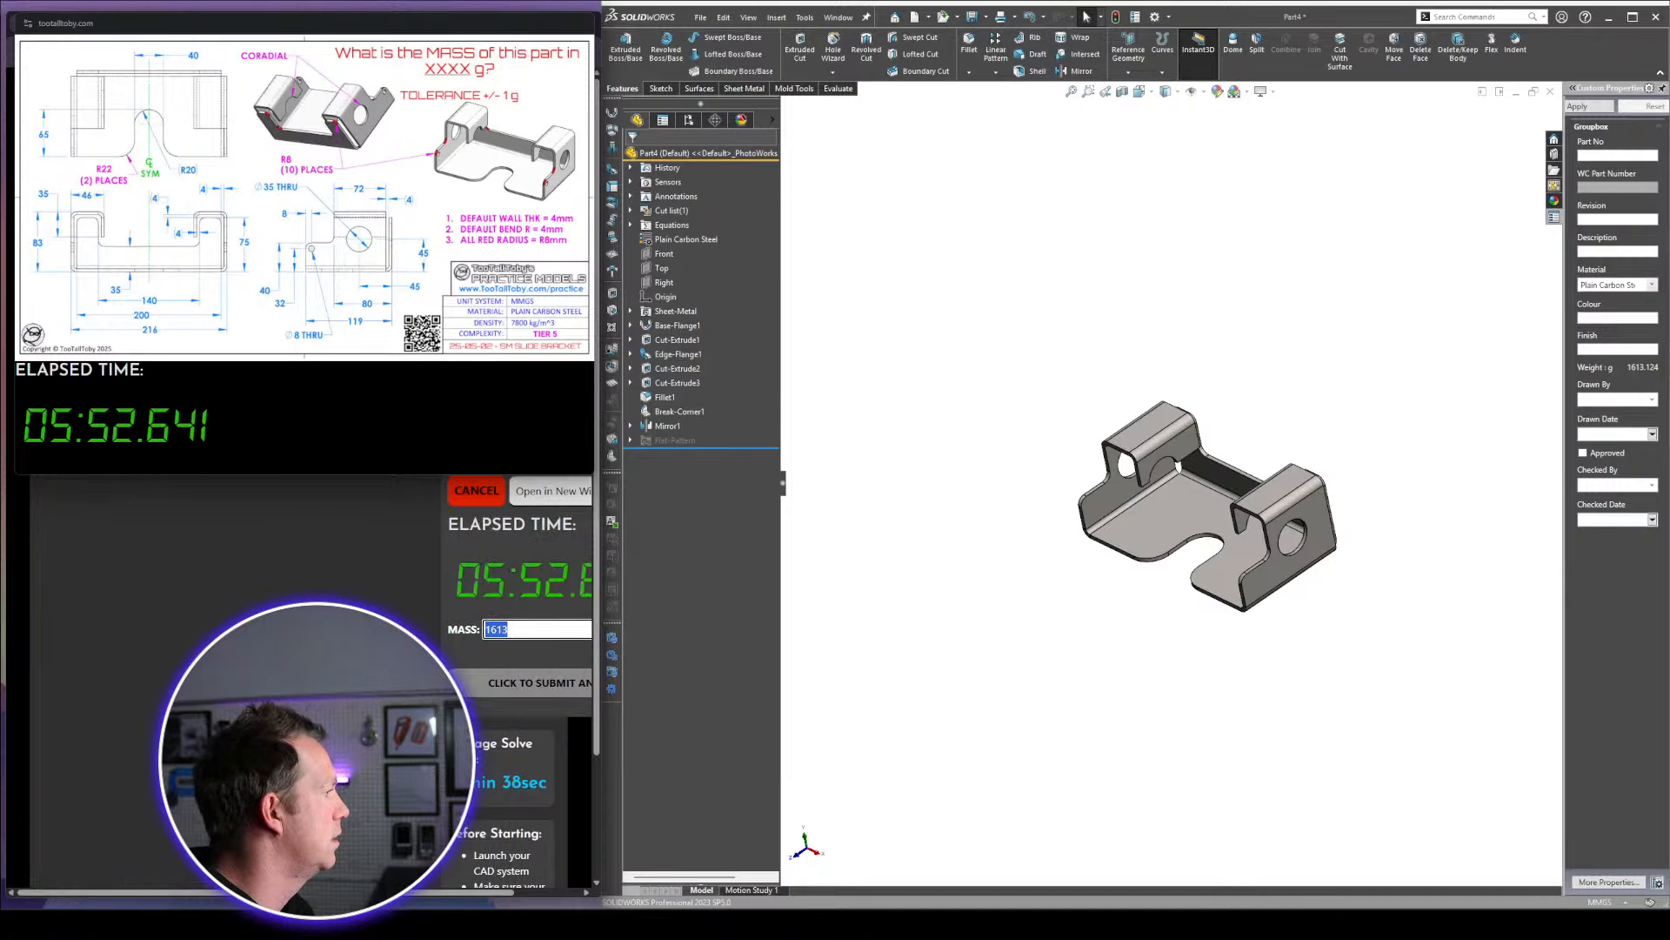
{"action": "type", "text": "1610"}
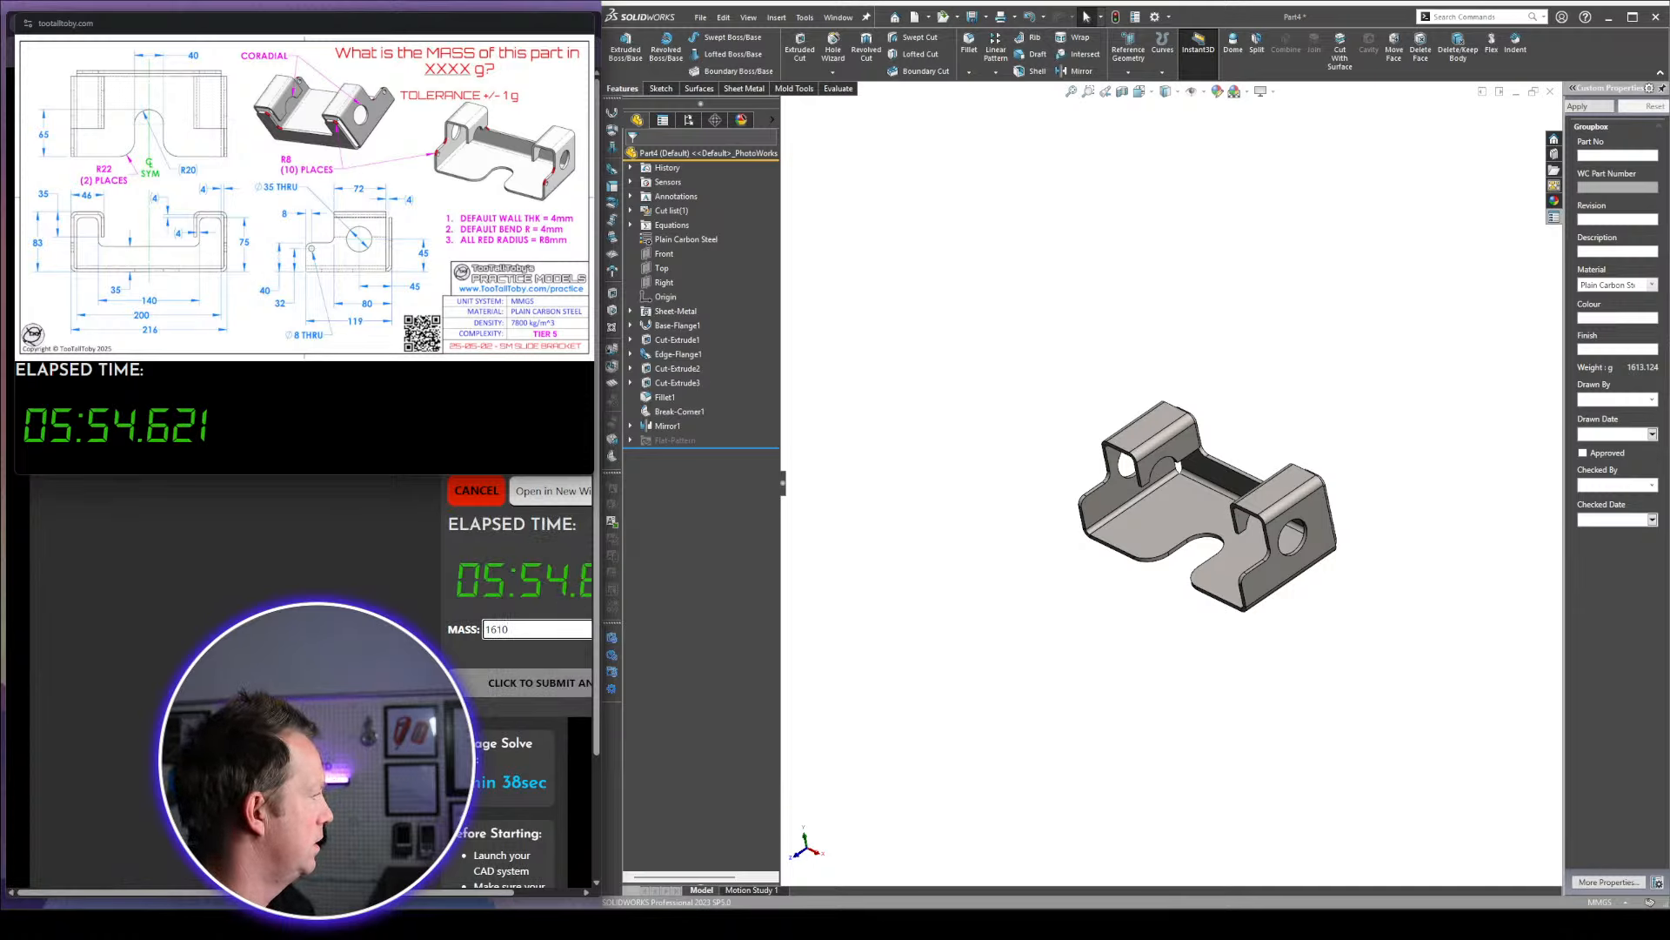
{"action": "key", "text": "Return"}
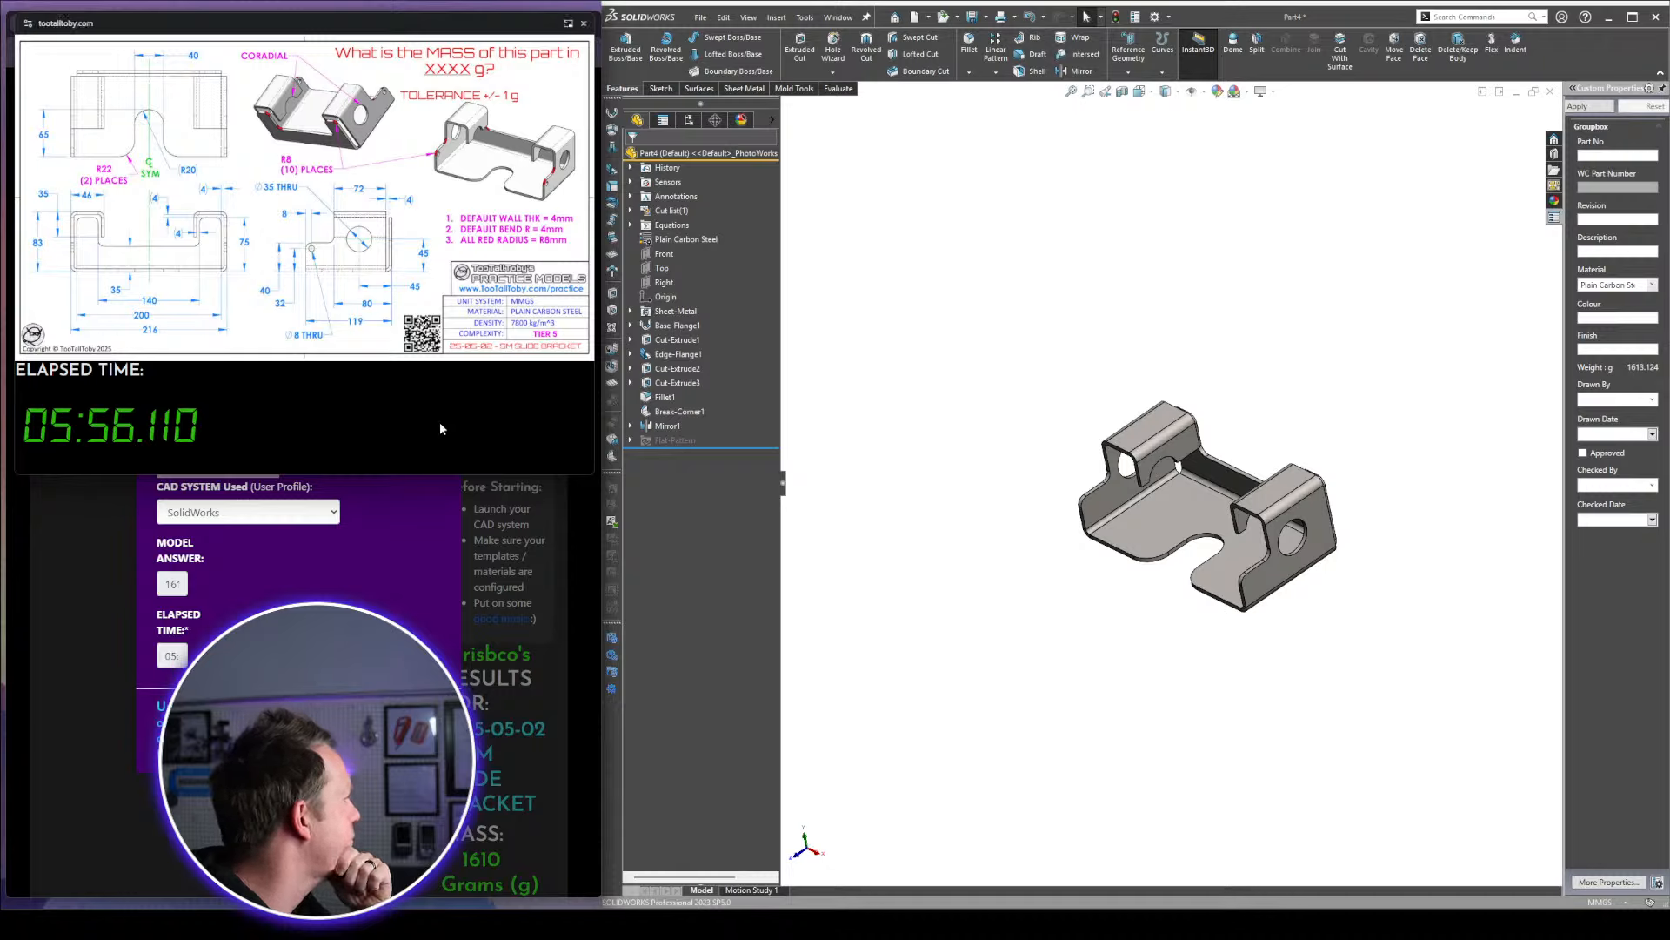
Inspect the bracket and compare the base plate's slot dimensions and corner fillet radius with the drawing from above
{"action": "left_click", "coordinate": [962, 524]}
{"action": "middle_click_drag", "start_coordinate": [1312, 571], "coordinate": [1297, 522]}
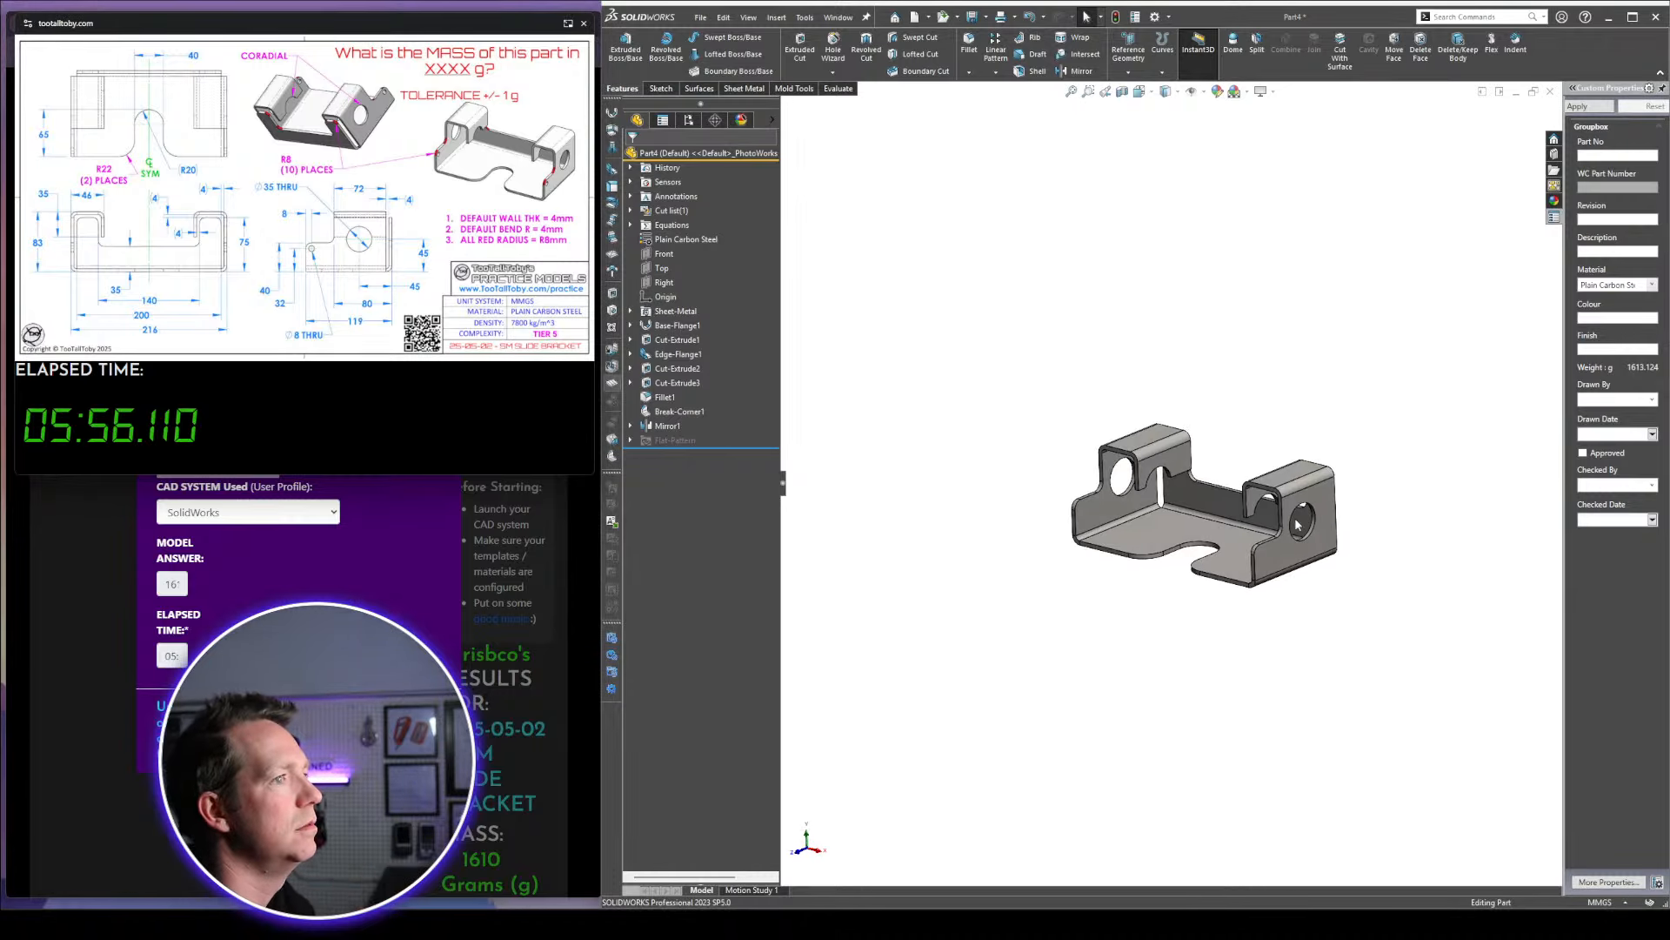
{"action": "scroll", "coordinate": [1296, 522], "scroll_direction": "down", "scroll_amount": 2}
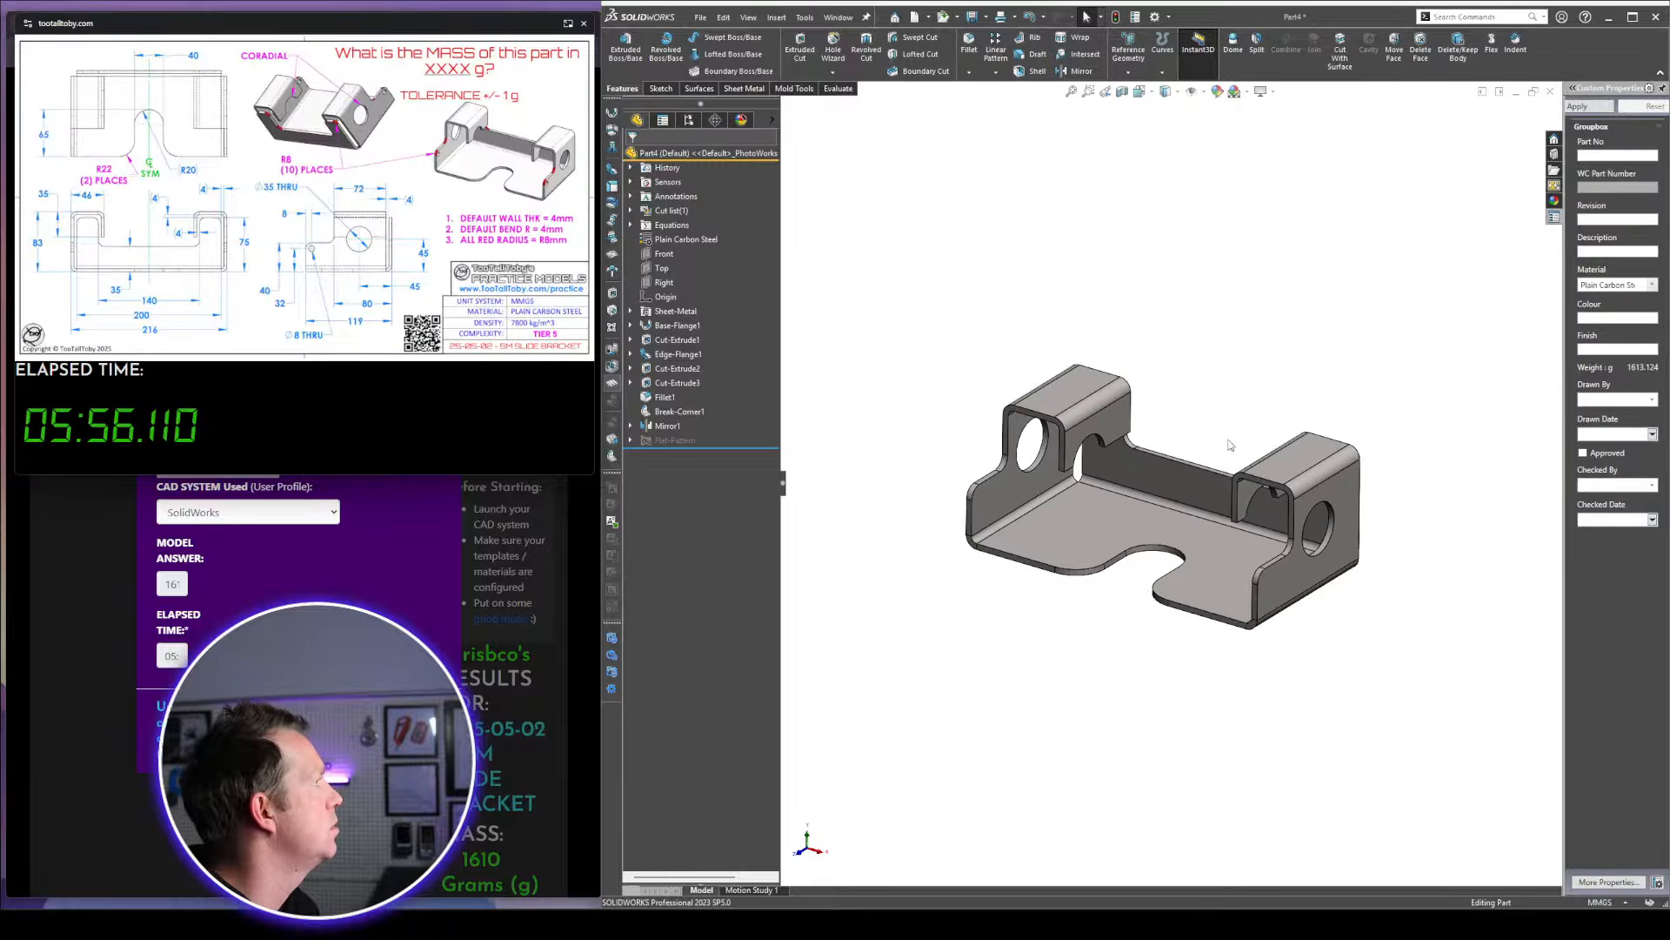
{"action": "middle_click_drag", "start_coordinate": [1214, 424], "coordinate": [1166, 426]}
{"action": "scroll", "coordinate": [1188, 458], "scroll_direction": "down", "scroll_amount": 4}
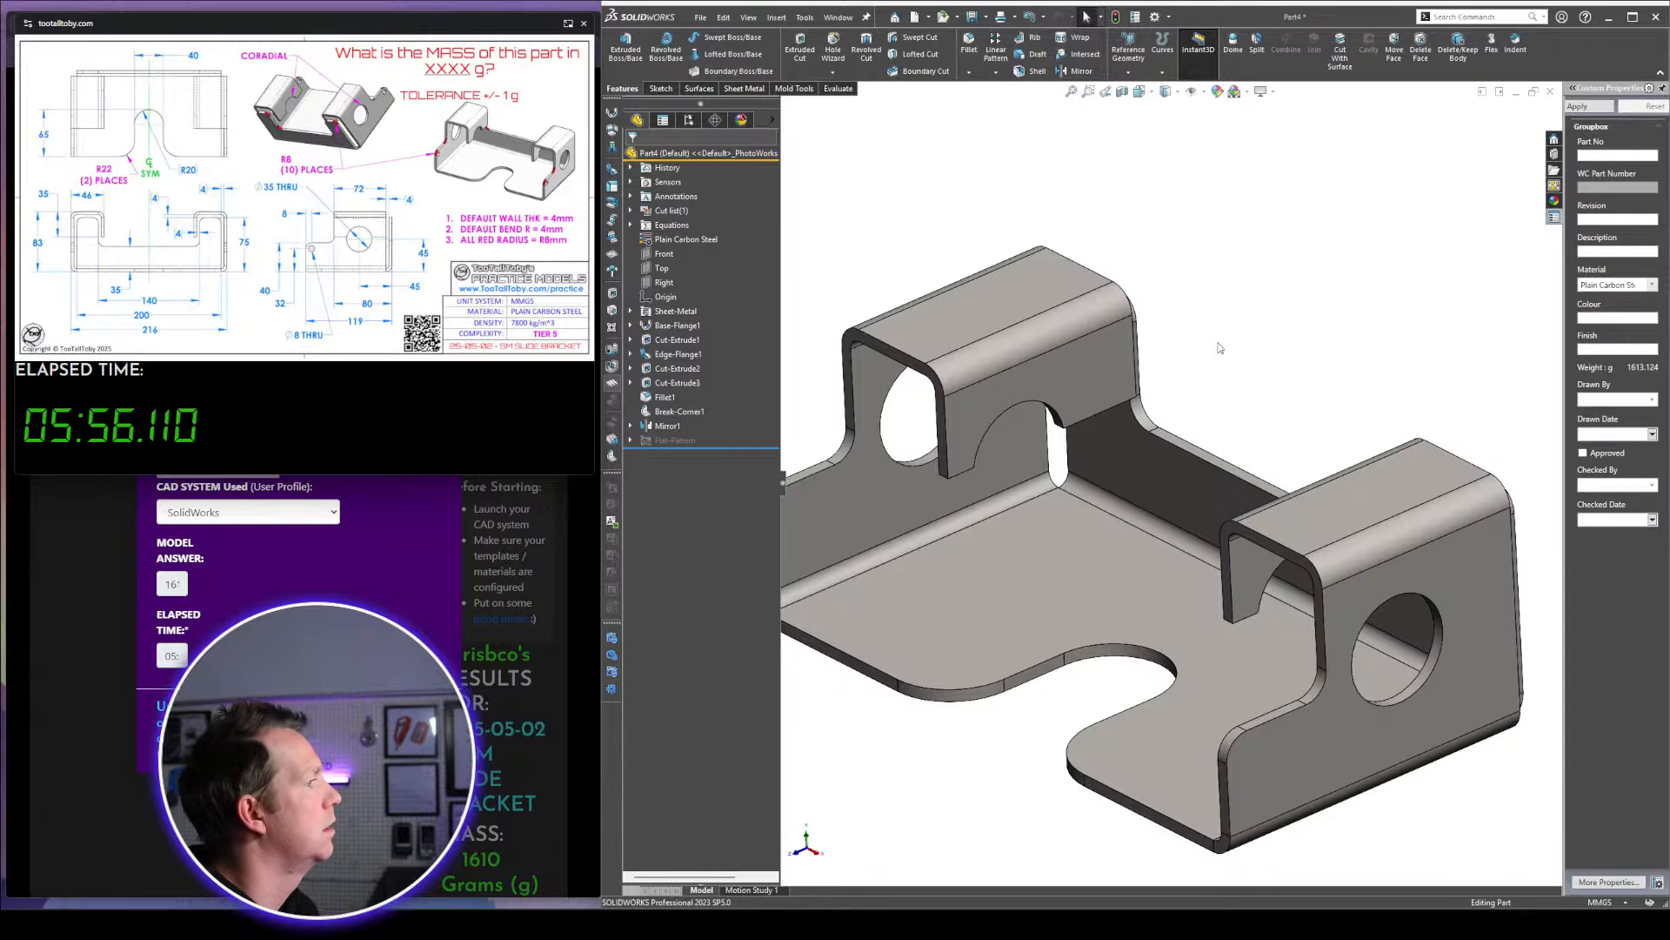
{"action": "key", "text": "space"}
{"action": "left_click", "coordinate": [1256, 403]}
{"action": "scroll", "coordinate": [1212, 484], "scroll_direction": "up", "scroll_amount": 3}
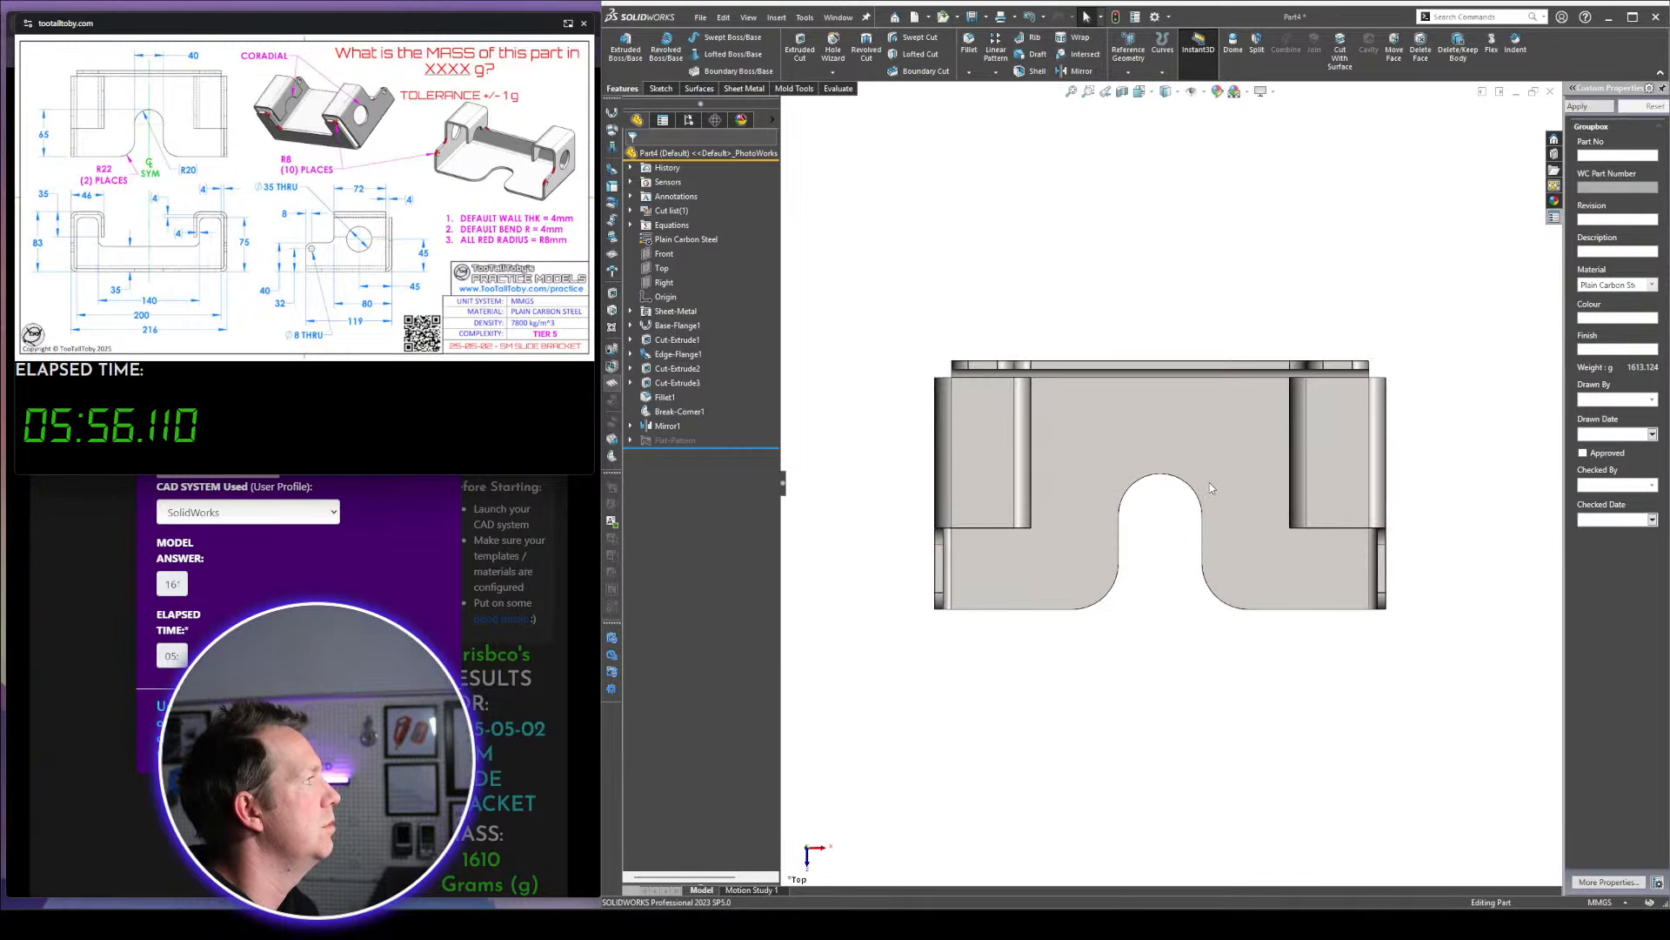
{"action": "left_click", "coordinate": [677, 382]}
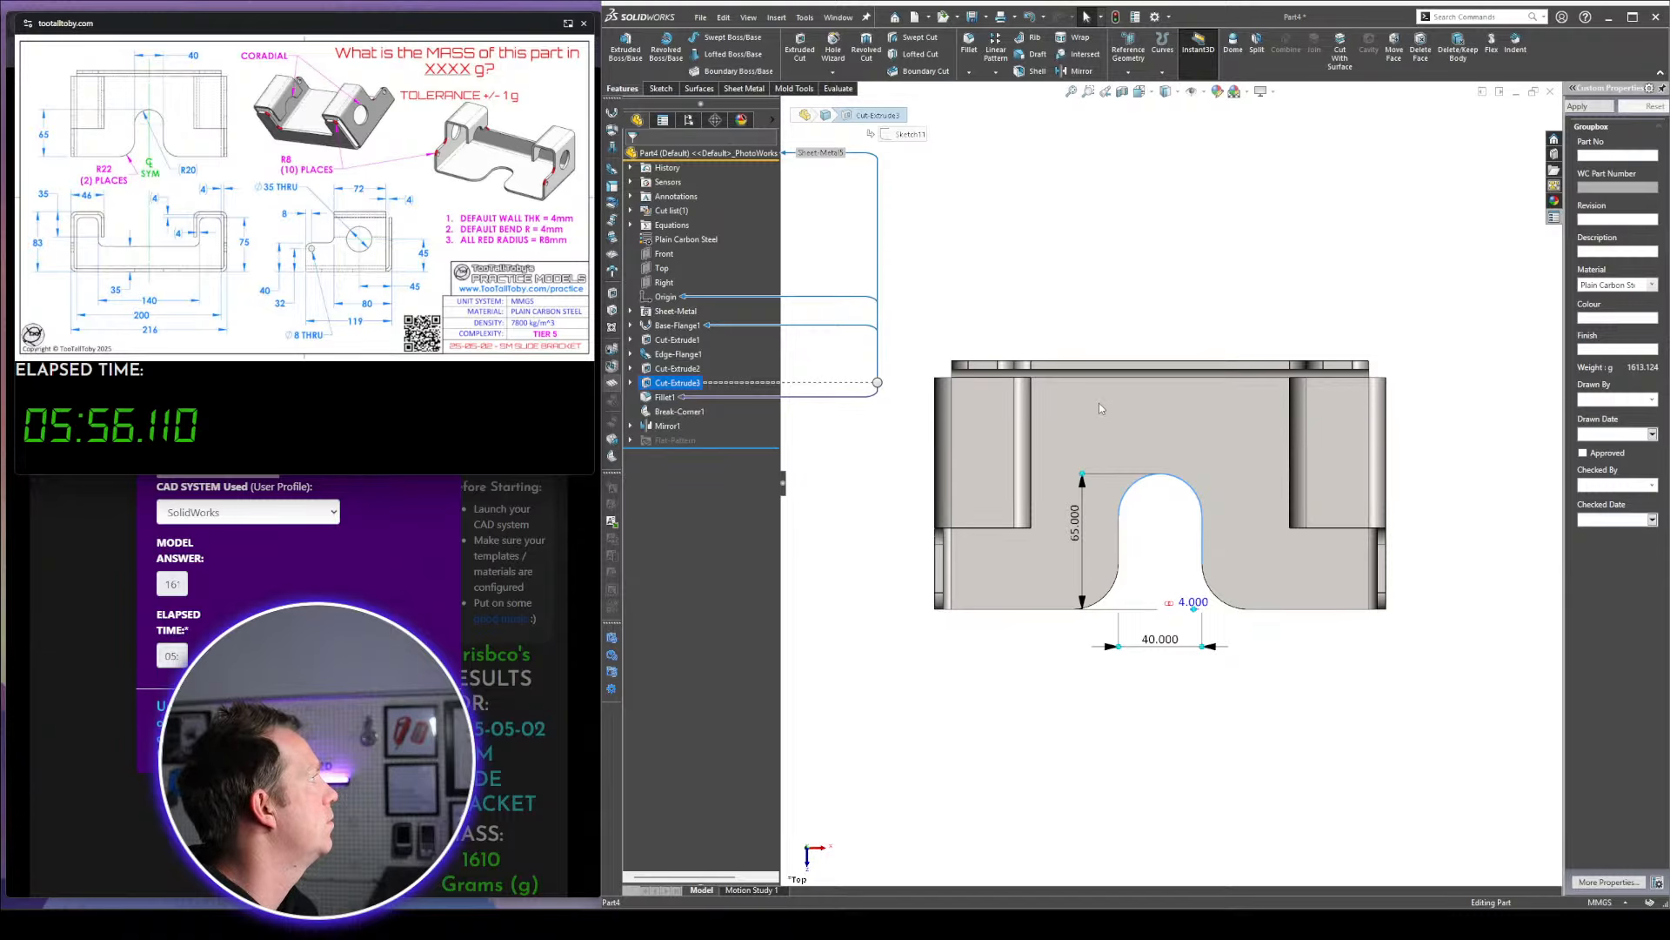
{"action": "left_click", "coordinate": [666, 398]}
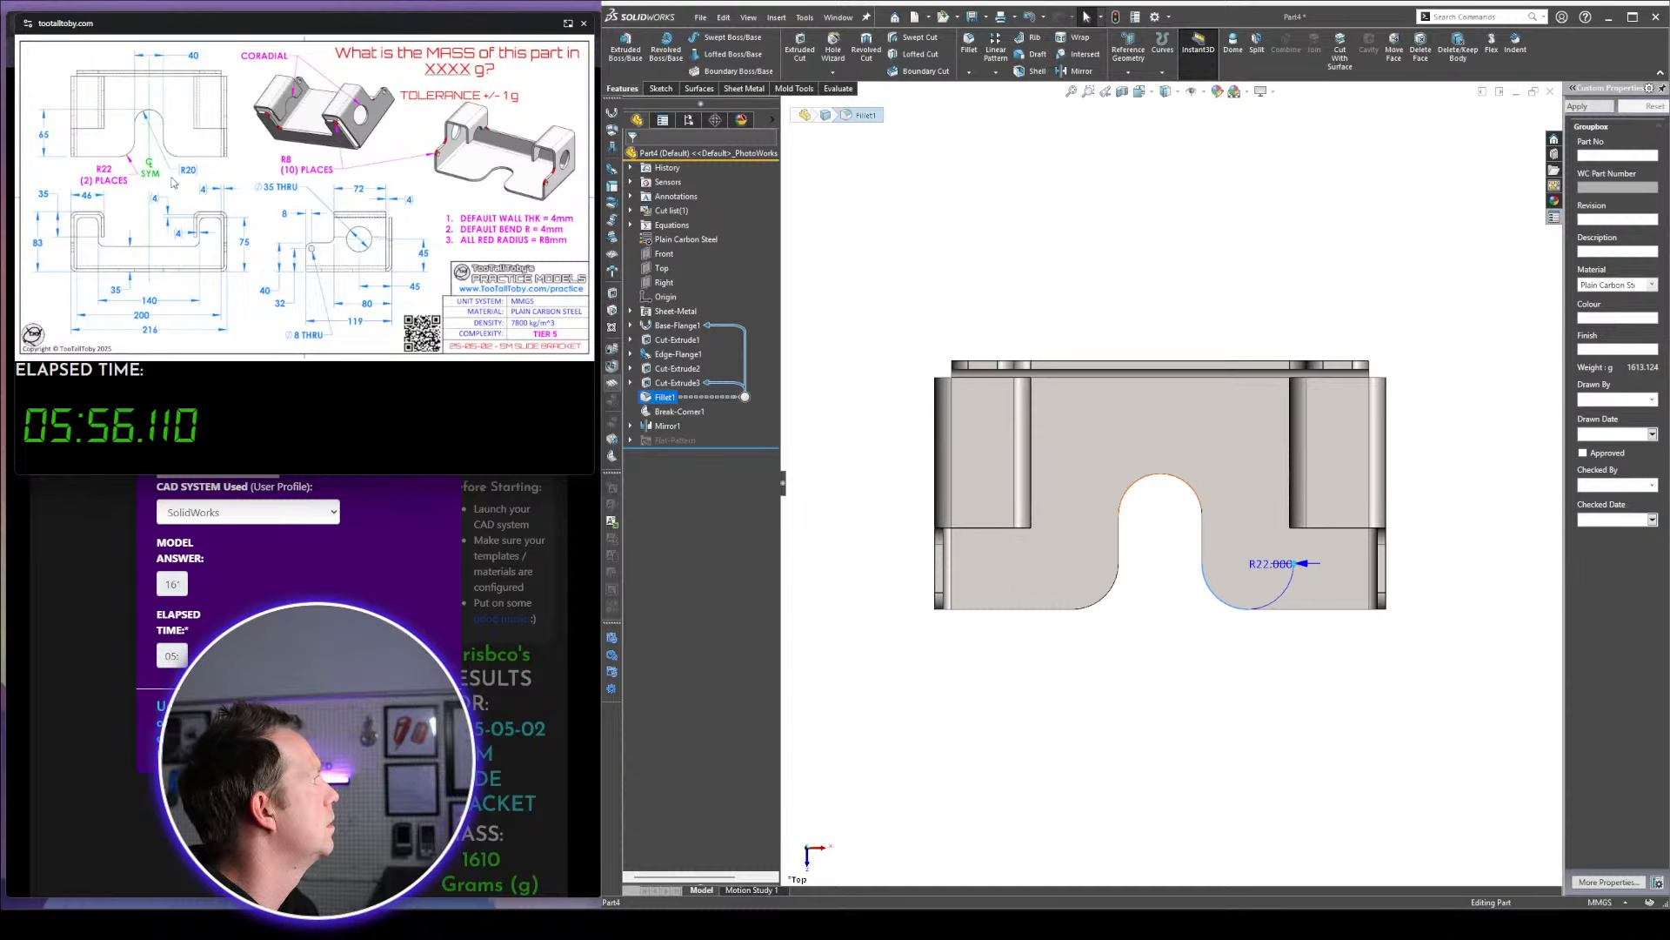
{"action": "left_click", "coordinate": [1024, 227]}
Compare the base flange profile sketch's dimensions with the drawing, moving the overall height dimension clear of the profile
{"action": "key", "text": "ctrl+1"}
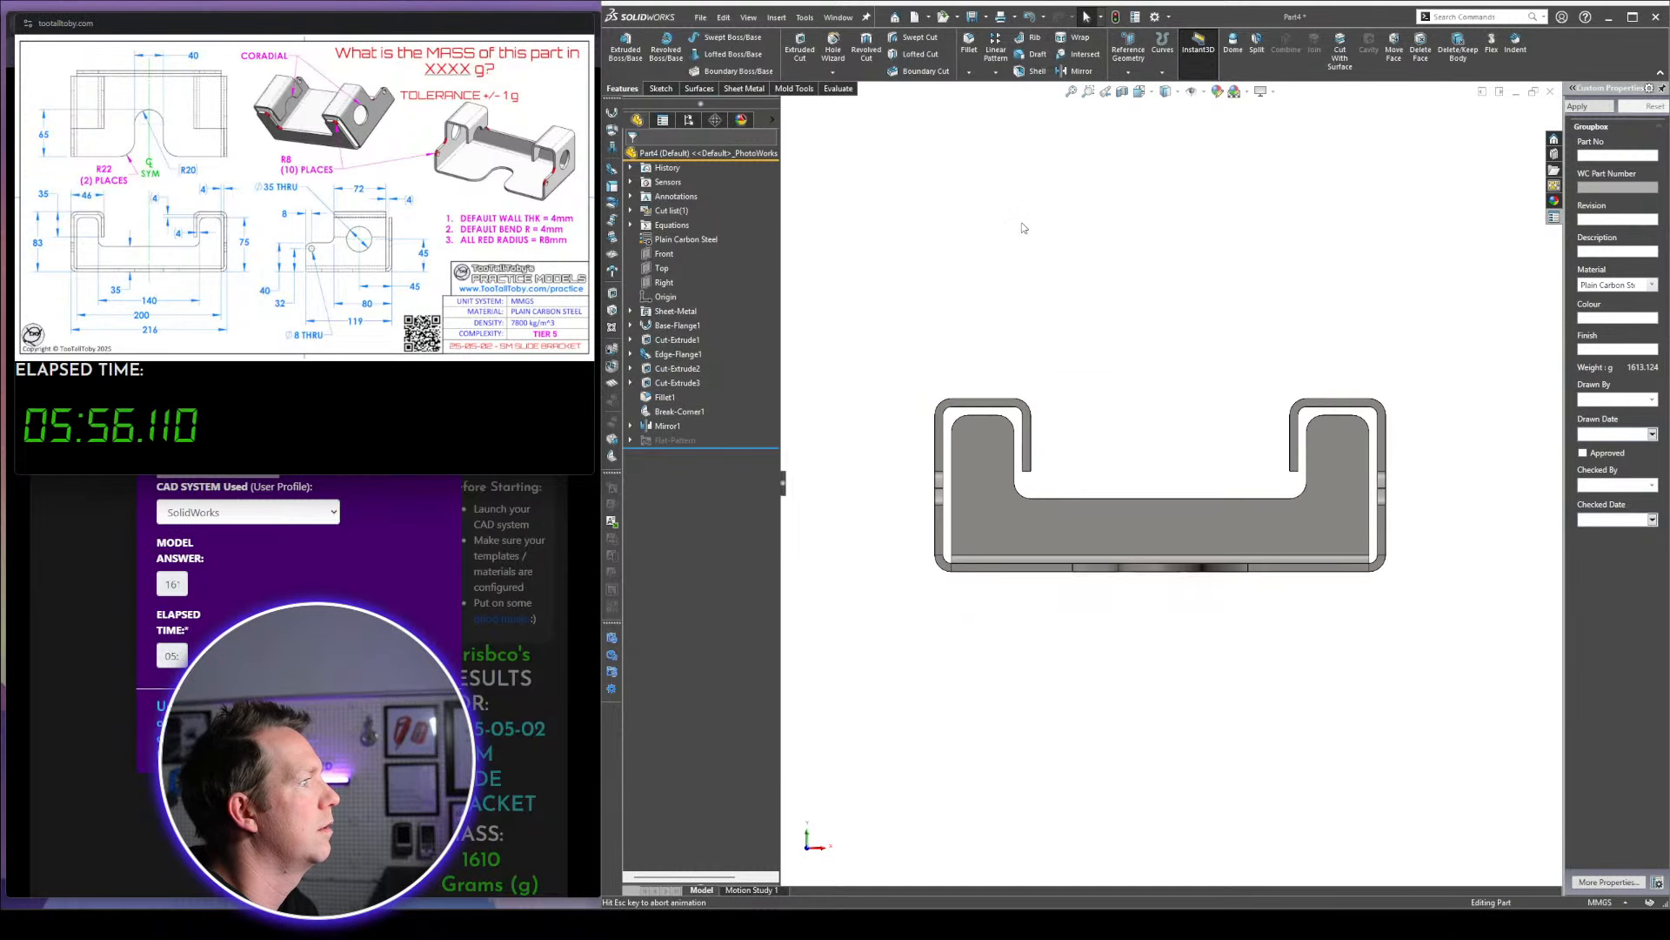
{"action": "scroll", "coordinate": [1157, 577], "scroll_direction": "down", "scroll_amount": 1}
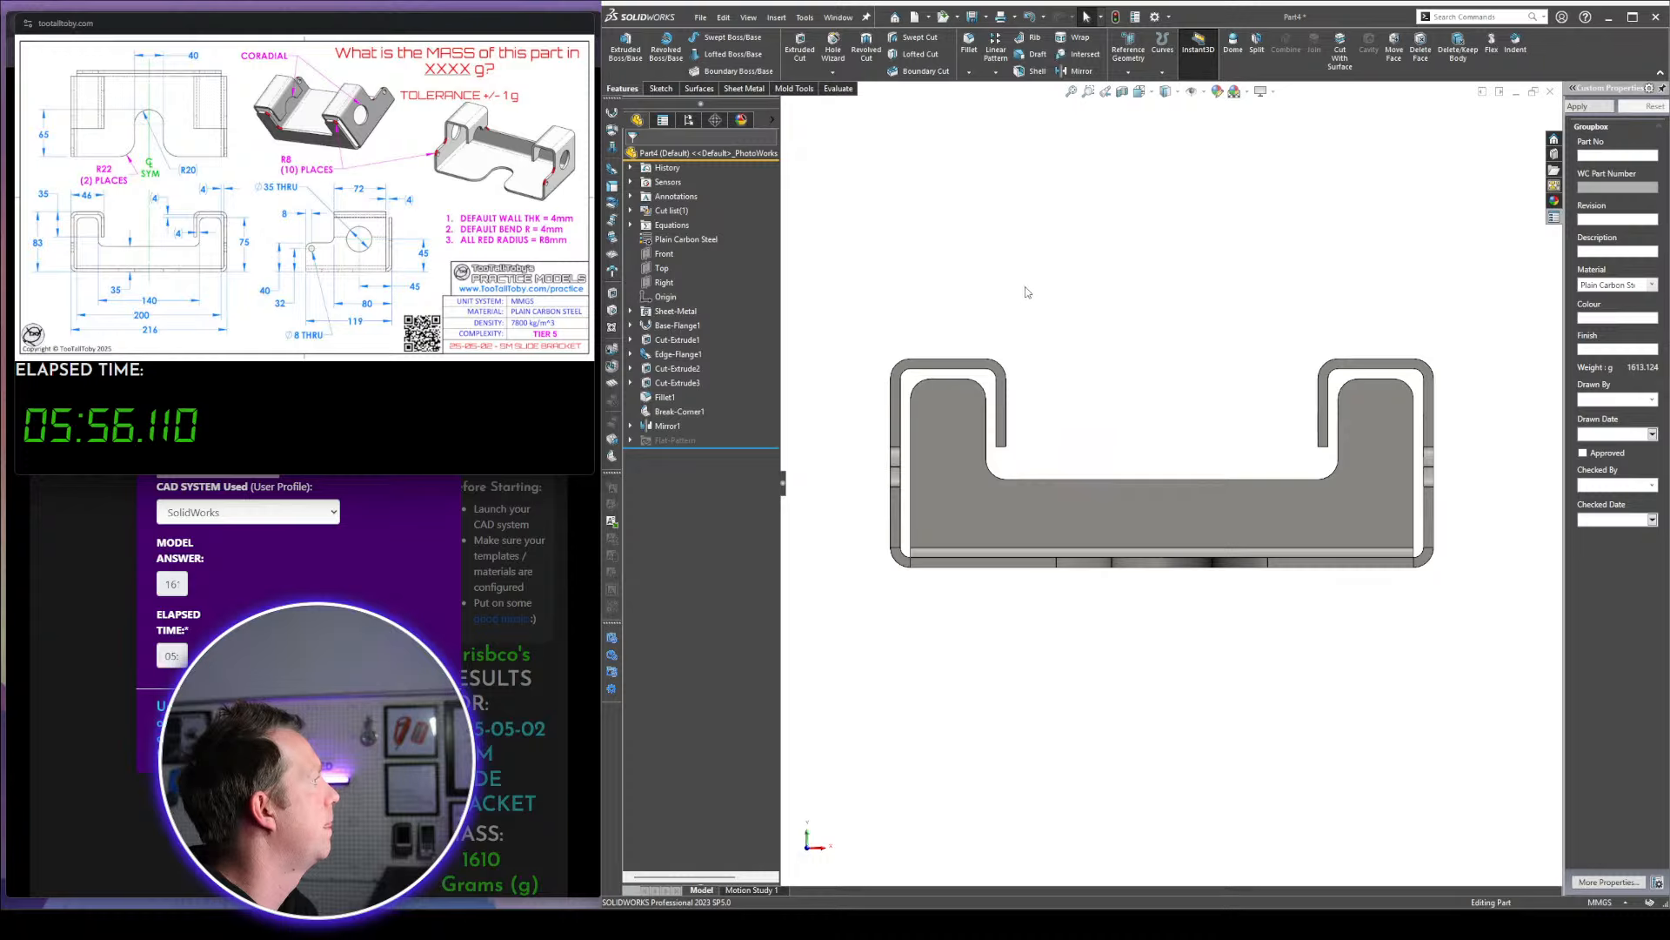
{"action": "left_click", "coordinate": [630, 325]}
{"action": "left_click", "coordinate": [683, 340]}
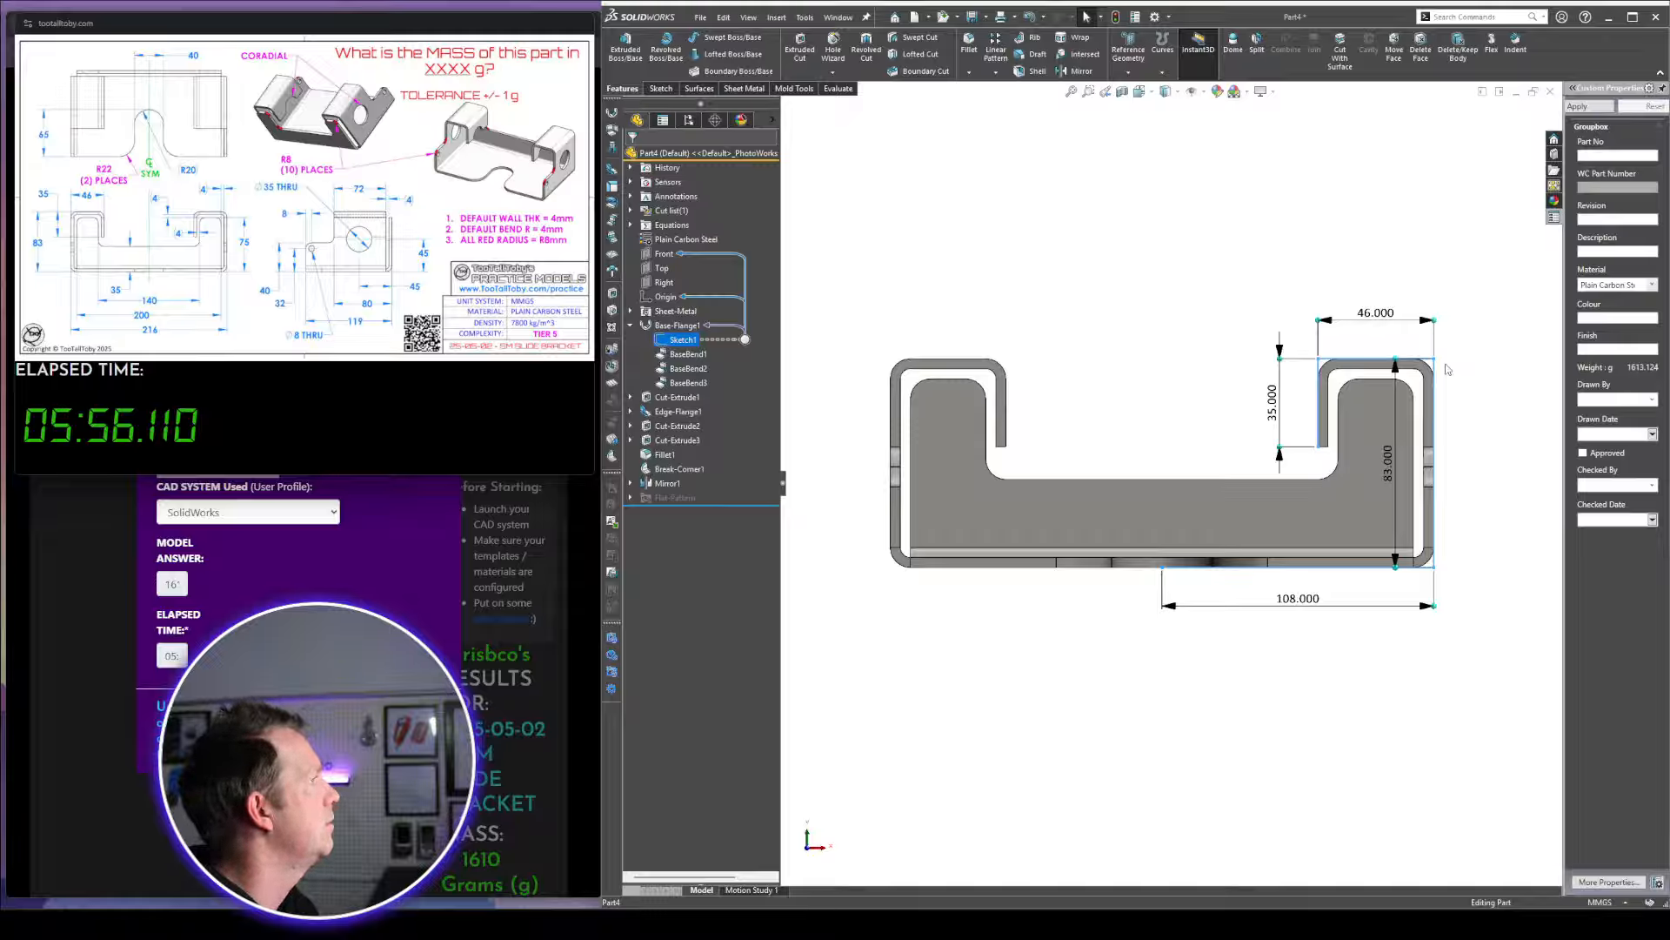
{"action": "left_click_drag", "start_coordinate": [1388, 462], "coordinate": [1496, 461]}
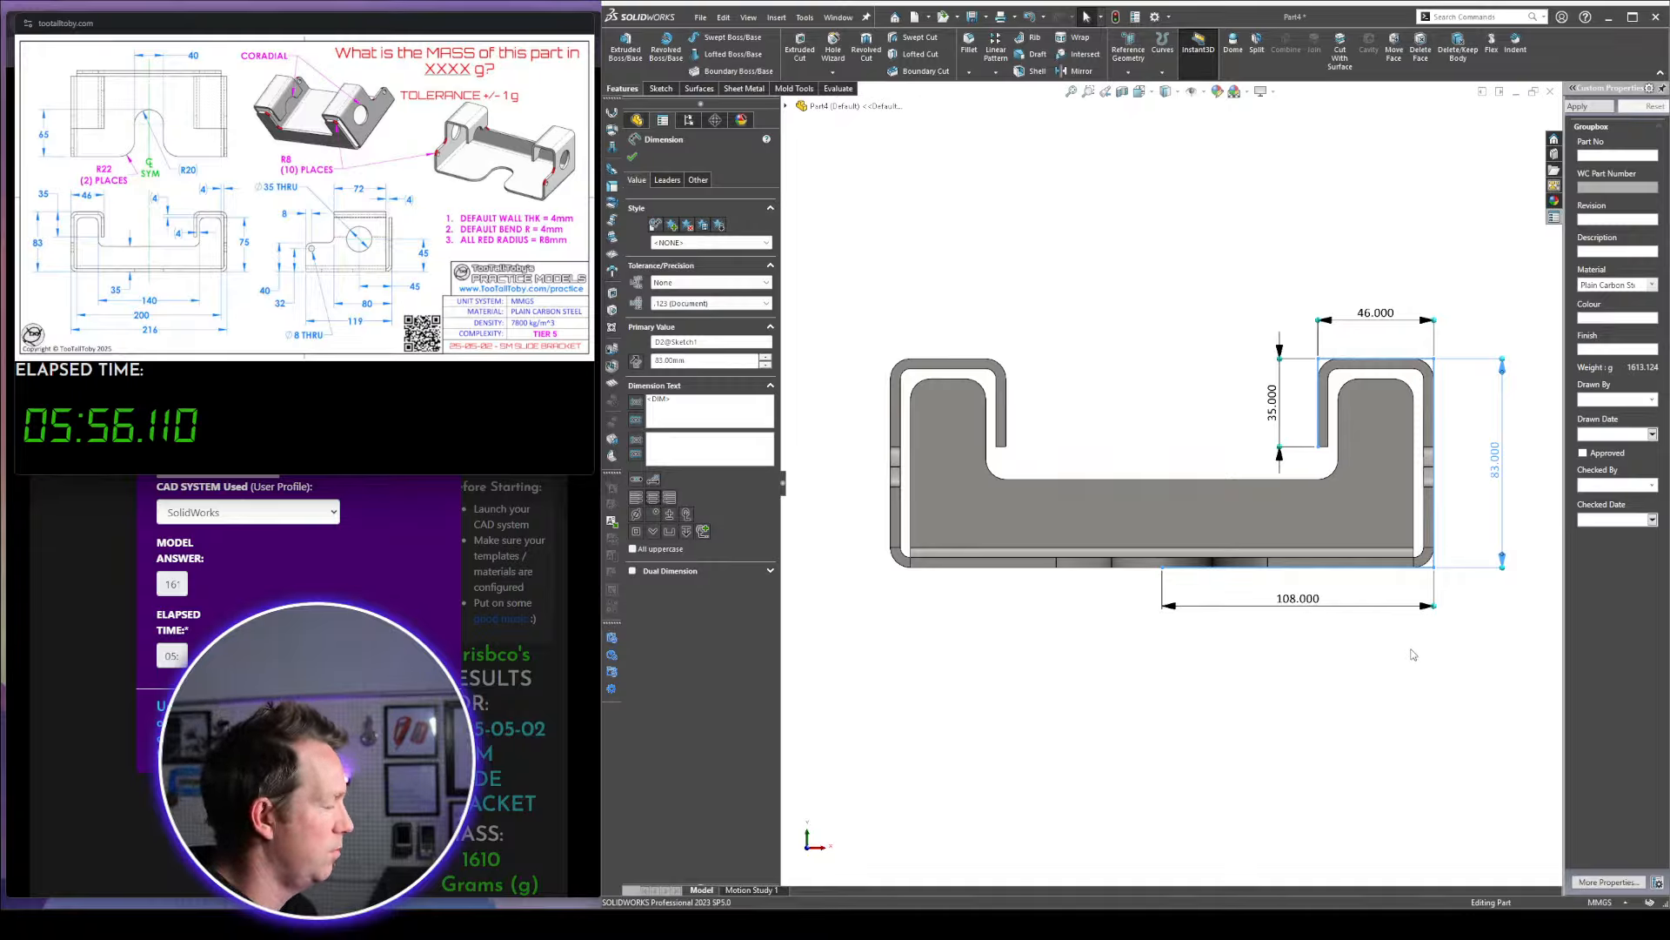
{"action": "left_click", "coordinate": [905, 239]}
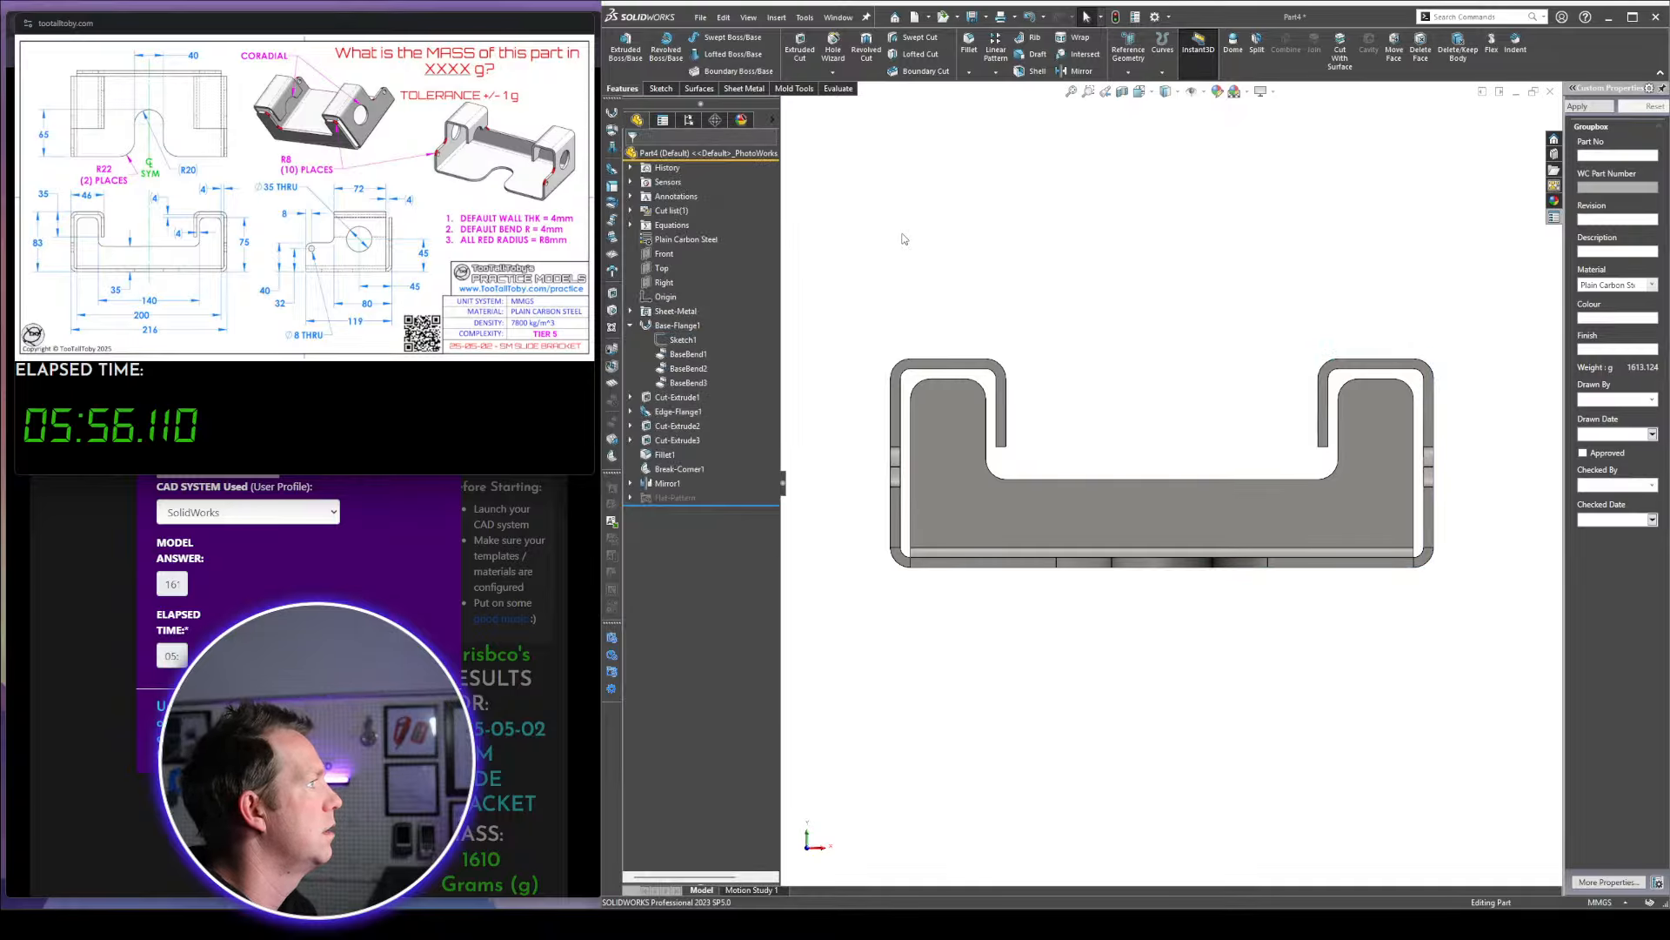
Compare the rear edge flange's height and its cutout dimensions with the drawing
{"action": "left_click", "coordinate": [671, 414]}
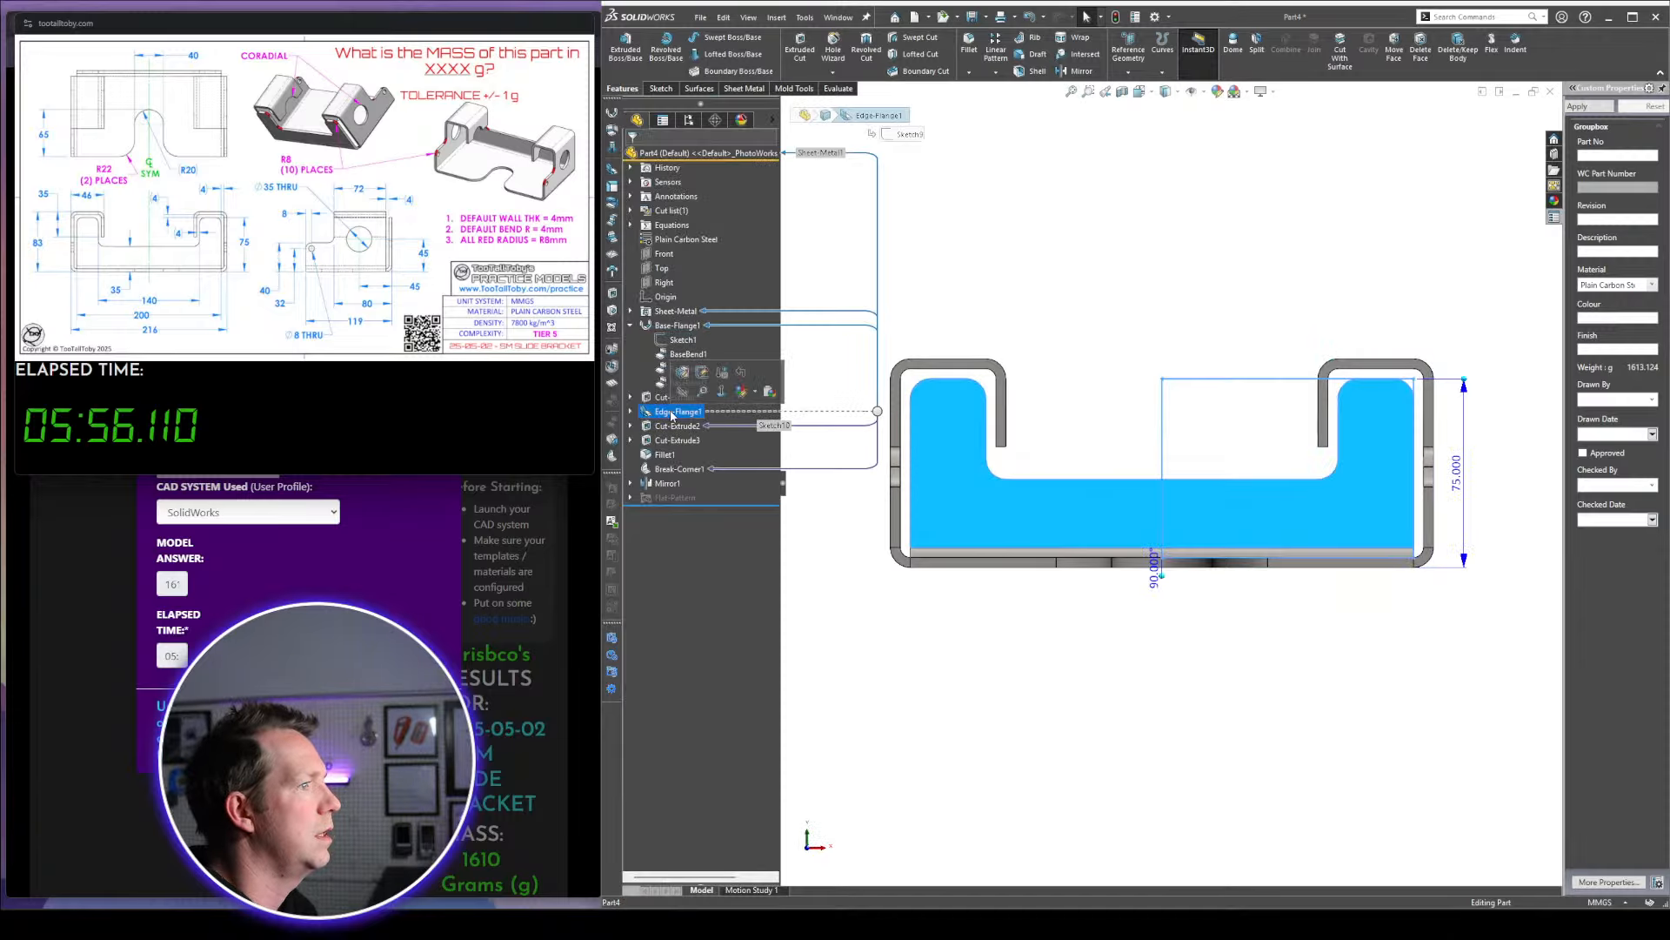
{"action": "left_click", "coordinate": [1001, 272]}
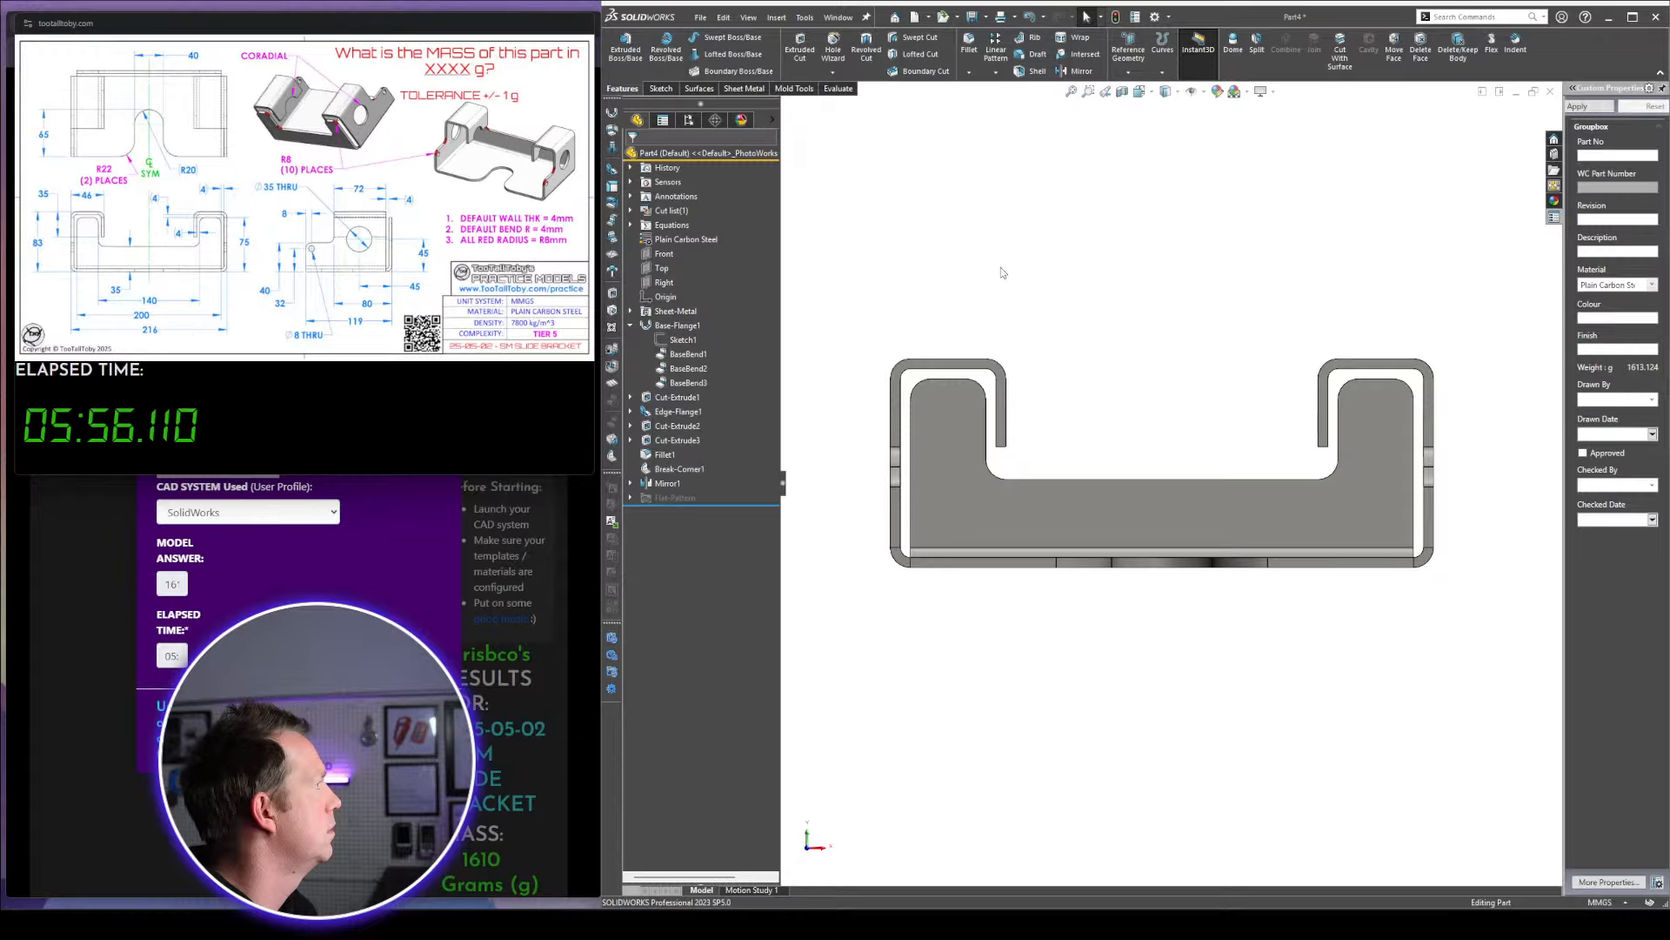
{"action": "left_click", "coordinate": [683, 426]}
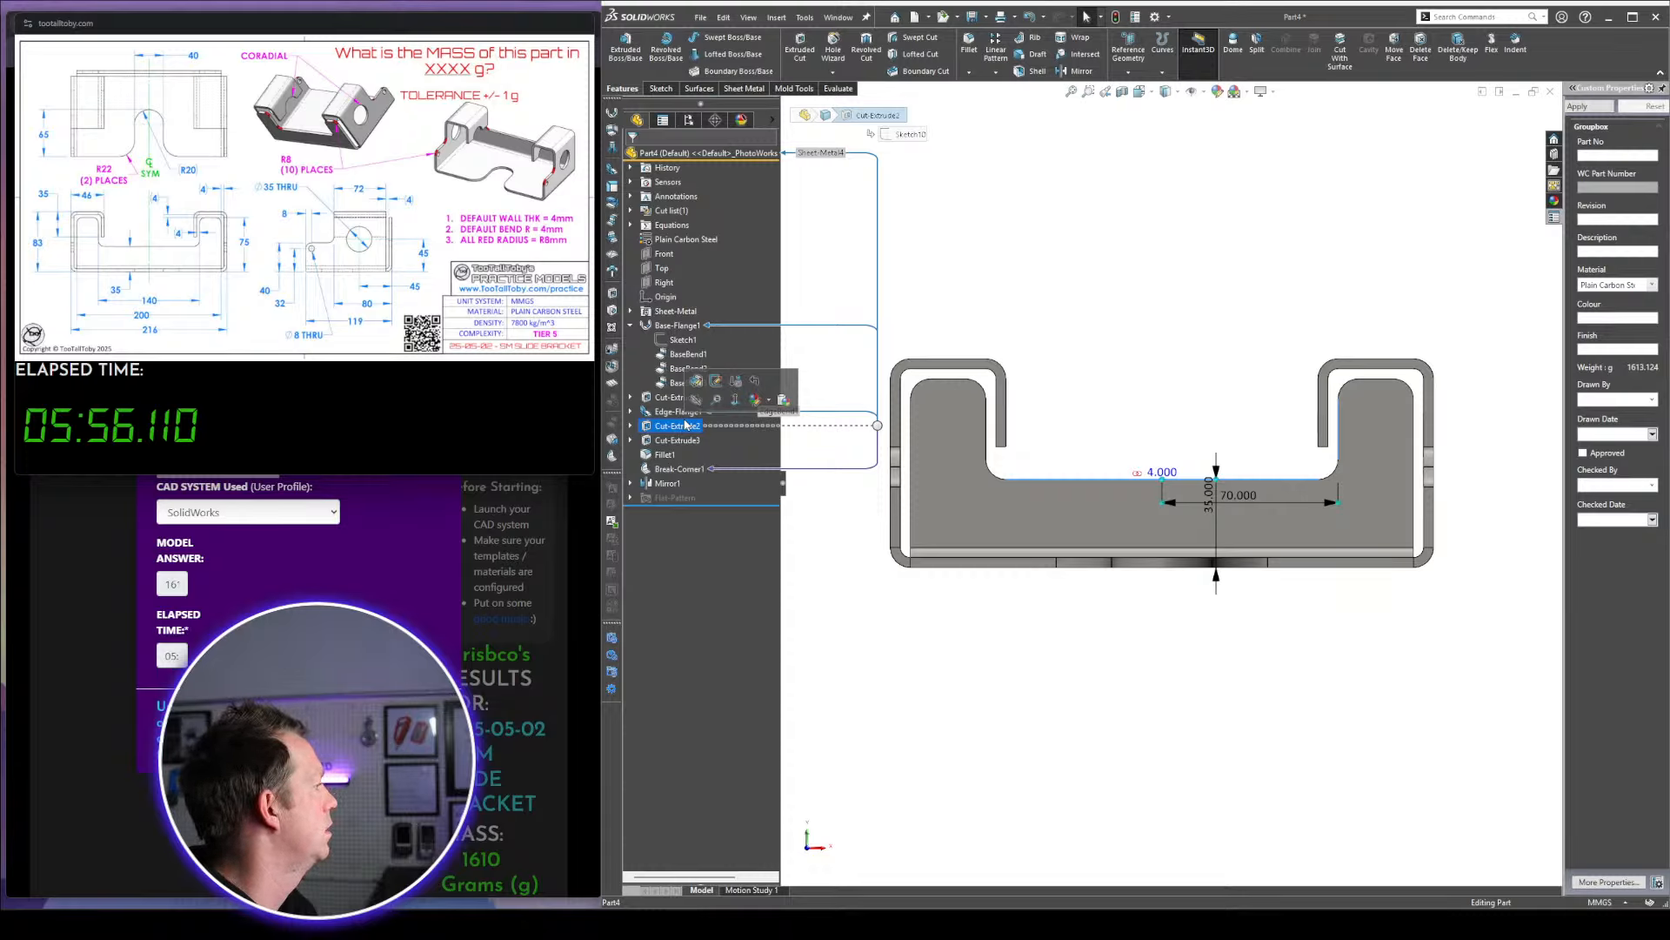
Compare the side flange cut sketch's dimensions with the drawing in the side view
{"action": "left_click", "coordinate": [1182, 304]}
{"action": "key", "text": "ctrl+4"}
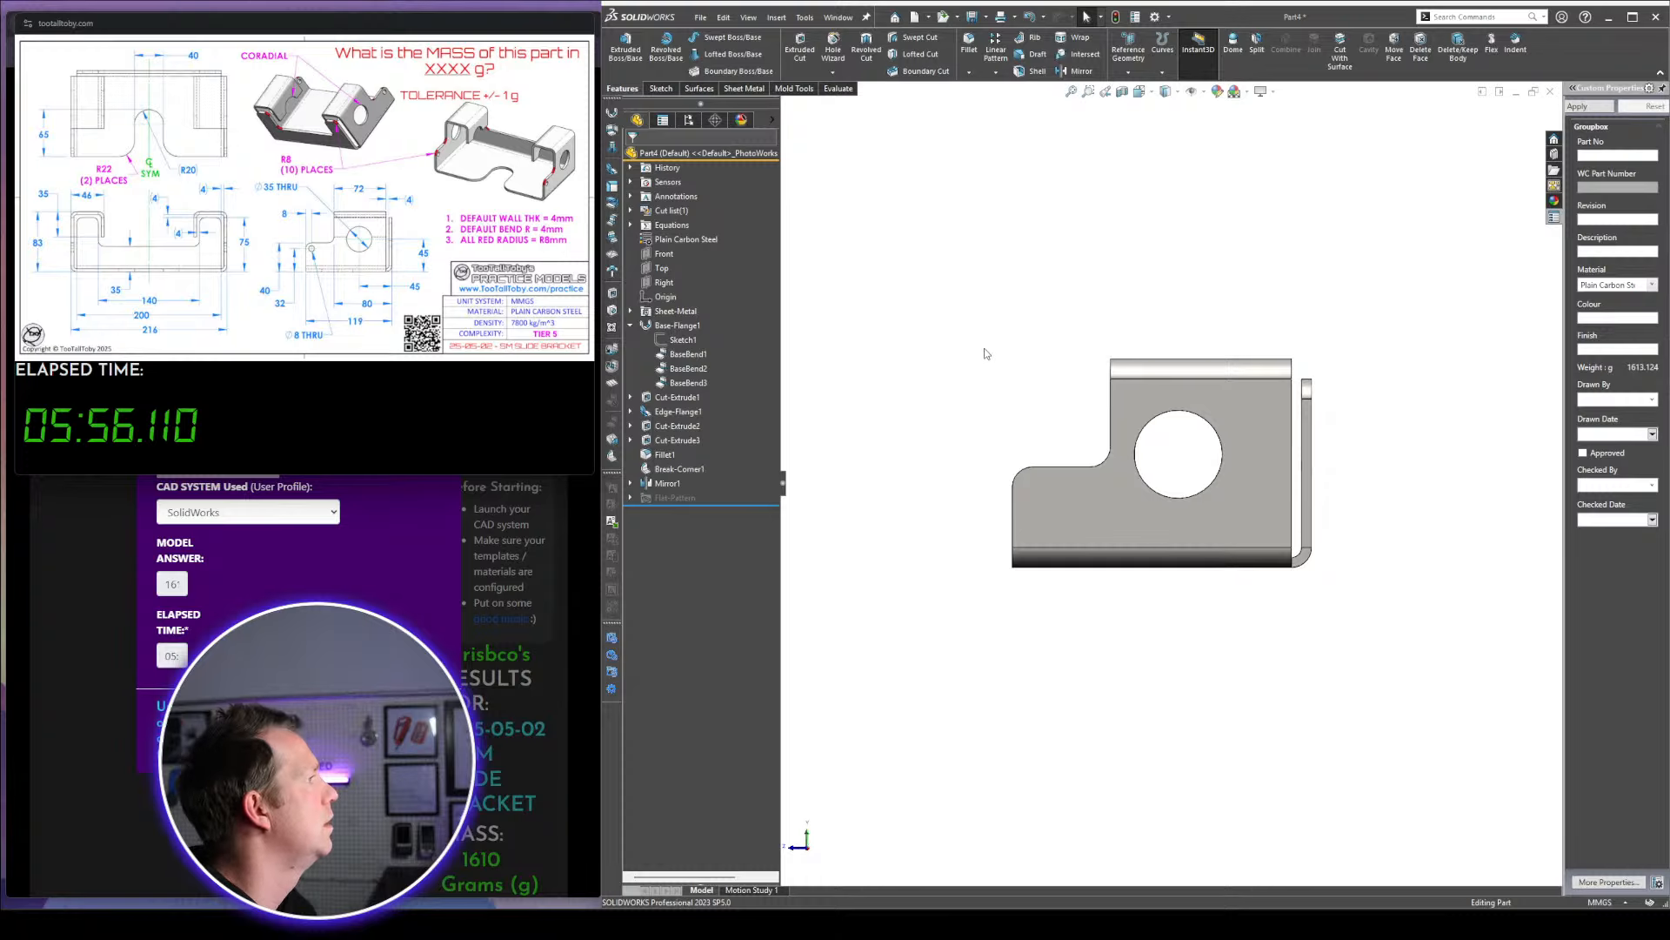
{"action": "left_click", "coordinate": [687, 440]}
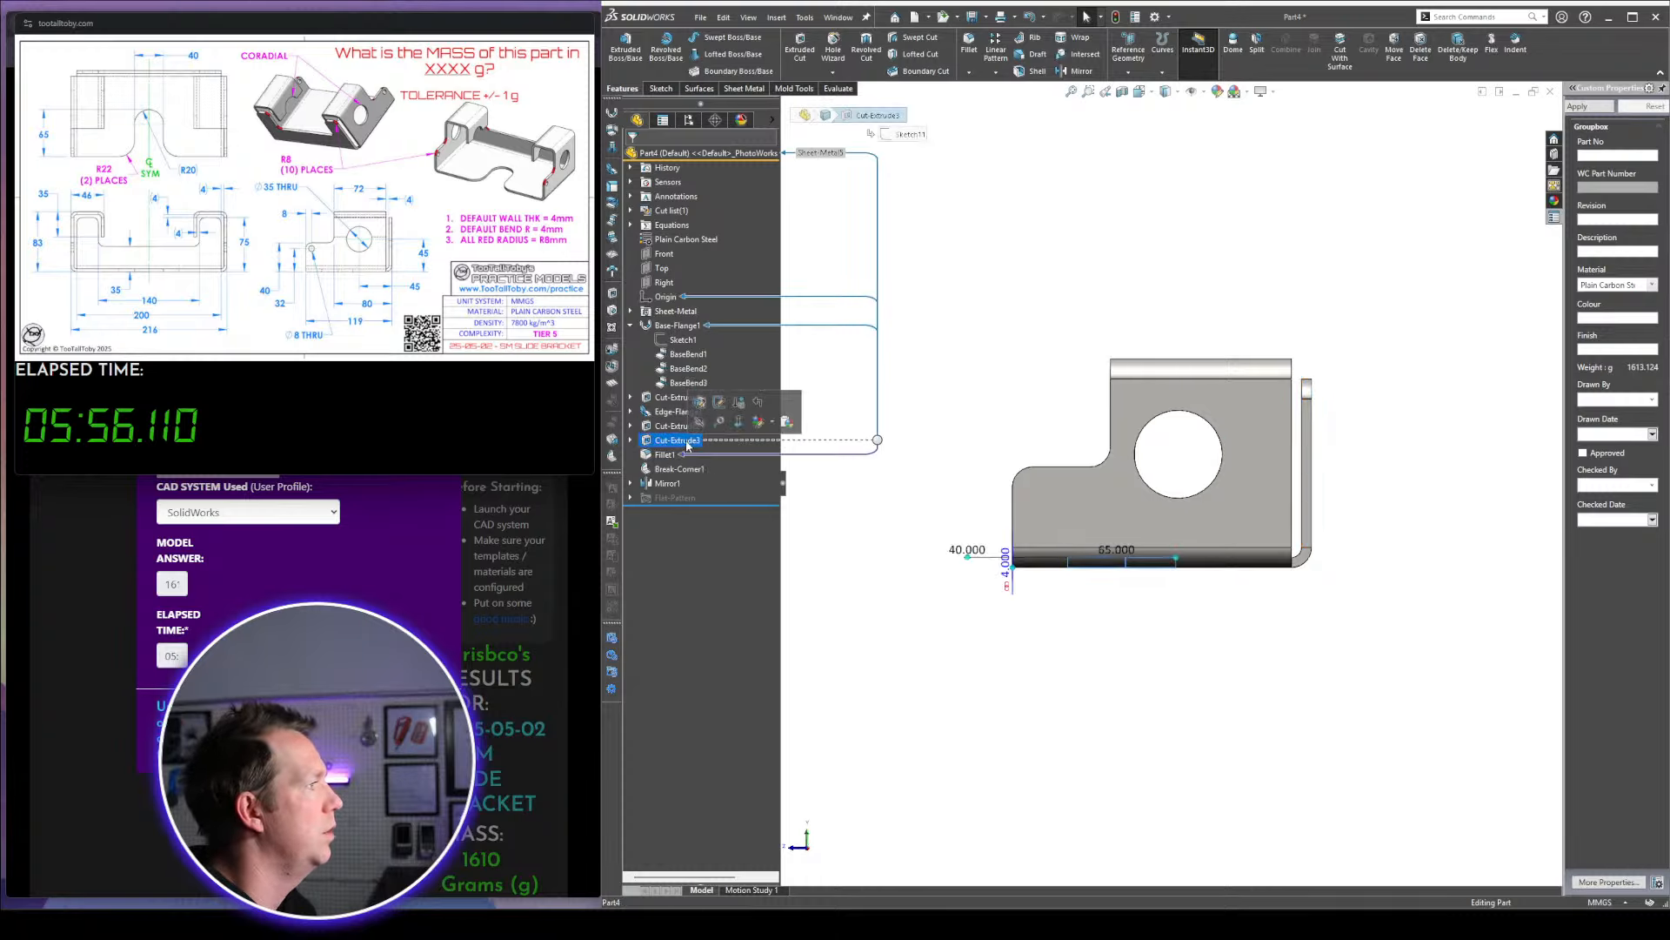
{"action": "left_click", "coordinate": [631, 397]}
{"action": "left_click", "coordinate": [686, 413]}
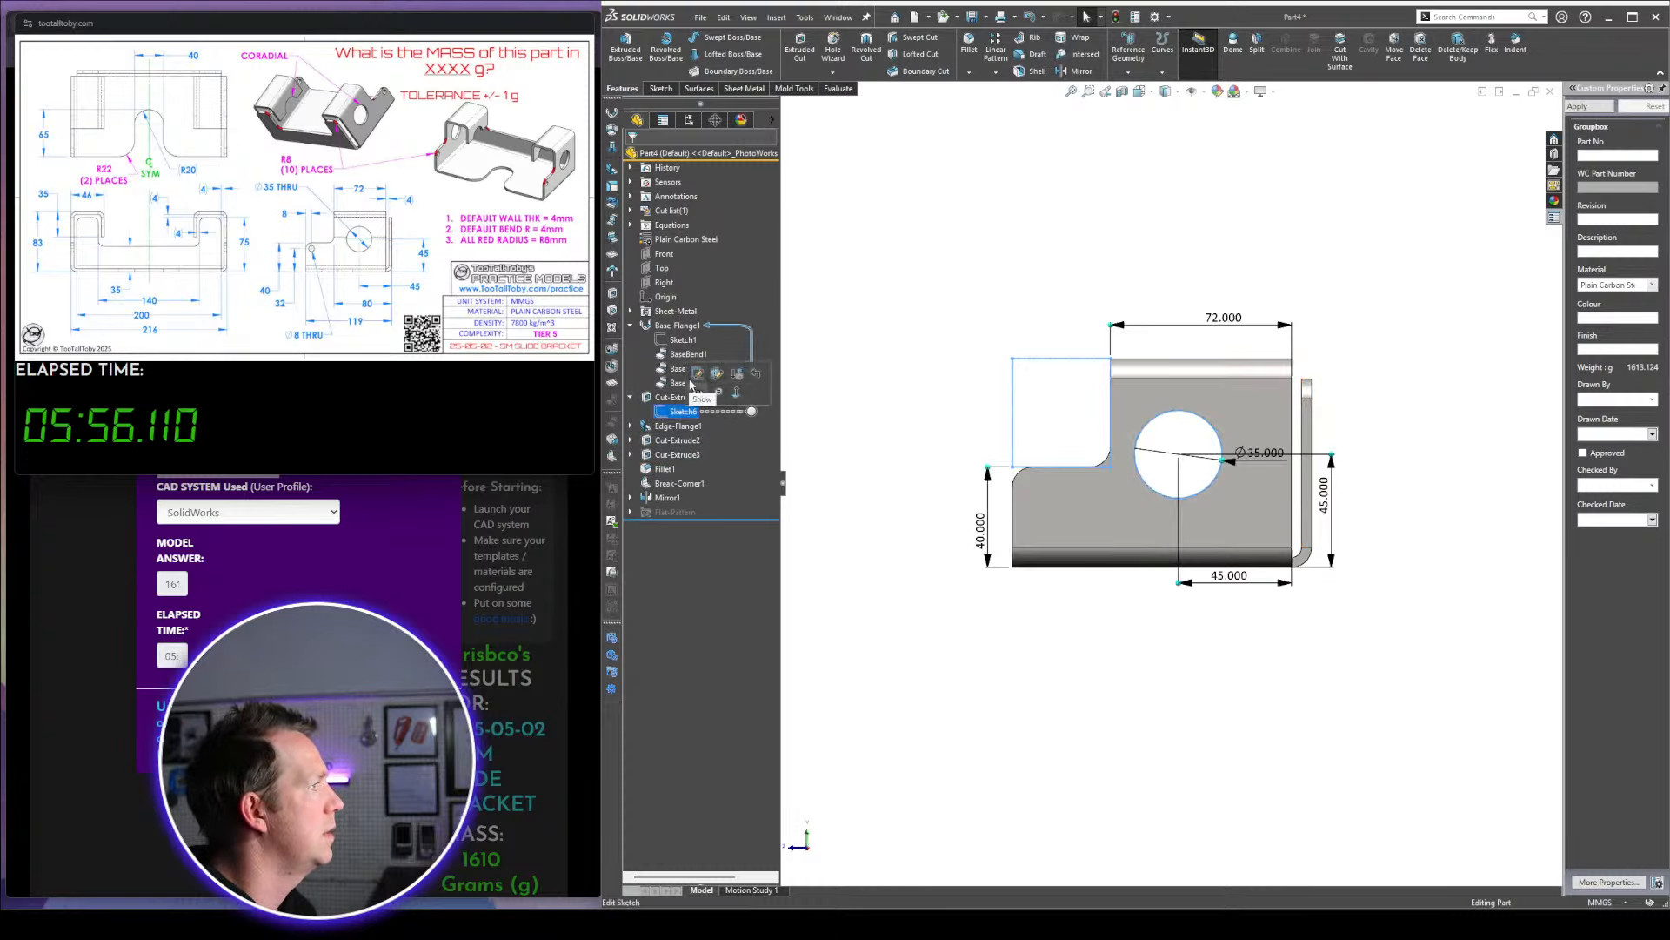
Edit the side flange cut sketch and add an 8 mm diameter circle below the rectangular notch, near the flange's free end
{"action": "left_click", "coordinate": [695, 374]}
{"action": "scroll", "coordinate": [1053, 489], "scroll_direction": "down", "scroll_amount": 5}
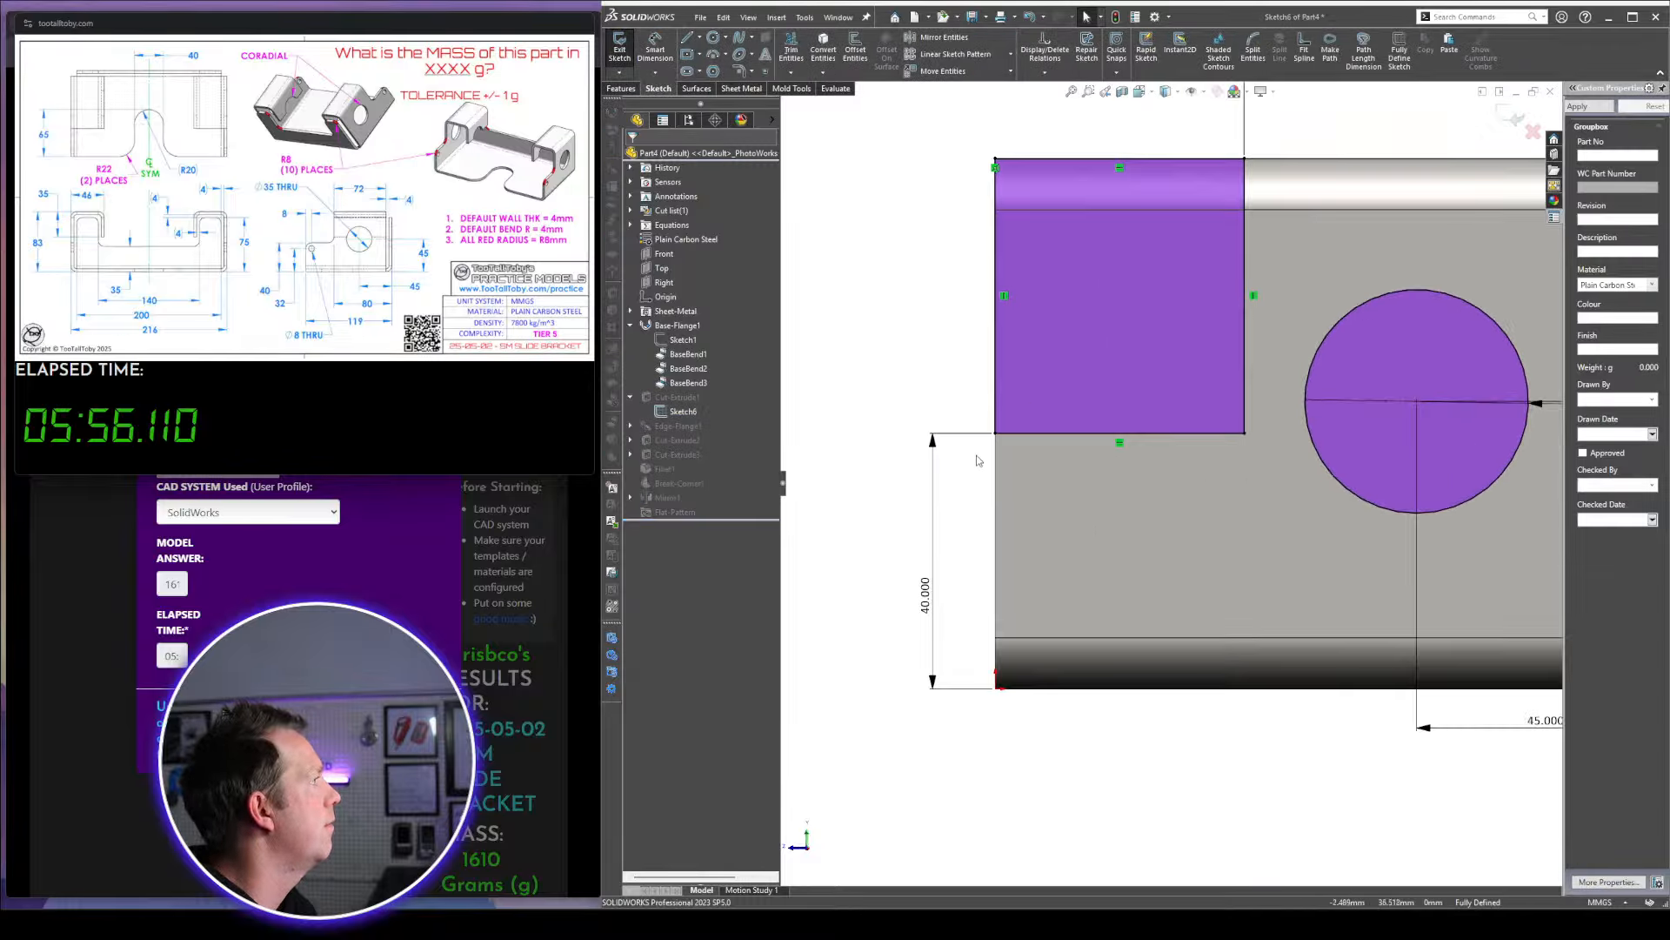
{"action": "key", "text": "c"}
{"action": "left_click", "coordinate": [1036, 475]}
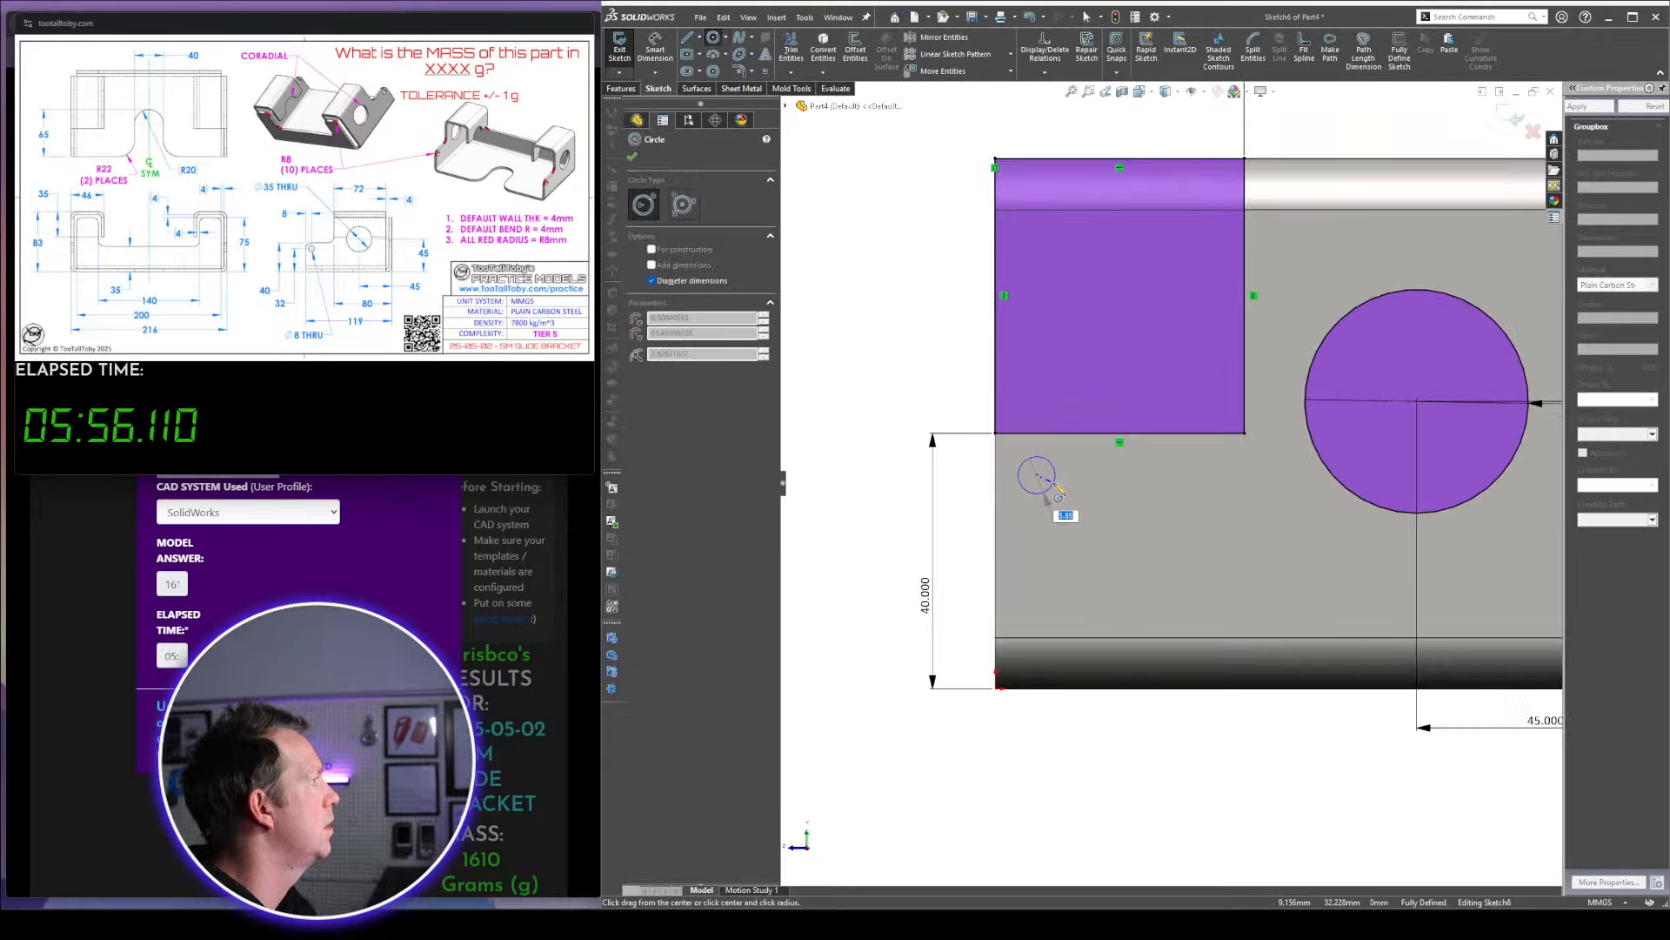
{"action": "type", "text": "8"}
{"action": "key", "text": "Return"}
Dimension the small circle's centre 8 mm below the notch's lower edge and 8 mm from the flange's end edge
{"action": "right_click_drag", "start_coordinate": [1047, 566], "coordinate": [1047, 490]}
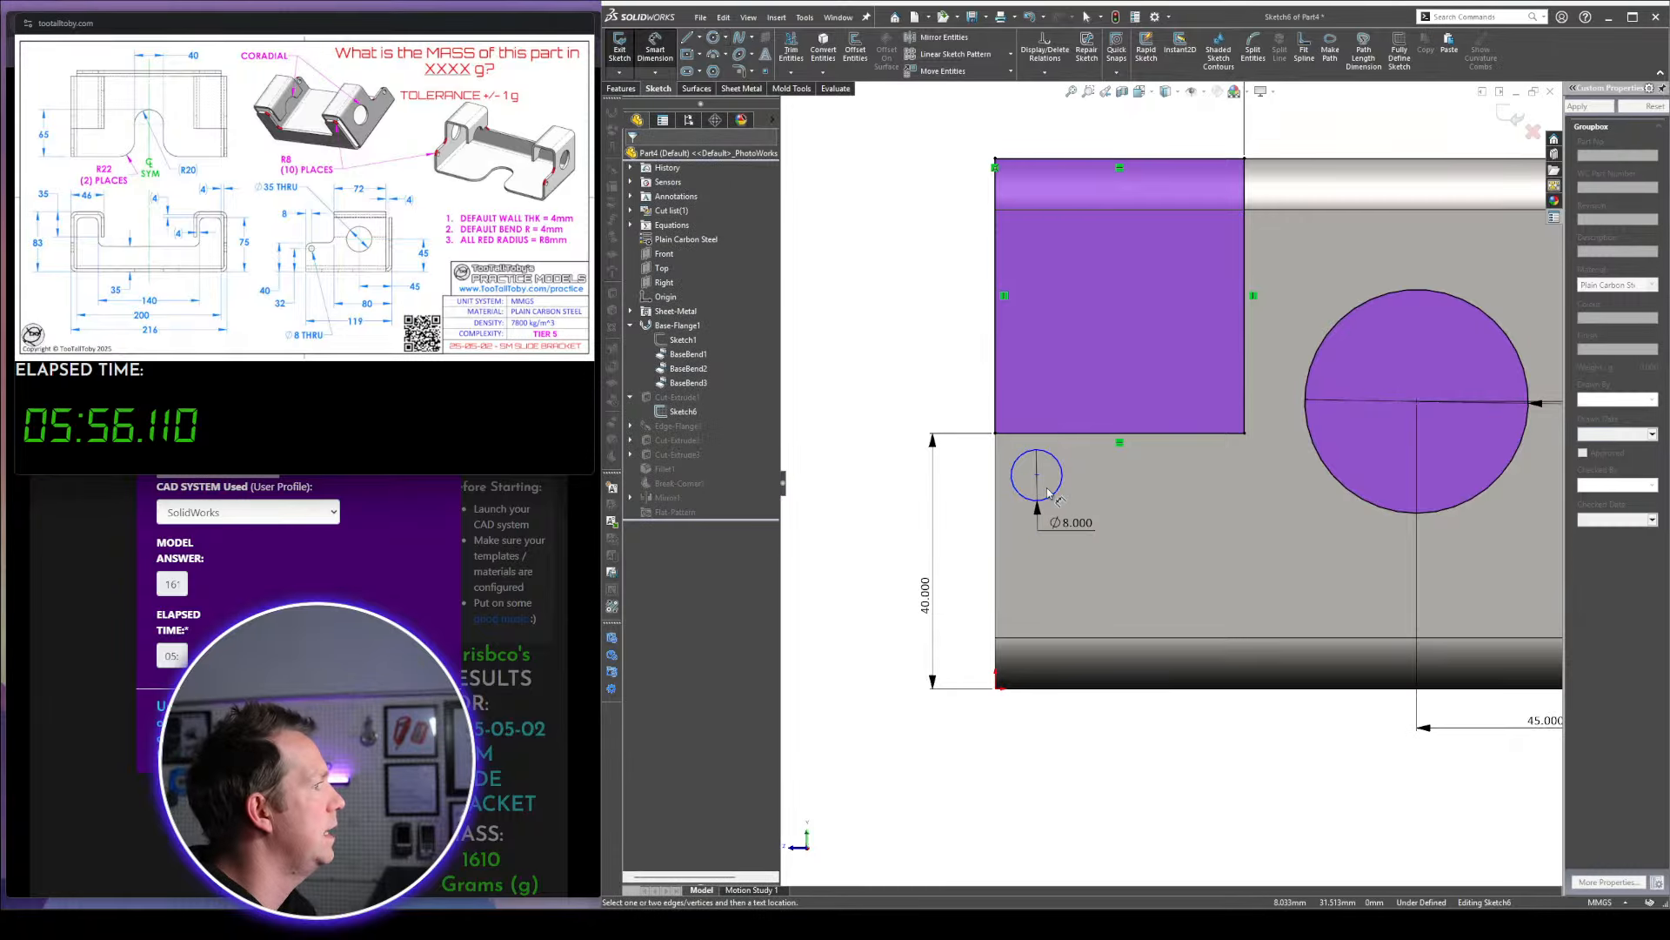
{"action": "left_click", "coordinate": [1050, 493]}
{"action": "left_click", "coordinate": [1075, 433]}
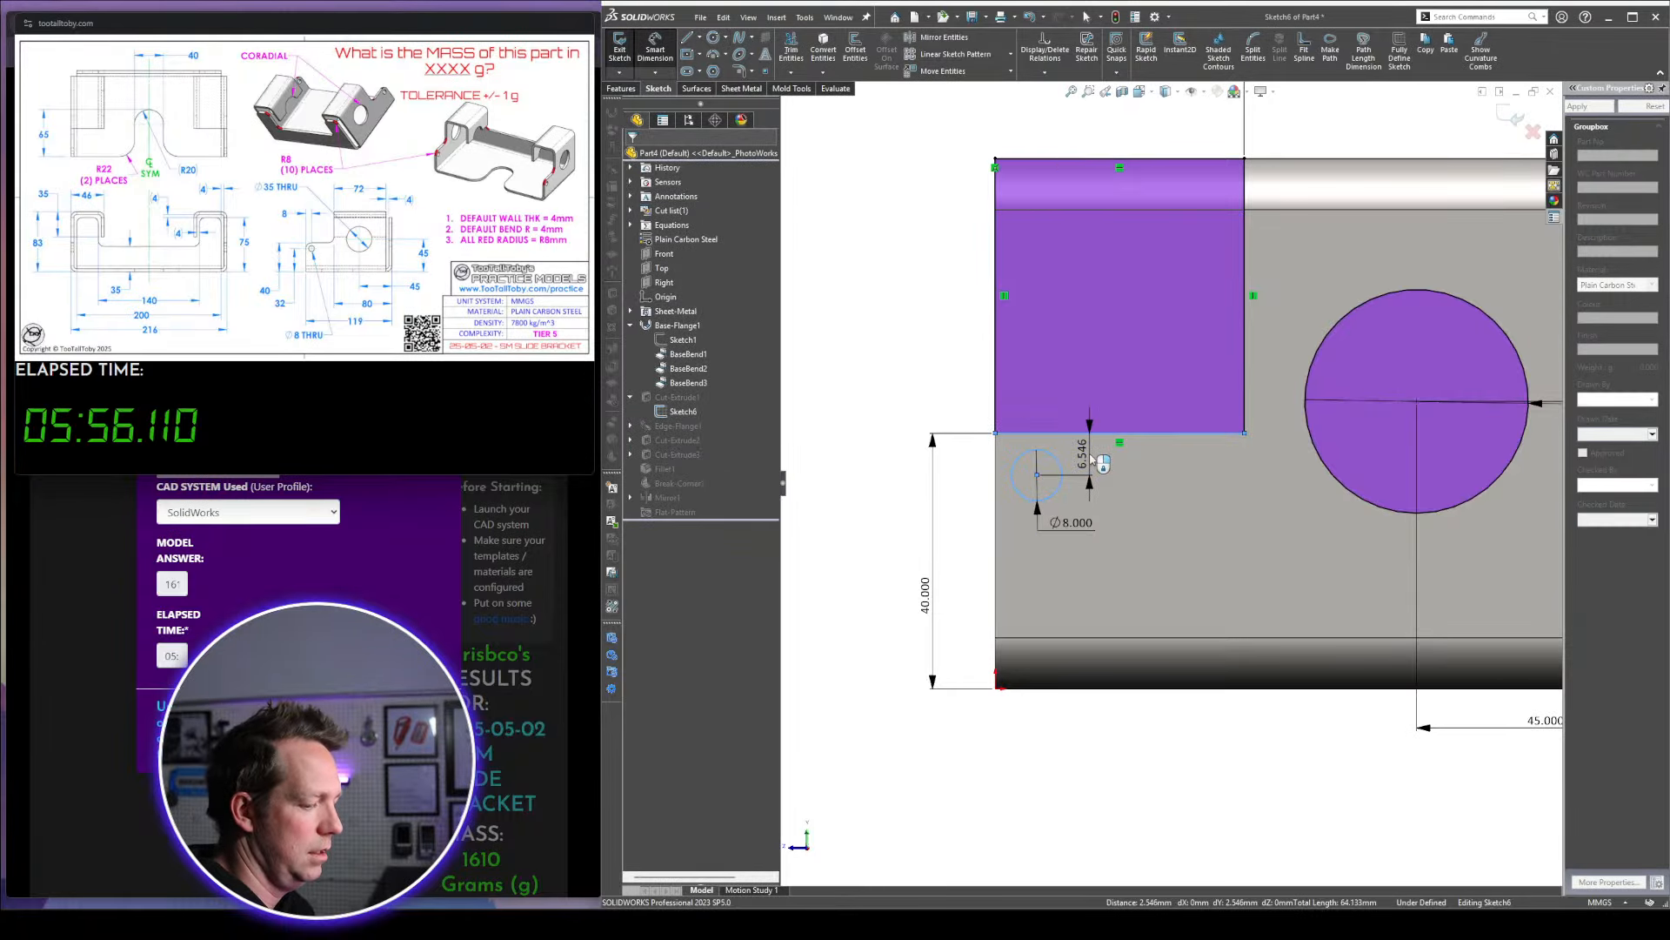
{"action": "left_click", "coordinate": [1093, 461]}
{"action": "type", "text": "8"}
{"action": "key", "text": "Return"}
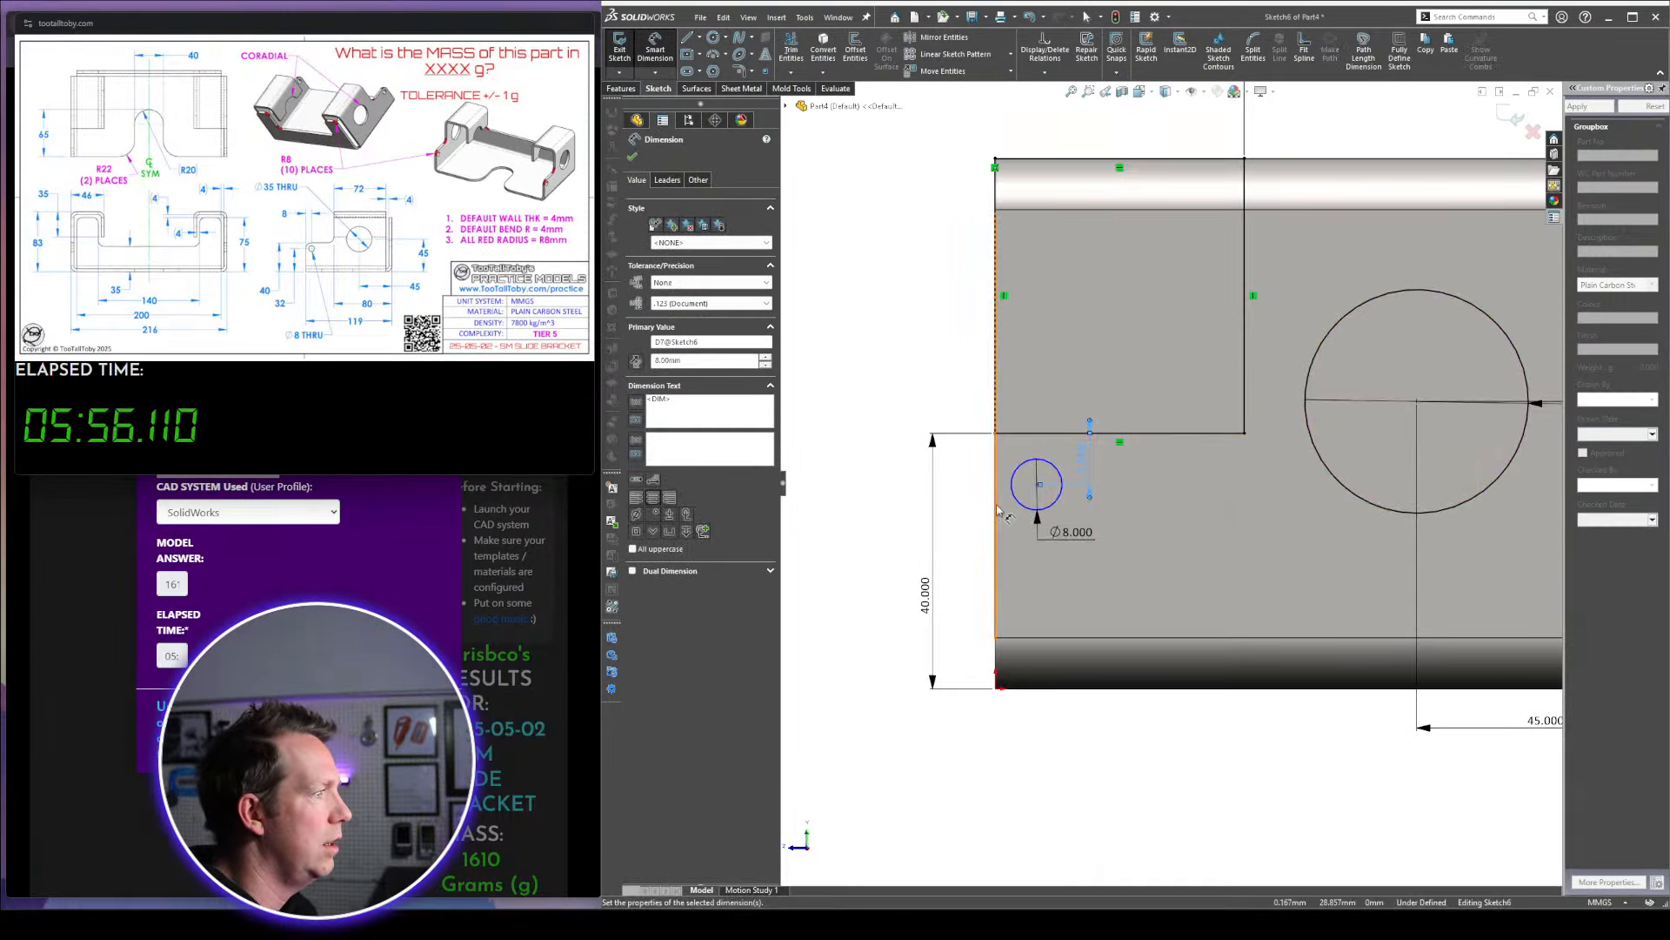
{"action": "left_click", "coordinate": [998, 511]}
{"action": "left_click", "coordinate": [1037, 483]}
{"action": "left_click", "coordinate": [1009, 532]}
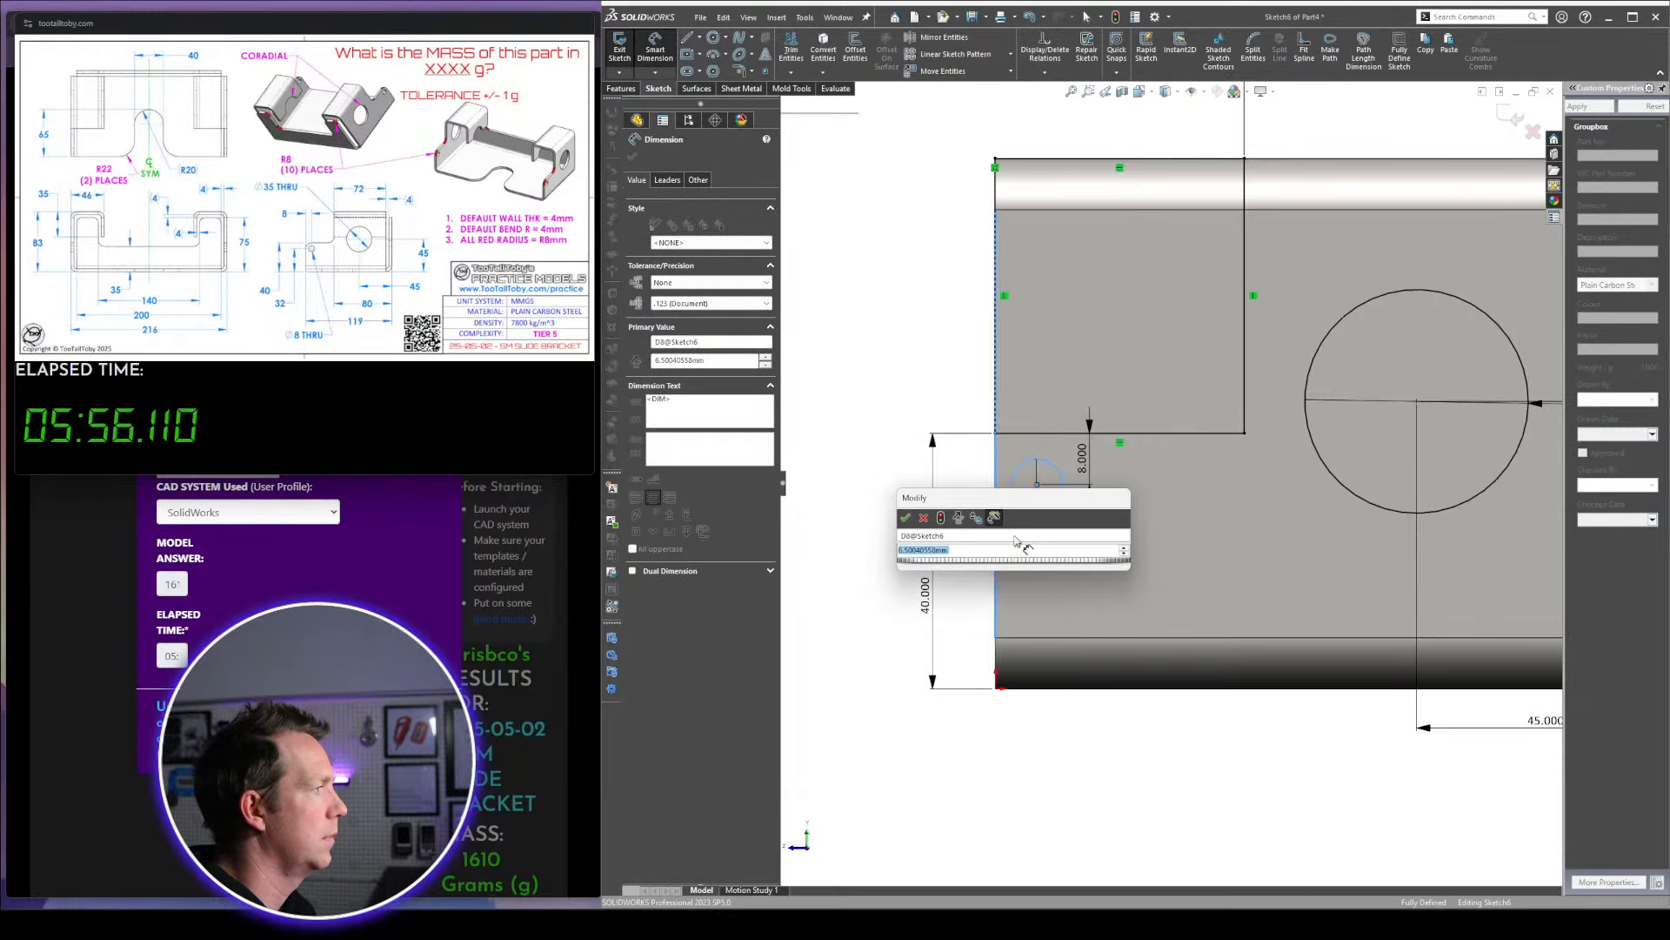
{"action": "type", "text": "8"}
{"action": "key", "text": "Return"}
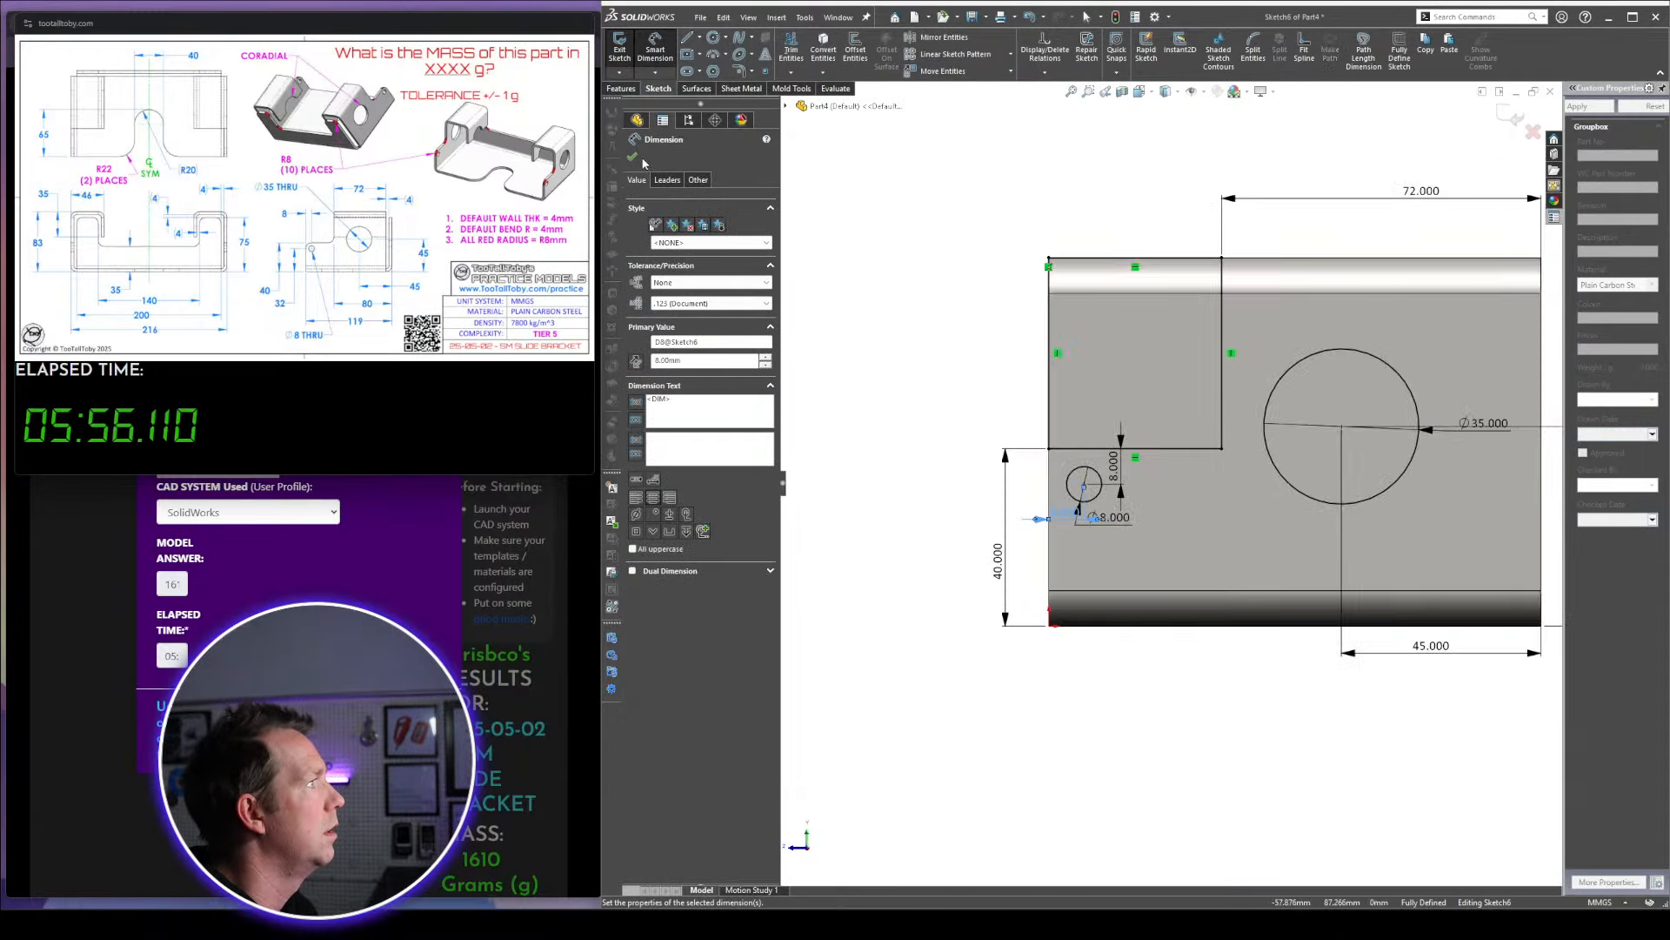
{"action": "left_click", "coordinate": [635, 157]}
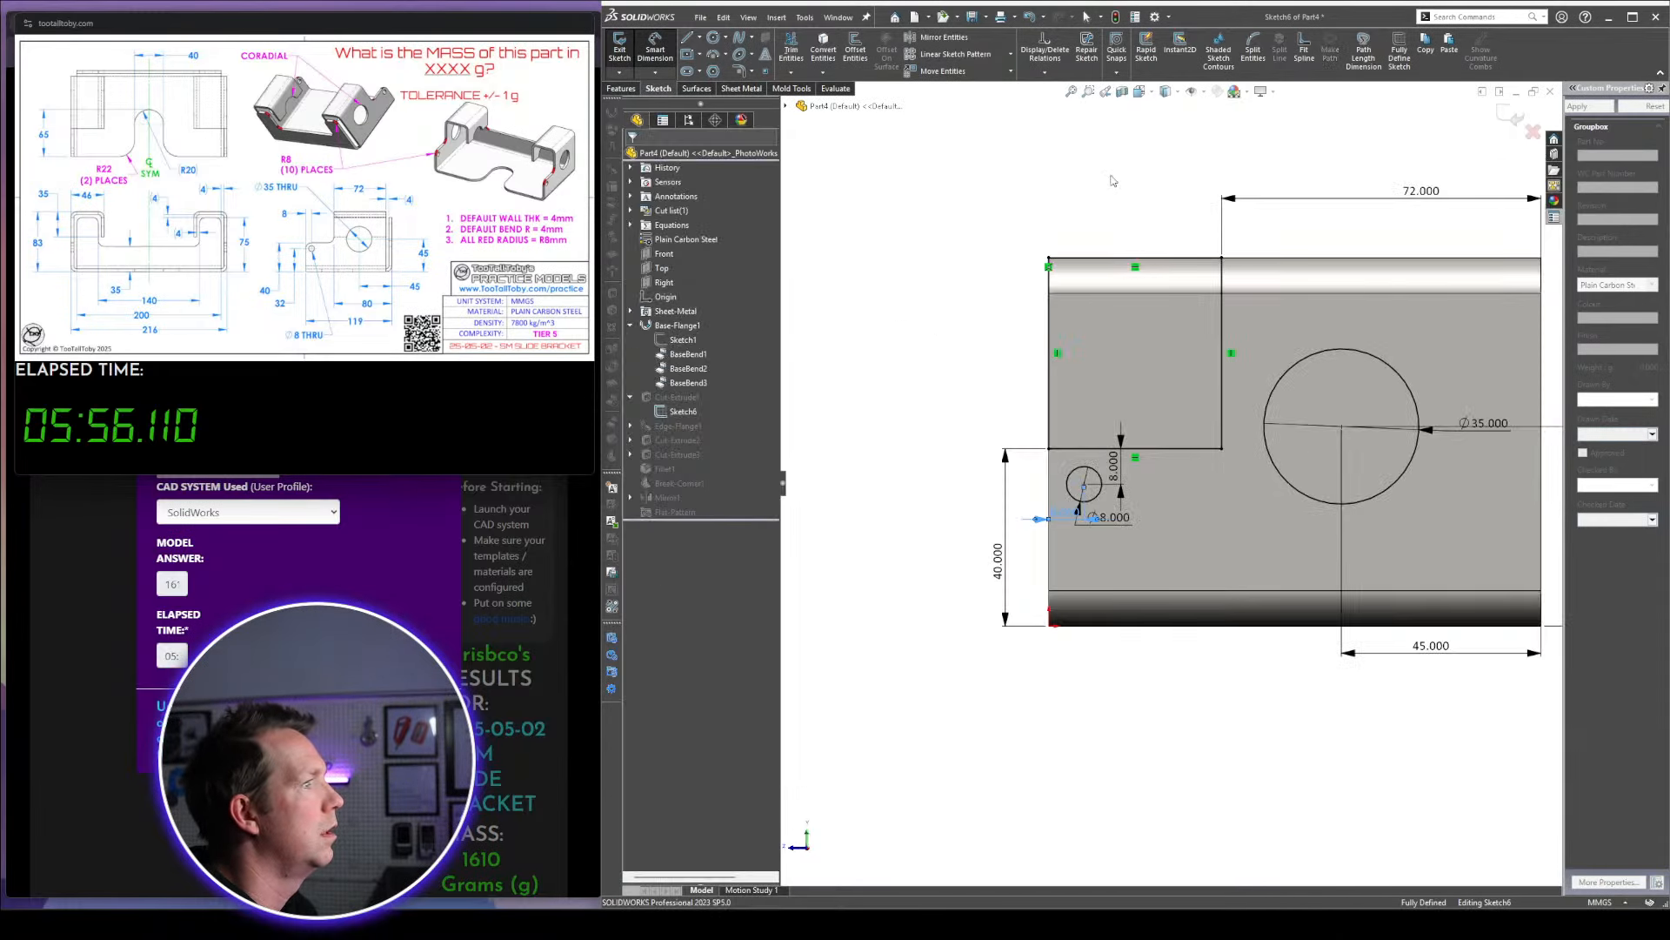
Exit the side cut sketch to rebuild the bracket and inspect its added side holes against the drawing
{"action": "double_click", "coordinate": [986, 376]}
{"action": "mouse_move", "coordinate": [1052, 411]}
{"action": "middle_mouse_down"}
{"action": "mouse_move", "coordinate": [1127, 419]}
{"action": "mouse_move", "coordinate": [1204, 510]}
{"action": "middle_mouse_up"}
{"action": "scroll", "coordinate": [1204, 510], "scroll_direction": "up", "scroll_amount": 7}
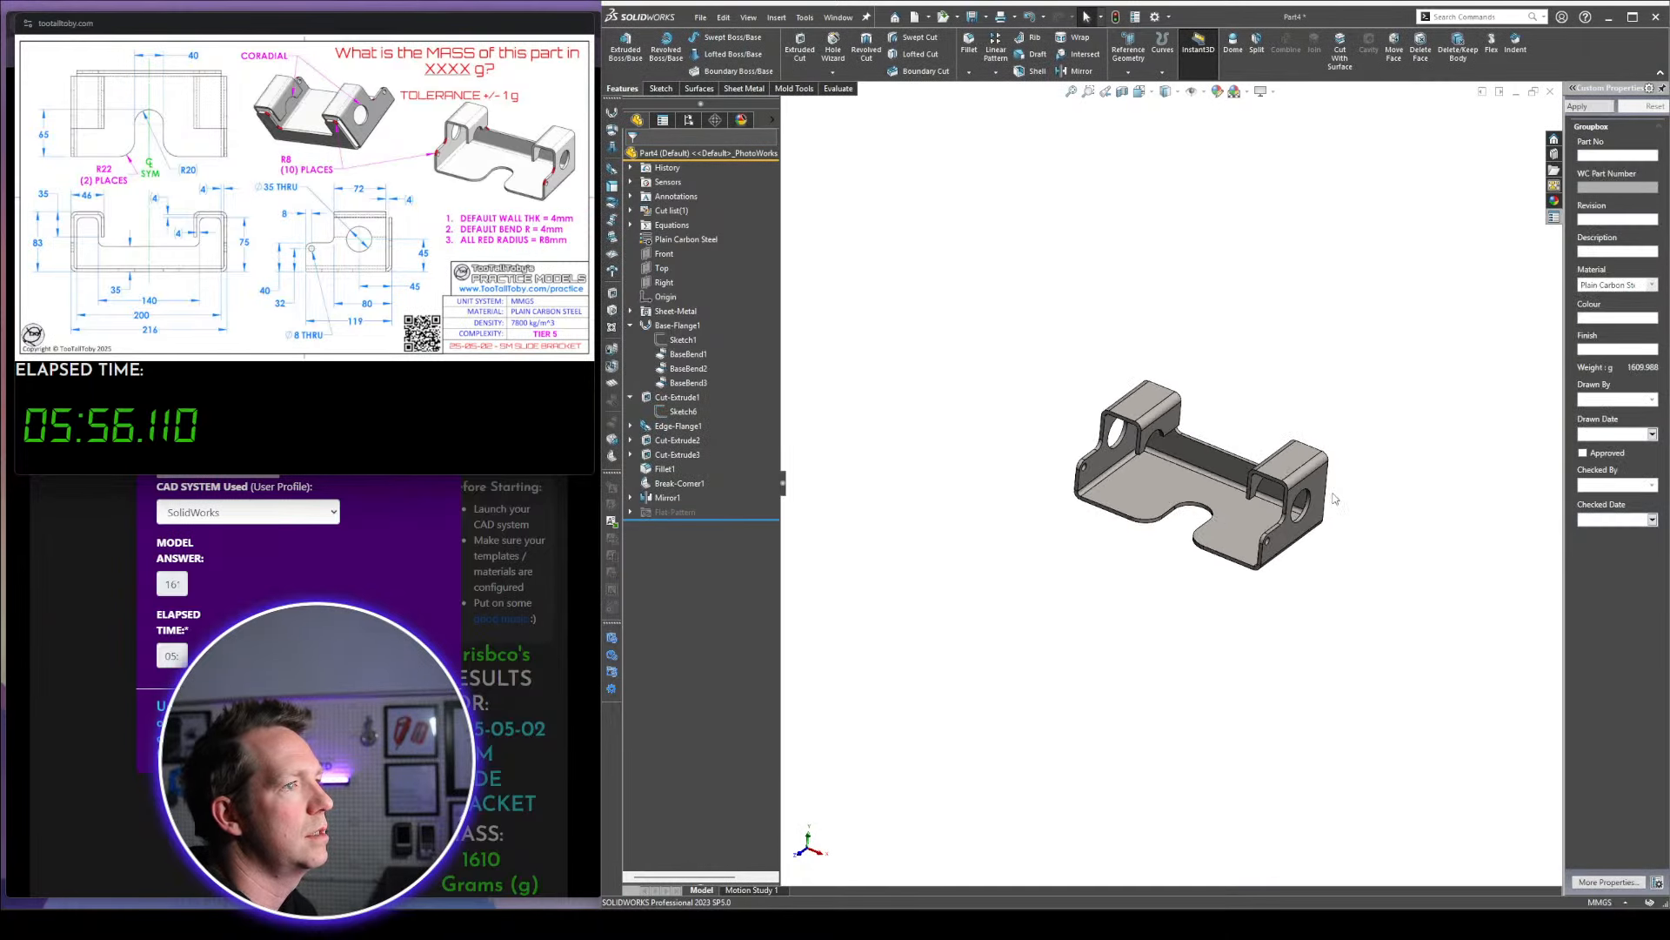
{"action": "scroll", "coordinate": [1335, 498], "scroll_direction": "down", "scroll_amount": 4}
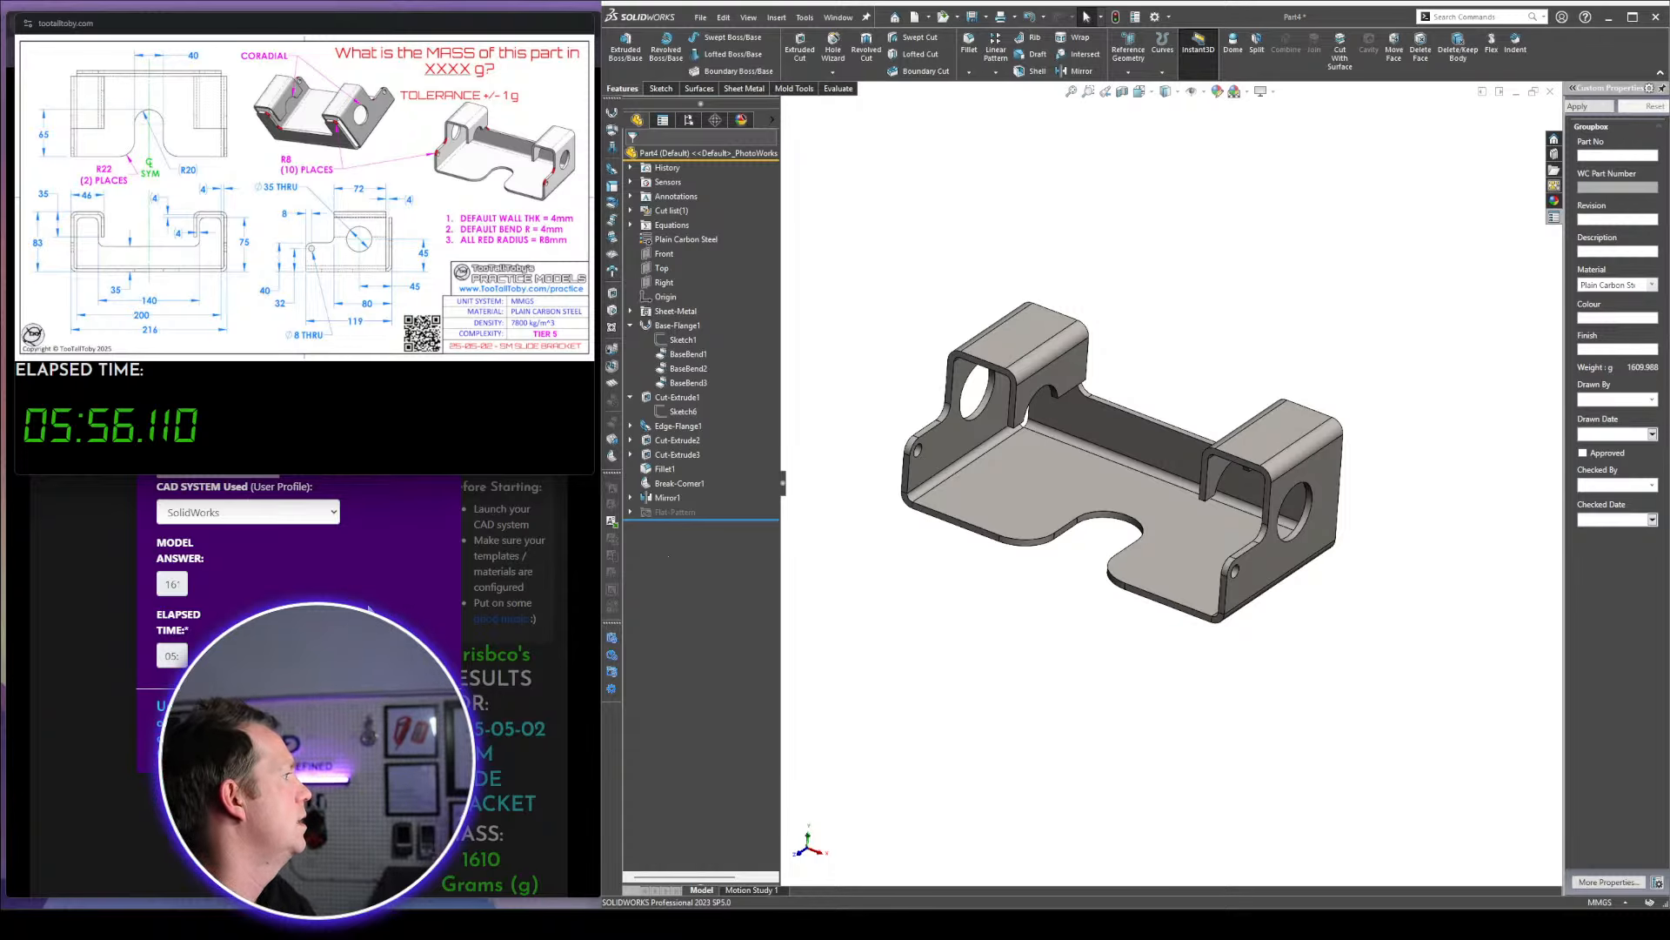
{"action": "left_click", "coordinate": [498, 317]}
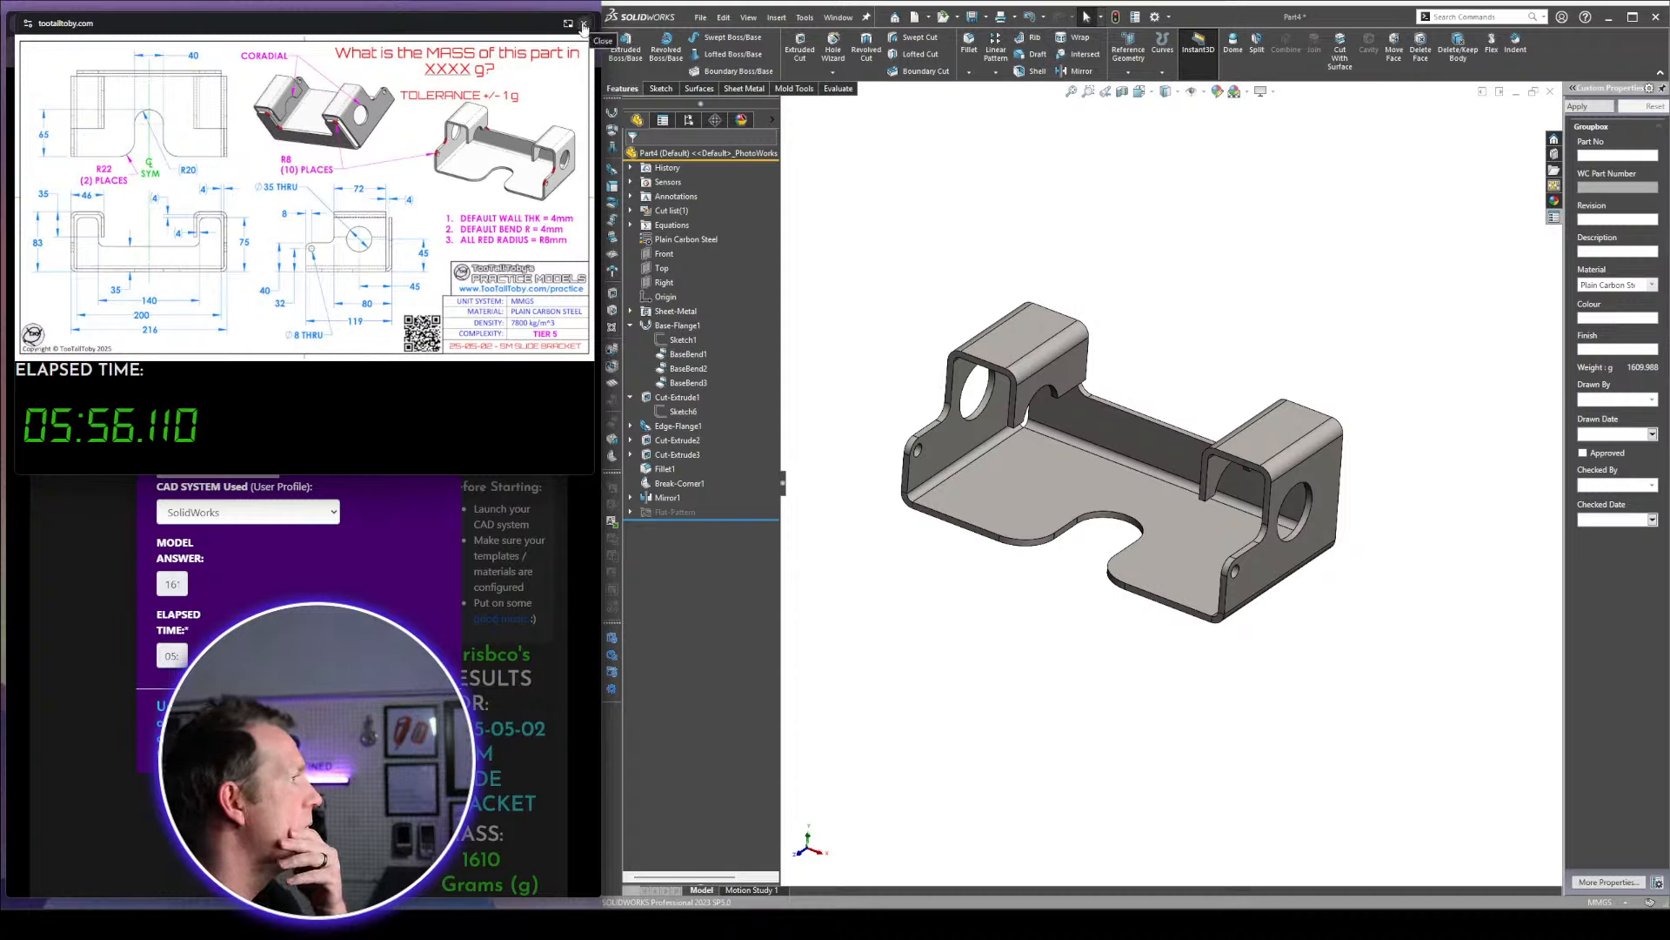
{"action": "left_click", "coordinate": [1309, 317]}
{"action": "middle_click_drag", "start_coordinate": [1319, 371], "coordinate": [1250, 335]}
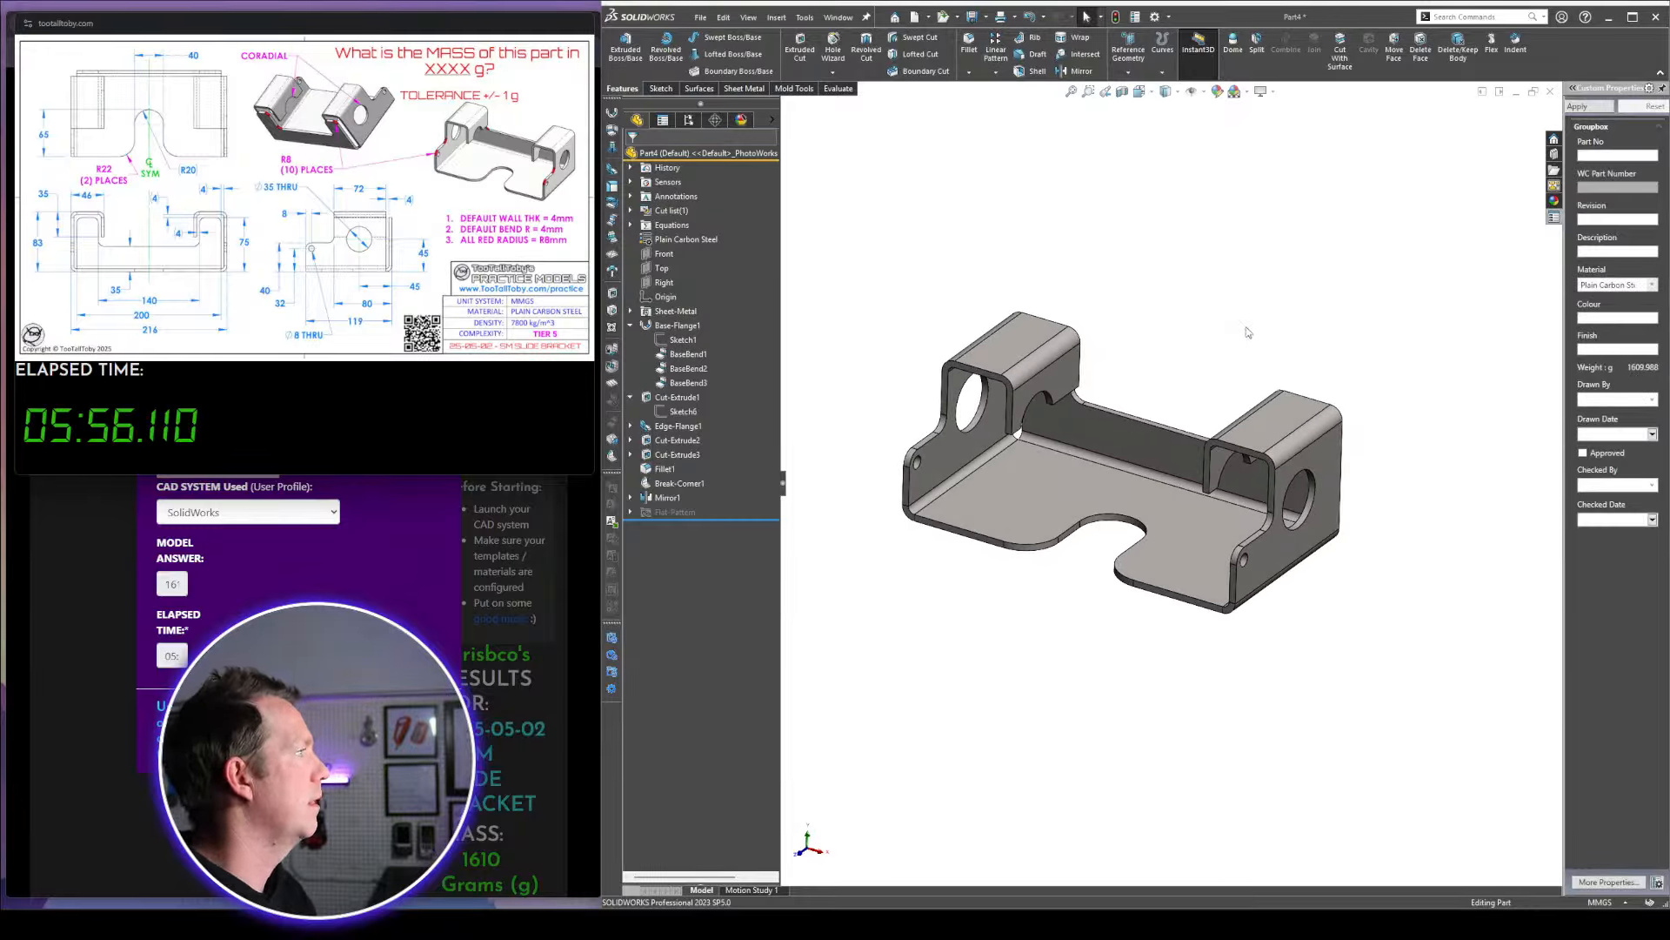
Save the part as "2025-05-02 - SM SLIDE BRACKET" in the Too Tall Toby project's Practice Models folder
{"action": "key", "text": "ctrl+s"}
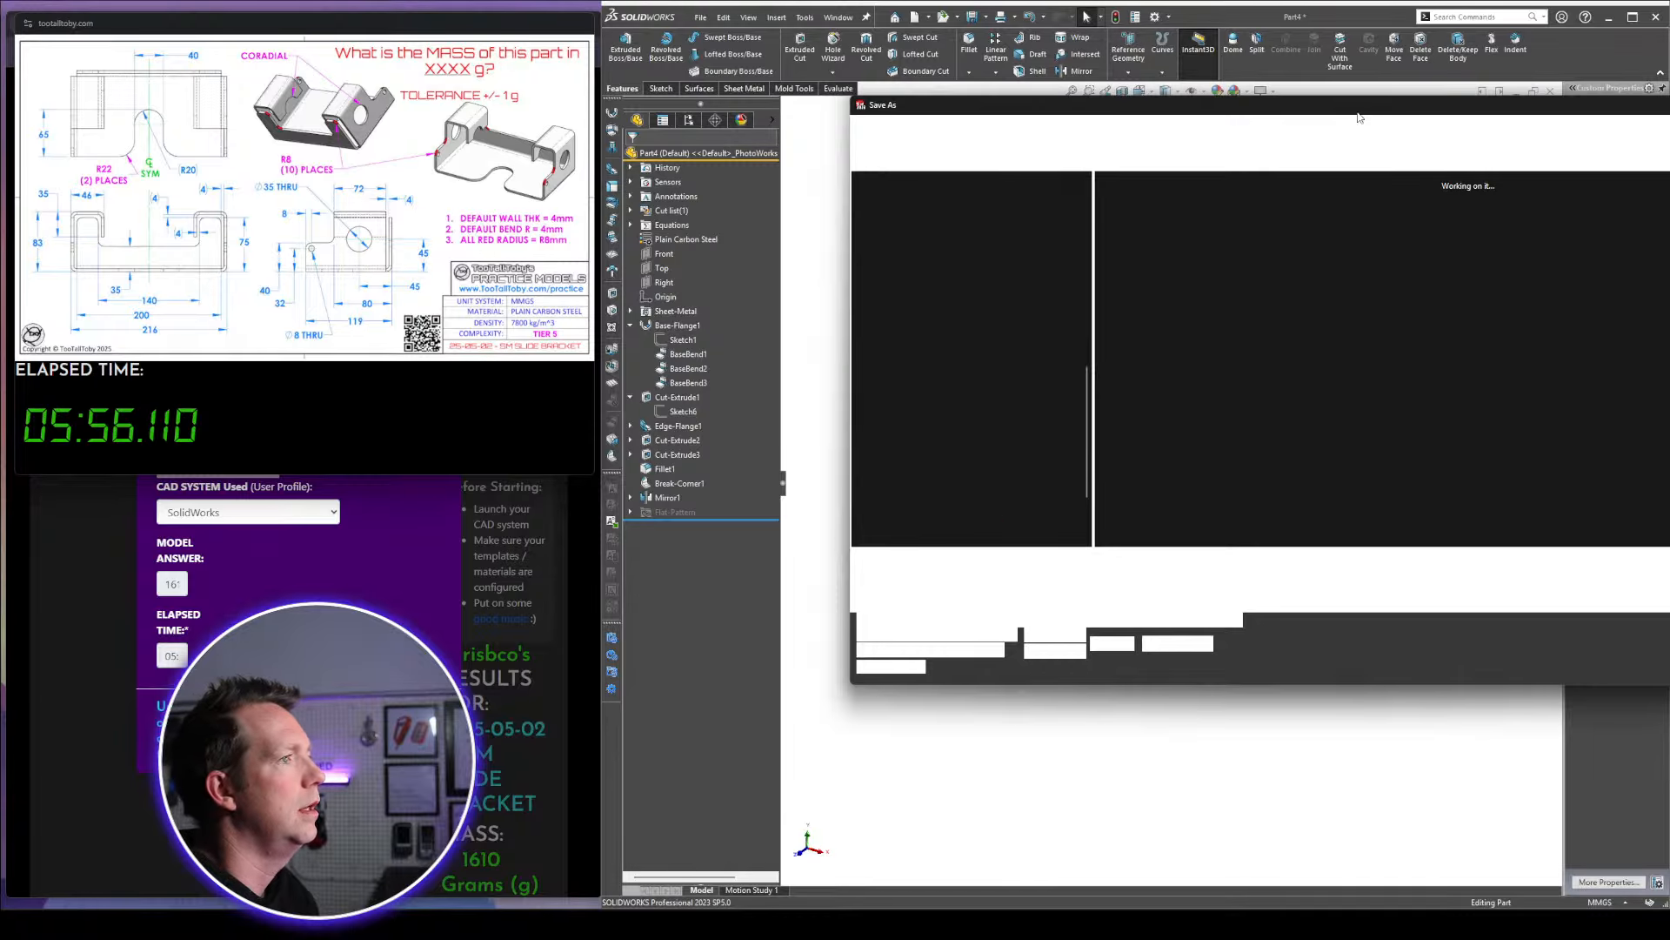
{"action": "left_click_drag", "start_coordinate": [1360, 118], "coordinate": [1256, 84]}
{"action": "left_click", "coordinate": [1228, 105]}
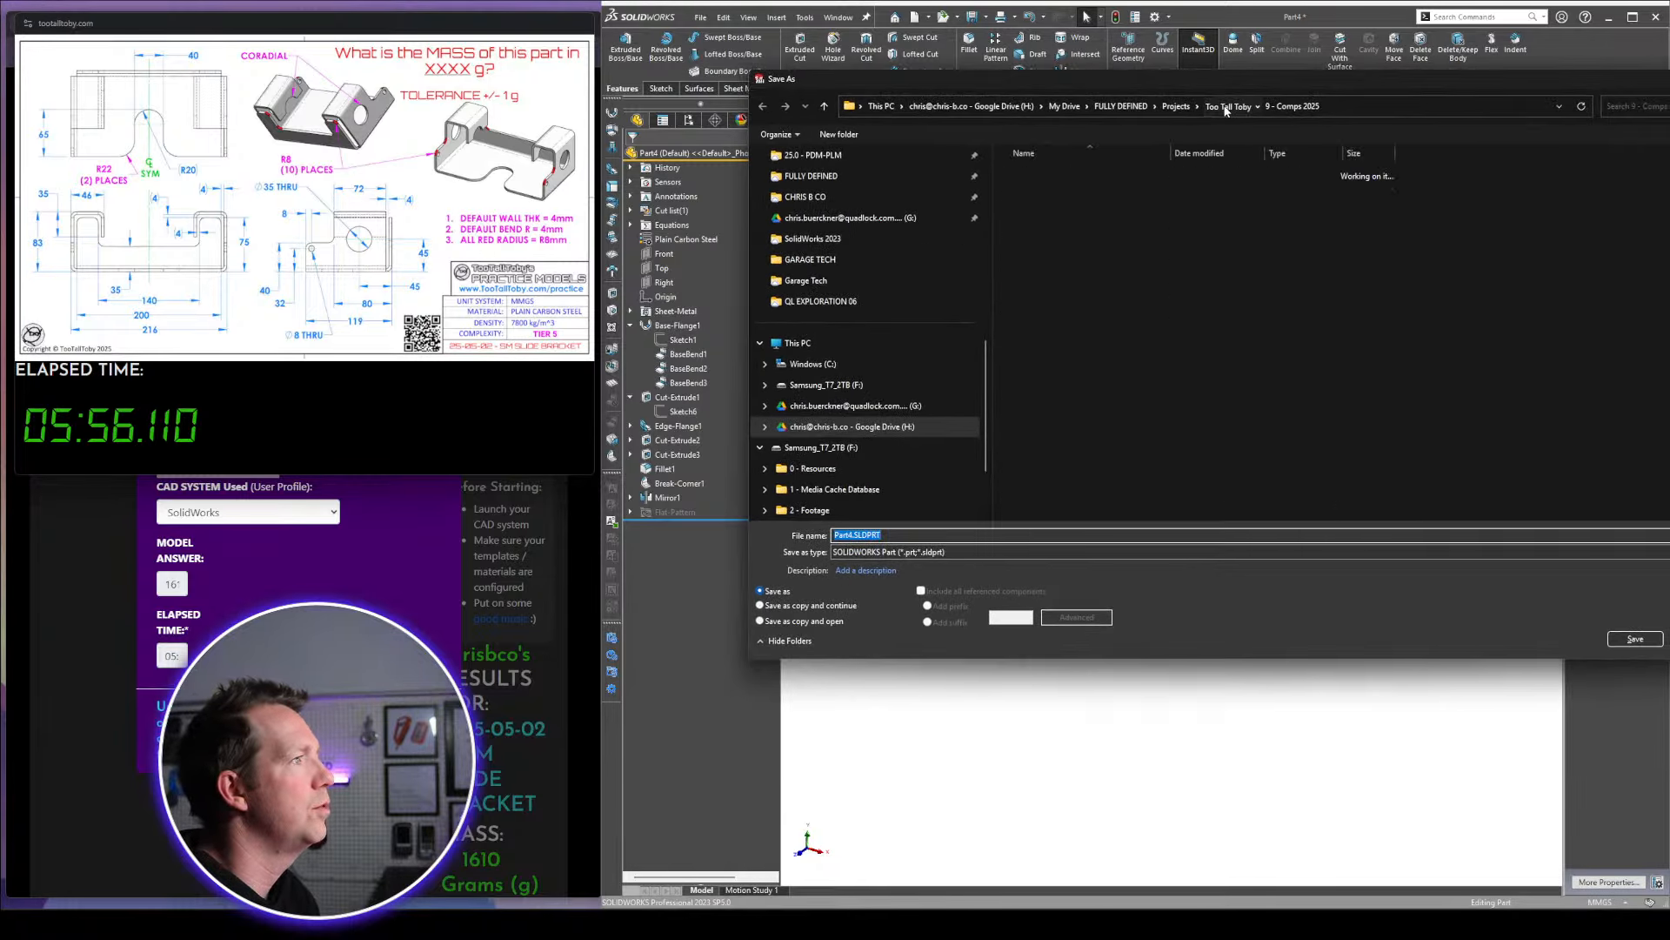
{"action": "double_click", "coordinate": [1035, 336]}
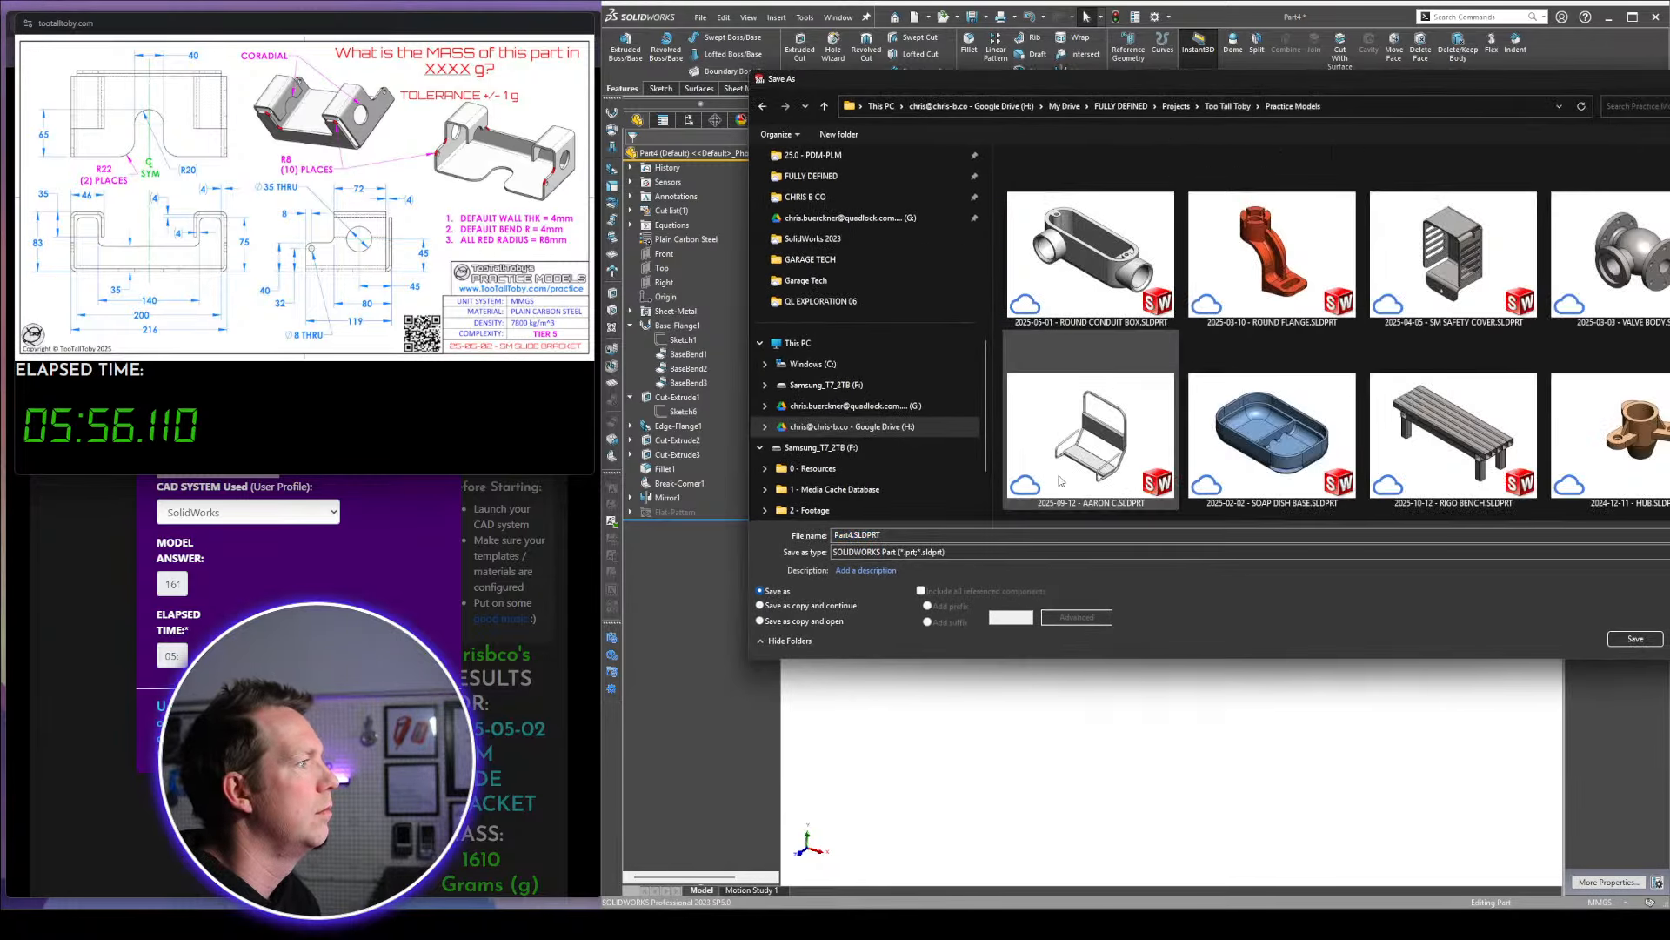
{"action": "type", "text": "202"}
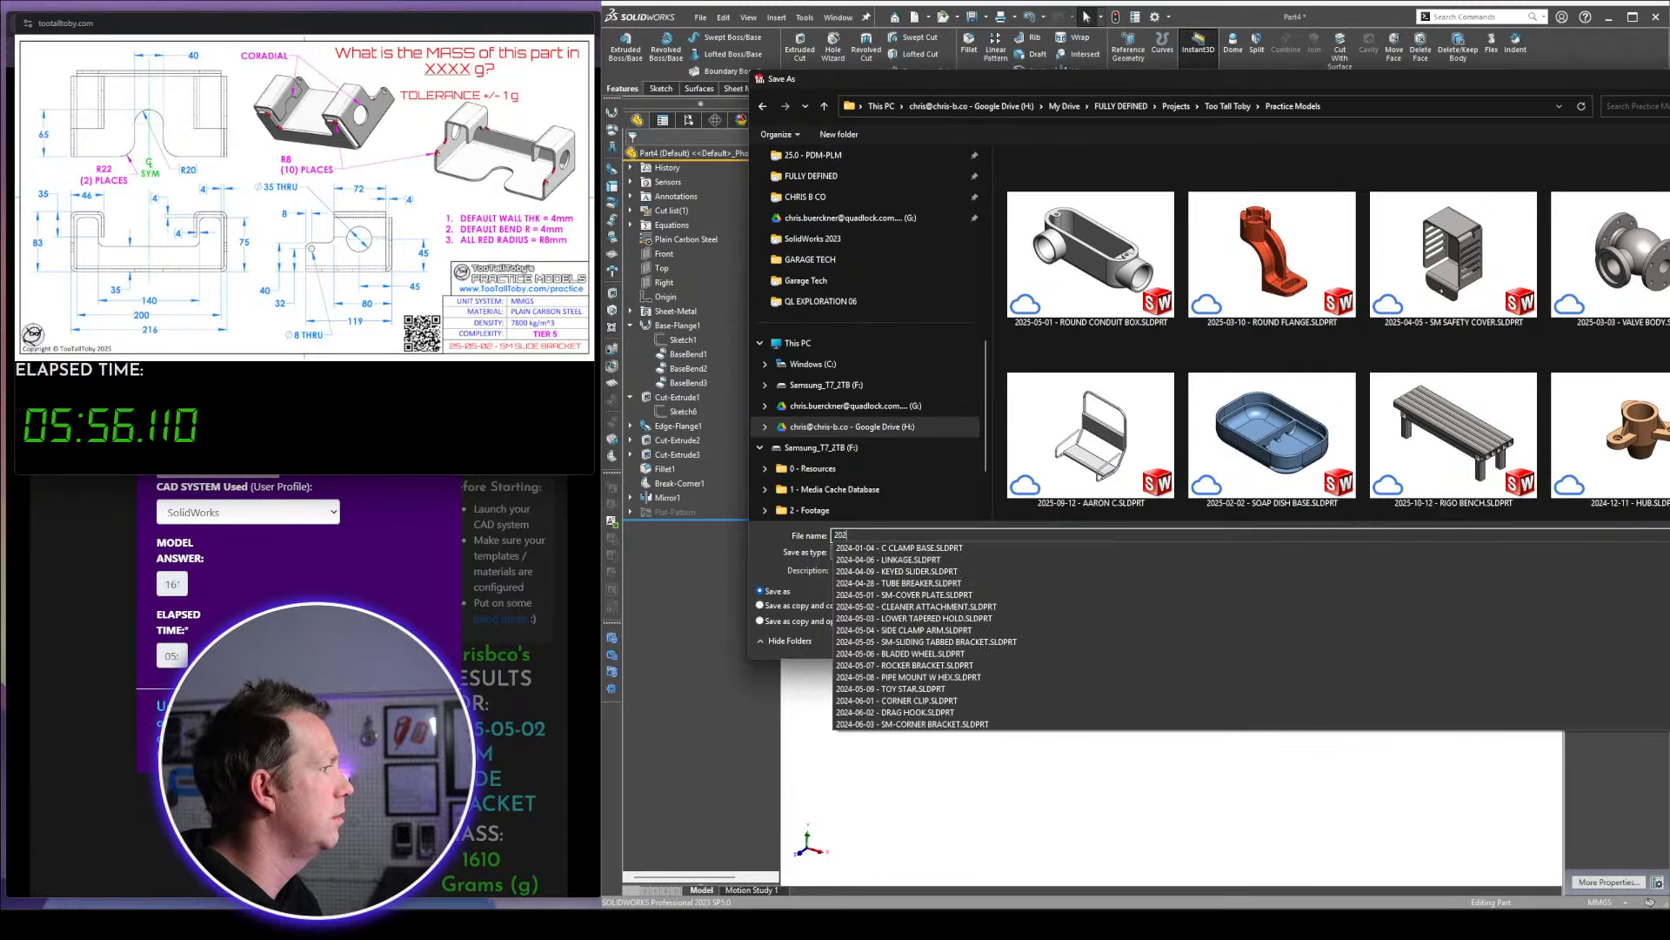
{"action": "type", "text": "5-05-02 - SM SLIDE"}
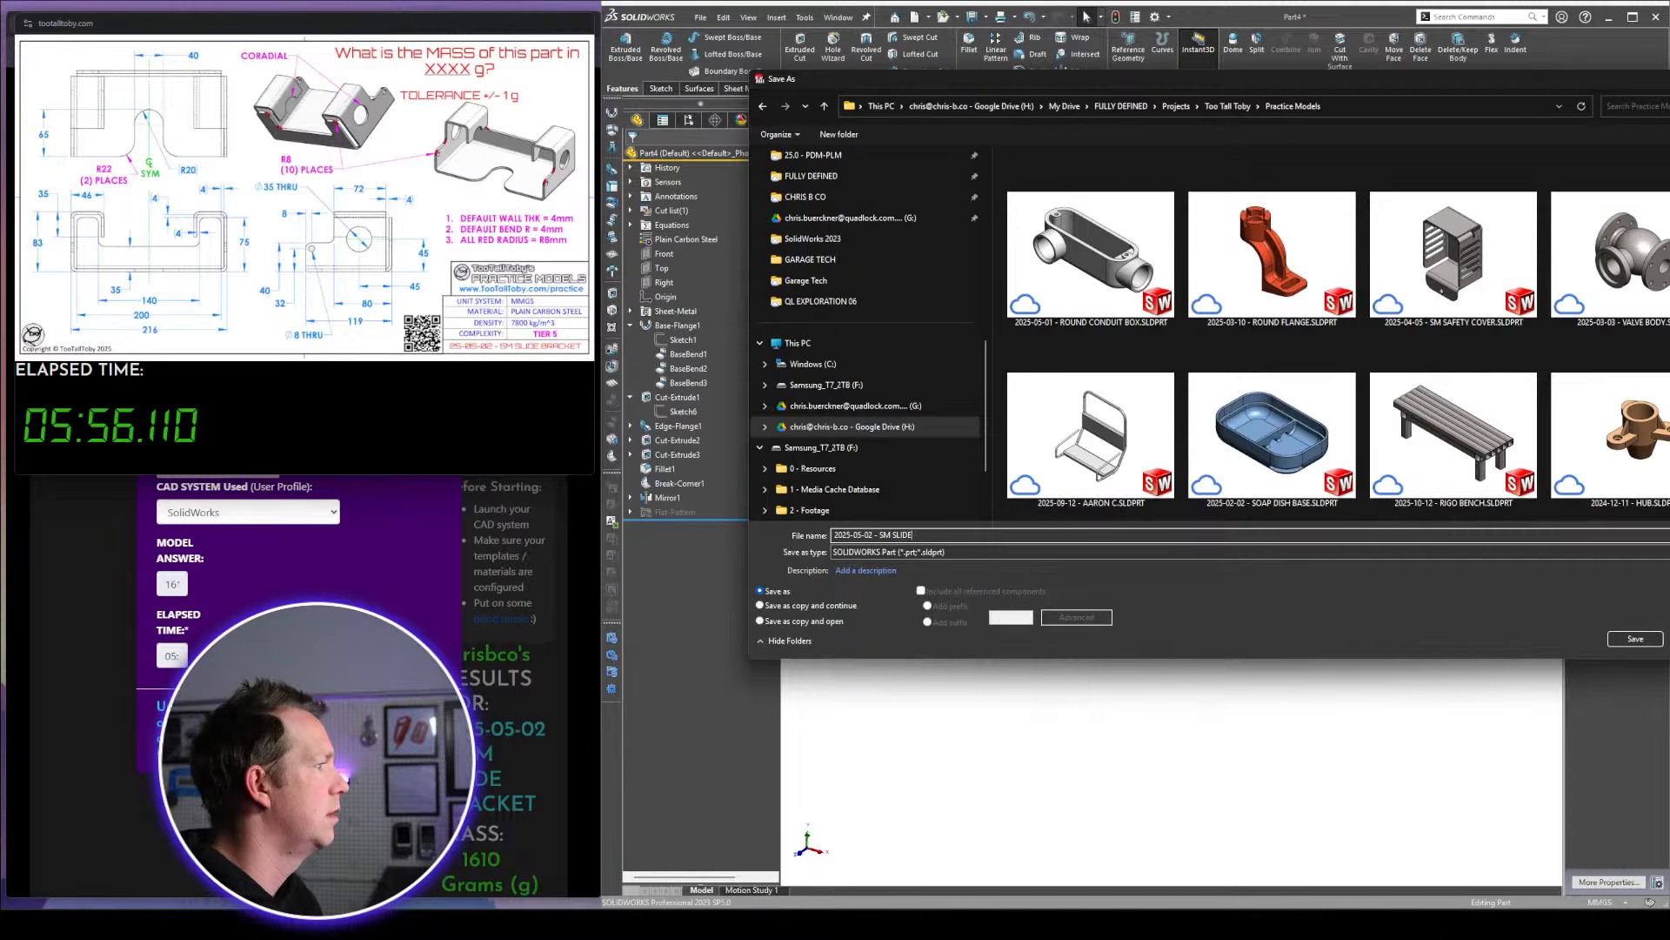
{"action": "type", "text": " BRACKET"}
{"action": "key", "text": "Return"}
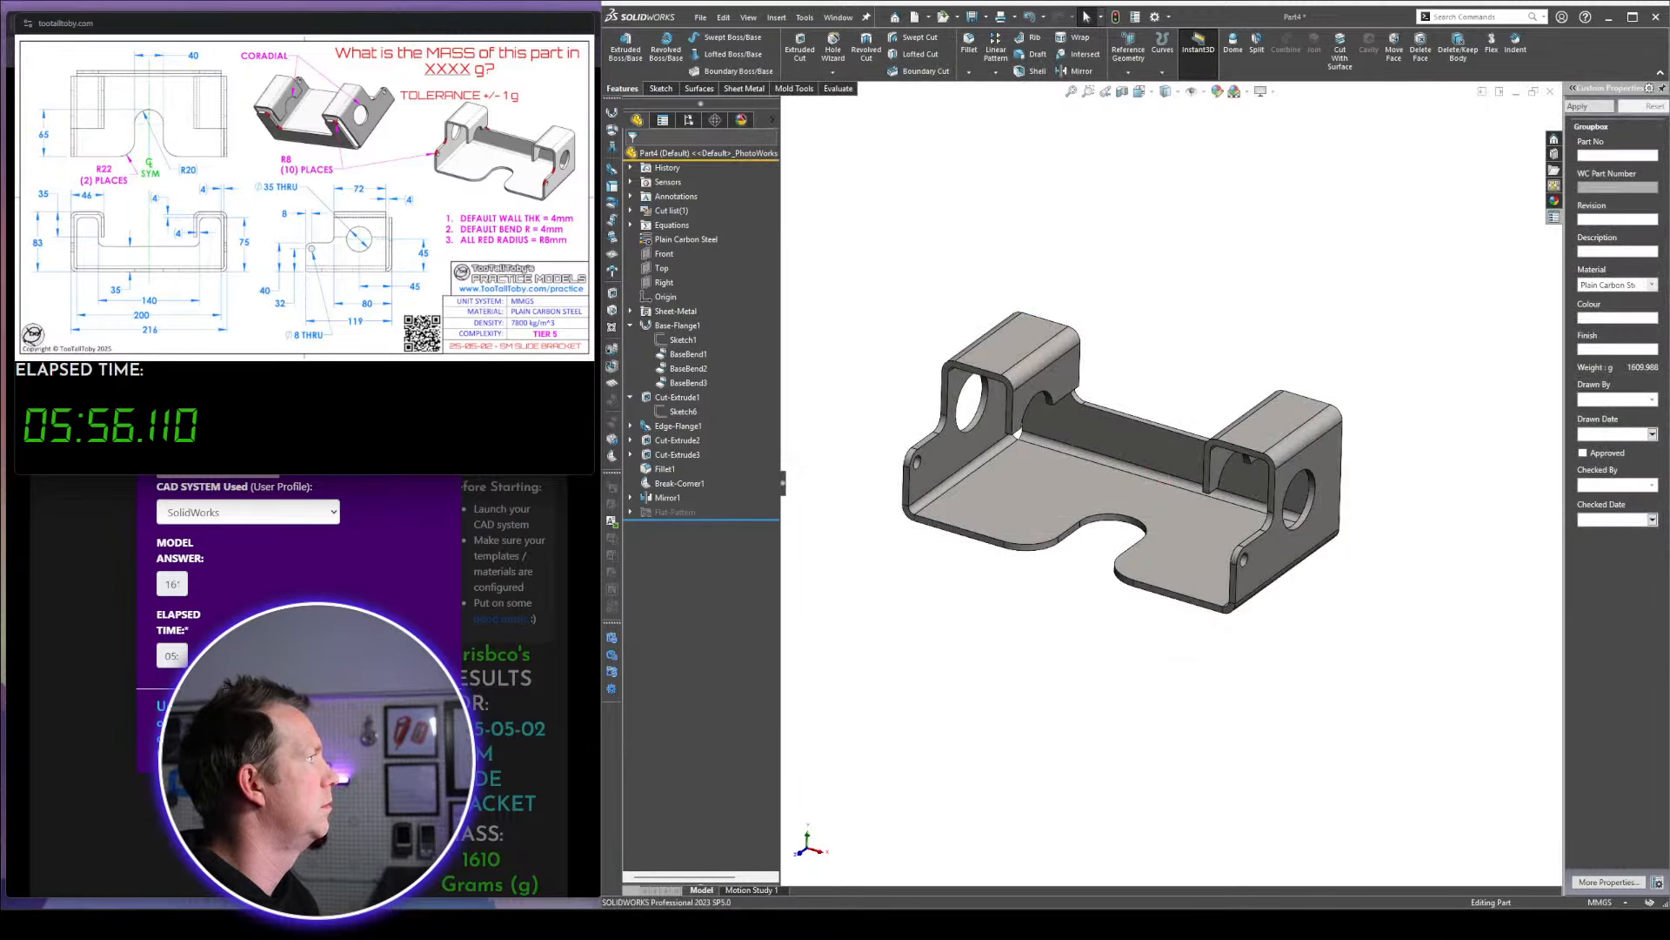
Try RealView Graphics on the bracket, set an angled view showing its front and side, and switch RealView off
{"action": "left_click", "coordinate": [1266, 93]}
{"action": "left_click", "coordinate": [1291, 160]}
{"action": "scroll", "coordinate": [1235, 452], "scroll_direction": "up", "scroll_amount": 1}
{"action": "middle_click_drag", "start_coordinate": [1246, 477], "coordinate": [1156, 519]}
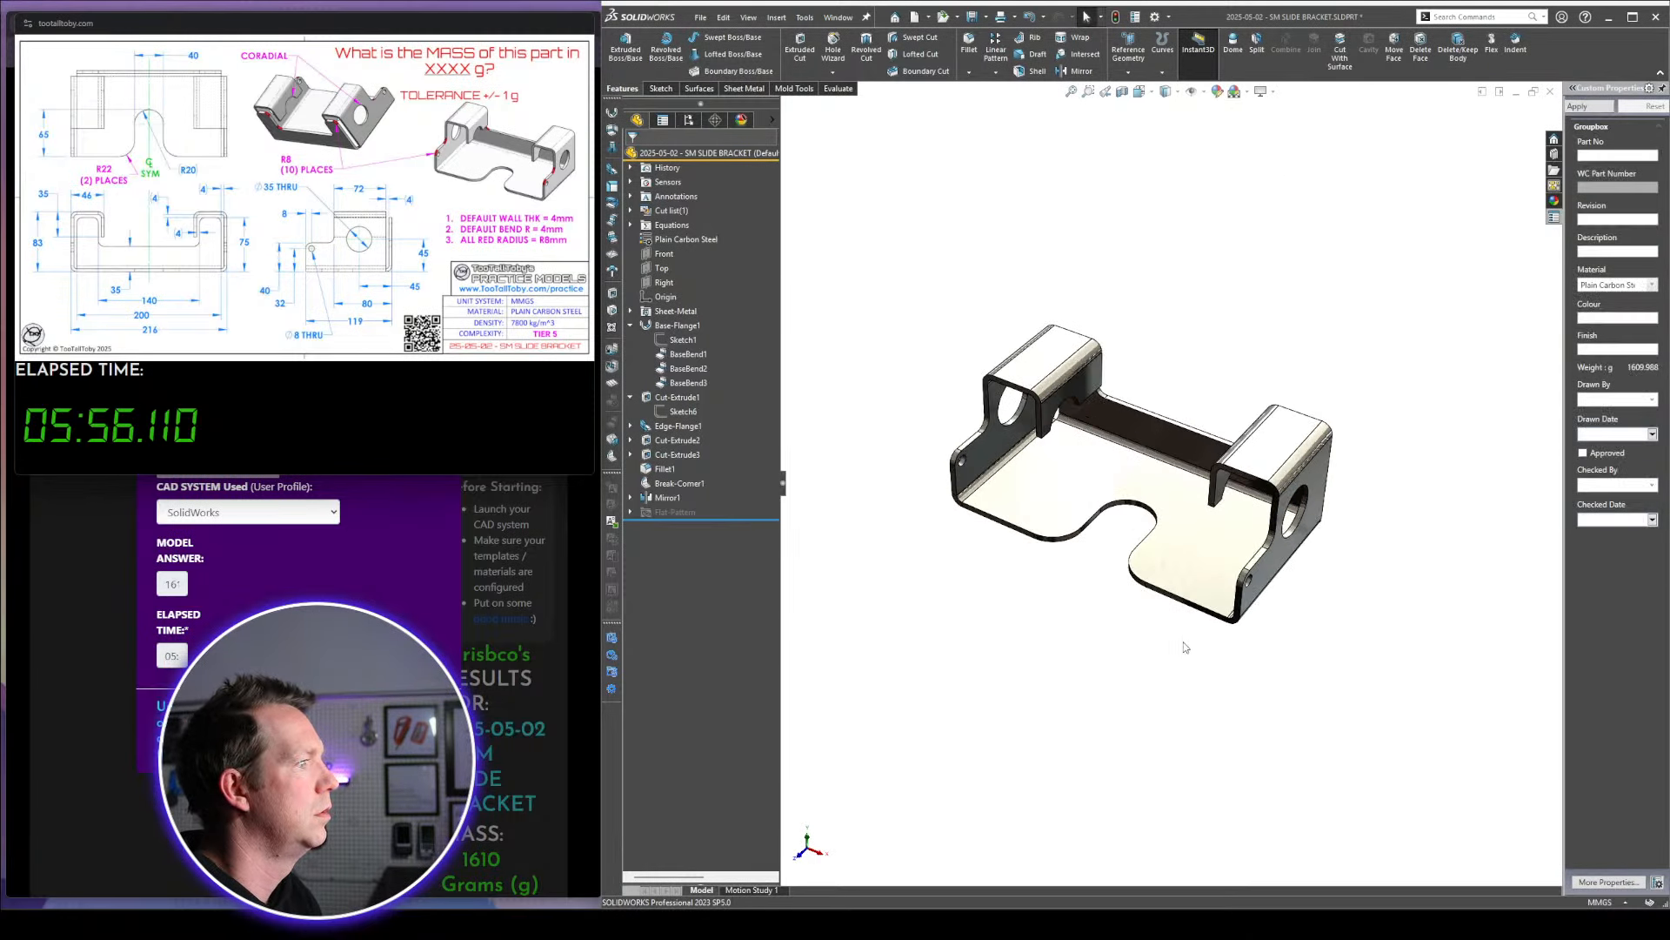
{"action": "left_click", "coordinate": [1265, 92]}
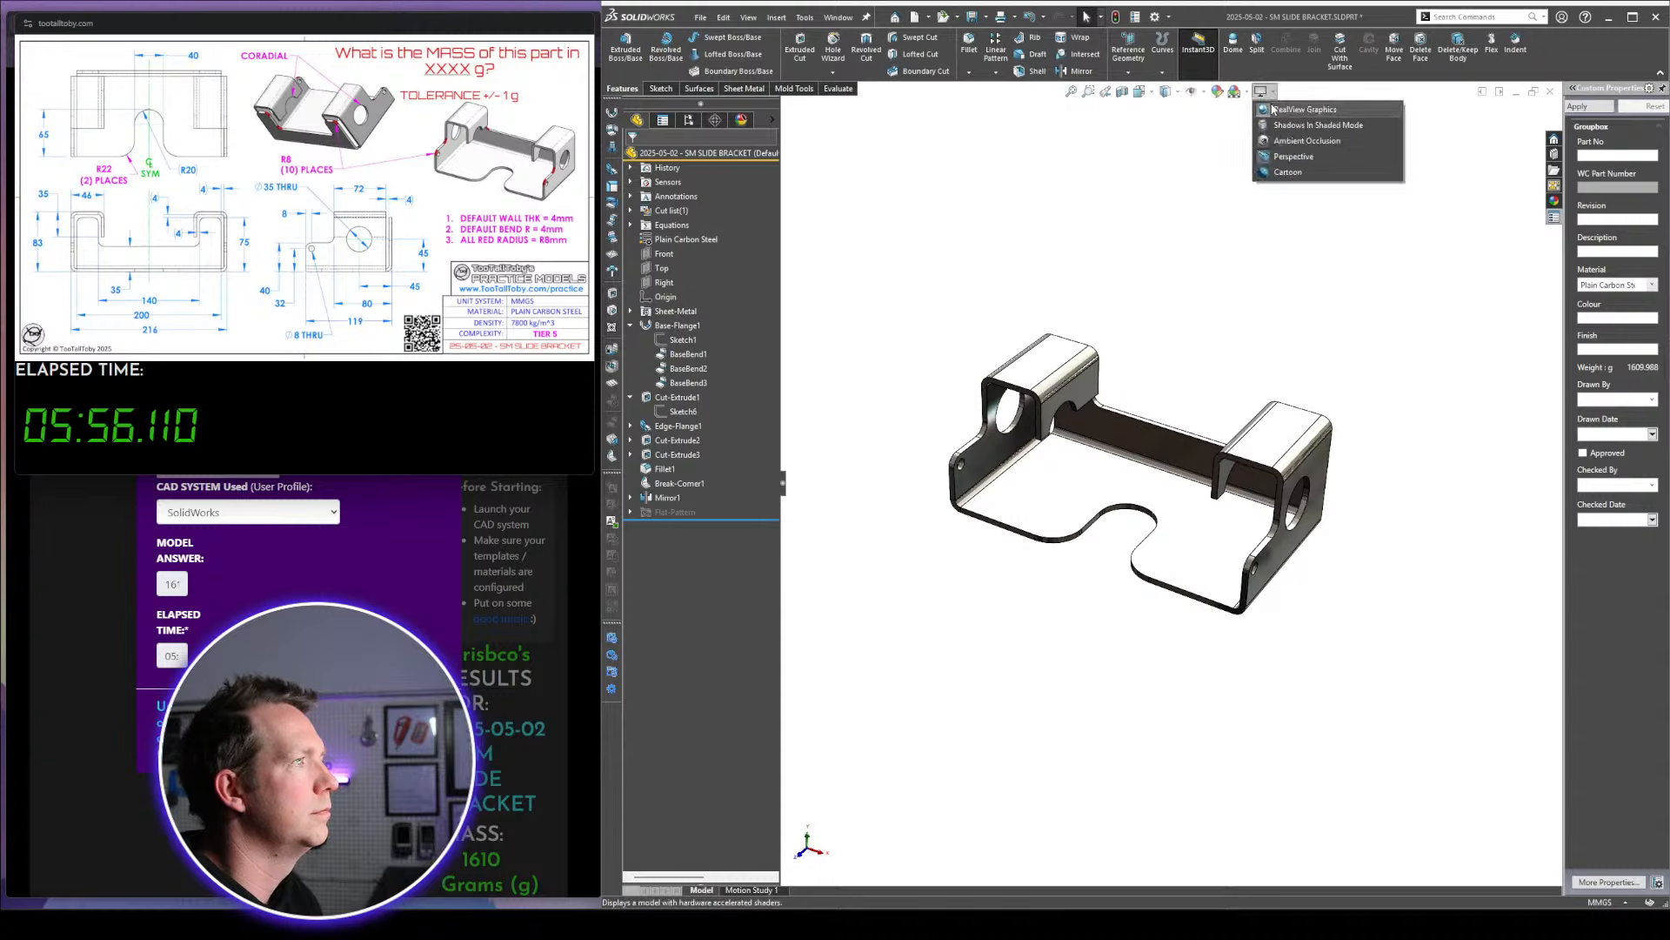
{"action": "left_click", "coordinate": [1272, 108]}
Switch to the Snipping Tool and capture the area around the bracket model
{"action": "left_click", "coordinate": [978, 924]}
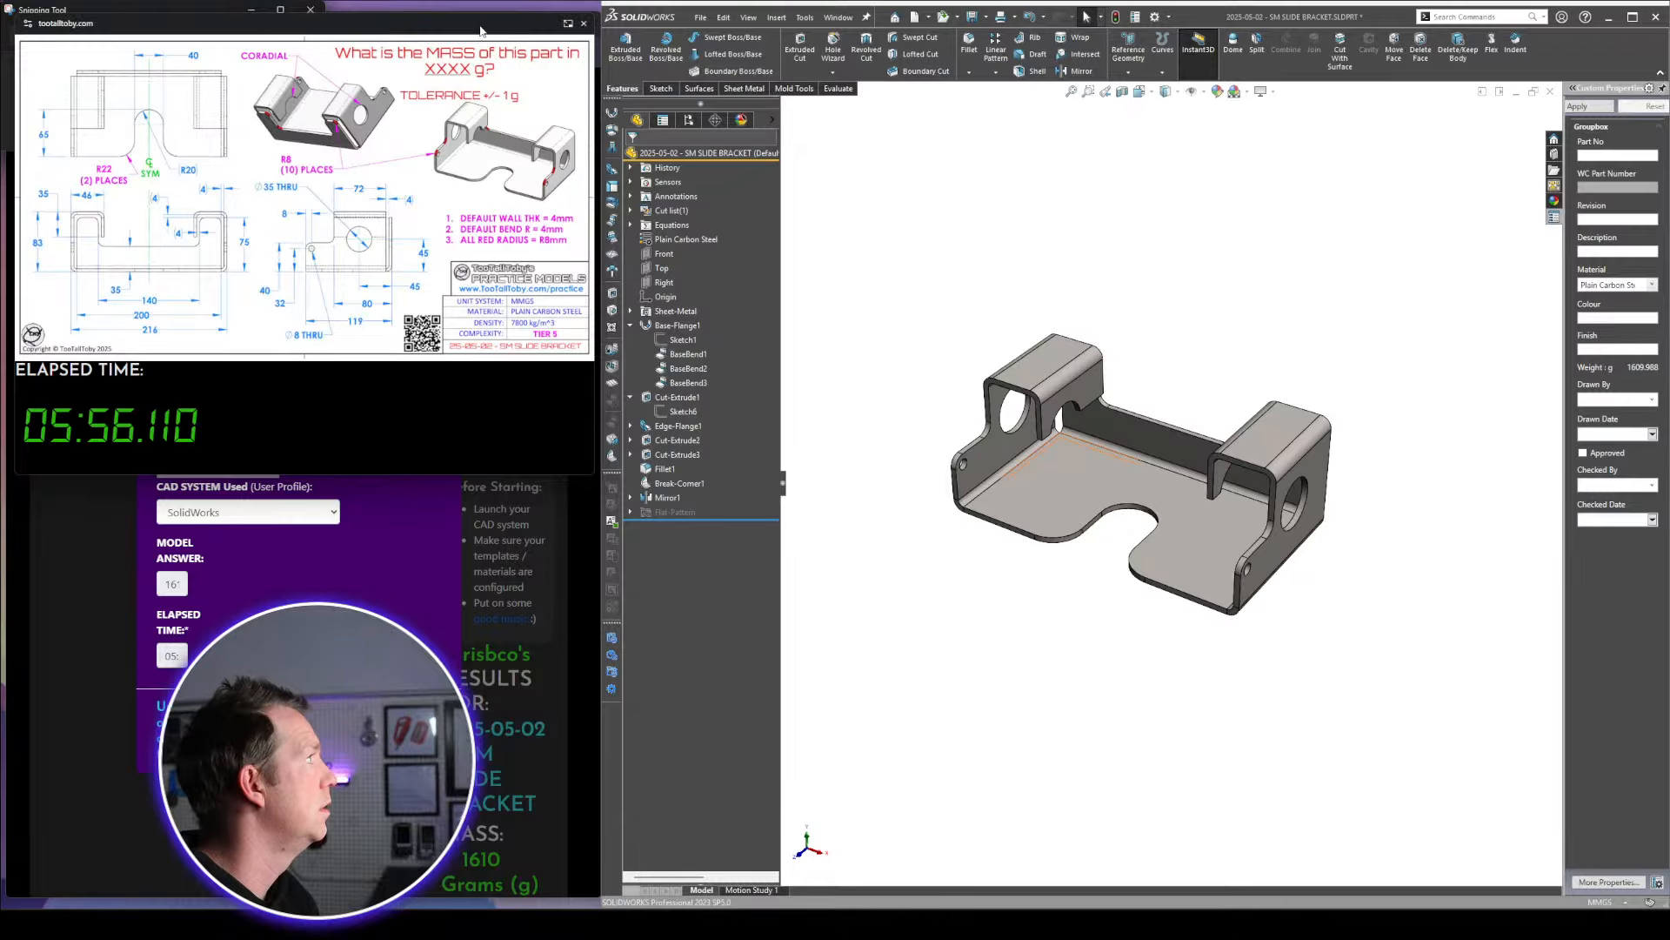
{"action": "left_click_drag", "start_coordinate": [194, 7], "coordinate": [920, 158]}
{"action": "left_click", "coordinate": [757, 186]}
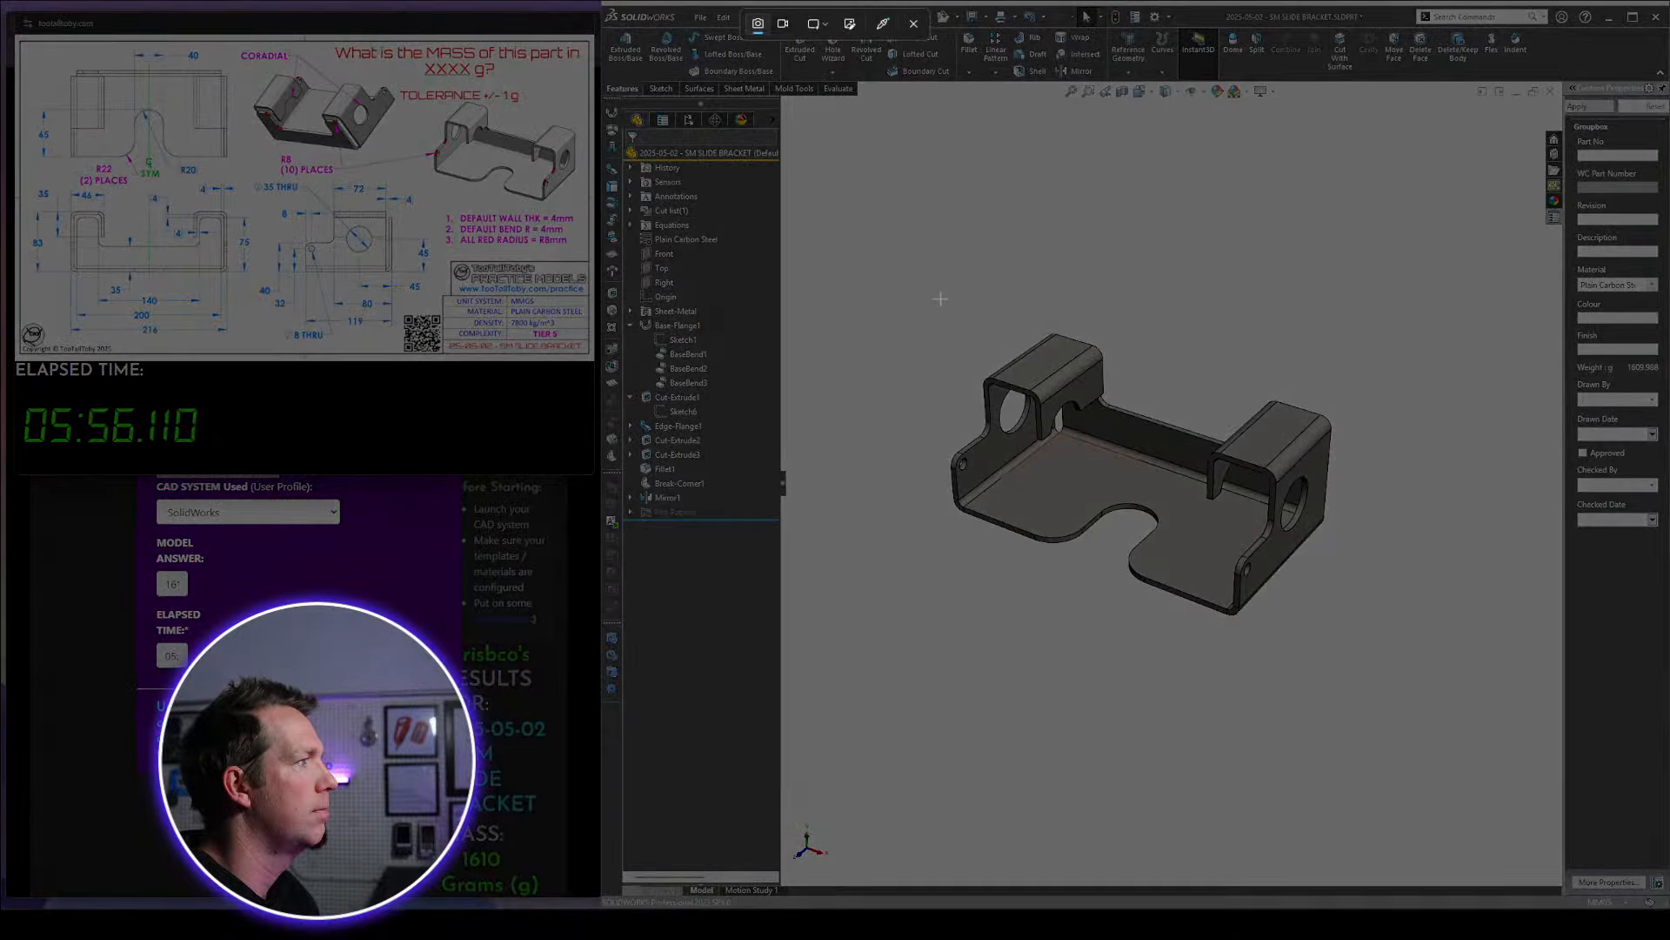
{"action": "left_click_drag", "start_coordinate": [924, 302], "coordinate": [1392, 703]}
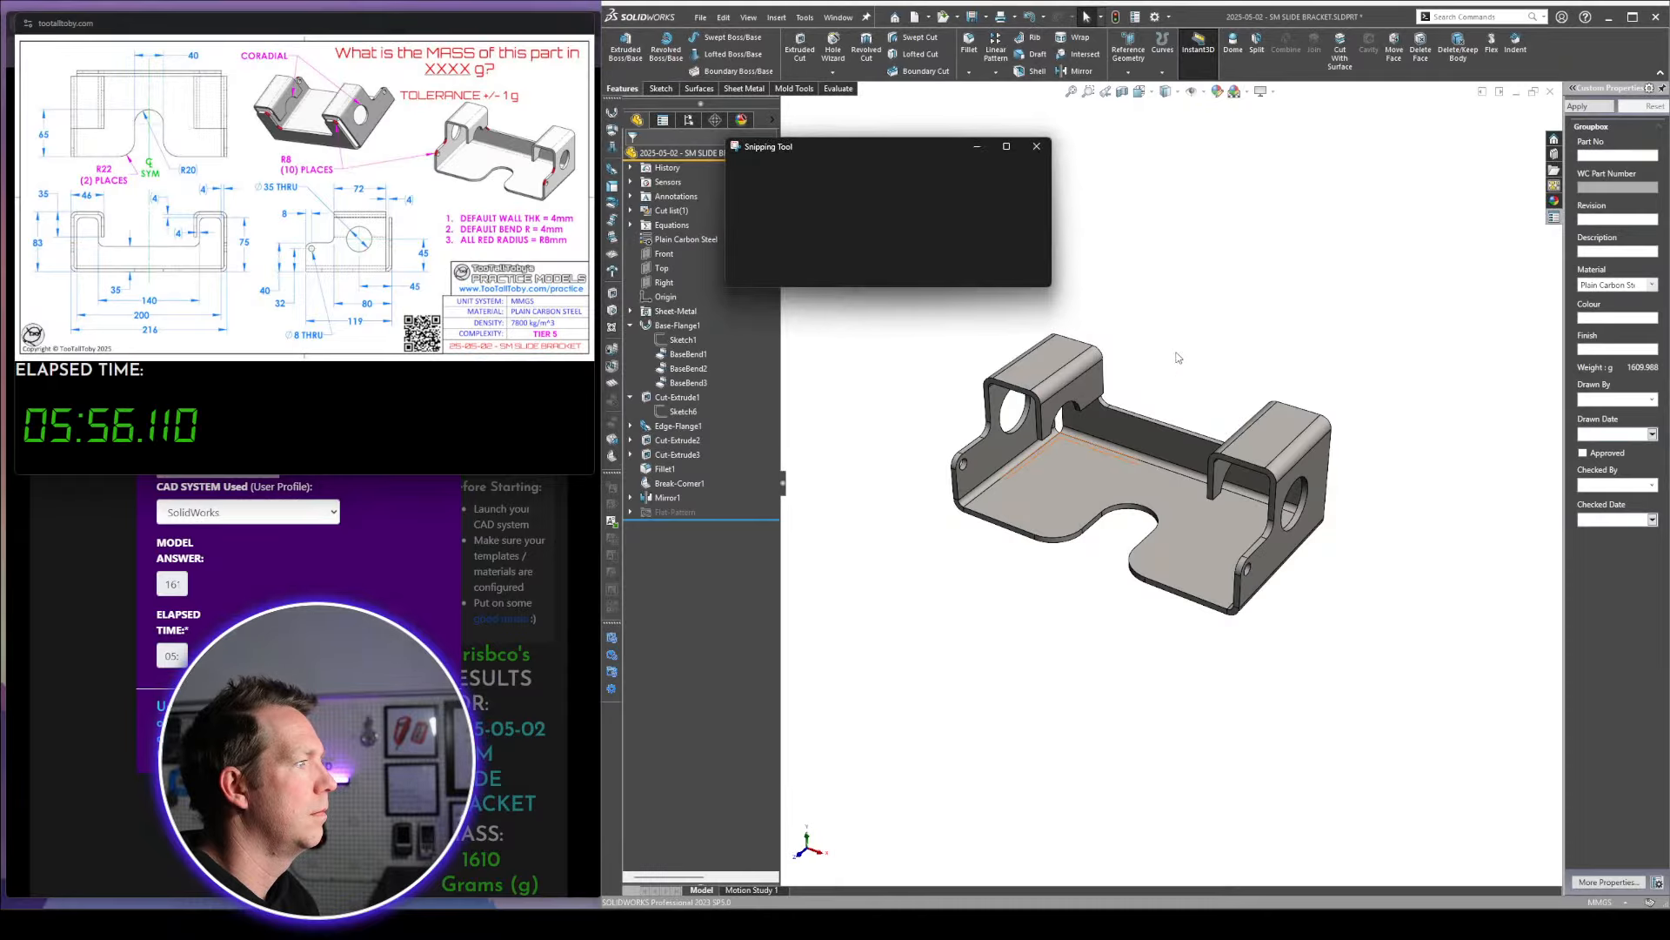
{"action": "left_click_drag", "start_coordinate": [1077, 157], "coordinate": [181, 174]}
Retake the bracket capture without the highlighted edge and close the Snipping Tool
{"action": "left_click_drag", "start_coordinate": [5, 165], "coordinate": [777, 456]}
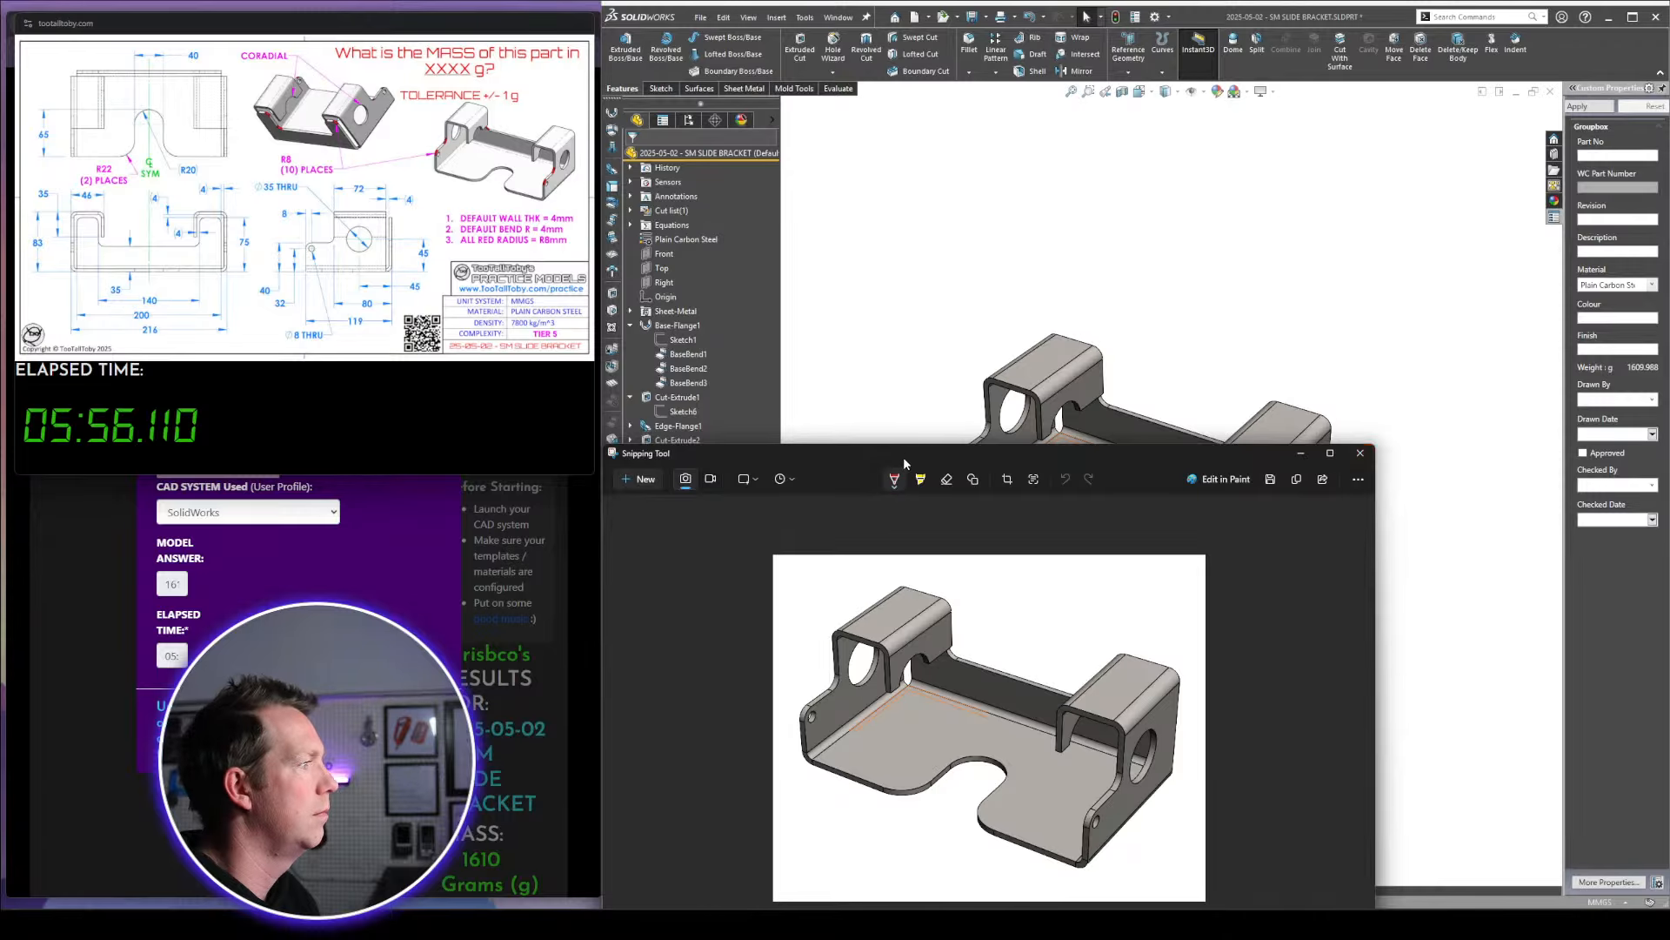
{"action": "left_click_drag", "start_coordinate": [903, 457], "coordinate": [455, 449]}
{"action": "left_click", "coordinate": [913, 527]}
{"action": "left_click", "coordinate": [252, 499]}
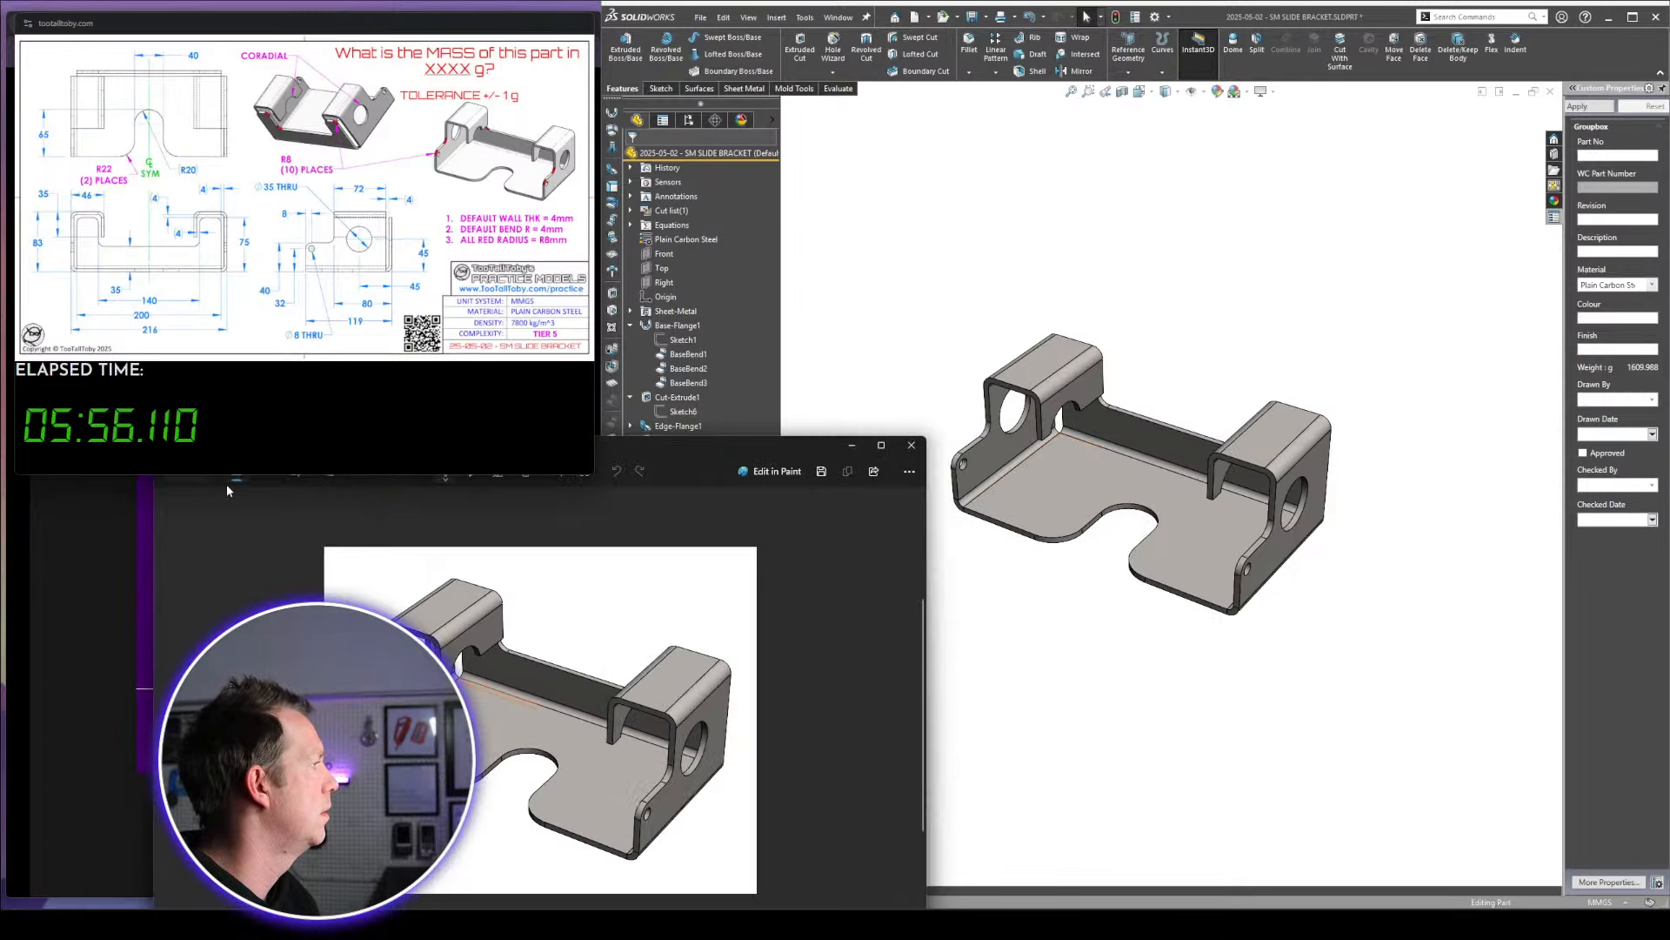
{"action": "left_click", "coordinate": [200, 484]}
{"action": "left_click_drag", "start_coordinate": [925, 288], "coordinate": [1371, 652]}
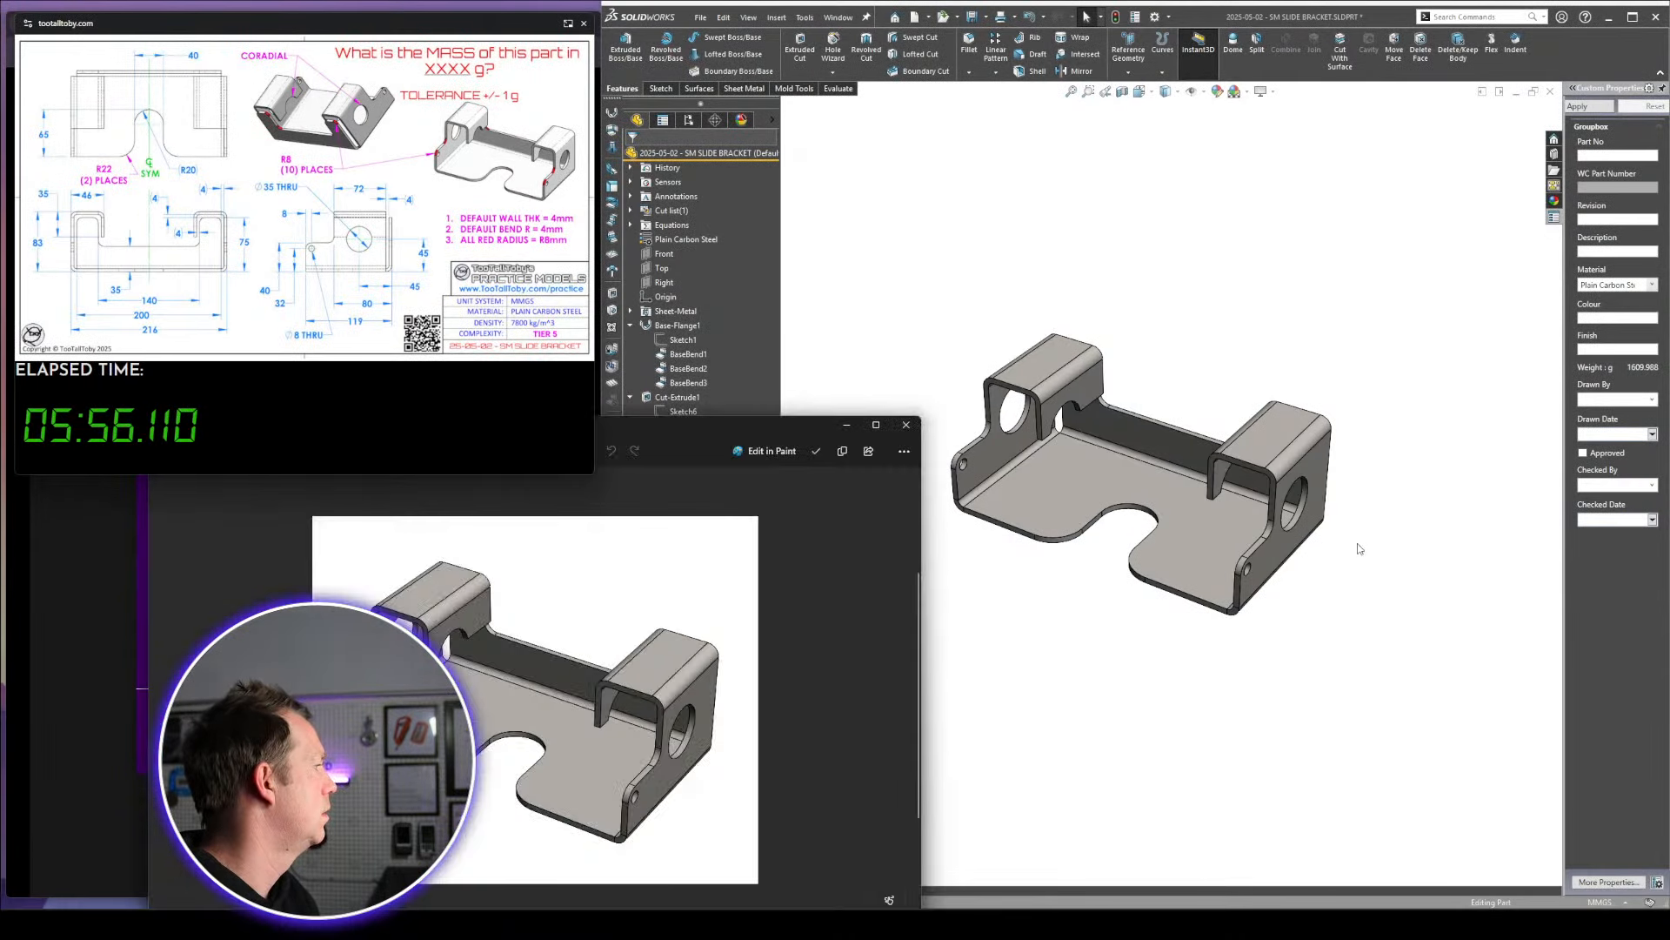
{"action": "left_click", "coordinate": [905, 424]}
Turn on RealView Graphics for the bracket
{"action": "scroll", "coordinate": [1166, 432], "scroll_direction": "up", "scroll_amount": 2}
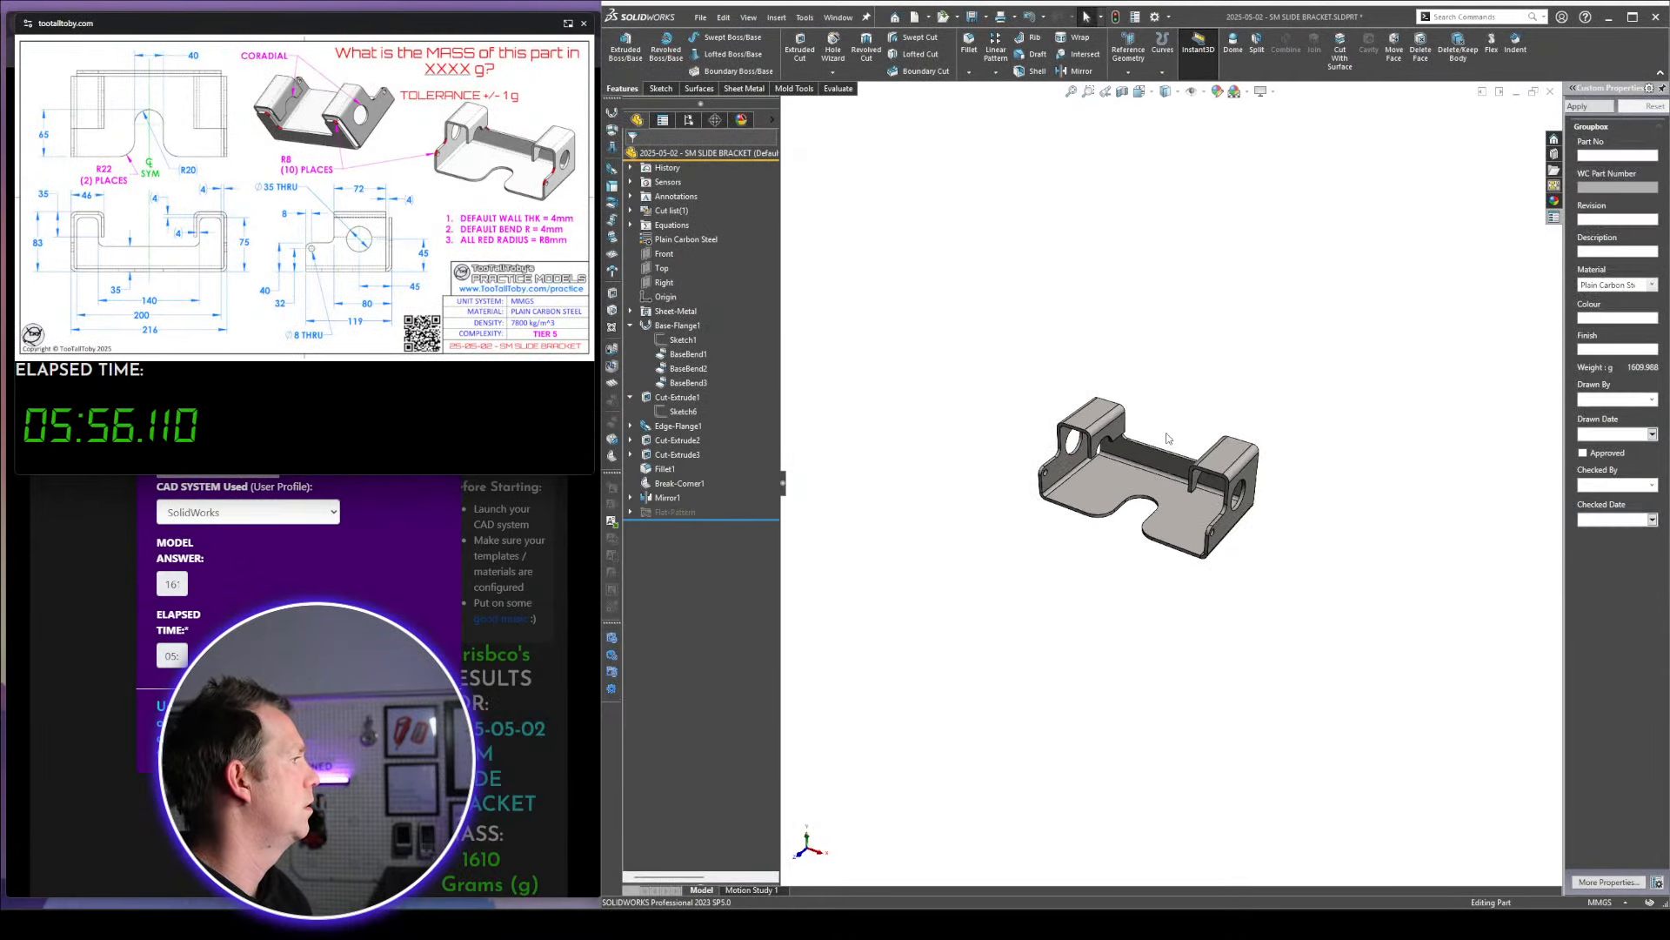
{"action": "left_click", "coordinate": [1272, 91]}
{"action": "left_click", "coordinate": [1297, 108]}
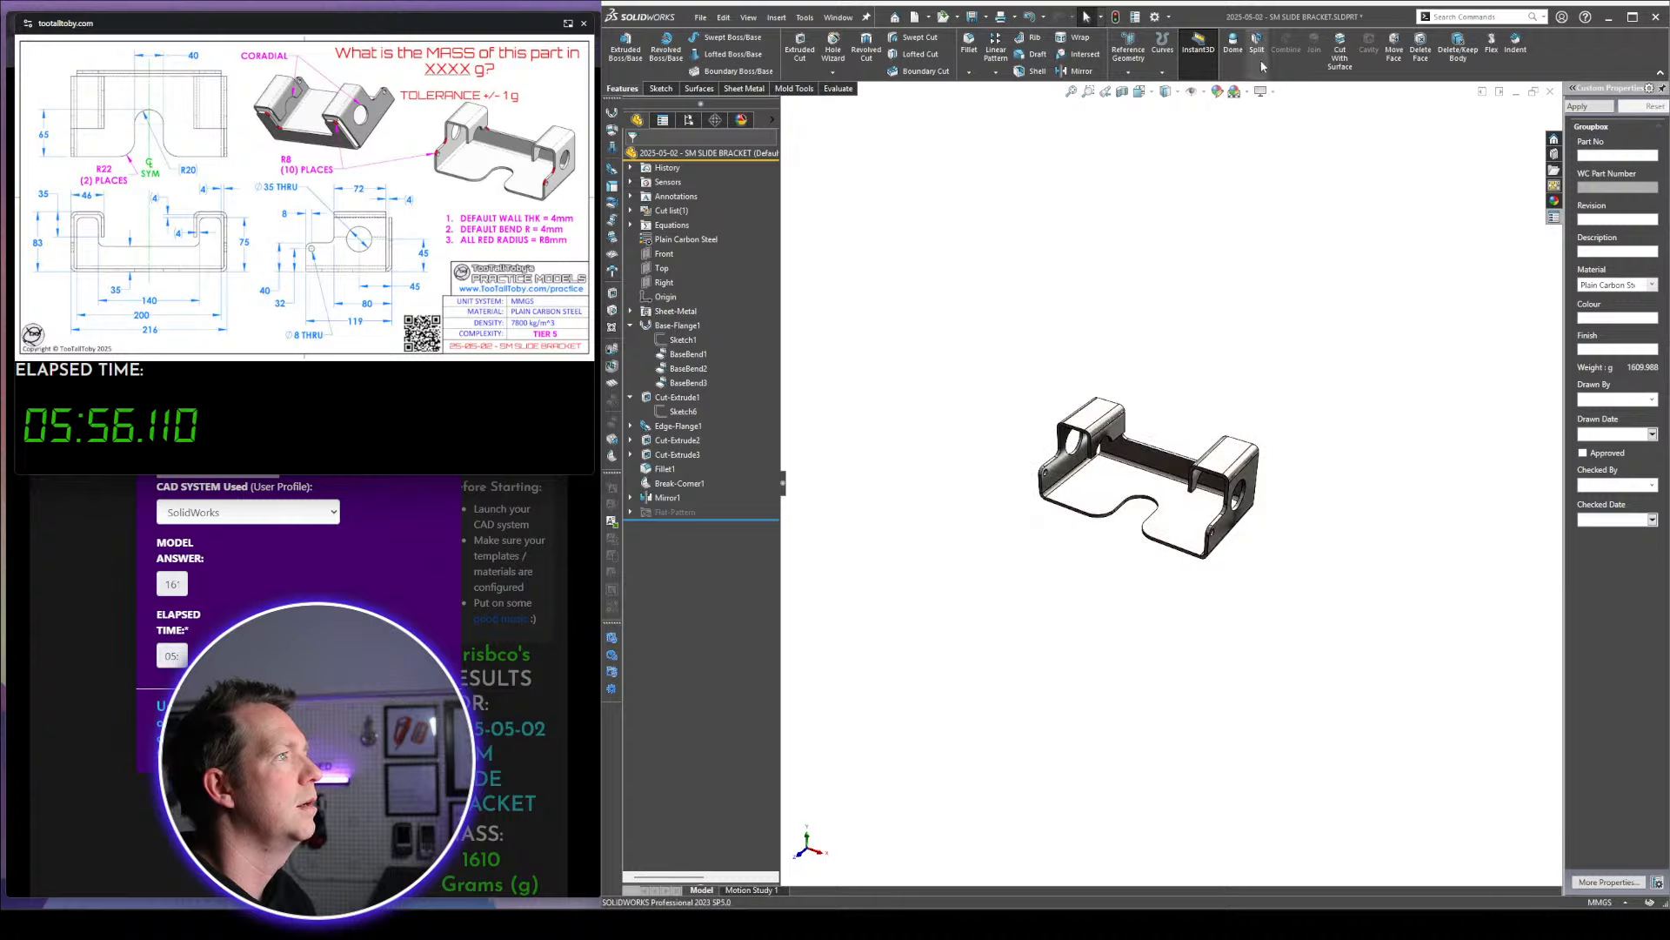
{"action": "left_click", "coordinate": [1272, 90]}
{"action": "left_click", "coordinate": [1277, 109]}
{"action": "scroll", "coordinate": [1168, 397], "scroll_direction": "down", "scroll_amount": 1}
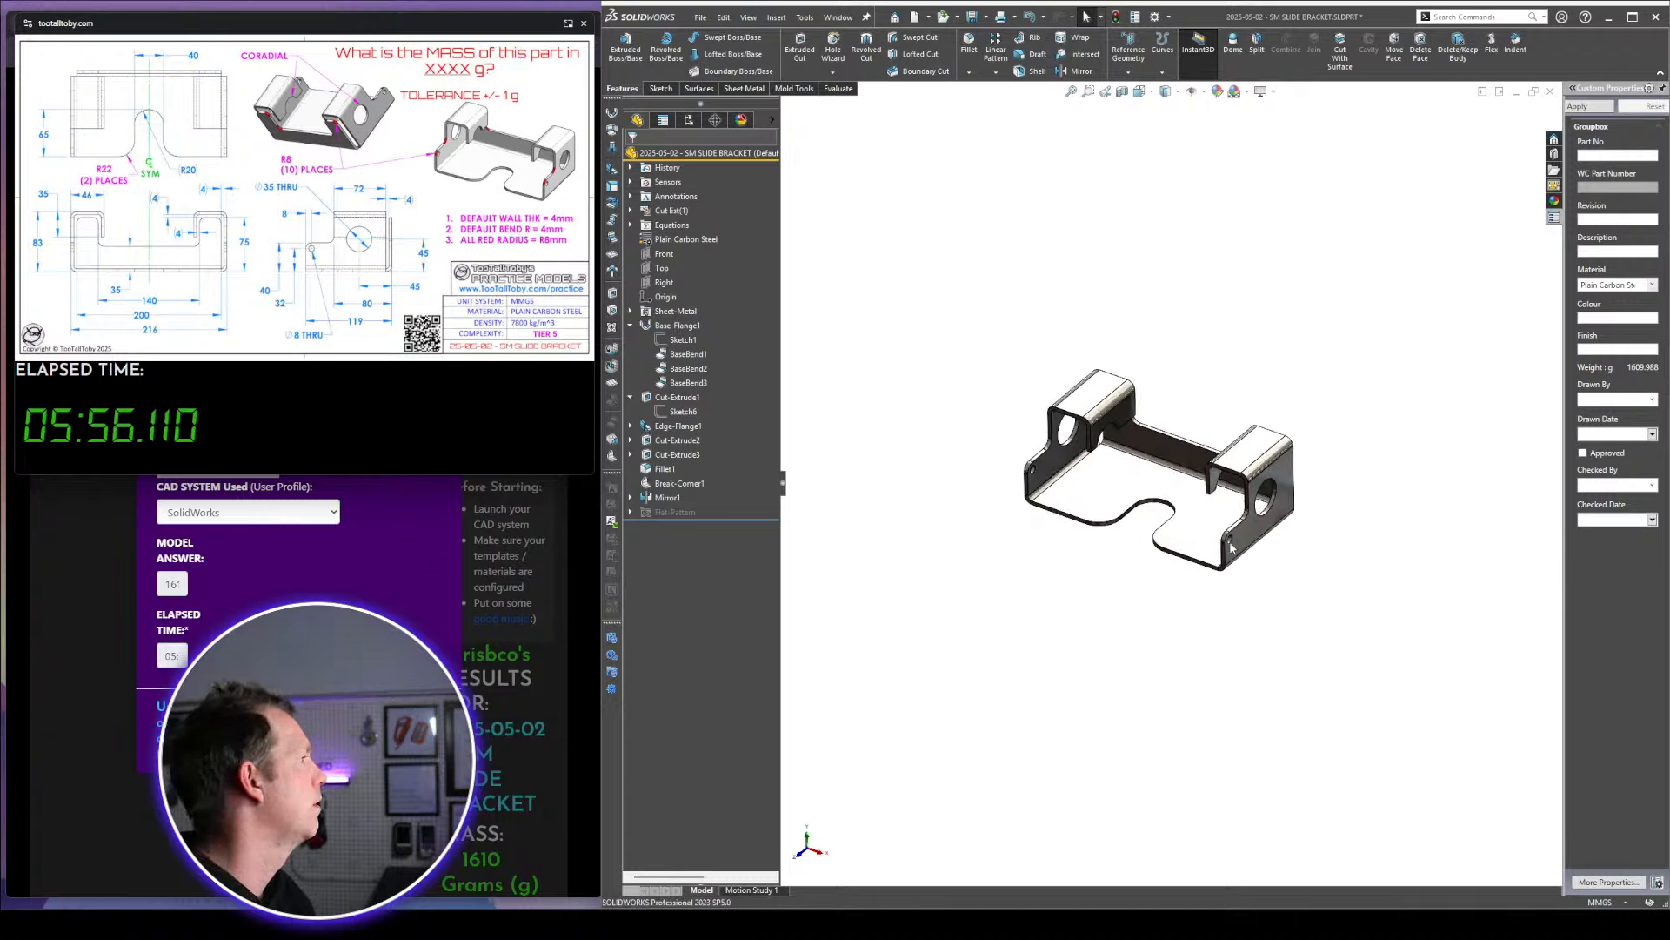
Close the floating drawing window and the submission dialog, returning to the results on the challenge page
{"action": "left_click", "coordinate": [583, 23]}
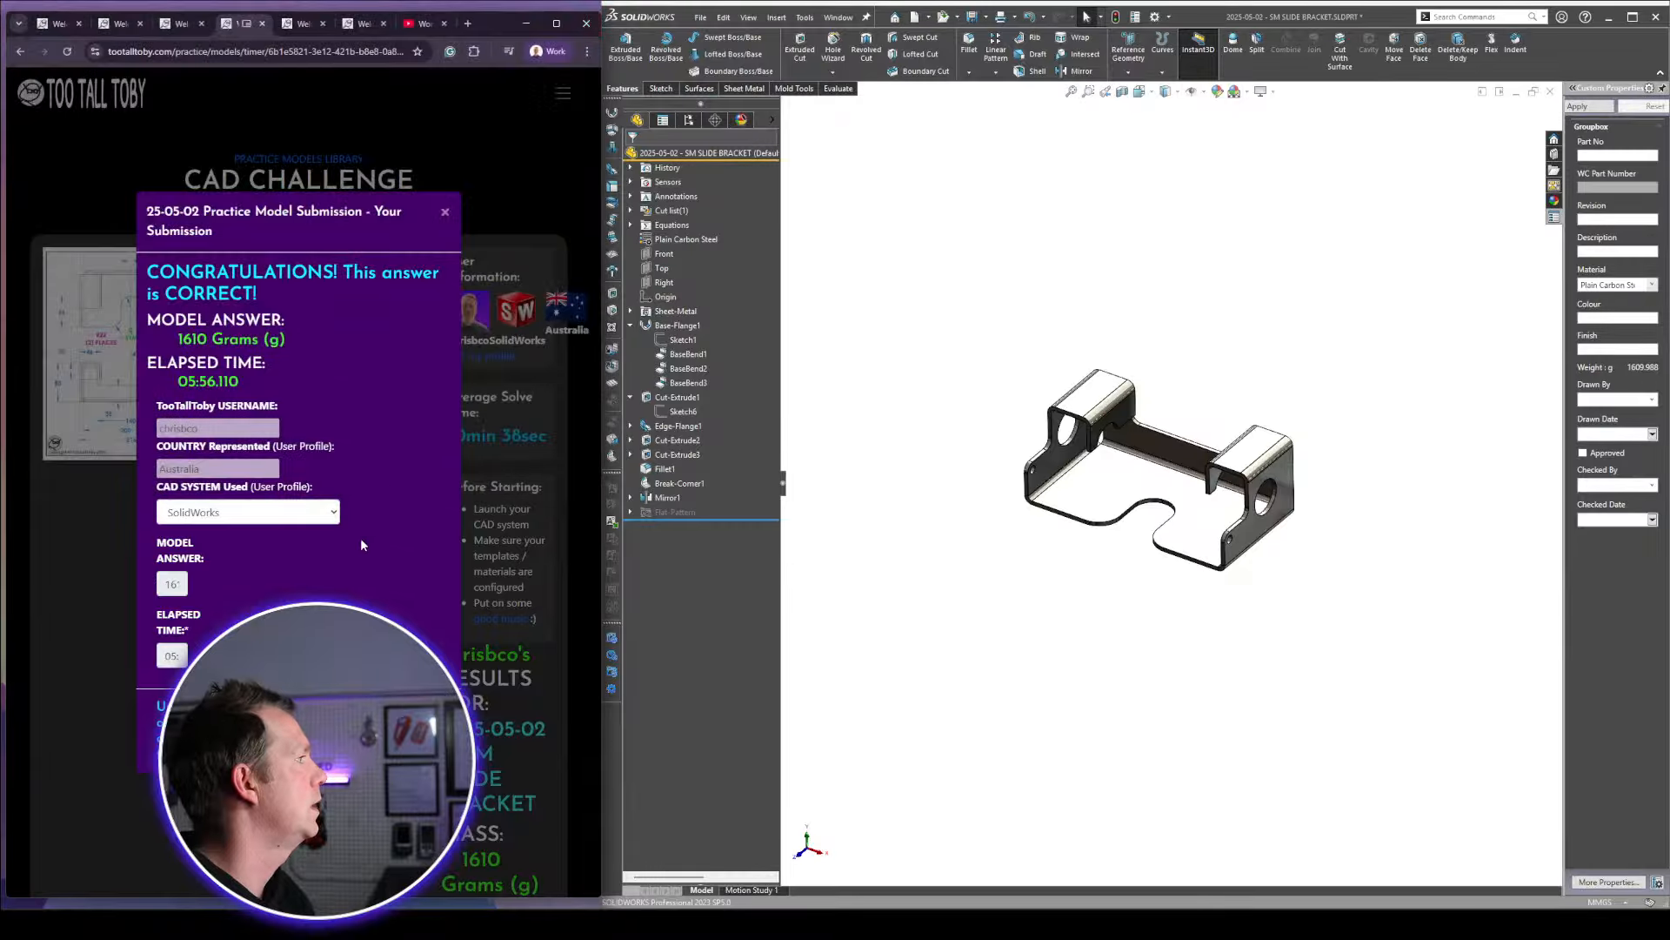
{"action": "left_click", "coordinate": [444, 211]}
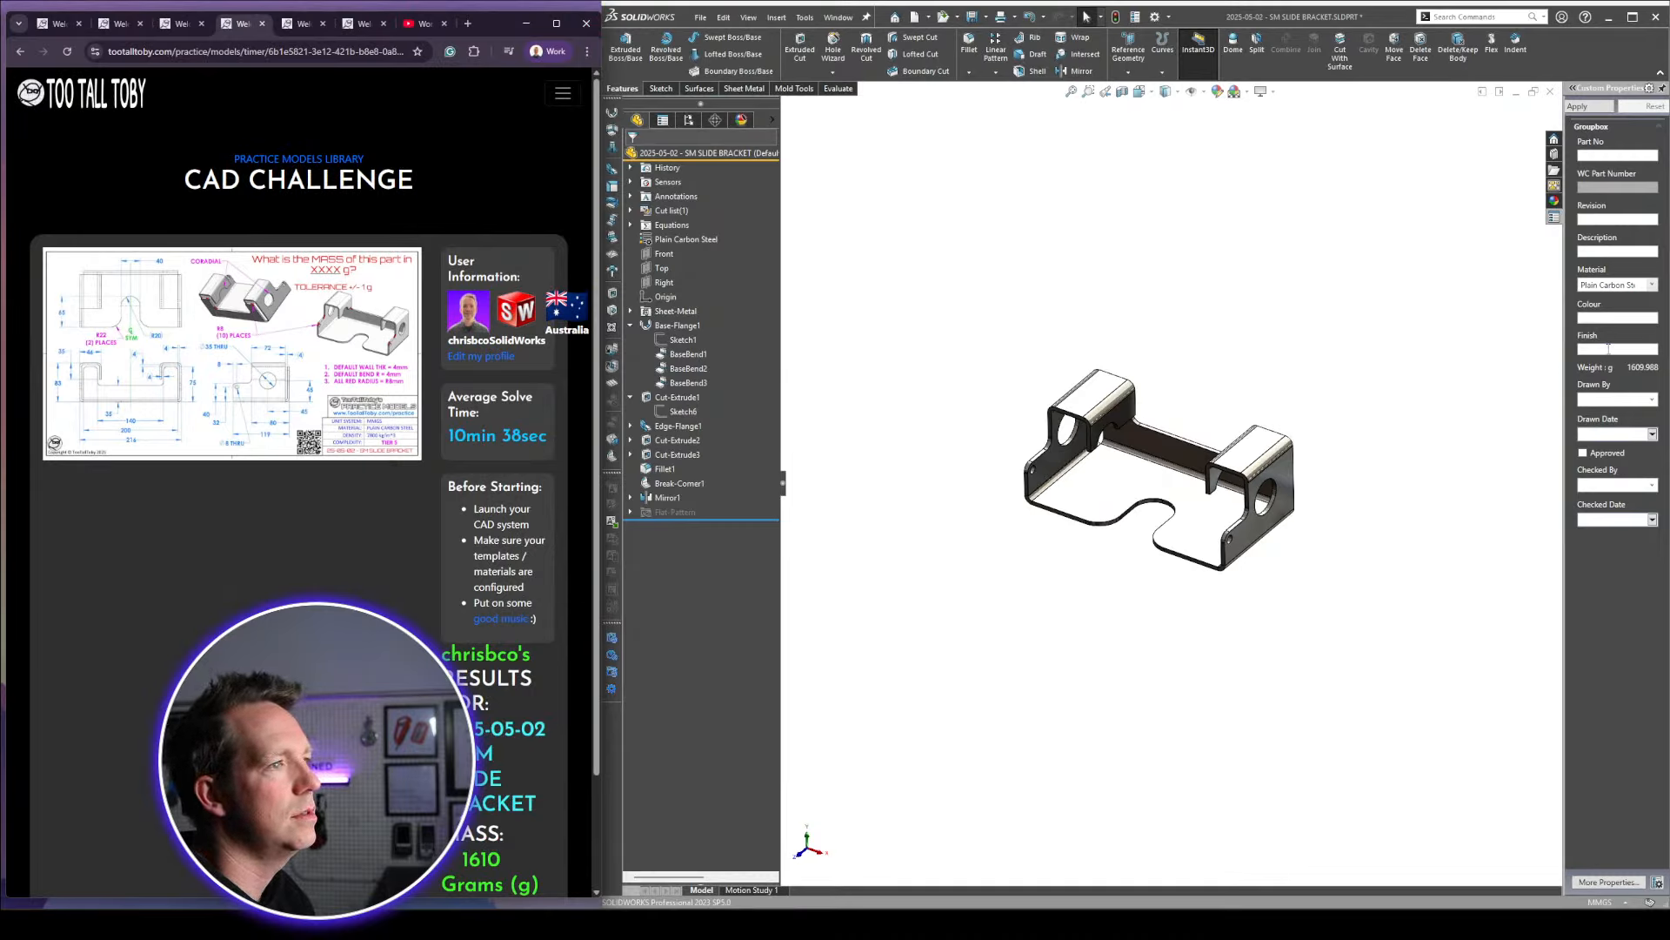
{"action": "scroll", "coordinate": [266, 388], "scroll_direction": "down", "scroll_amount": 1}
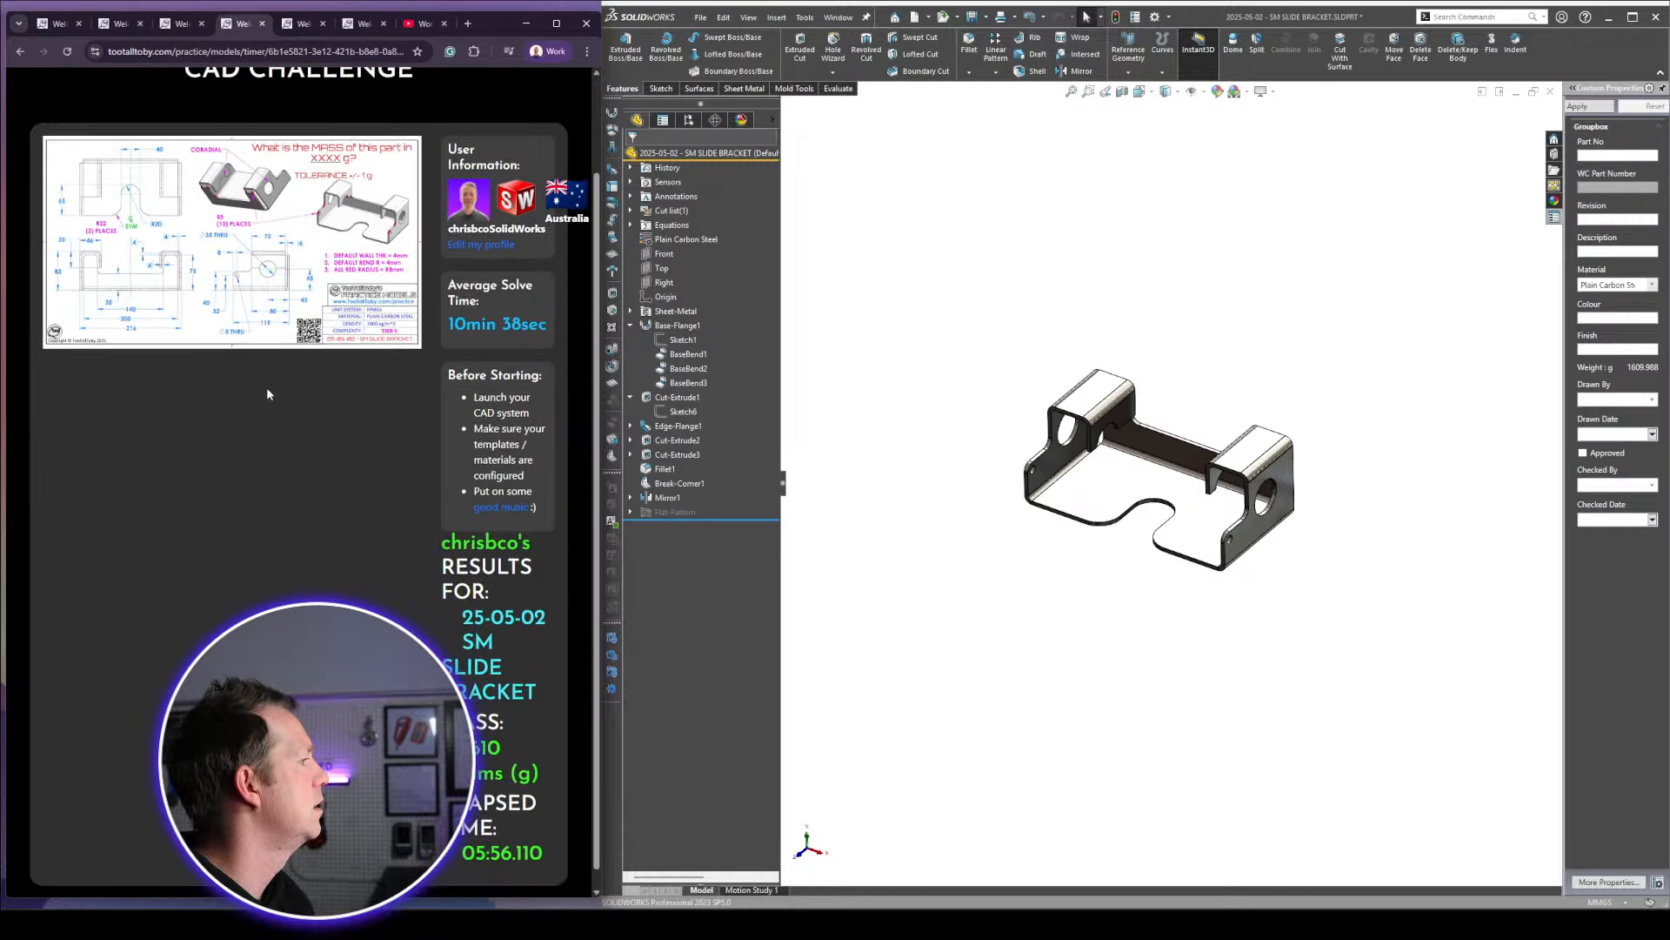
Reload the challenge page to reset the timed attempt for the SM SLIDE BRACKET
{"action": "scroll", "coordinate": [266, 388], "scroll_direction": "up", "scroll_amount": 1}
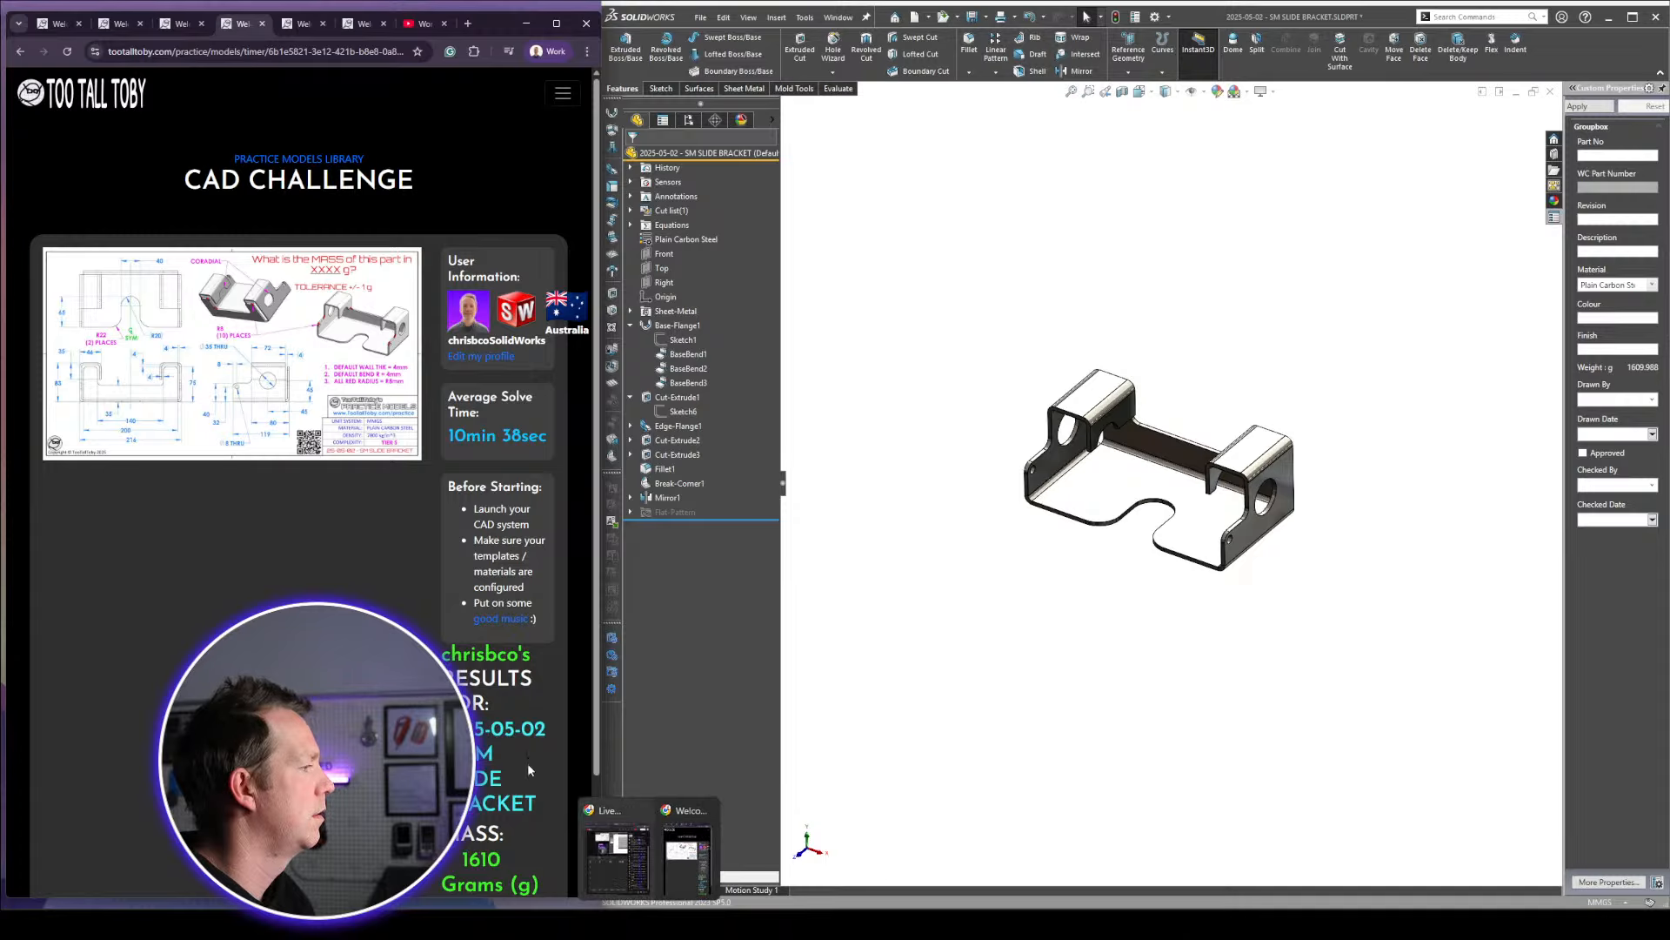
{"action": "left_click", "coordinate": [67, 53]}
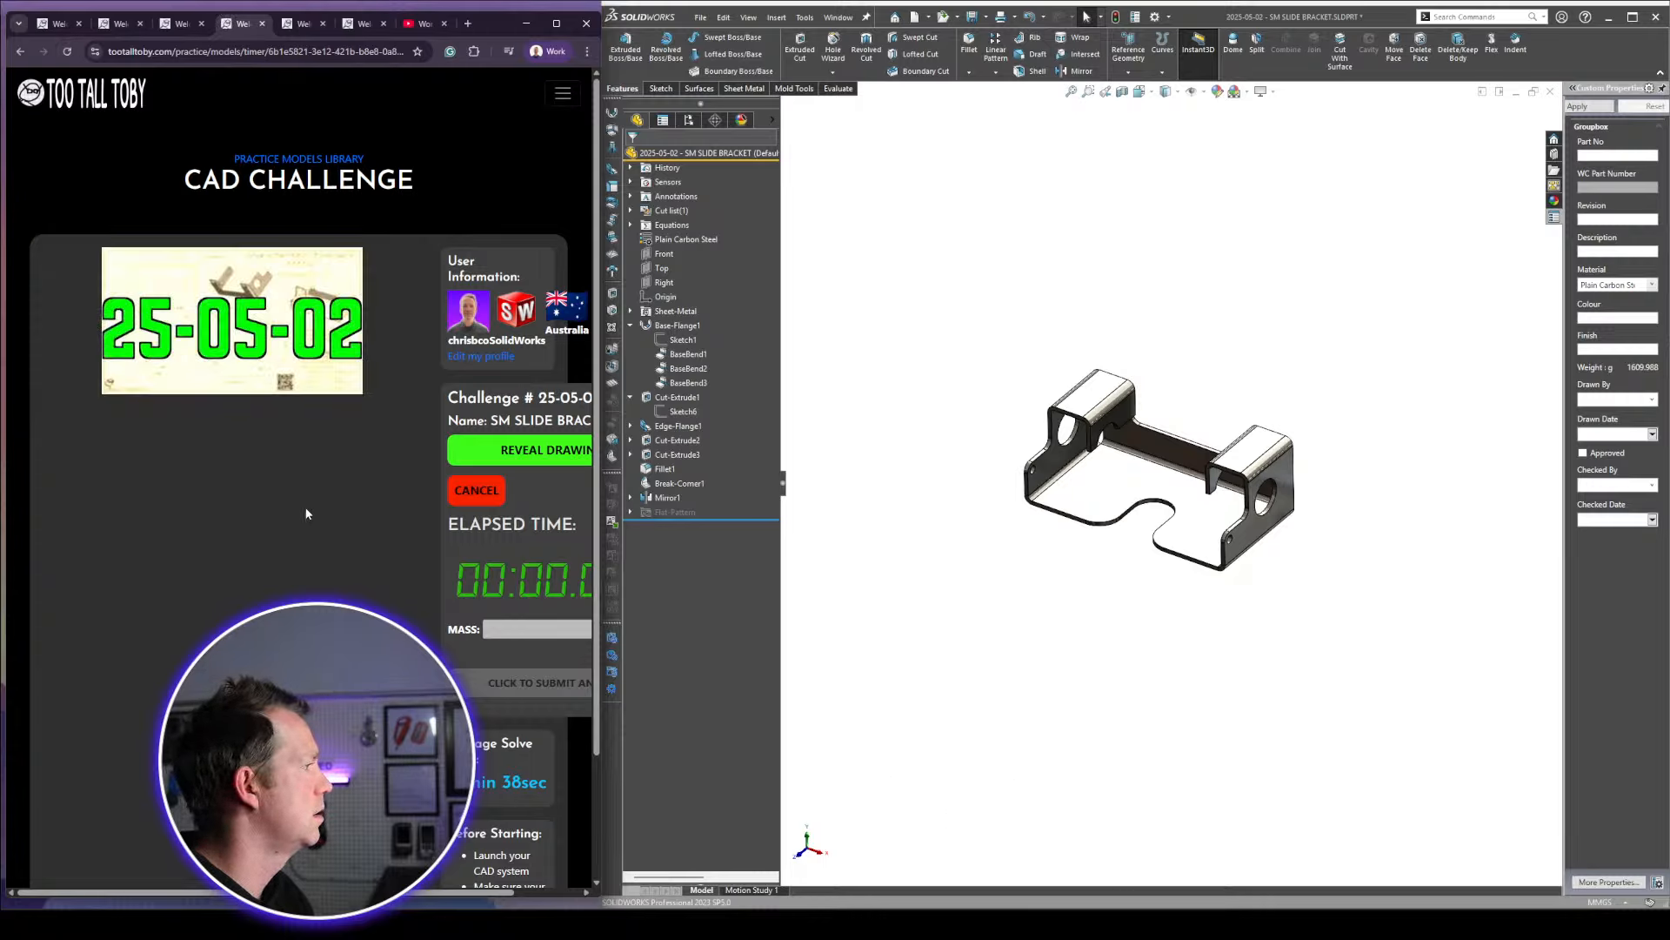
Turn off RealView Graphics for the bracket model
{"action": "left_click", "coordinate": [1205, 598]}
{"action": "scroll", "coordinate": [1081, 384], "scroll_direction": "down", "scroll_amount": 2}
{"action": "left_click", "coordinate": [1262, 92]}
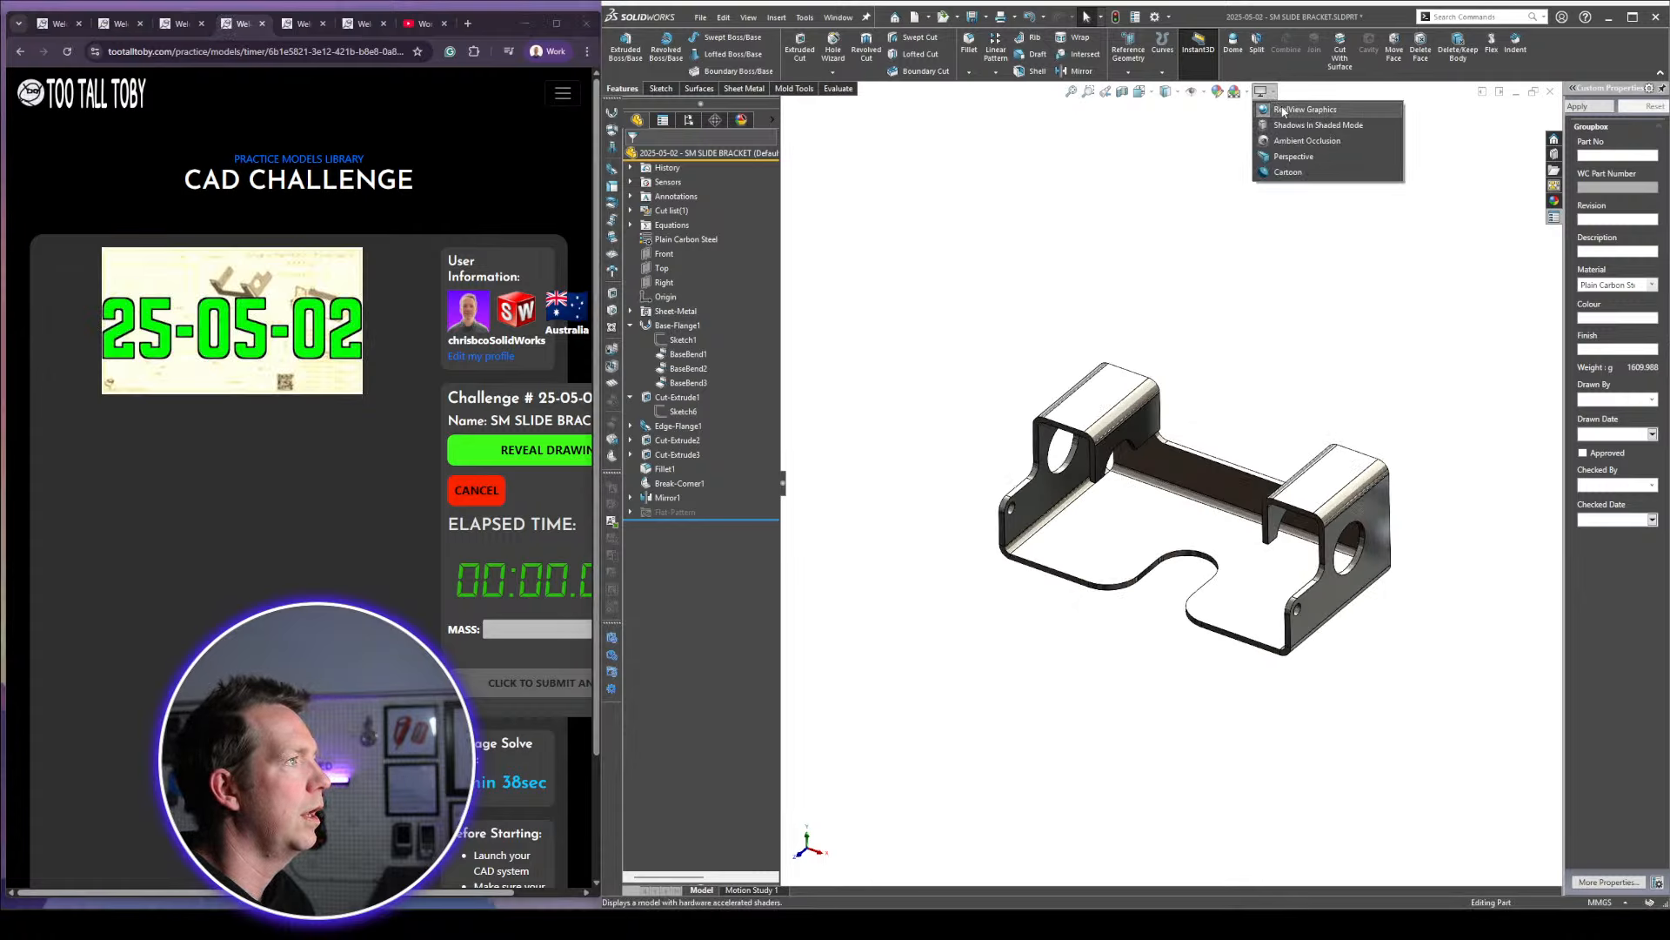
{"action": "left_click", "coordinate": [1281, 110]}
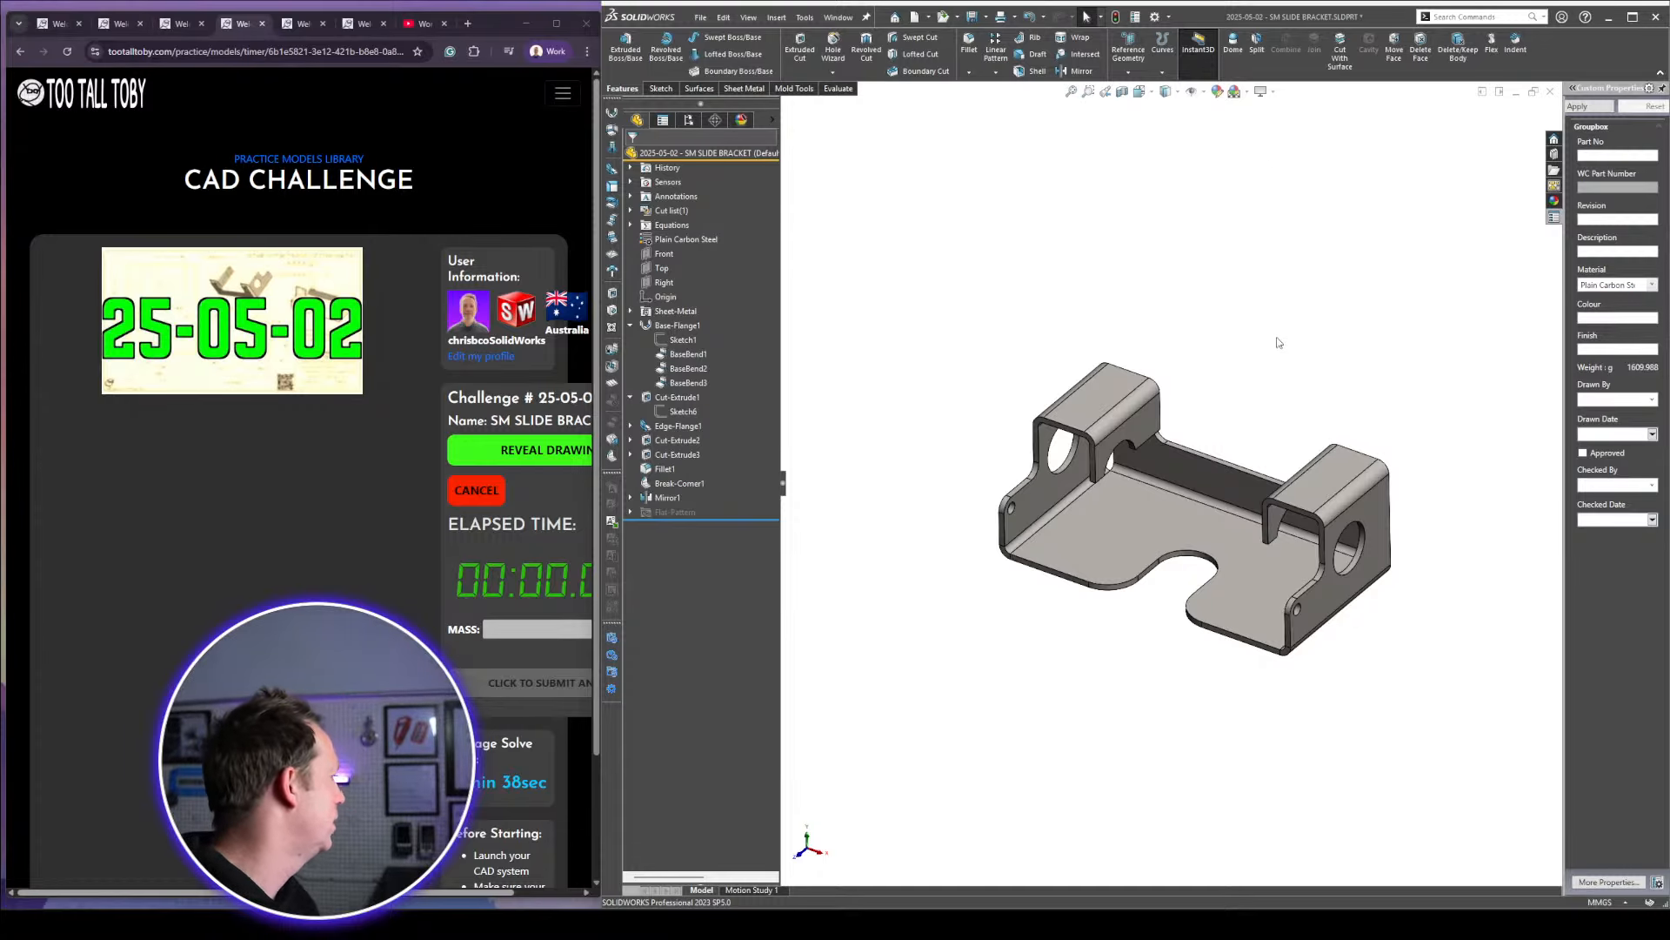
{"action": "middle_click_drag", "start_coordinate": [1277, 342], "coordinate": [1309, 365]}
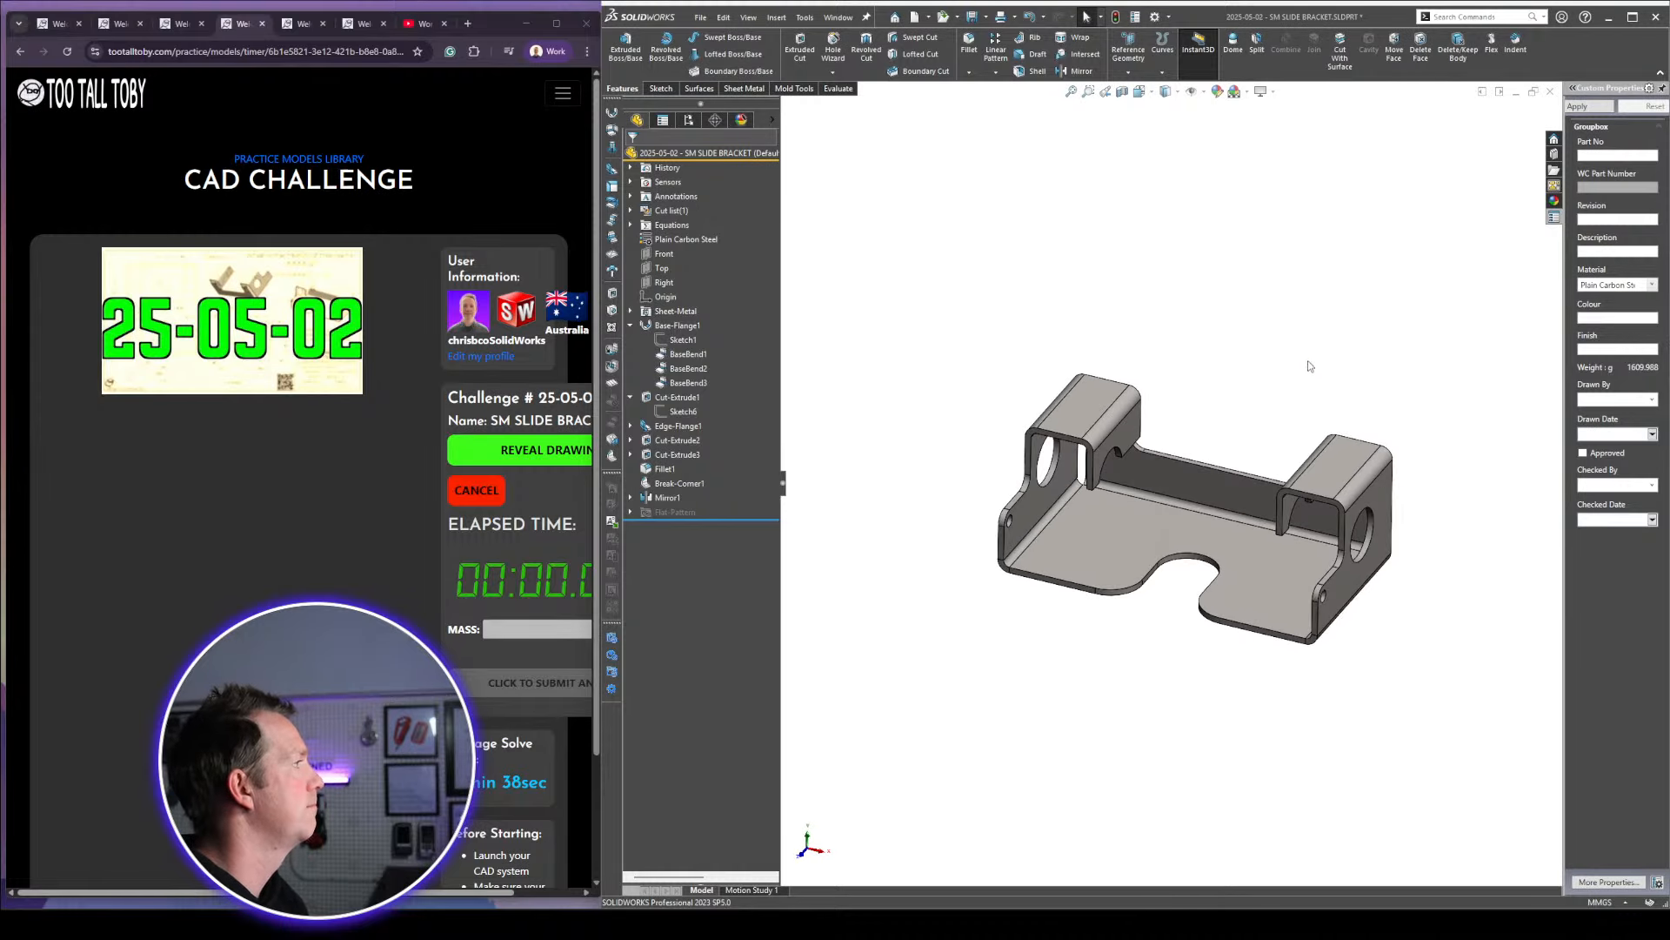
{"action": "left_click", "coordinate": [681, 340]}
{"action": "left_click", "coordinate": [1262, 360]}
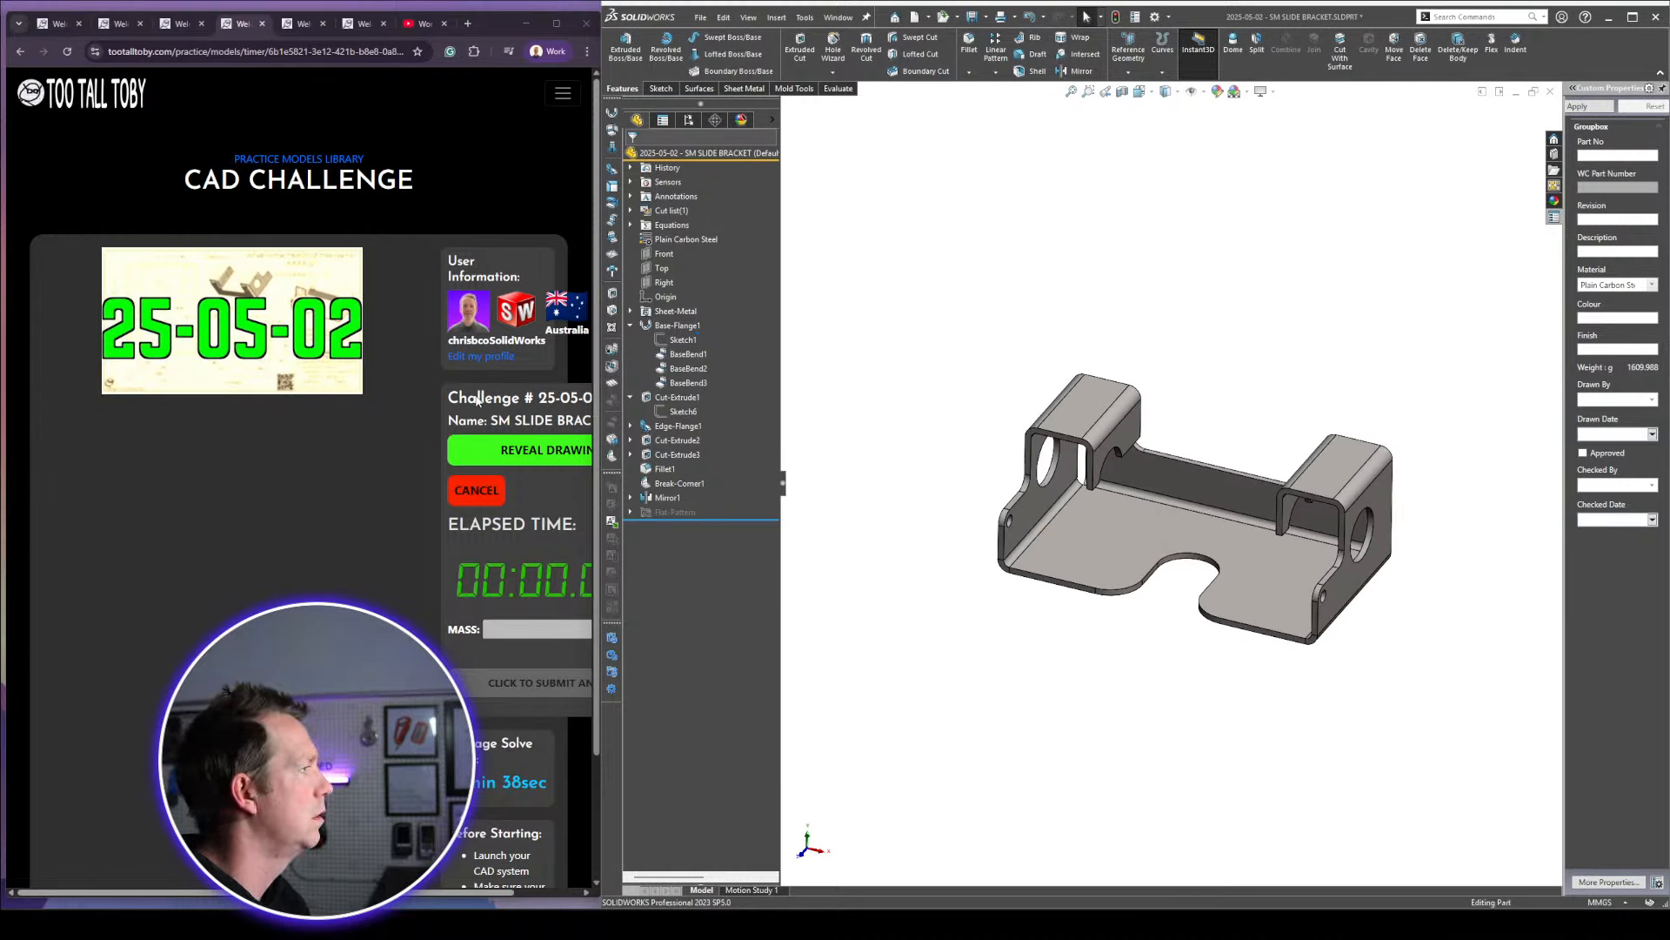
Collapse Base-Flange1 in the feature tree and hide the existing bracket body
{"action": "left_click", "coordinate": [629, 326]}
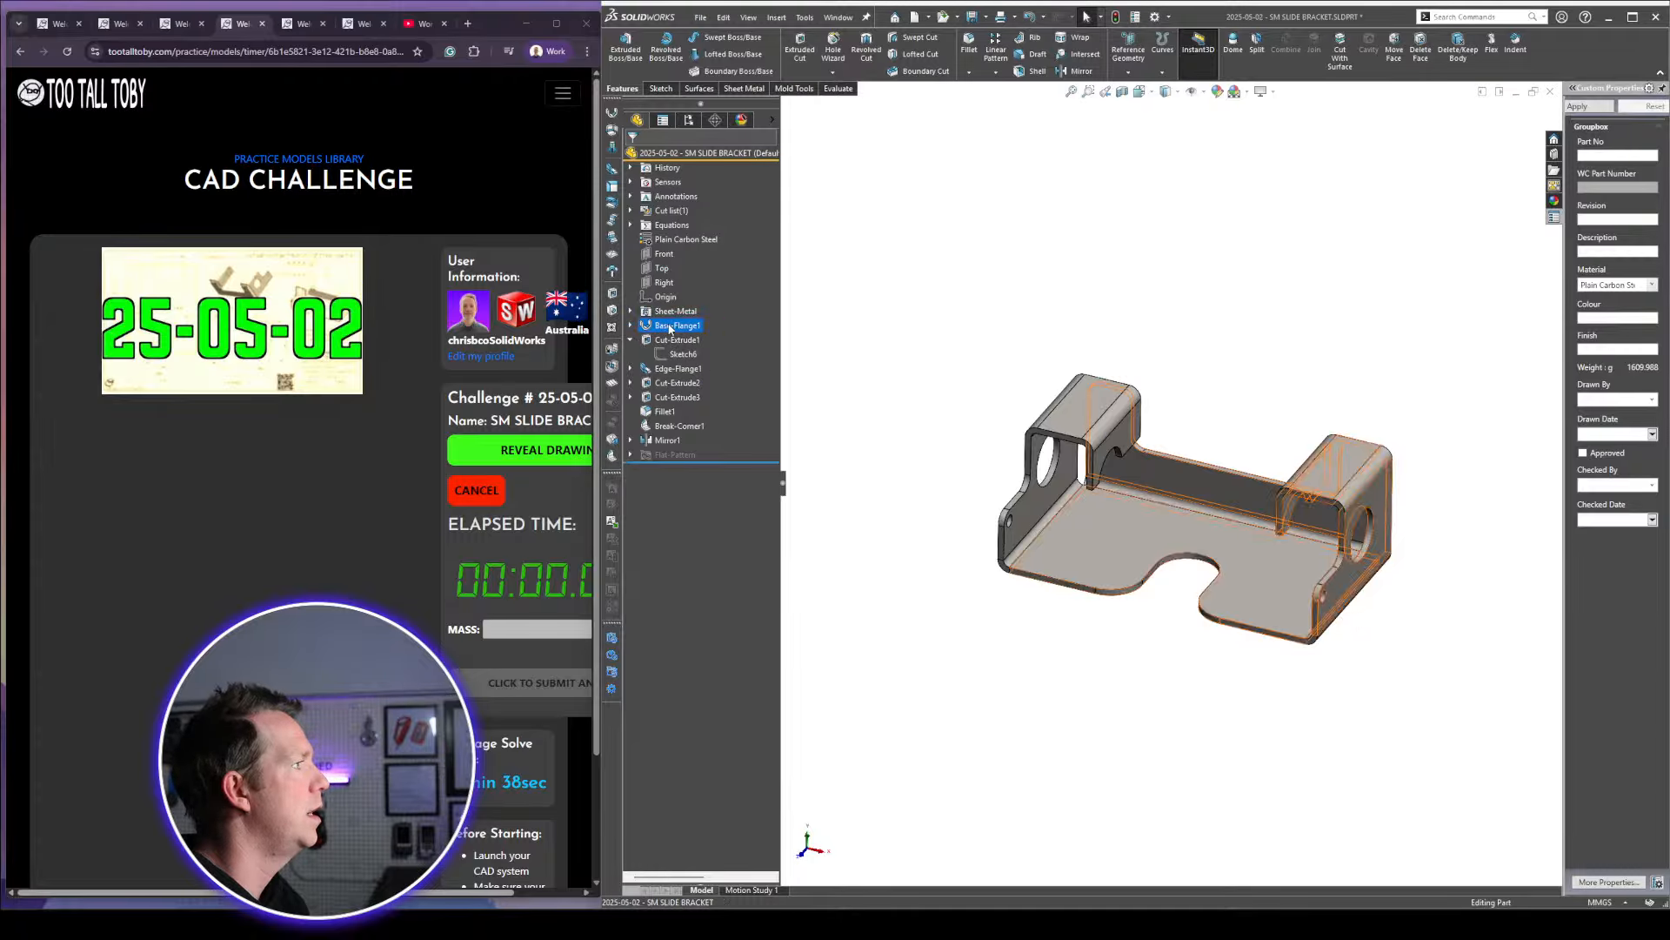
{"action": "left_click", "coordinate": [676, 326]}
{"action": "left_click", "coordinate": [696, 306]}
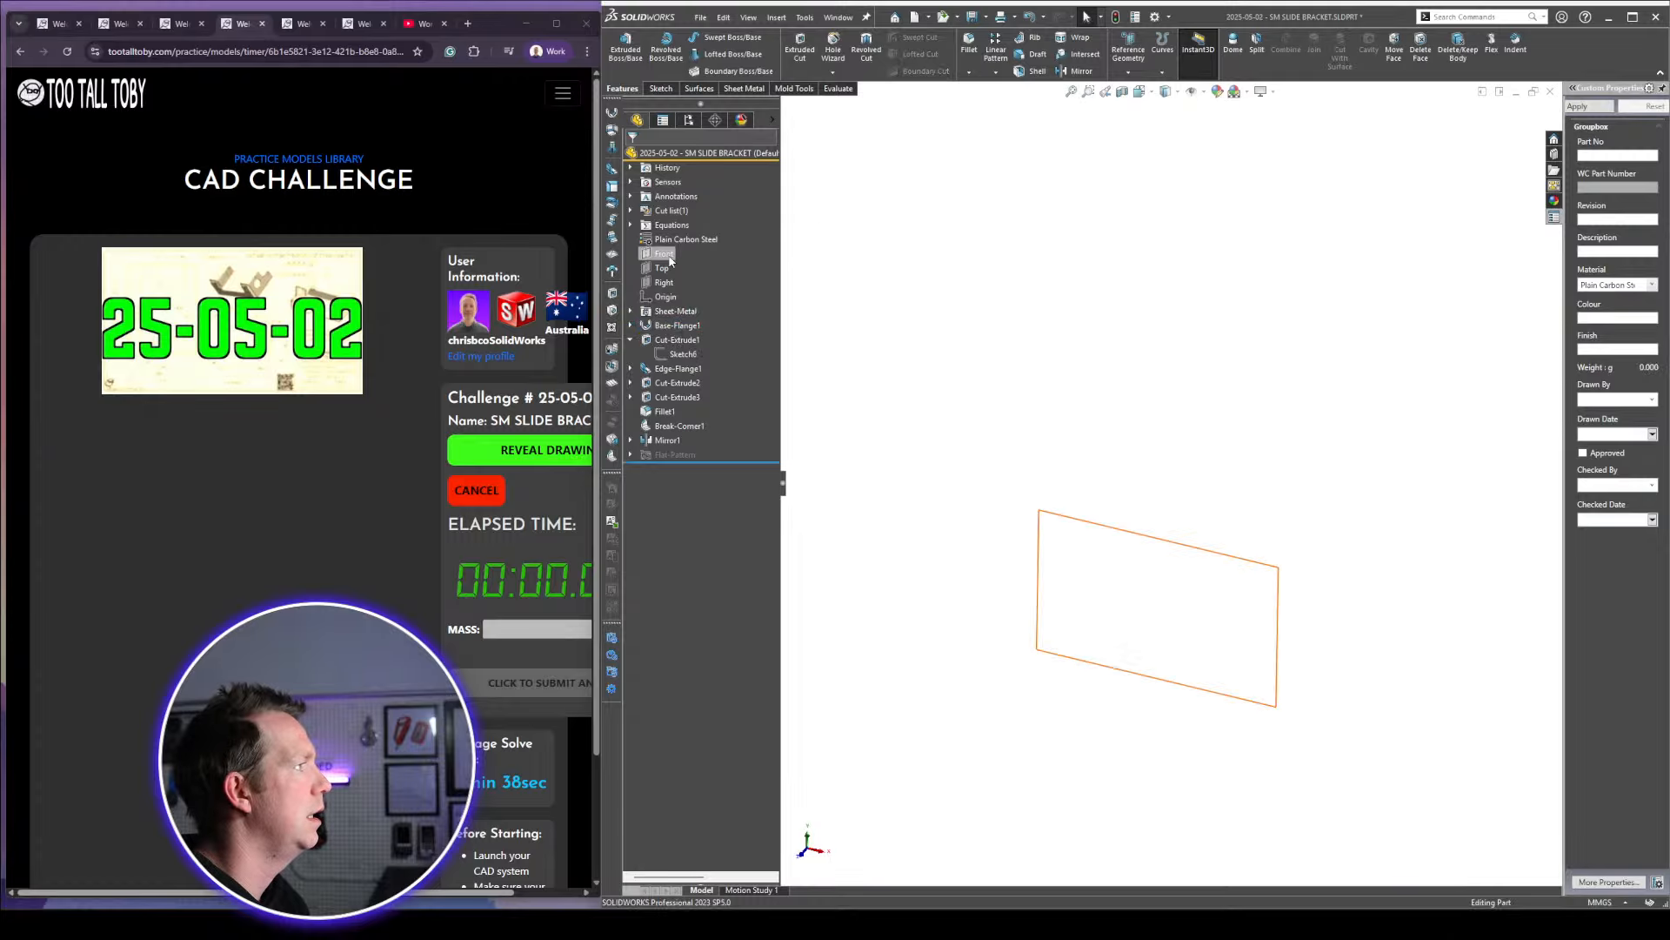
Reveal the challenge drawing and start a new sketch on the Front plane, viewed face-on
{"action": "left_click", "coordinate": [664, 254]}
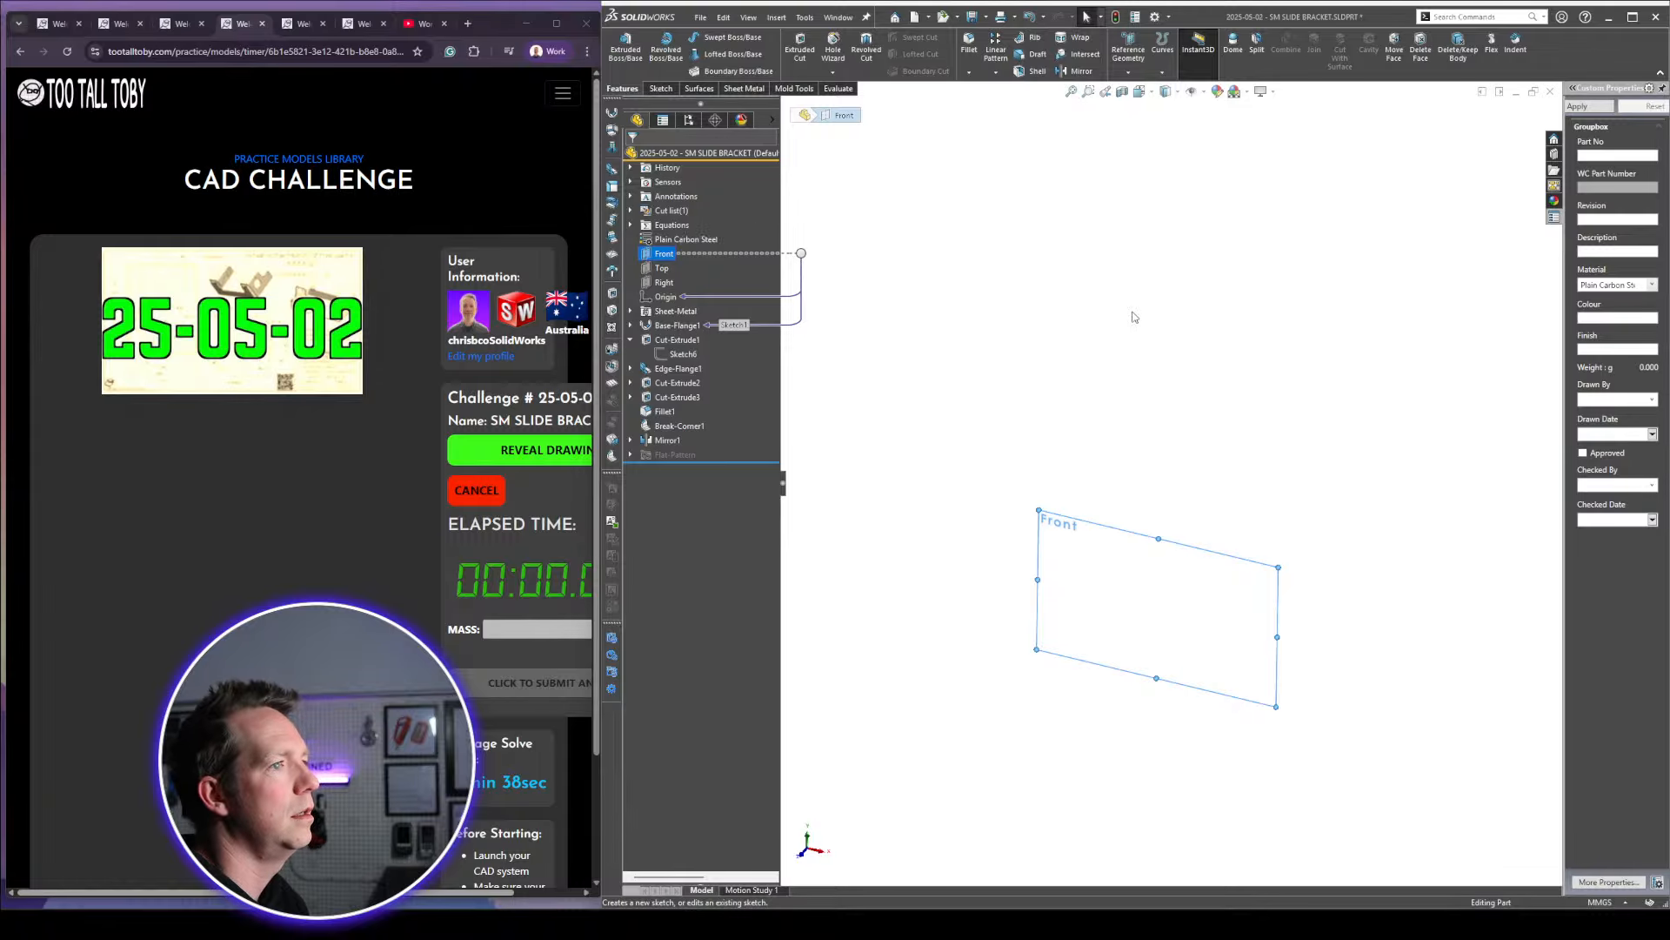
{"action": "left_click", "coordinate": [529, 457]}
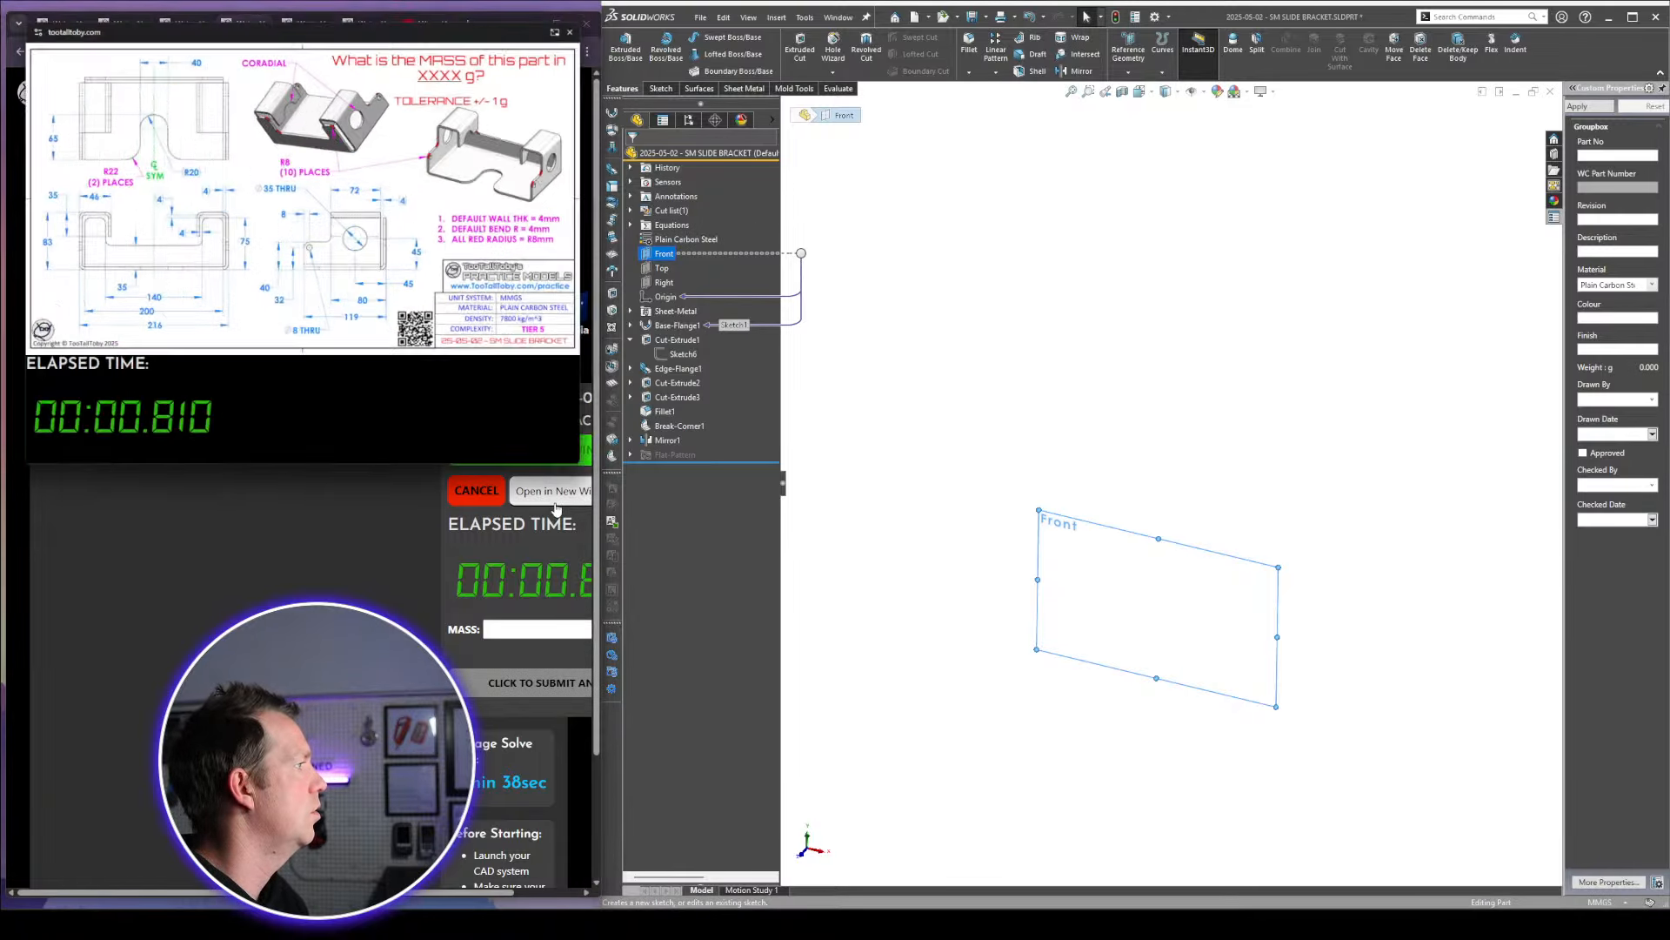
{"action": "right_click", "coordinate": [672, 256]}
{"action": "left_click", "coordinate": [695, 234]}
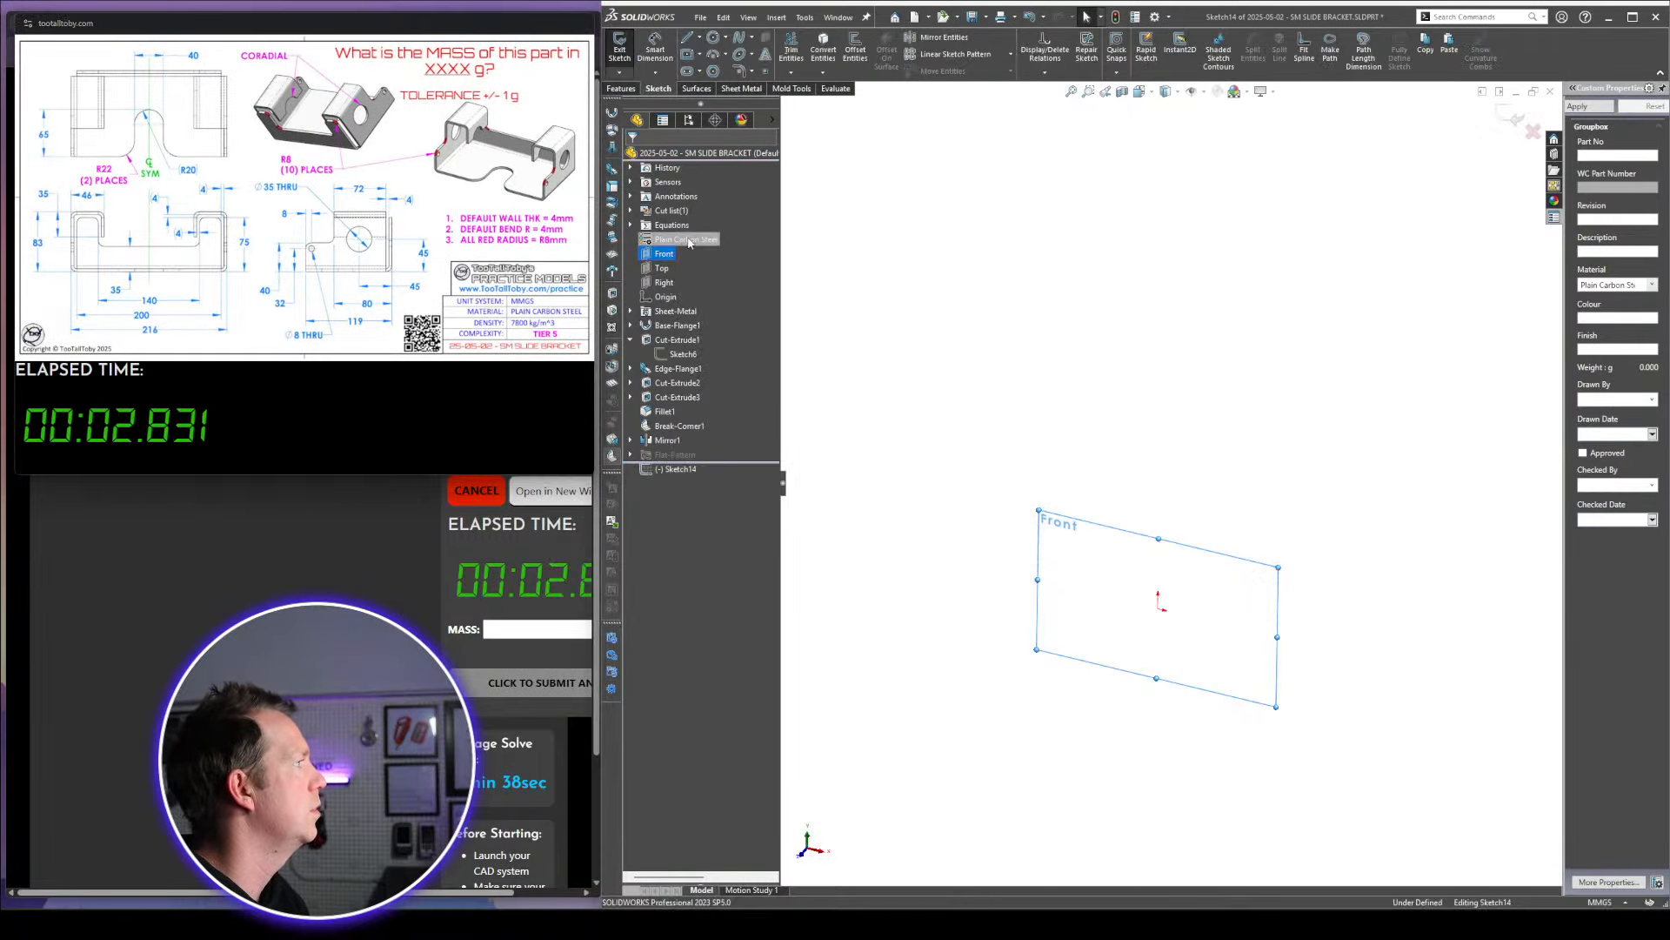
{"action": "key", "text": "space"}
{"action": "left_click", "coordinate": [1338, 445]}
{"action": "scroll", "coordinate": [1352, 505], "scroll_direction": "up", "scroll_amount": 3}
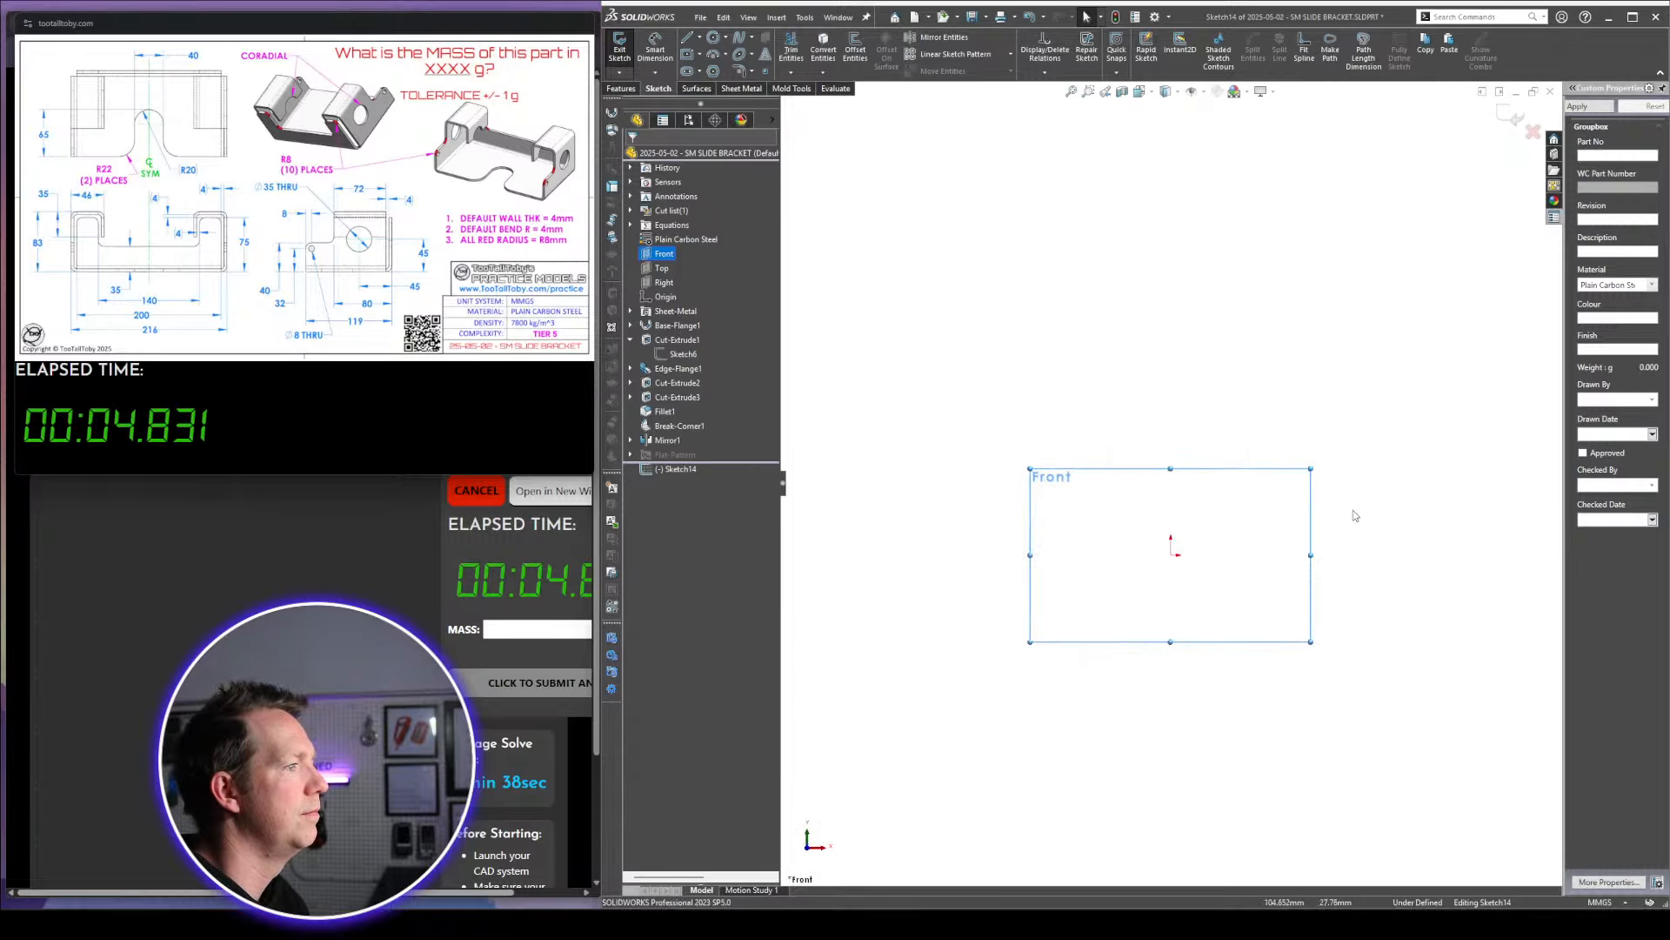
{"action": "scroll", "coordinate": [1354, 511], "scroll_direction": "down", "scroll_amount": 2}
Sketch the open flange profile from the origin: 108 mm horizontal, 83 mm up, 46 mm back inward and 35 mm down
{"action": "key", "text": "l"}
{"action": "left_click", "coordinate": [1068, 571]}
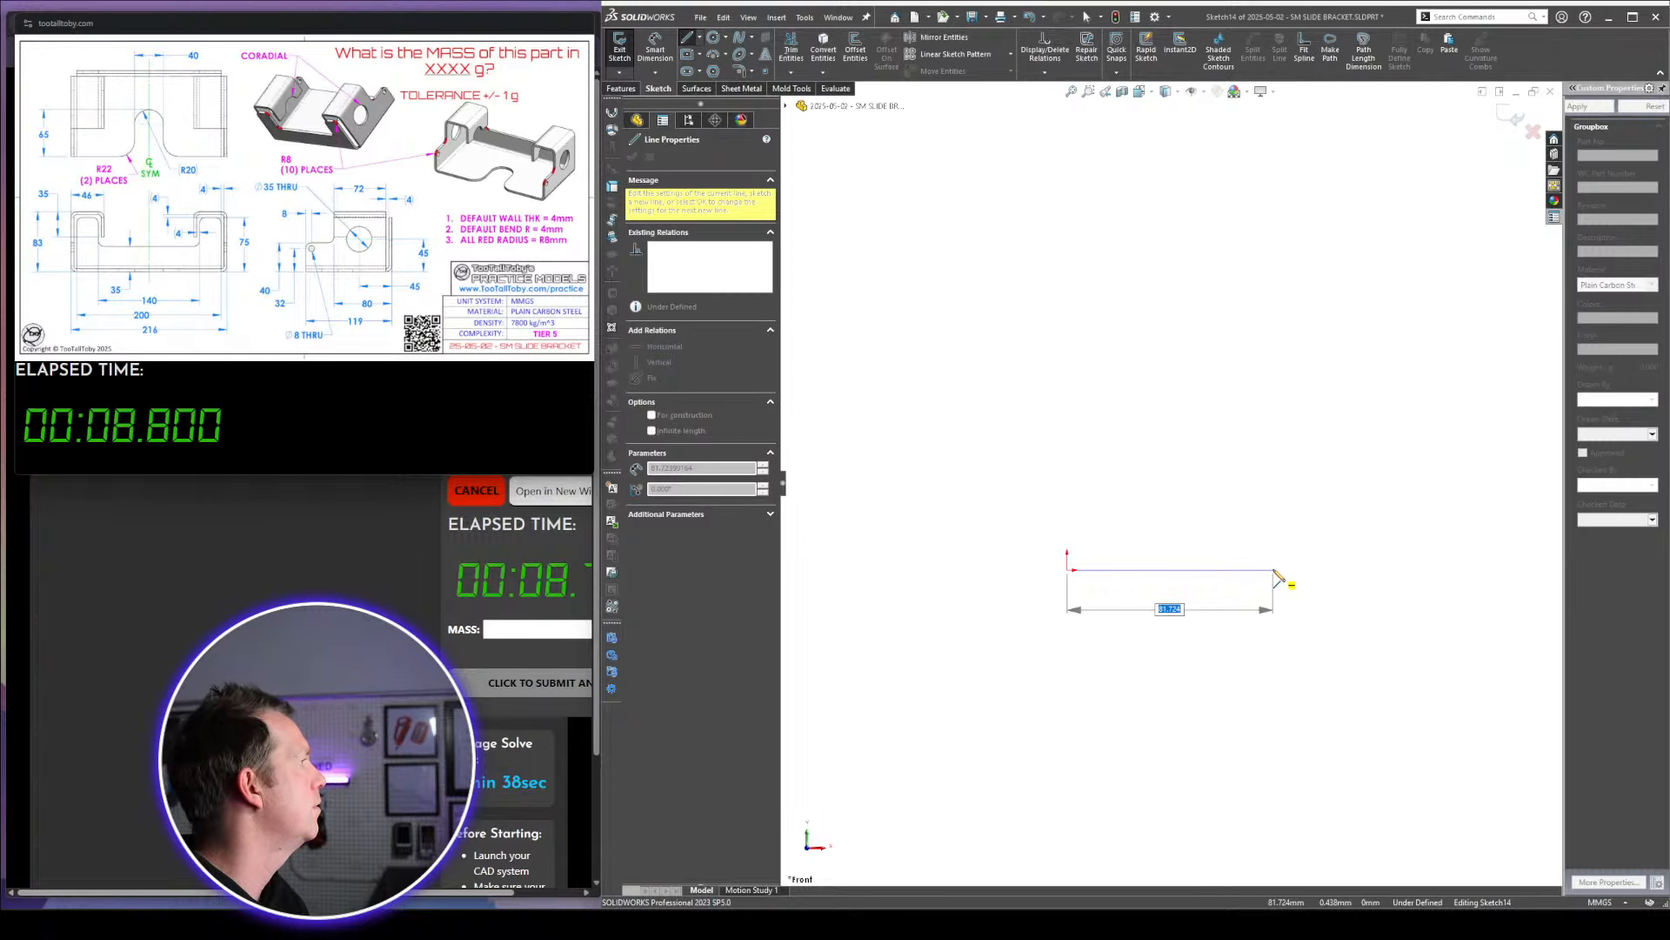
{"action": "key", "text": "Return"}
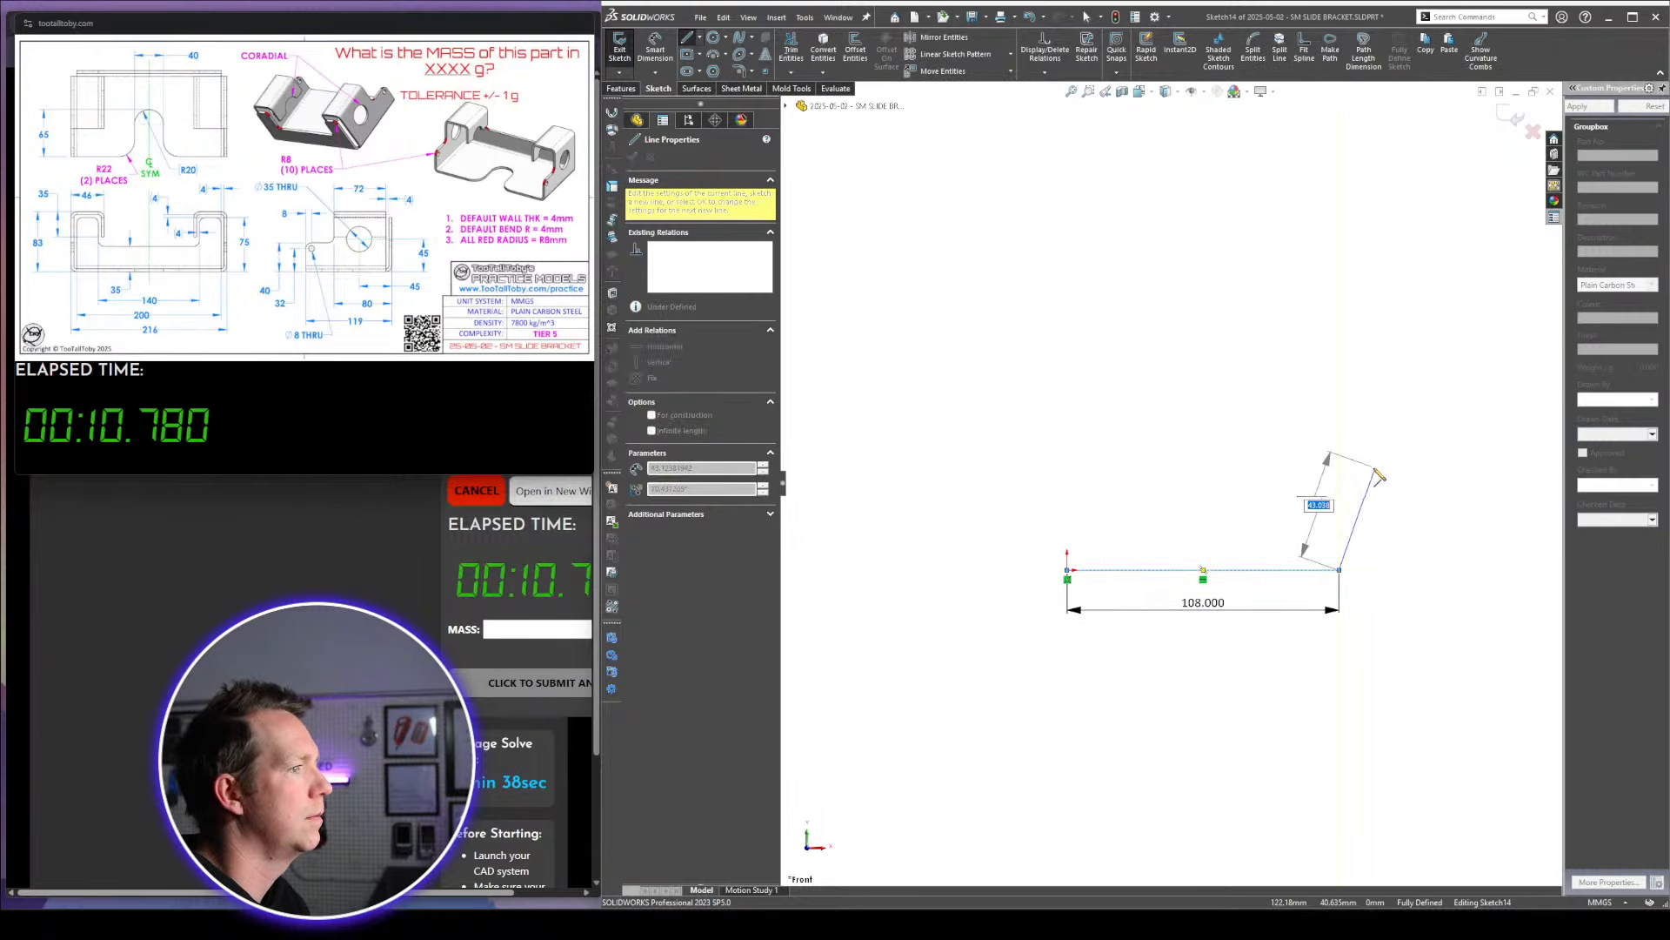
{"action": "type", "text": "8"}
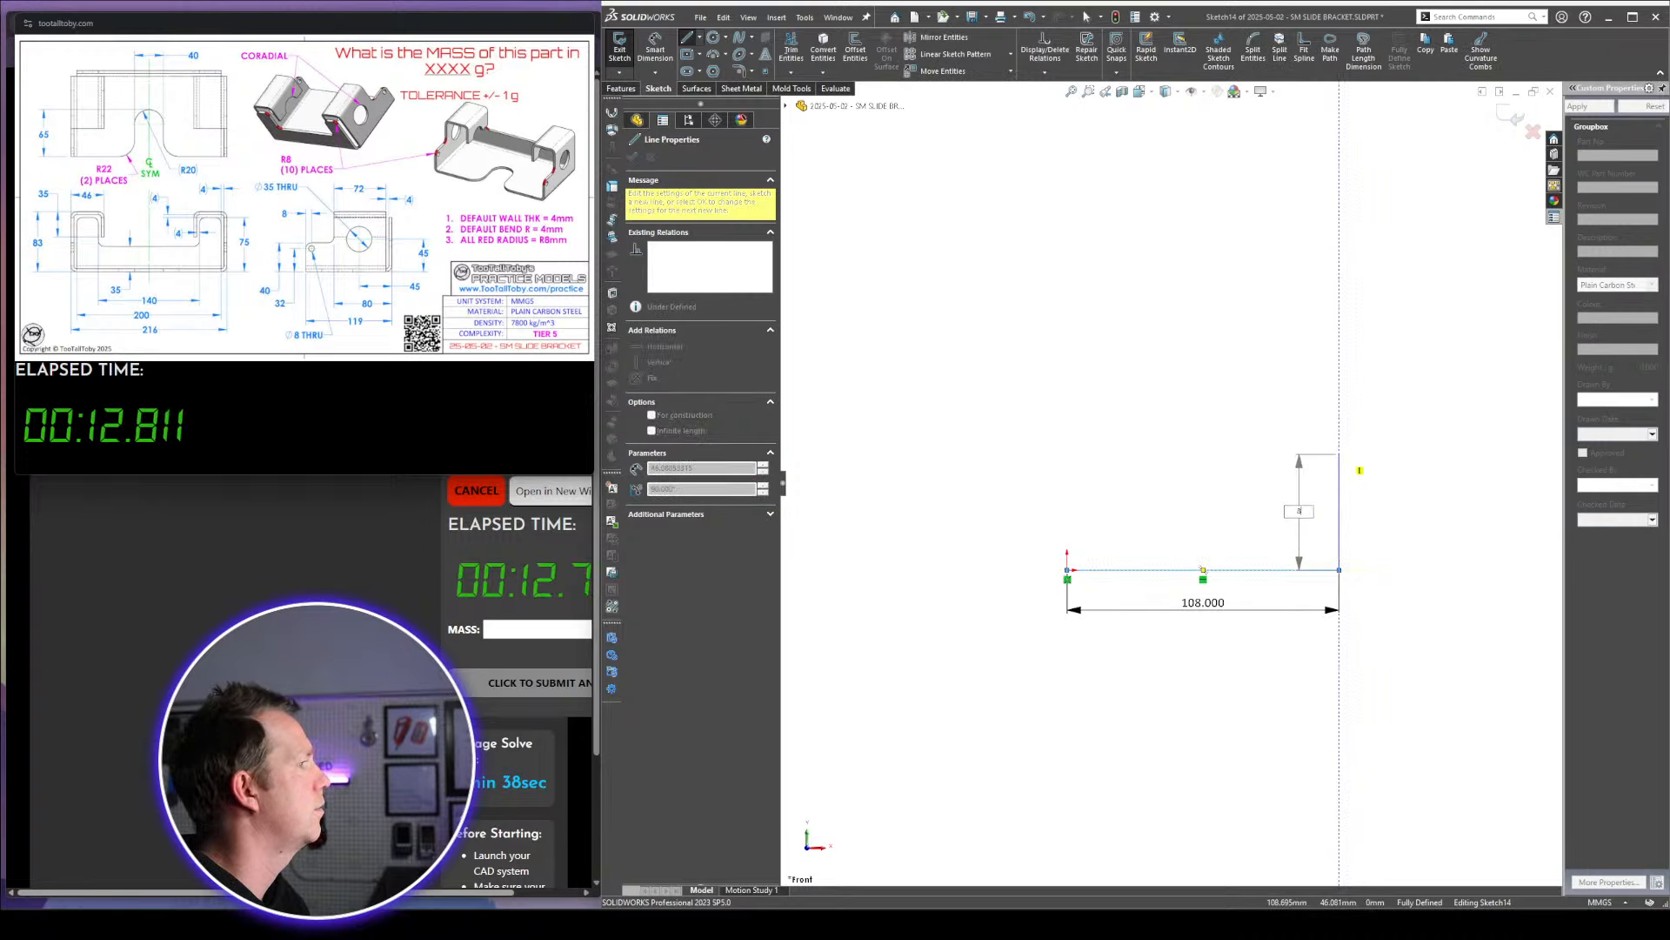
{"action": "type", "text": "3"}
{"action": "key", "text": "Return"}
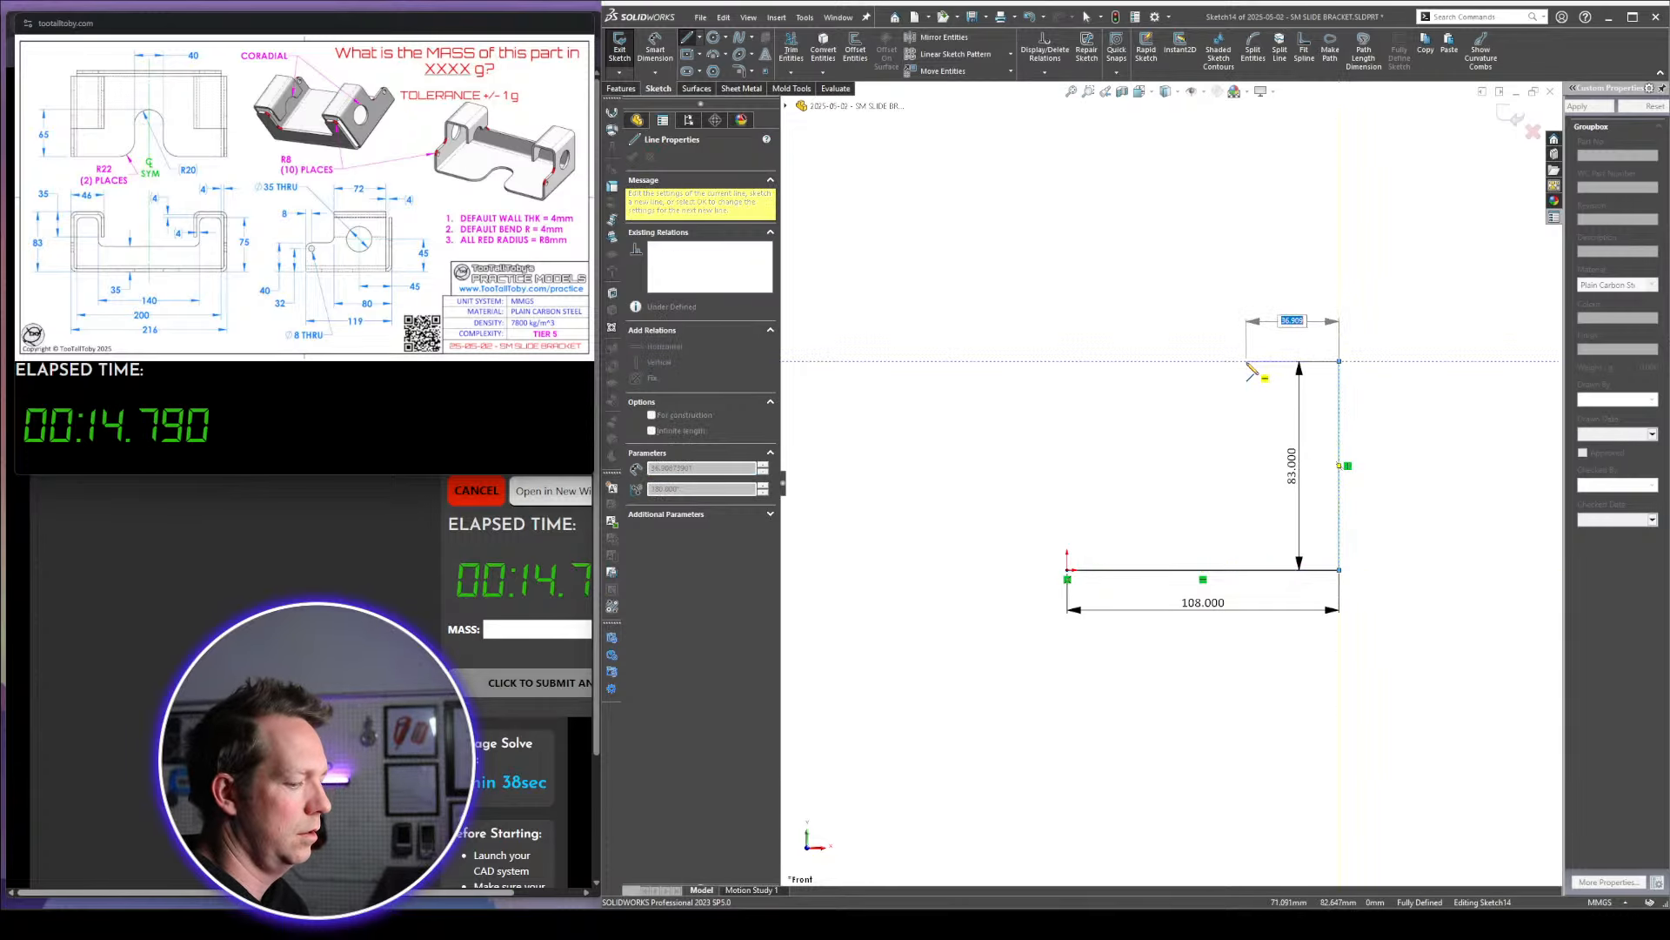
{"action": "type", "text": "46"}
{"action": "key", "text": "Return"}
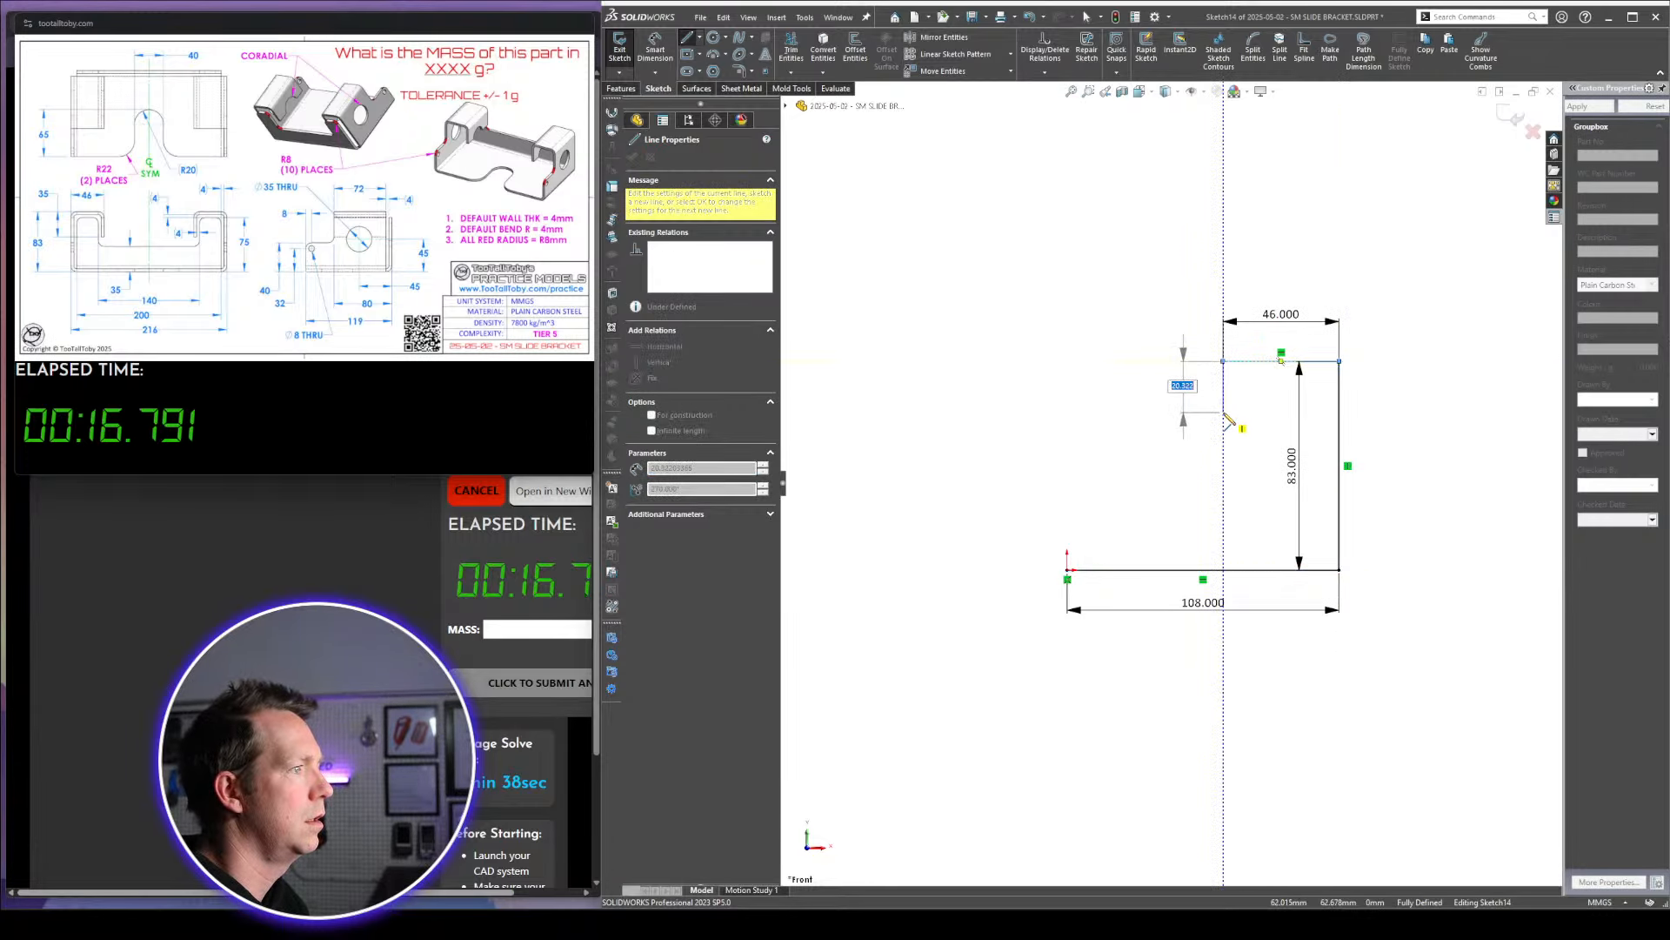
{"action": "type", "text": "35"}
{"action": "key", "text": "Return"}
{"action": "key", "text": "Escape"}
Create a Base Flange from the profile with a depth of 111 mm and the thickness direction reversed
{"action": "mouse_move", "coordinate": [1126, 228]}
{"action": "middle_mouse_down"}
{"action": "mouse_move", "coordinate": [1182, 283]}
{"action": "mouse_move", "coordinate": [1157, 287]}
{"action": "middle_mouse_up"}
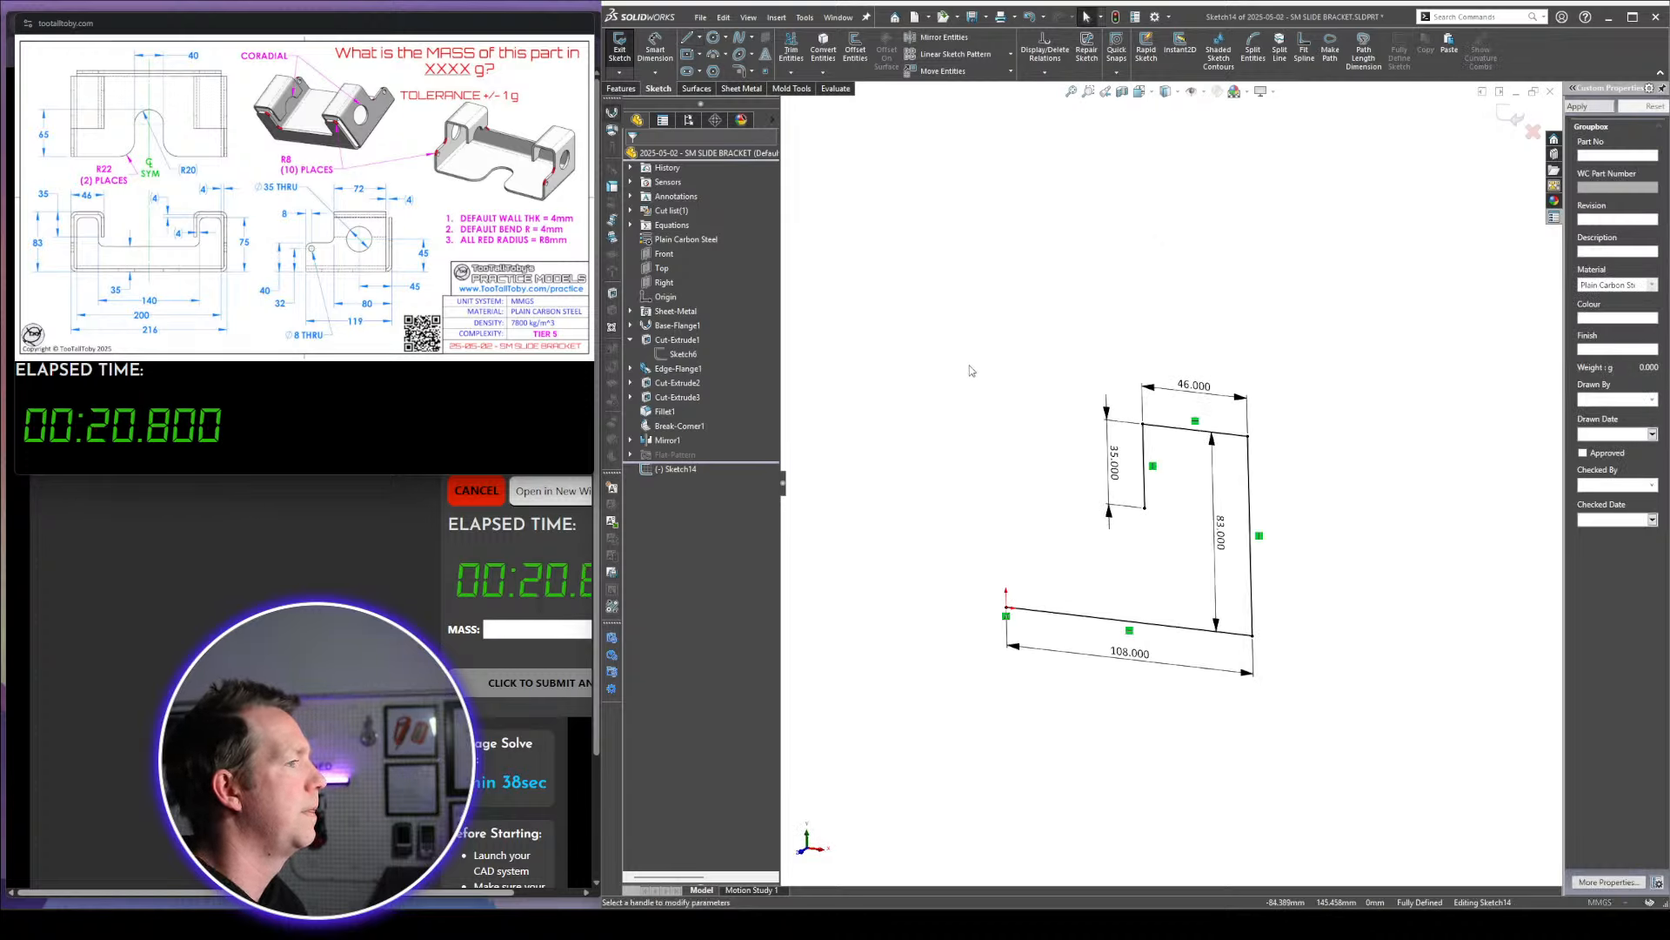
{"action": "scroll", "coordinate": [1016, 567], "scroll_direction": "down", "scroll_amount": 1}
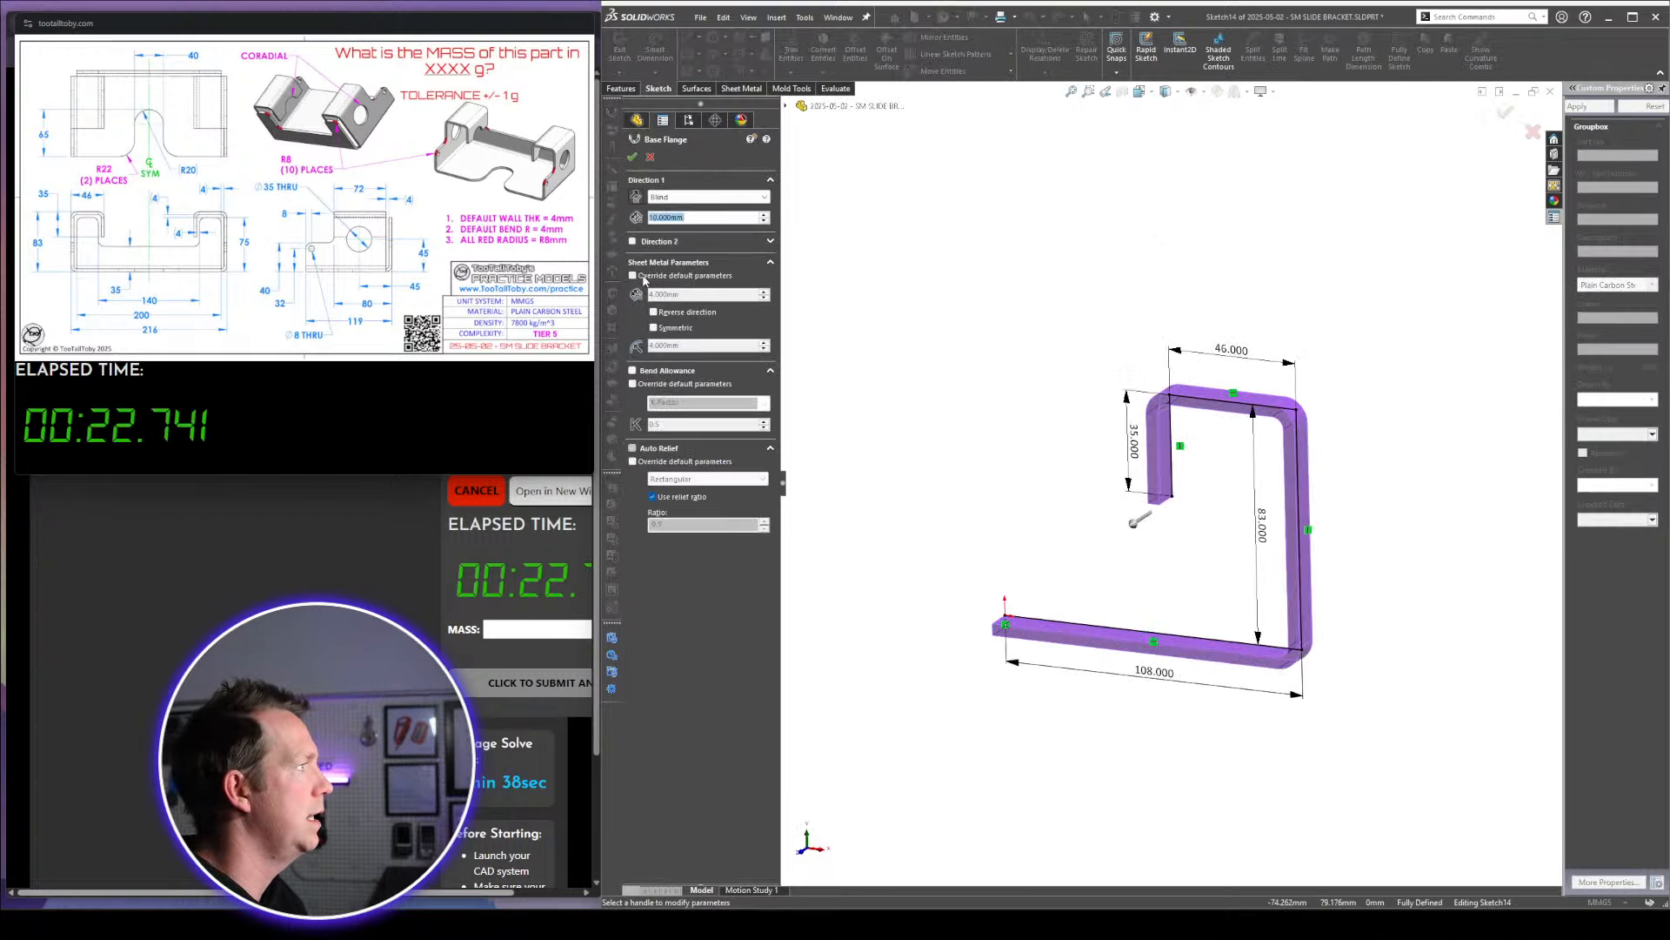
{"action": "left_click", "coordinate": [654, 312]}
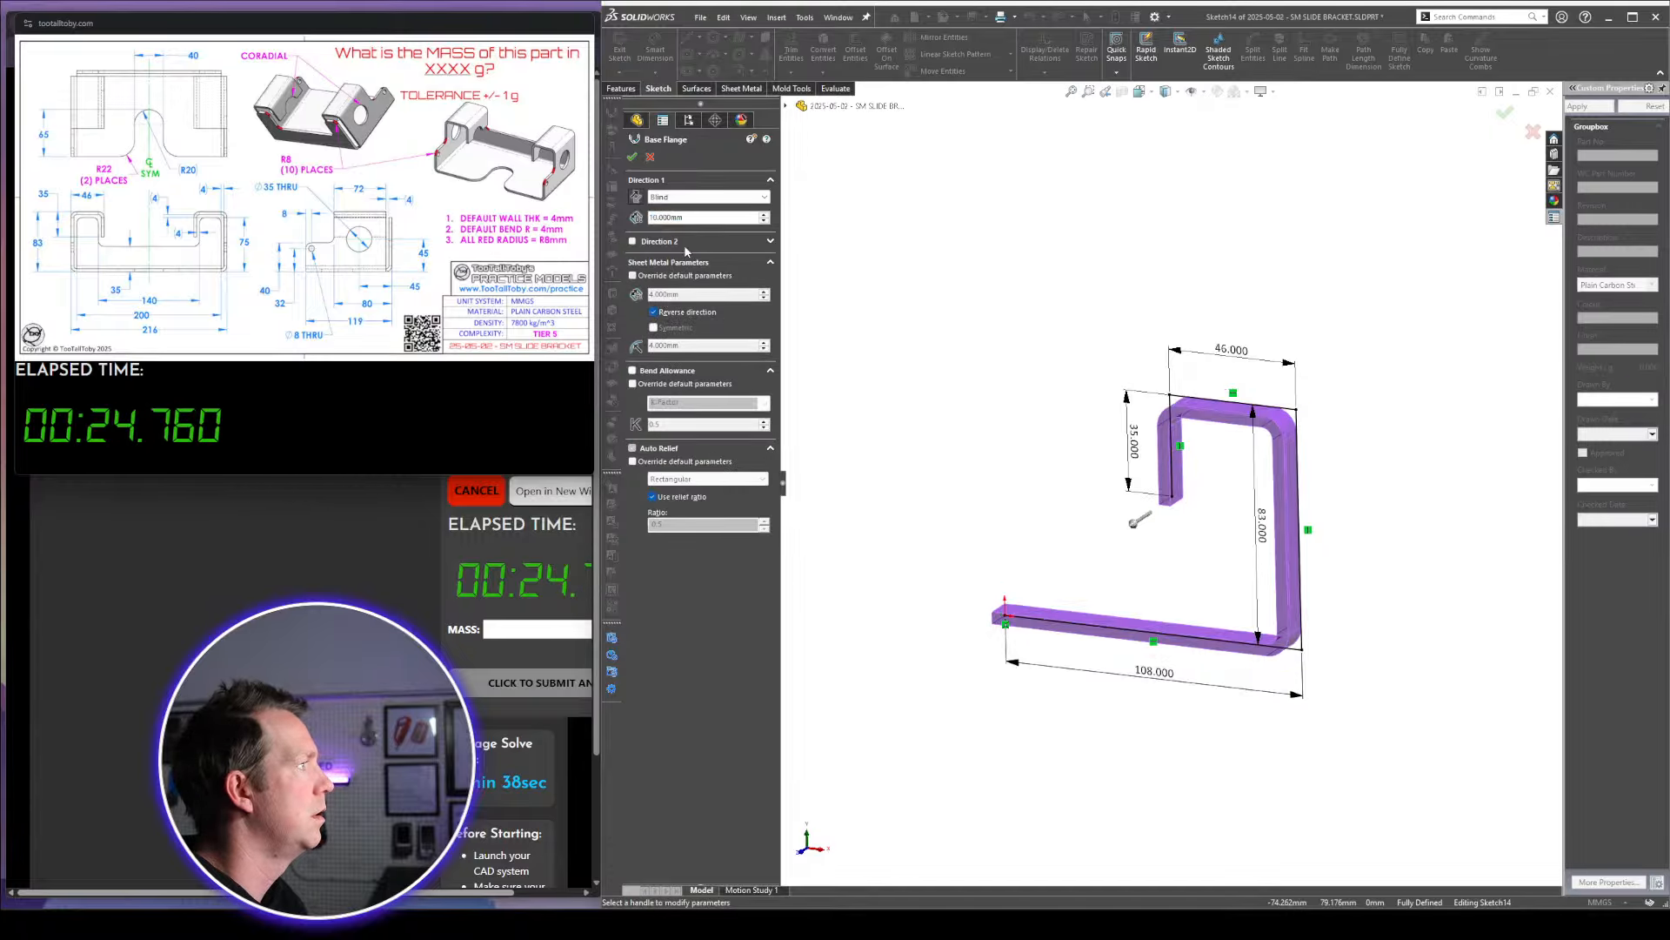
{"action": "type", "text": "111"}
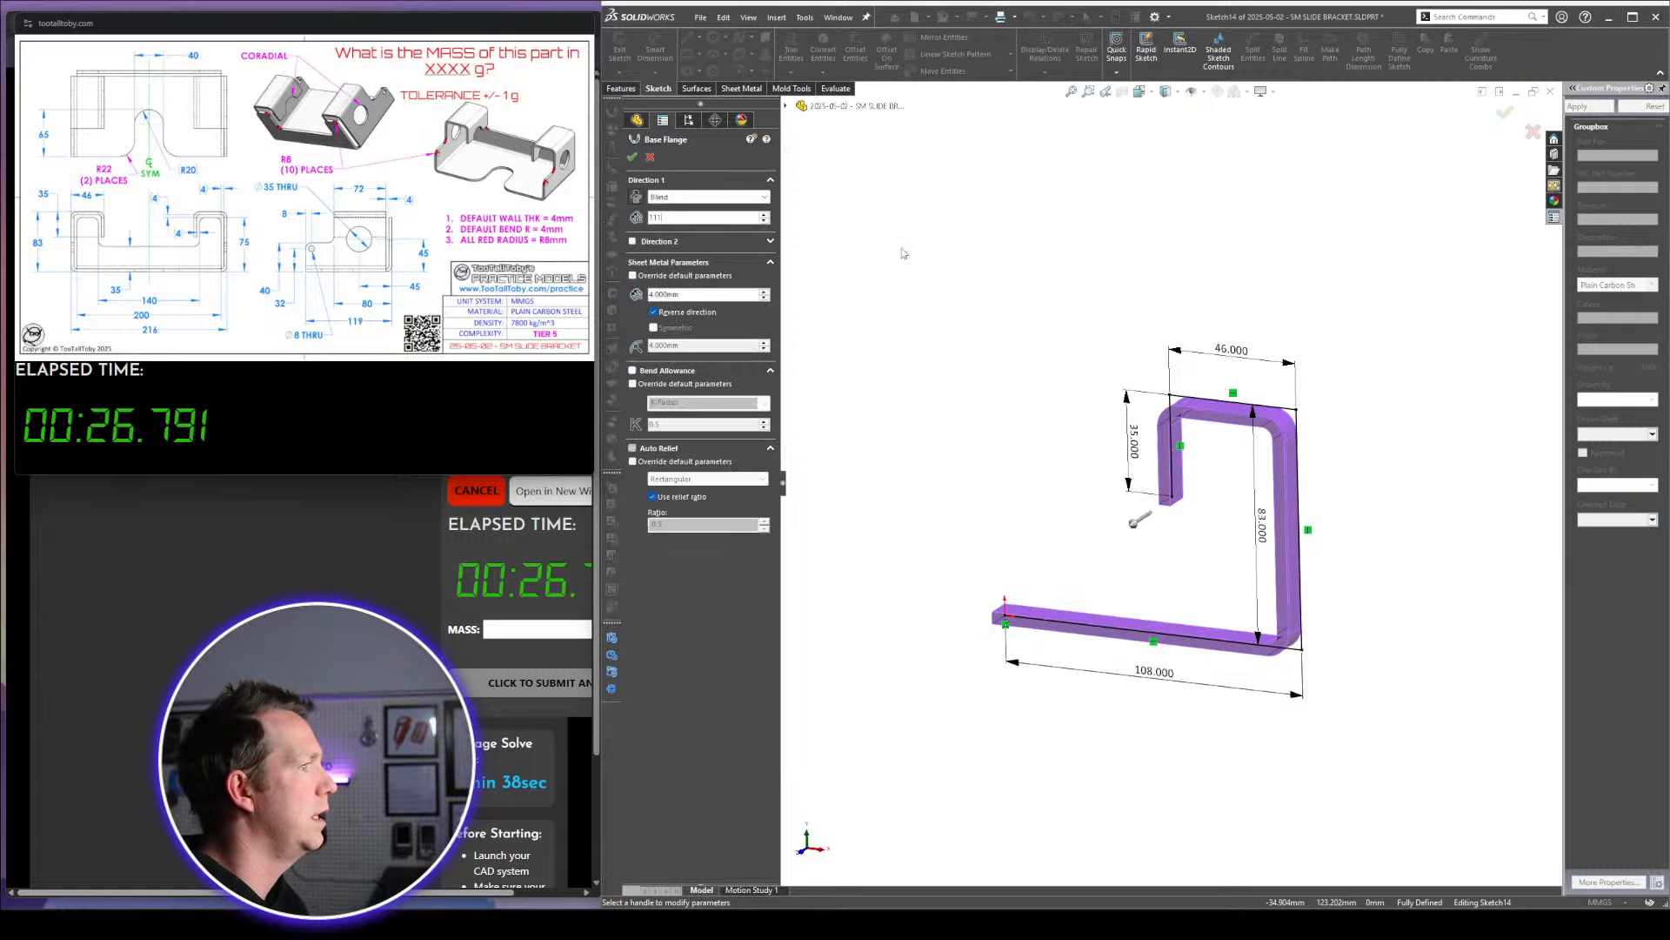
{"action": "key", "text": "Return"}
{"action": "left_click", "coordinate": [636, 196]}
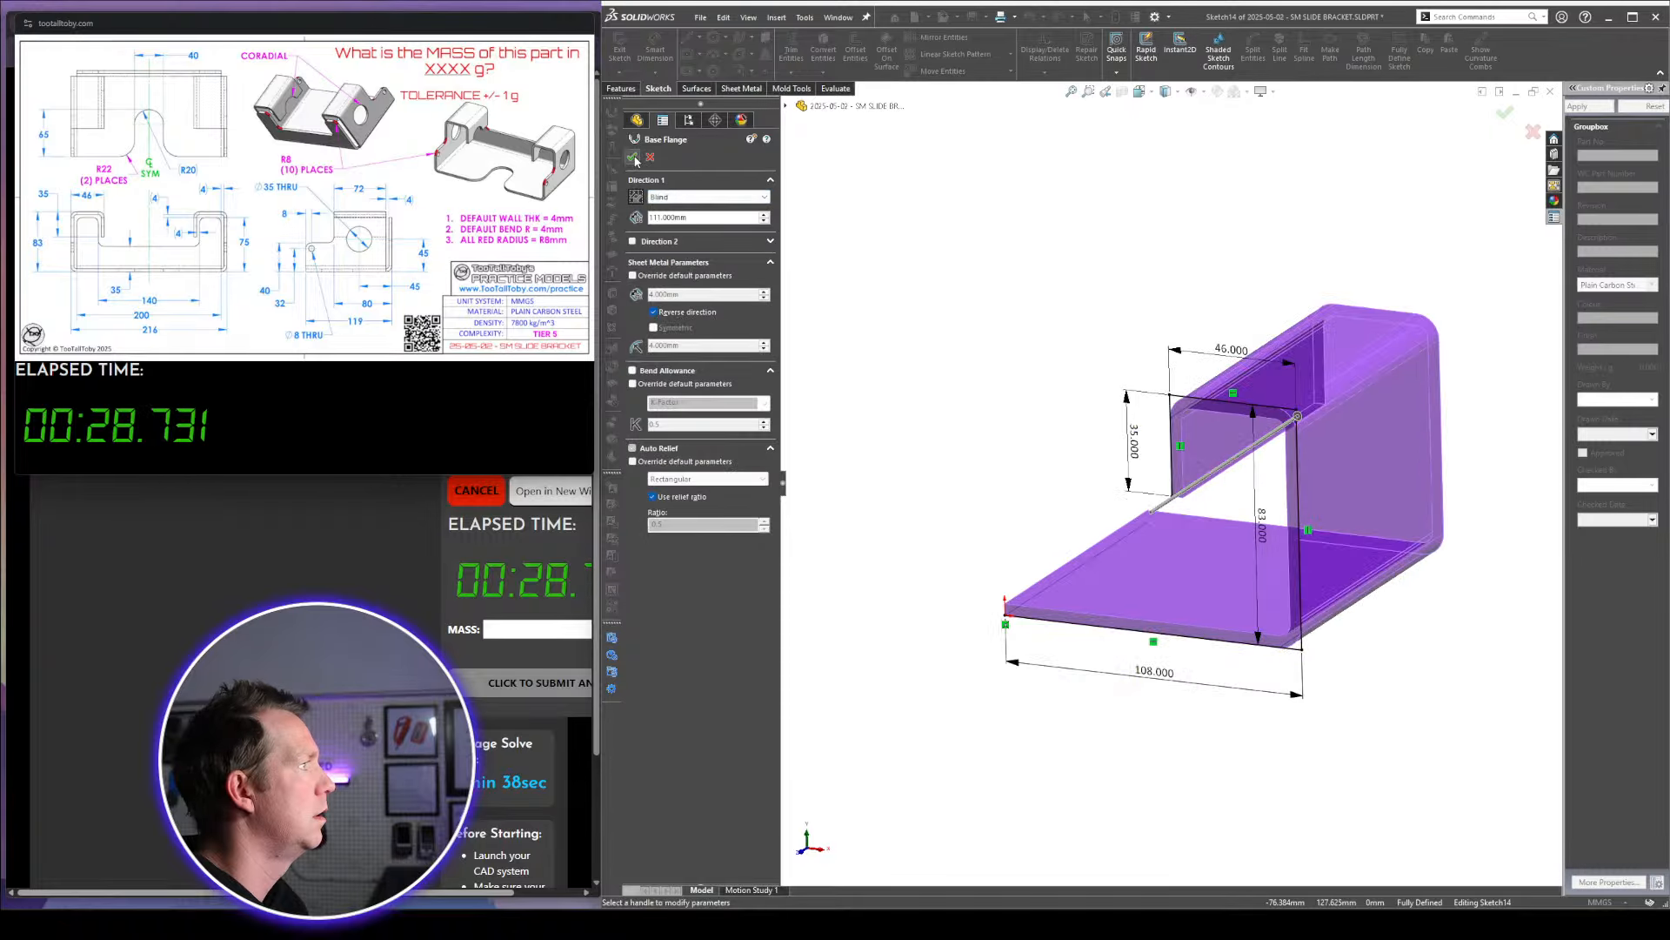
{"action": "key", "text": "Return"}
Start a sketch on the outer side wall of the new flange, viewed normal to the face
{"action": "scroll", "coordinate": [1330, 449], "scroll_direction": "up", "scroll_amount": 3}
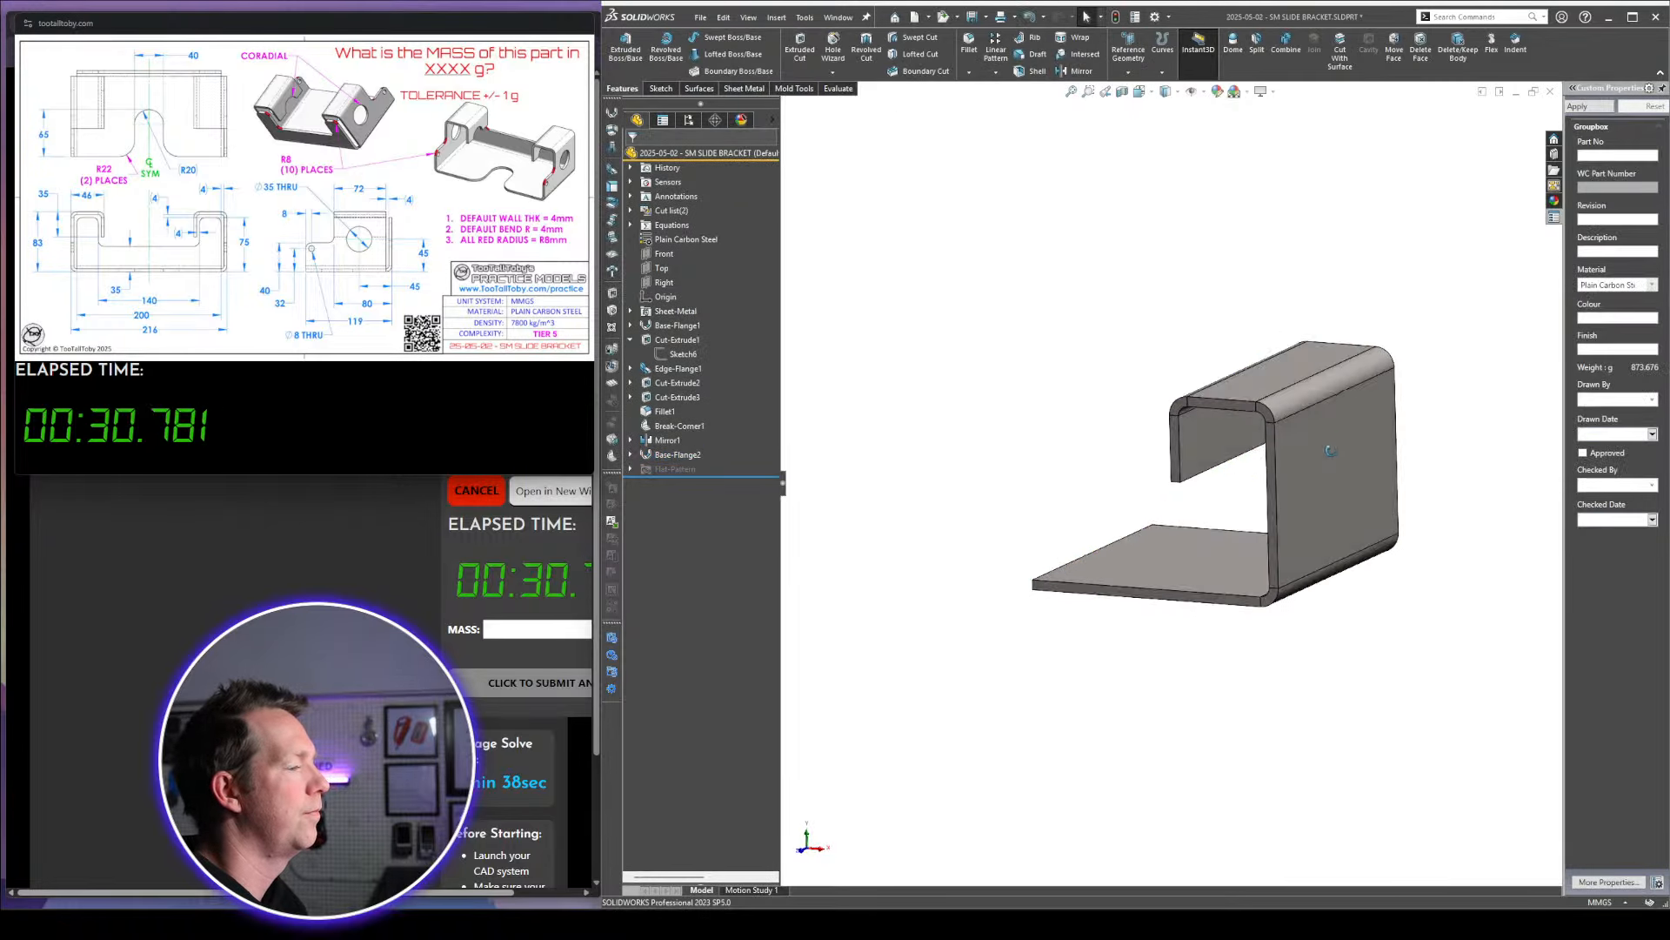
{"action": "middle_click_drag", "start_coordinate": [1330, 449], "coordinate": [1288, 486]}
{"action": "scroll", "coordinate": [1288, 486], "scroll_direction": "down", "scroll_amount": 3}
{"action": "left_click", "coordinate": [1195, 490]}
{"action": "left_click", "coordinate": [1267, 427]}
{"action": "key", "text": "space"}
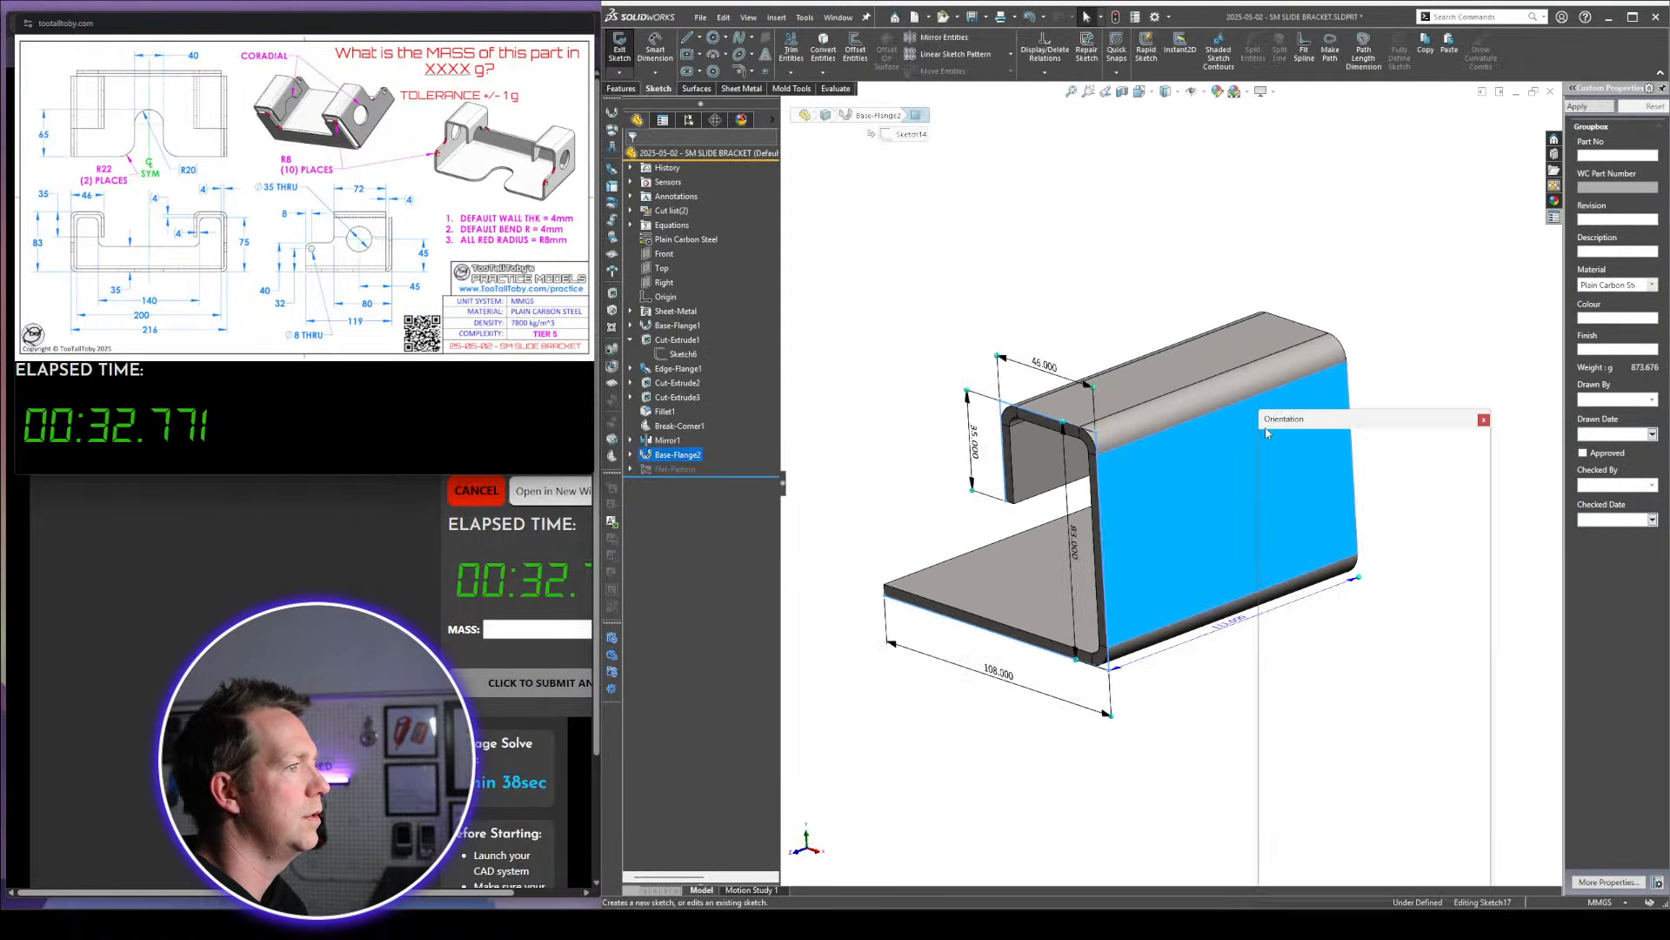
{"action": "left_click", "coordinate": [1482, 497]}
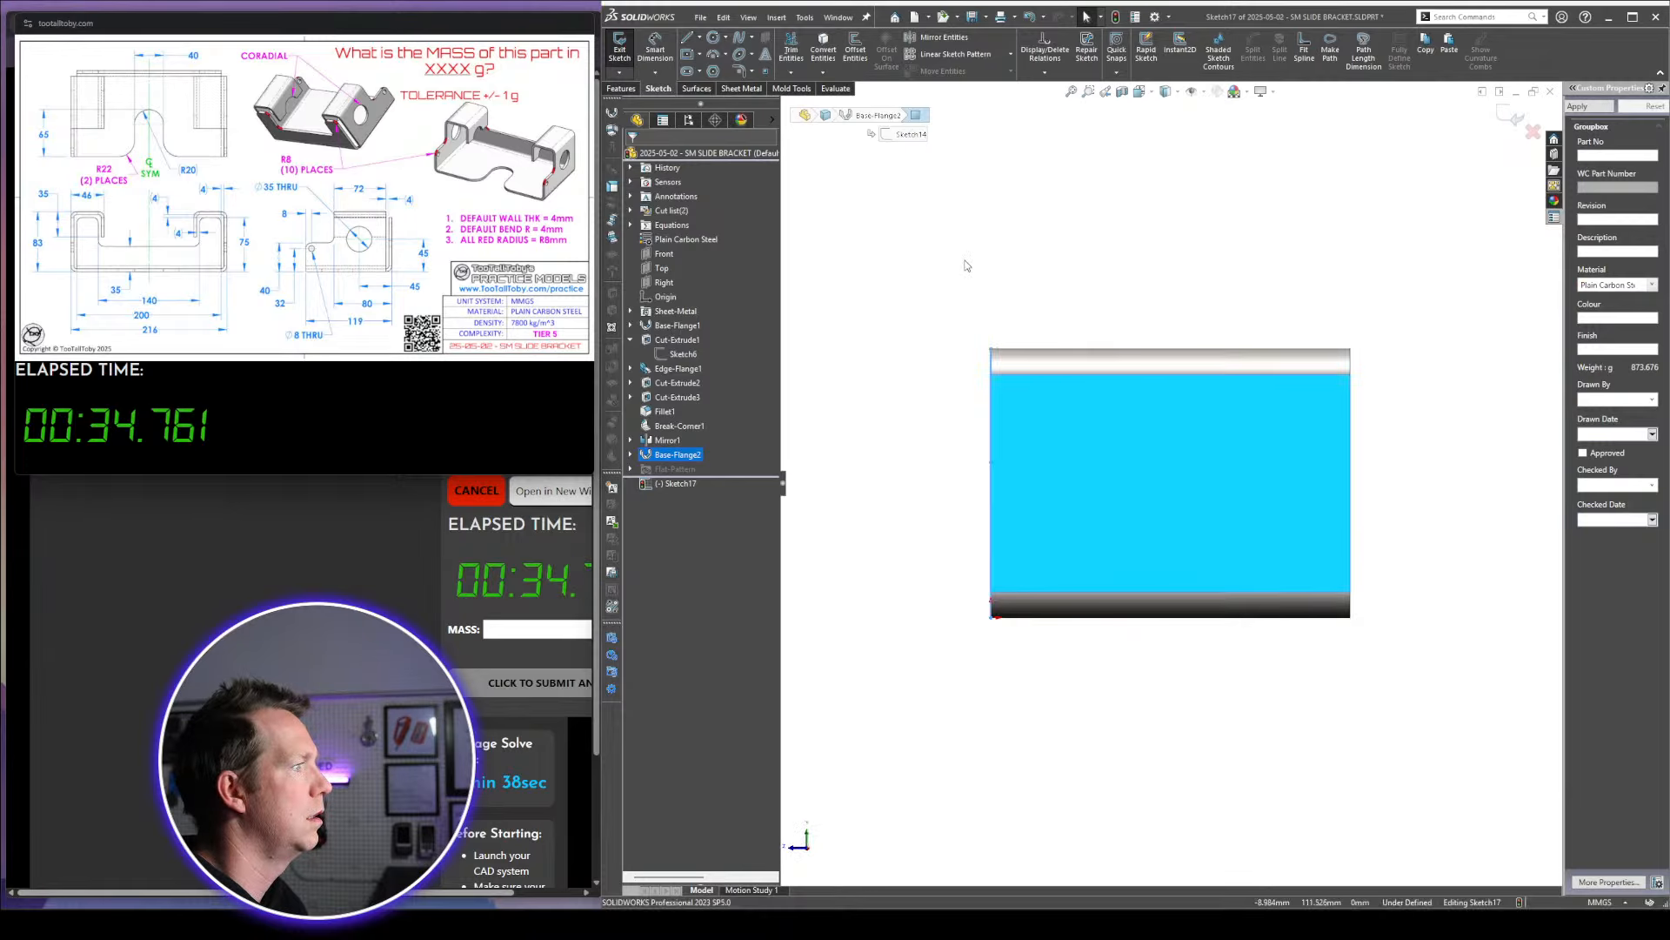
Draw a corner rectangle about 54 by 36 mm from the upper front corner of the side wall
{"action": "key", "text": "r"}
{"action": "key", "text": "a"}
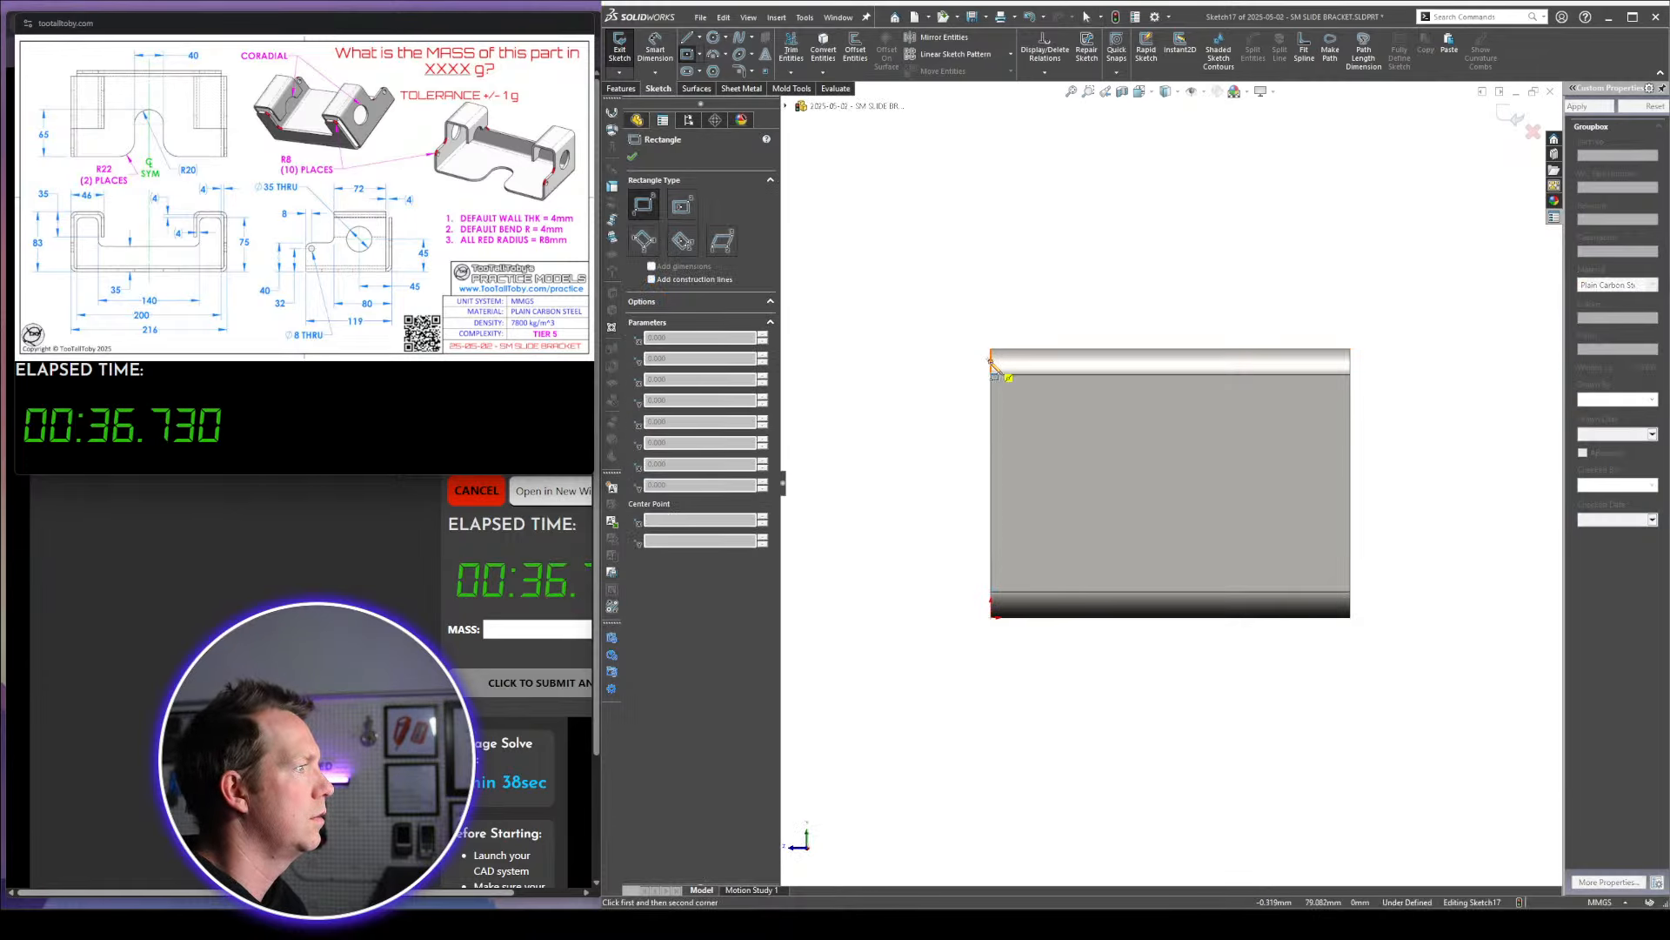
{"action": "left_click", "coordinate": [992, 350]}
{"action": "left_click", "coordinate": [1168, 466]}
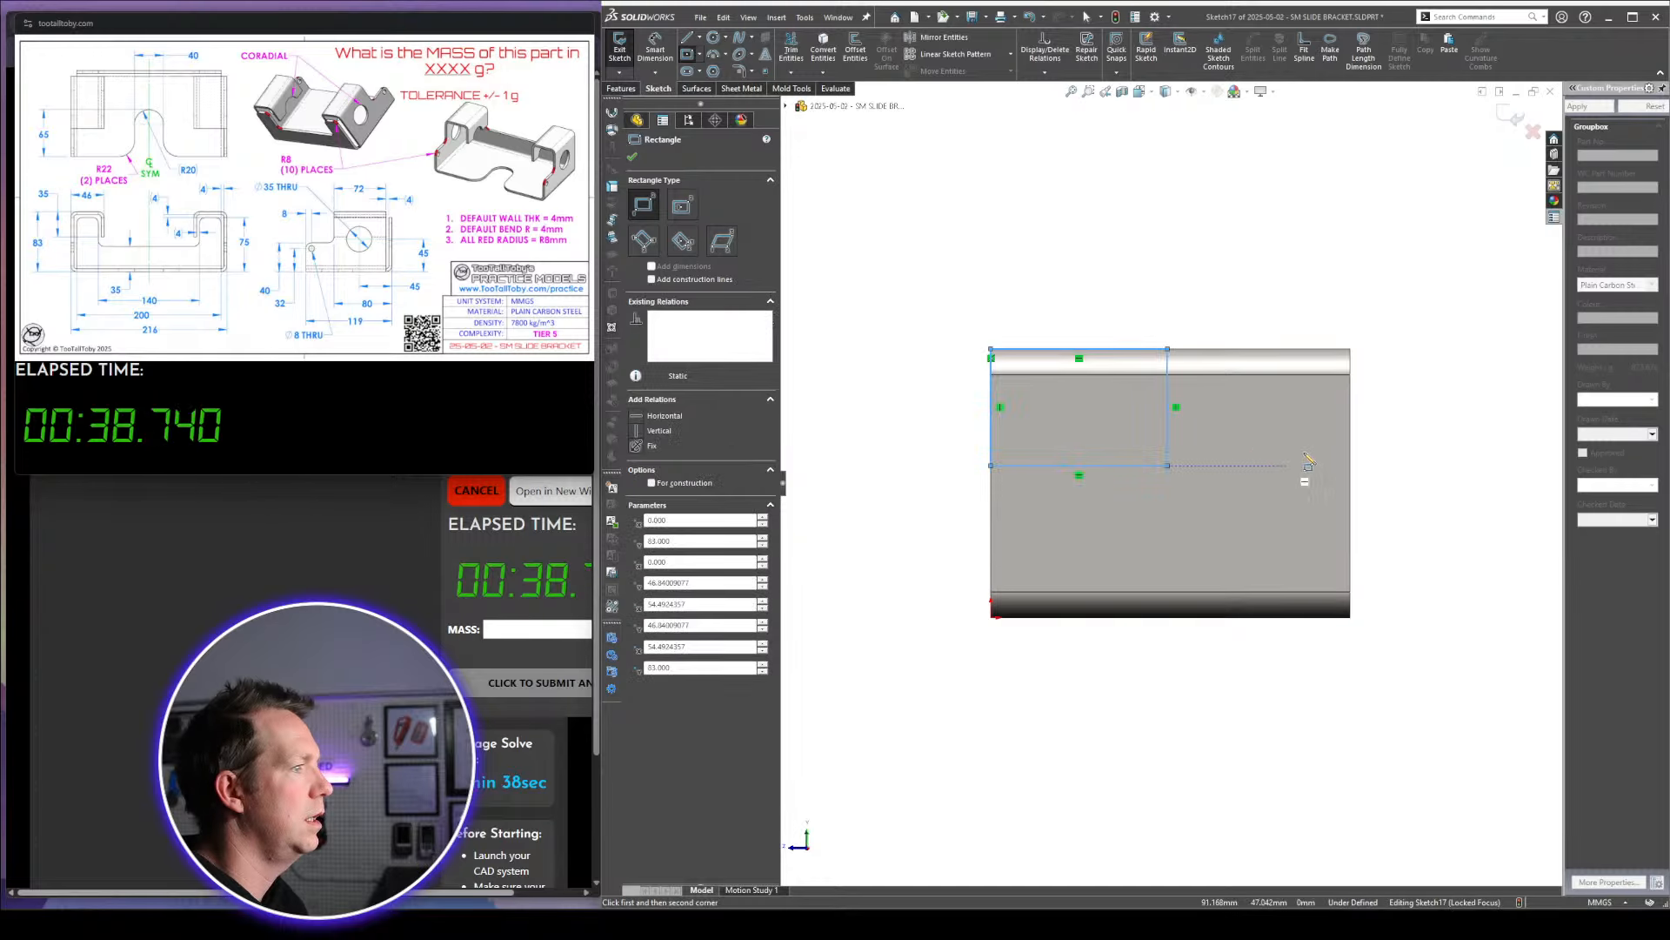
Draw a 35 mm diameter circle level with the rectangle's lower edge and an 8 mm circle below the rectangle
{"action": "key", "text": "c"}
{"action": "left_click", "coordinate": [1239, 466]}
{"action": "type", "text": "3"}
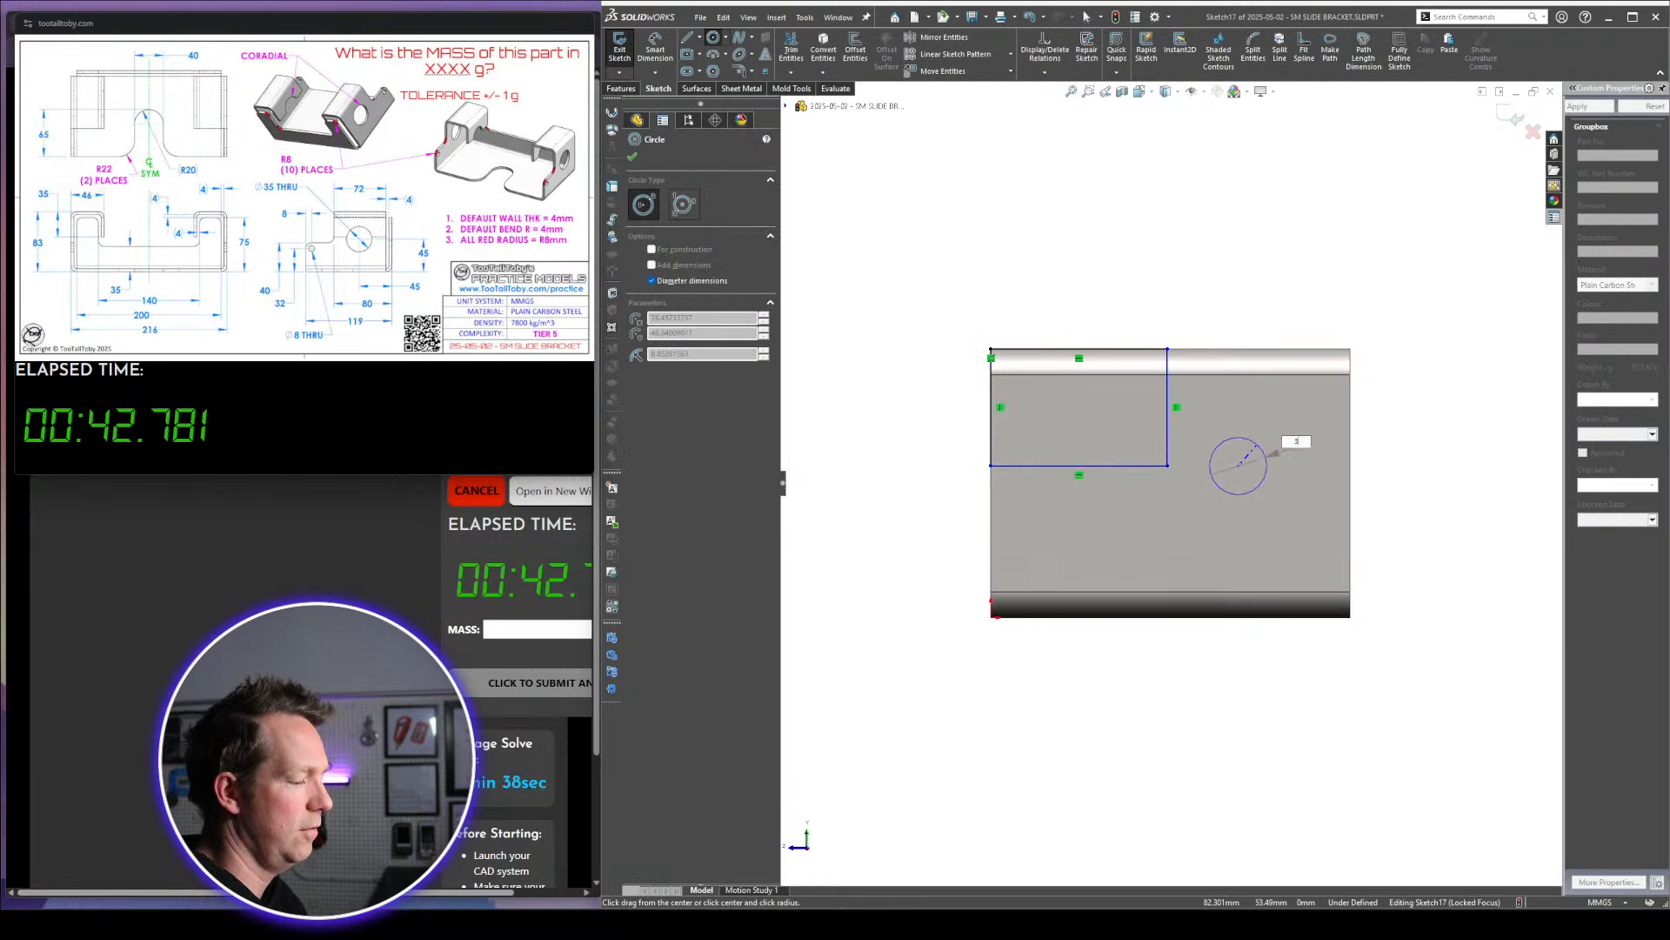
{"action": "type", "text": "5"}
{"action": "key", "text": "Return"}
{"action": "left_click", "coordinate": [1028, 504]}
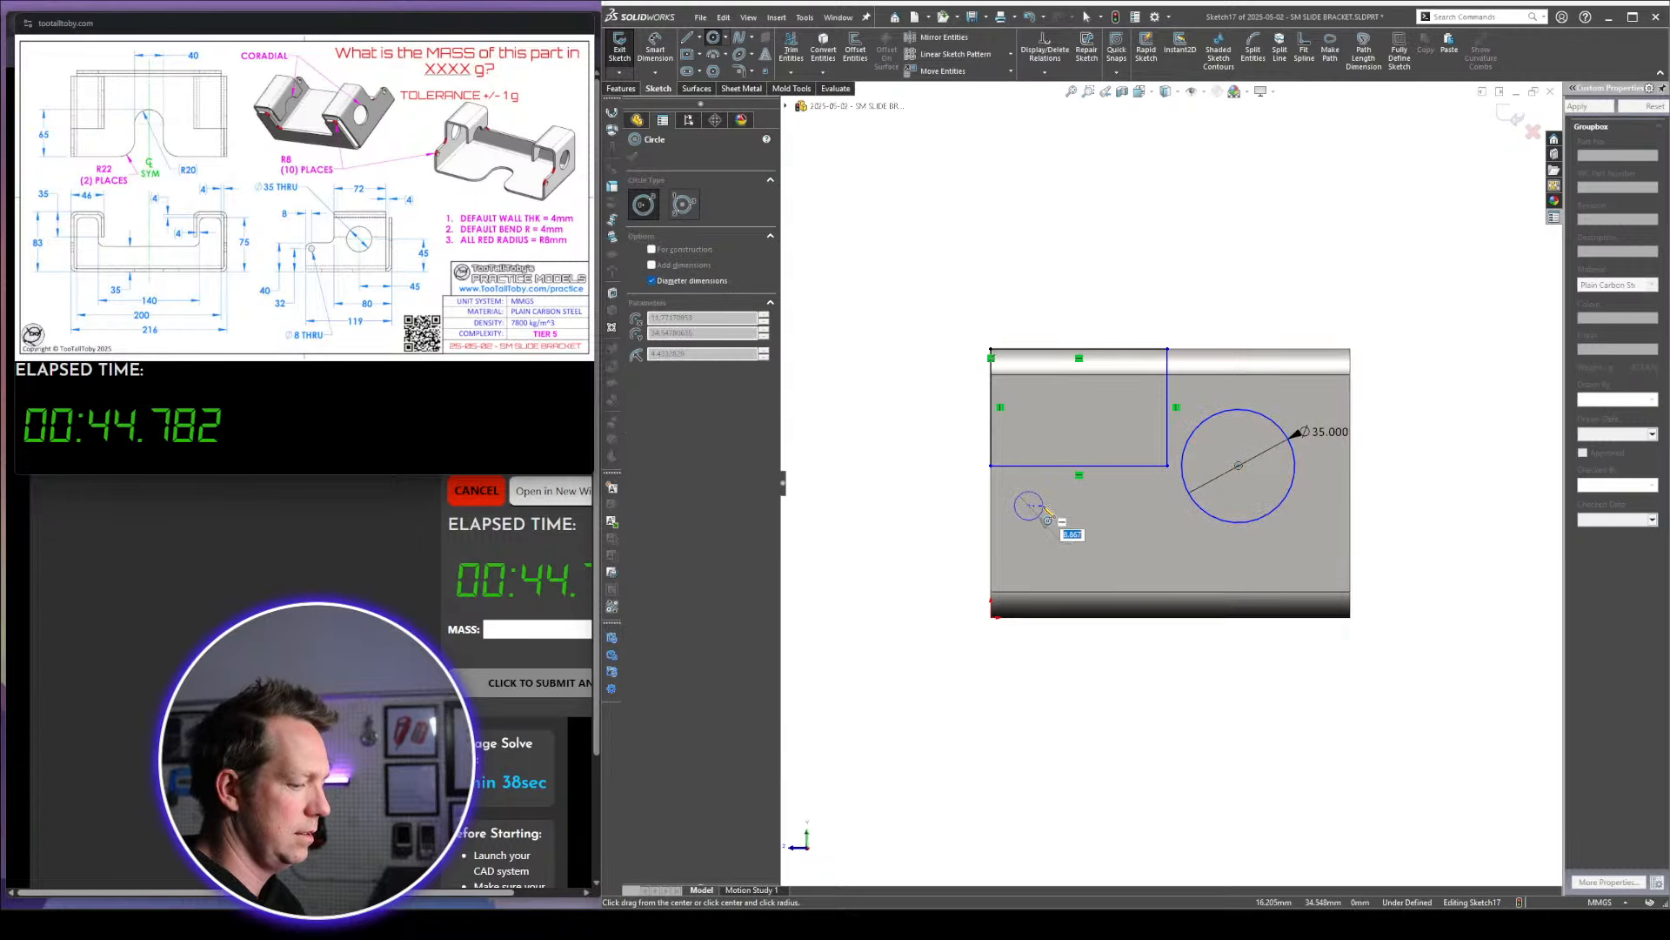
{"action": "type", "text": "8"}
{"action": "key", "text": "Return"}
{"action": "right_click_drag", "start_coordinate": [1162, 559], "coordinate": [1181, 275]}
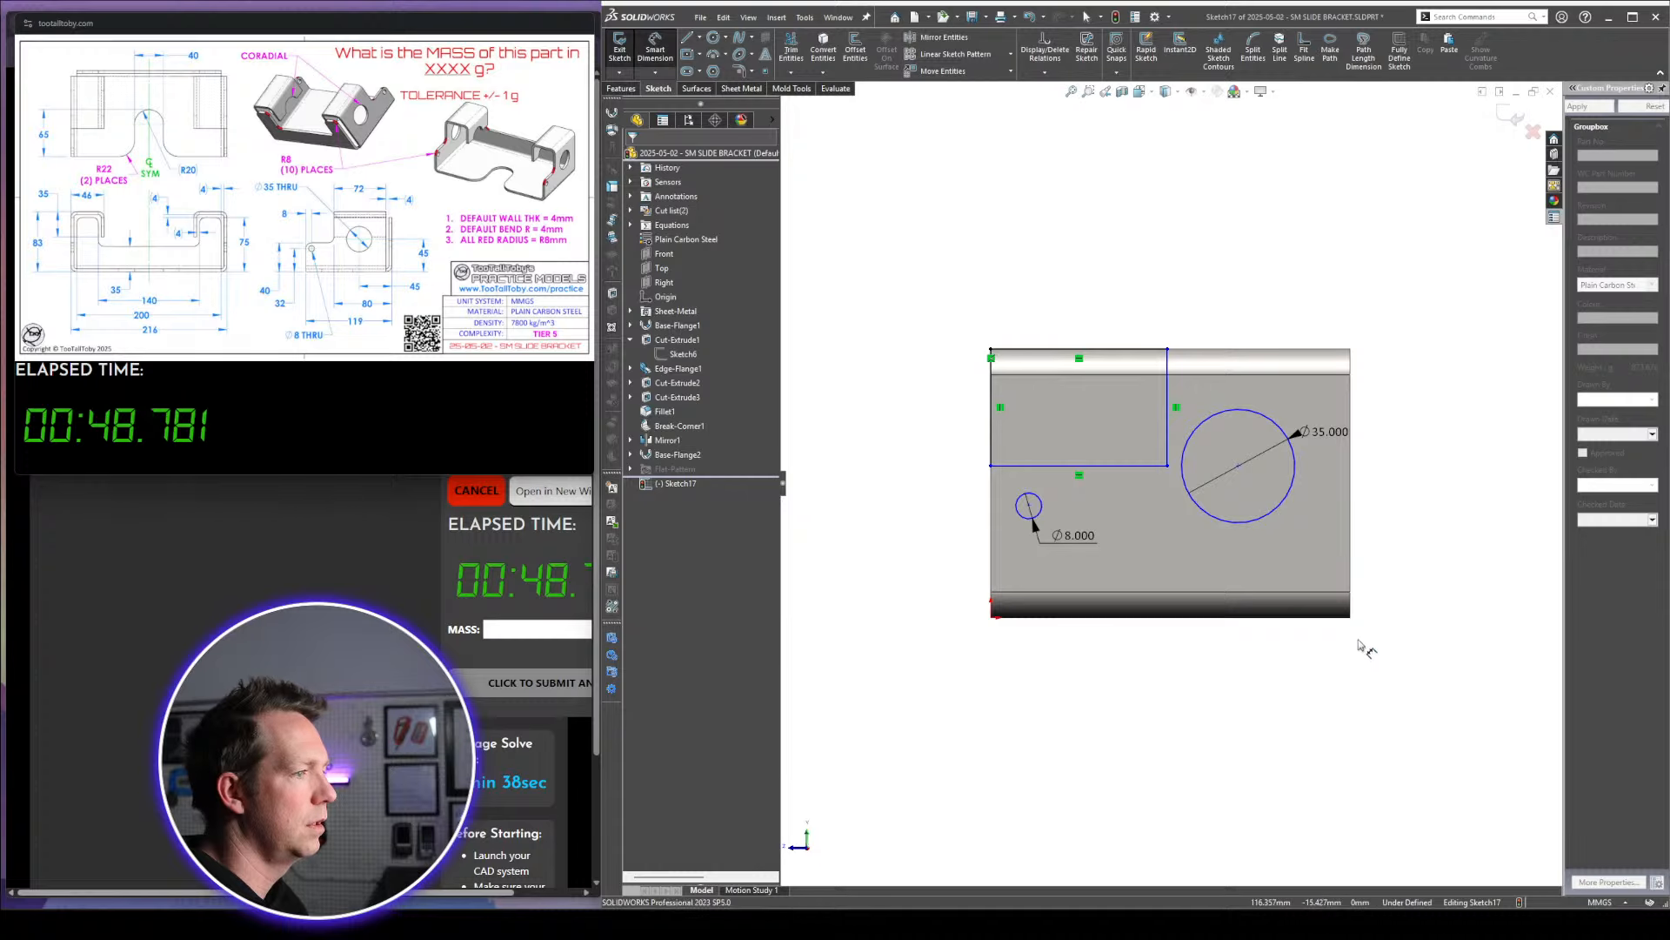
Draw a rectangle from the wall's lower rear corner to the 35 mm circle's centre, making its sides equal and for construction
{"action": "right_click_drag", "start_coordinate": [1359, 643], "coordinate": [1418, 642]}
{"action": "left_click", "coordinate": [1351, 616]}
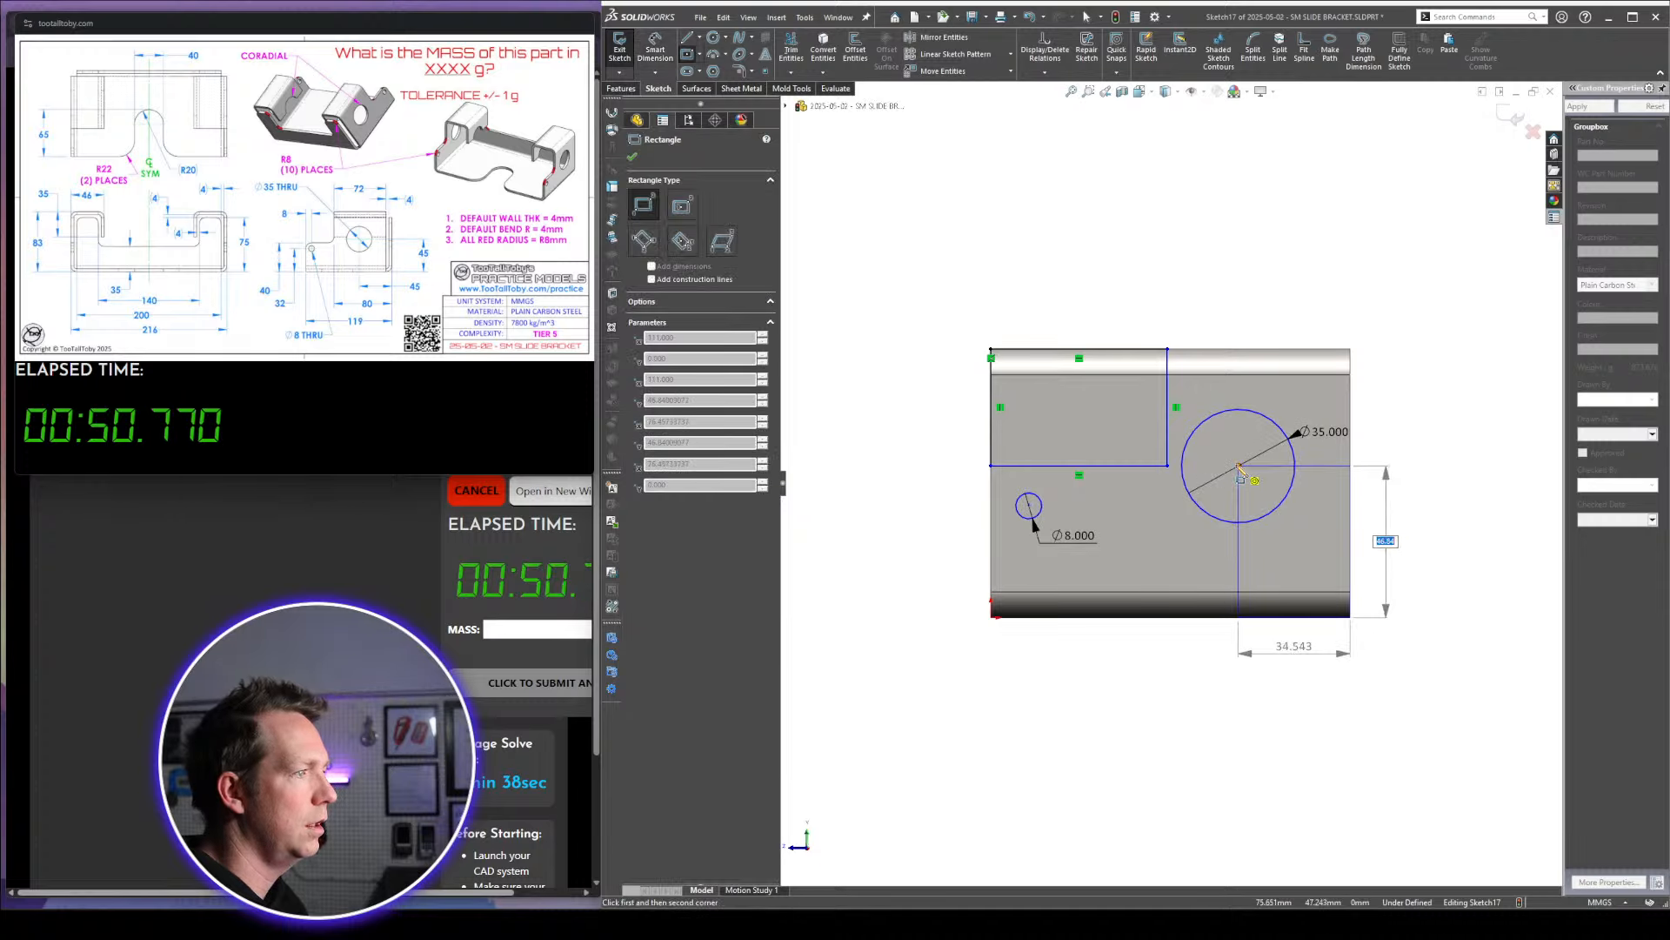
{"action": "left_click", "coordinate": [1239, 466]}
{"action": "key", "text": "Escape"}
{"action": "right_click", "coordinate": [1311, 466]}
{"action": "left_click", "coordinate": [1371, 477]}
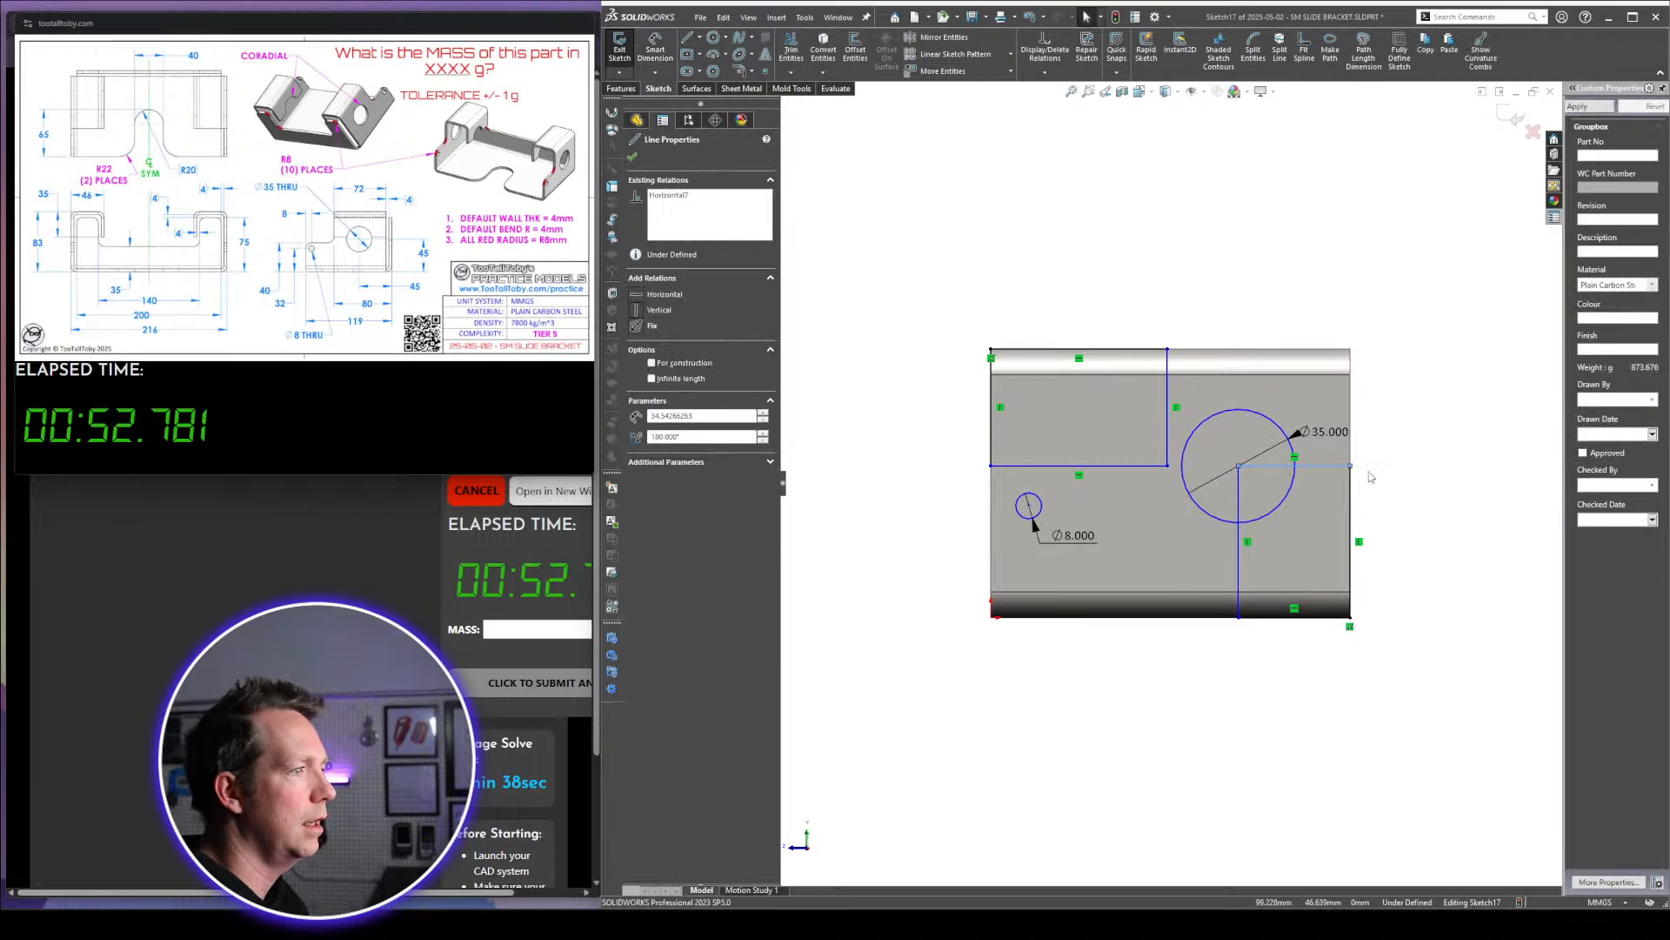
{"action": "left_click", "coordinate": [657, 435]}
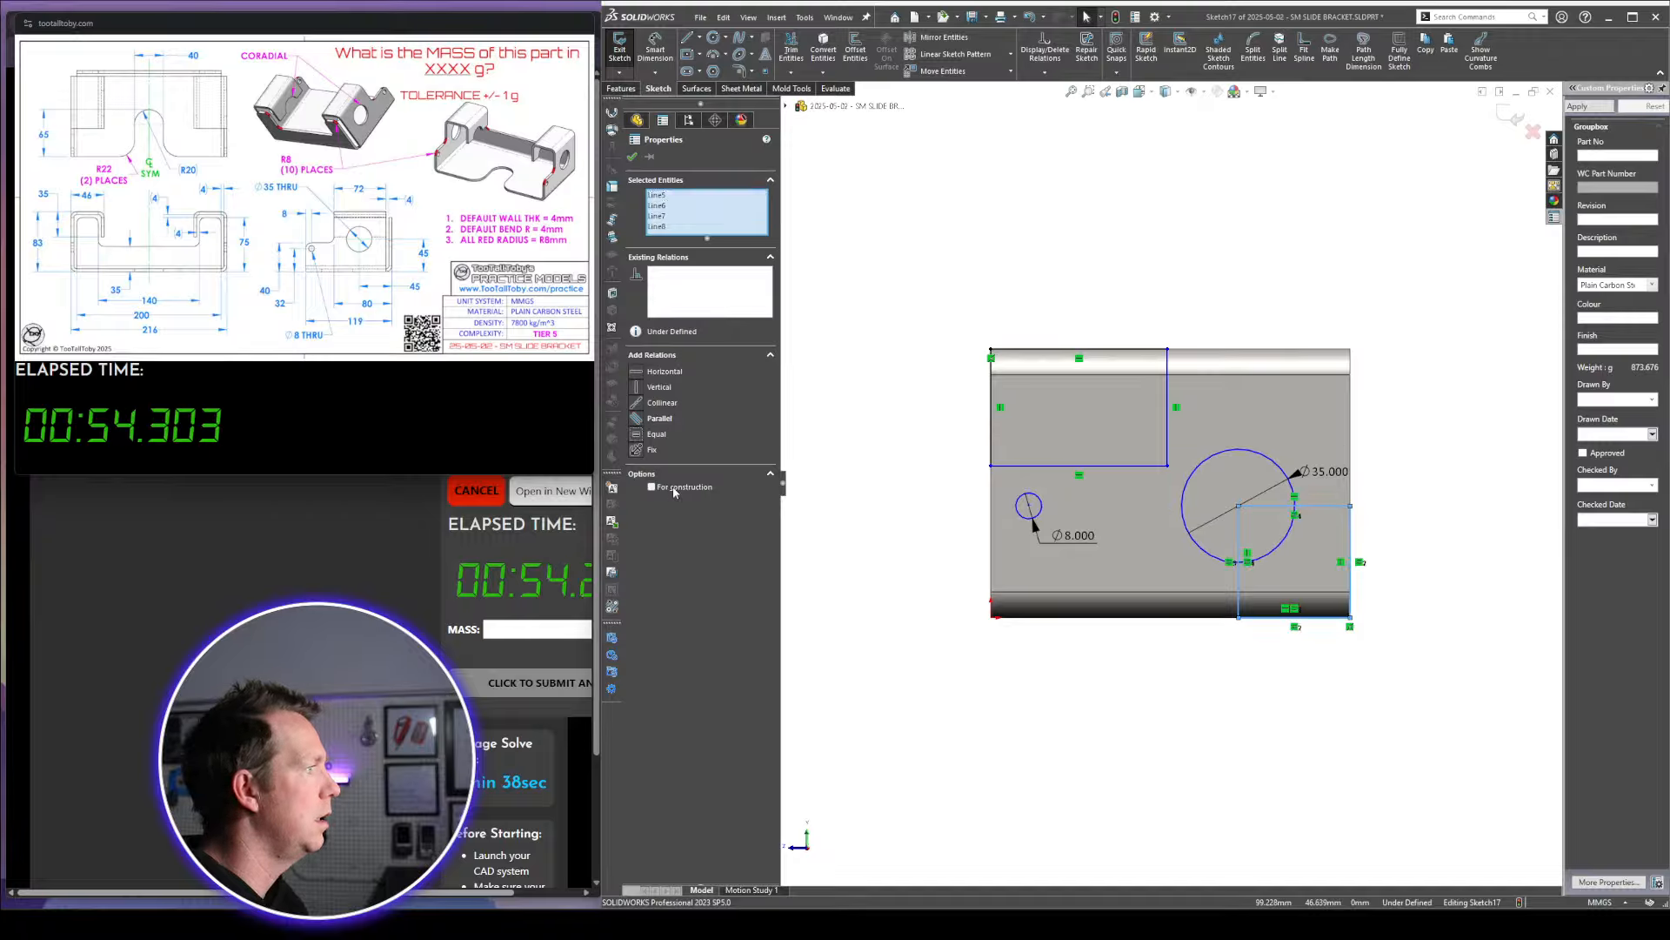
{"action": "left_click", "coordinate": [944, 691]}
Dimension the construction square's vertical side at 45 mm to locate the large circle
{"action": "key", "text": "d"}
{"action": "left_click", "coordinate": [1350, 545]}
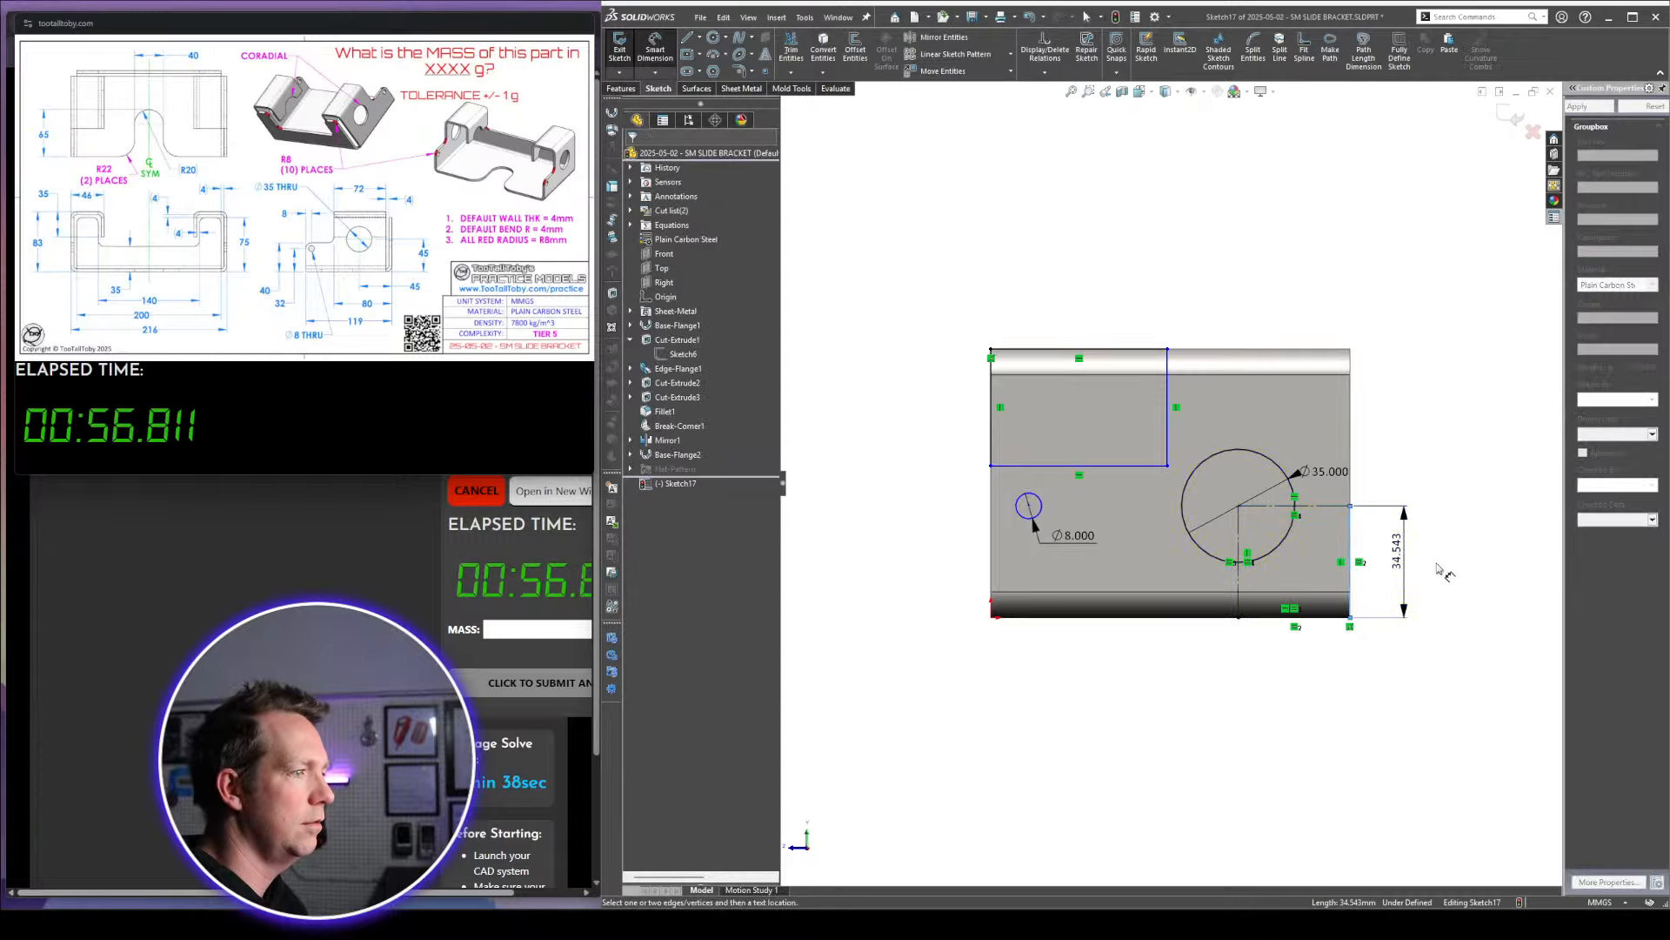
{"action": "left_click", "coordinate": [1440, 570]}
{"action": "type", "text": "45"}
{"action": "key", "text": "Return"}
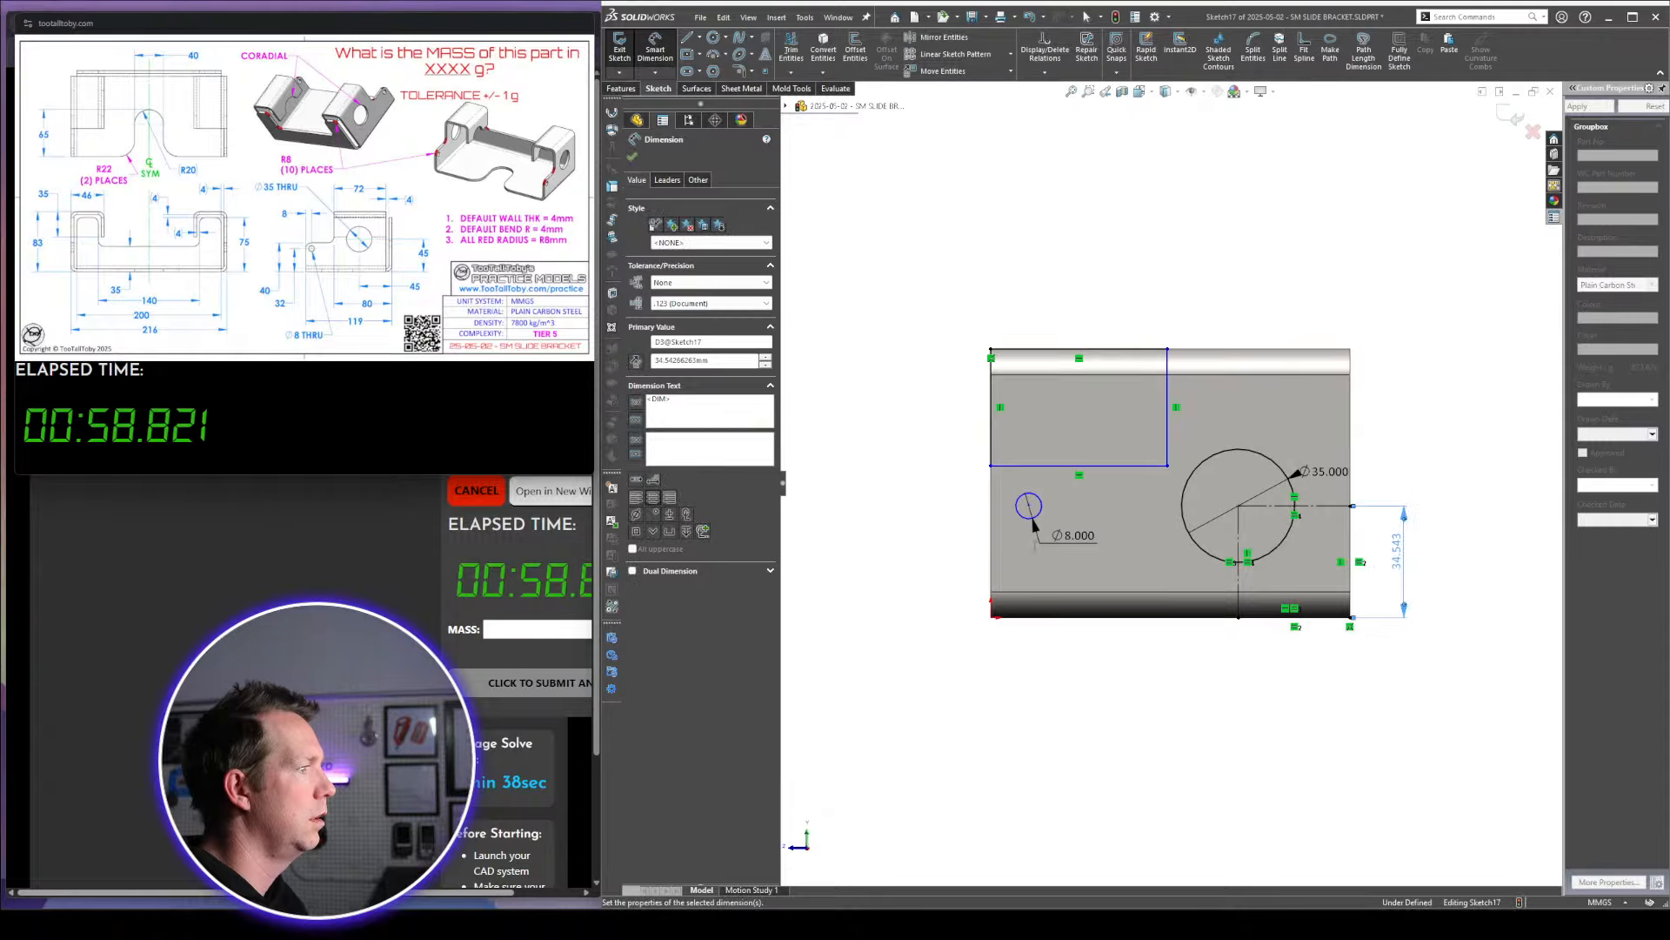
Dimension the small circle's centre 8 mm below the rectangle's lower edge and 8 mm from the wall's front edge
{"action": "left_click", "coordinate": [1041, 484]}
{"action": "left_click", "coordinate": [1046, 447]}
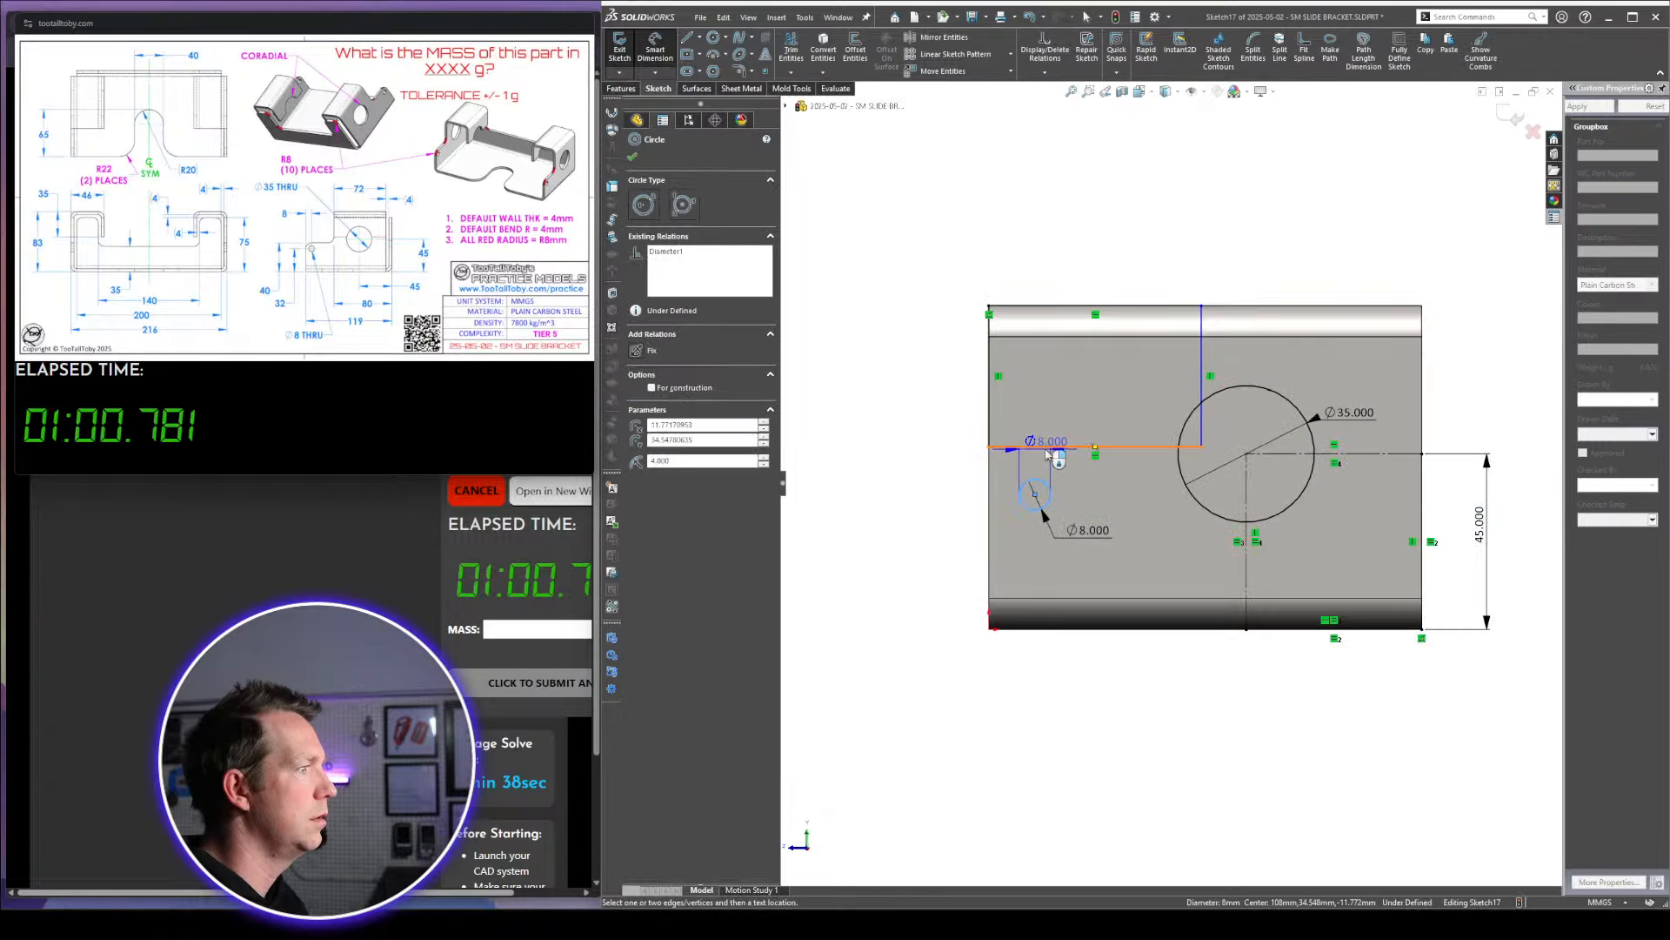
{"action": "left_click", "coordinate": [1094, 481]}
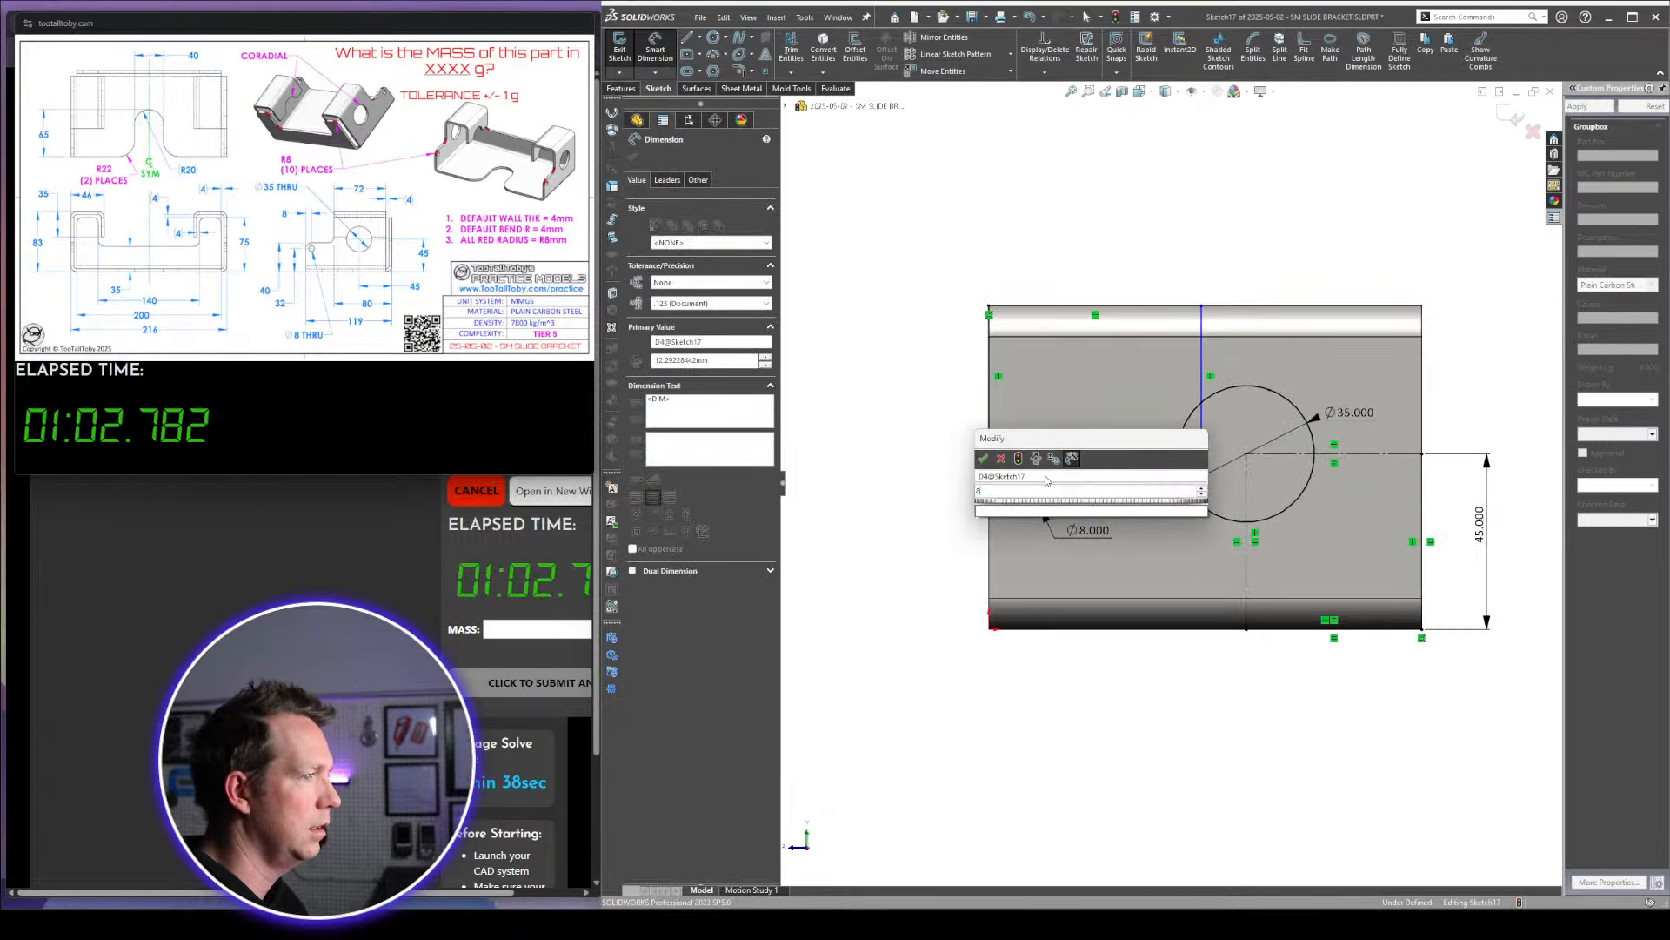
{"action": "type", "text": "8"}
{"action": "key", "text": "Return"}
{"action": "left_click", "coordinate": [1023, 487]}
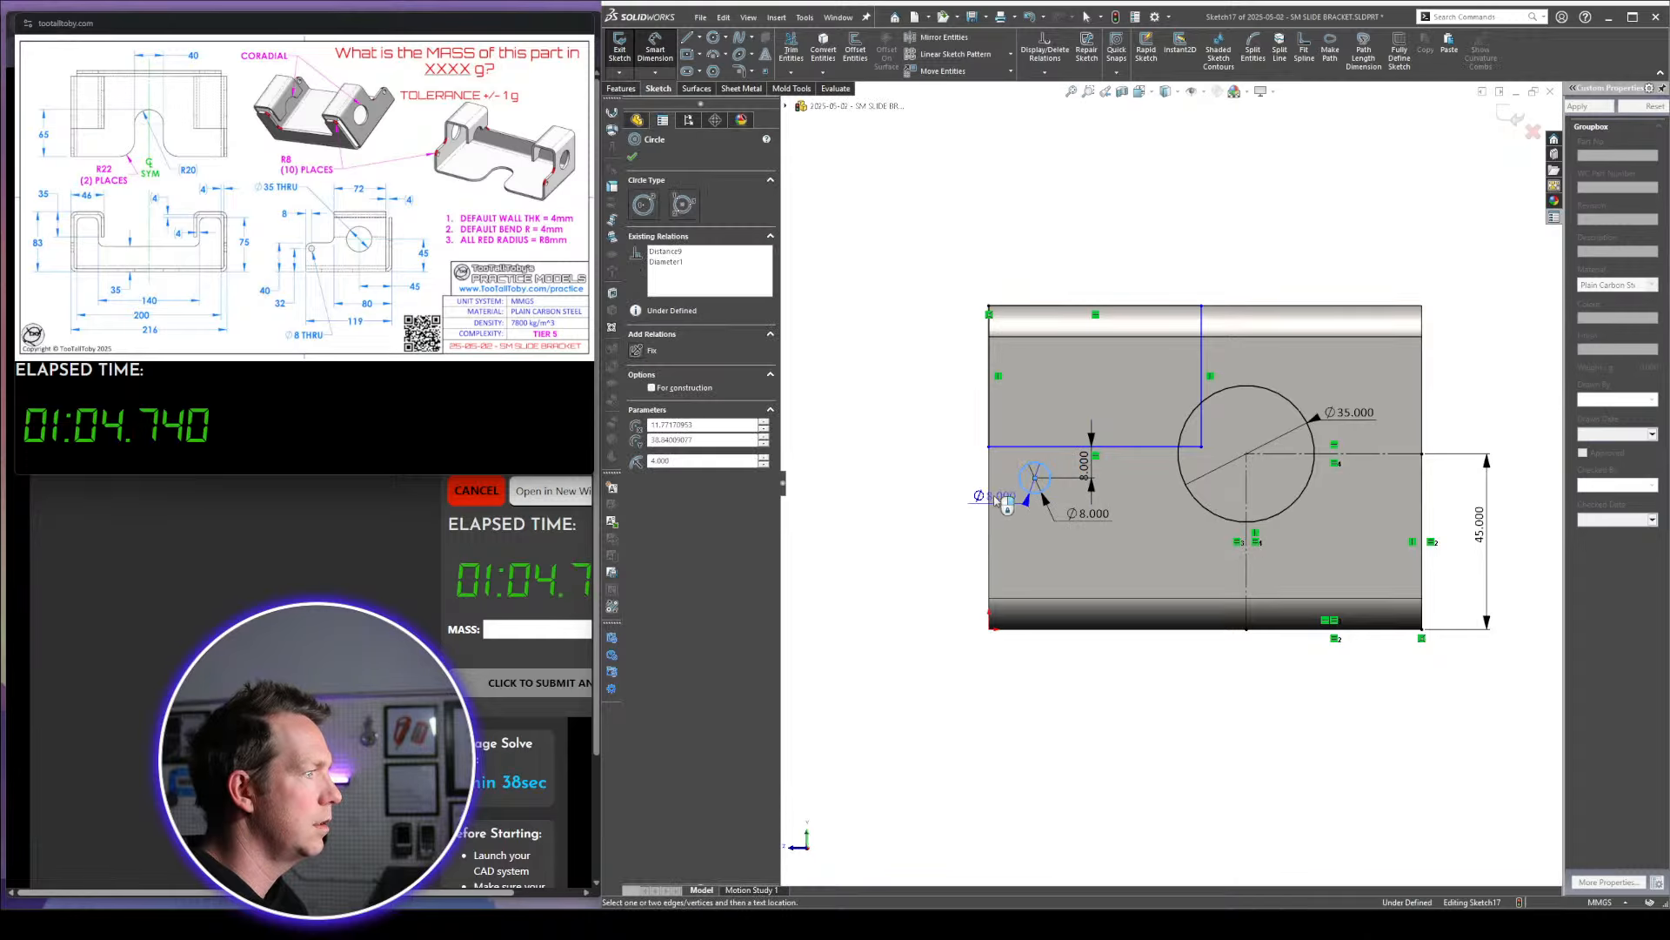
{"action": "left_click", "coordinate": [990, 503]}
{"action": "left_click", "coordinate": [1019, 532]}
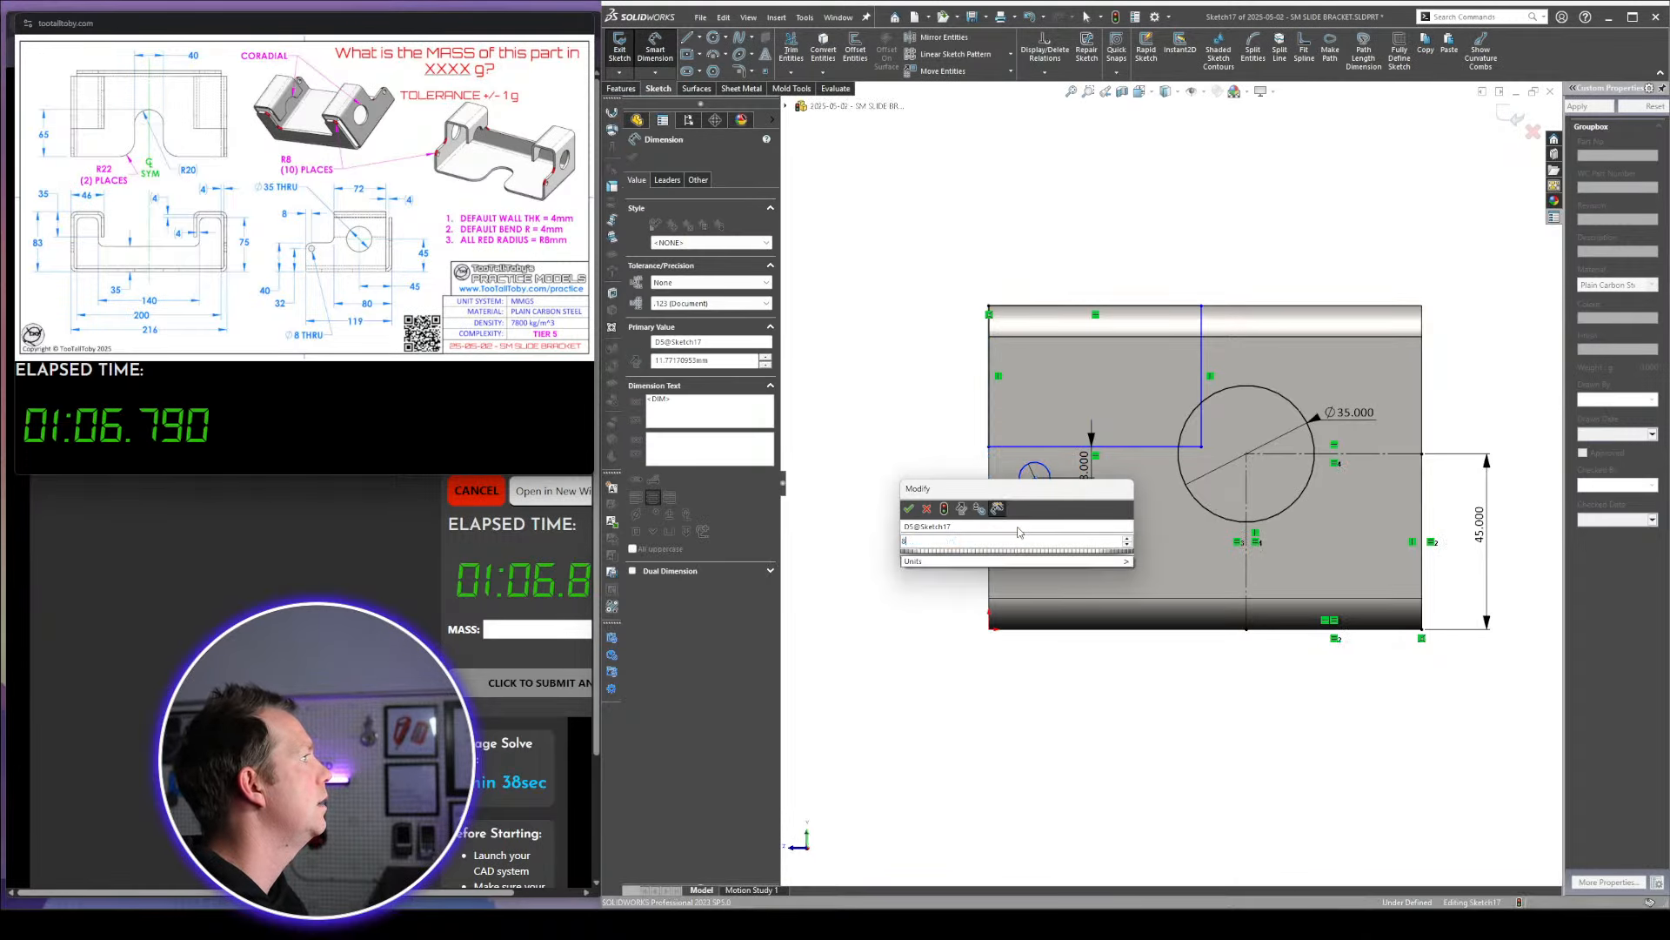
{"action": "type", "text": "8"}
{"action": "key", "text": "Return"}
Dimension the rectangle's inner side 72 mm from the wall's rear edge and its lower edge 40 mm above the wall's bottom
{"action": "left_click", "coordinate": [1420, 338]}
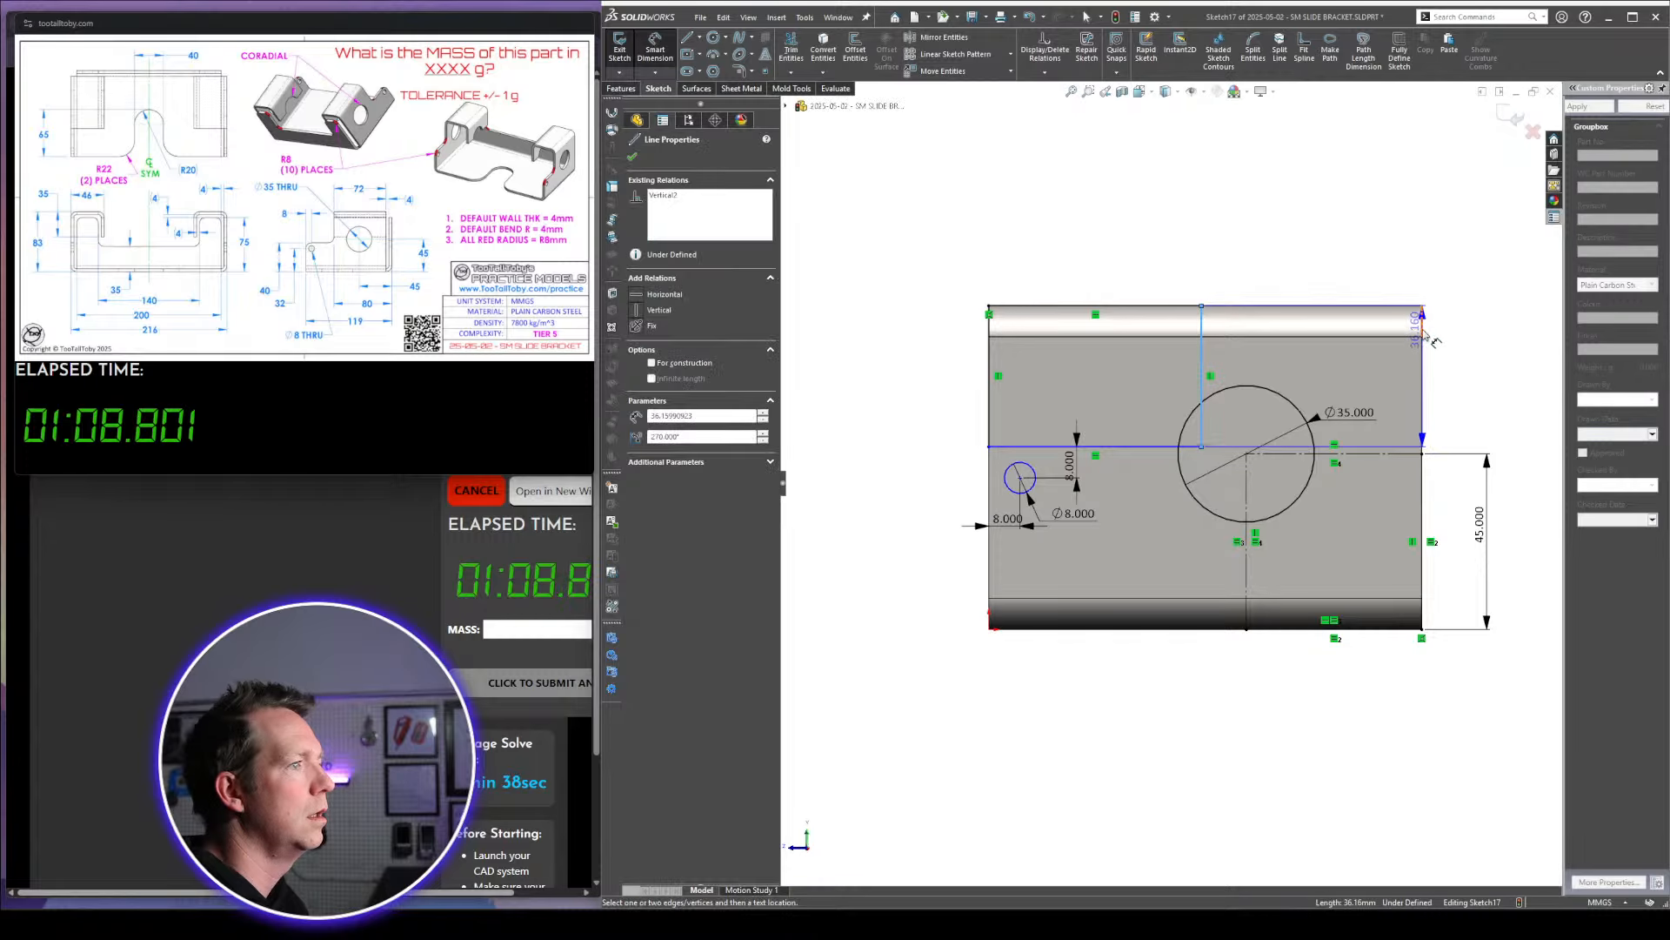
{"action": "left_click", "coordinate": [1360, 287]}
{"action": "type", "text": "72"}
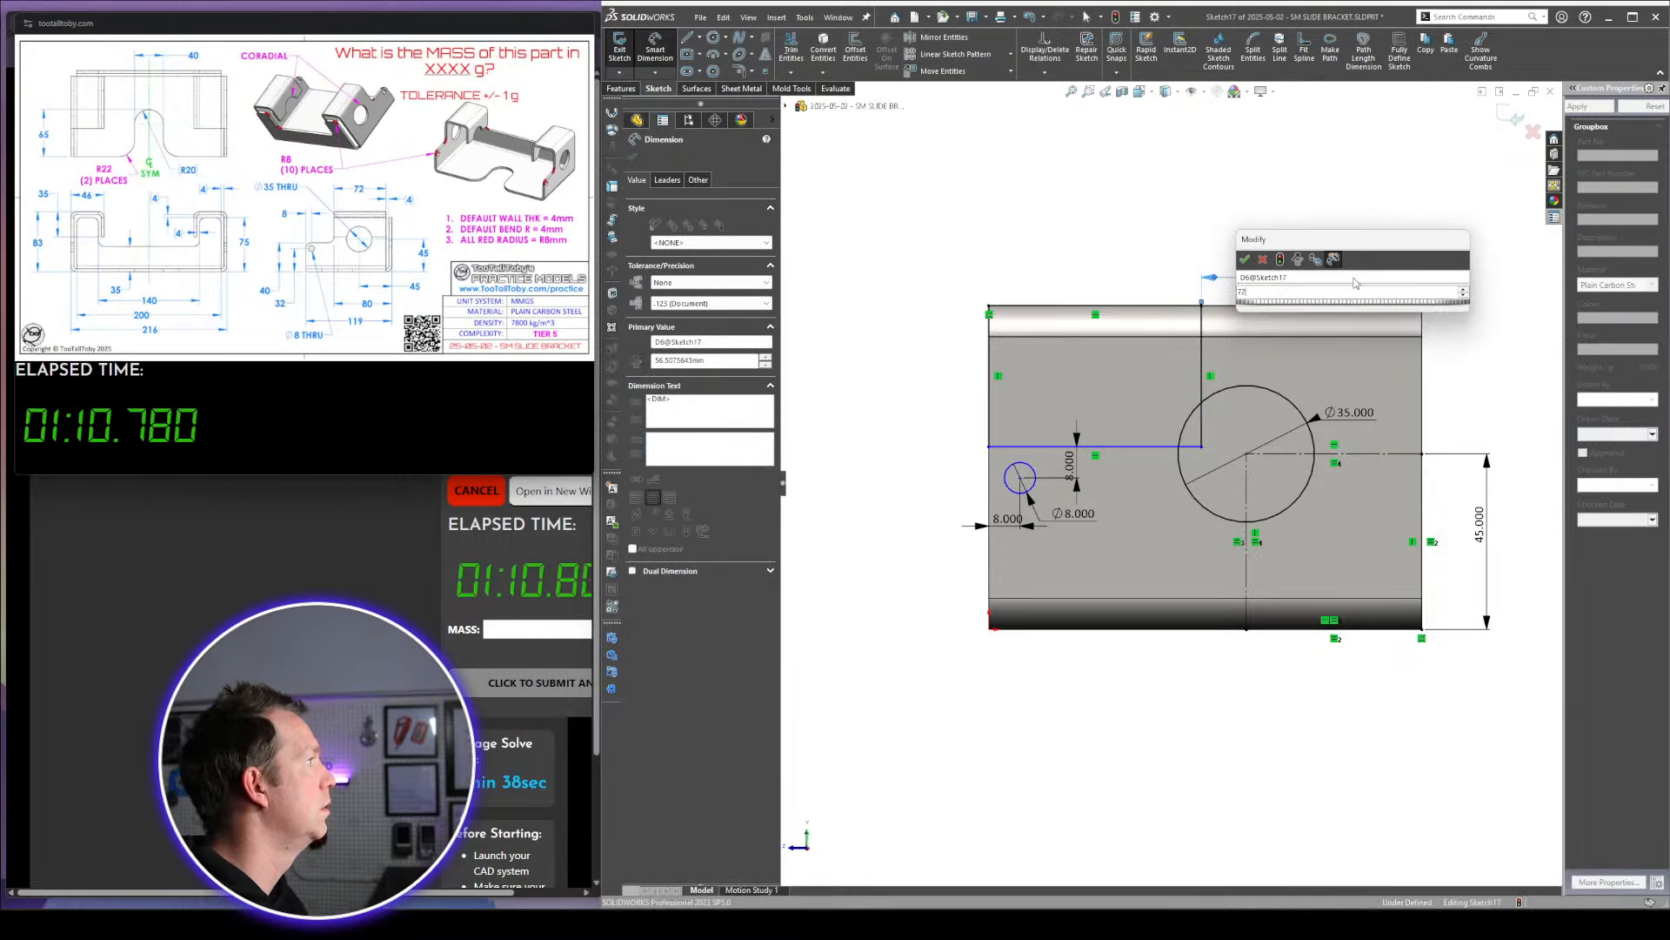
{"action": "key", "text": "Return"}
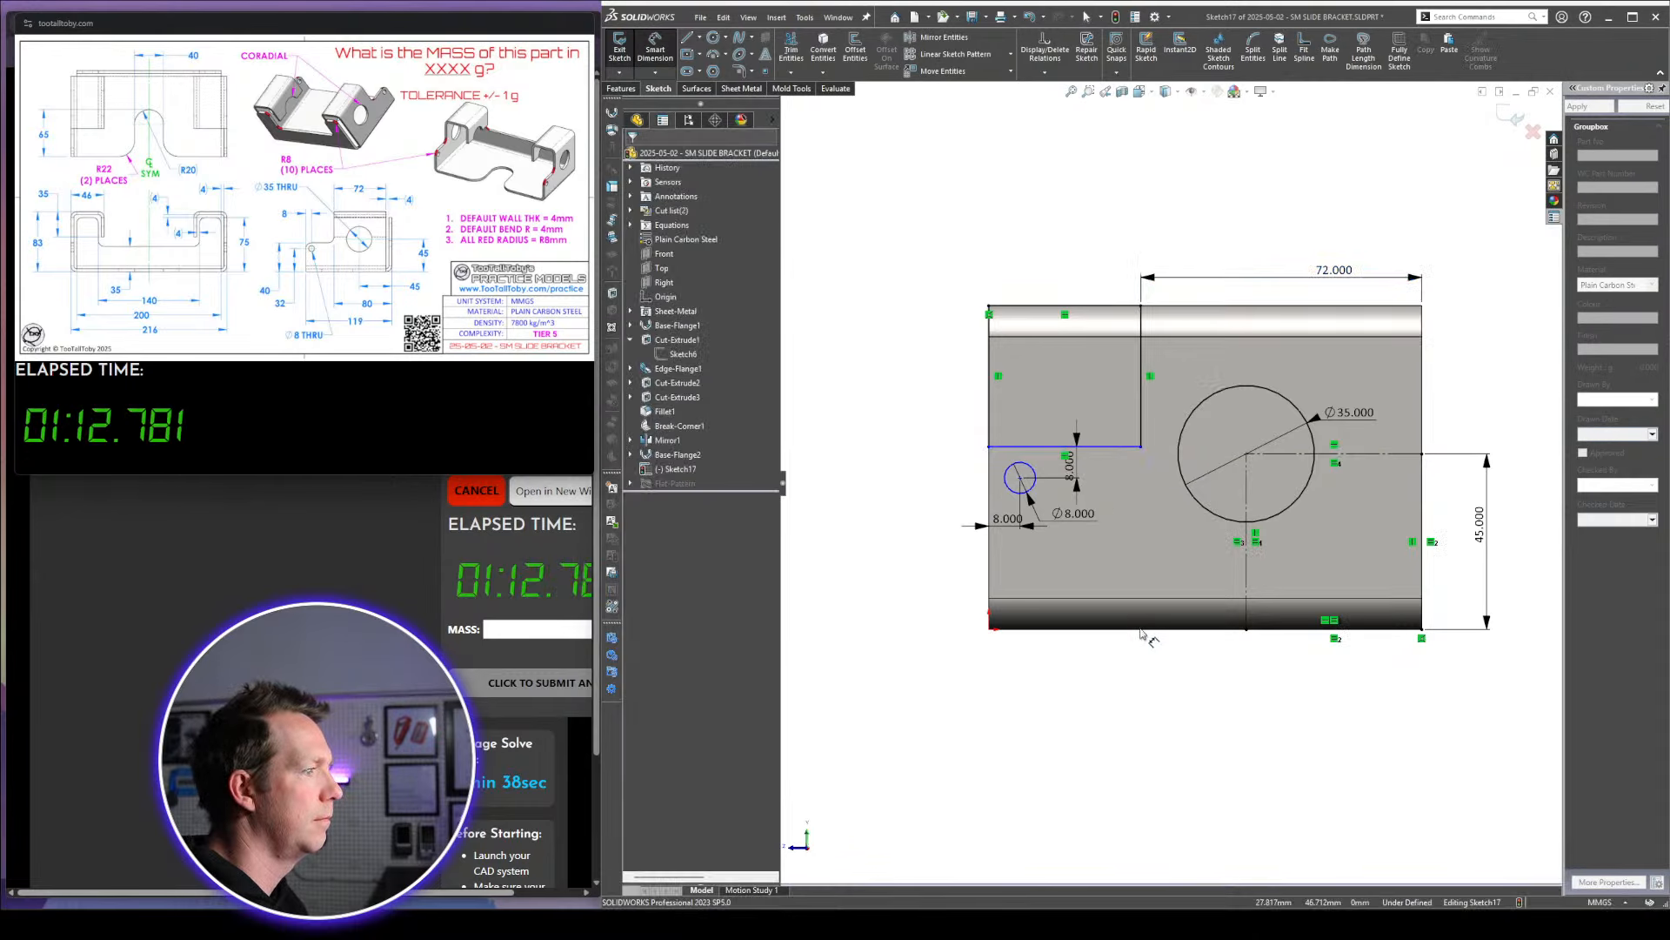
{"action": "left_click", "coordinate": [1087, 447]}
{"action": "left_click", "coordinate": [1009, 627]}
{"action": "left_click", "coordinate": [982, 567]}
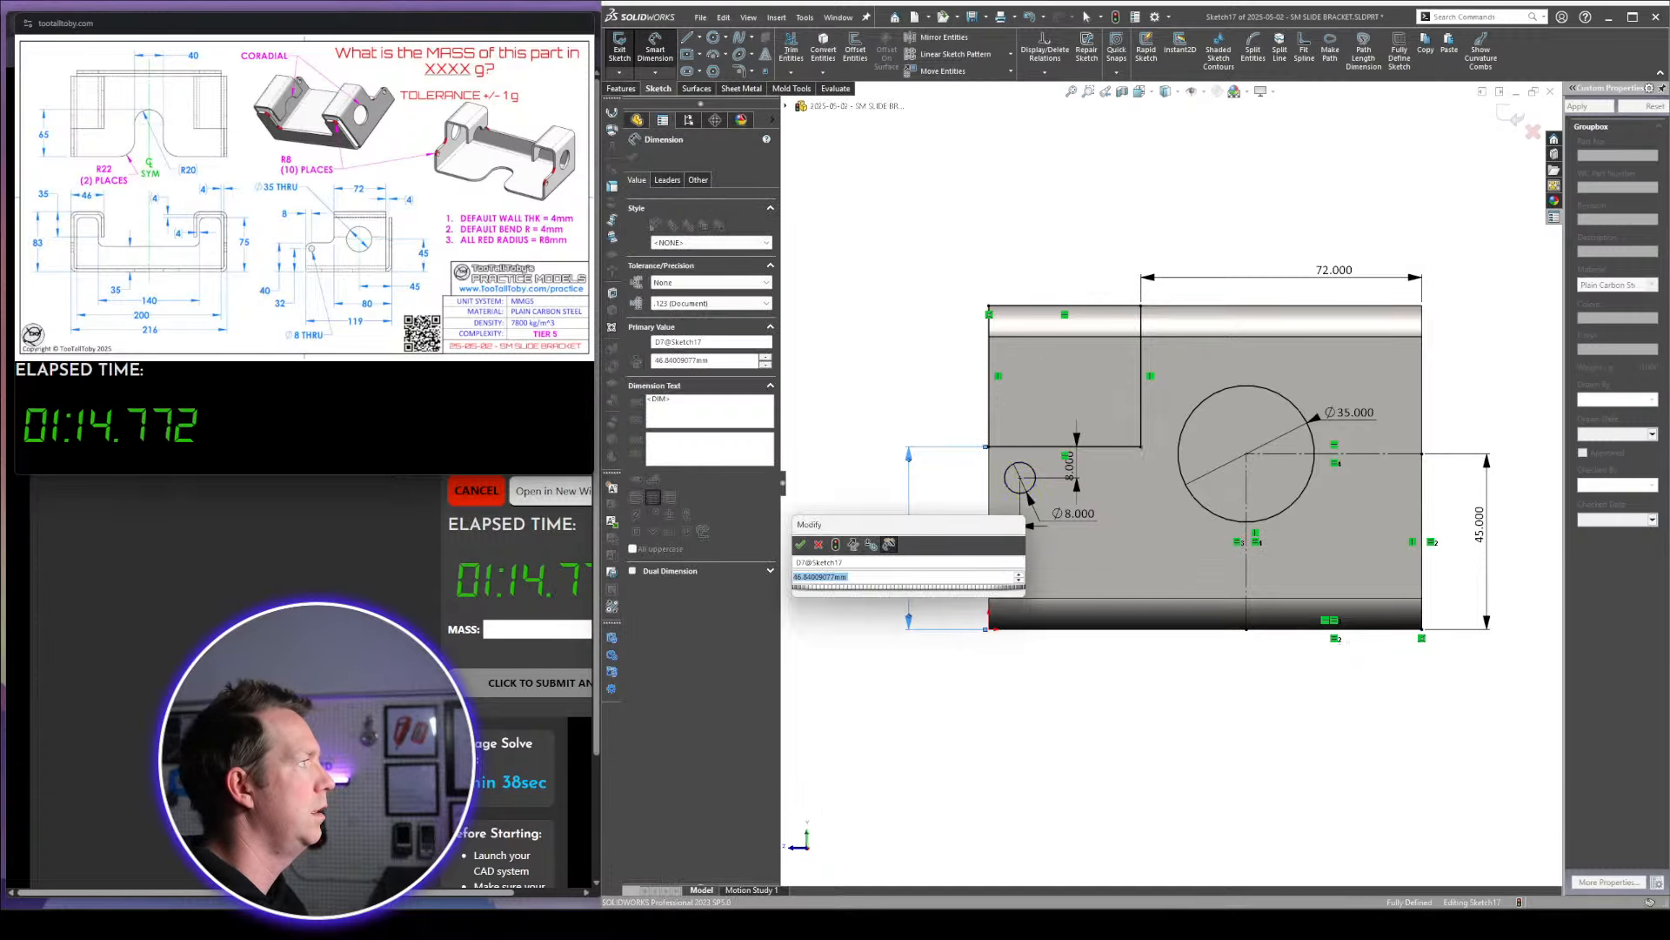
{"action": "type", "text": "40"}
{"action": "key", "text": "Return"}
Round the rectangle's inner corner with an 8 mm sketch fillet and cut the three profiles Through All
{"action": "left_click", "coordinate": [739, 69]}
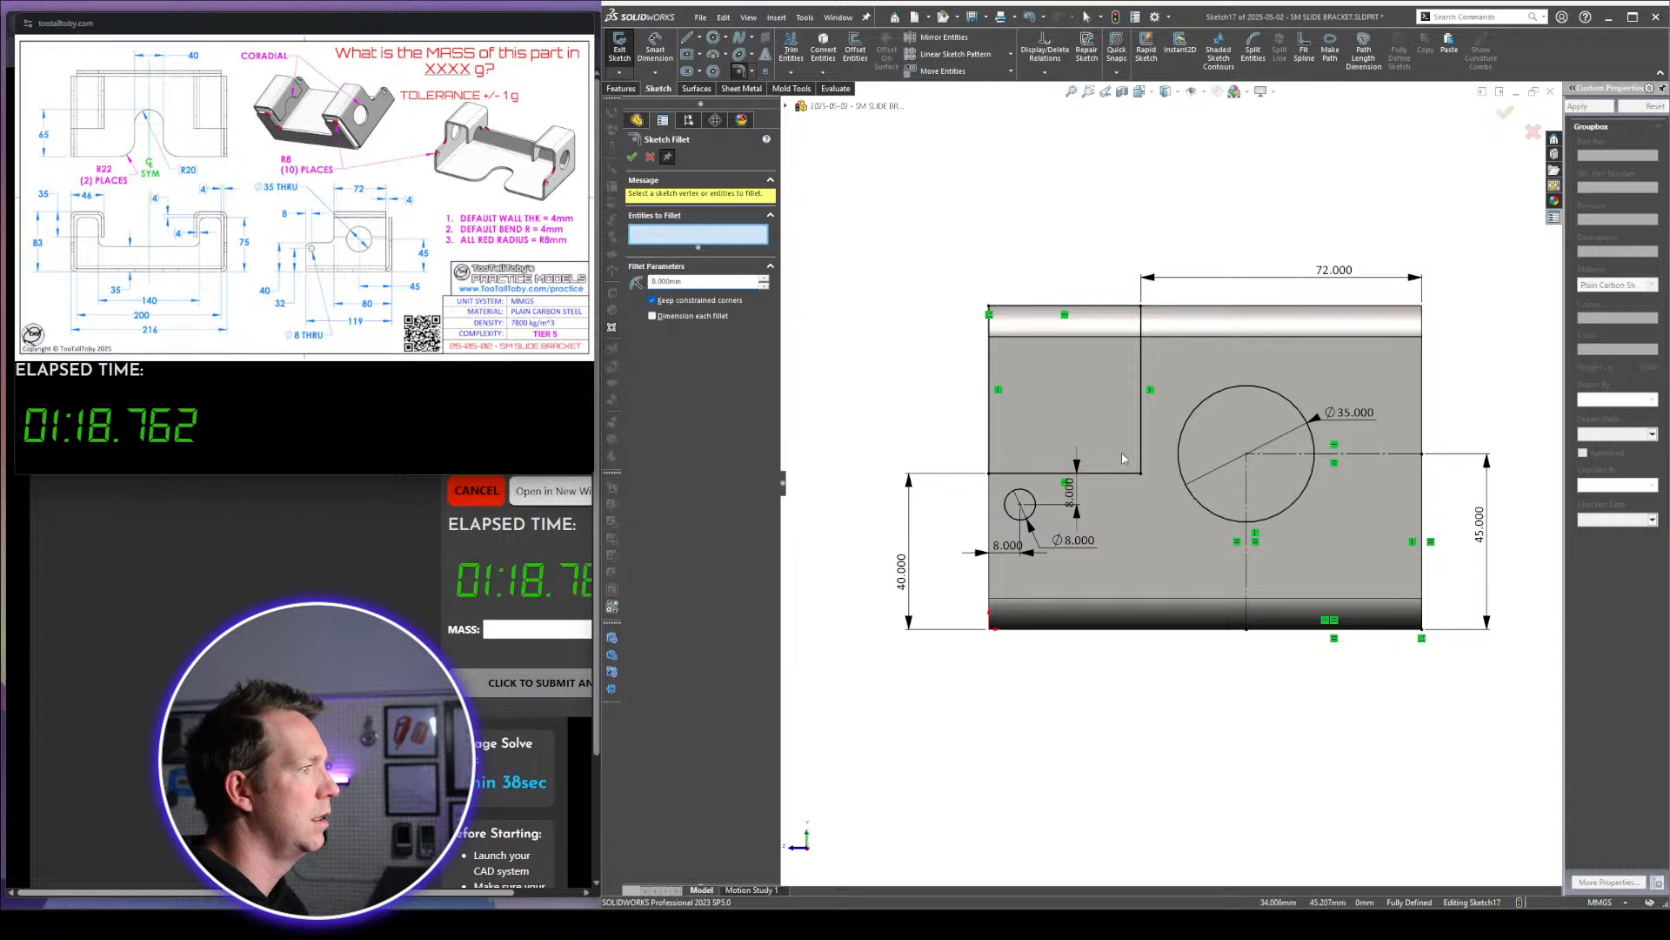
{"action": "left_click", "coordinate": [1139, 471]}
{"action": "key", "text": "Escape"}
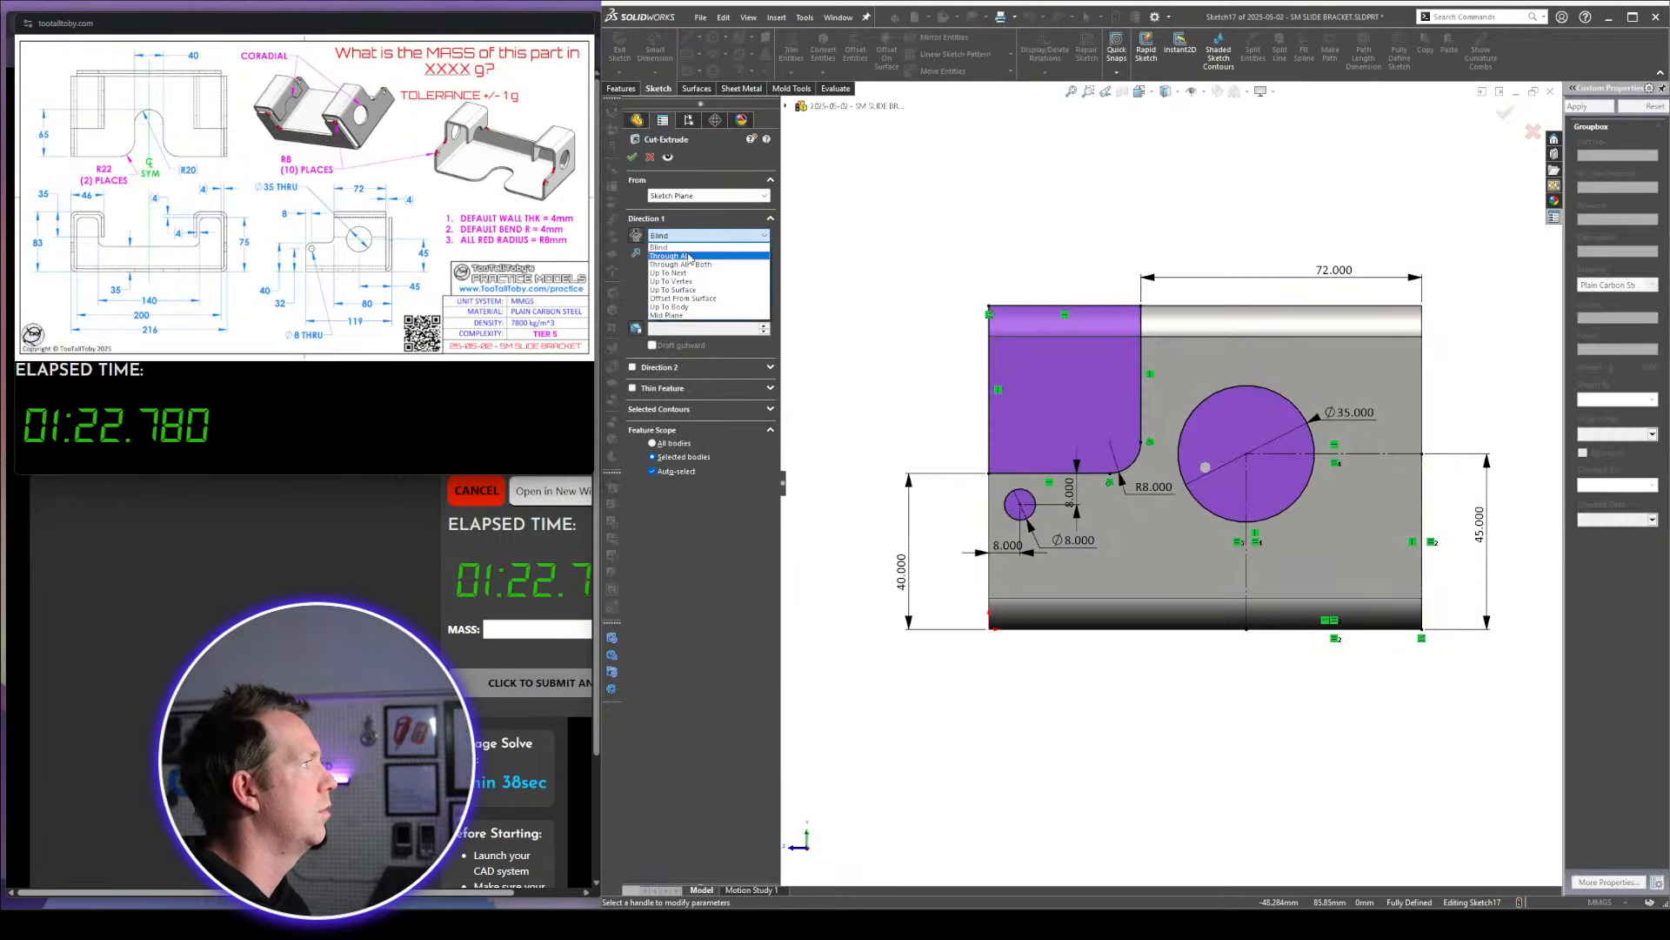
{"action": "left_click", "coordinate": [632, 158]}
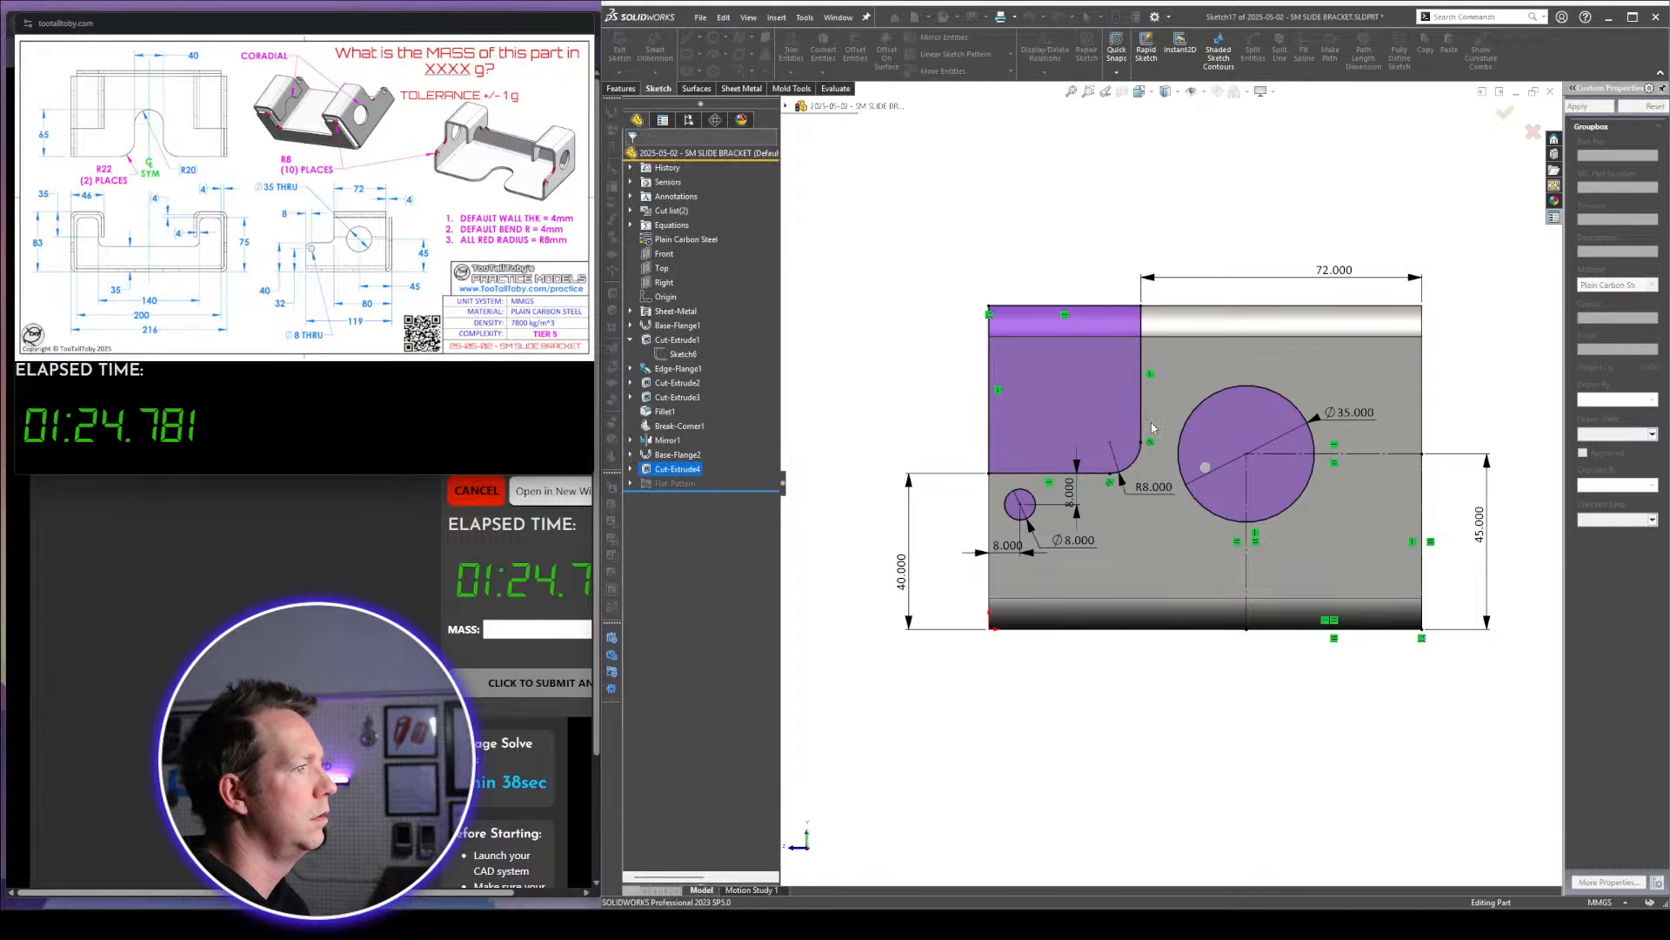
Add a 75 mm long edge flange upward along the base plate's 100 mm rear edge
{"action": "middle_click_drag", "start_coordinate": [1187, 420], "coordinate": [1410, 560]}
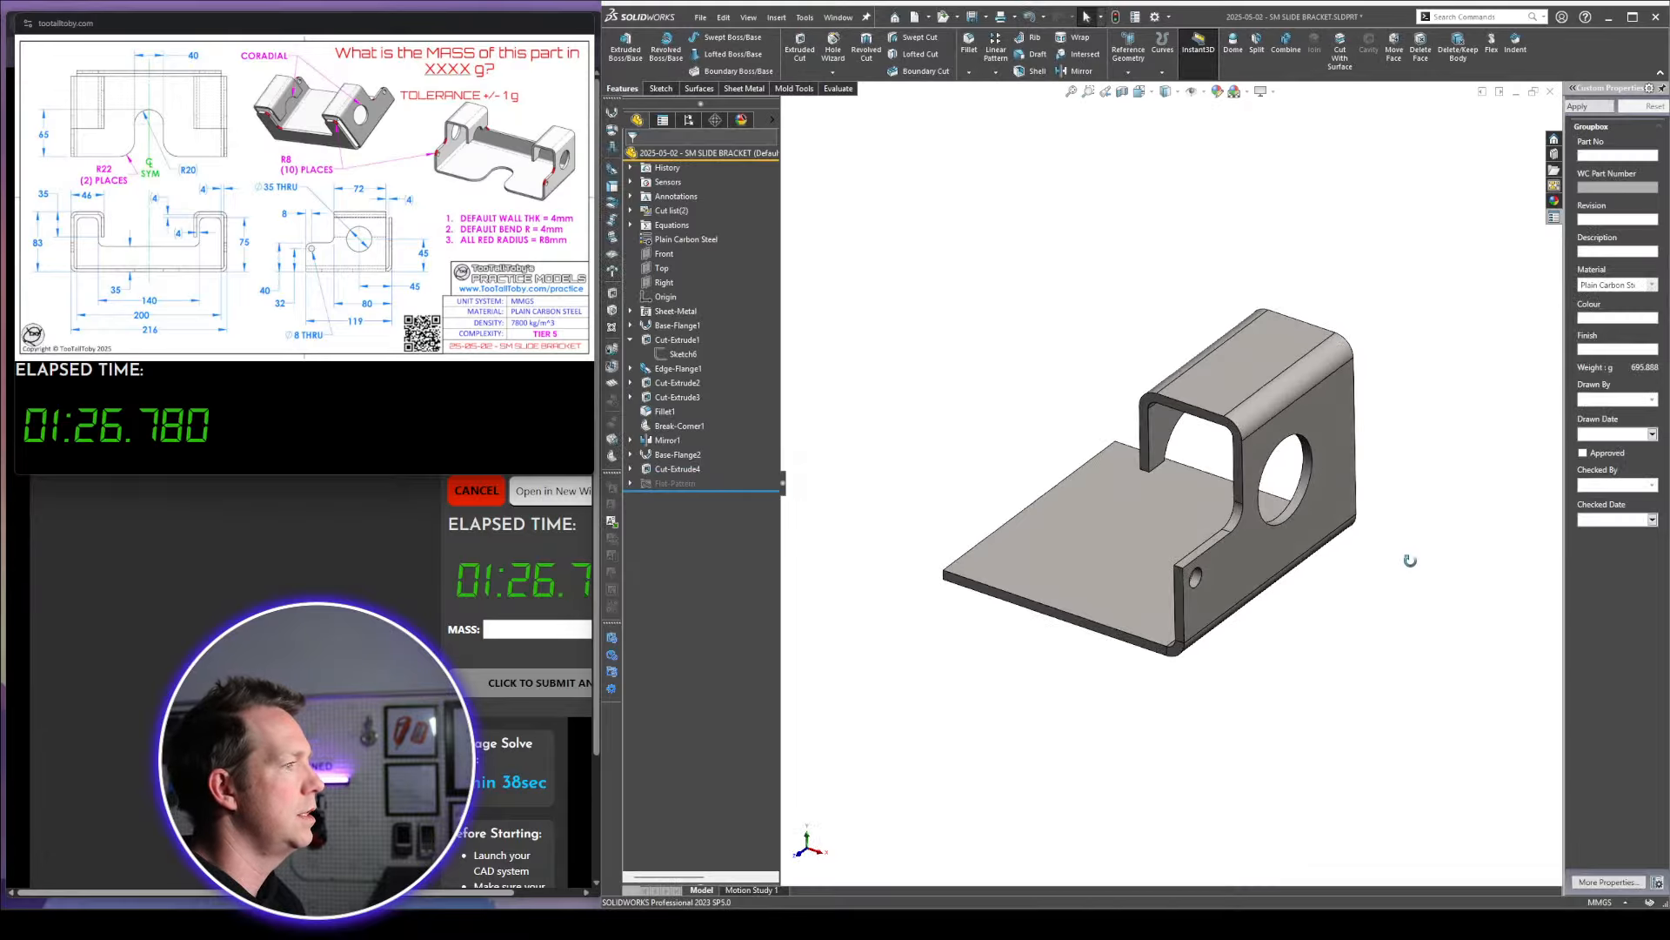
{"action": "middle_click_drag", "start_coordinate": [1400, 488], "coordinate": [1376, 675]}
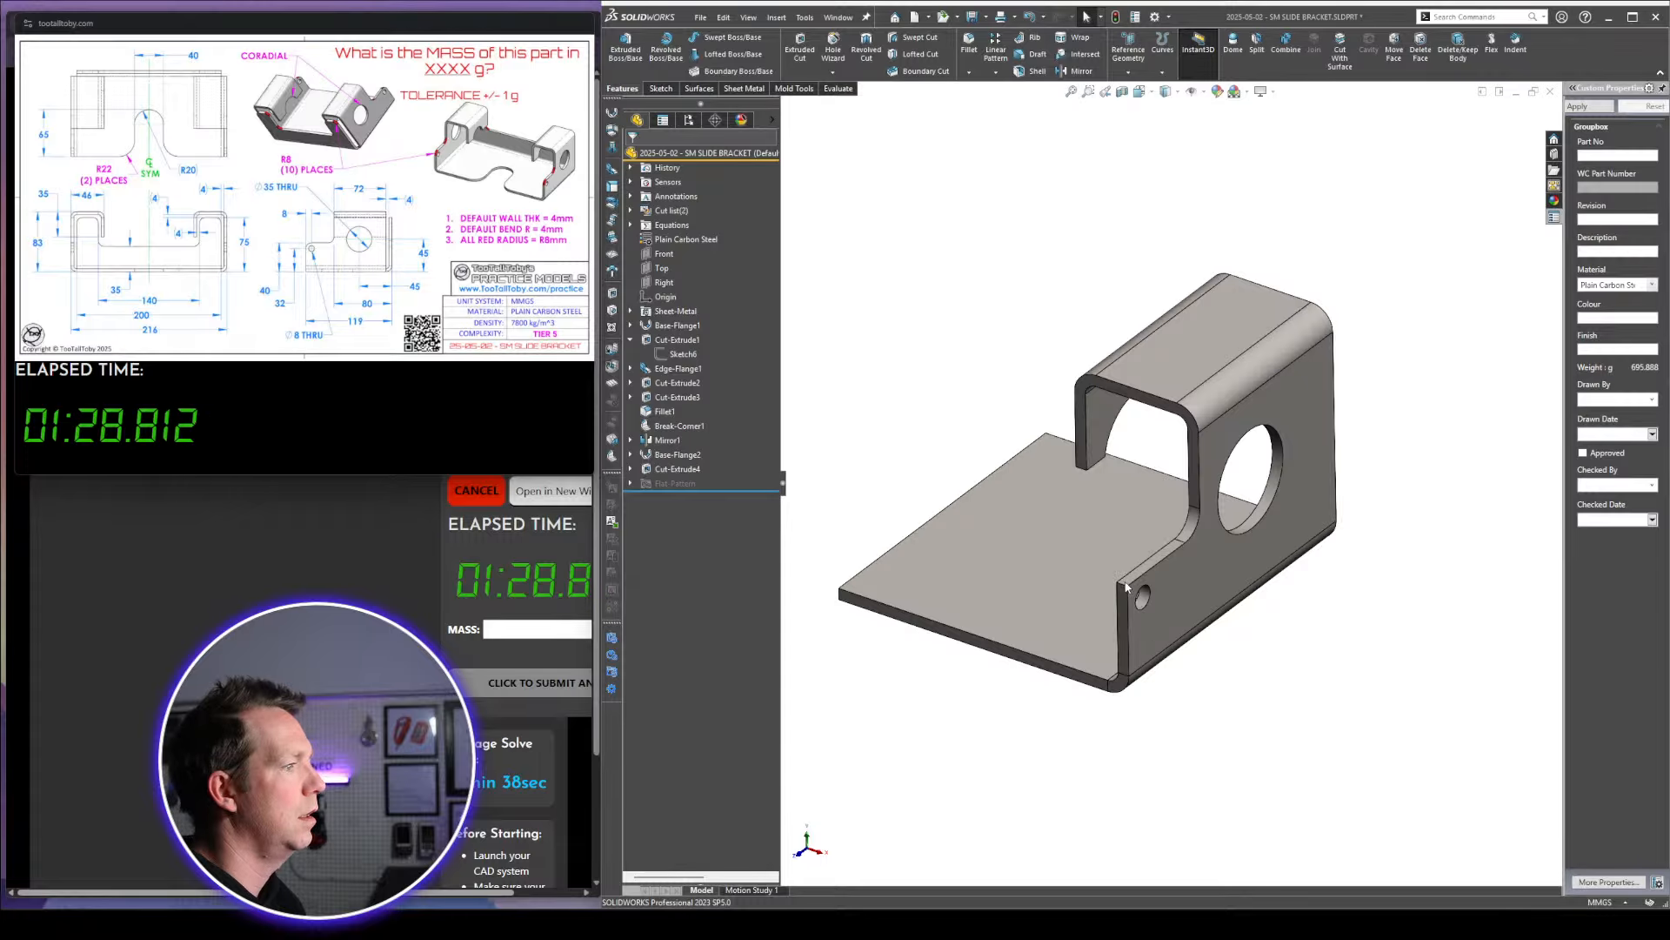
{"action": "middle_click_drag", "start_coordinate": [1124, 589], "coordinate": [895, 516]}
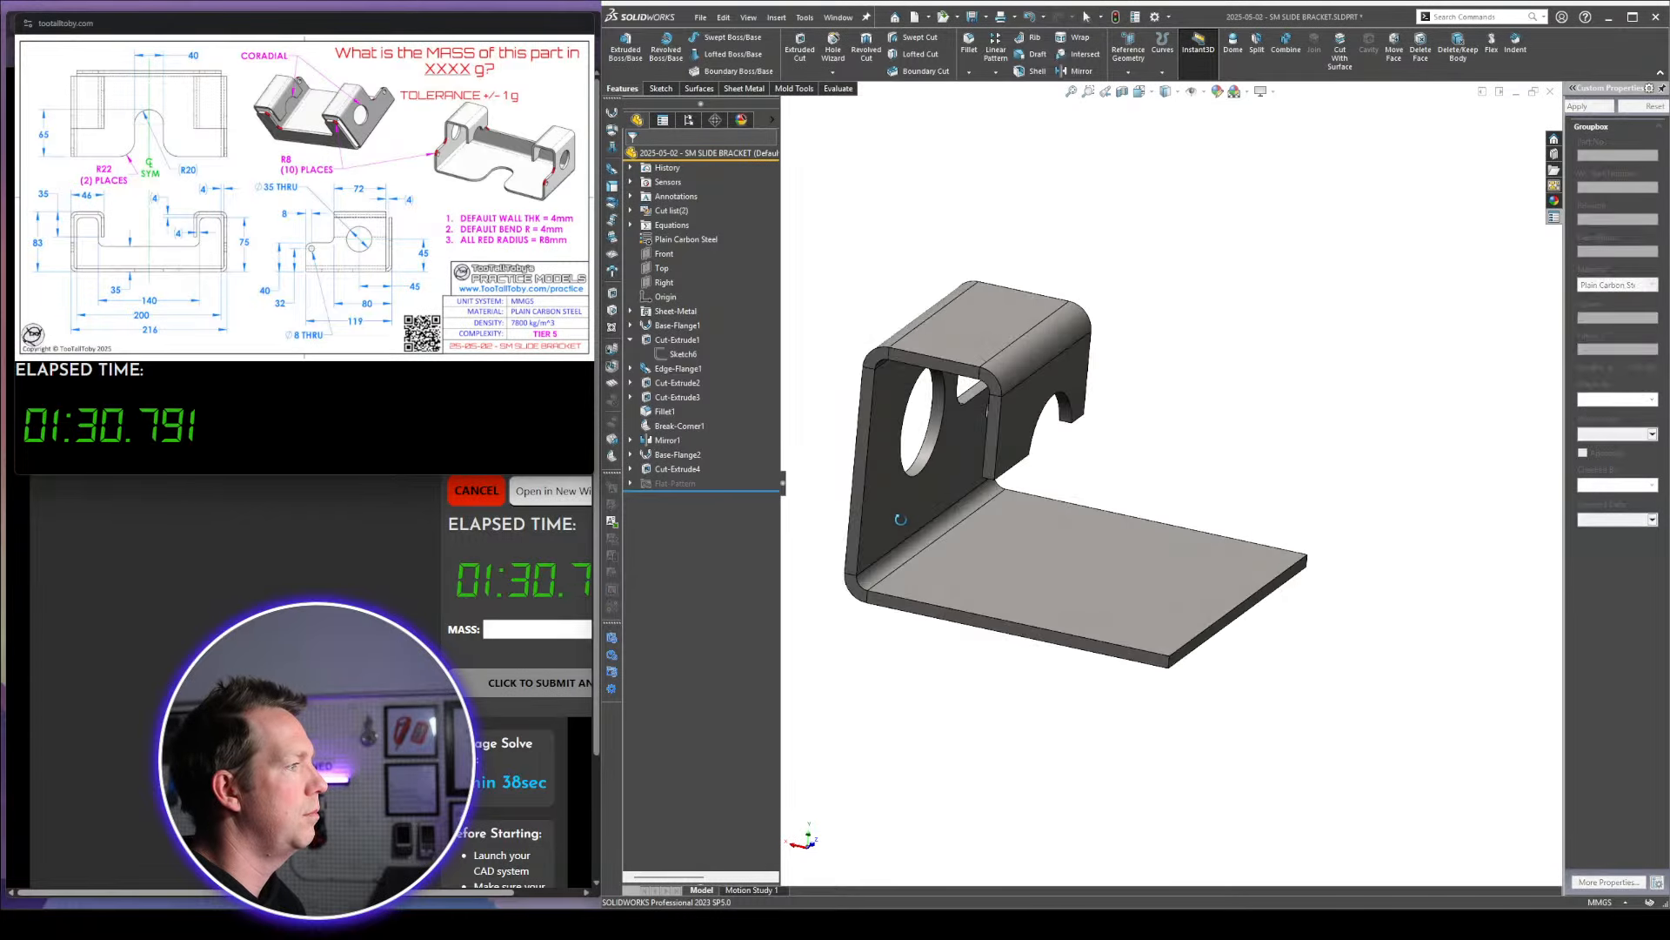
{"action": "scroll", "coordinate": [895, 516], "scroll_direction": "up", "scroll_amount": 2}
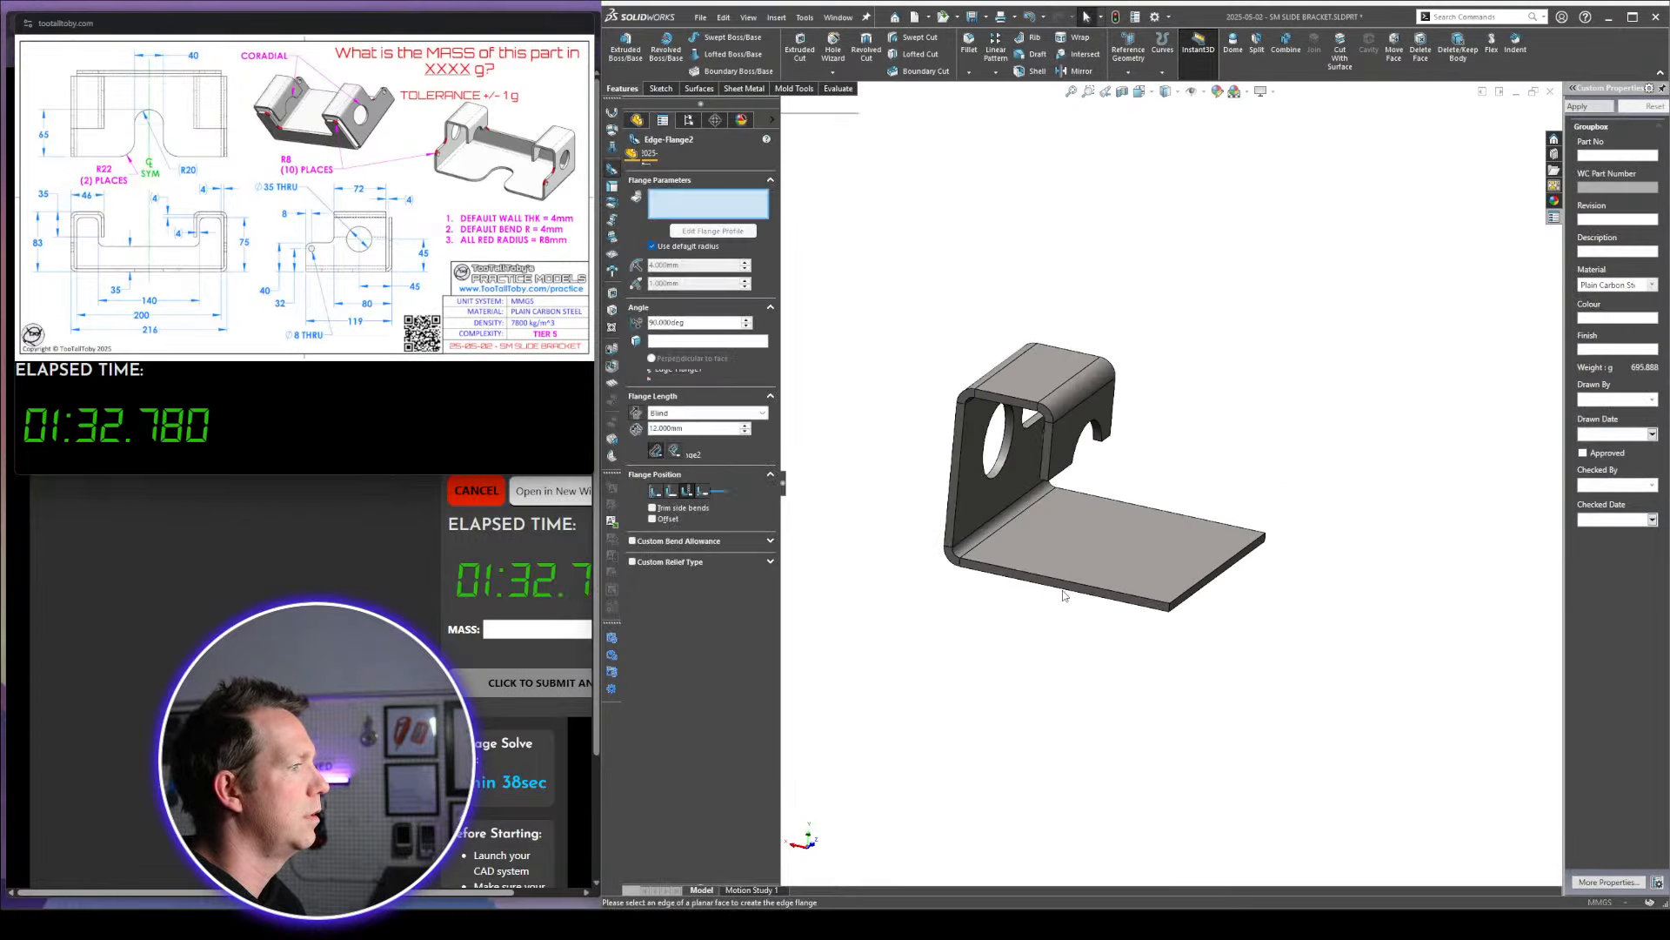
{"action": "left_click", "coordinate": [1064, 589]}
{"action": "left_click", "coordinate": [1083, 443]}
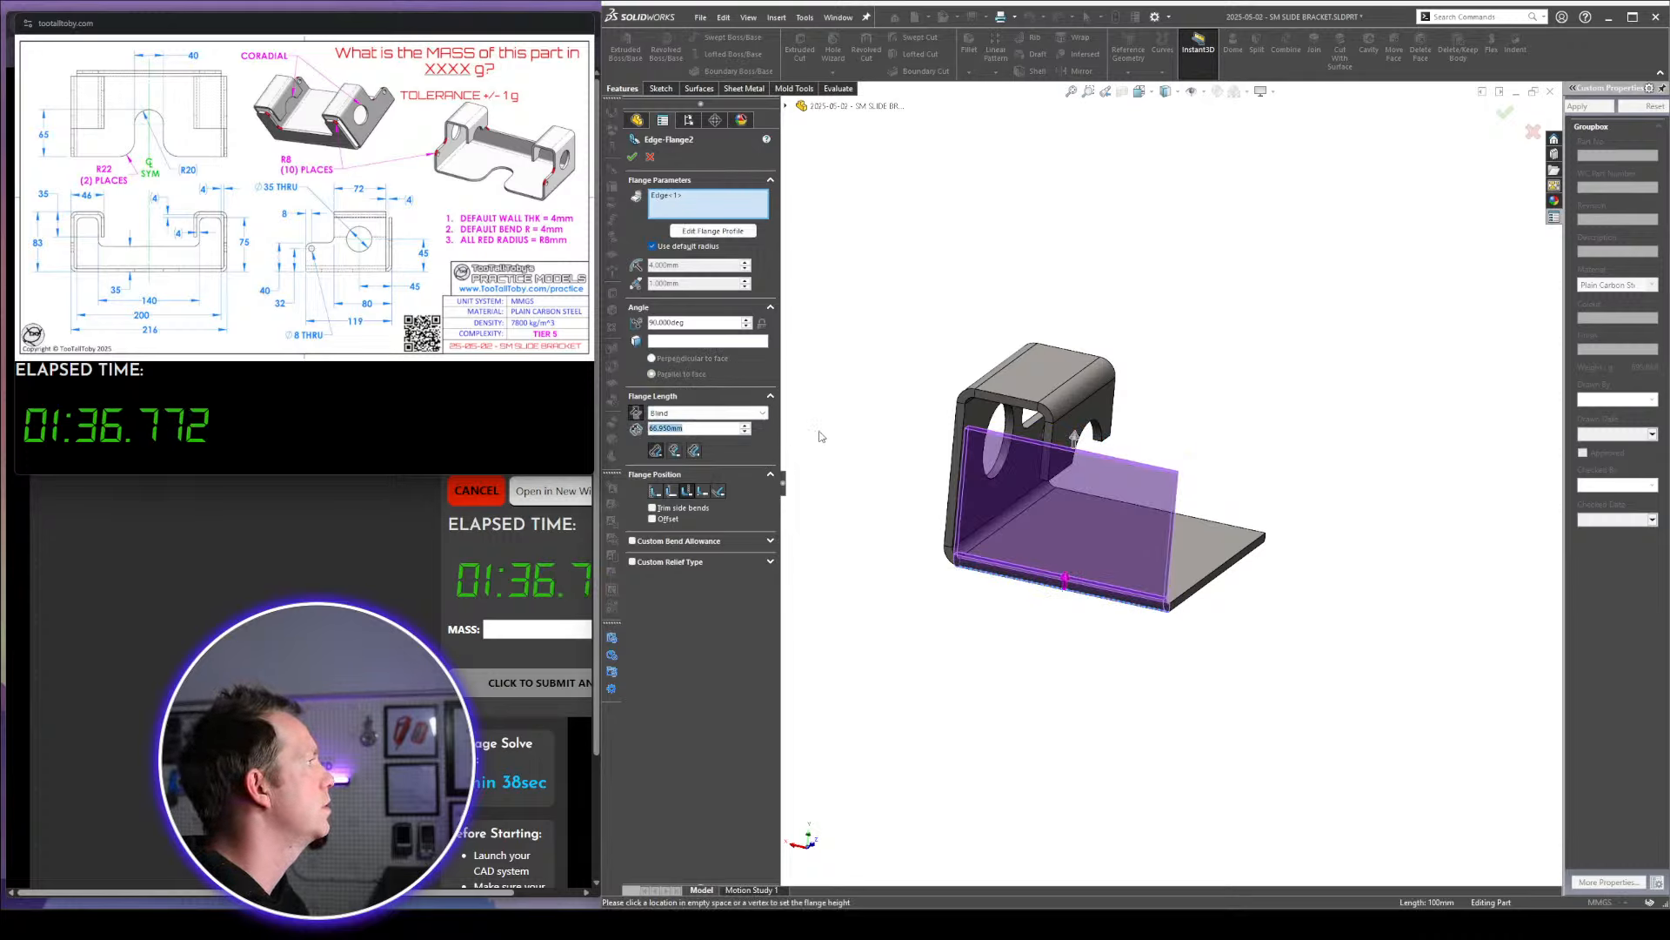
{"action": "type", "text": "75"}
{"action": "key", "text": "Return"}
{"action": "key", "text": "Return"}
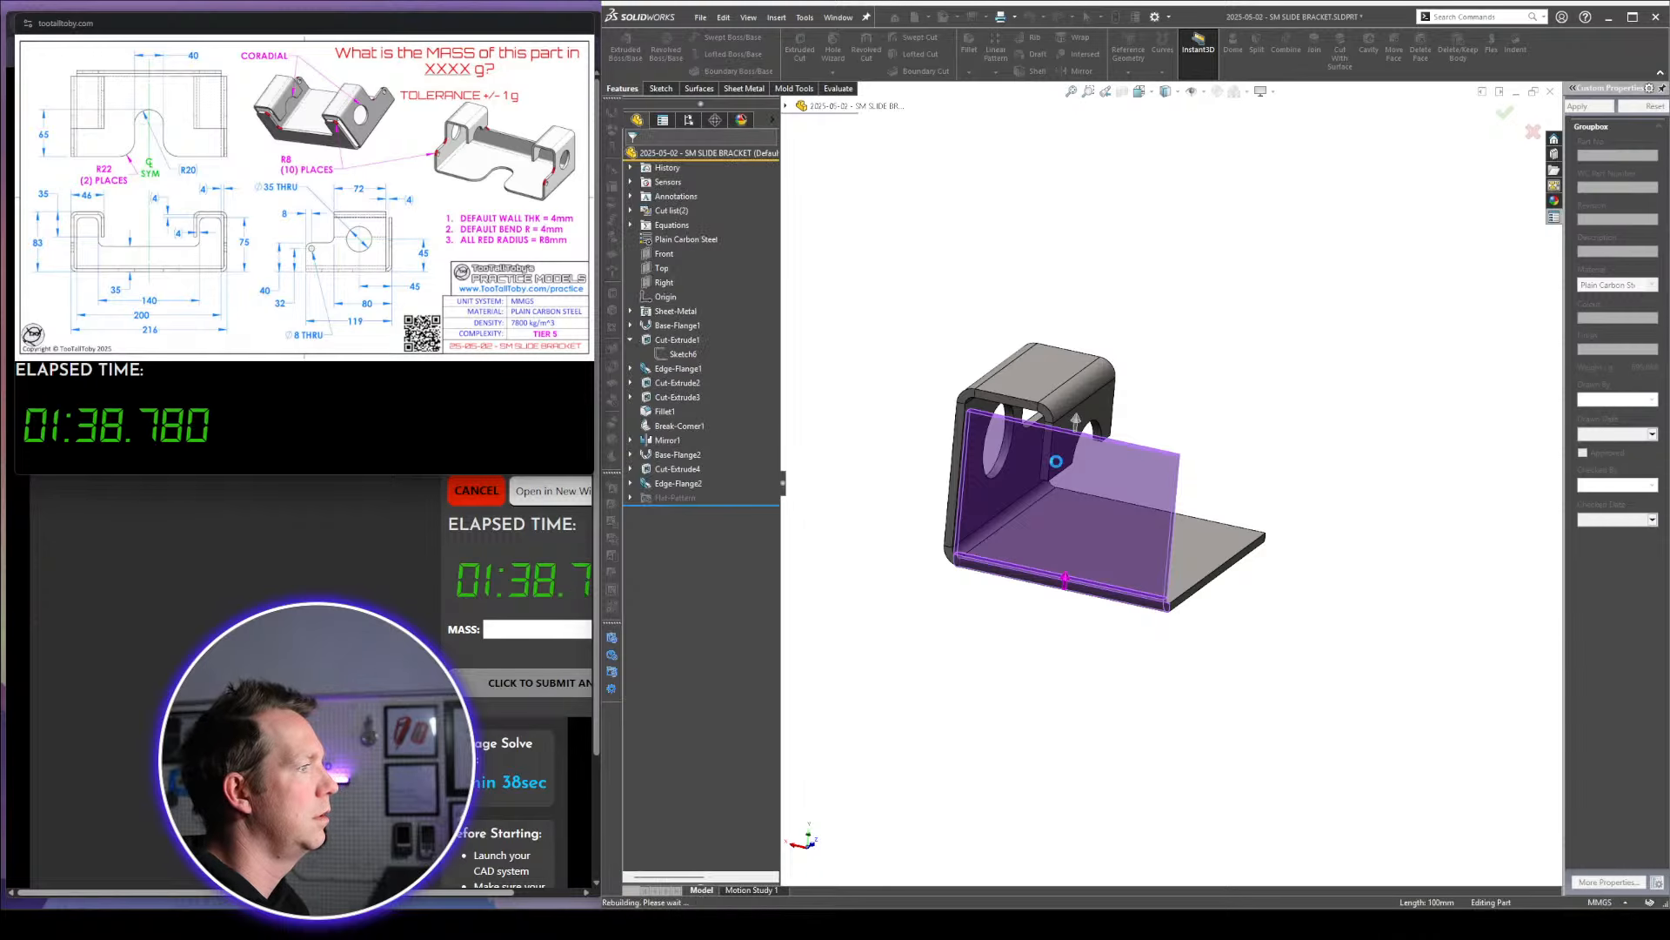
On the rear flange's outer face, sketch a corner rectangle about 63 by 42 mm from the upper corner away from the side wall
{"action": "left_click", "coordinate": [1057, 461]}
{"action": "left_click", "coordinate": [1109, 411]}
{"action": "right_click_drag", "start_coordinate": [1256, 435], "coordinate": [1218, 445]}
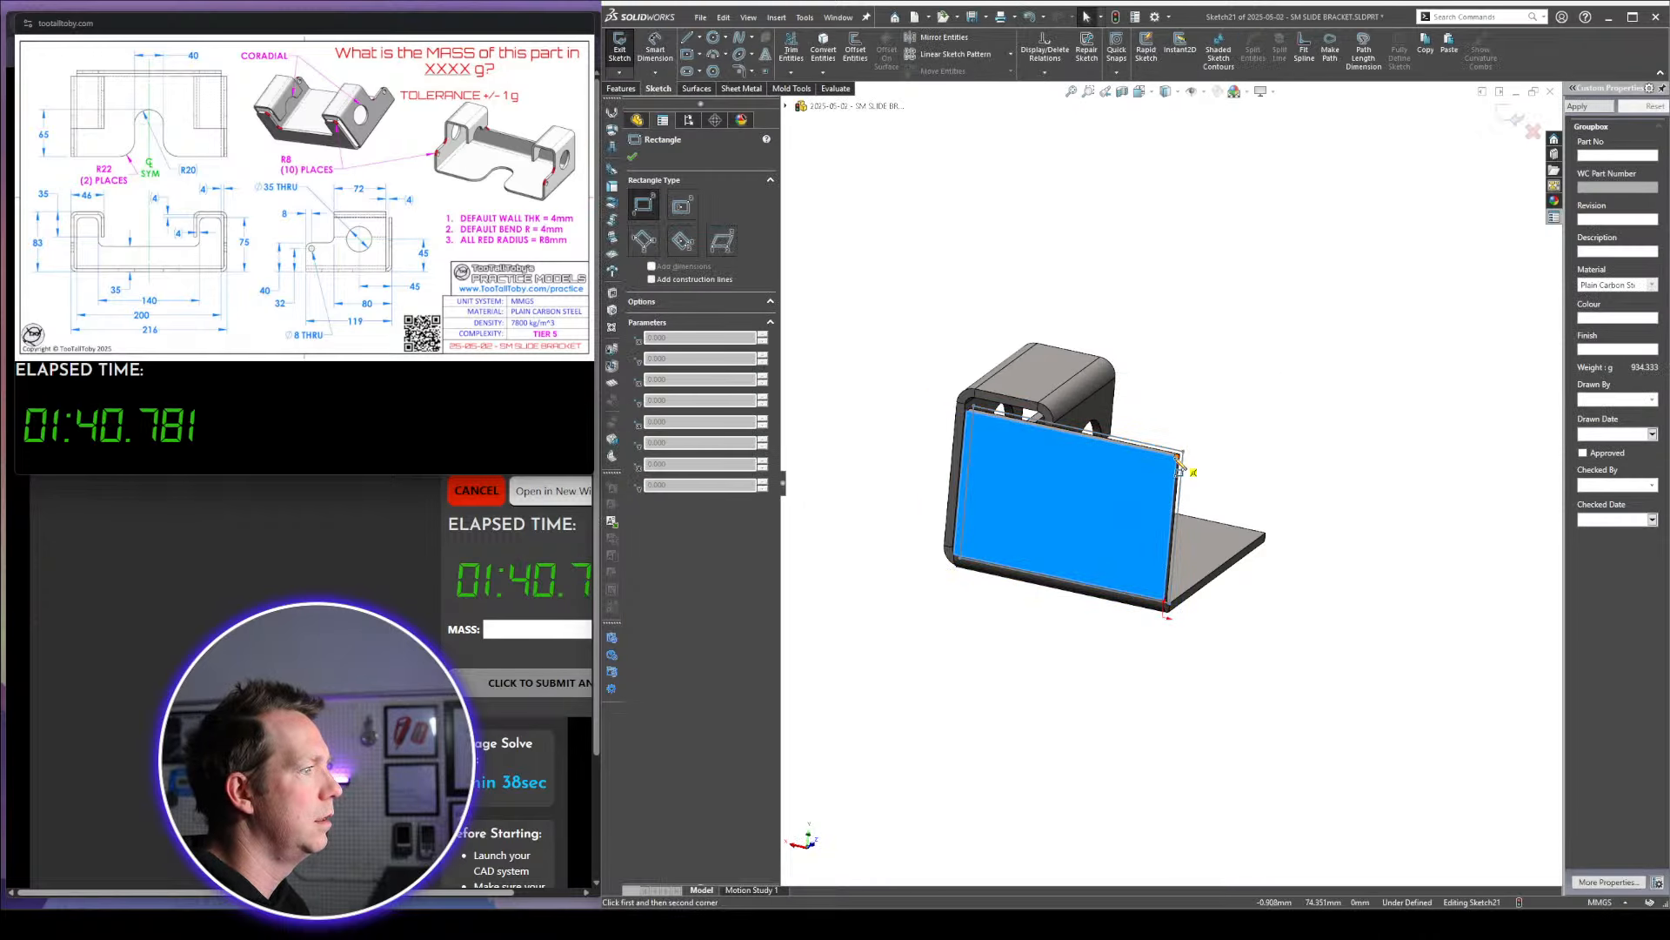
{"action": "left_click", "coordinate": [1179, 455]}
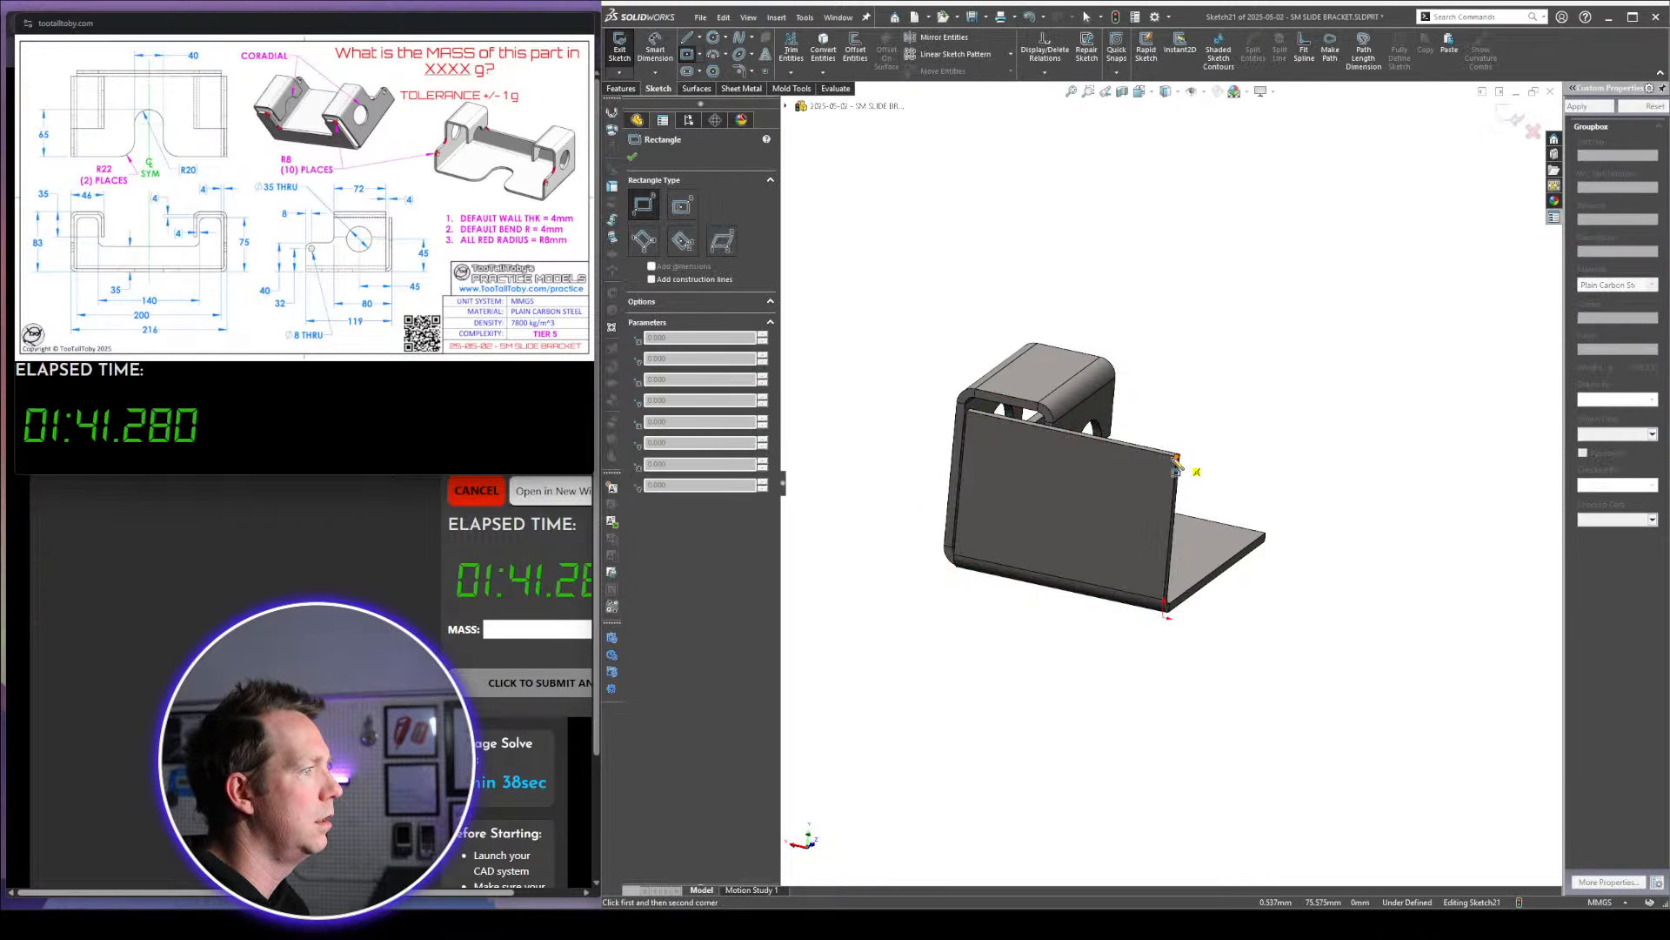
{"action": "left_click", "coordinate": [1036, 520]}
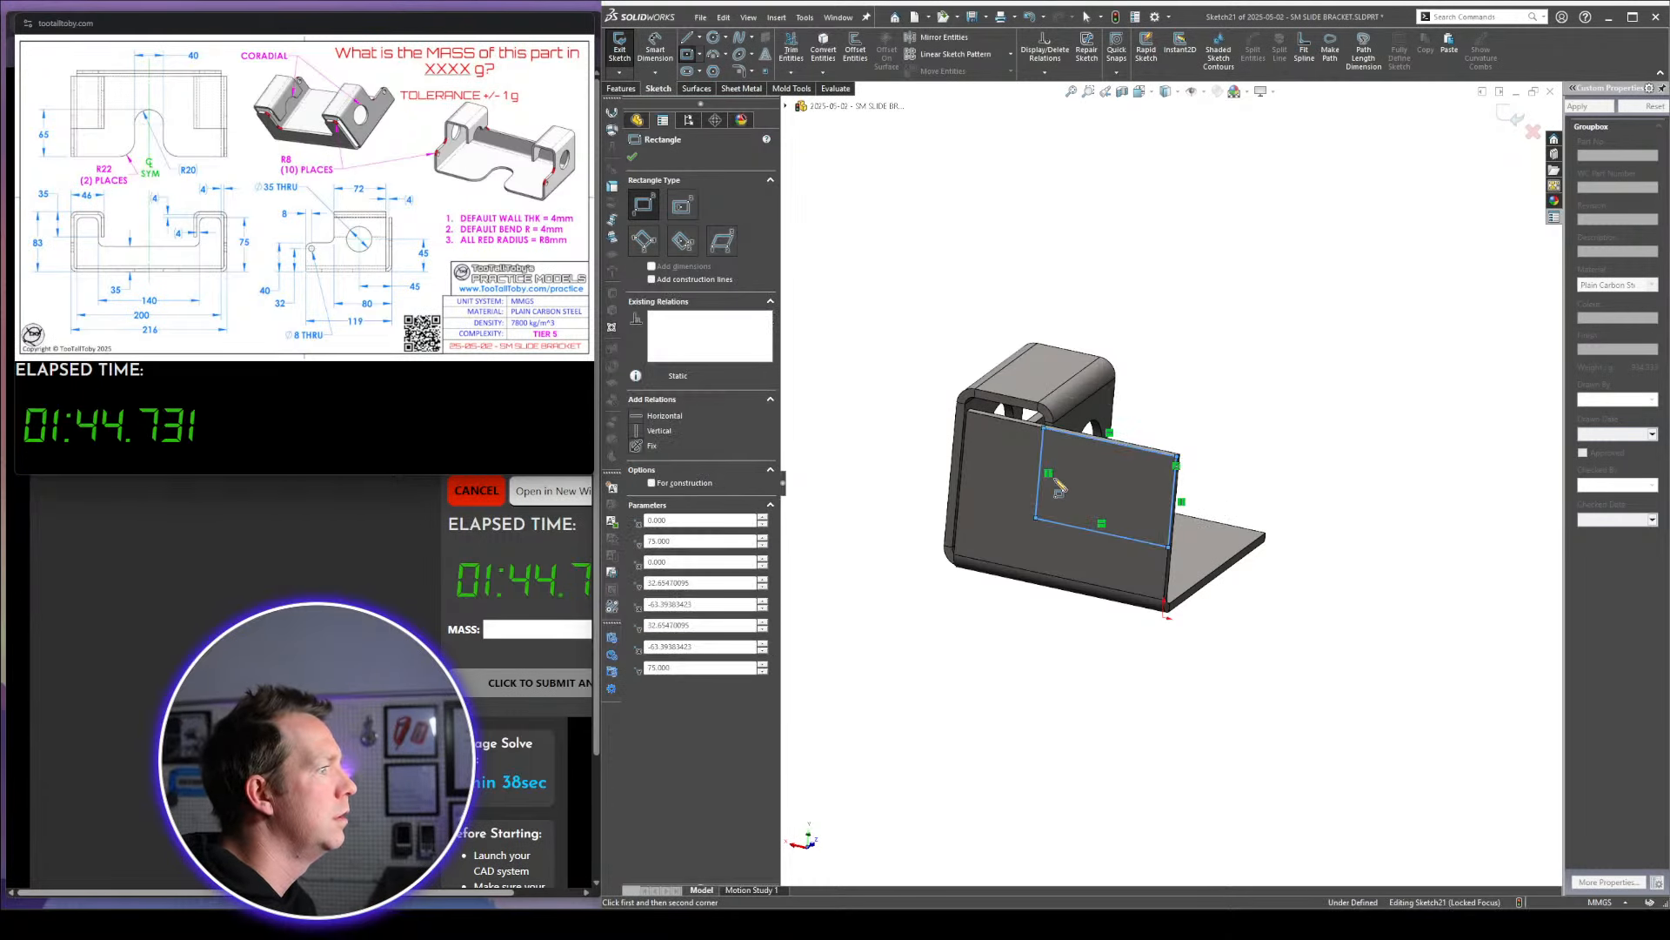
Dimension the rectangle's lower edge to a width of 70 mm
{"action": "right_click_drag", "start_coordinate": [1050, 483], "coordinate": [1054, 448]}
{"action": "left_click", "coordinate": [1118, 536]}
{"action": "left_click", "coordinate": [1100, 559]}
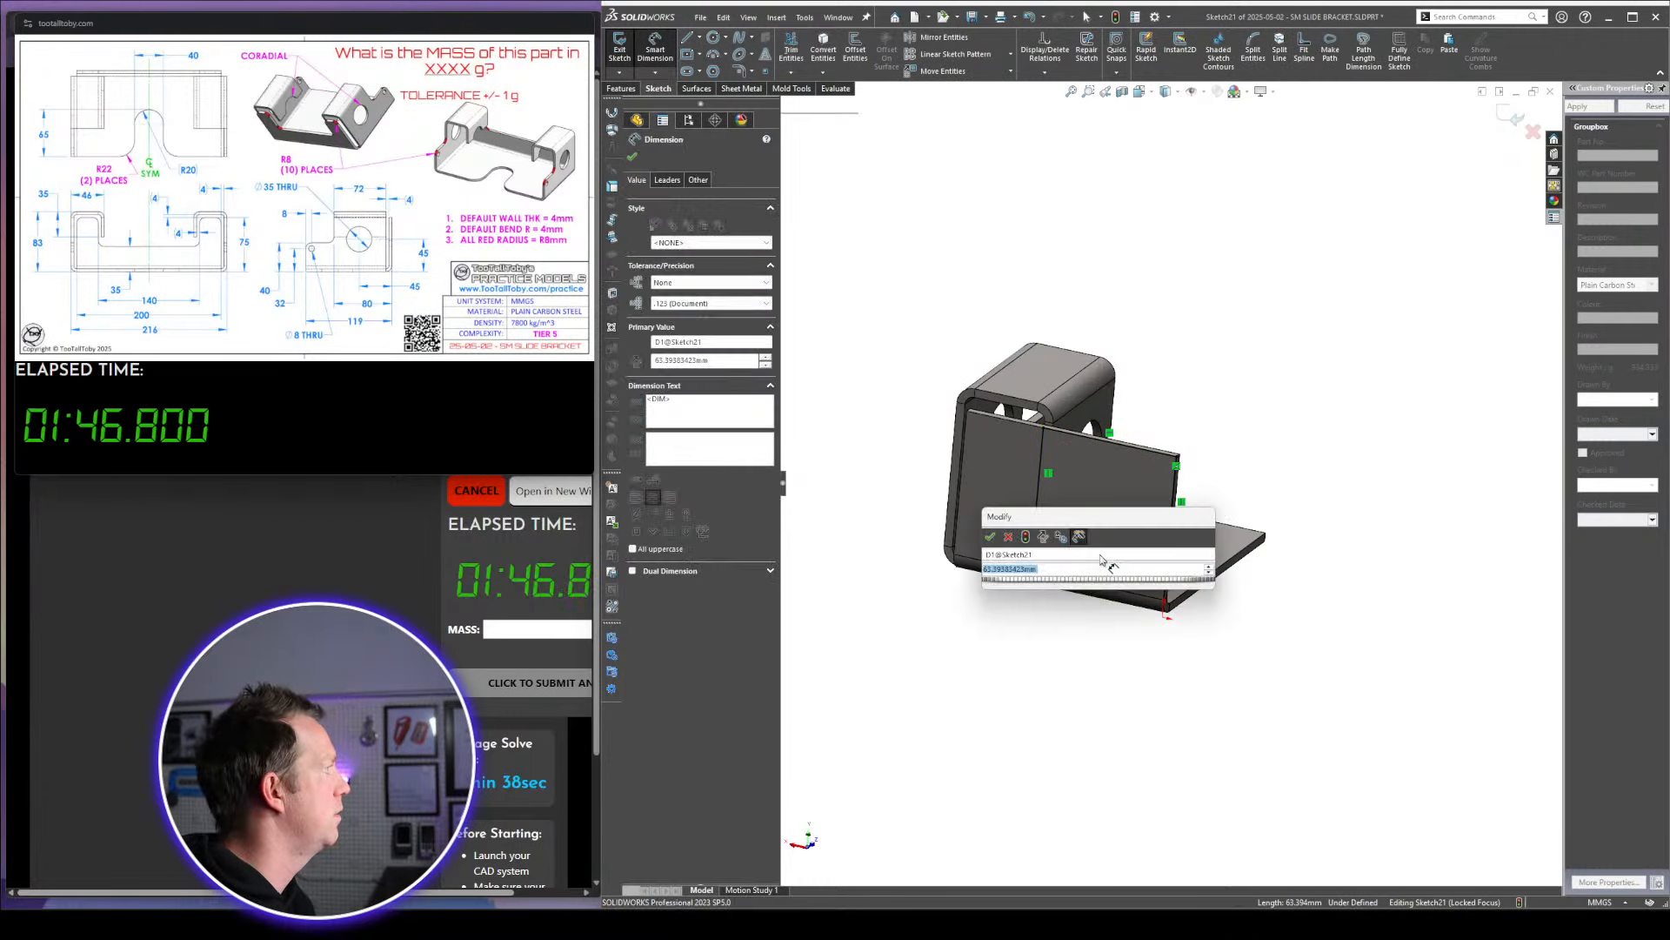
{"action": "type", "text": "70"}
{"action": "key", "text": "Return"}
View the sketch face-on and dimension the rectangle's lower edge 35 mm above the flange's bottom edge
{"action": "key", "text": "space"}
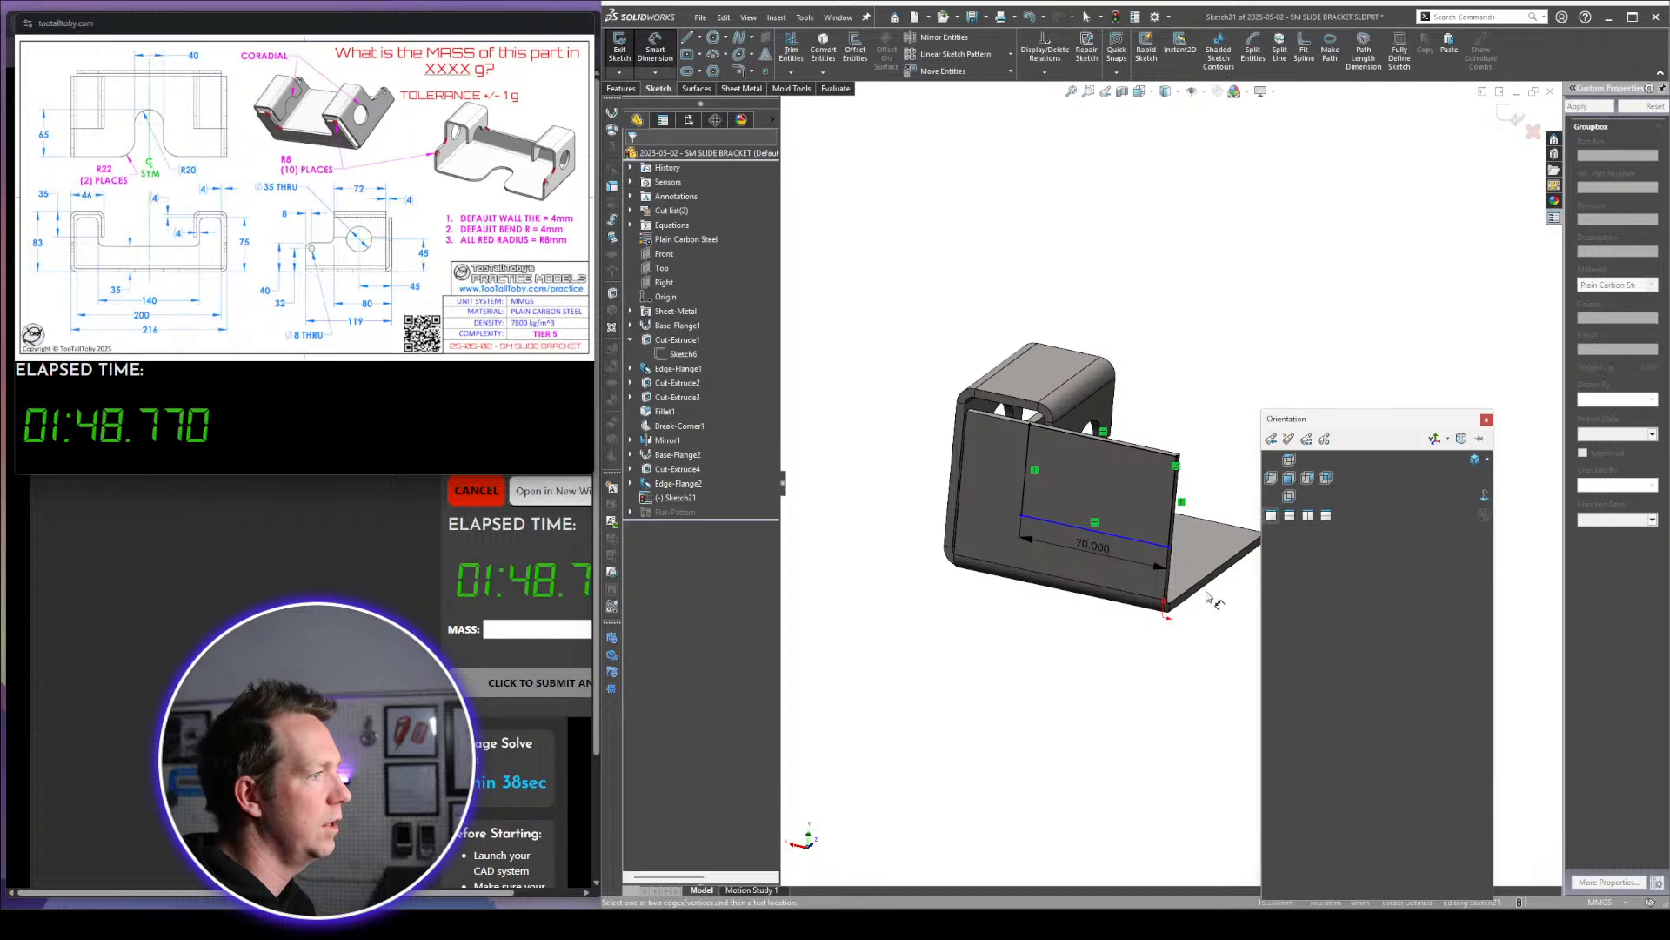
{"action": "left_click", "coordinate": [1184, 642]}
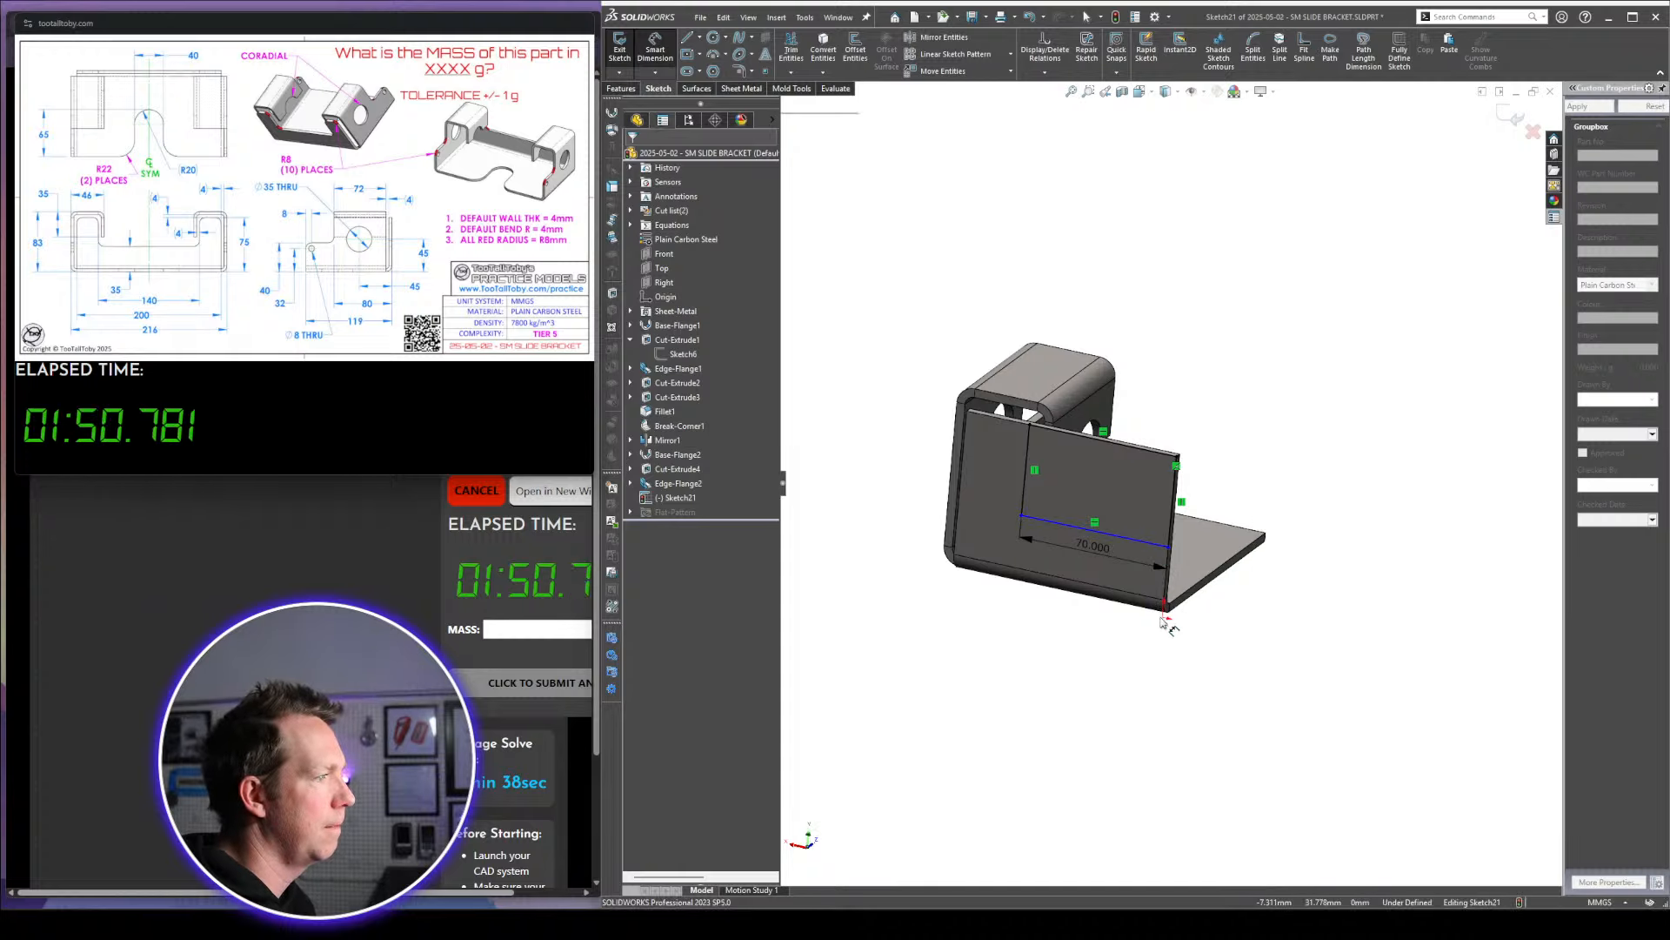
{"action": "left_click", "coordinate": [1135, 540]}
{"action": "left_click", "coordinate": [1163, 620]}
{"action": "key", "text": "Escape"}
{"action": "key", "text": "space"}
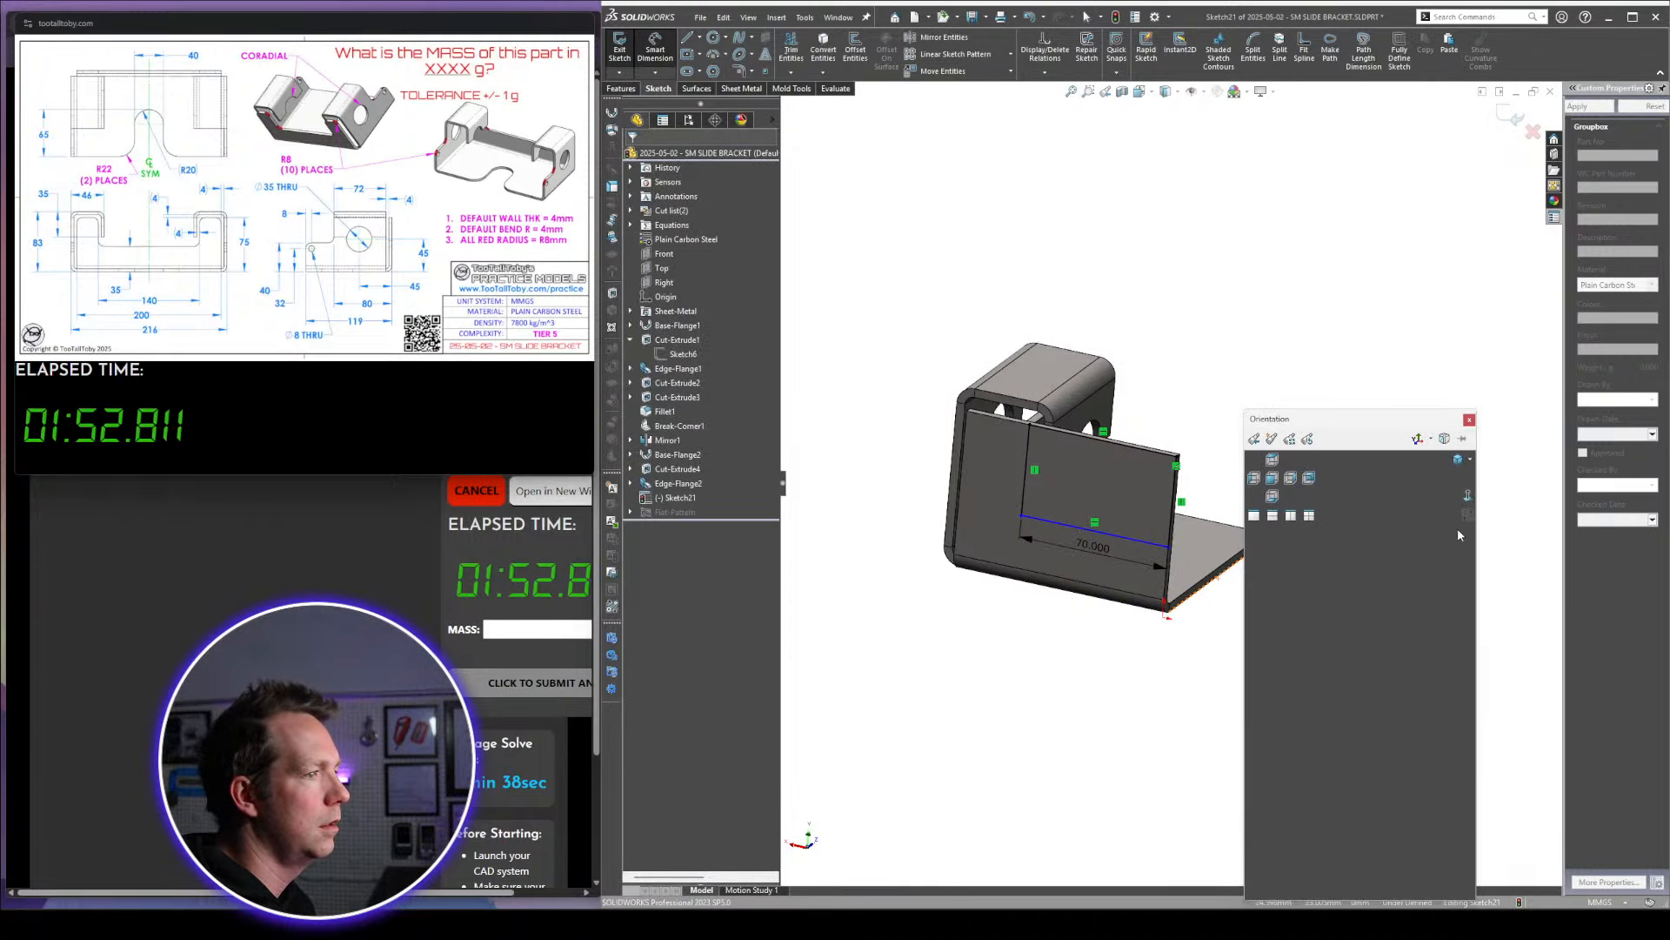
{"action": "left_click", "coordinate": [1468, 497]}
{"action": "scroll", "coordinate": [1397, 699], "scroll_direction": "up", "scroll_amount": 1}
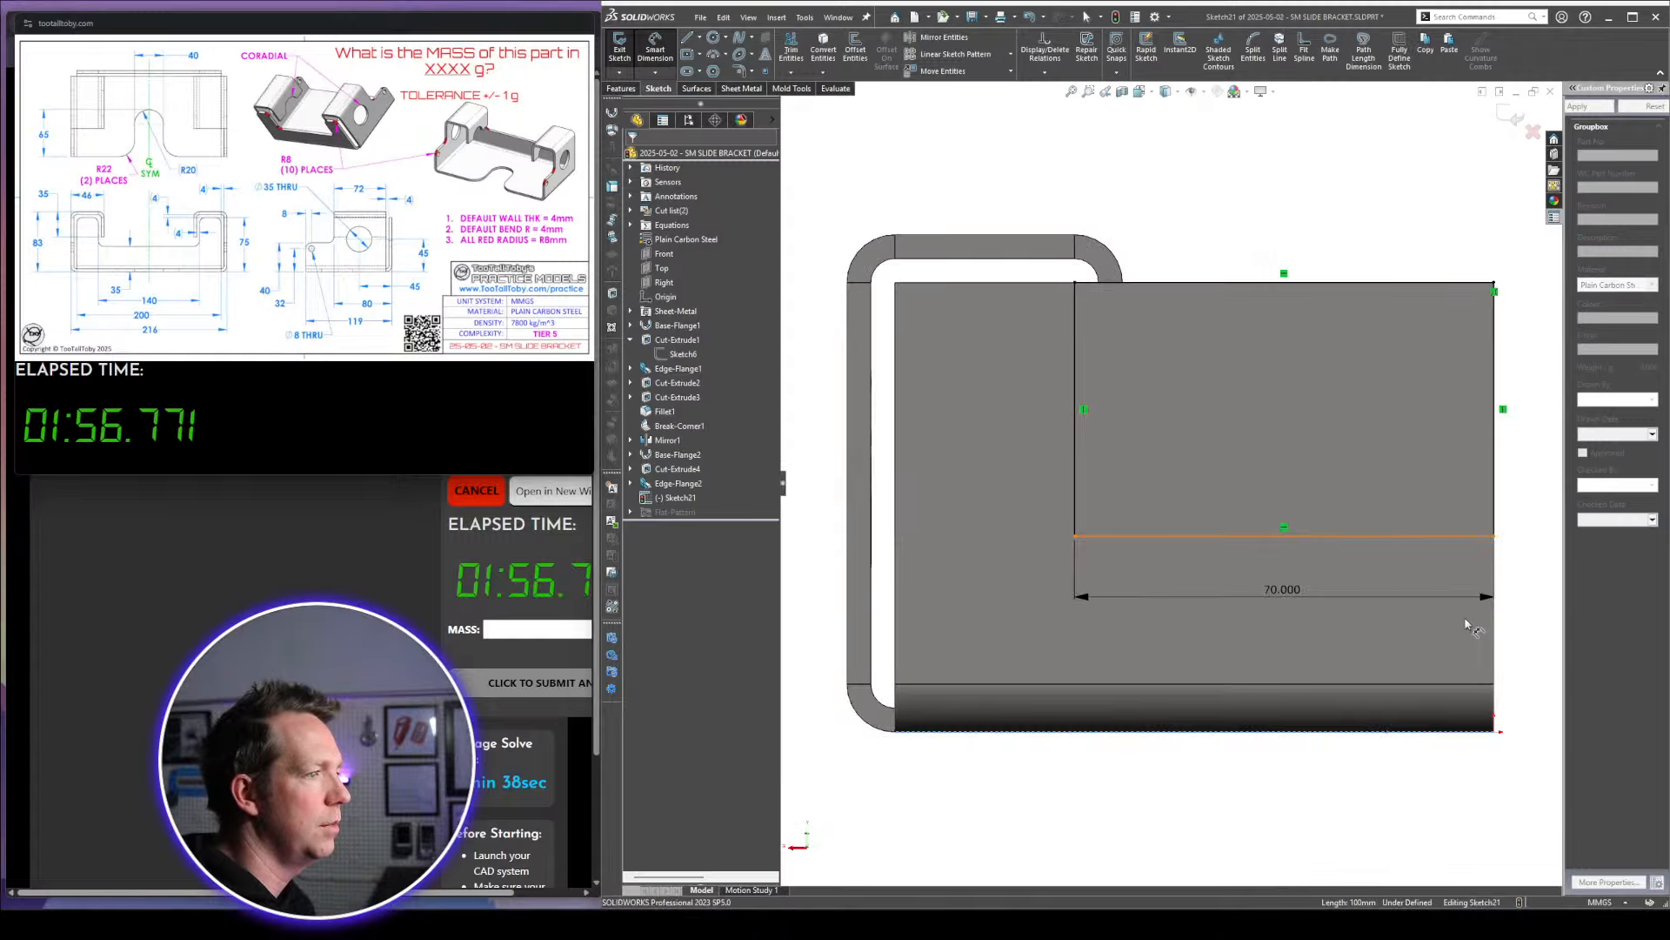
{"action": "left_click", "coordinate": [1464, 536]}
{"action": "scroll", "coordinate": [1466, 620], "scroll_direction": "up", "scroll_amount": 1}
{"action": "left_click", "coordinate": [1470, 597]}
{"action": "type", "text": "35"}
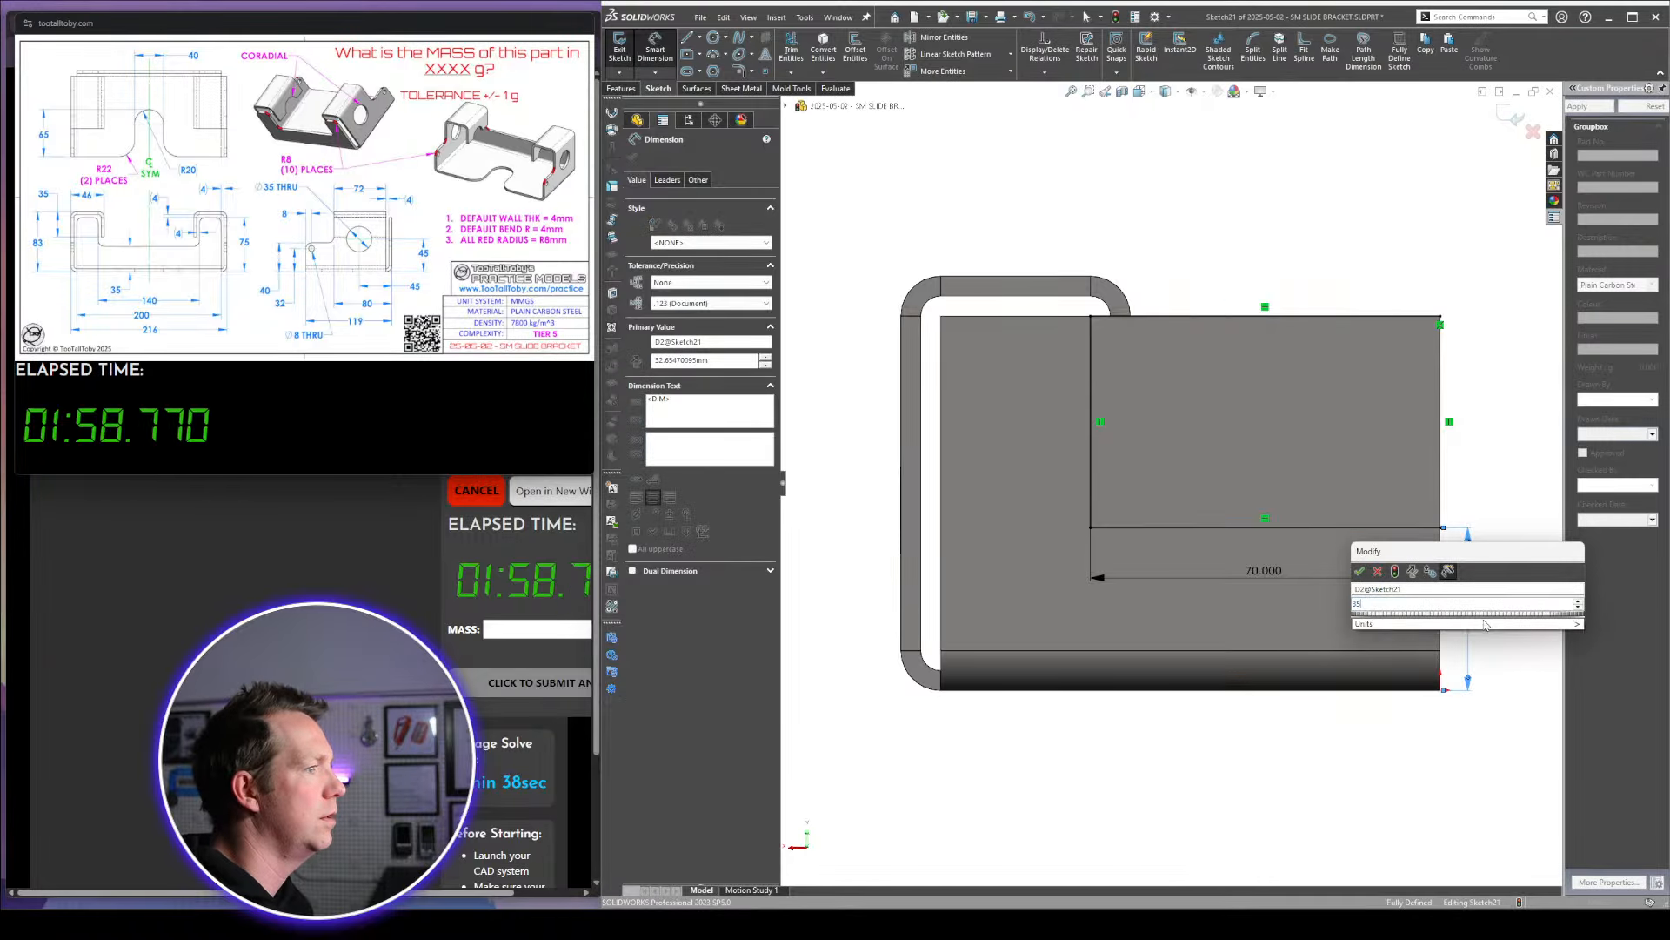
{"action": "key", "text": "Return"}
{"action": "key", "text": "Escape"}
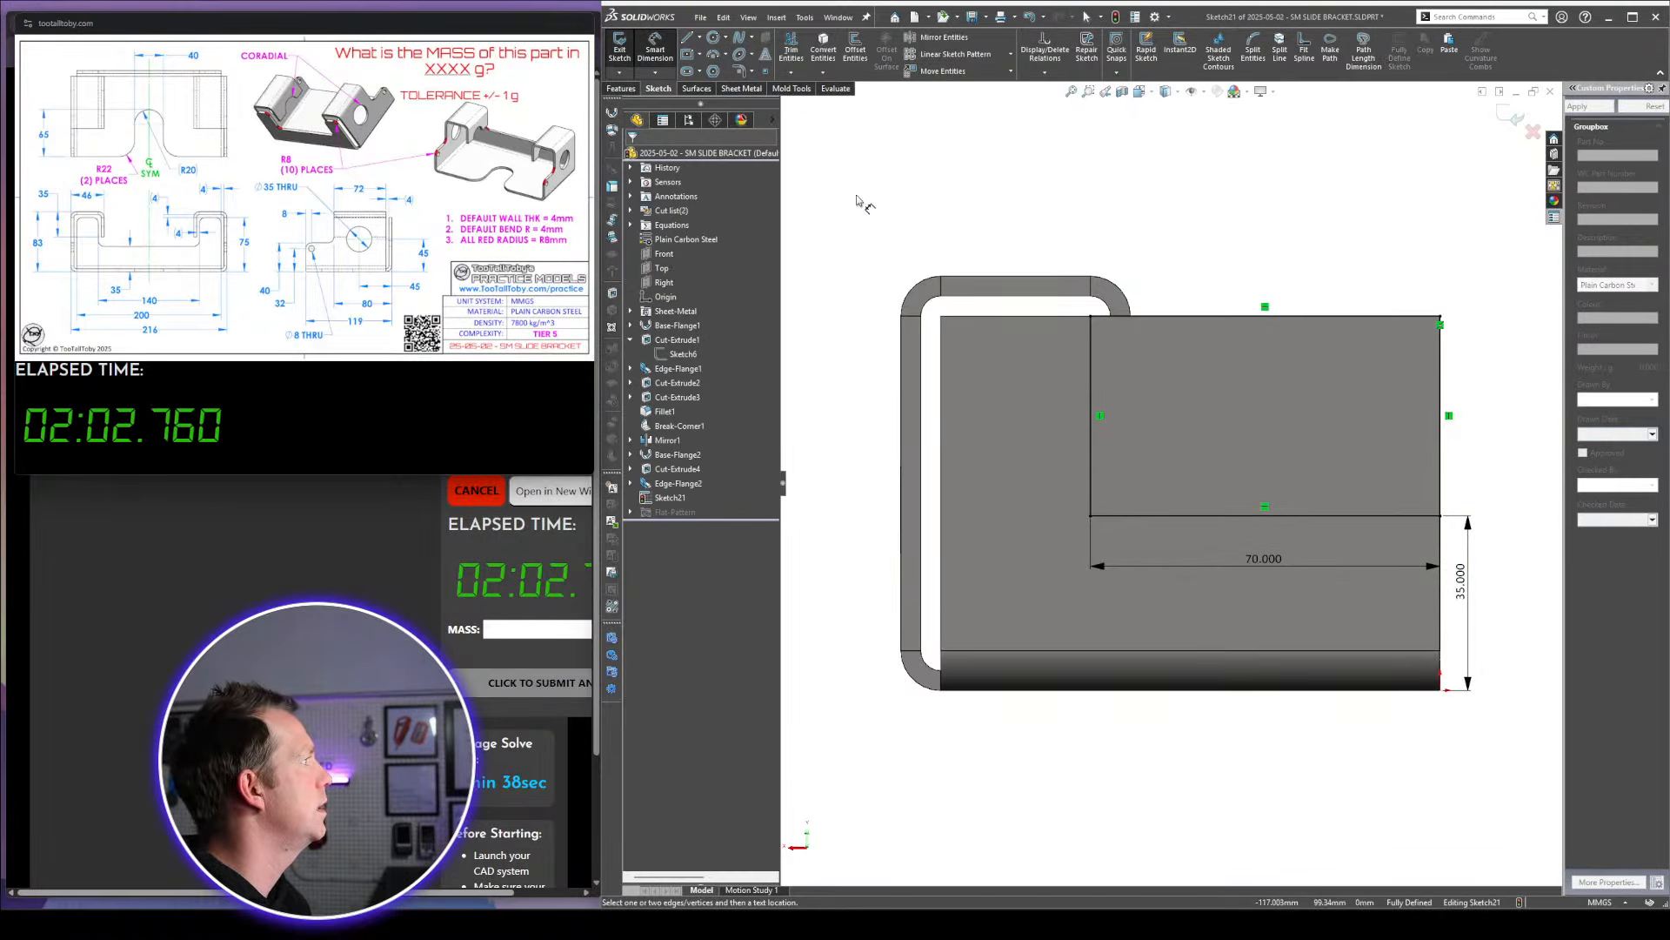
Round the rectangle's lower inner corner with an 8 mm sketch fillet
{"action": "left_click", "coordinate": [739, 71]}
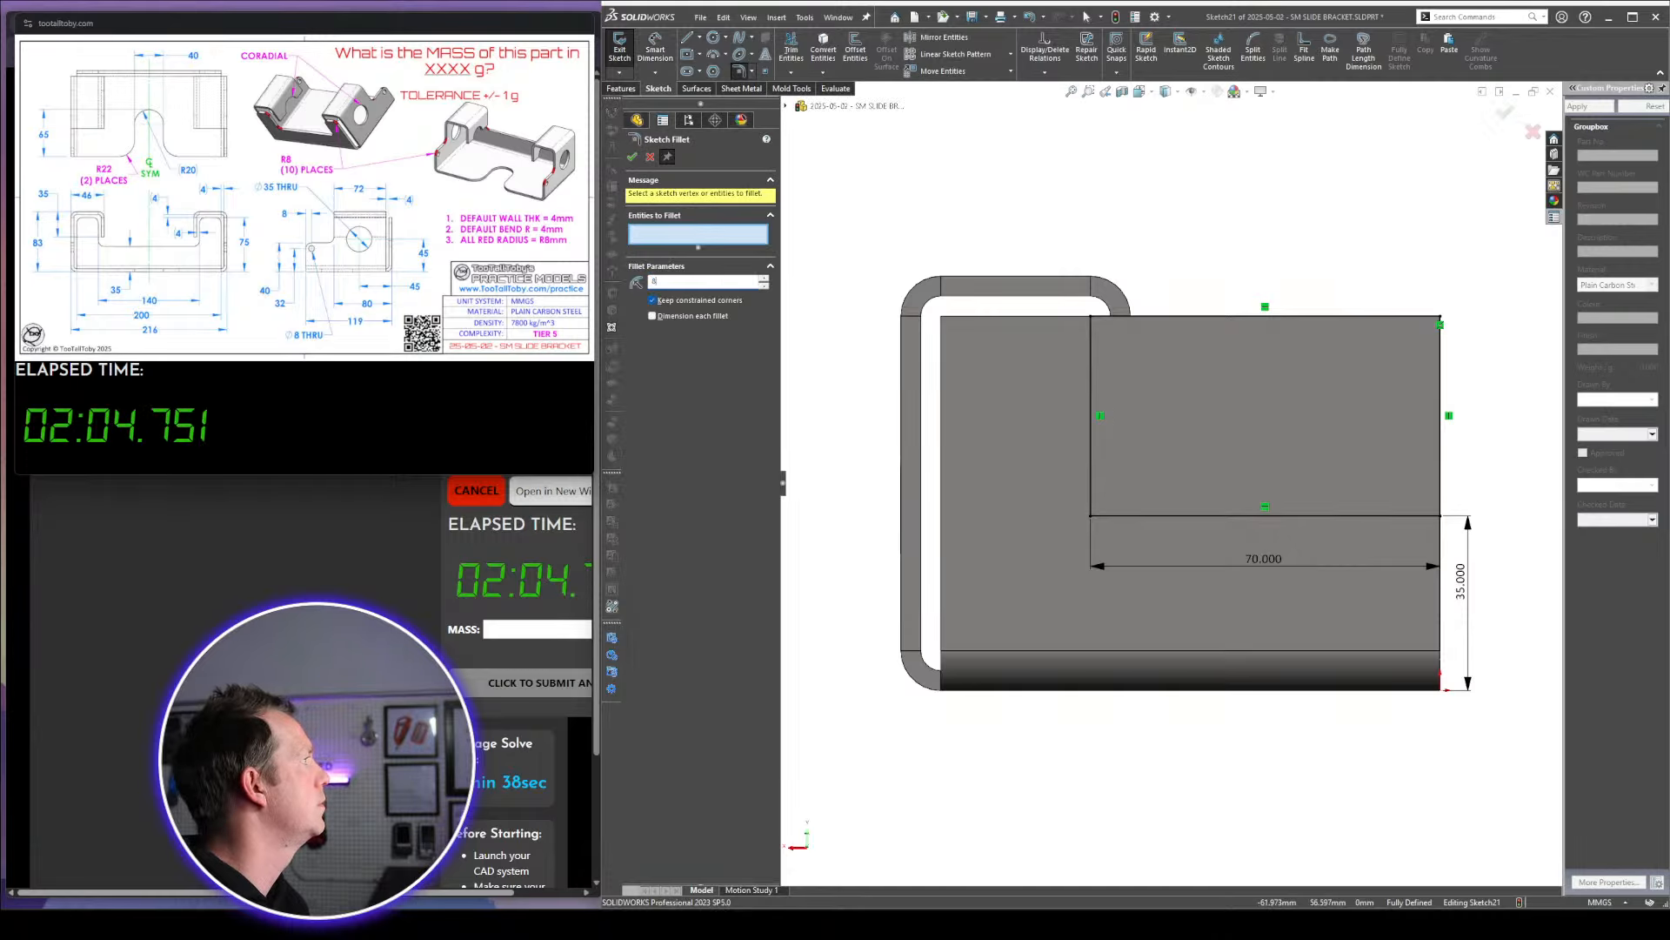
{"action": "left_click_drag", "start_coordinate": [1046, 476], "coordinate": [1131, 543]}
{"action": "key", "text": "Return"}
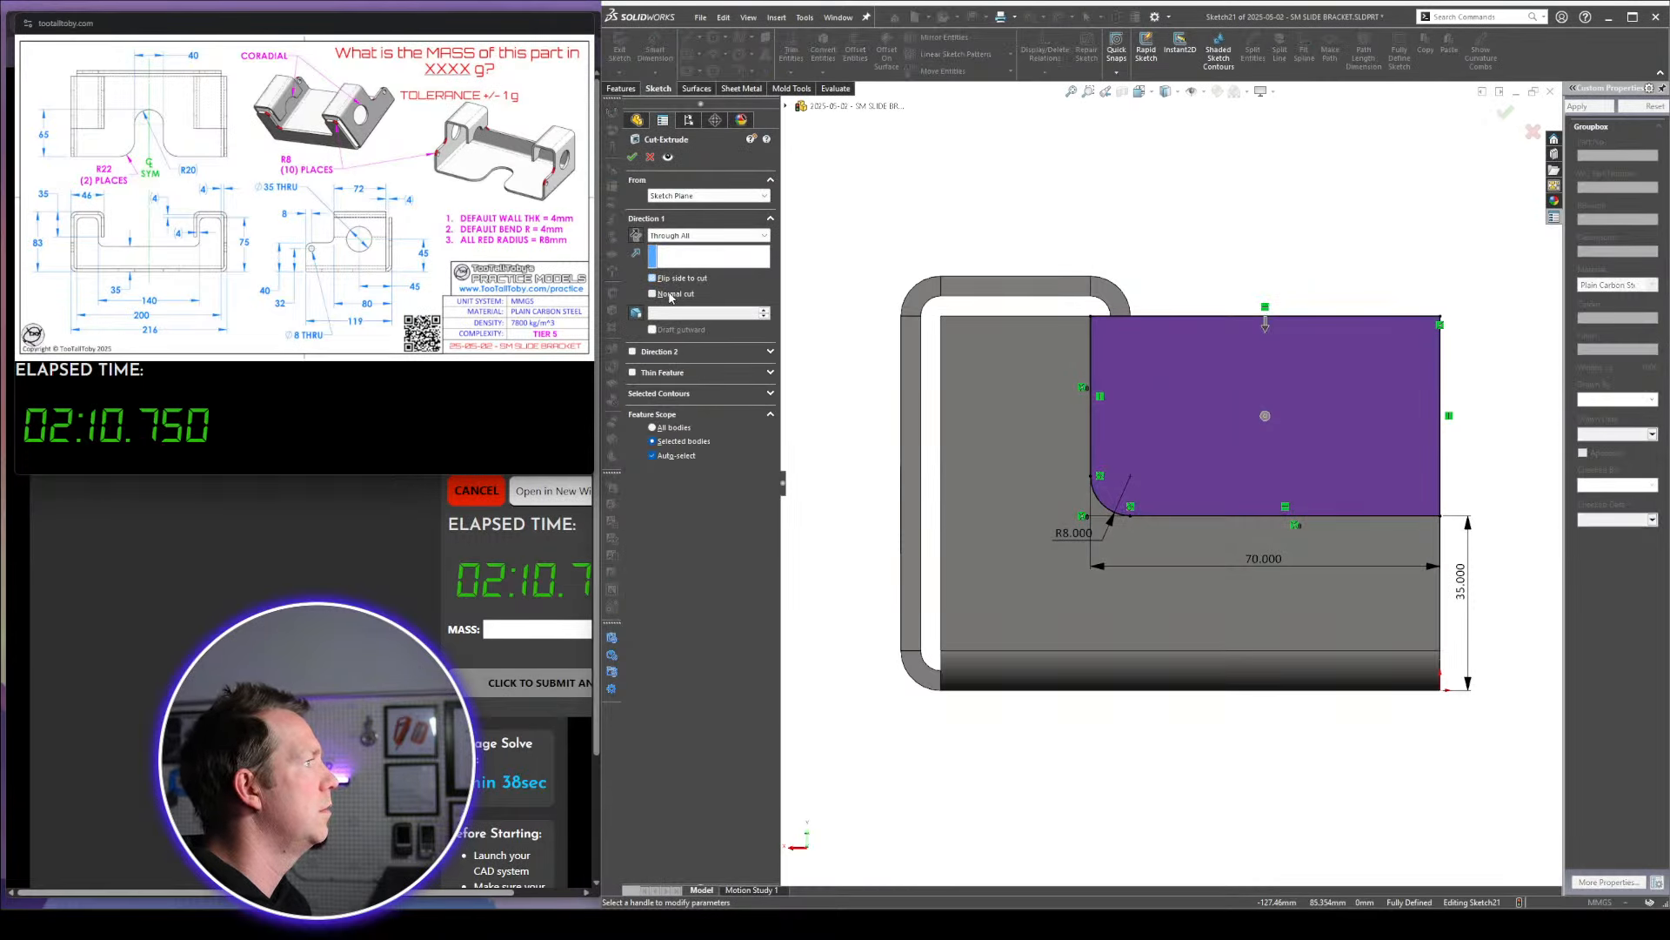
Cut the rectangle out of the rear flange with a Blind extruded cut using Normal cut and Link to thickness
{"action": "left_click", "coordinate": [670, 294]}
{"action": "left_click", "coordinate": [682, 237]}
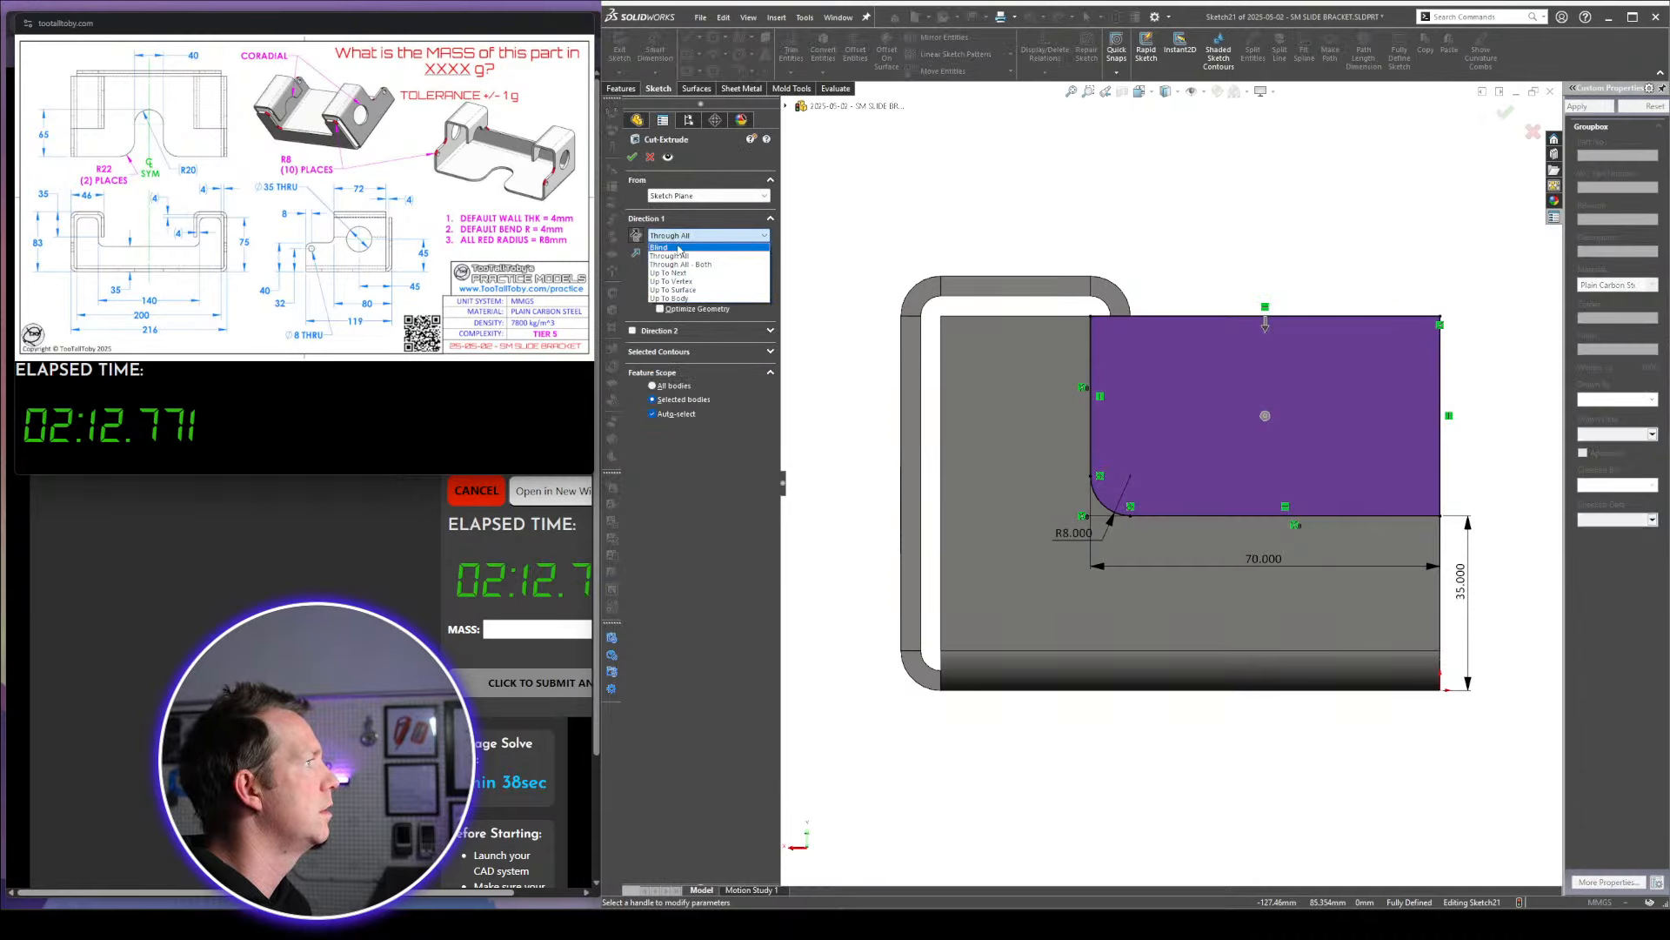
{"action": "left_click", "coordinate": [678, 247]}
{"action": "left_click", "coordinate": [655, 312]}
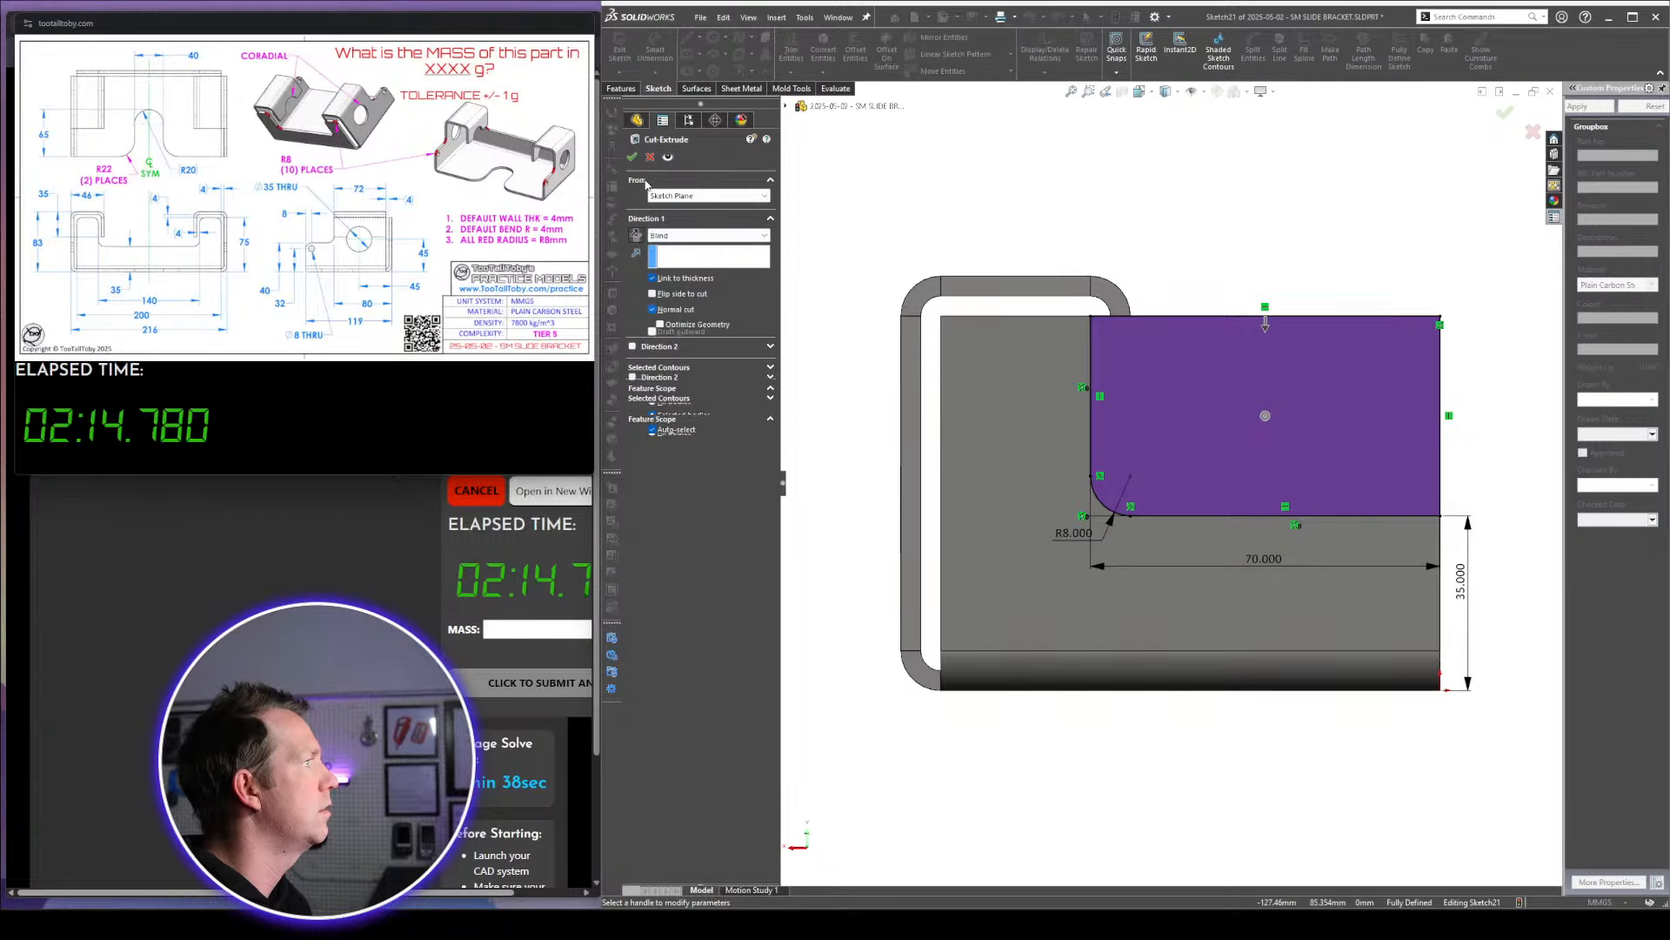
{"action": "left_click", "coordinate": [632, 158]}
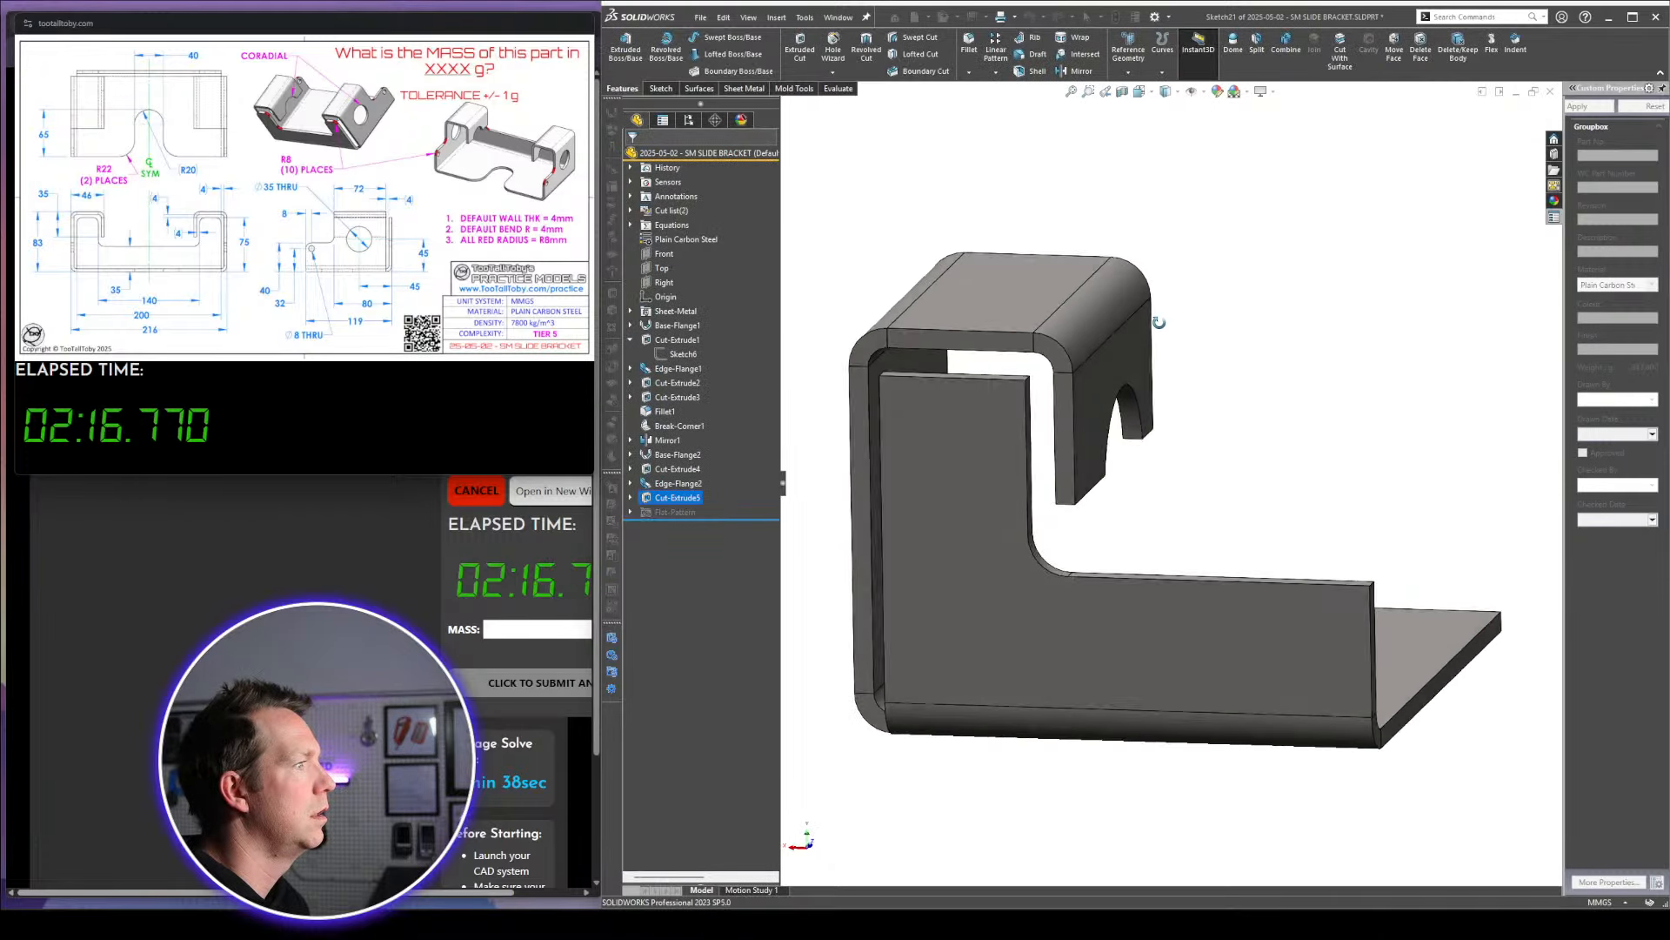
{"action": "left_click", "coordinate": [969, 48]}
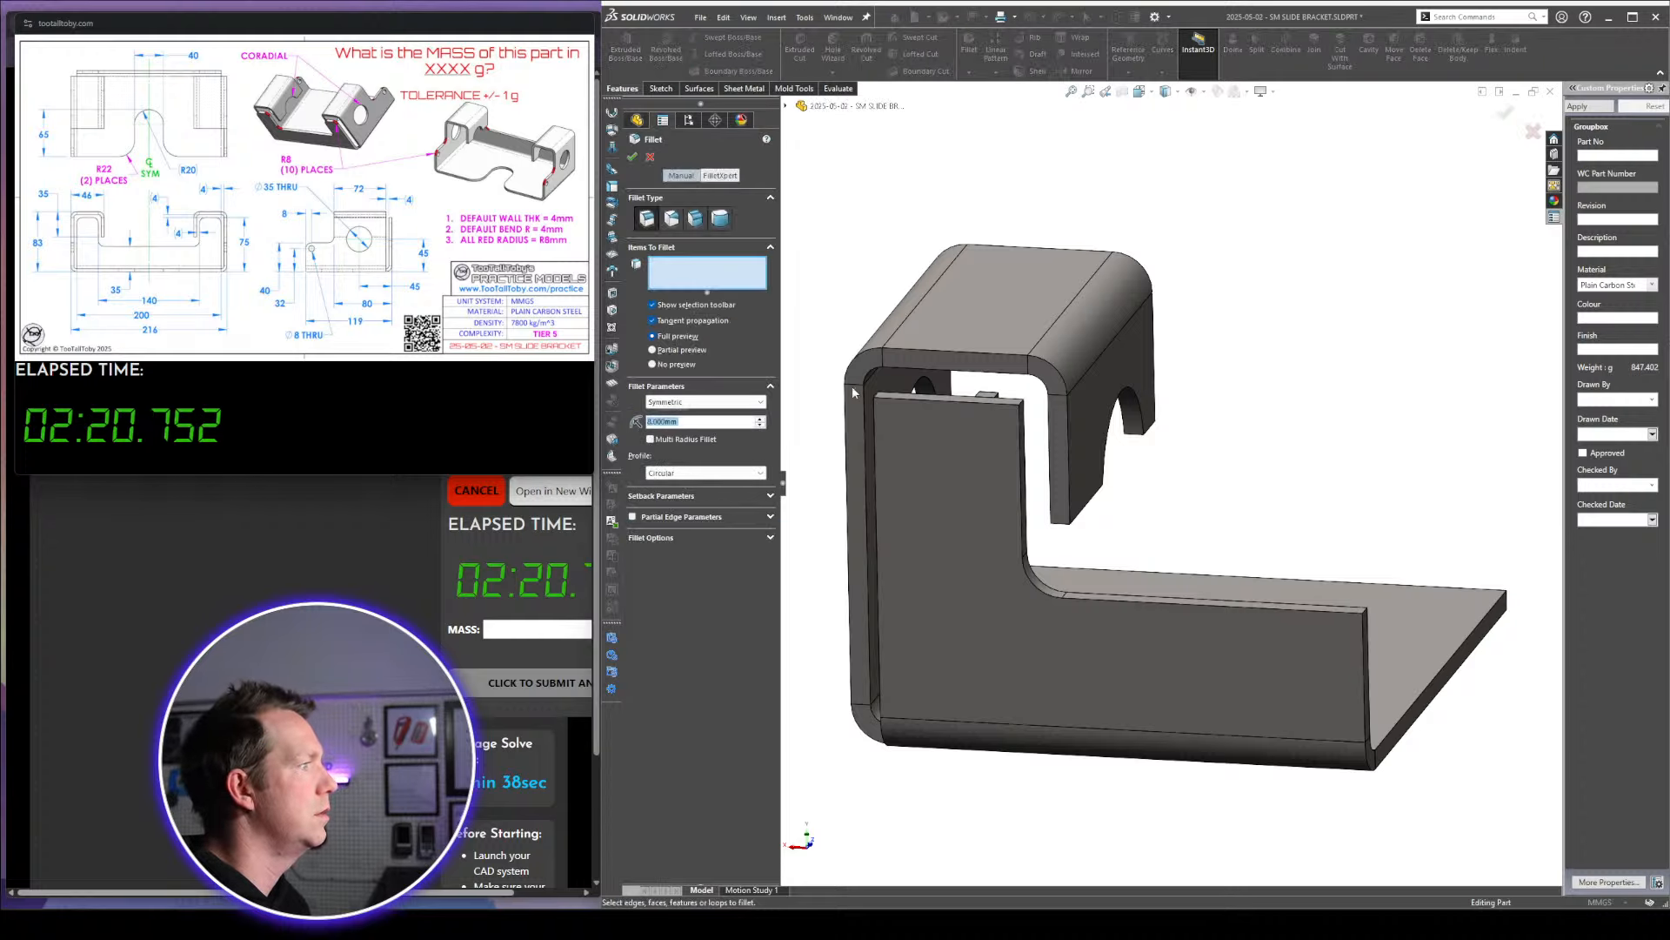
{"action": "left_click", "coordinate": [1000, 402]}
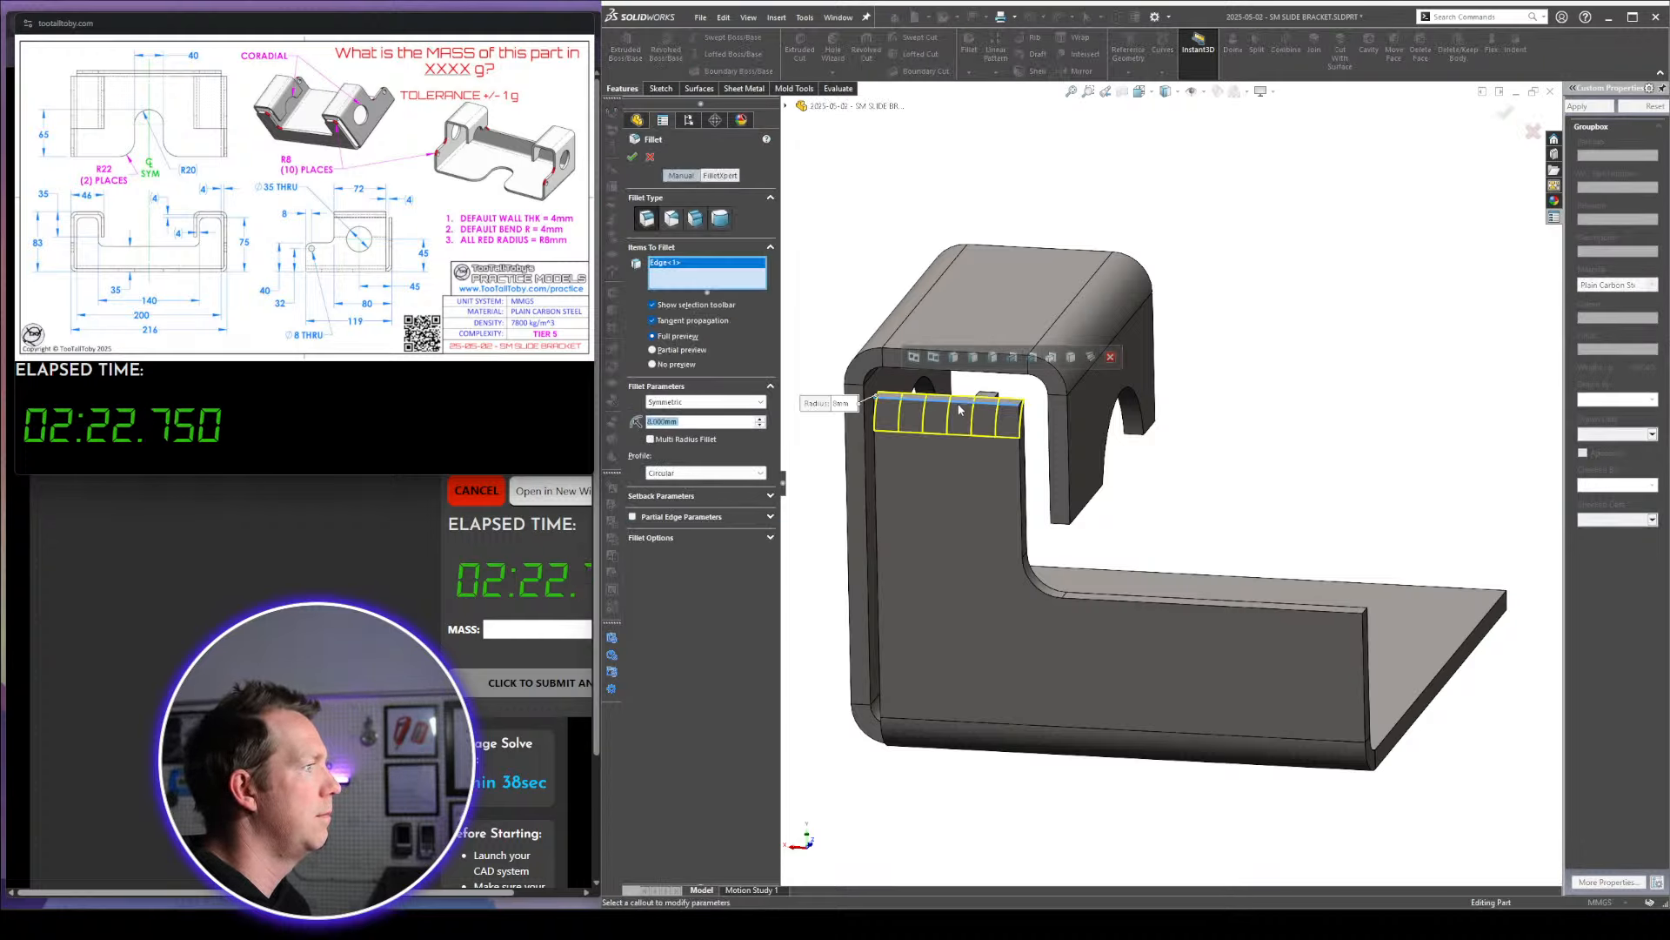
{"action": "left_click", "coordinate": [959, 404]}
{"action": "scroll", "coordinate": [882, 392], "scroll_direction": "down", "scroll_amount": 3}
{"action": "left_click", "coordinate": [862, 384]}
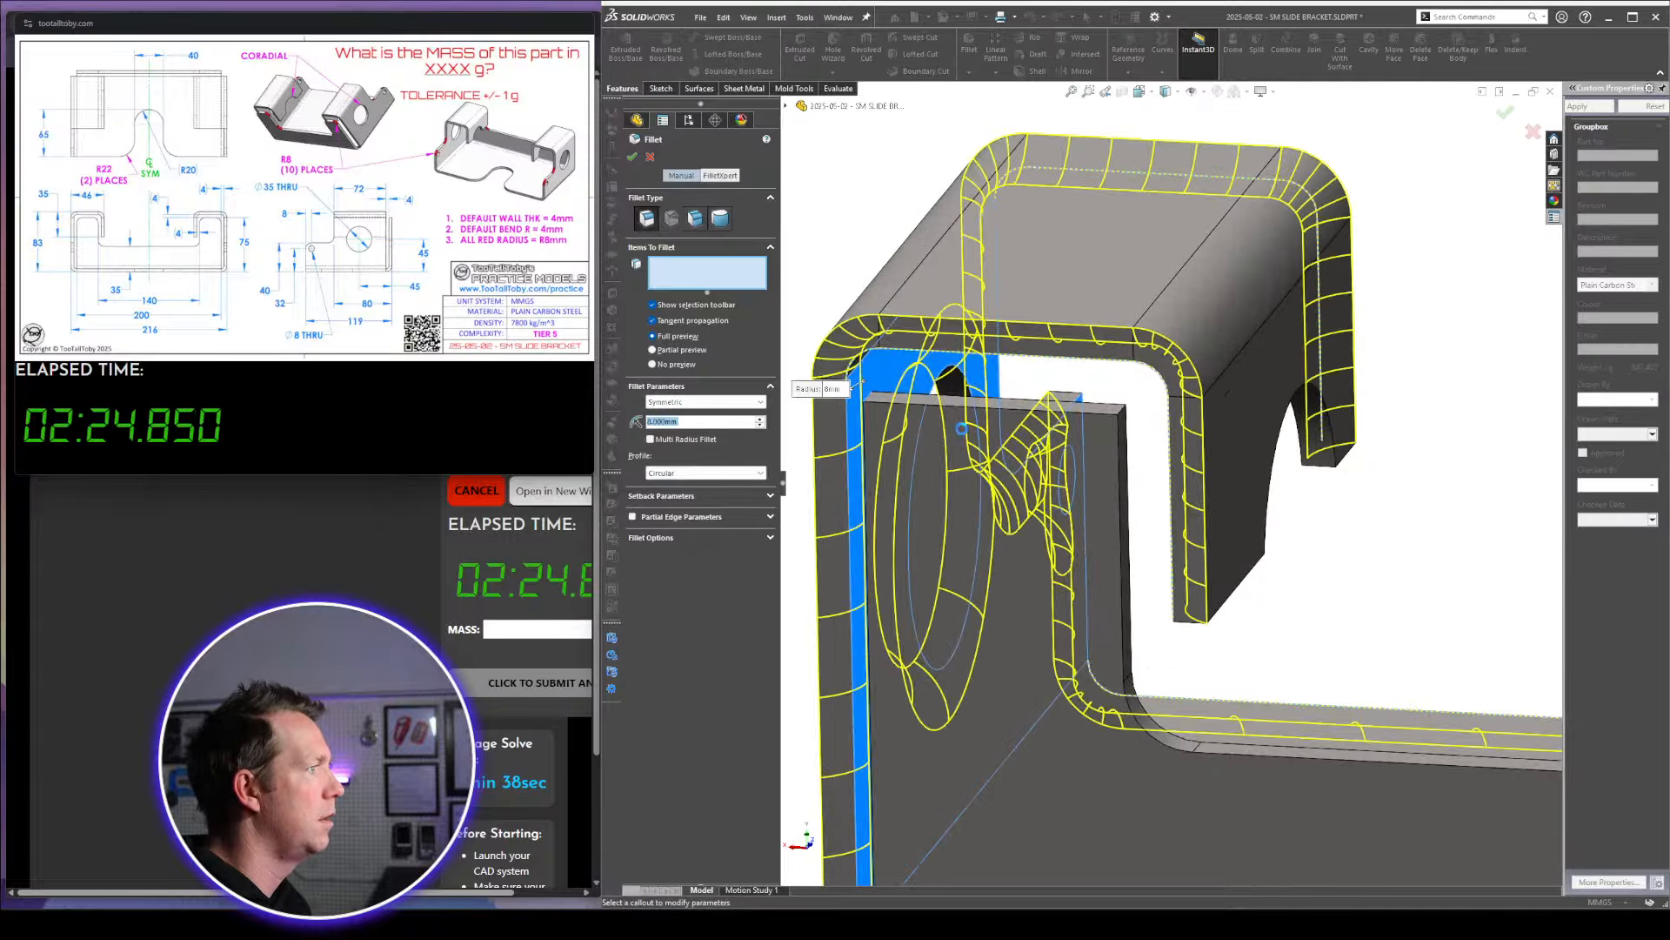
{"action": "key", "text": "Escape"}
{"action": "left_click", "coordinate": [878, 401]}
{"action": "middle_click_drag", "start_coordinate": [878, 401], "coordinate": [1043, 422]}
{"action": "key", "text": "Escape"}
Round the rear flange tab's two upper corners and the side flange's corner beside the small hole with an 8 mm fillet
{"action": "left_click", "coordinate": [872, 405]}
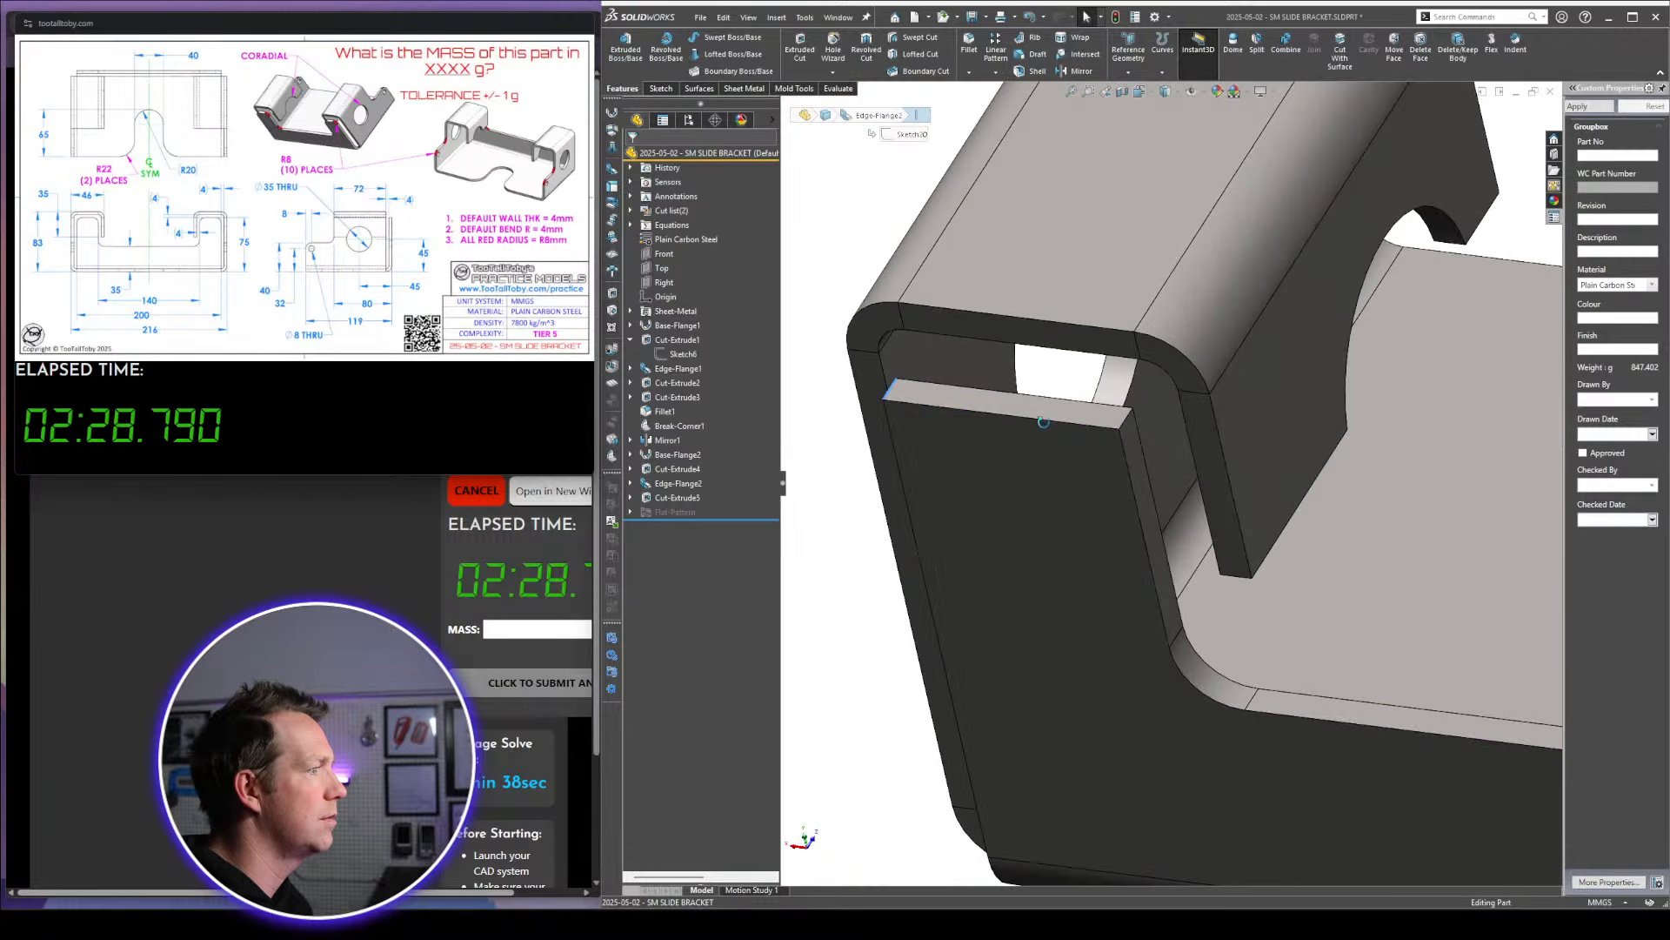
{"action": "left_click", "coordinate": [1128, 421], "text": "ctrl"}
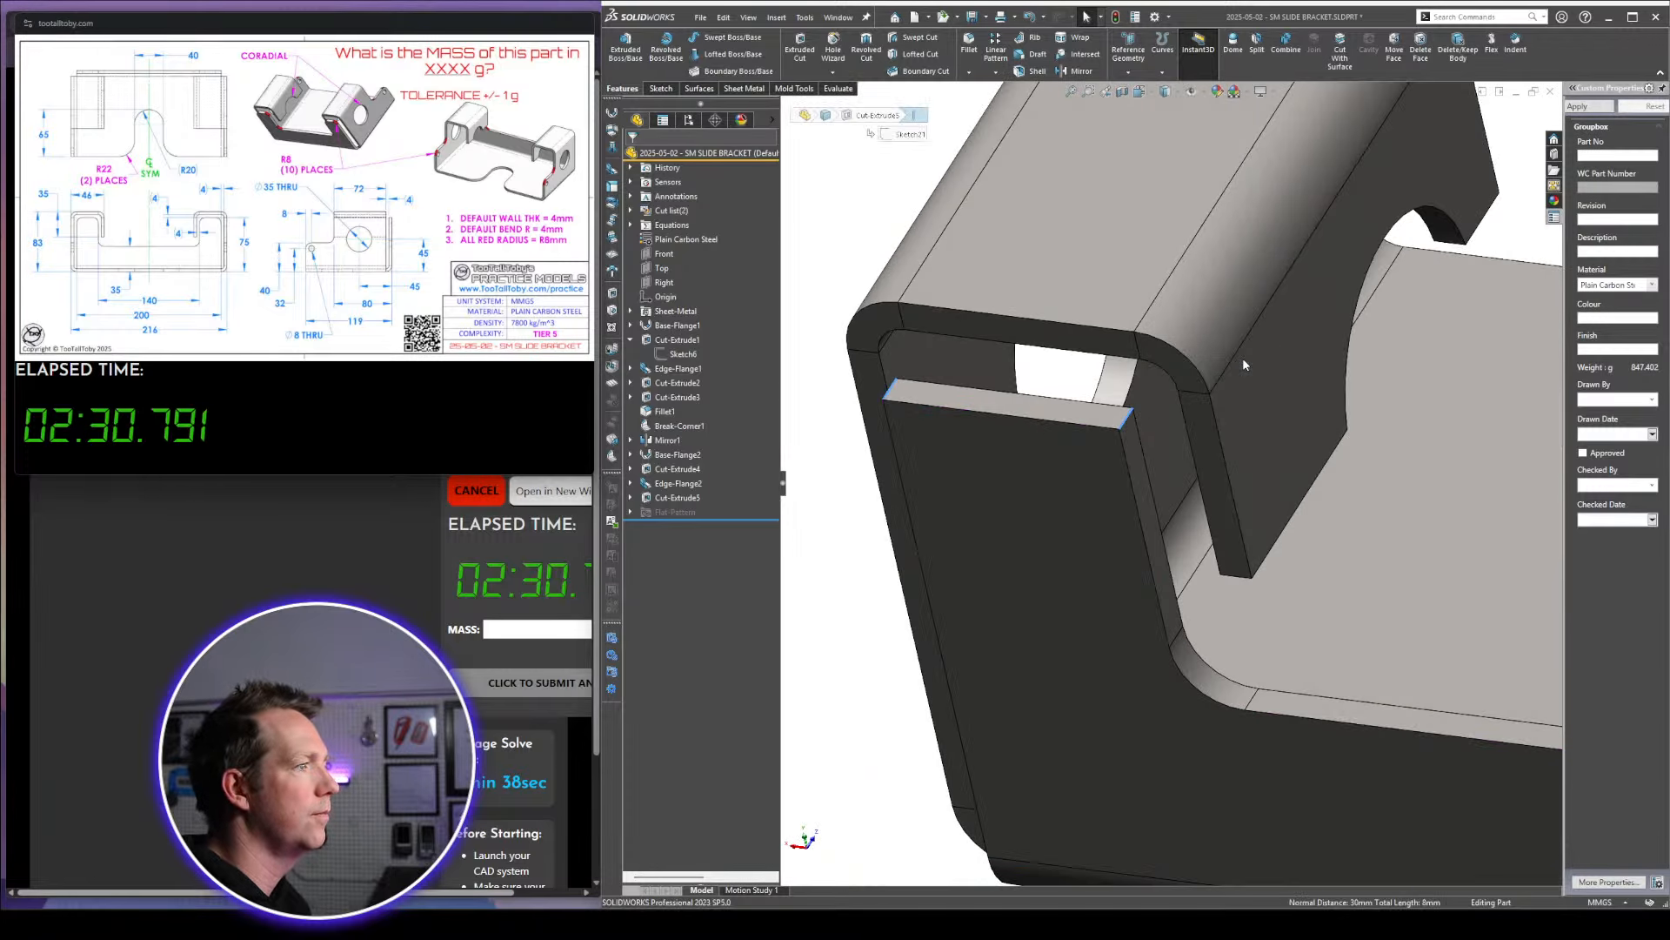
{"action": "type", "text": "f8"}
{"action": "key", "text": "Return"}
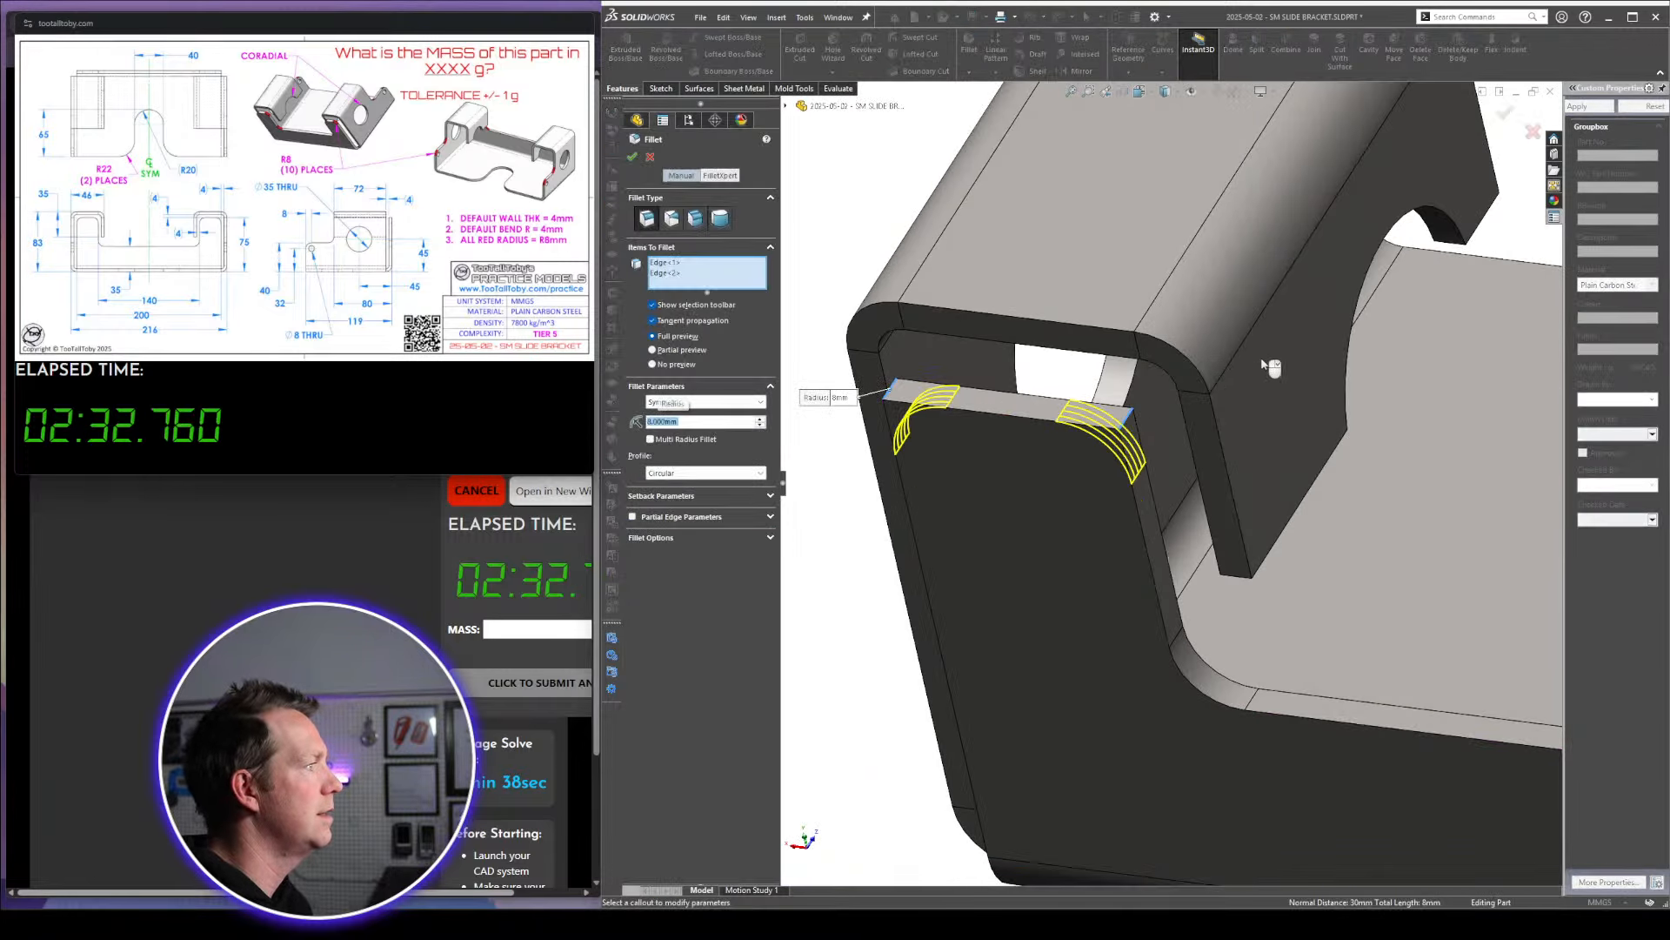
{"action": "middle_click_drag", "start_coordinate": [1243, 358], "coordinate": [1477, 426], "text": "shift"}
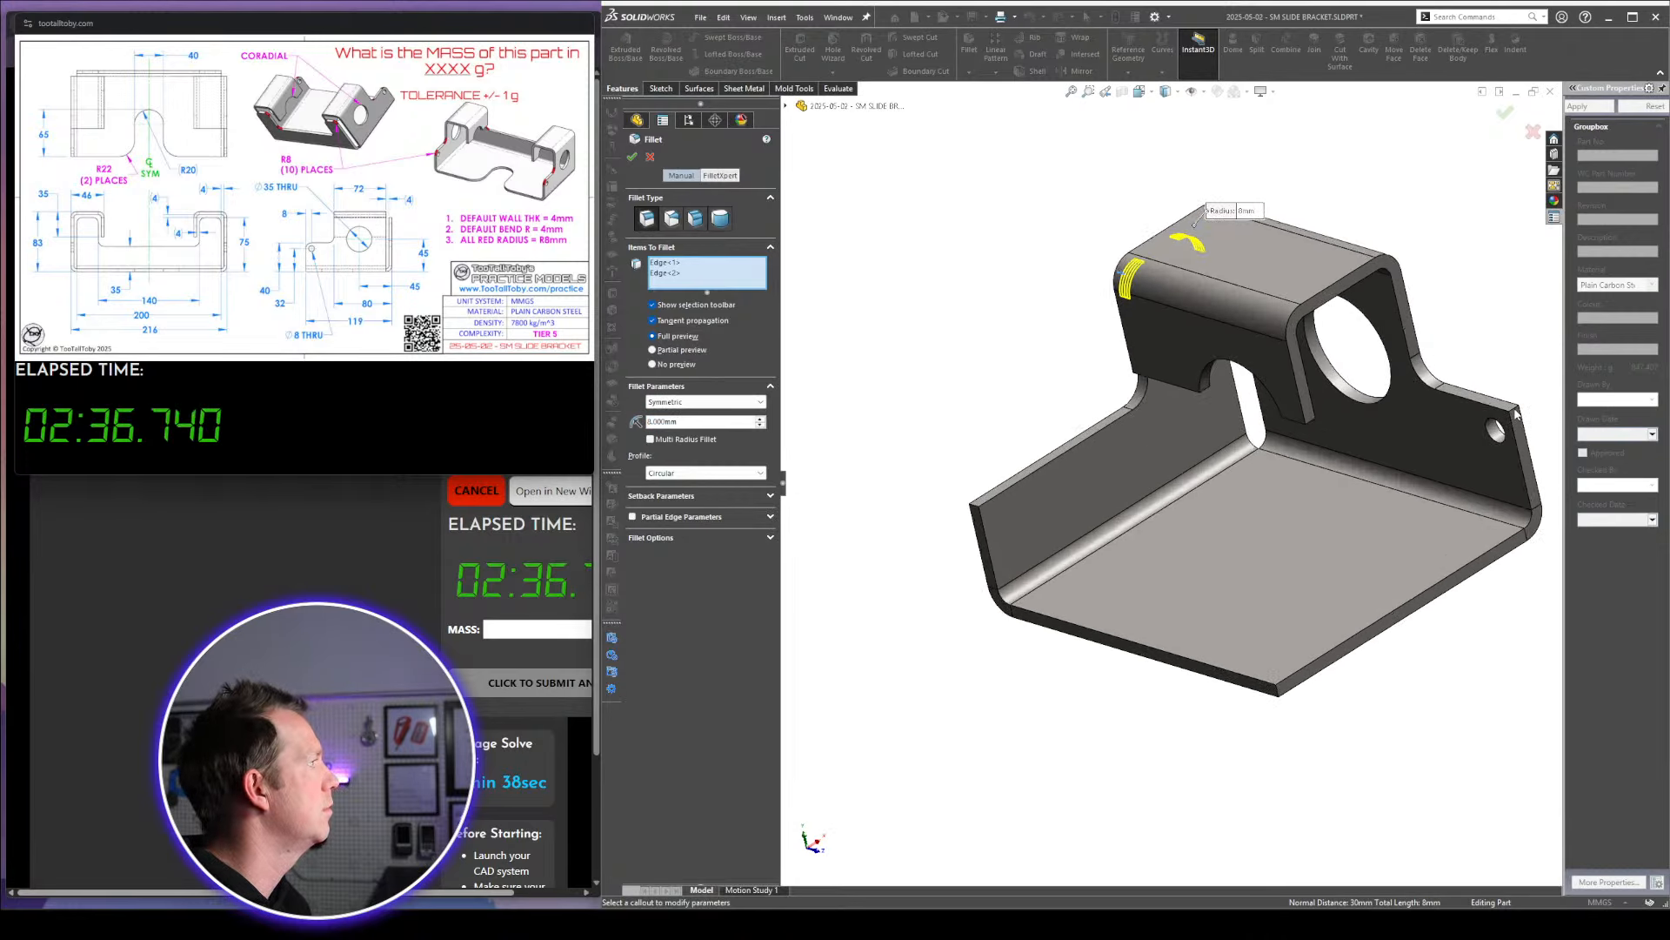
{"action": "key", "text": "Return"}
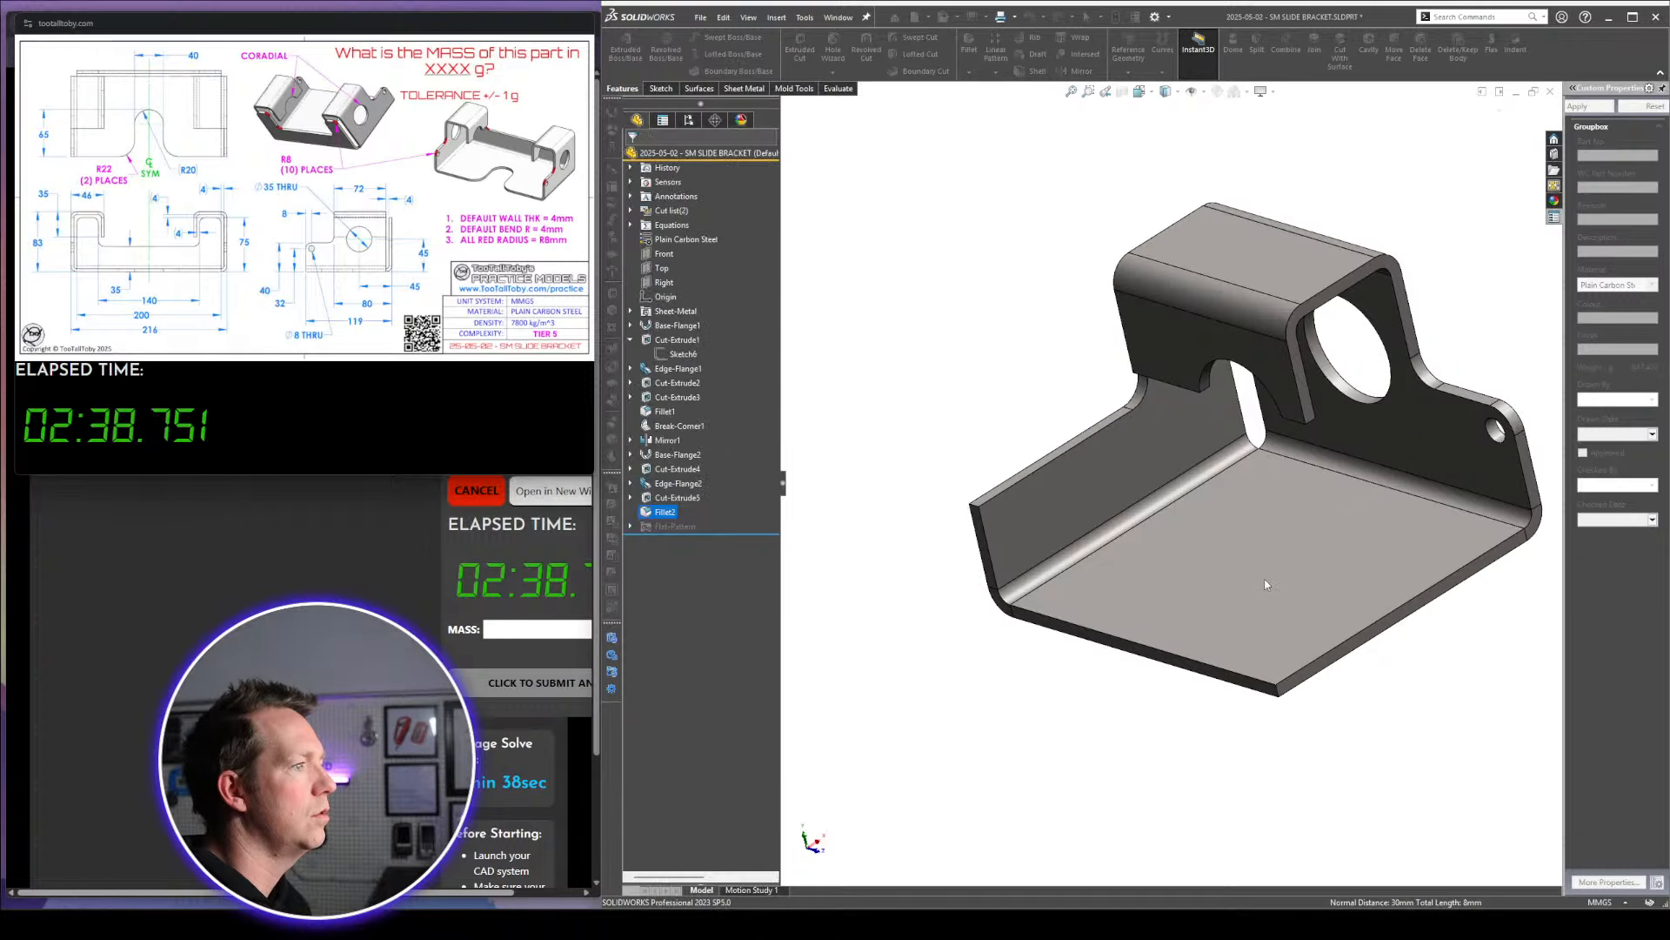
Sketch a 40 mm wide straight slot on the base's inner face, running from the front centre corner along the symmetry edge, and delete its length dimension
{"action": "left_click", "coordinate": [1301, 557]}
{"action": "left_click", "coordinate": [1323, 522]}
{"action": "key", "text": "space"}
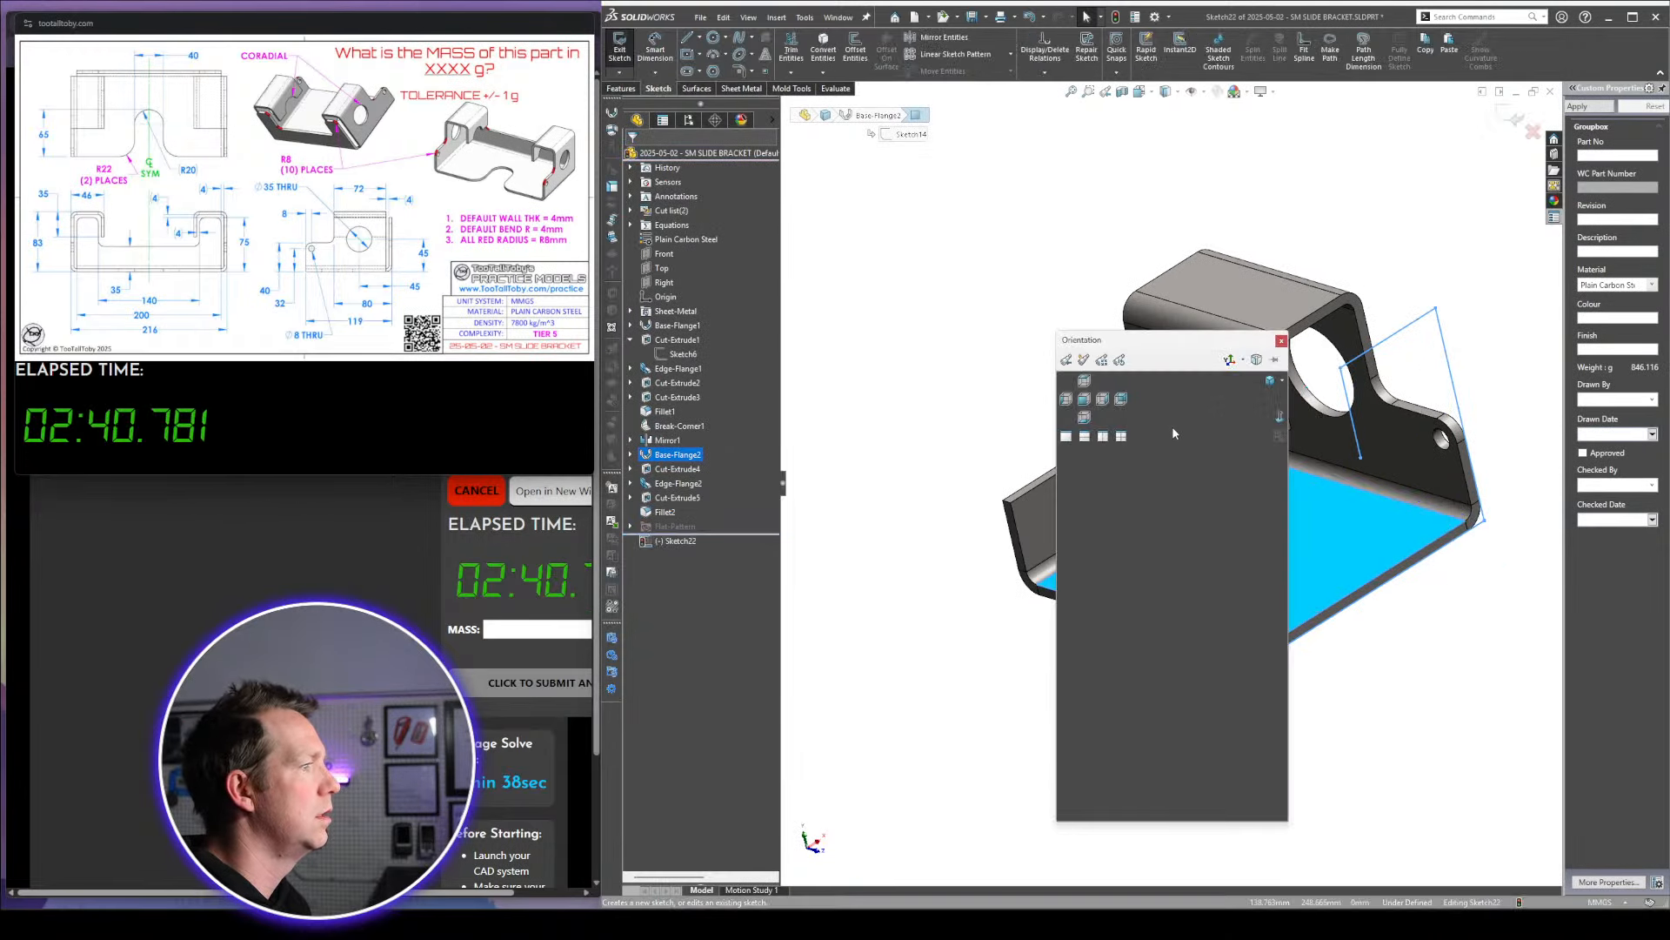
{"action": "left_click", "coordinate": [1279, 417]}
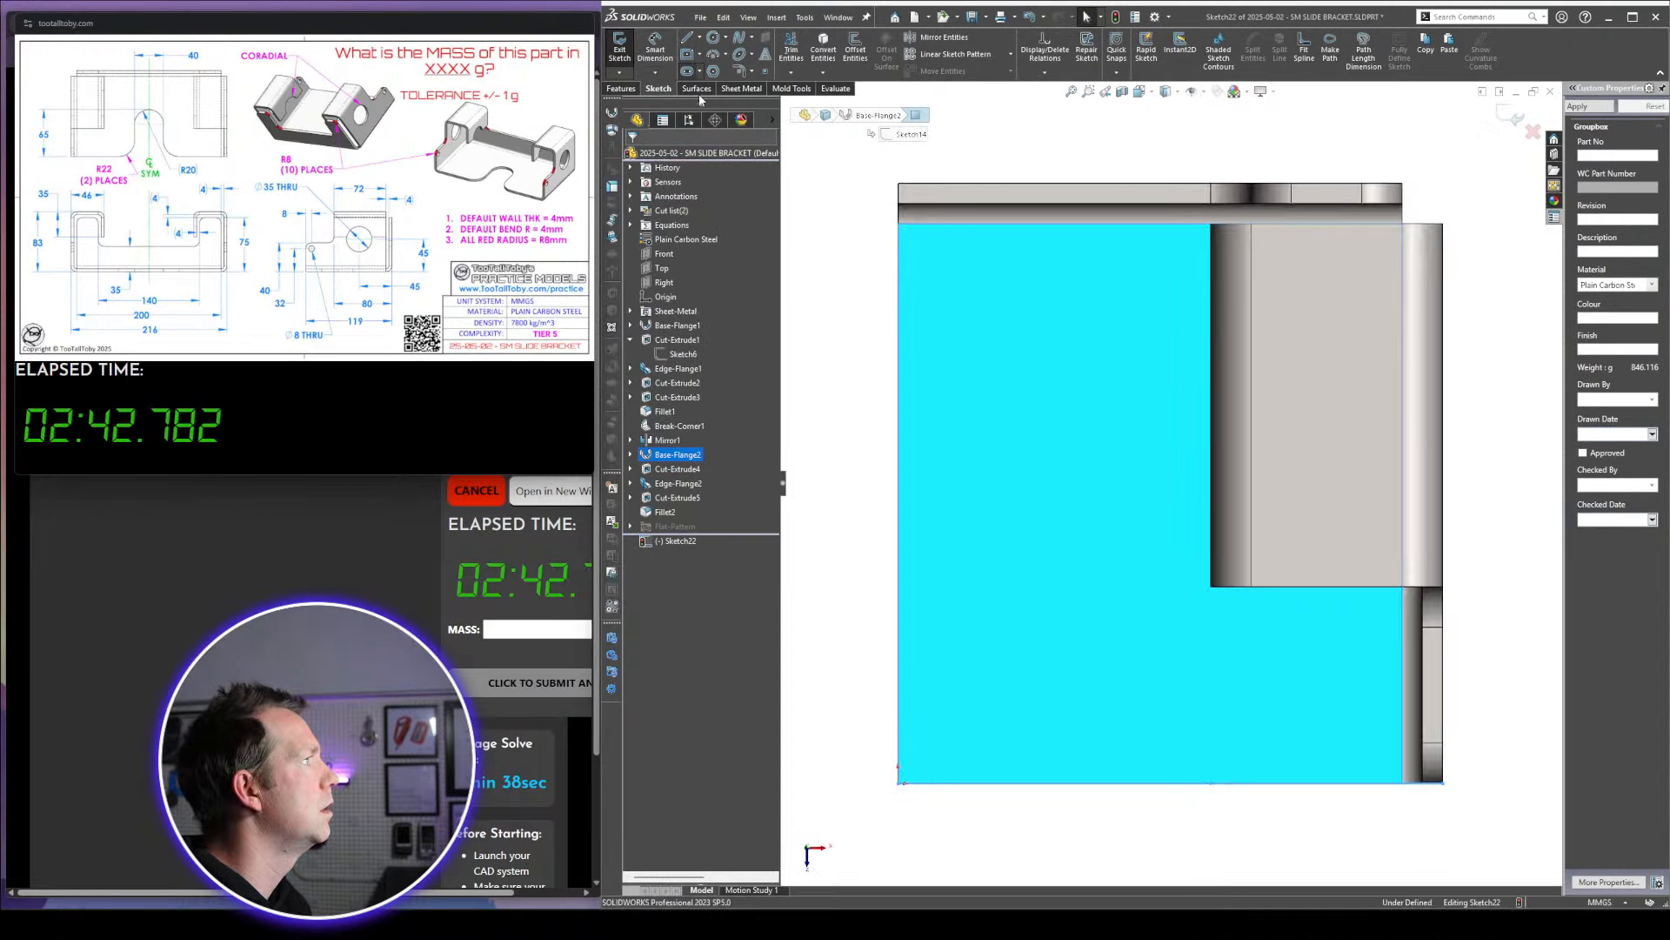
{"action": "left_click", "coordinate": [687, 70]}
{"action": "left_click", "coordinate": [901, 783]}
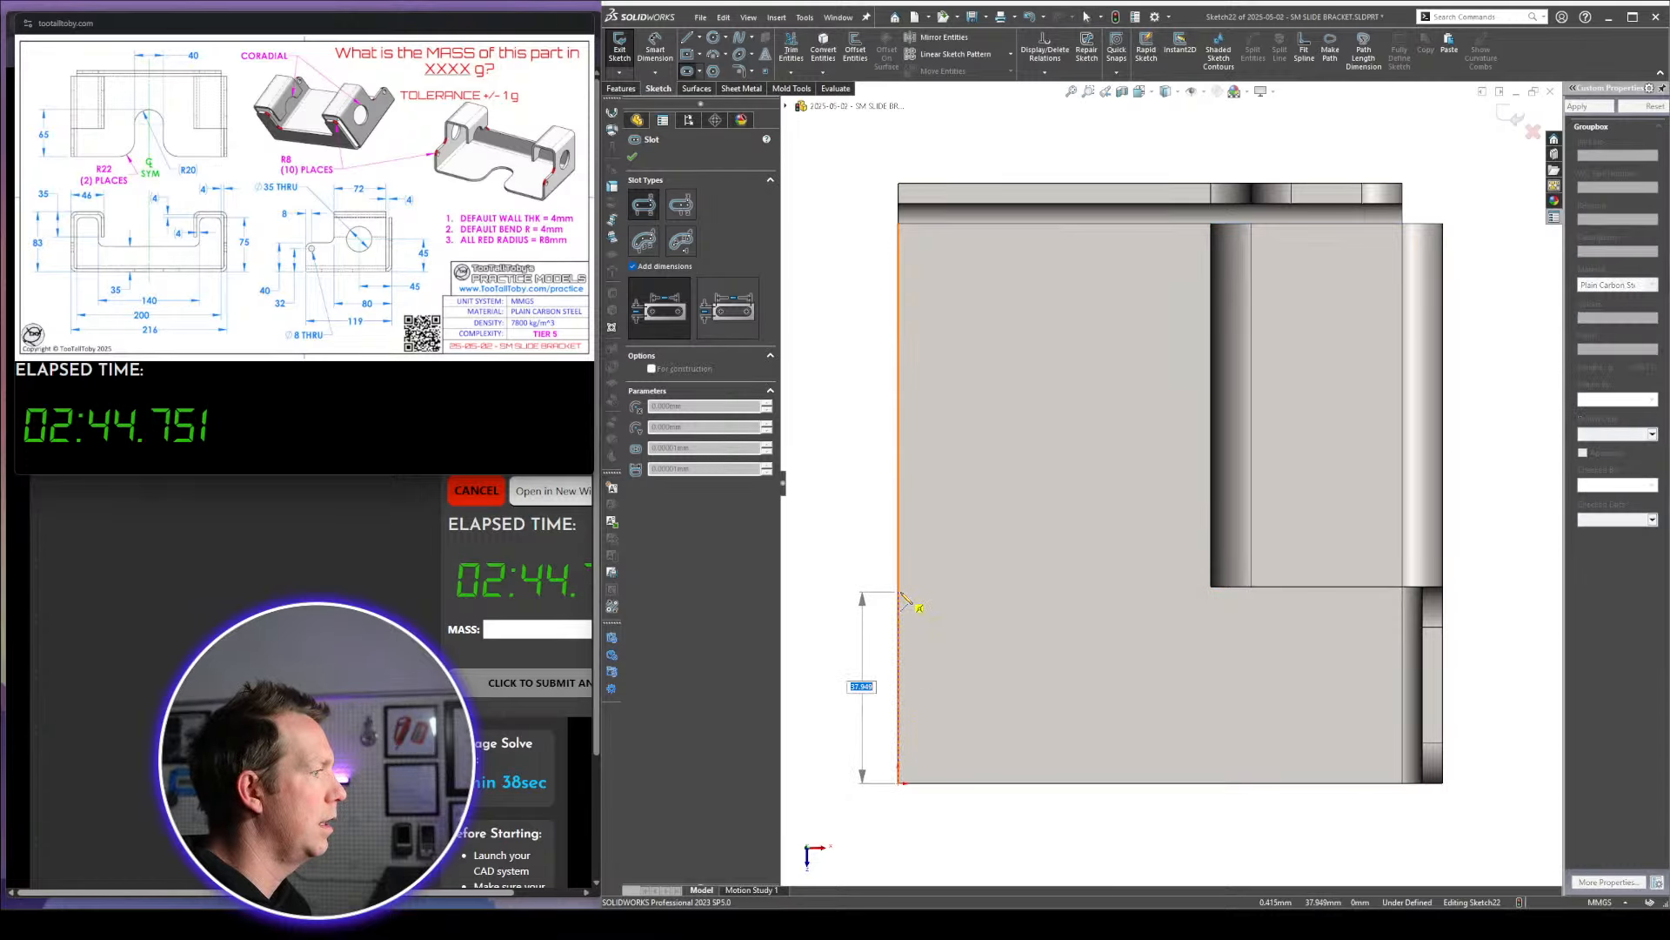
{"action": "left_click", "coordinate": [900, 593]}
{"action": "left_click", "coordinate": [941, 548]}
{"action": "type", "text": "40"}
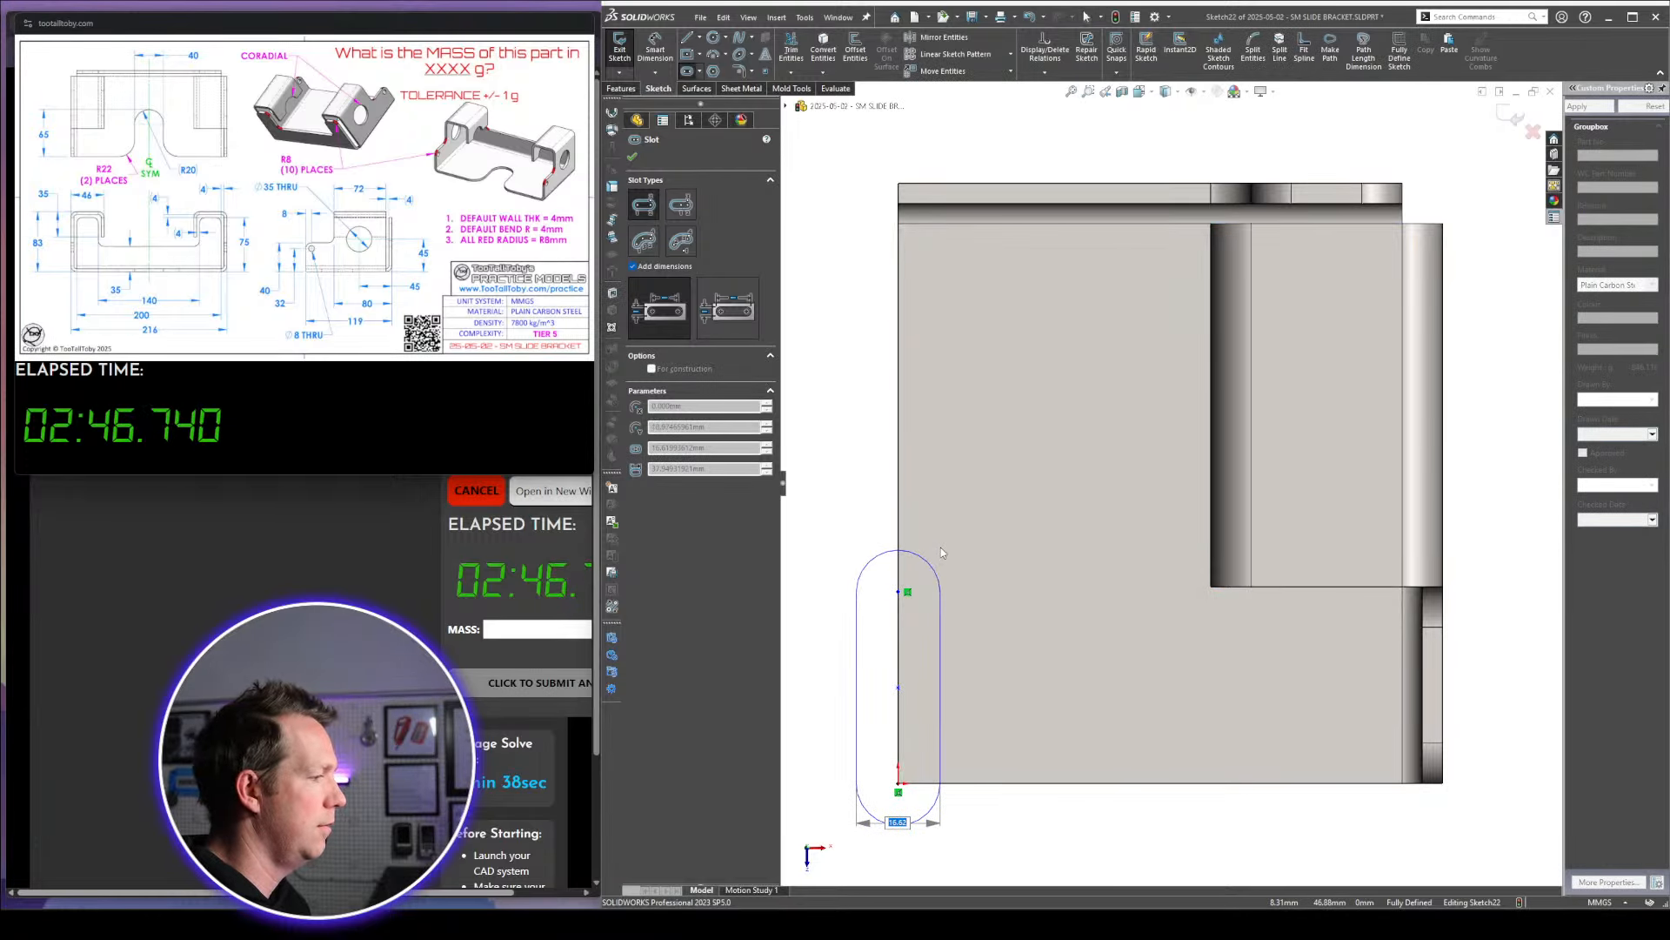
{"action": "key", "text": "Return"}
{"action": "scroll", "coordinate": [947, 565], "scroll_direction": "up", "scroll_amount": 4}
{"action": "key", "text": "Escape"}
{"action": "left_click", "coordinate": [1016, 592]}
{"action": "key", "text": "Delete"}
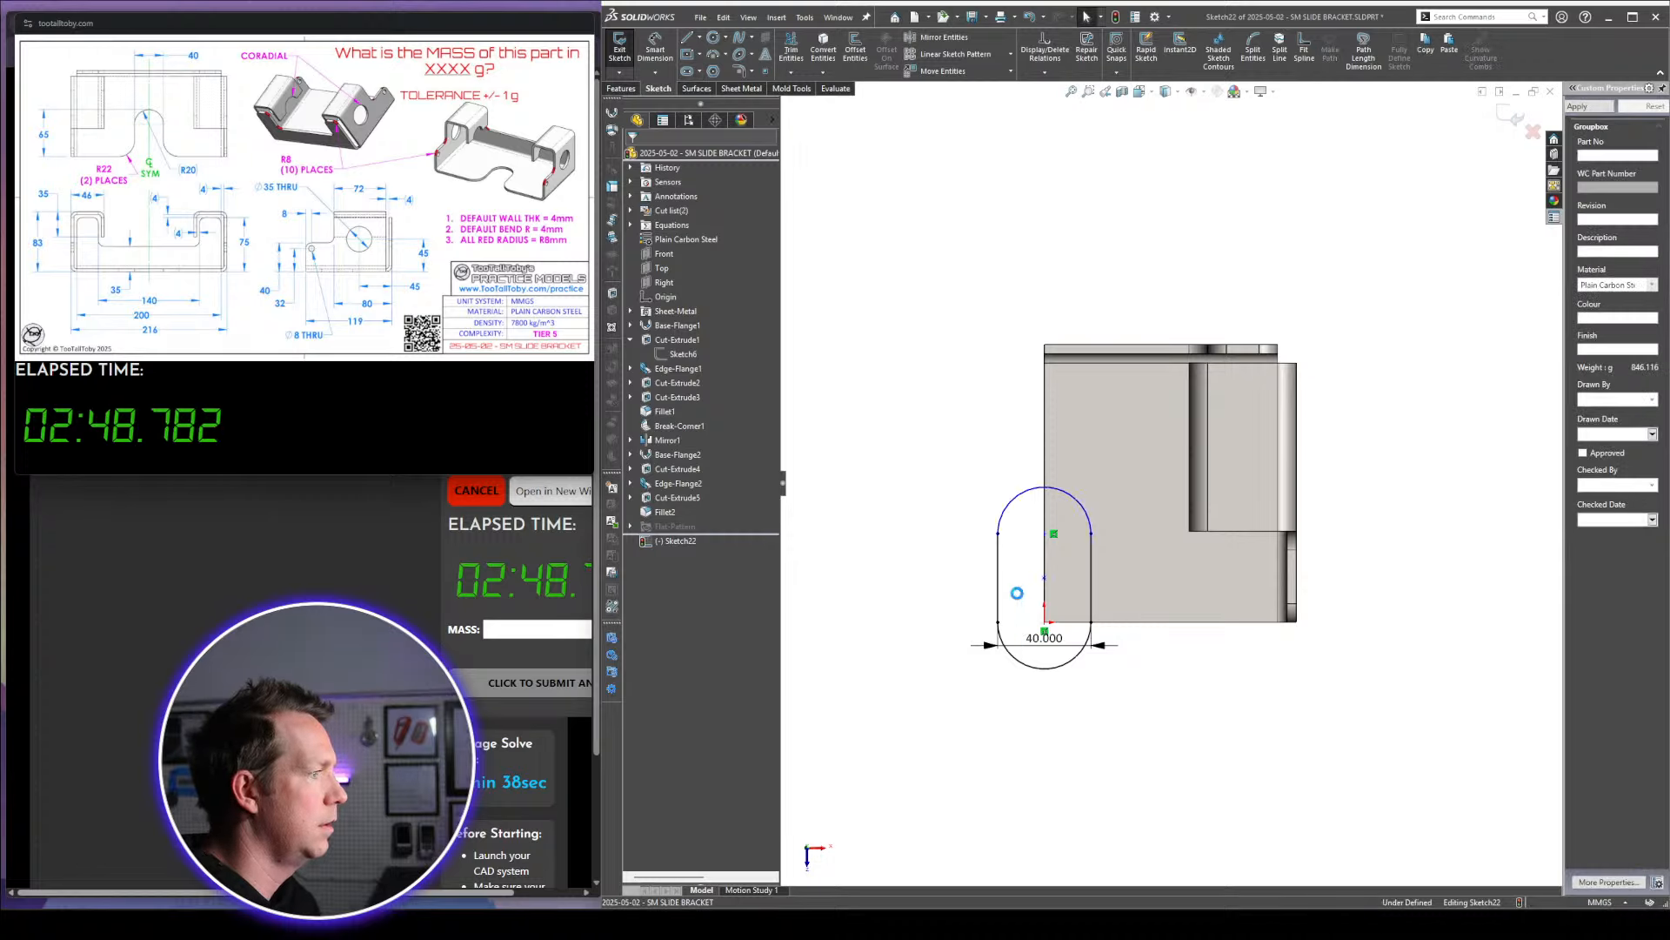
Dimension the slot's rounded end 65 mm from the base's front edge and cut the slot out with a Blind cut using Link to thickness
{"action": "right_click_drag", "start_coordinate": [1100, 660], "coordinate": [1114, 629]}
{"action": "left_click", "coordinate": [1107, 623]}
{"action": "left_click", "coordinate": [1069, 502]}
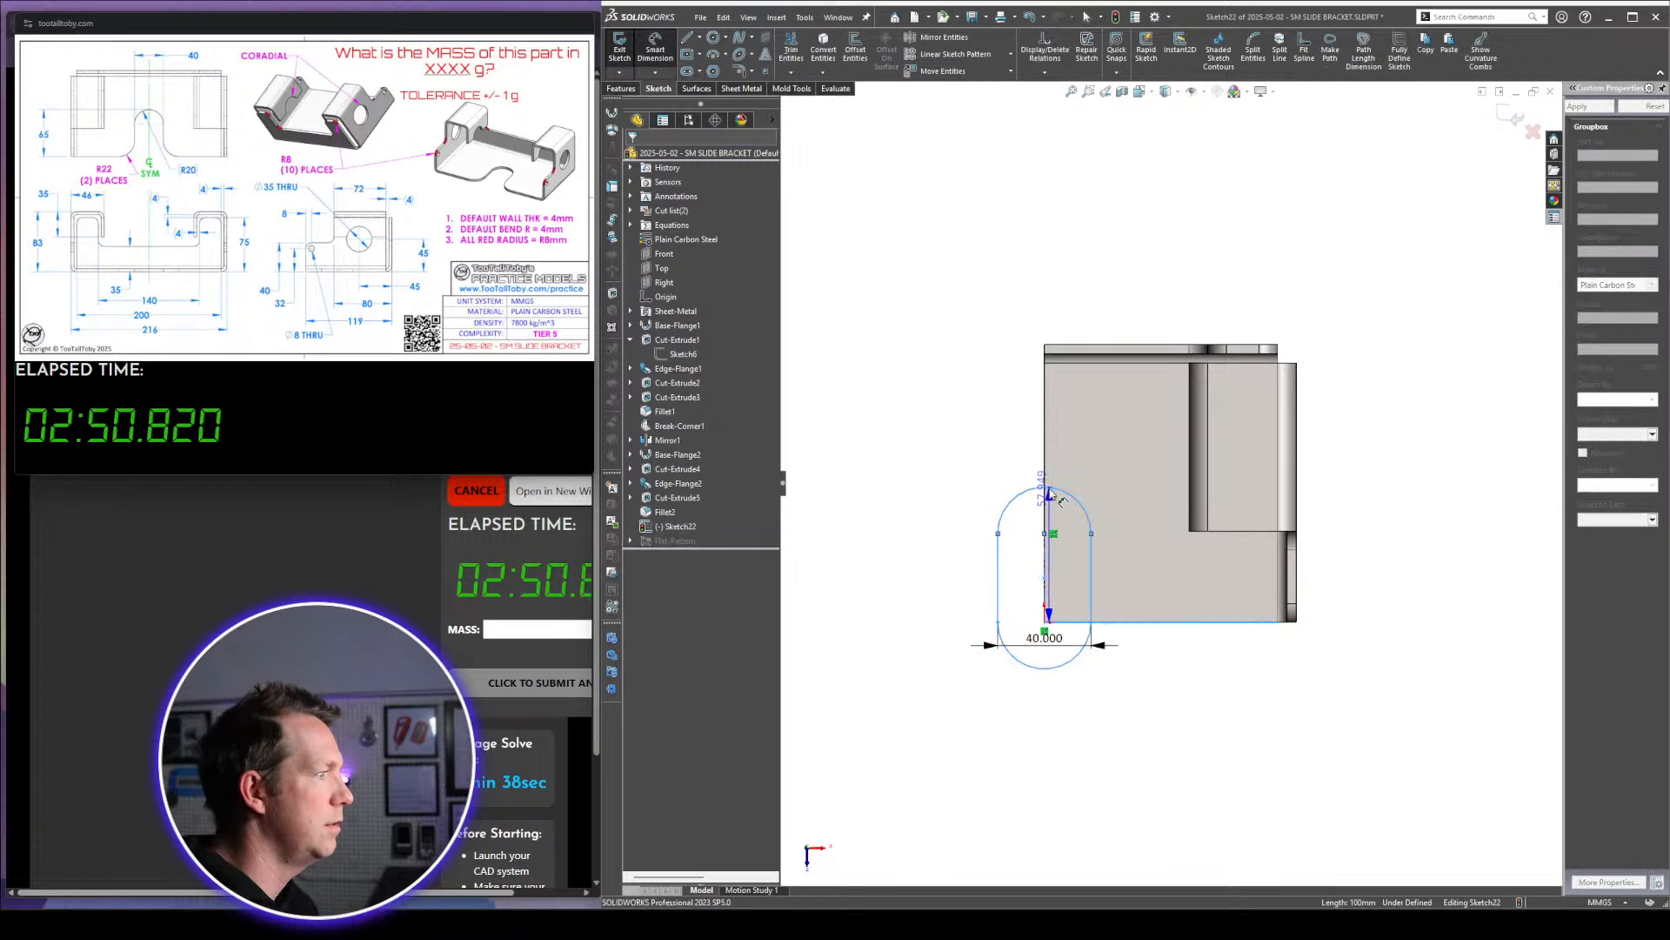
{"action": "left_click", "coordinate": [975, 557]}
{"action": "type", "text": "6"}
{"action": "key", "text": "Escape"}
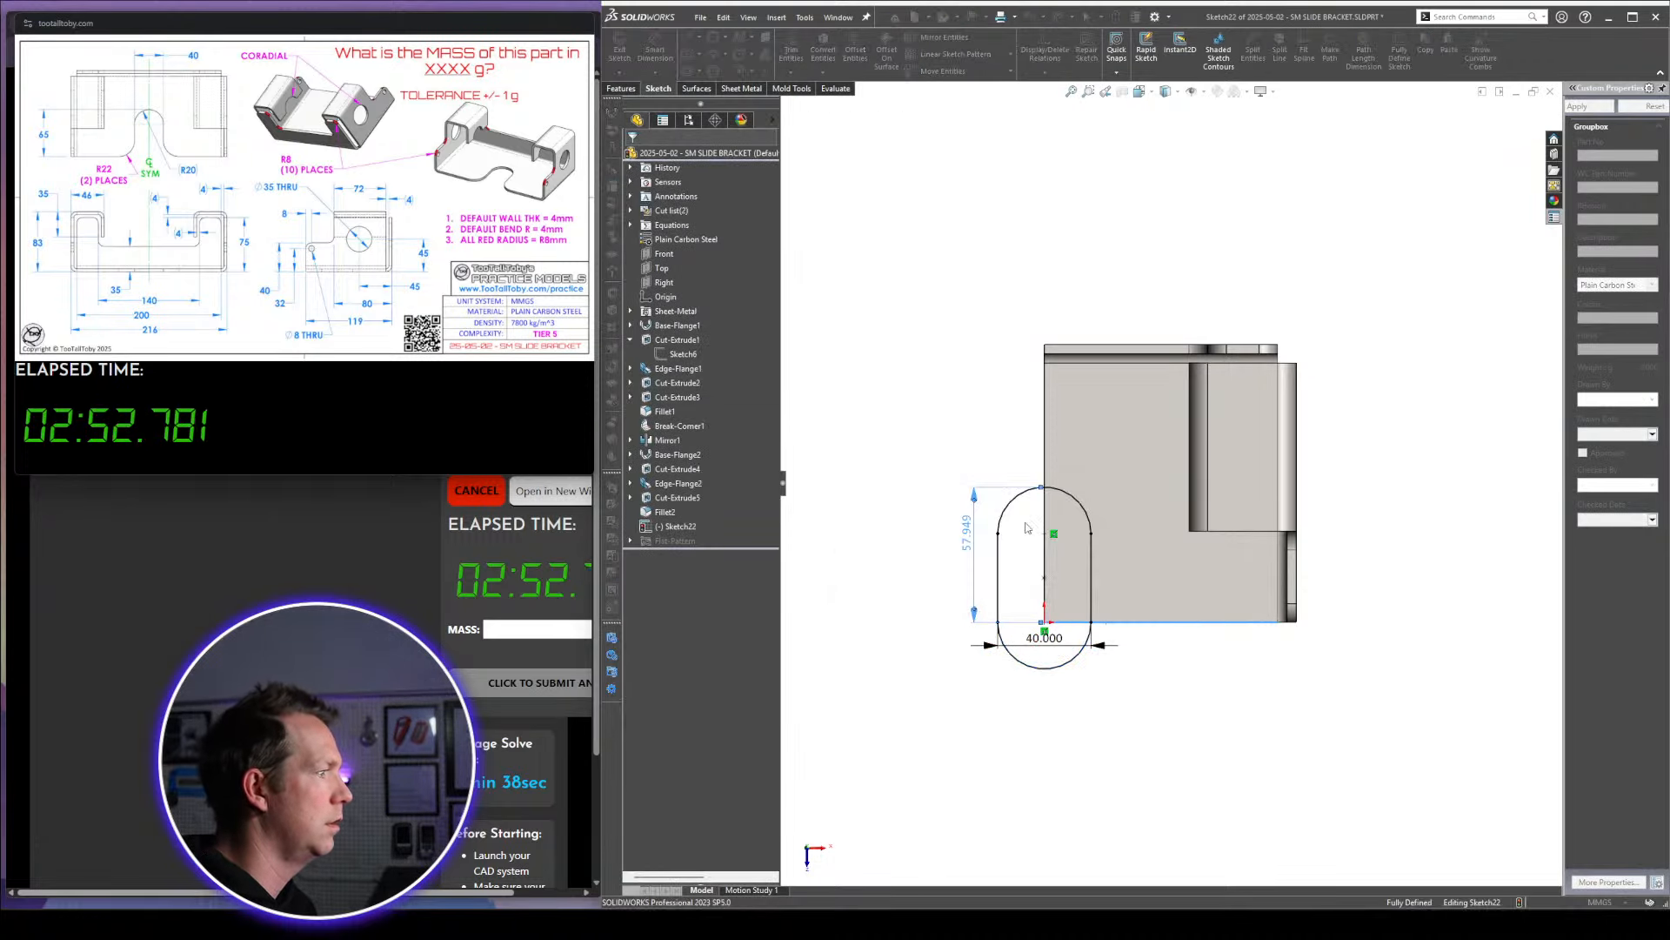
{"action": "key", "text": "Escape"}
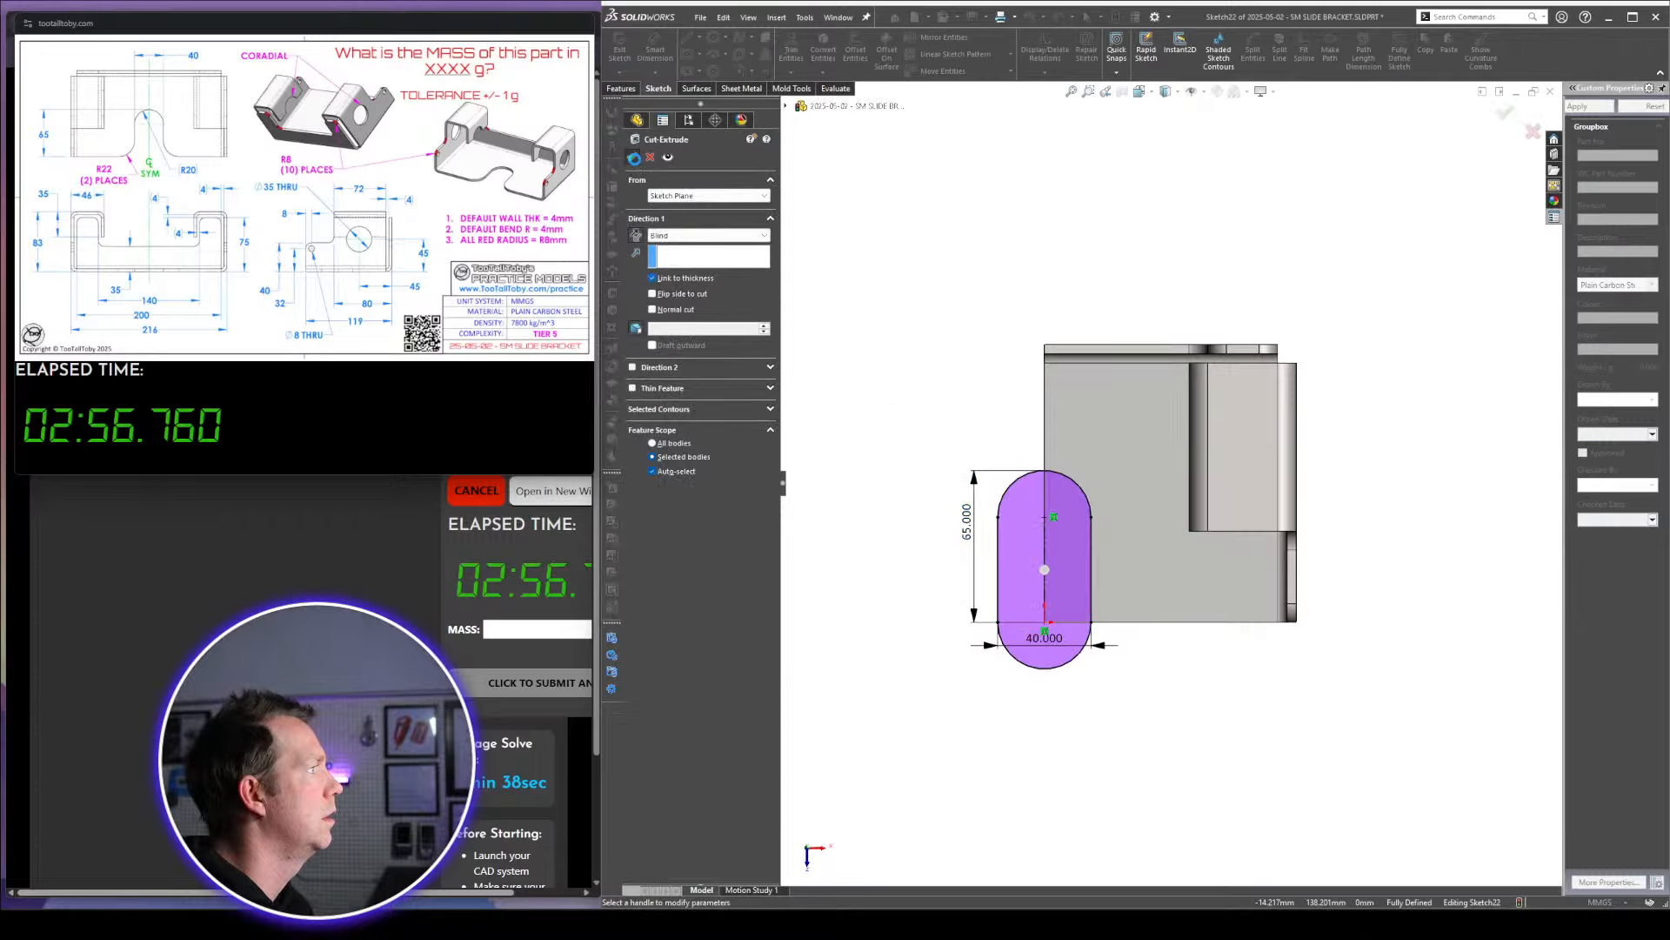
{"action": "left_click", "coordinate": [632, 157]}
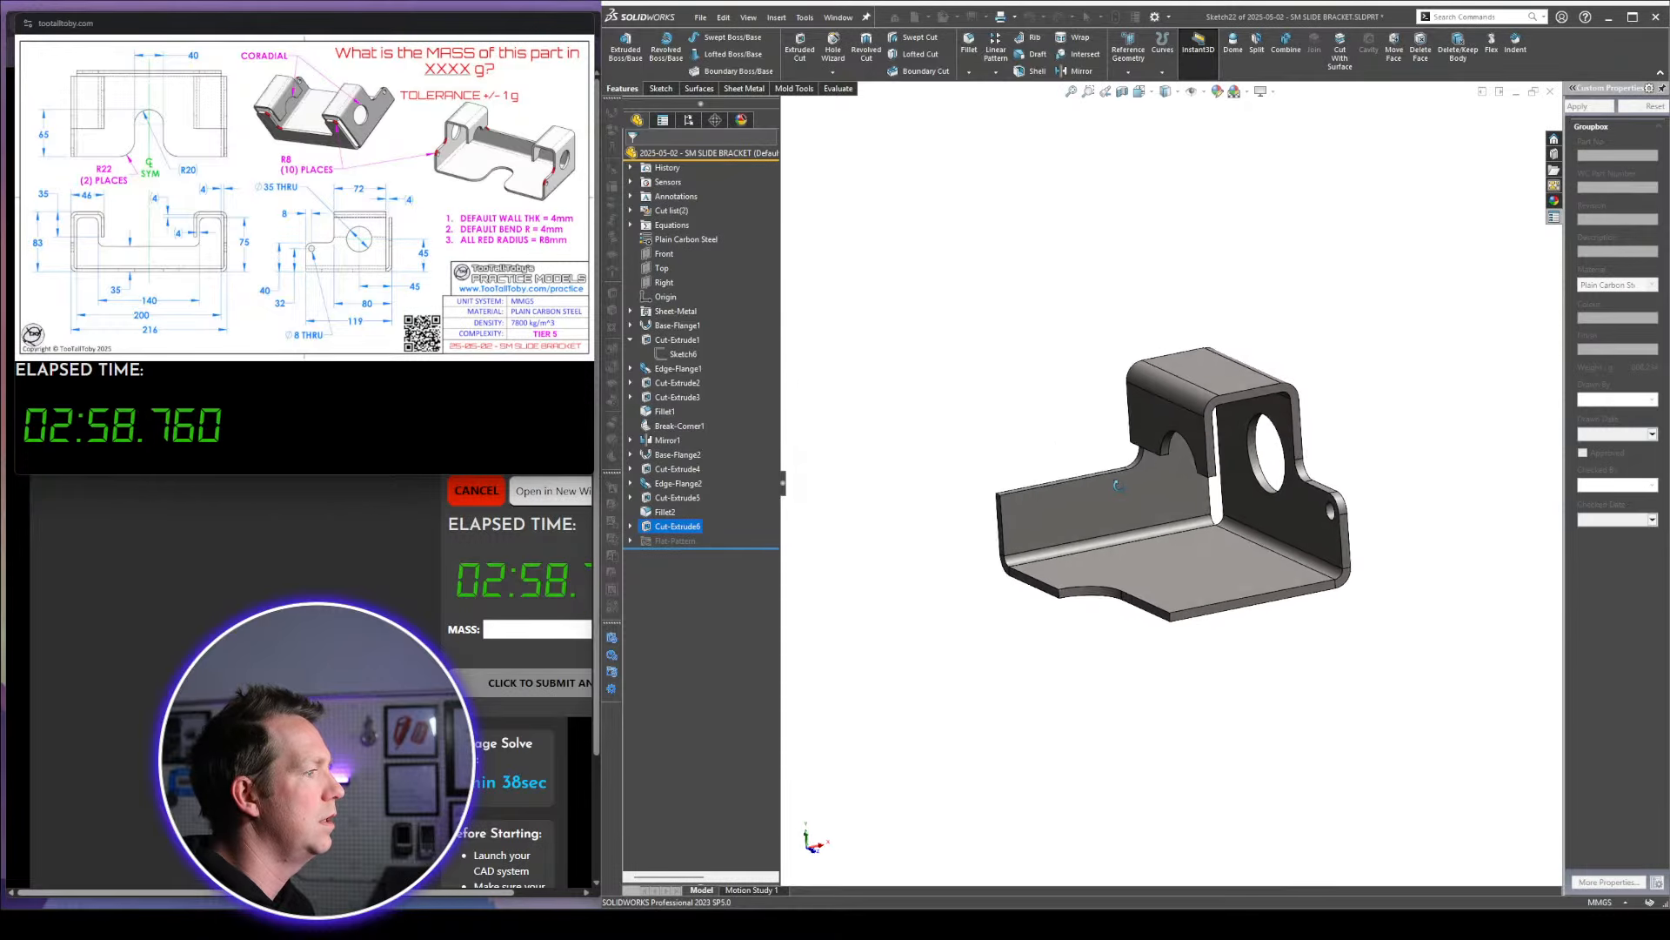
Round the base's front corner beside the slot cut with a 22 mm fillet
{"action": "left_click", "coordinate": [1168, 626]}
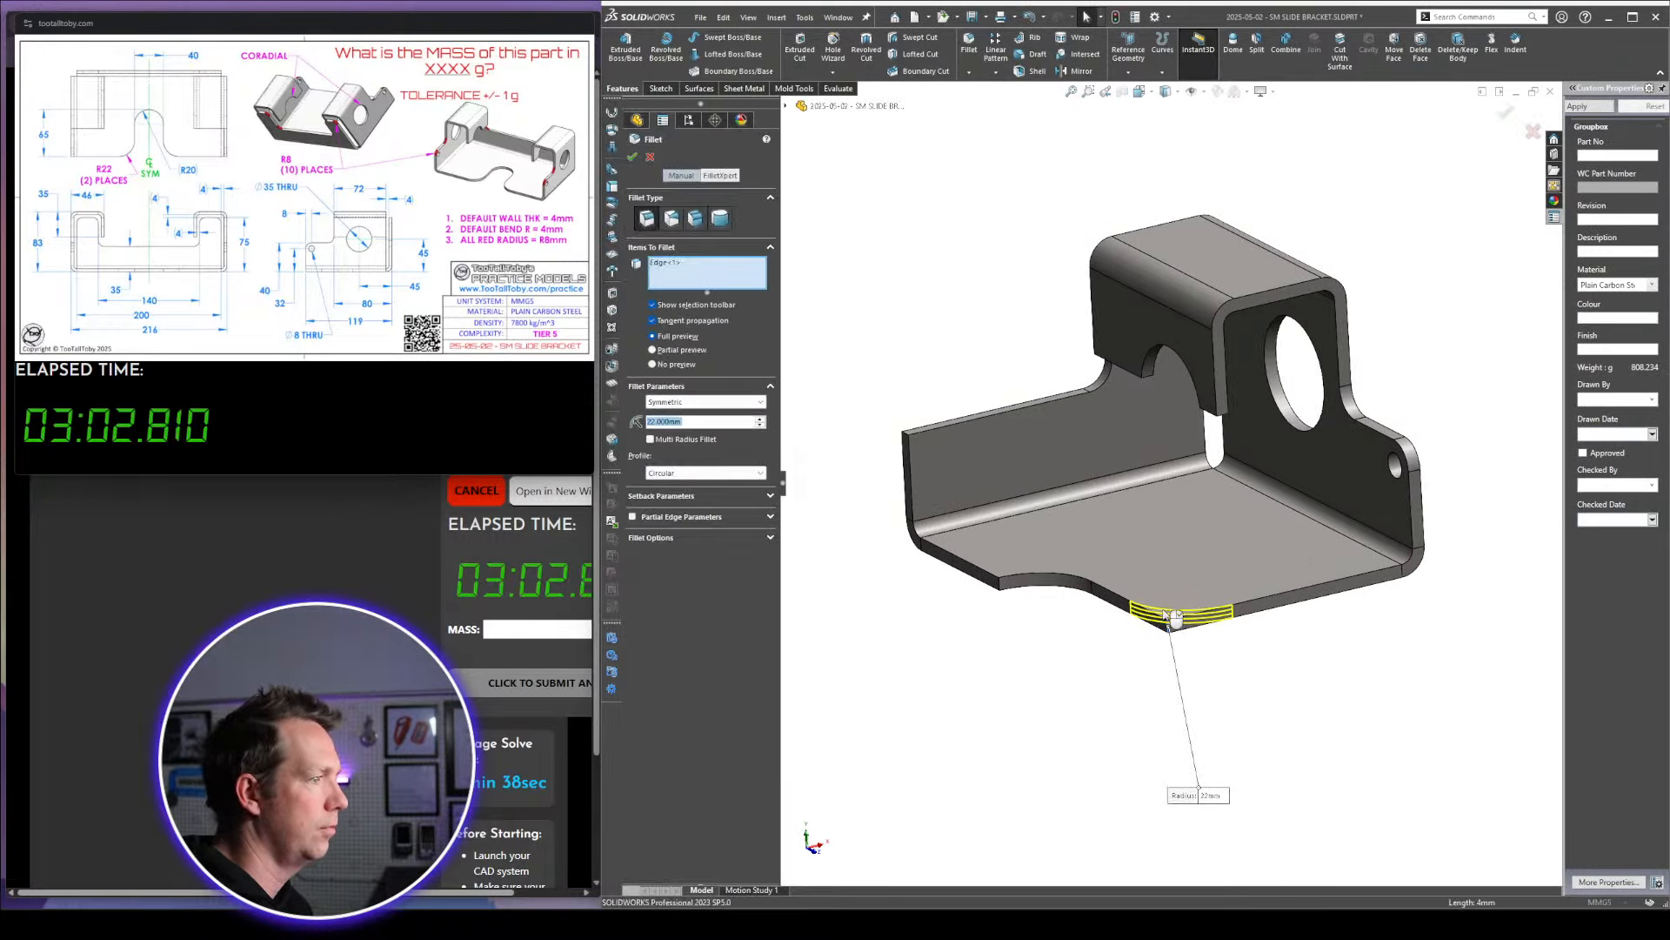
{"action": "key", "text": "Return"}
Mirror the half-bracket body about its flat end face on the symmetry plane
{"action": "left_click", "coordinate": [986, 574]}
{"action": "left_click", "coordinate": [1032, 517]}
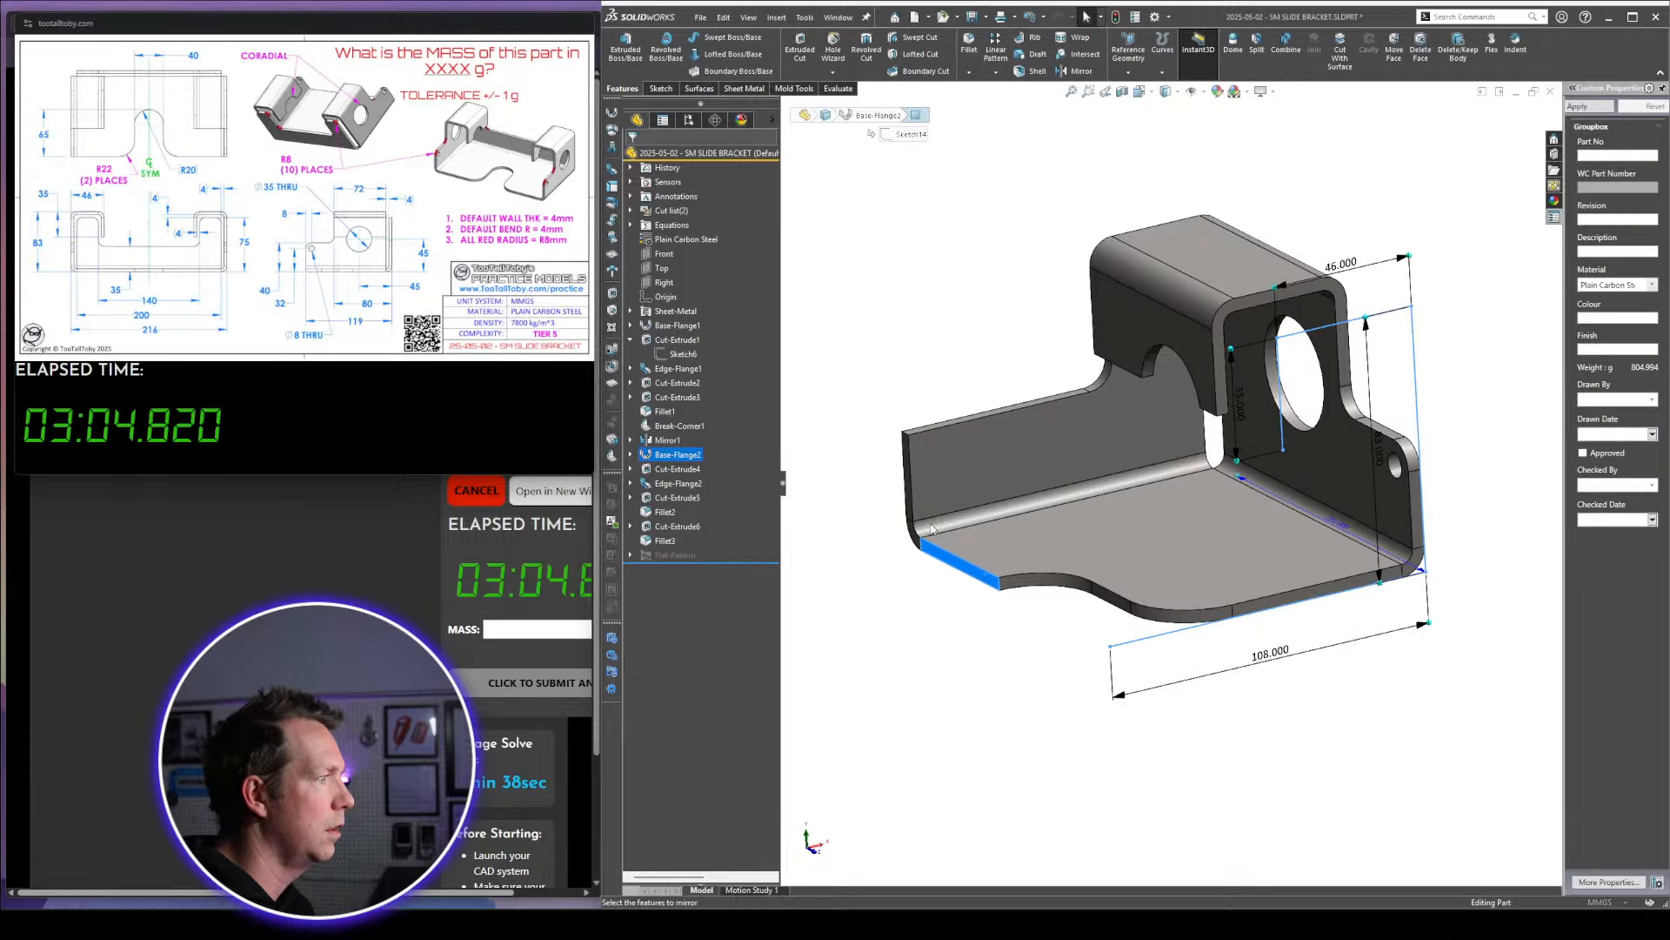
{"action": "left_click", "coordinate": [685, 343]}
{"action": "left_click", "coordinate": [1126, 522]}
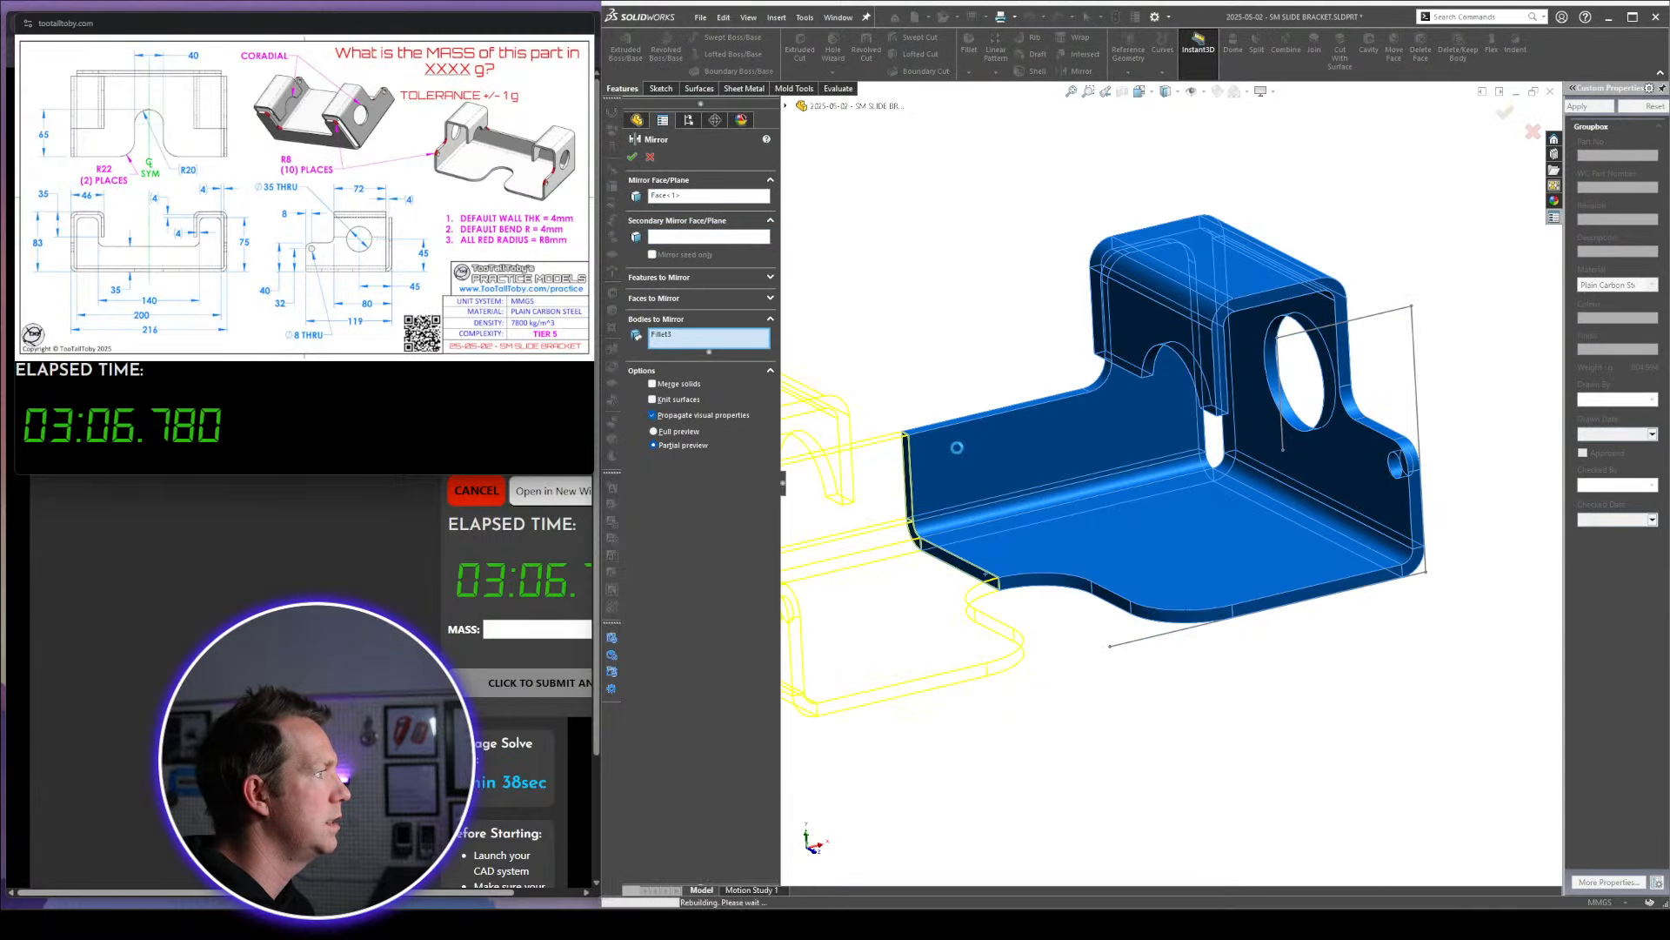
{"action": "left_click", "coordinate": [682, 388]}
{"action": "key", "text": "Return"}
{"action": "left_click", "coordinate": [683, 389]}
{"action": "left_click", "coordinate": [1123, 284]}
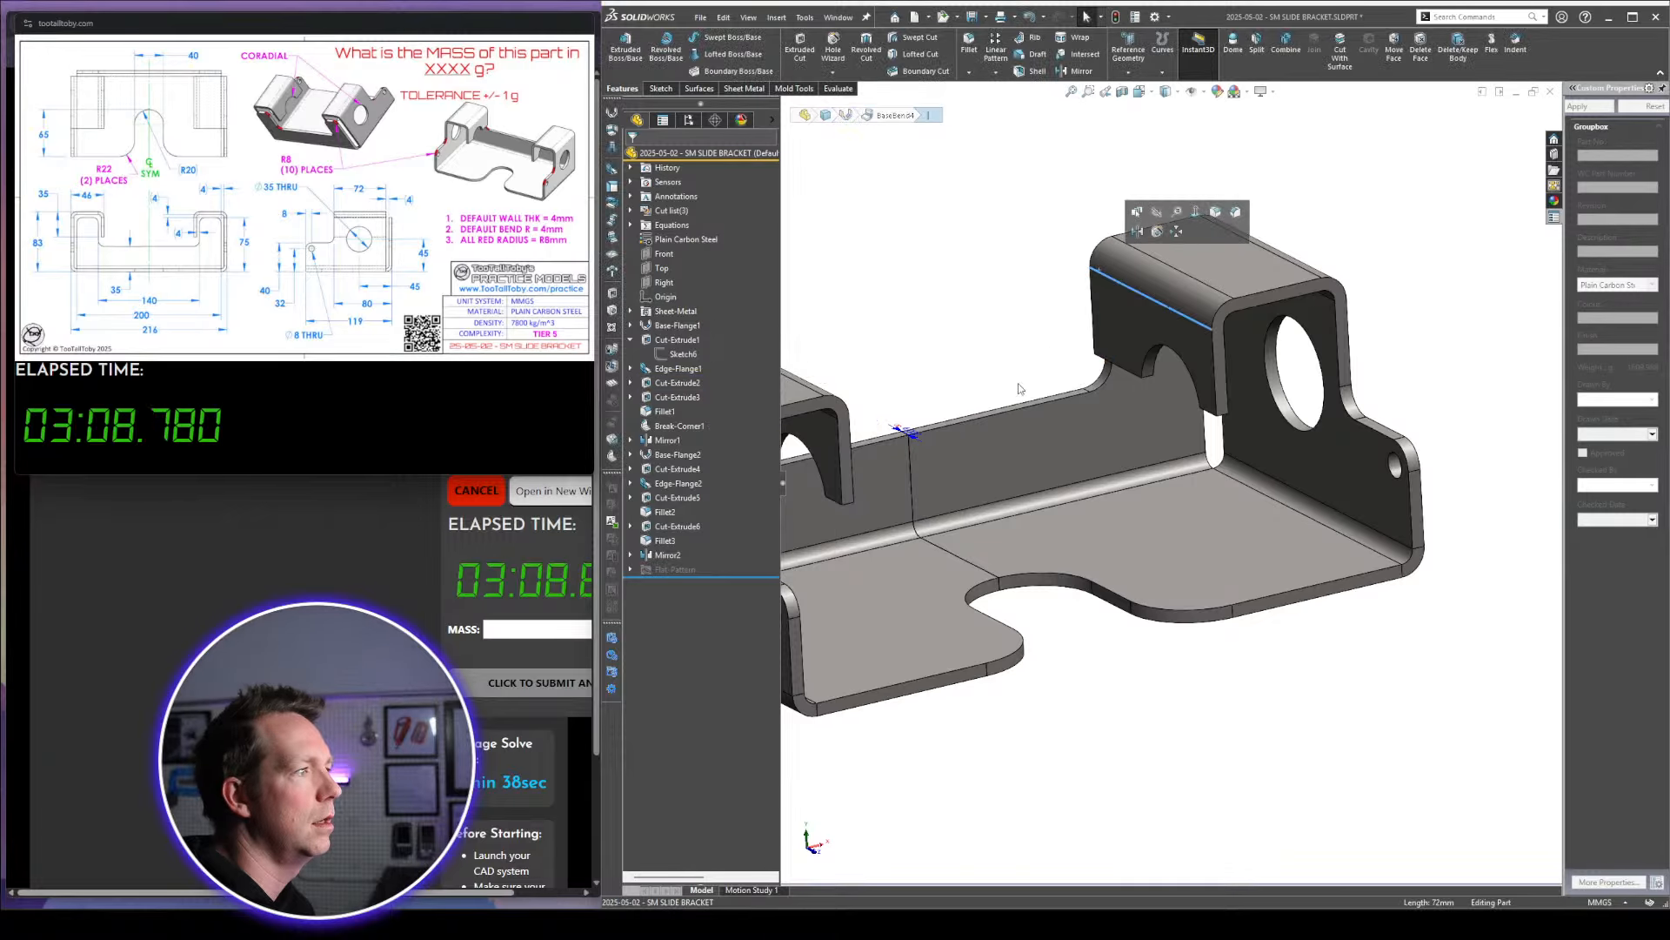
{"action": "scroll", "coordinate": [1021, 385], "scroll_direction": "up", "scroll_amount": 3}
Switch to the Too Tall Toby challenge page and submit 1610 as the mass
{"action": "left_click", "coordinate": [523, 630]}
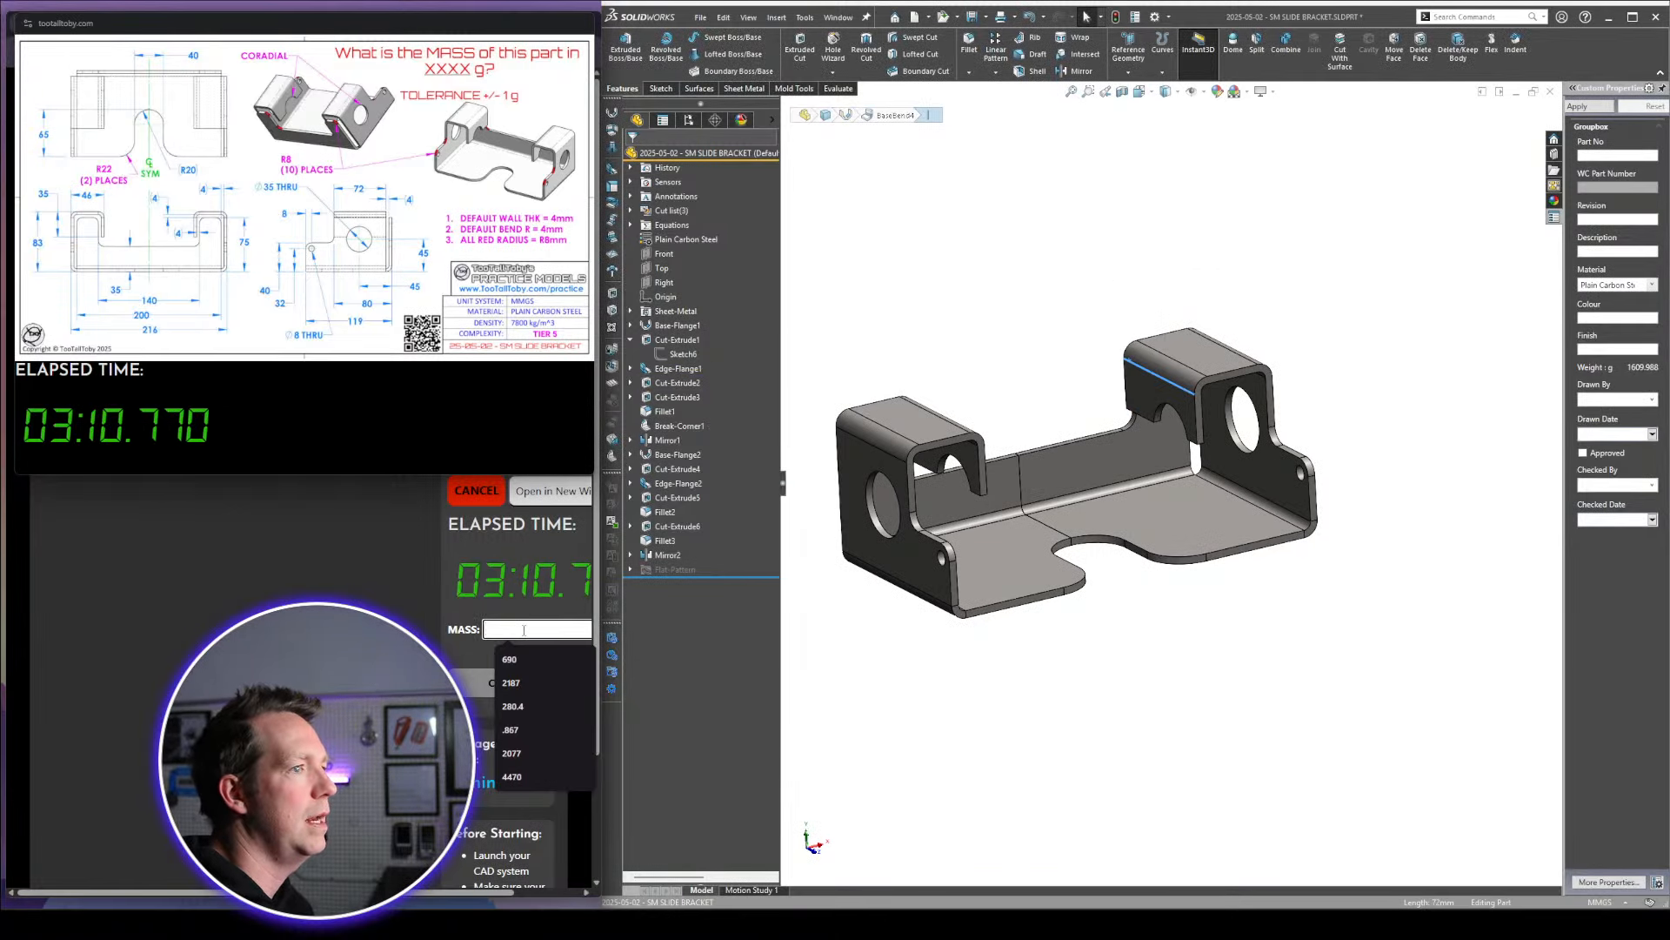
{"action": "type", "text": "1610"}
{"action": "key", "text": "Return"}
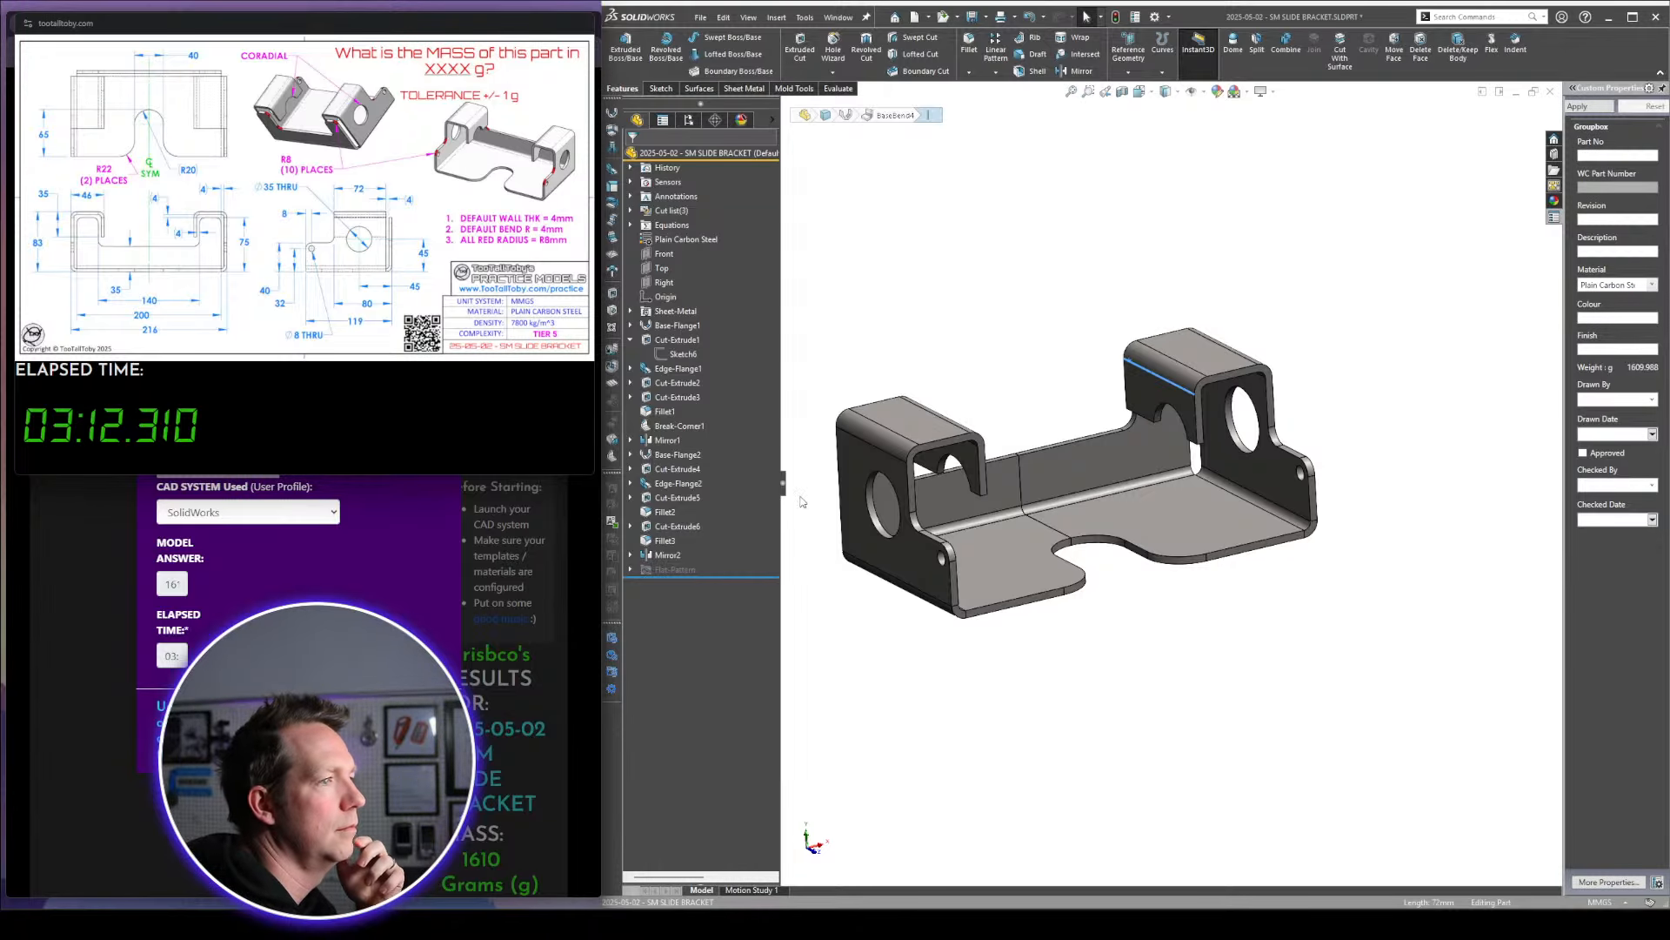
{"action": "scroll", "coordinate": [1170, 445], "scroll_direction": "up", "scroll_amount": 1}
{"action": "left_click", "coordinate": [967, 407]}
{"action": "mouse_move", "coordinate": [1026, 417]}
{"action": "middle_mouse_down"}
{"action": "mouse_move", "coordinate": [1062, 354]}
{"action": "mouse_move", "coordinate": [1018, 426]}
{"action": "middle_mouse_up"}
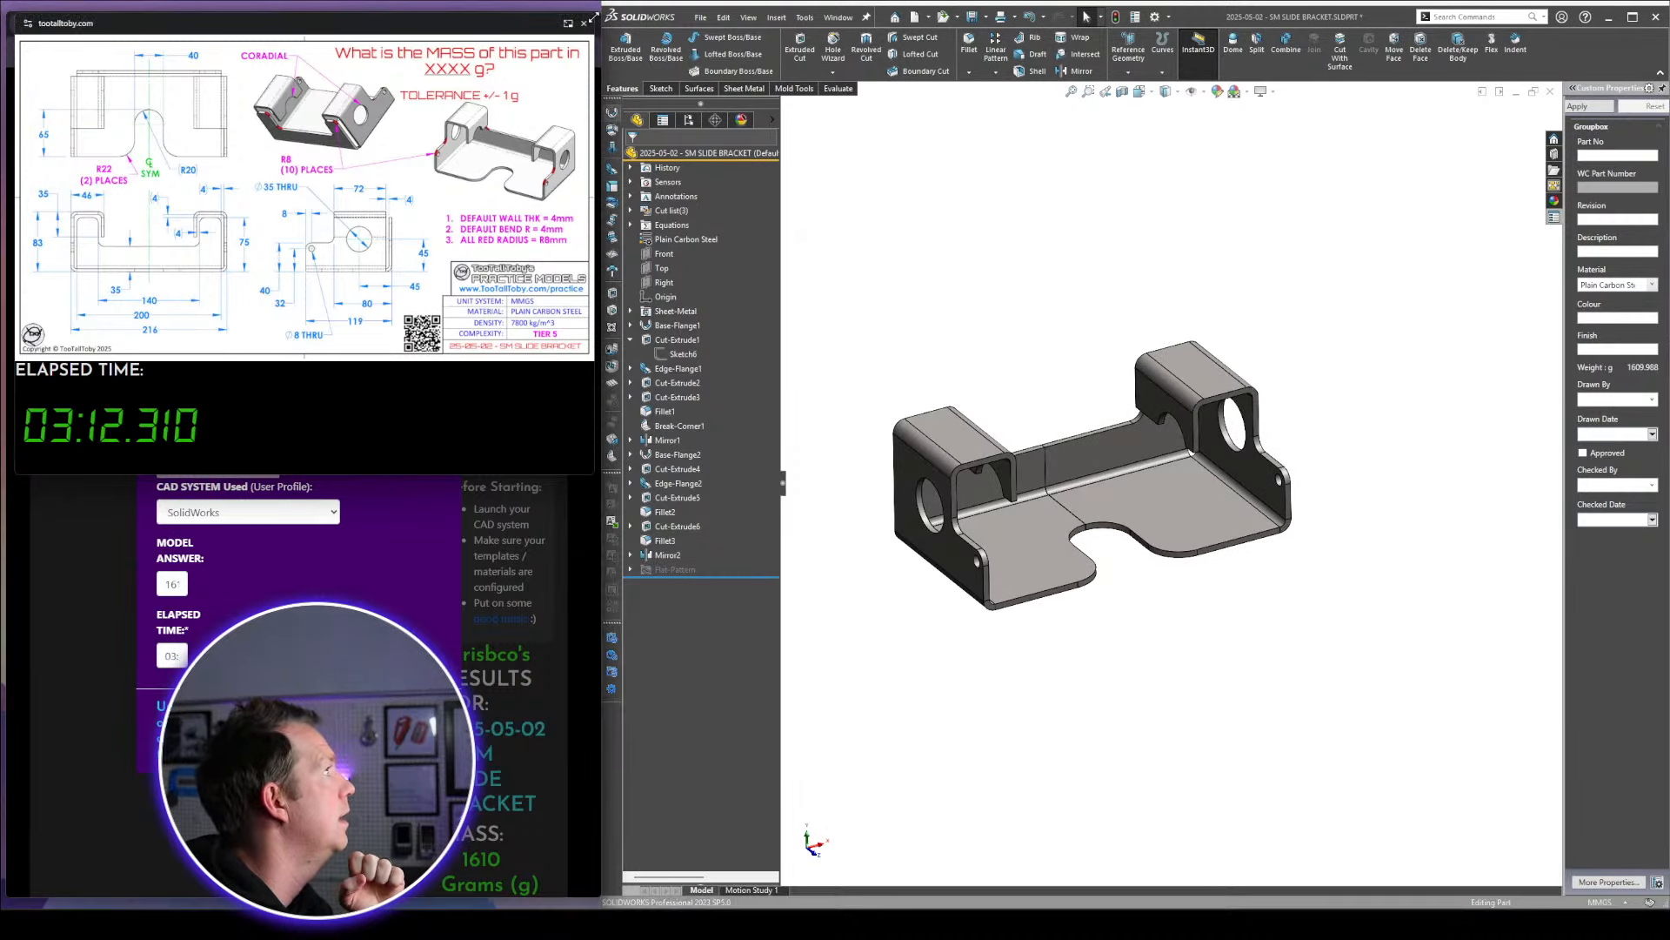
Return to the challenge dashboard and examine the Top 100 ranking of fastest times for this practice model
{"action": "left_click", "coordinate": [584, 24]}
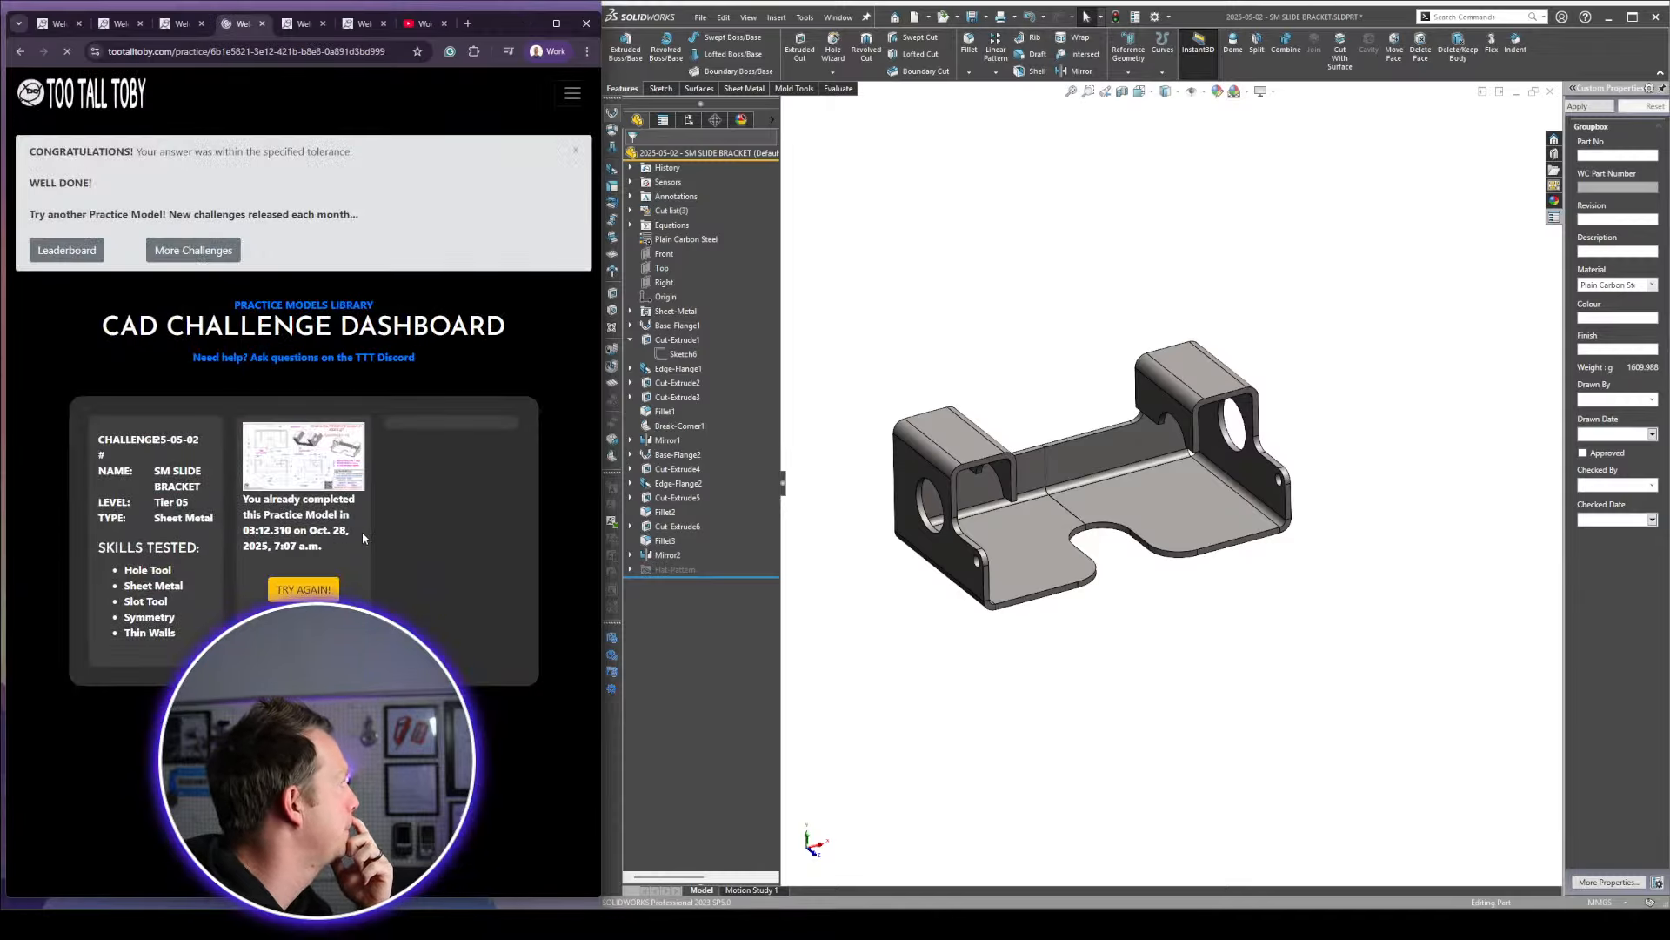
{"action": "scroll", "coordinate": [383, 495], "scroll_direction": "down", "scroll_amount": 4}
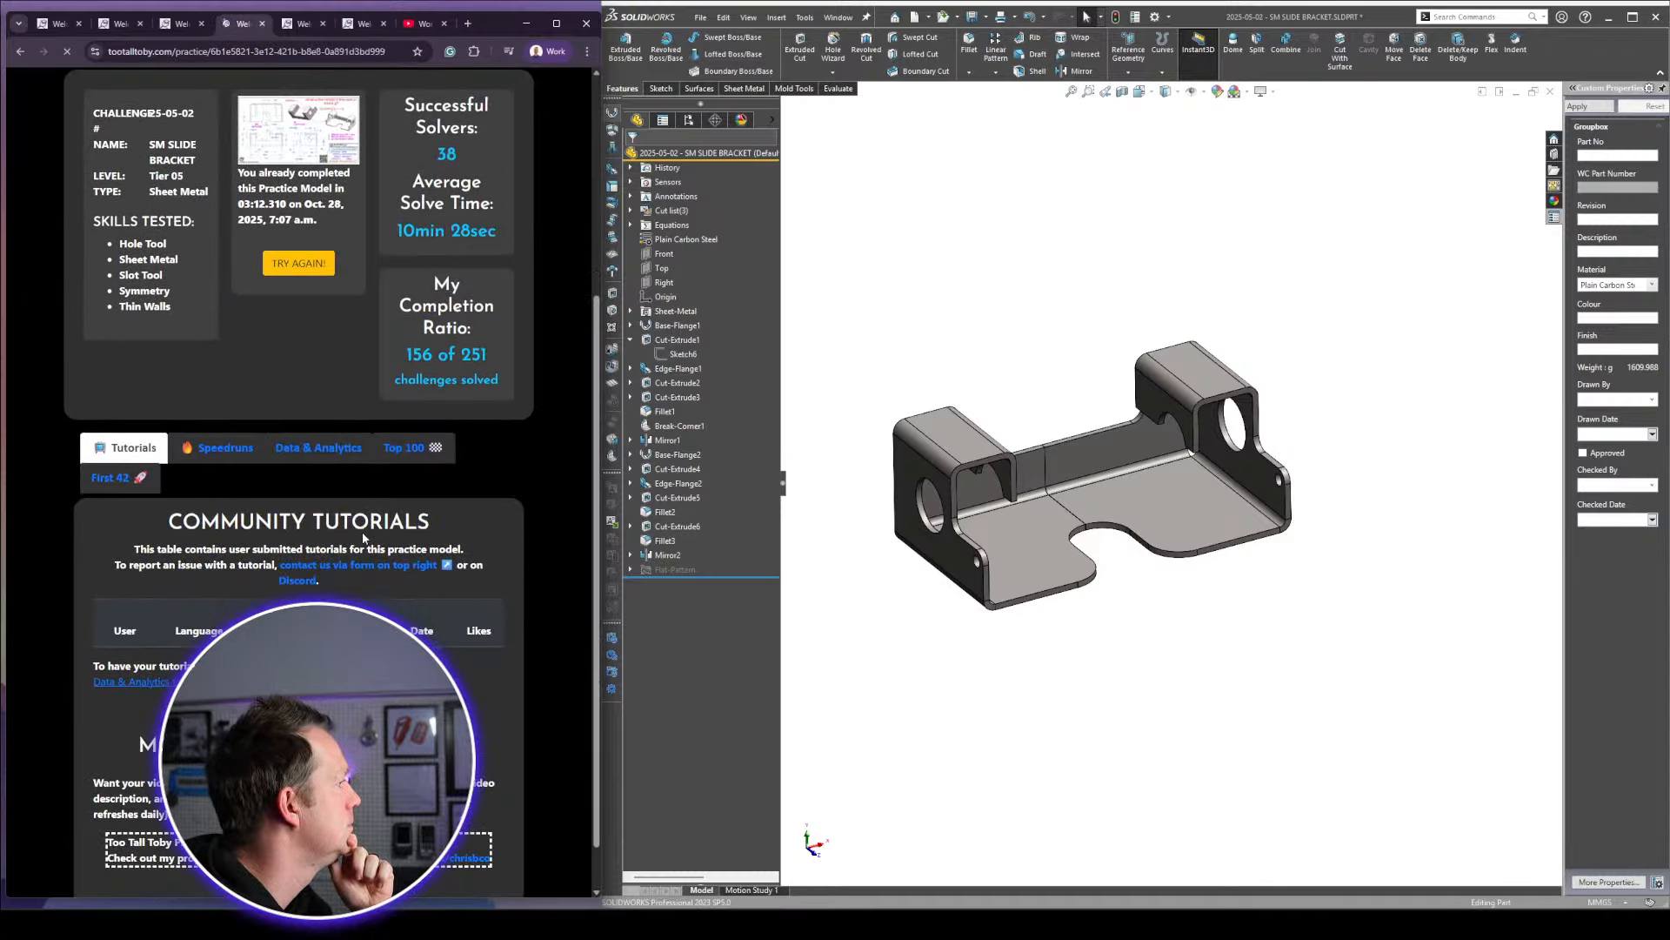
{"action": "left_click", "coordinate": [401, 463]}
{"action": "scroll", "coordinate": [432, 498], "scroll_direction": "down", "scroll_amount": 2}
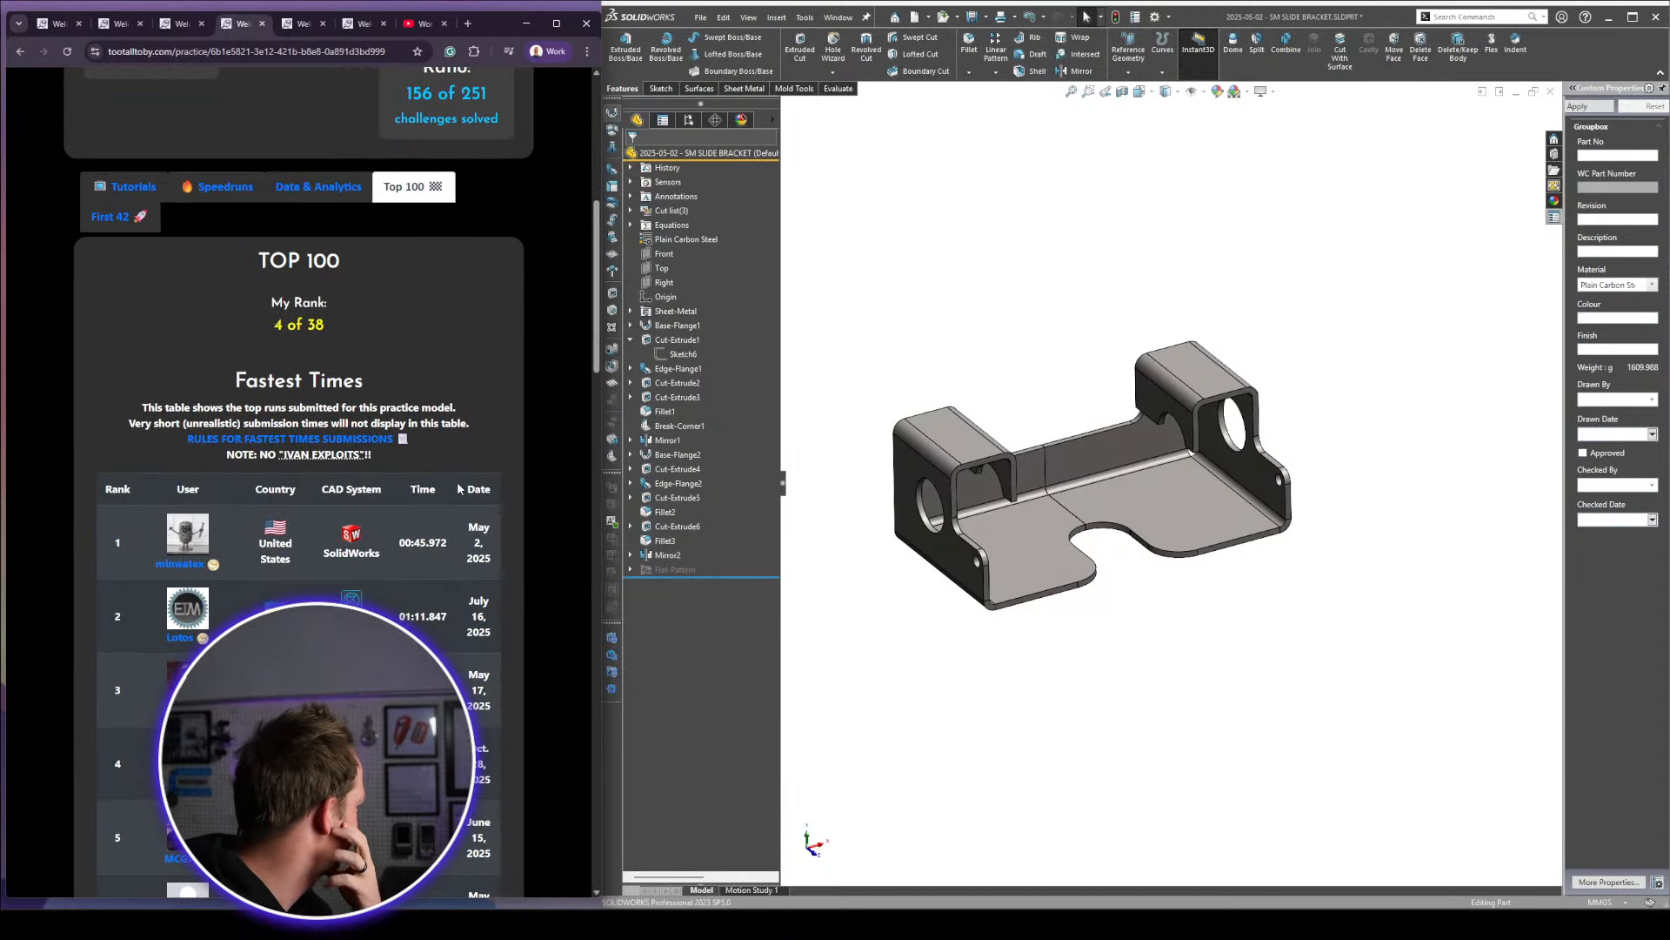
{"action": "scroll", "coordinate": [462, 485], "scroll_direction": "up", "scroll_amount": 1}
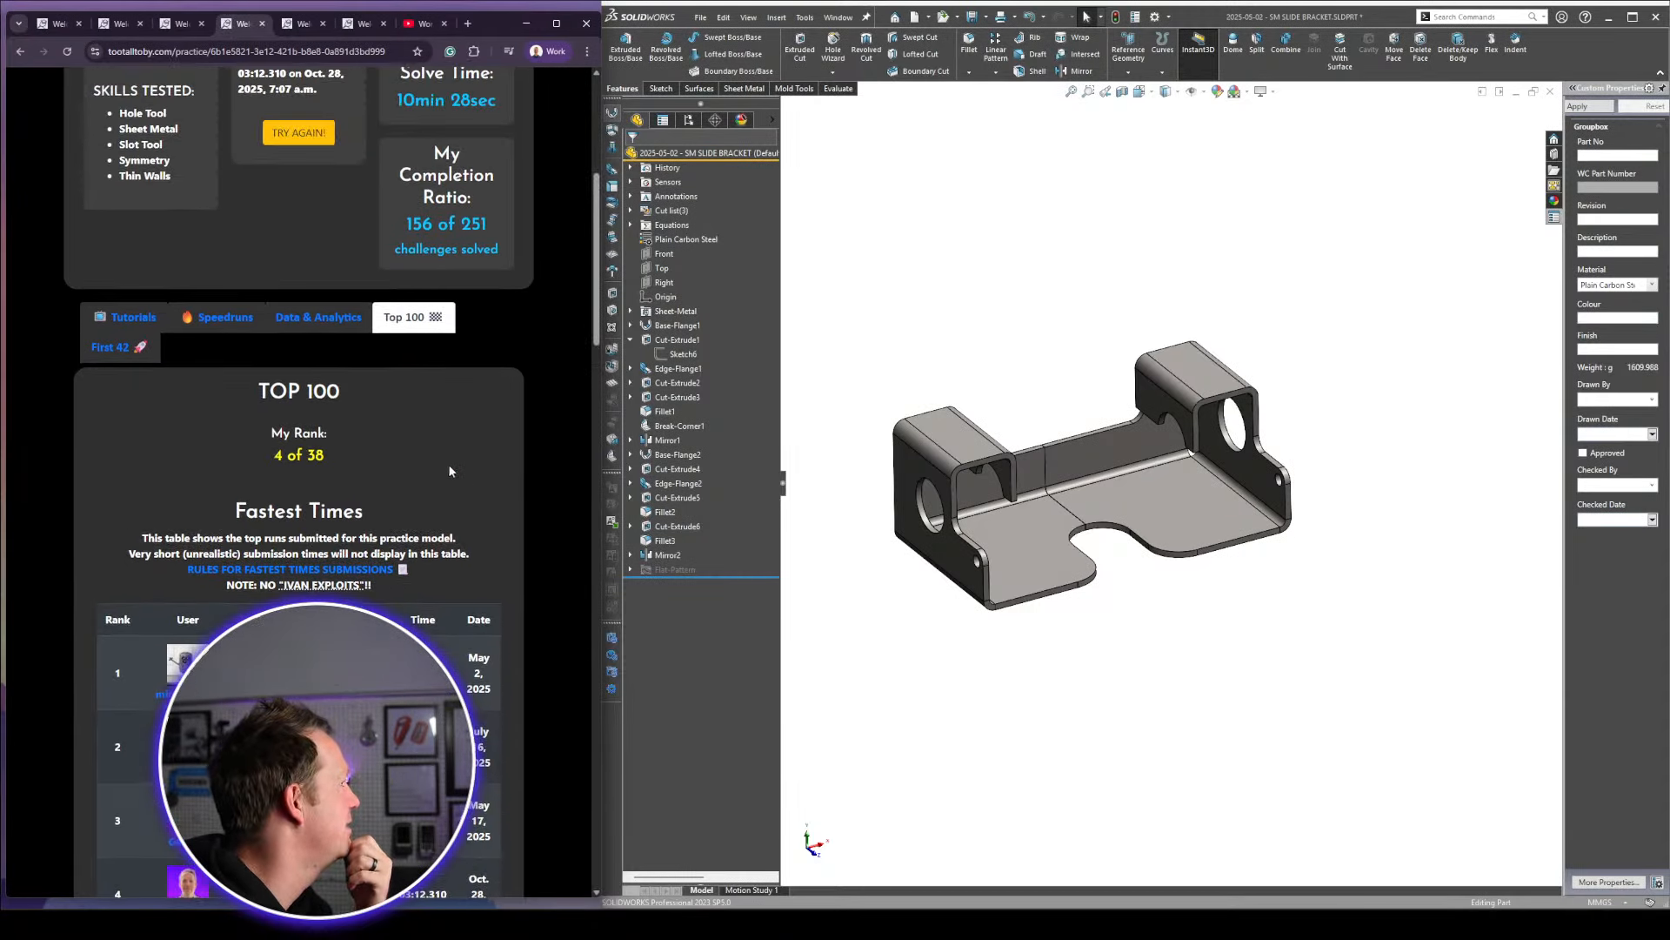
Examine the Speedruns leaderboard and the solve statistics on the challenge dashboard
{"action": "left_click", "coordinate": [222, 317]}
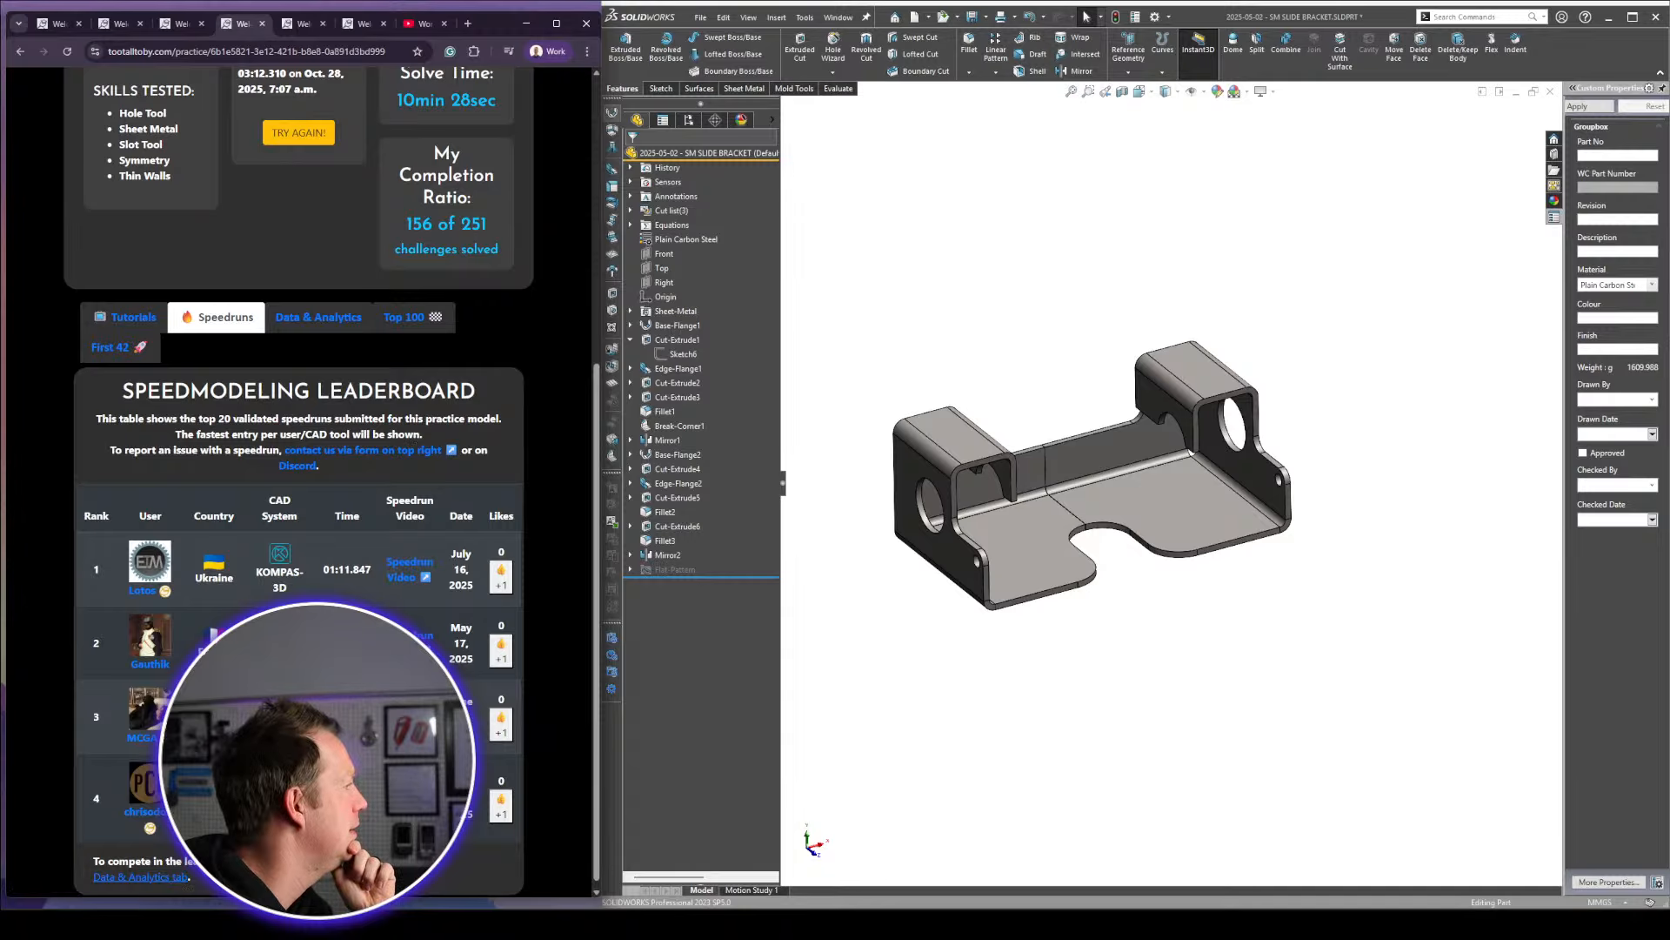
{"action": "scroll", "coordinate": [440, 466], "scroll_direction": "down", "scroll_amount": 1}
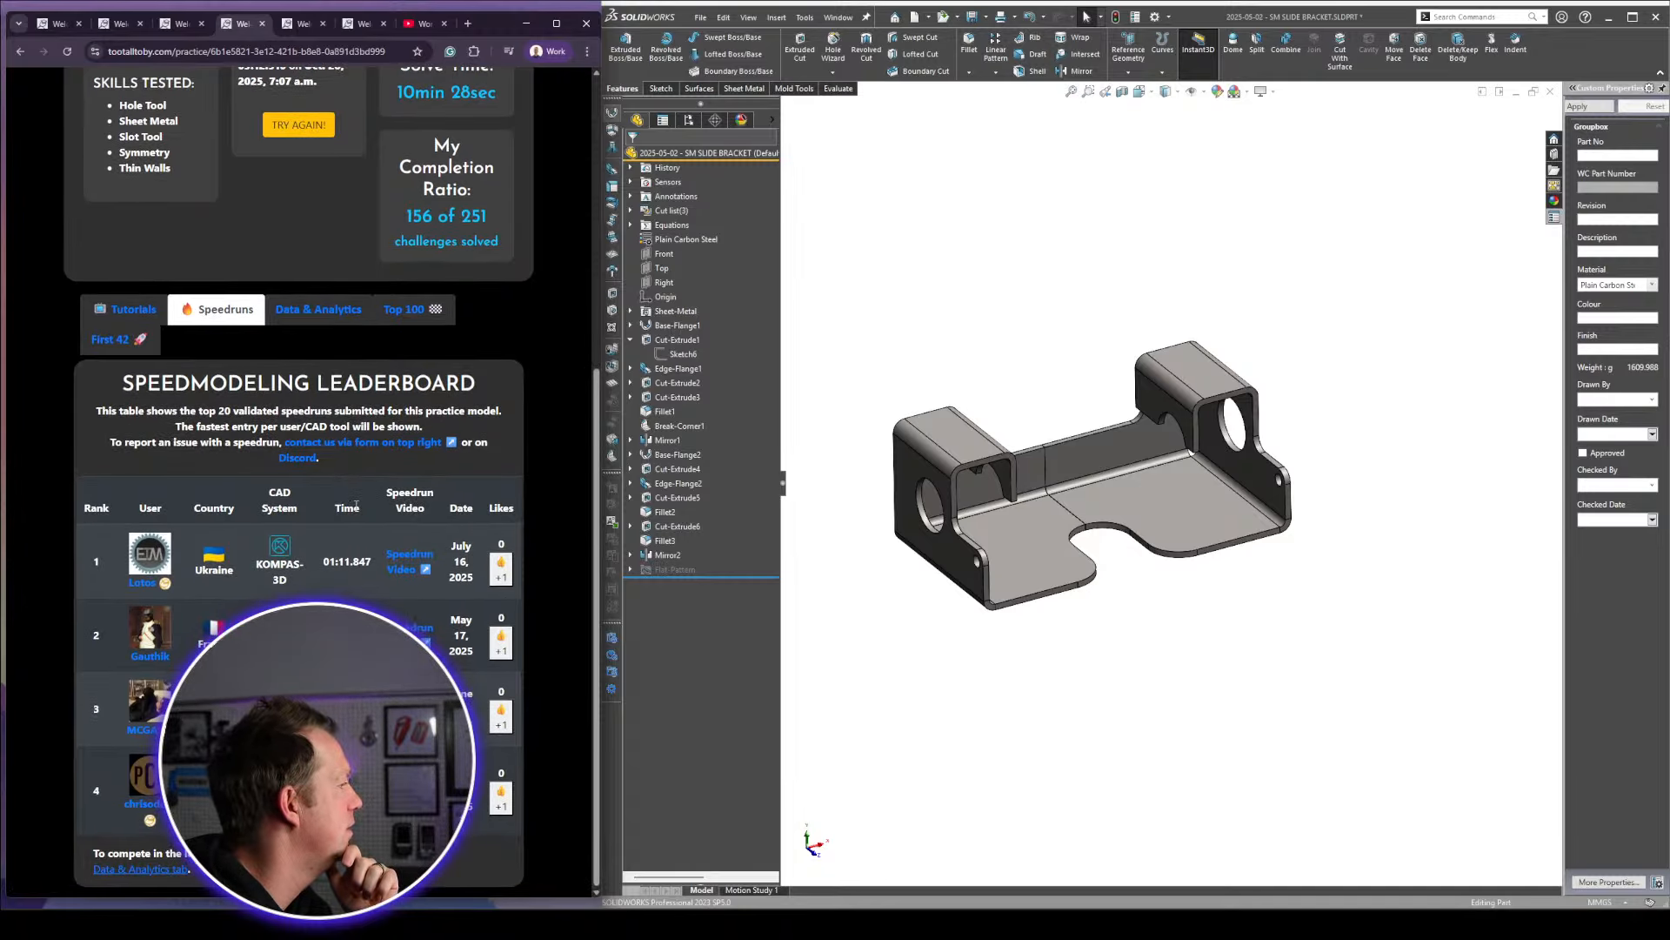
{"action": "scroll", "coordinate": [356, 505], "scroll_direction": "up", "scroll_amount": 1}
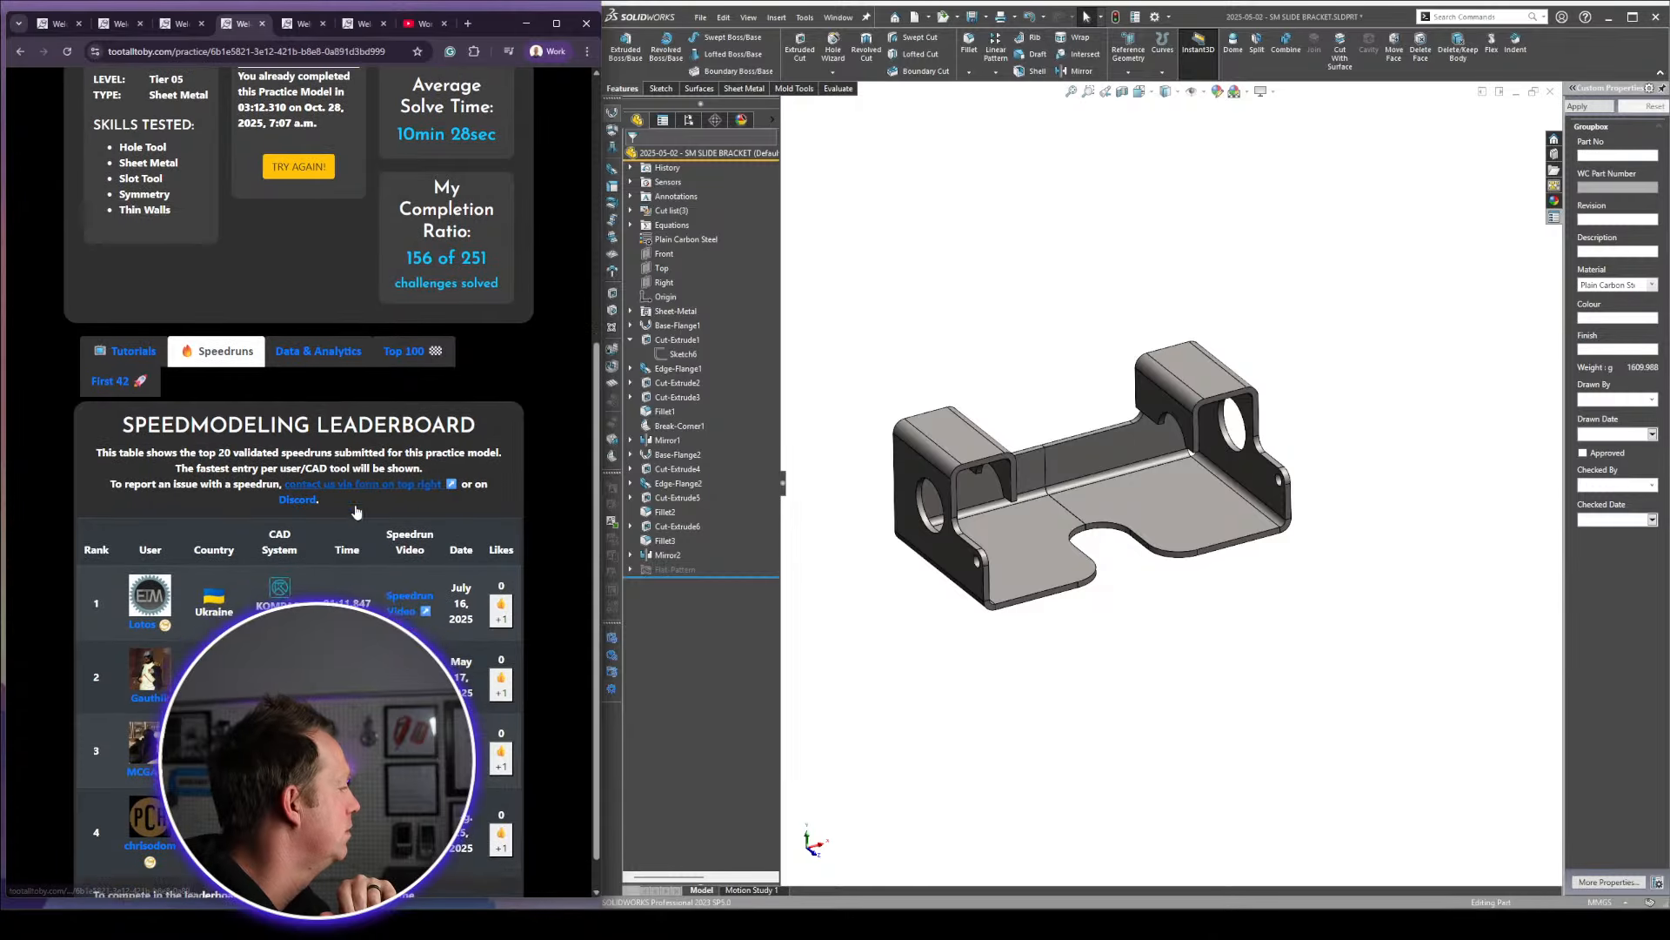
{"action": "scroll", "coordinate": [356, 505], "scroll_direction": "down", "scroll_amount": 1}
{"action": "scroll", "coordinate": [356, 505], "scroll_direction": "up", "scroll_amount": 5}
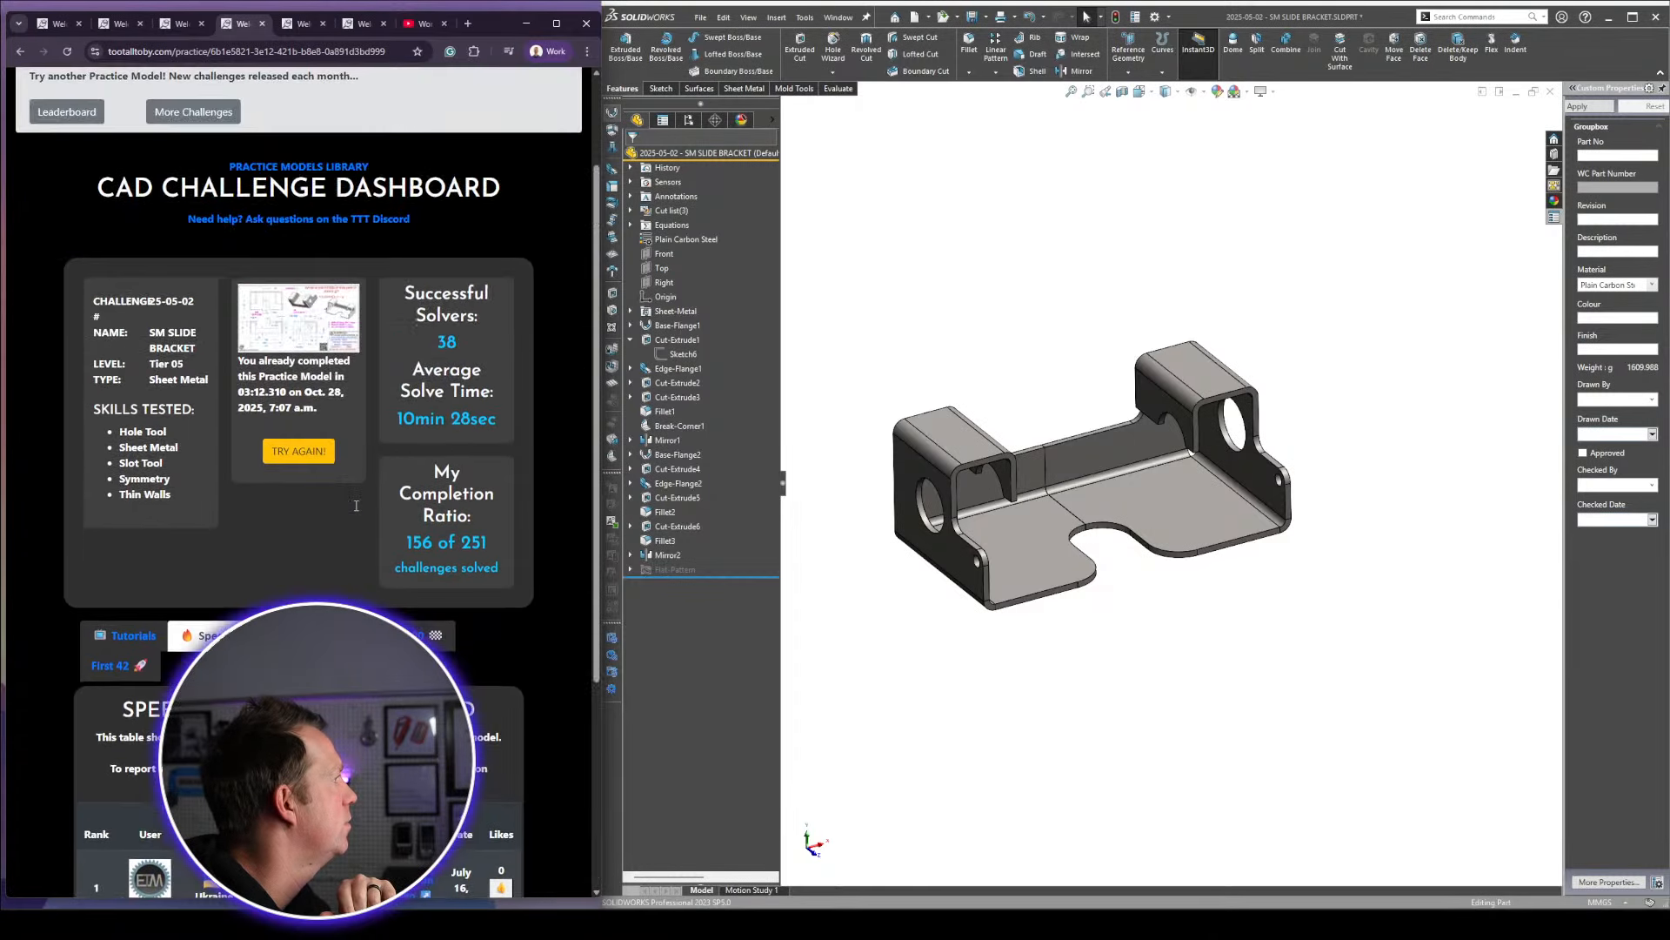
{"action": "scroll", "coordinate": [356, 511], "scroll_direction": "up", "scroll_amount": 1}
{"action": "scroll", "coordinate": [355, 510], "scroll_direction": "down", "scroll_amount": 4}
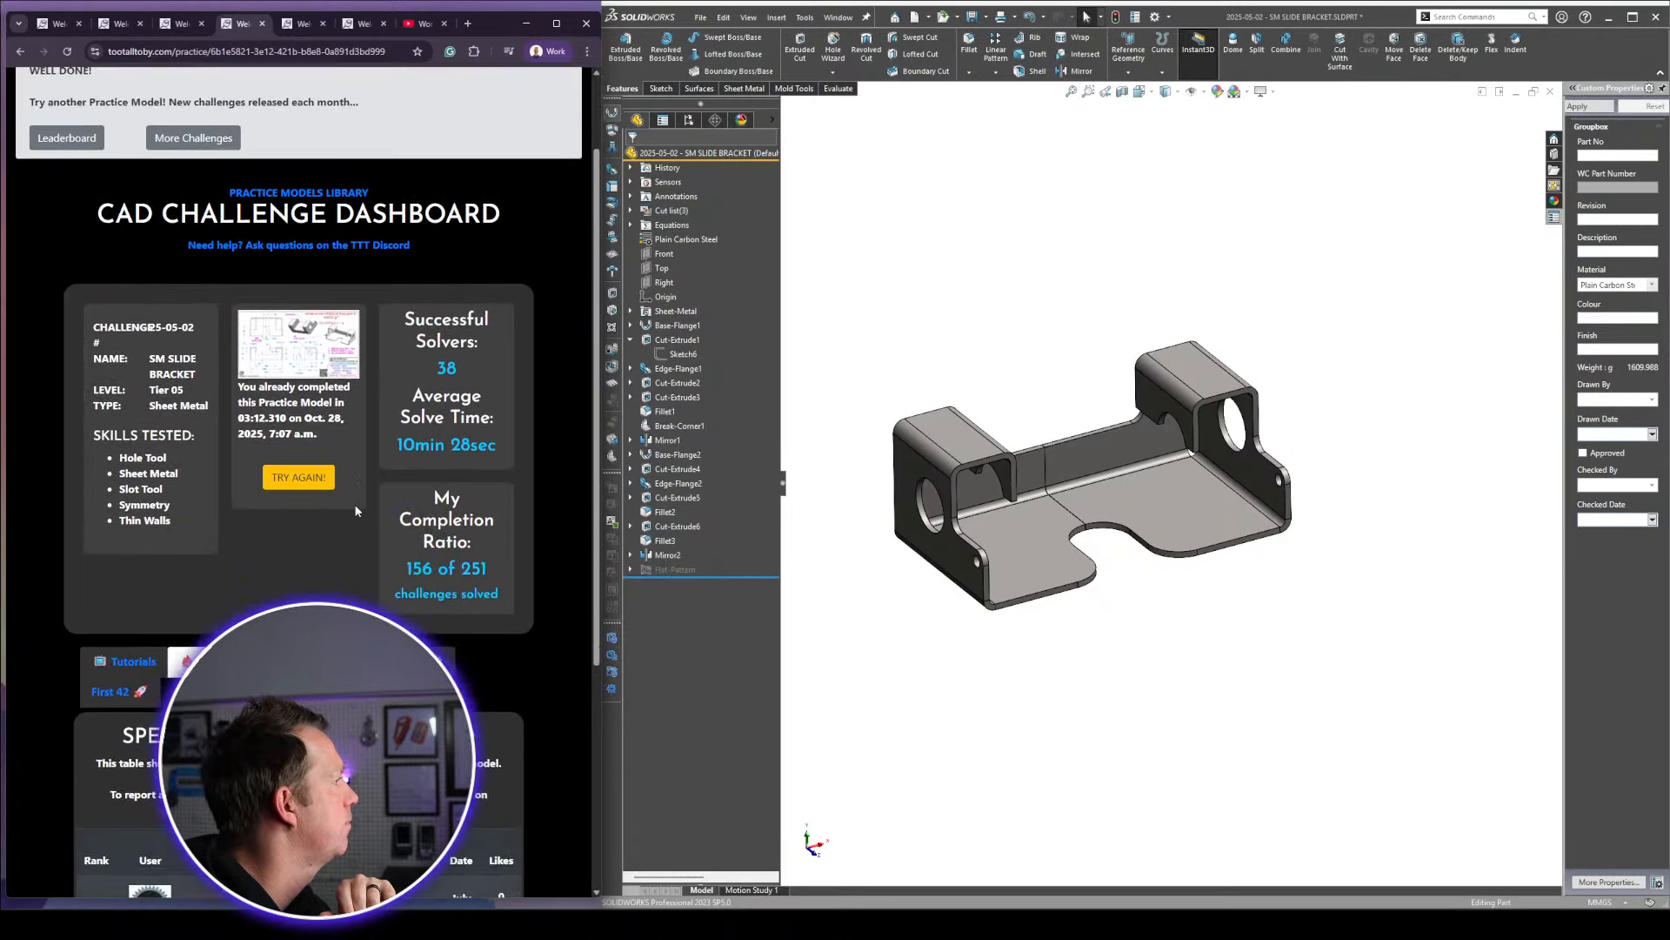
{"action": "scroll", "coordinate": [356, 510], "scroll_direction": "down", "scroll_amount": 3}
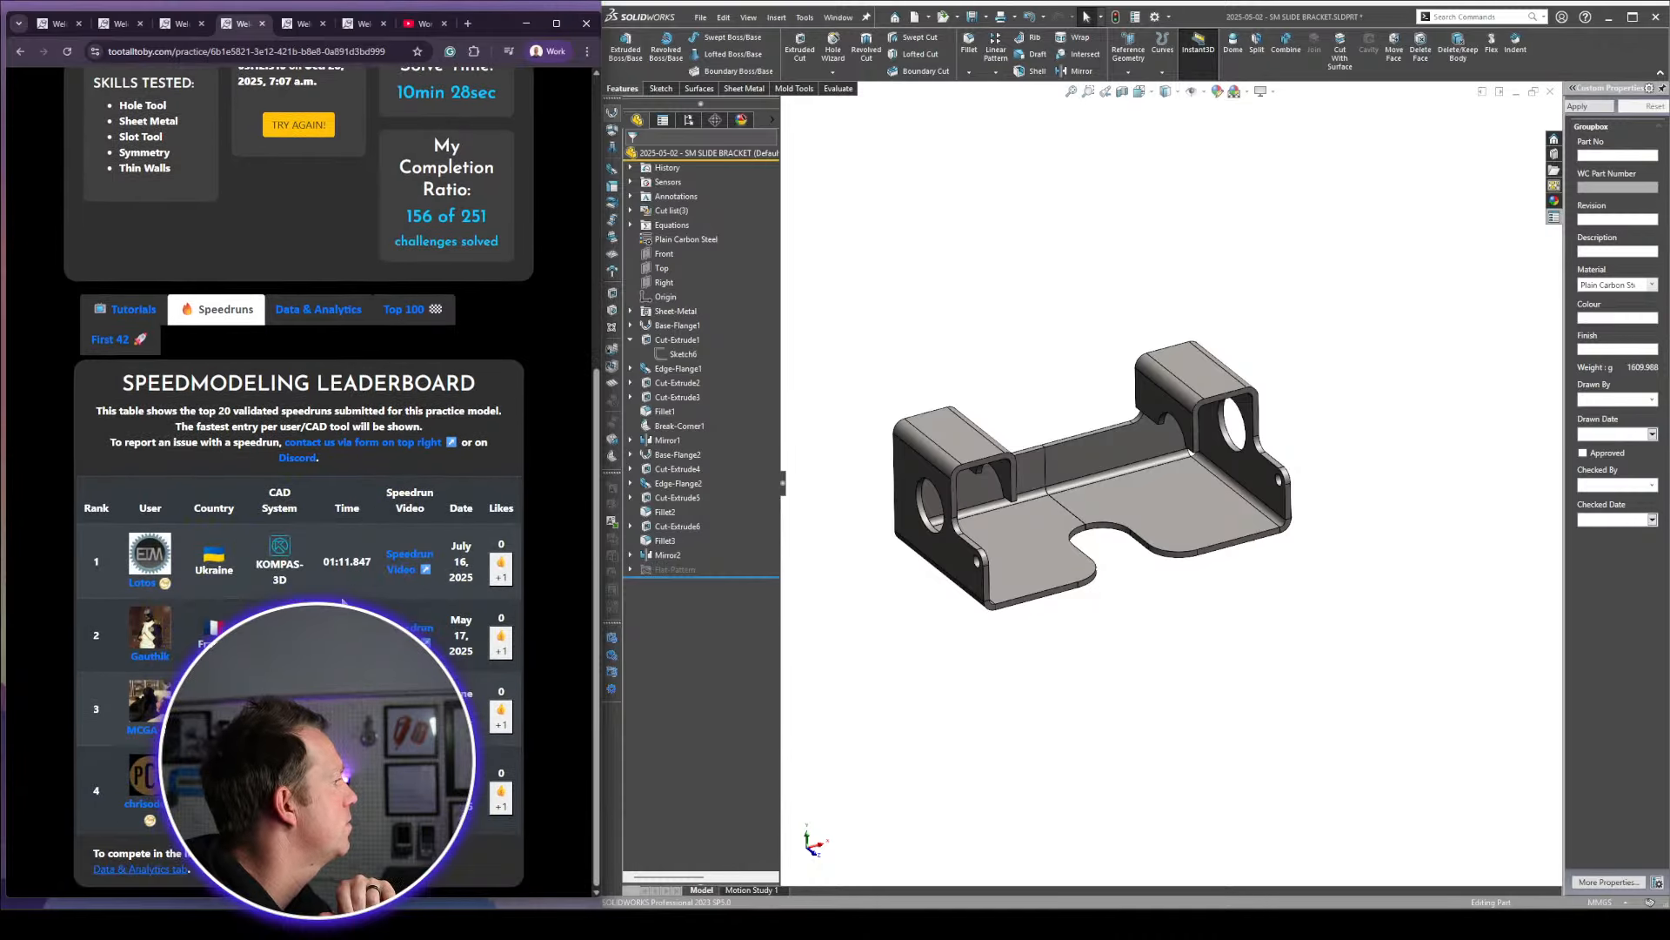
{"action": "scroll", "coordinate": [308, 389], "scroll_direction": "up", "scroll_amount": 5}
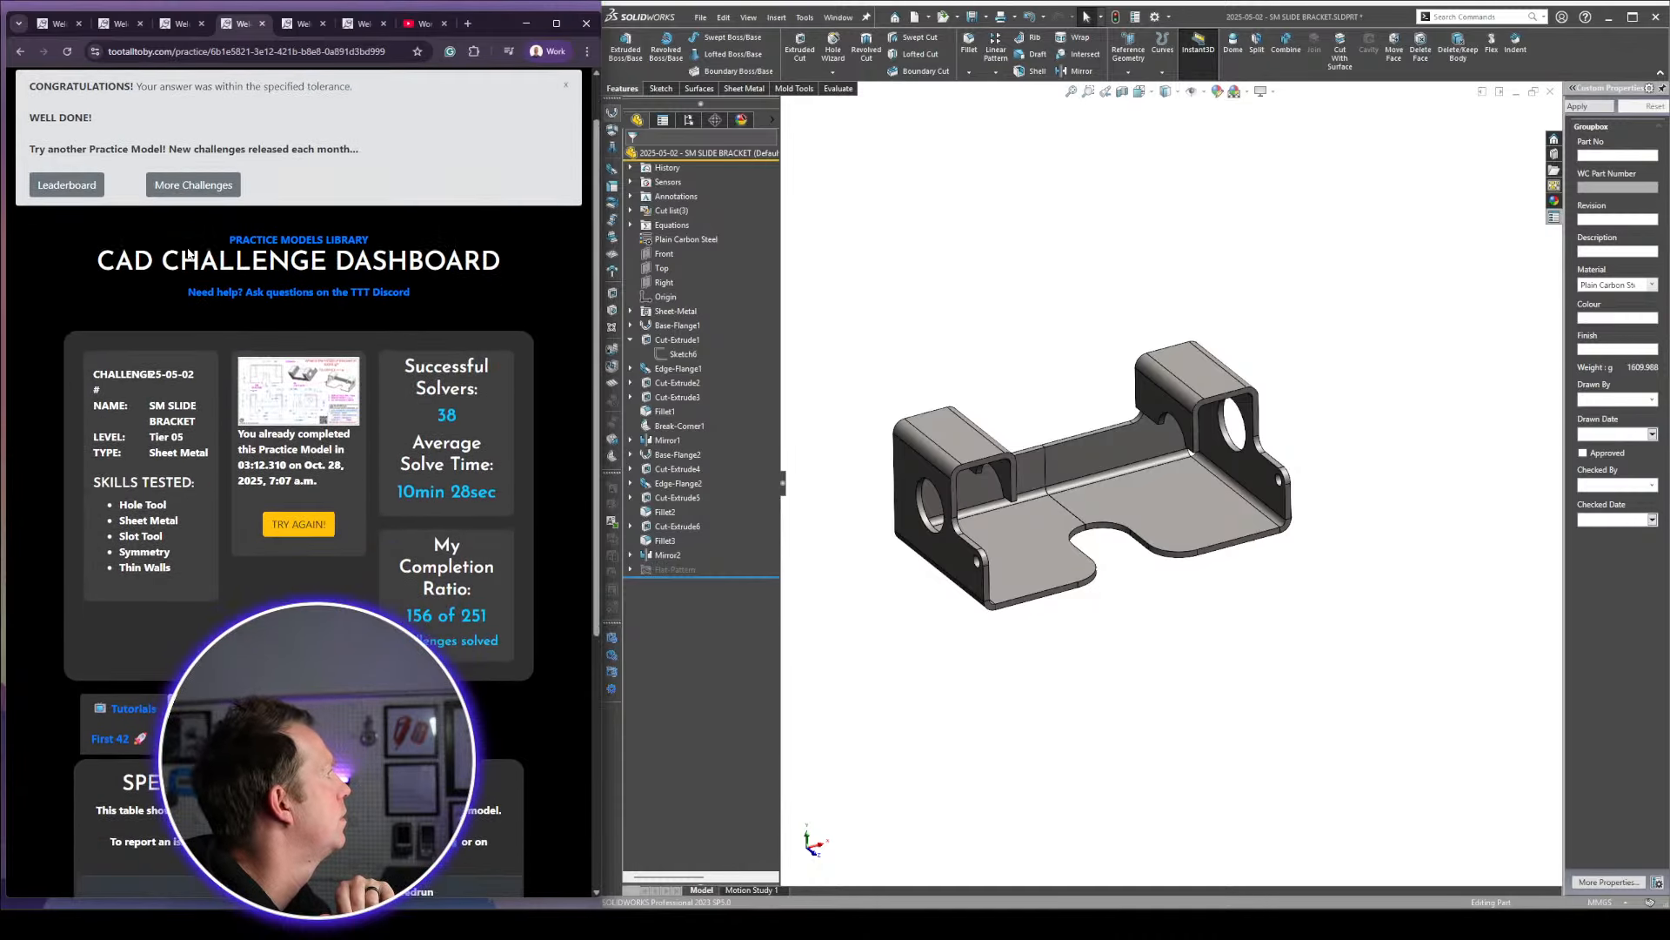
{"action": "scroll", "coordinate": [308, 389], "scroll_direction": "up", "scroll_amount": 1}
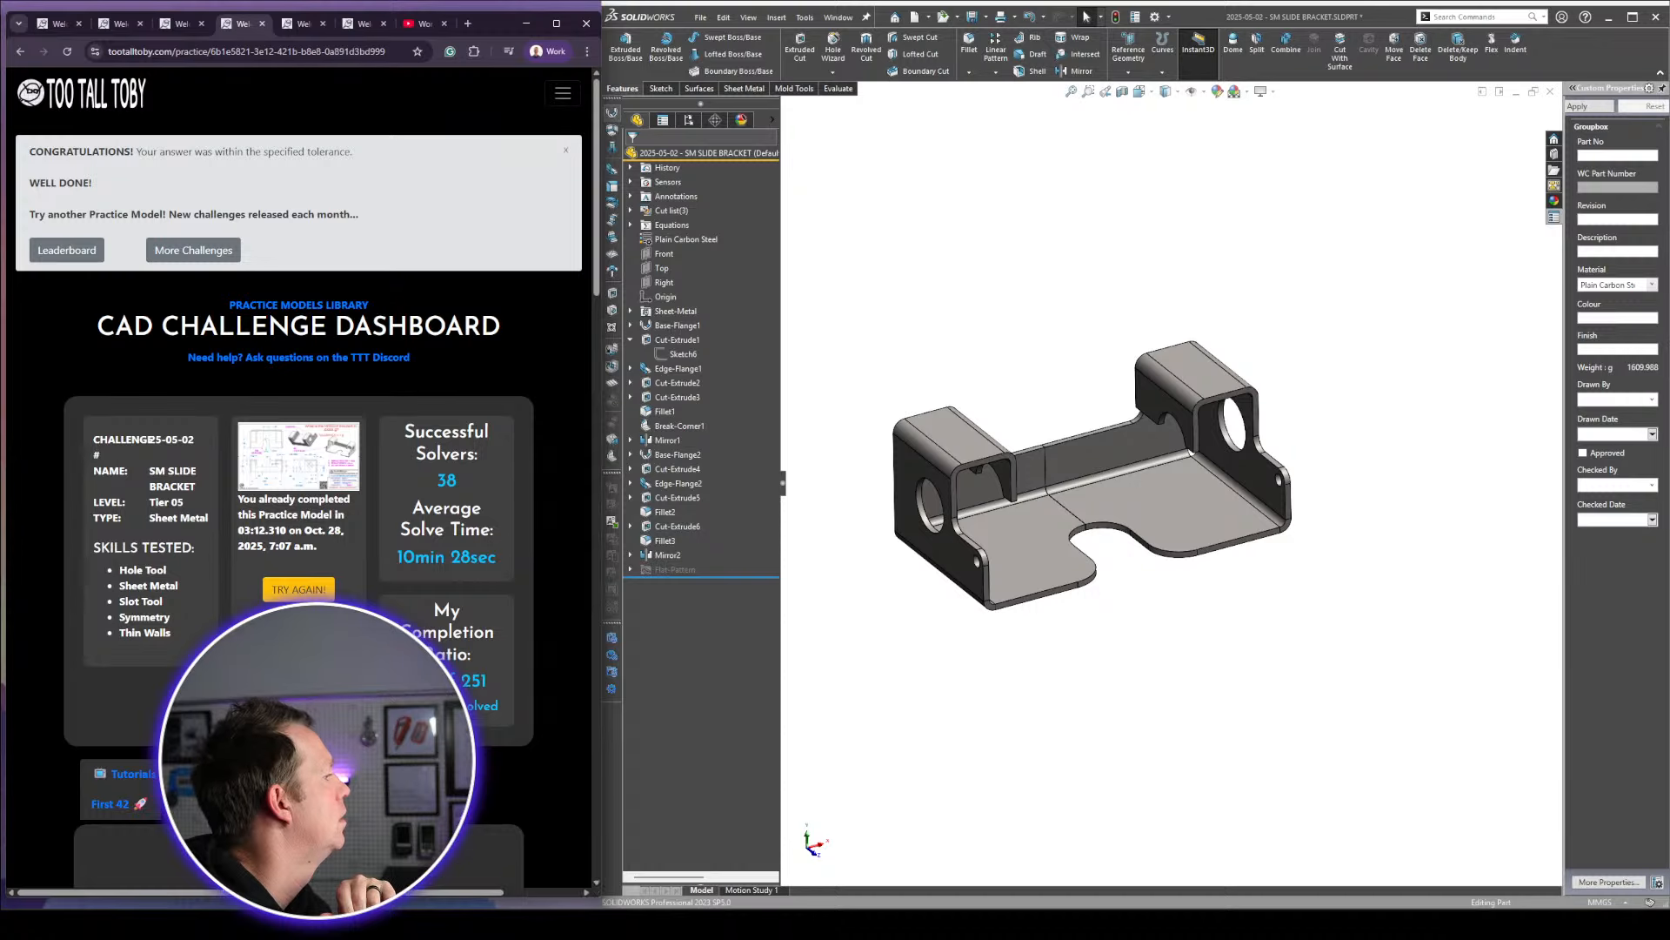
Bring up the World Championship of 3D CAD semi-finals video on YouTube and look closer at the finished bracket in SolidWorks
{"action": "left_click", "coordinate": [422, 24]}
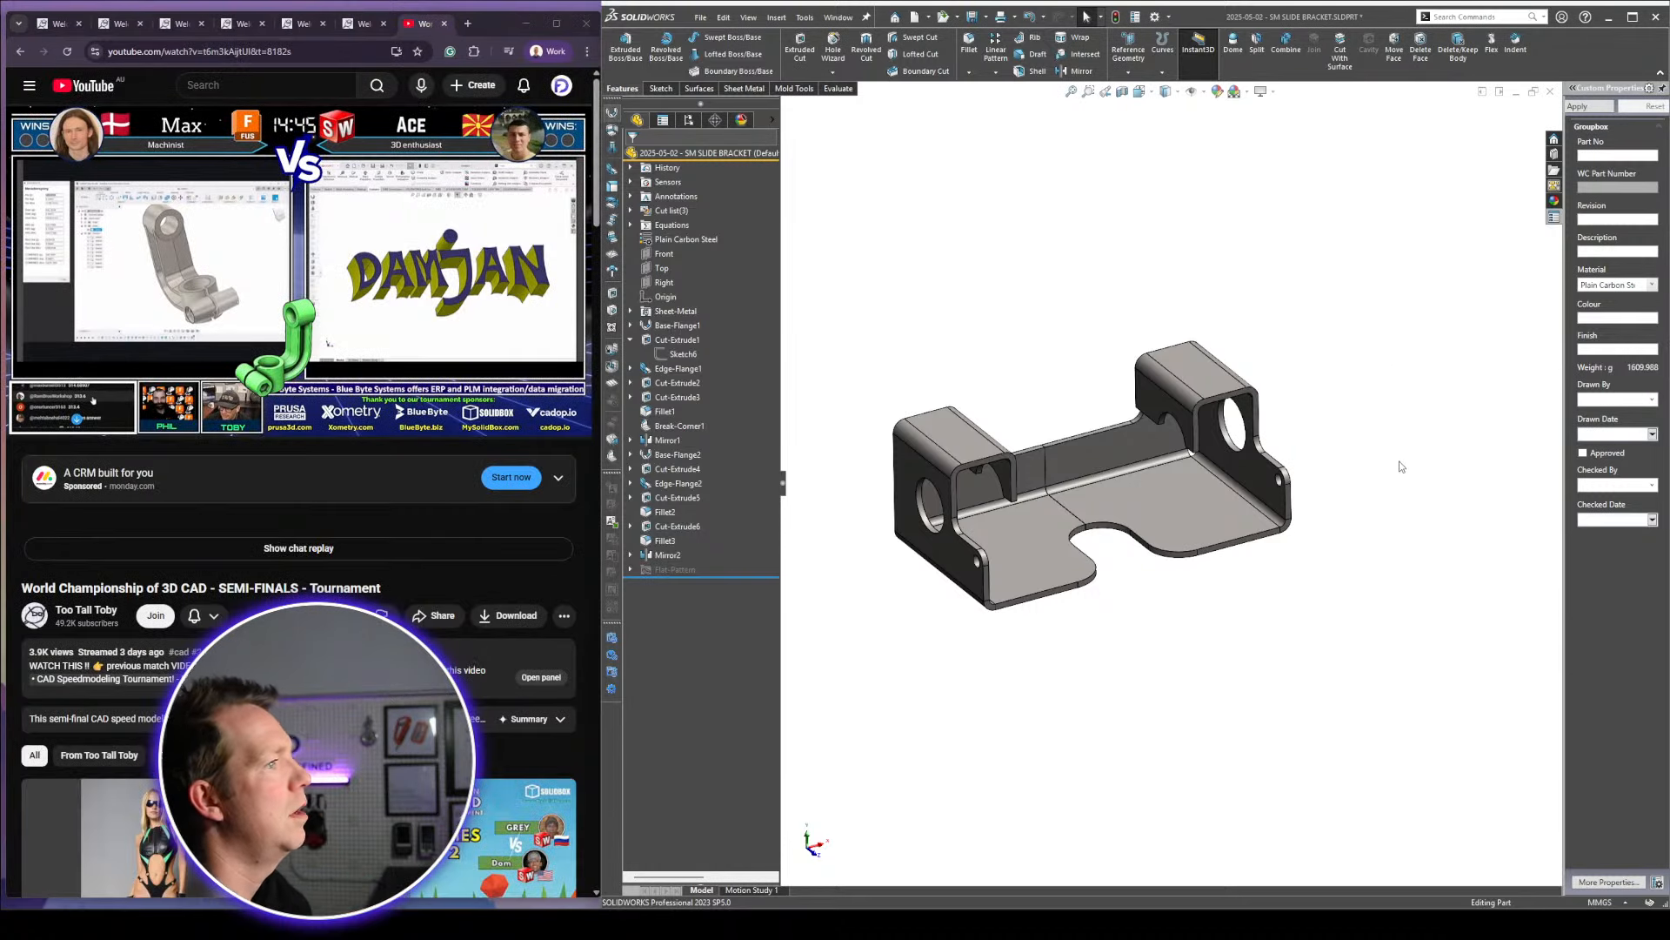
{"action": "scroll", "coordinate": [1166, 496], "scroll_direction": "up", "scroll_amount": 4}
{"action": "scroll", "coordinate": [1138, 552], "scroll_direction": "down", "scroll_amount": 3}
{"action": "scroll", "coordinate": [1058, 410], "scroll_direction": "down", "scroll_amount": 1}
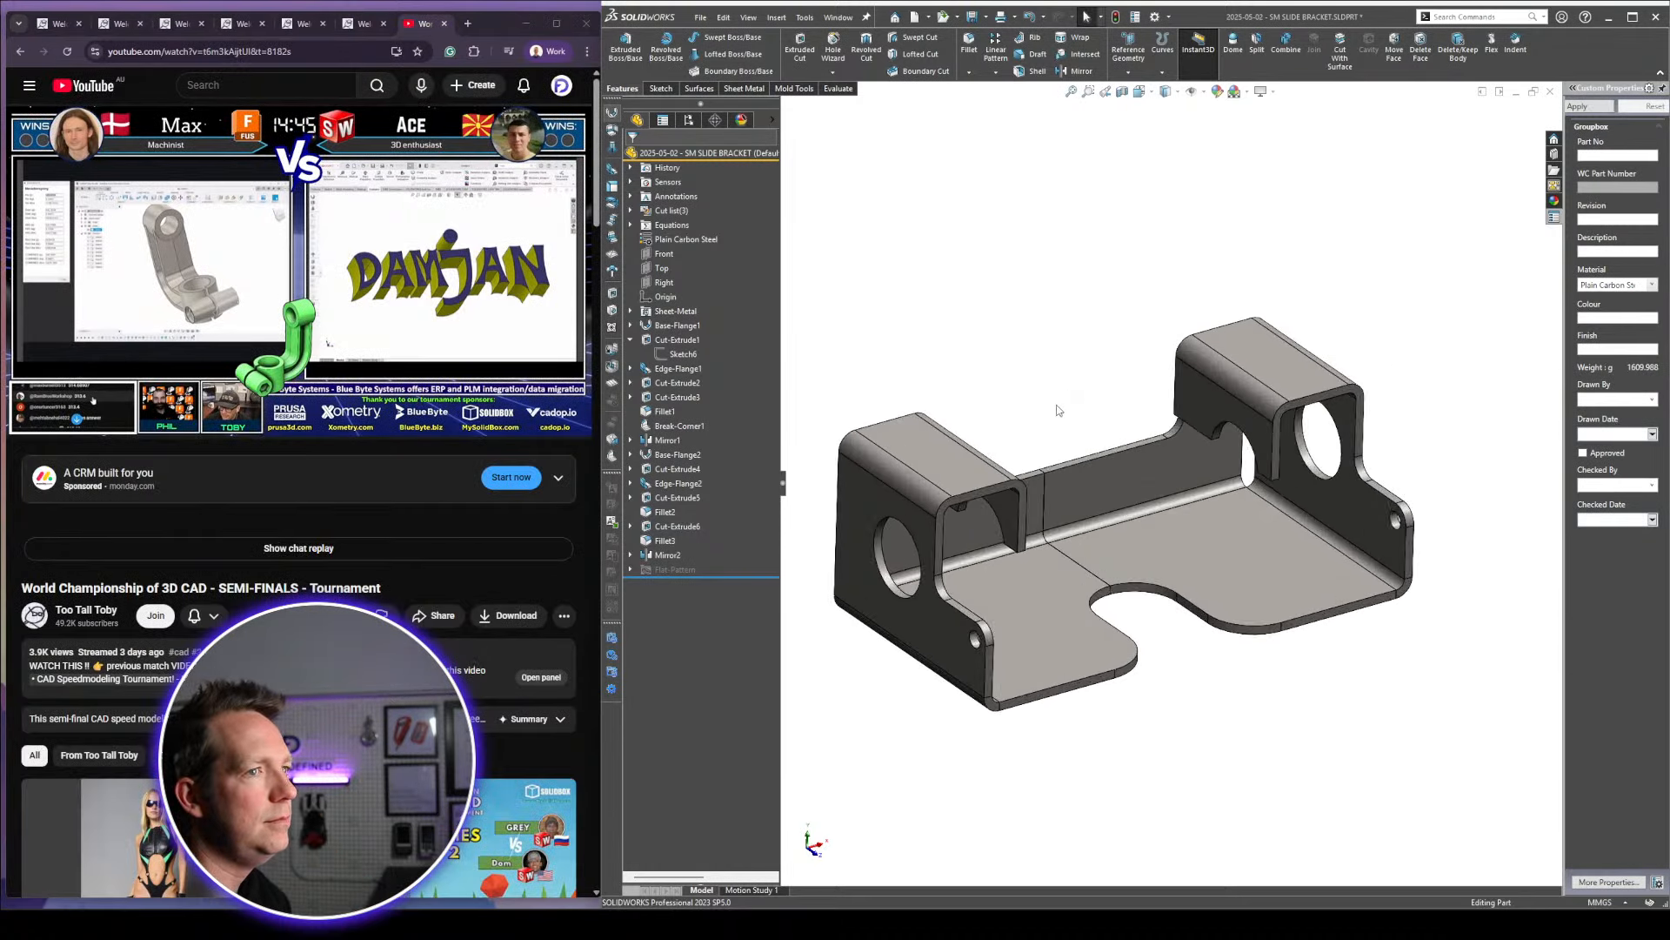
Widen the browser window beside SOLIDWORKS and seek the tournament video to the DIESEL SCREWDRIVER drawing
{"action": "scroll", "coordinate": [1022, 409], "scroll_direction": "up", "scroll_amount": 1}
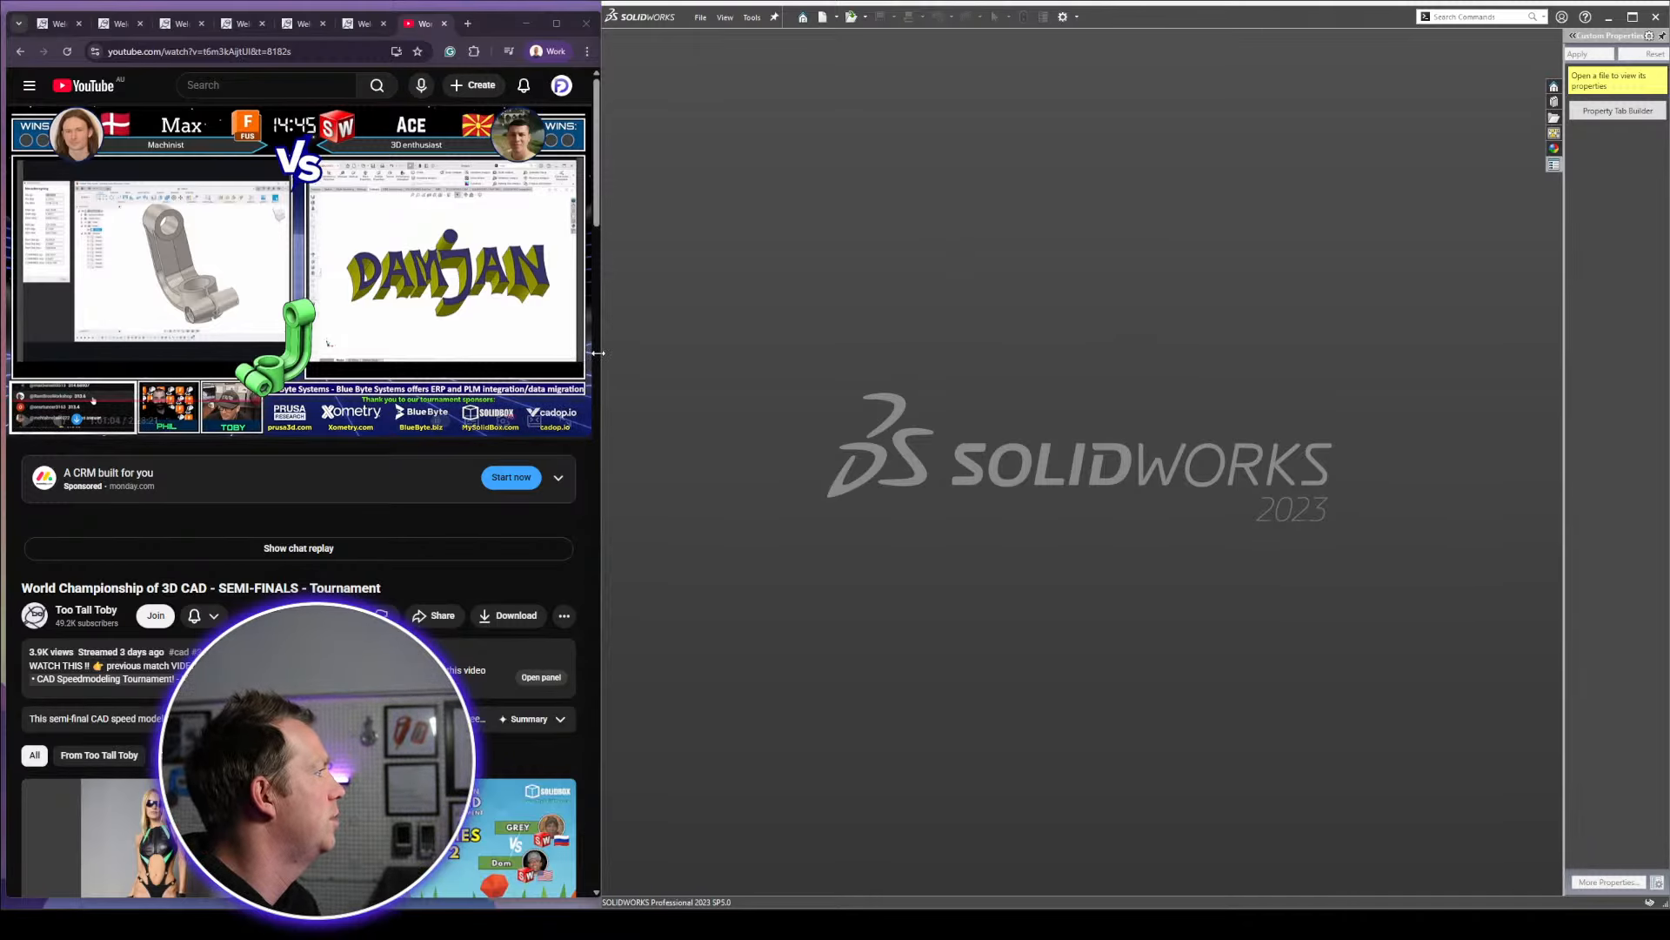
{"action": "left_click_drag", "start_coordinate": [597, 352], "coordinate": [599, 393]}
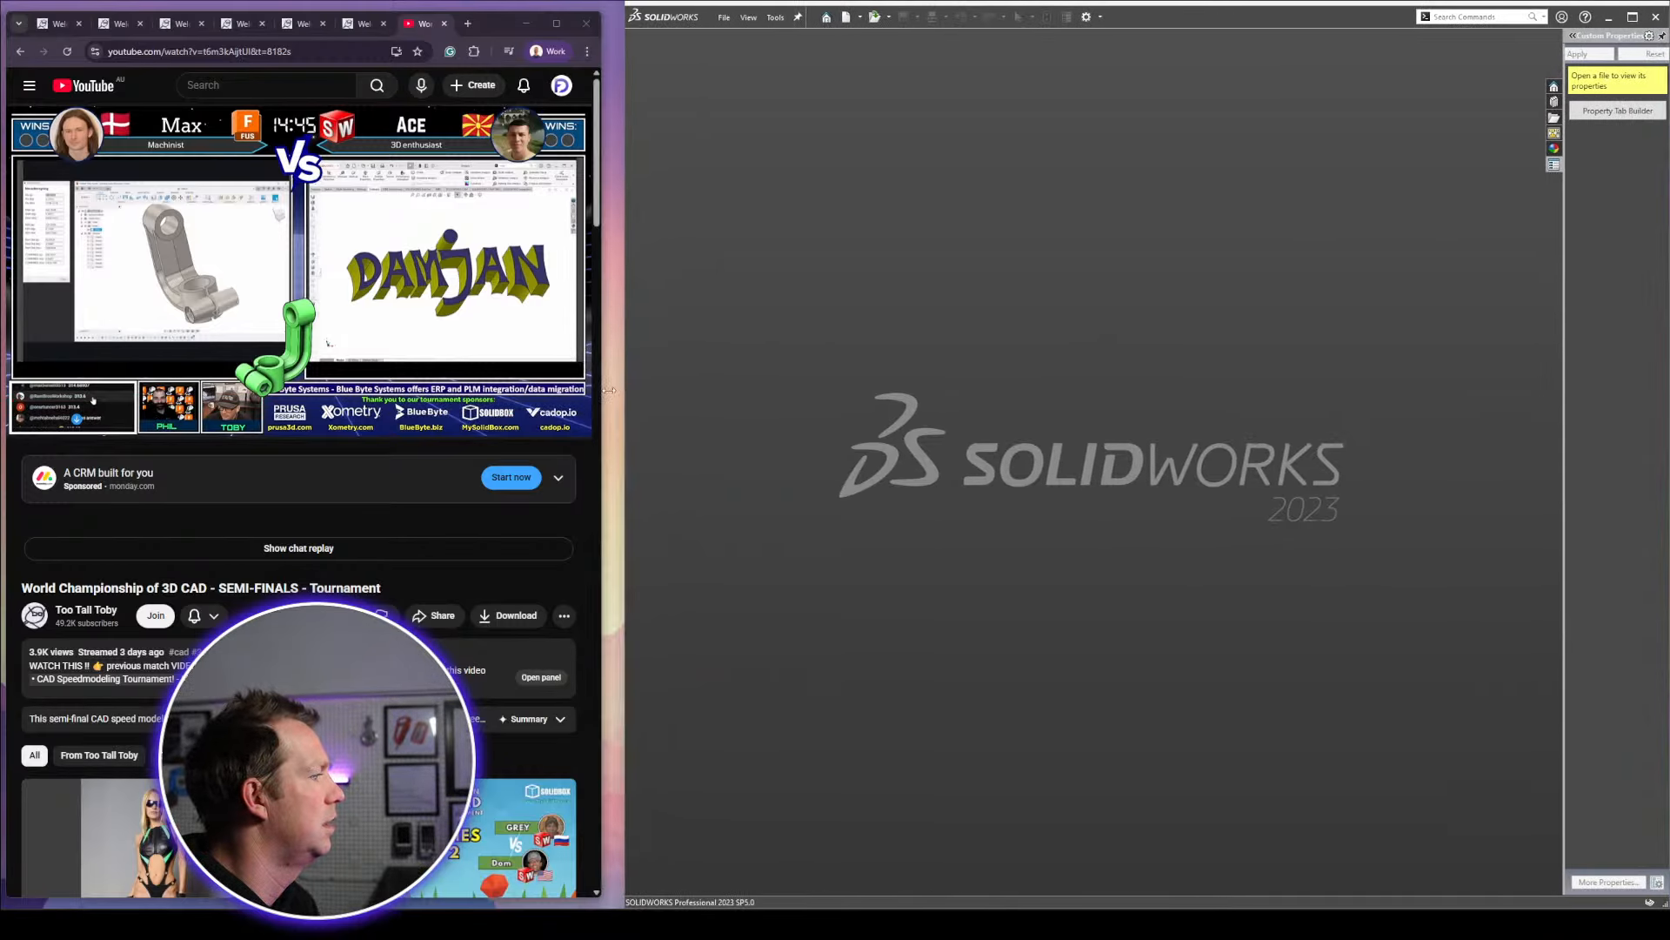
{"action": "left_click", "coordinate": [583, 572]}
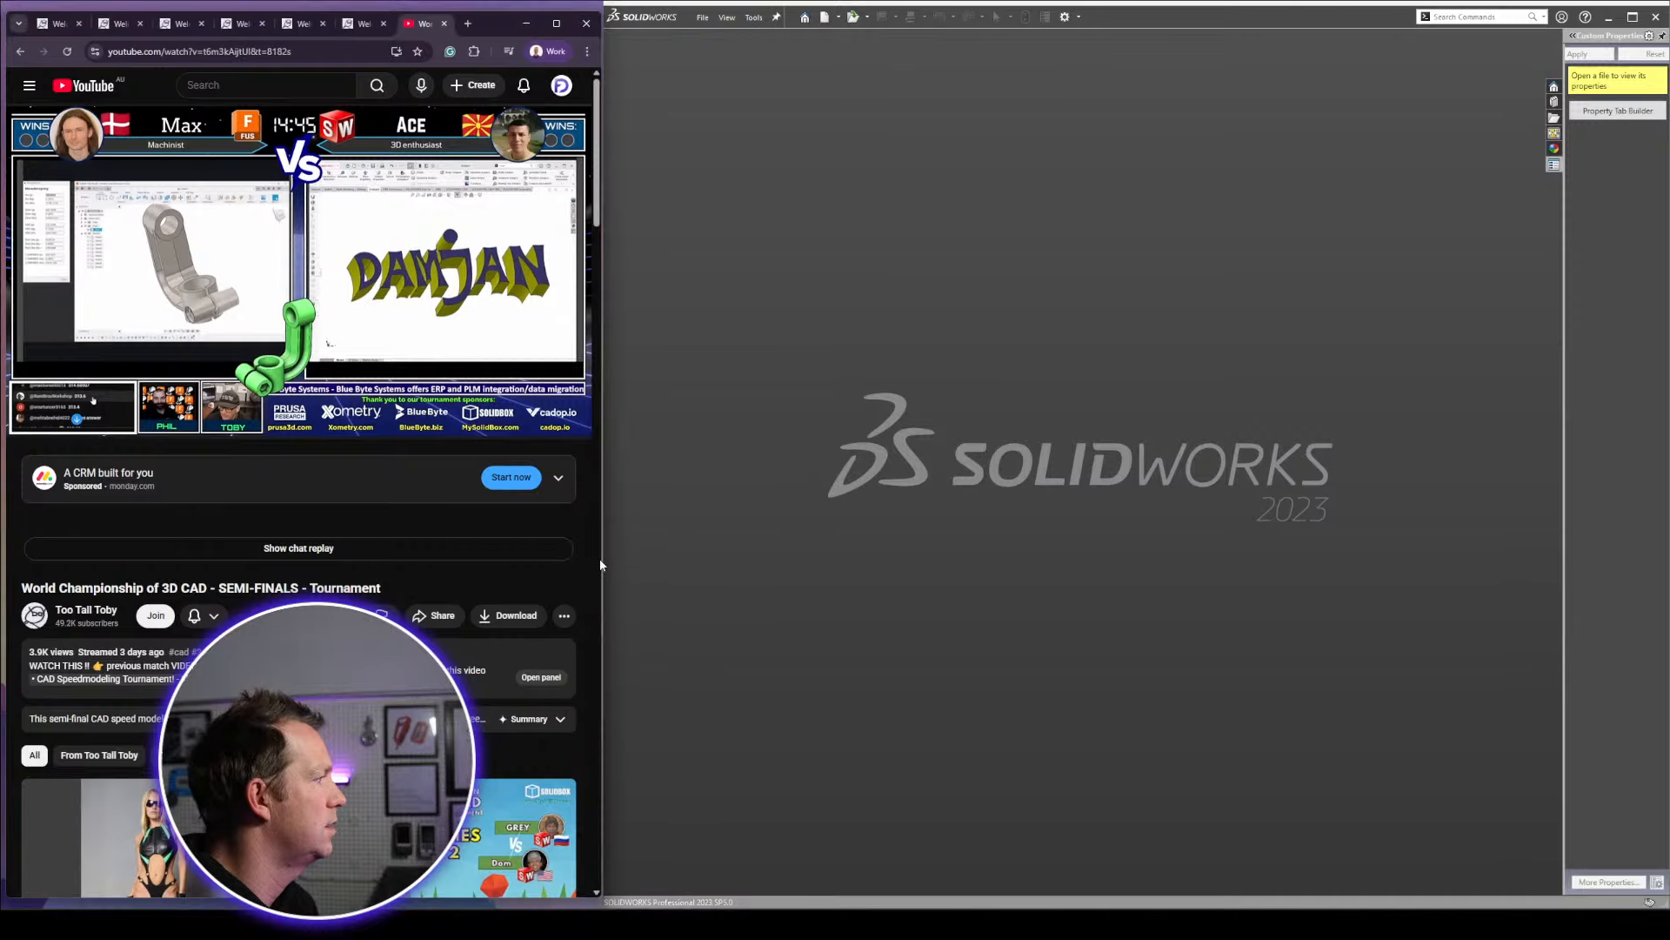
{"action": "left_click_drag", "start_coordinate": [602, 561], "coordinate": [1000, 561]}
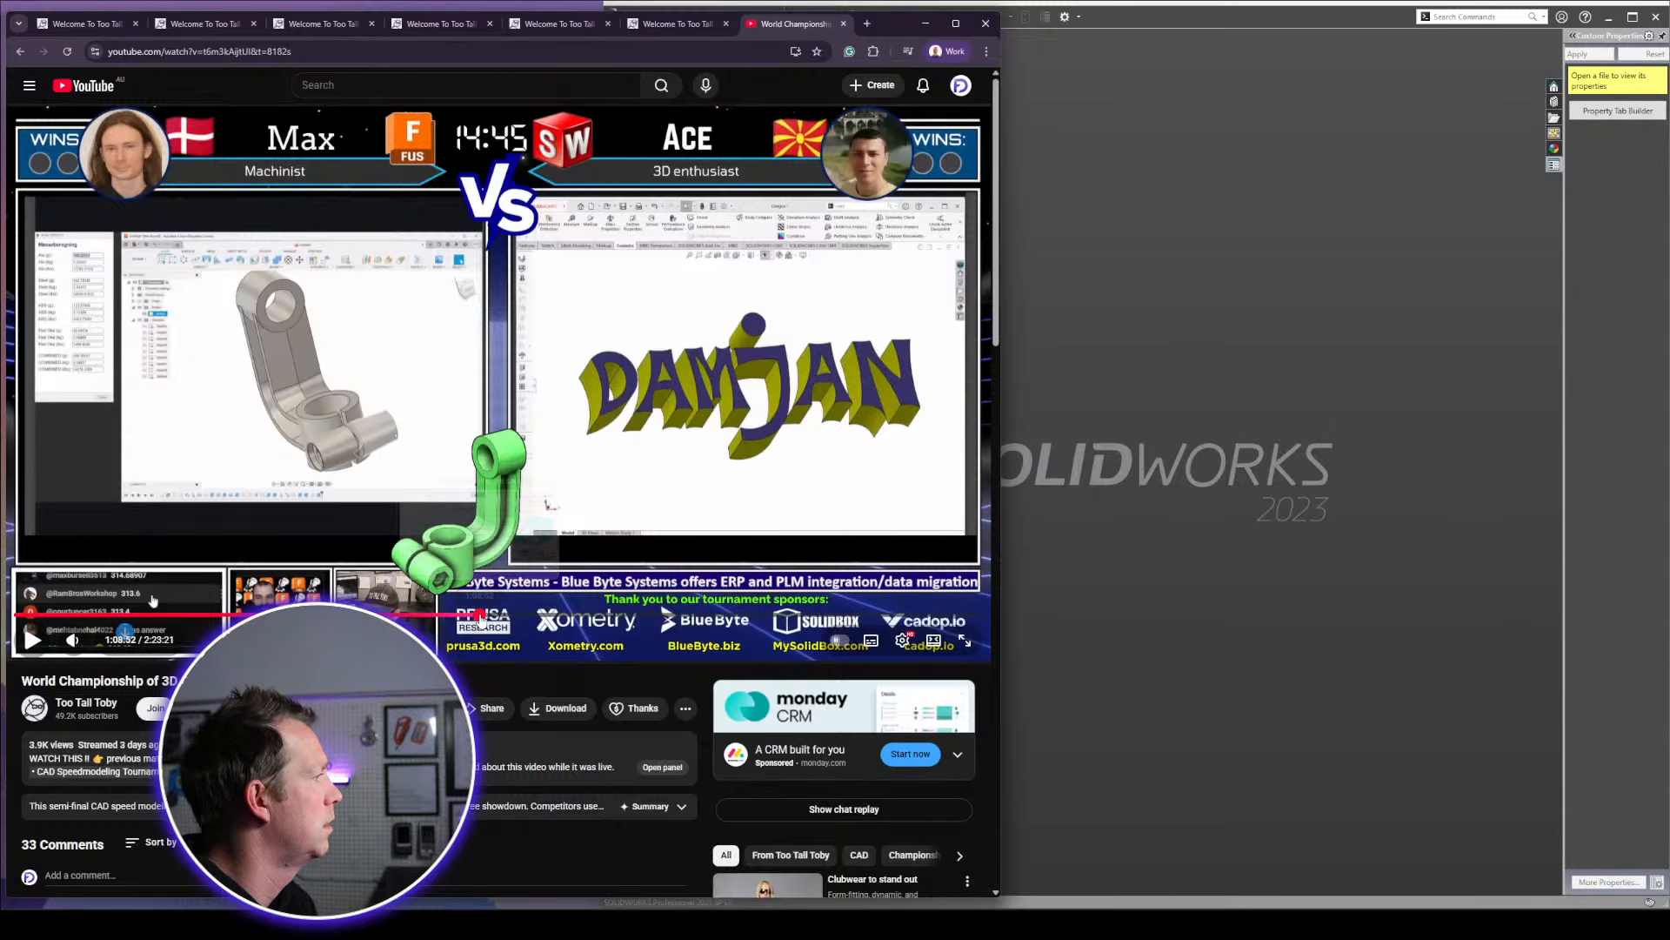
{"action": "left_click", "coordinate": [473, 615]}
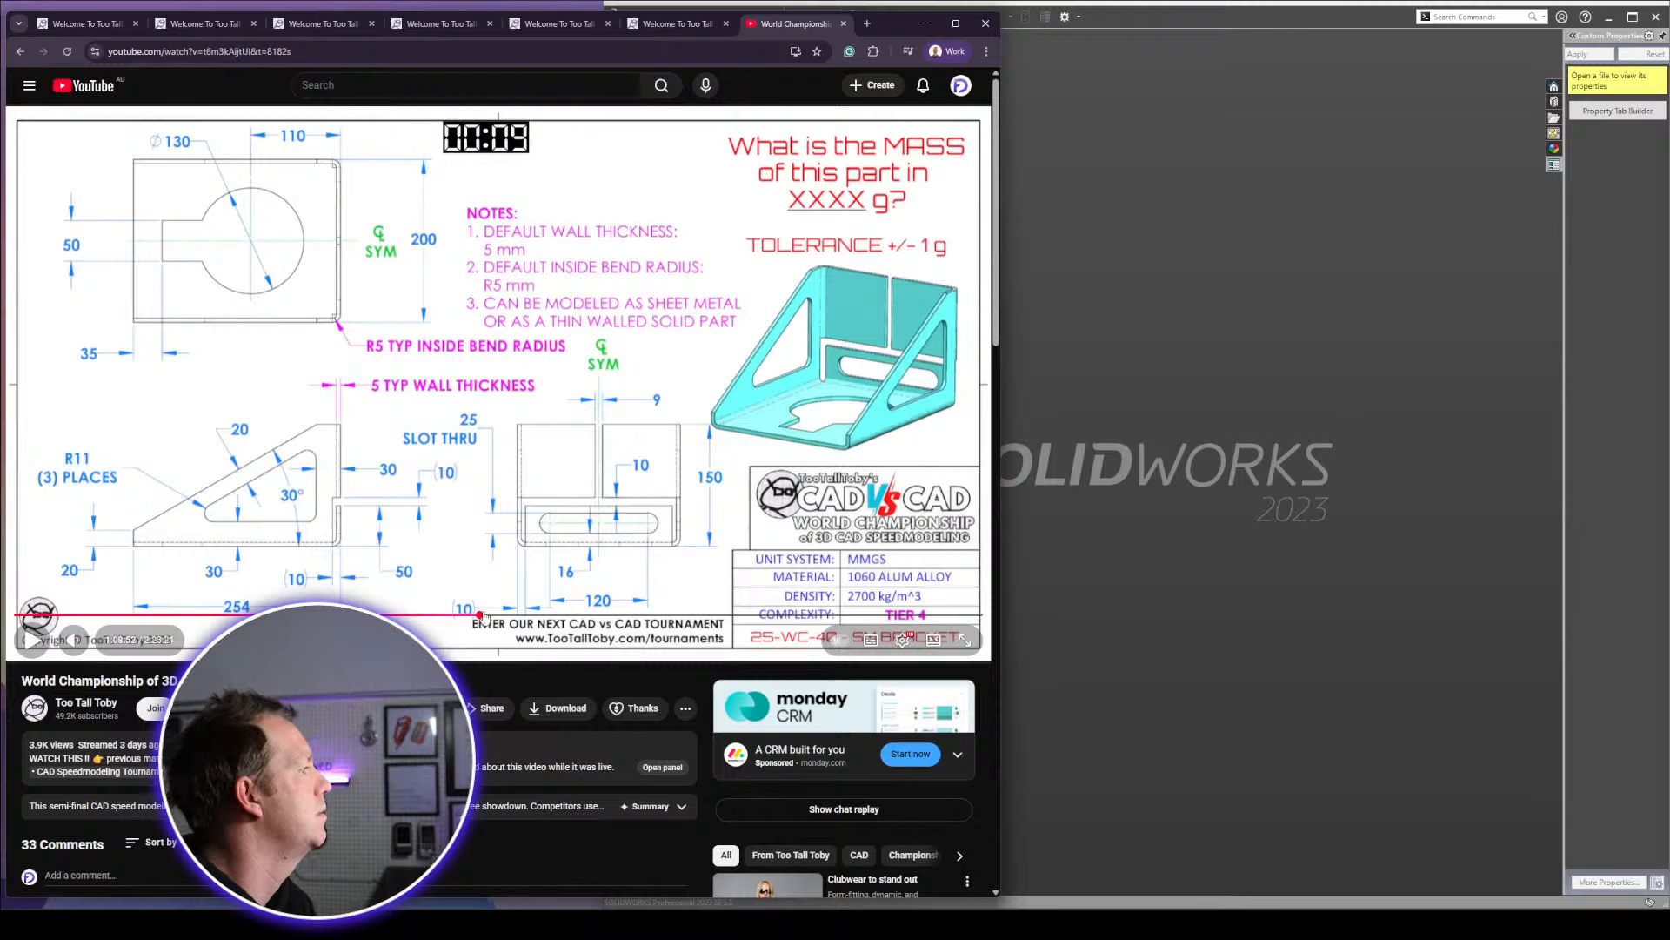
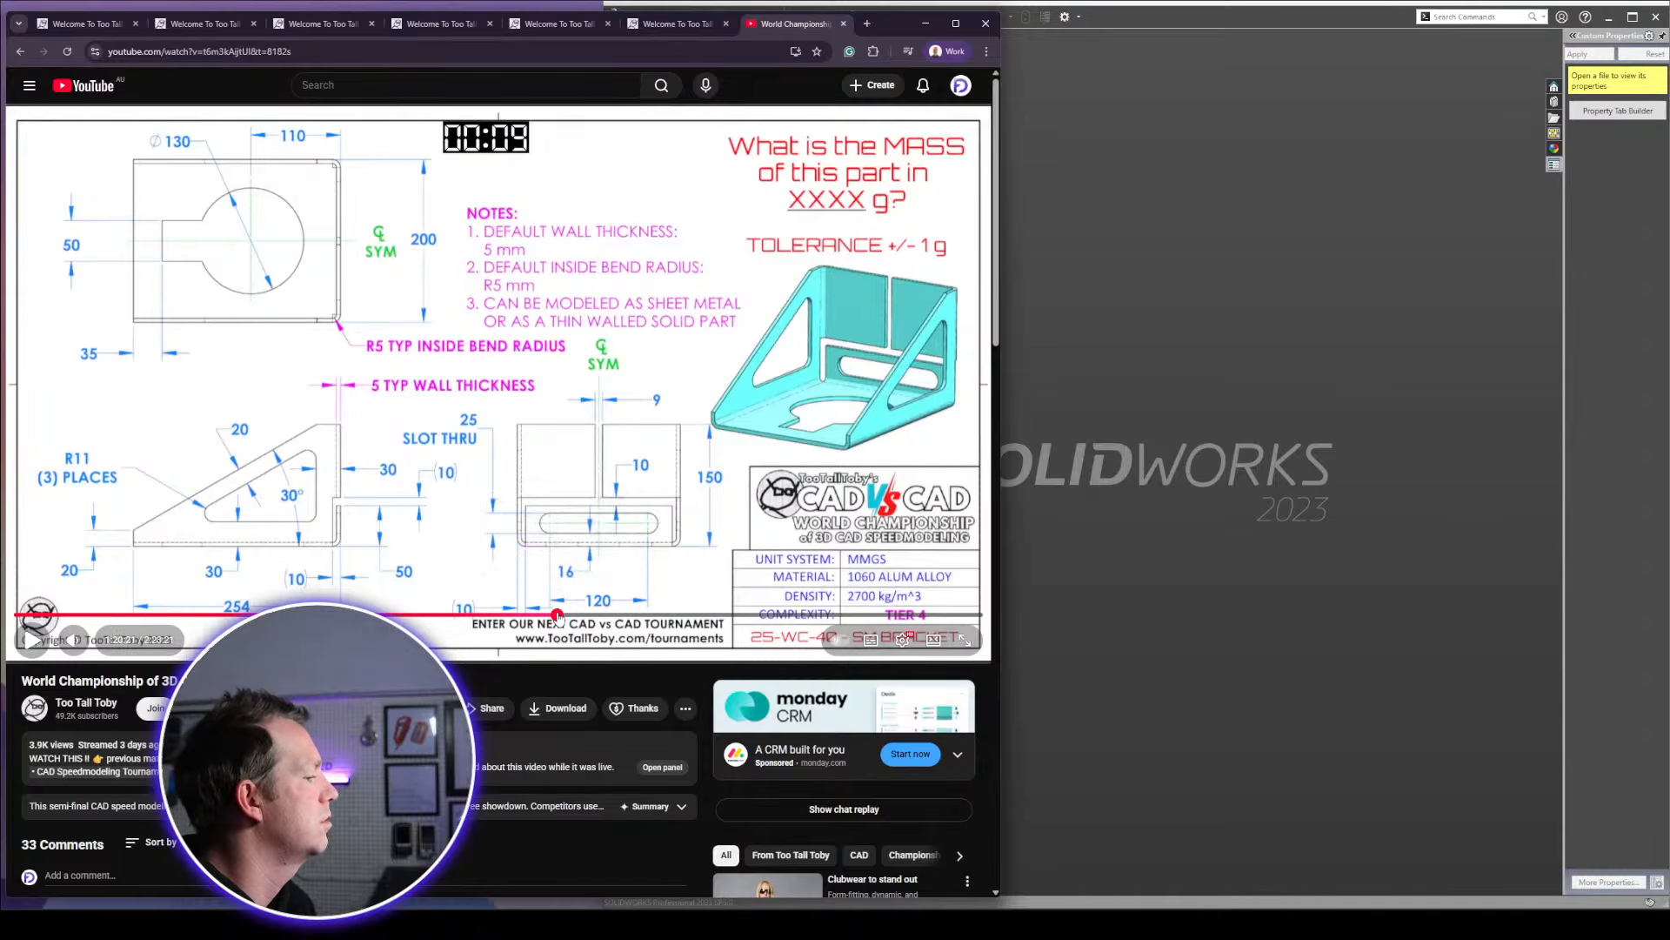
{"action": "left_click", "coordinate": [559, 615]}
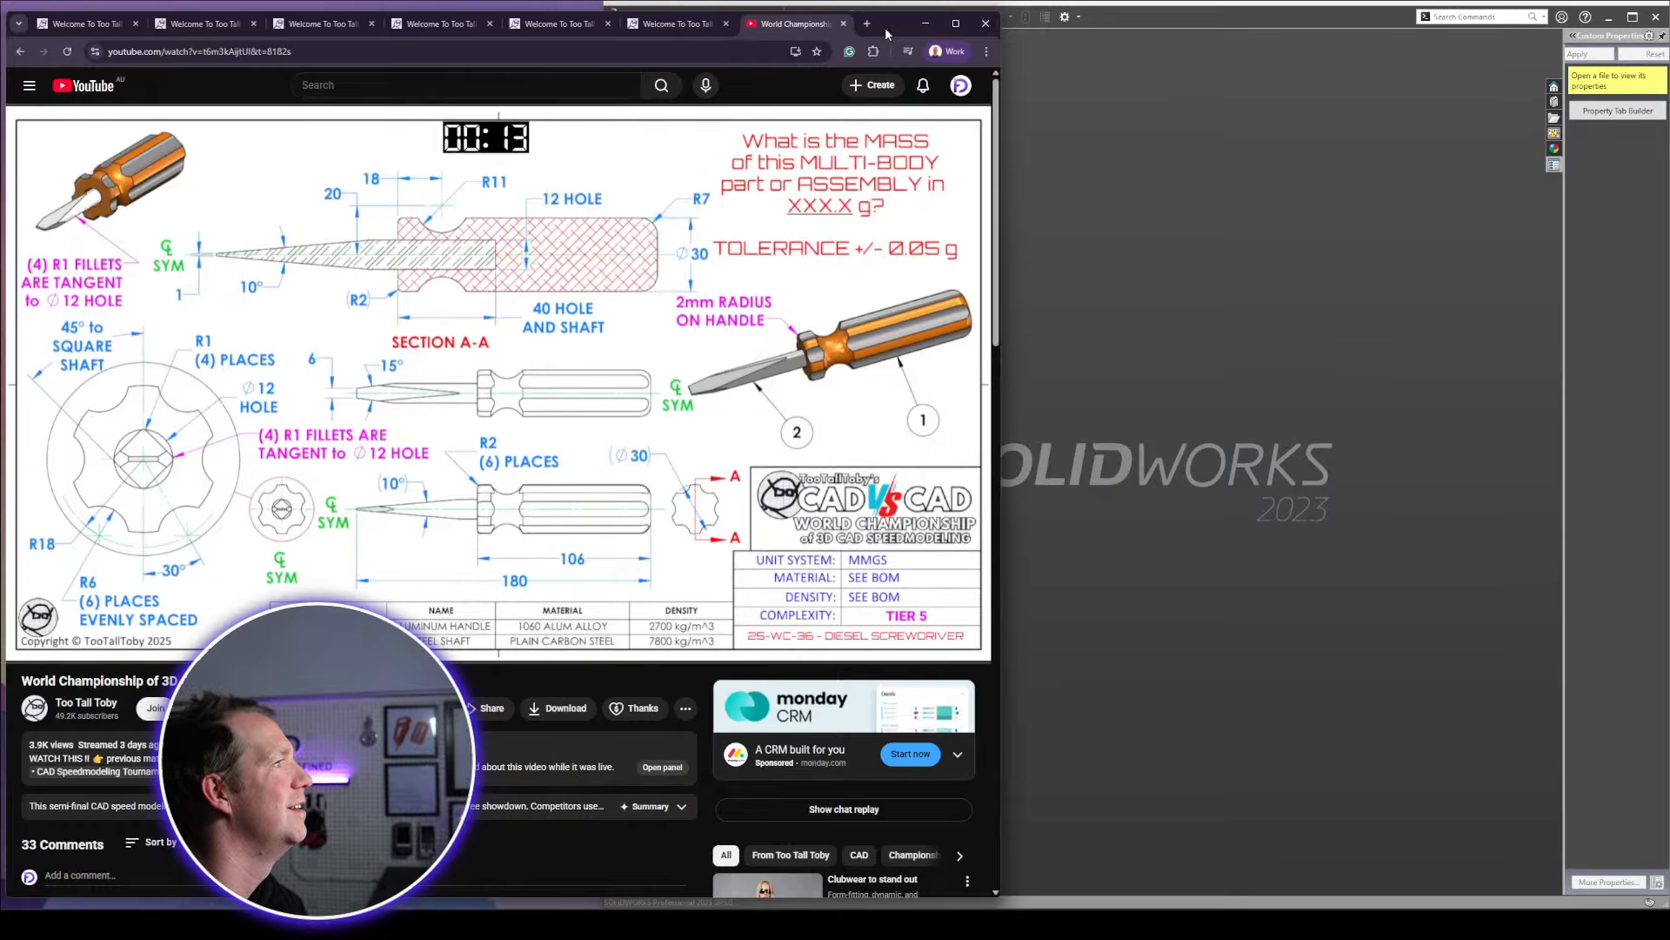
Capture the full screwdriver drawing from the video as a screenshot with Snipping Tool
{"action": "left_click_drag", "start_coordinate": [887, 30], "coordinate": [1397, 20]}
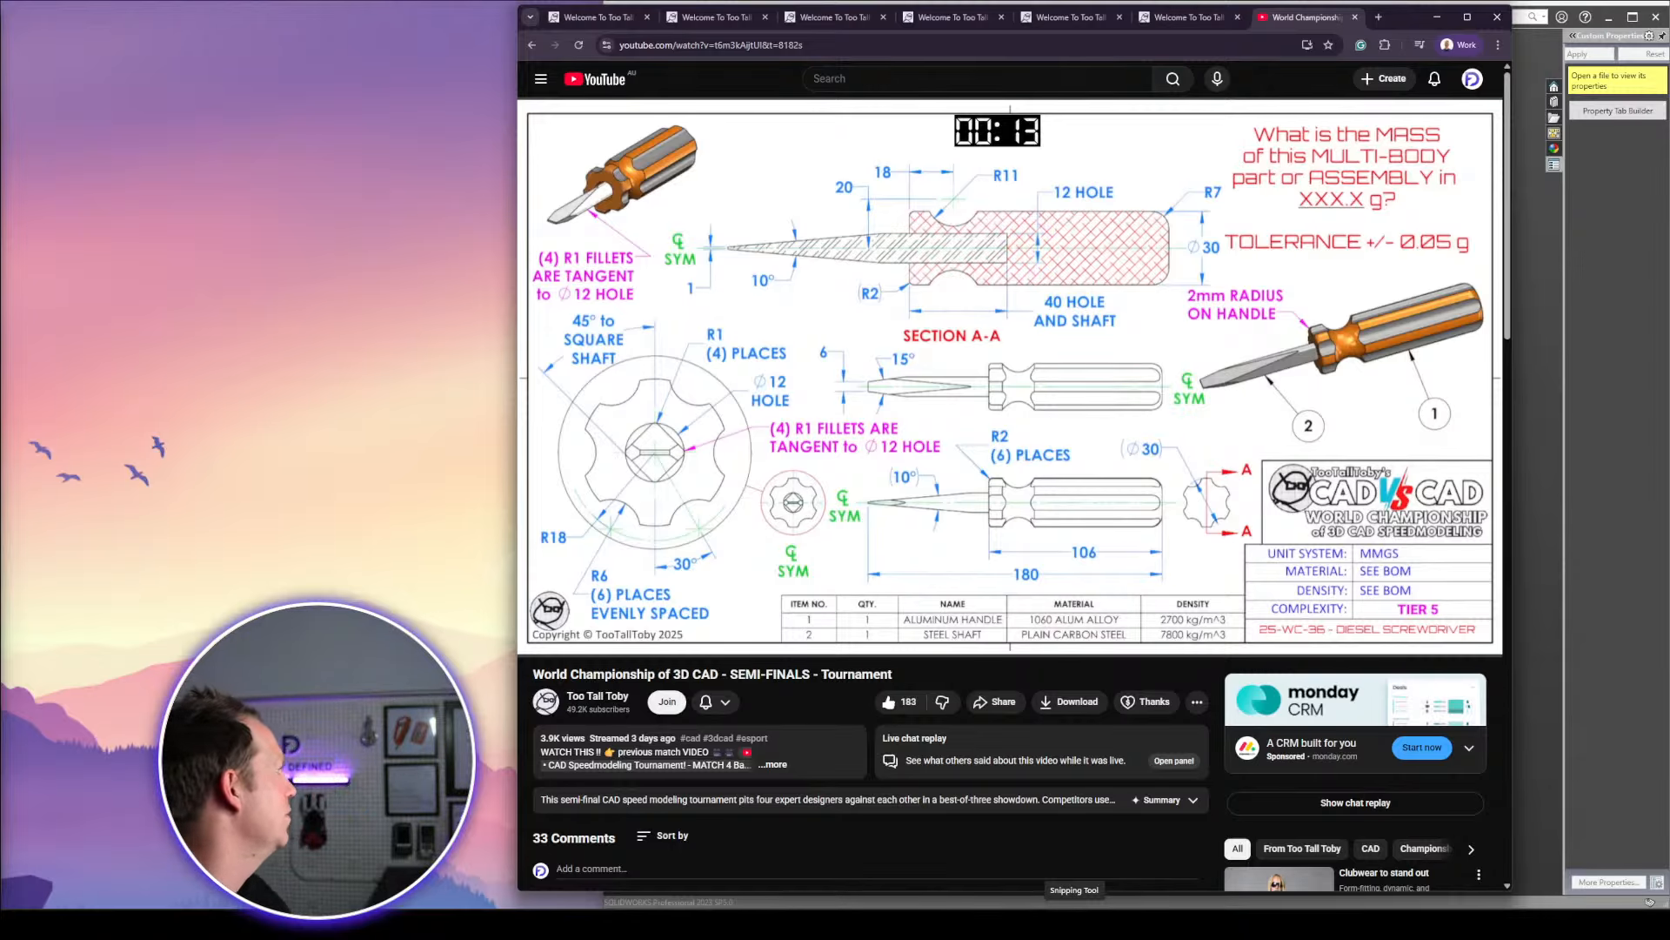
{"action": "left_click", "coordinate": [1075, 924]}
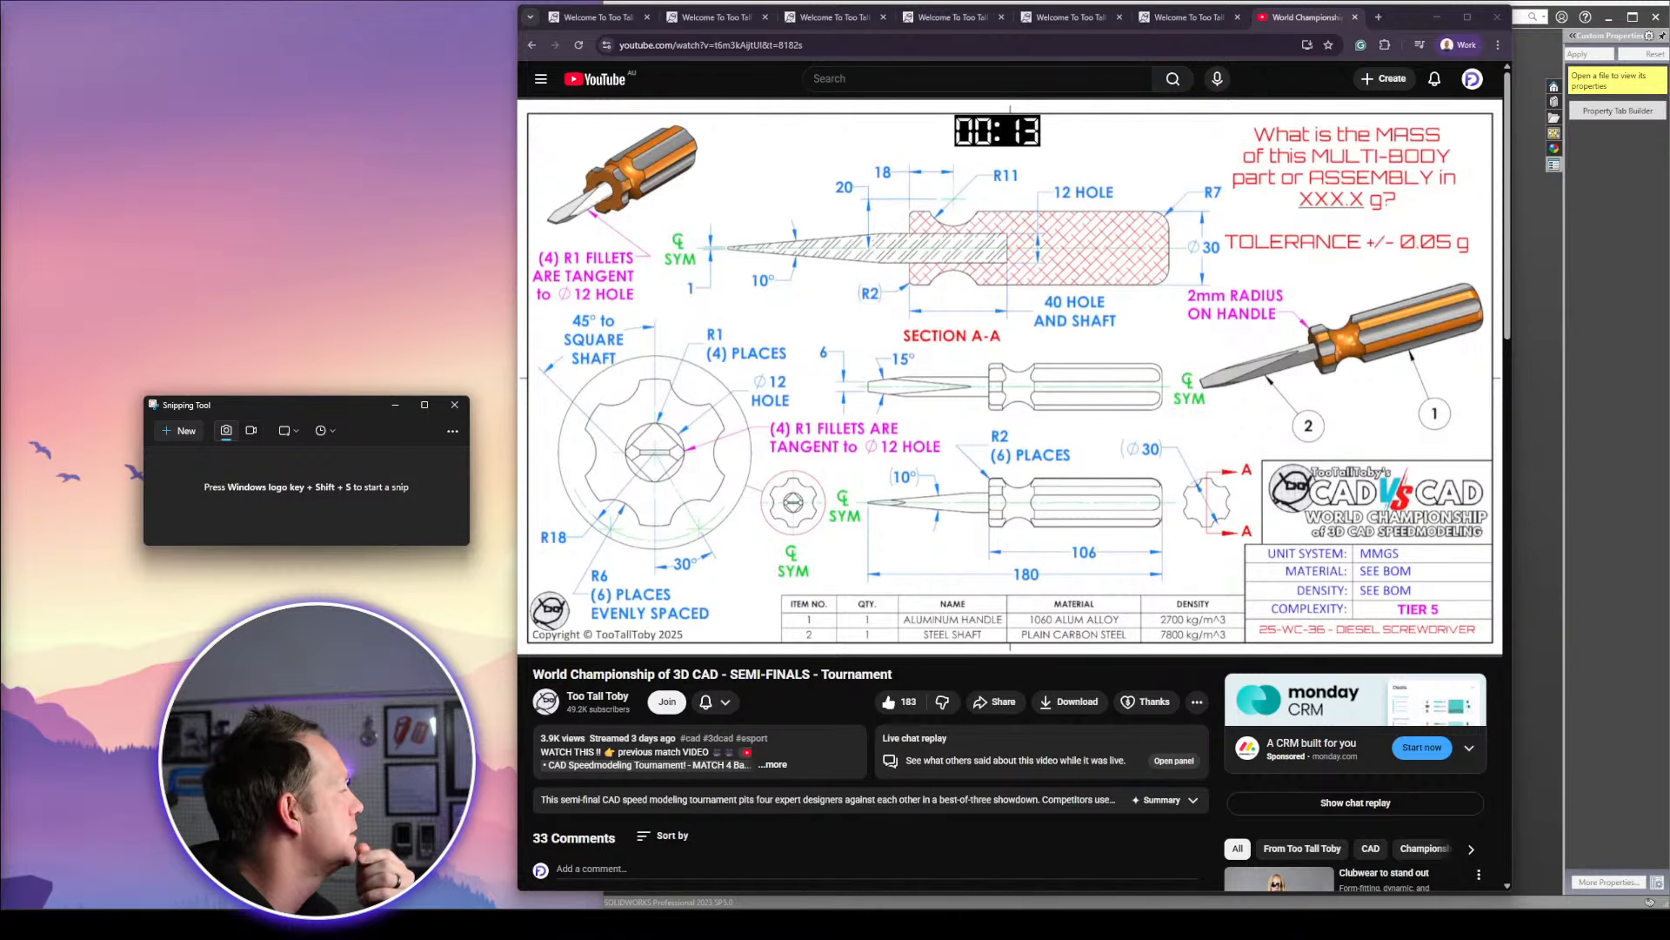
{"action": "left_click_drag", "start_coordinate": [317, 413], "coordinate": [241, 247]}
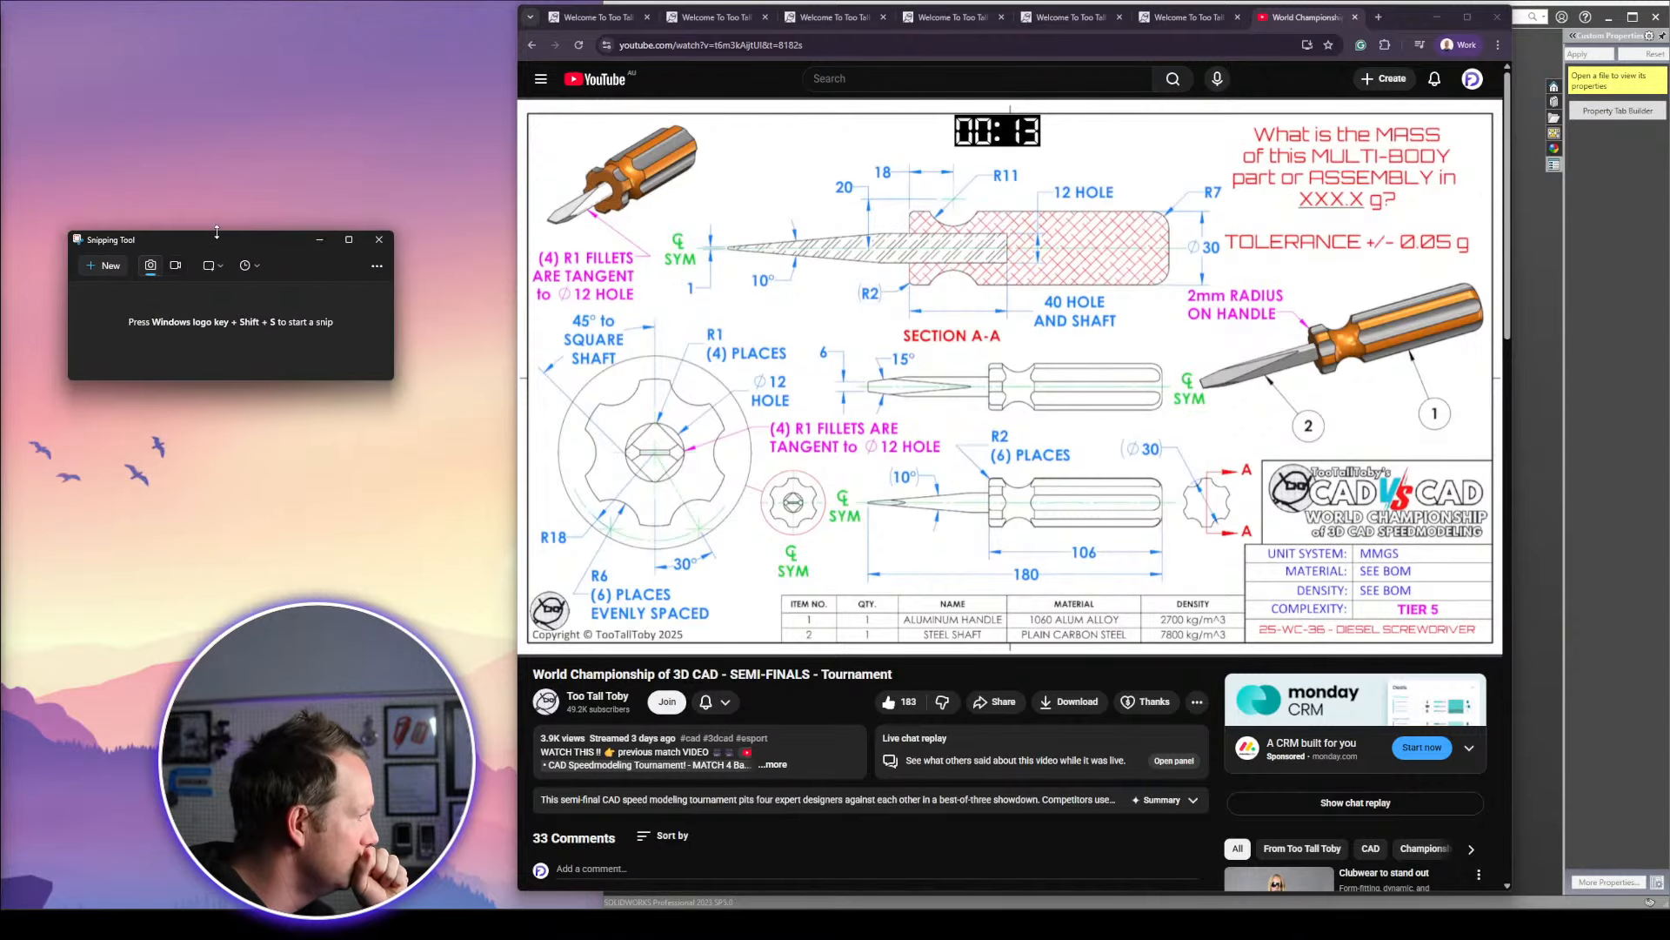
{"action": "left_click", "coordinate": [107, 266]}
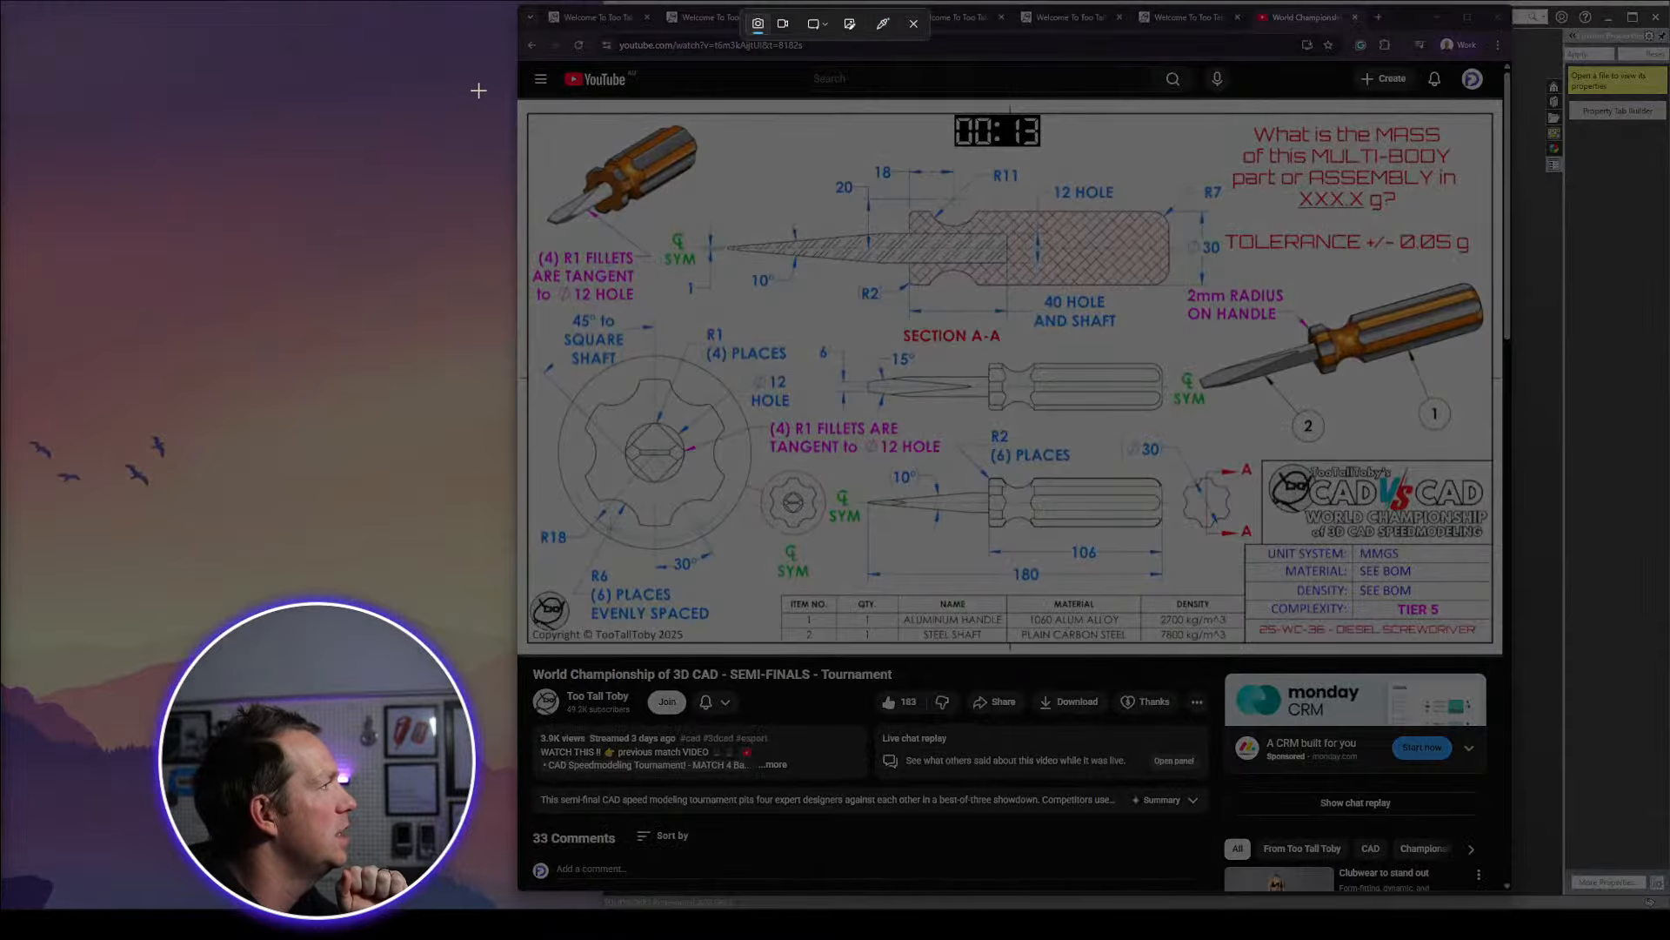
{"action": "left_click_drag", "start_coordinate": [522, 105], "coordinate": [1500, 654]}
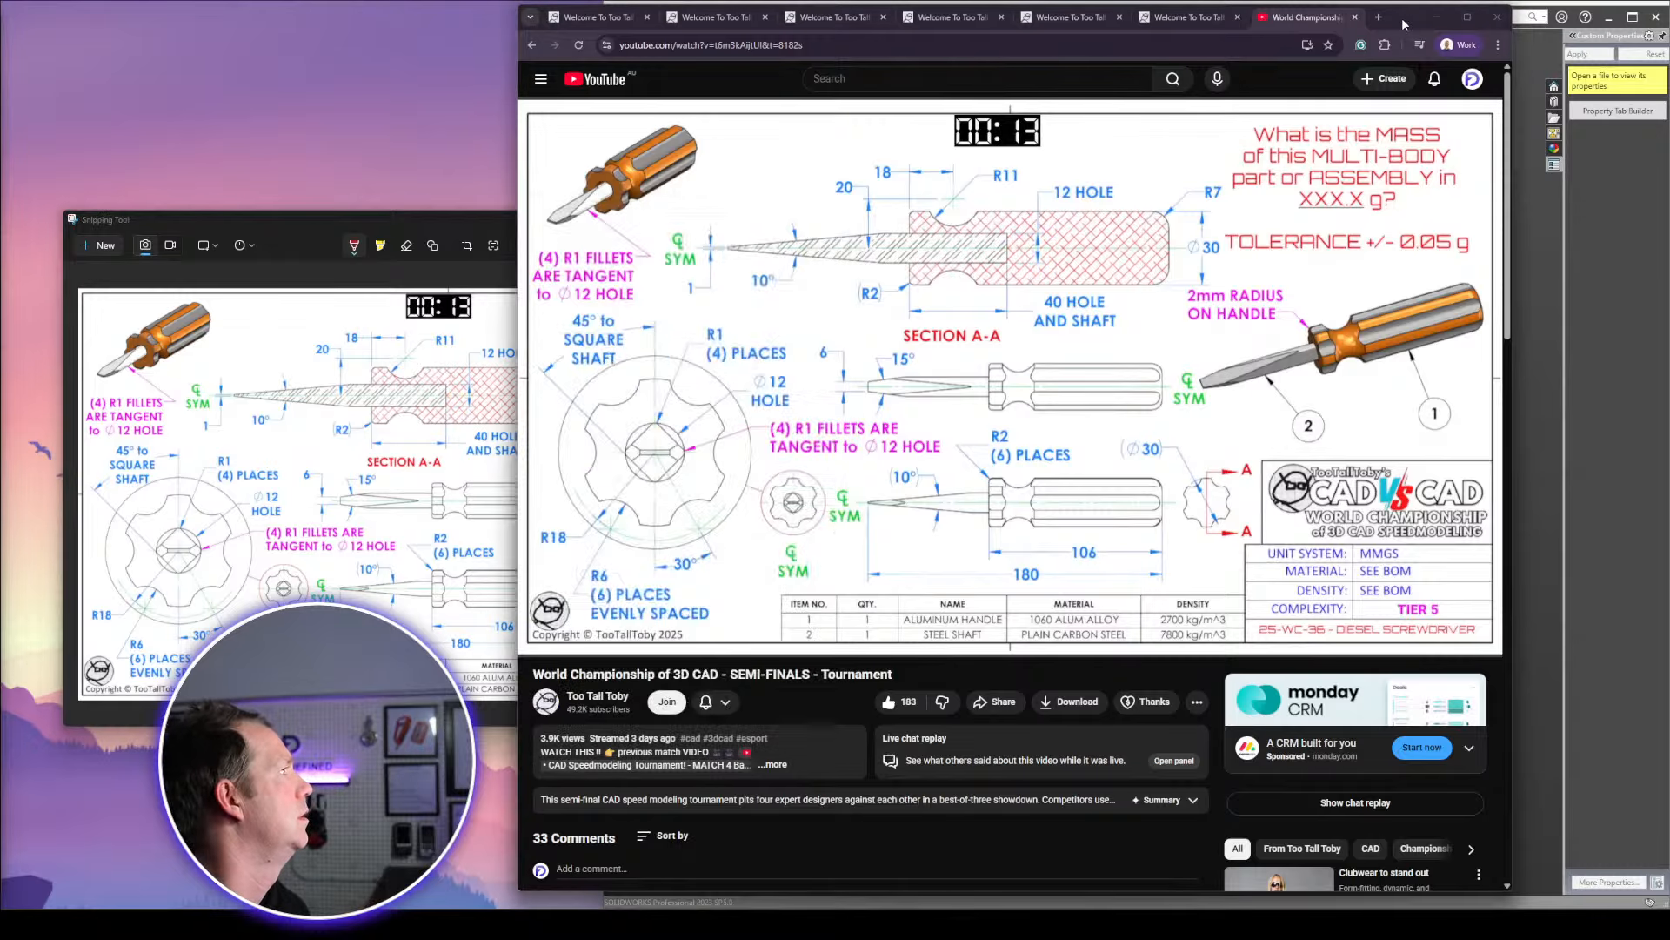
Return the browser to its place beside SOLIDWORKS, narrow it, and seek the video to 1:20:00
{"action": "left_click_drag", "start_coordinate": [1401, 18], "coordinate": [886, 21]}
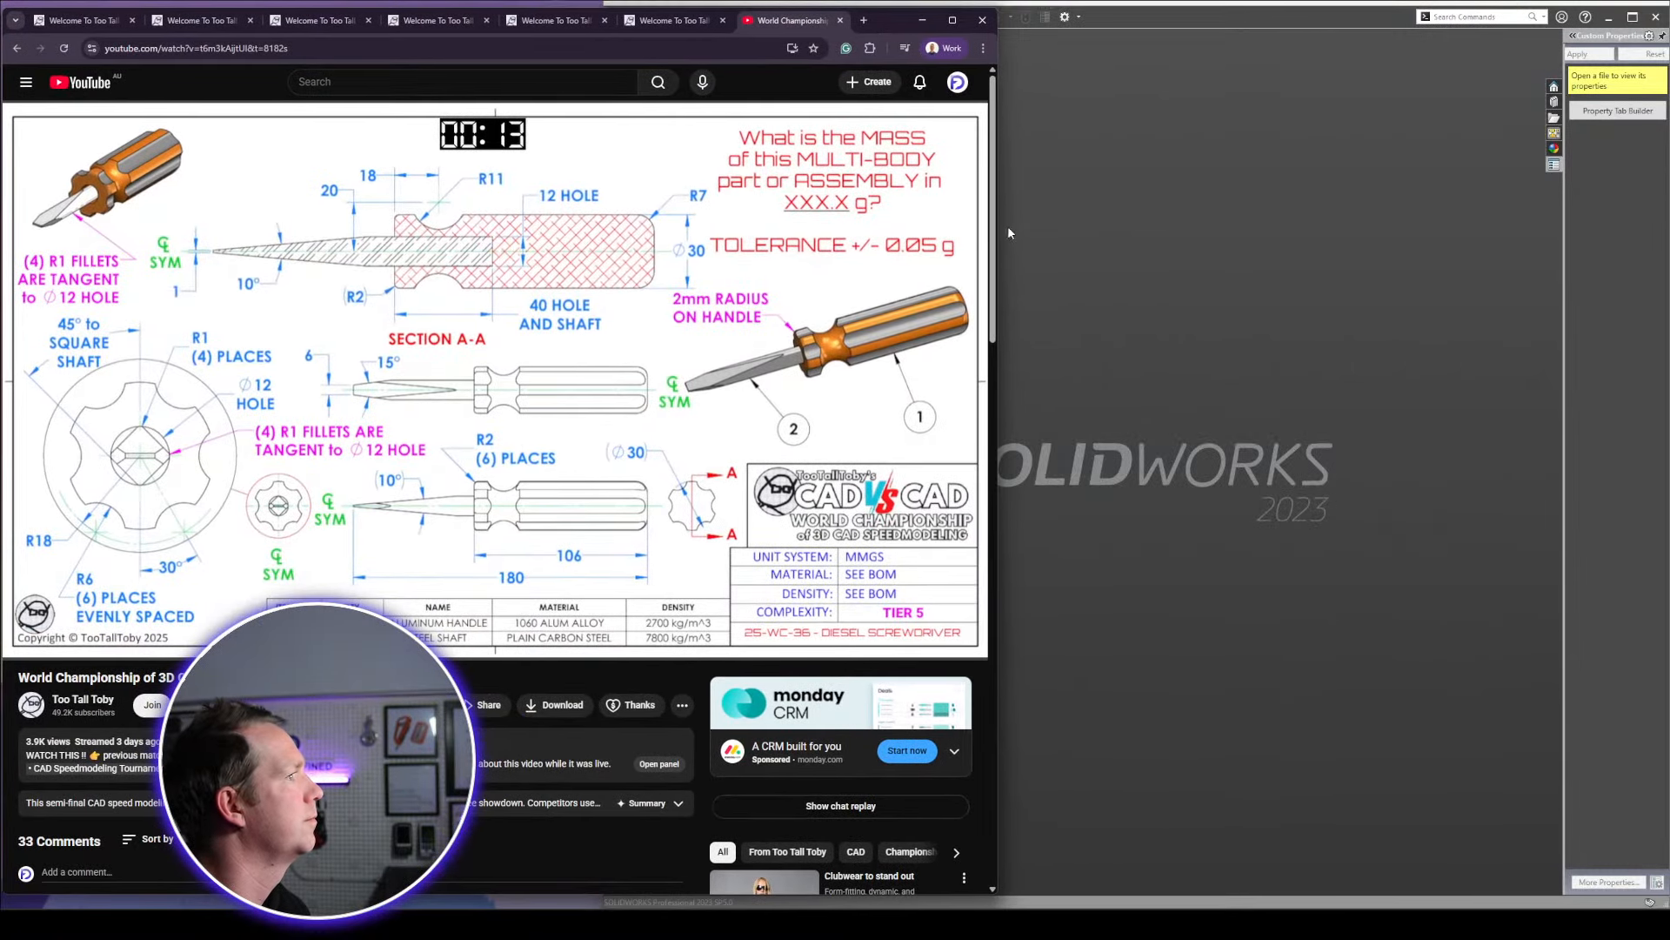
{"action": "left_click_drag", "start_coordinate": [998, 262], "coordinate": [1313, 167]}
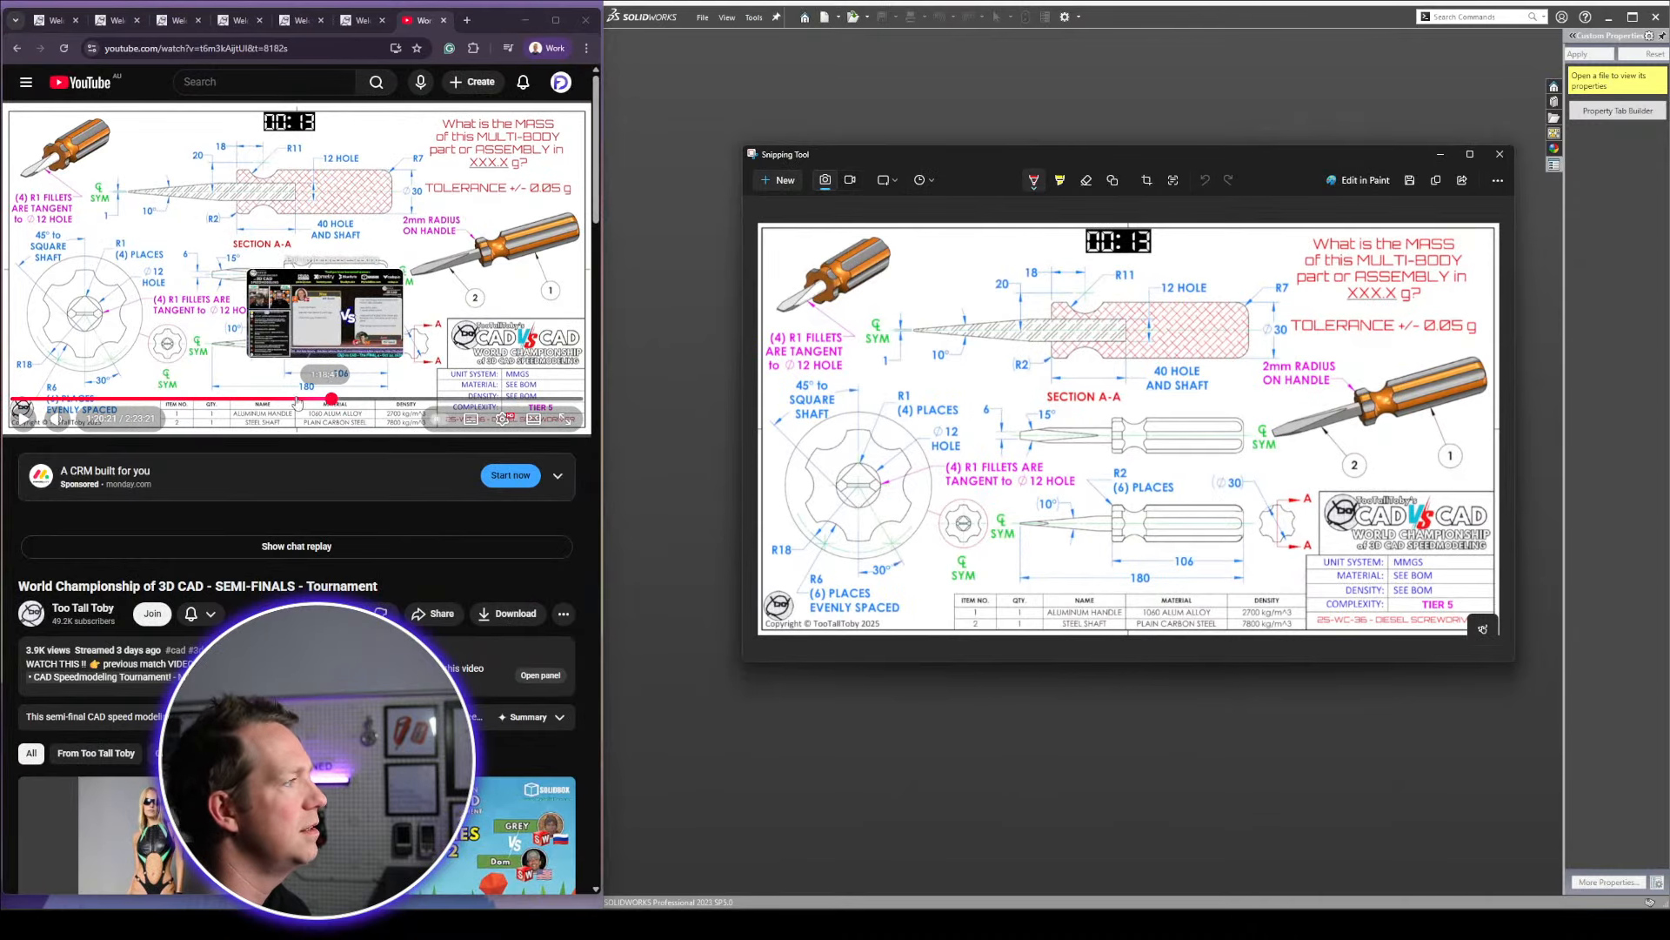
{"action": "left_click", "coordinate": [273, 386]}
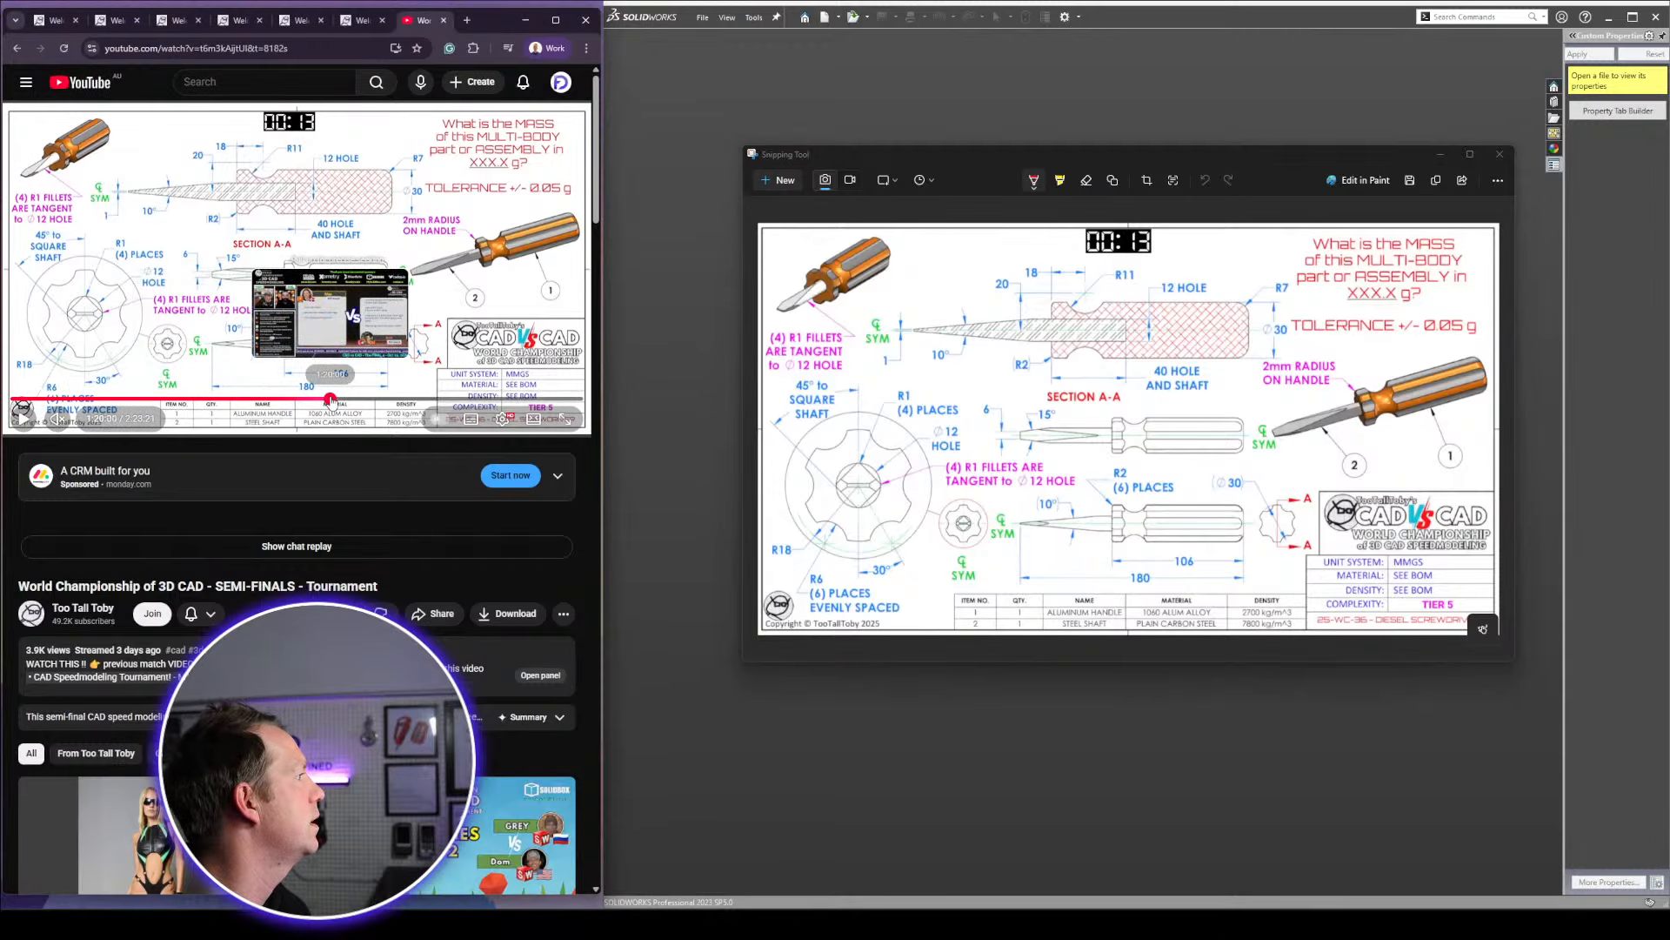
{"action": "left_click_drag", "start_coordinate": [331, 400], "coordinate": [331, 400]}
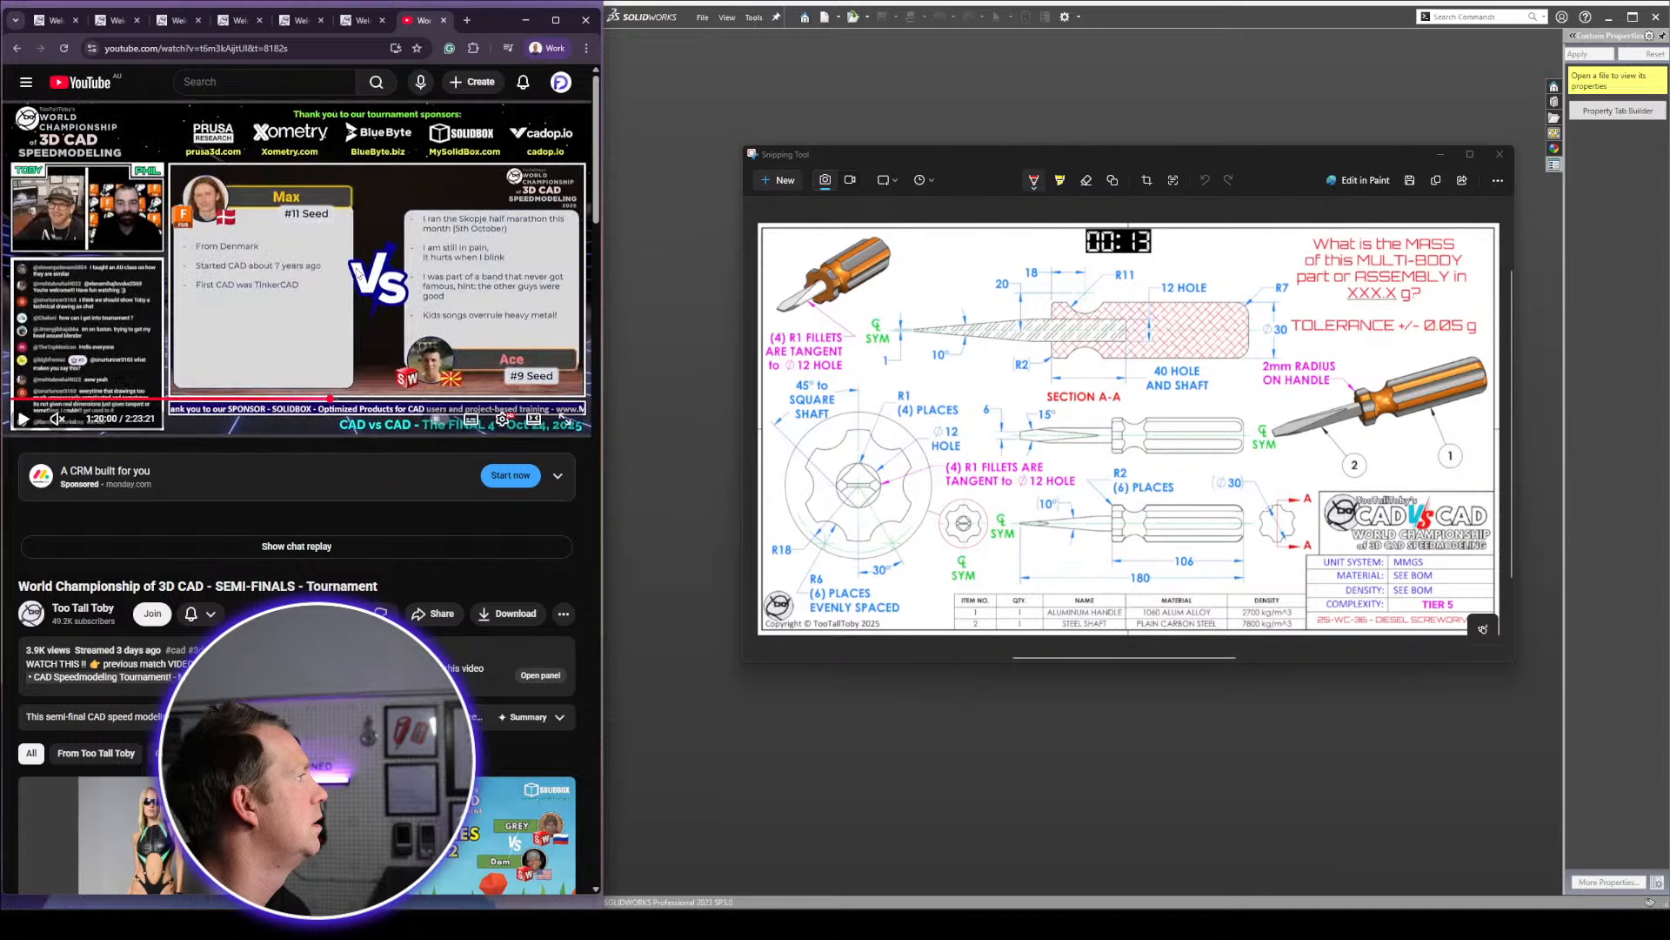
Start the match video and set its playback speed to Normal
{"action": "left_click", "coordinate": [350, 294]}
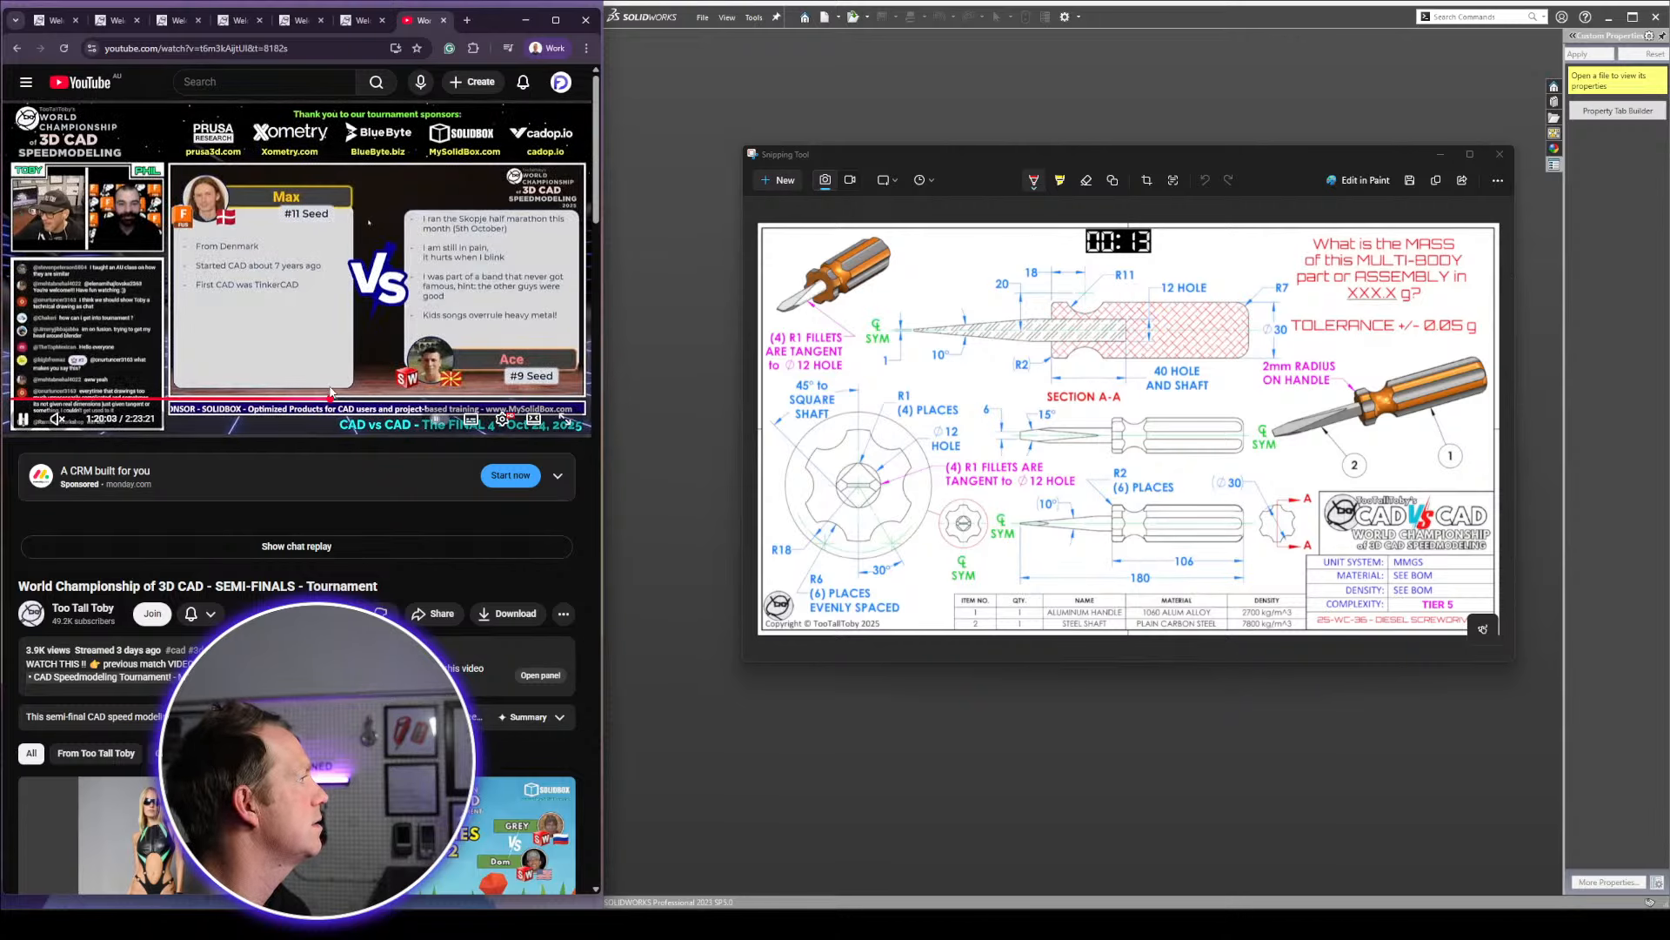
{"action": "left_click", "coordinate": [504, 419]}
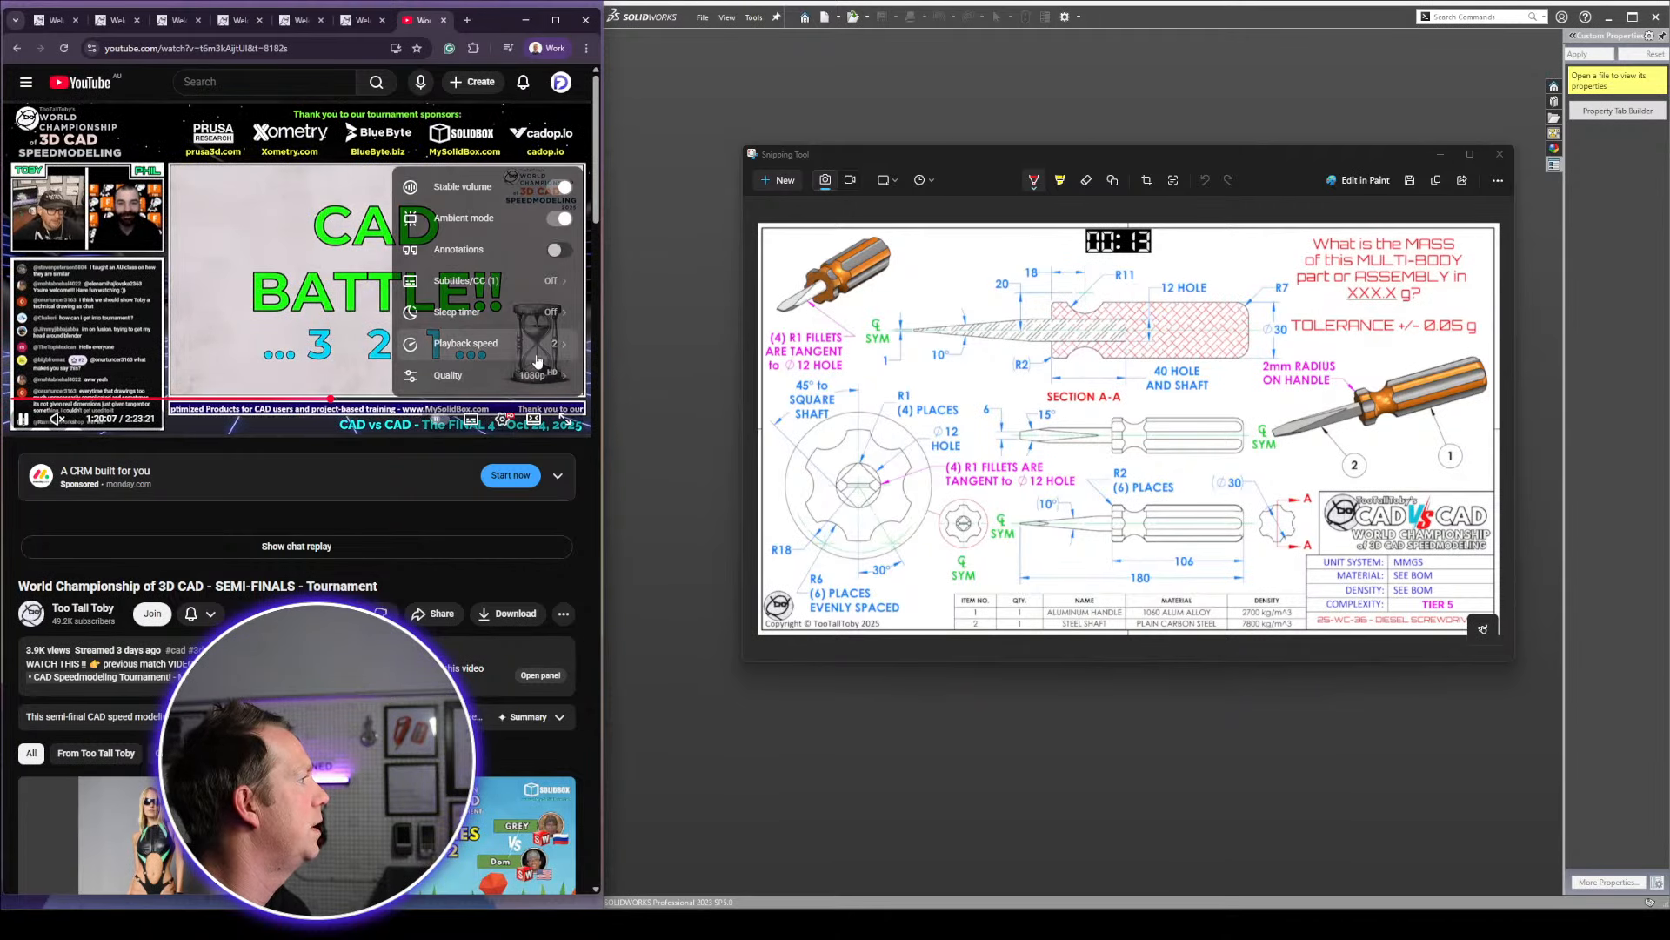
{"action": "left_click", "coordinate": [505, 344]}
{"action": "left_click", "coordinate": [485, 249]}
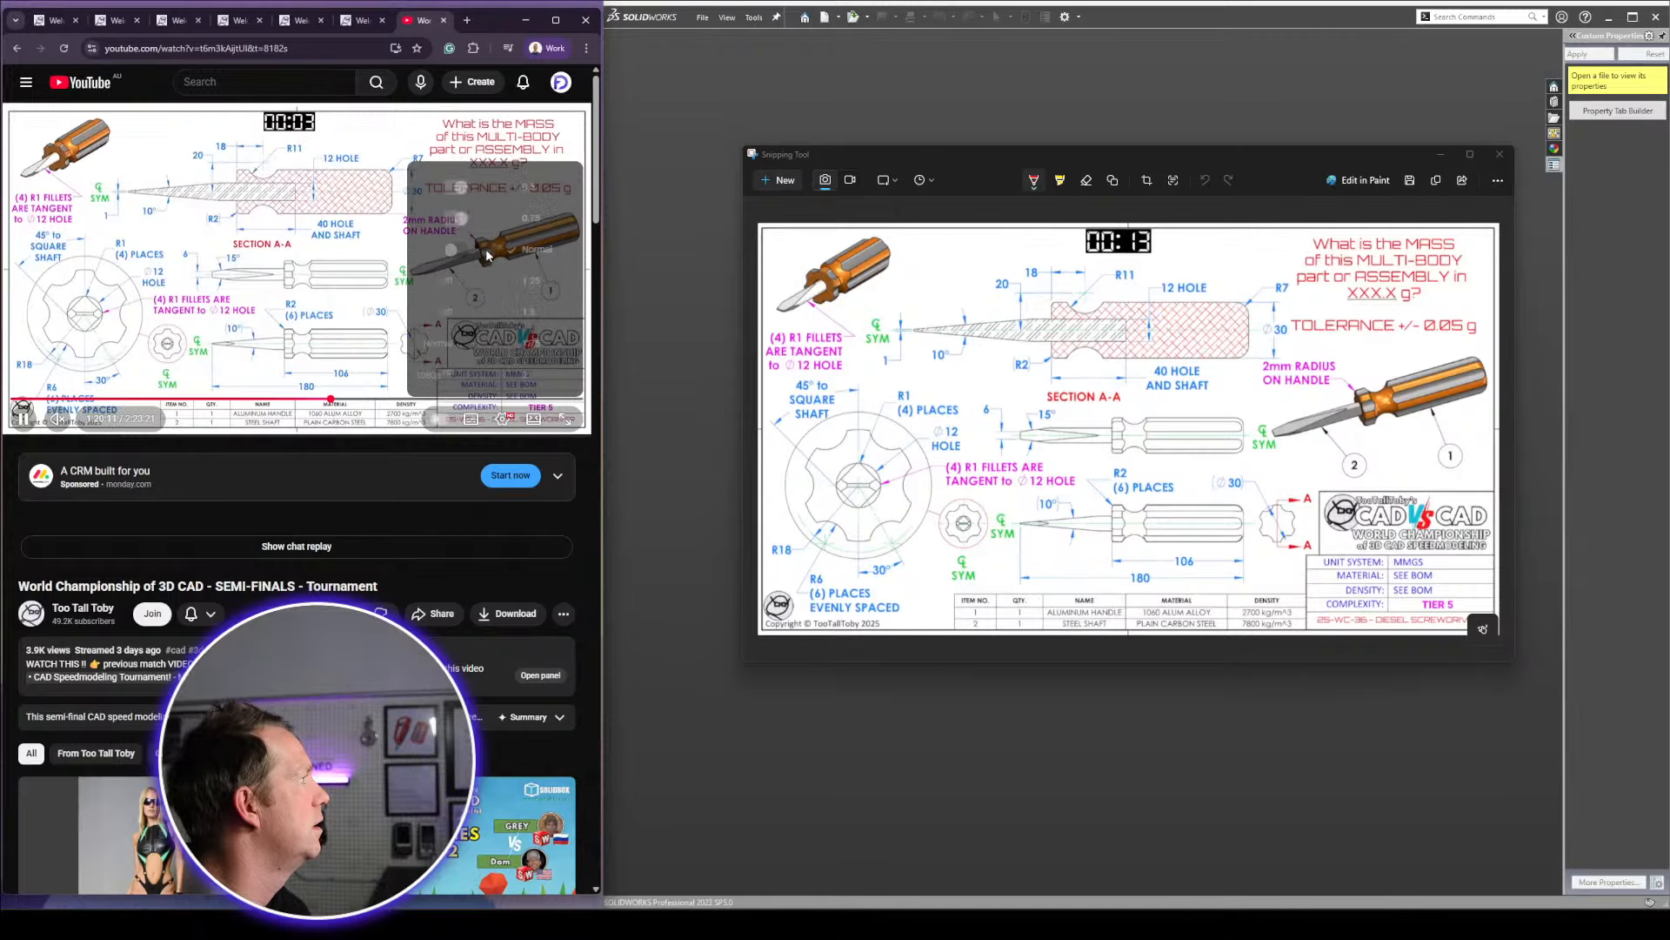
Place the captured drawing over the video and shrink its window to fit beside SOLIDWORKS
{"action": "left_click_drag", "start_coordinate": [1056, 160], "coordinate": [317, 25]}
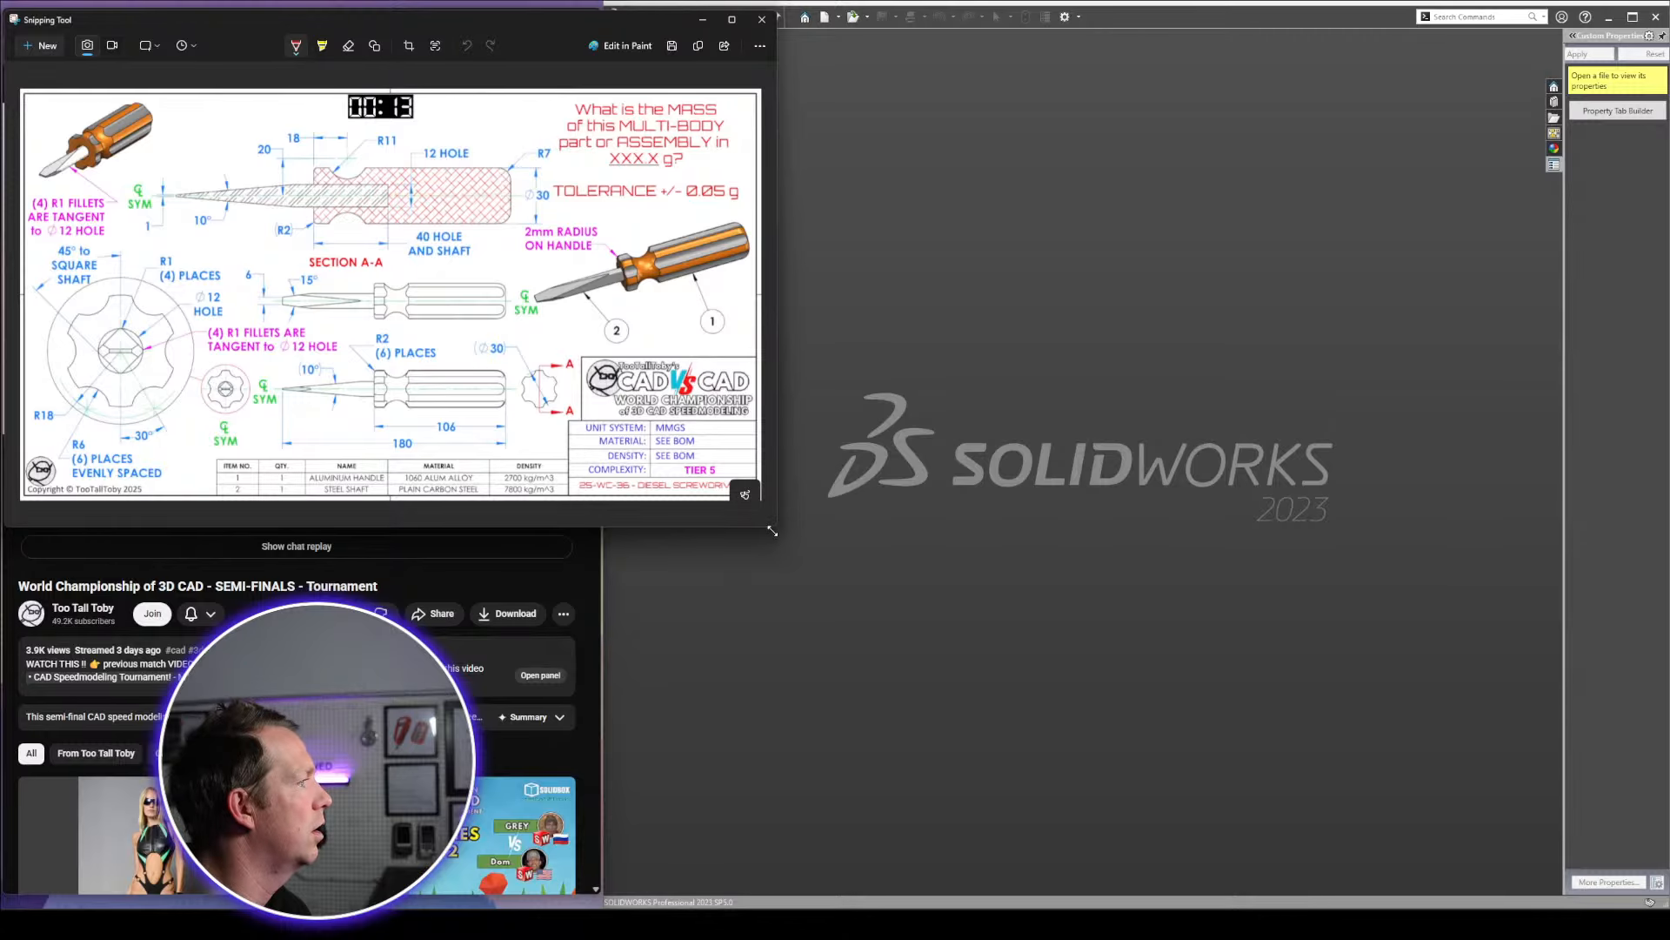
{"action": "left_click_drag", "start_coordinate": [772, 530], "coordinate": [595, 522]}
{"action": "left_click", "coordinate": [859, 351]}
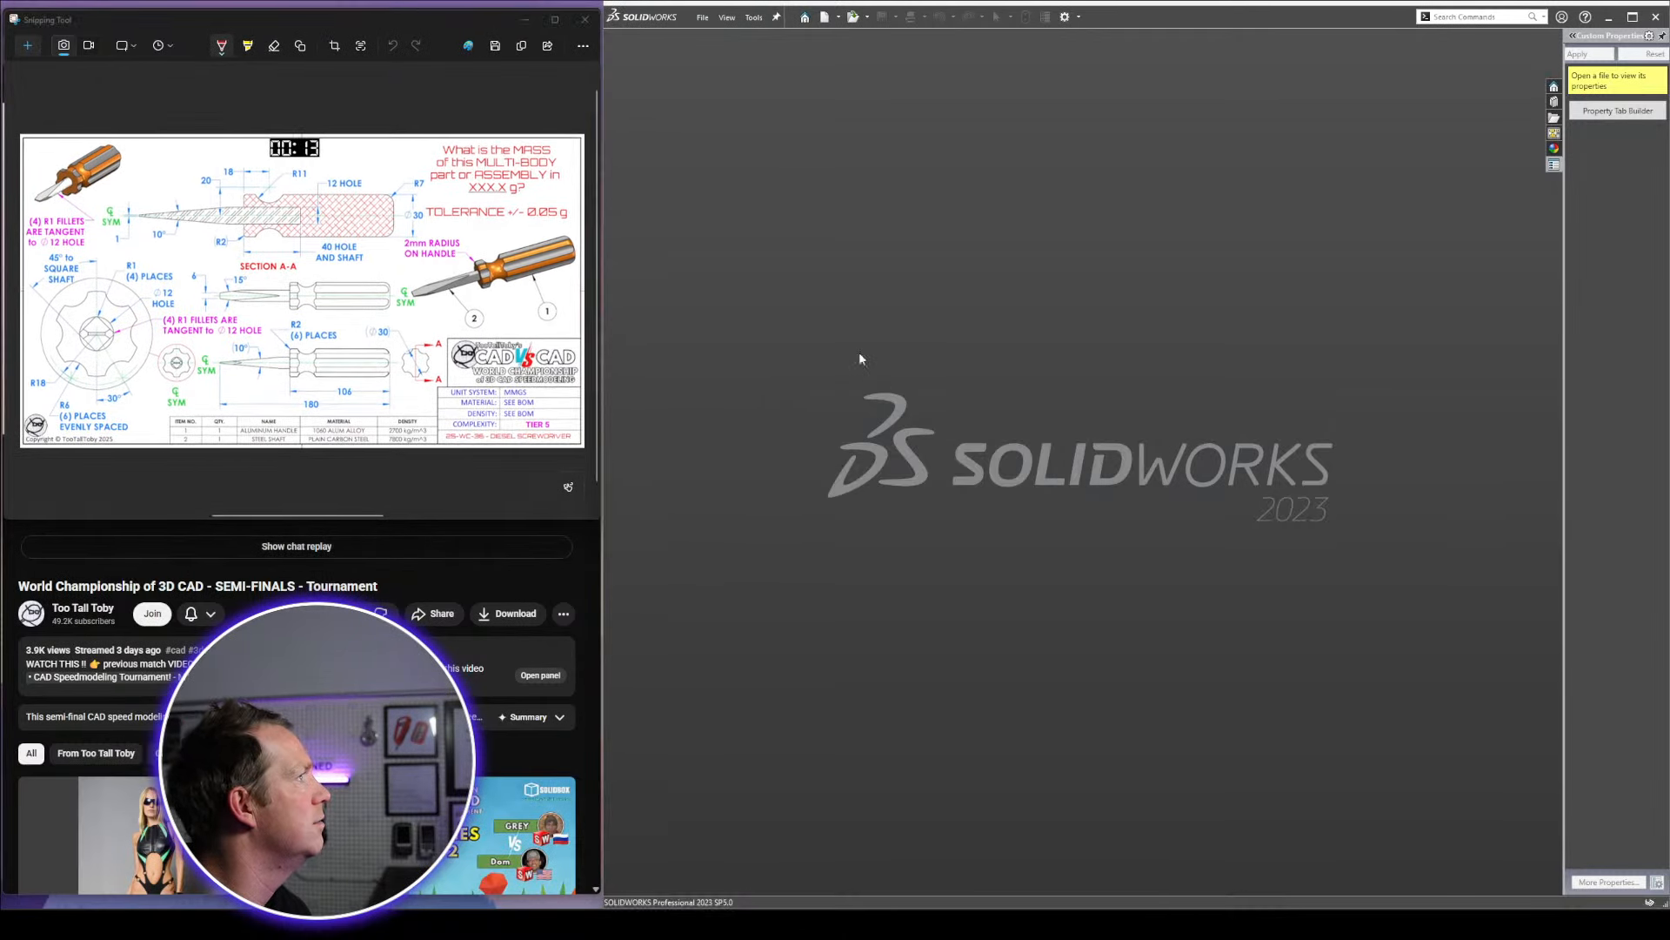
Create a new SOLIDWORKS part from the TTT-MM-1060 Alloy template
{"action": "left_click", "coordinate": [825, 17]}
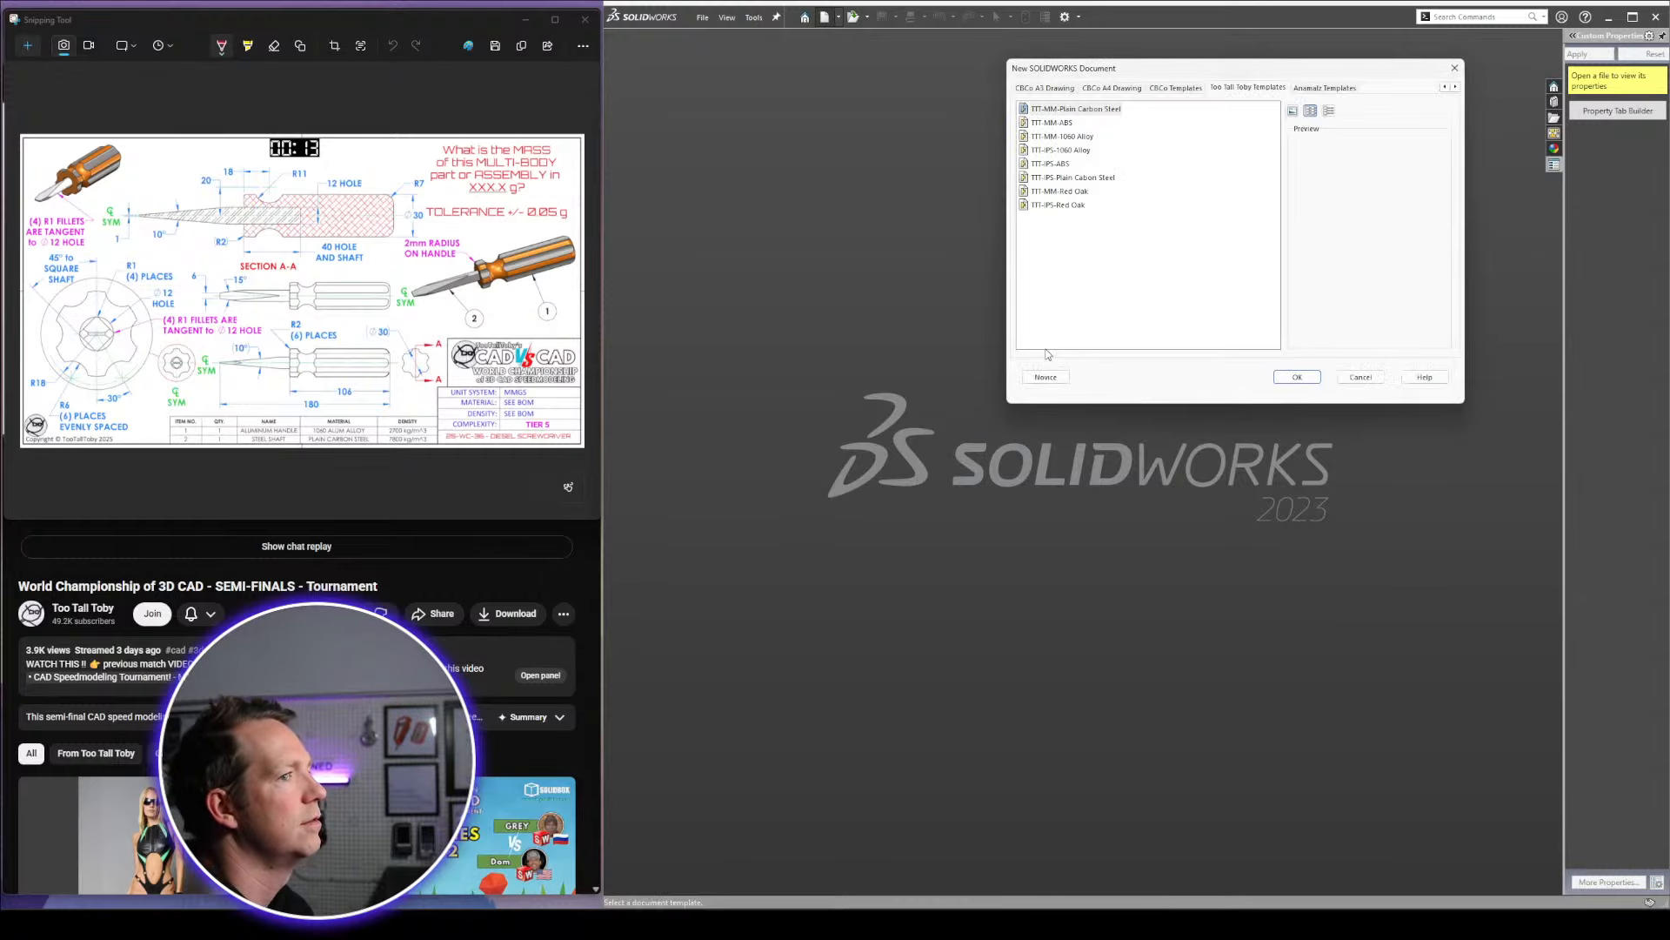
{"action": "left_click_drag", "start_coordinate": [1157, 76], "coordinate": [1038, 191]}
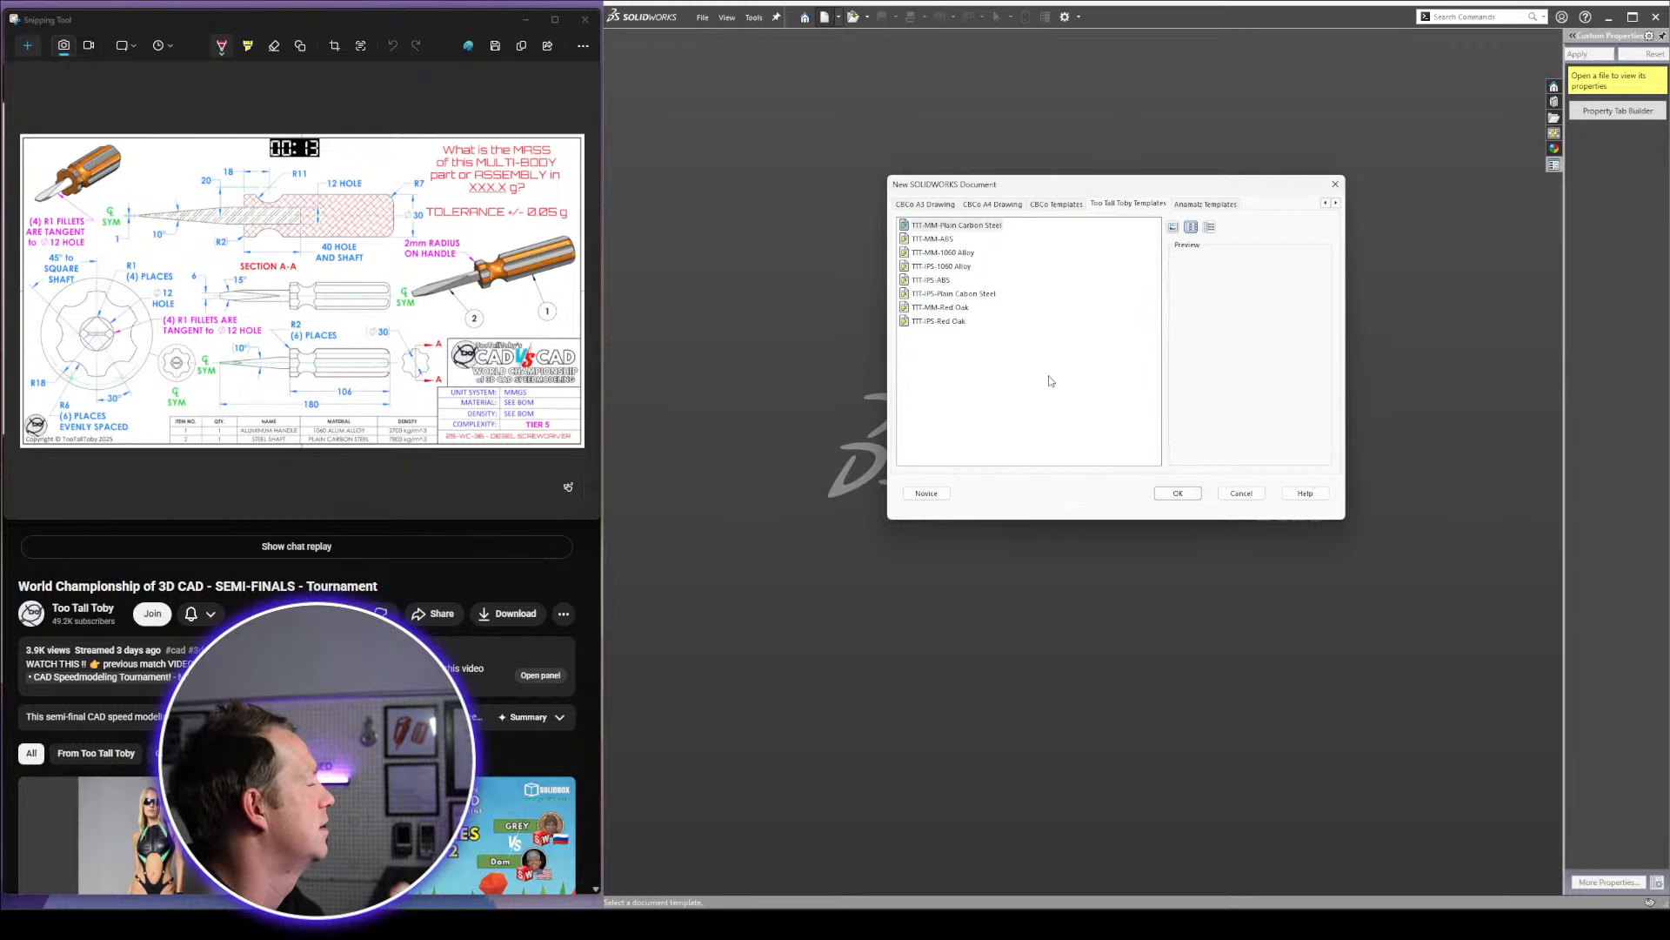
{"action": "left_click", "coordinate": [939, 238]}
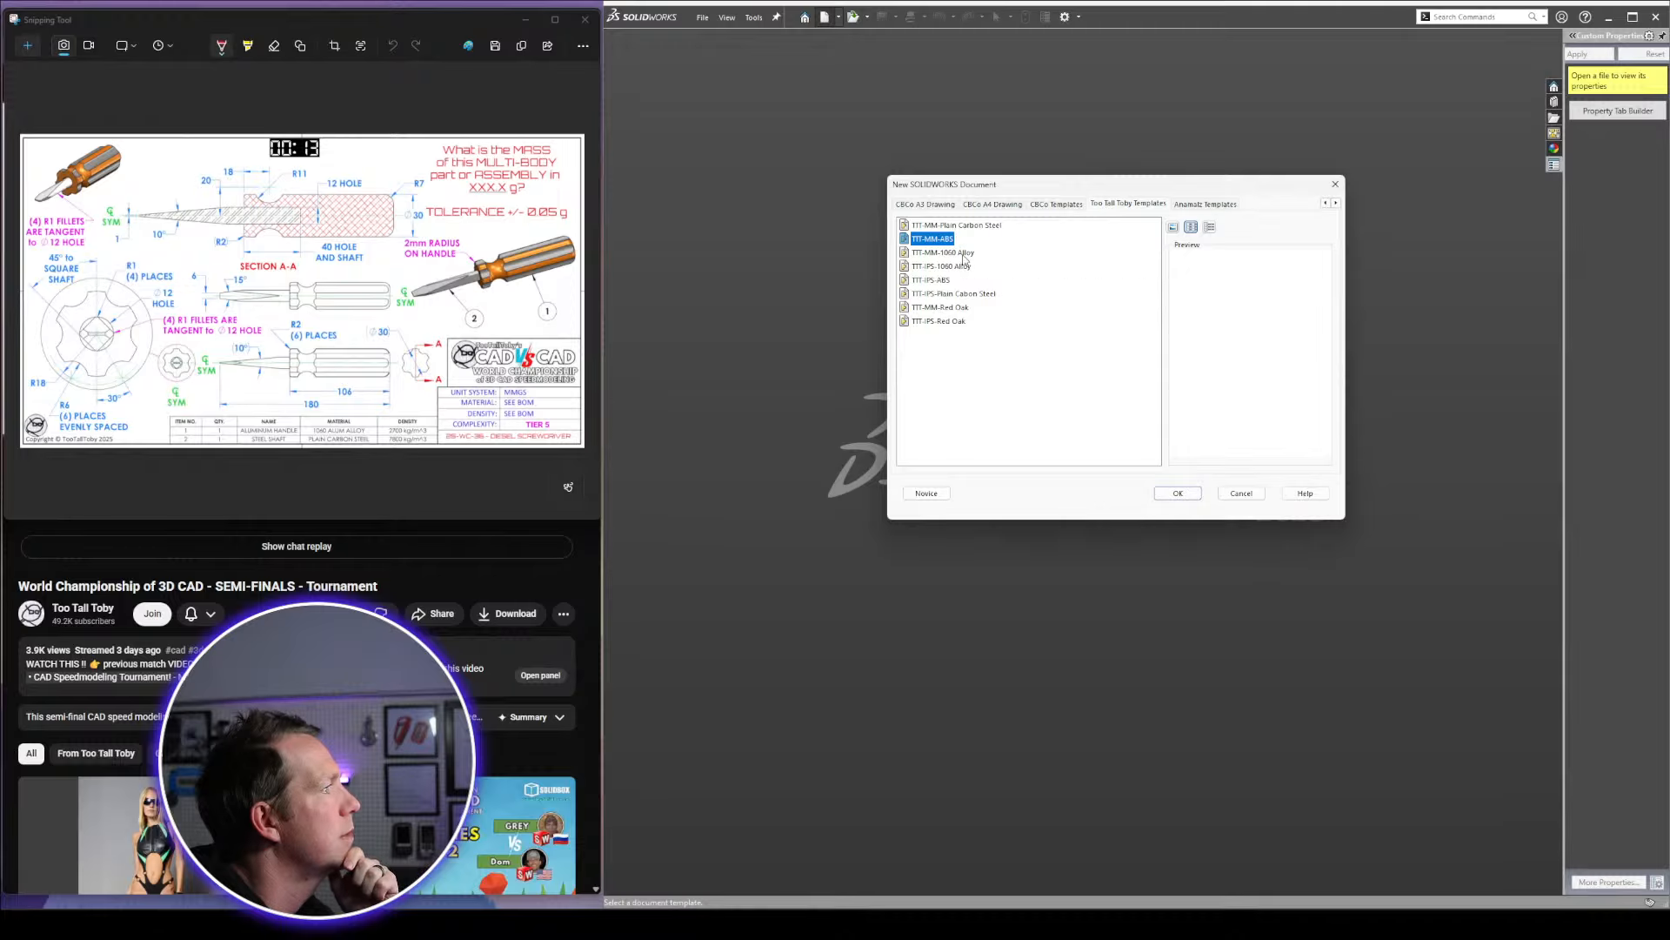
{"action": "left_click", "coordinate": [941, 252]}
{"action": "left_click", "coordinate": [1179, 493]}
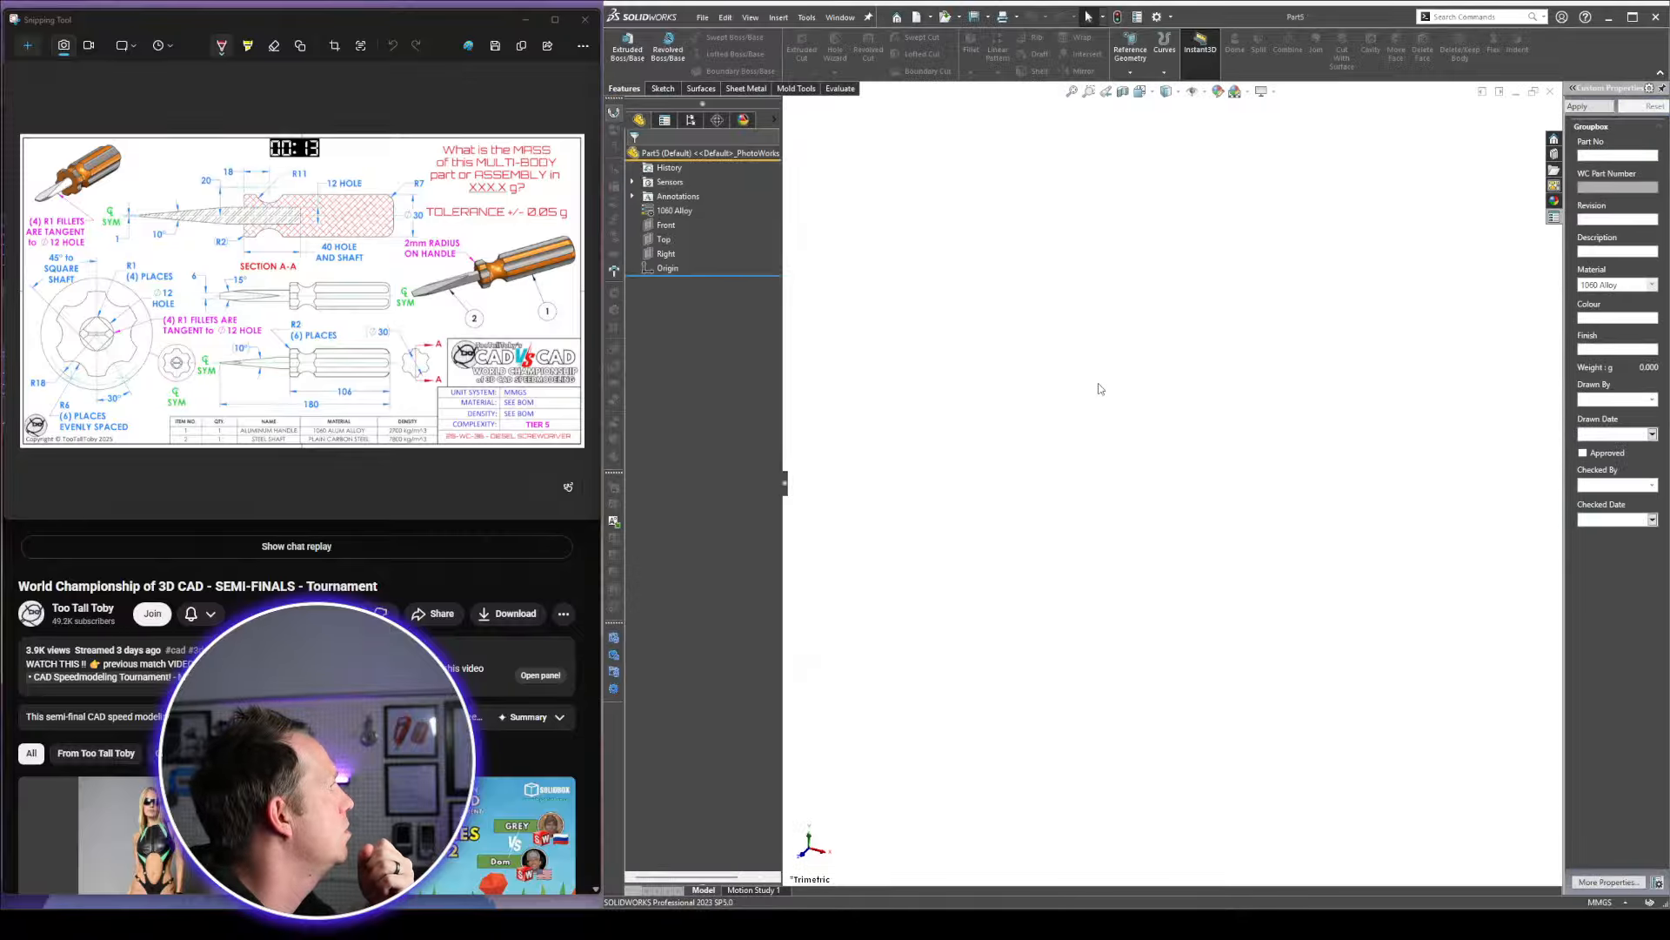
Start a sketch on the Top plane and draw a tilted 3 Point Center Rectangle on the origin with diagonals about 44 mm long
{"action": "left_click", "coordinate": [664, 241]}
{"action": "left_click", "coordinate": [667, 223]}
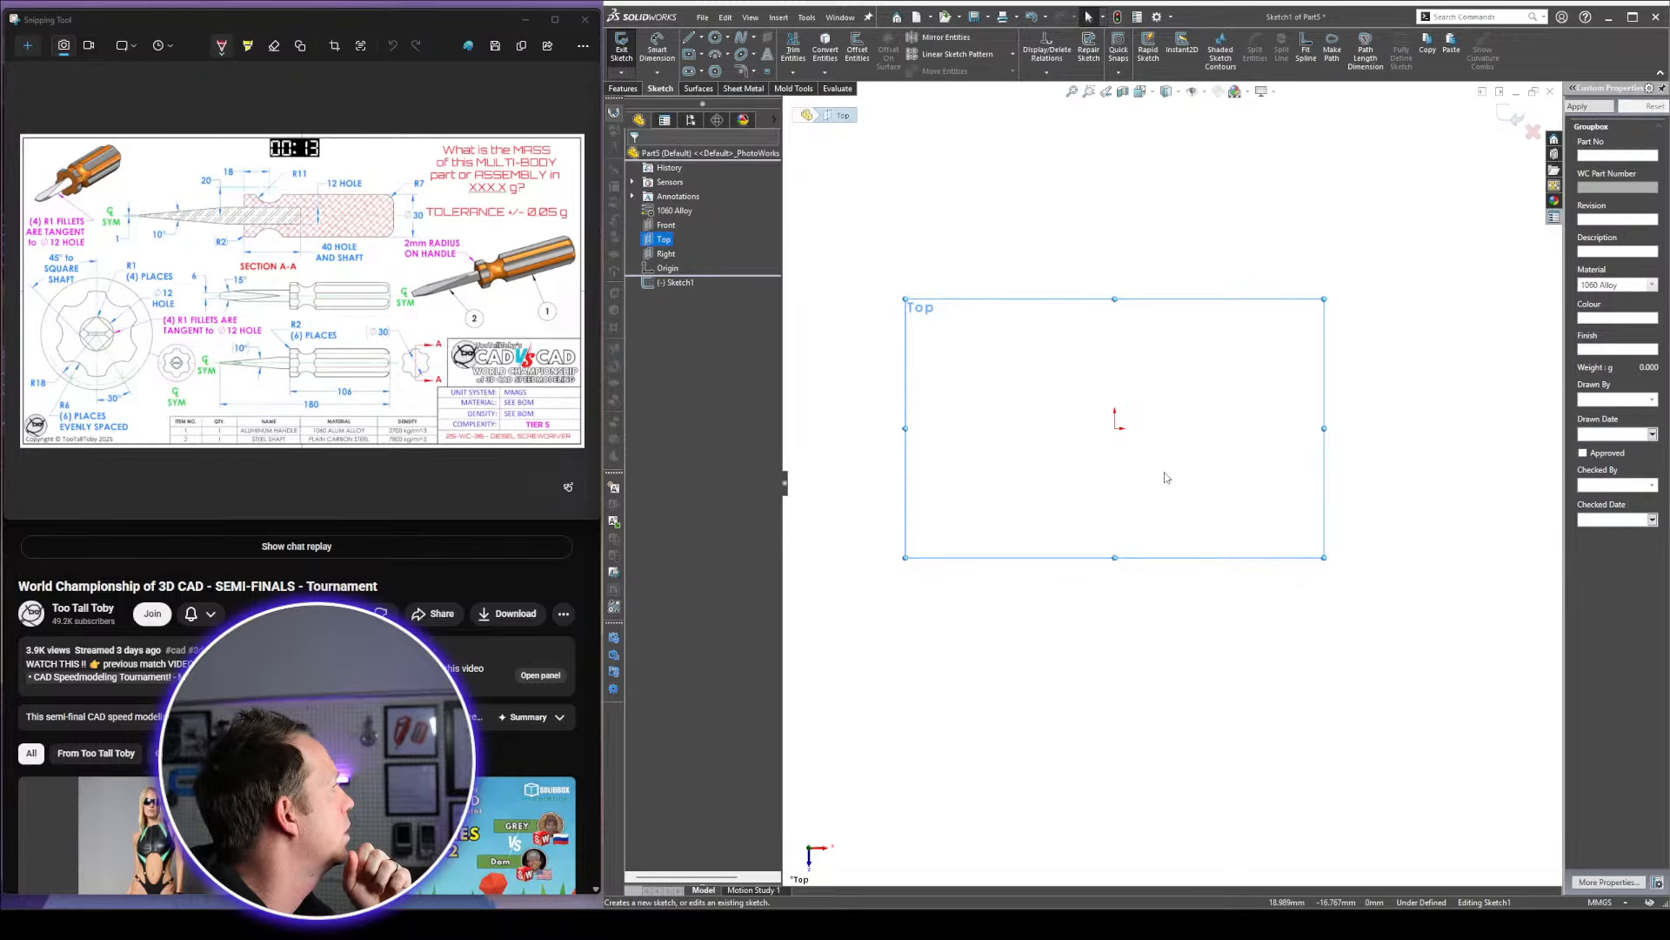
{"action": "scroll", "coordinate": [1165, 477], "scroll_direction": "down", "scroll_amount": 1}
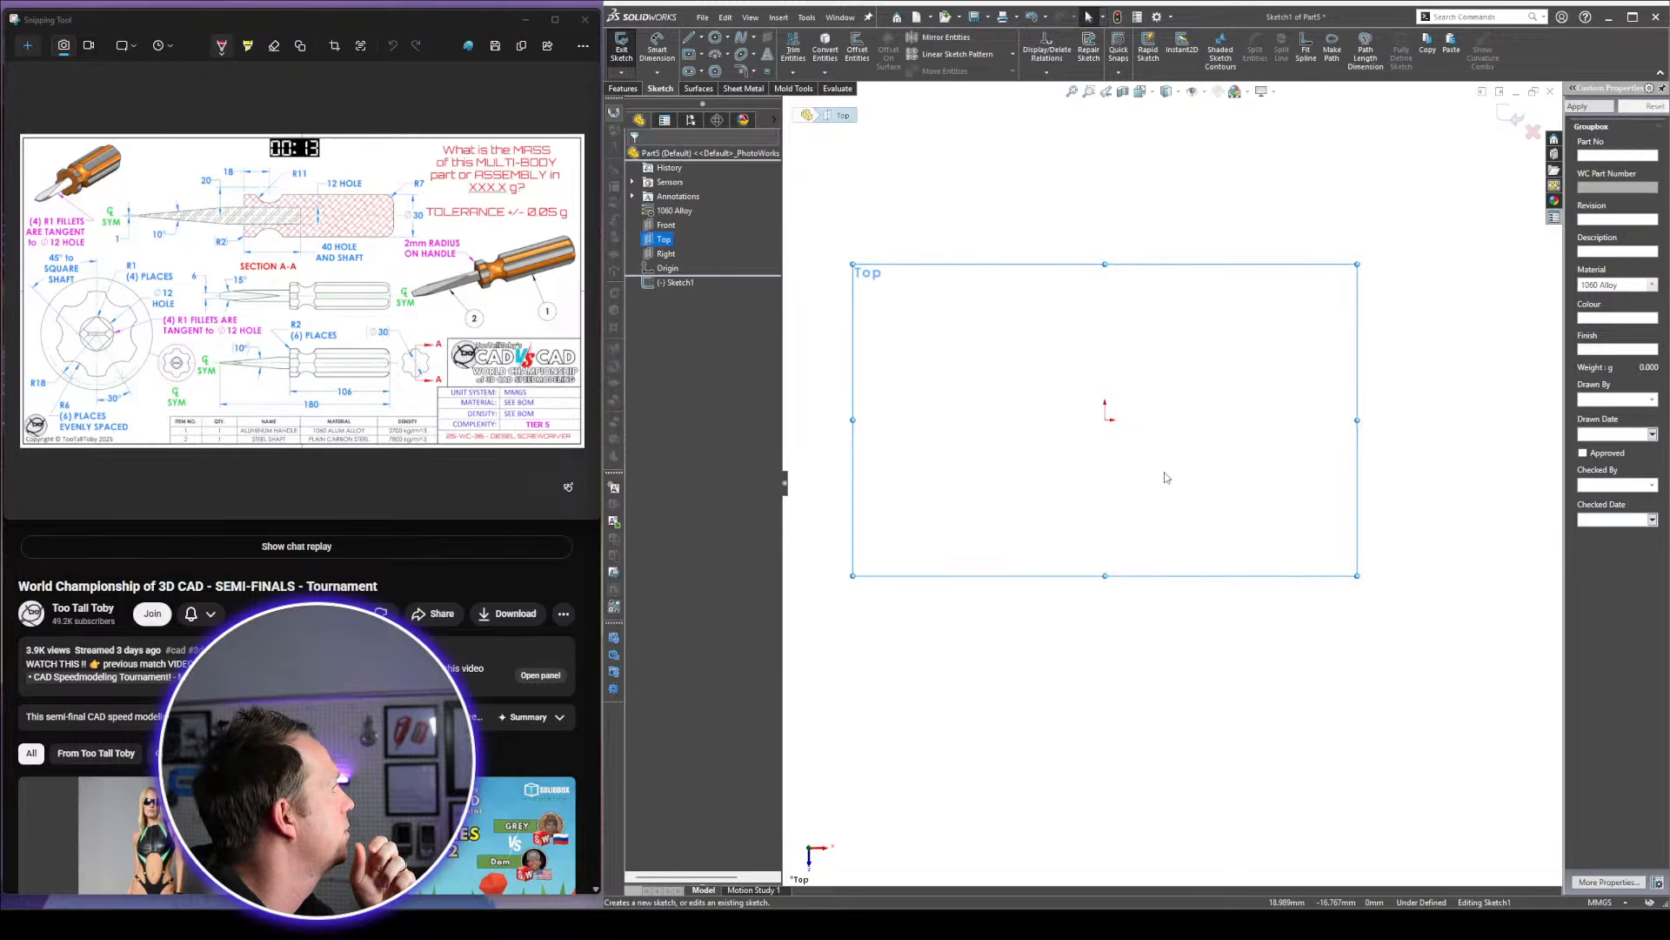
{"action": "left_click", "coordinate": [701, 54]}
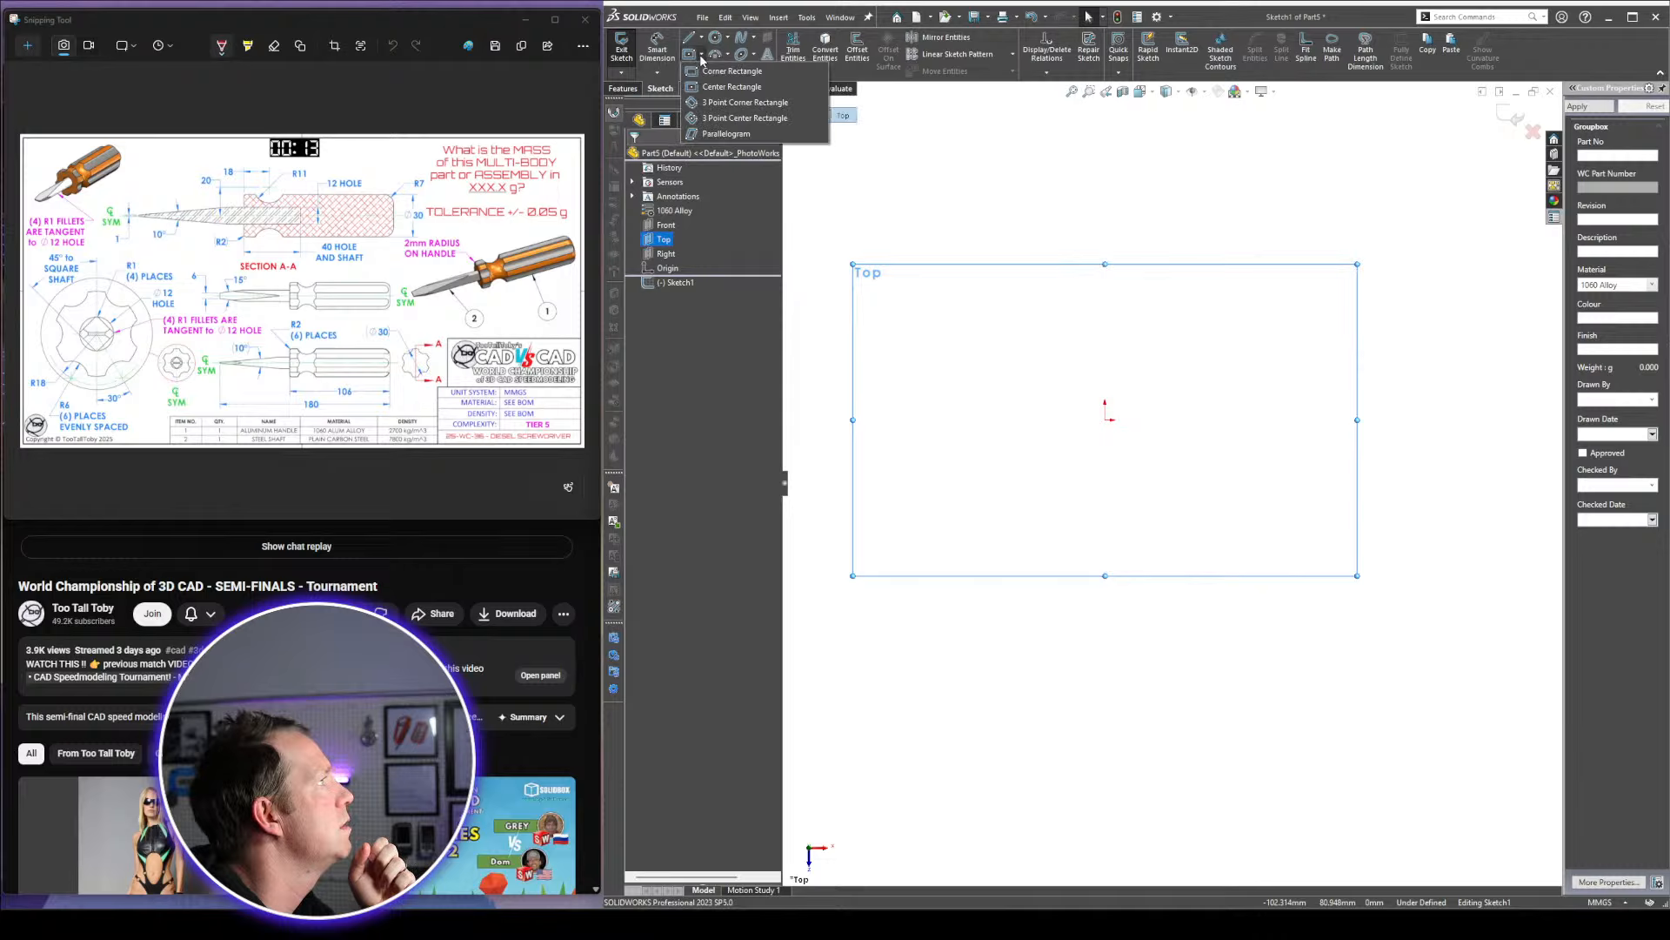
{"action": "left_click", "coordinate": [725, 119]}
{"action": "left_click", "coordinate": [1105, 419]}
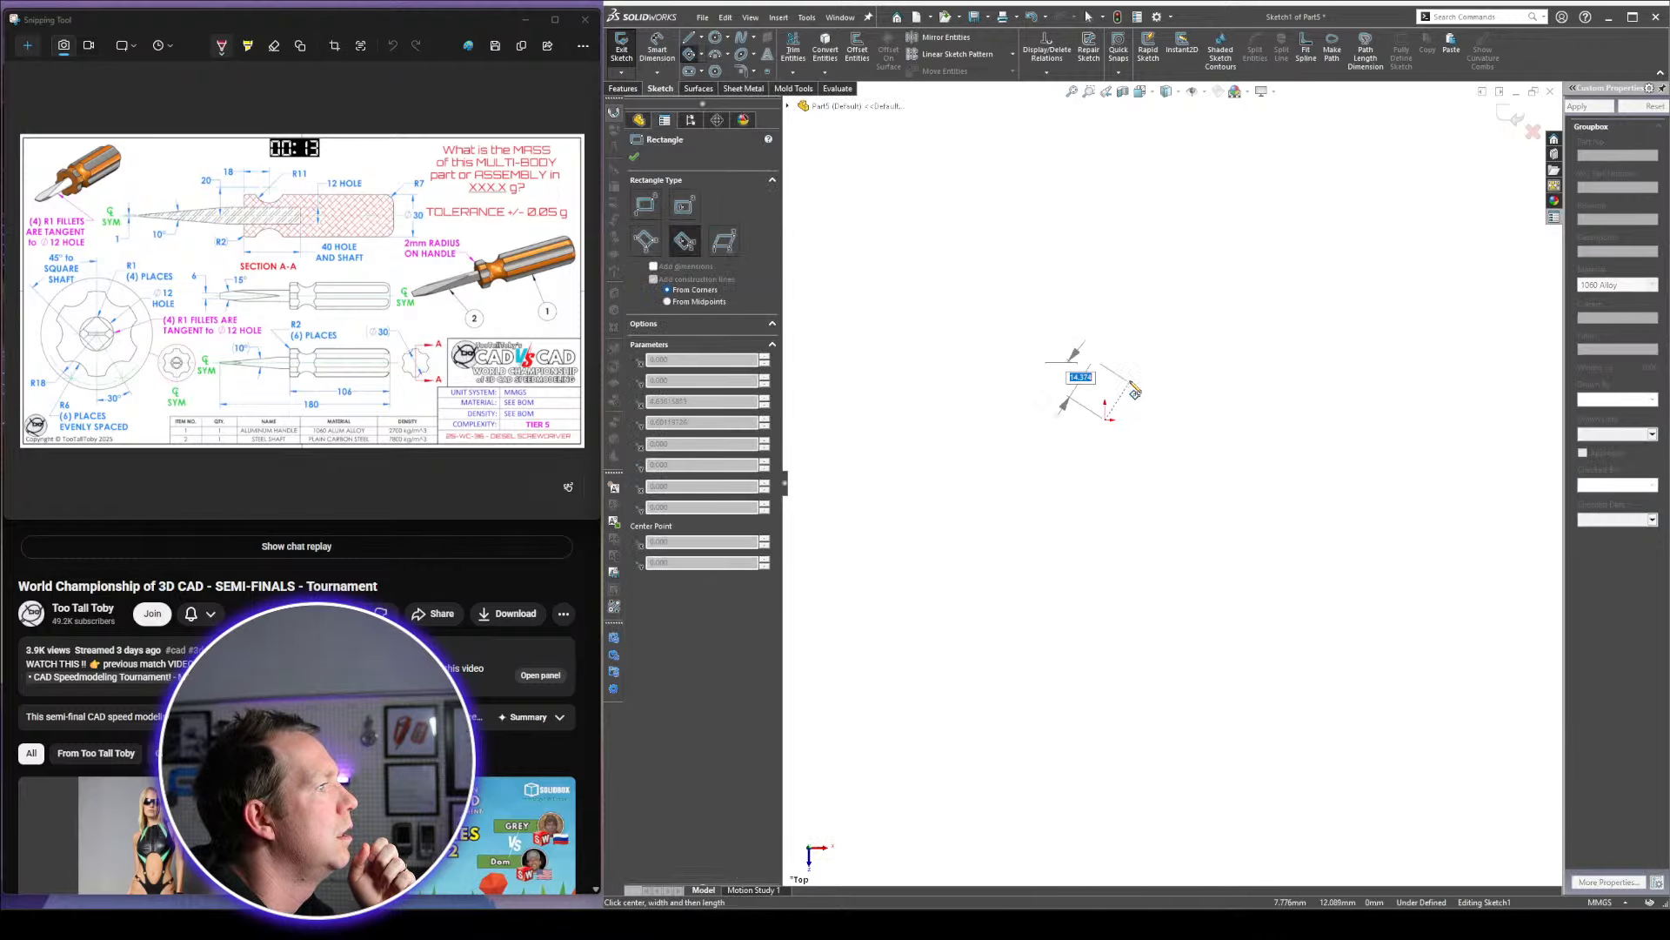
{"action": "left_click", "coordinate": [1143, 384]}
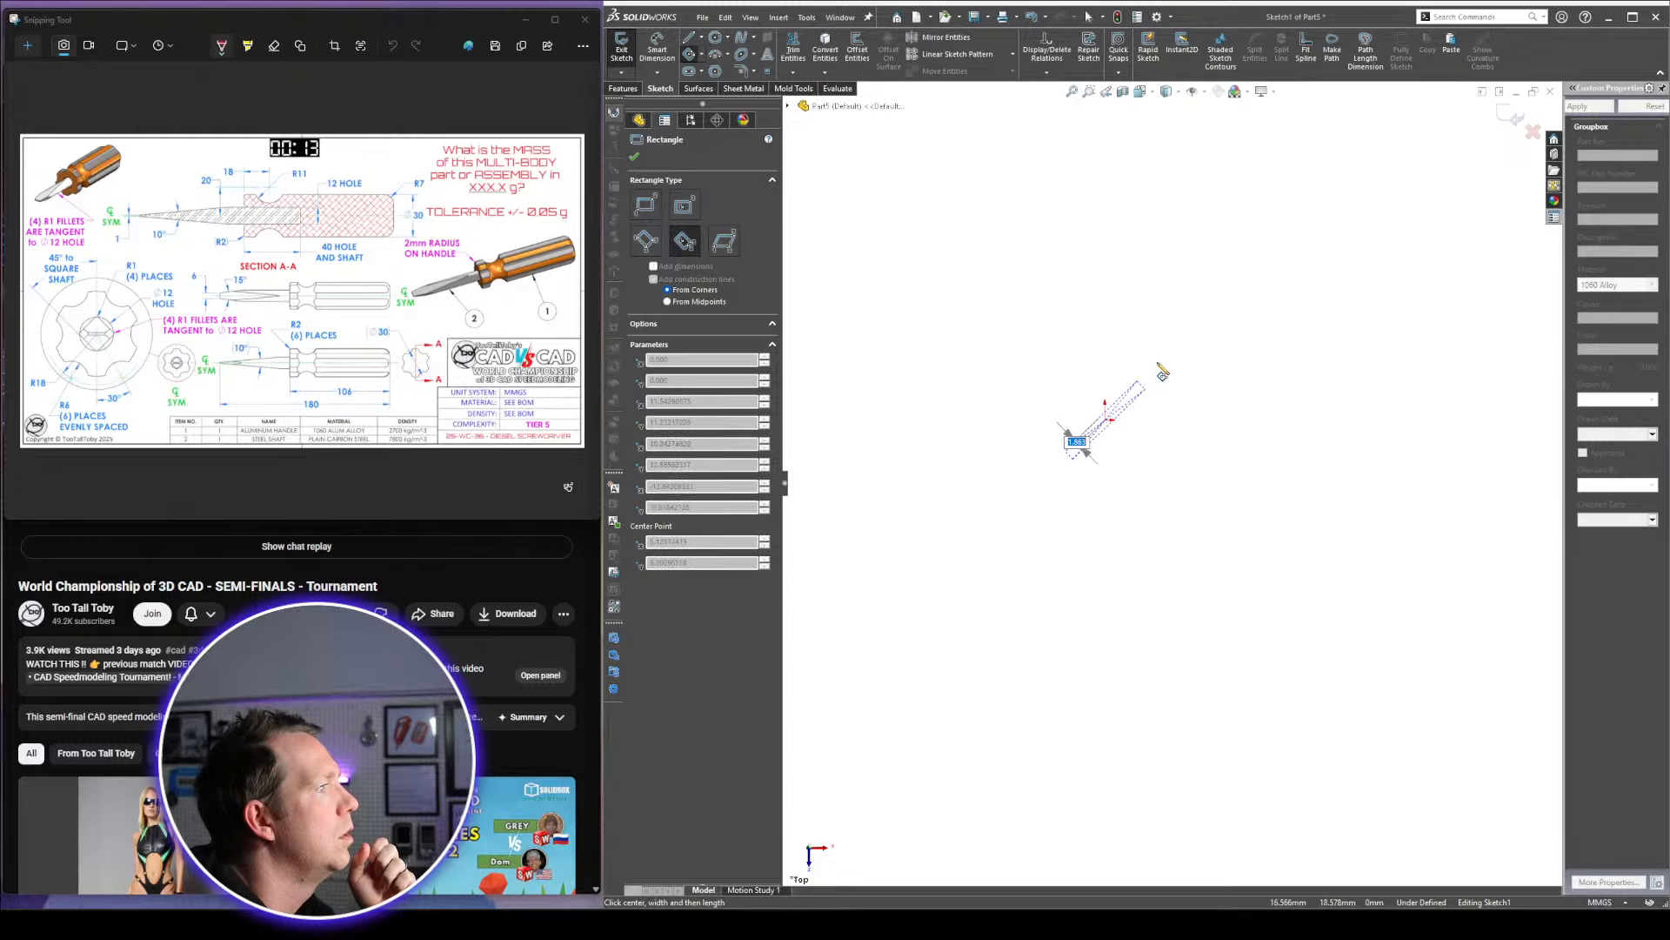
{"action": "left_click", "coordinate": [1199, 399]}
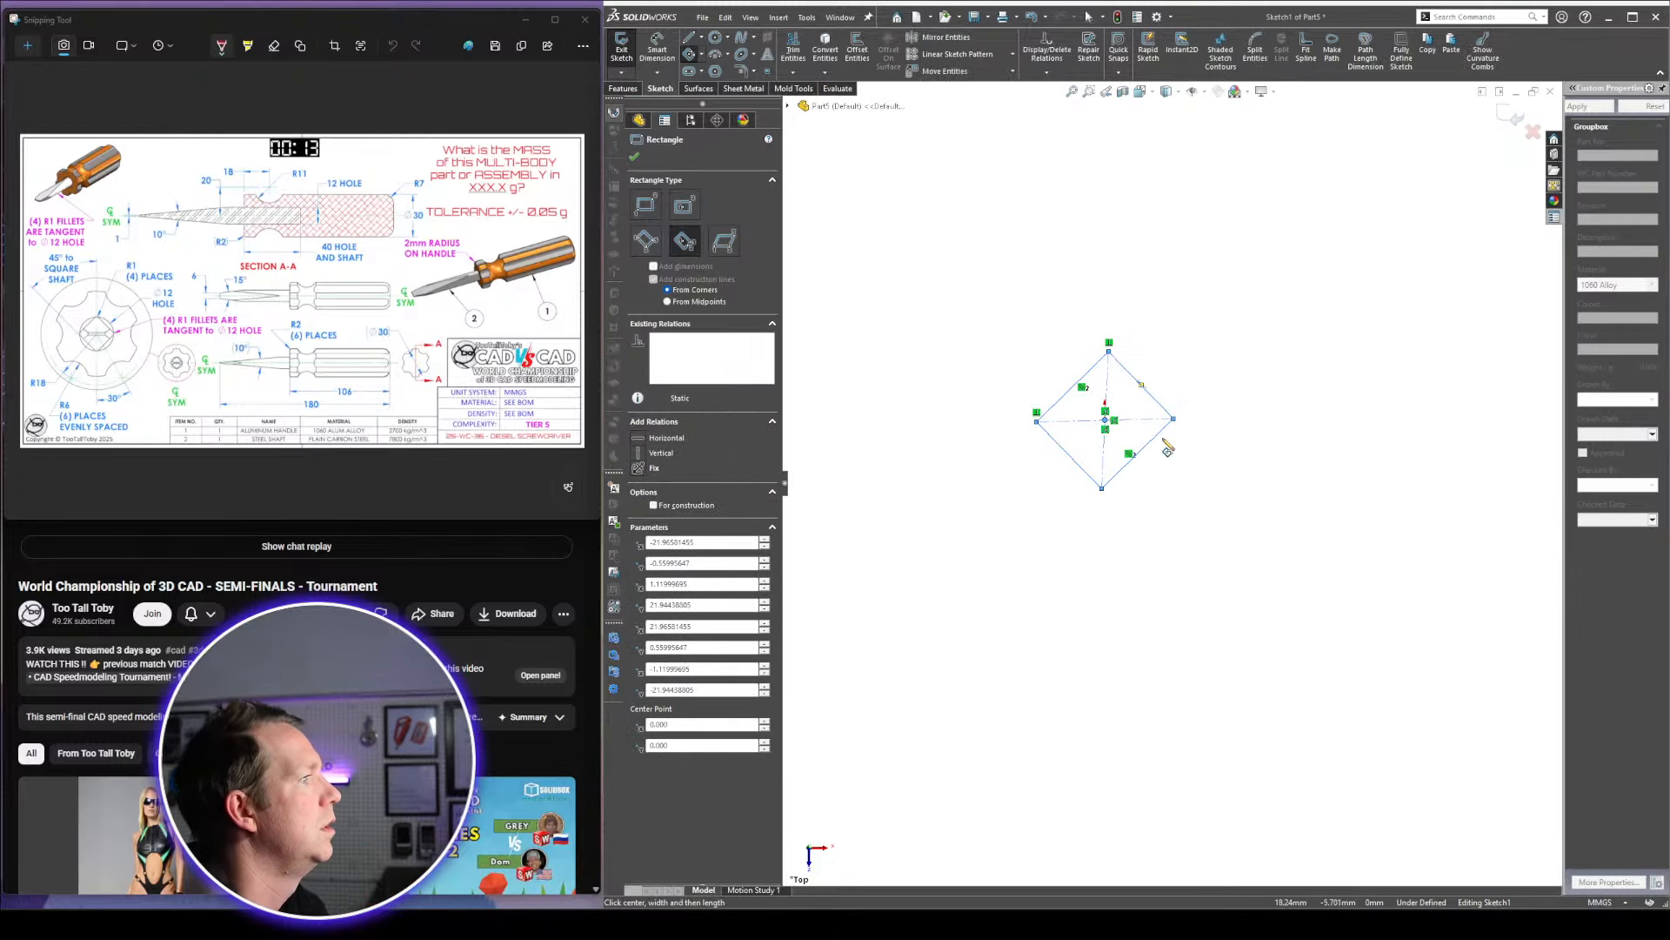
{"action": "scroll", "coordinate": [1163, 435], "scroll_direction": "down", "scroll_amount": 2}
{"action": "key", "text": "Escape"}
Constrain one construction diagonal of the rectangle to be vertical and the other to be horizontal
{"action": "left_click", "coordinate": [1069, 324]}
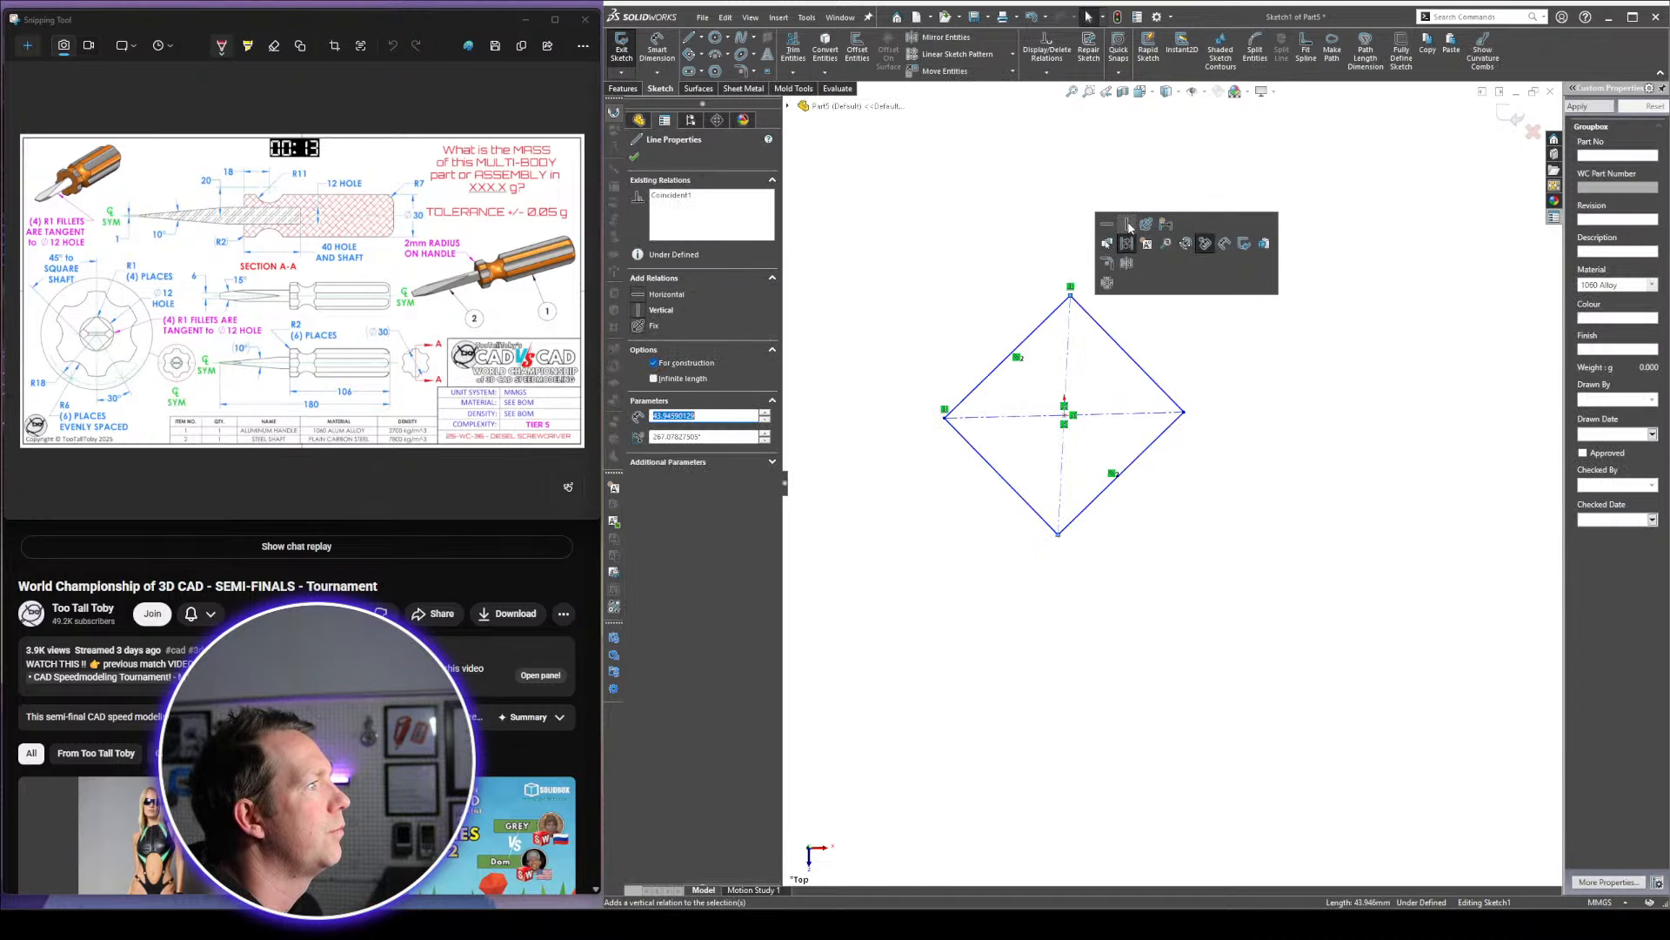
{"action": "left_click", "coordinate": [1135, 238]}
{"action": "left_click", "coordinate": [1118, 411]}
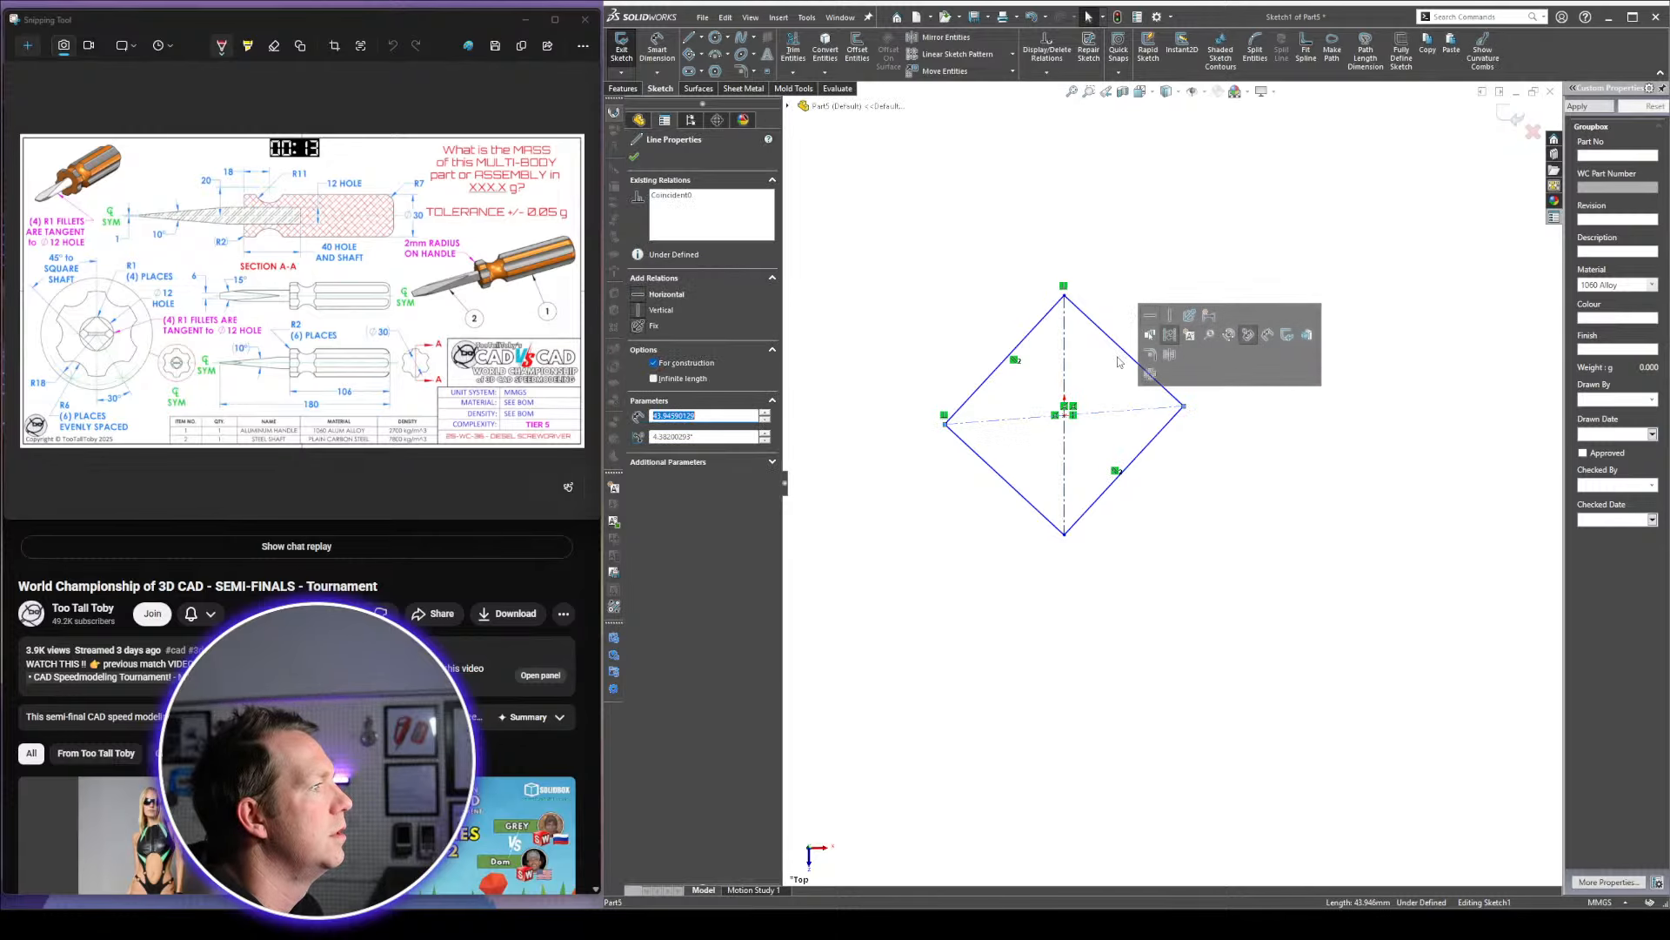
{"action": "left_click", "coordinate": [1149, 320]}
{"action": "key", "text": "Escape"}
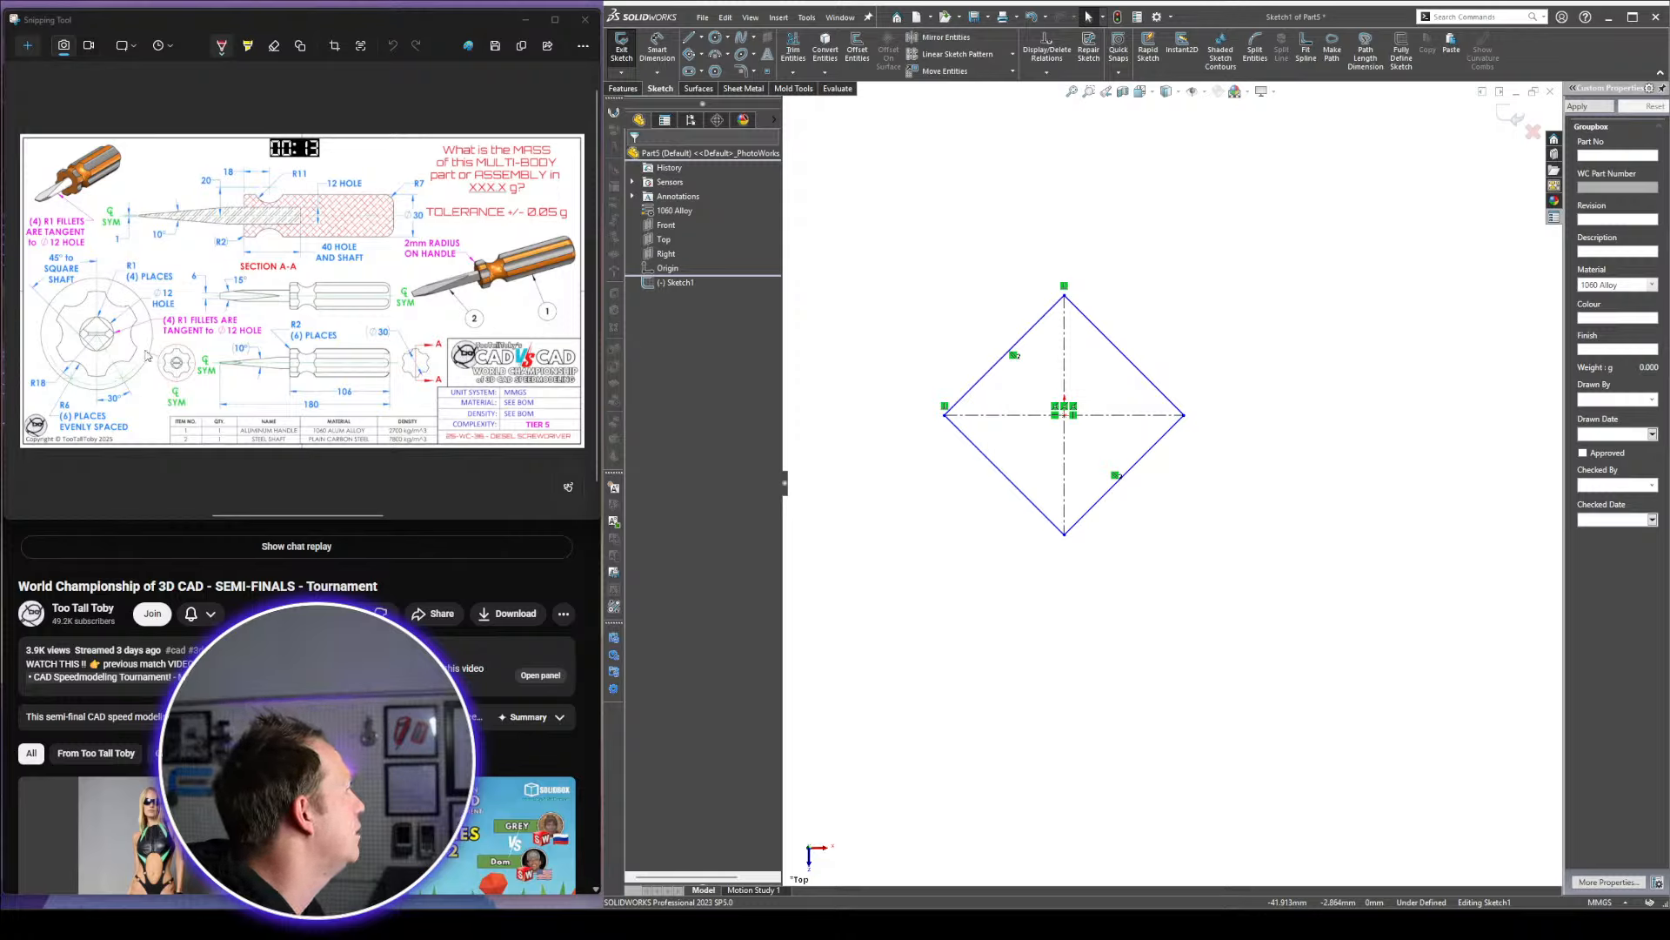
{"action": "scroll", "coordinate": [904, 312], "scroll_direction": "down", "scroll_amount": 1}
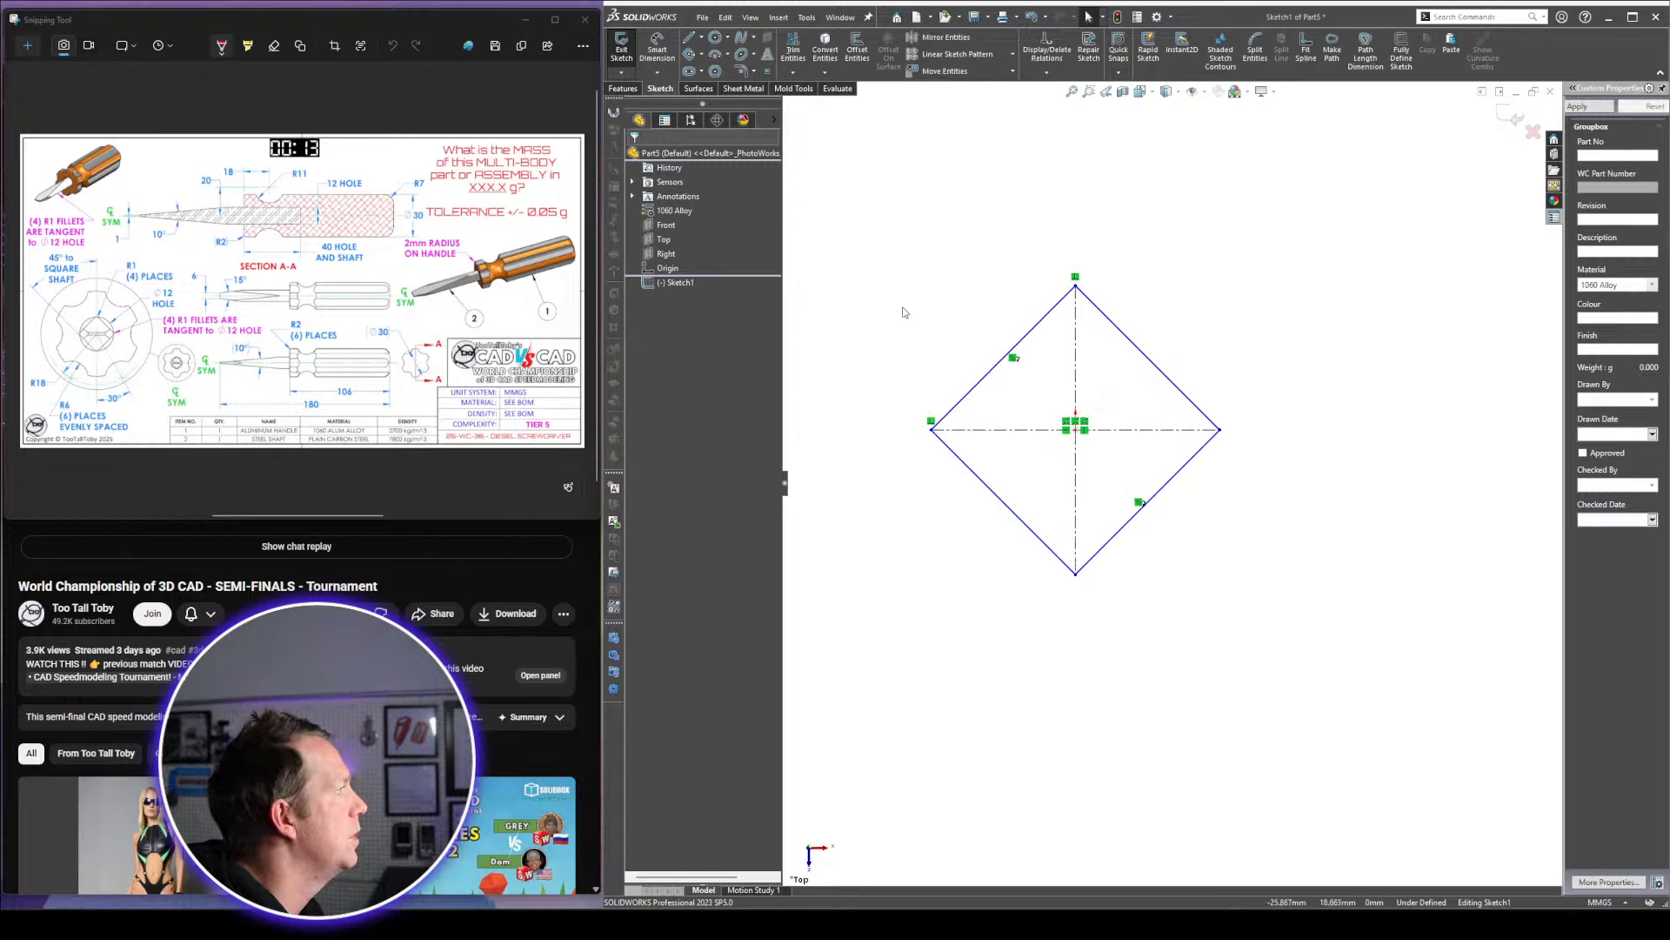
Draw a 12 mm diameter circle centred on the origin inside the square
{"action": "type", "text": "c"}
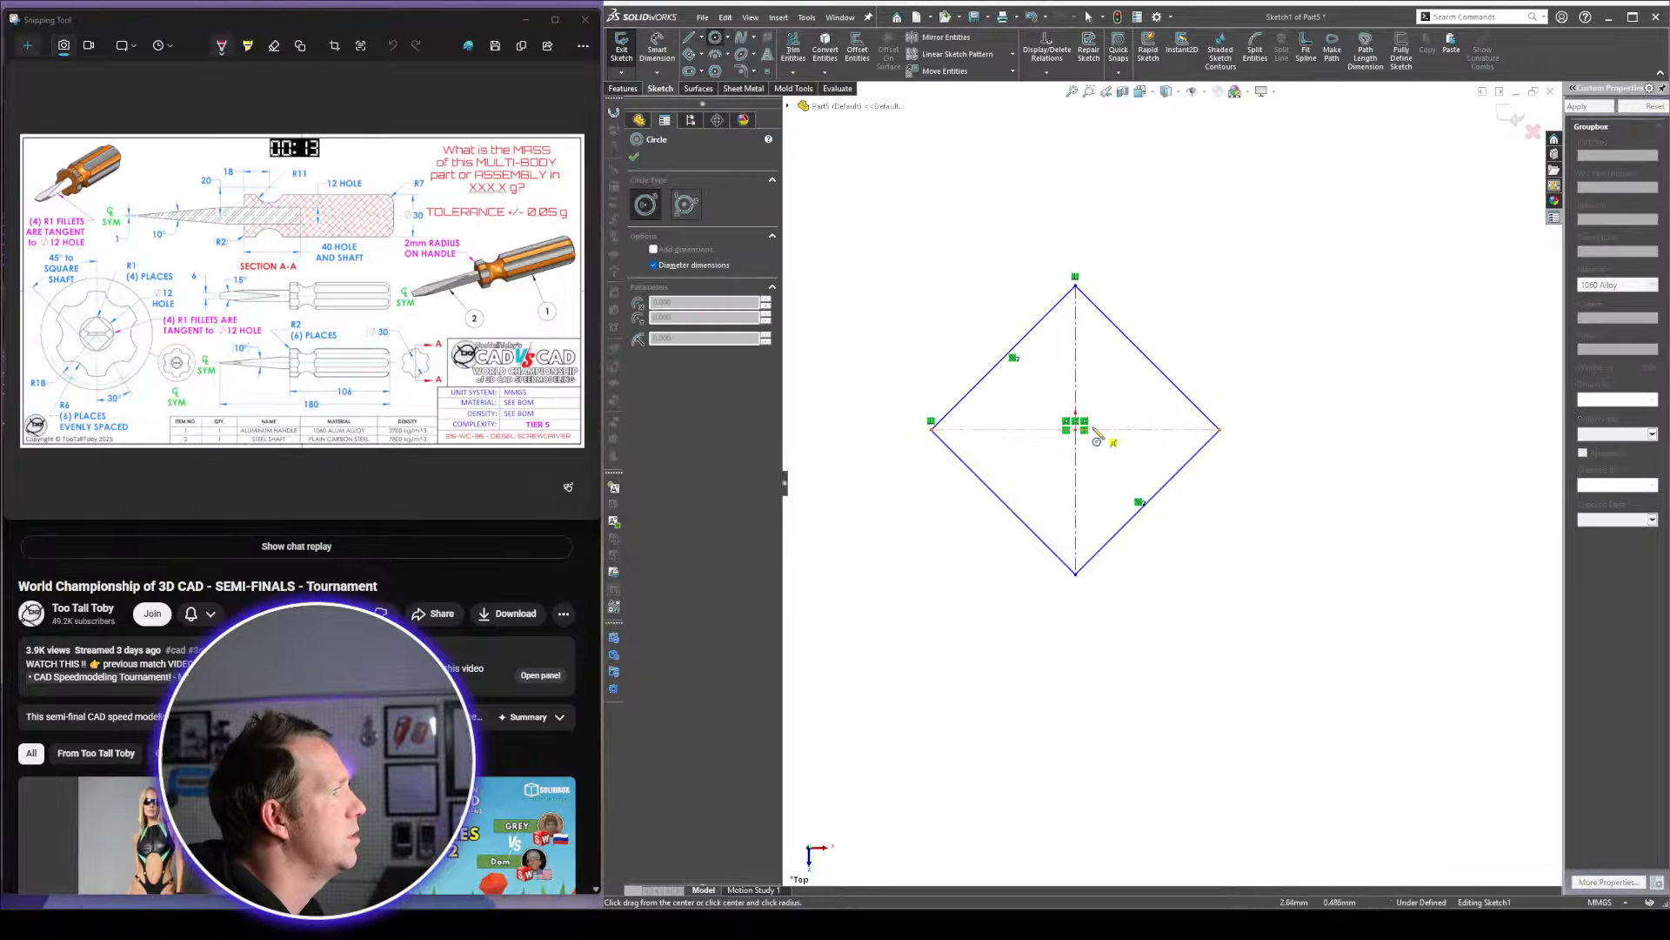
{"action": "type", "text": "12"}
{"action": "key", "text": "Return"}
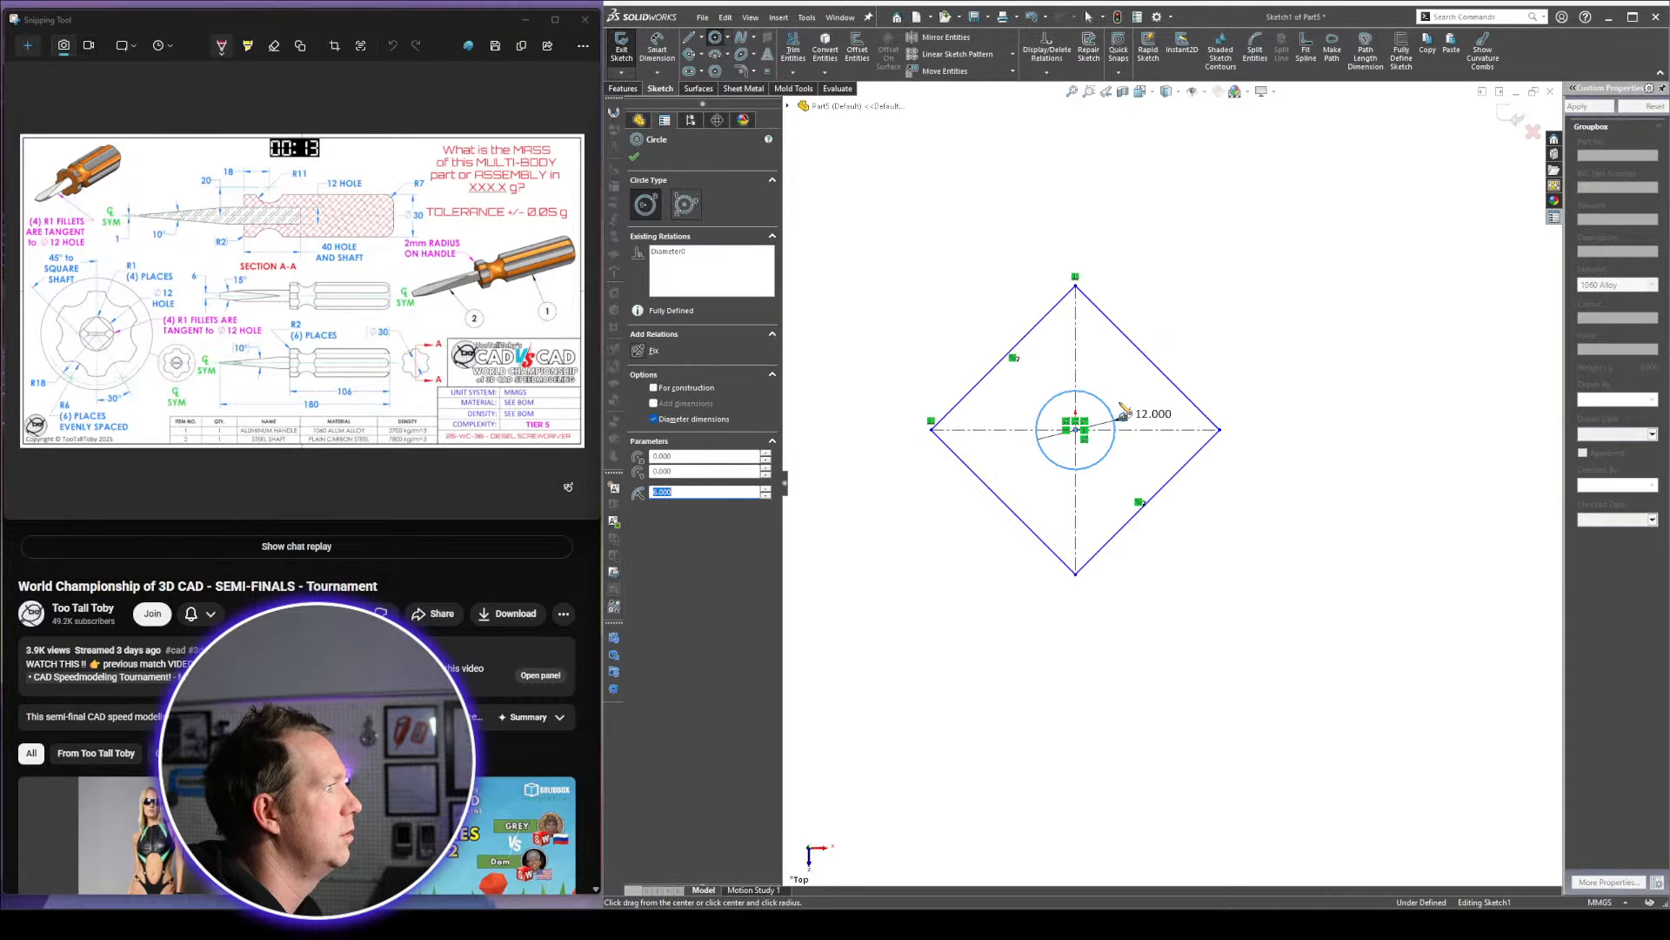
{"action": "scroll", "coordinate": [1122, 409], "scroll_direction": "down", "scroll_amount": 1}
{"action": "key", "text": "Escape"}
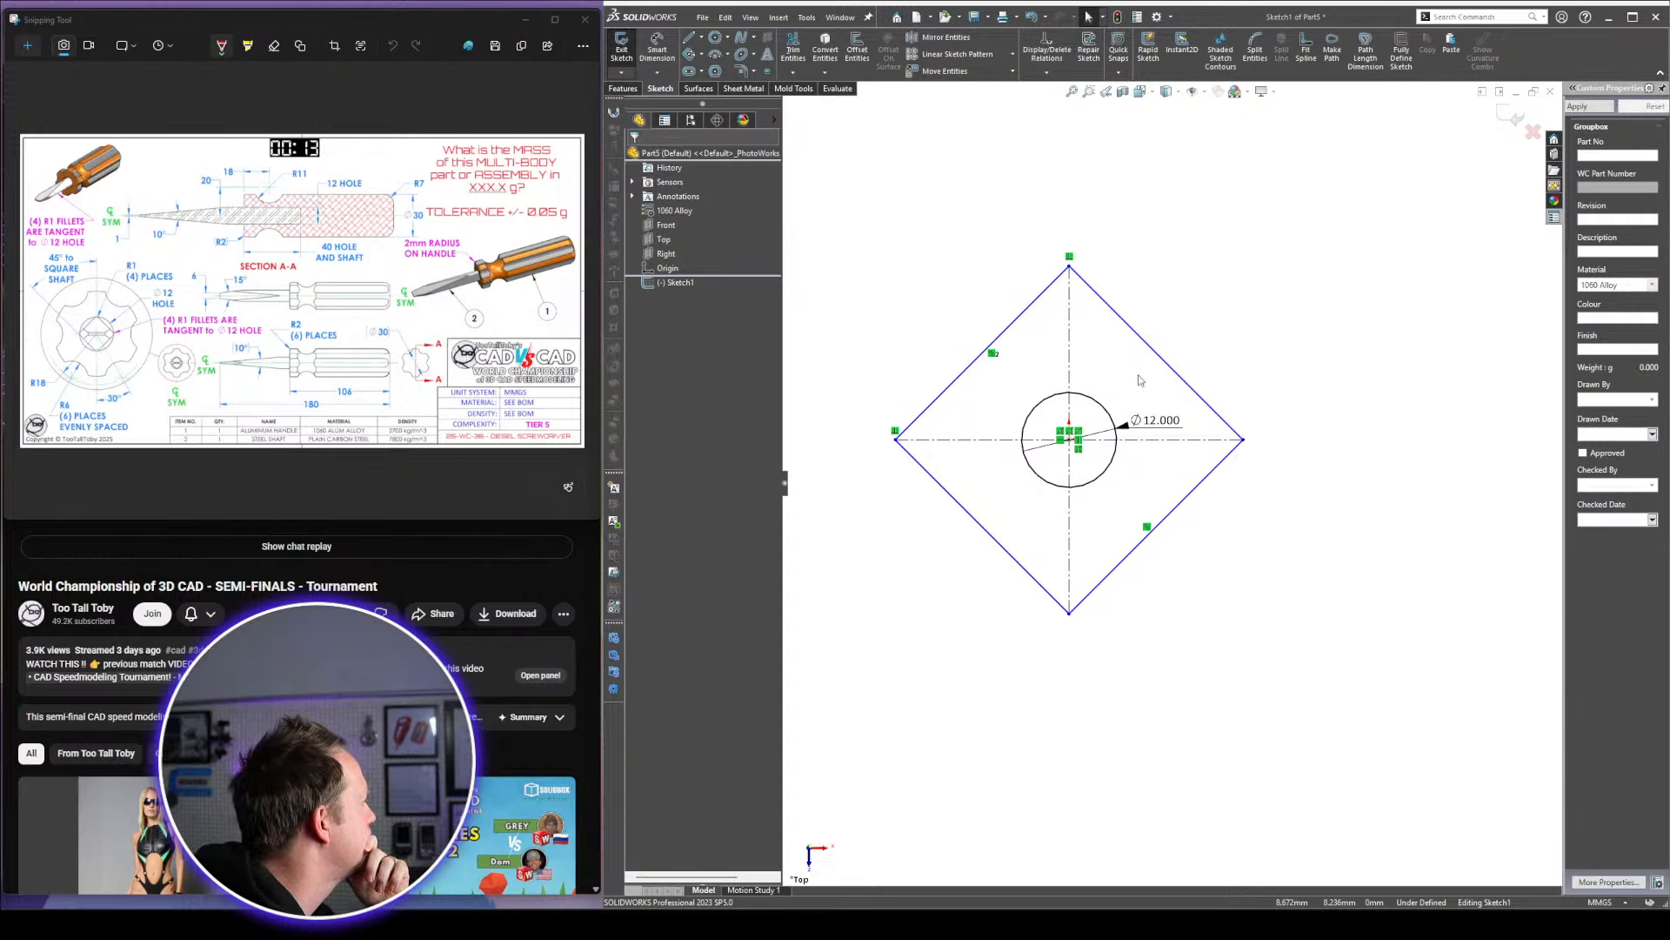
Shrink the square around the circle so its corners lie about 10 mm from the origin
{"action": "scroll", "coordinate": [1048, 464], "scroll_direction": "down", "scroll_amount": 1}
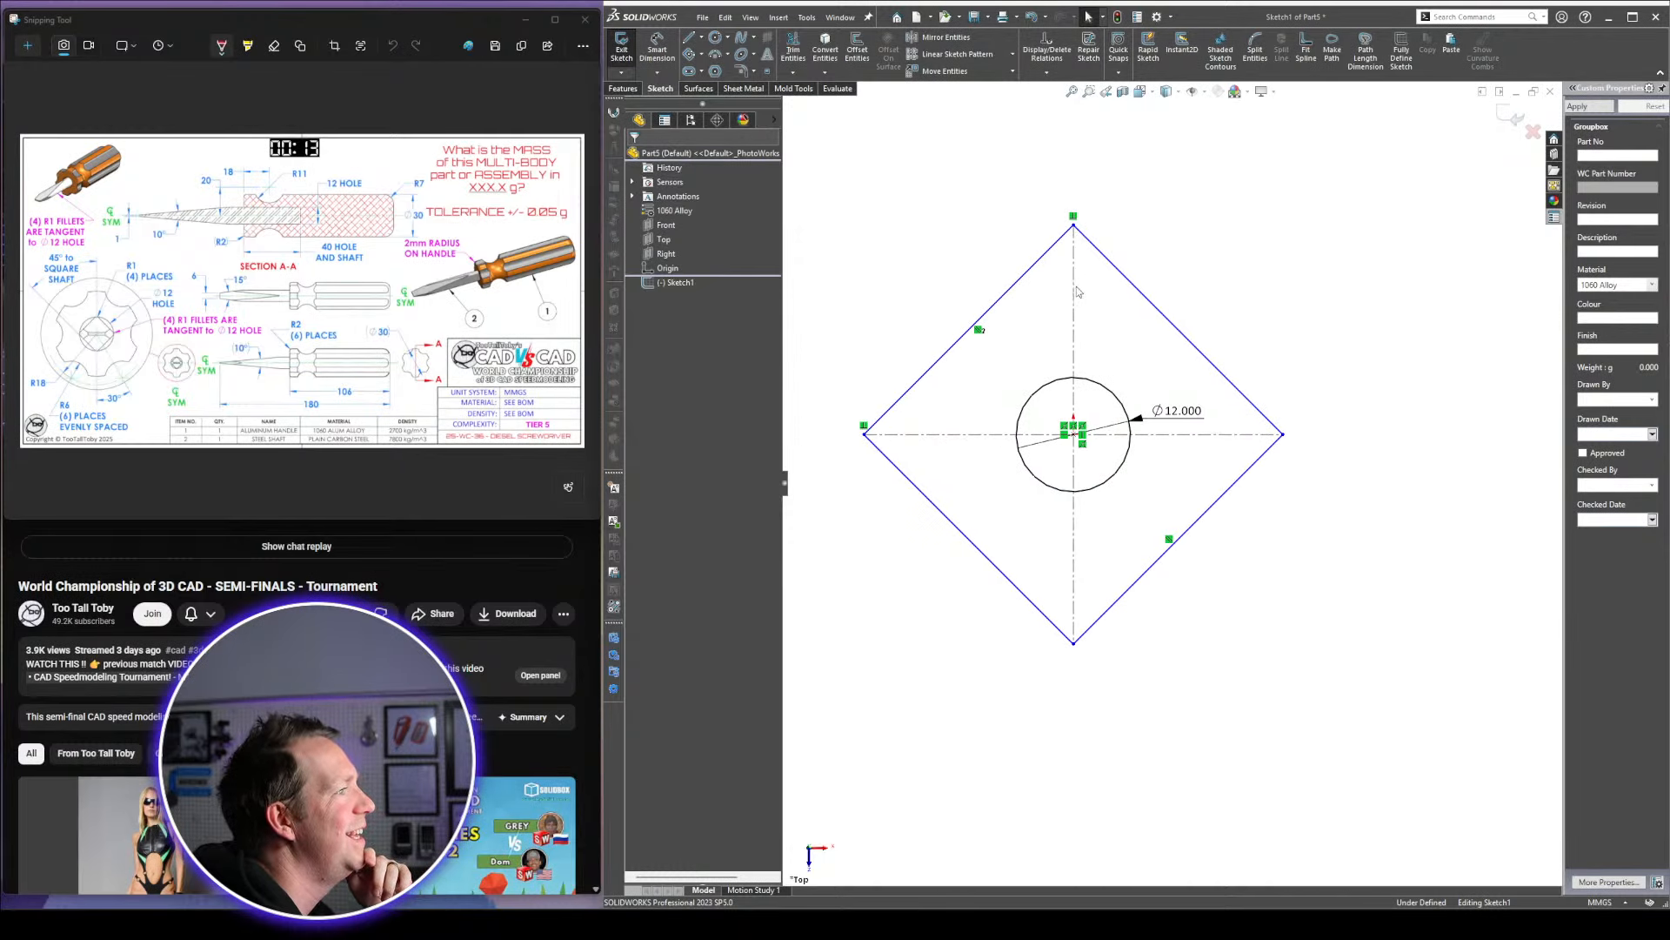
{"action": "left_click_drag", "start_coordinate": [1074, 226], "coordinate": [1074, 336]}
{"action": "scroll", "coordinate": [1089, 391], "scroll_direction": "down", "scroll_amount": 2}
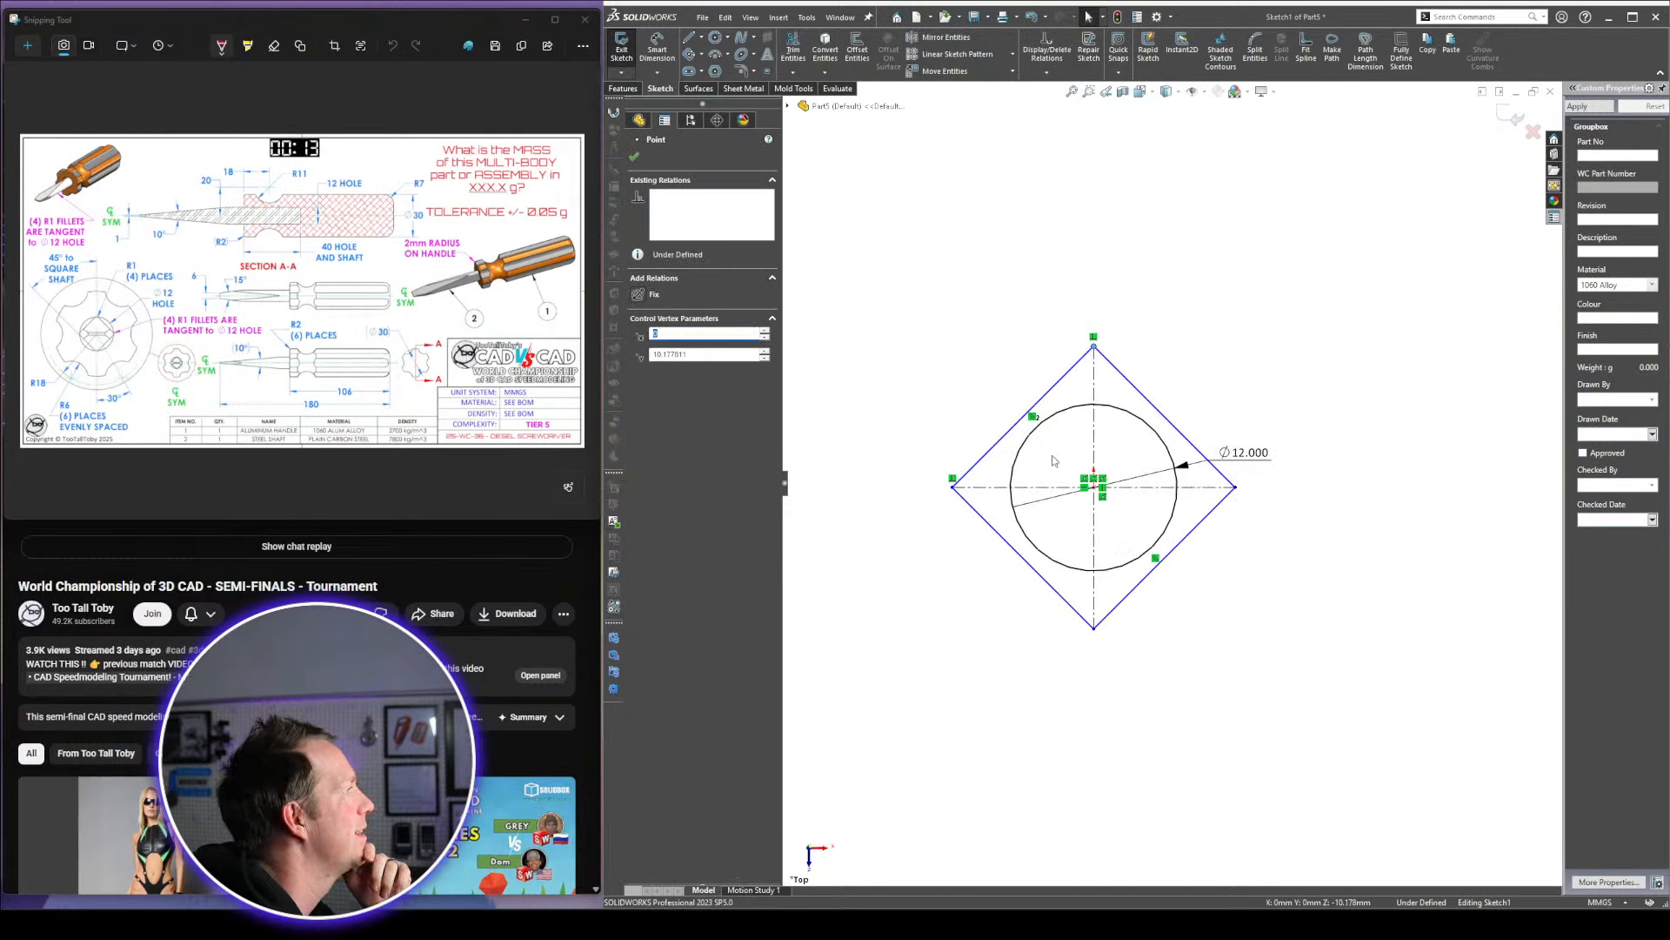
{"action": "scroll", "coordinate": [1034, 500], "scroll_direction": "down", "scroll_amount": 1}
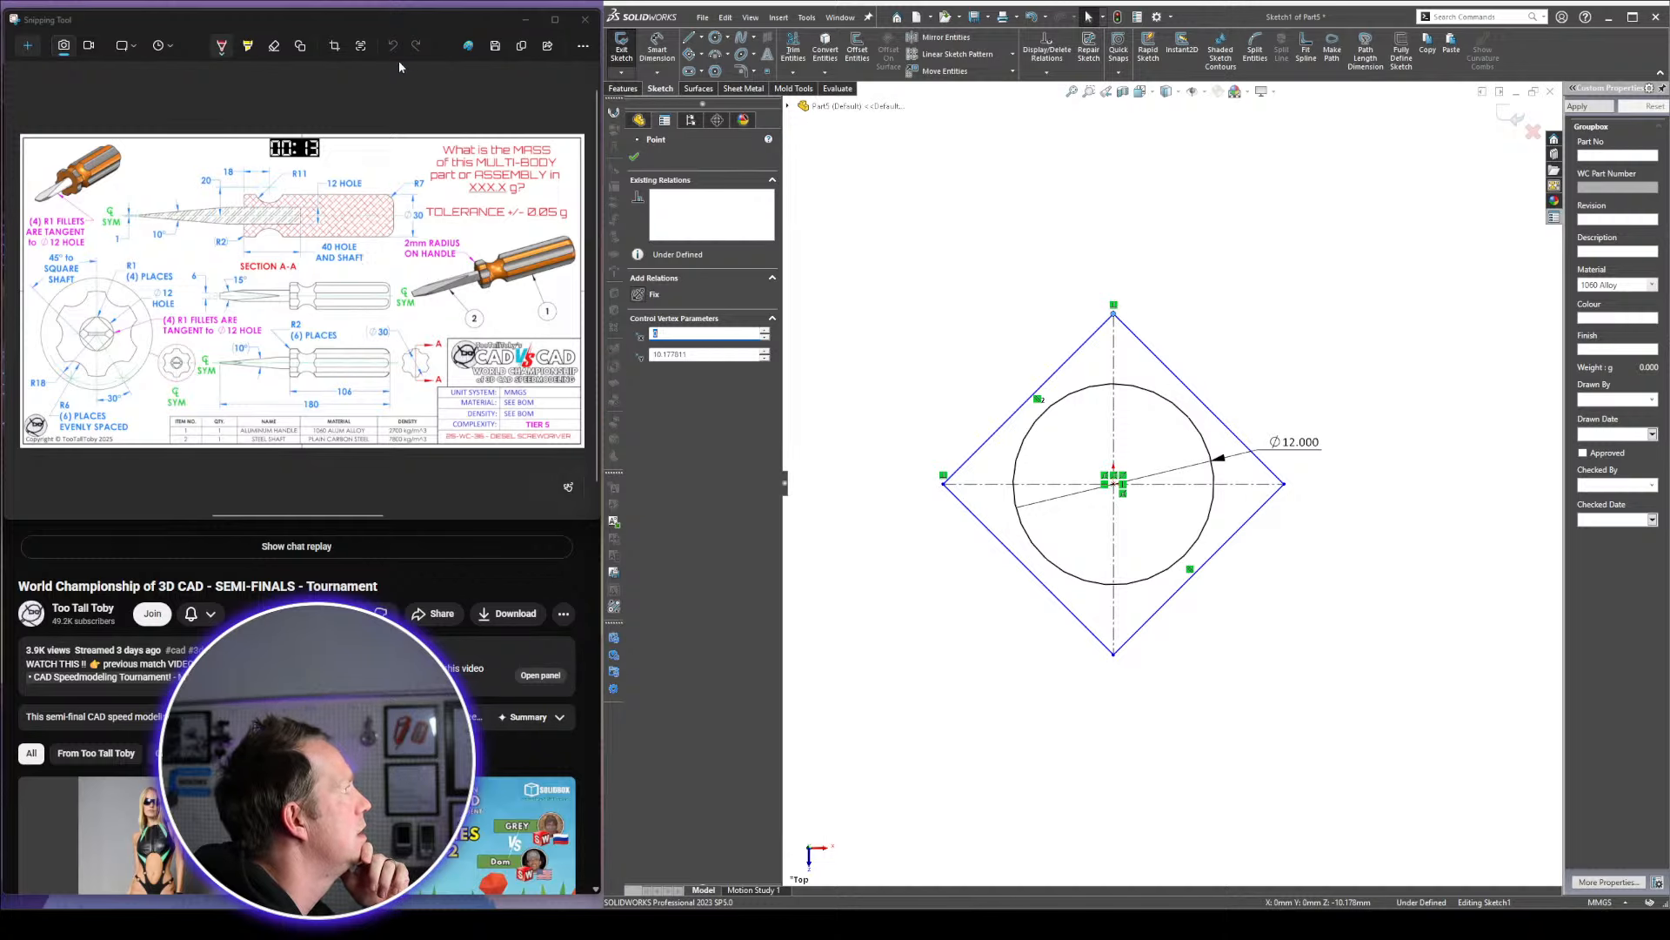
{"action": "left_click_drag", "start_coordinate": [407, 39], "coordinate": [1094, 101]}
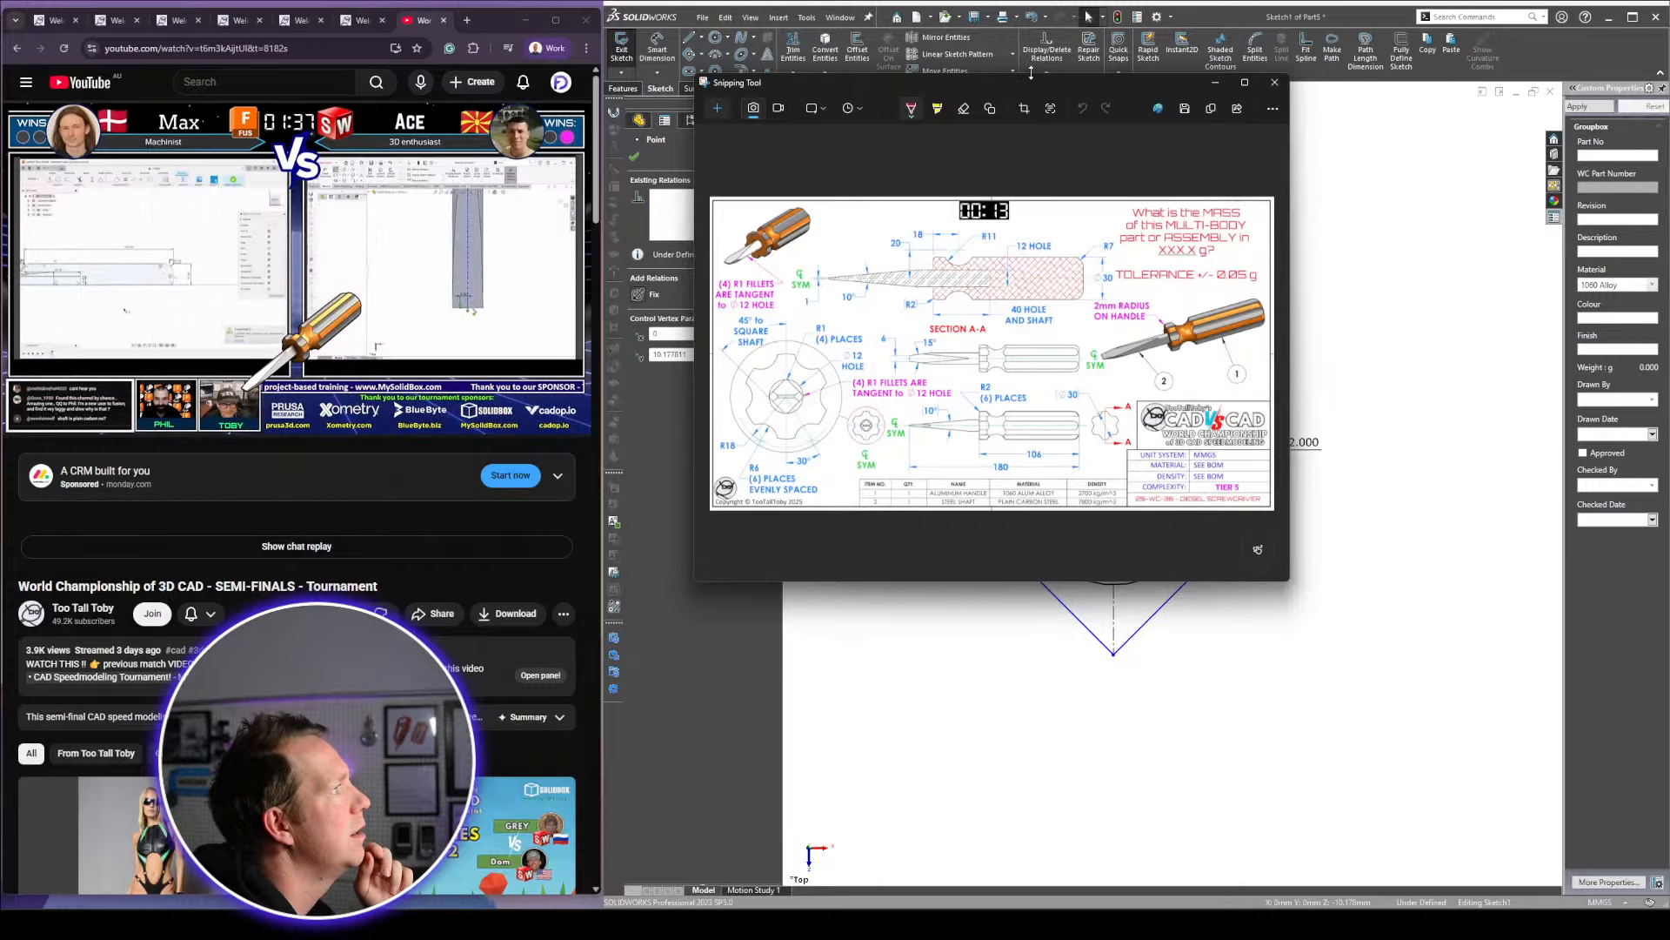
{"action": "mouse_move", "coordinate": [1030, 85]}
{"action": "left_mouse_down"}
{"action": "mouse_move", "coordinate": [513, 84]}
{"action": "mouse_move", "coordinate": [348, 29]}
{"action": "left_mouse_up"}
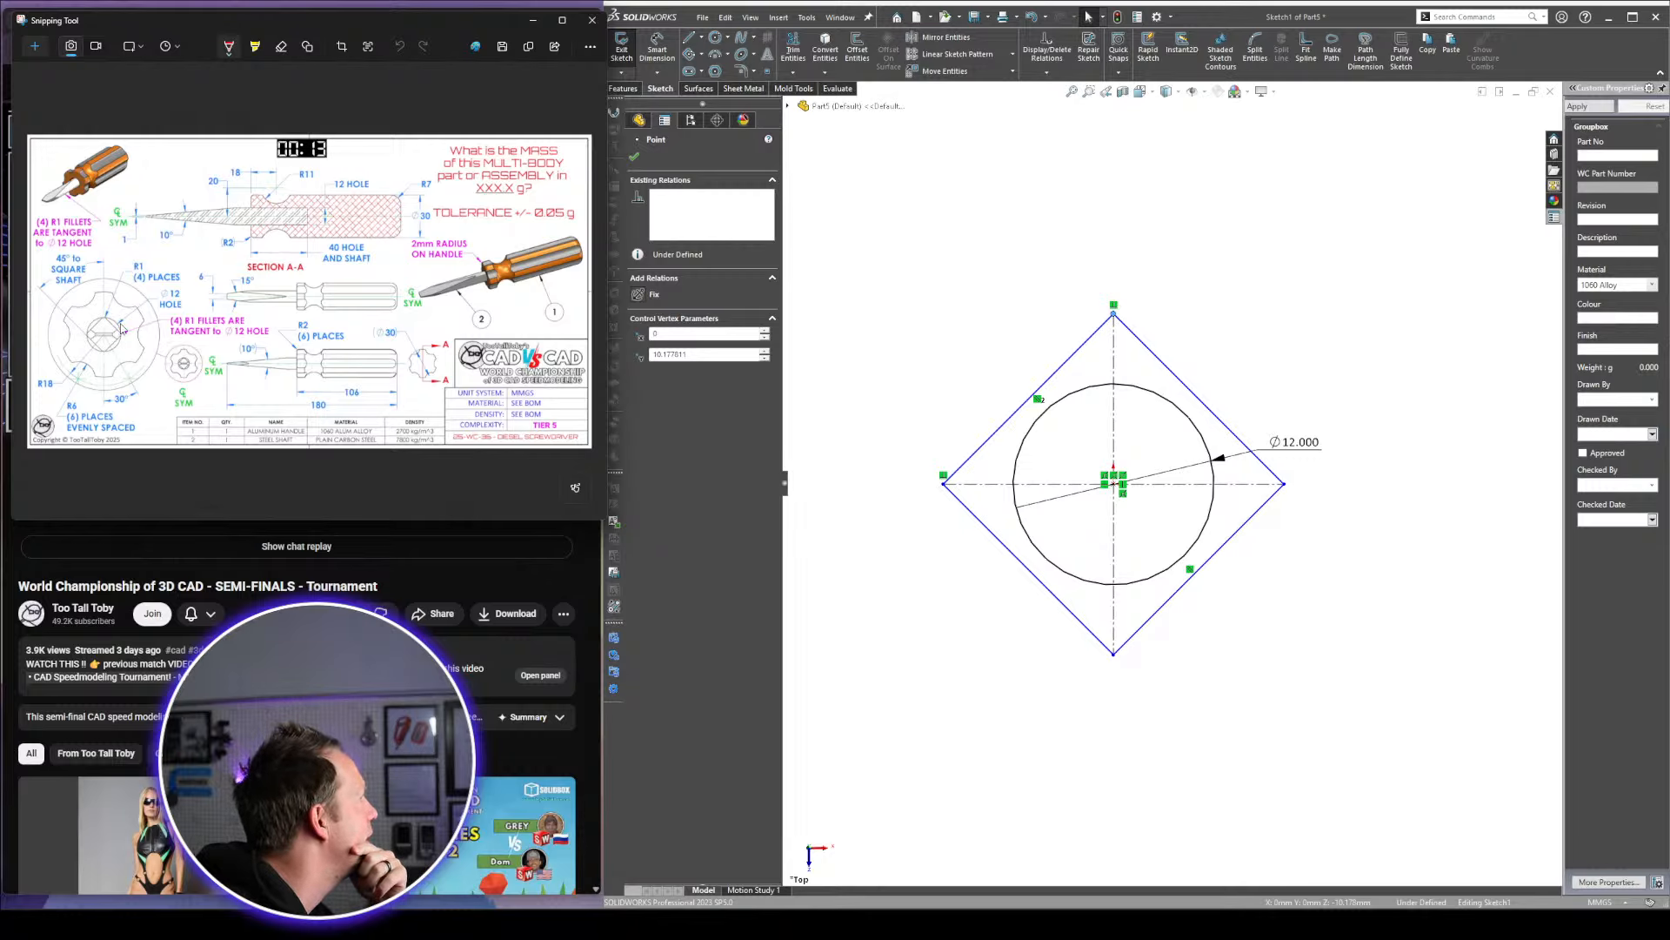
Shrink the square further so its corners lie just outside the 12 mm circle, about 6.5 mm from the origin
{"action": "scroll", "coordinate": [1138, 409], "scroll_direction": "down", "scroll_amount": 2}
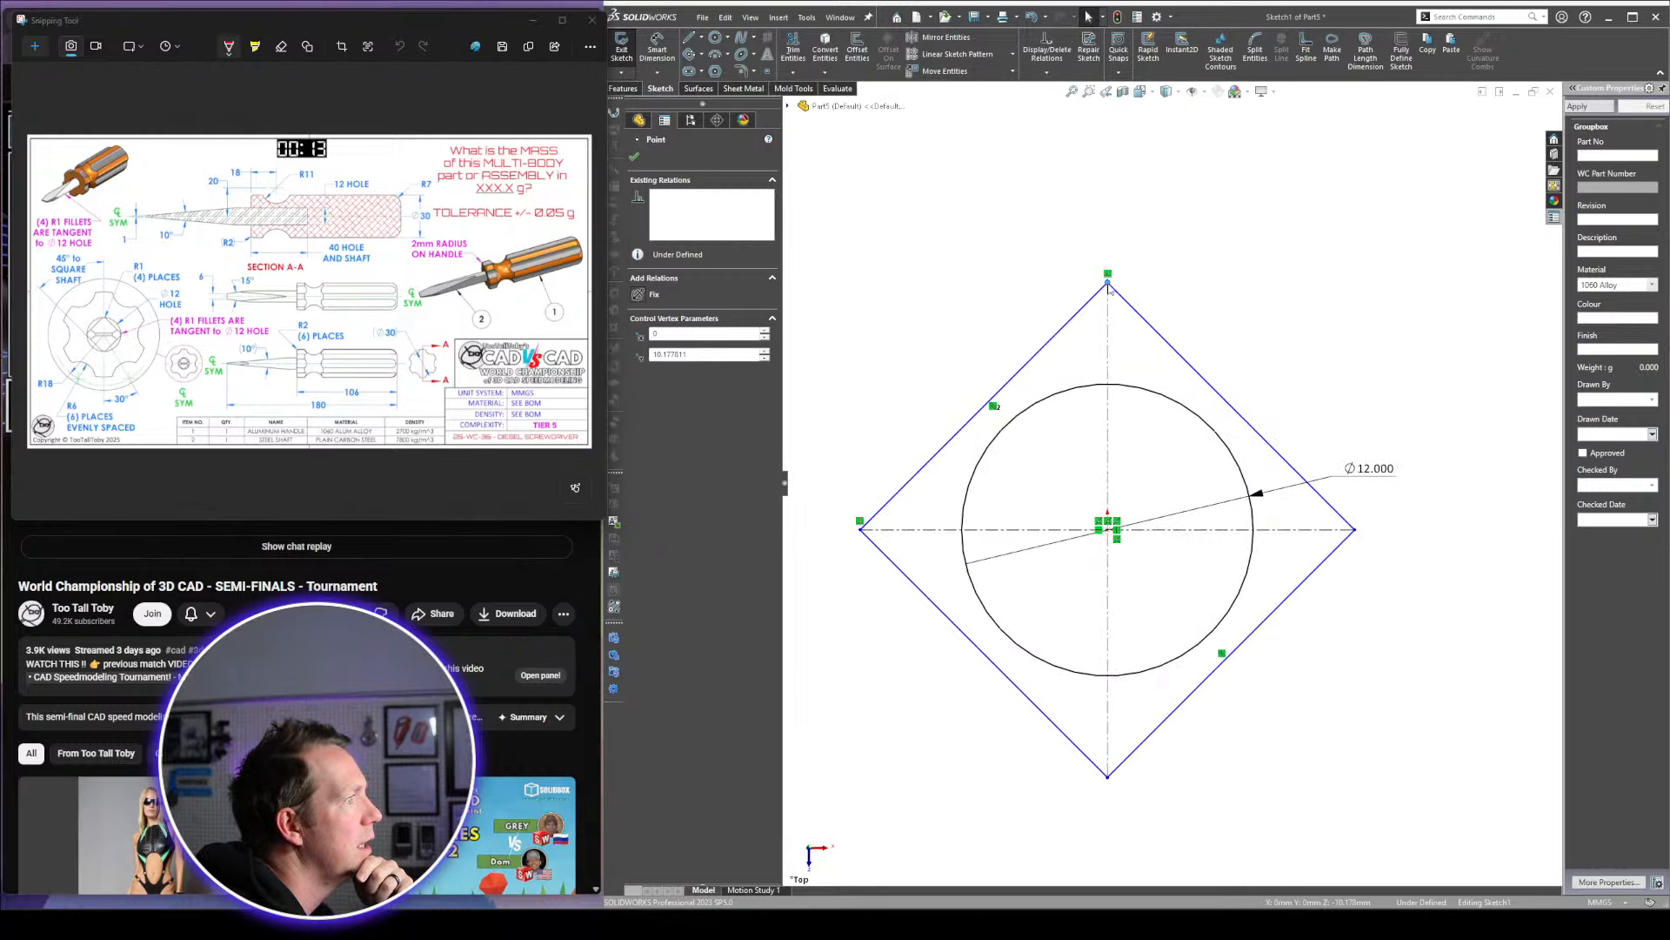
{"action": "left_click_drag", "start_coordinate": [1108, 283], "coordinate": [1113, 374]}
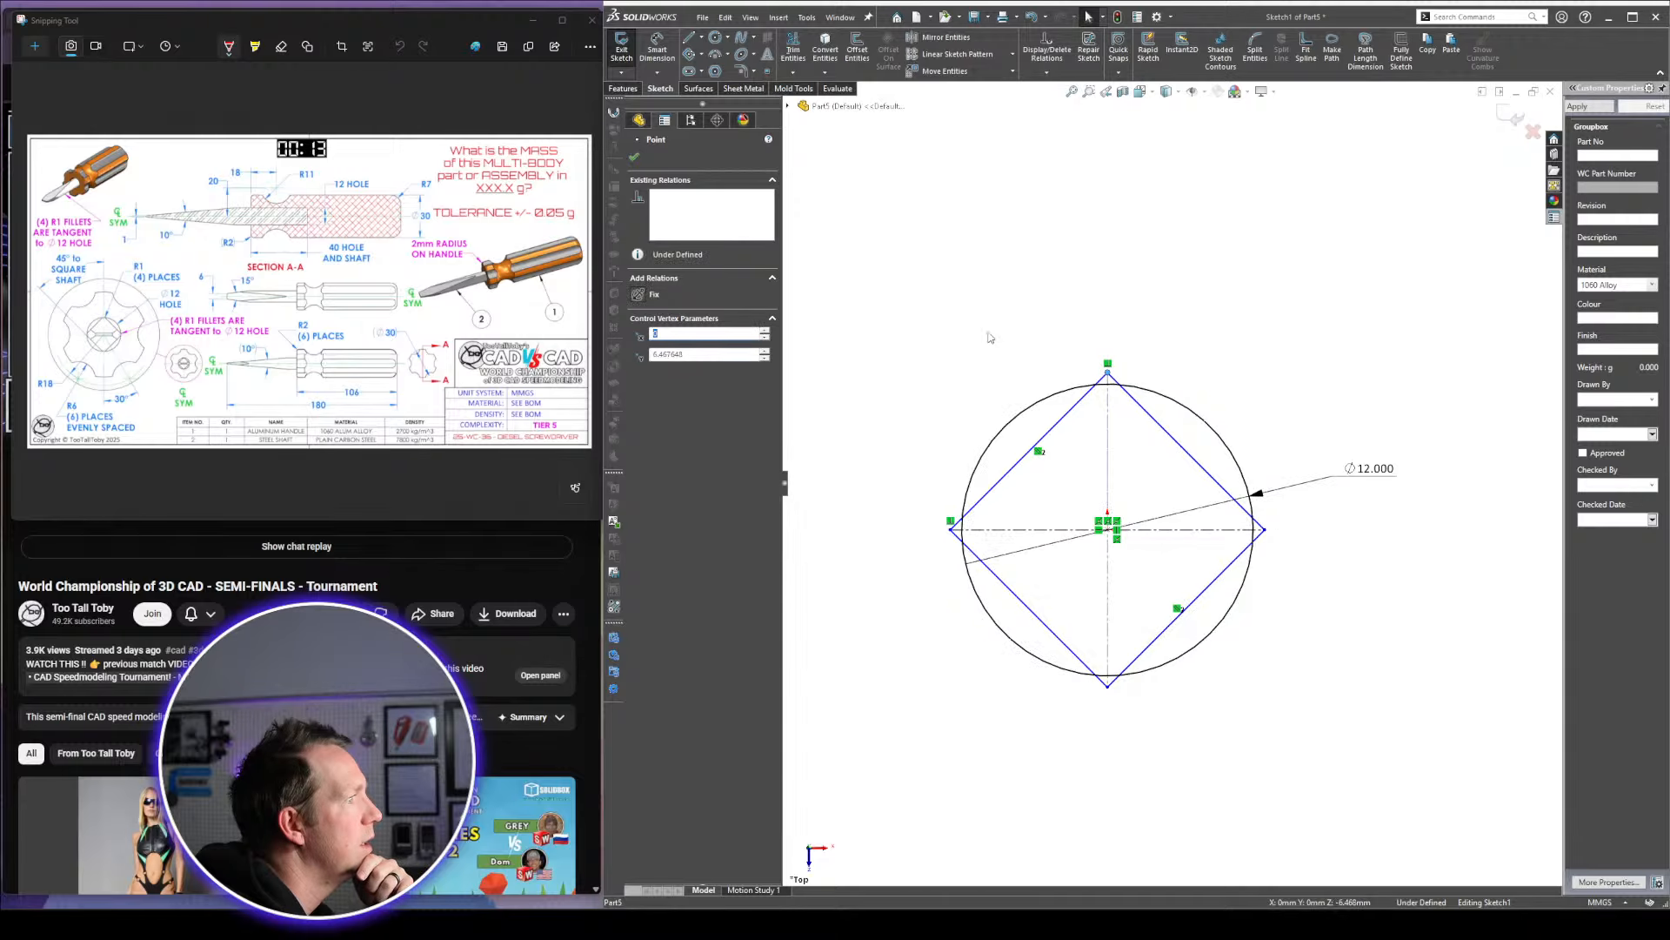
{"action": "left_click", "coordinate": [990, 304]}
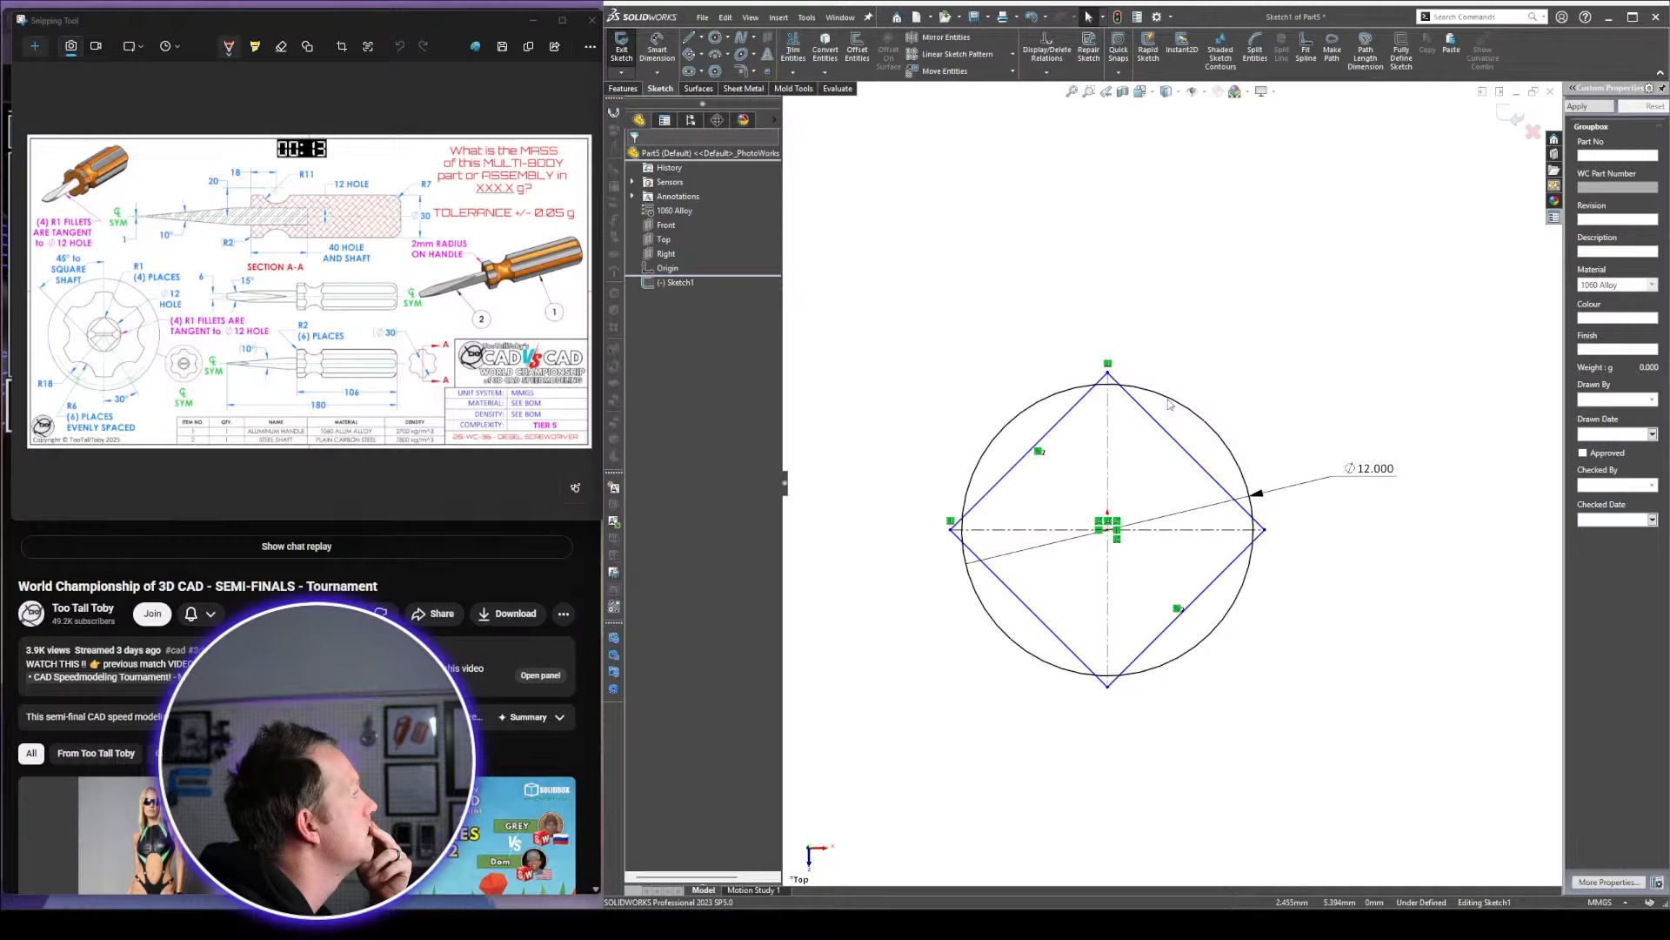
Enlarge the square well beyond the 12 mm circle and delete the circle
{"action": "left_click_drag", "start_coordinate": [1109, 376], "coordinate": [1107, 301]}
{"action": "left_click", "coordinate": [1203, 424]}
{"action": "key", "text": "Delete"}
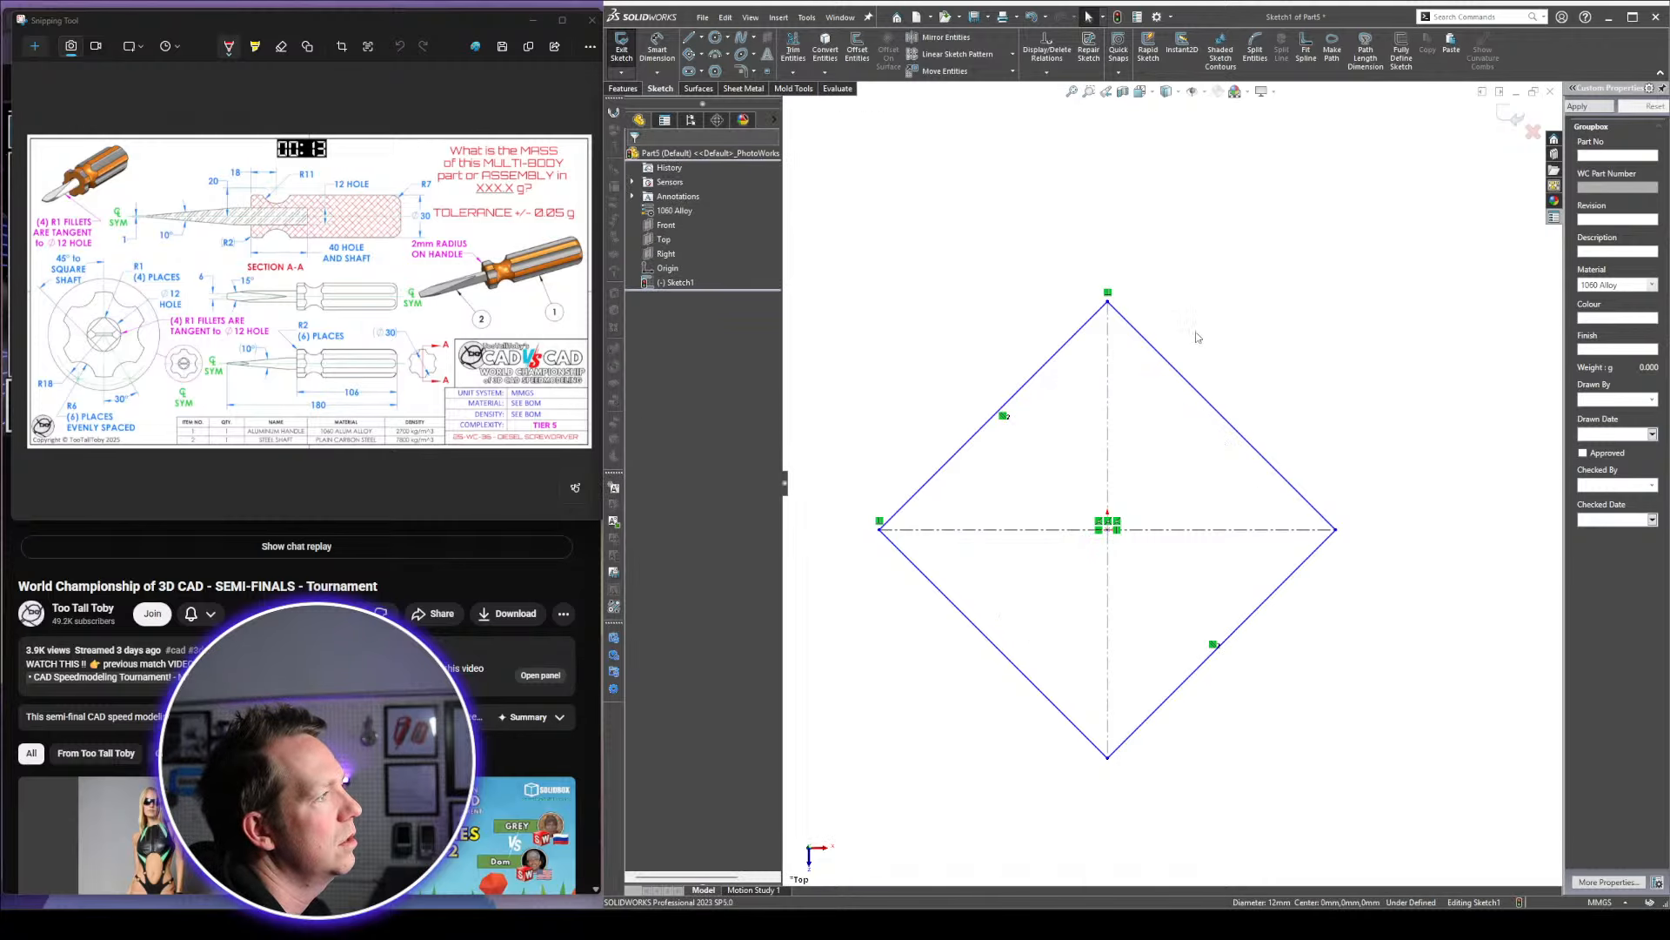
Apply 1 mm sketch fillets to all four corners of the square
{"action": "left_click", "coordinate": [741, 70]}
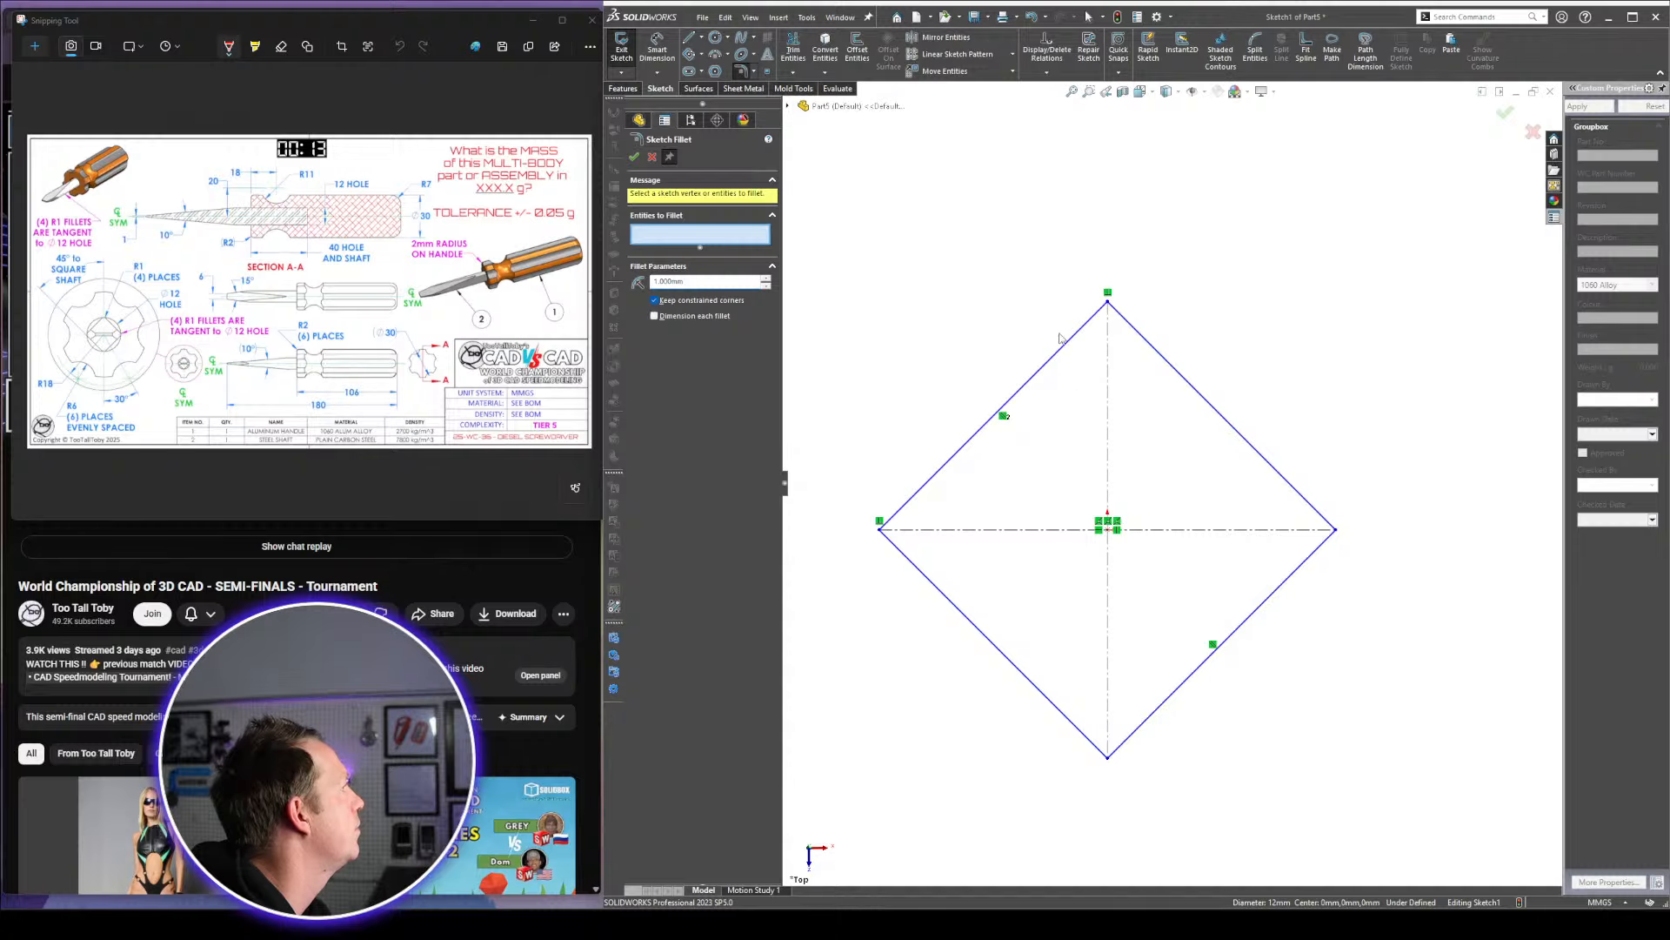
{"action": "scroll", "coordinate": [1078, 409], "scroll_direction": "up", "scroll_amount": 2}
{"action": "left_click_drag", "start_coordinate": [935, 279], "coordinate": [1436, 798]}
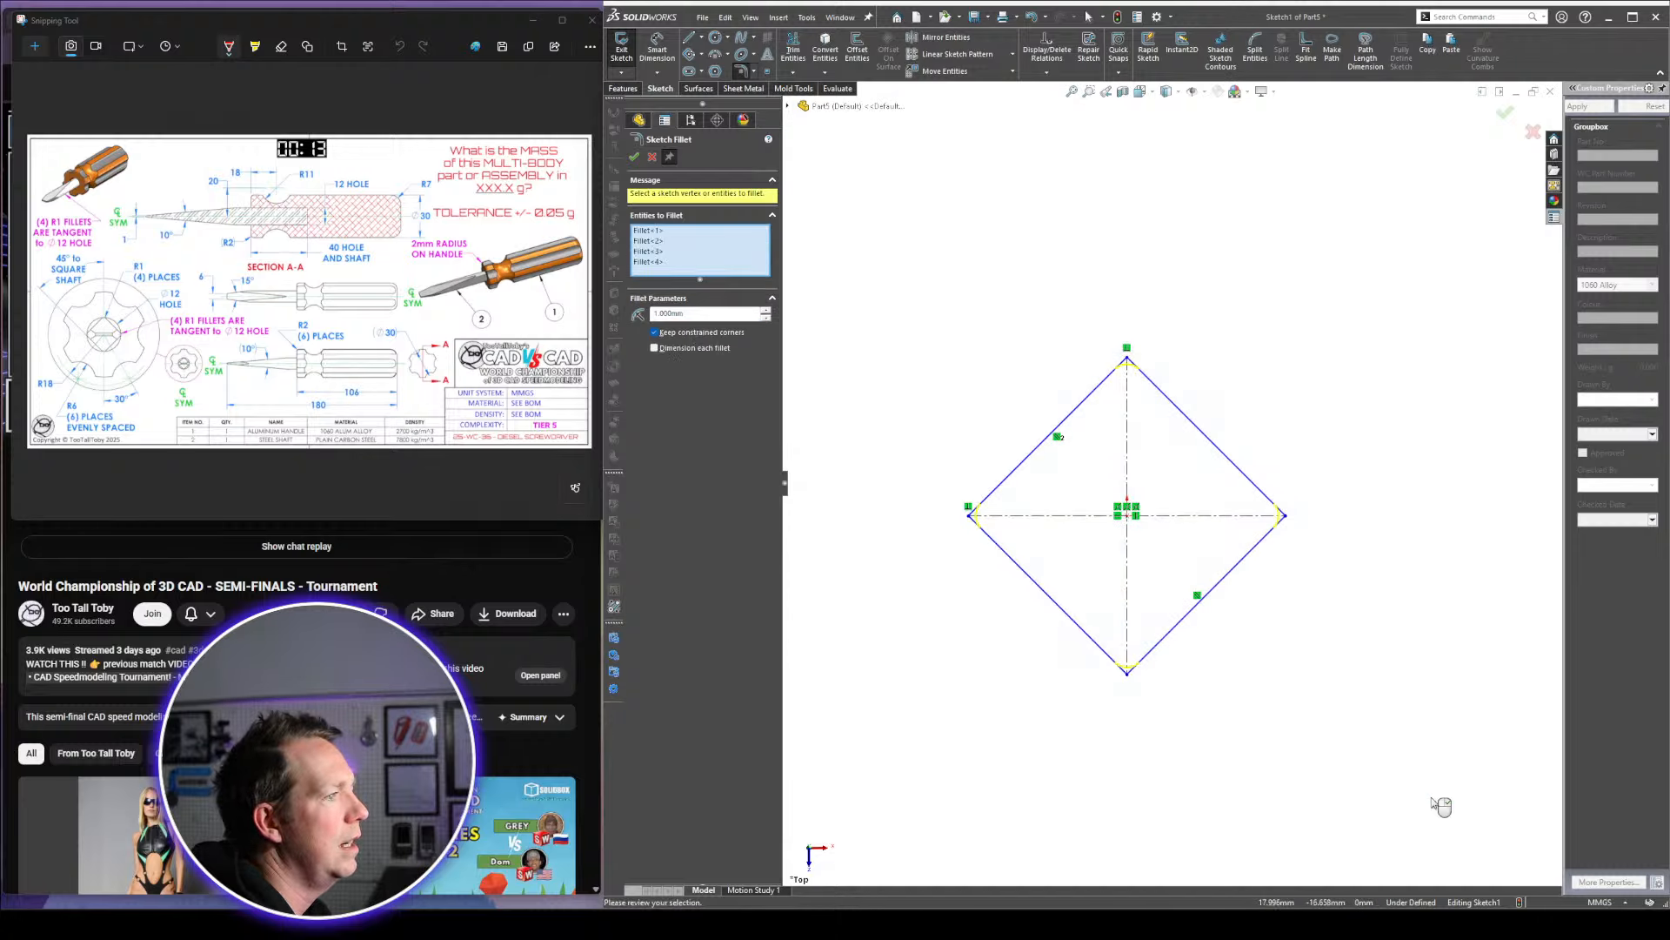
Dimension the overall vertical distance between the outer edges of the upper and lower corner fillets as 12 mm
{"action": "right_click_drag", "start_coordinate": [1227, 467], "coordinate": [1216, 396]}
{"action": "scroll", "coordinate": [1157, 608], "scroll_direction": "down", "scroll_amount": 3}
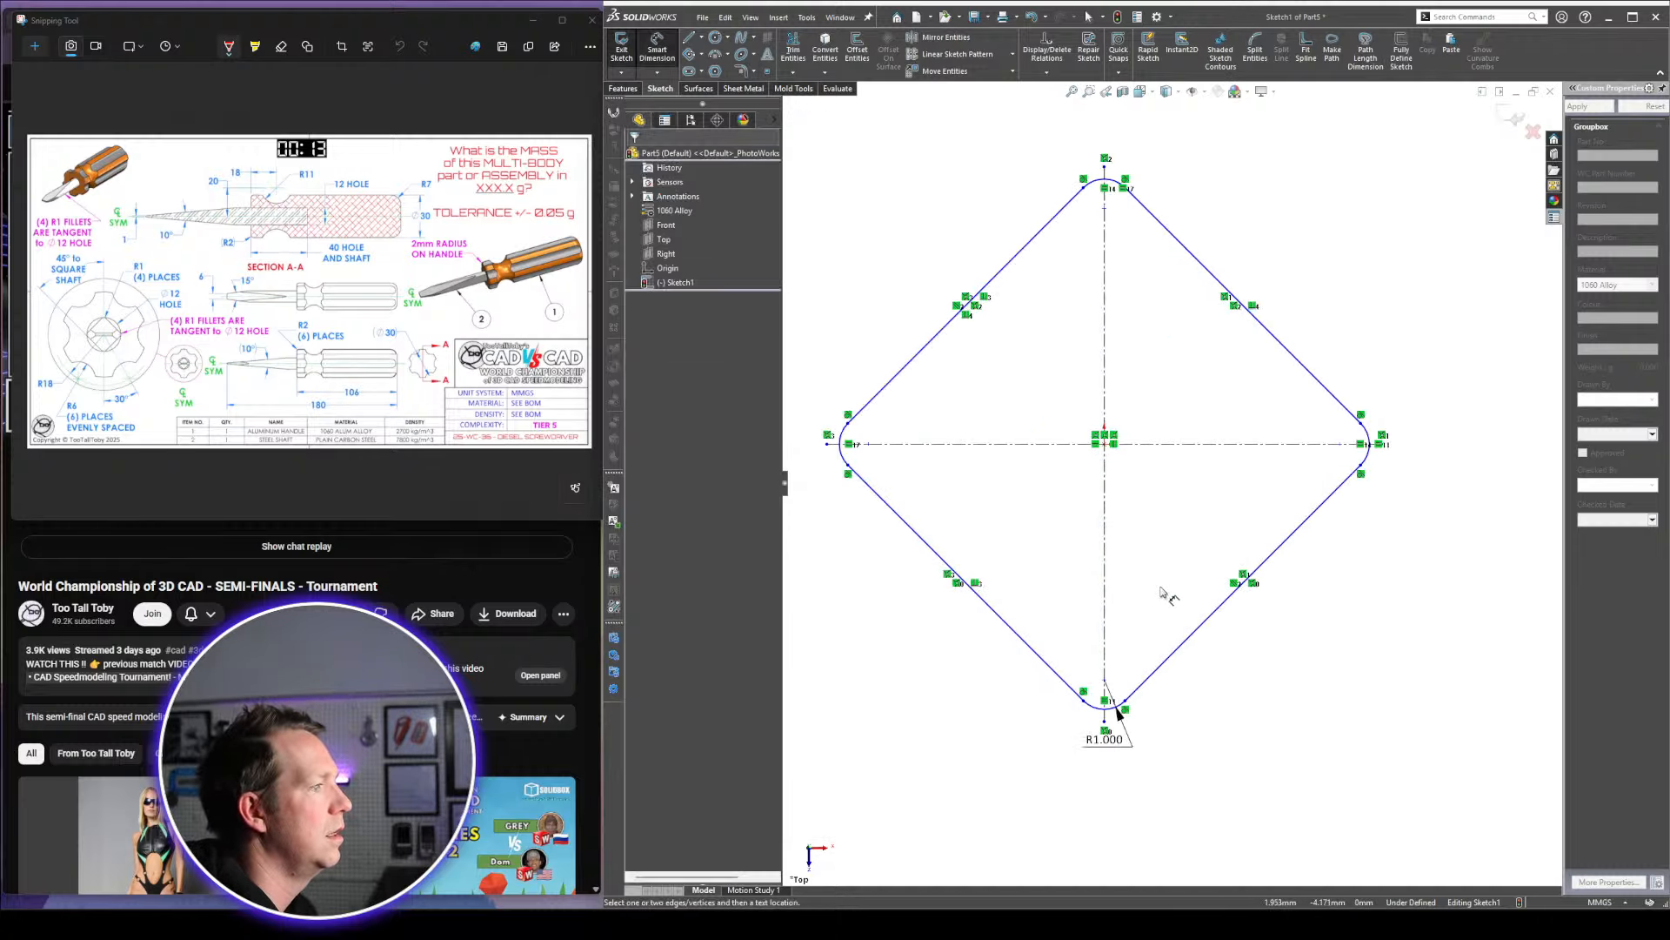
{"action": "left_click", "coordinate": [1117, 709]}
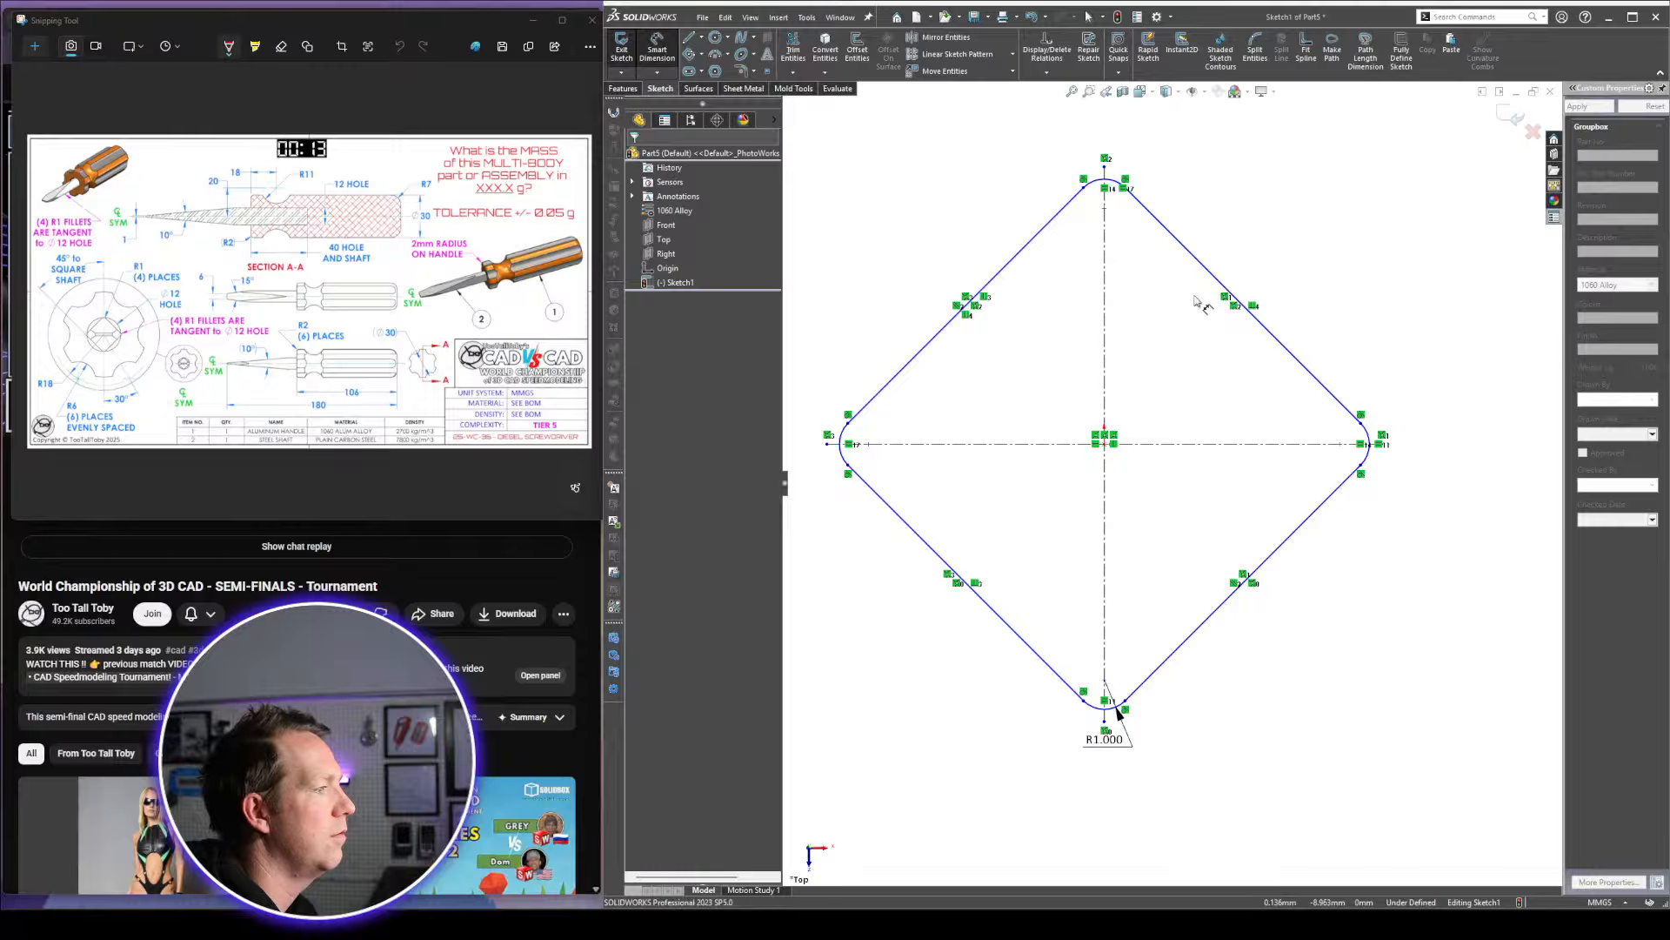
{"action": "left_click", "coordinate": [1117, 180], "text": "shift"}
{"action": "left_click", "coordinate": [1460, 482]}
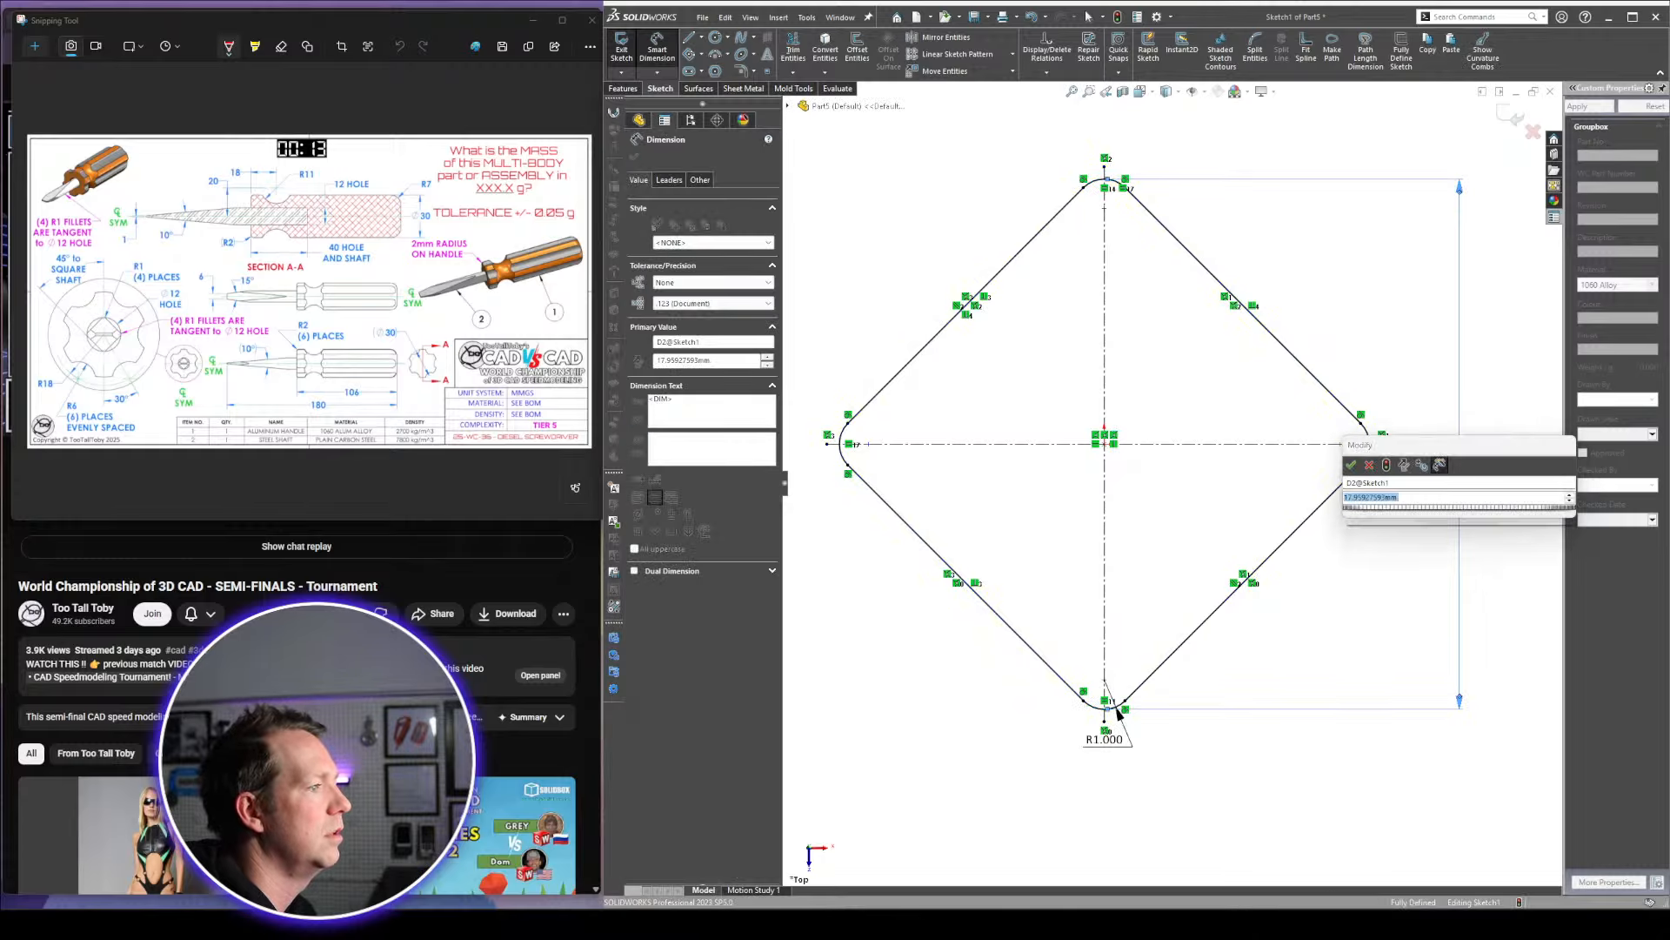
{"action": "type", "text": "12"}
{"action": "key", "text": "Return"}
{"action": "key", "text": "Escape"}
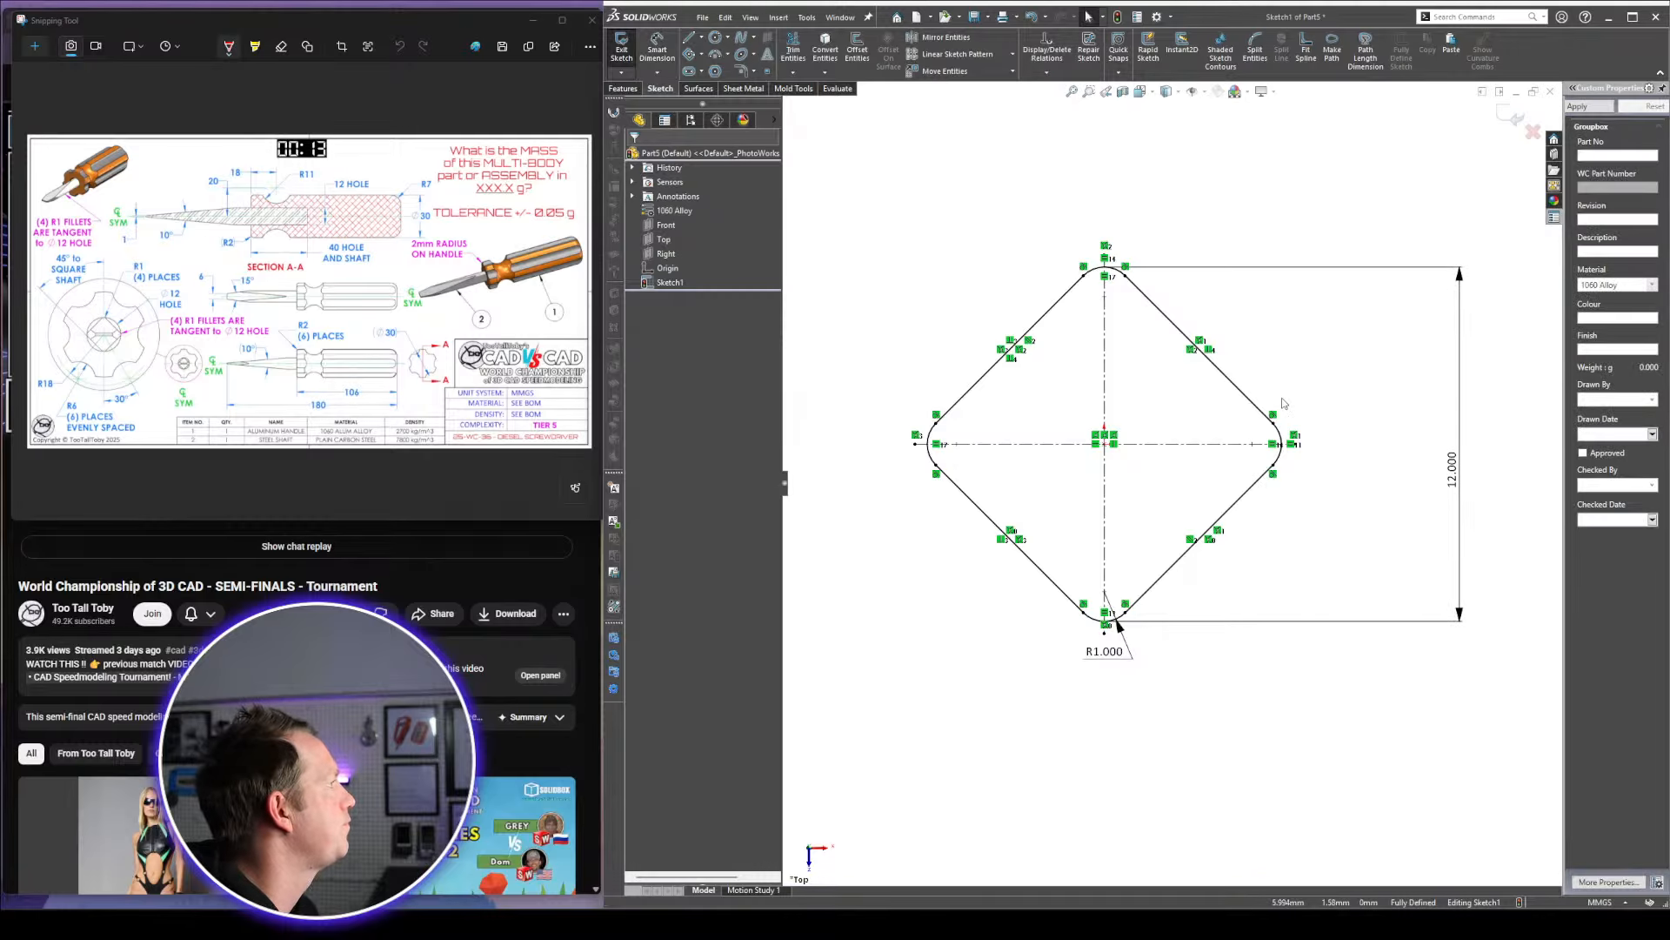
Exit the square's sketch and change its sketch plane to the Front plane
{"action": "key", "text": "e"}
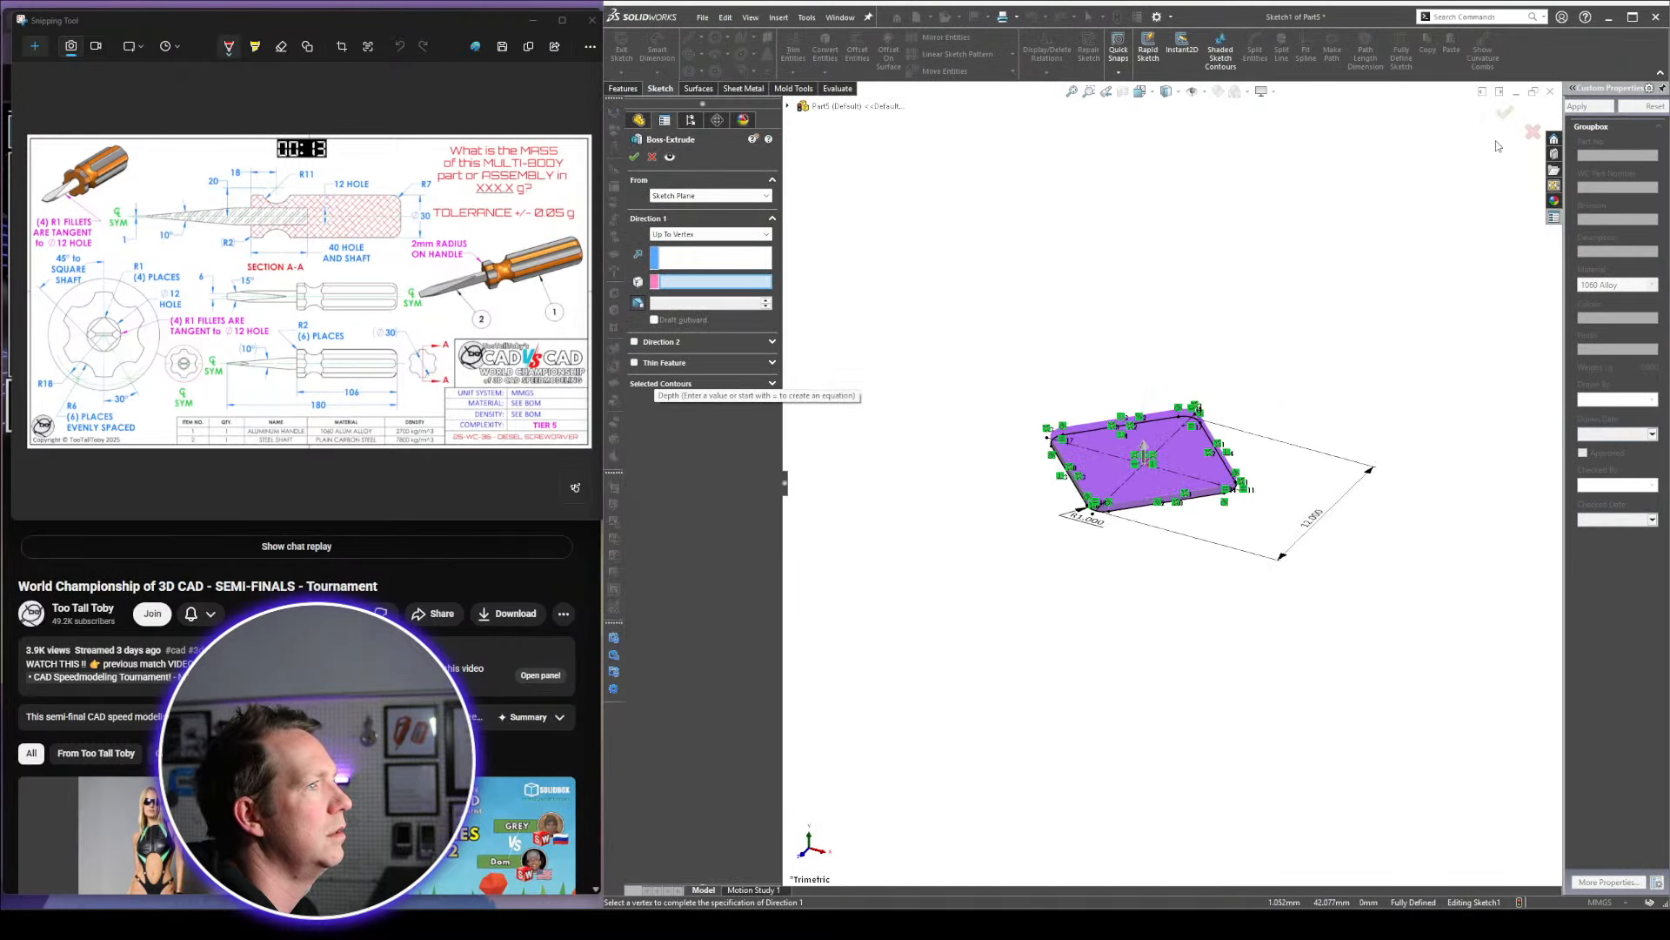
{"action": "left_click", "coordinate": [1533, 132]}
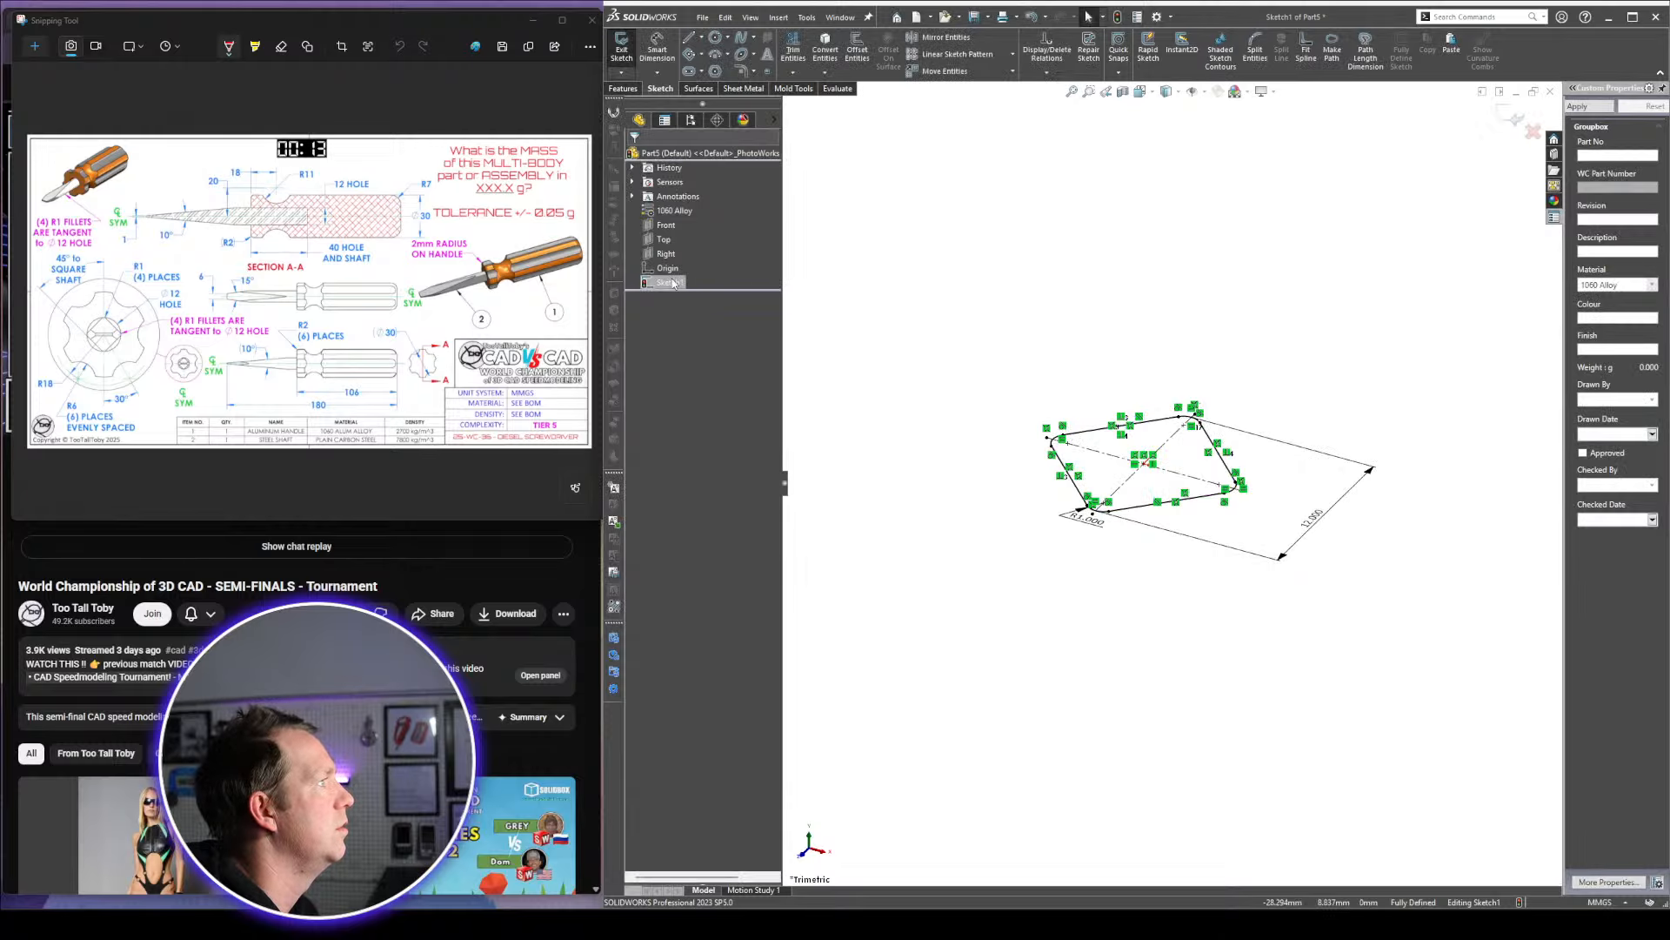
{"action": "scroll", "coordinate": [1253, 289], "scroll_direction": "up", "scroll_amount": 6}
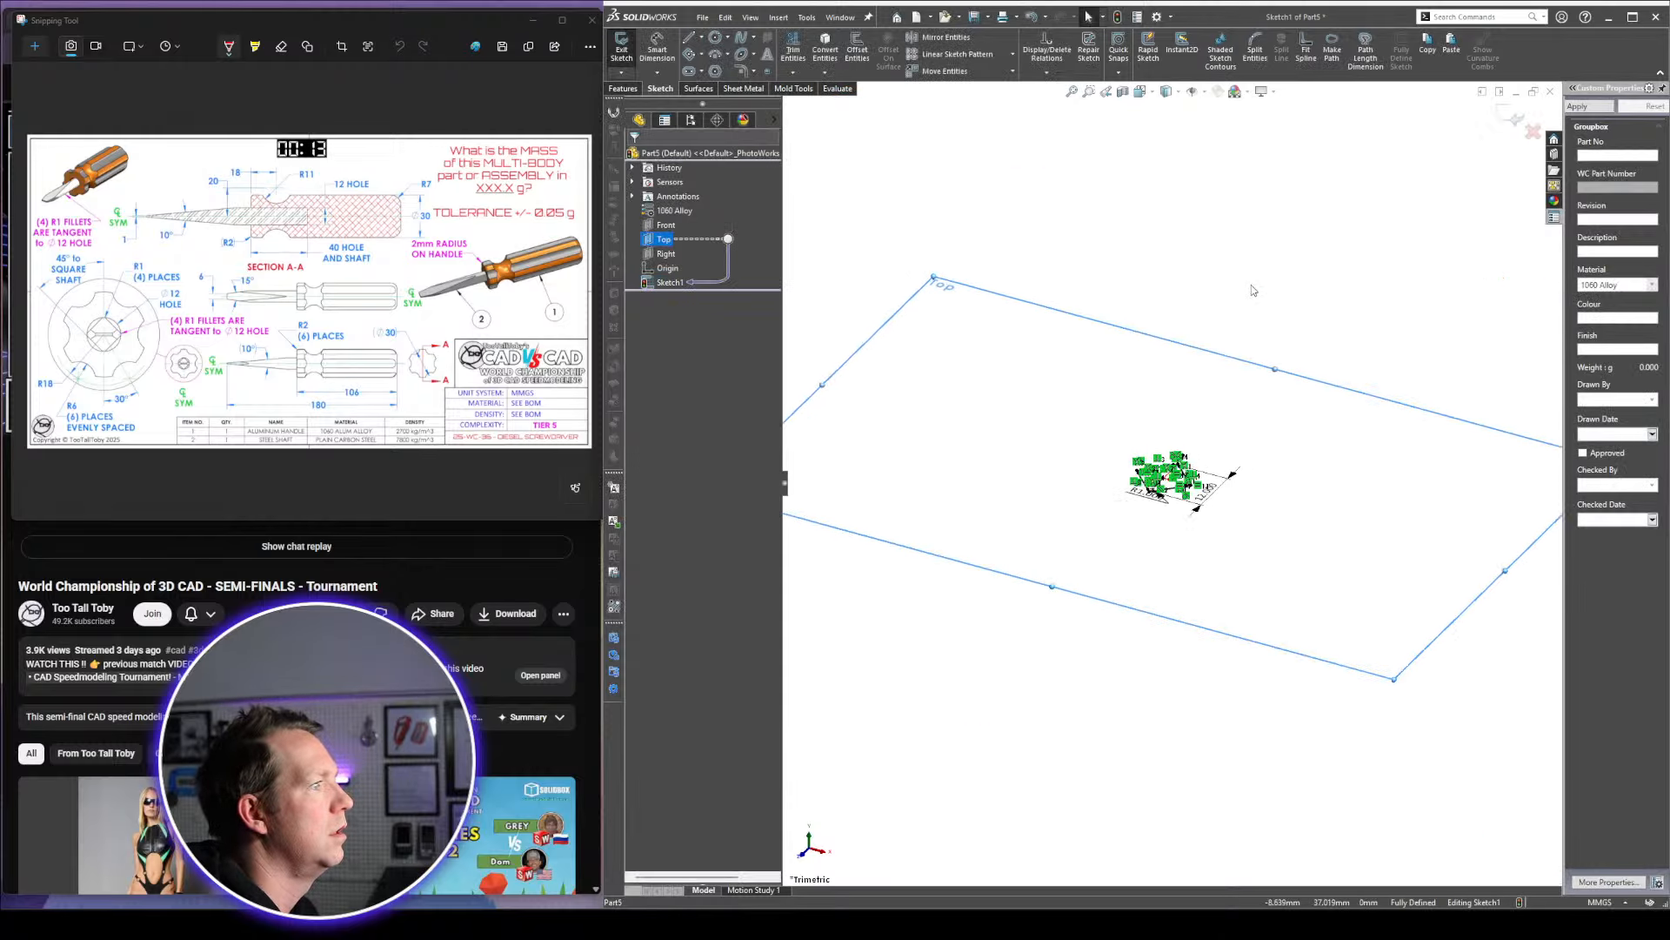
{"action": "scroll", "coordinate": [1252, 290], "scroll_direction": "down", "scroll_amount": 3}
{"action": "left_click", "coordinate": [1514, 111]}
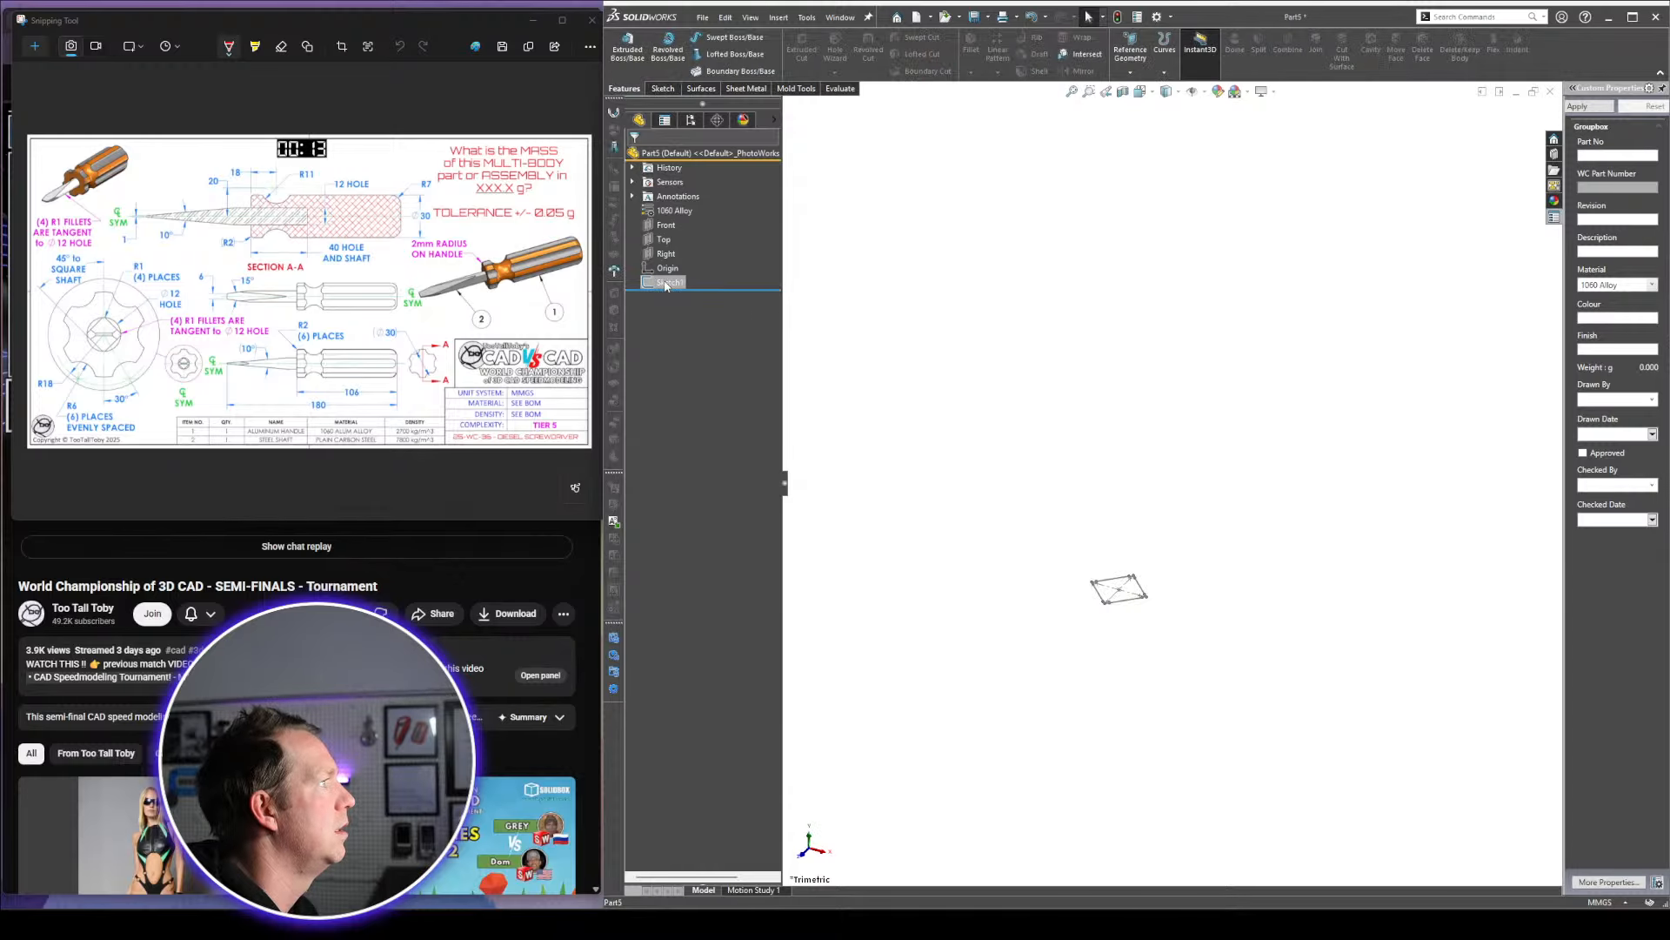
{"action": "left_click", "coordinate": [666, 285]}
{"action": "left_click", "coordinate": [696, 249]}
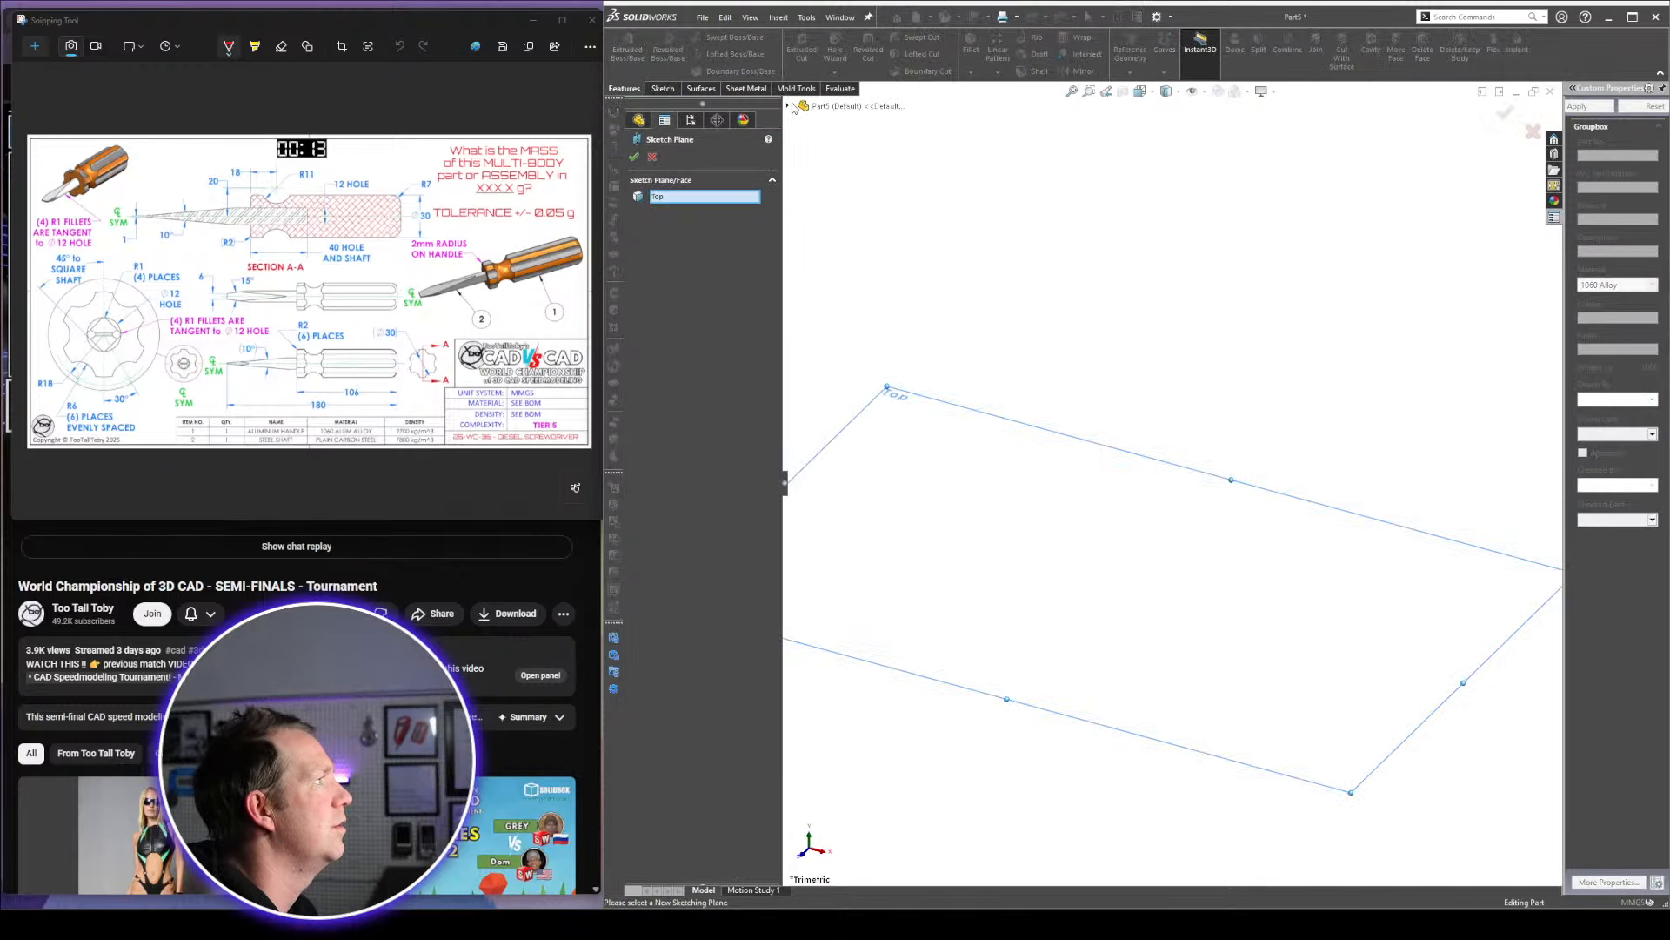
{"action": "left_click", "coordinate": [788, 106]}
{"action": "left_click", "coordinate": [836, 177]}
{"action": "left_click", "coordinate": [635, 158]}
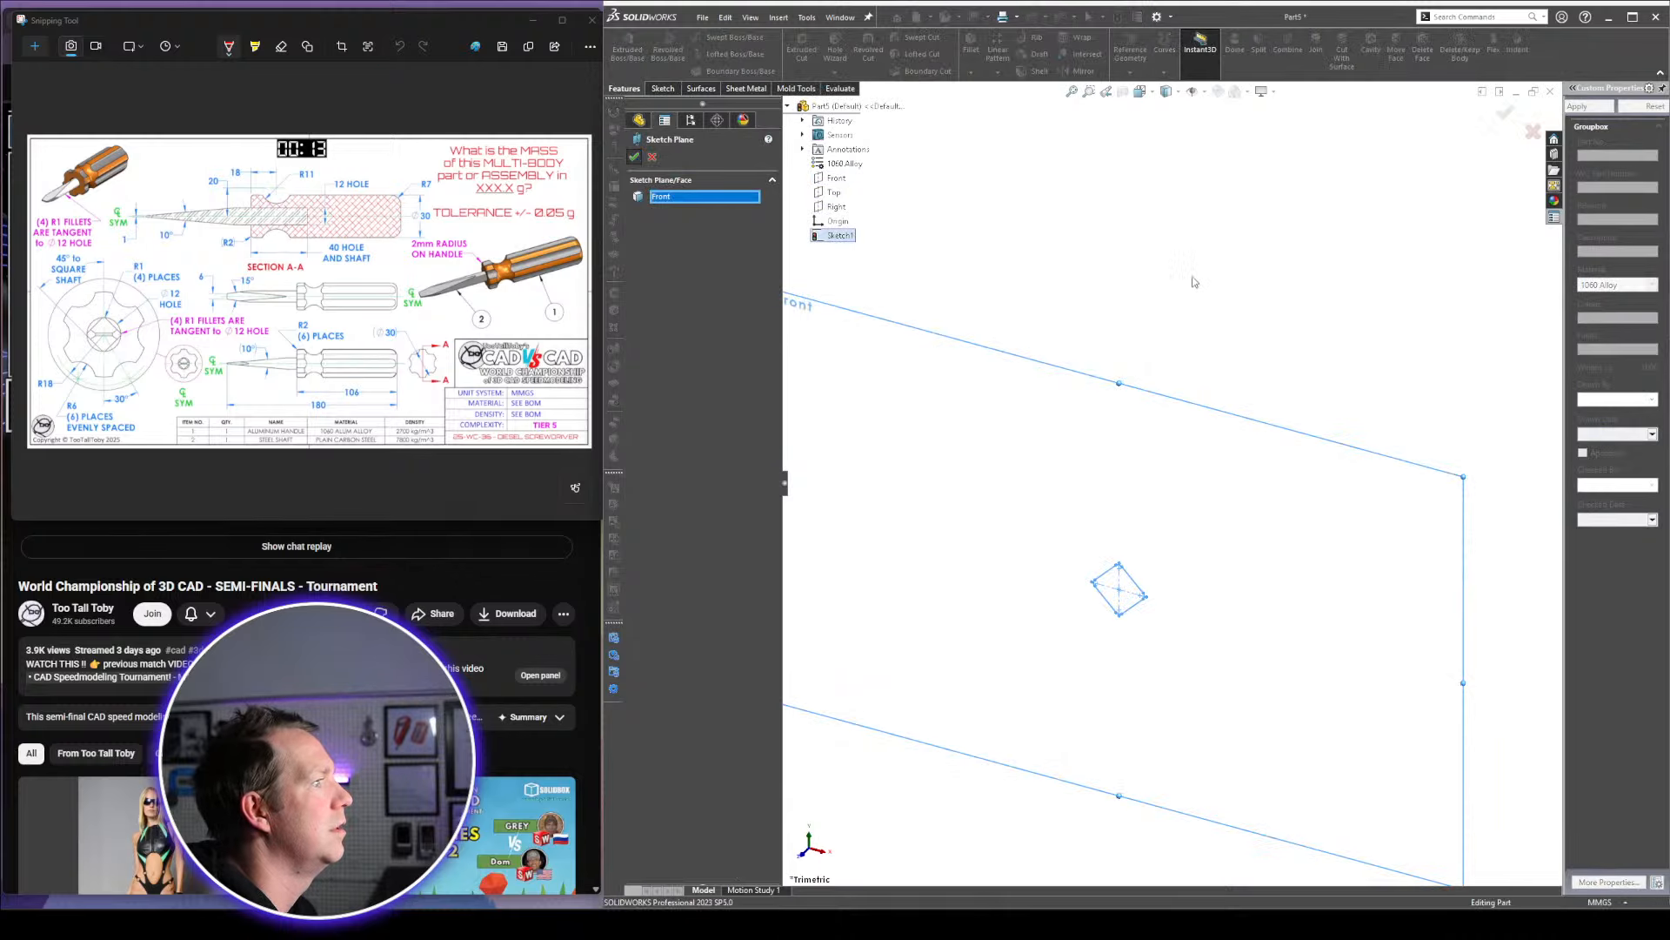
Extrude the rounded-square sketch as a Blind boss with a depth of 180-66 mm to form the shaft
{"action": "left_click", "coordinate": [658, 287]}
{"action": "key", "text": "e"}
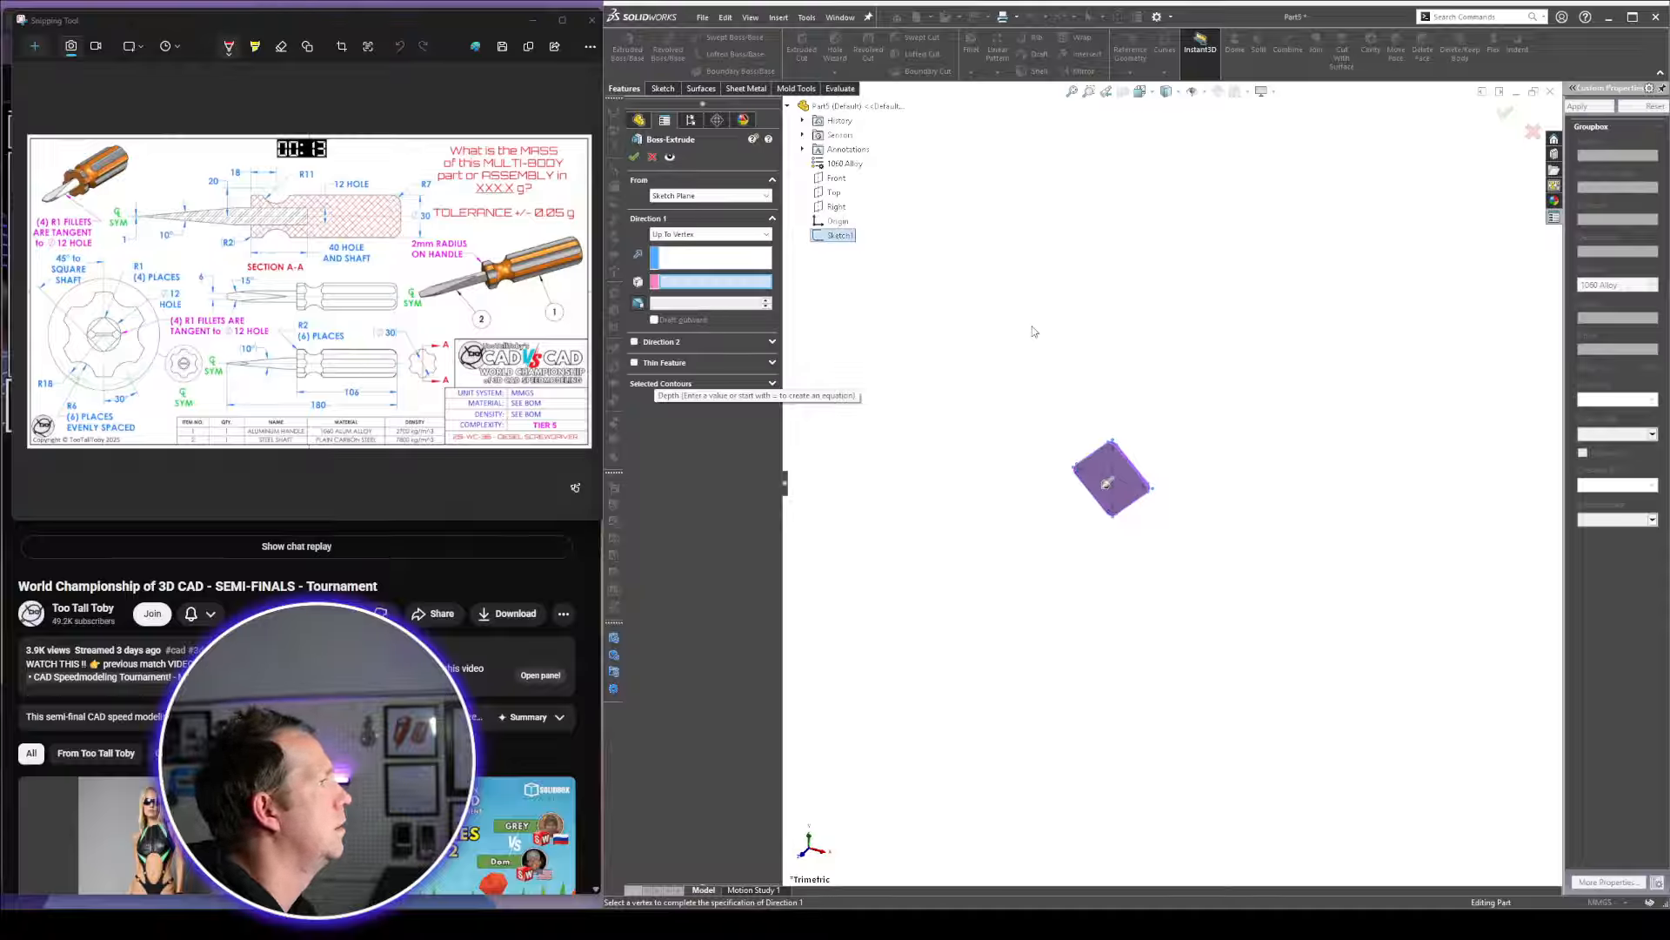
{"action": "left_click", "coordinate": [689, 235]}
{"action": "left_click", "coordinate": [688, 247]}
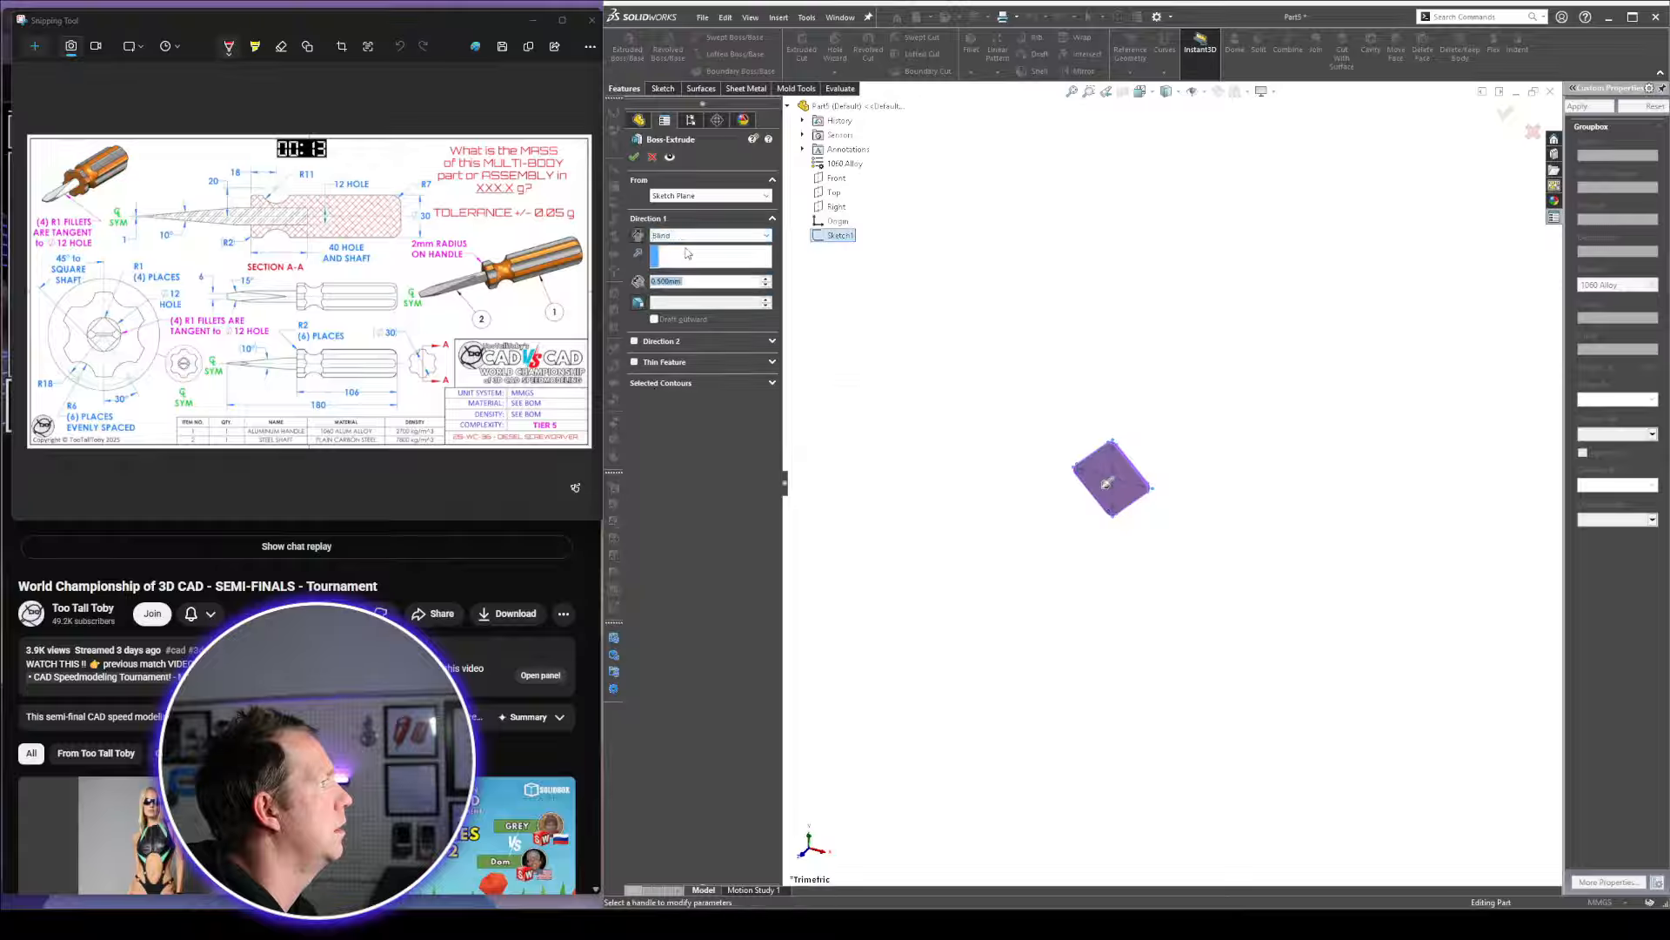
{"action": "type", "text": "180"}
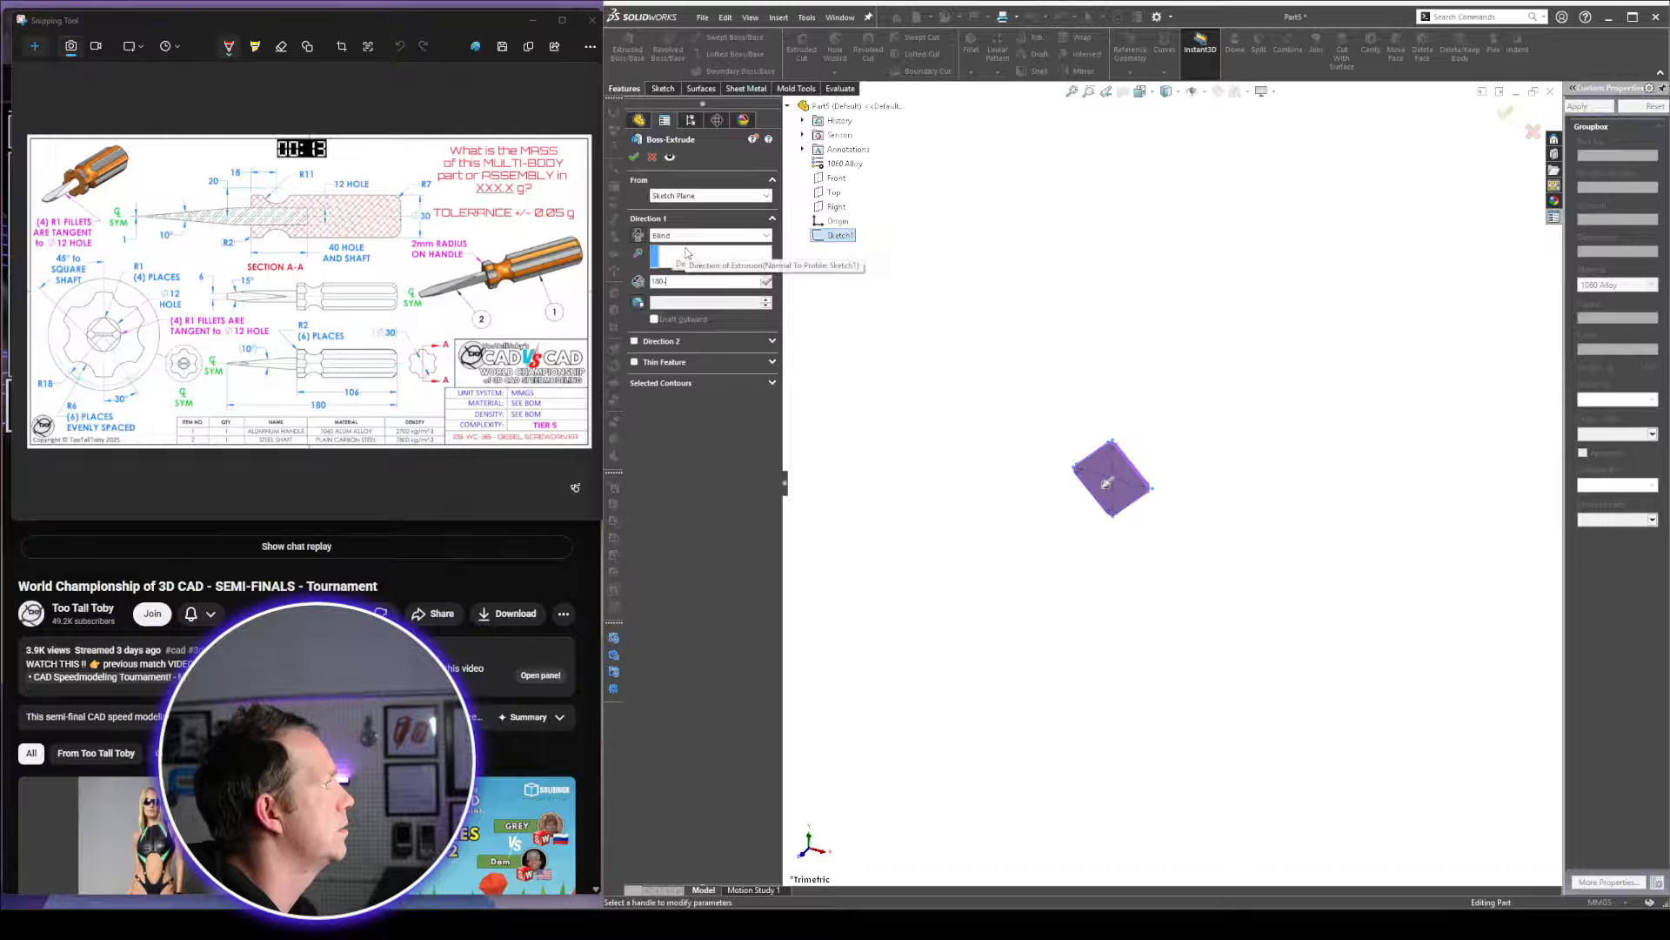
{"action": "type", "text": "-66"}
{"action": "key", "text": "Return"}
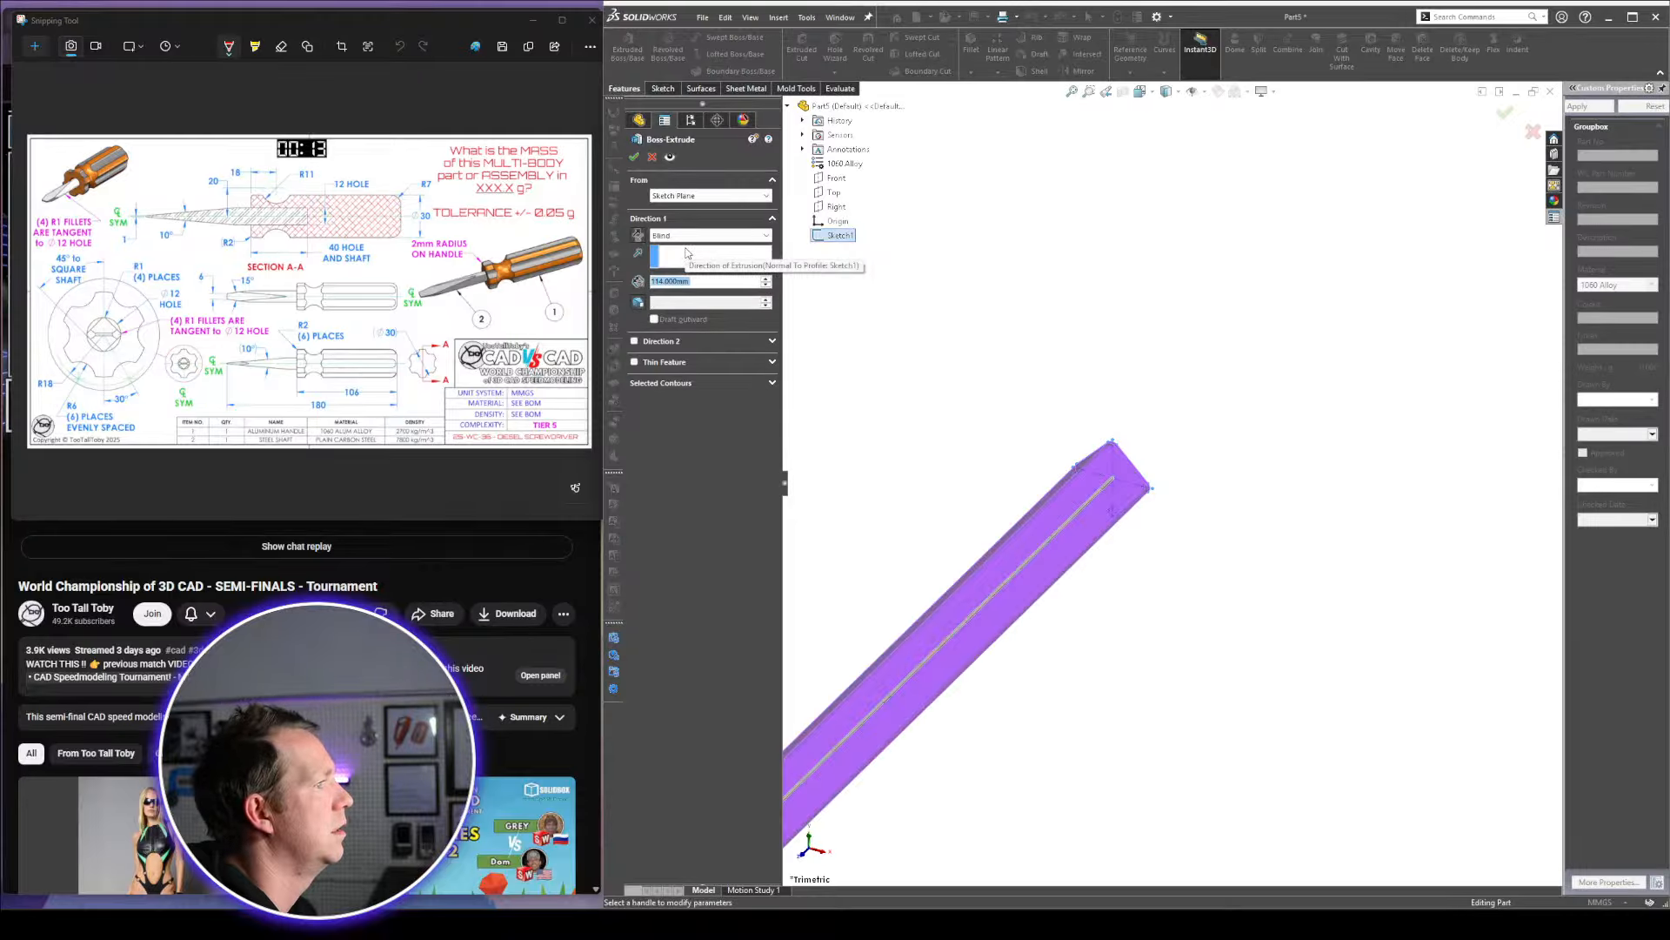
{"action": "scroll", "coordinate": [1113, 619], "scroll_direction": "up", "scroll_amount": 6}
{"action": "middle_click_drag", "start_coordinate": [1111, 616], "coordinate": [1014, 561]}
{"action": "scroll", "coordinate": [1015, 566], "scroll_direction": "down", "scroll_amount": 2}
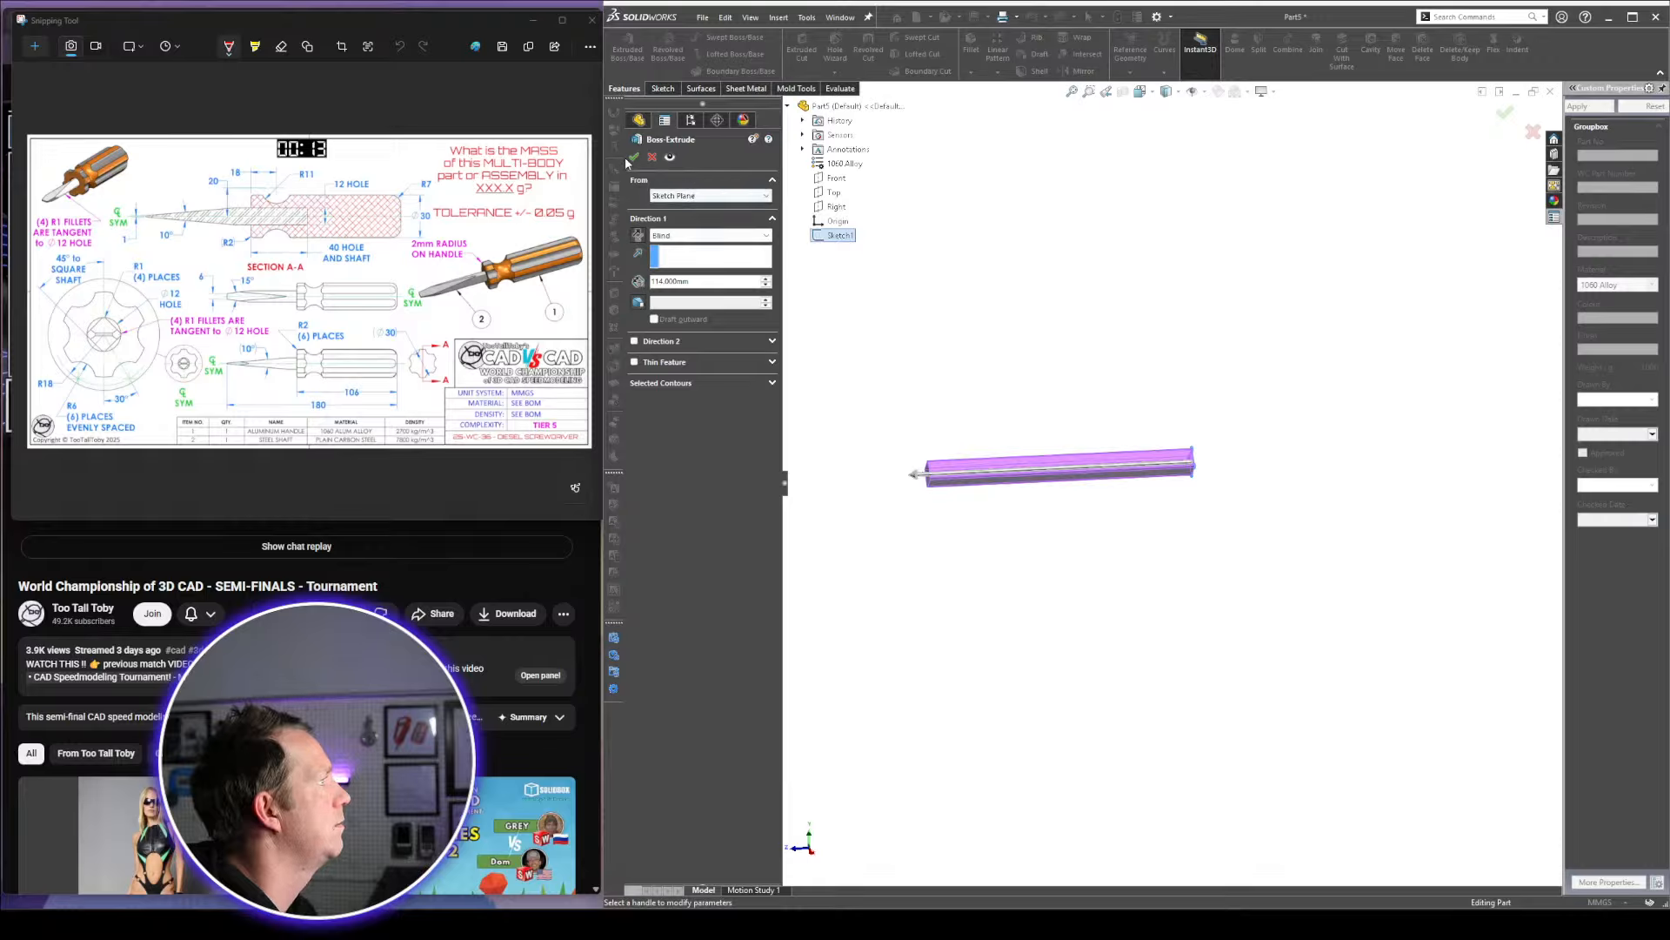
{"action": "left_click", "coordinate": [633, 157]}
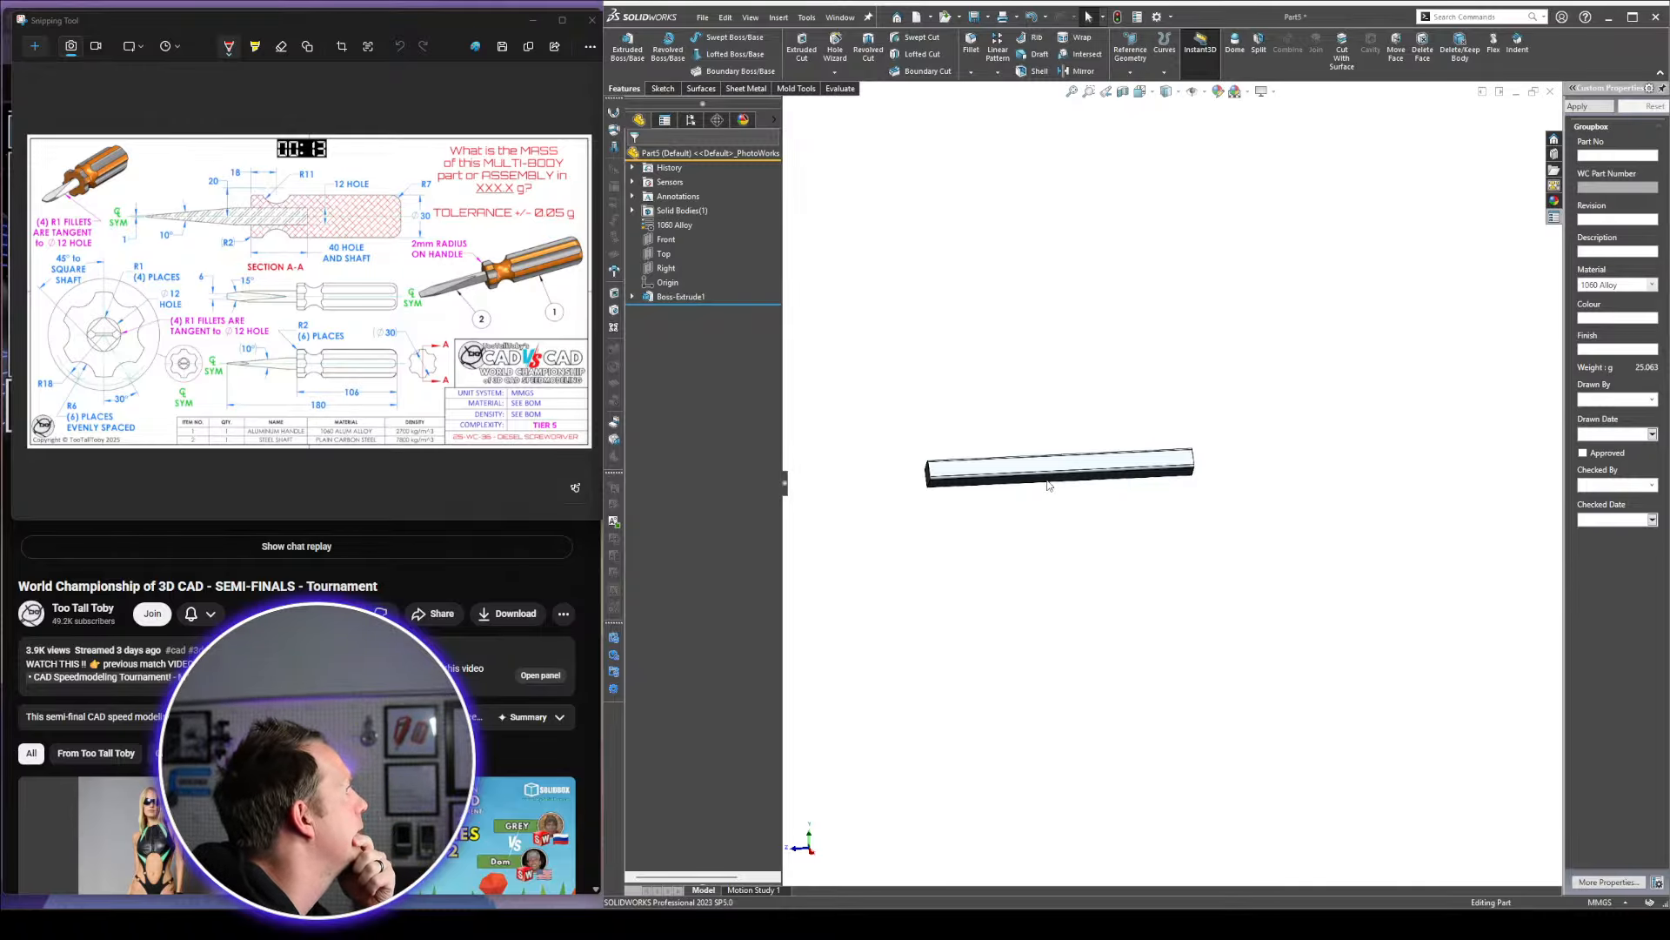
{"action": "scroll", "coordinate": [1048, 484], "scroll_direction": "down", "scroll_amount": 2}
{"action": "scroll", "coordinate": [1048, 485], "scroll_direction": "up", "scroll_amount": 2}
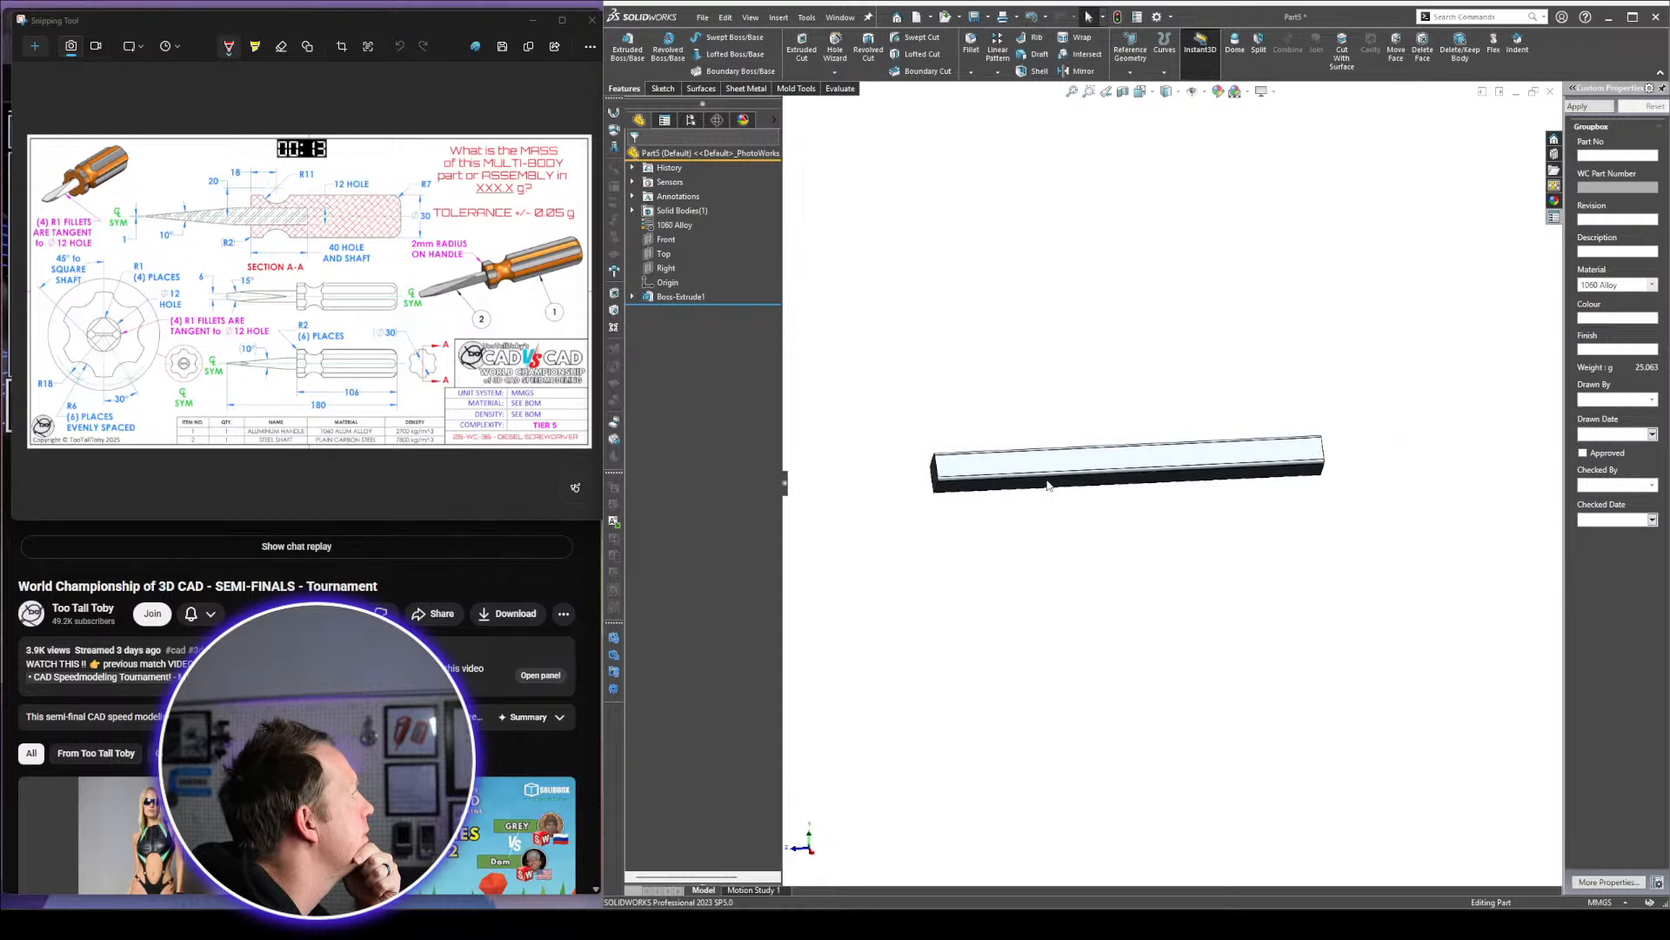
{"action": "middle_click_drag", "start_coordinate": [1065, 480], "coordinate": [1273, 472]}
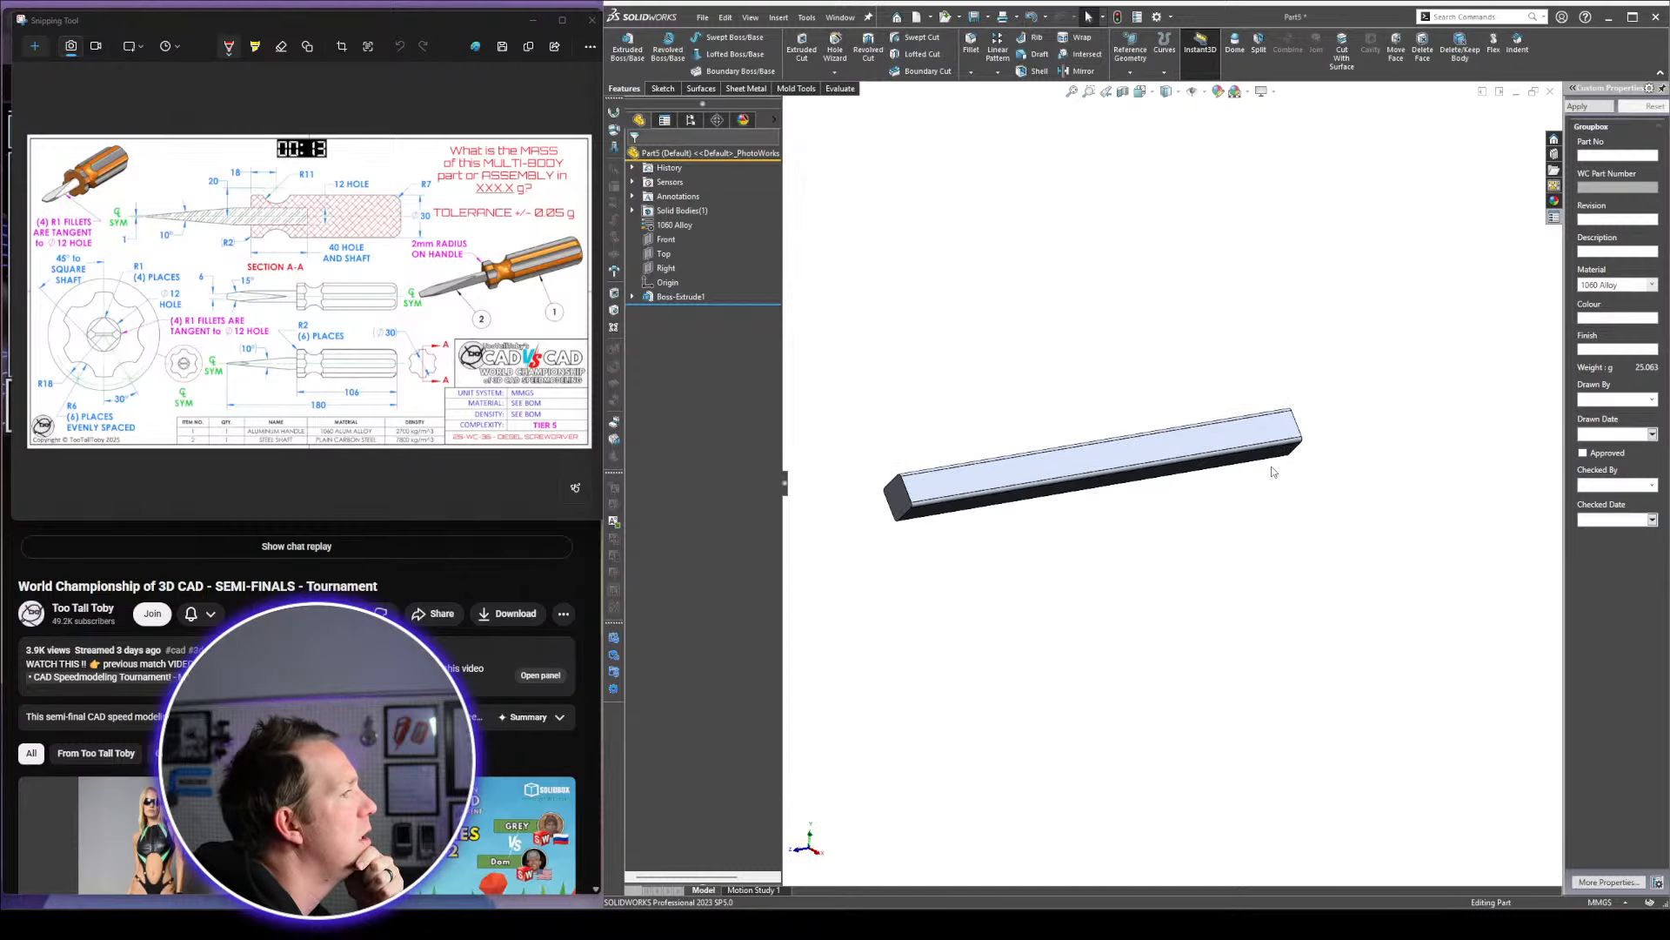
{"action": "middle_click_drag", "start_coordinate": [1123, 376], "coordinate": [1013, 388]}
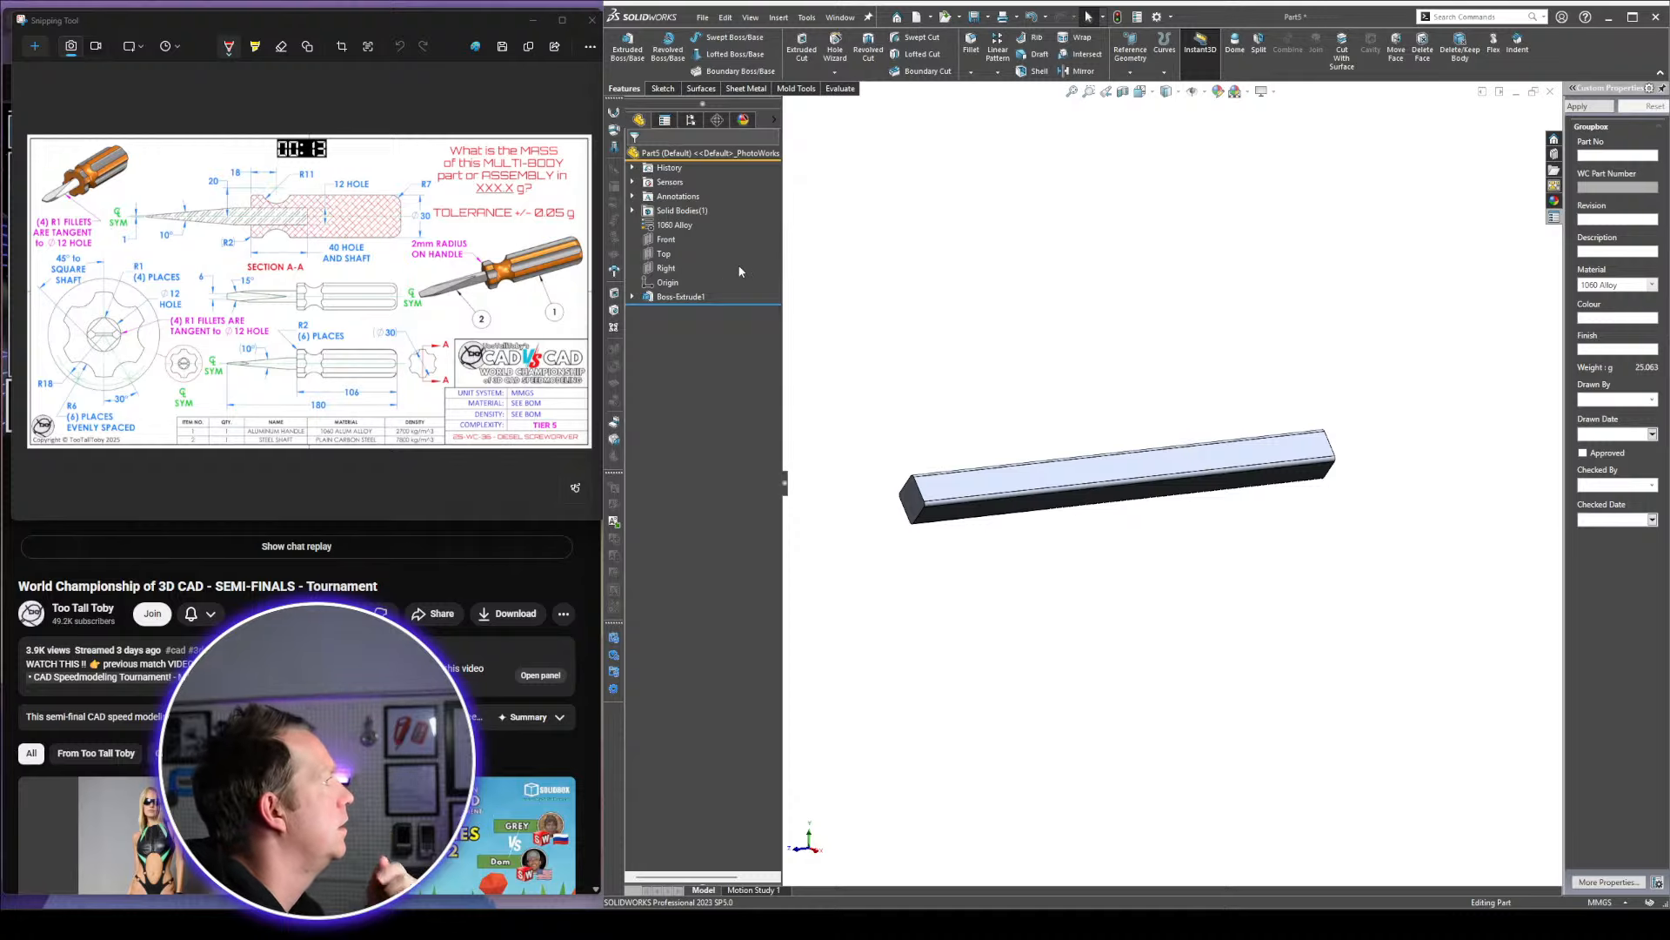
Start a sketch on the Right plane and draw a sloping line from the shaft's tip end face up to its upper edge
{"action": "left_click", "coordinate": [666, 268]}
{"action": "left_click", "coordinate": [687, 246]}
{"action": "key", "text": "space"}
{"action": "left_click", "coordinate": [930, 349]}
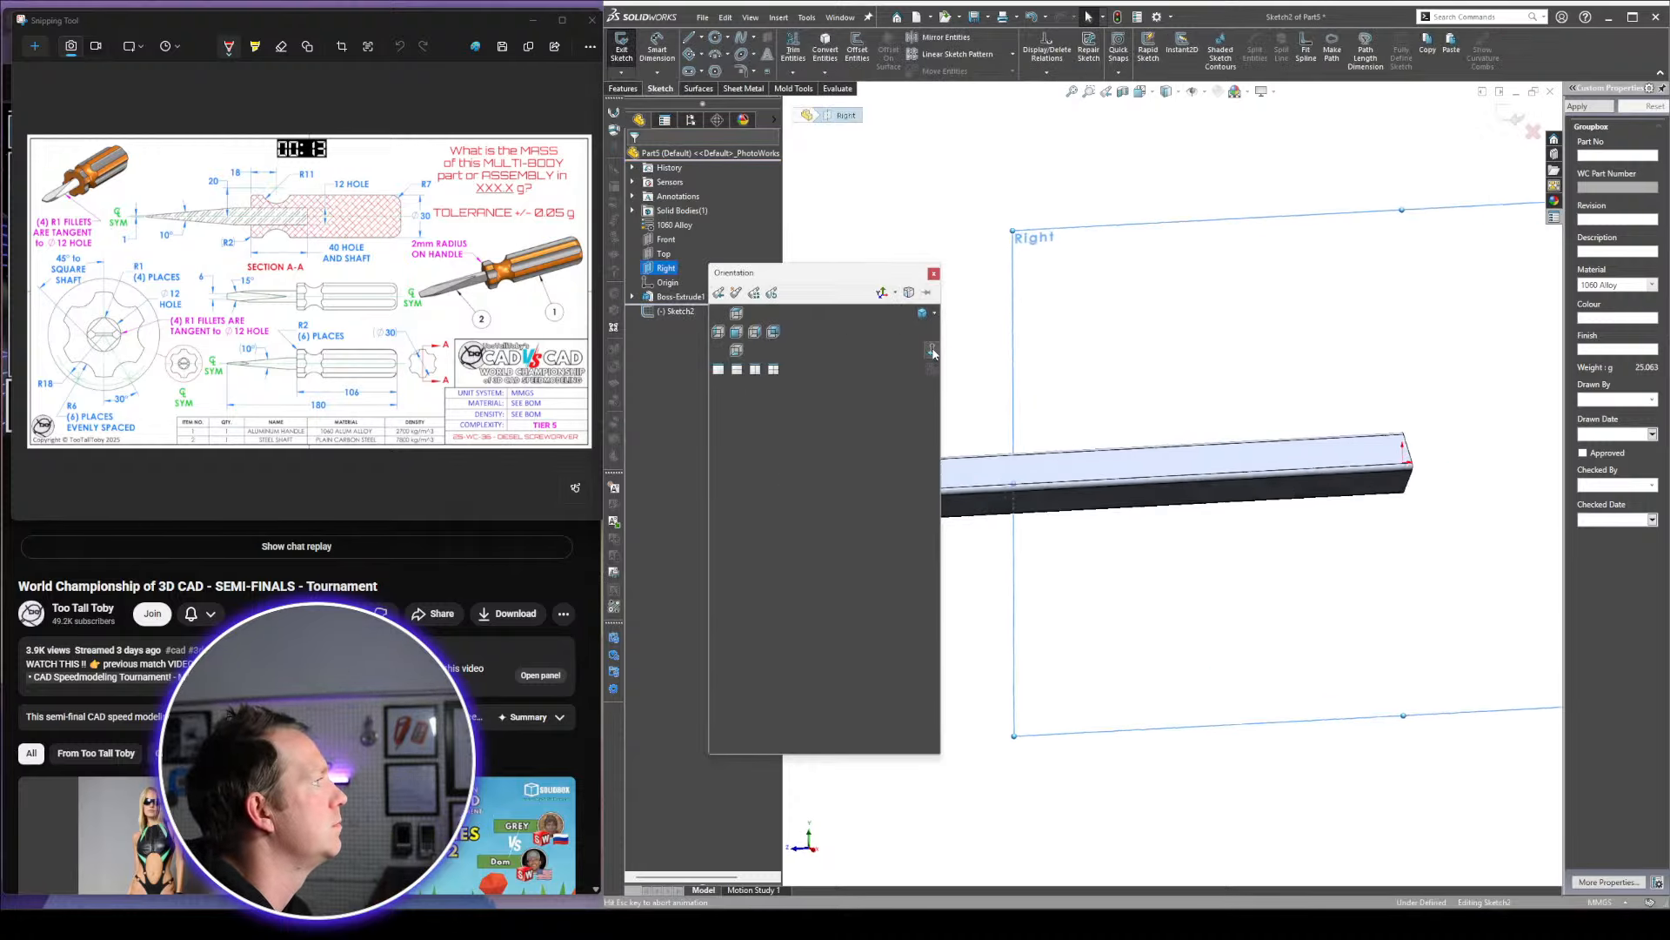
{"action": "key", "text": "l"}
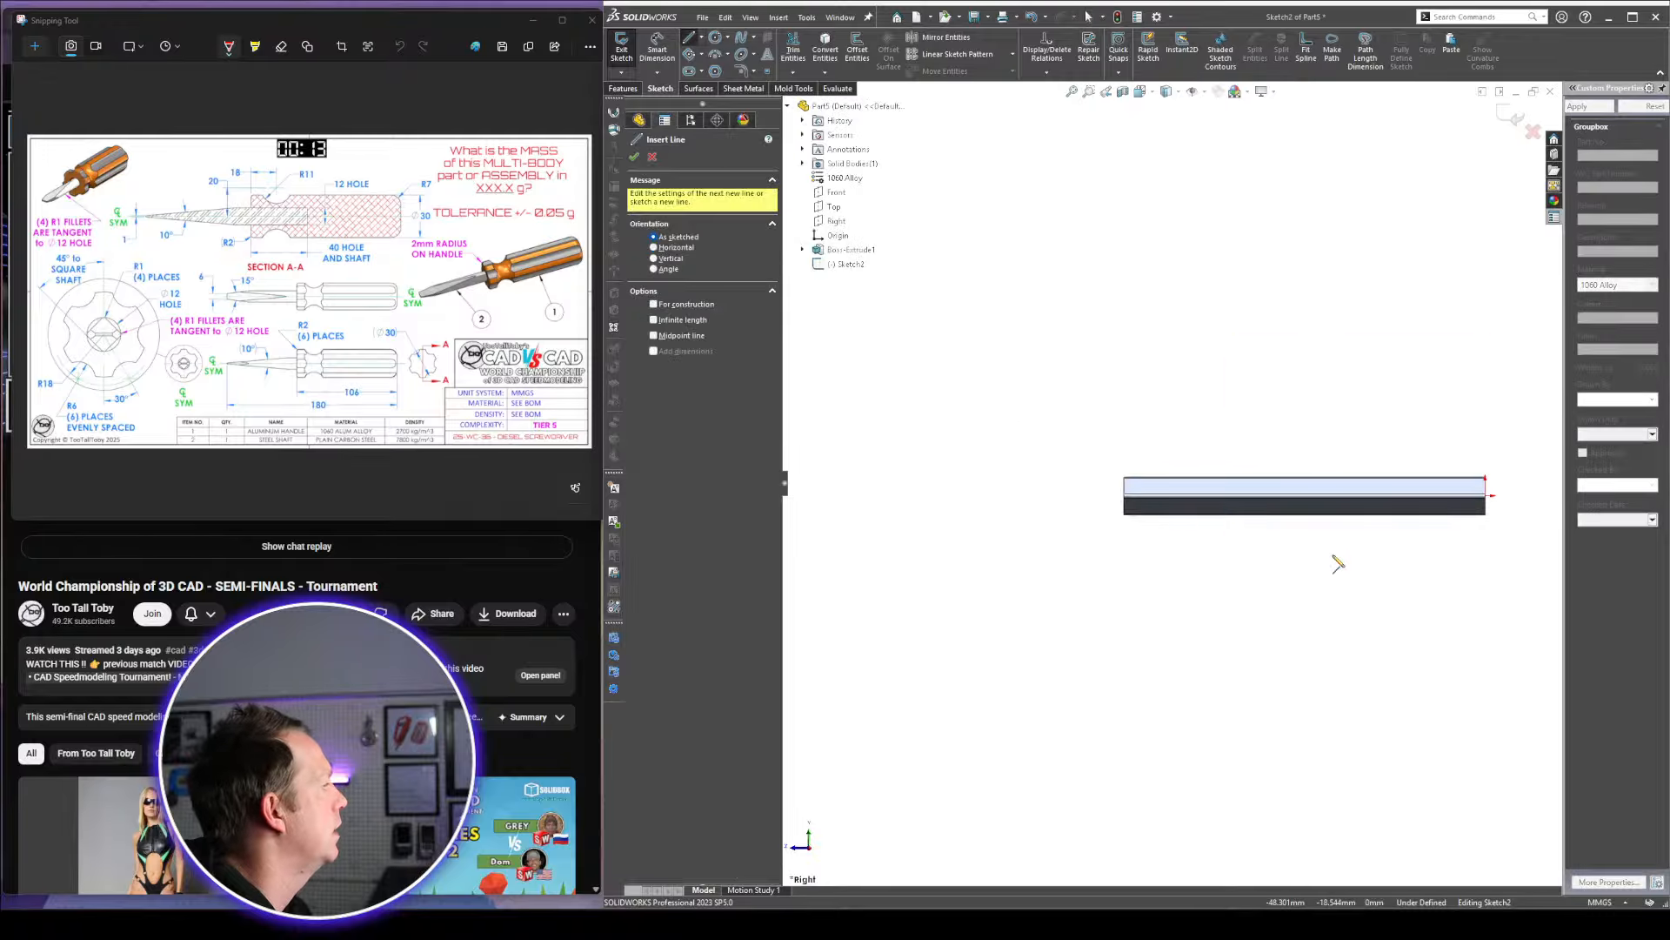
{"action": "scroll", "coordinate": [1335, 563], "scroll_direction": "down", "scroll_amount": 3}
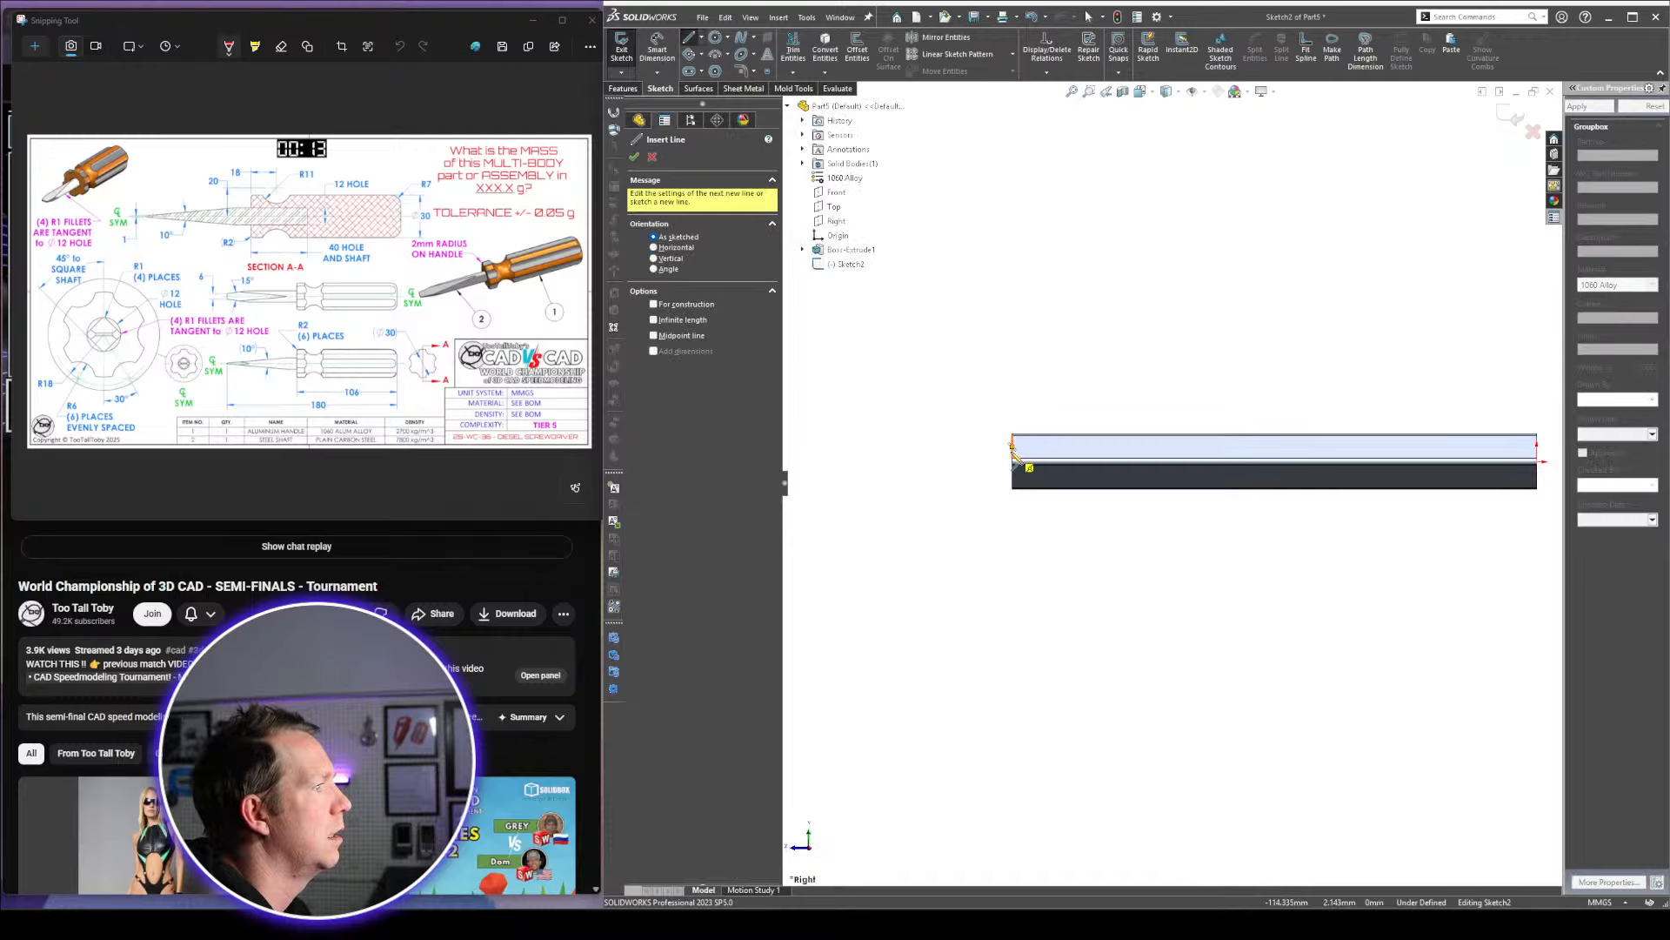
{"action": "left_click", "coordinate": [1011, 452]}
{"action": "scroll", "coordinate": [1324, 437], "scroll_direction": "down", "scroll_amount": 2}
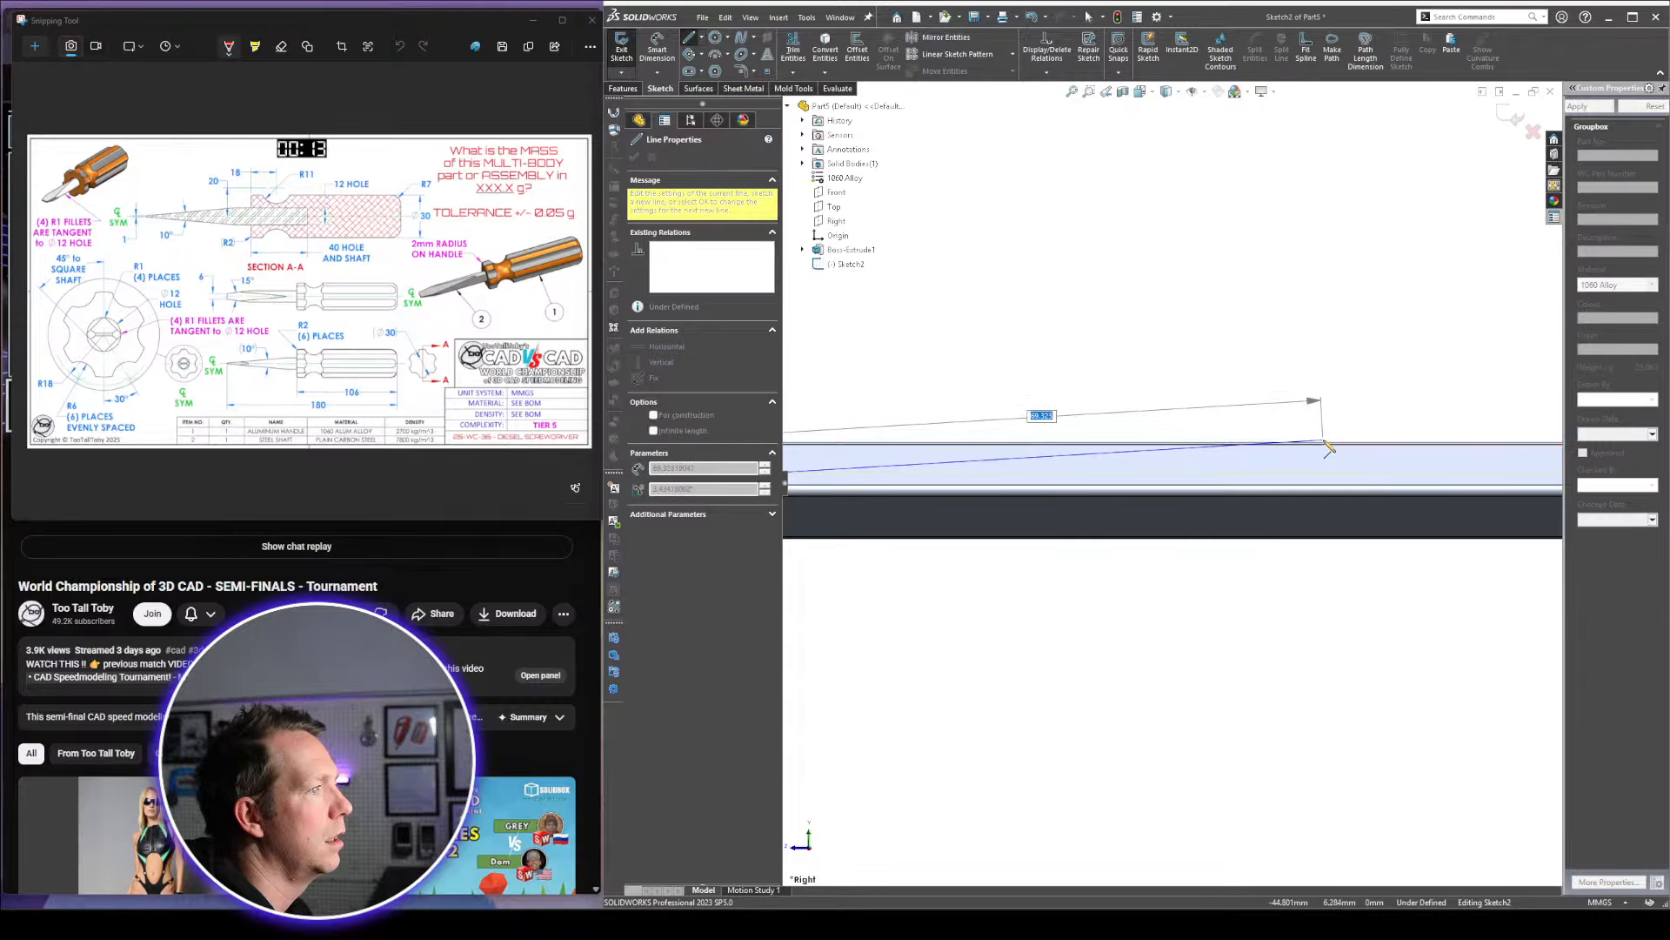
{"action": "scroll", "coordinate": [1323, 449], "scroll_direction": "down", "scroll_amount": 2}
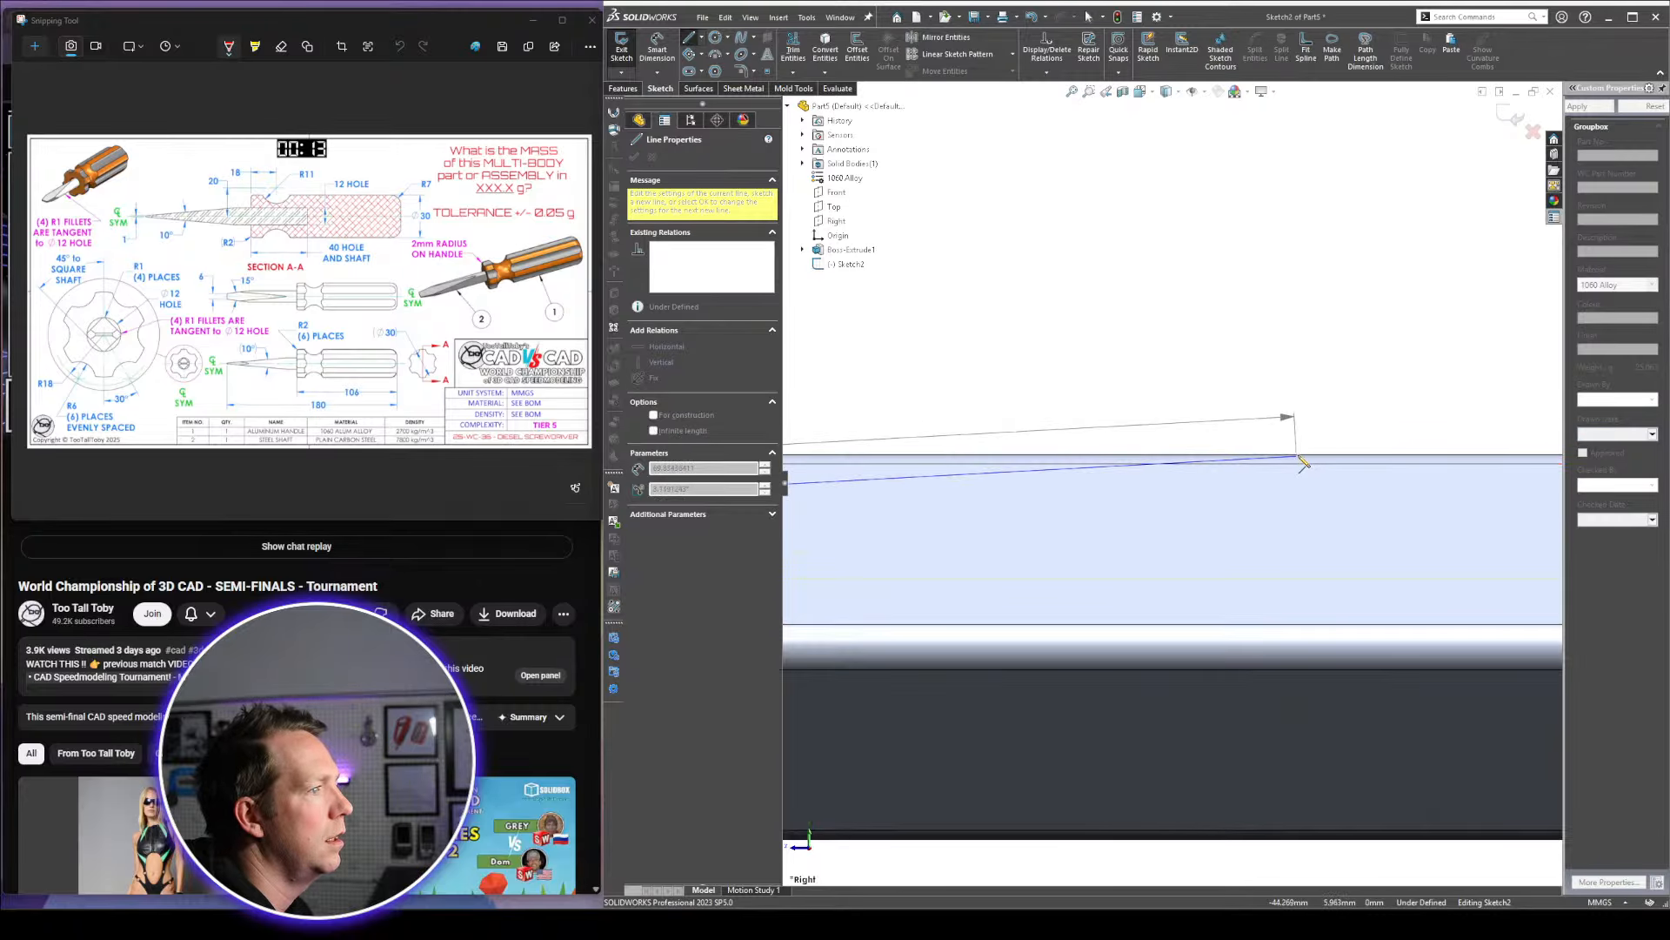
{"action": "left_click", "coordinate": [1372, 454]}
Close the line into a triangle along the shaft's upper edge and tip end face, about 3.9 mm tall at the end
{"action": "scroll", "coordinate": [1262, 443], "scroll_direction": "up", "scroll_amount": 4}
{"action": "scroll", "coordinate": [852, 454], "scroll_direction": "up", "scroll_amount": 3}
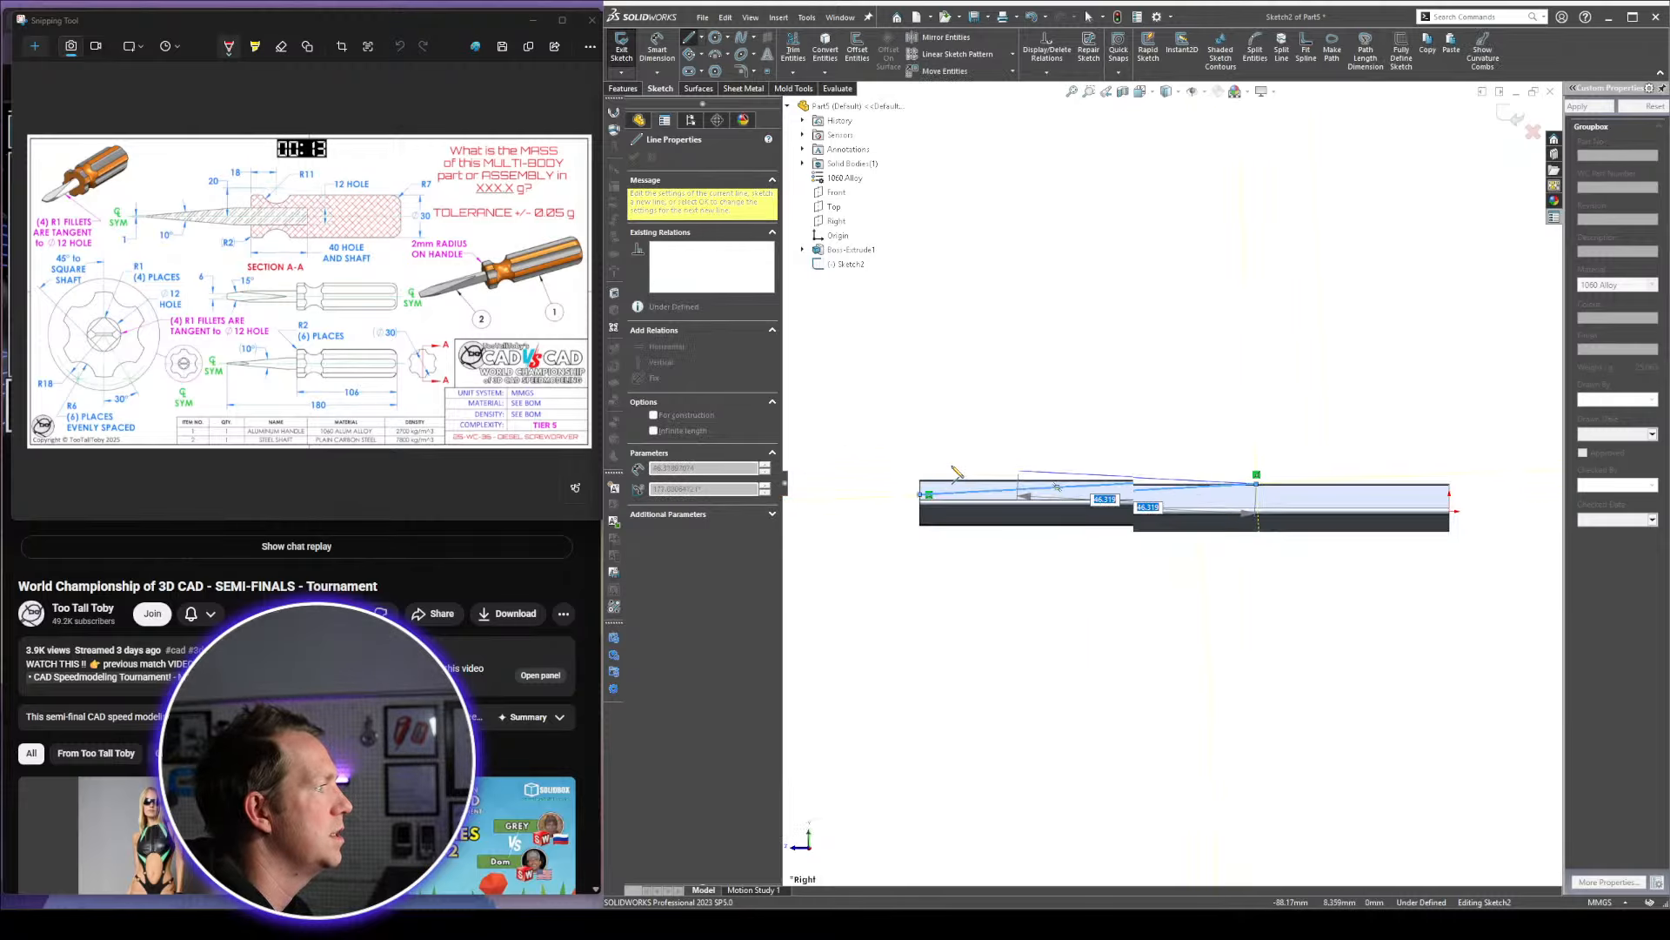
{"action": "scroll", "coordinate": [931, 468], "scroll_direction": "down", "scroll_amount": 3}
{"action": "scroll", "coordinate": [992, 541], "scroll_direction": "down", "scroll_amount": 3}
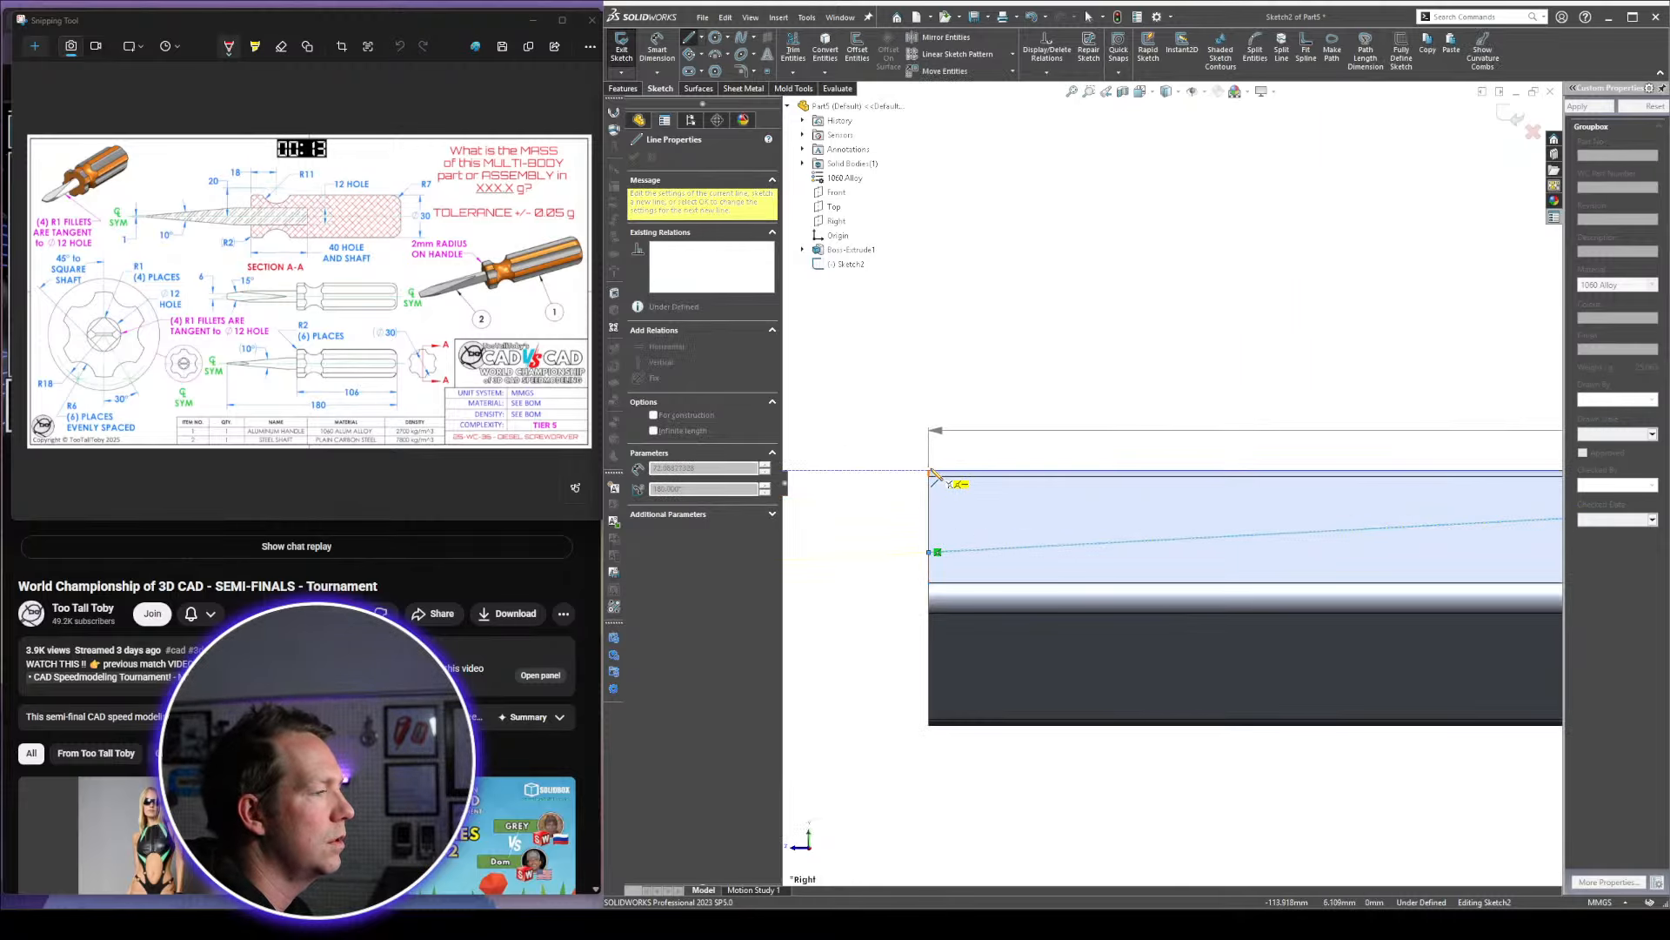
{"action": "left_click", "coordinate": [929, 470]}
{"action": "left_click", "coordinate": [930, 552]}
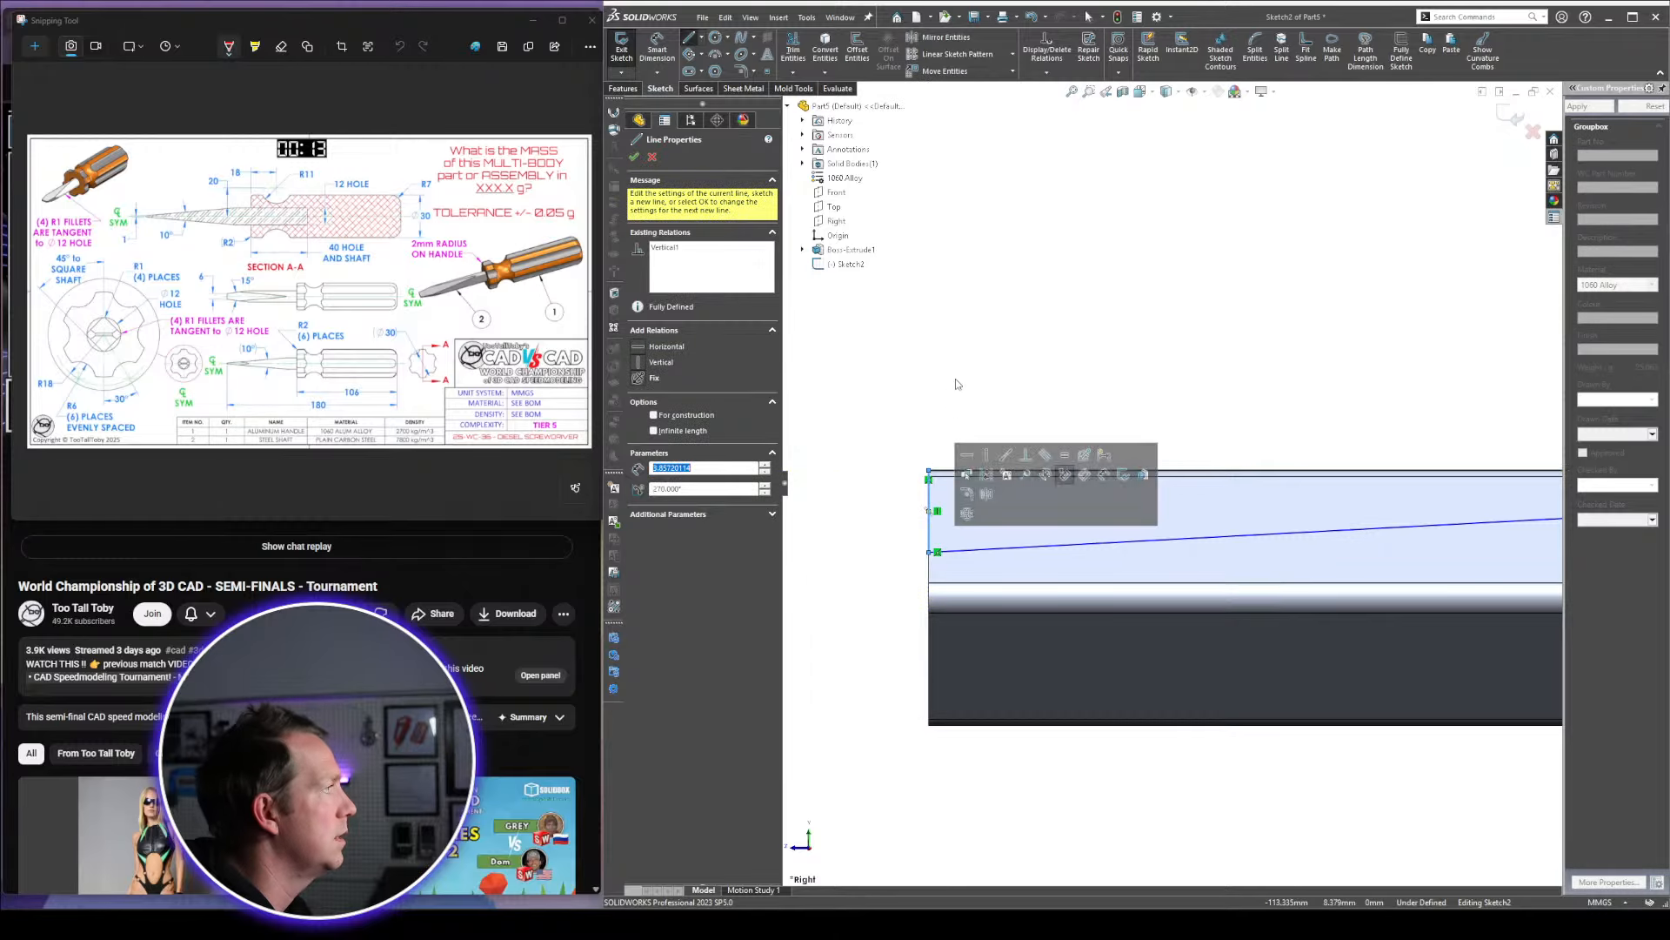
{"action": "key", "text": "Escape"}
Mirror the three triangle lines about the Top plane
{"action": "scroll", "coordinate": [1093, 453], "scroll_direction": "up", "scroll_amount": 3}
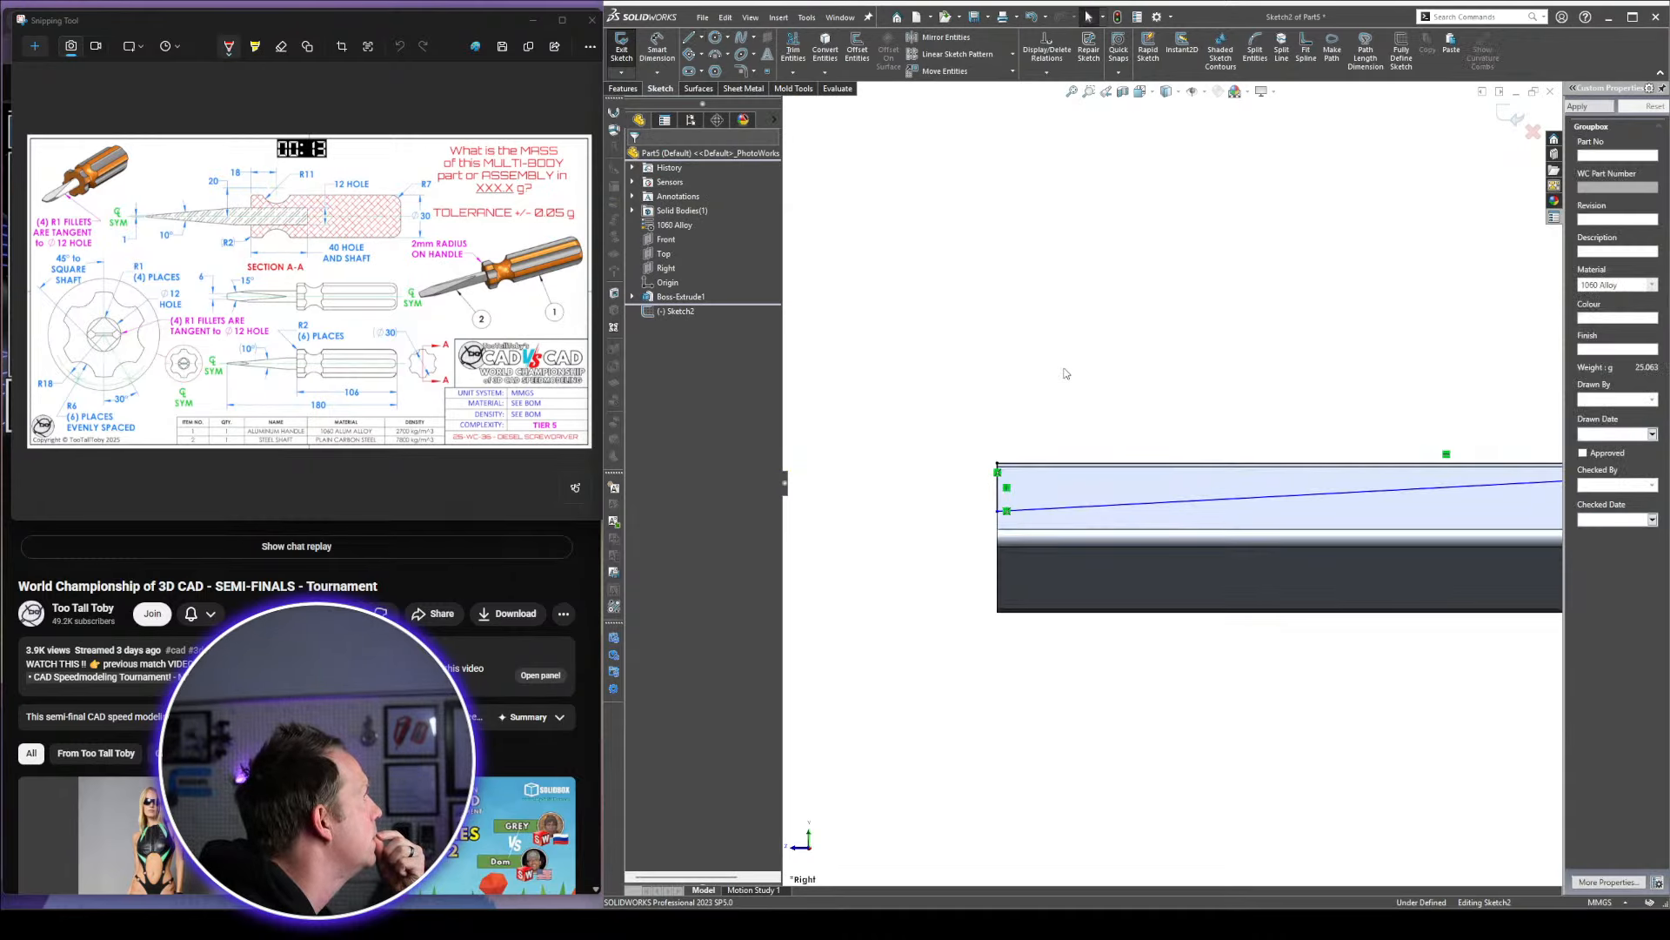
{"action": "scroll", "coordinate": [968, 478], "scroll_direction": "up", "scroll_amount": 2}
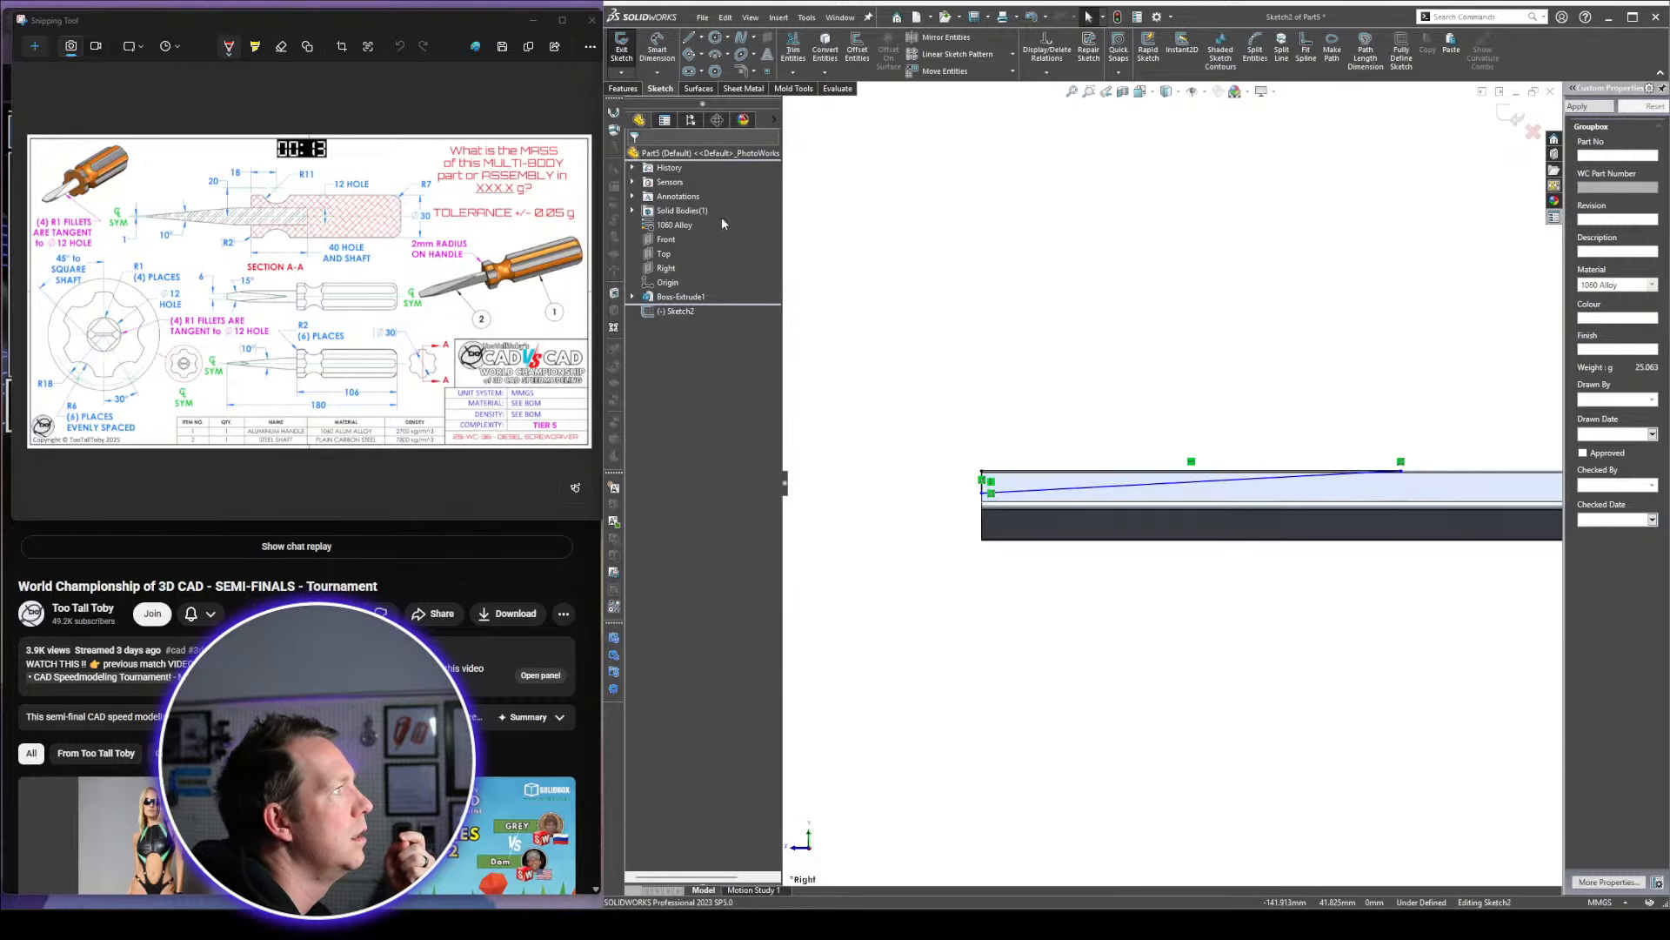
{"action": "left_click", "coordinate": [664, 253]}
{"action": "left_click", "coordinate": [944, 37]}
{"action": "left_click_drag", "start_coordinate": [961, 372], "coordinate": [1372, 577]}
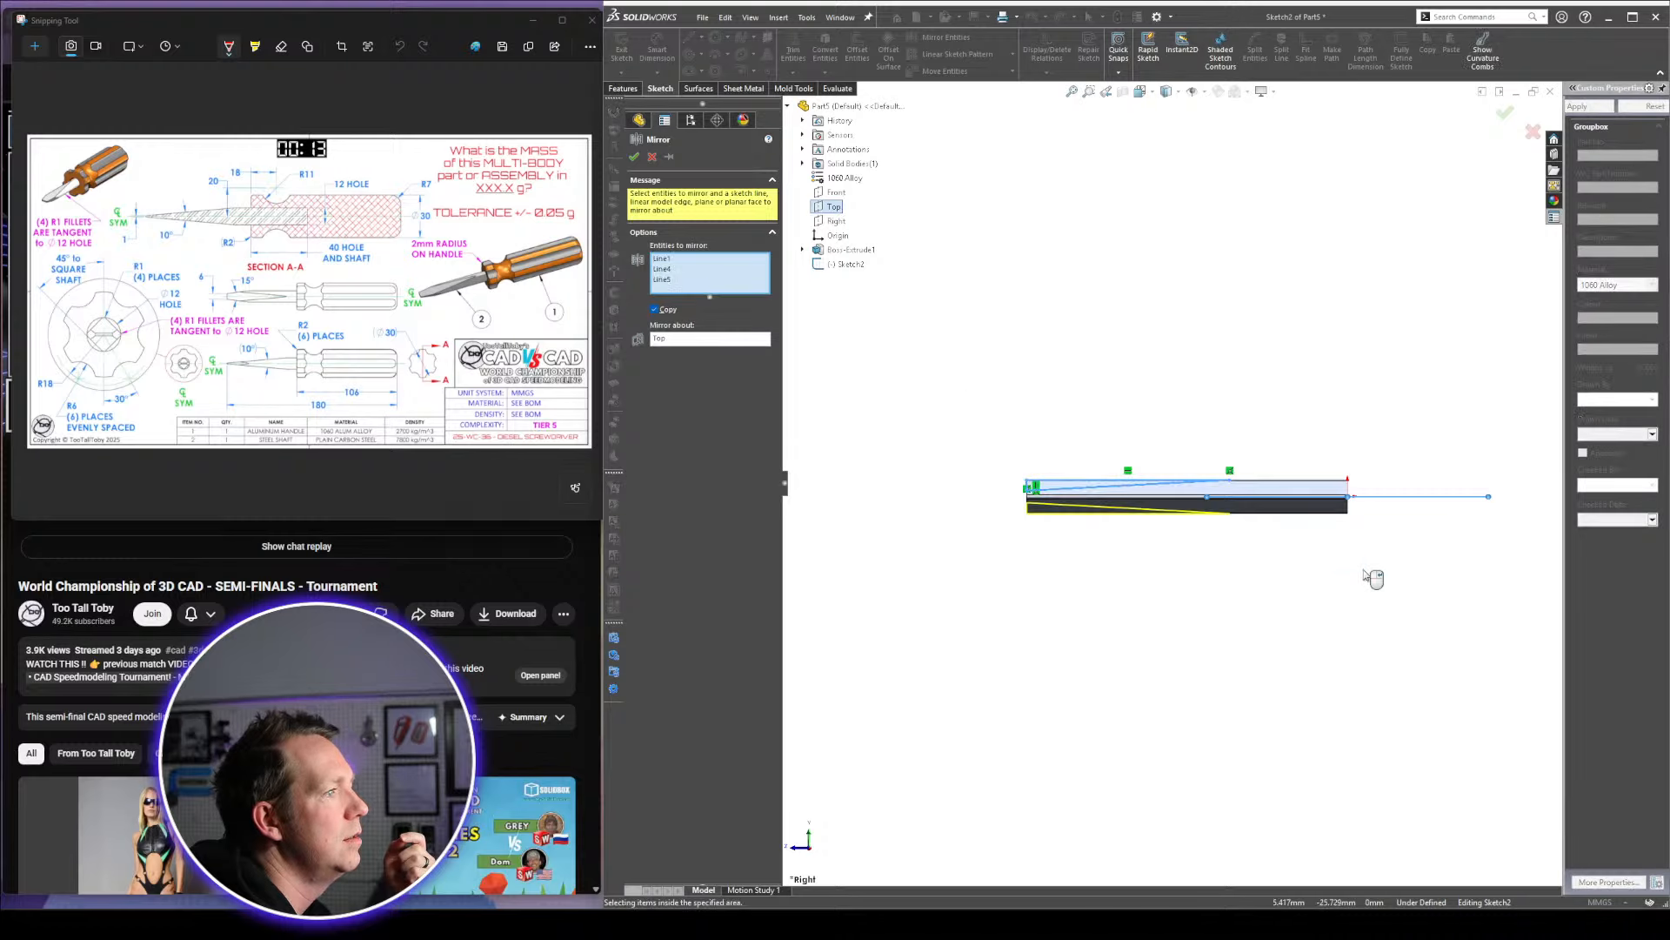
{"action": "key", "text": "Return"}
Dimension the gap between the two sloping lines at the tip as 1 mm
{"action": "scroll", "coordinate": [1053, 551], "scroll_direction": "down", "scroll_amount": 5}
{"action": "key", "text": "d"}
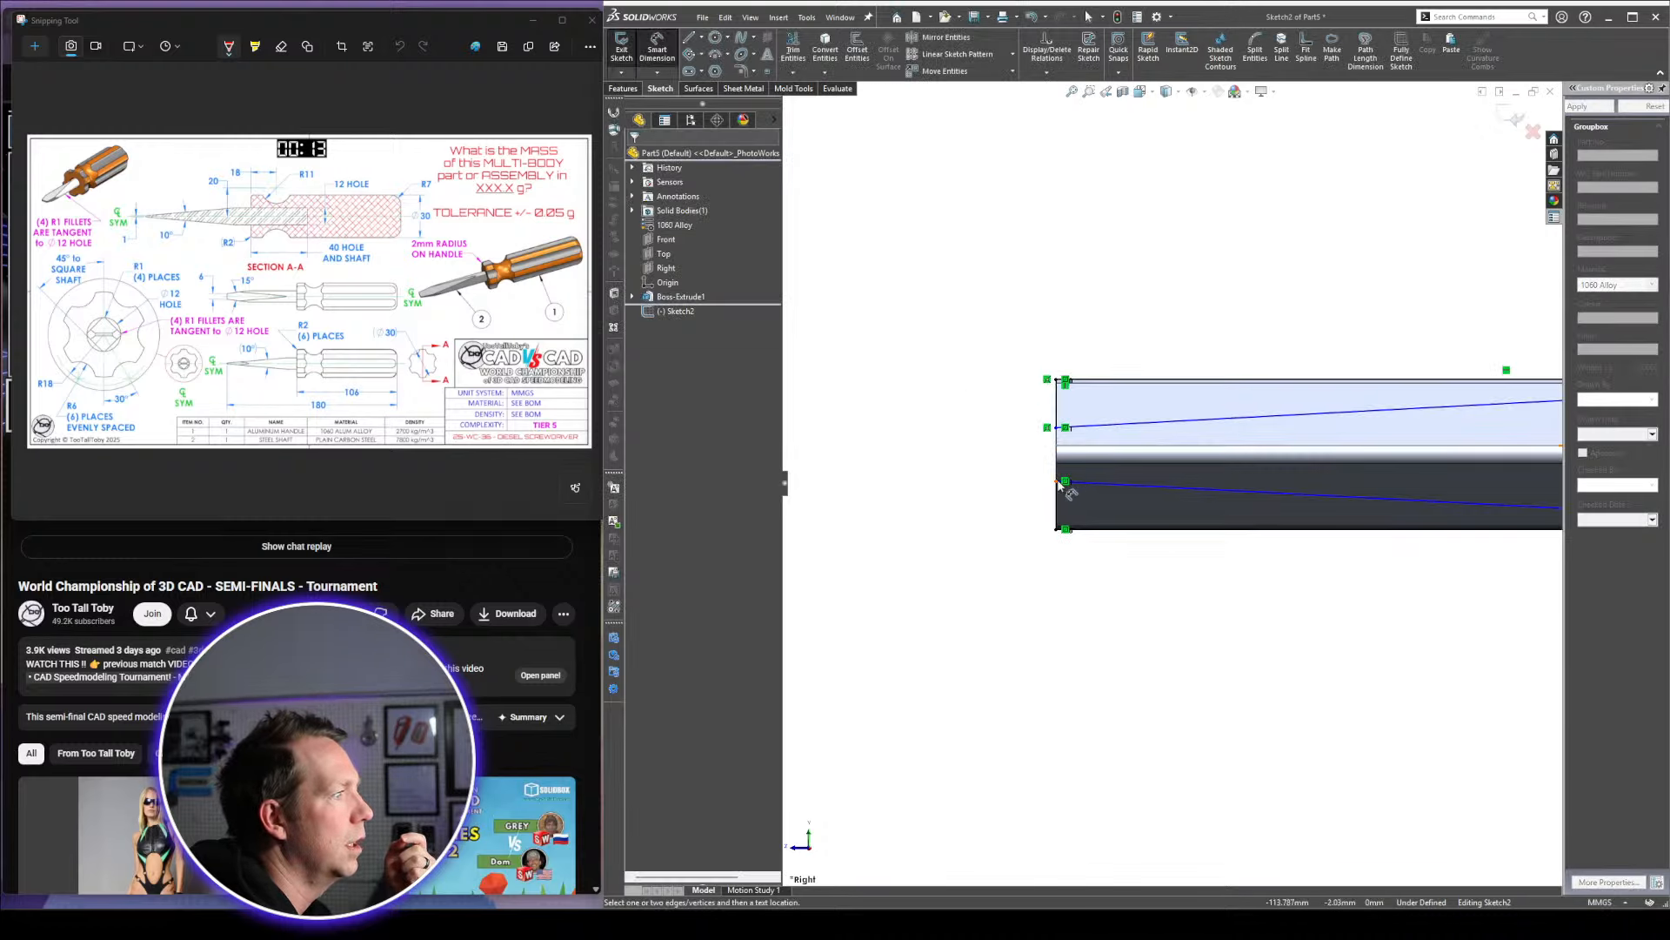
{"action": "left_click", "coordinate": [1063, 481]}
{"action": "left_click", "coordinate": [1065, 427]}
{"action": "left_click", "coordinate": [996, 448]}
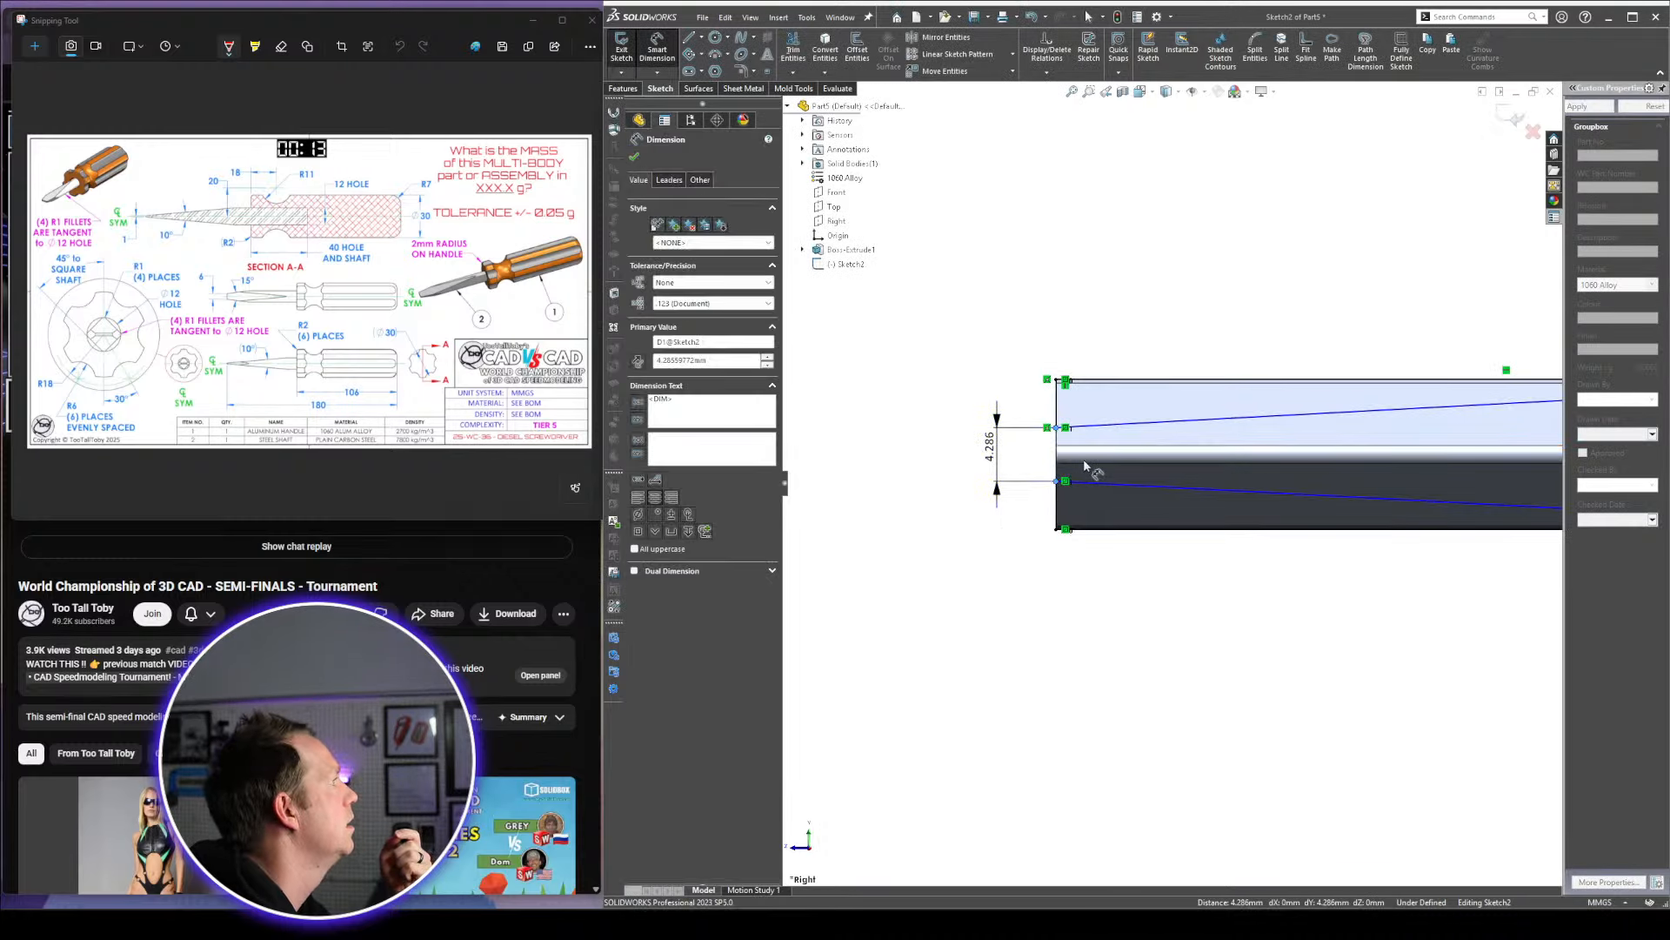
{"action": "type", "text": "1"}
{"action": "key", "text": "Return"}
{"action": "key", "text": "Escape"}
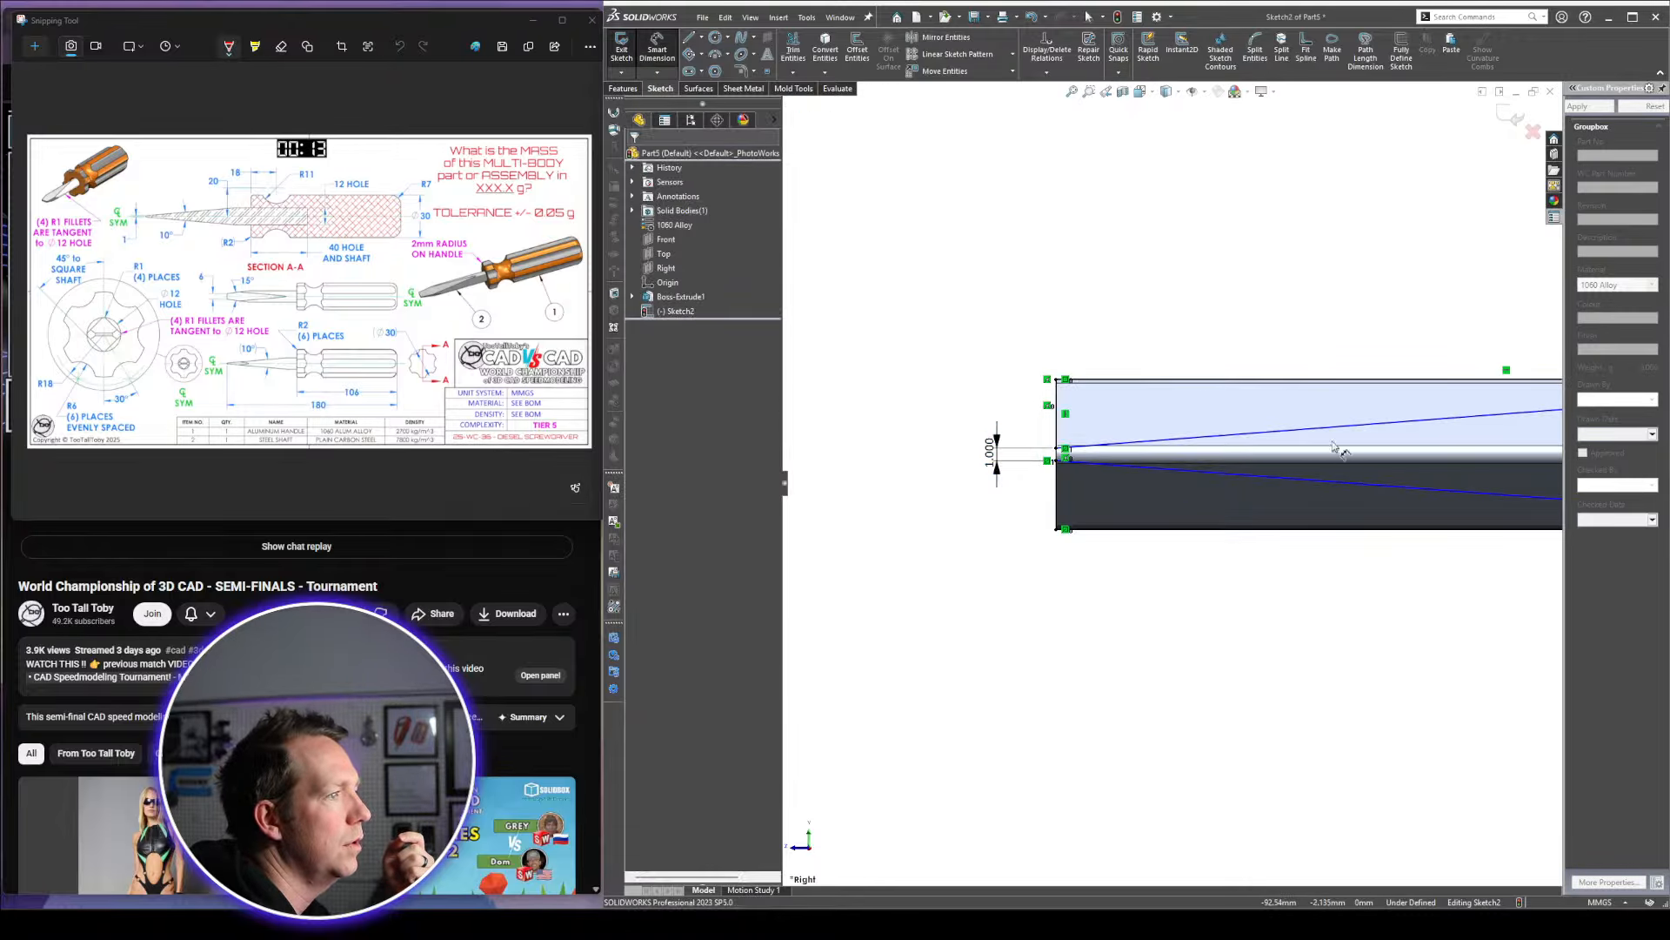
Dimension the angle between the two sloping lines as 10 degrees
{"action": "left_click", "coordinate": [1340, 427]}
{"action": "left_click", "coordinate": [1347, 483]}
{"action": "left_click", "coordinate": [1364, 446]}
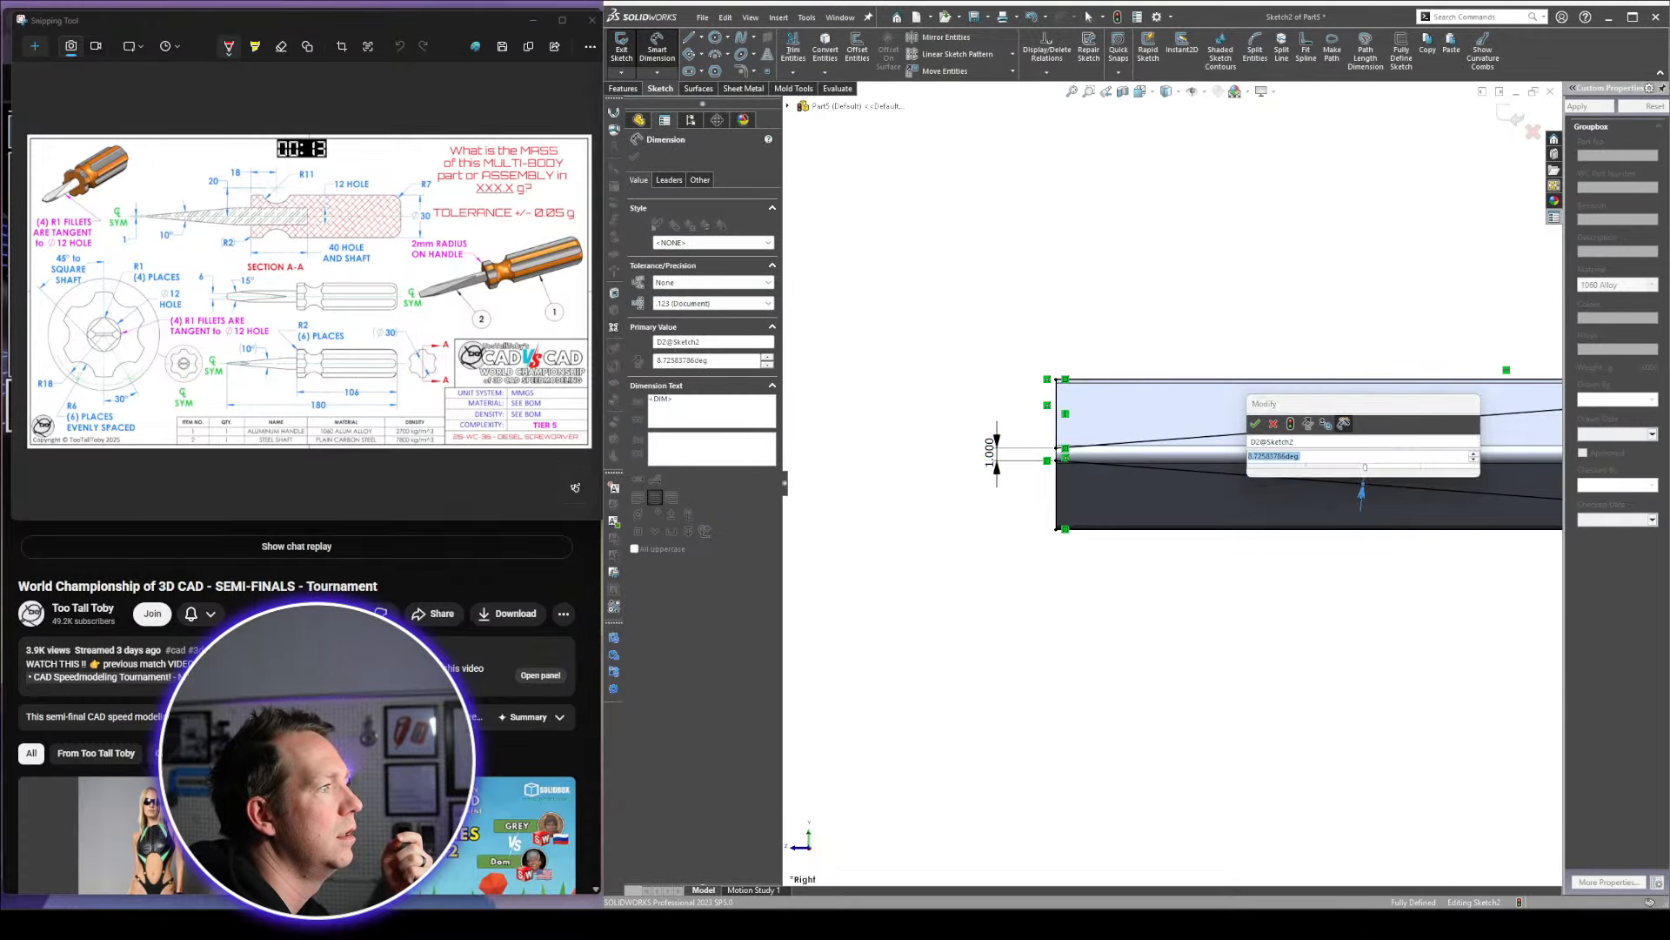
{"action": "type", "text": "10"}
{"action": "key", "text": "Return"}
{"action": "key", "text": "Escape"}
Extrude-cut the two triangles through the full width of the shaft to form the tapered blade
{"action": "scroll", "coordinate": [1395, 461], "scroll_direction": "down", "scroll_amount": 4}
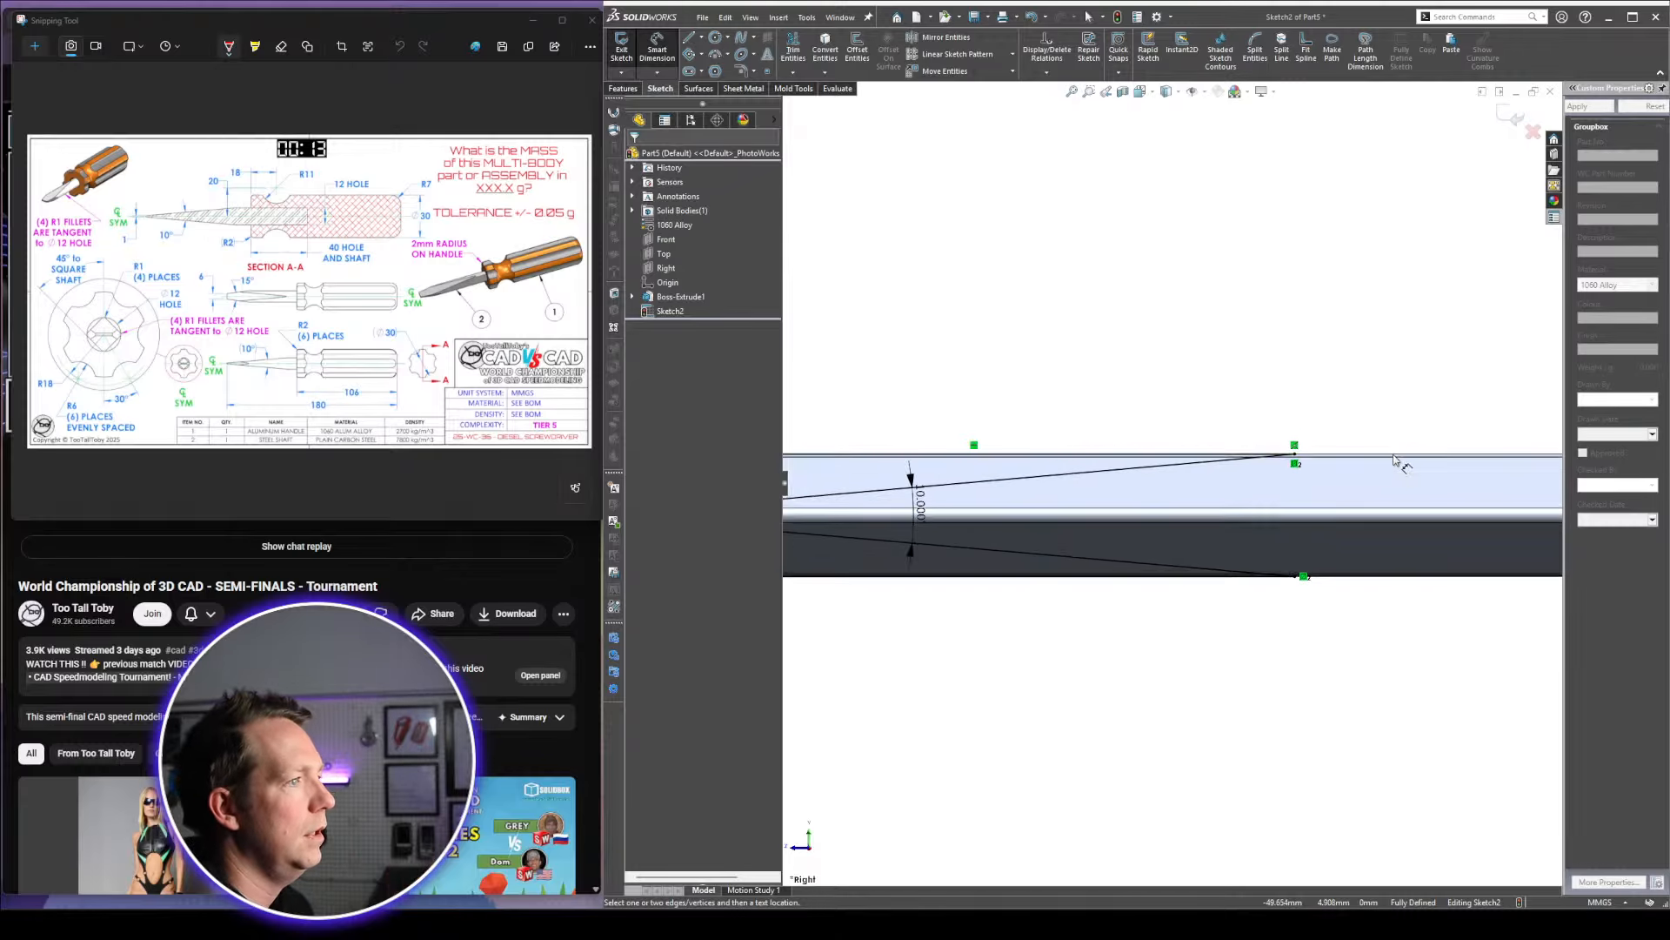
{"action": "key", "text": "f"}
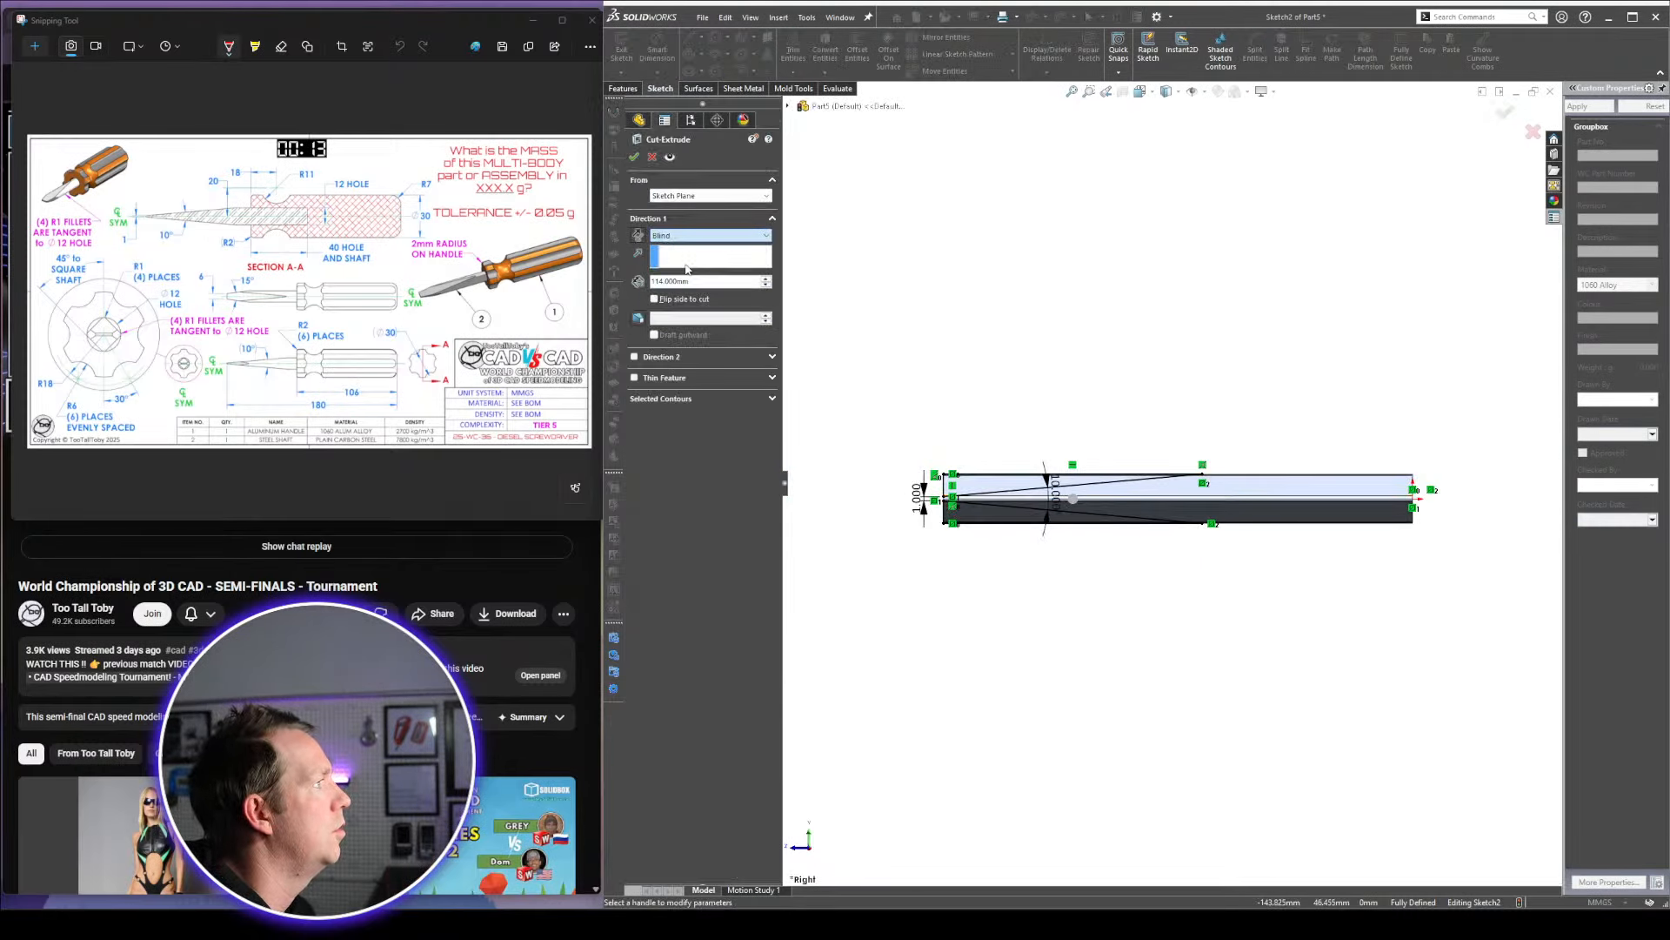
{"action": "left_click", "coordinate": [634, 158]}
{"action": "middle_click_drag", "start_coordinate": [1109, 403], "coordinate": [1118, 483]}
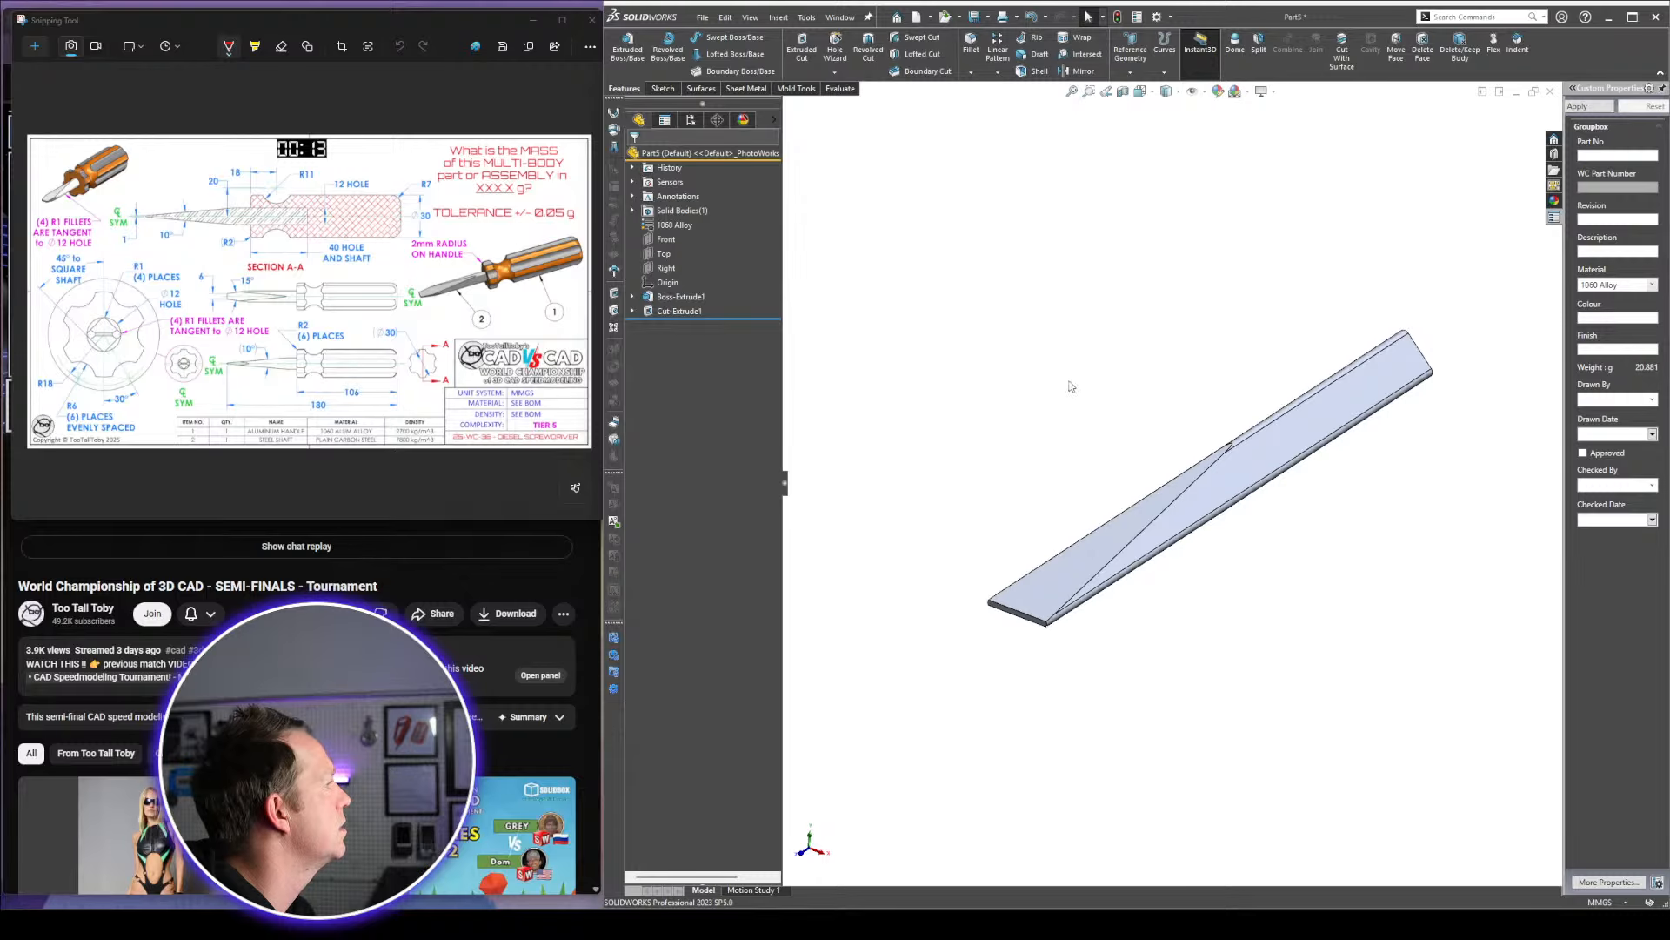
Start a sketch on the Top plane and draw a sloping line from the blade's end edge out to the shaft's side edge
{"action": "key", "text": "space"}
{"action": "left_click", "coordinate": [1197, 411]}
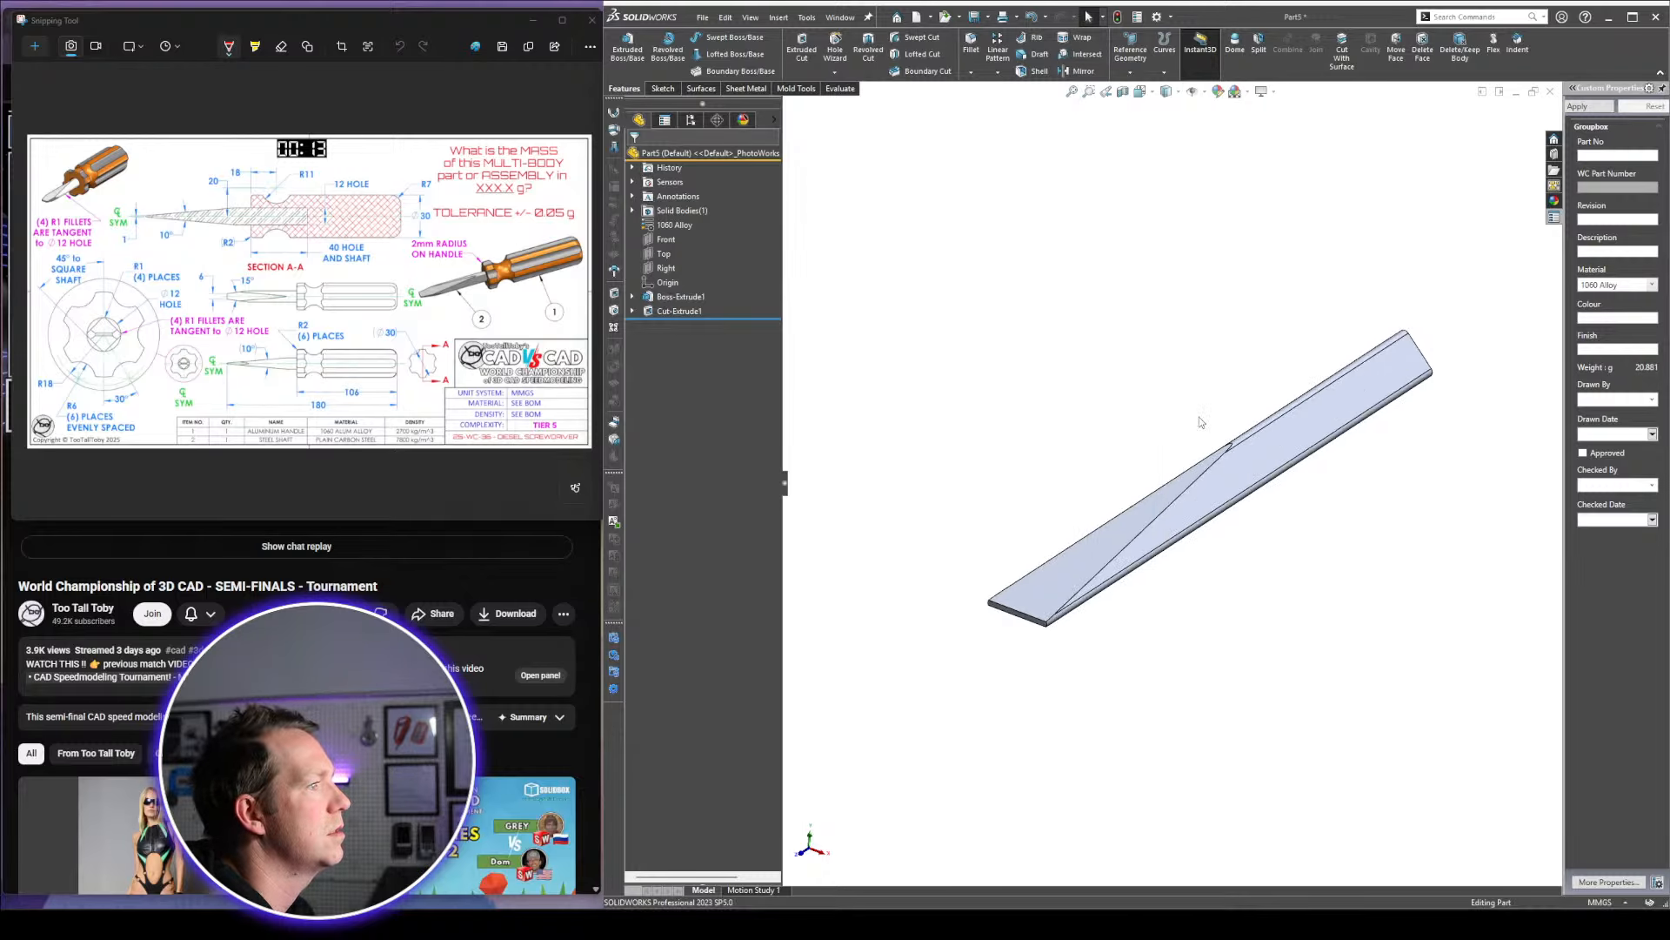
{"action": "key", "text": "shift+Up"}
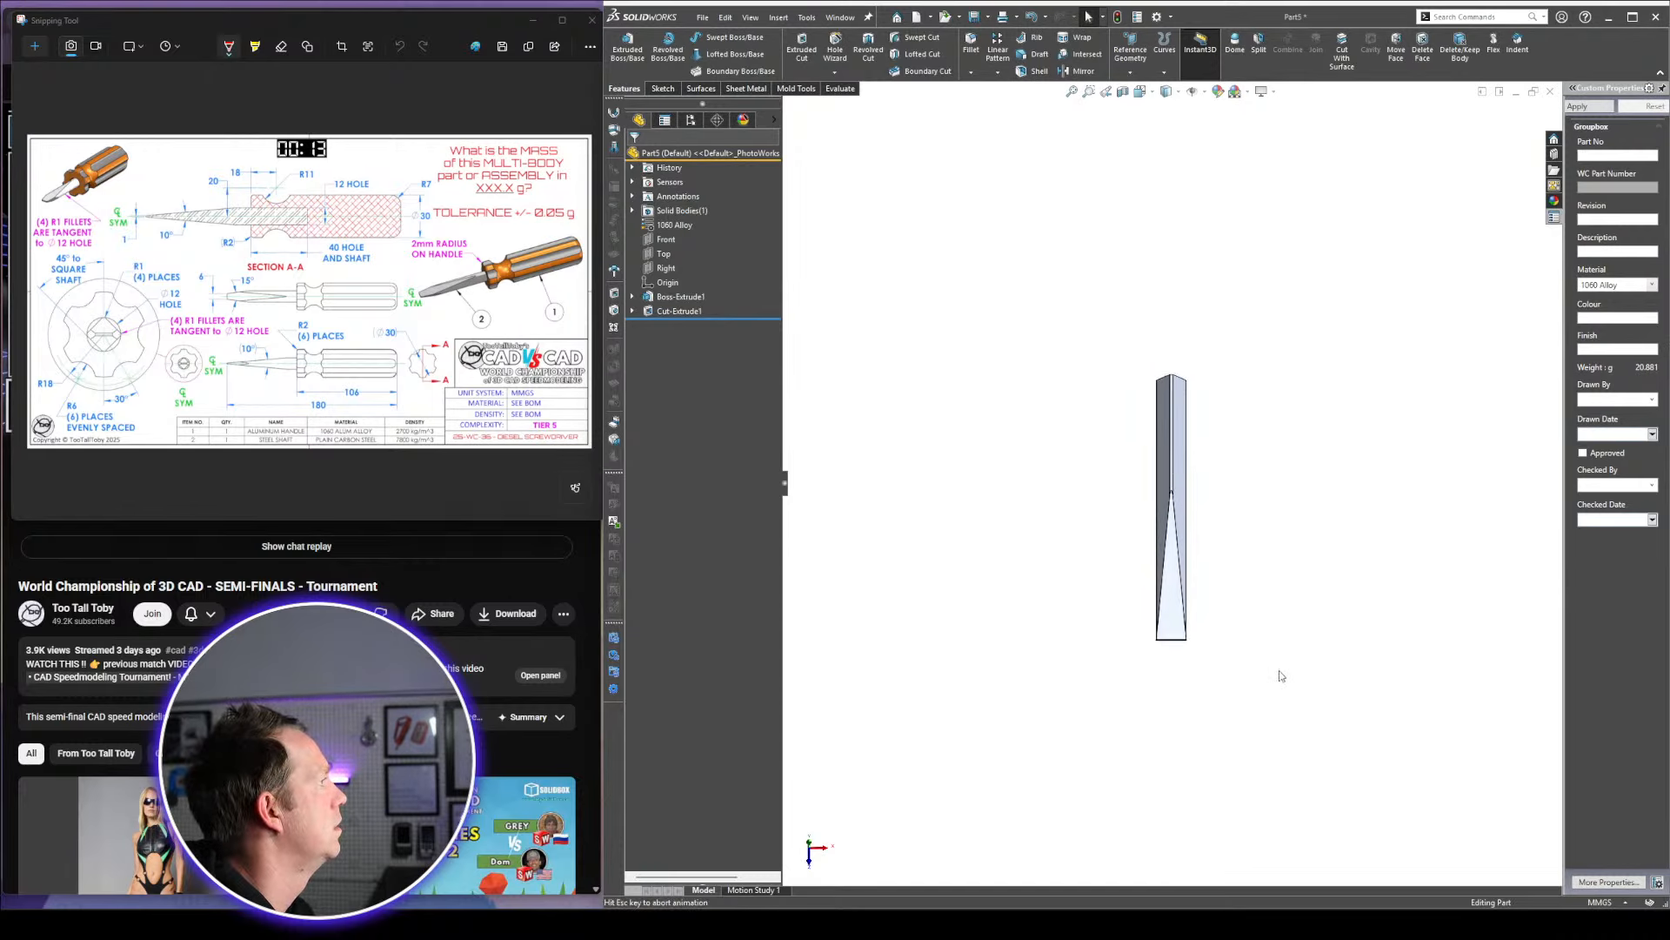
{"action": "key", "text": "shift+Left"}
{"action": "key", "text": "shift+Down"}
{"action": "scroll", "coordinate": [1055, 454], "scroll_direction": "down", "scroll_amount": 4}
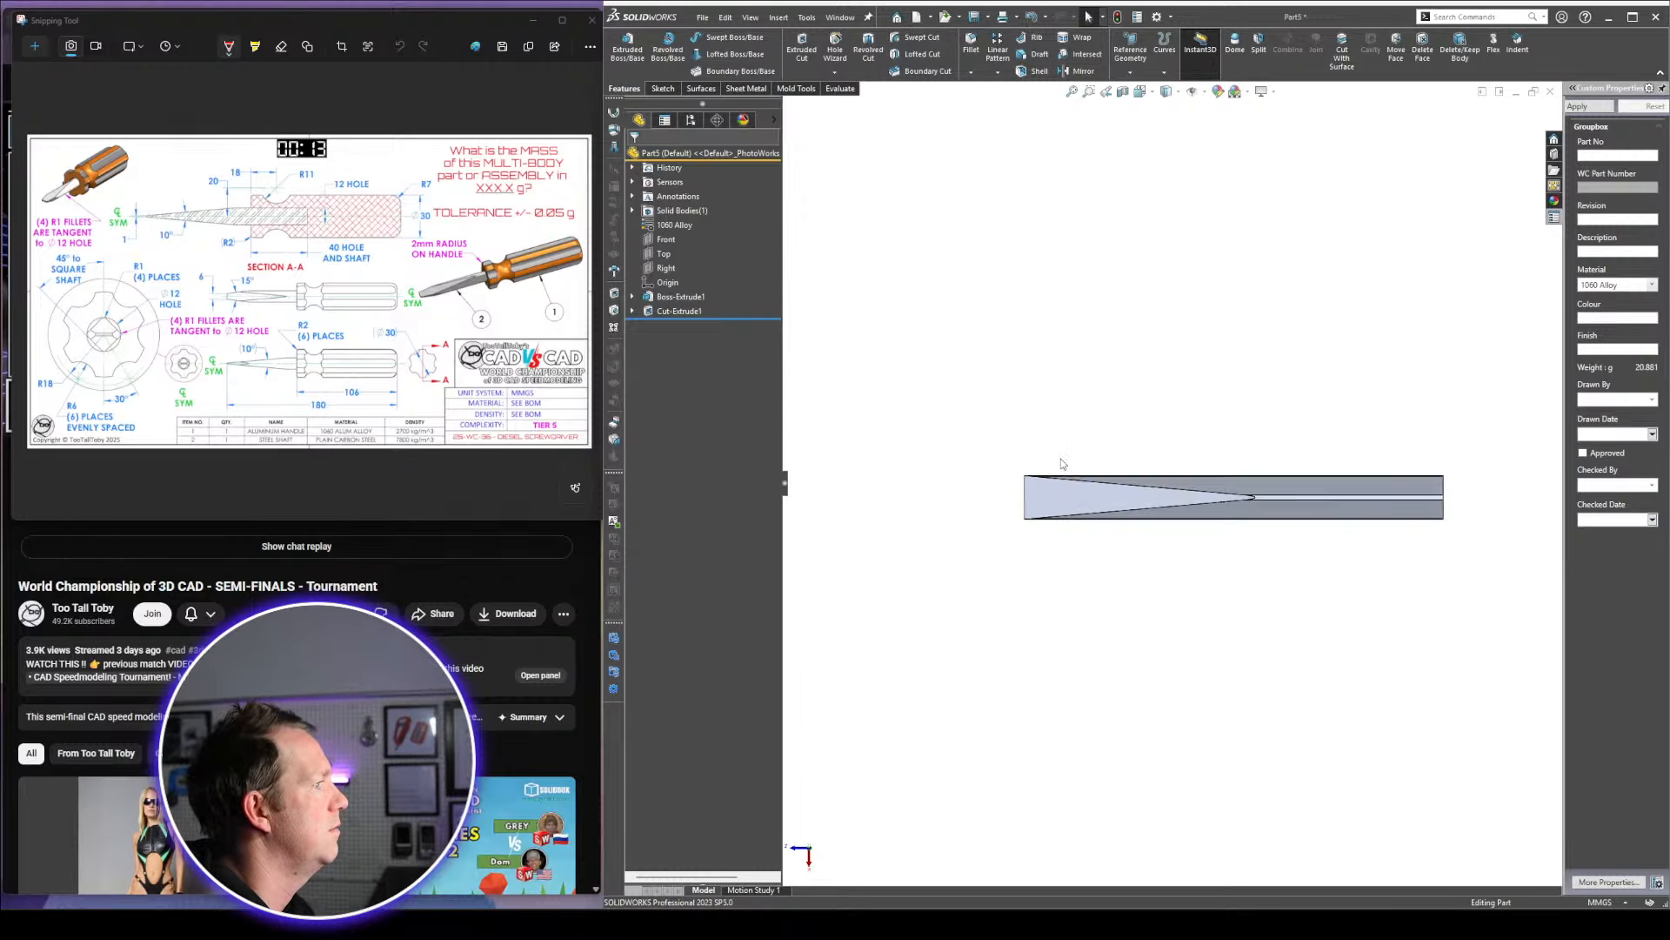
{"action": "left_click", "coordinate": [664, 254]}
{"action": "left_click", "coordinate": [673, 232]}
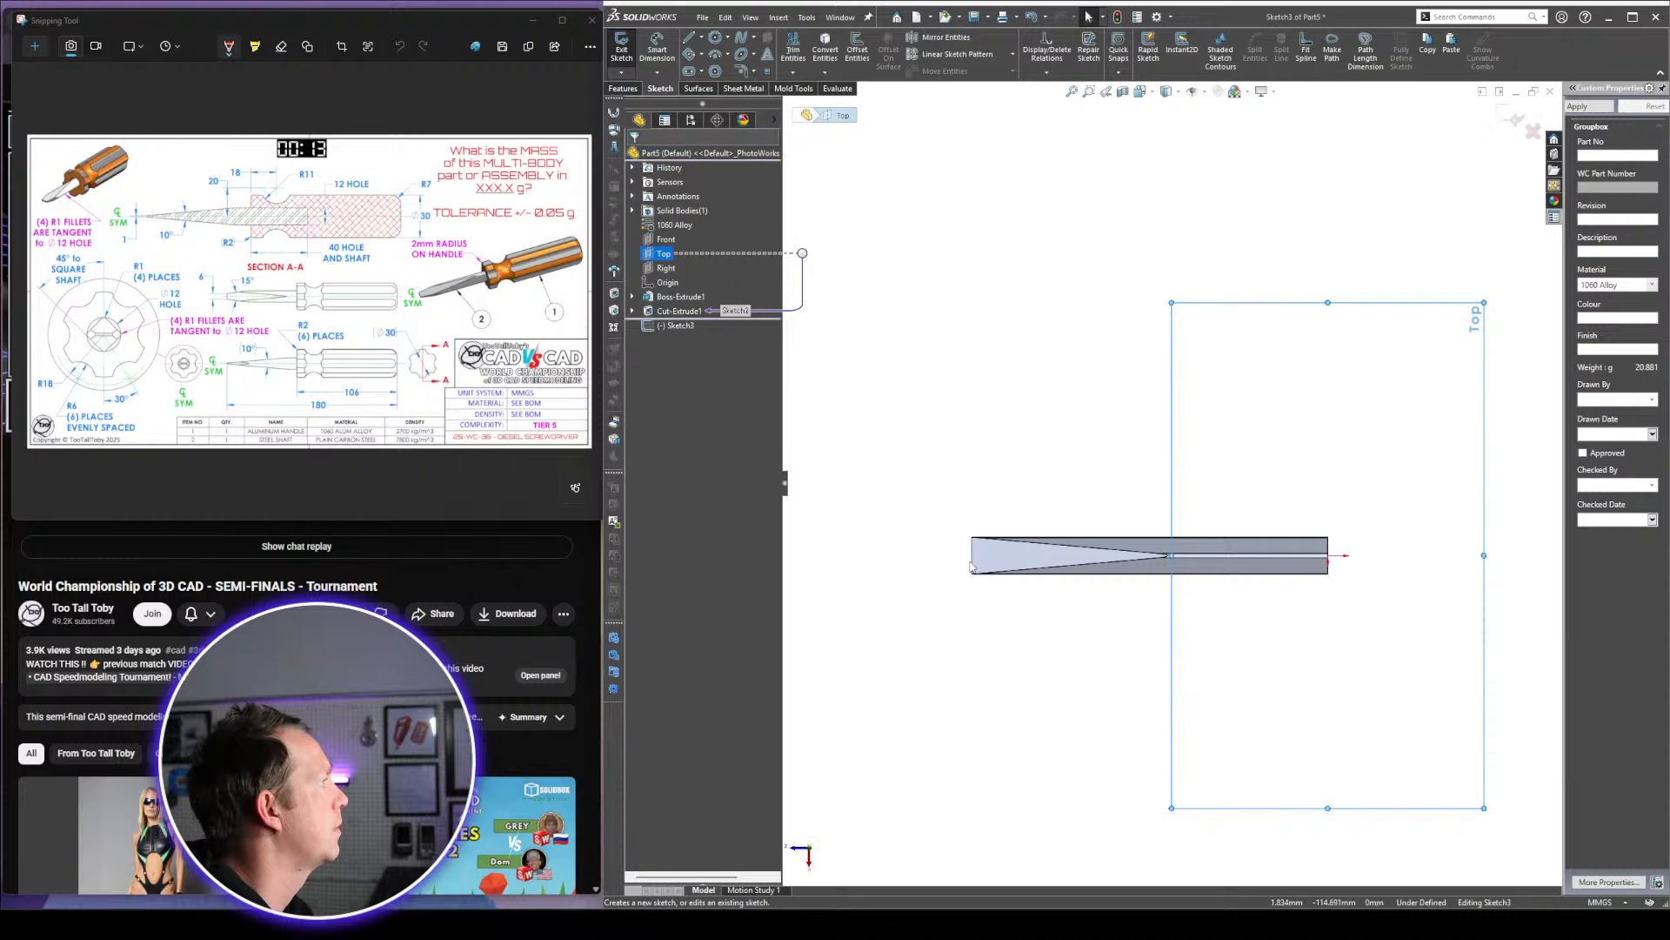
{"action": "scroll", "coordinate": [1084, 638], "scroll_direction": "down", "scroll_amount": 5}
{"action": "key", "text": "l"}
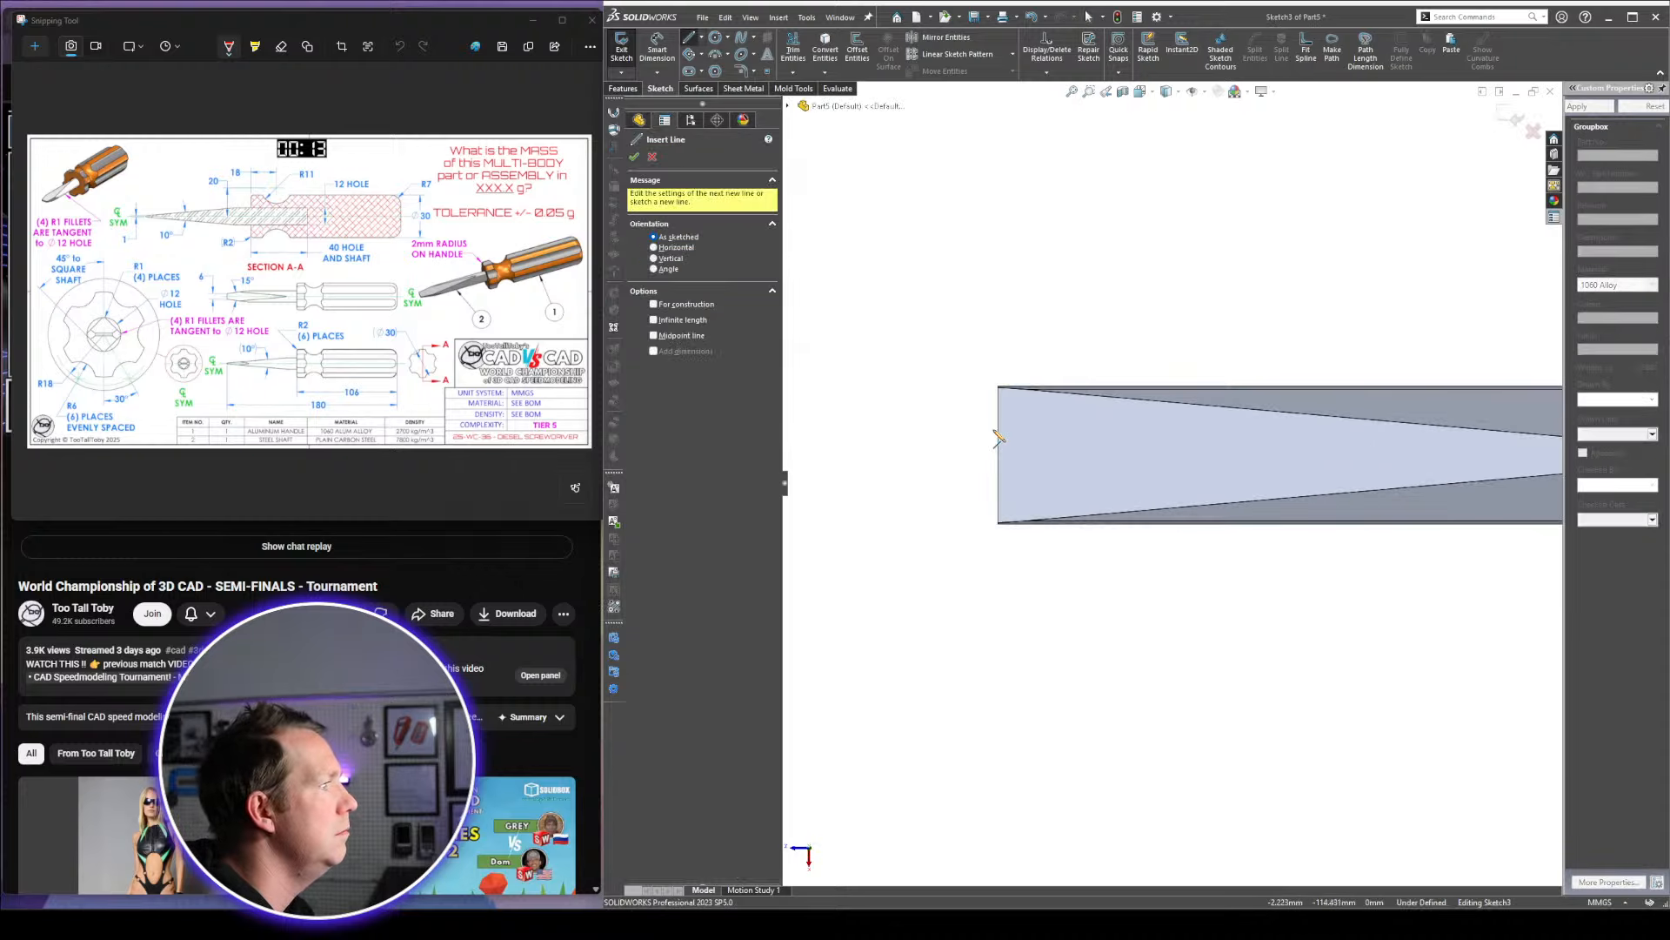
{"action": "left_click", "coordinate": [1000, 427]}
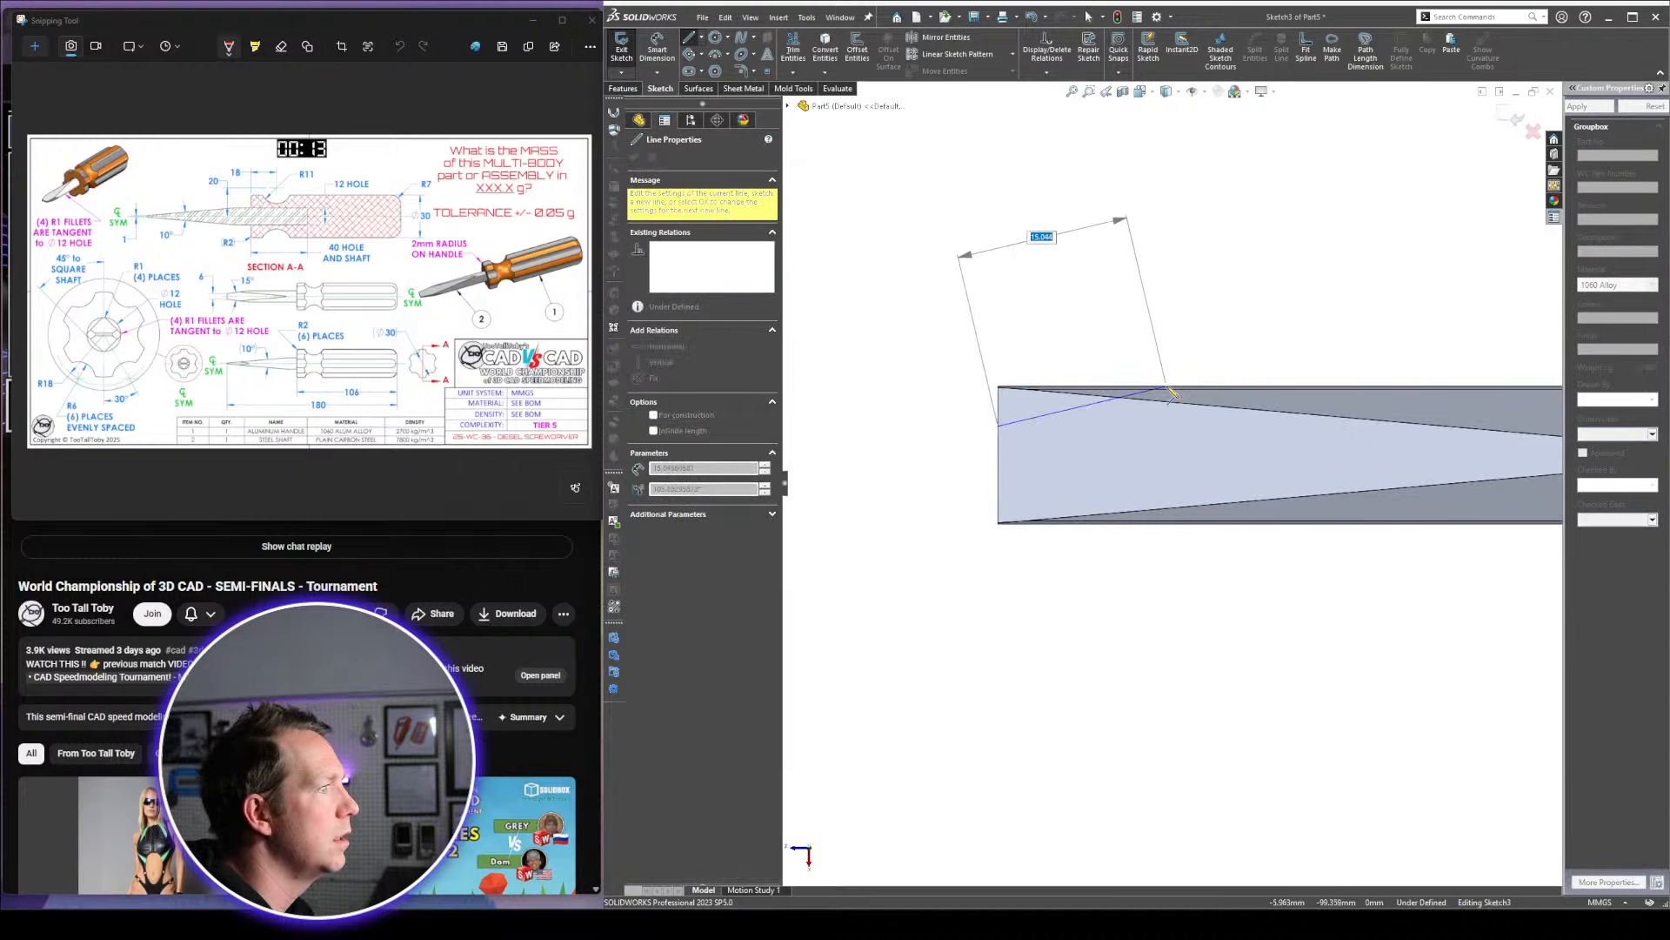
{"action": "scroll", "coordinate": [1168, 389], "scroll_direction": "down", "scroll_amount": 2}
{"action": "left_click", "coordinate": [1162, 403]}
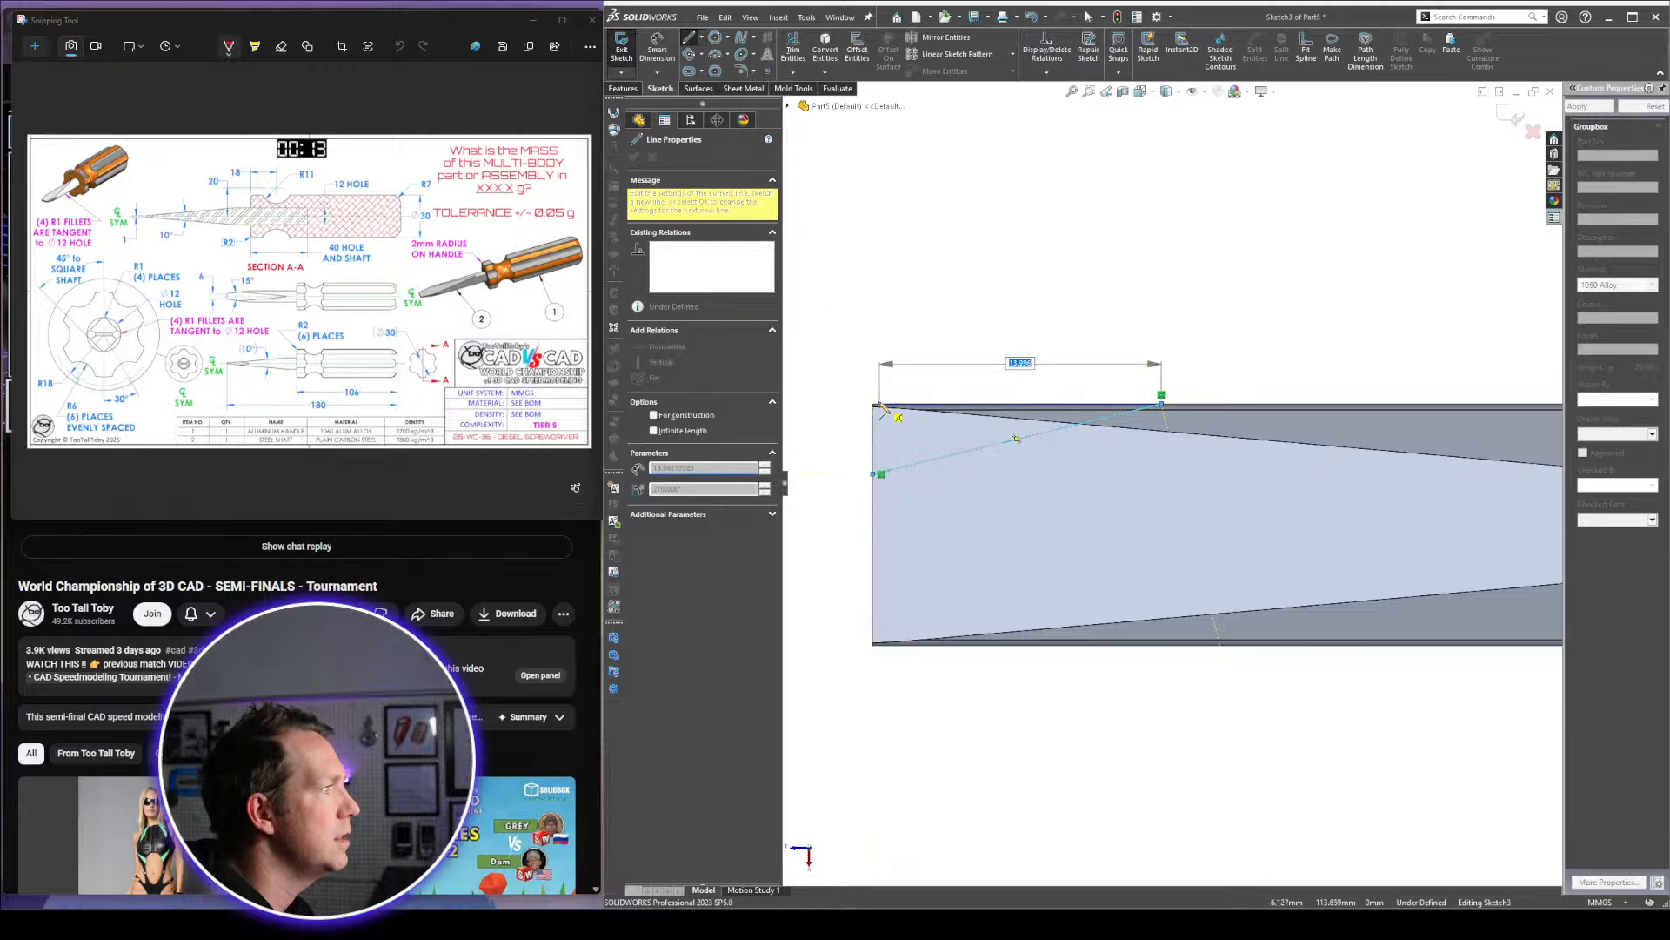
Close the corner triangle with a line about 14 mm along the shaft's side edge and one about 3.5 mm along the blade's end
{"action": "left_click", "coordinate": [873, 403]}
{"action": "left_click", "coordinate": [873, 474]}
{"action": "scroll", "coordinate": [1006, 362], "scroll_direction": "up", "scroll_amount": 2}
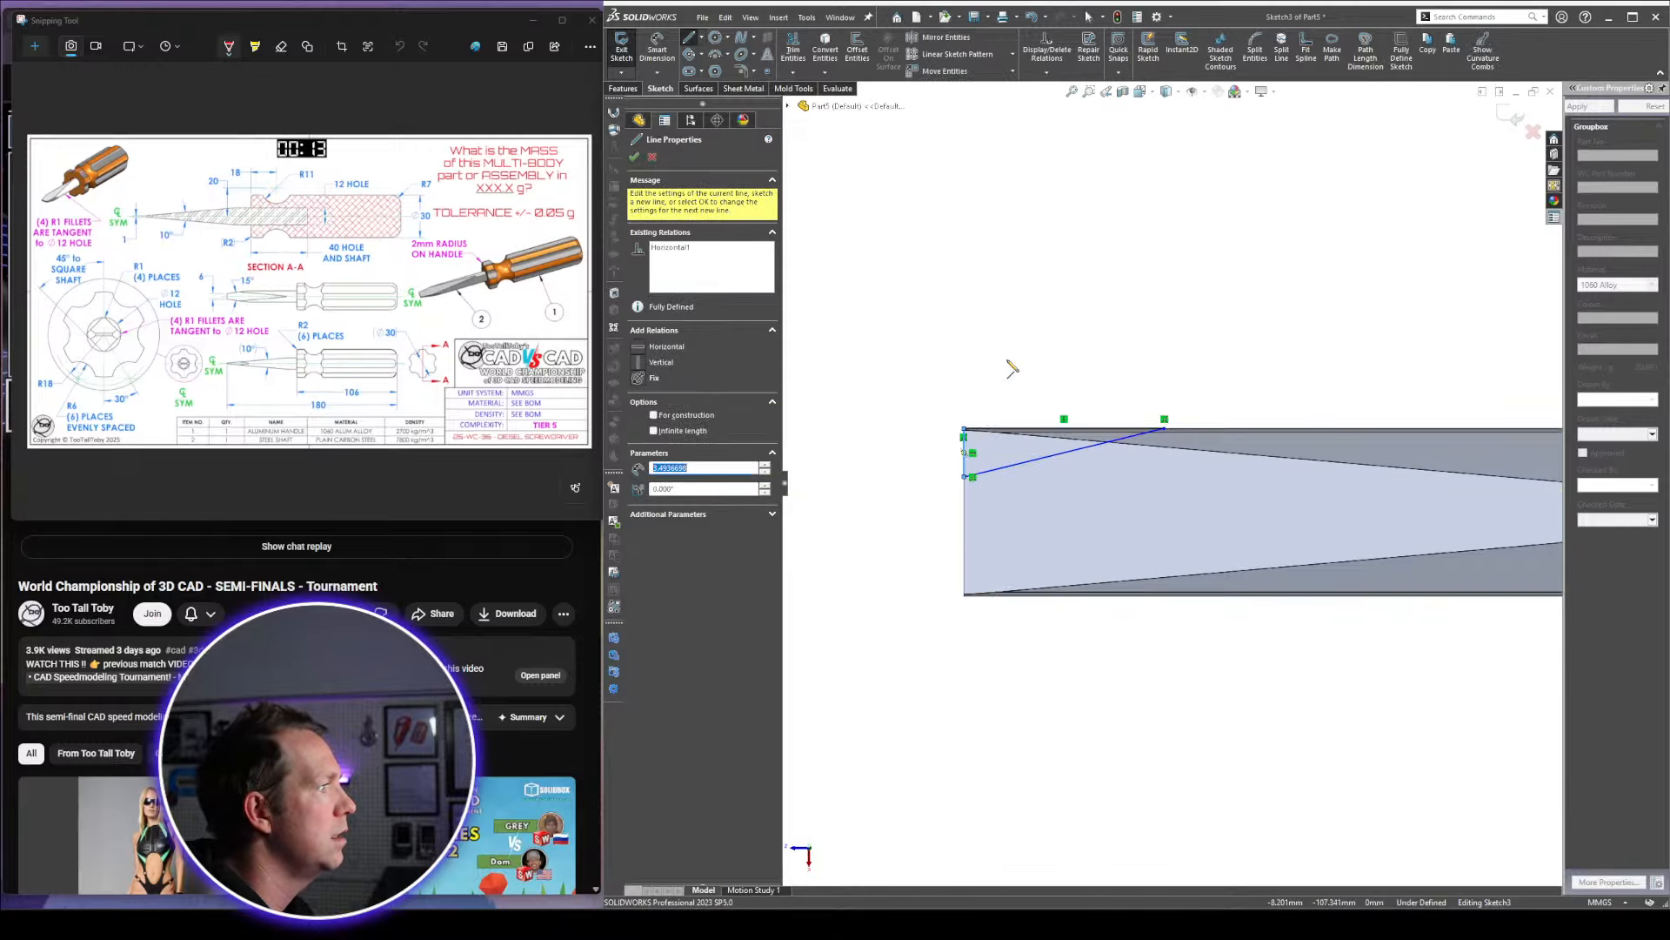
{"action": "key", "text": "Escape"}
Mirror the corner triangle about the Right plane
{"action": "left_click", "coordinate": [668, 268]}
{"action": "scroll", "coordinate": [1077, 279], "scroll_direction": "up", "scroll_amount": 1}
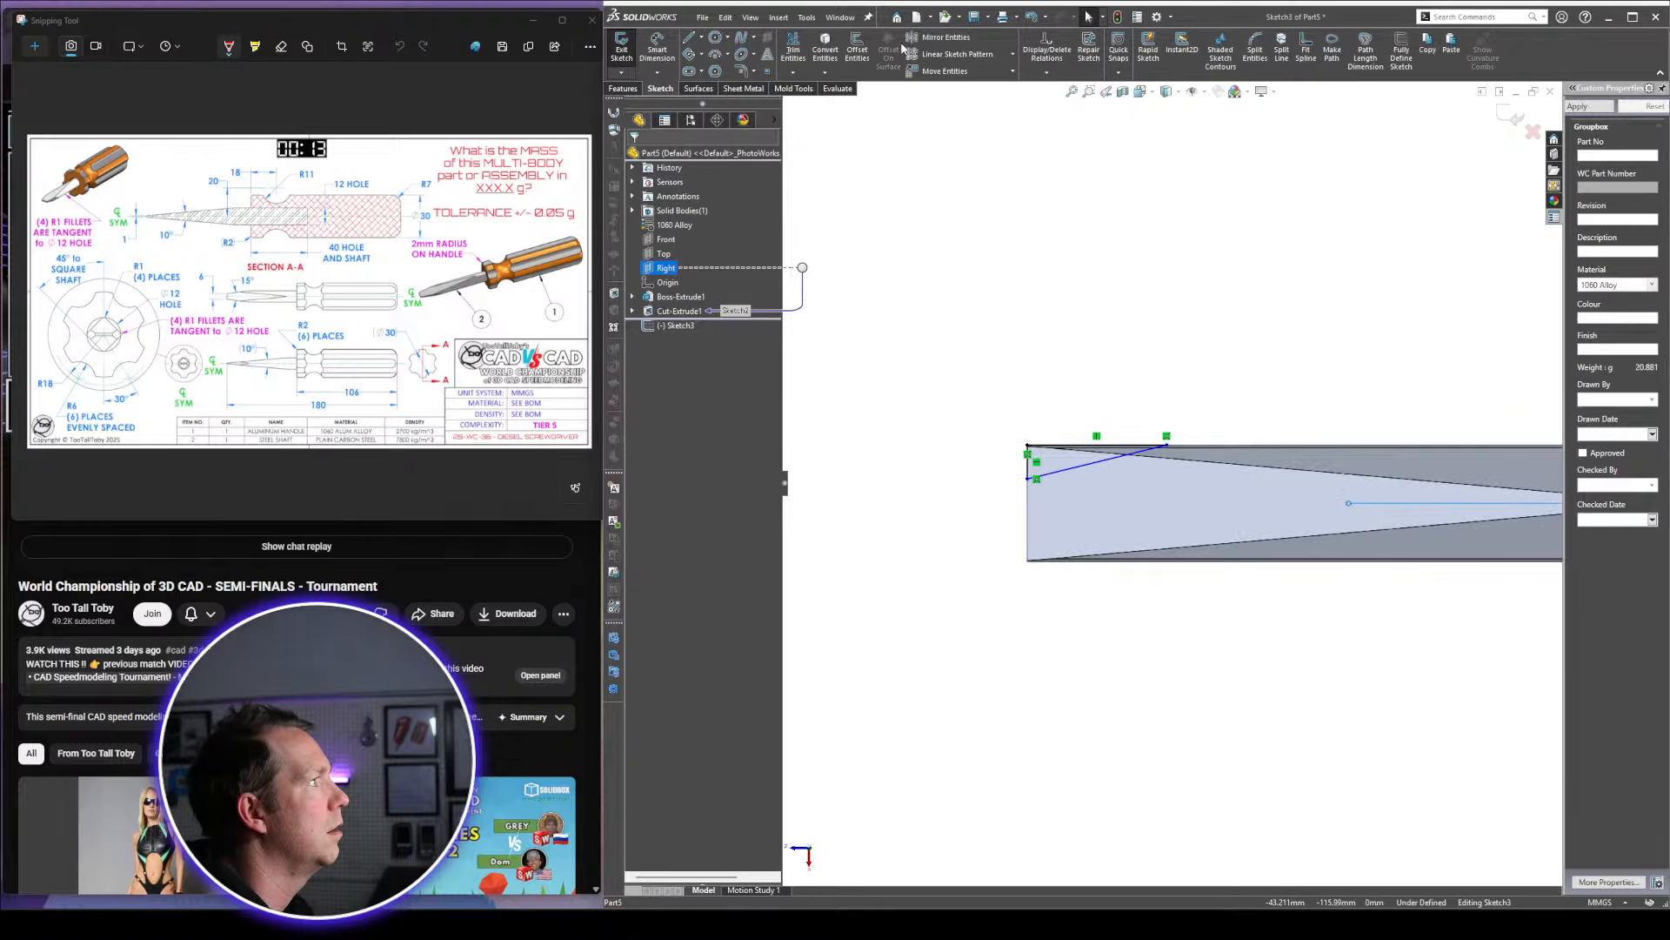
{"action": "left_click", "coordinate": [952, 39]}
{"action": "left_click_drag", "start_coordinate": [933, 359], "coordinate": [1411, 571]}
{"action": "right_click", "coordinate": [1419, 576]}
{"action": "scroll", "coordinate": [1100, 520], "scroll_direction": "down", "scroll_amount": 2}
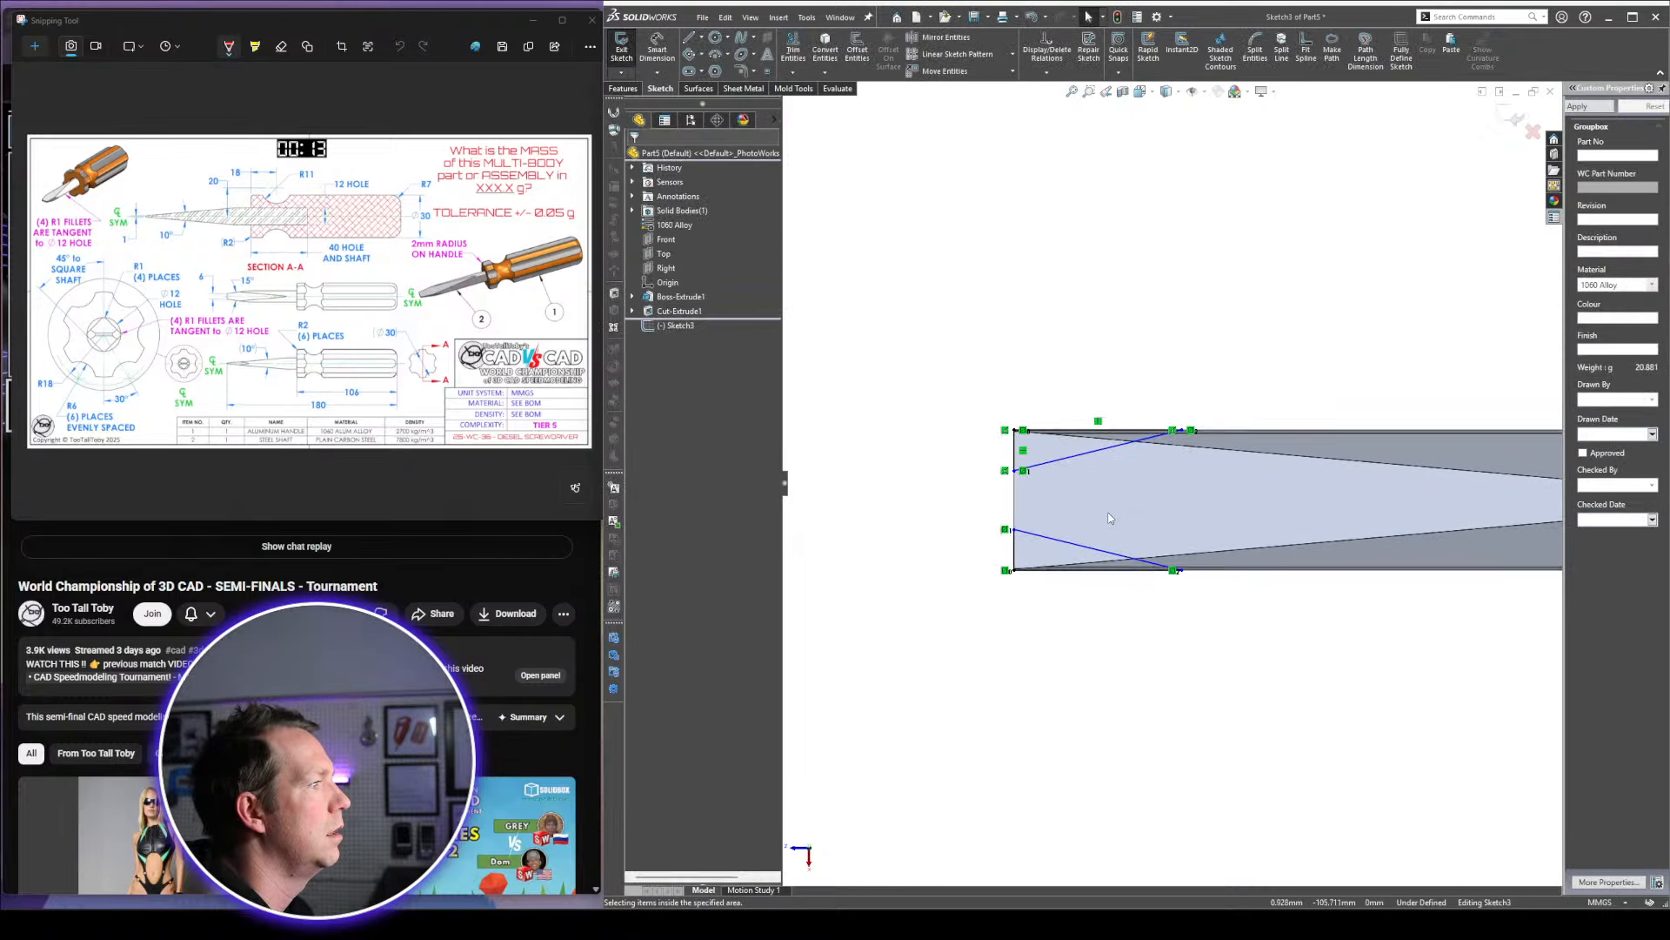
Dimension the distance between the two triangles' inner corners at the blade's end as 6 mm
{"action": "right_click_drag", "start_coordinate": [1049, 513], "coordinate": [1046, 439]}
{"action": "scroll", "coordinate": [948, 503], "scroll_direction": "down", "scroll_amount": 2}
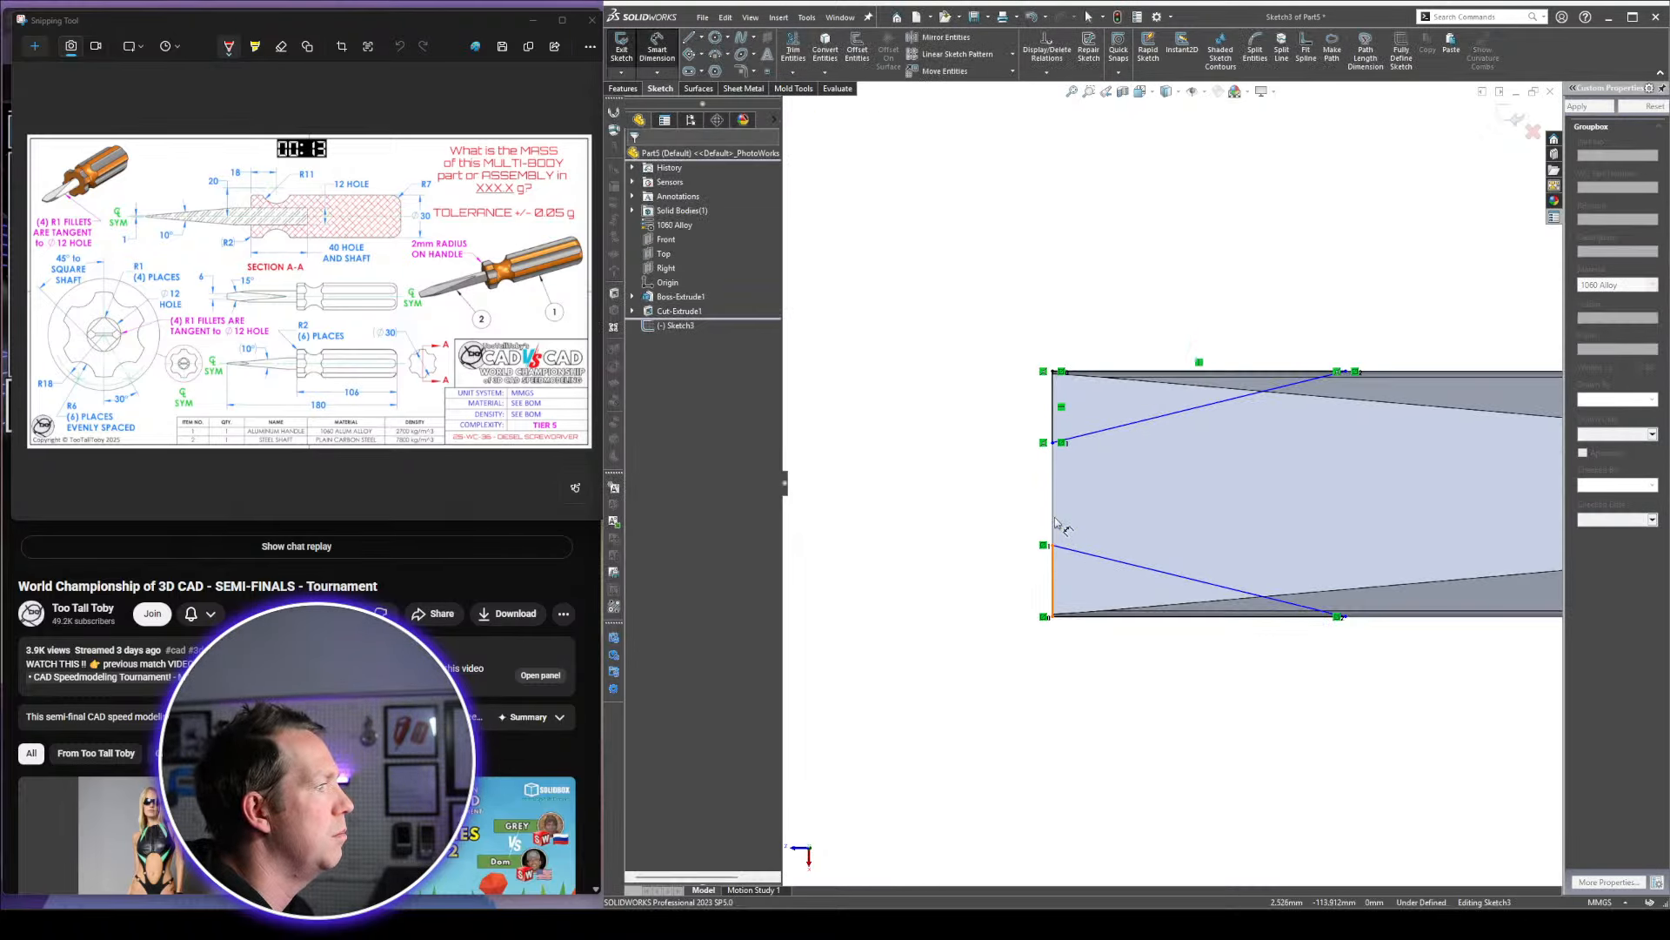
{"action": "left_click", "coordinate": [1055, 444]}
{"action": "left_click", "coordinate": [1045, 544]}
{"action": "left_click", "coordinate": [976, 492]}
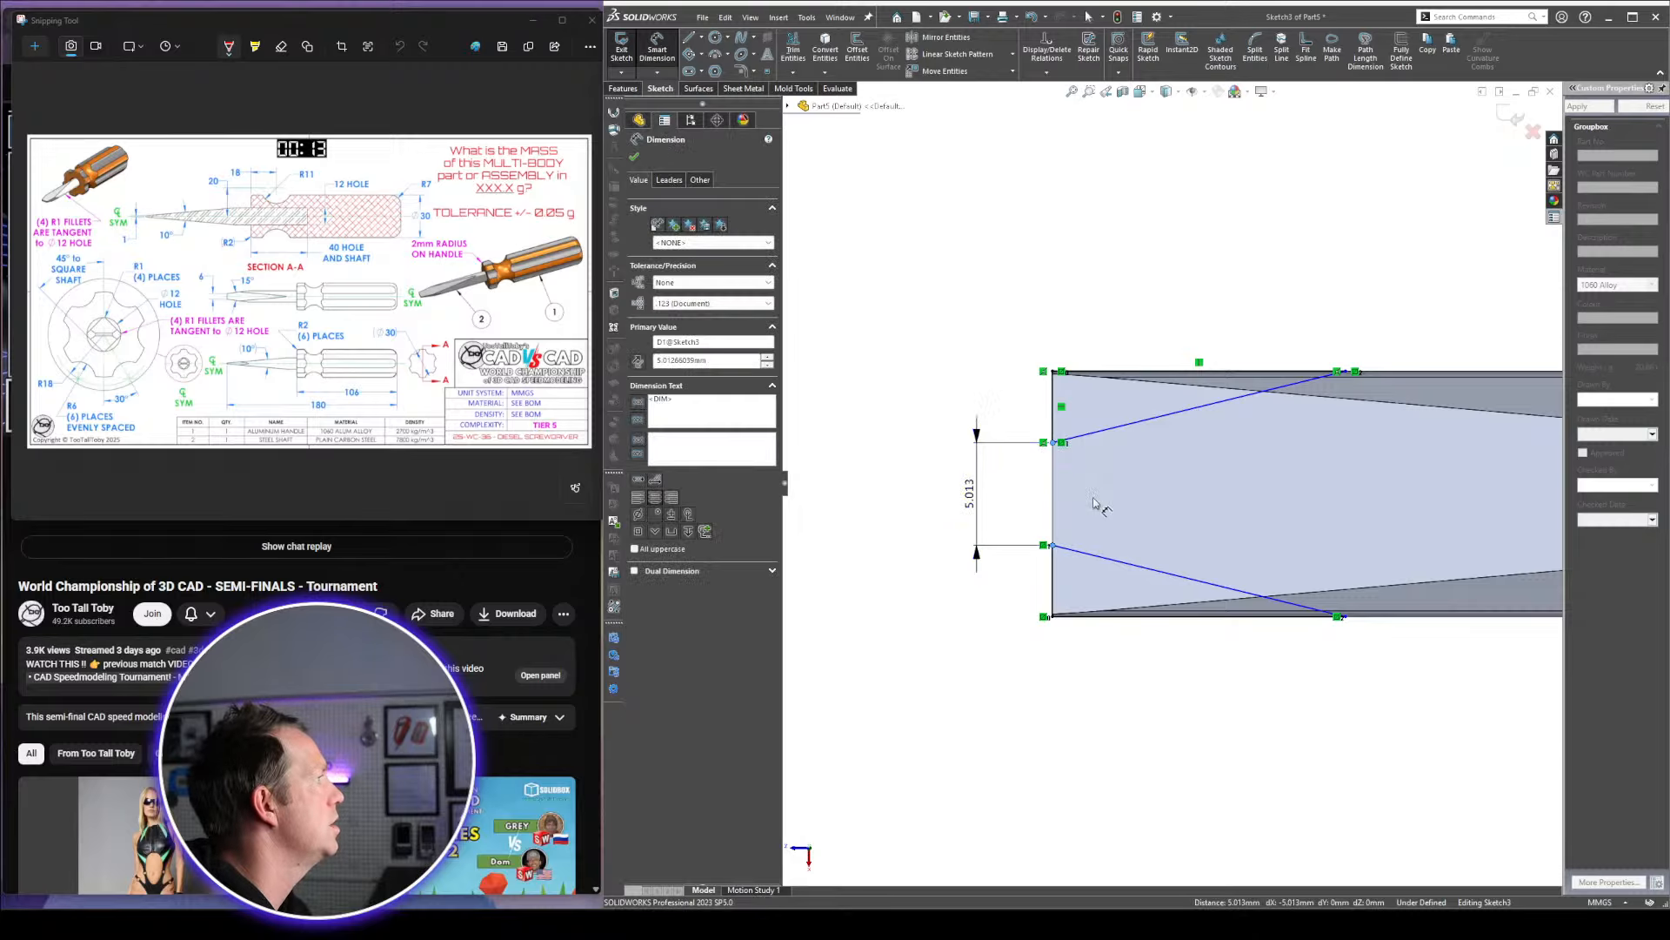
{"action": "type", "text": "6"}
{"action": "key", "text": "Return"}
{"action": "key", "text": "Escape"}
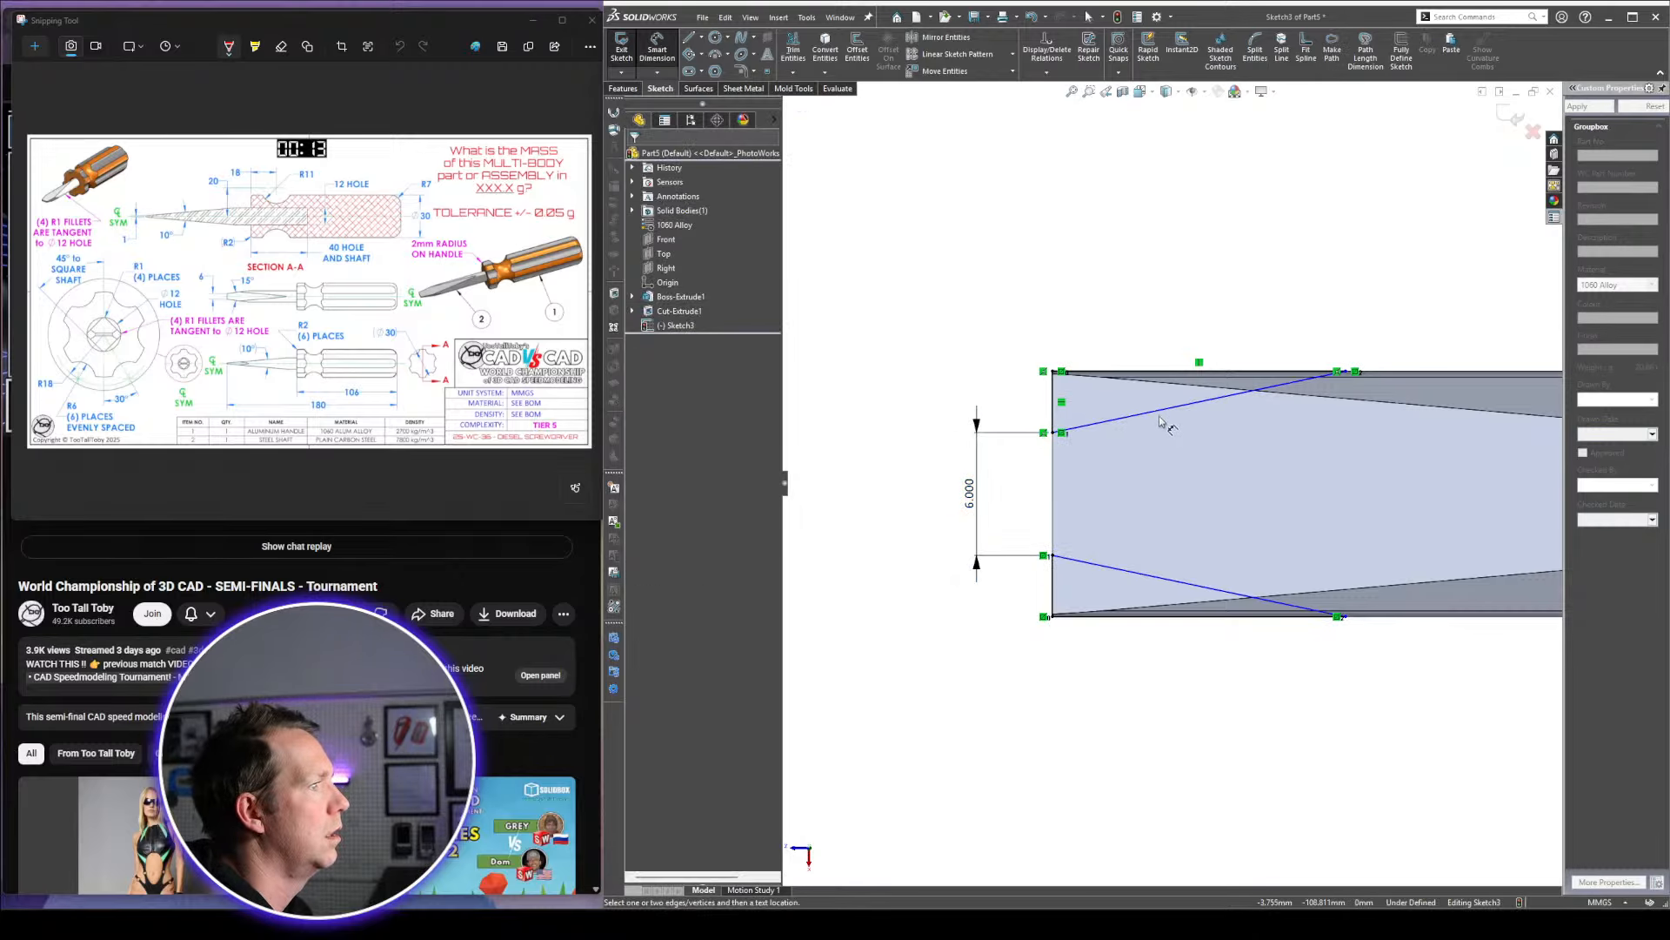
Dimension the angle between the two sloping side lines as 15 degrees
{"action": "left_click", "coordinate": [1160, 579]}
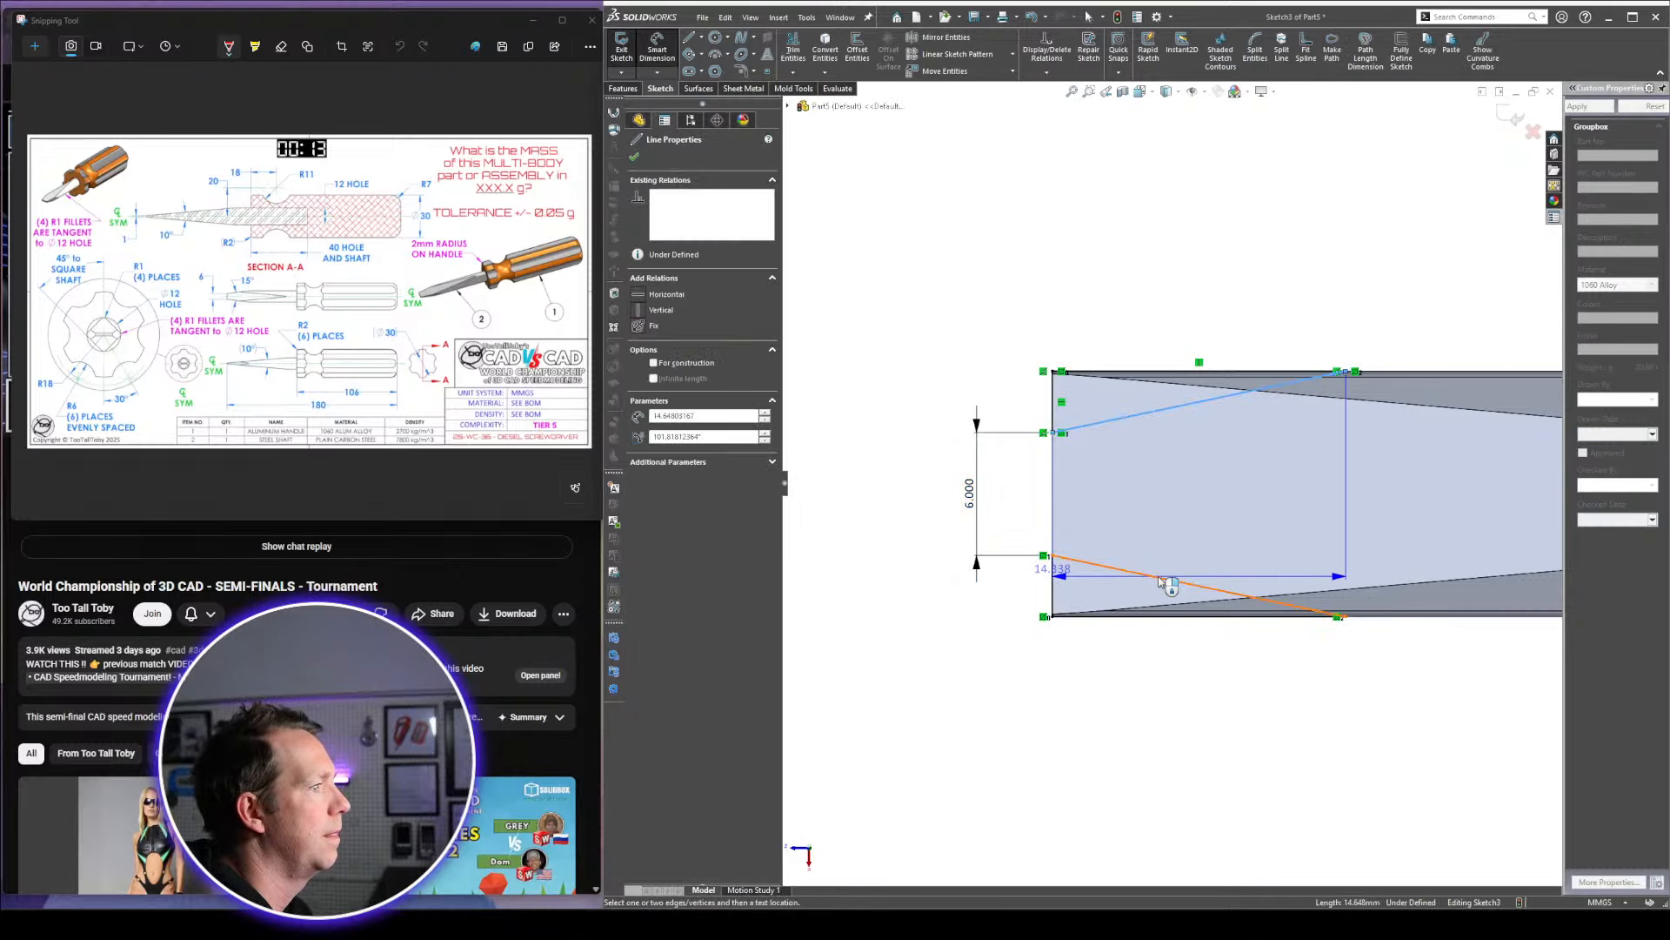
{"action": "left_click", "coordinate": [1239, 485]}
{"action": "type", "text": "15"}
{"action": "key", "text": "Return"}
{"action": "left_click", "coordinate": [1218, 304]}
Extrude-cut the two corner triangles with the Through All - Both end condition to narrow the blade tip
{"action": "scroll", "coordinate": [1226, 417], "scroll_direction": "up", "scroll_amount": 3}
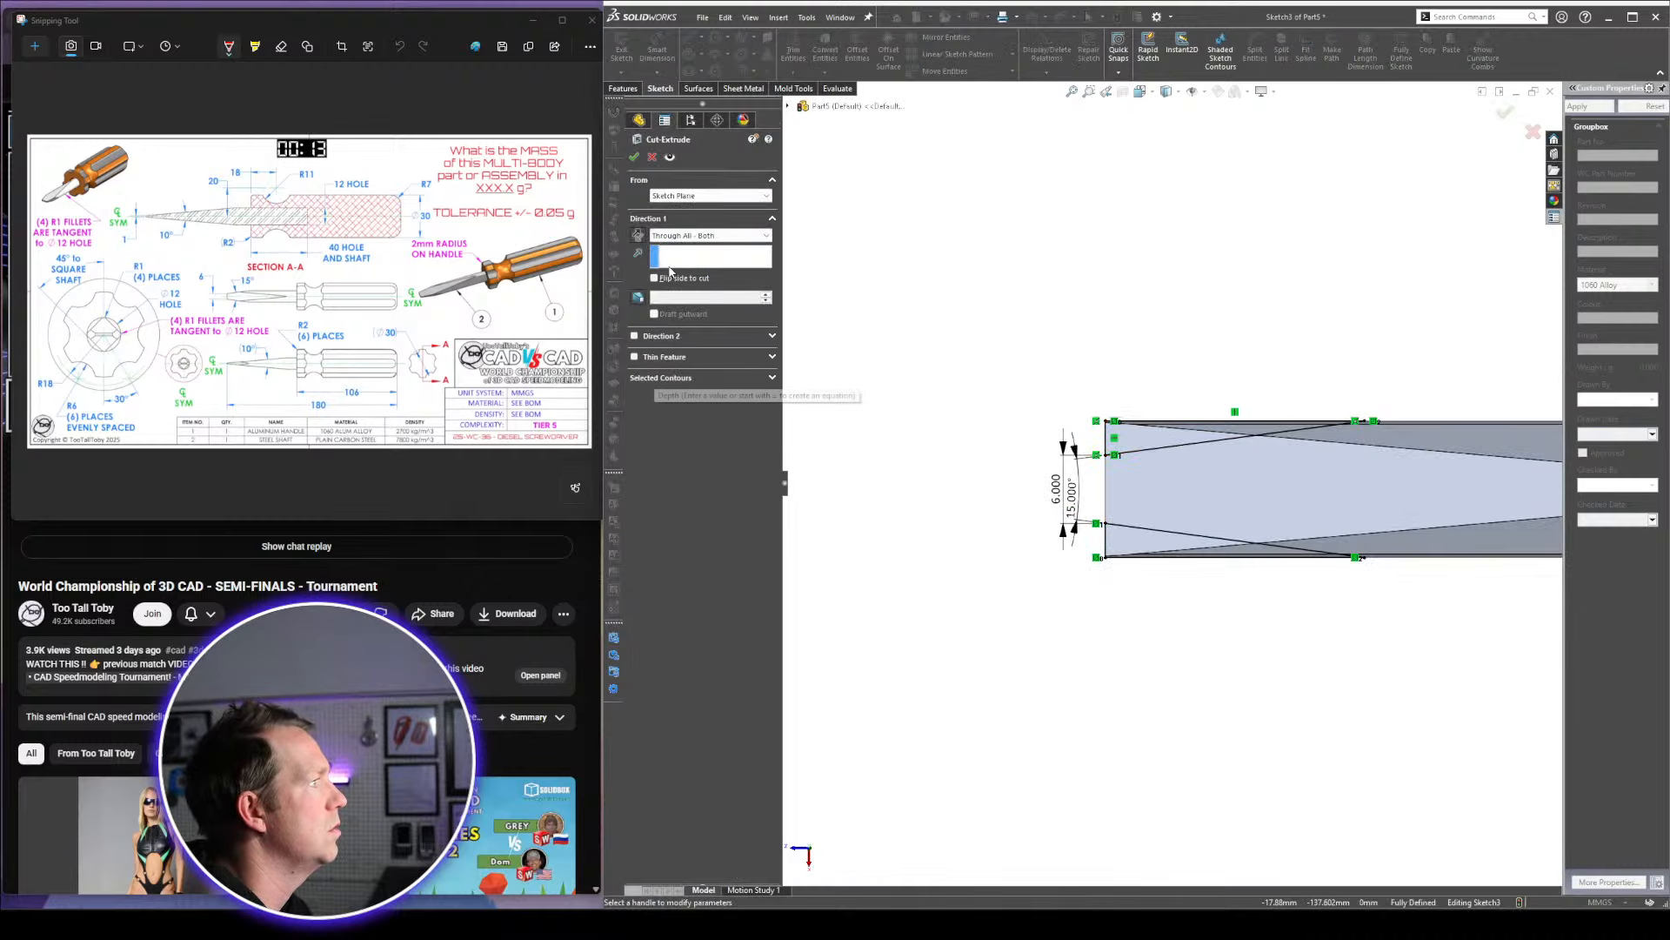
{"action": "left_click", "coordinate": [676, 237]}
{"action": "left_click", "coordinate": [683, 266]}
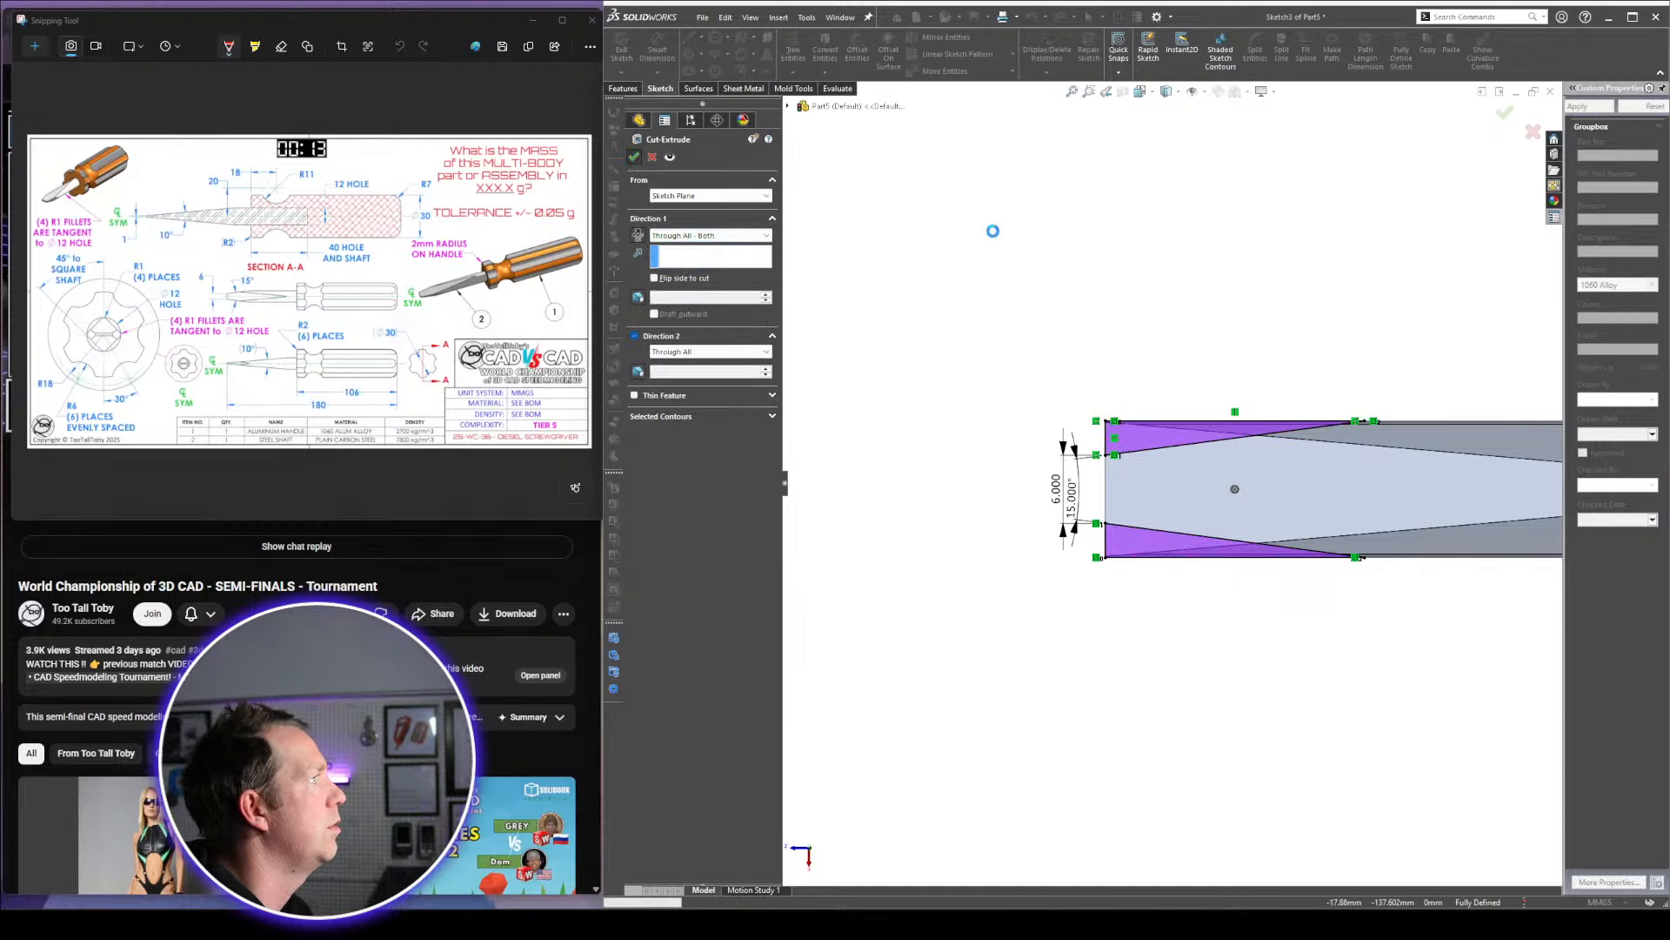
{"action": "key", "text": "Return"}
{"action": "scroll", "coordinate": [1342, 665], "scroll_direction": "up", "scroll_amount": 6}
{"action": "middle_click_drag", "start_coordinate": [1319, 519], "coordinate": [1437, 470]}
{"action": "scroll", "coordinate": [1437, 474], "scroll_direction": "down", "scroll_amount": 2}
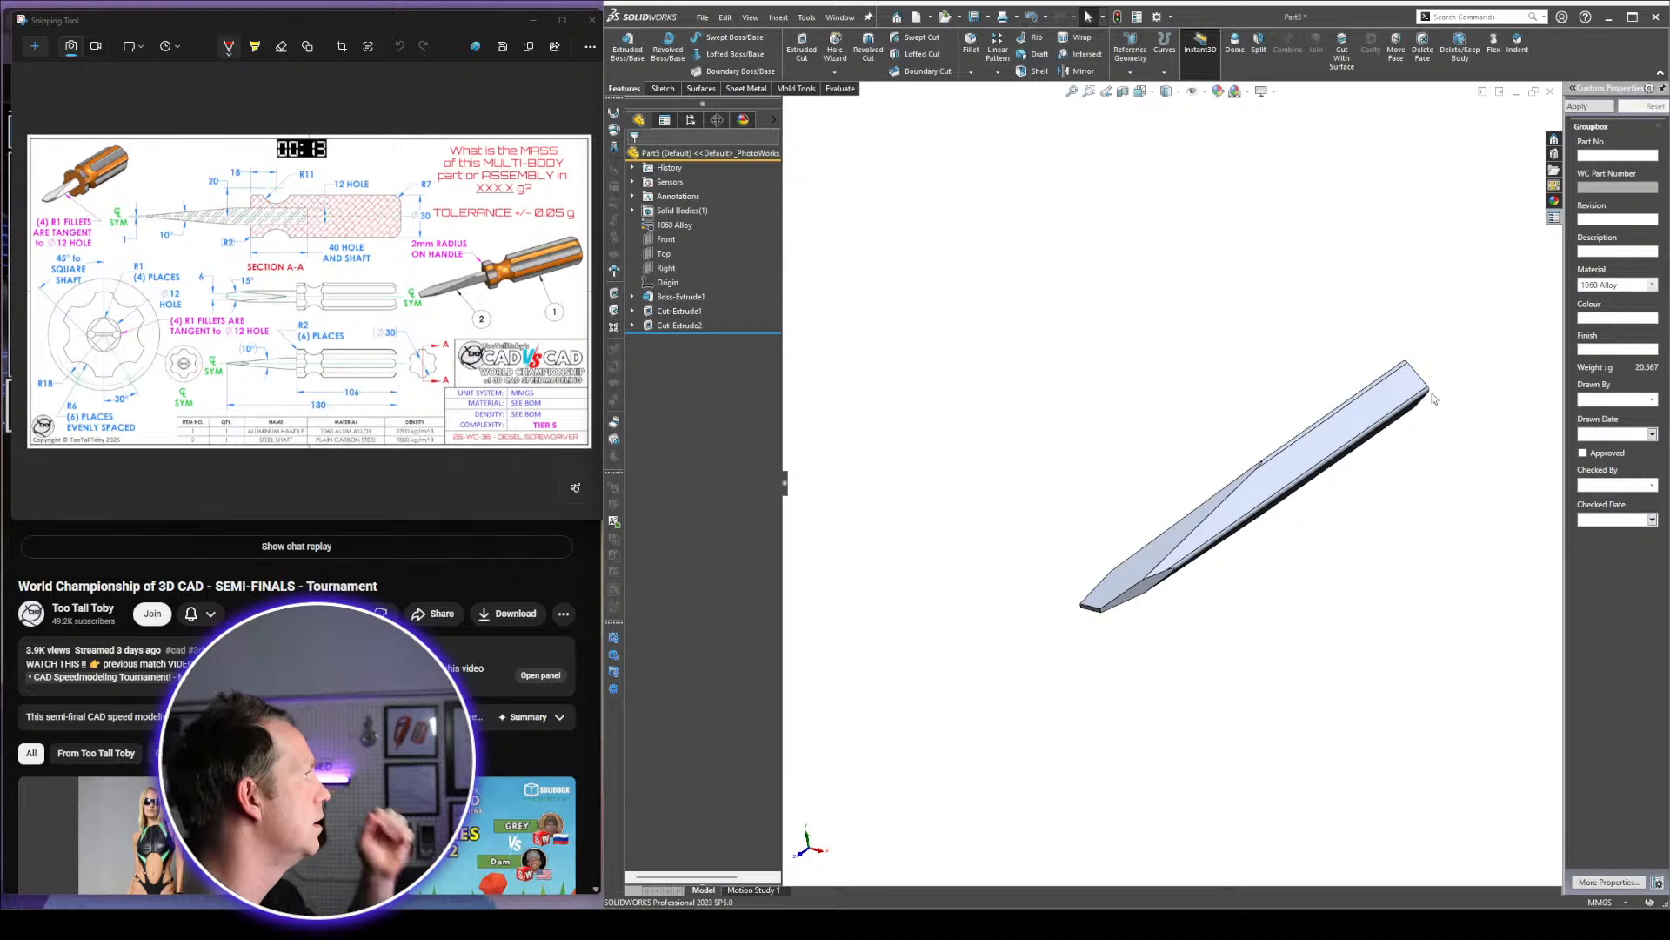
Start a new sketch on the Right plane and face it squarely
{"action": "middle_click_drag", "start_coordinate": [1434, 399], "coordinate": [1392, 542]}
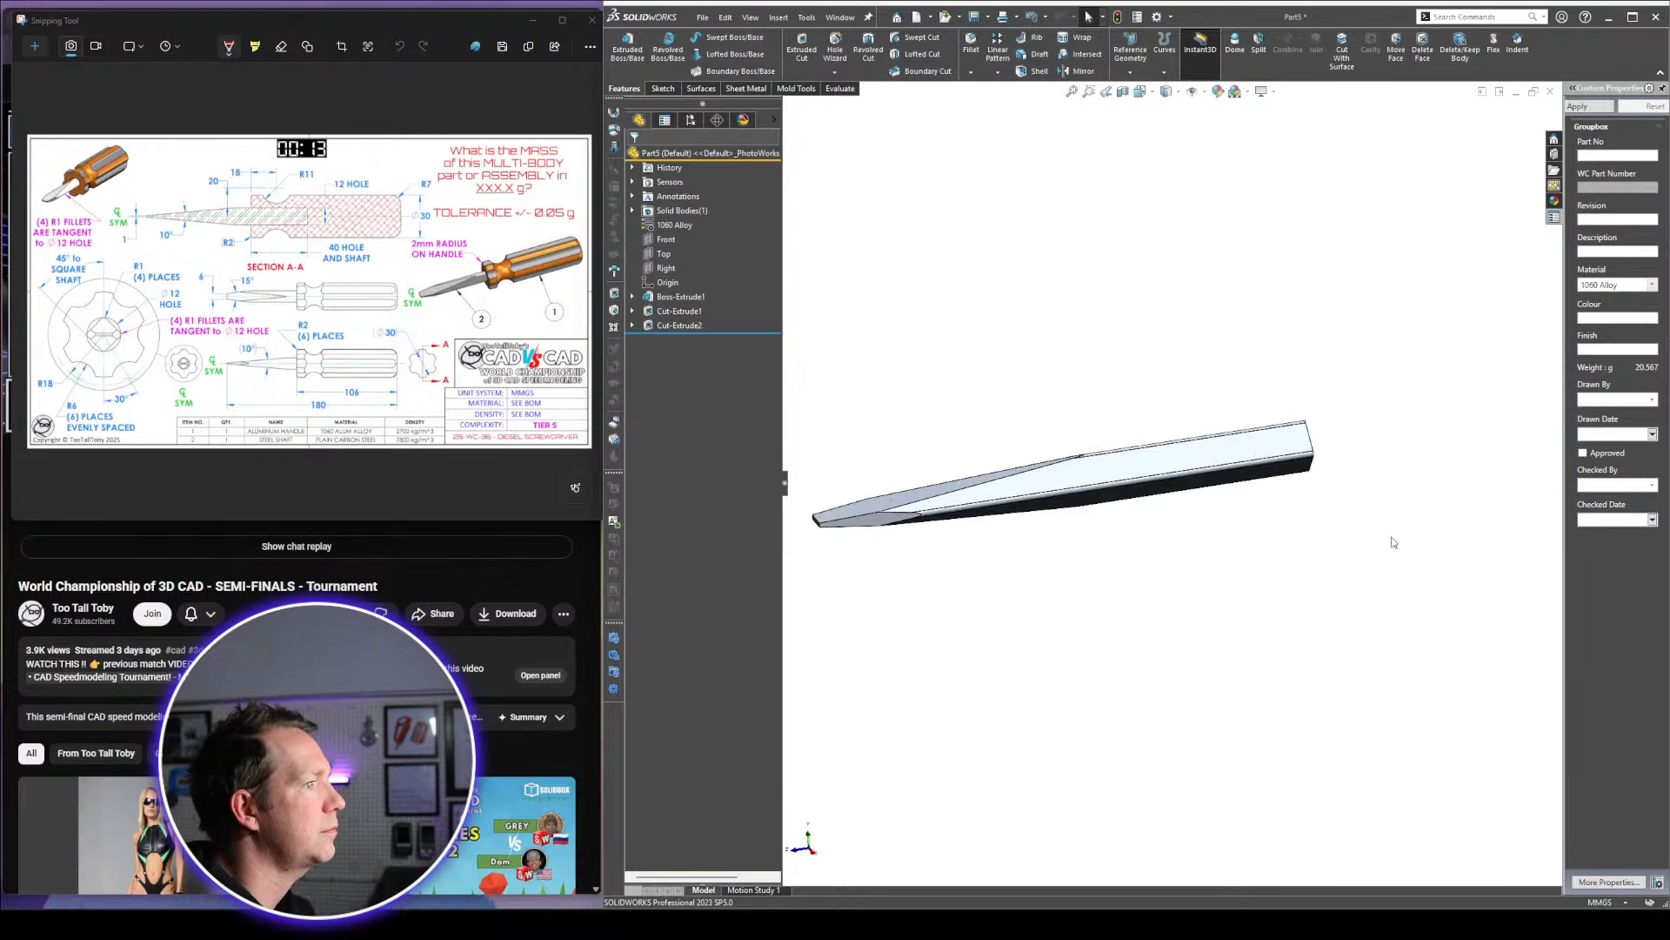
{"action": "left_click", "coordinate": [666, 269]}
{"action": "left_click", "coordinate": [793, 324]}
{"action": "key", "text": "space"}
{"action": "left_click", "coordinate": [905, 339]}
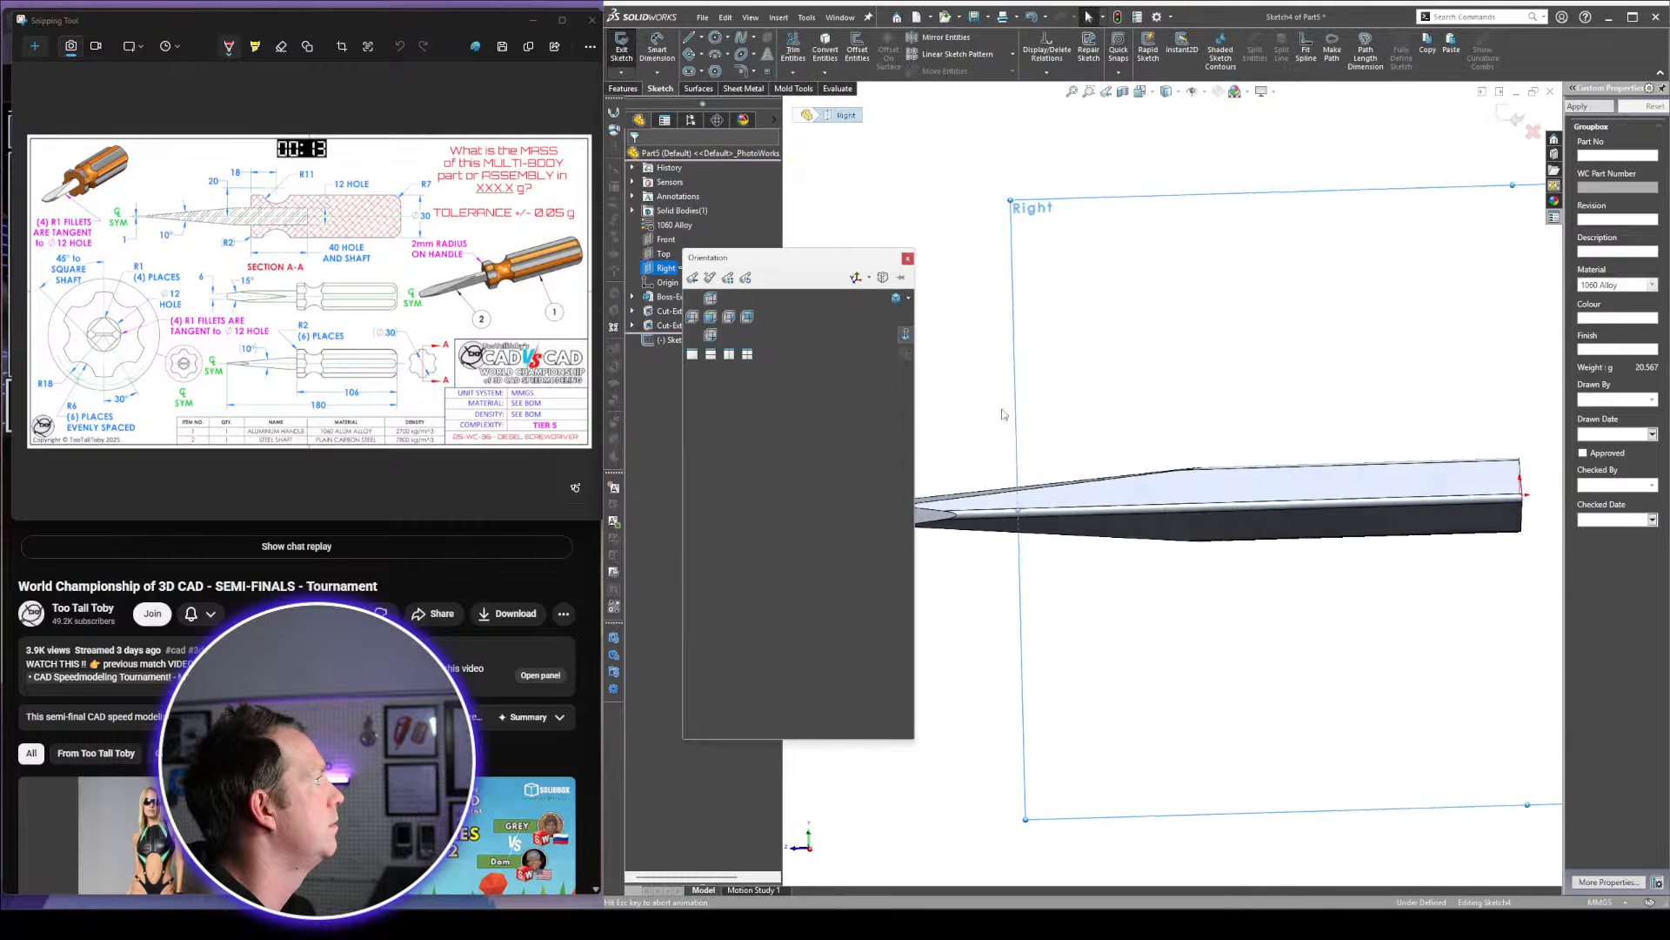
{"action": "scroll", "coordinate": [1196, 437], "scroll_direction": "up", "scroll_amount": 5}
{"action": "scroll", "coordinate": [1350, 509], "scroll_direction": "down", "scroll_amount": 2}
Sketch a closed rectangle about 96 mm long and 21 mm high along the shaft's axis, overlapping the shaft's square end
{"action": "key", "text": "l"}
{"action": "scroll", "coordinate": [1314, 478], "scroll_direction": "down", "scroll_amount": 2}
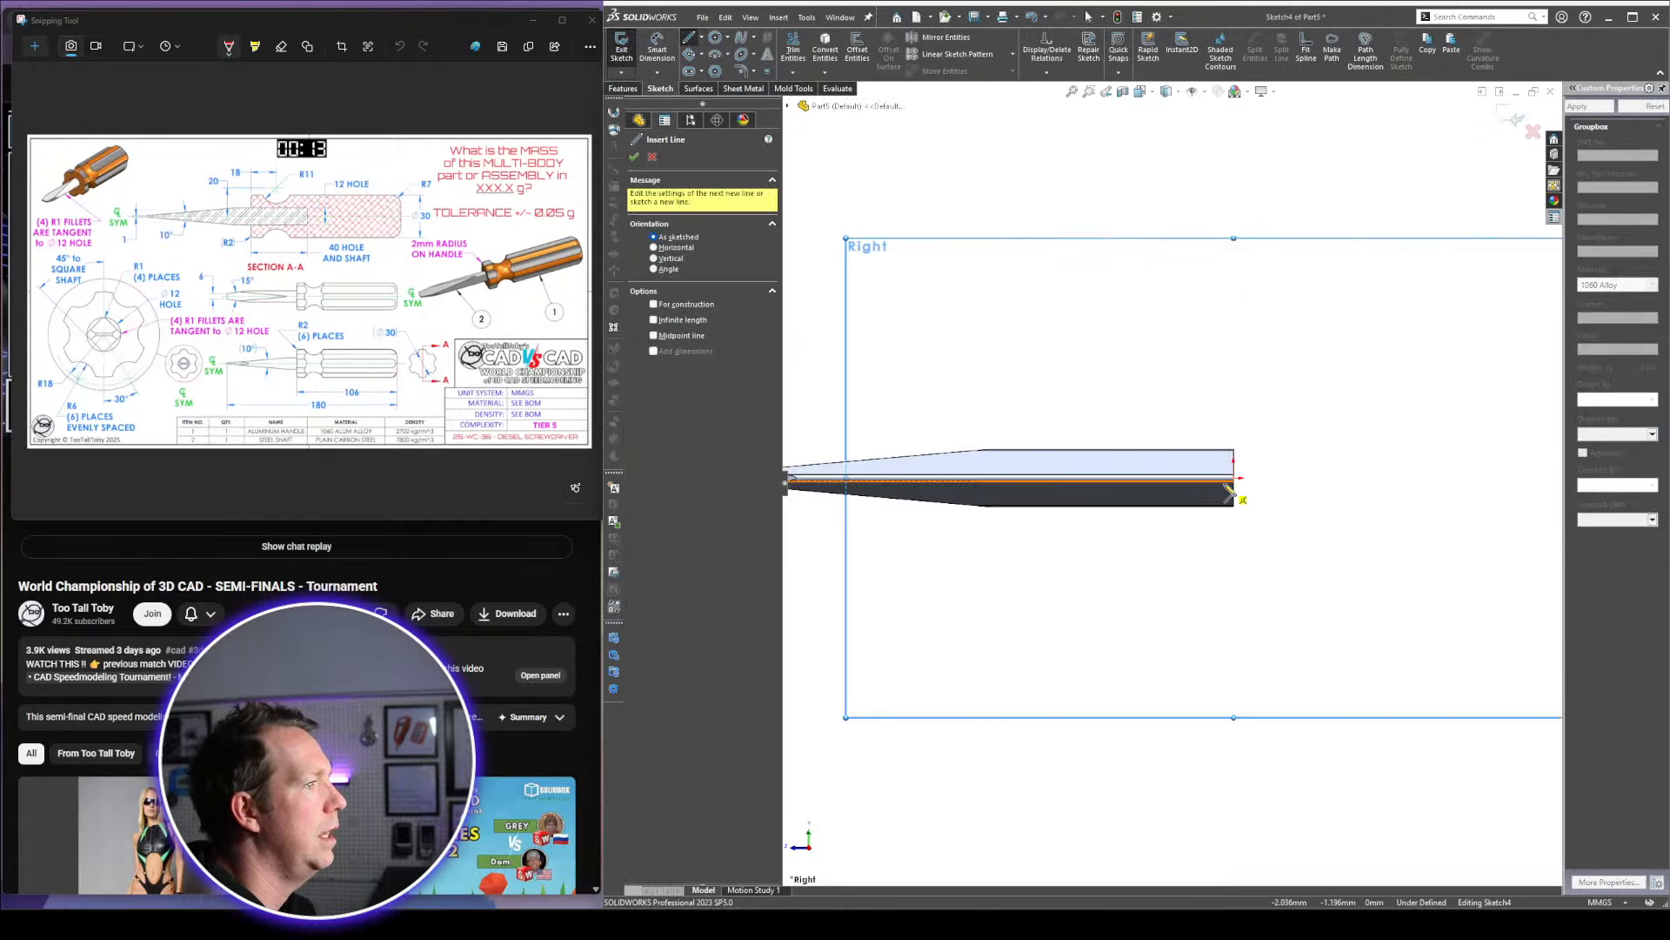
{"action": "scroll", "coordinate": [1398, 485], "scroll_direction": "up", "scroll_amount": 2}
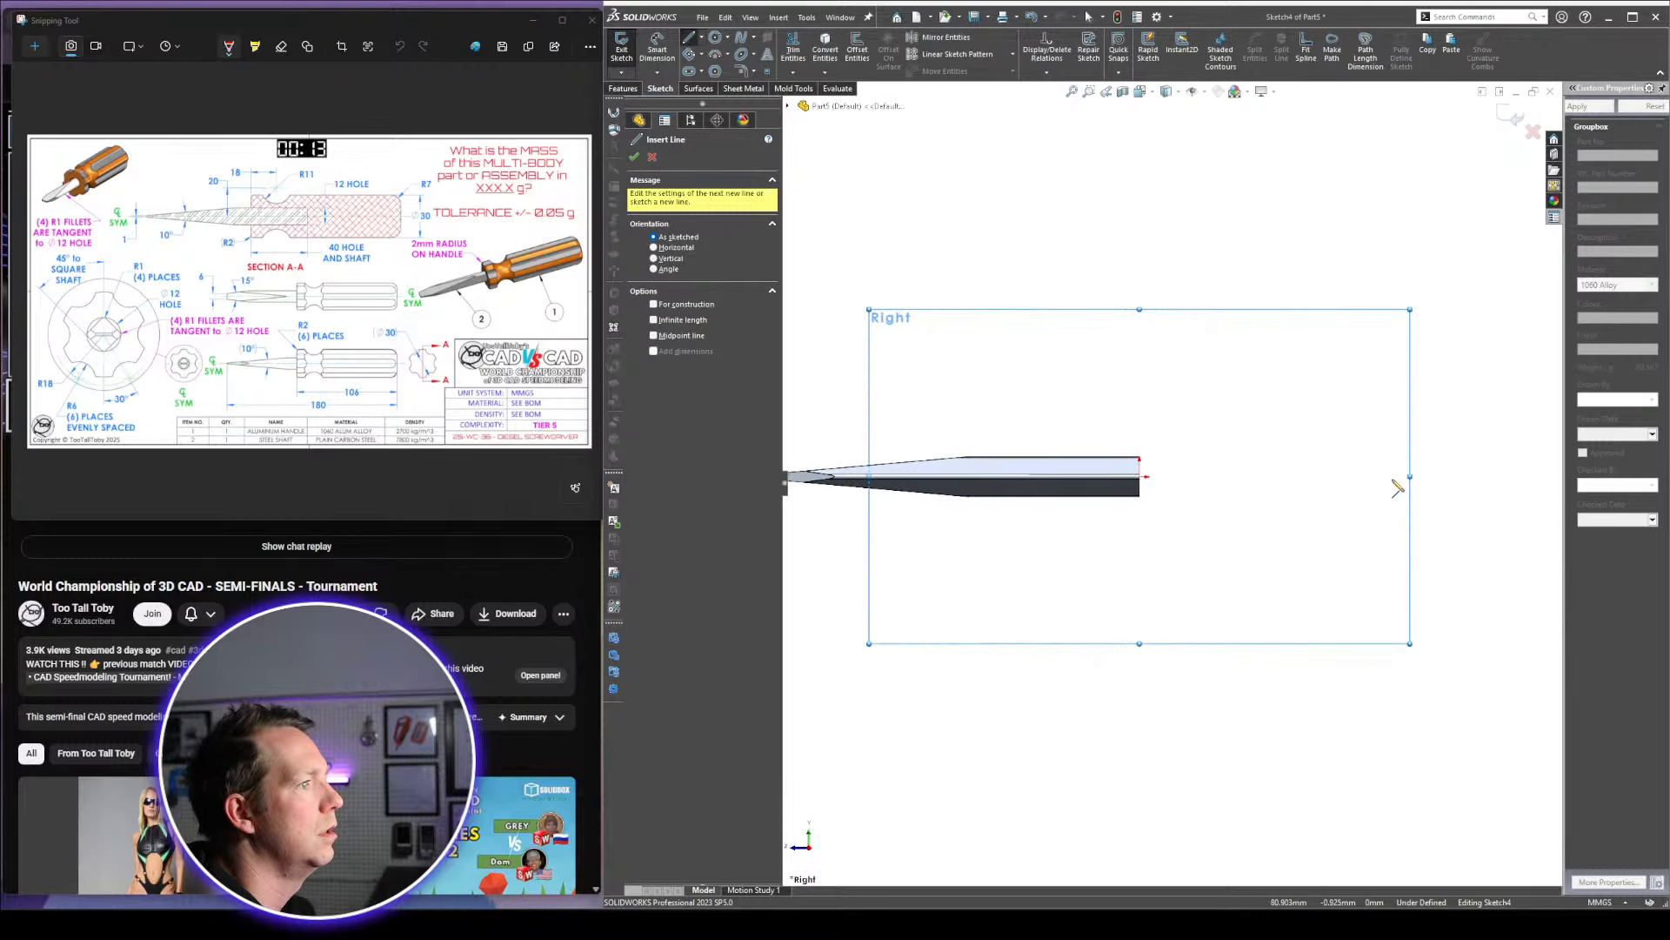
{"action": "left_click", "coordinate": [1331, 476]}
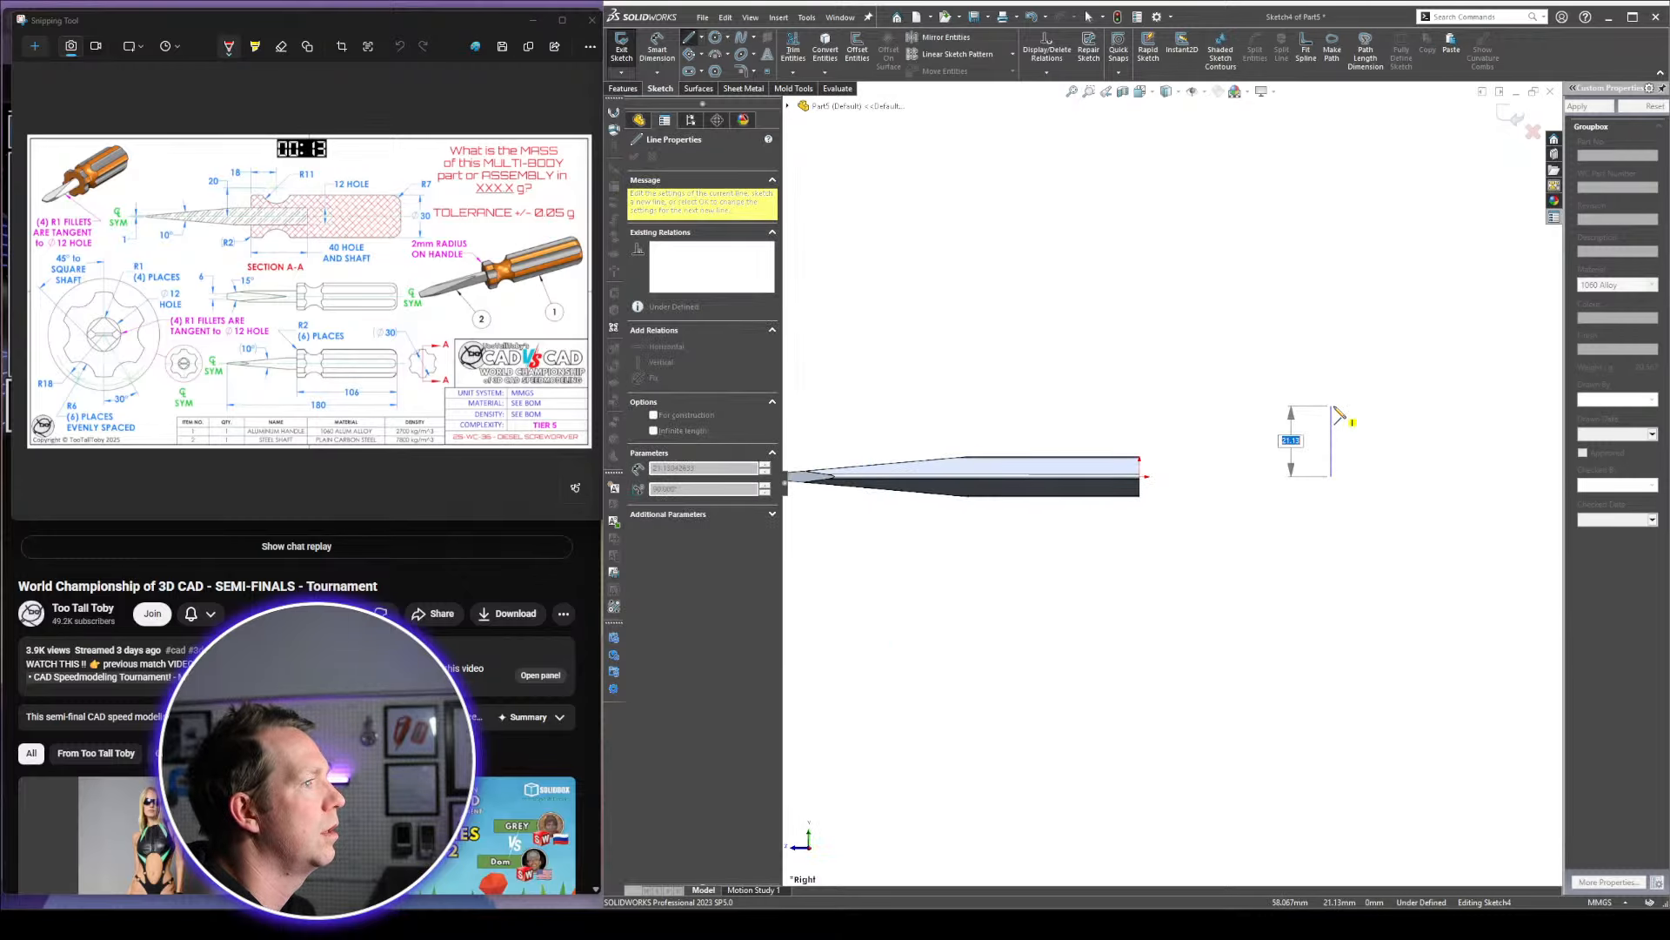
{"action": "left_click", "coordinate": [1332, 406]}
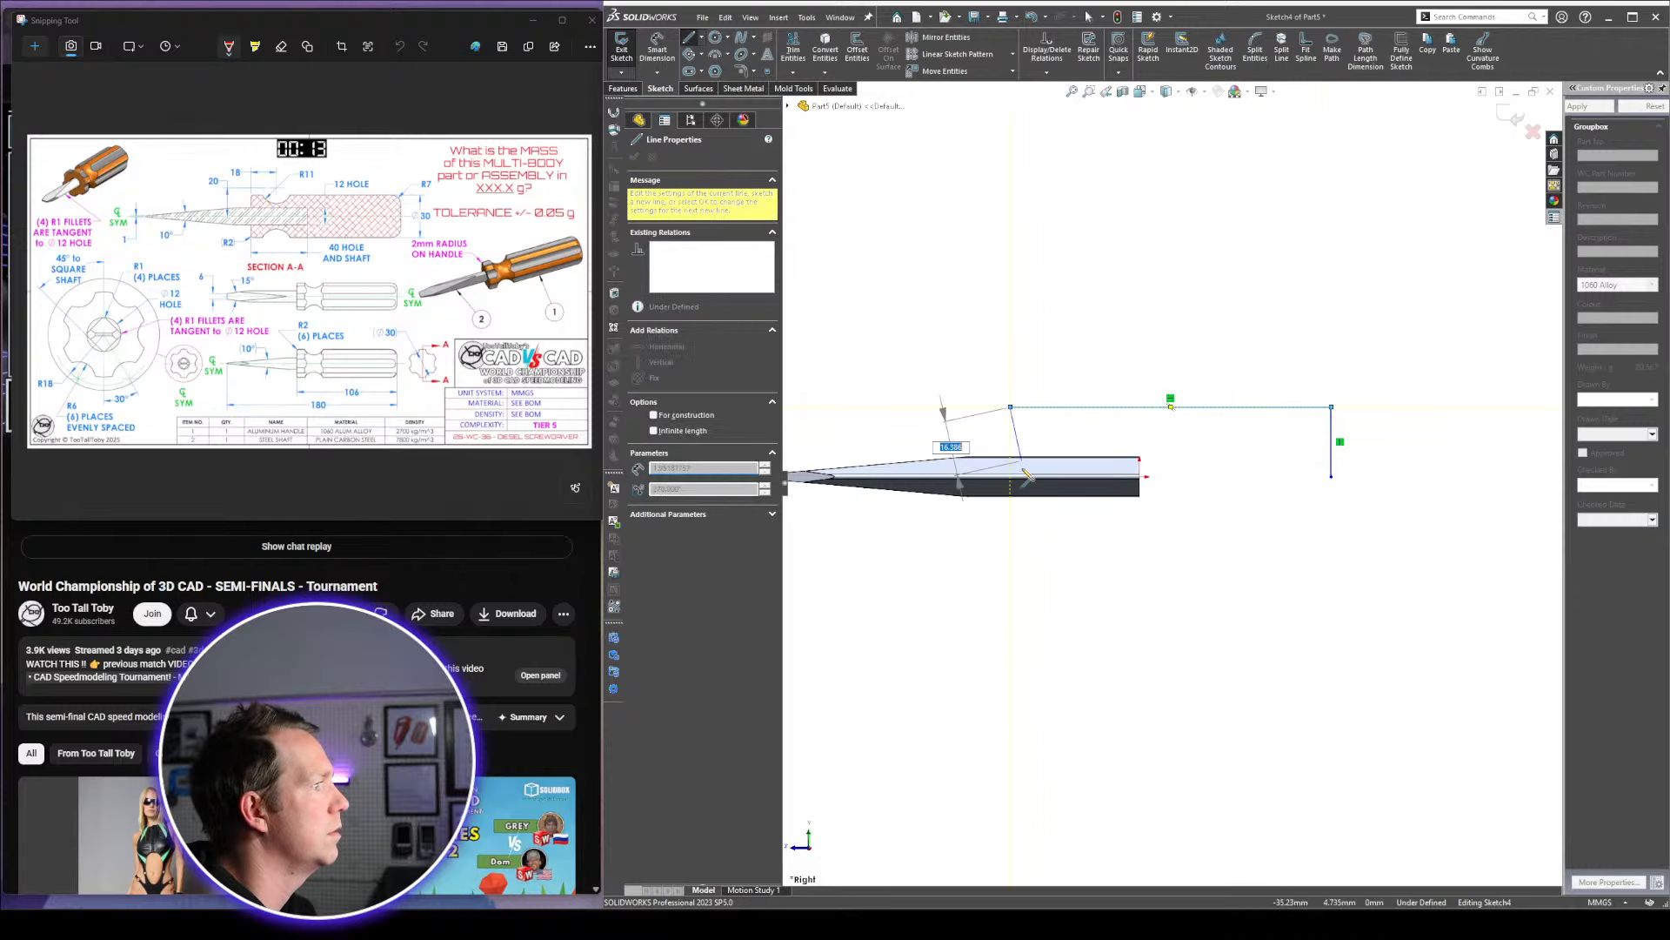
{"action": "left_click", "coordinate": [1012, 407]}
{"action": "scroll", "coordinate": [1010, 478], "scroll_direction": "down", "scroll_amount": 3}
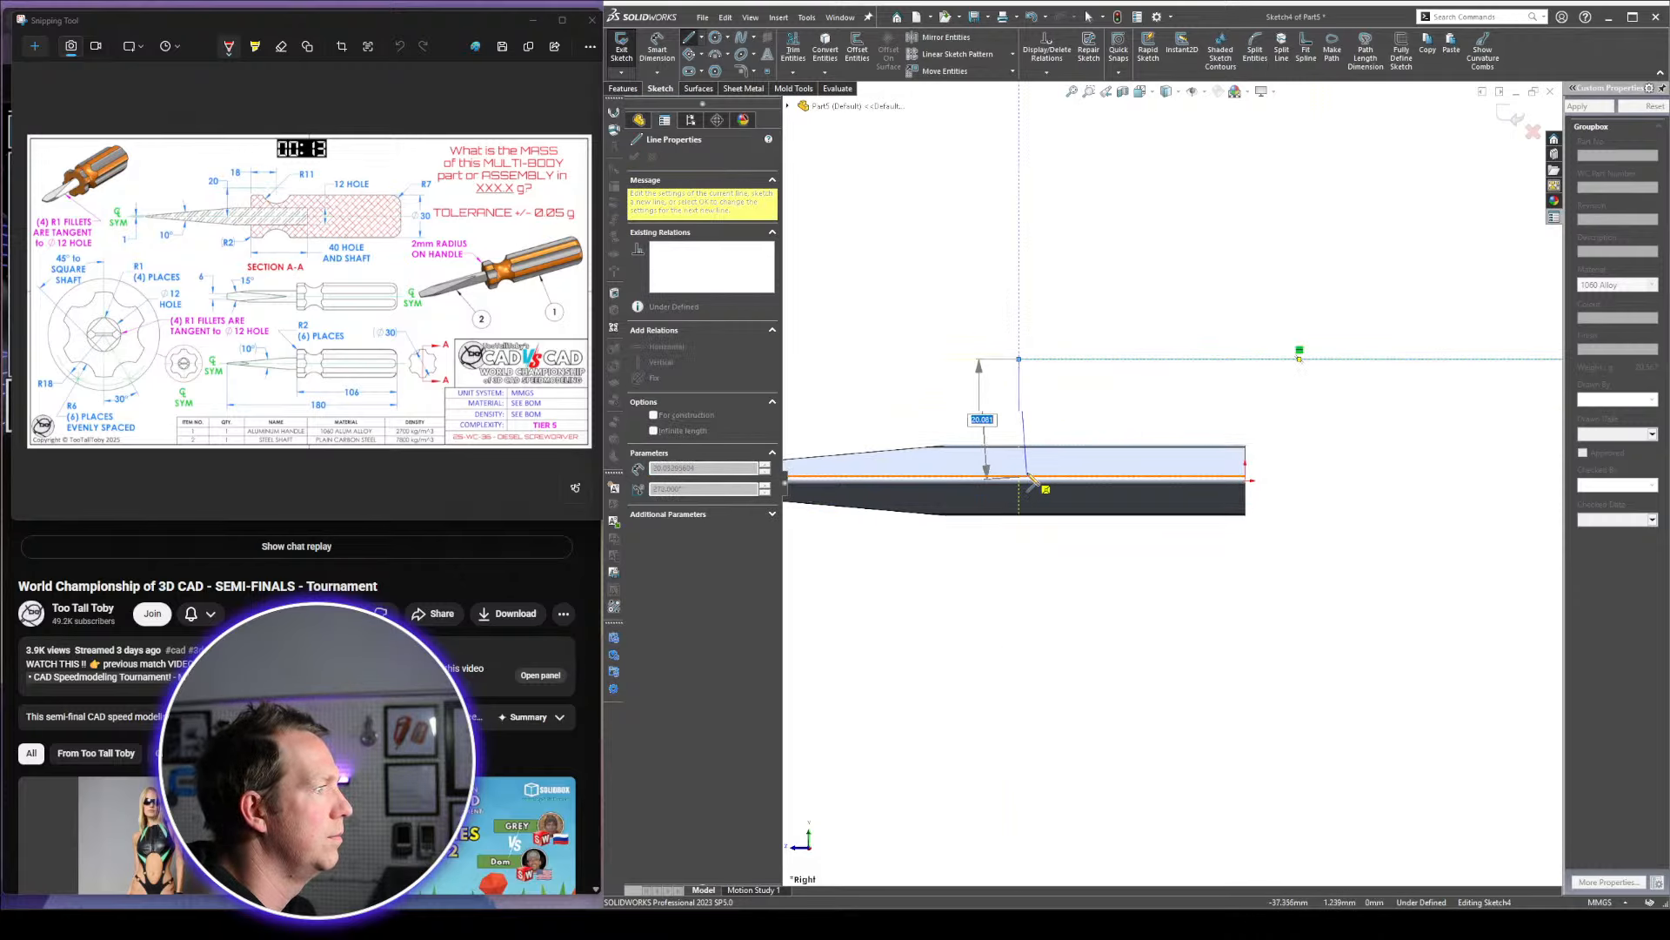
{"action": "scroll", "coordinate": [1022, 483], "scroll_direction": "down", "scroll_amount": 3}
{"action": "left_click", "coordinate": [1018, 477]}
{"action": "scroll", "coordinate": [1174, 488], "scroll_direction": "up", "scroll_amount": 5}
{"action": "scroll", "coordinate": [1368, 492], "scroll_direction": "up", "scroll_amount": 3}
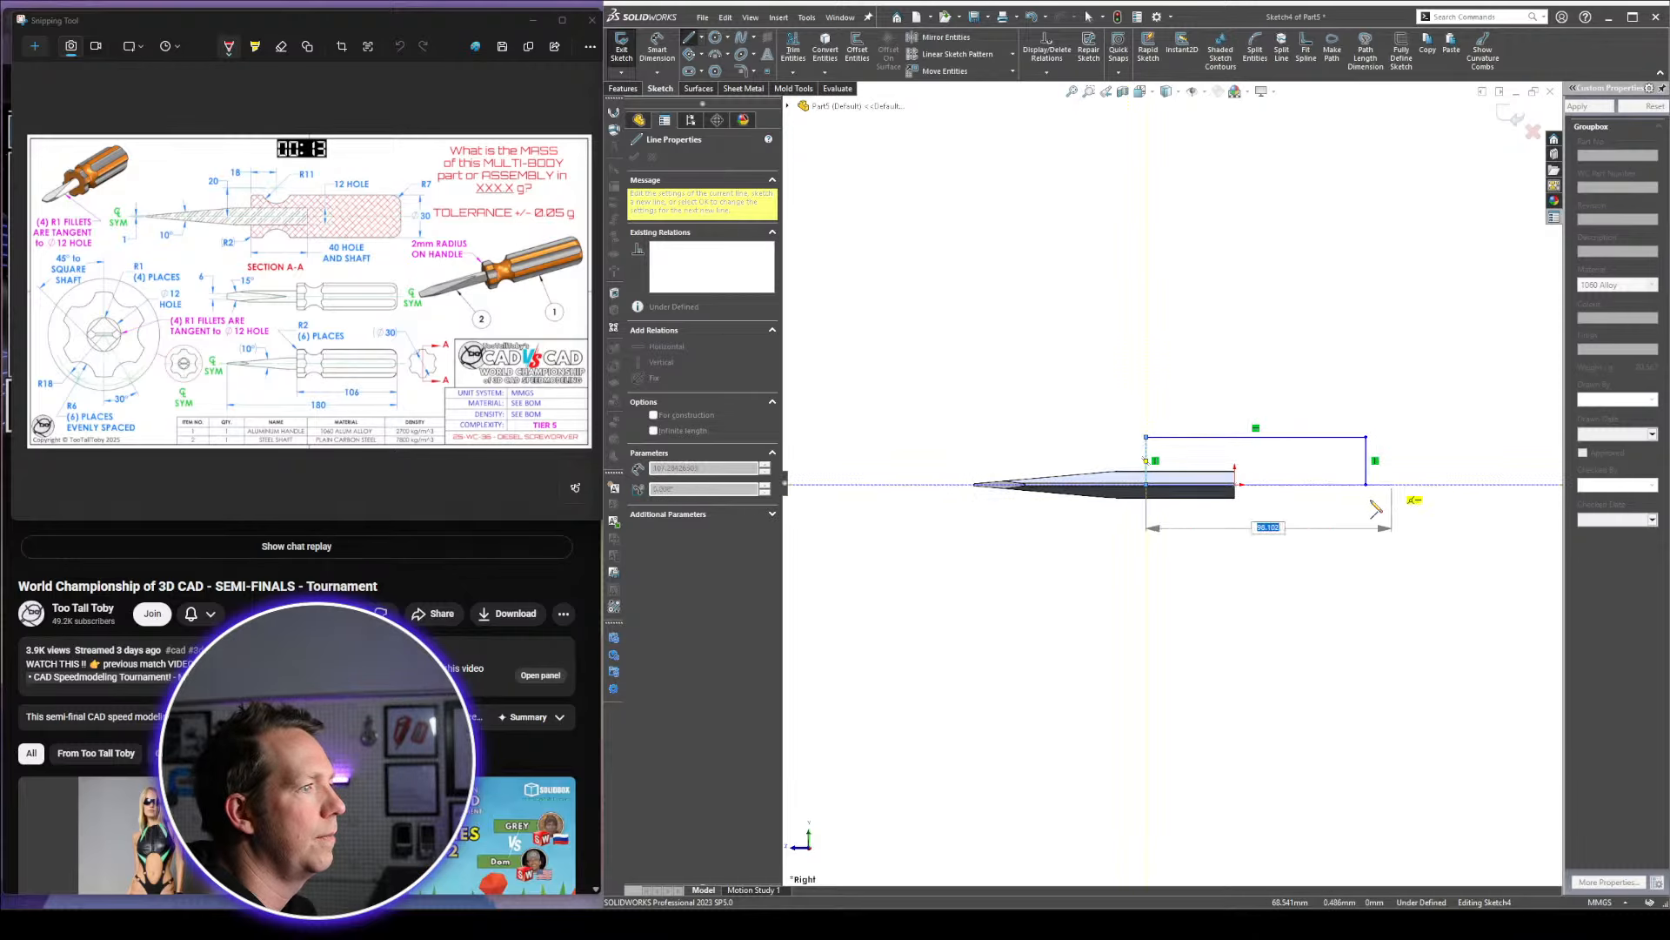
{"action": "left_click", "coordinate": [1366, 485]}
{"action": "key", "text": "Escape"}
Make the rectangle's lower horizontal line coincident with the origin
{"action": "scroll", "coordinate": [1227, 496], "scroll_direction": "down", "scroll_amount": 3}
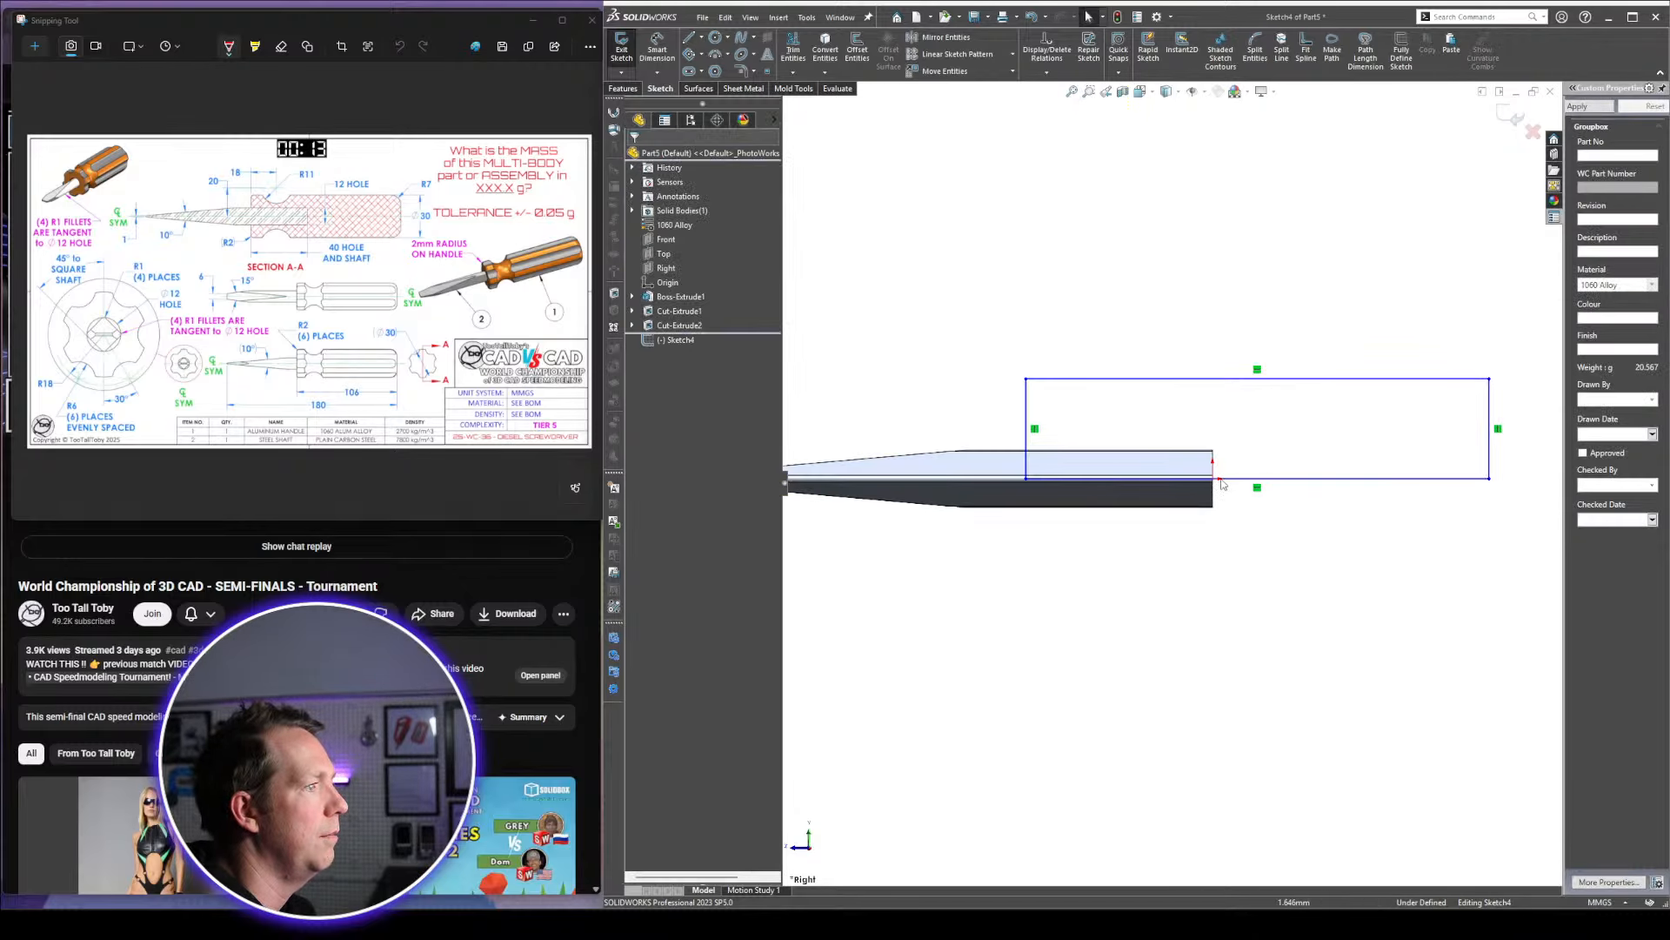
{"action": "left_click", "coordinate": [1214, 479]}
{"action": "left_click", "coordinate": [1246, 479], "text": "ctrl"}
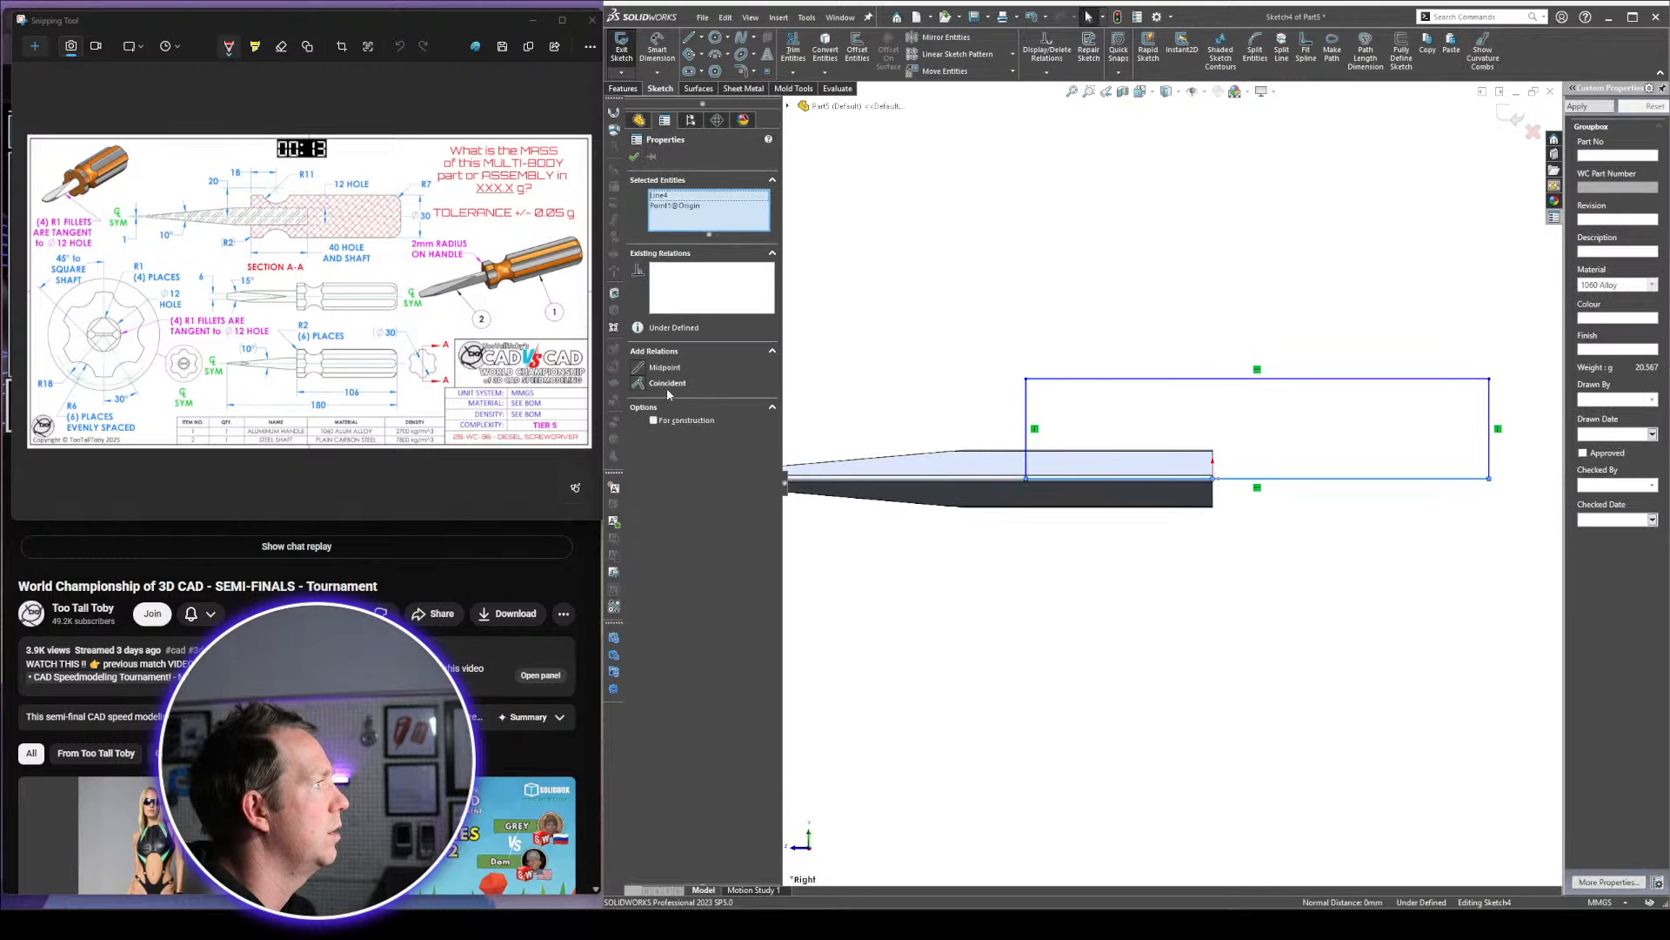
{"action": "left_click", "coordinate": [667, 385]}
{"action": "left_click", "coordinate": [1321, 545]}
Dimension the distance from the origin to the rectangle's vertical side nearest the blade as 40 mm
{"action": "right_click_drag", "start_coordinate": [1320, 585], "coordinate": [1297, 493]}
{"action": "scroll", "coordinate": [1269, 522], "scroll_direction": "up", "scroll_amount": 1}
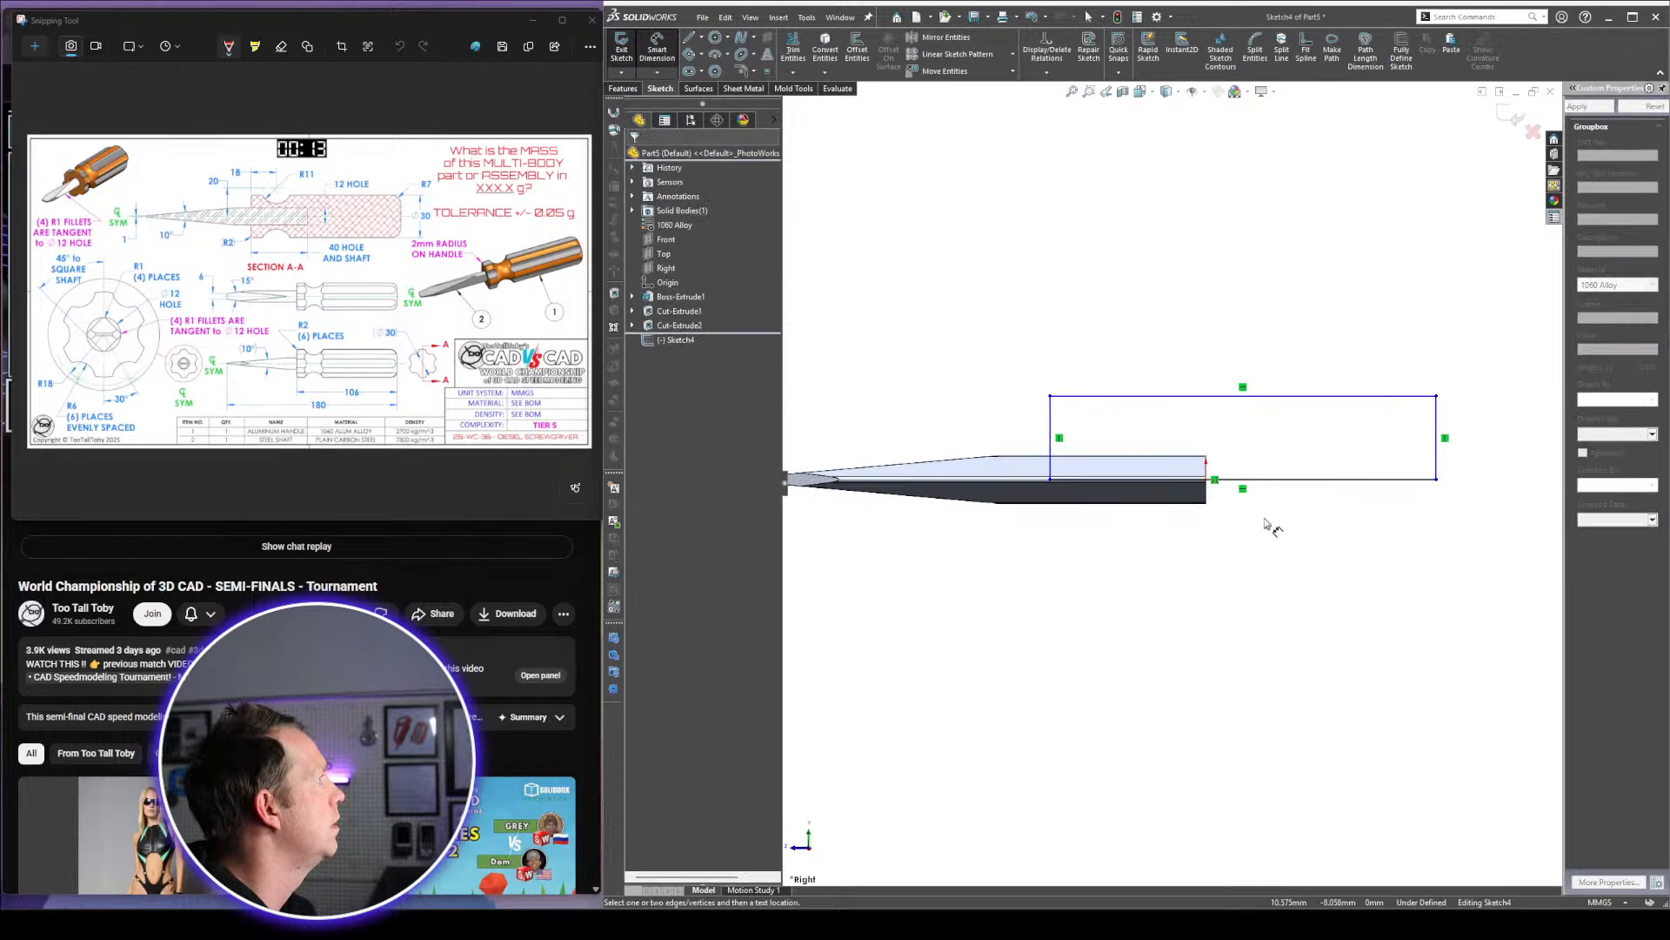
{"action": "scroll", "coordinate": [1264, 521], "scroll_direction": "up", "scroll_amount": 1}
{"action": "scroll", "coordinate": [1218, 562], "scroll_direction": "down", "scroll_amount": 1}
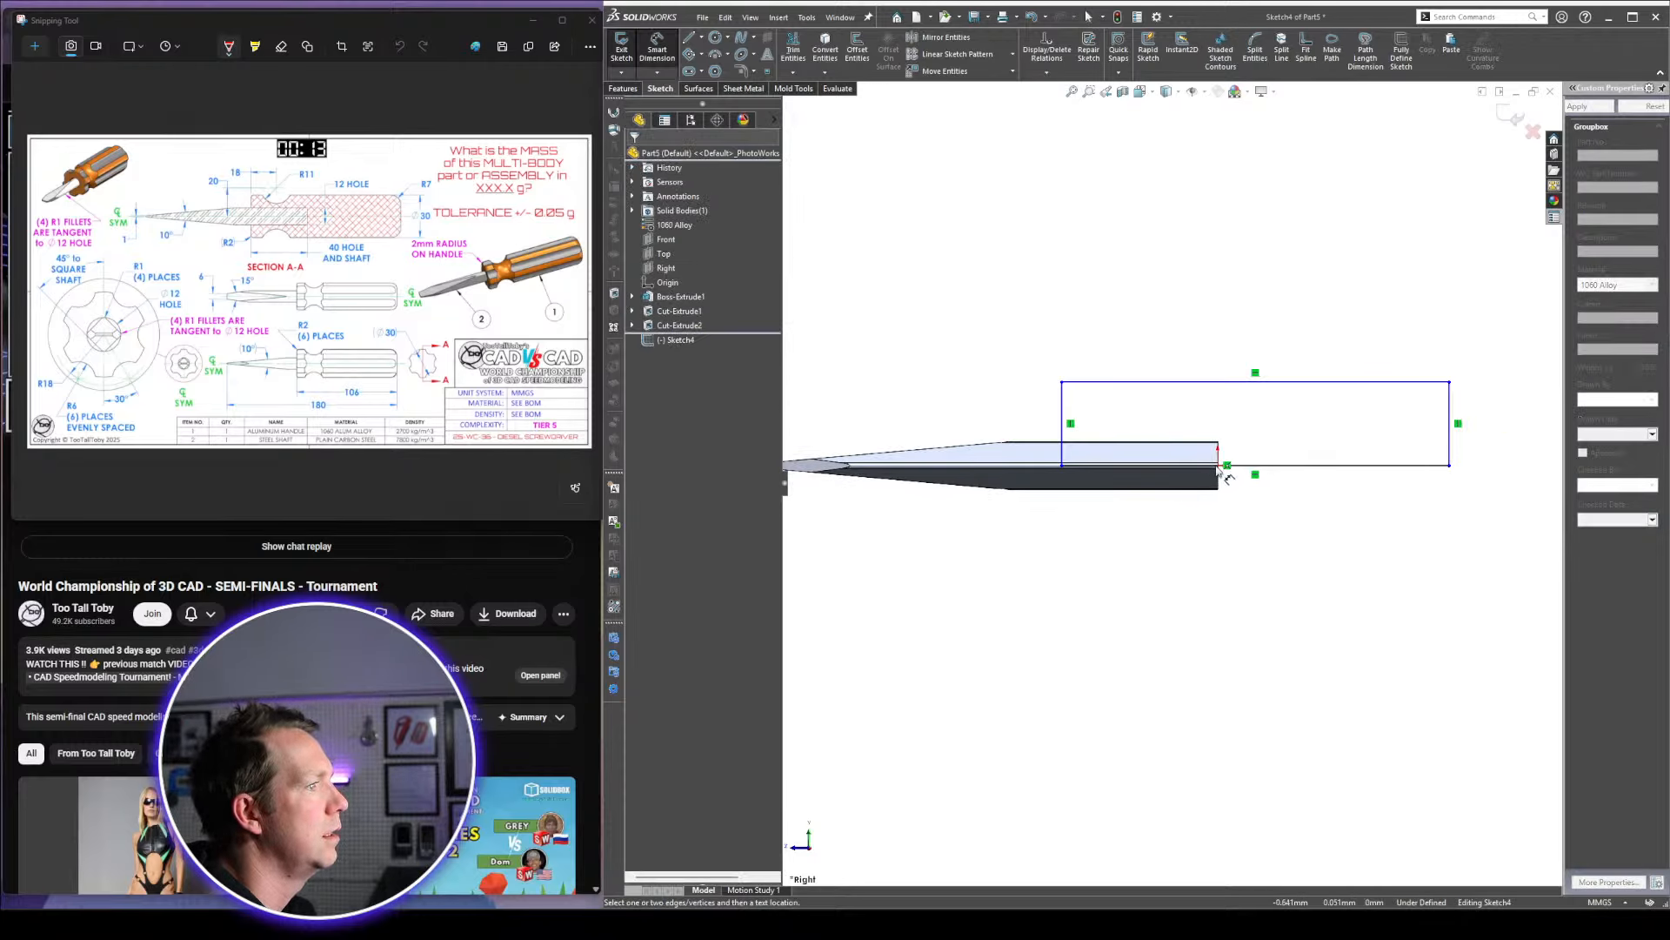
{"action": "left_click", "coordinate": [1218, 468]}
{"action": "left_click", "coordinate": [1063, 424]}
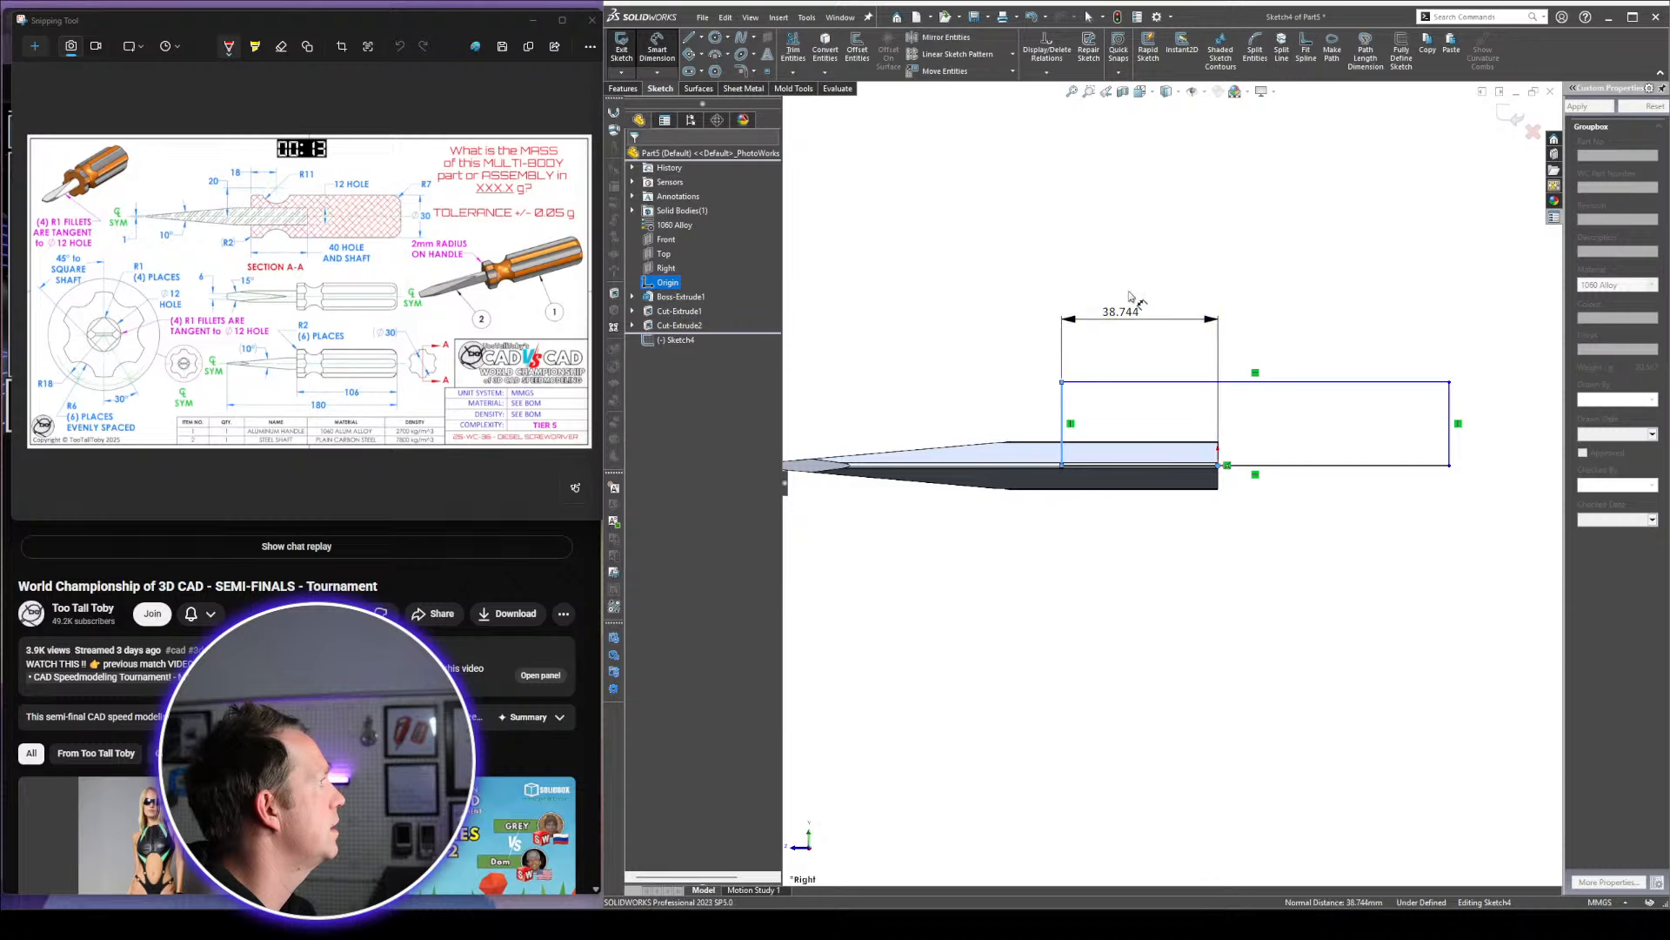
{"action": "left_click", "coordinate": [1124, 315]}
{"action": "type", "text": "40"}
{"action": "key", "text": "Return"}
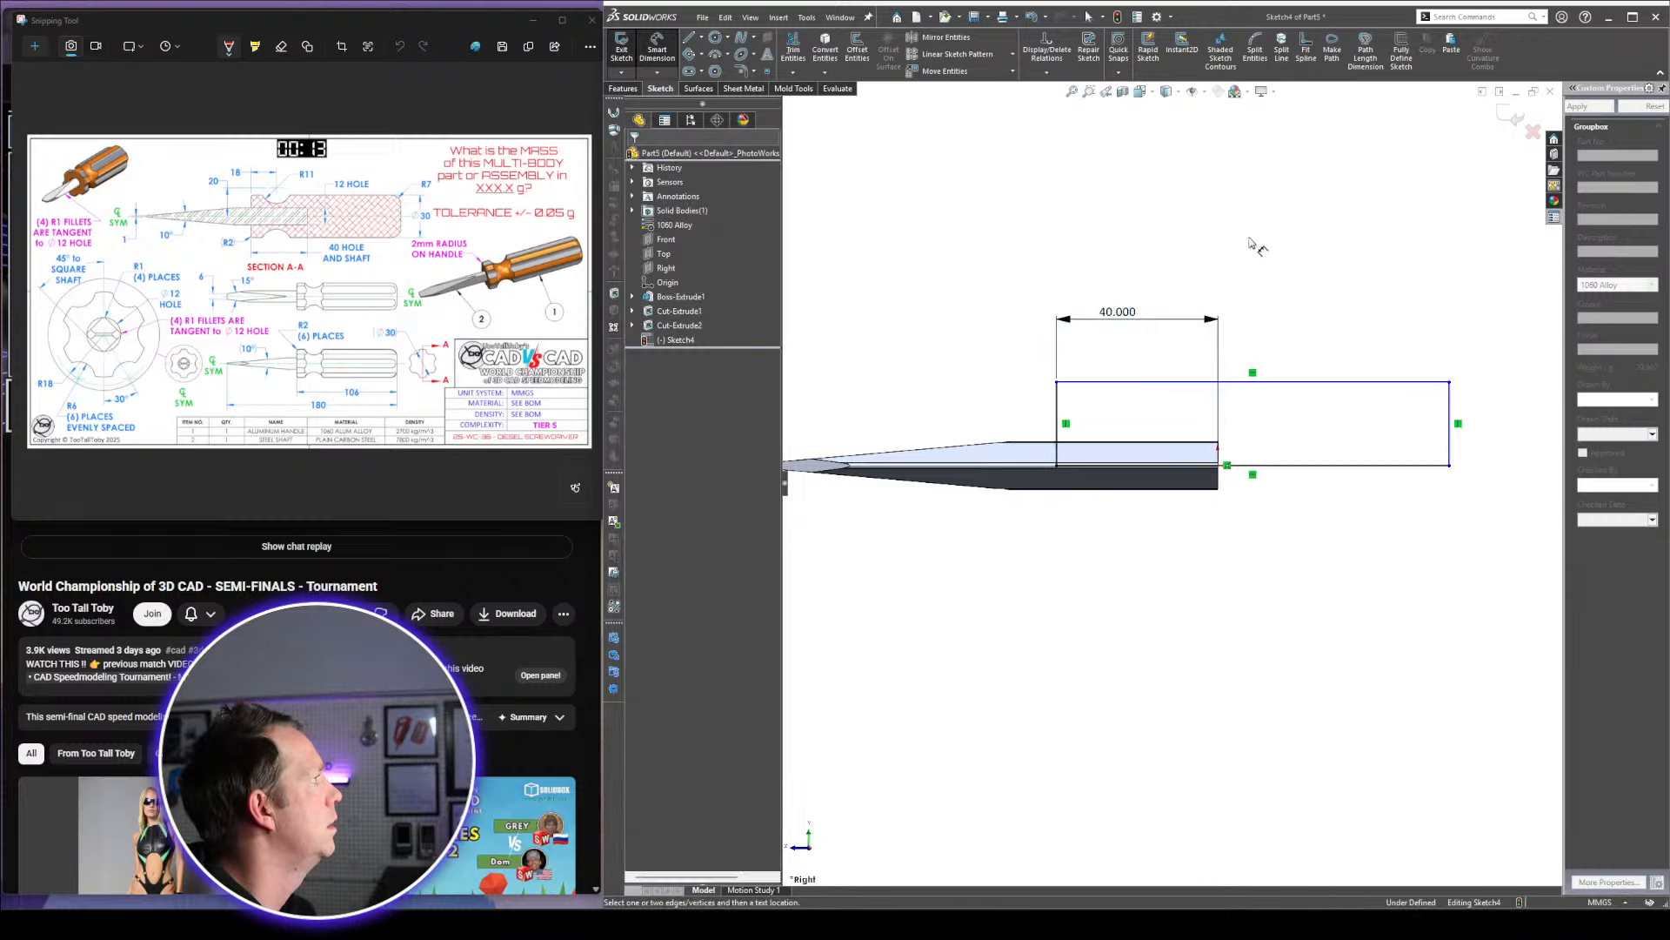
Dimension the rectangle's lower horizontal line as 106 mm to set the handle length
{"action": "left_click", "coordinate": [1305, 468]}
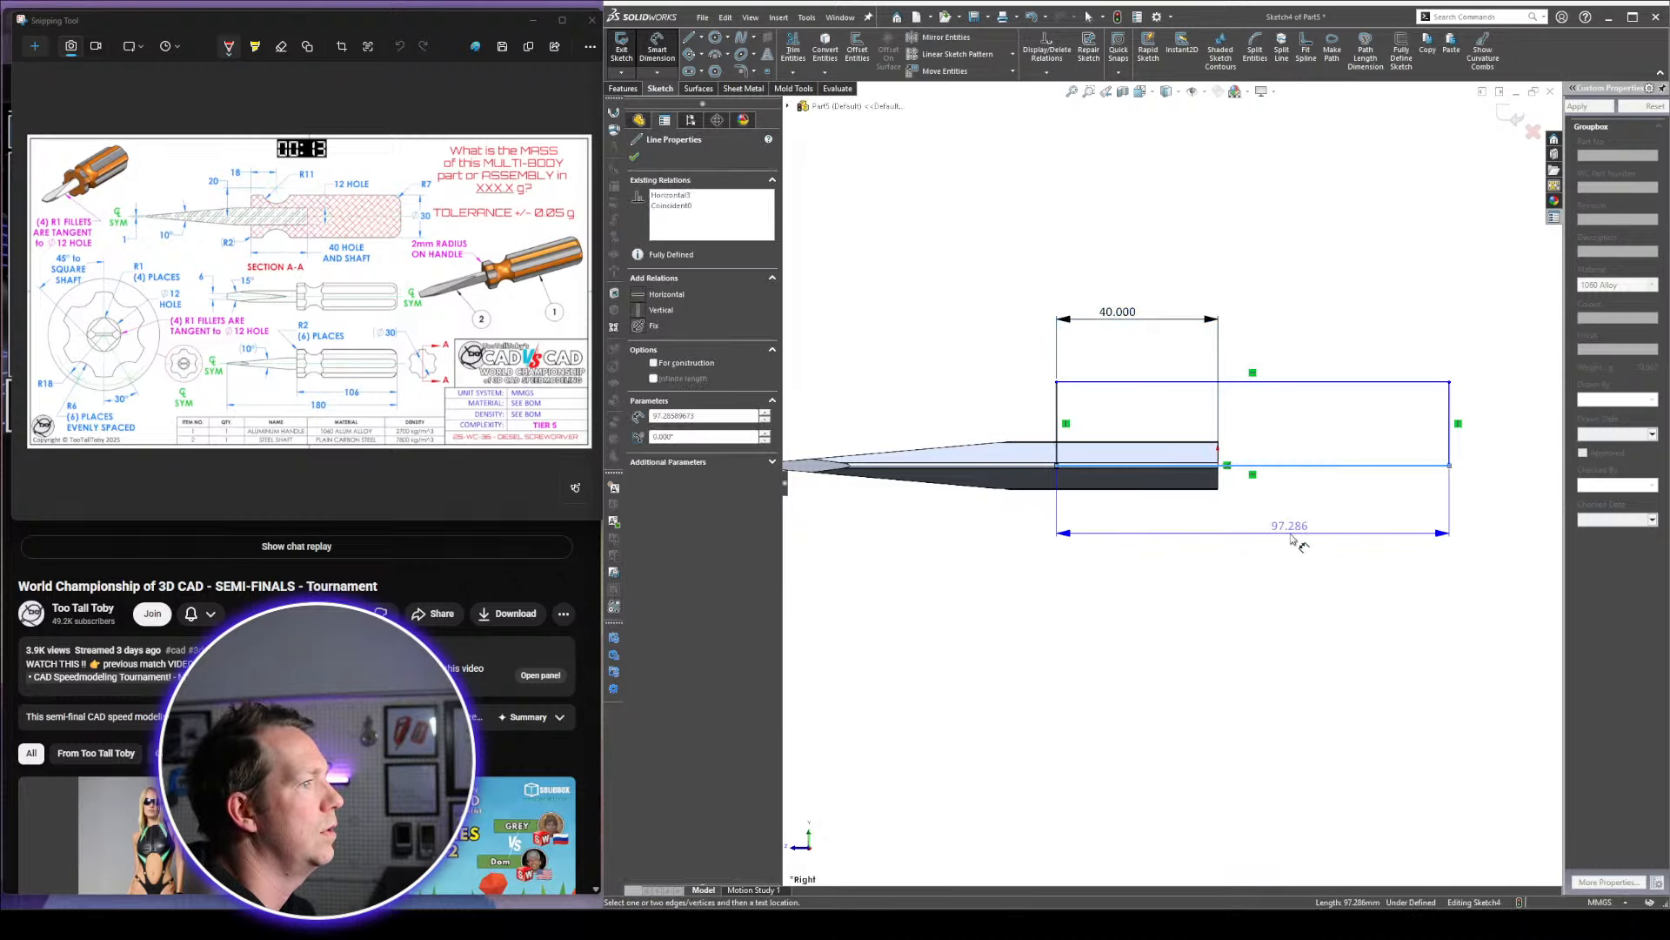
{"action": "left_click", "coordinate": [1293, 535]}
{"action": "type", "text": "106"}
{"action": "key", "text": "Return"}
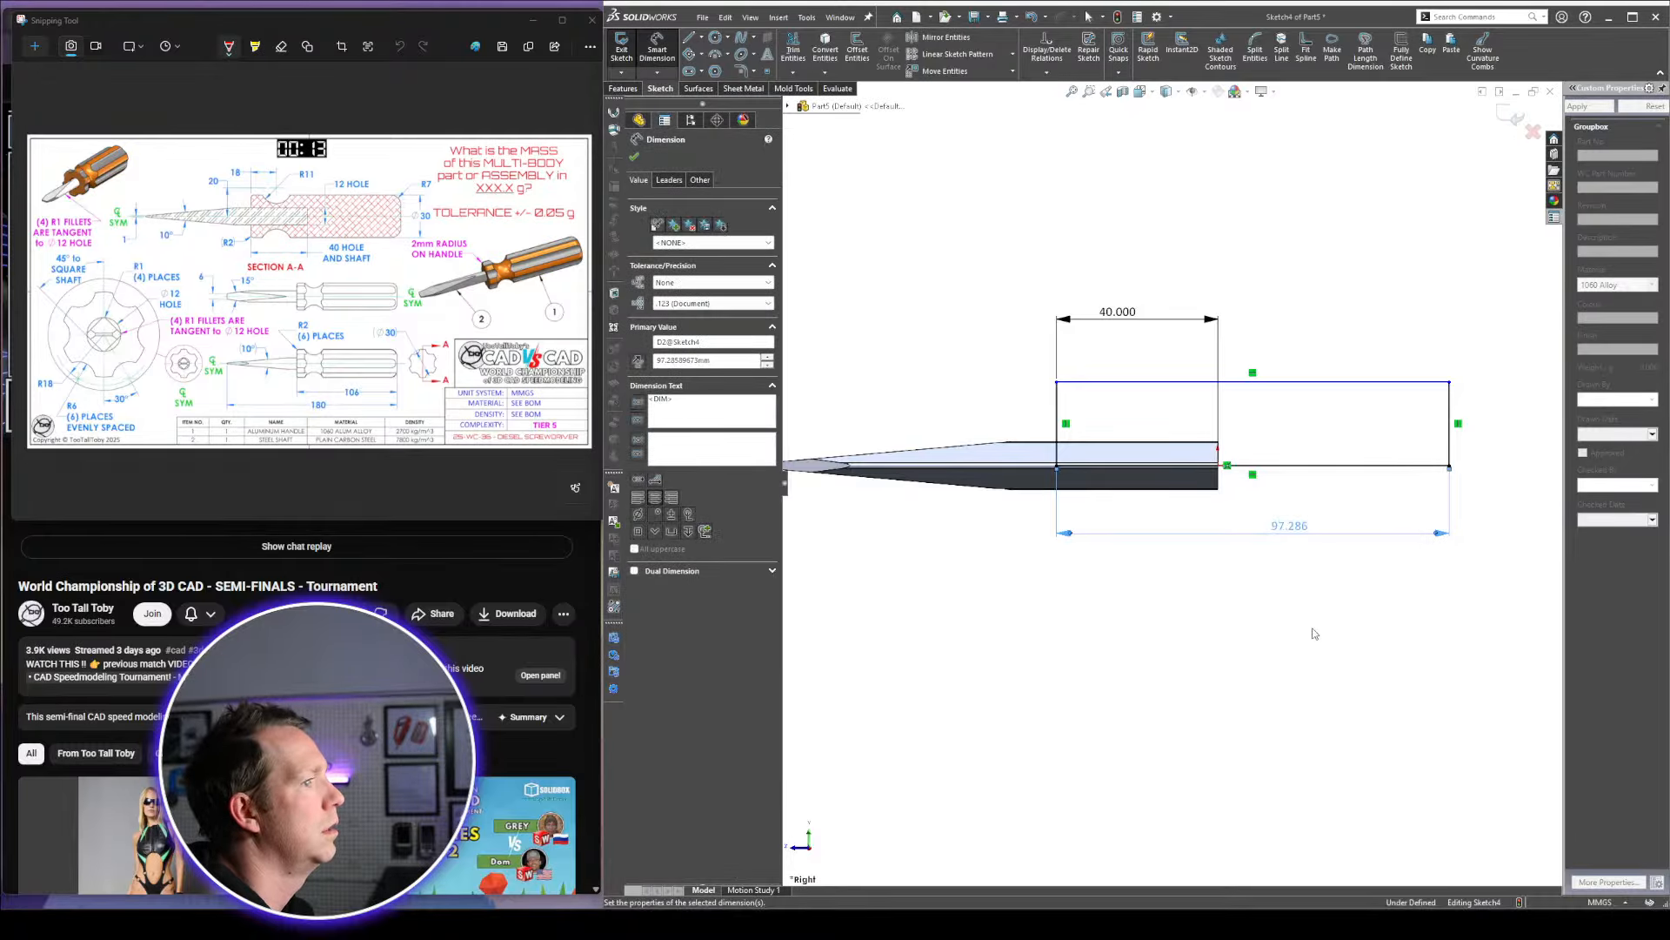
Round the profile's upper corner at the handle's butt end with a 7 mm sketch fillet
{"action": "left_click", "coordinate": [741, 71]}
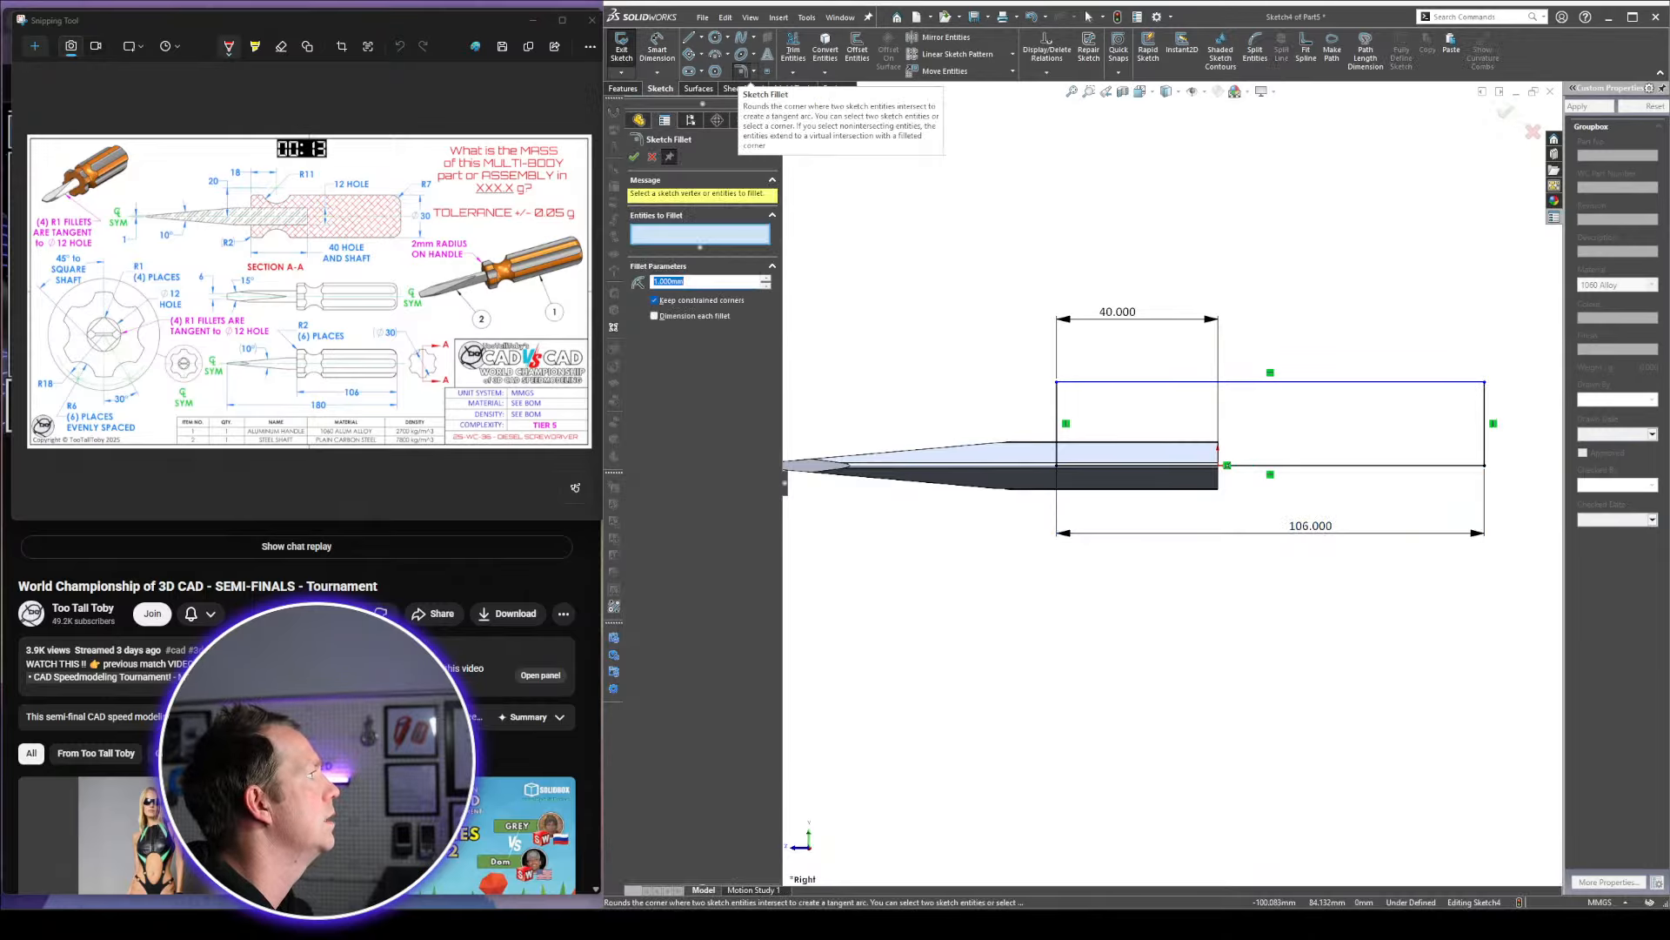
{"action": "type", "text": "7"}
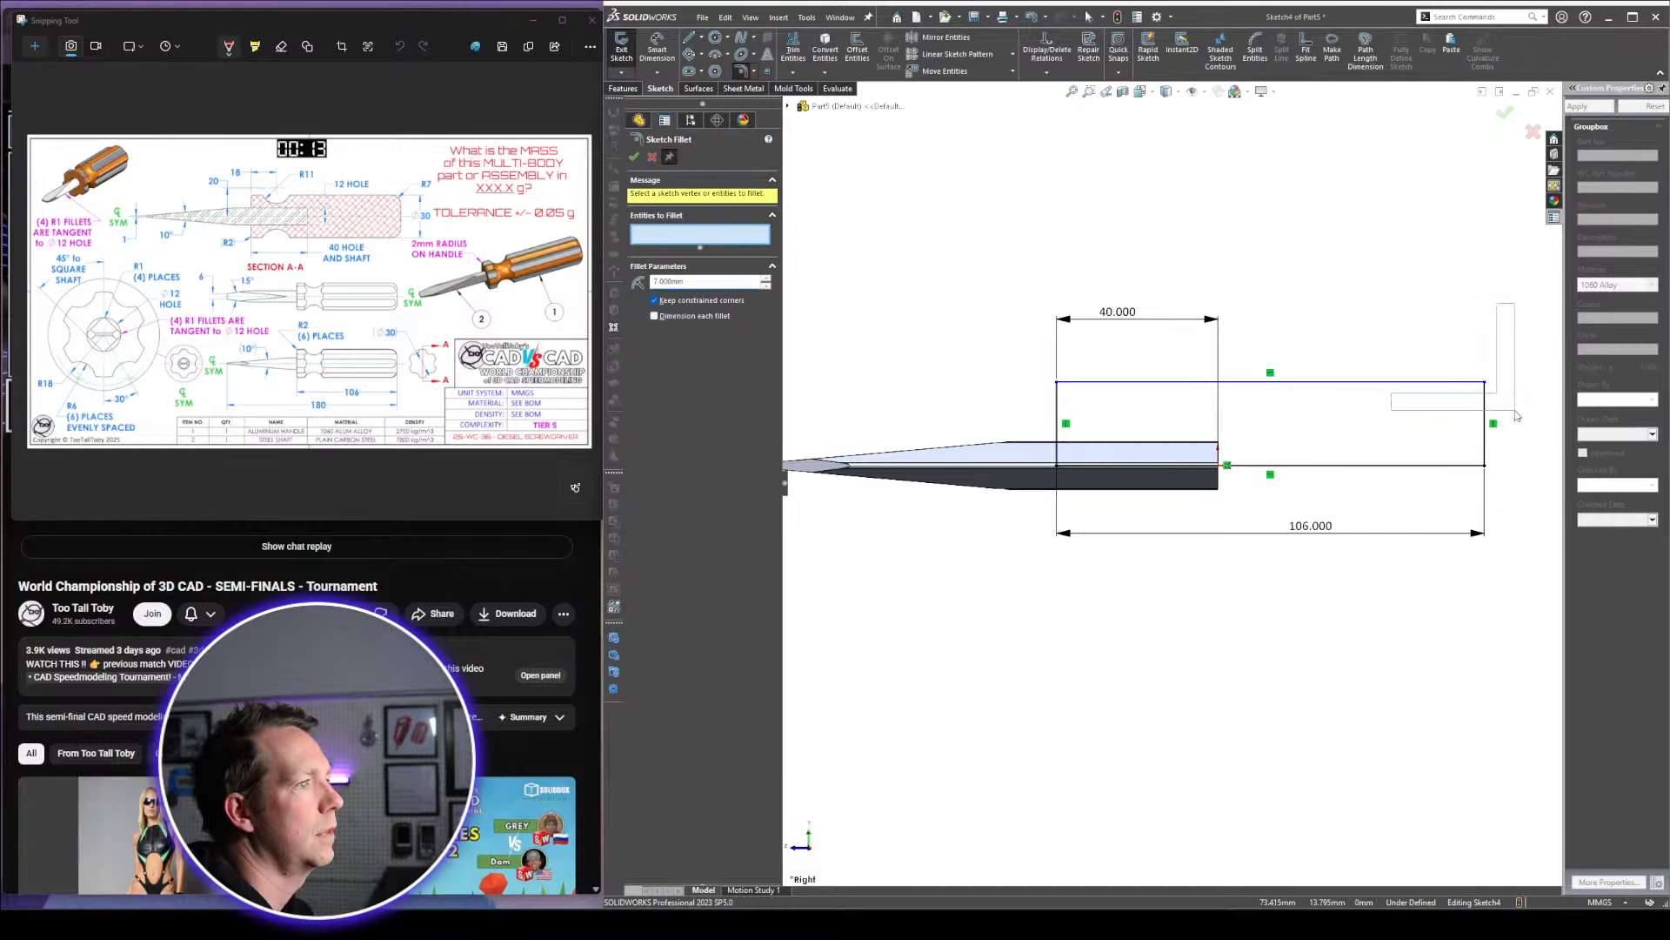
{"action": "left_click", "coordinate": [1484, 381]}
{"action": "key", "text": "Return"}
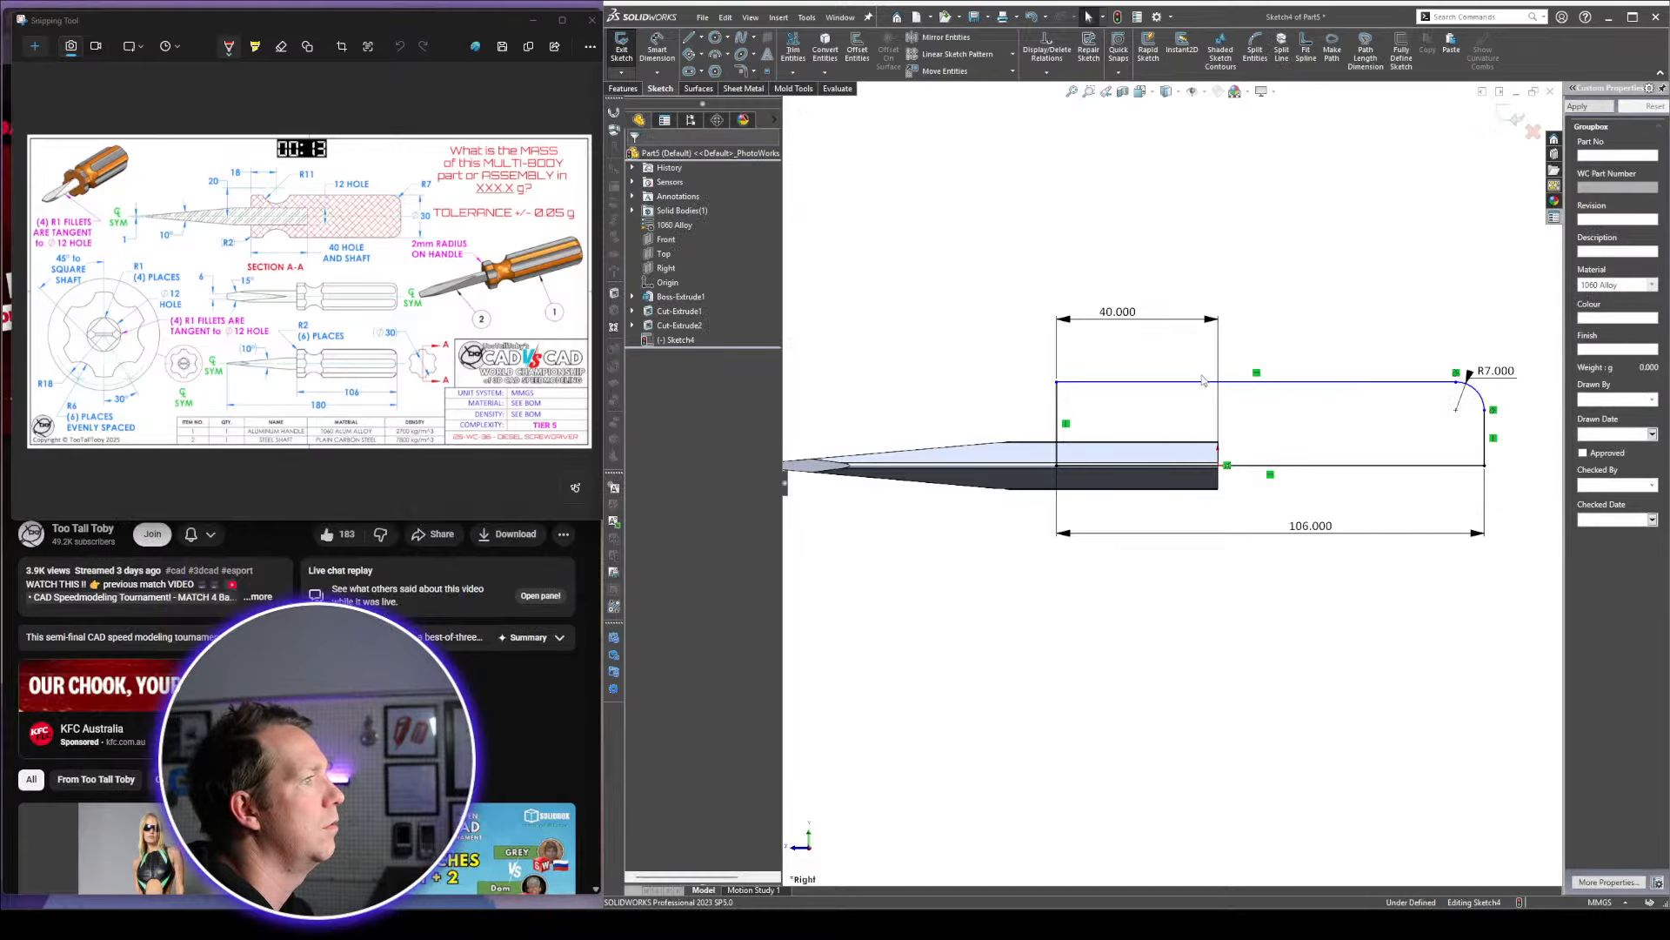
Draw a 22 mm diameter circle overlapping the profile's upper edge near the handle's blade end
{"action": "key", "text": "c"}
{"action": "left_click", "coordinate": [1163, 357]}
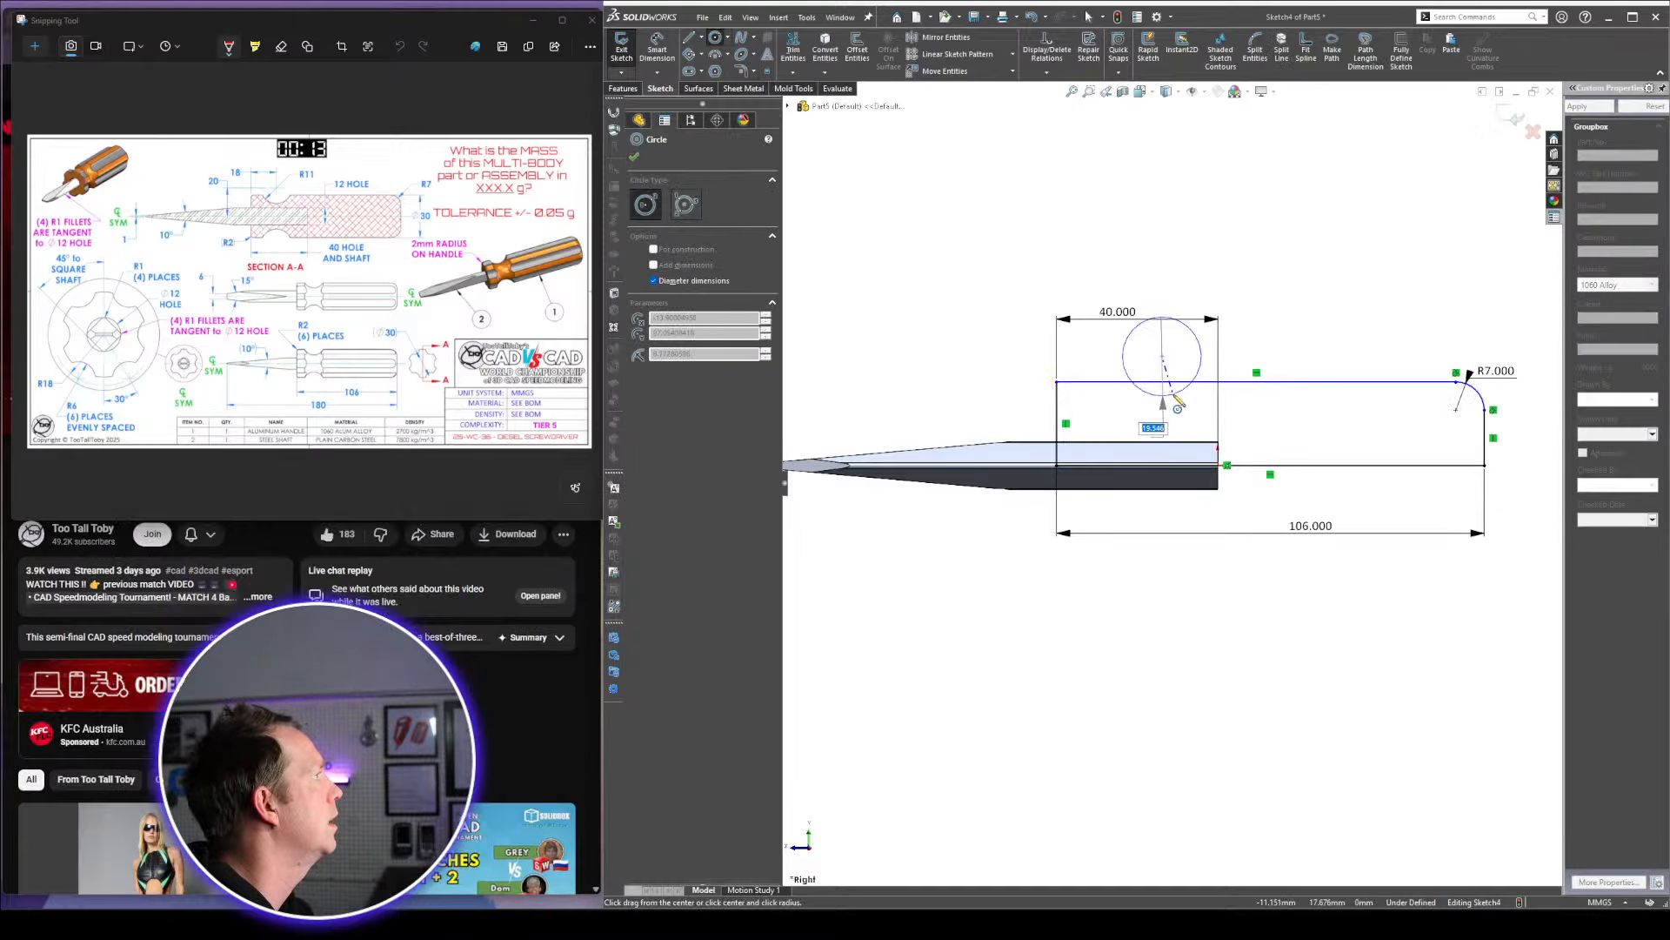
{"action": "type", "text": "22"}
{"action": "key", "text": "Return"}
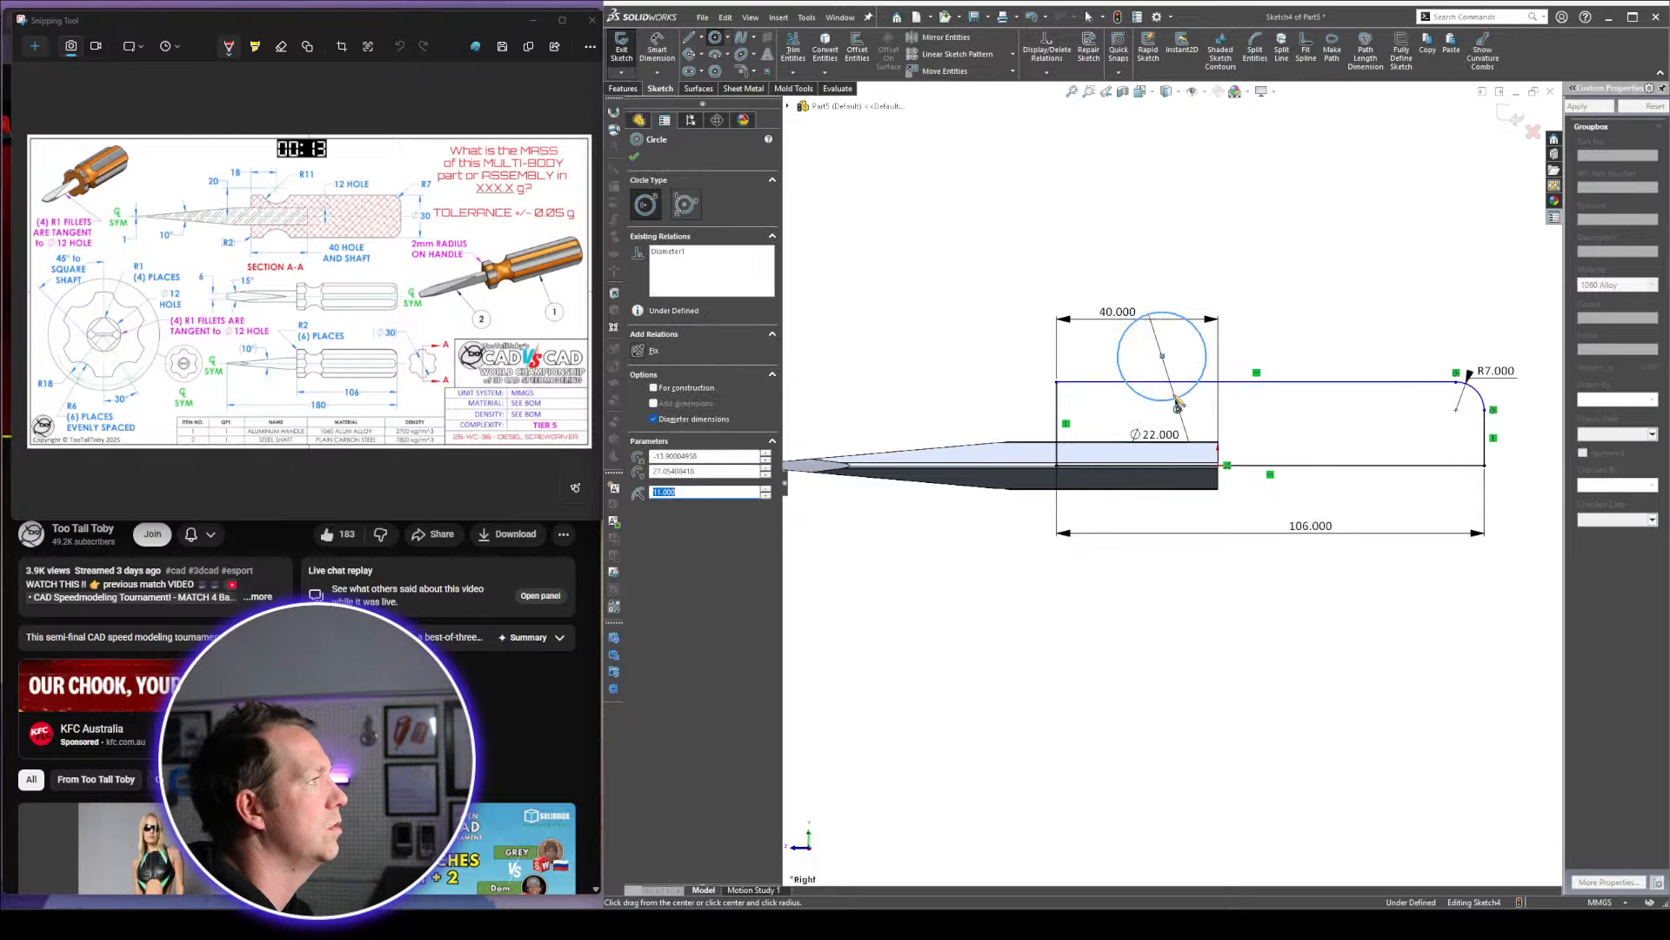
{"action": "key", "text": "Escape"}
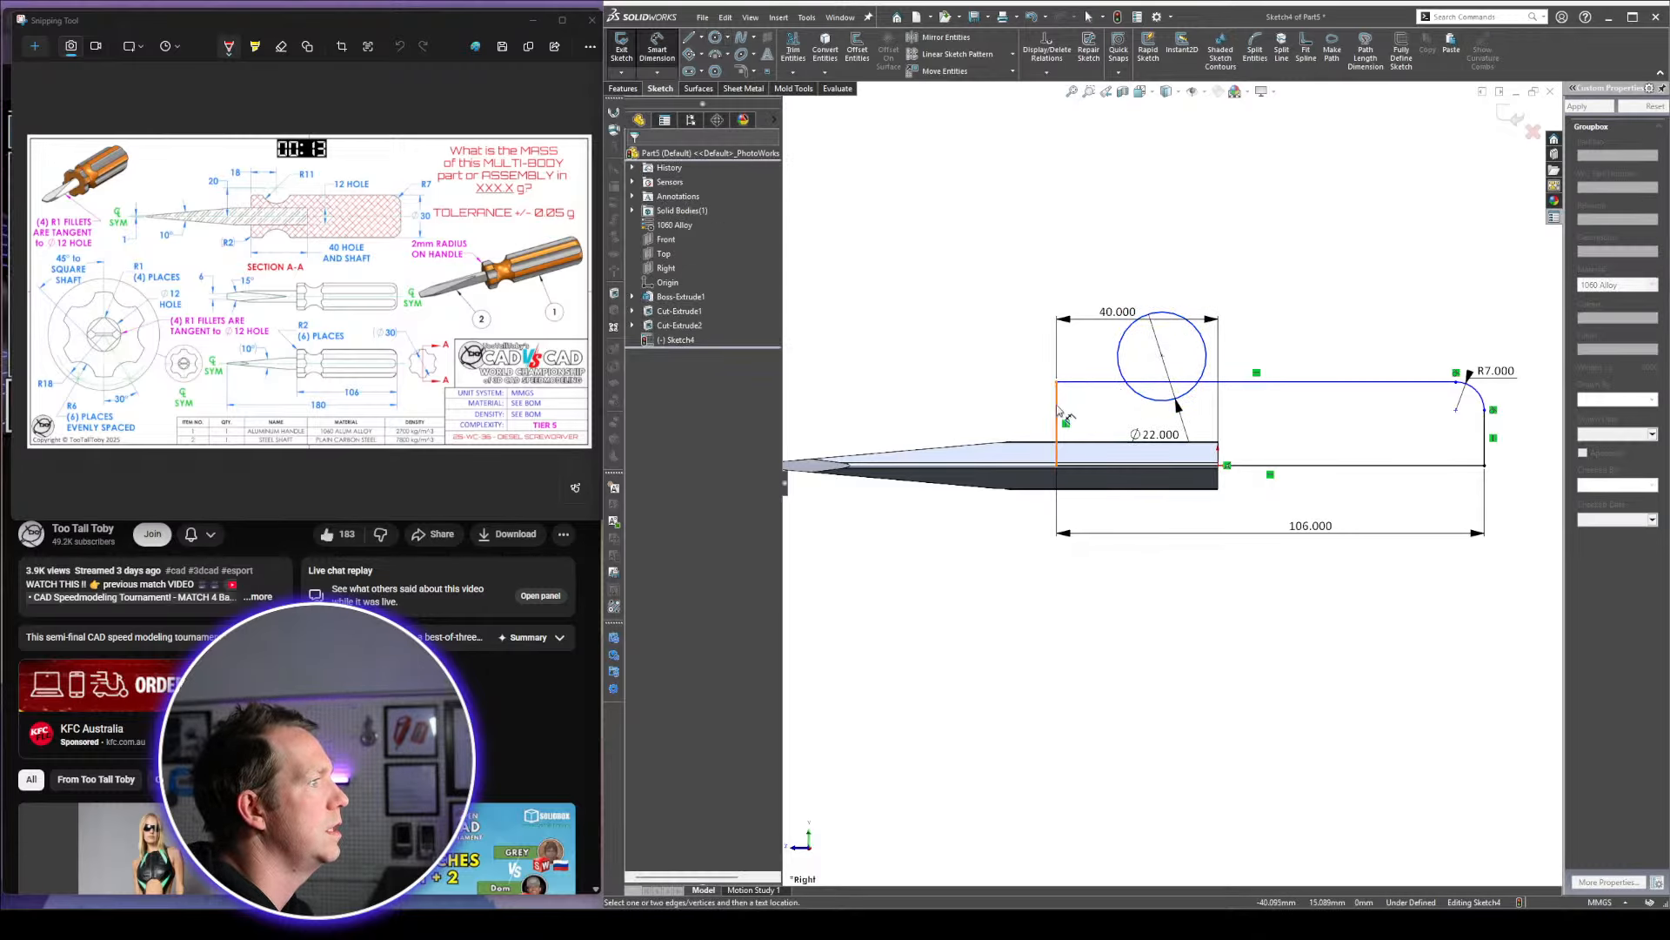
Dimension the circle's centre 18 mm horizontally from the handle profile's vertical side nearest the blade
{"action": "left_click", "coordinate": [1057, 422]}
{"action": "left_click", "coordinate": [1118, 354]}
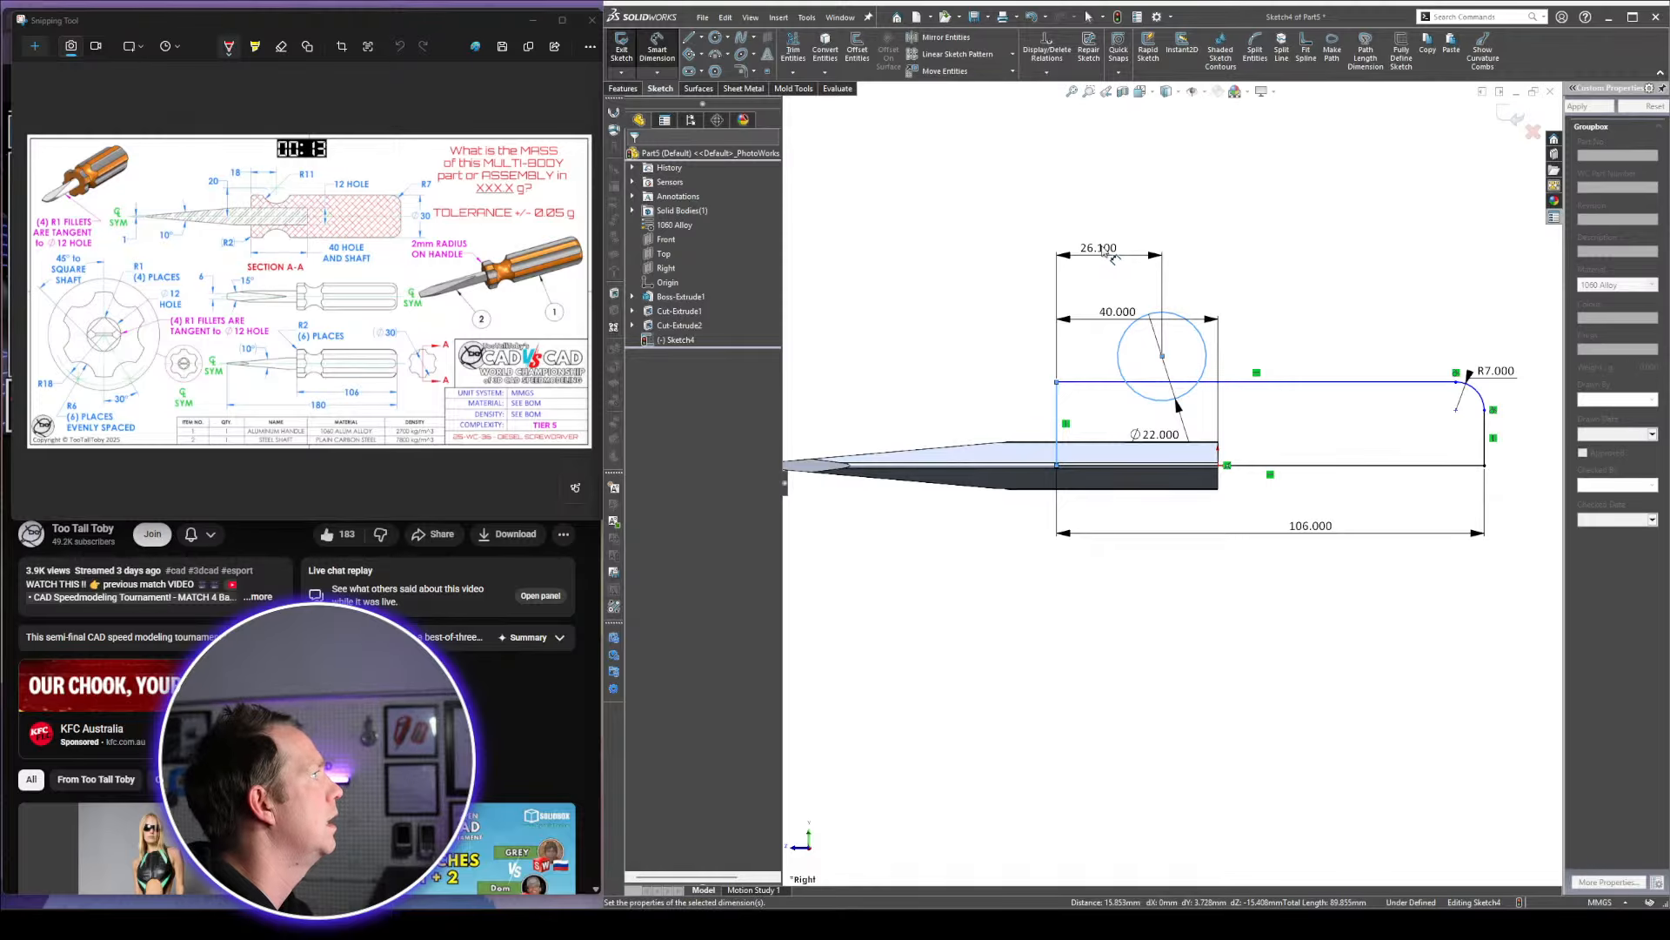
{"action": "left_click", "coordinate": [1100, 256]}
{"action": "type", "text": "18"}
{"action": "key", "text": "Return"}
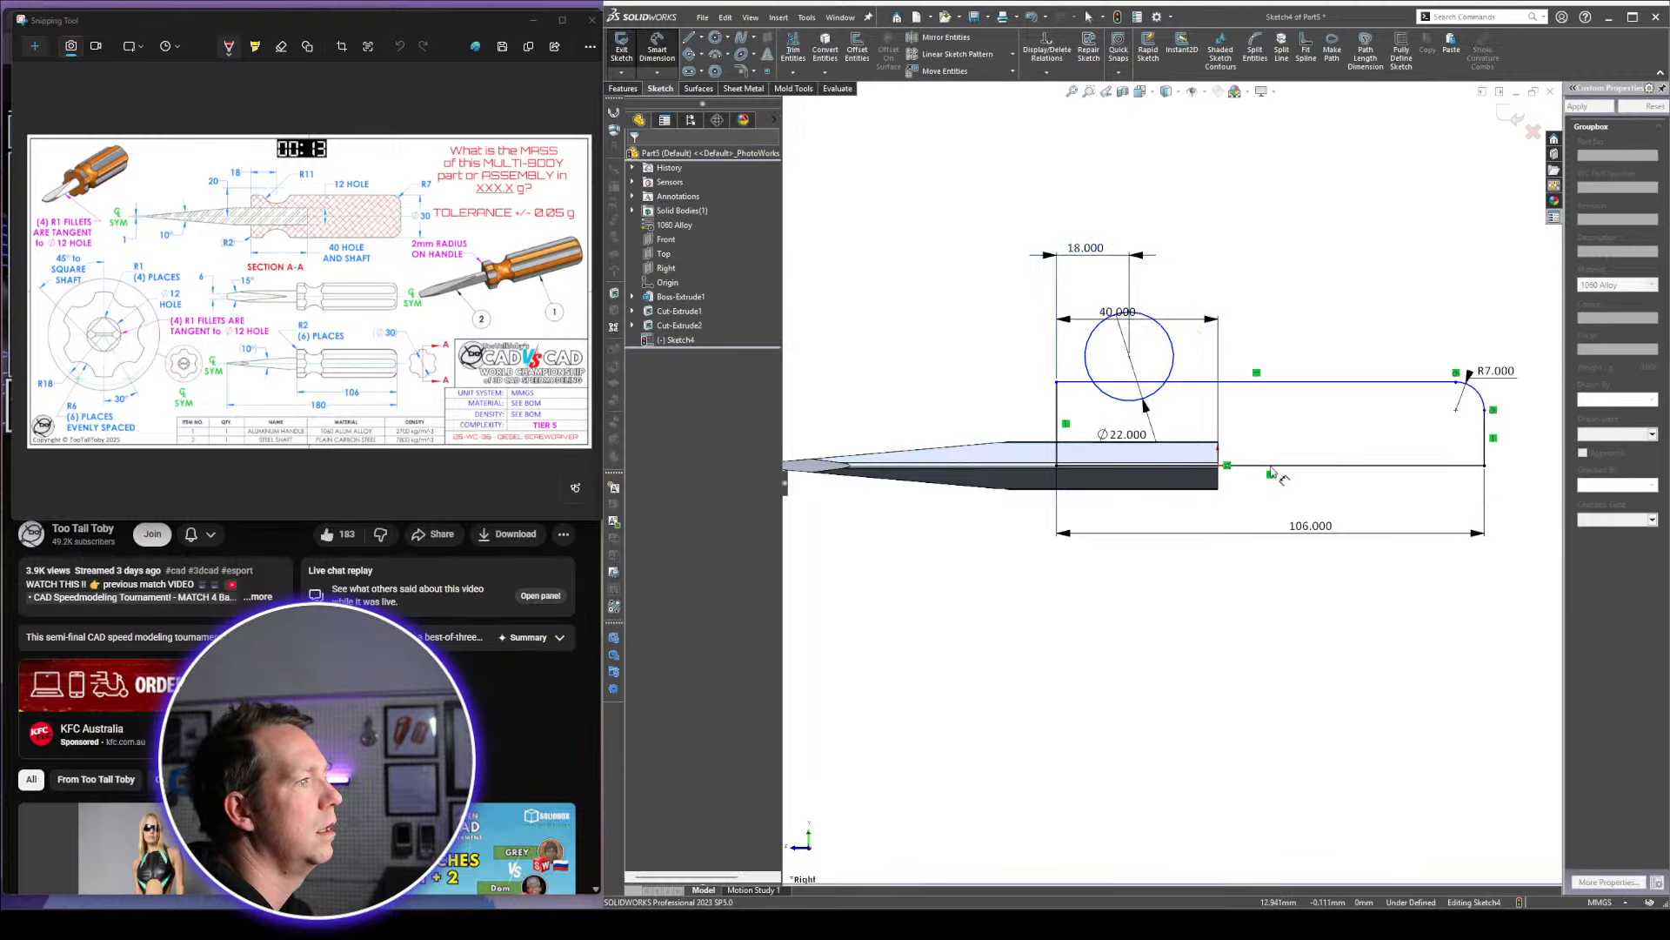
Dimension the circle's centre 20 mm above the profile's lower axis line
{"action": "left_click", "coordinate": [1274, 466]}
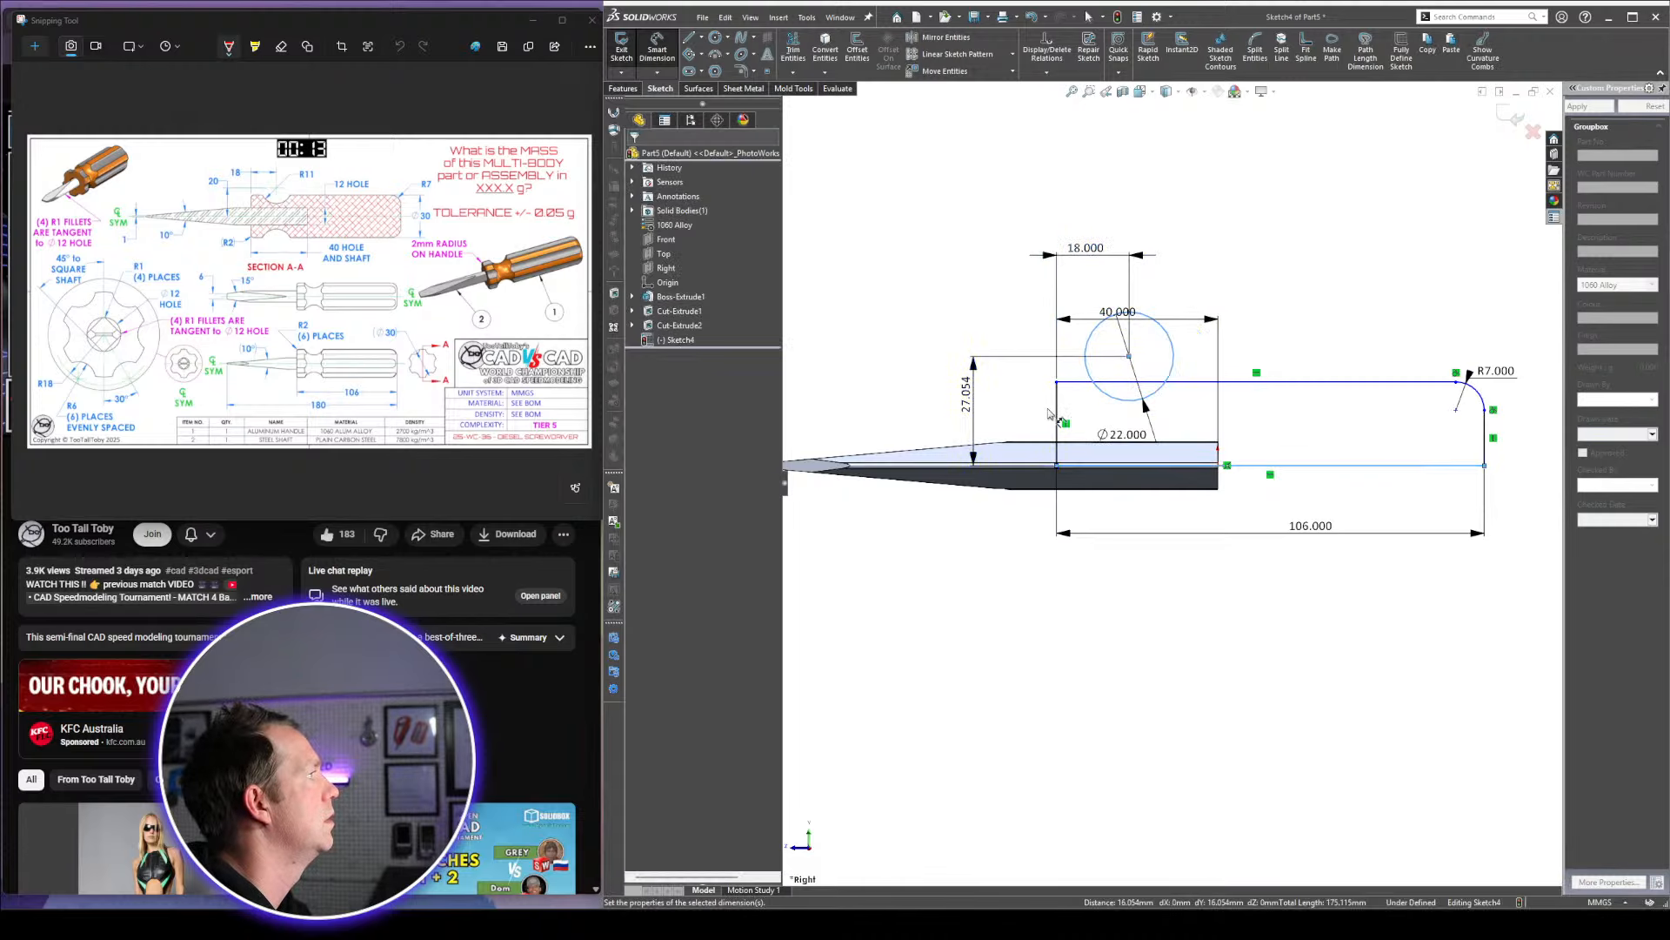
{"action": "left_click", "coordinate": [974, 395]}
{"action": "type", "text": "20"}
{"action": "key", "text": "Return"}
{"action": "key", "text": "Escape"}
{"action": "scroll", "coordinate": [1164, 374], "scroll_direction": "down", "scroll_amount": 1}
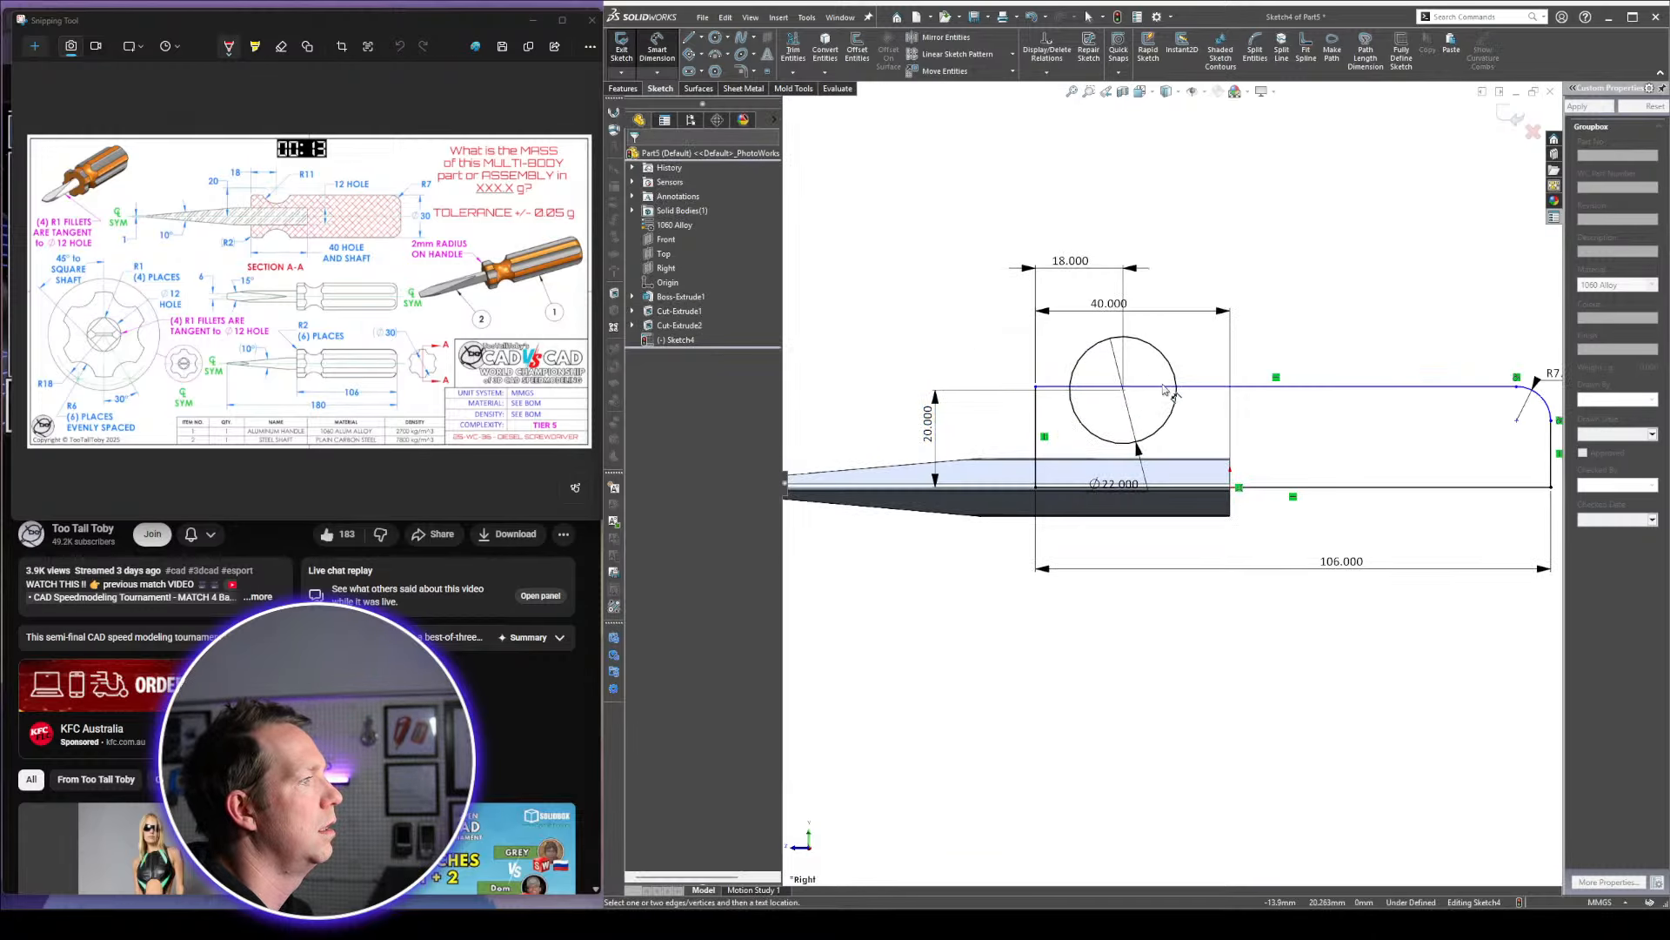
{"action": "key", "text": "Escape"}
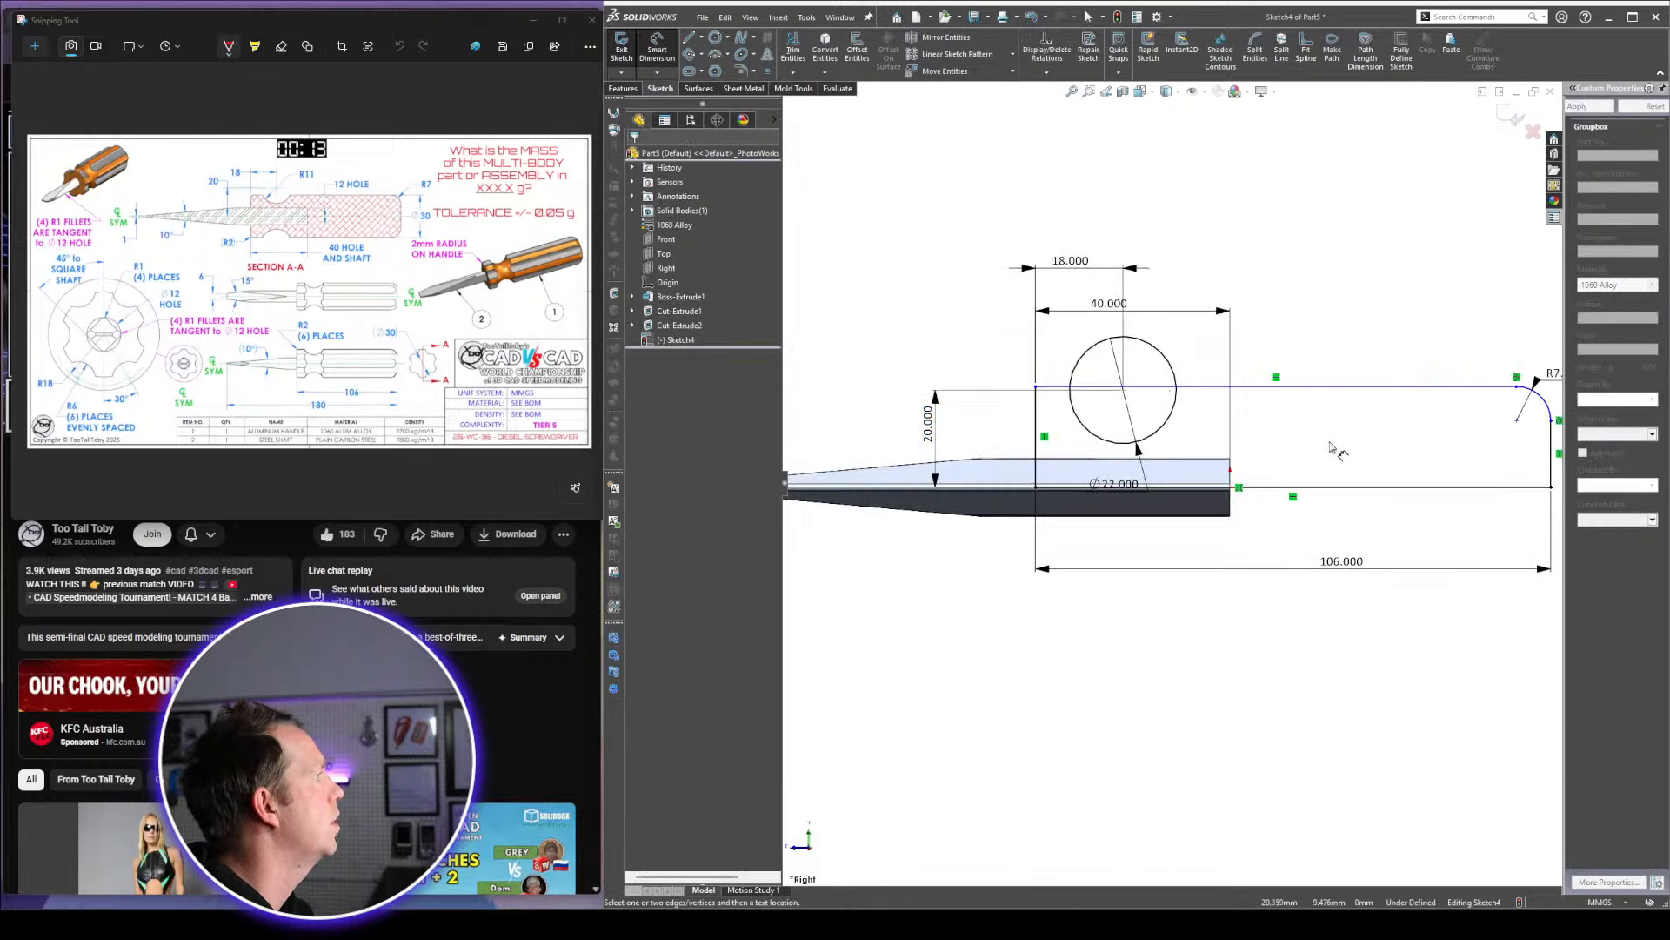
Dimension the height between the handle profile's upper and lower horizontal lines as 15 mm
{"action": "scroll", "coordinate": [1339, 451], "scroll_direction": "up", "scroll_amount": 1}
{"action": "left_click", "coordinate": [1371, 416]}
{"action": "left_click", "coordinate": [1384, 486]}
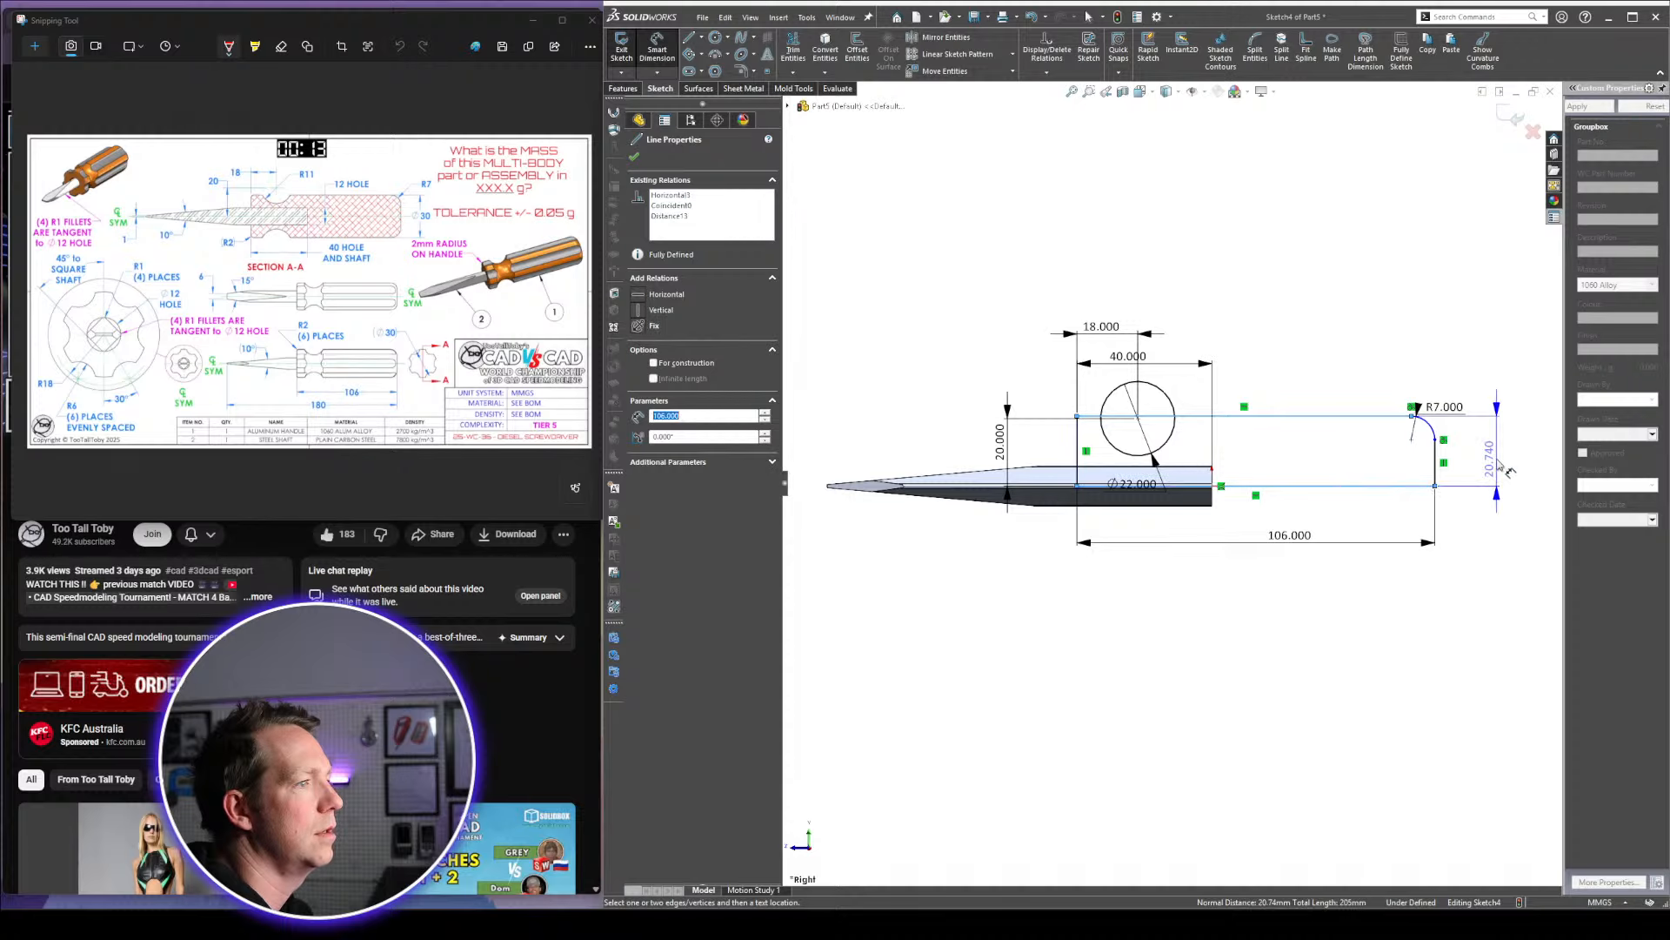
{"action": "left_click", "coordinate": [1502, 462]}
{"action": "type", "text": "15"}
{"action": "key", "text": "Return"}
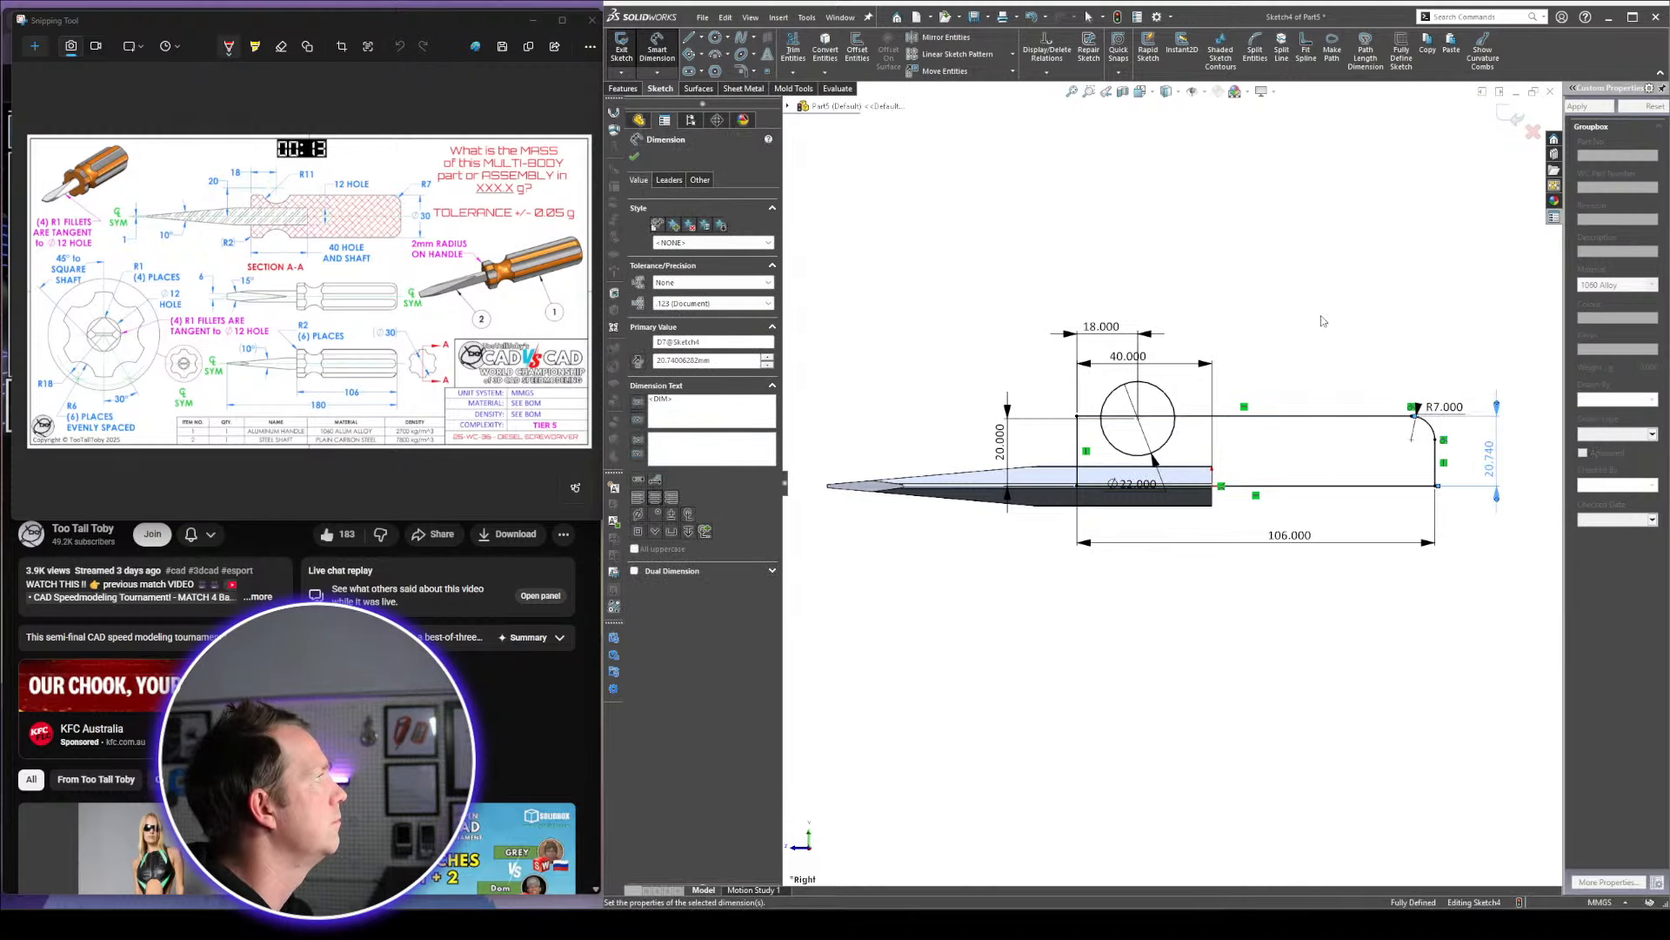
{"action": "left_click", "coordinate": [1322, 319]}
{"action": "scroll", "coordinate": [1211, 447], "scroll_direction": "down", "scroll_amount": 5}
{"action": "scroll", "coordinate": [1163, 525], "scroll_direction": "down", "scroll_amount": 1}
{"action": "key", "text": "Escape"}
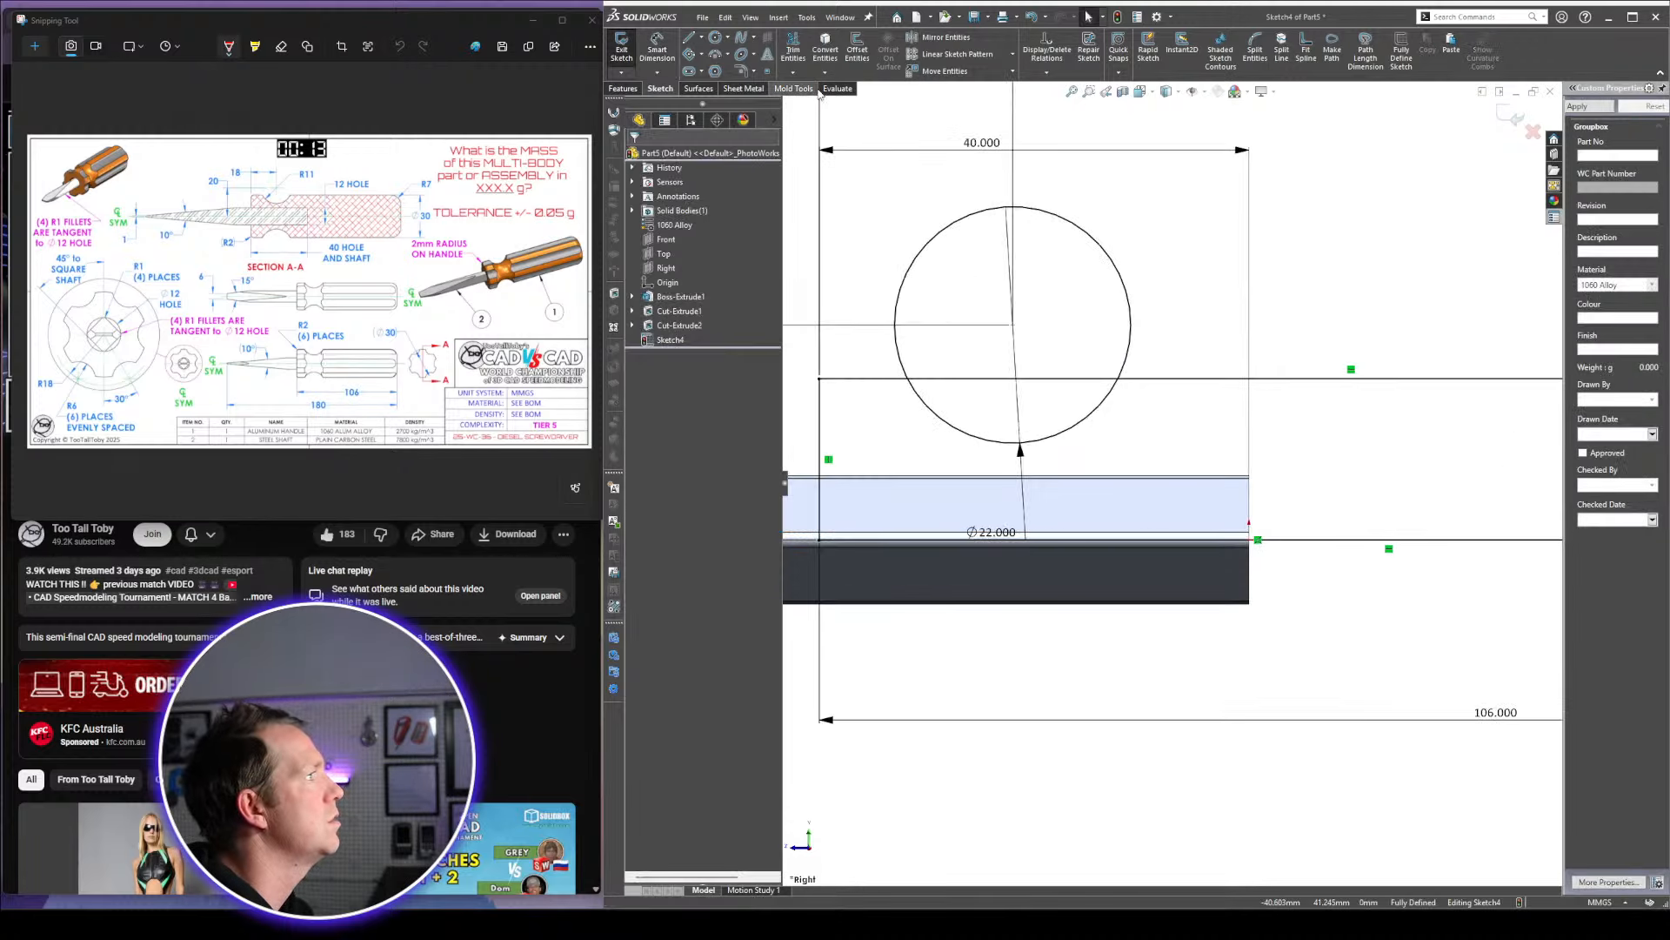
Round the profile's upper corner nearest the blade with a 2 mm sketch fillet
{"action": "left_click", "coordinate": [742, 71]}
{"action": "scroll", "coordinate": [963, 407], "scroll_direction": "up", "scroll_amount": 2}
{"action": "scroll", "coordinate": [961, 407], "scroll_direction": "down", "scroll_amount": 1}
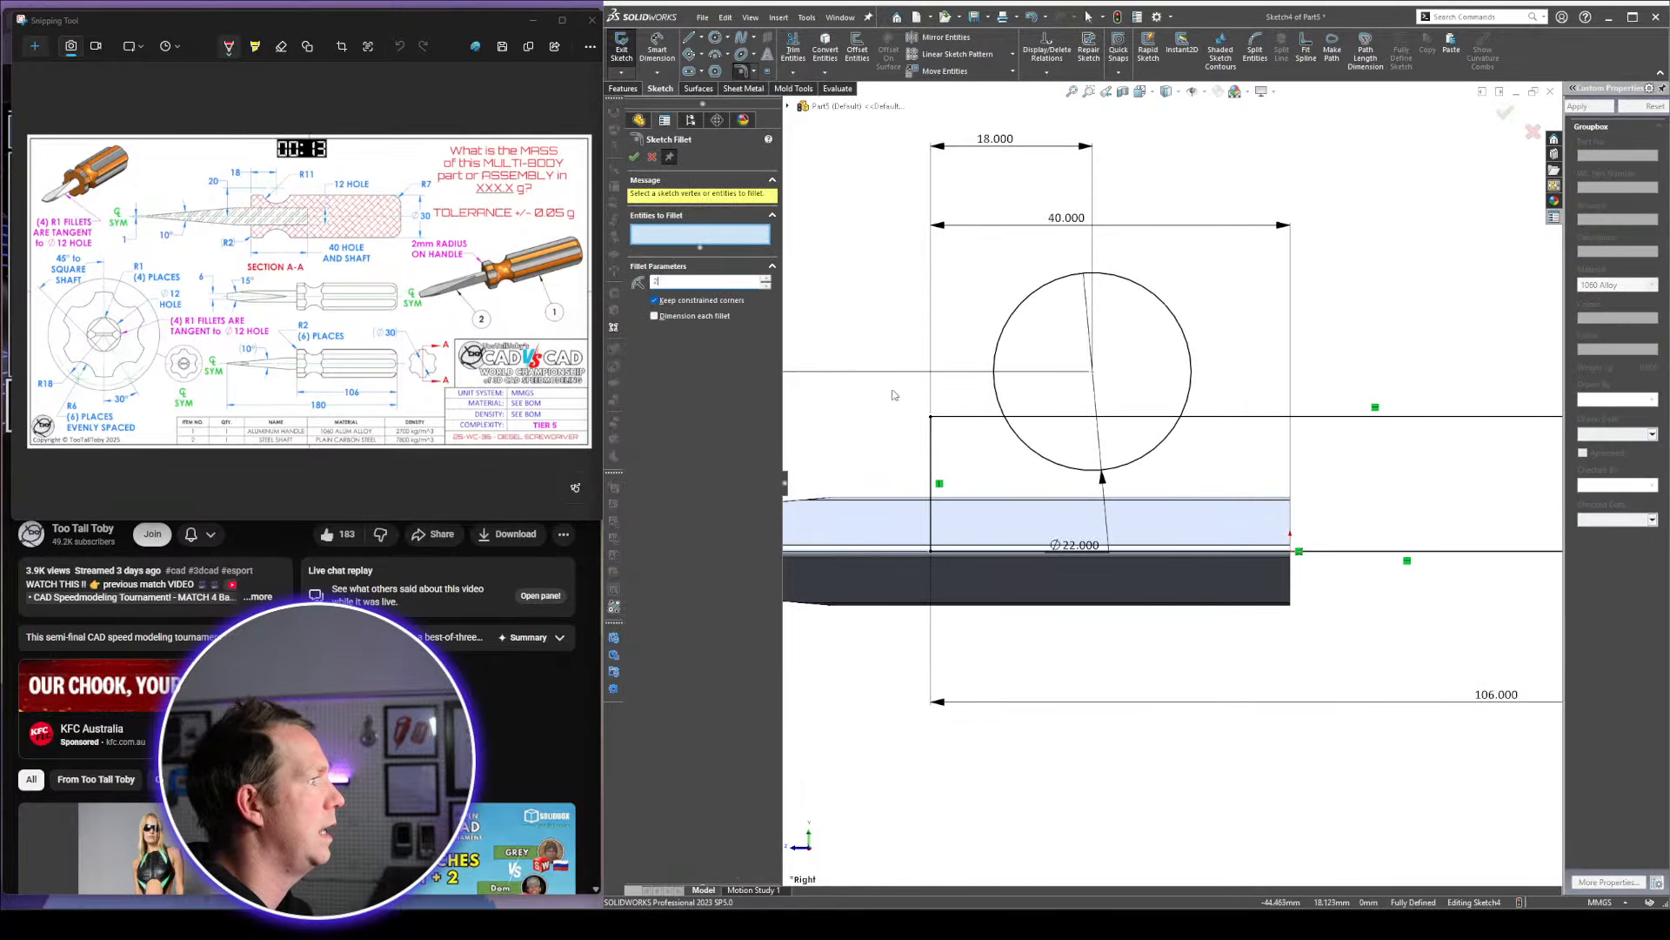
{"action": "type", "text": "2"}
{"action": "left_click", "coordinate": [926, 408]}
{"action": "right_click", "coordinate": [1436, 493]}
Trim the circle's upper arc and the line segment inside it, leaving a concave groove in the handle profile
{"action": "scroll", "coordinate": [1410, 494], "scroll_direction": "up", "scroll_amount": 7}
{"action": "scroll", "coordinate": [1199, 513], "scroll_direction": "down", "scroll_amount": 3}
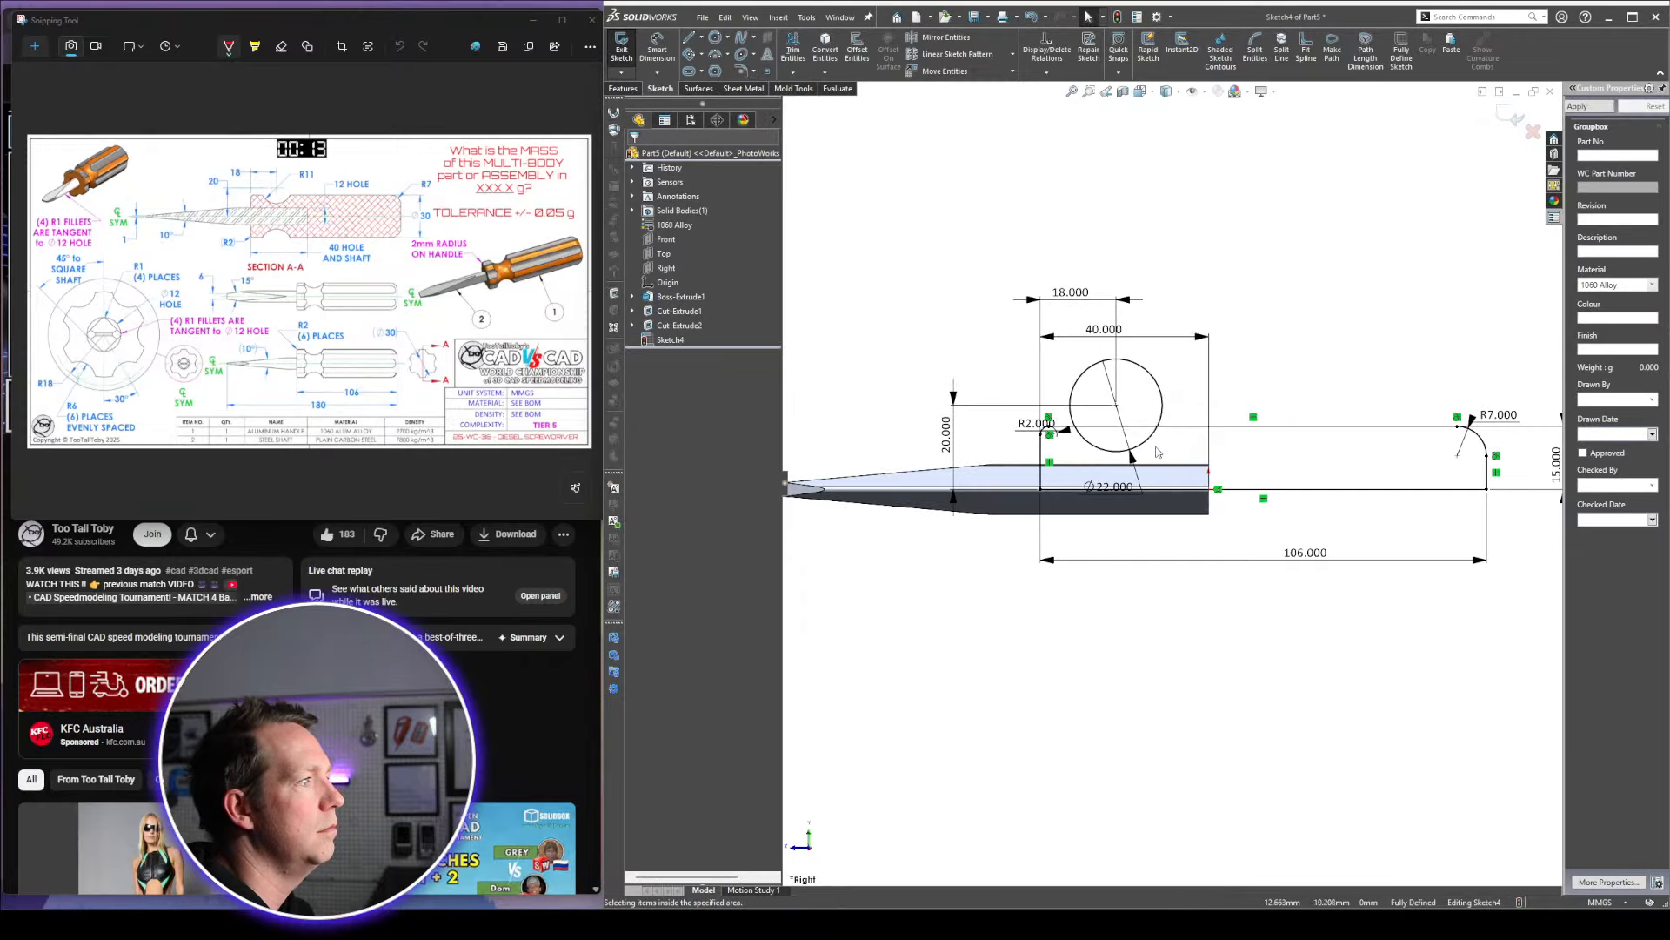
{"action": "key", "text": "t"}
{"action": "left_click_drag", "start_coordinate": [1171, 395], "coordinate": [1130, 442]}
{"action": "key", "text": "Escape"}
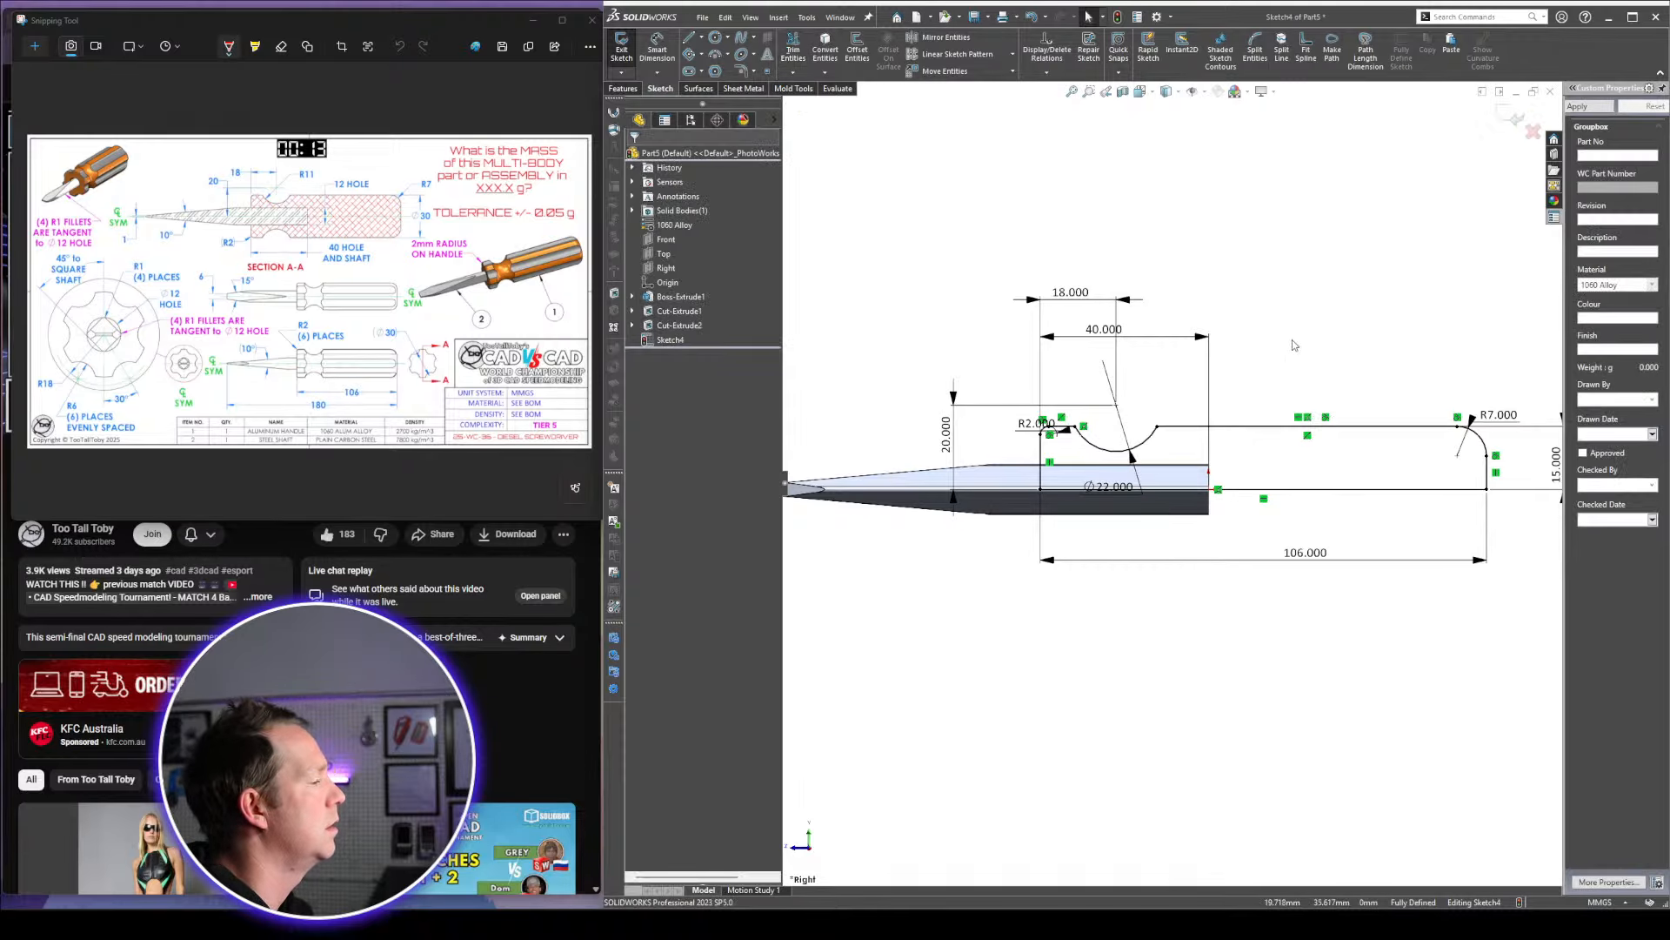
{"action": "key", "text": "shift+r"}
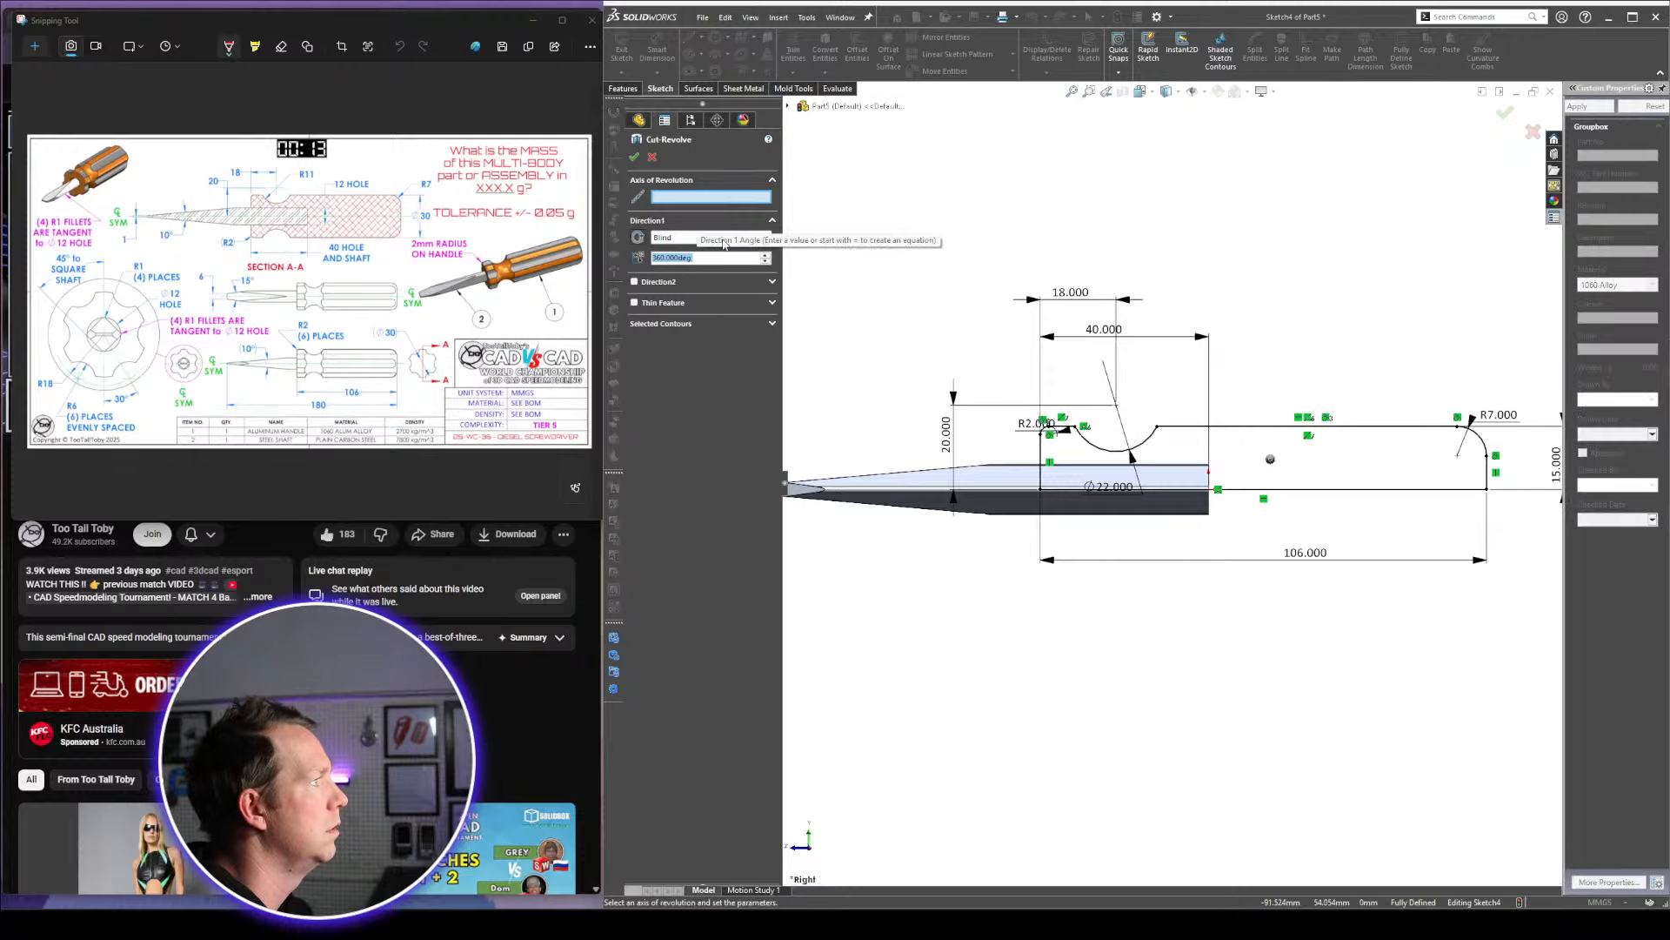
{"action": "left_click", "coordinate": [1408, 490]}
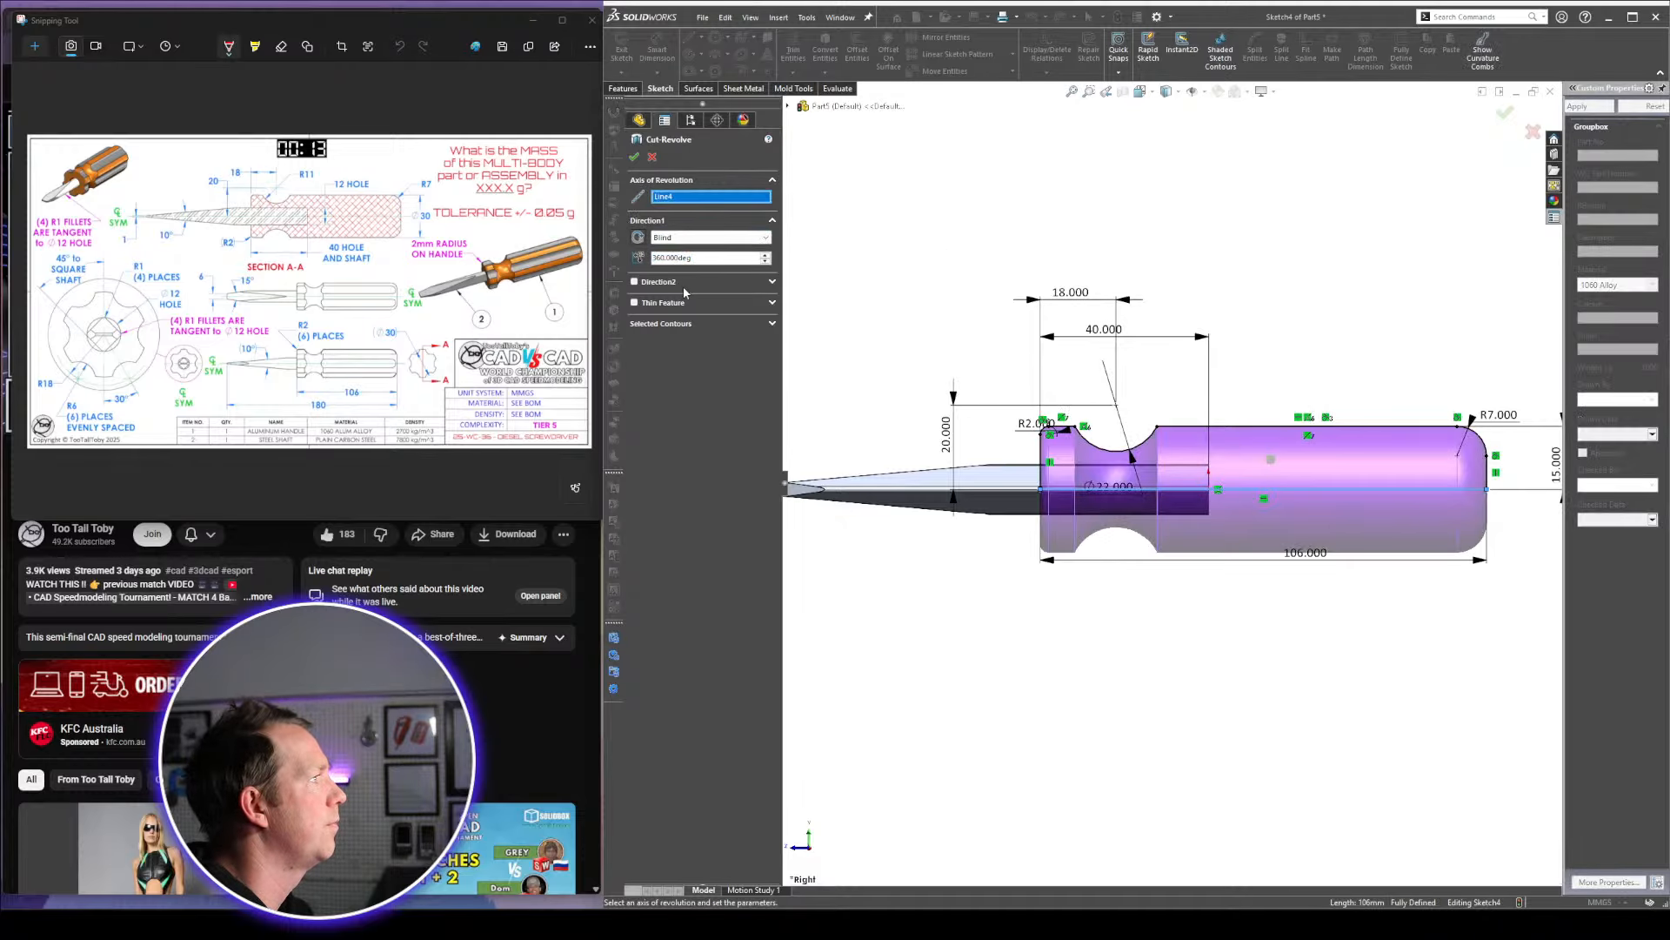
{"action": "left_click", "coordinate": [663, 326]}
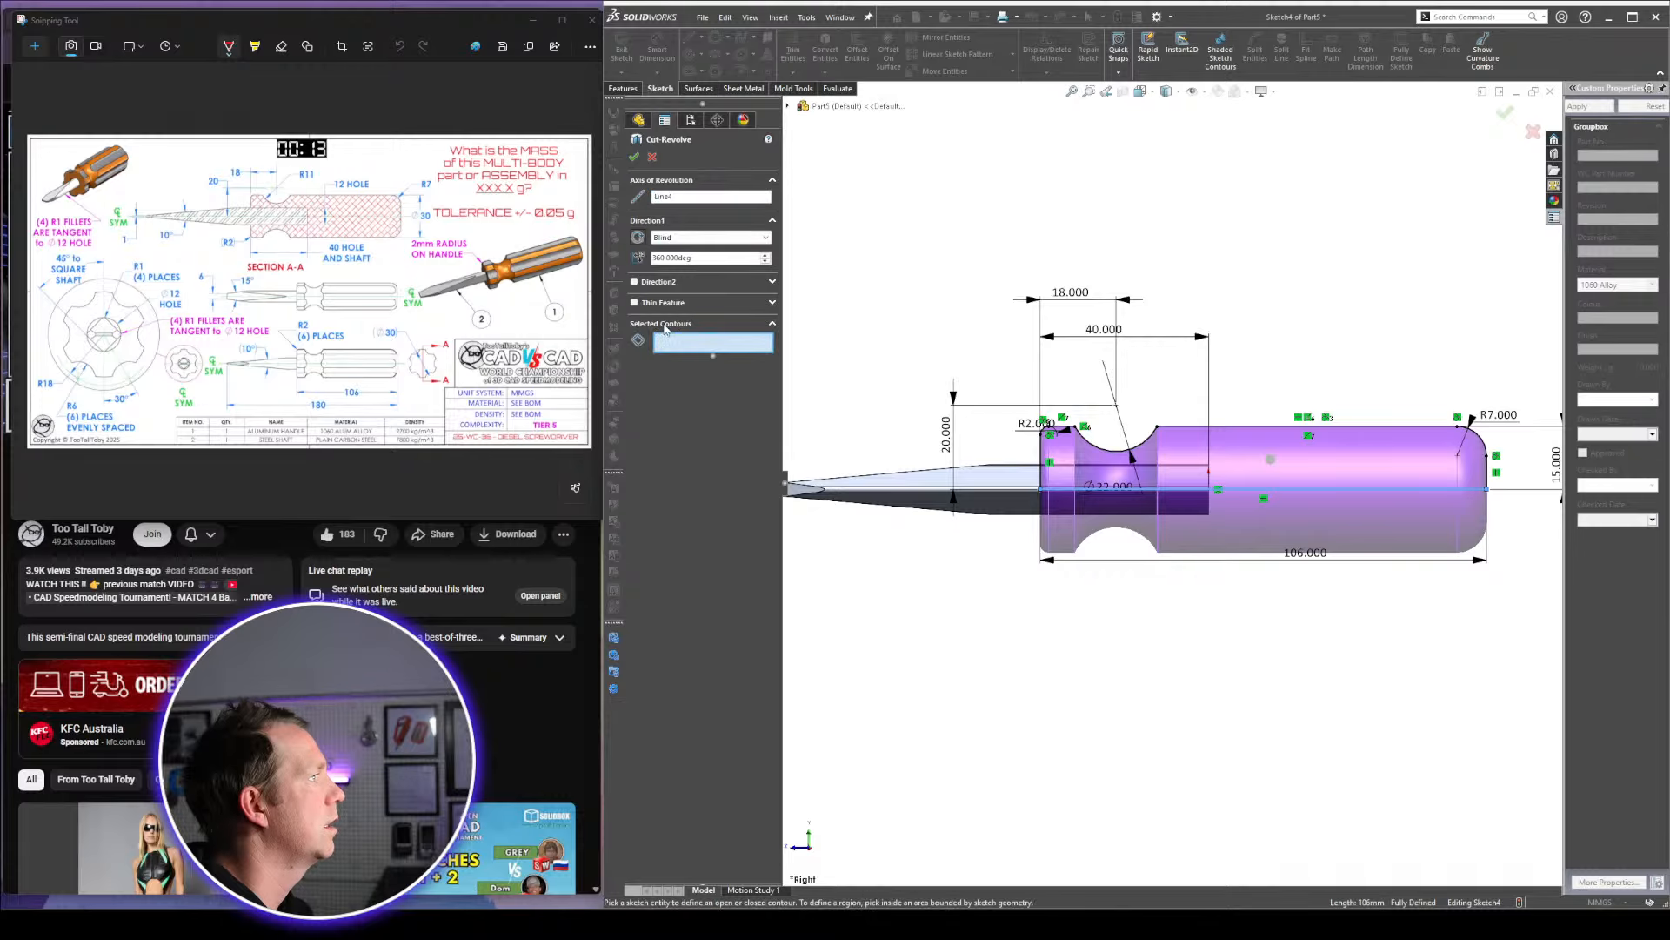
{"action": "left_click", "coordinate": [664, 324]}
{"action": "middle_click_drag", "start_coordinate": [1046, 334], "coordinate": [1076, 350]}
{"action": "key", "text": "Escape"}
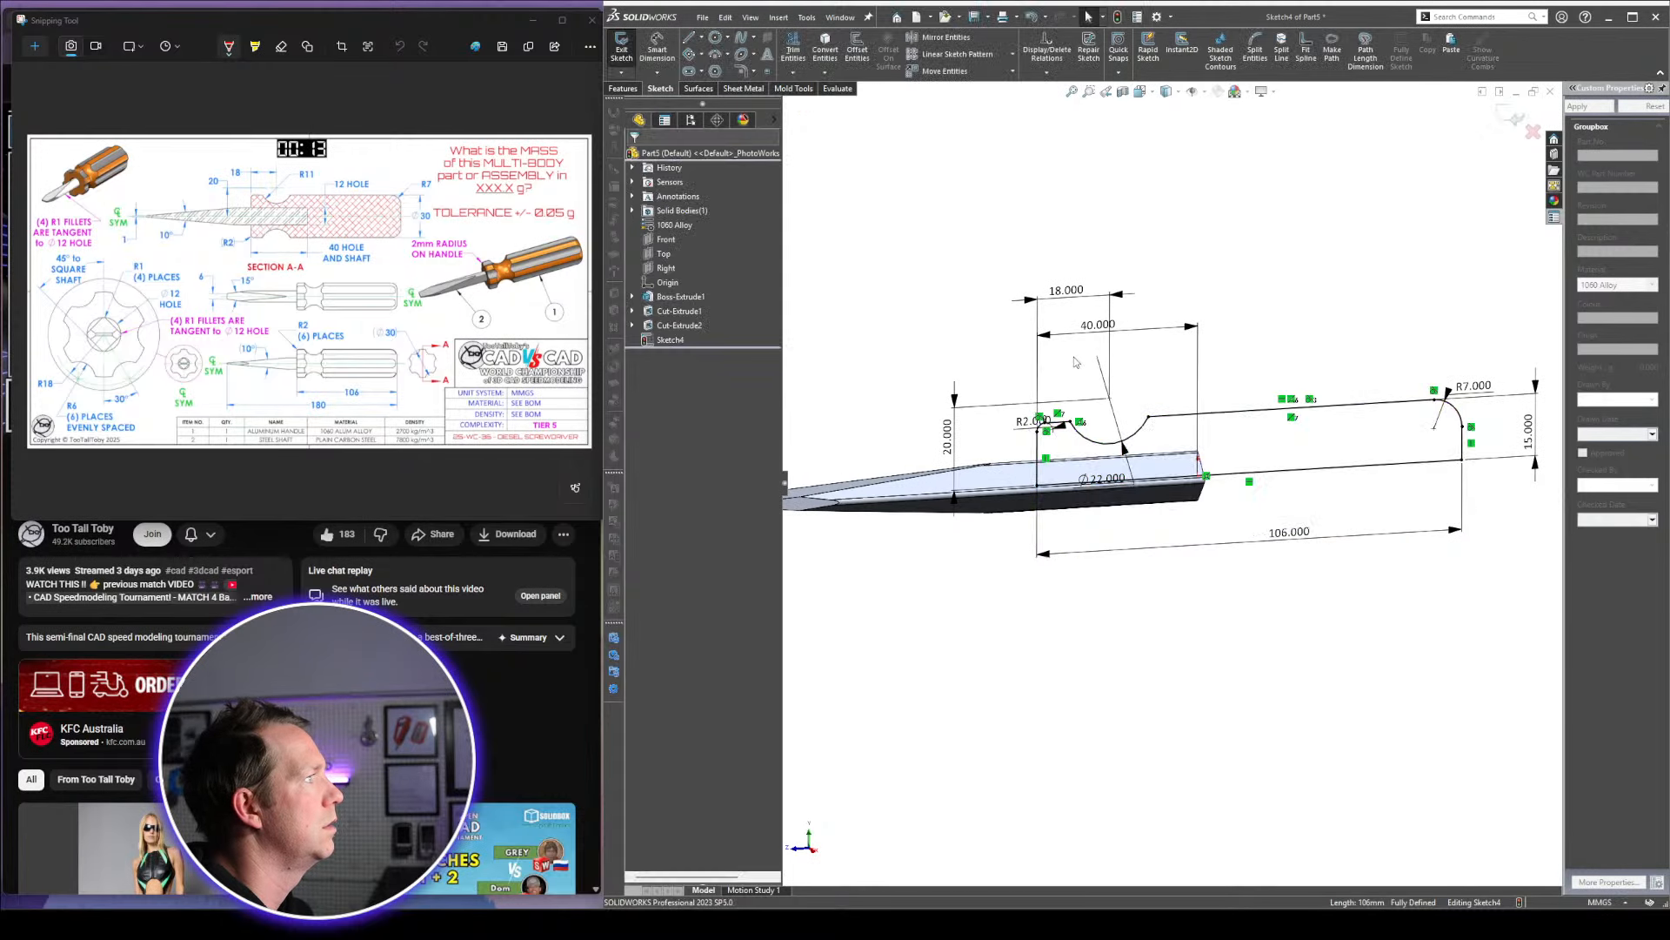
Revolve the handle profile 360° about its lower axis line as a separate body, with merging of results turned off
{"action": "key", "text": "r"}
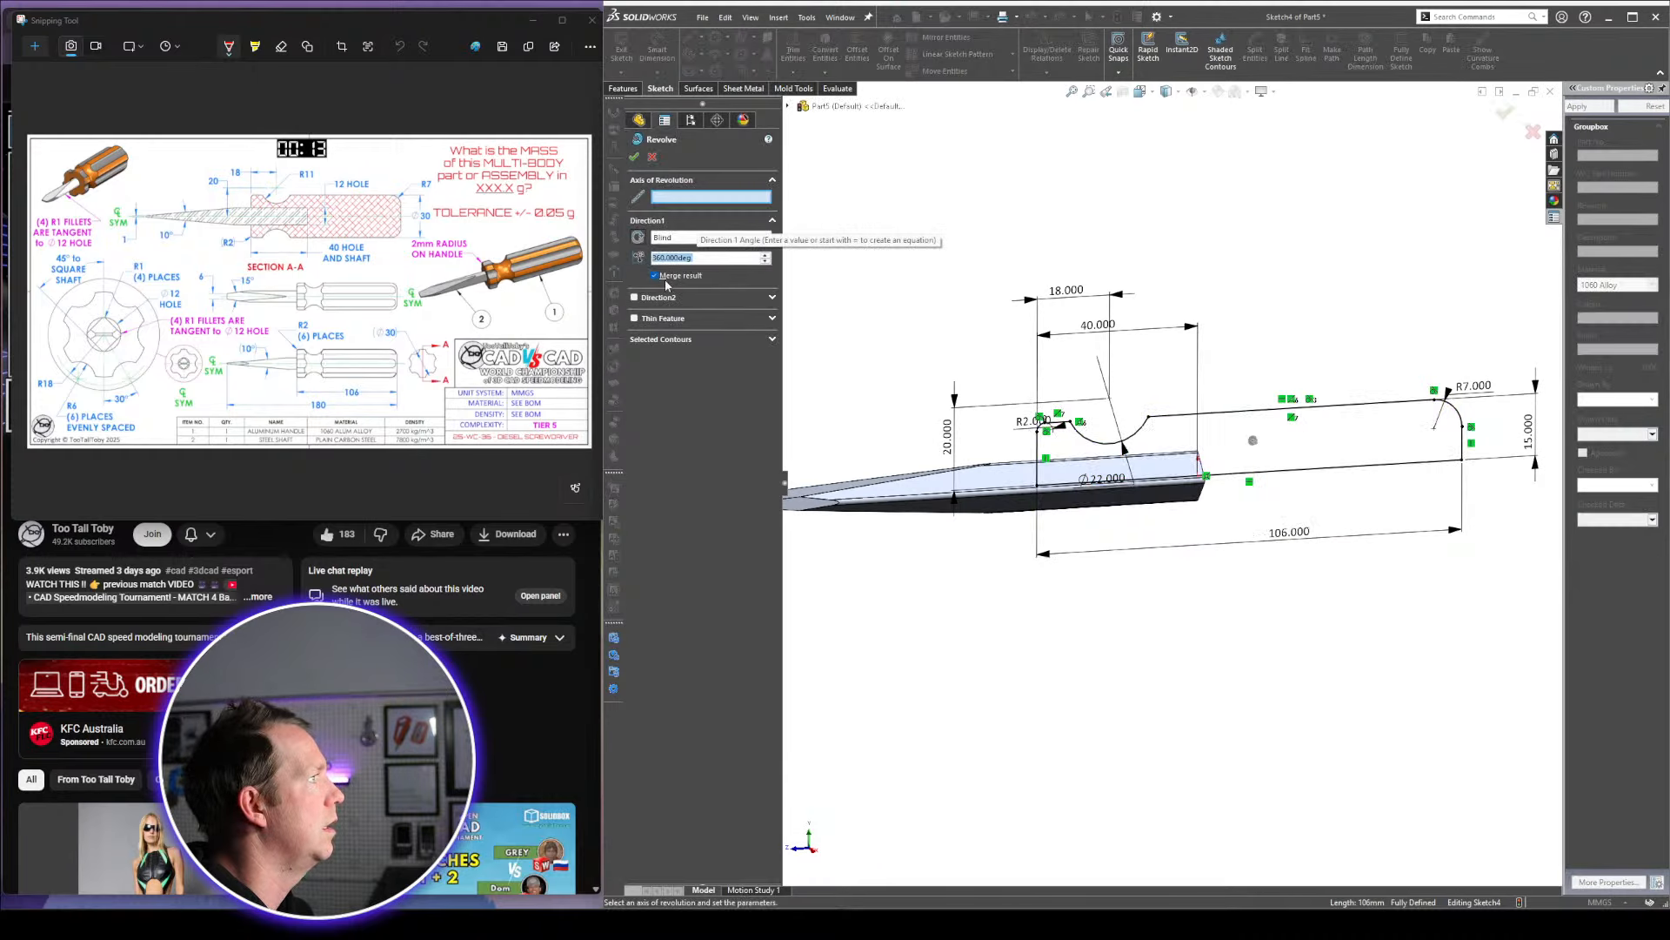
{"action": "left_click", "coordinate": [659, 277]}
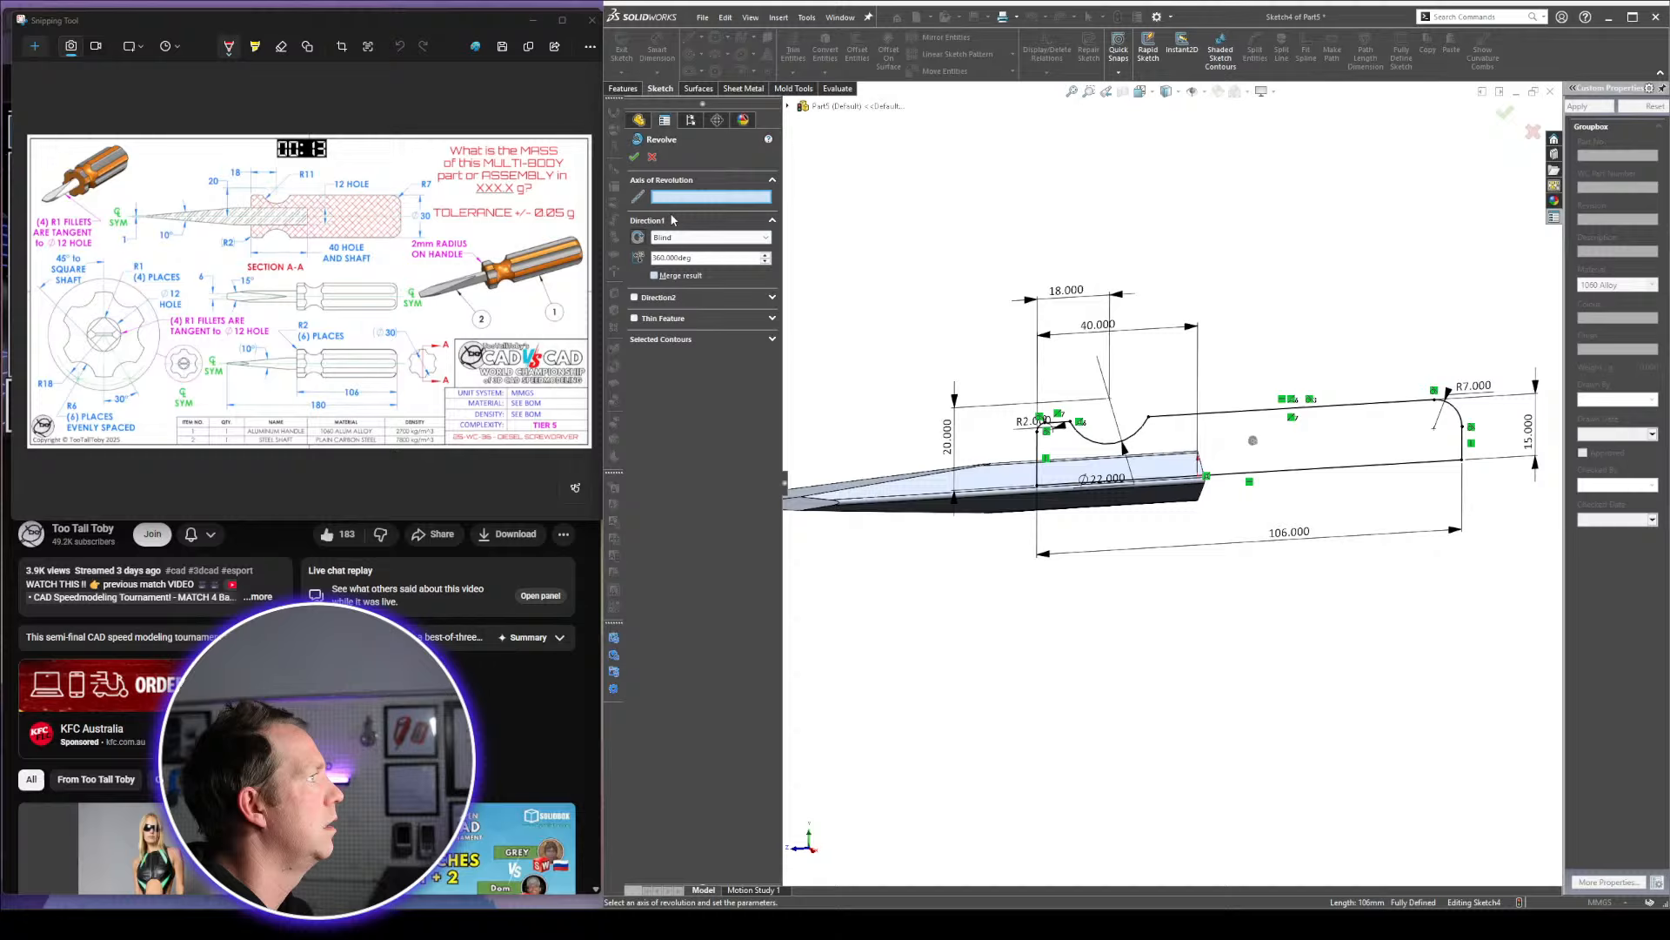
{"action": "left_click", "coordinate": [1344, 477]}
{"action": "right_click", "coordinate": [1085, 453]}
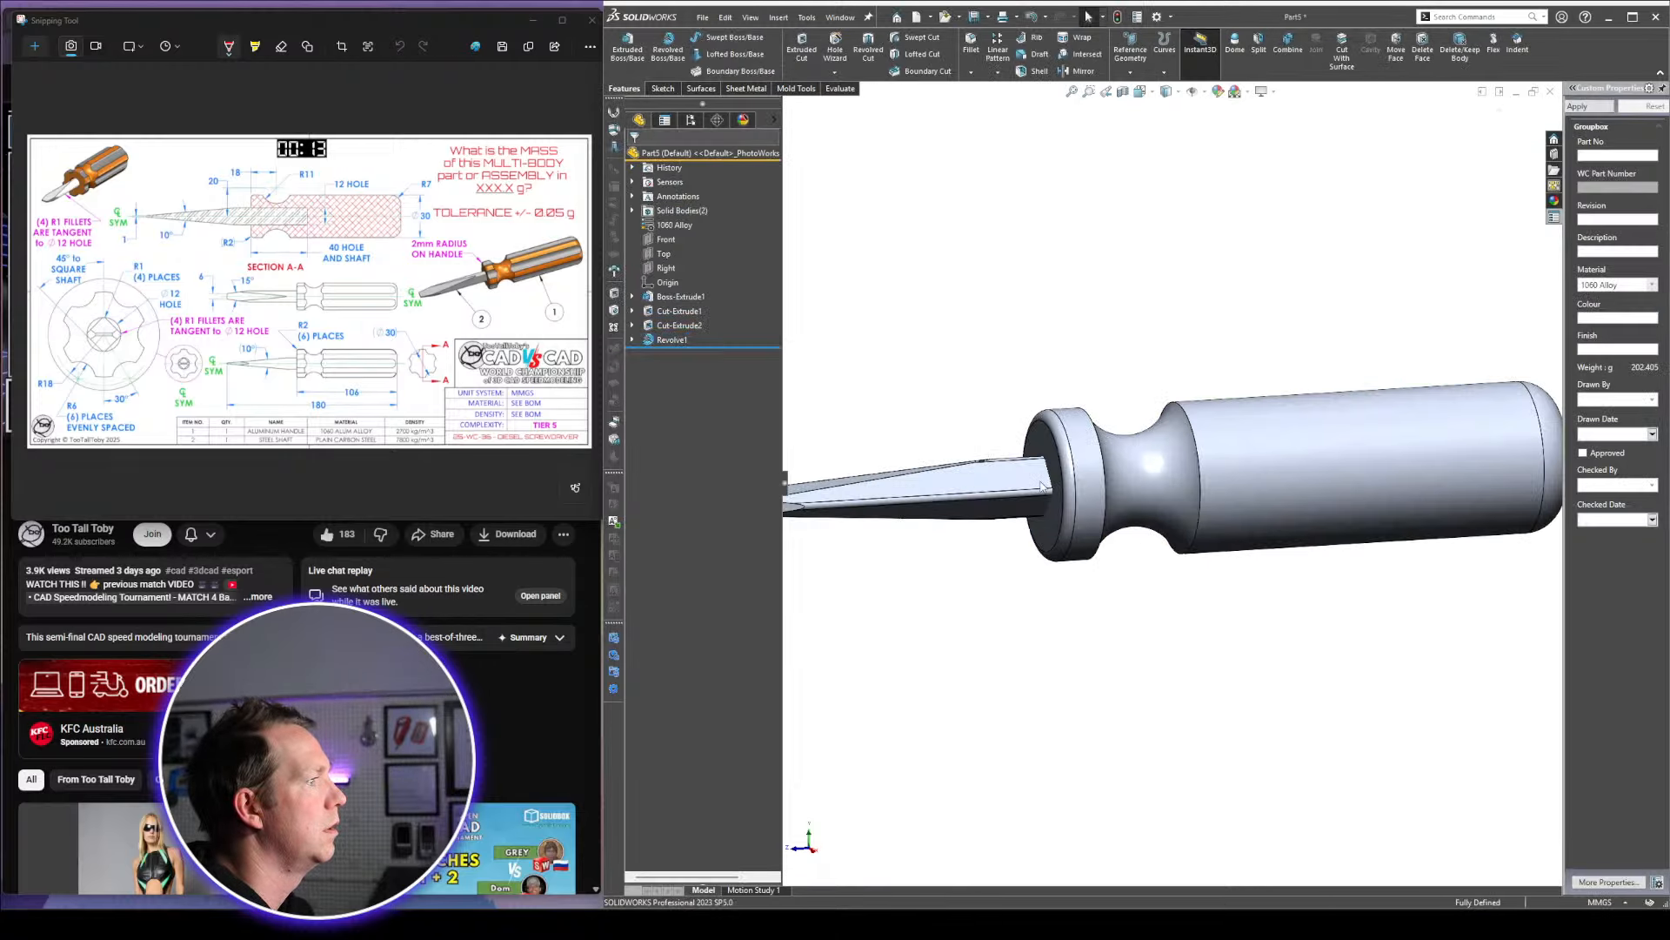
Reopen the revolve's sketch and draw the hole outline: a horizontal line from the blade-side edge to the shaft's end, closed vertically onto the axis
{"action": "scroll", "coordinate": [1085, 459], "scroll_direction": "down", "scroll_amount": 1}
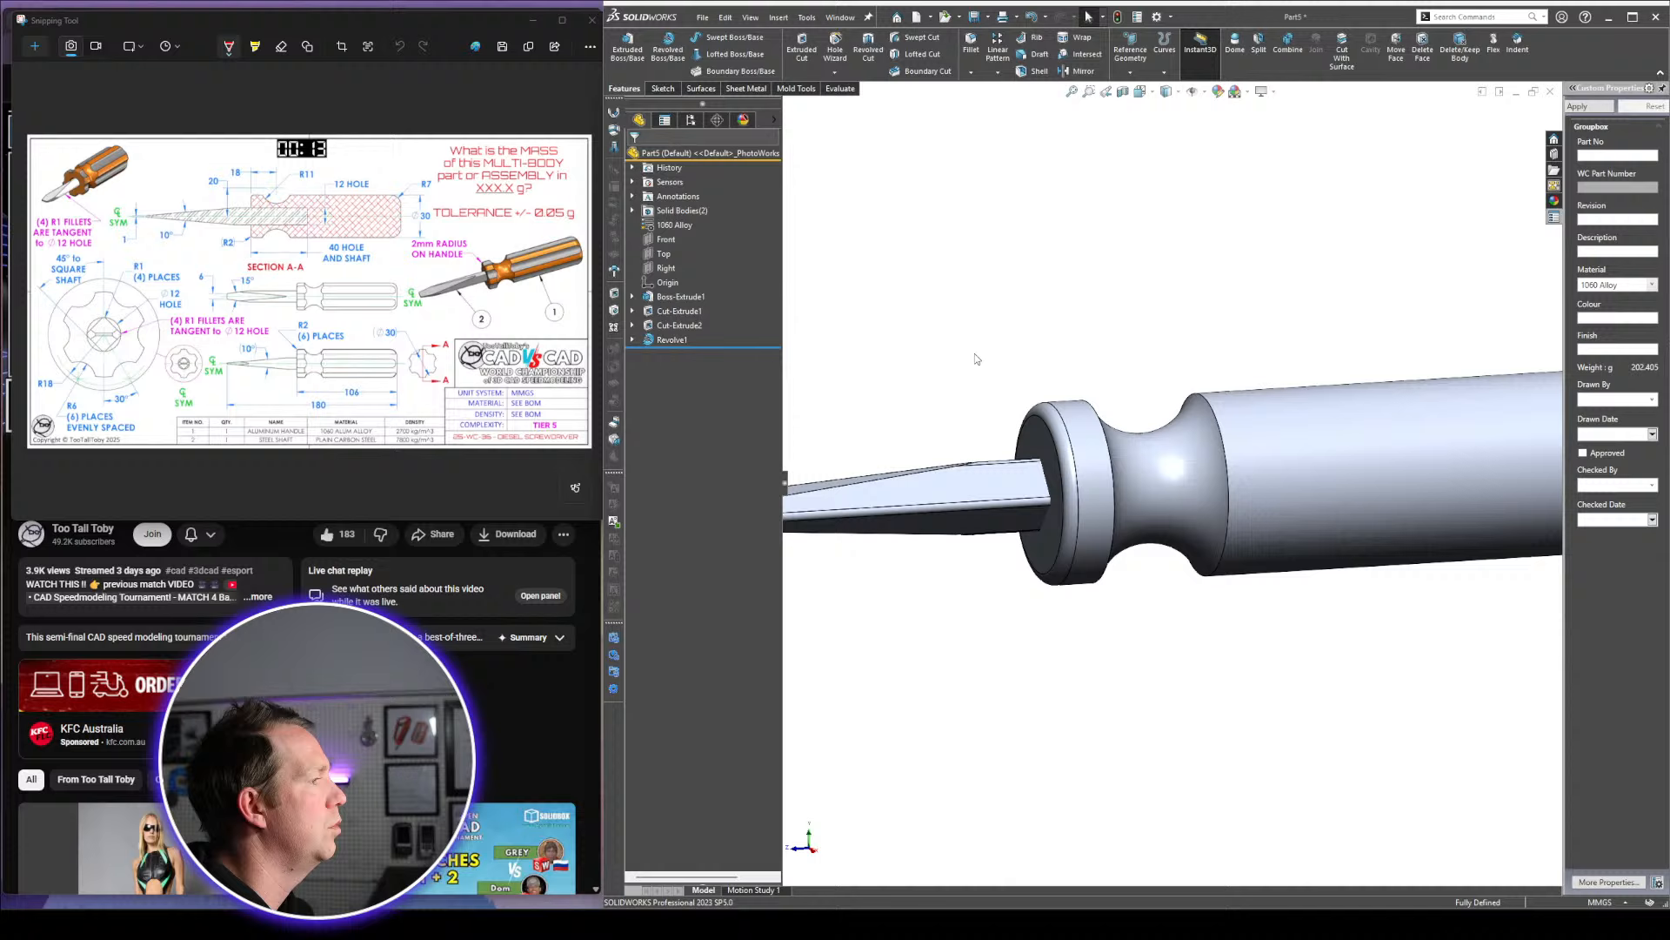
{"action": "left_click", "coordinate": [633, 340]}
{"action": "left_click", "coordinate": [679, 354]}
{"action": "left_click", "coordinate": [680, 312]}
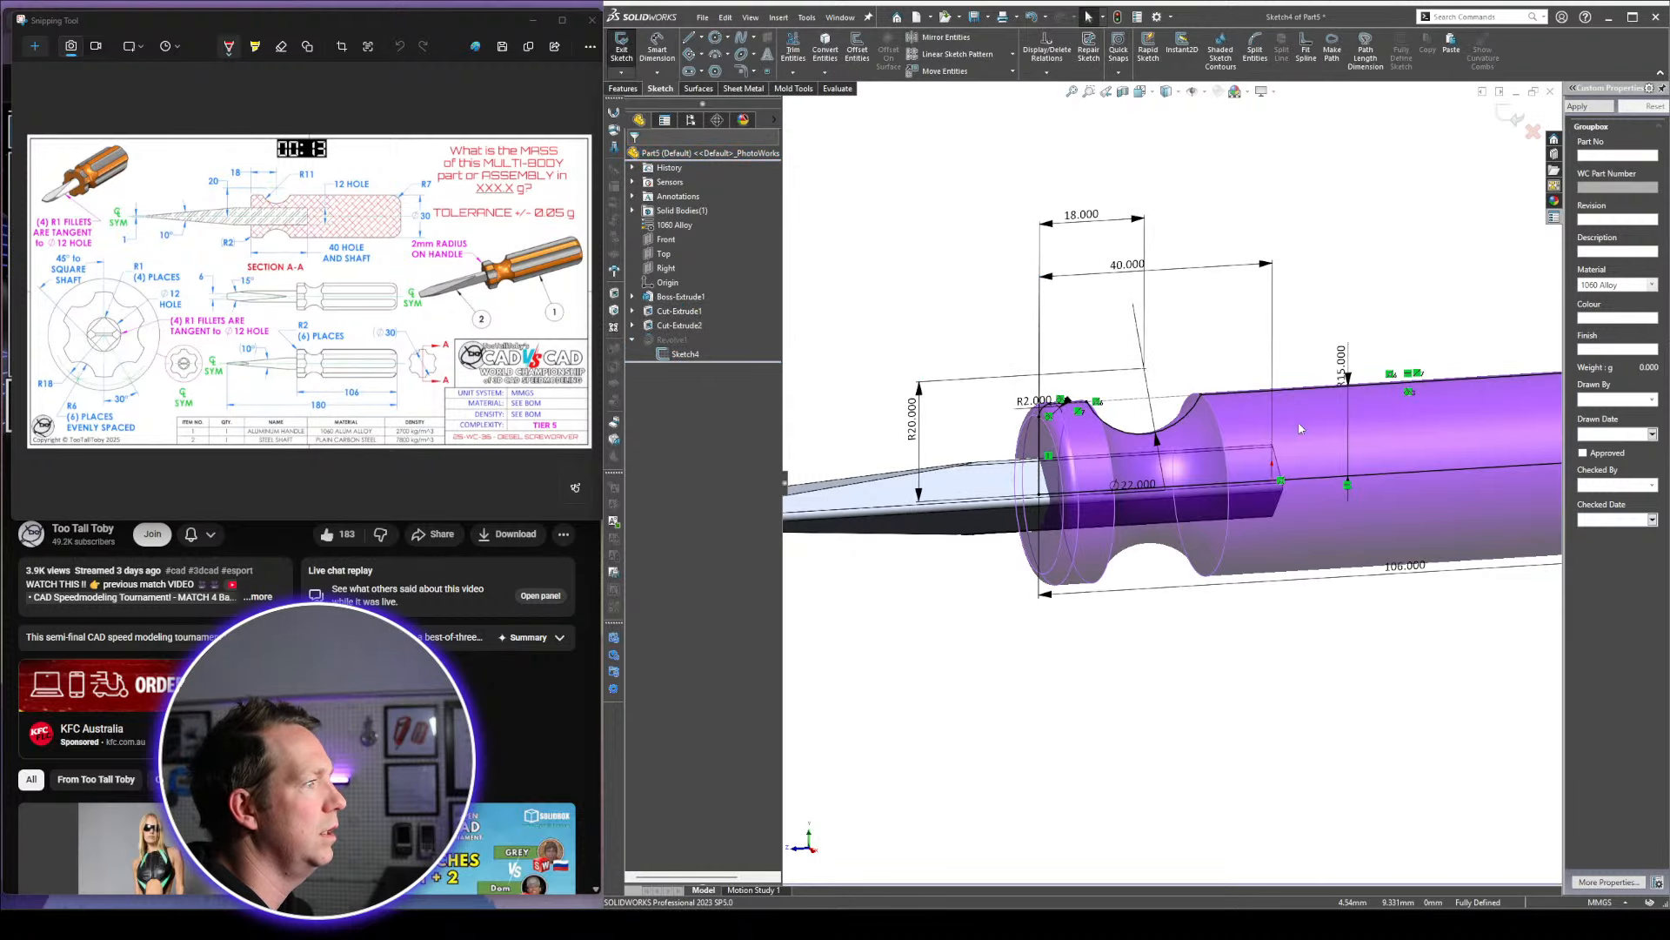
{"action": "key", "text": "space"}
{"action": "left_click", "coordinate": [1541, 492]}
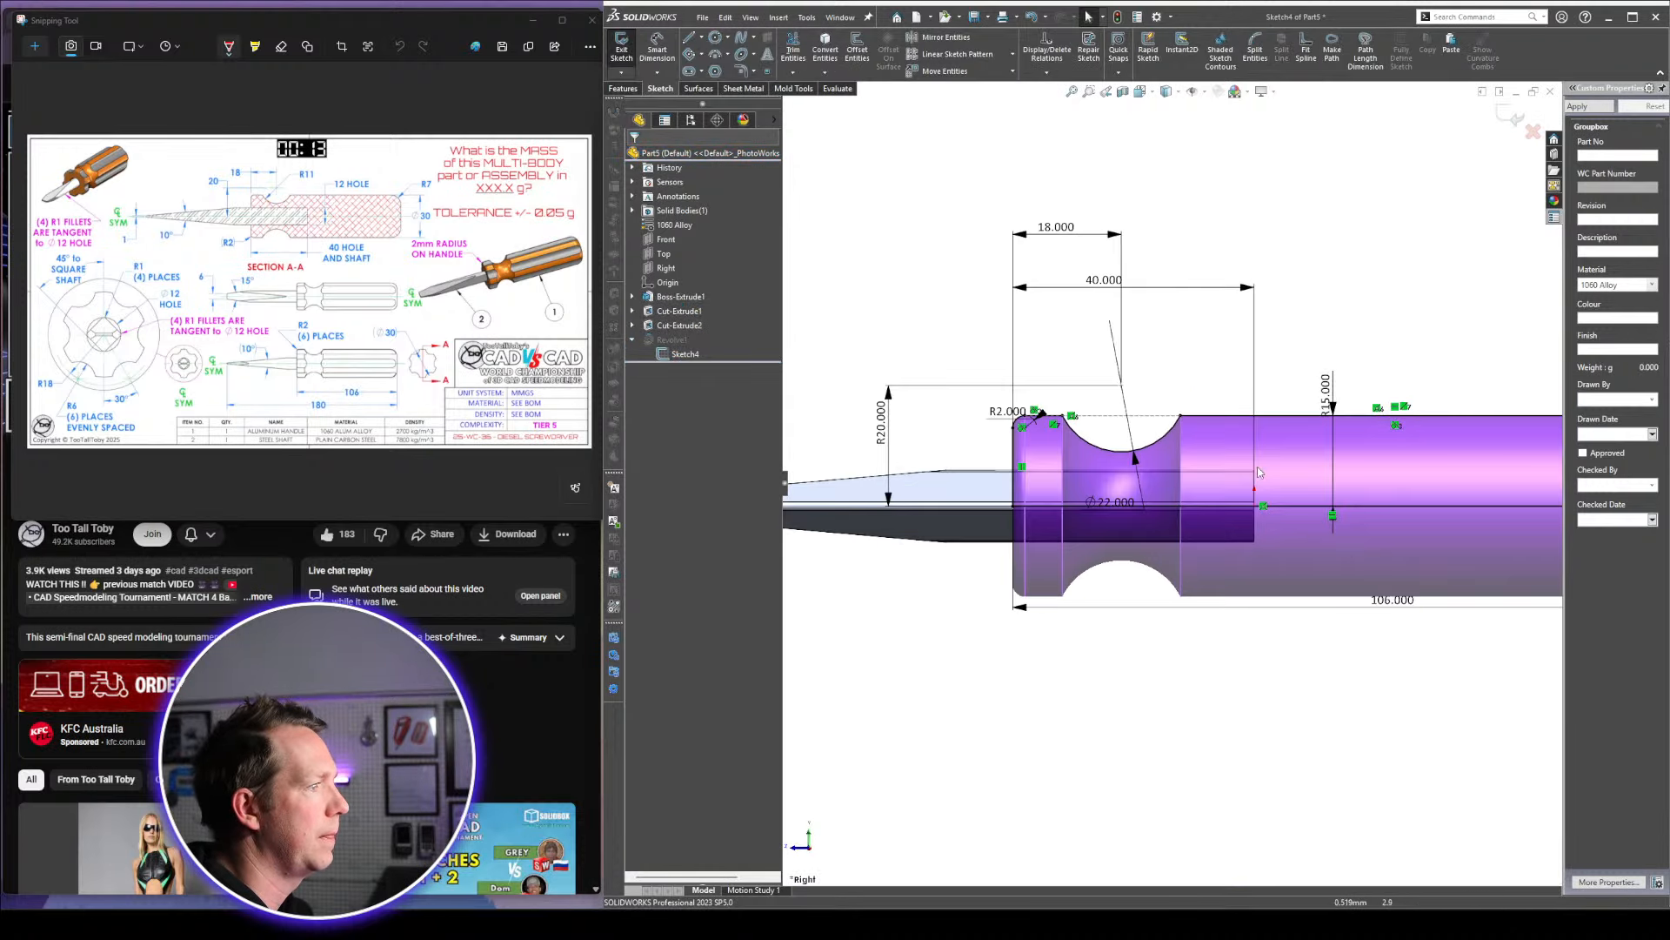
{"action": "key", "text": "l"}
{"action": "scroll", "coordinate": [1162, 544], "scroll_direction": "down", "scroll_amount": 2}
{"action": "left_click", "coordinate": [937, 419]}
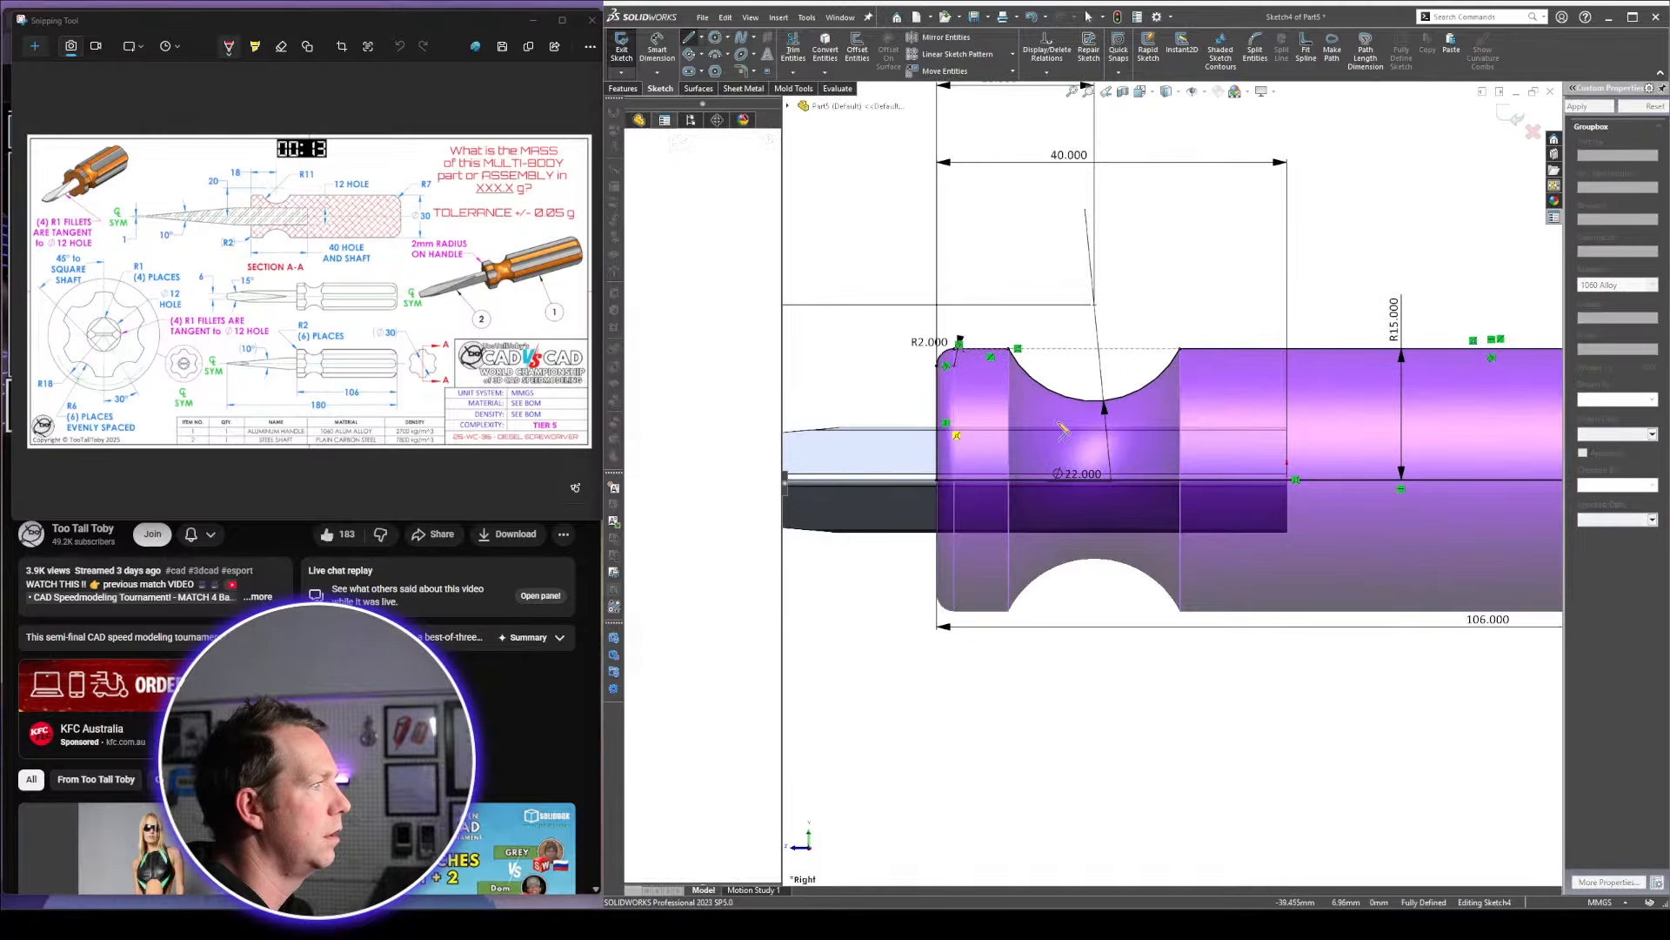
{"action": "left_click", "coordinate": [1287, 420]}
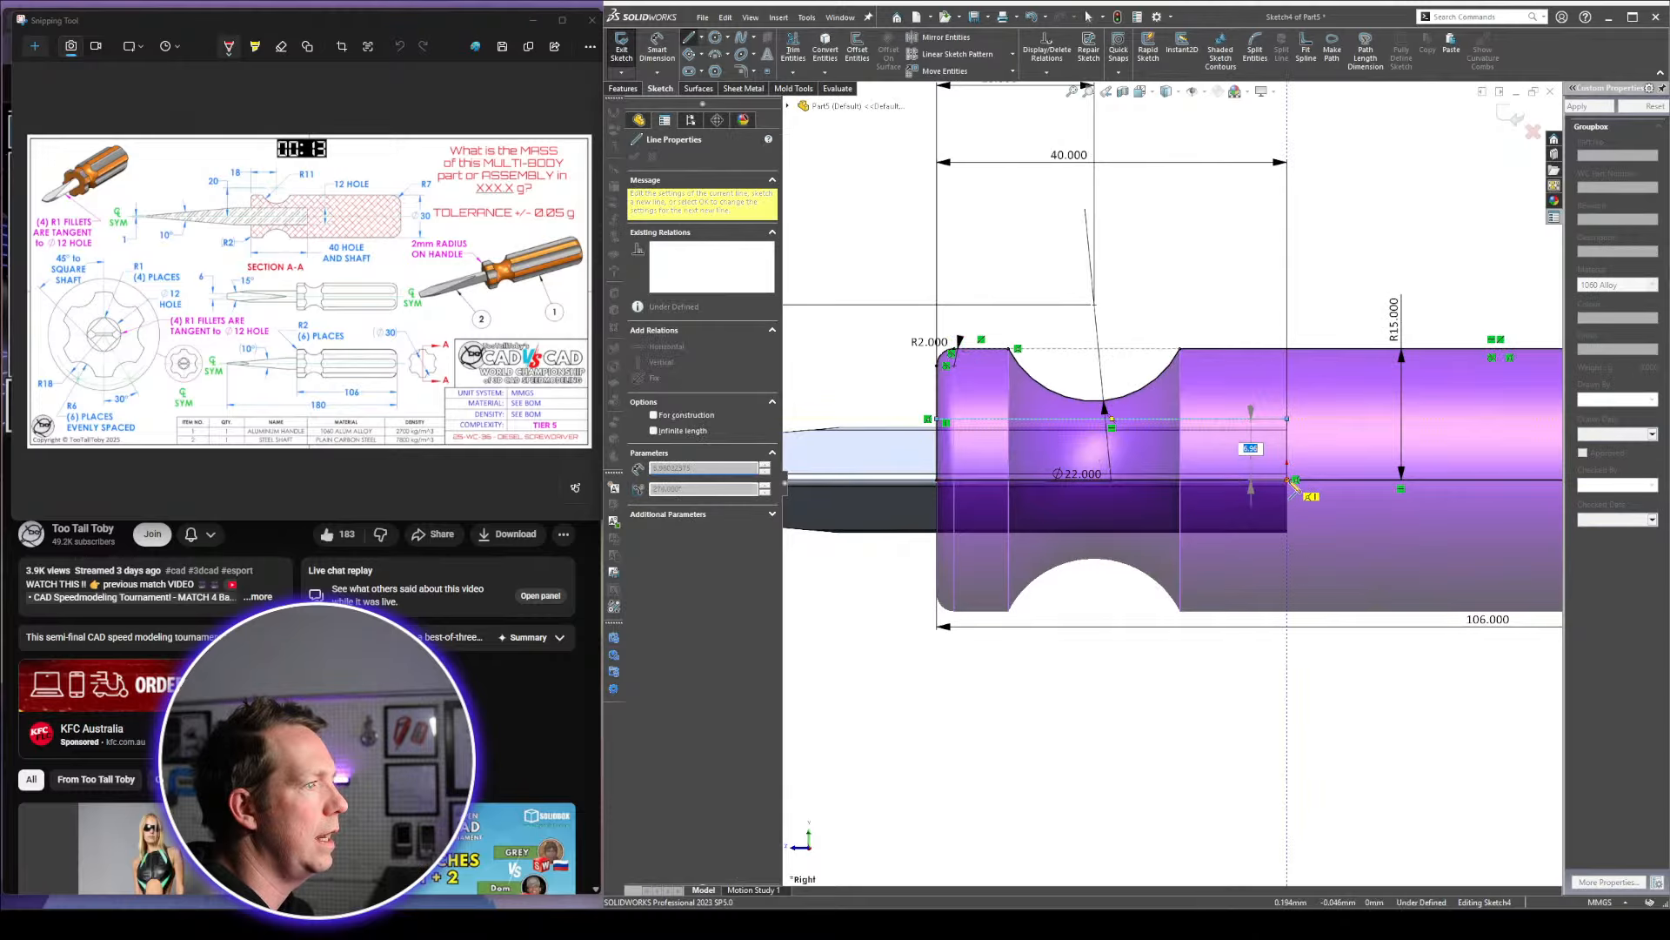
{"action": "key", "text": "Escape"}
Dimension the hole outline's vertical end line as 6 mm
{"action": "key", "text": "d"}
{"action": "left_click", "coordinate": [1288, 444]}
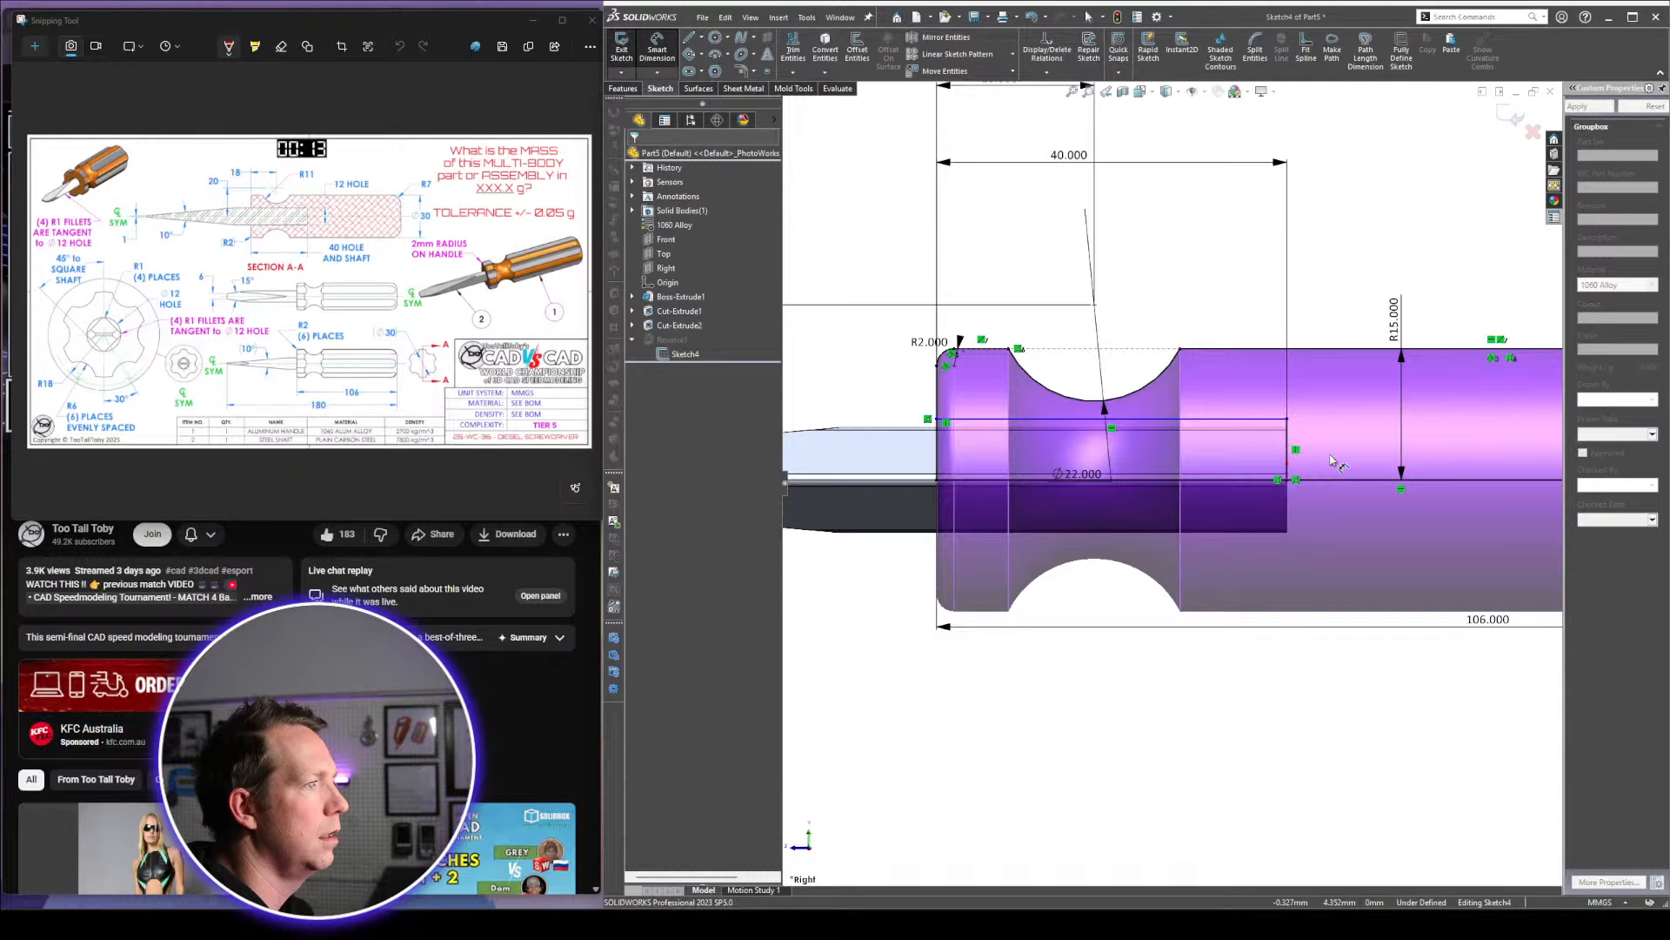
{"action": "left_click", "coordinate": [1331, 454]}
{"action": "type", "text": "6"}
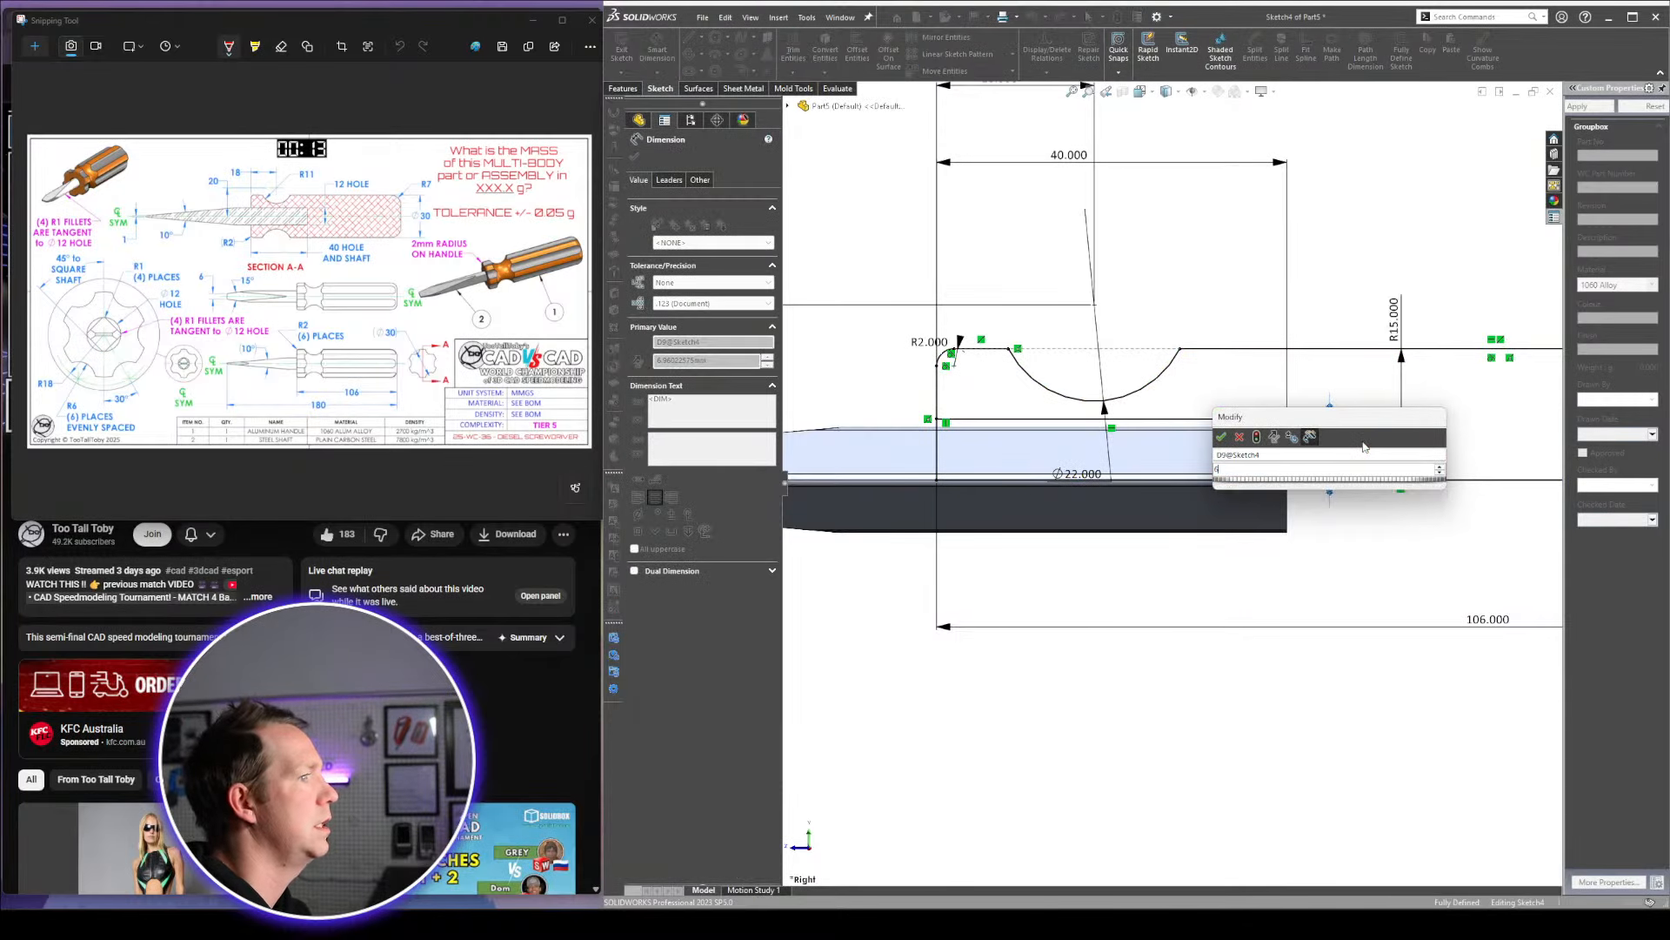
{"action": "key", "text": "Return"}
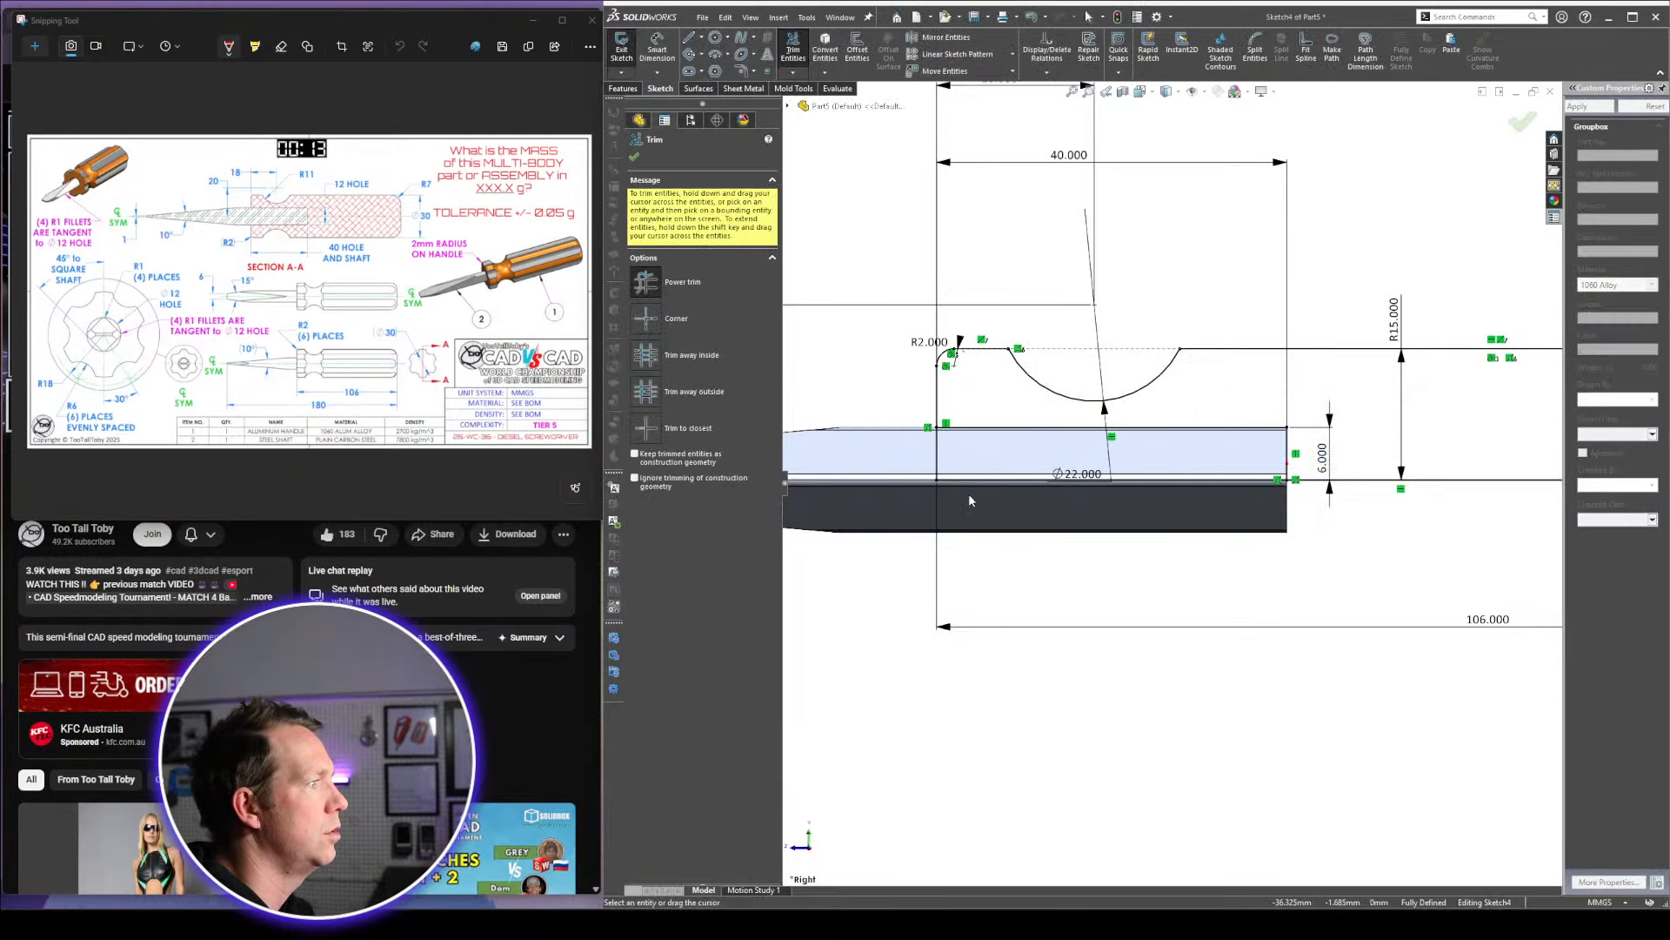
Trim the blade-side edge and the axis line inside the hole outline, leaving the shaft hole open in the profile
{"action": "key", "text": "Escape"}
{"action": "scroll", "coordinate": [1237, 474], "scroll_direction": "up", "scroll_amount": 5}
{"action": "scroll", "coordinate": [1166, 478], "scroll_direction": "down", "scroll_amount": 5}
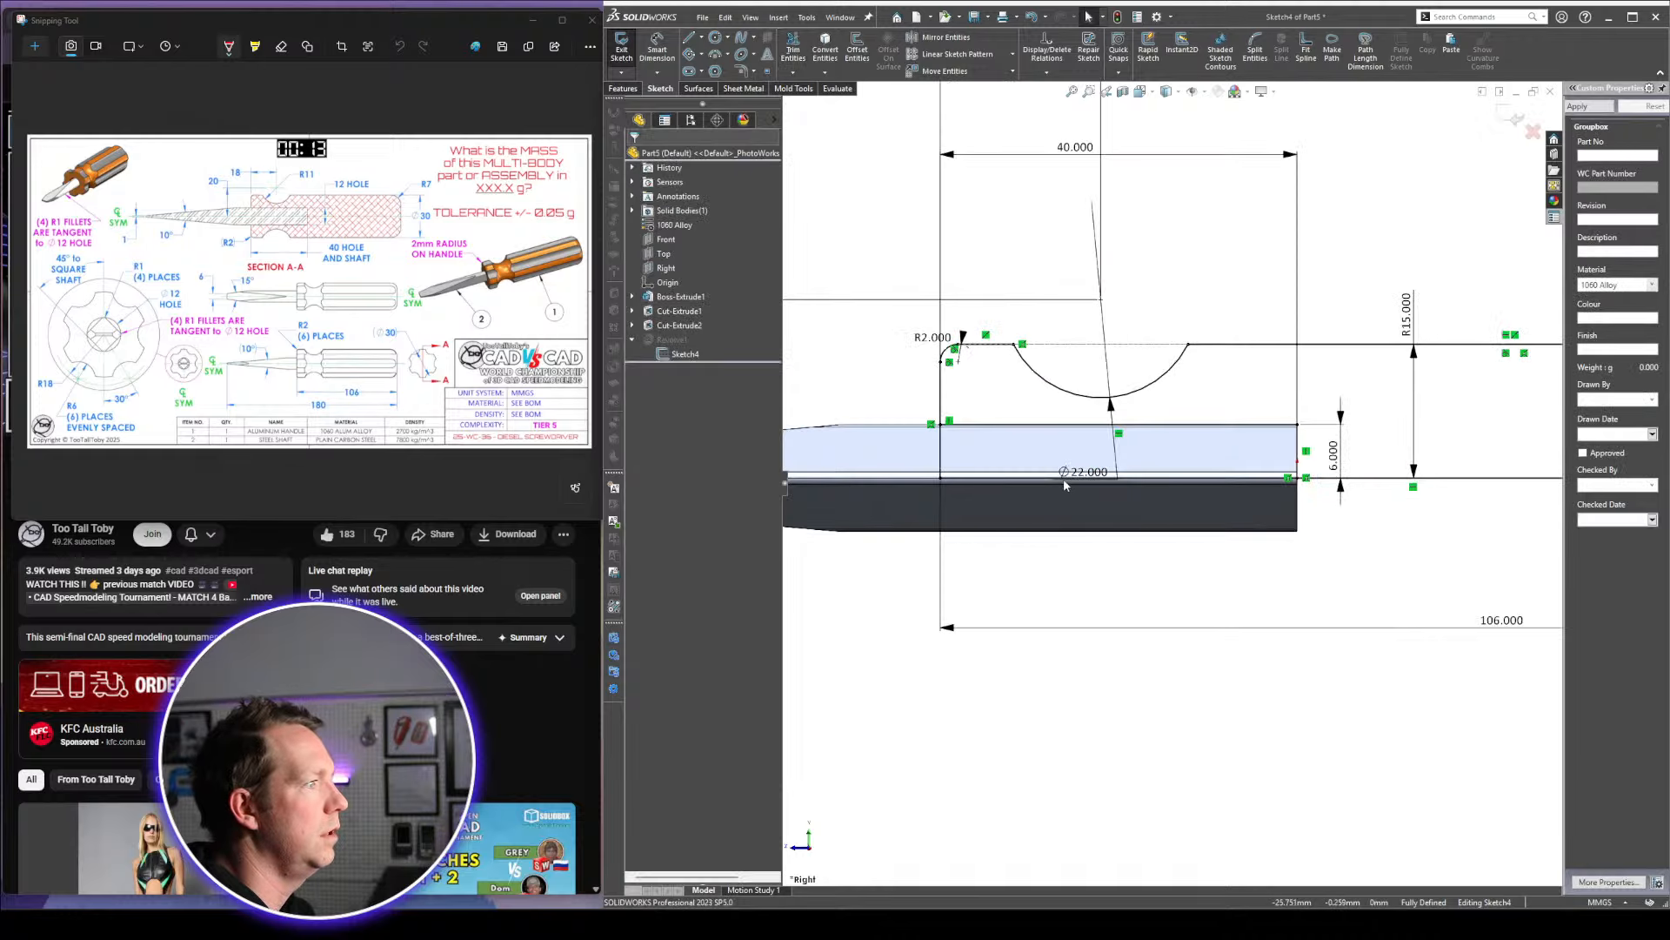
{"action": "key", "text": "t"}
{"action": "left_click_drag", "start_coordinate": [918, 452], "coordinate": [1059, 506]}
{"action": "scroll", "coordinate": [1363, 501], "scroll_direction": "up", "scroll_amount": 5}
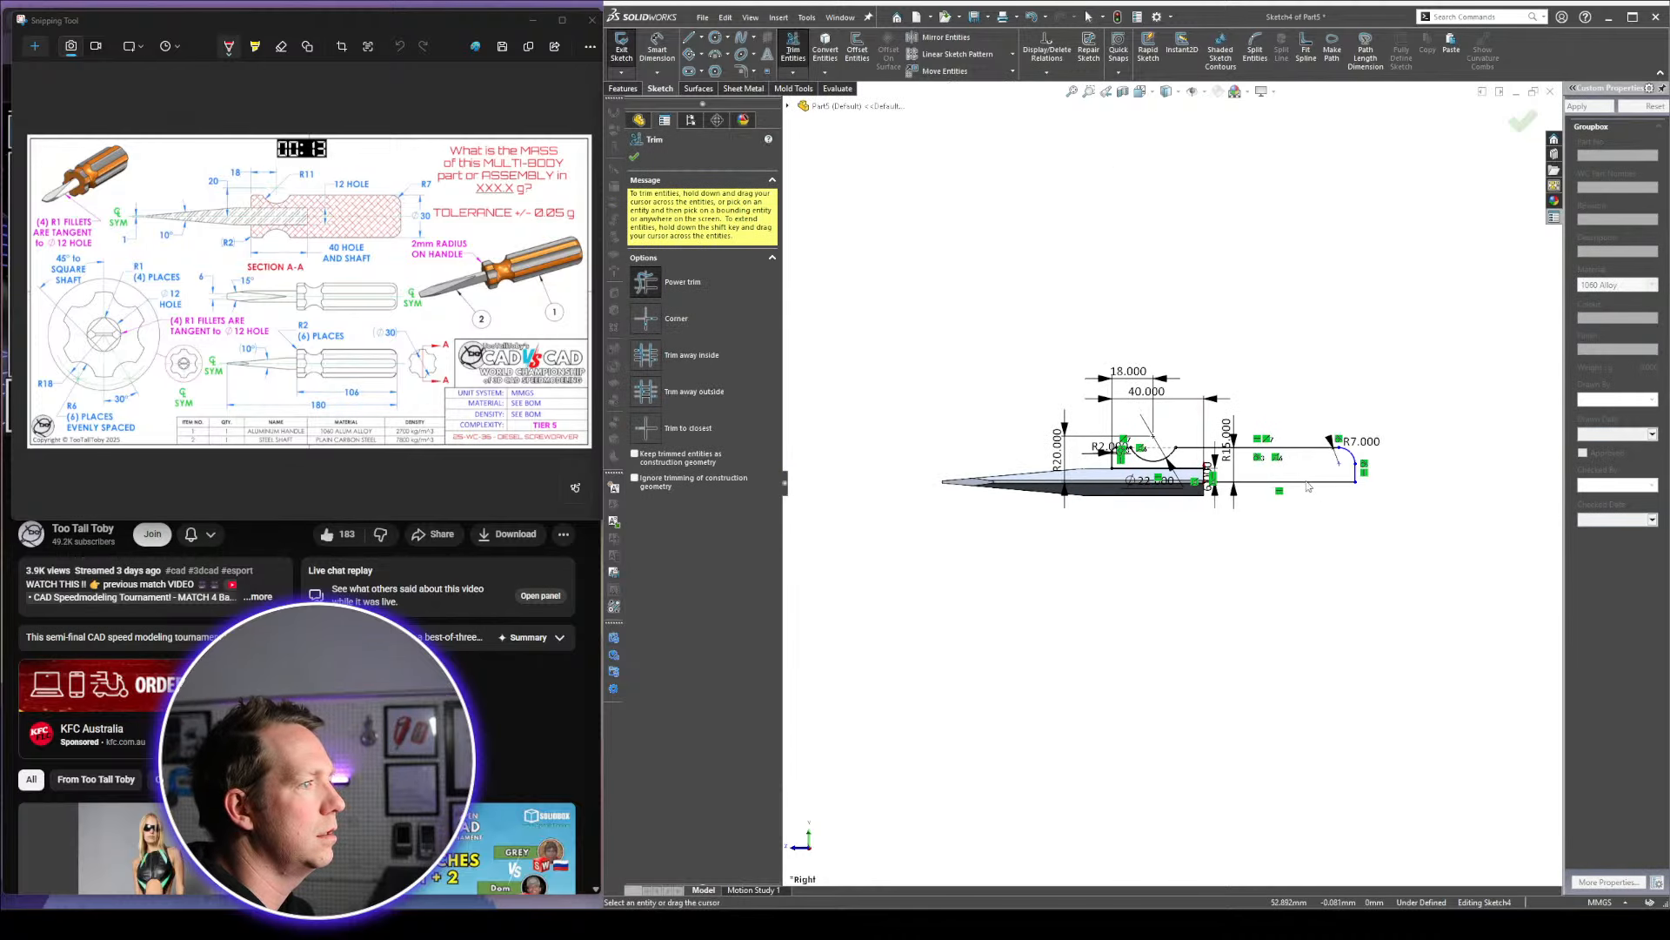
Dimension the overall handle length as 106 mm between the profile's two end lines and finish editing the sketch
{"action": "scroll", "coordinate": [1387, 499], "scroll_direction": "down", "scroll_amount": 3}
{"action": "key", "text": "Escape"}
{"action": "left_click", "coordinate": [1362, 472]}
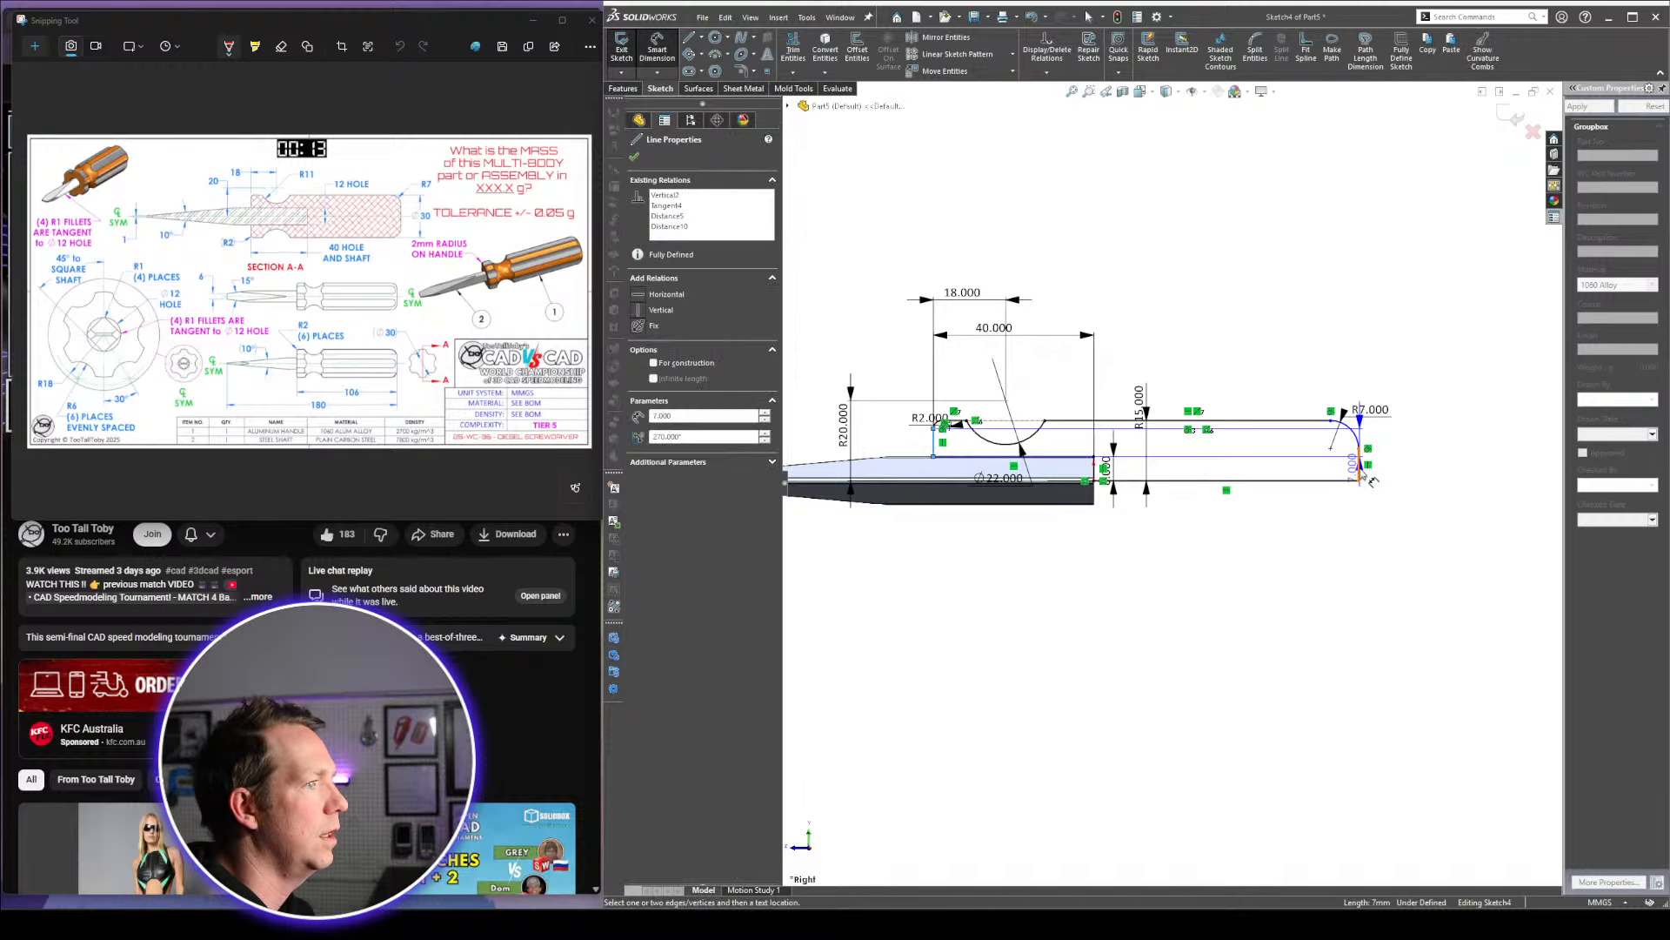
{"action": "left_click", "coordinate": [1379, 582]}
{"action": "key", "text": "Return"}
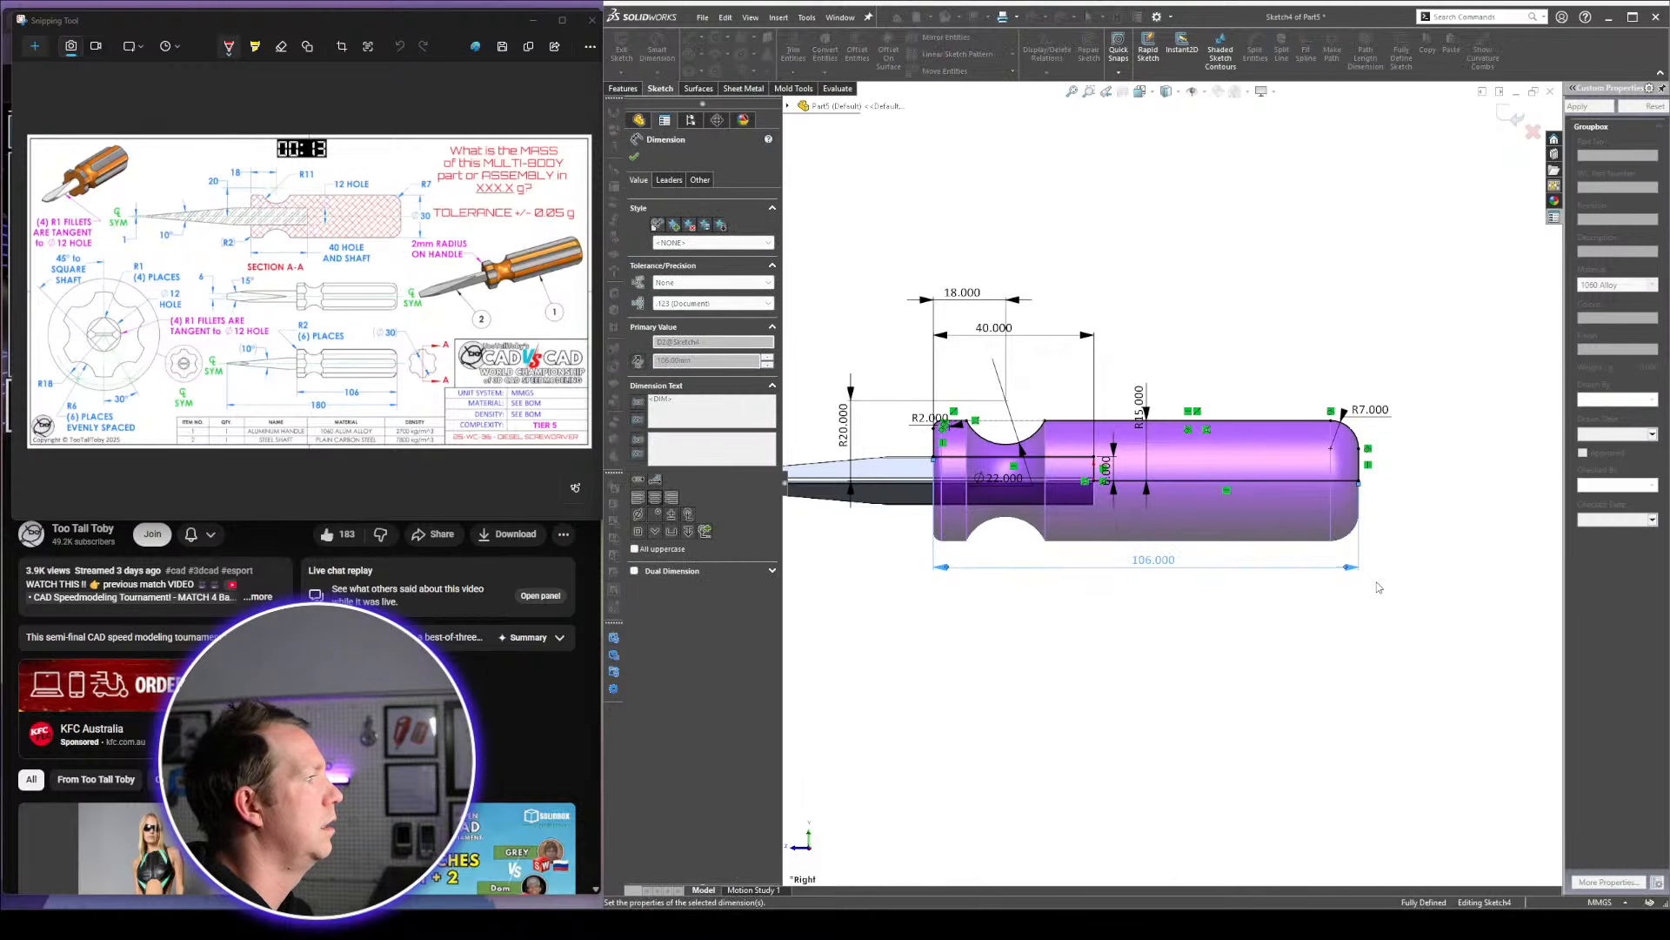
{"action": "key", "text": "Escape"}
{"action": "left_click", "coordinate": [1510, 117]}
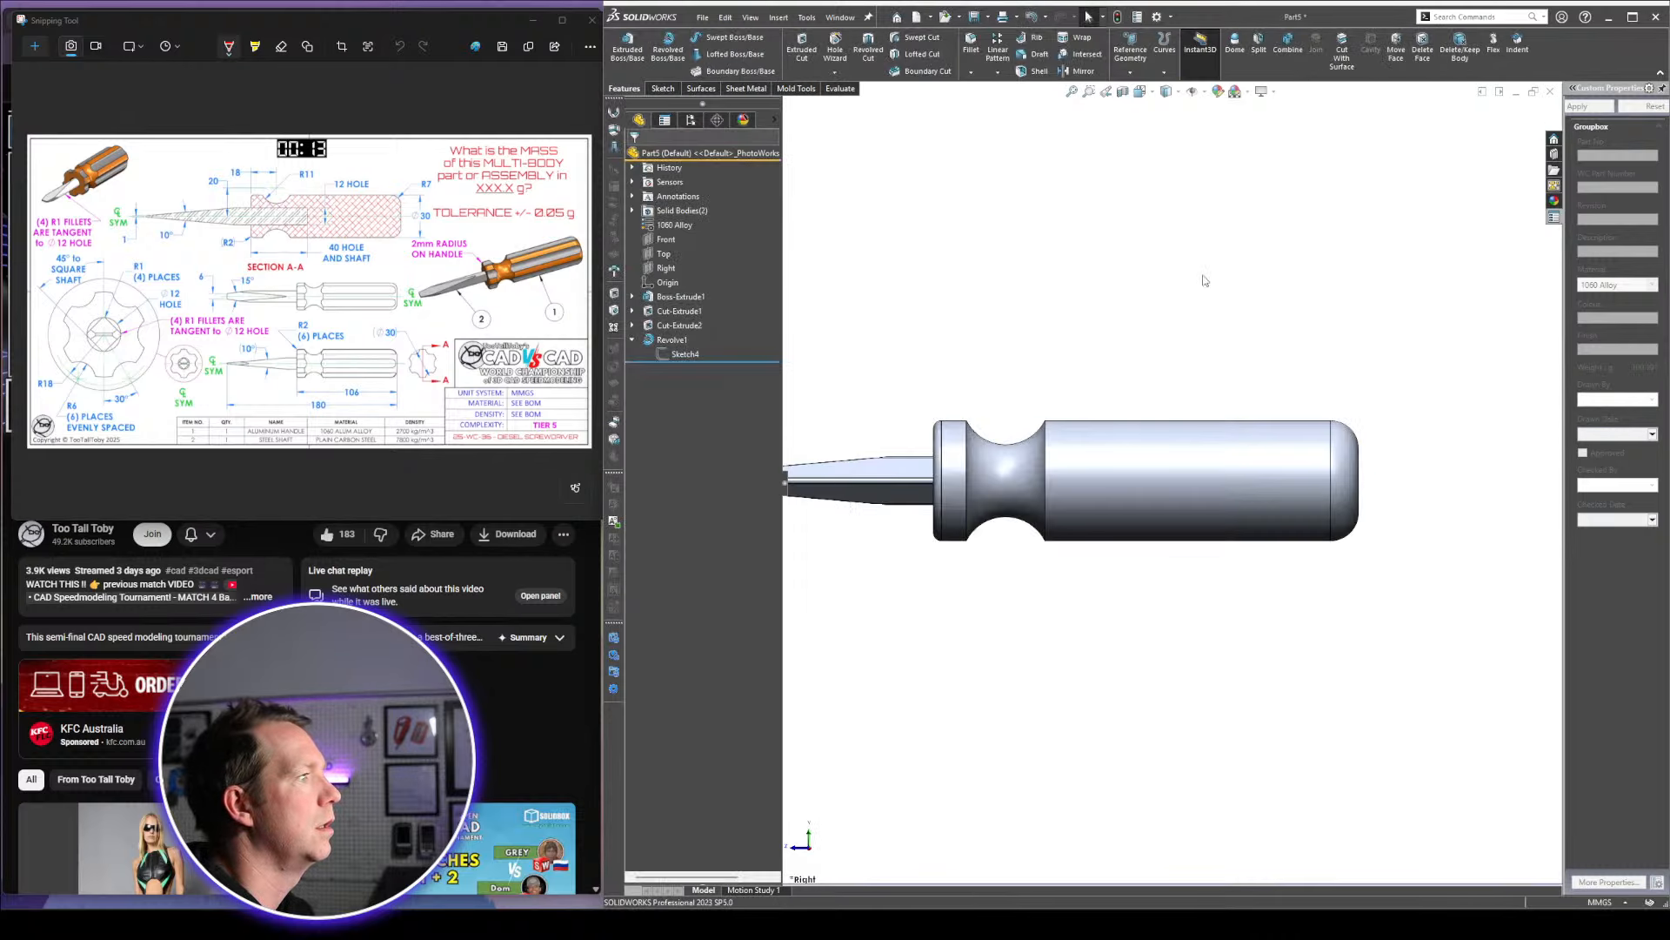
Start a sketch on the Front plane and draw a 36 mm diameter circle centred on the origin
{"action": "key", "text": "ctrl+7"}
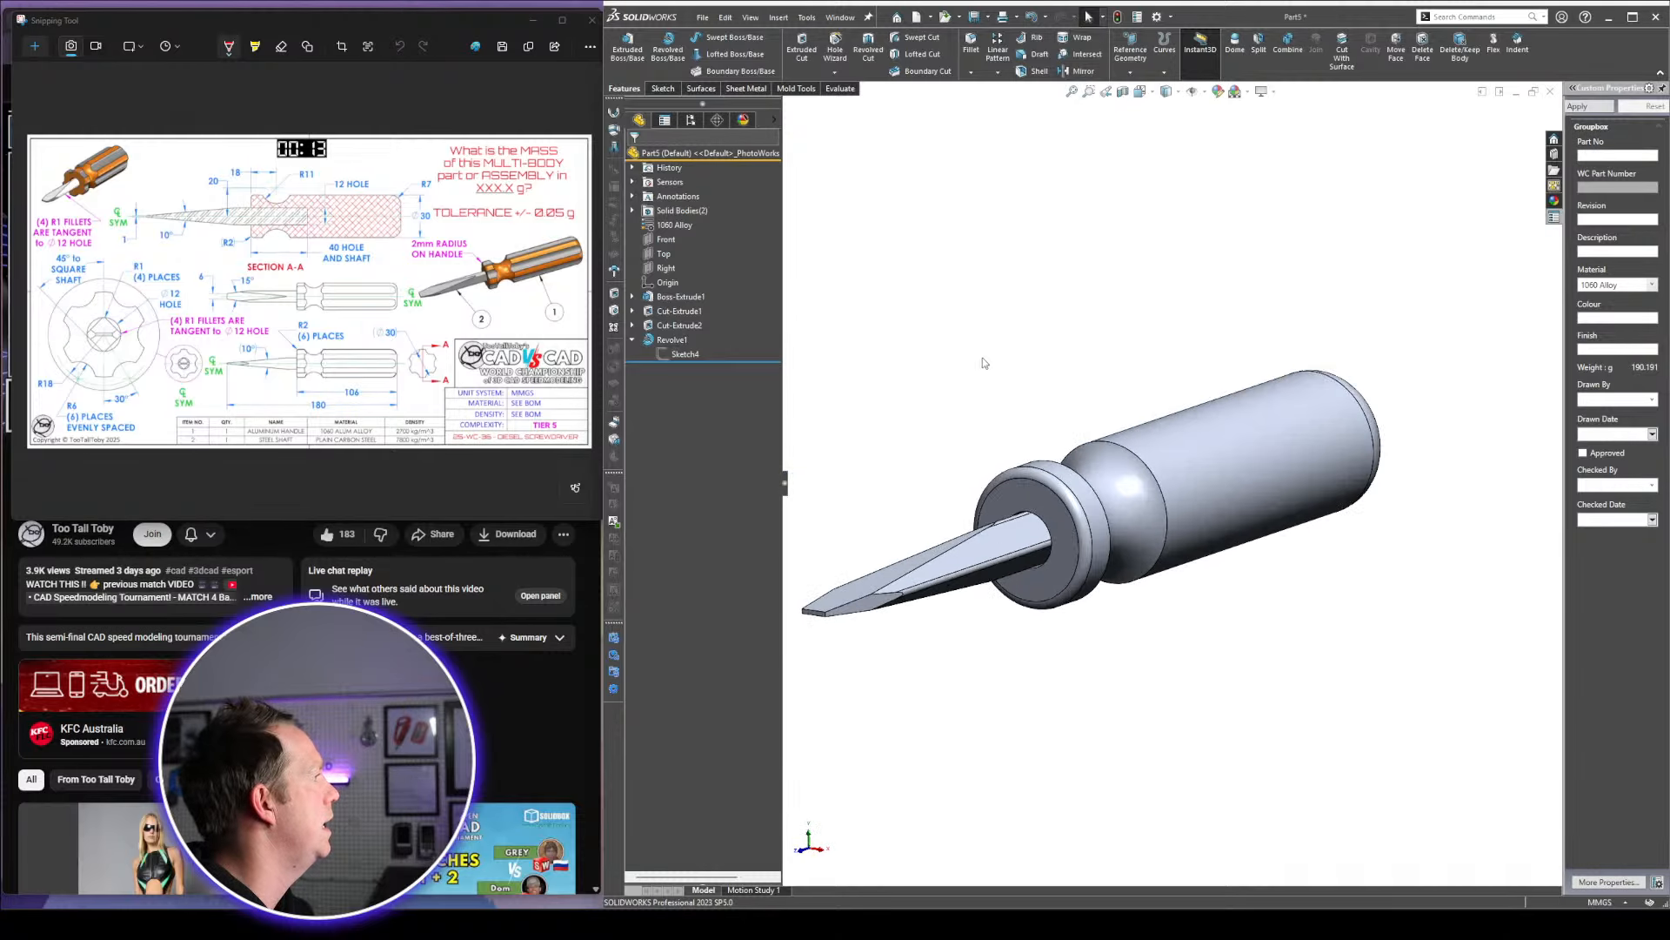
{"action": "middle_click_drag", "start_coordinate": [1003, 424], "coordinate": [924, 372]}
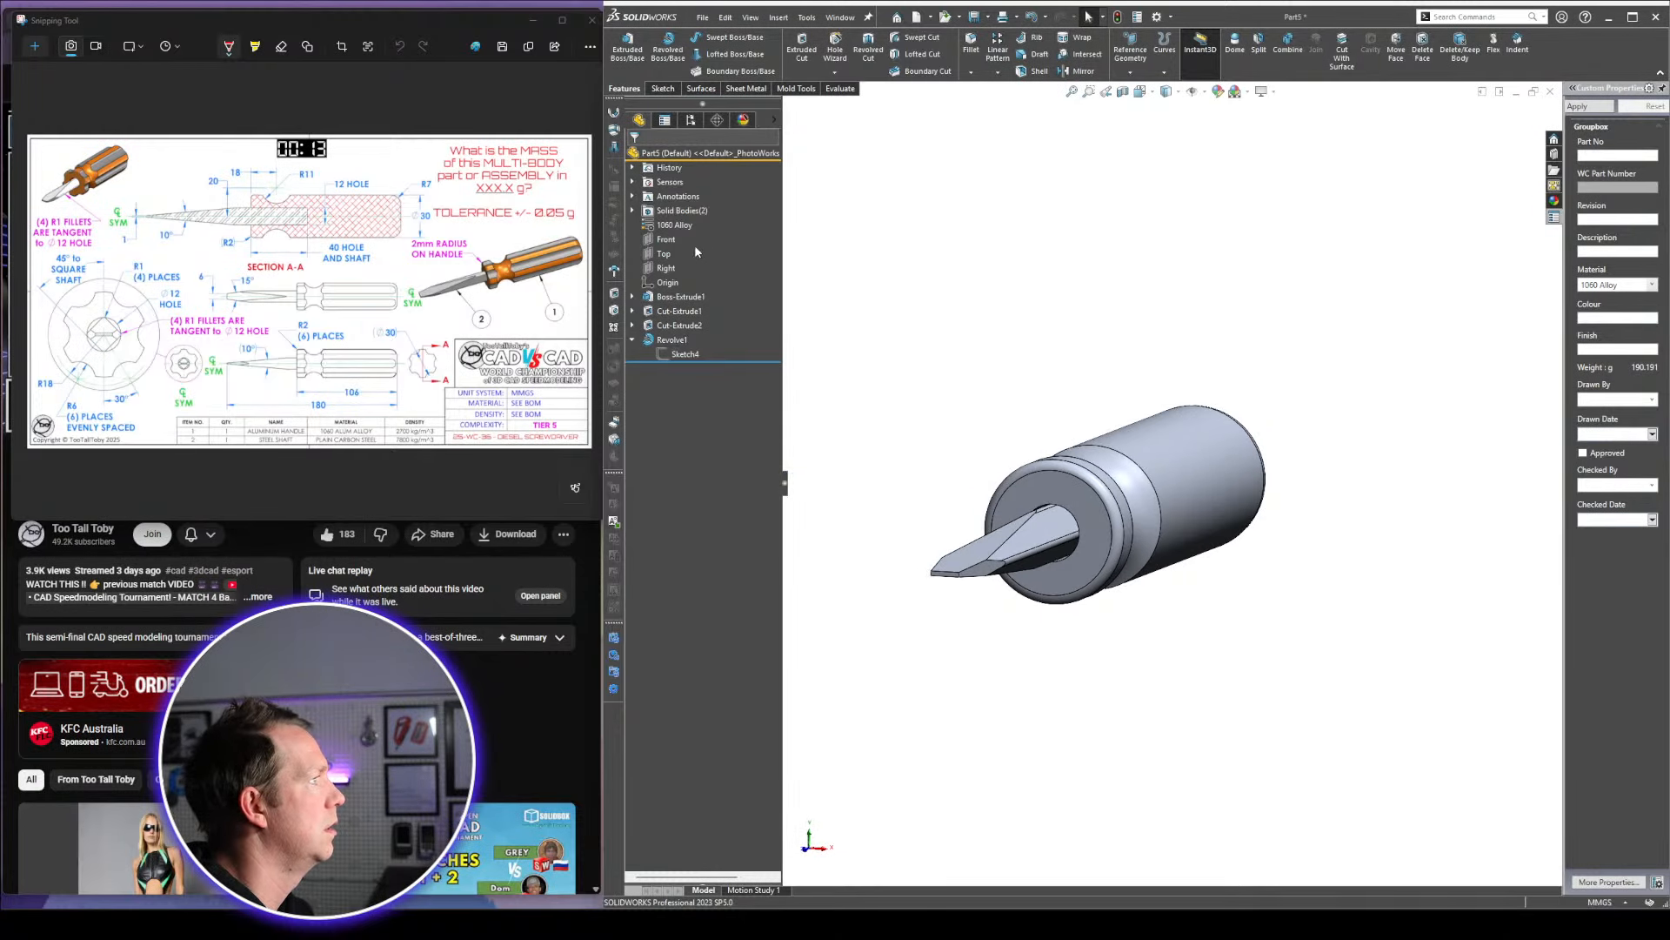
{"action": "left_click", "coordinate": [668, 240]}
{"action": "left_click", "coordinate": [693, 220]}
{"action": "key", "text": "space"}
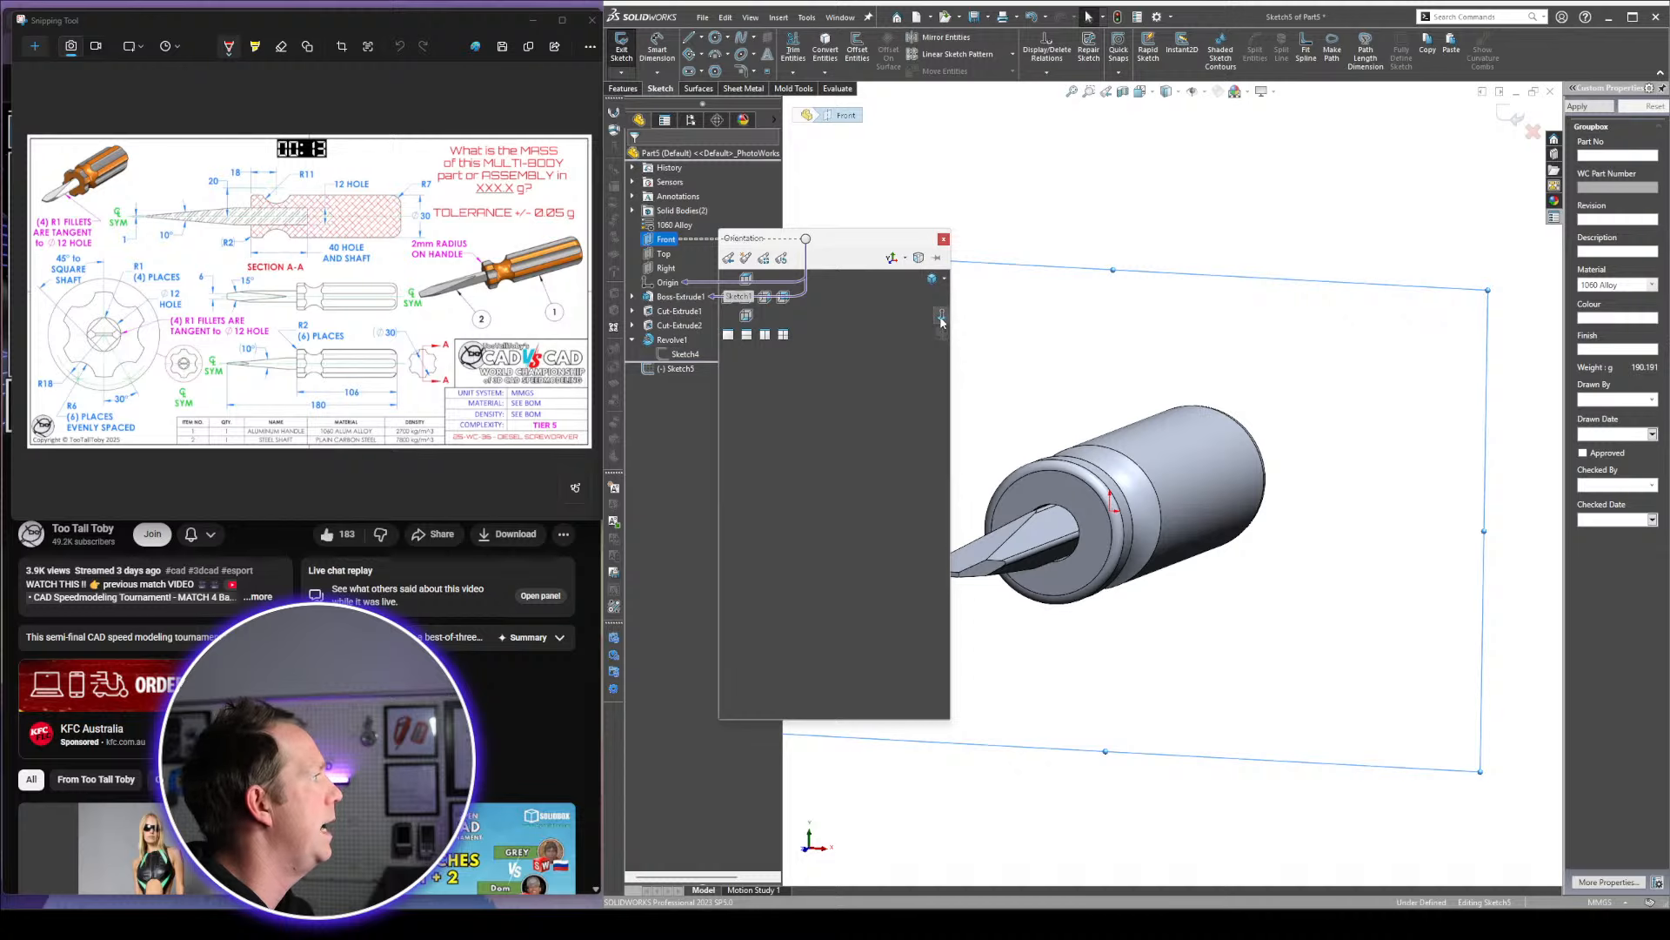
{"action": "left_click", "coordinate": [941, 316]}
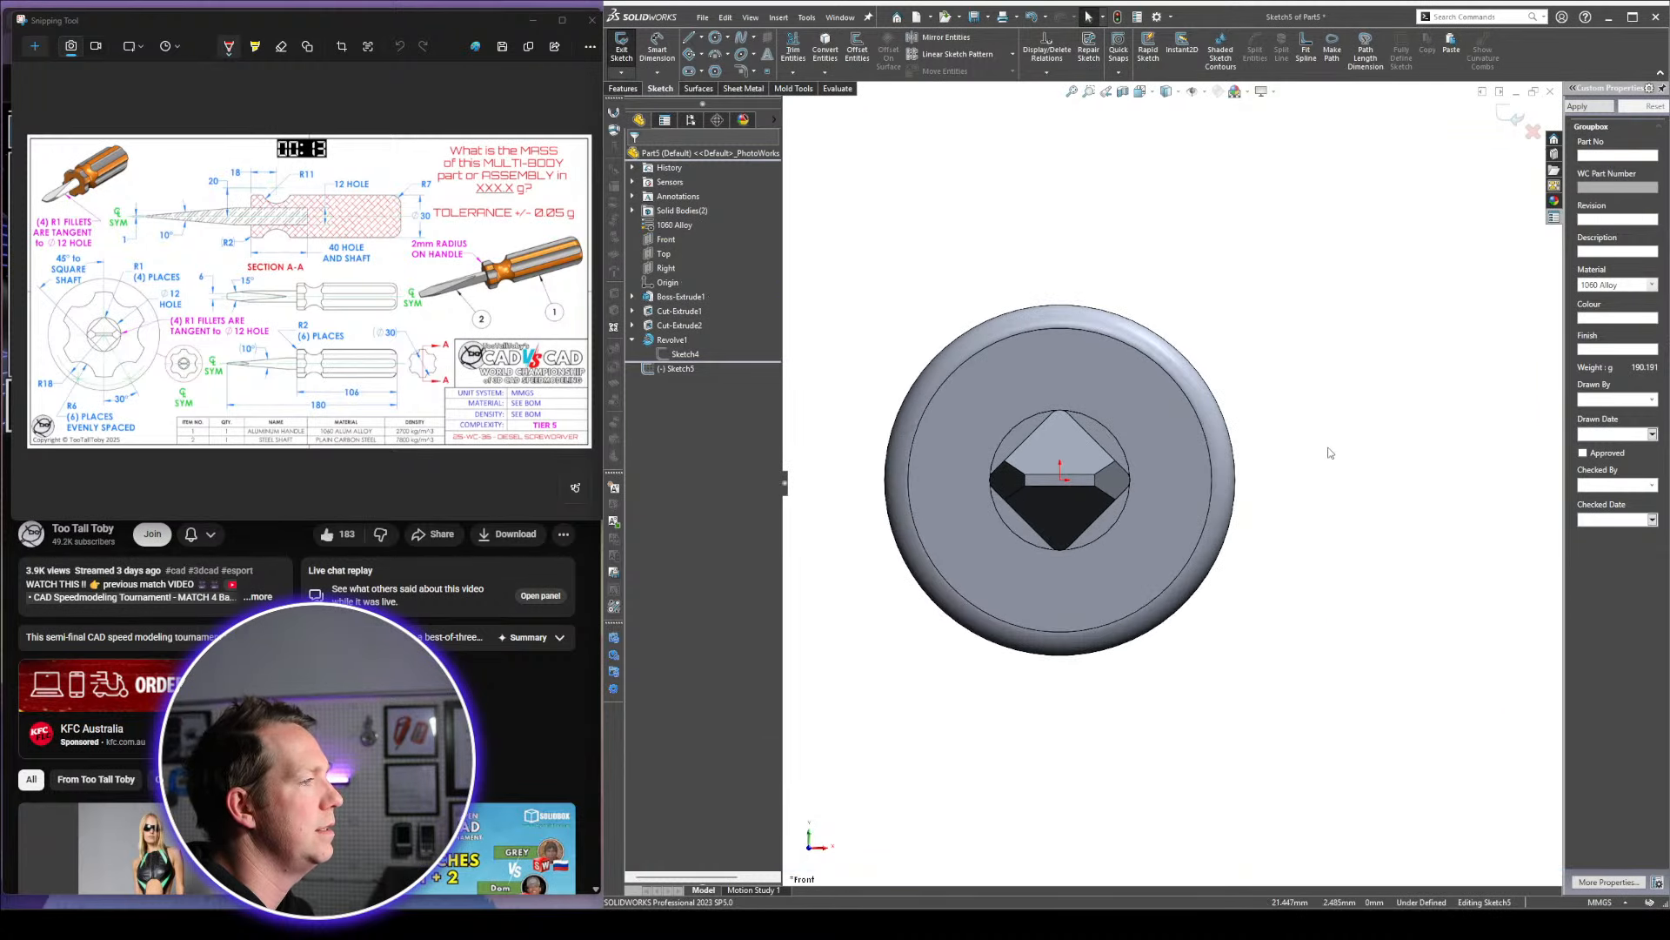
{"action": "key", "text": "c"}
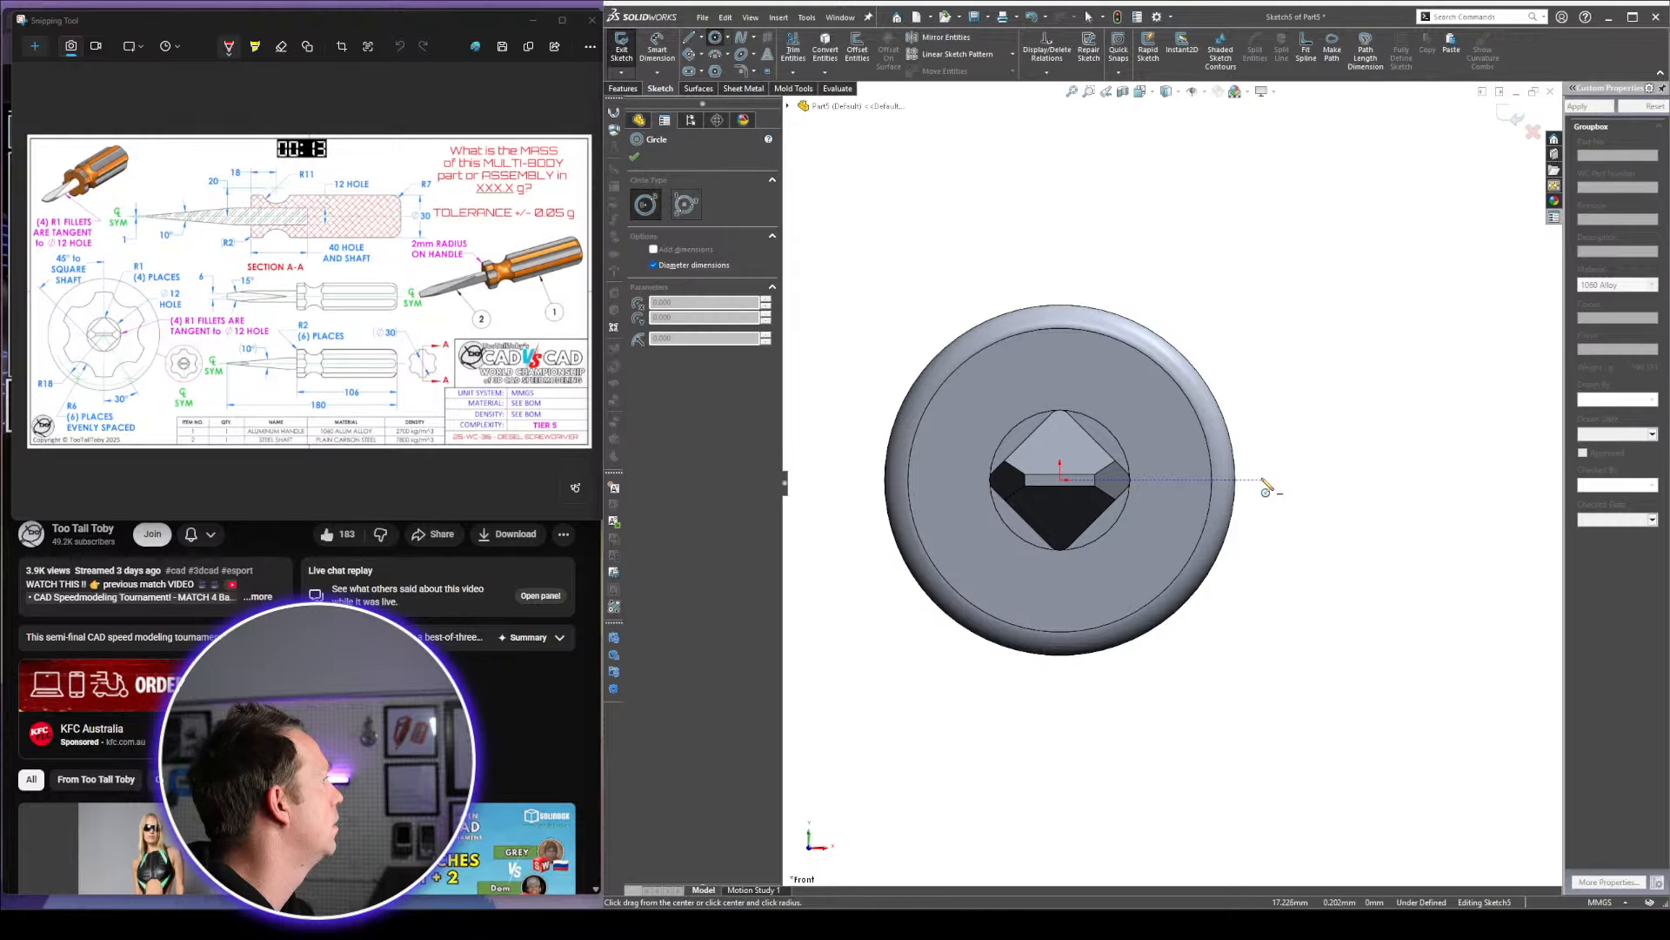
{"action": "left_click", "coordinate": [1060, 479]}
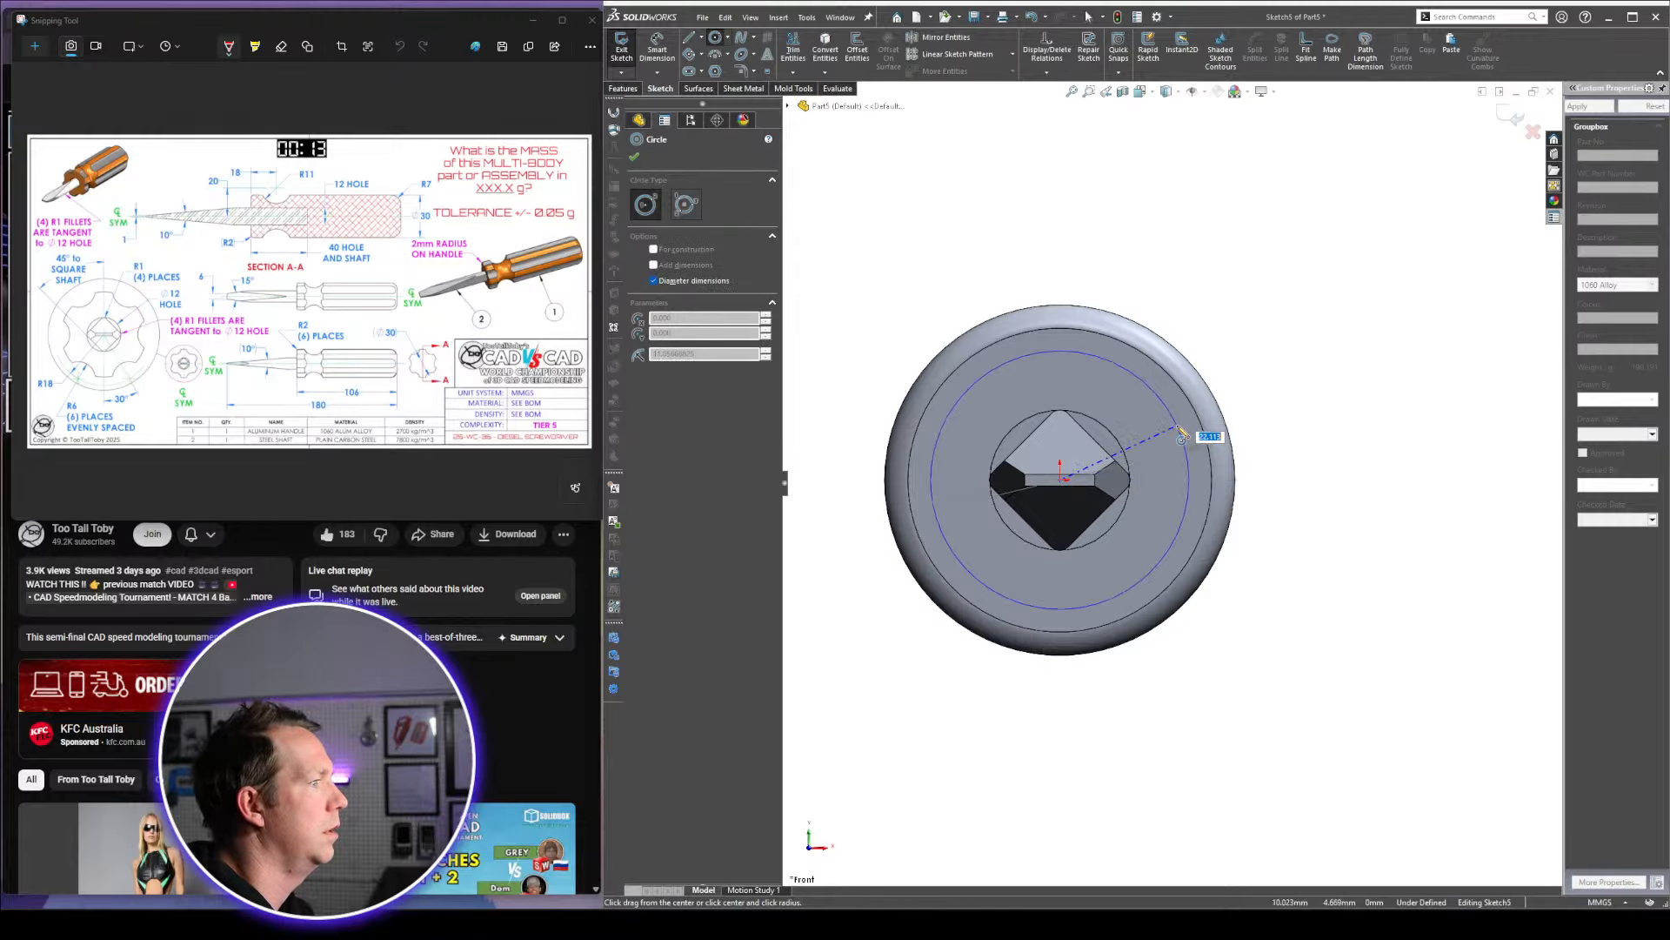
{"action": "type", "text": "36"}
{"action": "key", "text": "Return"}
{"action": "key", "text": "Escape"}
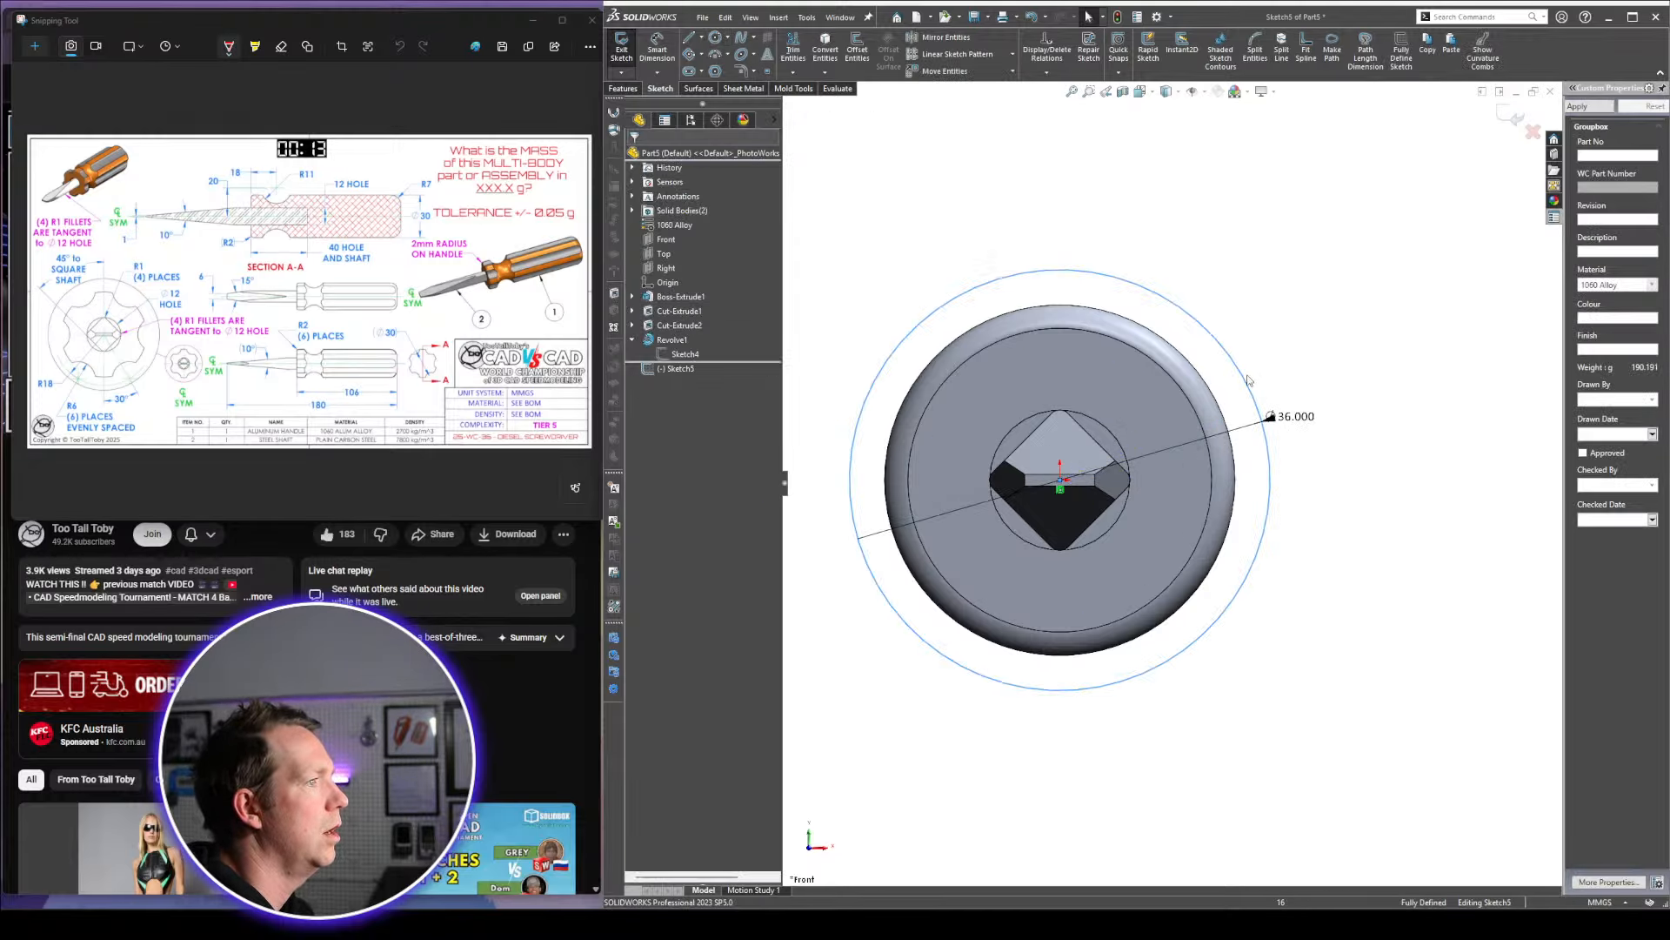
{"action": "left_click", "coordinate": [1243, 383]}
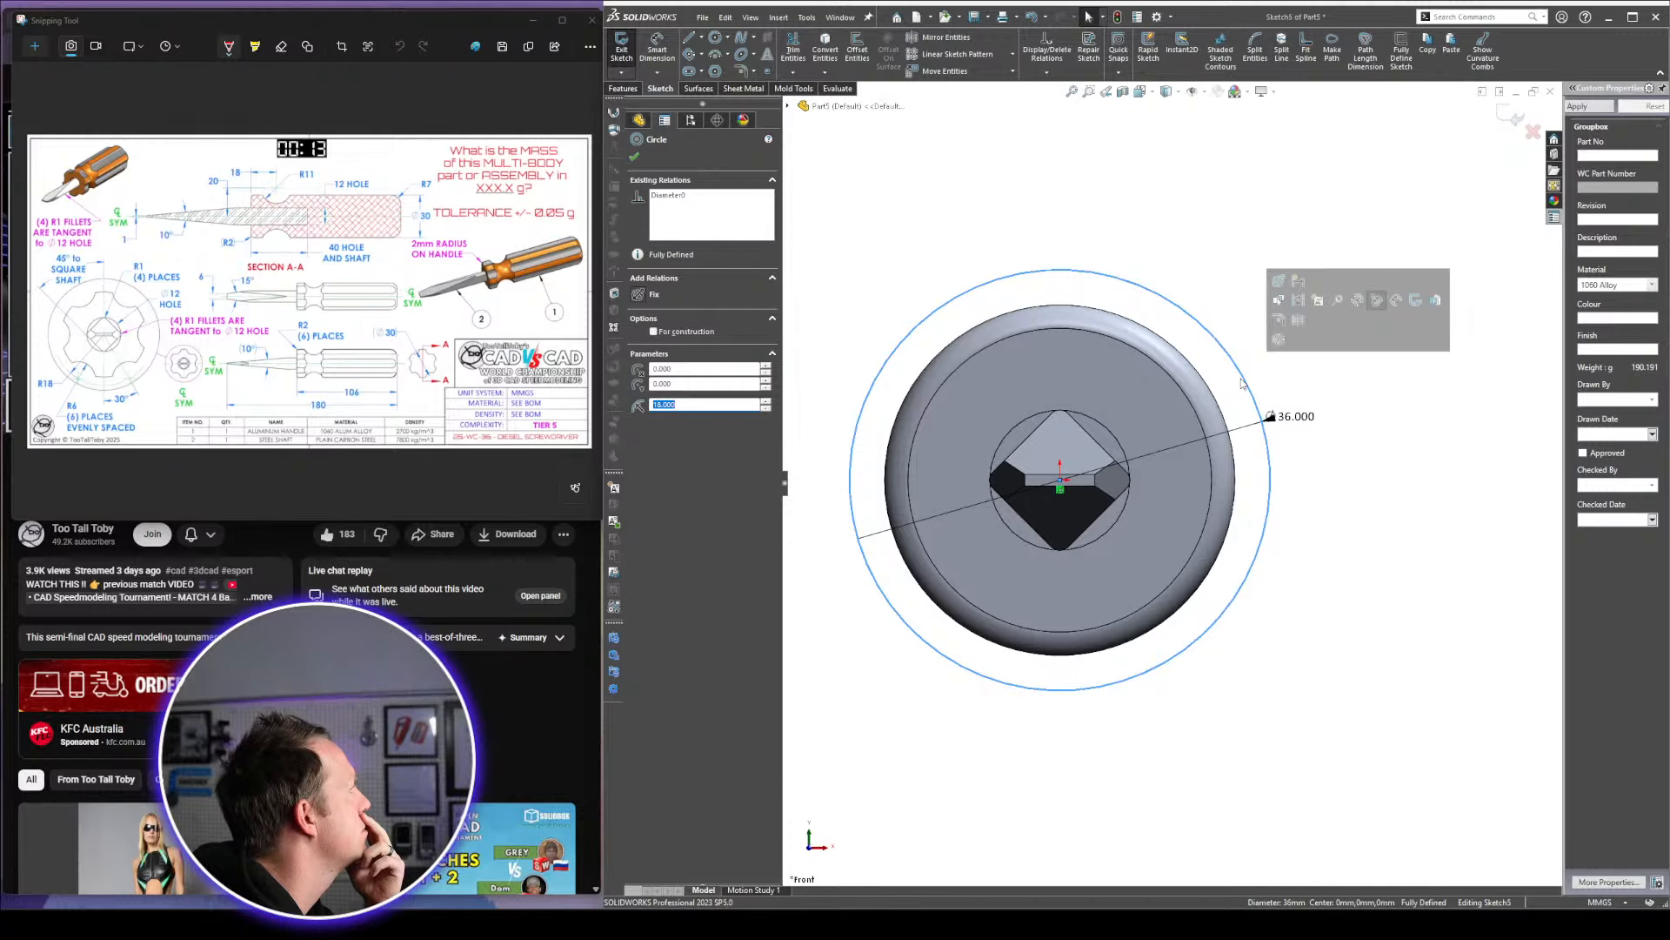
{"action": "scroll", "coordinate": [1242, 383], "scroll_direction": "up", "scroll_amount": 2}
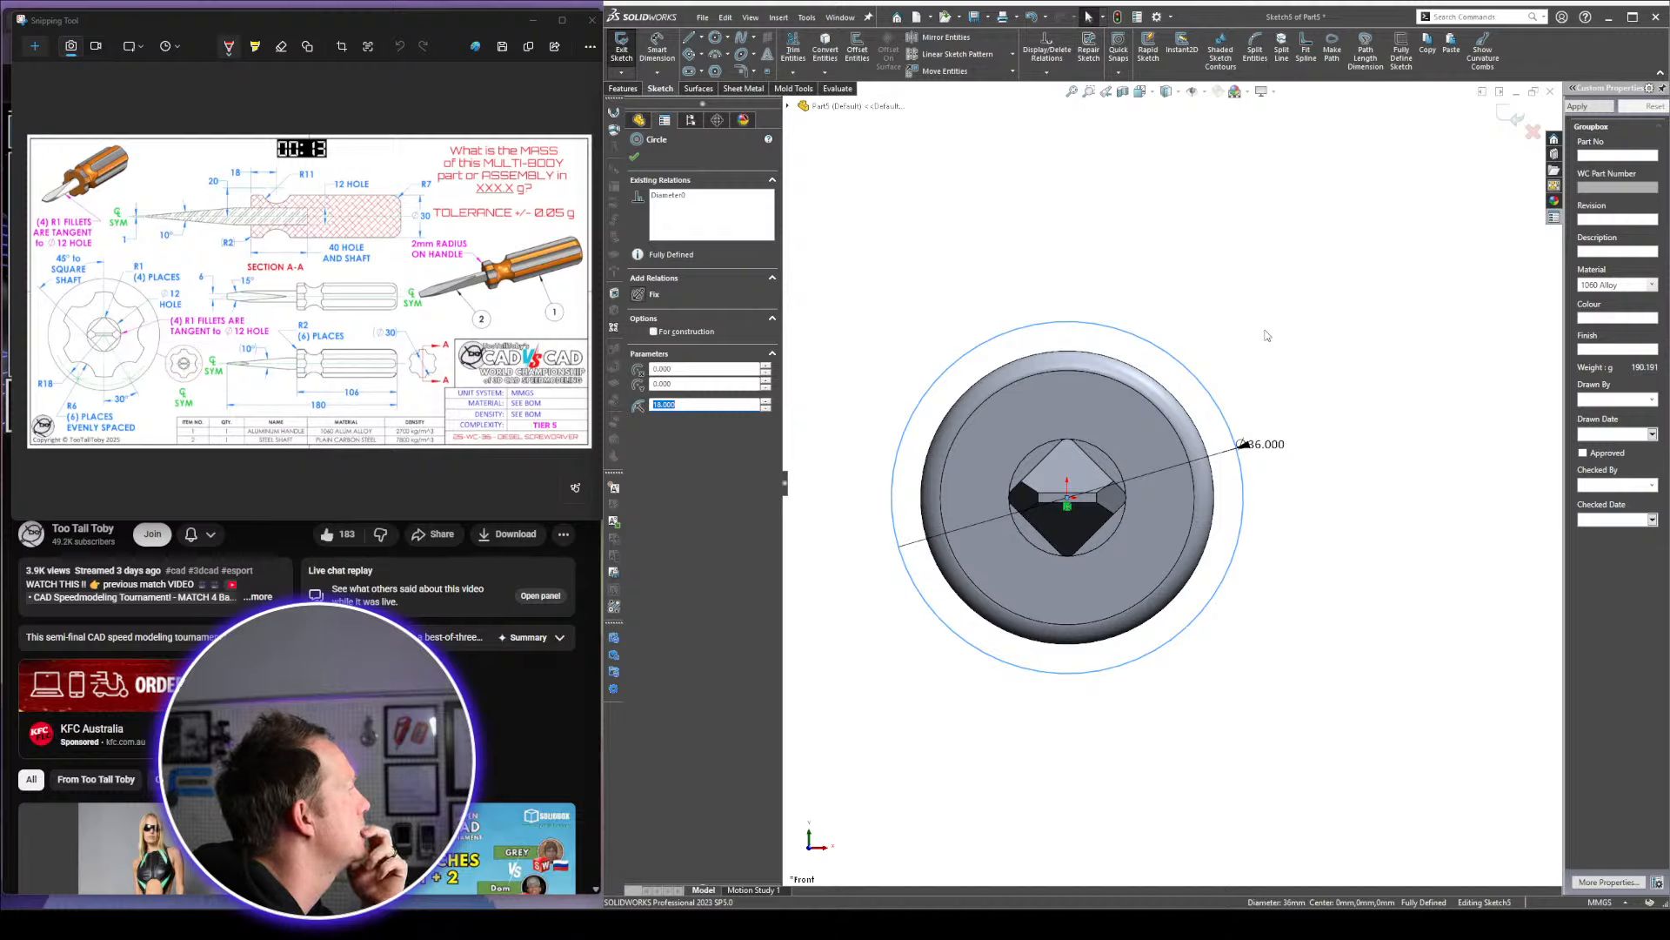
{"action": "key", "text": "Escape"}
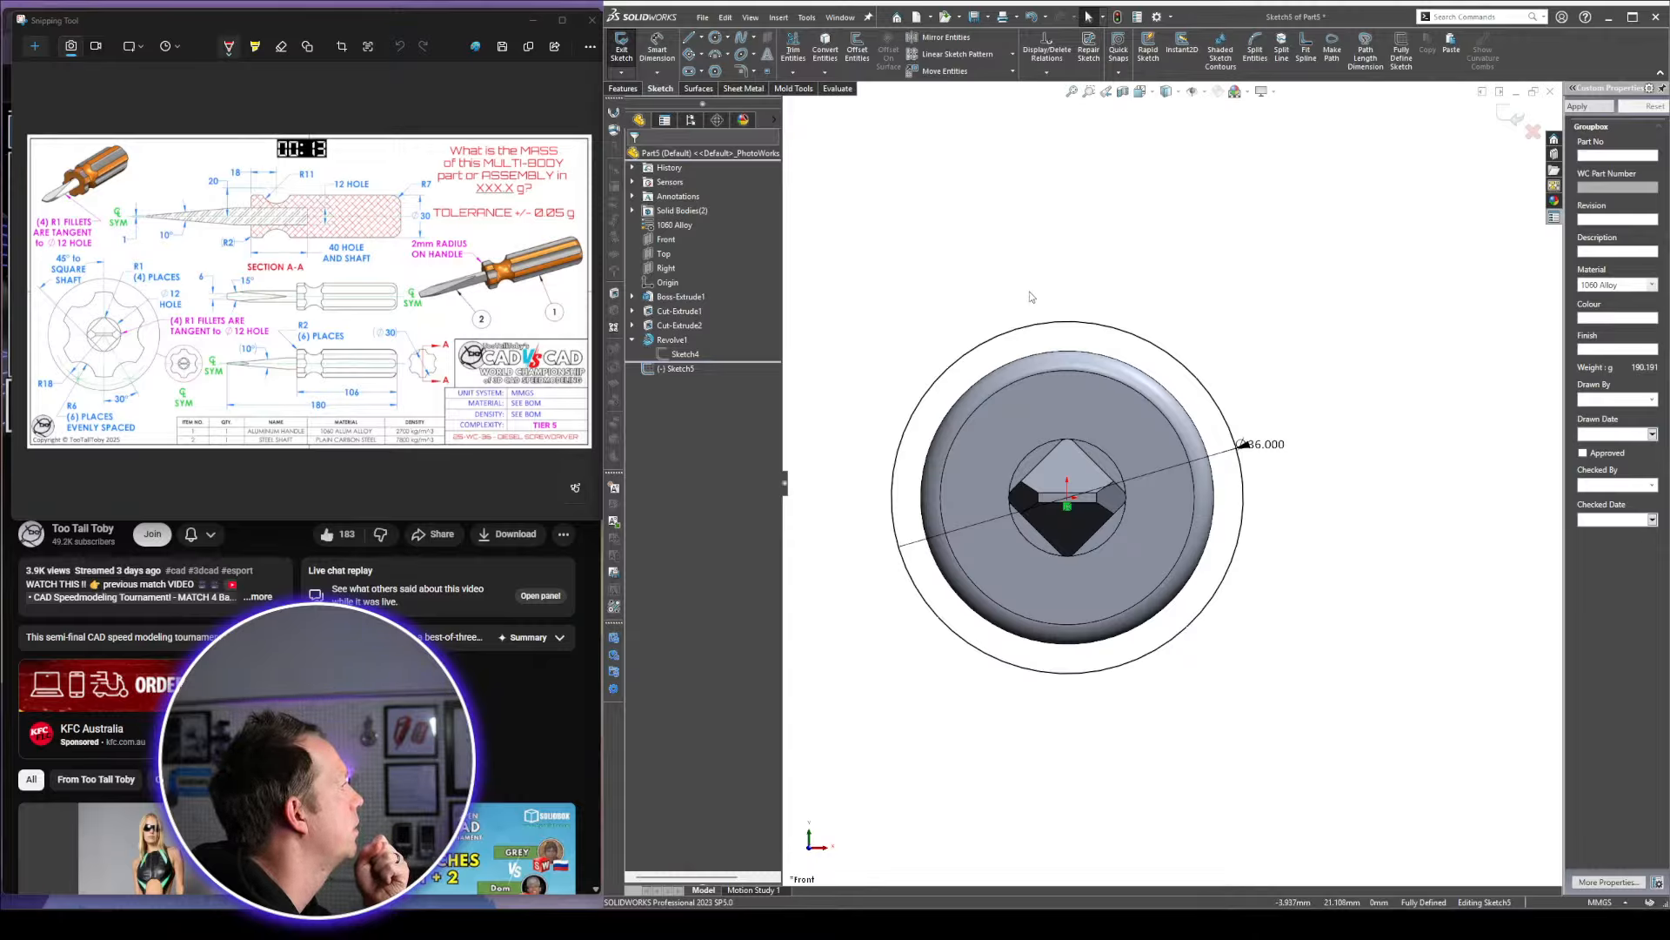
Draw a 12 mm diameter circle centred on the 36 mm circle's right-hand quadrant point and make the 36 mm circle construction geometry
{"action": "right_click_drag", "start_coordinate": [1222, 492], "coordinate": [1172, 494]}
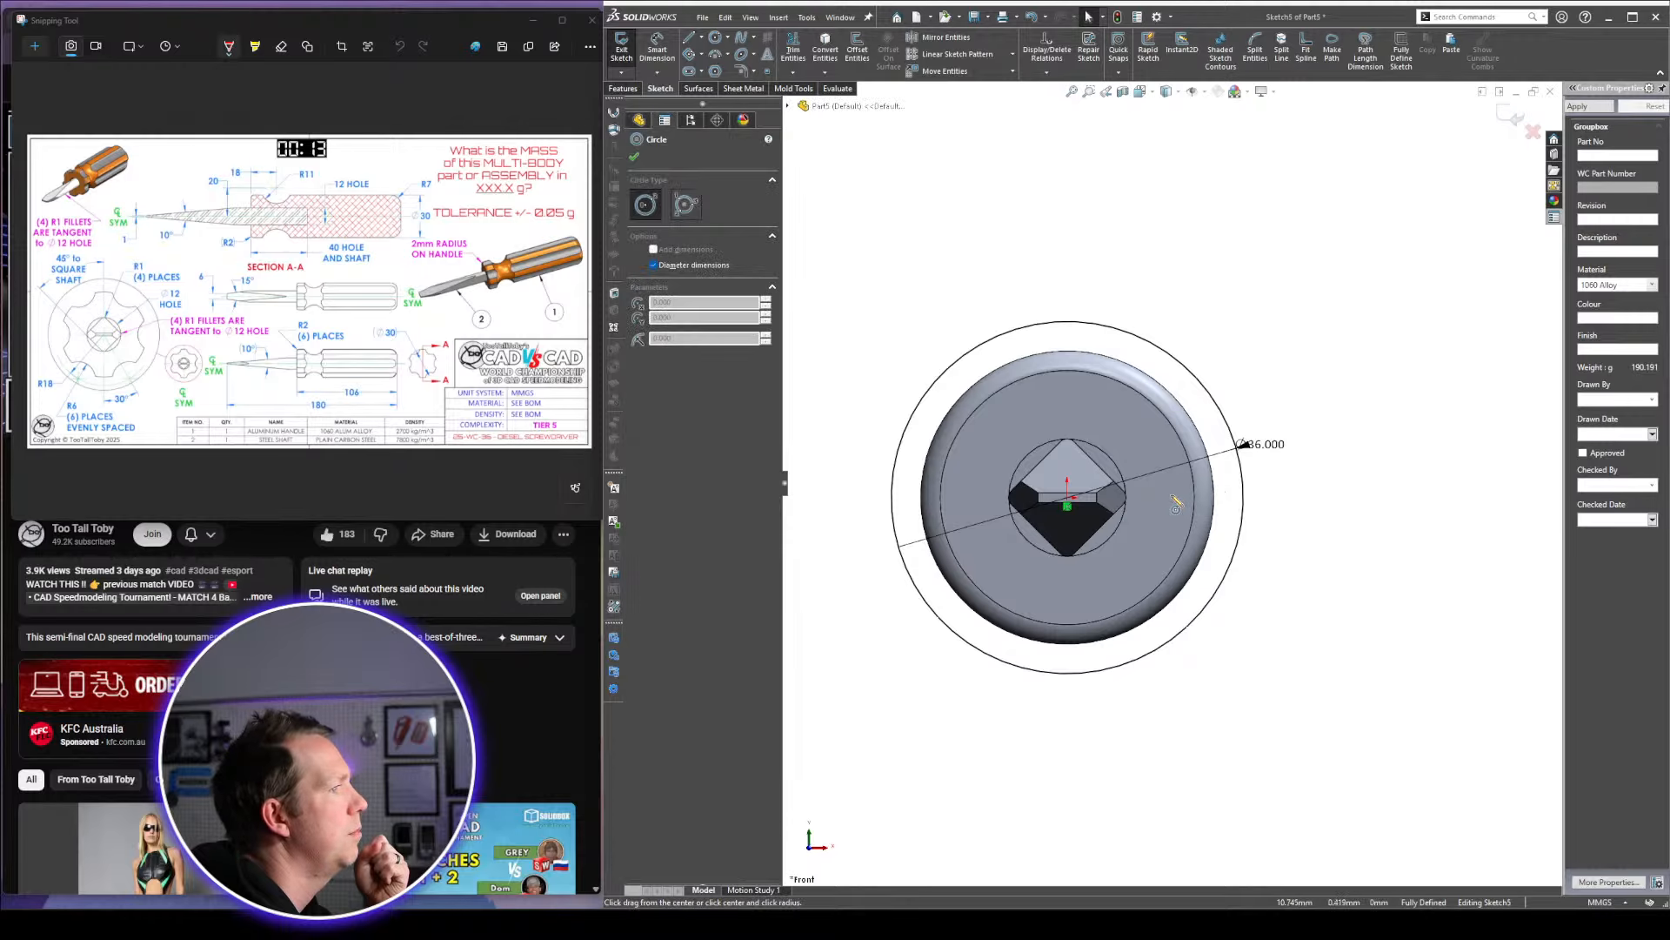
{"action": "left_click", "coordinate": [1244, 498]}
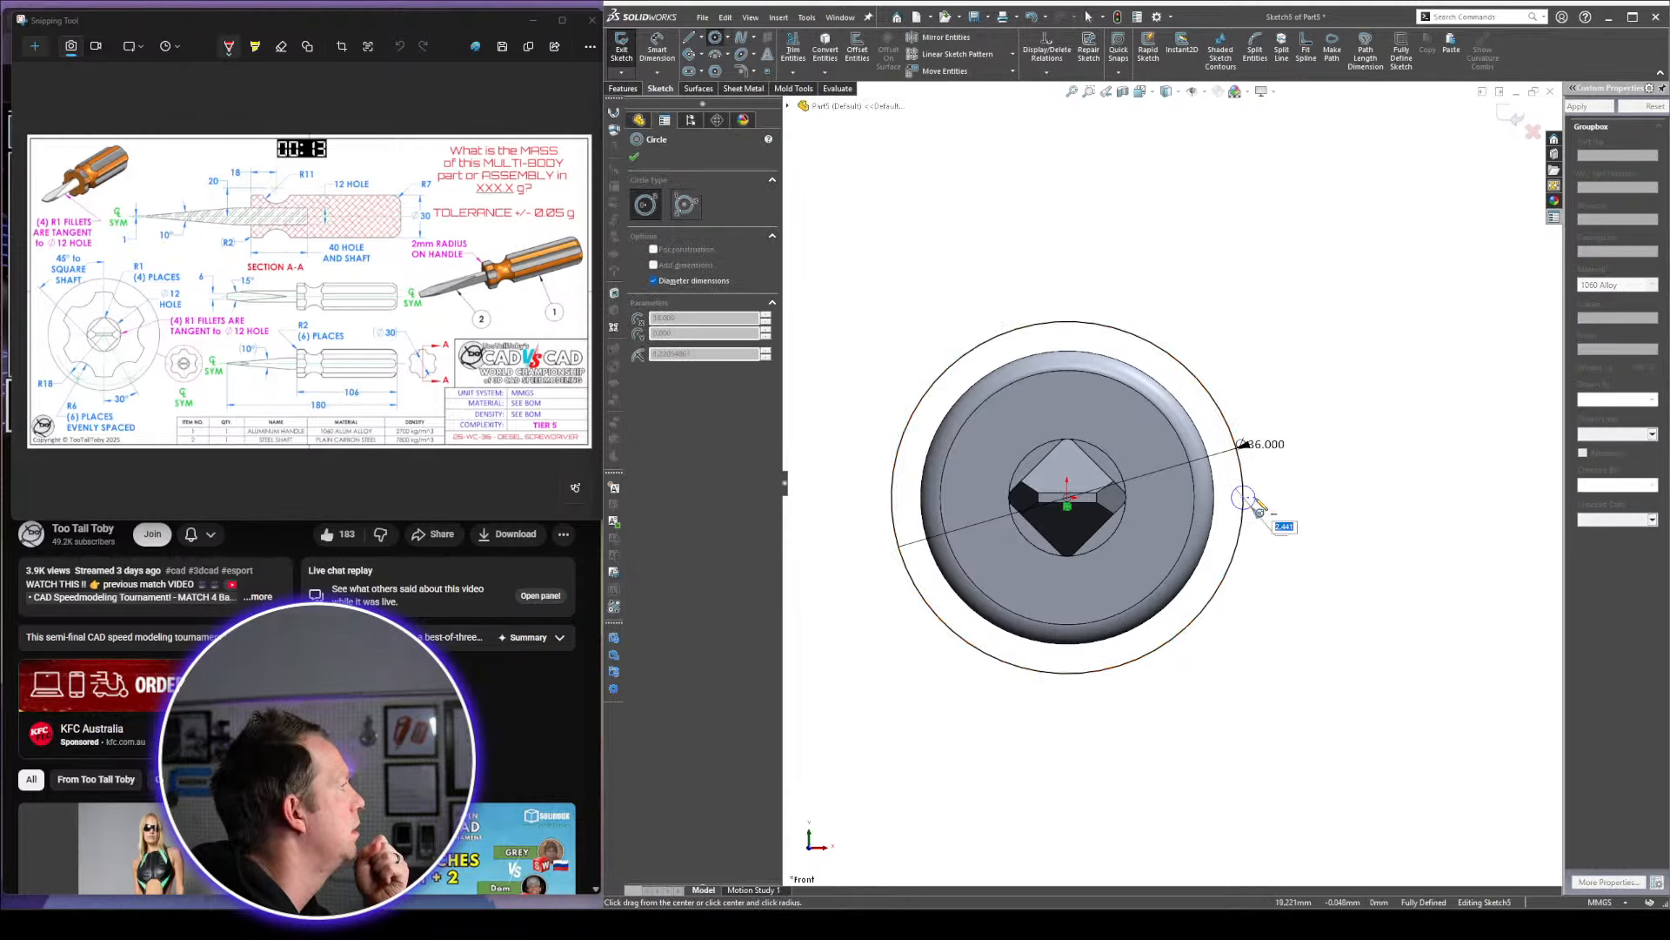
{"action": "type", "text": "12"}
{"action": "key", "text": "Return"}
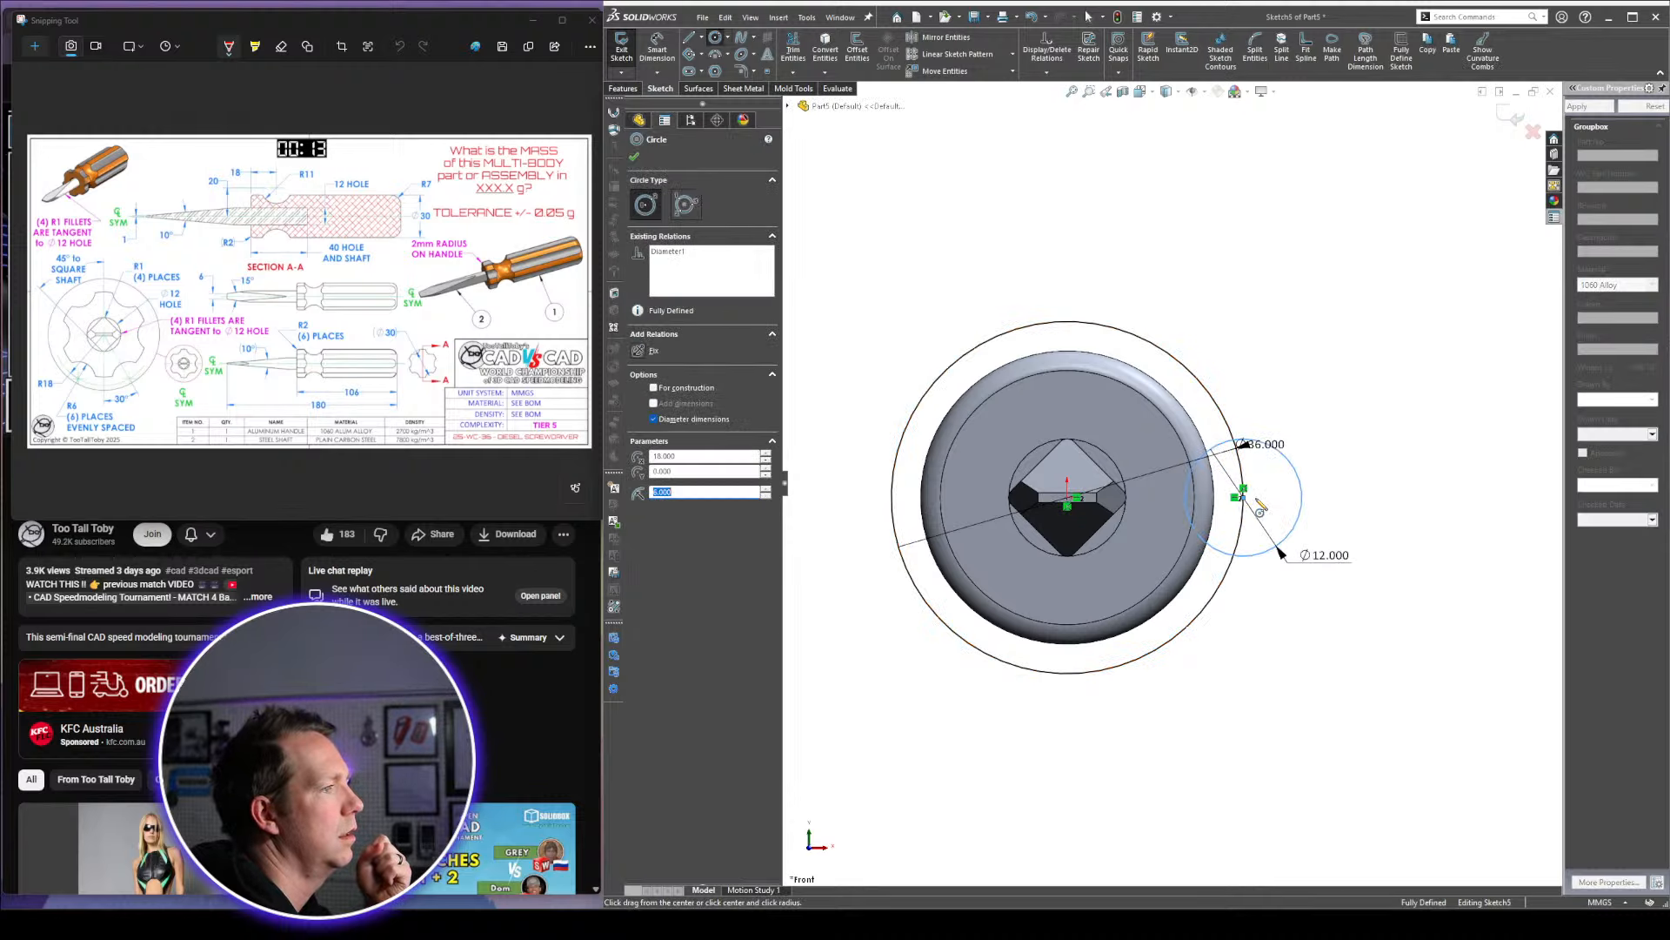
{"action": "key", "text": "Escape"}
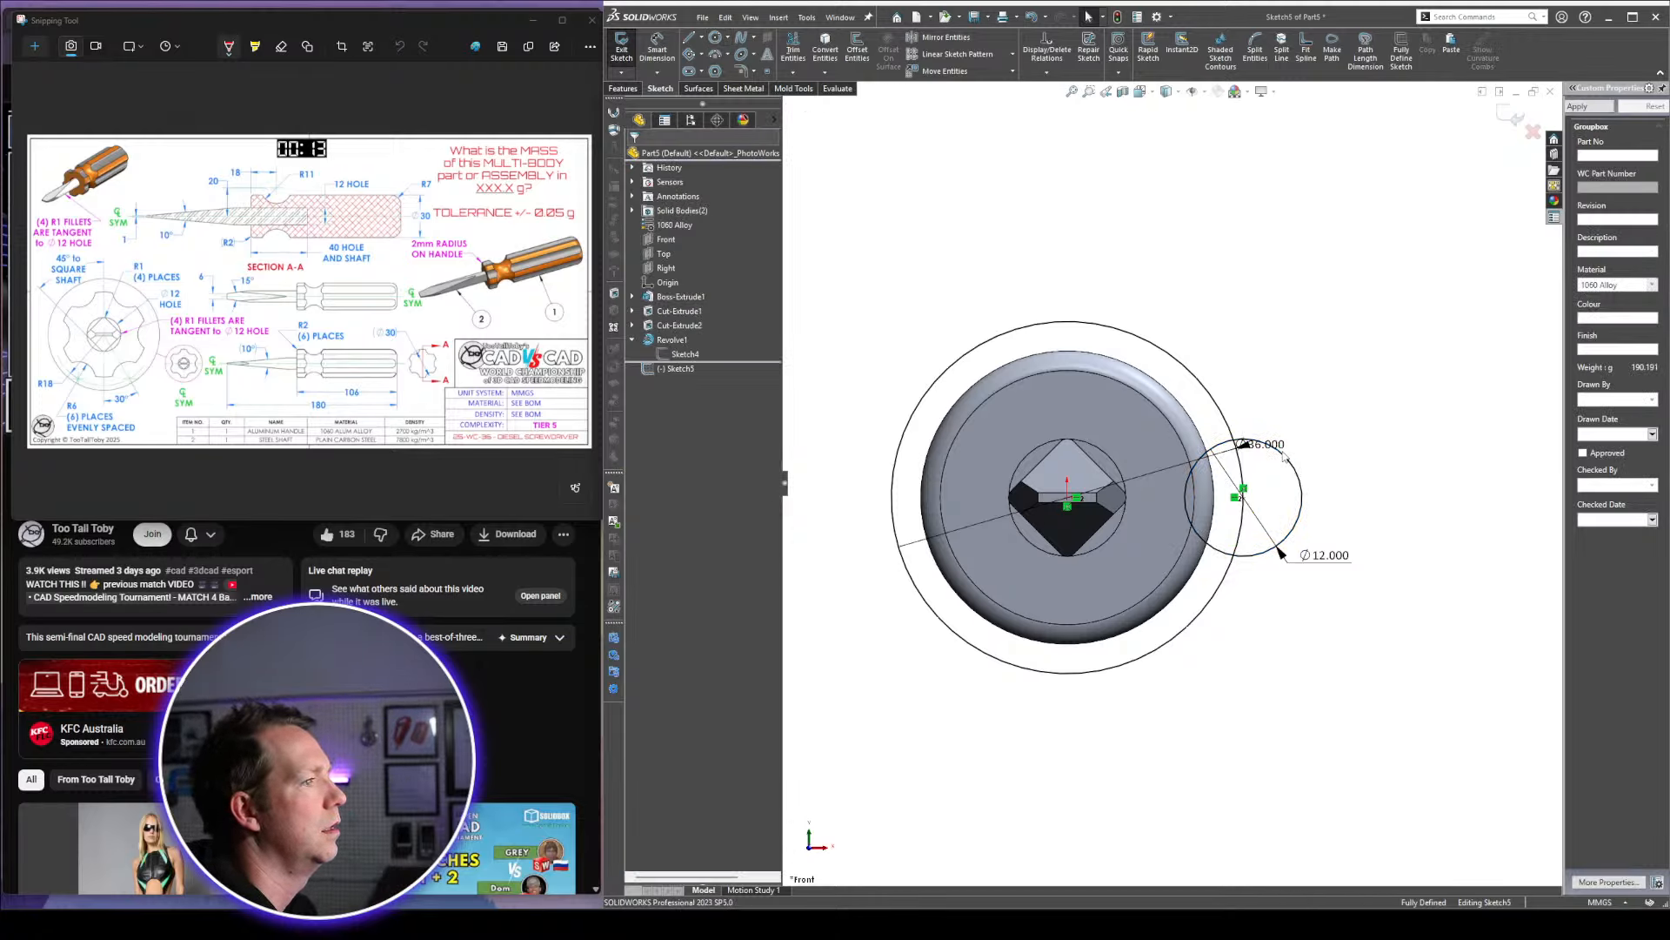
{"action": "left_click", "coordinate": [1218, 405]}
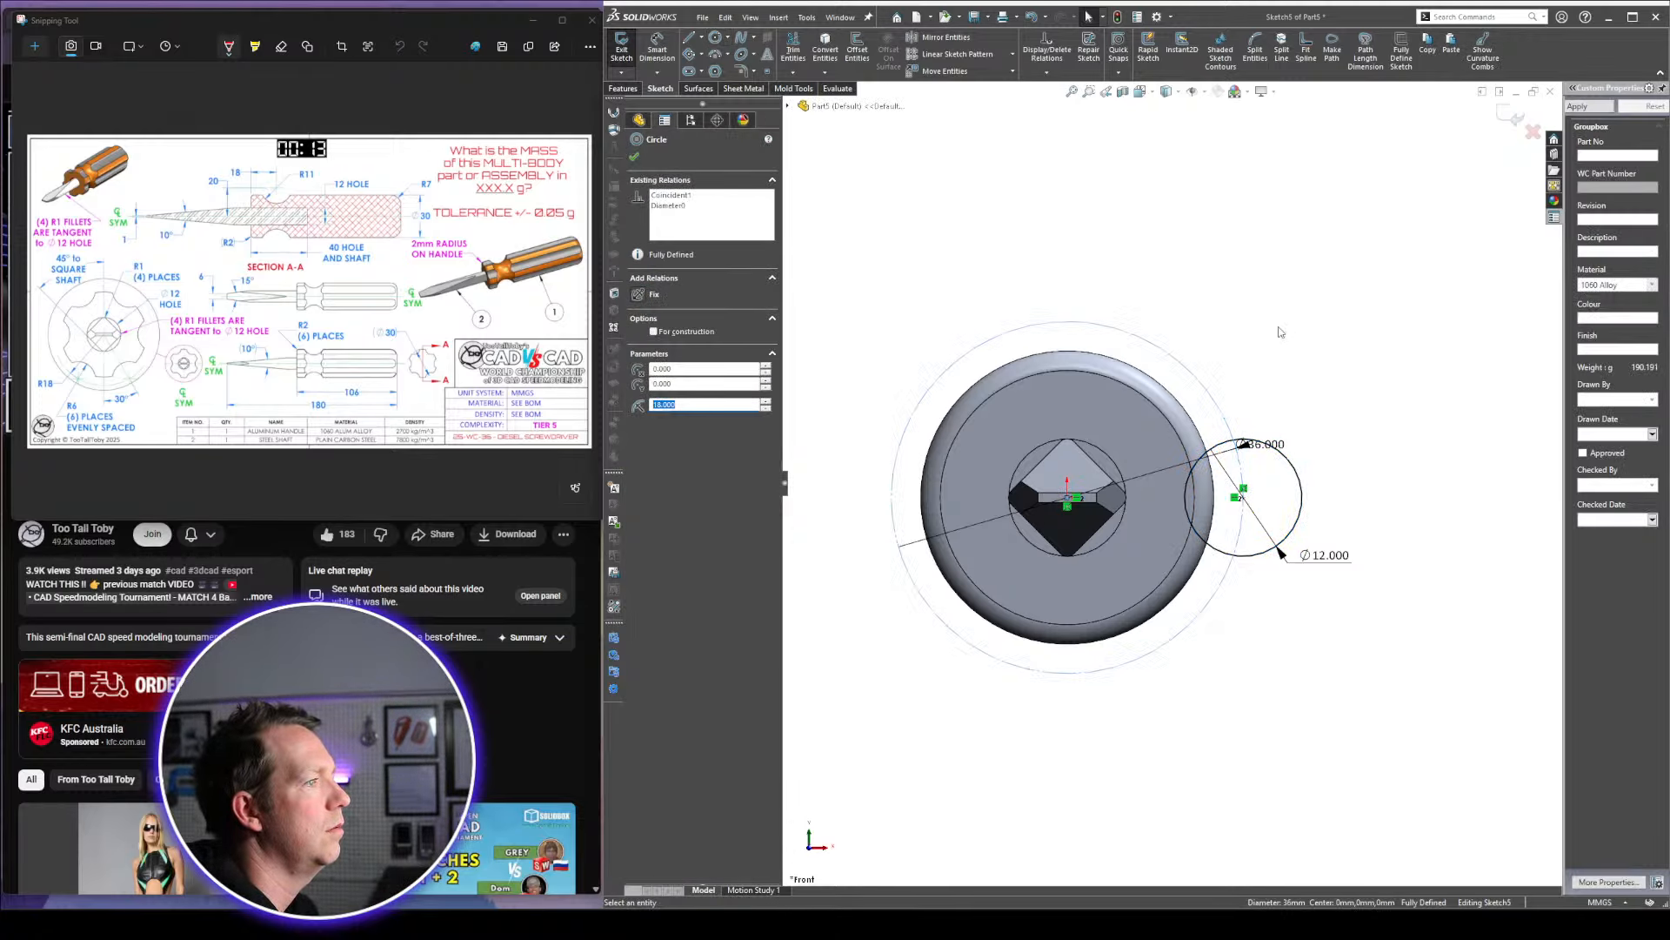
Circular-pattern the 12 mm circle about the origin as six equally spaced instances over 360 degrees
{"action": "left_click", "coordinate": [1279, 332]}
{"action": "left_click", "coordinate": [1300, 477]}
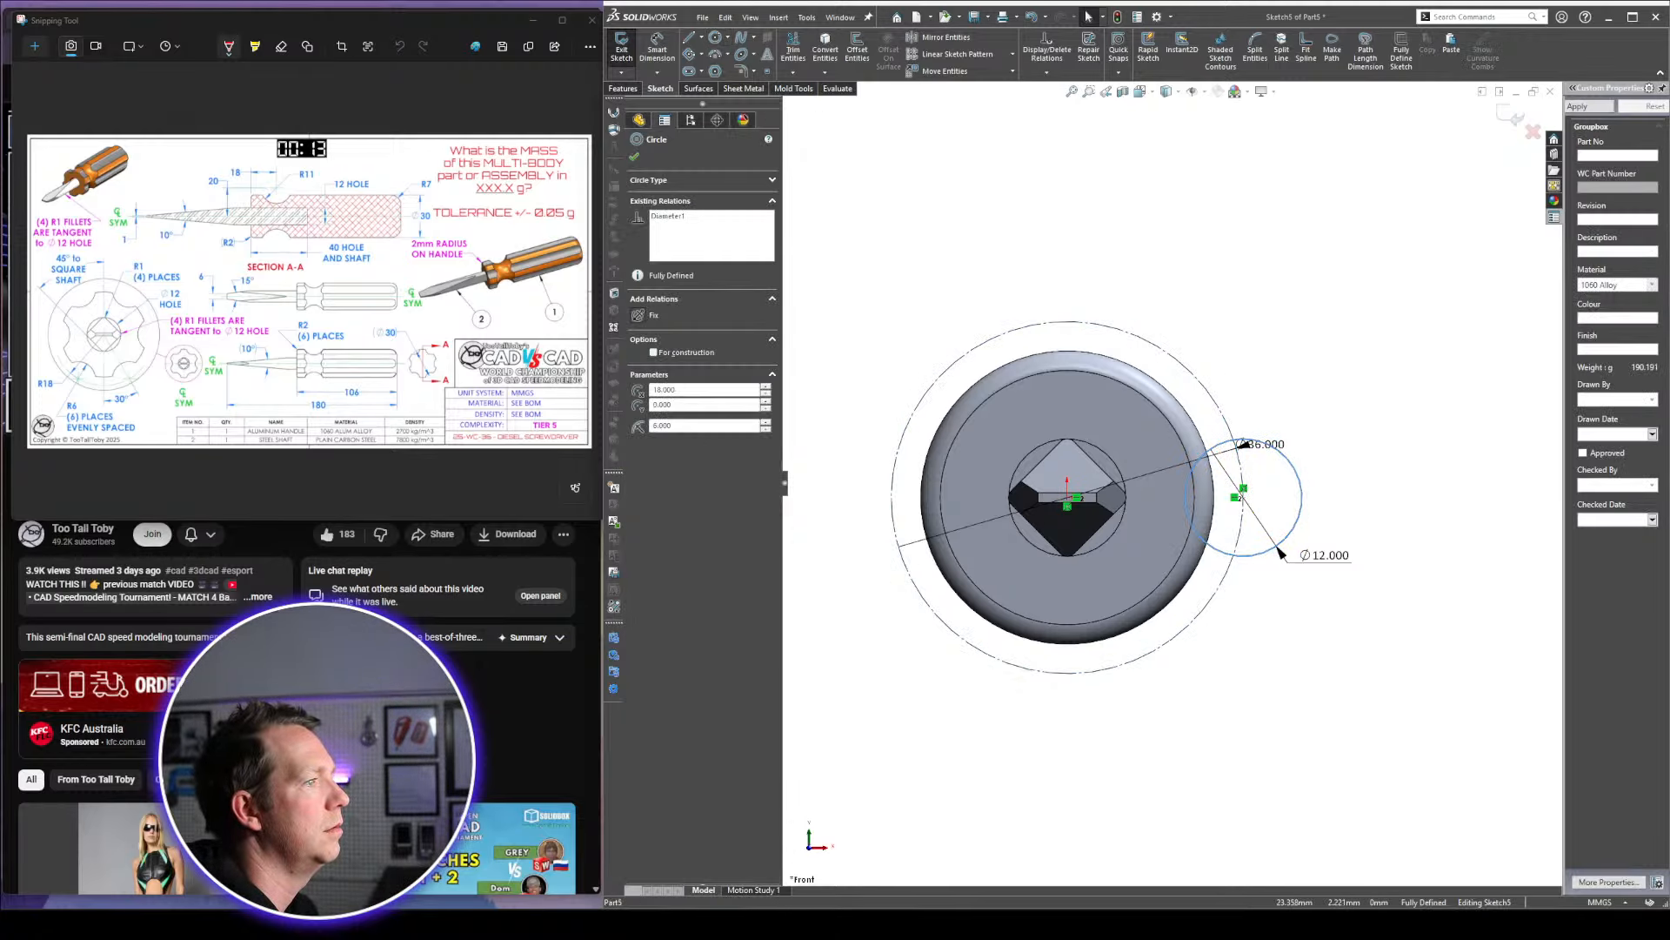
{"action": "left_click", "coordinate": [1013, 55]}
{"action": "left_click", "coordinate": [983, 89]}
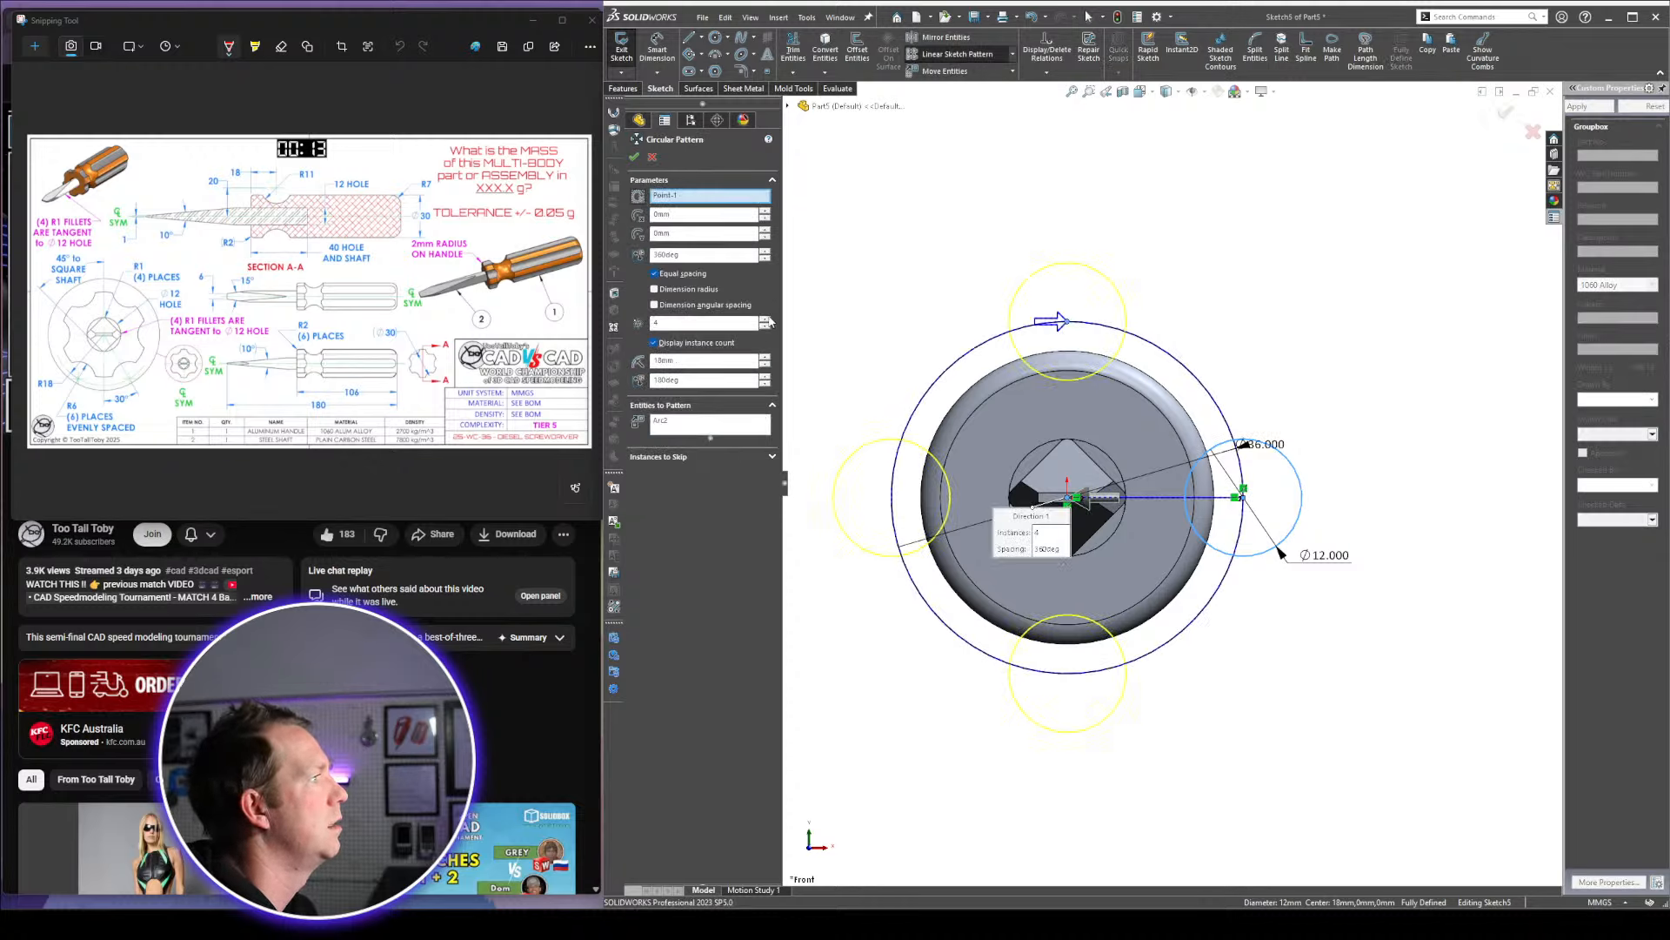
{"action": "left_click", "coordinate": [764, 319]}
{"action": "left_click", "coordinate": [765, 319]}
{"action": "left_click", "coordinate": [633, 157]}
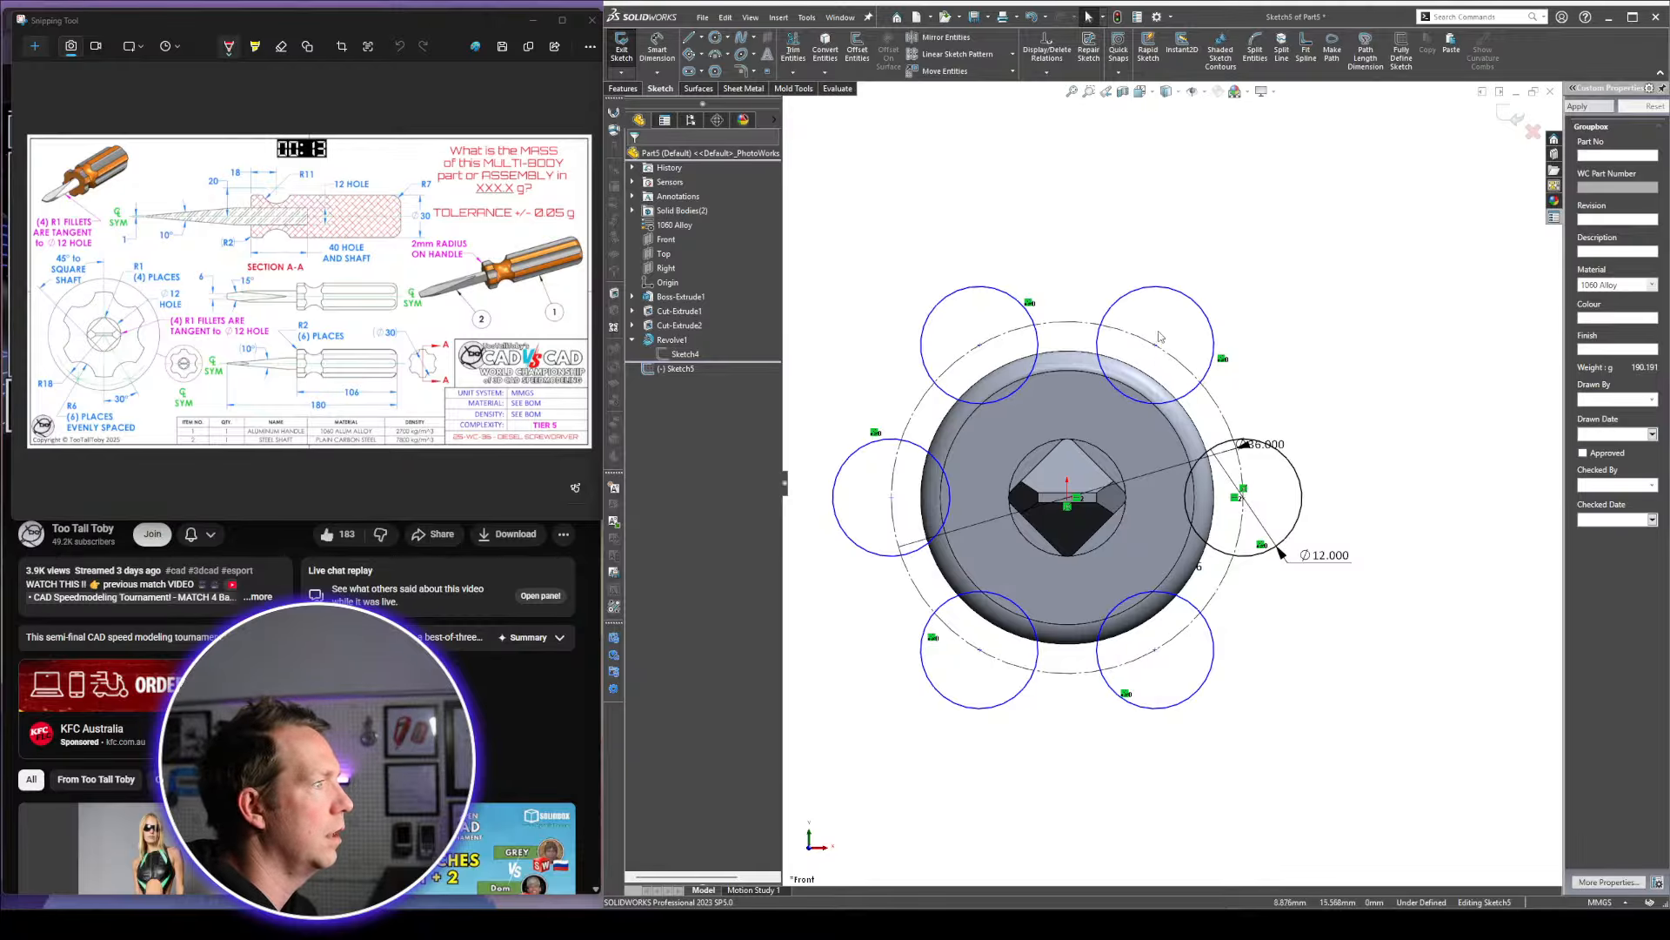
Attach the circular pattern's centre point to the origin so that the six circles are fully defined
{"action": "left_click_drag", "start_coordinate": [1159, 337], "coordinate": [1168, 302]}
{"action": "left_click_drag", "start_coordinate": [1036, 466], "coordinate": [1068, 498]}
{"action": "left_click", "coordinate": [1372, 544]}
Cut-extrude the six circles Through All - Both, limiting the feature scope to the handle body
{"action": "scroll", "coordinate": [1340, 461], "scroll_direction": "up", "scroll_amount": 3}
{"action": "middle_click_drag", "start_coordinate": [1335, 451], "coordinate": [1287, 447]}
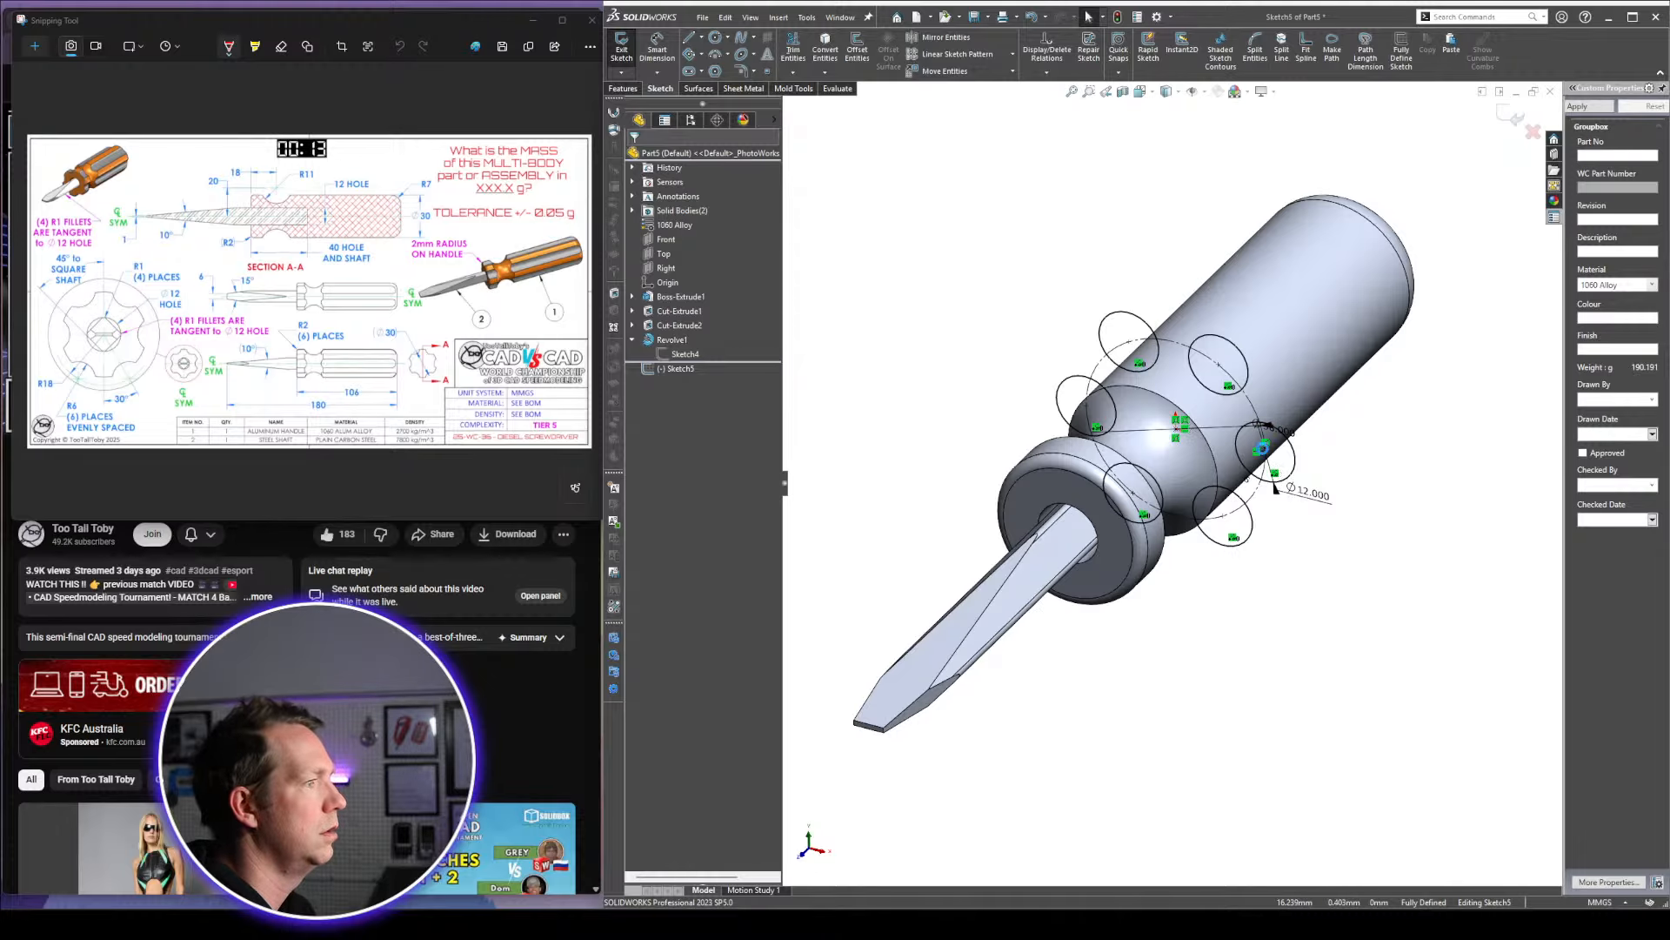
{"action": "right_click_drag", "start_coordinate": [1263, 449], "coordinate": [1329, 397]}
{"action": "left_click", "coordinate": [699, 238]}
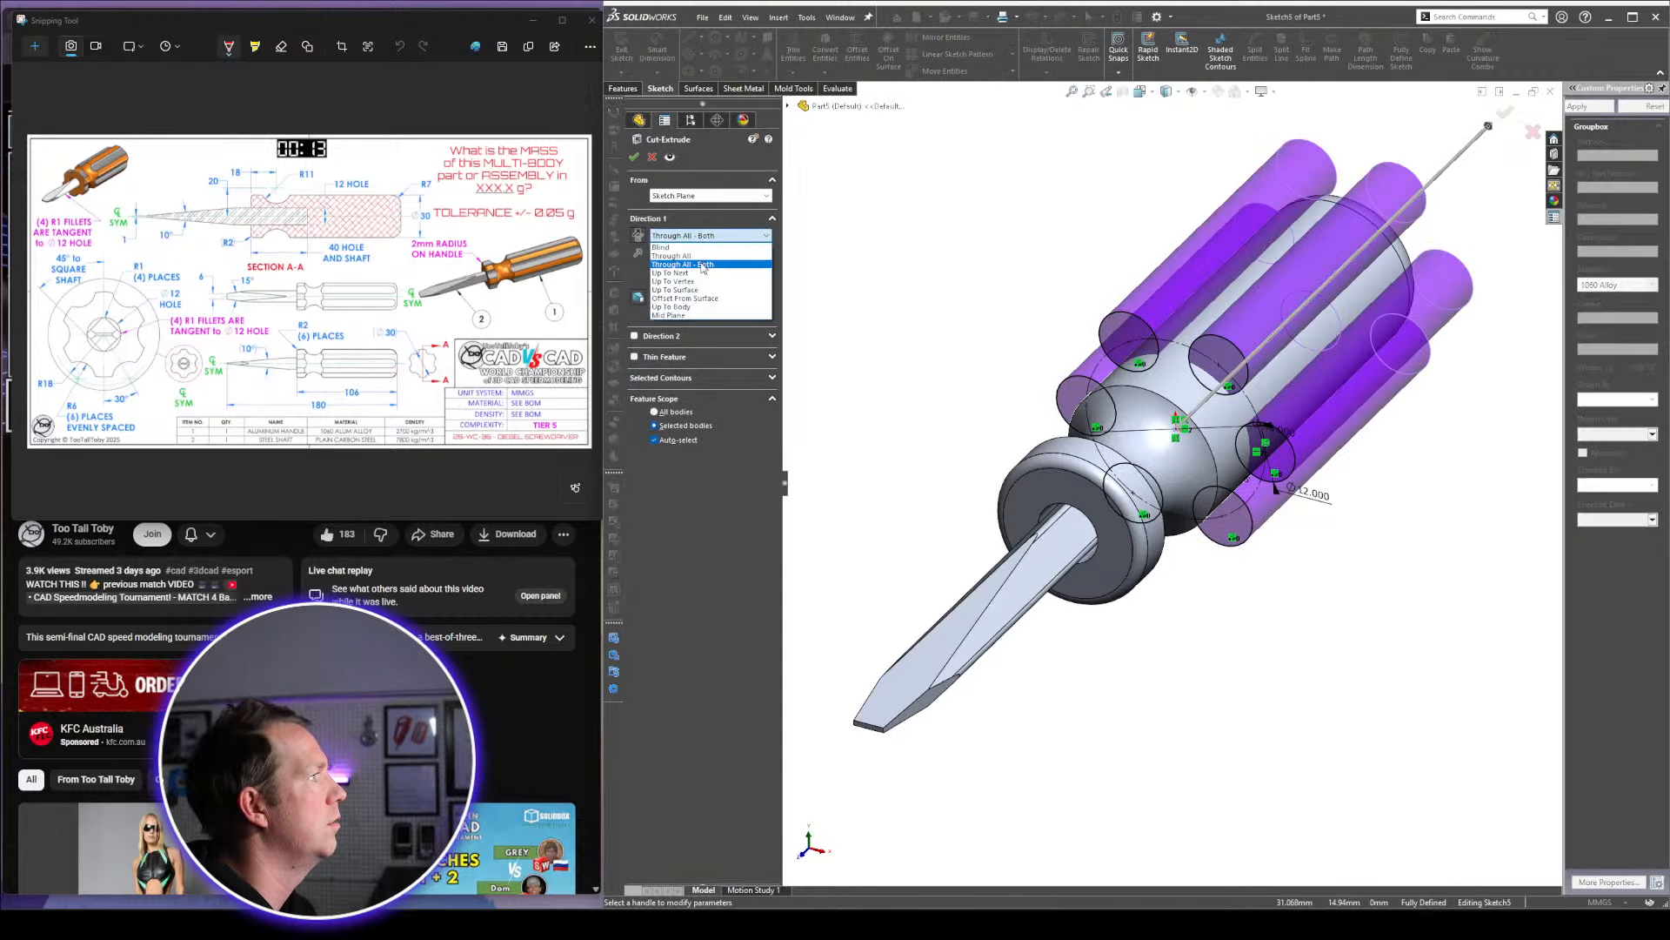
{"action": "left_click", "coordinate": [703, 264]}
{"action": "left_click", "coordinate": [689, 478]}
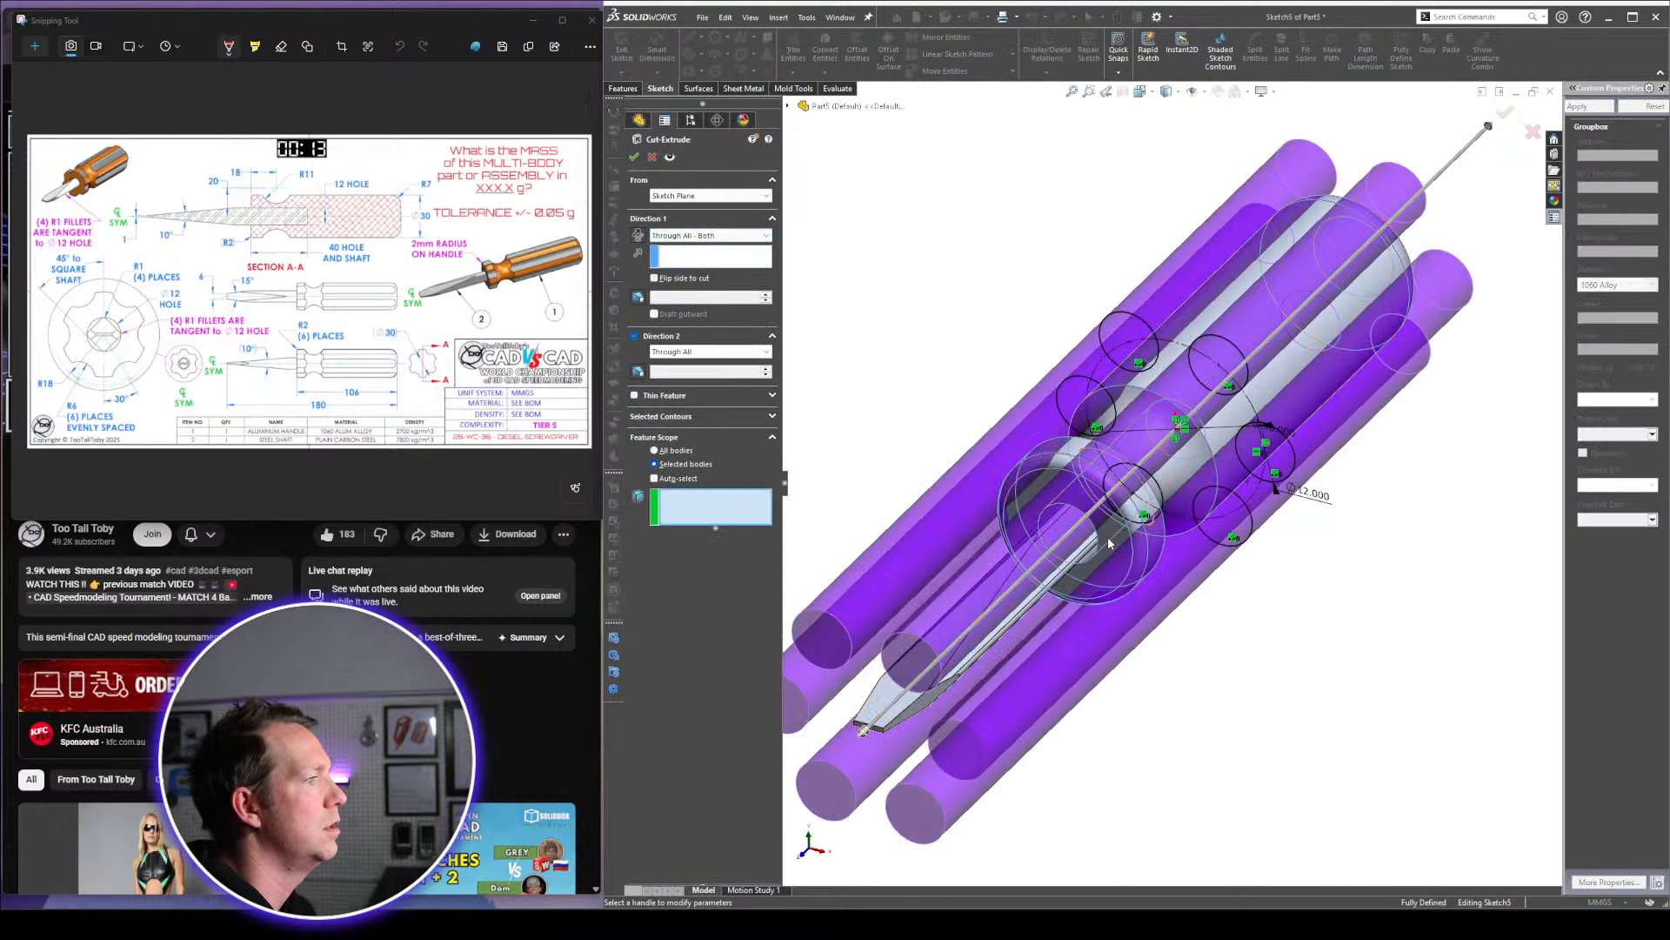
{"action": "left_click", "coordinate": [1111, 536]}
{"action": "right_click", "coordinate": [1116, 544]}
{"action": "middle_click_drag", "start_coordinate": [1396, 630], "coordinate": [1250, 477]}
{"action": "scroll", "coordinate": [1250, 477], "scroll_direction": "up", "scroll_amount": 2}
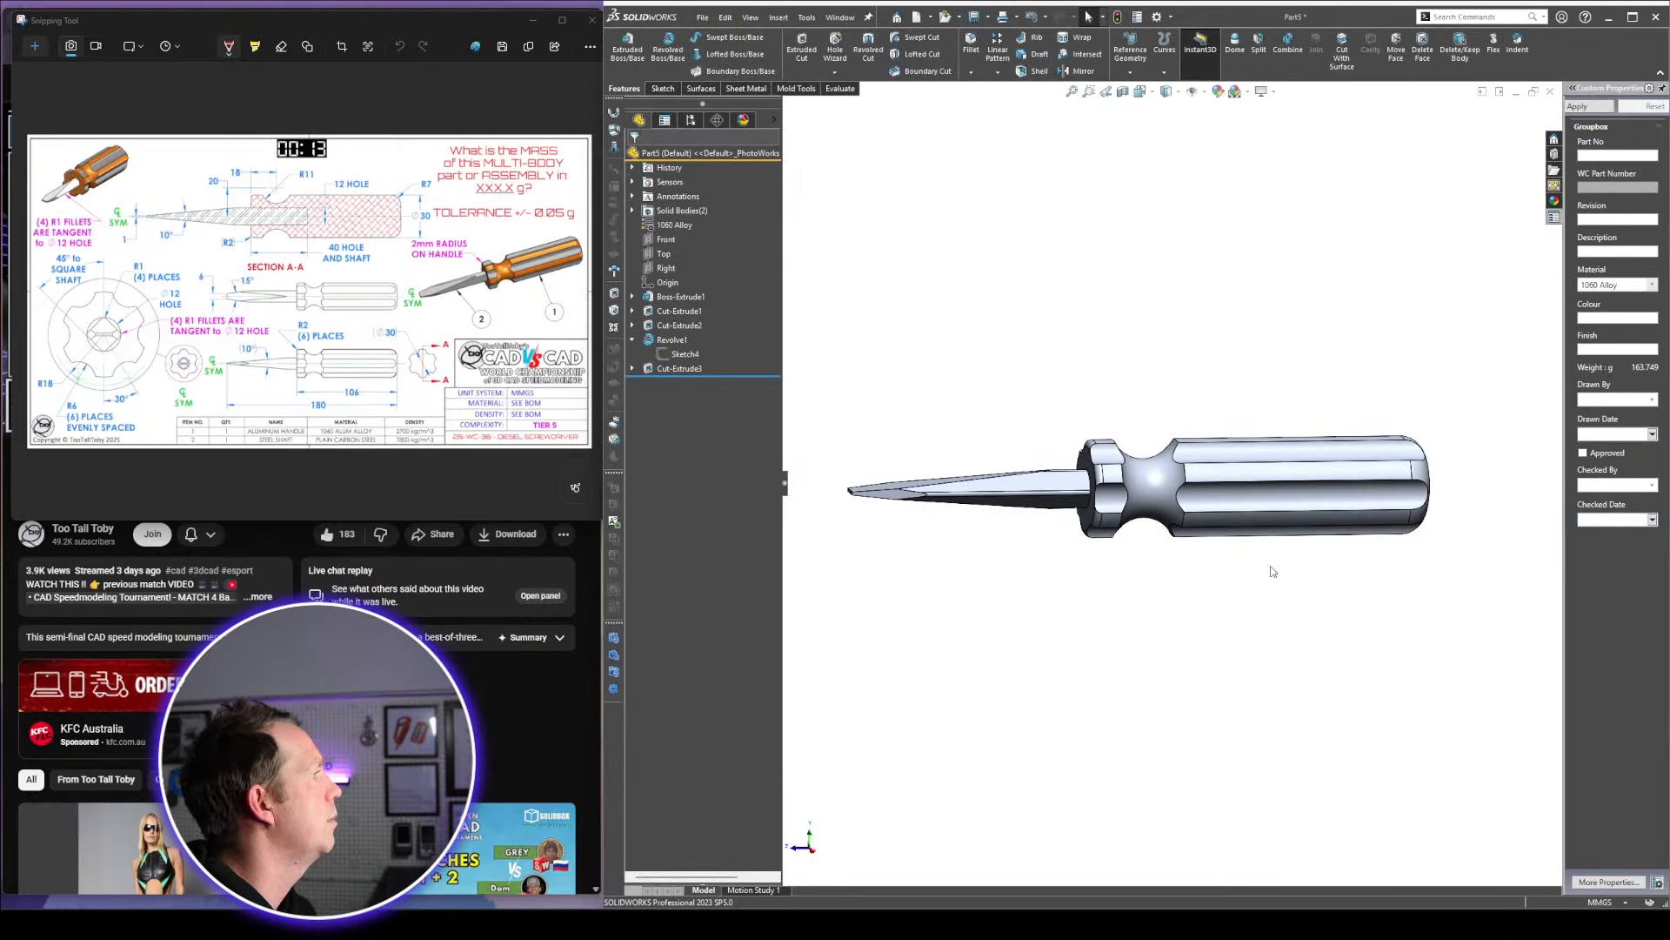
Assign Plain Carbon Steel to the blade body and 1060 Alloy to the handle body
{"action": "key", "text": "ctrl+7"}
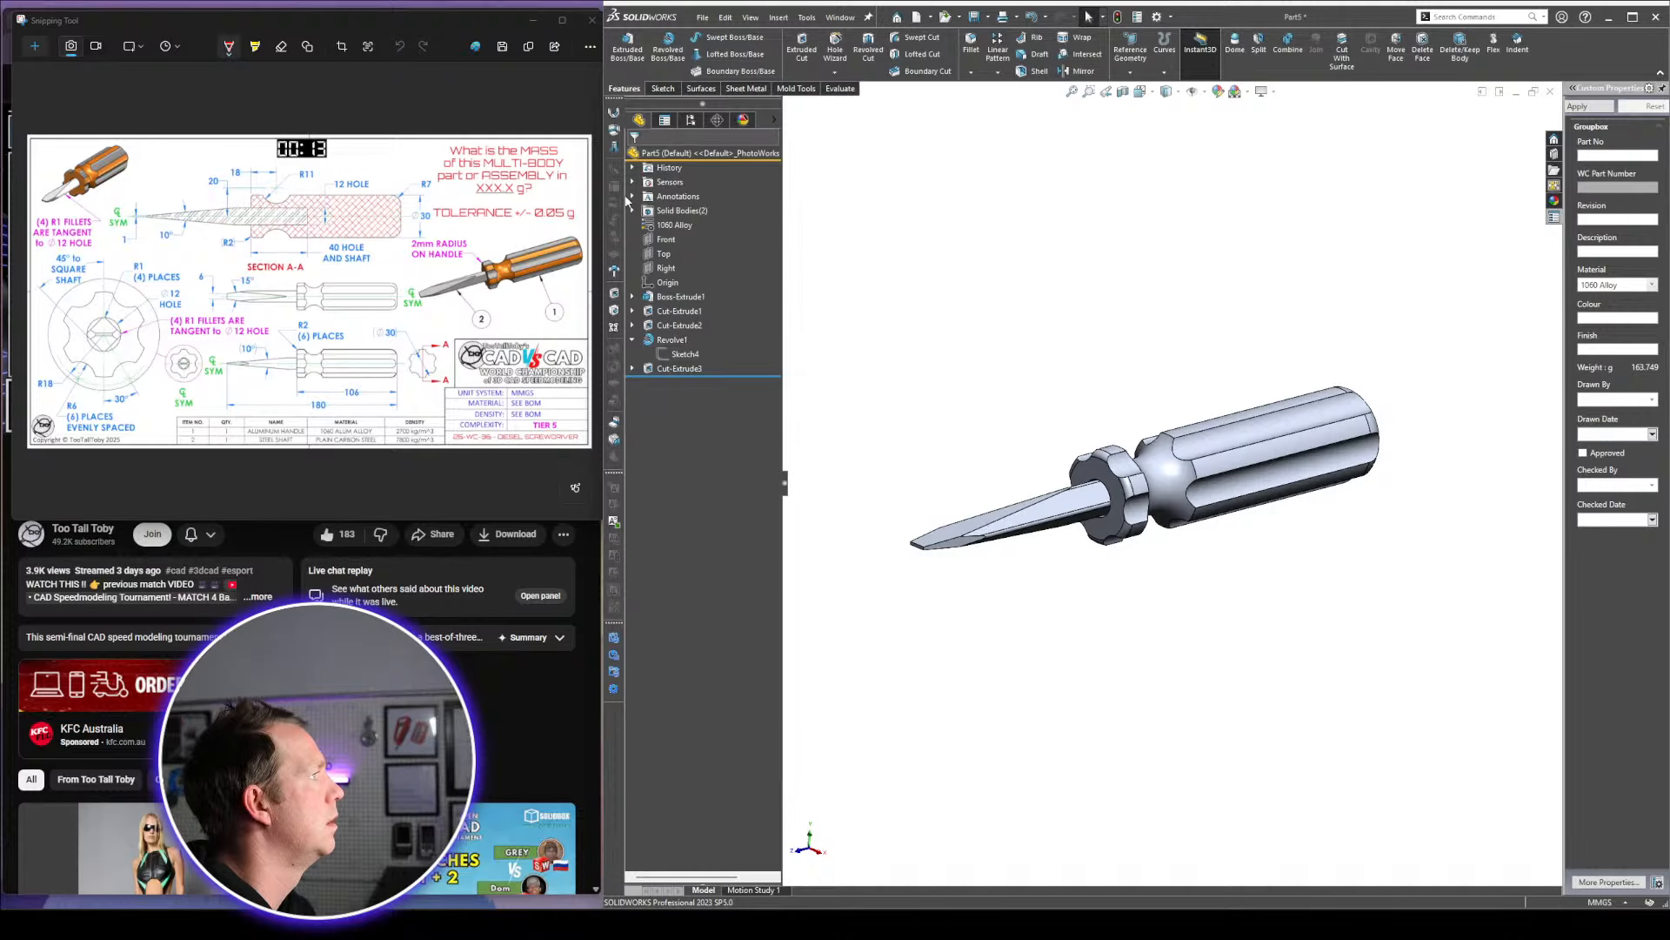
{"action": "left_click", "coordinate": [633, 211]}
{"action": "right_click", "coordinate": [699, 227]}
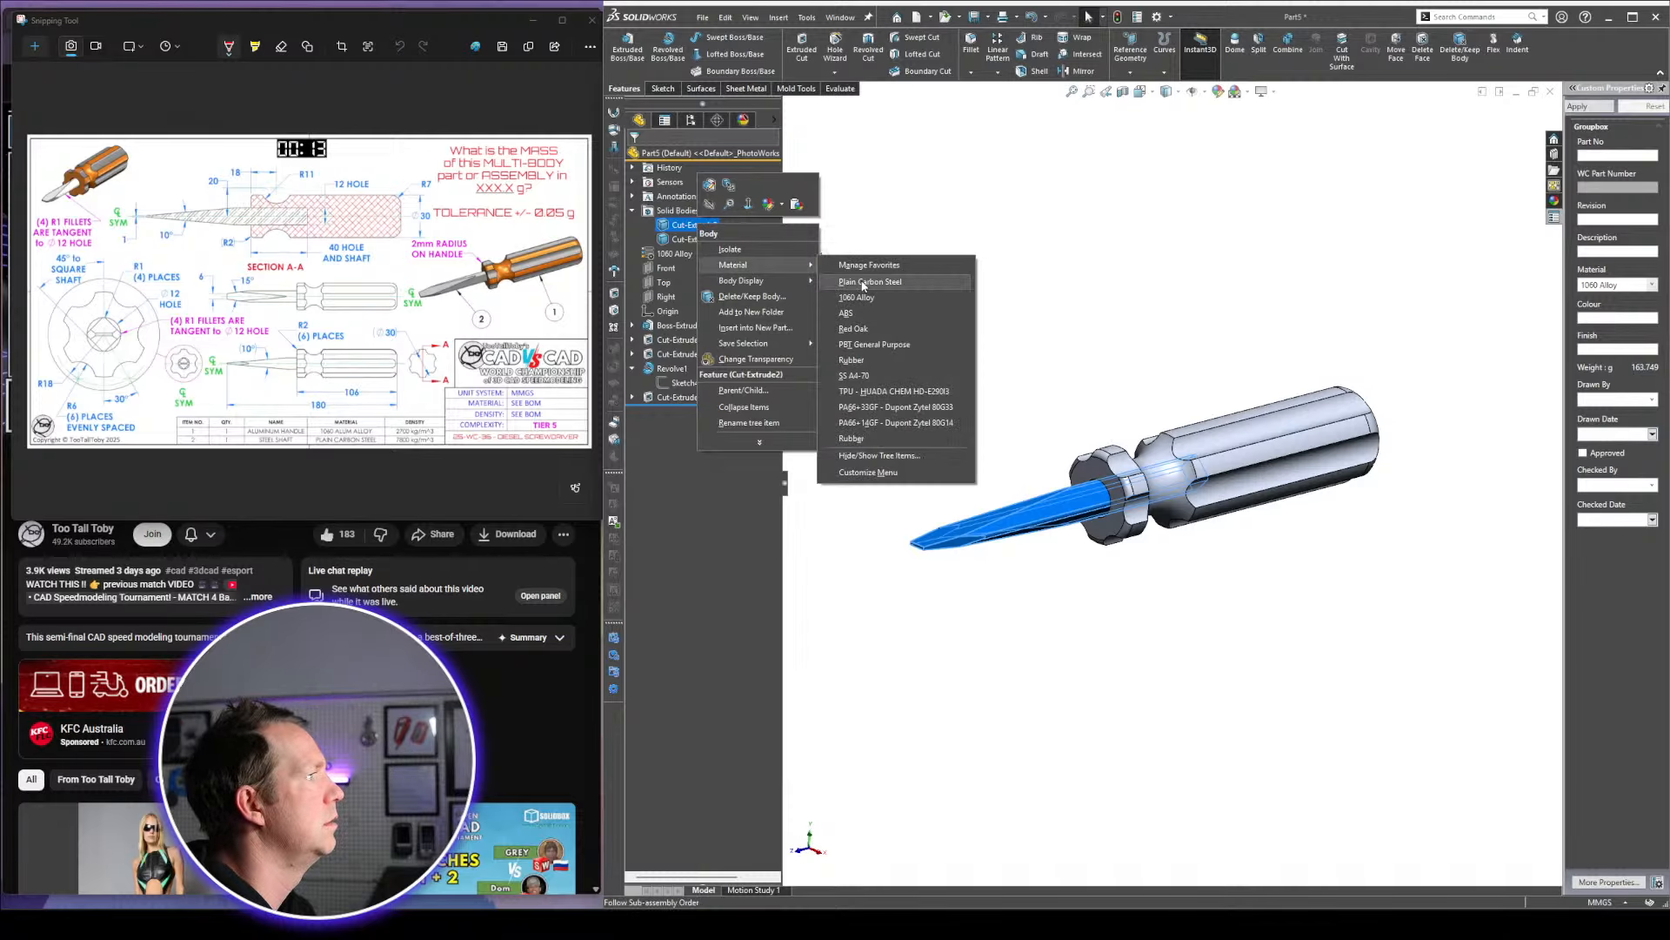
{"action": "left_click", "coordinate": [709, 241]}
{"action": "right_click", "coordinate": [708, 241]}
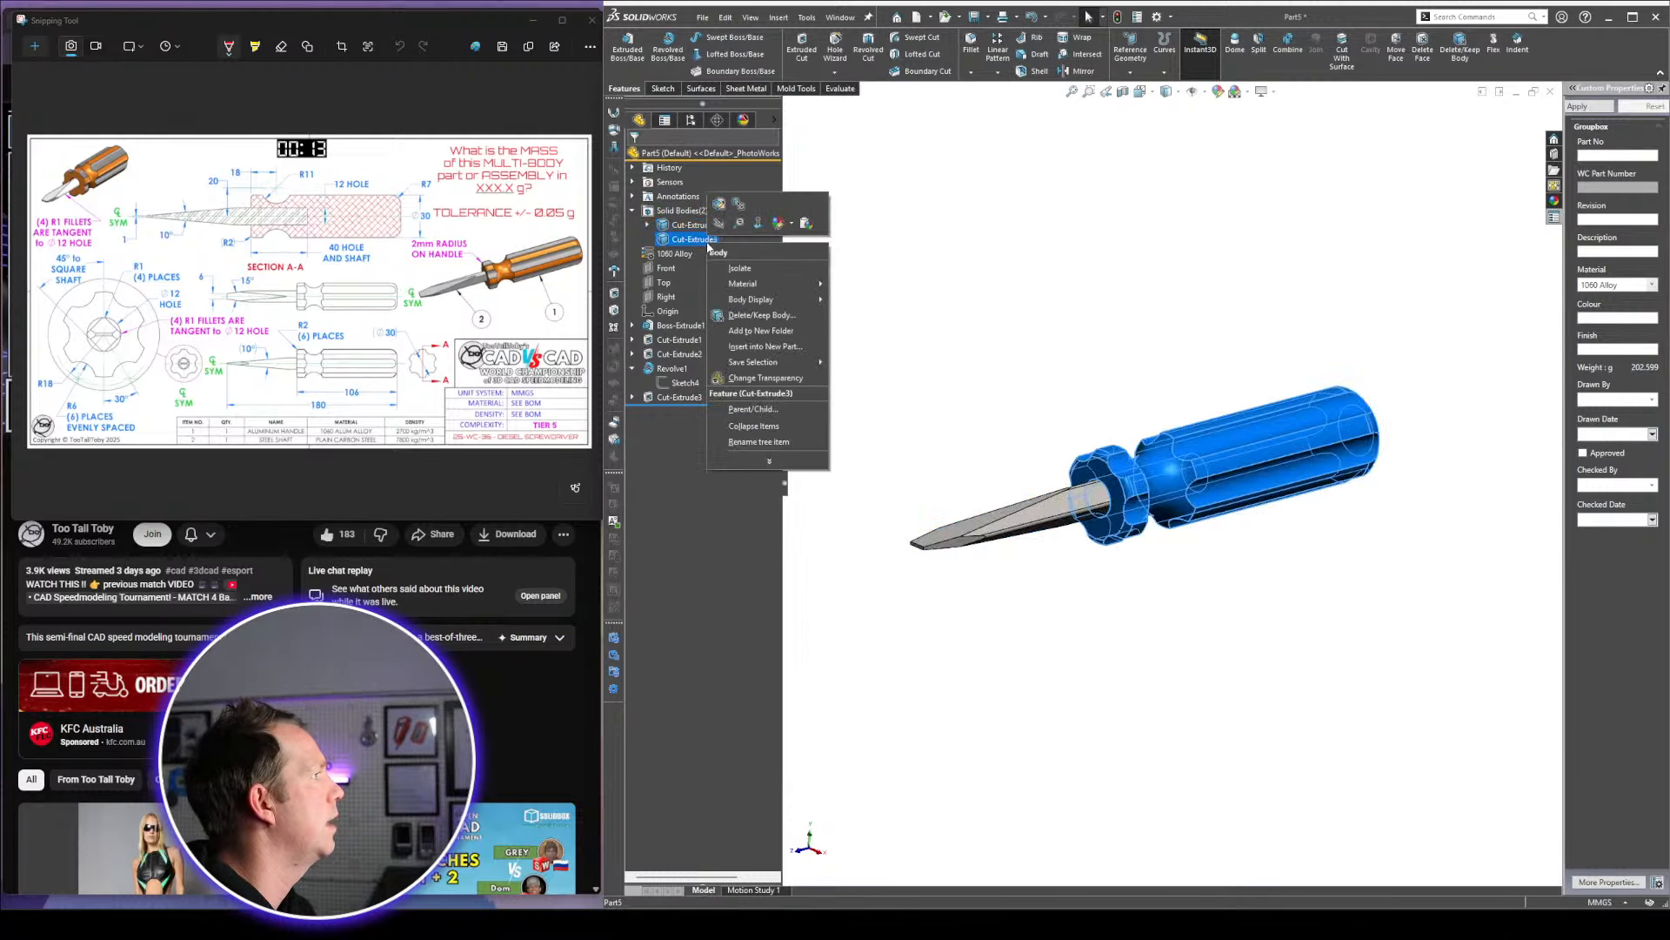
{"action": "mouse_move", "coordinate": [786, 286]}
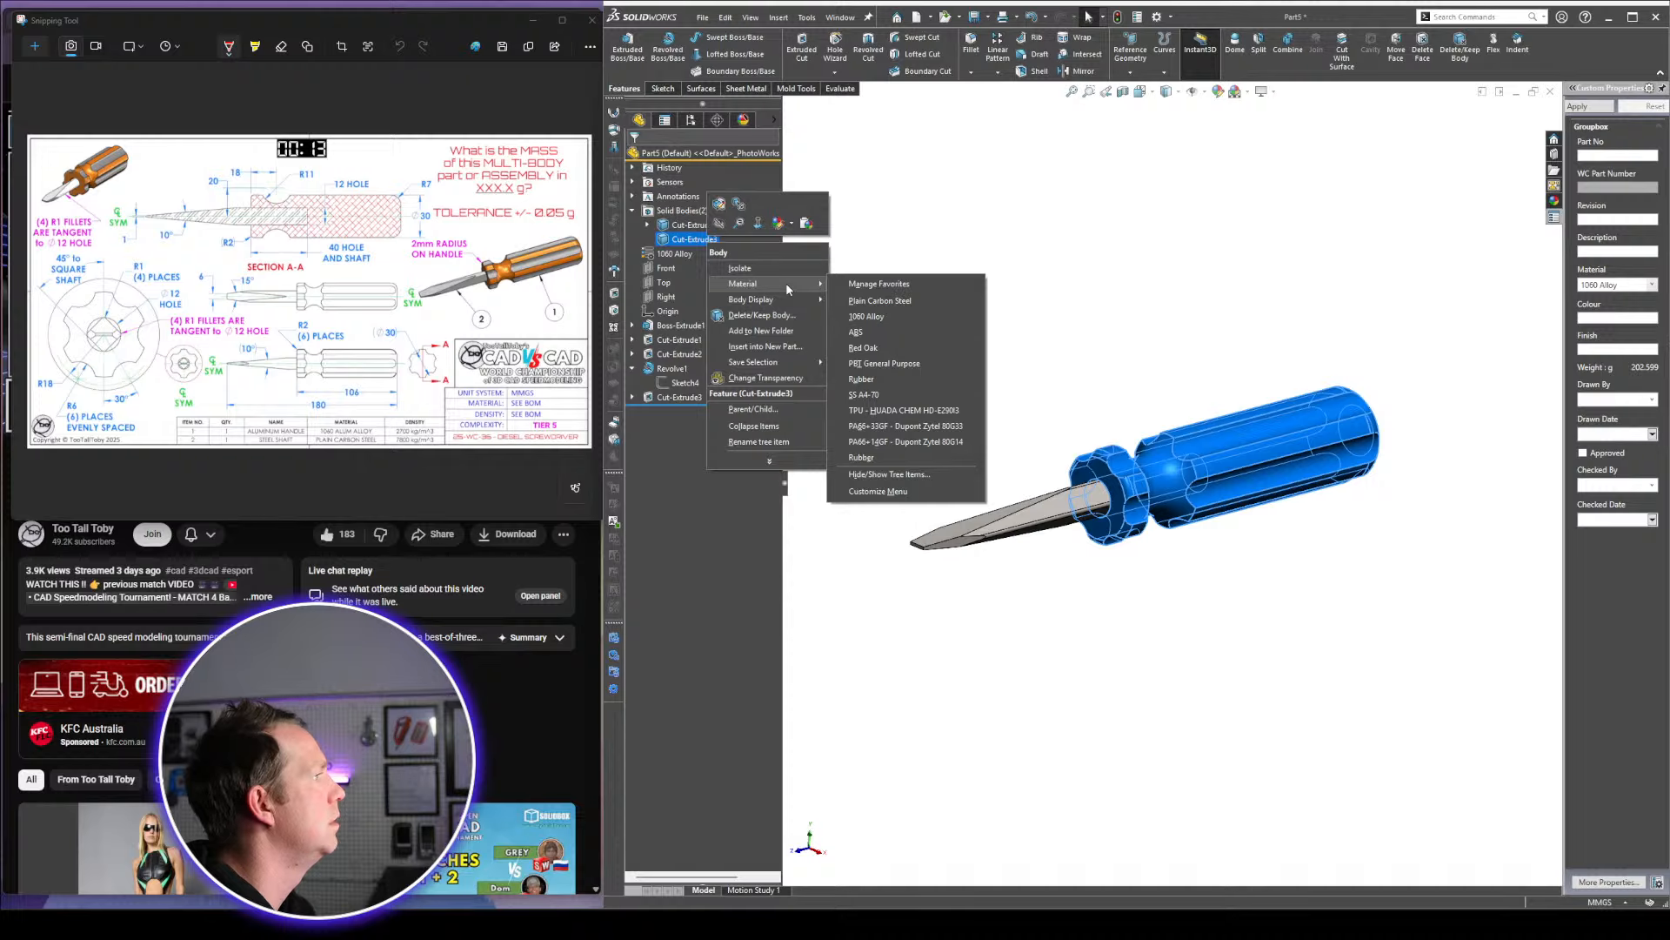
{"action": "left_click", "coordinate": [866, 317]}
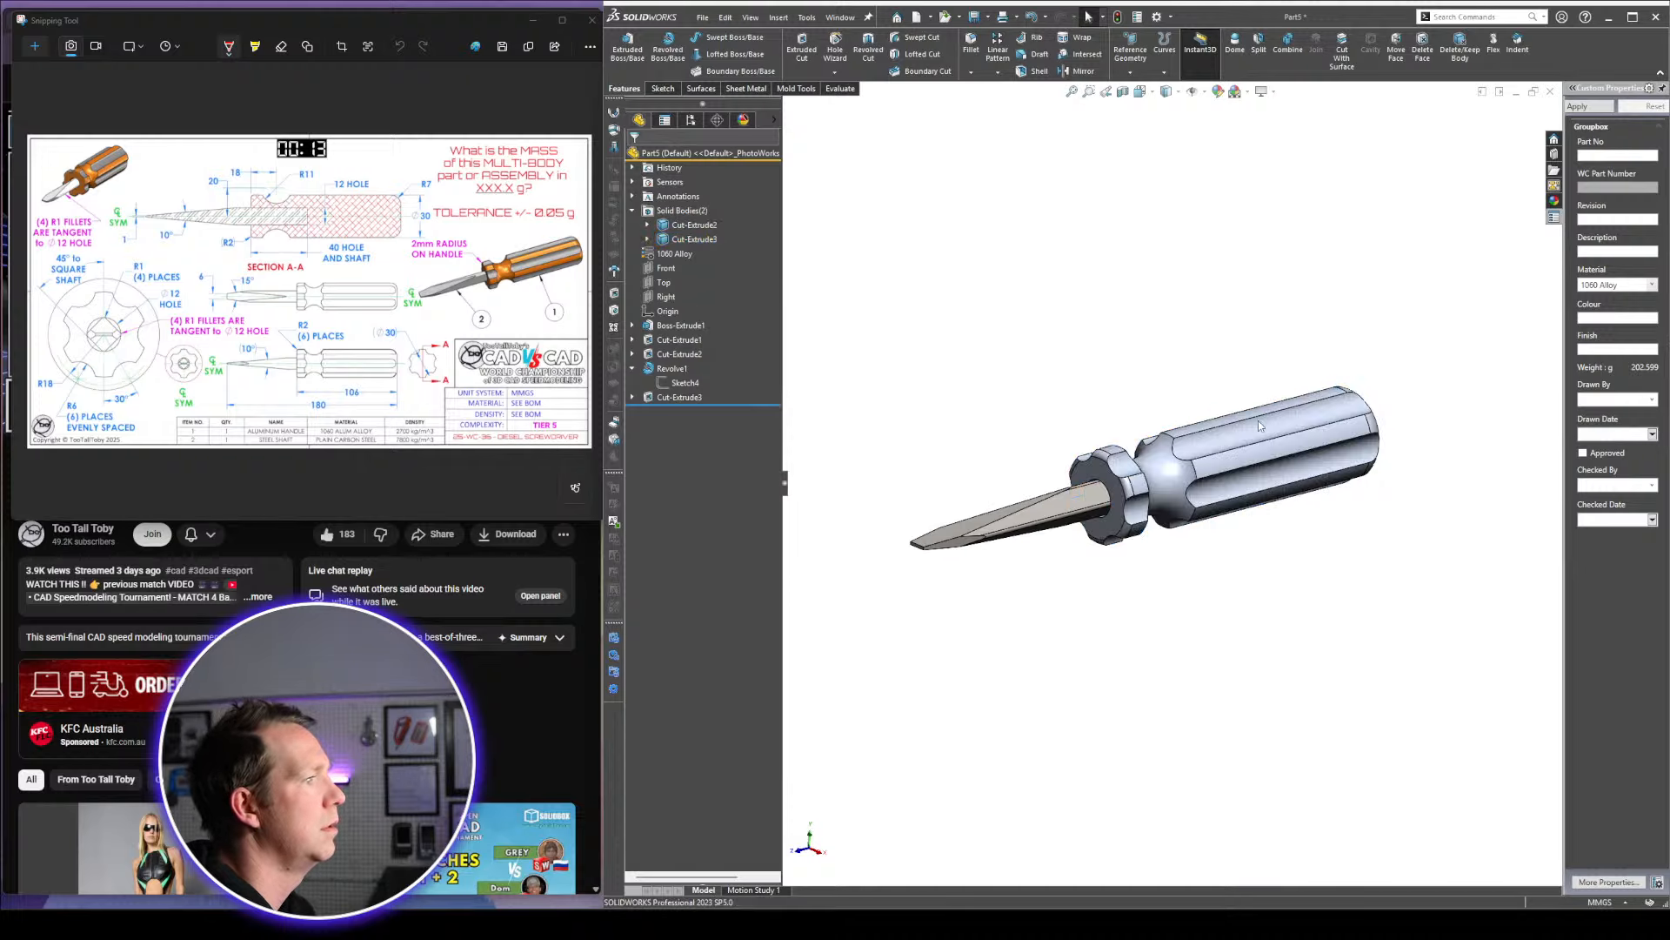
Uncover and enlarge the tournament video, skip to the end of the match, and restore the browser's narrow width
{"action": "middle_click_drag", "start_coordinate": [1258, 423], "coordinate": [1334, 566]}
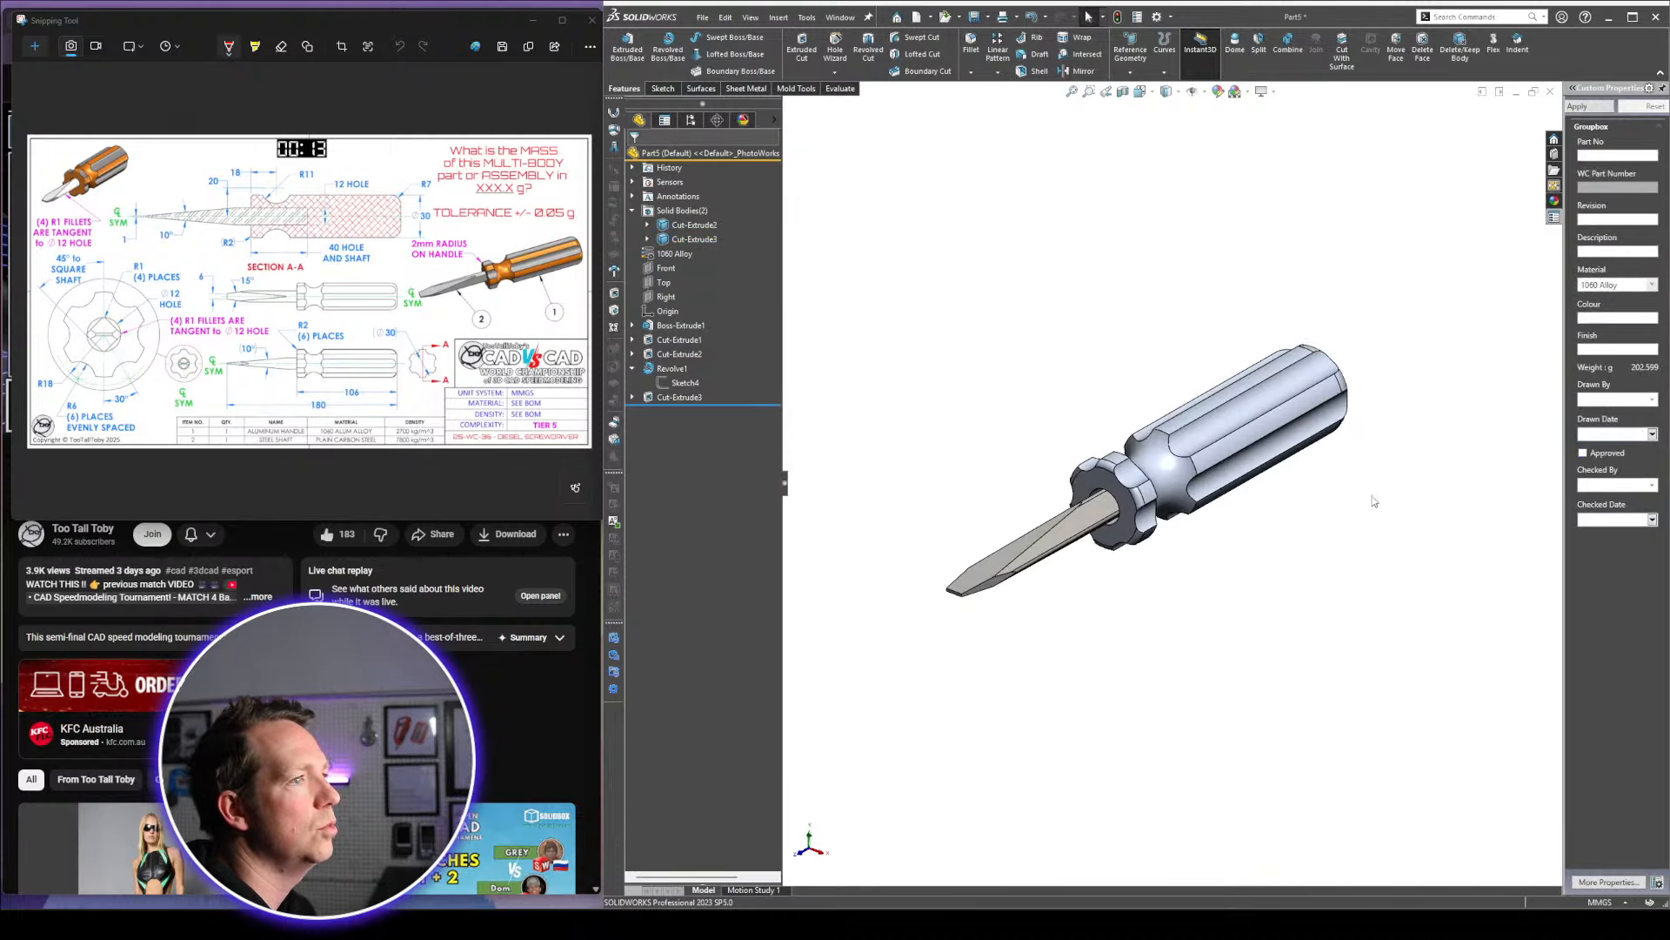
{"action": "left_click_drag", "start_coordinate": [416, 22], "coordinate": [1036, 47]}
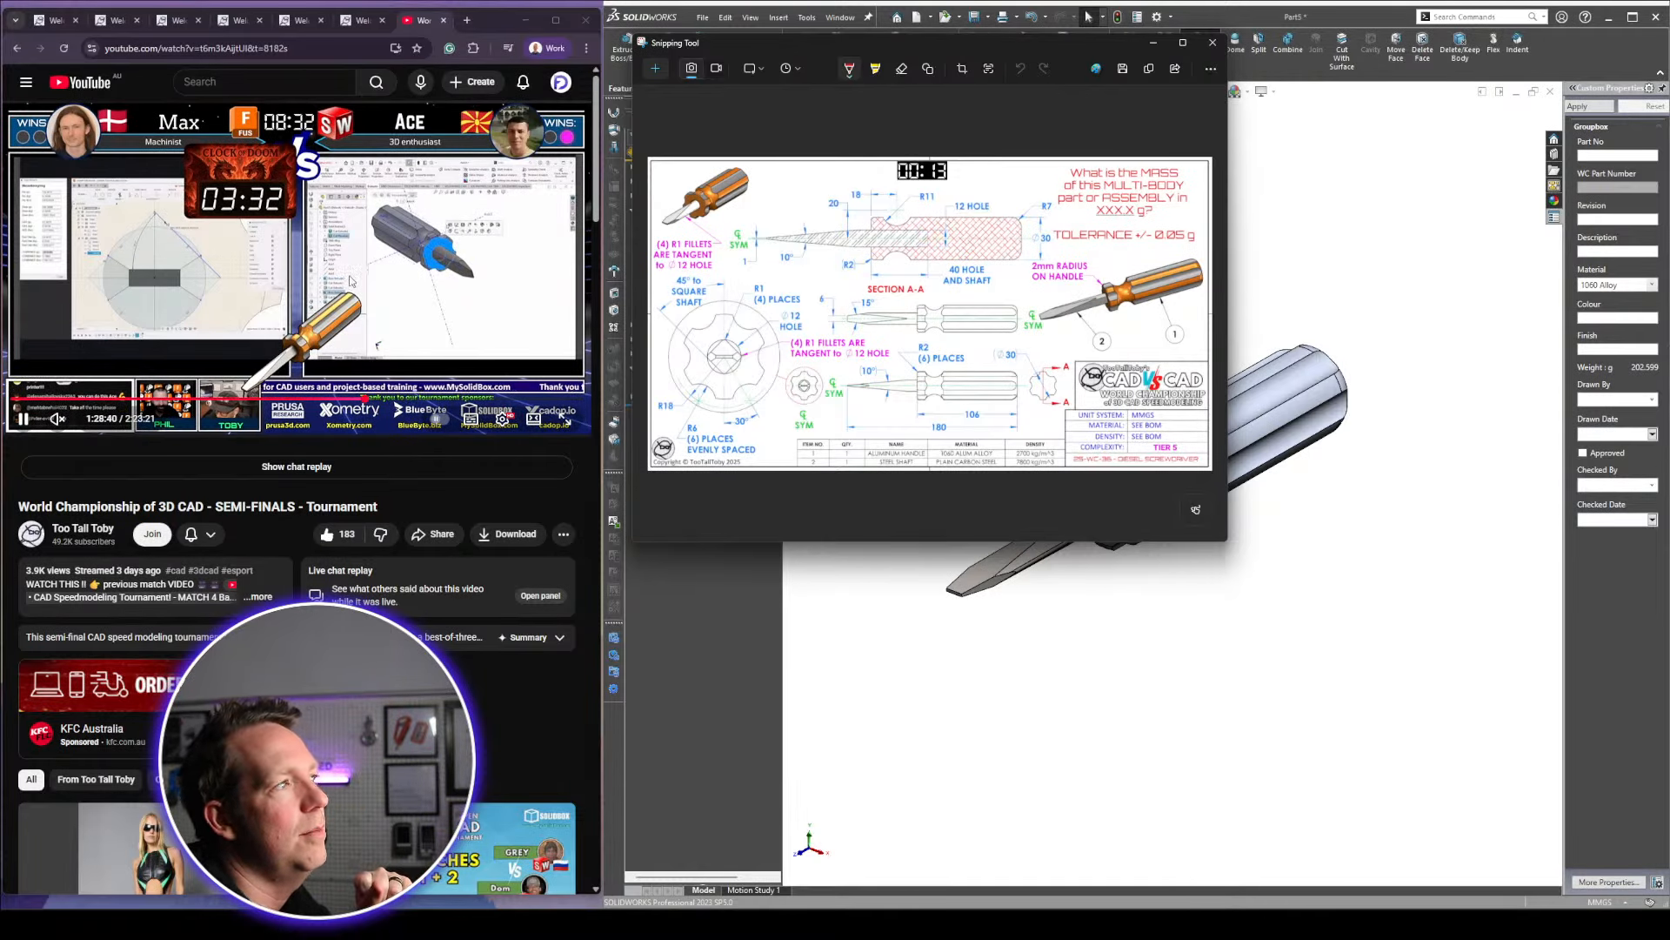
{"action": "left_click_drag", "start_coordinate": [1018, 45], "coordinate": [957, 45]}
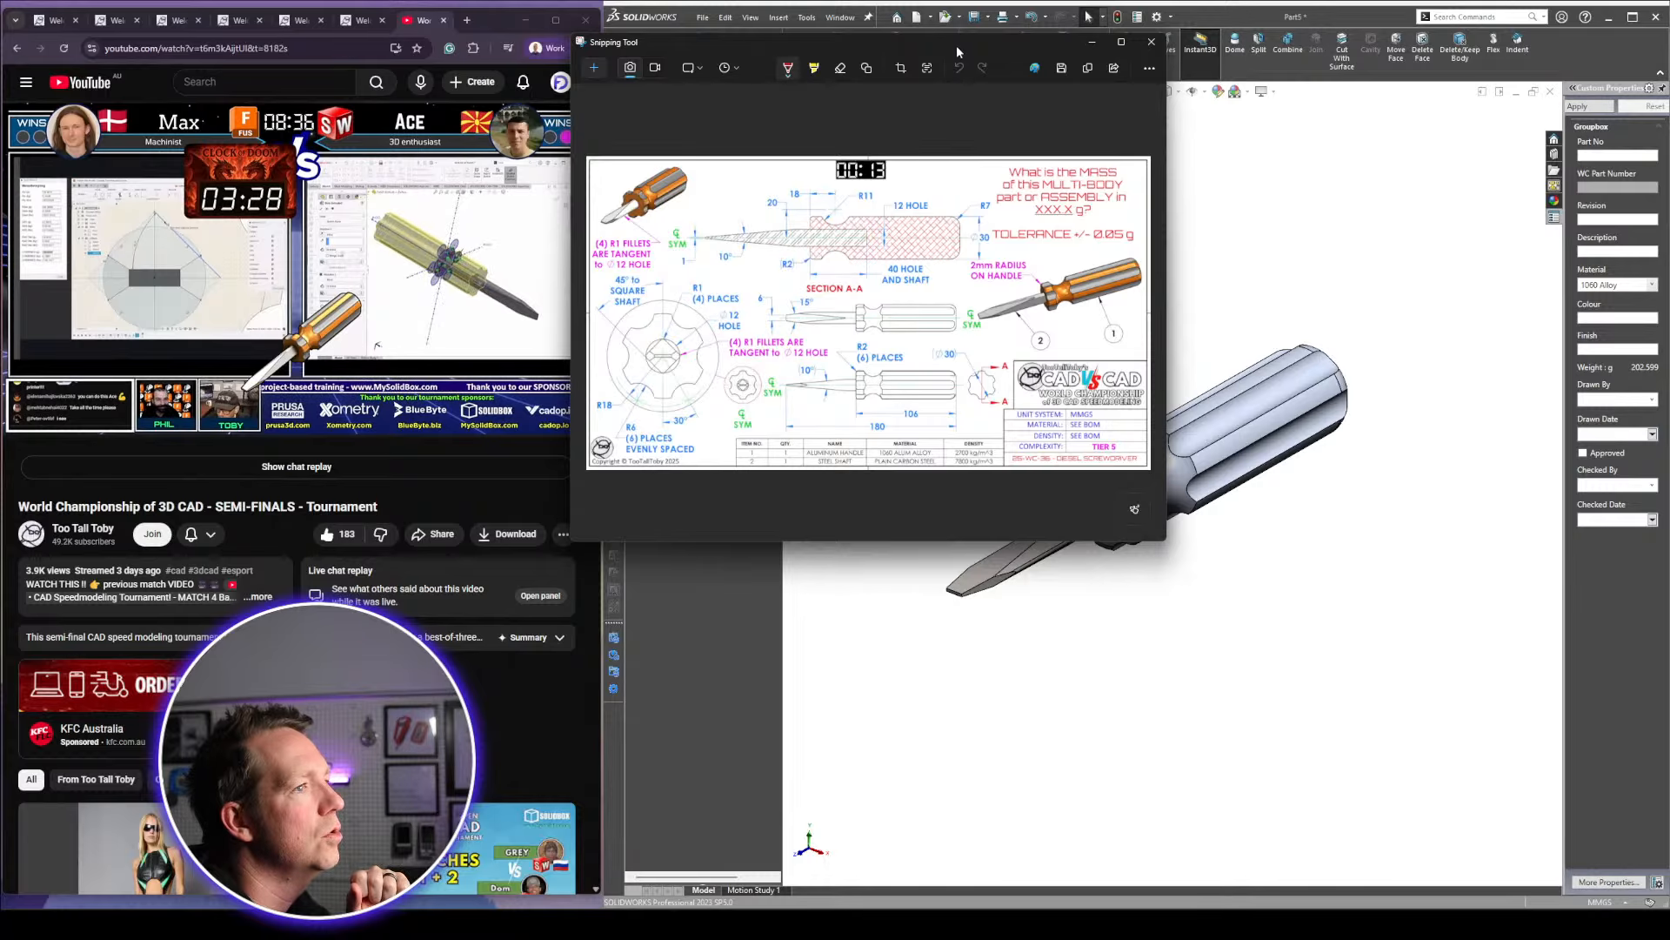
{"action": "left_click_drag", "start_coordinate": [957, 45], "coordinate": [1045, 51]}
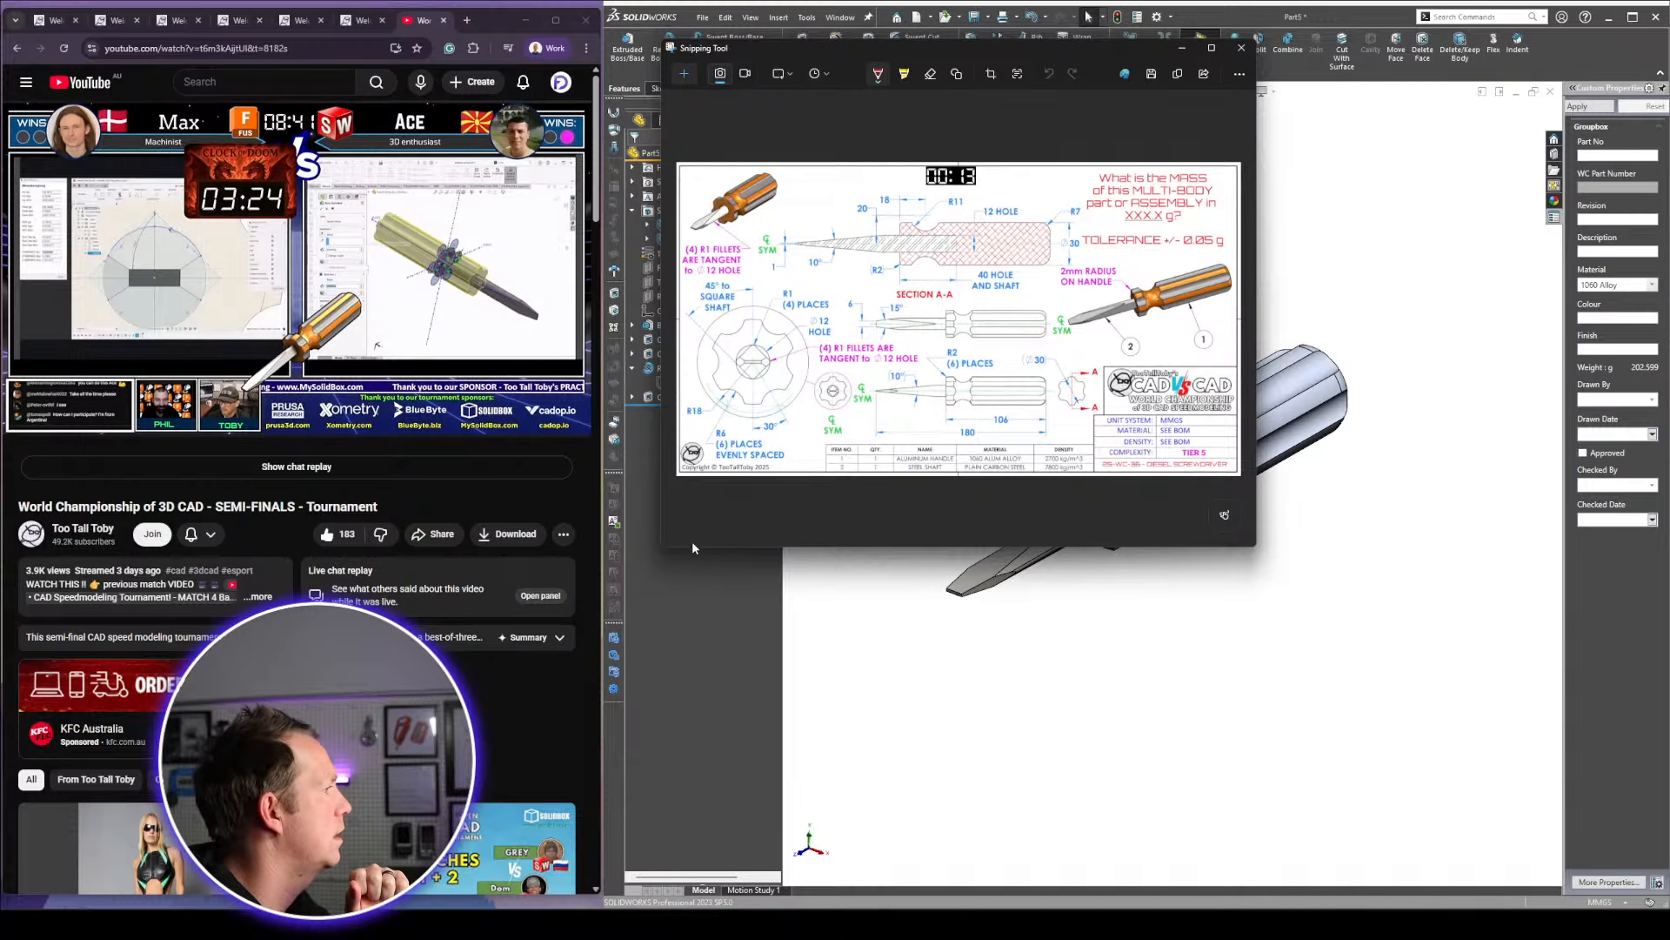
{"action": "left_click_drag", "start_coordinate": [606, 517], "coordinate": [917, 497]}
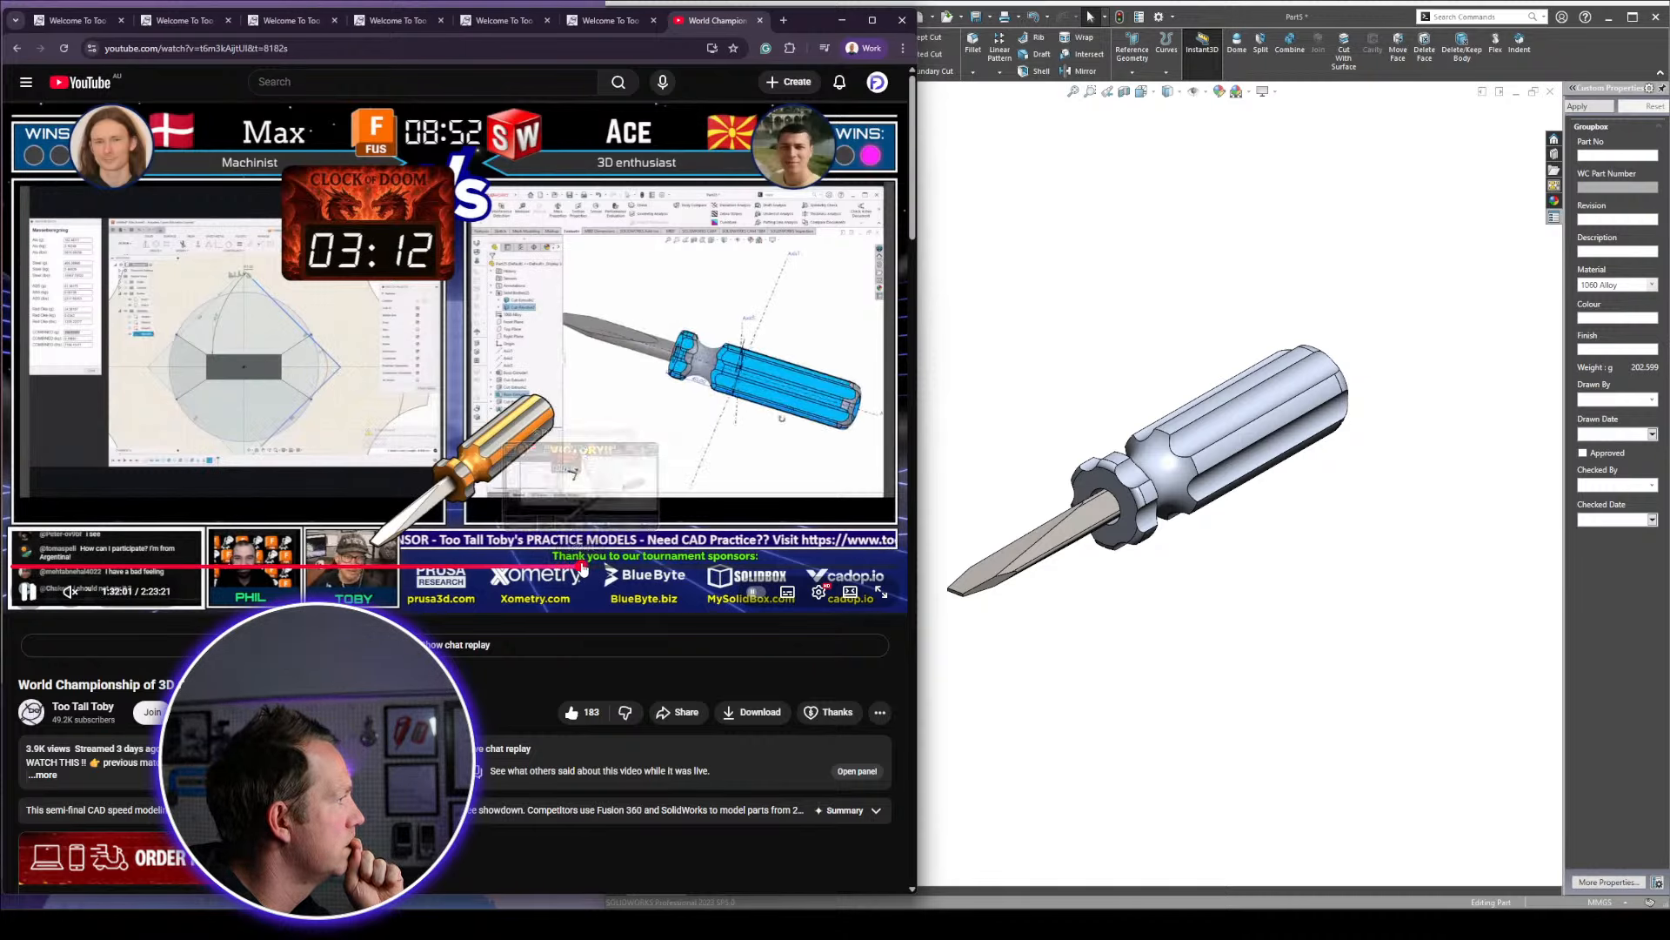
{"action": "left_click", "coordinate": [581, 567]}
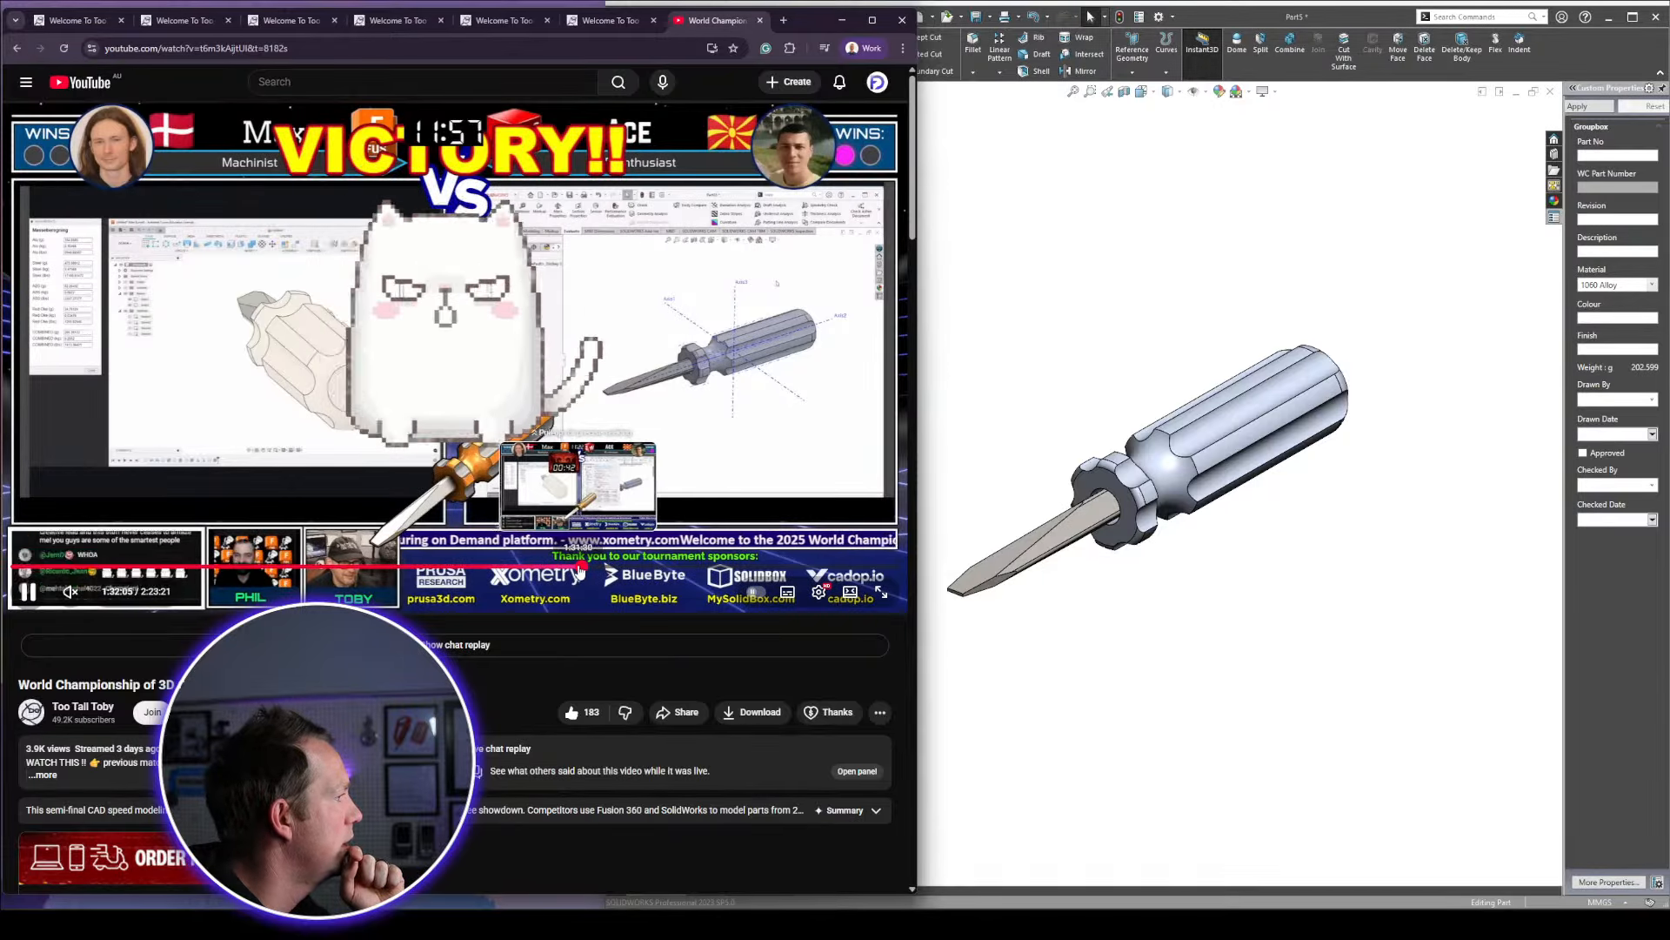
{"action": "left_click", "coordinate": [580, 567]}
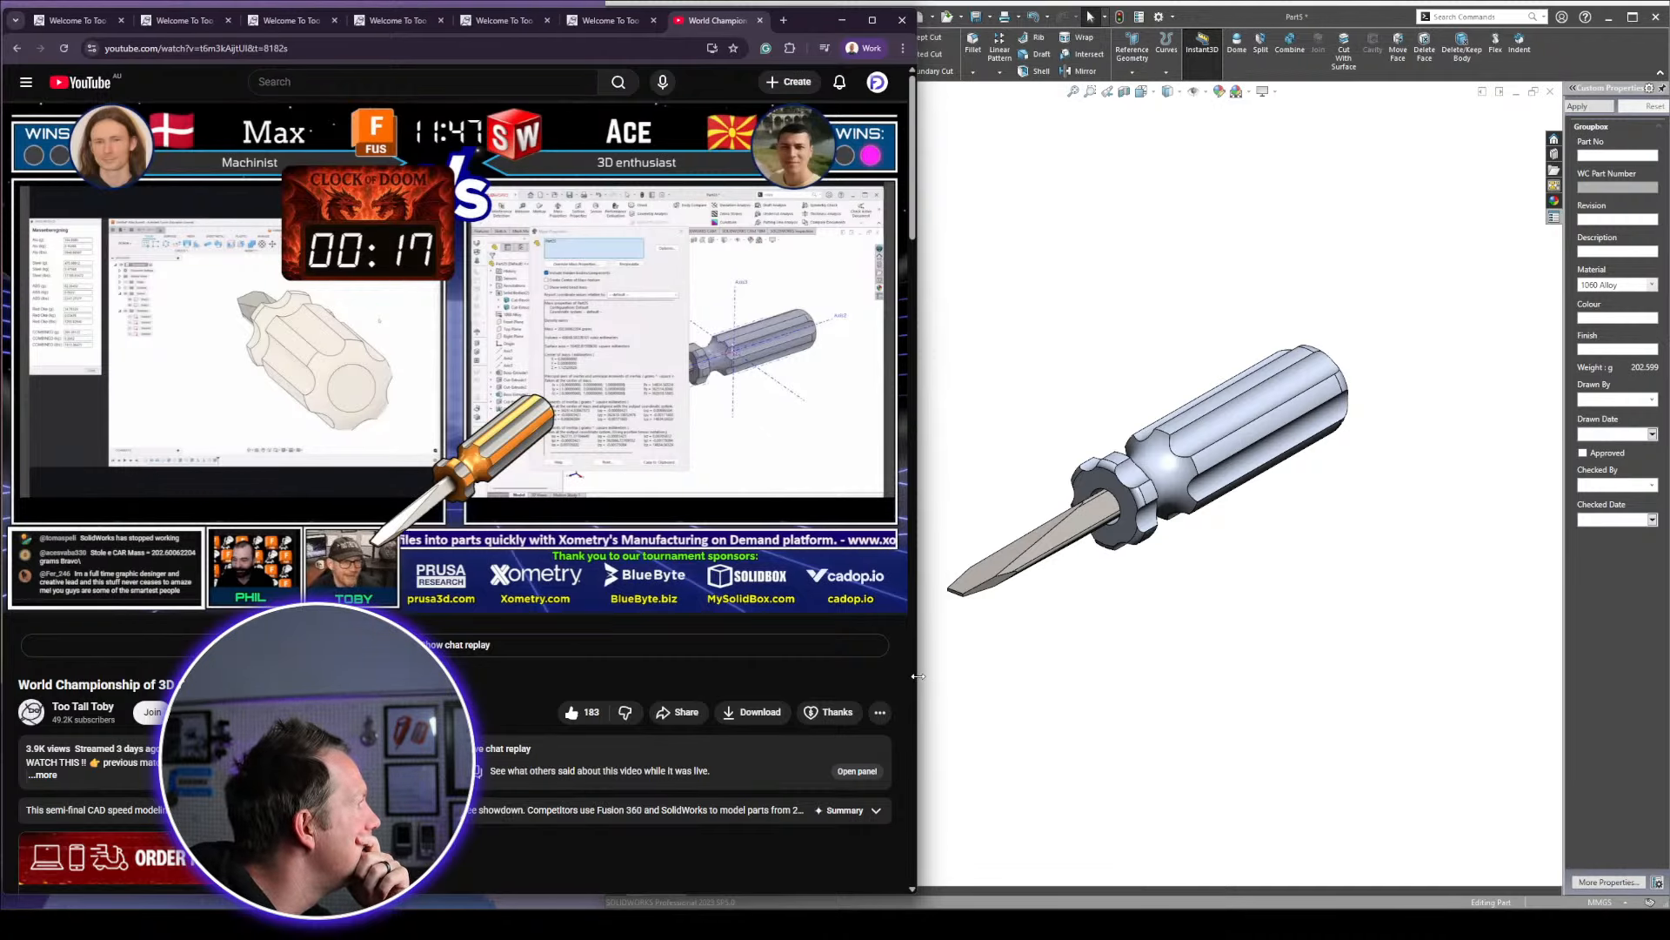
{"action": "left_click_drag", "start_coordinate": [918, 676], "coordinate": [604, 654]}
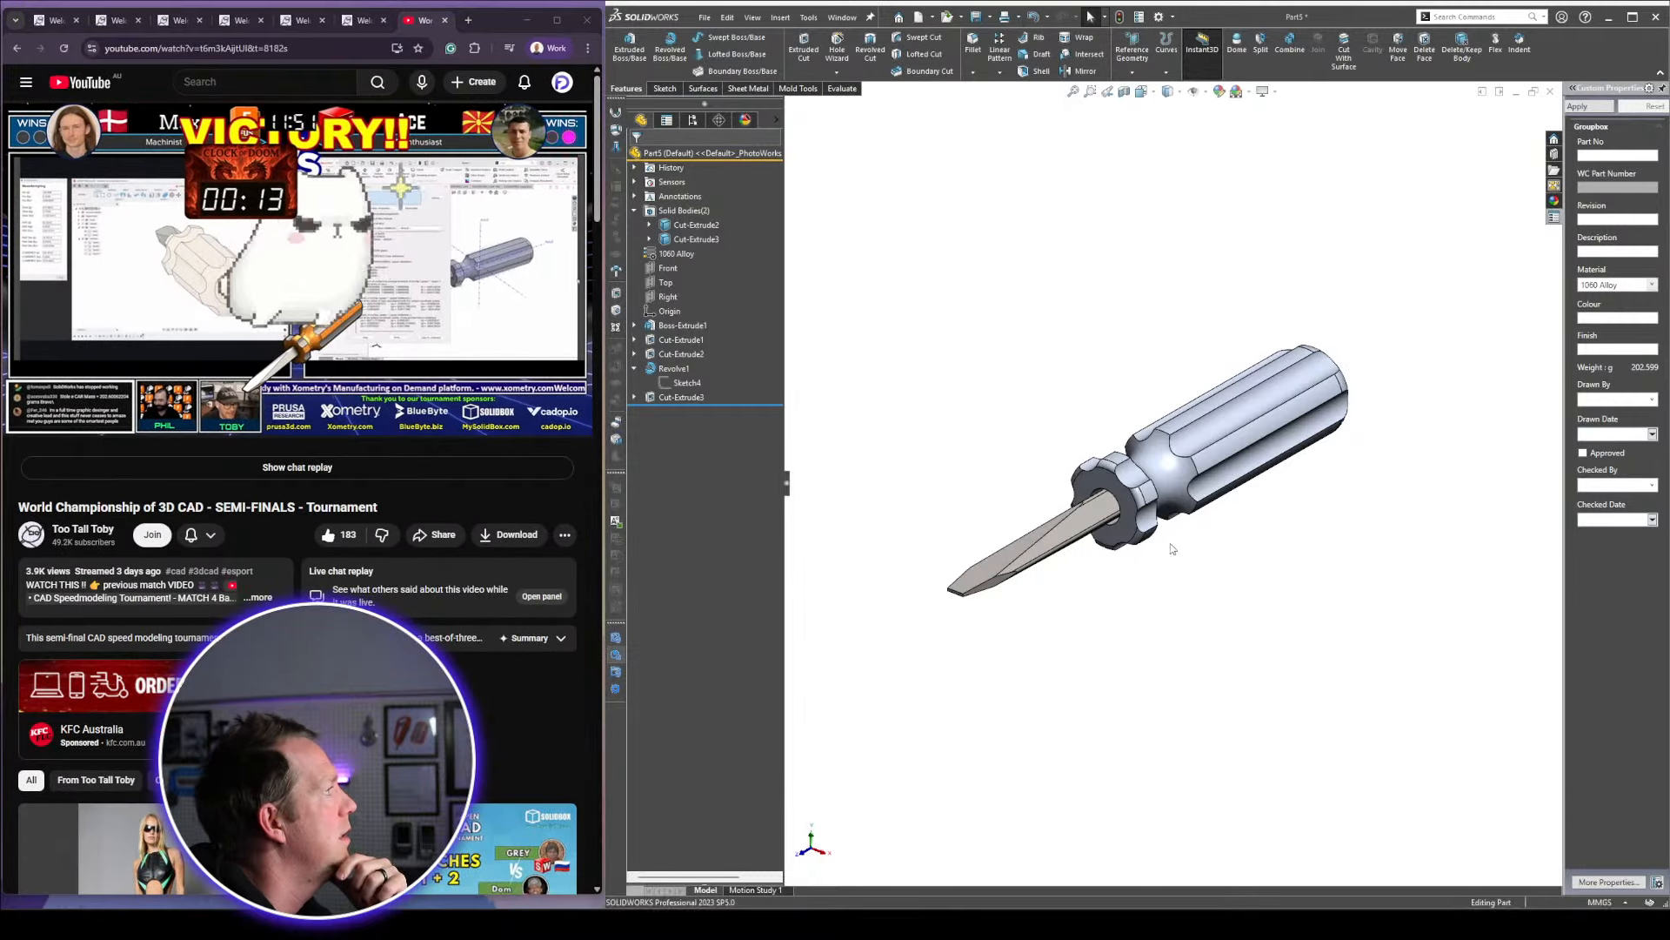
Pause the tournament video and place the Snipping Tool drawing over it, clear of the screwdriver model
{"action": "scroll", "coordinate": [1155, 509], "scroll_direction": "down", "scroll_amount": 1}
{"action": "mouse_move", "coordinate": [1258, 541]}
{"action": "middle_mouse_down"}
{"action": "mouse_move", "coordinate": [1248, 524]}
{"action": "mouse_move", "coordinate": [1268, 526]}
{"action": "middle_mouse_up"}
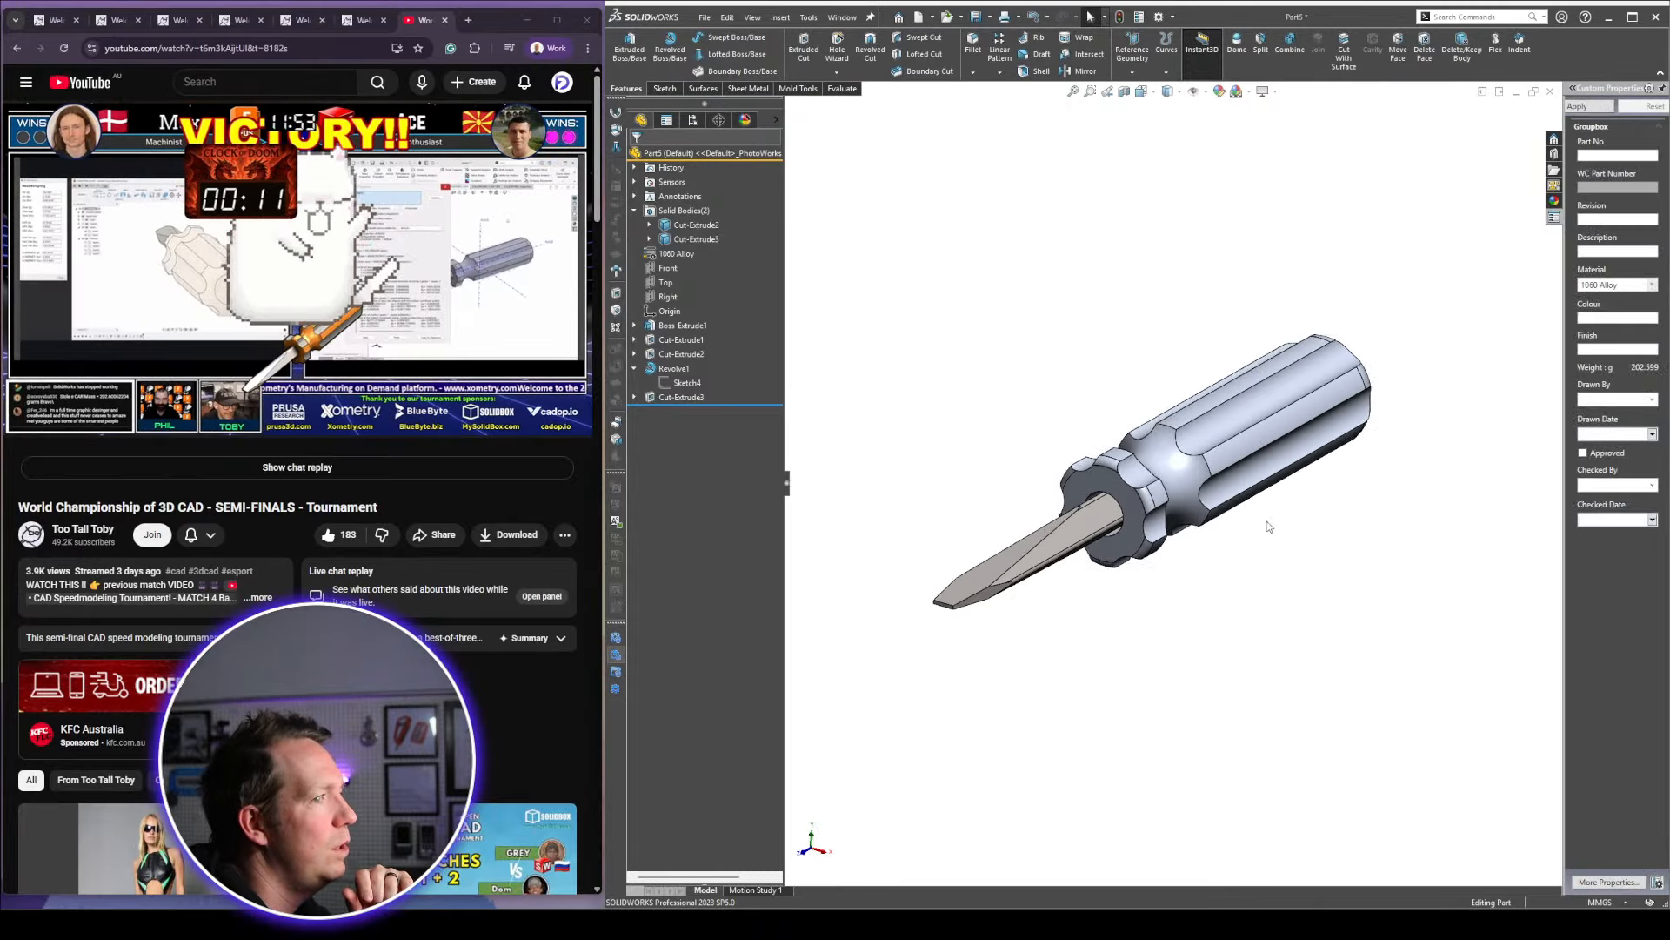
{"action": "left_click", "coordinate": [453, 269]}
{"action": "left_click", "coordinate": [1070, 921]}
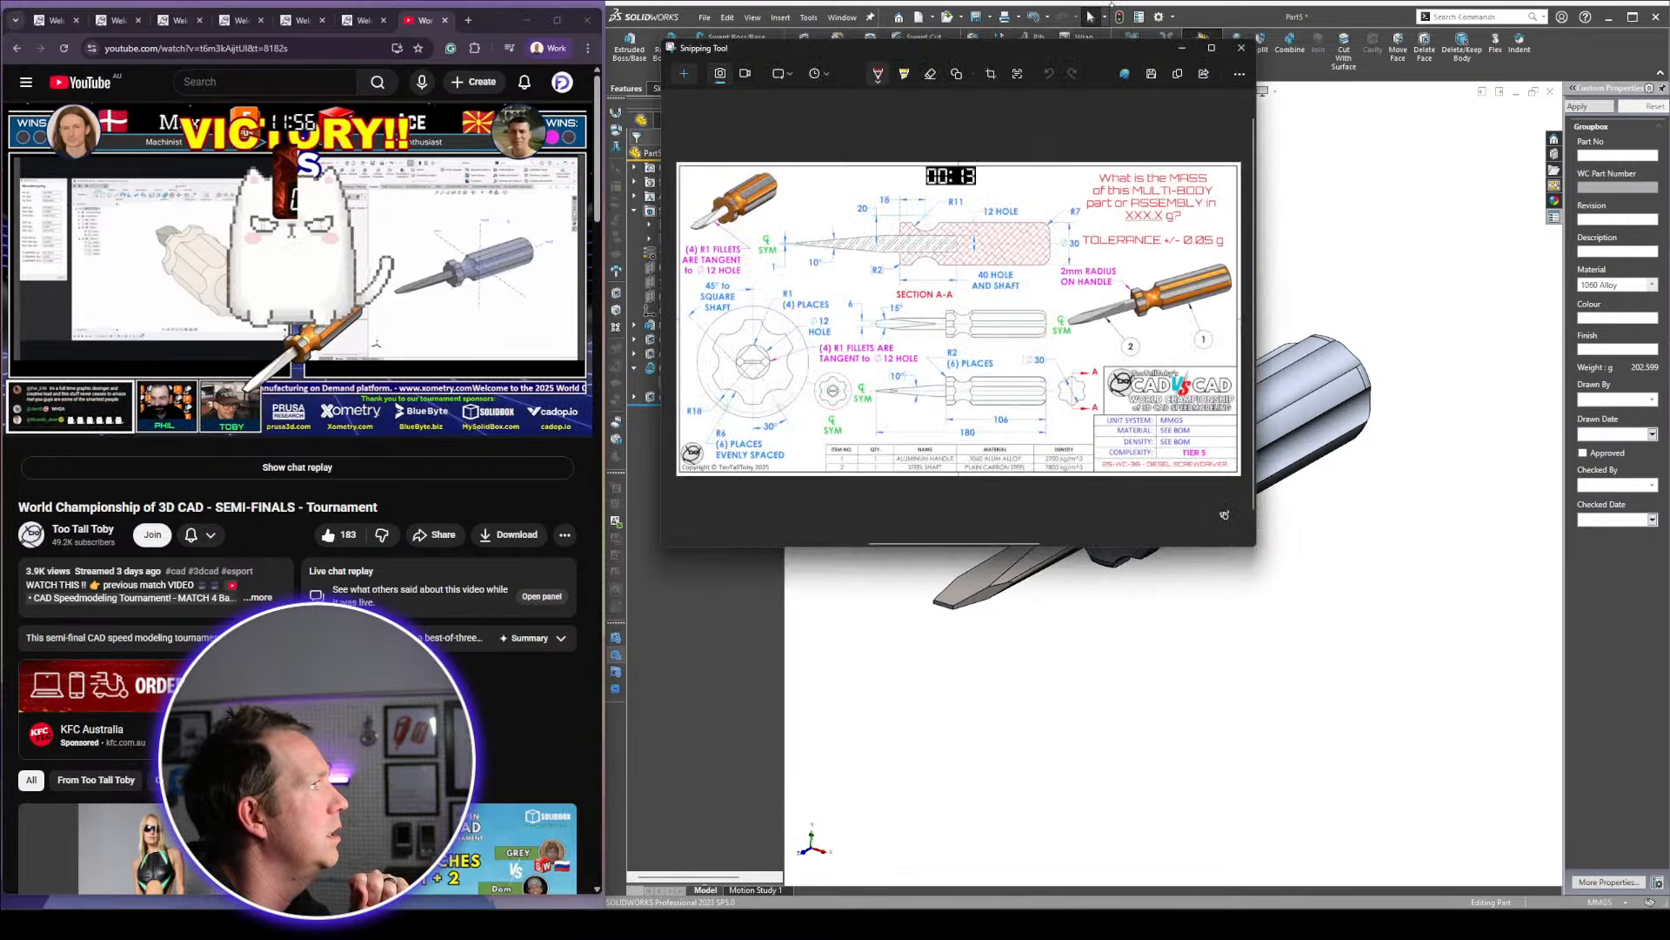
{"action": "left_click_drag", "start_coordinate": [1098, 55], "coordinate": [442, 21]}
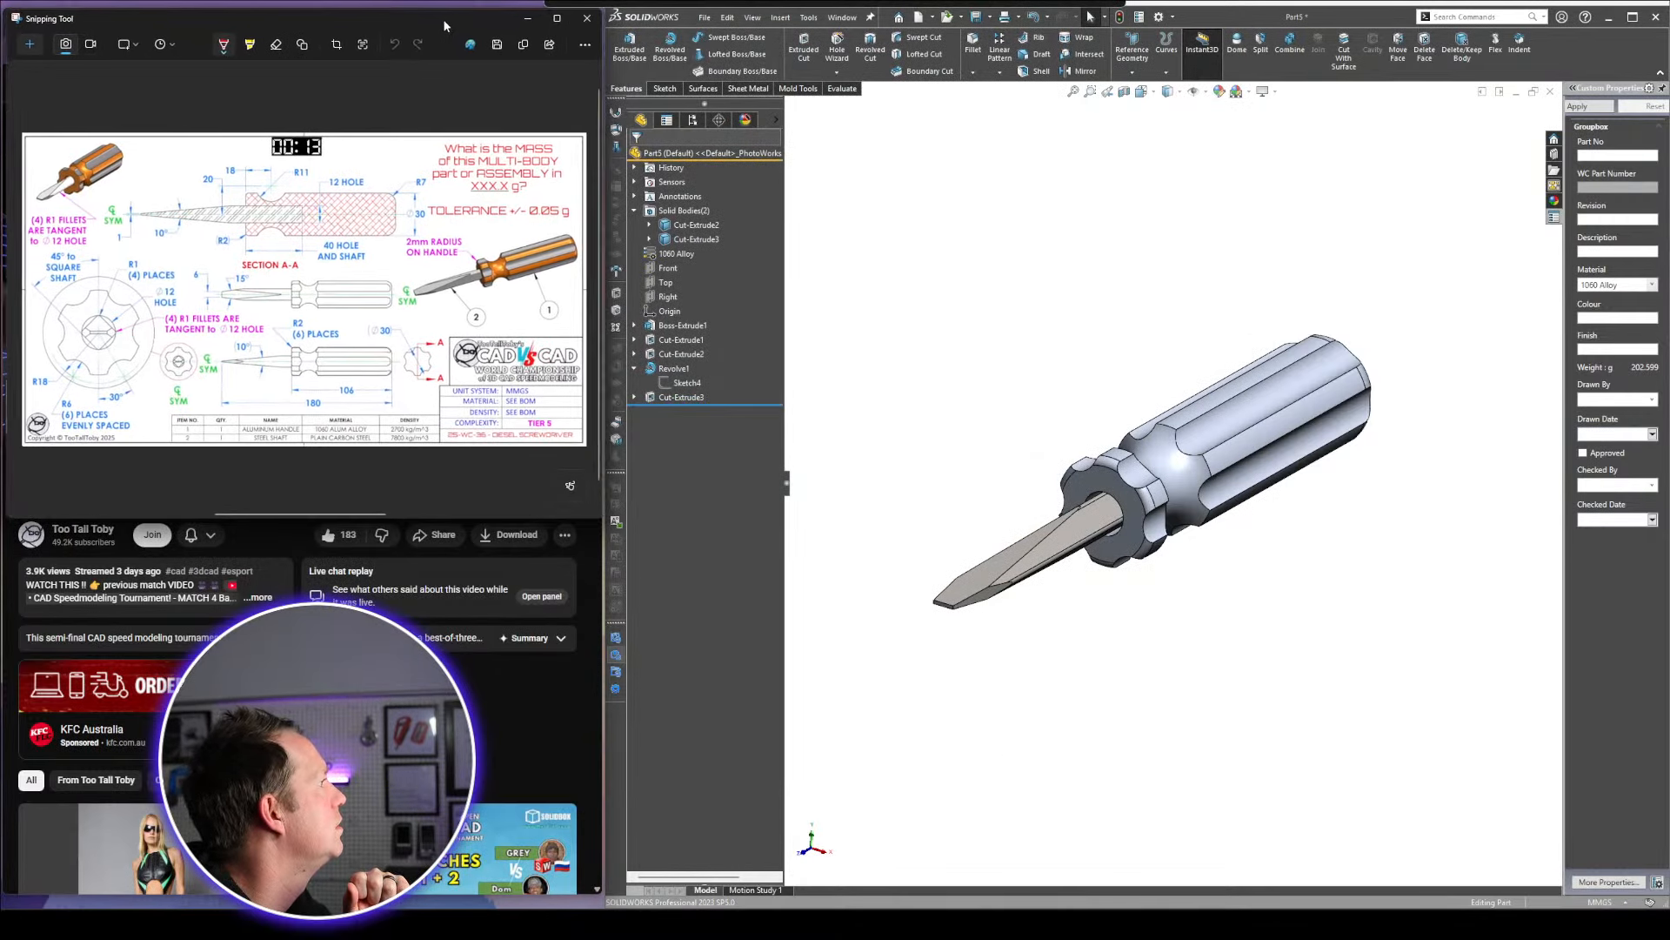
Change the appearance colour of the whole handle body to orange
{"action": "scroll", "coordinate": [1189, 566], "scroll_direction": "down", "scroll_amount": 2}
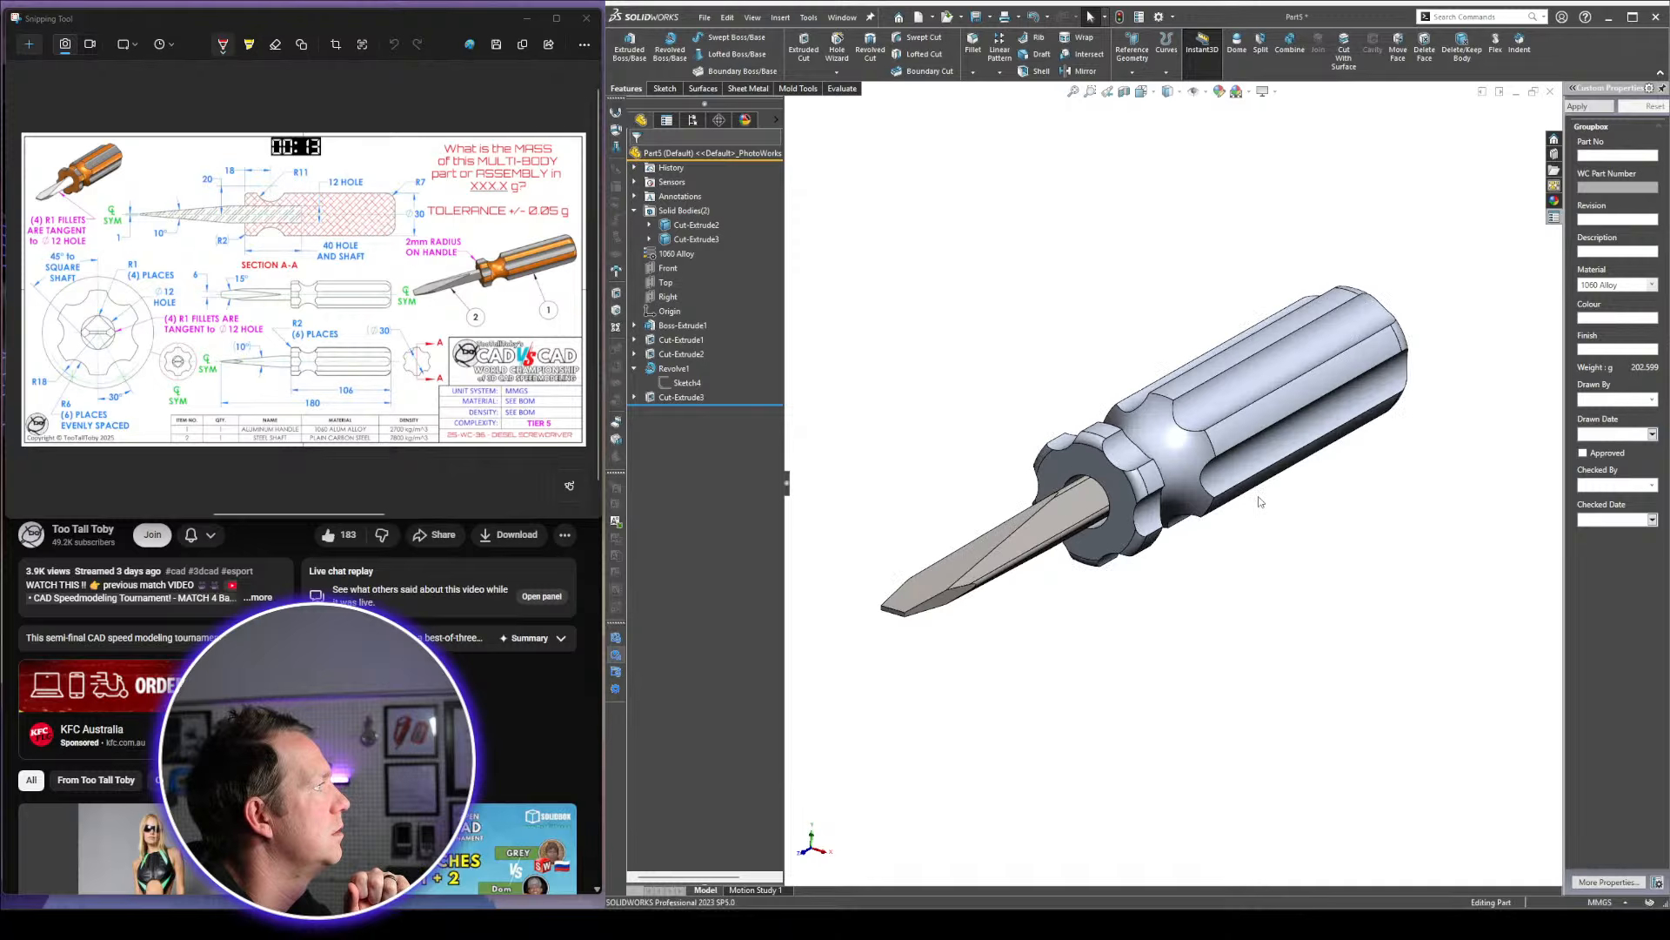
{"action": "left_click", "coordinate": [1161, 435]}
{"action": "left_click", "coordinate": [1305, 350]}
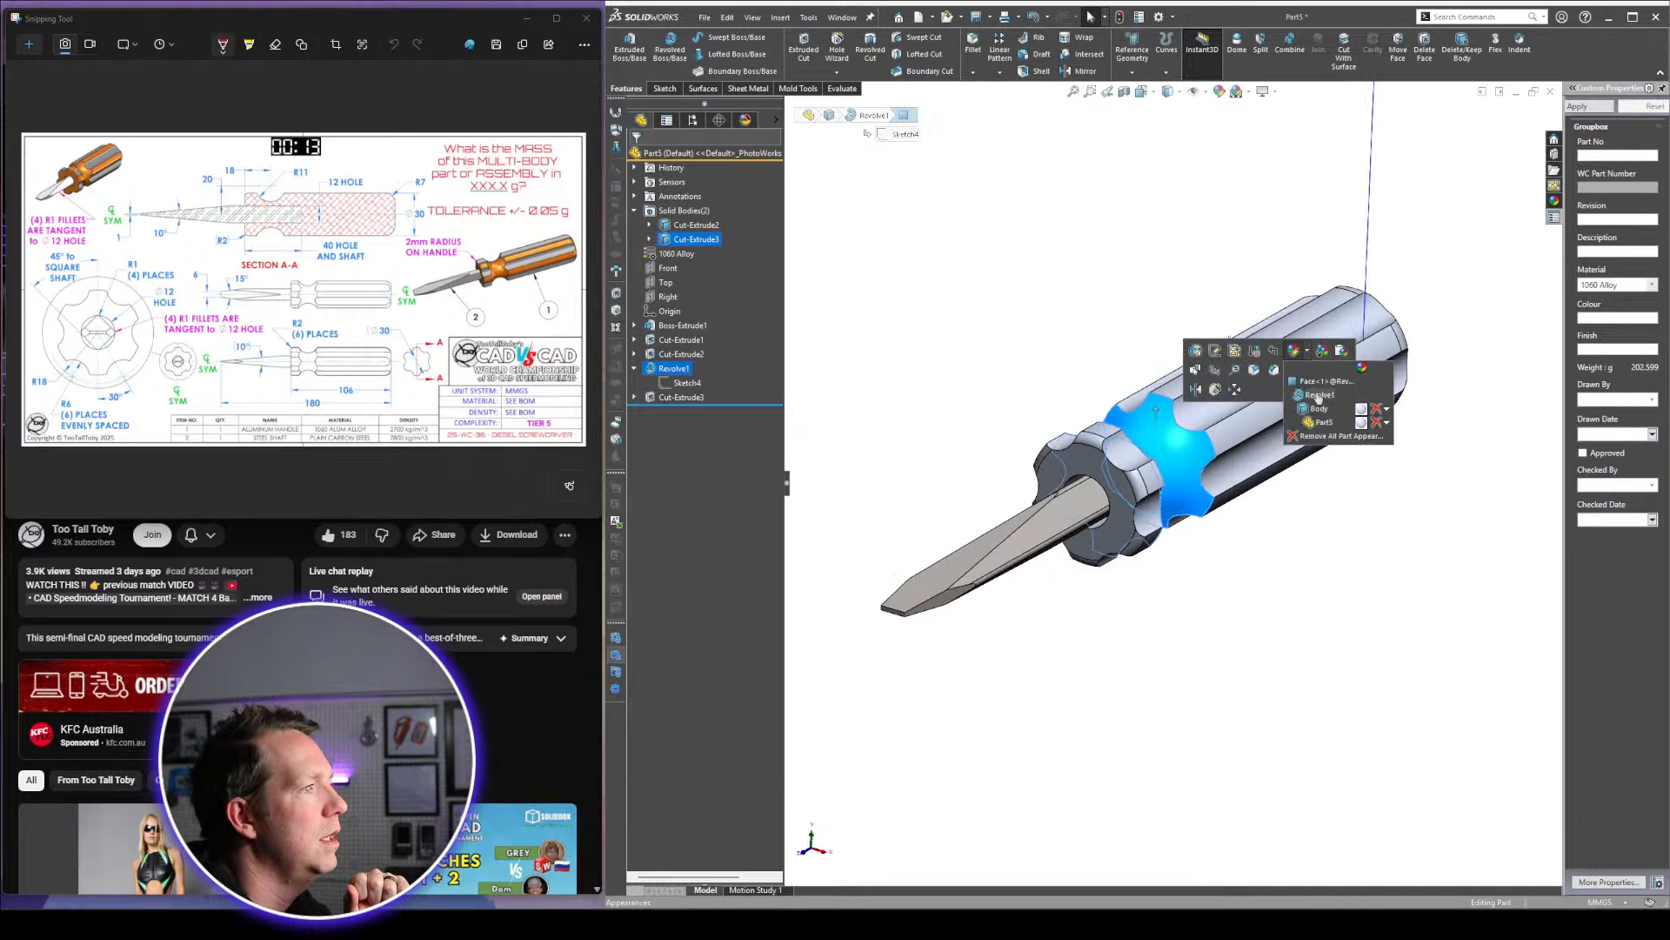
{"action": "left_click", "coordinate": [1319, 409]}
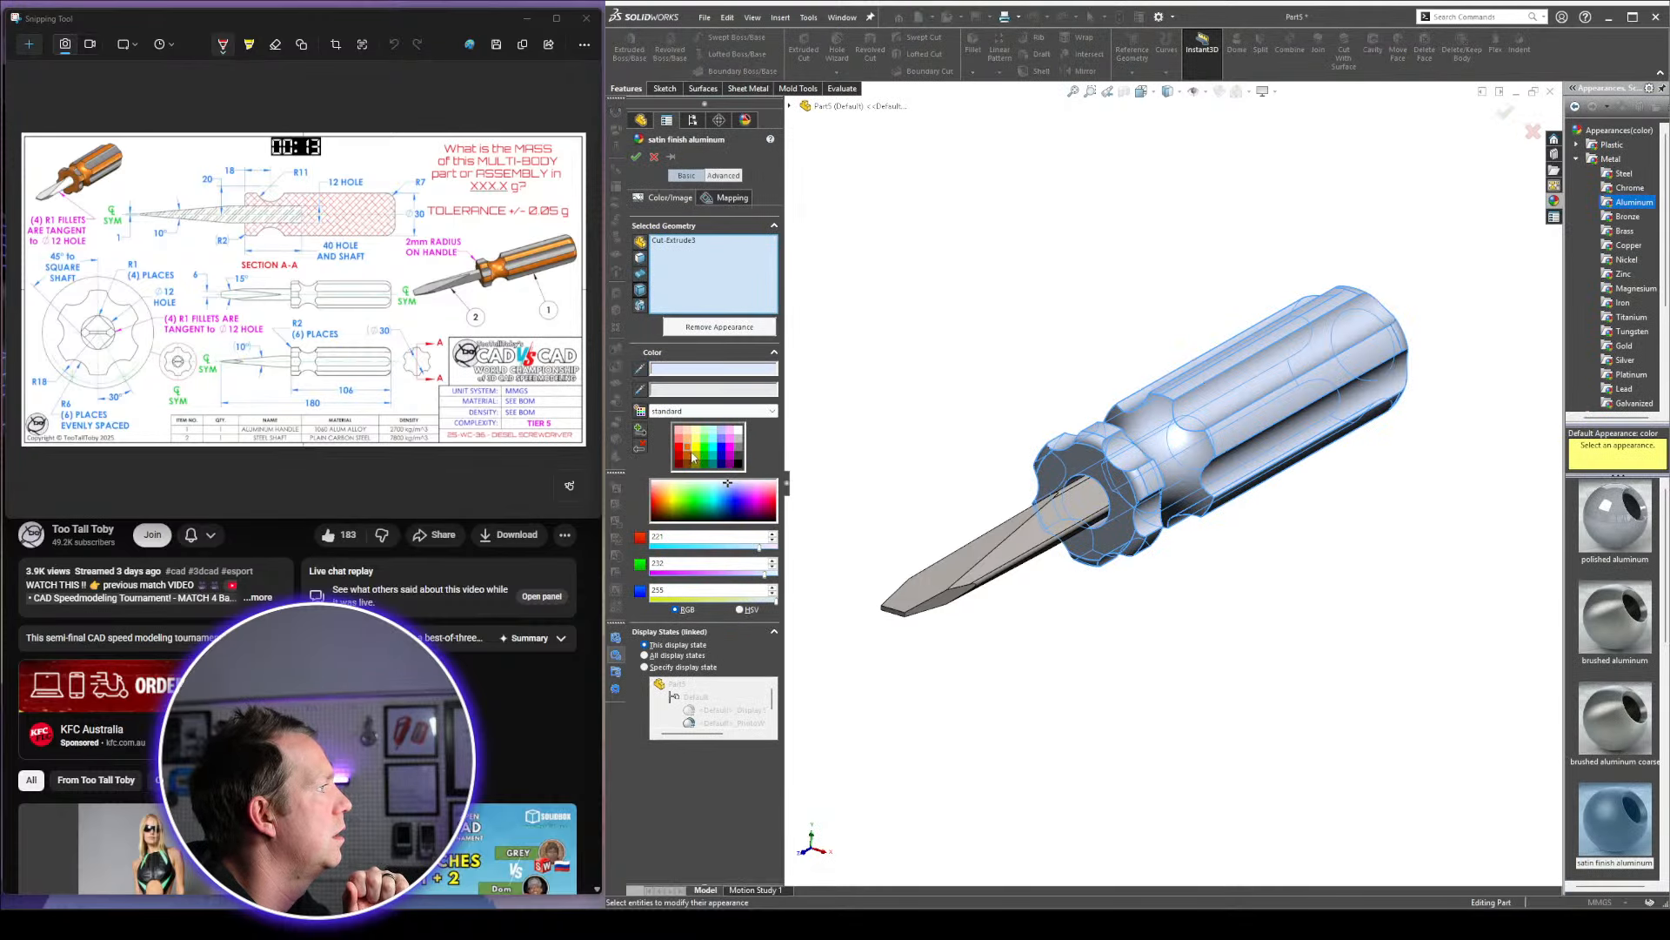
{"action": "left_click", "coordinate": [694, 456]}
{"action": "left_click", "coordinate": [637, 158]}
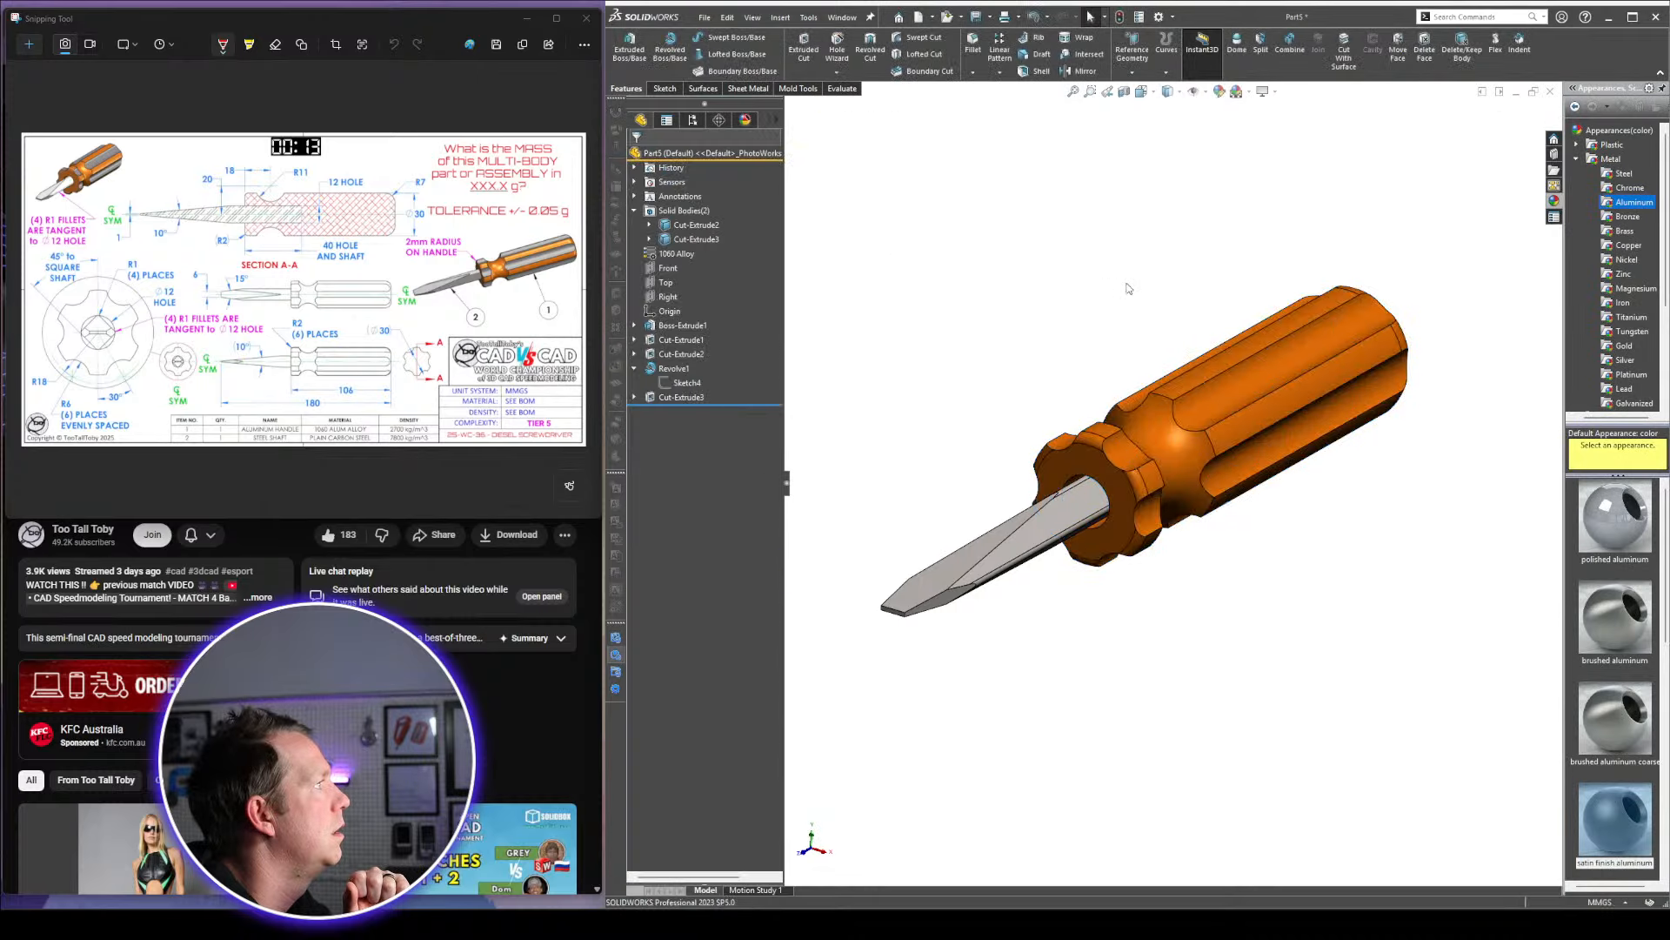
Apply the light grey soft touch plastic appearance to the groove cut feature on the handle
{"action": "left_click", "coordinate": [1216, 400]}
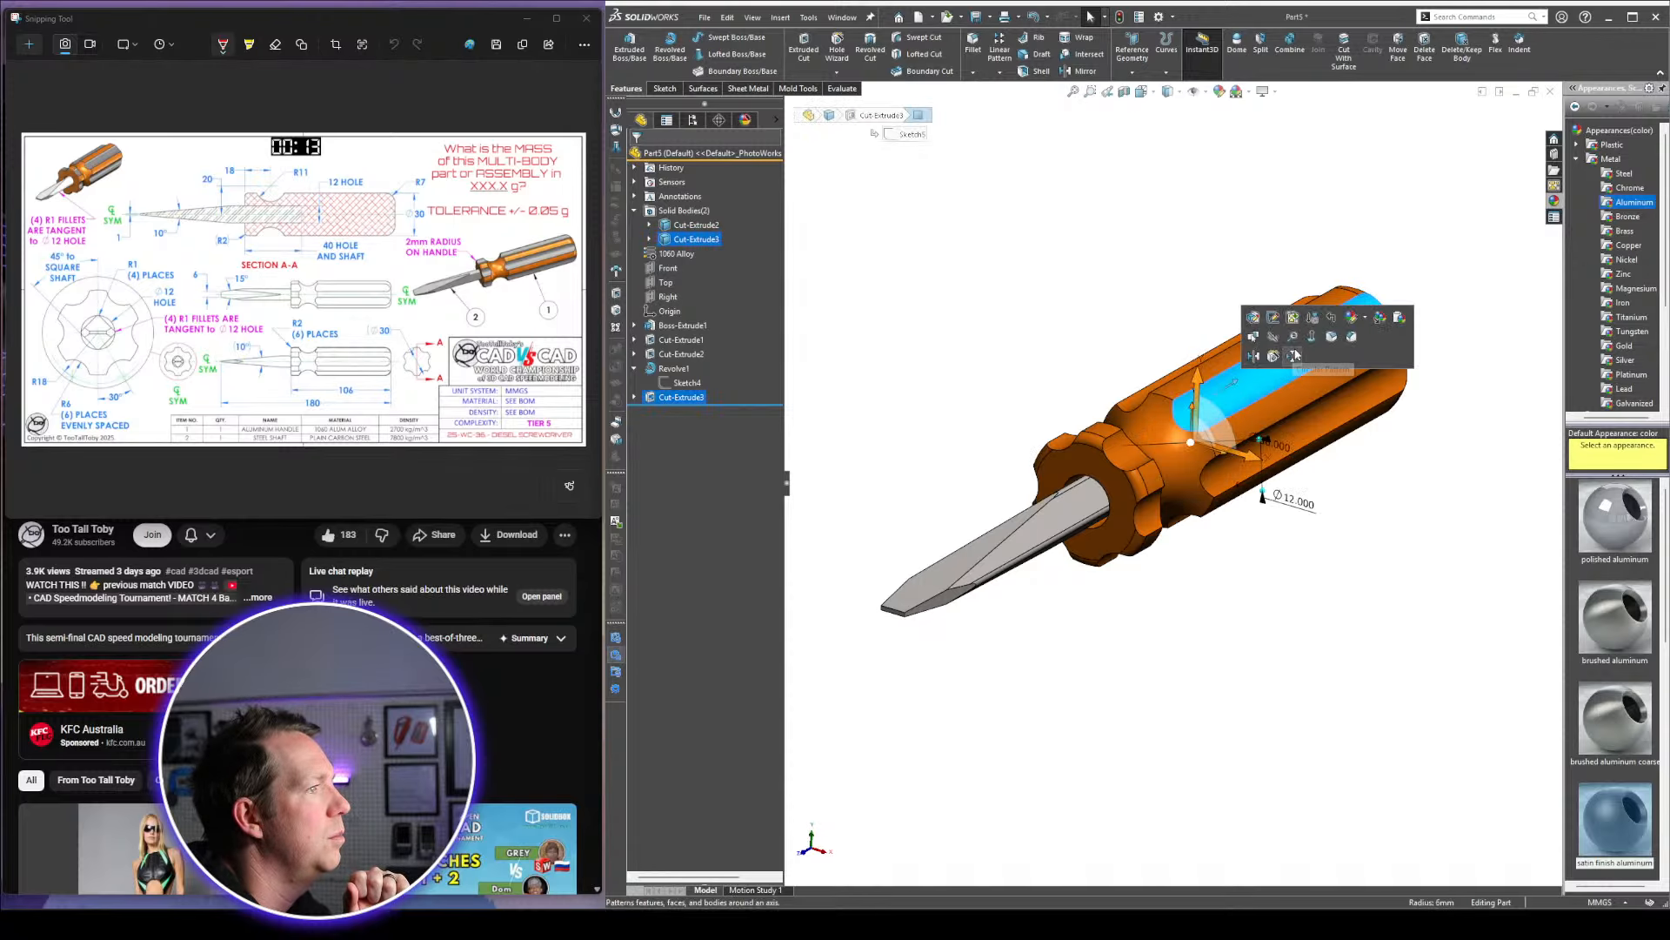
{"action": "left_click", "coordinate": [1208, 163]}
{"action": "left_click", "coordinate": [1579, 145]}
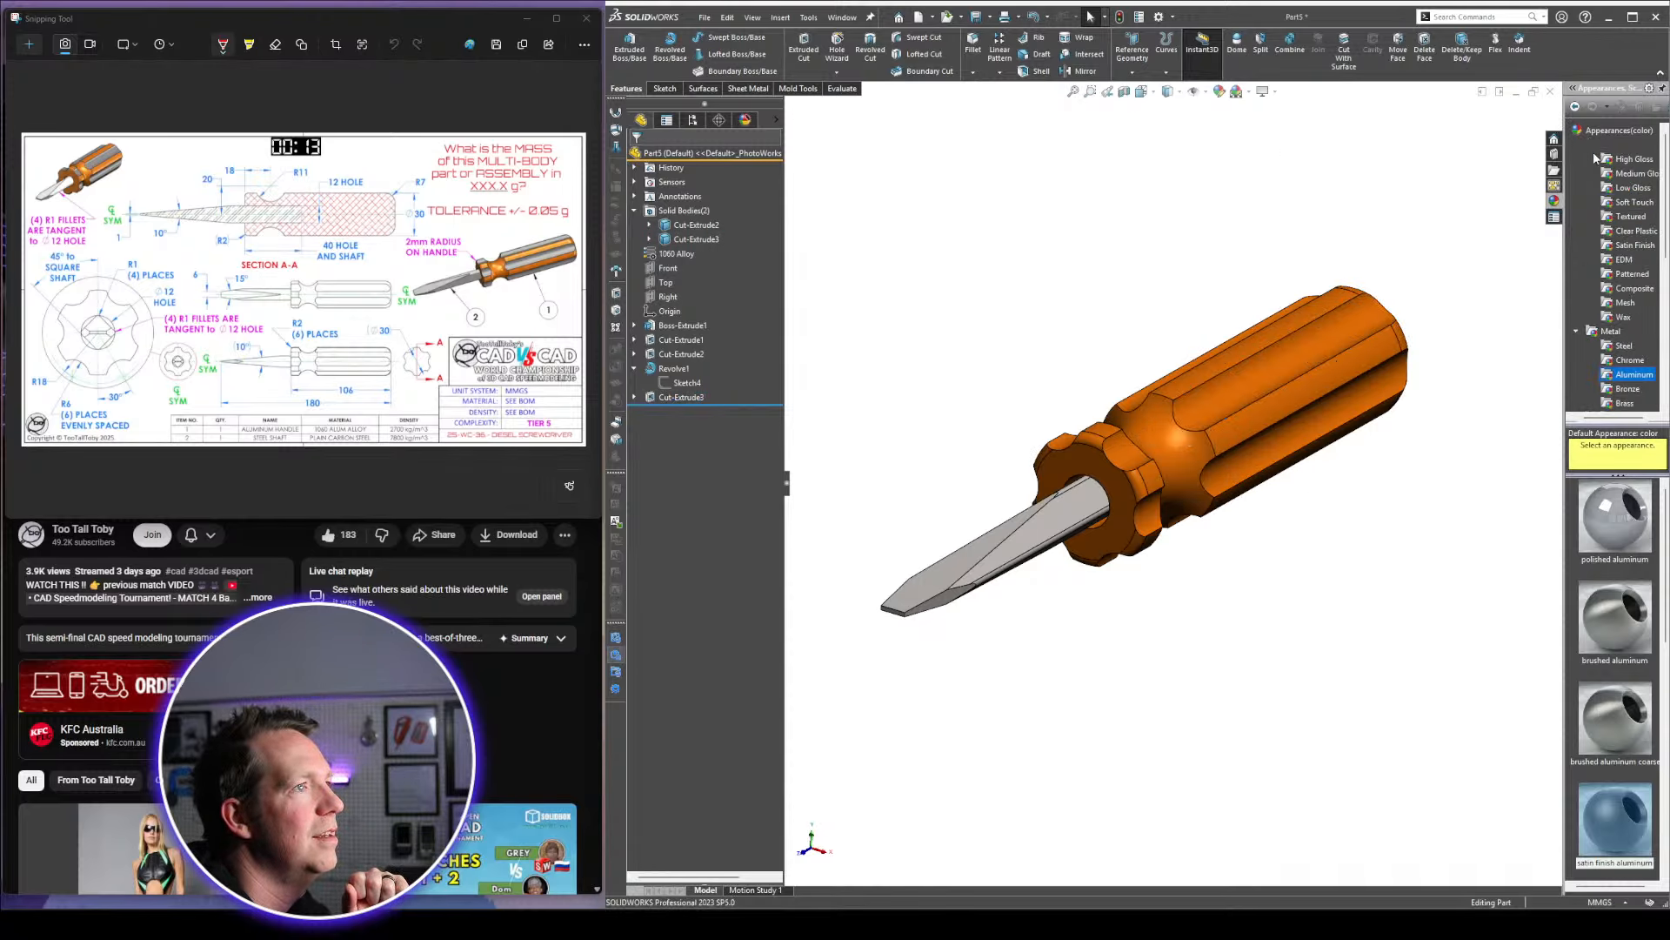
{"action": "left_click", "coordinate": [1634, 202]}
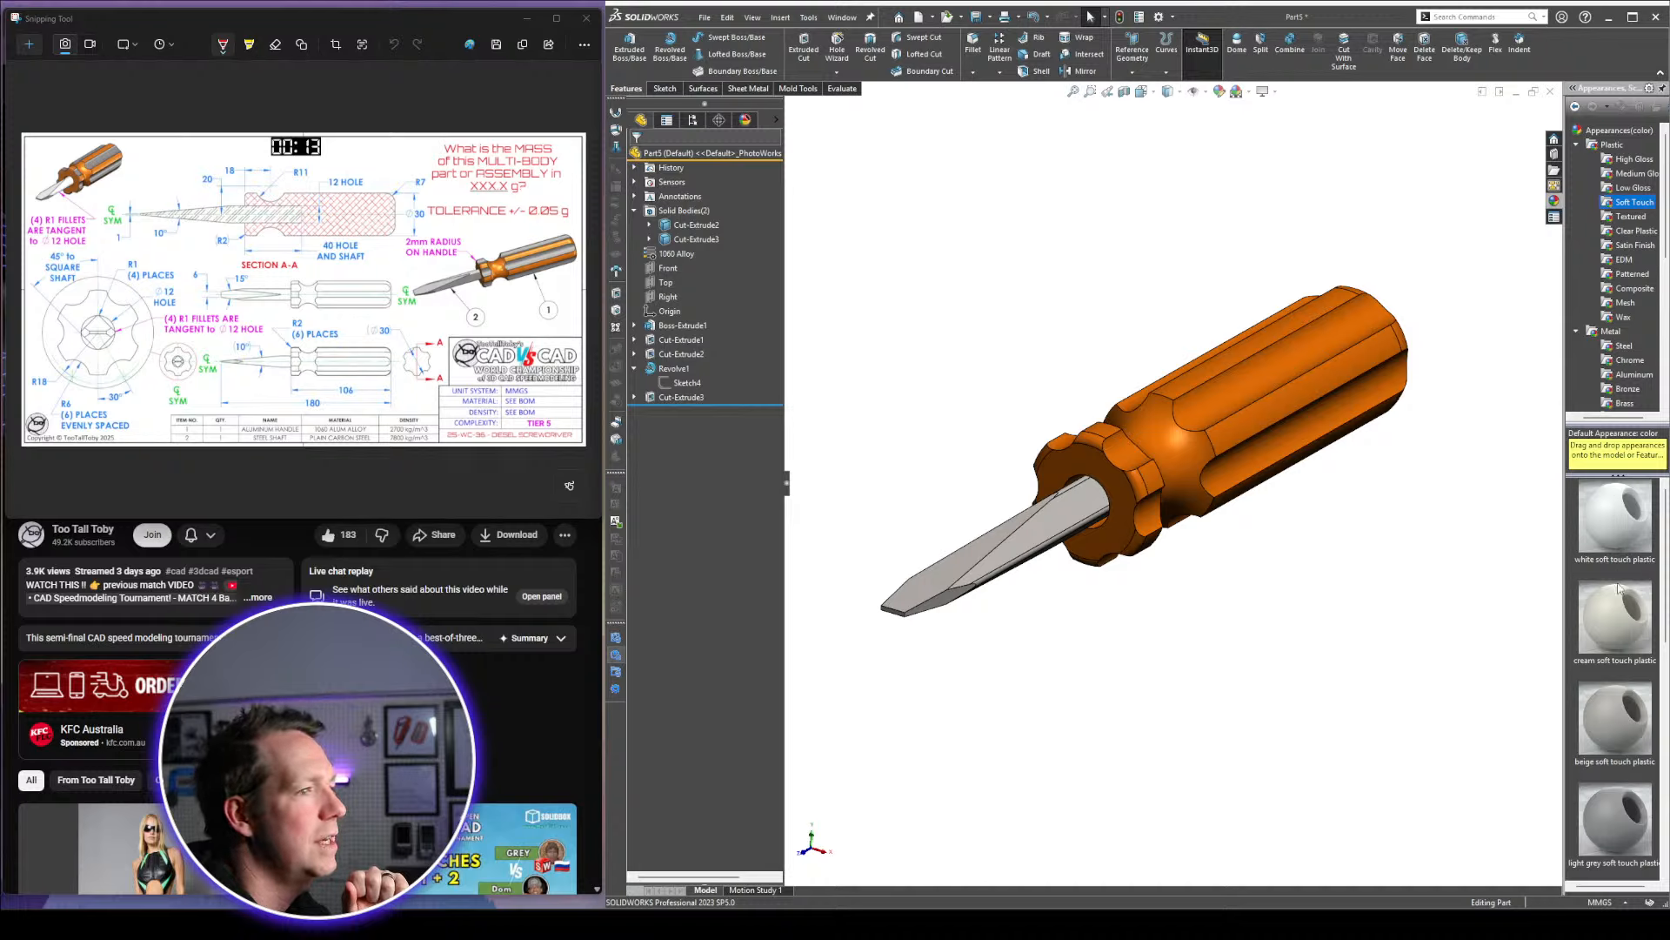
{"action": "scroll", "coordinate": [1618, 588], "scroll_direction": "down", "scroll_amount": 2}
{"action": "left_click_drag", "start_coordinate": [1635, 661], "coordinate": [1249, 409]}
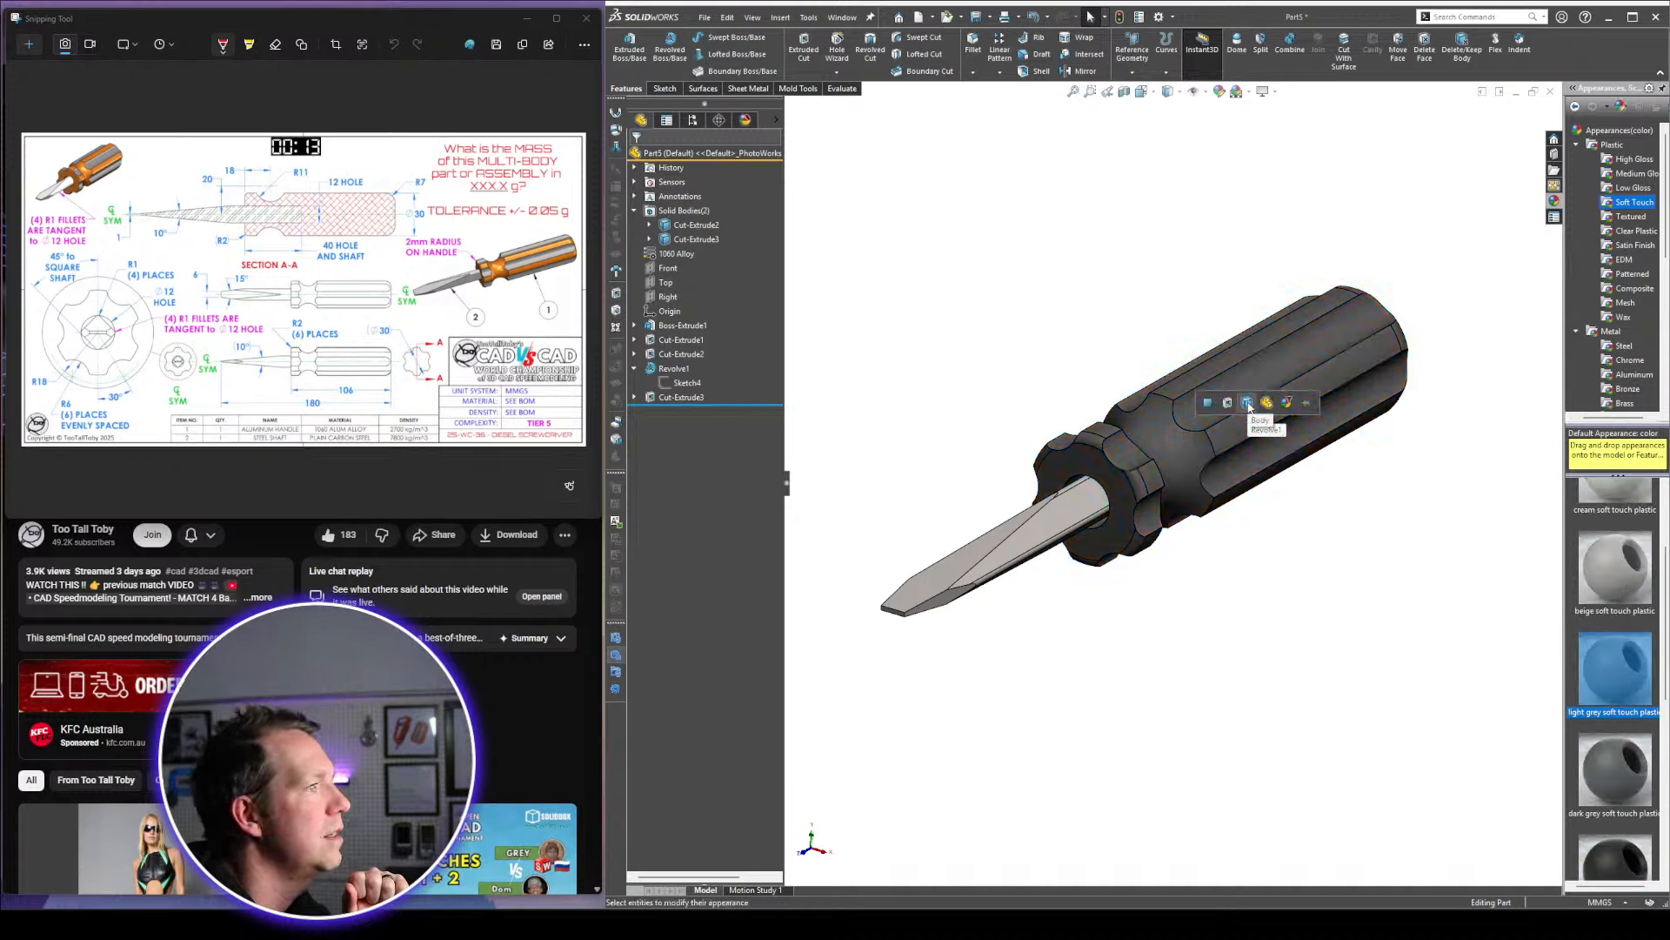
{"action": "left_click", "coordinate": [1229, 403]}
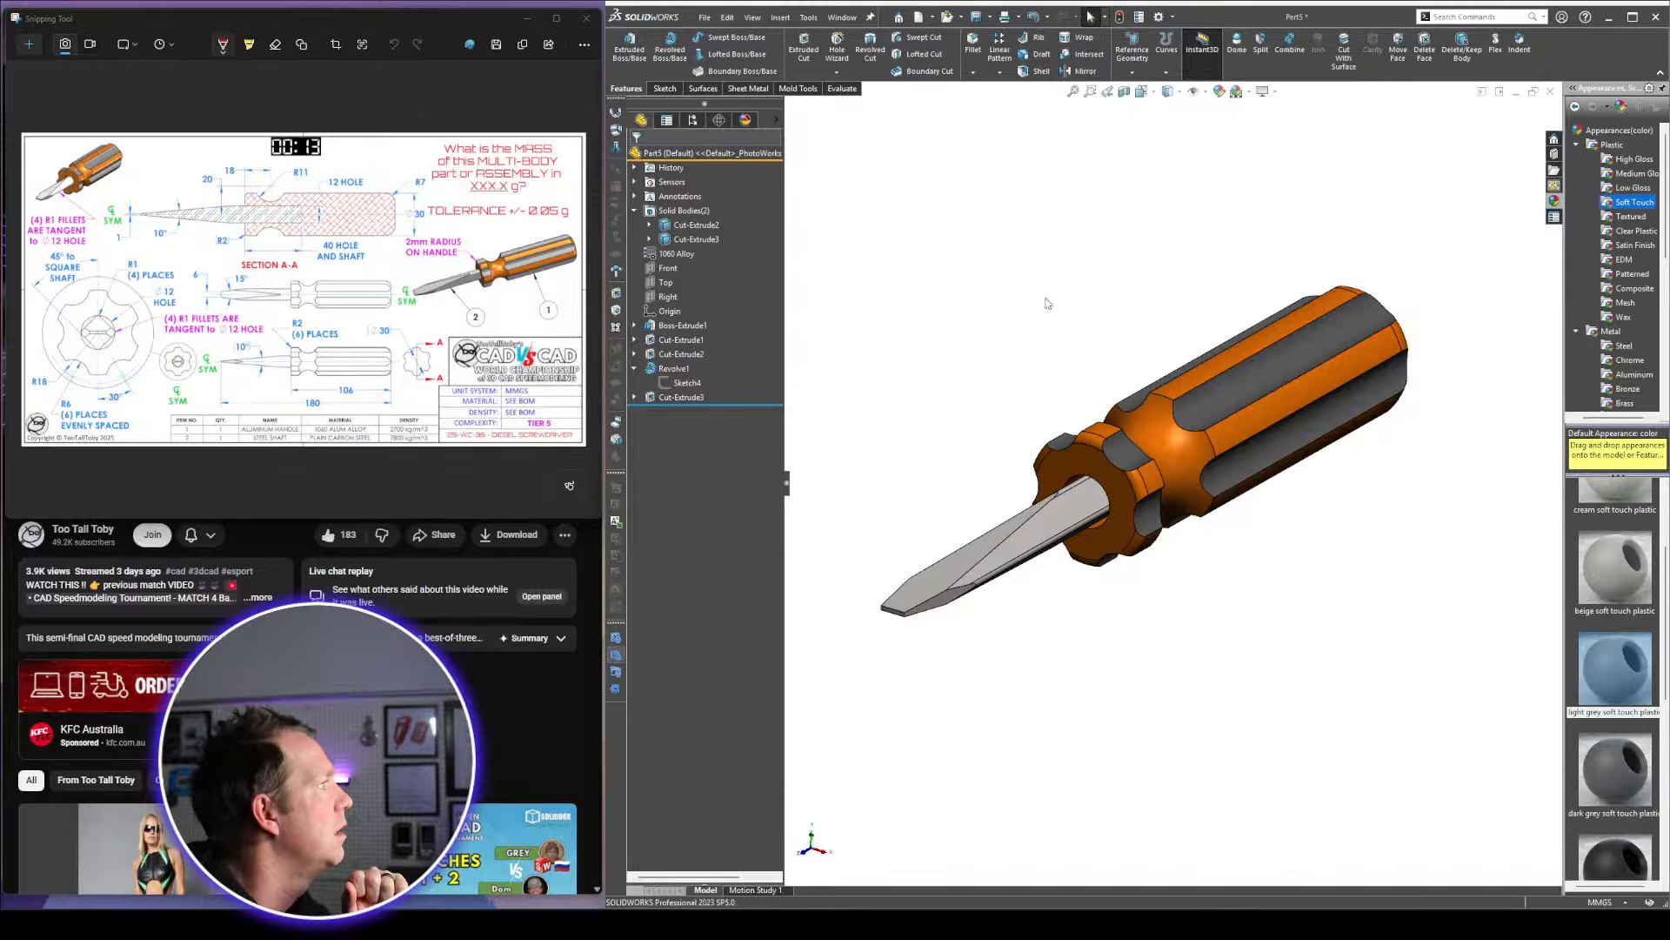
Turn on RealView graphics and perspective display for the screwdriver
{"action": "middle_click_drag", "start_coordinate": [1049, 305], "coordinate": [1142, 273]}
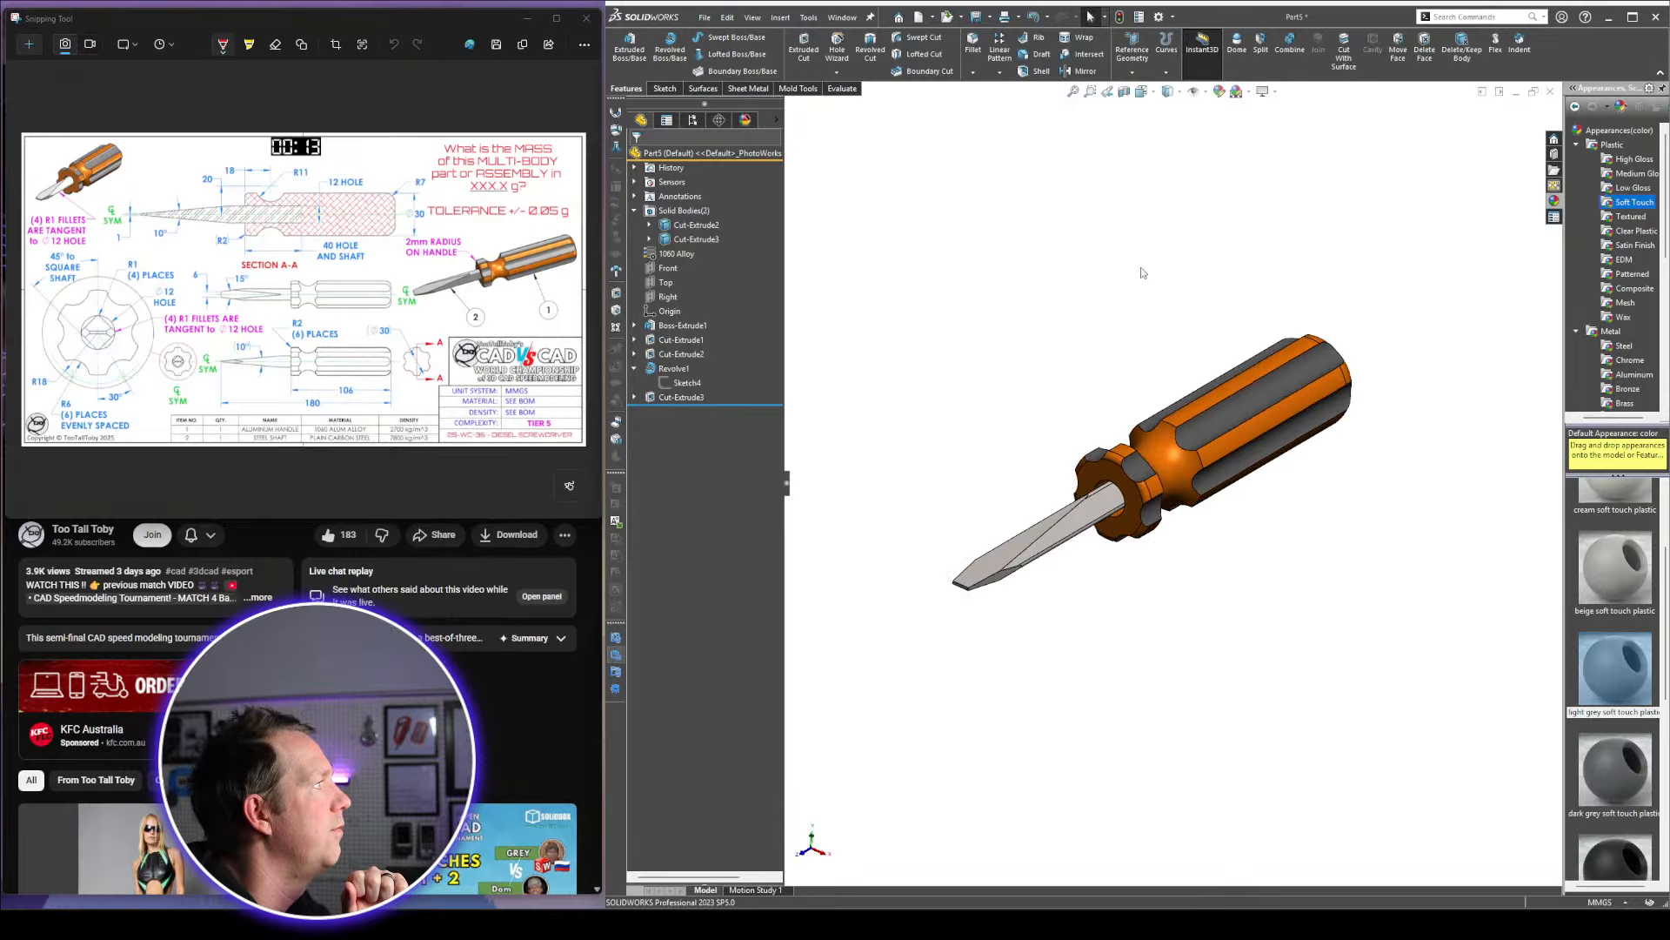
{"action": "left_click", "coordinate": [1274, 92]}
{"action": "left_click", "coordinate": [1285, 111]}
{"action": "left_click", "coordinate": [1273, 93]}
{"action": "left_click", "coordinate": [1290, 158]}
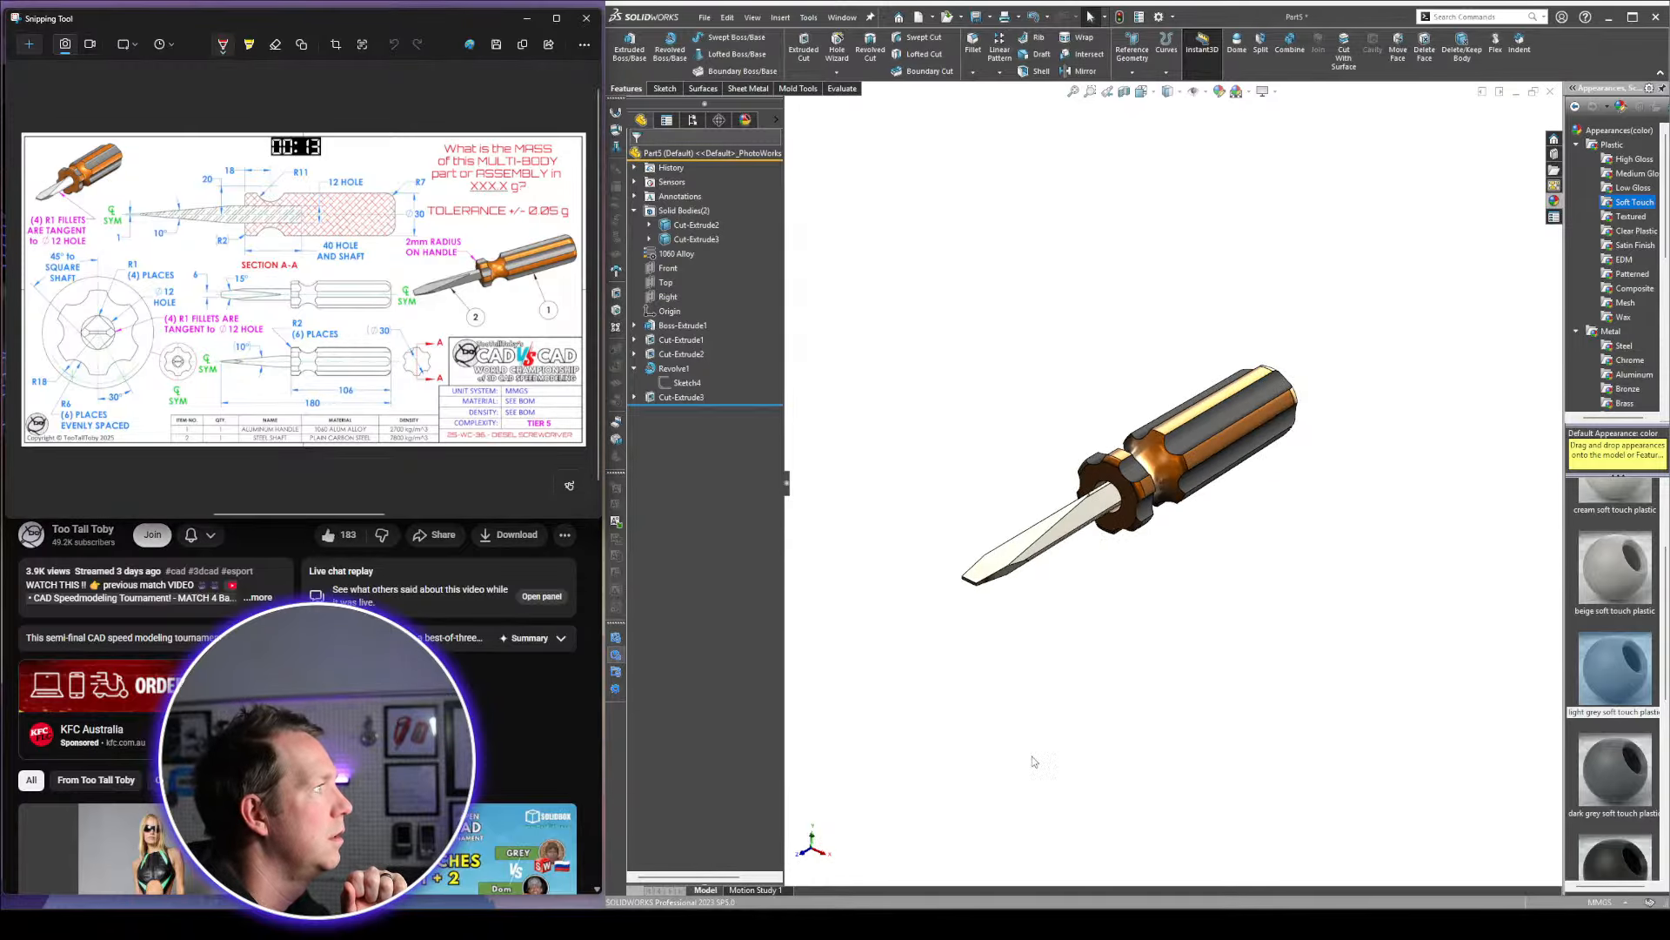
Take a new rectangular snip around the whole screwdriver model and return to SOLIDWORKS
{"action": "left_click", "coordinate": [36, 49]}
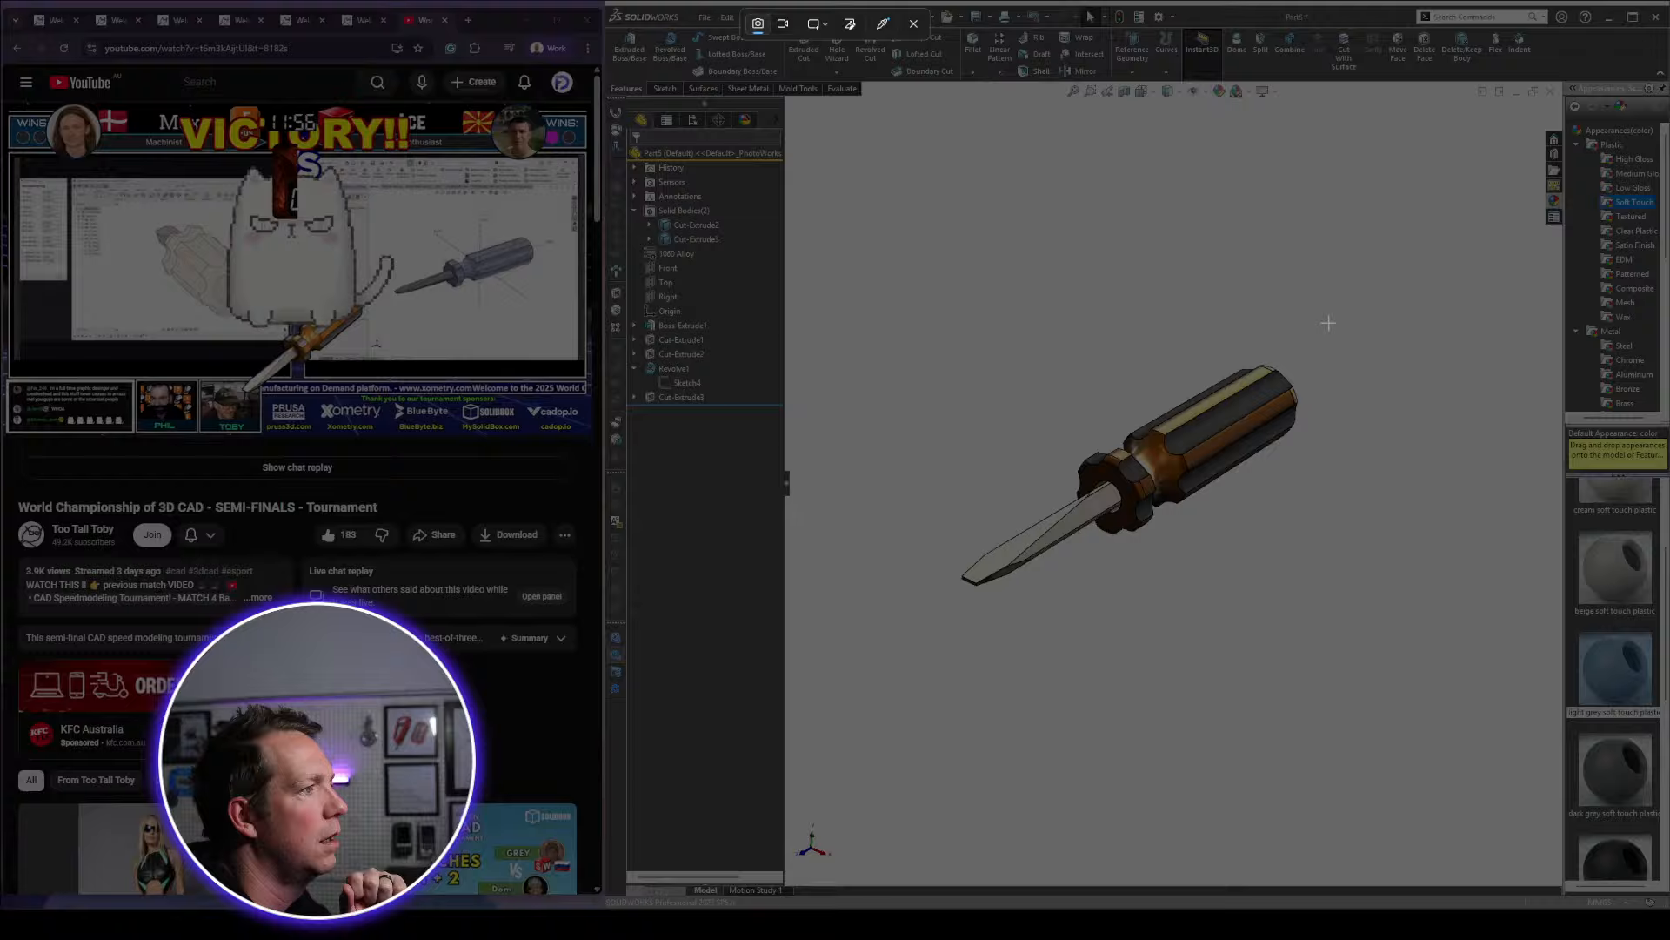
{"action": "left_click_drag", "start_coordinate": [1330, 322], "coordinate": [928, 701]}
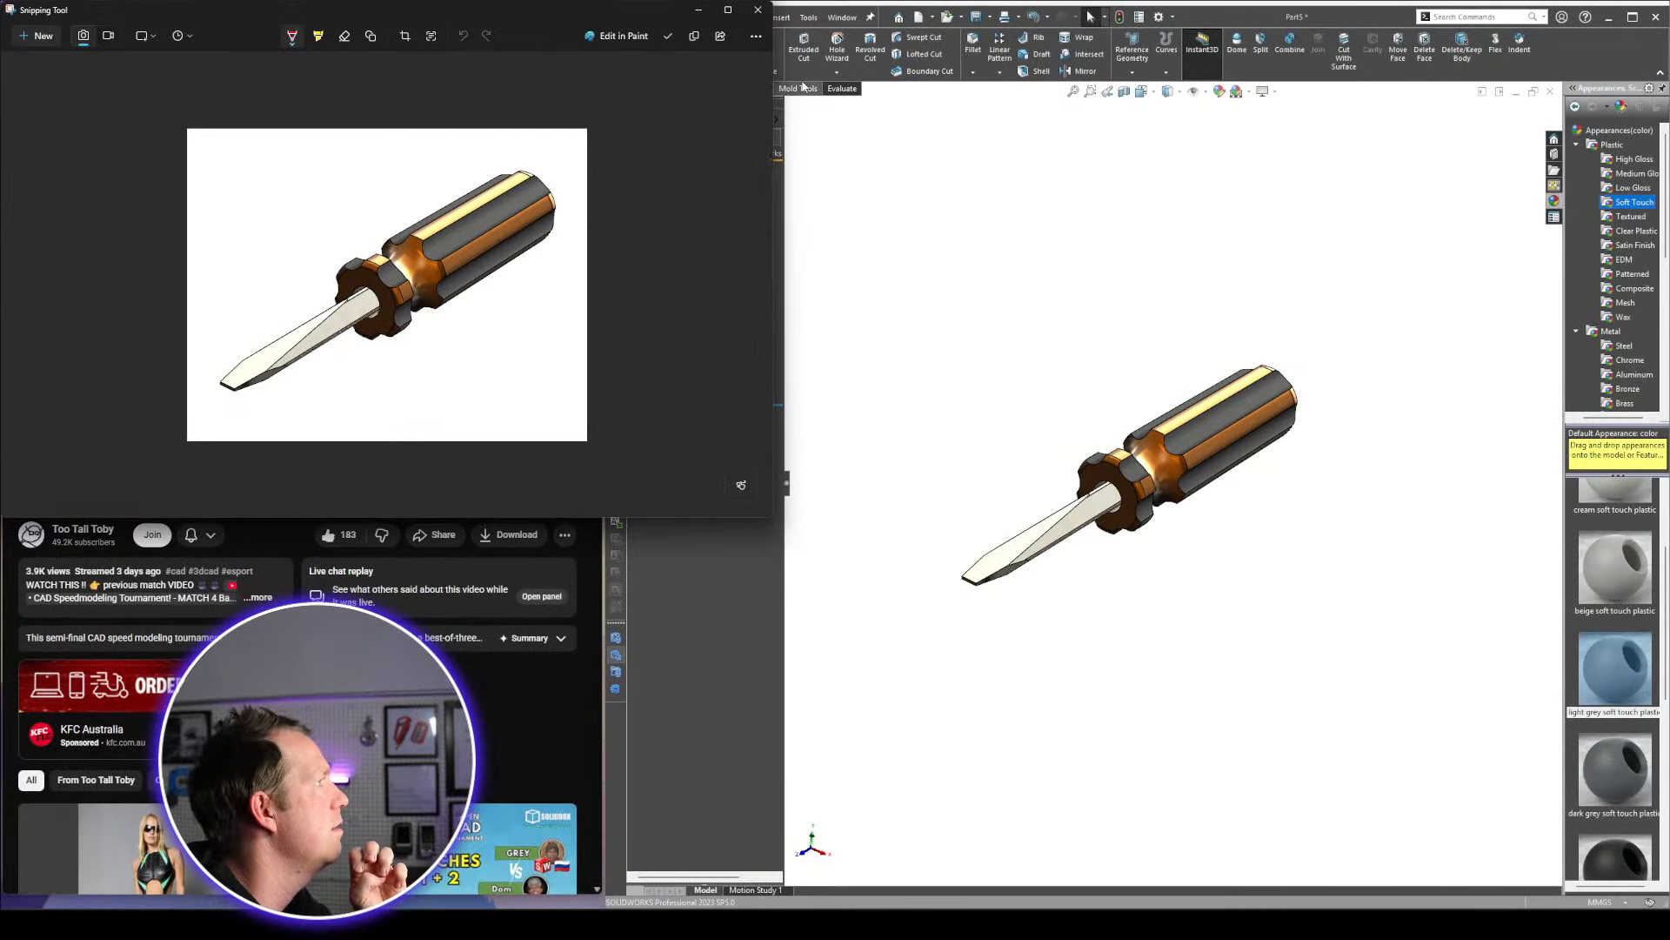
{"action": "left_click", "coordinate": [1188, 288]}
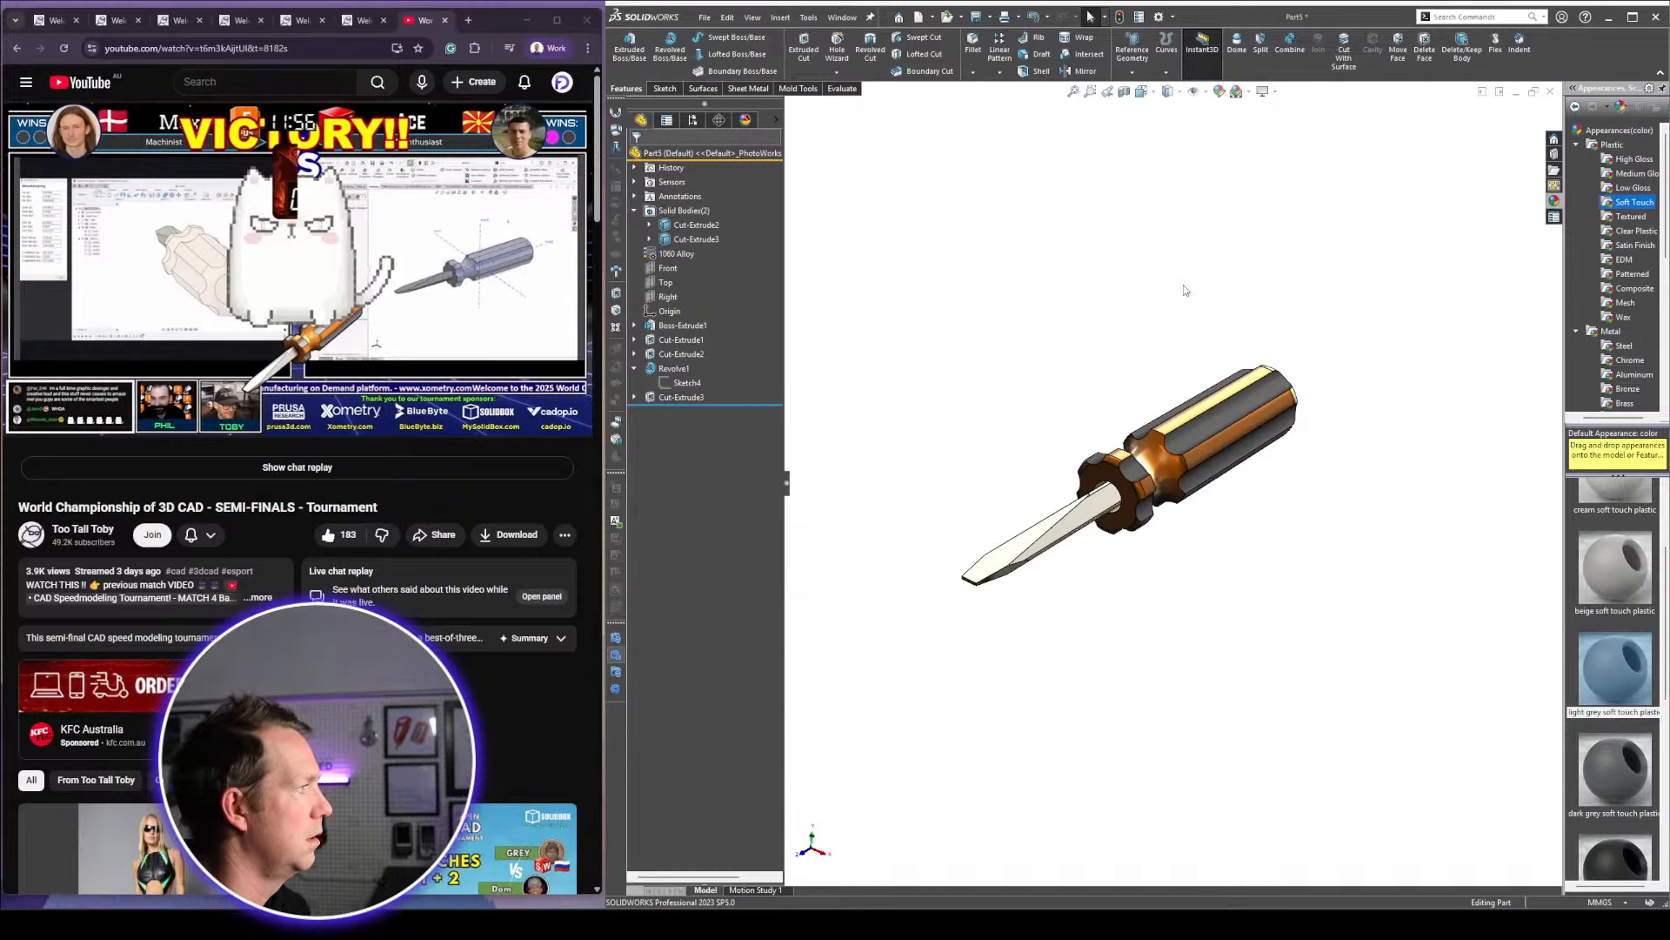
Save the part as "2025-WC-36 - DIESEL SCREWDRIVER" in the 9 - Comps 2025 folder under Too Tall Toby
{"action": "key", "text": "ctrl+s"}
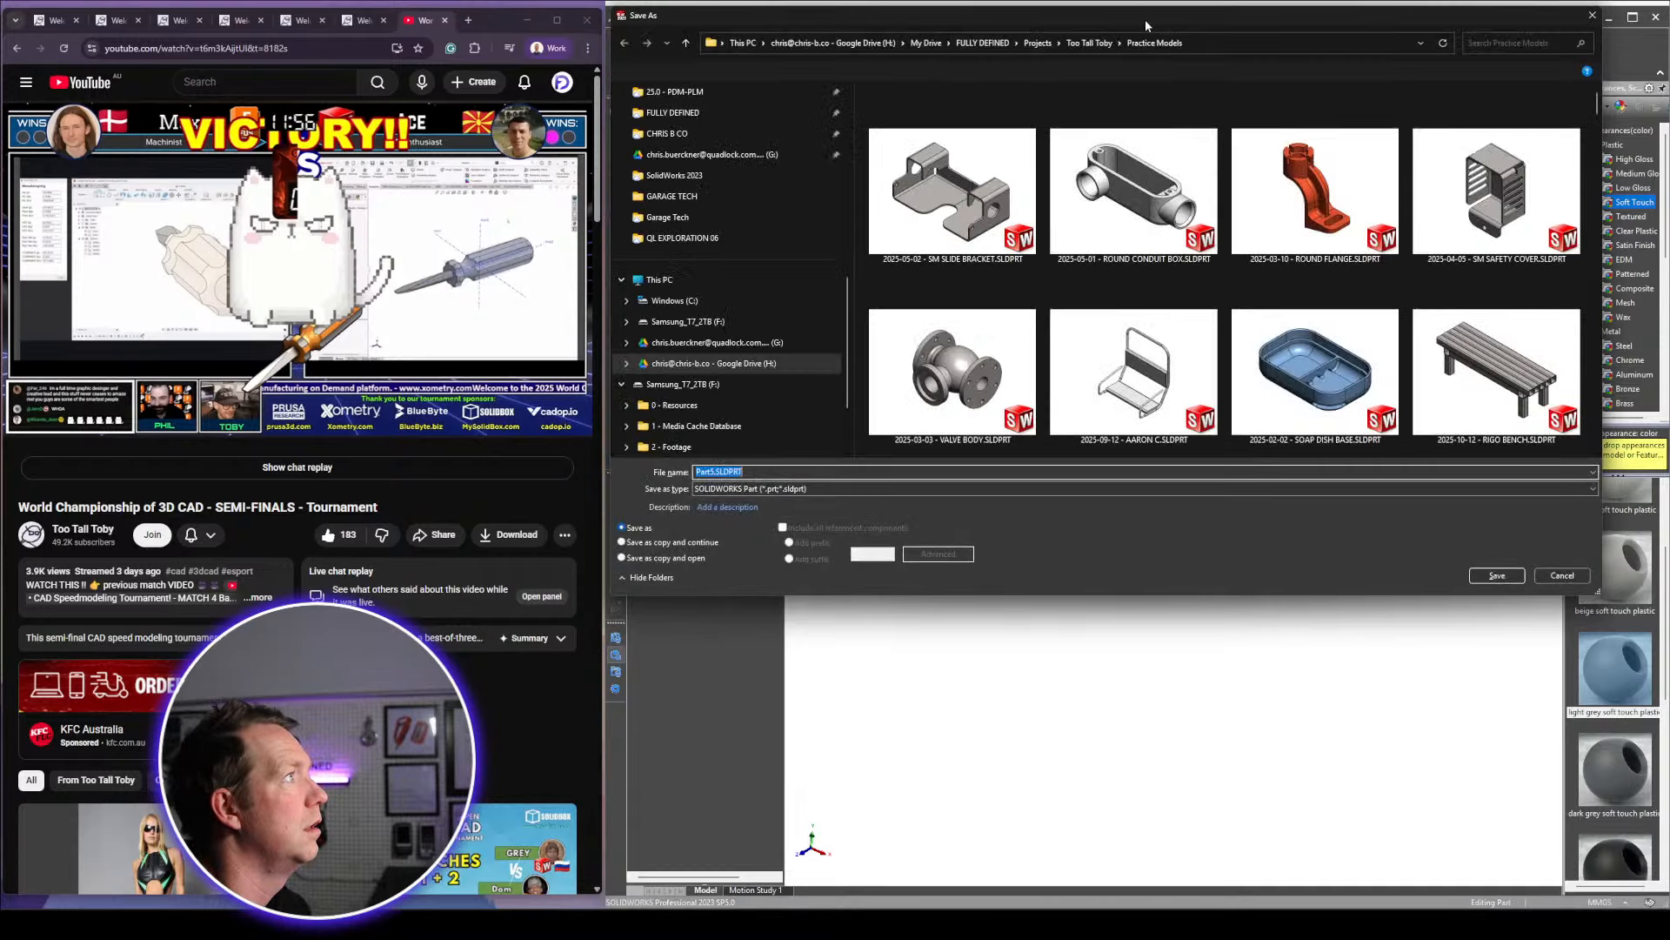
{"action": "left_click_drag", "start_coordinate": [1145, 20], "coordinate": [1255, 34]}
{"action": "left_click", "coordinate": [1197, 70]}
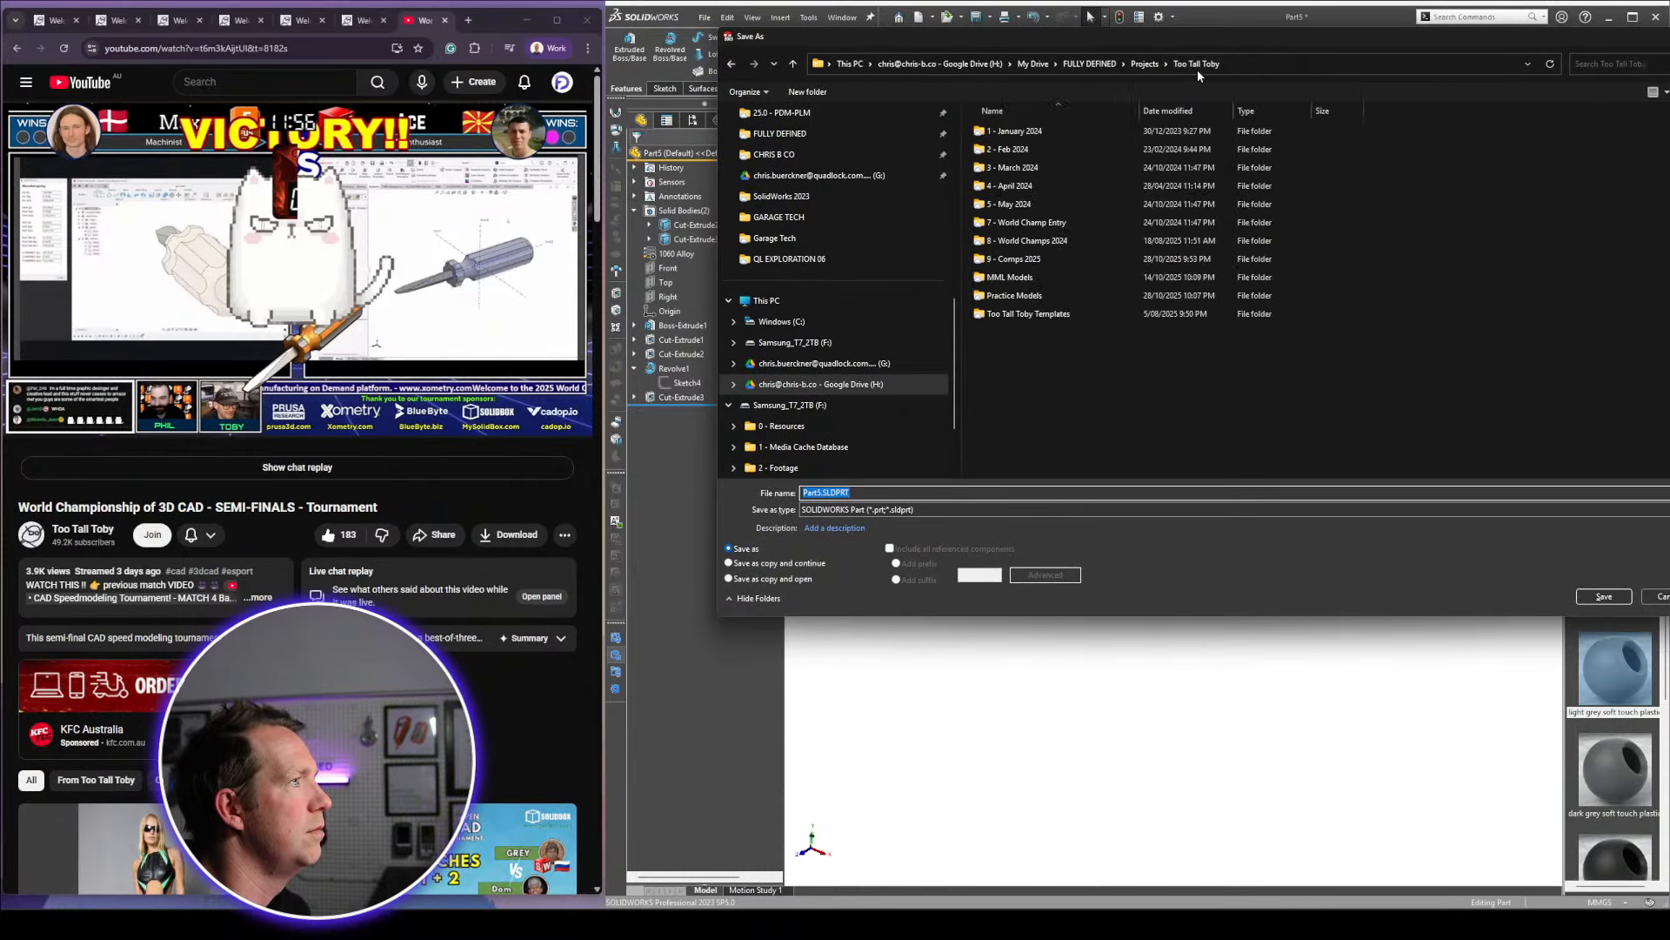
{"action": "double_click", "coordinate": [1020, 258]}
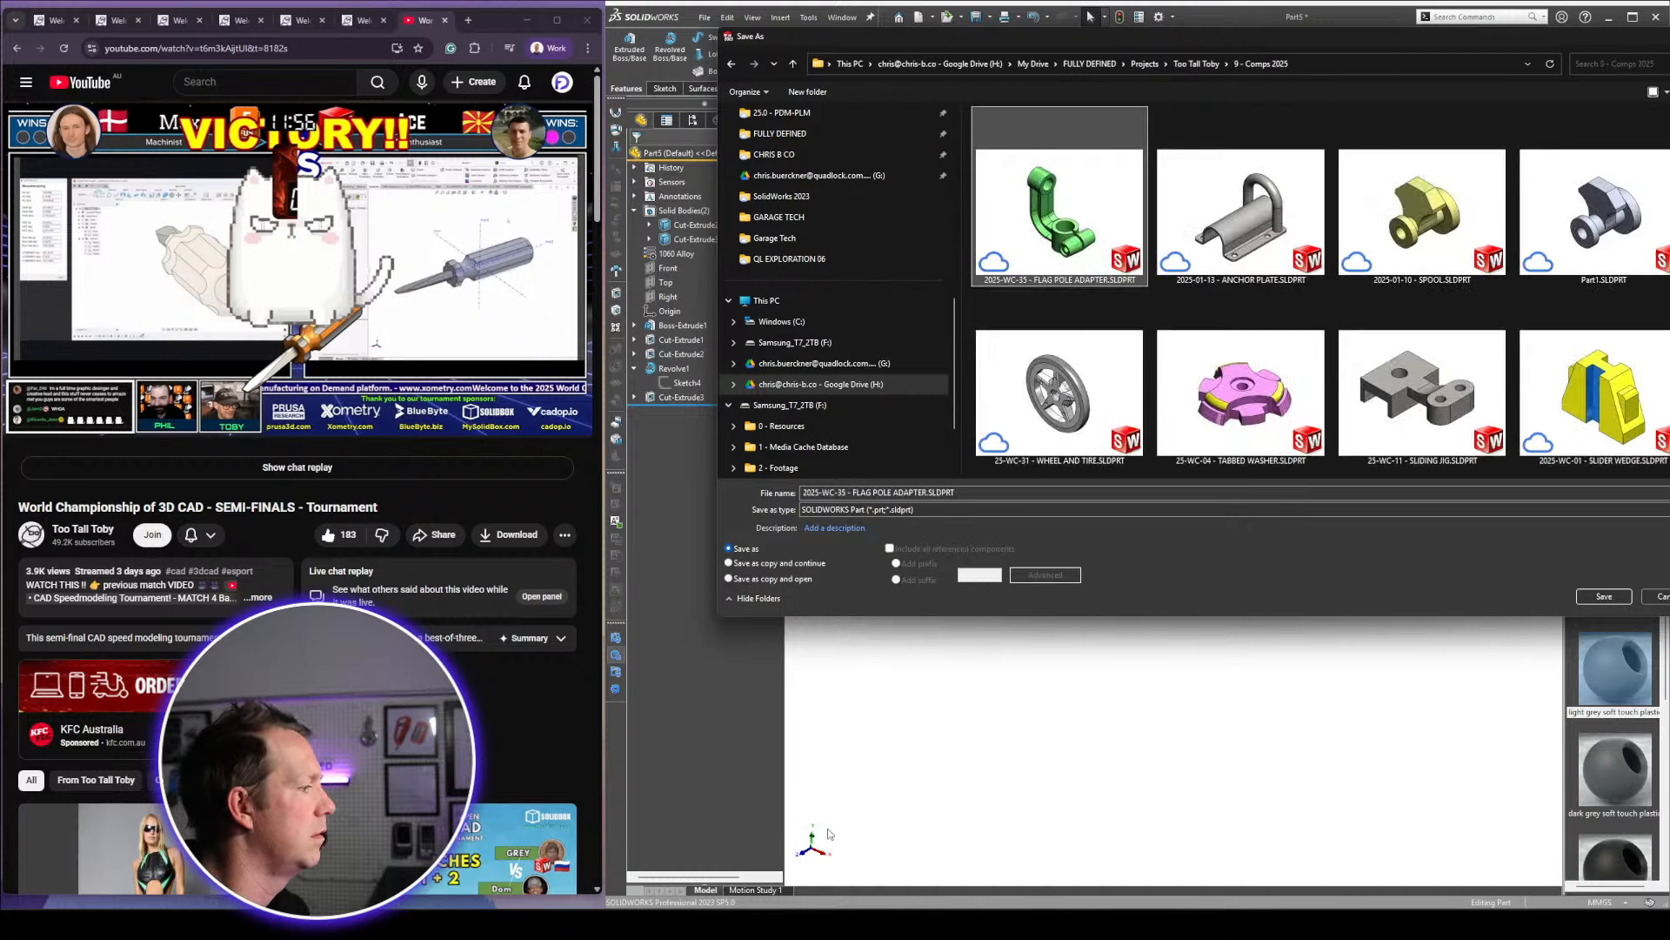
{"action": "left_click", "coordinate": [1042, 806]}
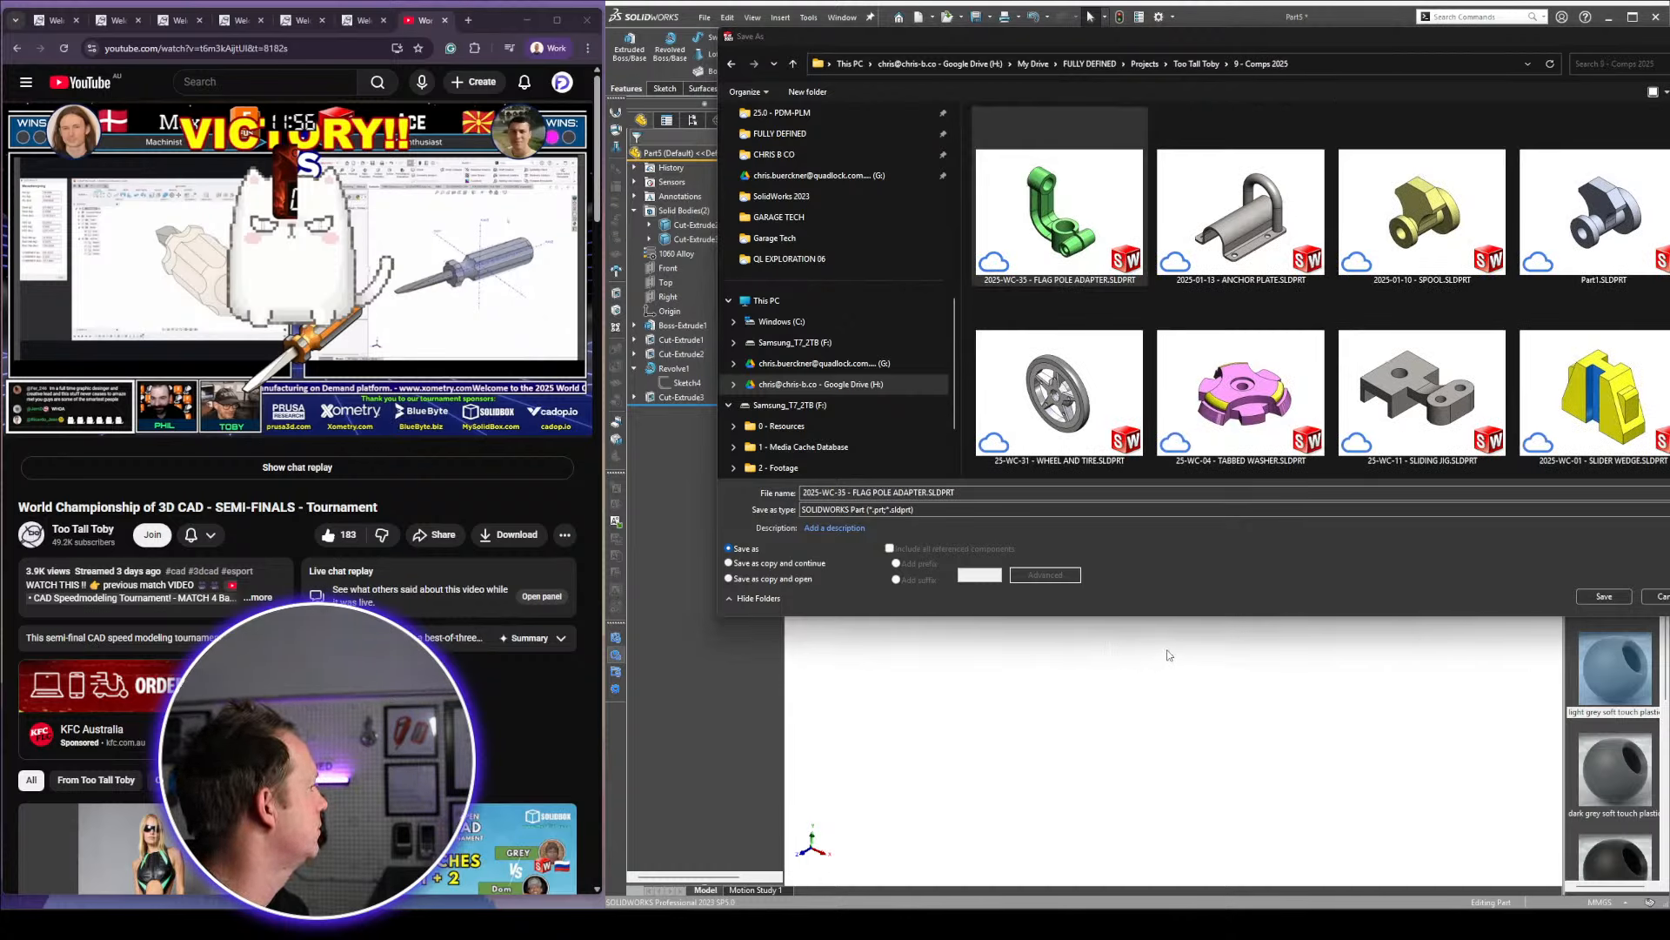
{"action": "key", "text": "super+e"}
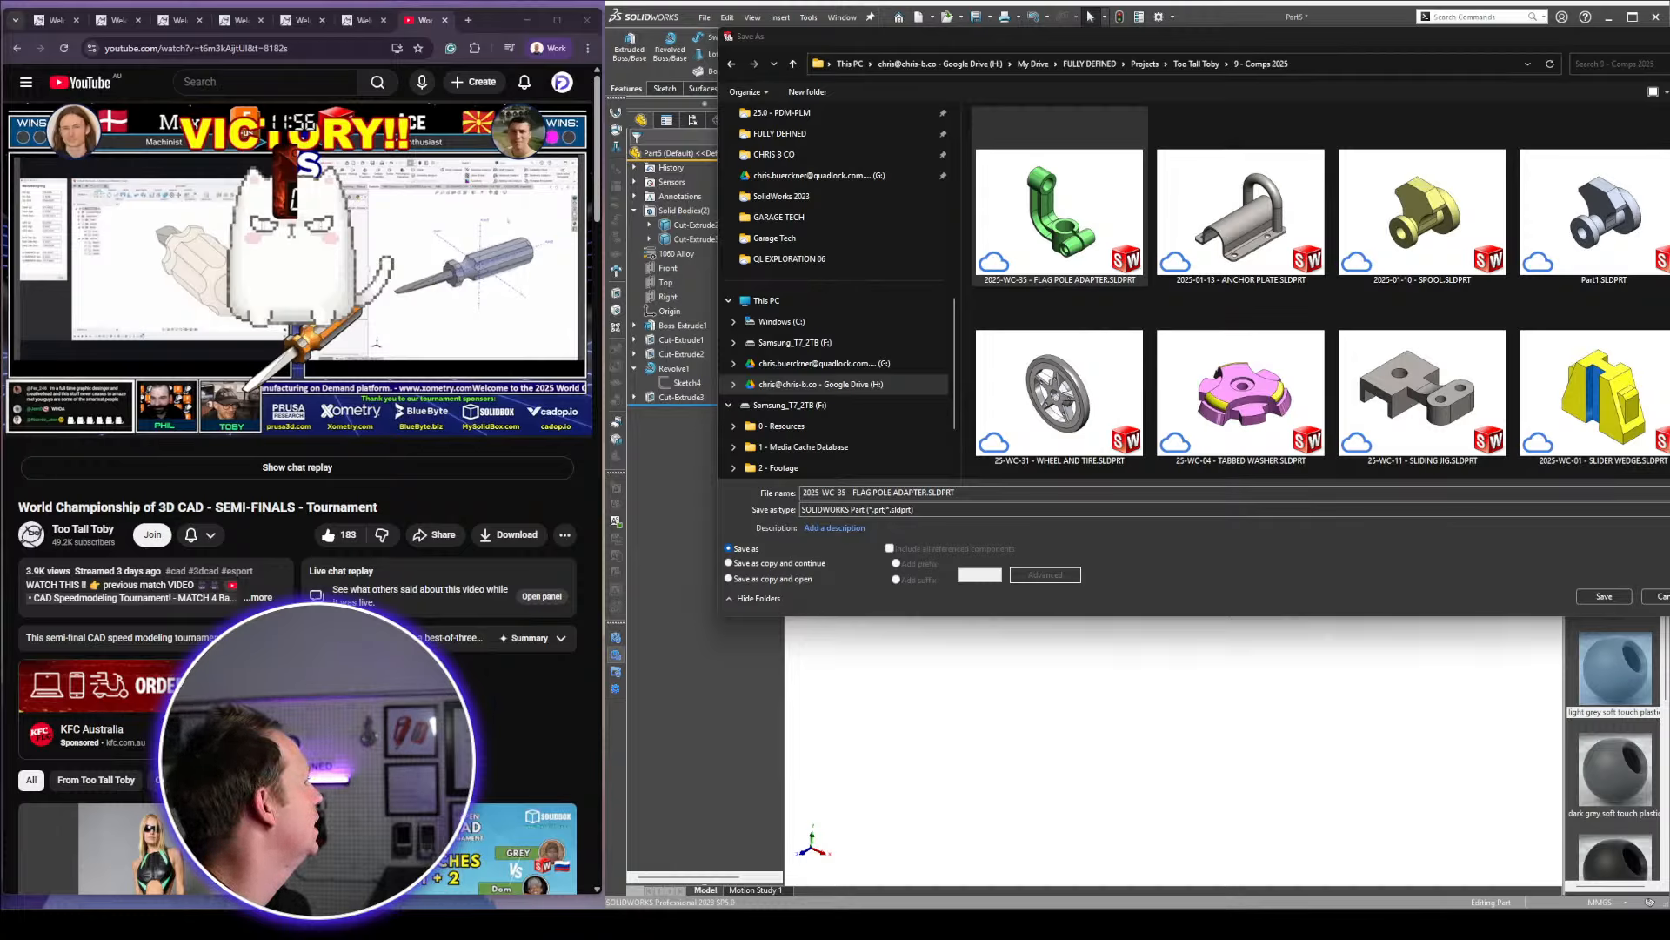
{"action": "mouse_move", "coordinate": [116, 163]}
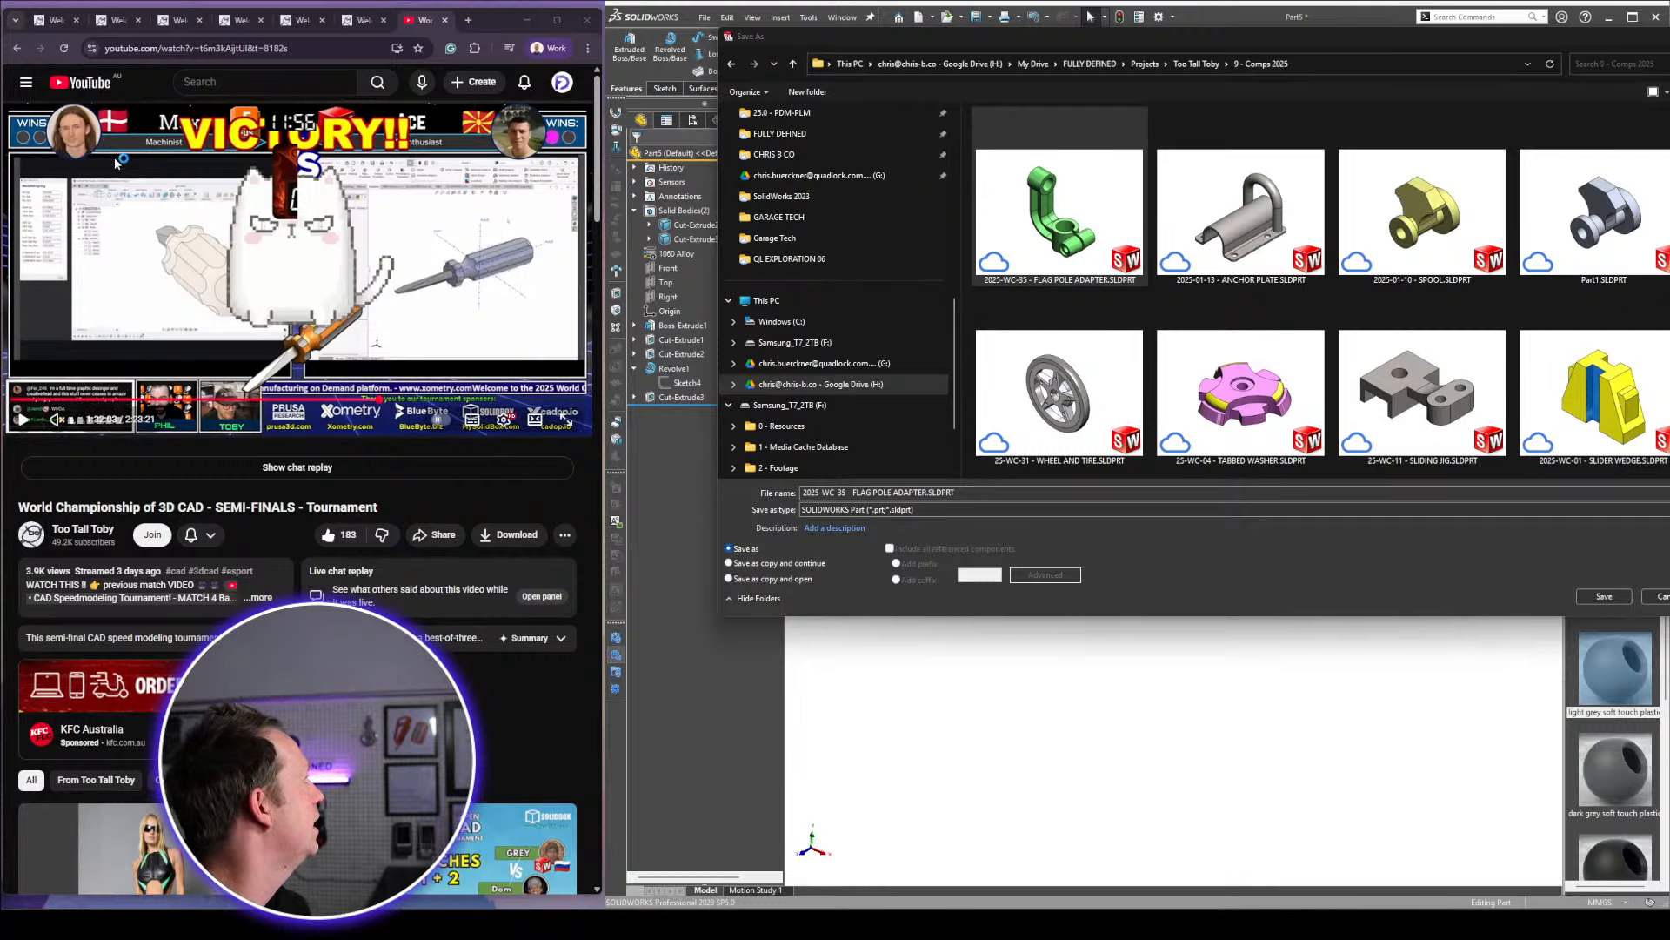
{"action": "left_click", "coordinate": [980, 490]}
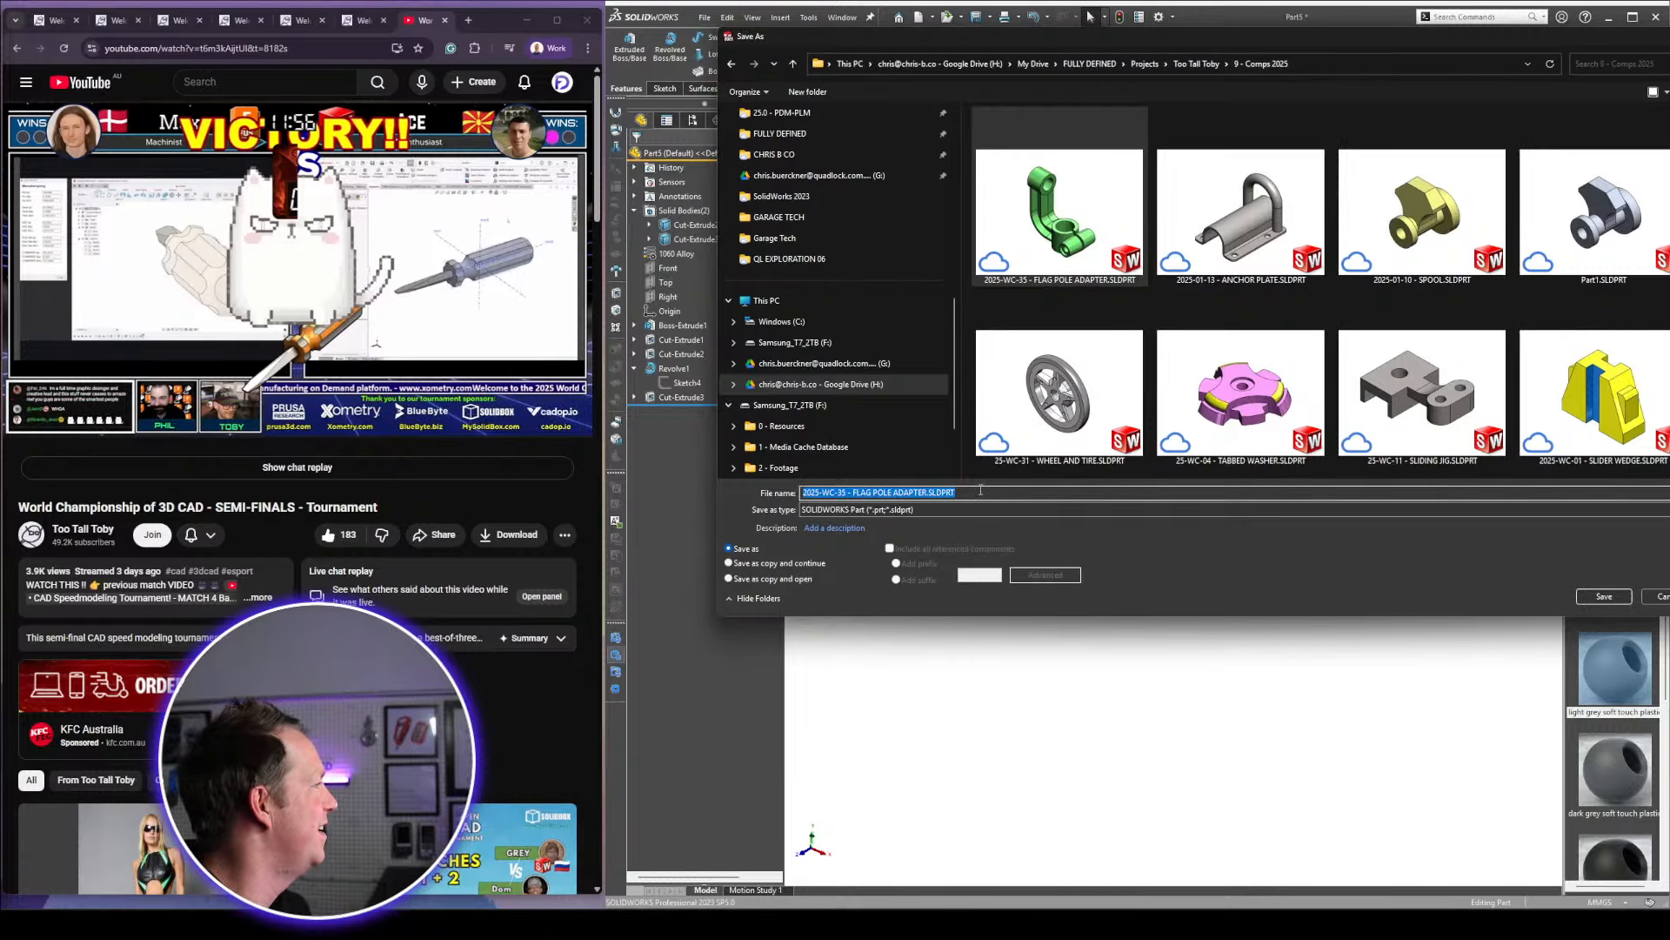
{"action": "type", "text": "2025-WC-36 - DIESEL SCREWDRIVER"}
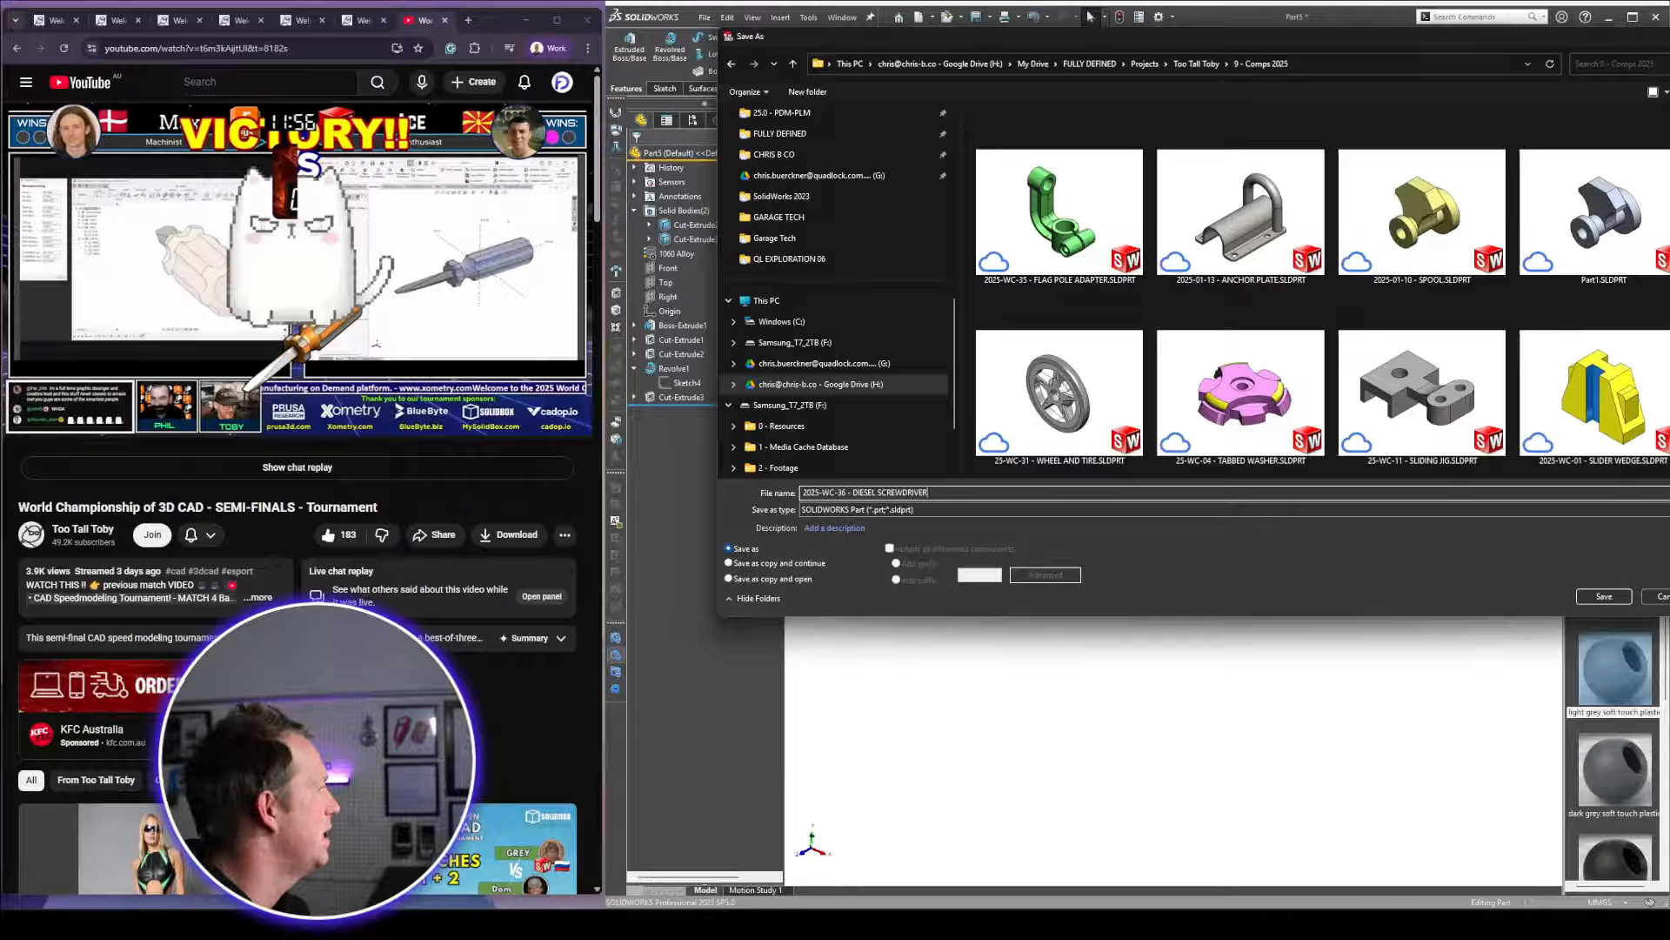
{"action": "key", "text": "Return"}
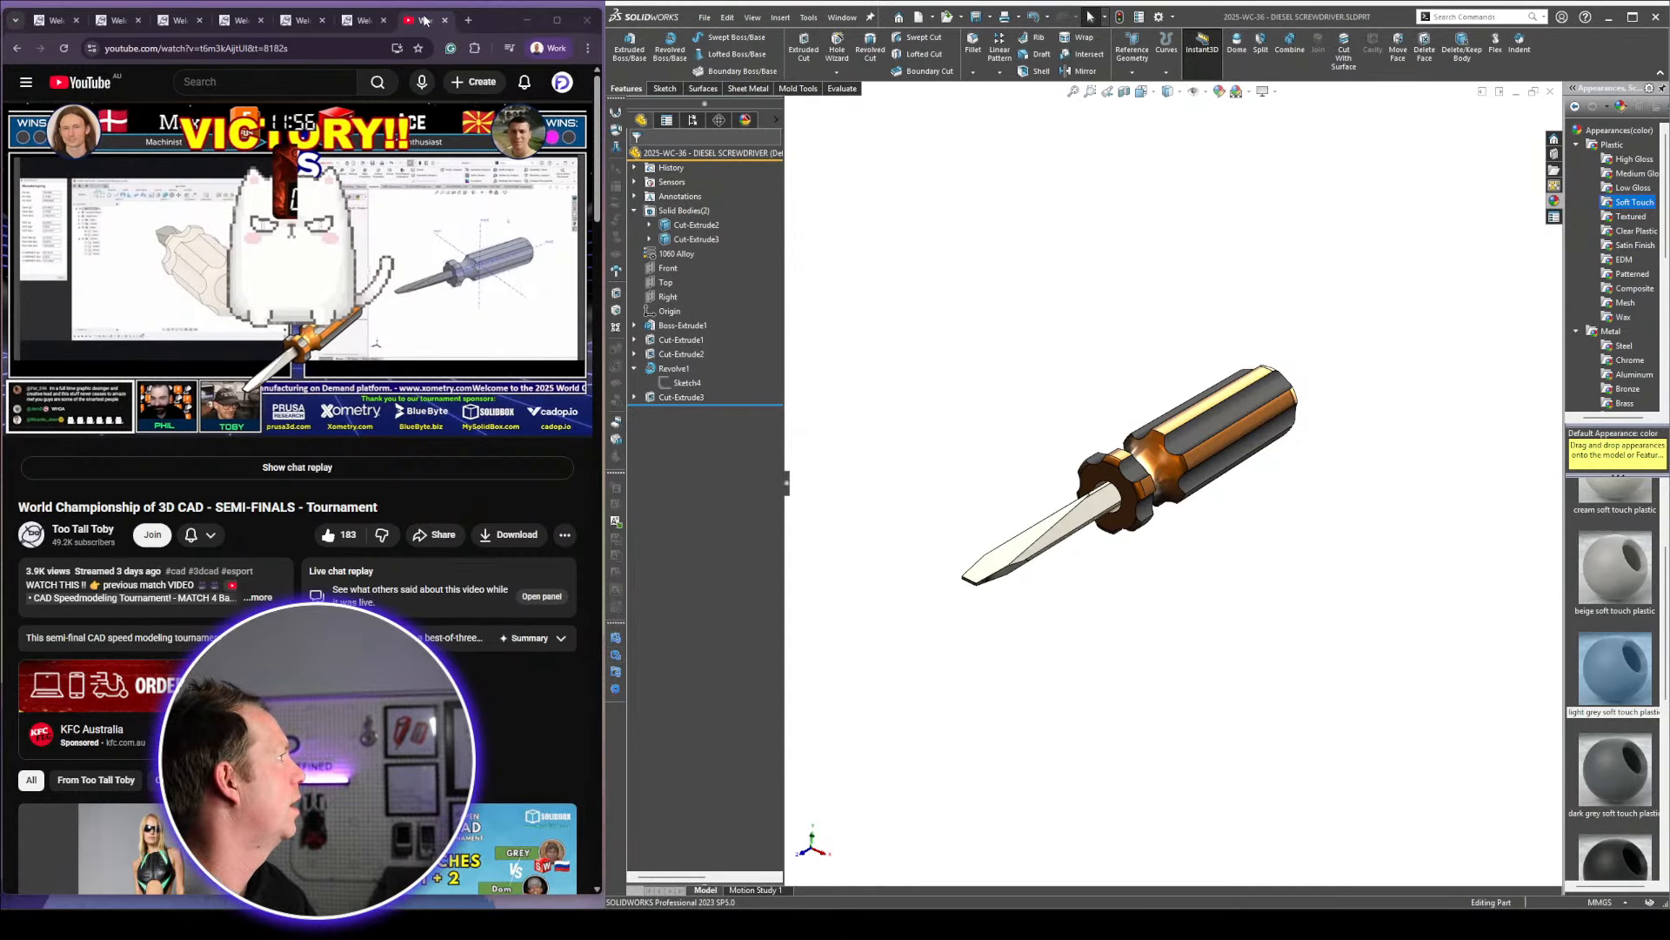
Switch to the browser and bring up the dashboard of challenge 25-05-07, COUPLING with ARMS
{"action": "left_click", "coordinate": [239, 21]}
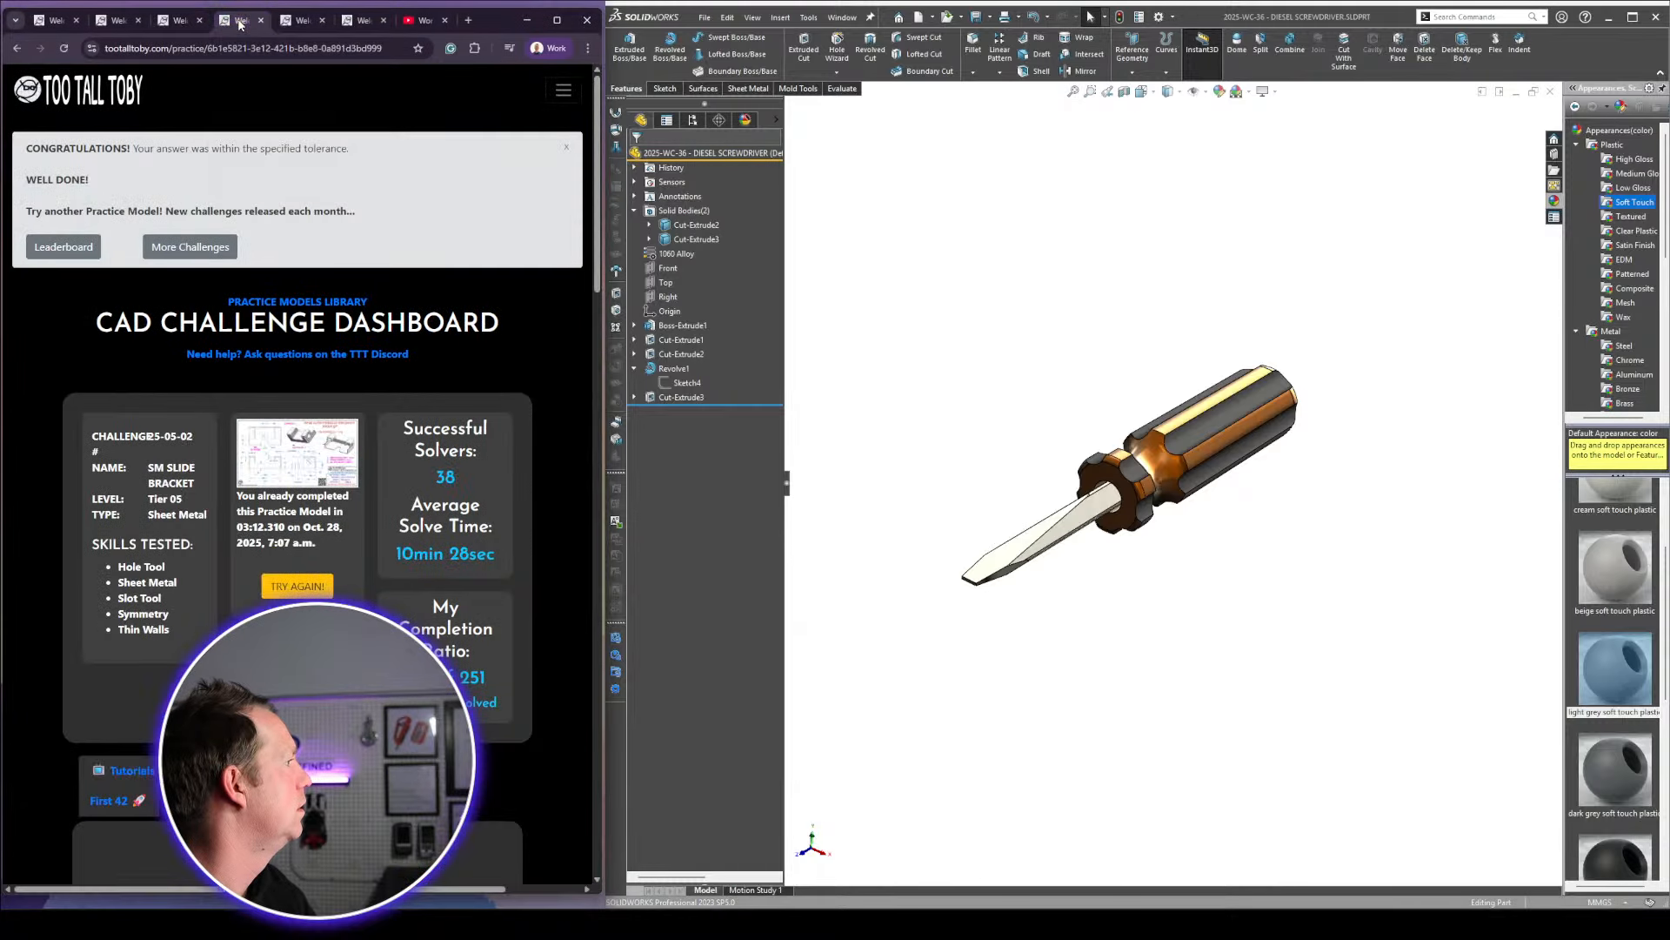
{"action": "left_click", "coordinate": [306, 24]}
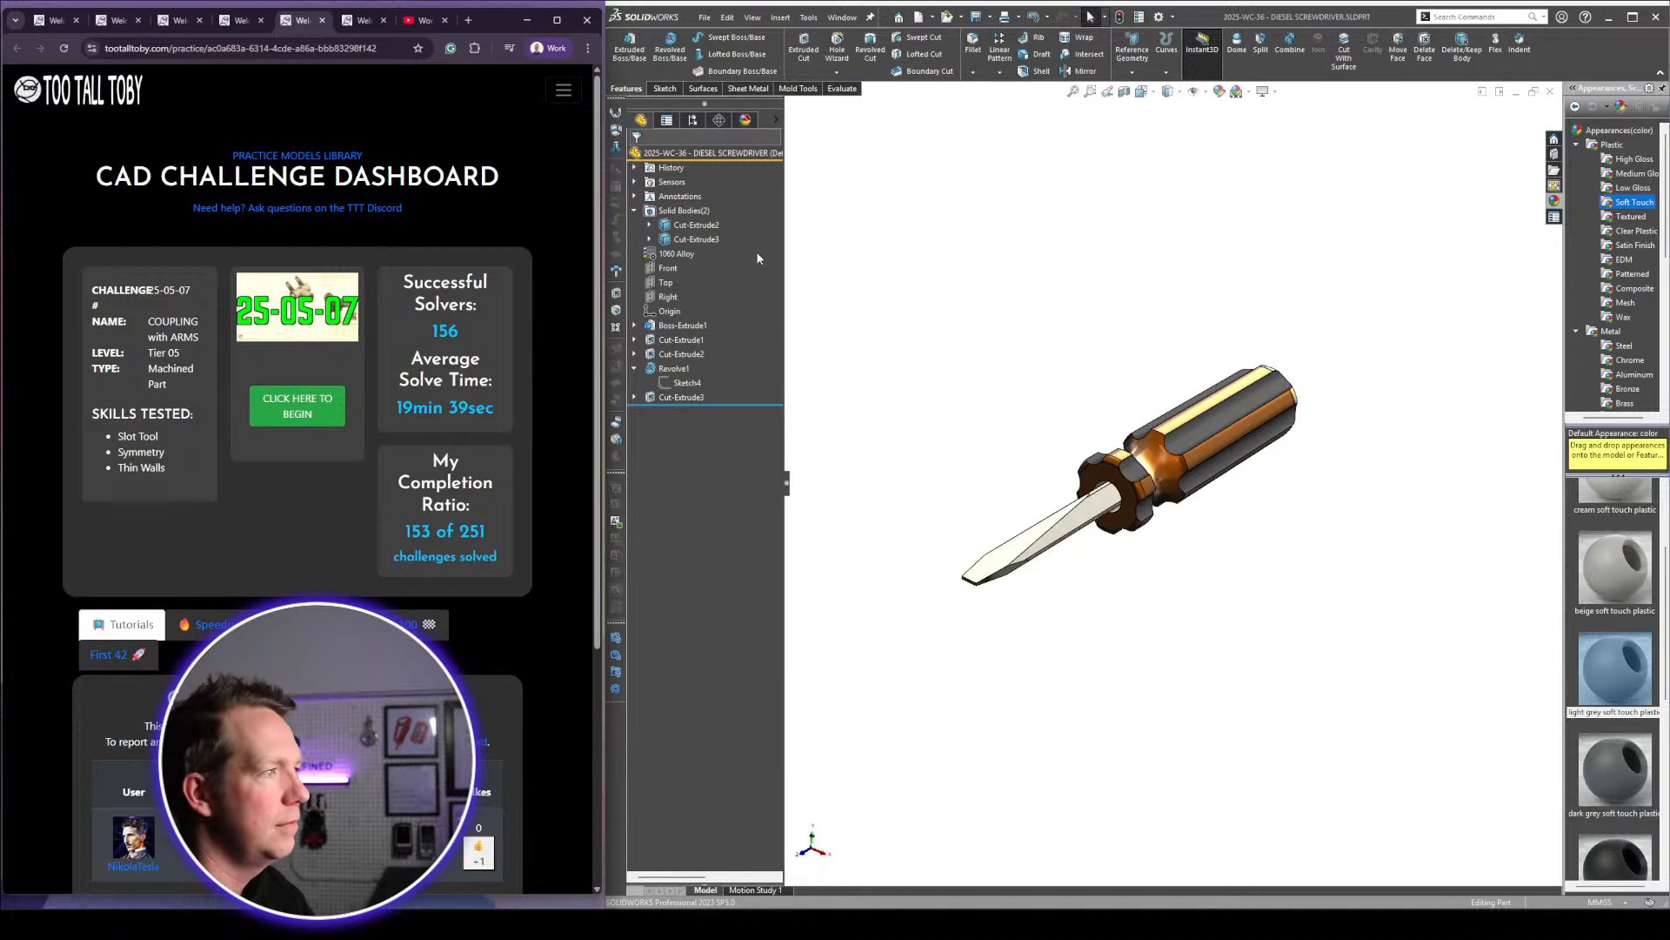
Return to SOLIDWORKS, turn off RealView graphics and show the screwdriver's custom properties
{"action": "left_click", "coordinate": [1084, 375]}
{"action": "left_click", "coordinate": [1274, 92]}
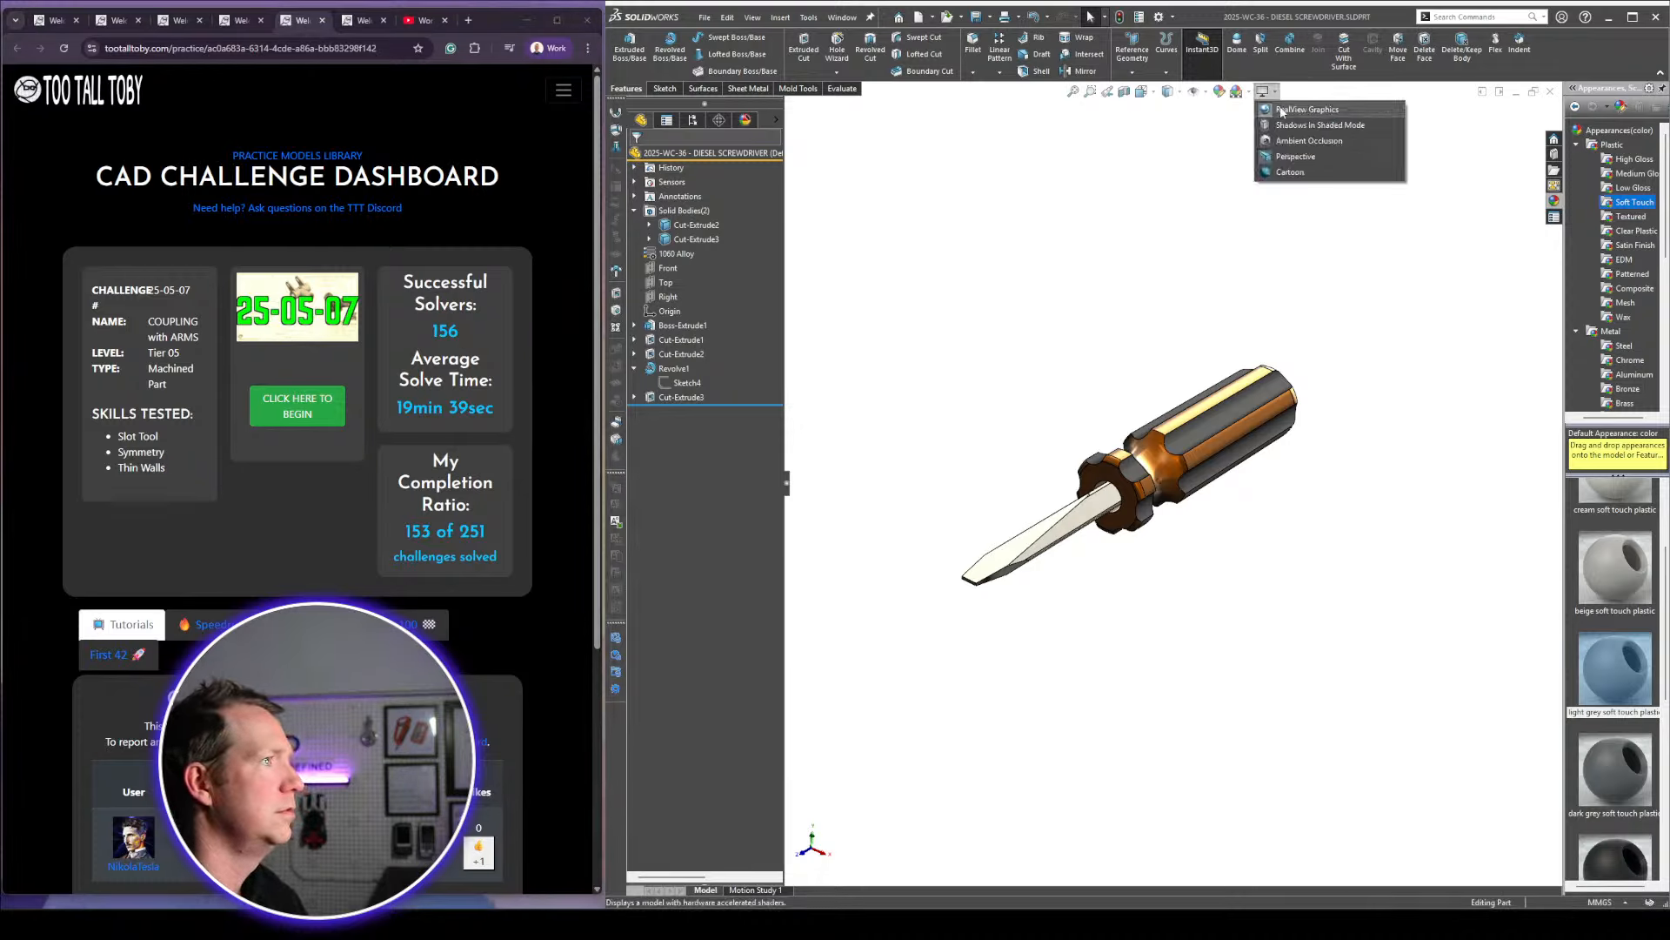
{"action": "left_click", "coordinate": [1286, 111]}
{"action": "left_click", "coordinate": [1554, 217]}
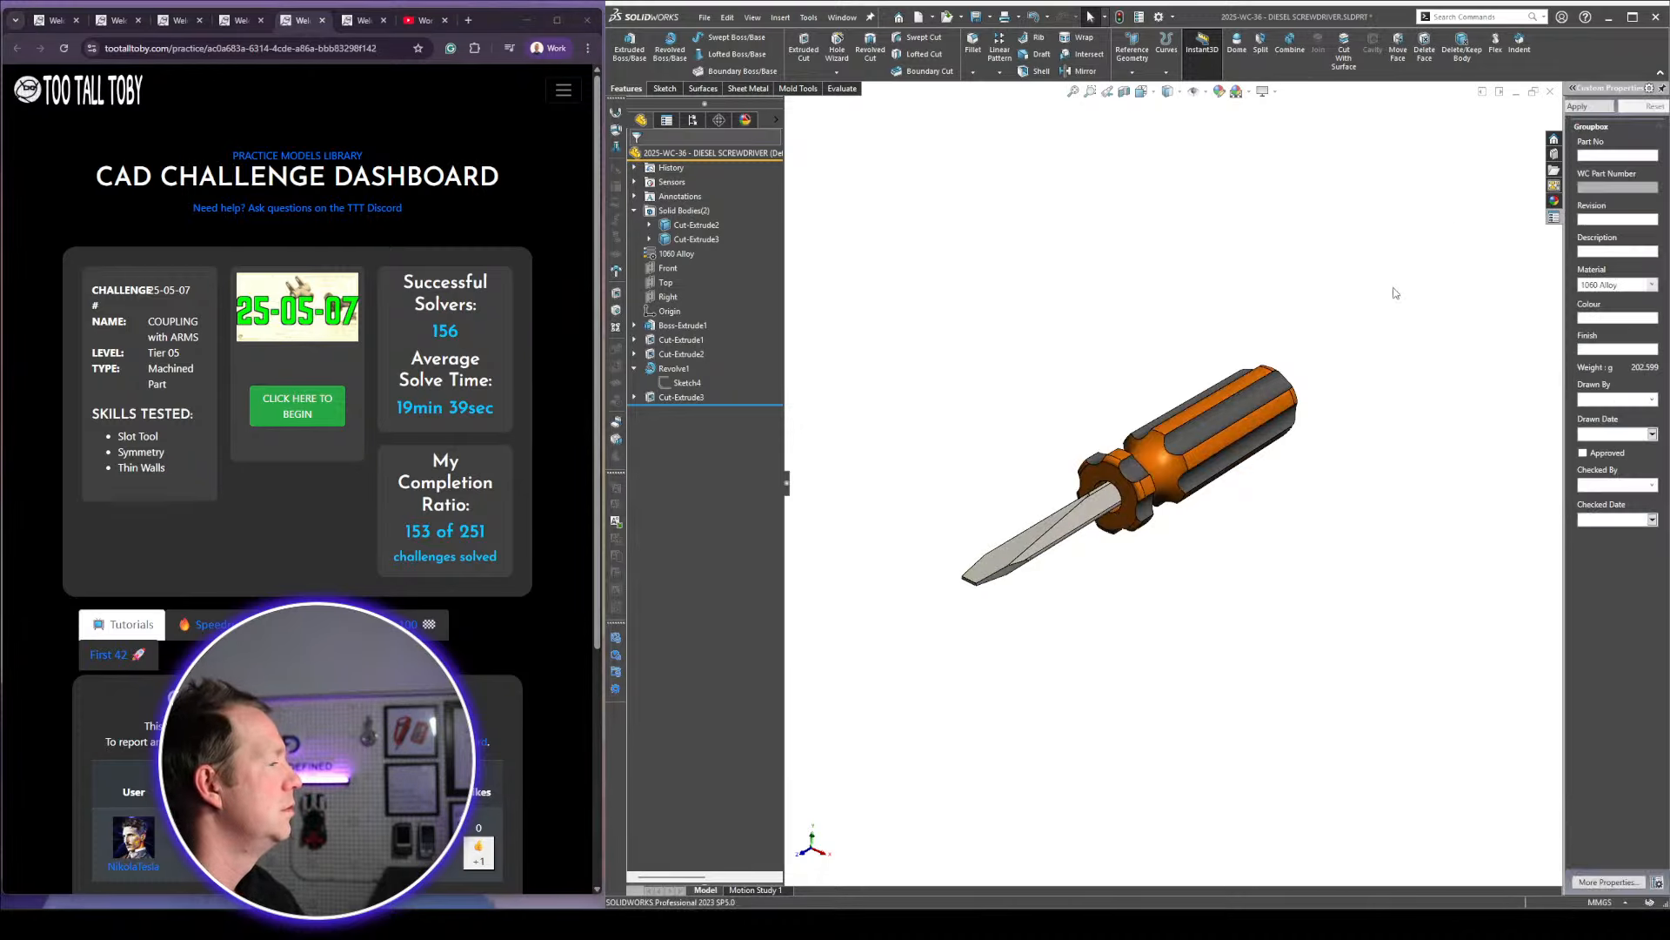
Close the saved Diesel Screwdriver part
{"action": "middle_click_drag", "start_coordinate": [1194, 246], "coordinate": [1144, 328]}
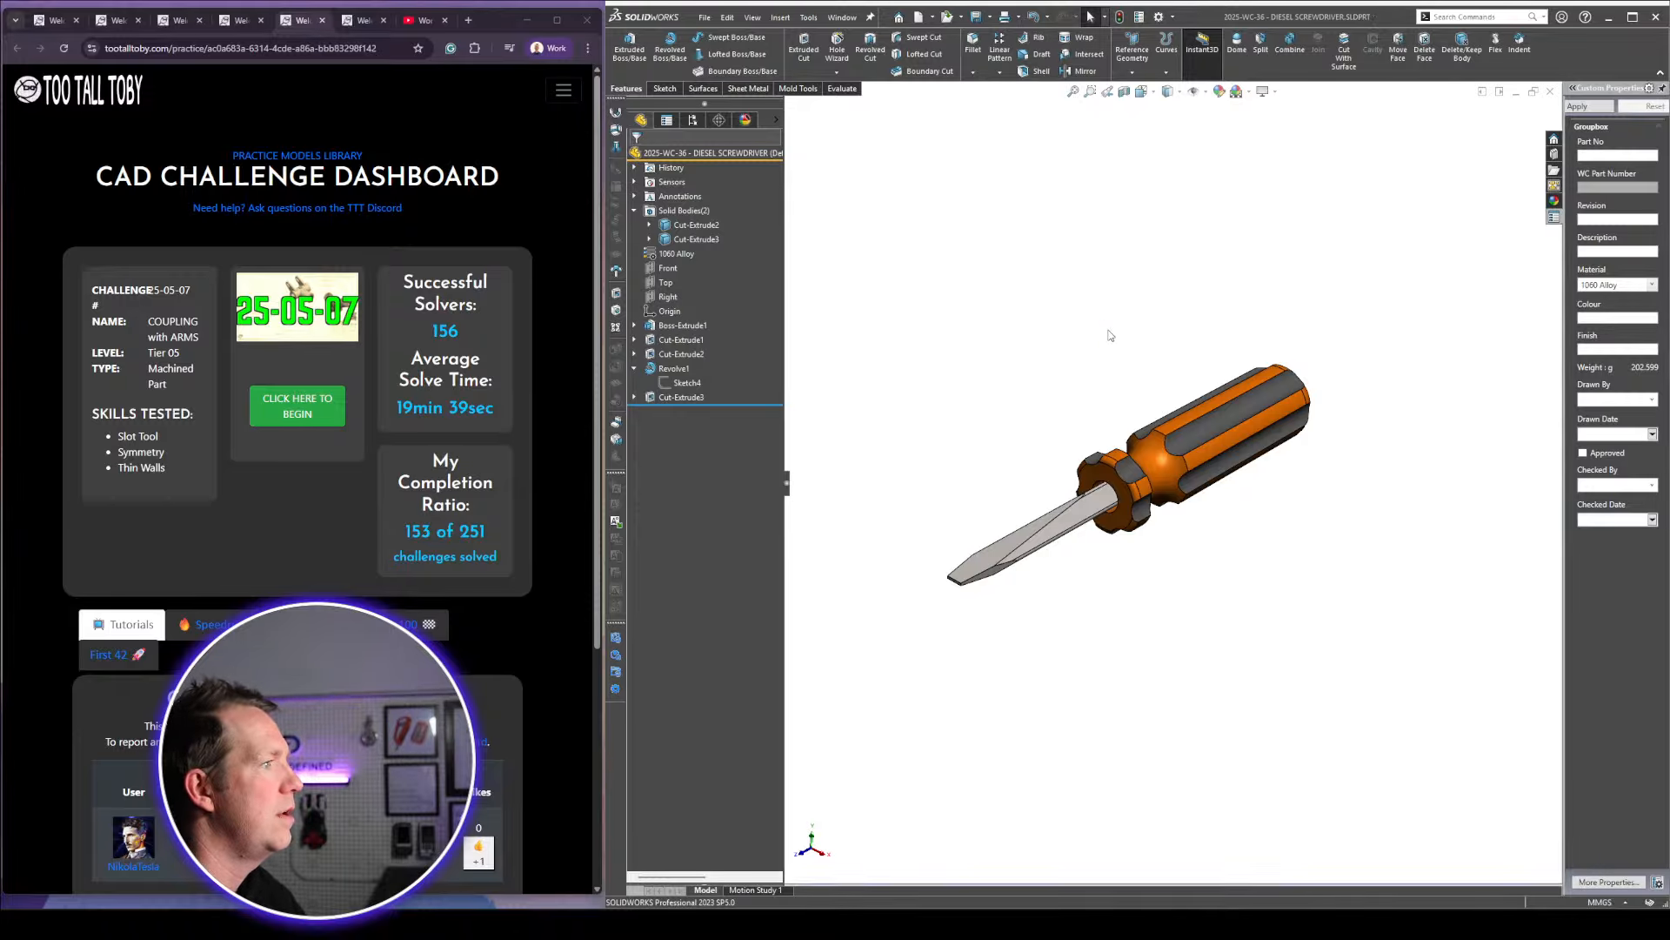
{"action": "key", "text": "ctrl+w"}
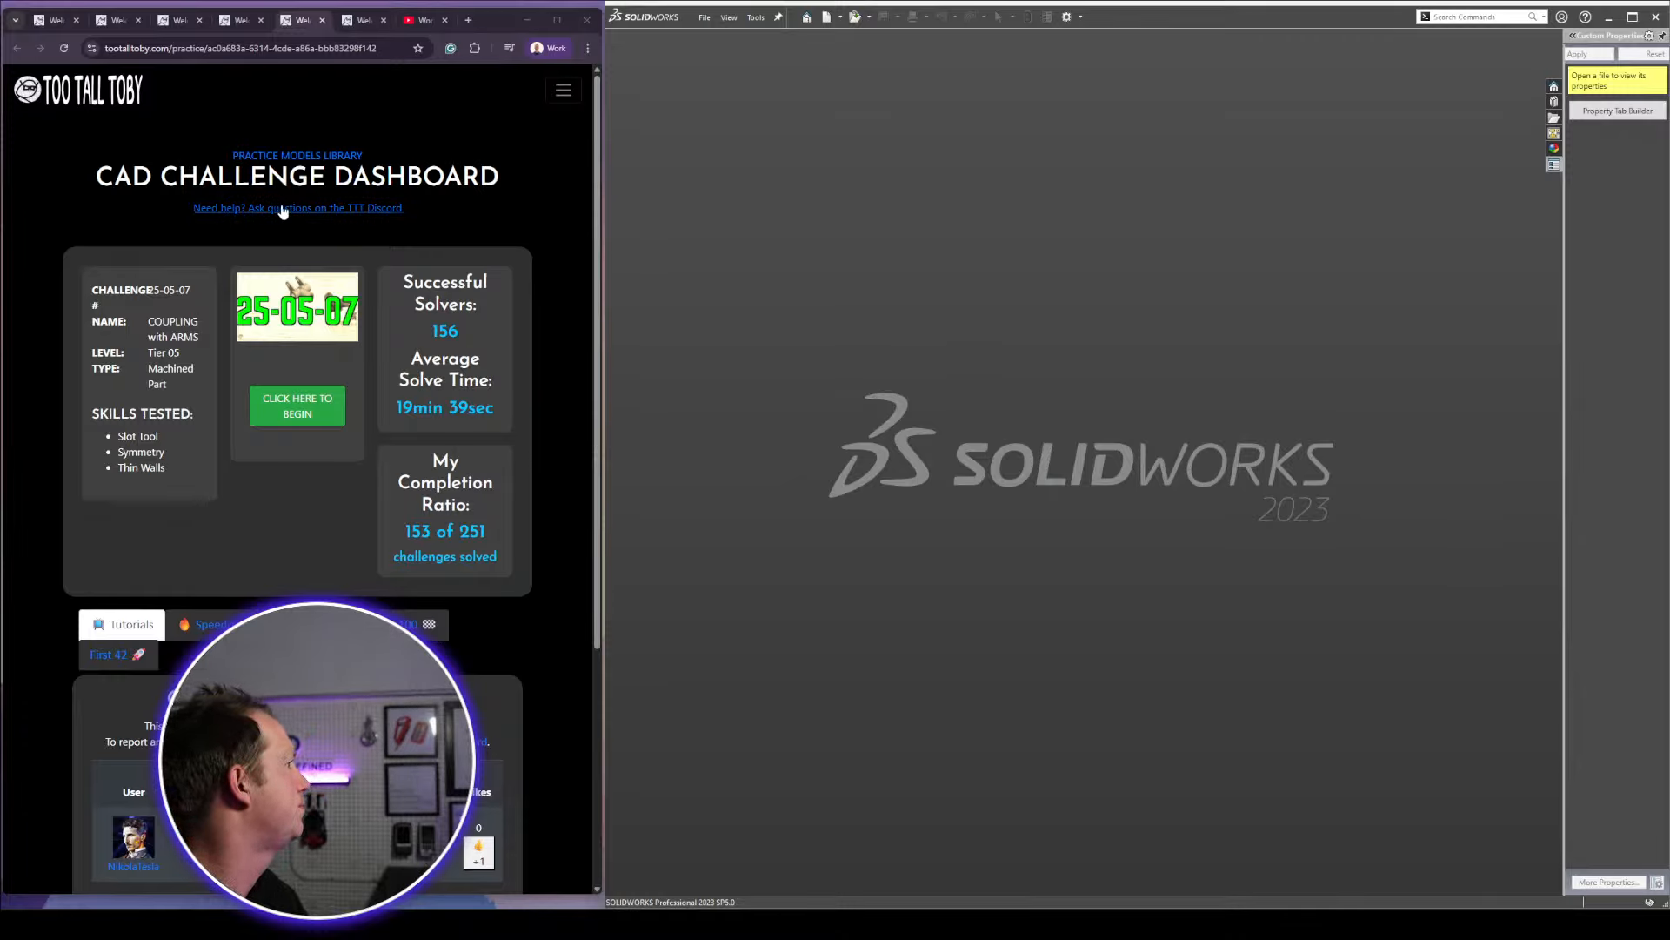
Begin challenge 25-05-07 in the browser, reveal its drawing and open it in a separate window
{"action": "left_click", "coordinate": [298, 405]}
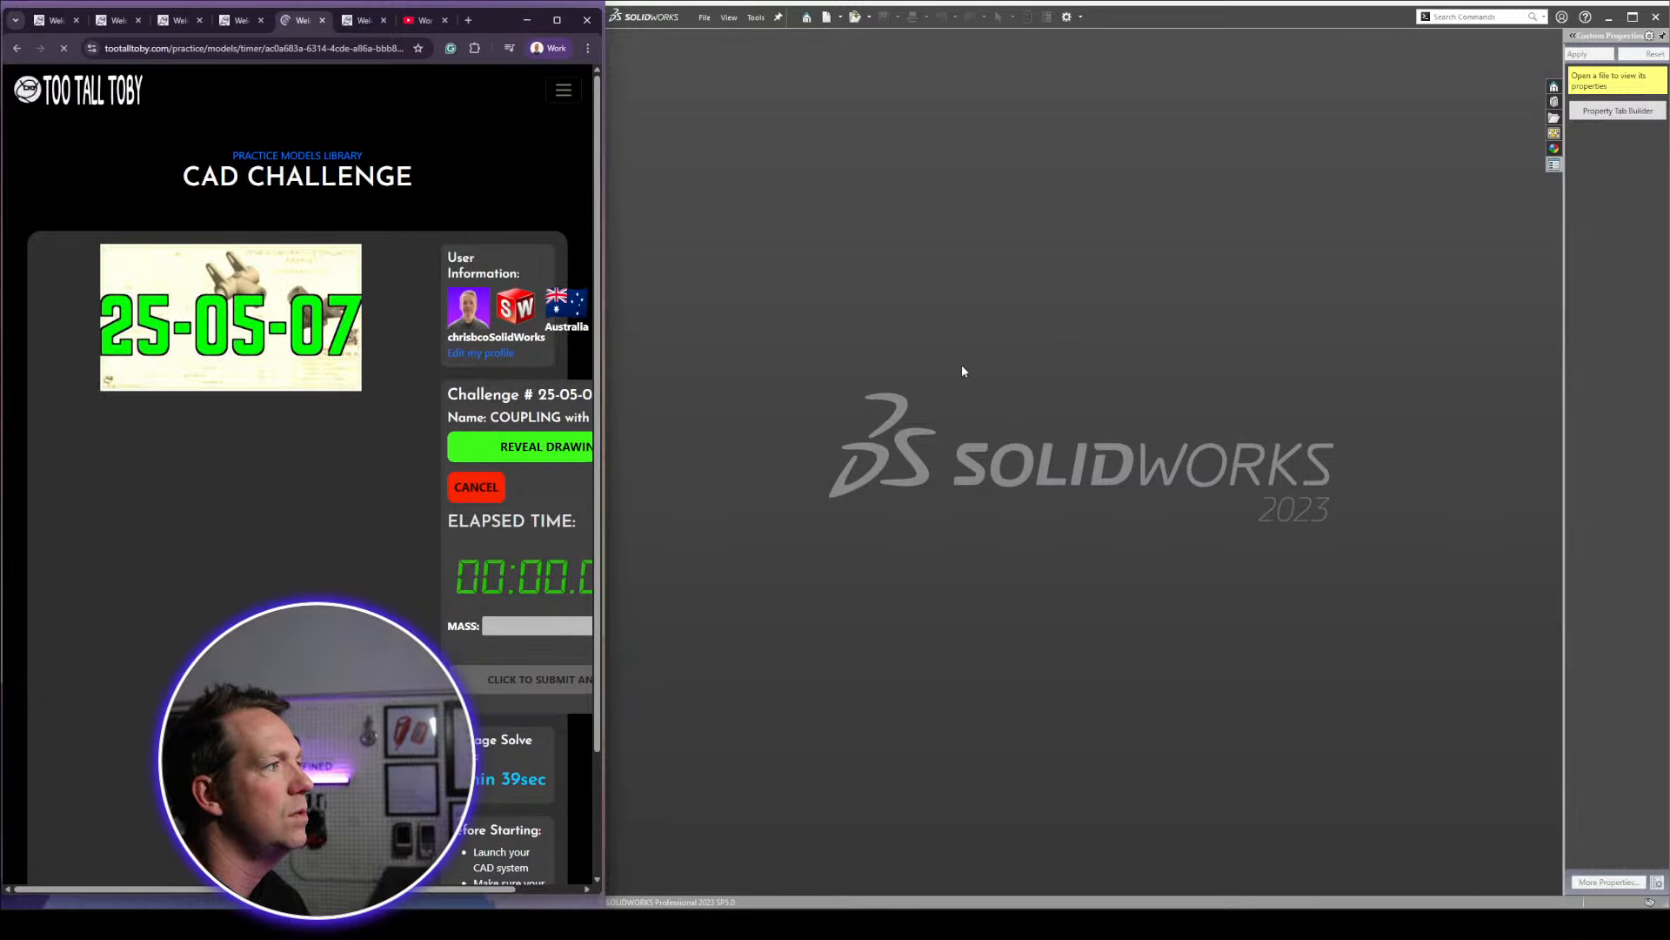
{"action": "left_click", "coordinate": [561, 452]}
{"action": "left_click", "coordinate": [559, 497]}
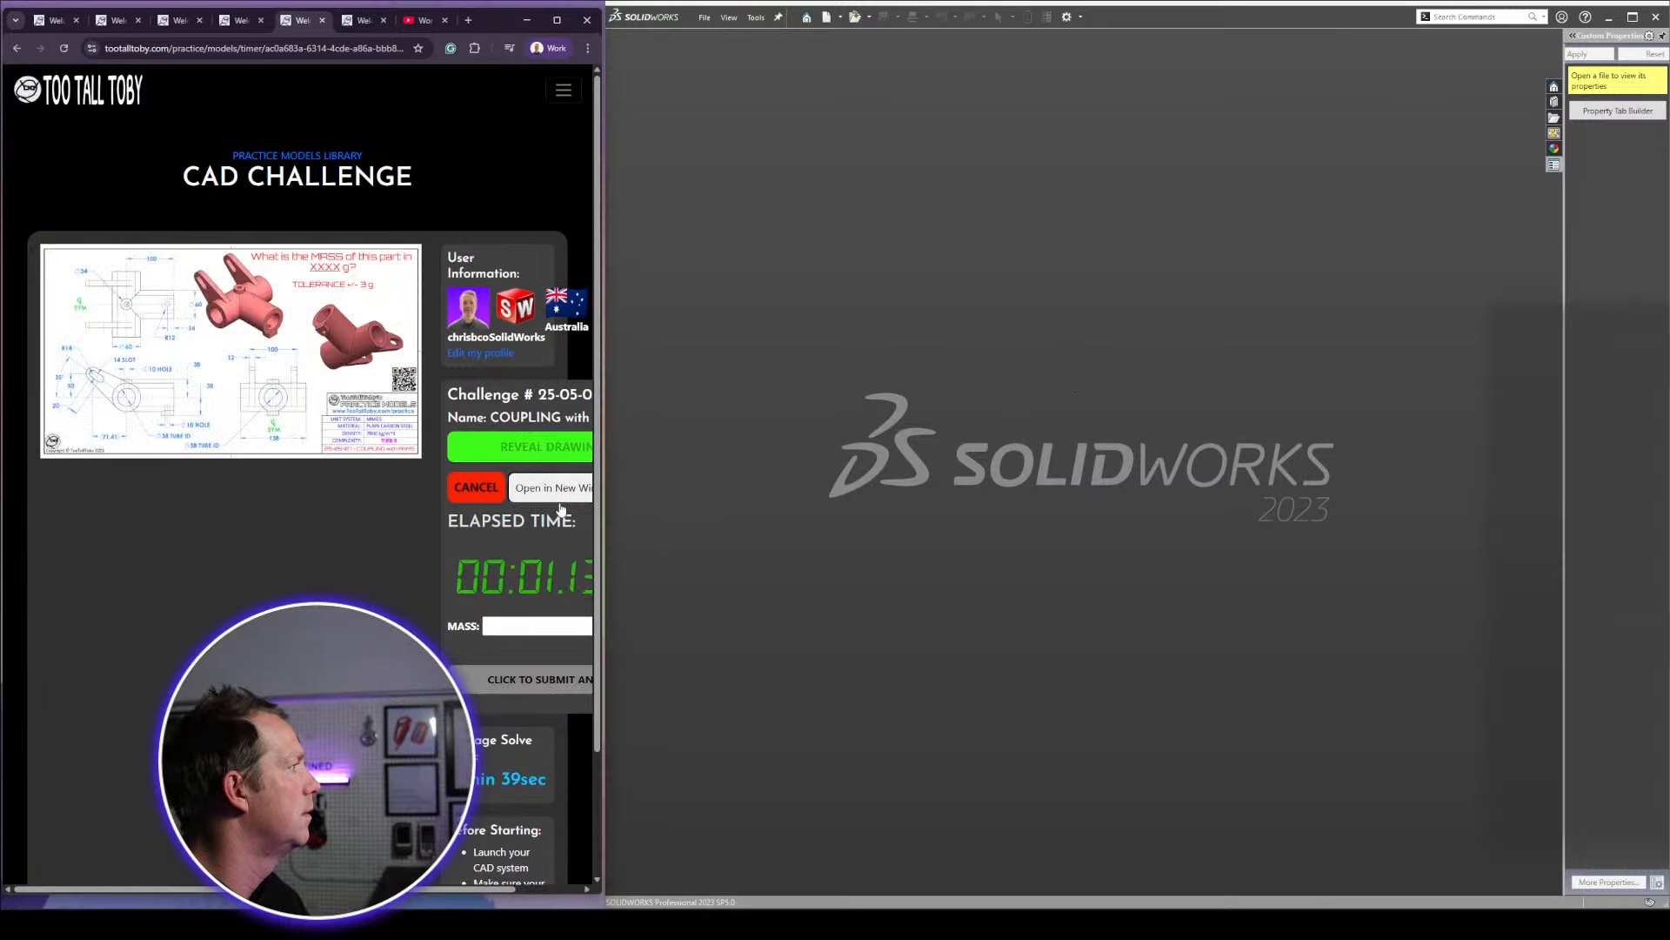
Move the coupling drawing window over the browser and shrink it so it leaves the SOLIDWORKS window clear
{"action": "mouse_move", "coordinate": [1669, 285]}
{"action": "left_mouse_down"}
{"action": "mouse_move", "coordinate": [856, 111]}
{"action": "mouse_move", "coordinate": [848, 57]}
{"action": "left_mouse_up"}
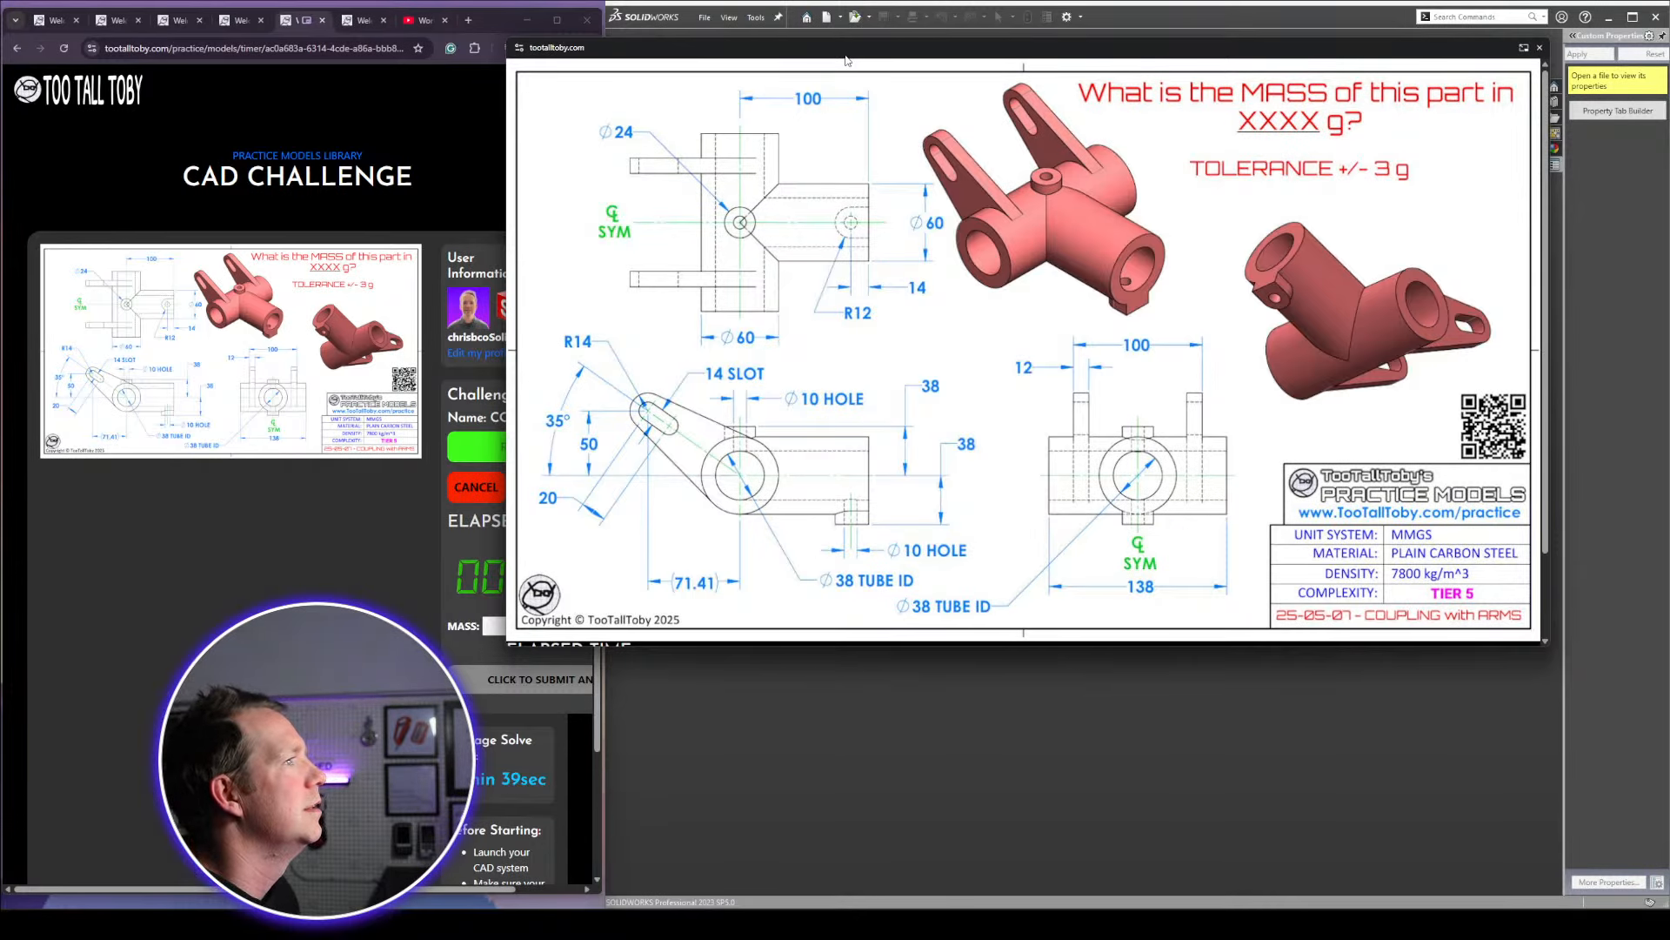
{"action": "left_click_drag", "start_coordinate": [855, 60], "coordinate": [831, 62]}
{"action": "scroll", "coordinate": [861, 182], "scroll_direction": "down", "scroll_amount": 1}
{"action": "scroll", "coordinate": [890, 254], "scroll_direction": "up", "scroll_amount": 1}
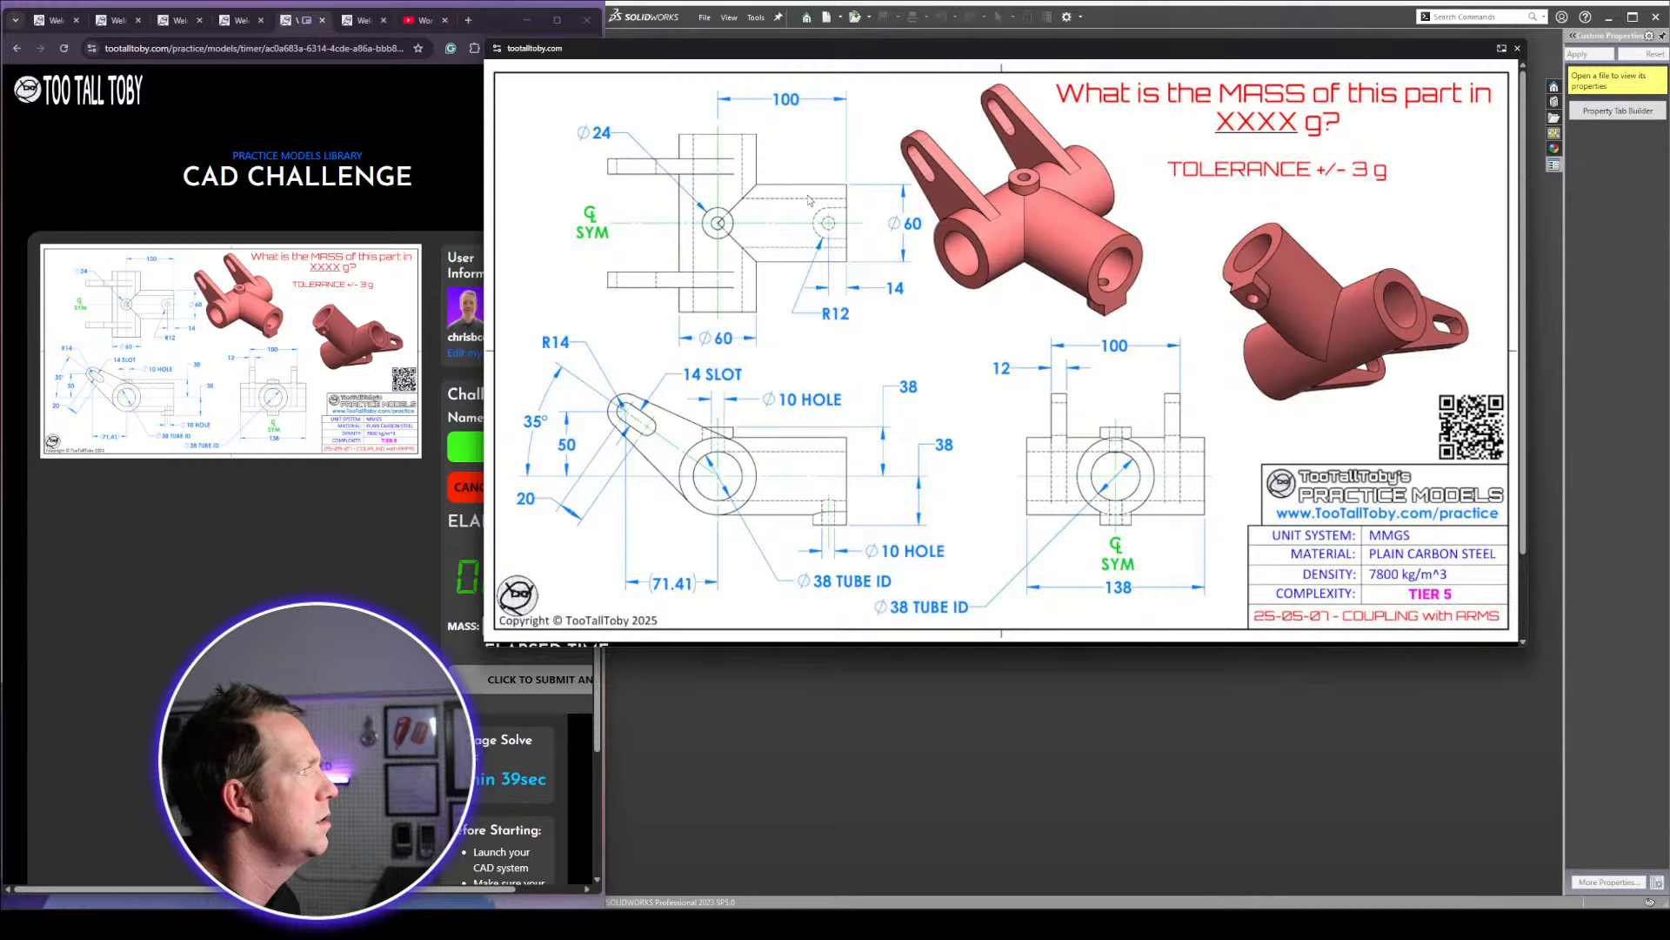
{"action": "left_click_drag", "start_coordinate": [732, 60], "coordinate": [252, 31]}
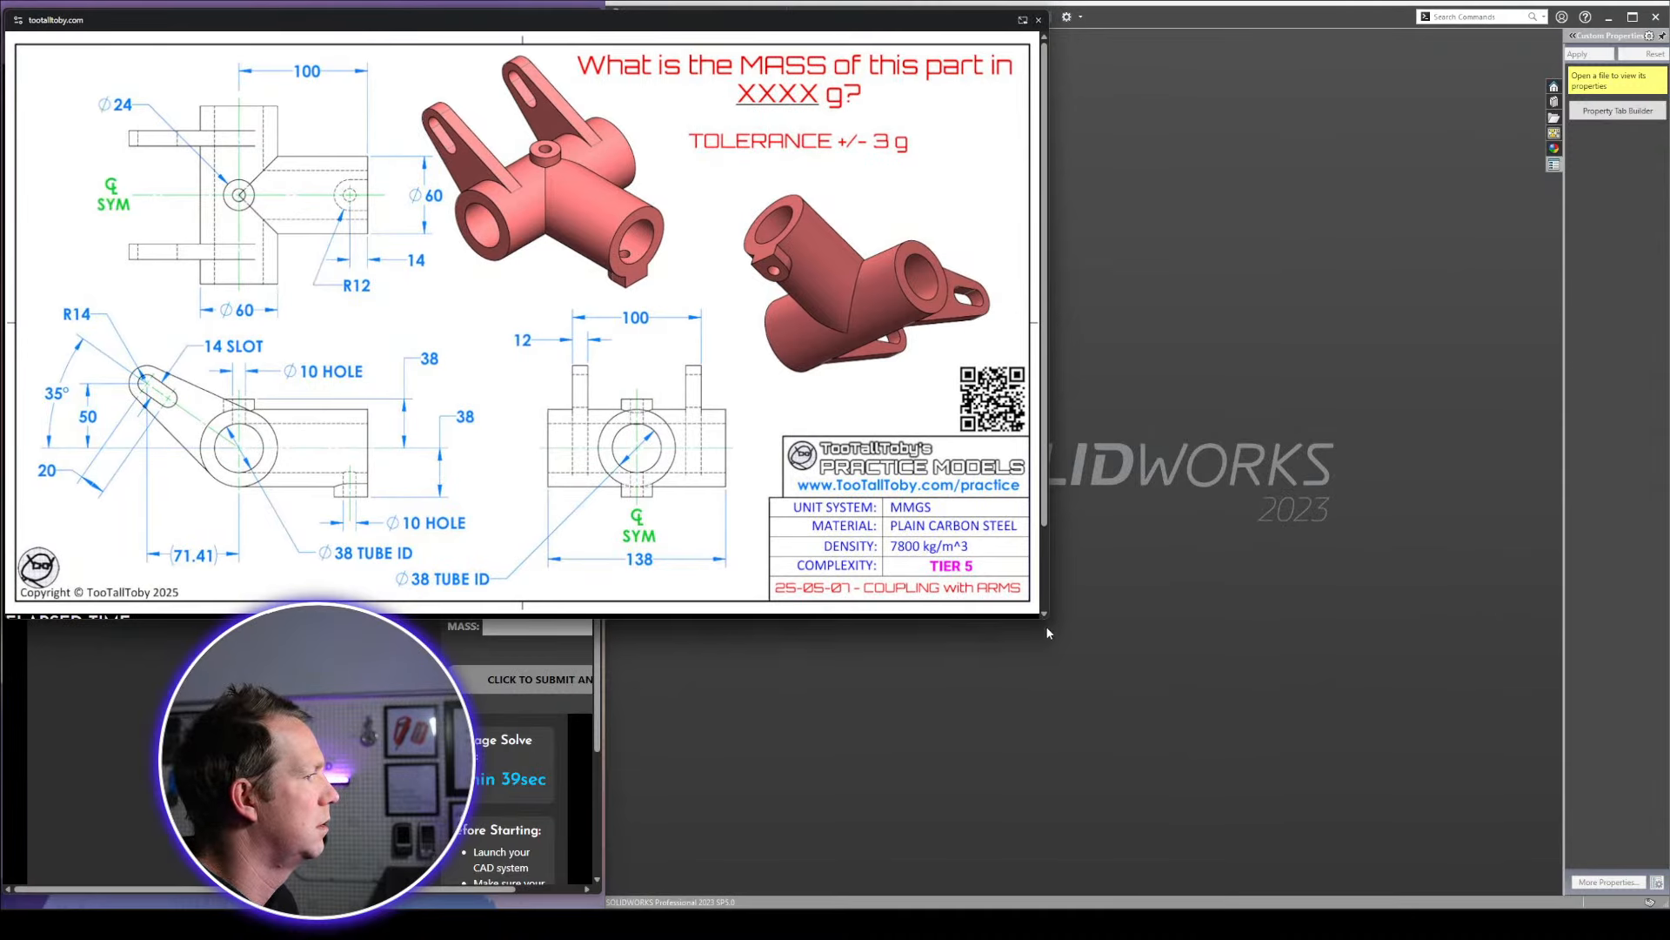
{"action": "left_click_drag", "start_coordinate": [1048, 634], "coordinate": [553, 463]}
Cancel the running challenge attempt, reveal the coupling drawing again and reopen it in its own window
{"action": "left_click", "coordinate": [490, 492]}
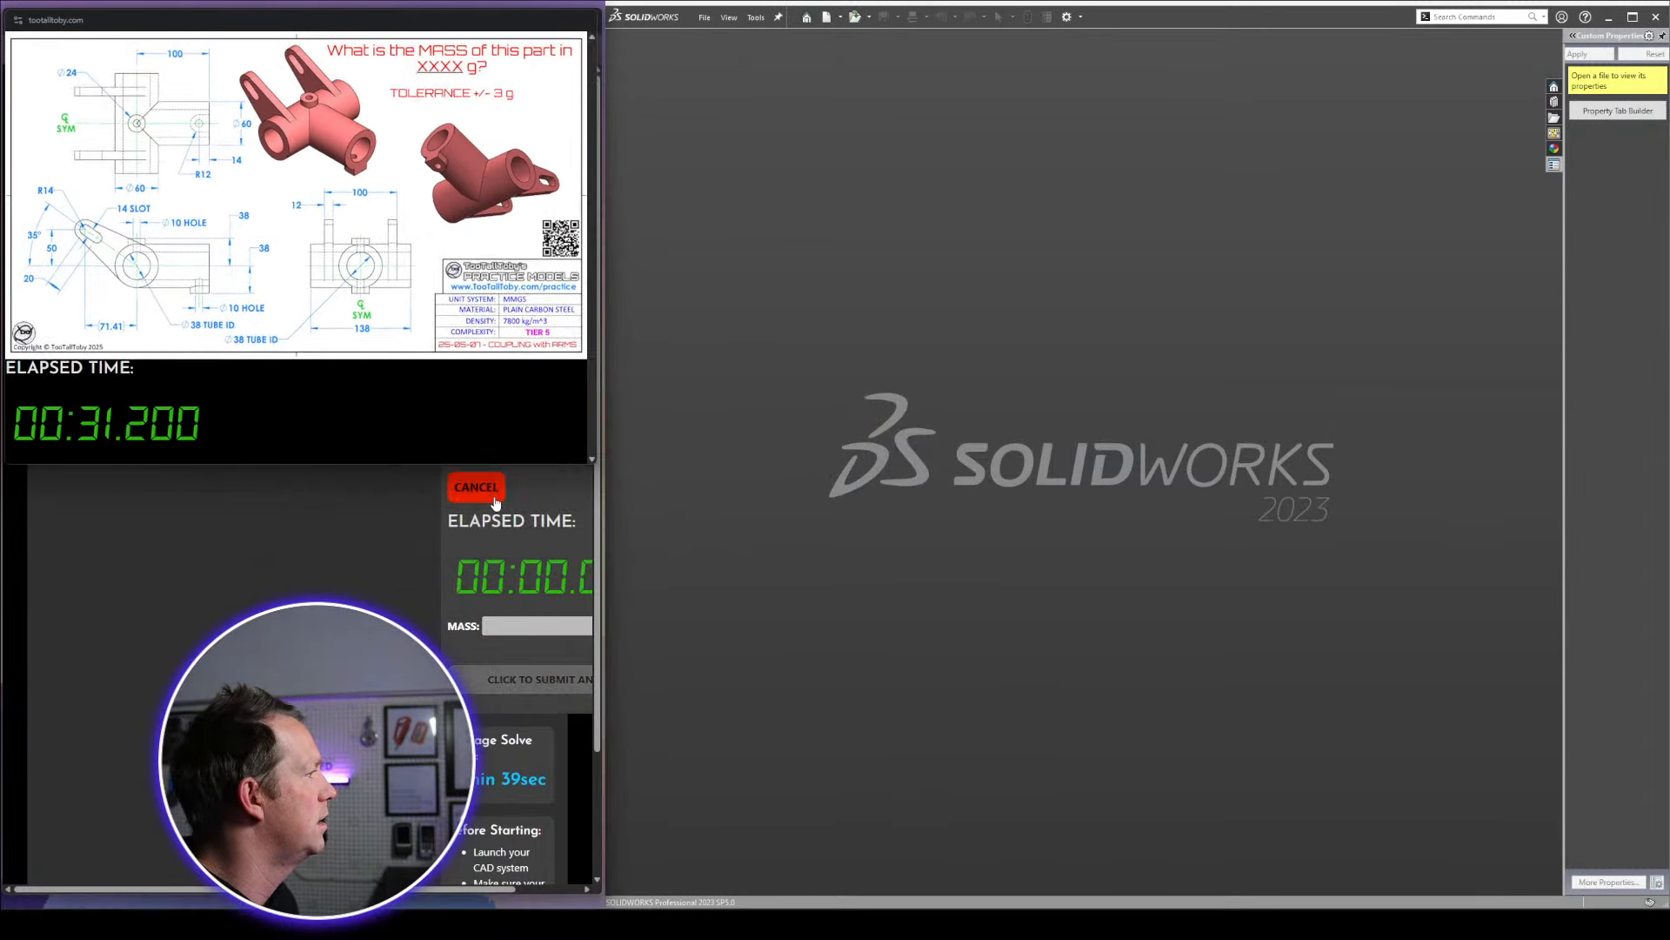
{"action": "left_click", "coordinate": [533, 448]}
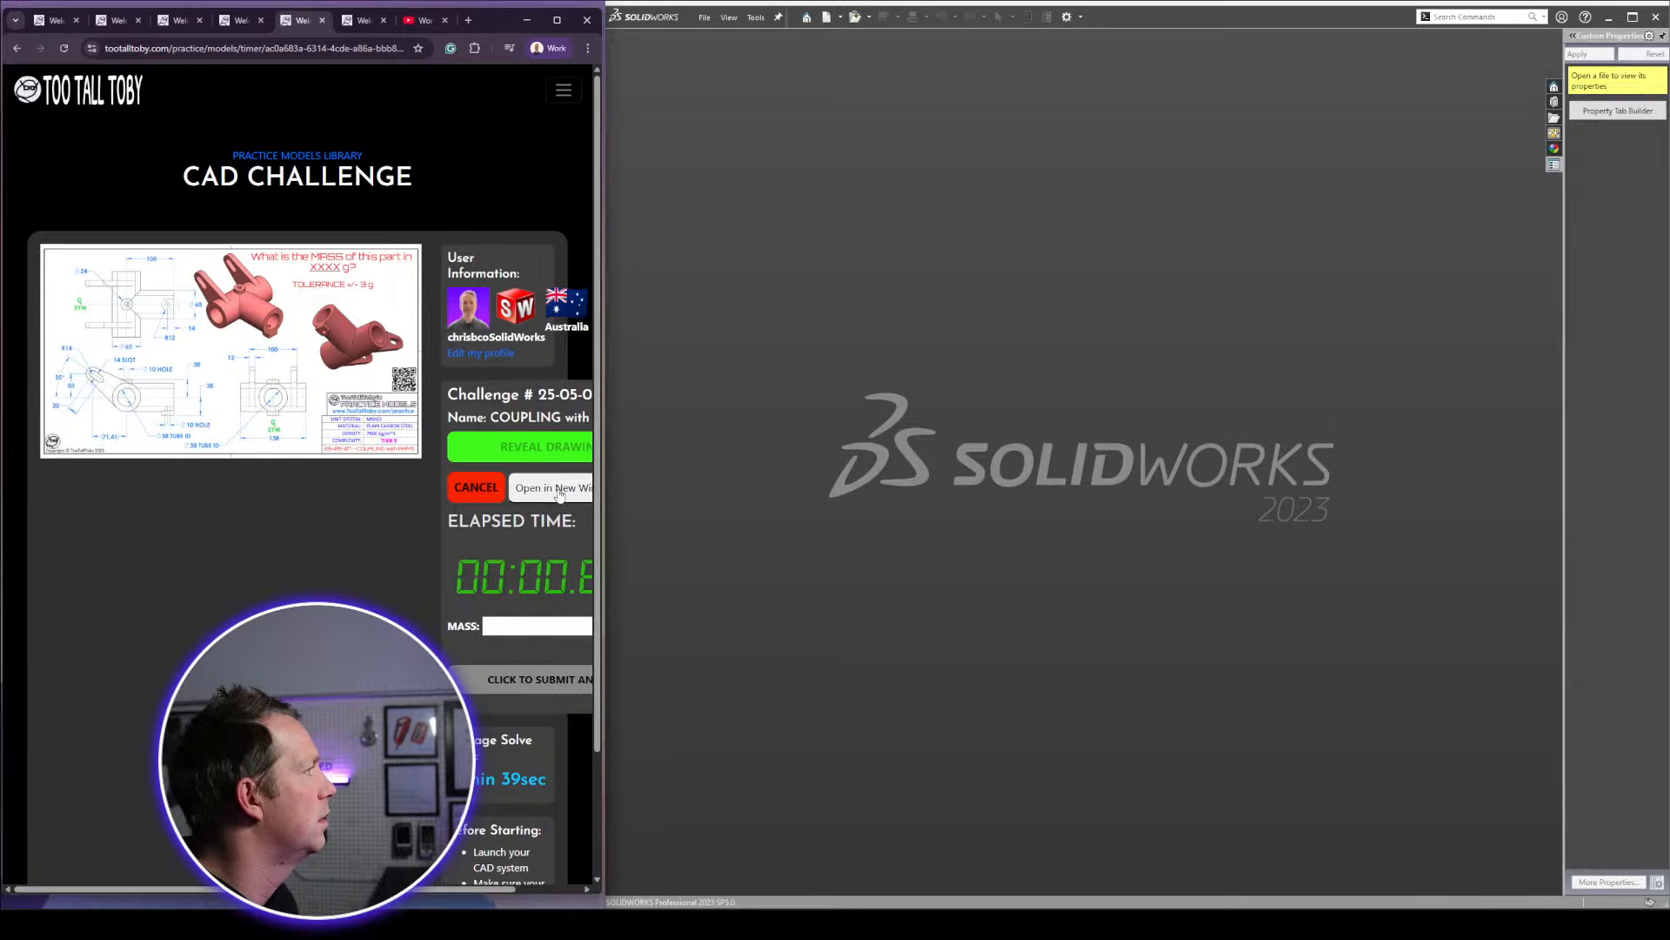
{"action": "left_click", "coordinate": [559, 491]}
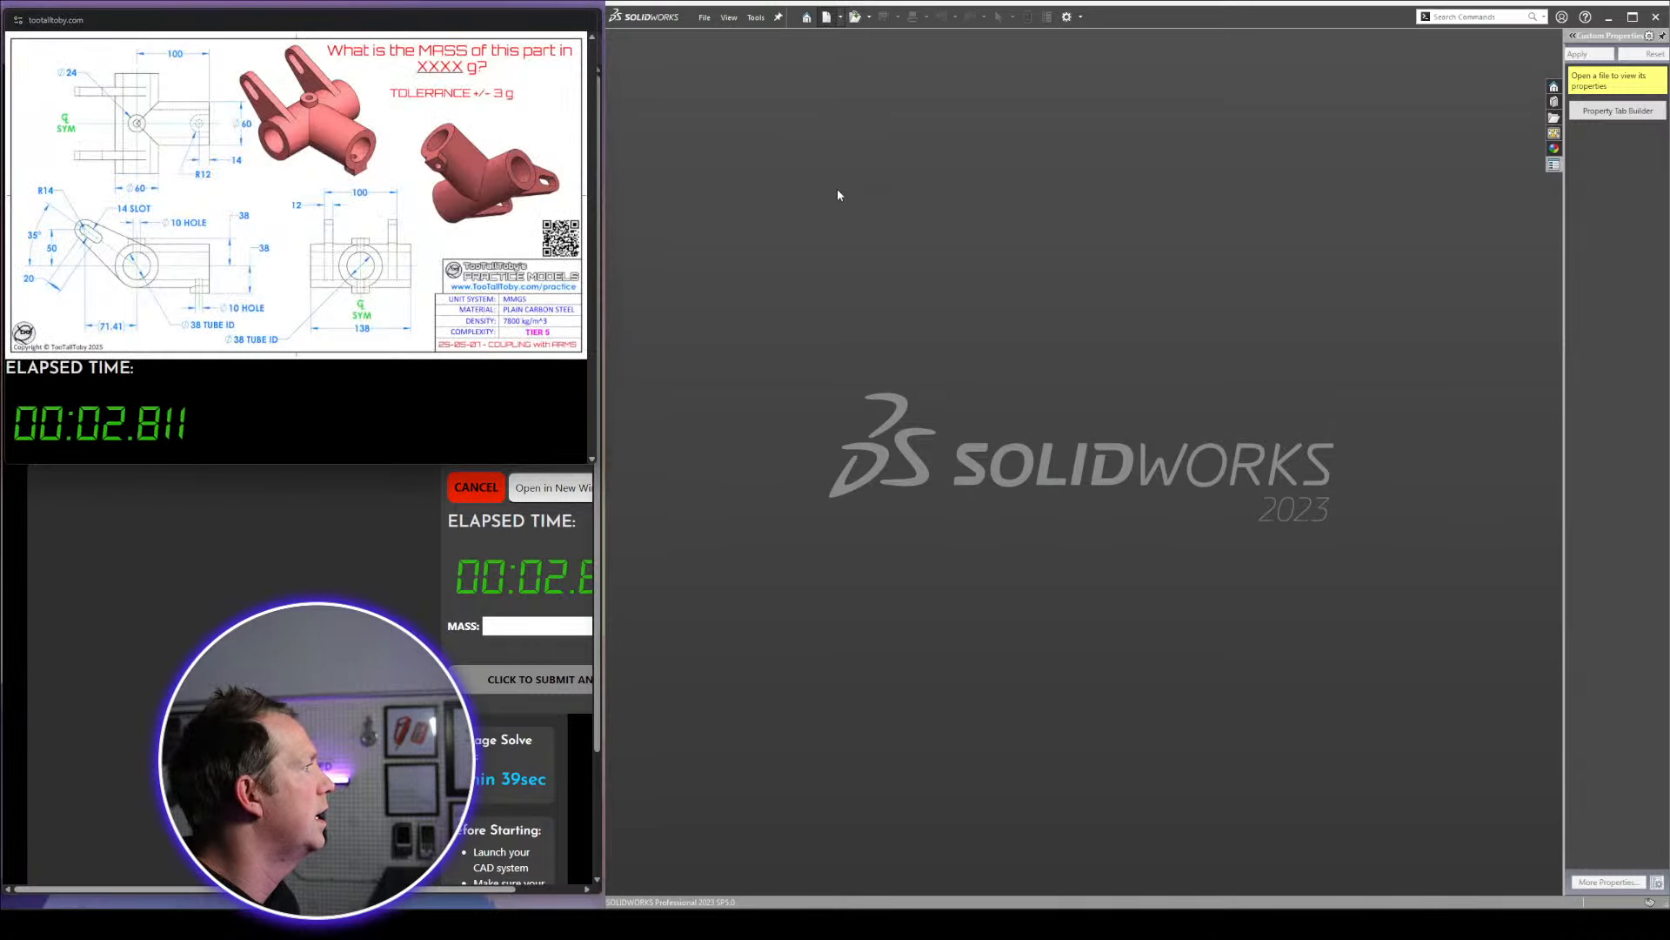
{"action": "left_click", "coordinate": [829, 18]}
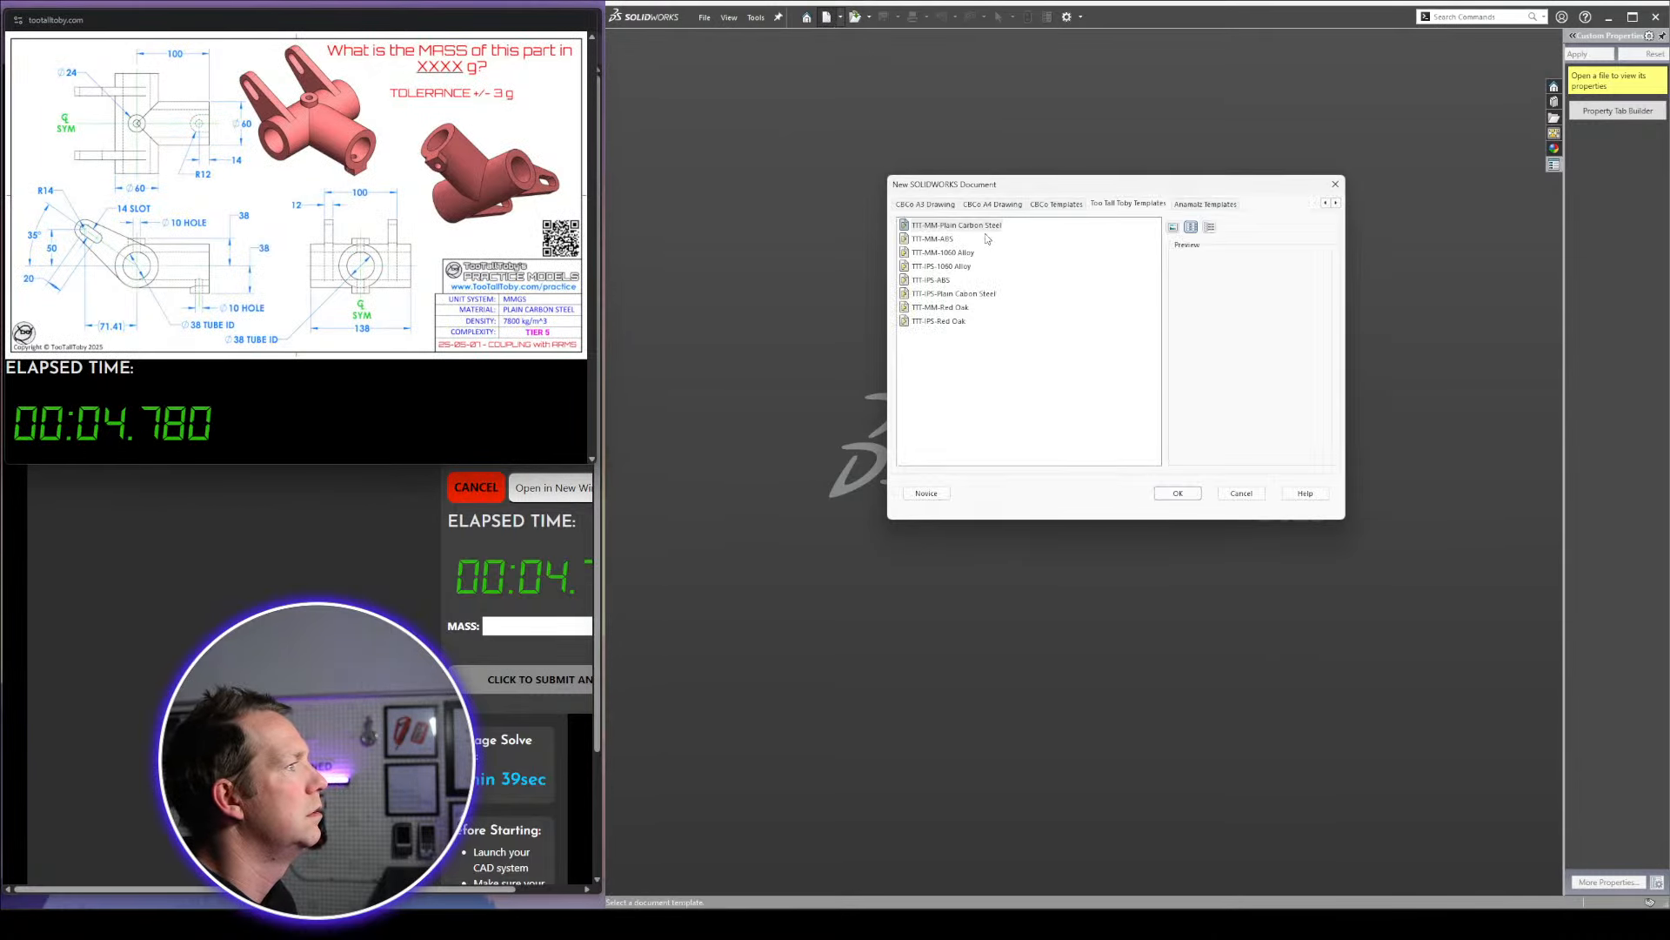
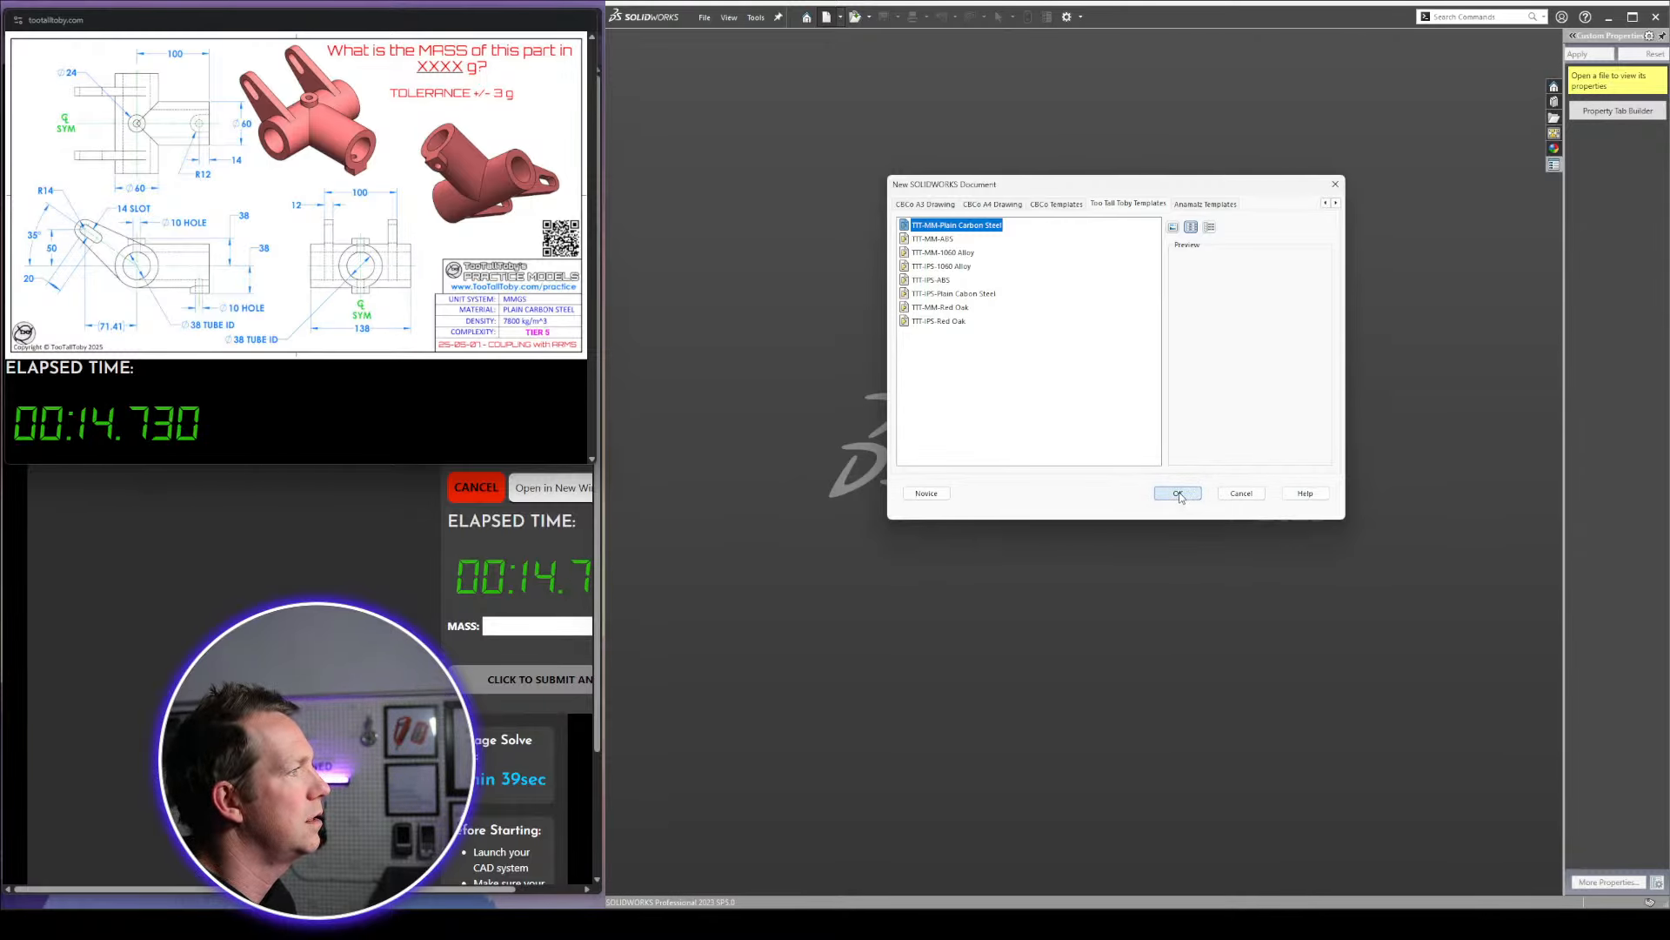
{"action": "left_click_drag", "start_coordinate": [1230, 194], "coordinate": [1101, 215]}
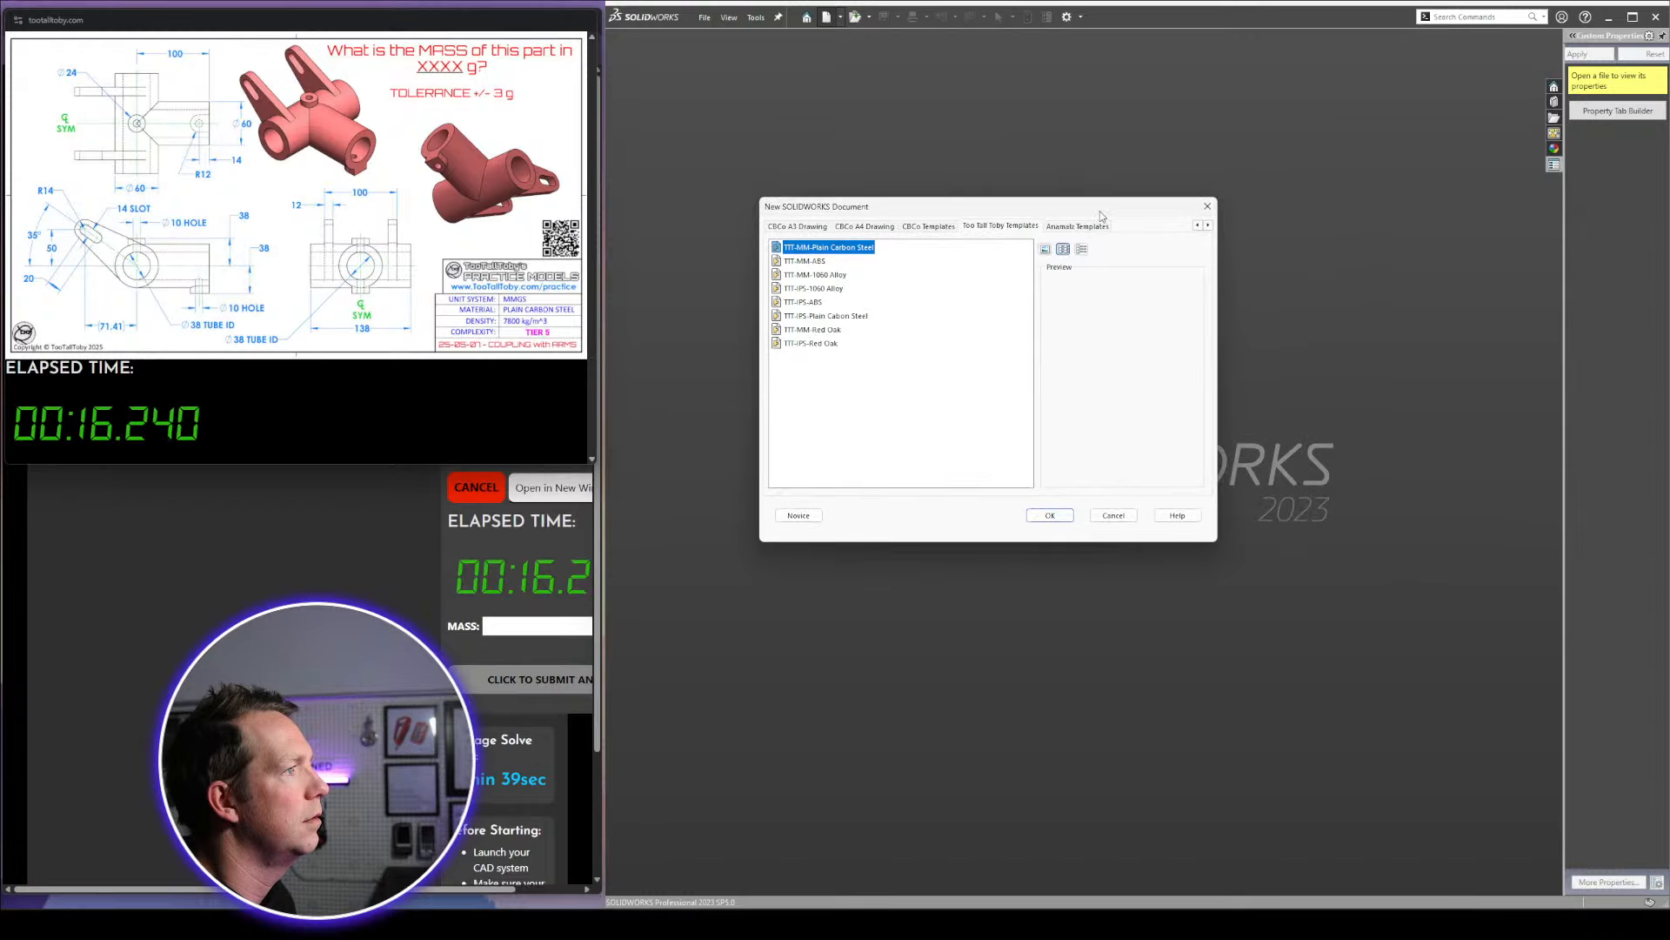
{"action": "left_click", "coordinate": [1113, 515]}
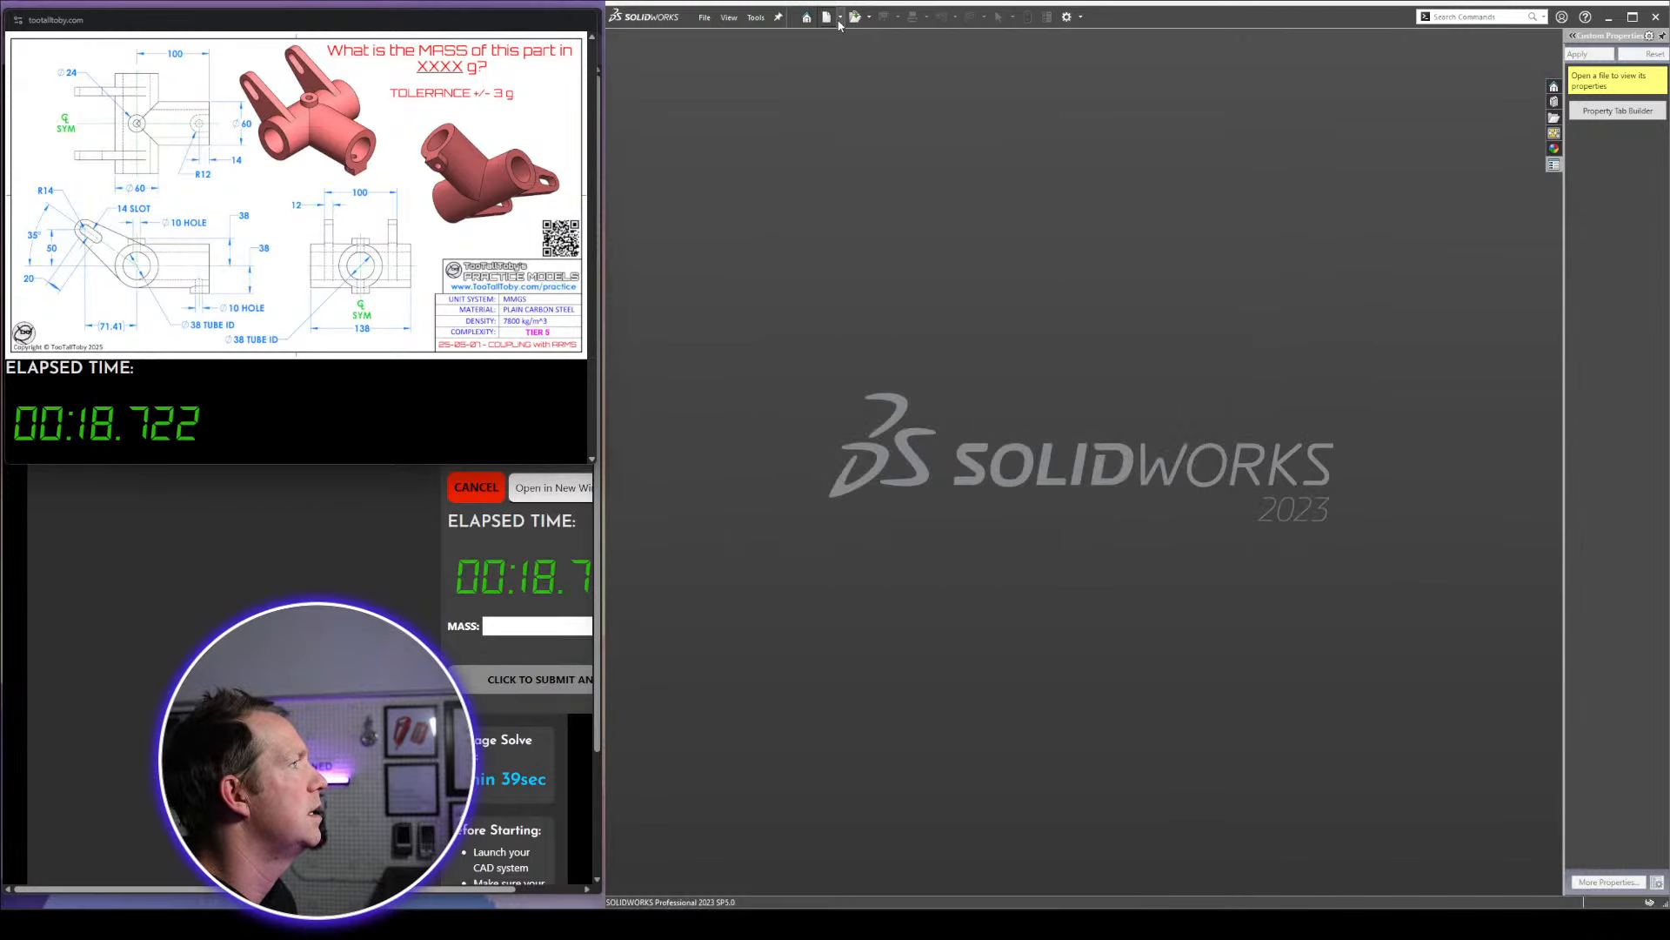
Create a new part from the TTT-MM-Plain Carbon Steel template
{"action": "left_click", "coordinate": [828, 18]}
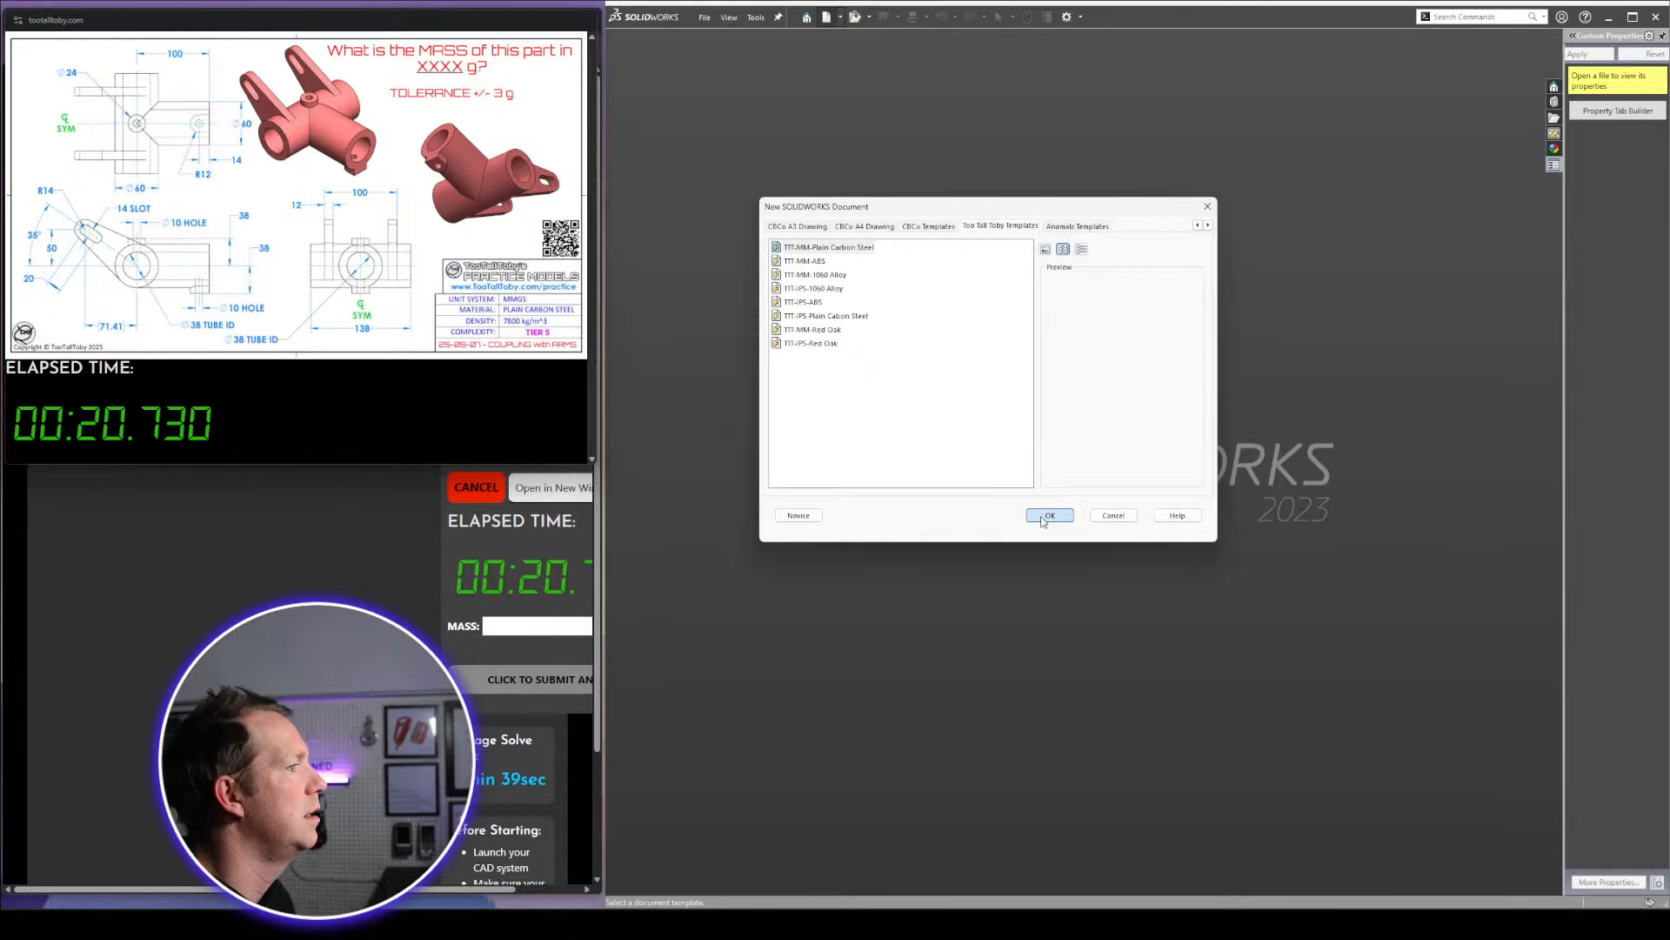
{"action": "left_click", "coordinate": [1049, 516]}
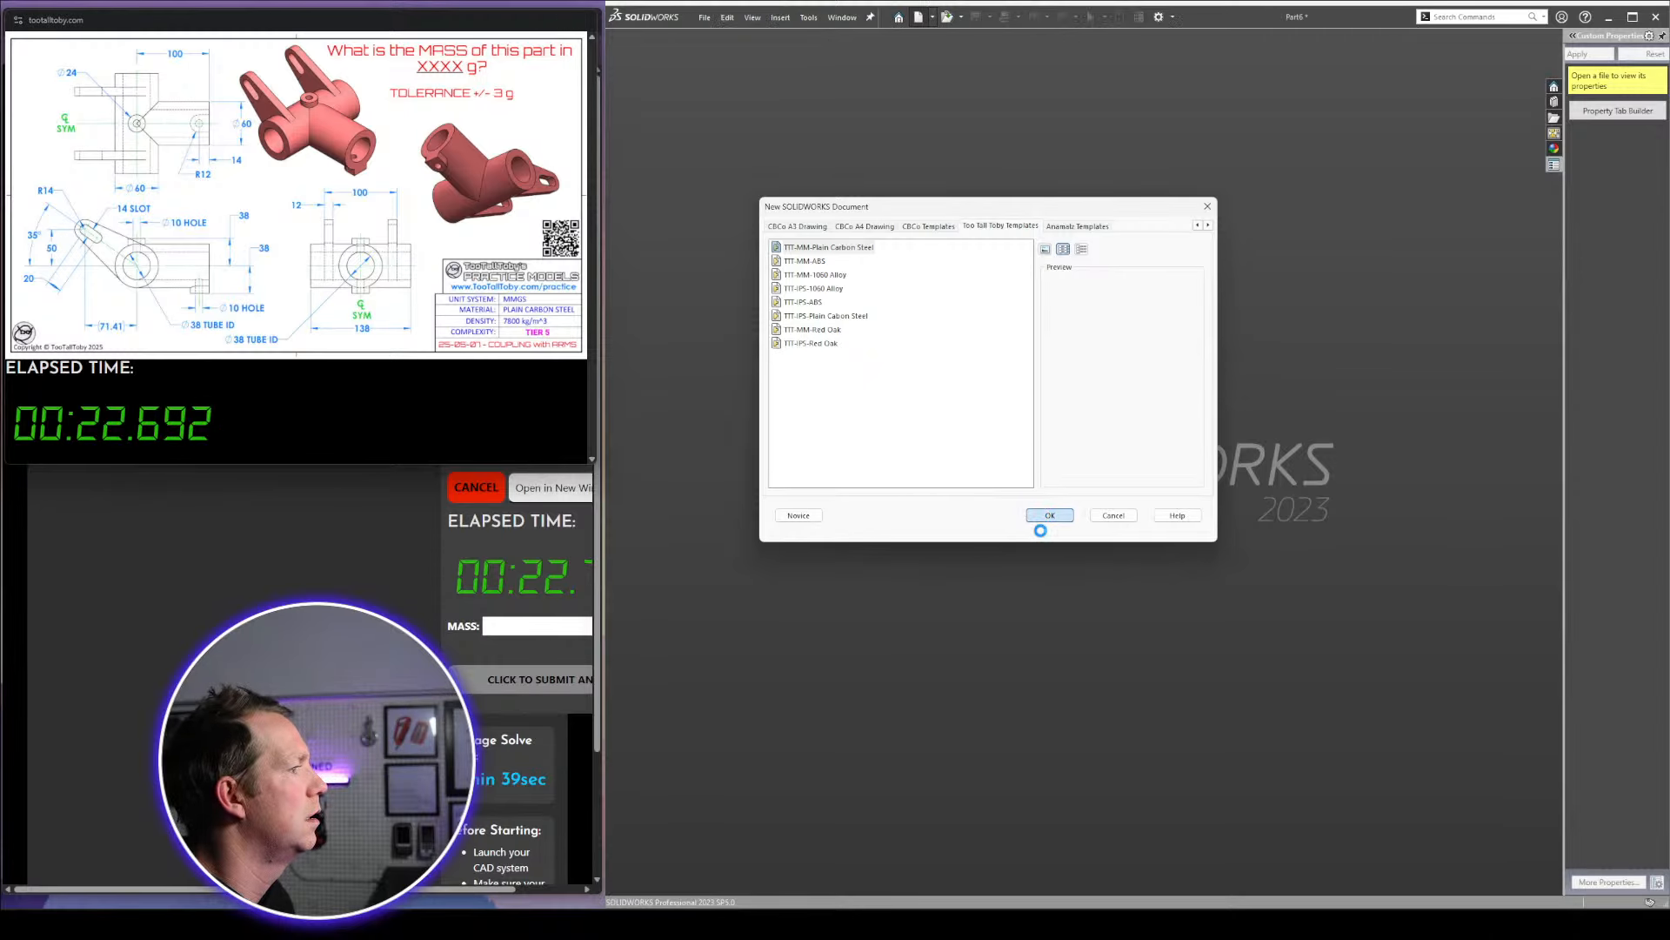
Restart the 25-05-07 challenge timer by cancelling the attempt and revealing the drawing again in its separate window
{"action": "left_click", "coordinate": [488, 498]}
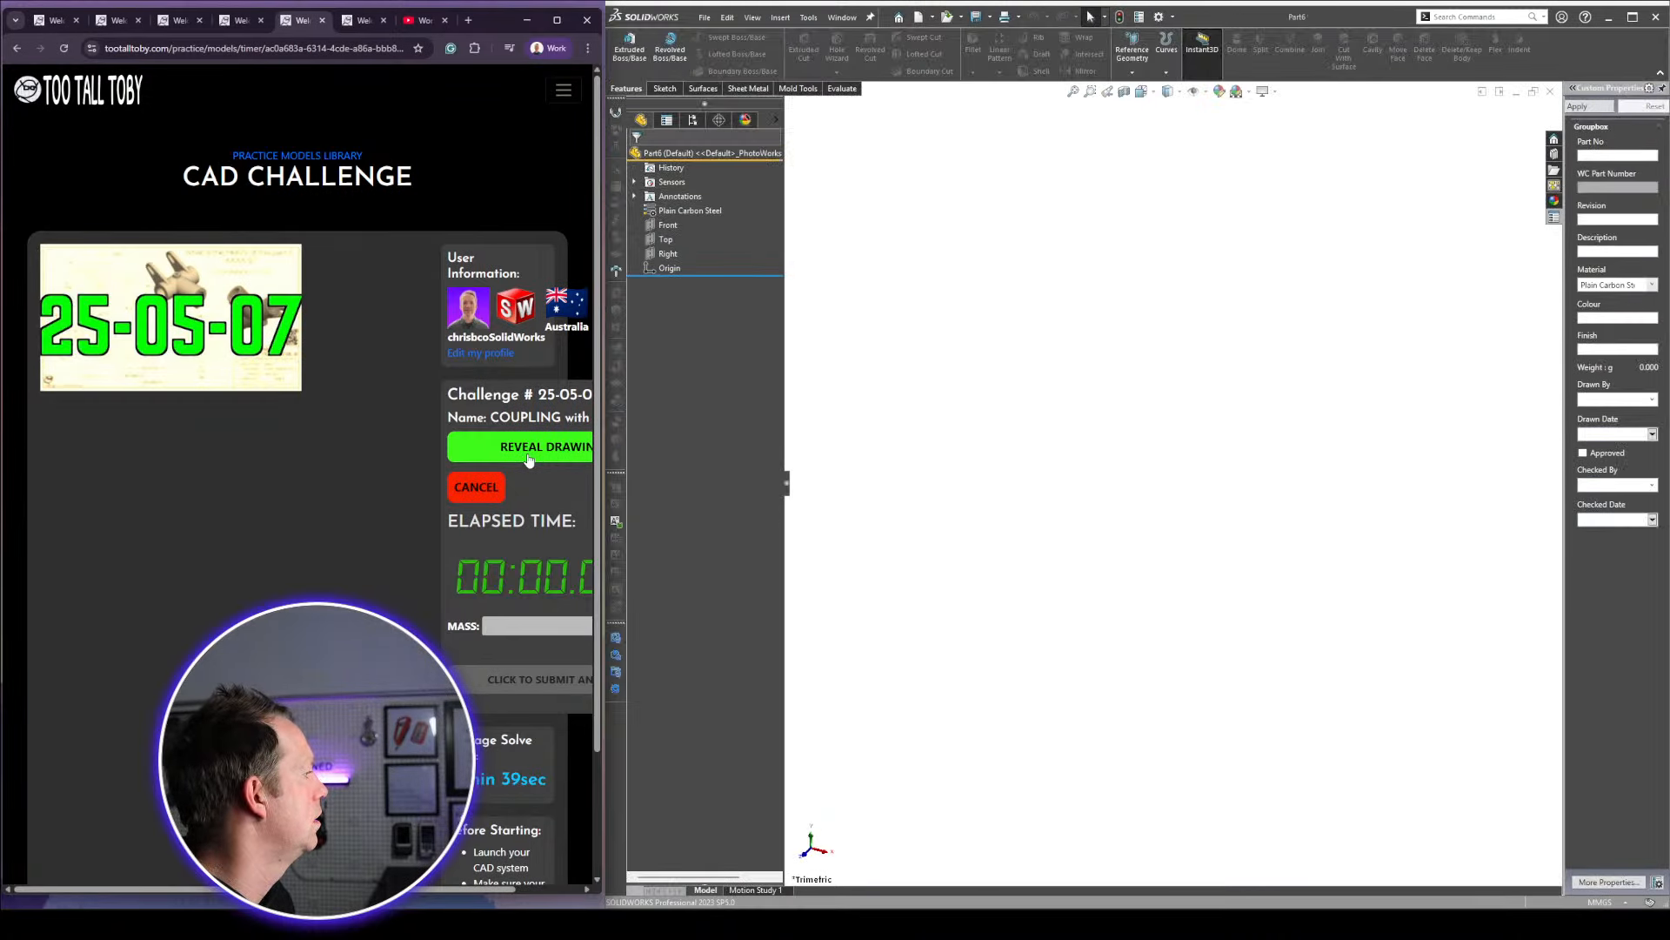
{"action": "left_click", "coordinate": [528, 448]}
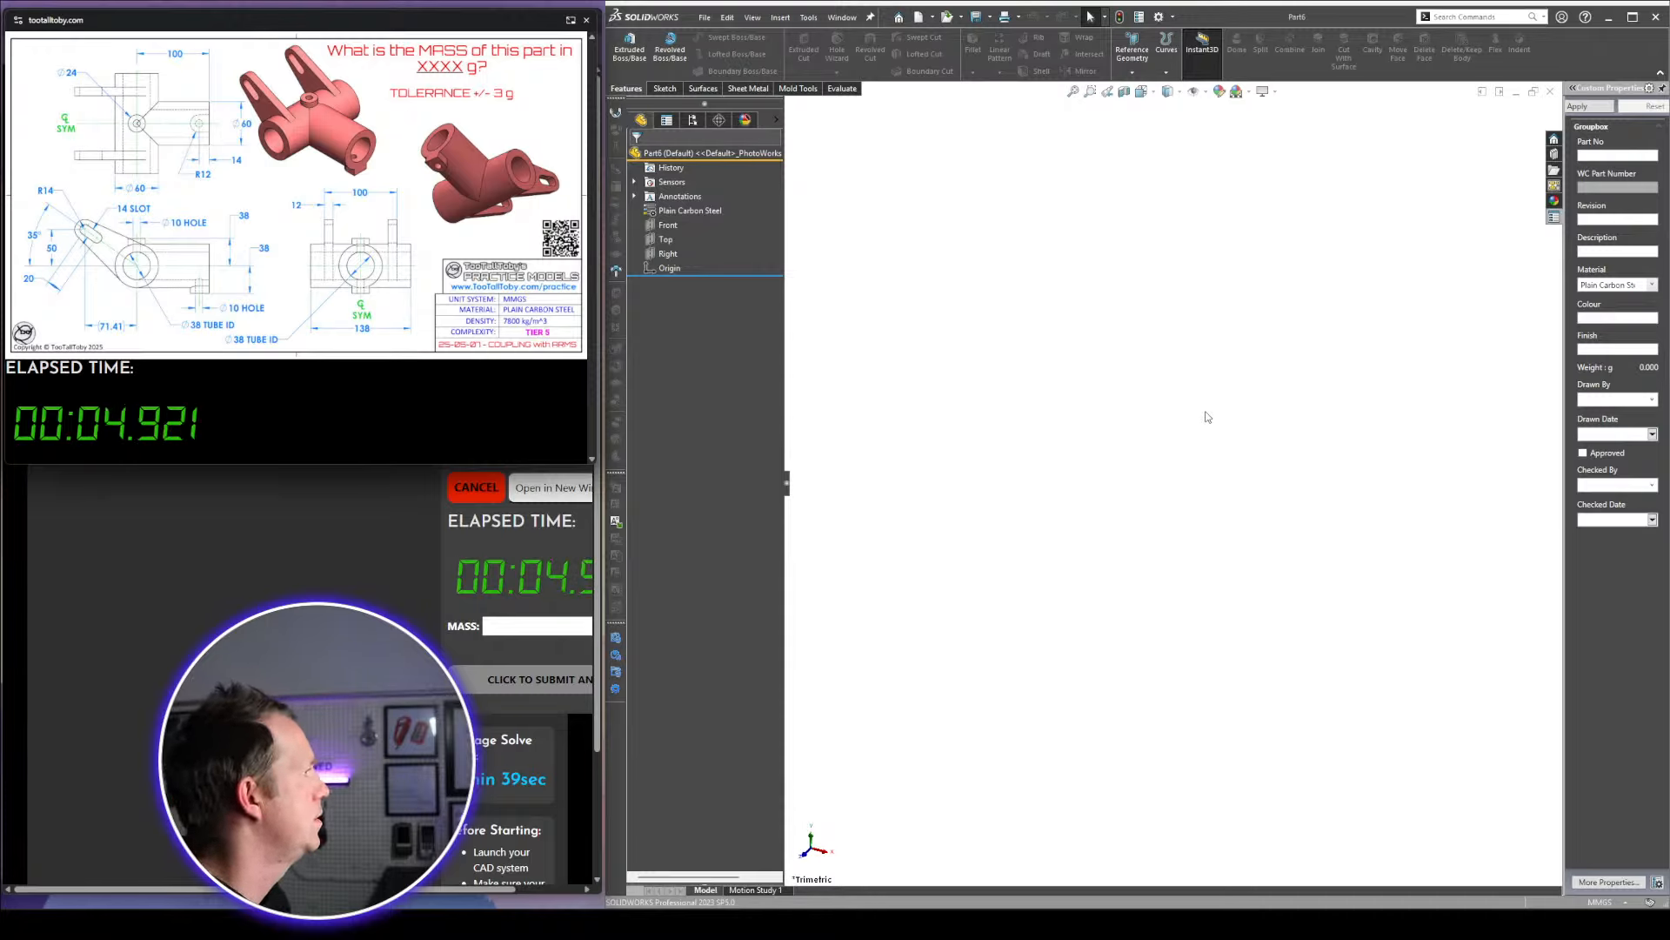
Sketch two concentric circles of 38 mm and 60 mm diameter centred on the origin of the Front plane
{"action": "left_click", "coordinate": [667, 225]}
{"action": "left_click", "coordinate": [687, 206]}
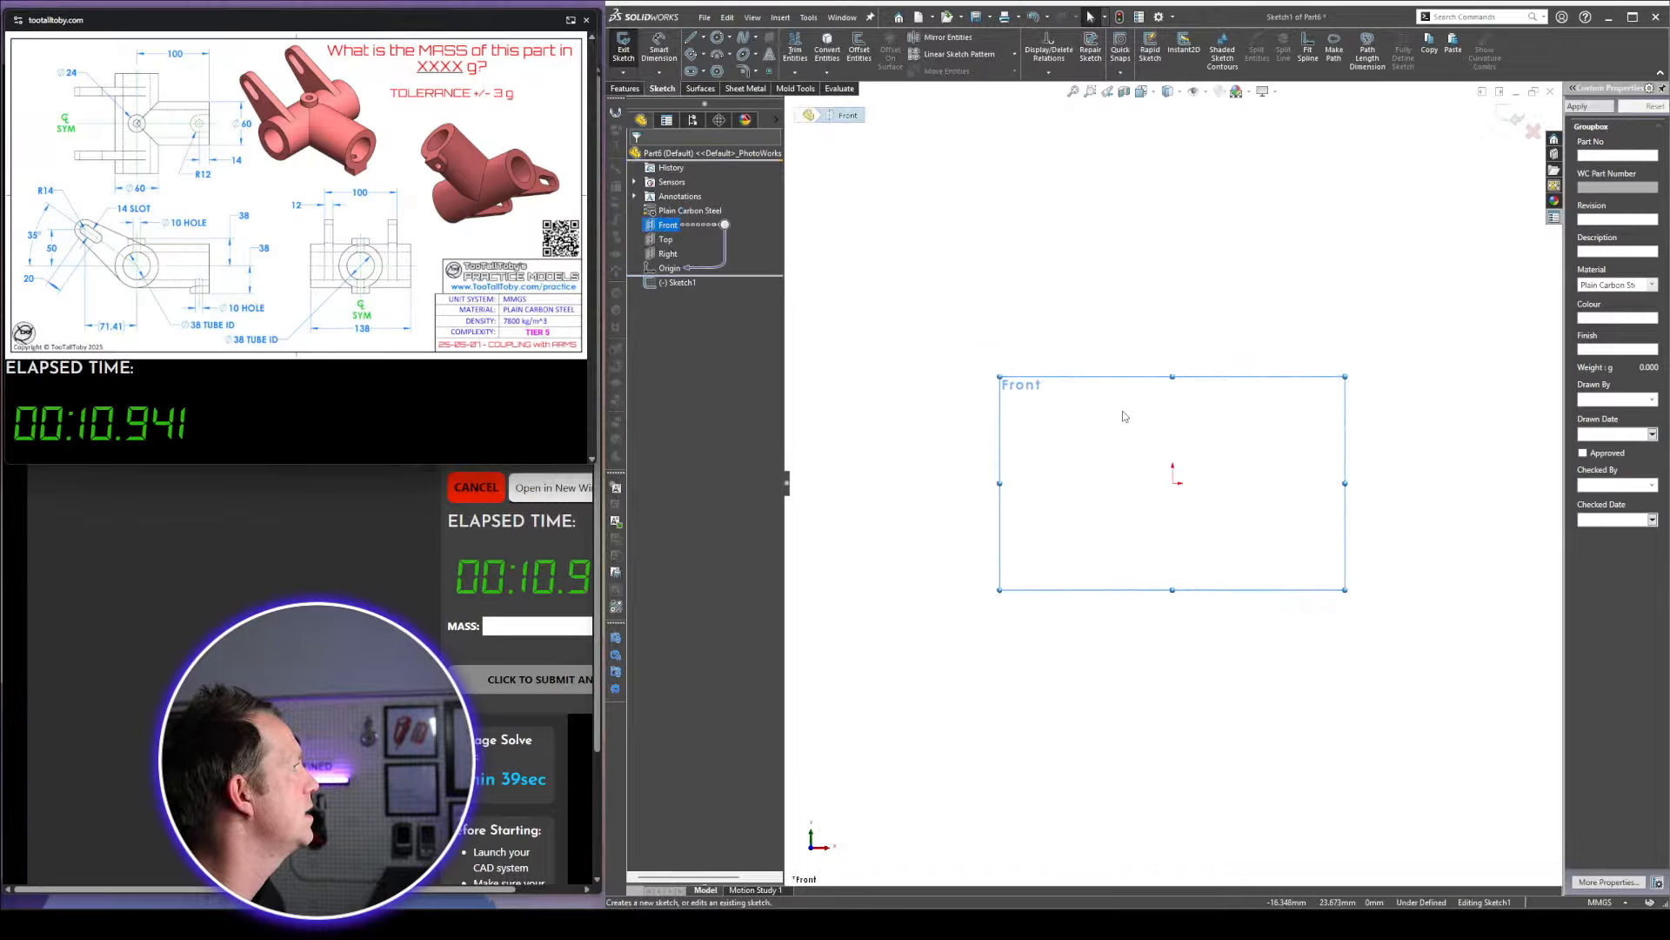
{"action": "right_click_drag", "start_coordinate": [898, 470], "coordinate": [909, 540]}
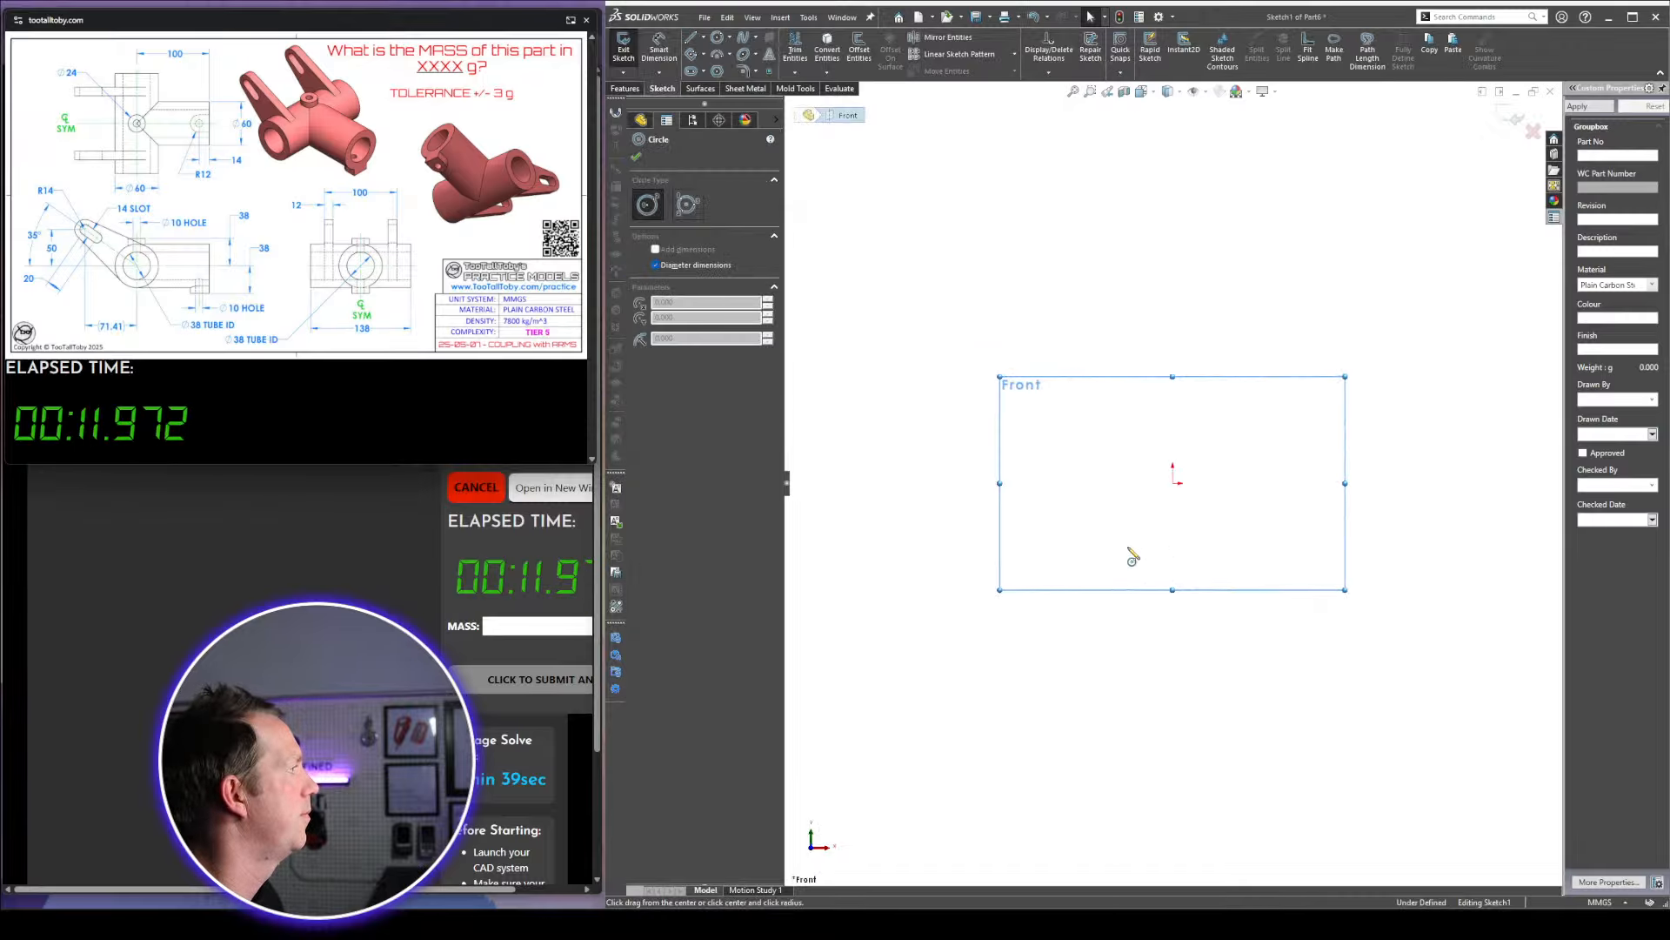
{"action": "left_click", "coordinate": [1175, 484]}
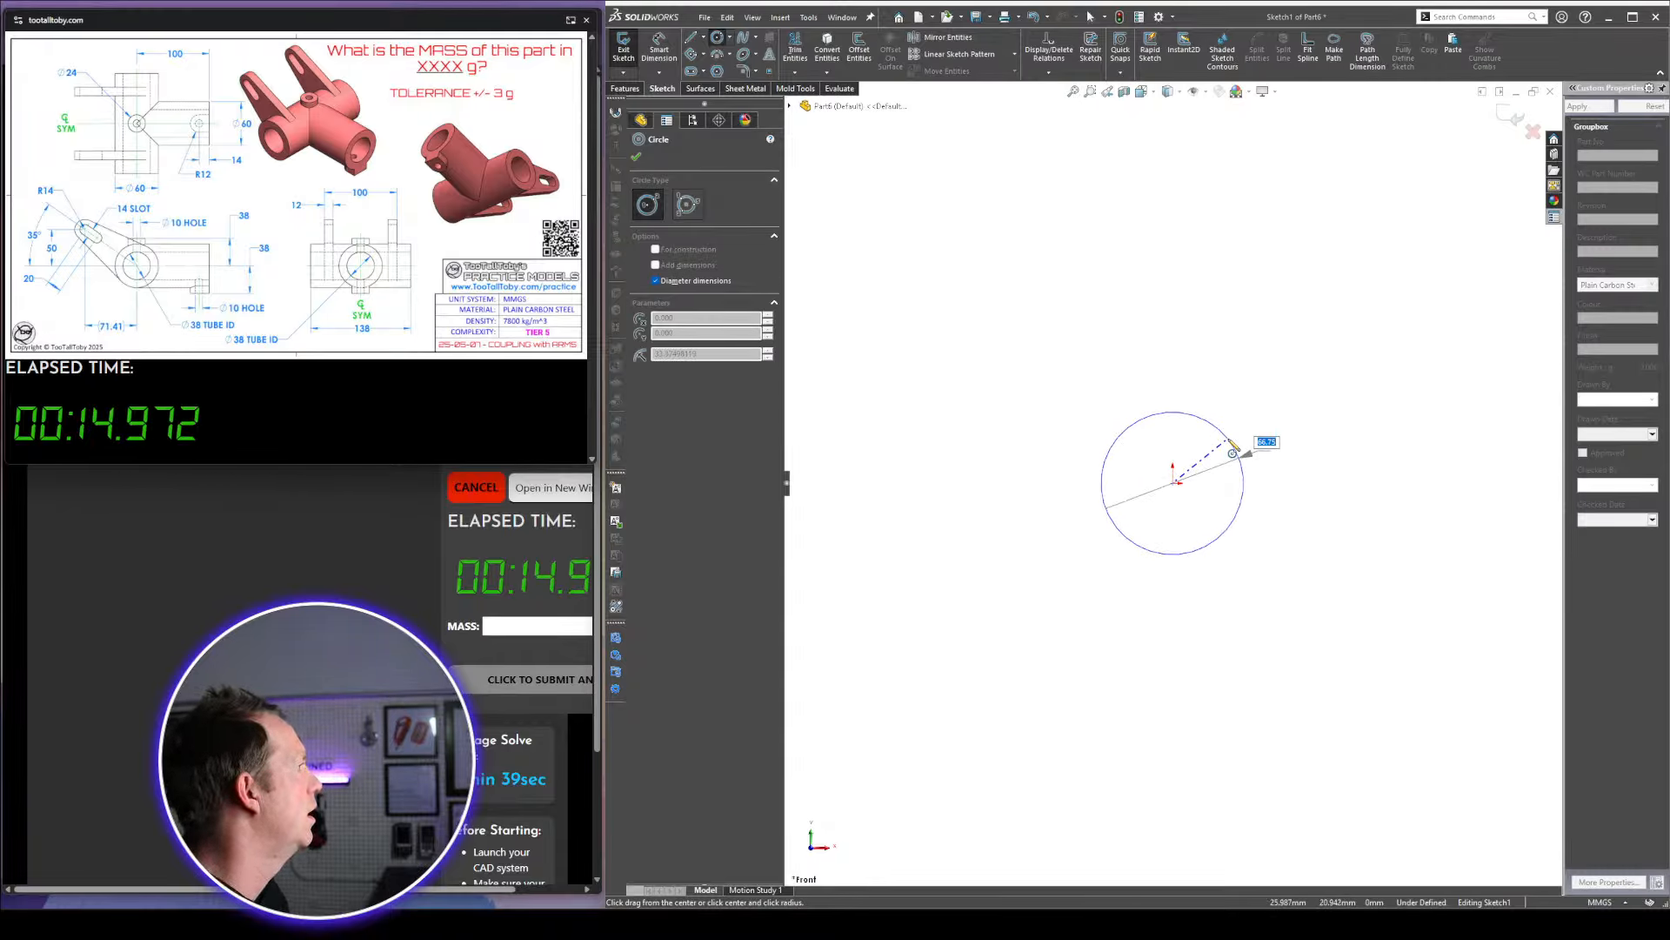
{"action": "type", "text": "38"}
{"action": "key", "text": "Return"}
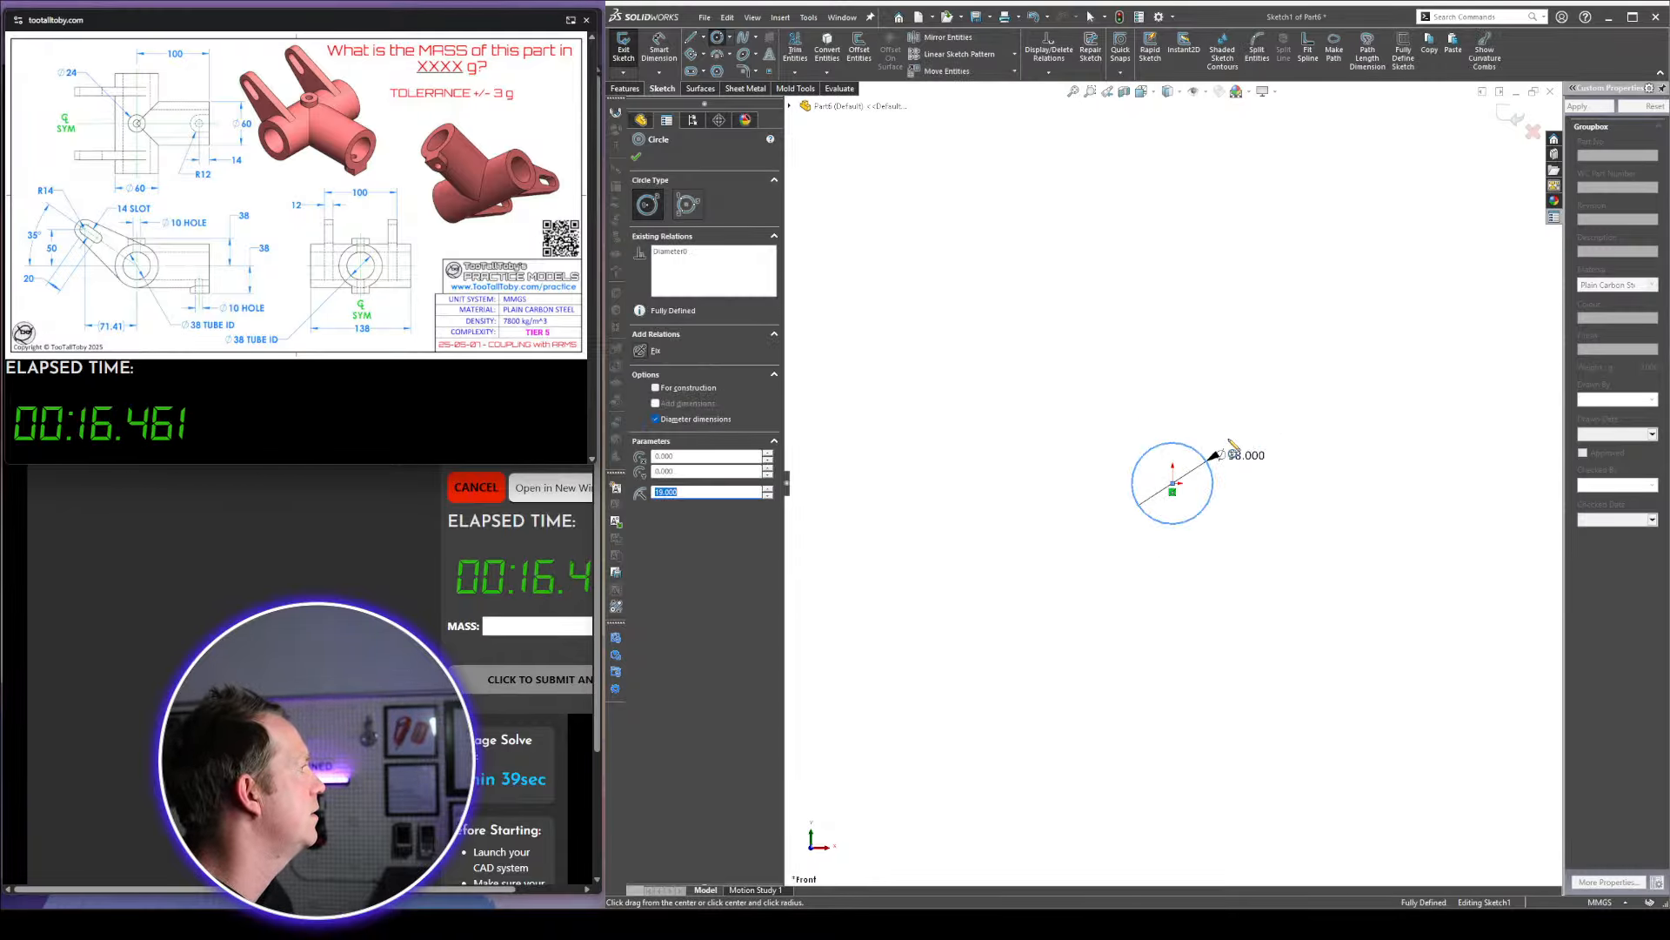
{"action": "left_click", "coordinate": [1174, 484]}
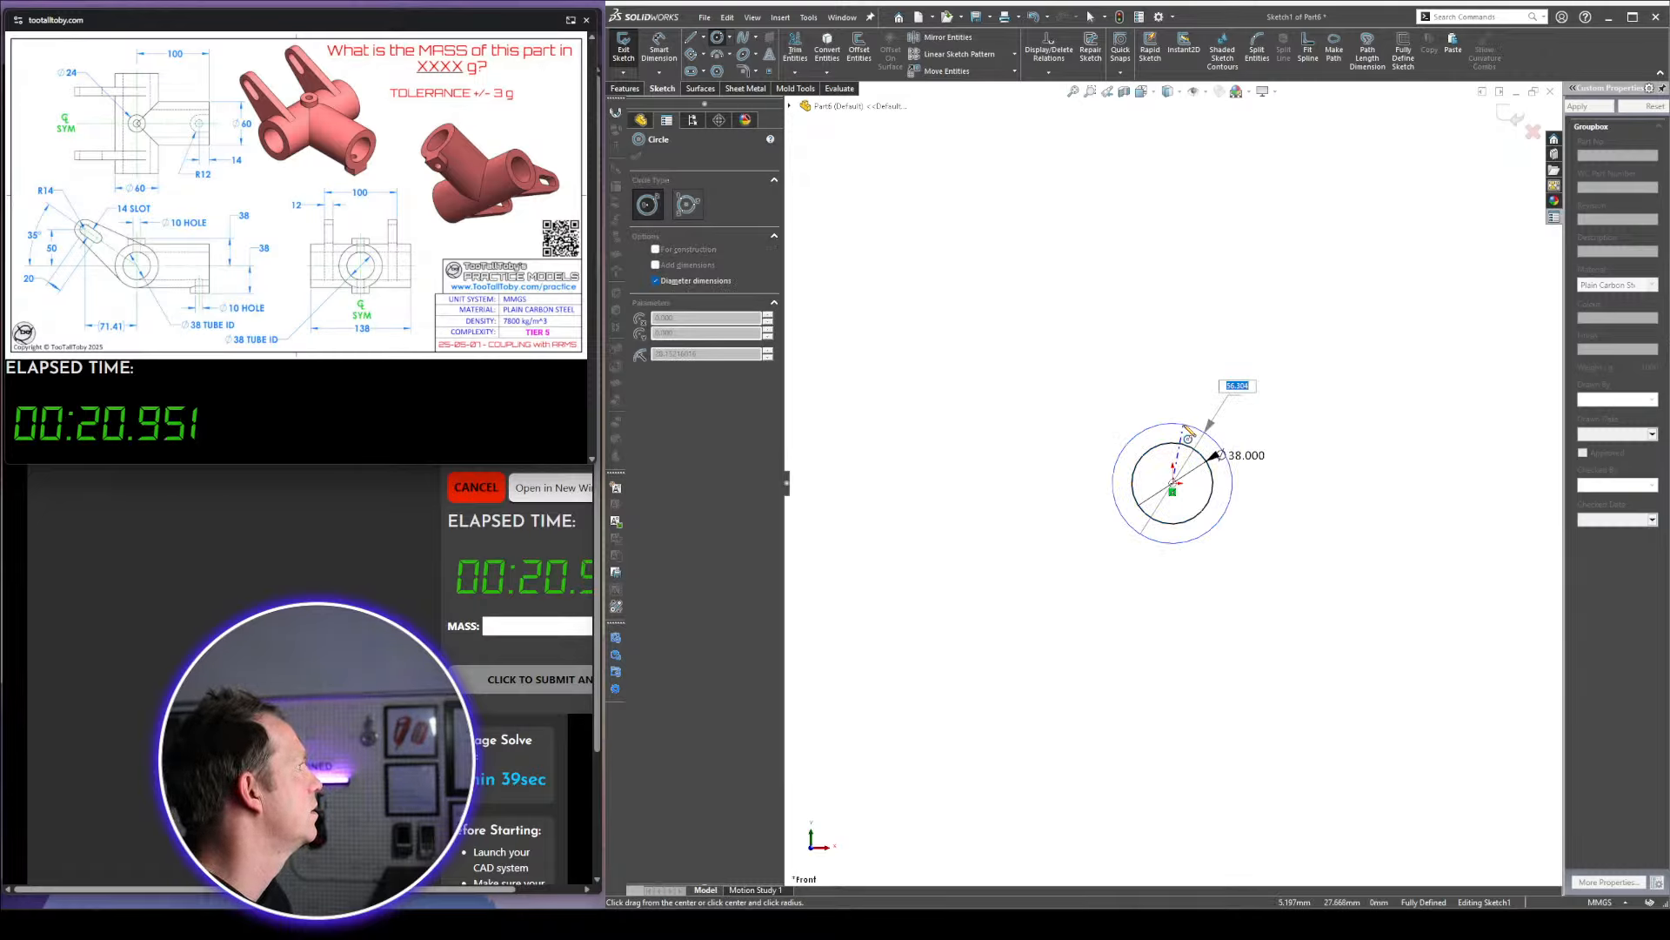
{"action": "type", "text": "60"}
{"action": "key", "text": "Return"}
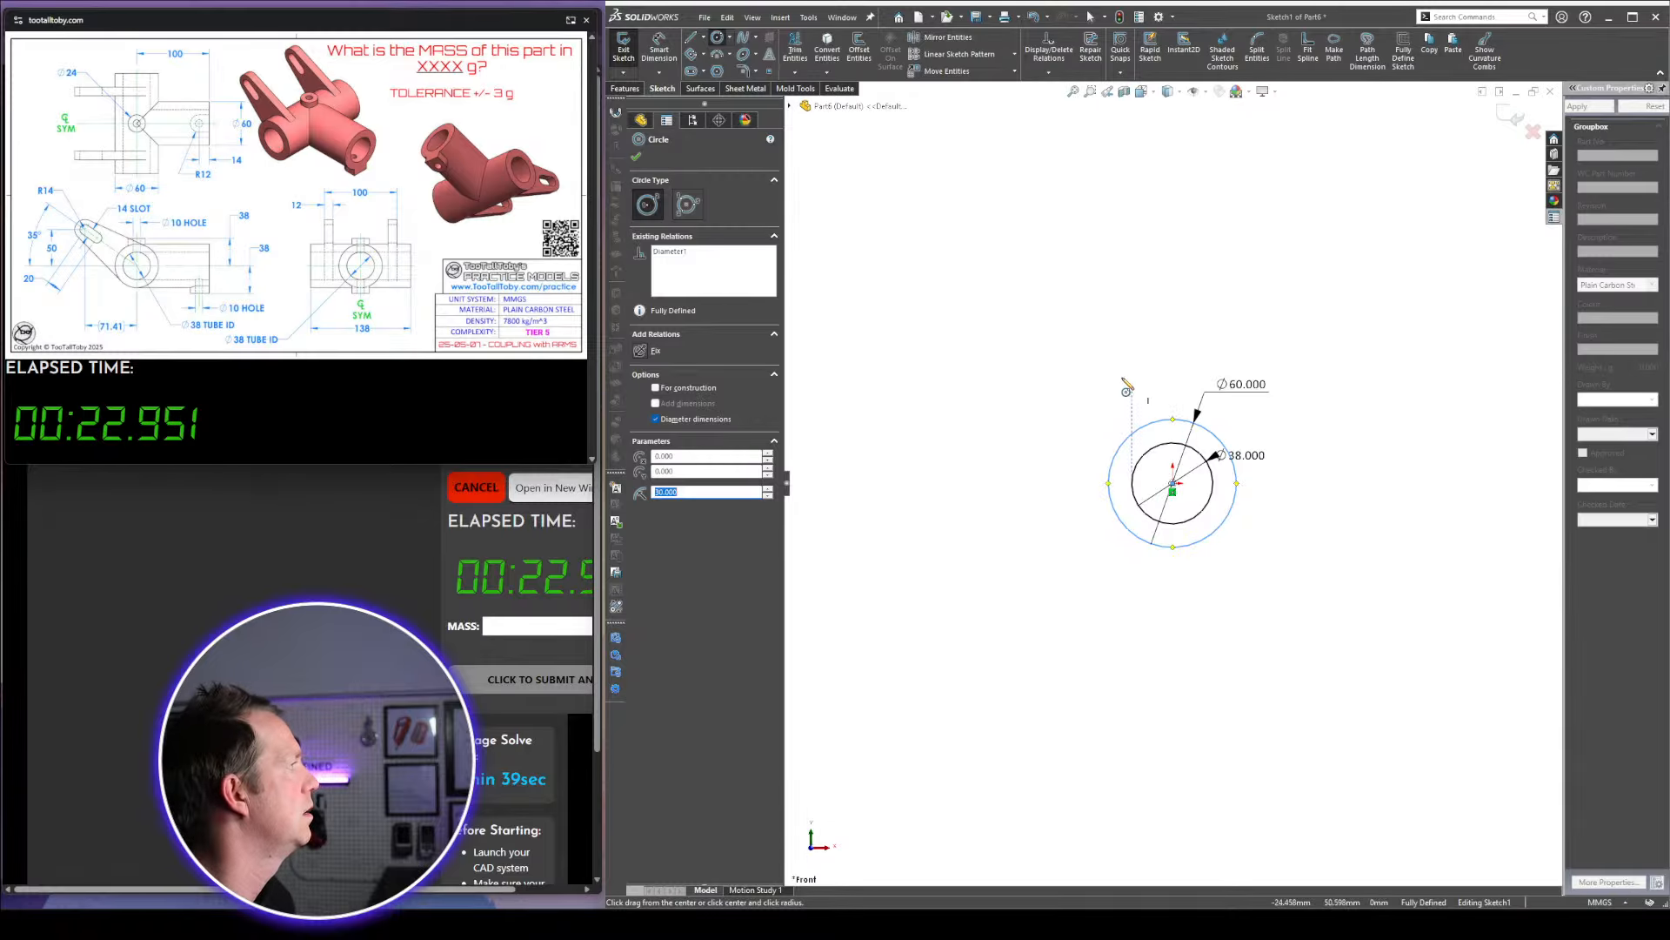
{"action": "key", "text": "Escape"}
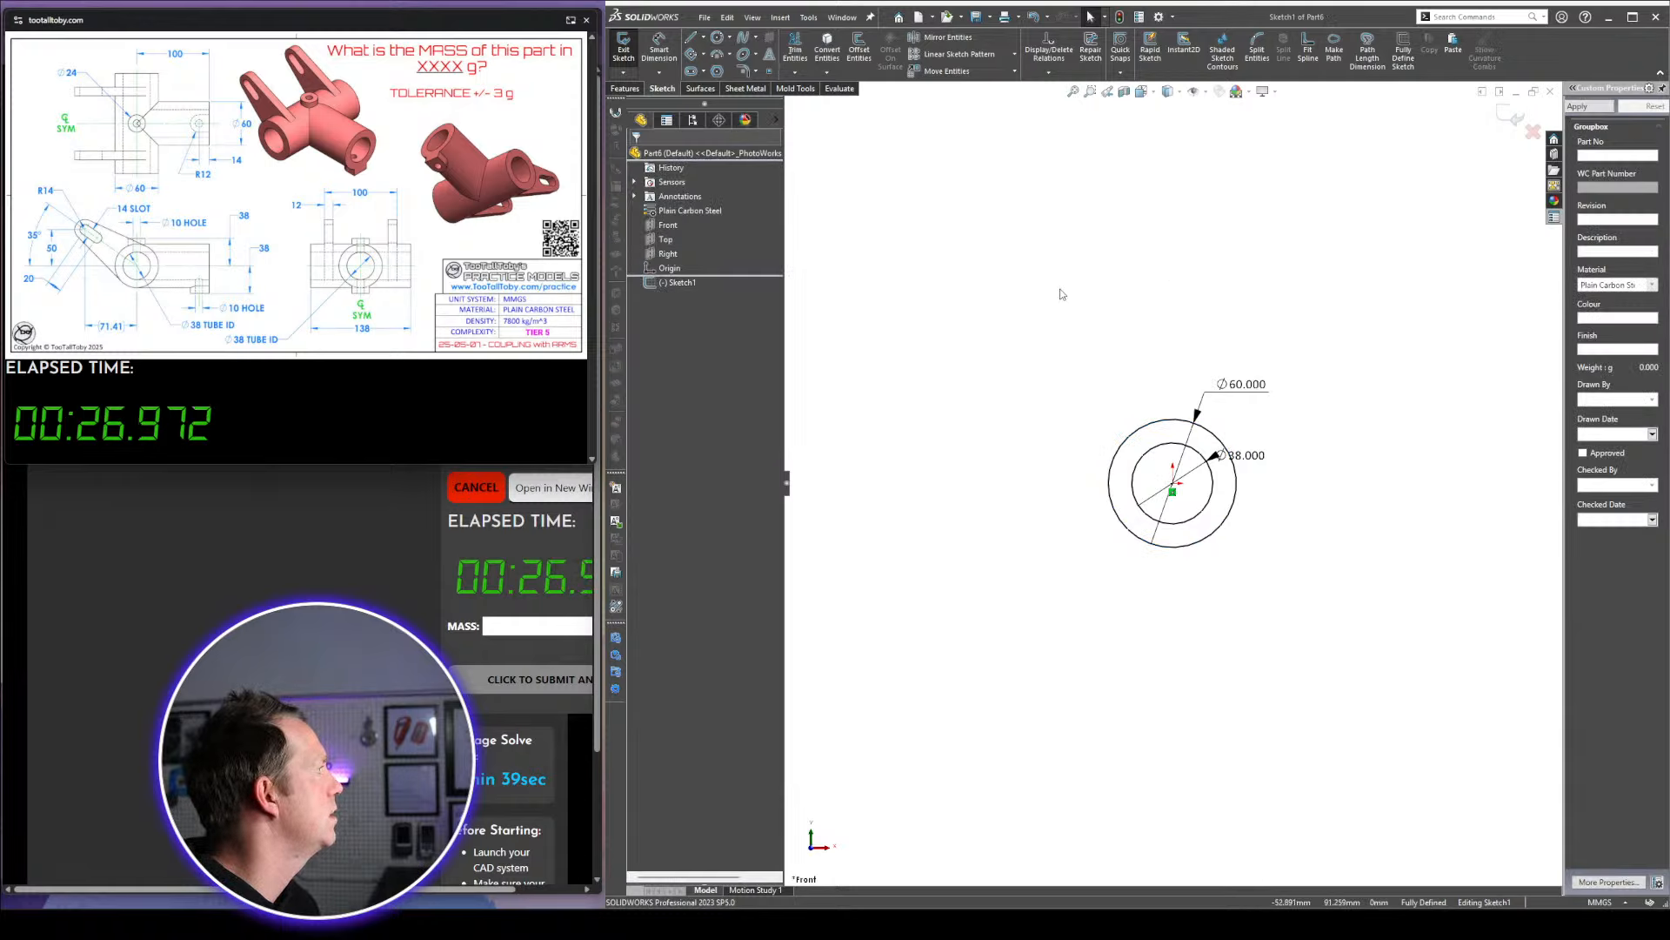
Sketch a 28 mm diameter circle up and to the left of the concentric circles for the arm's end
{"action": "key", "text": "c"}
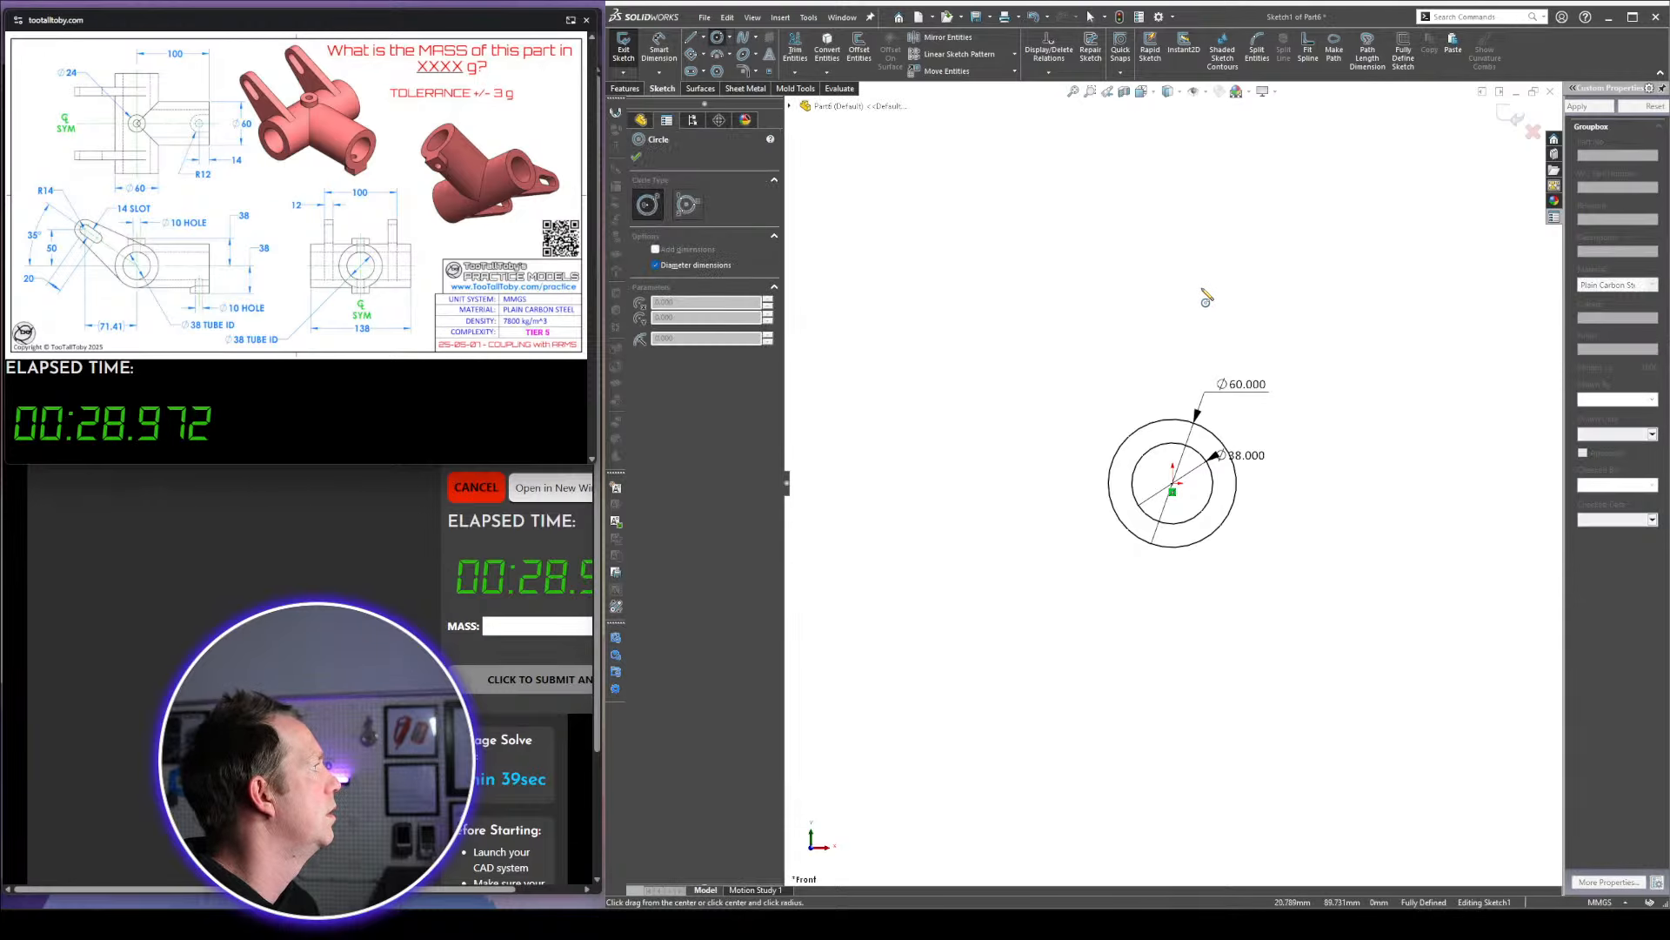
{"action": "key", "text": "Escape"}
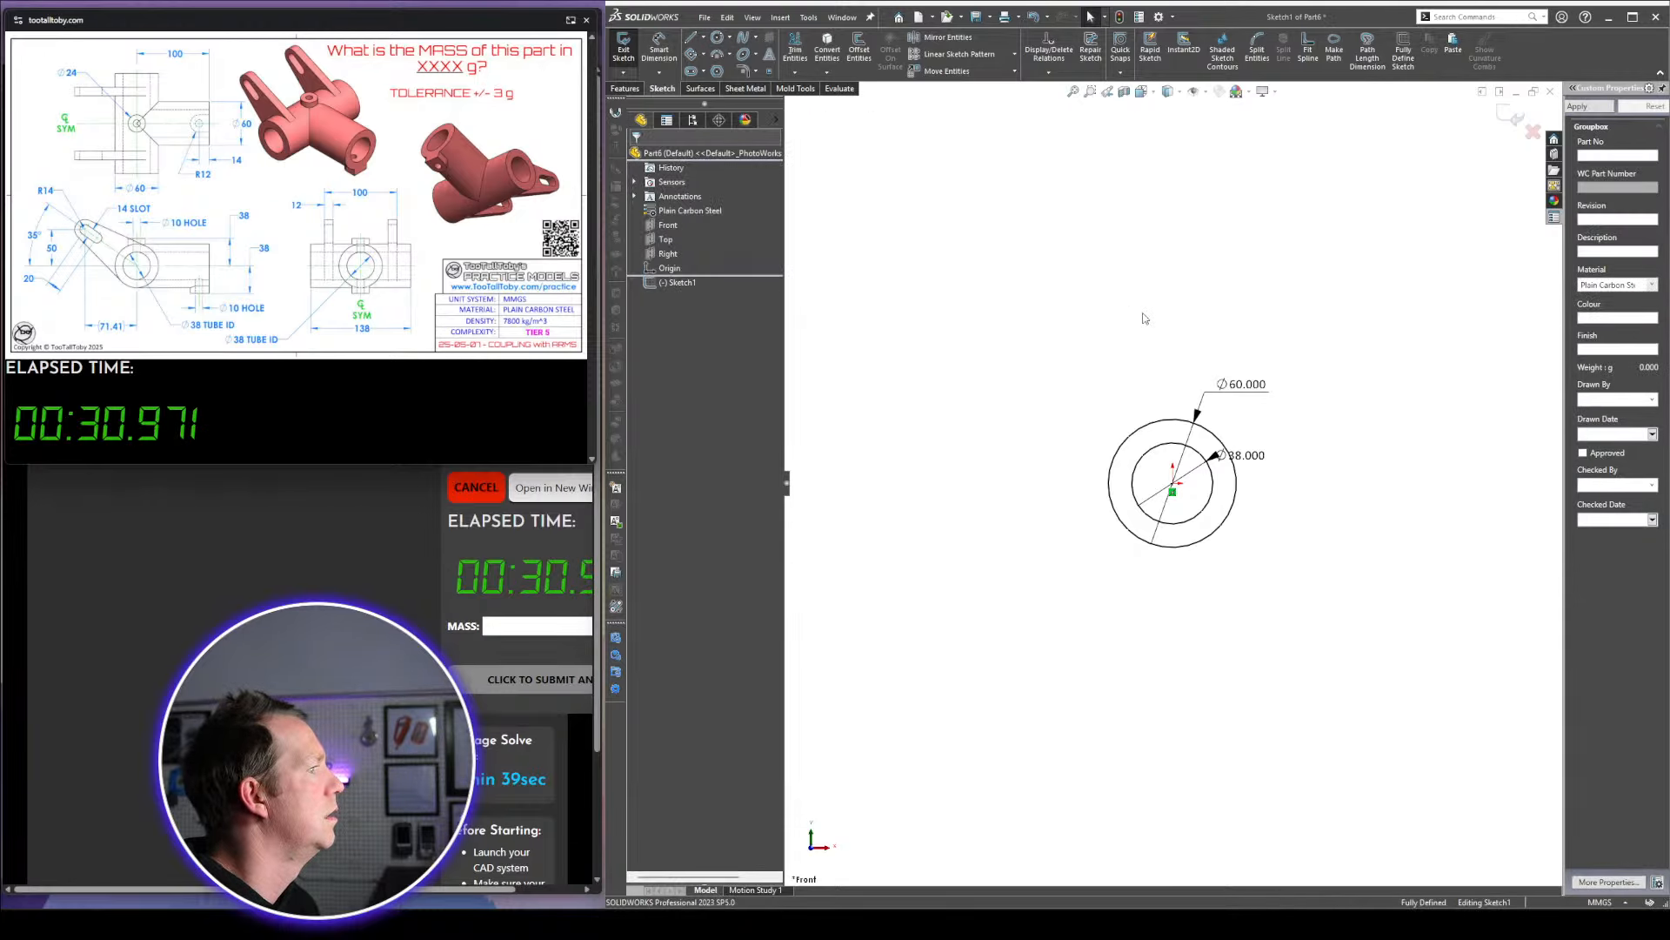
{"action": "key", "text": "c"}
{"action": "left_click", "coordinate": [1008, 335]}
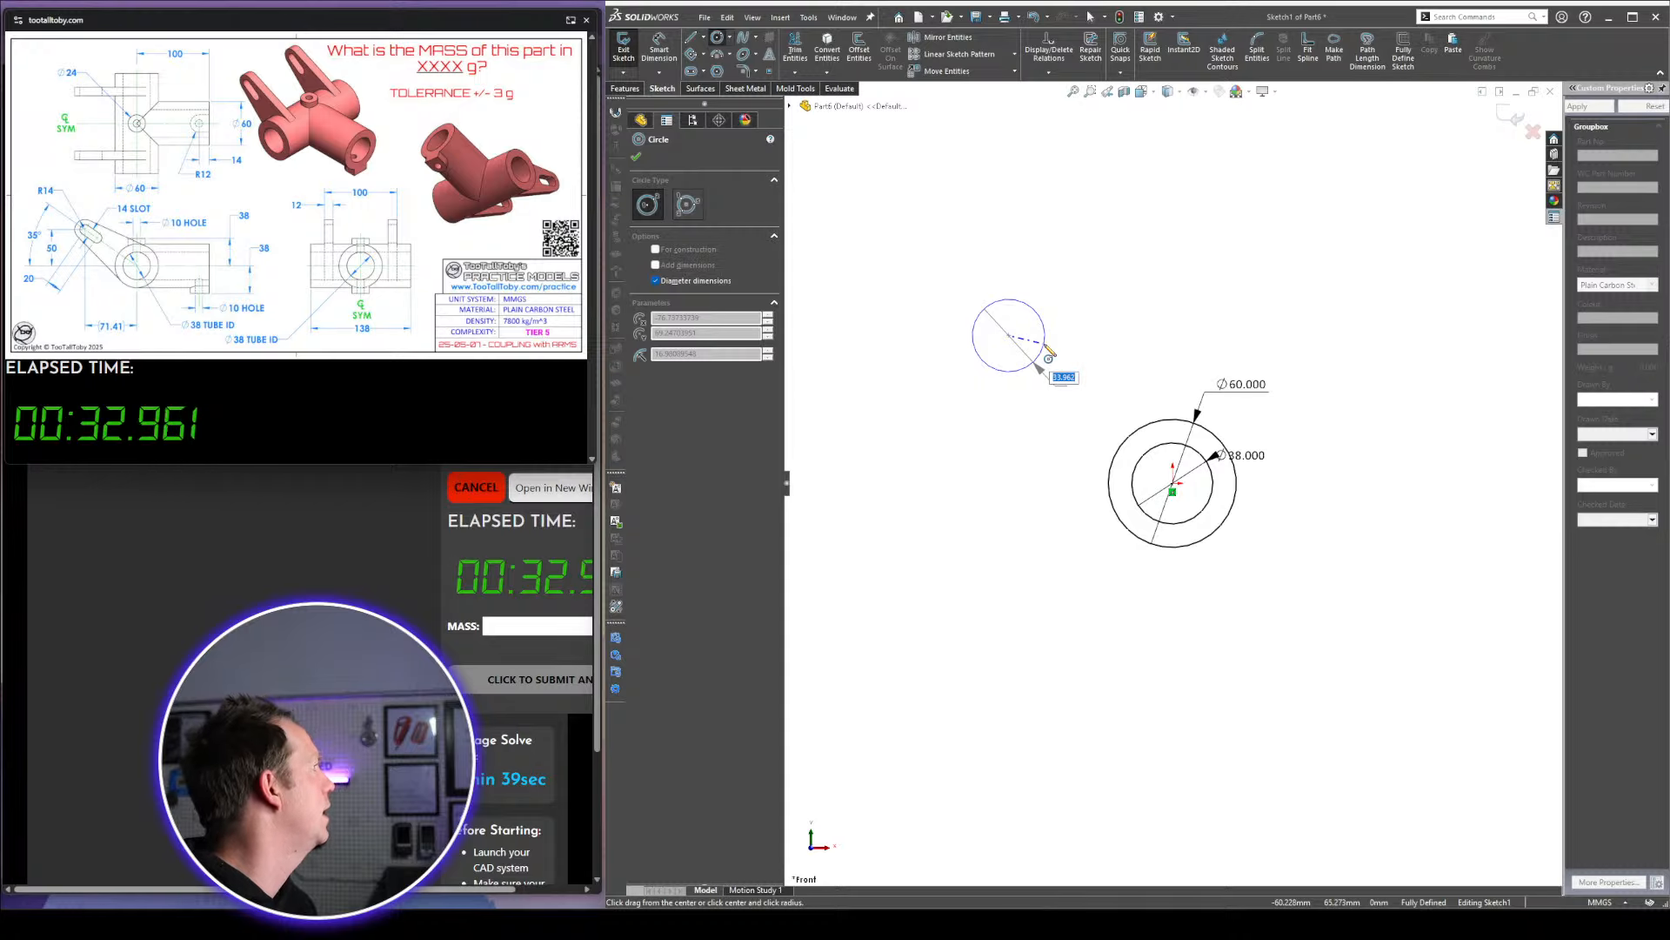
{"action": "type", "text": "28"}
{"action": "key", "text": "Return"}
{"action": "scroll", "coordinate": [1044, 348], "scroll_direction": "down", "scroll_amount": 2}
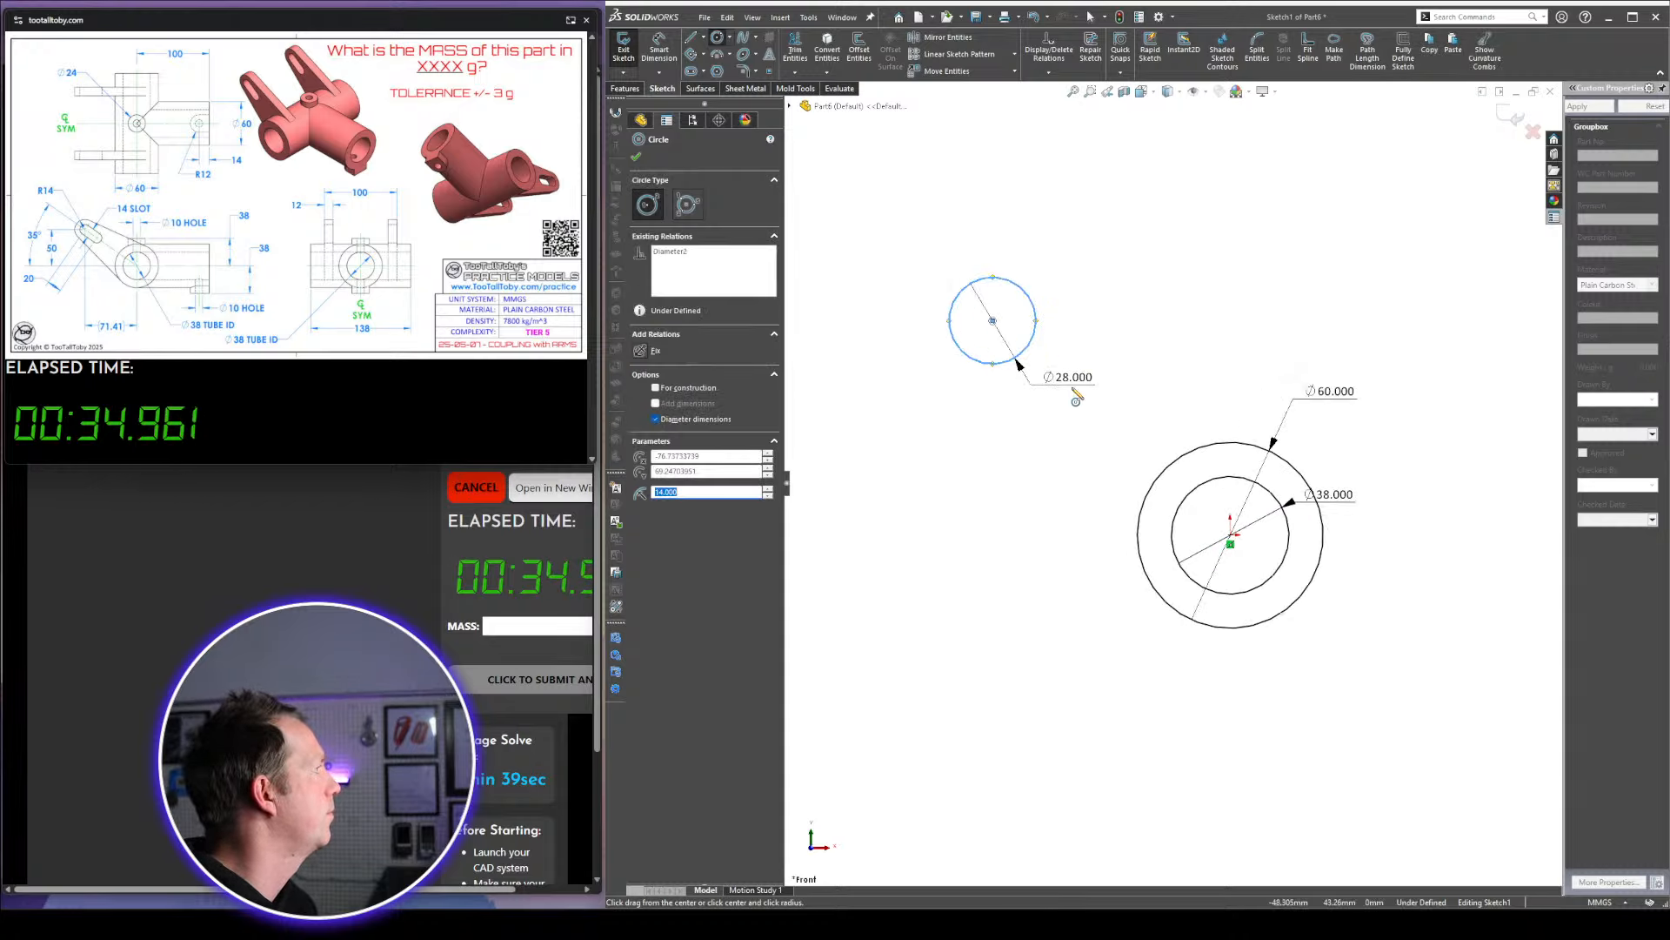
{"action": "key", "text": "Escape"}
Draw the arm's two sides as lines tangent to the 28 mm circle and the 60 mm circle
{"action": "key", "text": "l"}
{"action": "left_click", "coordinate": [964, 358]}
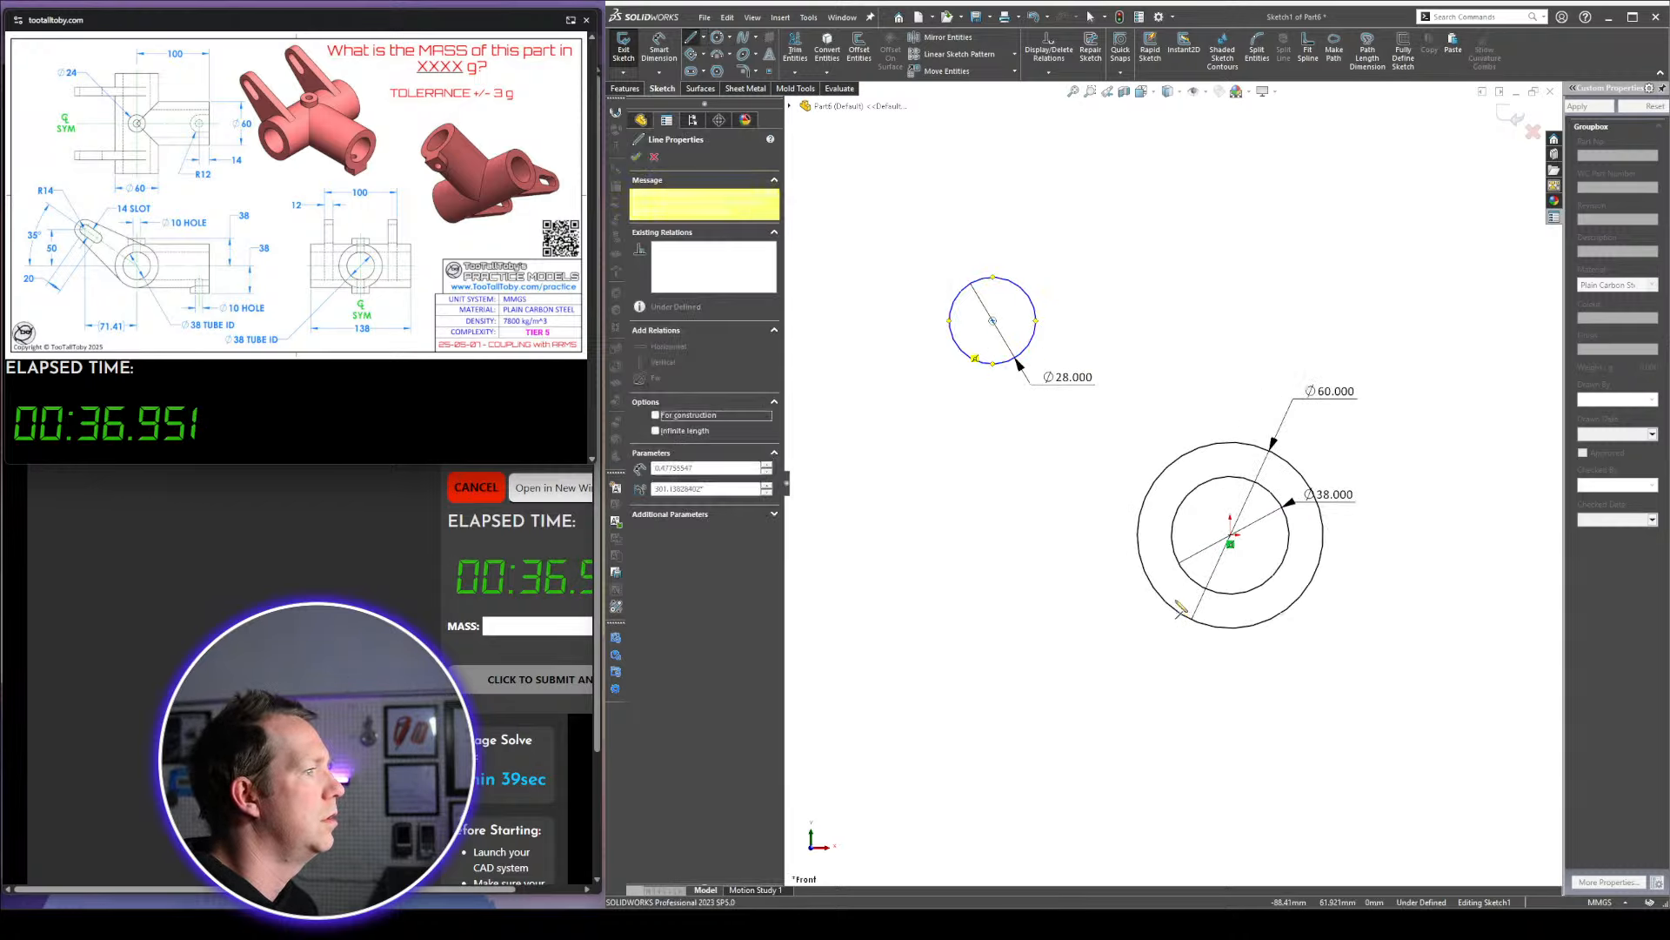
{"action": "left_click", "coordinate": [1155, 597]}
{"action": "key", "text": "Escape"}
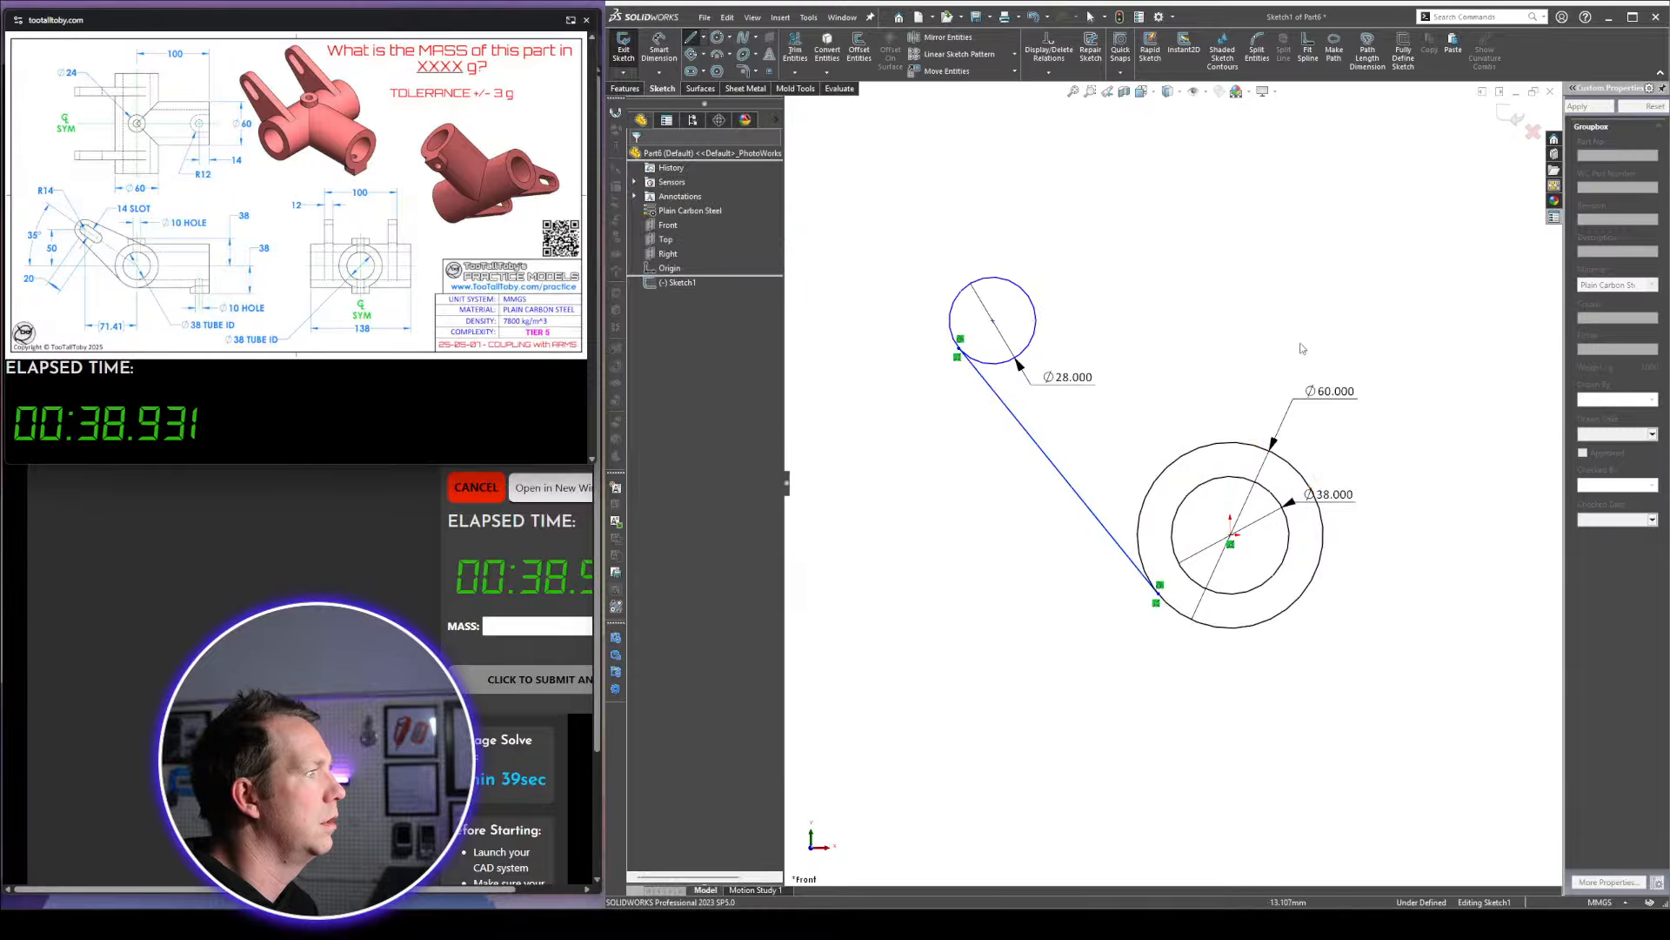
{"action": "key", "text": "l"}
{"action": "left_click", "coordinate": [1024, 292]}
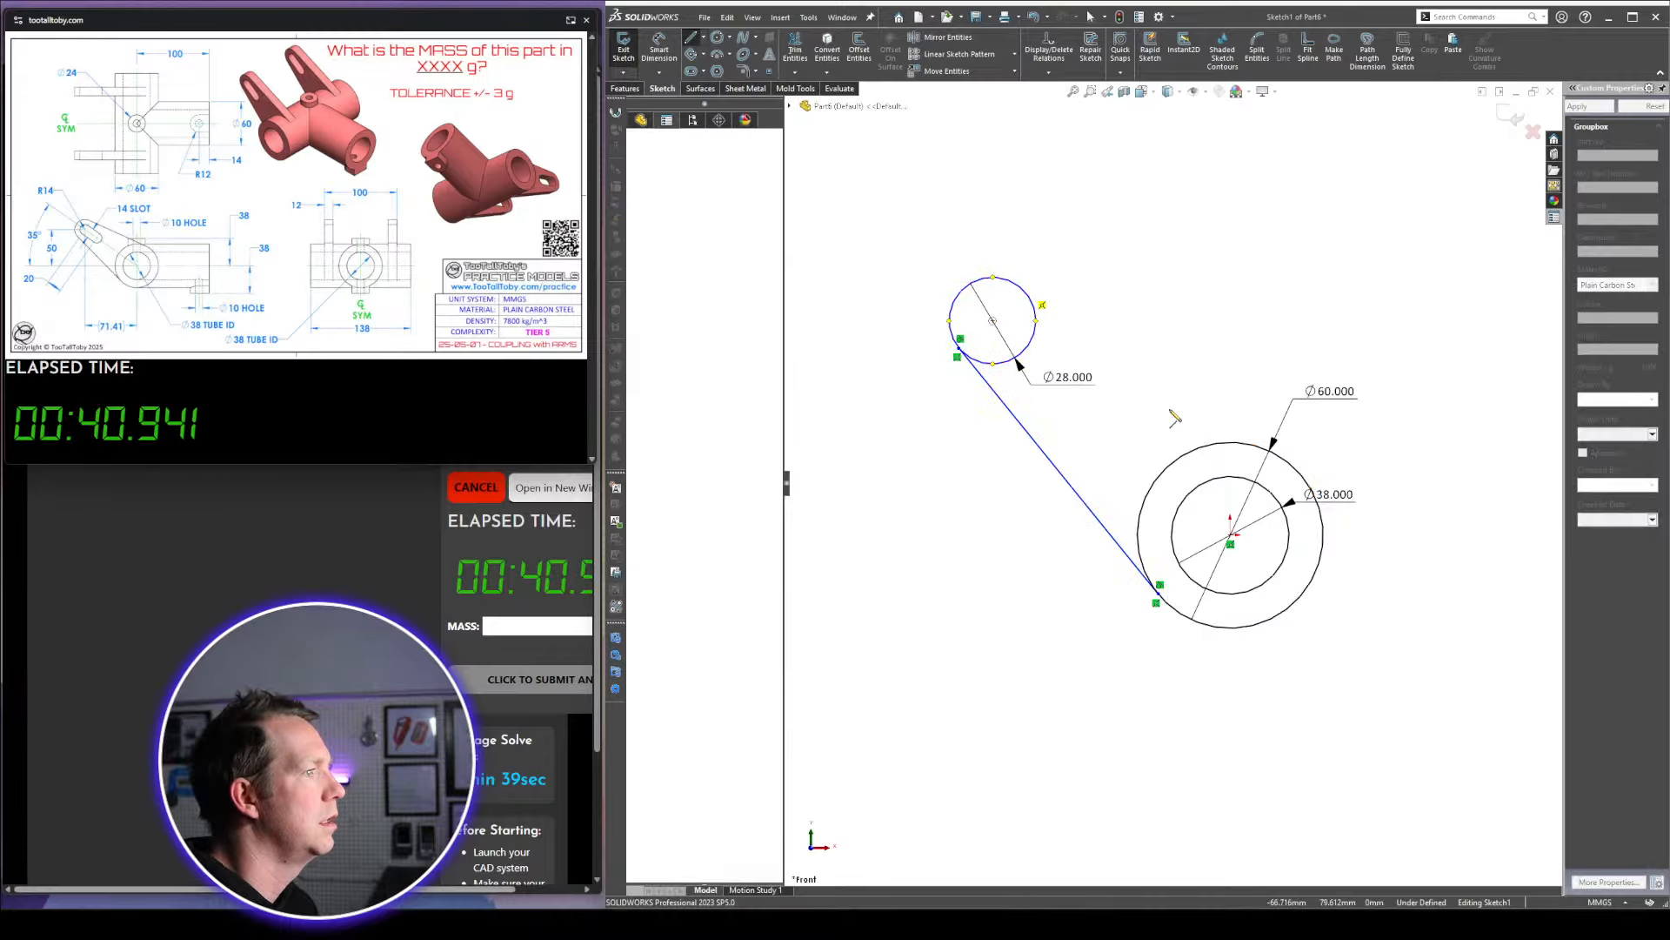
{"action": "left_click", "coordinate": [1275, 448]}
{"action": "key", "text": "Escape"}
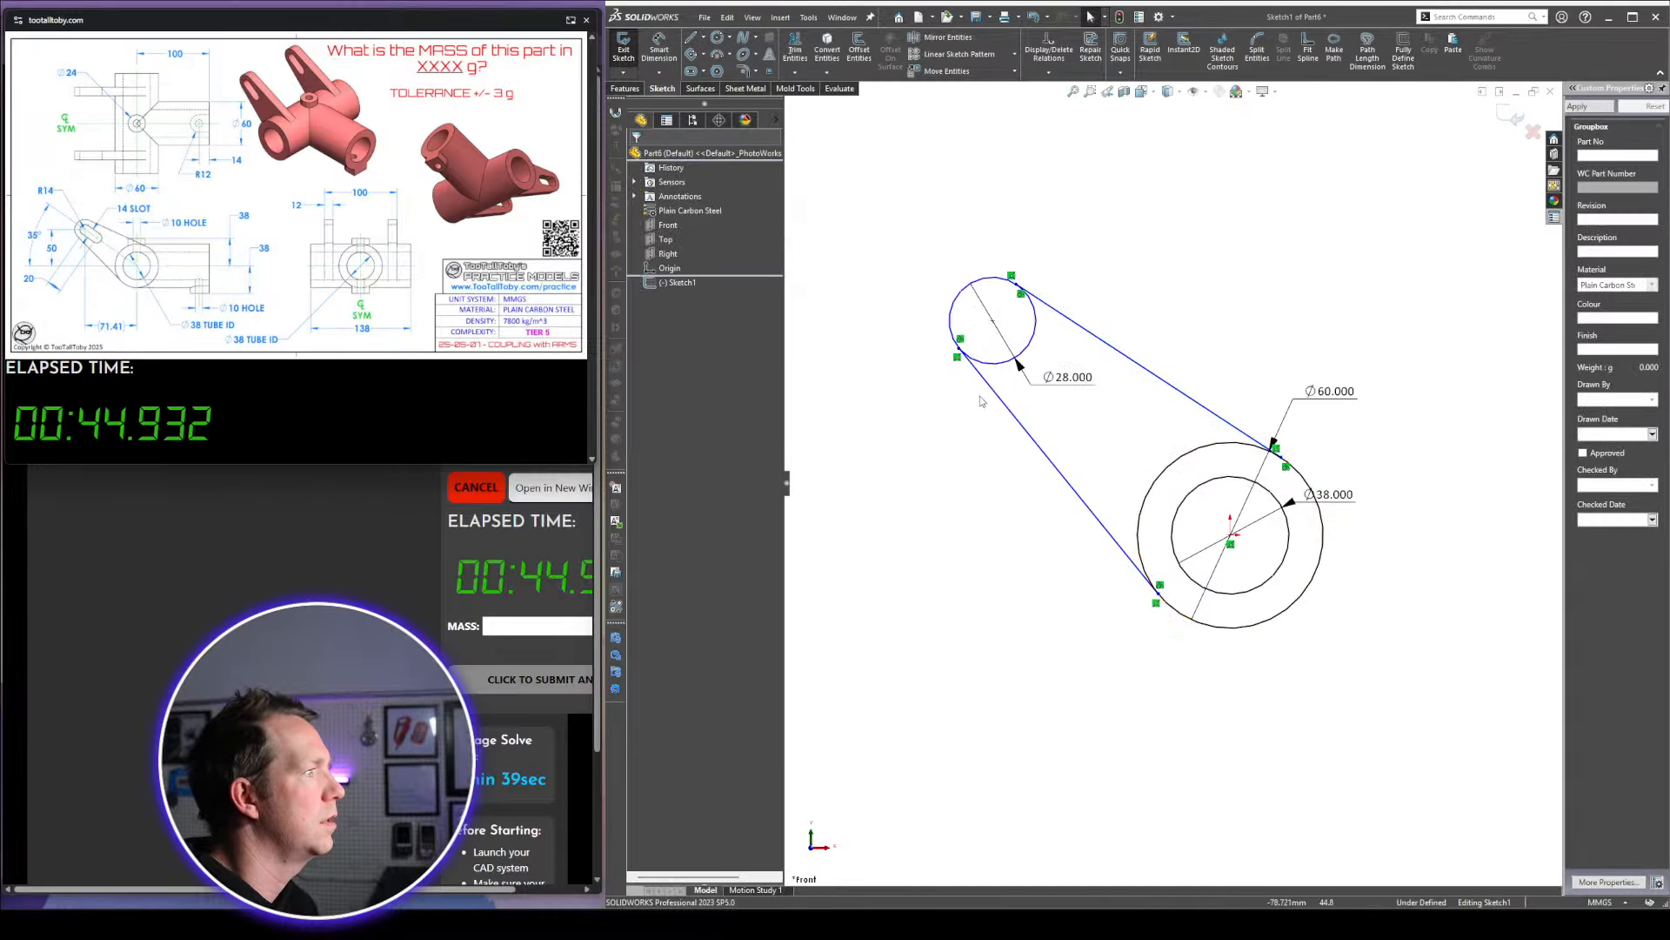
Sketch a straight slot 20 mm between centres and 14 mm wide, starting at the centre of the 28 mm circle
{"action": "right_click_drag", "start_coordinate": [1081, 285], "coordinate": [1081, 187]}
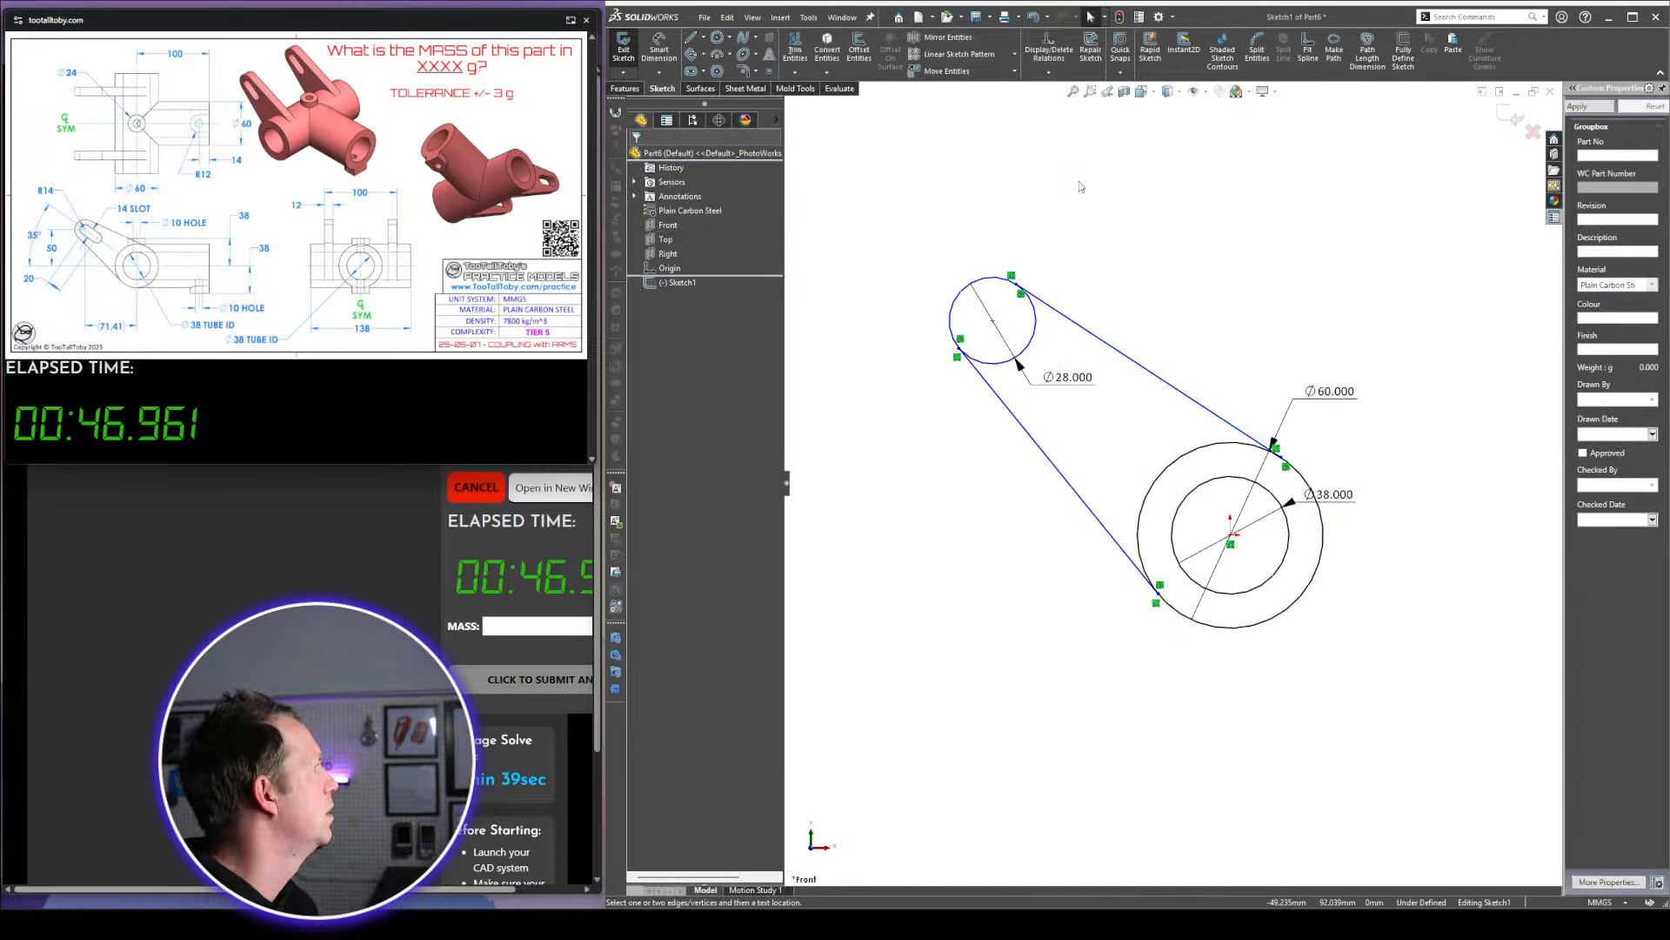
{"action": "left_click", "coordinate": [665, 239]}
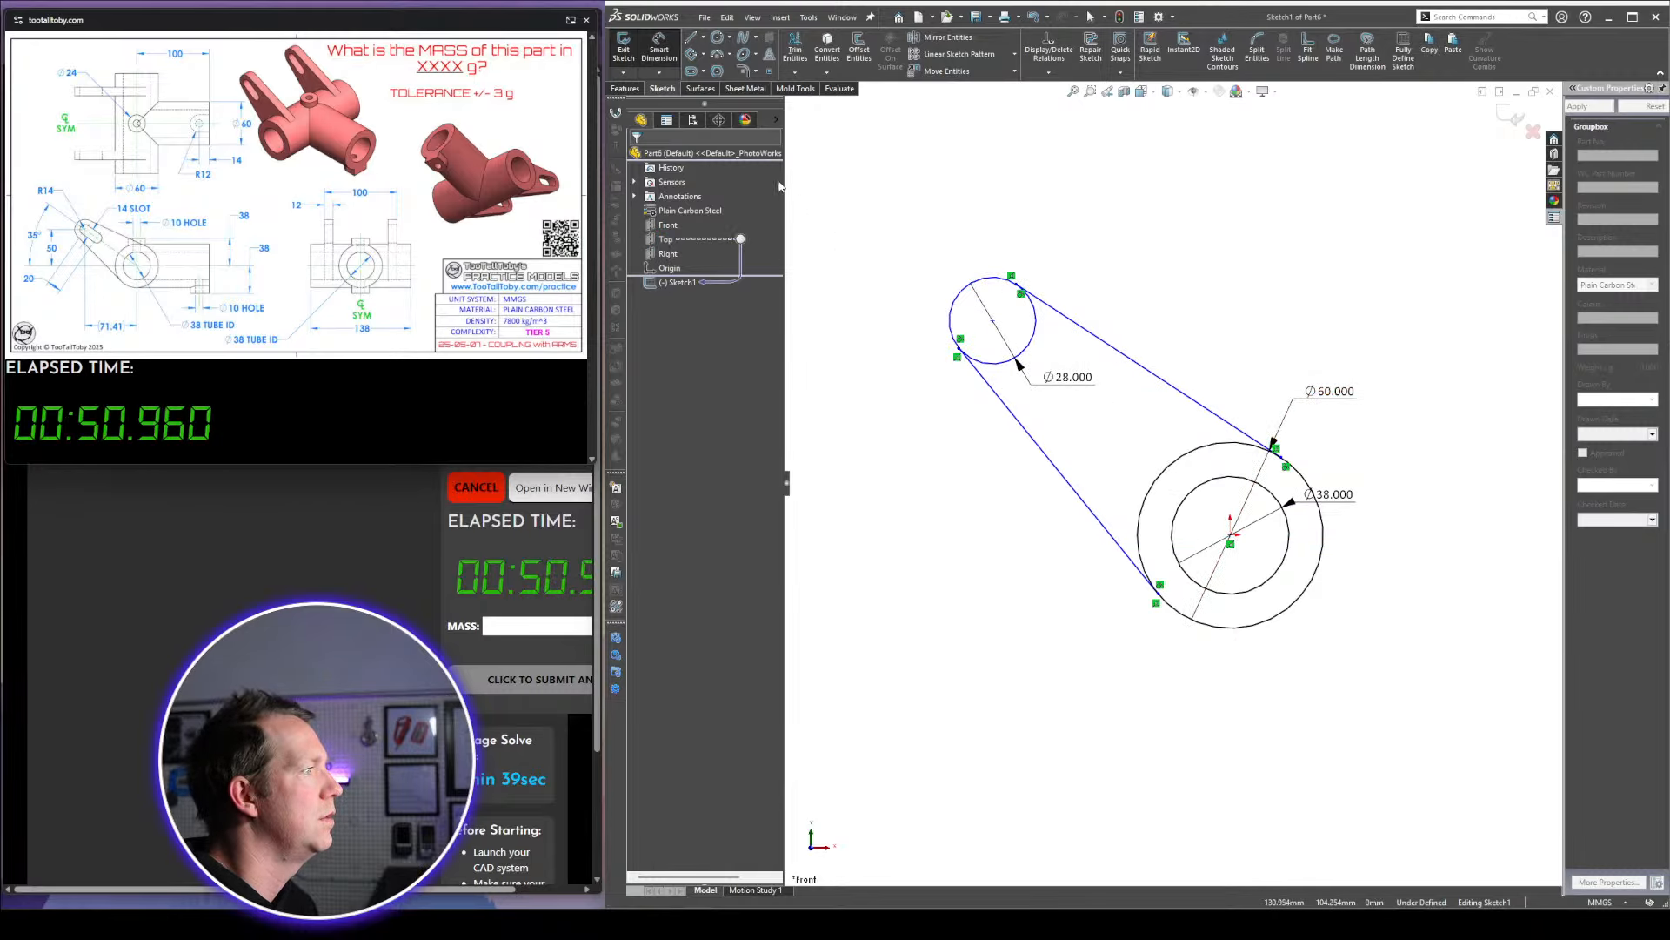
{"action": "left_click", "coordinate": [691, 70]}
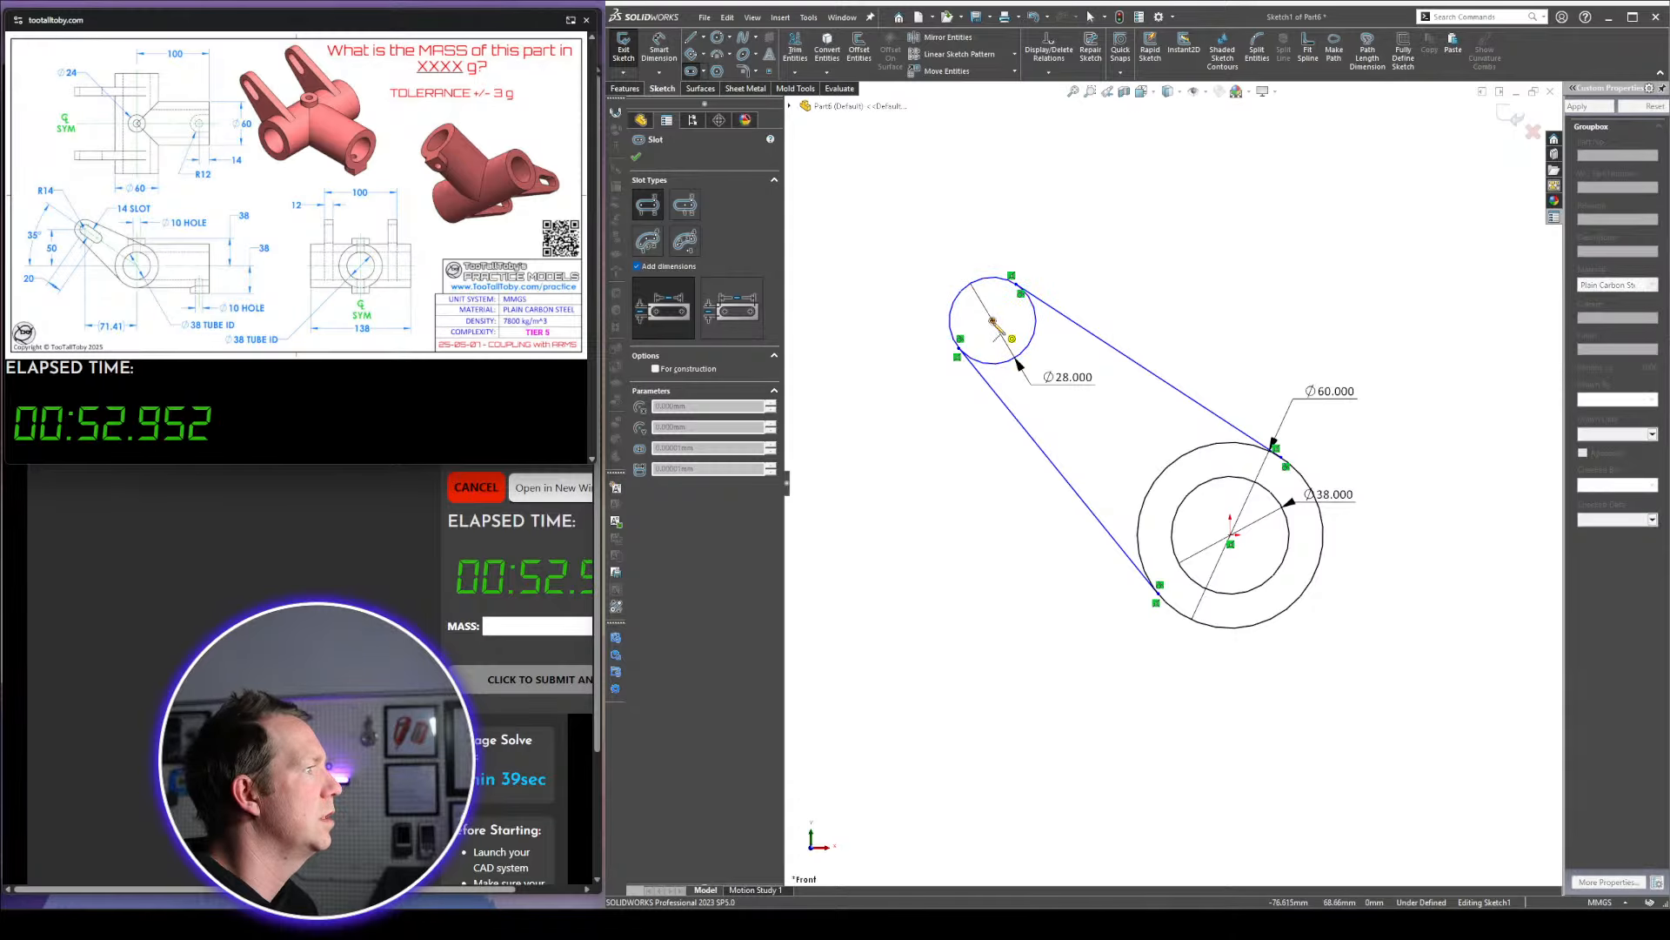
{"action": "left_click", "coordinate": [991, 321]}
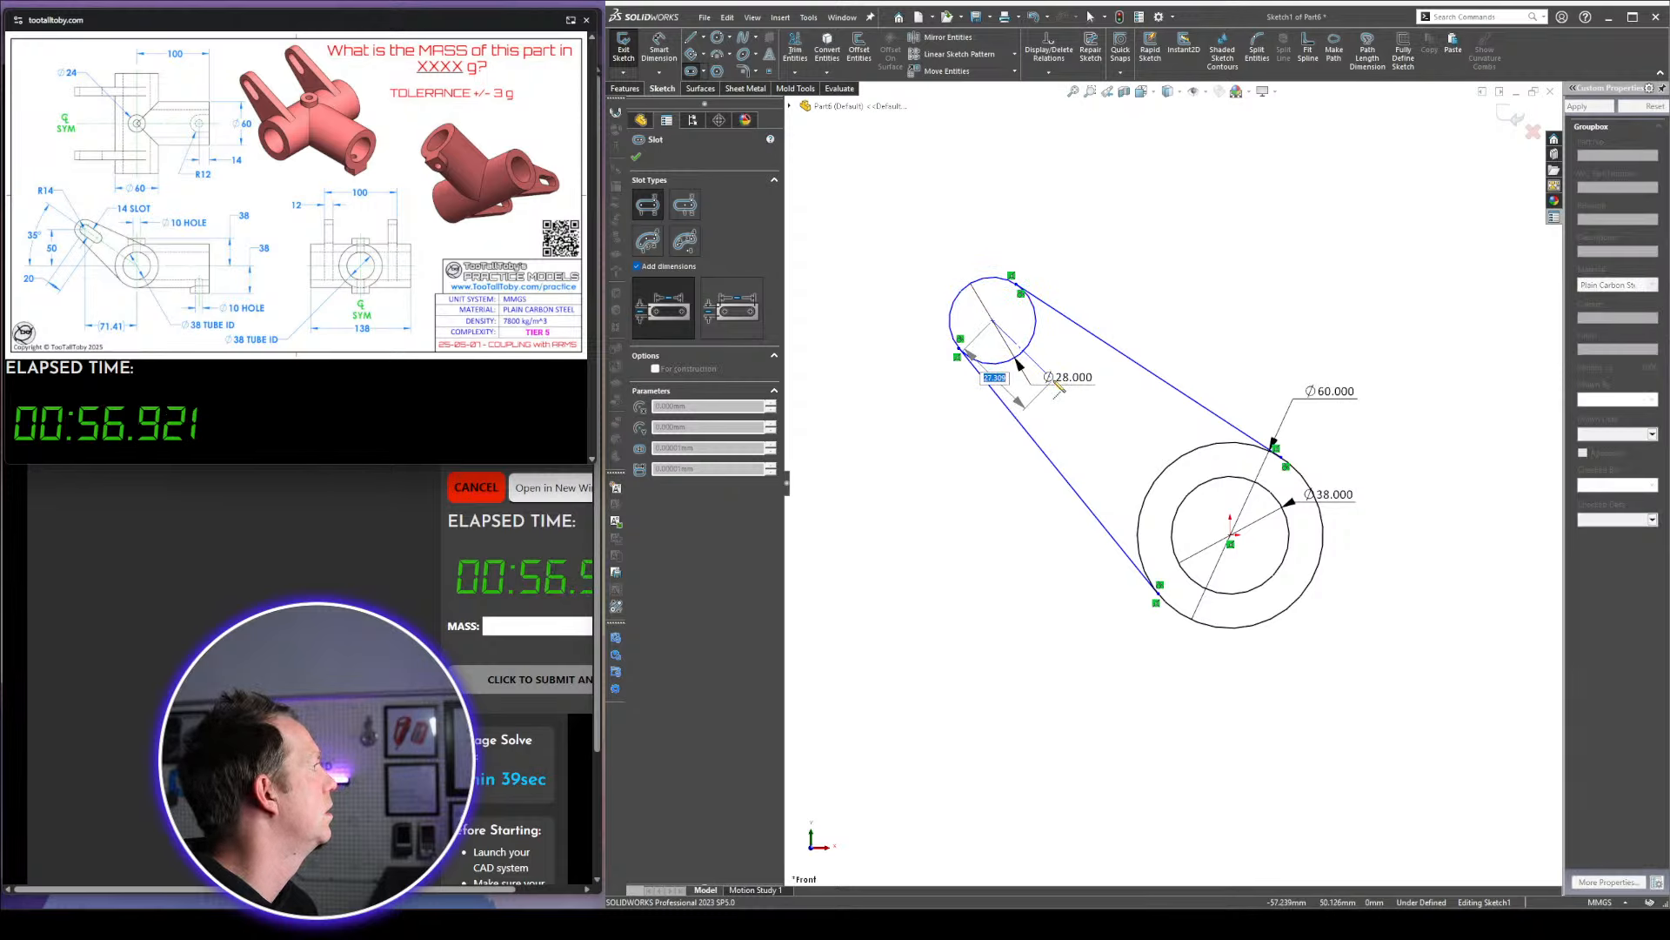
{"action": "key", "text": "Return"}
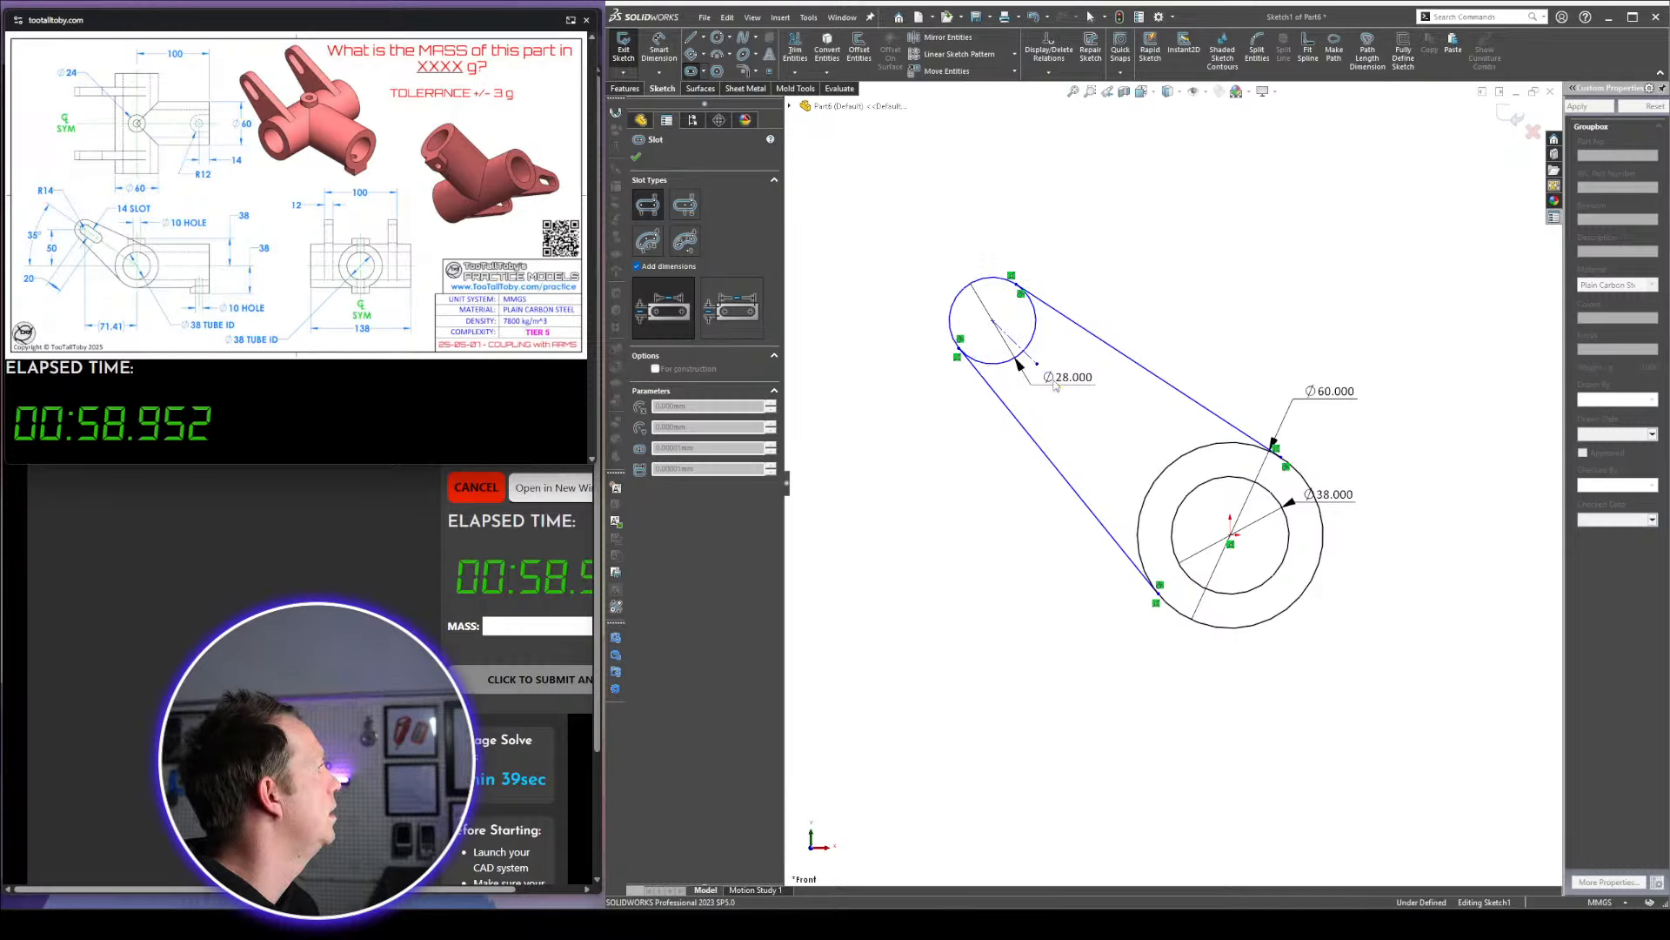
{"action": "type", "text": "14"}
{"action": "key", "text": "Return"}
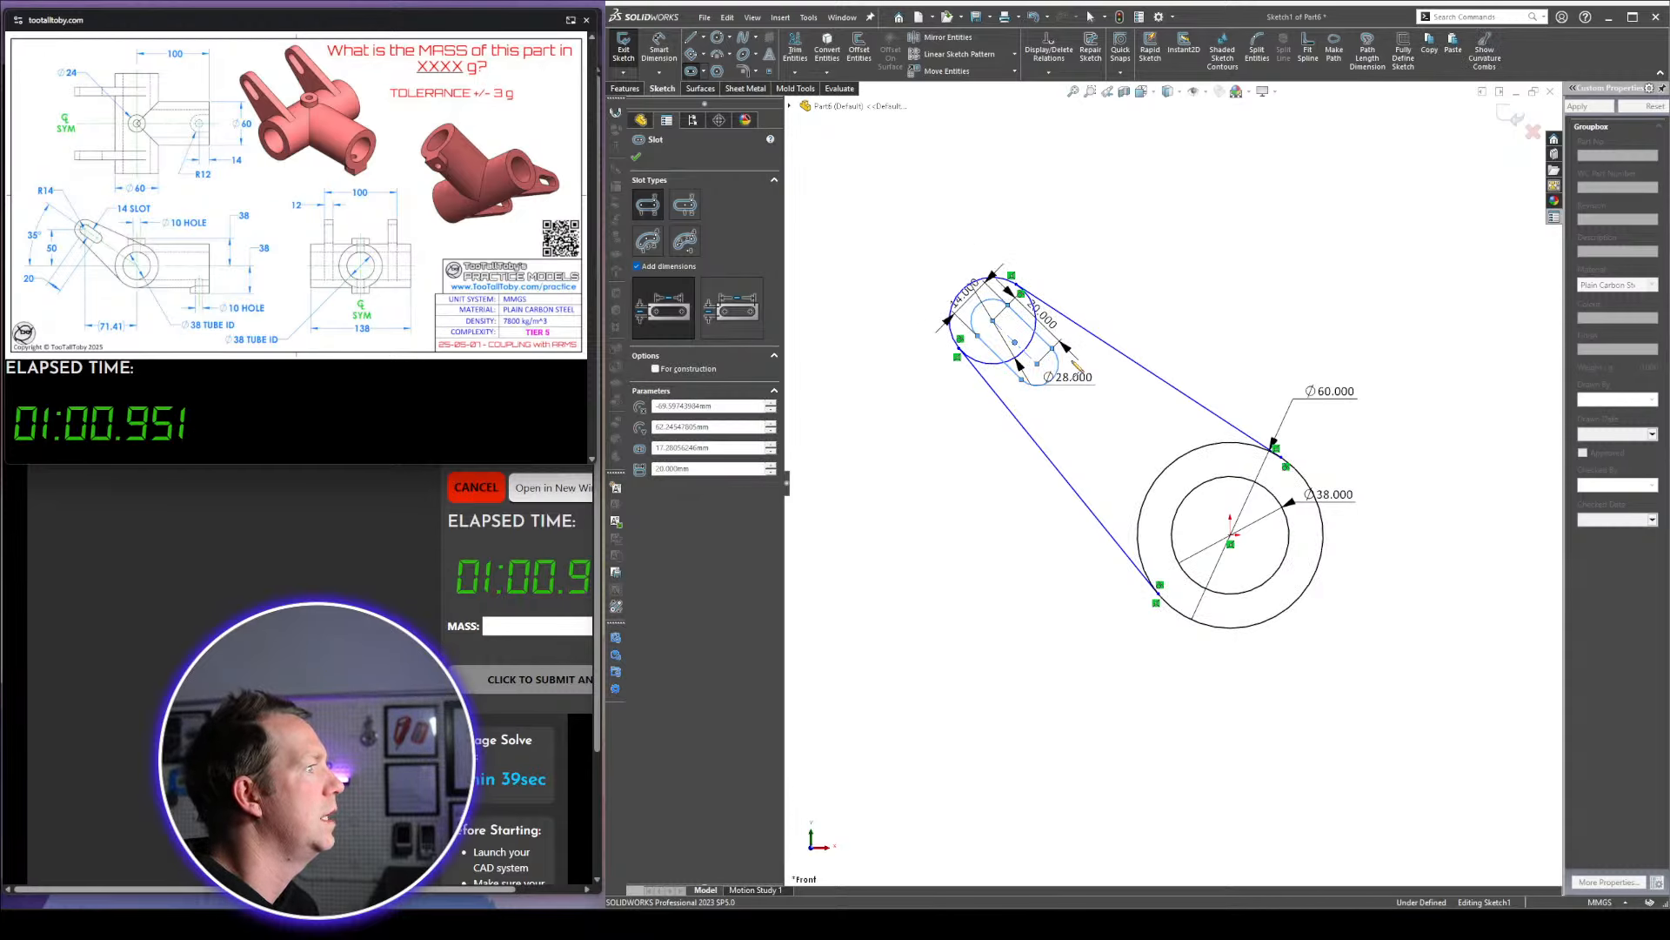
{"action": "key", "text": "Escape"}
Dimension the angle between the slot's centreline and the Top plane as 35 degrees
{"action": "left_click", "coordinate": [658, 49]}
{"action": "left_click", "coordinate": [665, 239]}
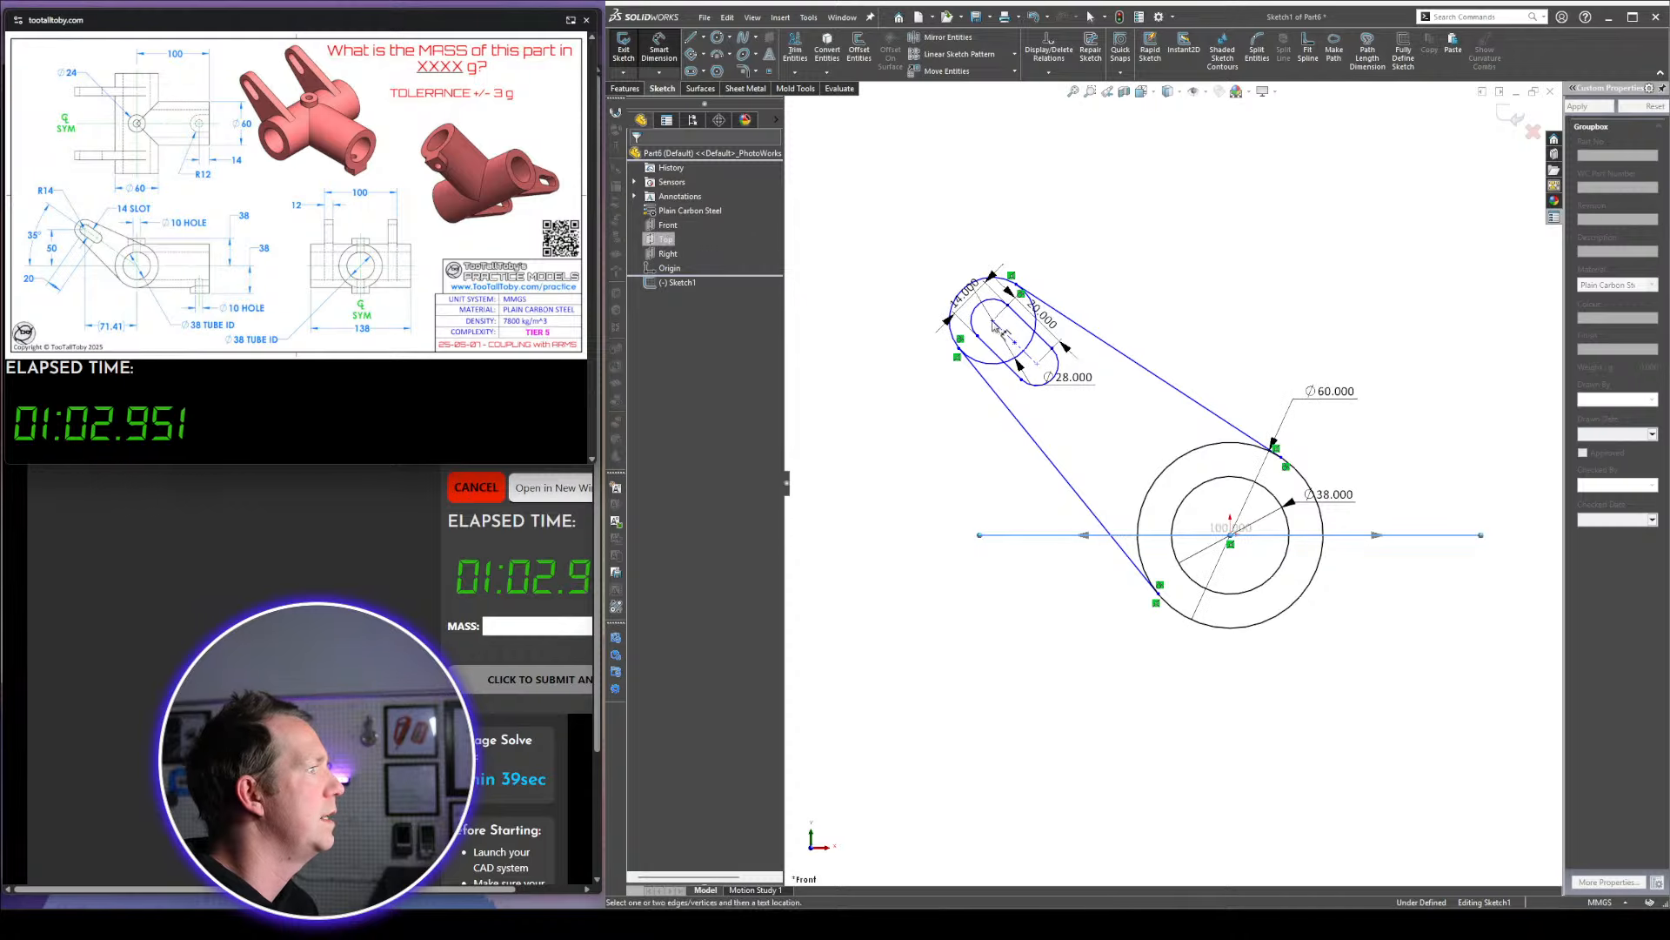
{"action": "left_click", "coordinate": [1021, 347]}
{"action": "scroll", "coordinate": [998, 322], "scroll_direction": "down", "scroll_amount": 3}
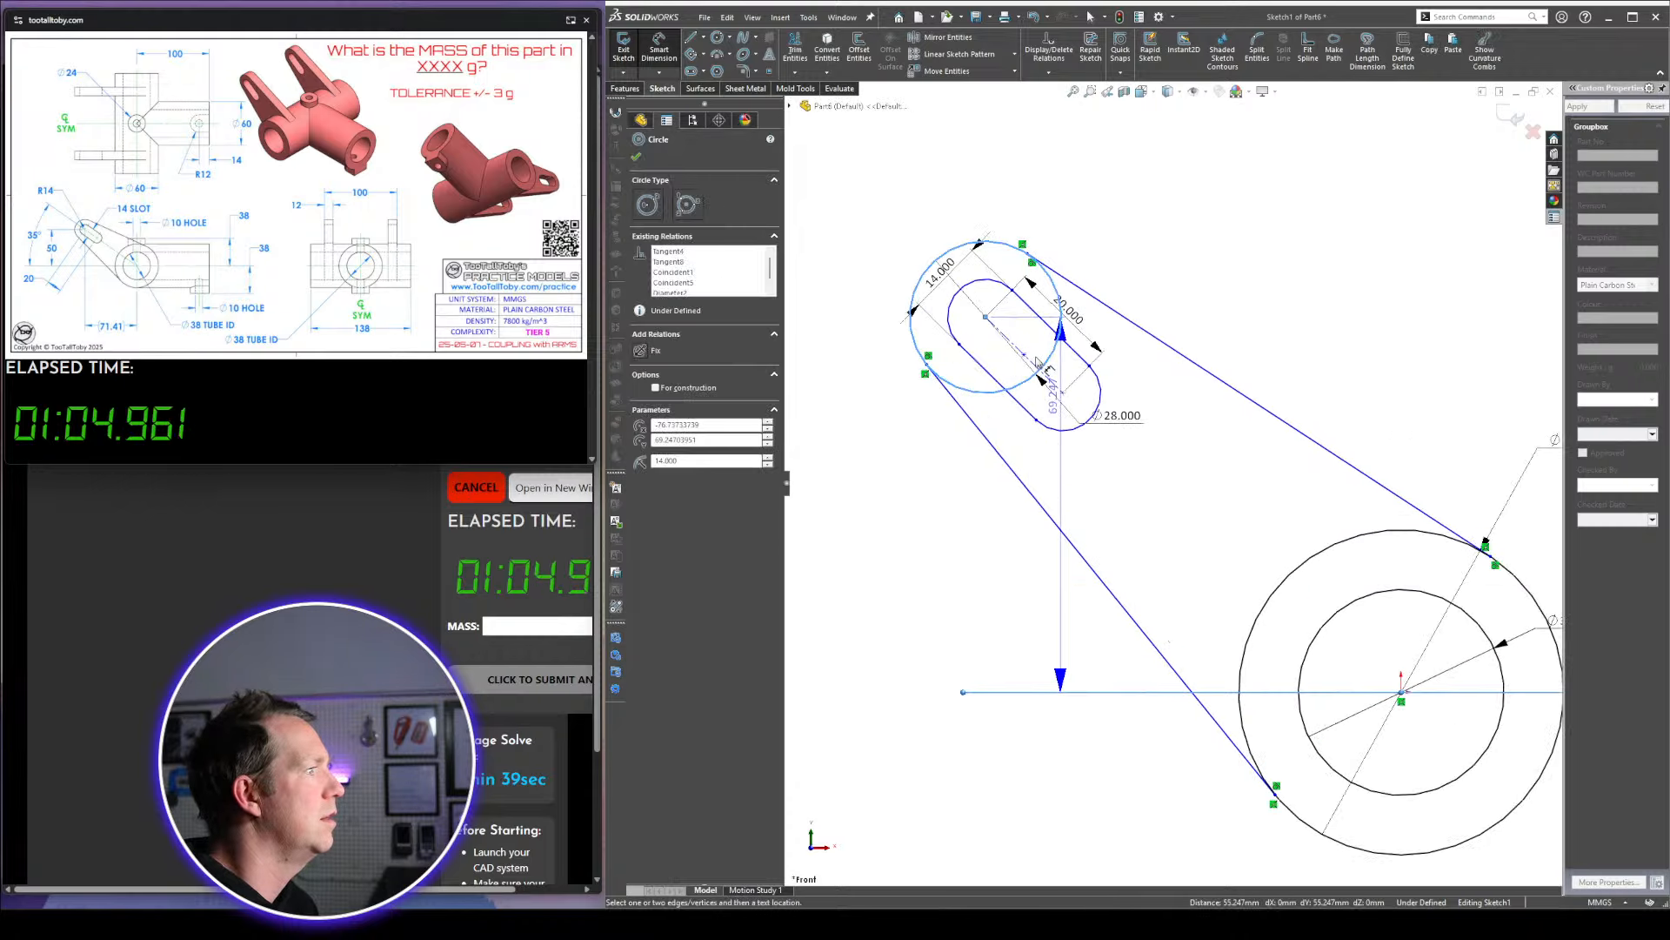
{"action": "left_click", "coordinate": [1037, 366]}
{"action": "left_click", "coordinate": [1041, 374]}
{"action": "scroll", "coordinate": [966, 448], "scroll_direction": "up", "scroll_amount": 2}
{"action": "left_click", "coordinate": [953, 459]}
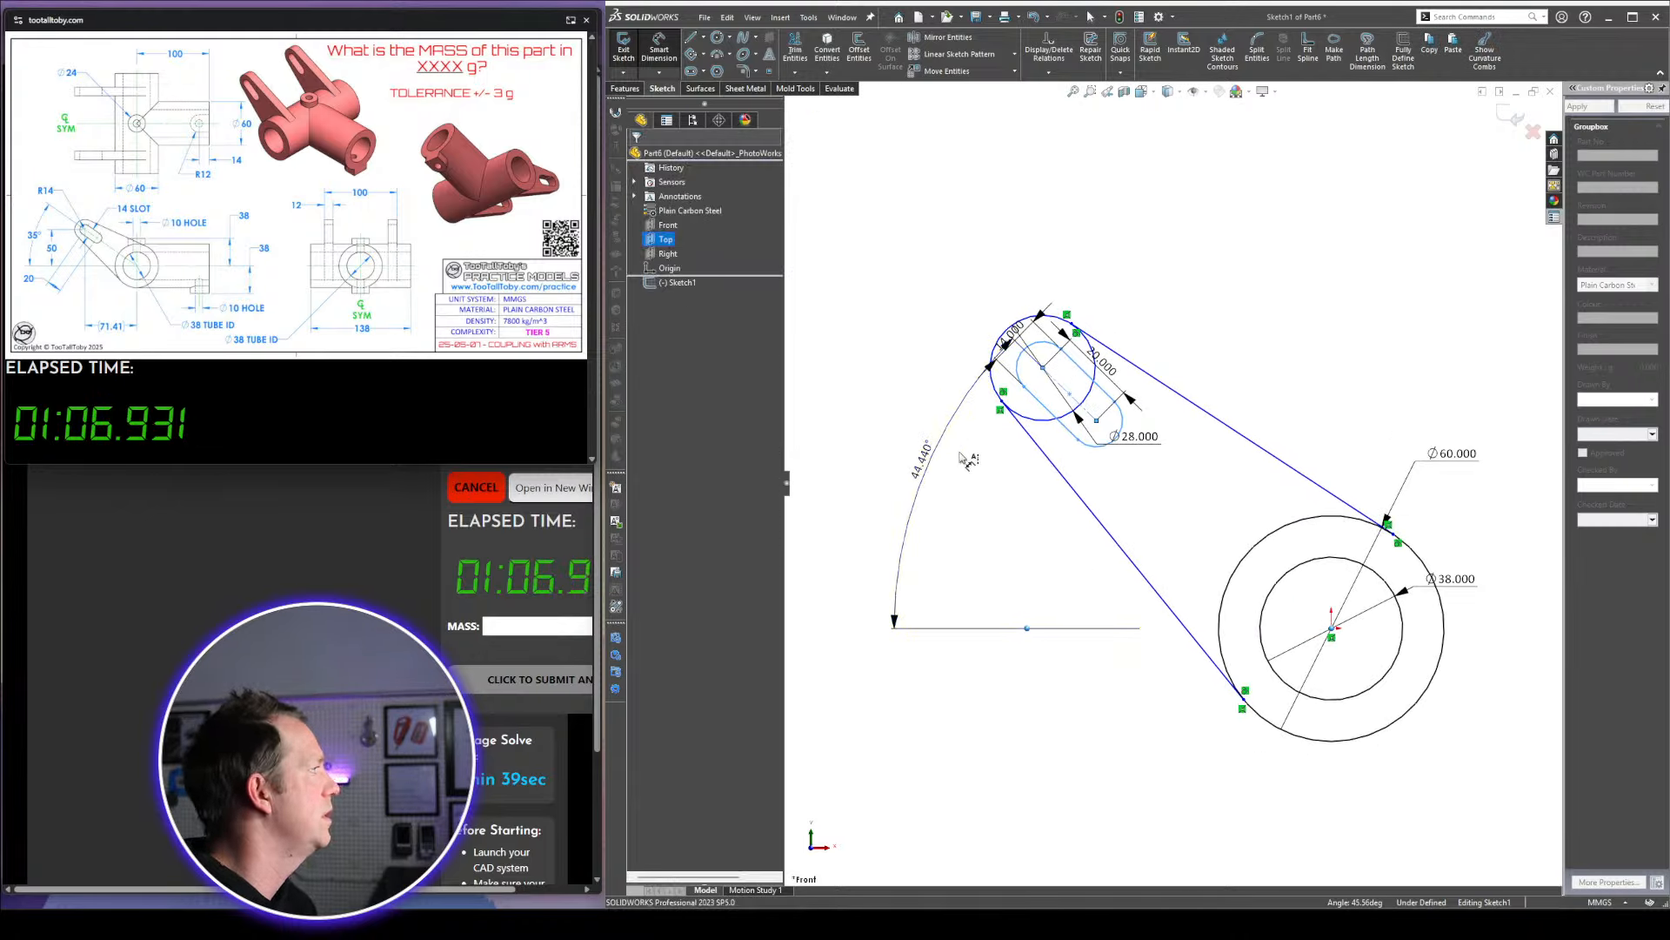
{"action": "type", "text": "35"}
{"action": "key", "text": "Return"}
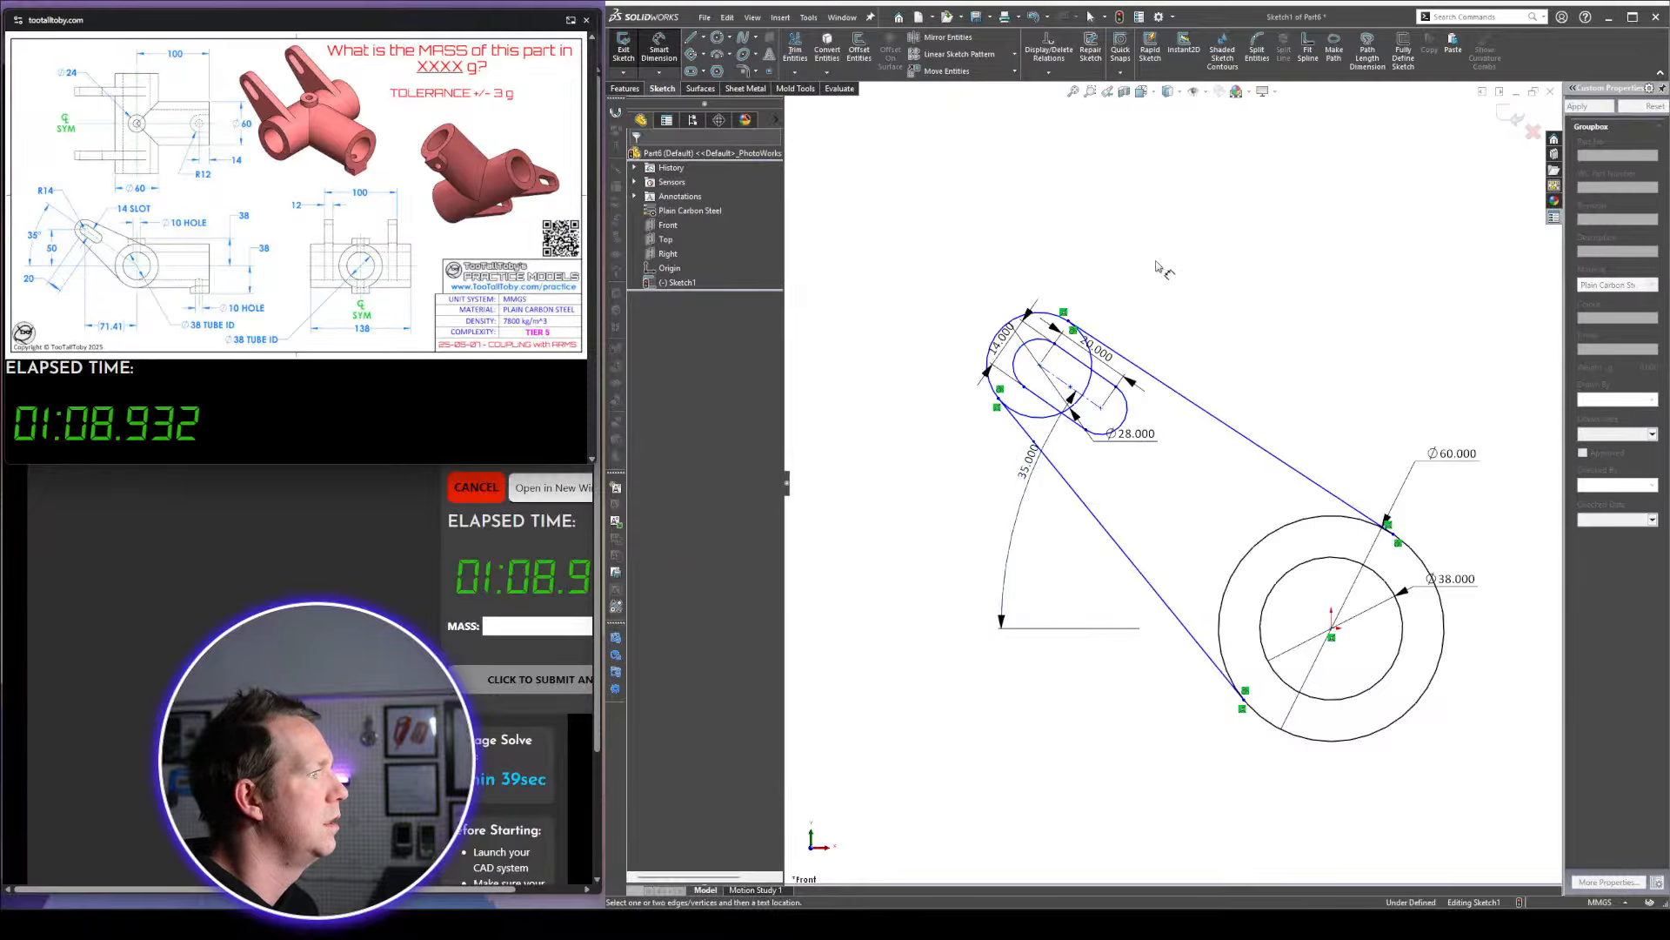
{"action": "key", "text": "Escape"}
Make the slot's centreline coincident with the origin so that the arm points at the tube's centre
{"action": "left_click", "coordinate": [1099, 408]}
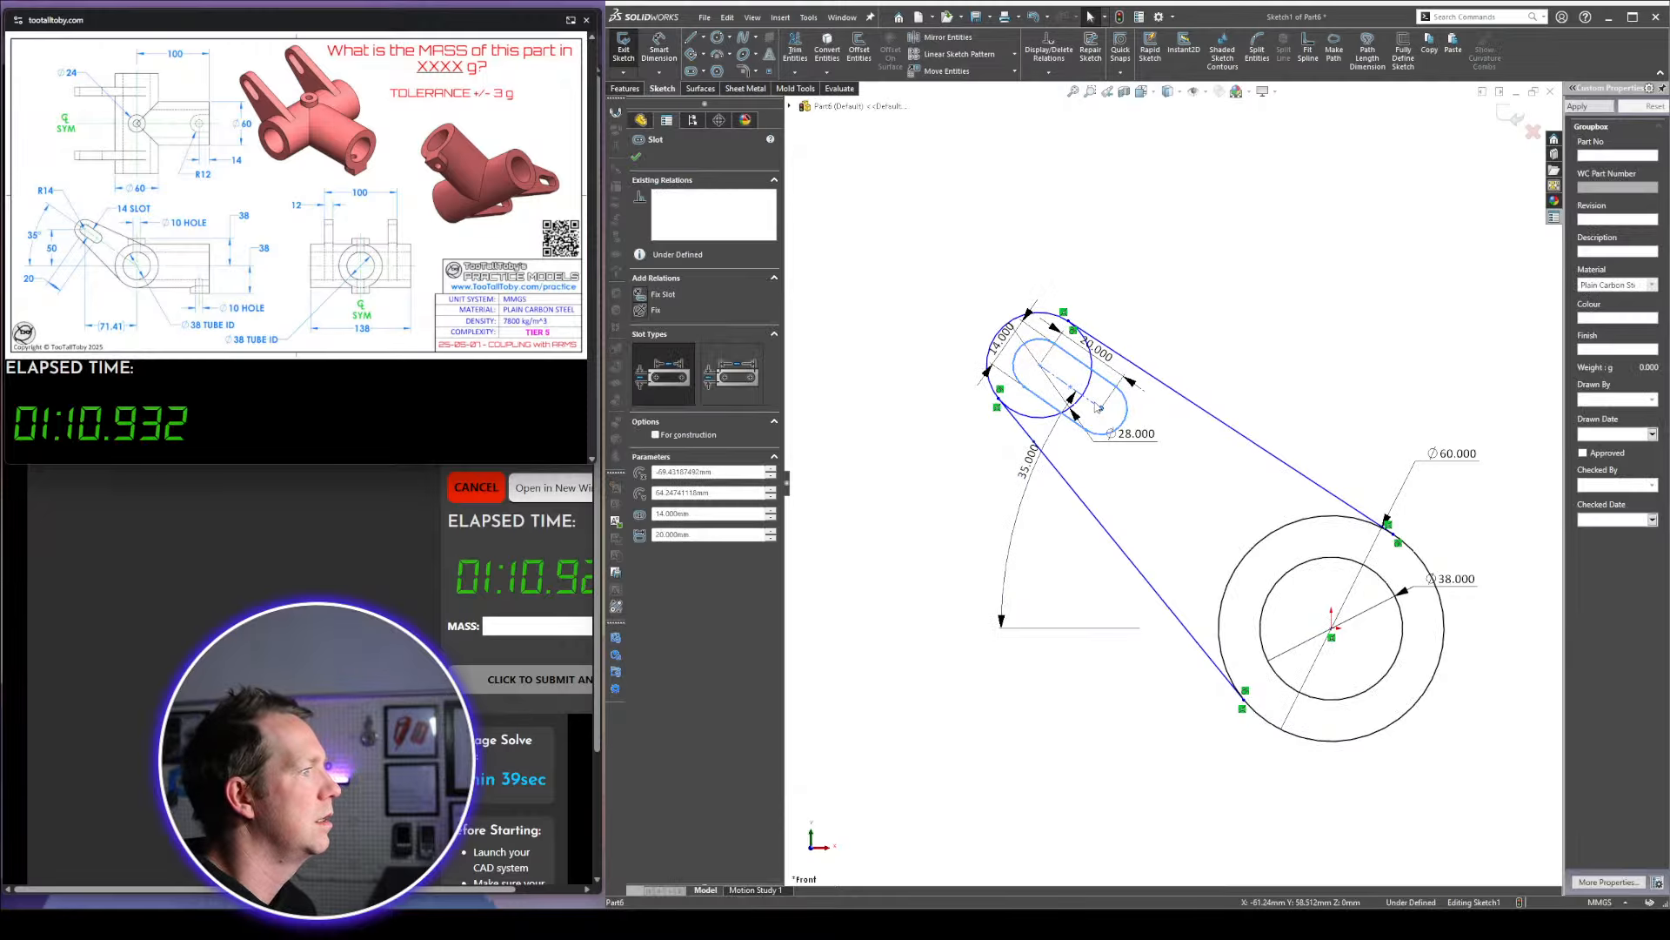
{"action": "left_click", "coordinate": [1331, 629], "text": "ctrl"}
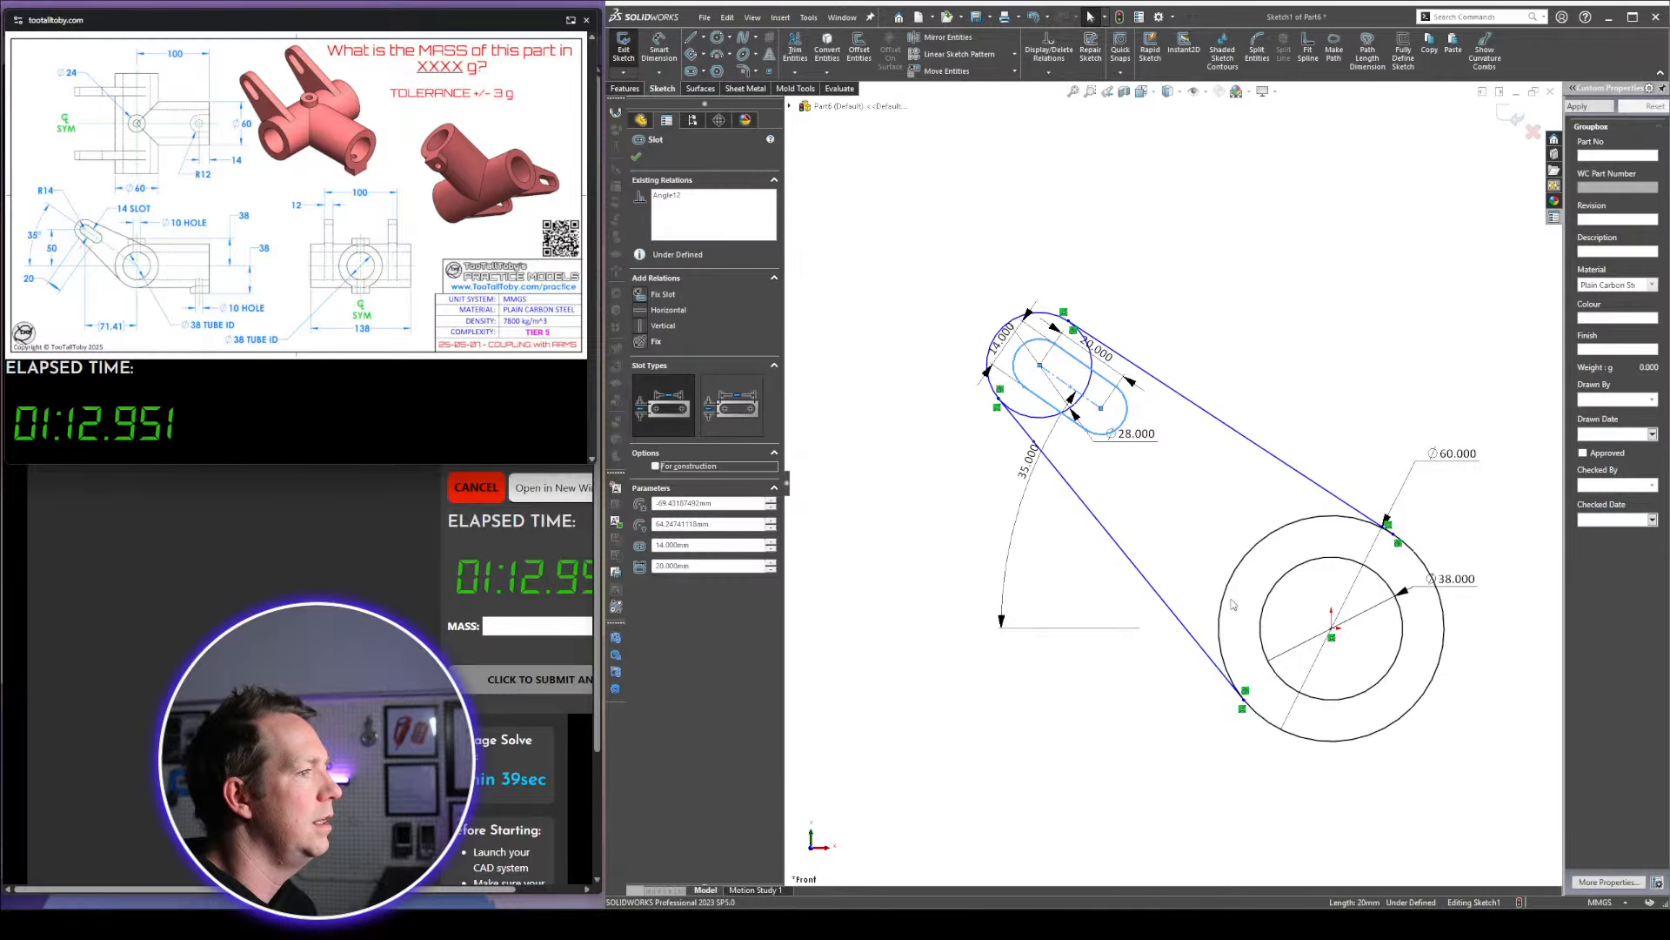
{"action": "left_click", "coordinate": [670, 383]}
{"action": "left_click", "coordinate": [1201, 261]}
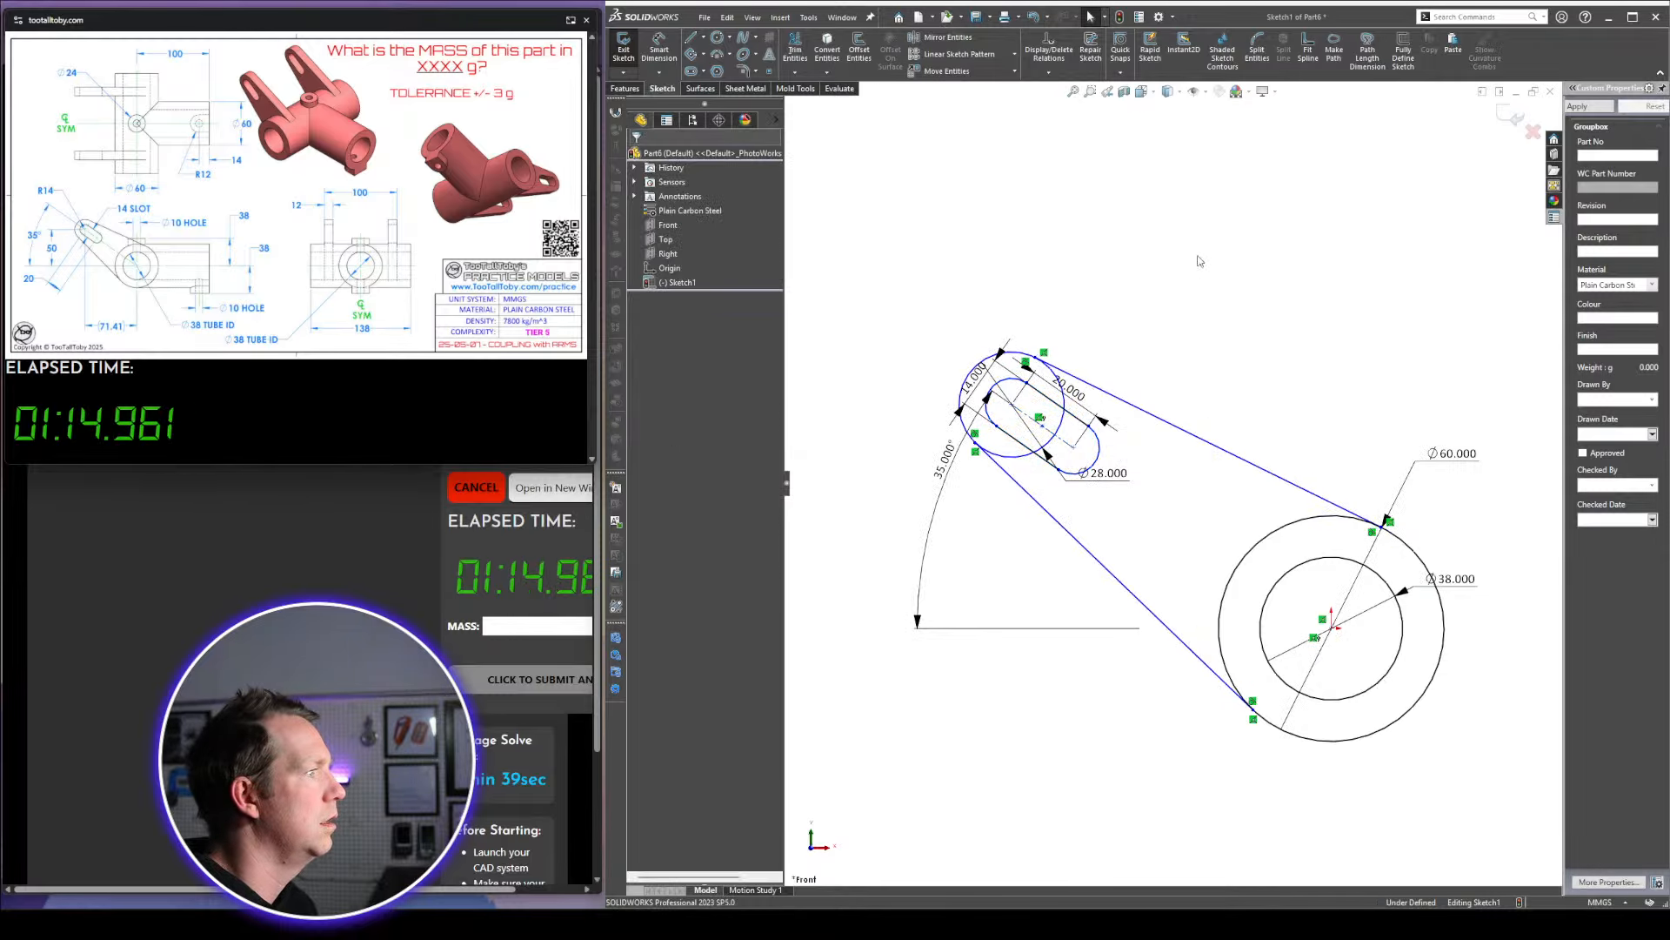
Dimension the vertical distance from the slot's outer centre to the centre of the 38 mm circle as 50 mm
{"action": "right_click_drag", "start_coordinate": [1222, 338], "coordinate": [1241, 246]}
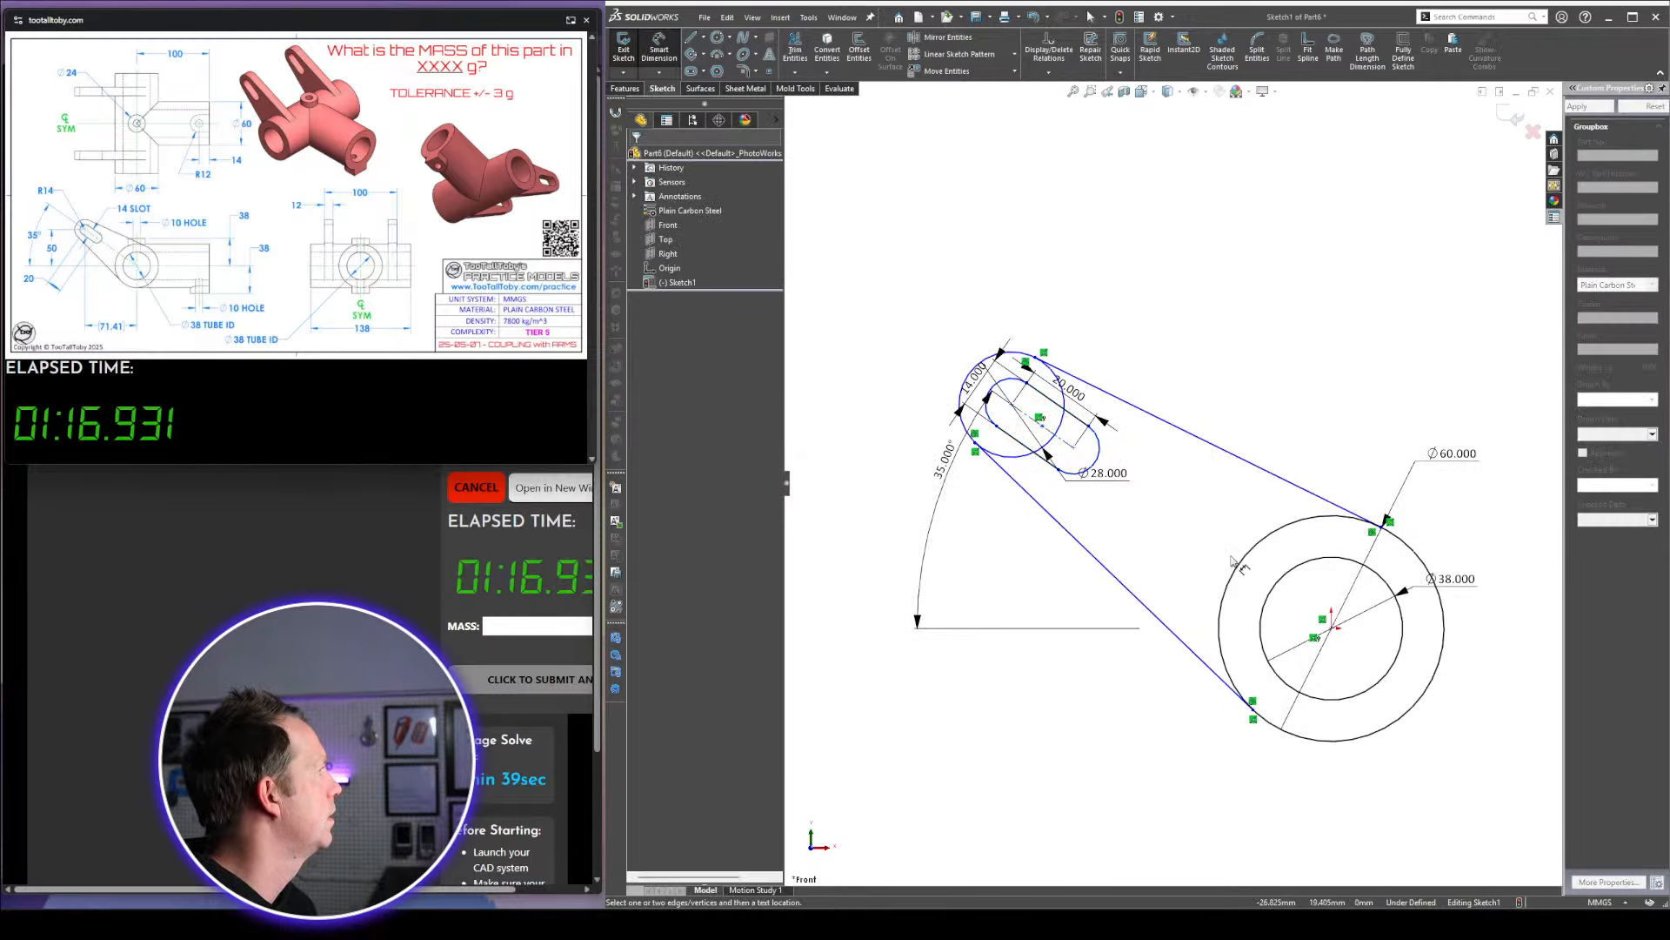
{"action": "scroll", "coordinate": [1240, 566], "scroll_direction": "up", "scroll_amount": 1}
{"action": "scroll", "coordinate": [1337, 696], "scroll_direction": "down", "scroll_amount": 1}
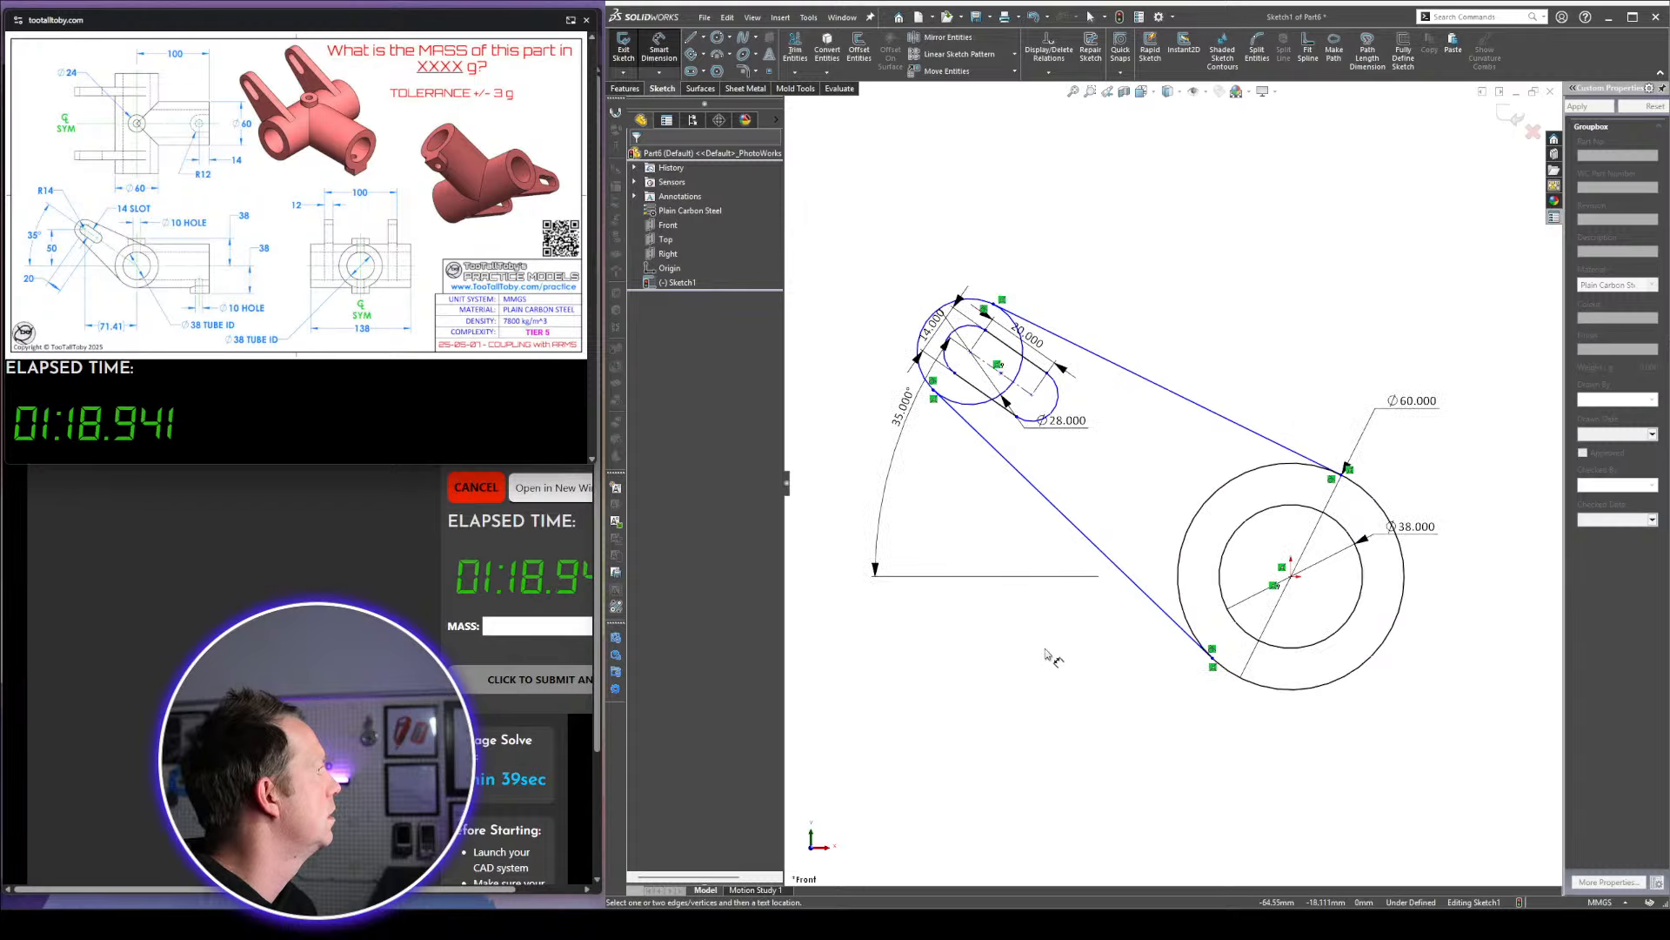
{"action": "left_click", "coordinate": [956, 374]}
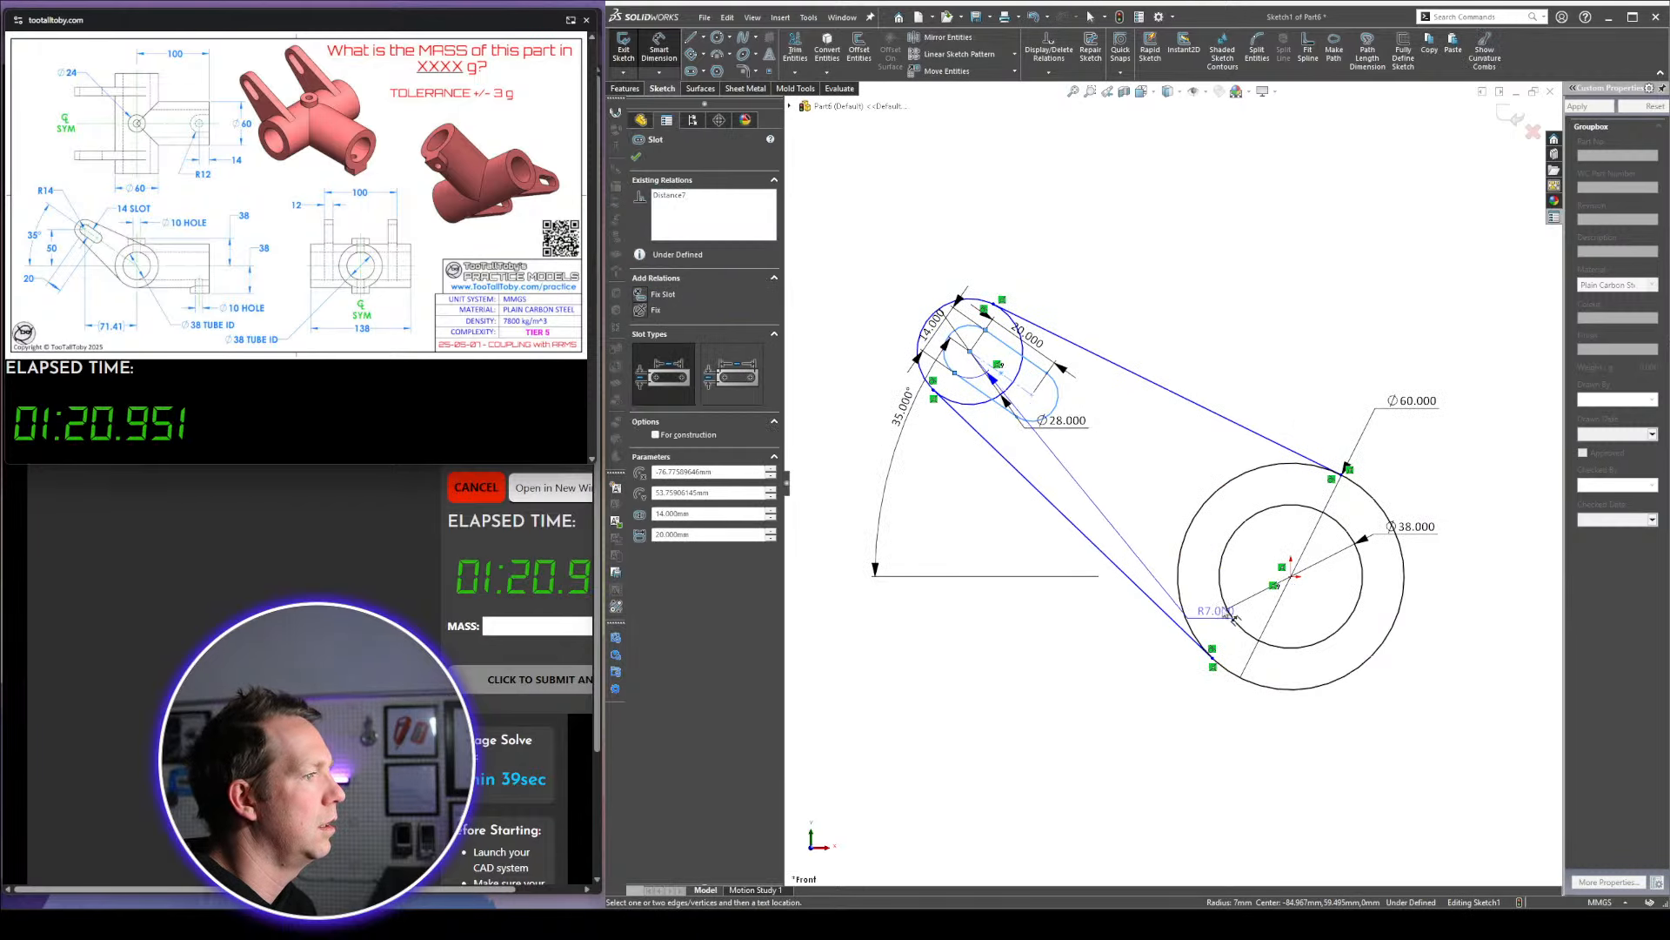
{"action": "left_click", "coordinate": [1240, 628]}
{"action": "left_click", "coordinate": [849, 487]}
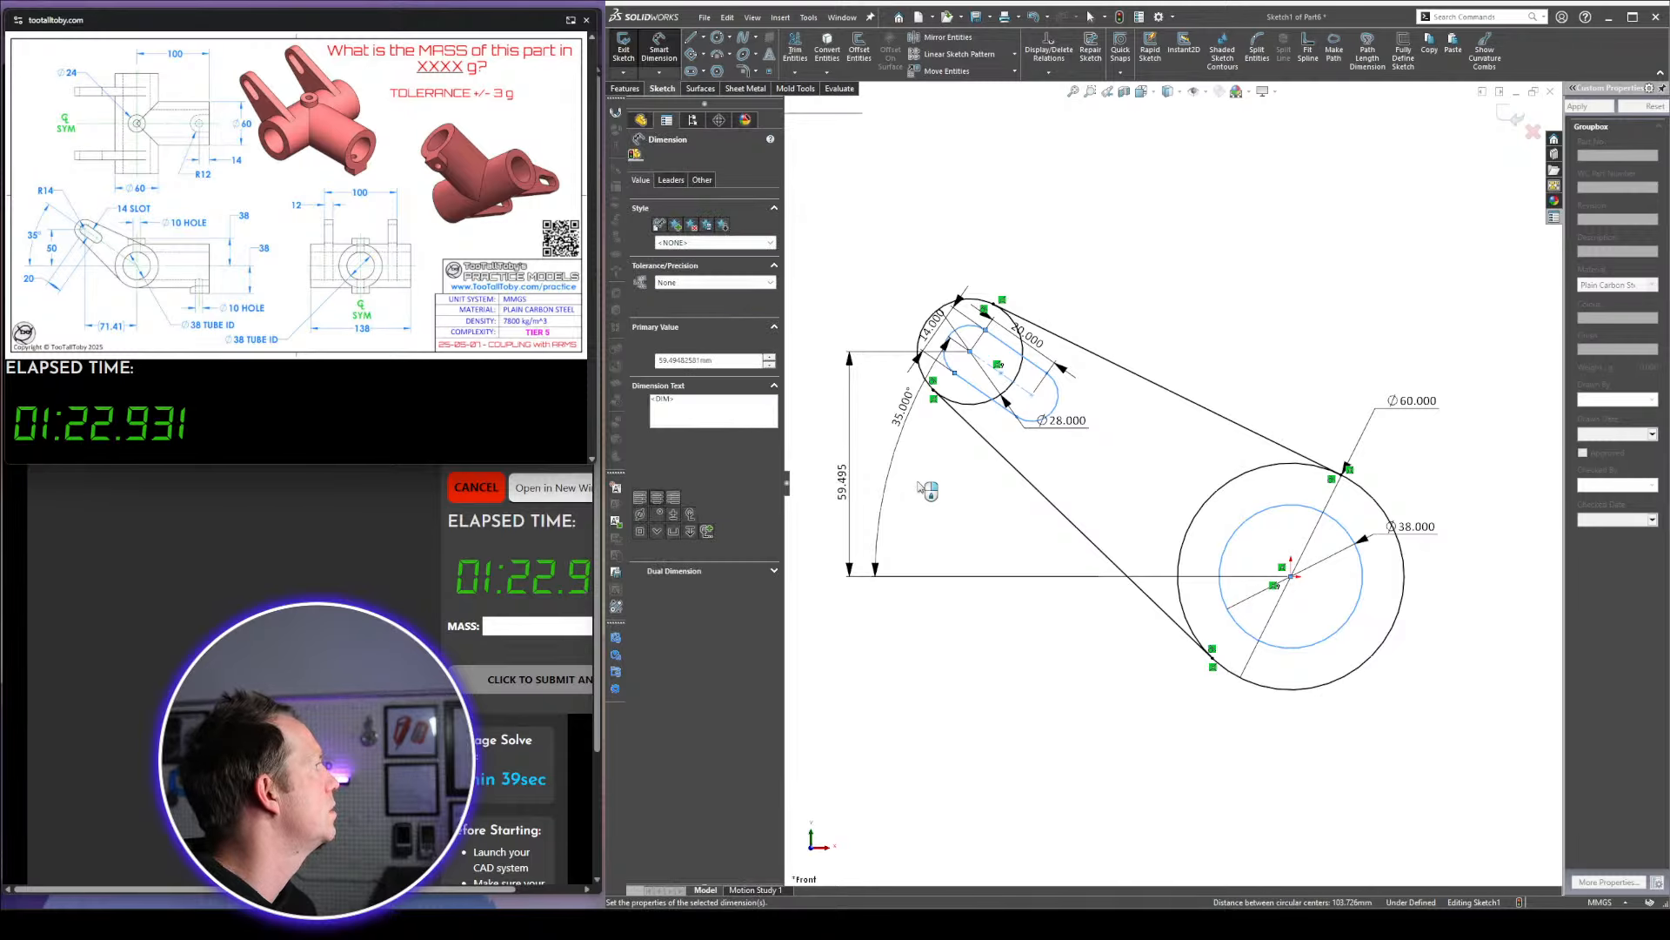
{"action": "key", "text": "Return"}
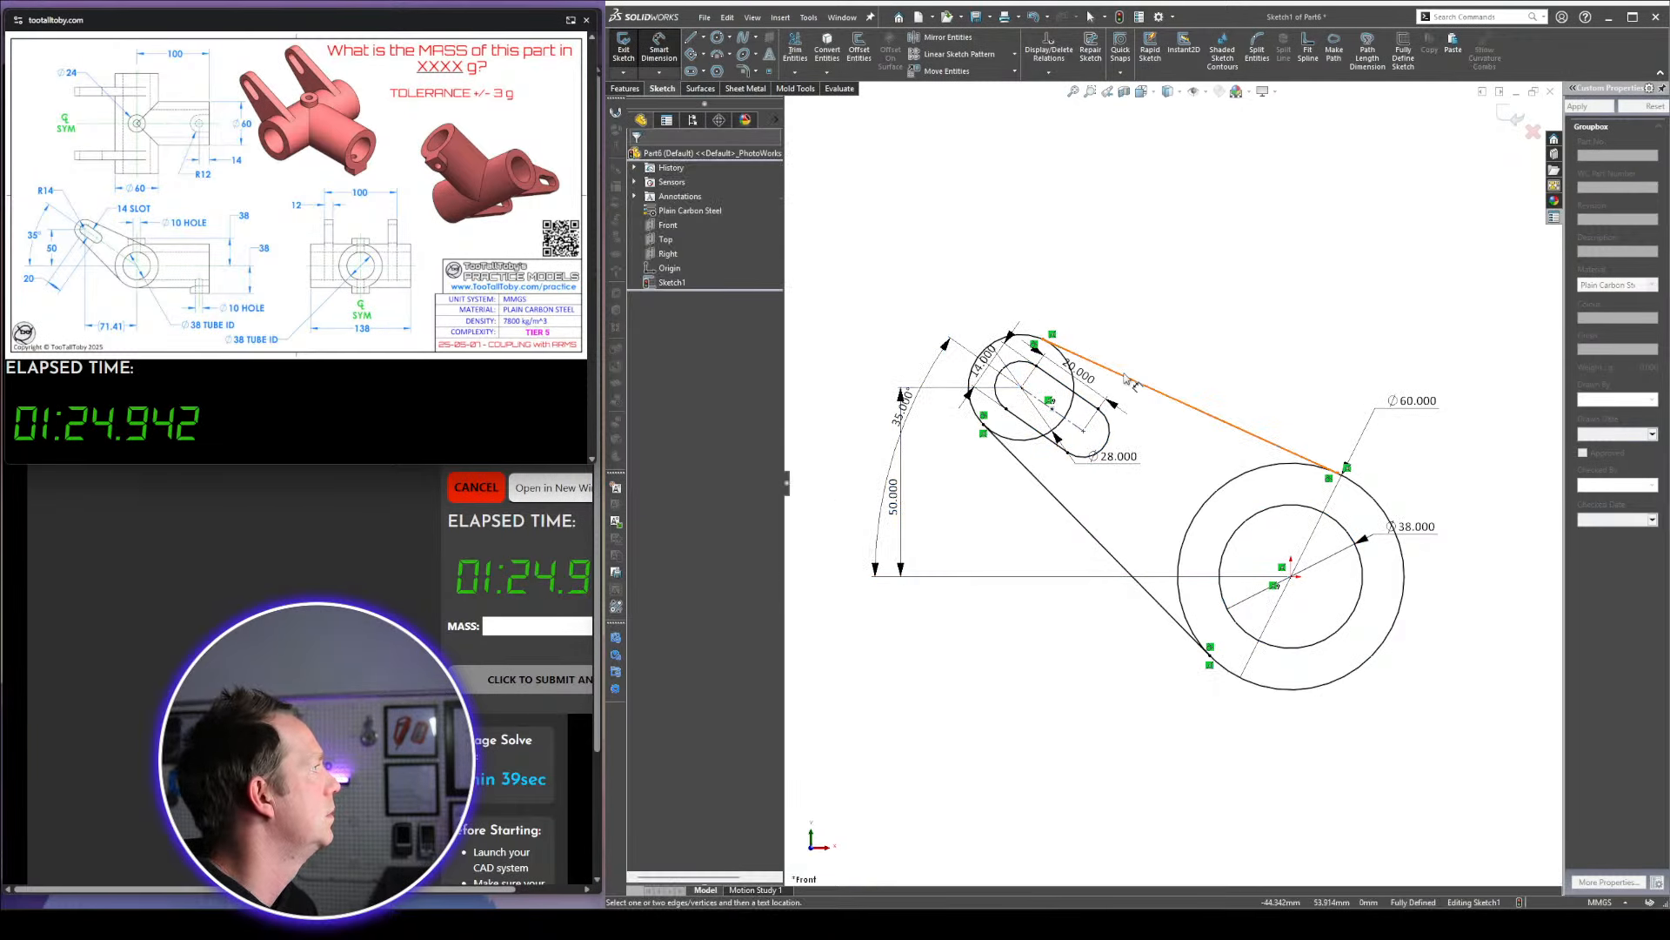
Trim away the inner arc of the 28 mm circle between the tangent lines so it no longer crosses the slot
{"action": "scroll", "coordinate": [1129, 379], "scroll_direction": "down", "scroll_amount": 3}
{"action": "key", "text": "t"}
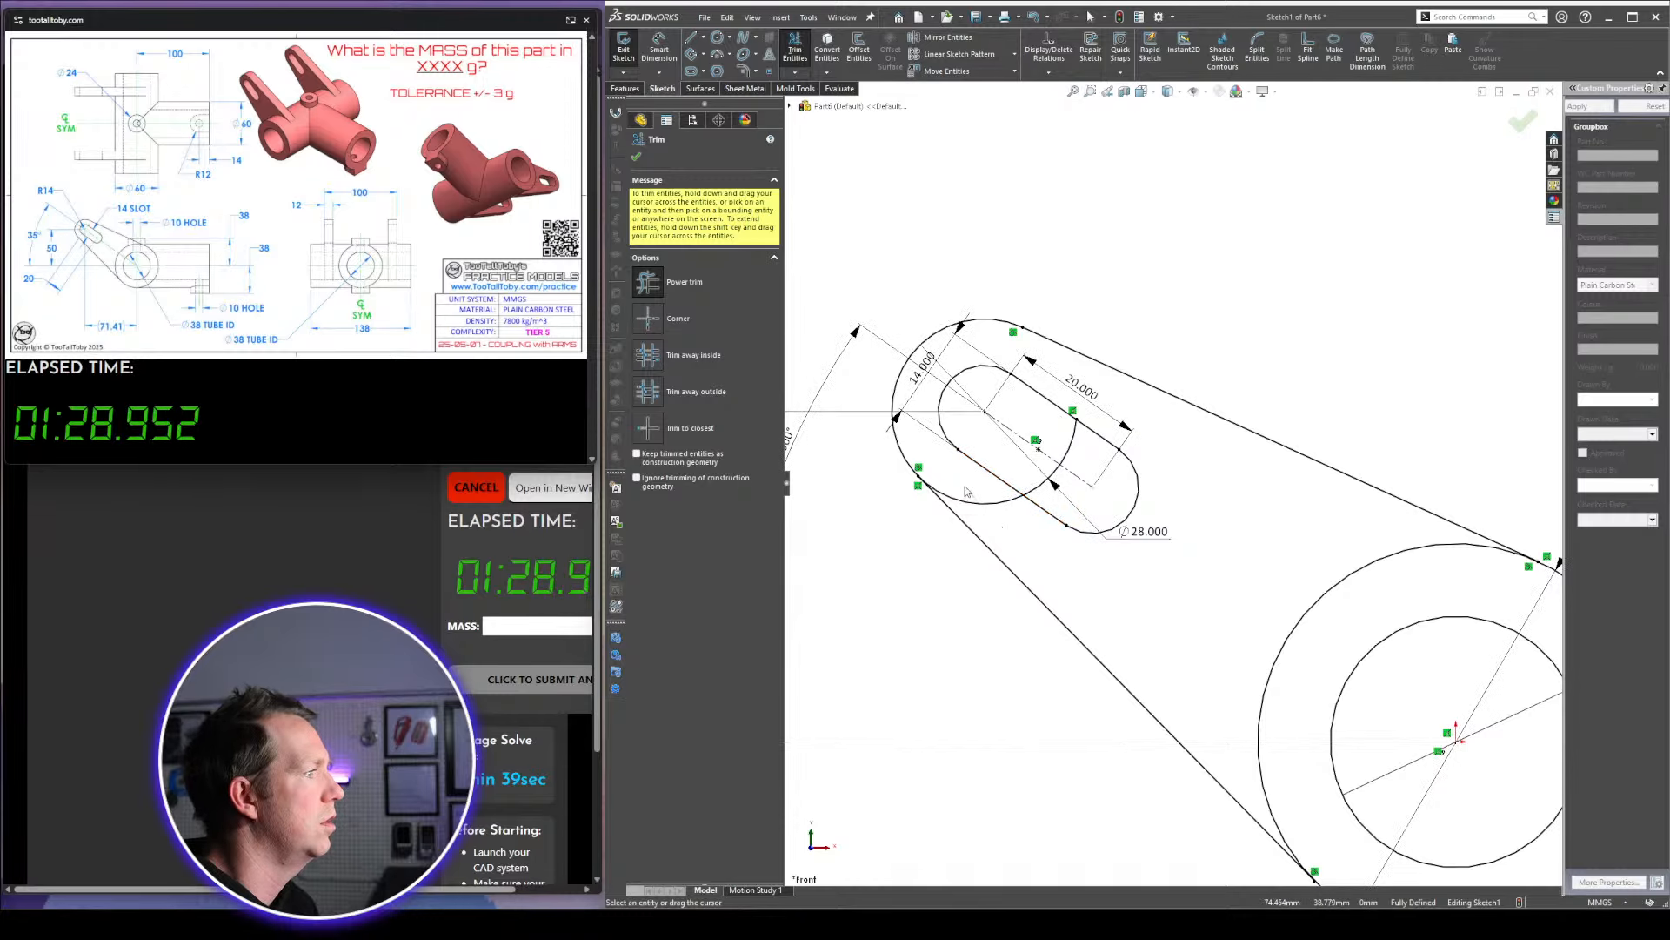
{"action": "scroll", "coordinate": [1005, 522], "scroll_direction": "down", "scroll_amount": 3}
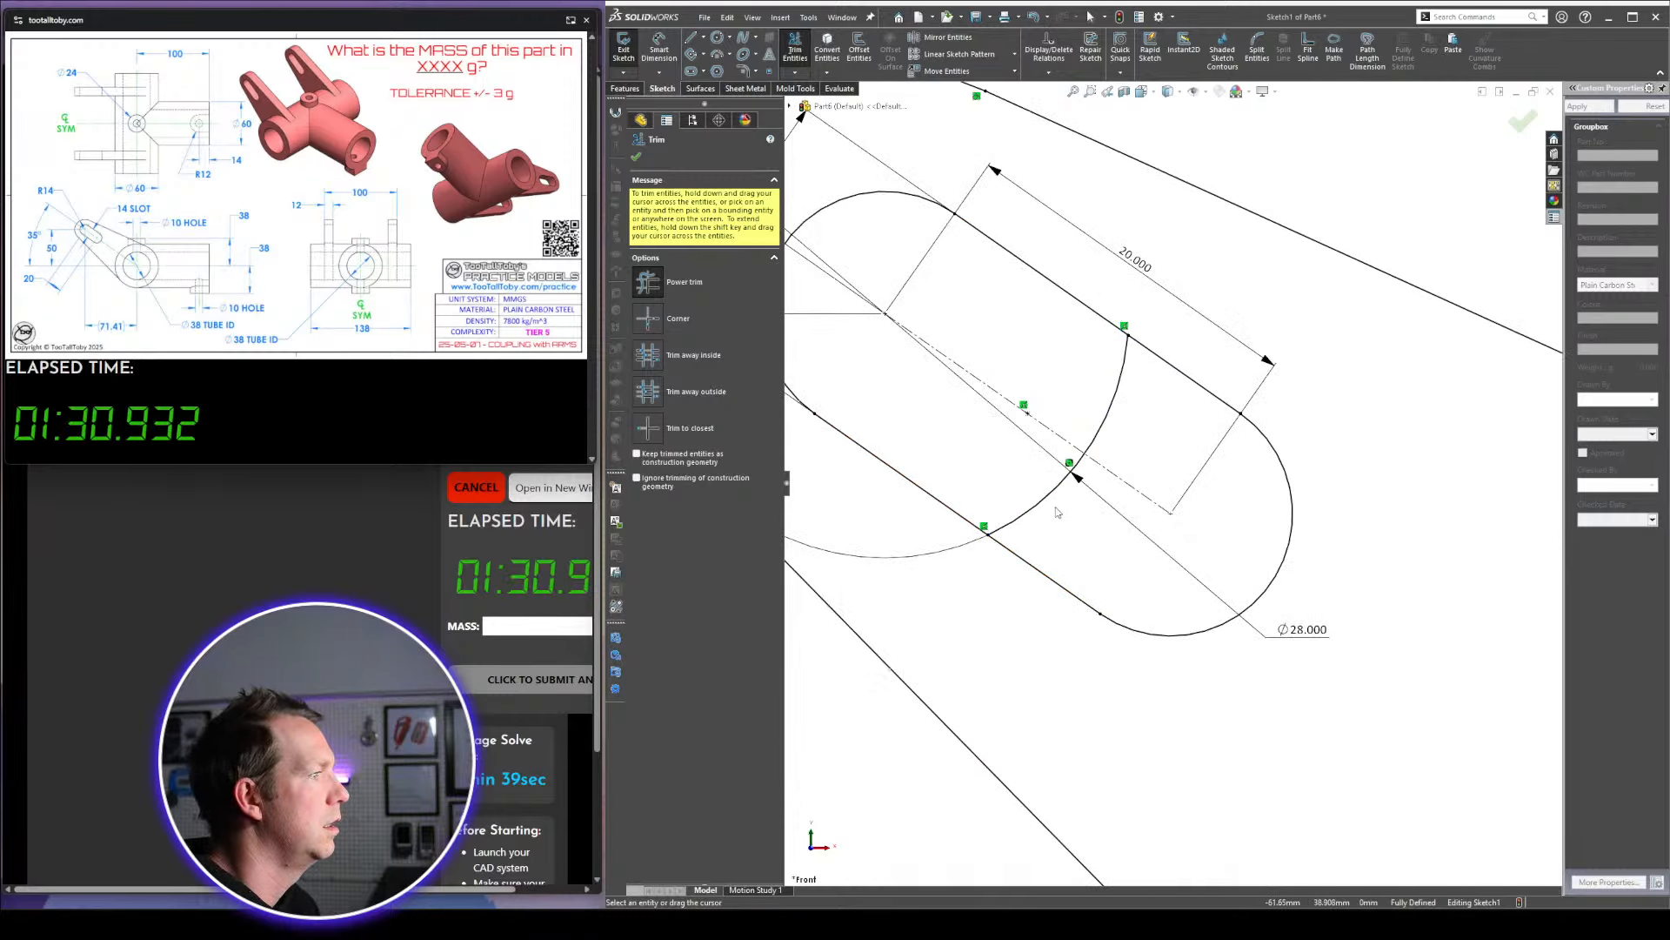
{"action": "left_click_drag", "start_coordinate": [1131, 427], "coordinate": [1081, 411]}
{"action": "scroll", "coordinate": [1180, 475], "scroll_direction": "up", "scroll_amount": 8}
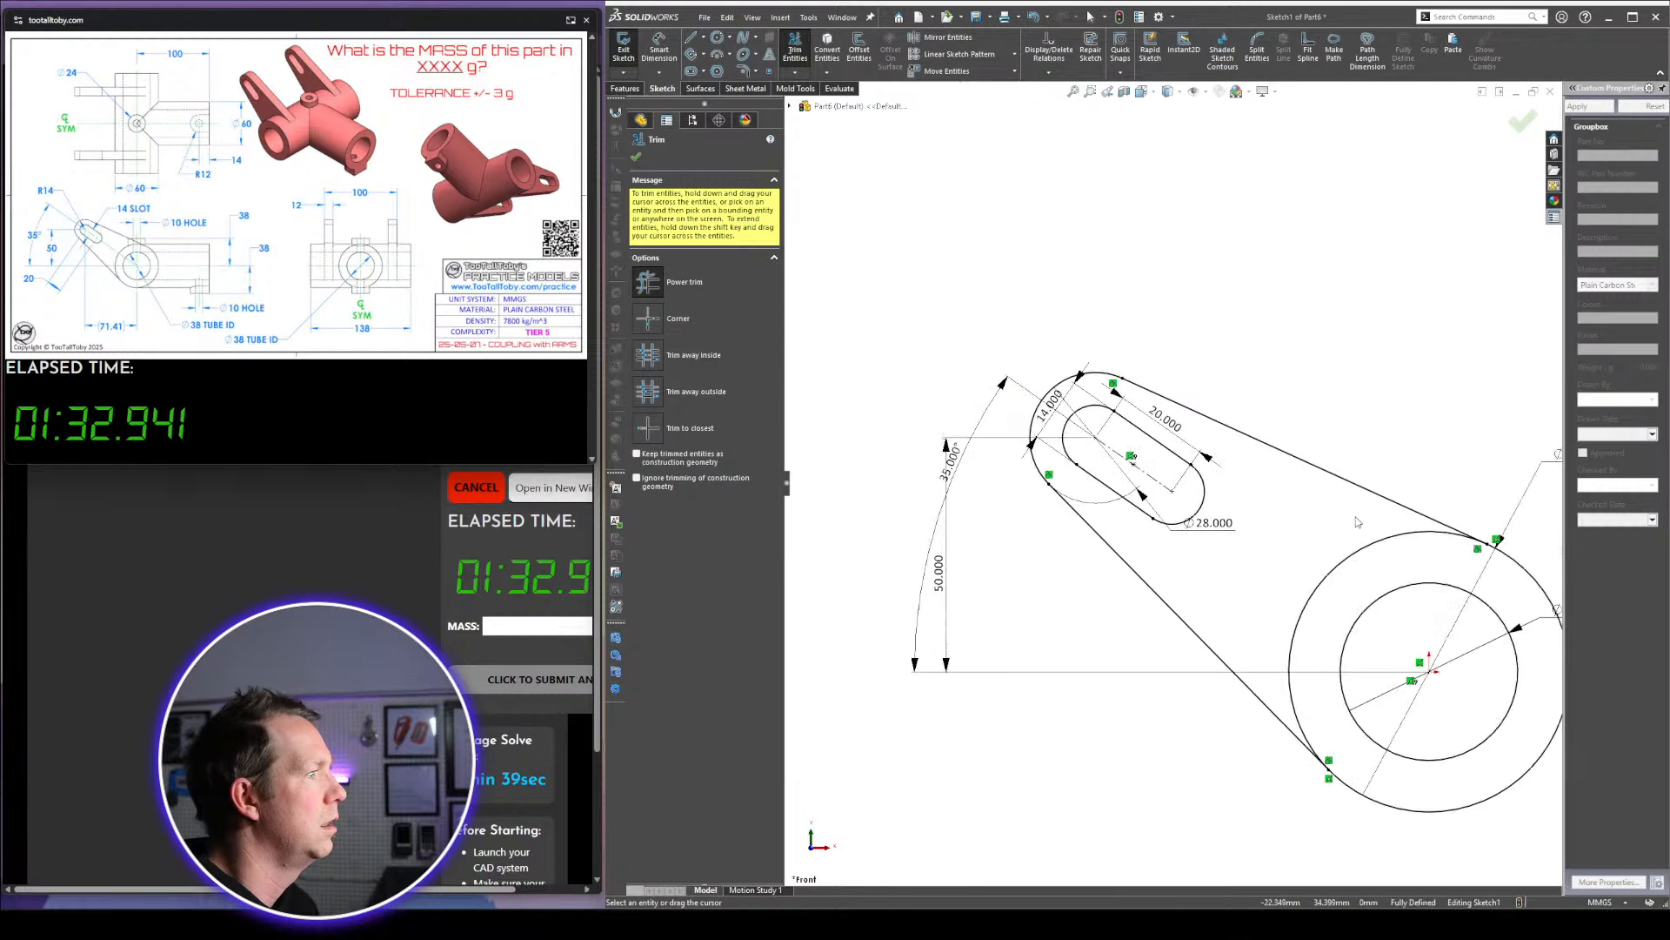
{"action": "key", "text": "Escape"}
Extrude the ring between the 38 mm and 60 mm circles 69 mm to form the tube
{"action": "scroll", "coordinate": [1169, 478], "scroll_direction": "up", "scroll_amount": 3}
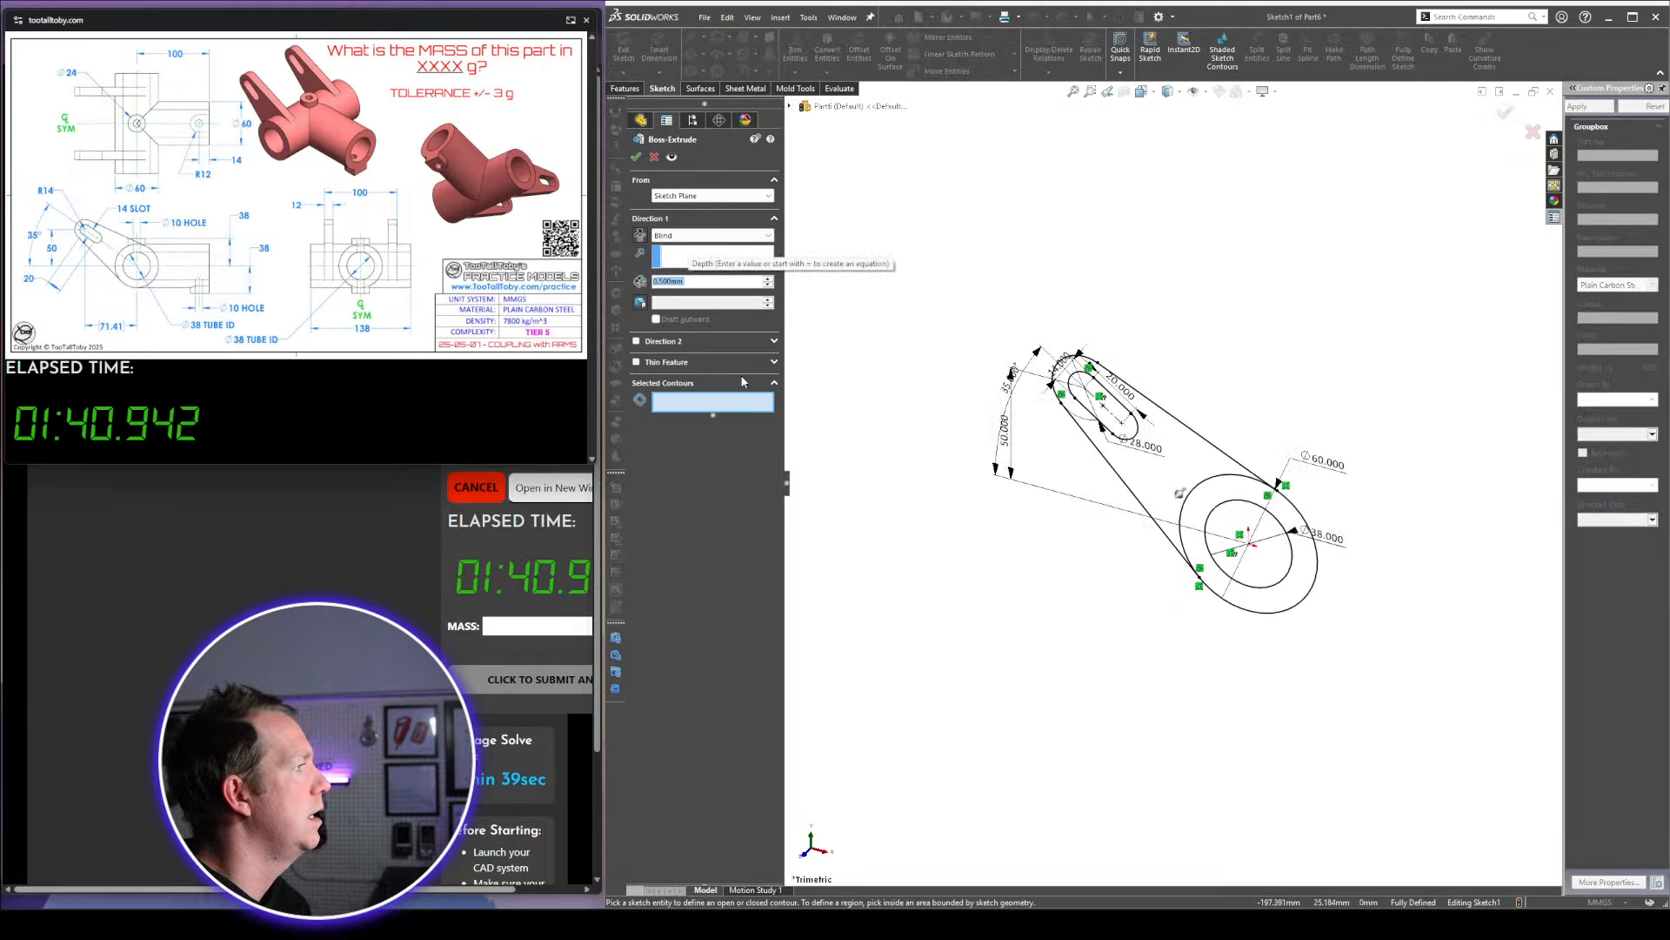
{"action": "scroll", "coordinate": [1249, 522], "scroll_direction": "down", "scroll_amount": 3}
{"action": "left_click", "coordinate": [1286, 460]}
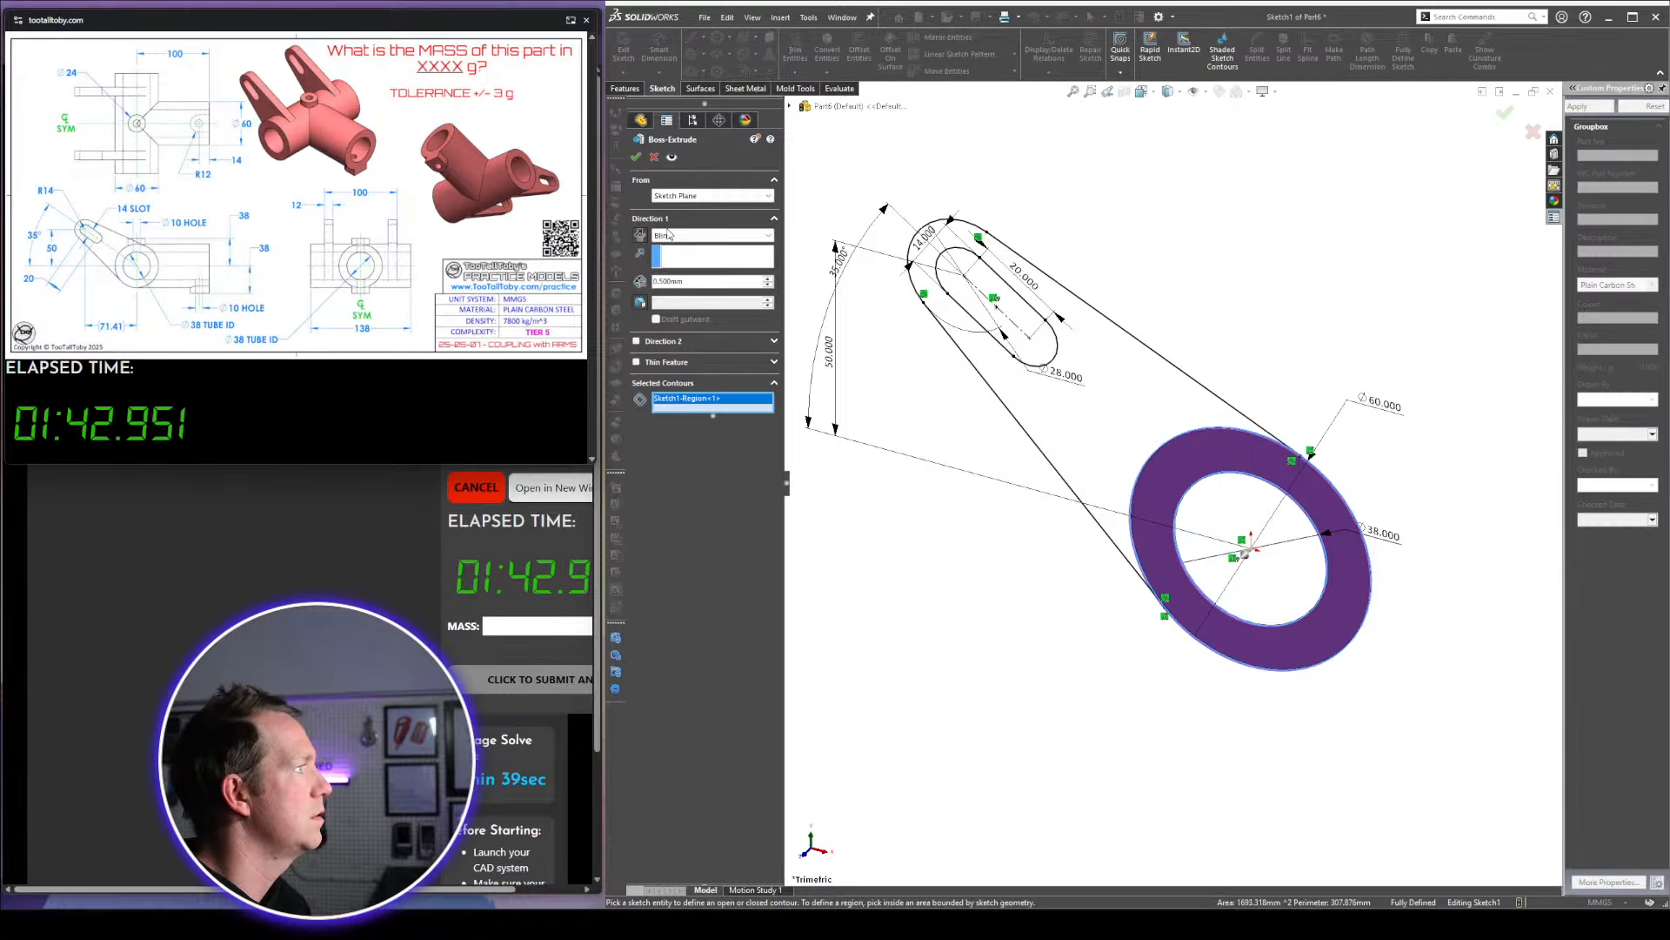
{"action": "type", "text": "69."}
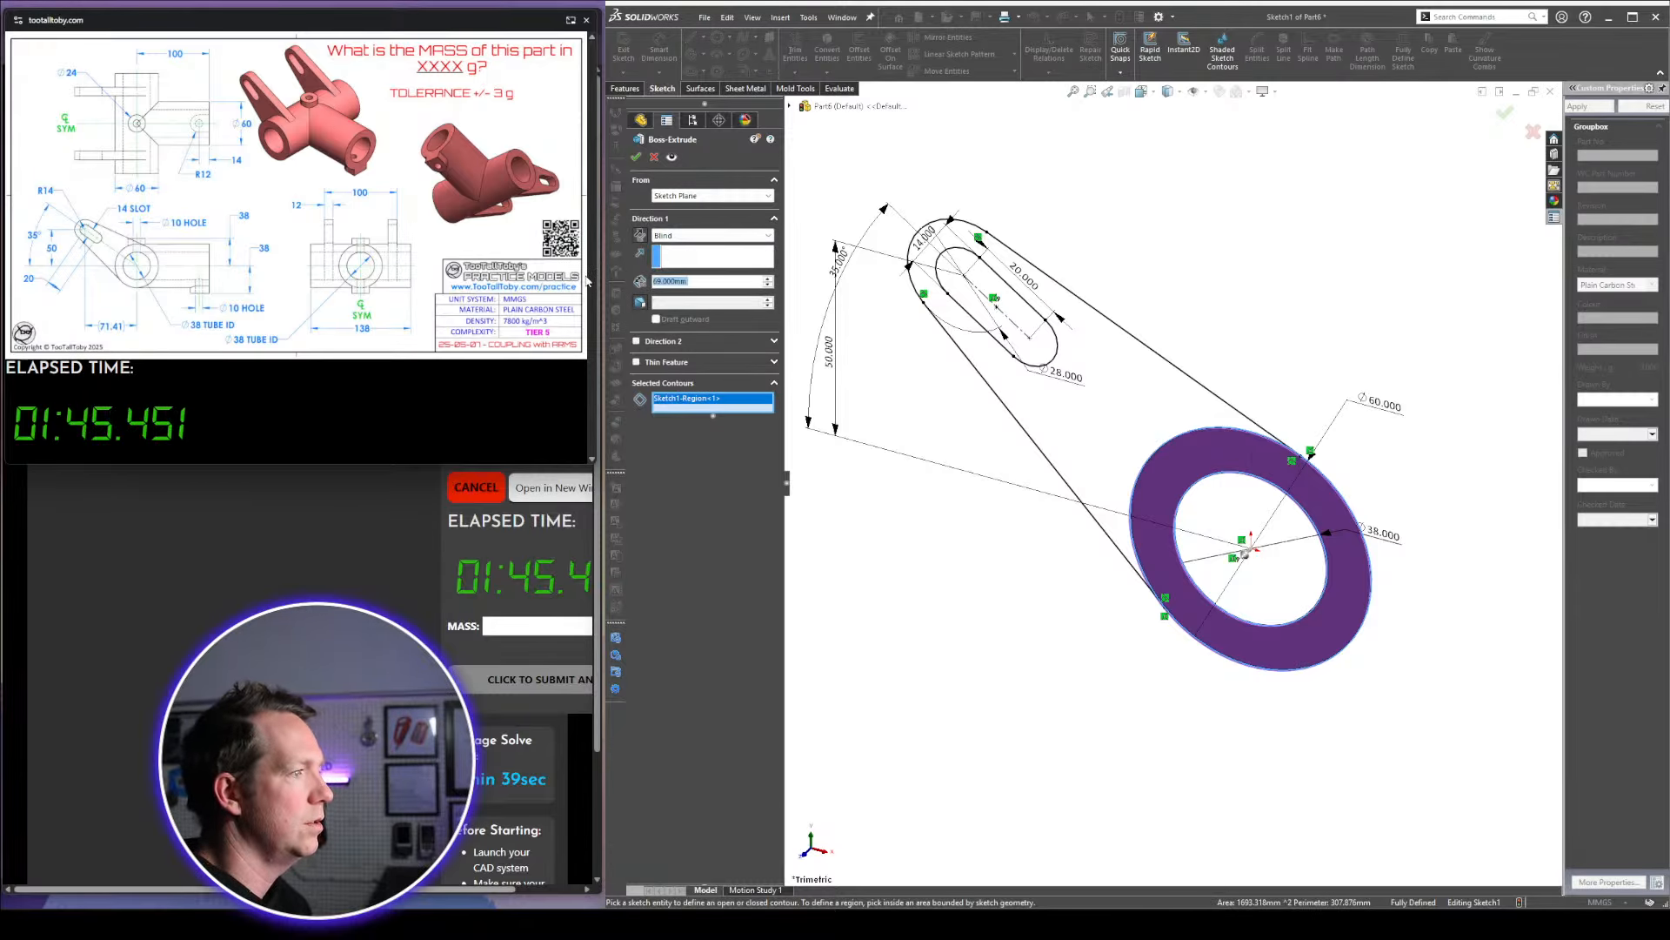
{"action": "key", "text": "Return"}
{"action": "key", "text": "Return"}
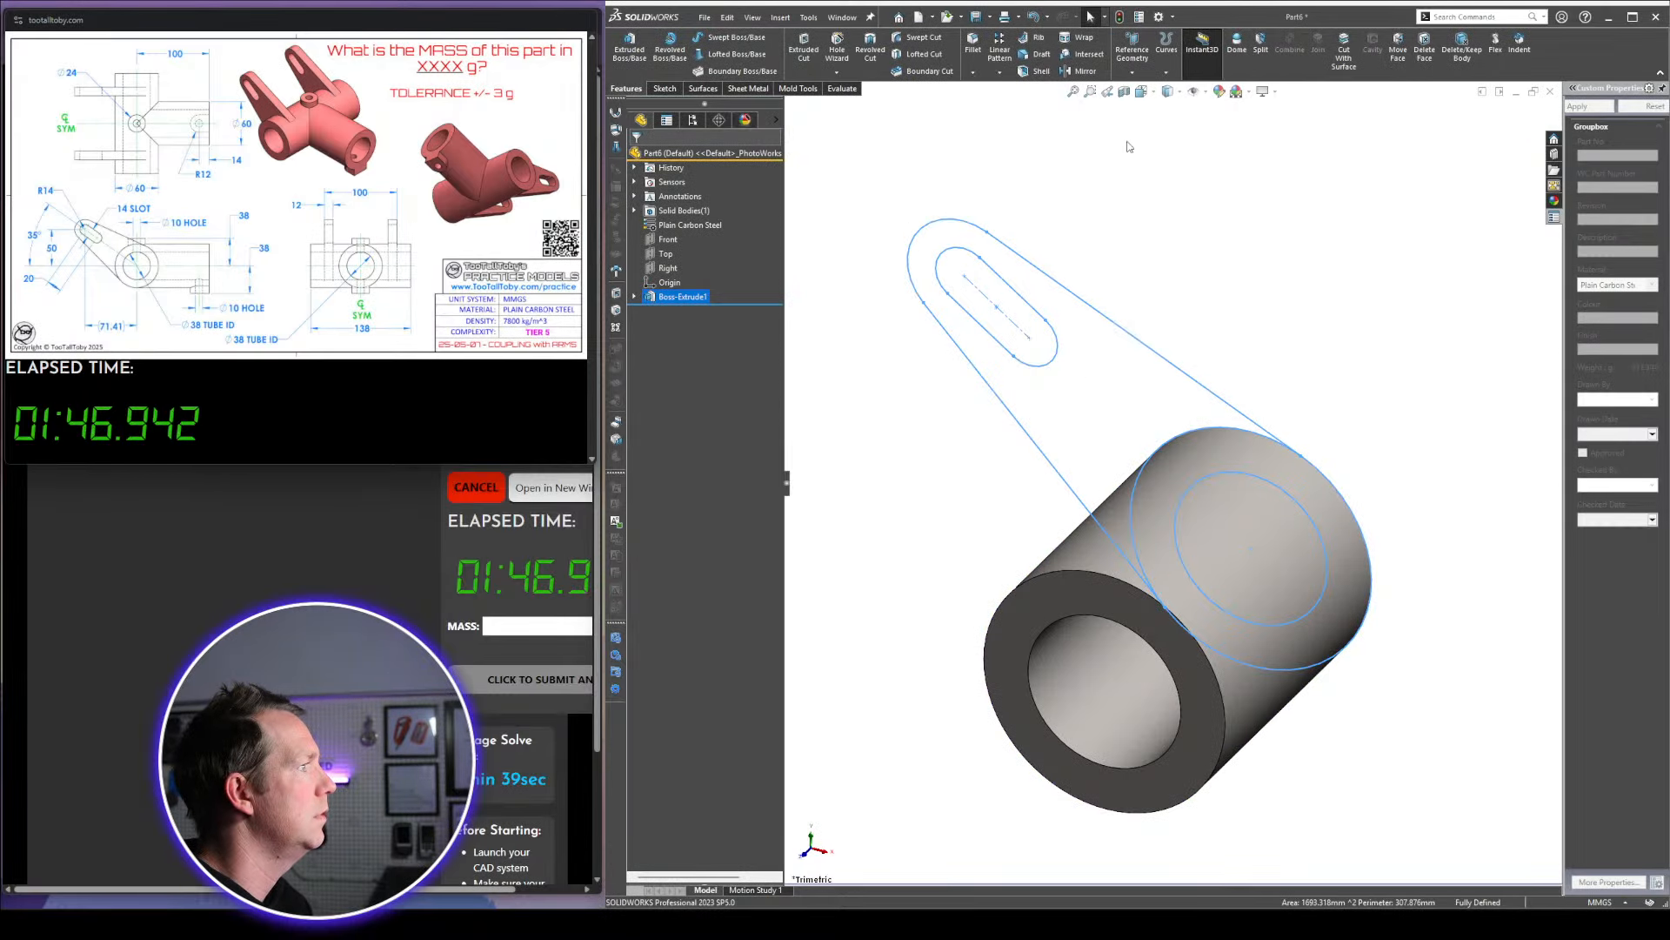
Reuse the tube's sketch to extrude the slotted arm region 12 mm from a 50 mm offset, reversed back towards the sketch plane
{"action": "left_click", "coordinate": [635, 298]}
{"action": "left_click", "coordinate": [664, 310]}
{"action": "key", "text": "e"}
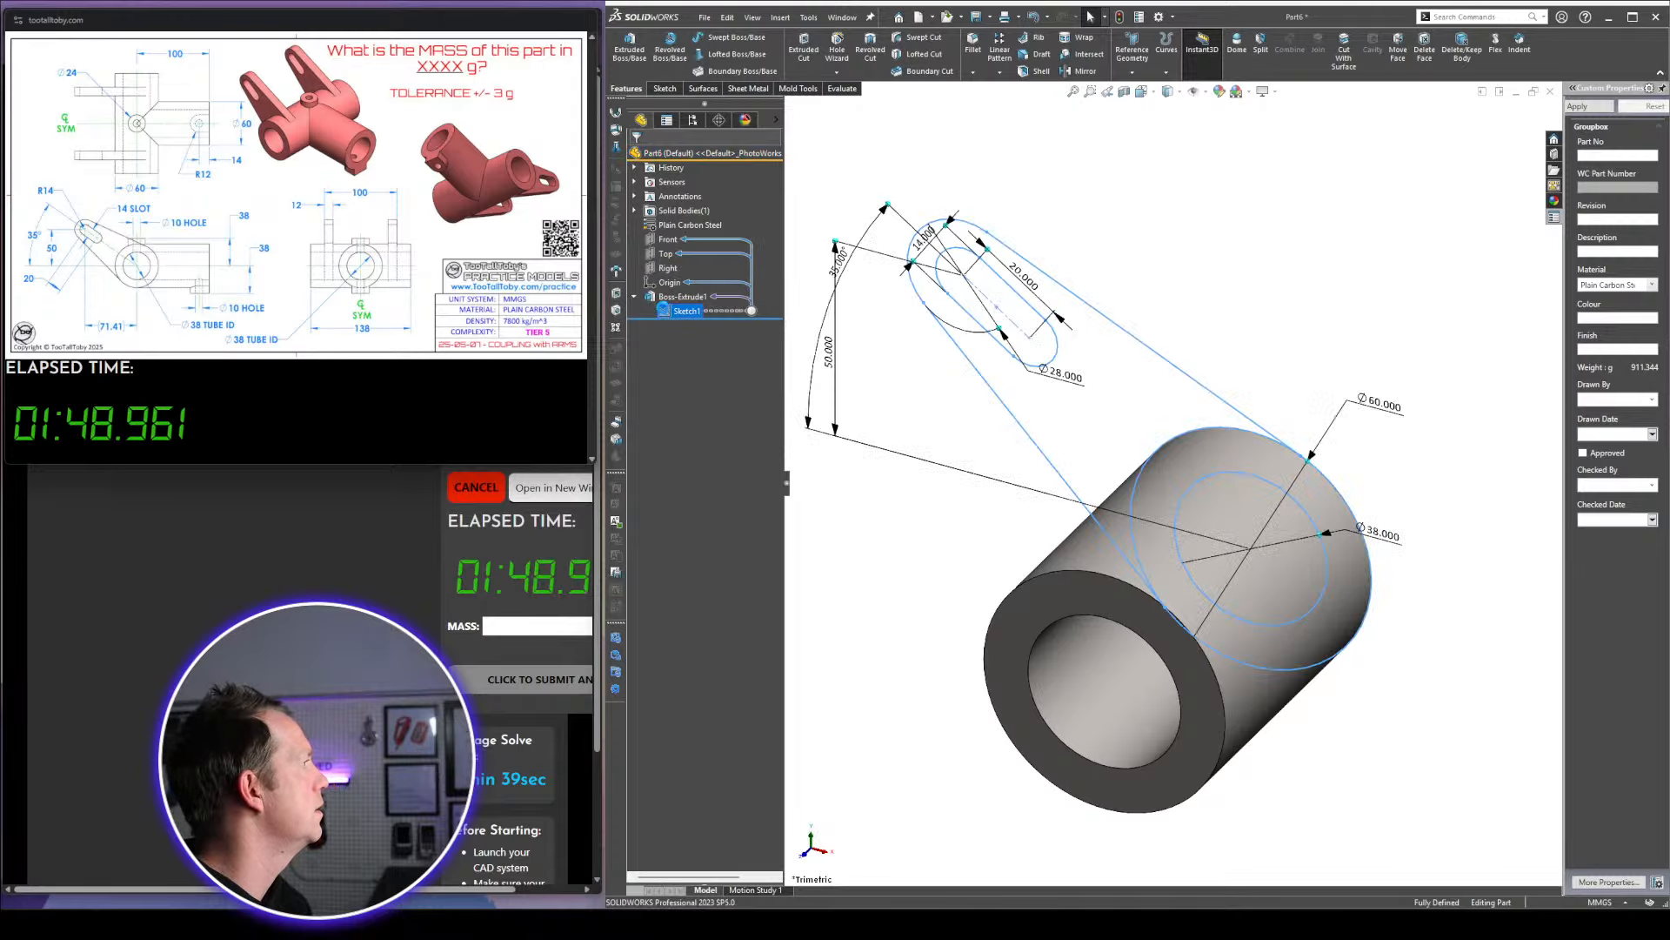
{"action": "type", "text": "12"}
{"action": "key", "text": "Return"}
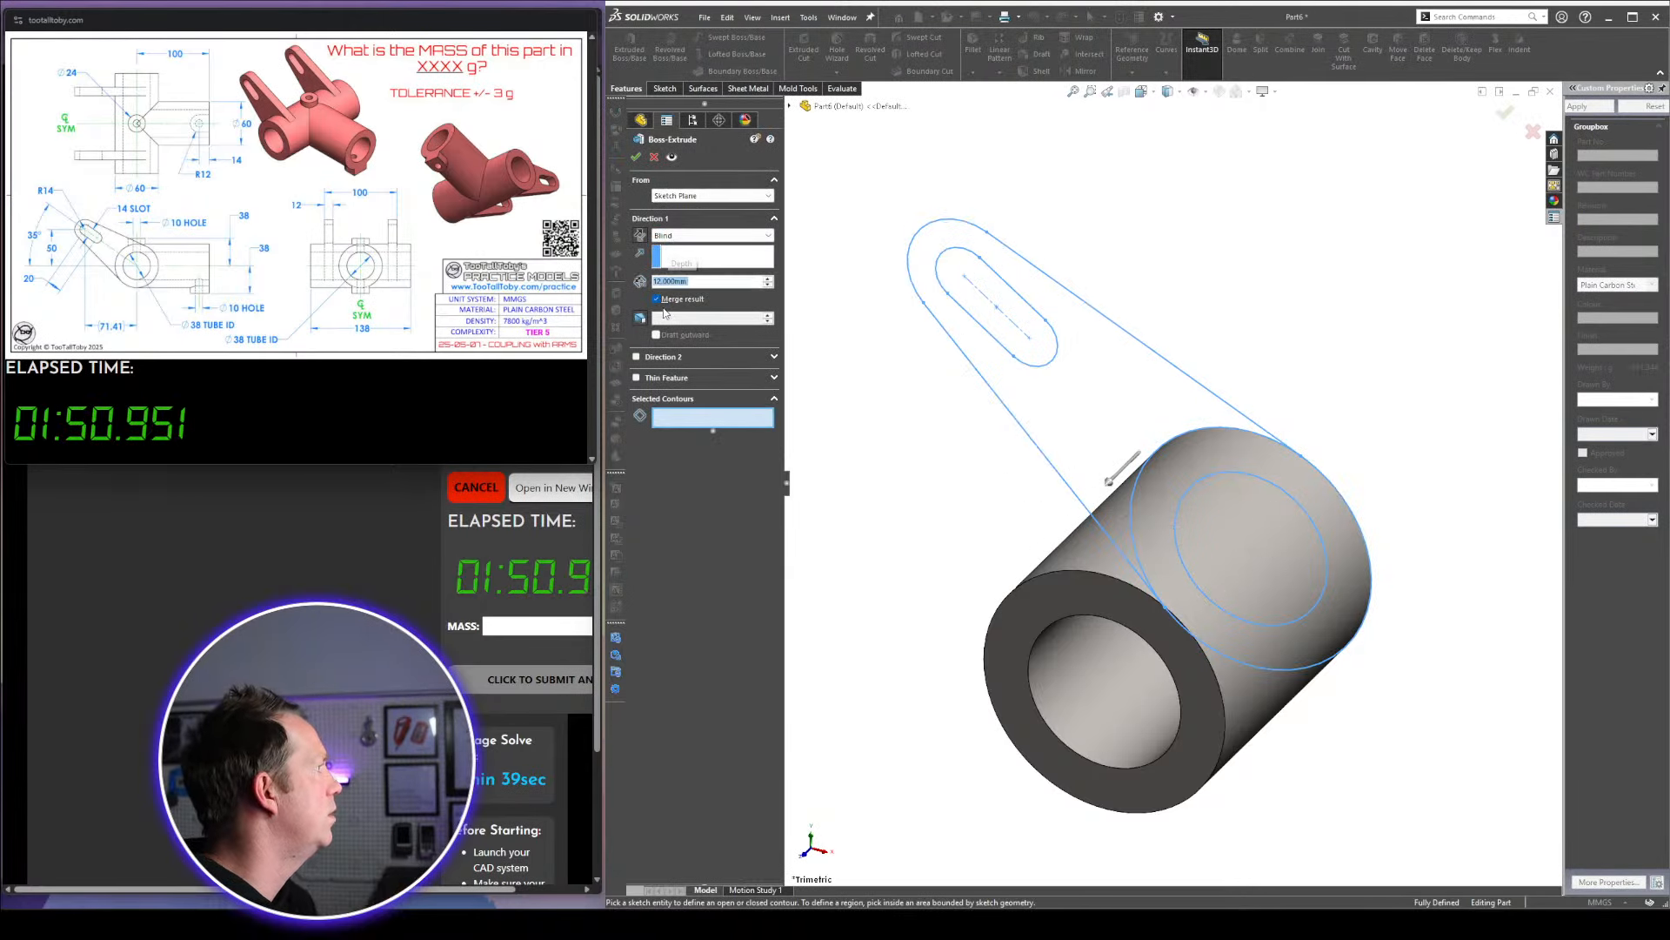
{"action": "left_click", "coordinate": [679, 233]}
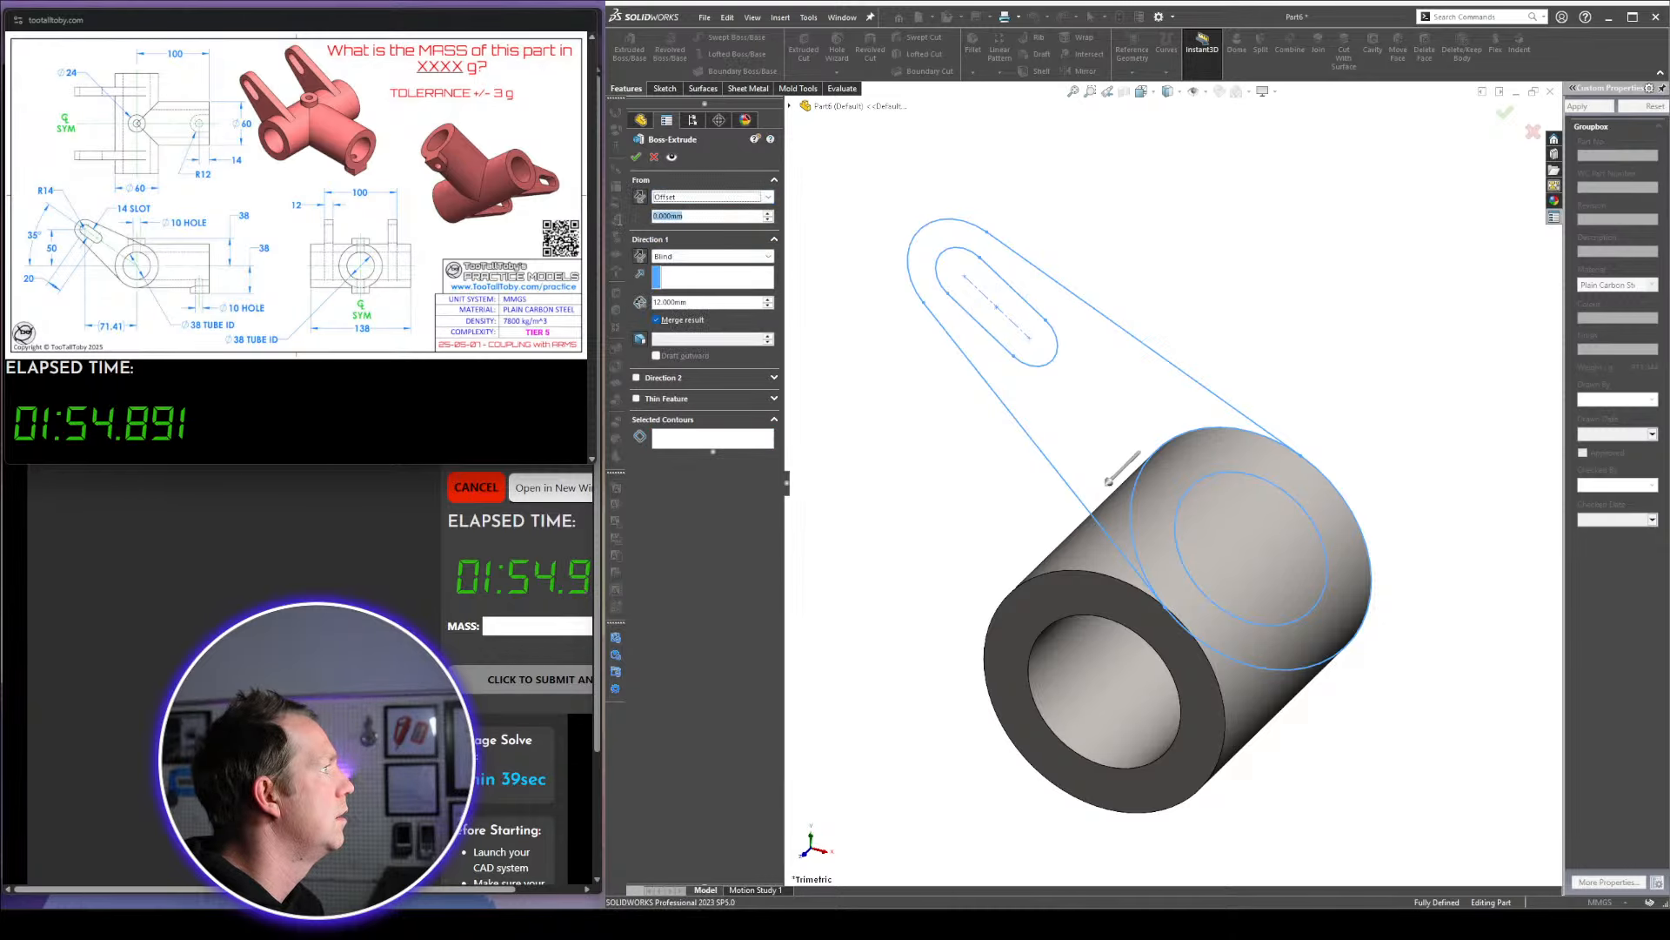
{"action": "type", "text": "50"}
{"action": "left_click", "coordinate": [1052, 406]}
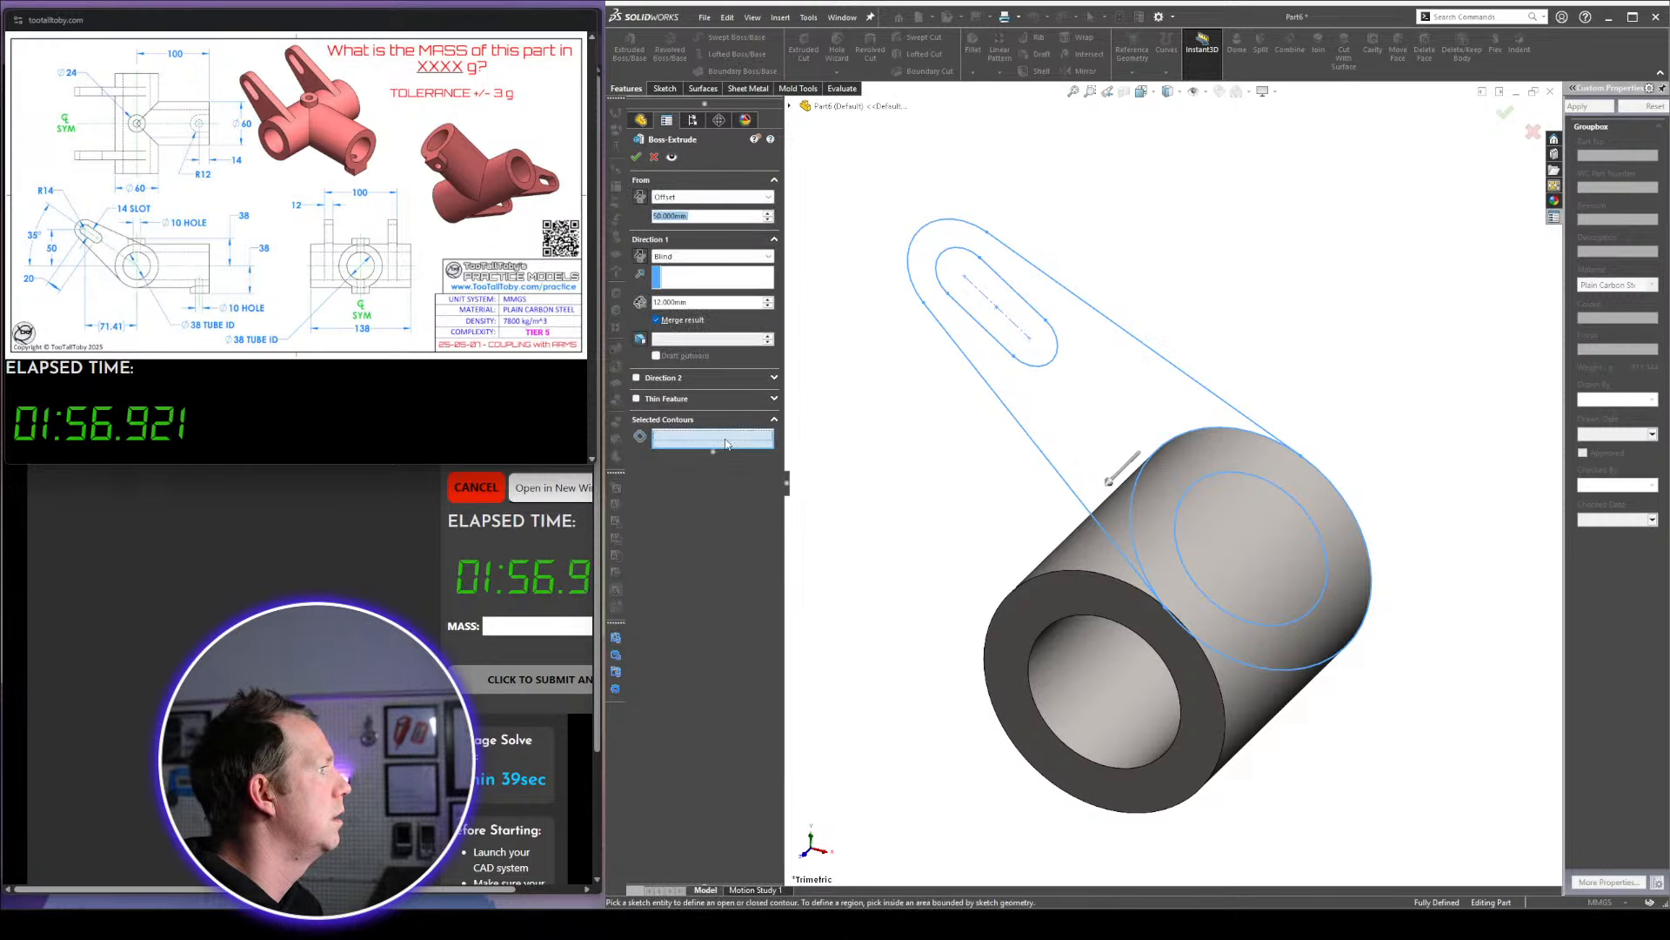
{"action": "left_click", "coordinate": [641, 256]}
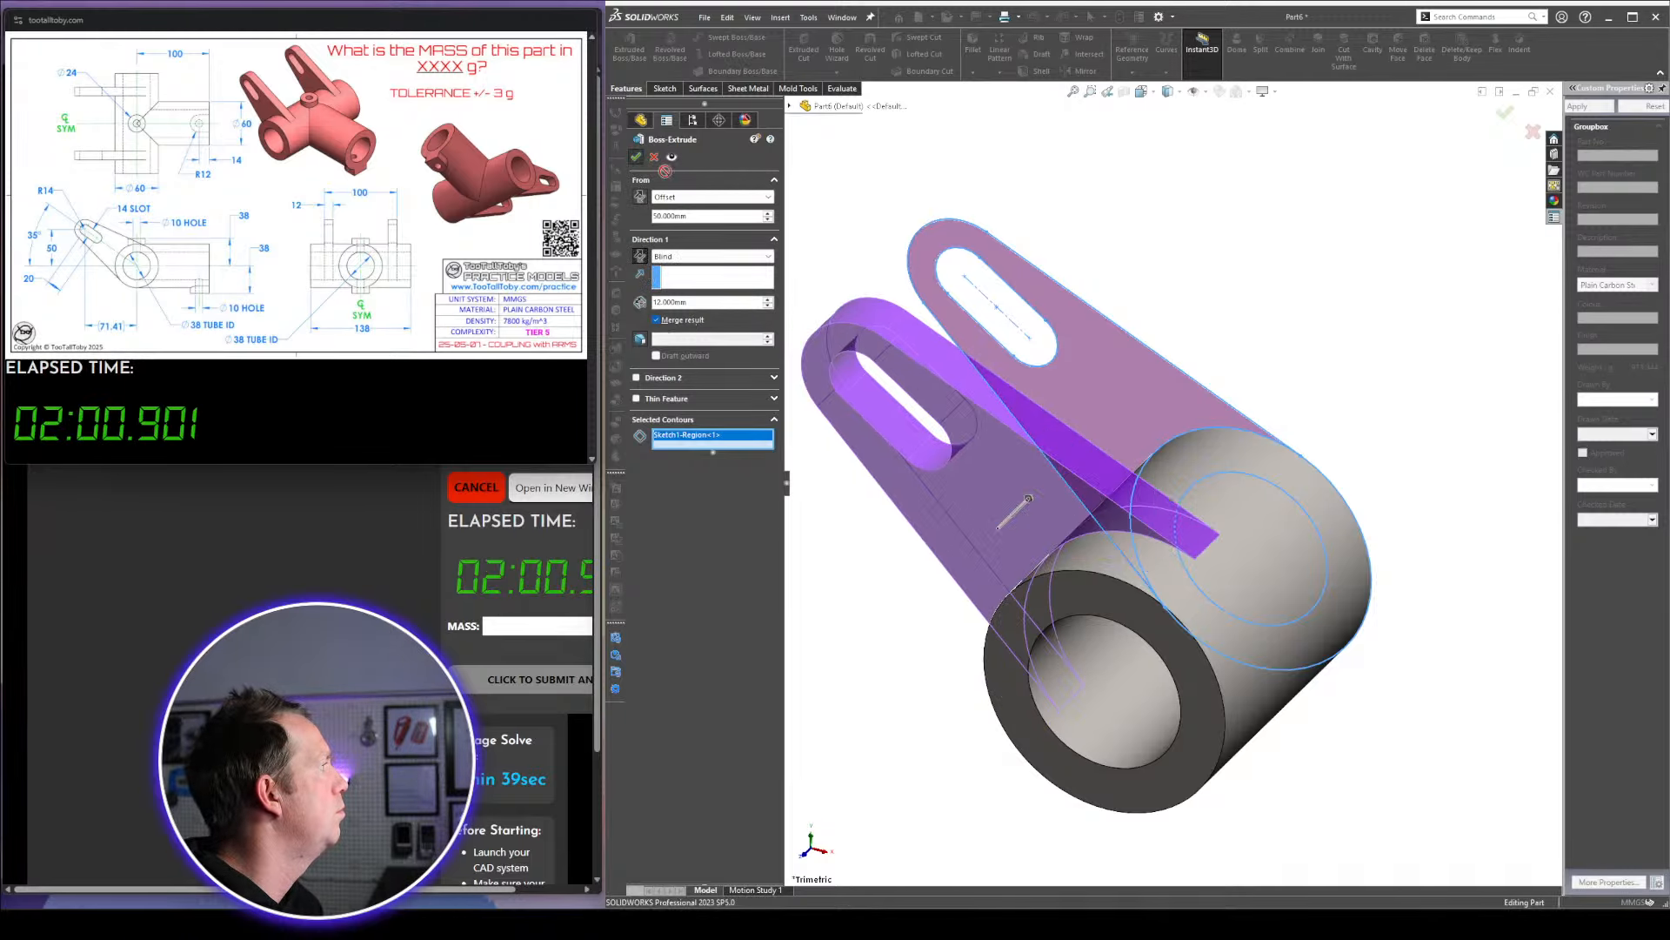
{"action": "left_click", "coordinate": [636, 156]}
Sketch concentric 38 mm and 60 mm circles on the Right plane, centred on the origin
{"action": "scroll", "coordinate": [1159, 503], "scroll_direction": "down", "scroll_amount": 3}
{"action": "scroll", "coordinate": [1329, 490], "scroll_direction": "down", "scroll_amount": 2}
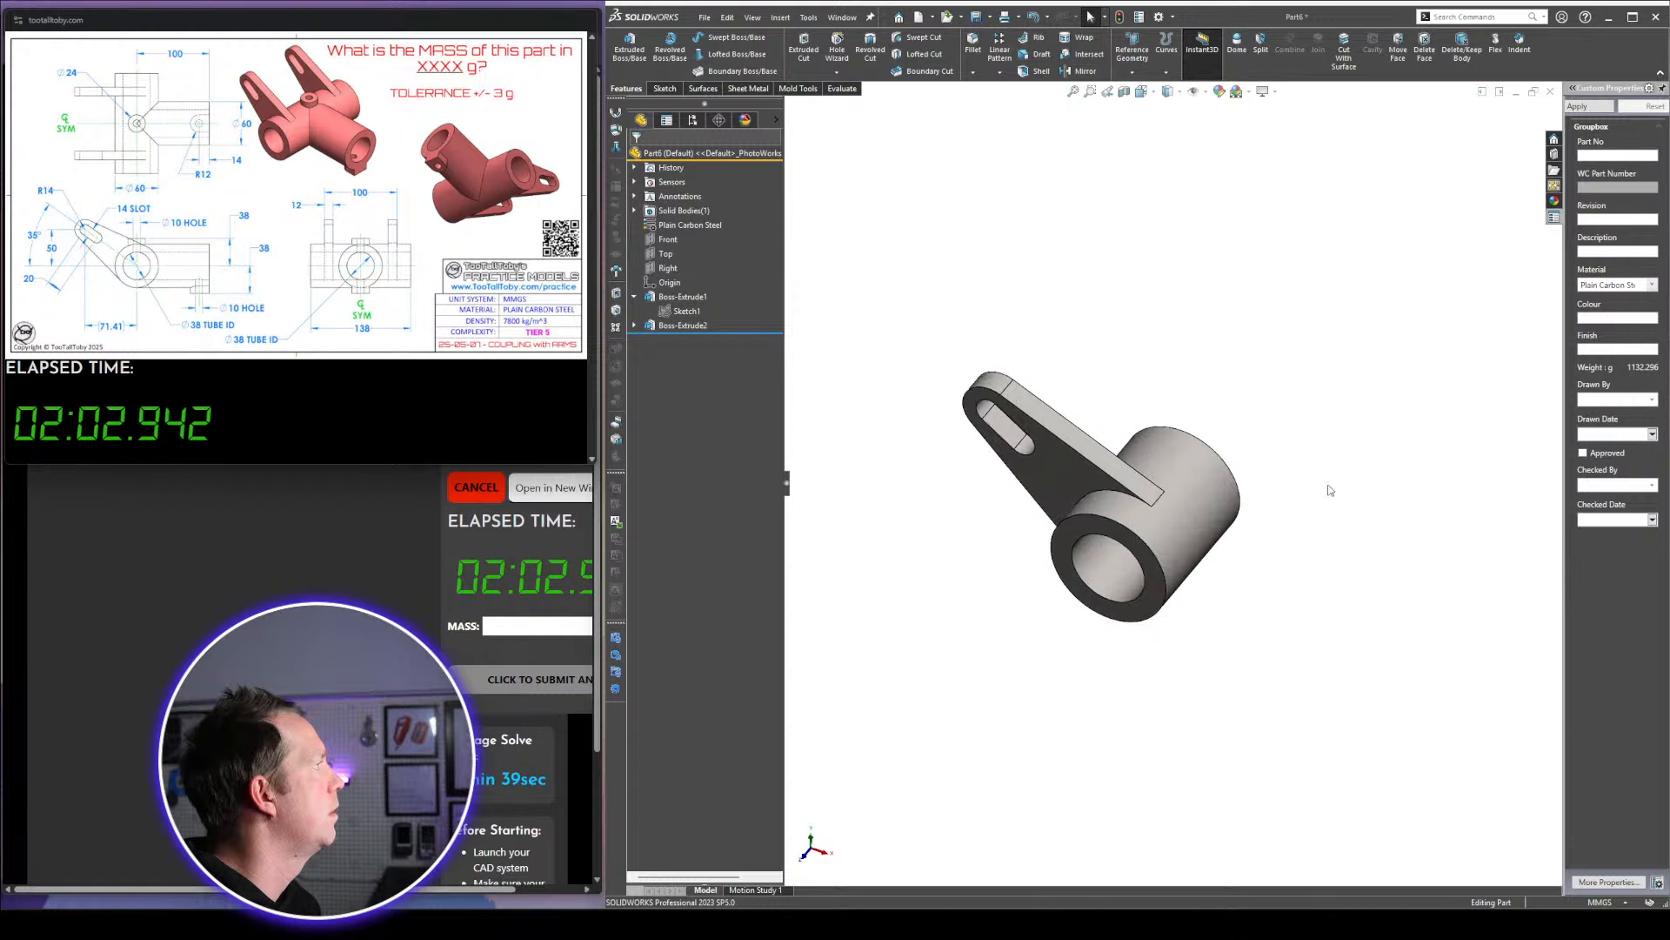
{"action": "left_click", "coordinate": [667, 268]}
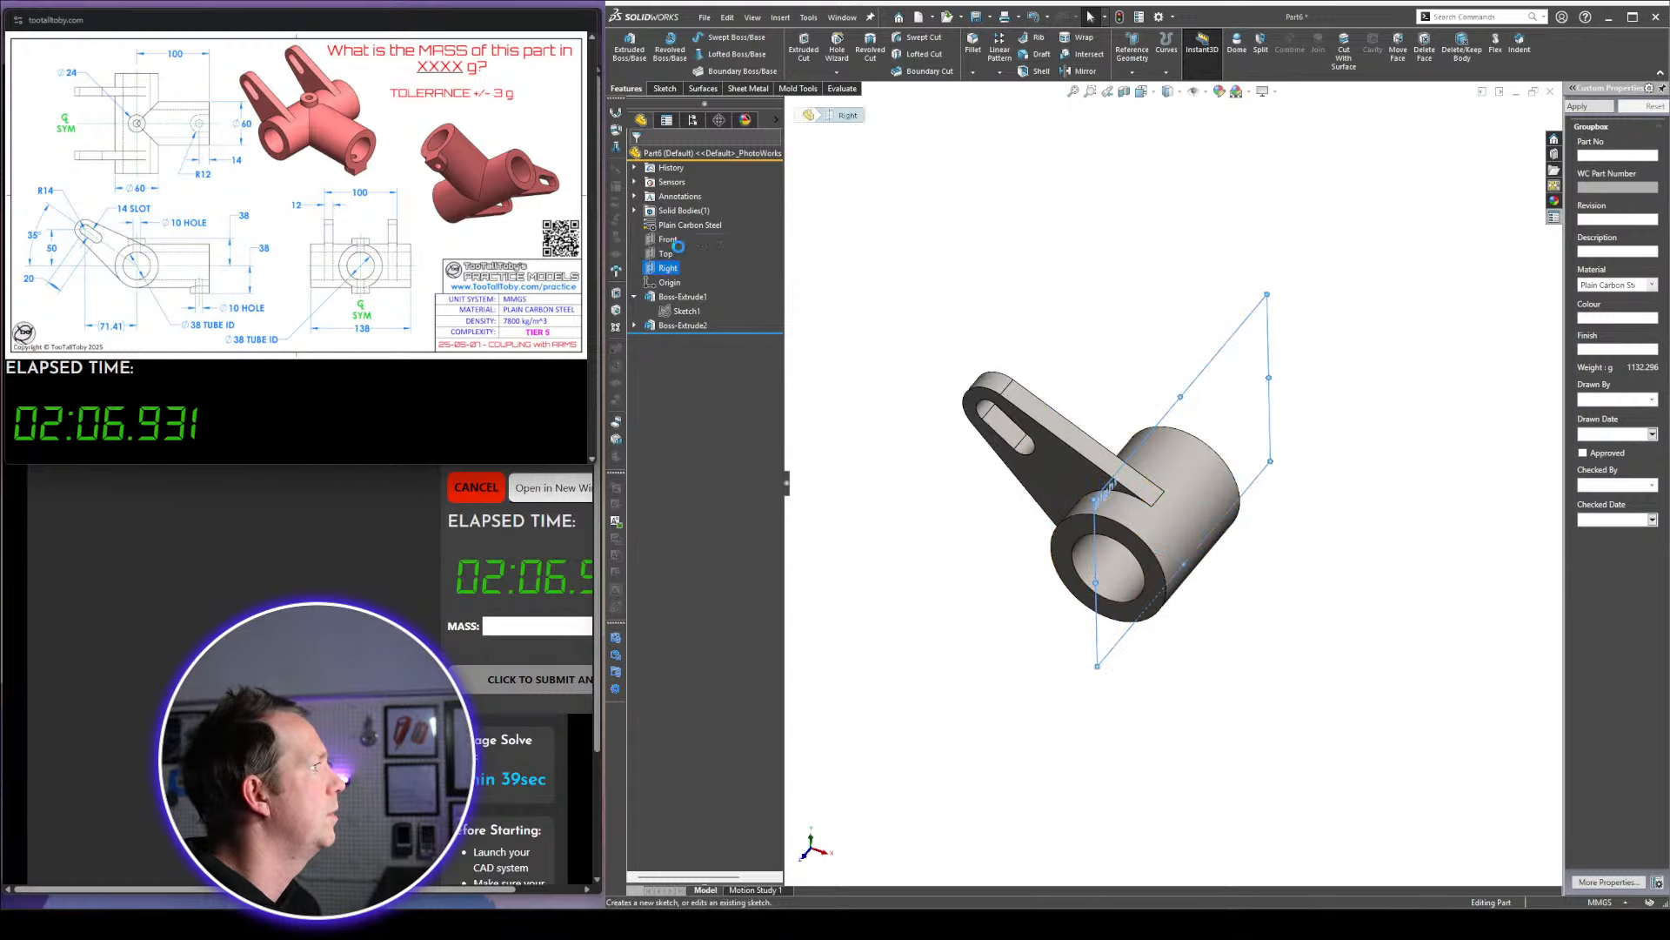
{"action": "left_click", "coordinate": [744, 263]}
{"action": "key", "text": "space"}
{"action": "key", "text": "ctrl+8"}
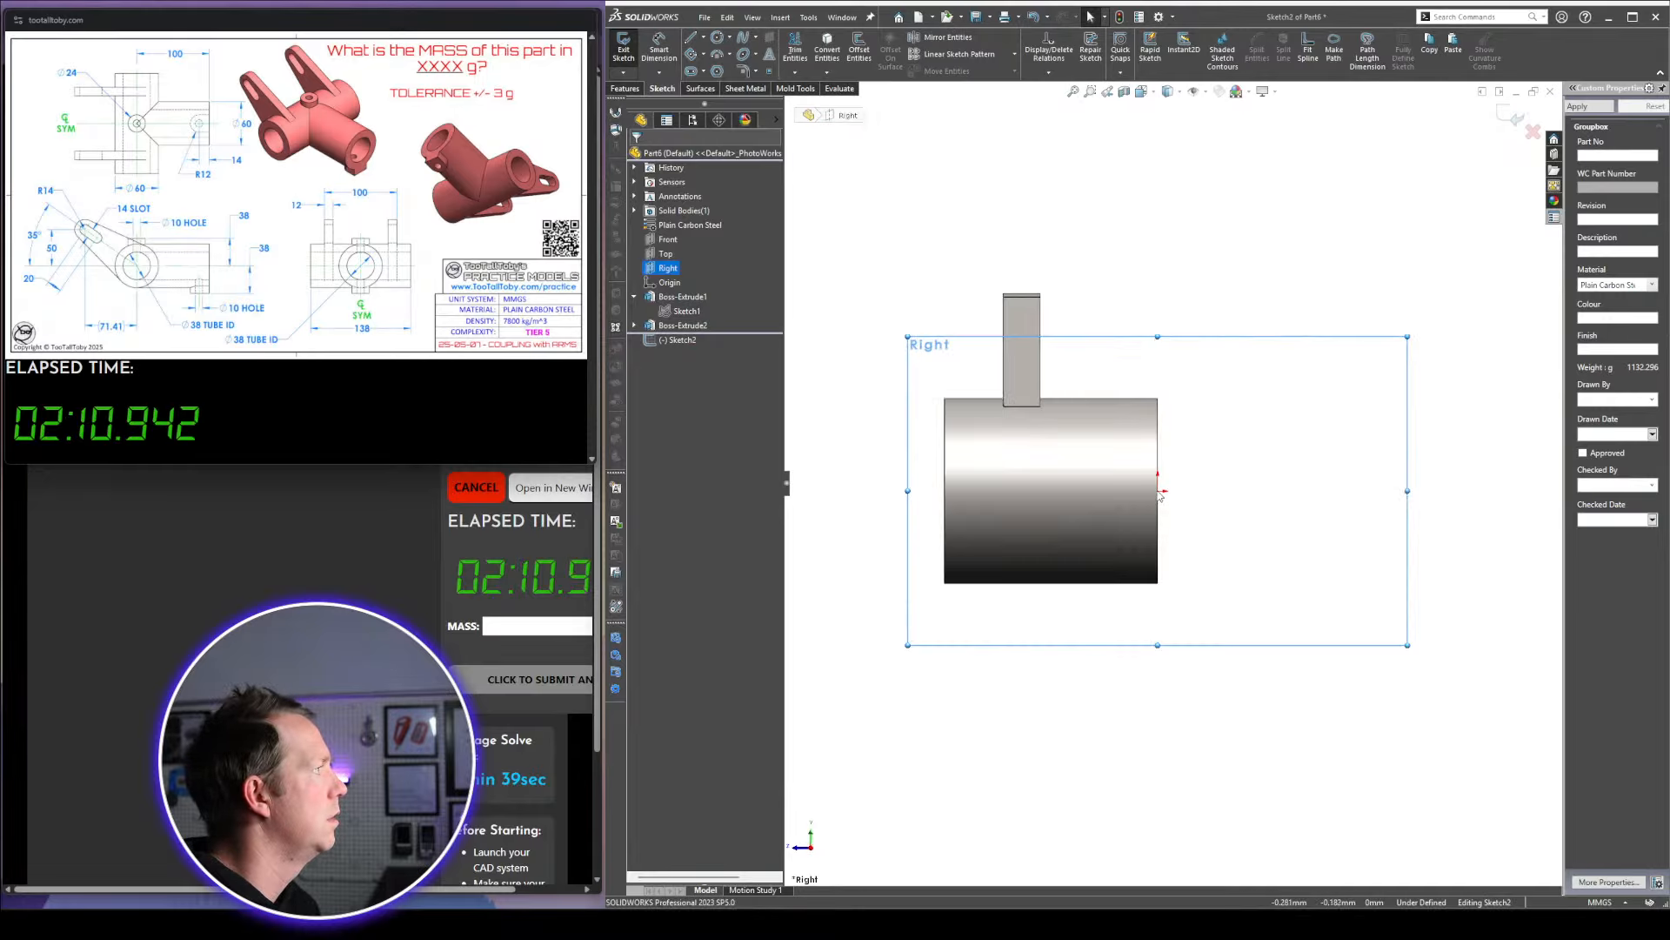
{"action": "left_click", "coordinate": [1065, 266]}
{"action": "key", "text": "c"}
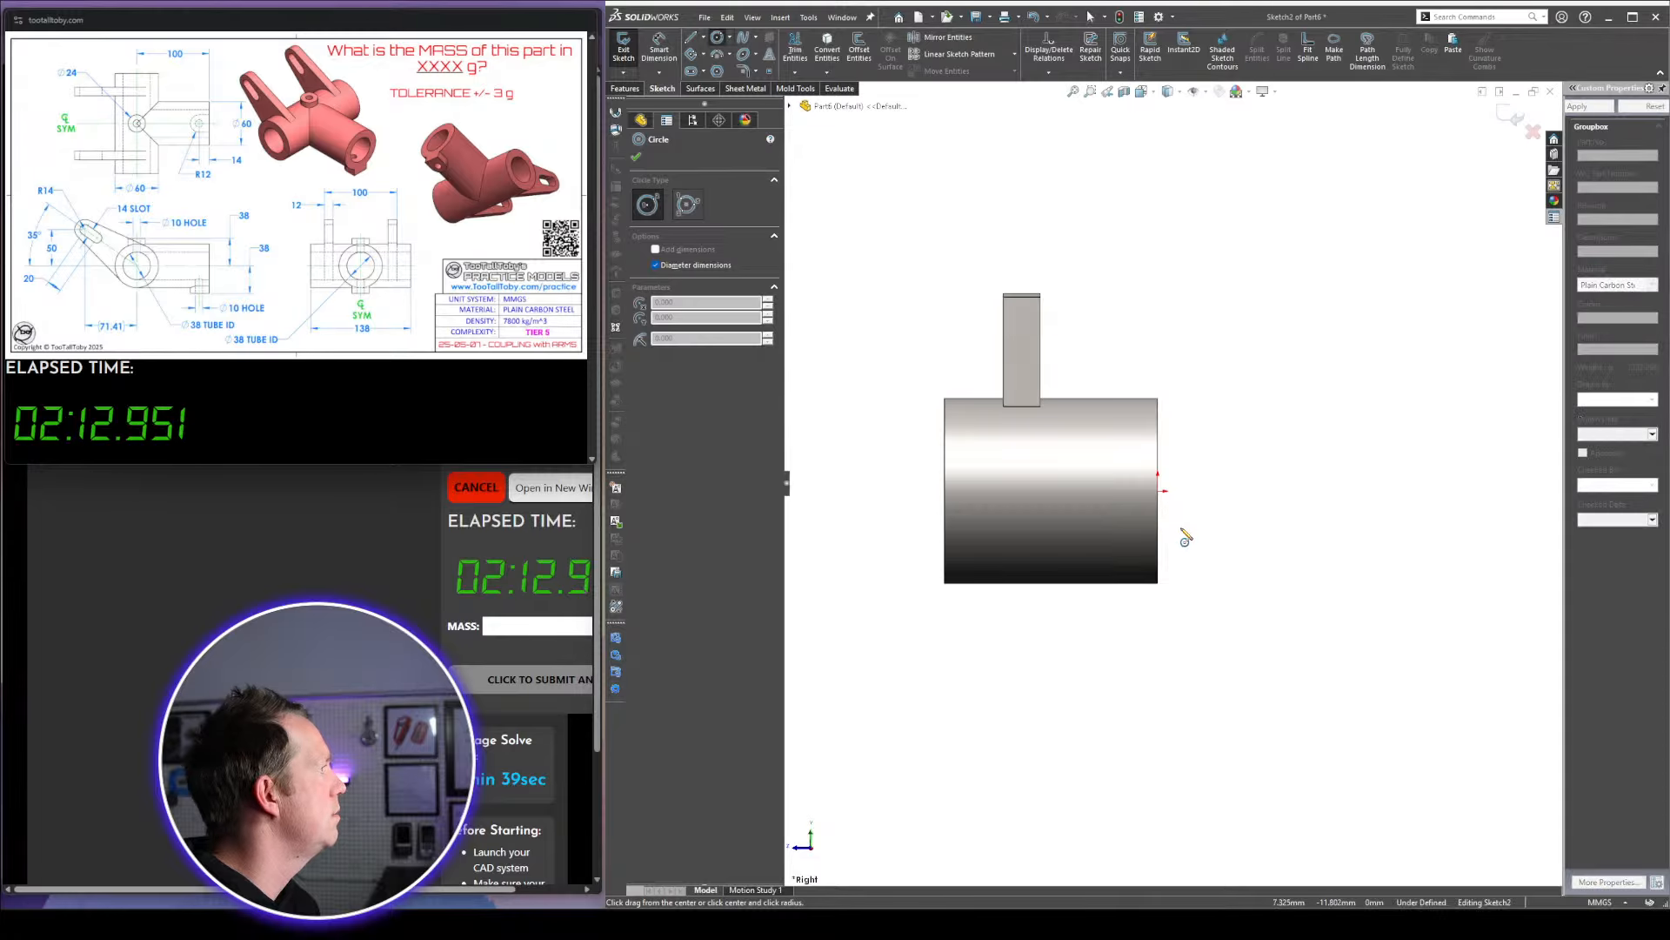
{"action": "left_click", "coordinate": [1158, 493]}
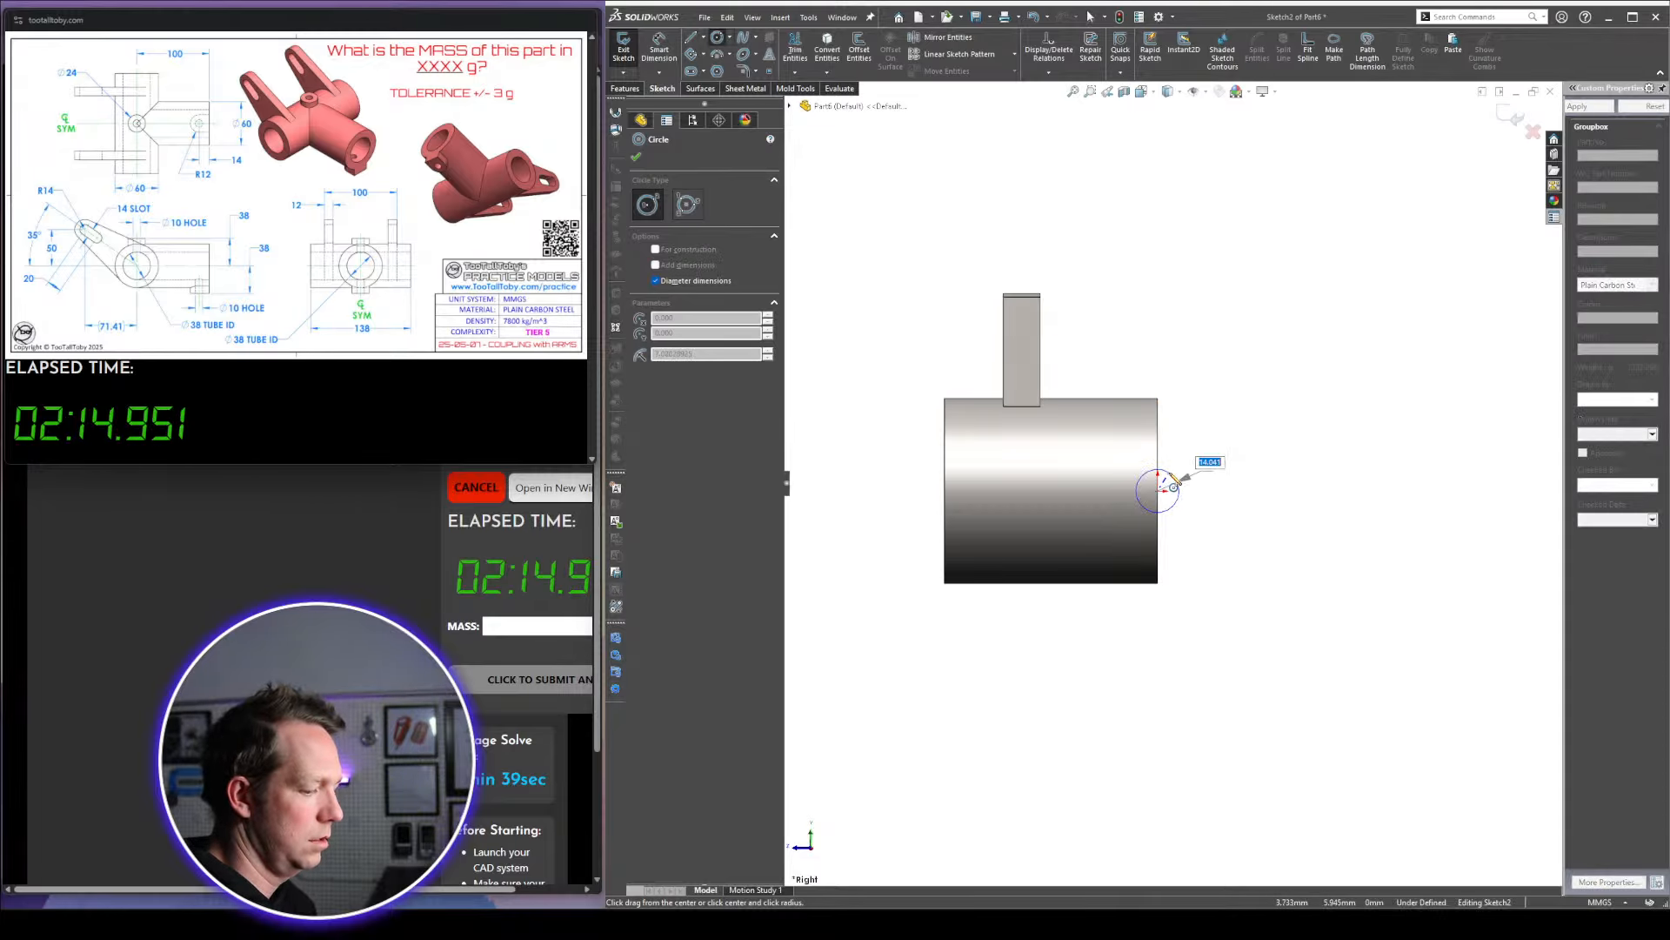
{"action": "type", "text": "38"}
{"action": "key", "text": "Return"}
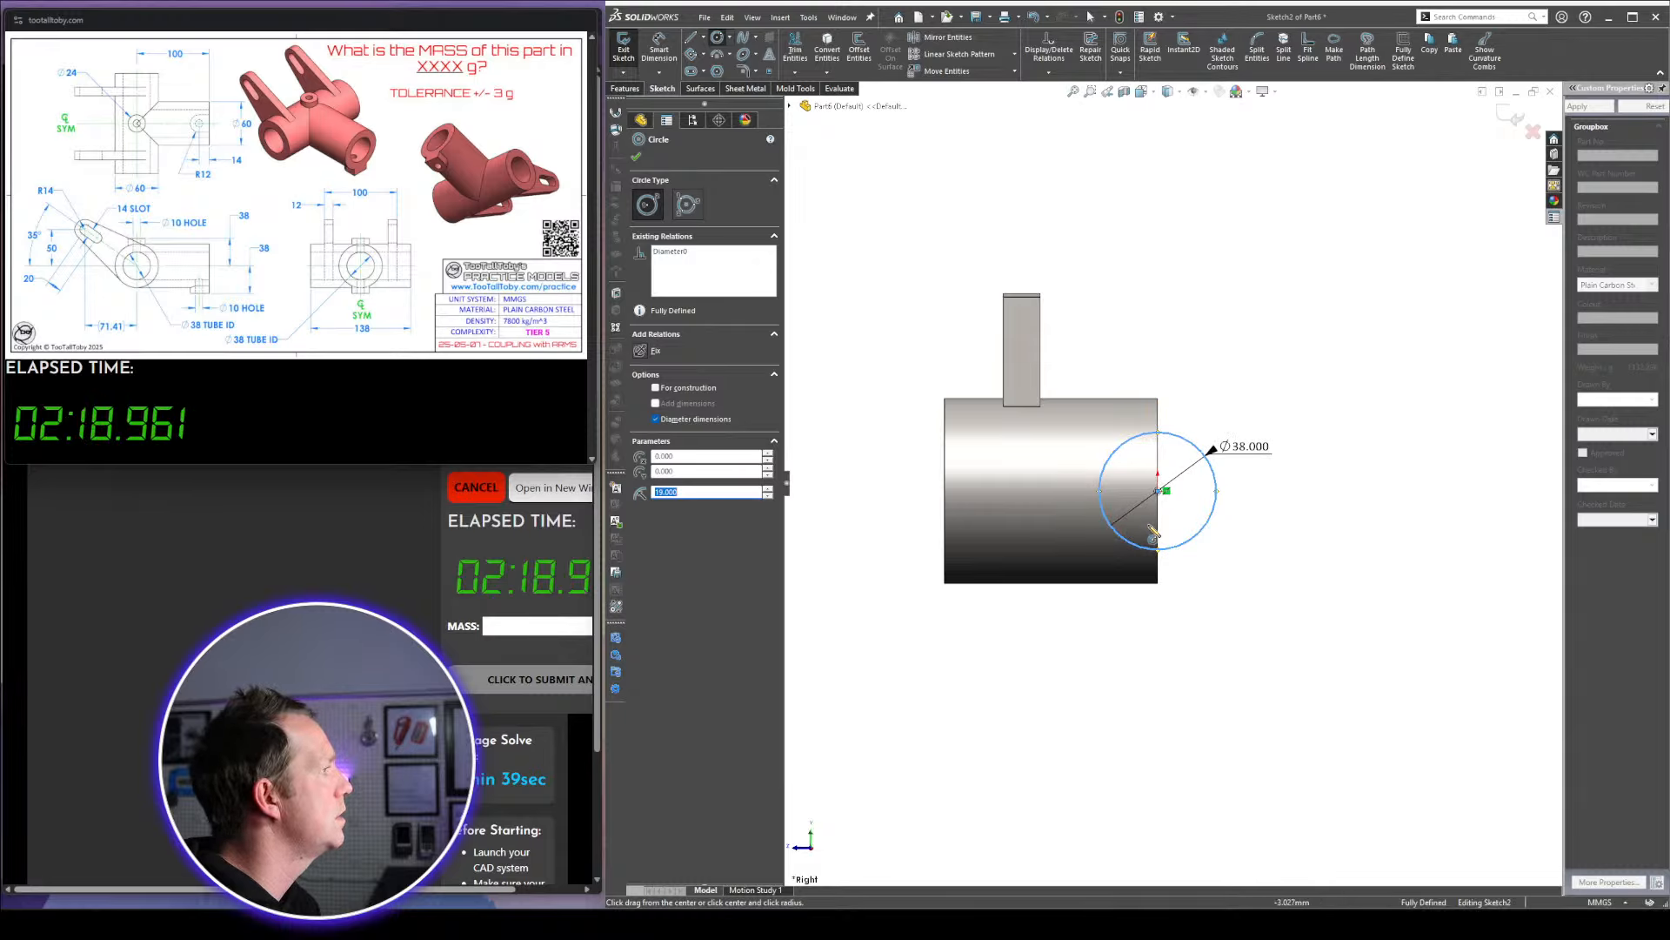
{"action": "left_click", "coordinate": [1158, 492]}
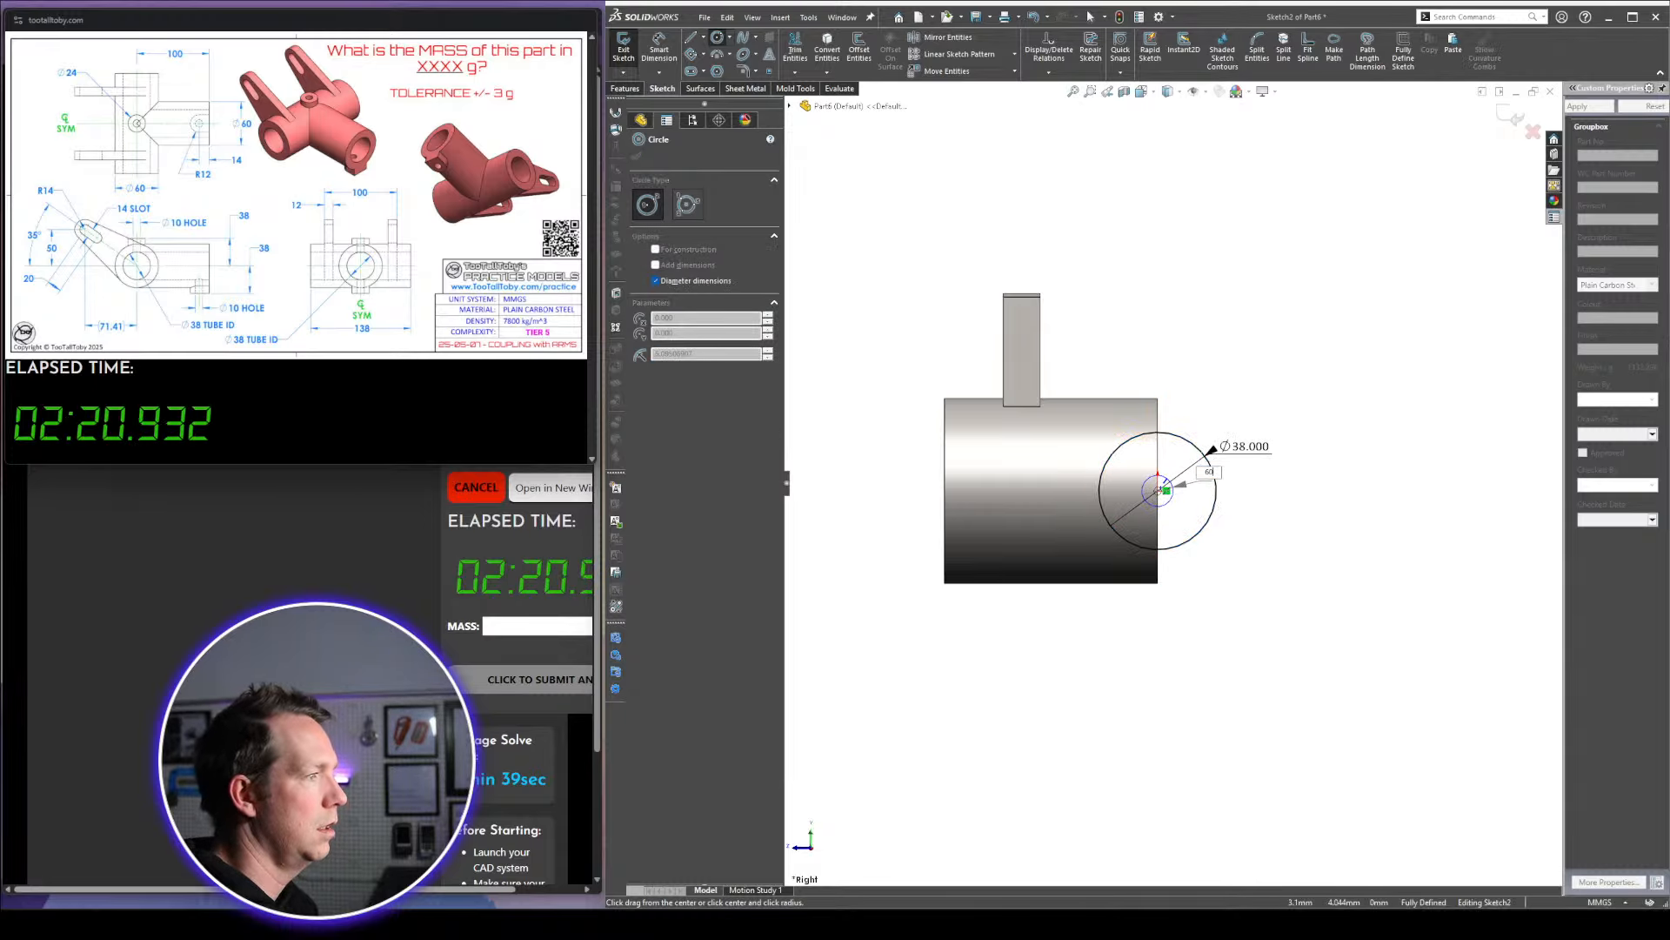
{"action": "key", "text": "Escape"}
Extrude the ring between the two new circles 100 mm away from the first tube, merging the result
{"action": "key", "text": "ctrl+7"}
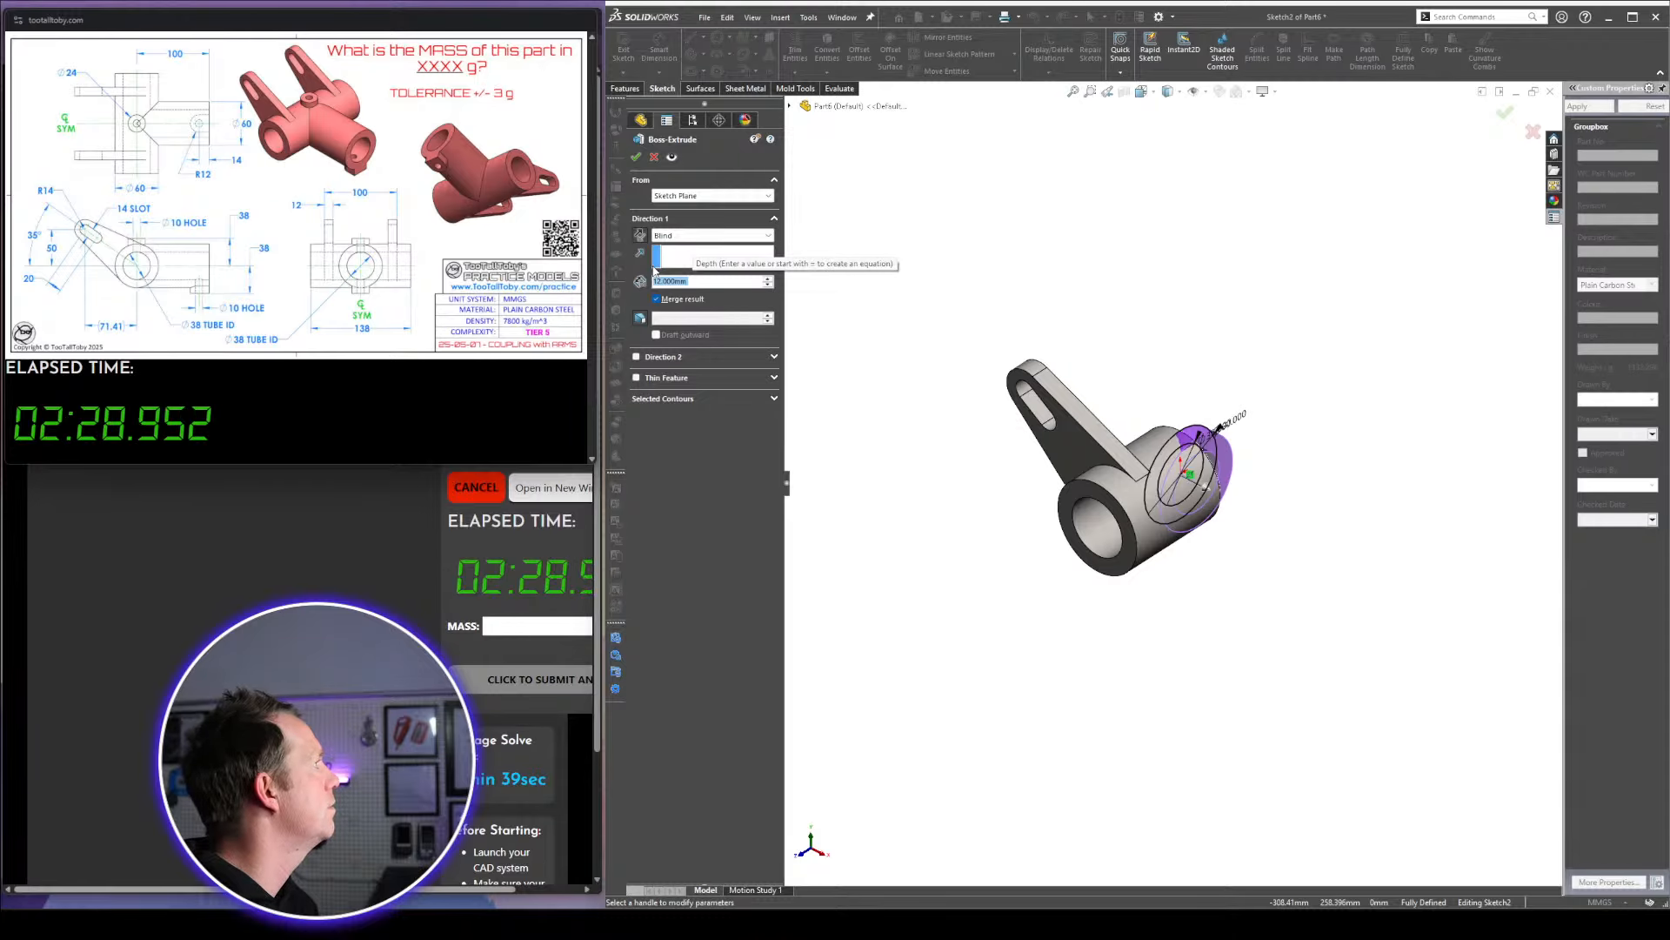
{"action": "type", "text": "100"}
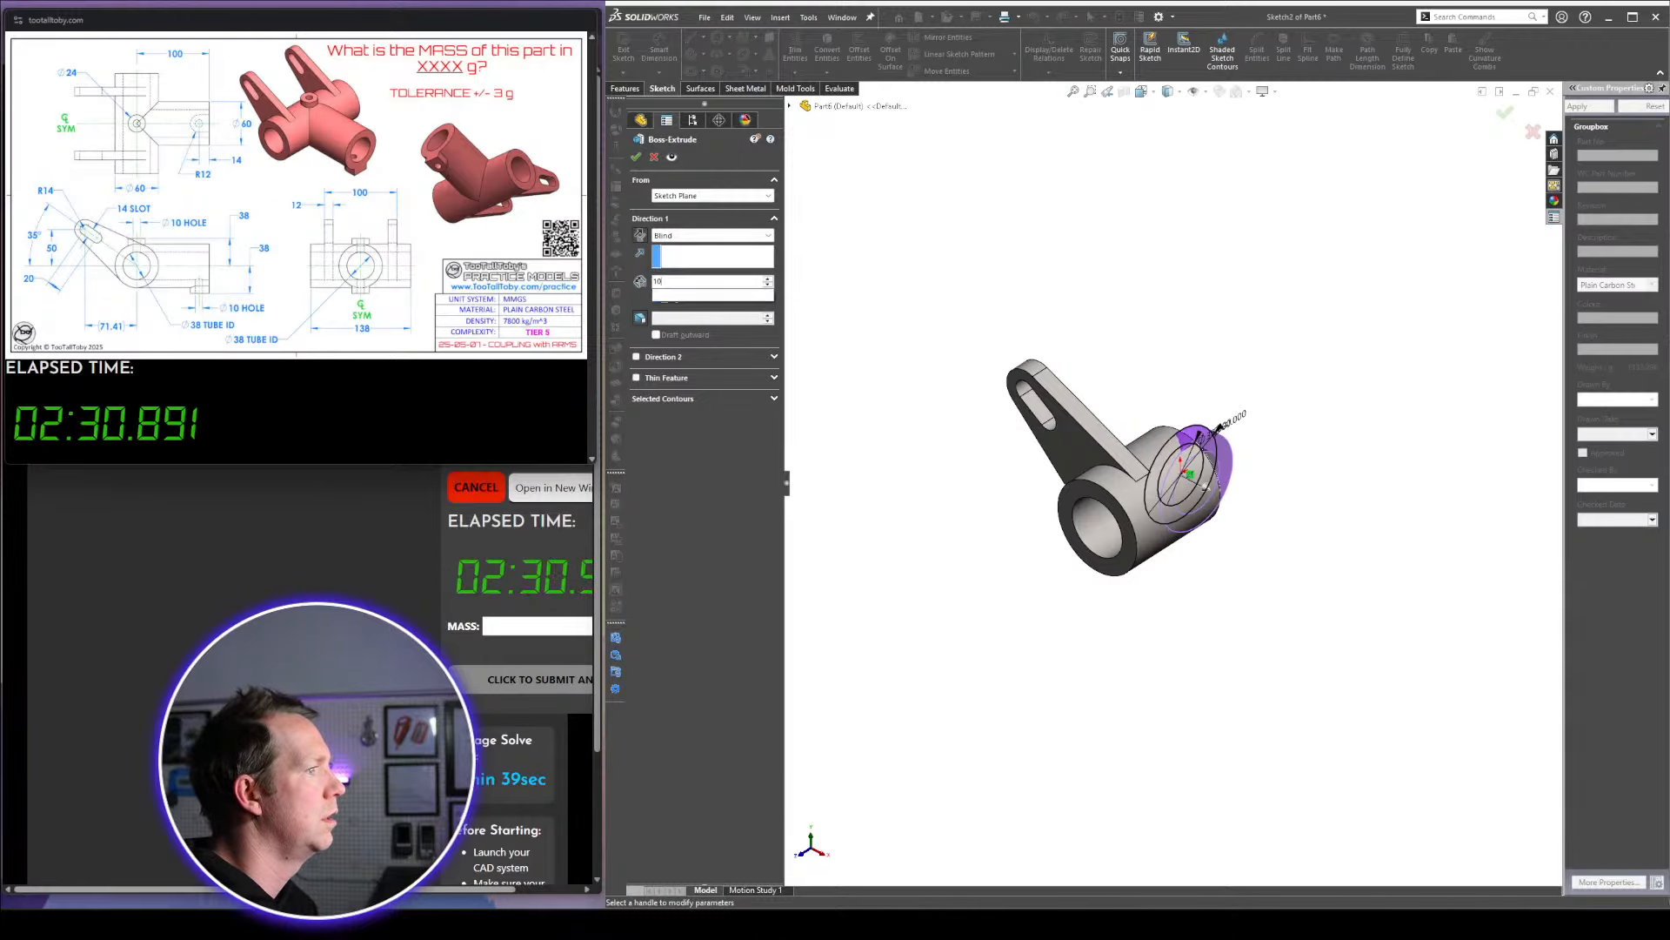
{"action": "key", "text": "Return"}
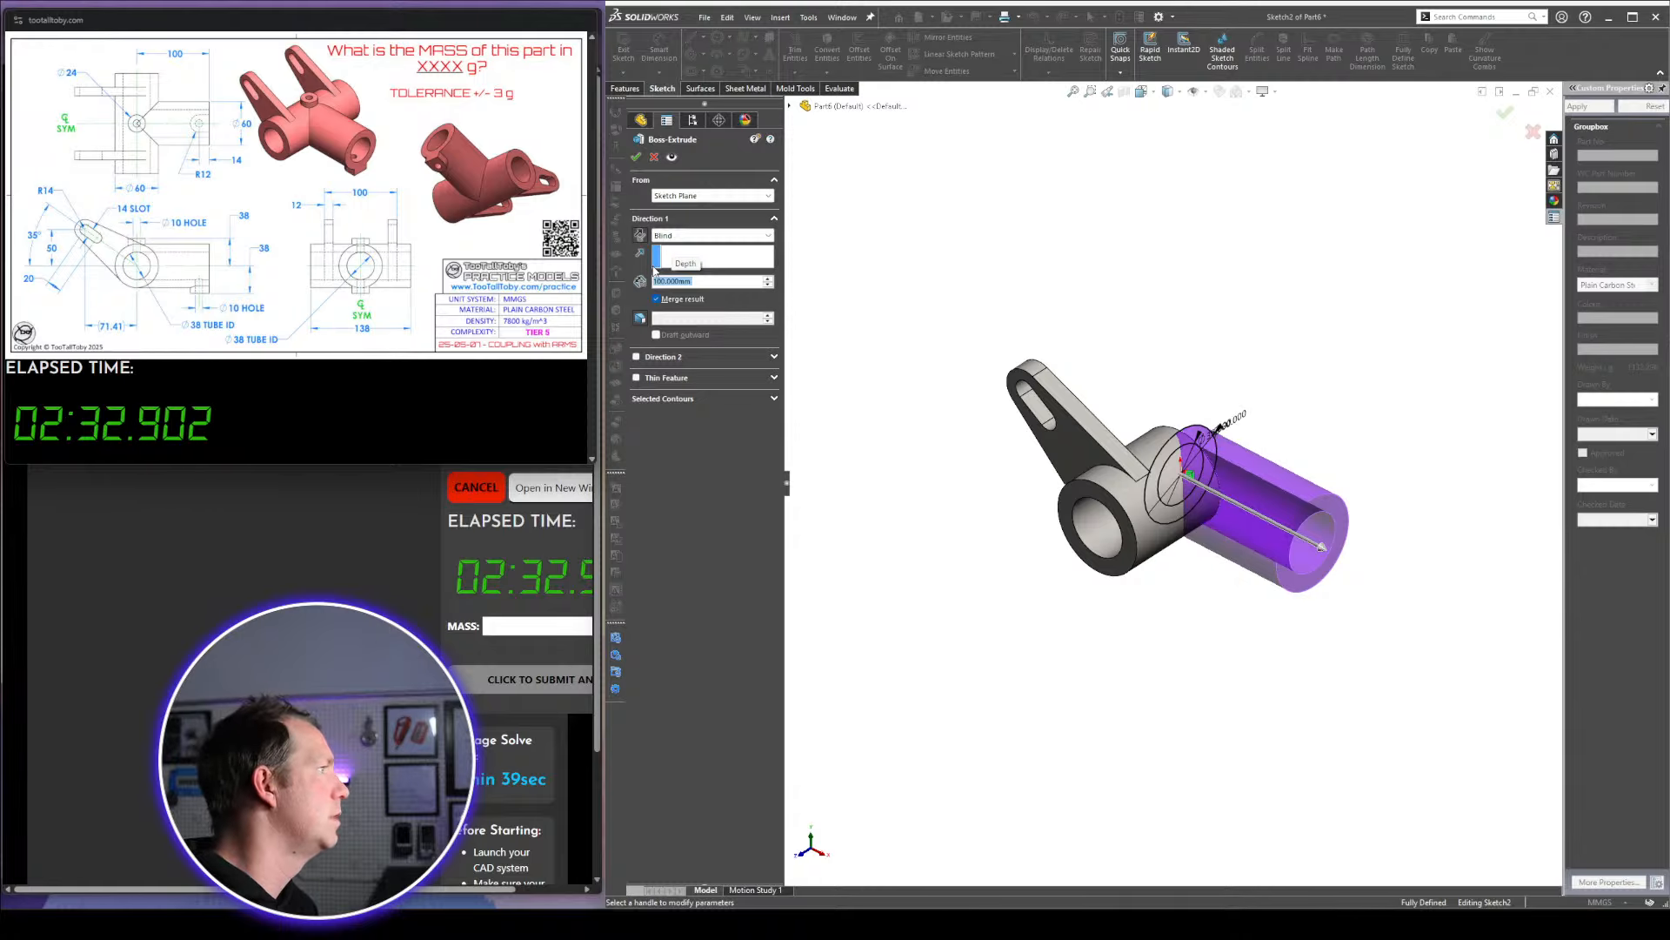
{"action": "key", "text": "Return"}
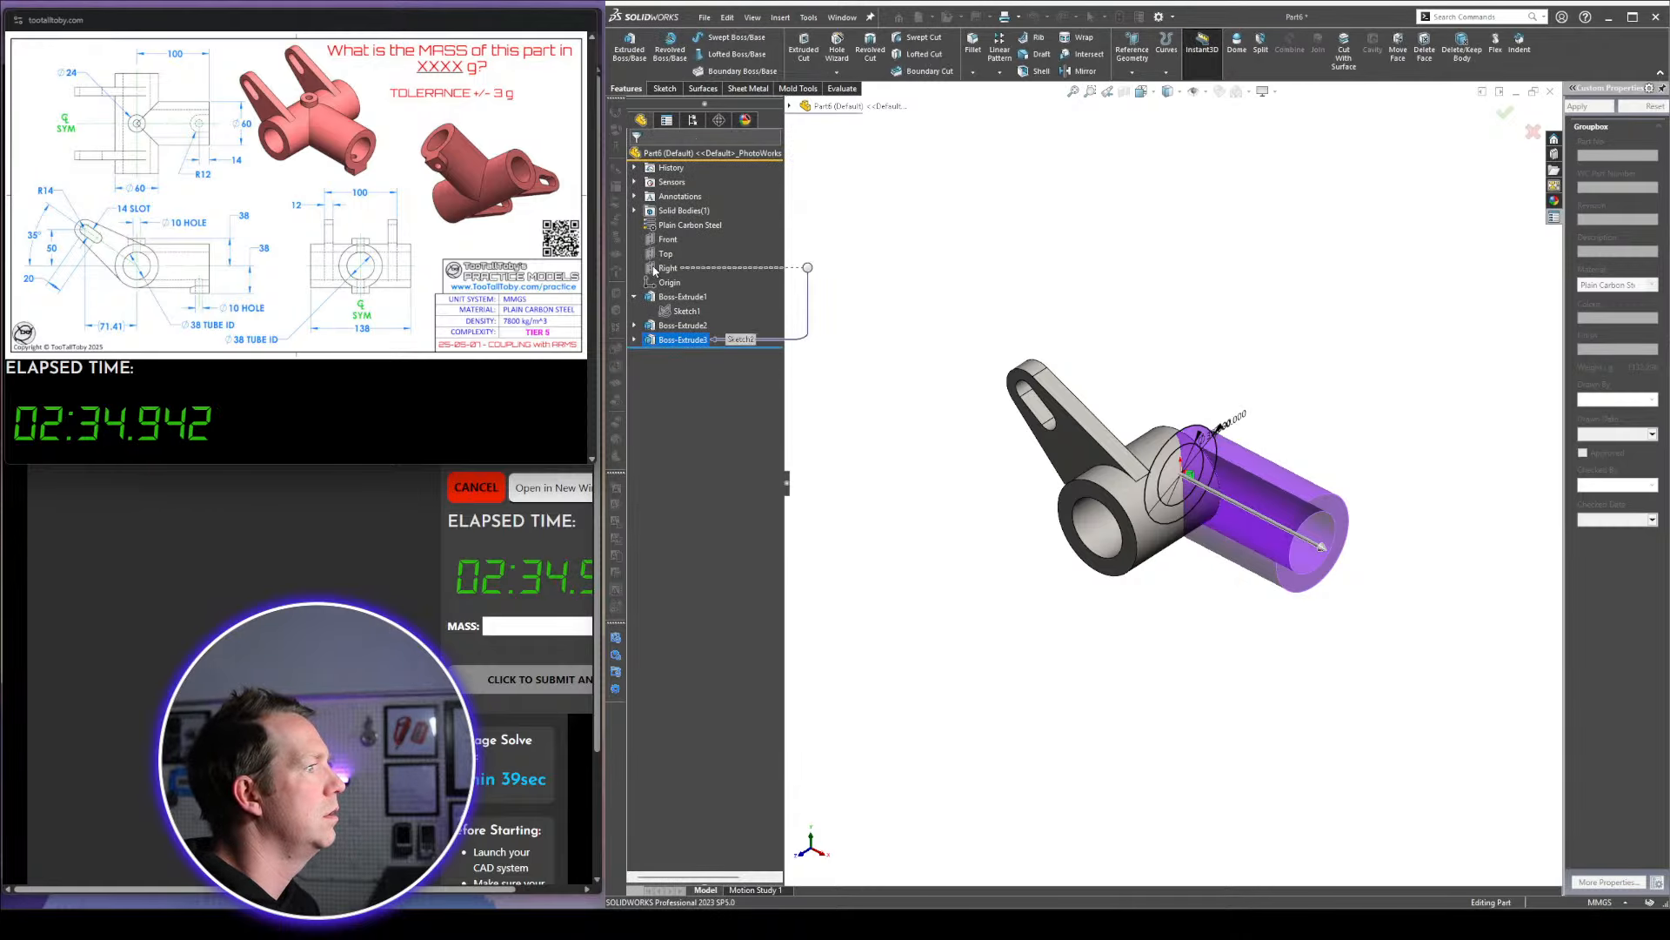
On the Top plane, sketch a straight slot from the midpoint of the side tube's end edge inwards, 14 mm between centres and 24 mm wide
{"action": "middle_click_drag", "start_coordinate": [1378, 406], "coordinate": [1201, 571]}
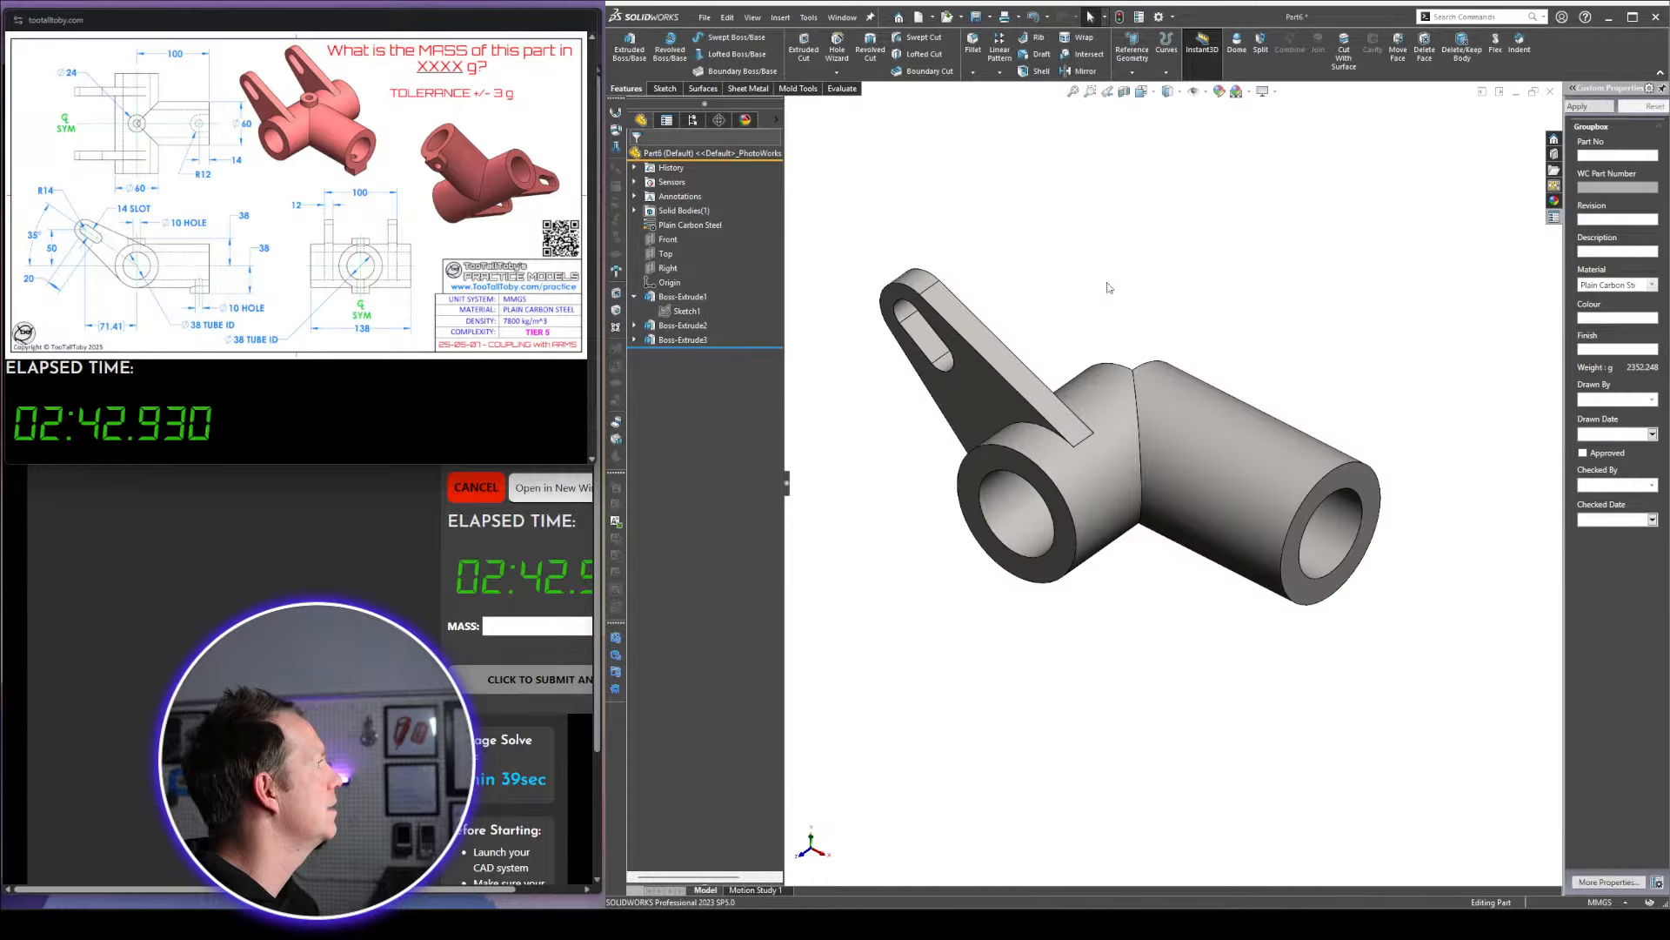
{"action": "middle_click_drag", "start_coordinate": [1108, 289], "coordinate": [1123, 345]}
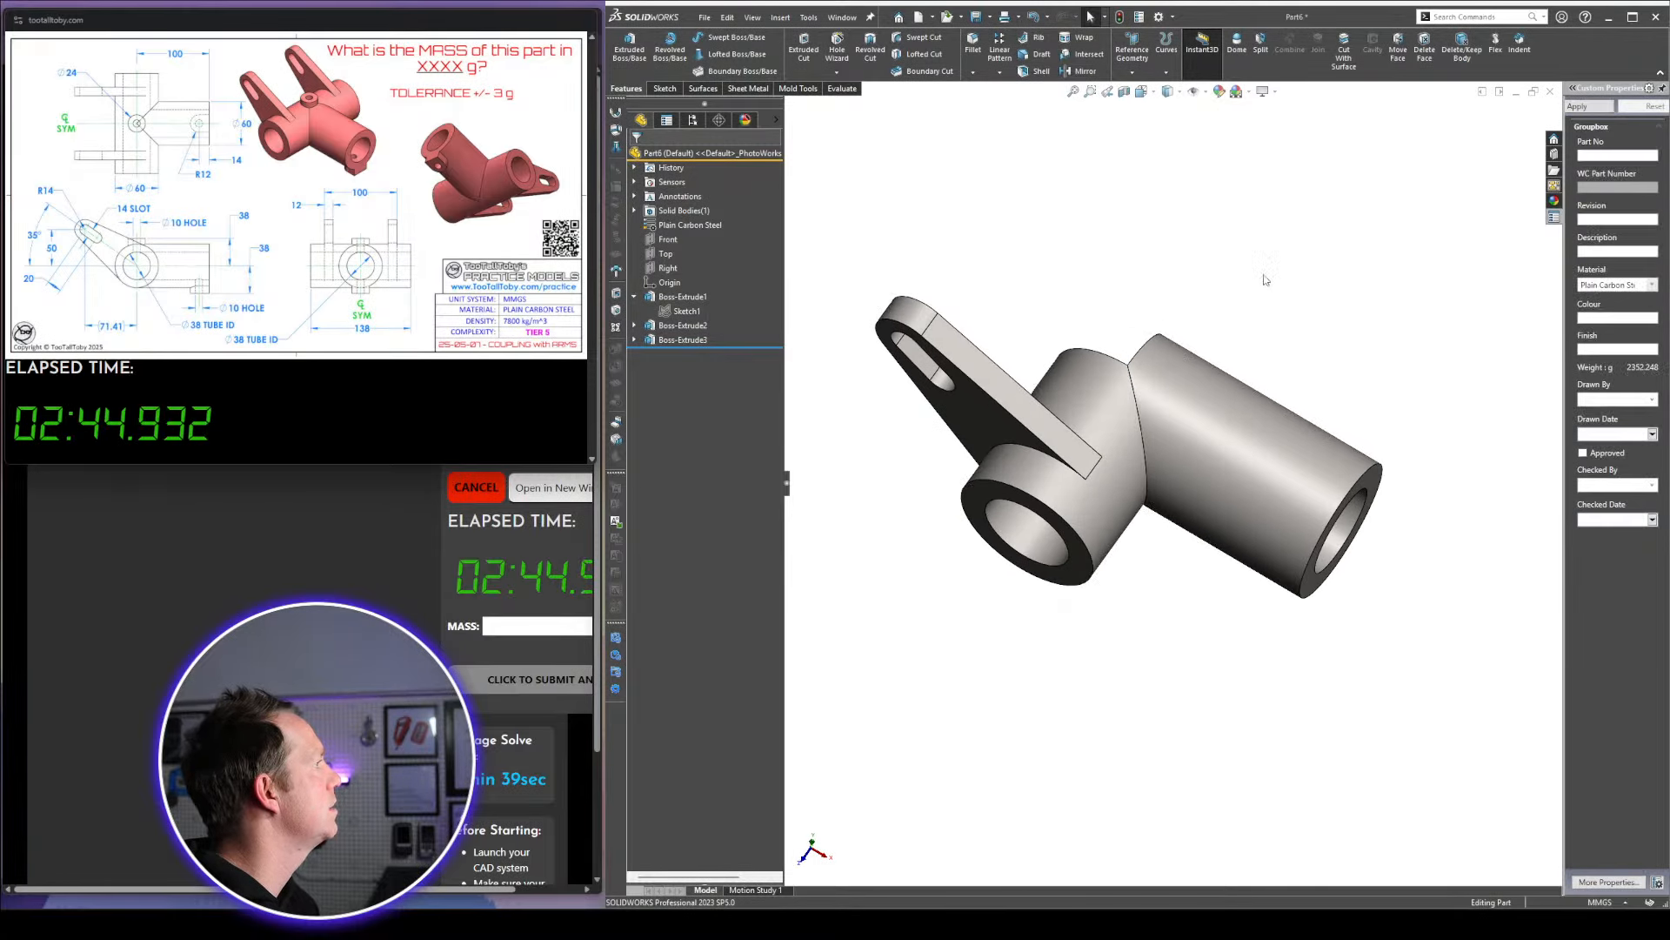
{"action": "left_click", "coordinate": [667, 254]}
{"action": "left_click", "coordinate": [679, 234]}
{"action": "key", "text": "space"}
{"action": "left_click", "coordinate": [907, 320]}
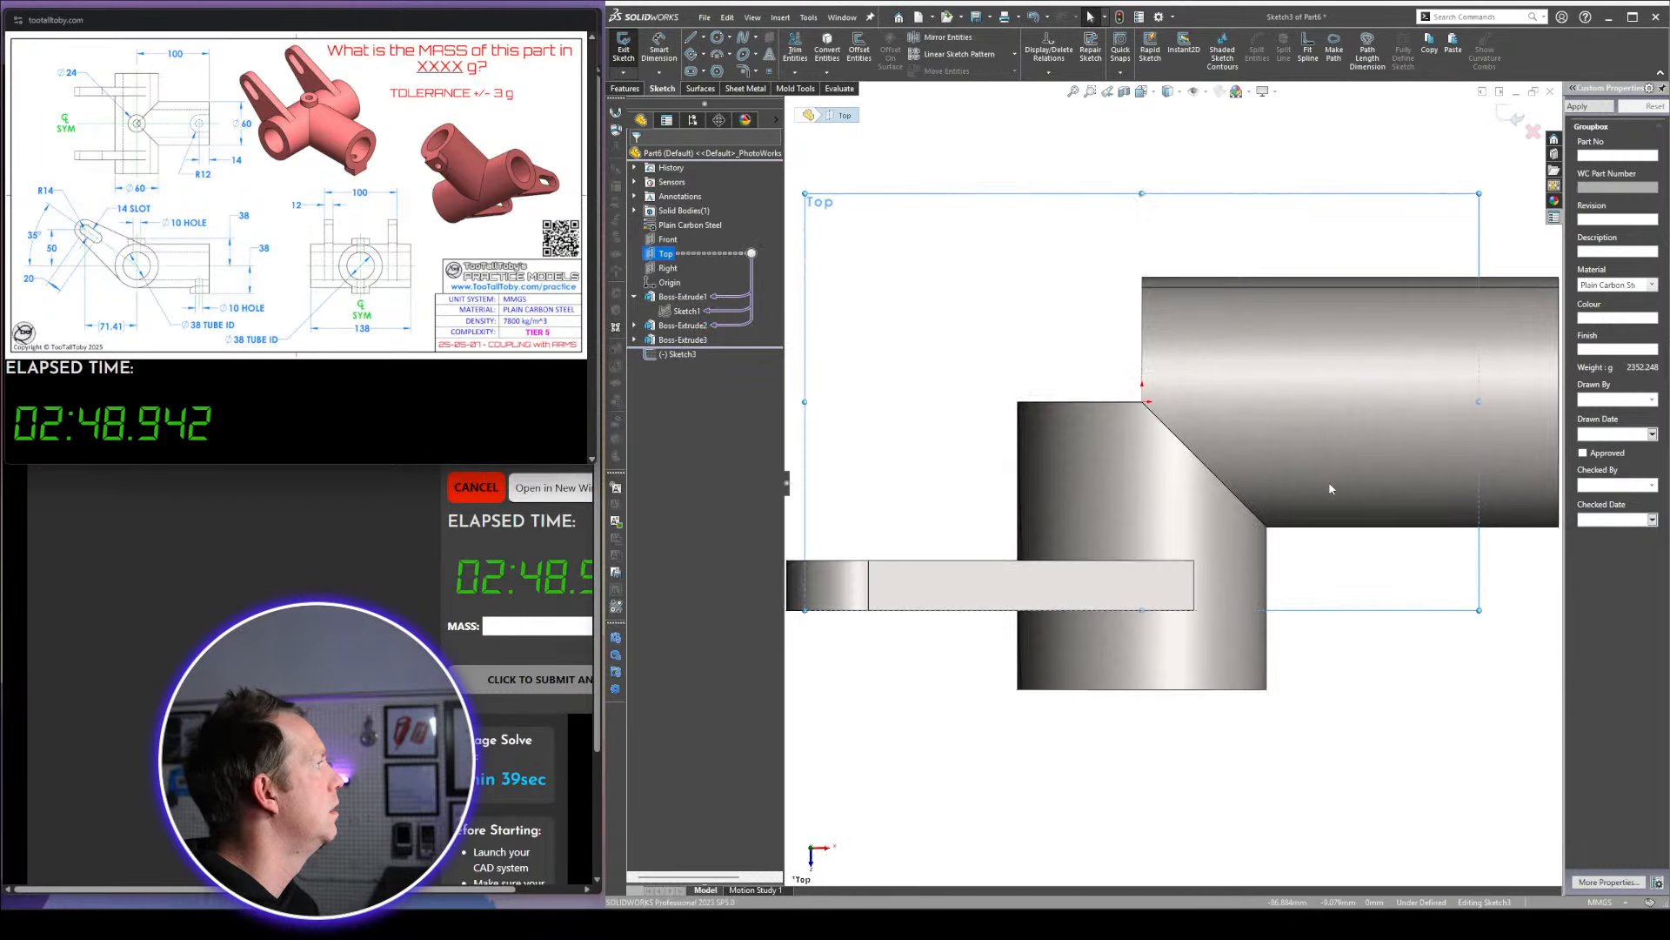
{"action": "scroll", "coordinate": [1131, 609], "scroll_direction": "down", "scroll_amount": 3}
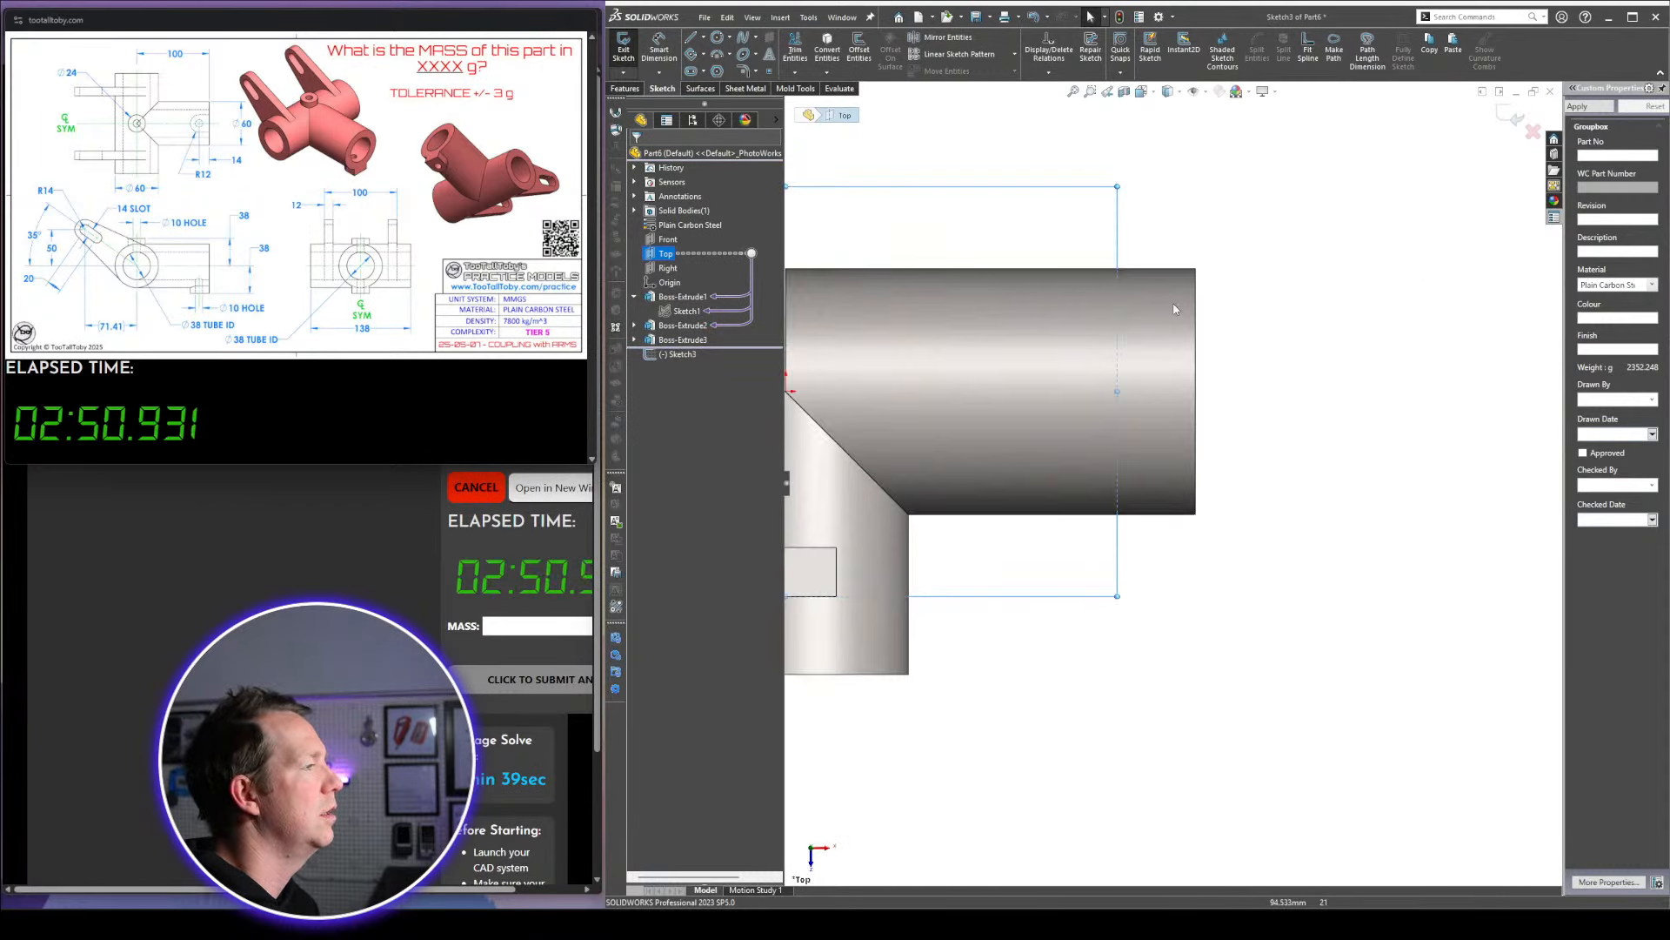
{"action": "left_click", "coordinate": [1196, 392]}
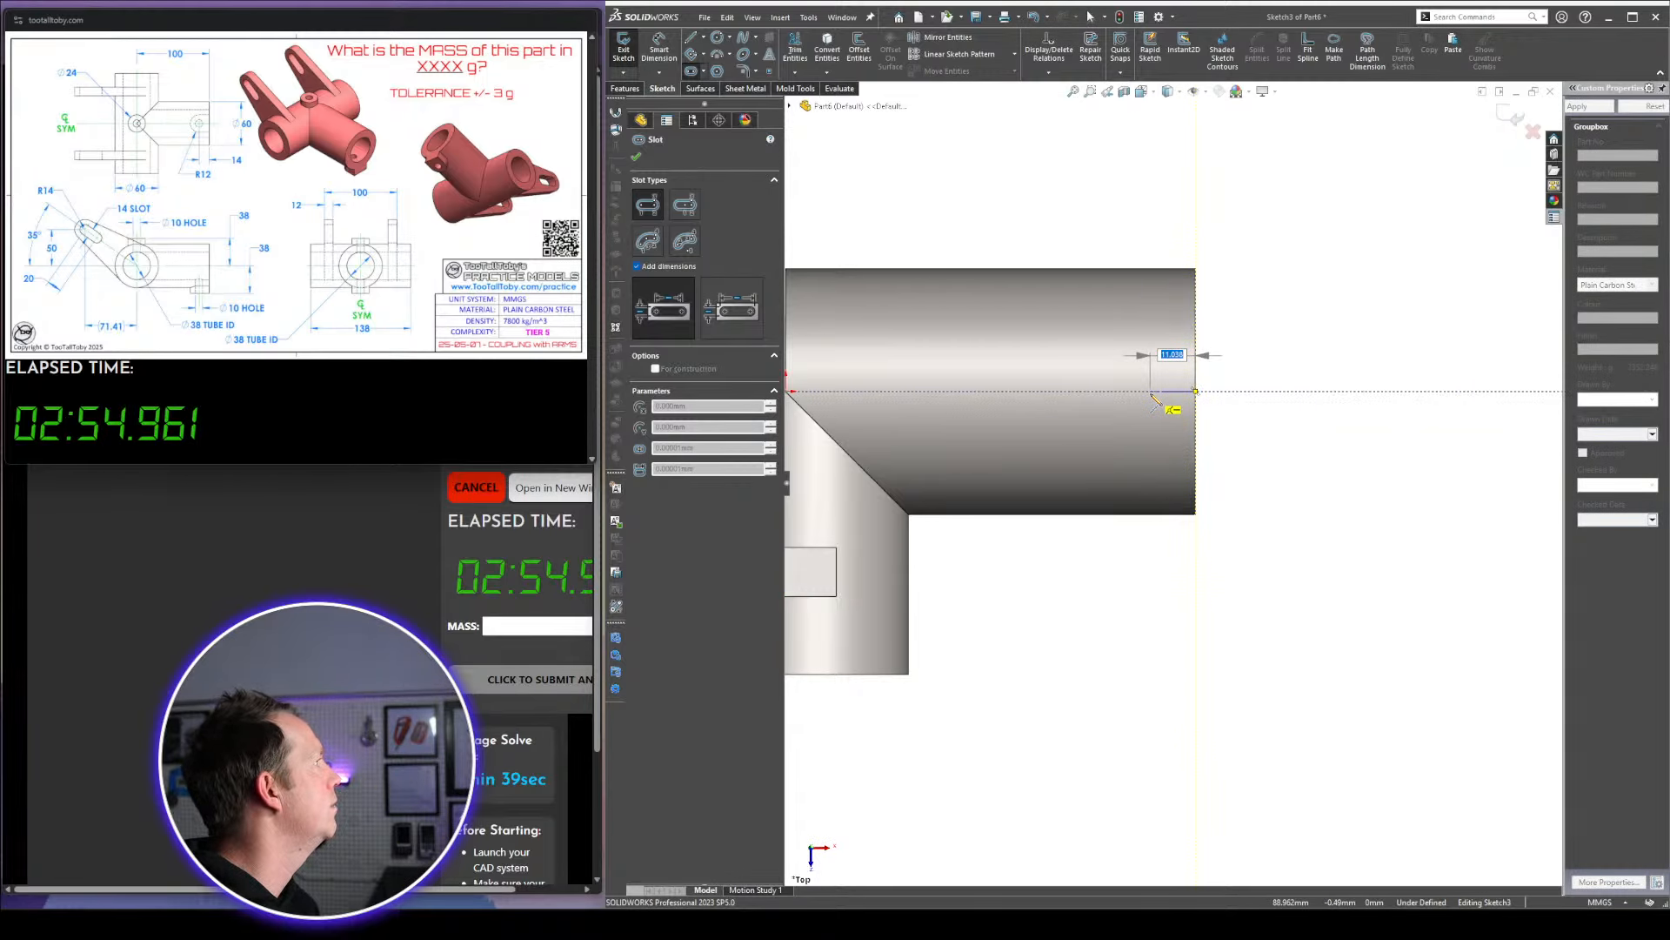
{"action": "type", "text": "14"}
{"action": "key", "text": "Return"}
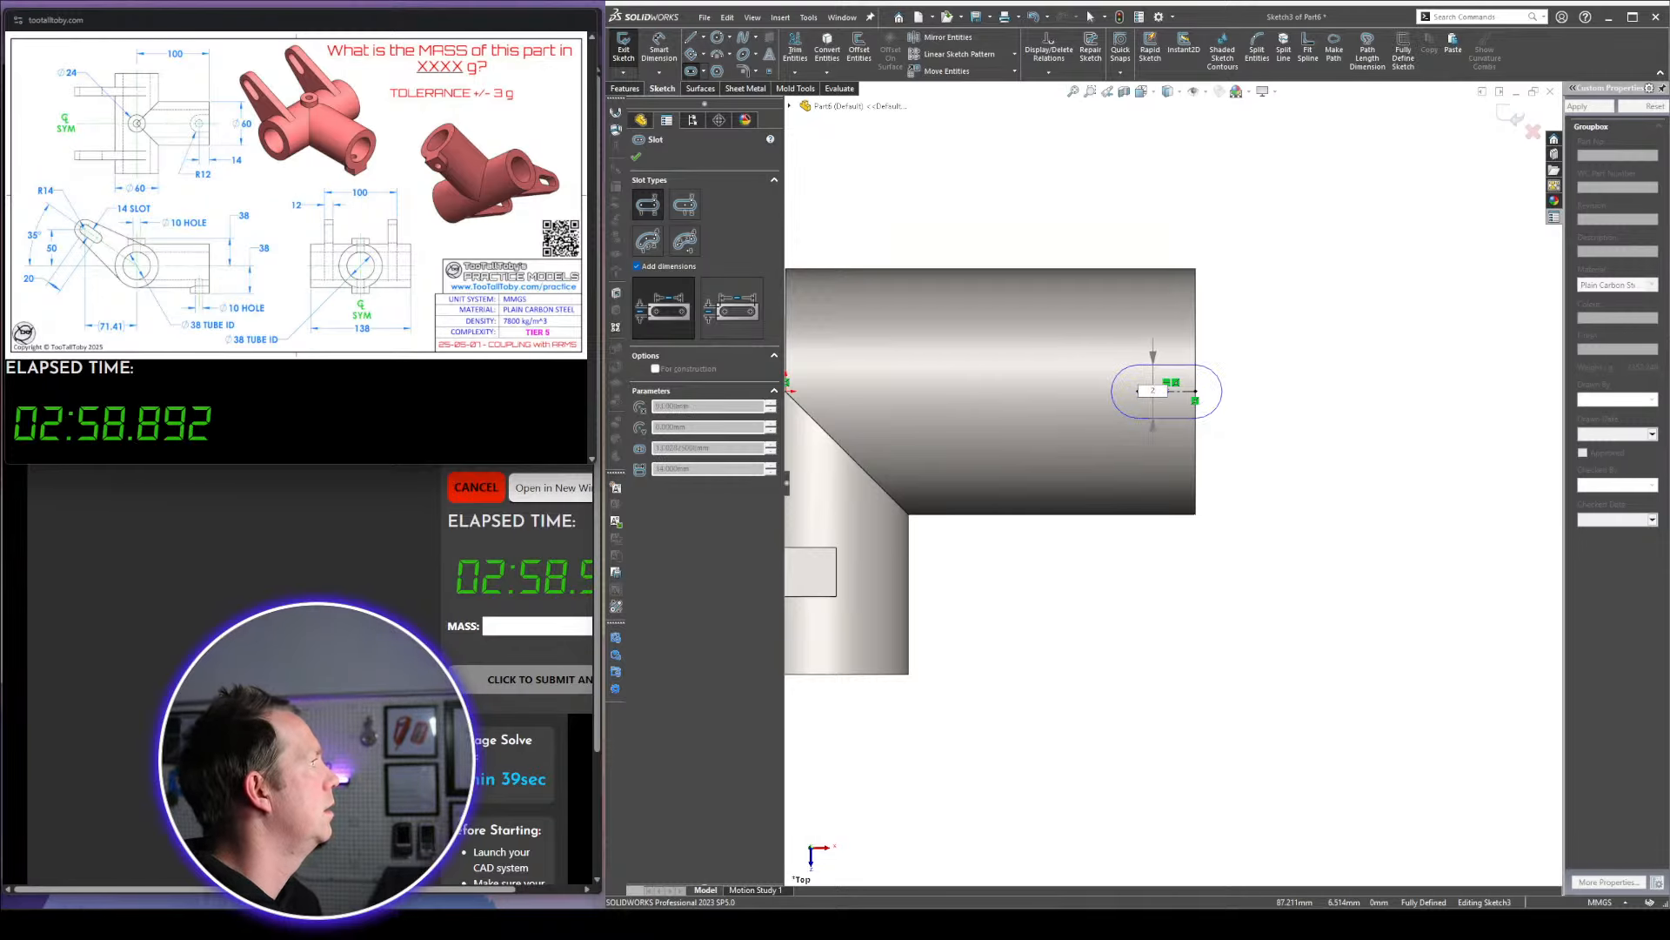
{"action": "type", "text": "24"}
{"action": "key", "text": "Return"}
{"action": "key", "text": "Escape"}
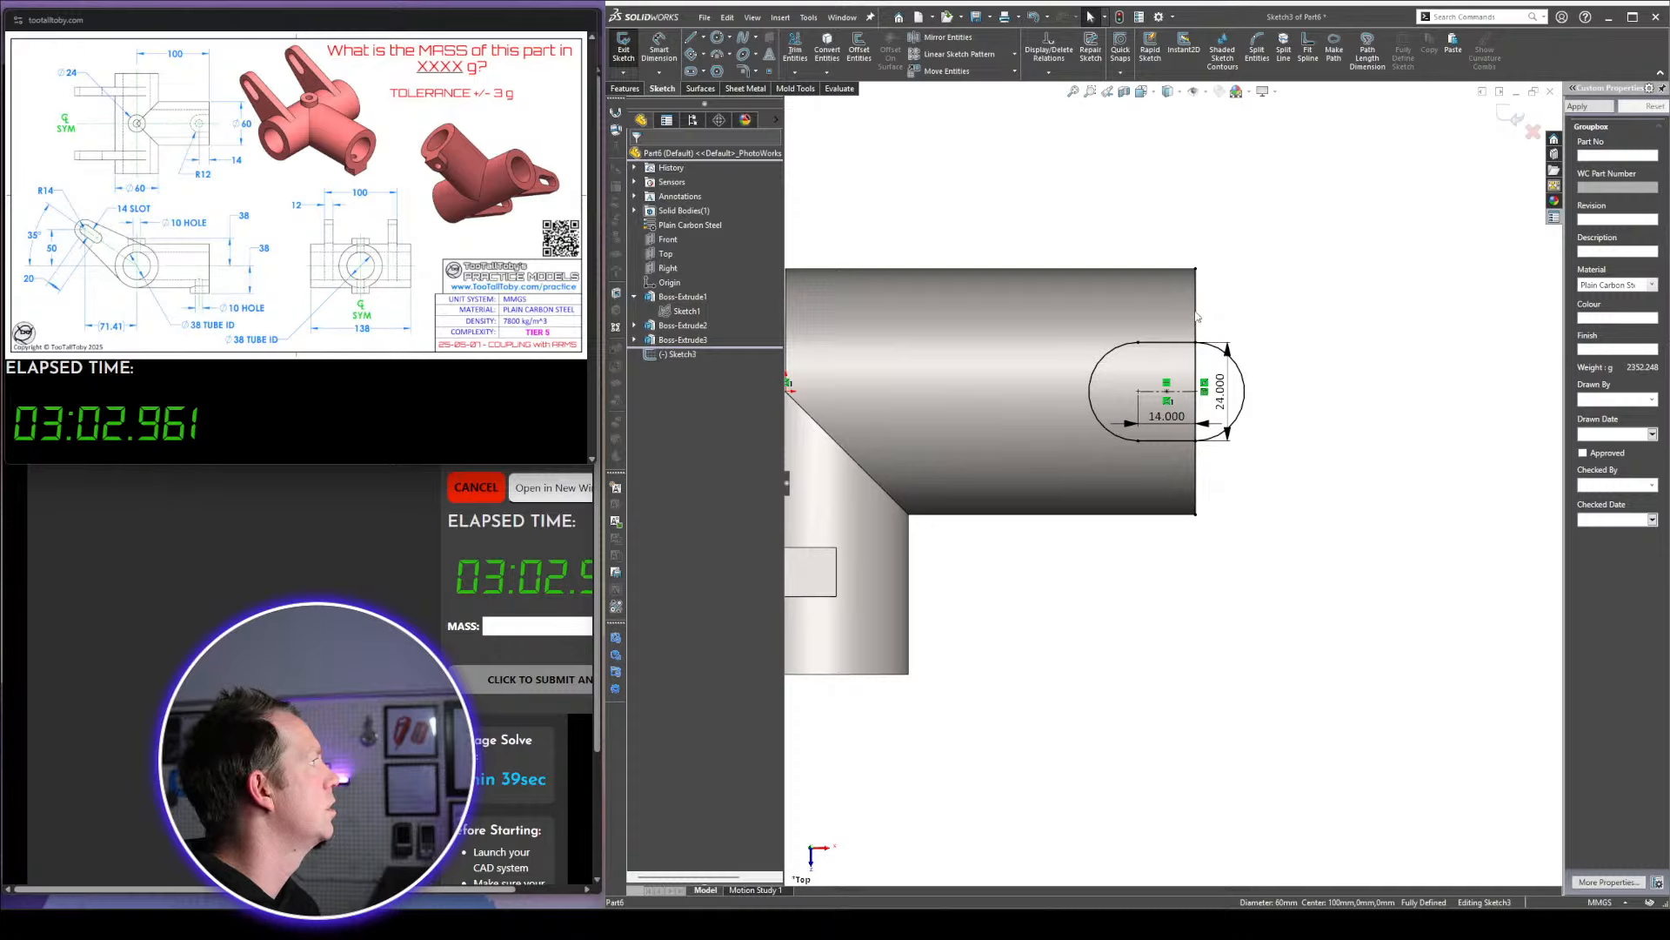
Draw a 10 mm diameter circle centred on the slot's inner centre point
{"action": "right_click_drag", "start_coordinate": [1069, 189], "coordinate": [1297, 216]}
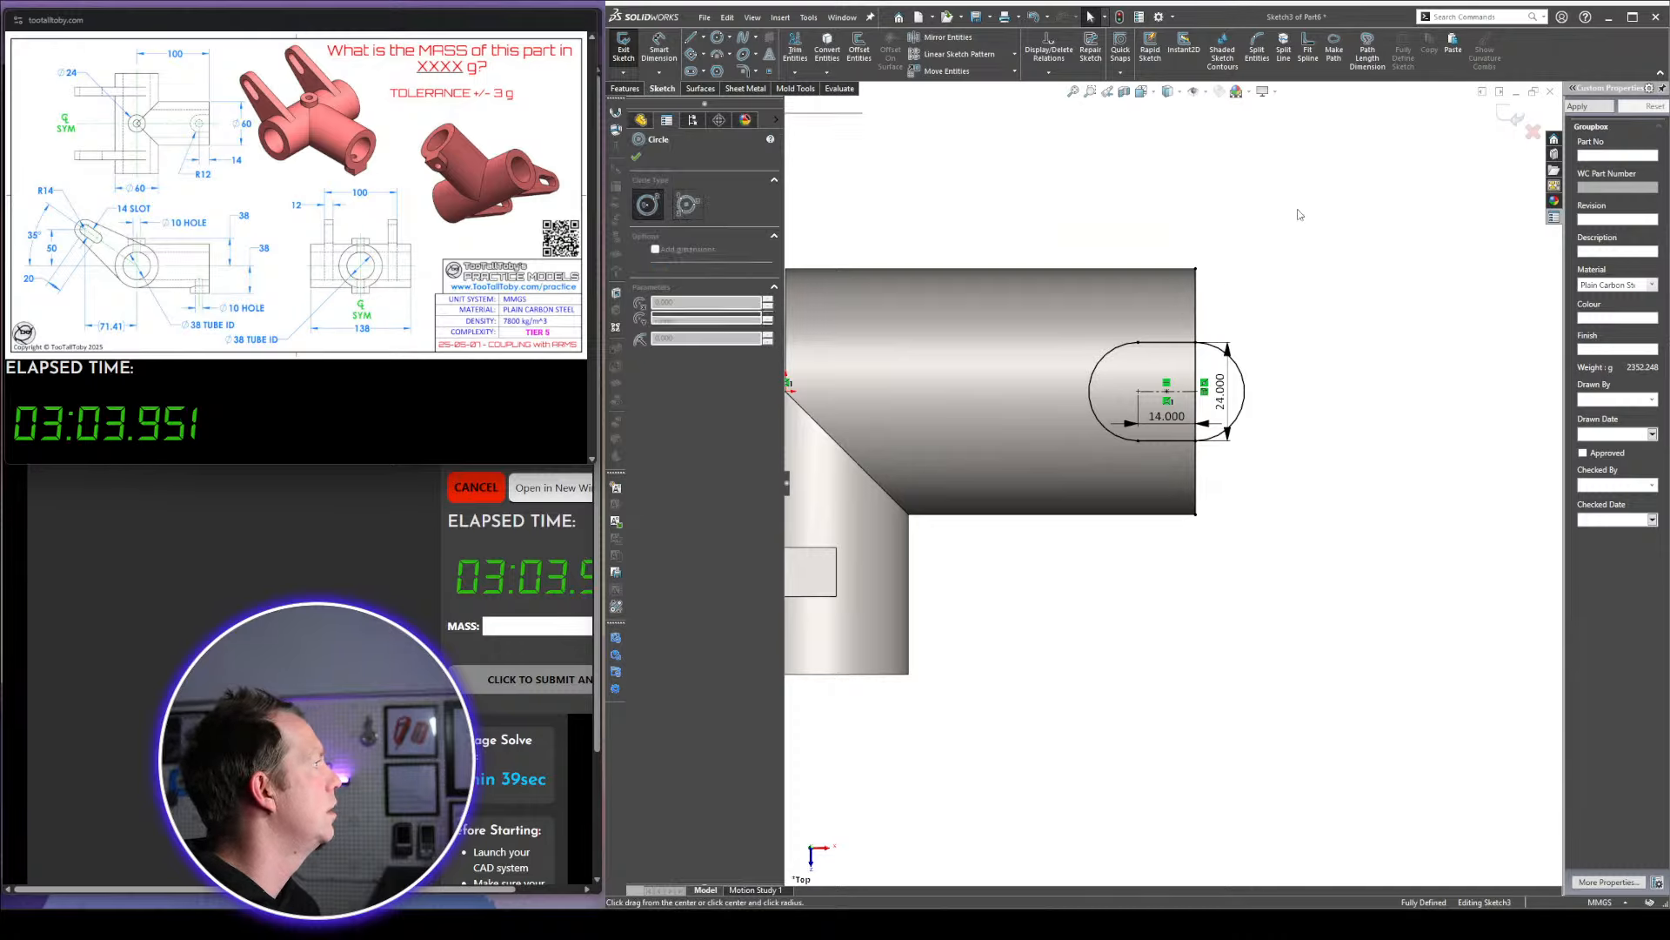
{"action": "left_click", "coordinate": [1138, 391]}
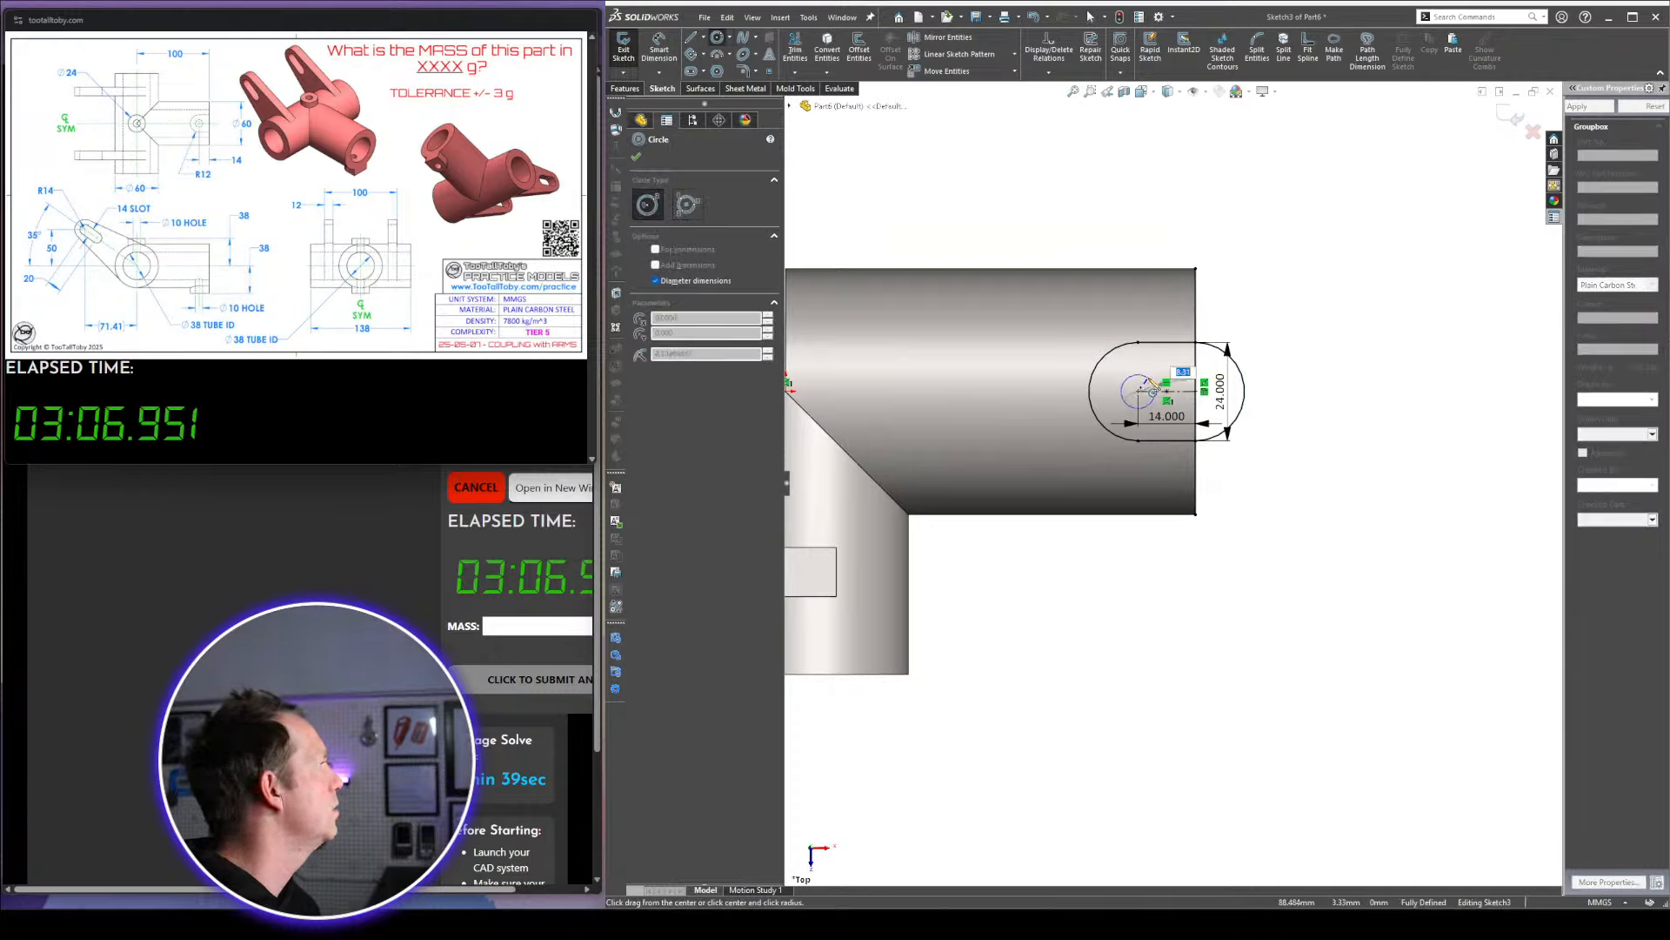
{"action": "type", "text": "10"}
{"action": "key", "text": "Return"}
{"action": "key", "text": "Escape"}
Start extruding the region between the slot and the 10 mm circle, offsetting its start 38 mm below the sketch plane
{"action": "middle_click_drag", "start_coordinate": [1153, 380], "coordinate": [1158, 668]}
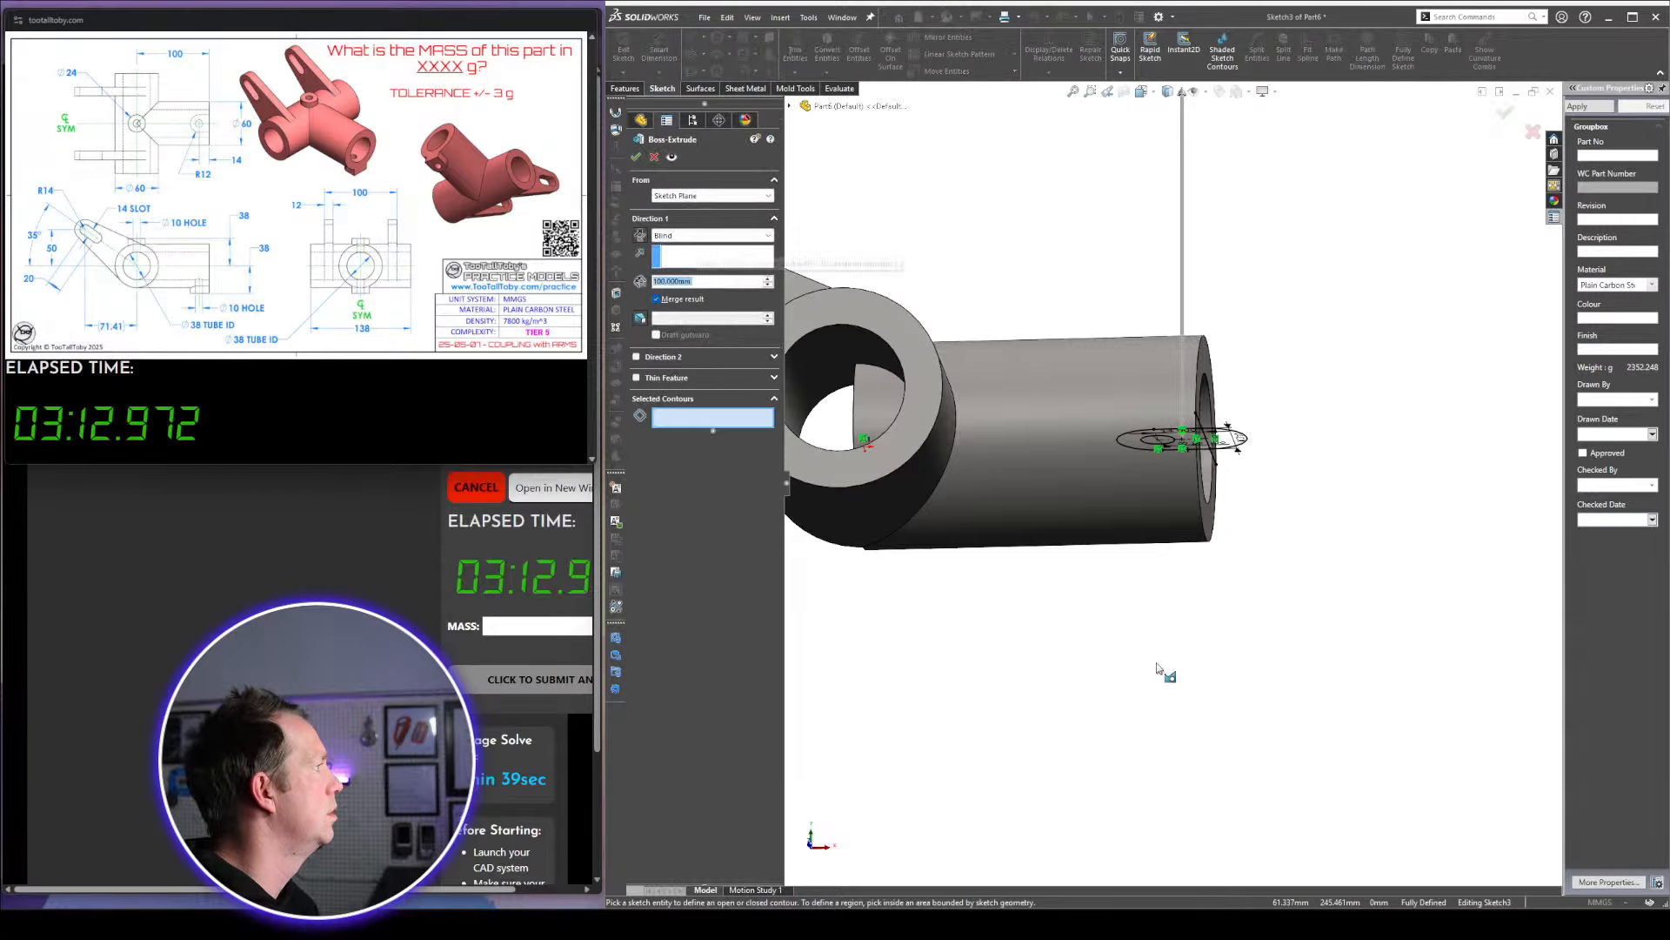
{"action": "scroll", "coordinate": [1188, 451], "scroll_direction": "down", "scroll_amount": 4}
{"action": "middle_click_drag", "start_coordinate": [1189, 452], "coordinate": [1175, 416]}
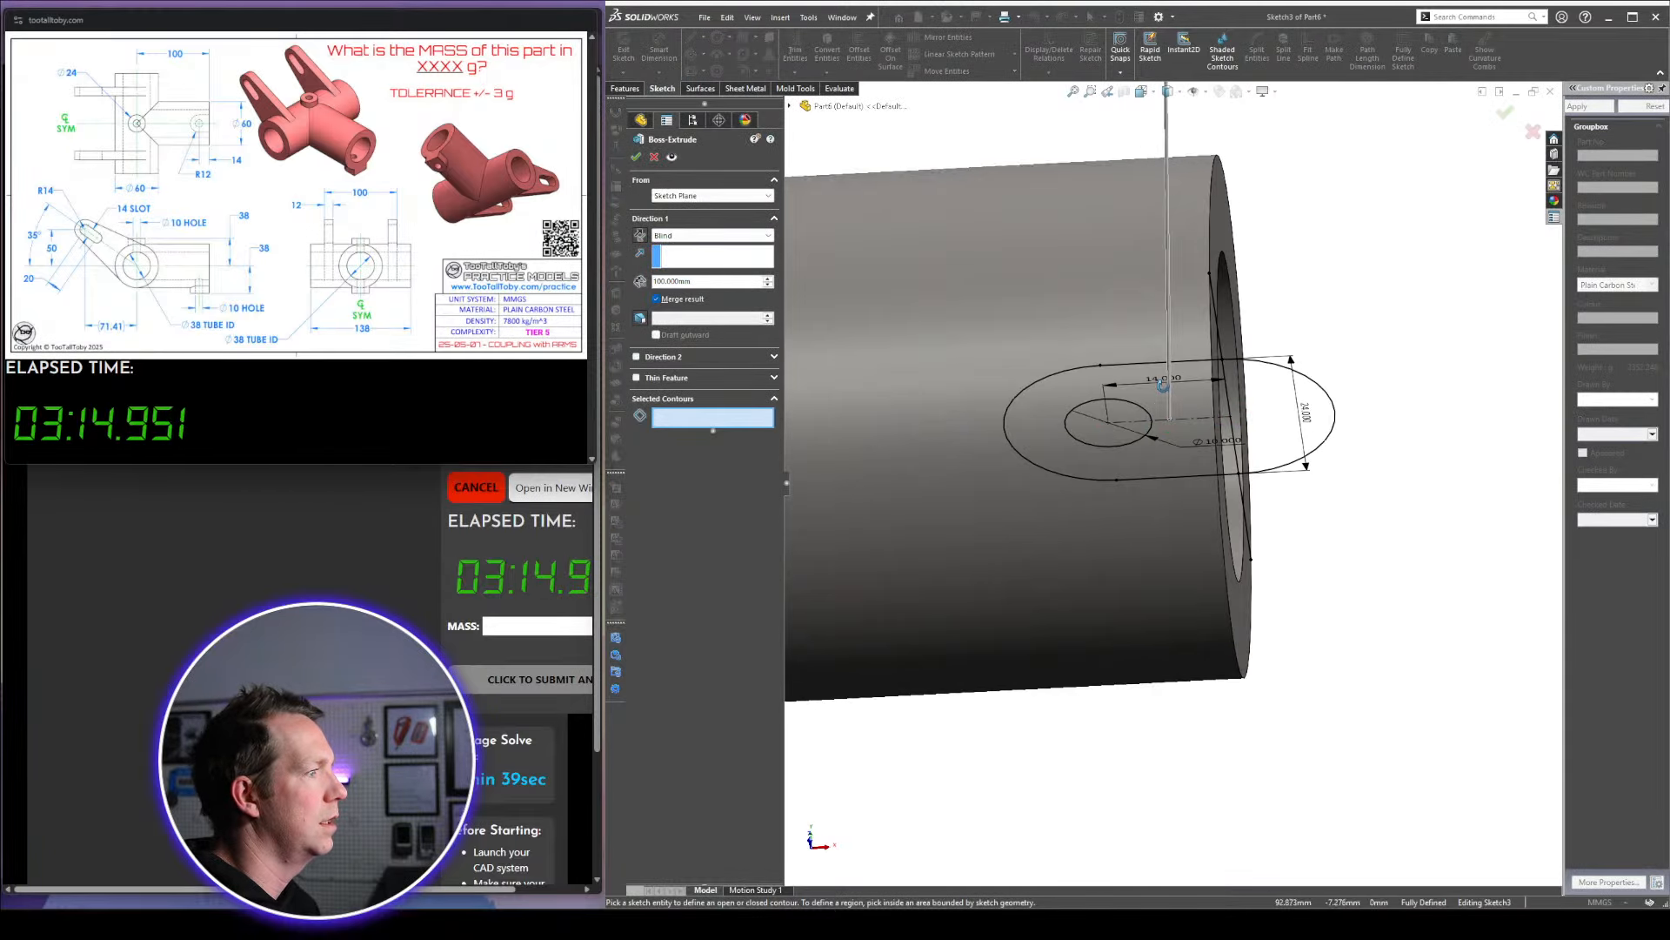
{"action": "left_click", "coordinate": [1048, 445]}
{"action": "scroll", "coordinate": [1157, 514], "scroll_direction": "up", "scroll_amount": 4}
{"action": "mouse_move", "coordinate": [1157, 552]}
{"action": "middle_mouse_down"}
{"action": "mouse_move", "coordinate": [1178, 519]}
{"action": "mouse_move", "coordinate": [1161, 609]}
{"action": "middle_mouse_up"}
{"action": "left_click", "coordinate": [712, 195]}
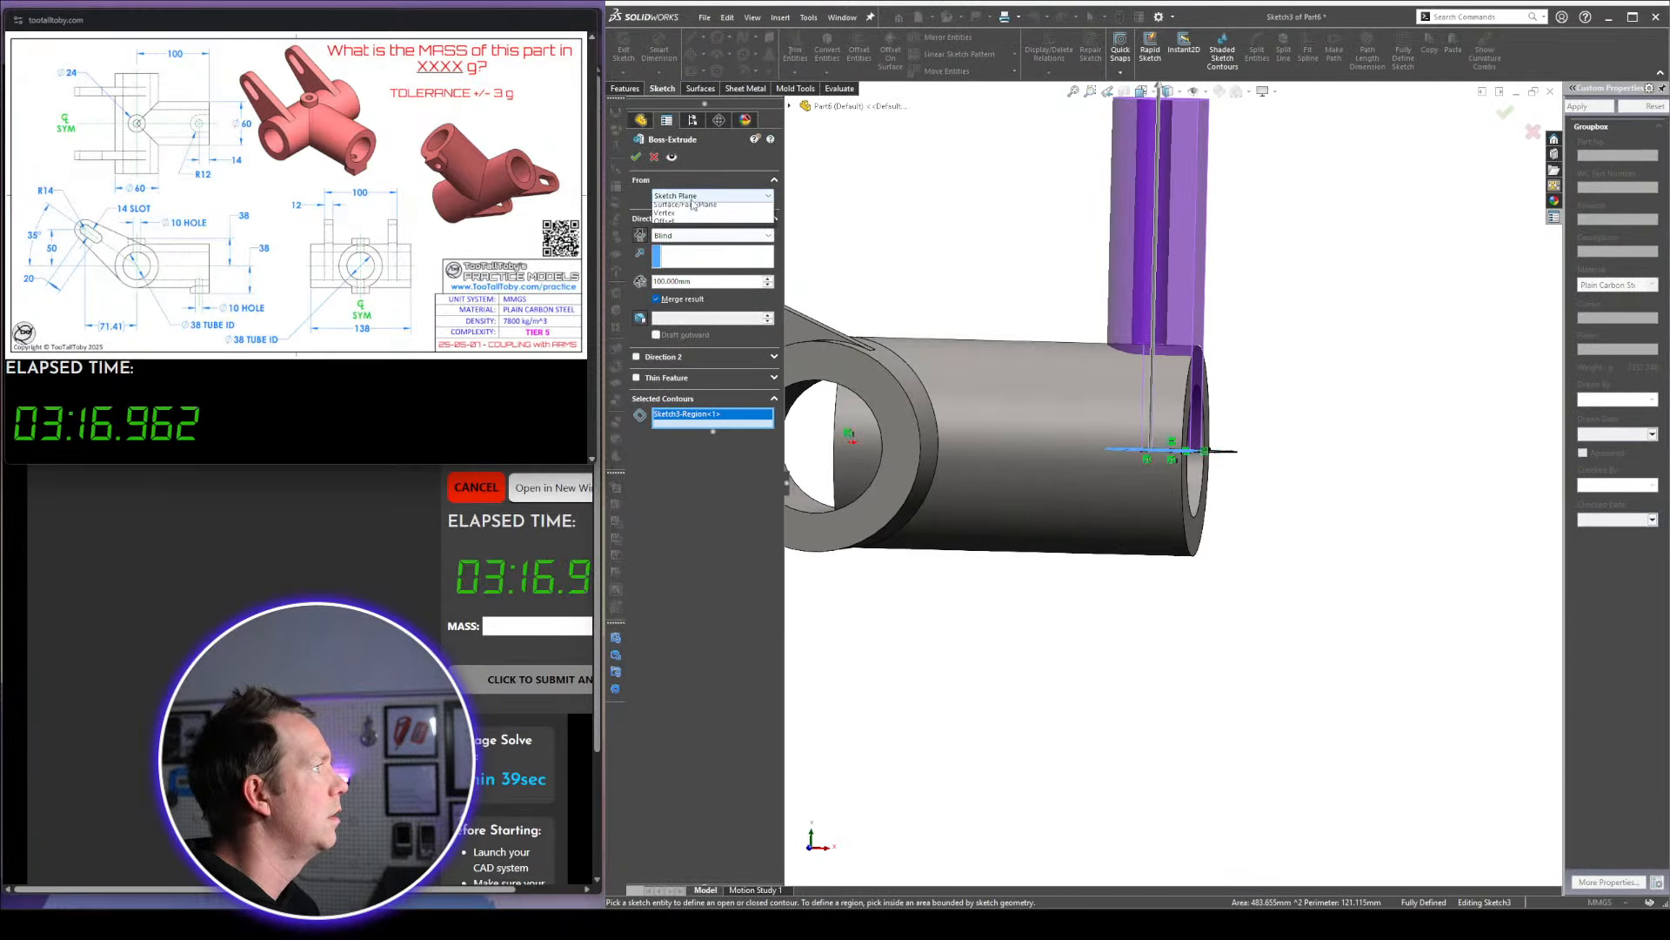
{"action": "left_click", "coordinate": [696, 233]}
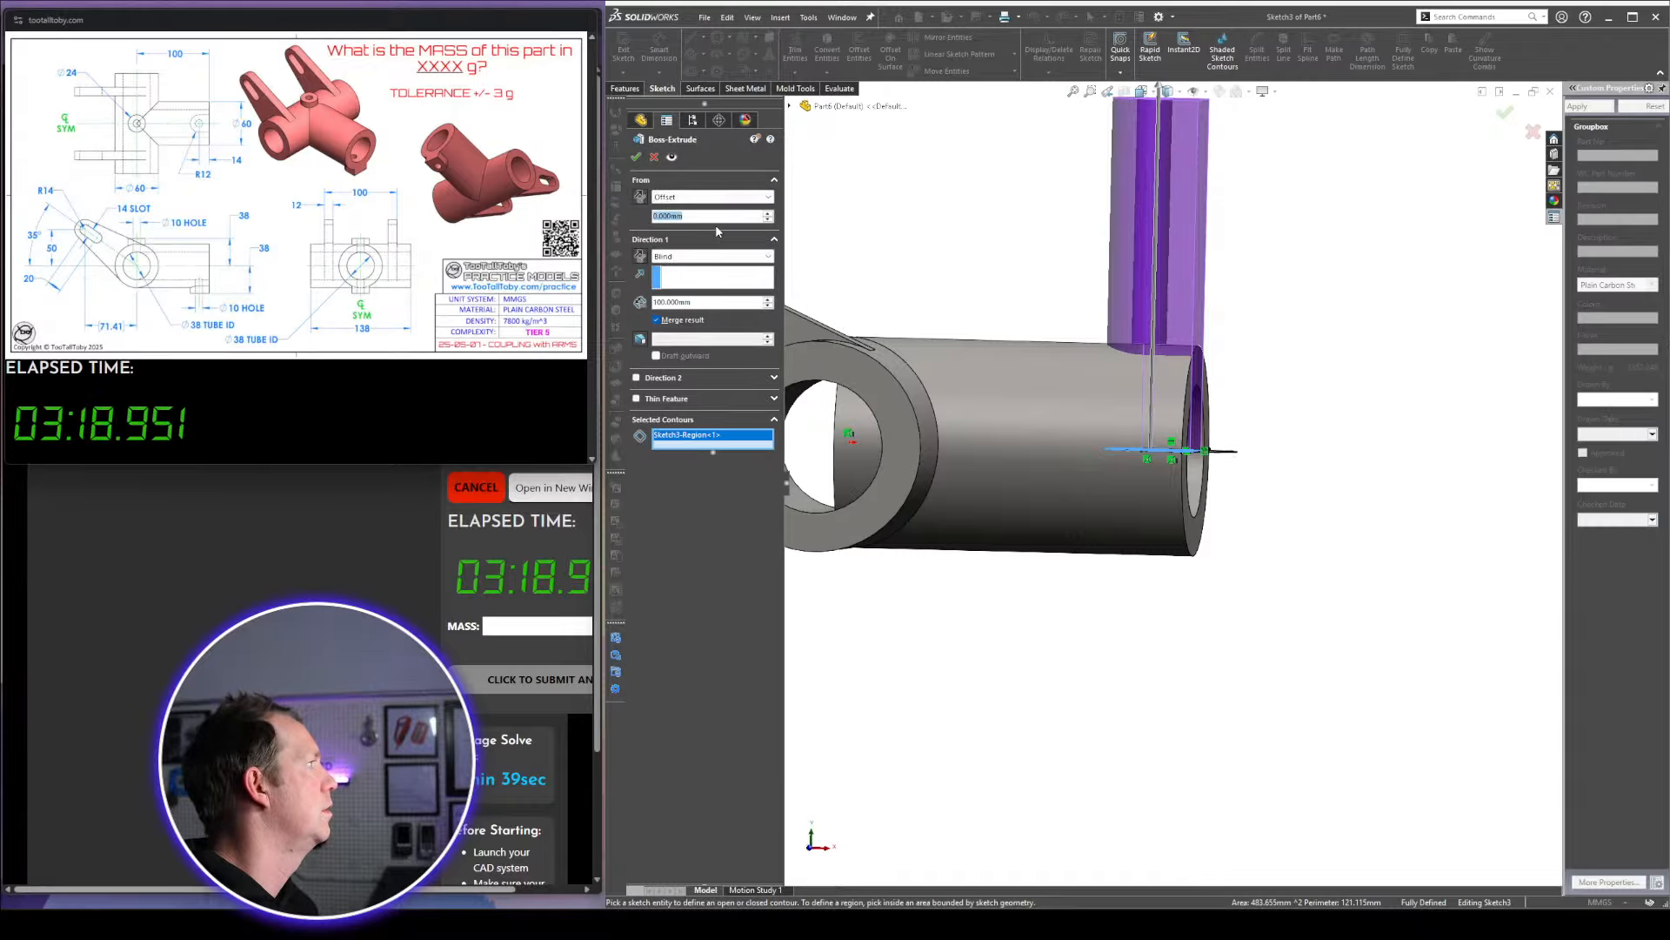
{"action": "type", "text": "38"}
{"action": "key", "text": "Return"}
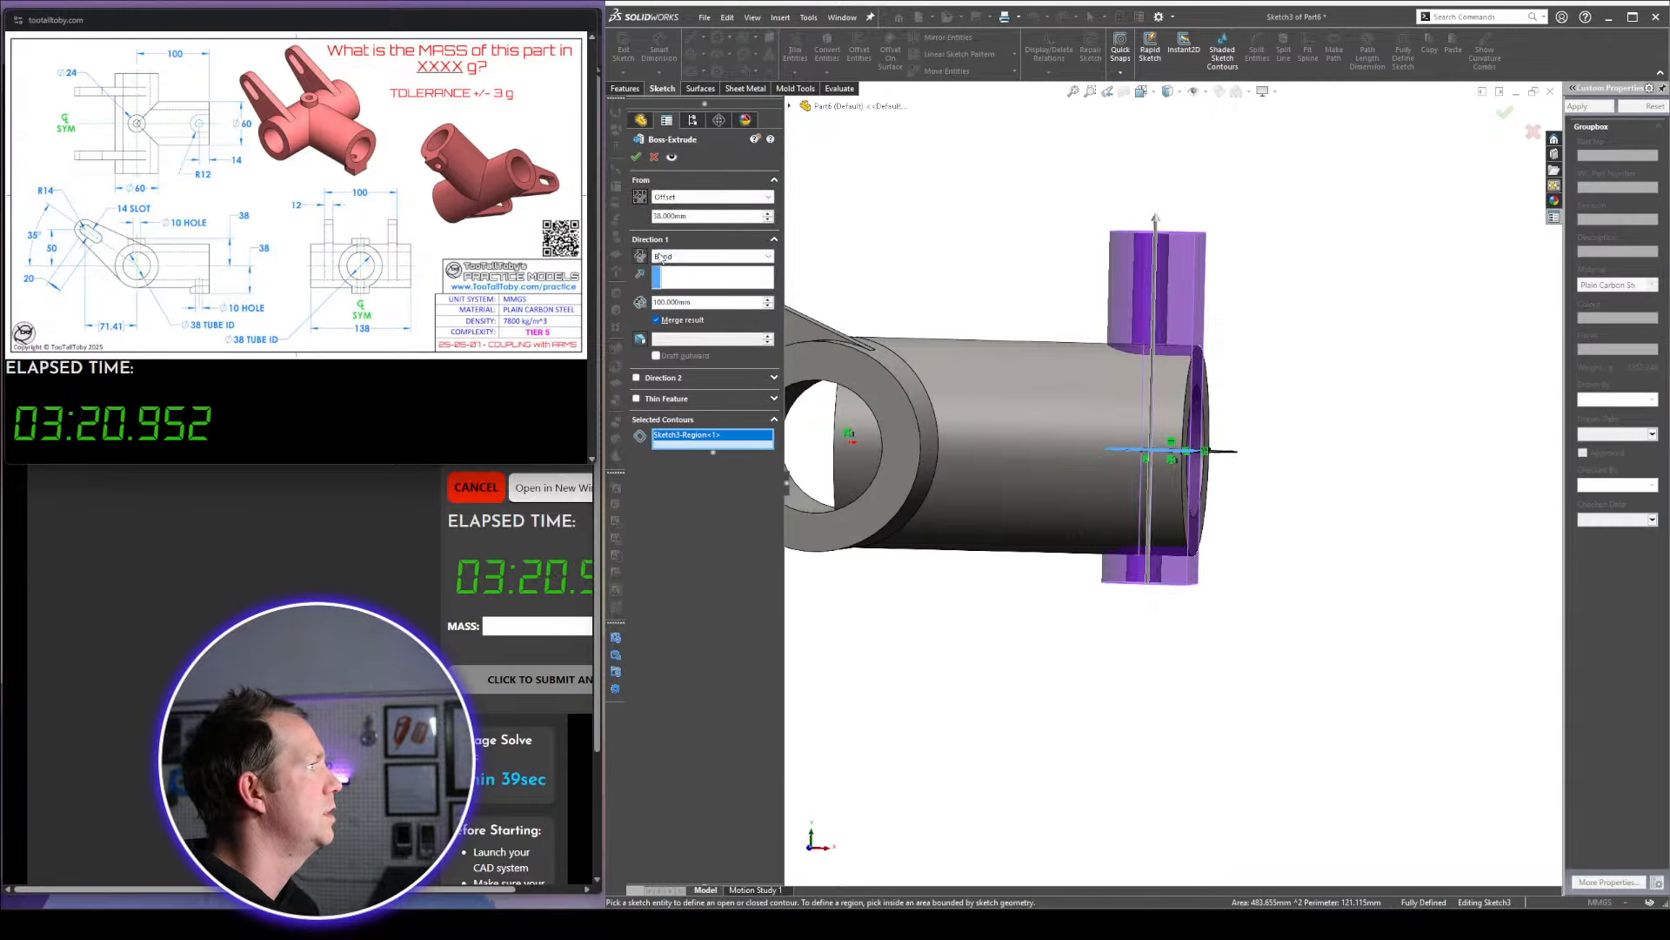
Extrude the lug upwards with the Up To Next end condition, merging it with the side tube
{"action": "left_click", "coordinate": [680, 258]}
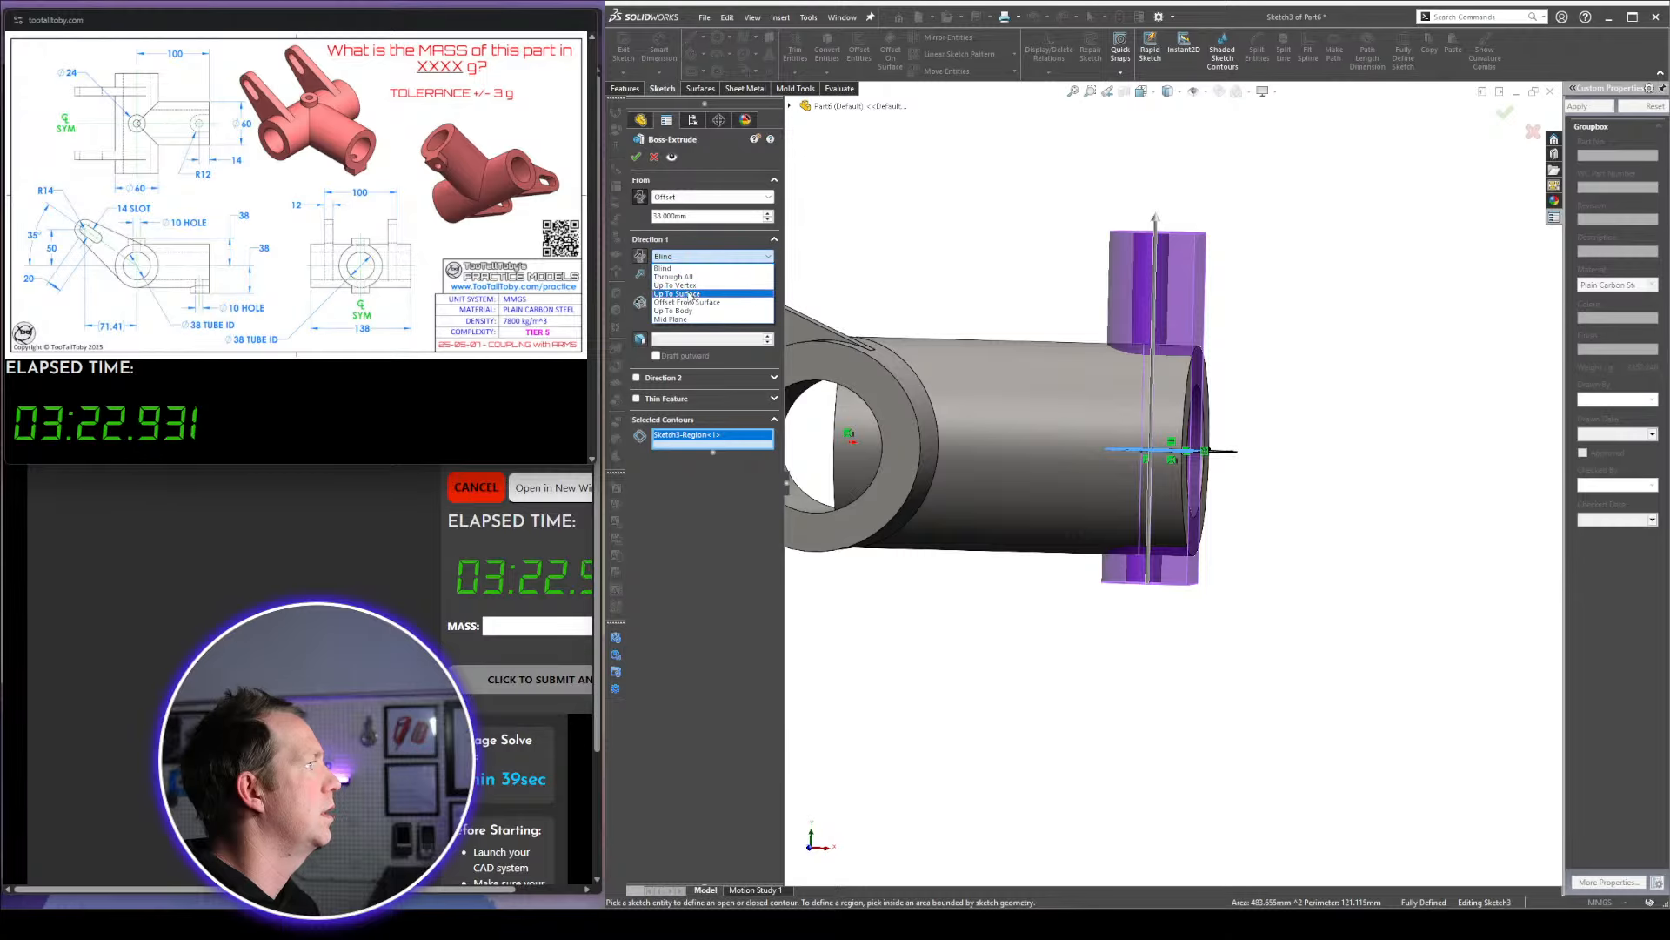
{"action": "left_click", "coordinate": [665, 268]}
{"action": "left_click", "coordinate": [642, 257]}
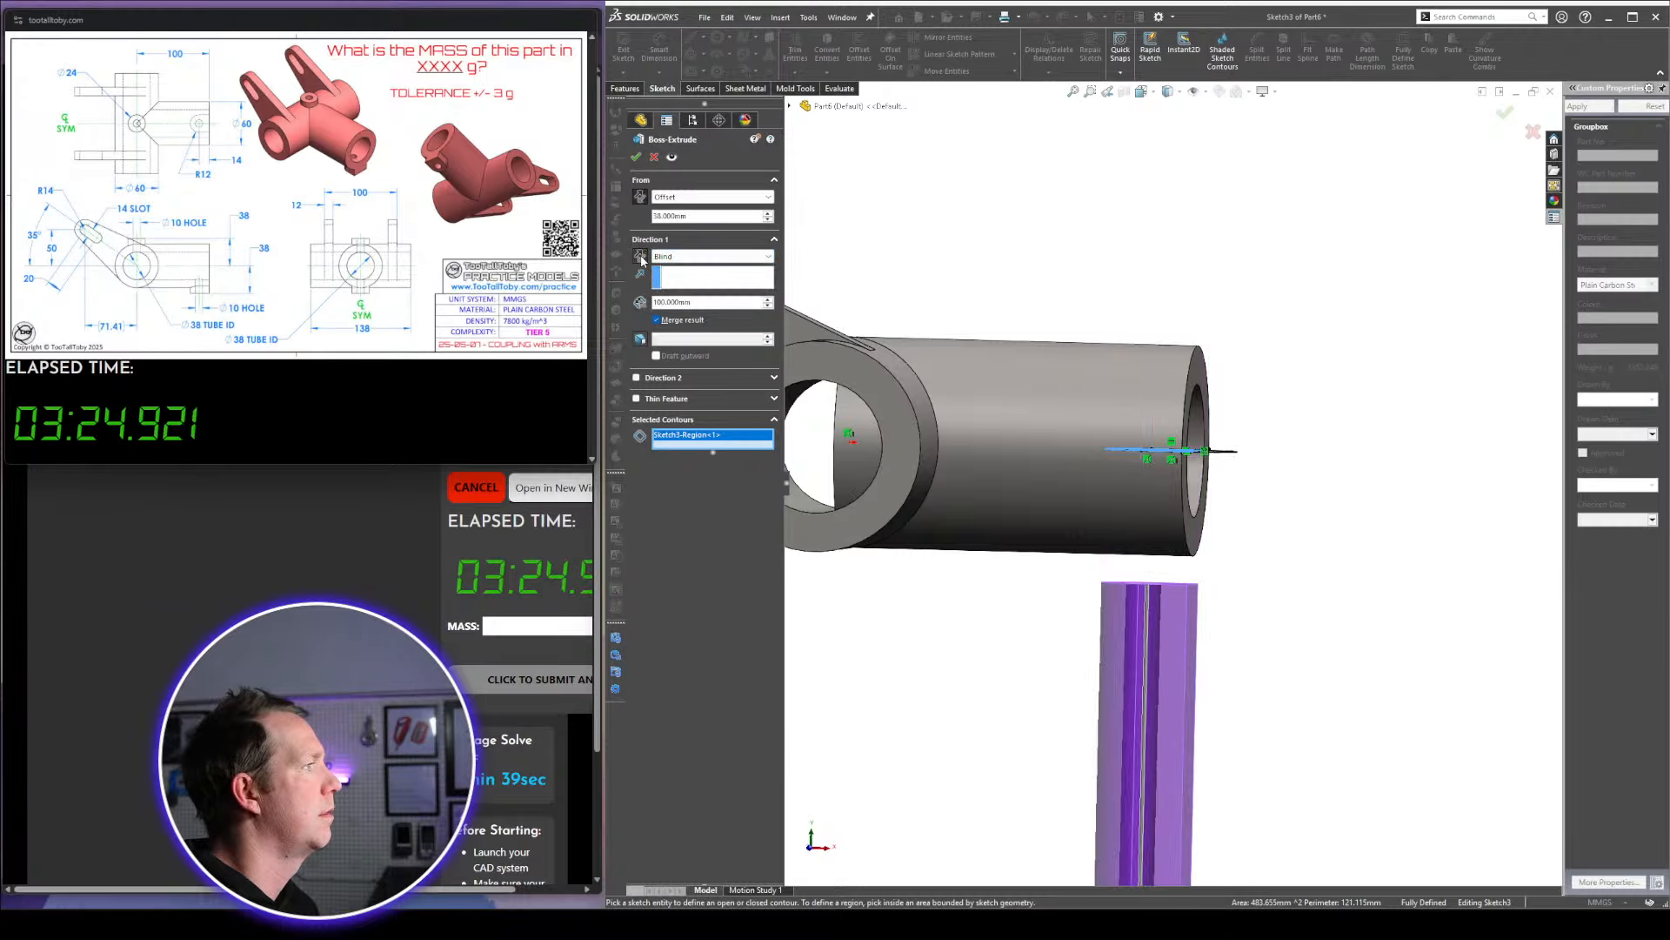
{"action": "left_click", "coordinate": [641, 257]}
{"action": "left_click", "coordinate": [680, 258]}
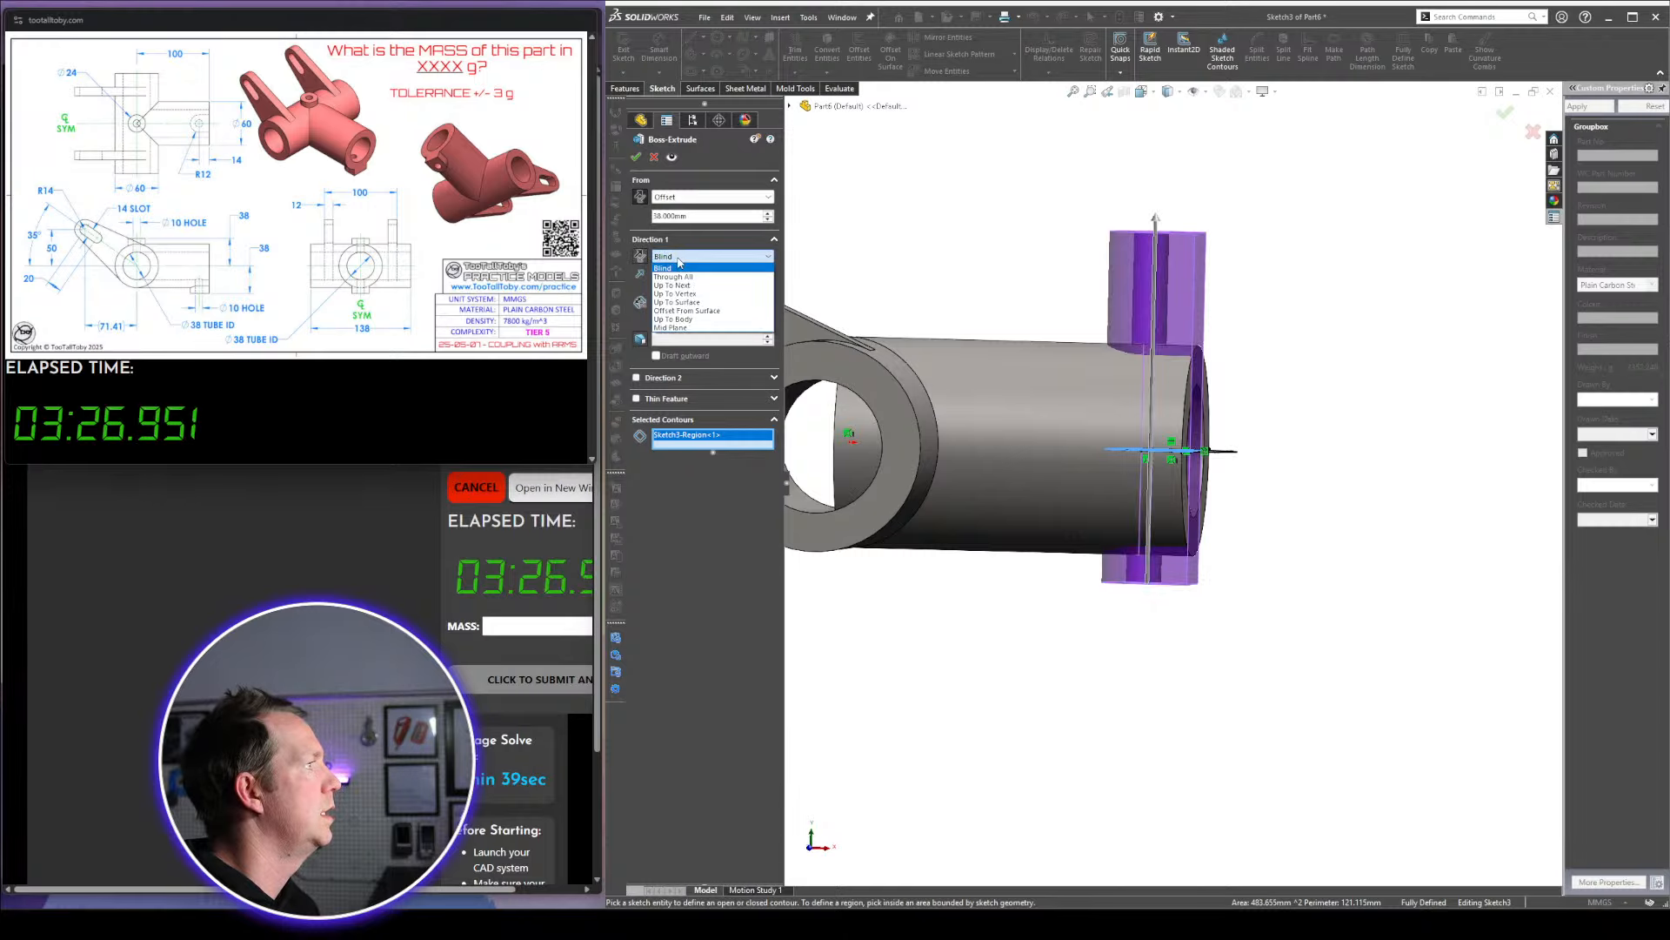
{"action": "left_click", "coordinate": [686, 290]}
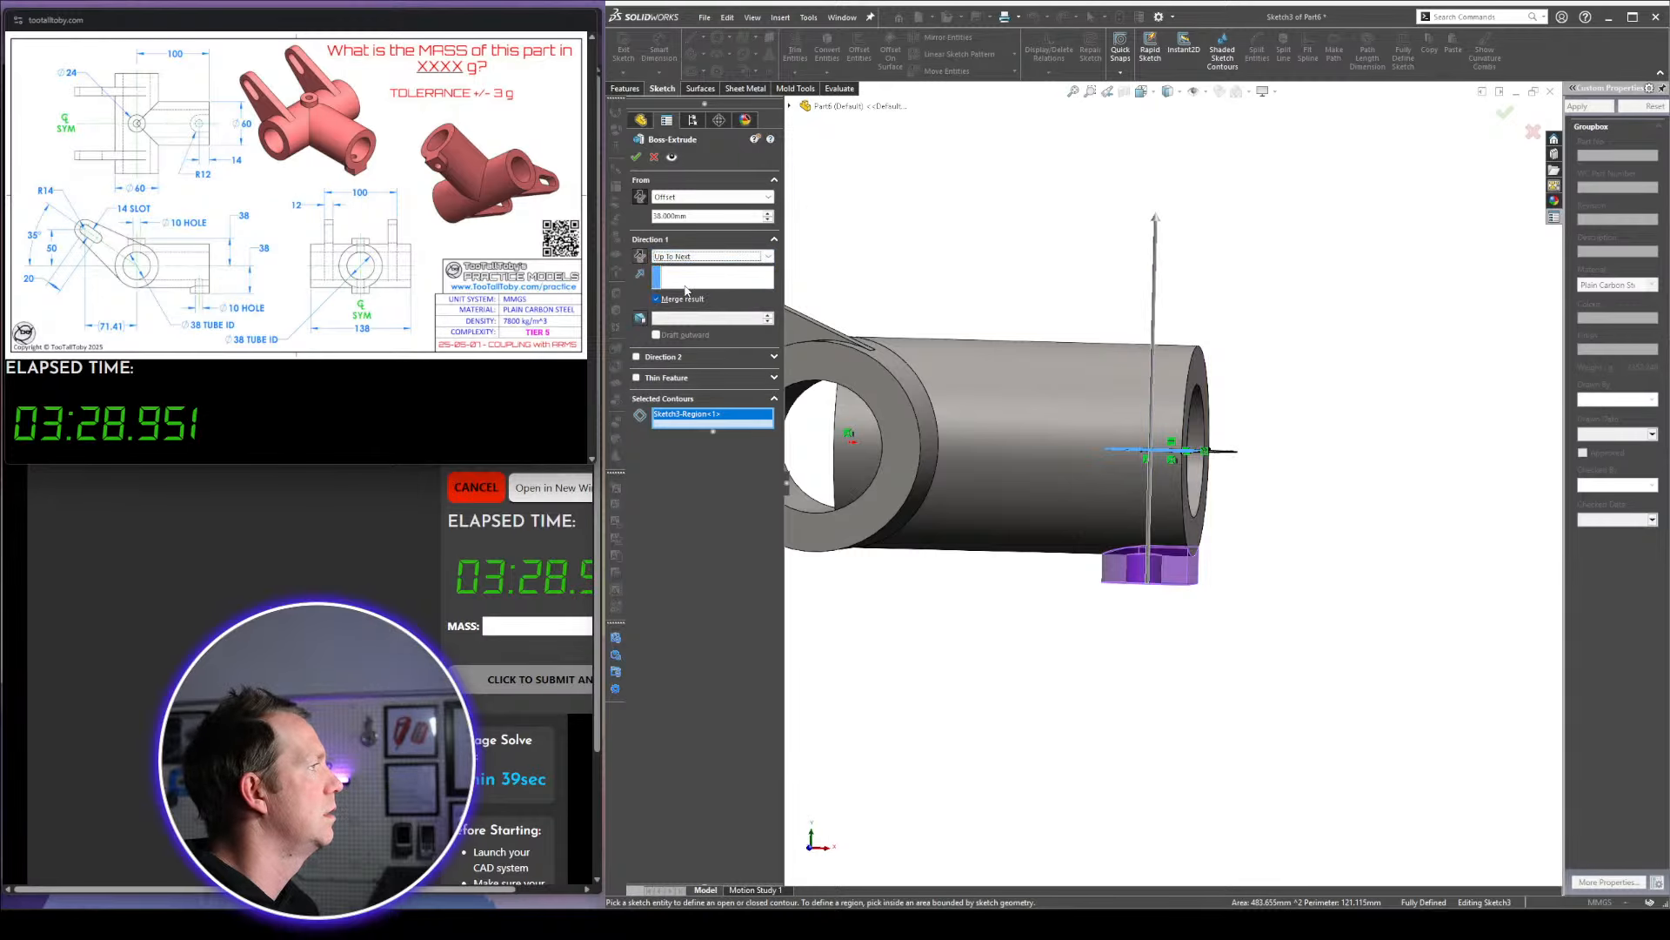
{"action": "right_click", "coordinate": [1319, 518]}
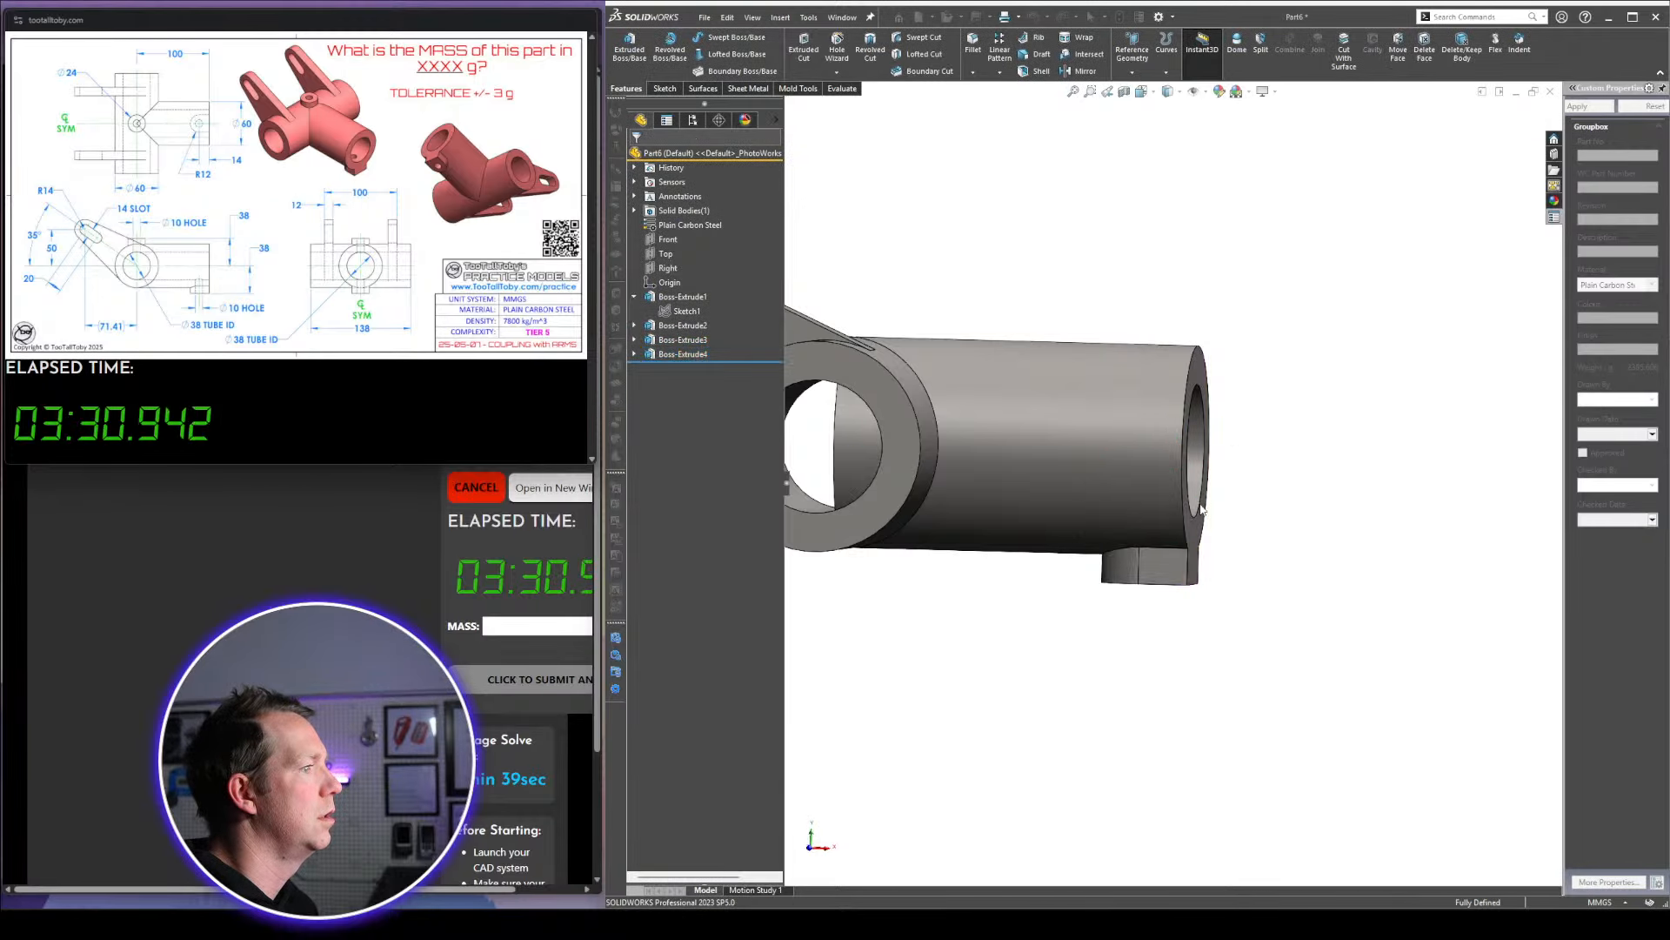
Start a sketch on the lug's underside and convert the hole's circular edge into it
{"action": "middle_click_drag", "start_coordinate": [1200, 511], "coordinate": [1182, 477]}
{"action": "scroll", "coordinate": [1183, 570], "scroll_direction": "down", "scroll_amount": 3}
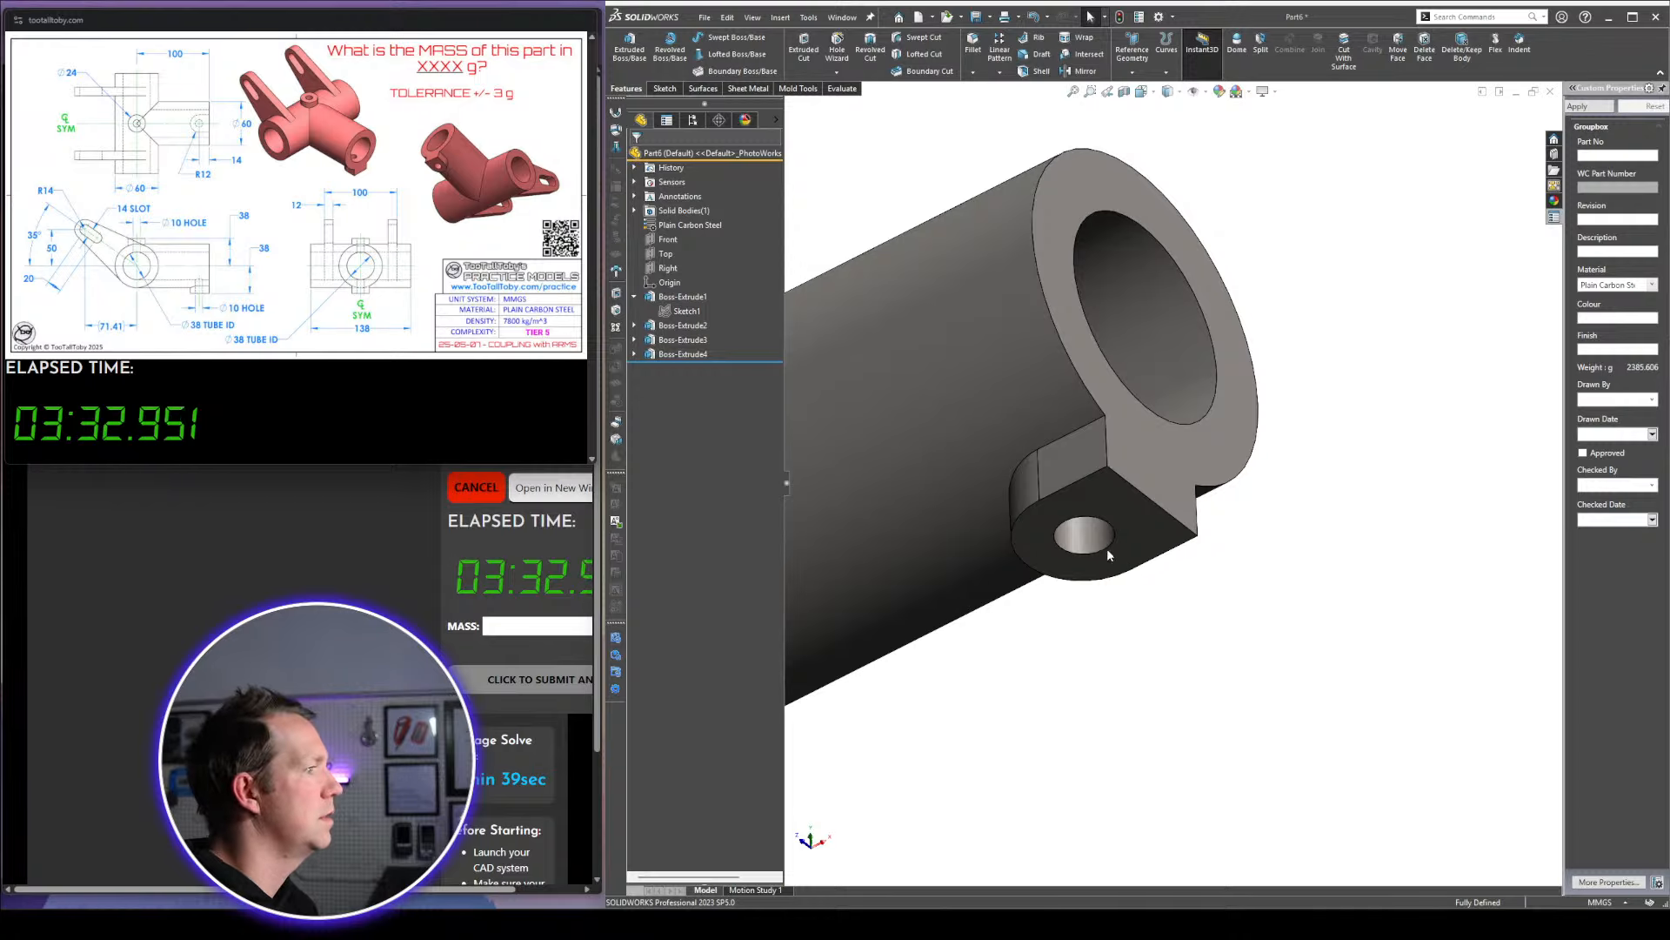
{"action": "left_click", "coordinate": [1128, 543]}
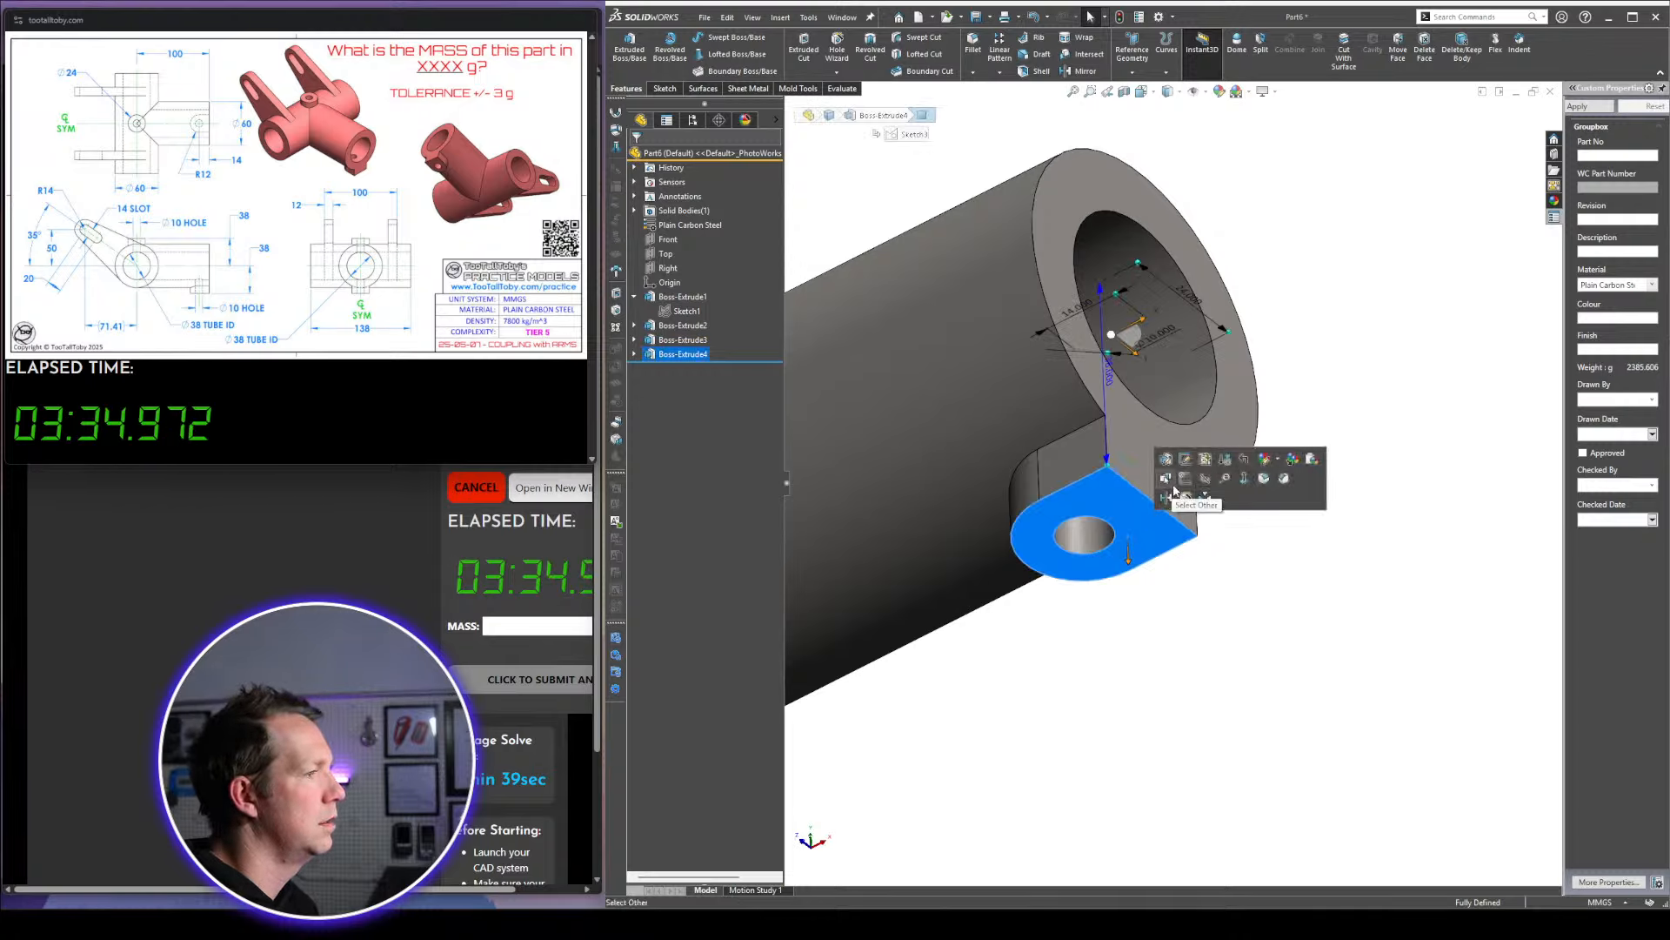
{"action": "left_click", "coordinate": [1185, 479]}
{"action": "left_click", "coordinate": [1114, 529]}
{"action": "key", "text": "c"}
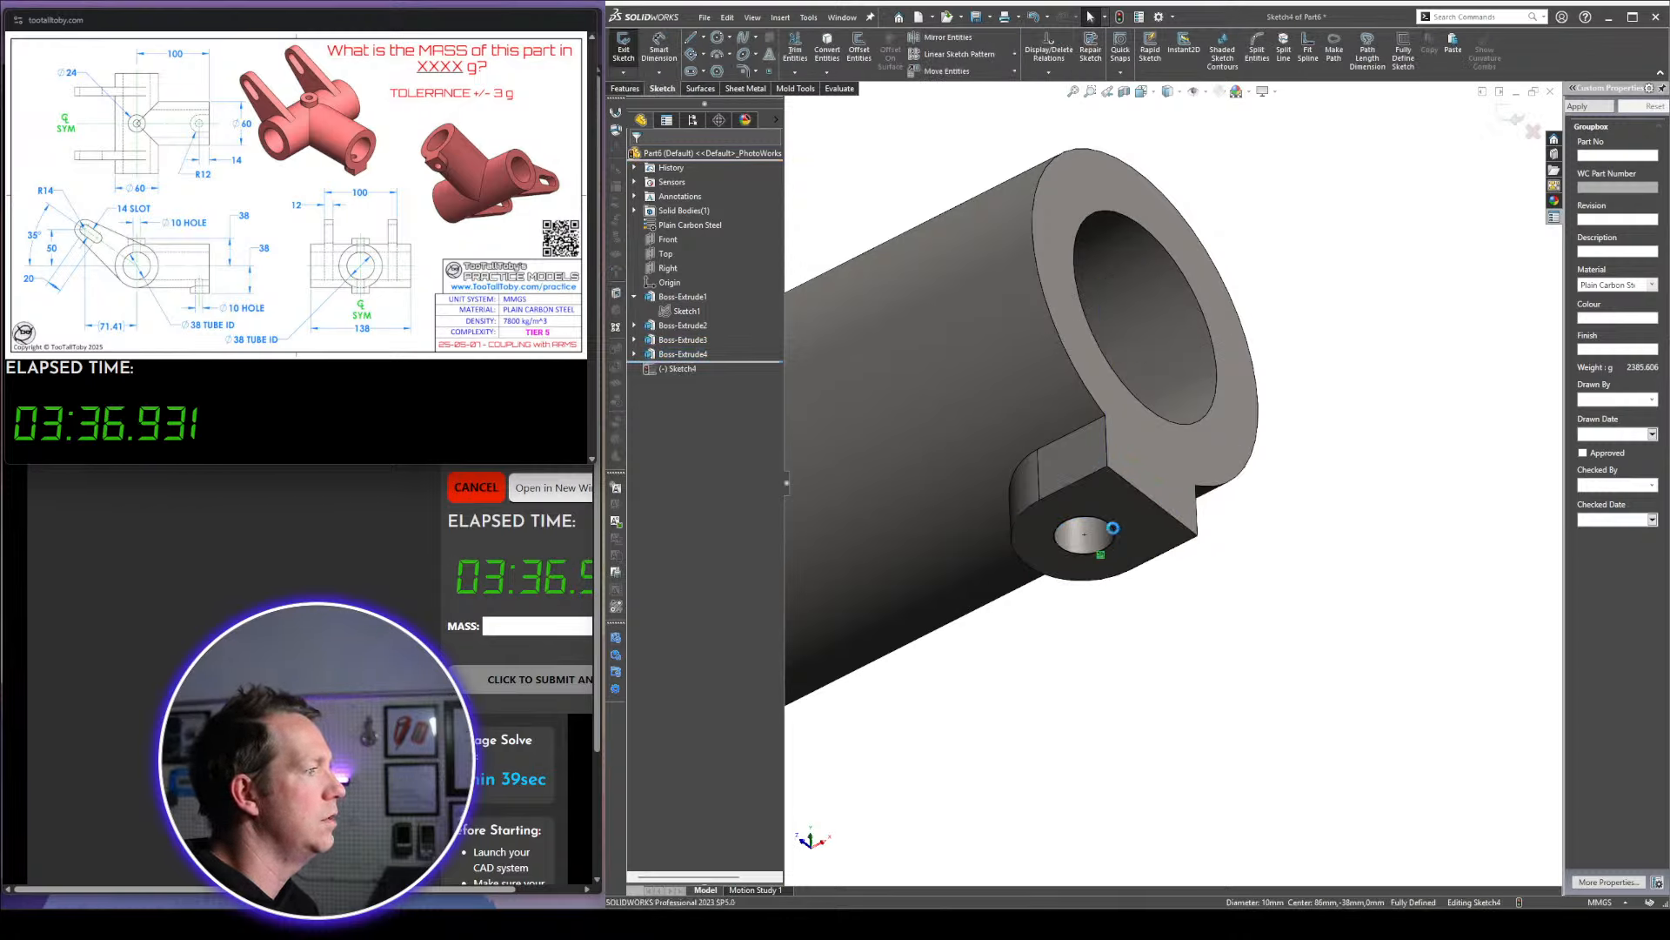
Extrude-cut the converted circle Up To Surface, ending at the side tube's inner bore
{"action": "left_click", "coordinate": [709, 235]}
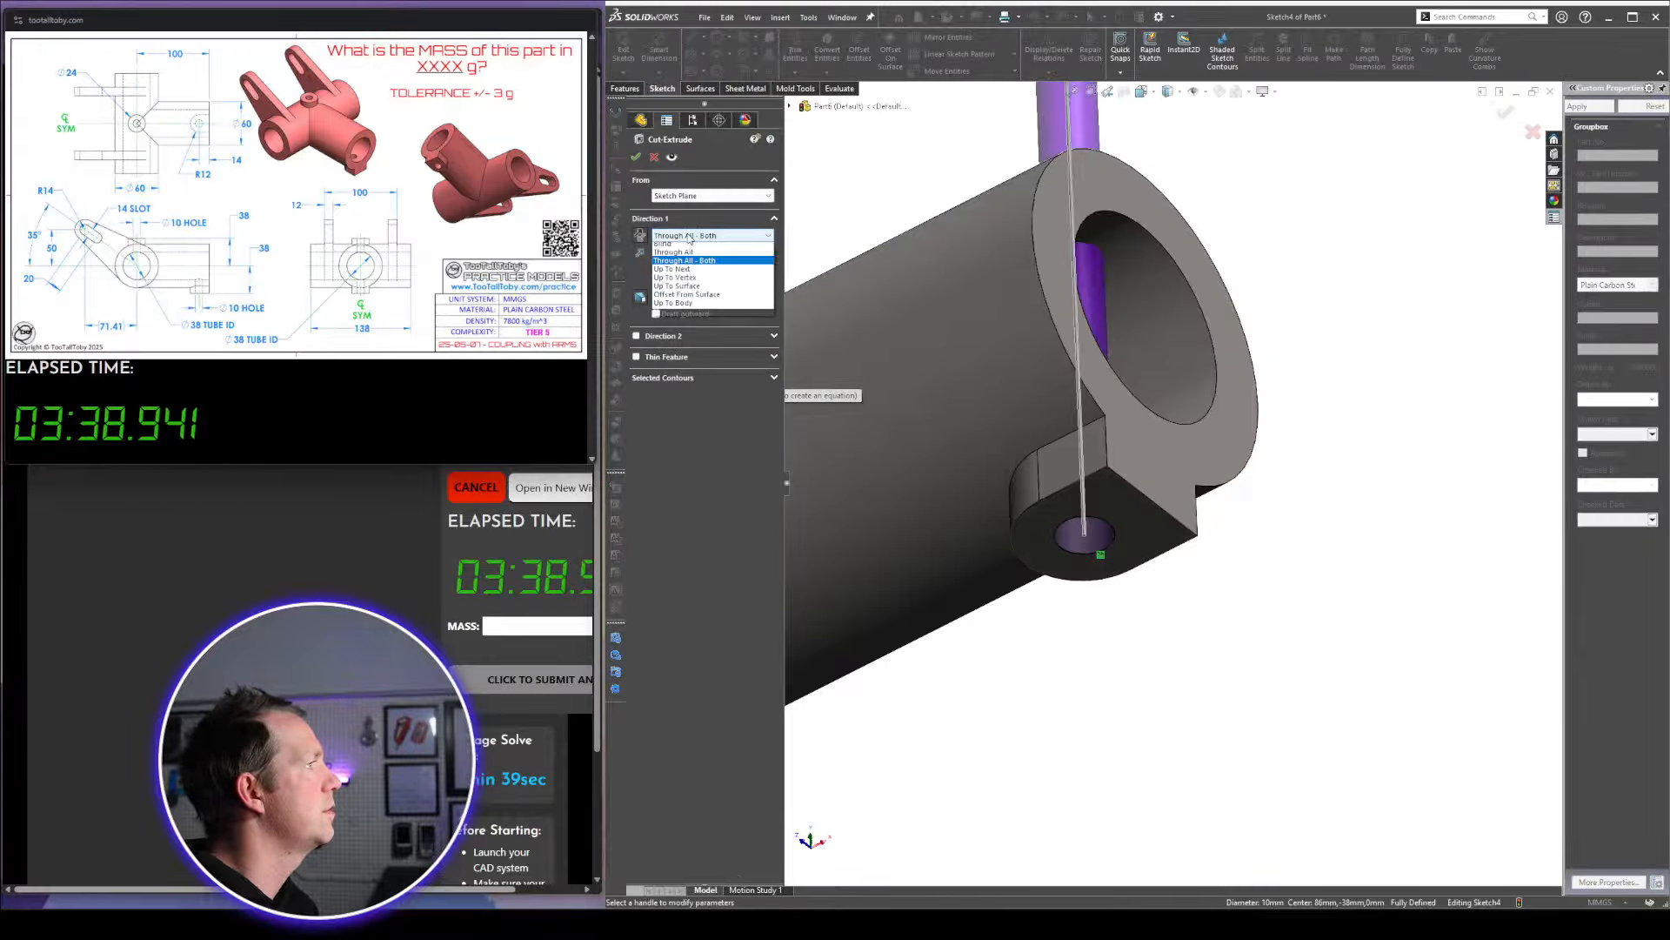
{"action": "left_click", "coordinate": [696, 290]}
{"action": "middle_click_drag", "start_coordinate": [1240, 421], "coordinate": [1212, 578]}
{"action": "left_click", "coordinate": [1161, 480]}
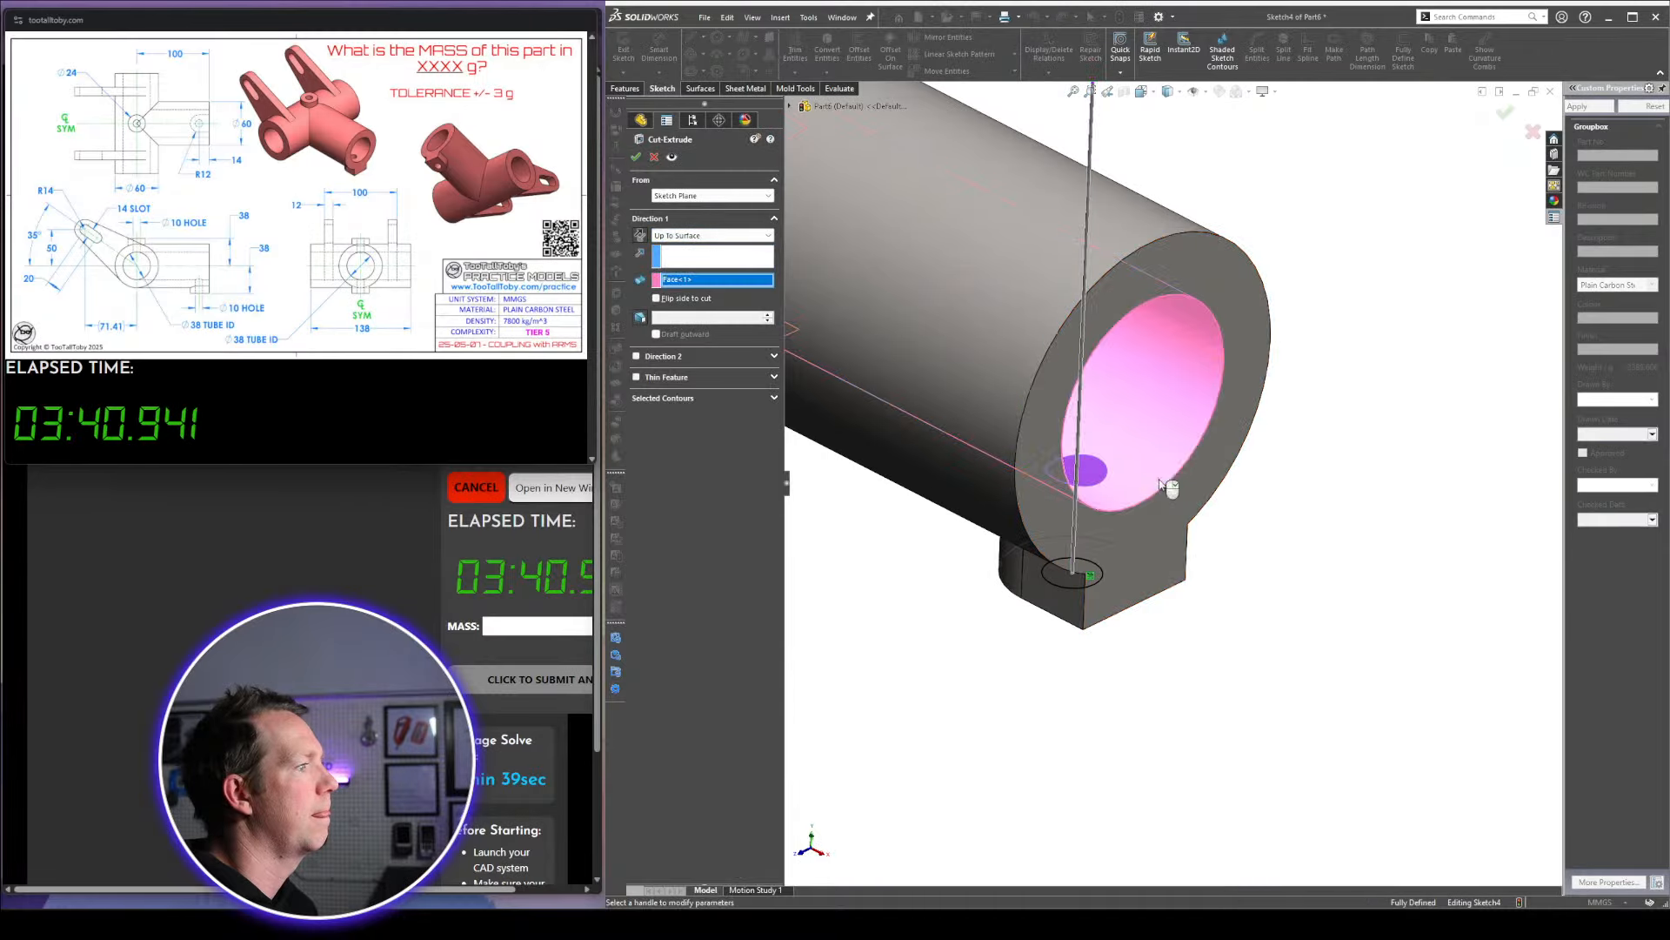
{"action": "right_click", "coordinate": [1321, 558]}
On the Top plane, sketch concentric 24 mm and 10 mm circles centred on the origin
{"action": "scroll", "coordinate": [1193, 468], "scroll_direction": "up", "scroll_amount": 8}
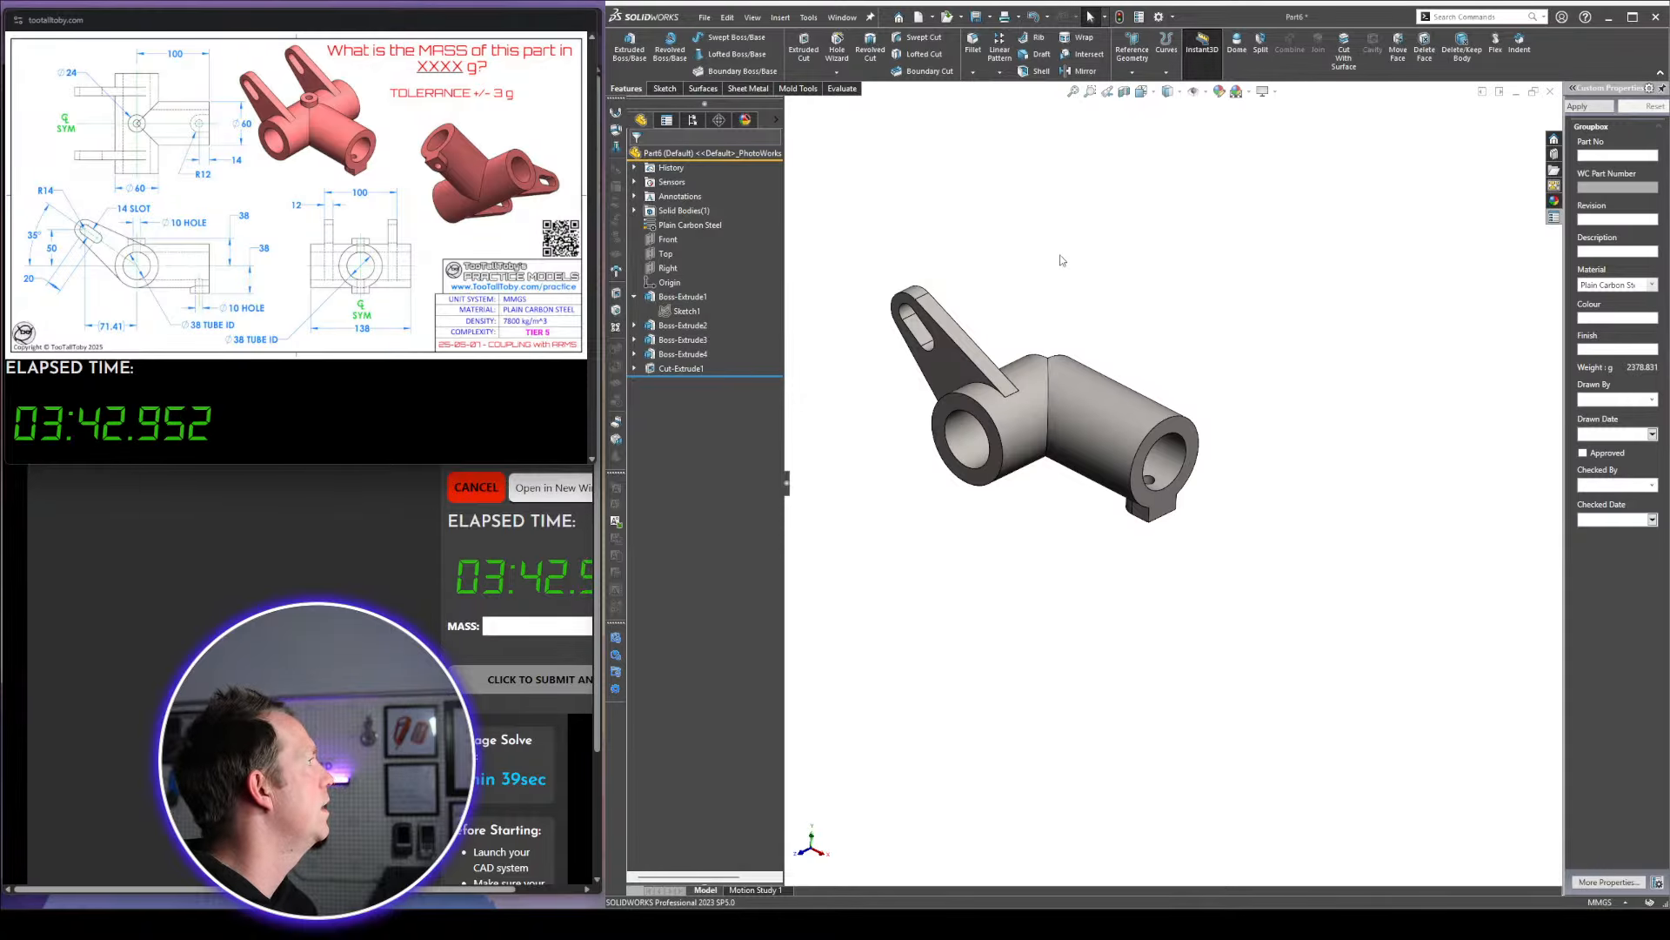
{"action": "scroll", "coordinate": [991, 346], "scroll_direction": "down", "scroll_amount": 3}
{"action": "middle_click_drag", "start_coordinate": [1075, 442], "coordinate": [1122, 348]}
{"action": "left_click", "coordinate": [677, 251]}
{"action": "left_click", "coordinate": [679, 237]}
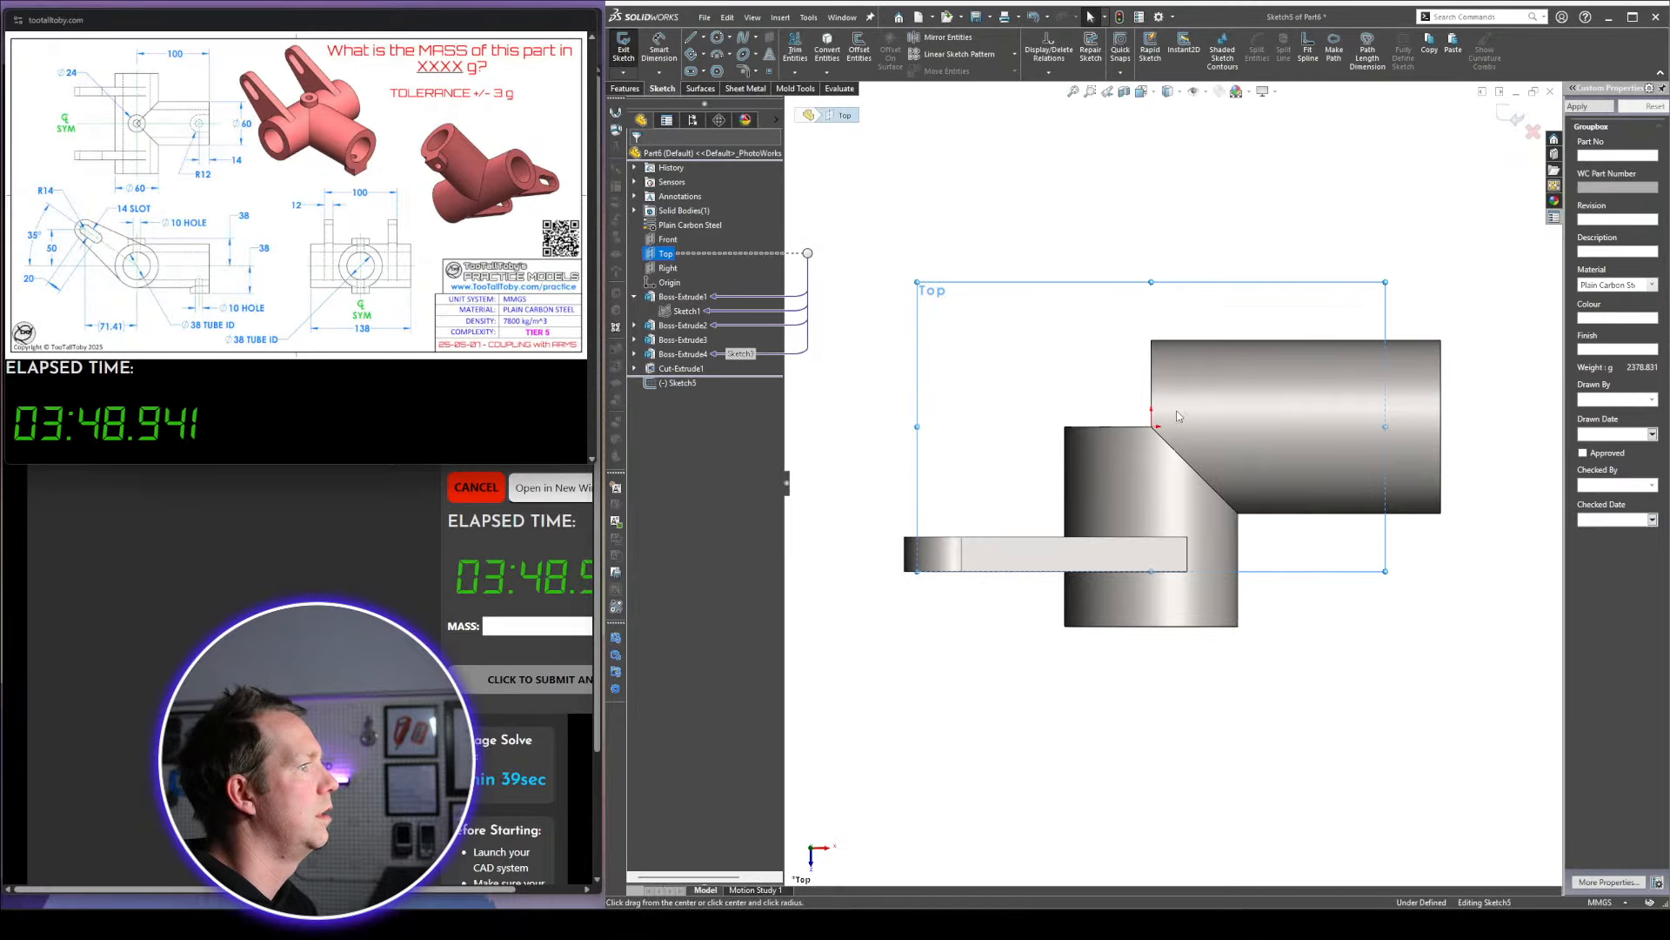
{"action": "left_click", "coordinate": [1151, 426]}
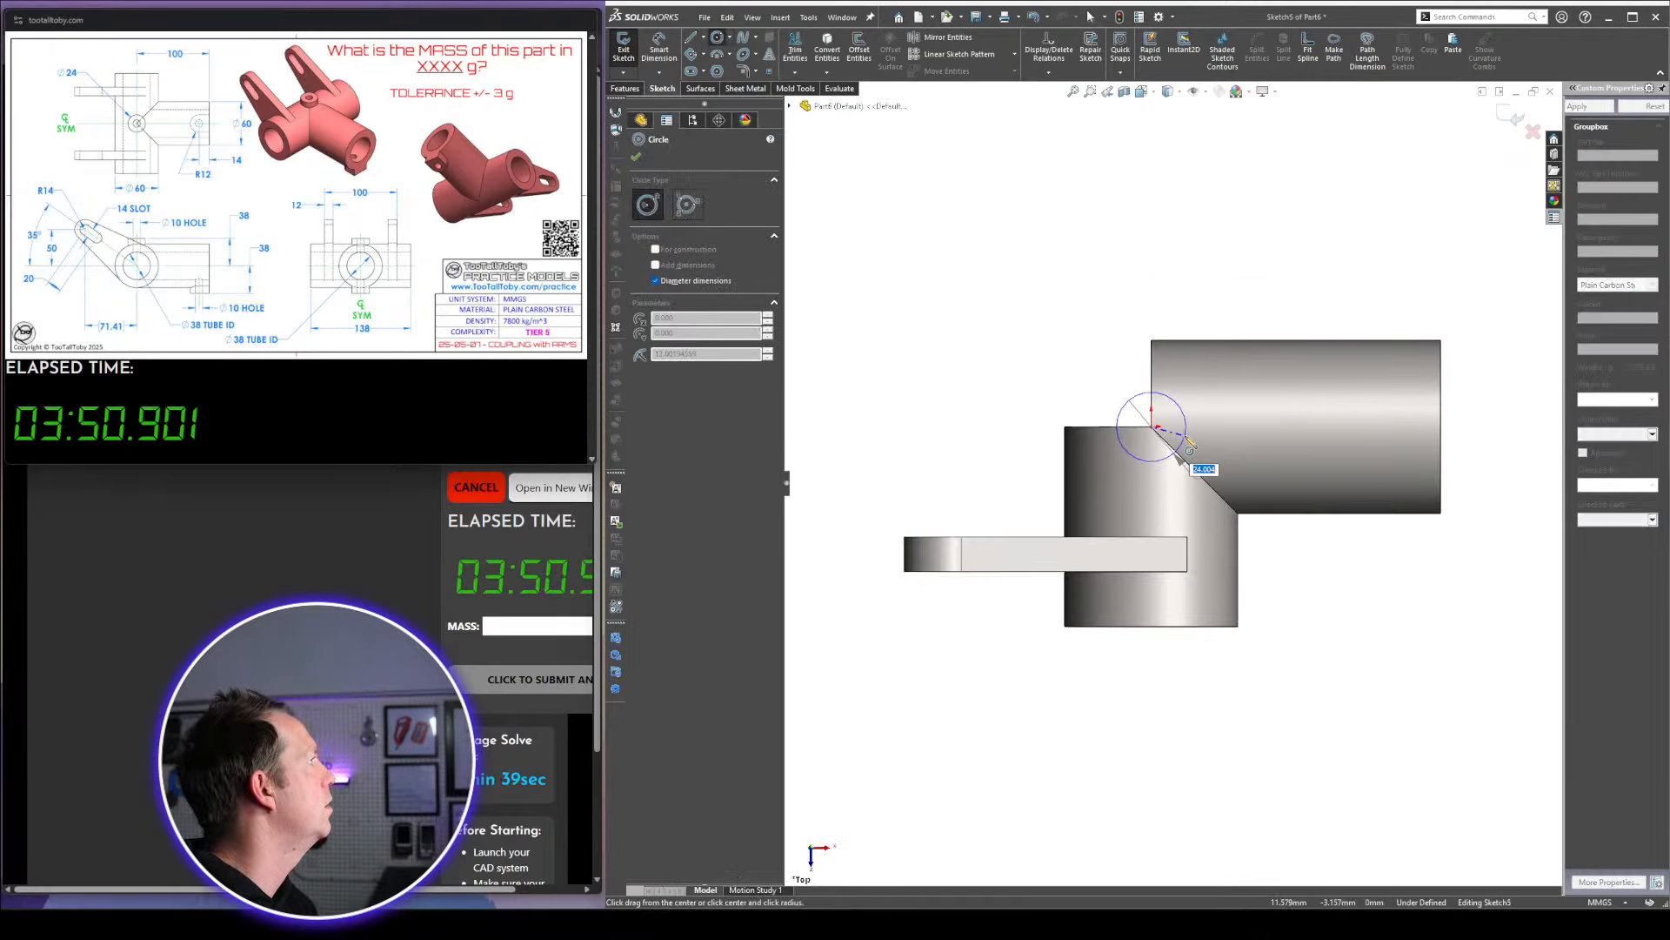
{"action": "key", "text": "Return"}
{"action": "scroll", "coordinate": [1165, 470], "scroll_direction": "up", "scroll_amount": 1}
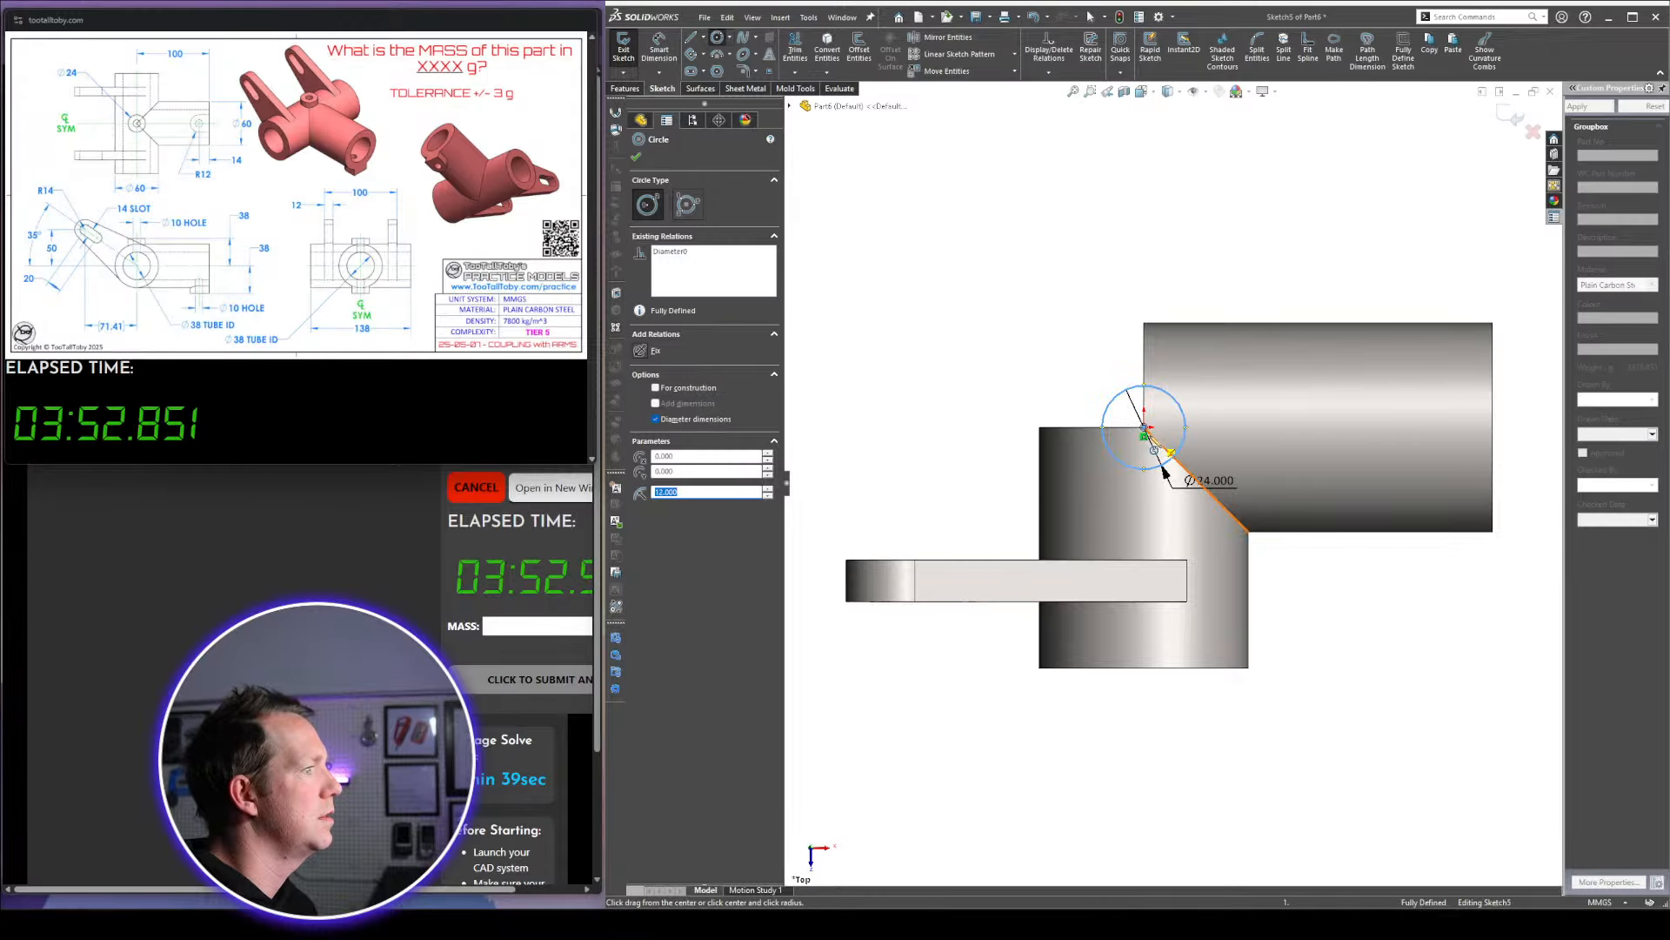
{"action": "left_click", "coordinate": [1144, 428]}
{"action": "type", "text": "5"}
{"action": "key", "text": "Return"}
{"action": "key", "text": "Escape"}
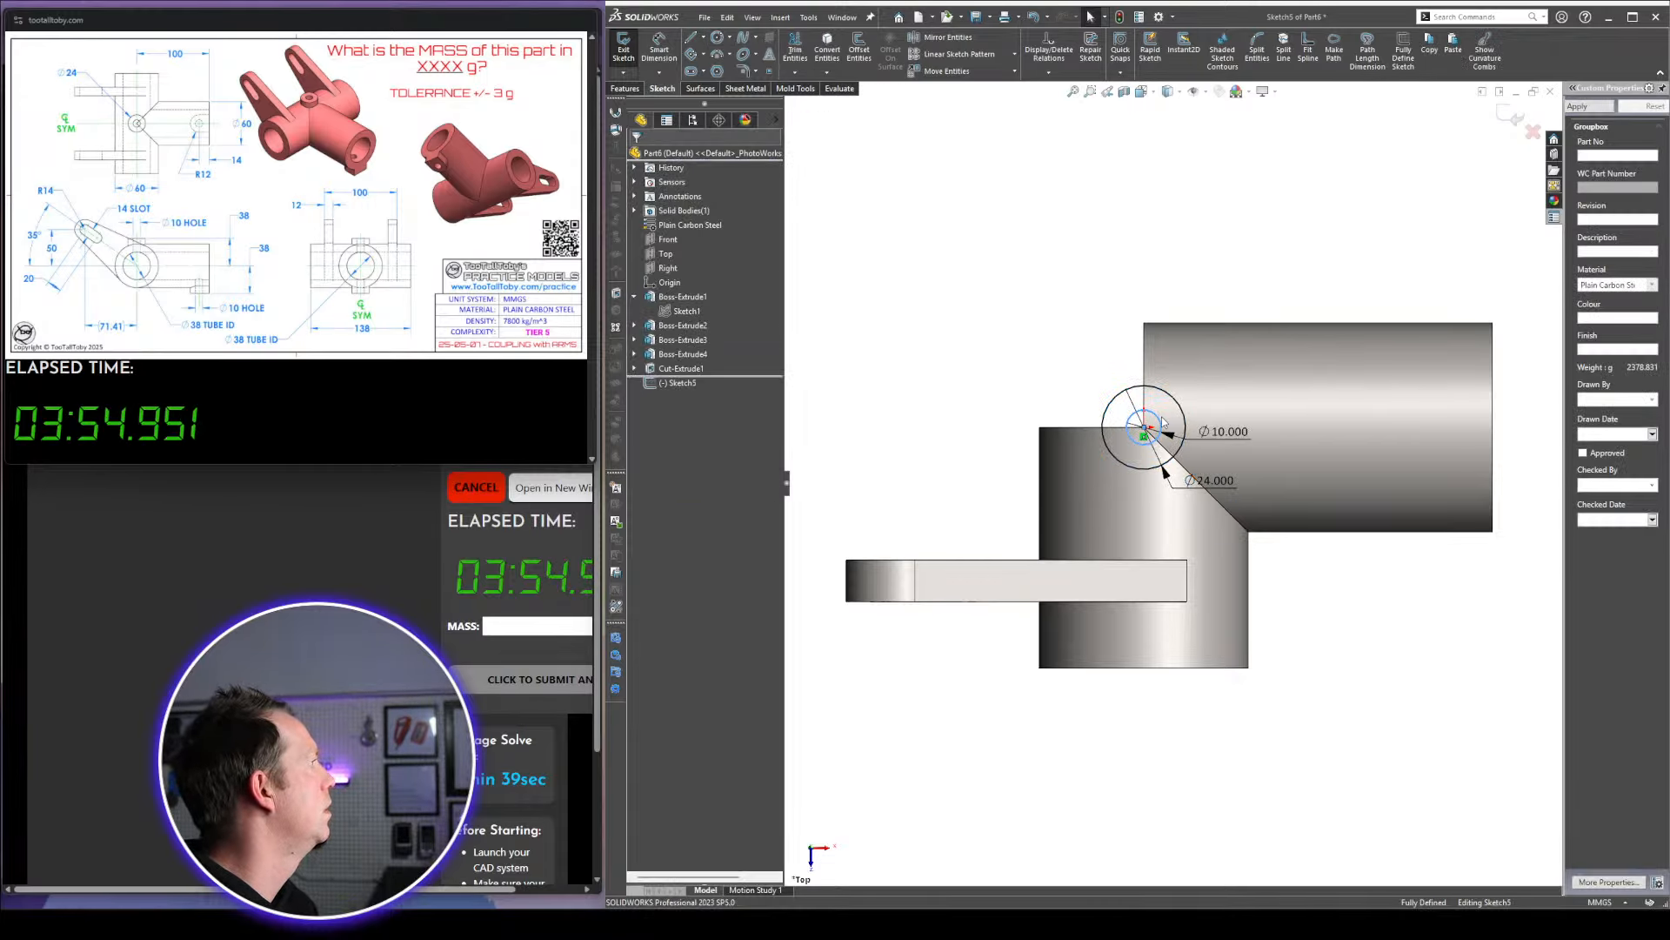
Start extruding the ring between the two circles, offsetting its start 38 mm above the sketch plane
{"action": "key", "text": "ctrl+1"}
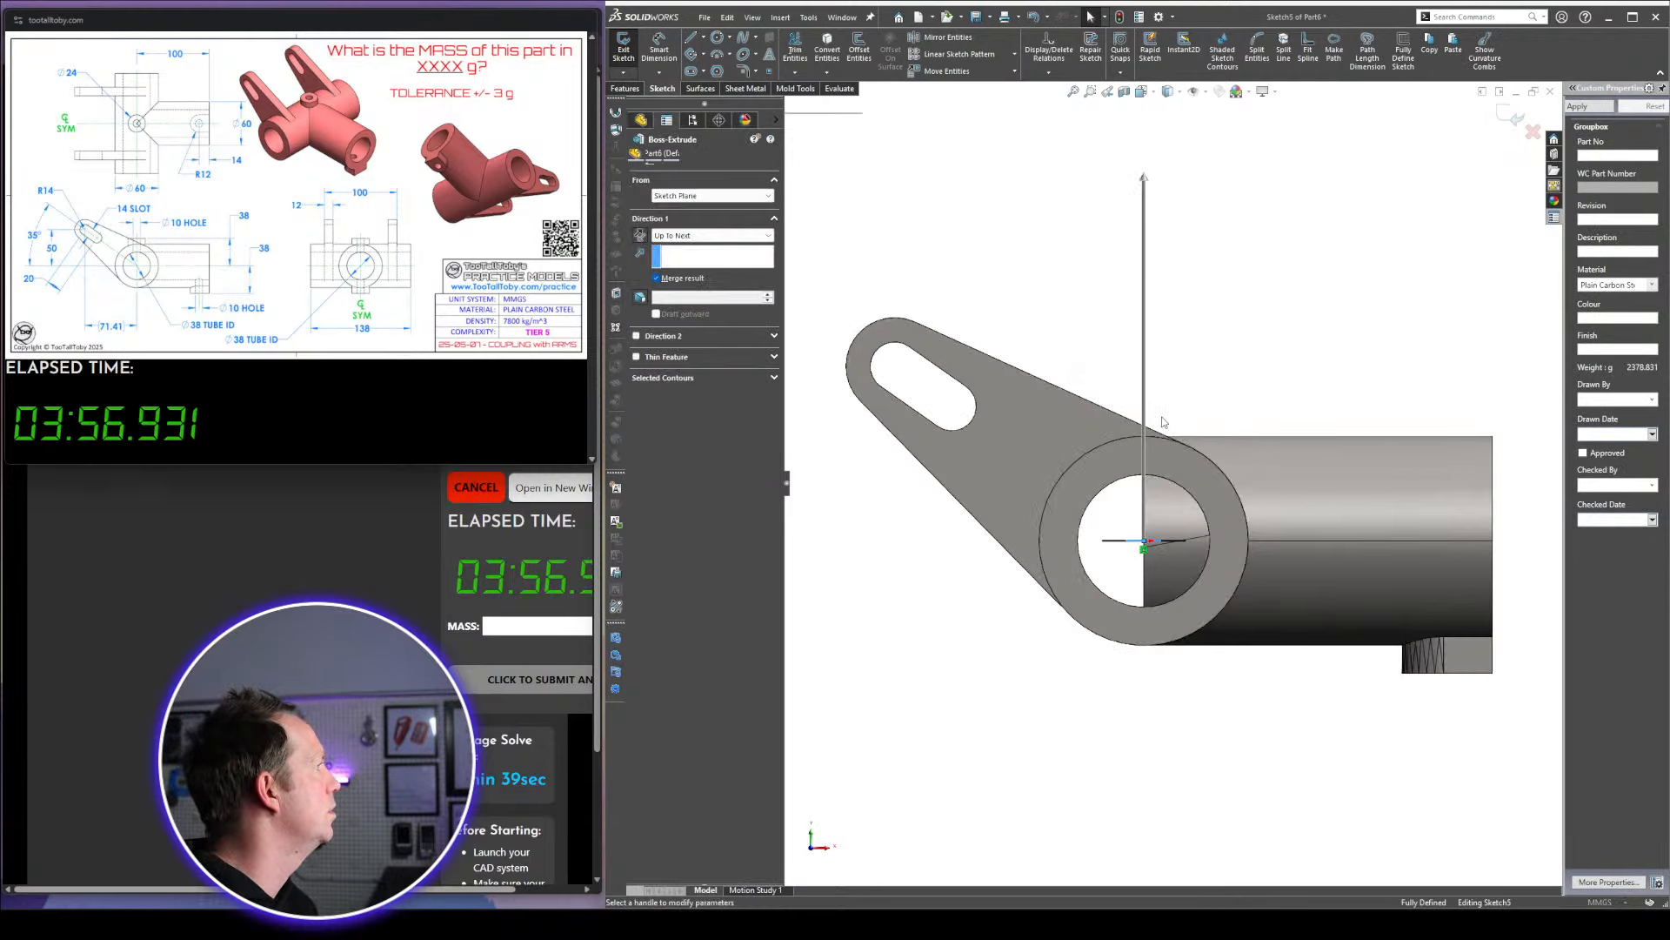
{"action": "left_click", "coordinate": [712, 196]}
{"action": "left_click", "coordinate": [685, 233]}
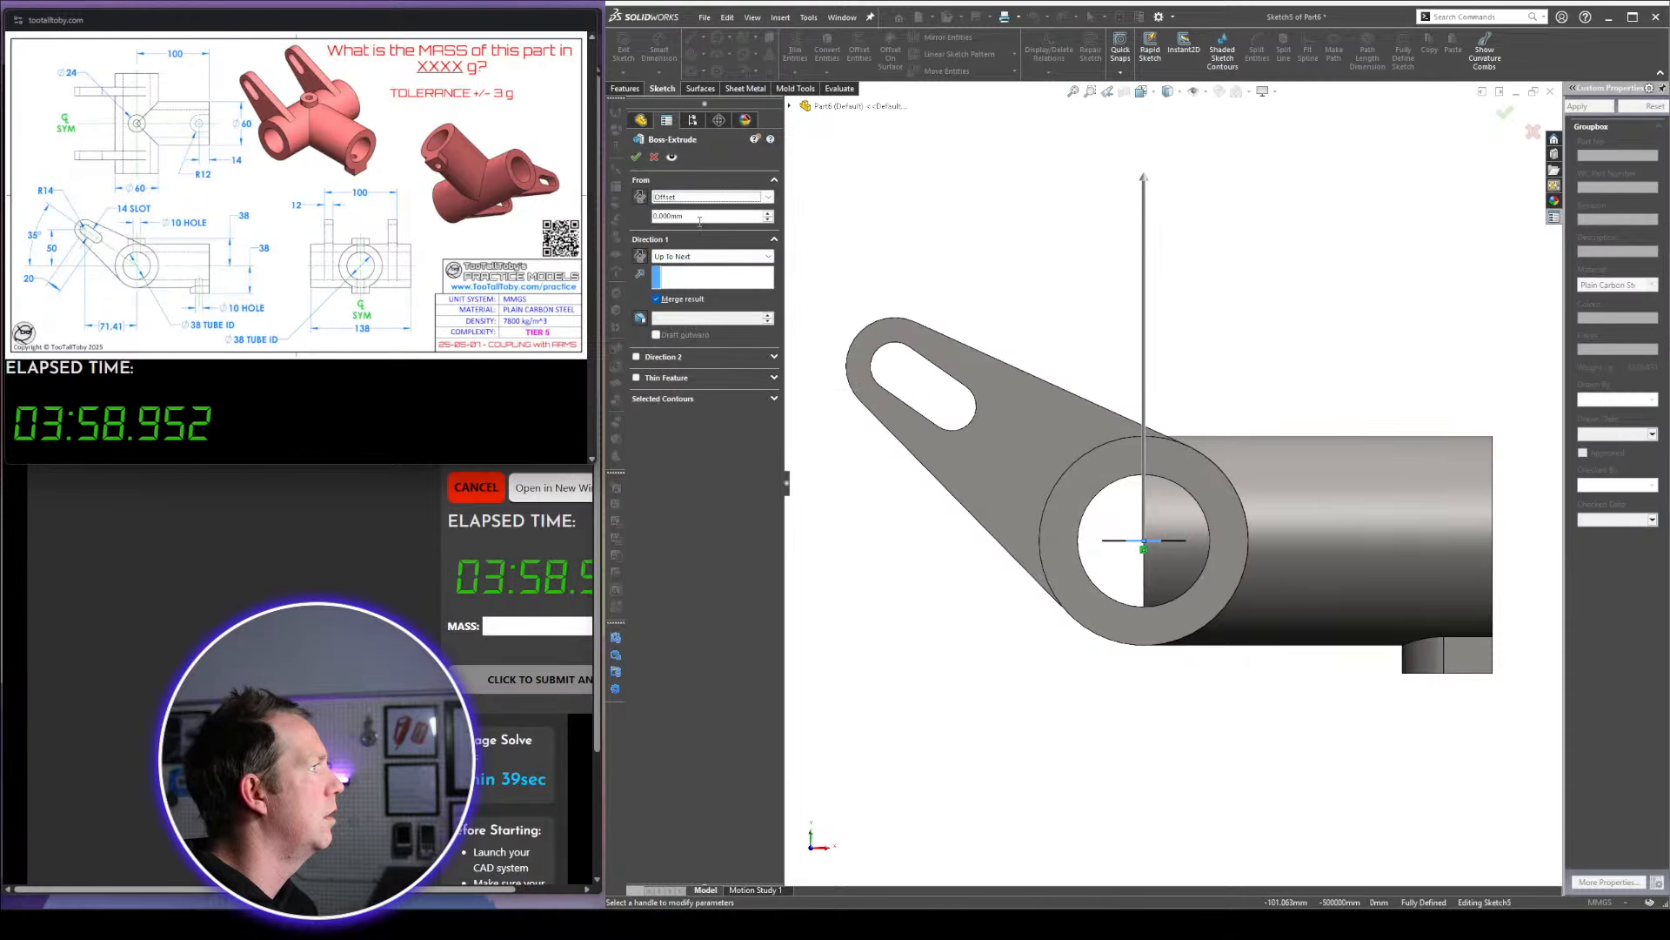
{"action": "type", "text": "38"}
{"action": "key", "text": "Return"}
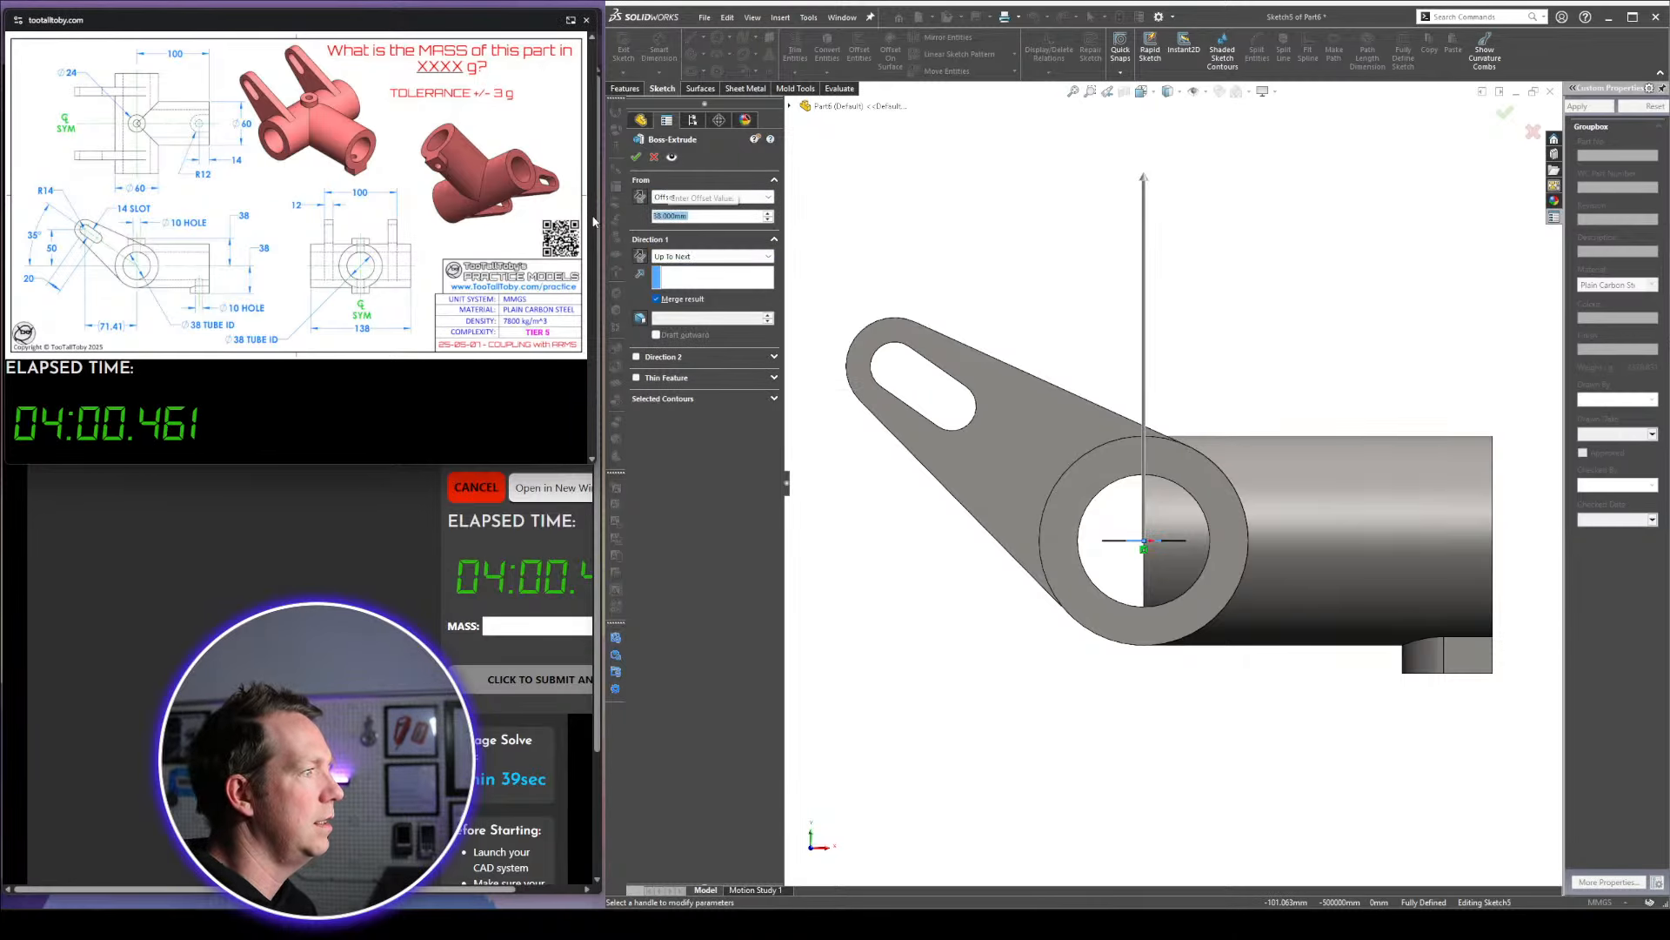
{"action": "left_click", "coordinate": [640, 259]}
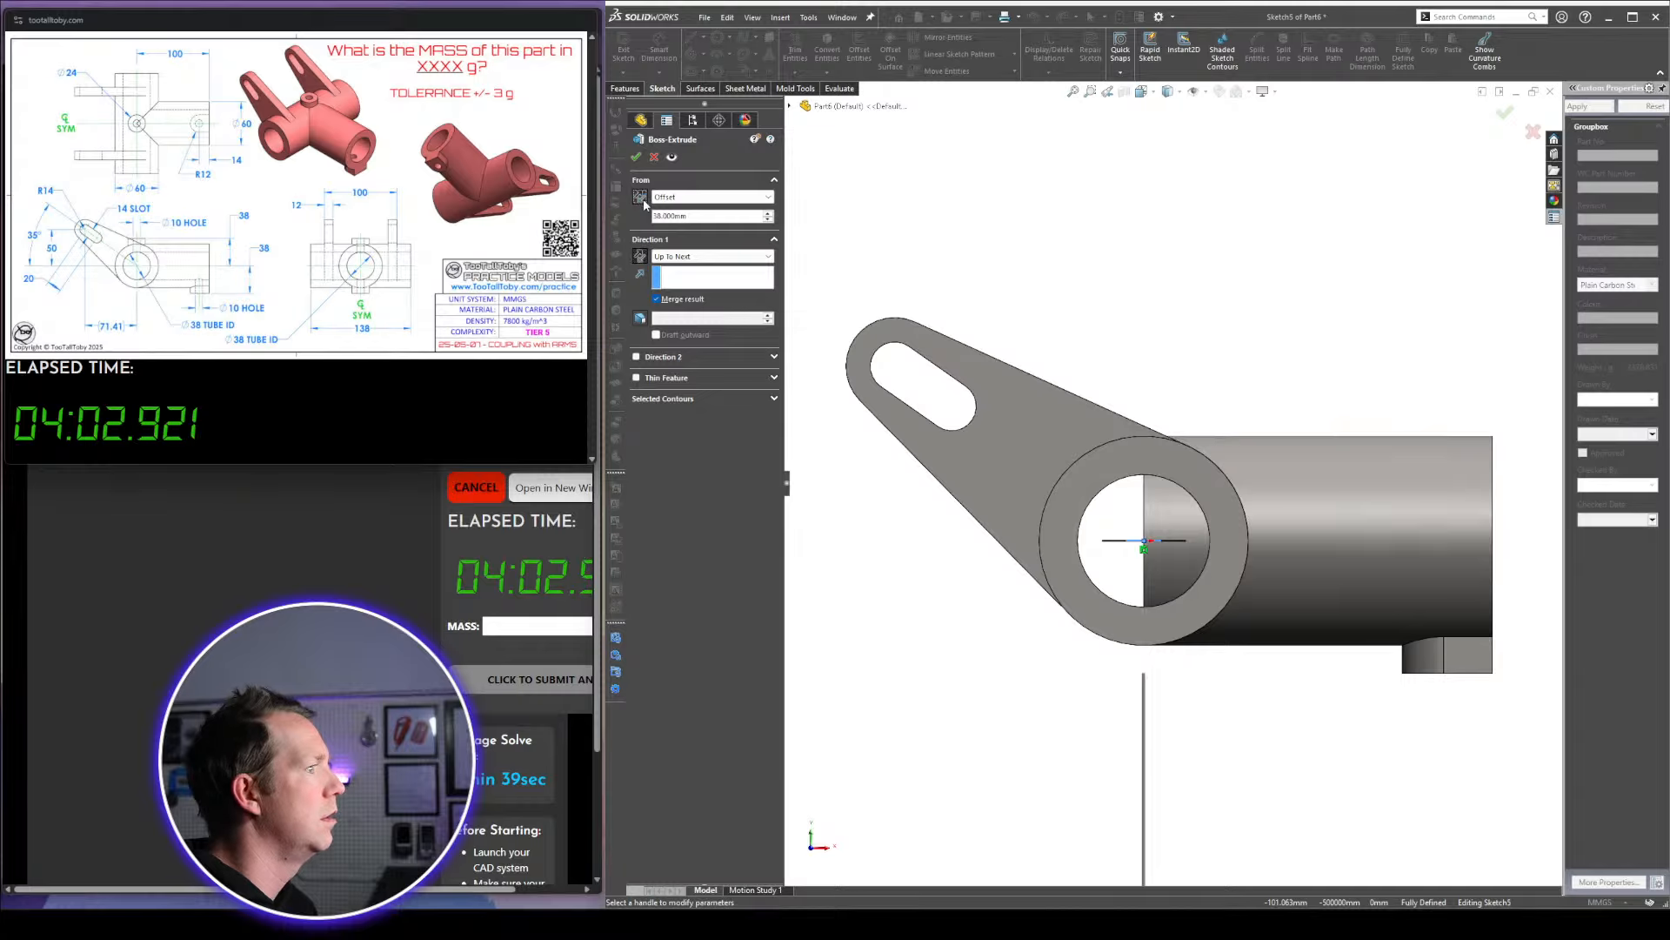
{"action": "left_click", "coordinate": [645, 254]}
{"action": "scroll", "coordinate": [1193, 451], "scroll_direction": "up", "scroll_amount": 3}
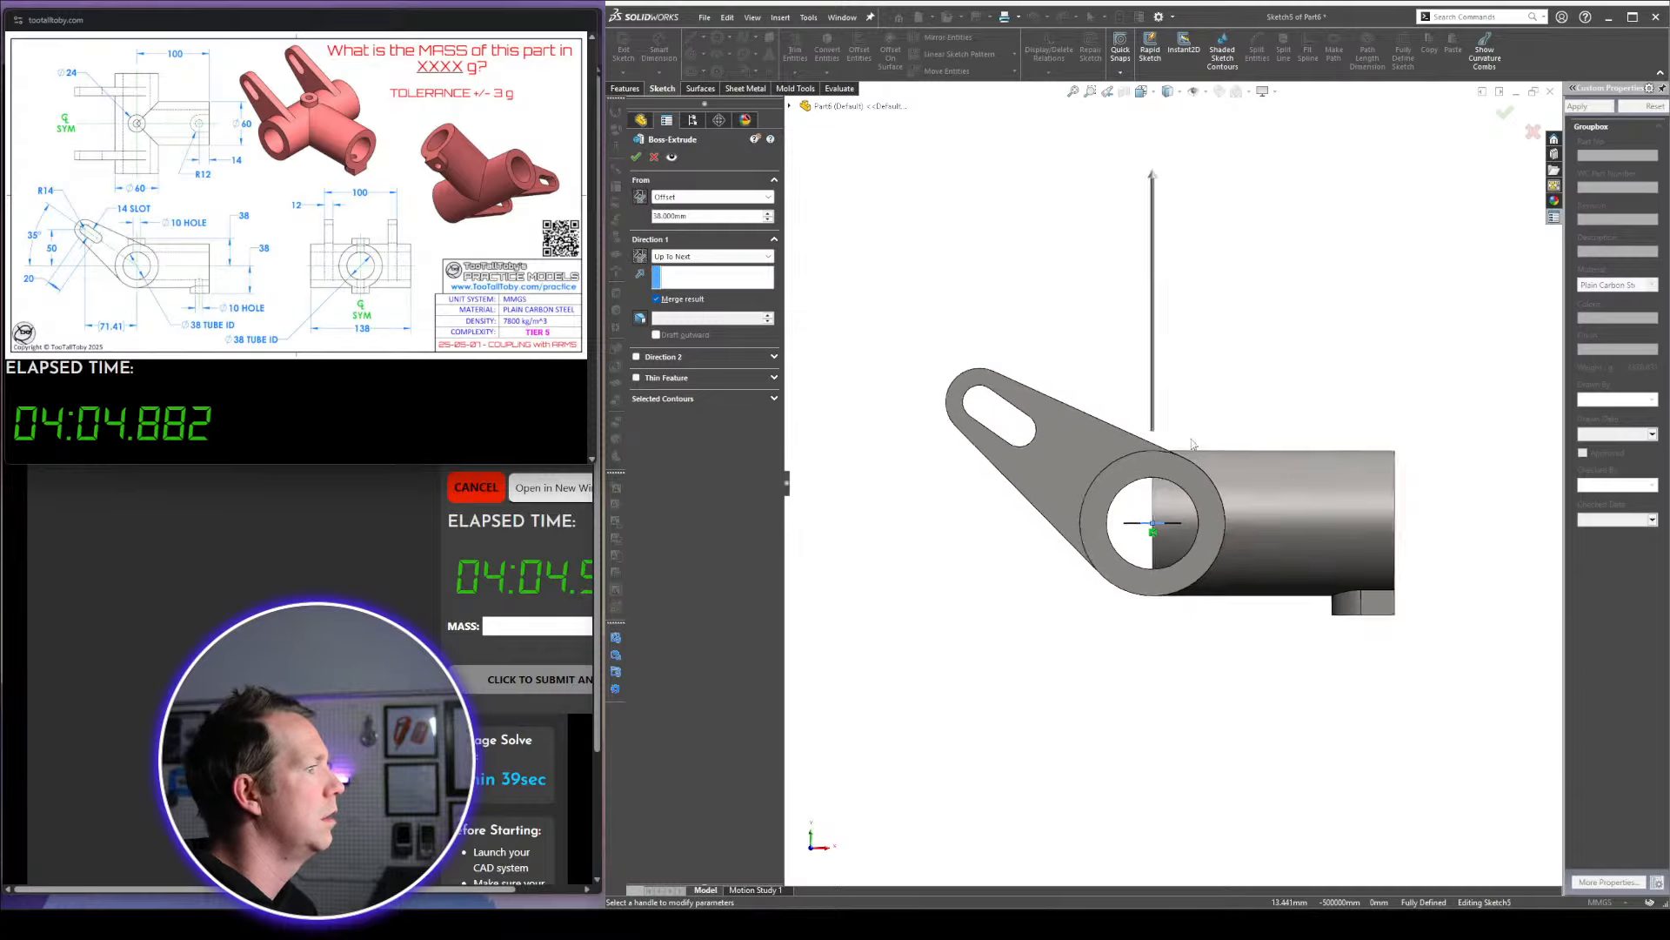
{"action": "middle_click_drag", "start_coordinate": [1192, 451], "coordinate": [1402, 457]}
{"action": "scroll", "coordinate": [1178, 498], "scroll_direction": "down", "scroll_amount": 3}
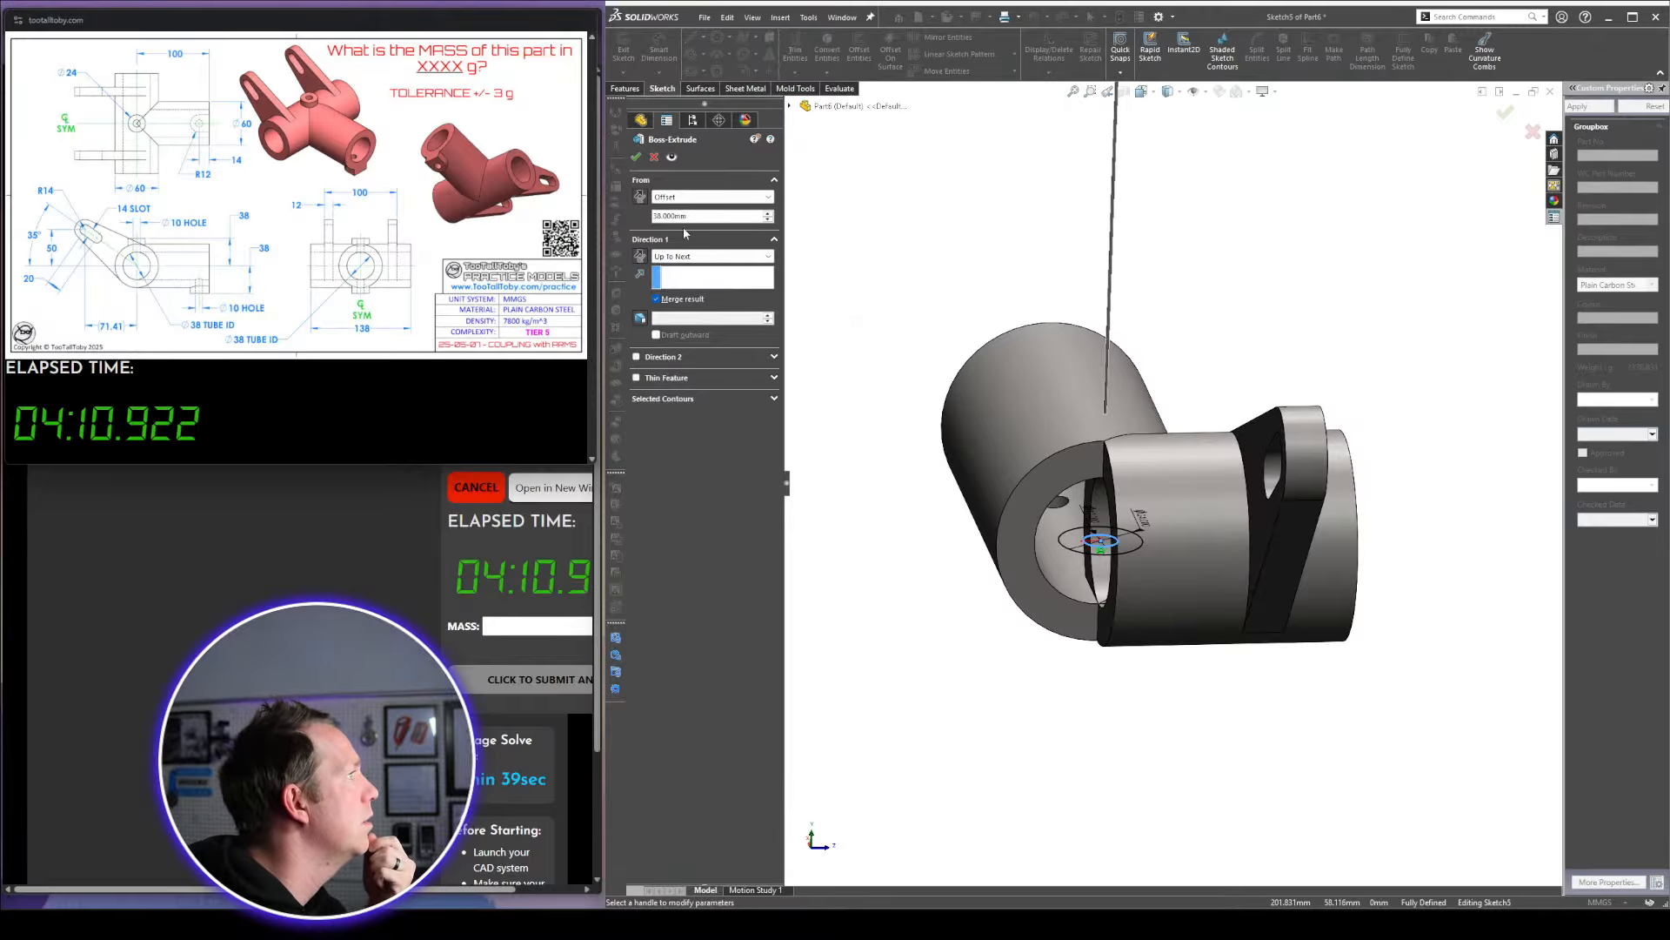
Extrude the ring Up To Surface, ending at the side tube's outer face
{"action": "left_click", "coordinate": [709, 255]}
{"action": "left_click", "coordinate": [696, 300]}
{"action": "left_click", "coordinate": [1059, 439]}
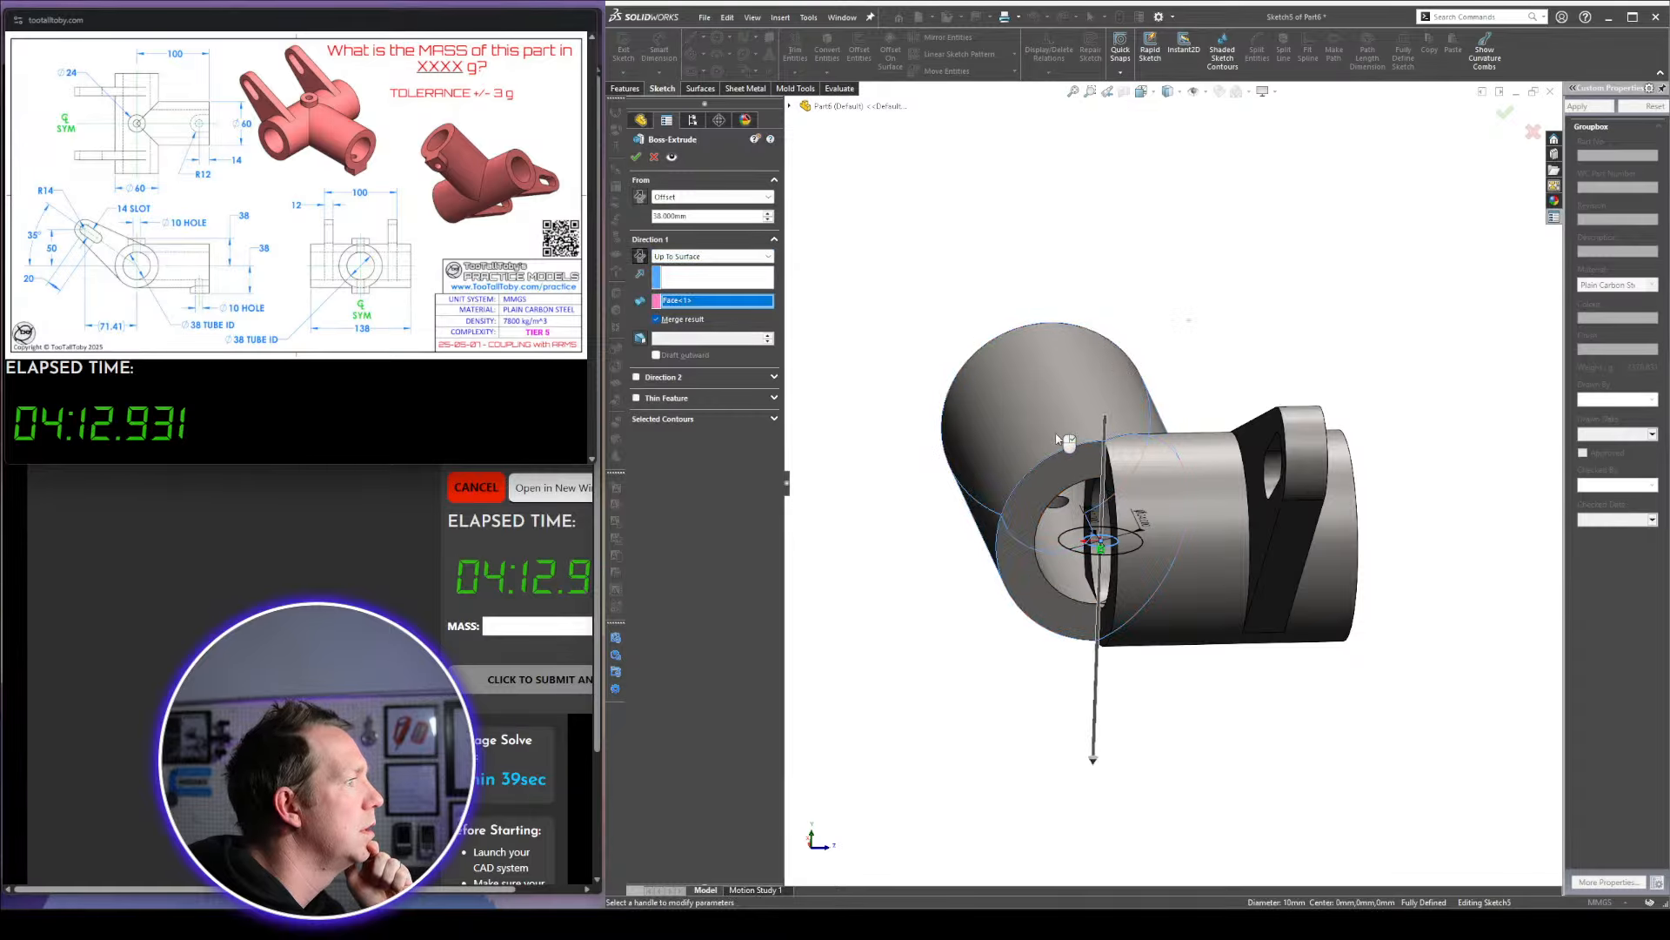
{"action": "middle_click_drag", "start_coordinate": [1059, 439], "coordinate": [964, 461]}
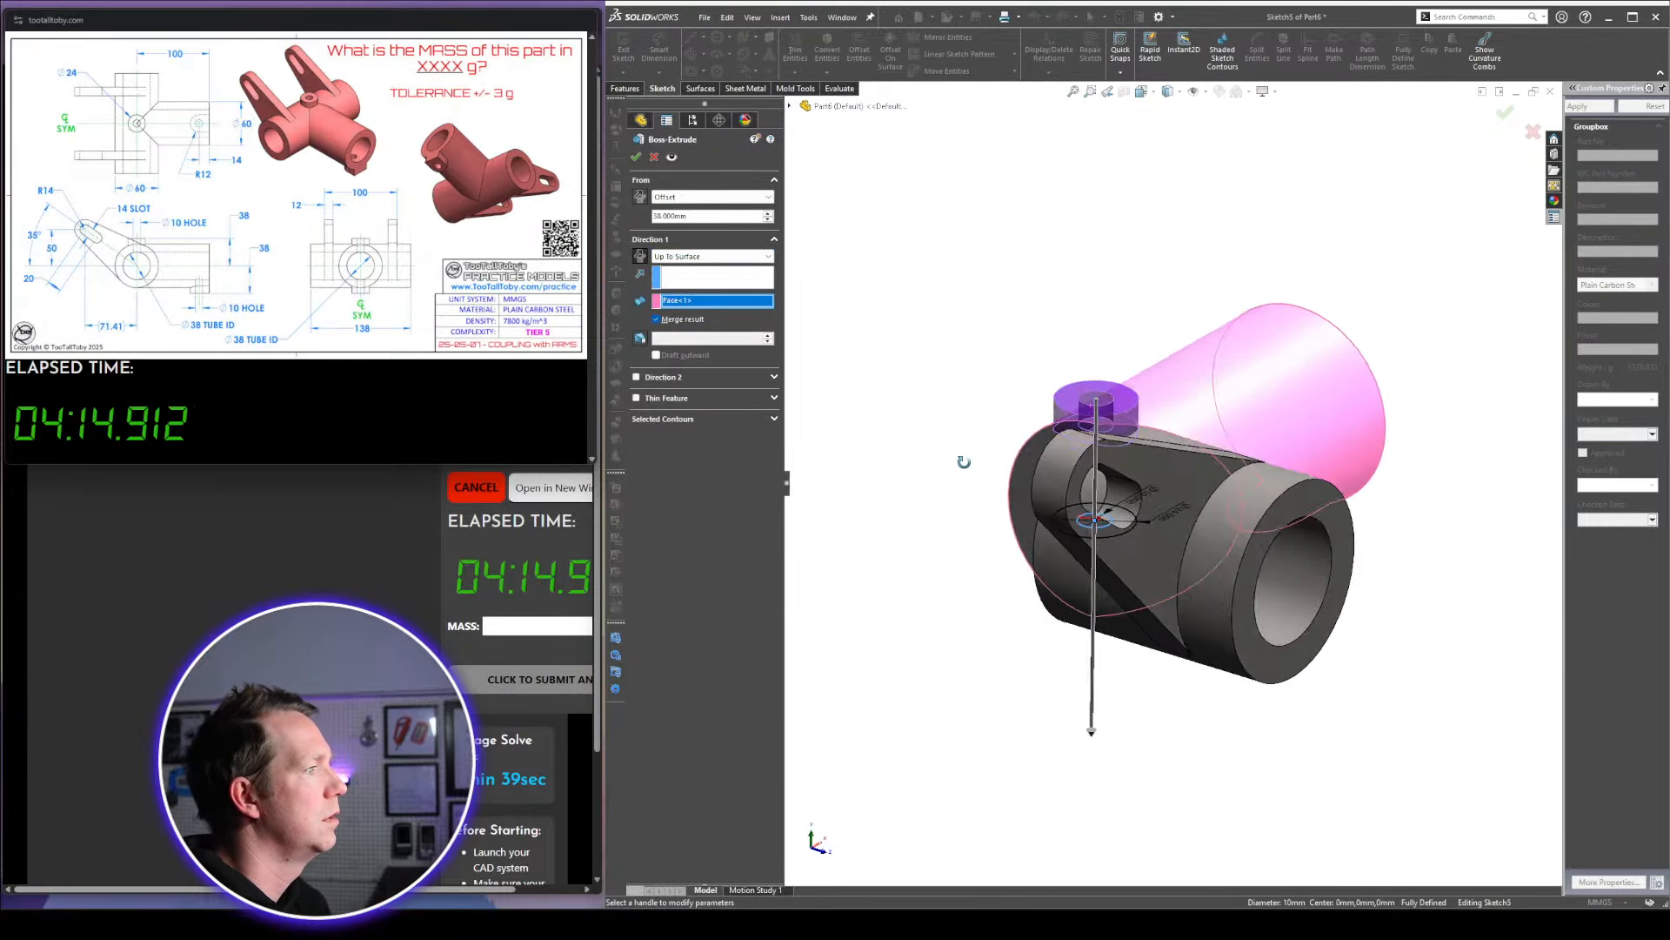
{"action": "key", "text": "Return"}
Examine how the new round boss meets the two tubes at their mitred corner
{"action": "middle_click_drag", "start_coordinate": [961, 291], "coordinate": [1170, 365]}
{"action": "scroll", "coordinate": [1134, 422], "scroll_direction": "down", "scroll_amount": 3}
{"action": "scroll", "coordinate": [1134, 428], "scroll_direction": "up", "scroll_amount": 1}
{"action": "scroll", "coordinate": [1135, 431], "scroll_direction": "down", "scroll_amount": 1}
{"action": "mouse_move", "coordinate": [1136, 431]}
{"action": "middle_mouse_down"}
{"action": "mouse_move", "coordinate": [1065, 445]}
{"action": "mouse_move", "coordinate": [1157, 451]}
{"action": "middle_mouse_up"}
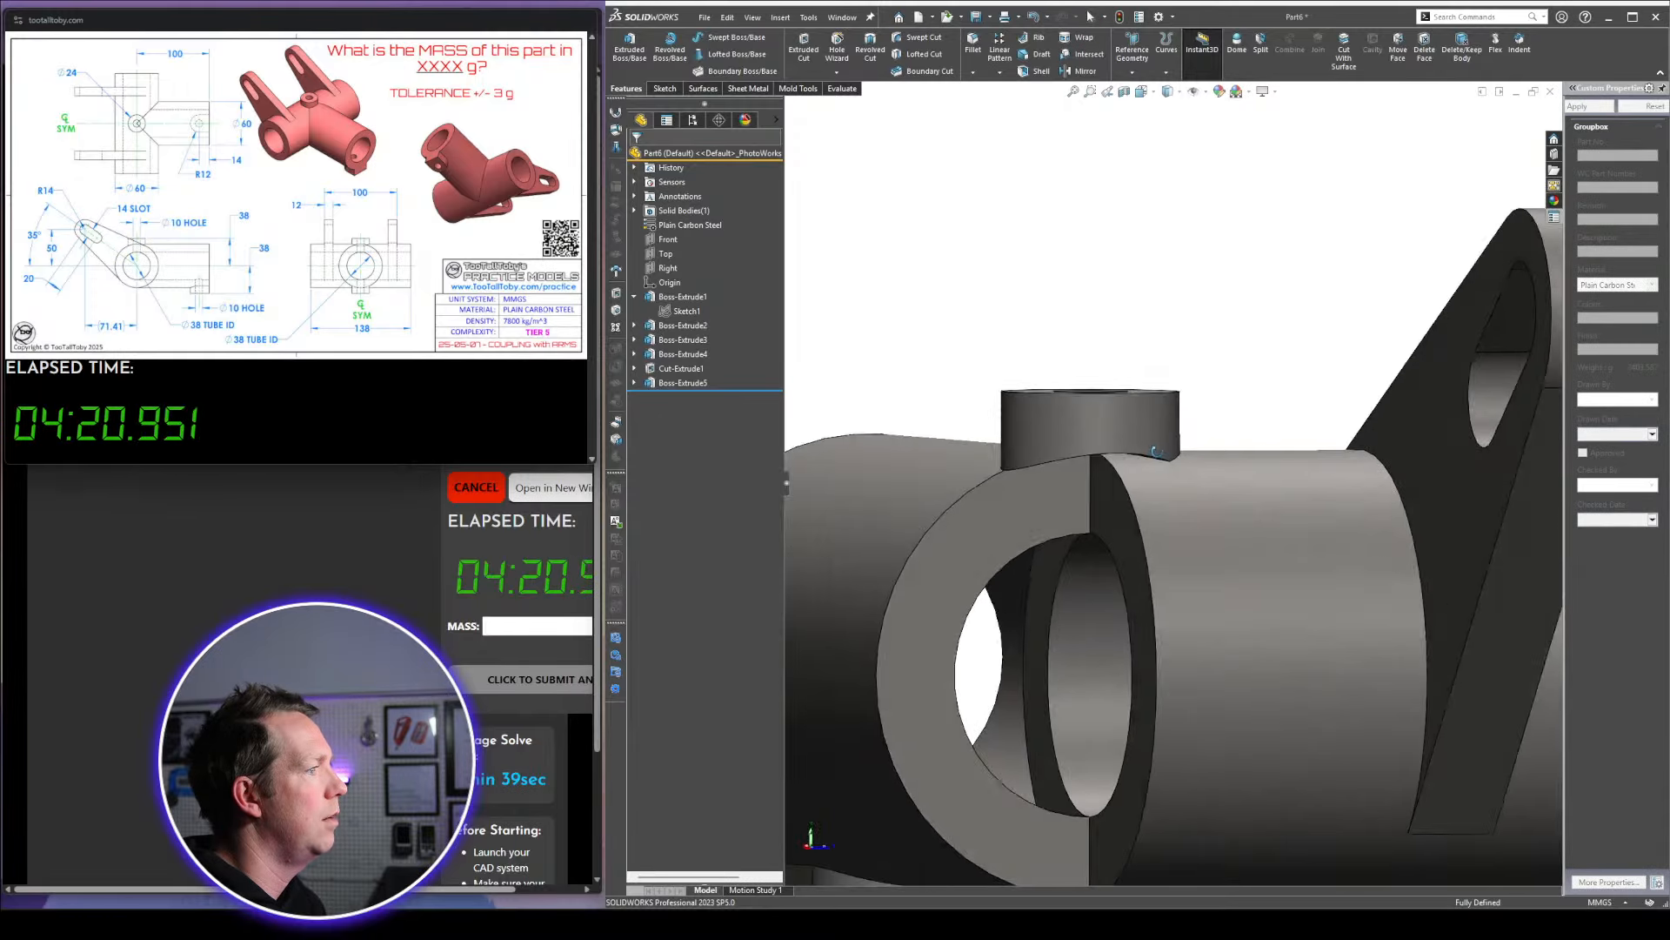
{"action": "key", "text": "f"}
{"action": "scroll", "coordinate": [1167, 545], "scroll_direction": "down", "scroll_amount": 2}
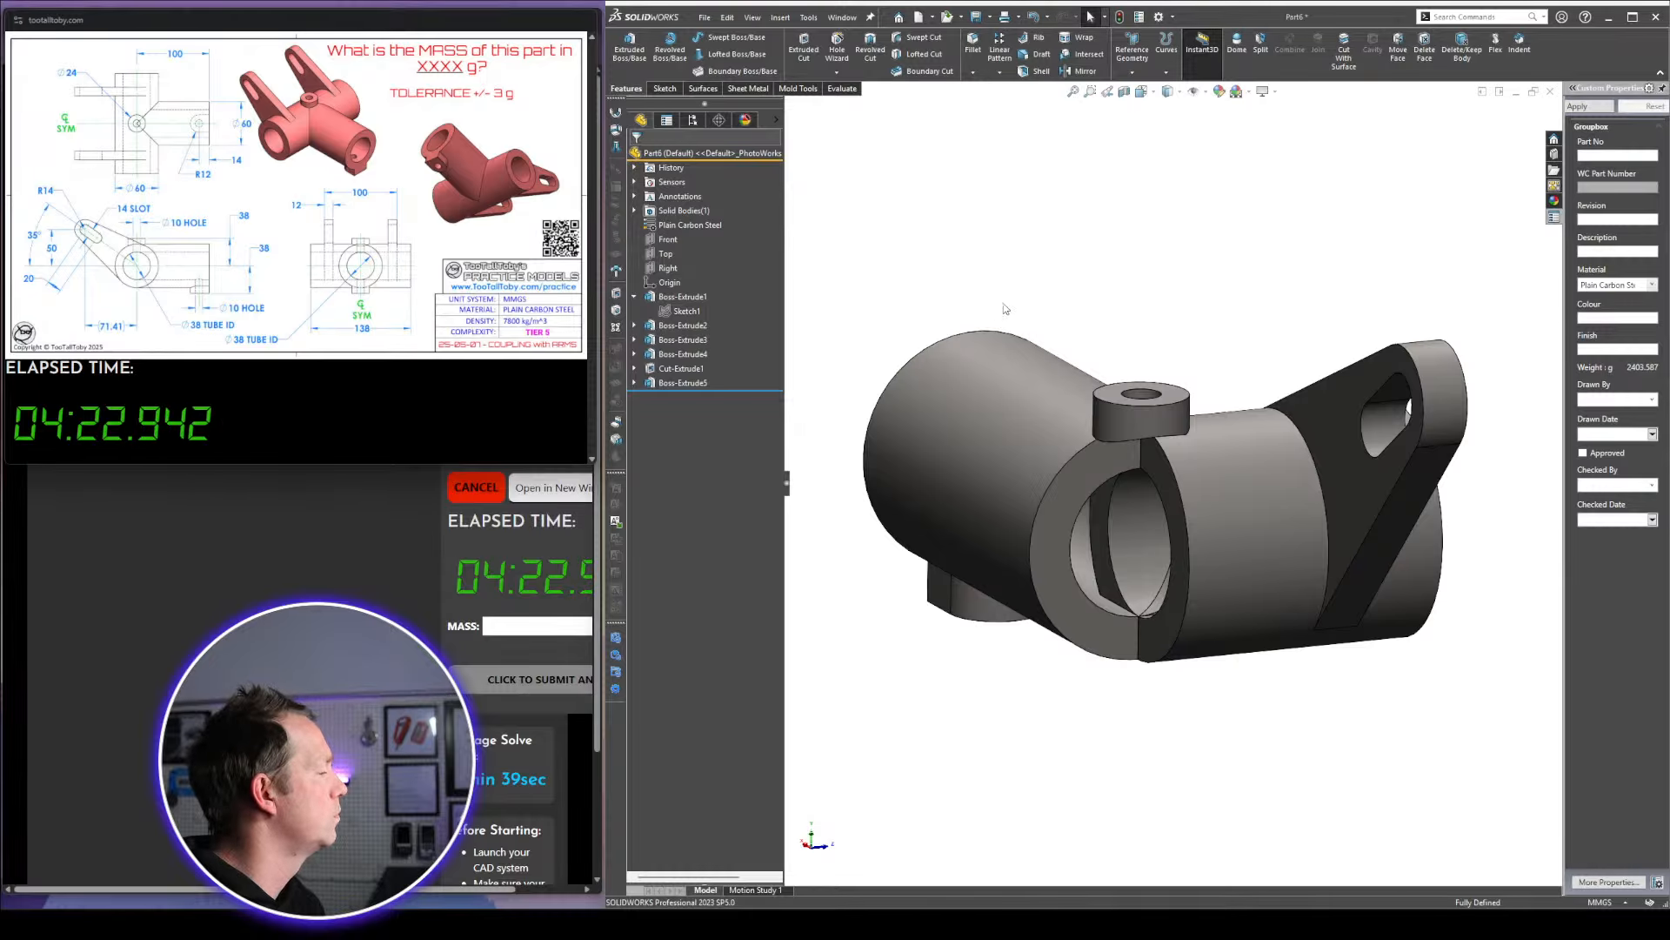
{"action": "middle_click_drag", "start_coordinate": [1146, 402], "coordinate": [1158, 452]}
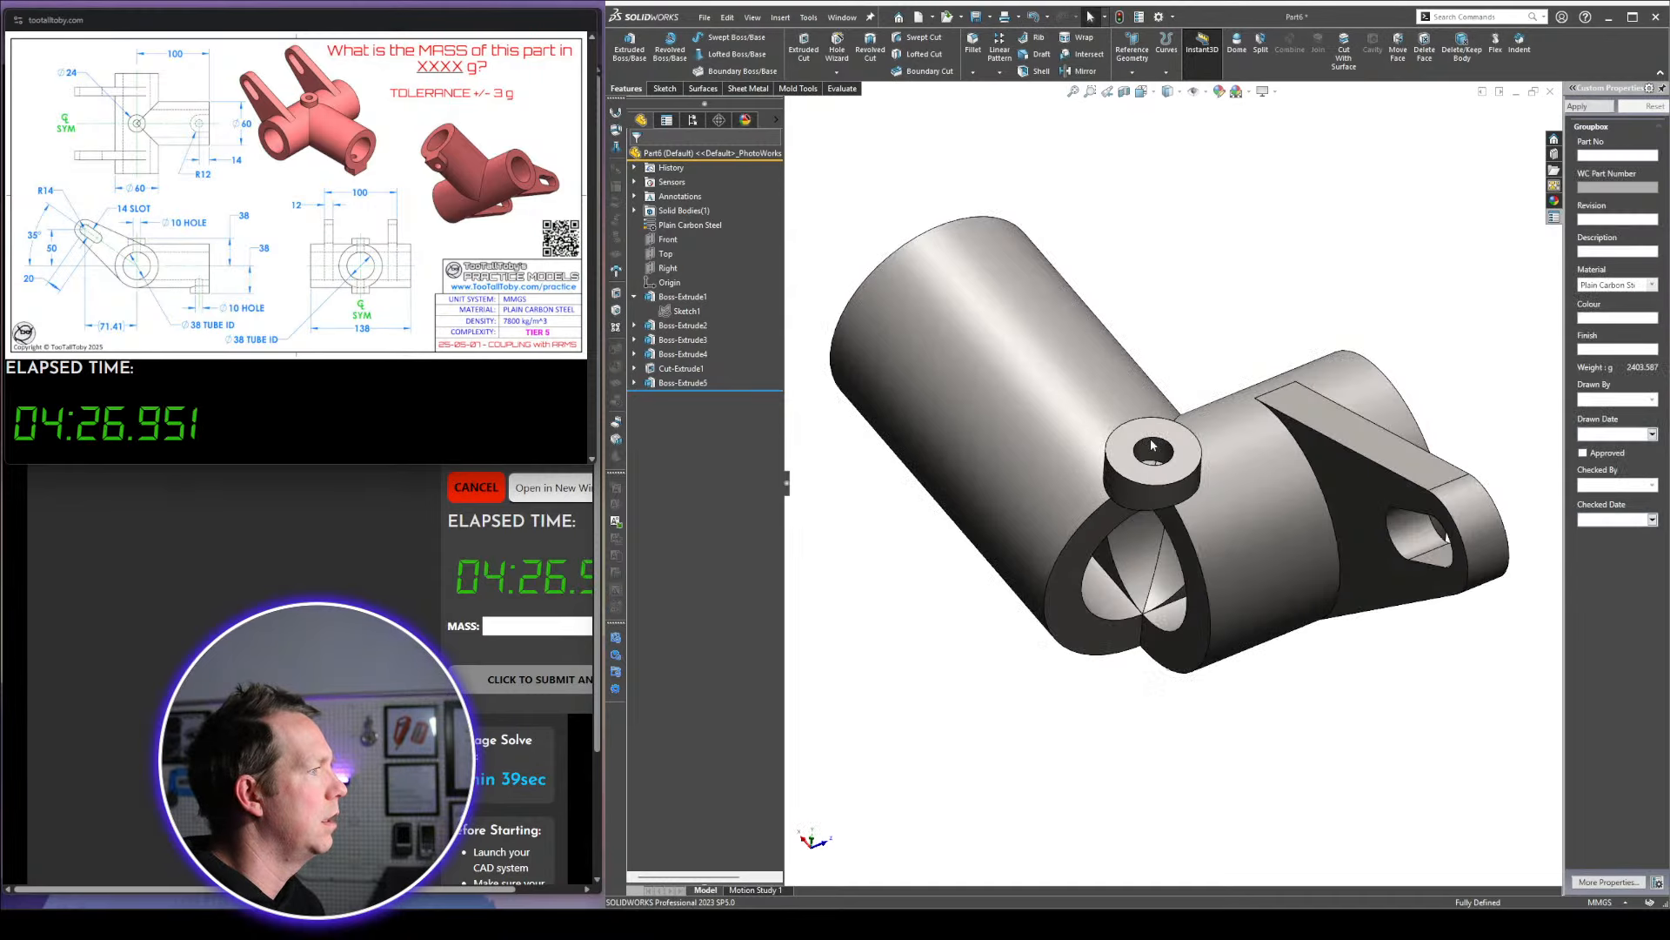
Start a sketch on the round boss's top face and convert the hole's circular edge into it
{"action": "left_click", "coordinate": [1153, 445]}
{"action": "left_click", "coordinate": [1235, 398]}
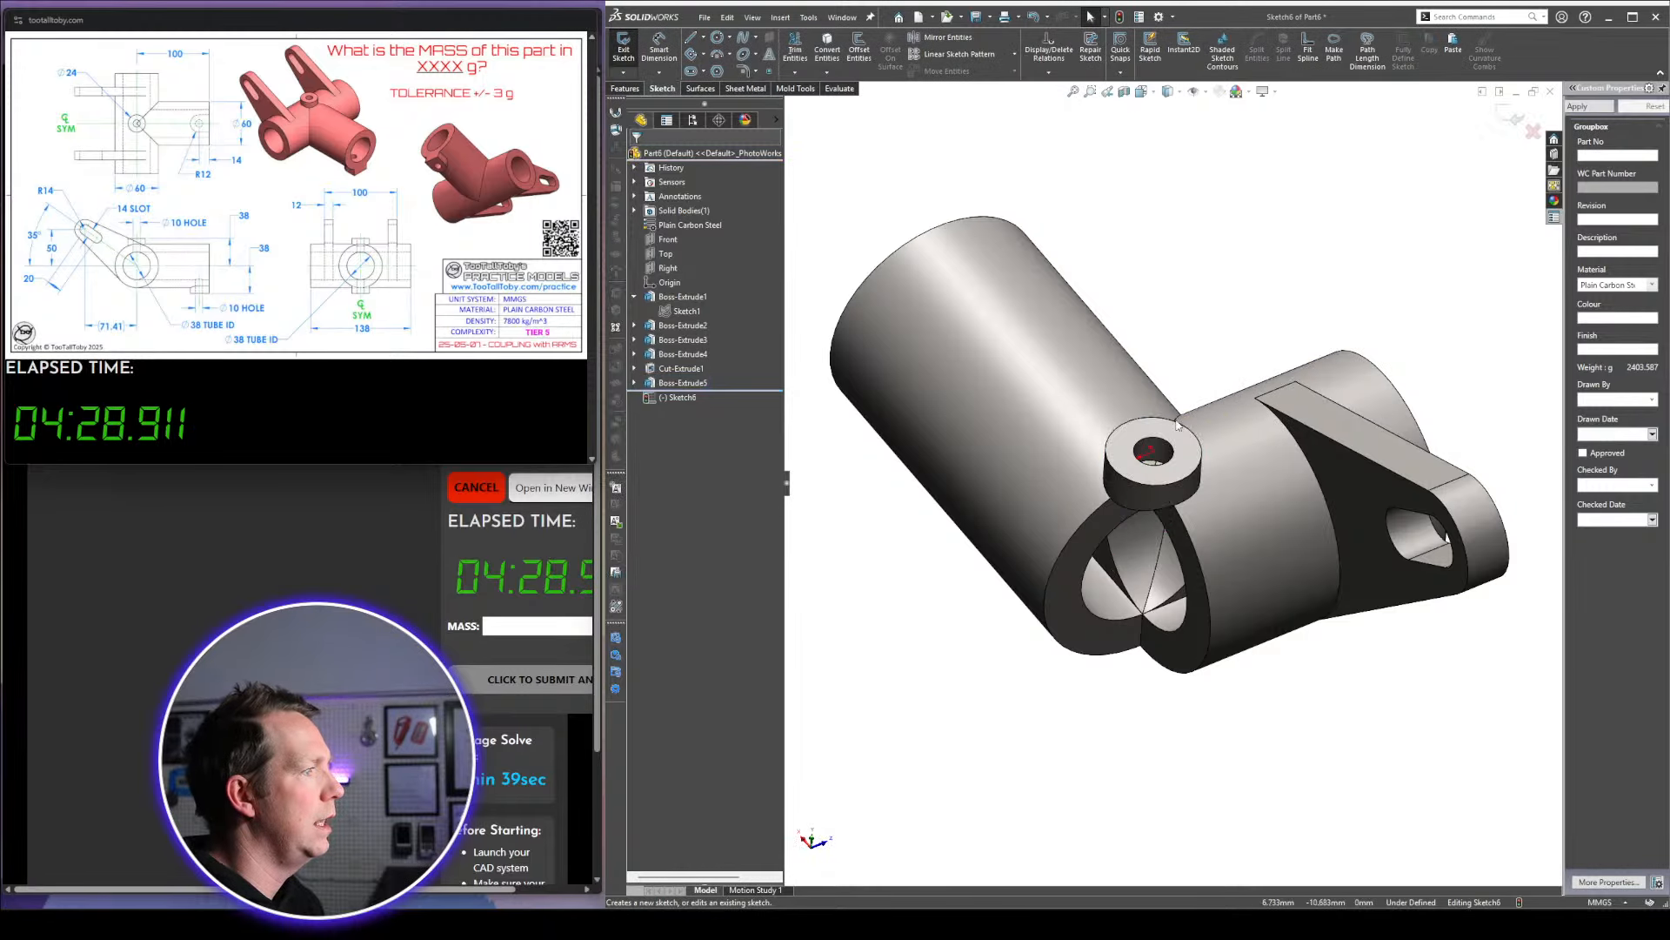
{"action": "left_click", "coordinate": [1175, 455]}
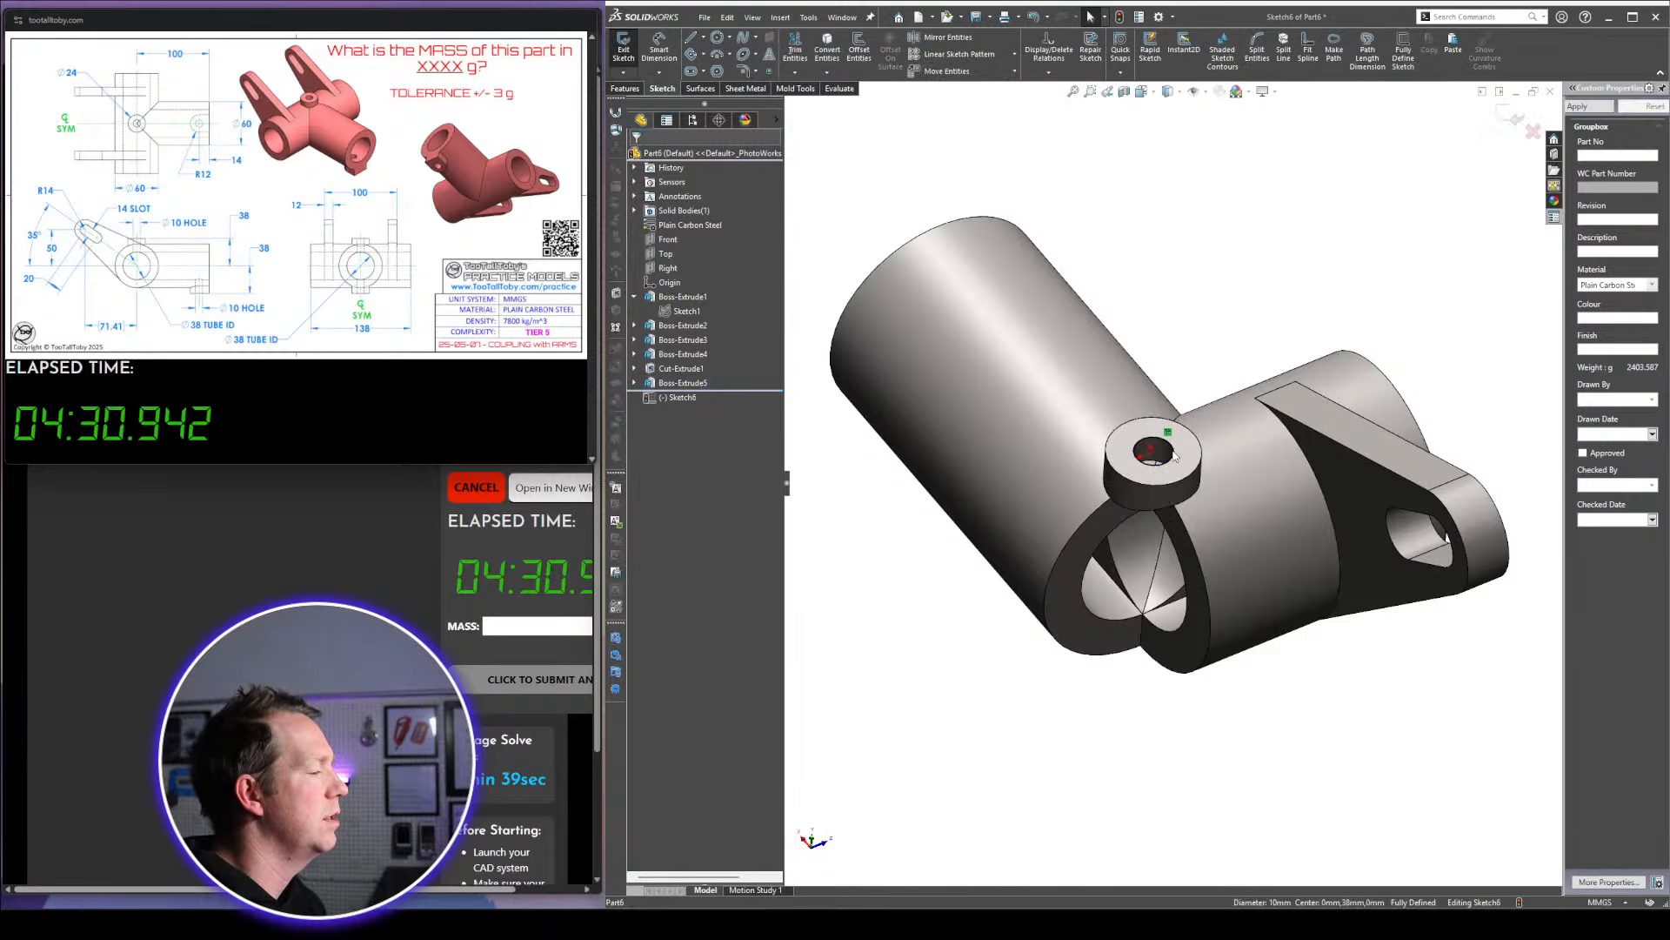
Extrude-cut the boss's hole with a Blind depth of 20 mm
{"action": "left_click", "coordinate": [744, 236]}
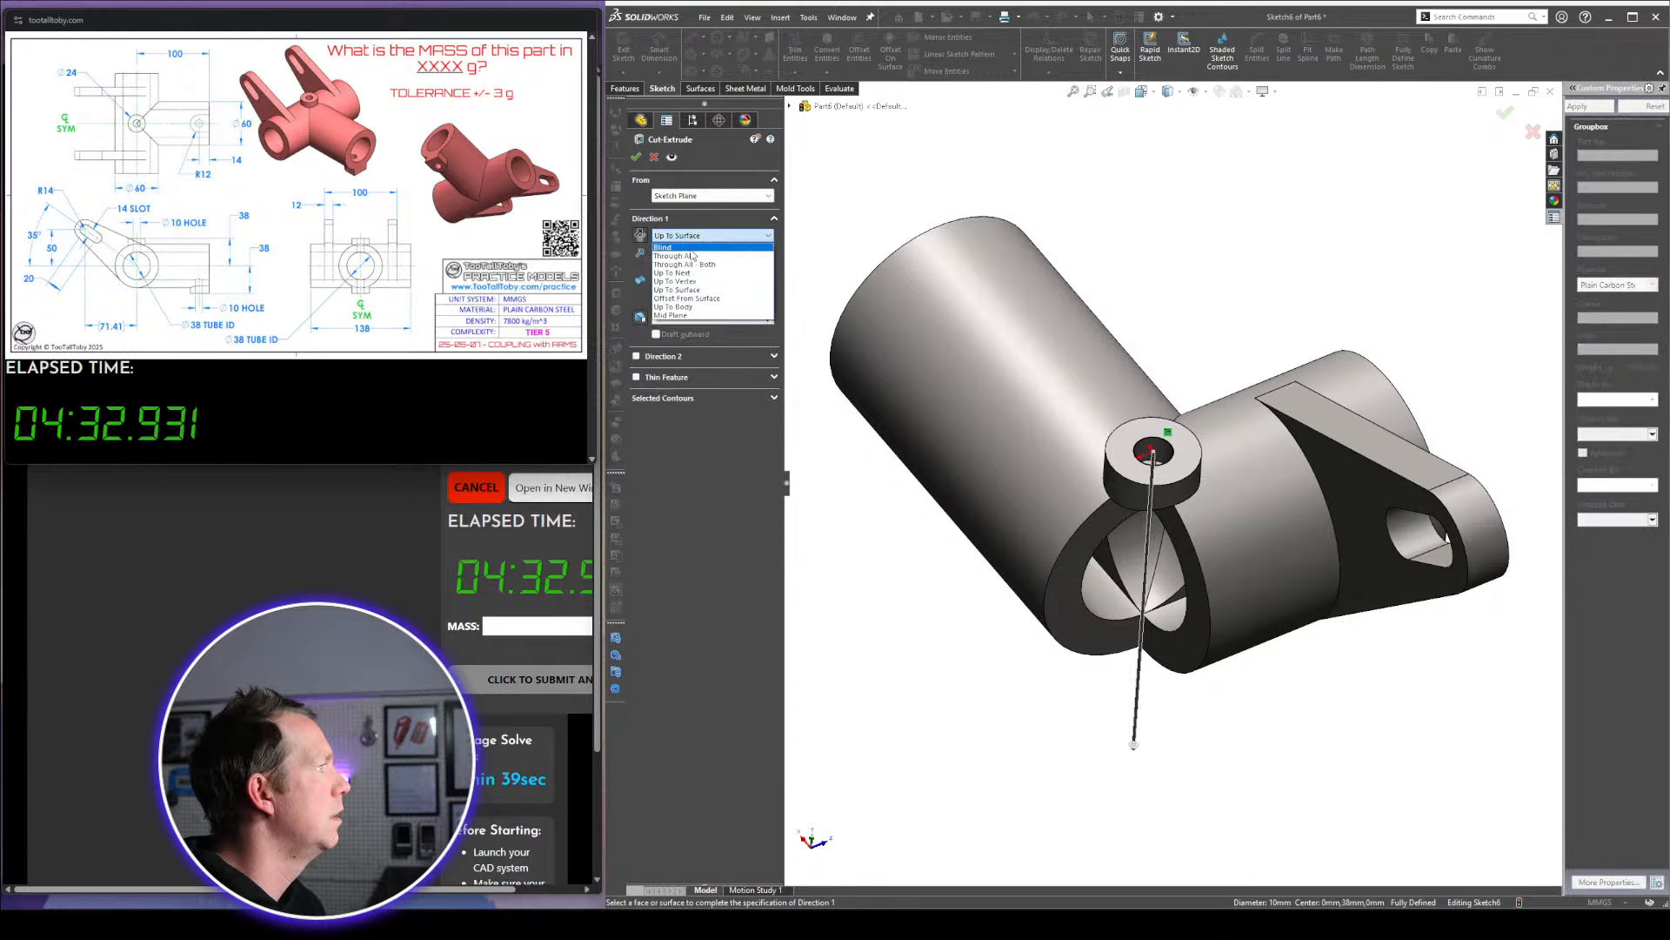
{"action": "left_click", "coordinate": [690, 247]}
{"action": "type", "text": "20"}
{"action": "key", "text": "Return"}
{"action": "key", "text": "Return"}
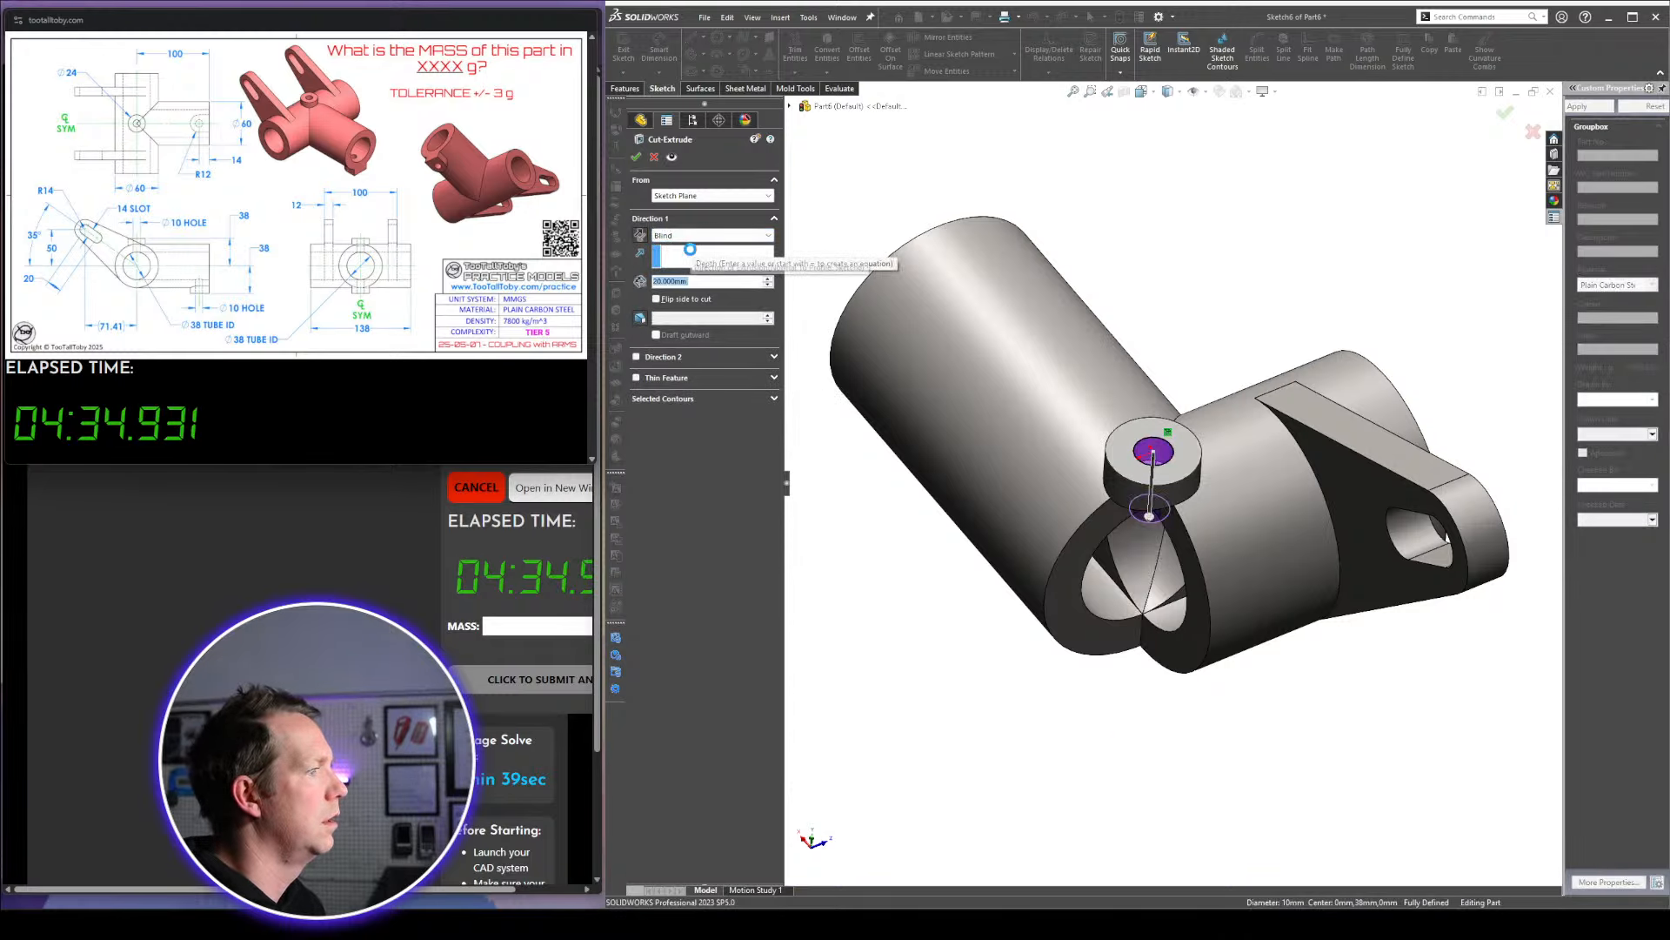
Cut the 38 mm bore into the branch tube from its end face, up to the tube's mid-plane end face
{"action": "middle_click_drag", "start_coordinate": [1090, 509], "coordinate": [1349, 539]}
{"action": "left_click", "coordinate": [1378, 517]}
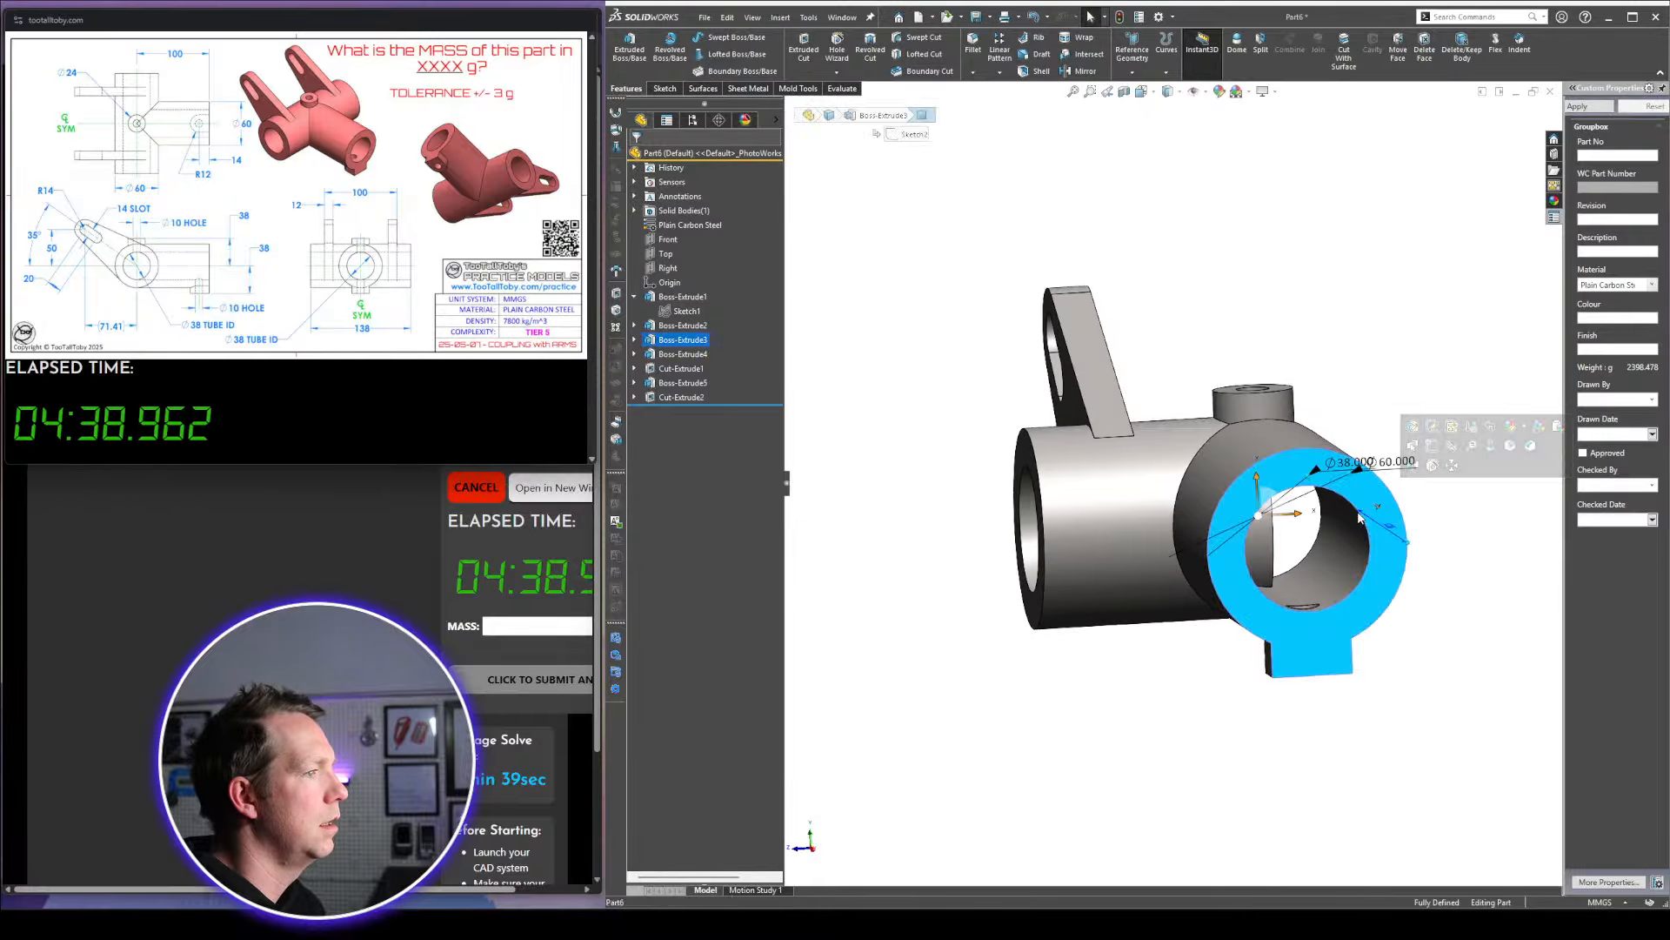
{"action": "left_click", "coordinate": [1427, 447]}
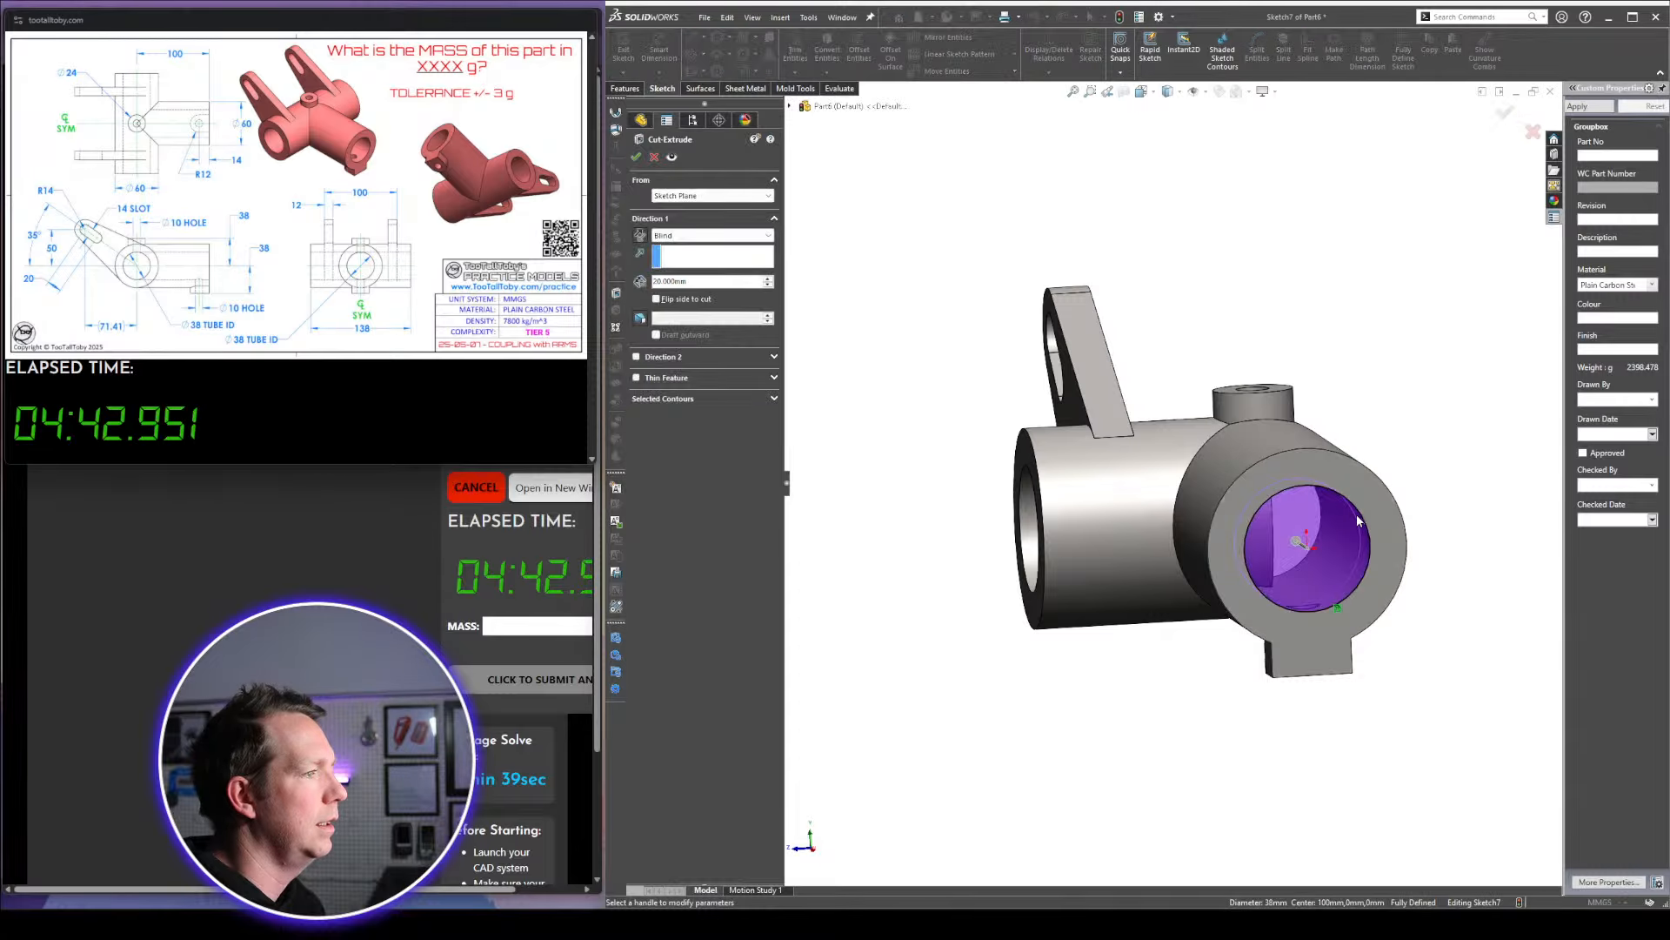
{"action": "middle_click_drag", "start_coordinate": [1360, 518], "coordinate": [955, 500]}
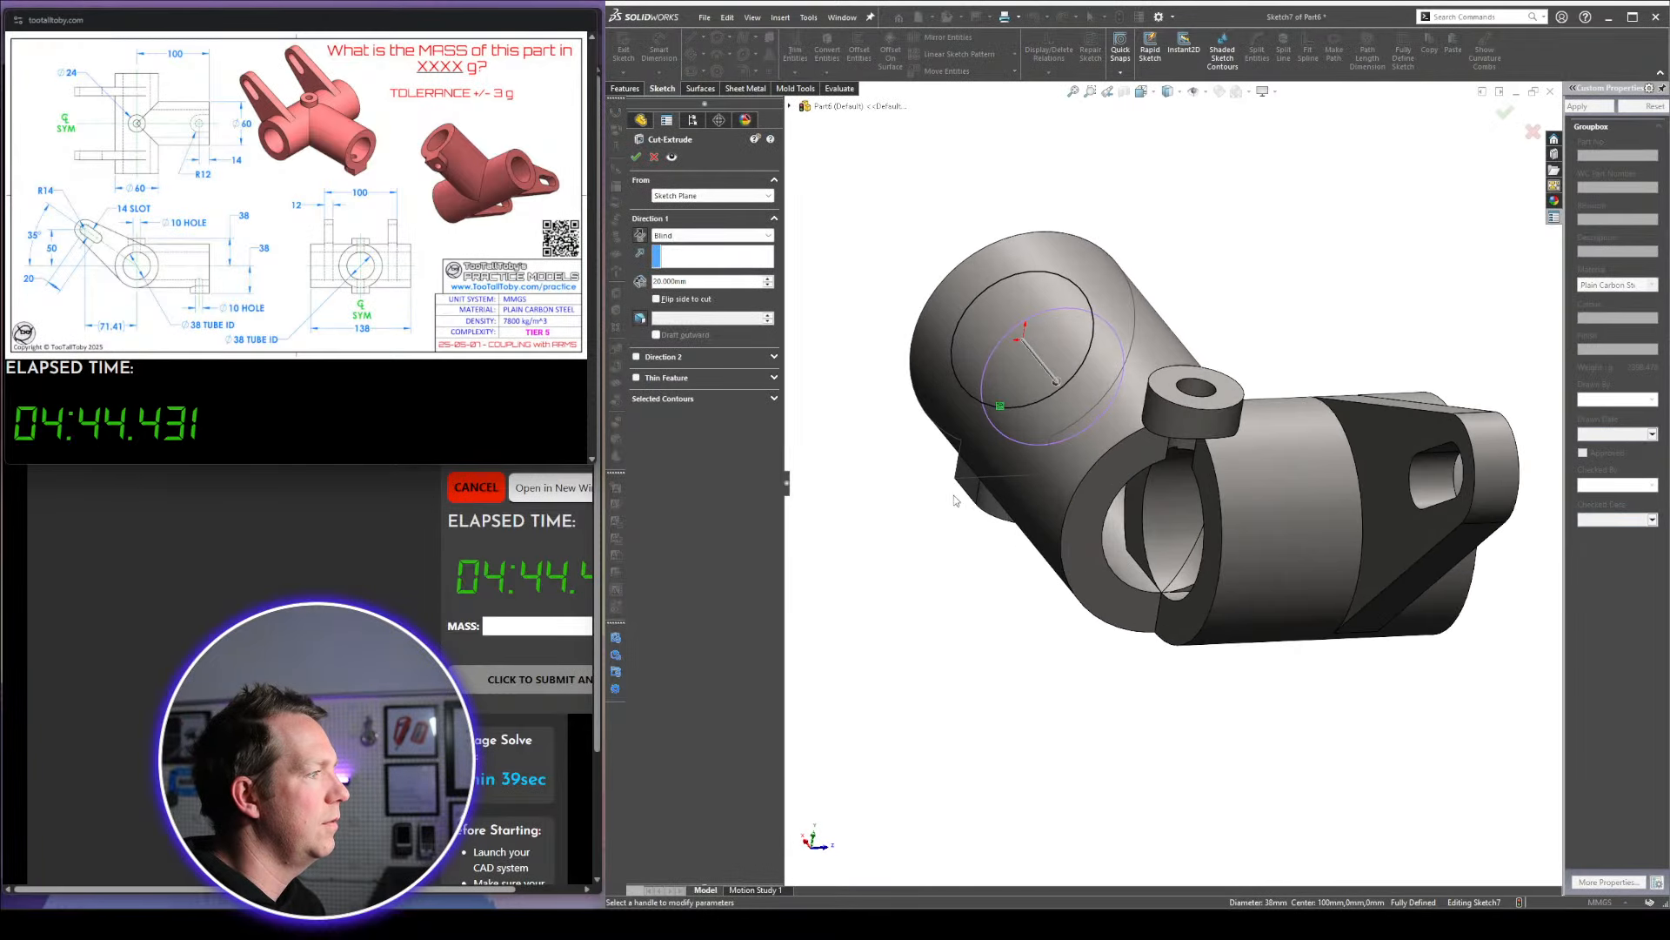
{"action": "left_click", "coordinate": [676, 235]}
{"action": "left_click", "coordinate": [696, 289]}
{"action": "left_click", "coordinate": [1094, 562]}
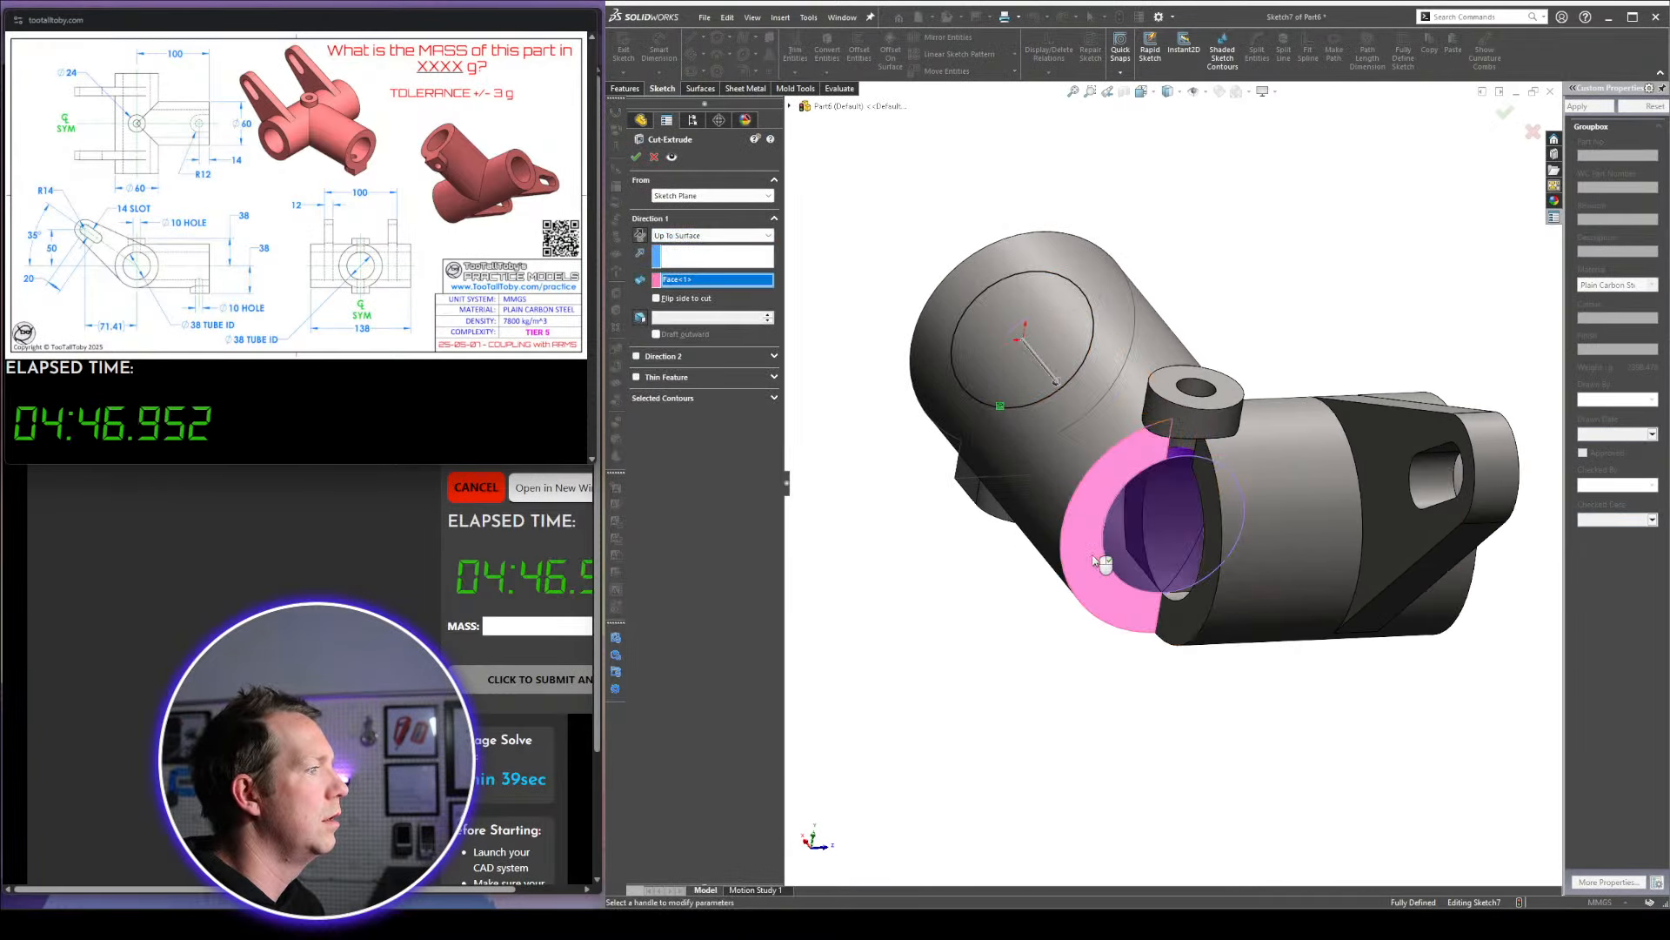
{"action": "right_click", "coordinate": [1206, 726]}
Cut the 38 mm bore along the arm-side tube using the inner circular edge on its end face
{"action": "mouse_move", "coordinate": [1207, 726]}
{"action": "middle_mouse_down"}
{"action": "mouse_move", "coordinate": [1018, 557]}
{"action": "mouse_move", "coordinate": [957, 562]}
{"action": "middle_mouse_up"}
{"action": "left_click", "coordinate": [1340, 487]}
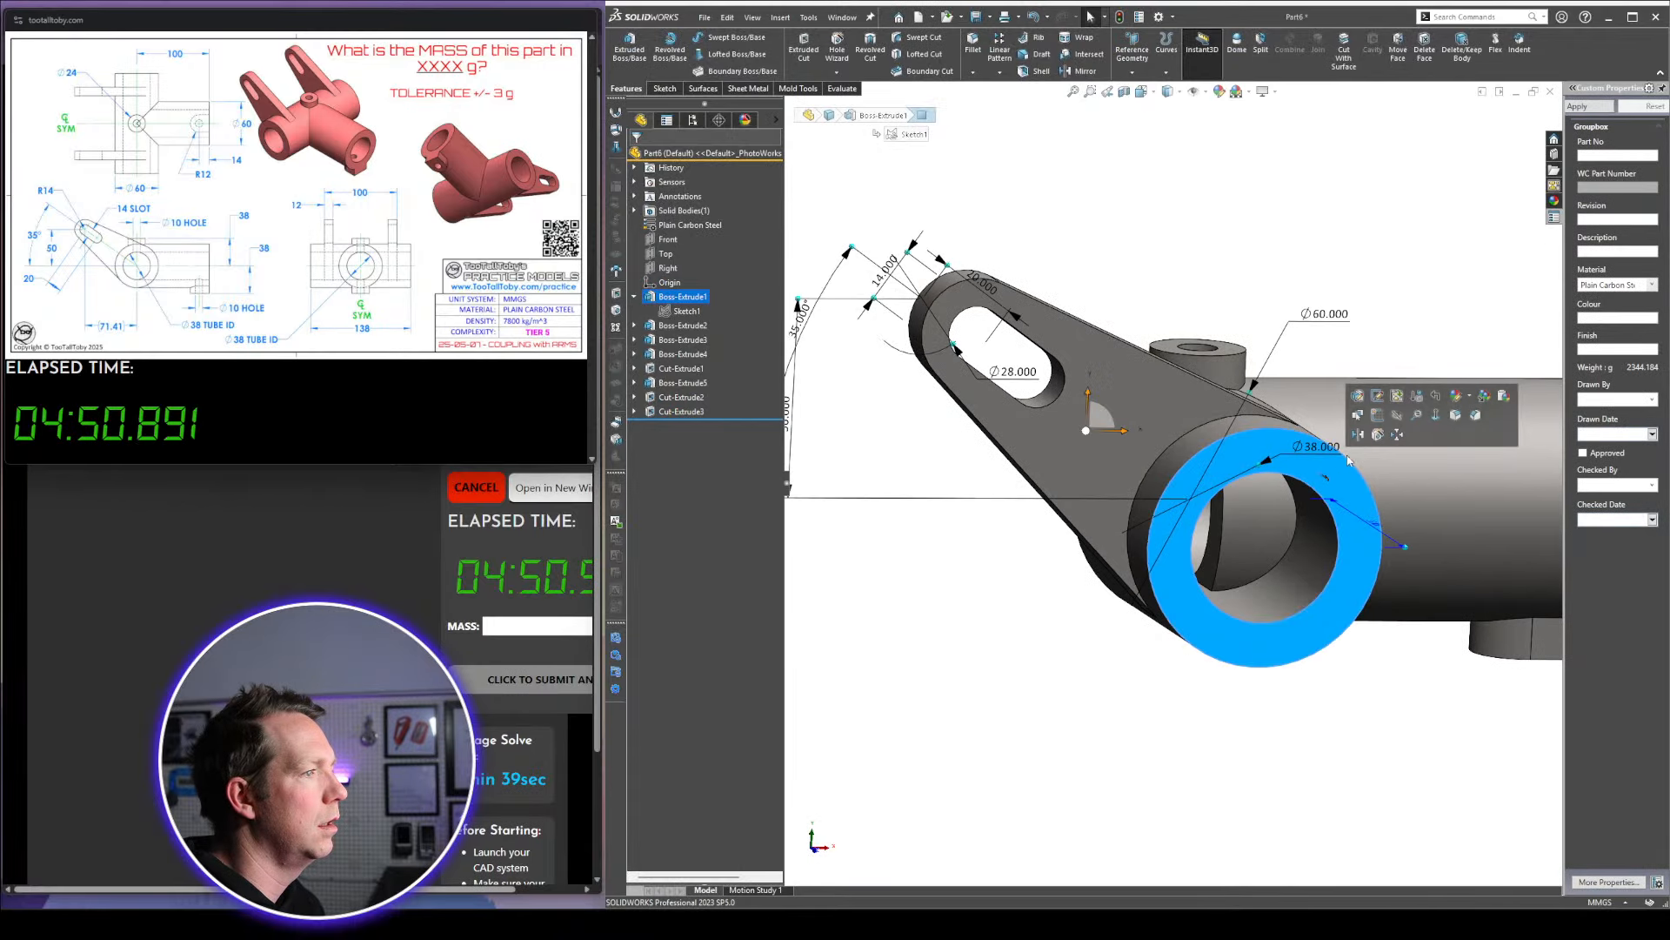
{"action": "left_click", "coordinate": [1375, 416]}
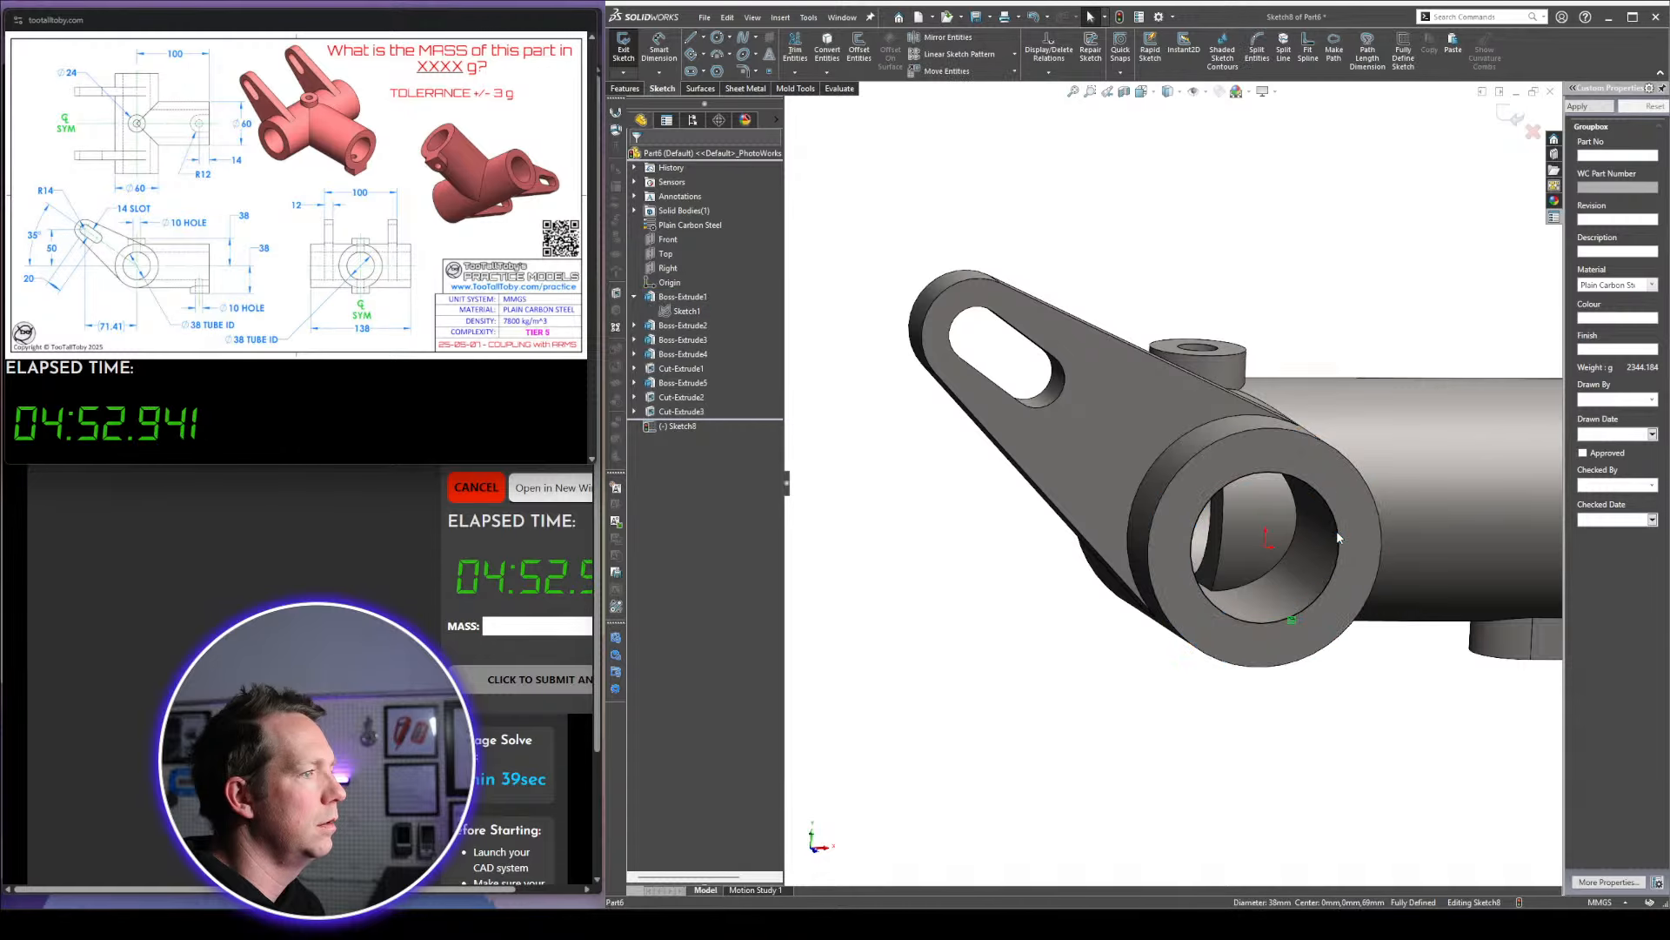
{"action": "left_click", "coordinate": [713, 235]}
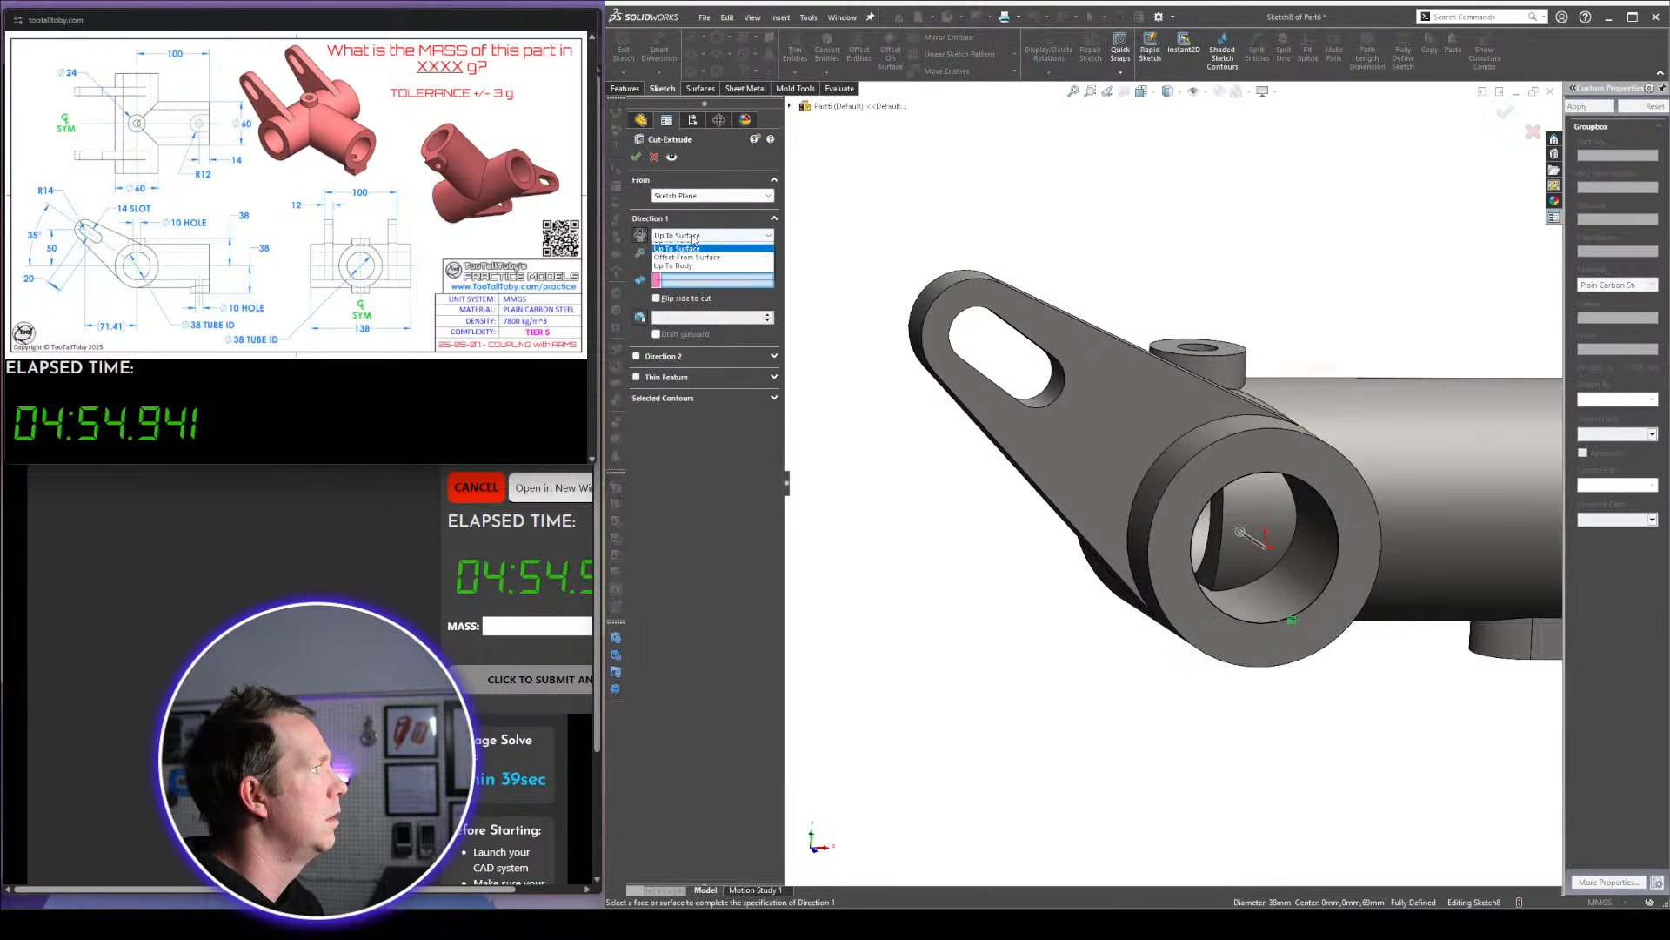
{"action": "left_click", "coordinate": [706, 257]}
{"action": "left_click", "coordinate": [637, 160]}
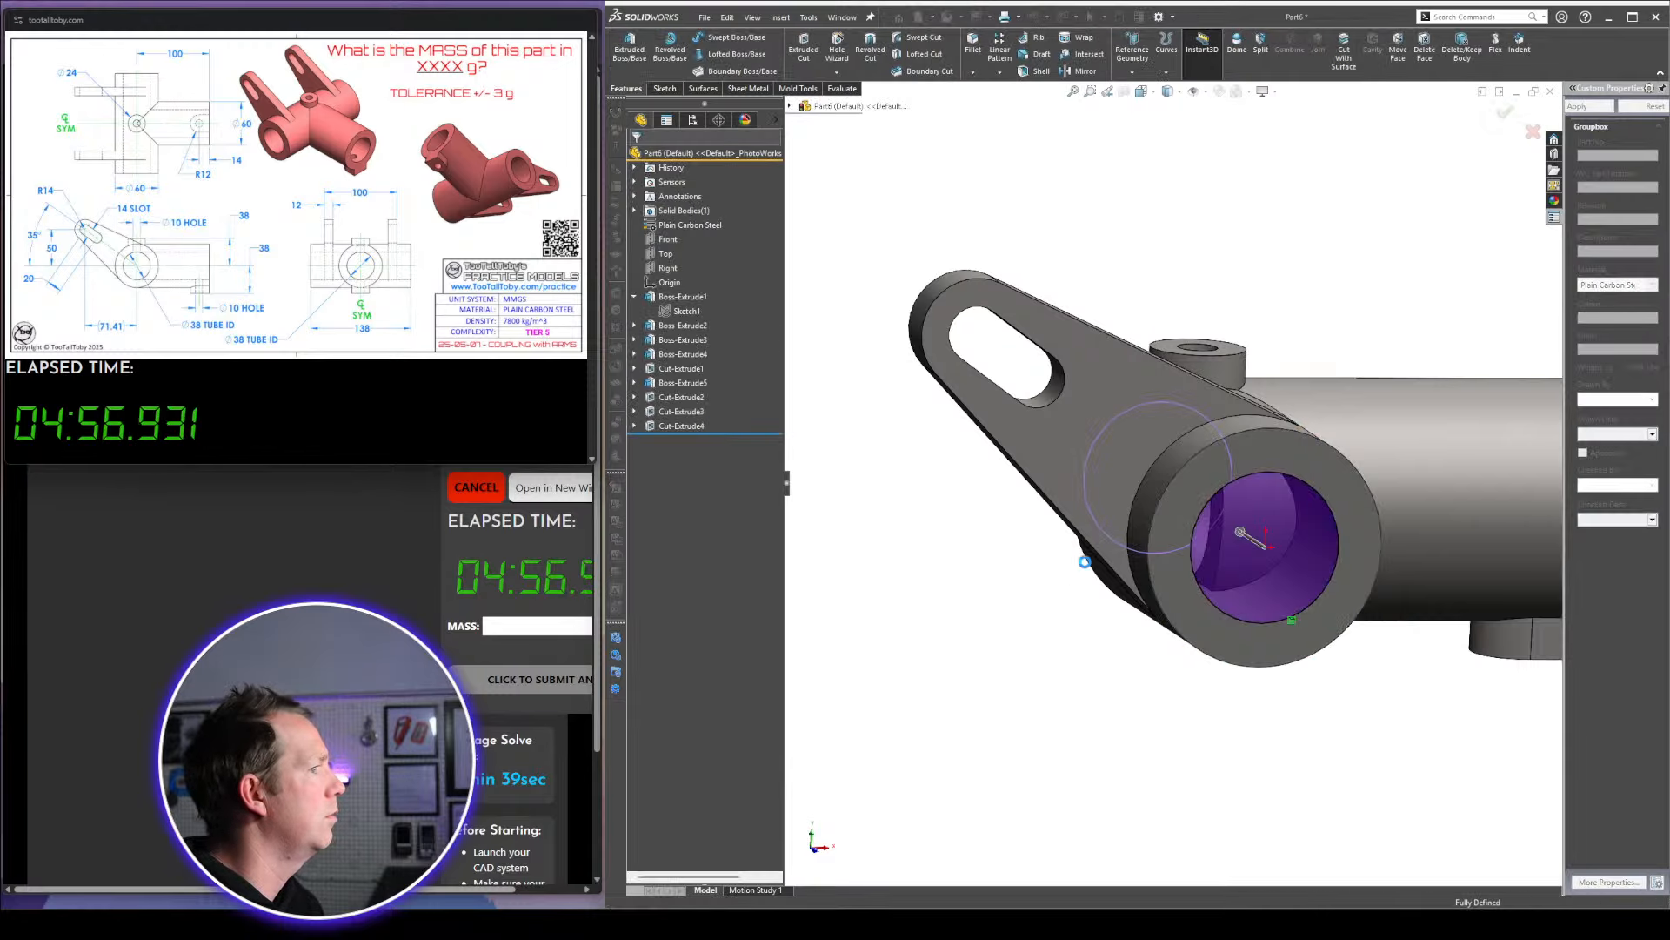
Mirror the half-model's solid body about its flat mid-plane face, with solids merged
{"action": "scroll", "coordinate": [1085, 560], "scroll_direction": "up", "scroll_amount": 4}
{"action": "middle_click_drag", "start_coordinate": [1085, 559], "coordinate": [1391, 630]}
{"action": "scroll", "coordinate": [1130, 477], "scroll_direction": "down", "scroll_amount": 4}
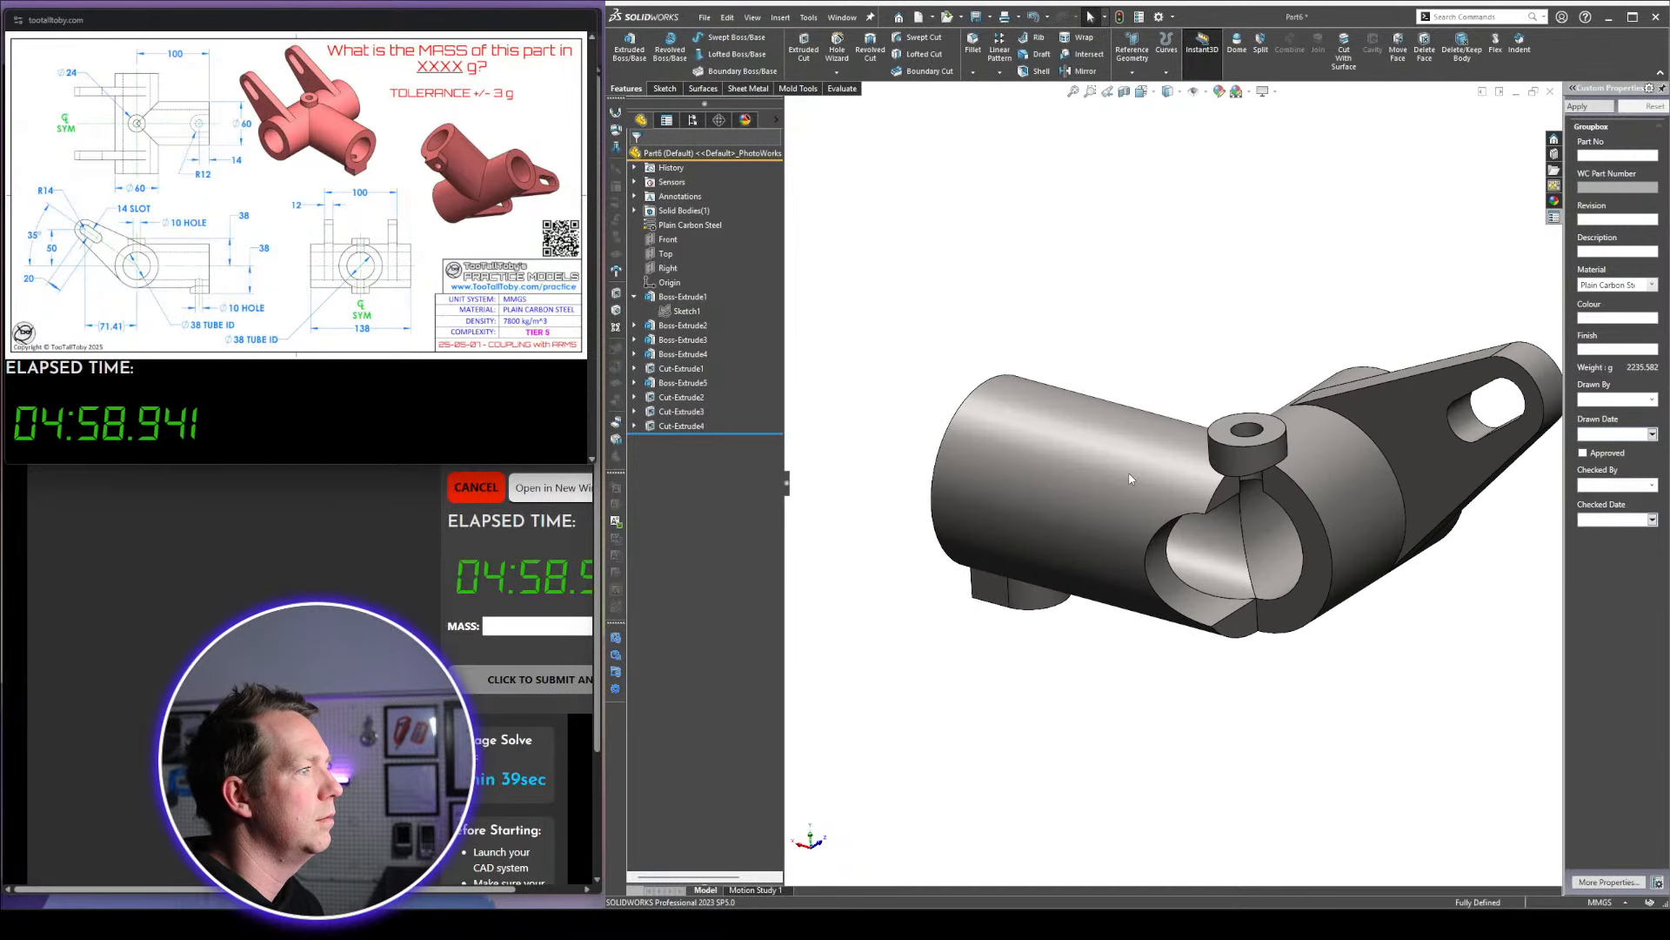
{"action": "middle_click_drag", "start_coordinate": [1130, 478], "coordinate": [1340, 501]}
{"action": "left_click", "coordinate": [1340, 501]}
{"action": "left_click", "coordinate": [1381, 463]}
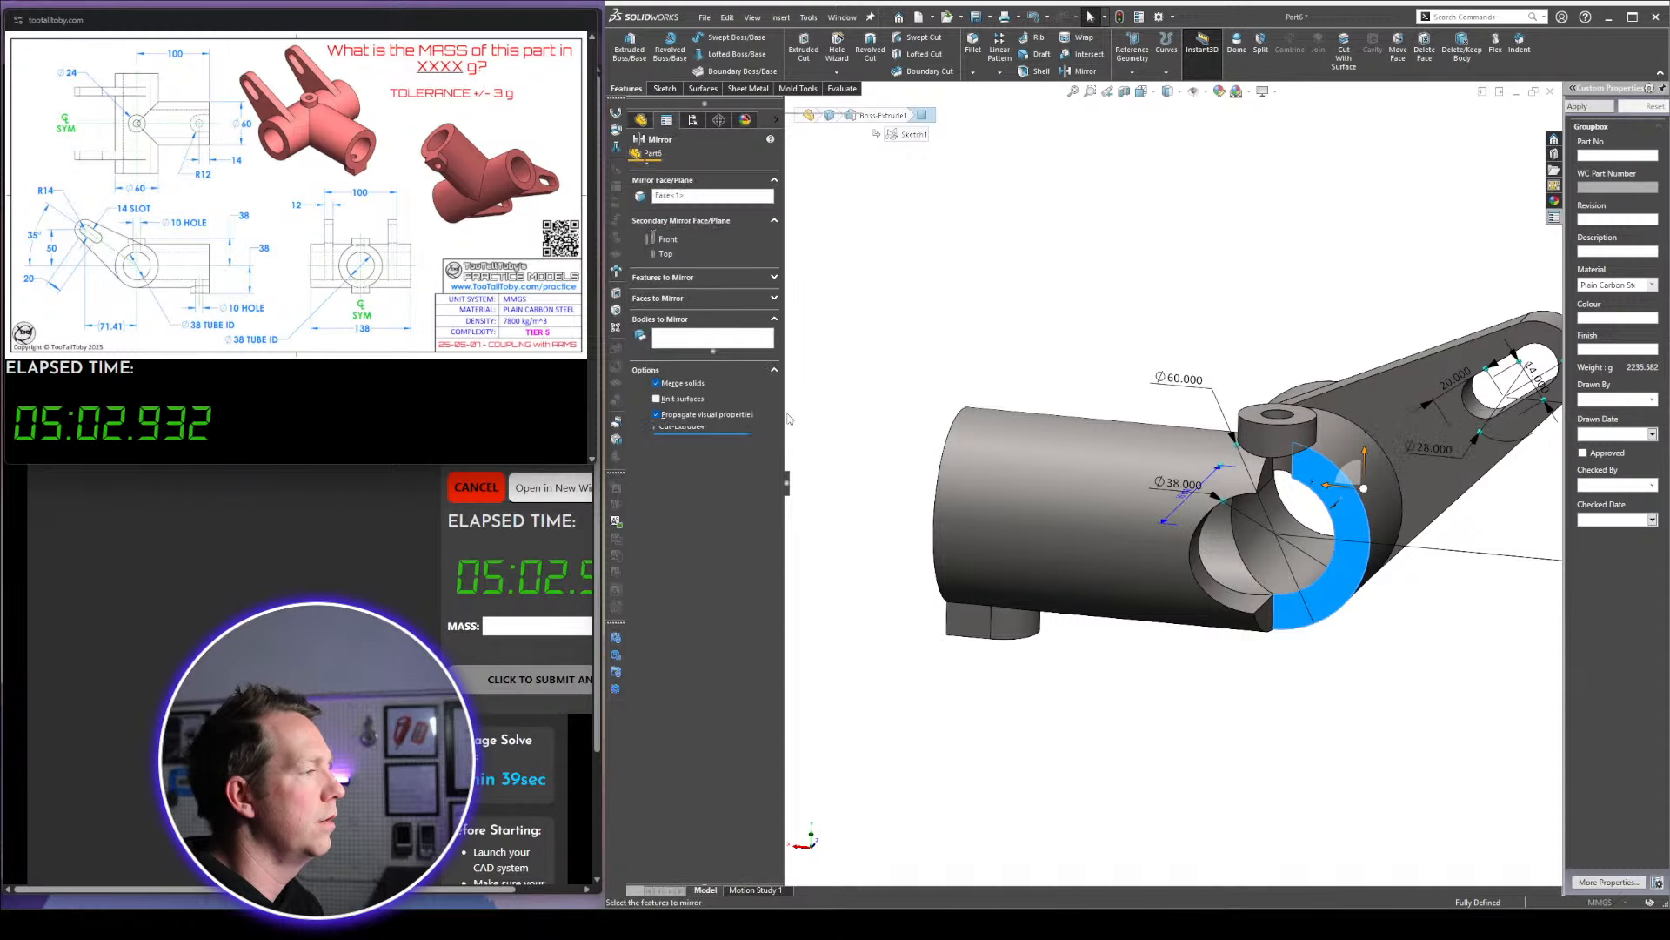
{"action": "right_click", "coordinate": [1107, 541]}
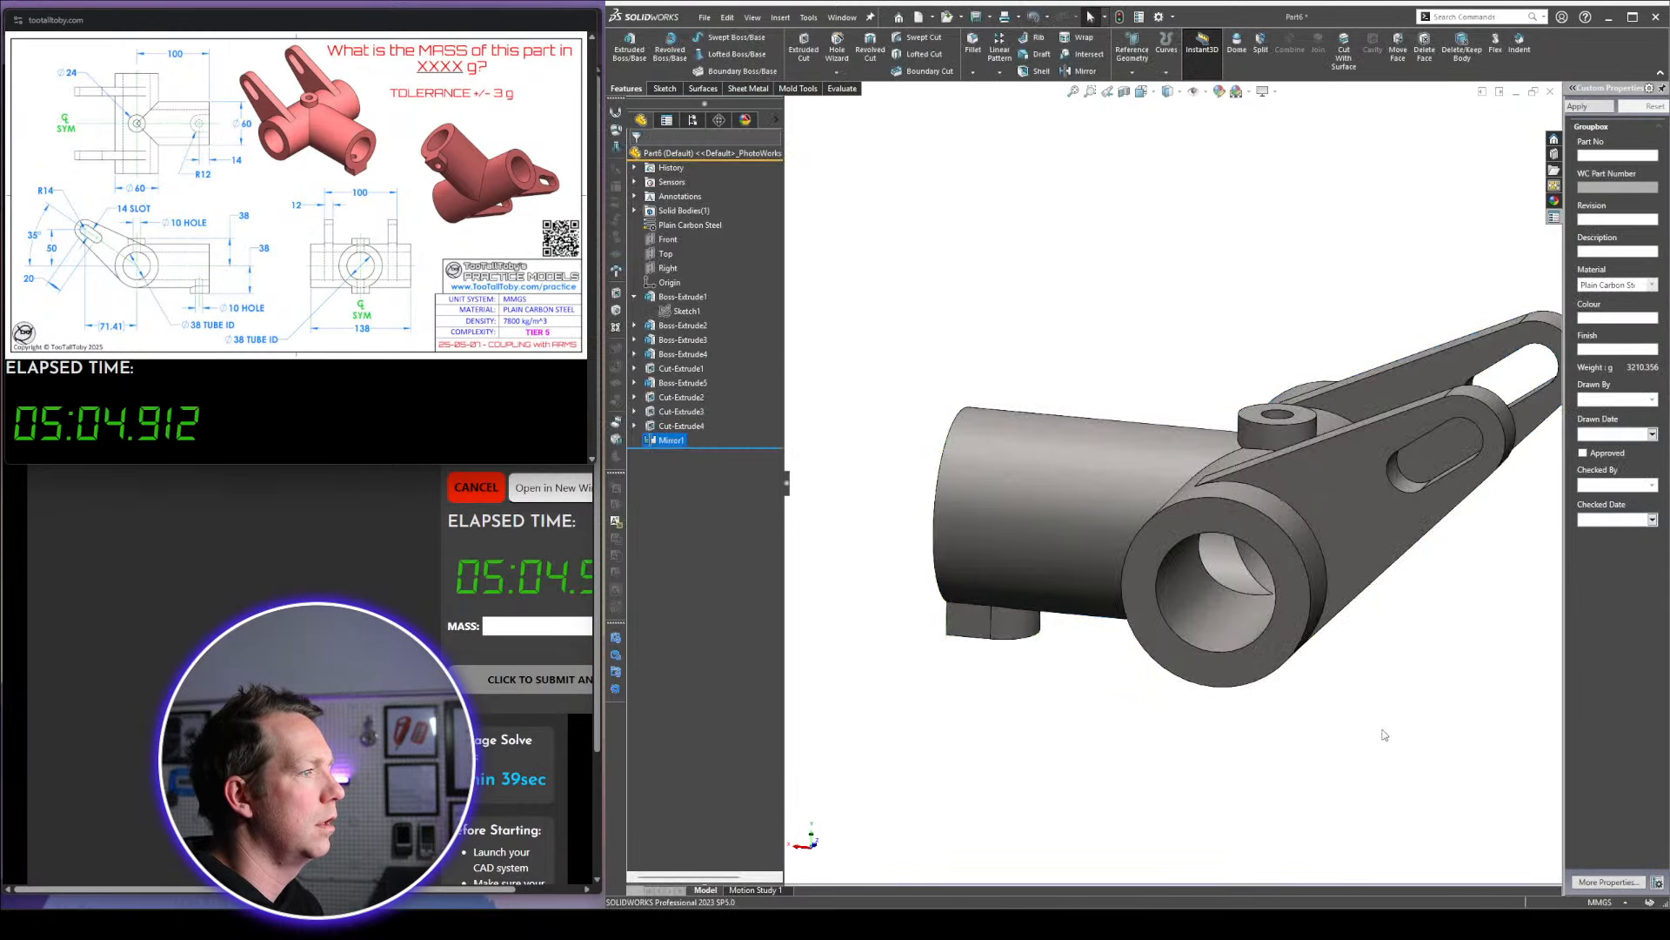
Submit 3210 as the mass answer on the TooTallToby practice page
{"action": "middle_click_drag", "start_coordinate": [1235, 544], "coordinate": [1307, 572]}
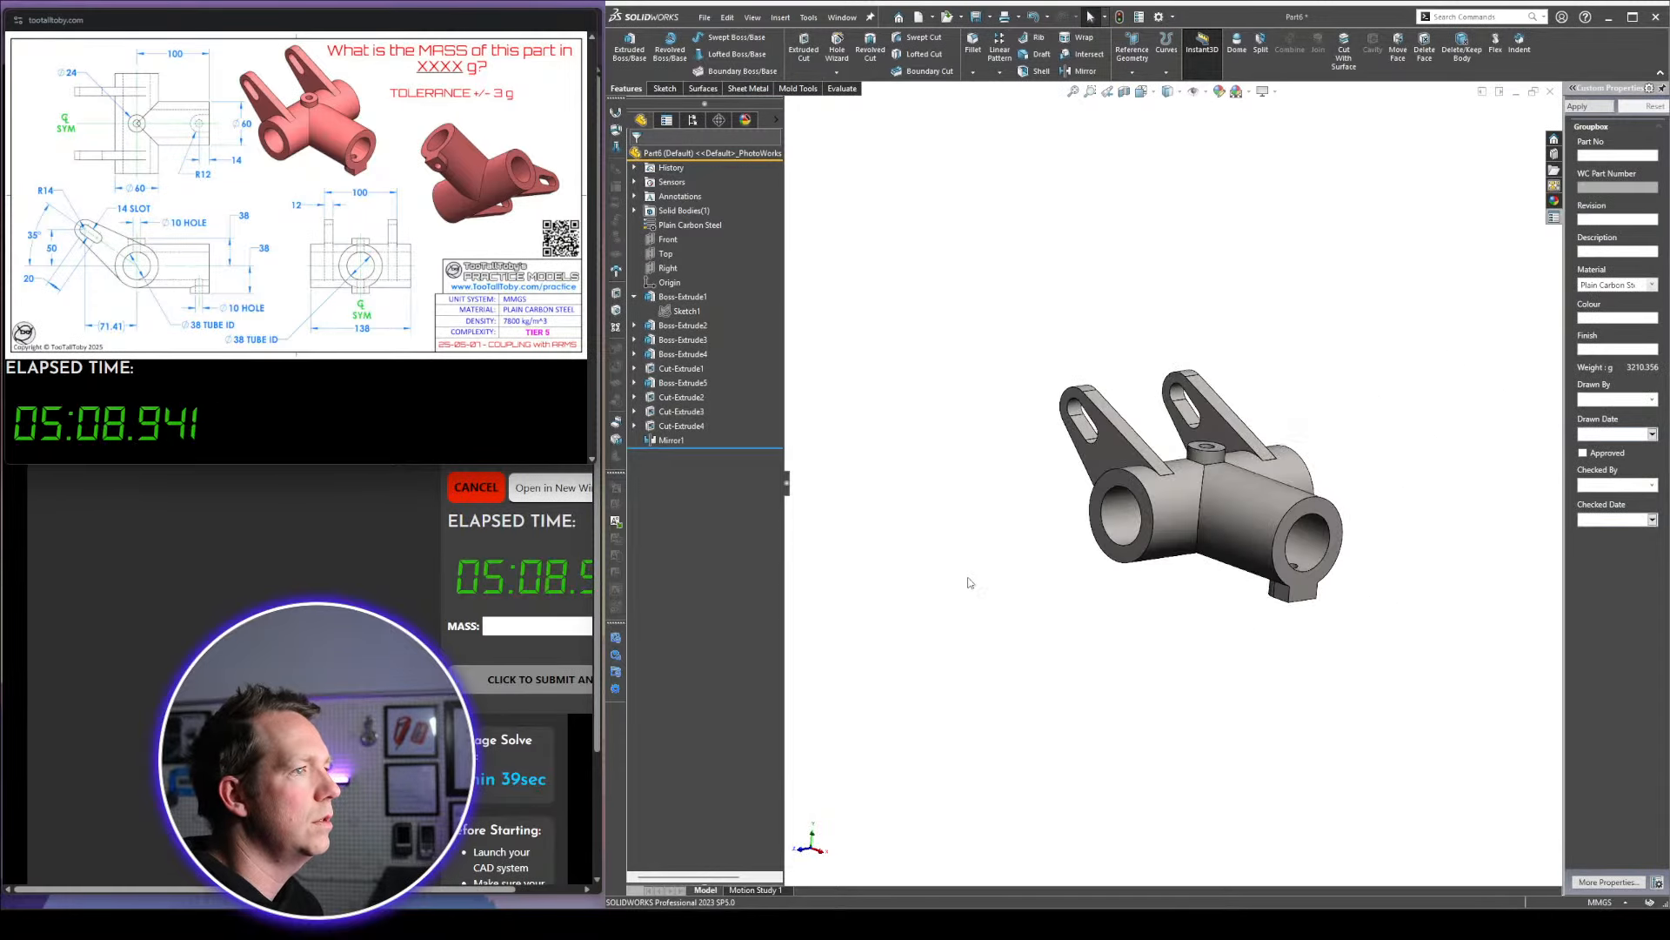
{"action": "left_click", "coordinate": [546, 628]}
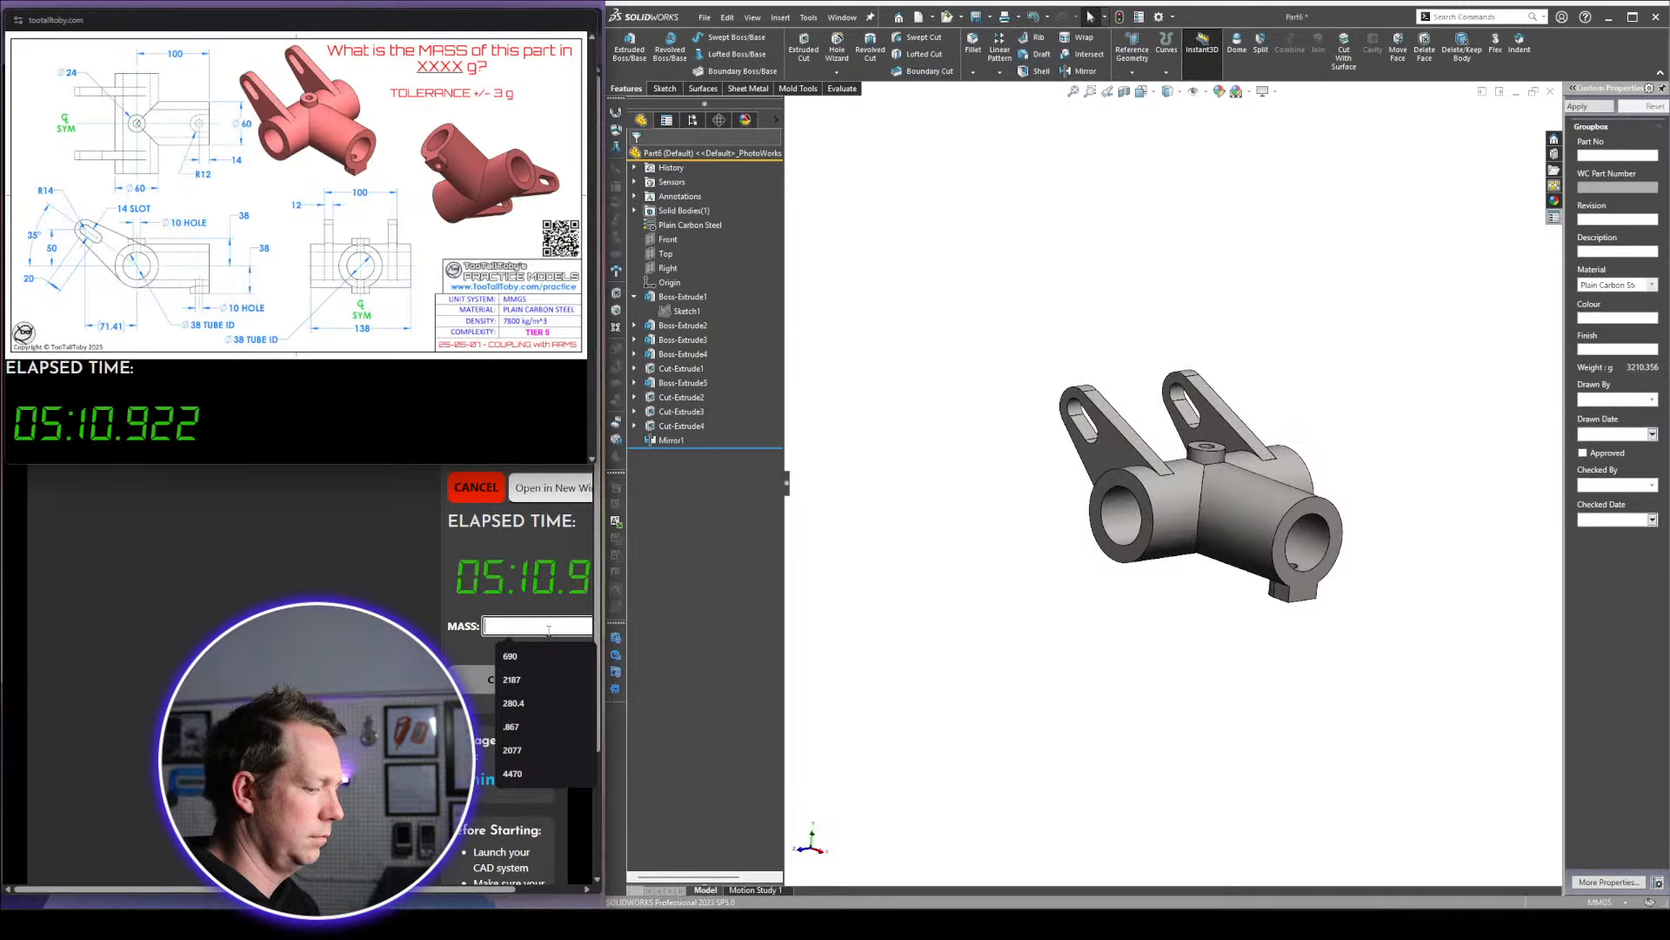
{"action": "type", "text": "3210"}
{"action": "key", "text": "Return"}
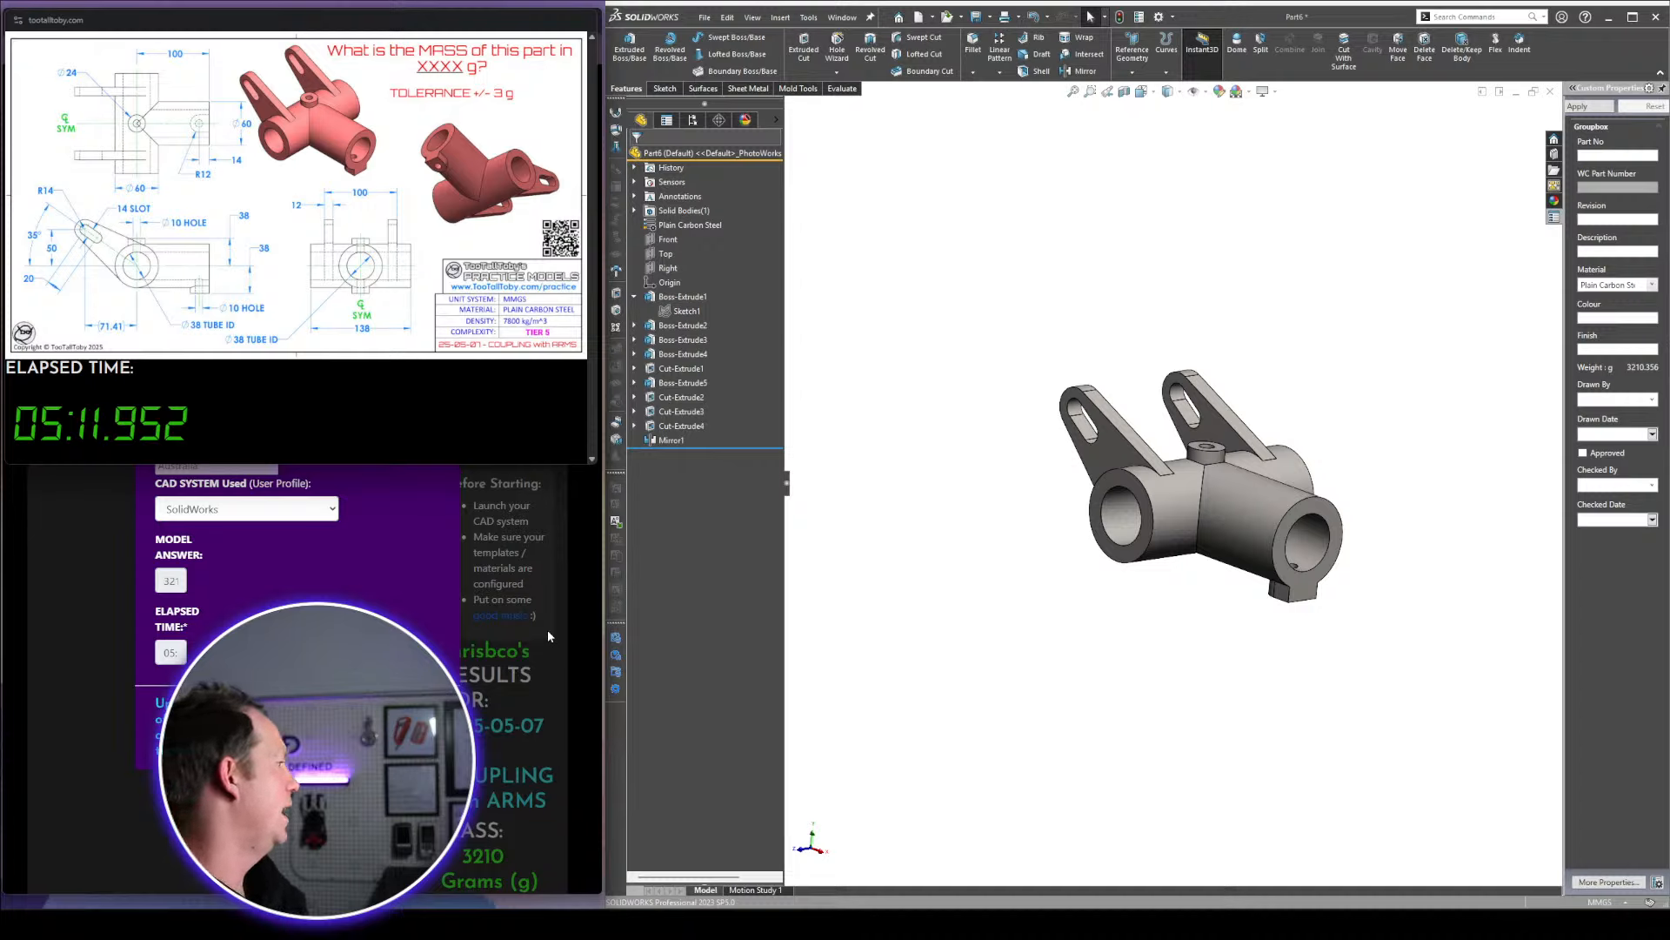
Colour the whole solid body with the red sampled from the rendered part in the reference drawing
{"action": "scroll", "coordinate": [1289, 544], "scroll_direction": "down", "scroll_amount": 2}
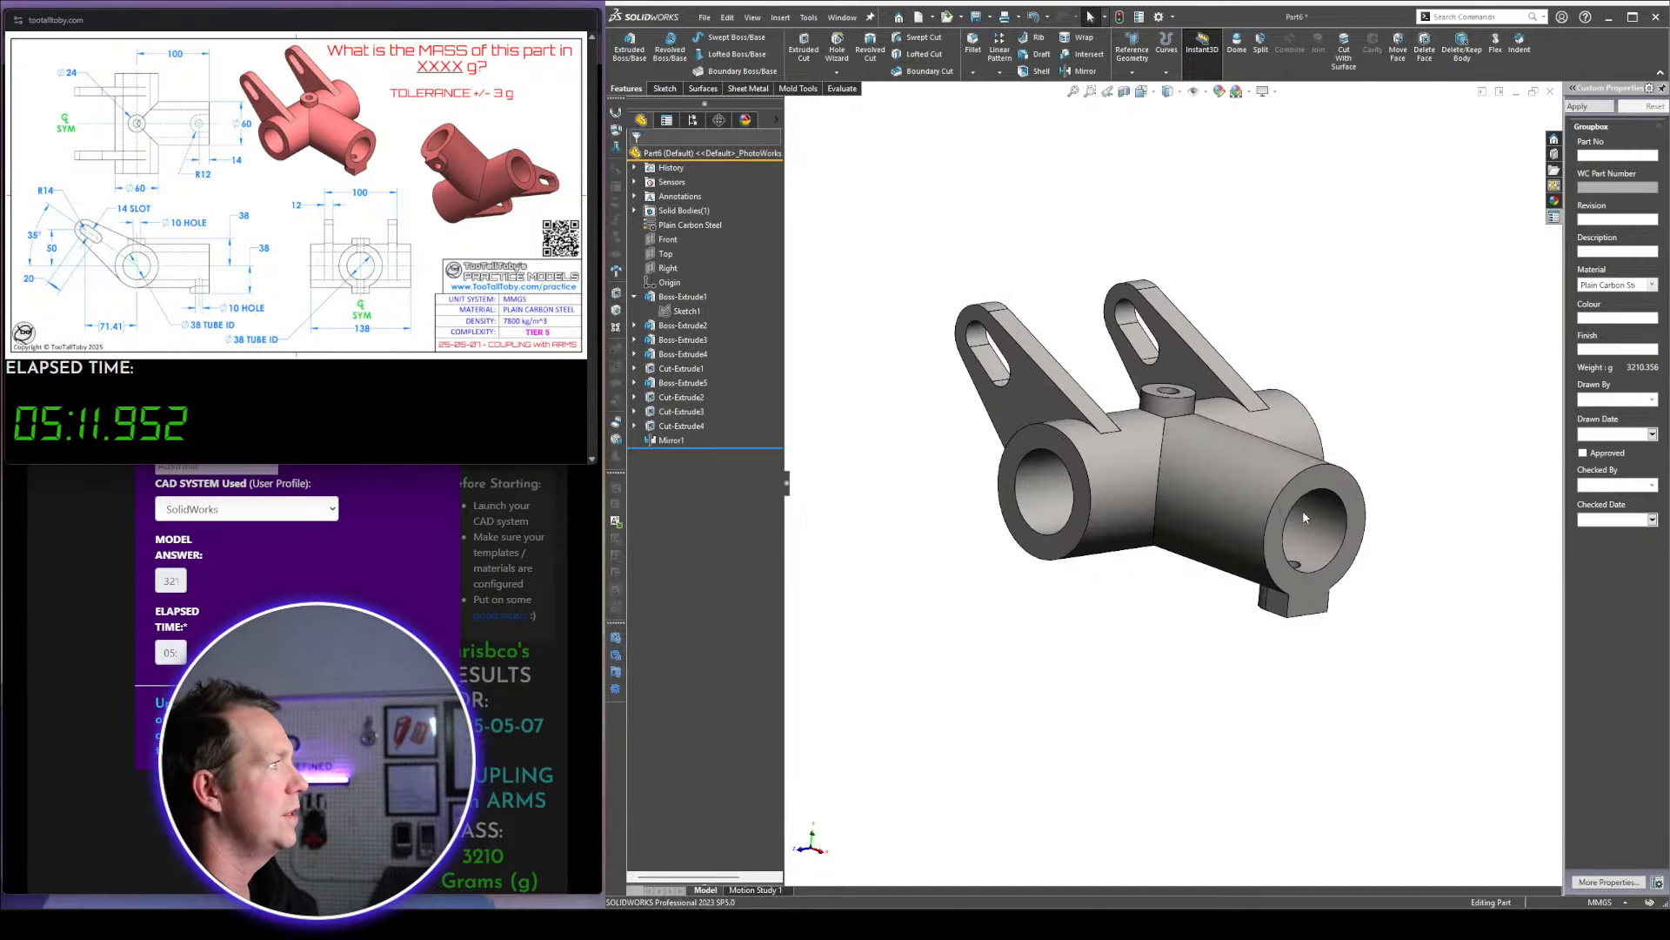
{"action": "middle_click_drag", "start_coordinate": [1302, 510], "coordinate": [1198, 494]}
{"action": "left_click", "coordinate": [1194, 478]}
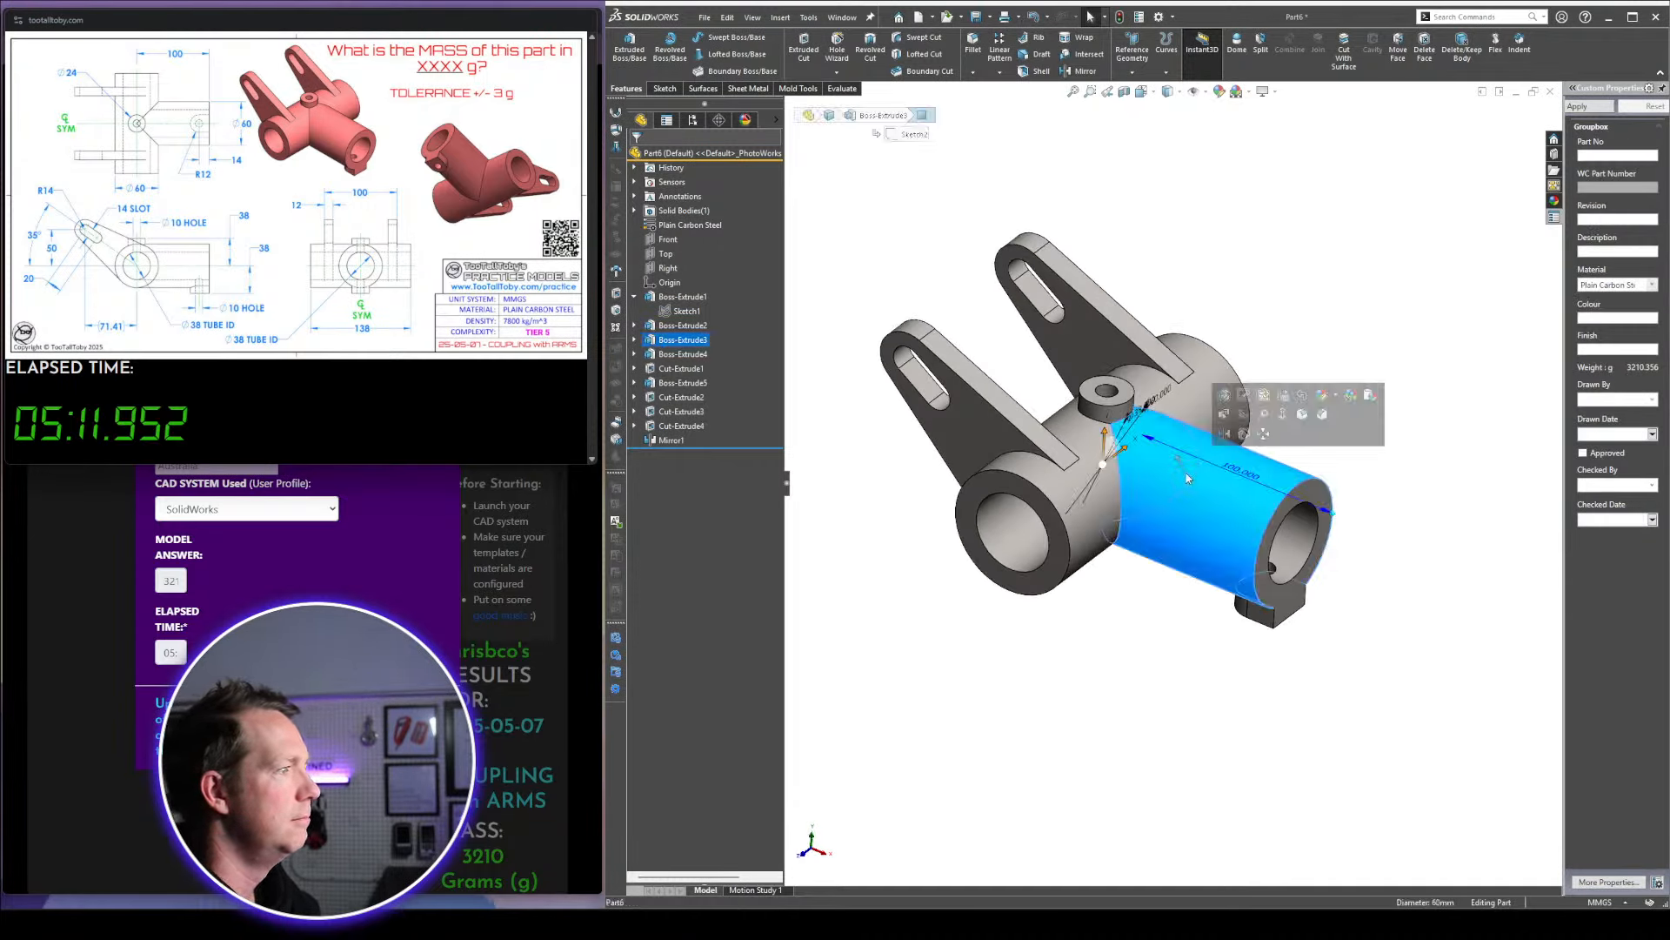
{"action": "left_click", "coordinate": [1328, 402]}
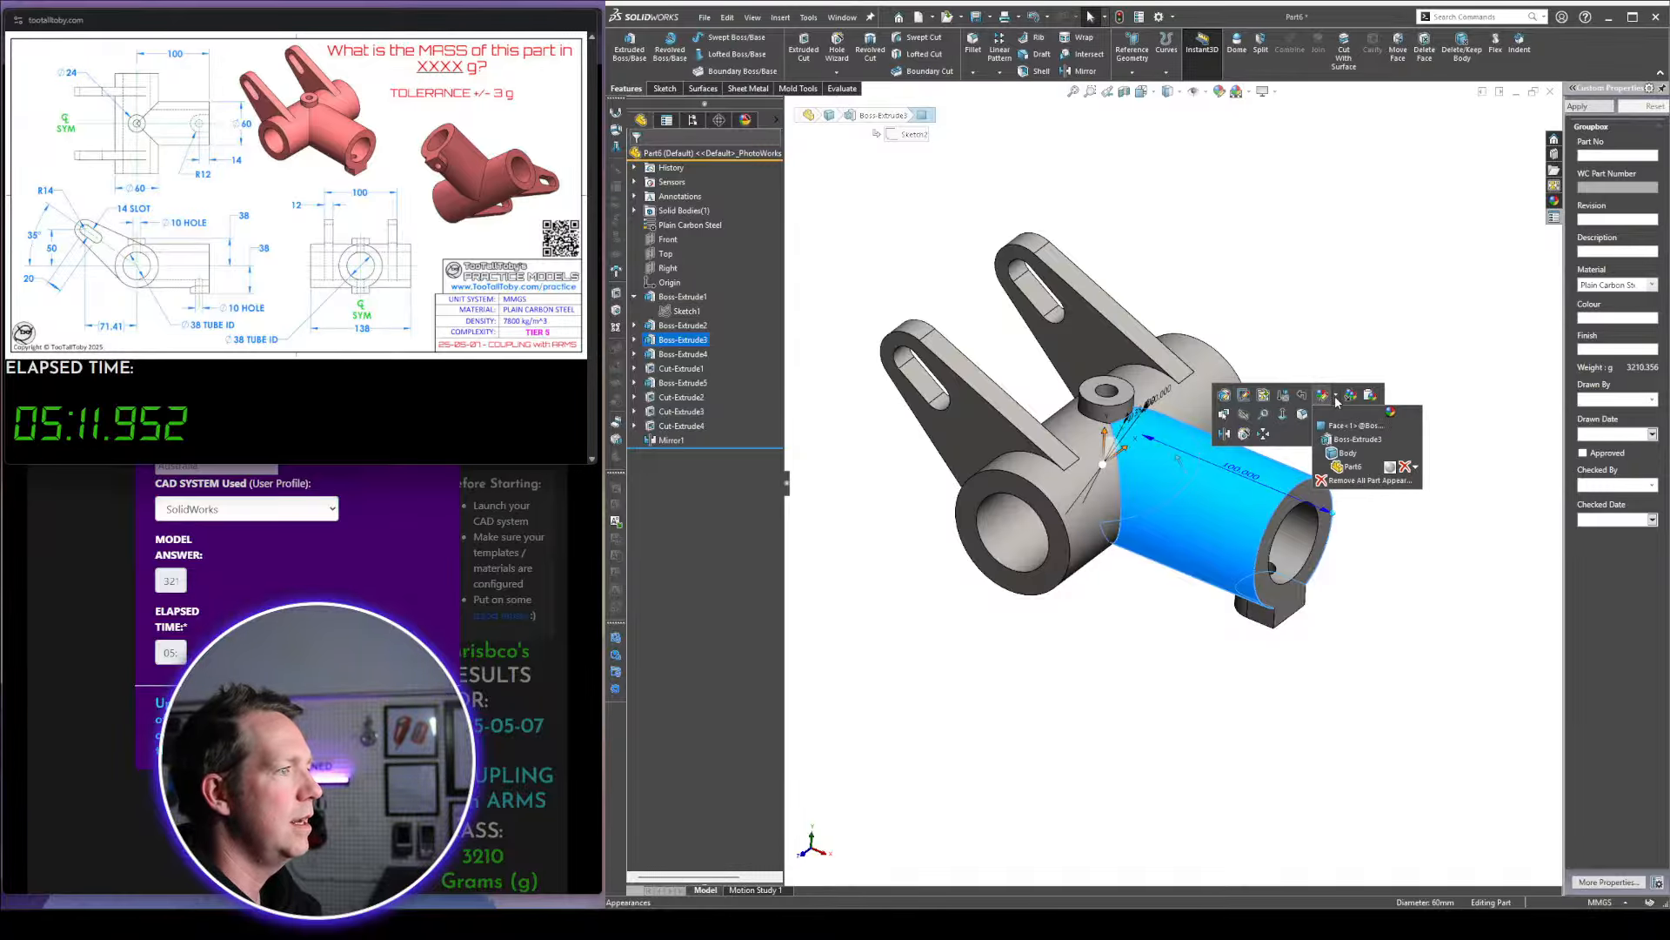
{"action": "left_click", "coordinate": [1346, 459]}
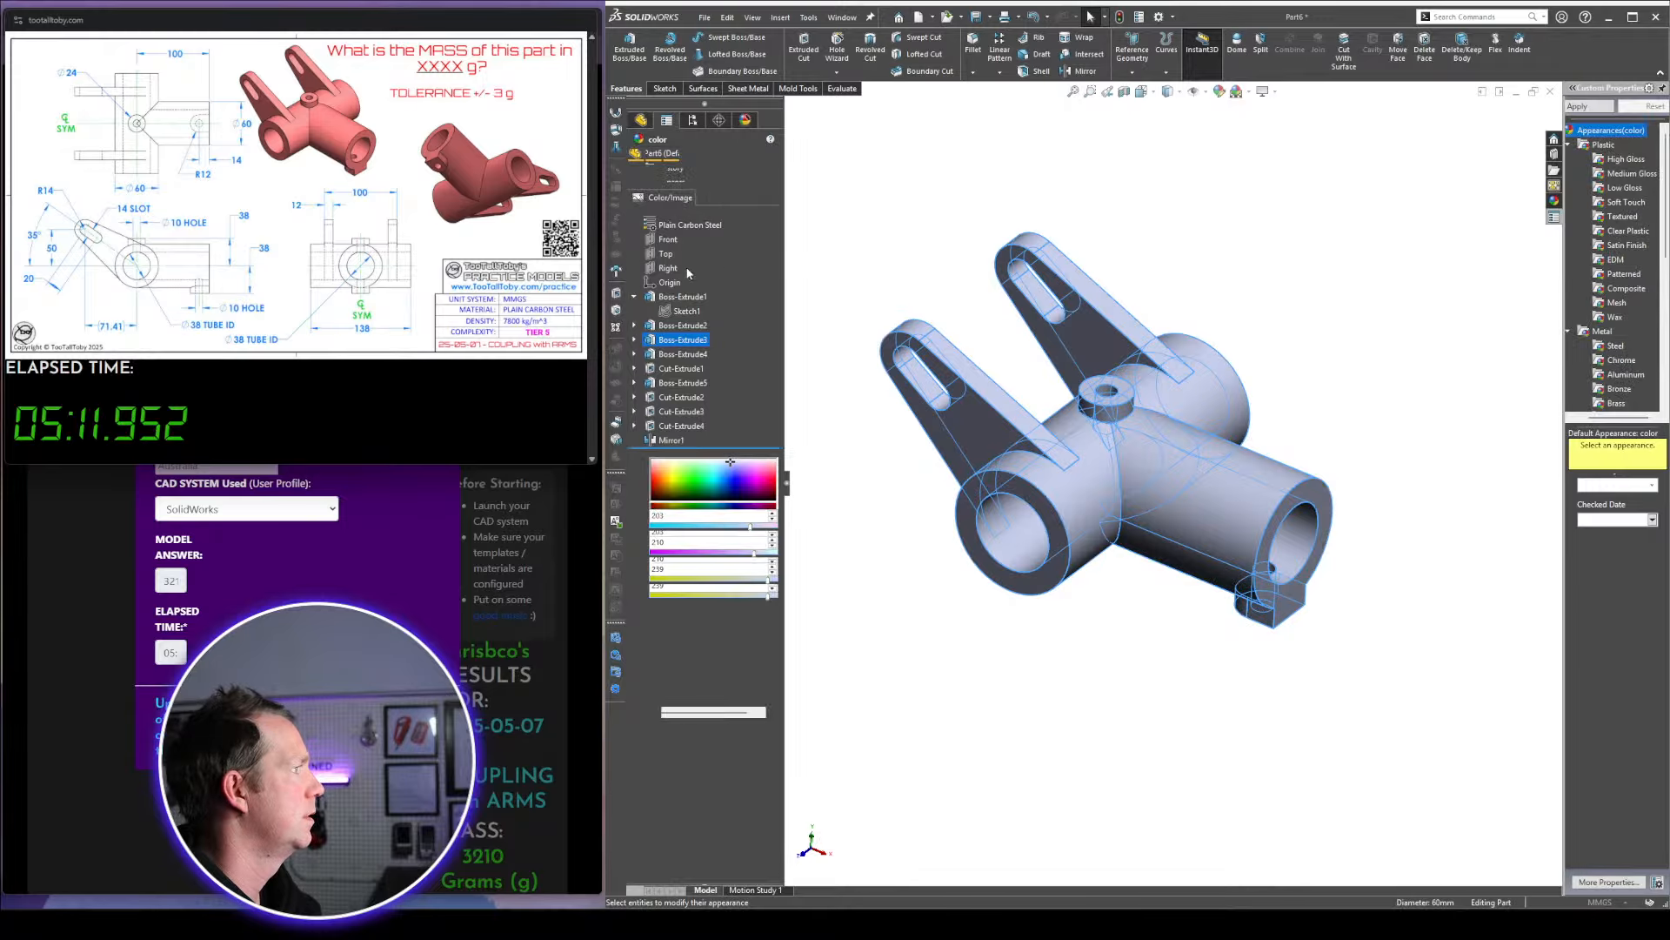
{"action": "left_click", "coordinate": [639, 368]}
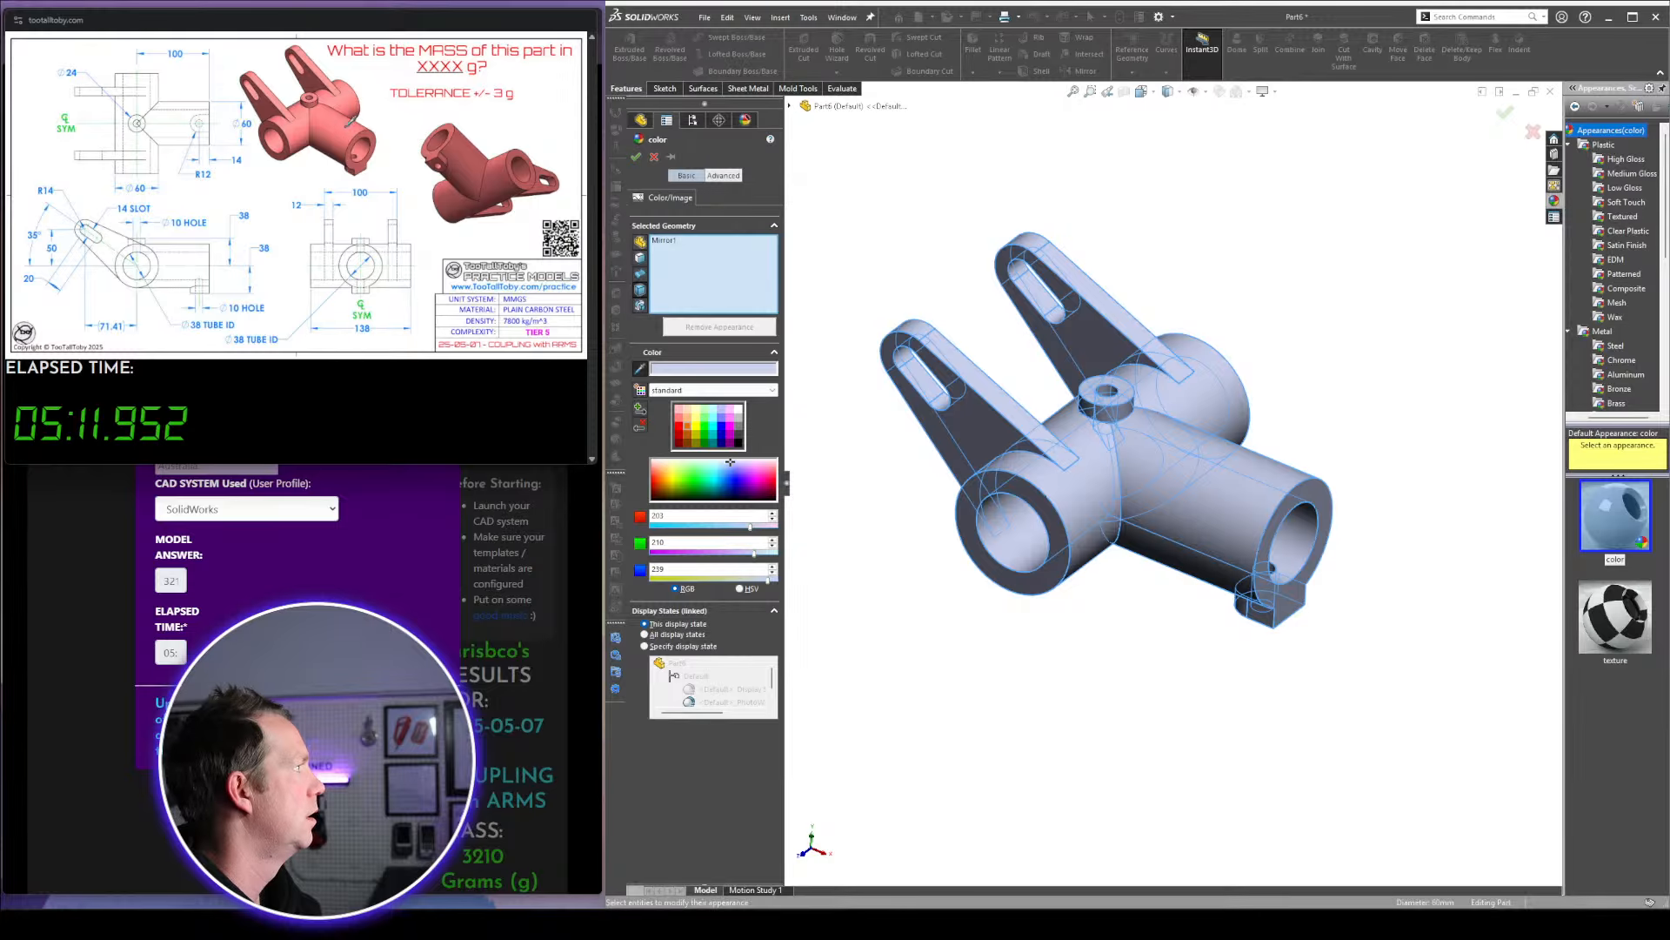
{"action": "left_click", "coordinate": [351, 122]}
{"action": "left_click", "coordinate": [636, 156]}
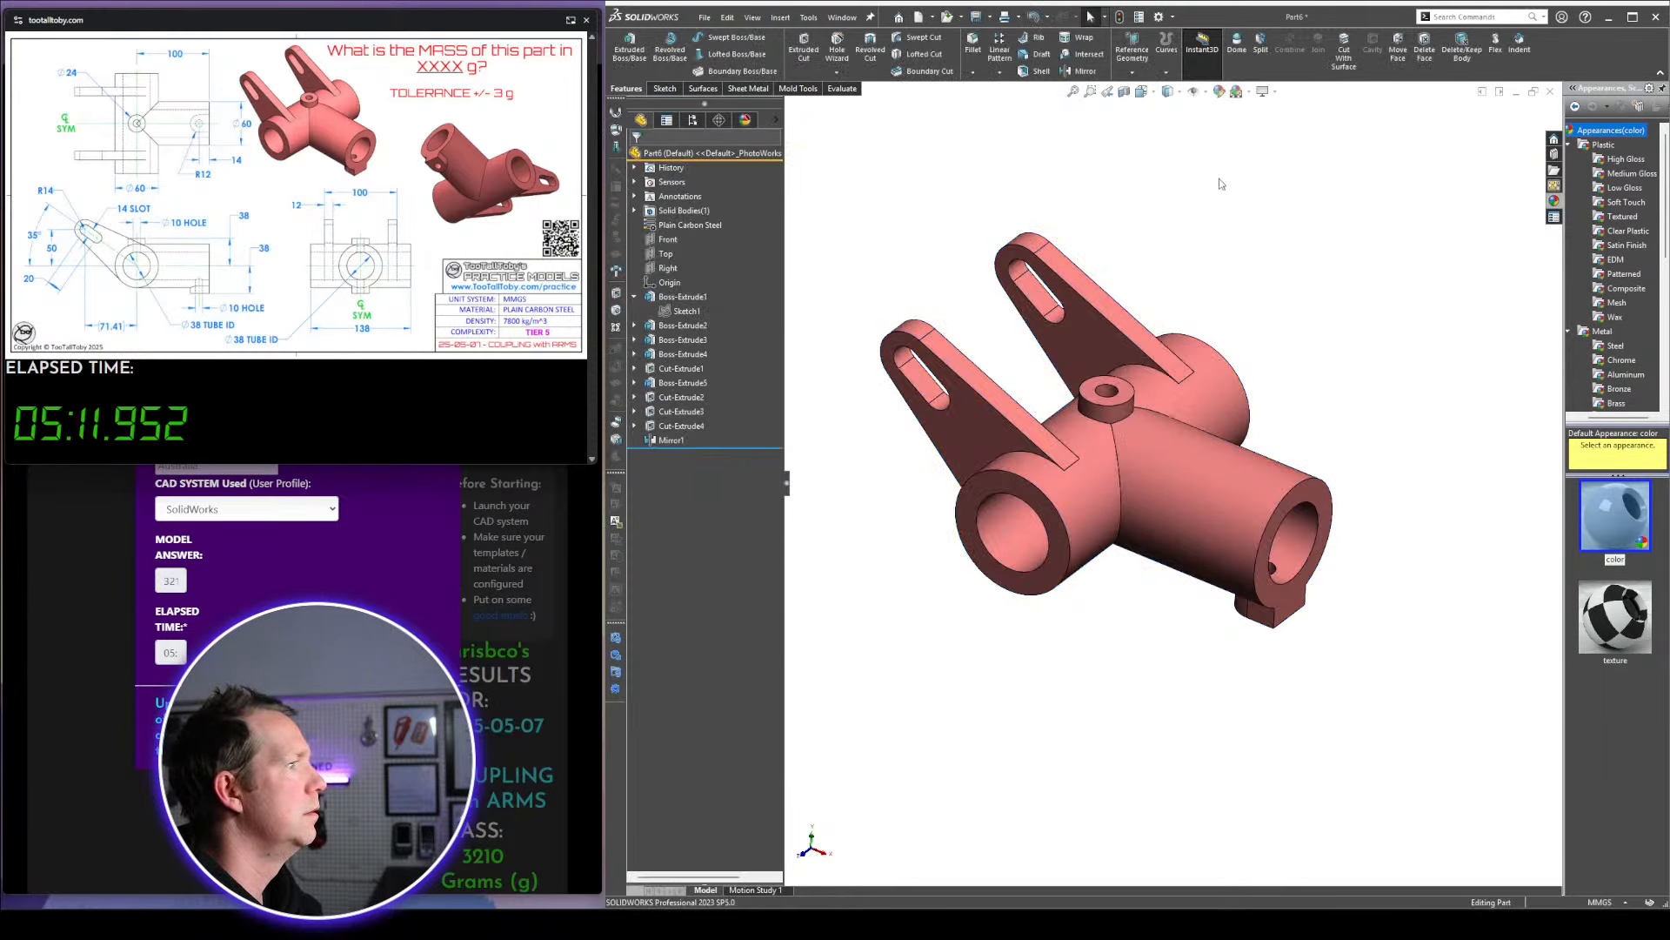
Switch the model display to perspective and frame the whole coupling in an angled view
{"action": "left_click", "coordinate": [1276, 93]}
{"action": "left_click", "coordinate": [1302, 158]}
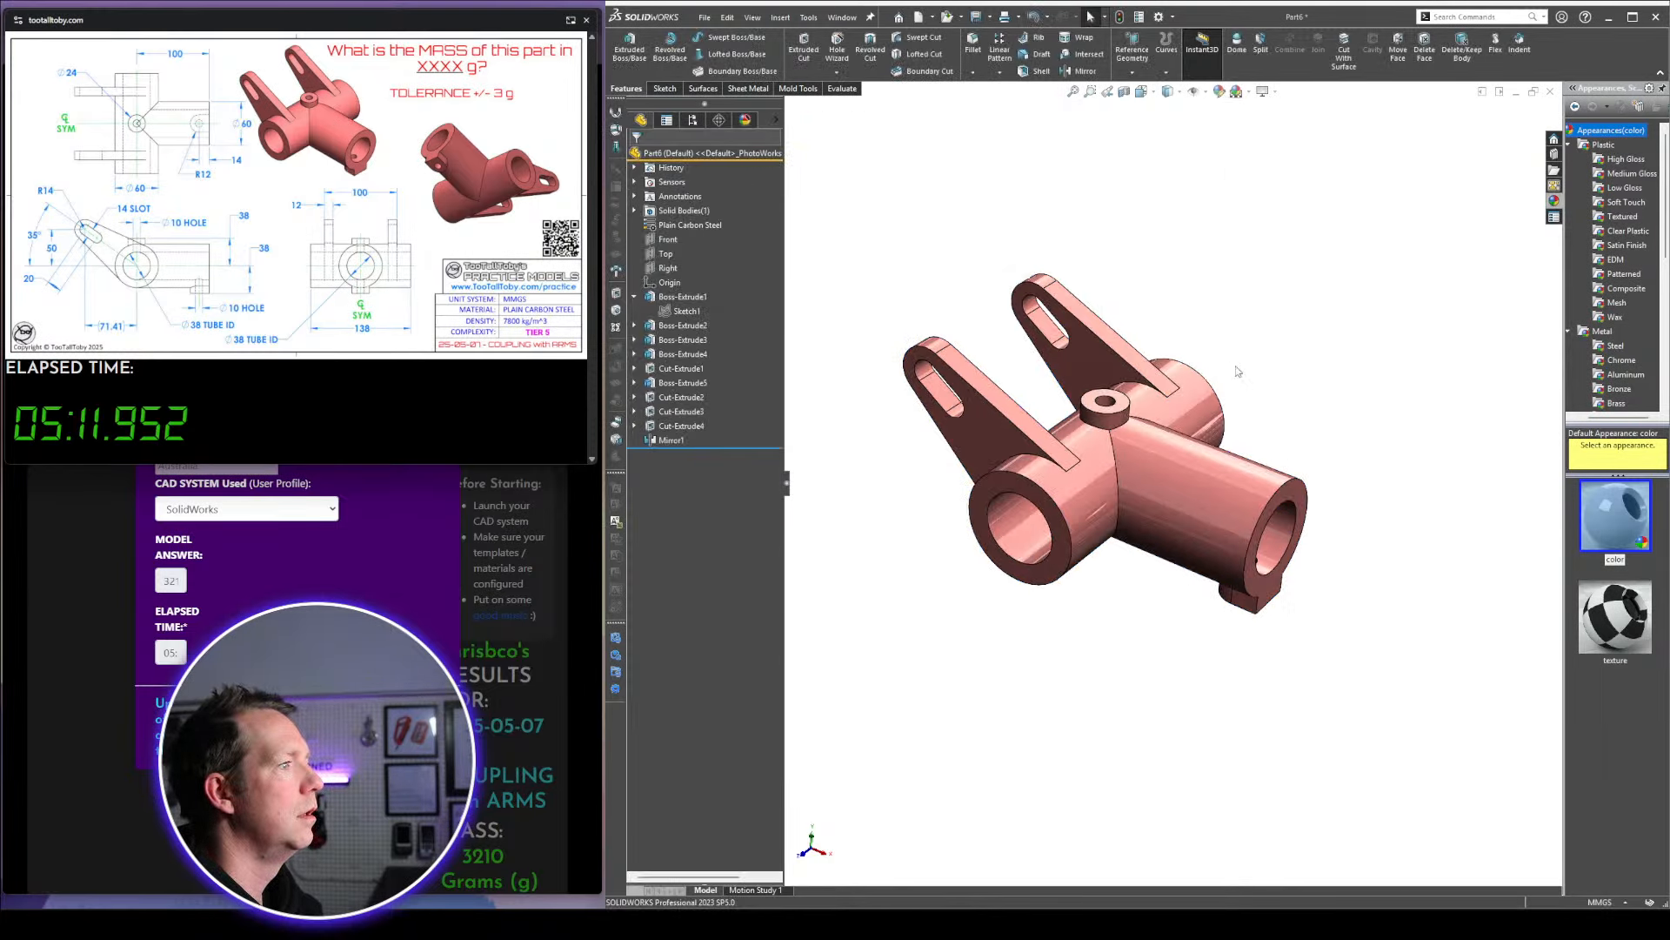
{"action": "scroll", "coordinate": [1238, 368], "scroll_direction": "up", "scroll_amount": 3}
{"action": "mouse_move", "coordinate": [1157, 448]}
{"action": "middle_mouse_down"}
{"action": "mouse_move", "coordinate": [1212, 365]}
{"action": "mouse_move", "coordinate": [1141, 457]}
{"action": "middle_mouse_up"}
{"action": "scroll", "coordinate": [1141, 458], "scroll_direction": "down", "scroll_amount": 2}
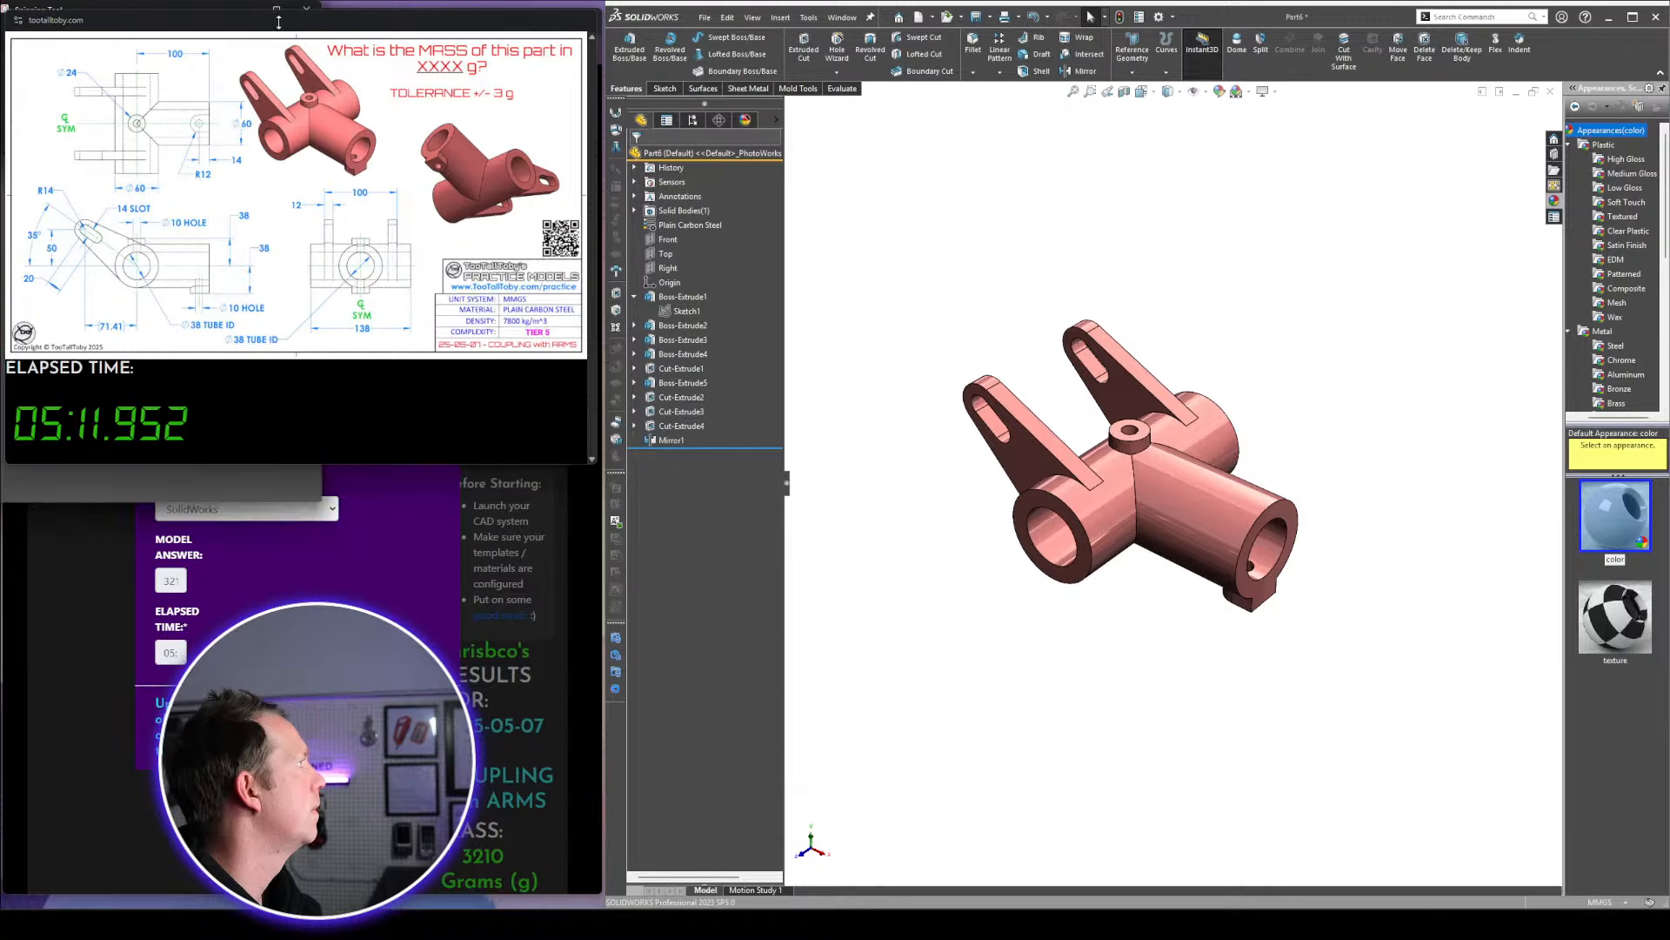
Move Snipping Tool clear of the model, capture a rectangular snip around the coupling, and return to SOLIDWORKS
{"action": "mouse_move", "coordinate": [215, 5]}
{"action": "left_mouse_down"}
{"action": "mouse_move", "coordinate": [245, 363]}
{"action": "mouse_move", "coordinate": [241, 4]}
{"action": "left_mouse_up"}
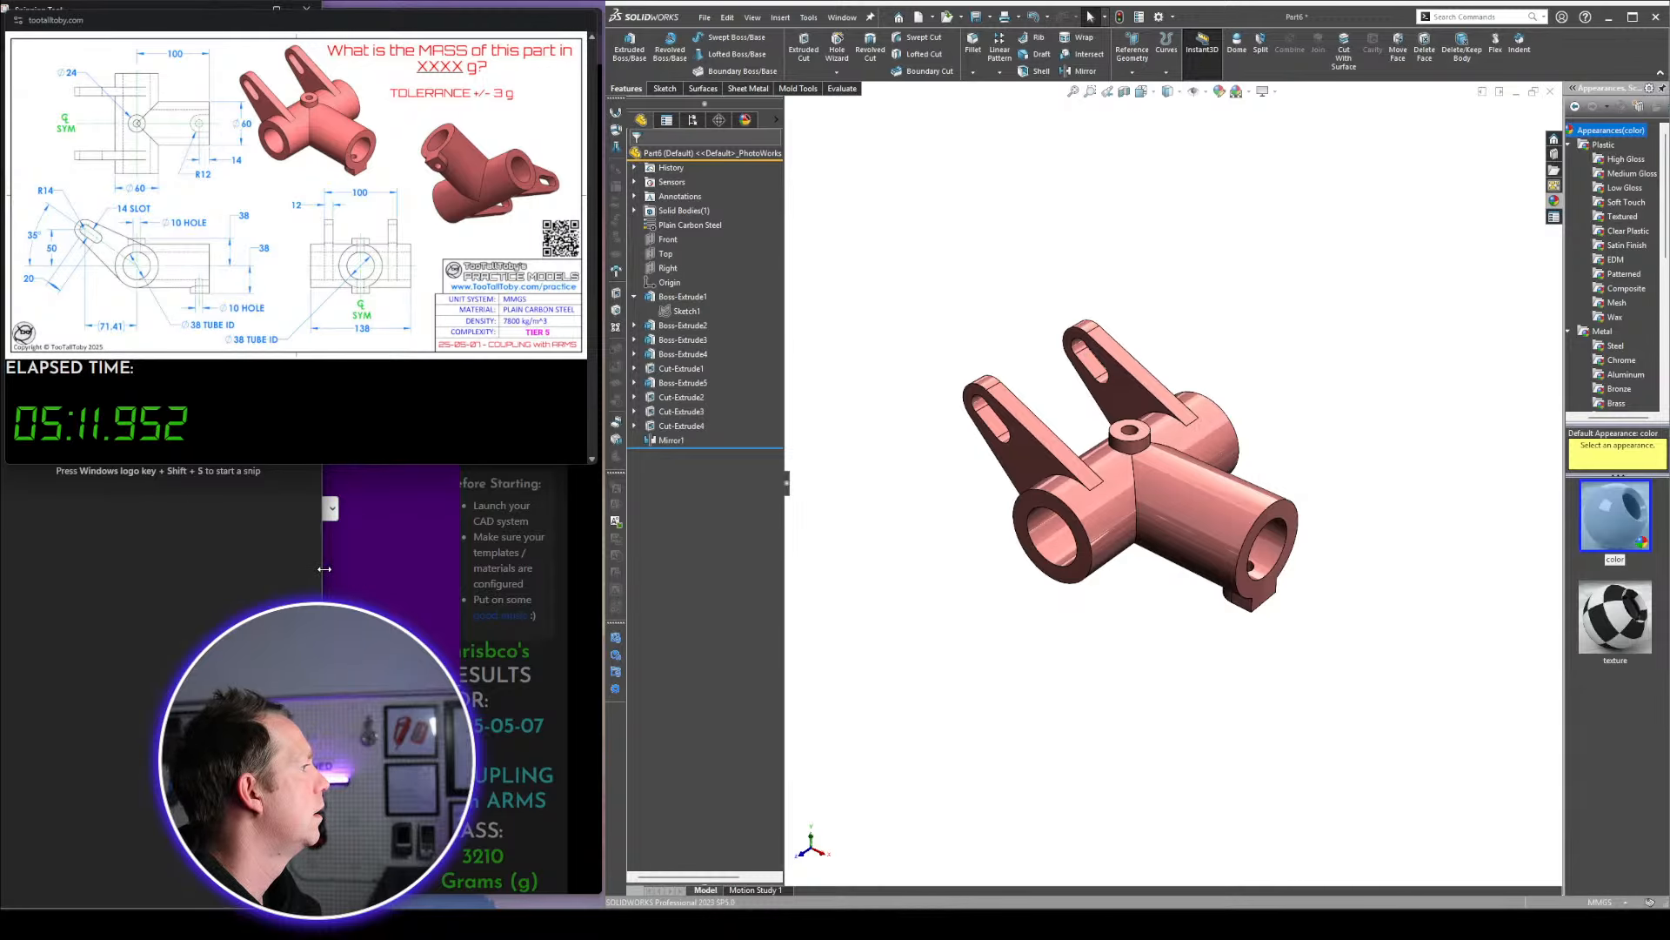
{"action": "left_click_drag", "start_coordinate": [323, 569], "coordinate": [896, 330]}
{"action": "left_click_drag", "start_coordinate": [667, 25], "coordinate": [1669, 122]}
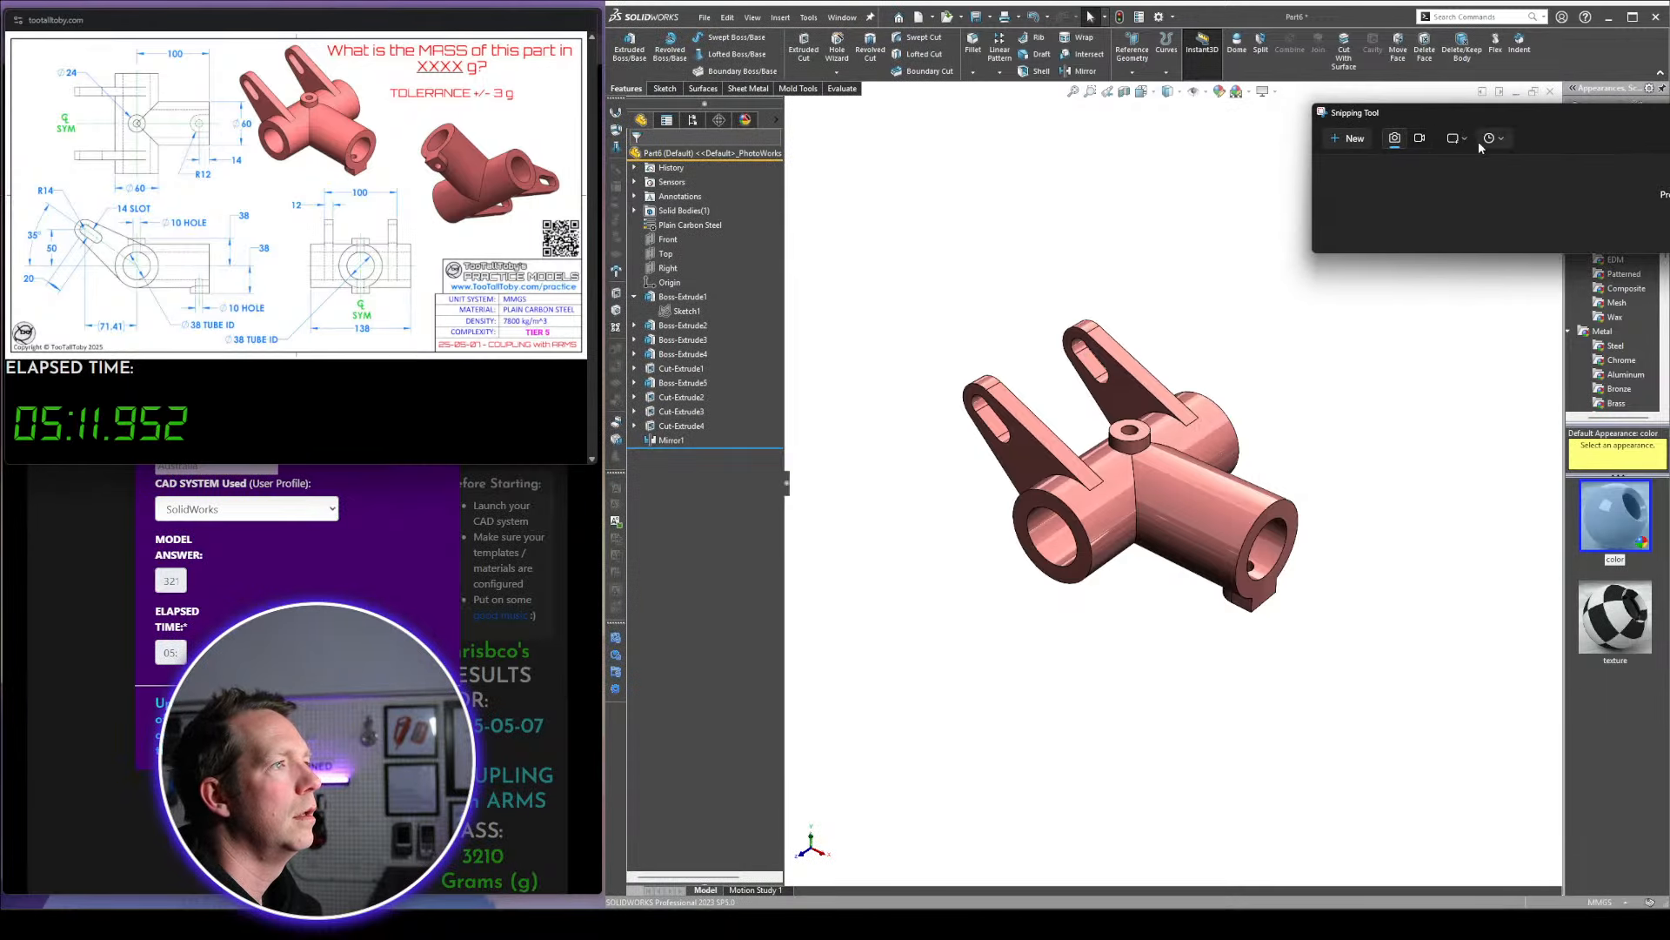
{"action": "left_click", "coordinate": [1355, 138]}
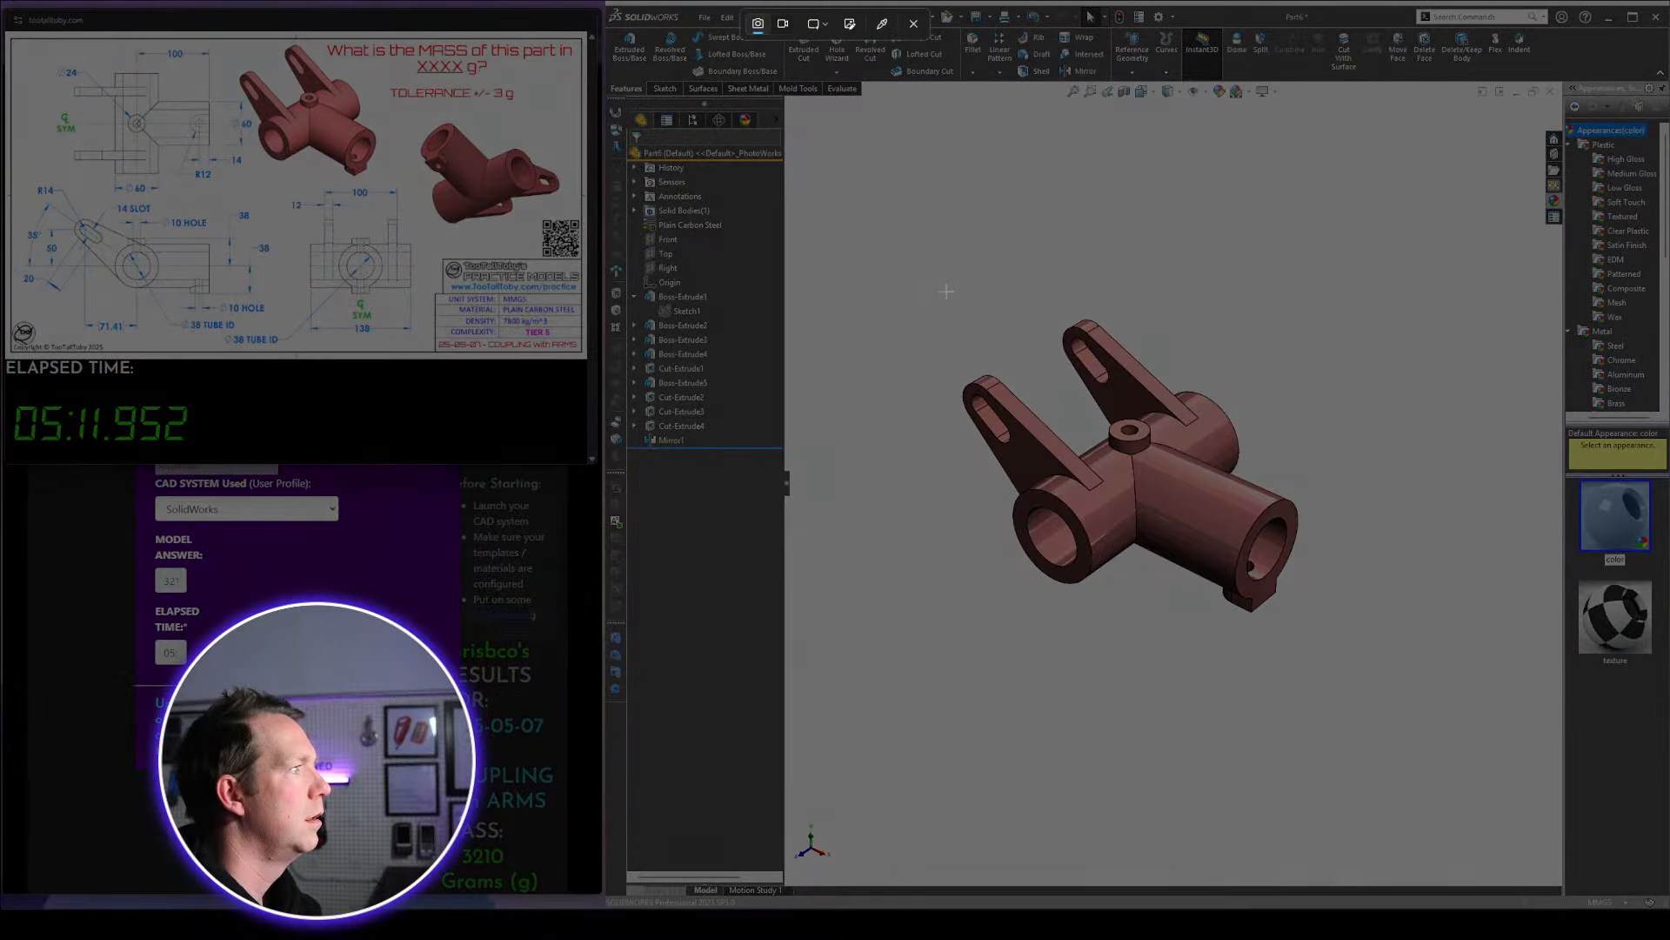
{"action": "left_click_drag", "start_coordinate": [946, 287], "coordinate": [1343, 660]}
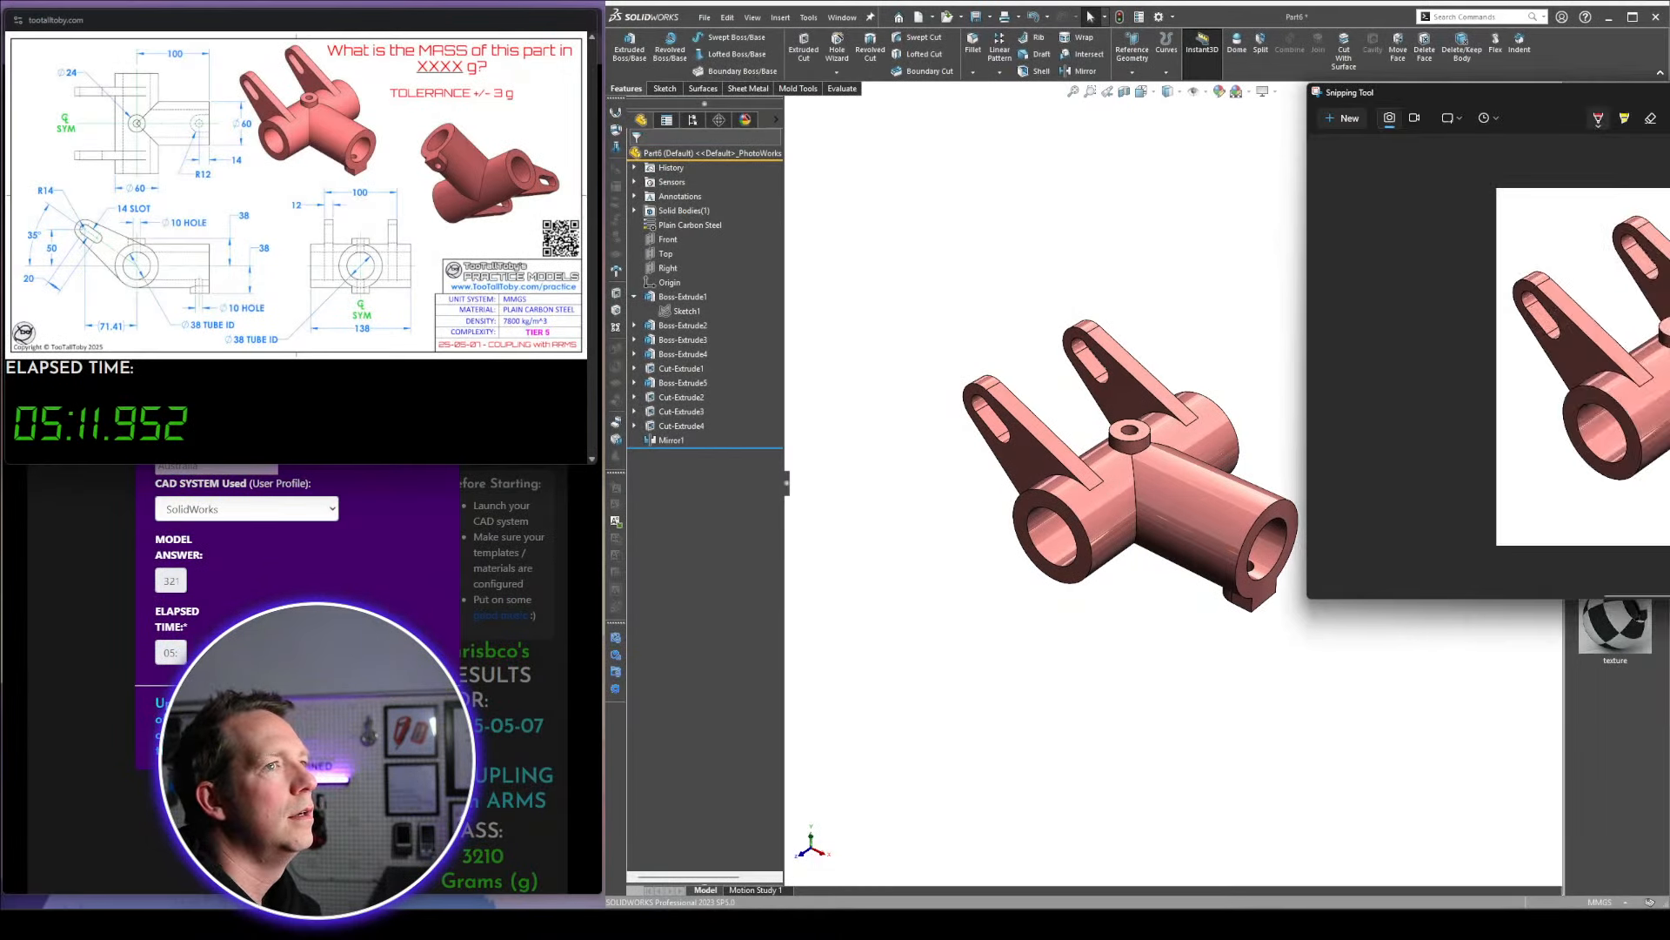
{"action": "left_click", "coordinate": [1114, 235]}
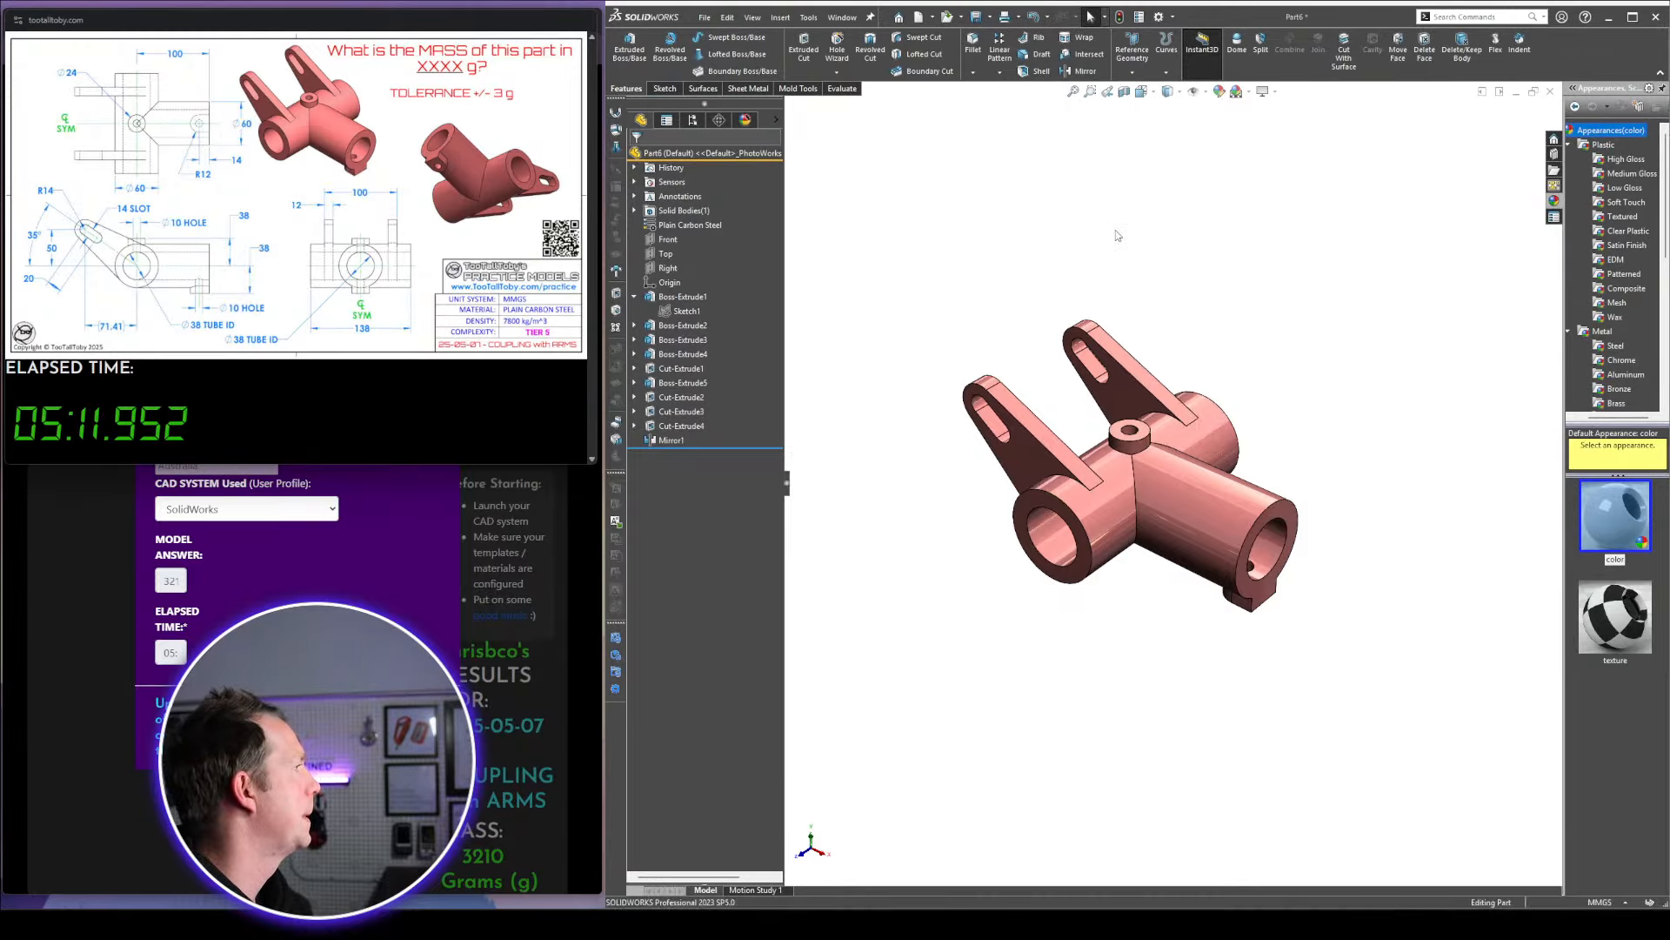
Save the part as "2025-05-07 - COUPLING WITH ARMS" in the Too Tall Toby folder's Practice Models subfolder
{"action": "key", "text": "ctrl+s"}
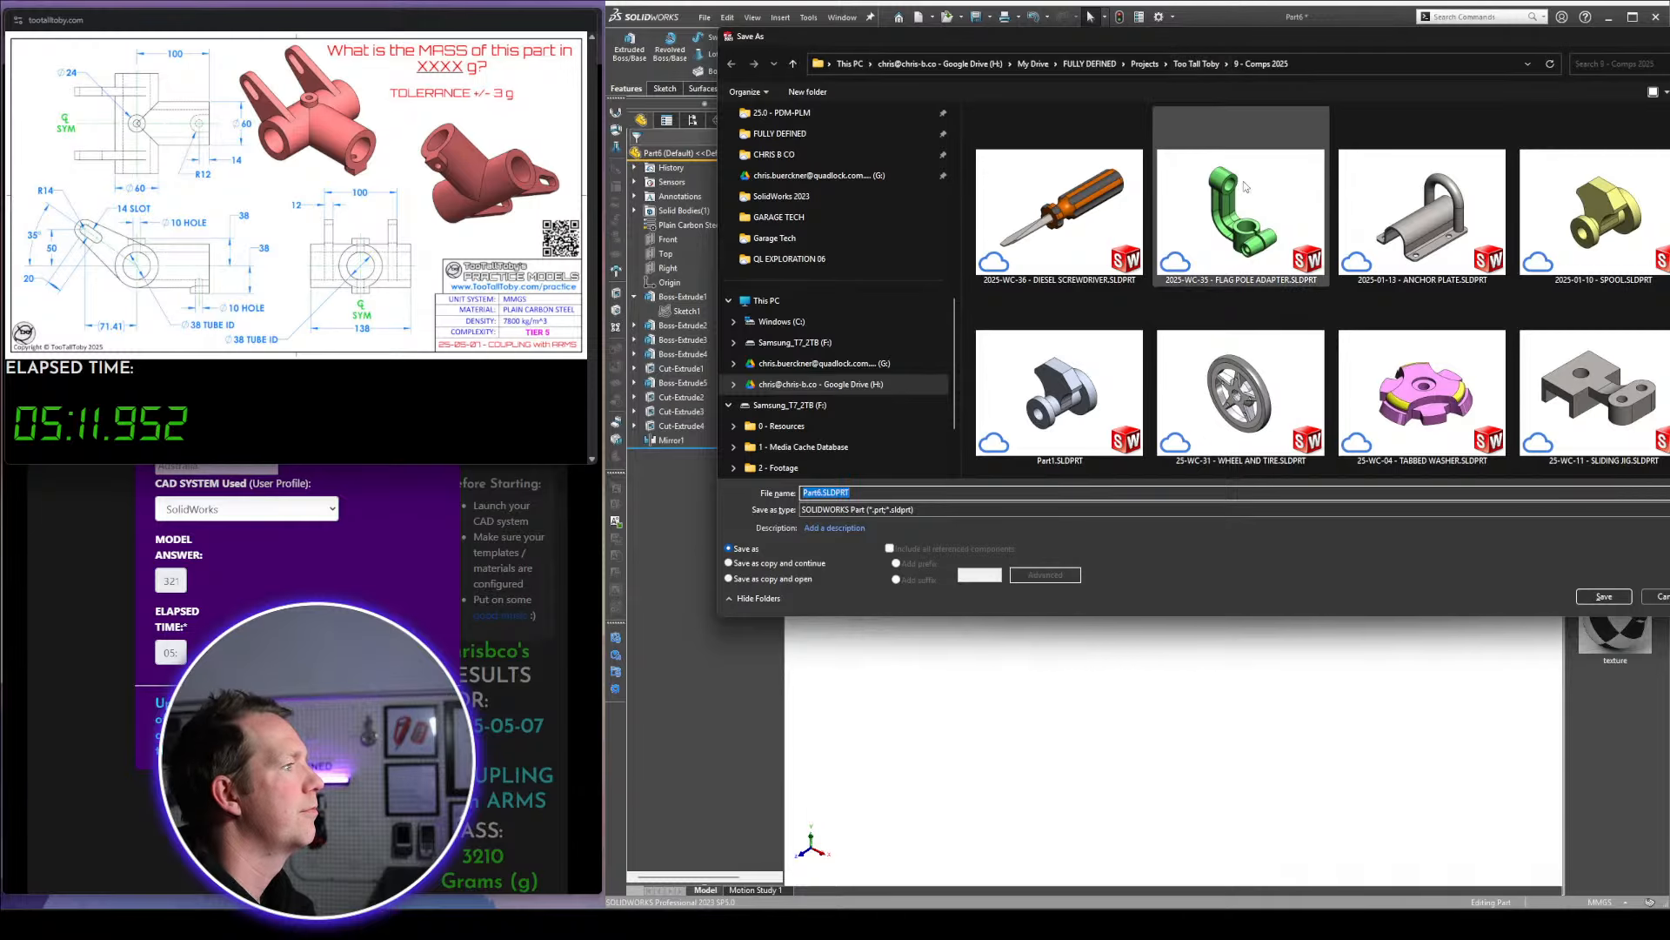
{"action": "left_click", "coordinate": [1199, 64]}
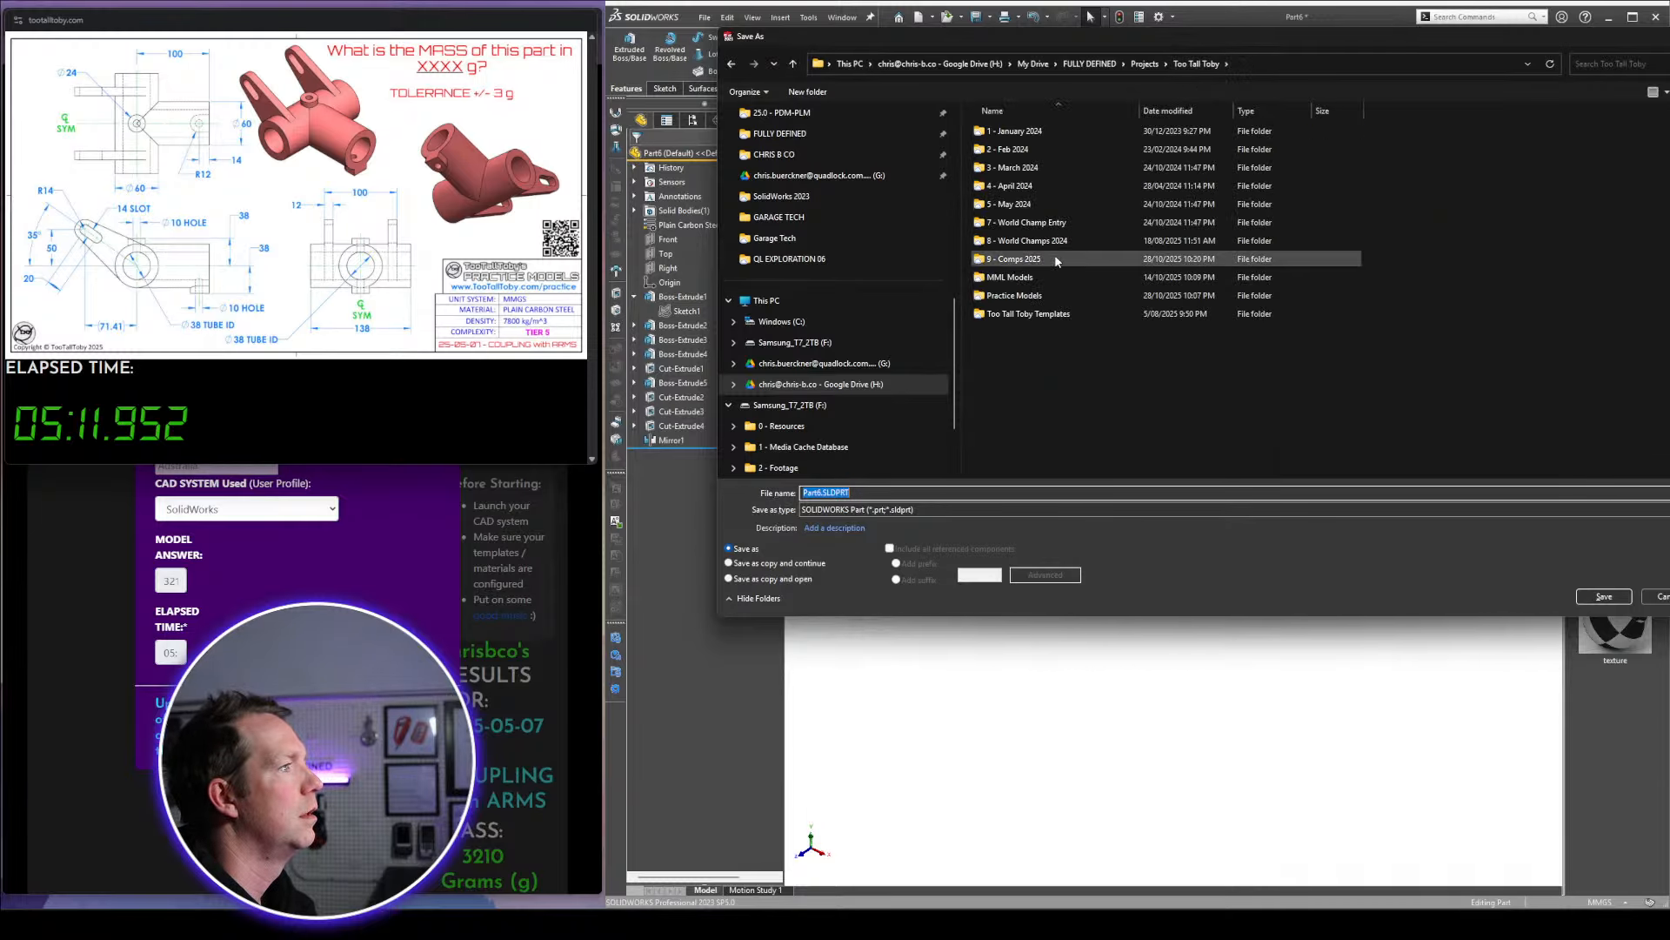
{"action": "left_click", "coordinate": [1033, 297]}
{"action": "double_click", "coordinate": [1032, 298]}
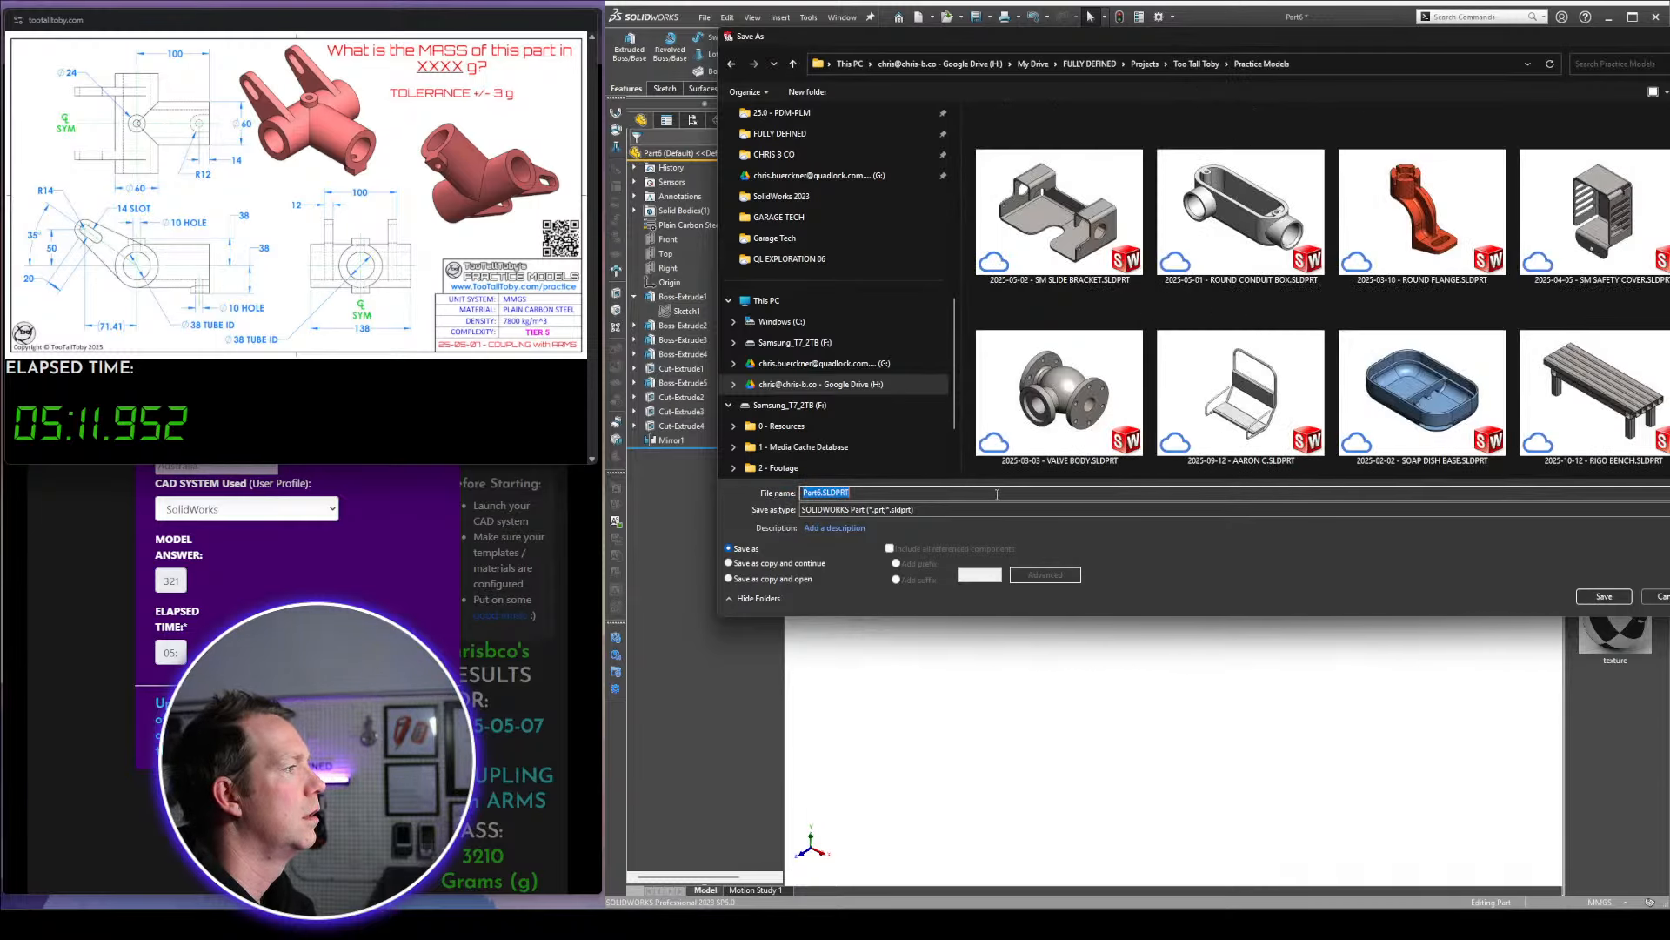
{"action": "type", "text": "2025-050"}
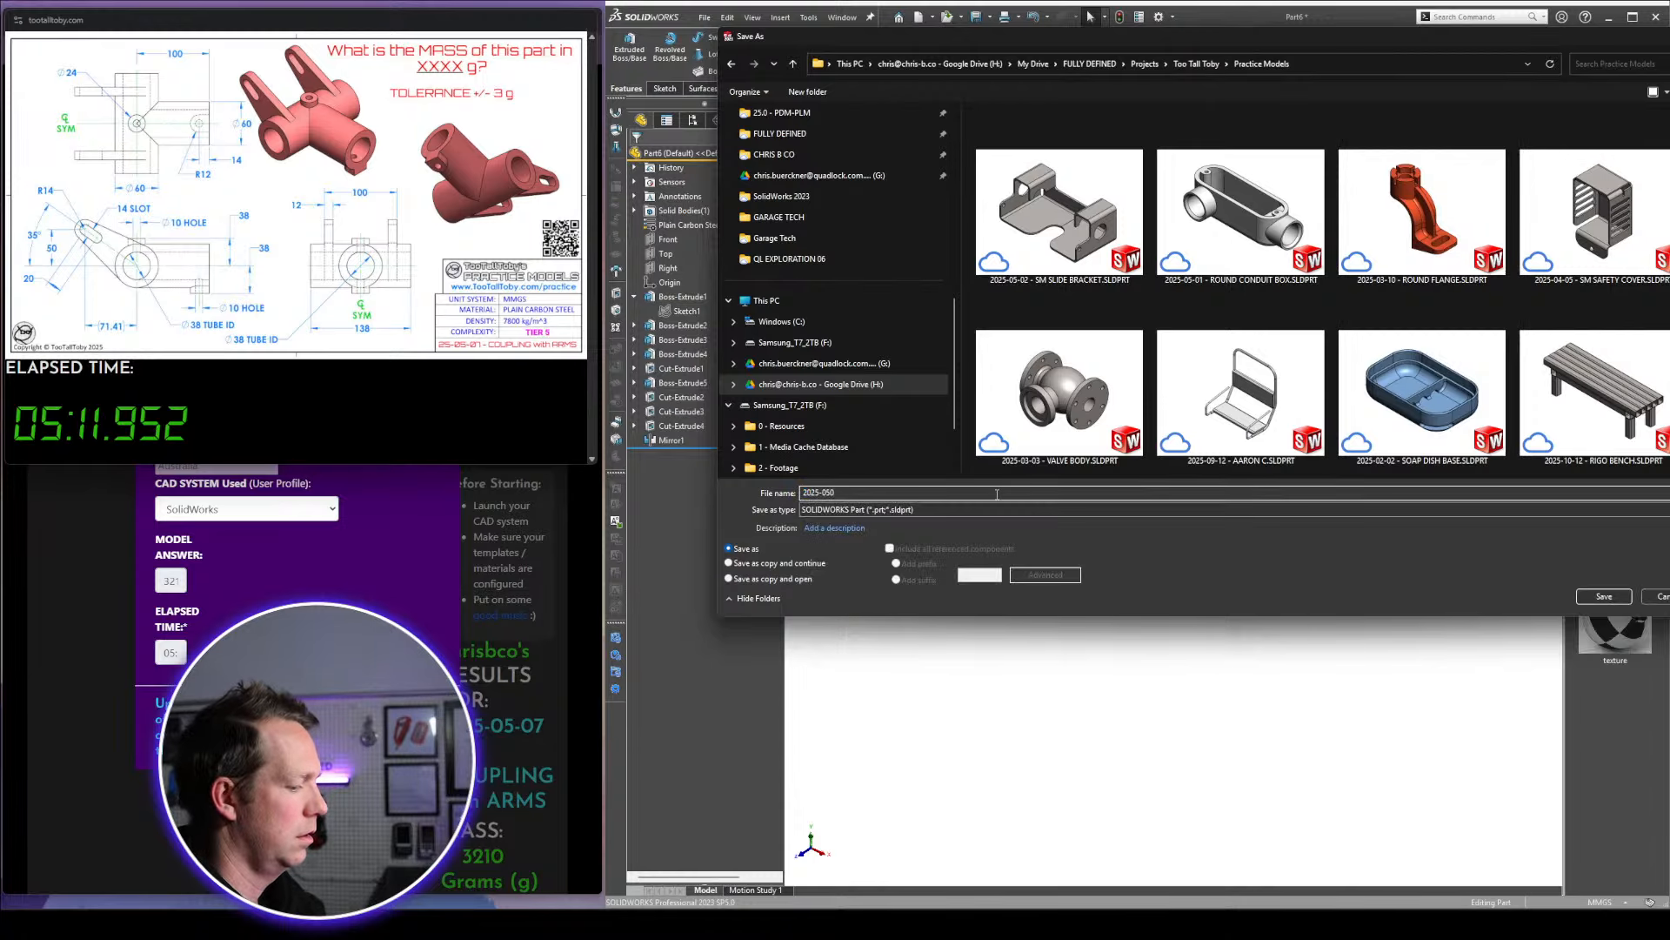
{"action": "key", "text": "BackSpace"}
{"action": "type", "text": "-07 - COUP"}
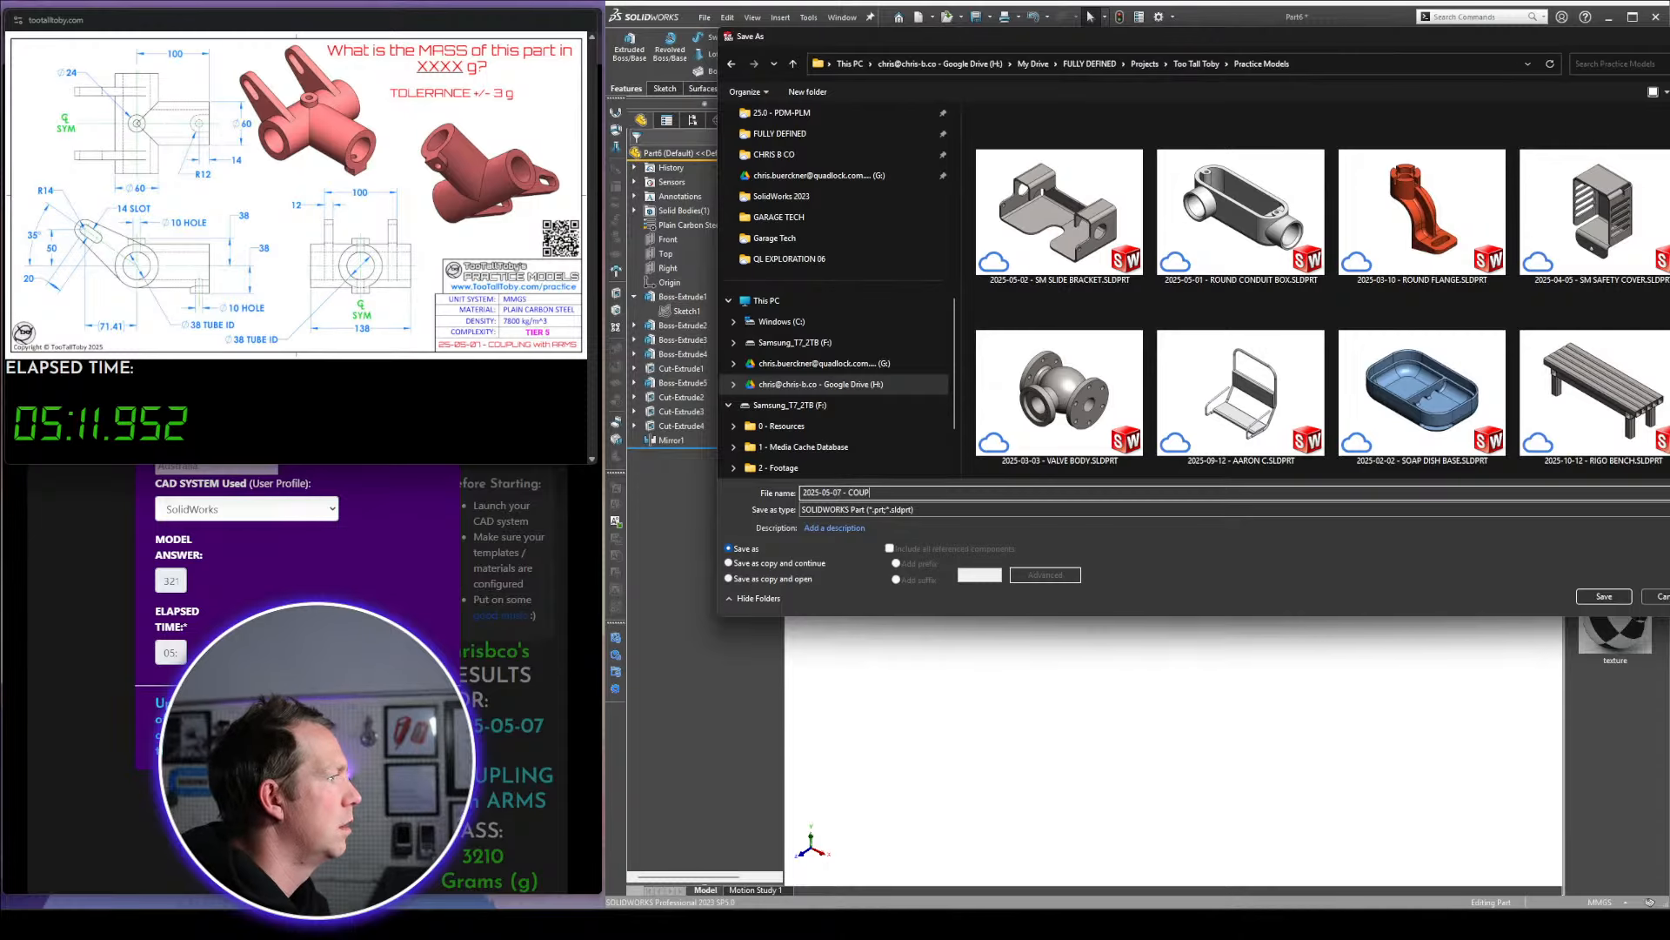
{"action": "type", "text": "LING WITH ARMS"}
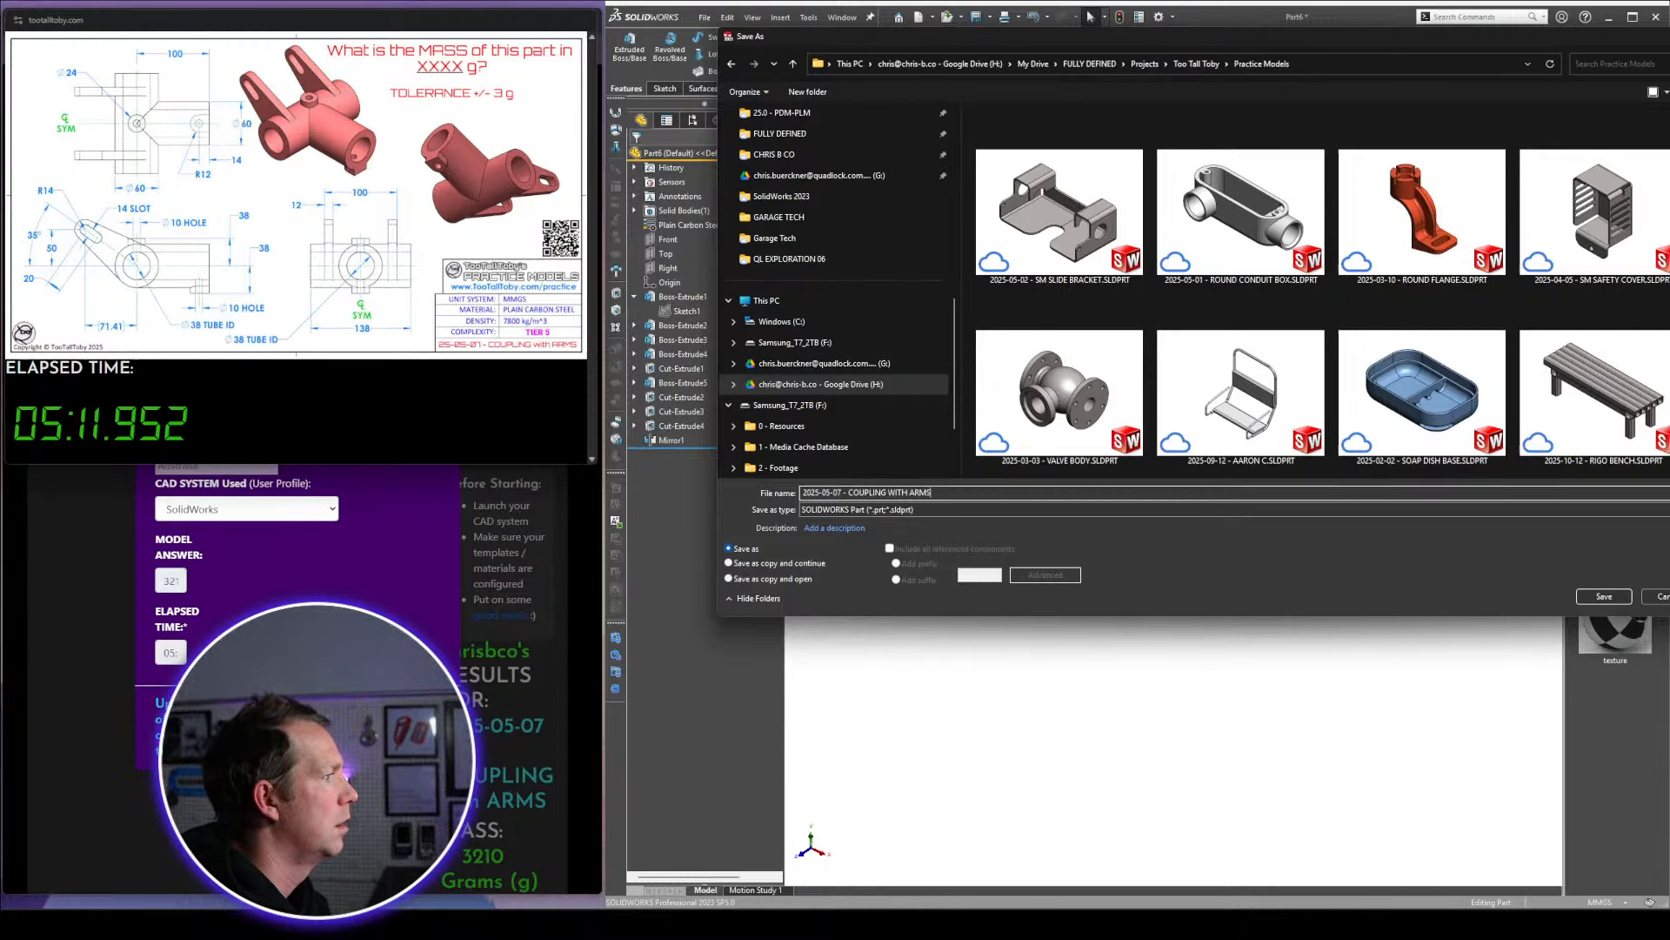
{"action": "key", "text": "Return"}
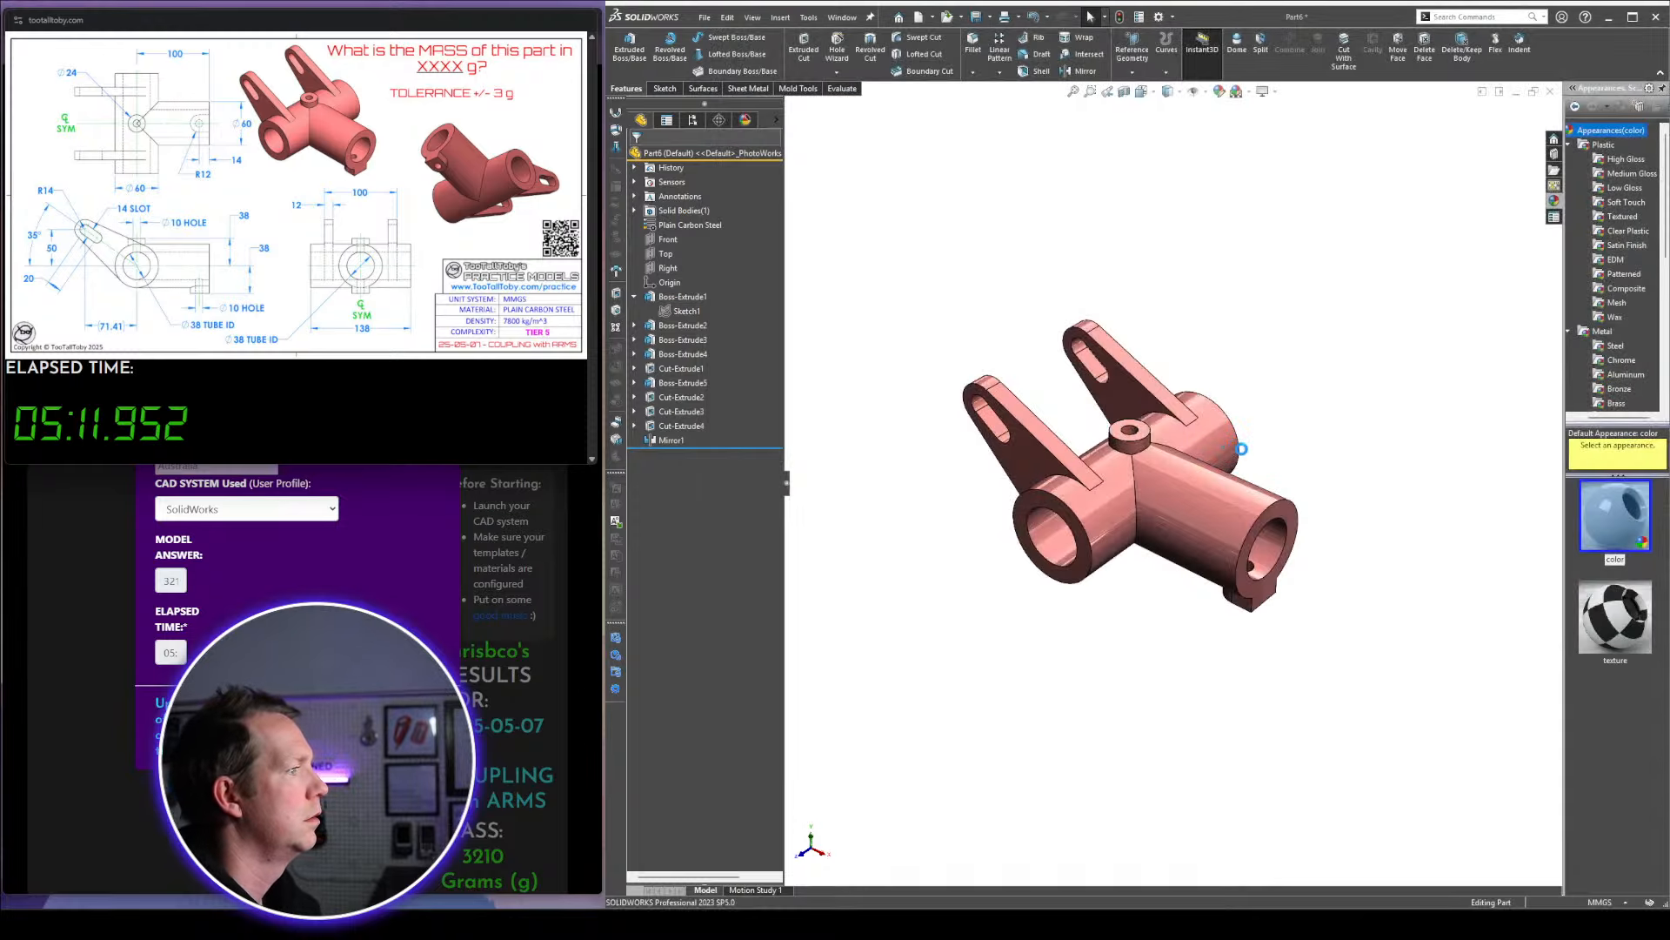
{"action": "scroll", "coordinate": [1131, 498], "scroll_direction": "down", "scroll_amount": 2}
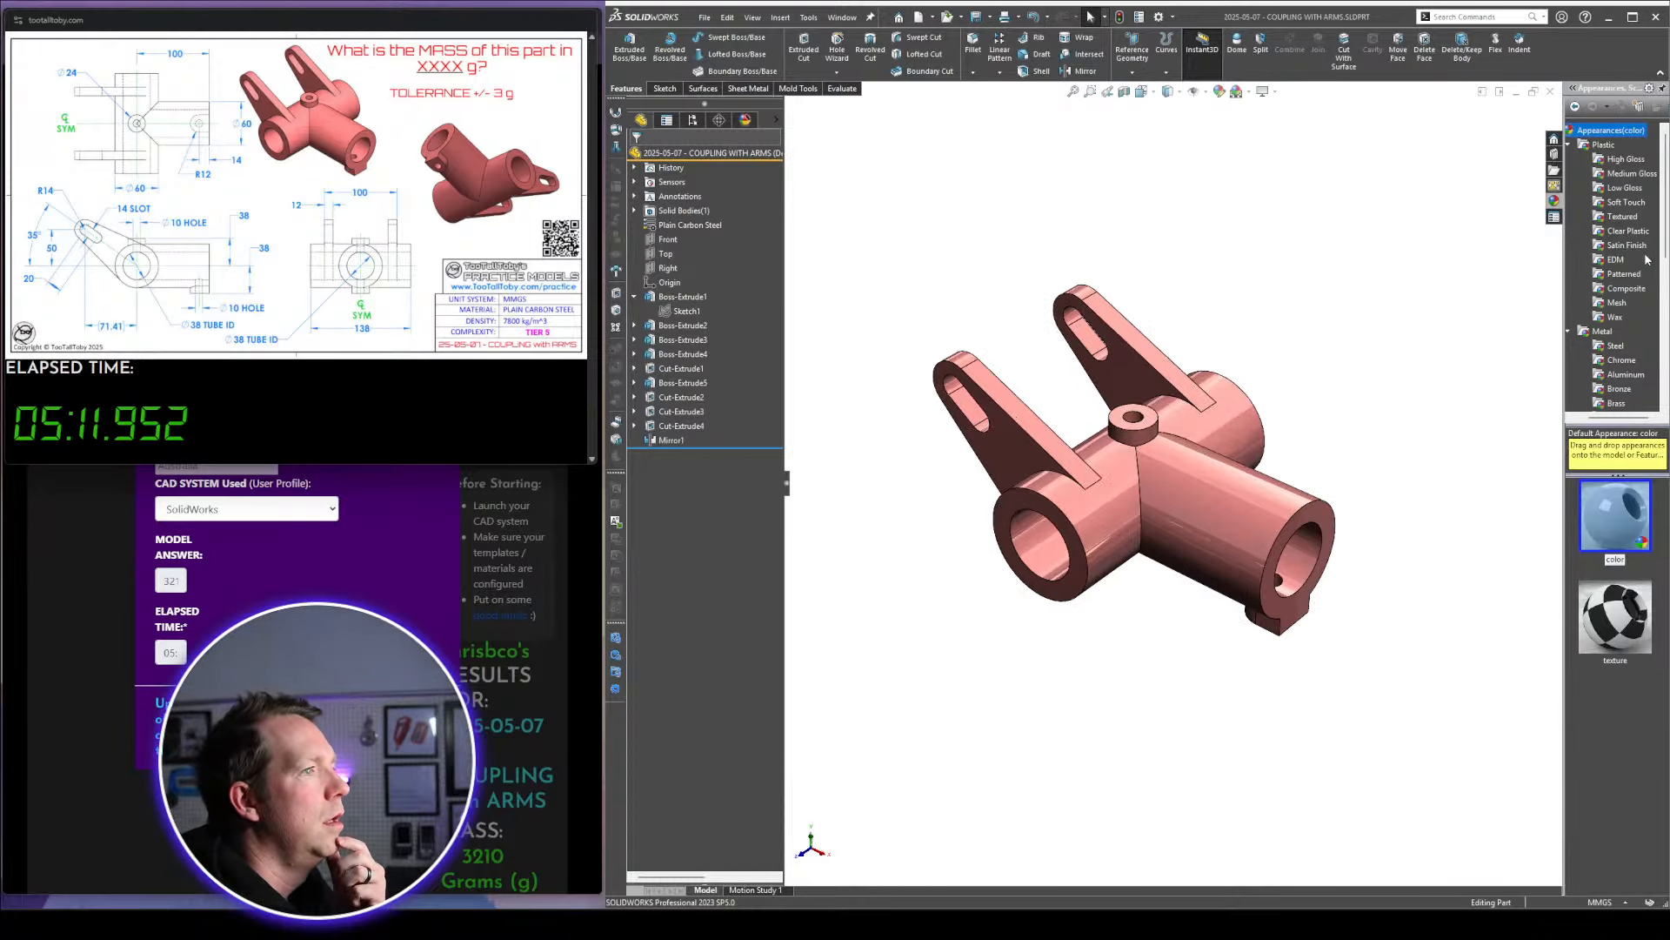
Show the part's custom properties and change the view display settings so the coupling renders without glossy reflections
{"action": "left_click", "coordinate": [1555, 217]}
{"action": "scroll", "coordinate": [1237, 461], "scroll_direction": "down", "scroll_amount": 1}
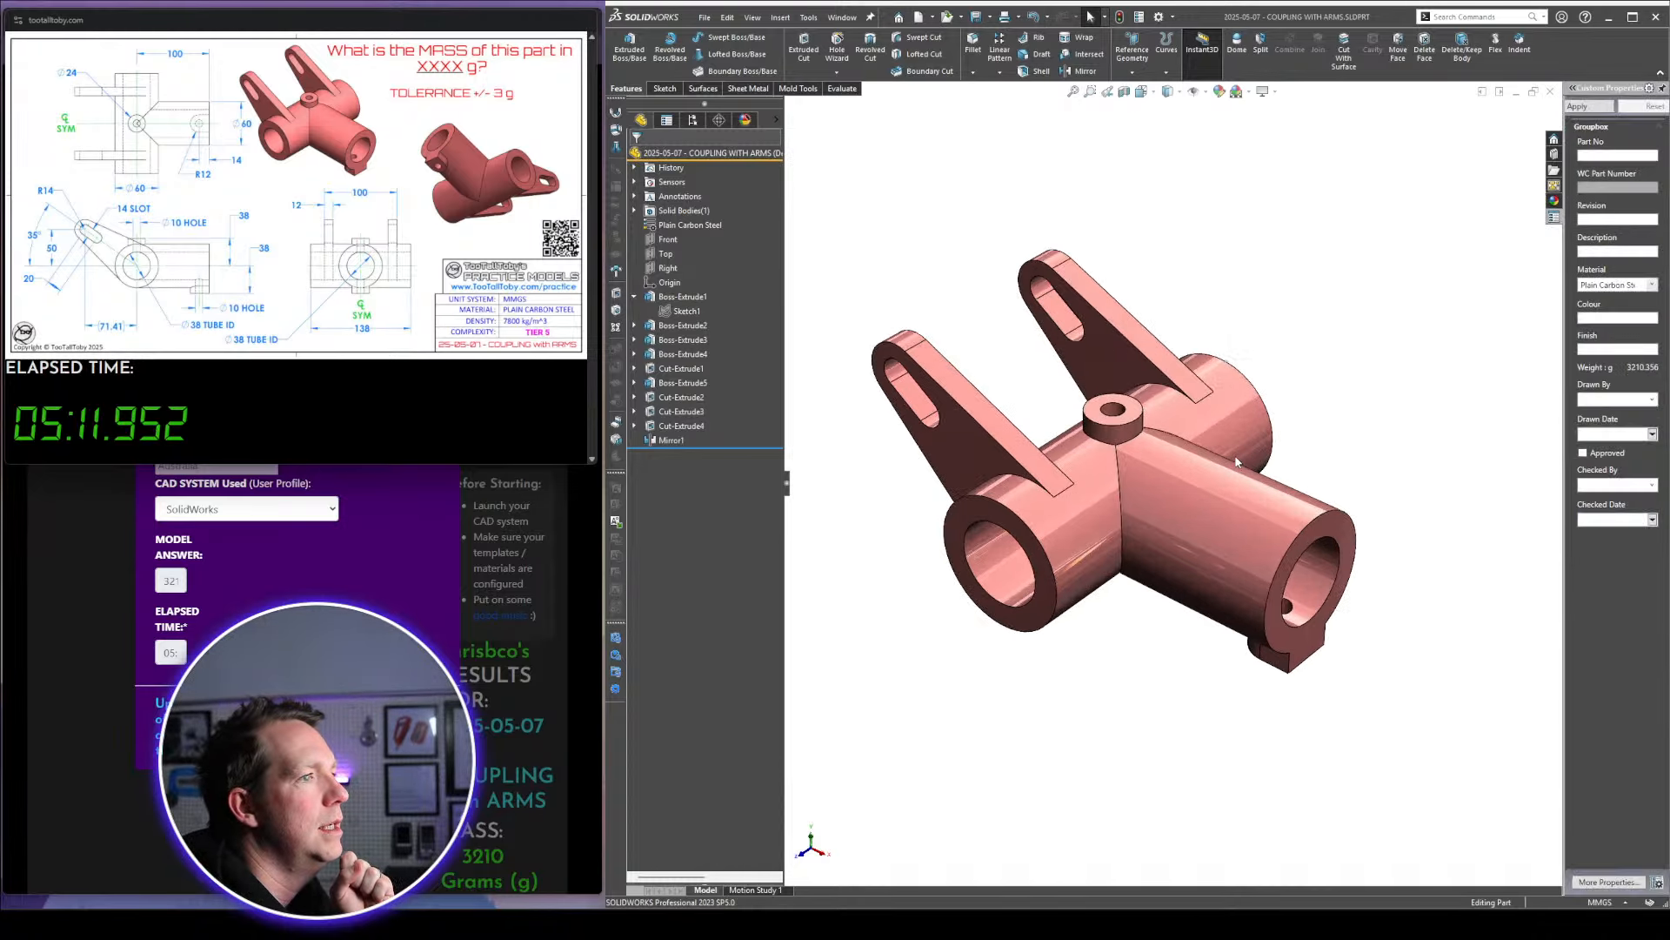
{"action": "left_click", "coordinate": [1274, 90]}
{"action": "left_click", "coordinate": [1305, 109]}
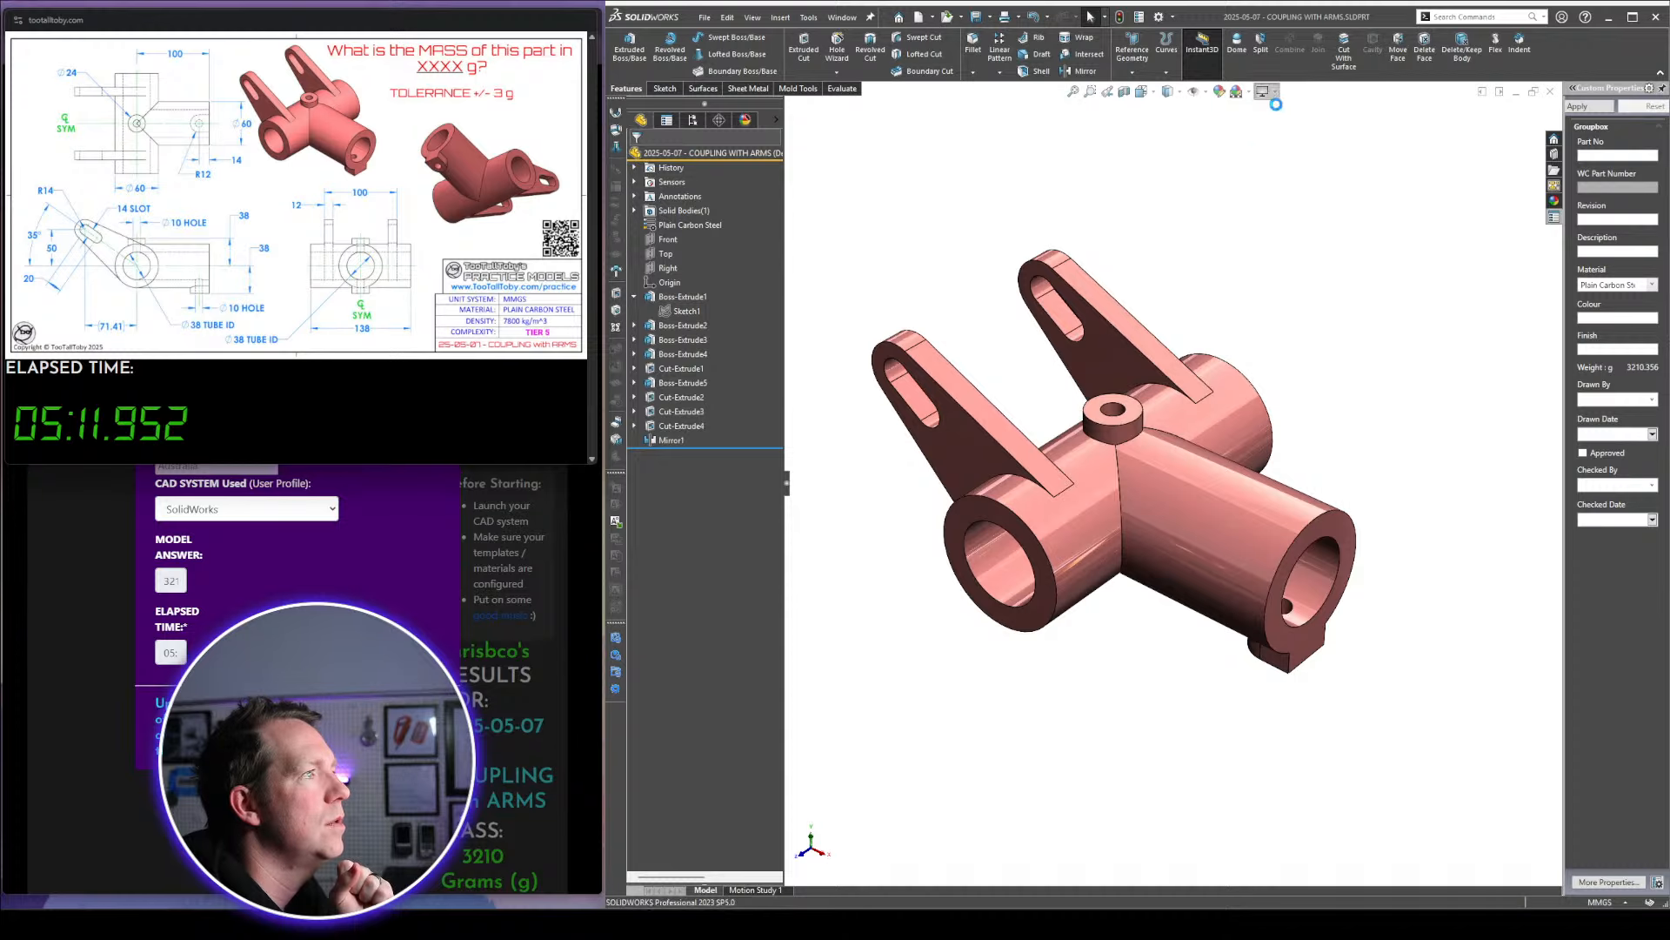
{"action": "left_click", "coordinate": [1274, 91]}
{"action": "left_click", "coordinate": [1283, 141]}
{"action": "mouse_move", "coordinate": [1320, 224]}
{"action": "middle_mouse_down"}
{"action": "mouse_move", "coordinate": [1171, 310]}
{"action": "mouse_move", "coordinate": [1131, 416]}
{"action": "mouse_move", "coordinate": [1161, 474]}
{"action": "middle_mouse_up"}
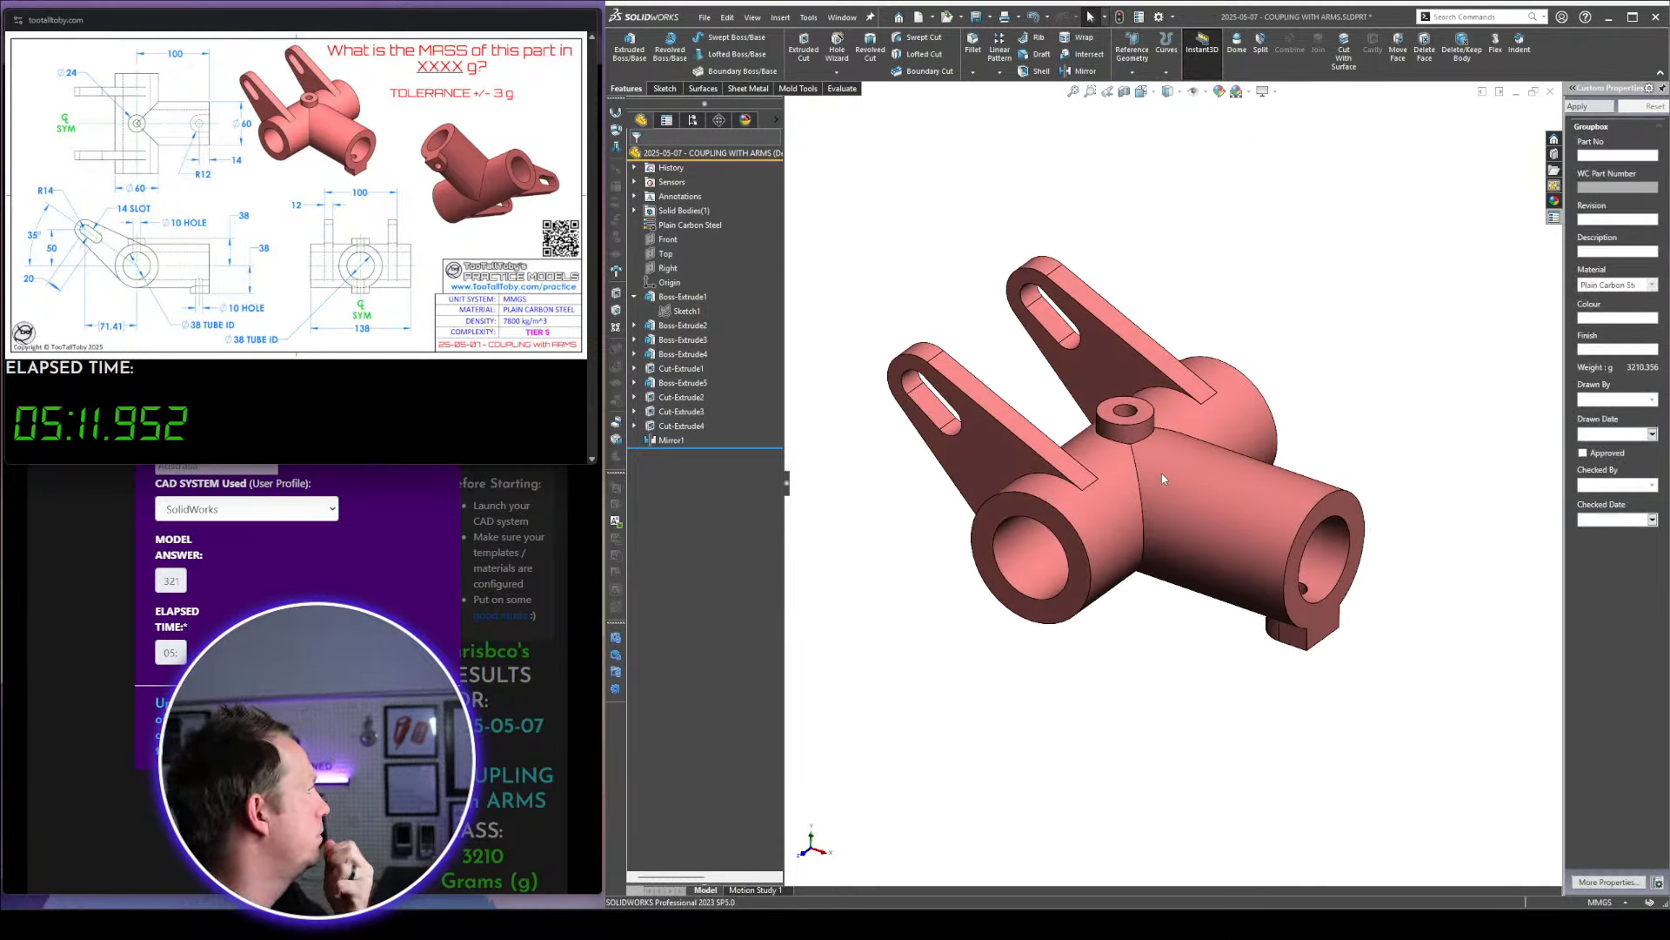
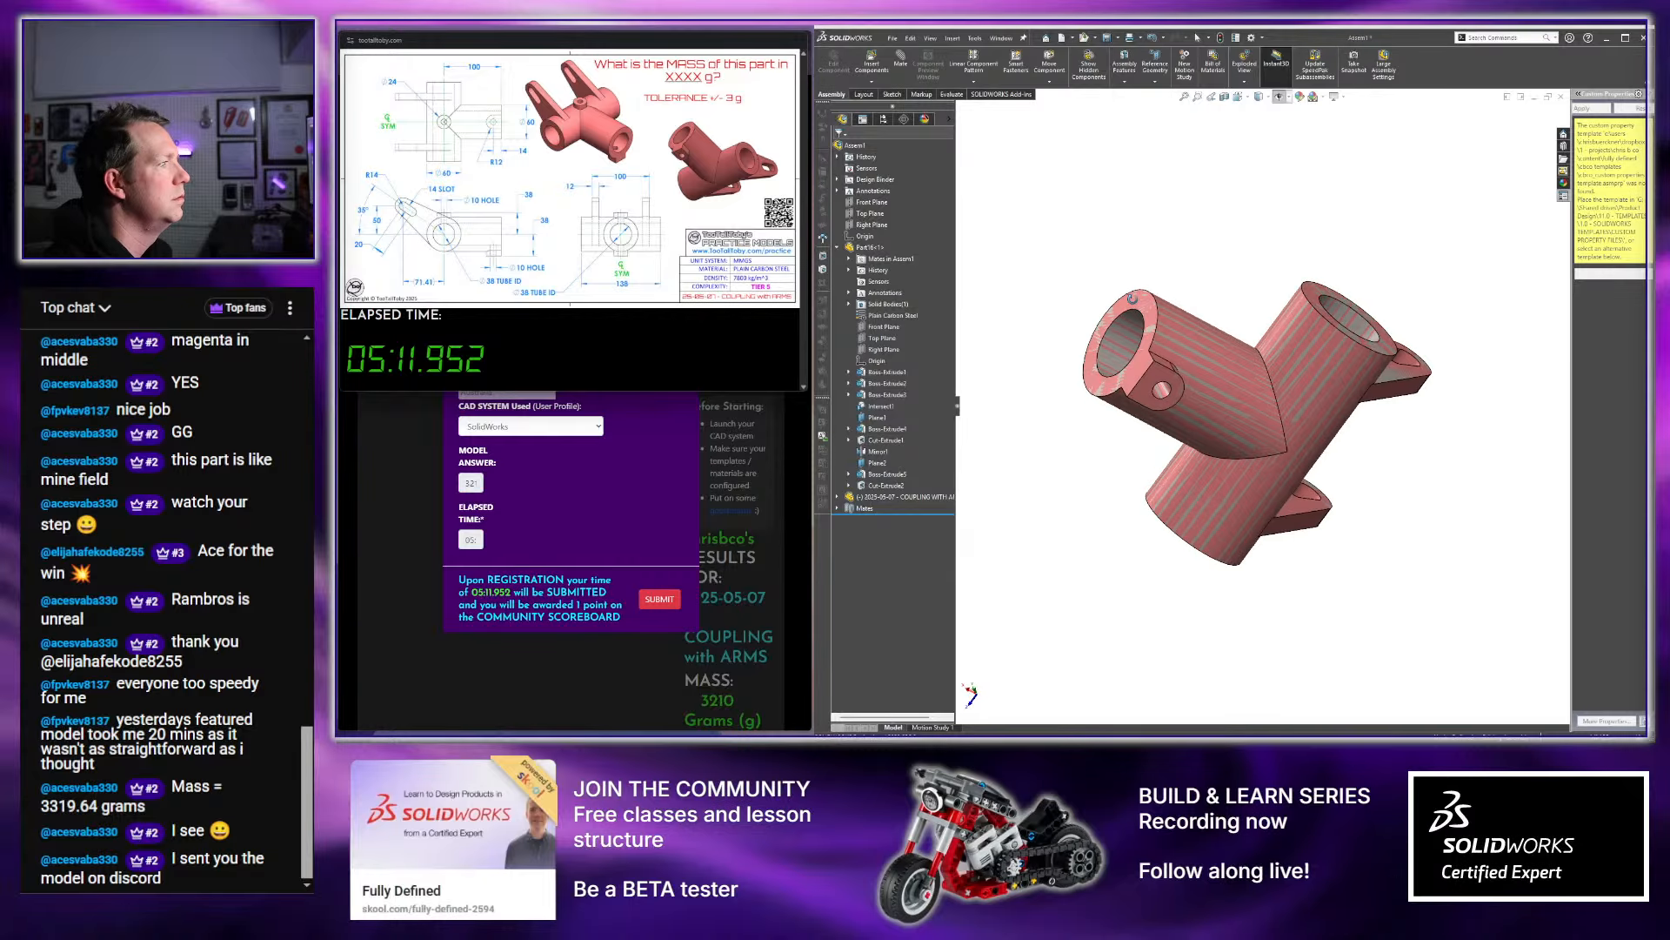
Examine the leftover material inside the tube bore of the overlaid parts in the assembly
{"action": "scroll", "coordinate": [1283, 469], "scroll_direction": "down", "scroll_amount": 2}
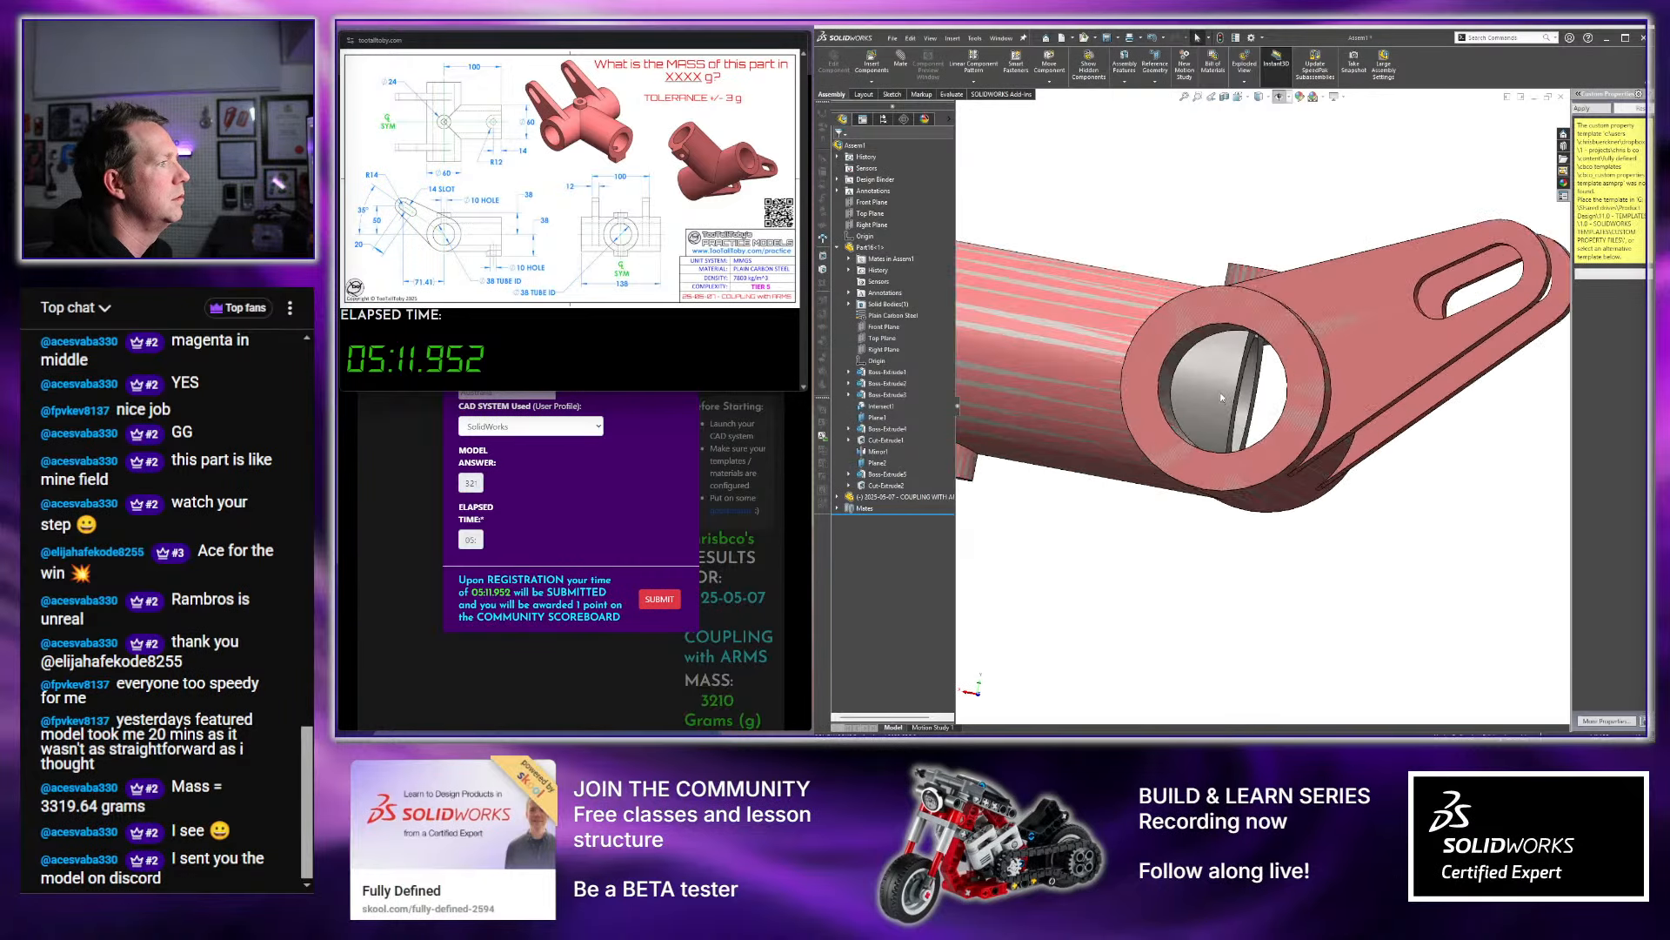
{"action": "left_click", "coordinate": [1224, 382]}
{"action": "middle_click_drag", "start_coordinate": [1225, 383], "coordinate": [1234, 430]}
{"action": "scroll", "coordinate": [1235, 430], "scroll_direction": "down", "scroll_amount": 1}
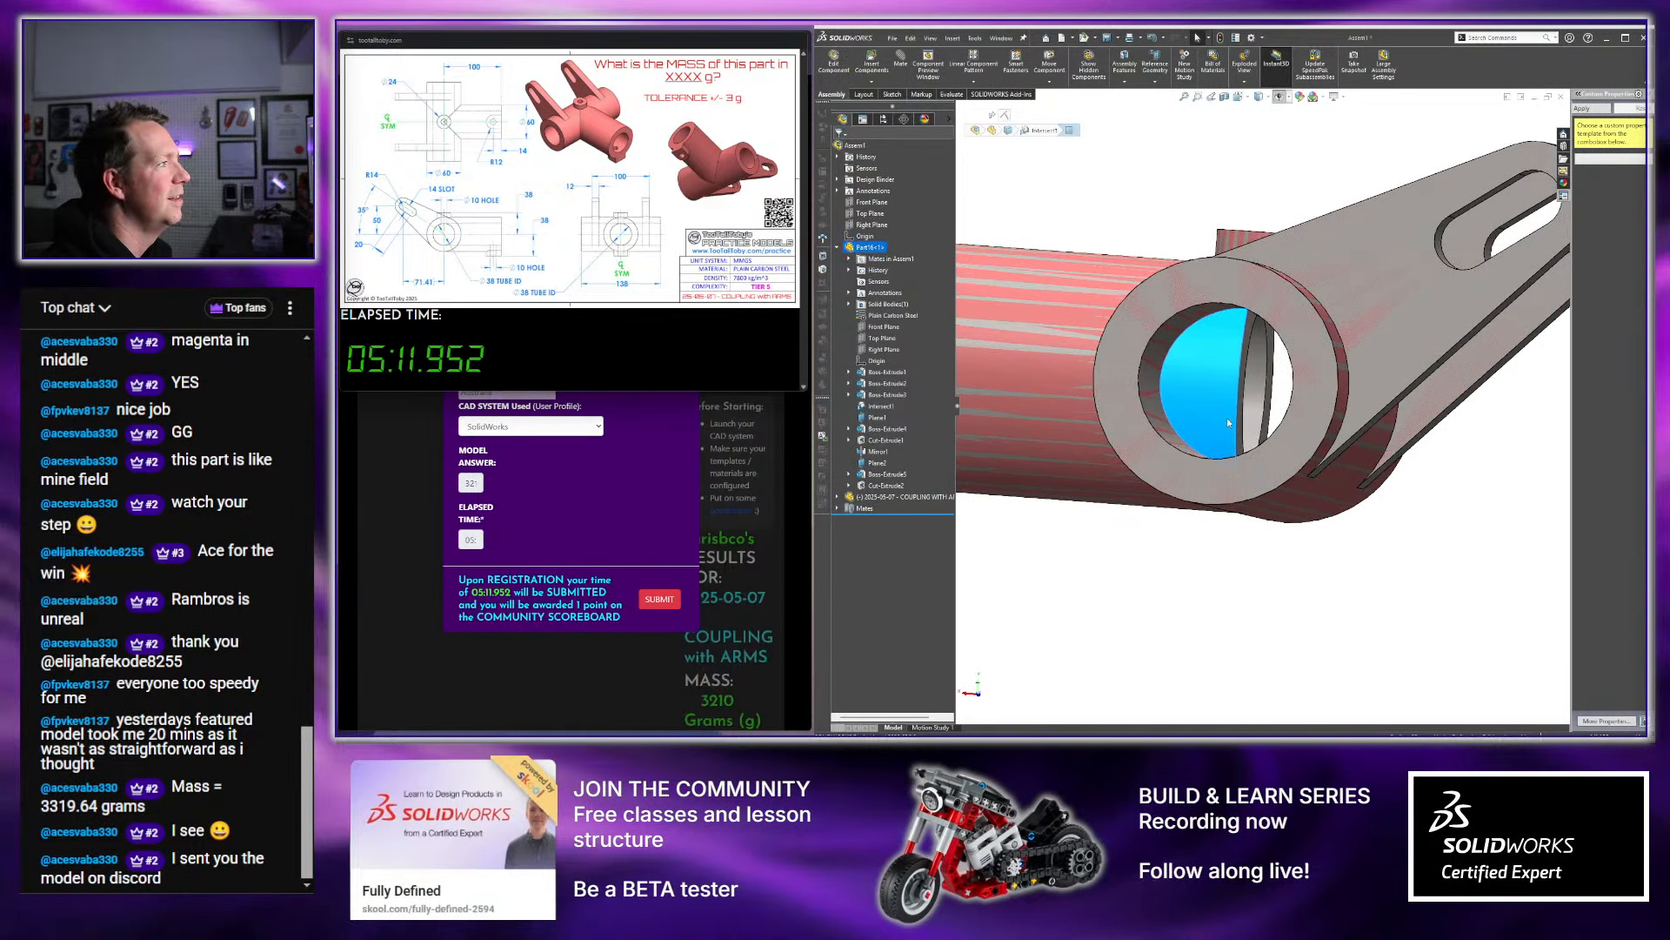
{"action": "scroll", "coordinate": [1235, 429], "scroll_direction": "up", "scroll_amount": 3}
{"action": "key", "text": "Escape"}
Mate the origin of the 2025-05-07 - COUPLING WITH ARMS component to the assembly origin with a coincident mate
{"action": "left_click", "coordinate": [838, 247]}
{"action": "left_click", "coordinate": [911, 260]}
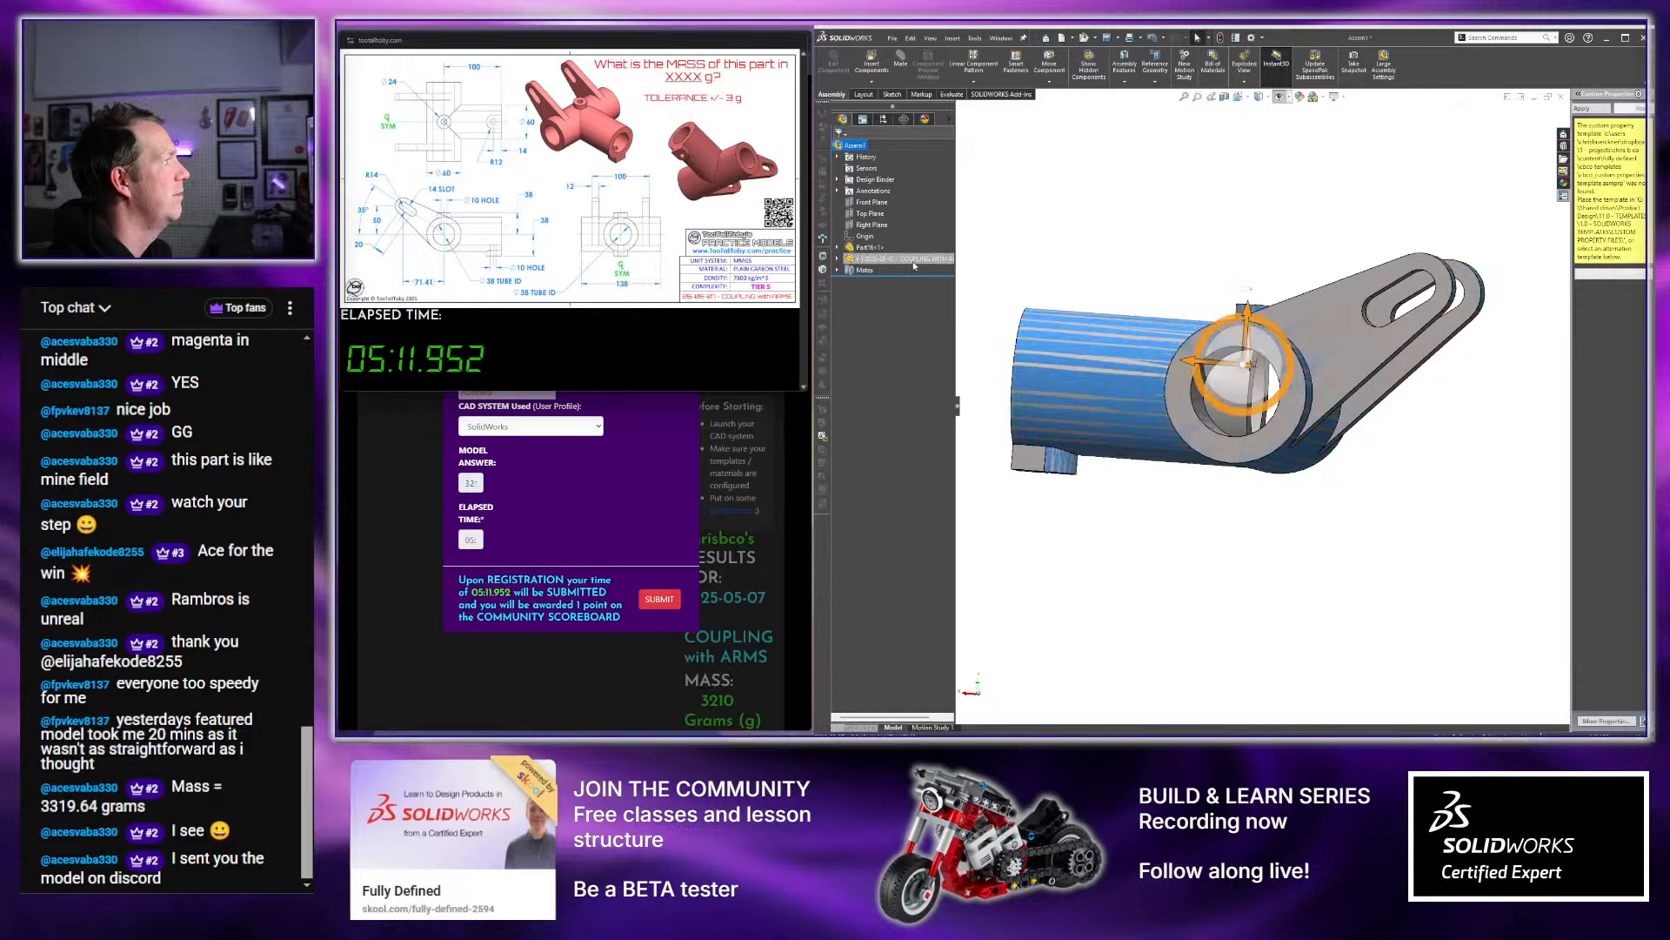
{"action": "left_click", "coordinate": [838, 259]}
{"action": "left_click", "coordinate": [876, 361]}
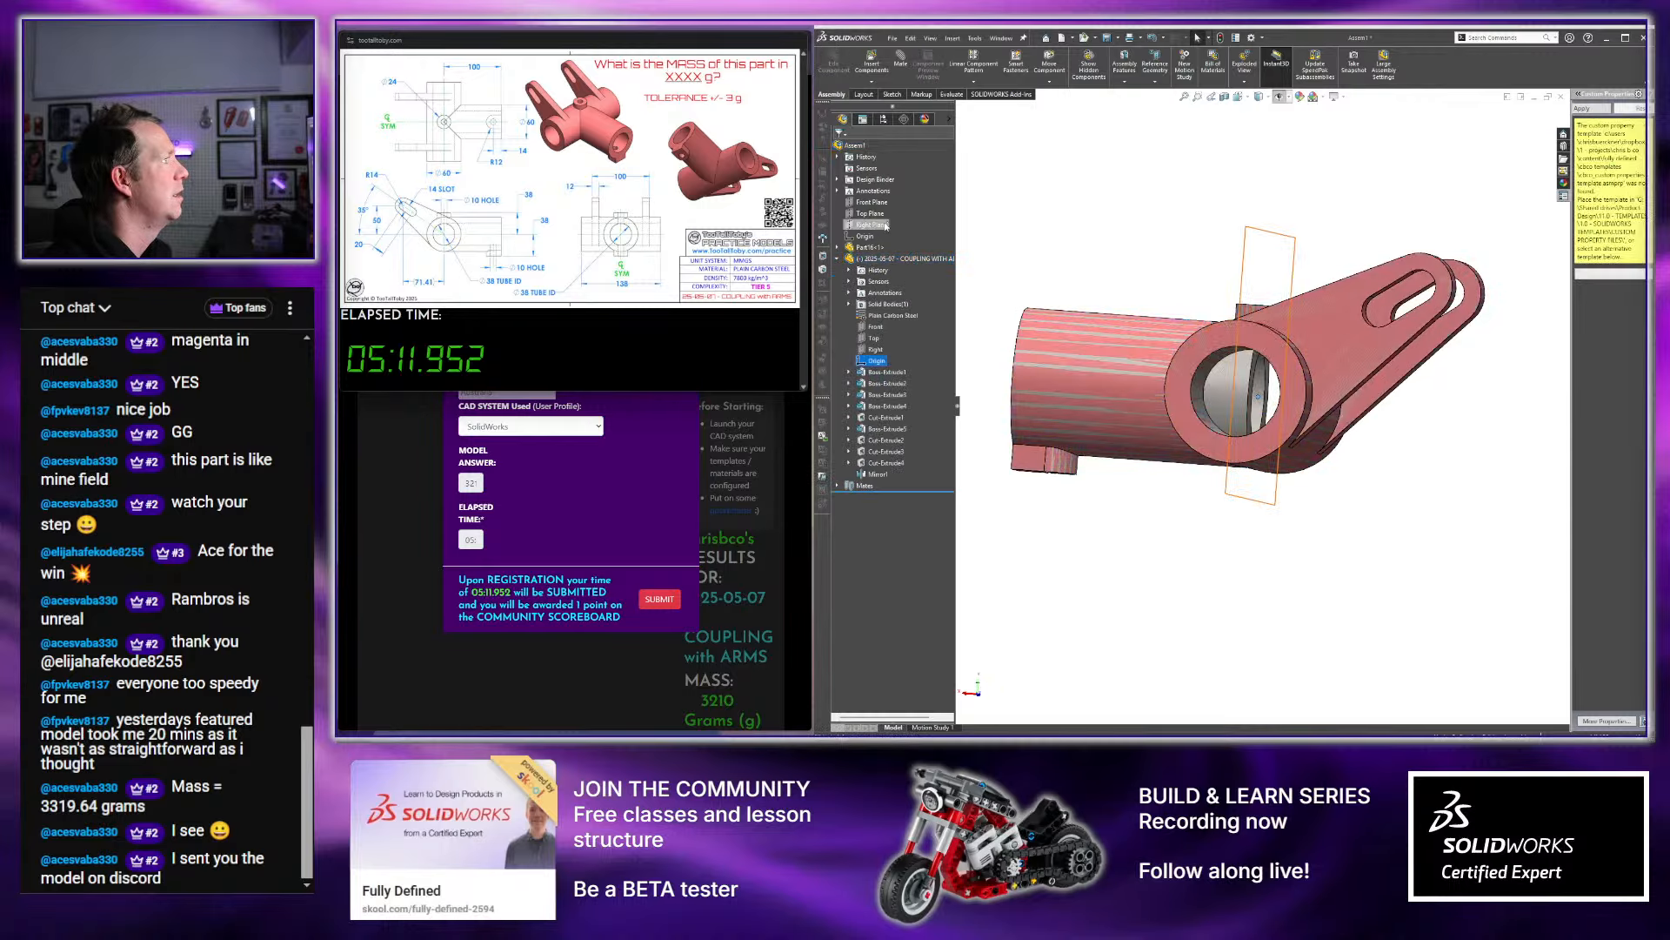
{"action": "left_click", "coordinate": [865, 236], "text": "ctrl"}
{"action": "left_click", "coordinate": [901, 63]}
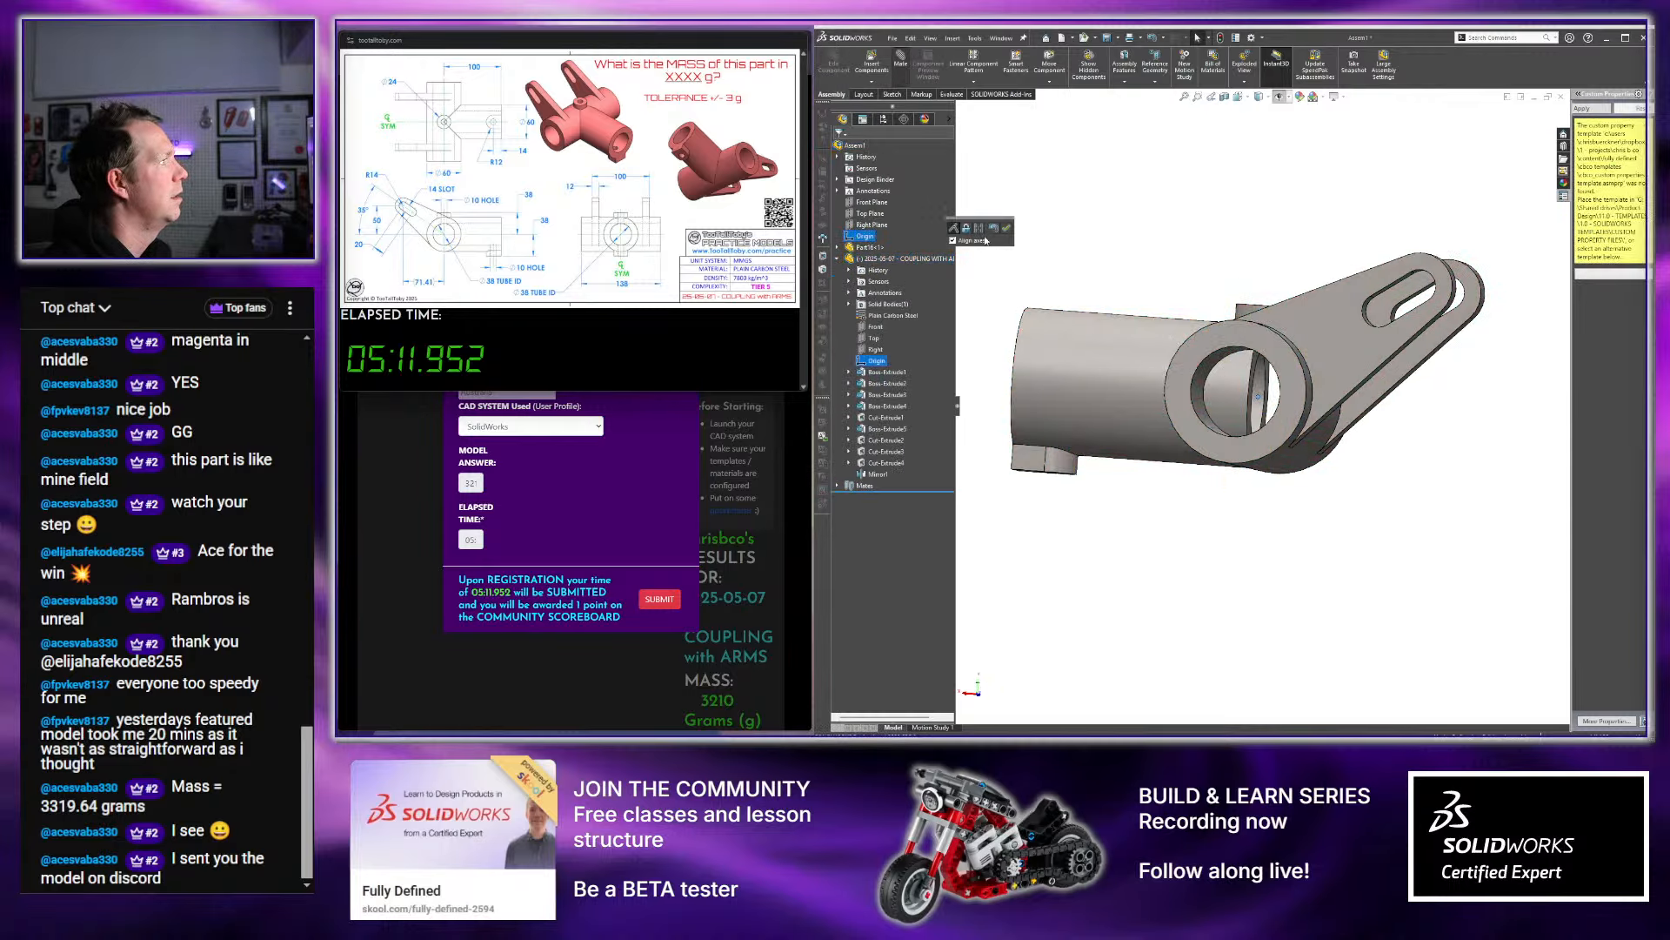
{"action": "left_click", "coordinate": [1006, 232]}
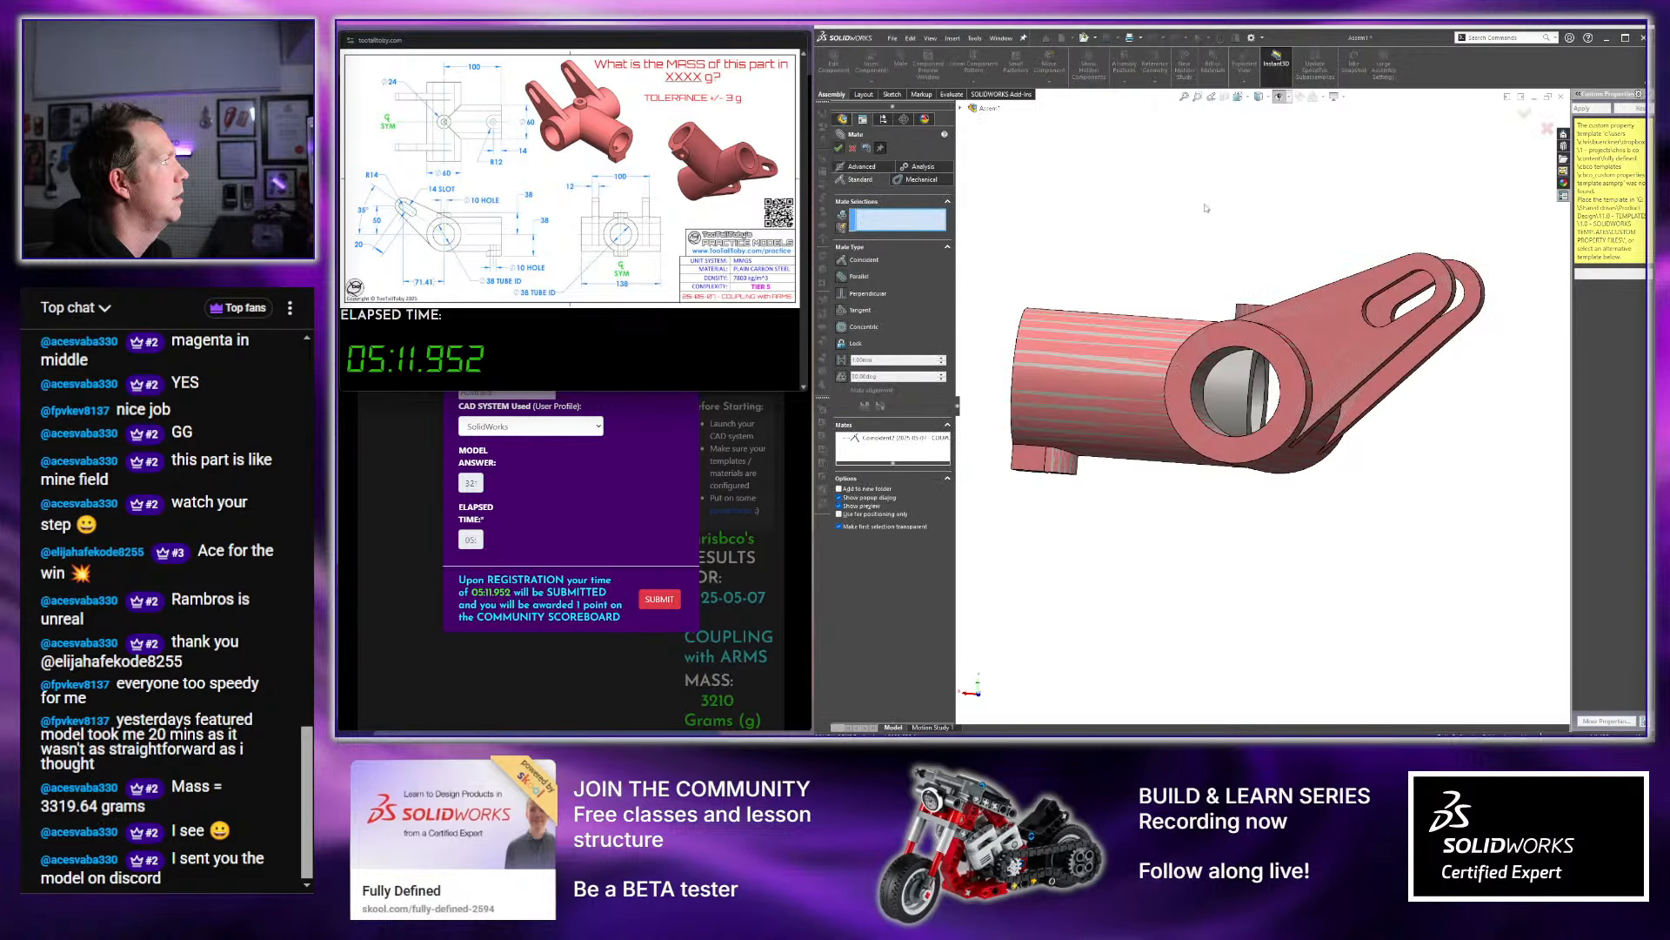
{"action": "left_click", "coordinate": [1267, 391]}
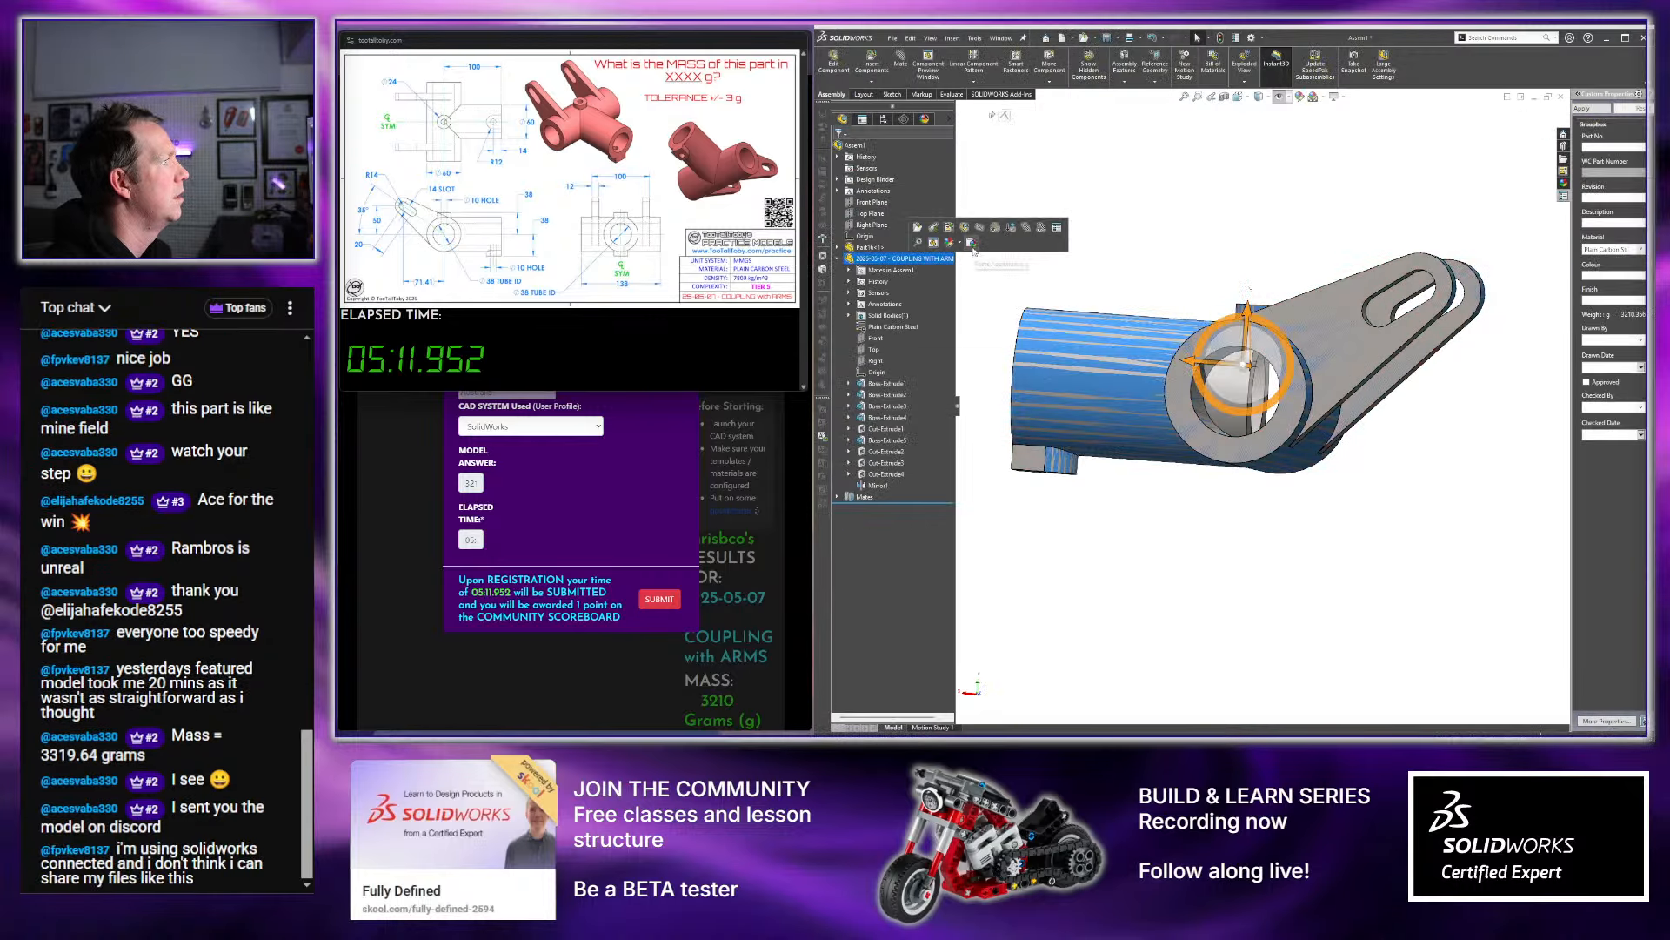
Try changing the transparency of the COUPLING WITH ARMS component to compare the two overlaid parts
{"action": "left_click", "coordinate": [1309, 224]}
{"action": "middle_click_drag", "start_coordinate": [1308, 224], "coordinate": [1158, 301]}
{"action": "left_click", "coordinate": [929, 258]}
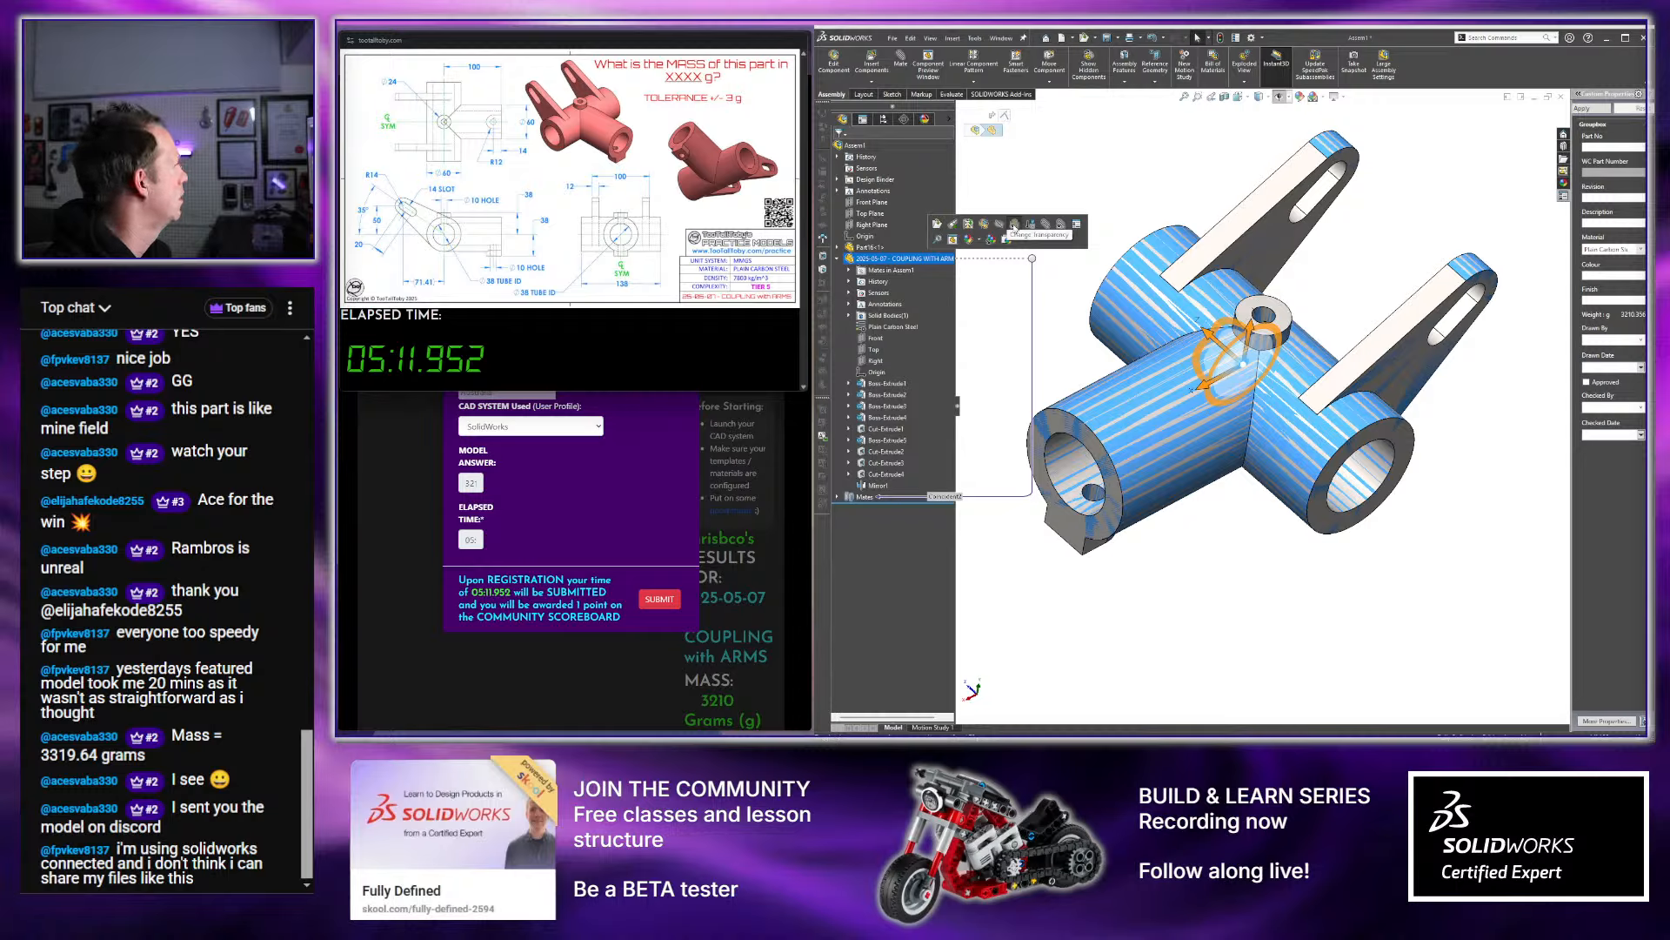
{"action": "left_click", "coordinate": [1014, 227]}
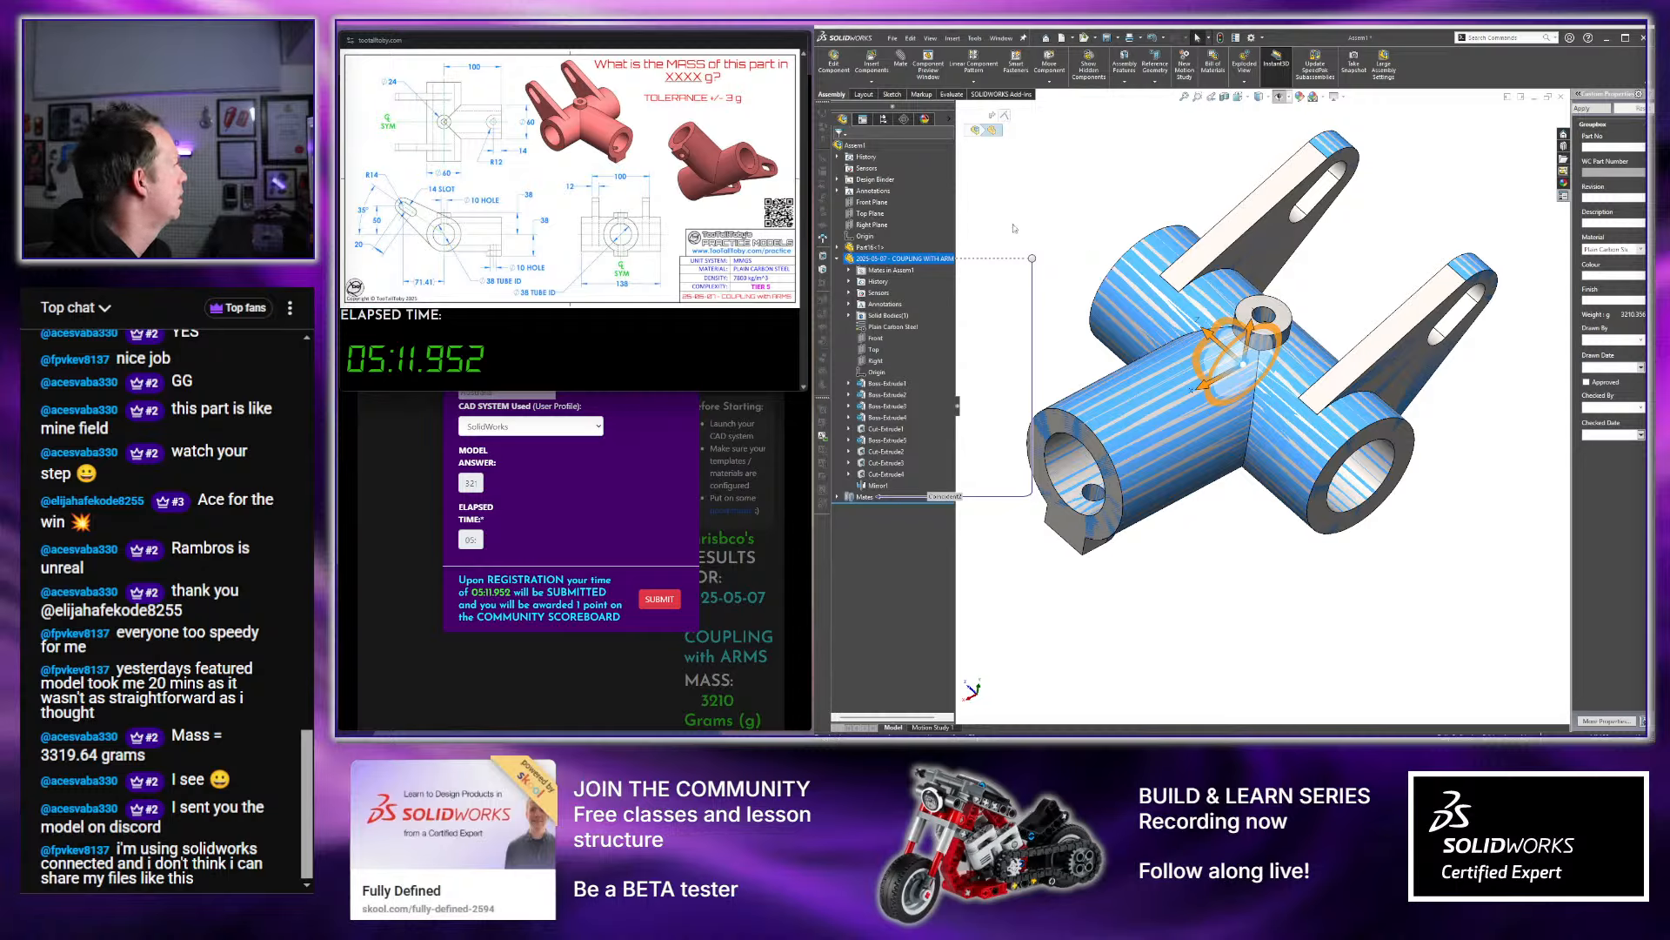
{"action": "left_click", "coordinate": [1088, 241]}
{"action": "scroll", "coordinate": [1122, 287], "scroll_direction": "up", "scroll_amount": 4}
{"action": "middle_click_drag", "start_coordinate": [1139, 335], "coordinate": [1367, 352]}
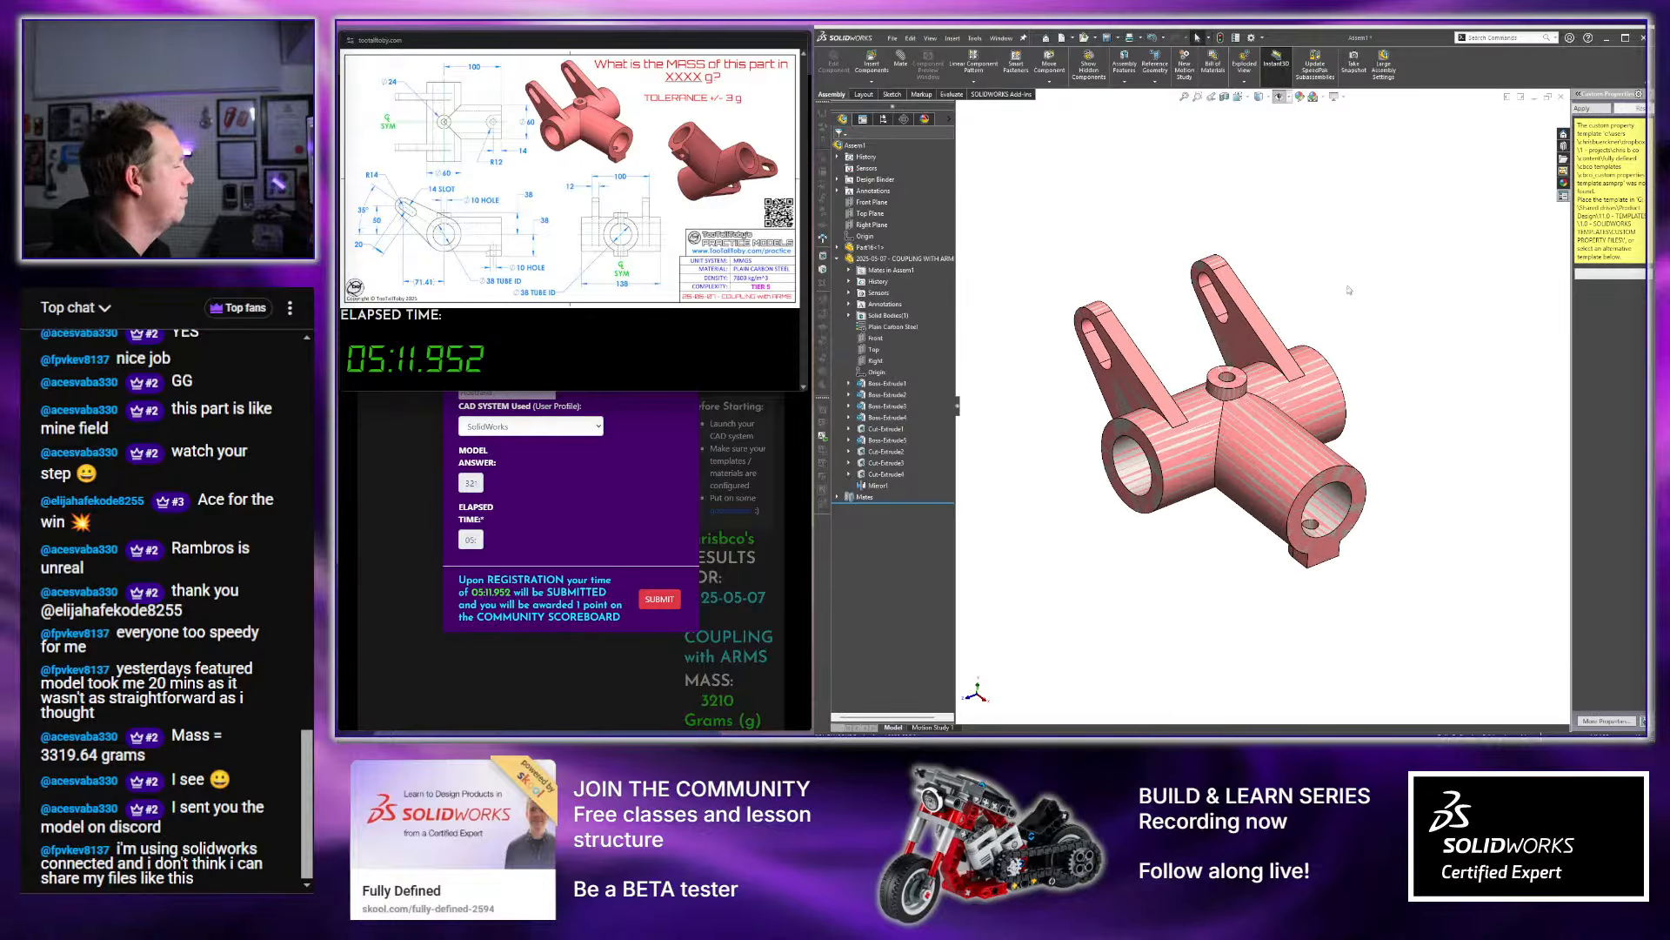
{"action": "middle_click_drag", "start_coordinate": [1348, 287], "coordinate": [1364, 416]}
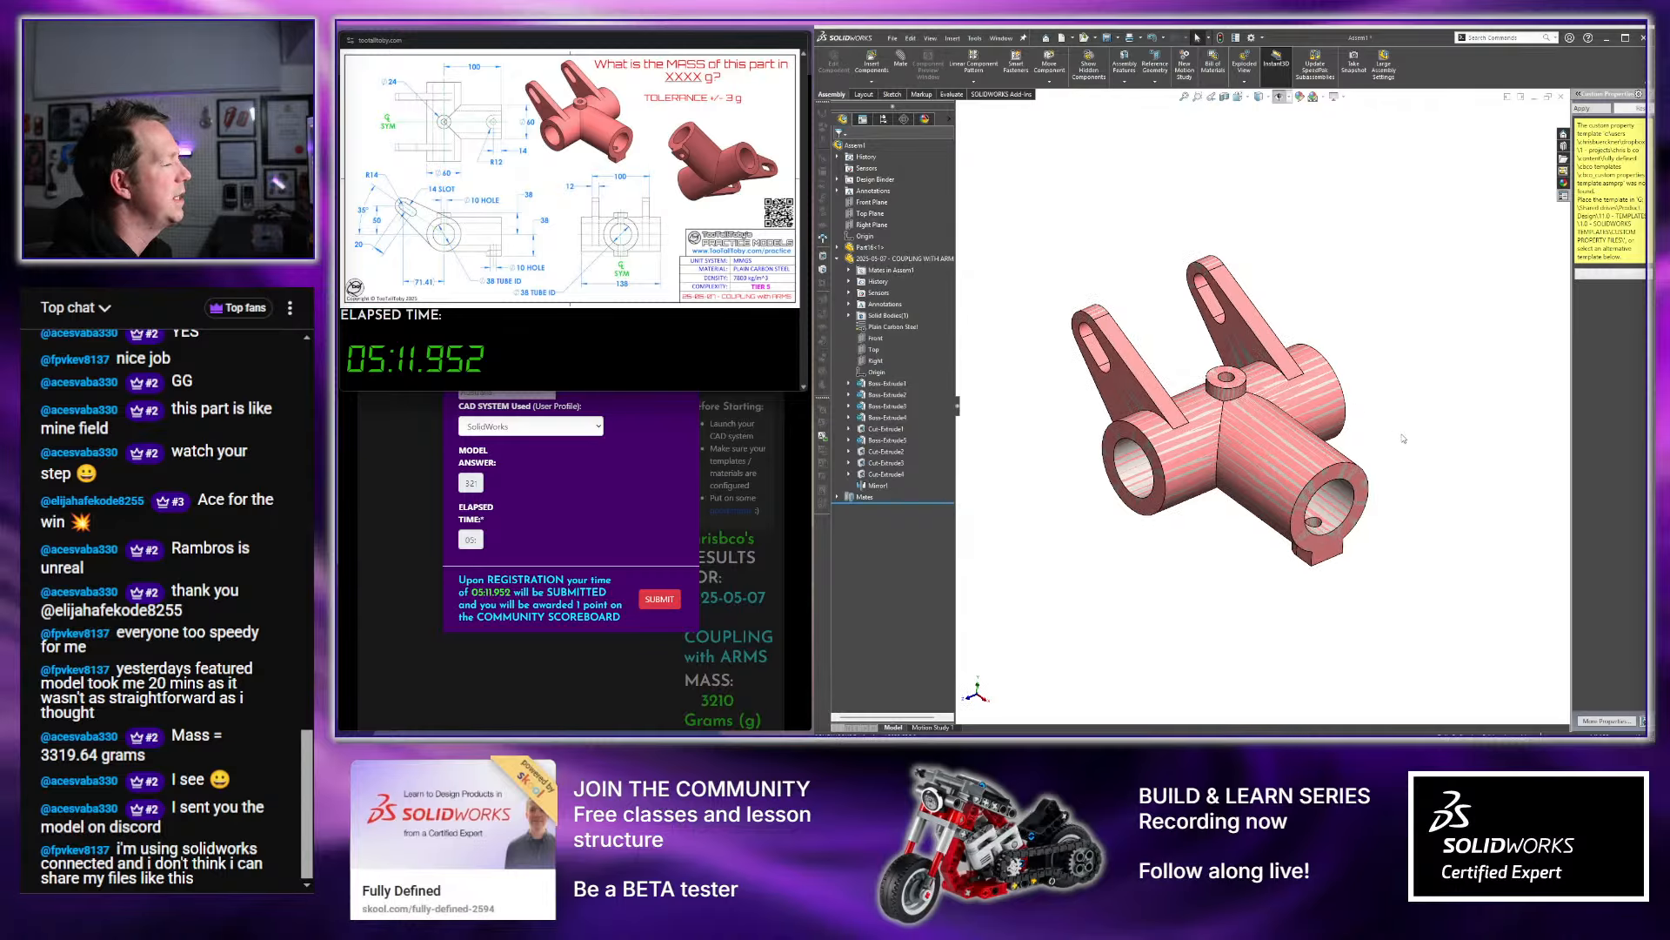
{"action": "left_click", "coordinate": [912, 259]}
{"action": "left_click_drag", "start_coordinate": [911, 260], "coordinate": [901, 259]}
Make the other part component in the assembly transparent
{"action": "left_click", "coordinate": [879, 251]}
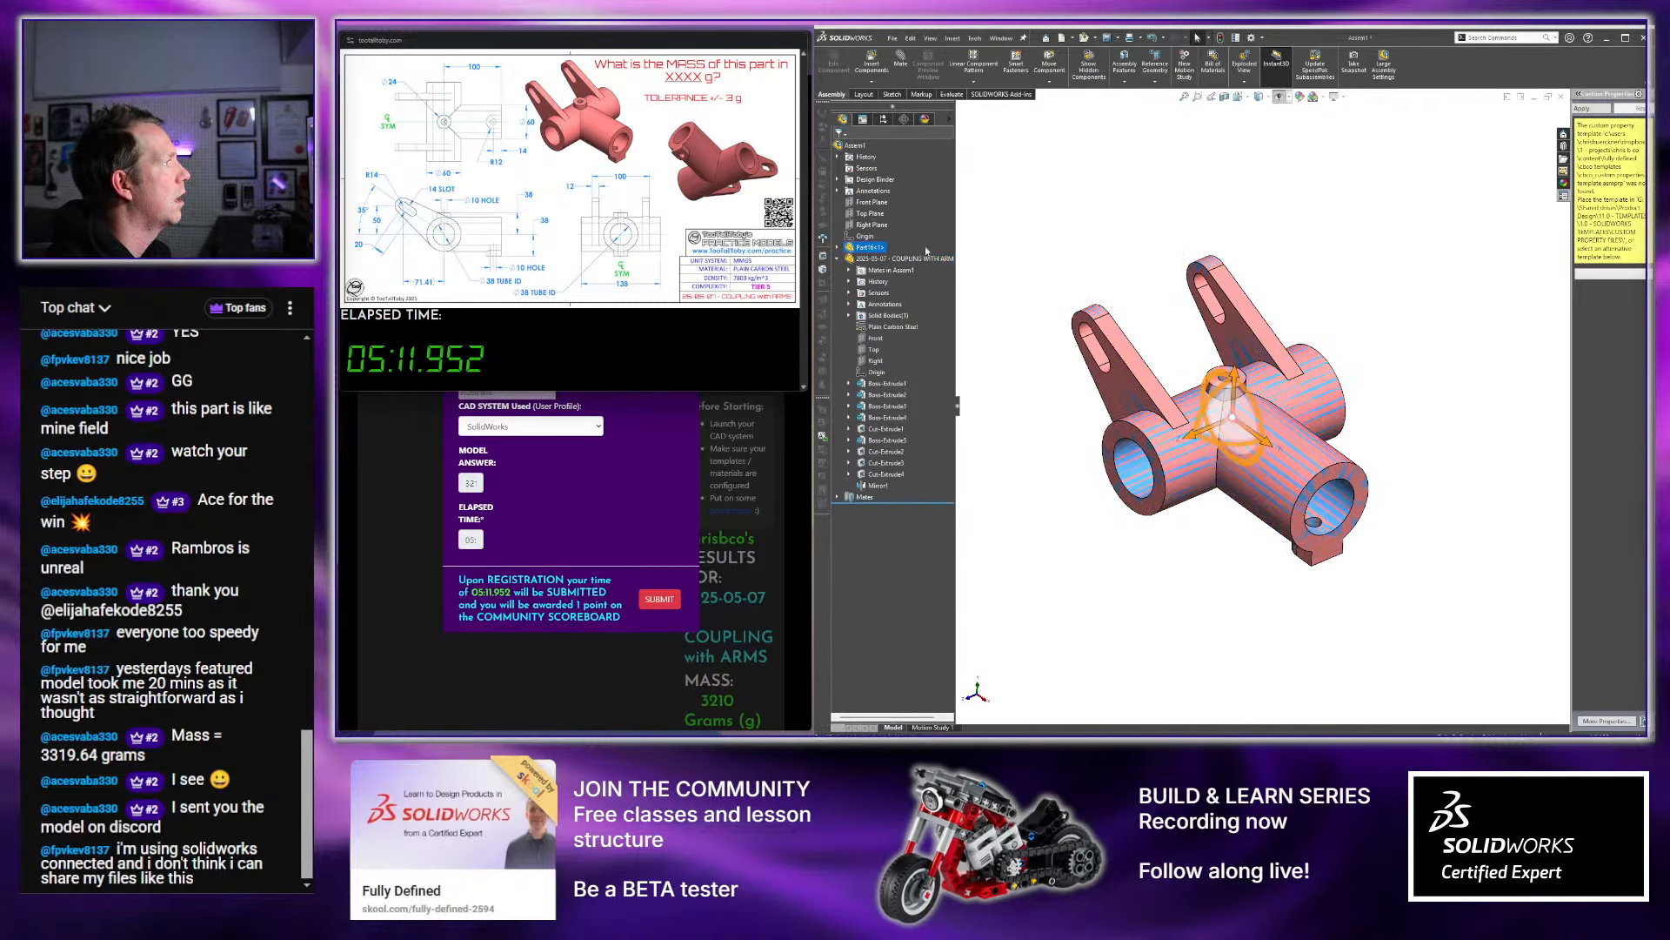
{"action": "left_click", "coordinate": [902, 233]}
{"action": "scroll", "coordinate": [1175, 378], "scroll_direction": "down", "scroll_amount": 1}
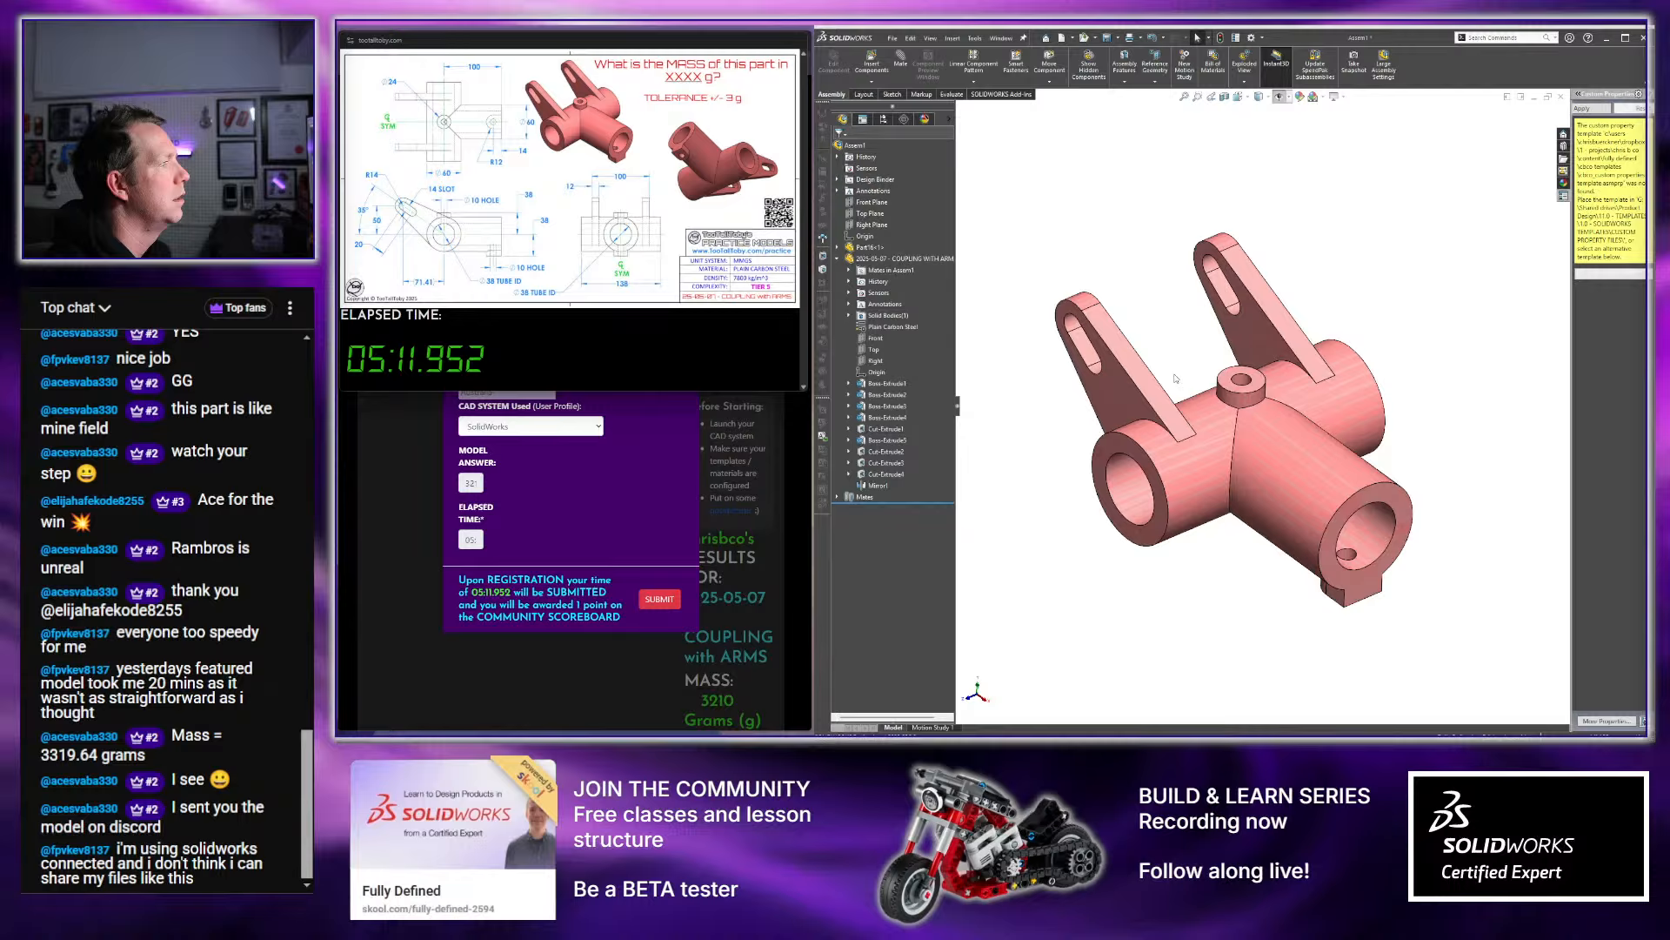
Make the COUPLING WITH ARMS component see-through to compare the interiors, and return it to opaque
{"action": "left_click", "coordinate": [905, 259]}
{"action": "left_click", "coordinate": [1160, 284]}
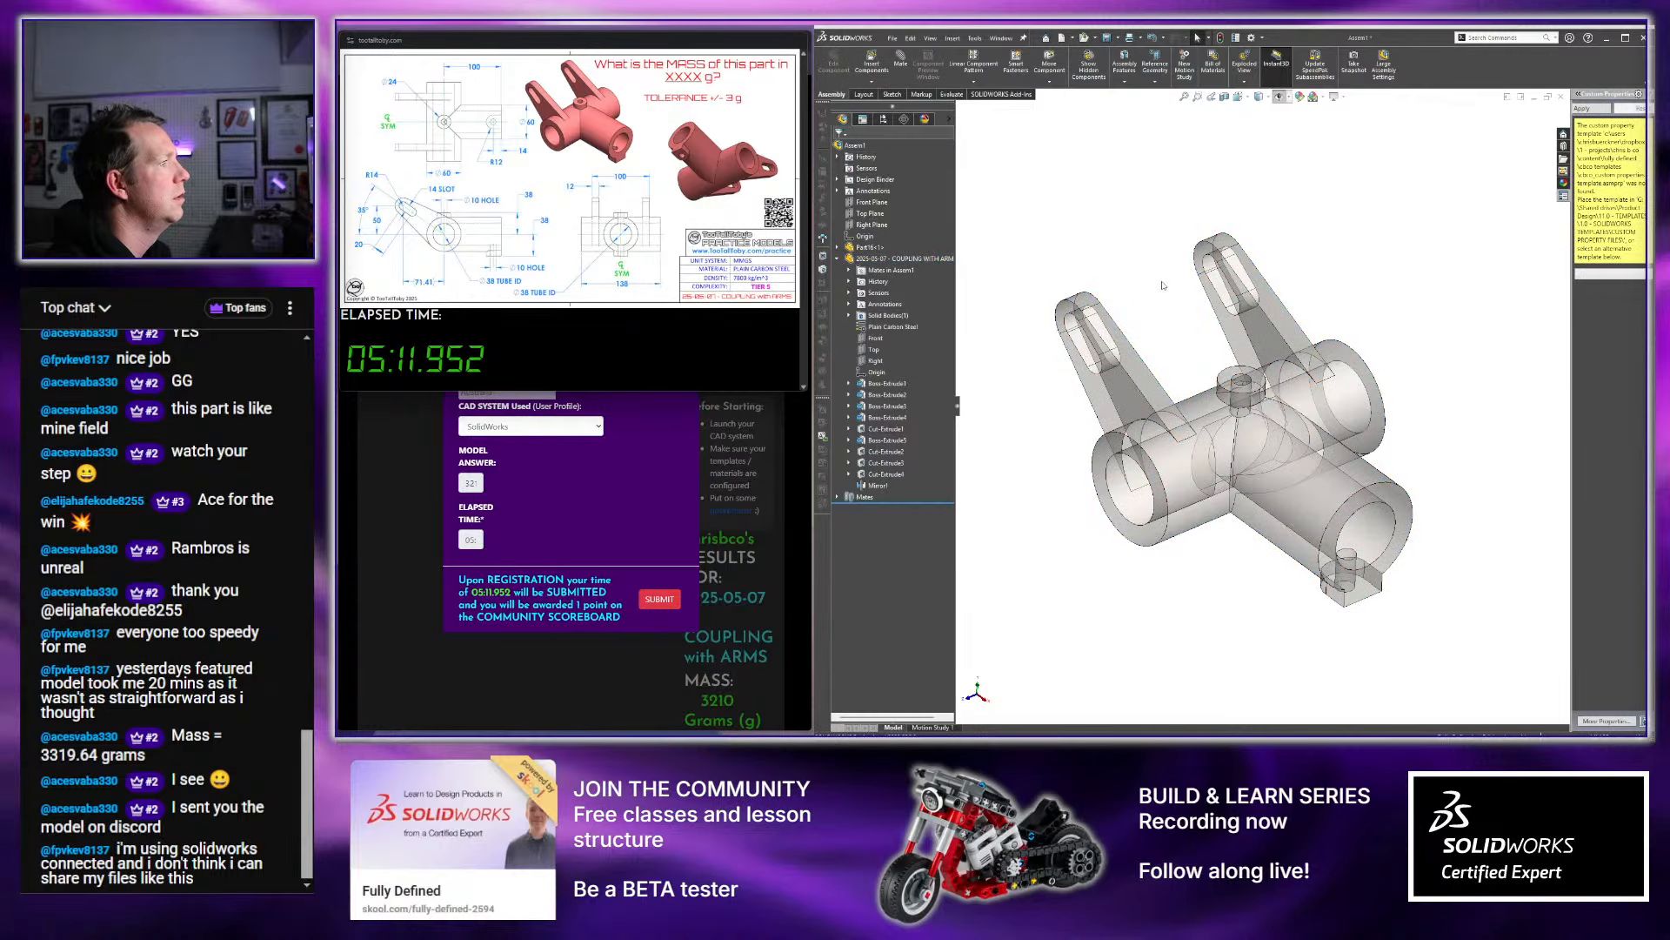
{"action": "middle_click_drag", "start_coordinate": [1307, 301], "coordinate": [1419, 274]}
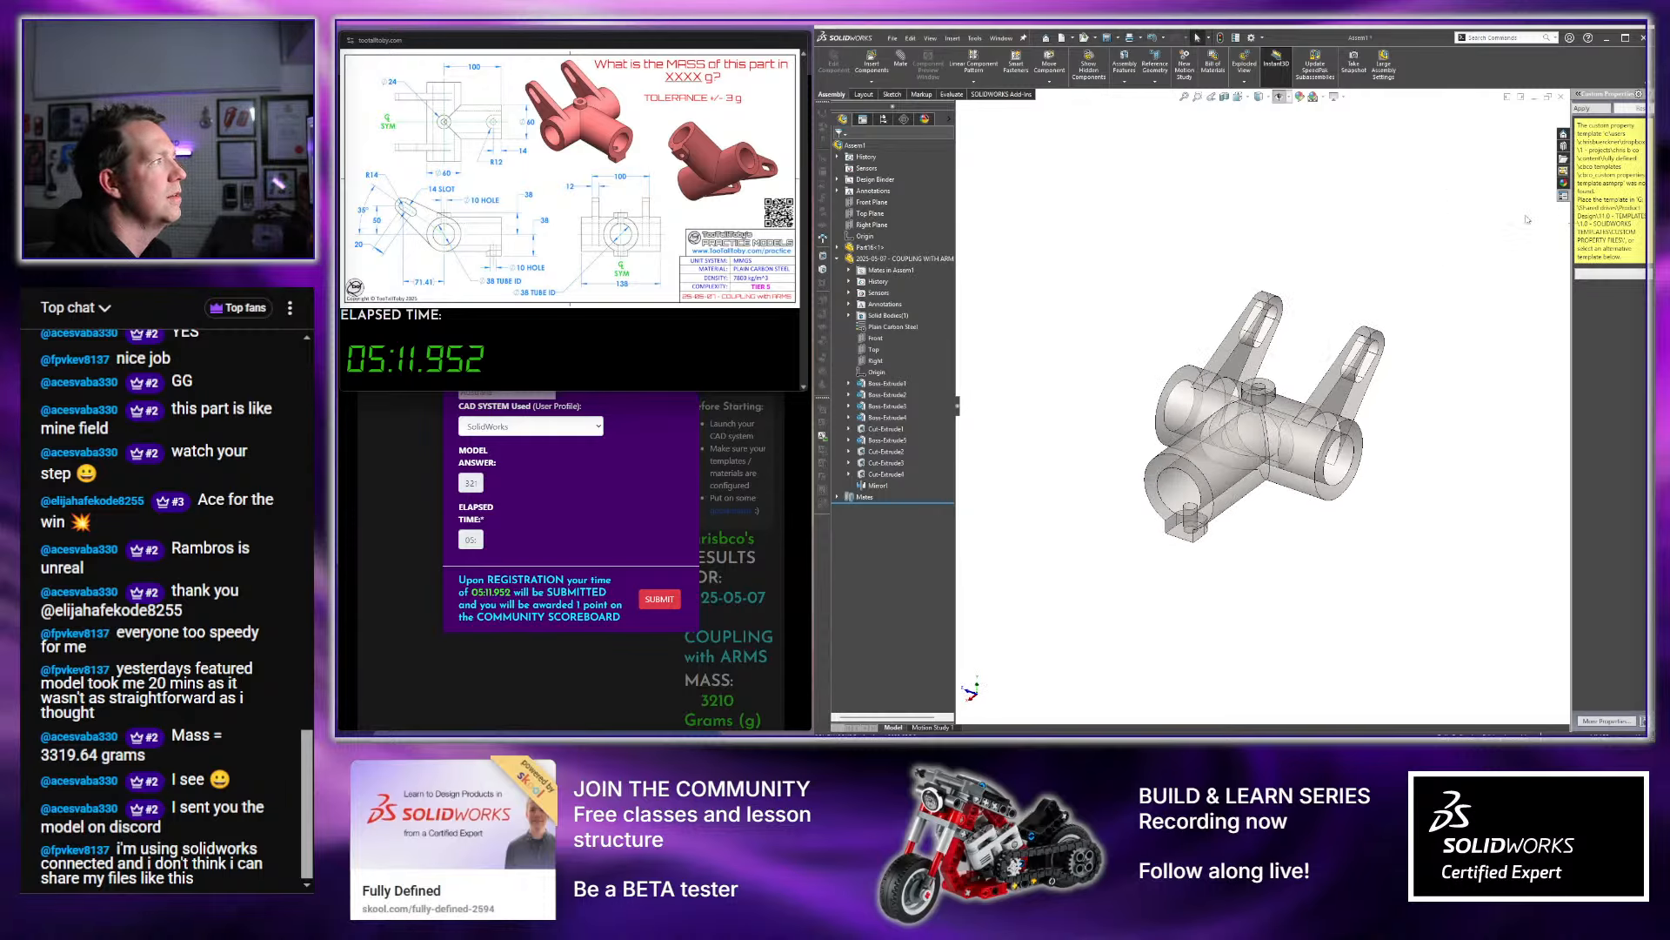
{"action": "left_click", "coordinate": [913, 258]}
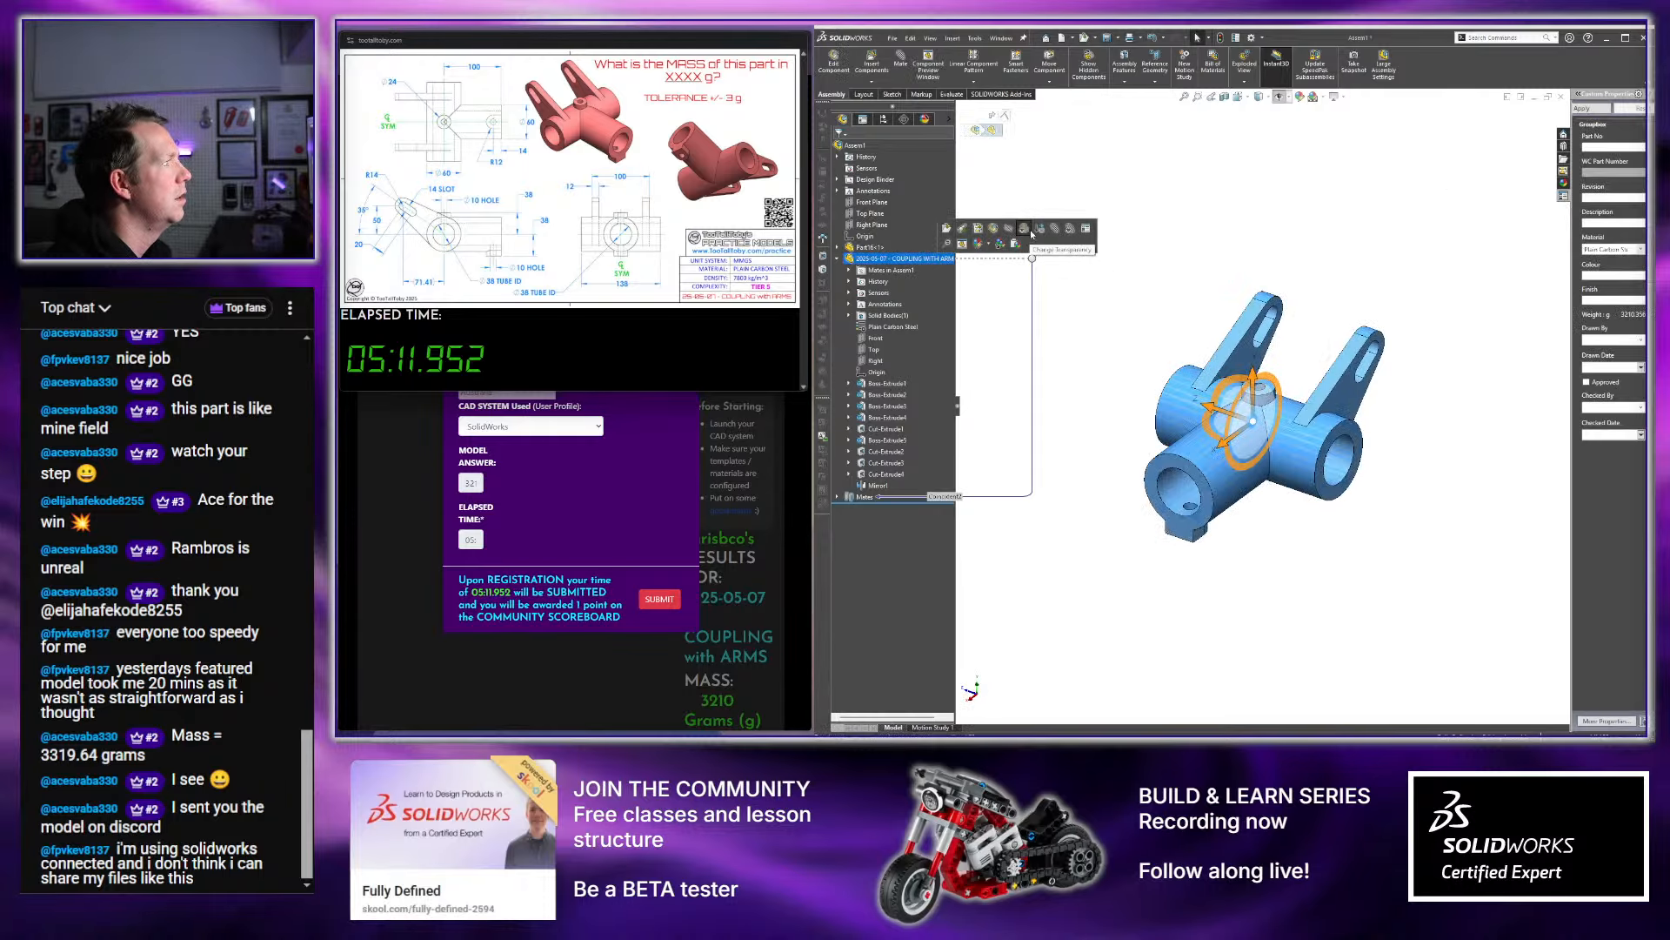
{"action": "left_click", "coordinate": [1326, 284]}
Inspect the leftover half-disc inside the cross tube's bore and open the comparison part that contains it
{"action": "scroll", "coordinate": [1321, 404], "scroll_direction": "down", "scroll_amount": 3}
{"action": "middle_click_drag", "start_coordinate": [1320, 404], "coordinate": [1197, 326]}
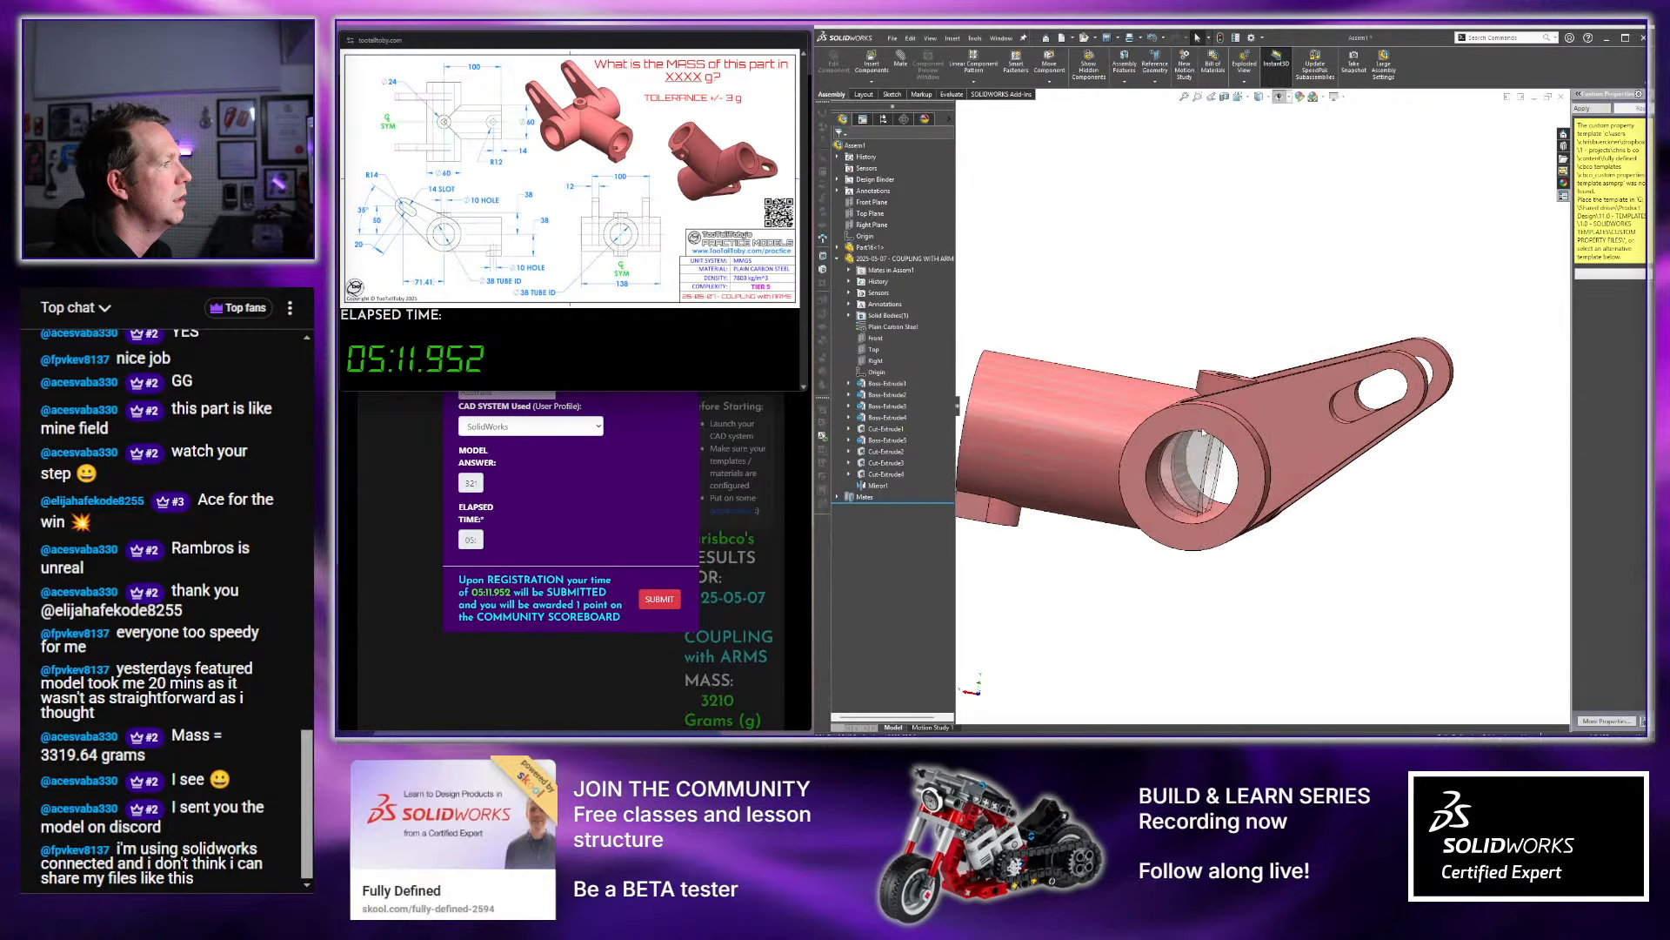
{"action": "scroll", "coordinate": [1198, 486], "scroll_direction": "down", "scroll_amount": 2}
{"action": "scroll", "coordinate": [1198, 486], "scroll_direction": "down", "scroll_amount": 4}
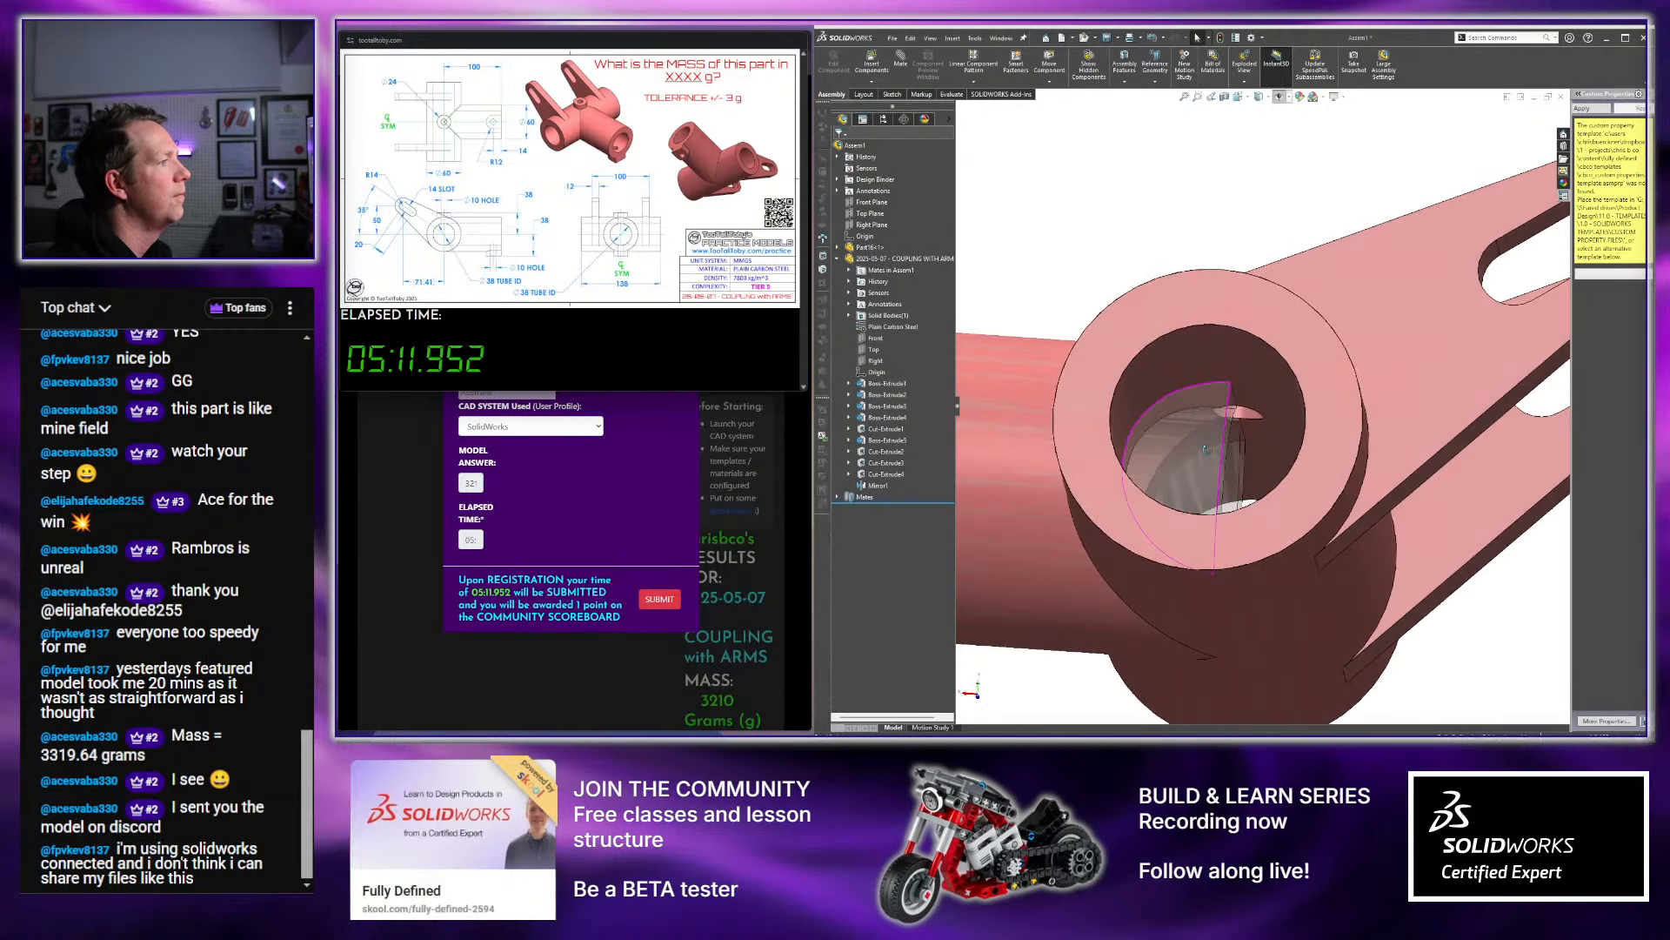
{"action": "middle_click_drag", "start_coordinate": [1203, 474], "coordinate": [1192, 506]}
{"action": "left_click", "coordinate": [1191, 510]}
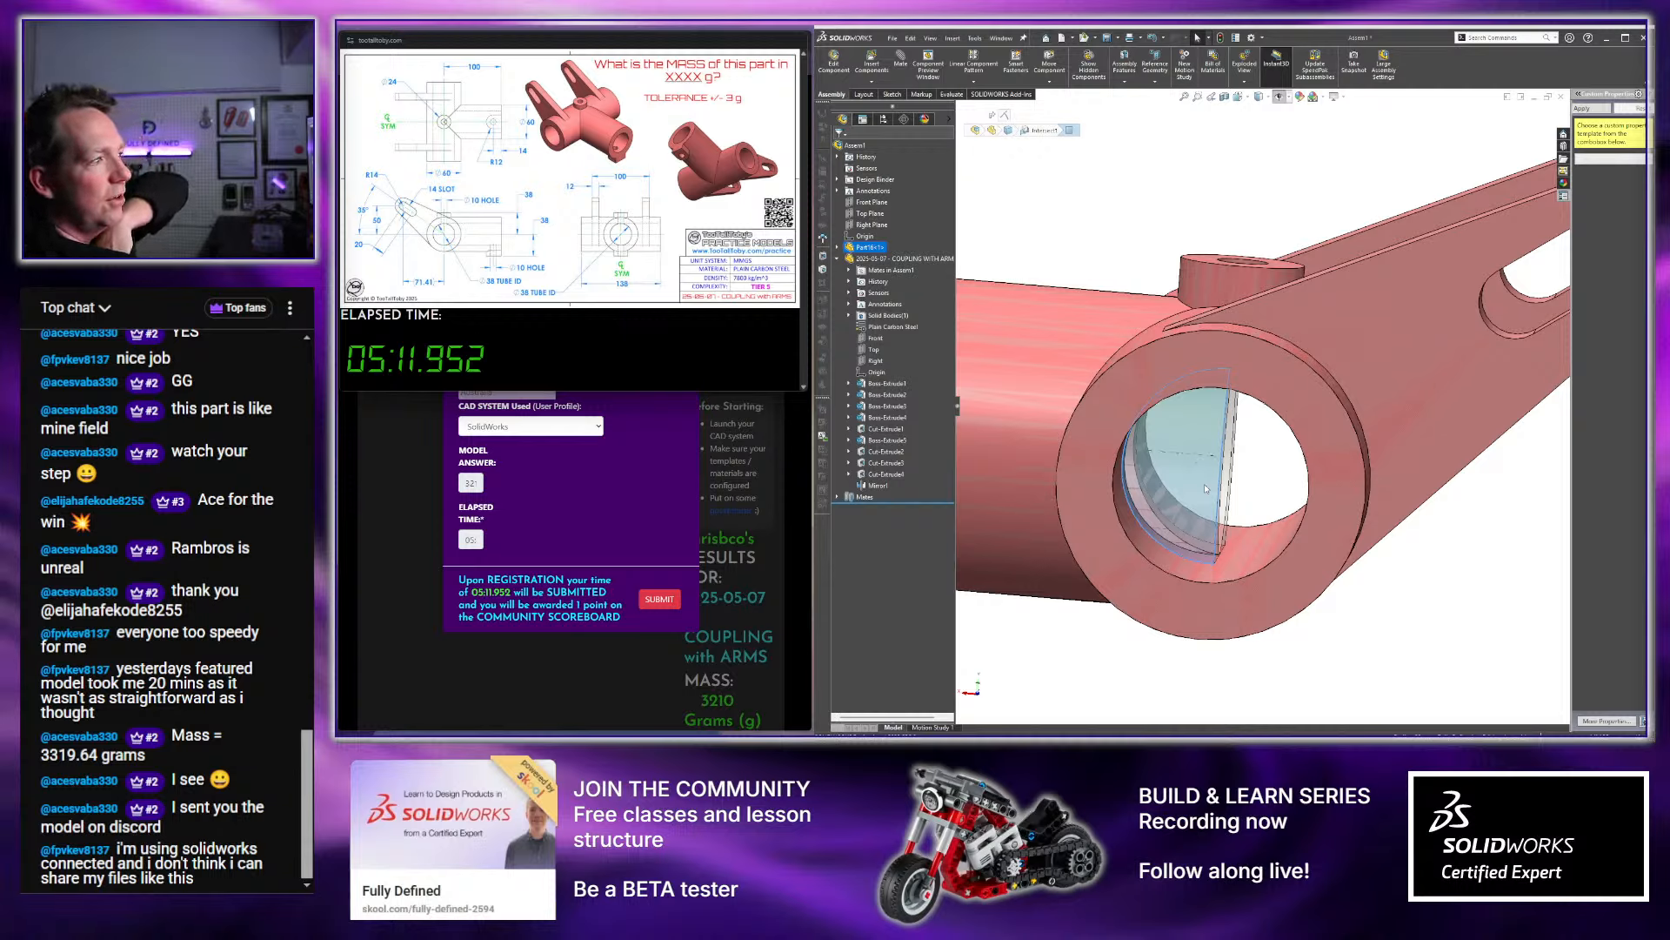
{"action": "middle_click_drag", "start_coordinate": [1206, 488], "coordinate": [1237, 388]}
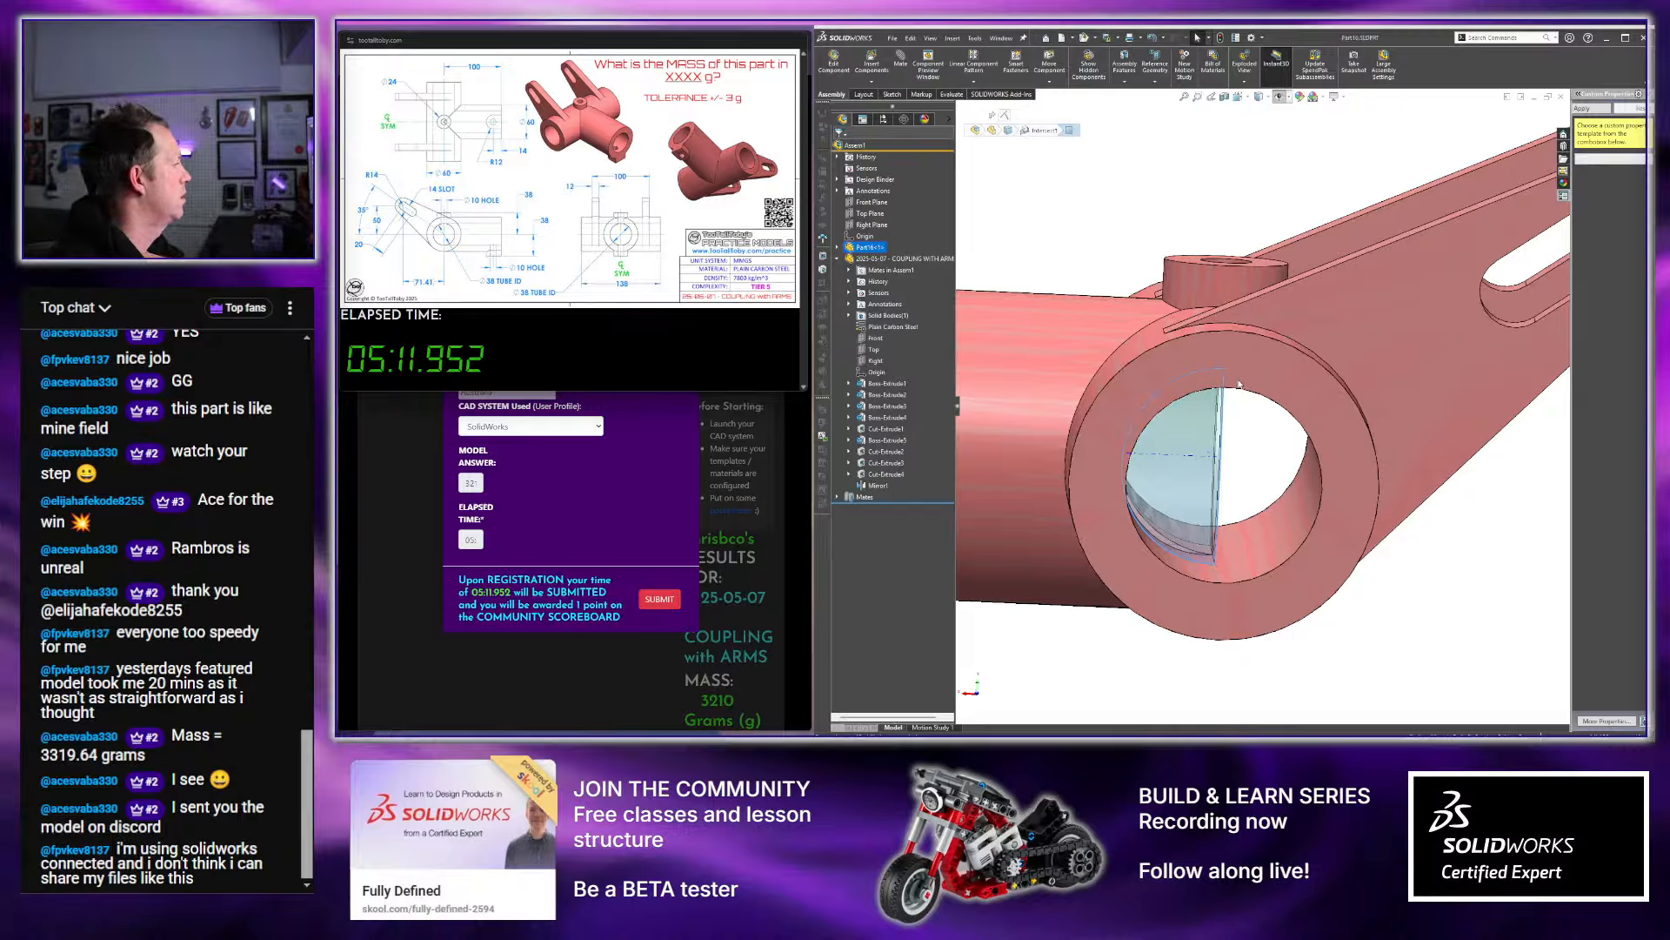
{"action": "scroll", "coordinate": [1236, 408], "scroll_direction": "up", "scroll_amount": 2}
{"action": "middle_click_drag", "start_coordinate": [1221, 461], "coordinate": [1267, 430]}
{"action": "scroll", "coordinate": [1227, 450], "scroll_direction": "down", "scroll_amount": 3}
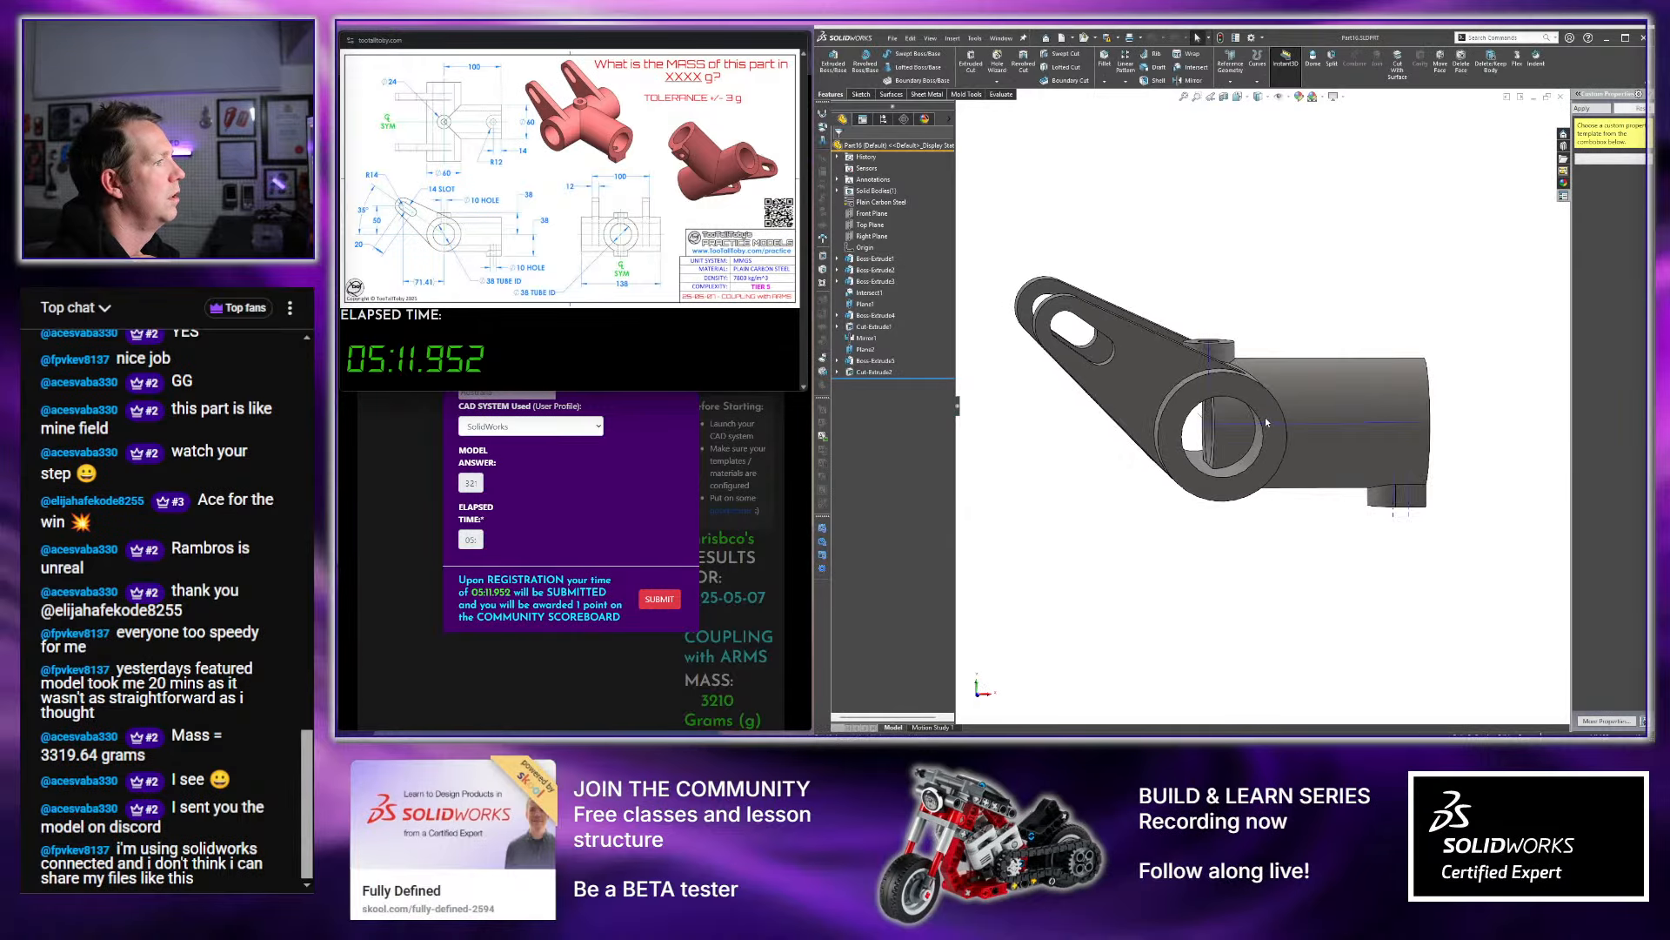
Sketch on the cross tube's end face, convert its inner circular edge, and cut it Through All to clear the bore
{"action": "left_click", "coordinate": [1267, 422]}
{"action": "left_click", "coordinate": [1304, 384]}
{"action": "left_click", "coordinate": [1255, 414]}
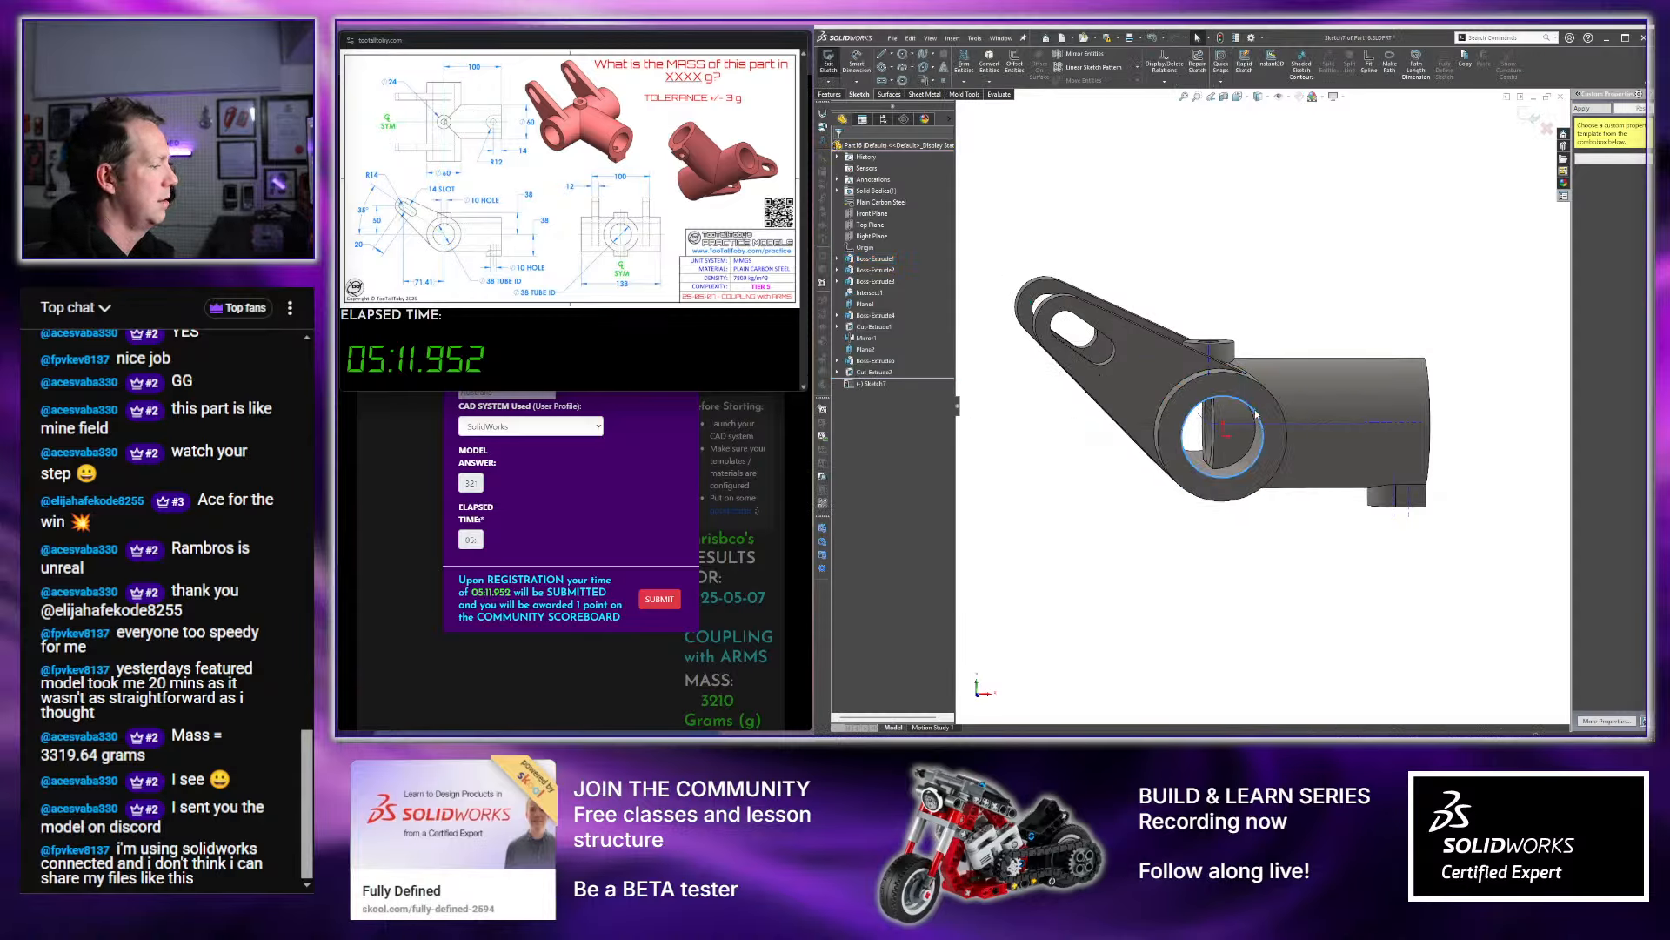
{"action": "key", "text": "c"}
{"action": "key", "text": "x"}
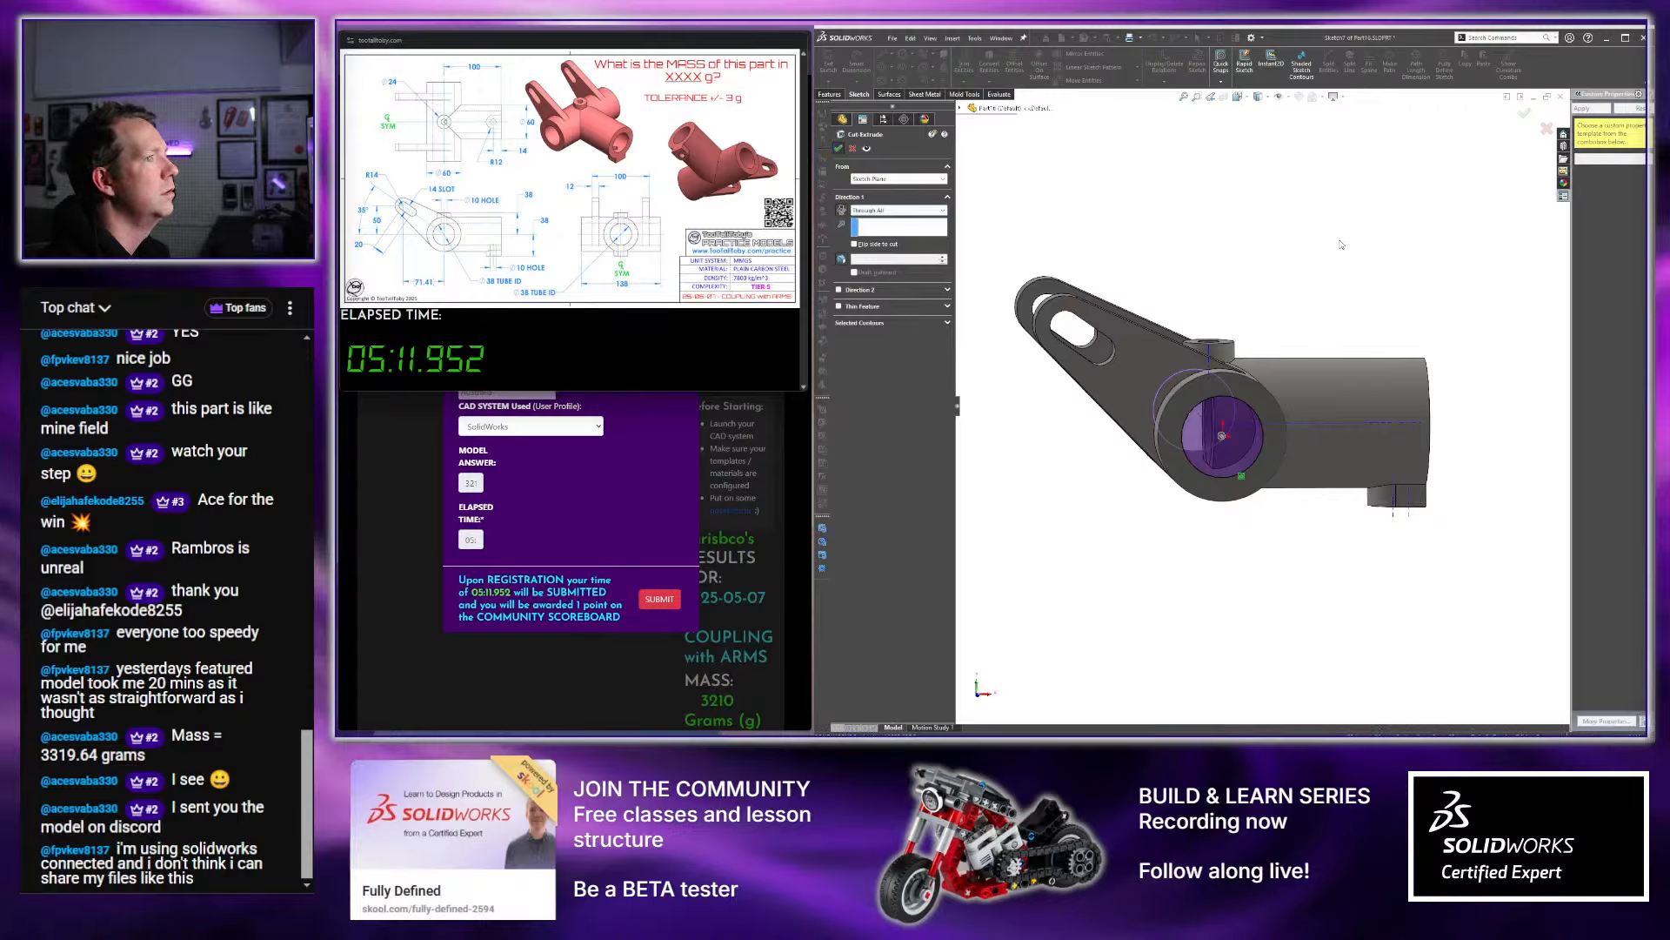
{"action": "left_click", "coordinate": [1524, 111]}
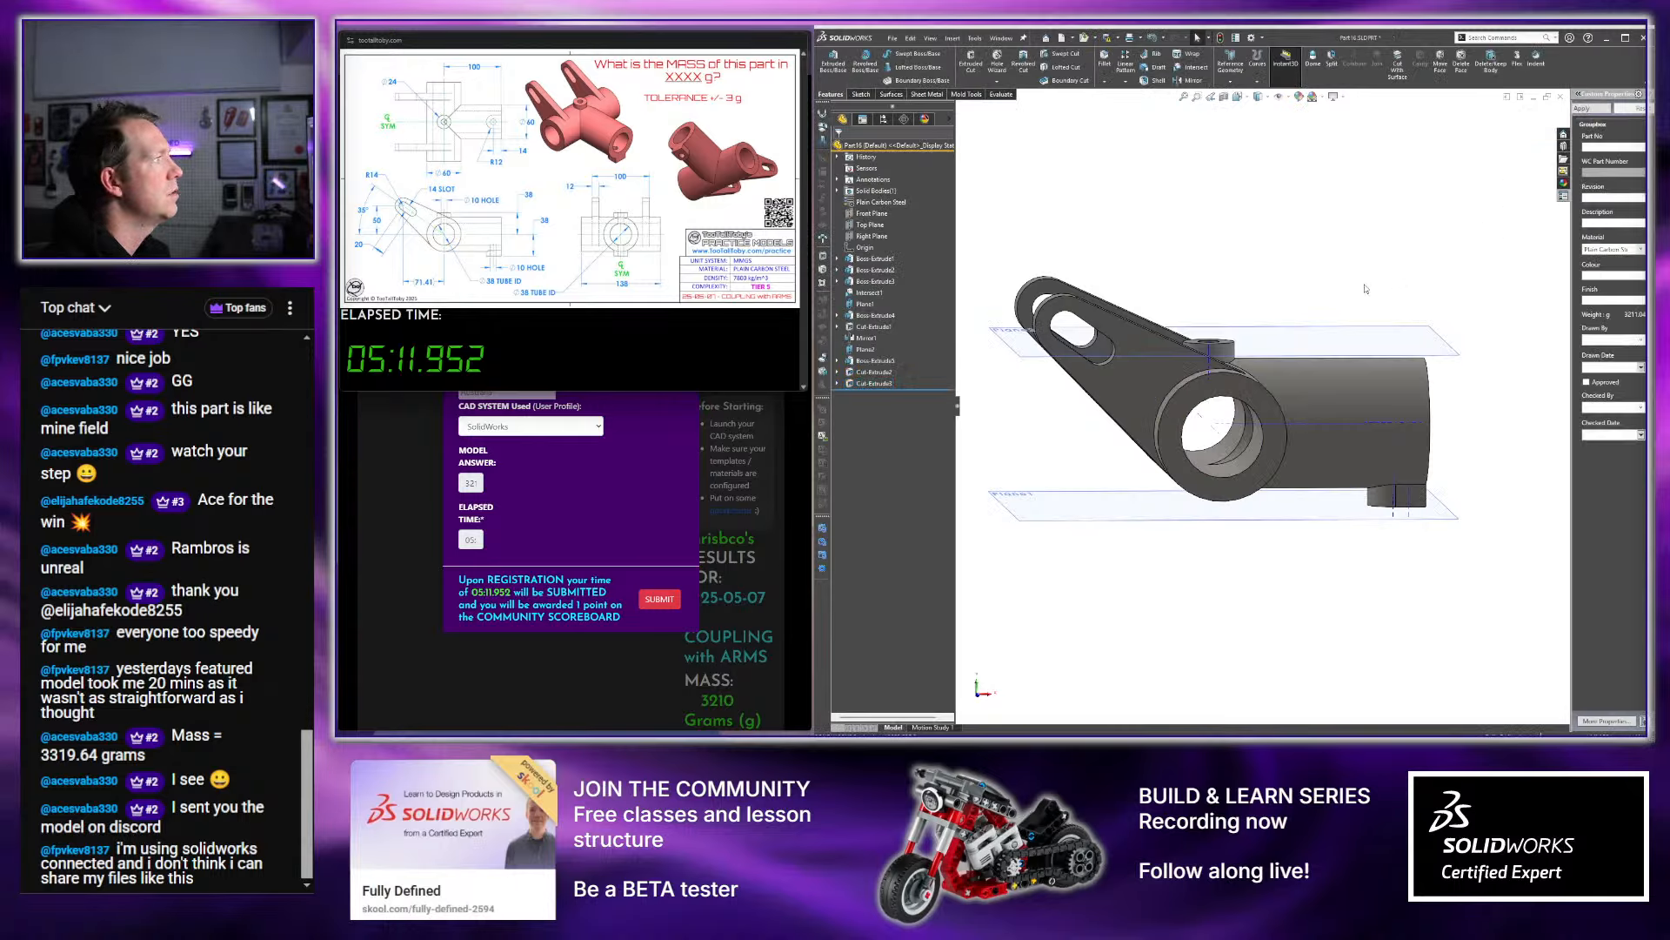
{"action": "middle_click_drag", "start_coordinate": [1318, 299], "coordinate": [1296, 210]}
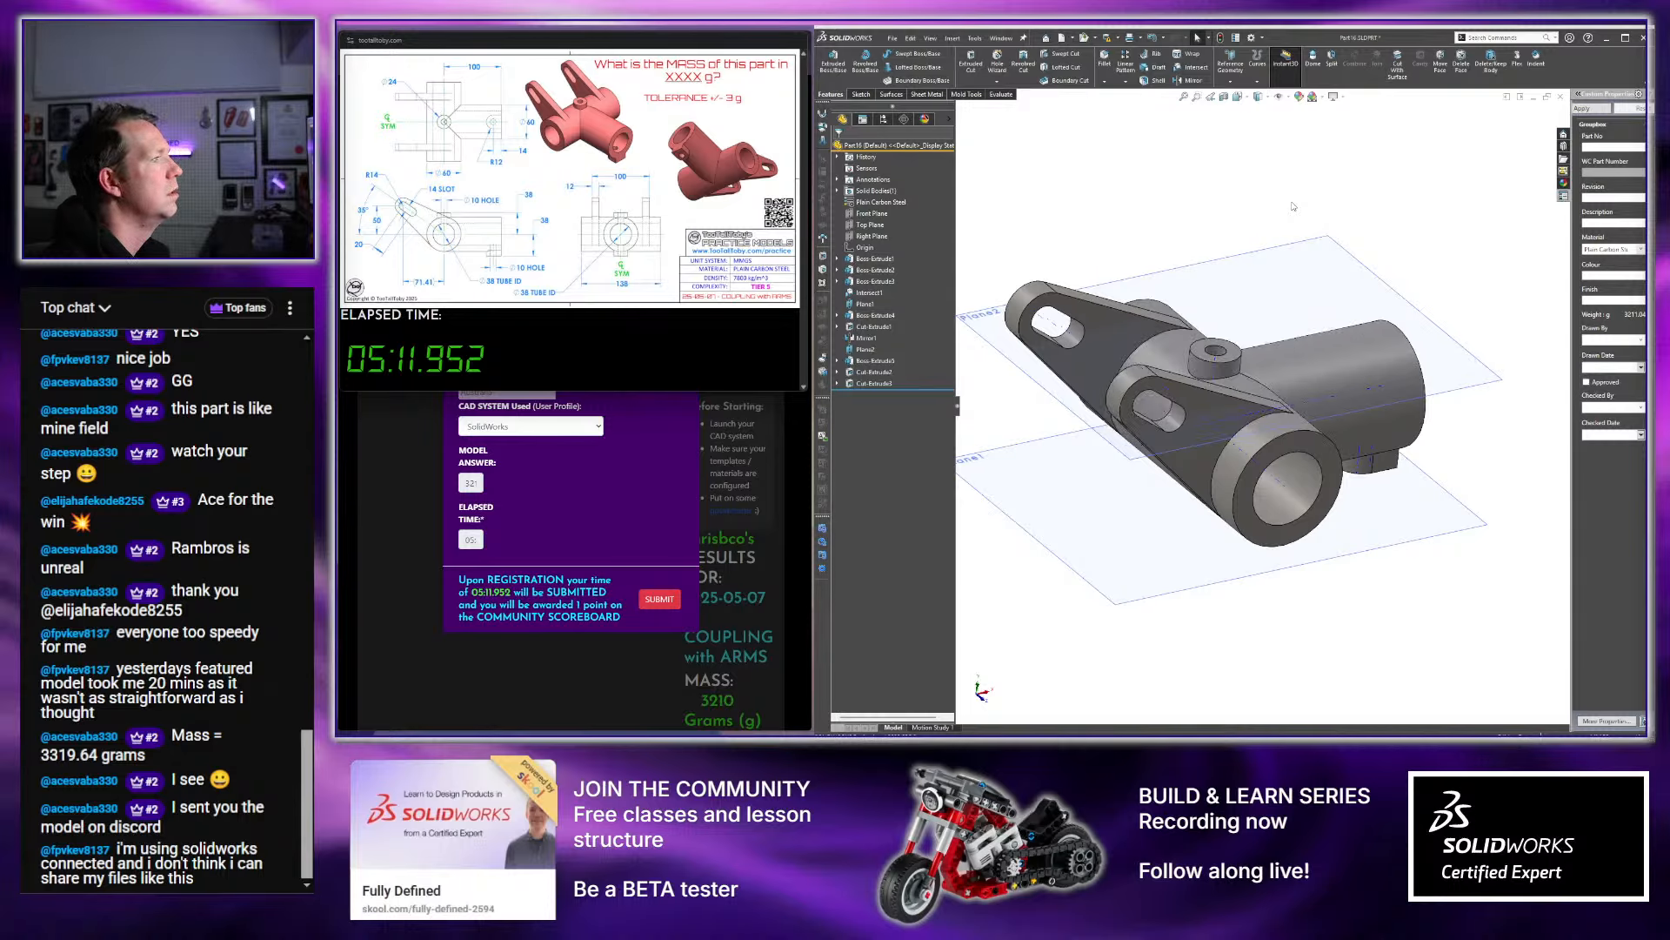
Return to the finished coupling part and submit the practice model's answer and elapsed time to the community scoreboard
{"action": "key", "text": "ctrl+Tab"}
{"action": "key", "text": "ctrl+Tab"}
{"action": "key", "text": "ctrl+Tab"}
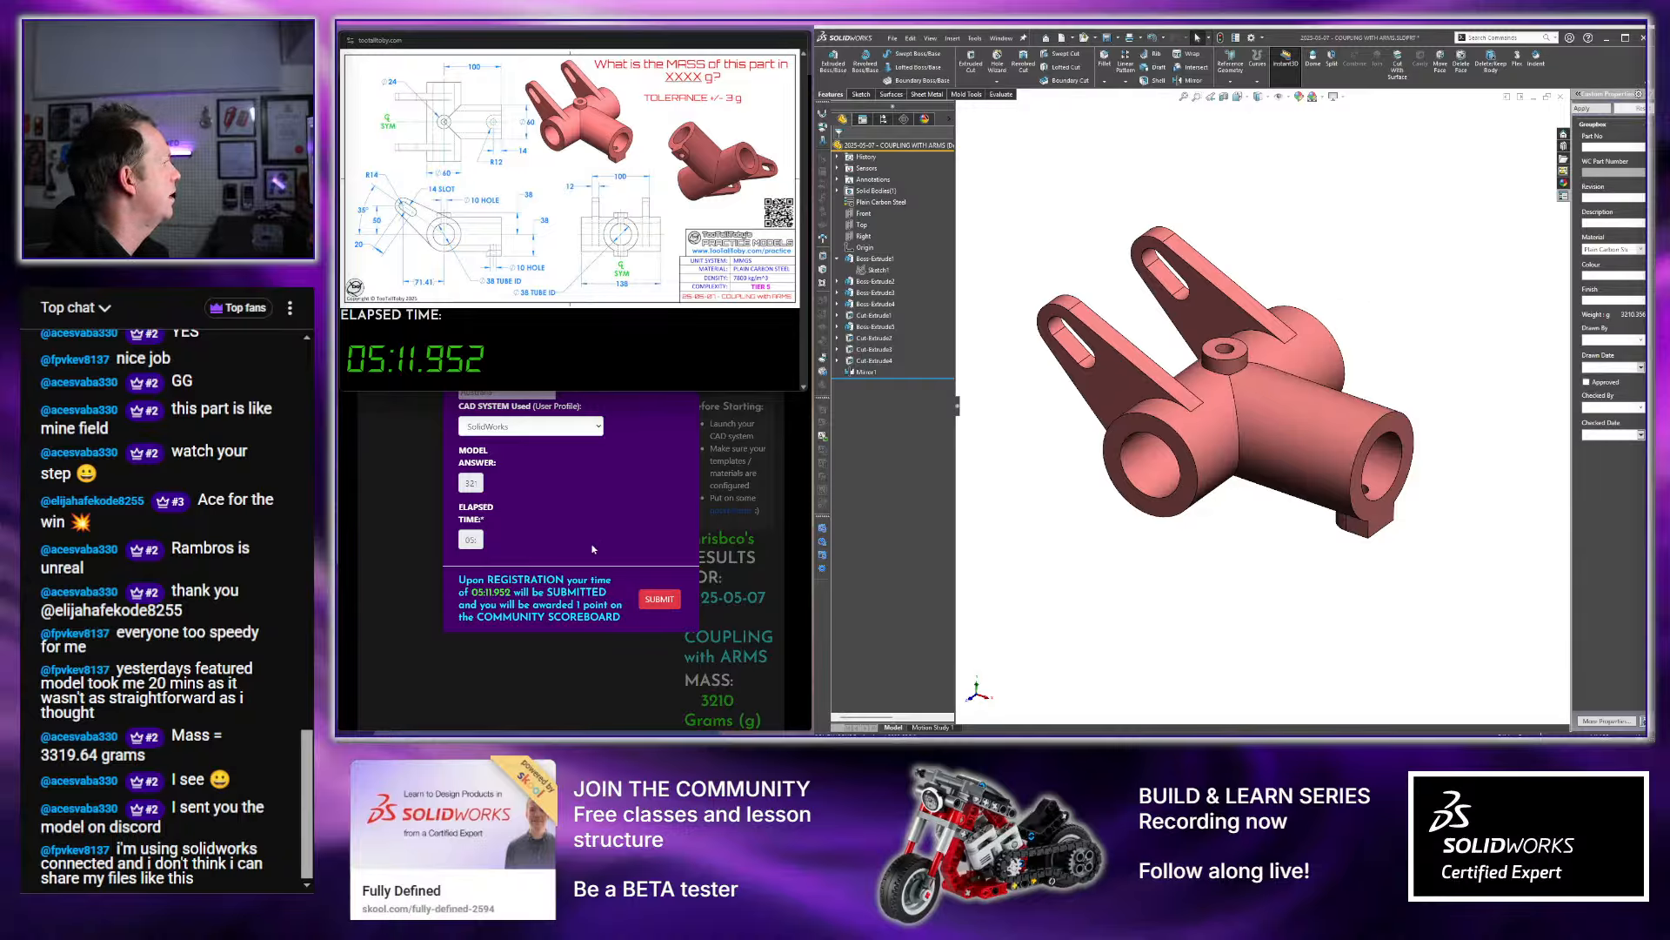
{"action": "left_click", "coordinate": [658, 599]}
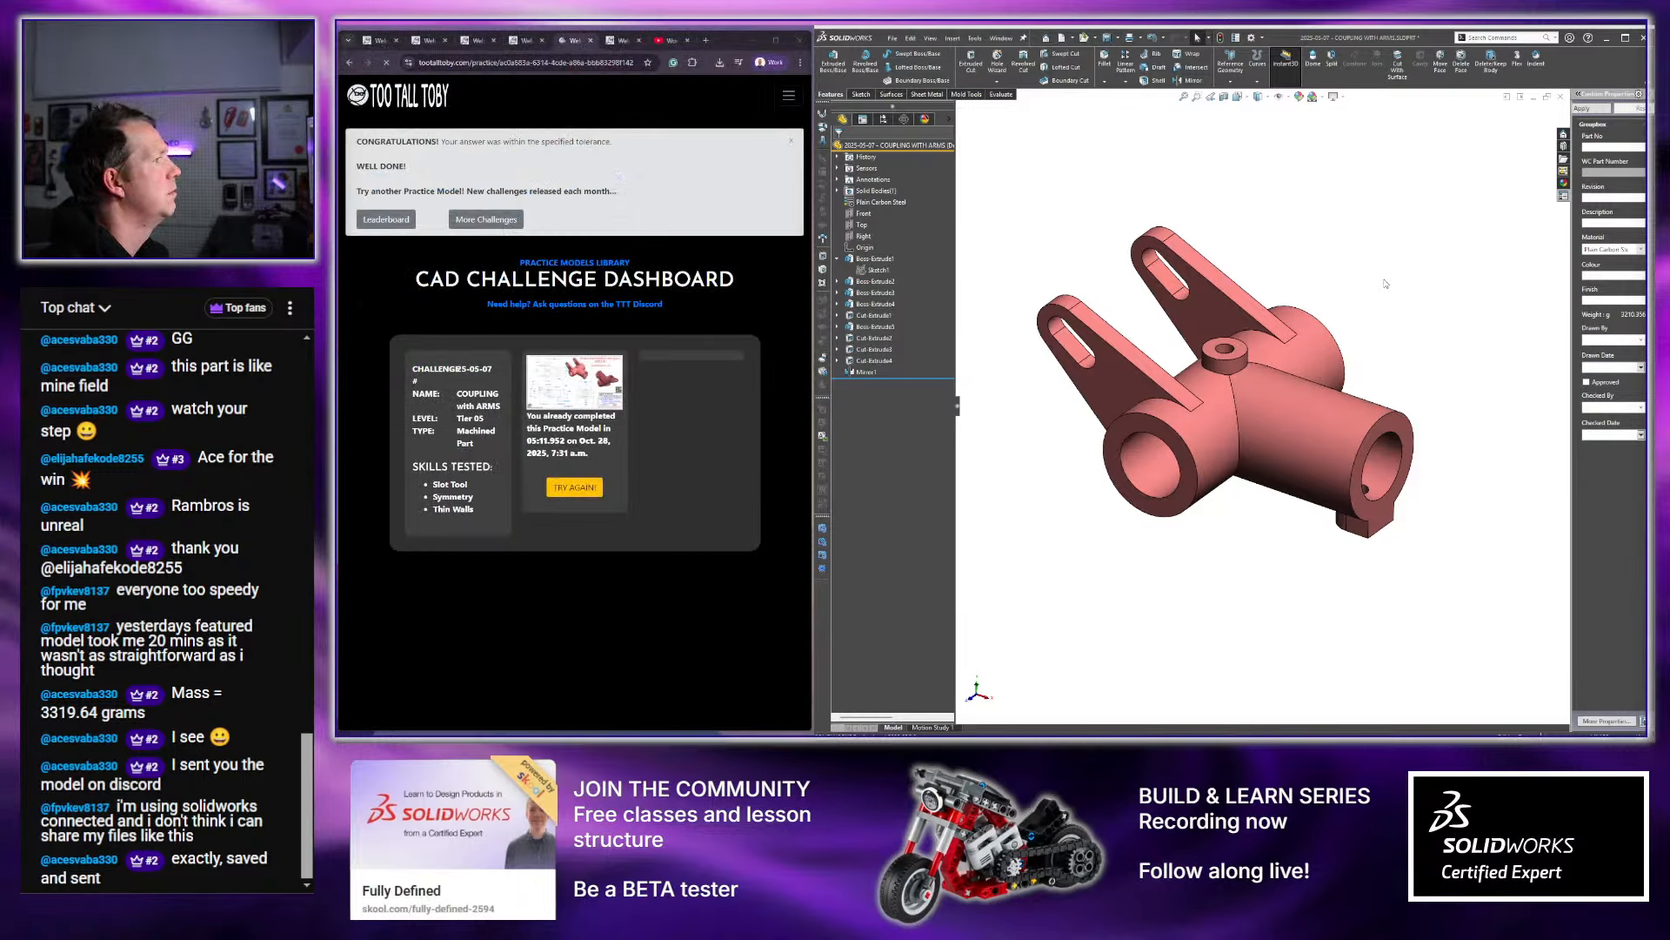
{"action": "mouse_move", "coordinate": [1249, 283]}
{"action": "middle_mouse_down"}
{"action": "mouse_move", "coordinate": [1241, 250]}
{"action": "mouse_move", "coordinate": [1241, 289]}
{"action": "middle_mouse_up"}
Return to the Practice Models Library page and look through this week's featured challenges
{"action": "left_click", "coordinate": [375, 42]}
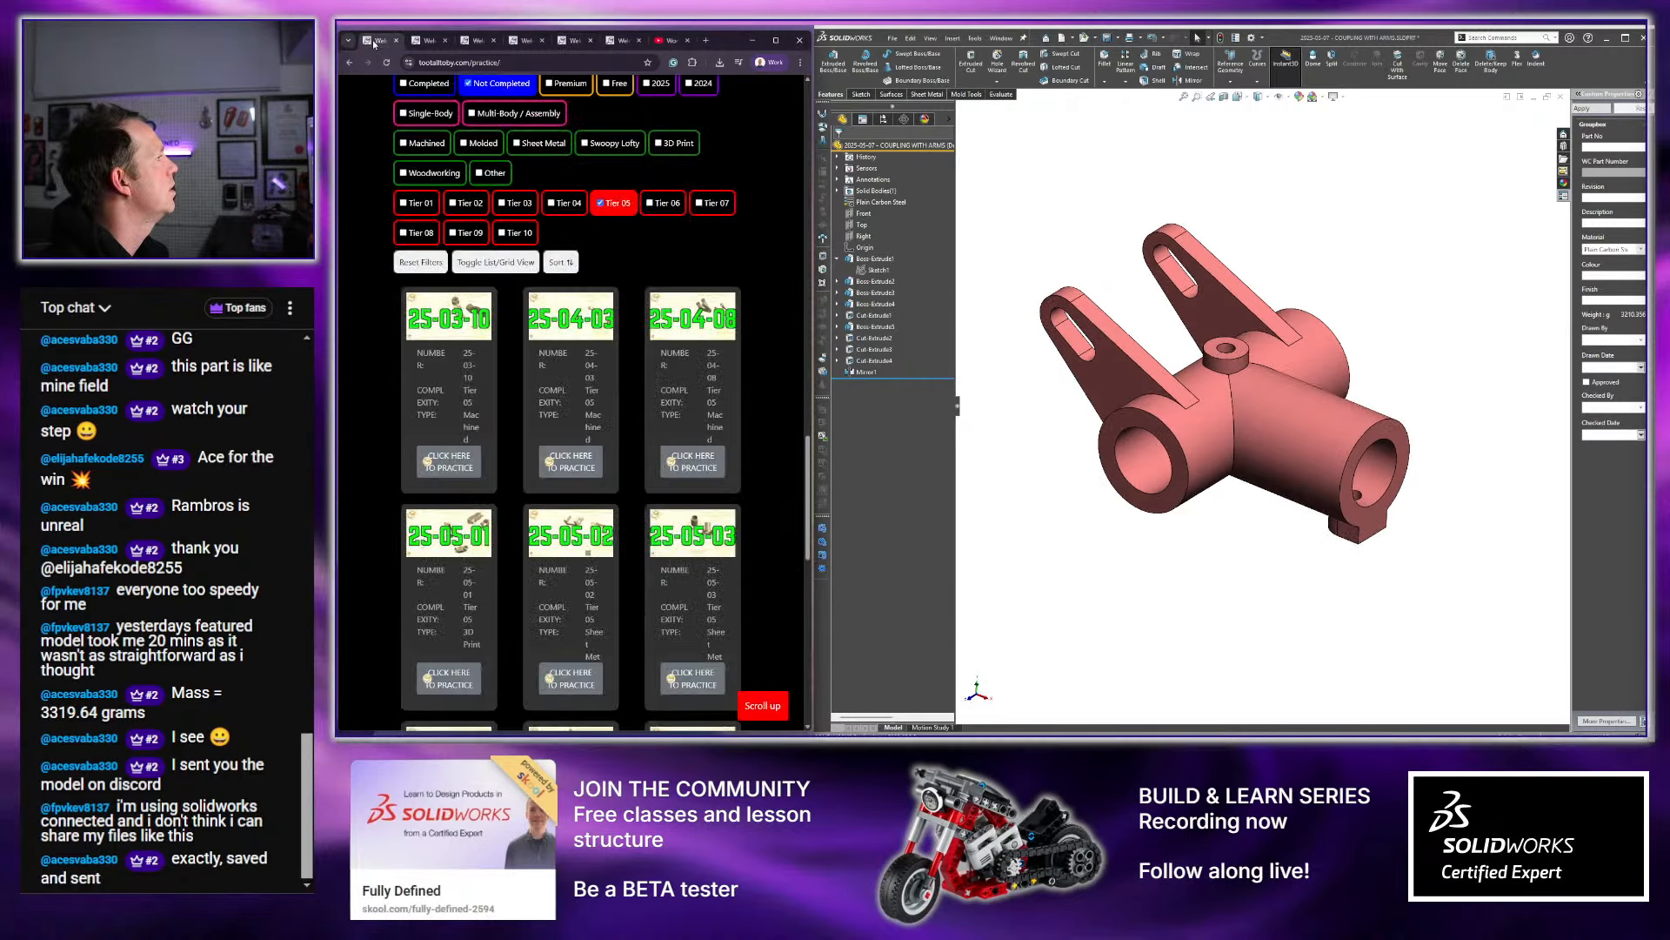
{"action": "scroll", "coordinate": [483, 189], "scroll_direction": "up", "scroll_amount": 15}
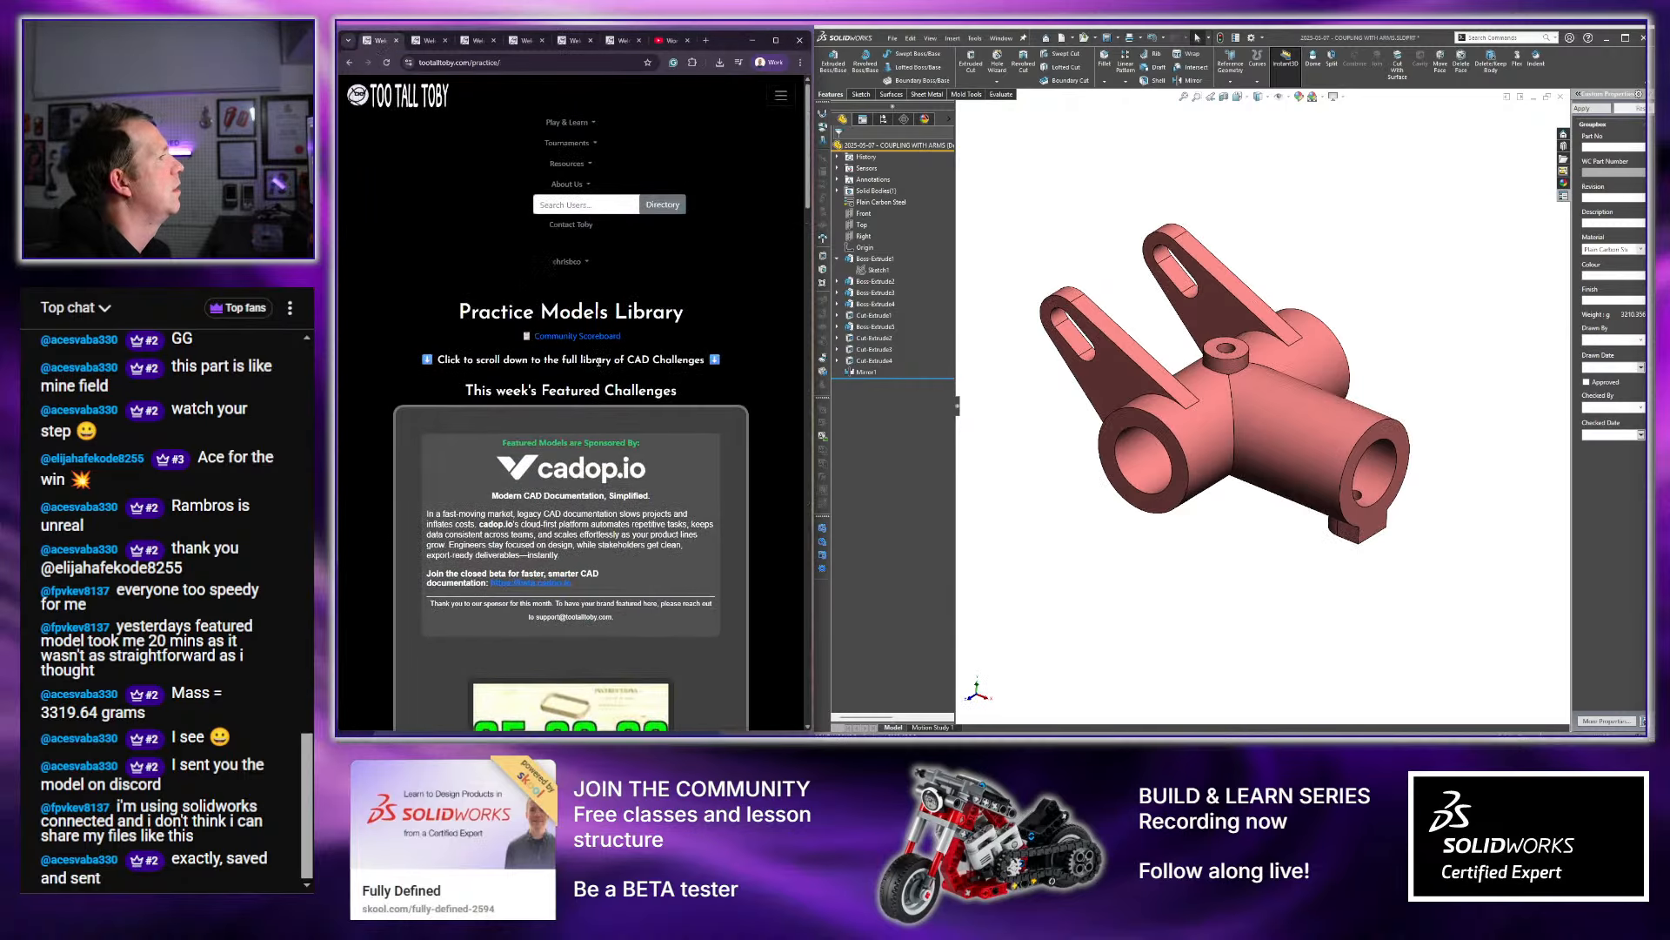
{"action": "left_click", "coordinate": [1353, 270]}
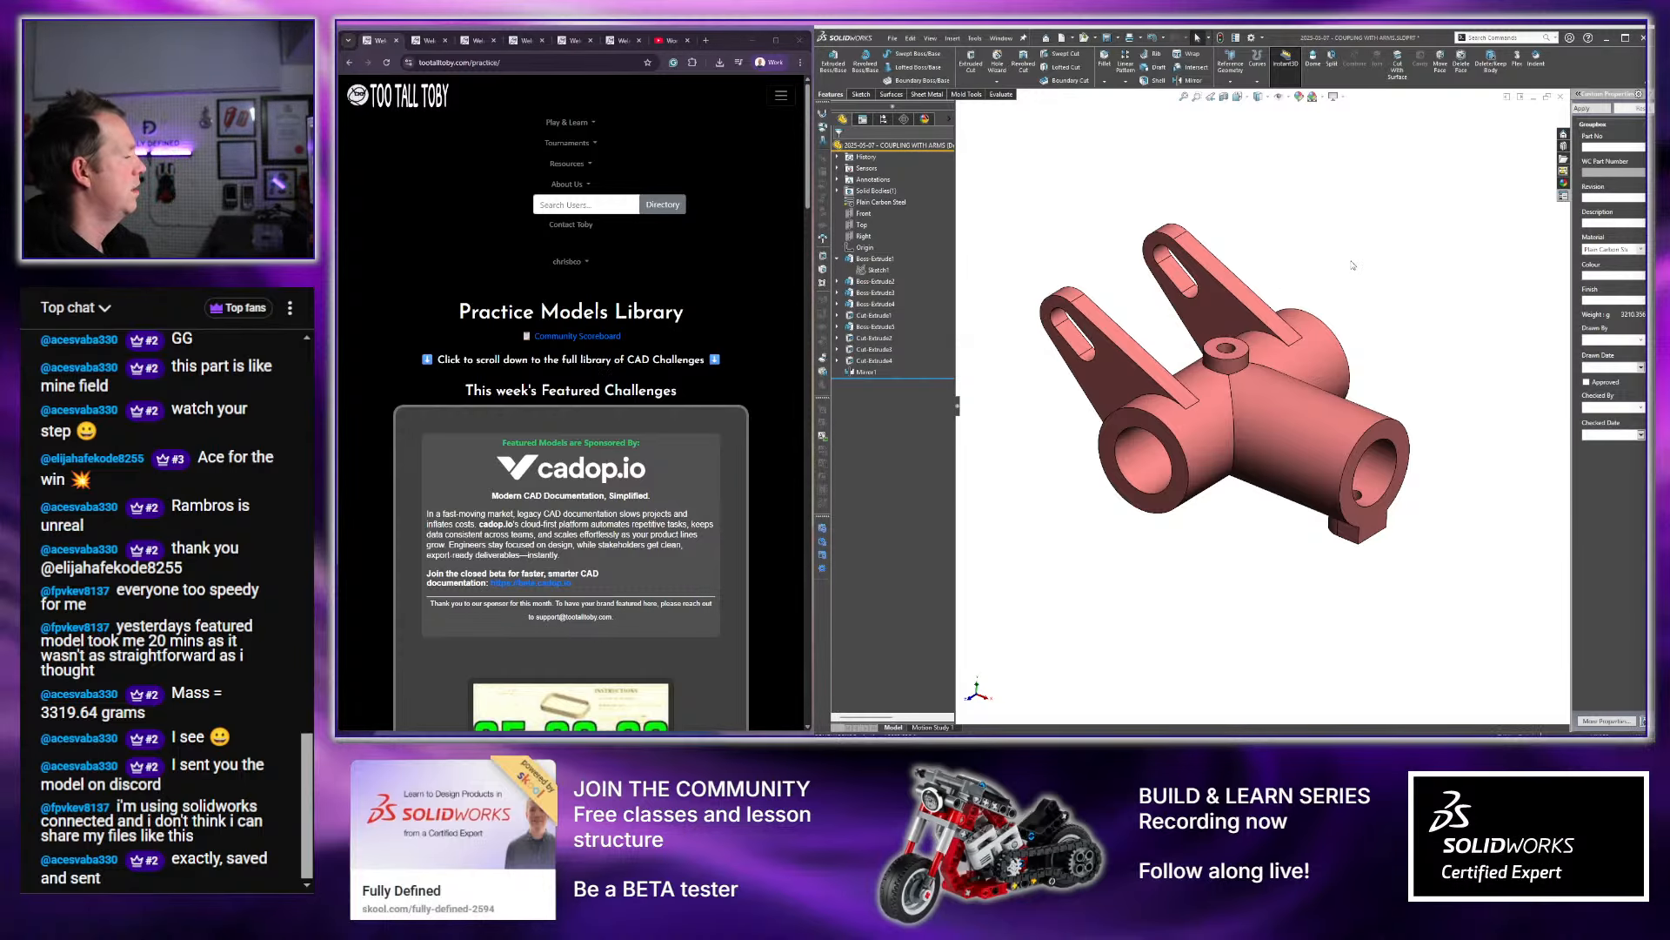
{"action": "scroll", "coordinate": [614, 379], "scroll_direction": "down", "scroll_amount": 10}
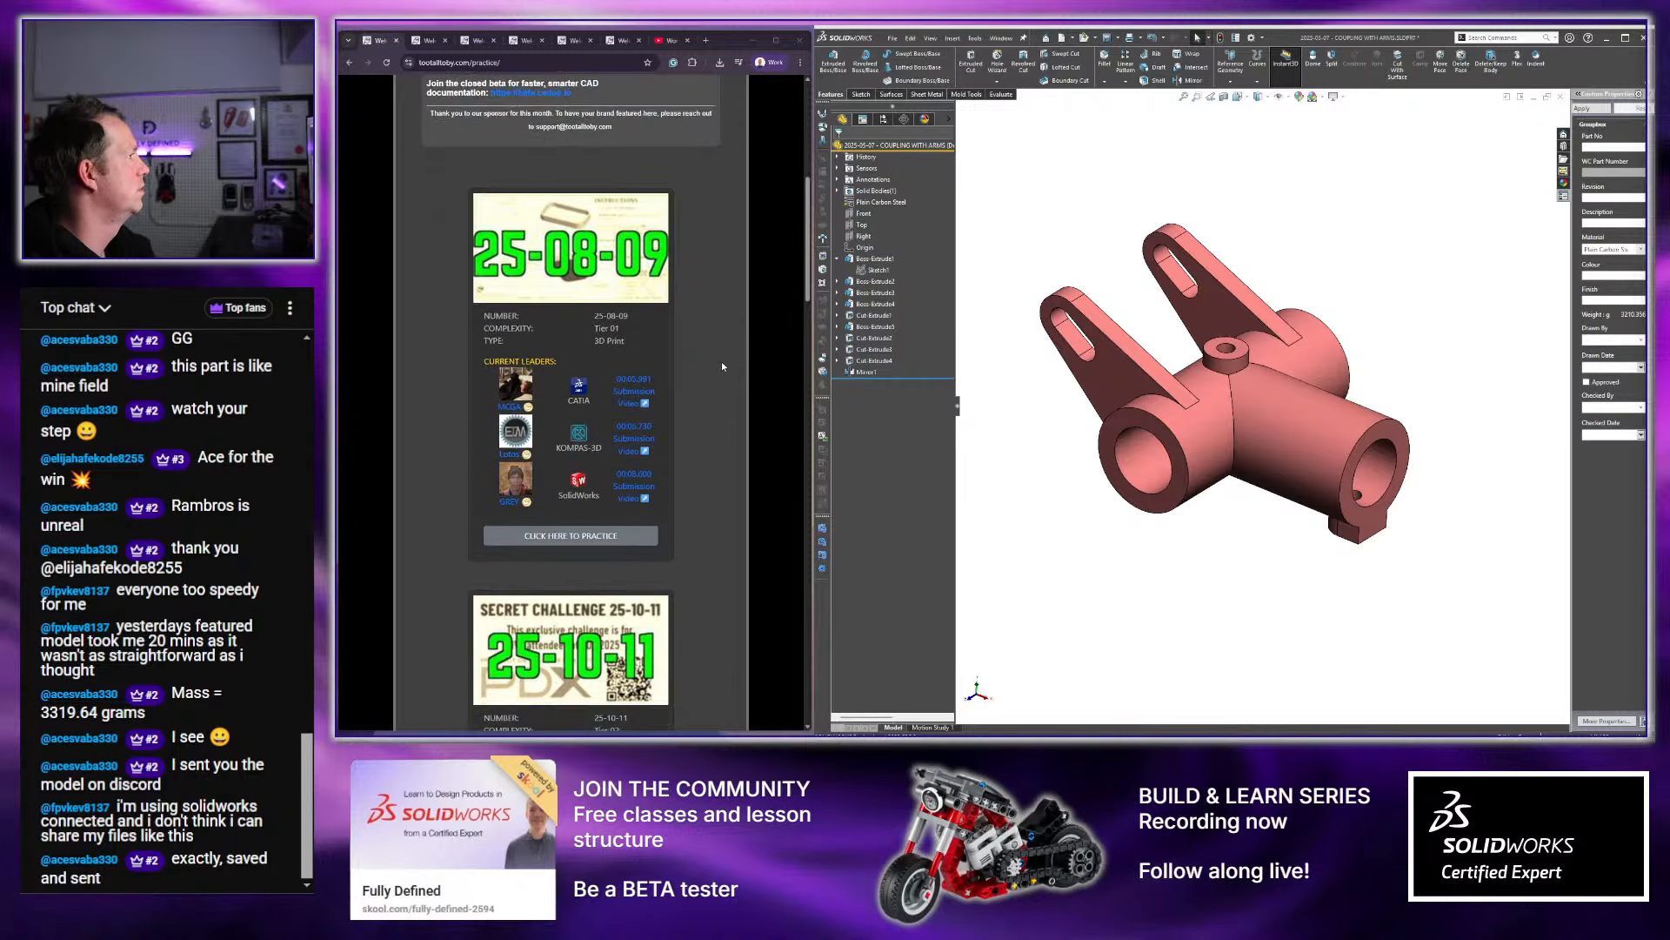
Open the featured Tier 04 challenge 25-10-19 MESA MAKES, begin it, and open its drawing in a separate window
{"action": "scroll", "coordinate": [722, 362], "scroll_direction": "down", "scroll_amount": 4}
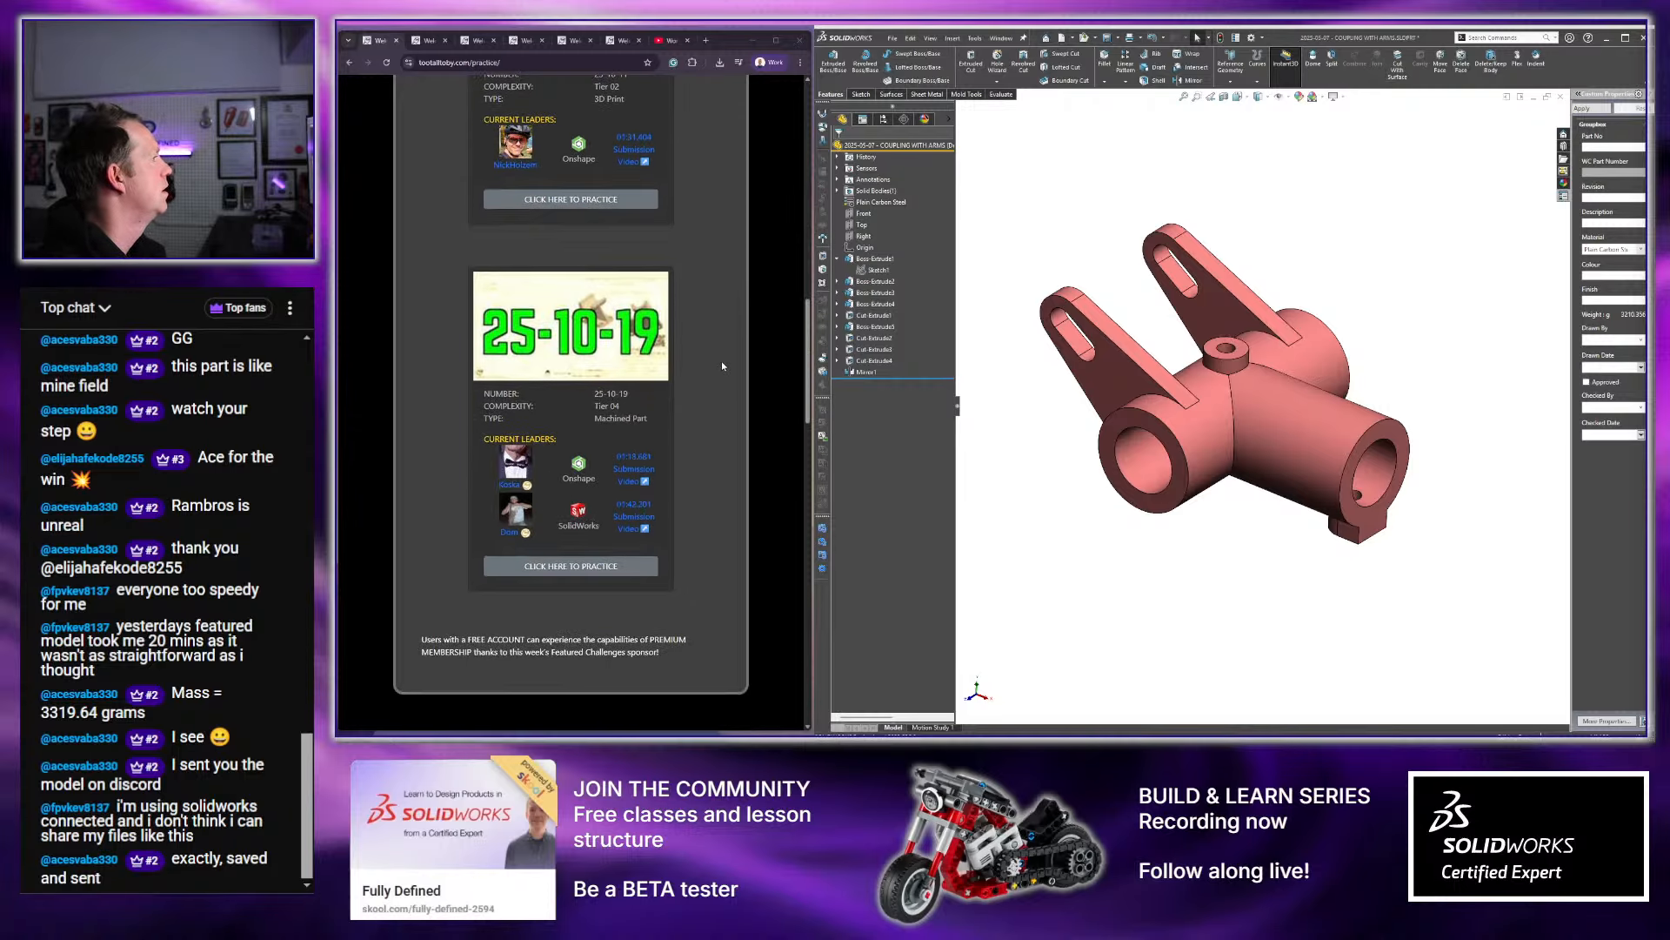
{"action": "left_click", "coordinate": [611, 577]}
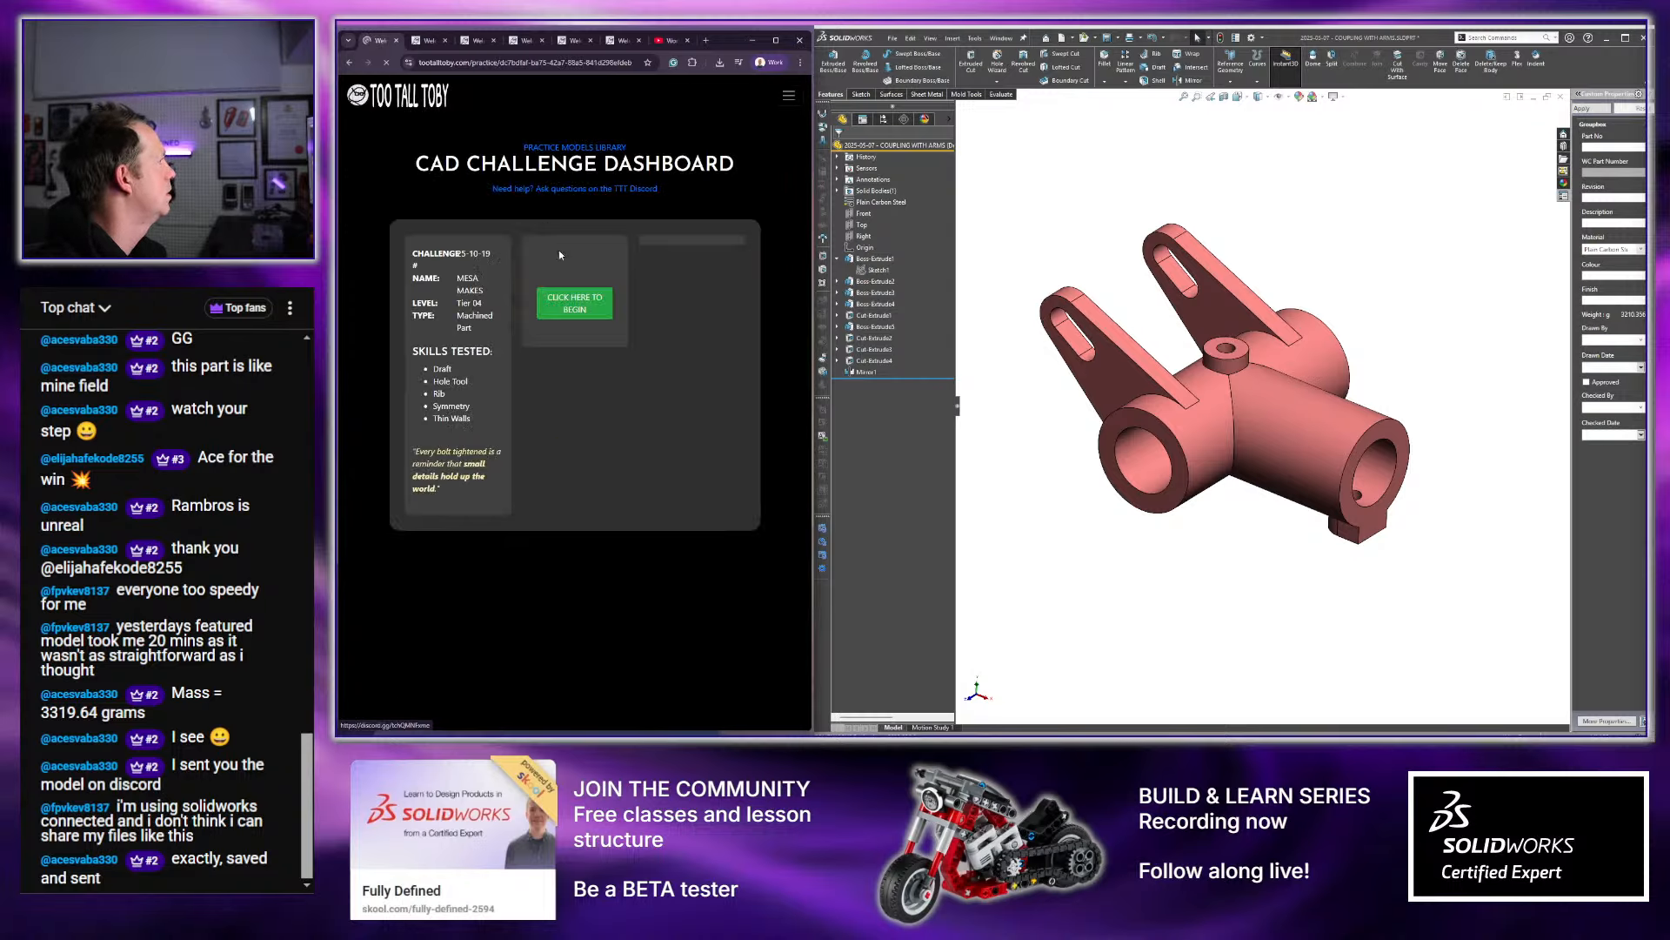
{"action": "left_click", "coordinate": [602, 348]}
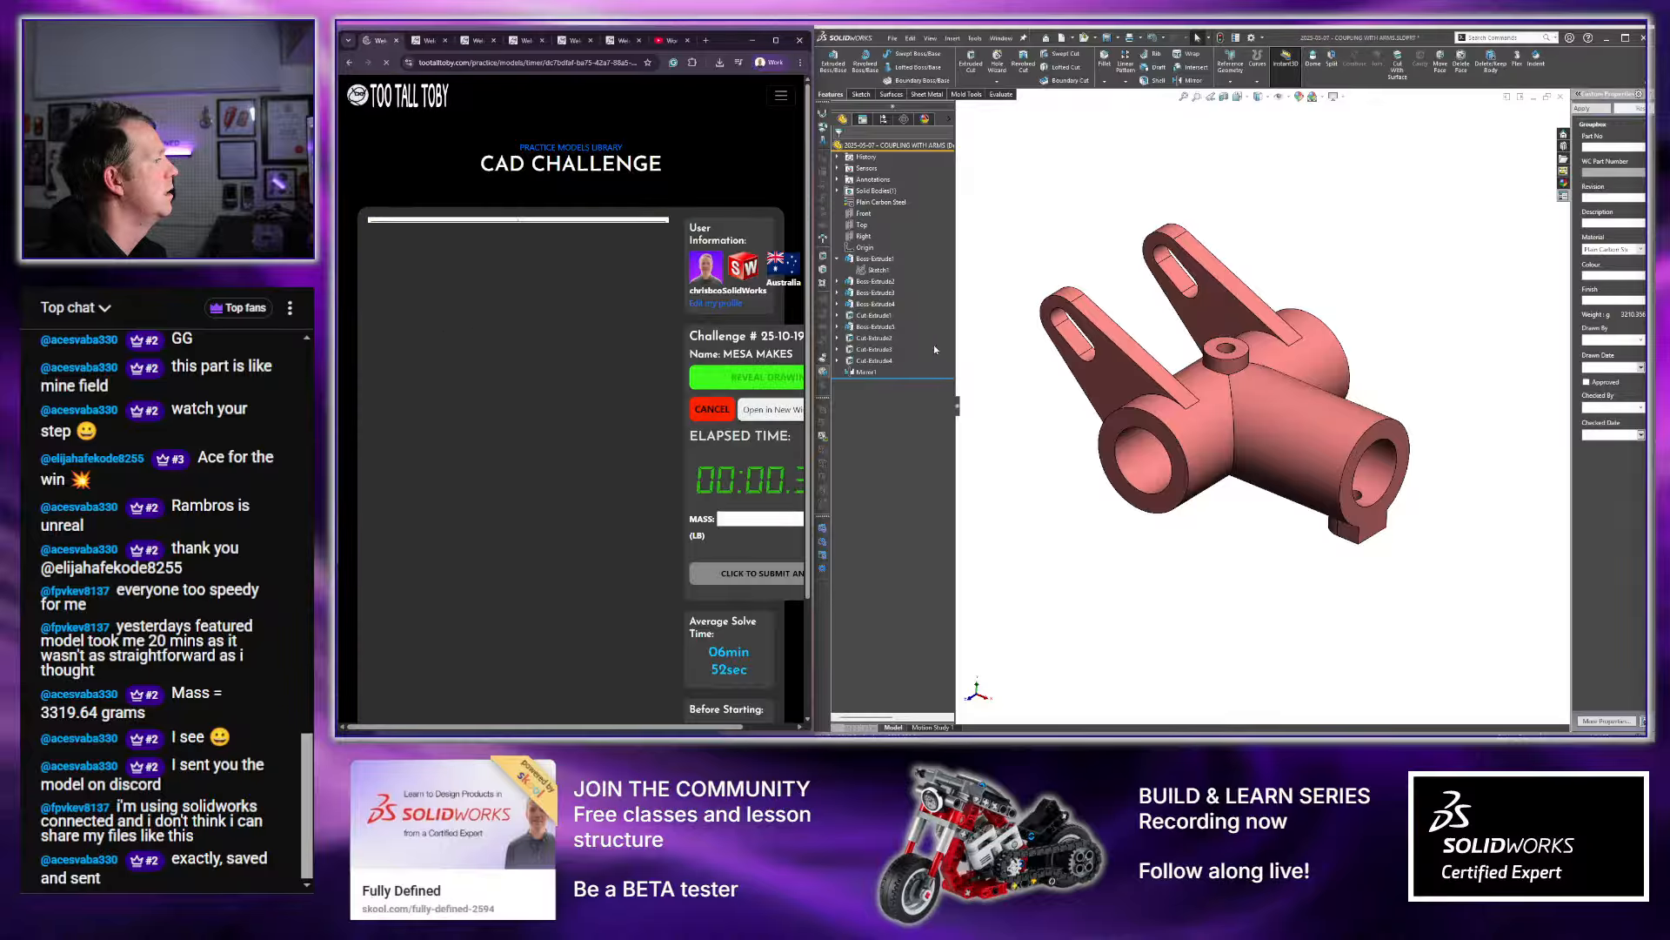
{"action": "left_click", "coordinate": [771, 409]}
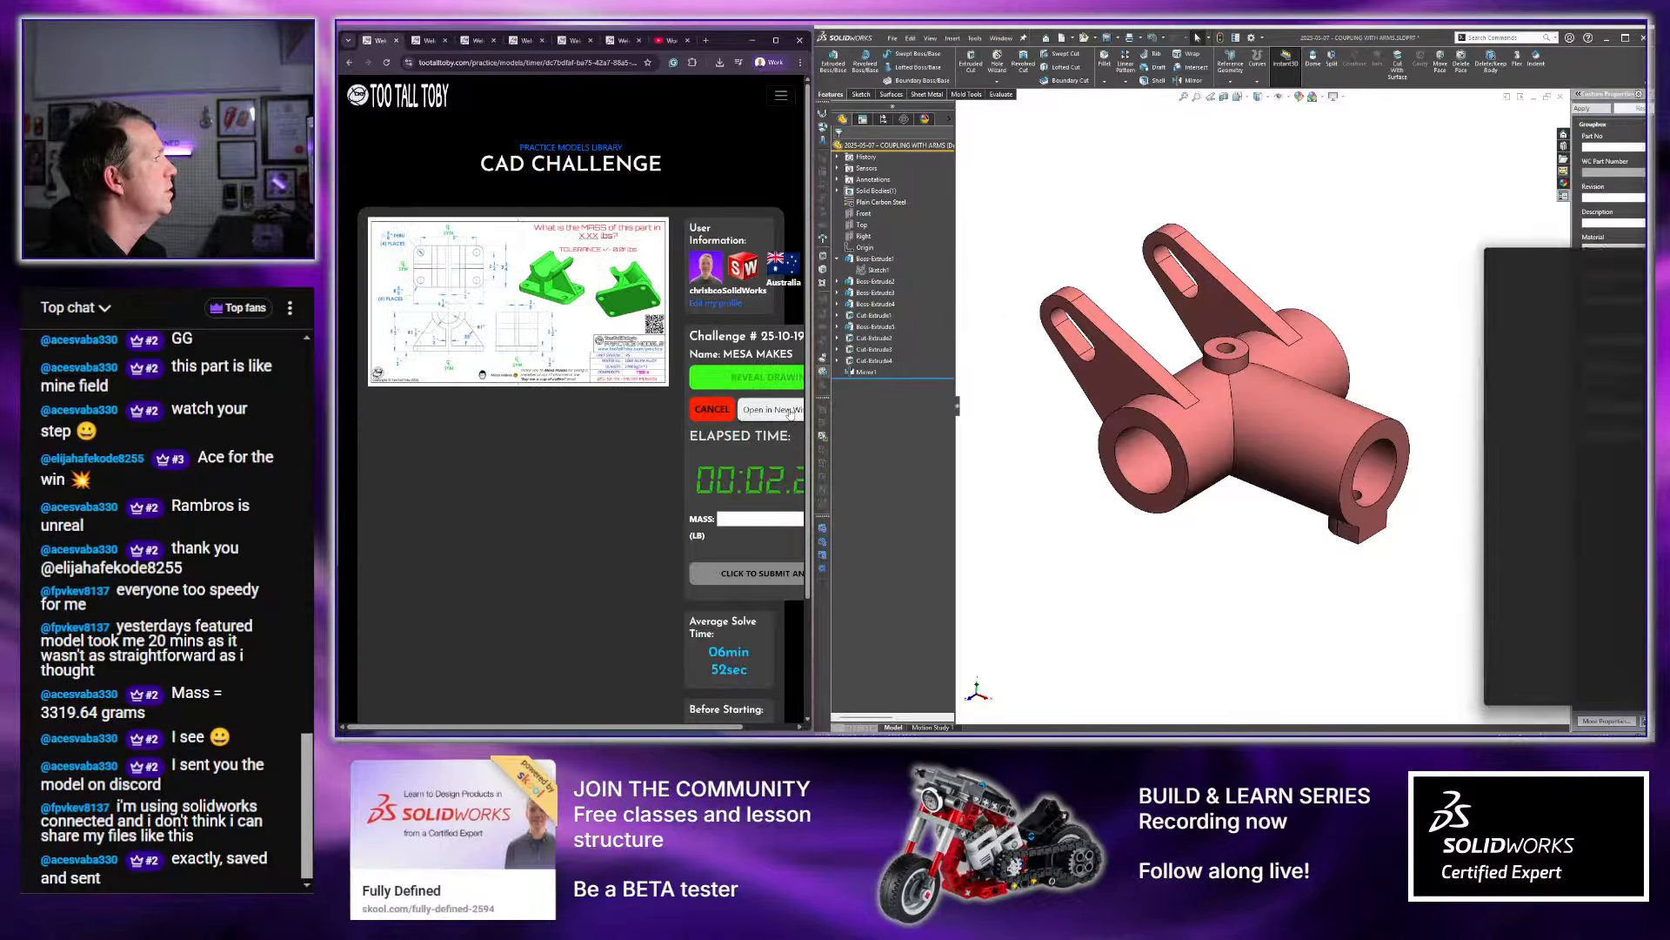
Move the drawing window over the browser and shrink it so it leaves the modelling area uncovered
{"action": "mouse_move", "coordinate": [1617, 242]}
{"action": "left_mouse_down"}
{"action": "mouse_move", "coordinate": [939, 109]}
{"action": "mouse_move", "coordinate": [859, 66]}
{"action": "mouse_move", "coordinate": [857, 46]}
{"action": "left_mouse_up"}
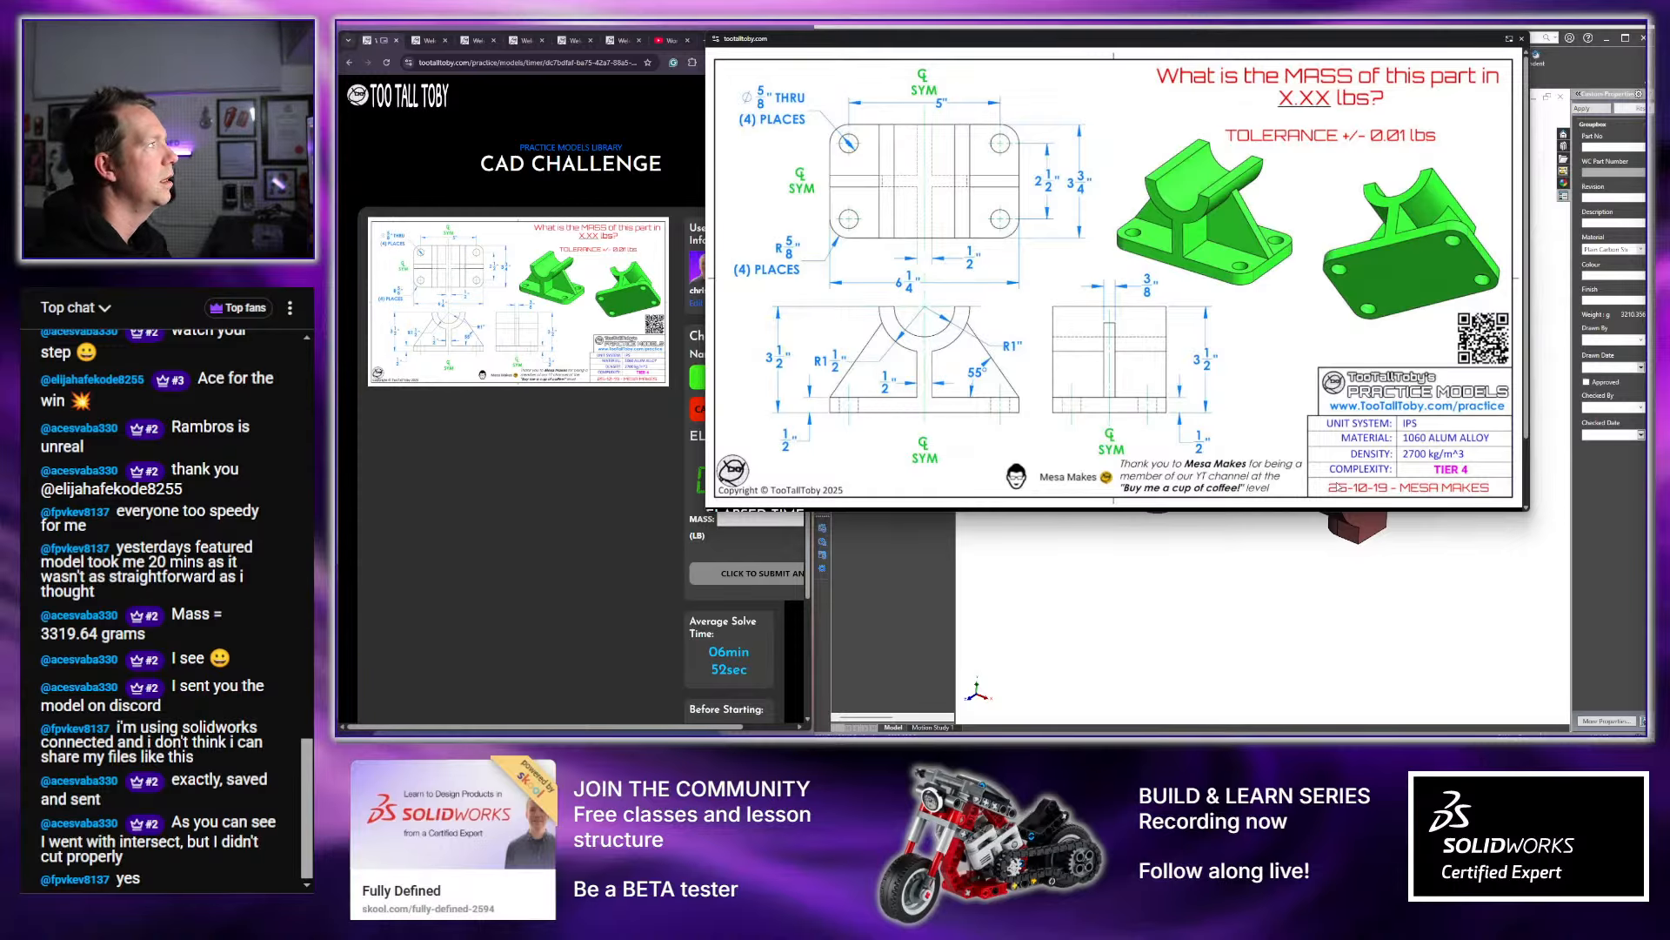
{"action": "mouse_move", "coordinate": [863, 47]}
{"action": "left_mouse_down"}
{"action": "mouse_move", "coordinate": [657, 95]}
{"action": "mouse_move", "coordinate": [501, 48]}
{"action": "left_mouse_up"}
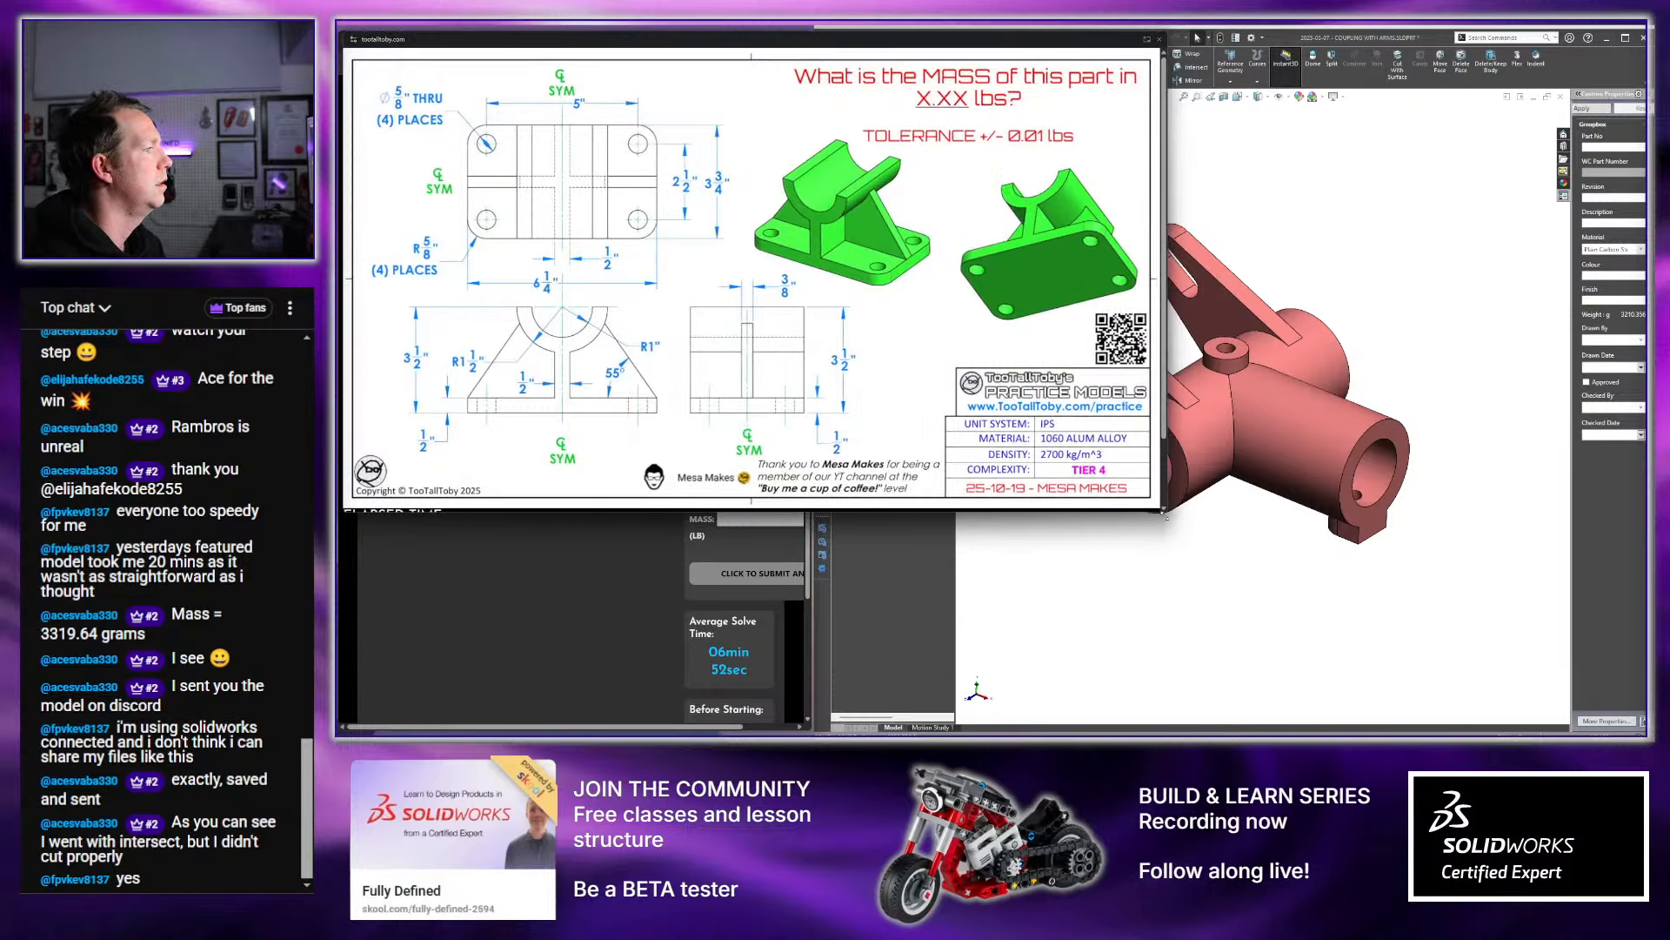
{"action": "mouse_move", "coordinate": [1164, 511]}
{"action": "left_mouse_down"}
{"action": "mouse_move", "coordinate": [796, 357]}
{"action": "mouse_move", "coordinate": [802, 391]}
{"action": "left_mouse_up"}
Close the coupling part and the comparison part Part16, discarding the unsaved changes
{"action": "key", "text": "f"}
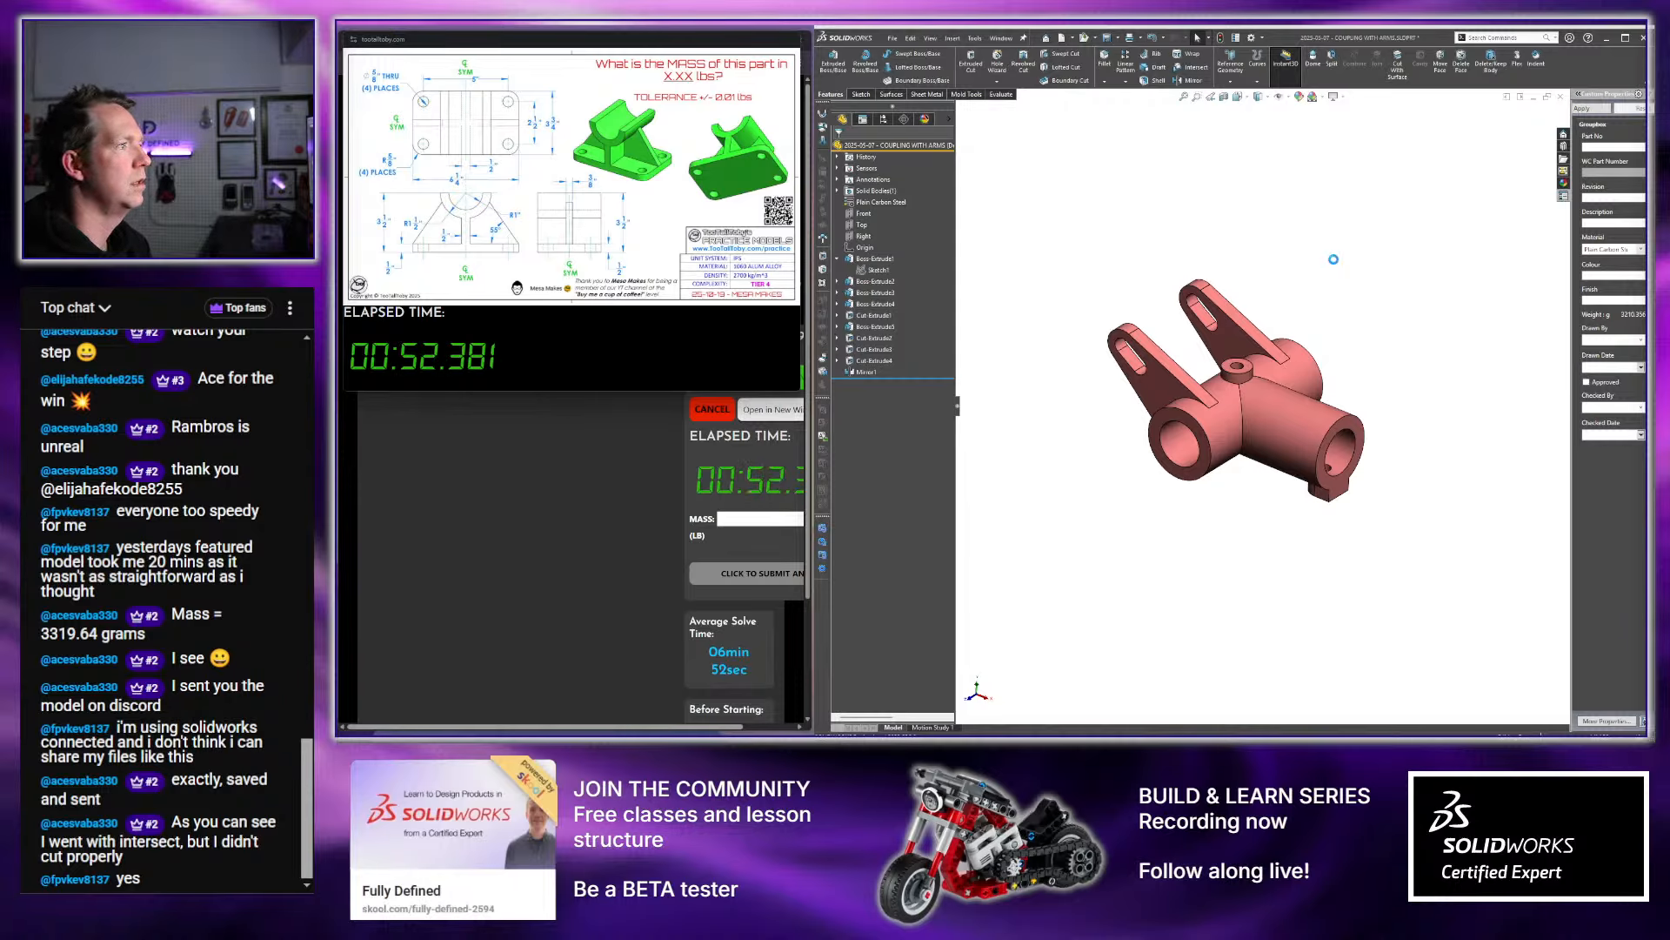
{"action": "key", "text": "ctrl+w"}
{"action": "key", "text": "f"}
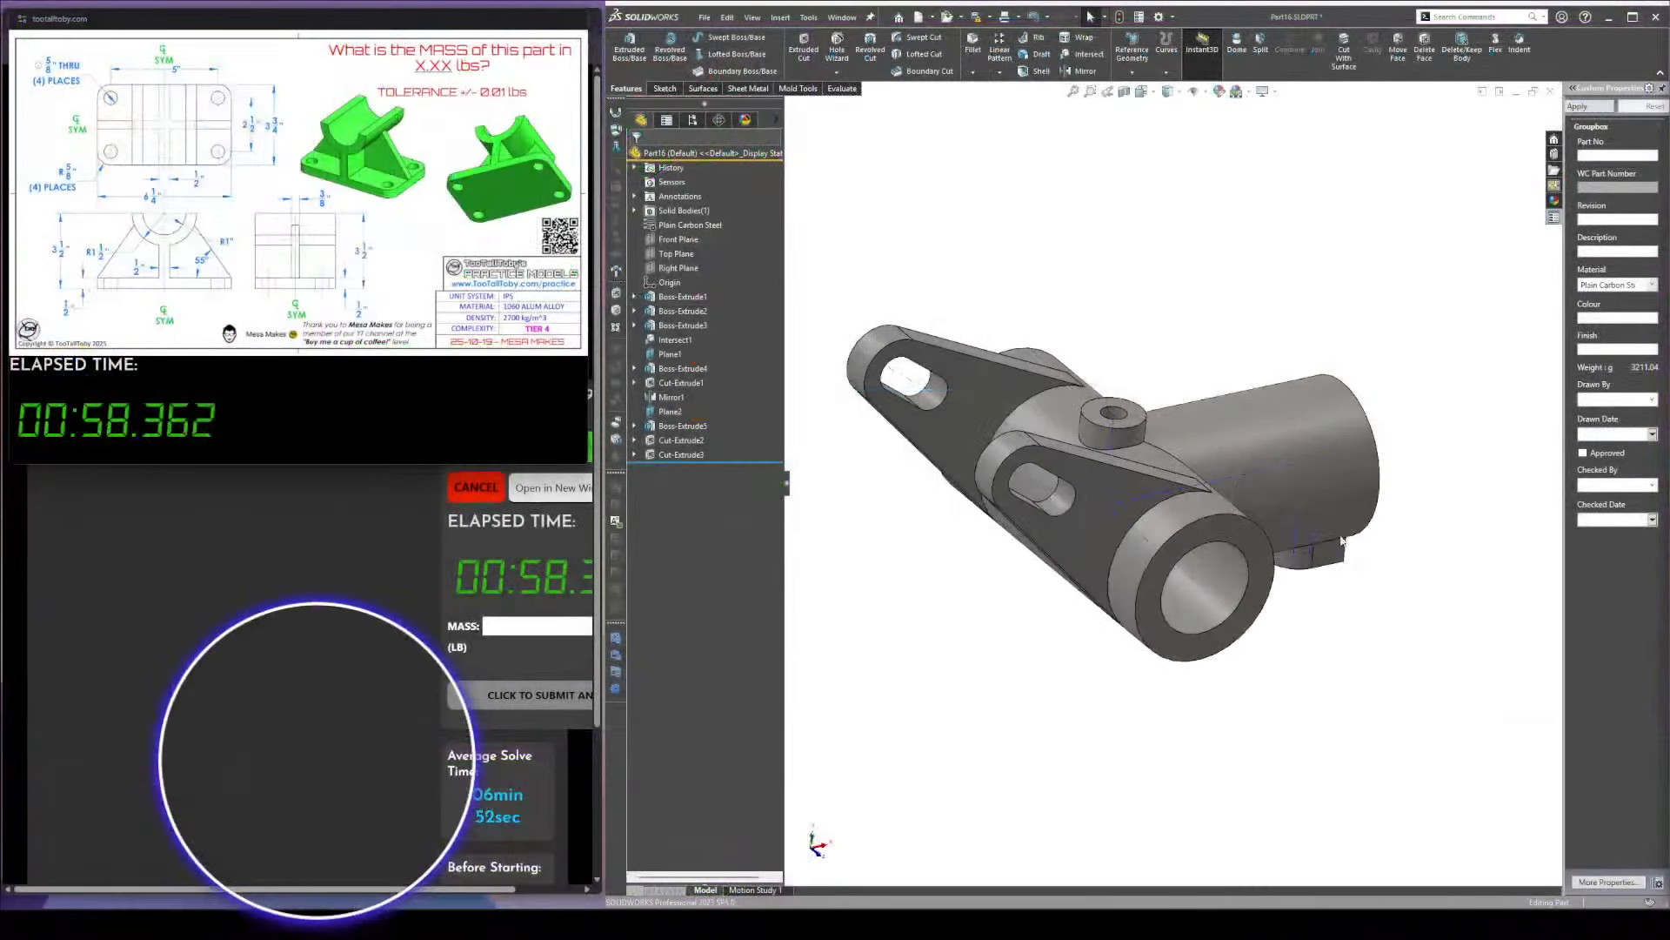
{"action": "left_click", "coordinate": [1304, 255]}
{"action": "key", "text": "ctrl+w"}
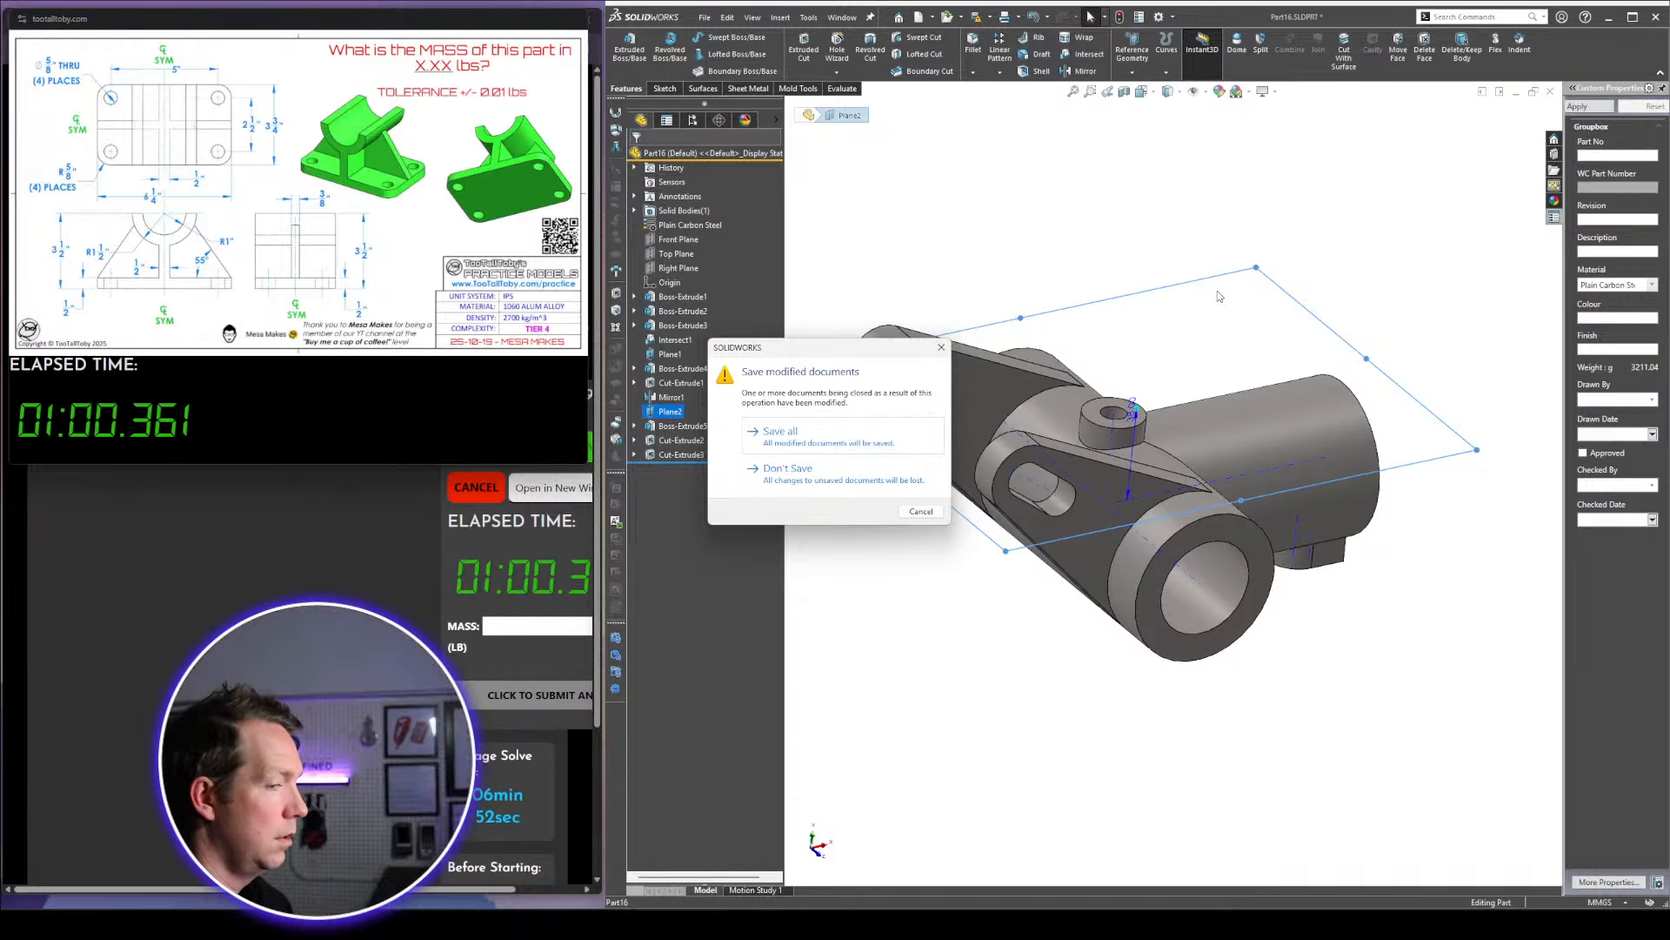
{"action": "key", "text": "n"}
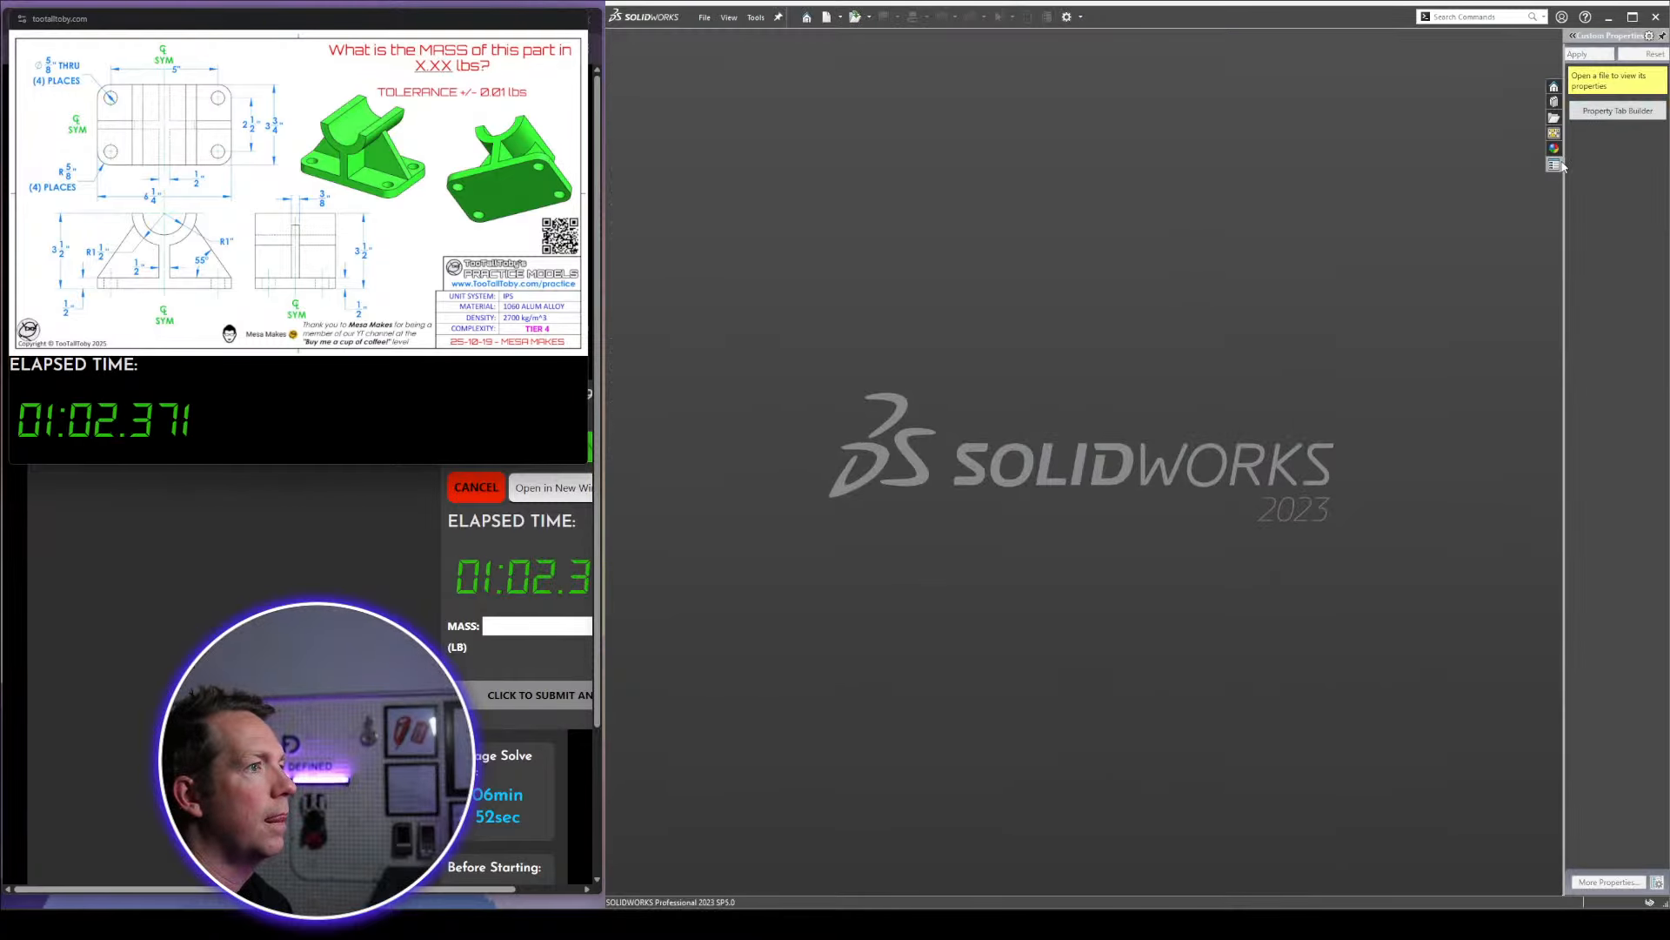
Create a new part from the Too Tall Toby template for IPS units and 1060 Alloy
{"action": "key", "text": "ctrl+n"}
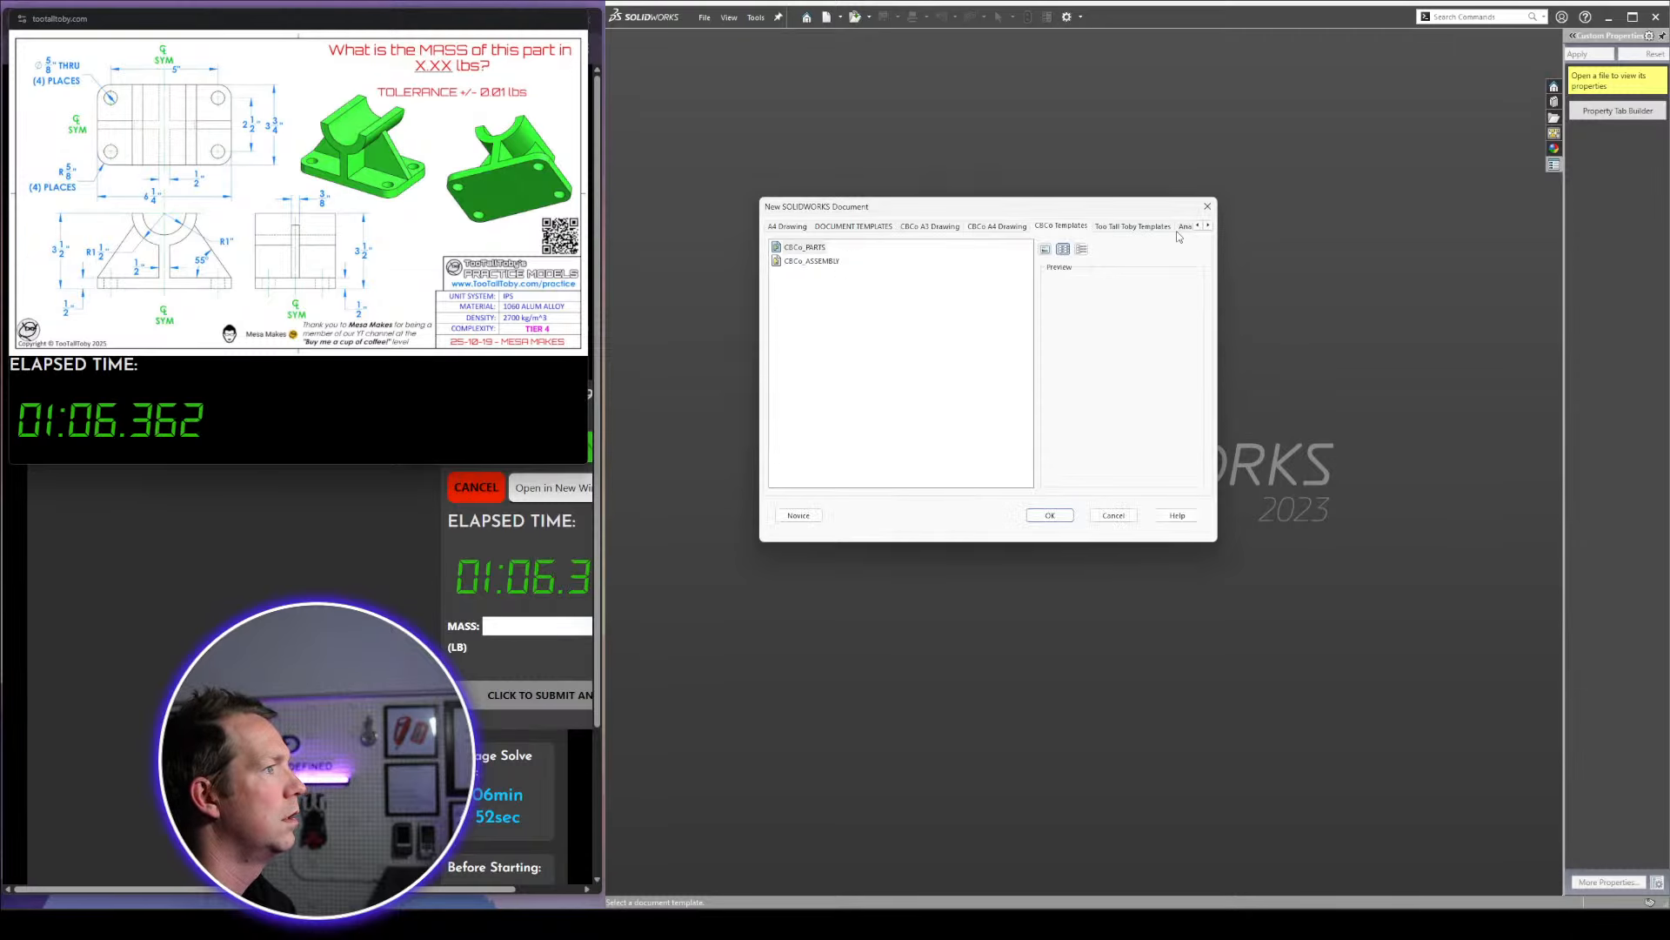
{"action": "left_click", "coordinate": [1140, 228]}
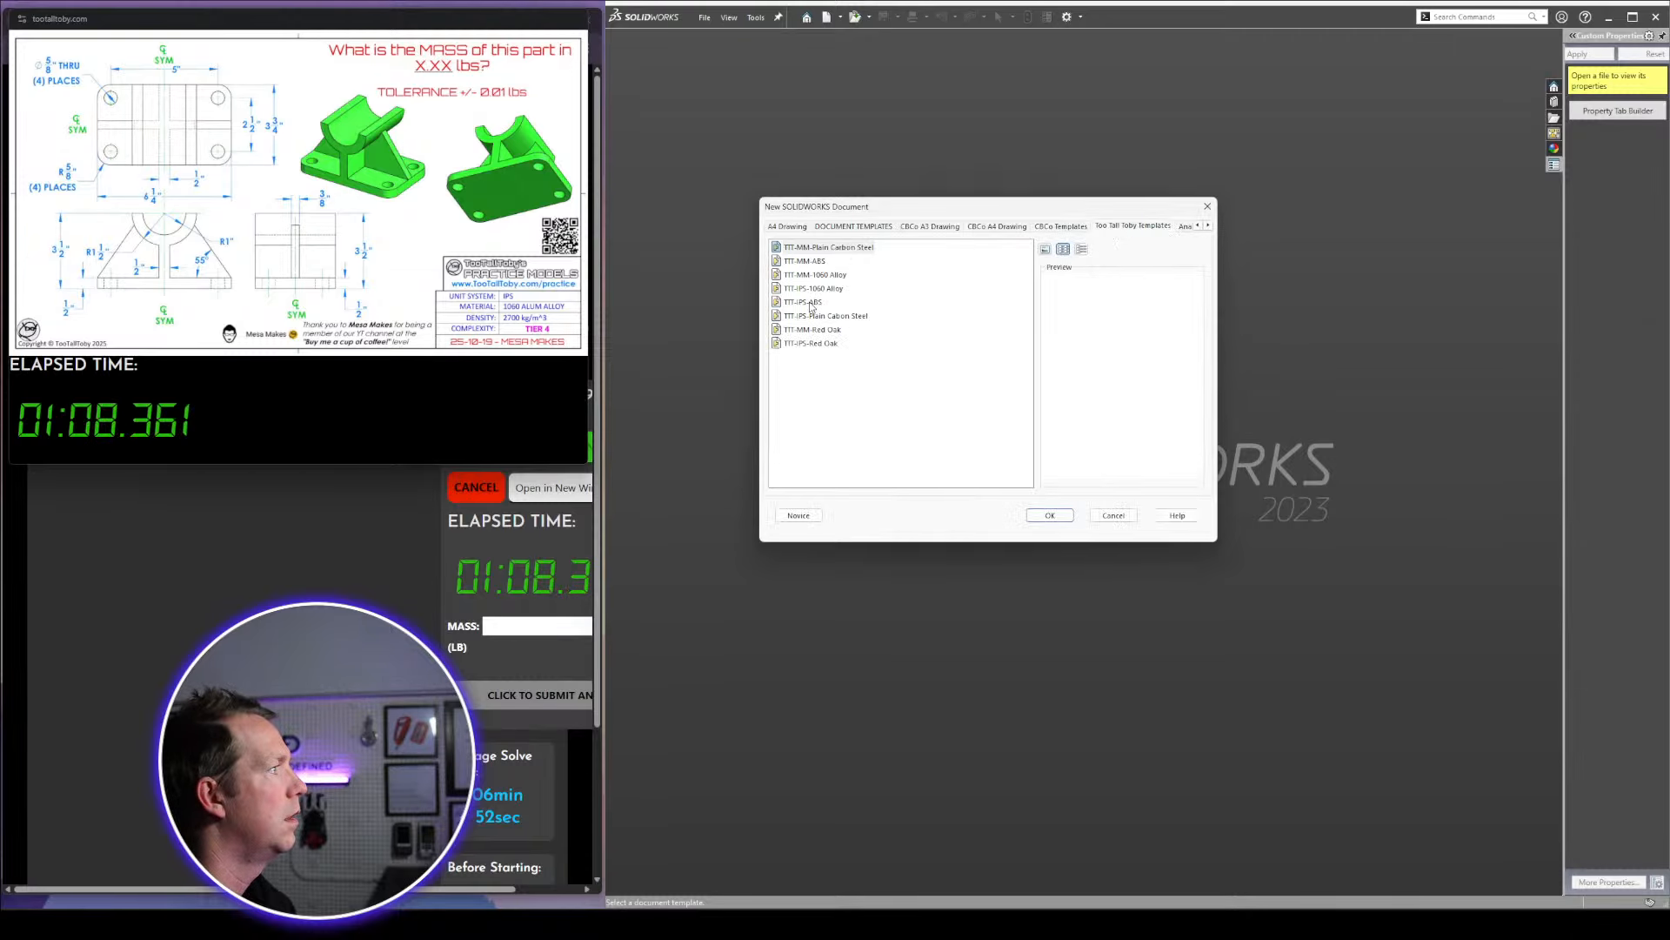
{"action": "left_click", "coordinate": [836, 289]}
{"action": "key", "text": "Return"}
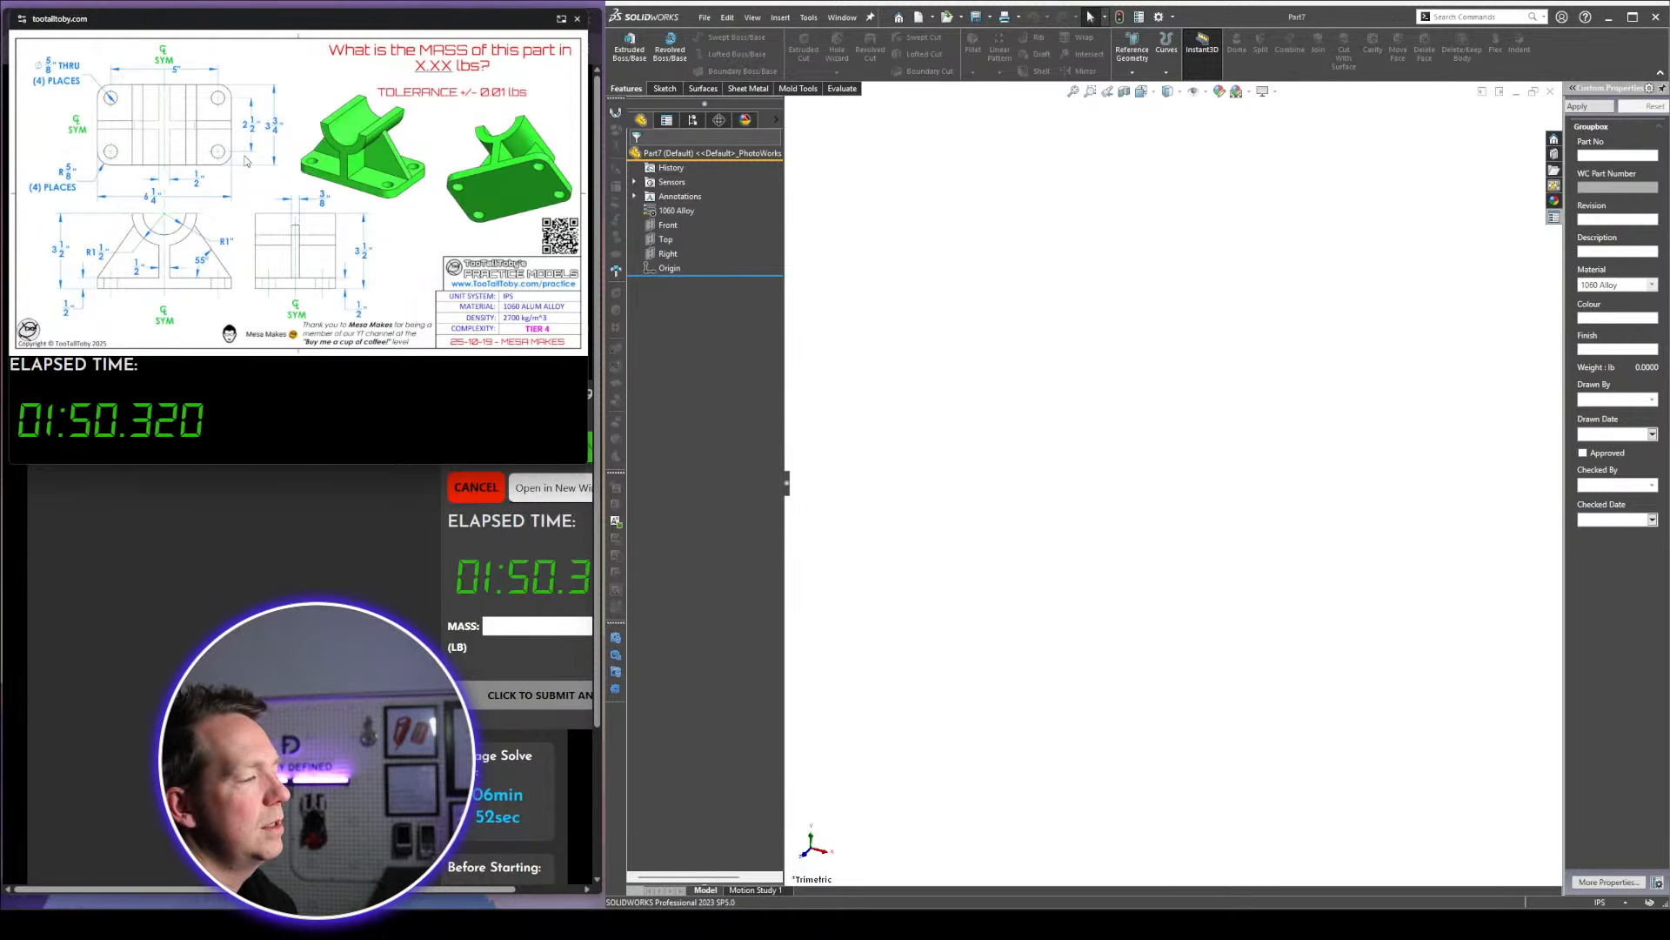
Cancel the running challenge attempt, restart the timer by revealing the drawing again, and reopen the drawing in its own window
{"action": "left_click", "coordinate": [475, 487]}
{"action": "left_click", "coordinate": [533, 455]}
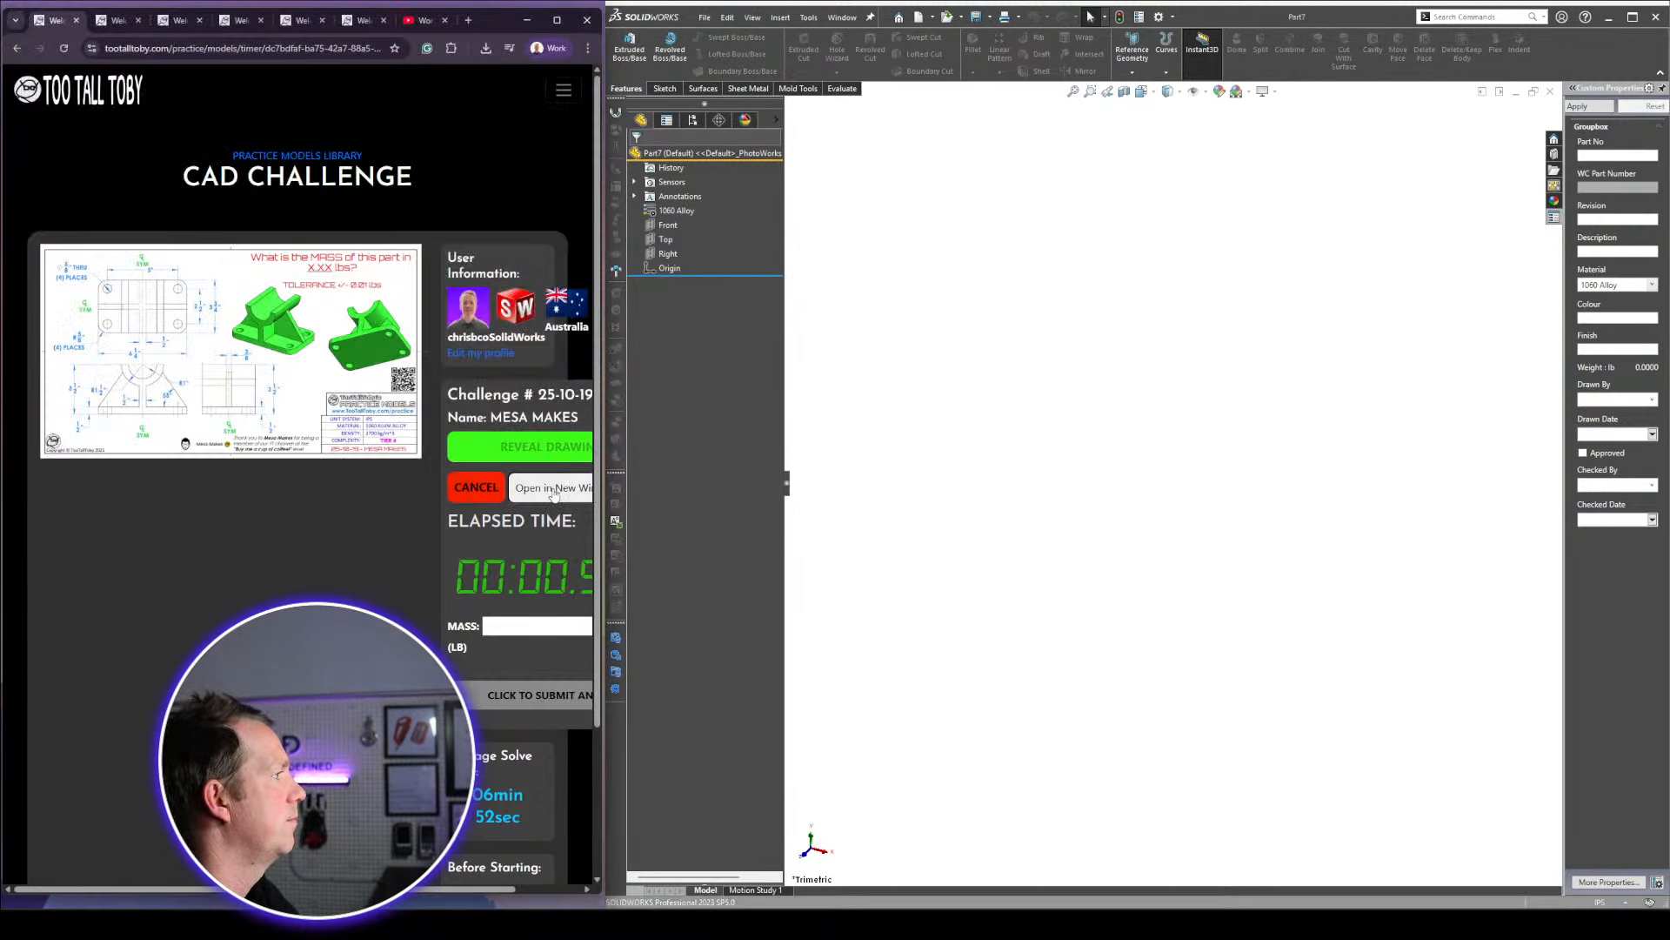
{"action": "left_click", "coordinate": [554, 489]}
{"action": "left_click", "coordinate": [893, 339]}
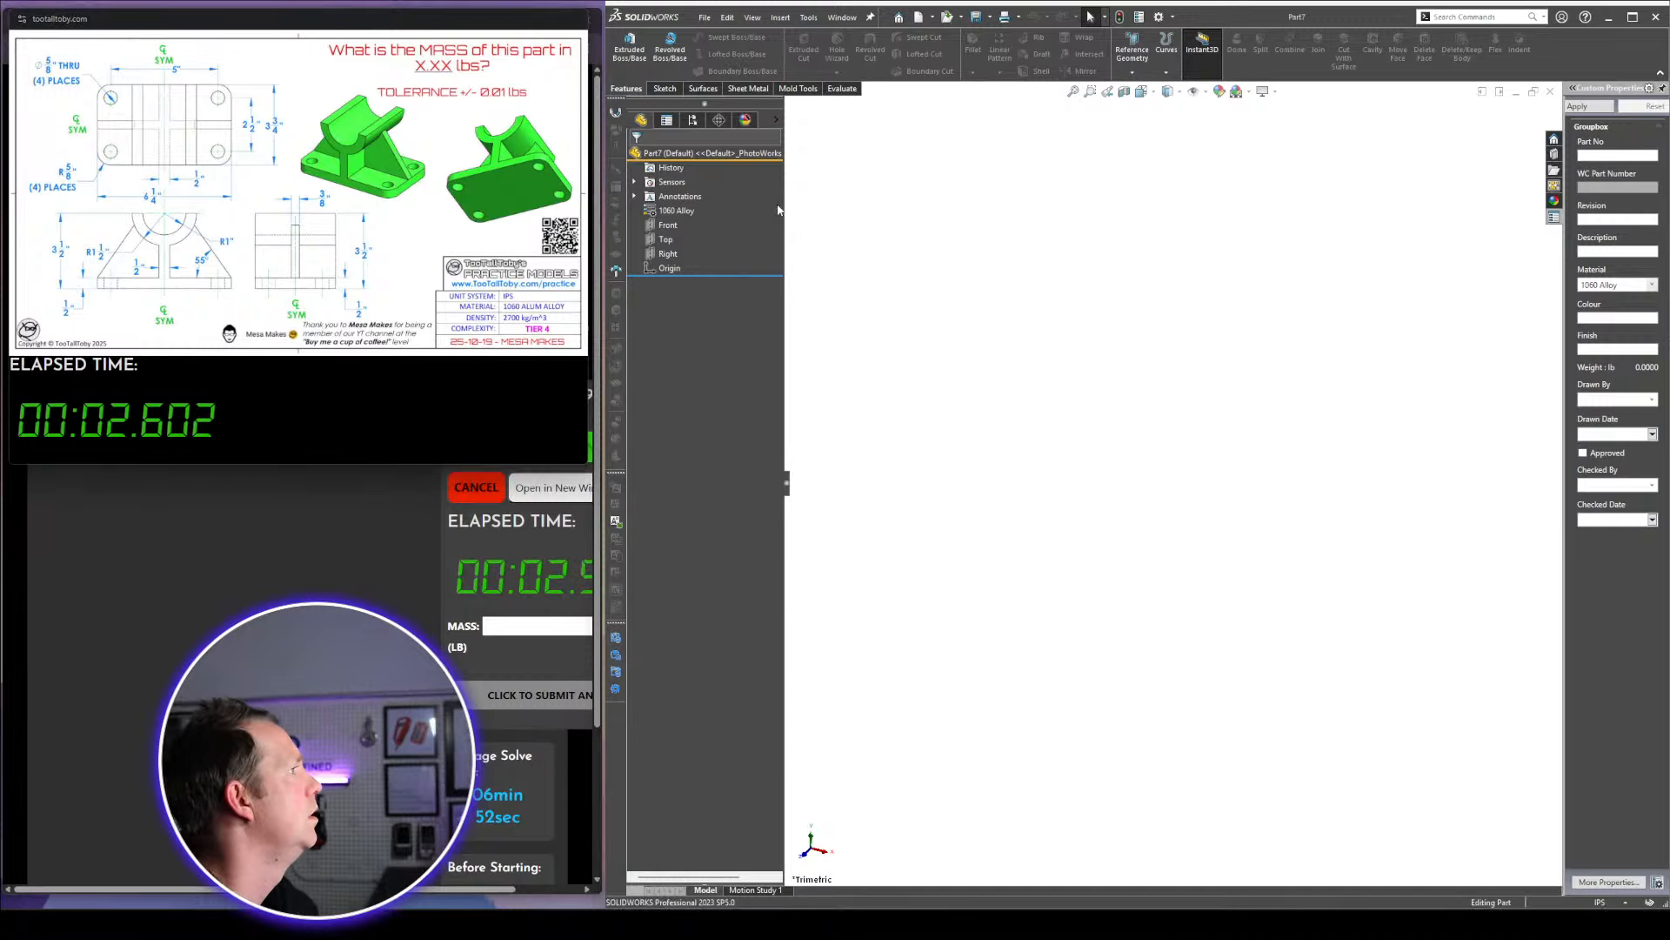
Sketch a corner rectangle from the origin on the Top plane, 1.875 in high and 6.25/2 in wide
{"action": "left_click", "coordinate": [666, 239]}
{"action": "left_click", "coordinate": [693, 219]}
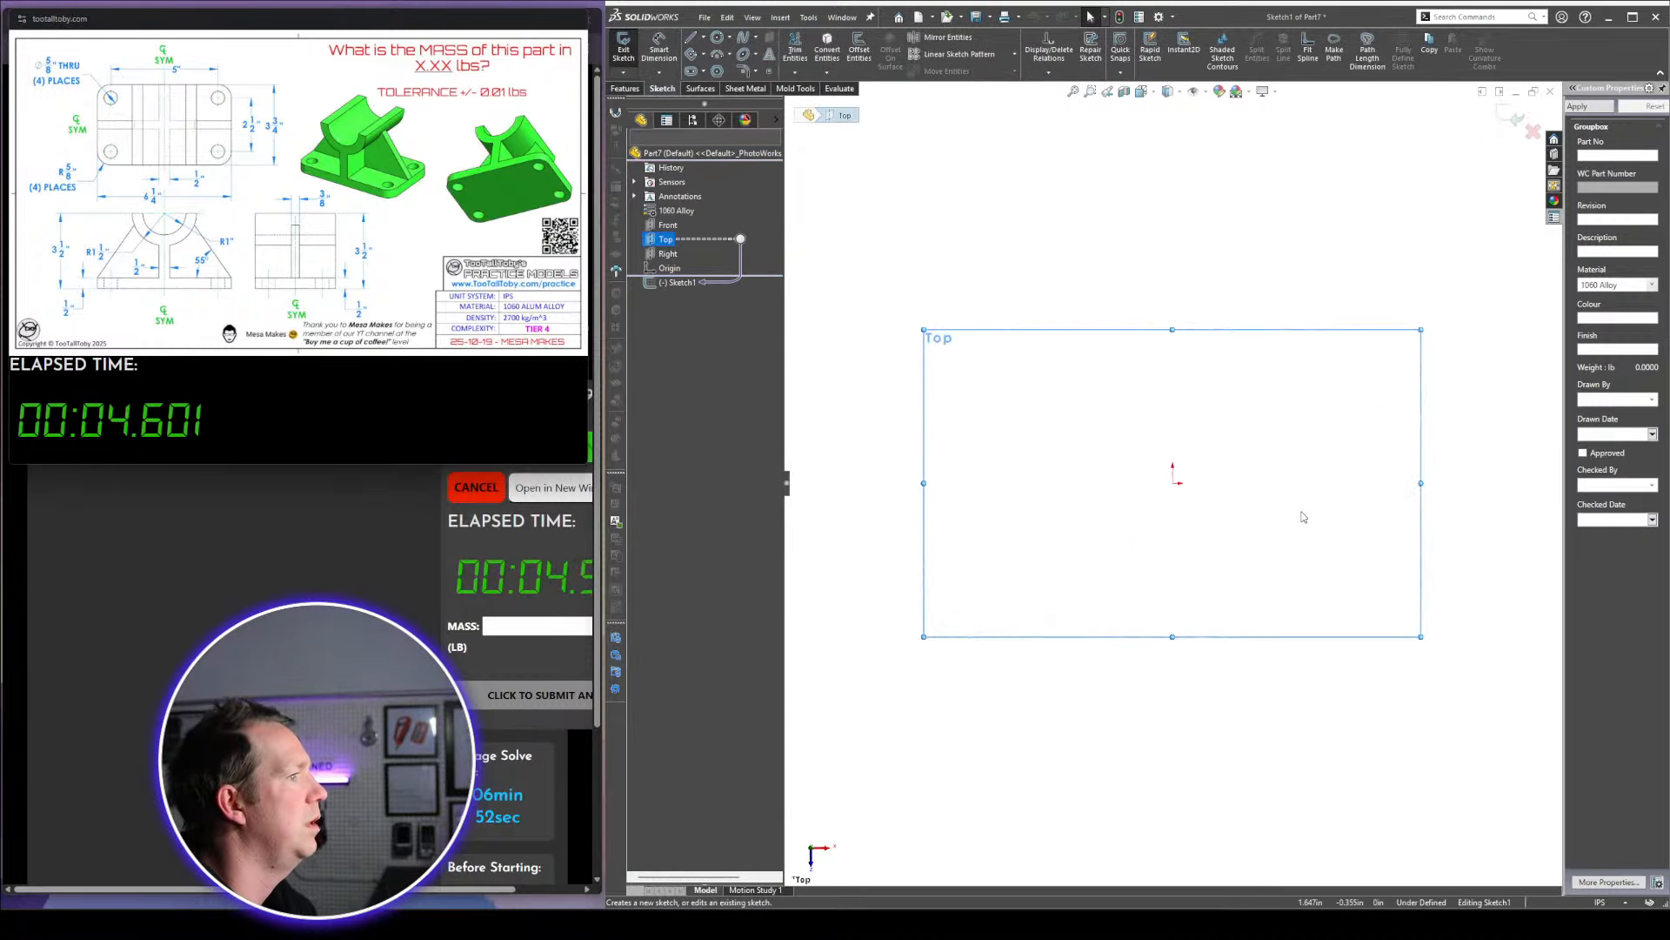
{"action": "key", "text": "r"}
{"action": "left_click", "coordinate": [1102, 468]}
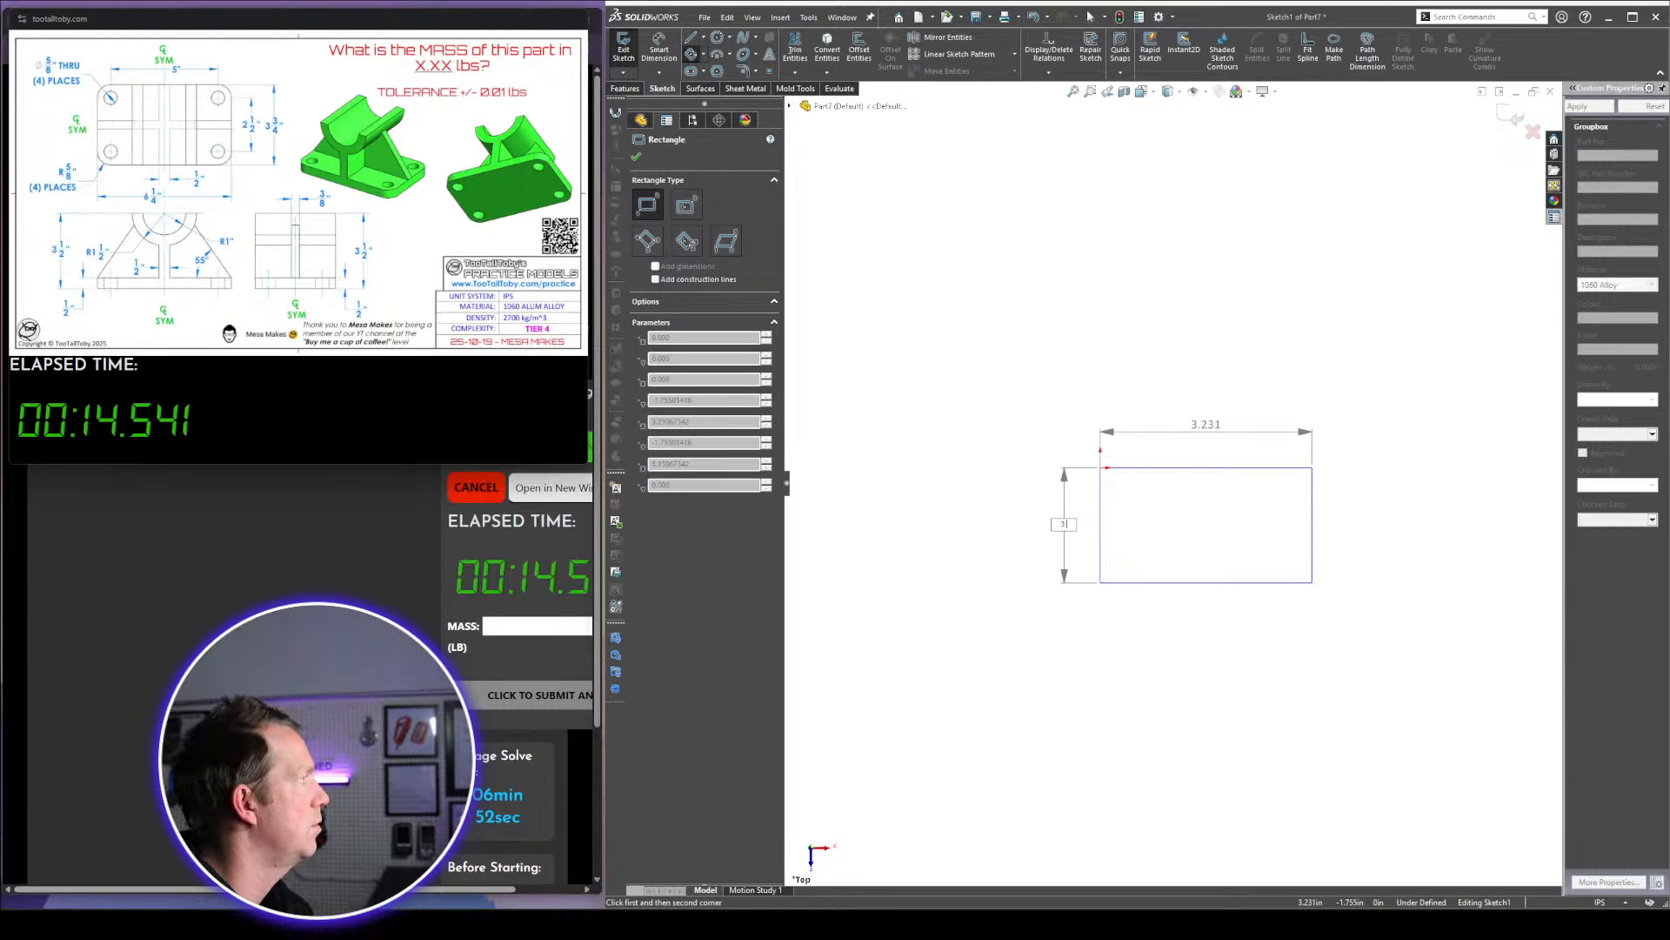
{"action": "key", "text": "Tab"}
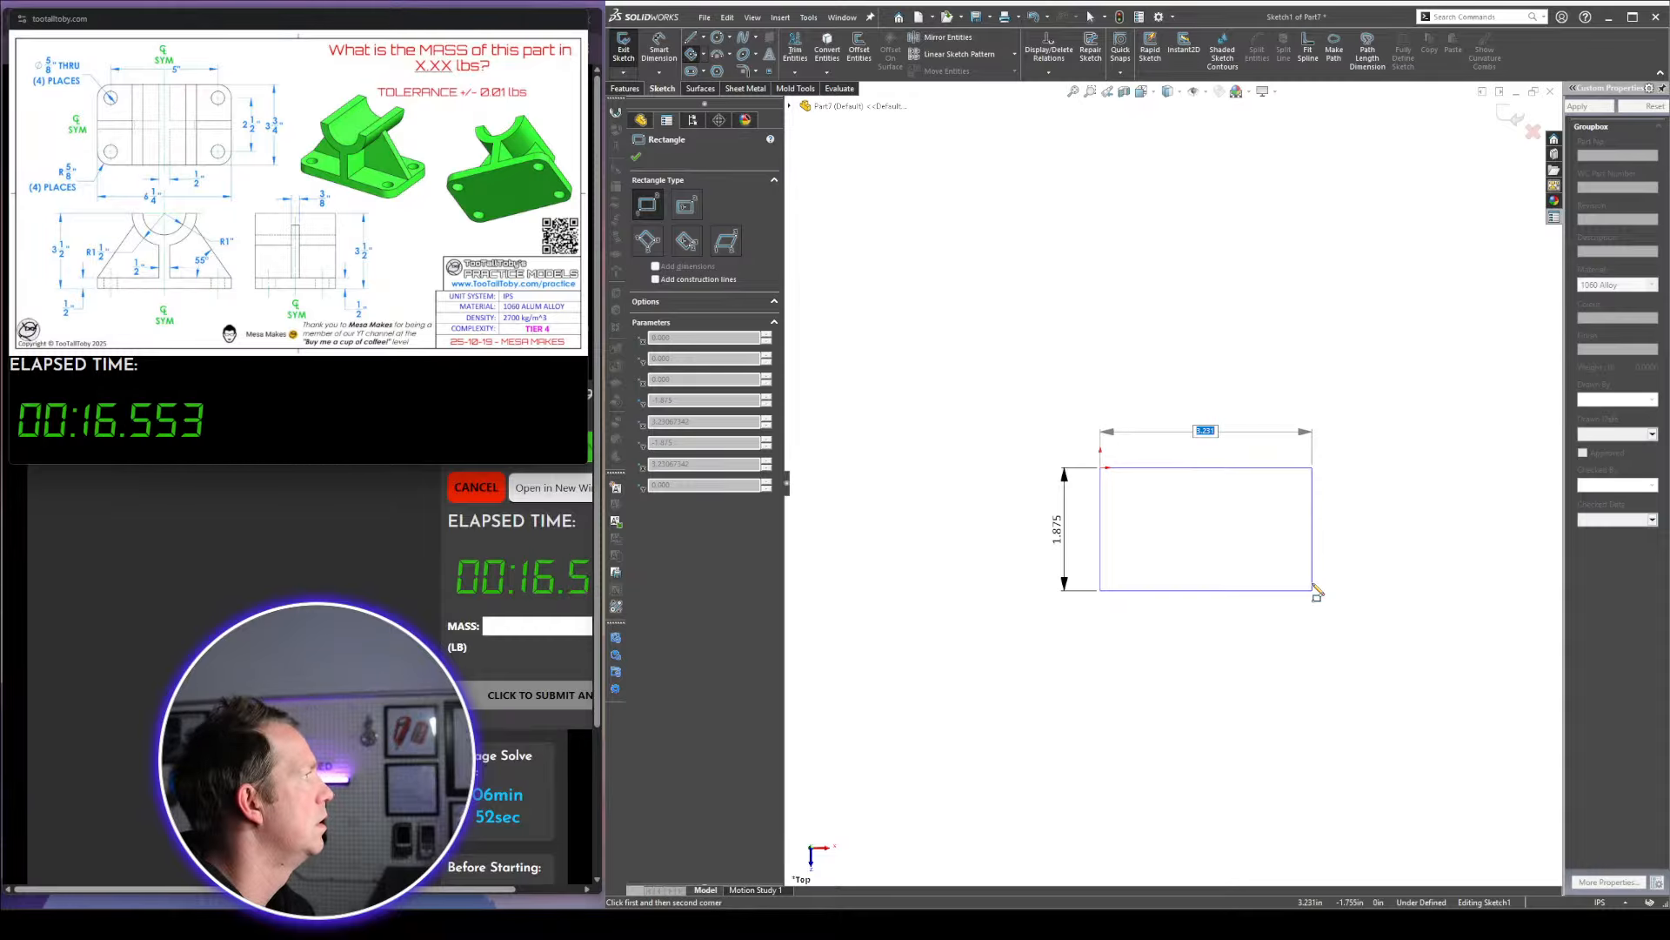
{"action": "type", "text": "6.2"}
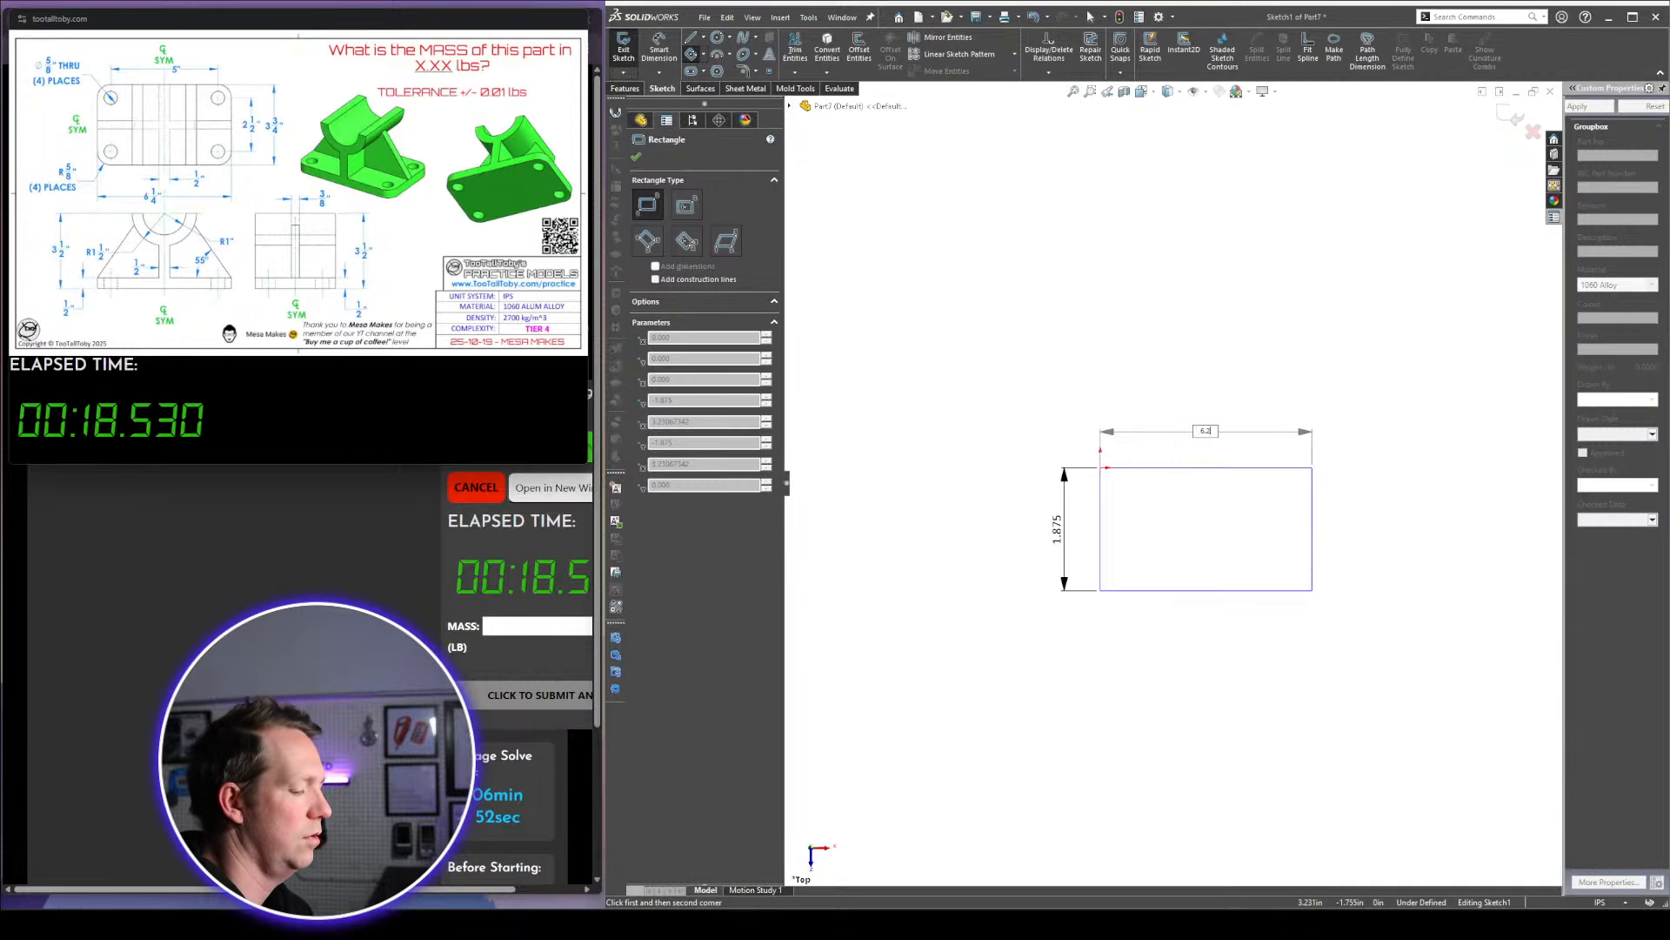
{"action": "type", "text": "5/2"}
{"action": "key", "text": "Return"}
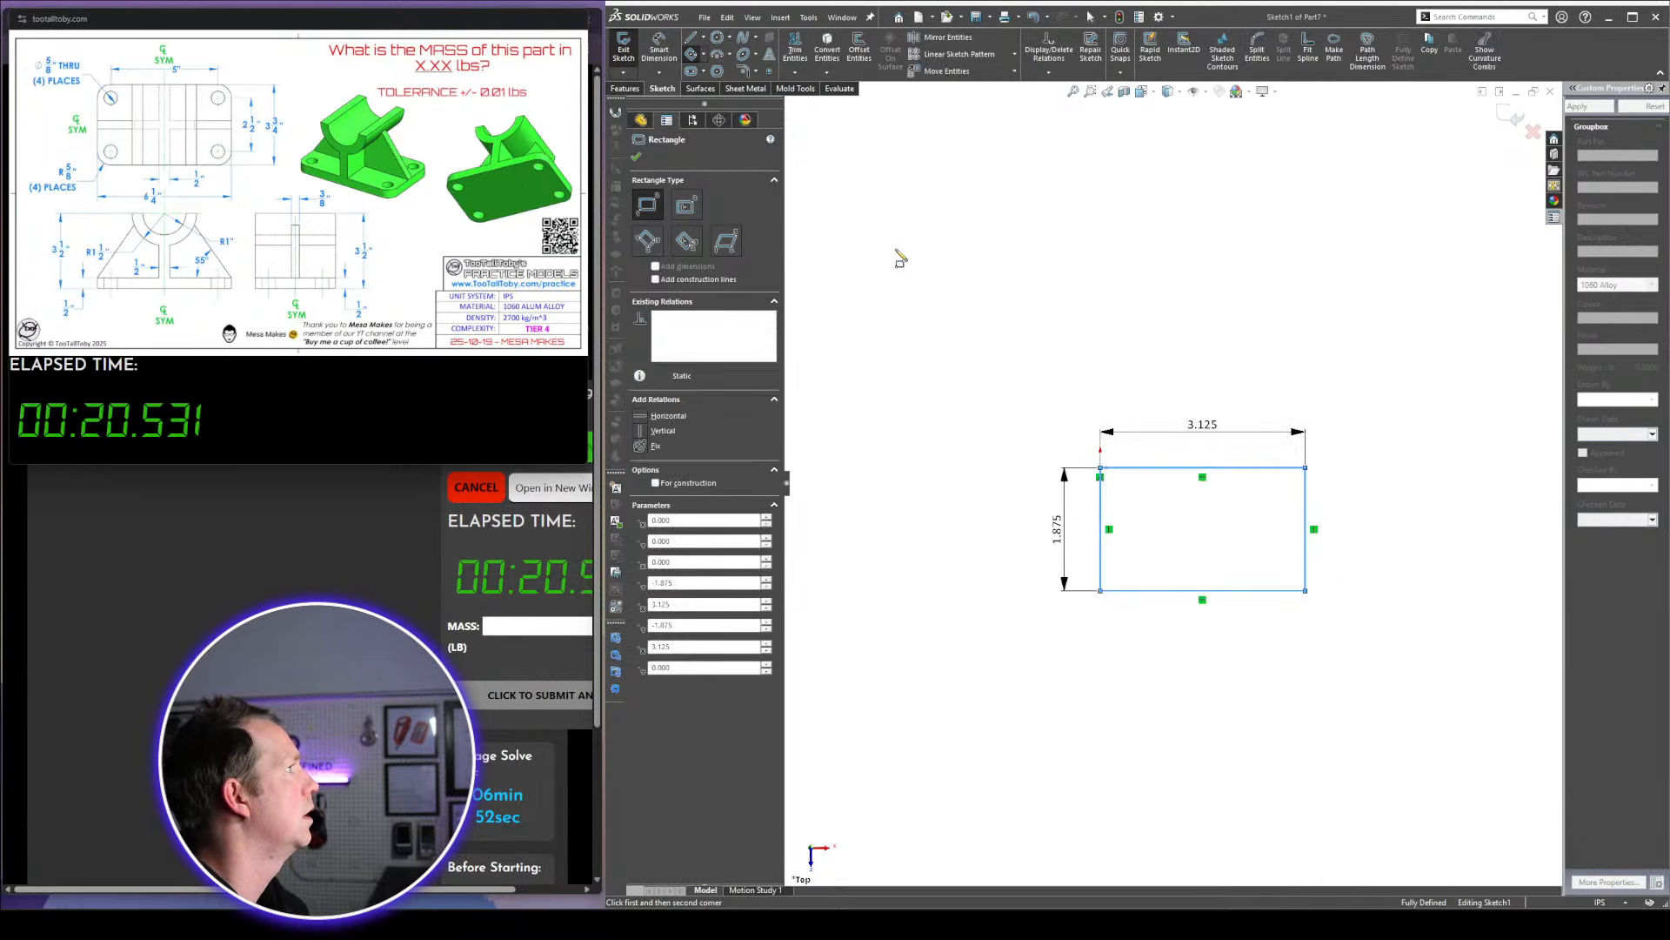
{"action": "key", "text": "Escape"}
Fillet the rectangle's corner opposite the origin at 0.625 in radius and add a 0.625 in diameter circle at the fillet's centre
{"action": "left_click", "coordinate": [741, 69]}
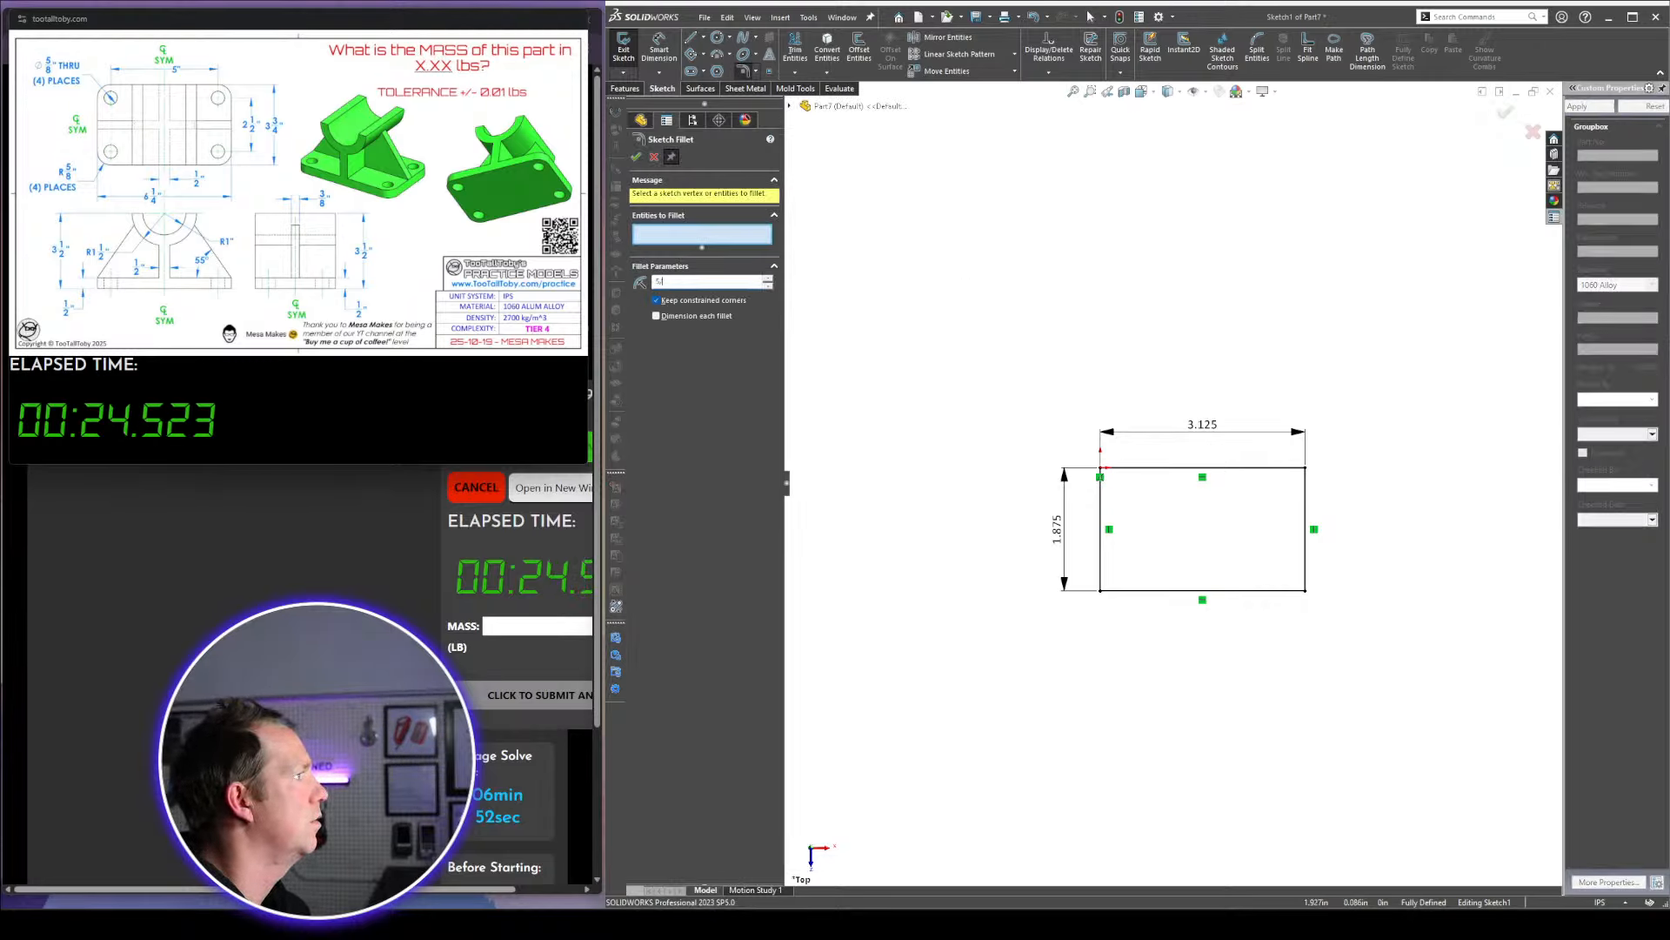
{"action": "left_click", "coordinate": [1304, 590]}
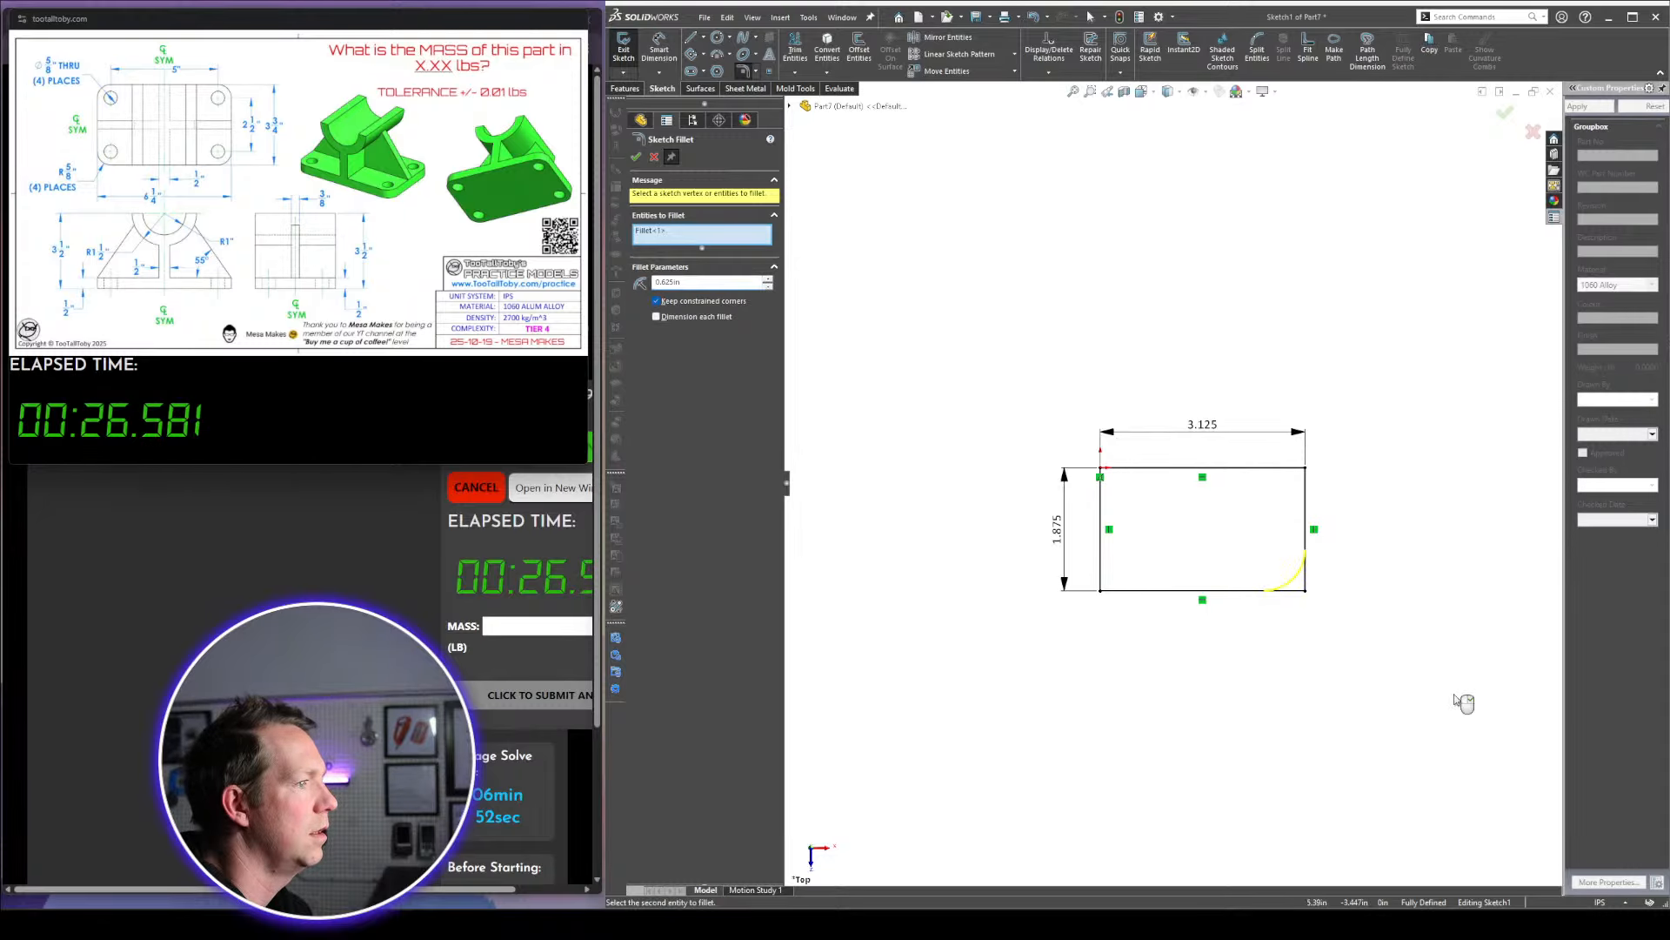
{"action": "key", "text": "Return"}
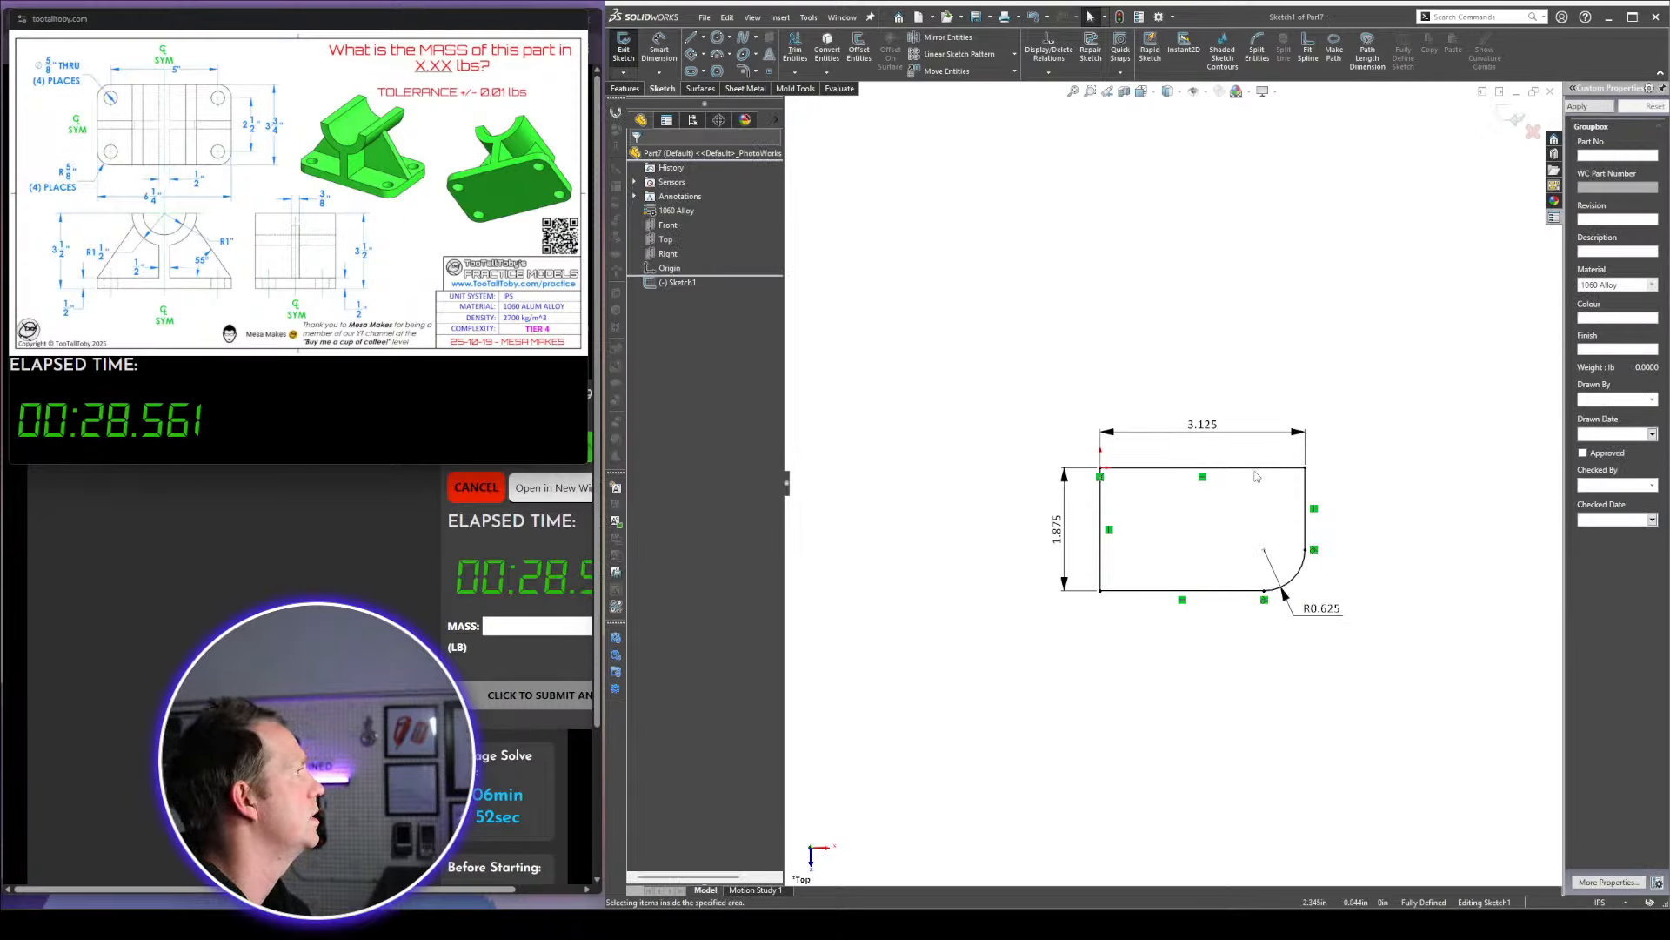
{"action": "scroll", "coordinate": [1322, 526], "scroll_direction": "down", "scroll_amount": 2}
{"action": "key", "text": "c"}
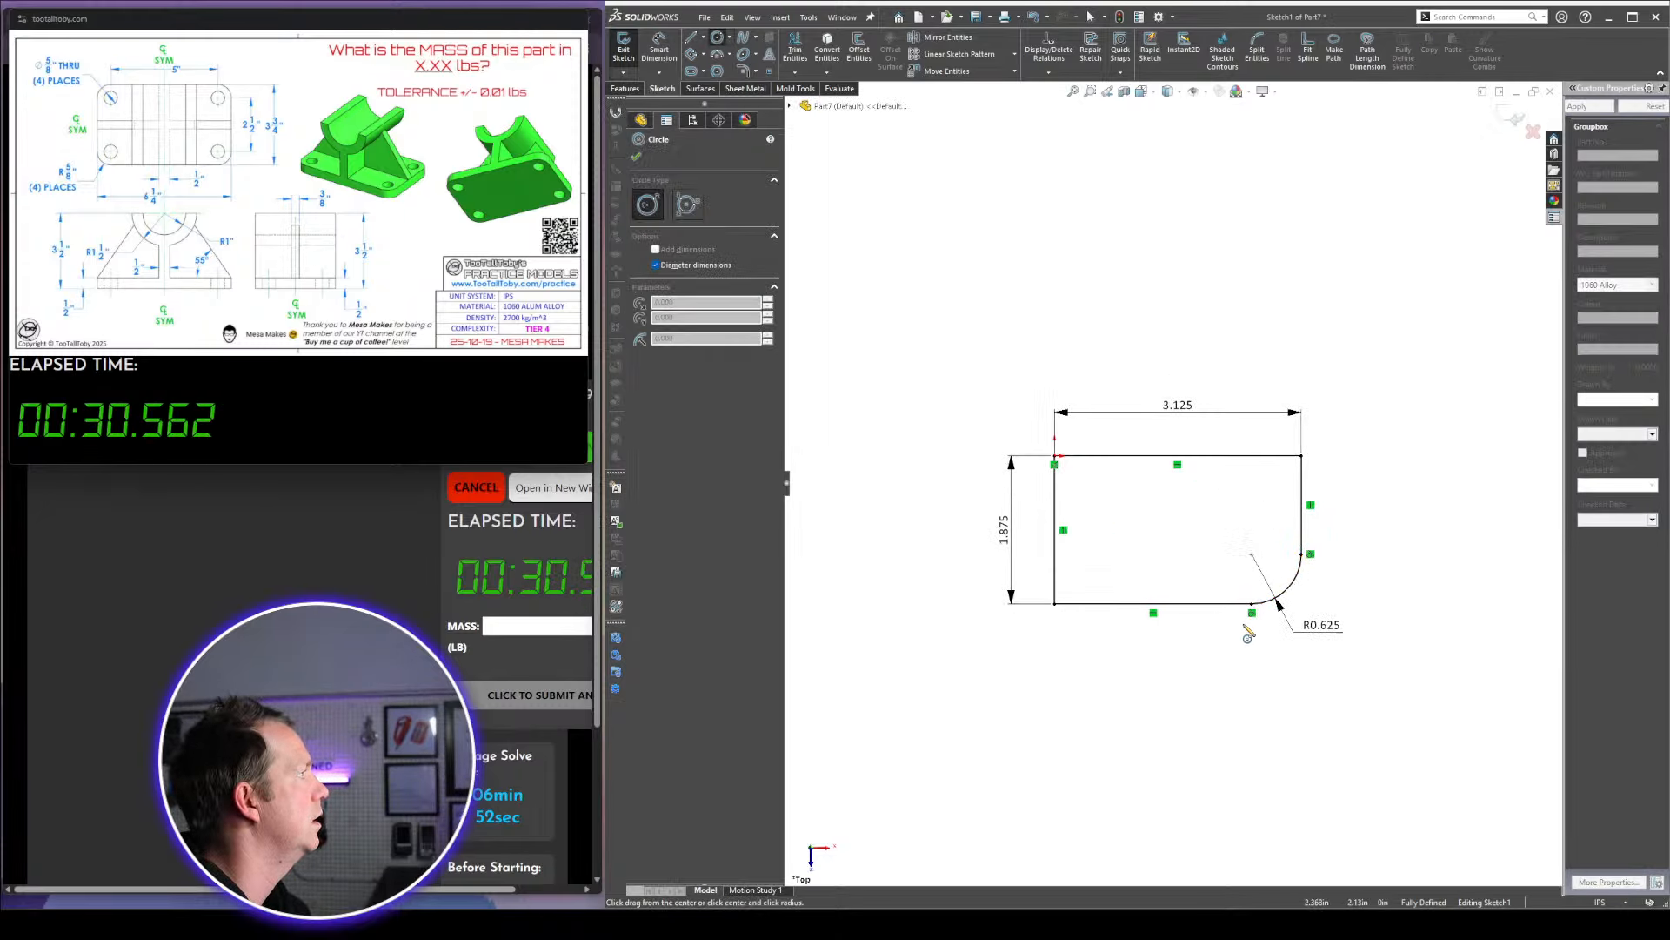
{"action": "left_click", "coordinate": [1252, 554]}
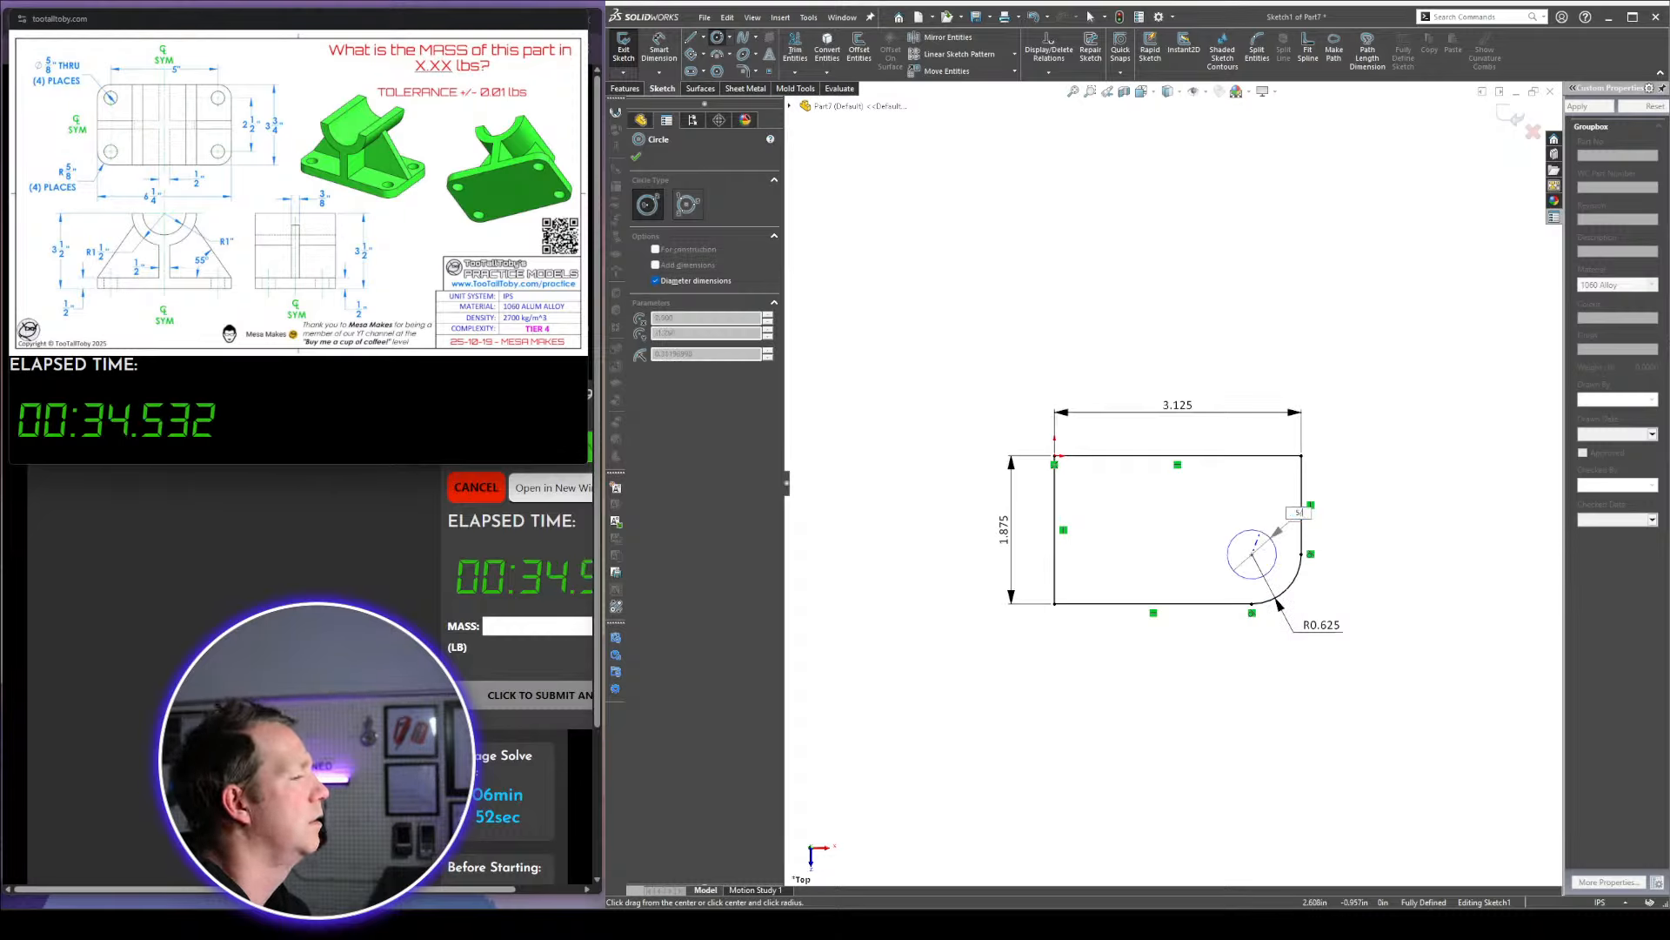
{"action": "key", "text": "Return"}
{"action": "key", "text": "Escape"}
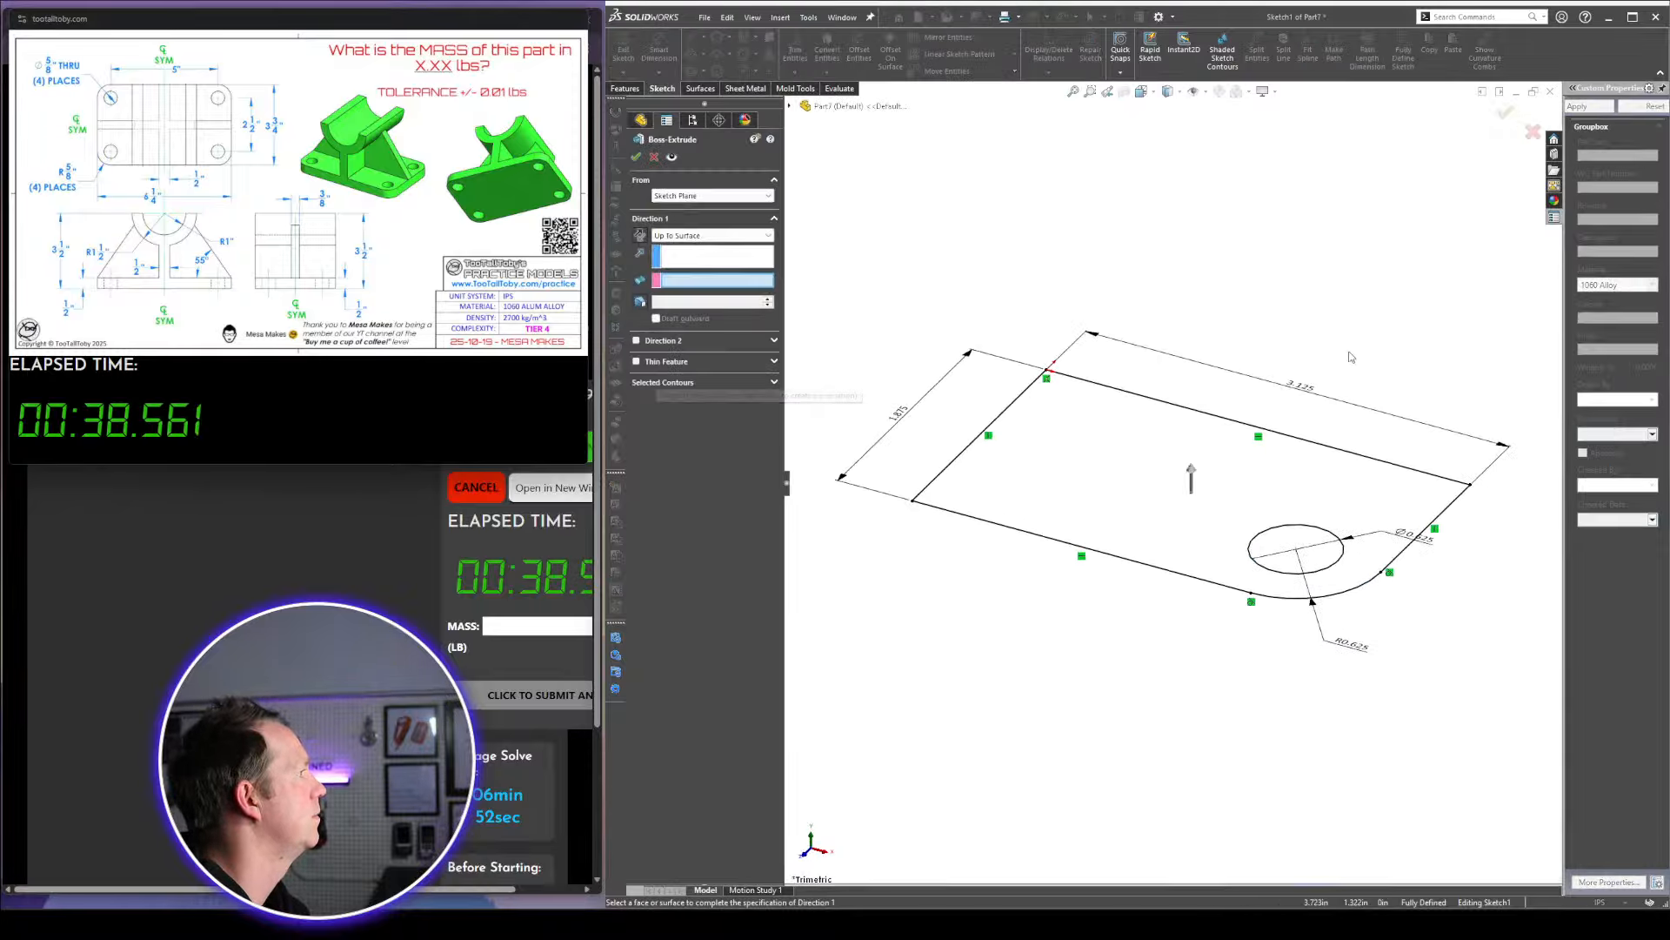
Extrude the quarter base plate profile with a Blind depth of 0.5 in
{"action": "left_click", "coordinate": [722, 235]}
{"action": "left_click", "coordinate": [705, 247]}
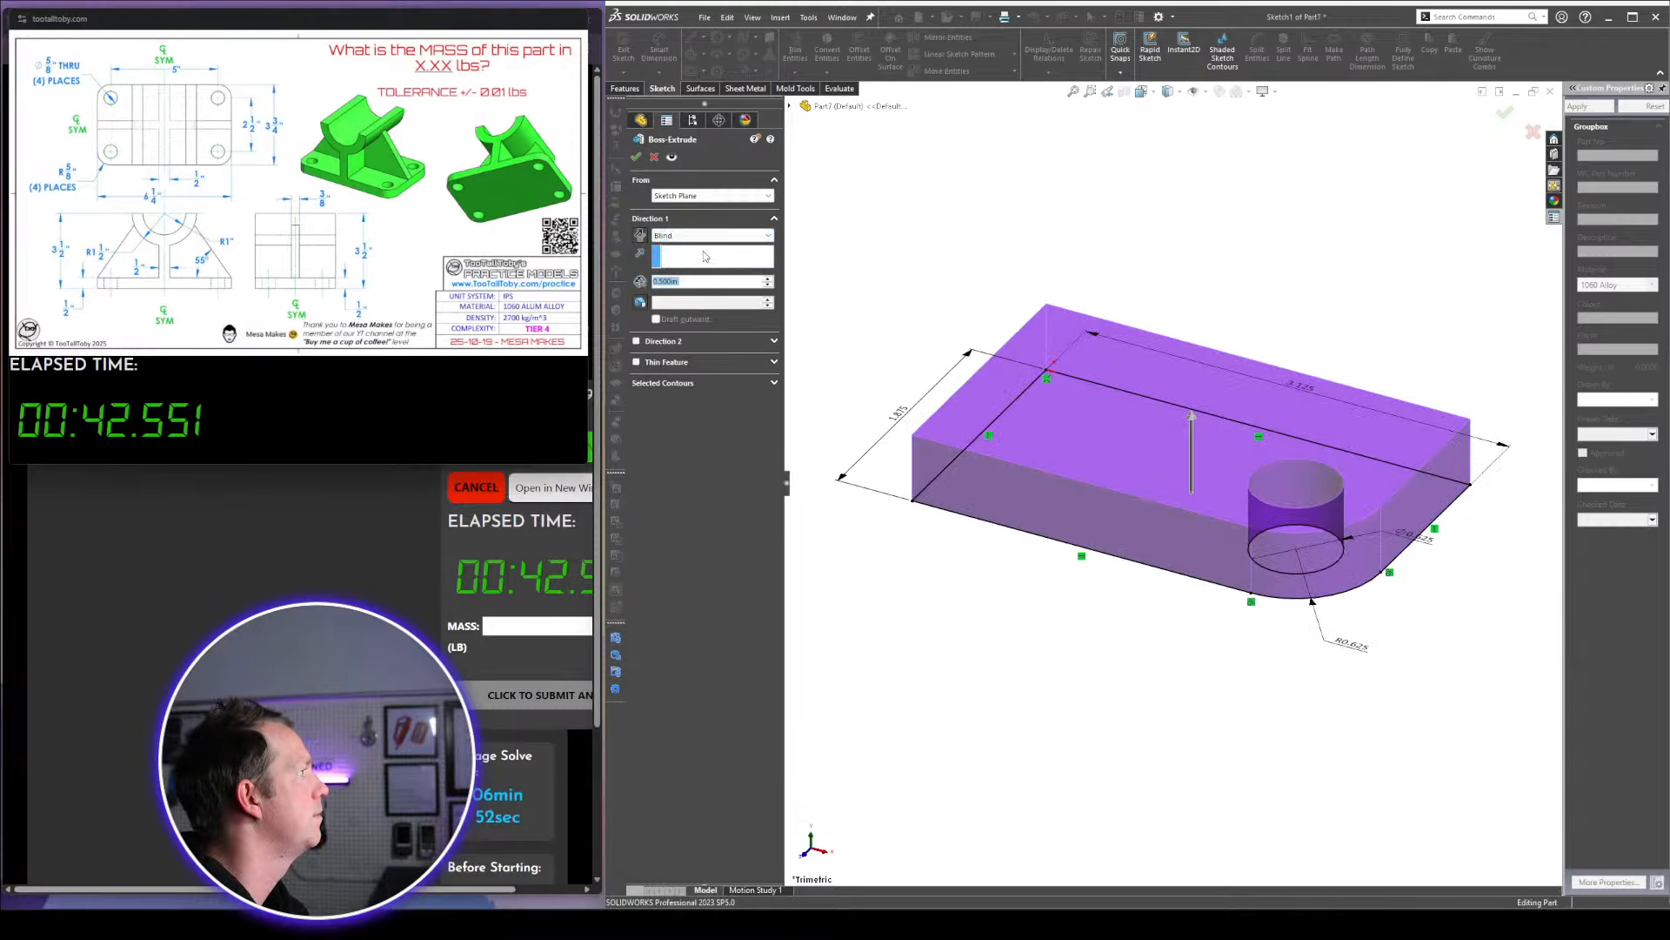
{"action": "key", "text": "Return"}
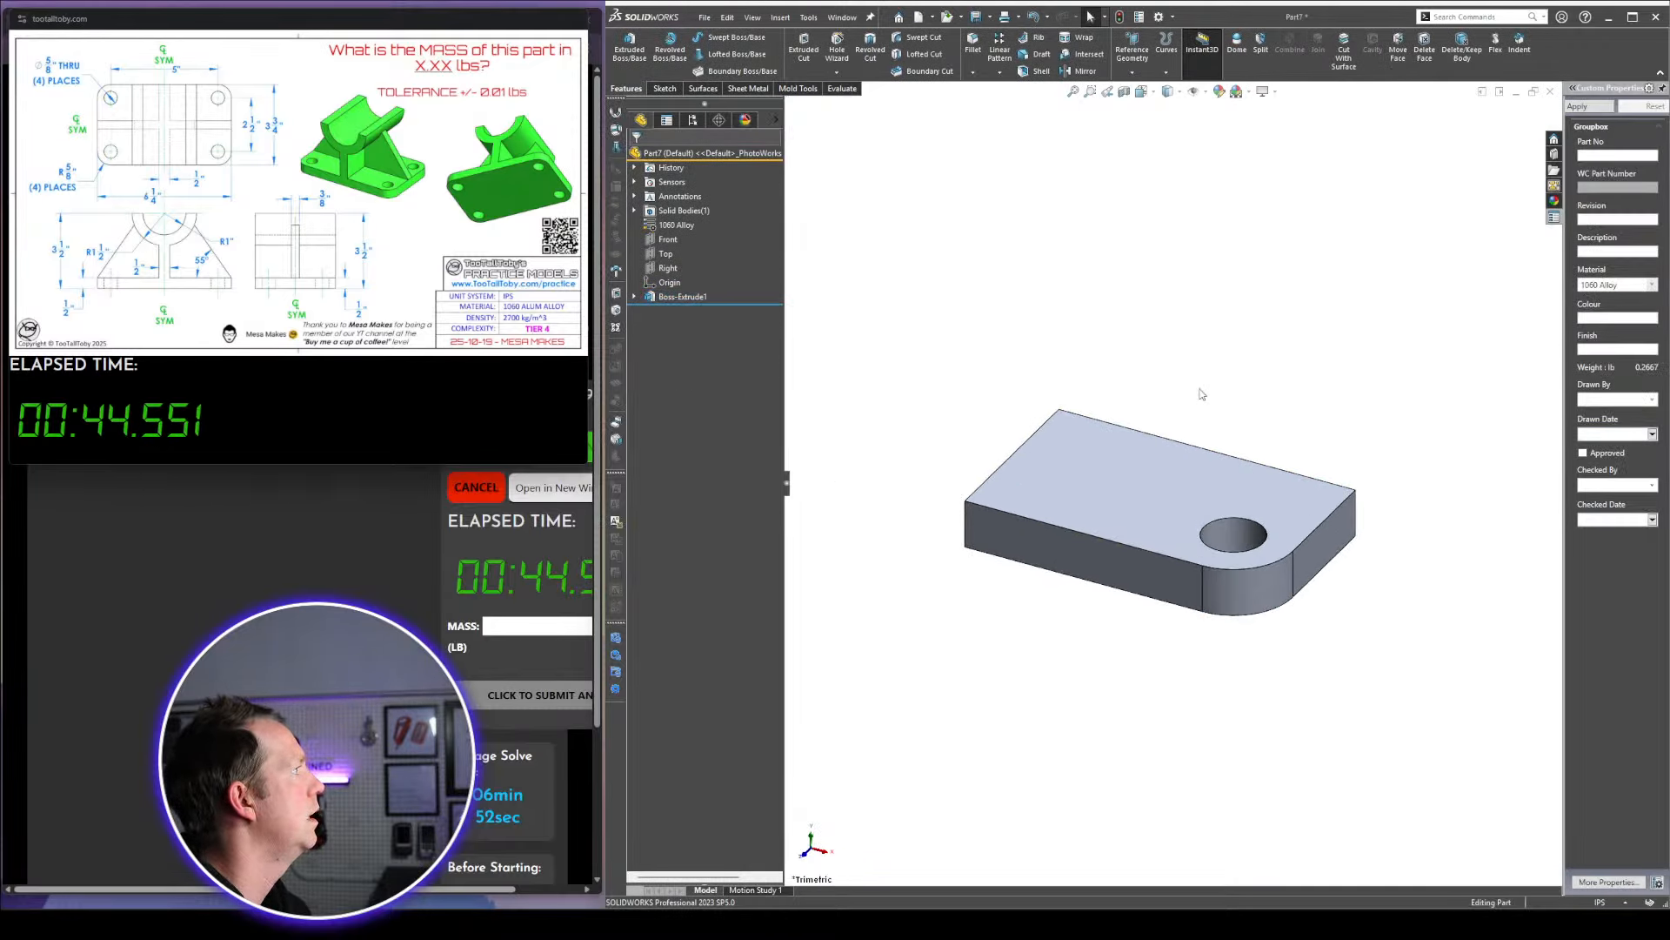
On the Front plane, sketch two concentric circles of 1.5 in and 1 in diameter directly above the origin
{"action": "left_click", "coordinate": [668, 240]}
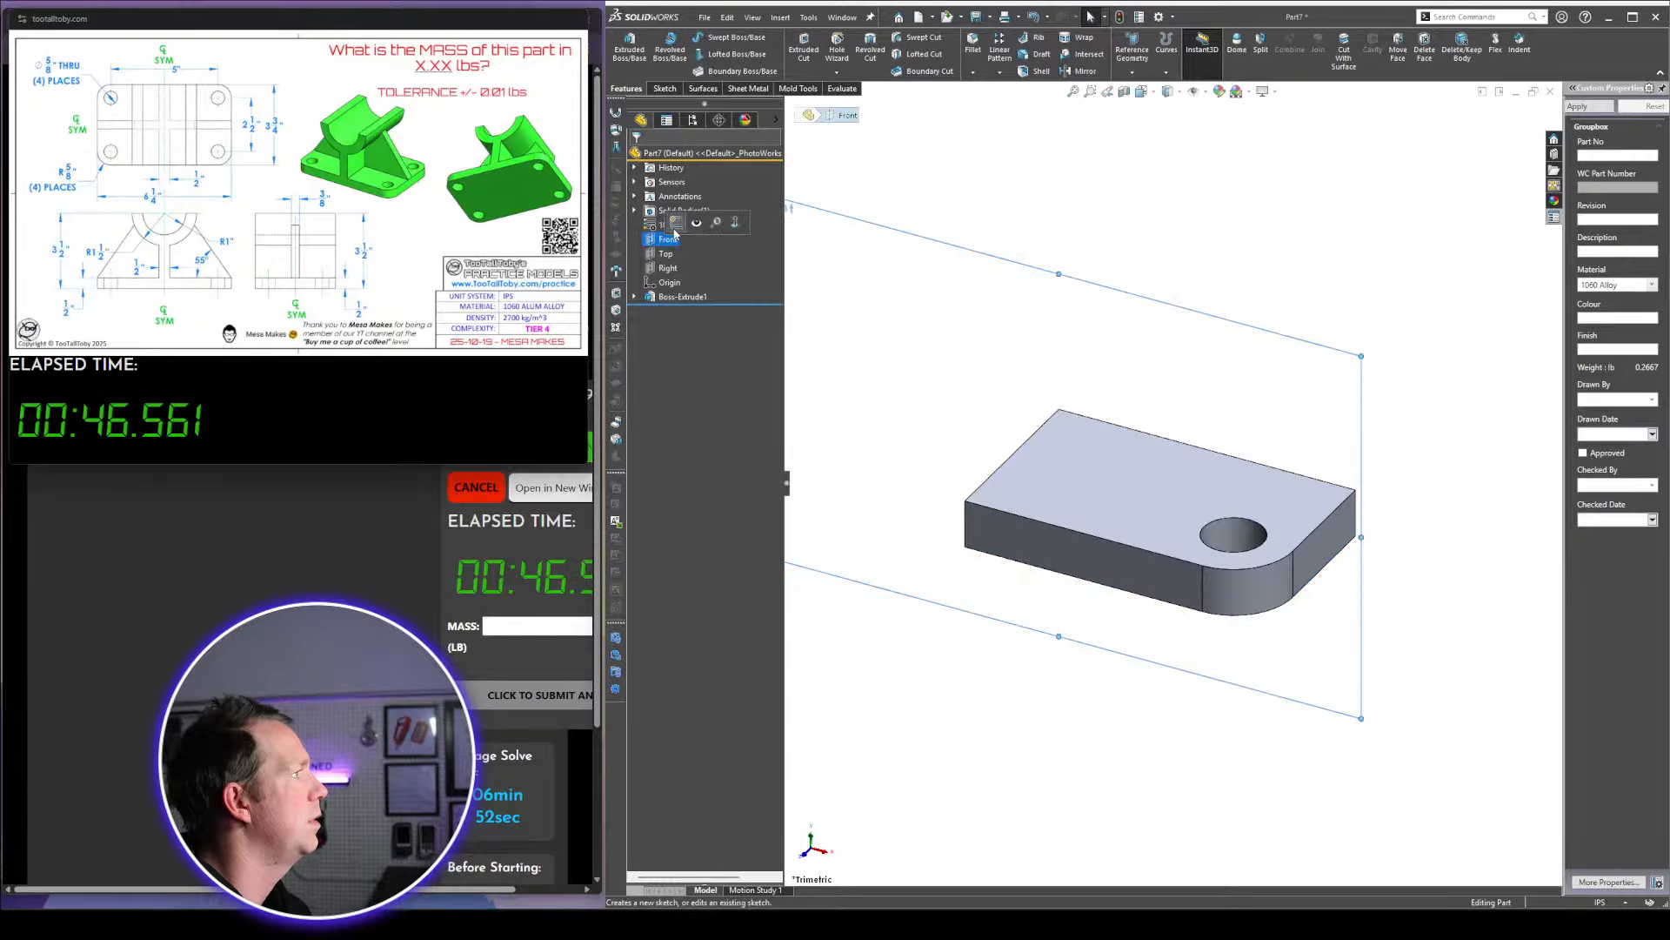
{"action": "left_click", "coordinate": [673, 224]}
{"action": "key", "text": "space"}
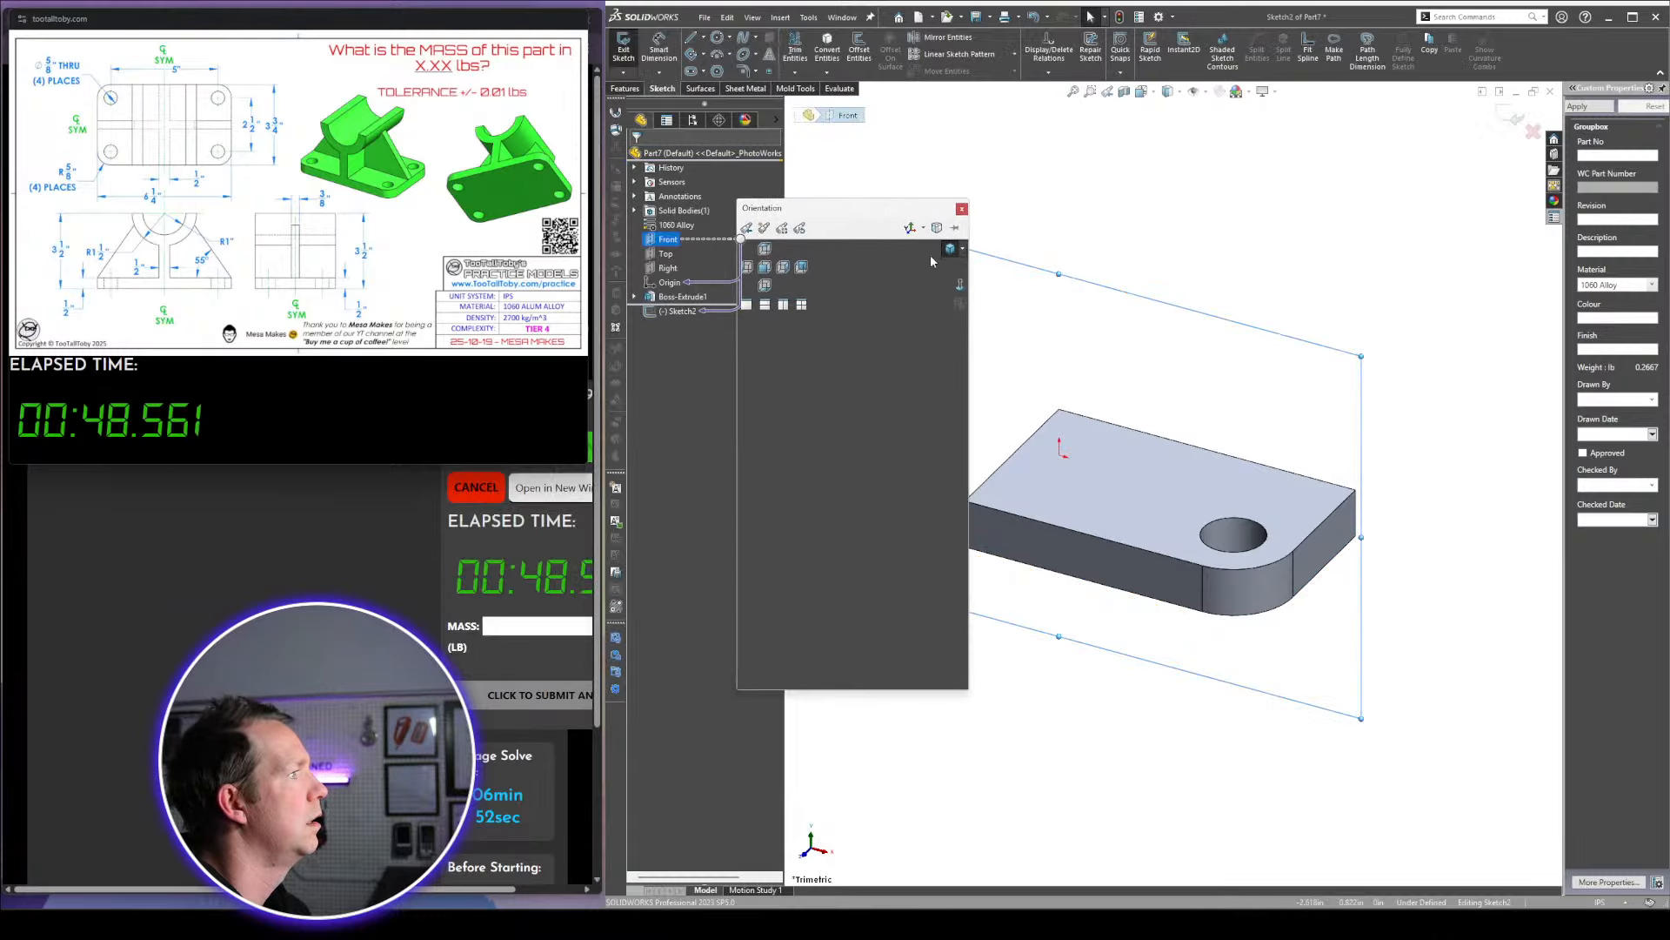
{"action": "left_click", "coordinate": [950, 248]}
{"action": "left_click", "coordinate": [1102, 300]}
{"action": "scroll", "coordinate": [1090, 322], "scroll_direction": "down", "scroll_amount": 2}
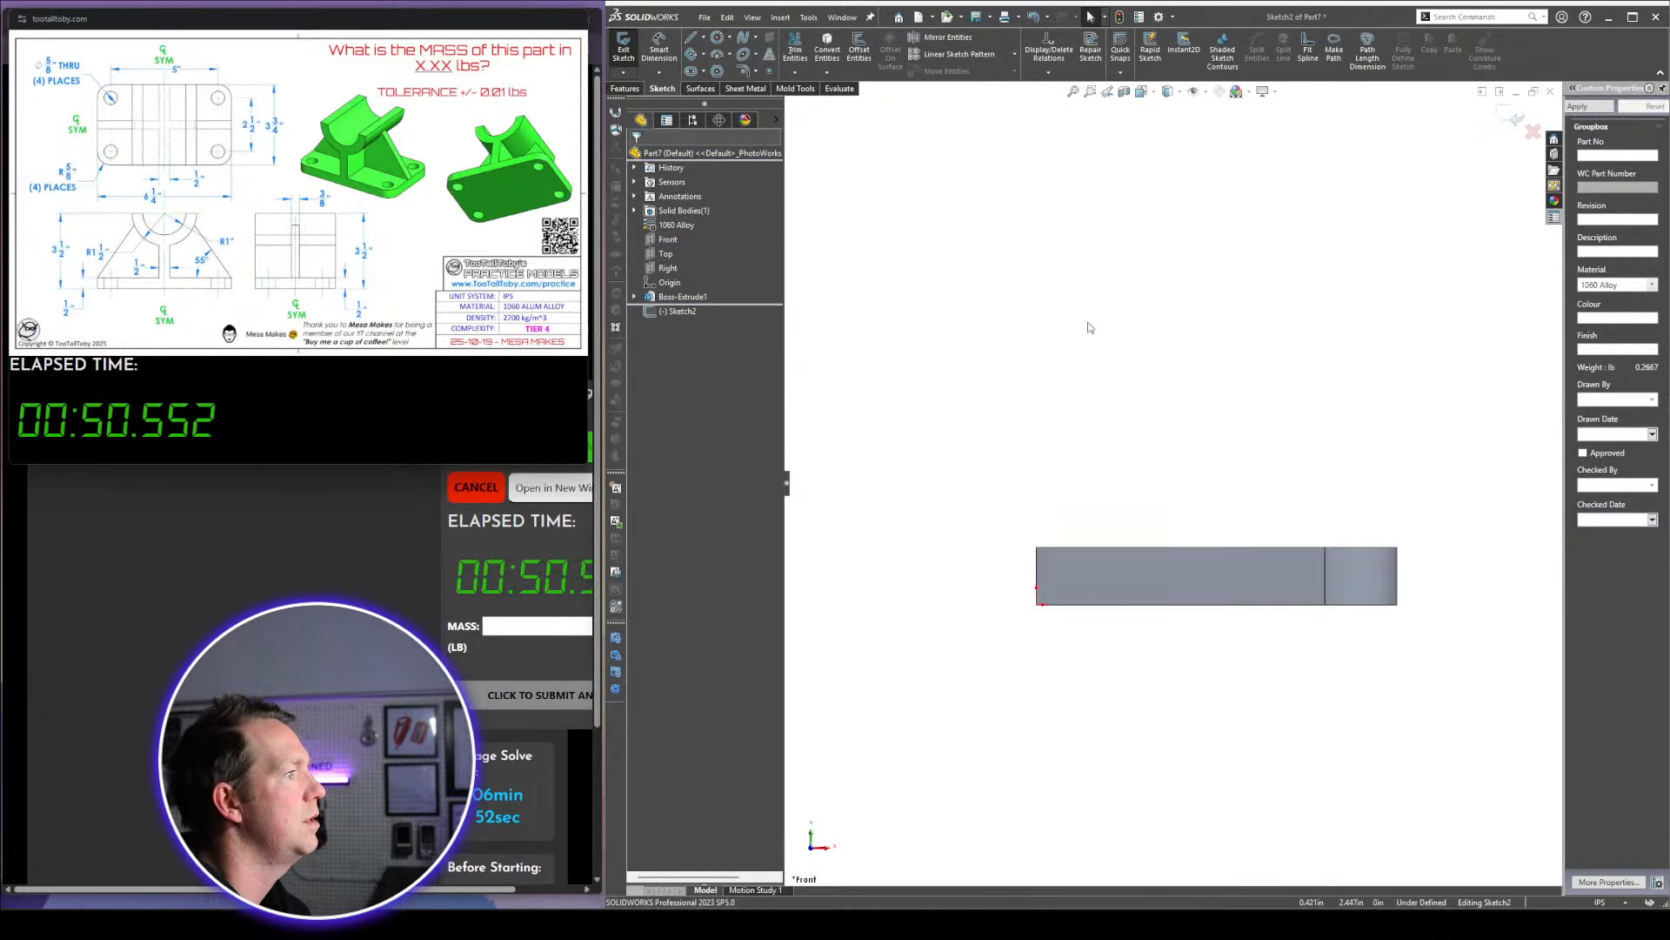
{"action": "right_click_drag", "start_coordinate": [1090, 327], "coordinate": [1095, 426]}
{"action": "left_click", "coordinate": [1036, 410]}
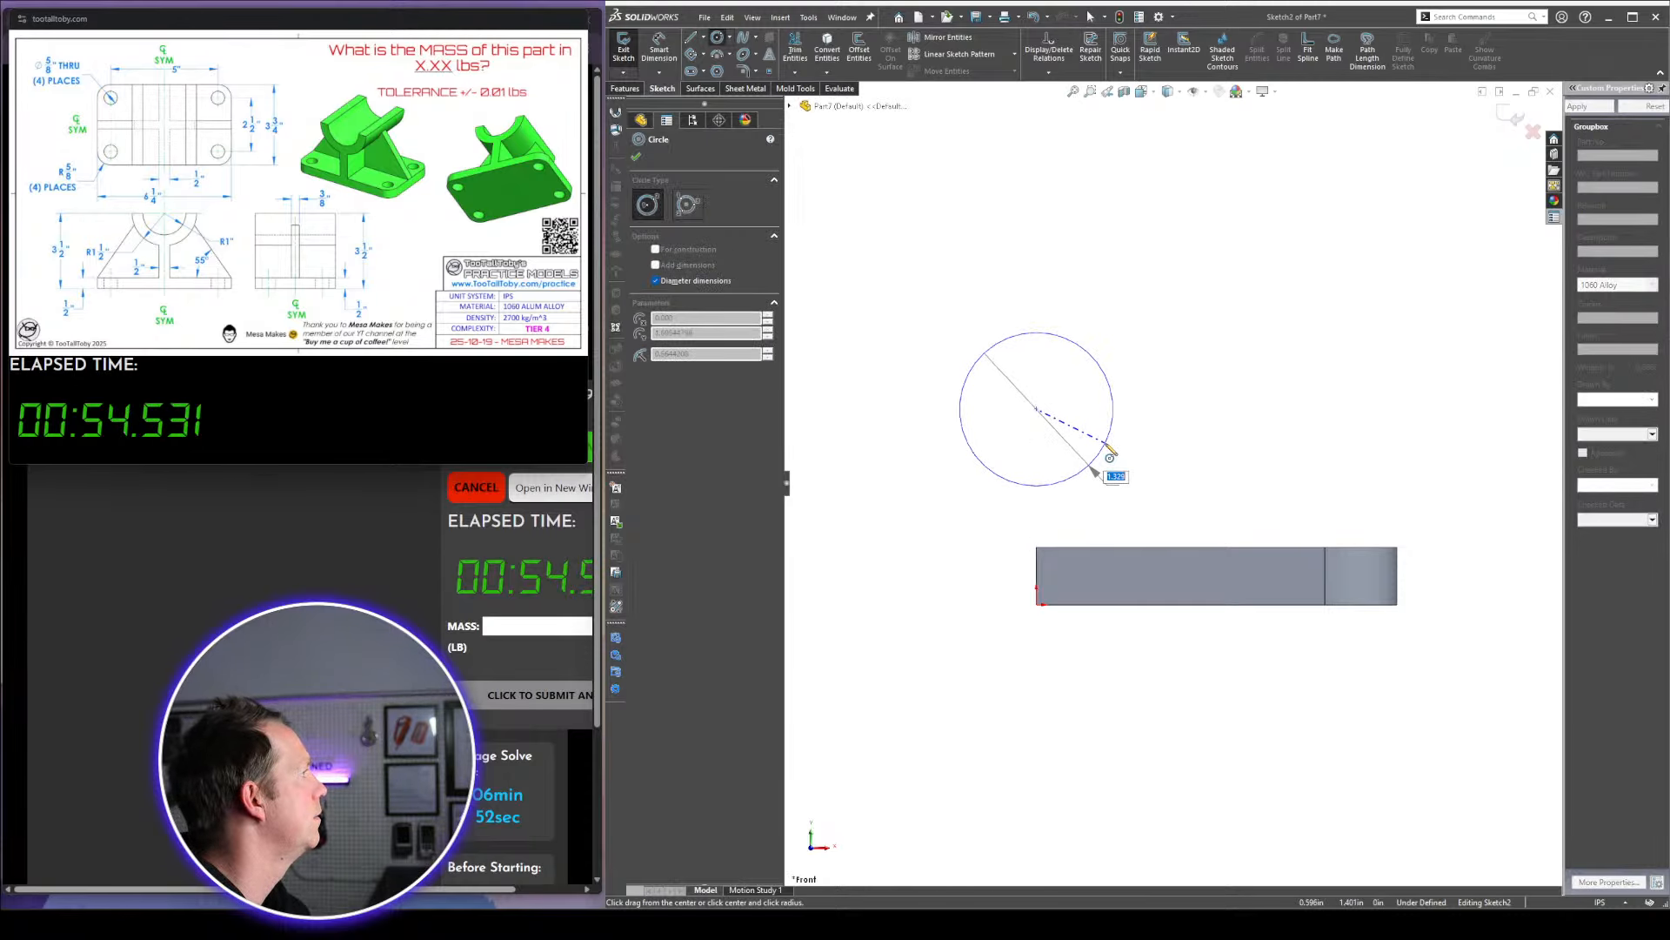
{"action": "left_click", "coordinate": [1085, 479]}
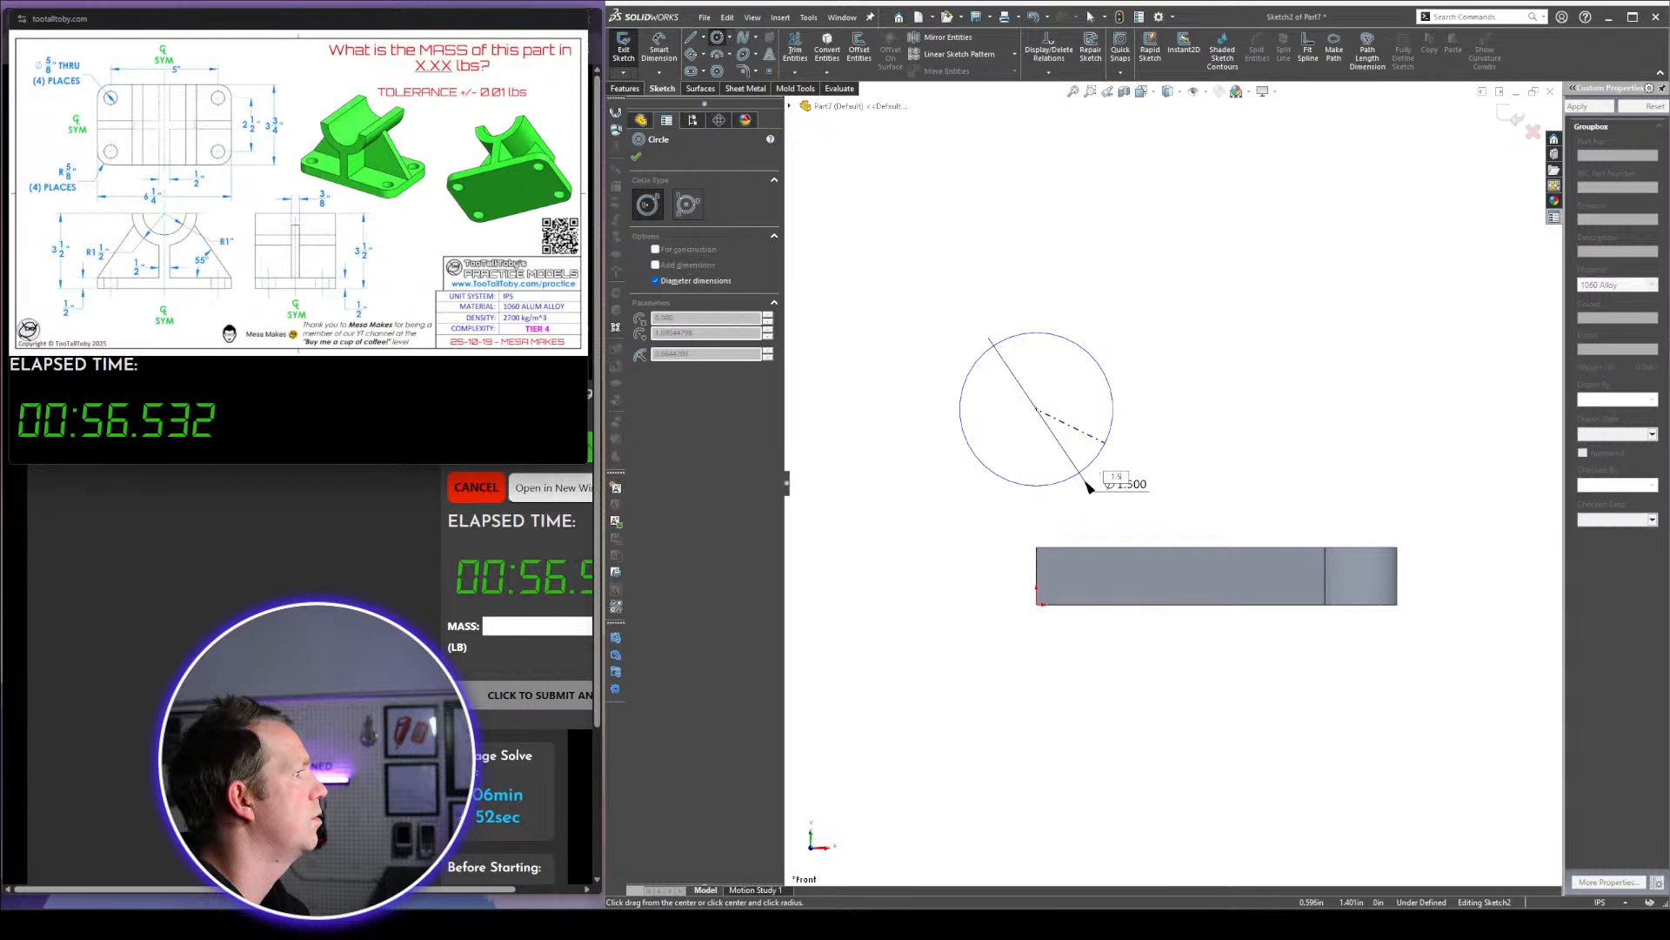
{"action": "left_click", "coordinate": [1036, 408]}
{"action": "type", "text": "1"}
{"action": "key", "text": "Return"}
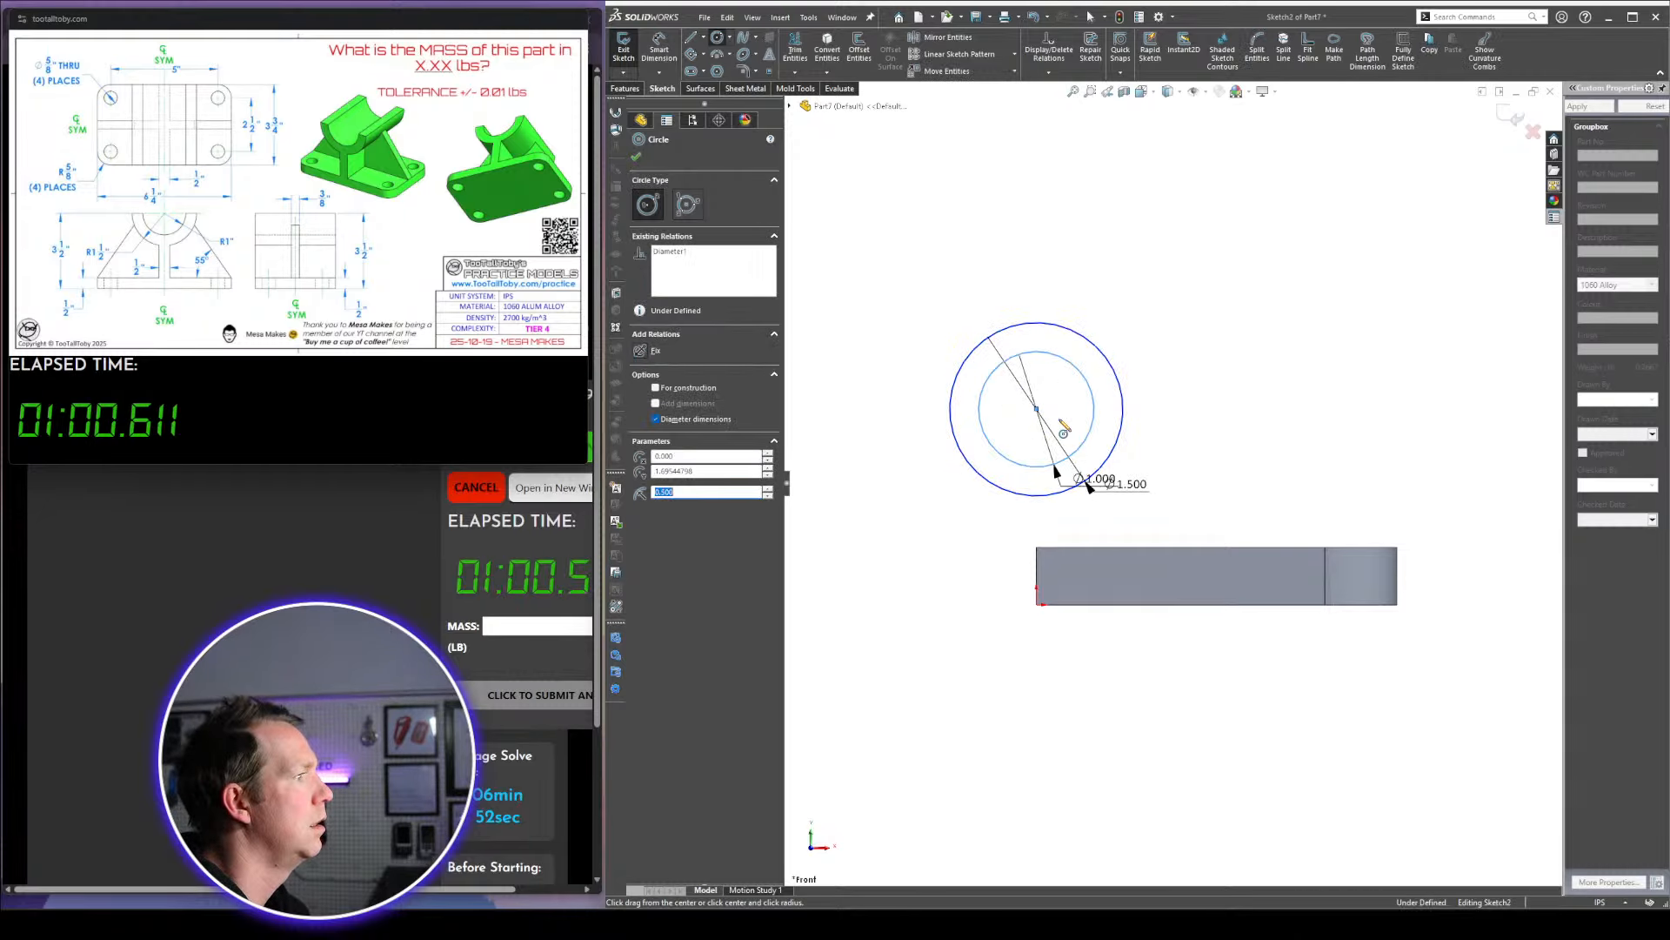
Sketch a vertical line from the origin to the circles' centre and a horizontal line from there out to the outer circle
{"action": "key", "text": "Escape"}
{"action": "key", "text": "l"}
{"action": "left_click", "coordinate": [1036, 604]}
{"action": "left_click", "coordinate": [1036, 409]}
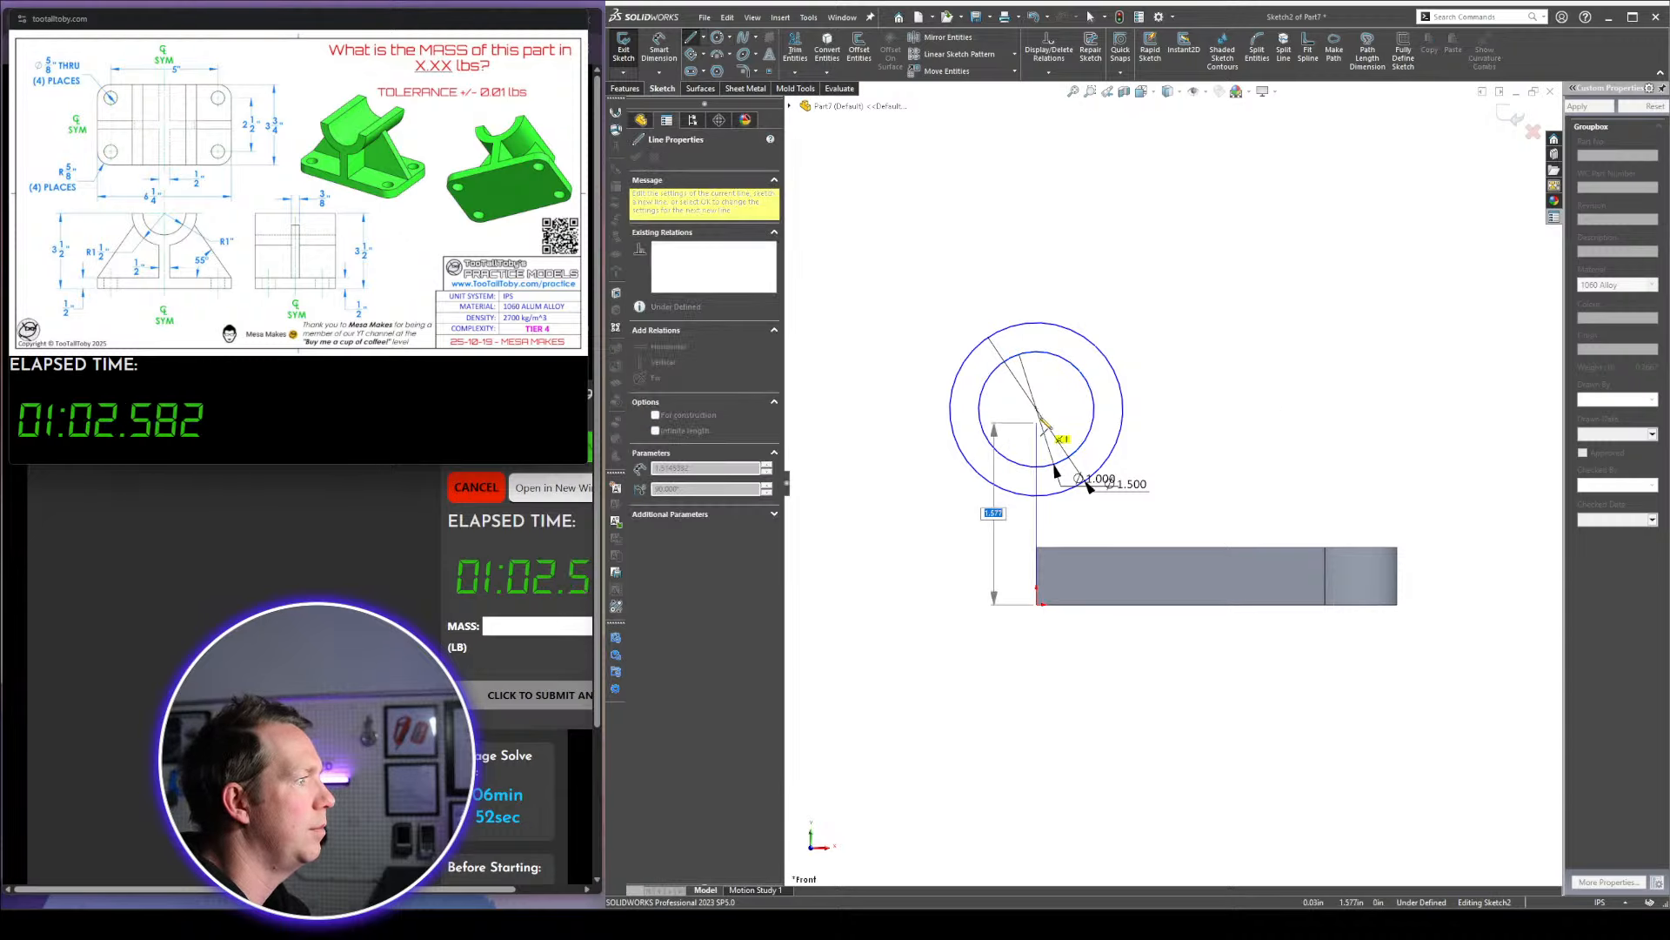
{"action": "left_click", "coordinate": [1123, 408]}
{"action": "key", "text": "Escape"}
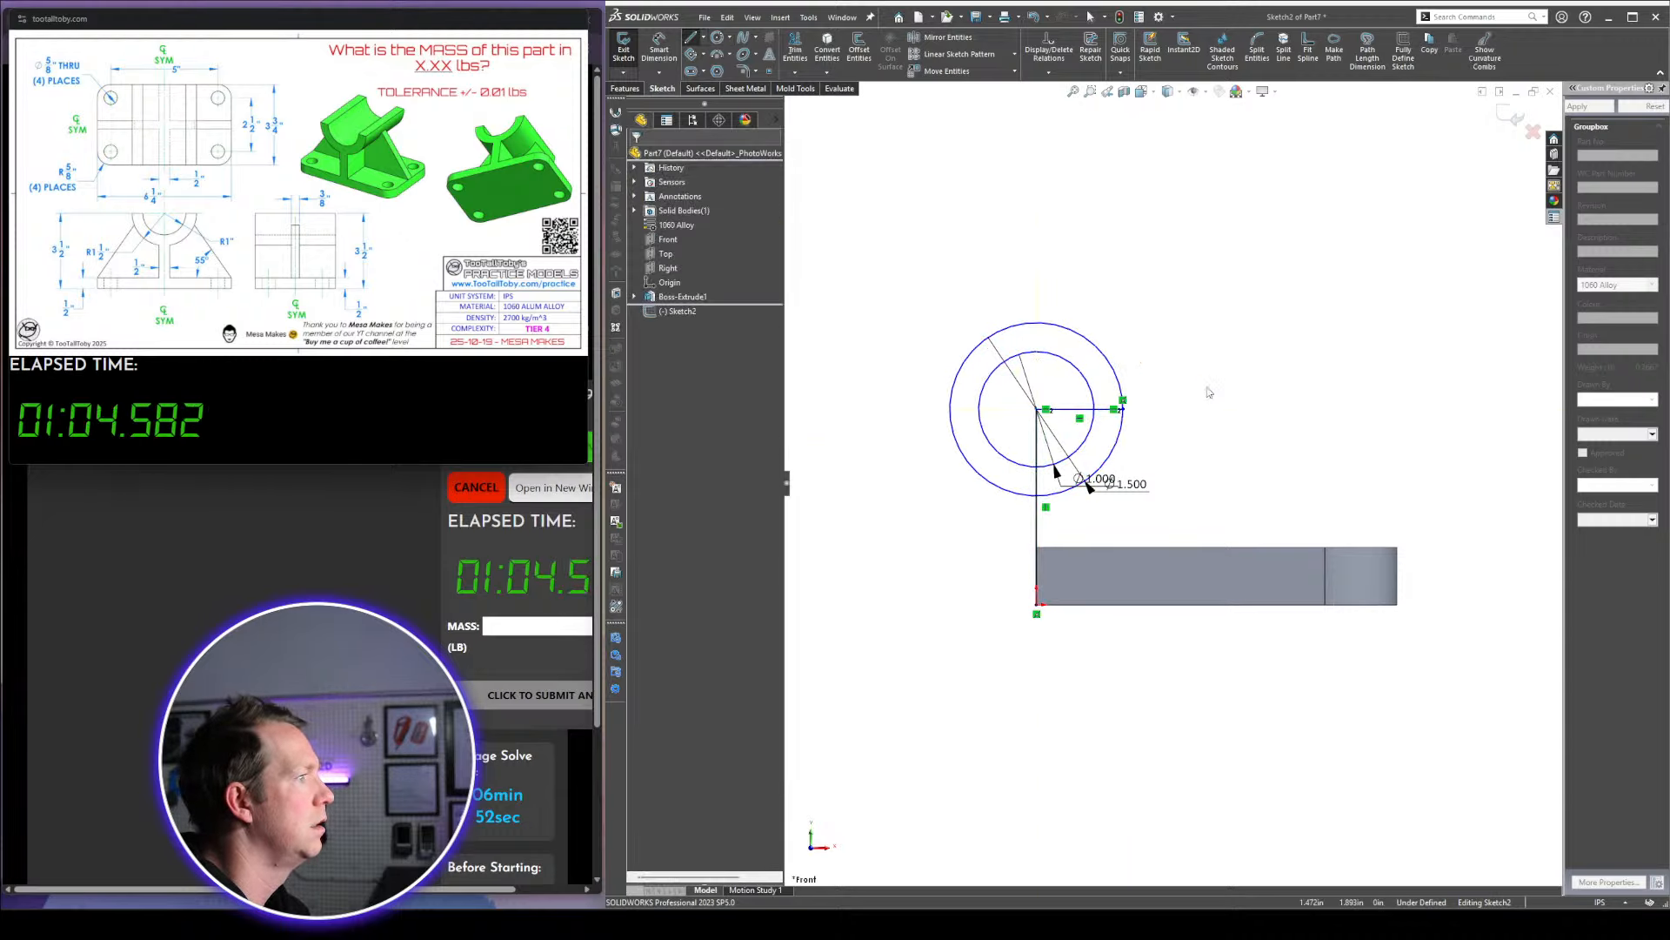
Dimension the vertical line between the origin and the circles' centre at 3.5 in
{"action": "right_click_drag", "start_coordinate": [1194, 398], "coordinate": [1199, 277]}
{"action": "left_click", "coordinate": [1037, 527]}
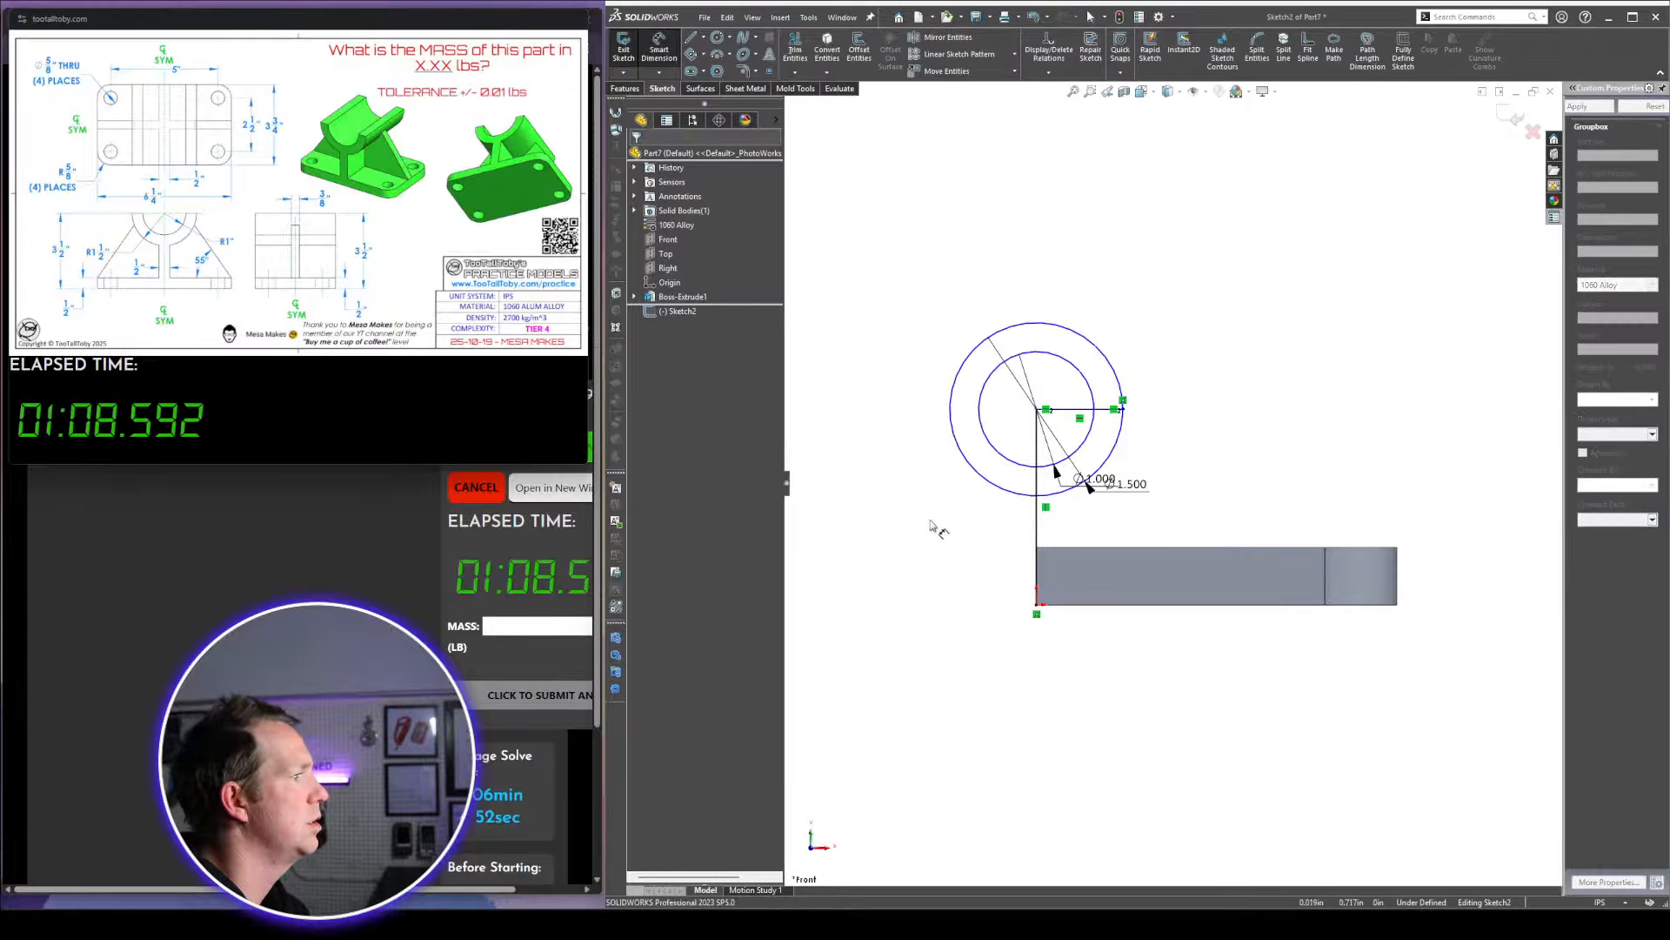
{"action": "left_click", "coordinate": [925, 522]}
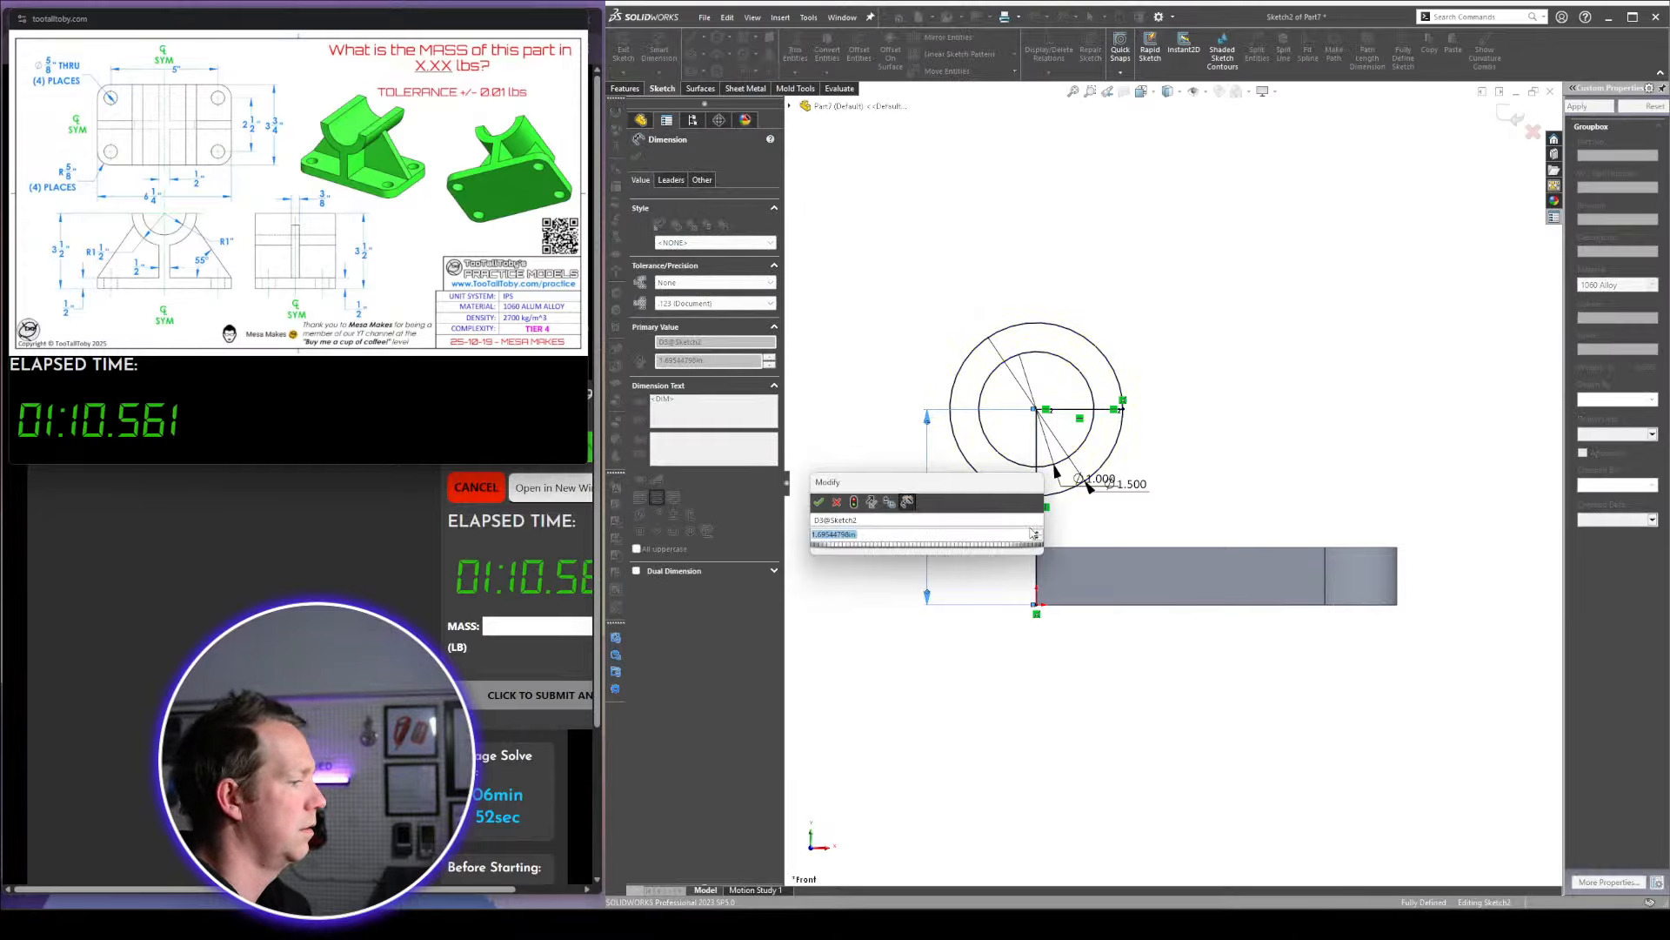
{"action": "type", "text": "3.5"}
{"action": "key", "text": "Return"}
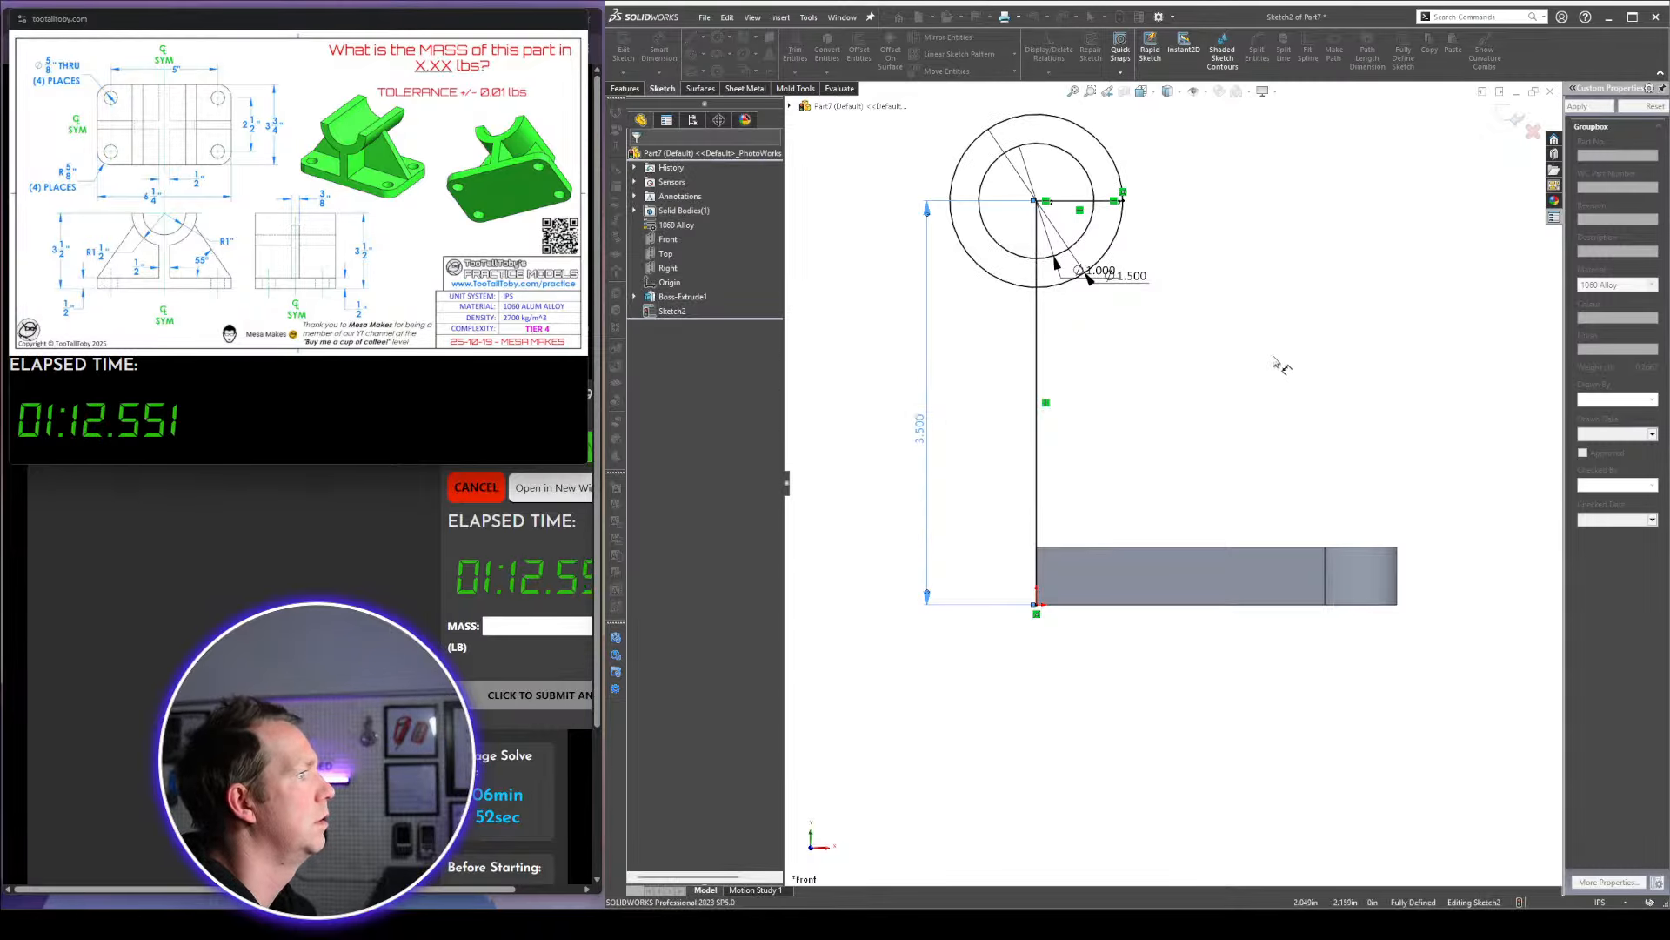
Move the two circle diameter dimensions outward so they no longer overlap each other
{"action": "scroll", "coordinate": [1157, 361], "scroll_direction": "up", "scroll_amount": 2}
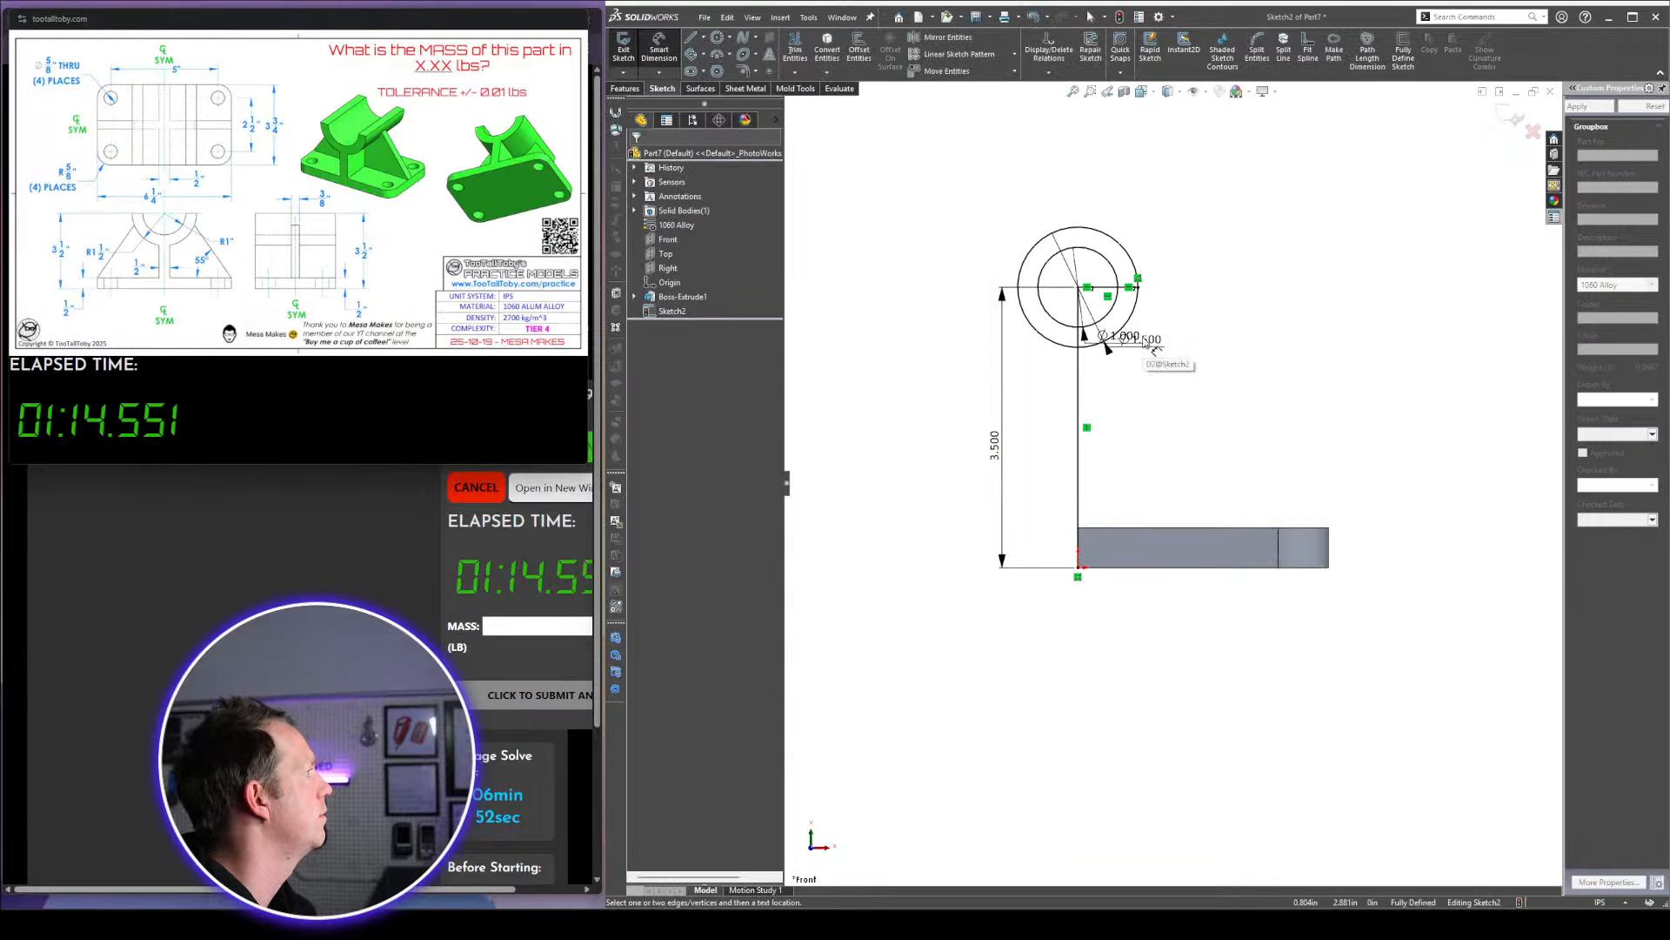
{"action": "scroll", "coordinate": [1147, 343], "scroll_direction": "down", "scroll_amount": 2}
{"action": "left_click_drag", "start_coordinate": [1136, 355], "coordinate": [1186, 376]}
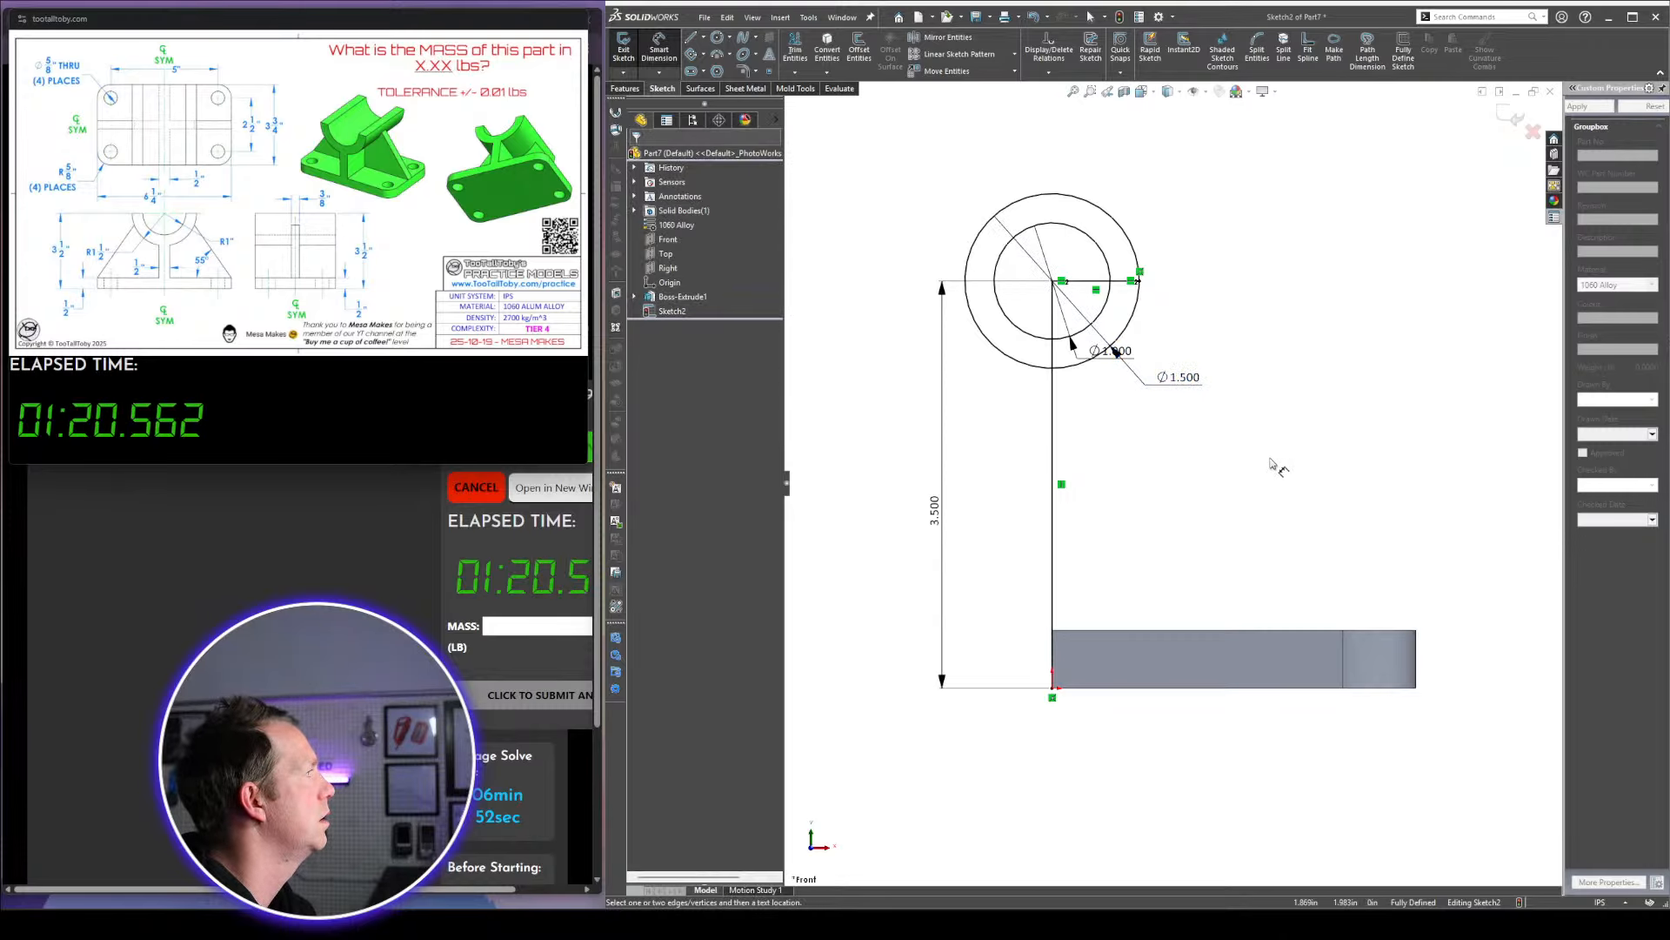
{"action": "left_click_drag", "start_coordinate": [1107, 354], "coordinate": [1281, 419]}
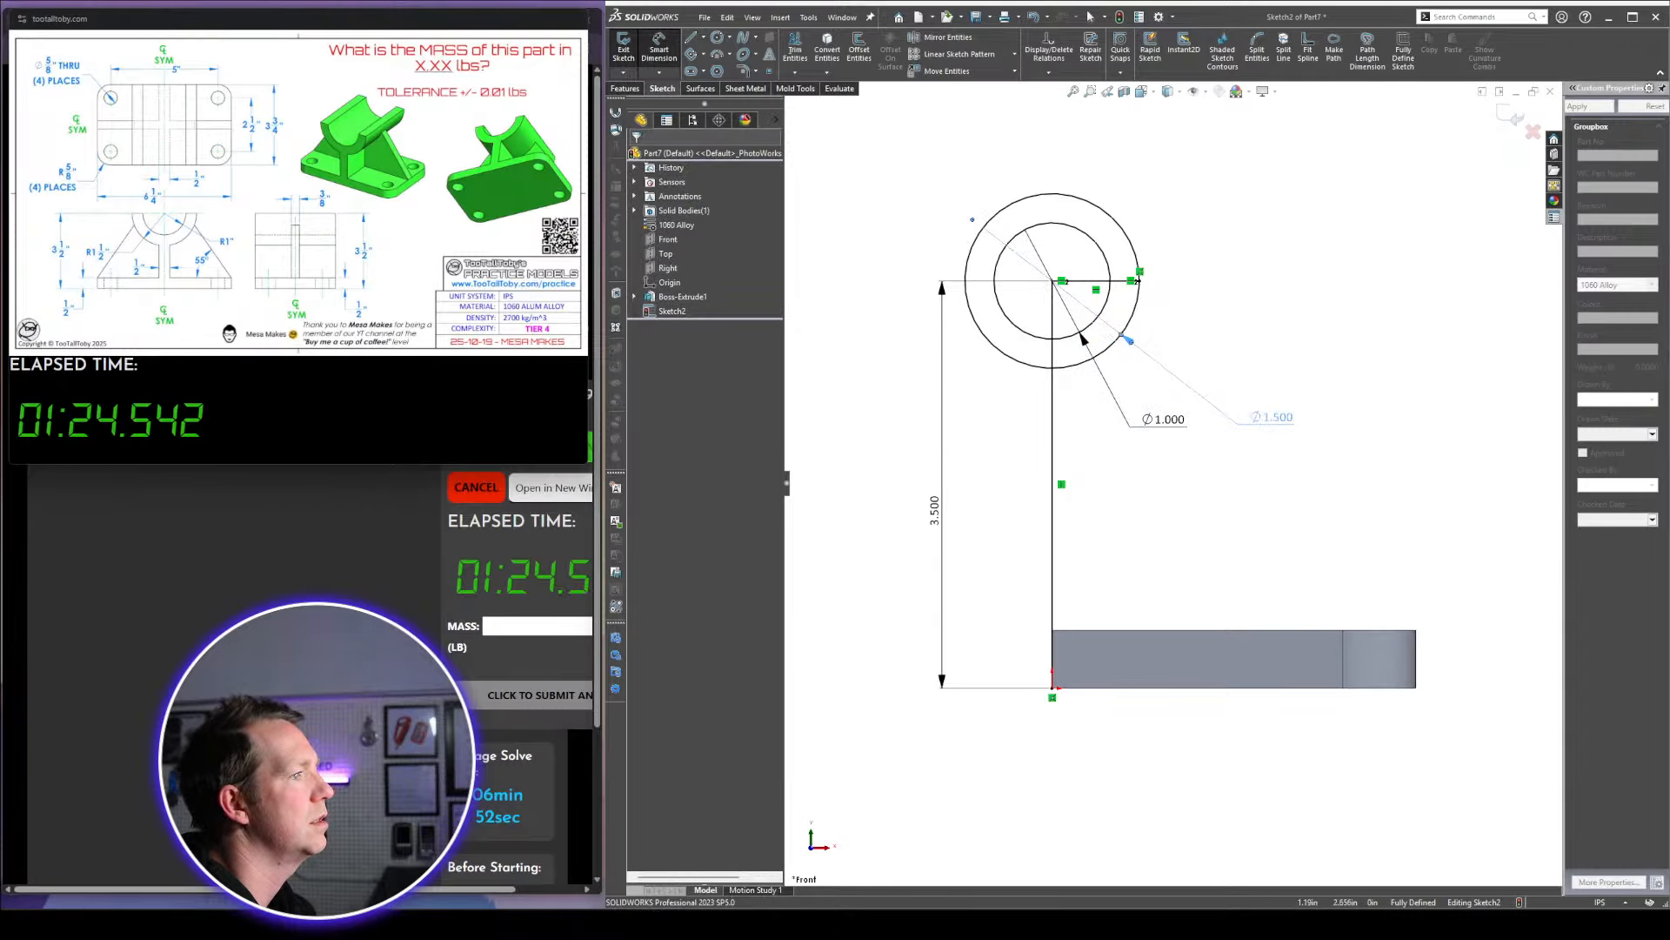
Set the outer circle's diameter to 3 in and the inner circle's diameter to 2 in
{"action": "double_click", "coordinate": [1283, 419]}
{"action": "type", "text": "3"}
{"action": "key", "text": "Return"}
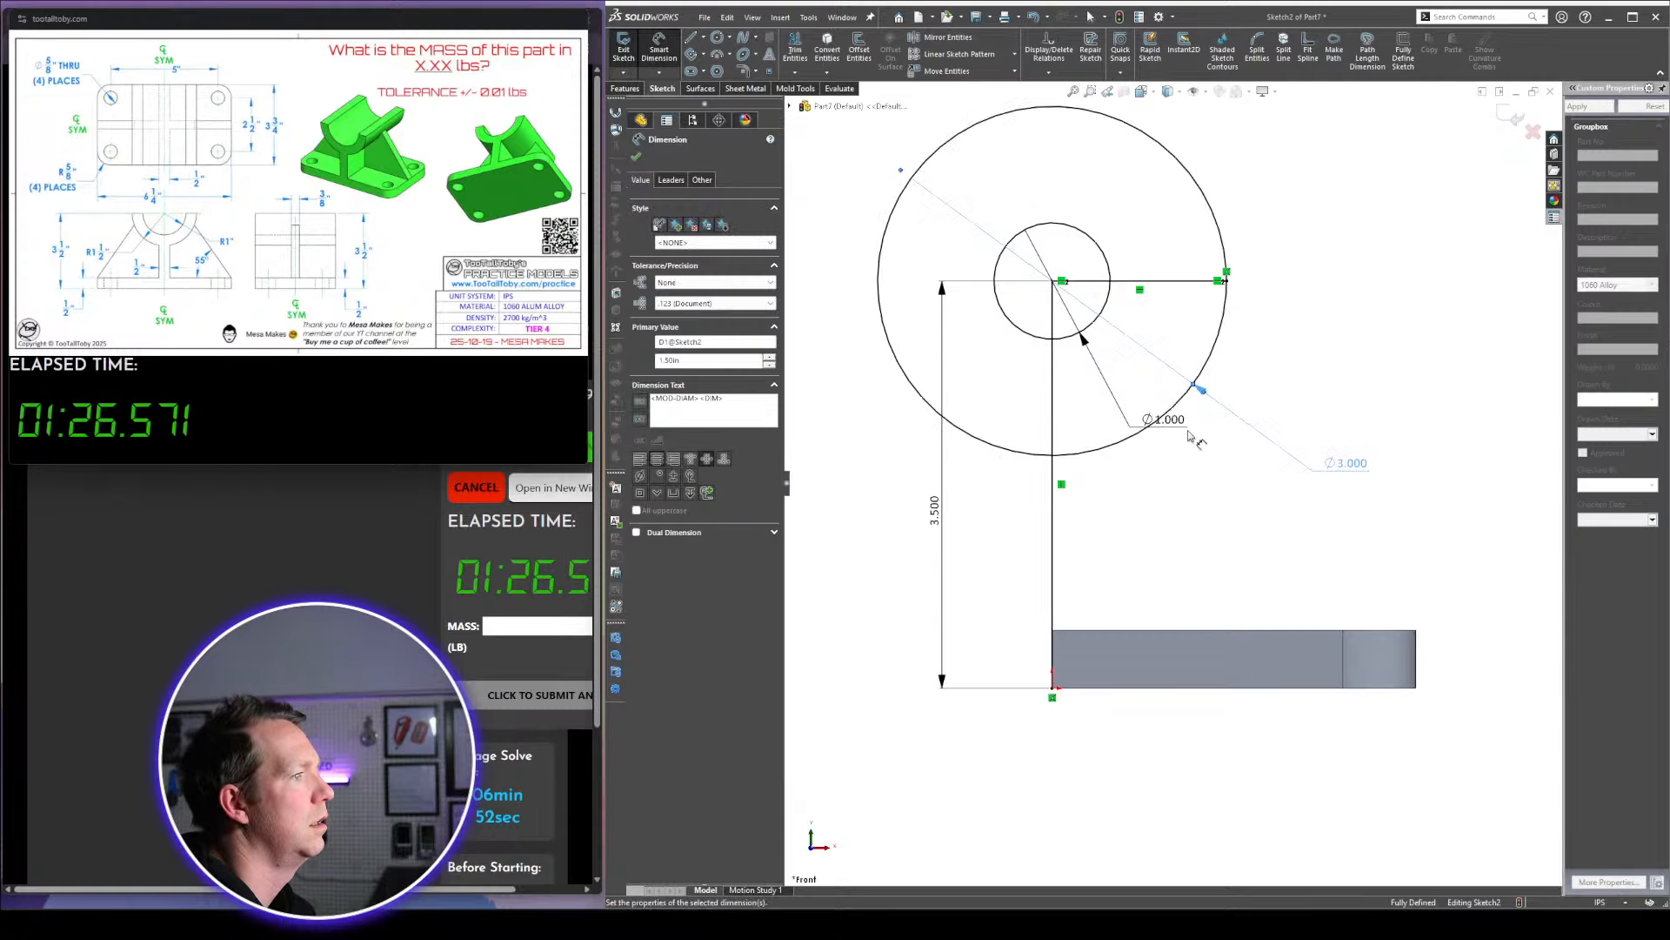
{"action": "double_click", "coordinate": [1167, 421]}
{"action": "type", "text": "2"}
{"action": "key", "text": "Return"}
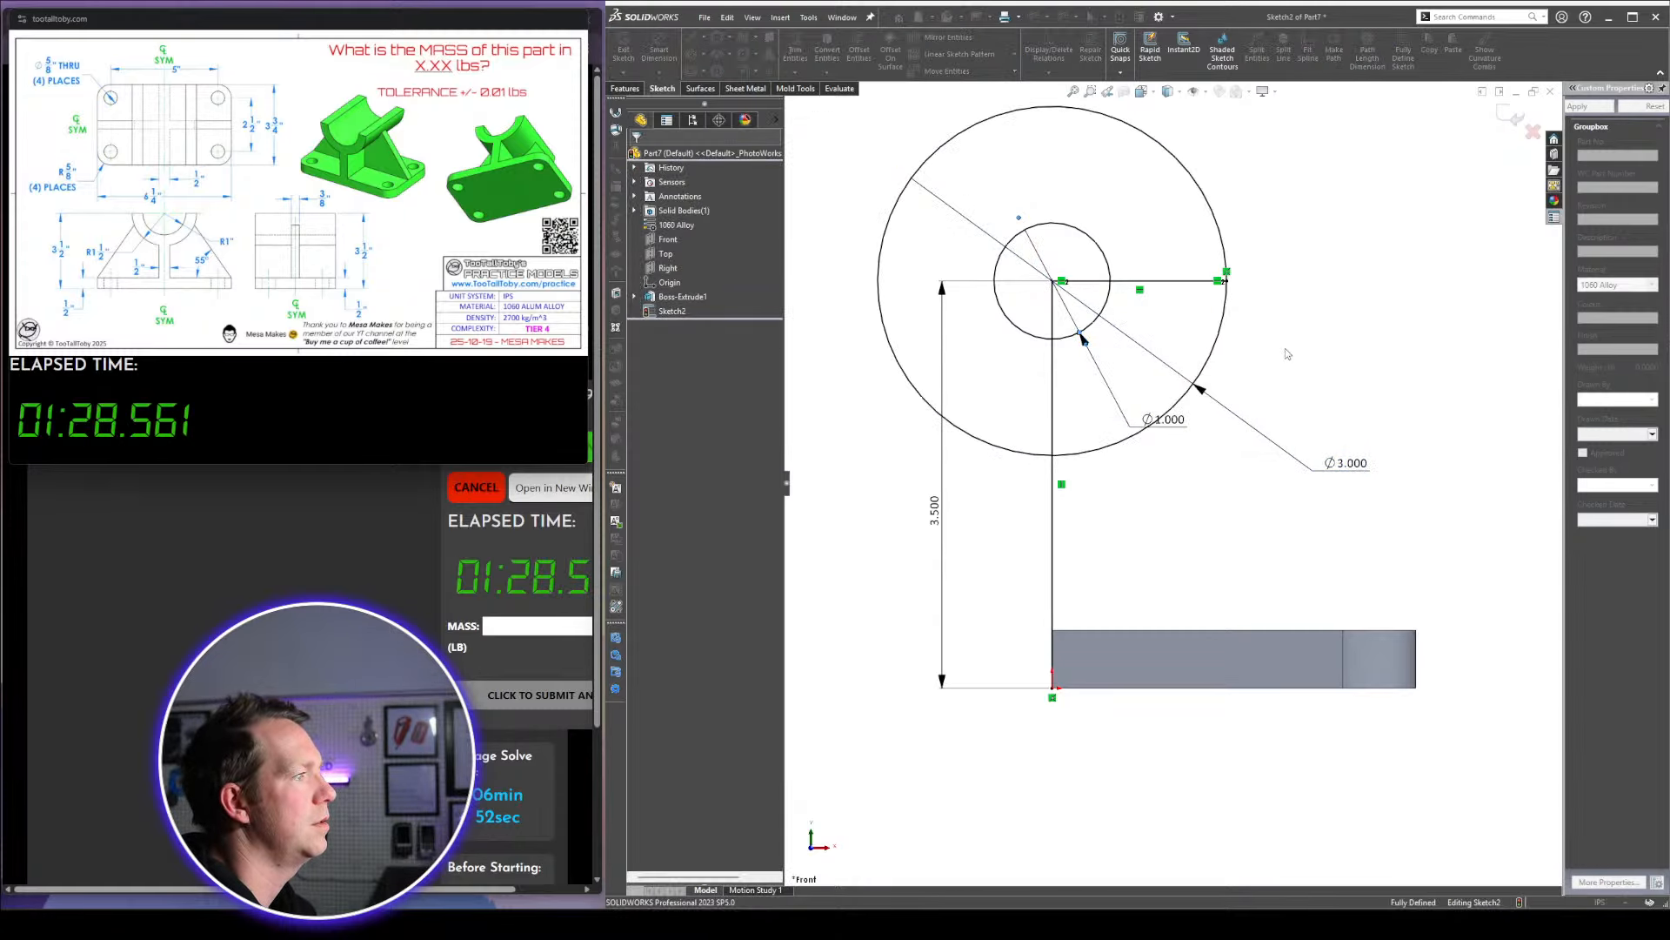
{"action": "left_click", "coordinate": [1359, 330]}
Extrude the lower quarter-ring region between the circles using Up To Surface, ending at the base plate's long front face
{"action": "scroll", "coordinate": [1351, 378], "scroll_direction": "up", "scroll_amount": 1}
{"action": "middle_click_drag", "start_coordinate": [1349, 378], "coordinate": [1283, 418]}
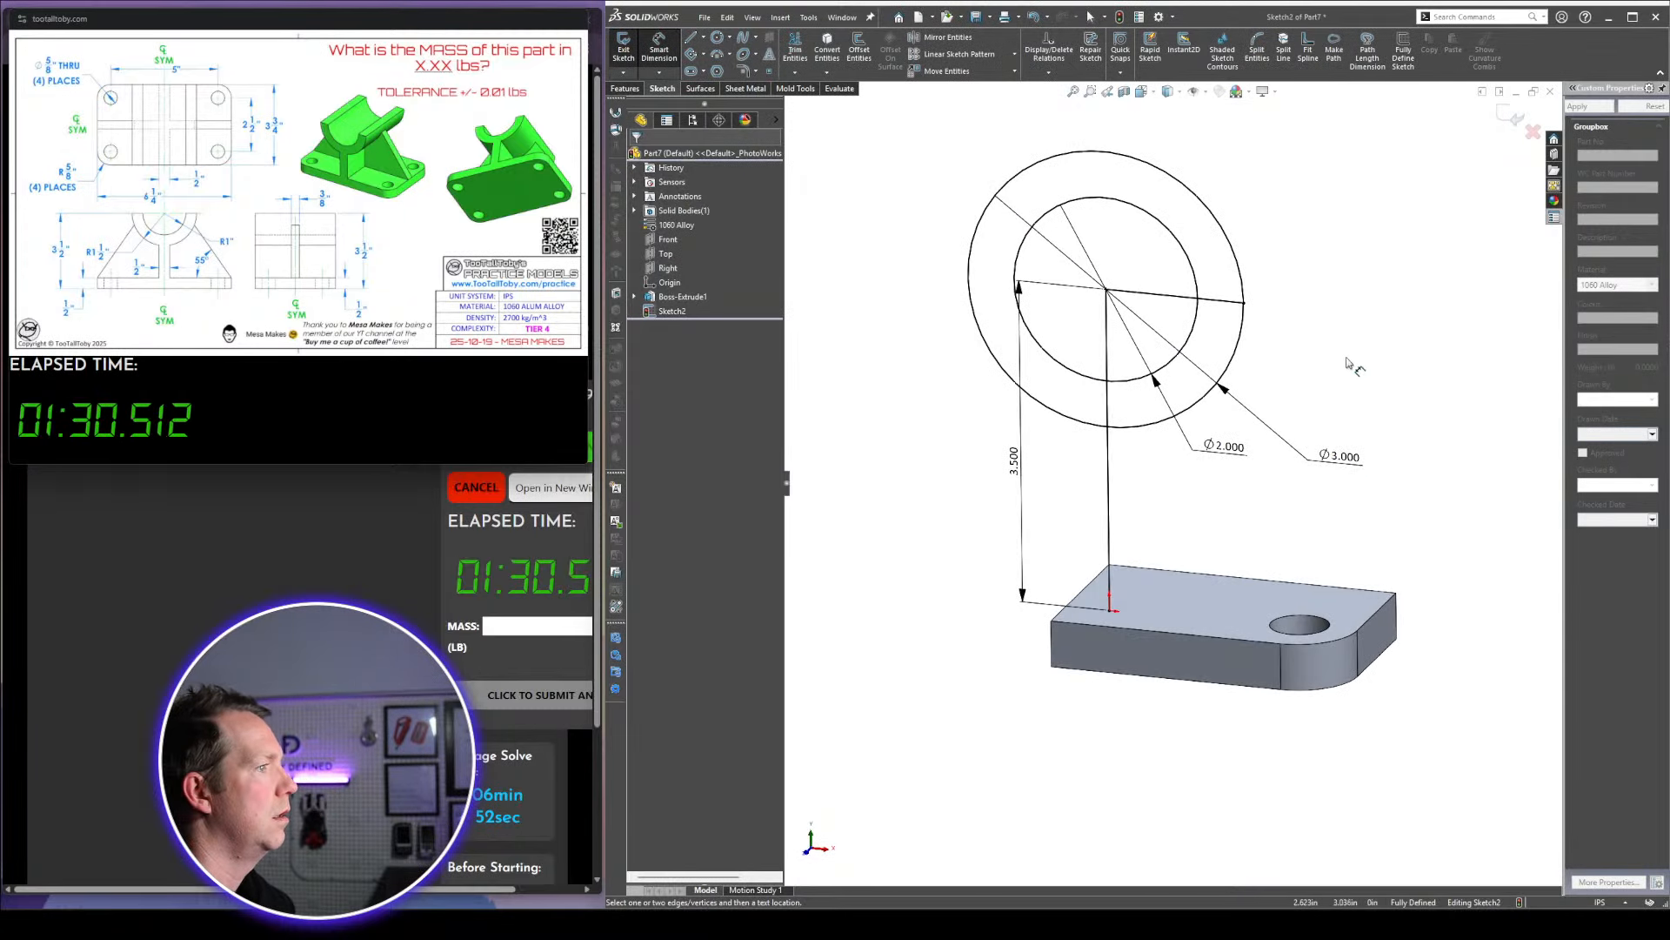
{"action": "key", "text": "e"}
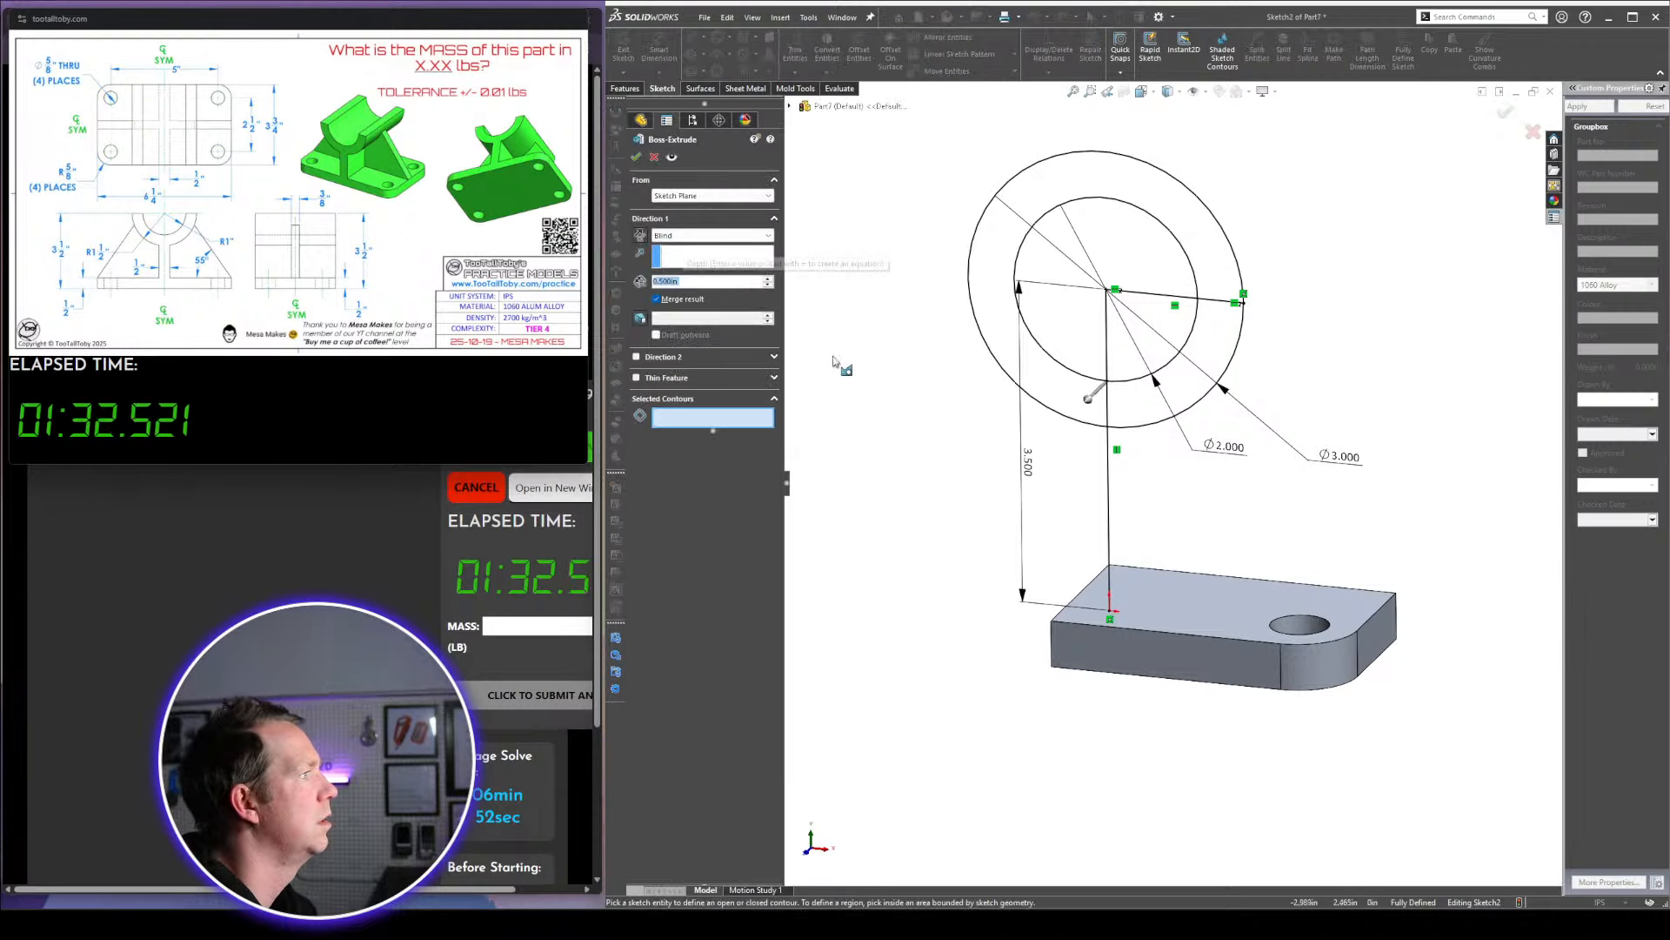
{"action": "left_click", "coordinate": [1214, 346]}
{"action": "left_click", "coordinate": [709, 235]}
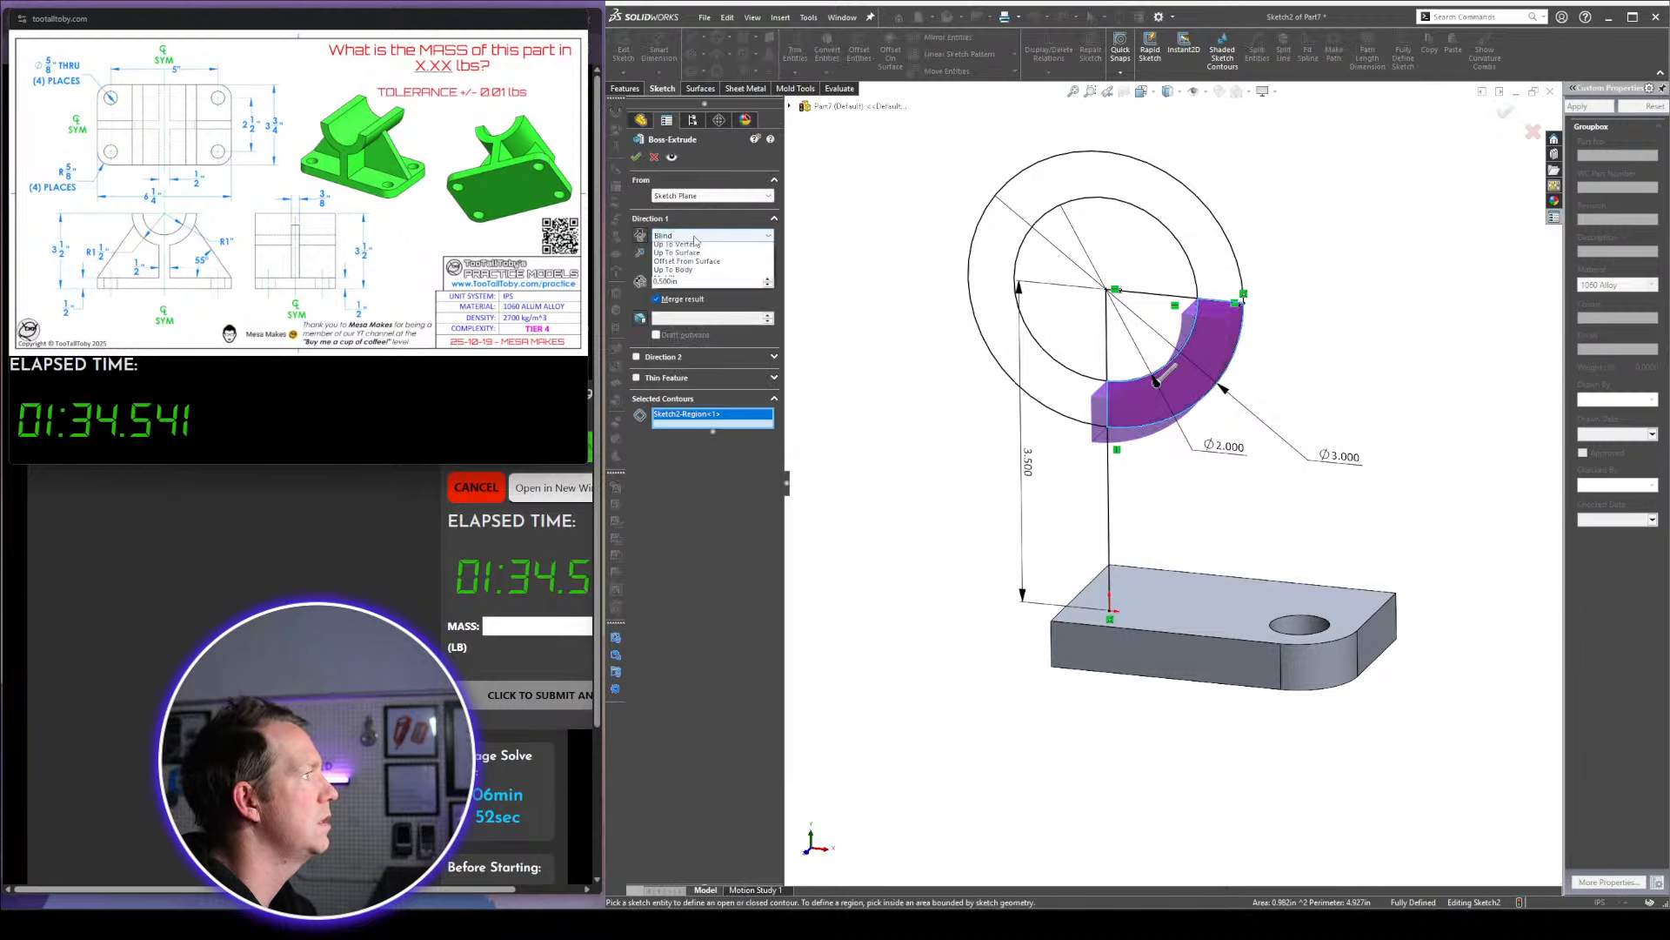
{"action": "left_click", "coordinate": [696, 271]}
{"action": "left_click", "coordinate": [1151, 659]}
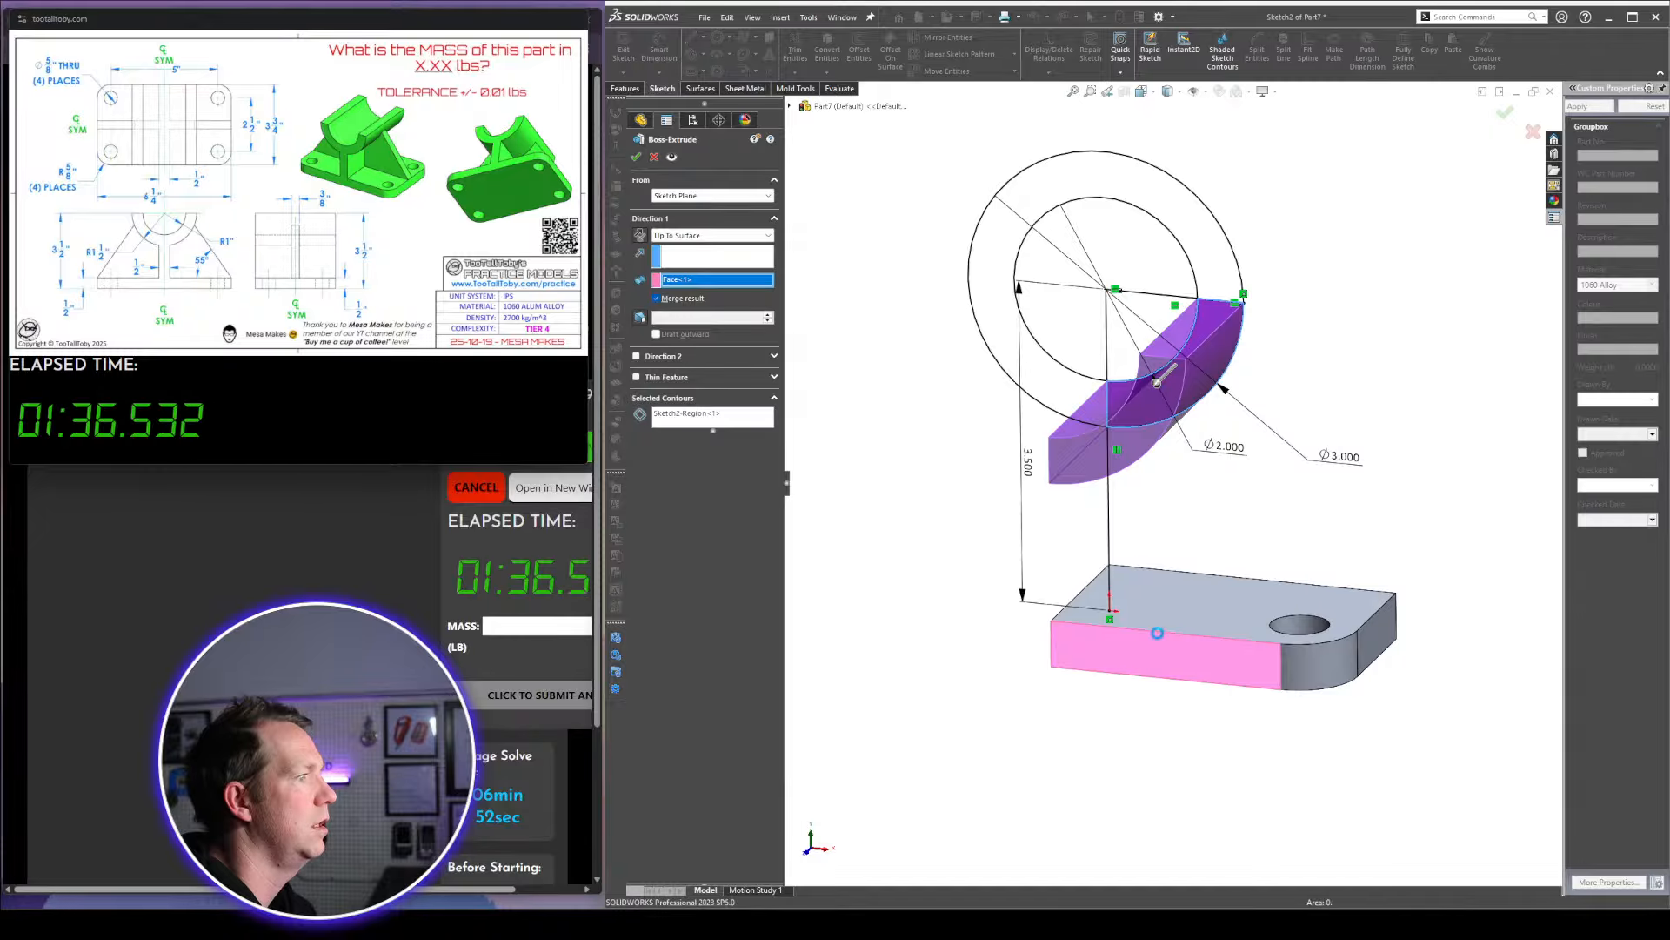
{"action": "key", "text": "Return"}
Reopen the quarter-ring extrusion's sketch and draw a line about 0.354 in along the base from the origin, continuing vertically to the outer circle
{"action": "middle_click_drag", "start_coordinate": [1292, 431], "coordinate": [1238, 504]}
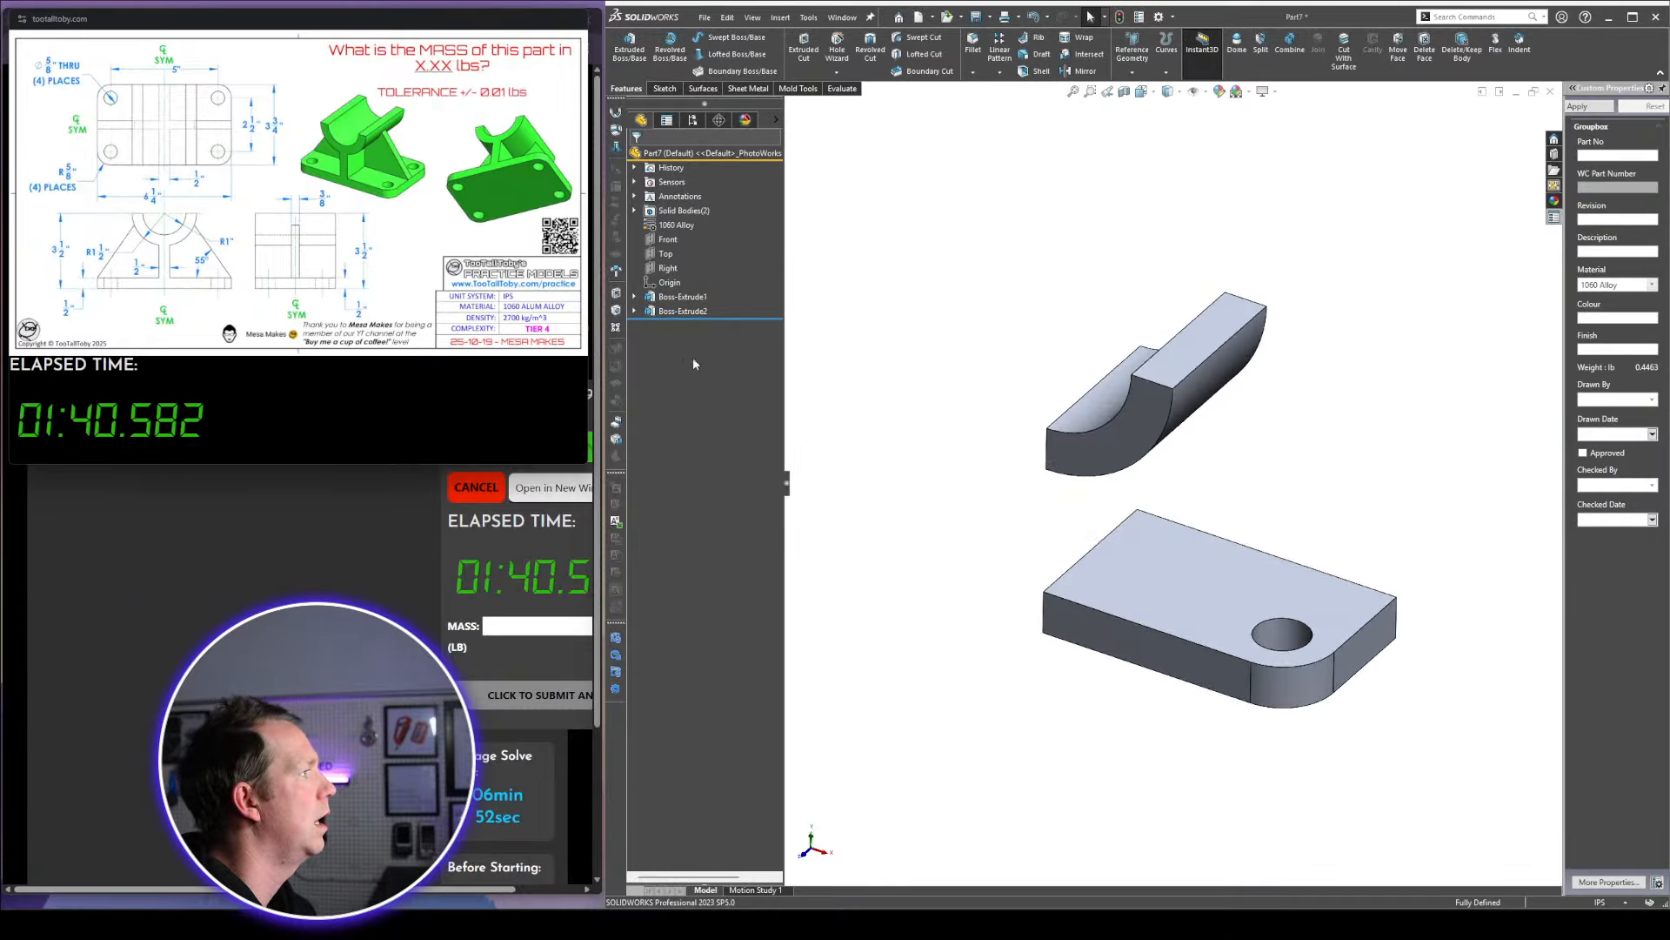
{"action": "left_click", "coordinate": [635, 311]}
{"action": "left_click", "coordinate": [681, 325]}
{"action": "left_click", "coordinate": [682, 282]}
{"action": "key", "text": "space"}
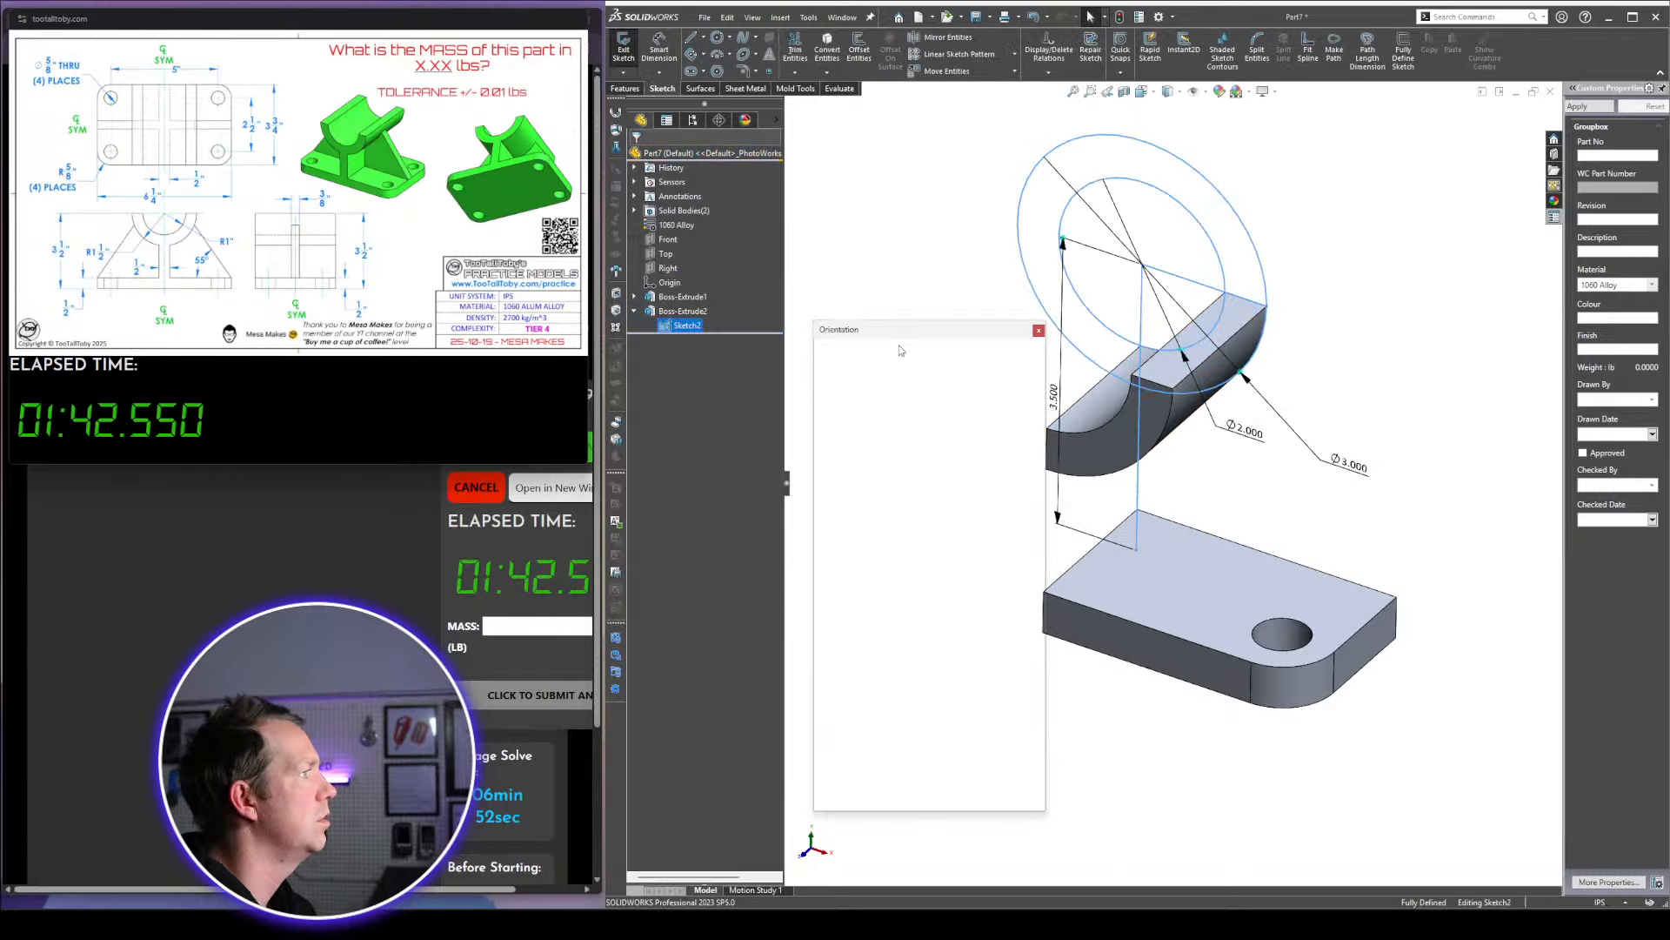
{"action": "left_click", "coordinate": [1037, 404]}
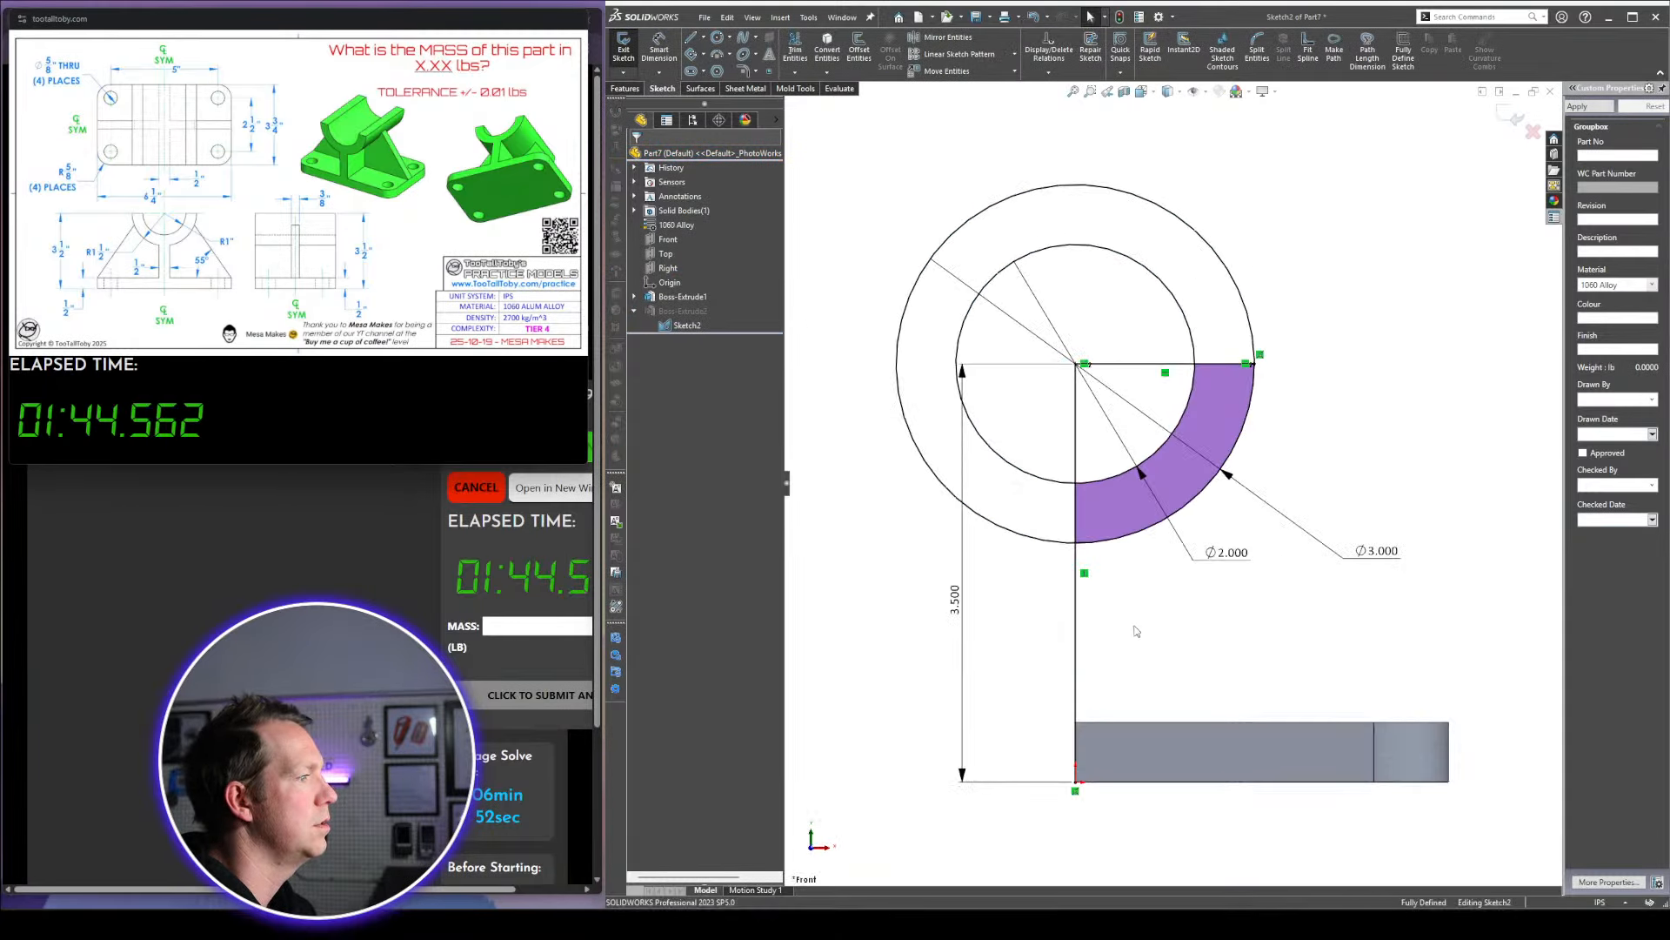
{"action": "key", "text": "l"}
{"action": "left_click", "coordinate": [1076, 782]}
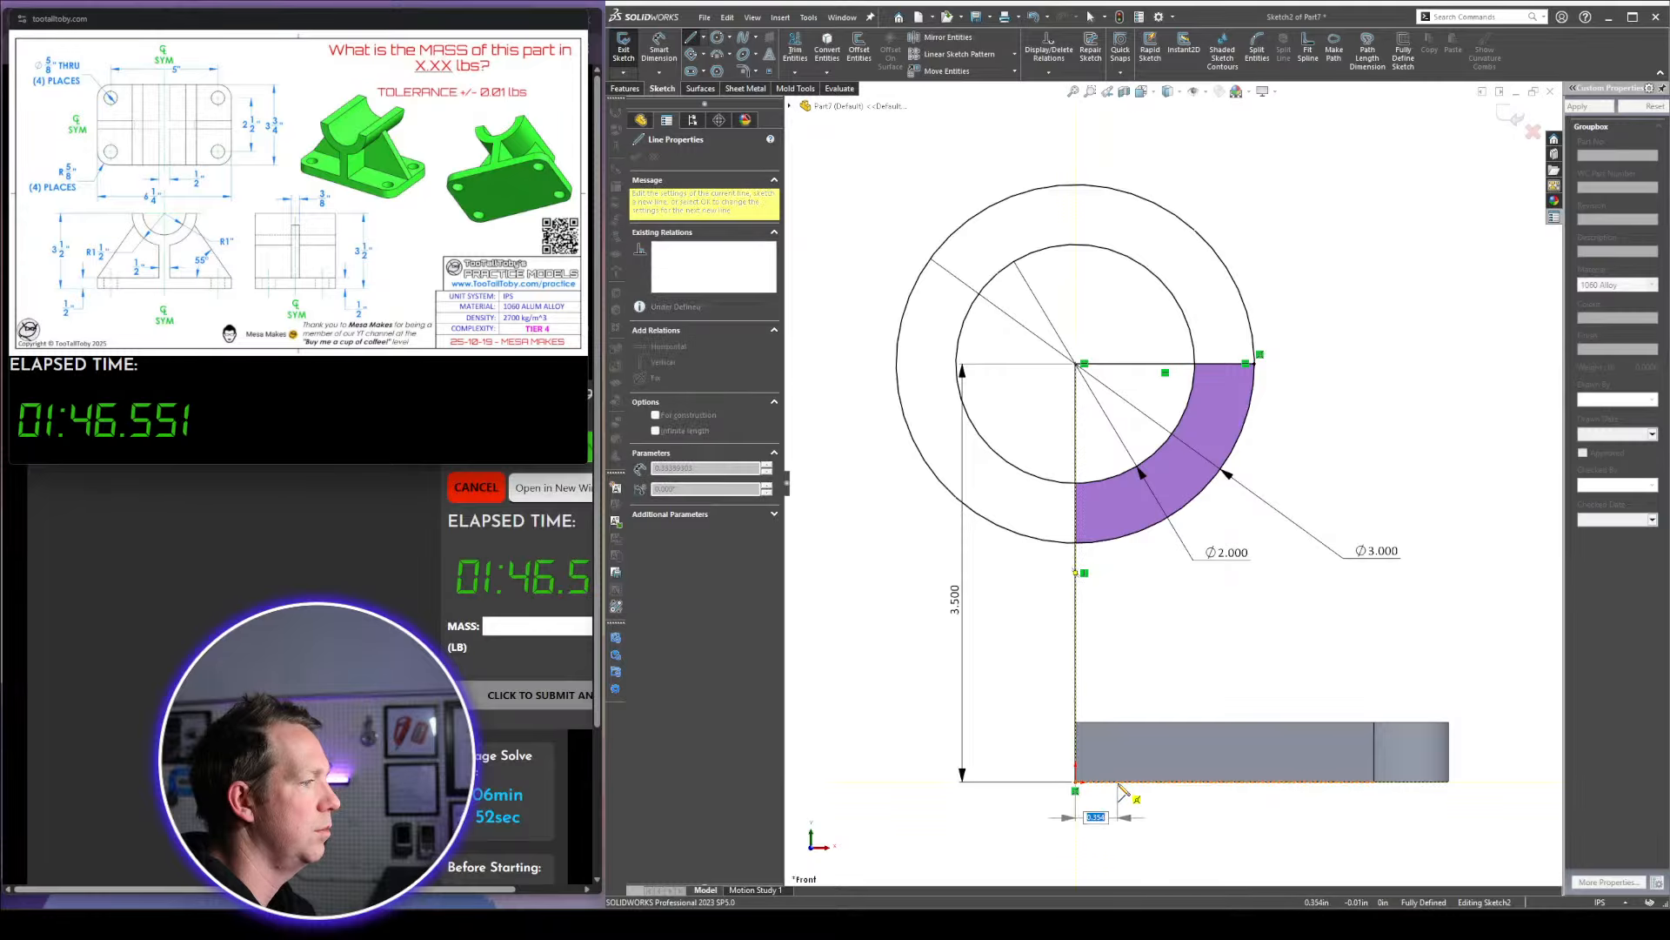
{"action": "left_click", "coordinate": [1118, 781]}
{"action": "left_click", "coordinate": [1118, 546]}
{"action": "key", "text": "Escape"}
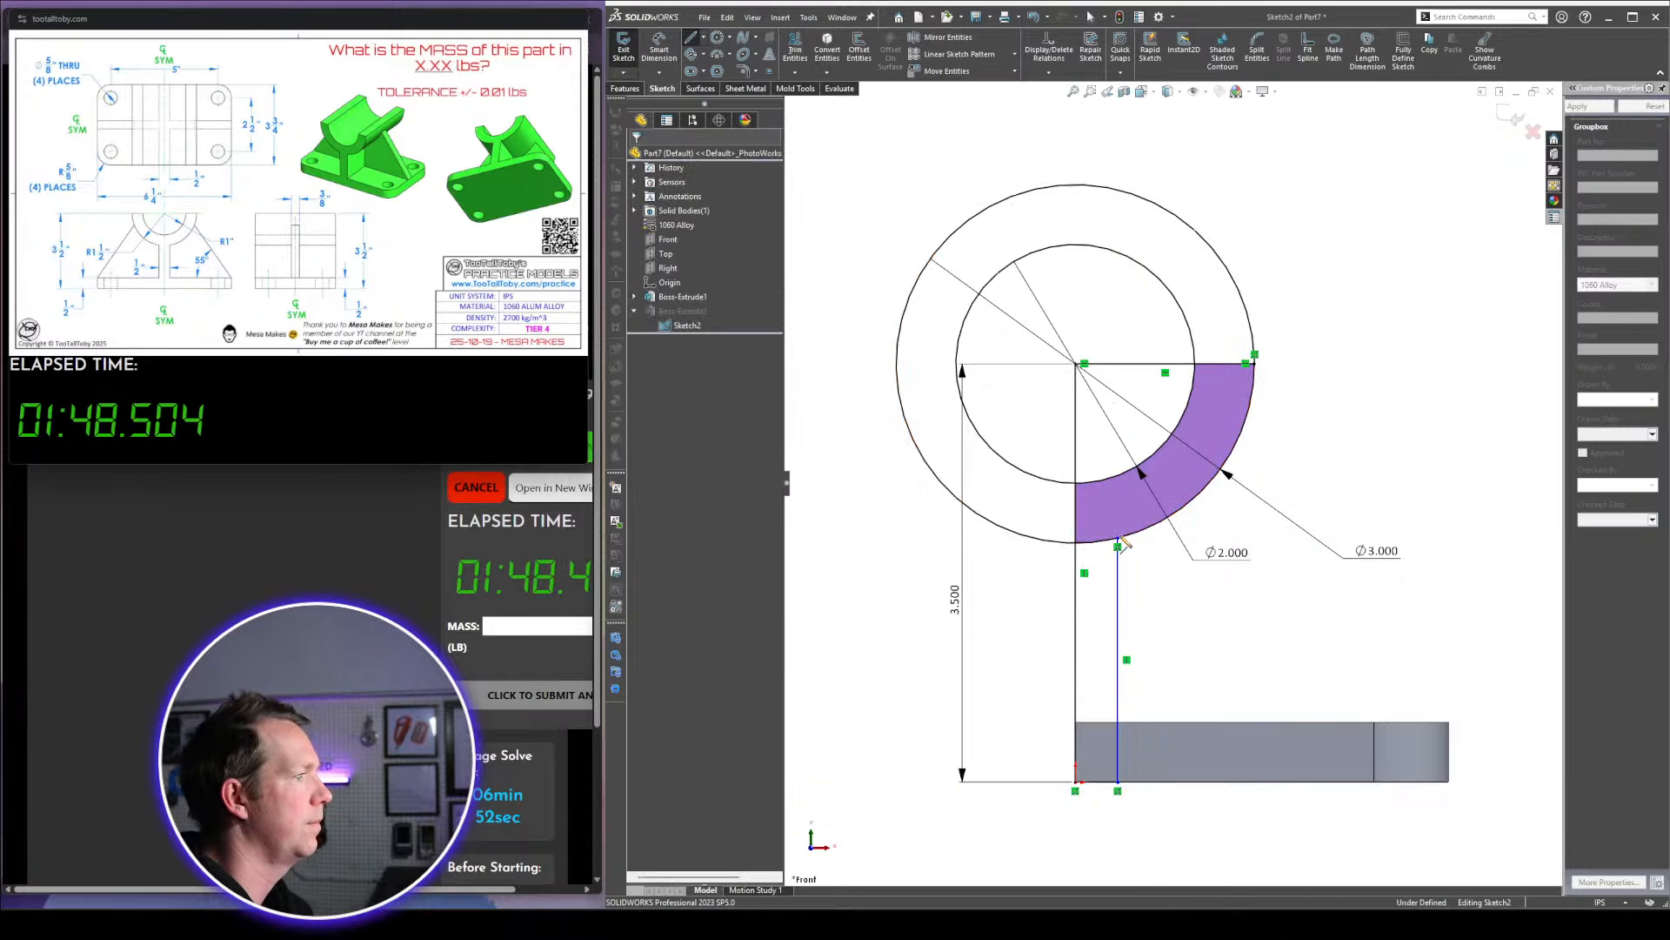
Trim the short piece of the outer circle between the two vertical lines
{"action": "key", "text": "t"}
{"action": "left_click_drag", "start_coordinate": [1107, 576], "coordinate": [1103, 522]}
{"action": "key", "text": "Escape"}
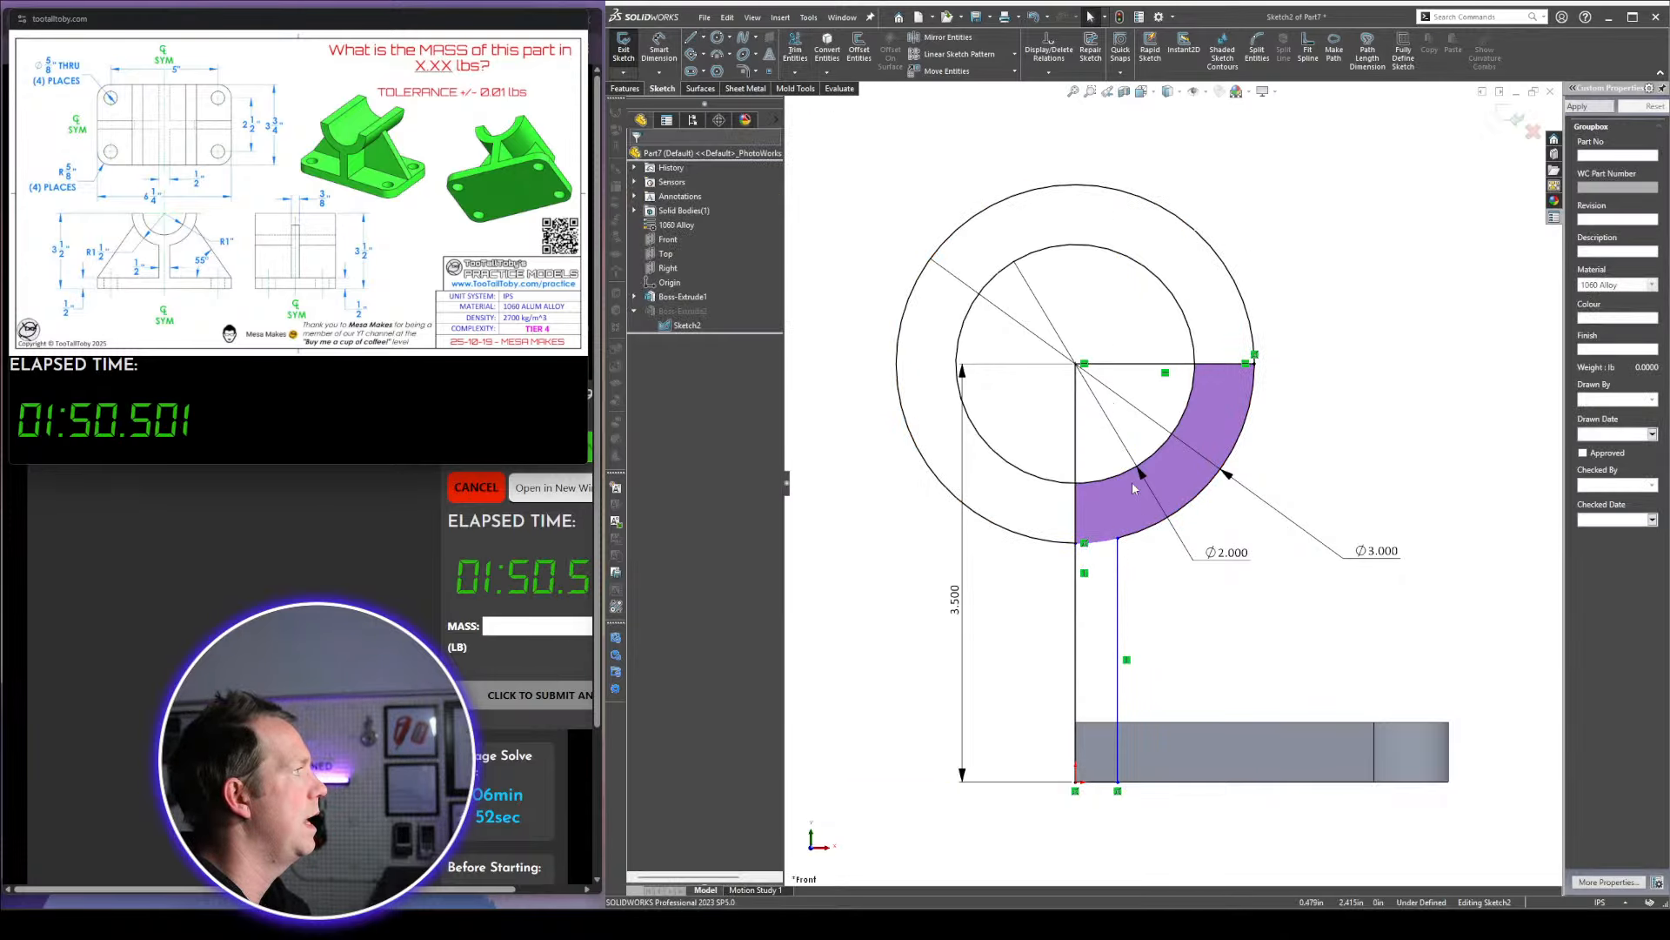
Dimension the distance between the two vertical lines at 0.25 in
{"action": "key", "text": "d"}
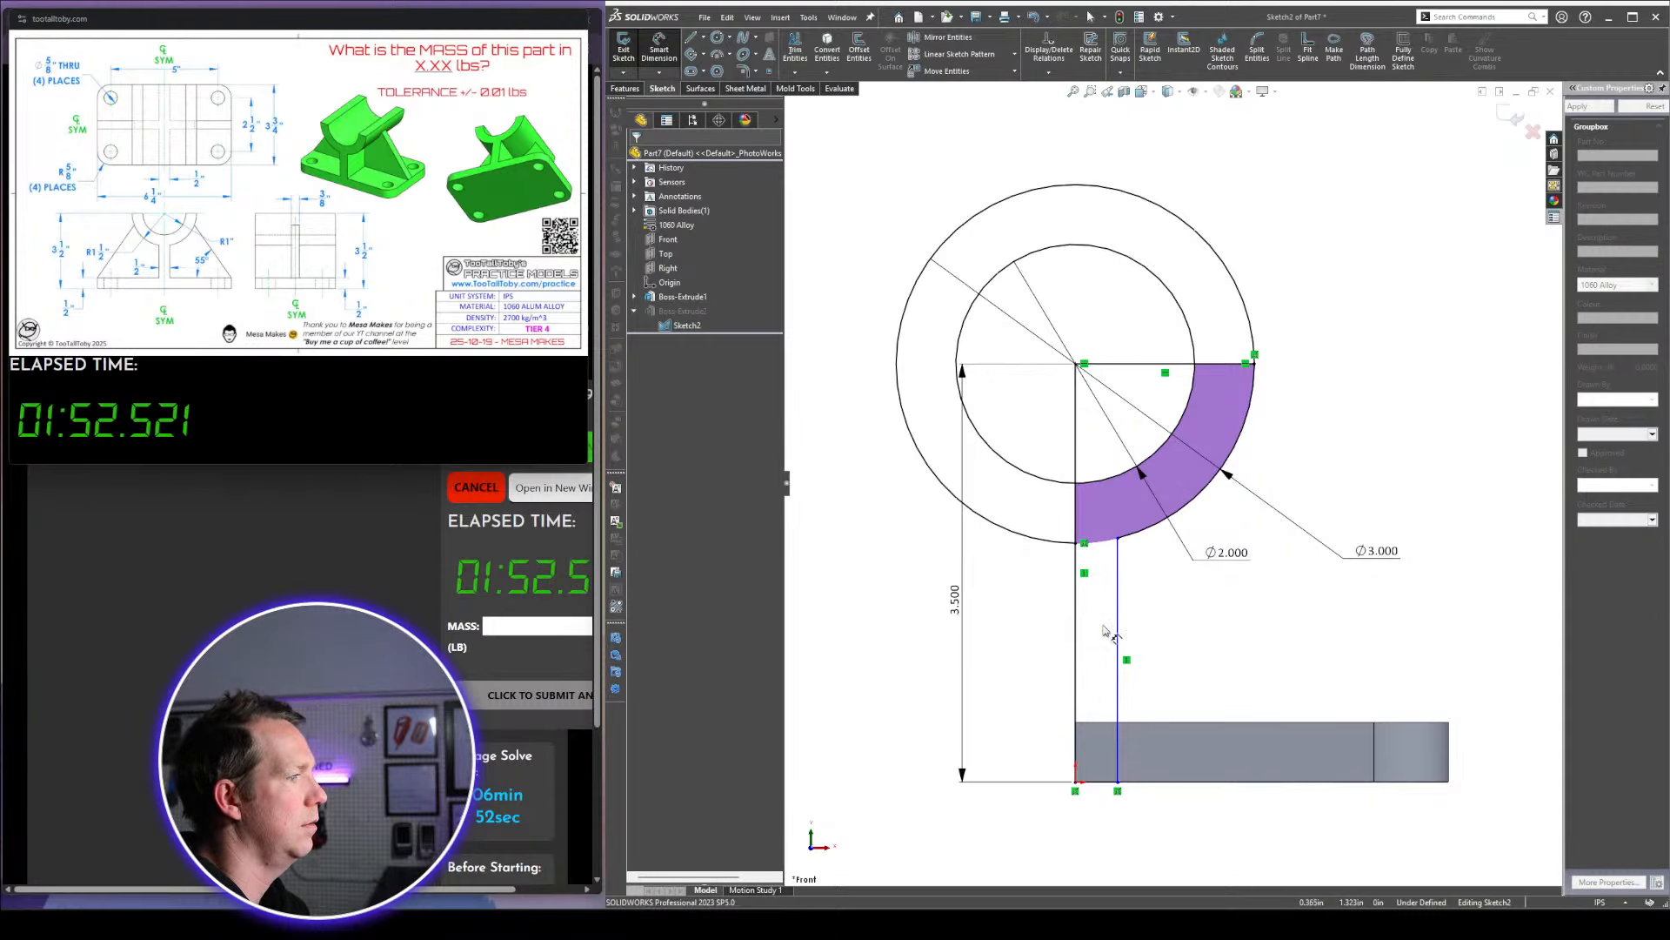
{"action": "left_click", "coordinate": [1118, 637]}
{"action": "left_click", "coordinate": [1076, 748]}
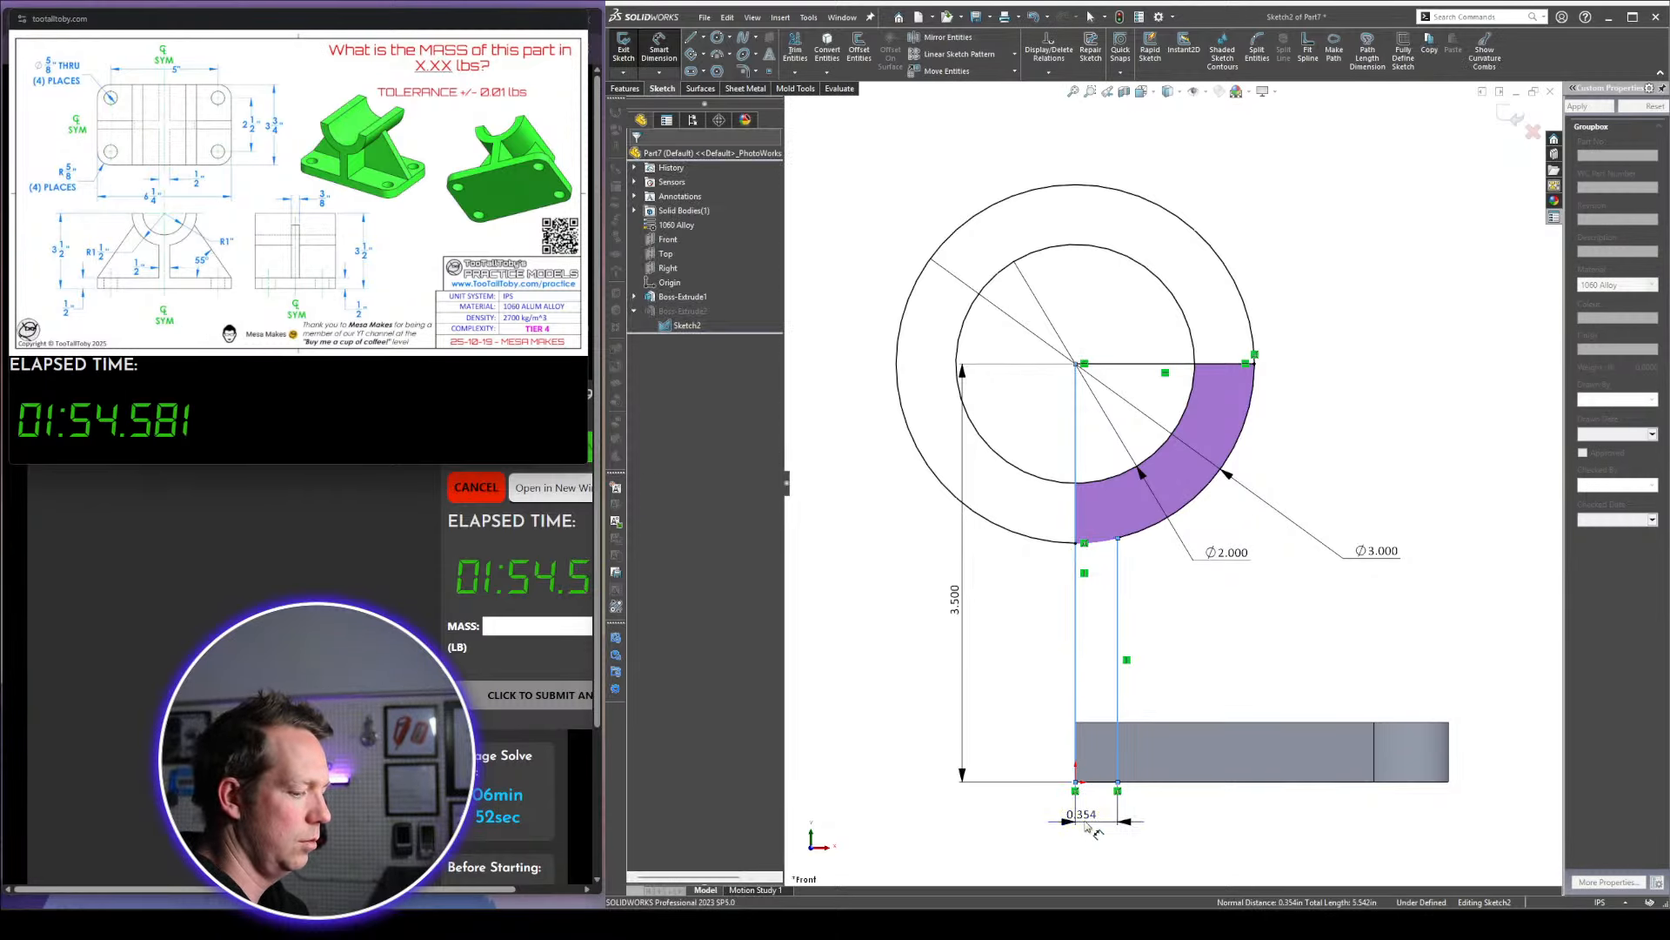
{"action": "left_click", "coordinate": [1082, 816]}
{"action": "key", "text": "Return"}
{"action": "left_click", "coordinate": [1408, 362]}
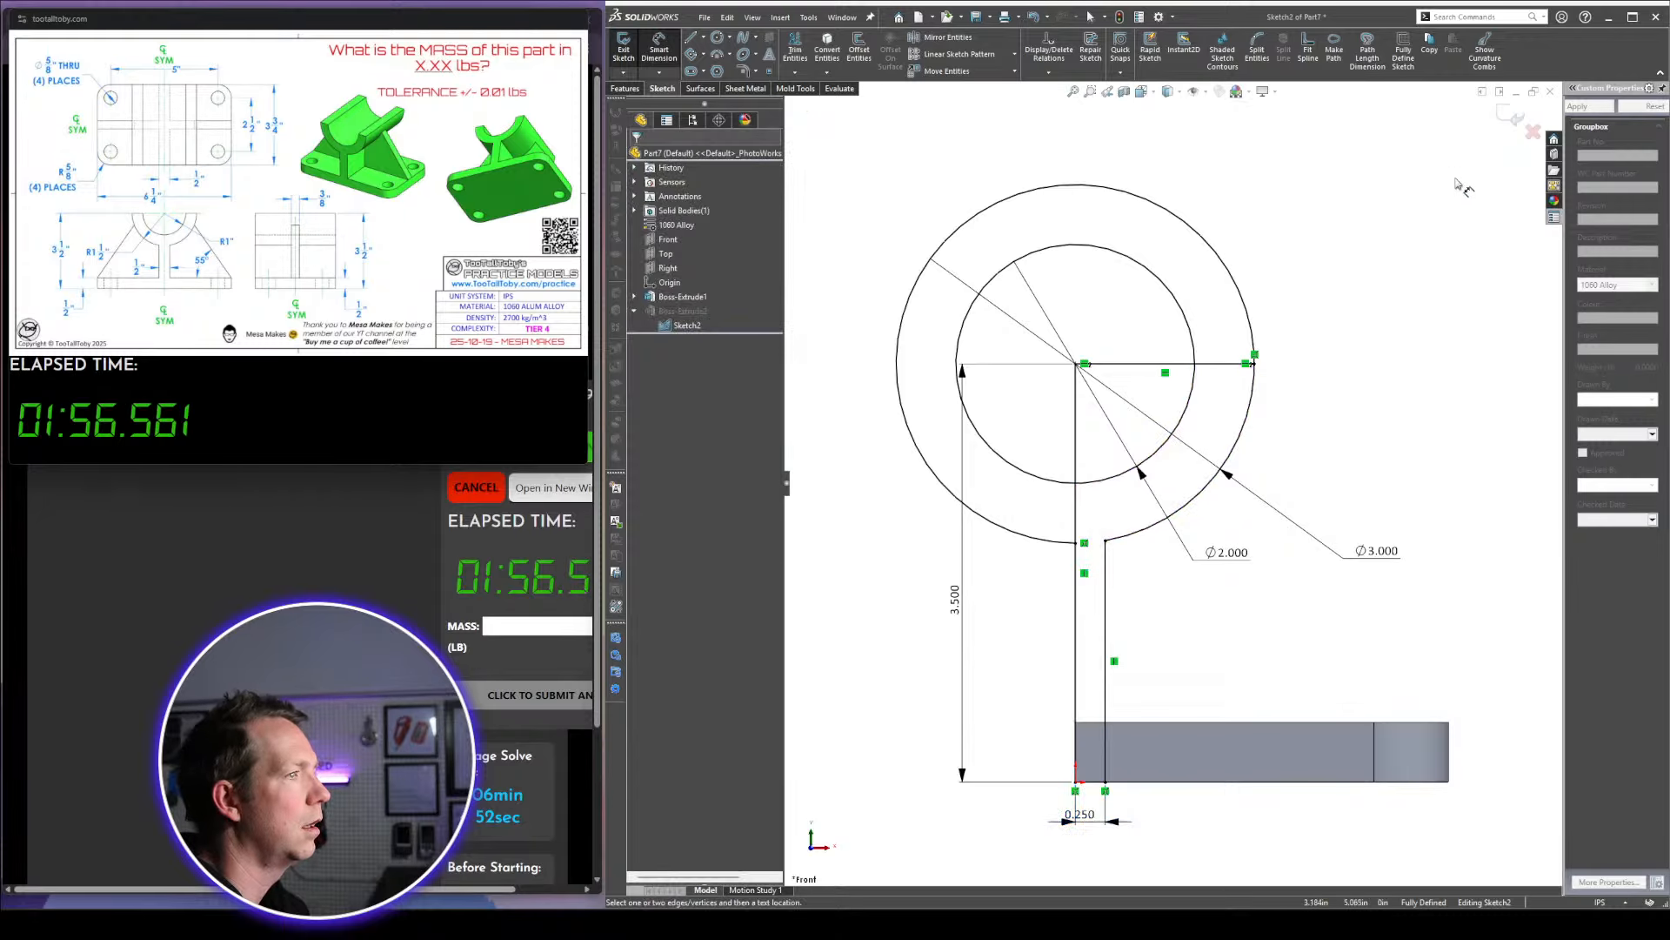
Exit the sketch and re-apply the upper extrusion with its Up To Surface end condition and Merge result on
{"action": "left_click", "coordinate": [1512, 115]}
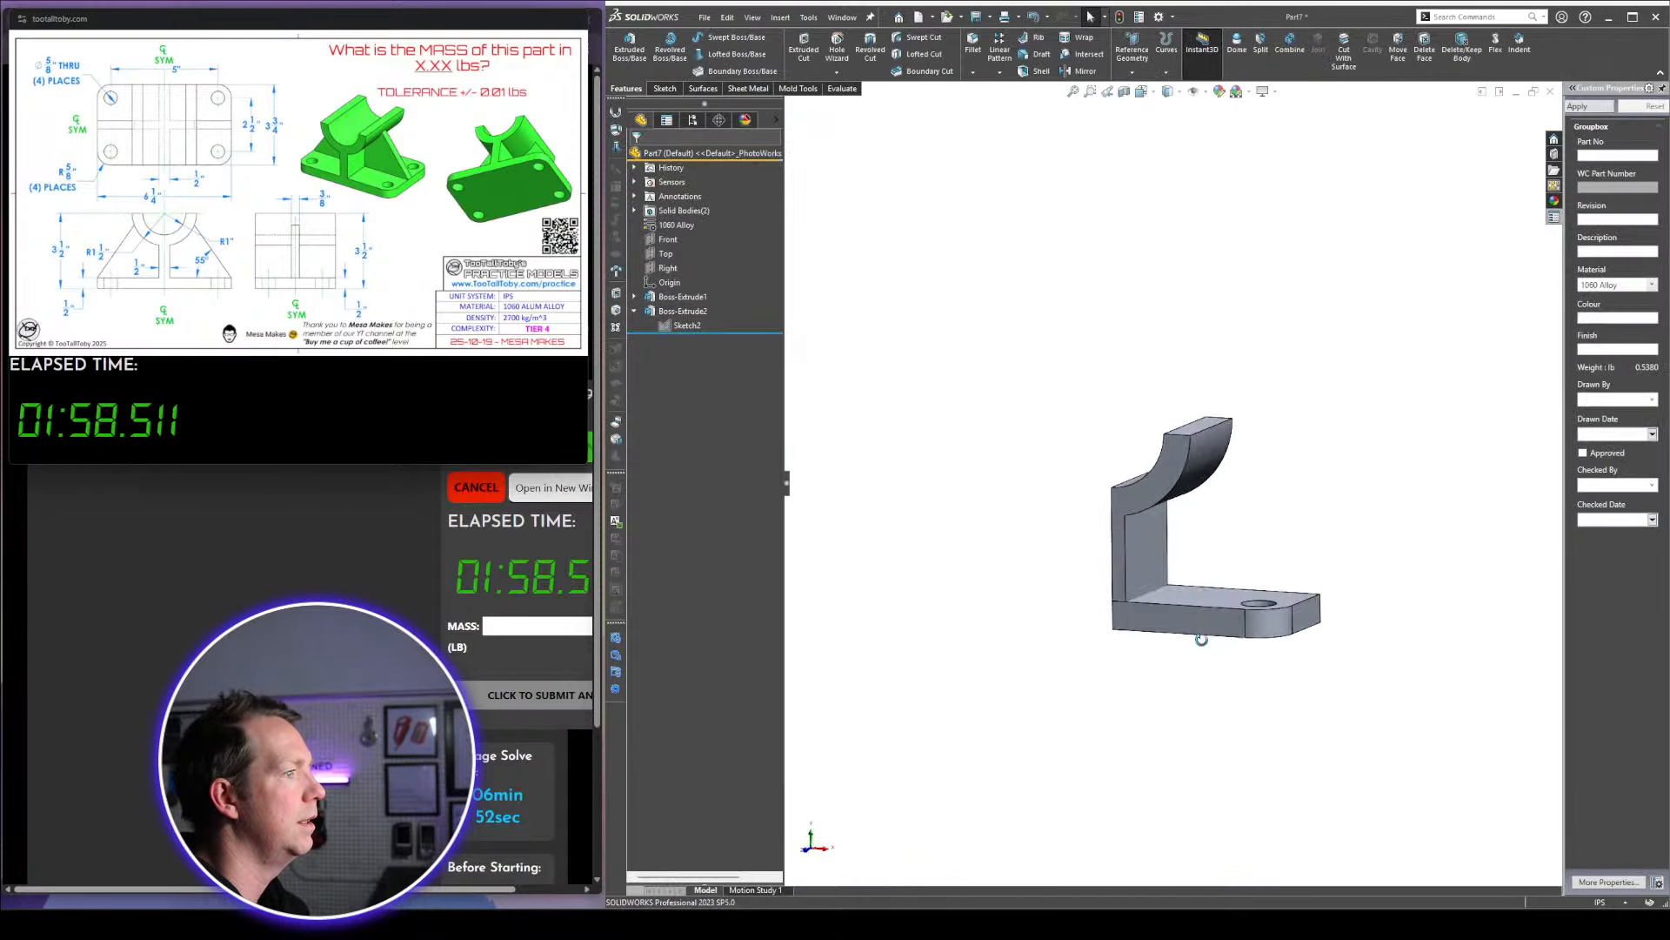
{"action": "left_click", "coordinate": [699, 311]}
{"action": "left_click", "coordinate": [724, 280]}
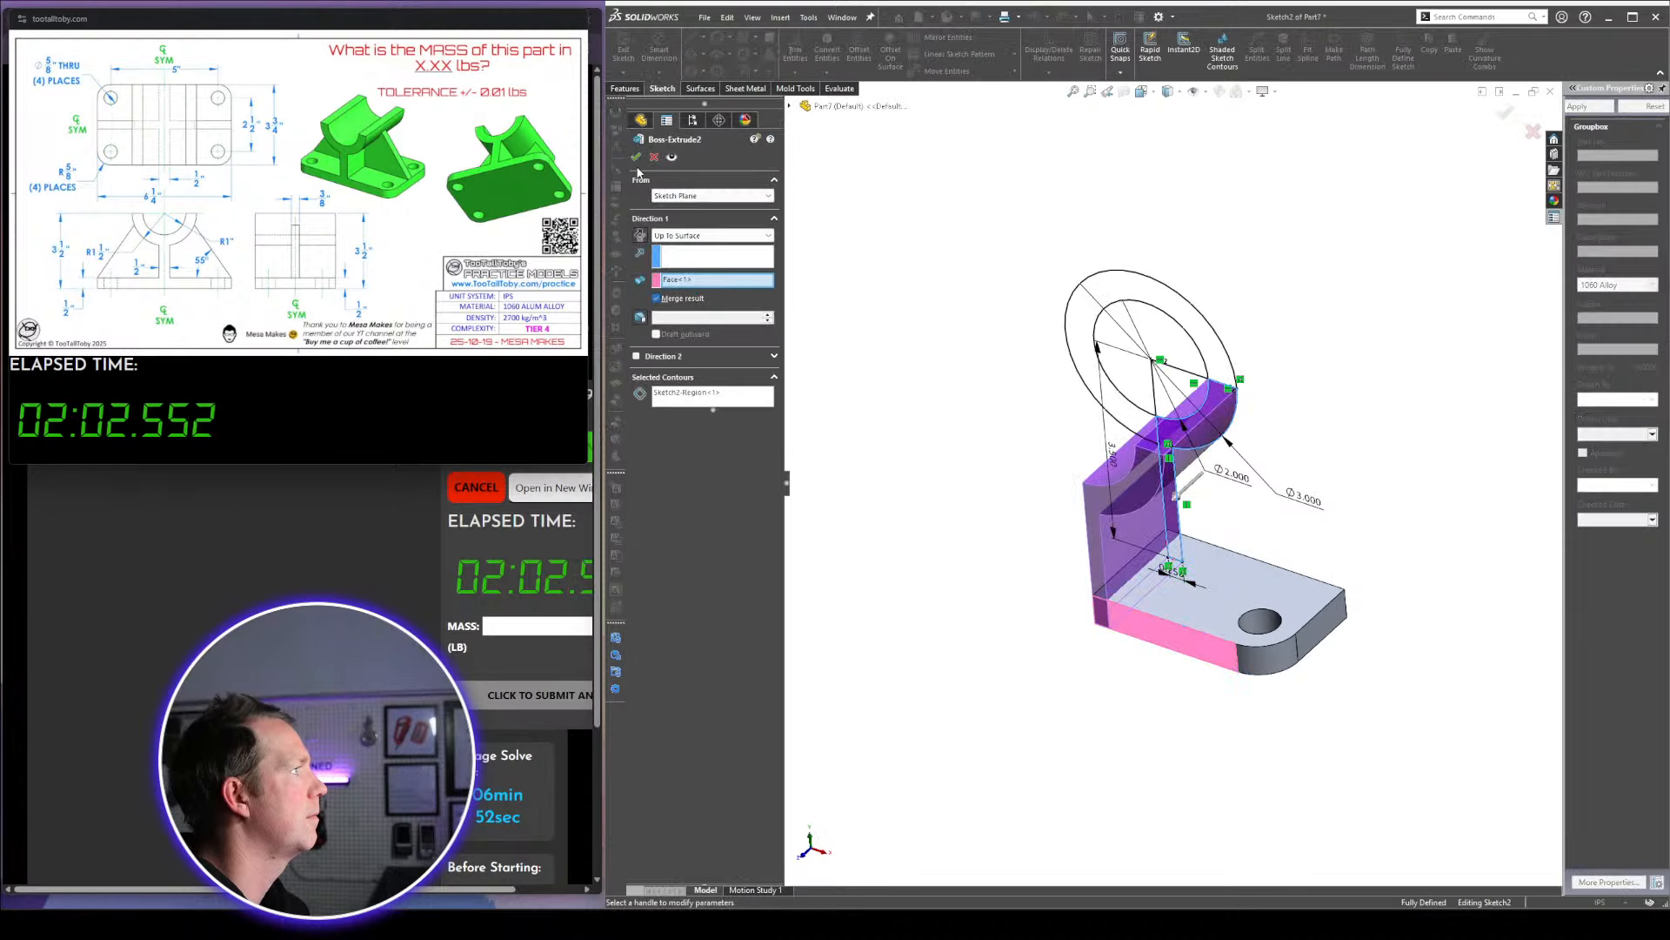
{"action": "mouse_move", "coordinate": [1249, 502]}
{"action": "middle_mouse_down"}
{"action": "mouse_move", "coordinate": [1260, 446]}
{"action": "mouse_move", "coordinate": [1234, 485]}
{"action": "mouse_move", "coordinate": [1258, 522]}
{"action": "middle_mouse_up"}
{"action": "scroll", "coordinate": [1296, 539], "scroll_direction": "down", "scroll_amount": 1}
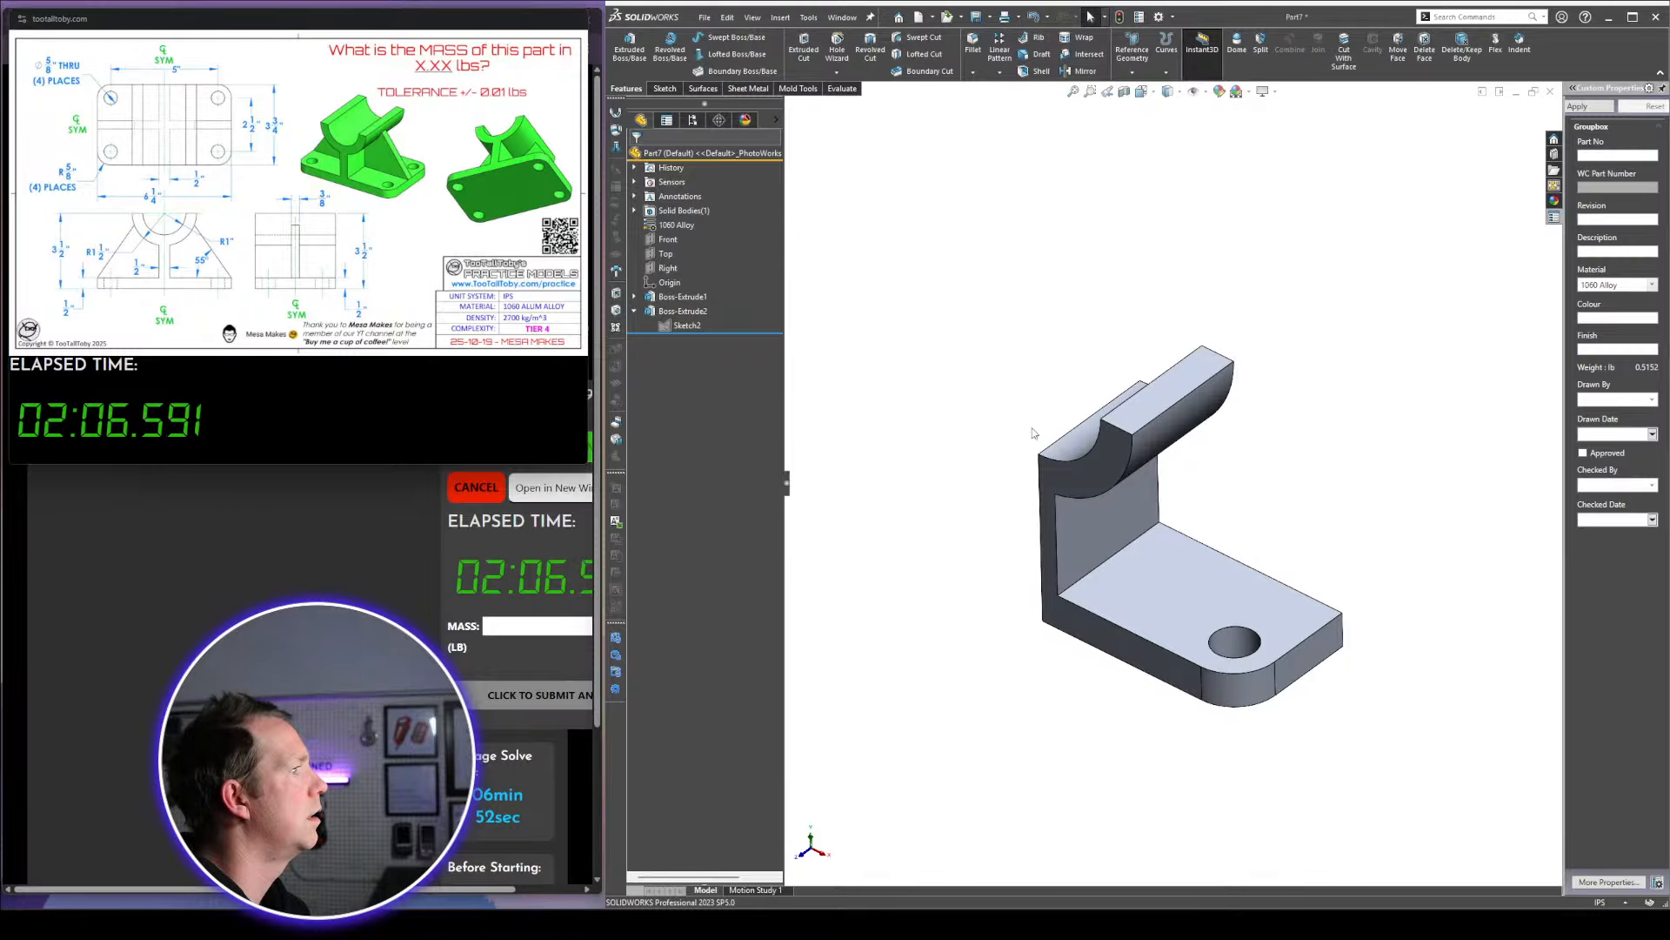
On the Front plane, sketch a line about 1.07 in long sloping up and inward from the base plate's upper outer corner
{"action": "left_click", "coordinate": [670, 239]}
{"action": "key", "text": "s"}
{"action": "key", "text": "space"}
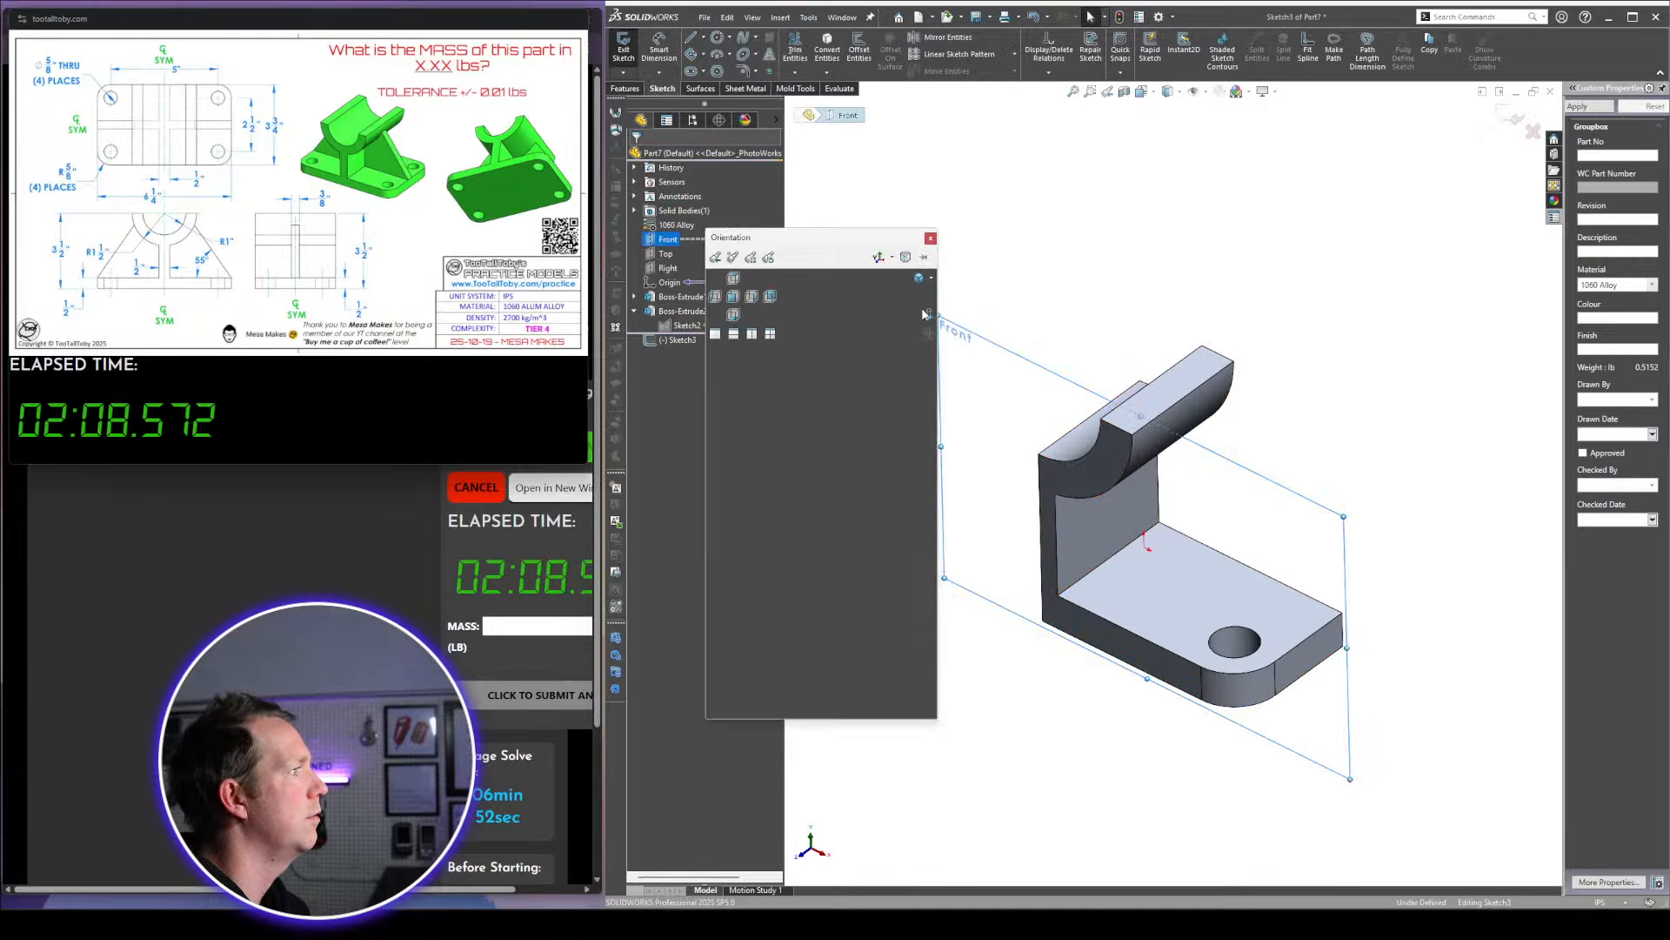
{"action": "left_click", "coordinate": [926, 313]}
{"action": "key", "text": "l"}
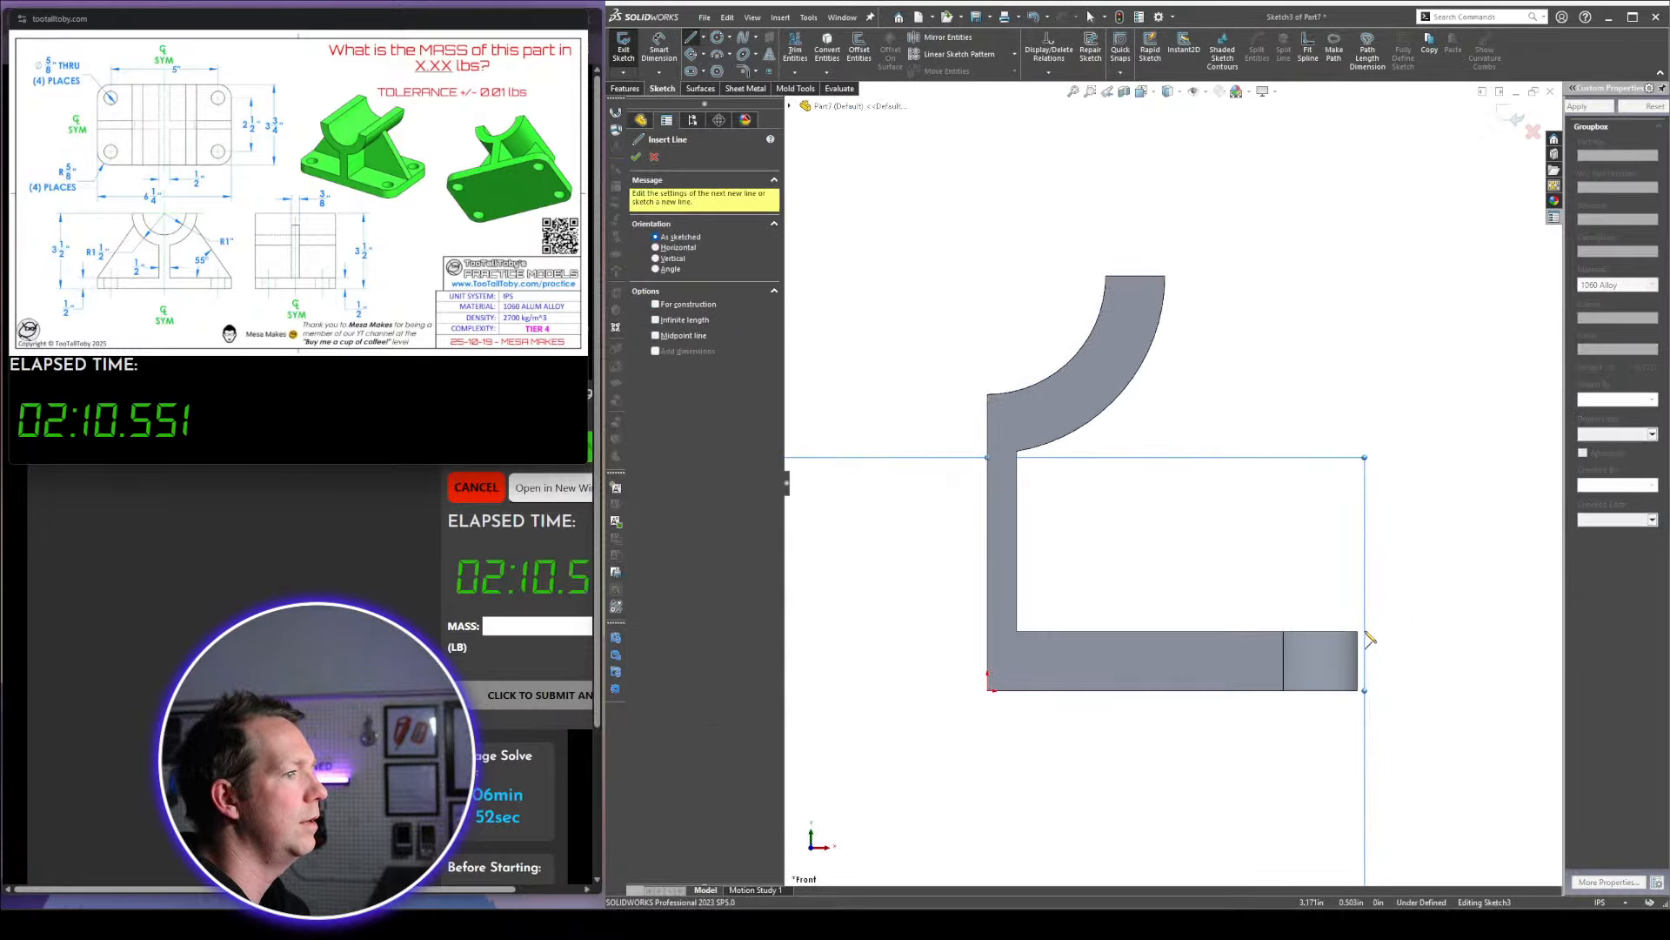
{"action": "left_click", "coordinate": [1358, 631]}
{"action": "left_click", "coordinate": [1276, 532]}
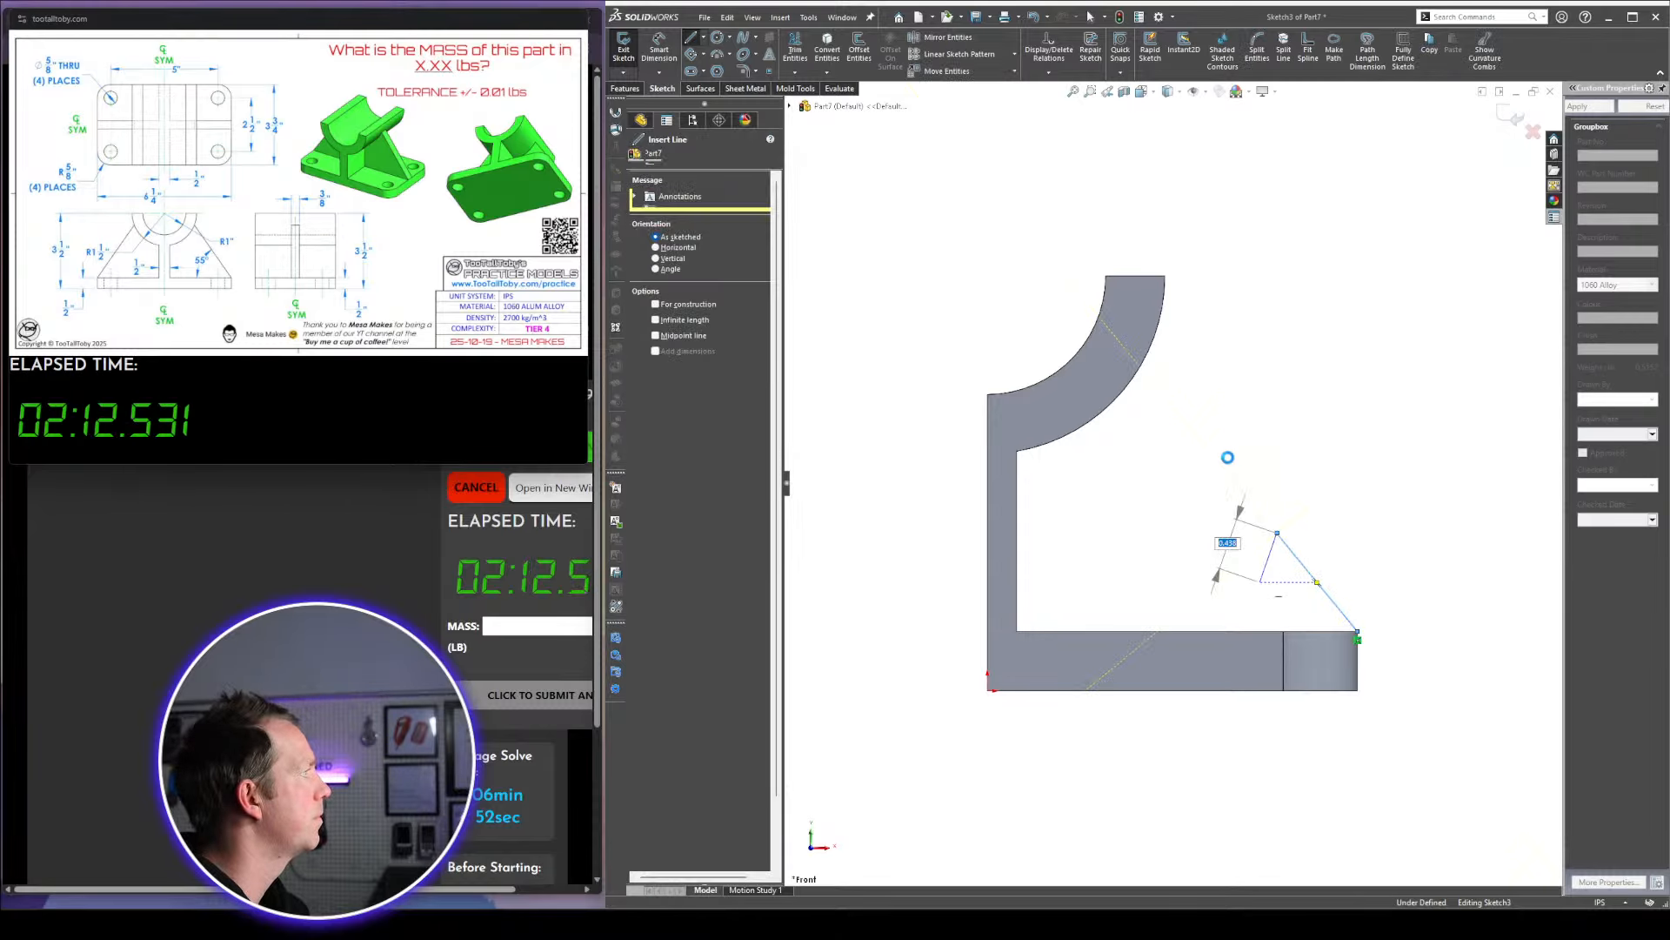
Dimension the angle between the sloped line and the base plate's top edge at 55 degrees
{"action": "right_click_drag", "start_coordinate": [1260, 581], "coordinate": [1227, 456]}
{"action": "left_click", "coordinate": [1259, 631]}
{"action": "left_click", "coordinate": [1304, 566]}
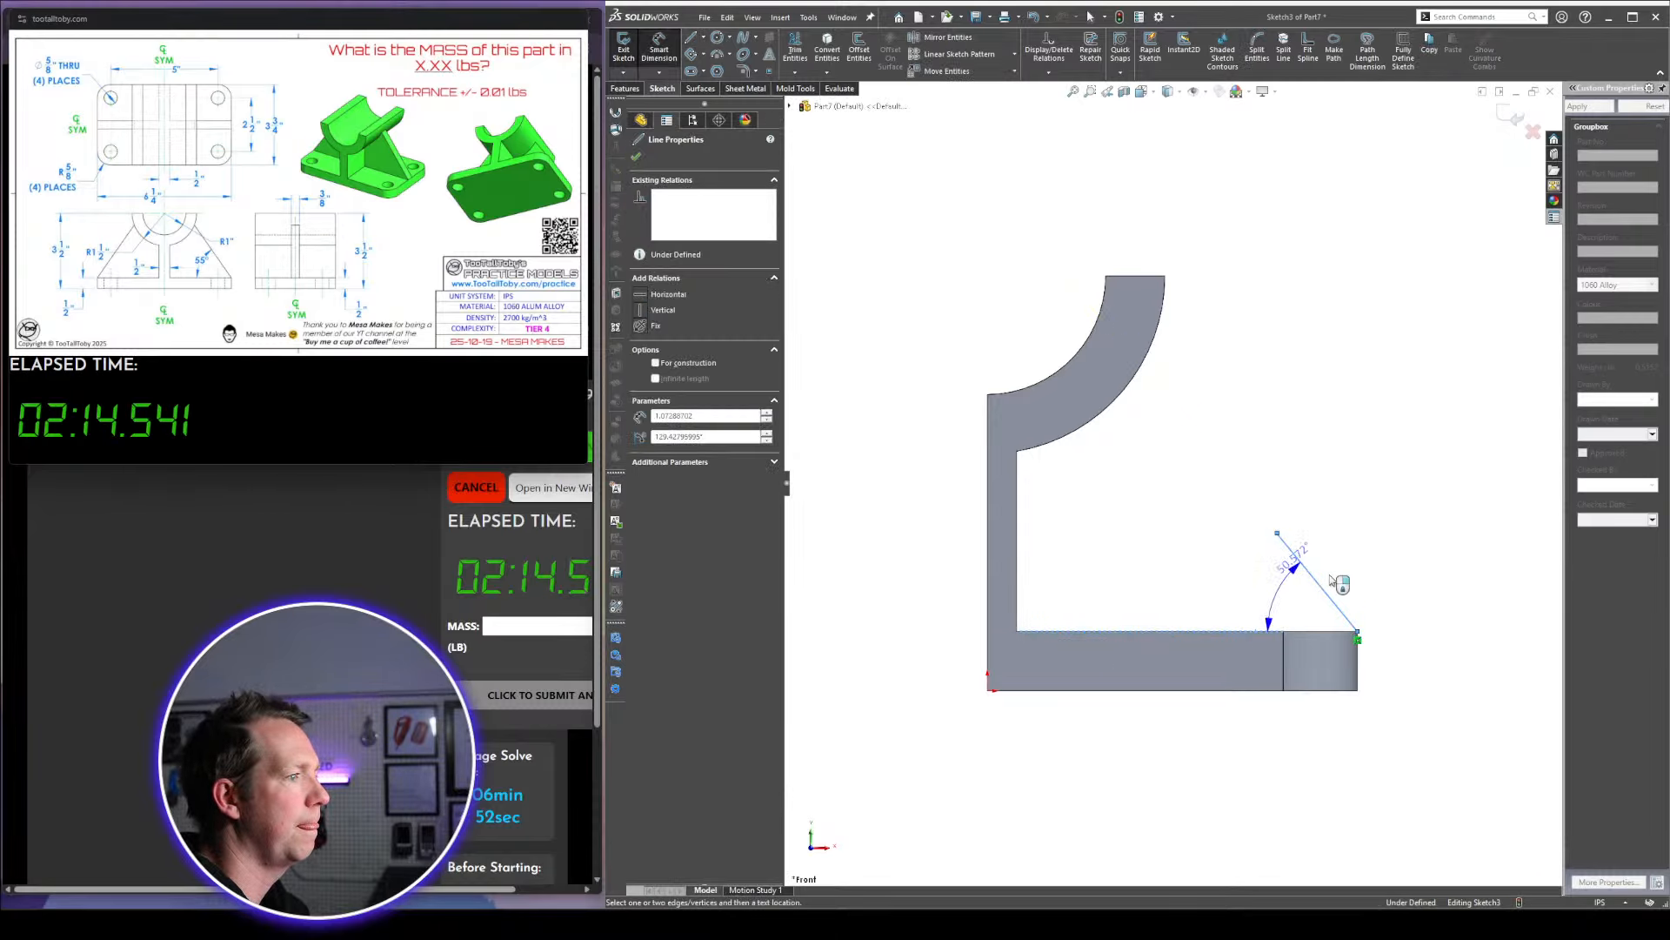
{"action": "left_click", "coordinate": [1331, 576]}
{"action": "key", "text": "Return"}
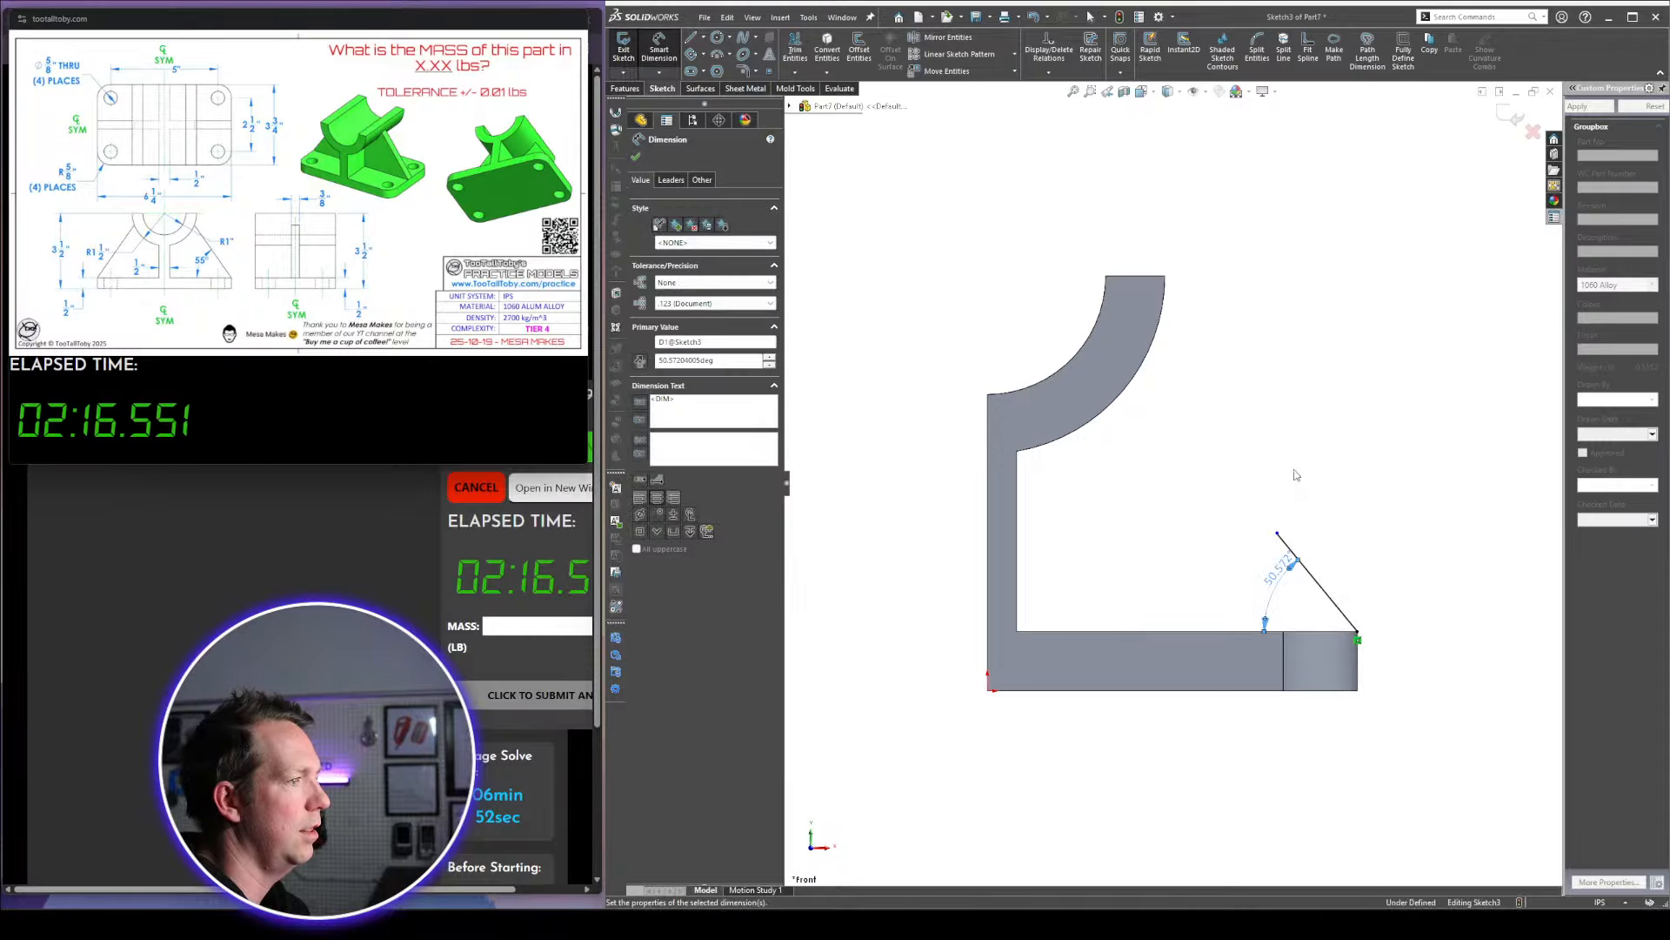
Create a rib from the sloped line with a 3/16 in thickness on its first side only, filling toward the upright and base plate
{"action": "scroll", "coordinate": [1300, 466], "scroll_direction": "up", "scroll_amount": 2}
{"action": "middle_click_drag", "start_coordinate": [1300, 468], "coordinate": [1228, 553]}
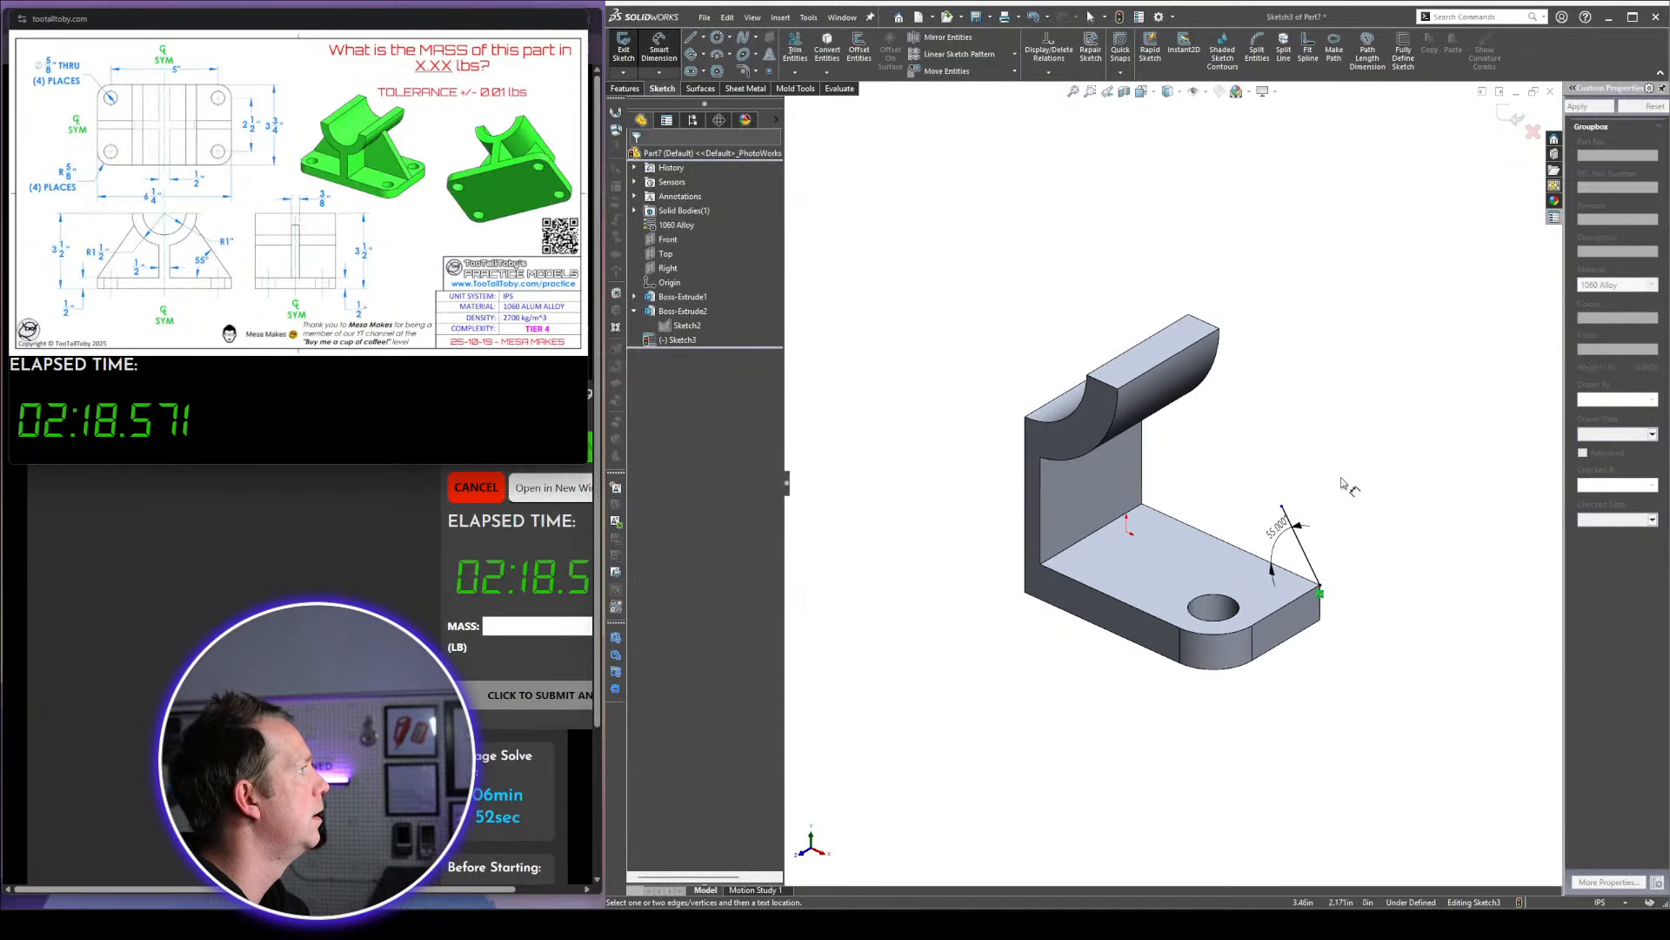
{"action": "left_click", "coordinate": [626, 88]}
{"action": "left_click", "coordinate": [1037, 39]}
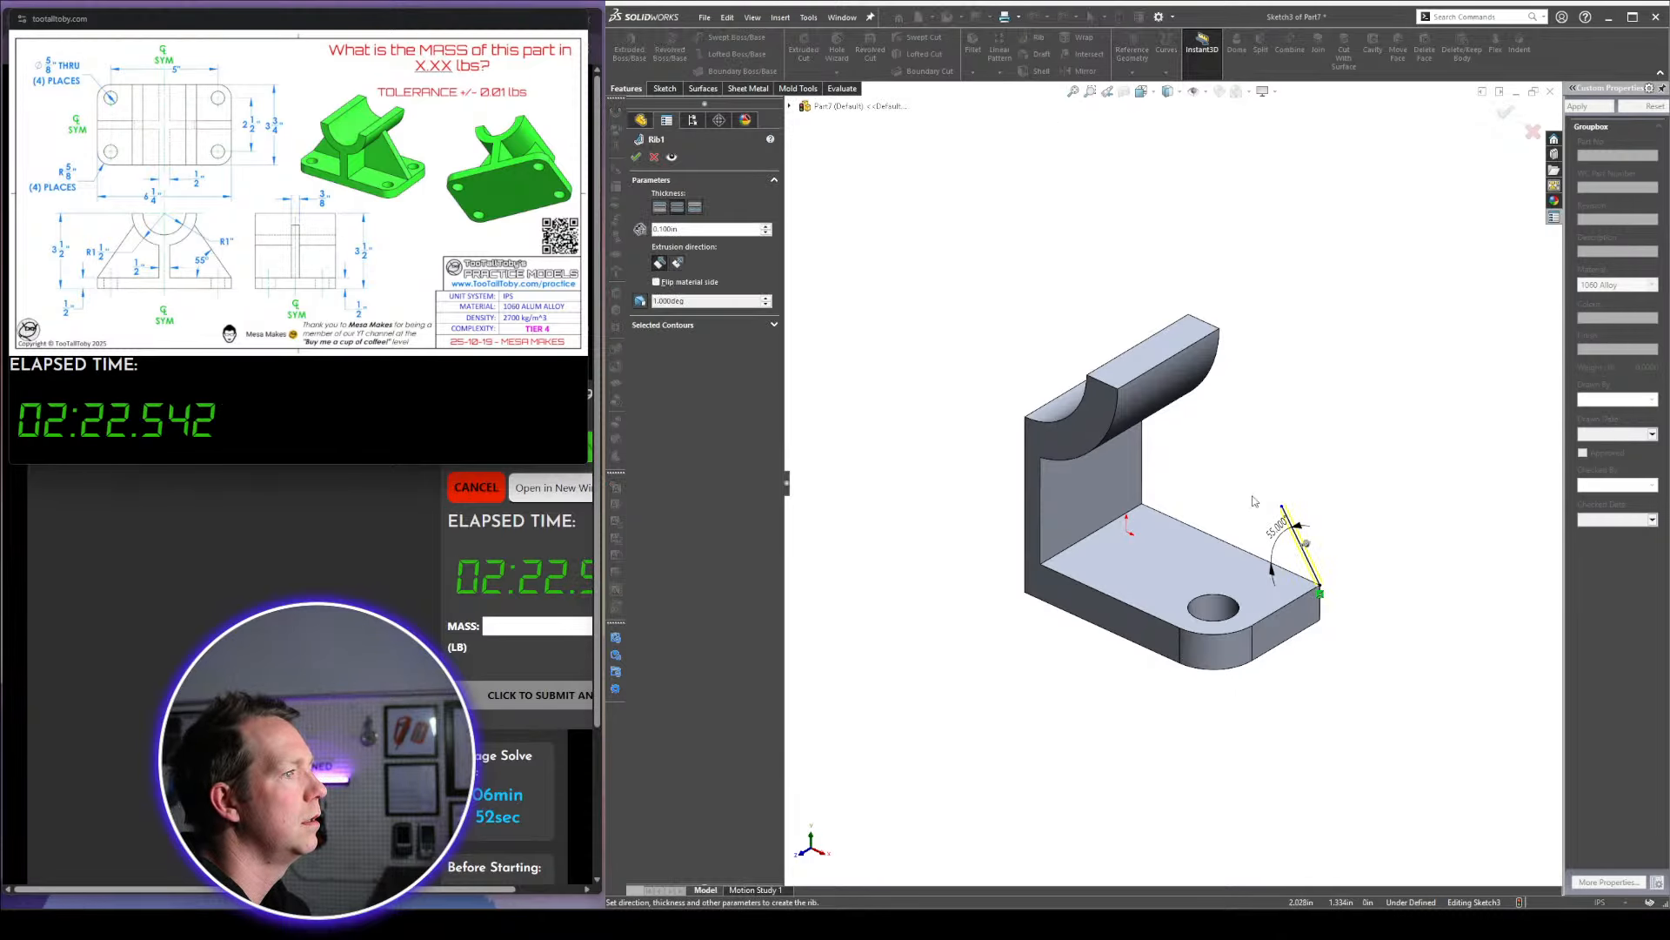
{"action": "double_click", "coordinate": [684, 228]}
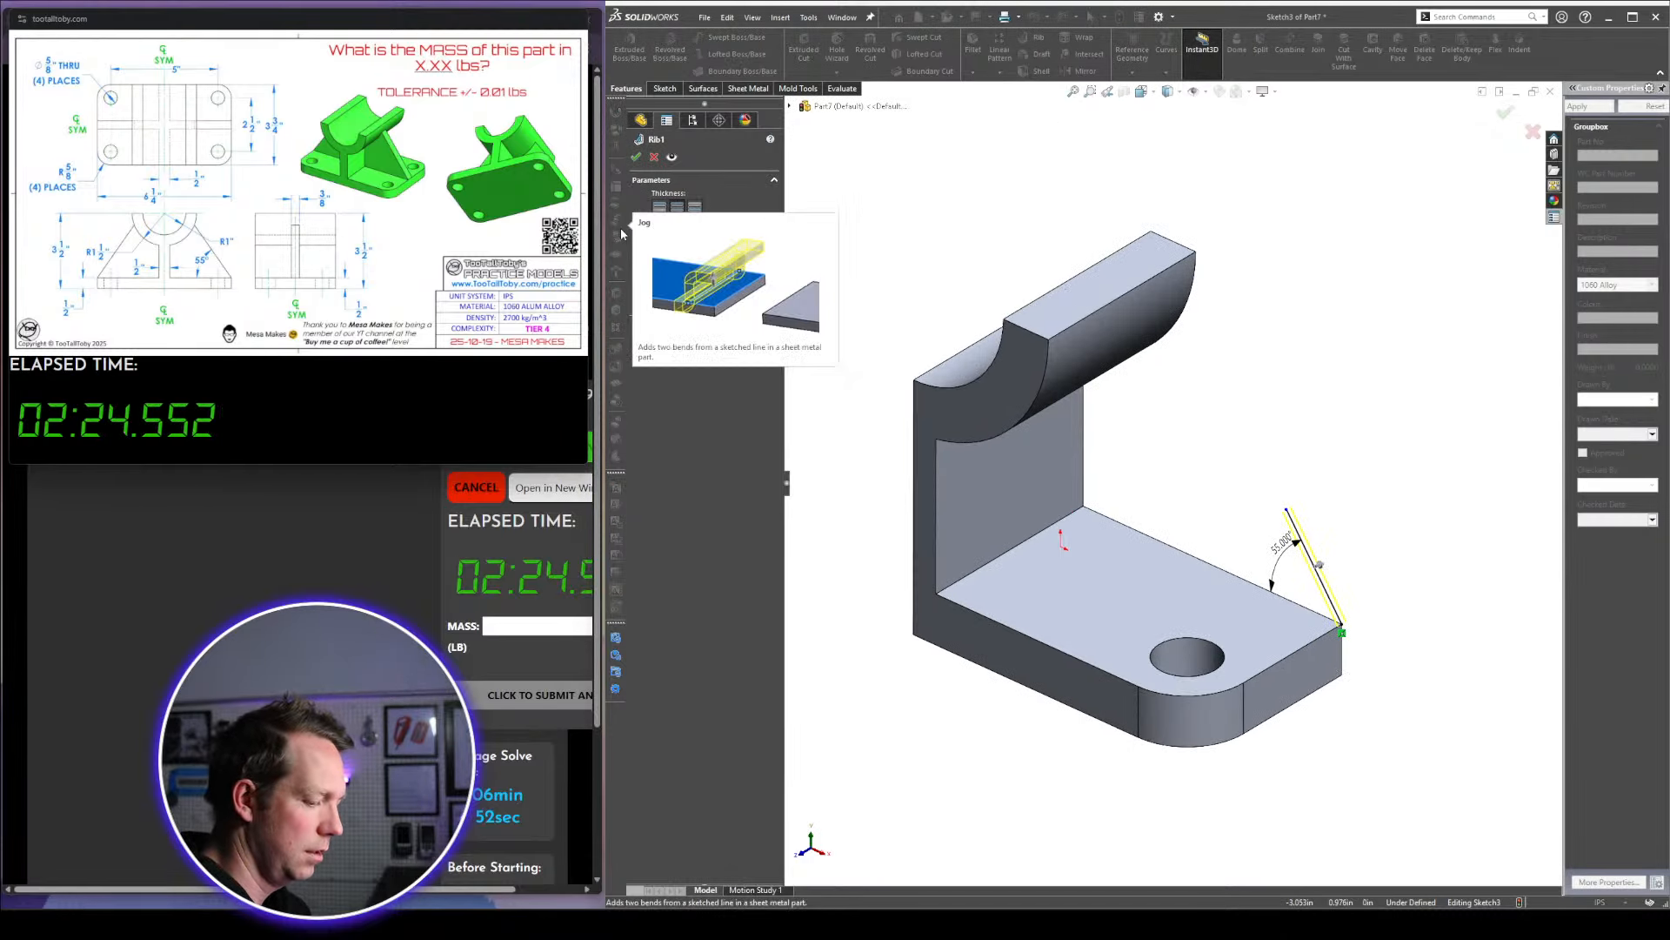
{"action": "type", "text": "3/8*"}
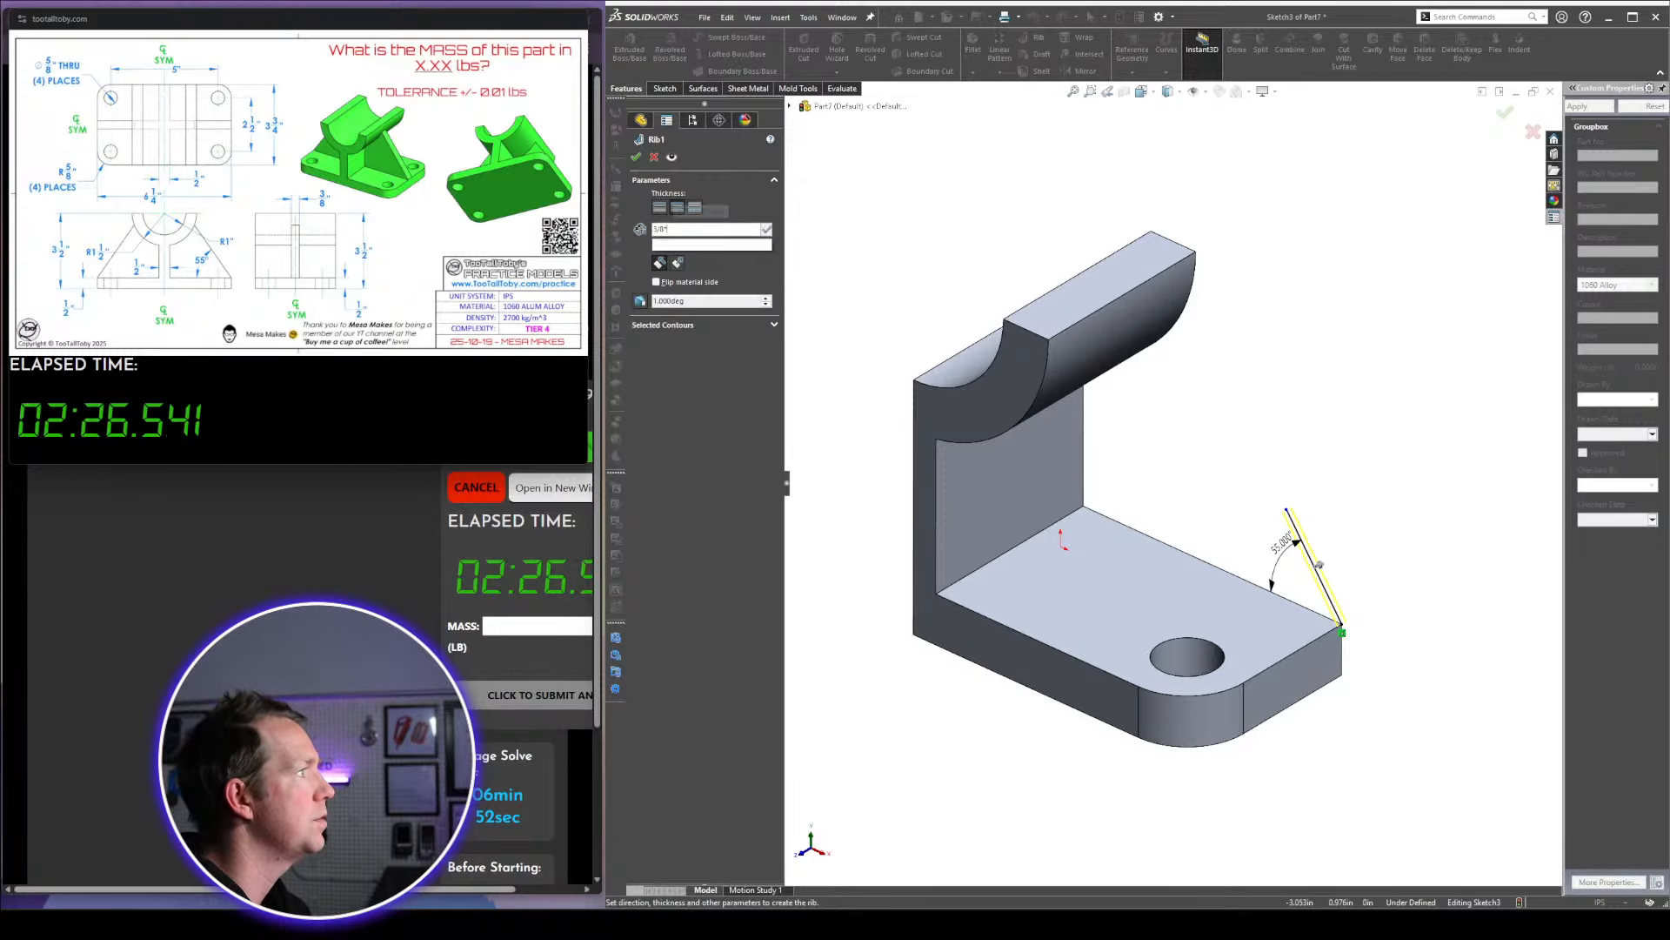
{"action": "middle_click_drag", "start_coordinate": [934, 280], "coordinate": [901, 297]}
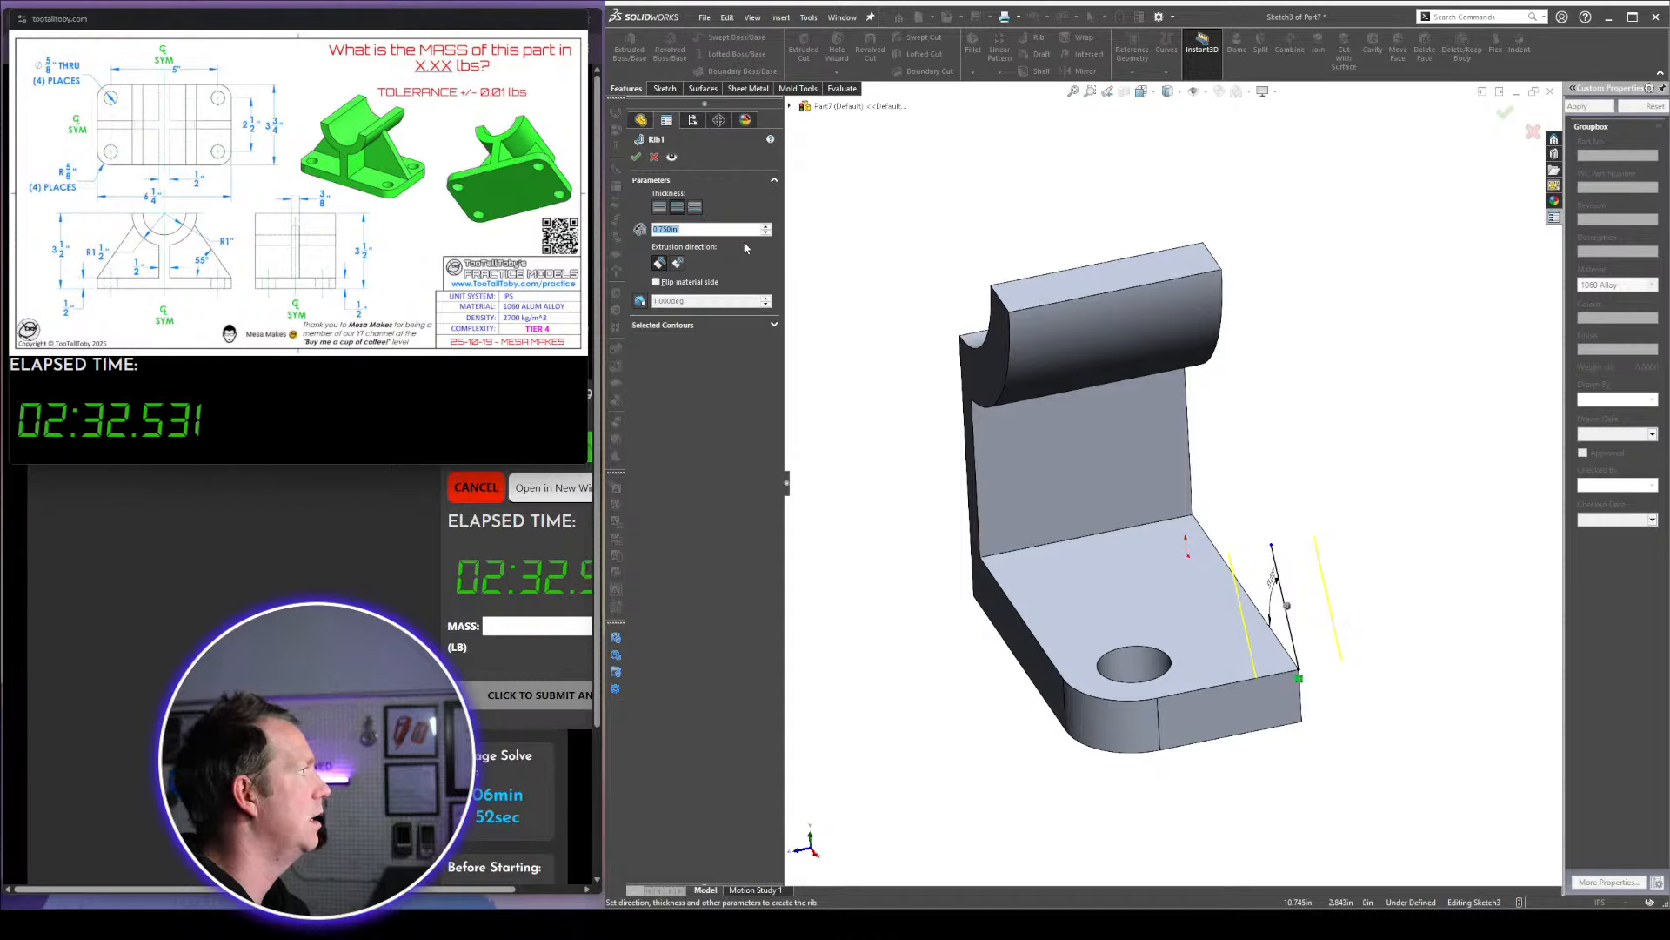
{"action": "type", "text": "3./16"}
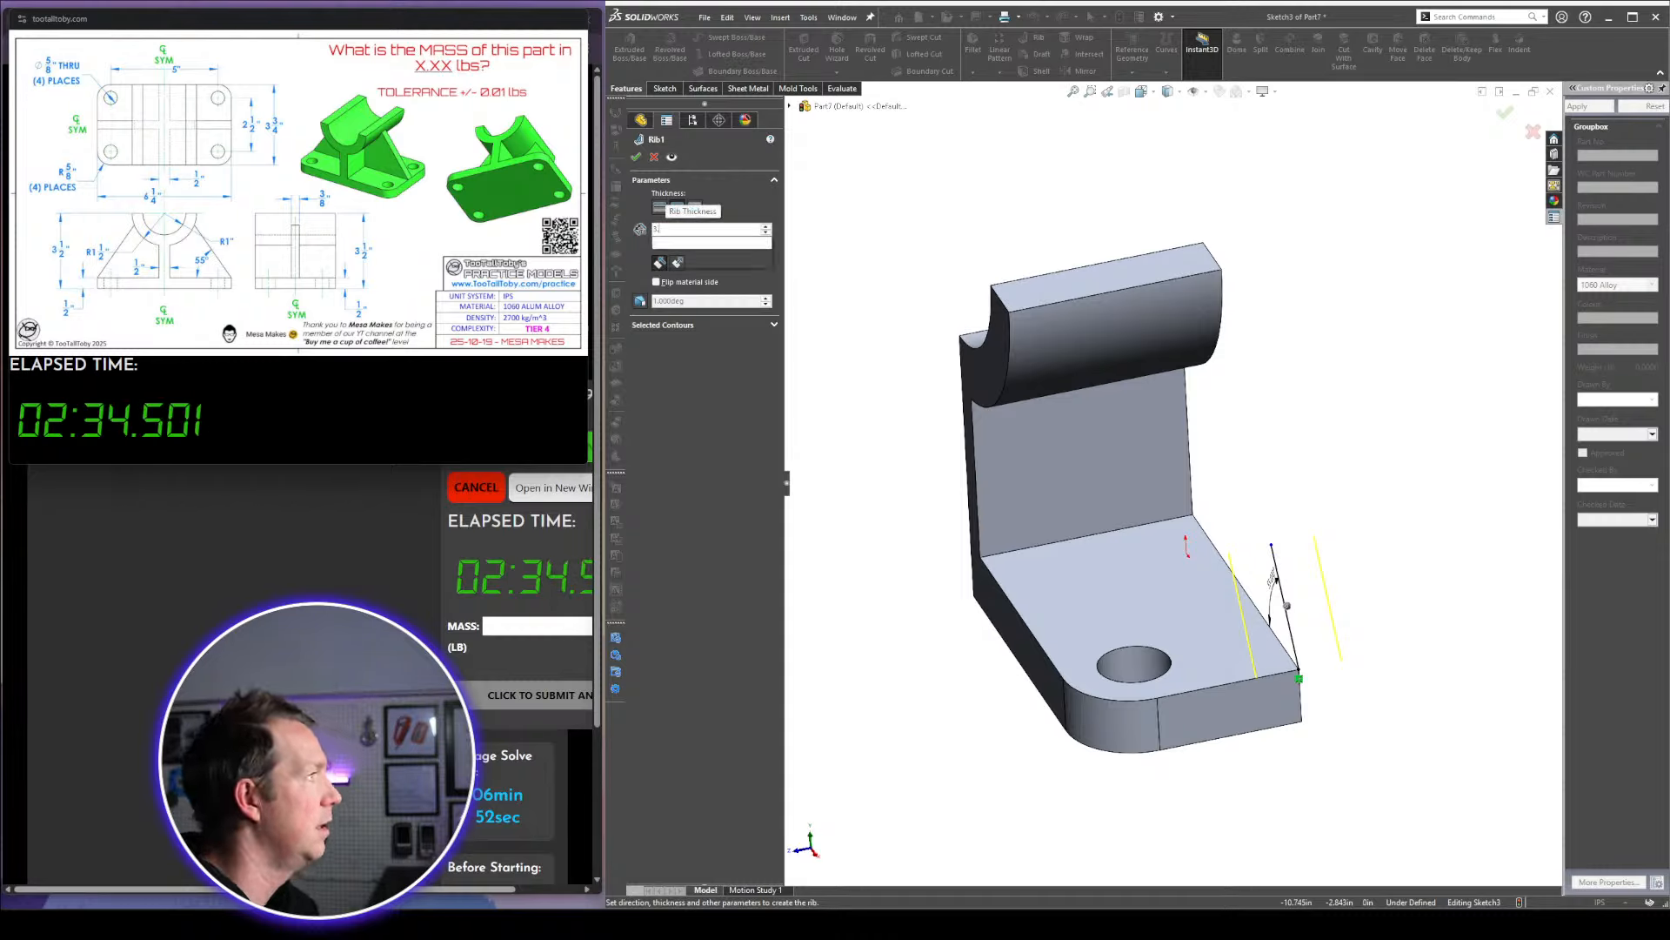
{"action": "key", "text": "Return"}
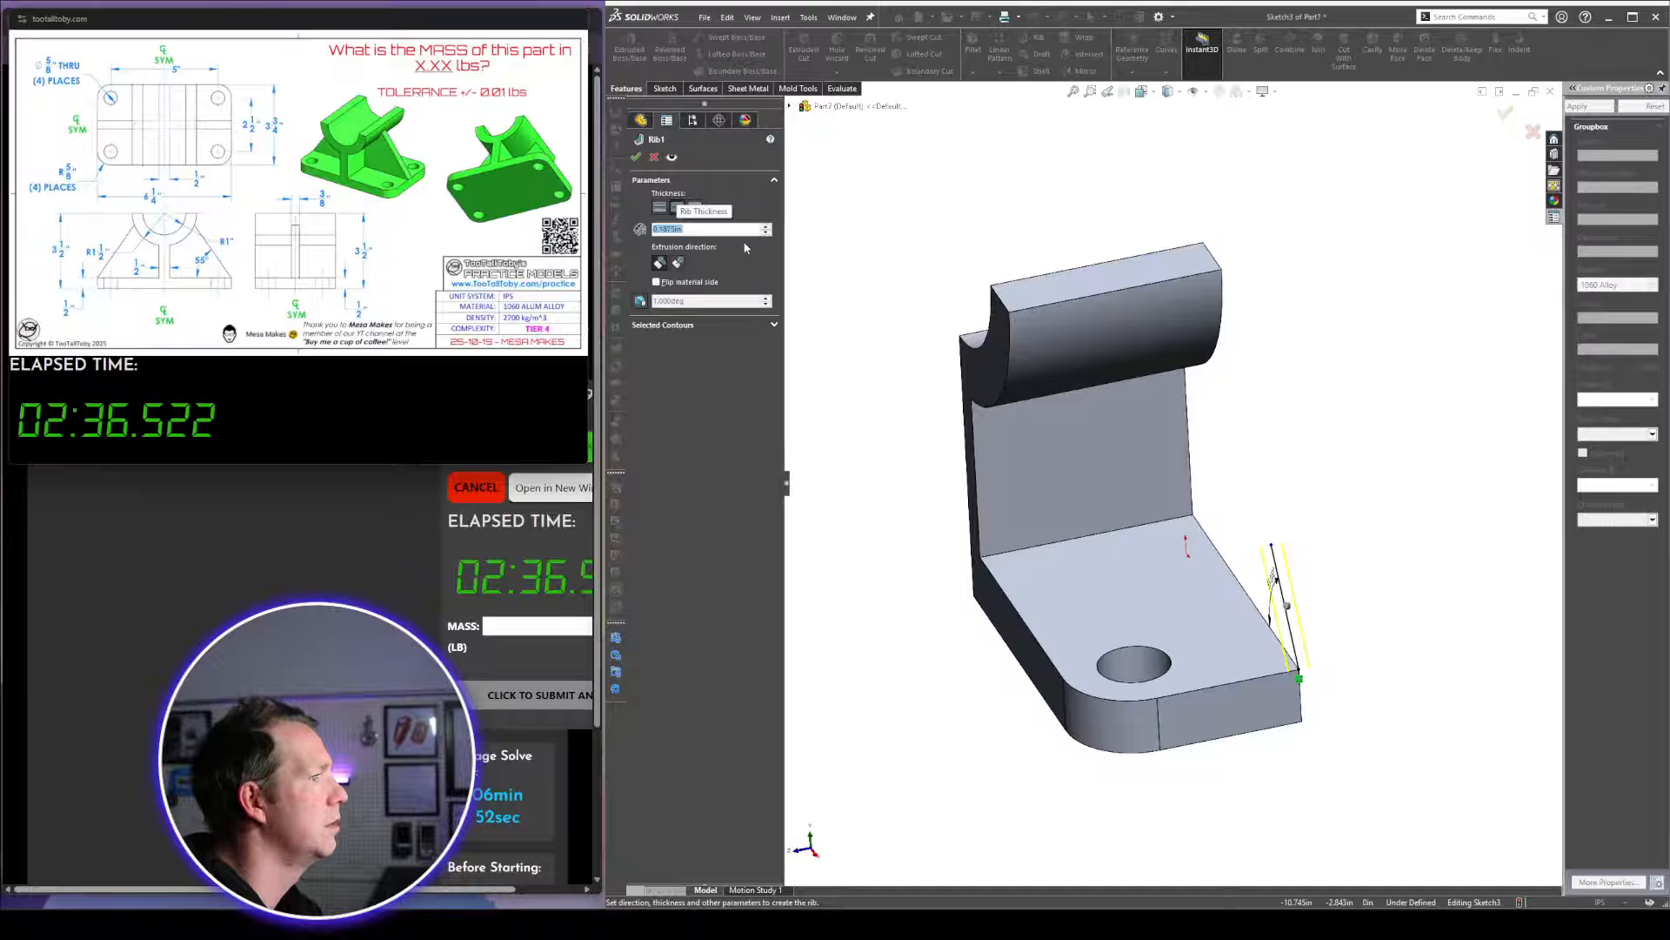
{"action": "left_click", "coordinate": [660, 207]}
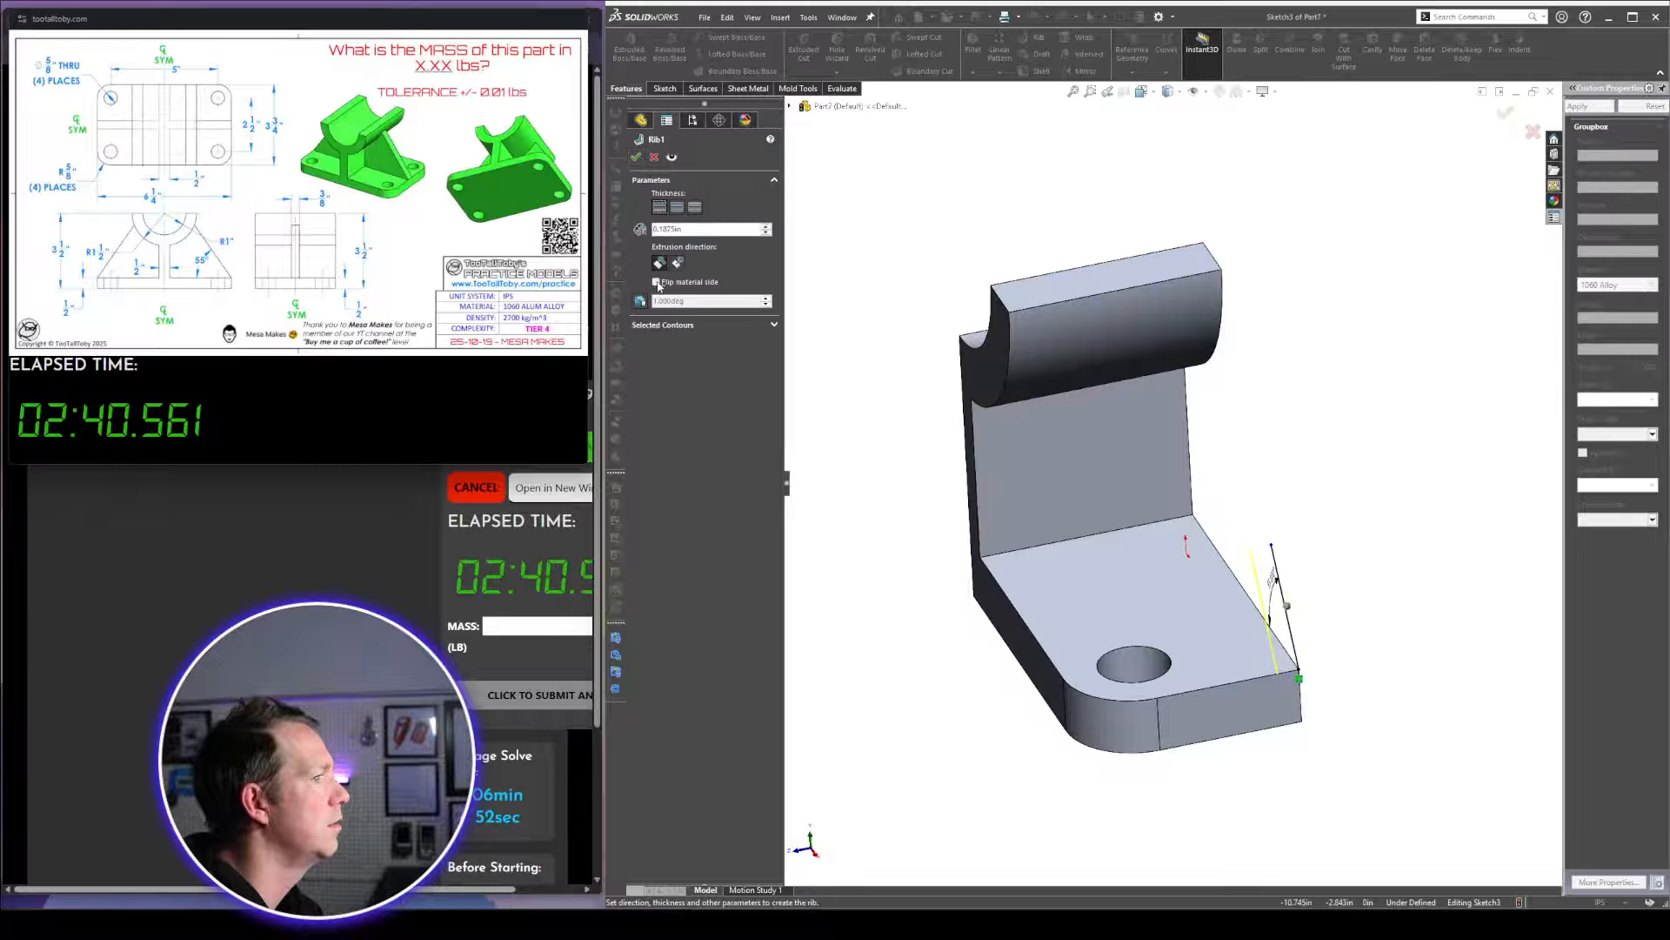
{"action": "left_click", "coordinate": [637, 158]}
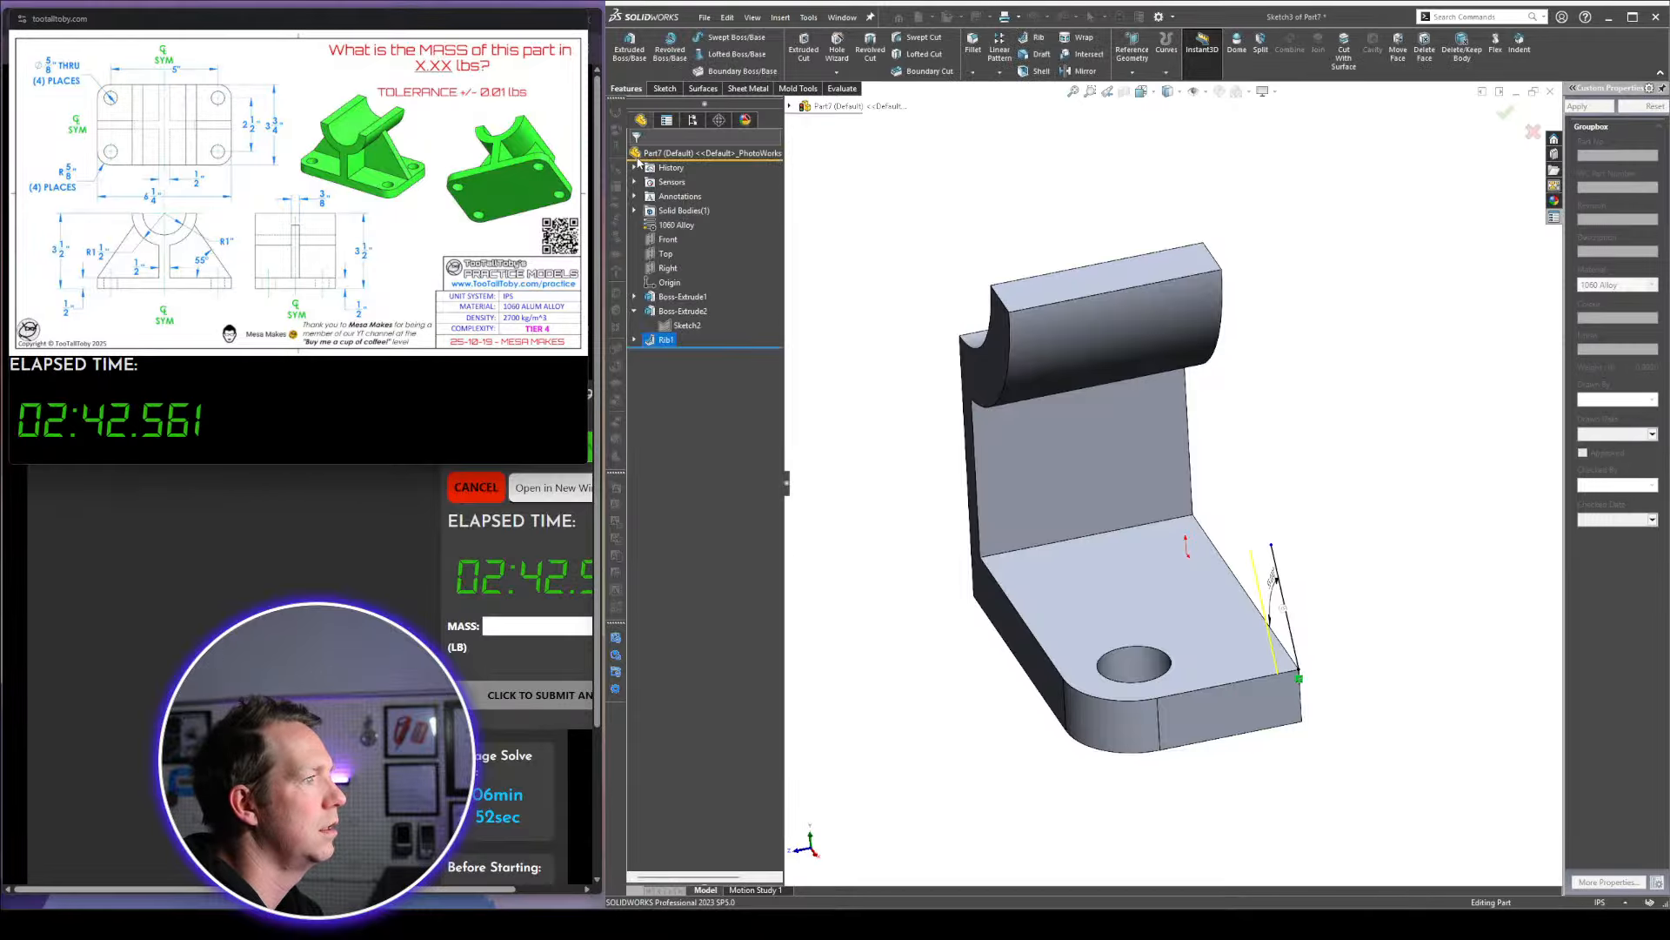
Mirror the quarter body about its two flat symmetry faces in one two-direction mirror with merged solids, completing the bracket
{"action": "mouse_move", "coordinate": [1417, 511]}
{"action": "middle_mouse_down"}
{"action": "mouse_move", "coordinate": [1302, 496]}
{"action": "mouse_move", "coordinate": [1387, 474]}
{"action": "mouse_move", "coordinate": [1386, 516]}
{"action": "middle_mouse_up"}
{"action": "scroll", "coordinate": [1386, 517], "scroll_direction": "up", "scroll_amount": 3}
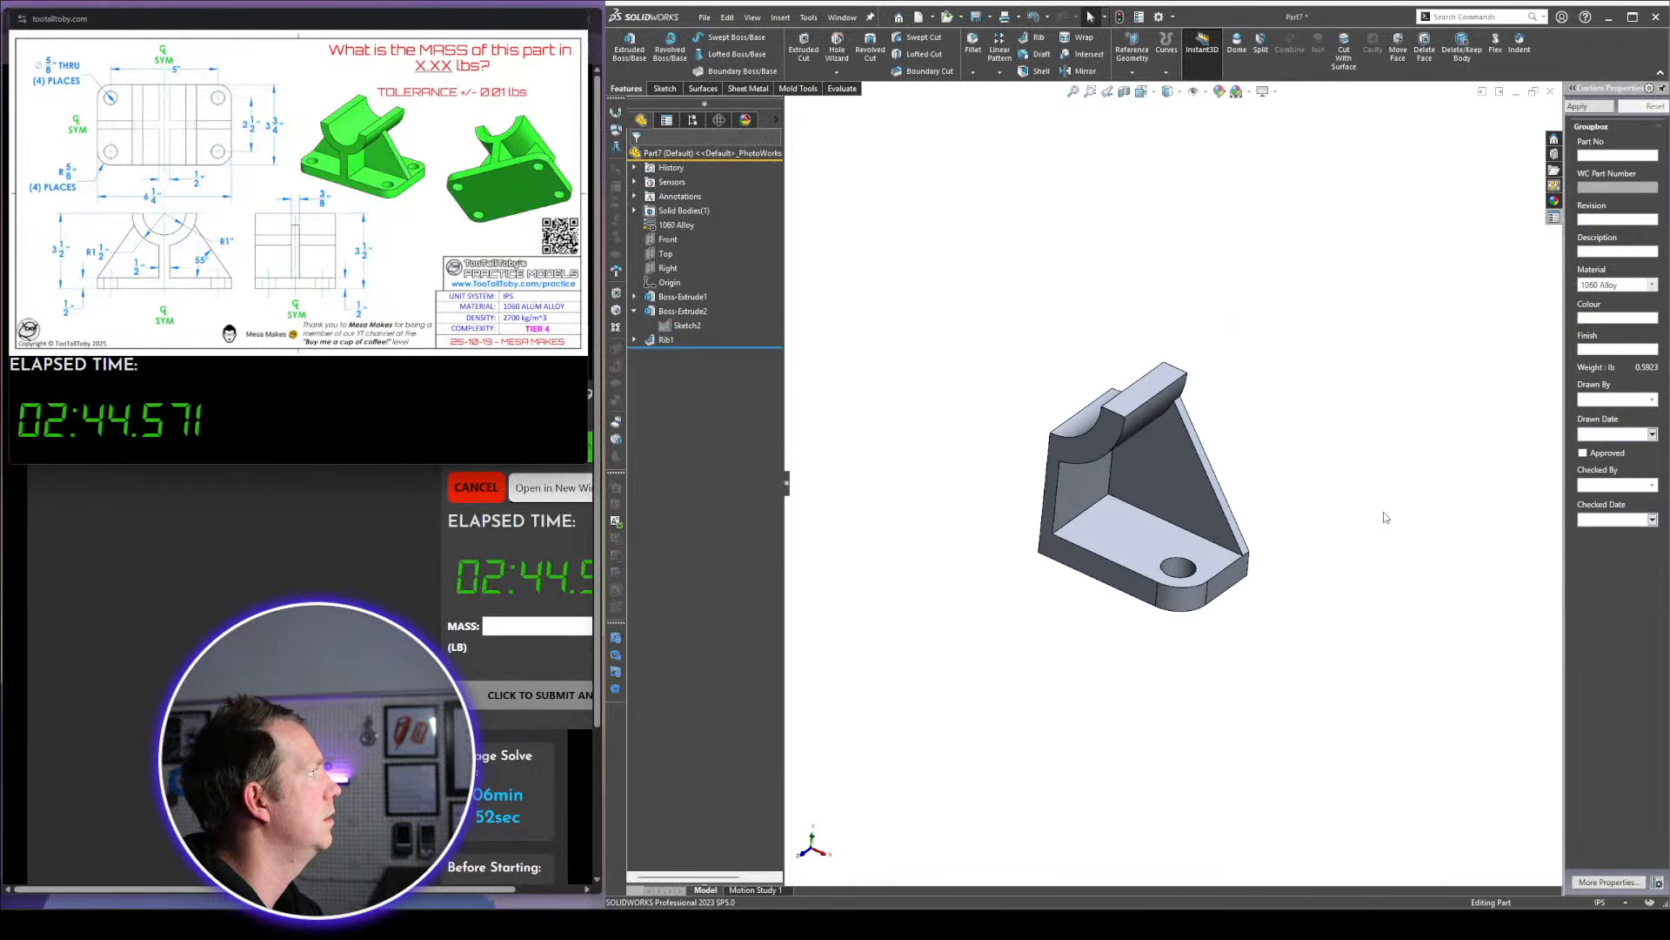
{"action": "middle_click_drag", "start_coordinate": [1314, 474], "coordinate": [963, 420]}
{"action": "middle_click_drag", "start_coordinate": [1242, 485], "coordinate": [1131, 467]}
{"action": "scroll", "coordinate": [1128, 467], "scroll_direction": "up", "scroll_amount": 3}
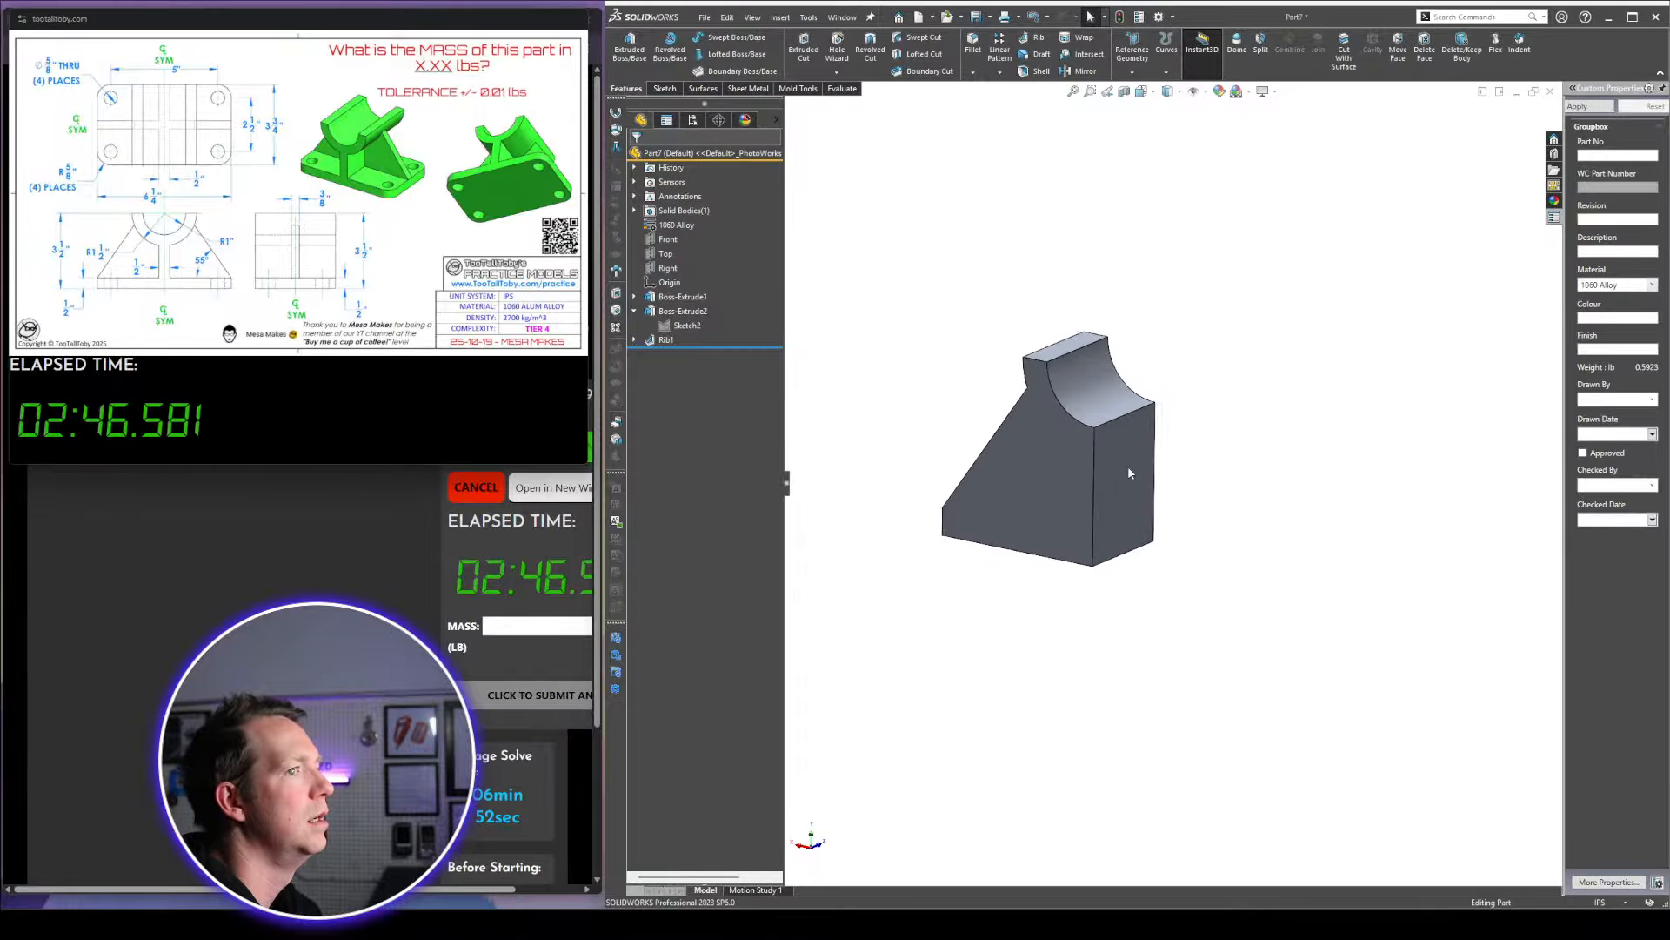
{"action": "scroll", "coordinate": [1105, 458], "scroll_direction": "down", "scroll_amount": 3}
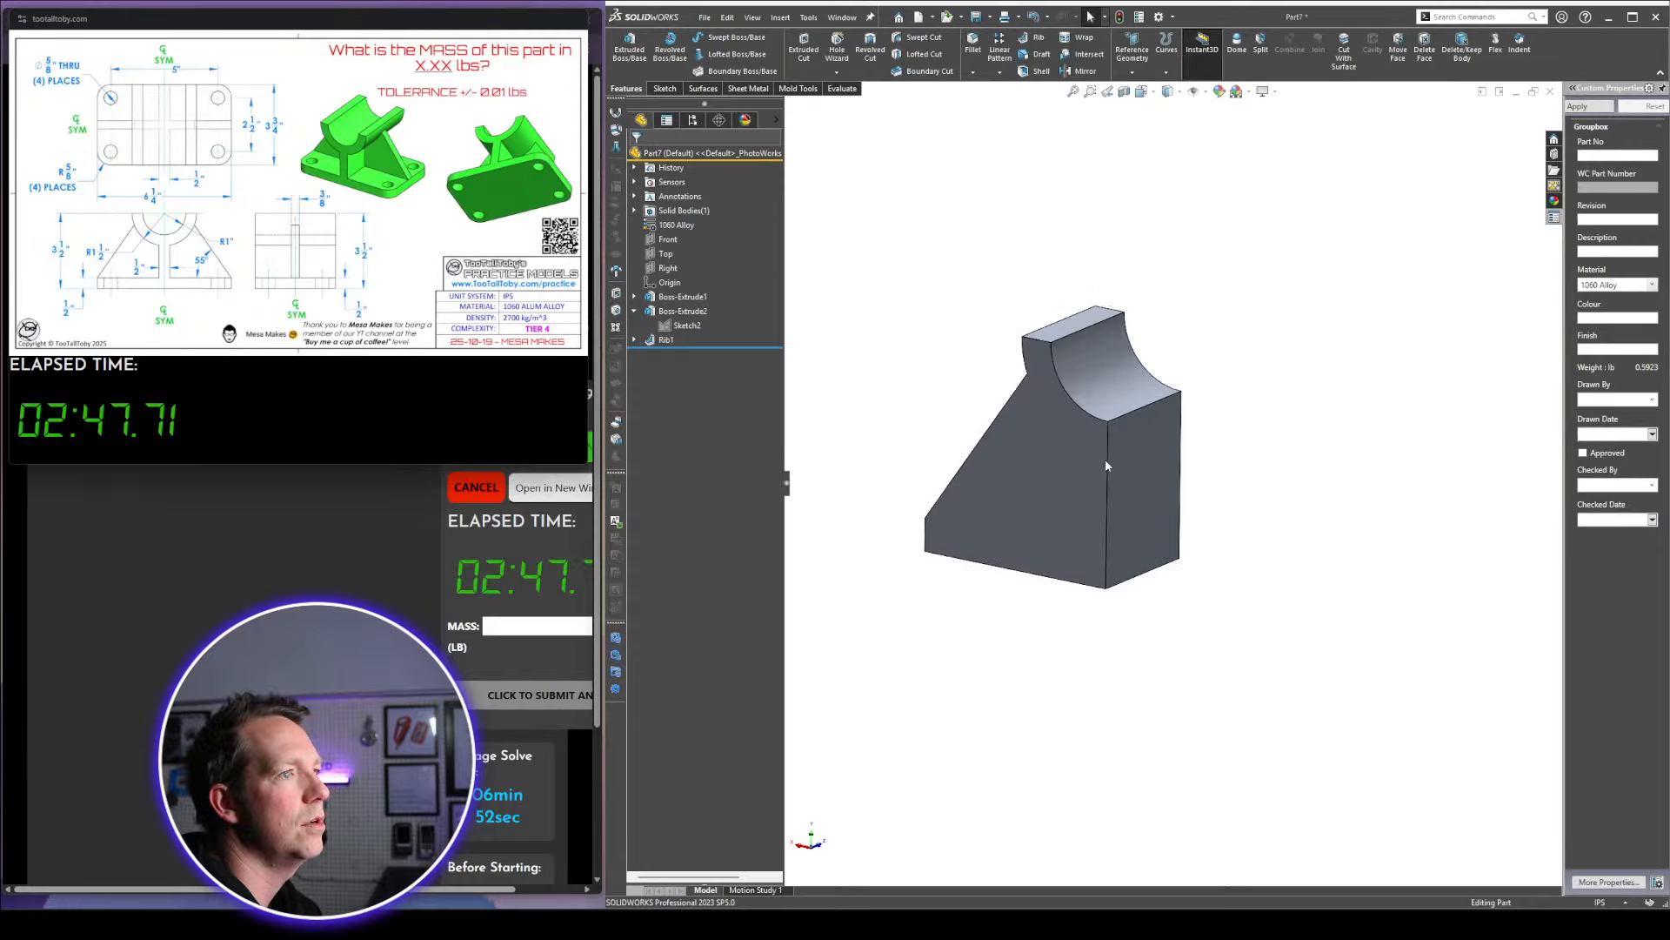
{"action": "left_click", "coordinate": [1064, 482]}
{"action": "key", "text": "m"}
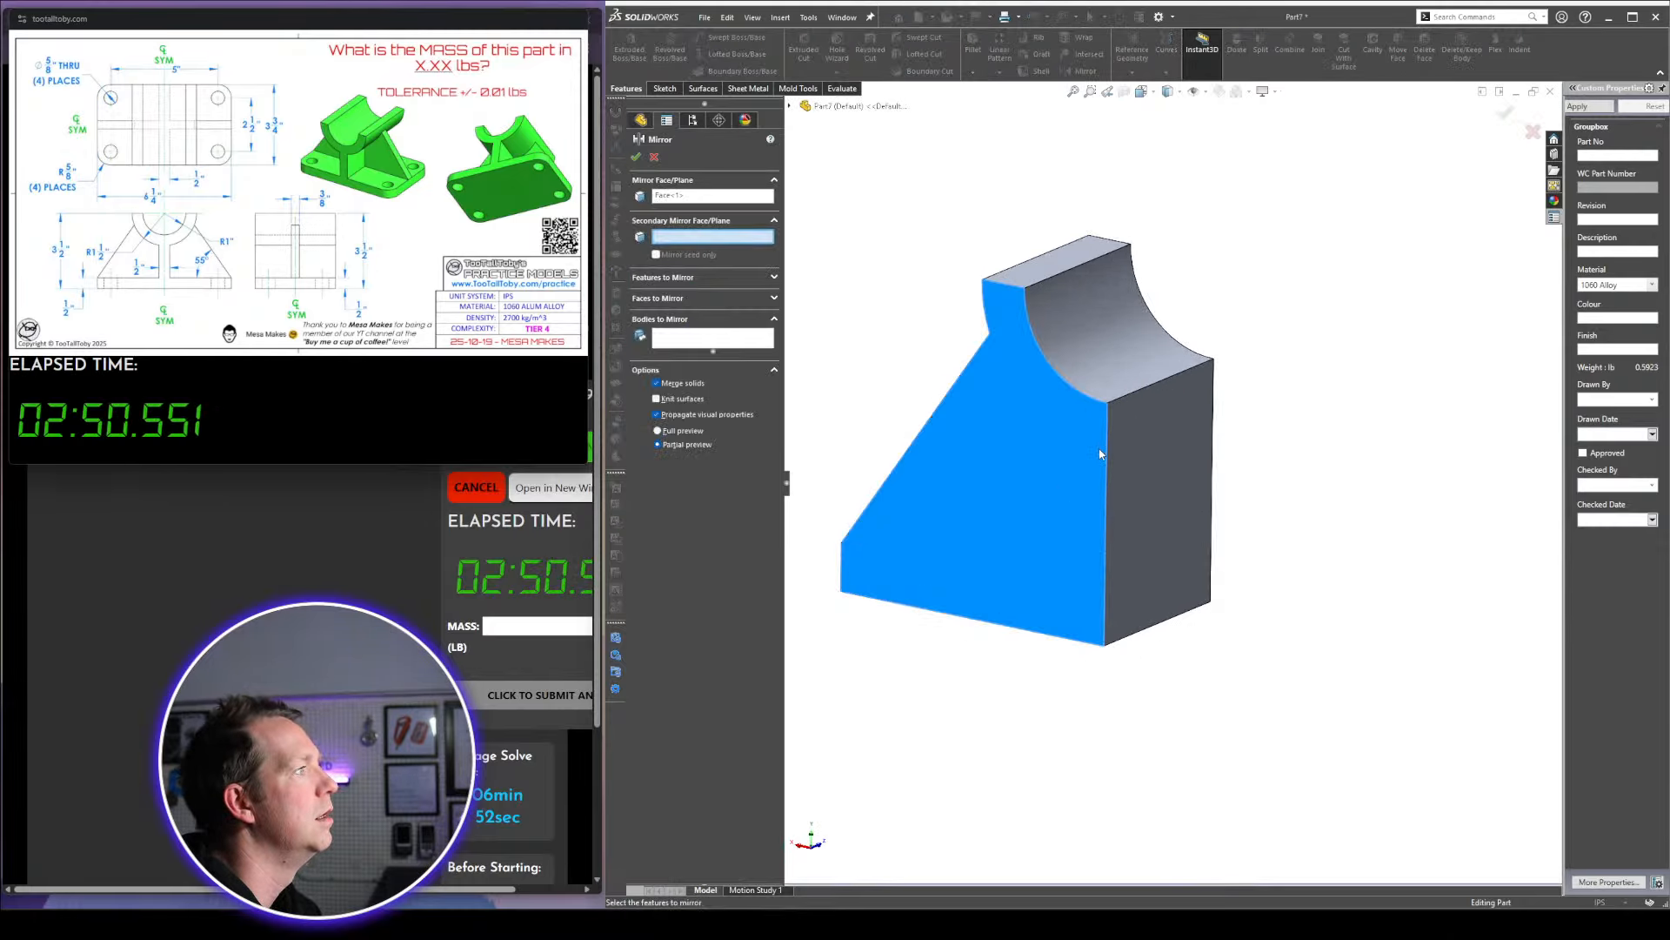
{"action": "left_click", "coordinate": [1145, 451]}
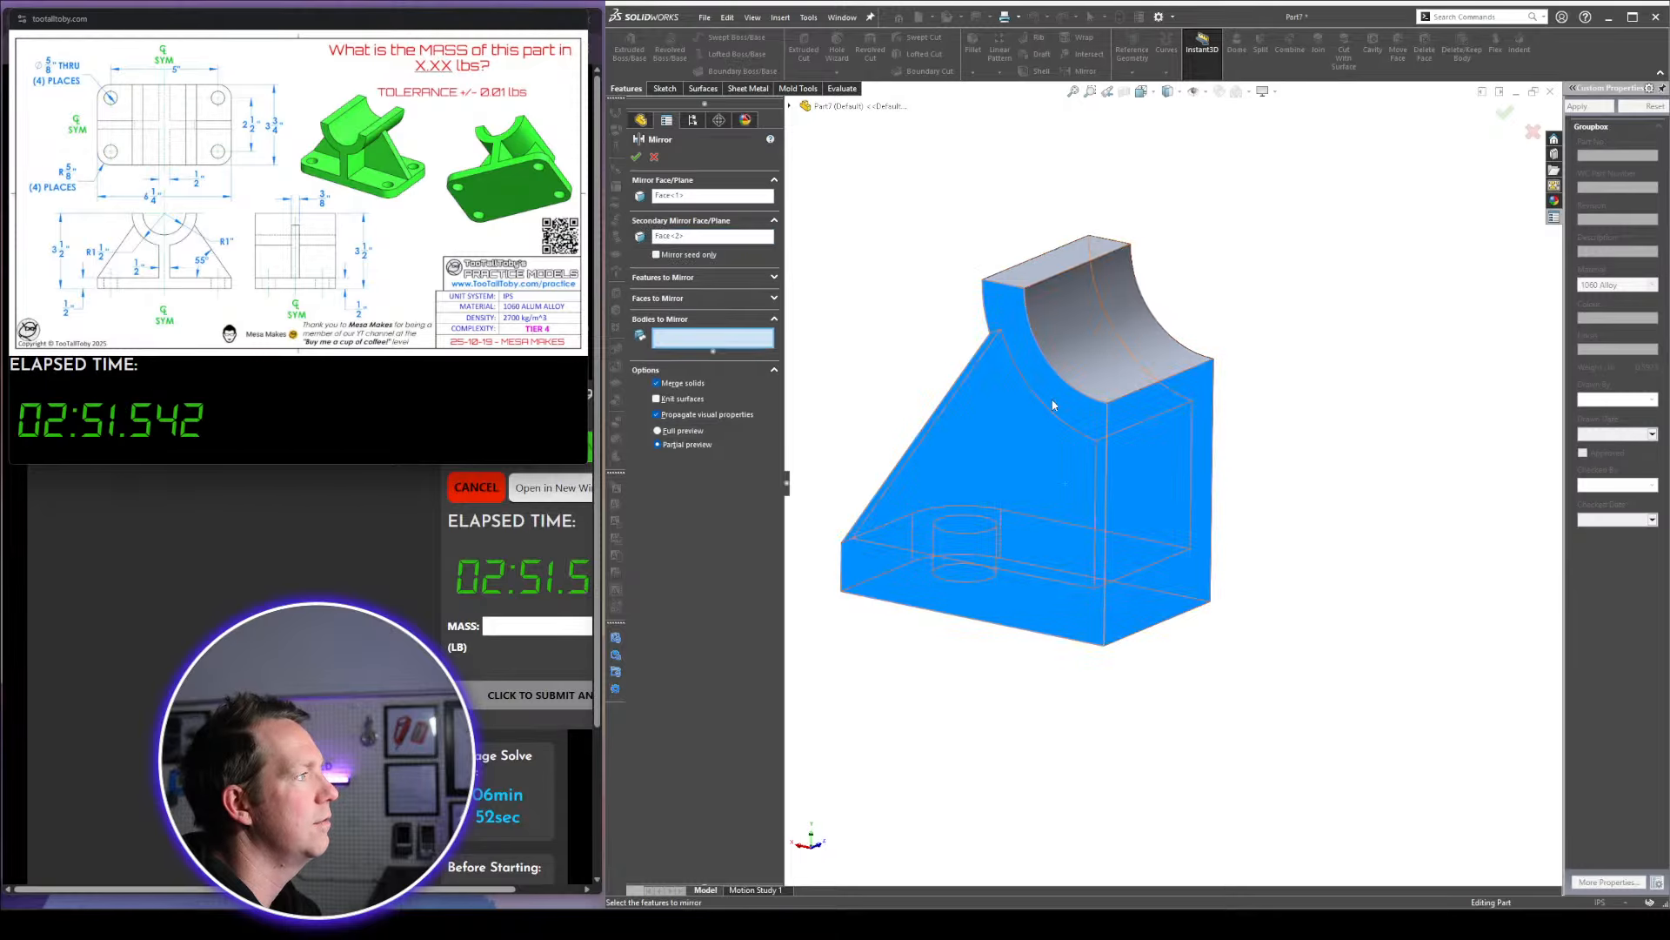
{"action": "left_click", "coordinate": [1147, 348]}
{"action": "key", "text": "Return"}
{"action": "middle_click_drag", "start_coordinate": [1108, 406], "coordinate": [1051, 629]}
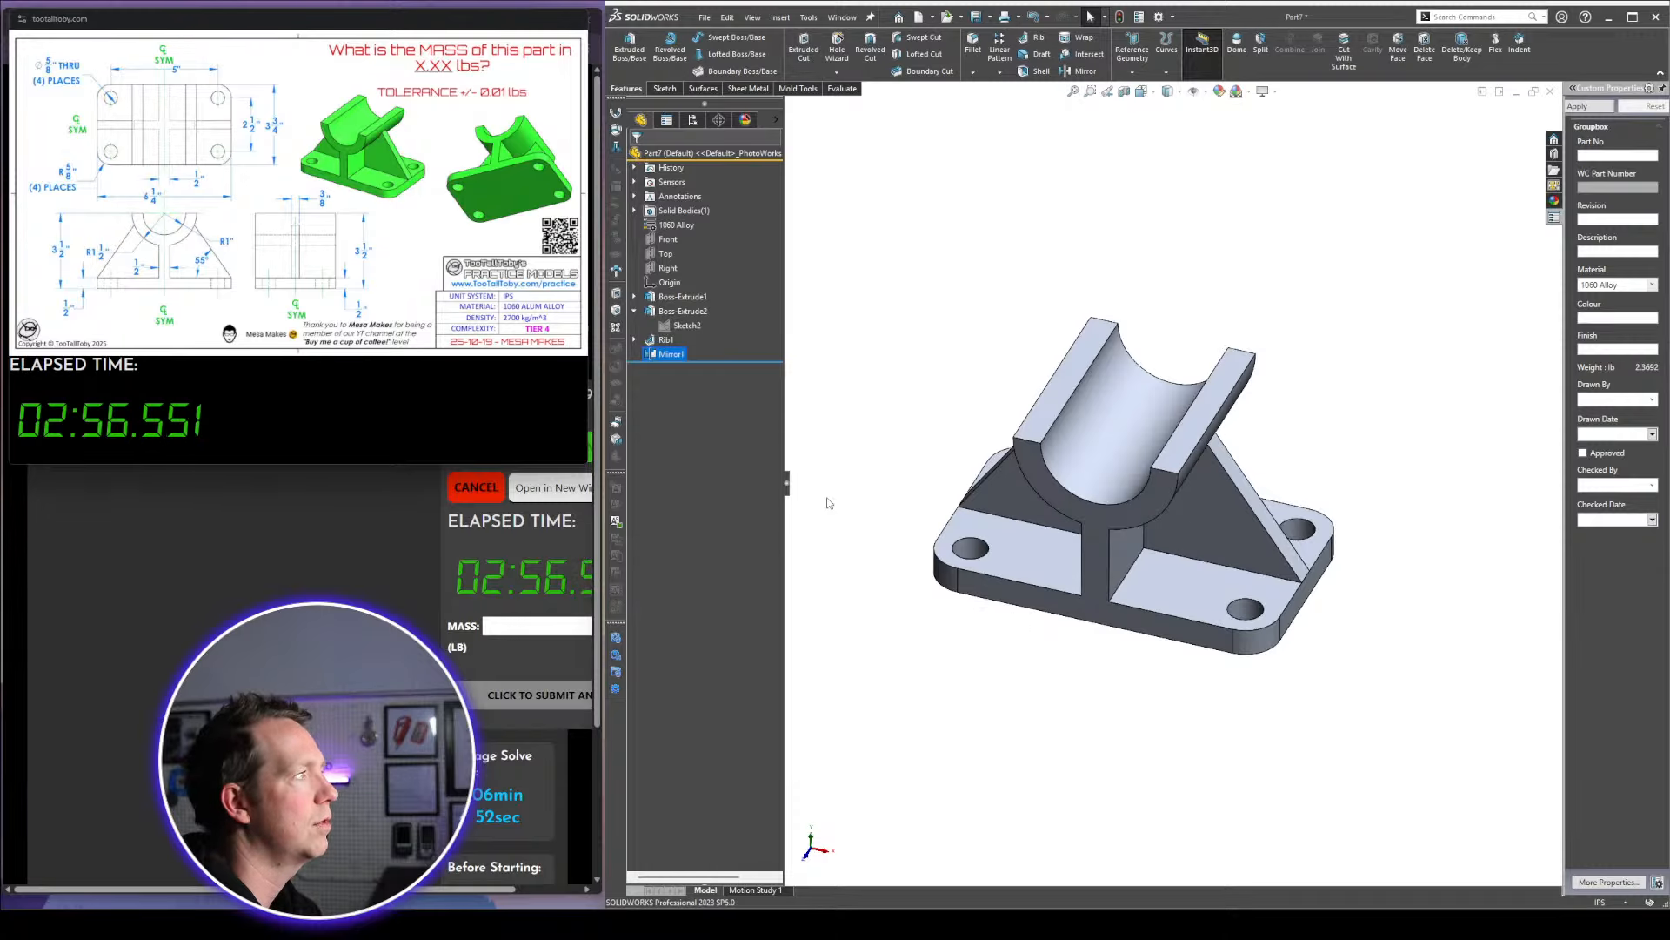
Enter 2.36 lb as the part's mass on the challenge page and submit the answer
{"action": "left_click", "coordinate": [545, 626]}
{"action": "type", "text": "2.36"}
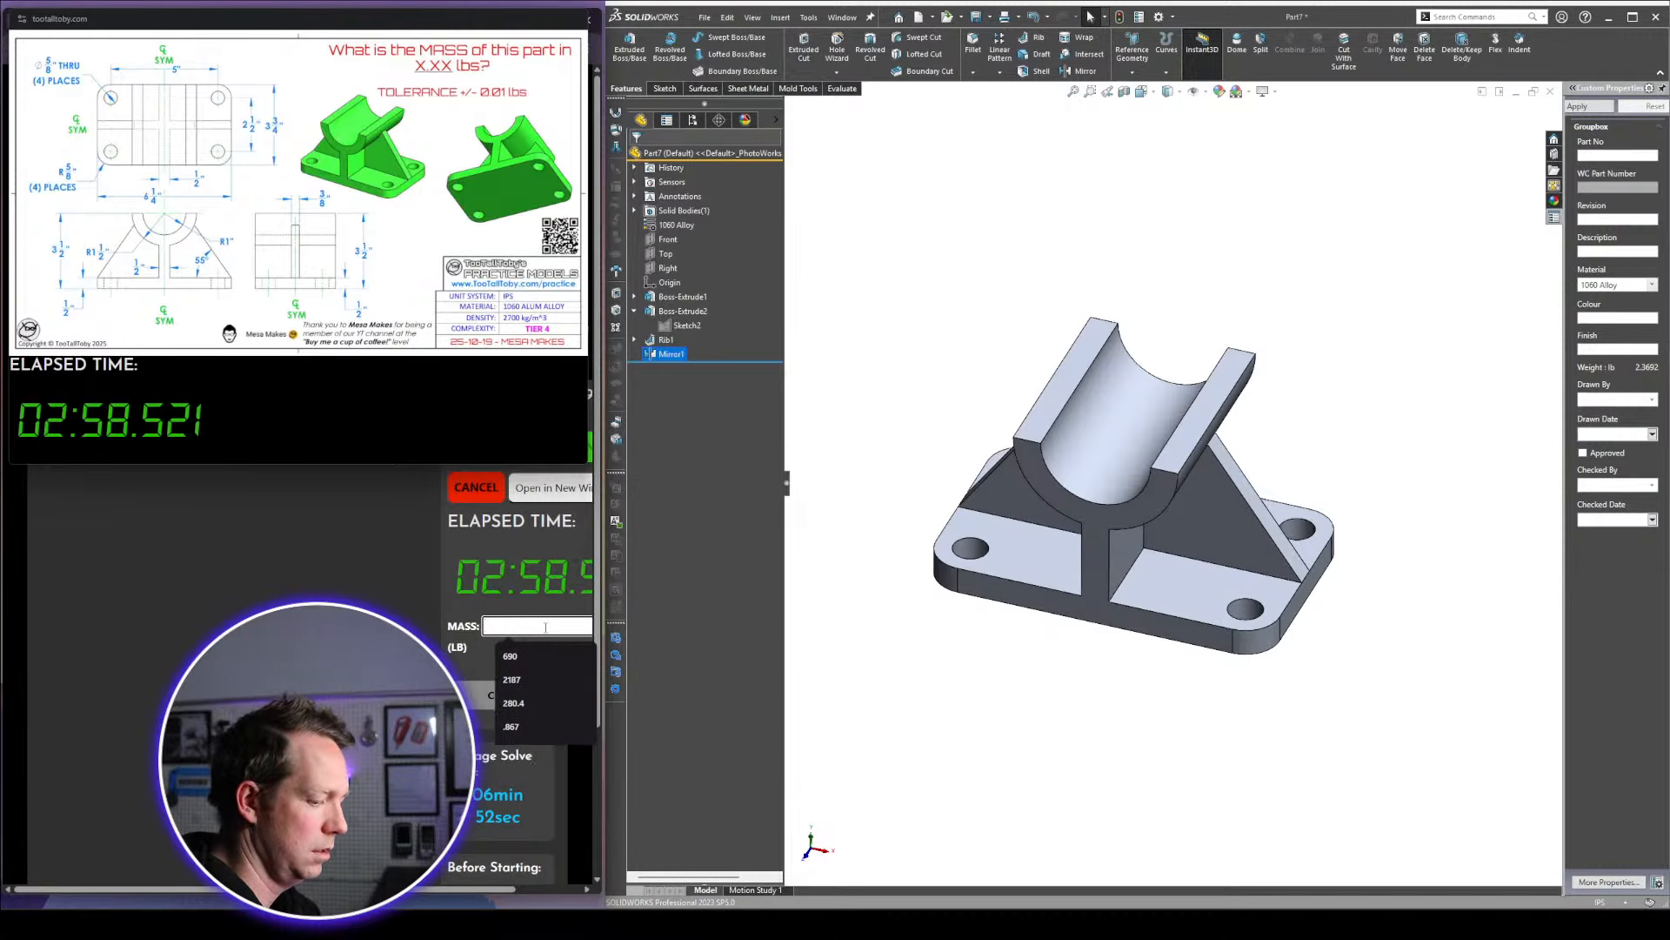
{"action": "key", "text": "Return"}
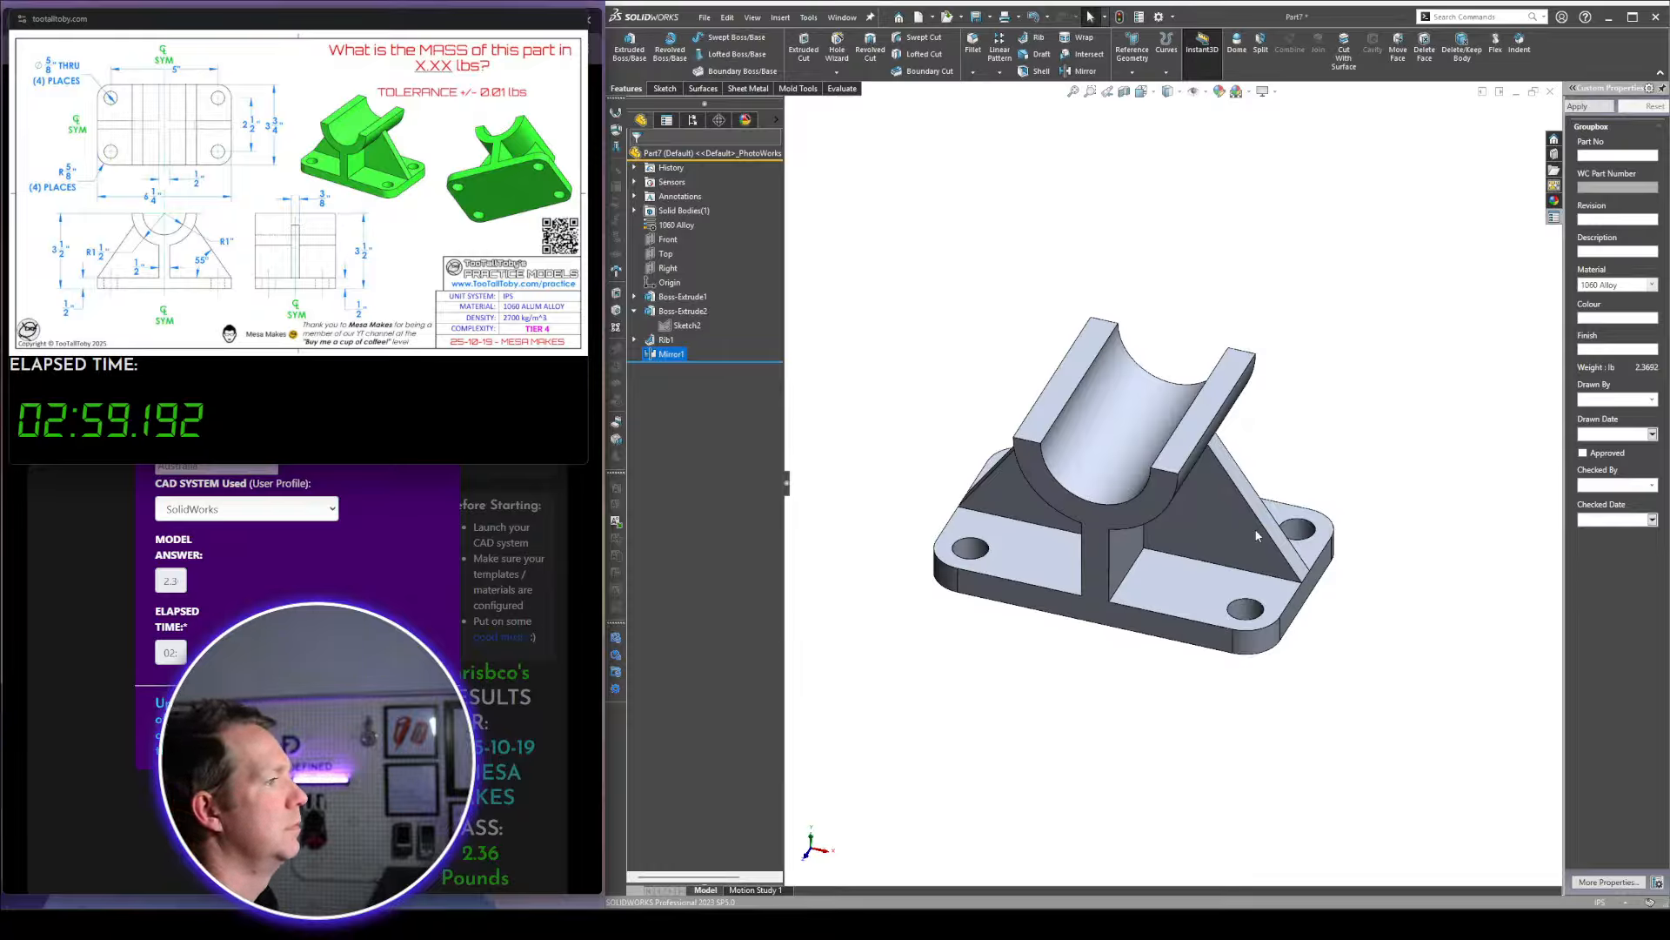
Apply a bright green colour (RGB 0, 255, 0) to the whole bracket body
{"action": "mouse_move", "coordinate": [1212, 599]}
{"action": "middle_mouse_down"}
{"action": "mouse_move", "coordinate": [1210, 566]}
{"action": "mouse_move", "coordinate": [1203, 592]}
{"action": "middle_mouse_up"}
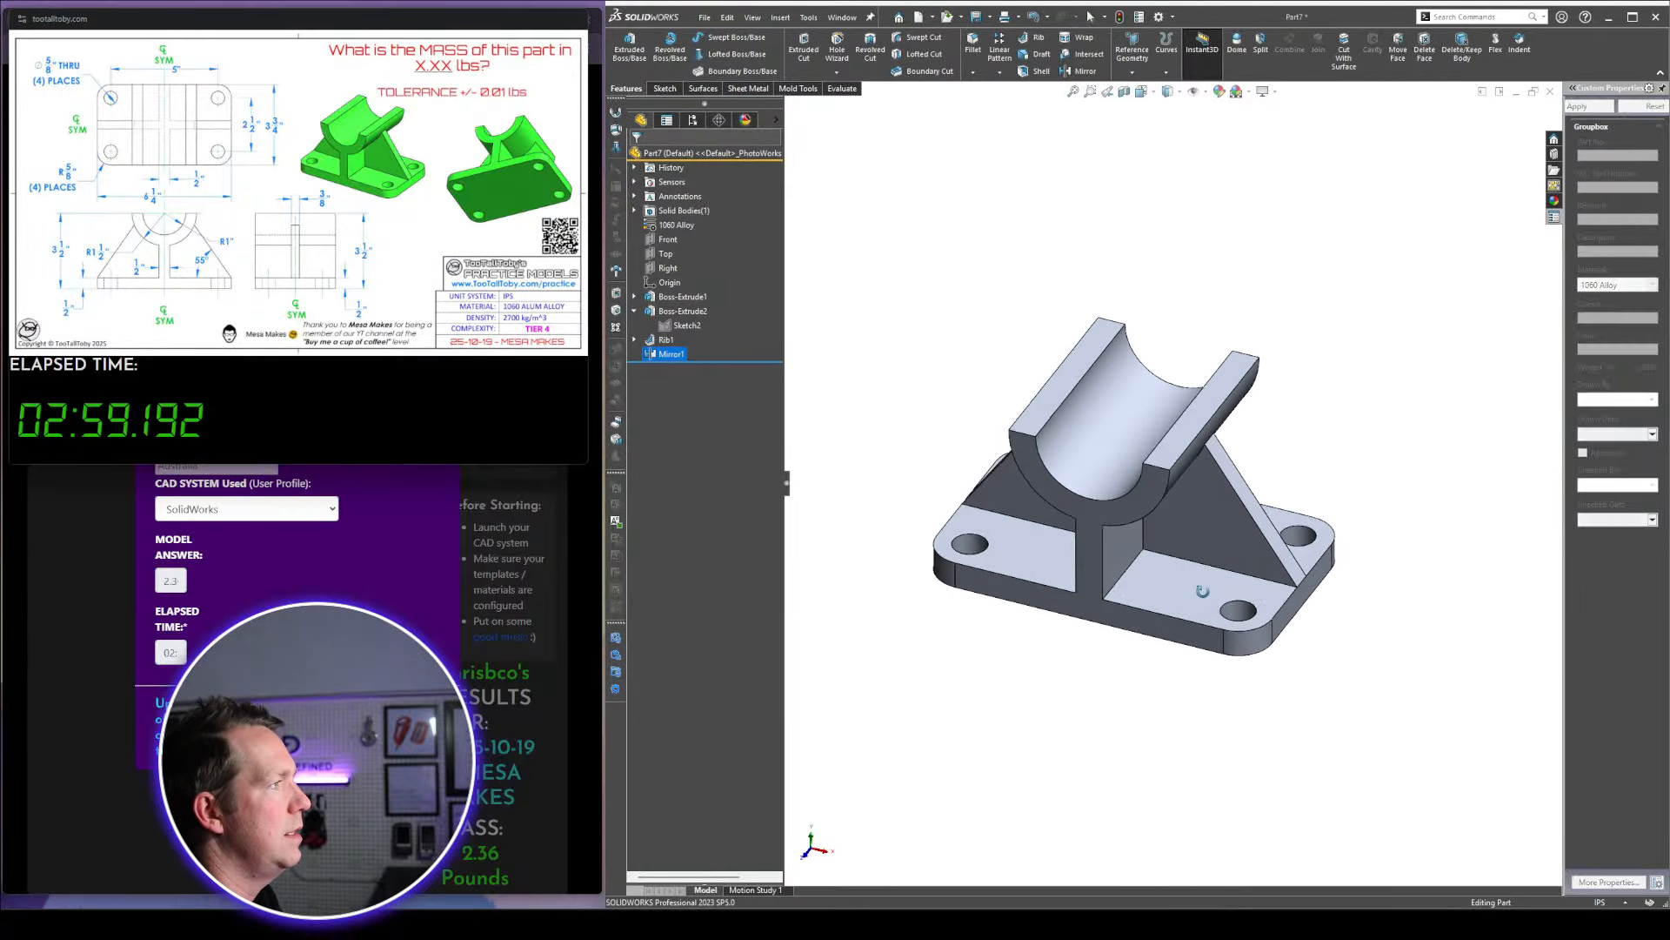
{"action": "scroll", "coordinate": [1011, 441], "scroll_direction": "down", "scroll_amount": 1}
{"action": "left_click", "coordinate": [635, 311]}
{"action": "left_click", "coordinate": [853, 224]}
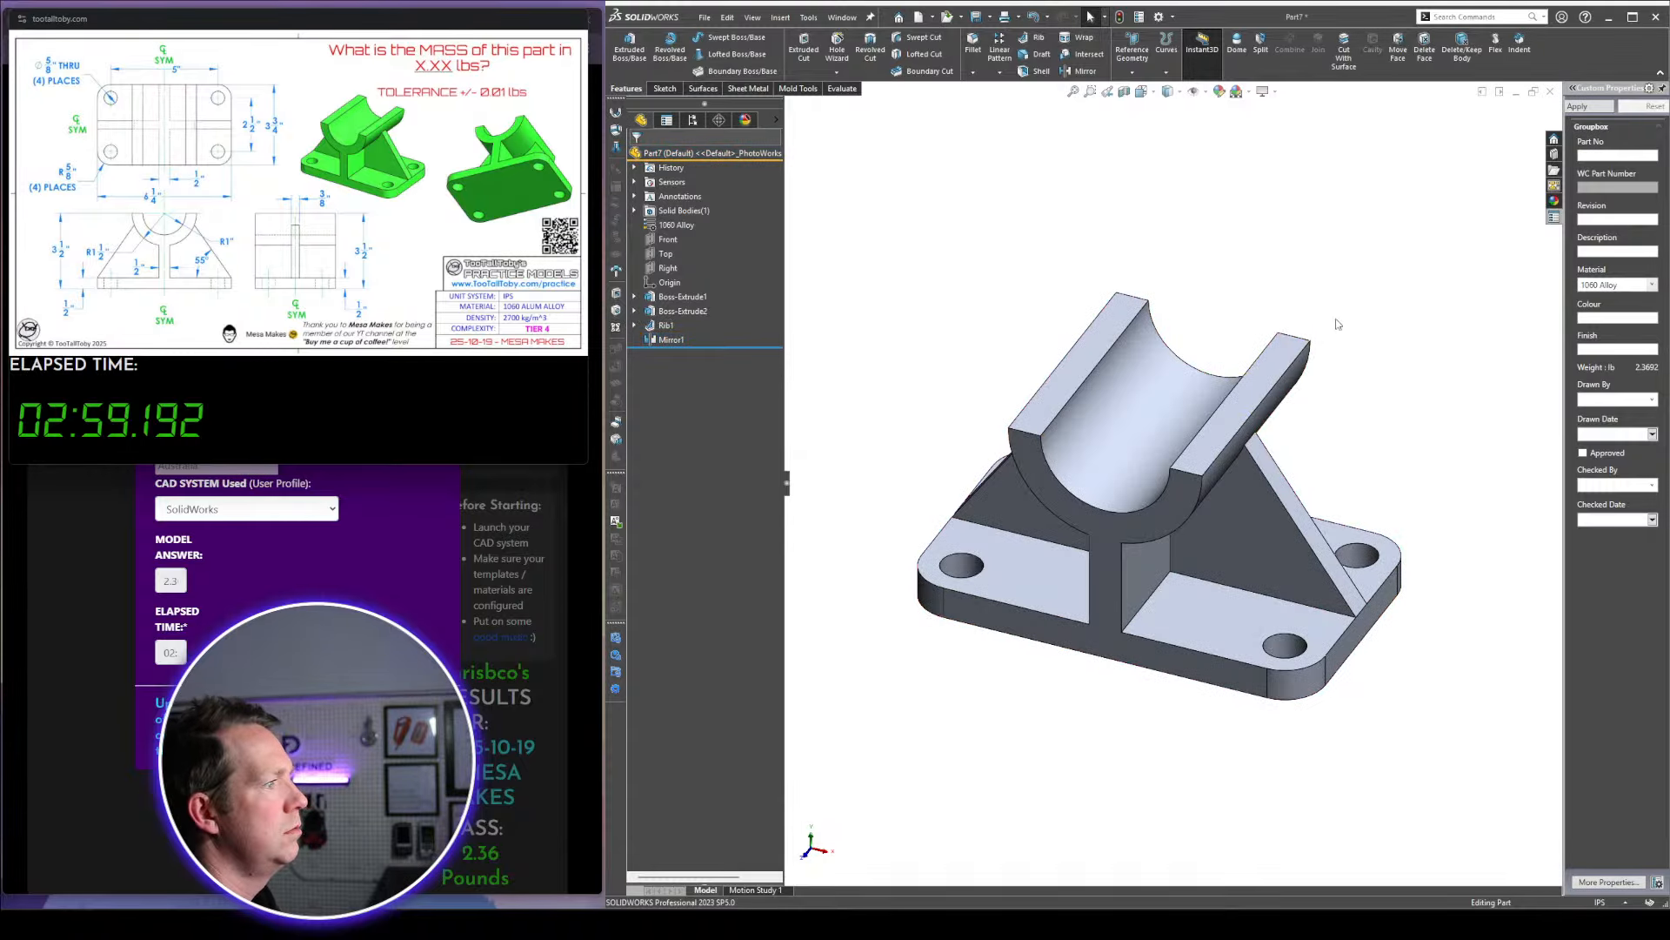
{"action": "left_click", "coordinate": [1214, 397]}
{"action": "left_click", "coordinate": [1338, 322]}
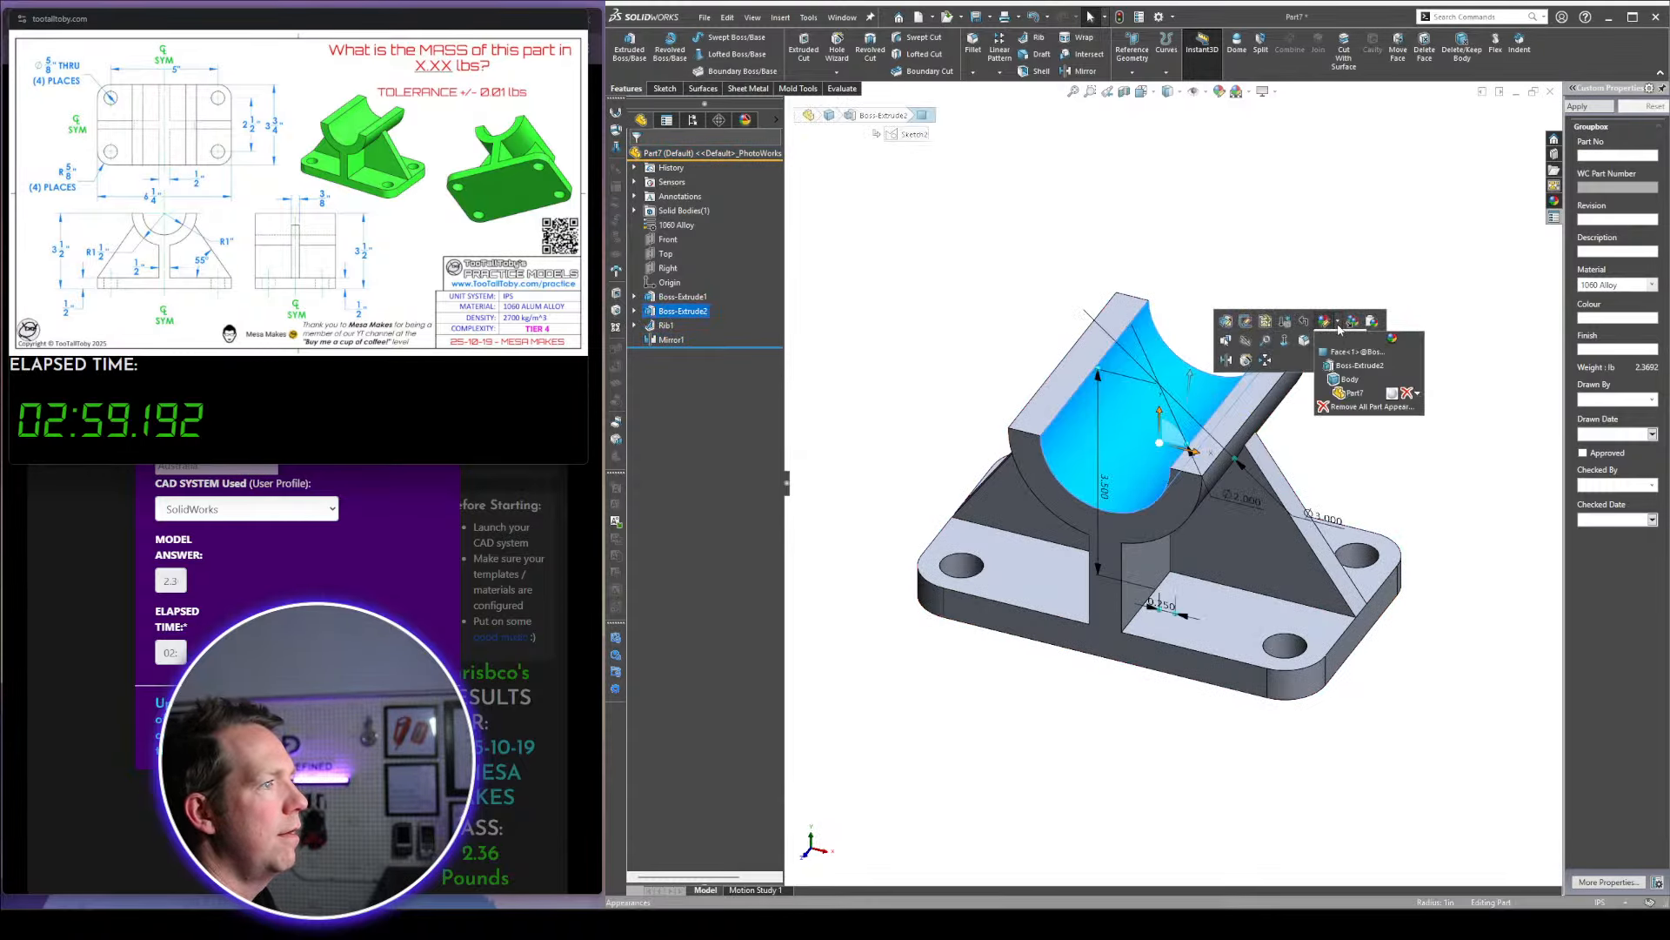
{"action": "left_click", "coordinate": [1357, 381]}
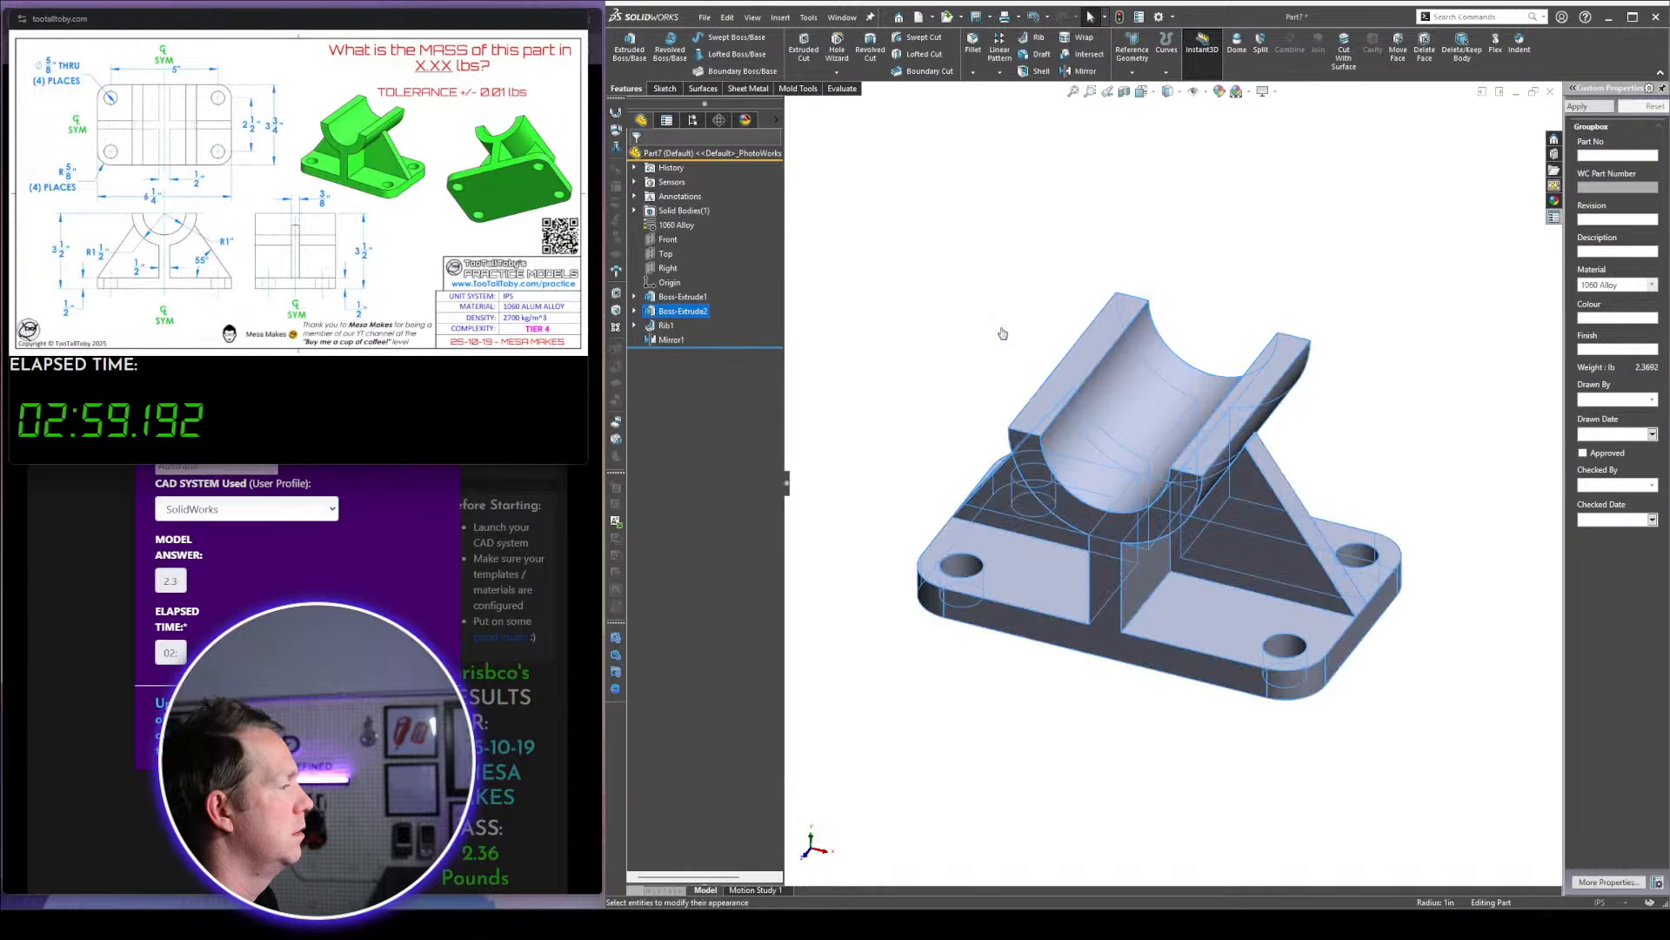
{"action": "left_click", "coordinate": [710, 432]}
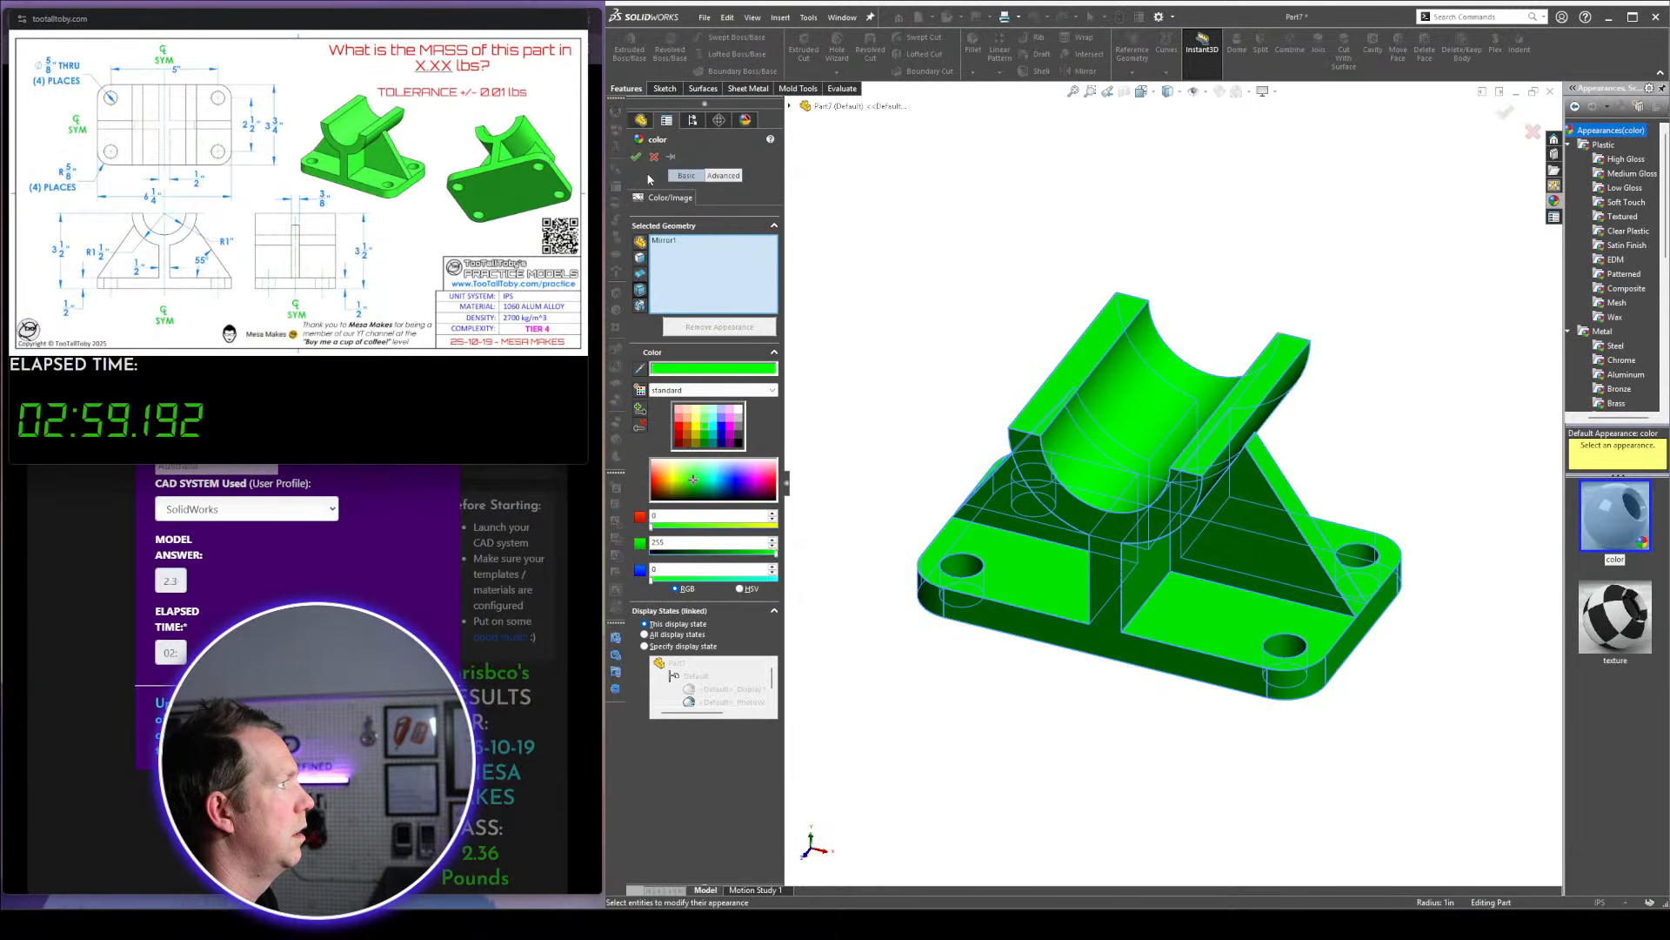
{"action": "left_click", "coordinate": [636, 157]}
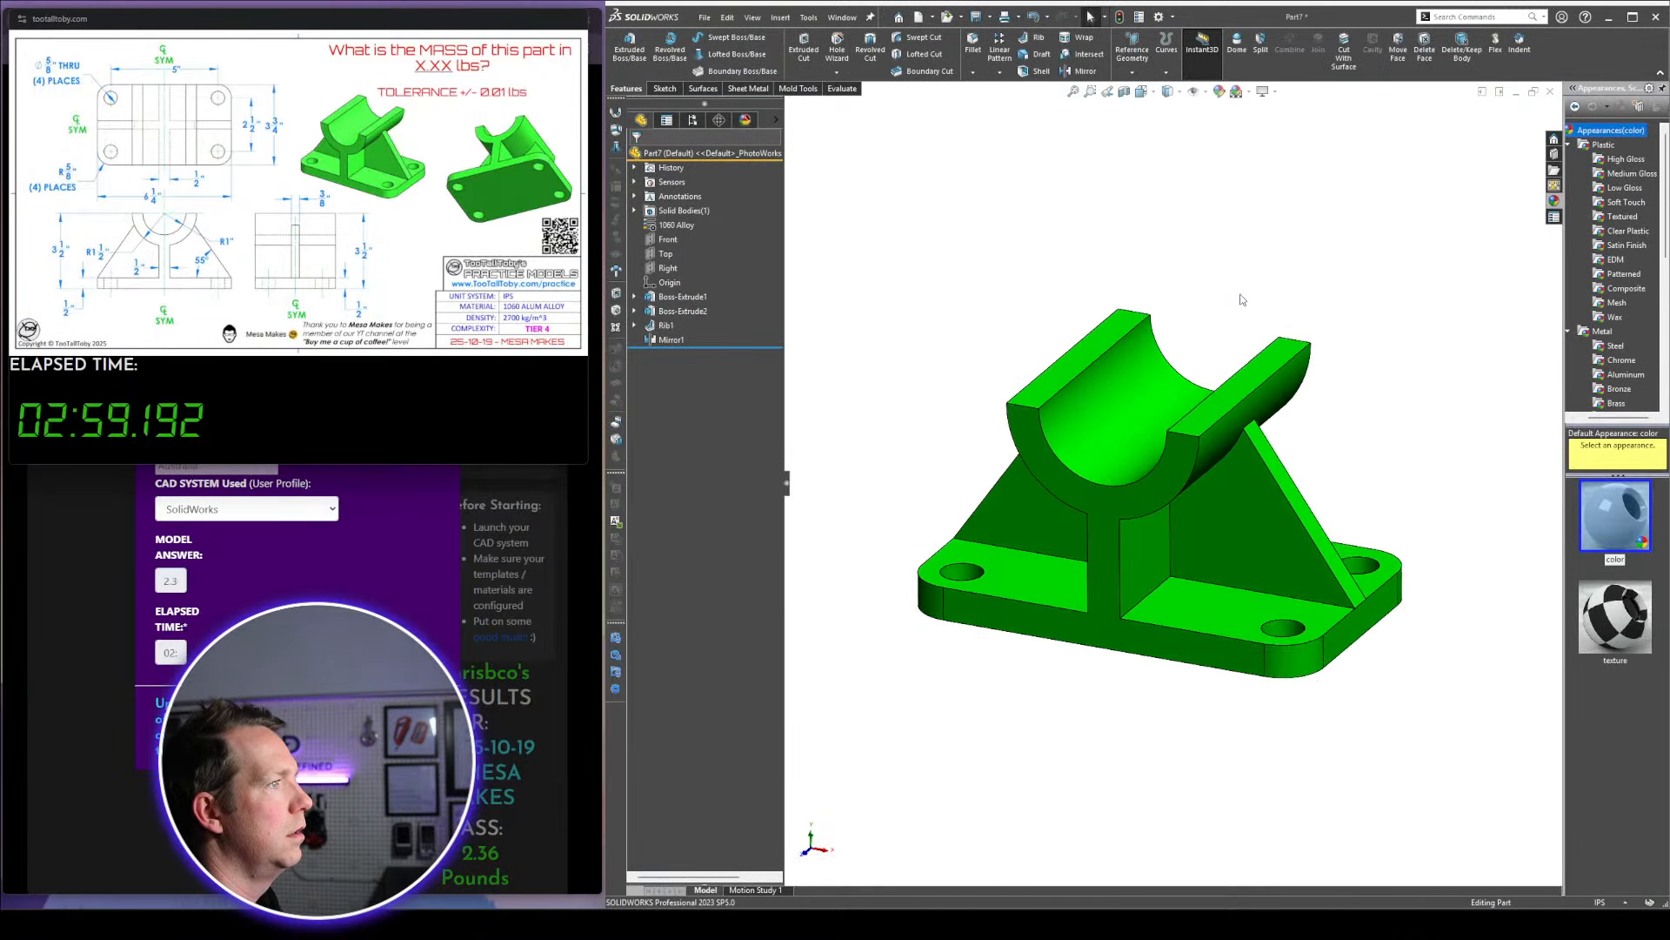
Turn on RealView Graphics and Perspective for the model display
{"action": "left_click", "coordinate": [1271, 90]}
{"action": "left_click", "coordinate": [1286, 108]}
{"action": "left_click", "coordinate": [1272, 91]}
{"action": "left_click", "coordinate": [1290, 157]}
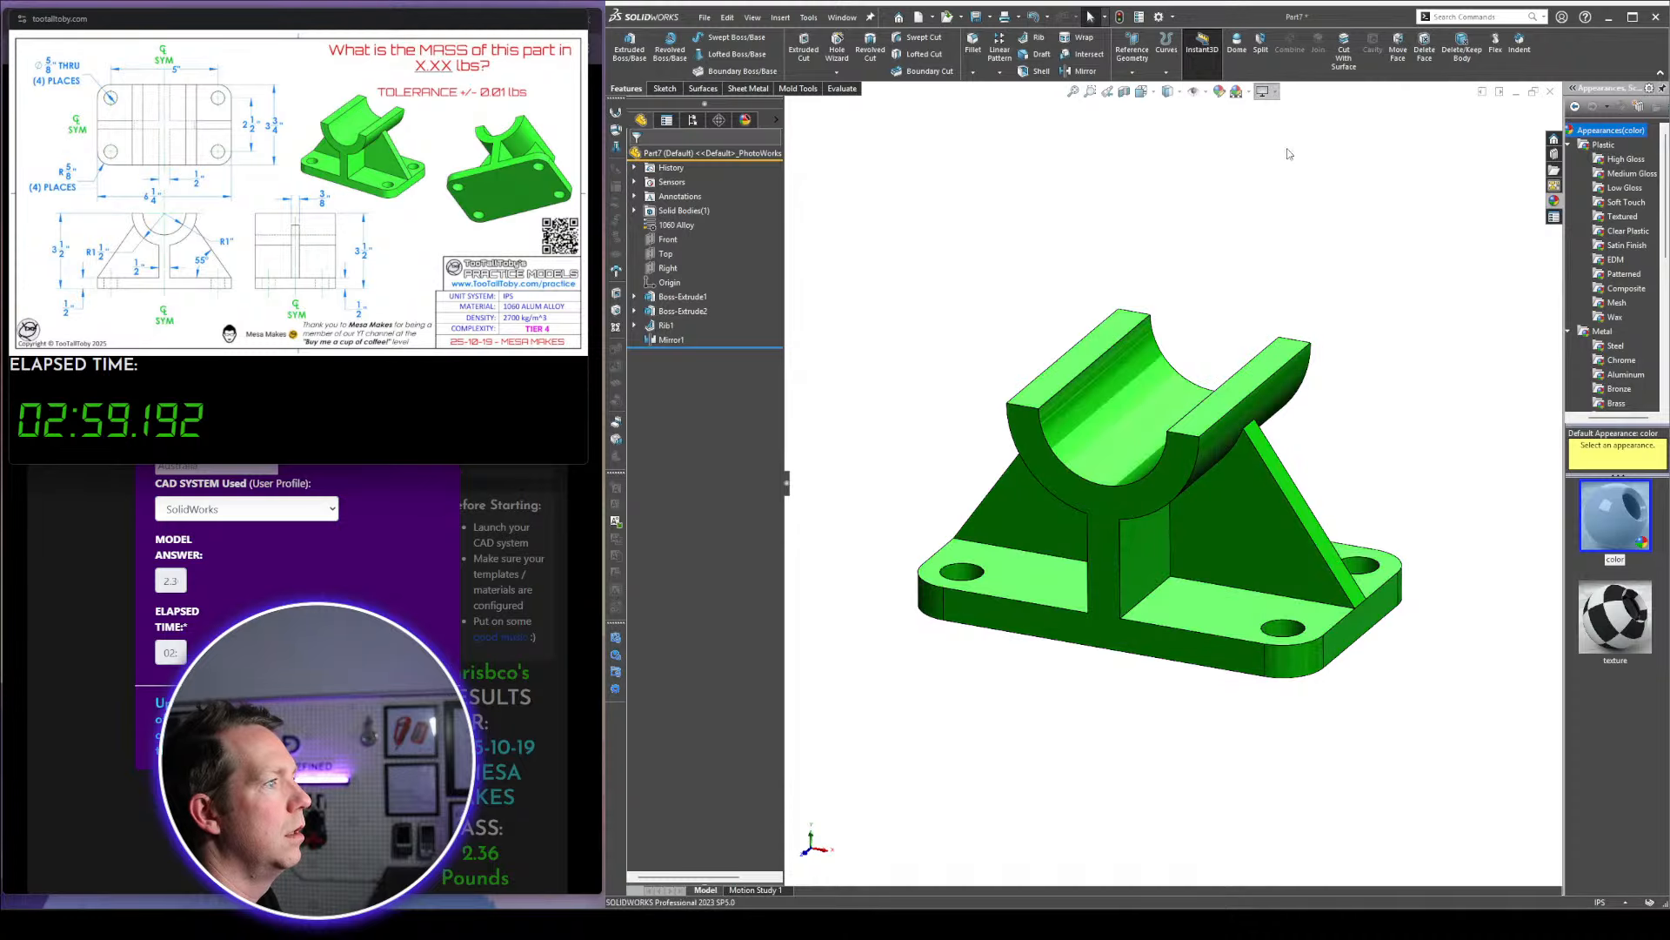
Switch to the Snipping Tool and capture a rectangular snip around the green bracket
{"action": "middle_click_drag", "start_coordinate": [1315, 270], "coordinate": [1338, 303]}
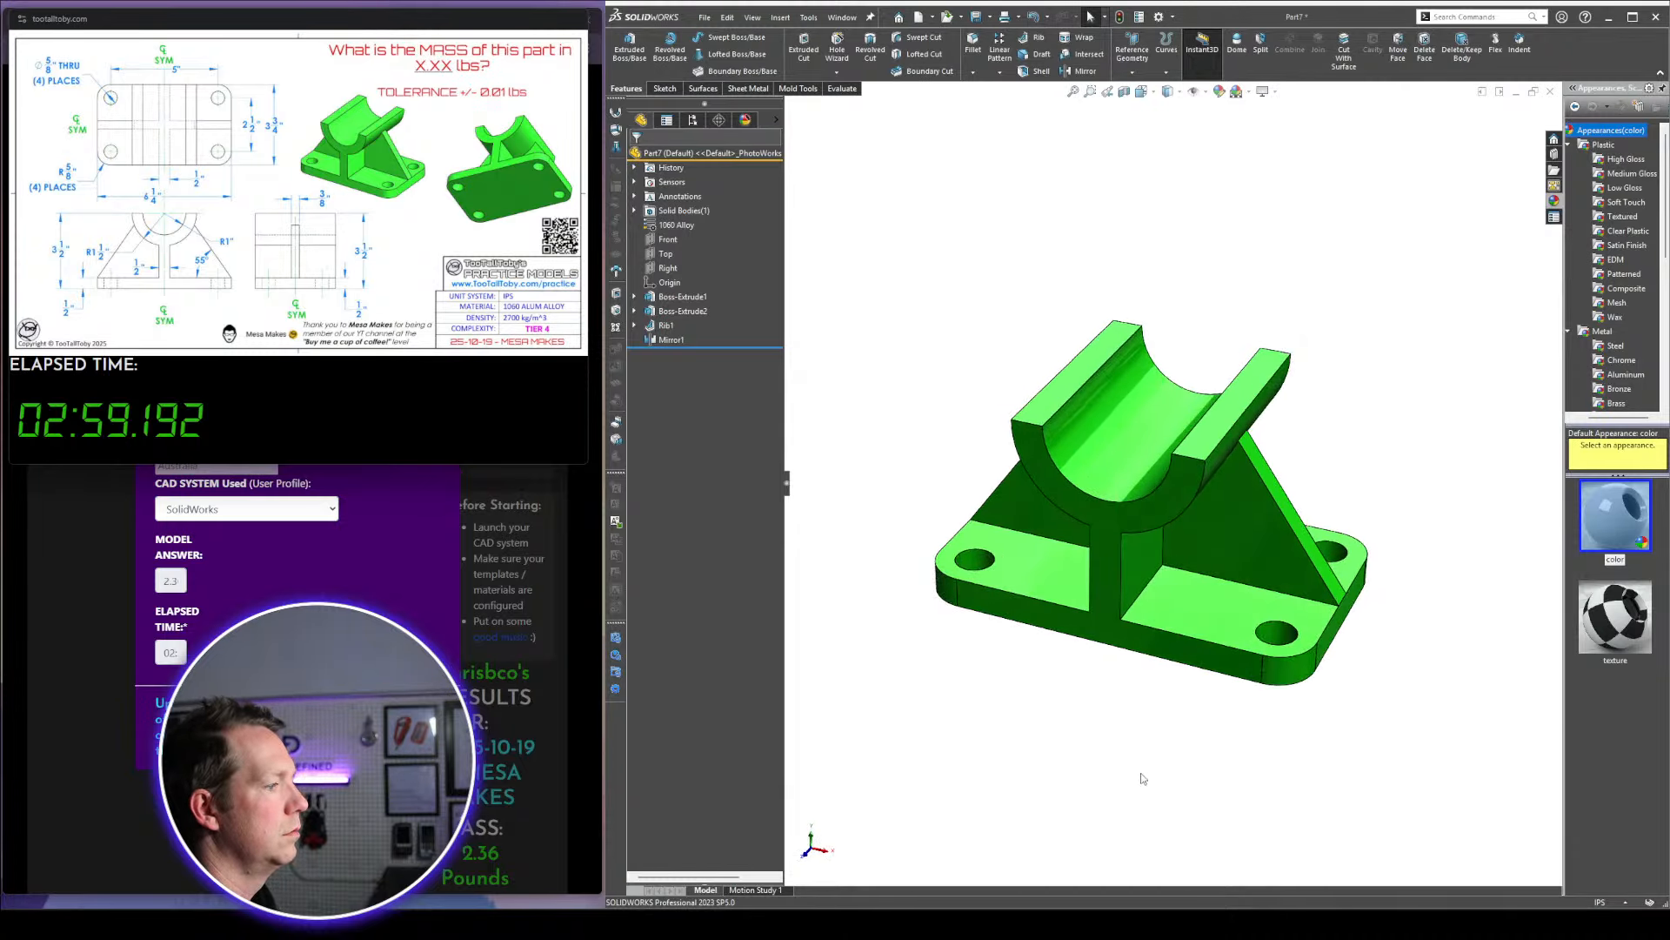
{"action": "left_click", "coordinate": [1110, 922]}
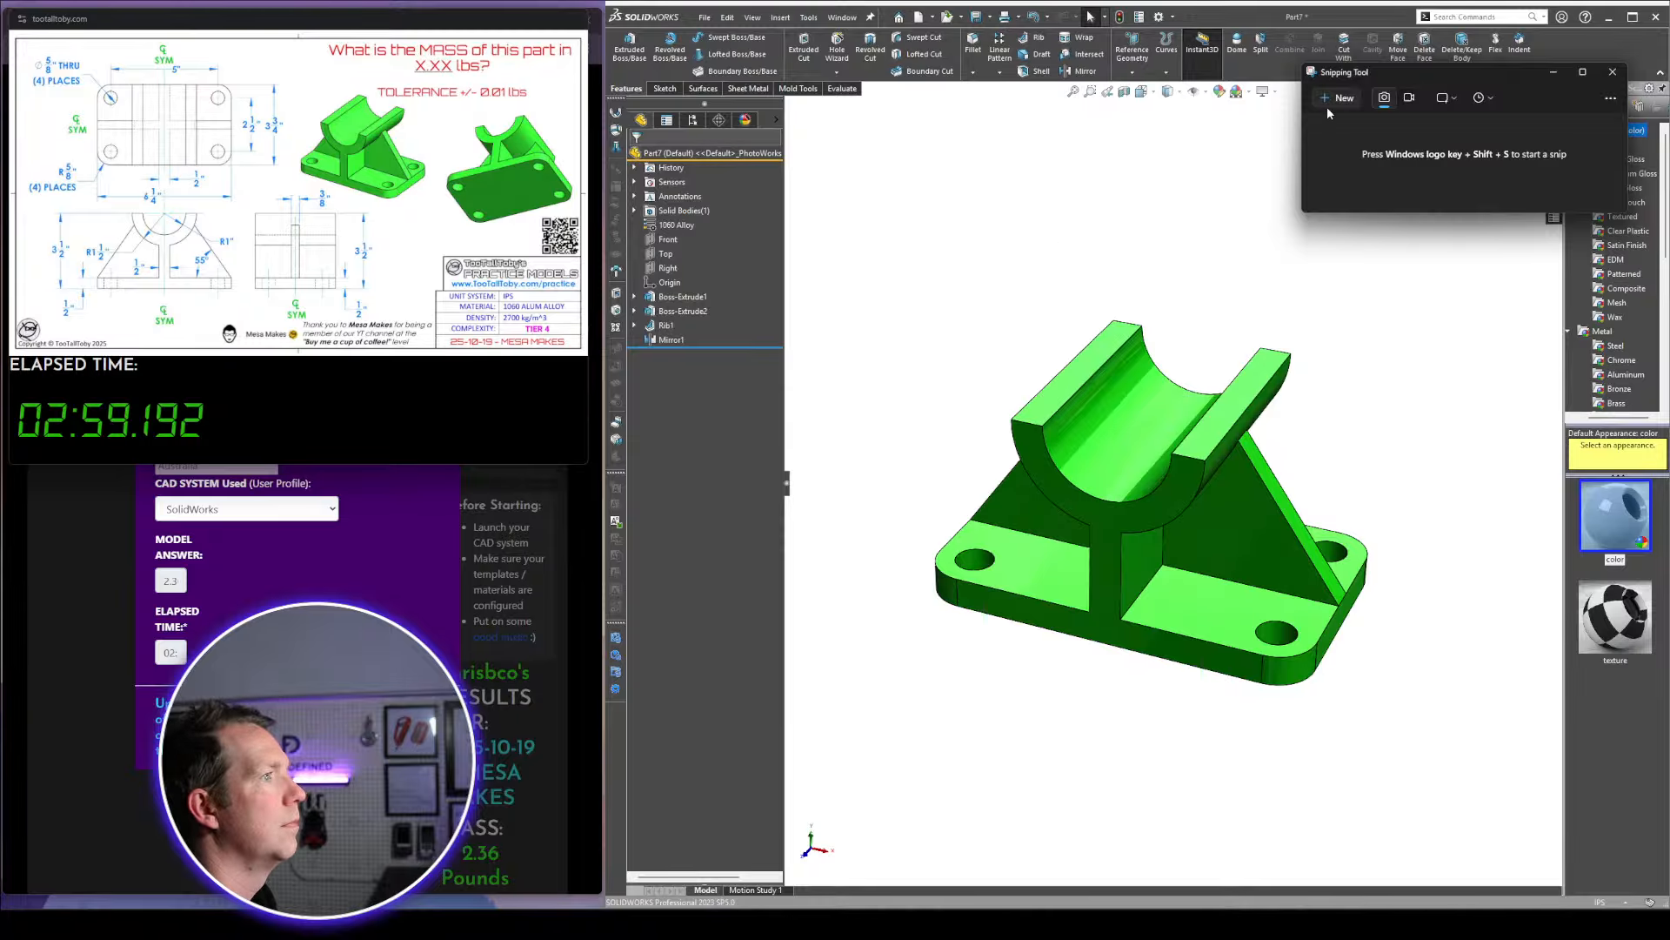
{"action": "left_click", "coordinate": [1327, 108]}
{"action": "left_click_drag", "start_coordinate": [901, 285], "coordinate": [1385, 738]}
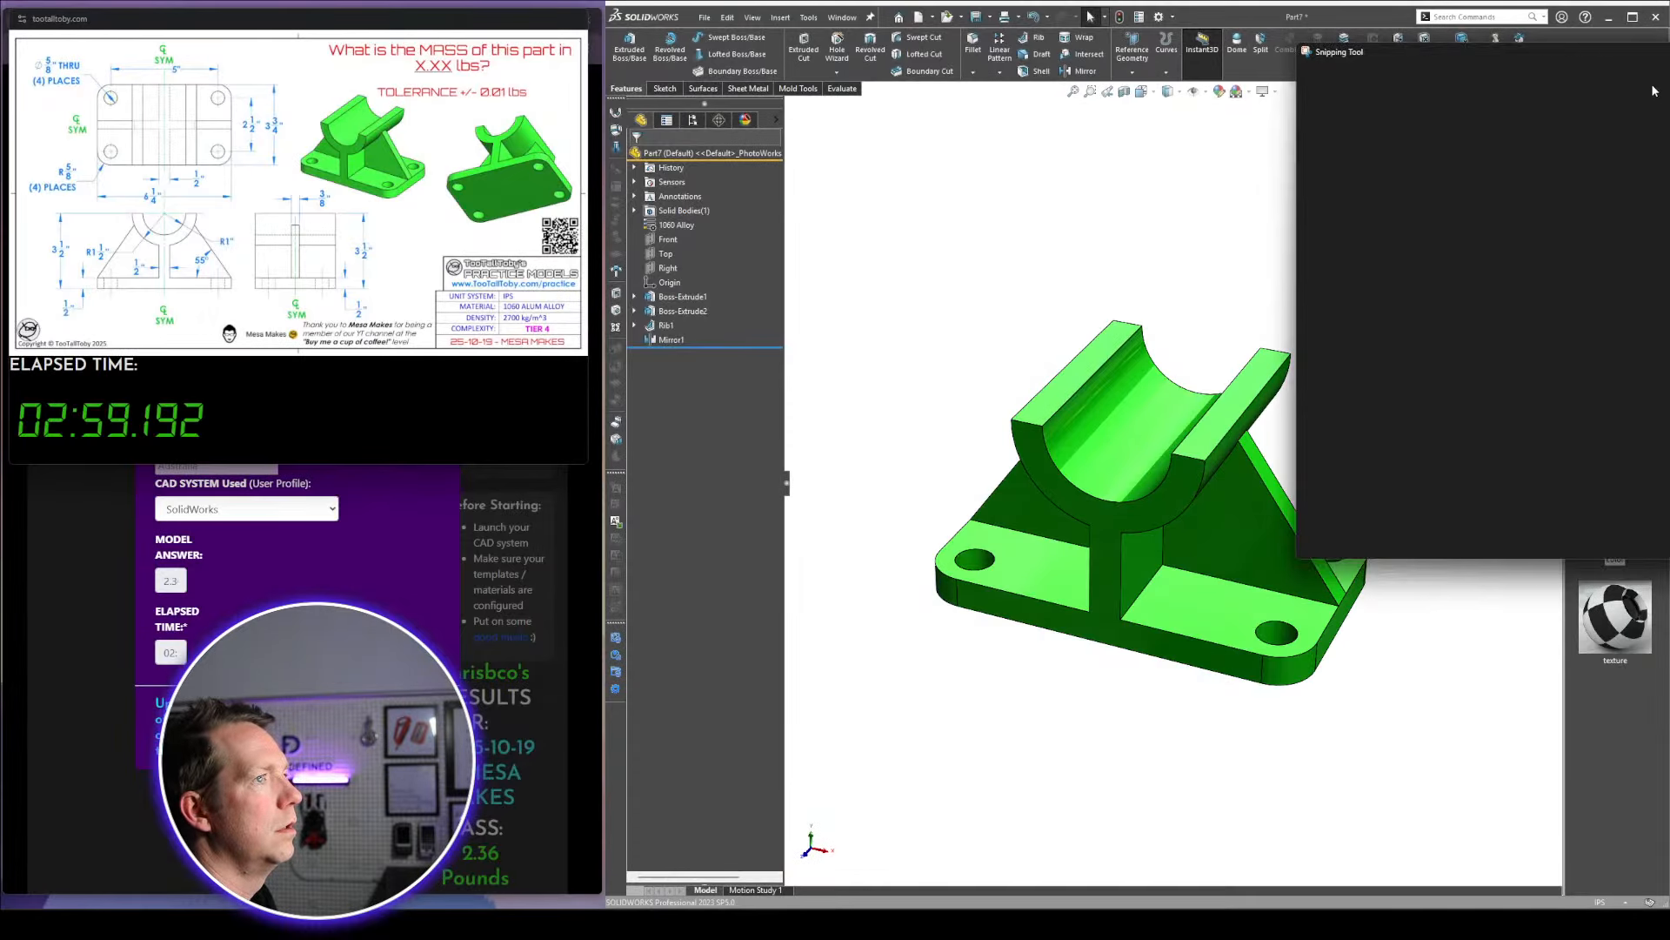
Turn off RealView Graphics and Perspective for the model display
{"action": "left_click", "coordinate": [1267, 92]}
{"action": "left_click", "coordinate": [1266, 92]}
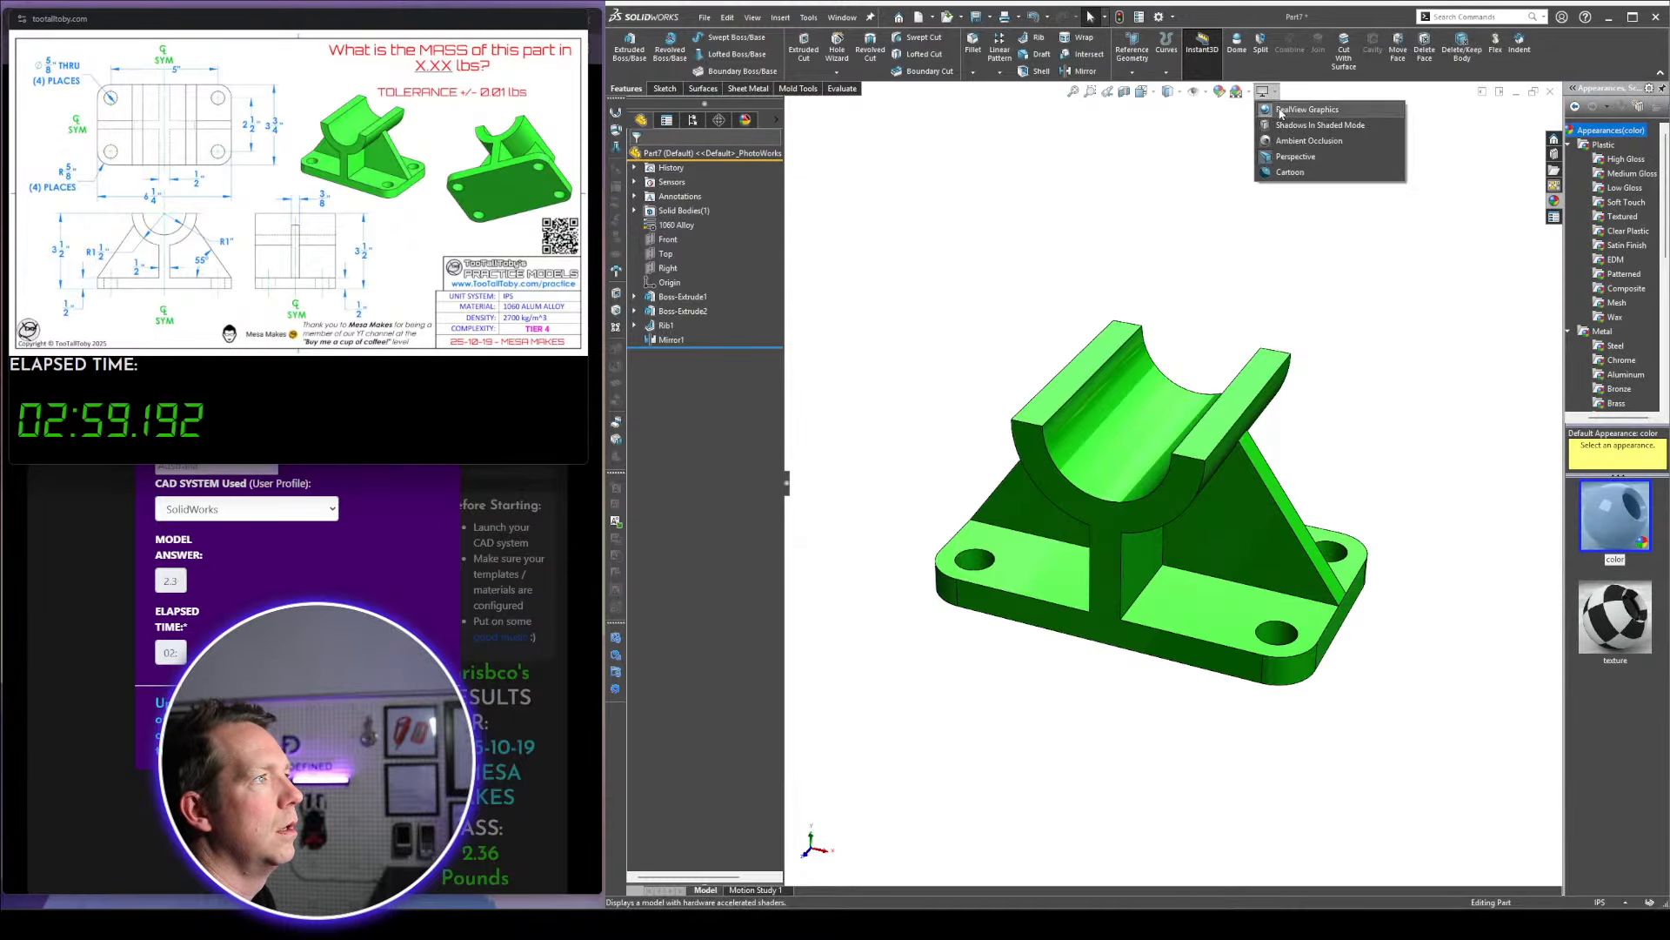
{"action": "left_click", "coordinate": [1296, 110]}
{"action": "left_click", "coordinate": [1266, 92]}
{"action": "left_click", "coordinate": [1294, 170]}
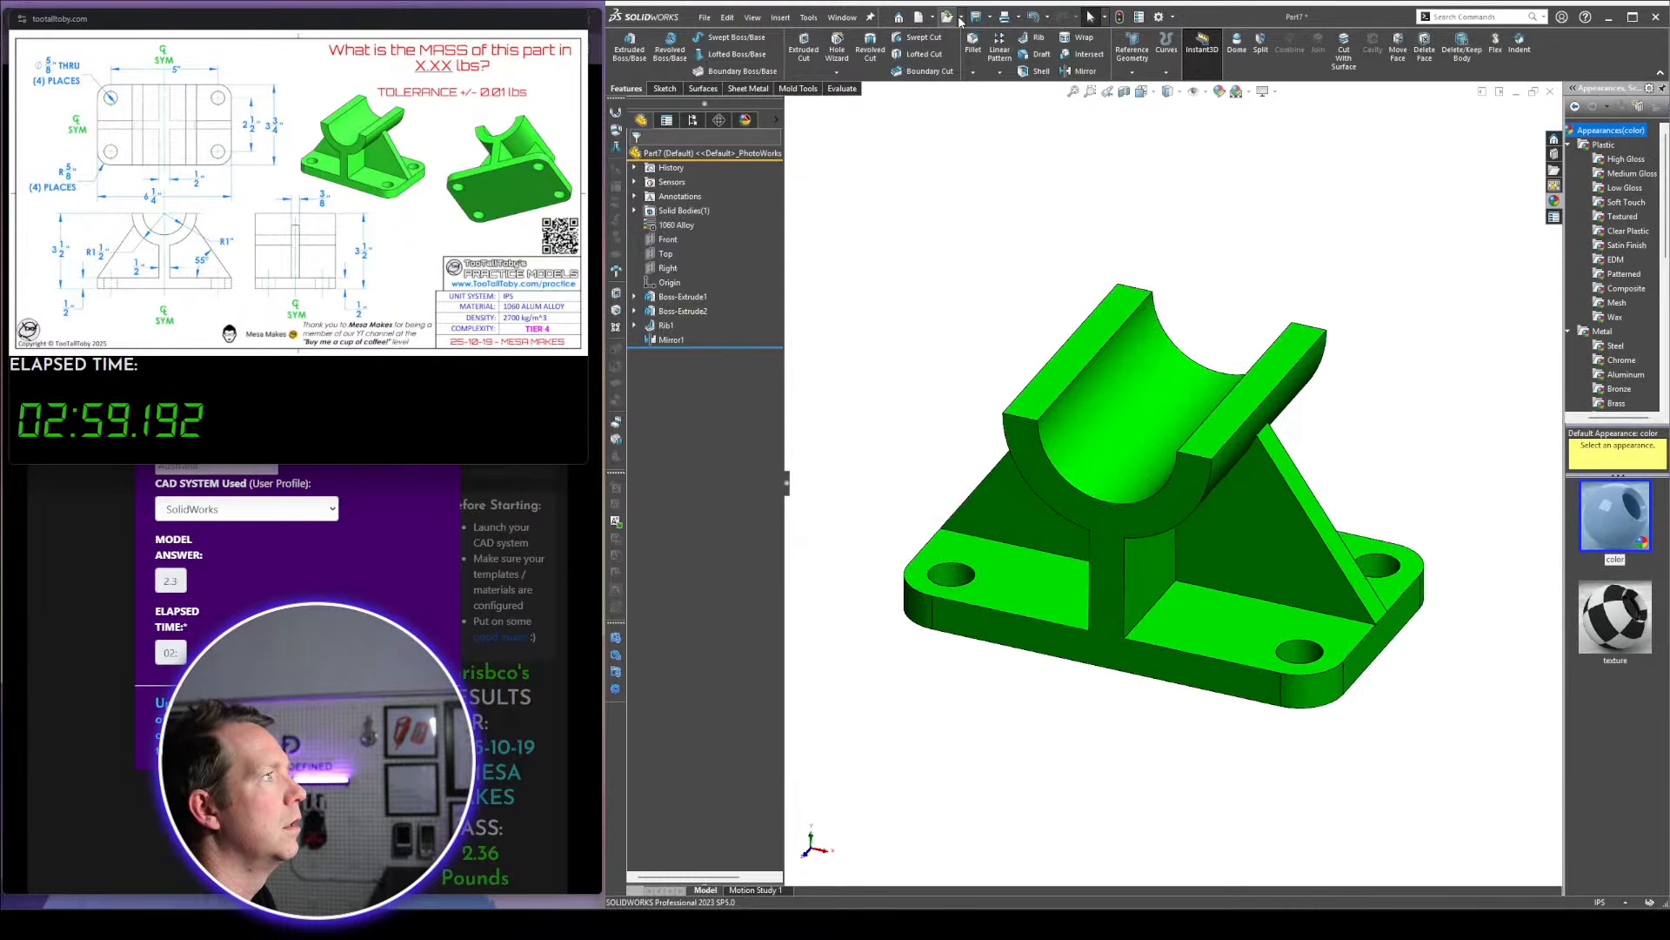
Save the part as "2025-10-19 - MESA MAKES" in the FULLY DEFINED > Projects > Too Tall Toby > Practice Models folder
{"action": "key", "text": "ctrl+s"}
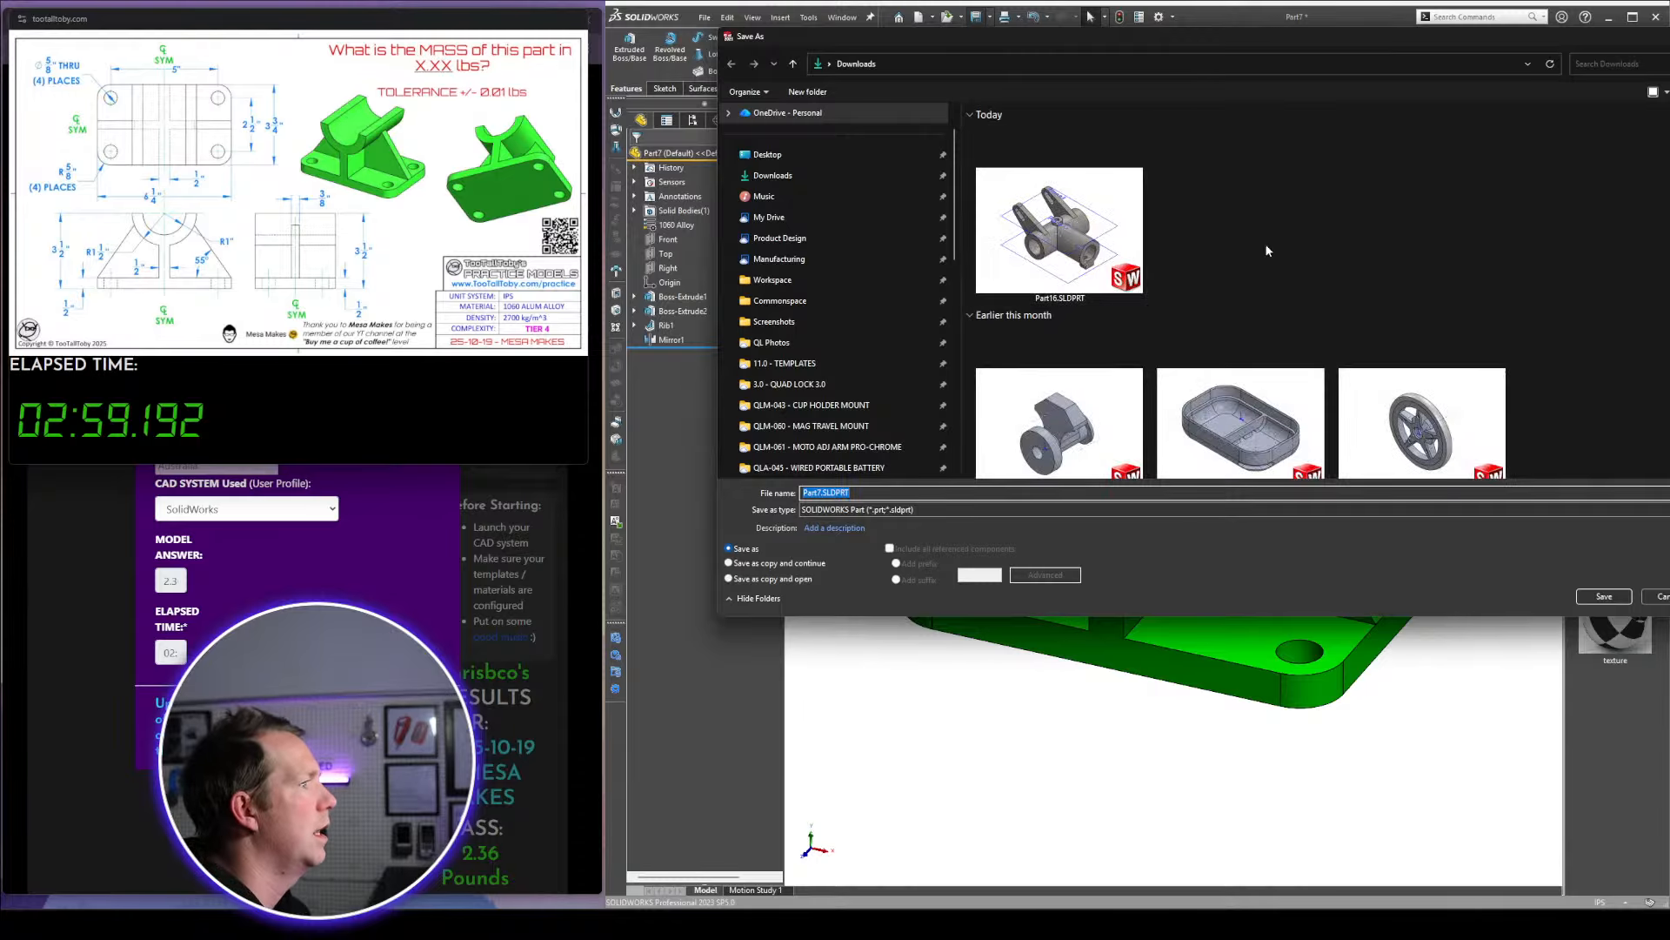
{"action": "scroll", "coordinate": [911, 303], "scroll_direction": "down", "scroll_amount": 5}
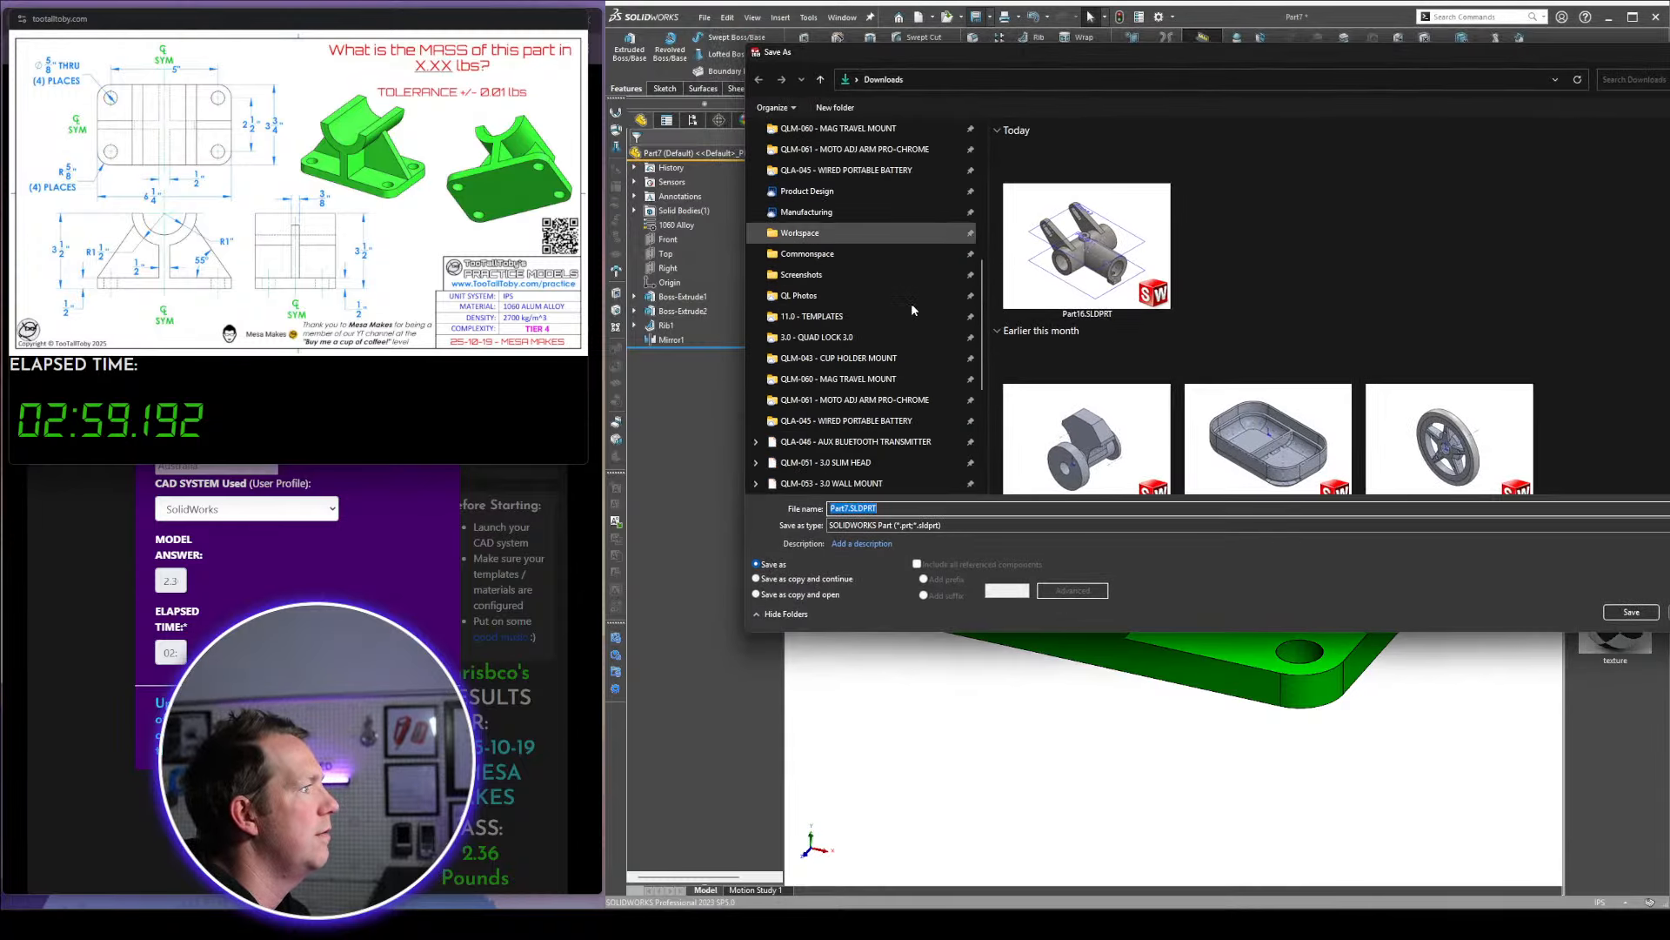
{"action": "left_click", "coordinate": [838, 295]}
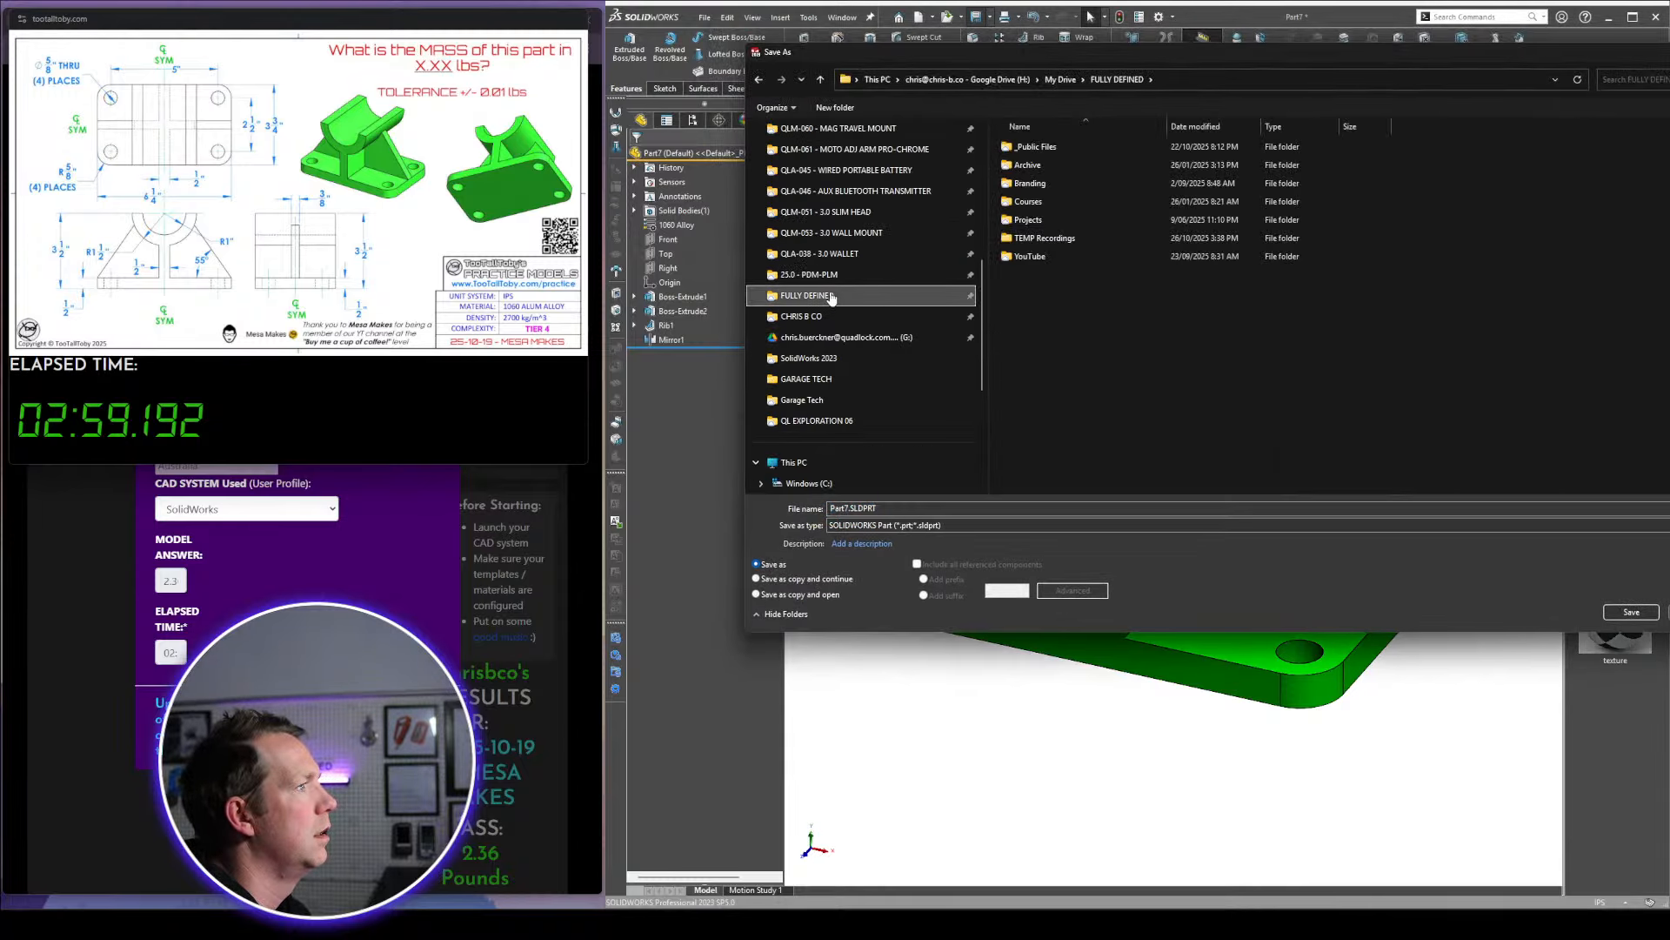
{"action": "left_click", "coordinate": [1051, 223]}
{"action": "double_click", "coordinate": [1051, 223]}
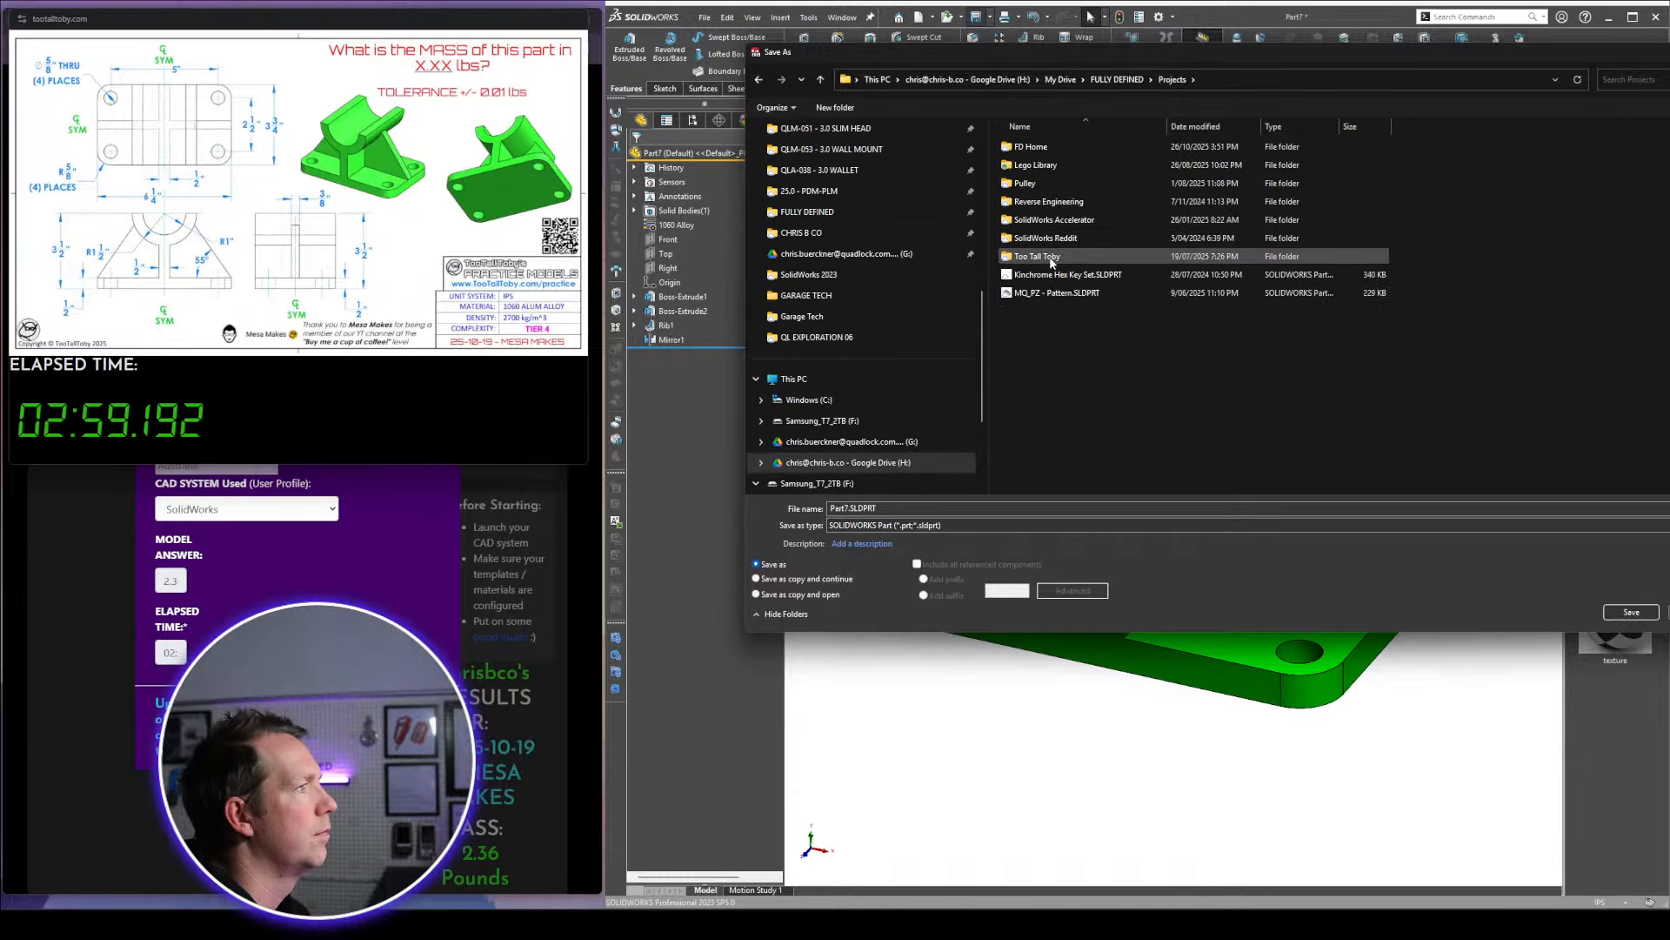
{"action": "left_click", "coordinate": [1051, 258]}
{"action": "double_click", "coordinate": [1051, 258]}
{"action": "left_click", "coordinate": [1041, 314]}
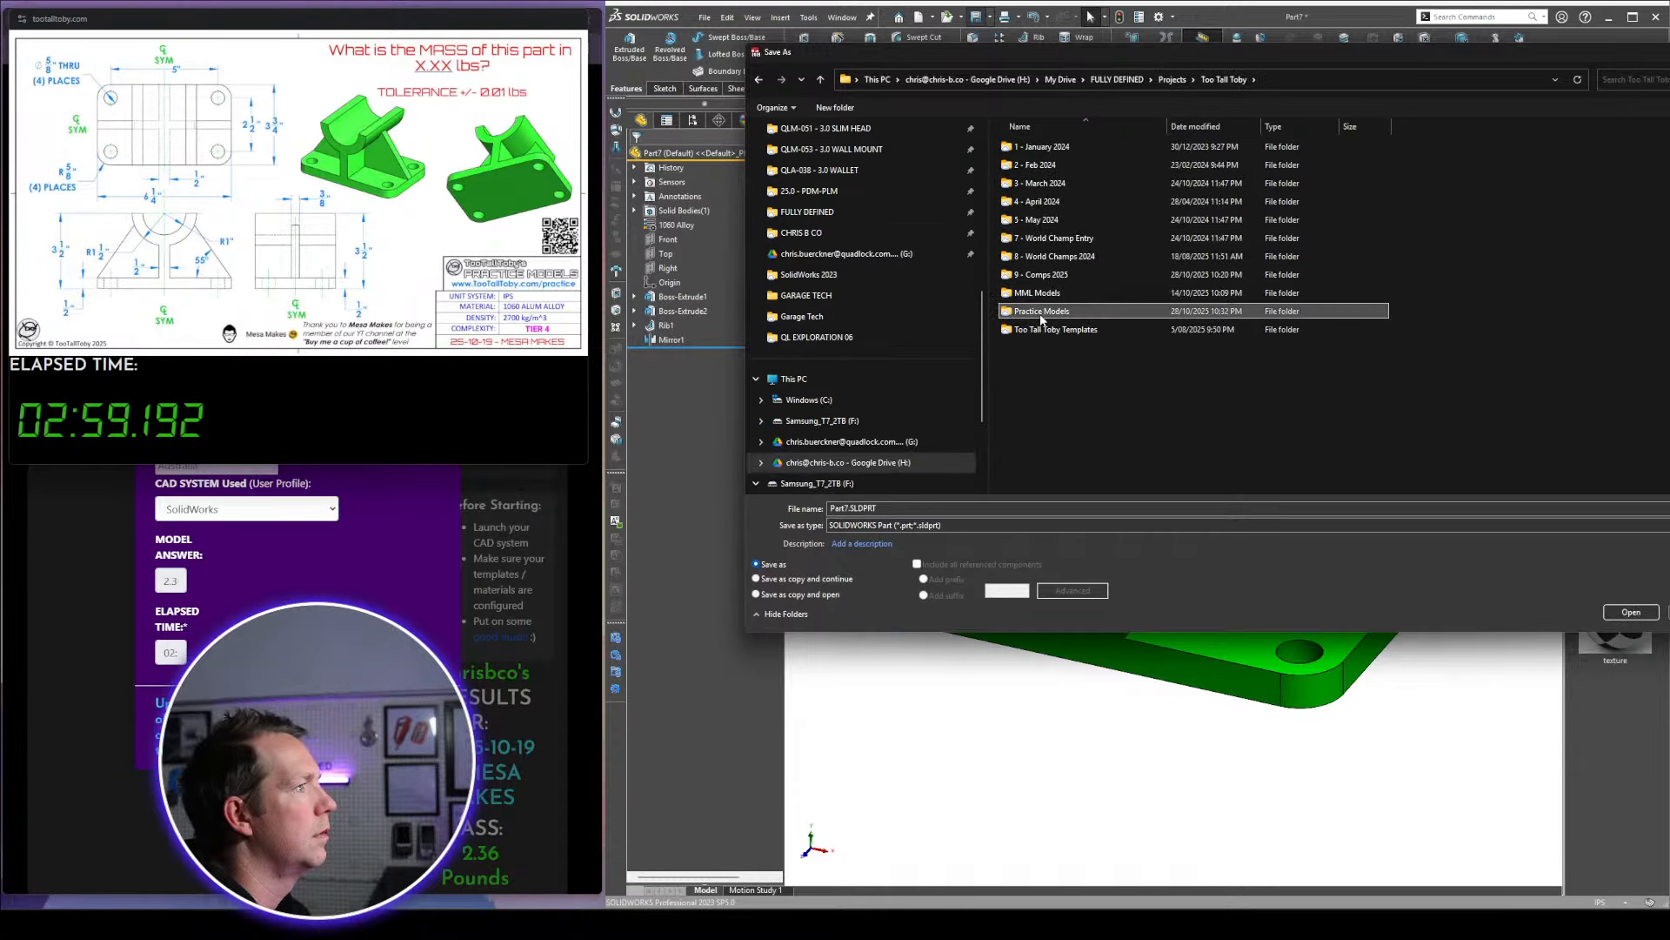
{"action": "key", "text": "Return"}
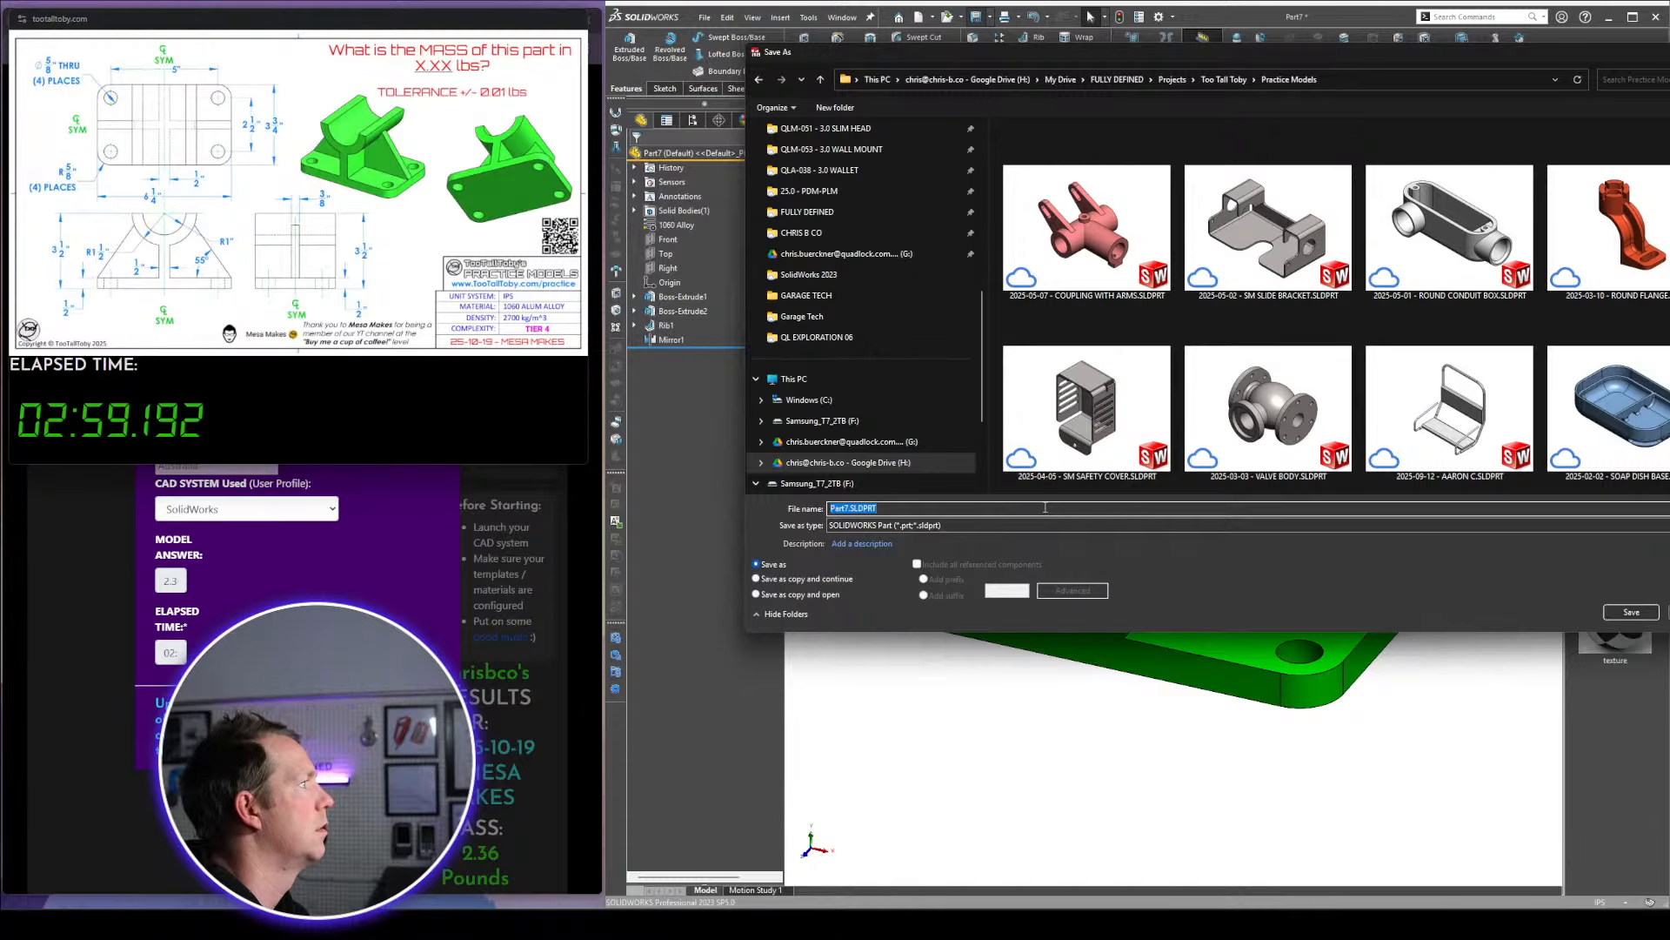
{"action": "type", "text": "2025-10-19 - MESA MAKES"}
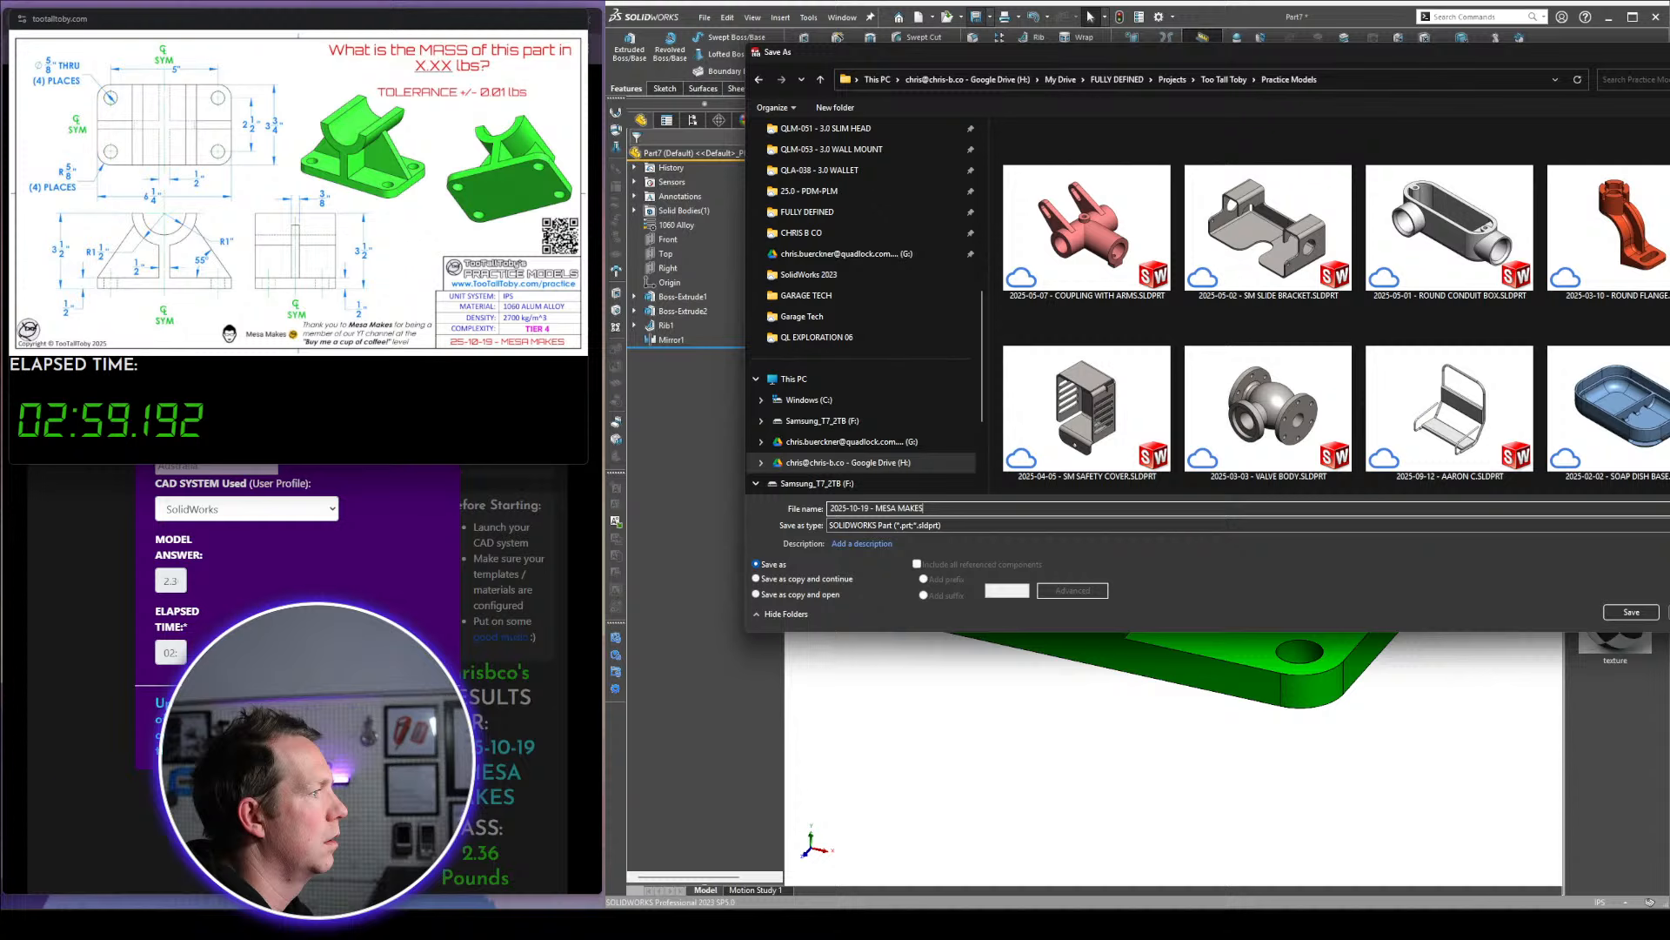
{"action": "key", "text": "Return"}
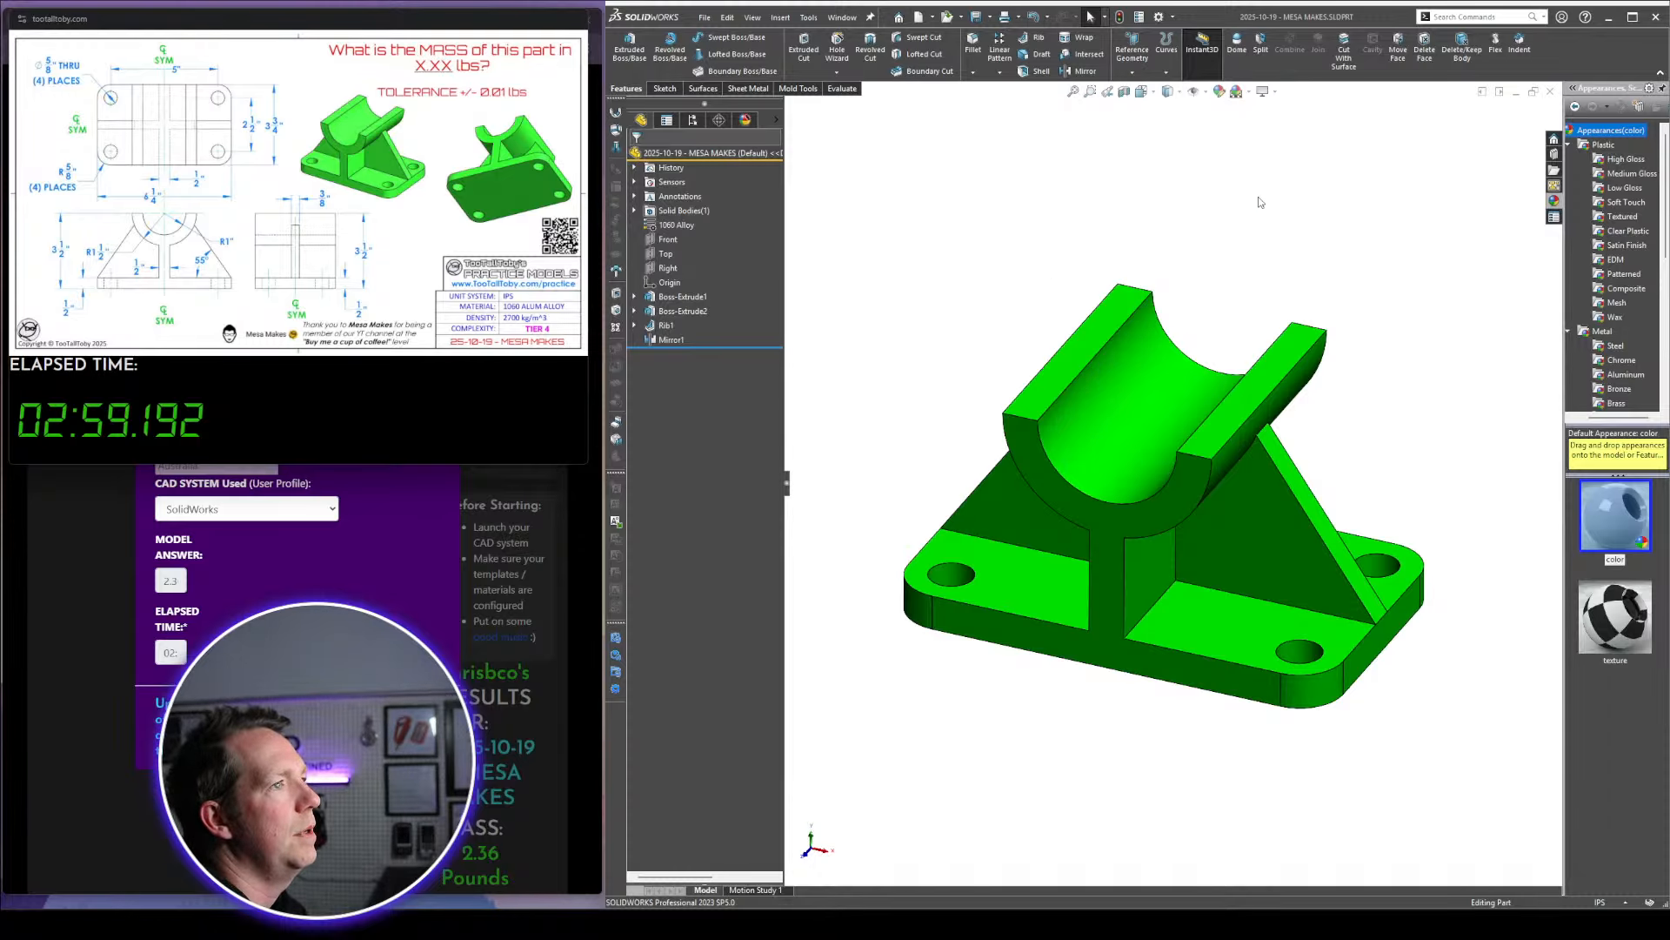
Open the quarter base plate sketch, review its outline, hole and dimensions, and close it again
{"action": "left_click", "coordinate": [634, 297]}
{"action": "left_click", "coordinate": [686, 311]}
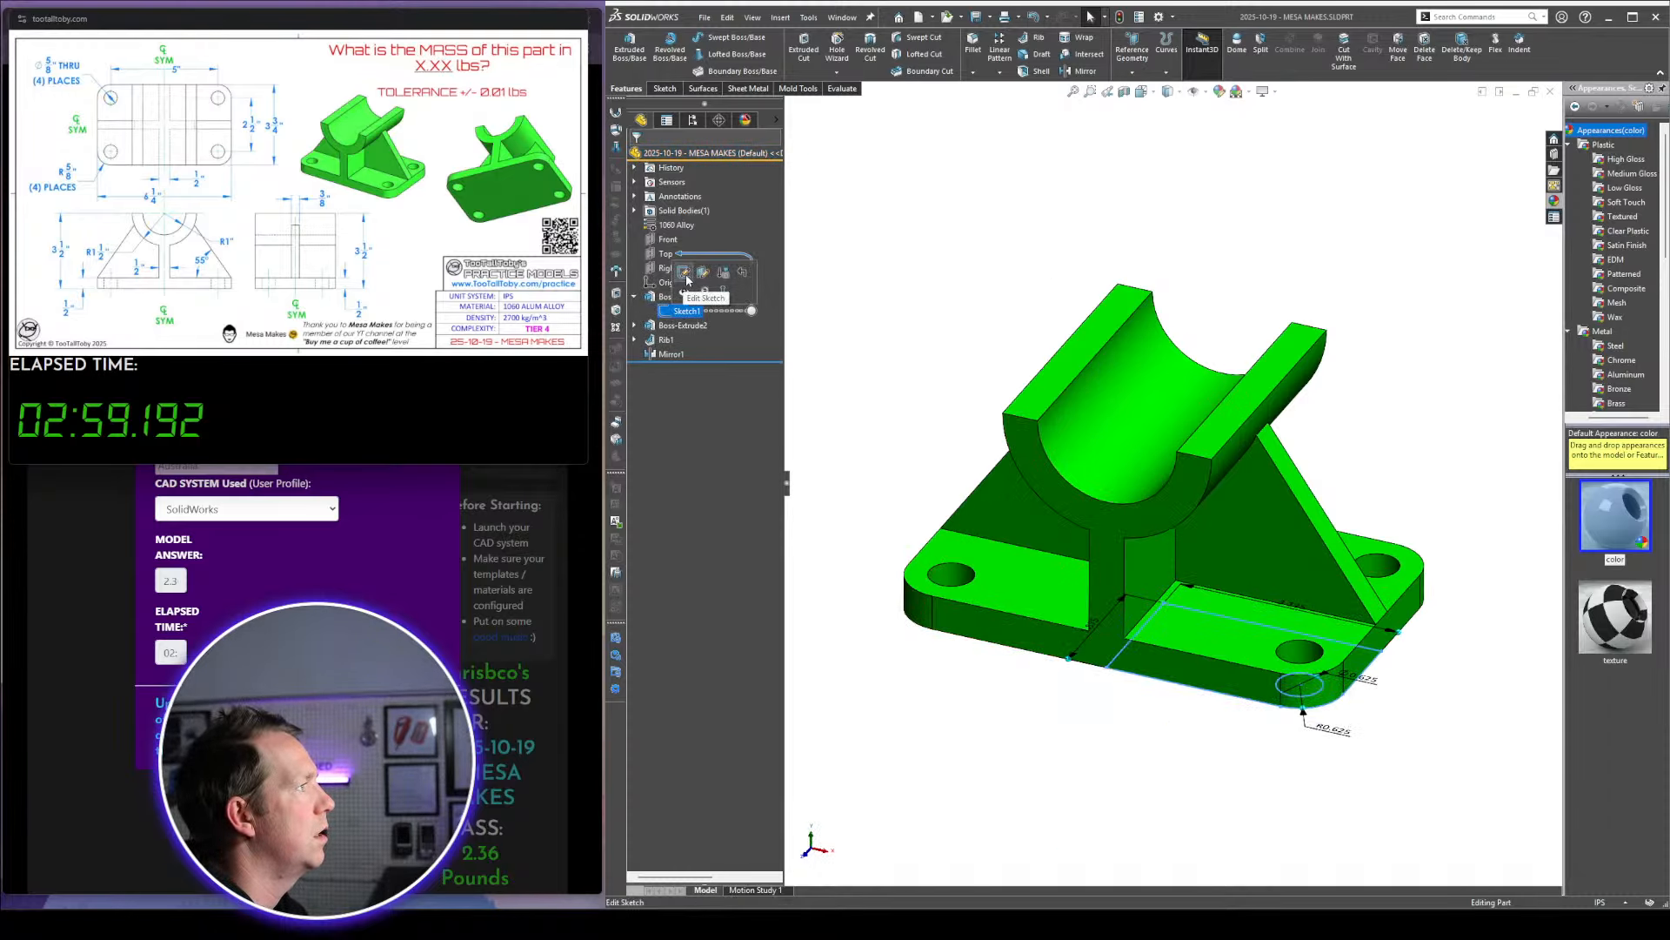
{"action": "left_click", "coordinate": [686, 275]}
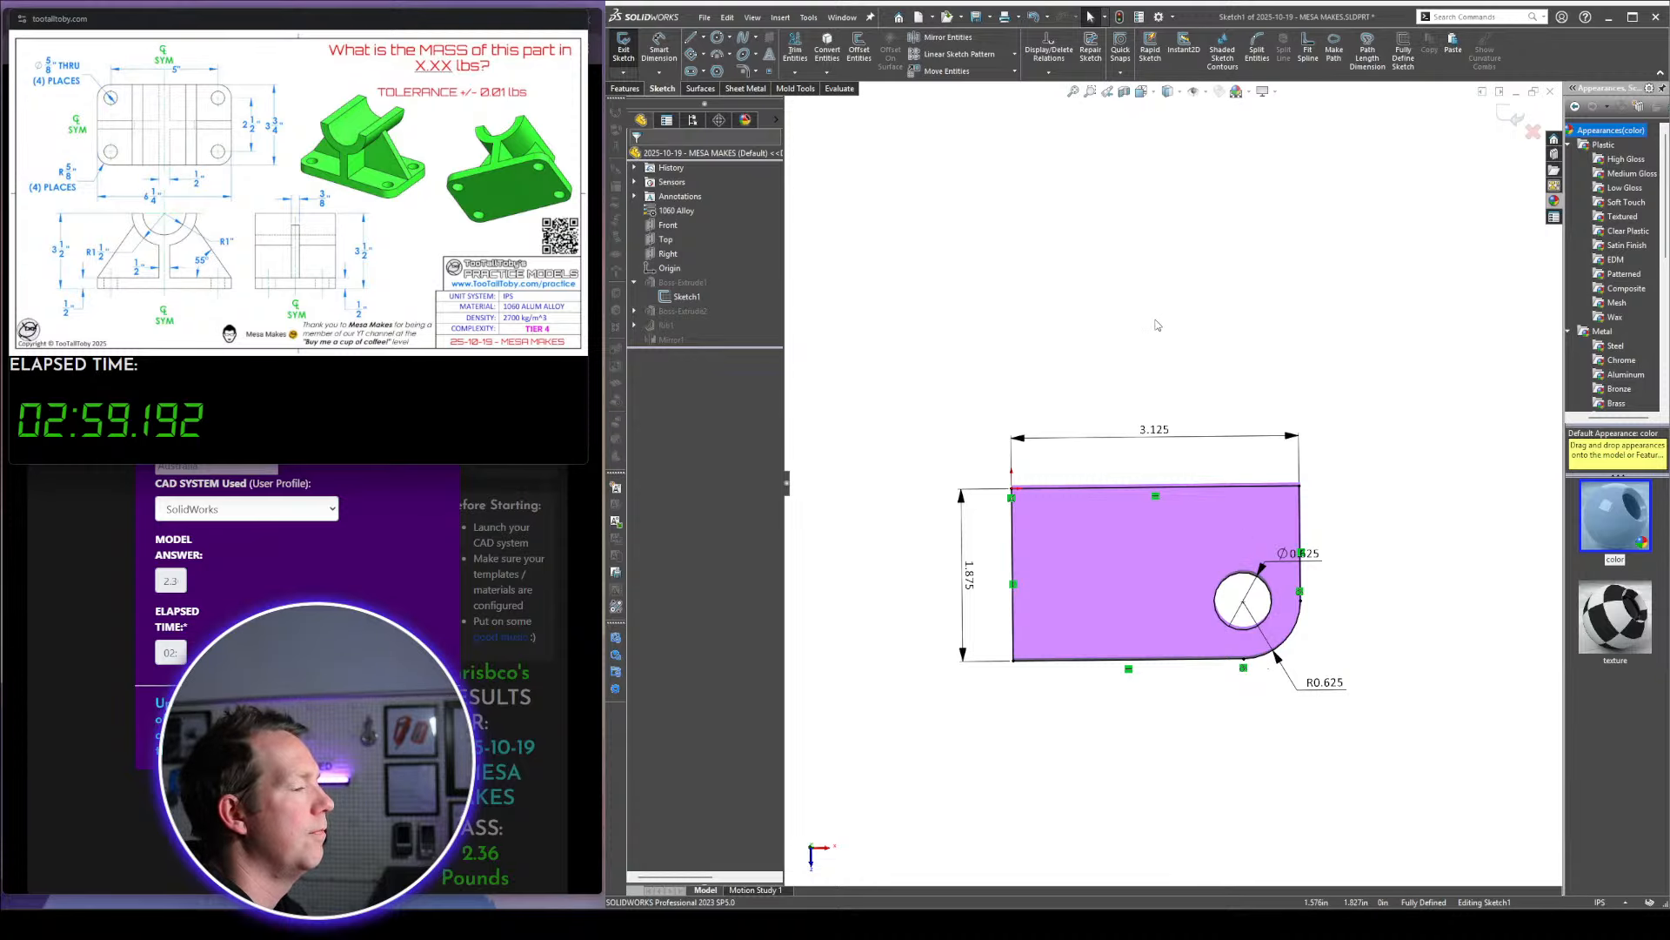
{"action": "middle_click_drag", "start_coordinate": [1263, 522], "coordinate": [1316, 391]}
{"action": "left_click", "coordinate": [1516, 117]}
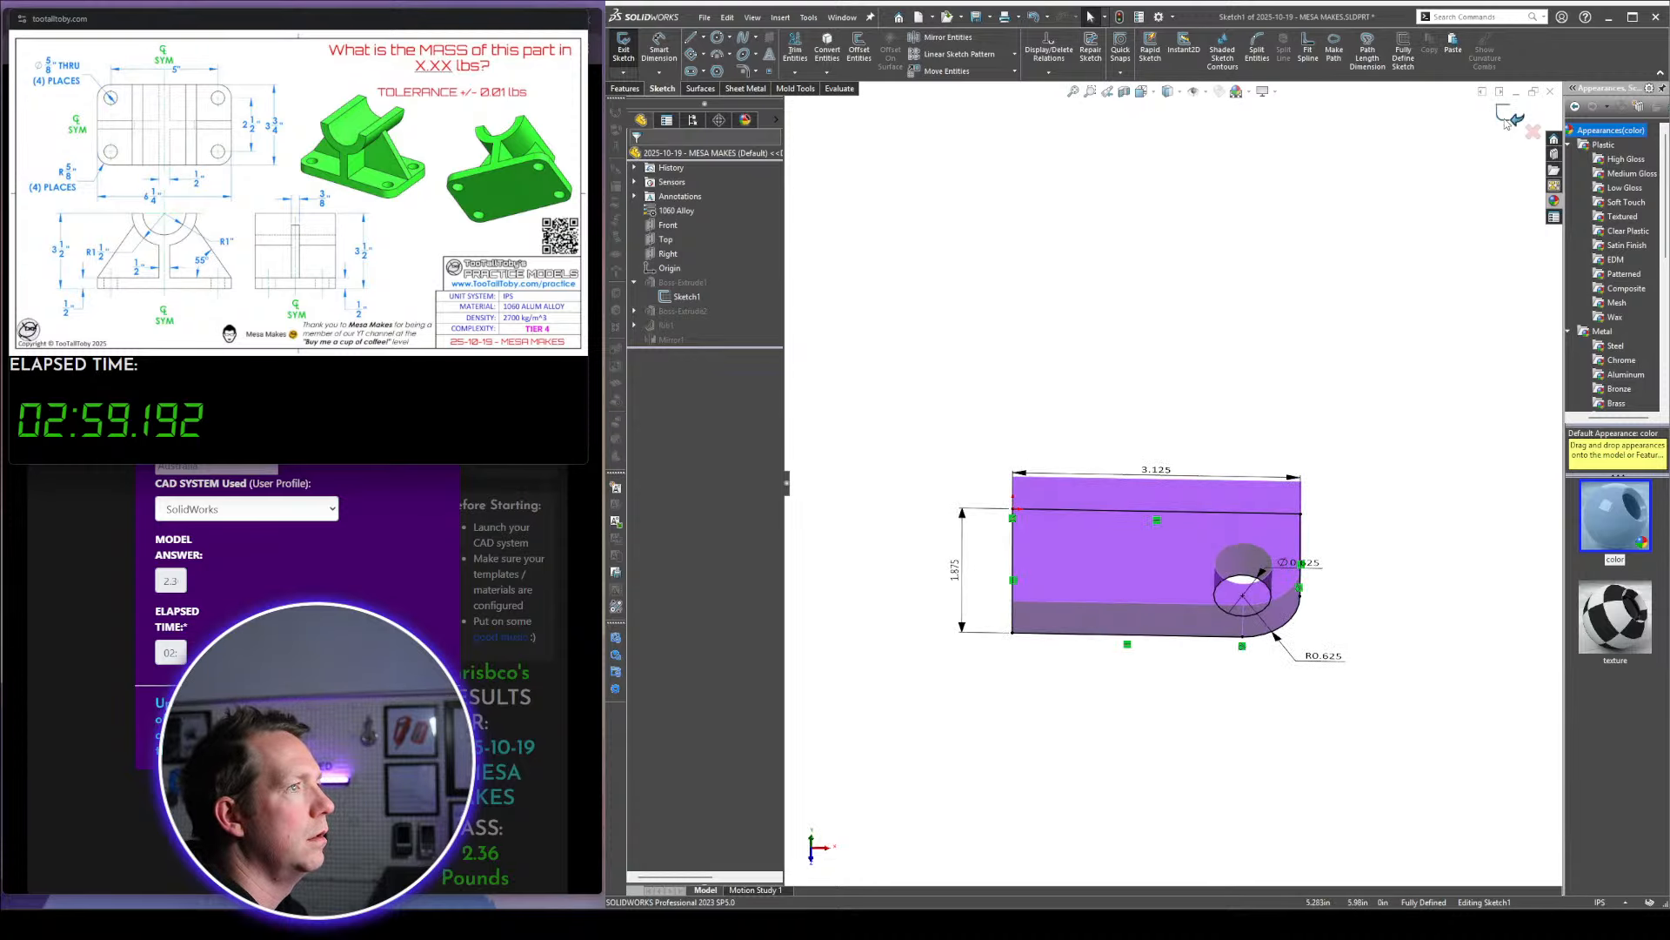
Open the saddle profile sketch facing the front and move the two diameter dimensions and the web thickness dimension farther from the geometry
{"action": "left_click", "coordinate": [634, 325]}
{"action": "left_click", "coordinate": [685, 340]}
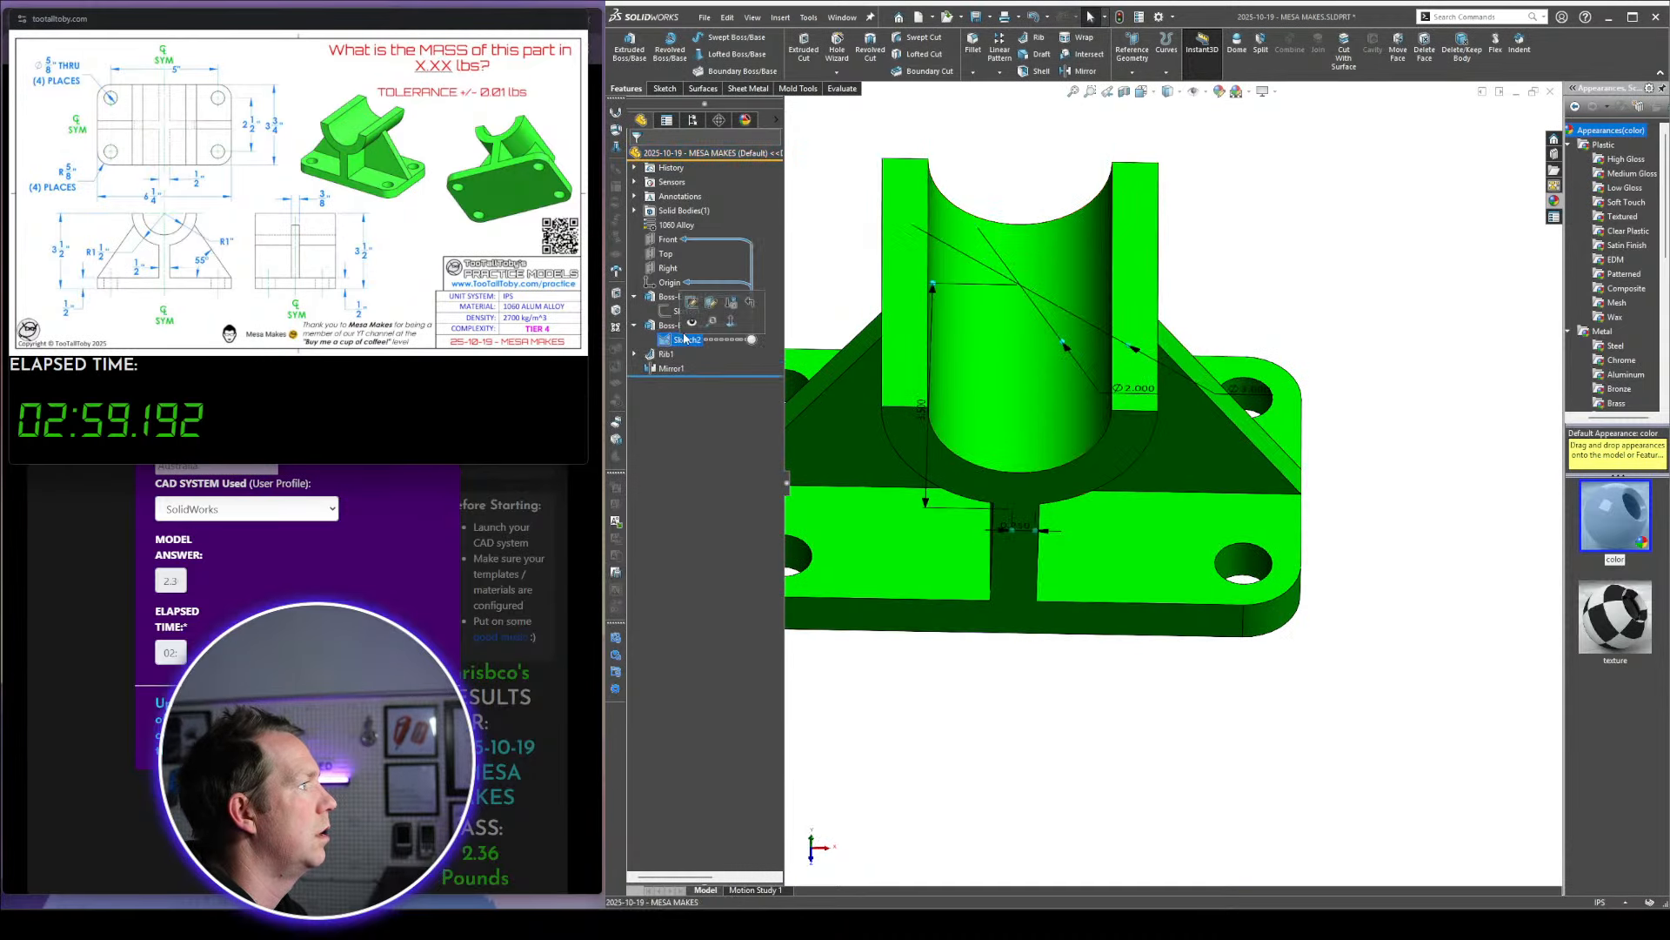
{"action": "left_click", "coordinate": [691, 307]}
{"action": "key", "text": "space"}
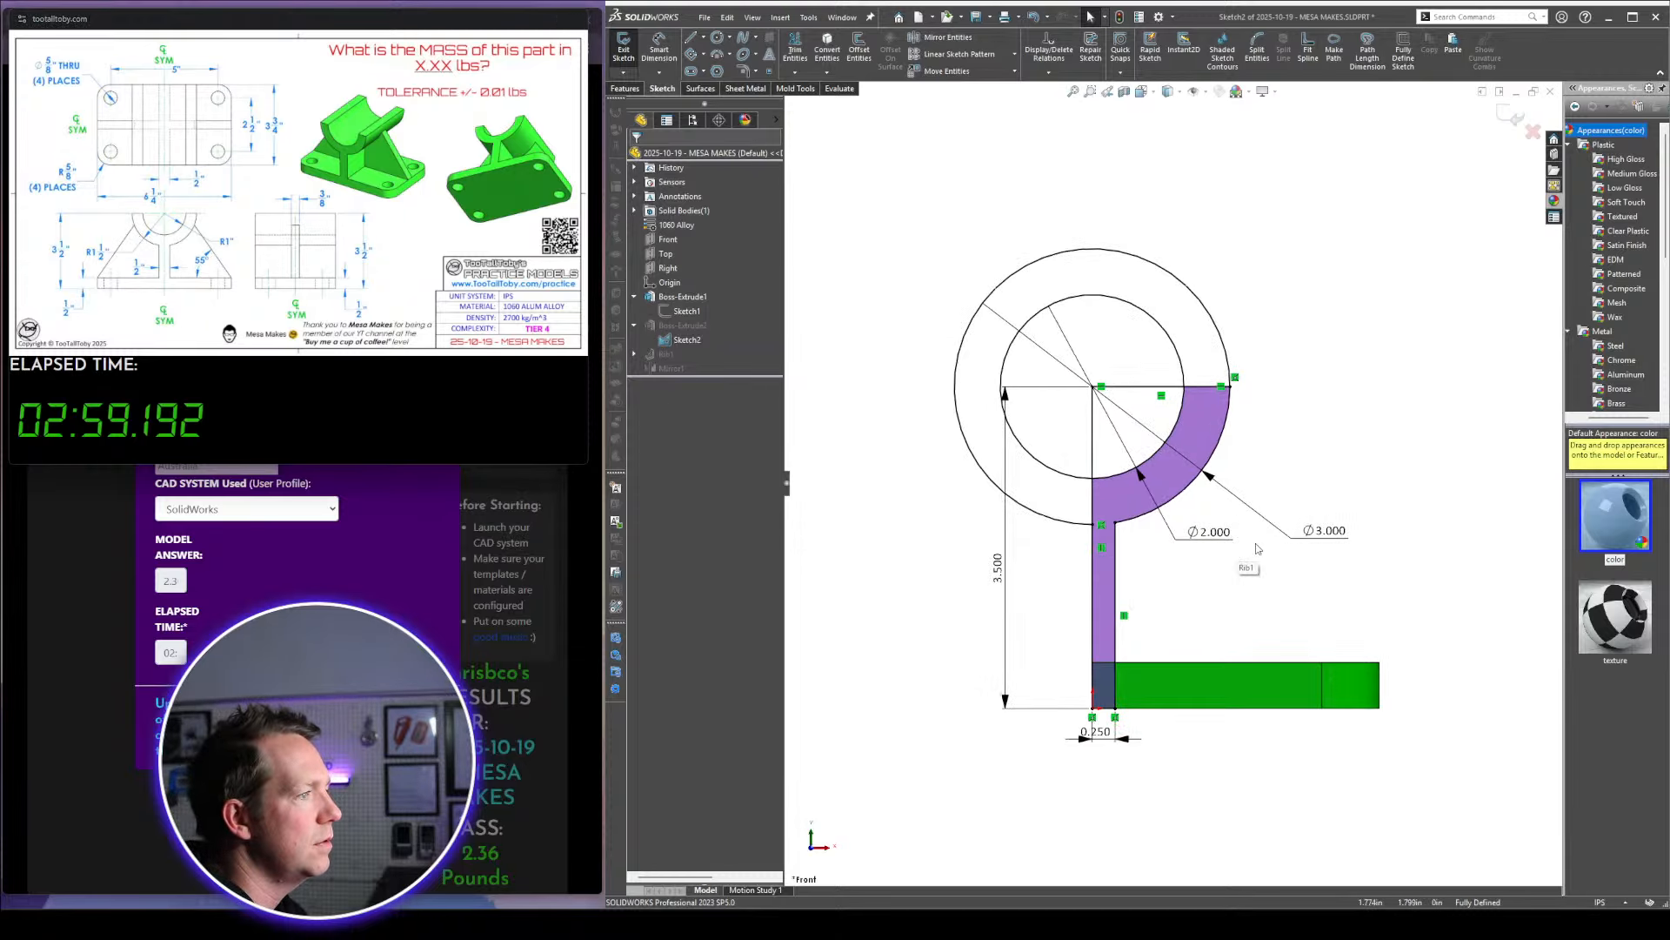
{"action": "left_click_drag", "start_coordinate": [1321, 535], "coordinate": [1313, 563]}
{"action": "left_click_drag", "start_coordinate": [1213, 535], "coordinate": [1332, 509]}
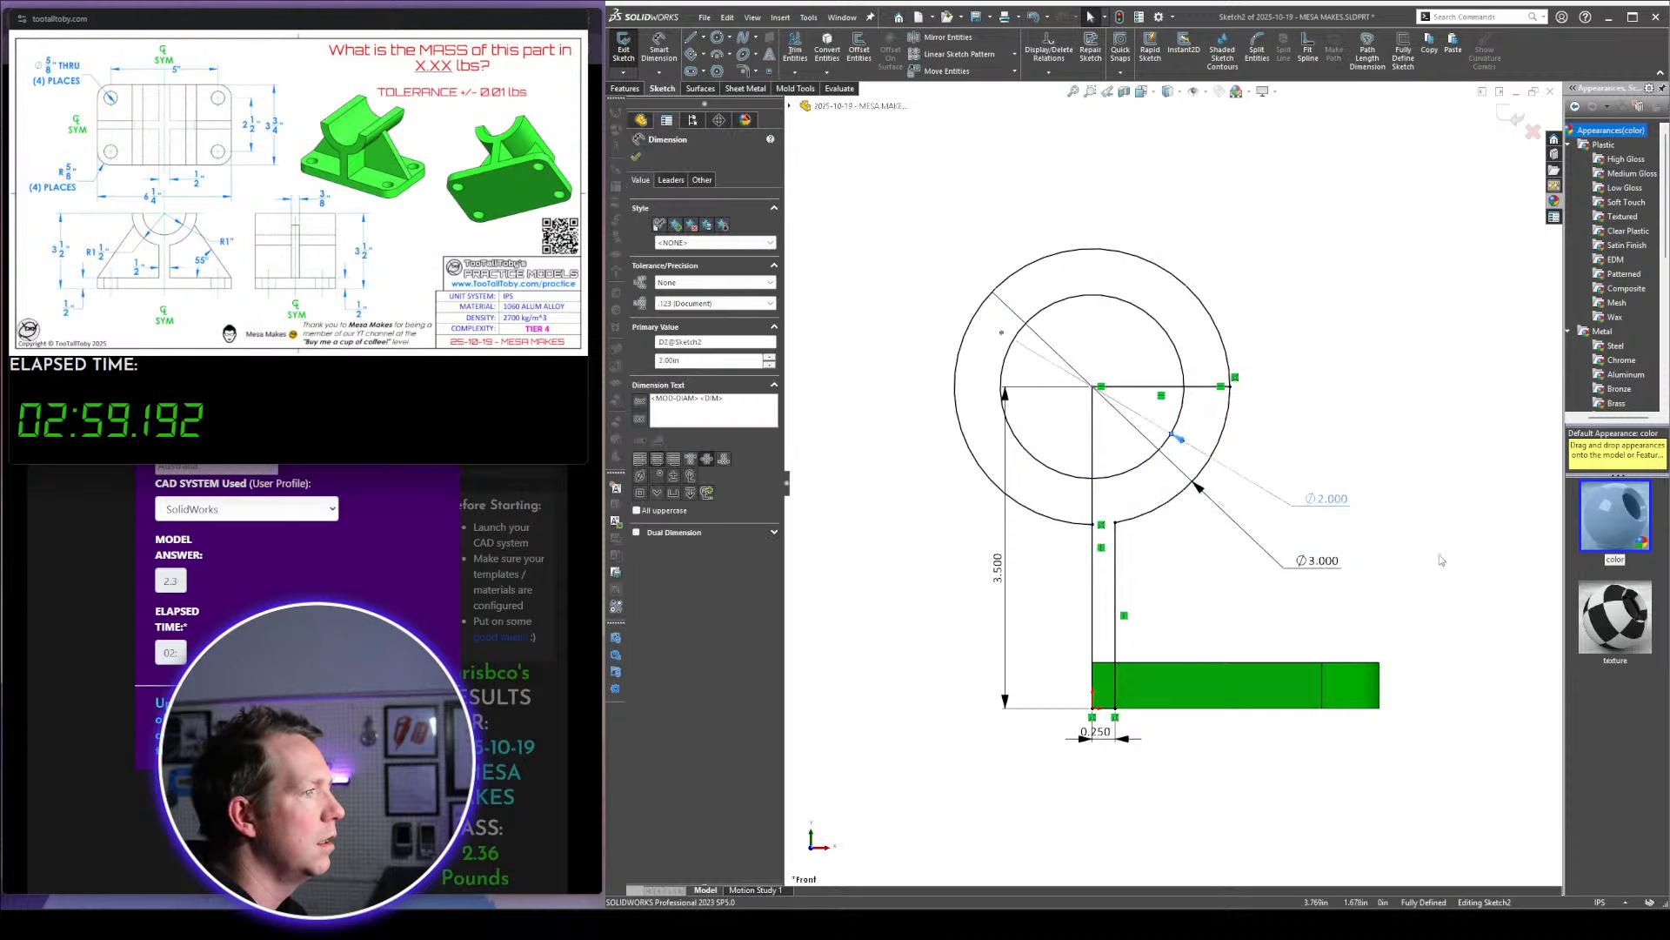
{"action": "left_click", "coordinate": [1447, 561]}
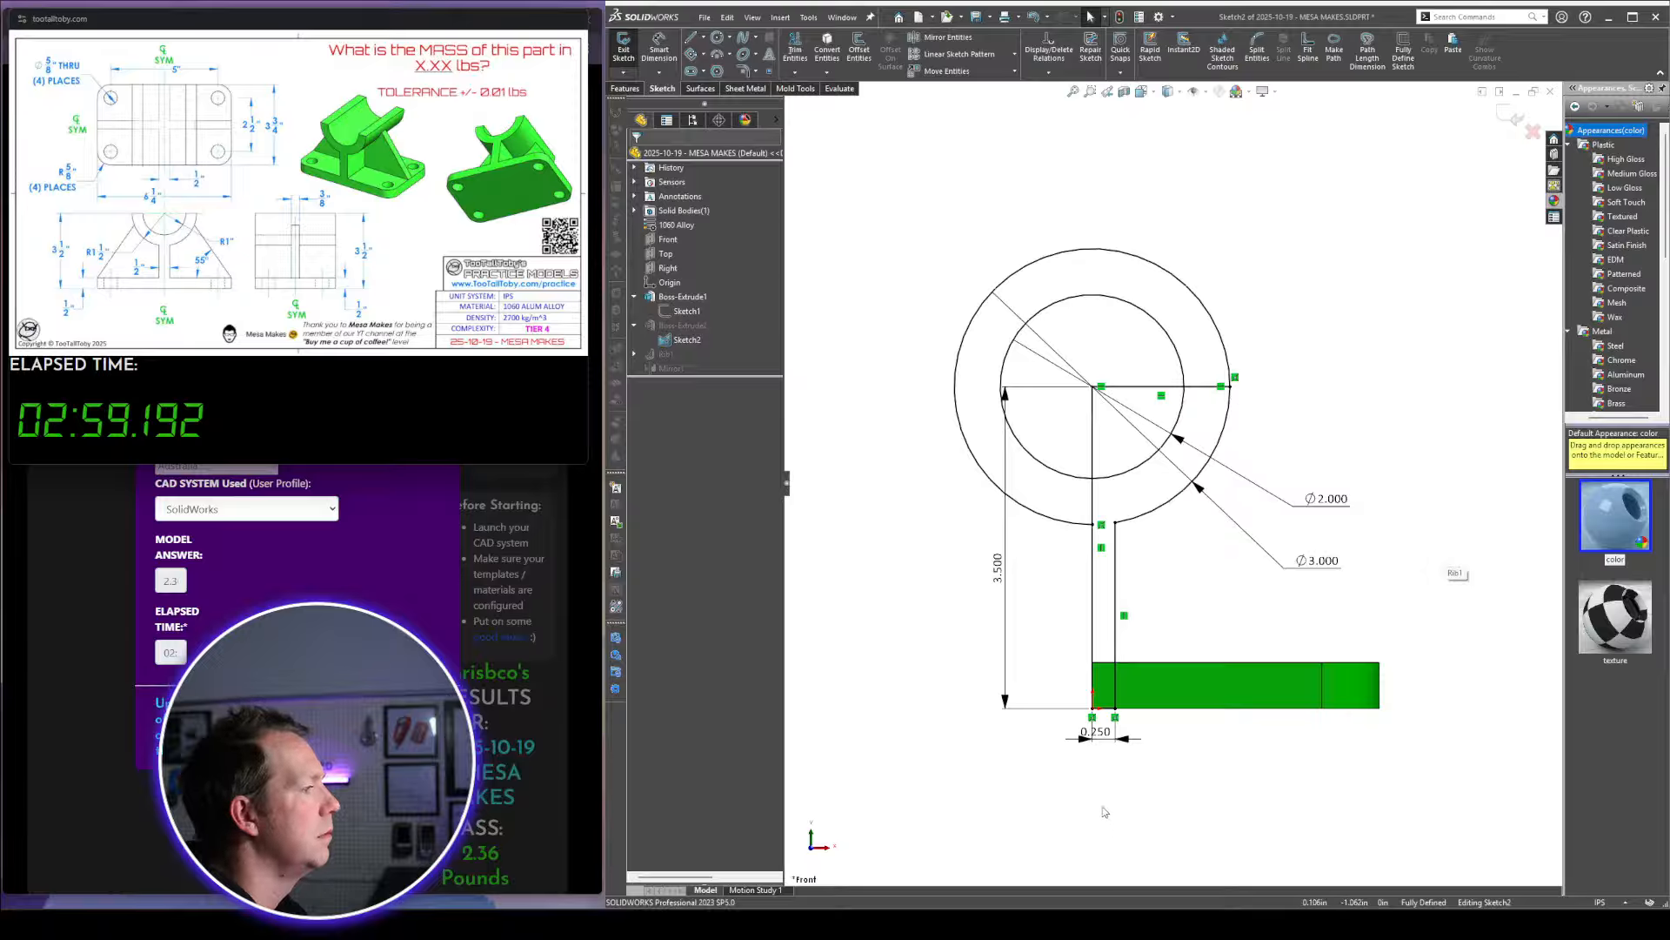
{"action": "left_click_drag", "start_coordinate": [1107, 740], "coordinate": [1108, 773]}
{"action": "left_click", "coordinate": [1429, 346]}
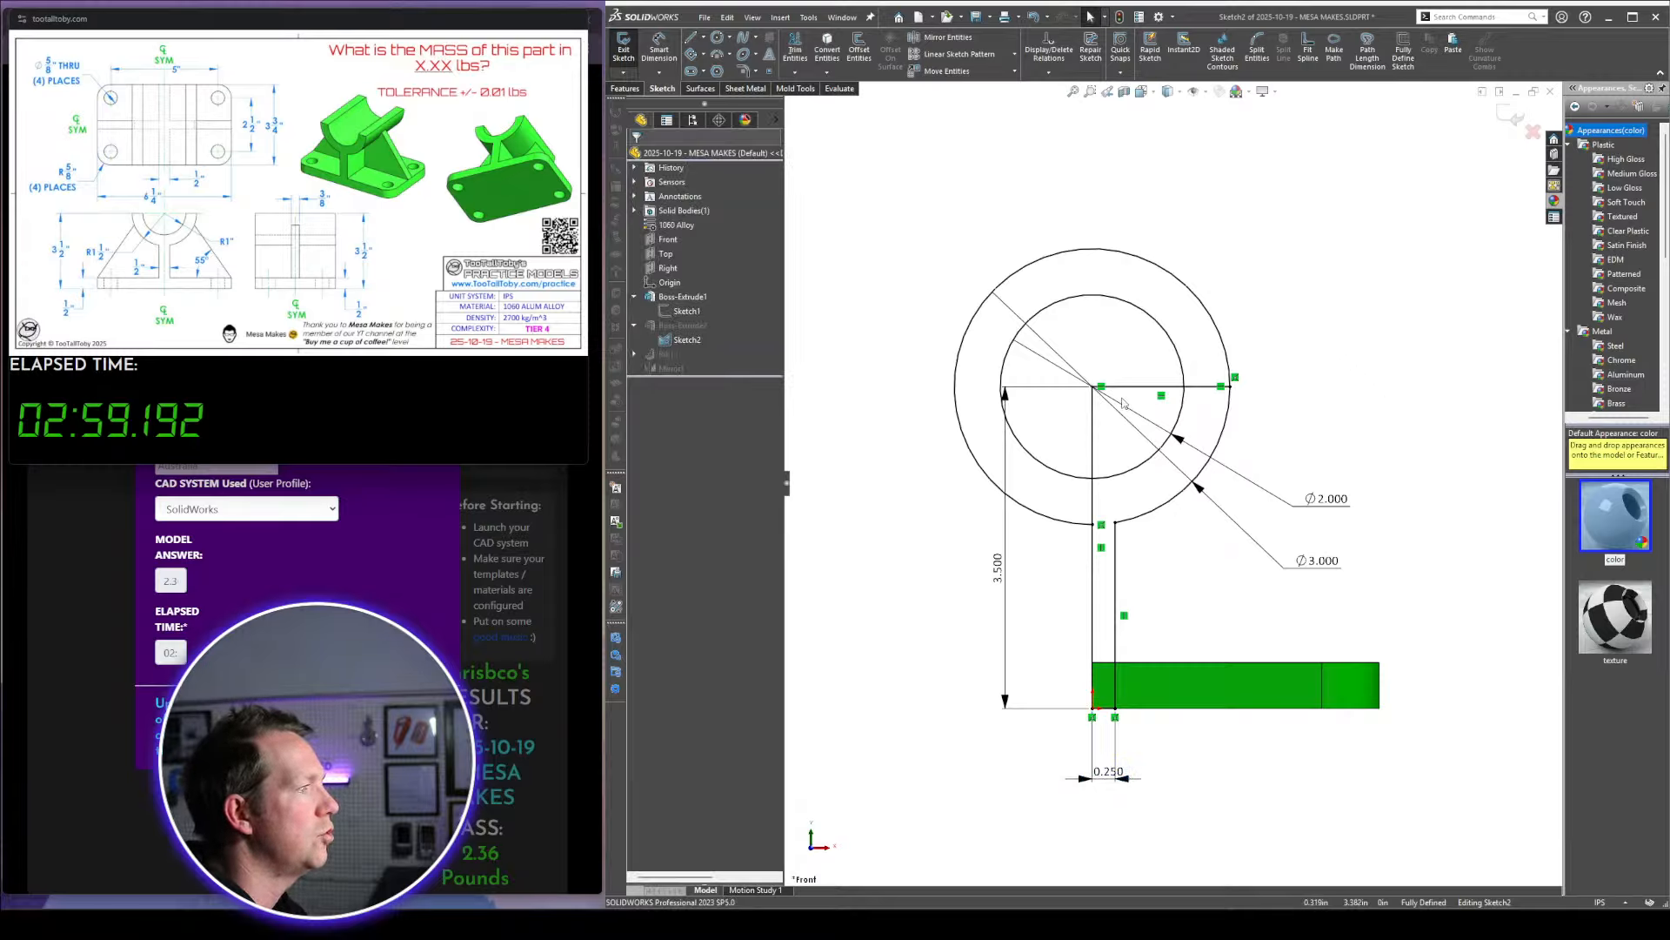
Try trimming the excess circle and line segments to leave only the closed half-saddle outline, and undo the trim
{"action": "key", "text": "t"}
{"action": "mouse_move", "coordinate": [1246, 254]}
{"action": "left_mouse_down"}
{"action": "mouse_move", "coordinate": [1117, 338]}
{"action": "mouse_move", "coordinate": [1062, 389]}
{"action": "mouse_move", "coordinate": [1035, 448]}
{"action": "left_mouse_up"}
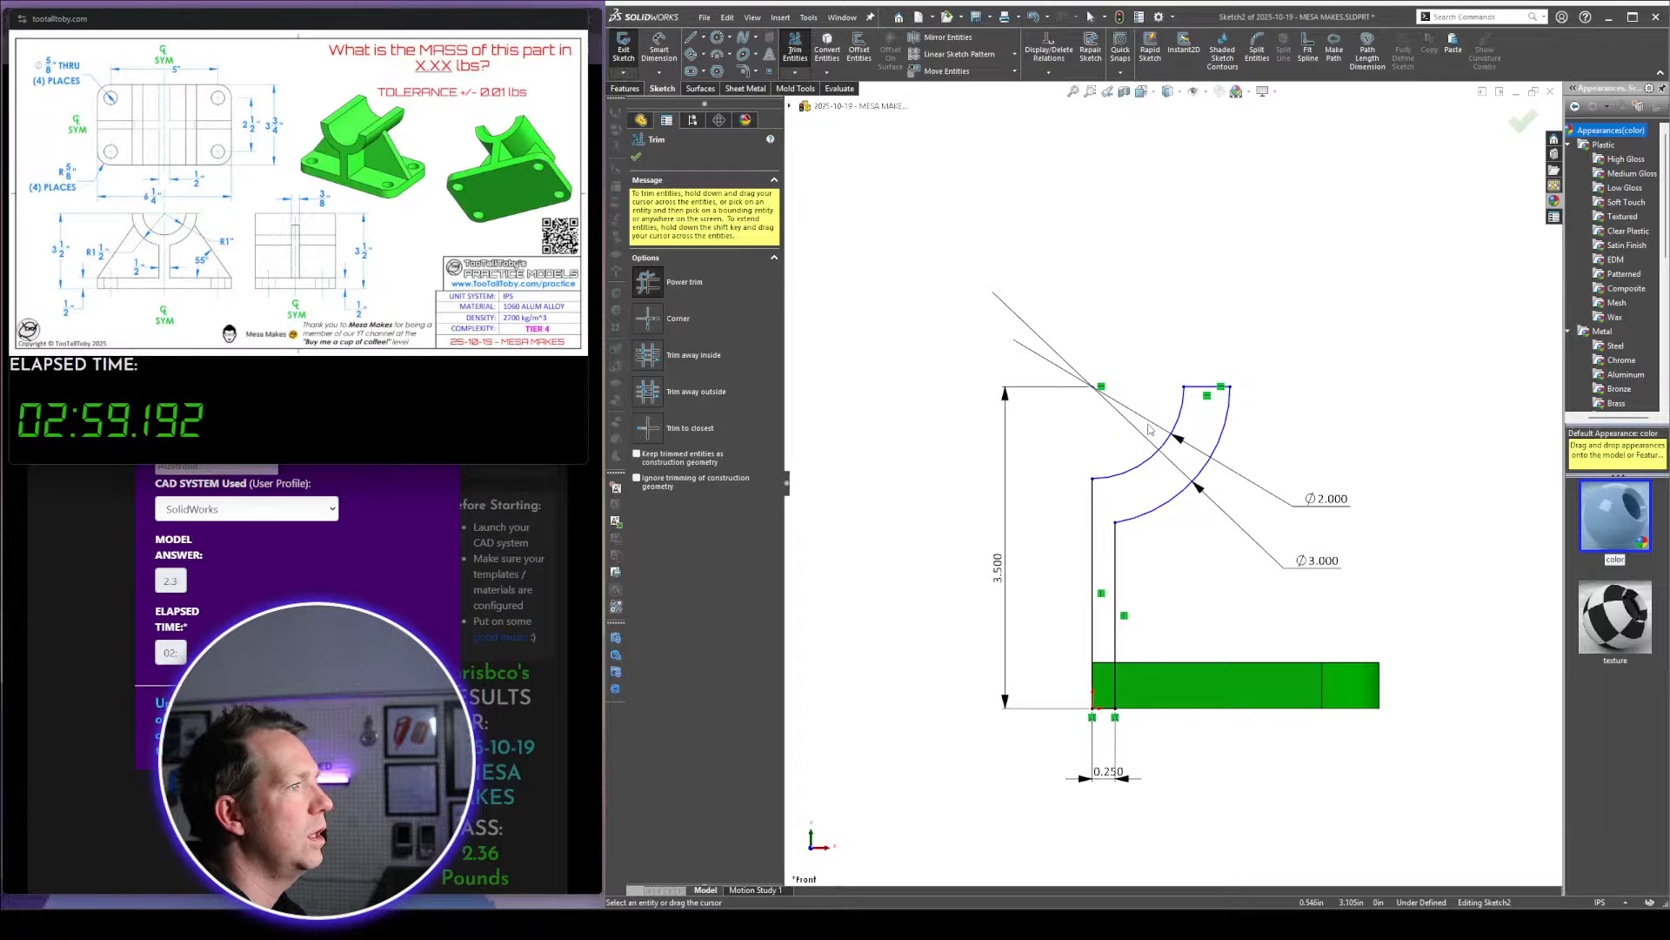
{"action": "key", "text": "Escape"}
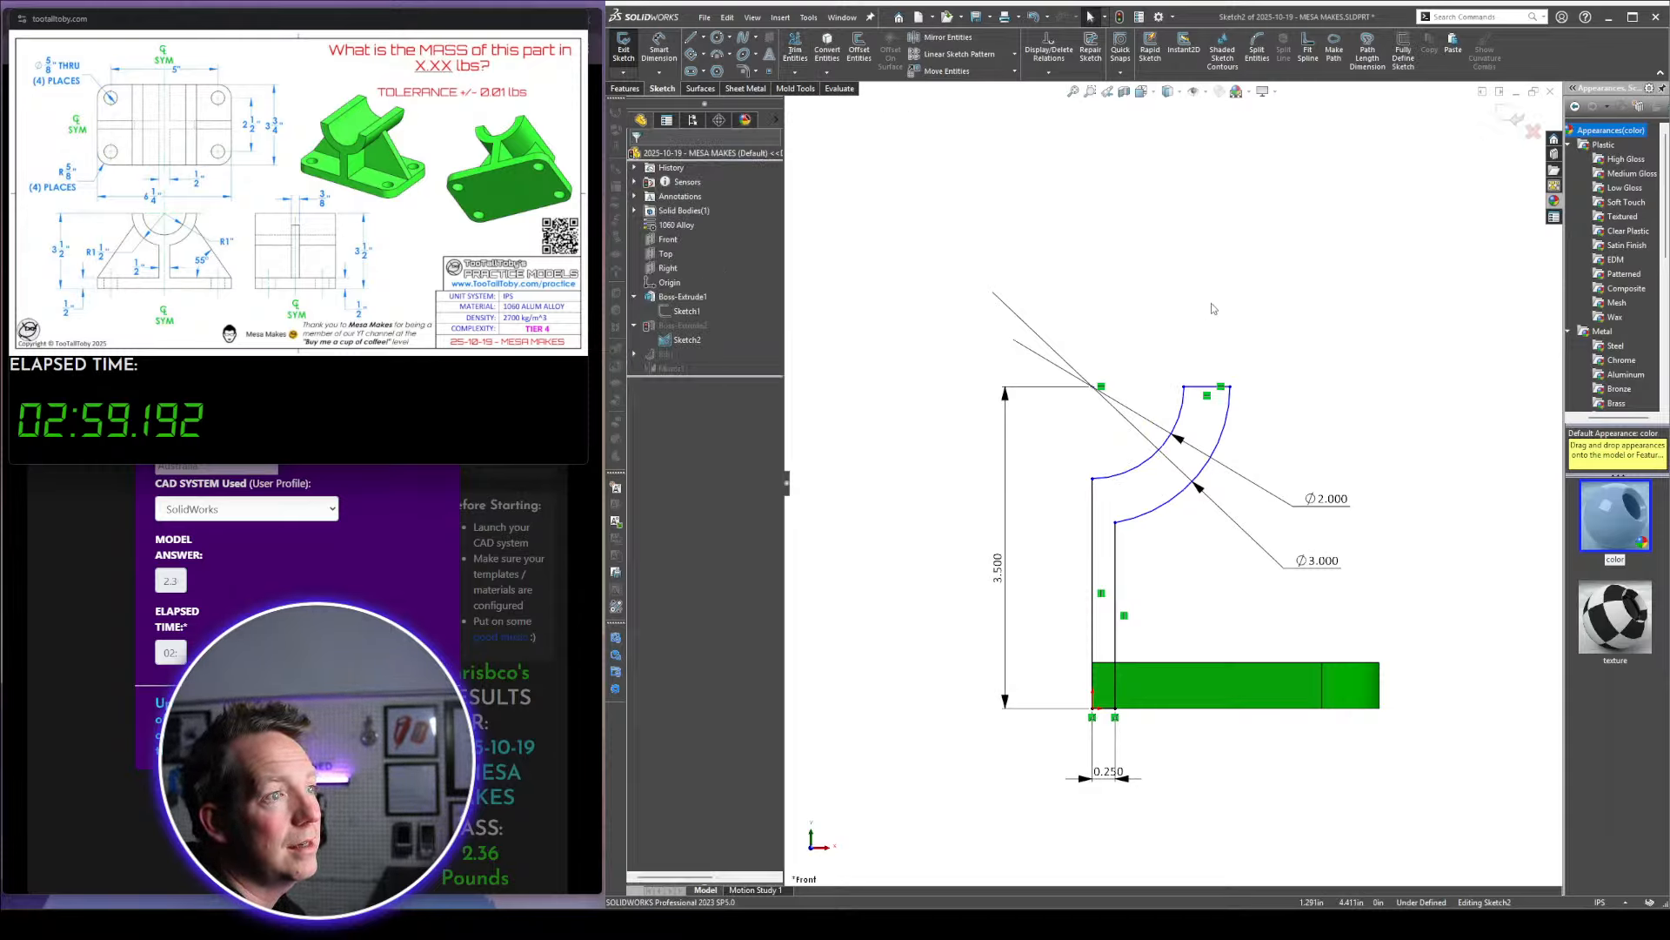
{"action": "key", "text": "ctrl+z"}
{"action": "key", "text": "ctrl+z"}
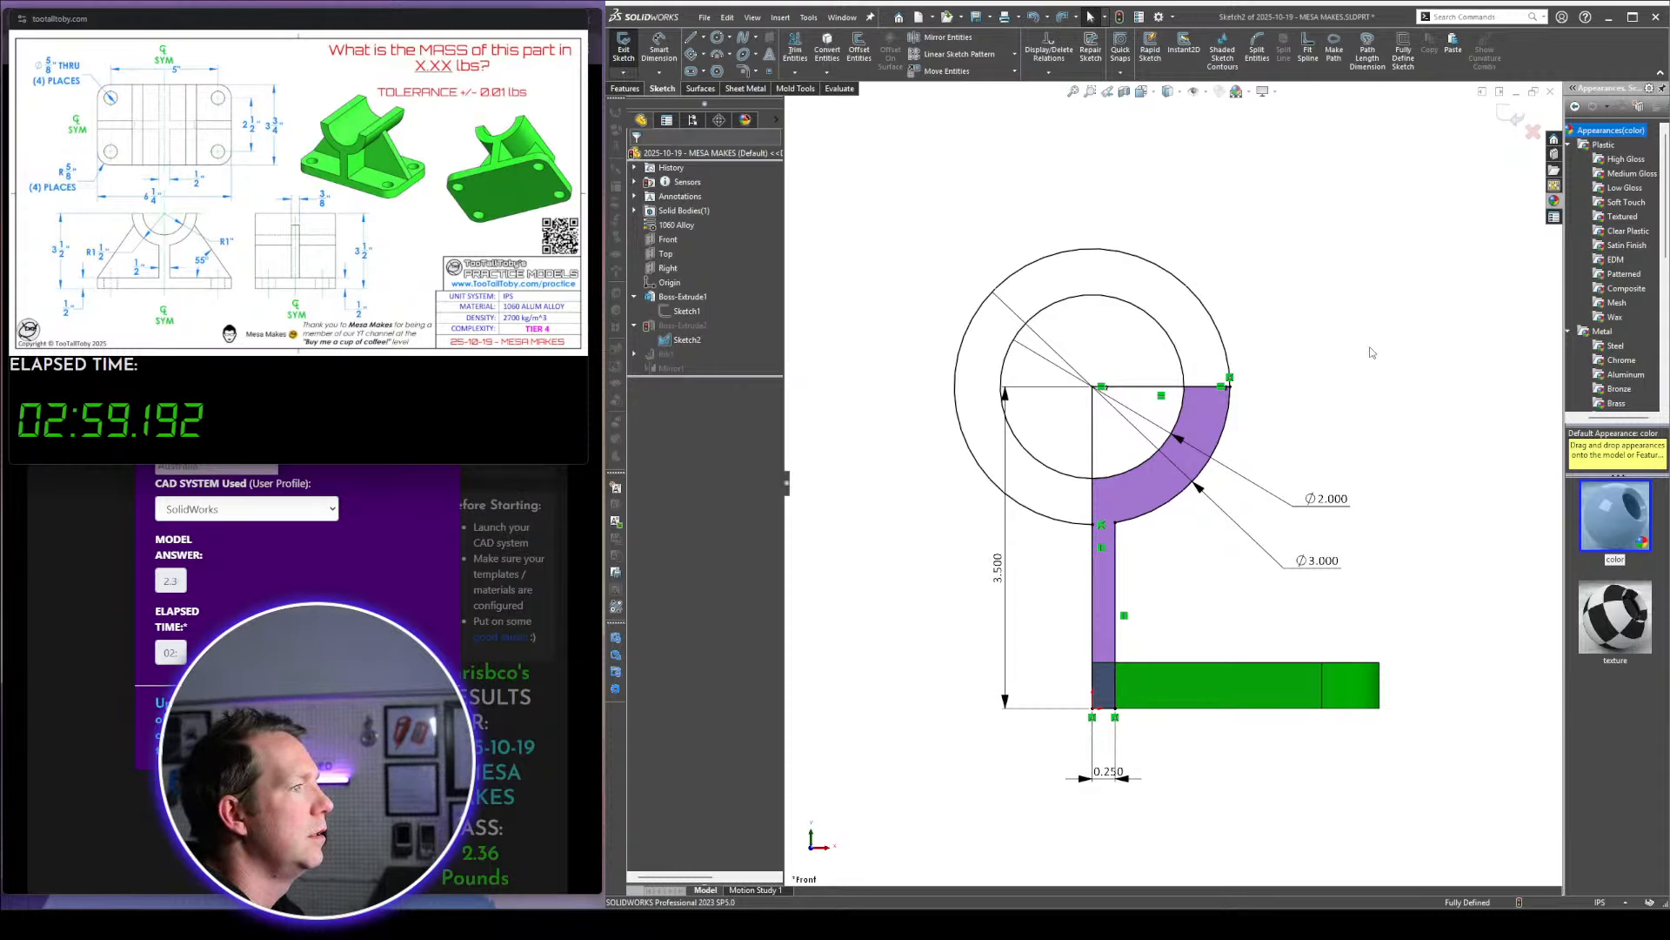
Leave the saddle sketch and review its extrusion's selected contour and Up To Surface end condition in the feature definition
{"action": "middle_click_drag", "start_coordinate": [1233, 474], "coordinate": [1179, 559]}
{"action": "middle_click_drag", "start_coordinate": [1190, 461], "coordinate": [1157, 474]}
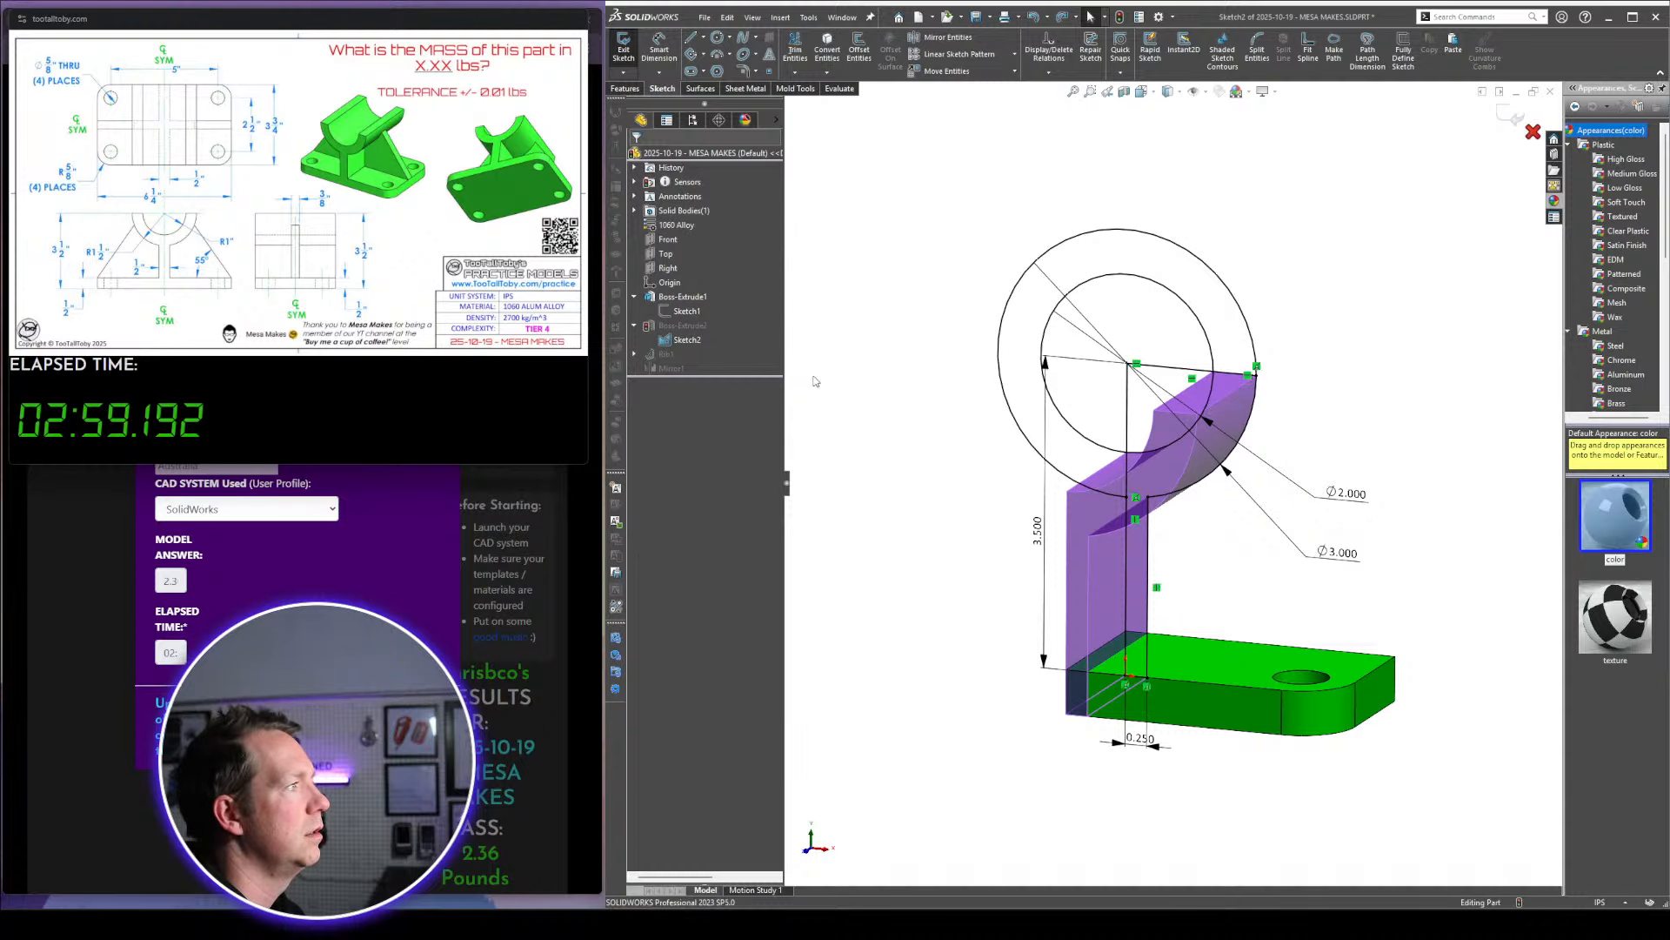
{"action": "key", "text": "ctrl+b"}
{"action": "left_click", "coordinate": [677, 327]}
{"action": "left_click", "coordinate": [682, 288]}
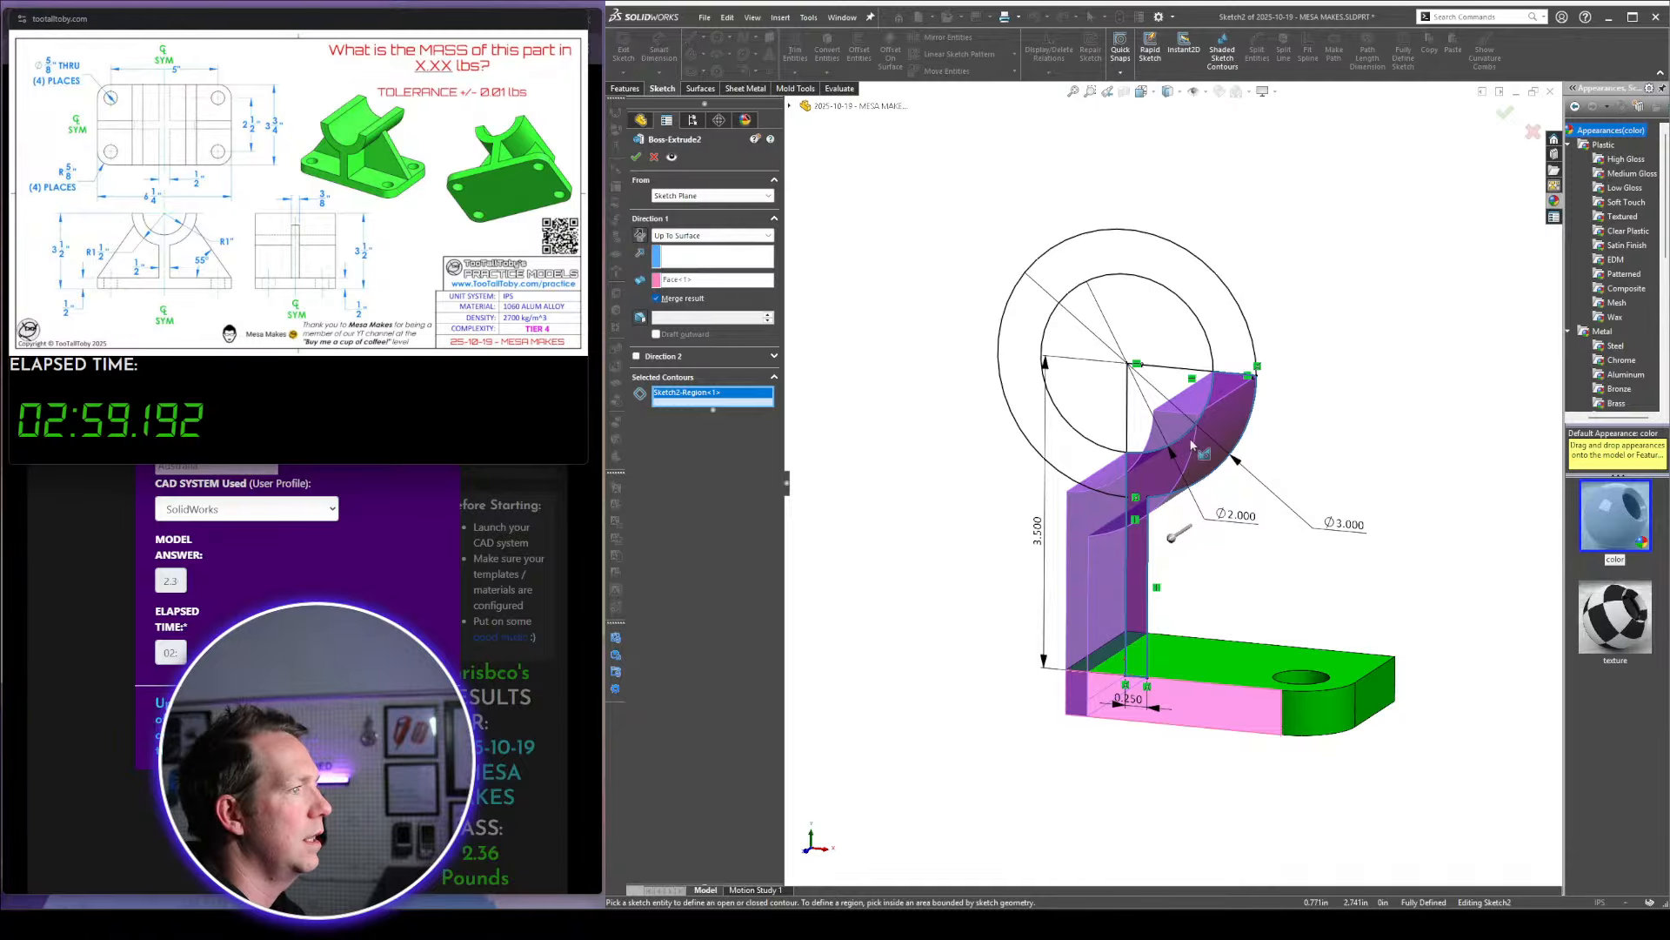
{"action": "middle_click_drag", "start_coordinate": [1288, 509], "coordinate": [1234, 537]}
{"action": "right_click", "coordinate": [1363, 452]}
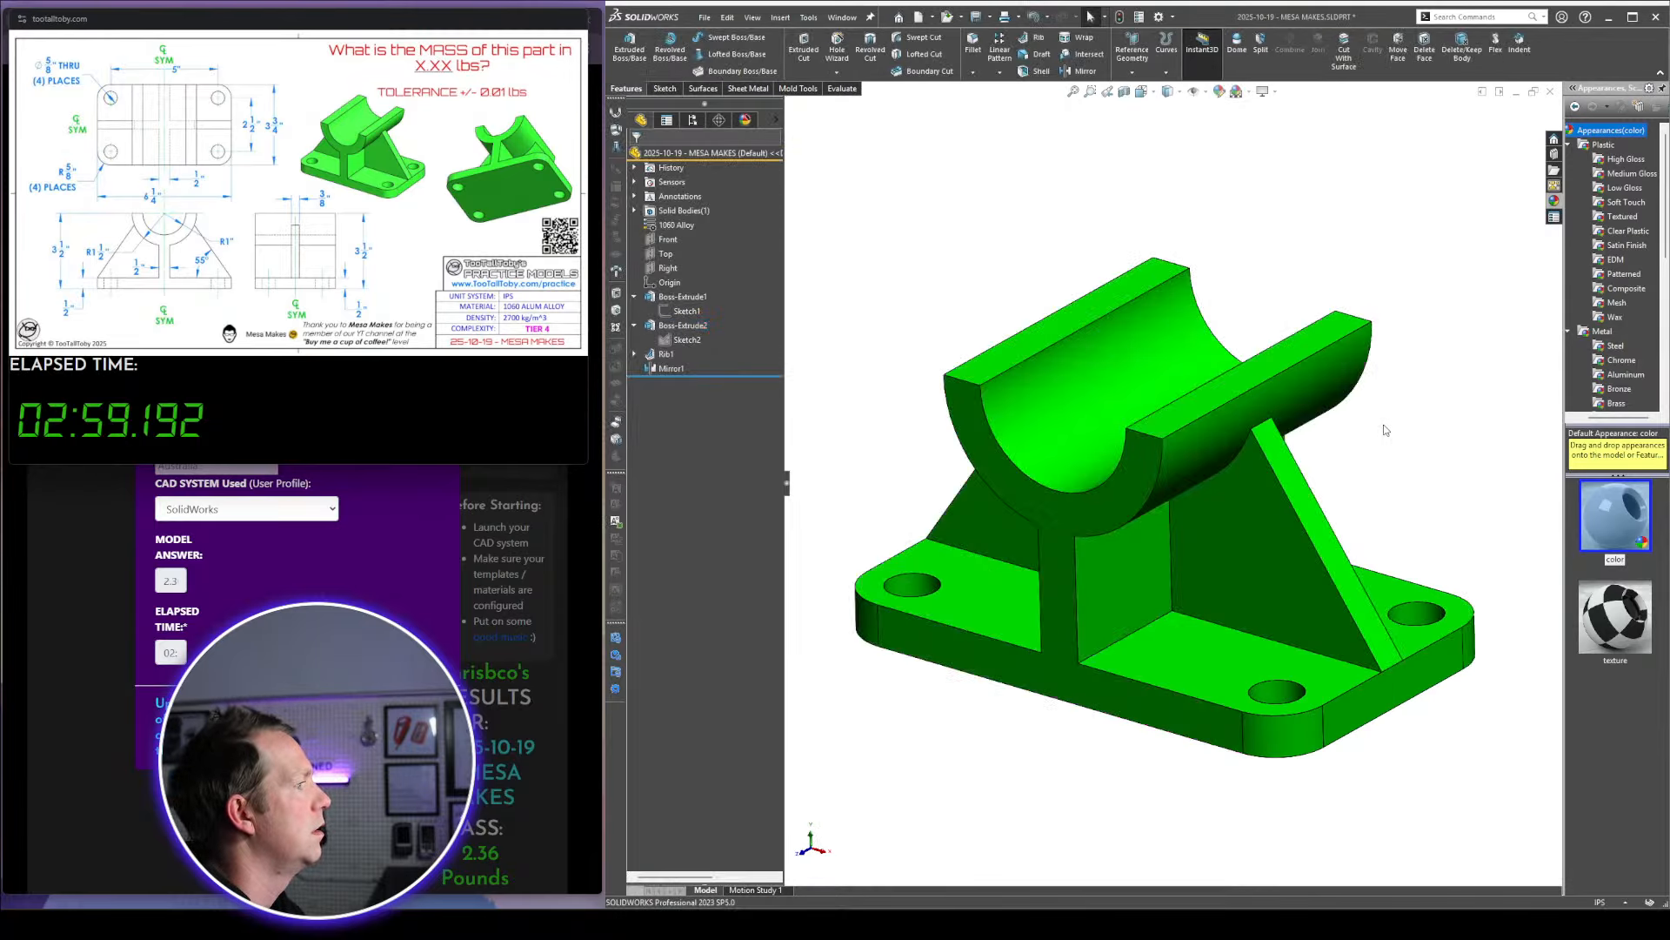
Show the rib's sketch on the model and try its line angle at 70 degrees
{"action": "left_click", "coordinate": [635, 355]}
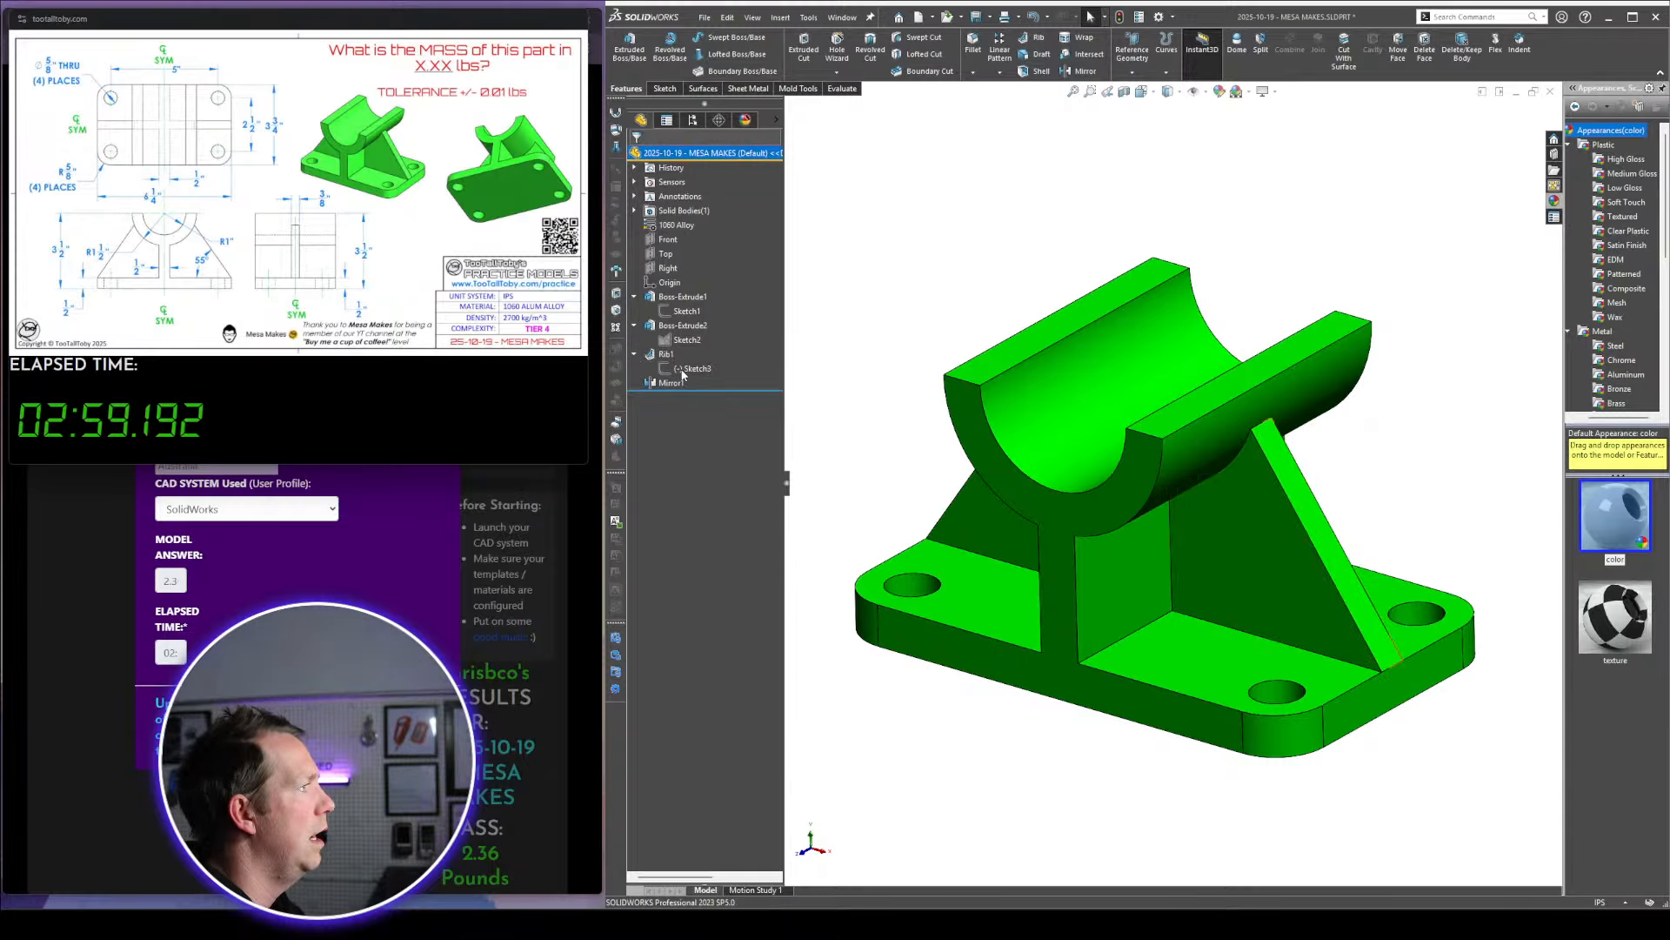
{"action": "left_click", "coordinate": [684, 369]}
{"action": "scroll", "coordinate": [1456, 571], "scroll_direction": "up", "scroll_amount": 3}
{"action": "scroll", "coordinate": [1375, 576], "scroll_direction": "down", "scroll_amount": 4}
{"action": "scroll", "coordinate": [1206, 570], "scroll_direction": "down", "scroll_amount": 4}
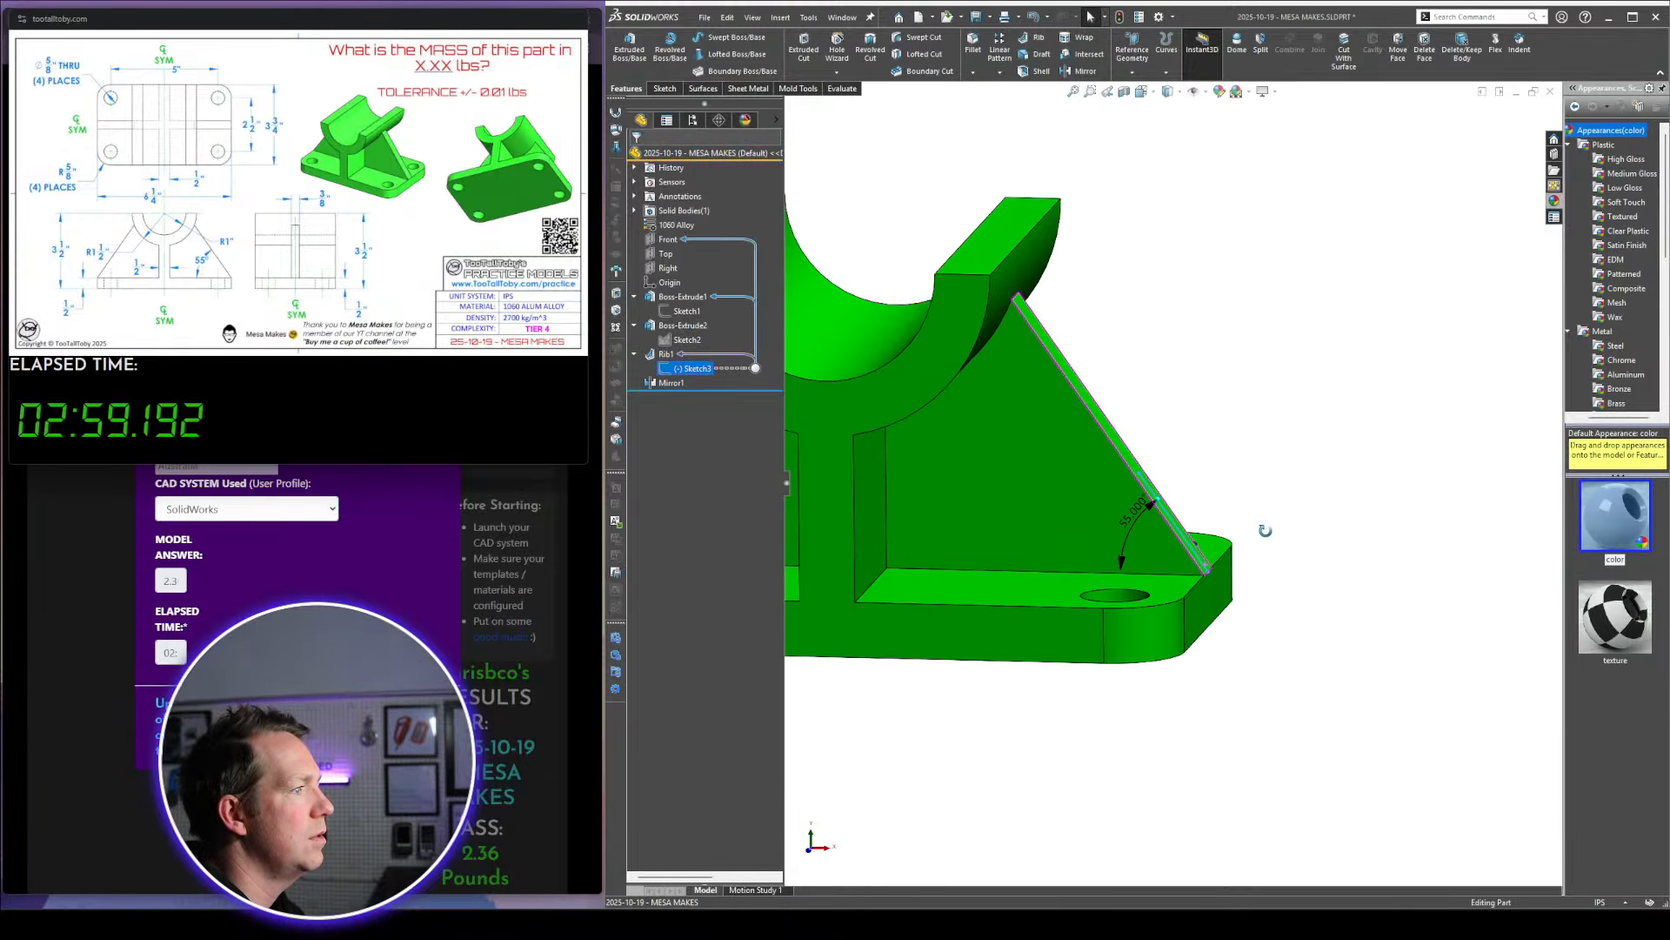
{"action": "scroll", "coordinate": [1081, 371], "scroll_direction": "up", "scroll_amount": 4}
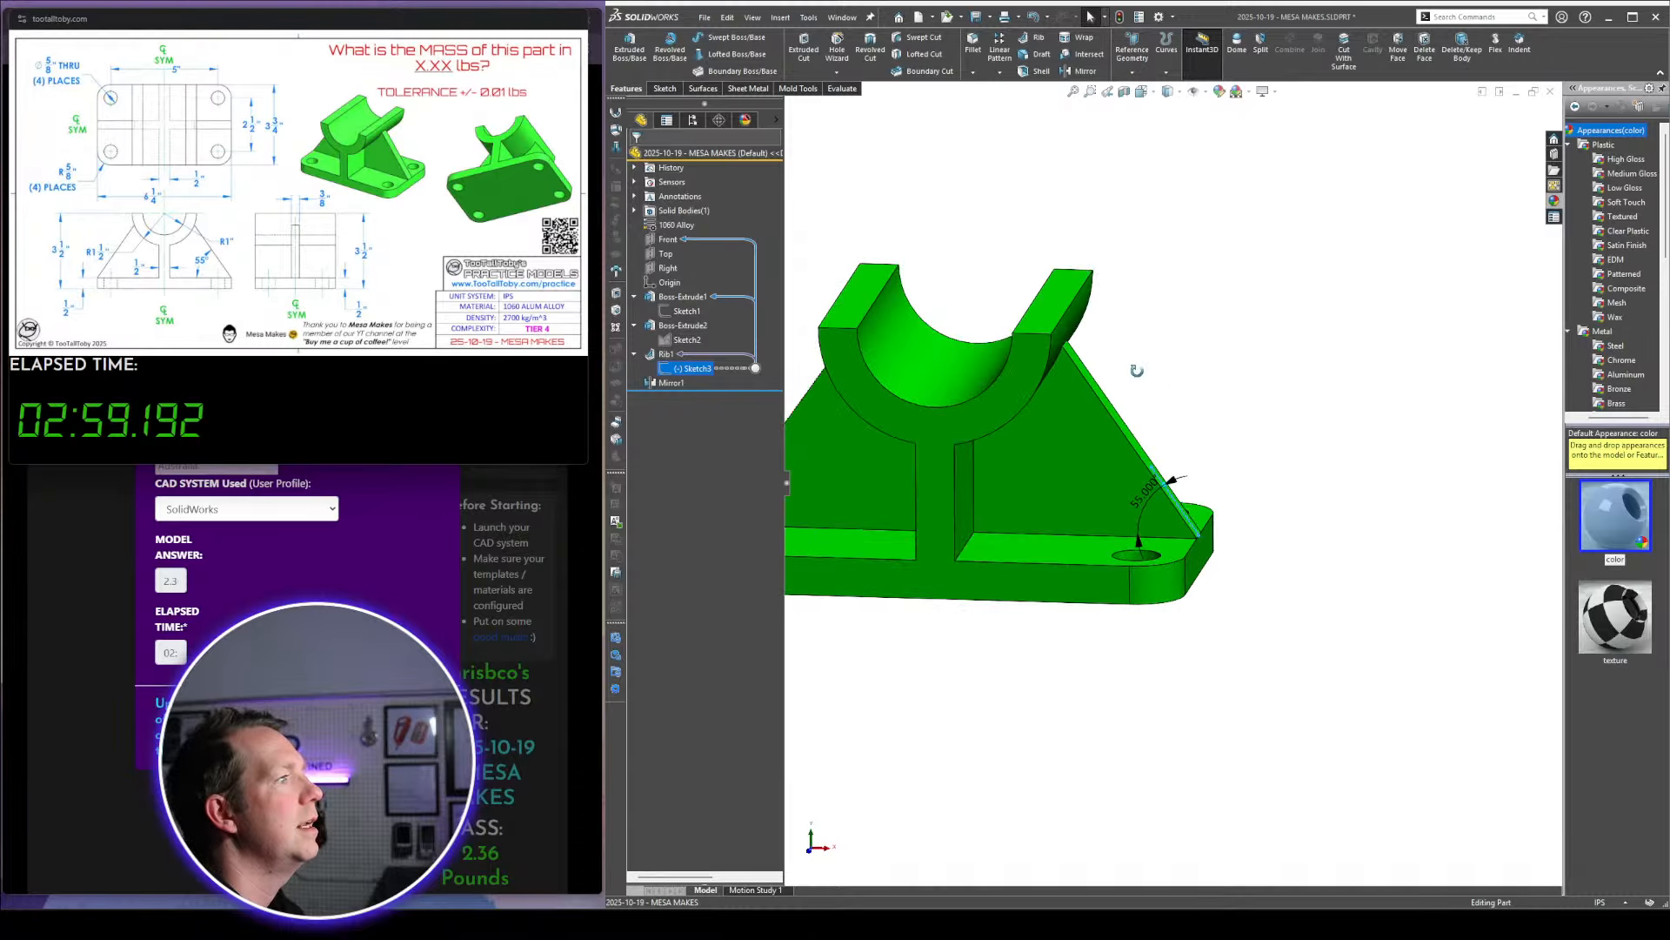
{"action": "middle_click_drag", "start_coordinate": [1142, 375], "coordinate": [1171, 436]}
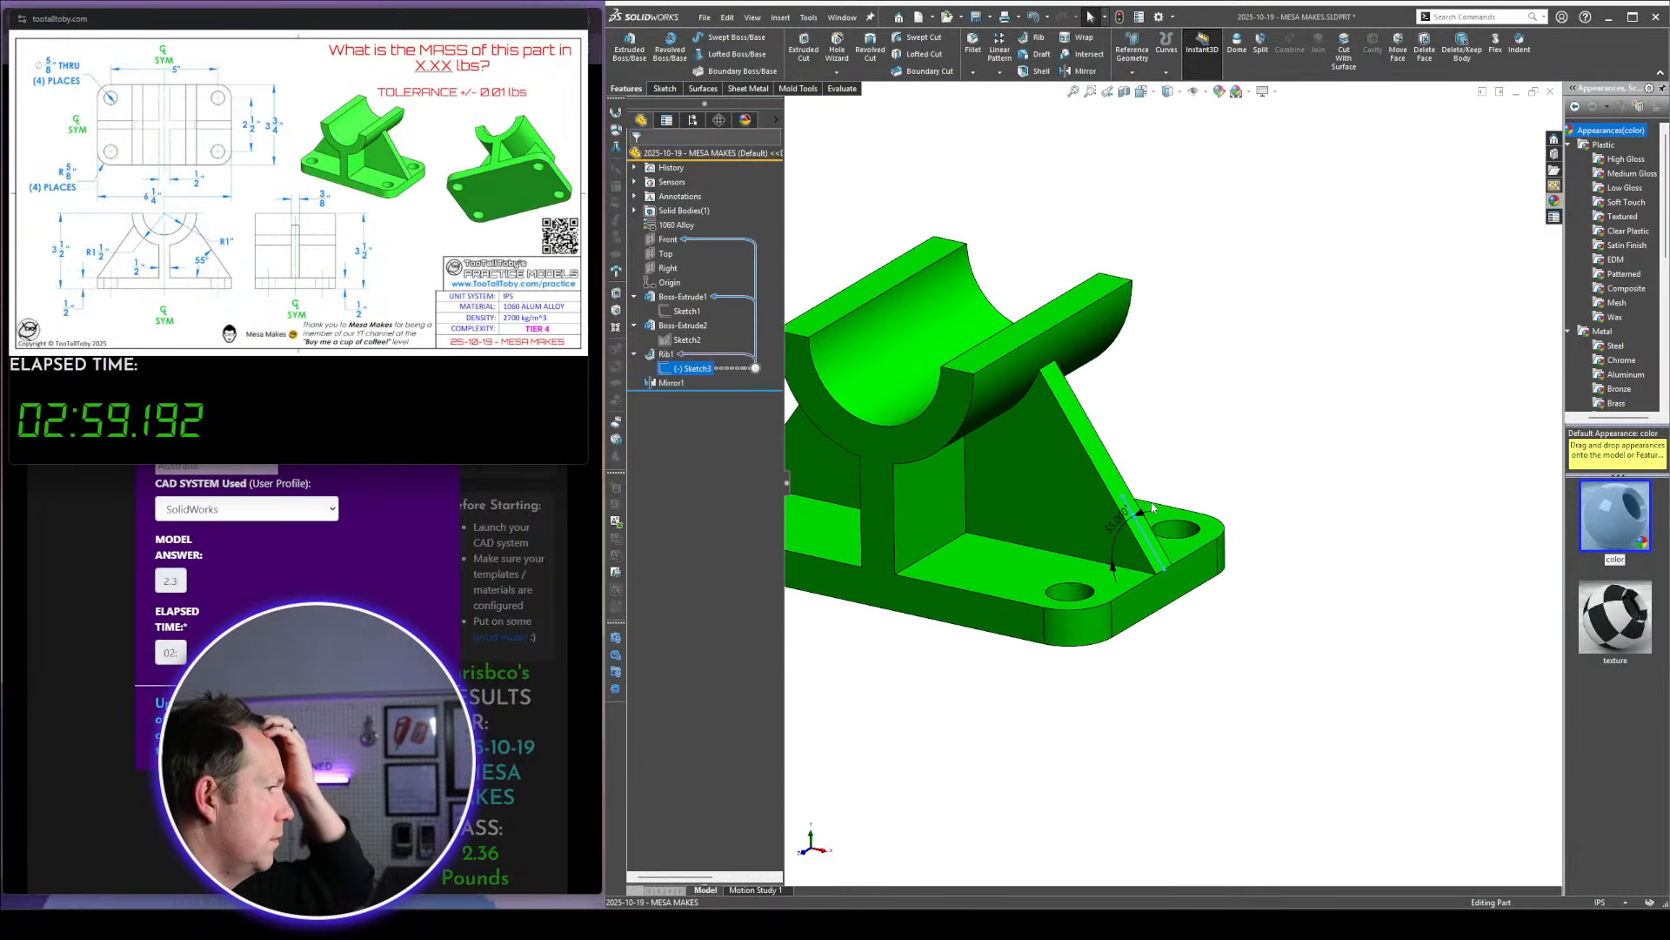
{"action": "double_click", "coordinate": [1114, 522]}
{"action": "type", "text": "71"}
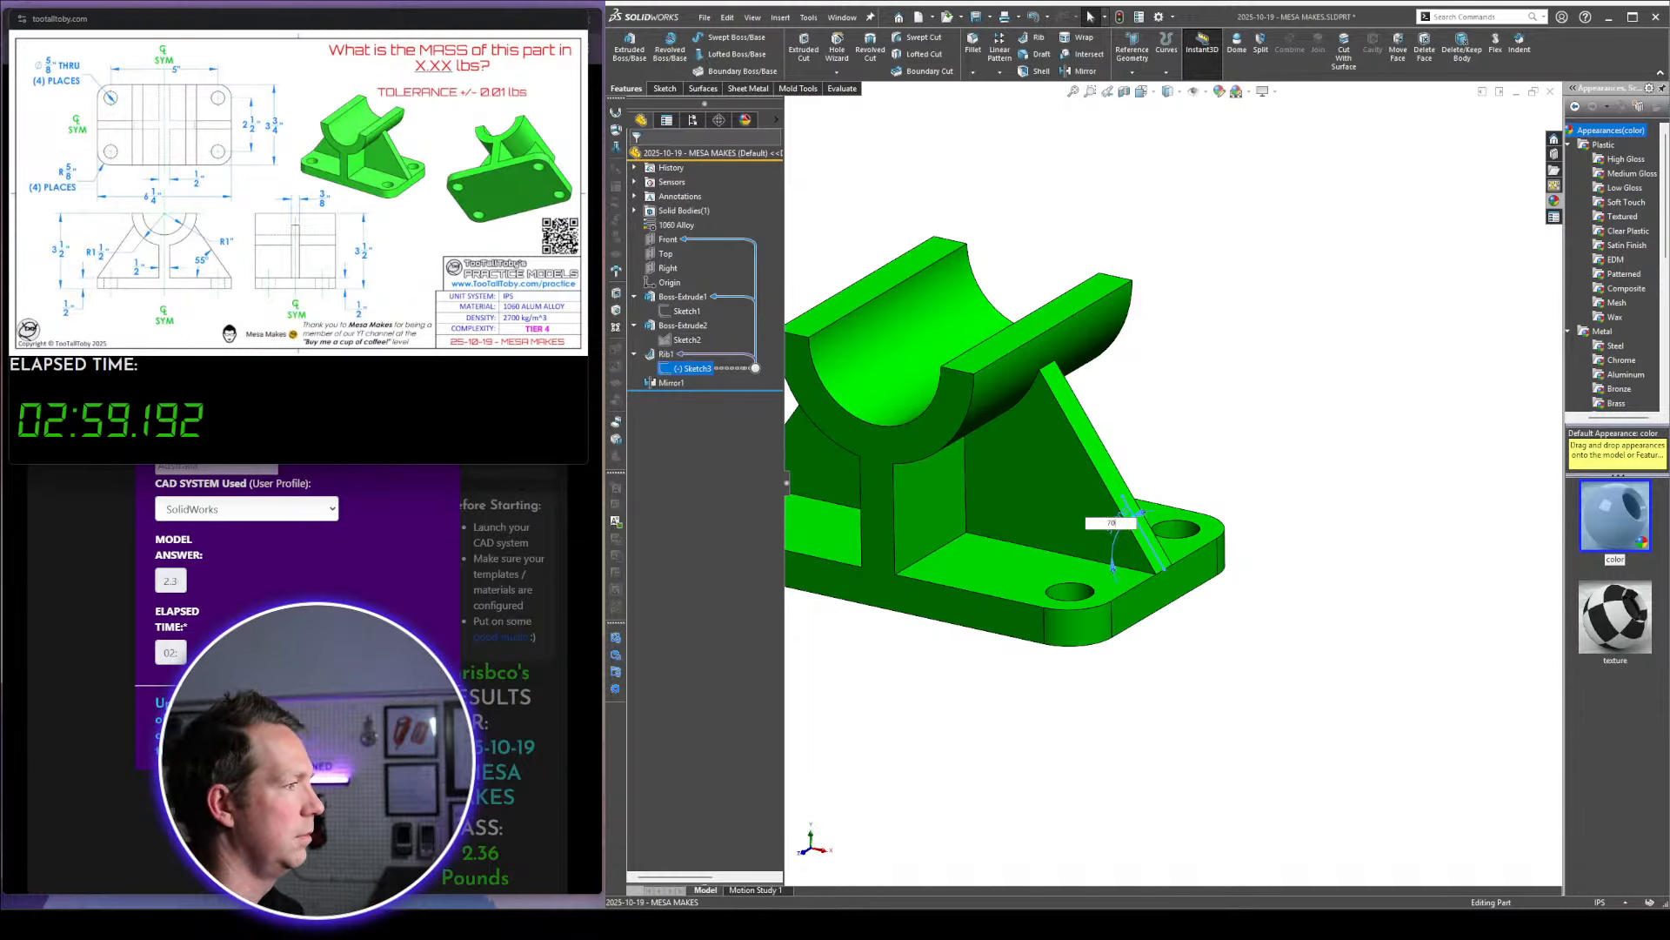
{"action": "key", "text": "Return"}
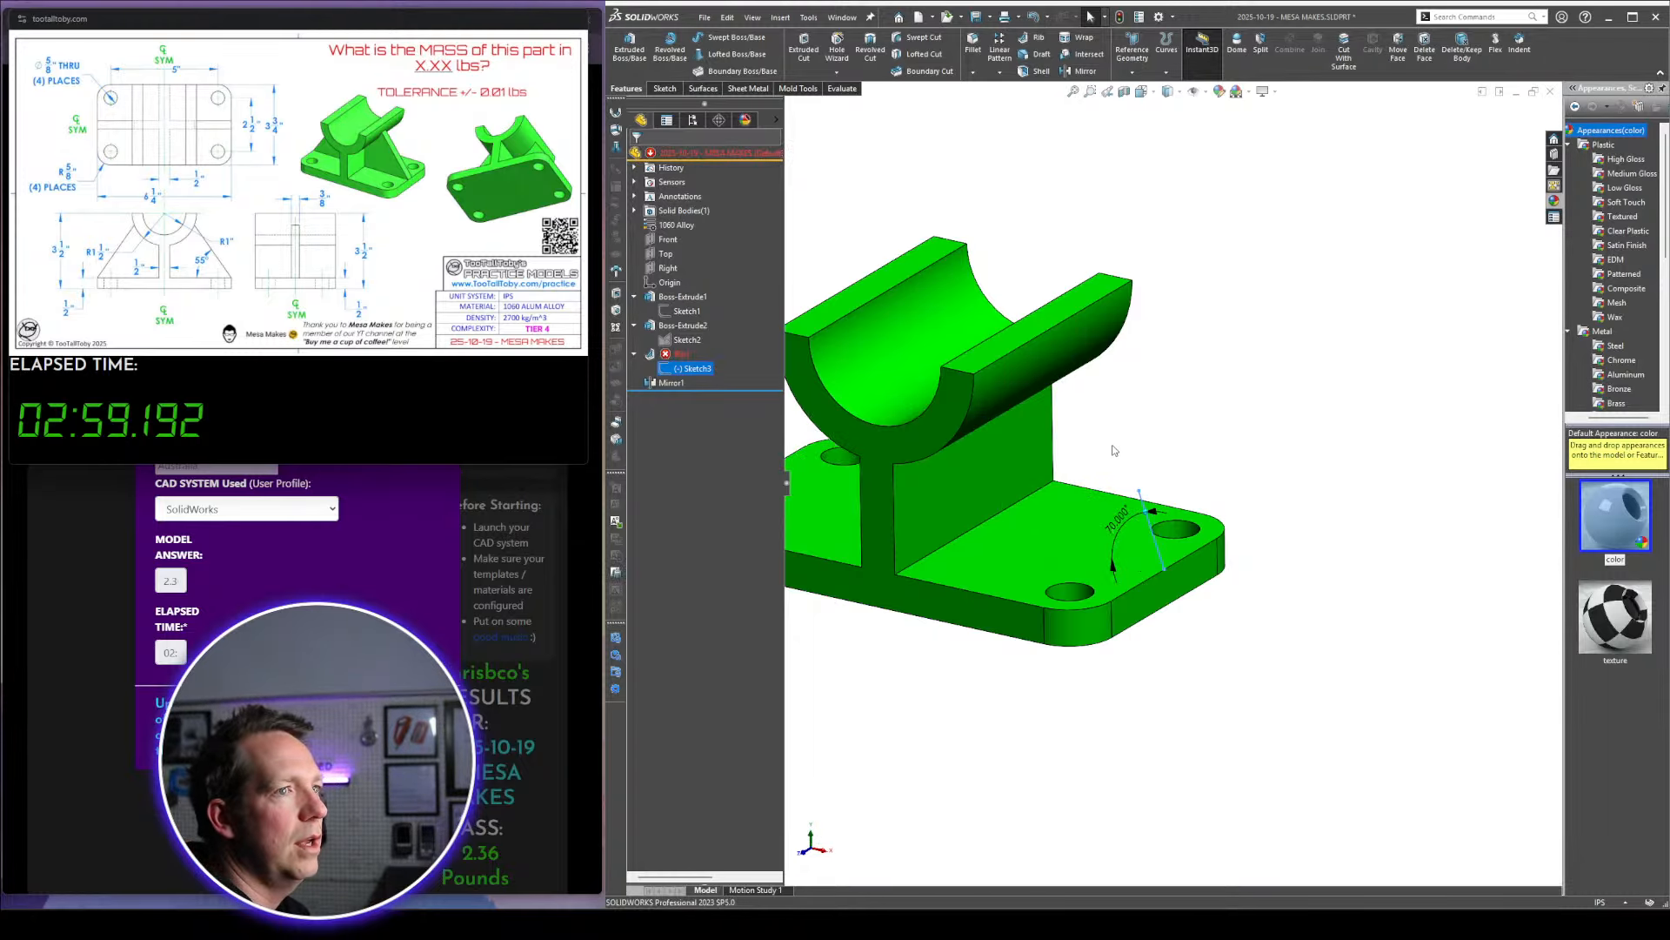
Set the rib line's angle to 55 degrees and deselect its sketch
{"action": "double_click", "coordinate": [1114, 524]}
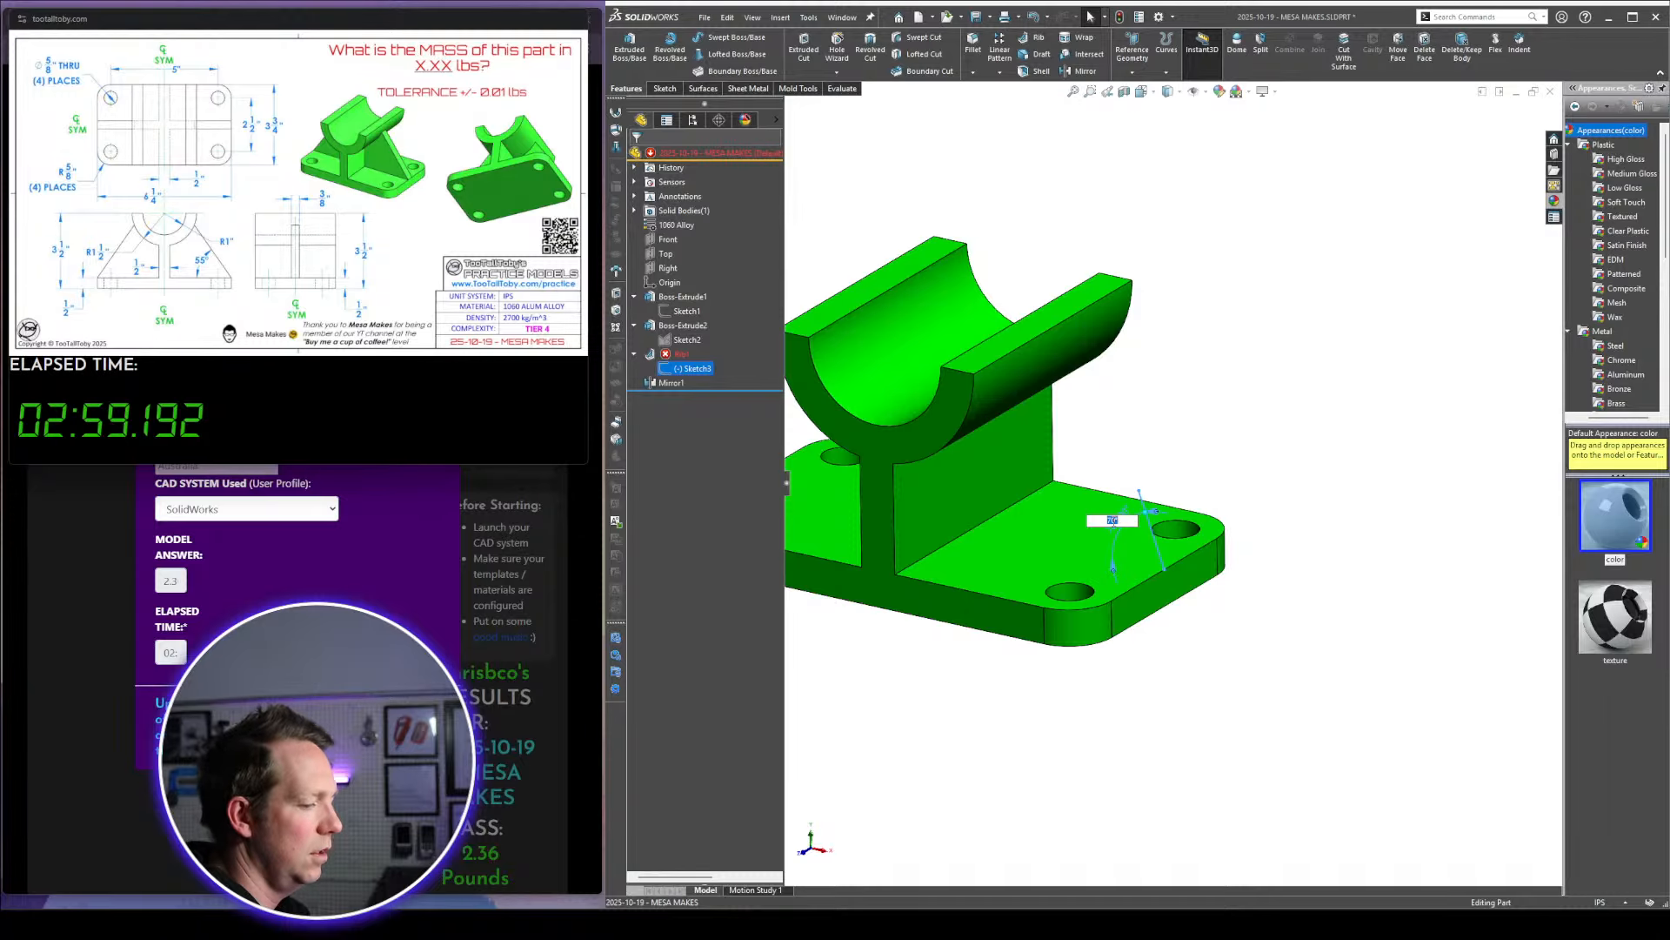
{"action": "double_click", "coordinate": [1114, 523]}
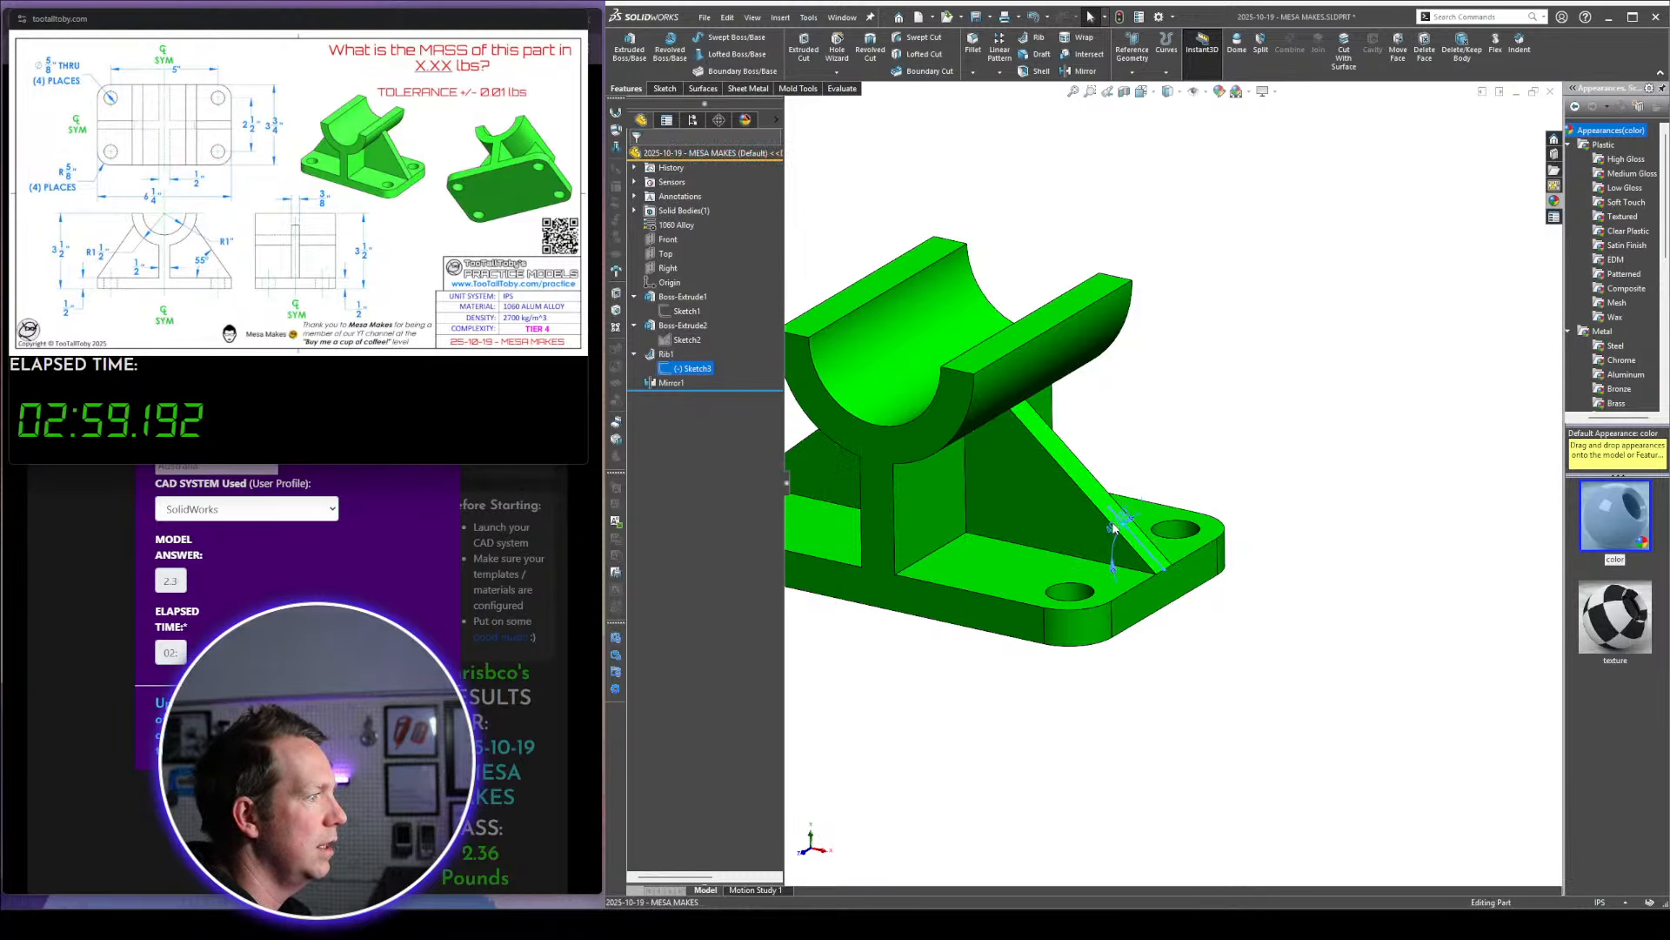
{"action": "type", "text": "55"}
{"action": "key", "text": "Return"}
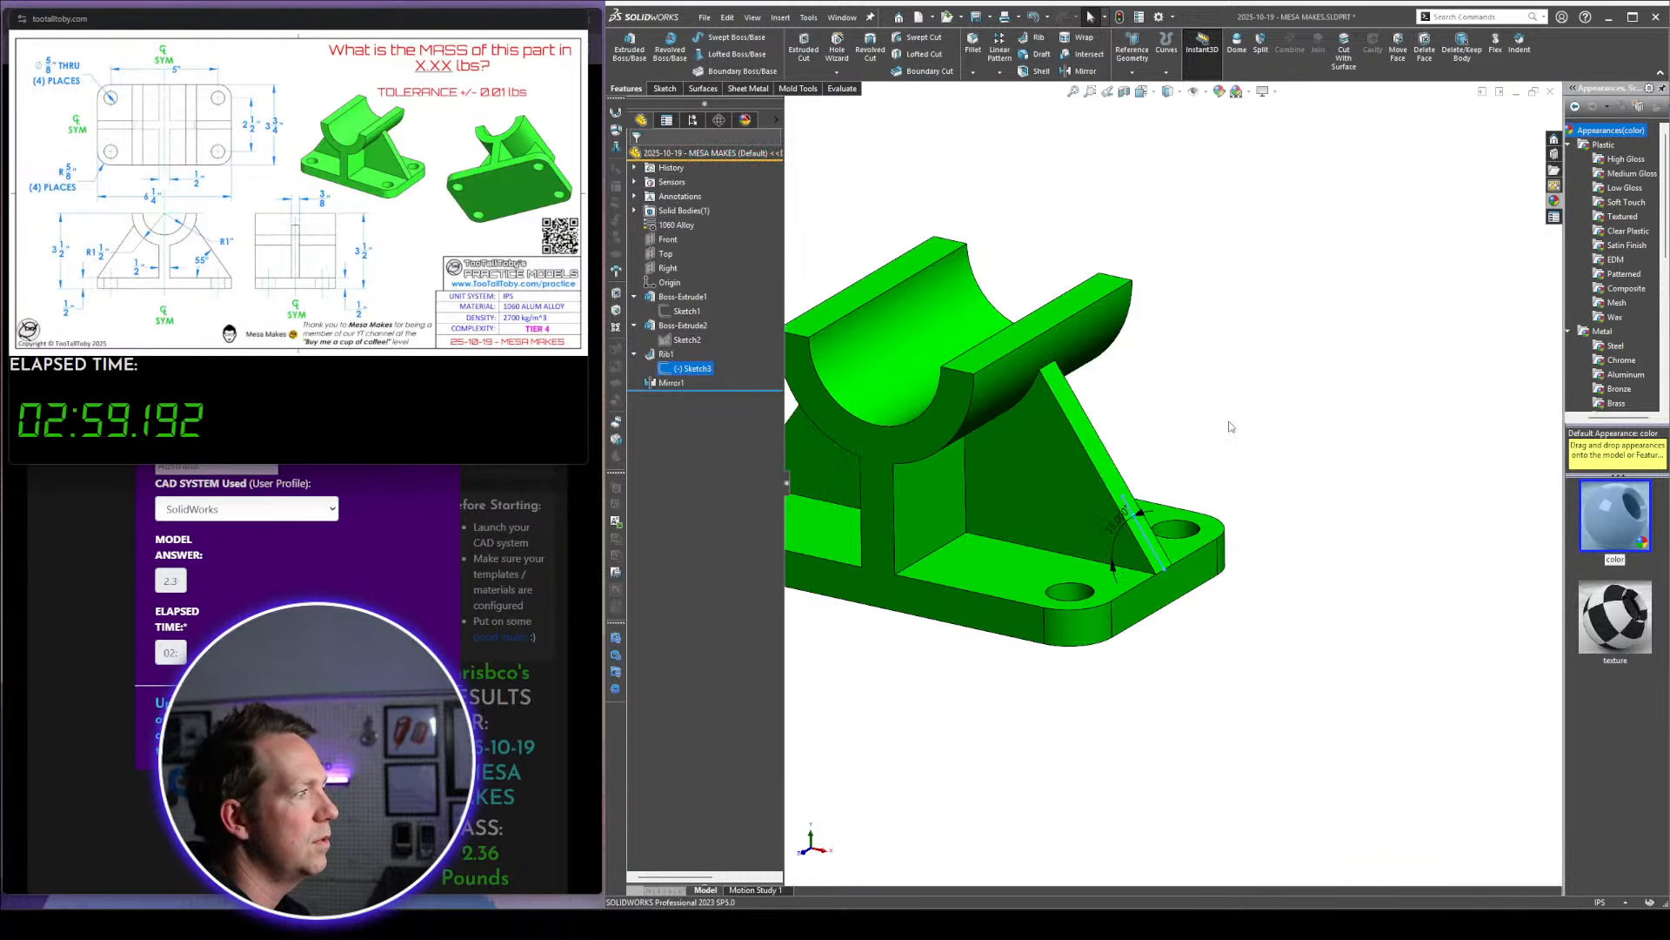
{"action": "scroll", "coordinate": [952, 378], "scroll_direction": "up", "scroll_amount": 2}
{"action": "scroll", "coordinate": [952, 378], "scroll_direction": "down", "scroll_amount": 2}
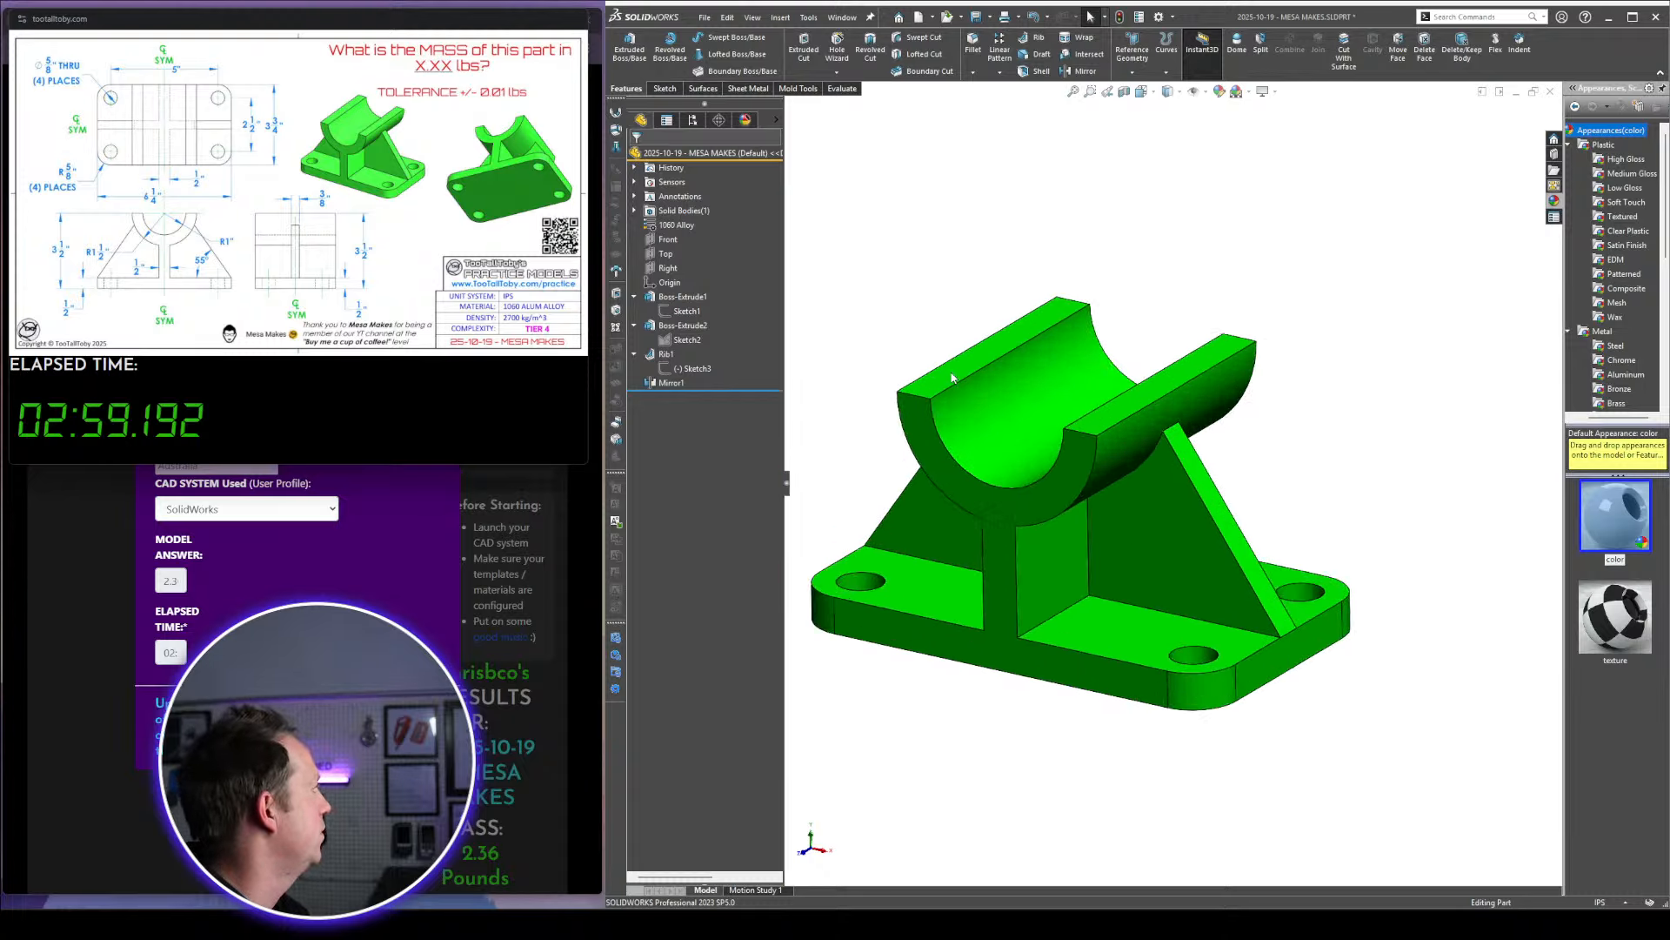
{"action": "scroll", "coordinate": [1012, 551], "scroll_direction": "up", "scroll_amount": 1}
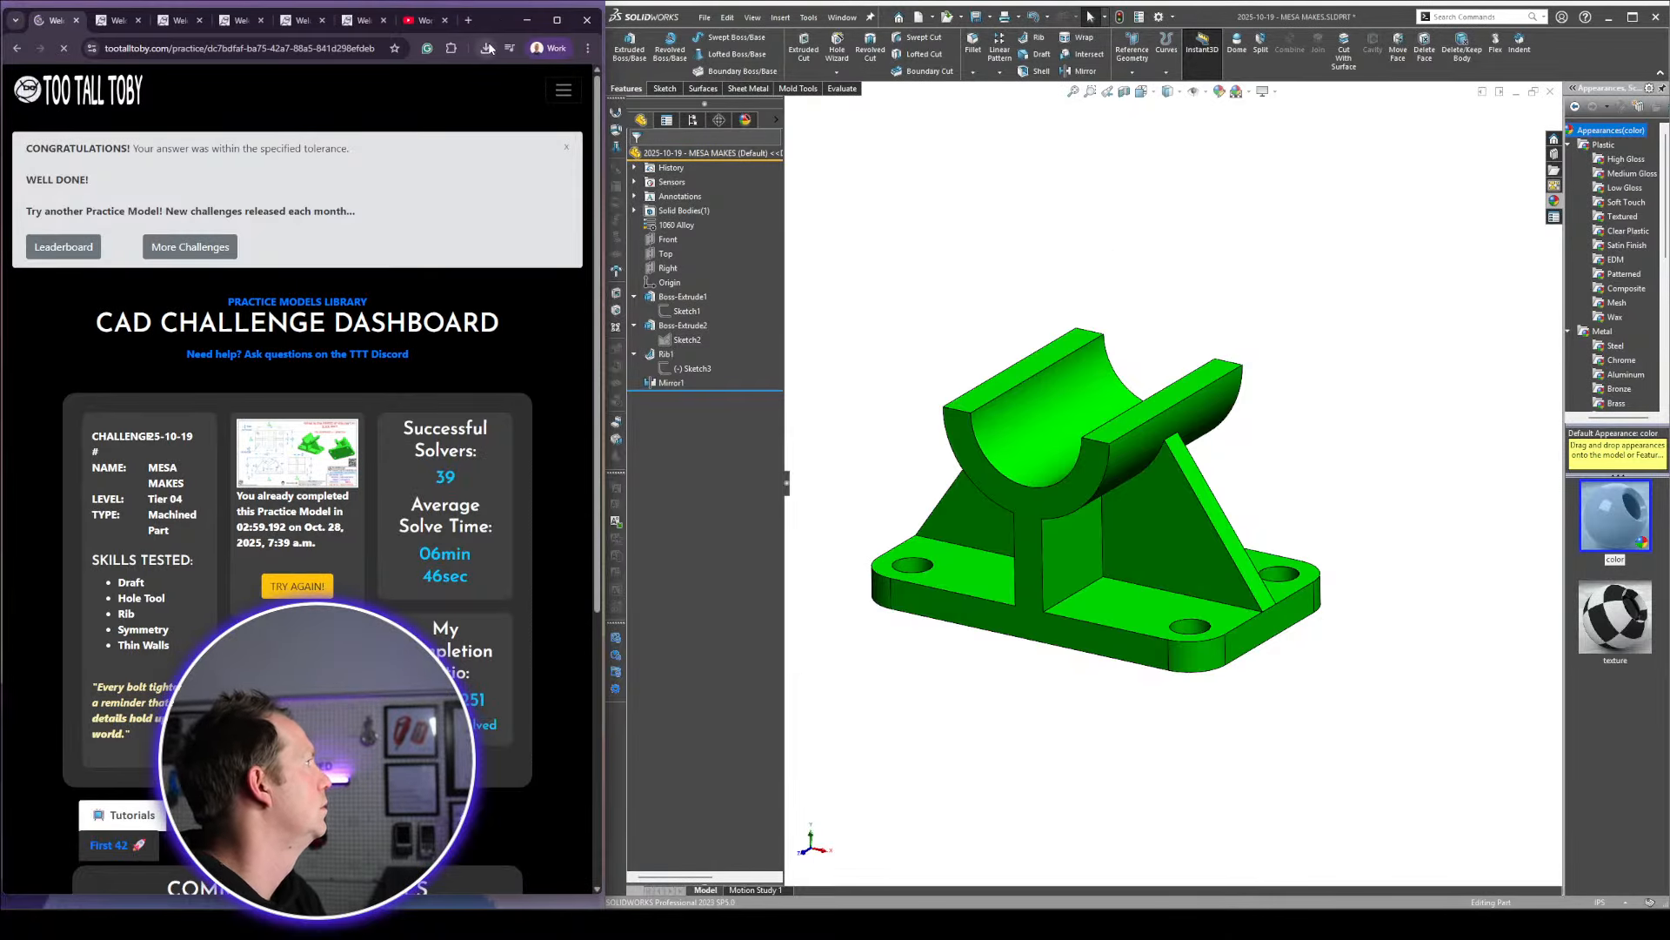
Switch to the browser and look through the open dashboards of the completed practice challenges
{"action": "left_click", "coordinate": [116, 22]}
{"action": "left_click", "coordinate": [178, 22]}
{"action": "left_click", "coordinate": [239, 22]}
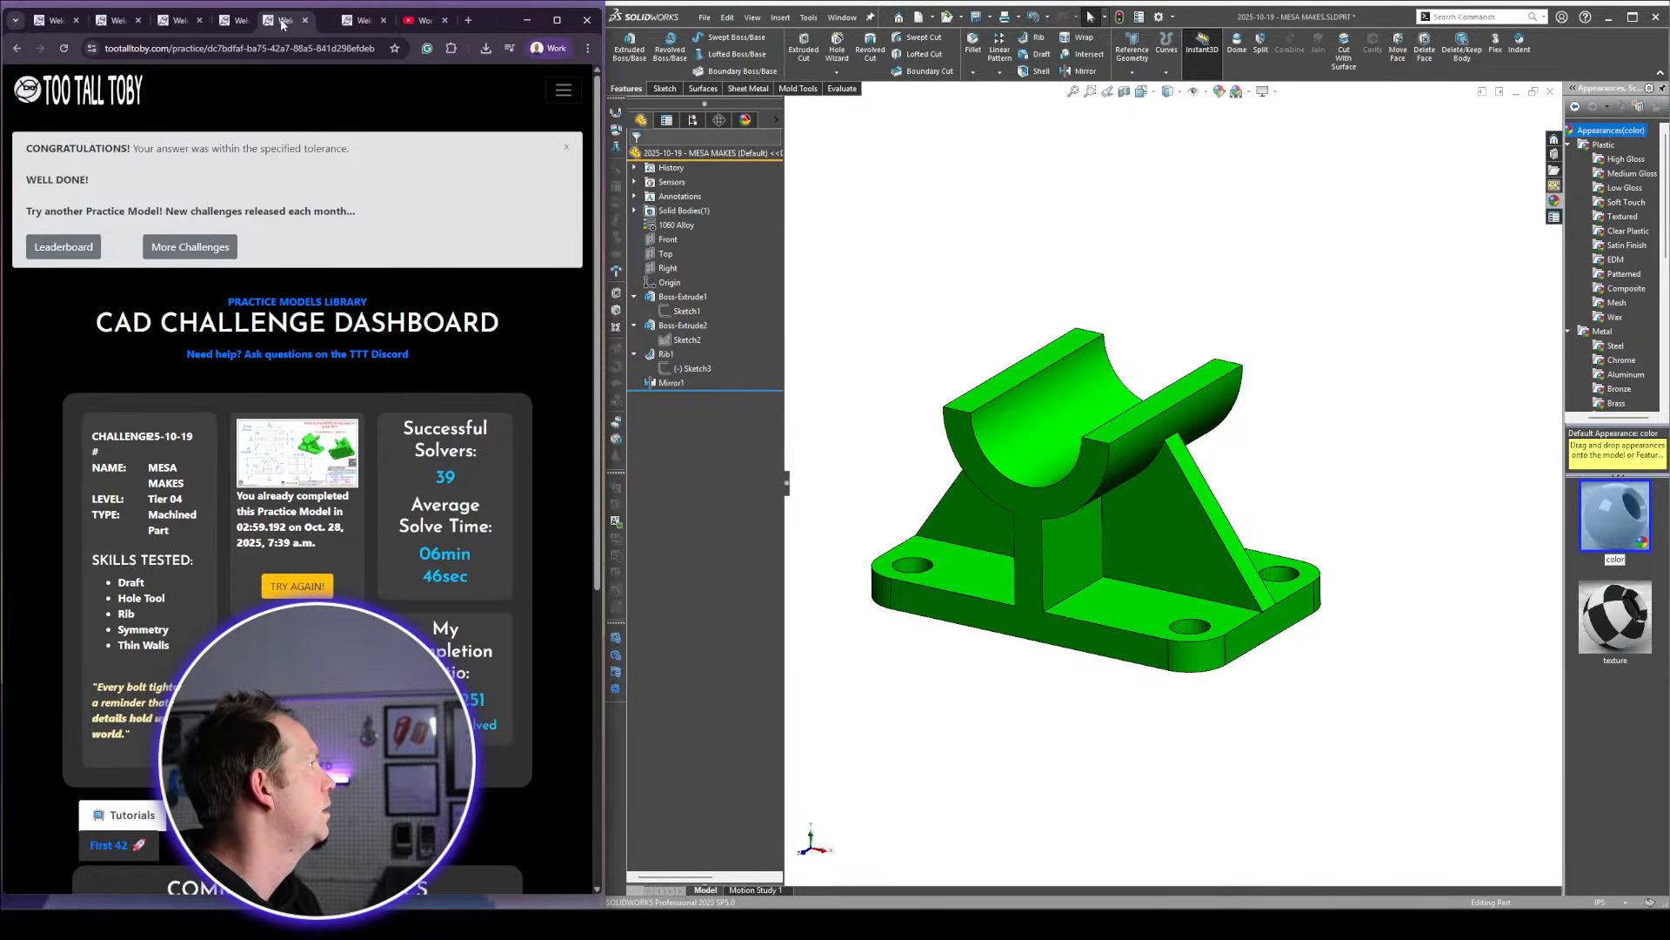
{"action": "left_click", "coordinate": [294, 22]}
{"action": "left_click", "coordinate": [300, 24]}
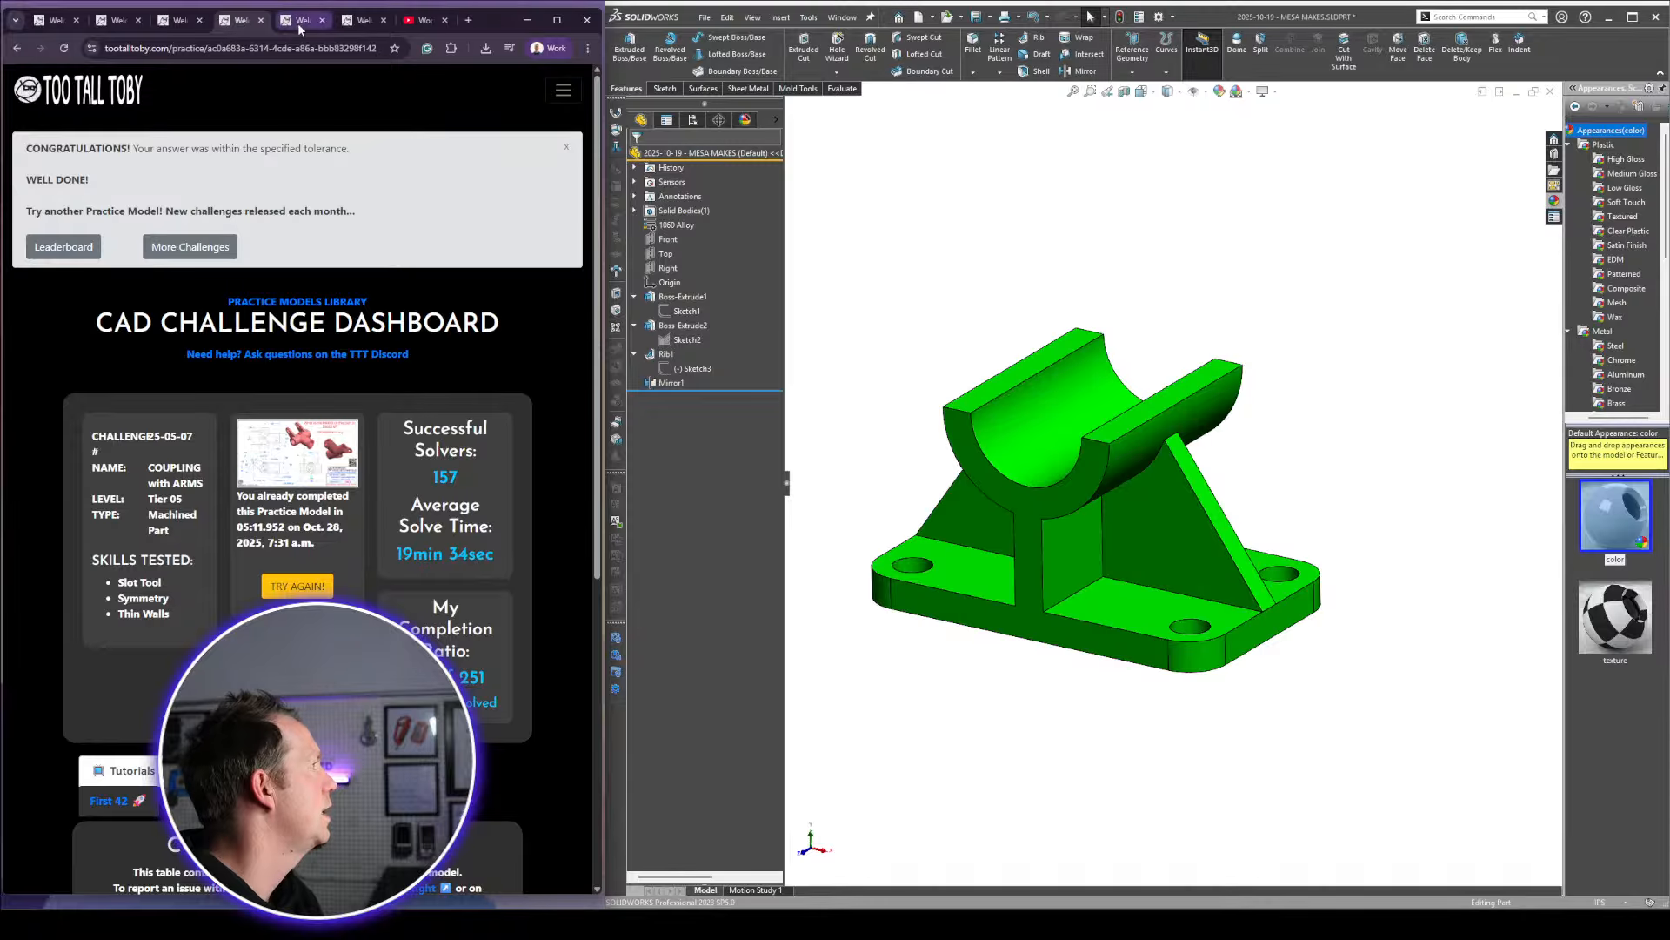
Check the completed 25-10-19 Mesa Makes dashboard and close its part in SOLIDWORKS
{"action": "left_click", "coordinate": [362, 24]}
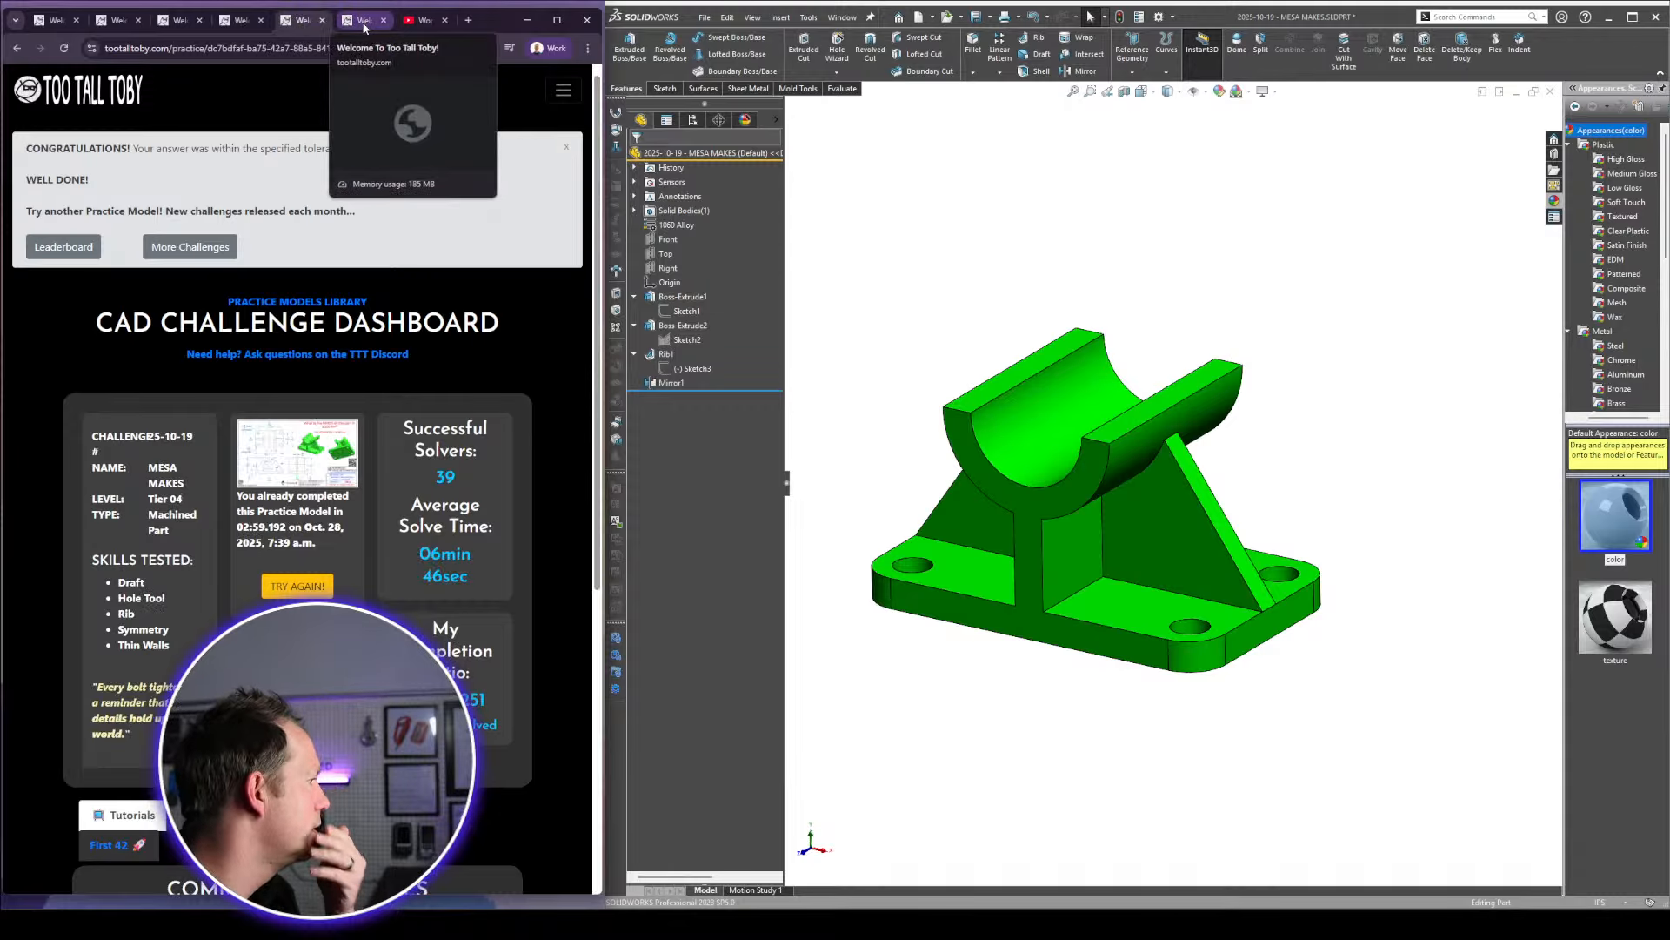
{"action": "left_click", "coordinate": [1342, 499]}
{"action": "scroll", "coordinate": [1145, 515], "scroll_direction": "up", "scroll_amount": 2}
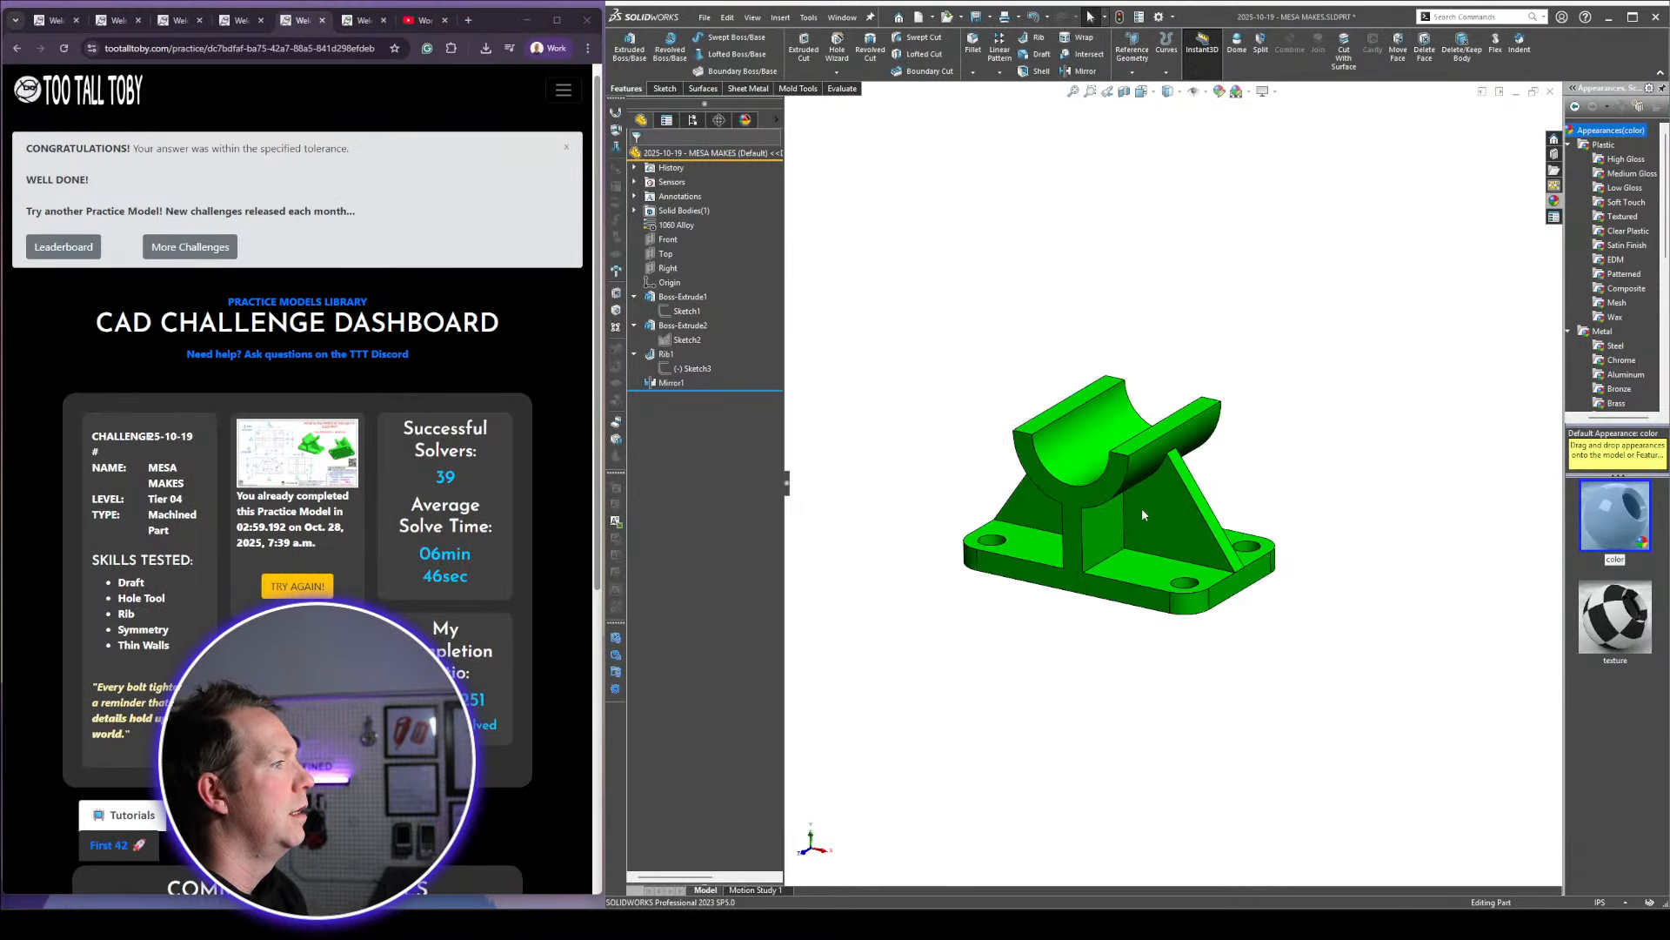
{"action": "scroll", "coordinate": [1145, 515], "scroll_direction": "down", "scroll_amount": 2}
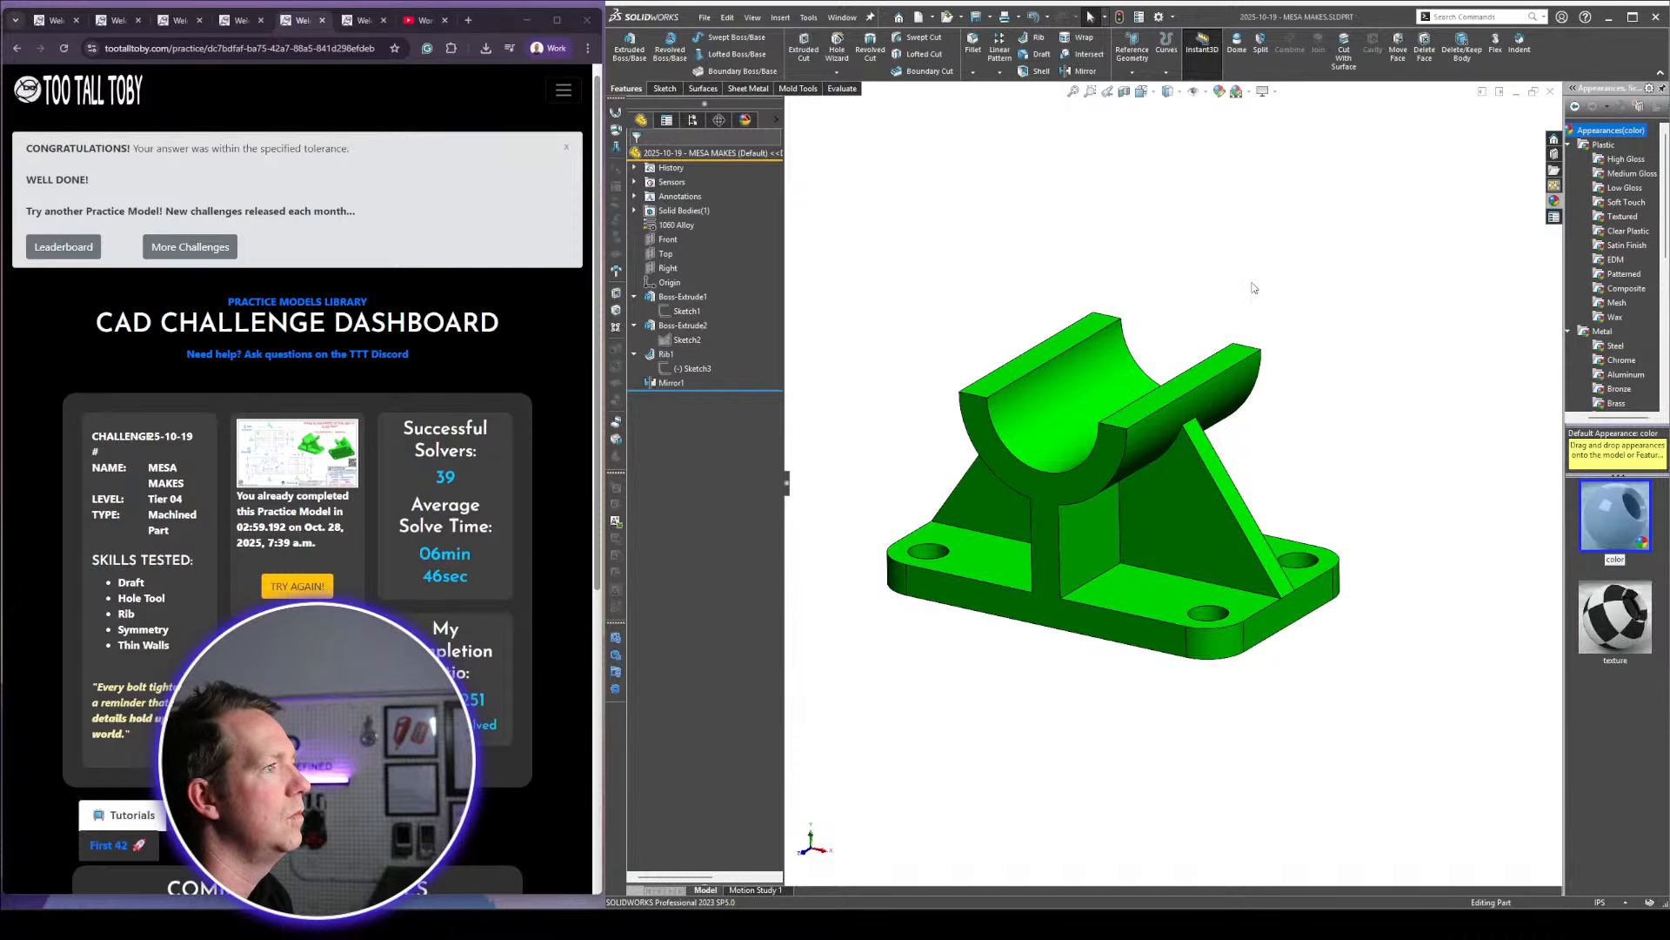
{"action": "key", "text": "ctrl+w"}
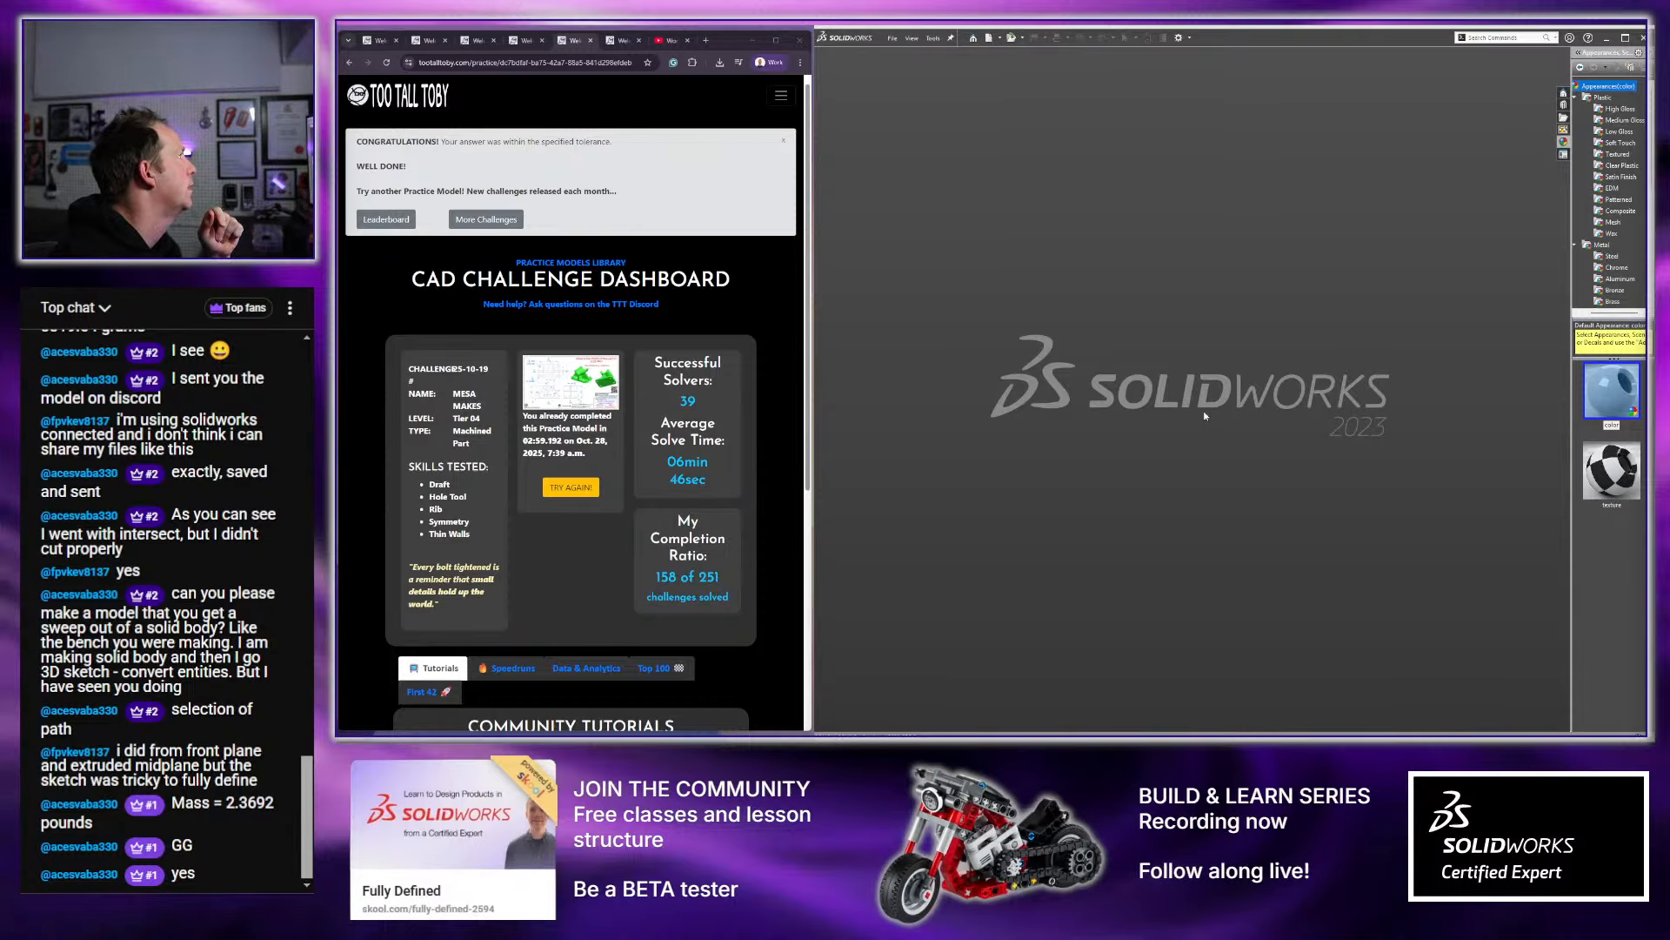
Switch to the browser, open the TooTallToby site in a new tab and go to its Practice Models Library
{"action": "left_click", "coordinate": [371, 42]}
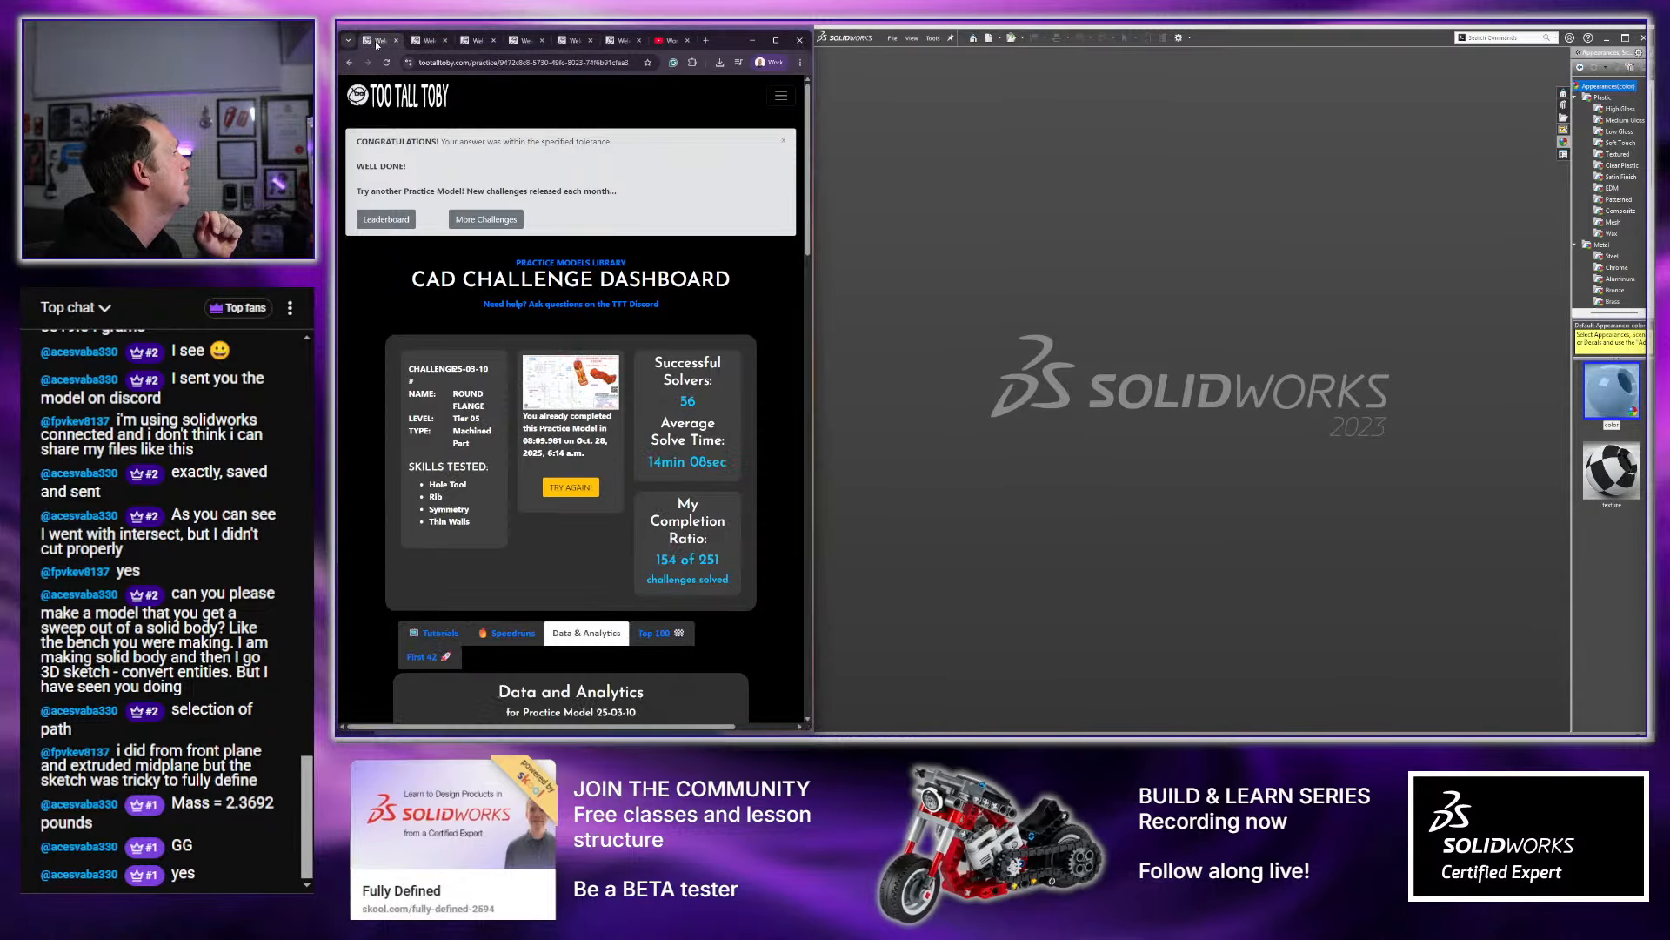
{"action": "left_click", "coordinate": [621, 41]}
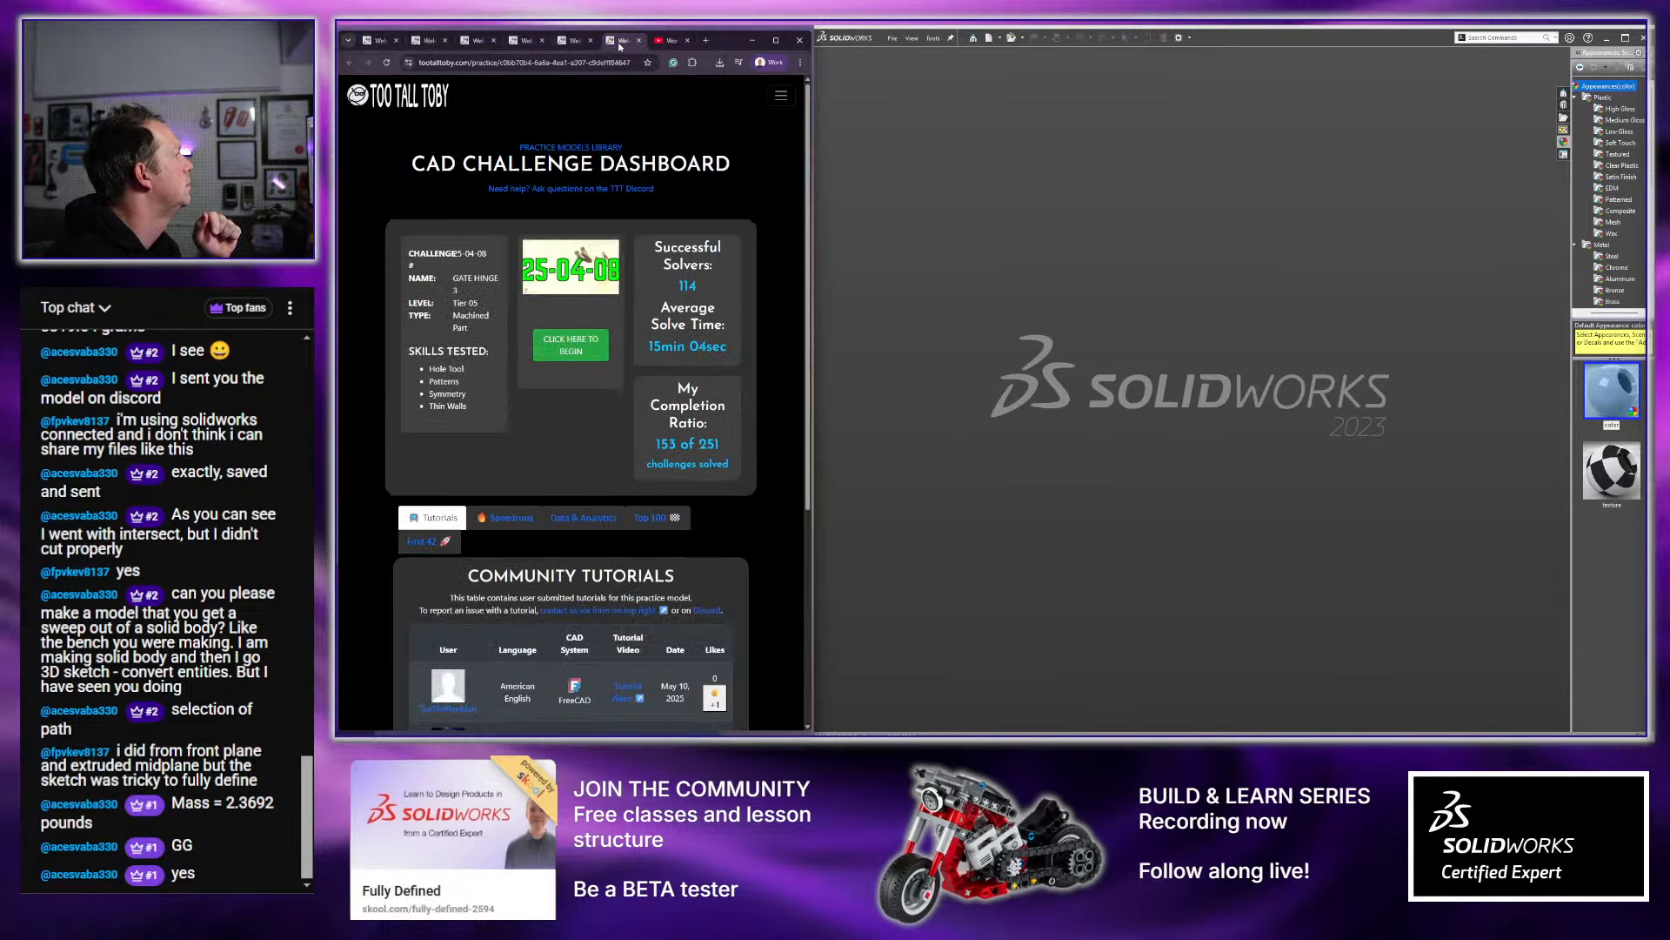
{"action": "right_click", "coordinate": [429, 101]}
{"action": "left_click", "coordinate": [486, 107]}
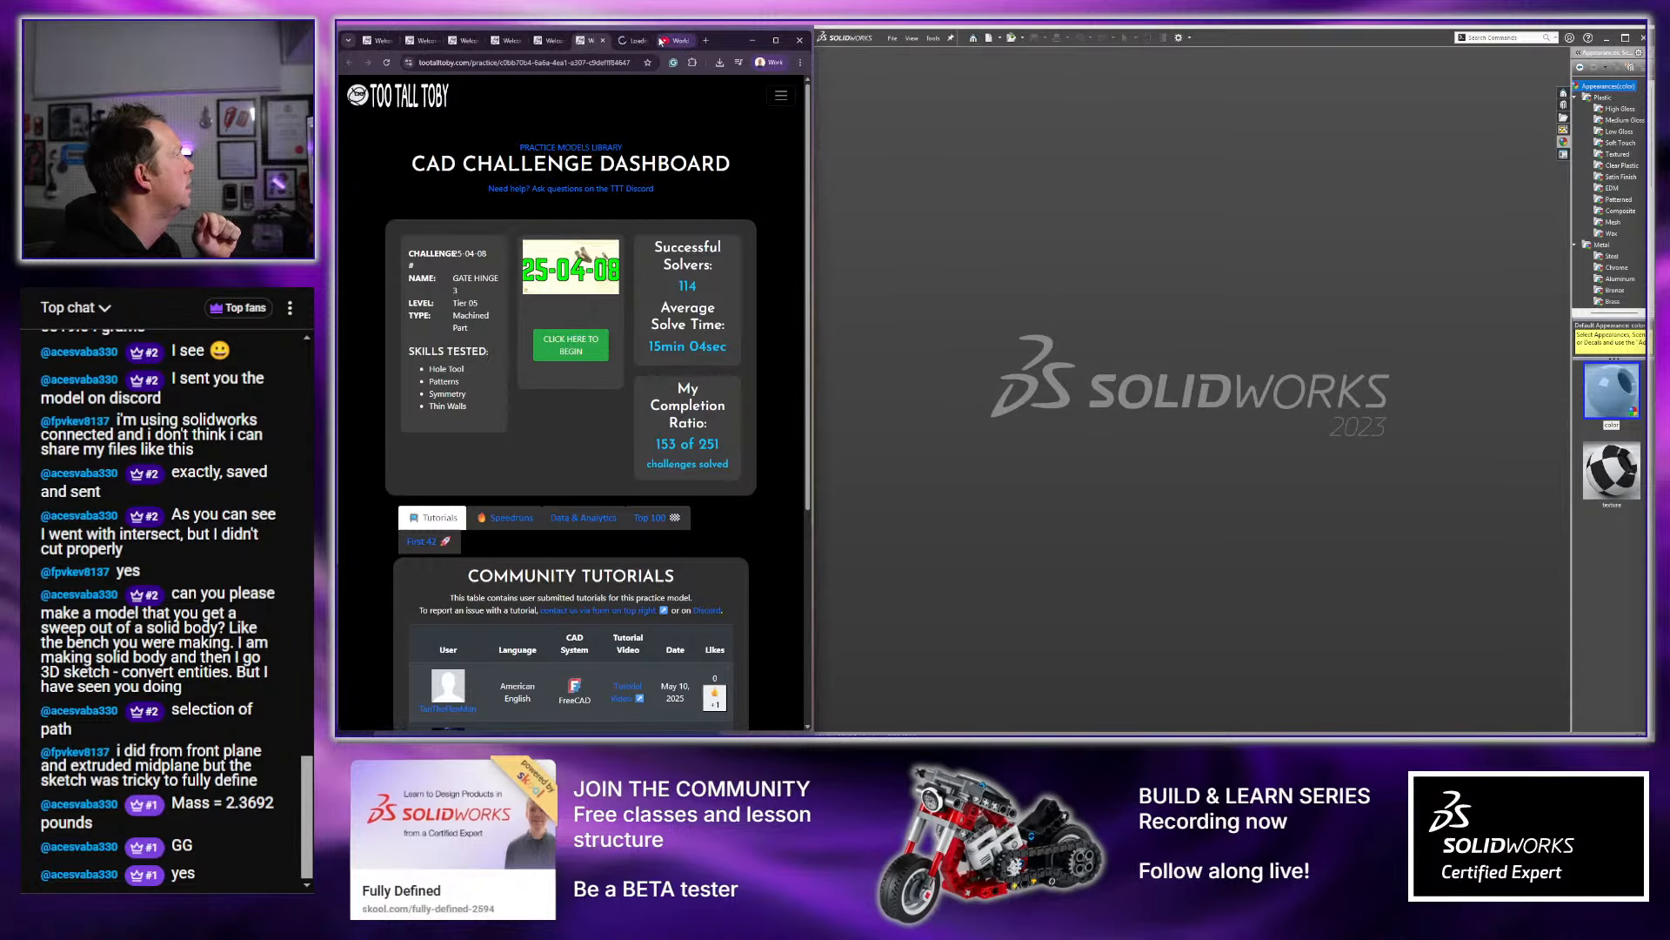
{"action": "left_click", "coordinate": [632, 41]}
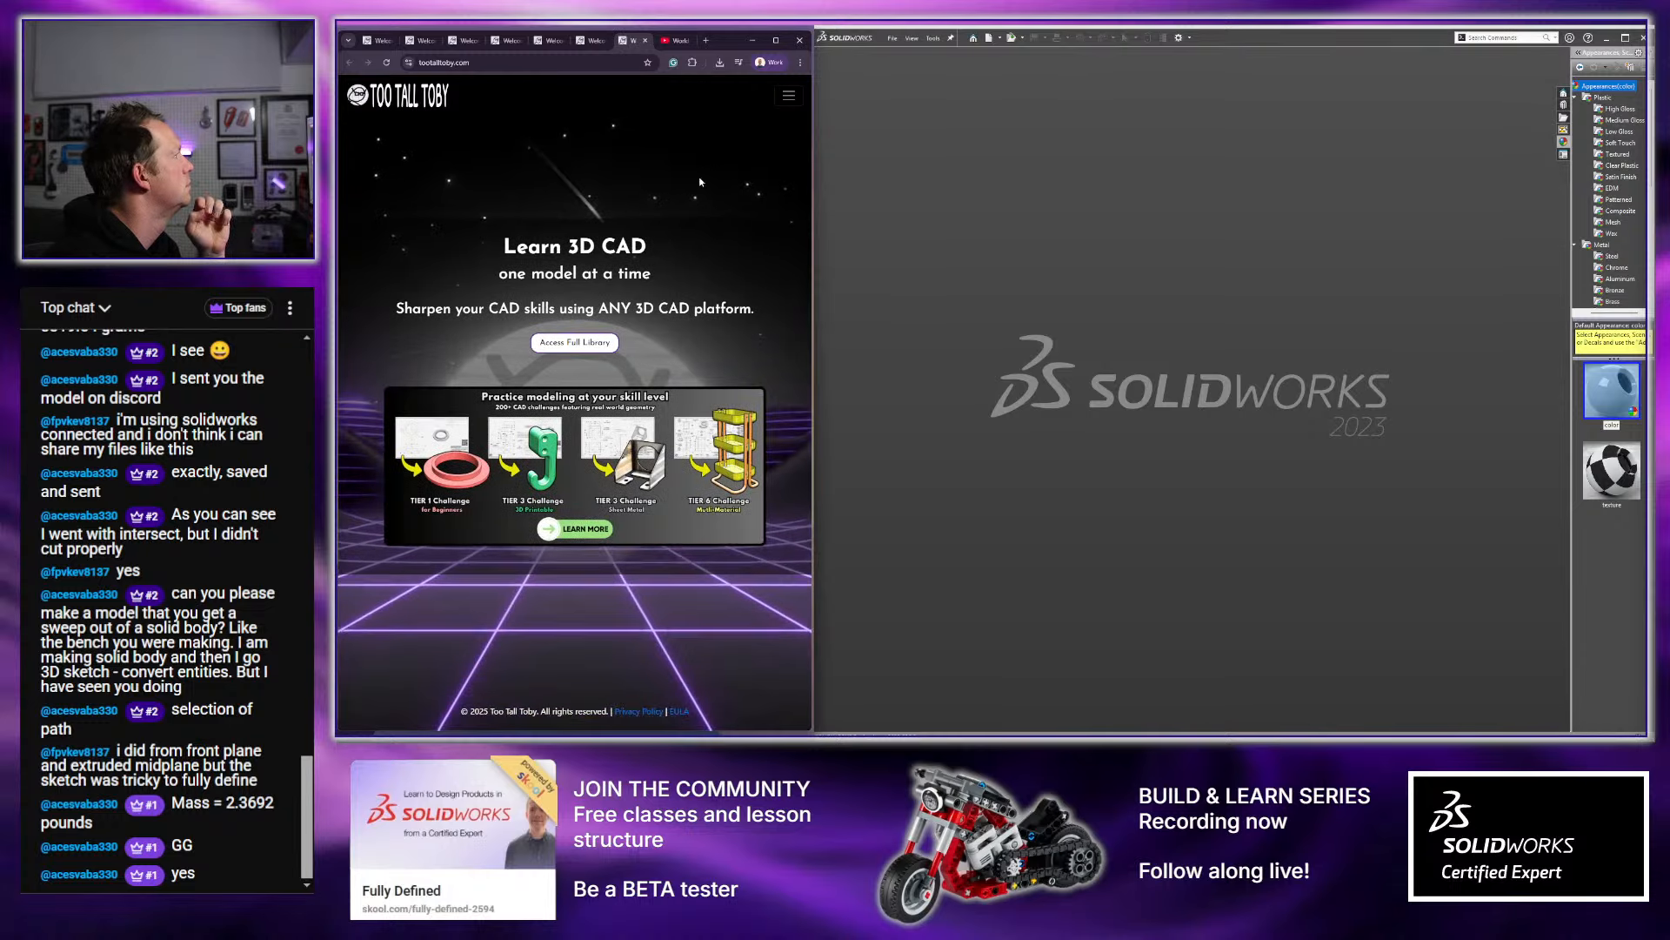
{"action": "left_click", "coordinate": [788, 94]}
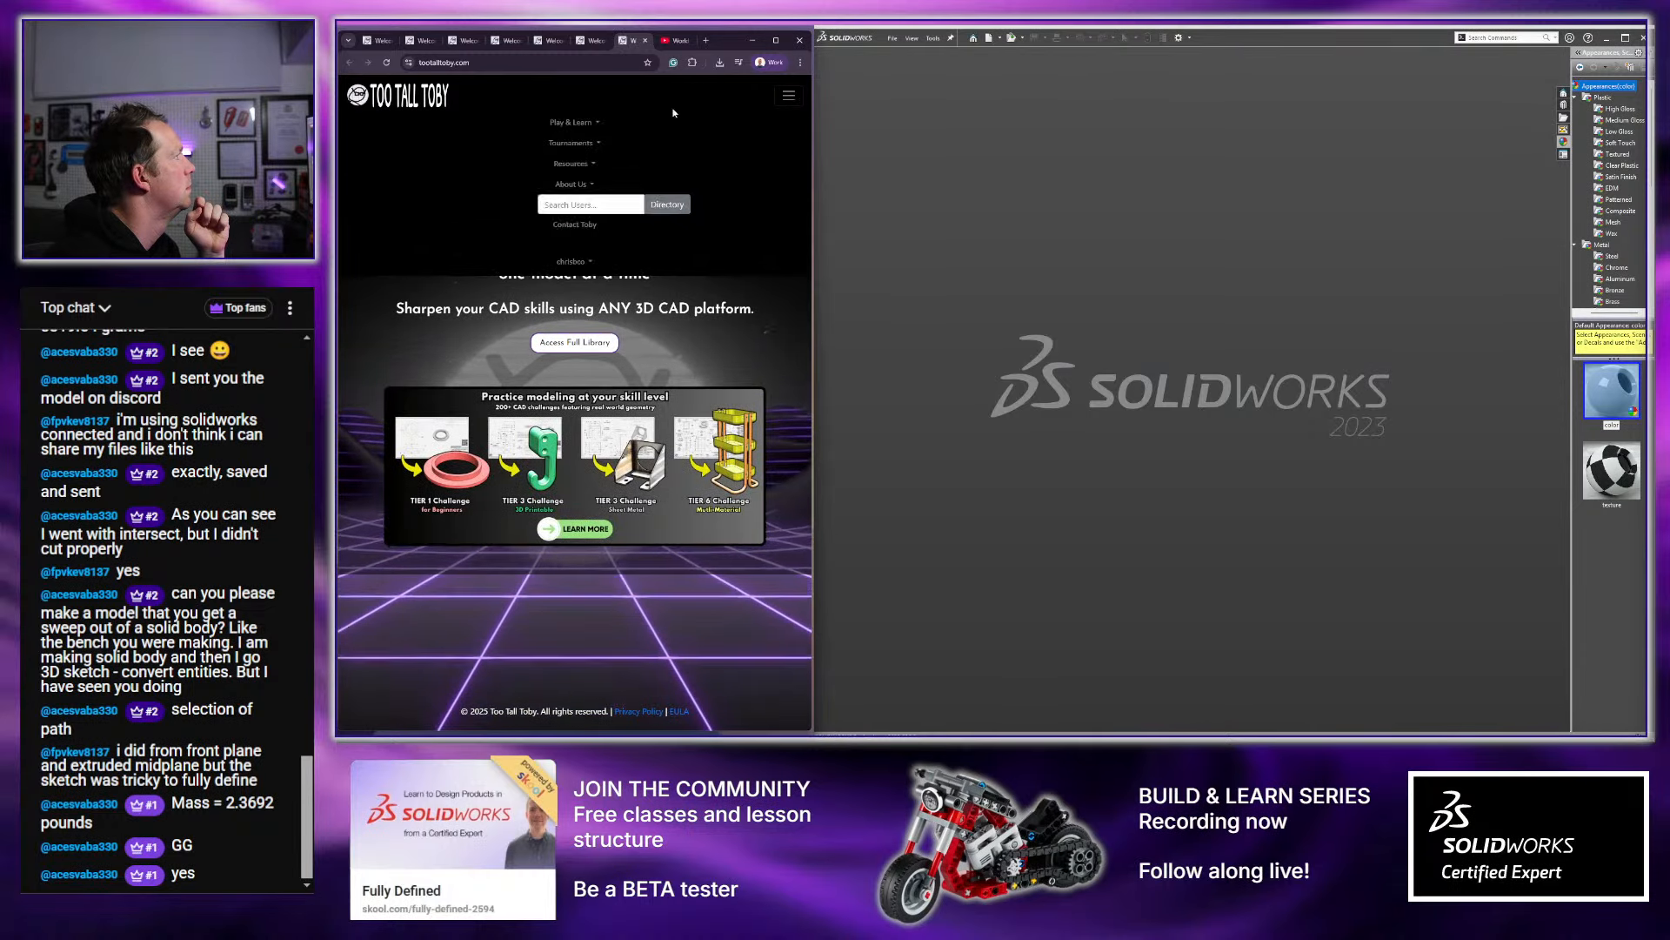
{"action": "left_click", "coordinate": [574, 122]}
{"action": "left_click", "coordinate": [393, 147]}
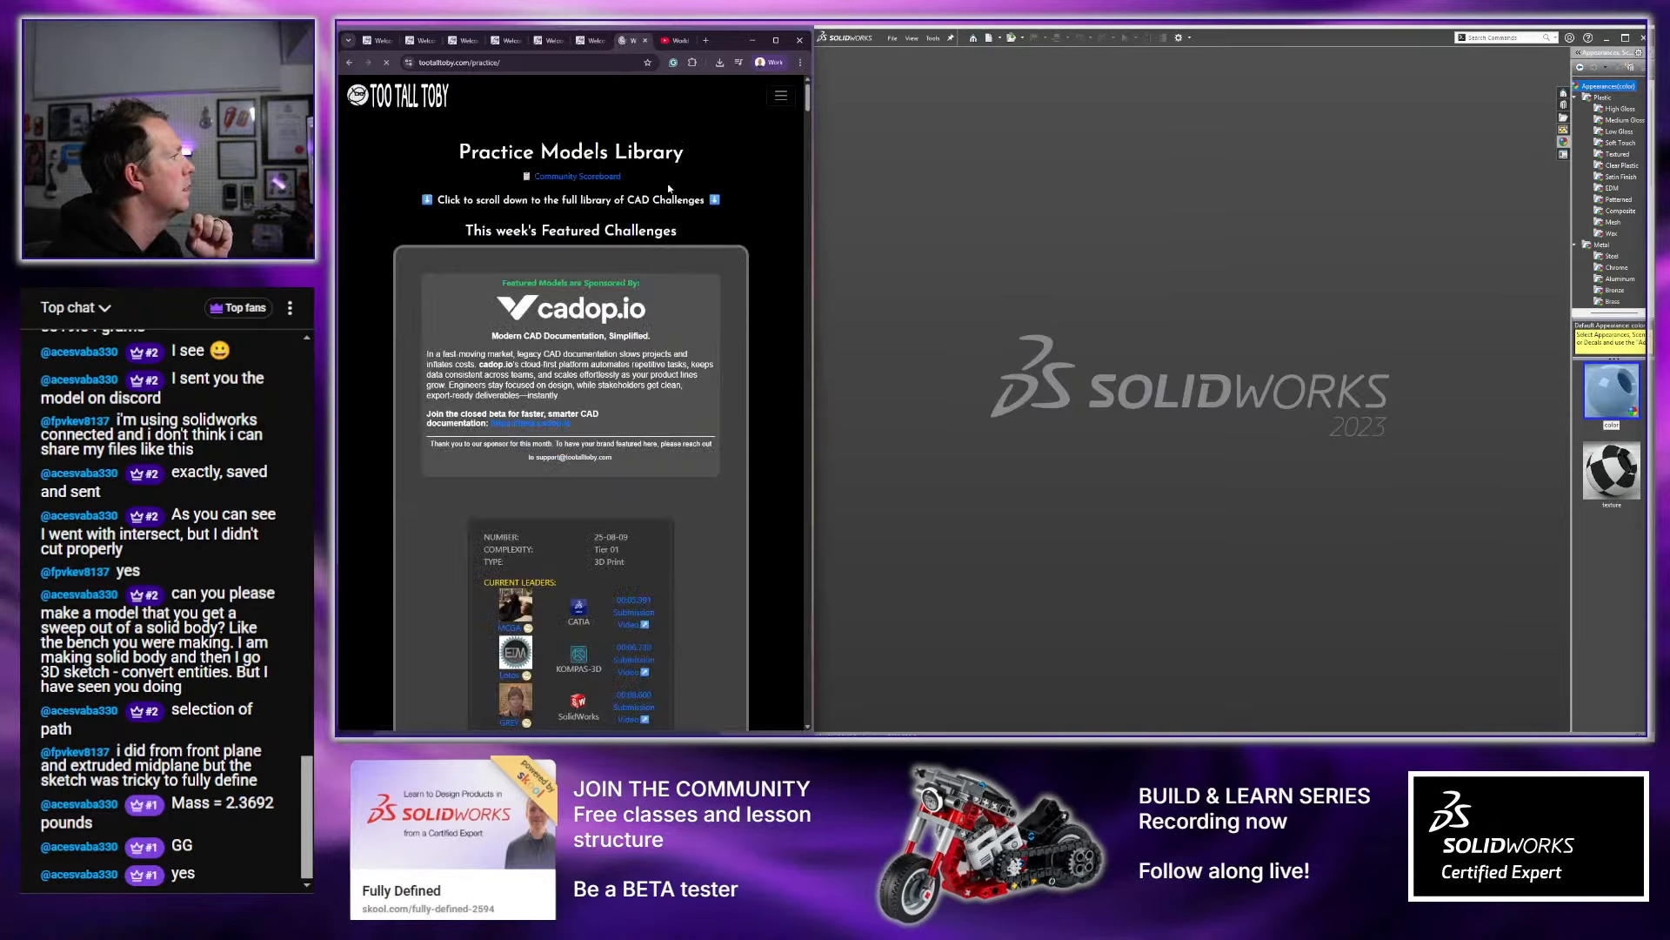
Filter the practice models library to completed Tier 06 challenges
{"action": "scroll", "coordinate": [670, 174], "scroll_direction": "down", "scroll_amount": 4}
{"action": "scroll", "coordinate": [672, 173], "scroll_direction": "down", "scroll_amount": 10}
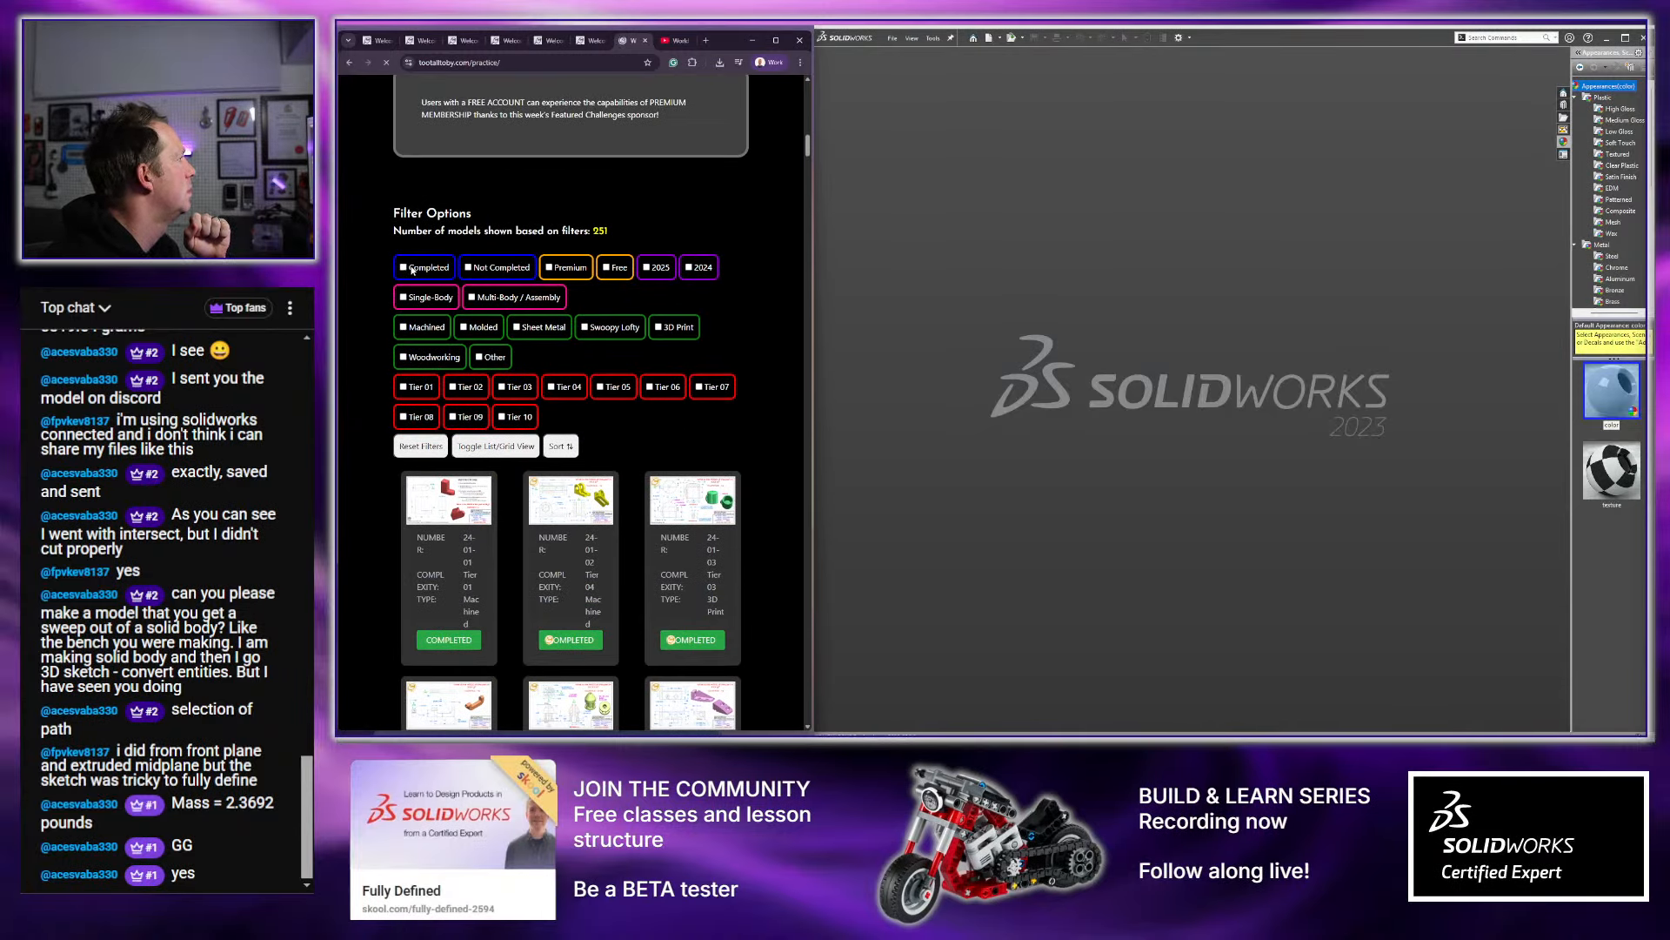
{"action": "left_click", "coordinate": [412, 269]}
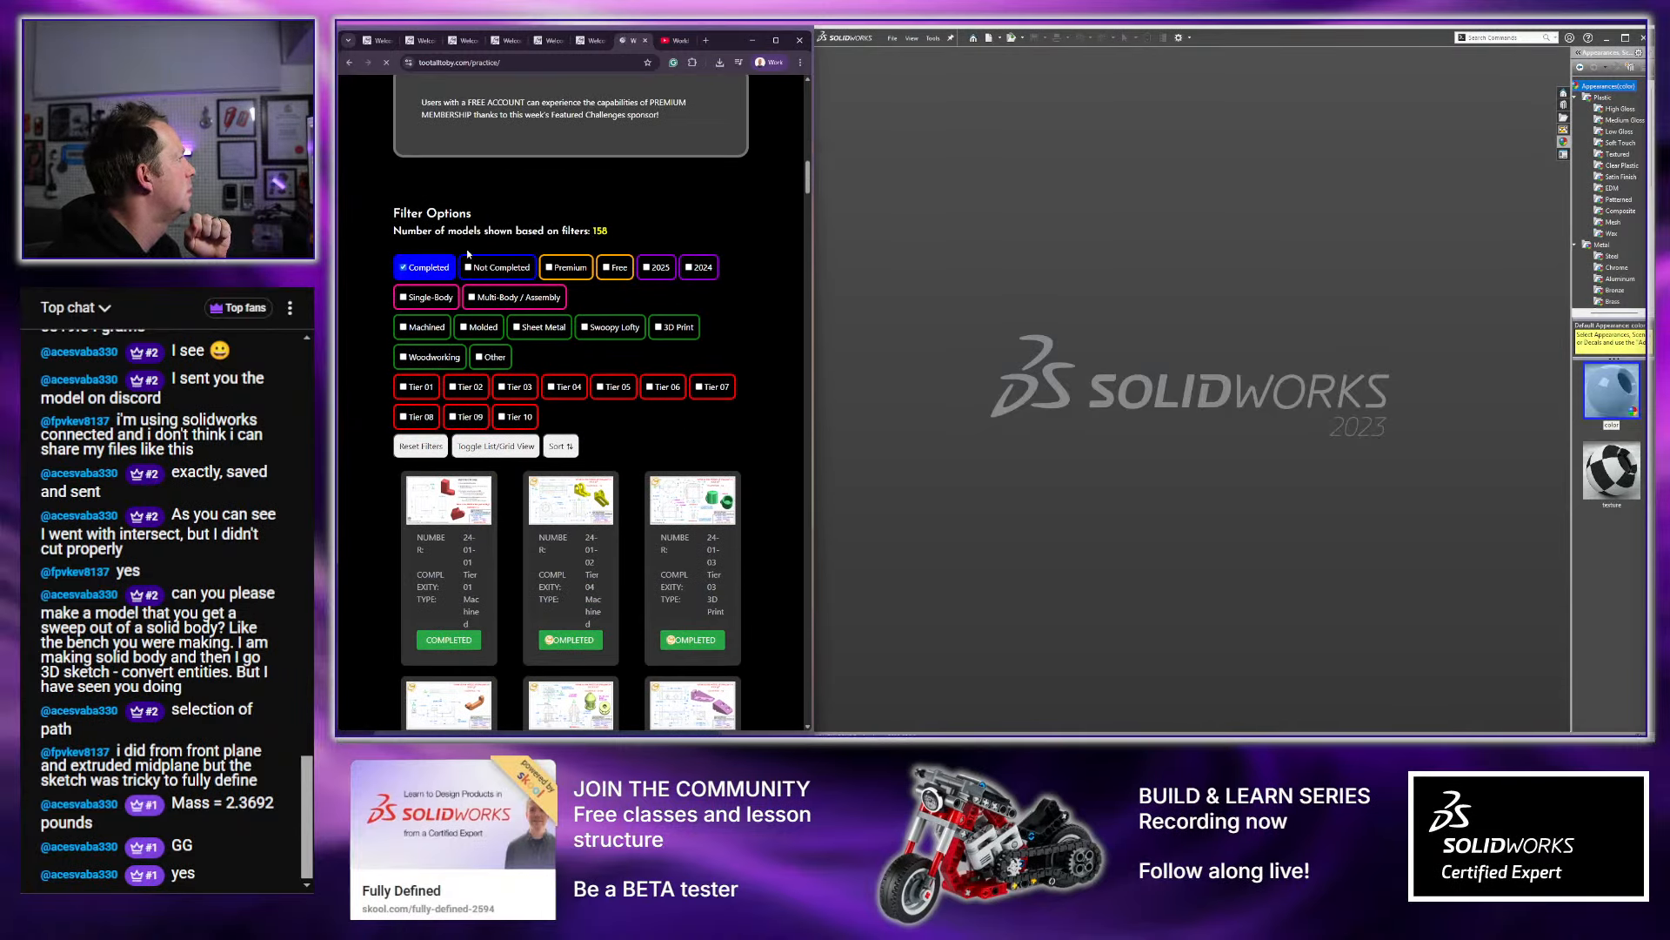
{"action": "left_click", "coordinate": [665, 390]}
{"action": "scroll", "coordinate": [775, 279], "scroll_direction": "down", "scroll_amount": 5}
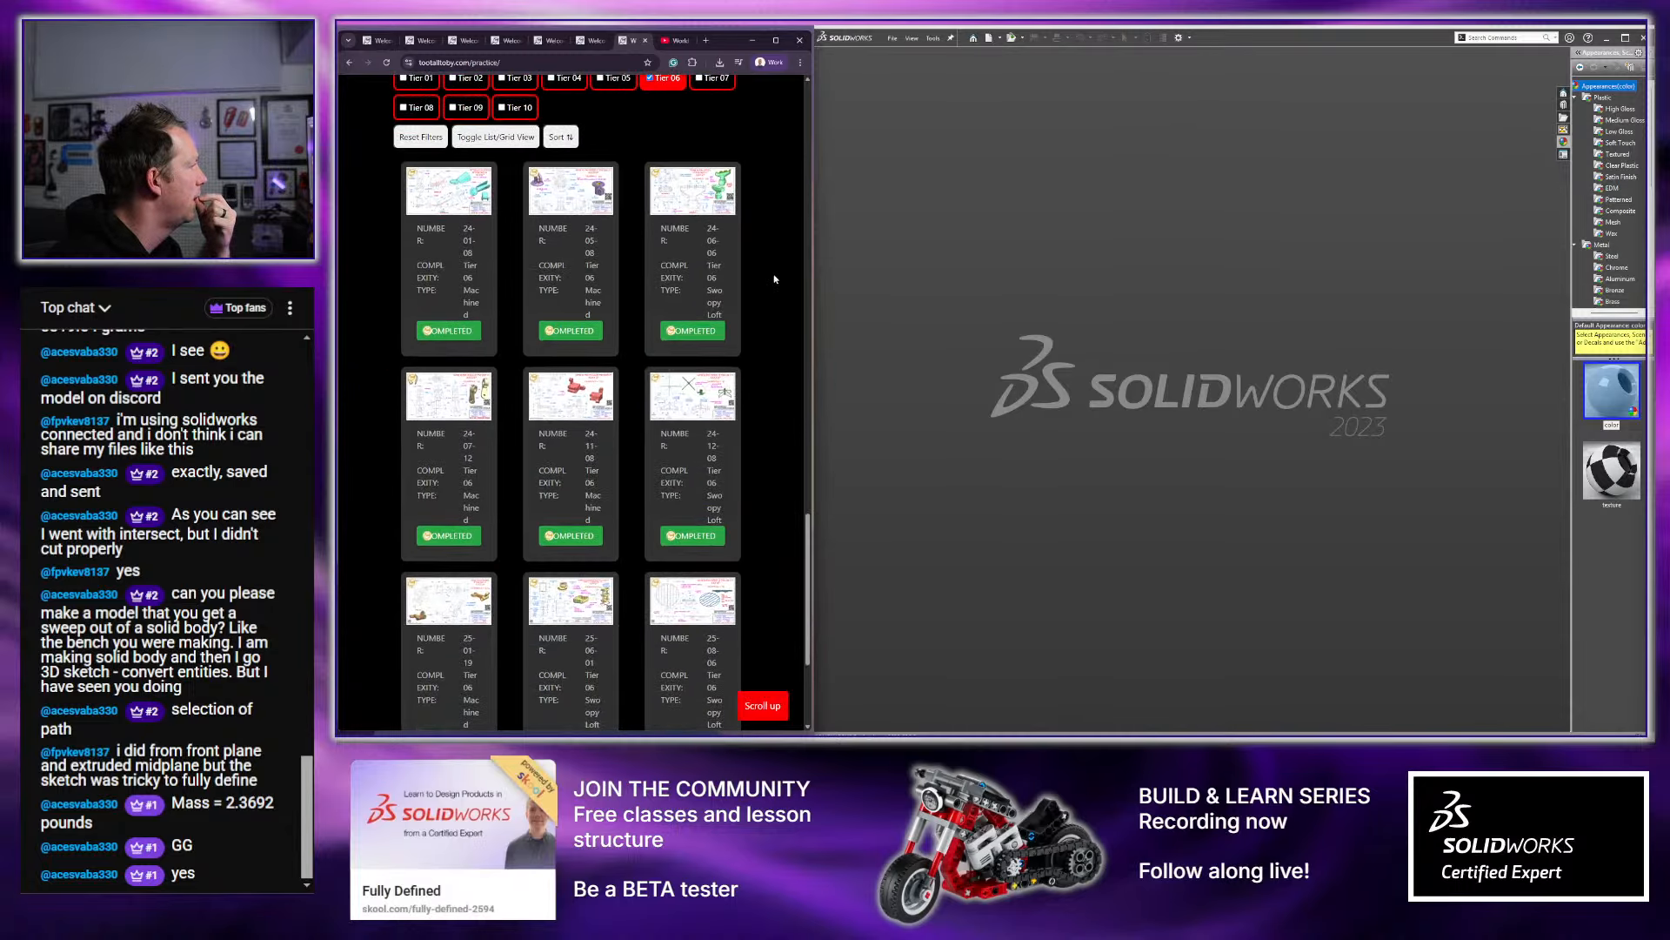
Open the completed 25-06-01 Bath Caddy challenge in a new tab and show its dashboard
{"action": "scroll", "coordinate": [775, 279], "scroll_direction": "down", "scroll_amount": 3}
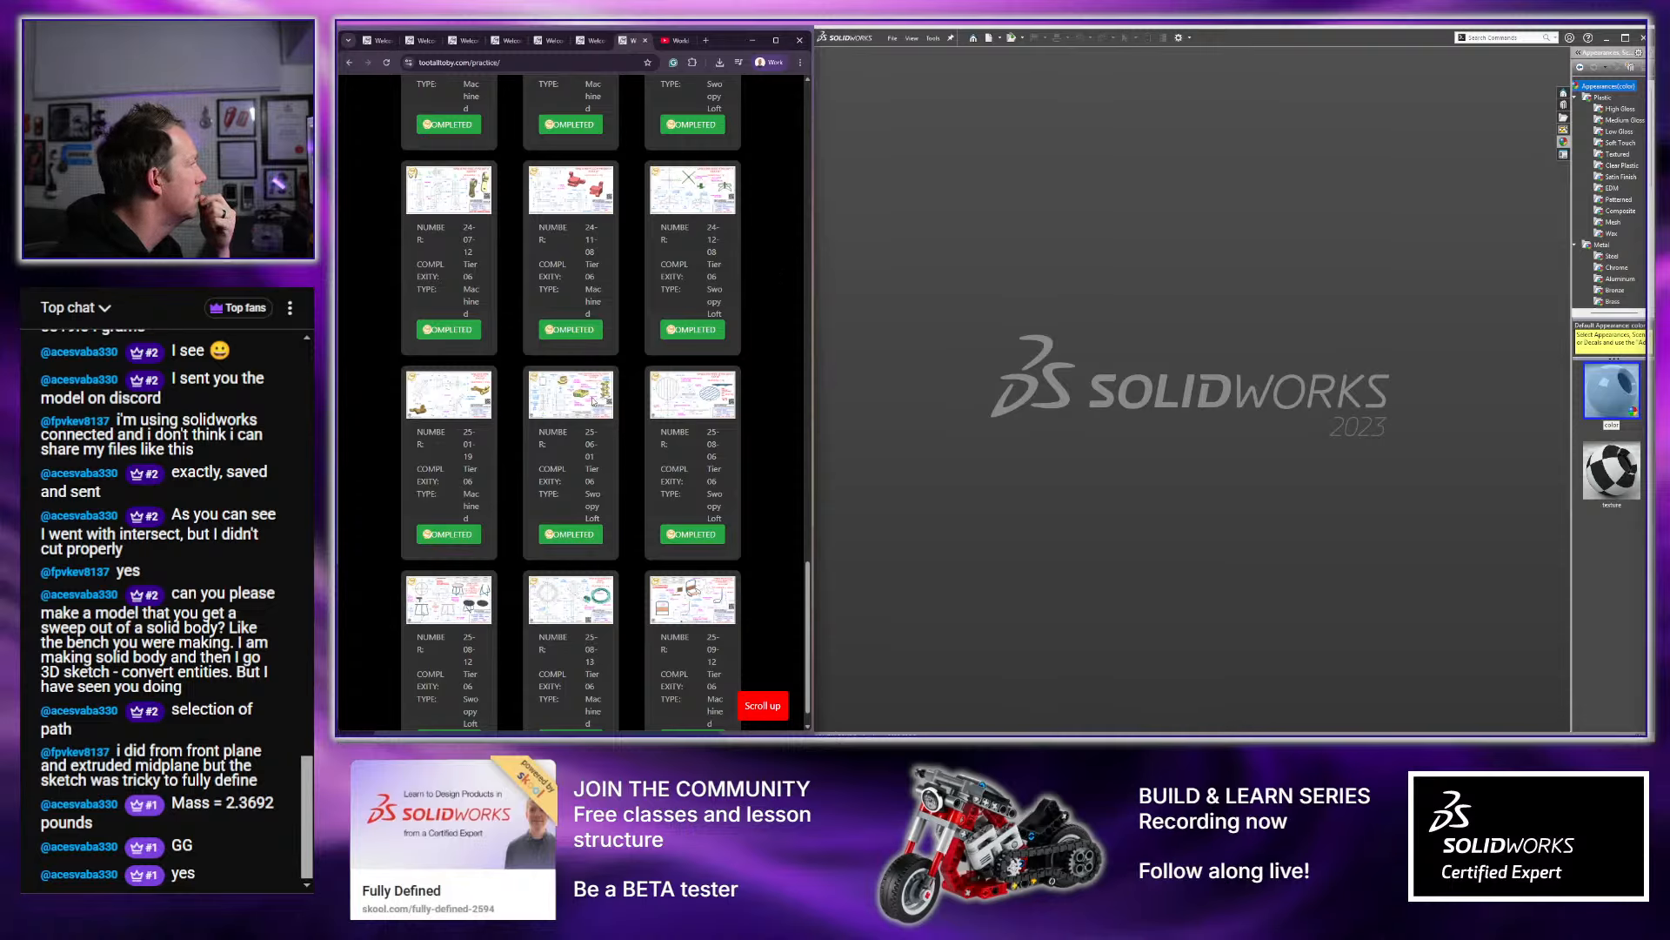
{"action": "scroll", "coordinate": [589, 467], "scroll_direction": "down", "scroll_amount": 1}
{"action": "middle_click", "coordinate": [572, 500]}
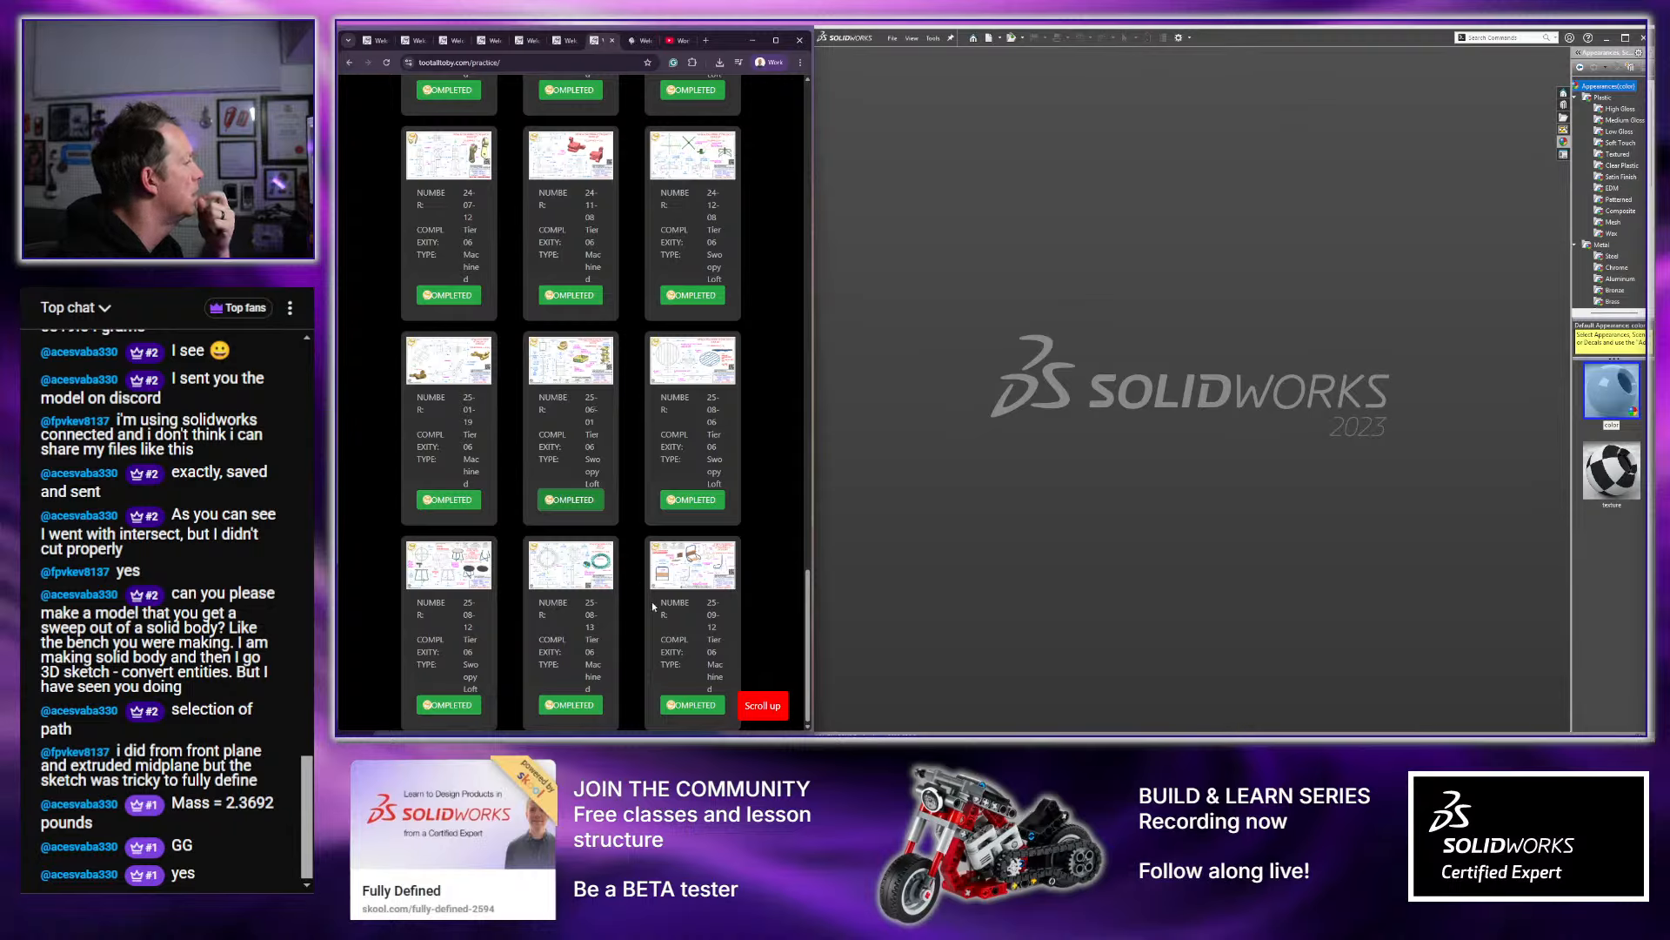
{"action": "left_click", "coordinate": [641, 41]}
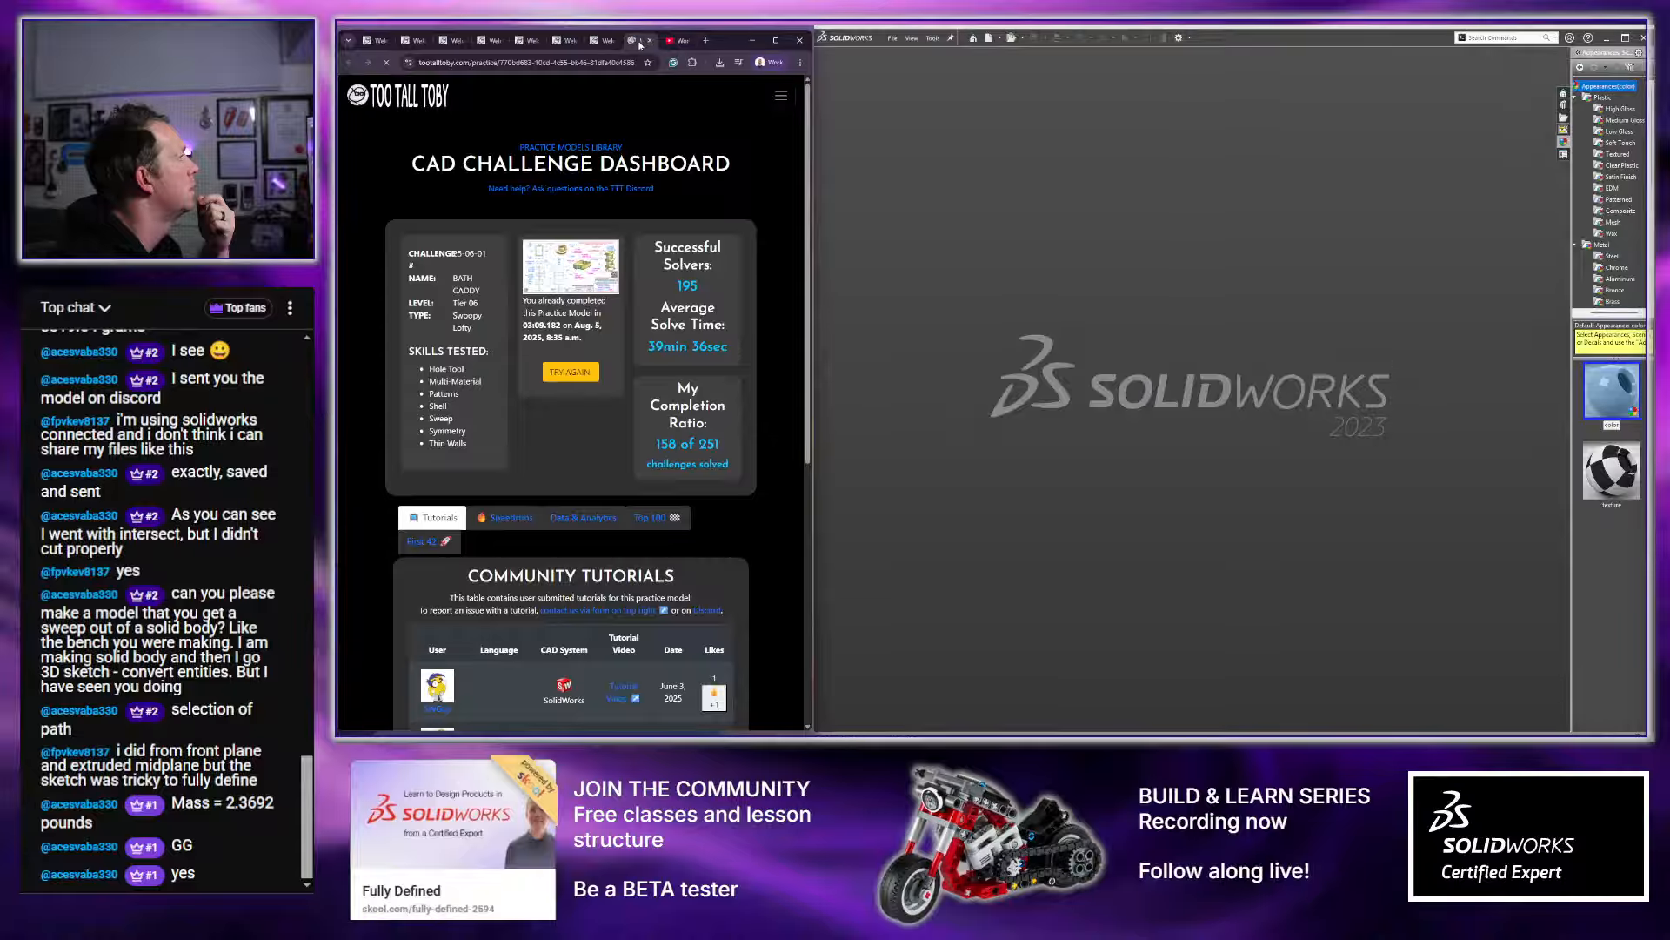
Retry the Bath Caddy challenge, reveal its drawing, examine it enlarged in a separate window and close that window
{"action": "left_click", "coordinate": [571, 372]}
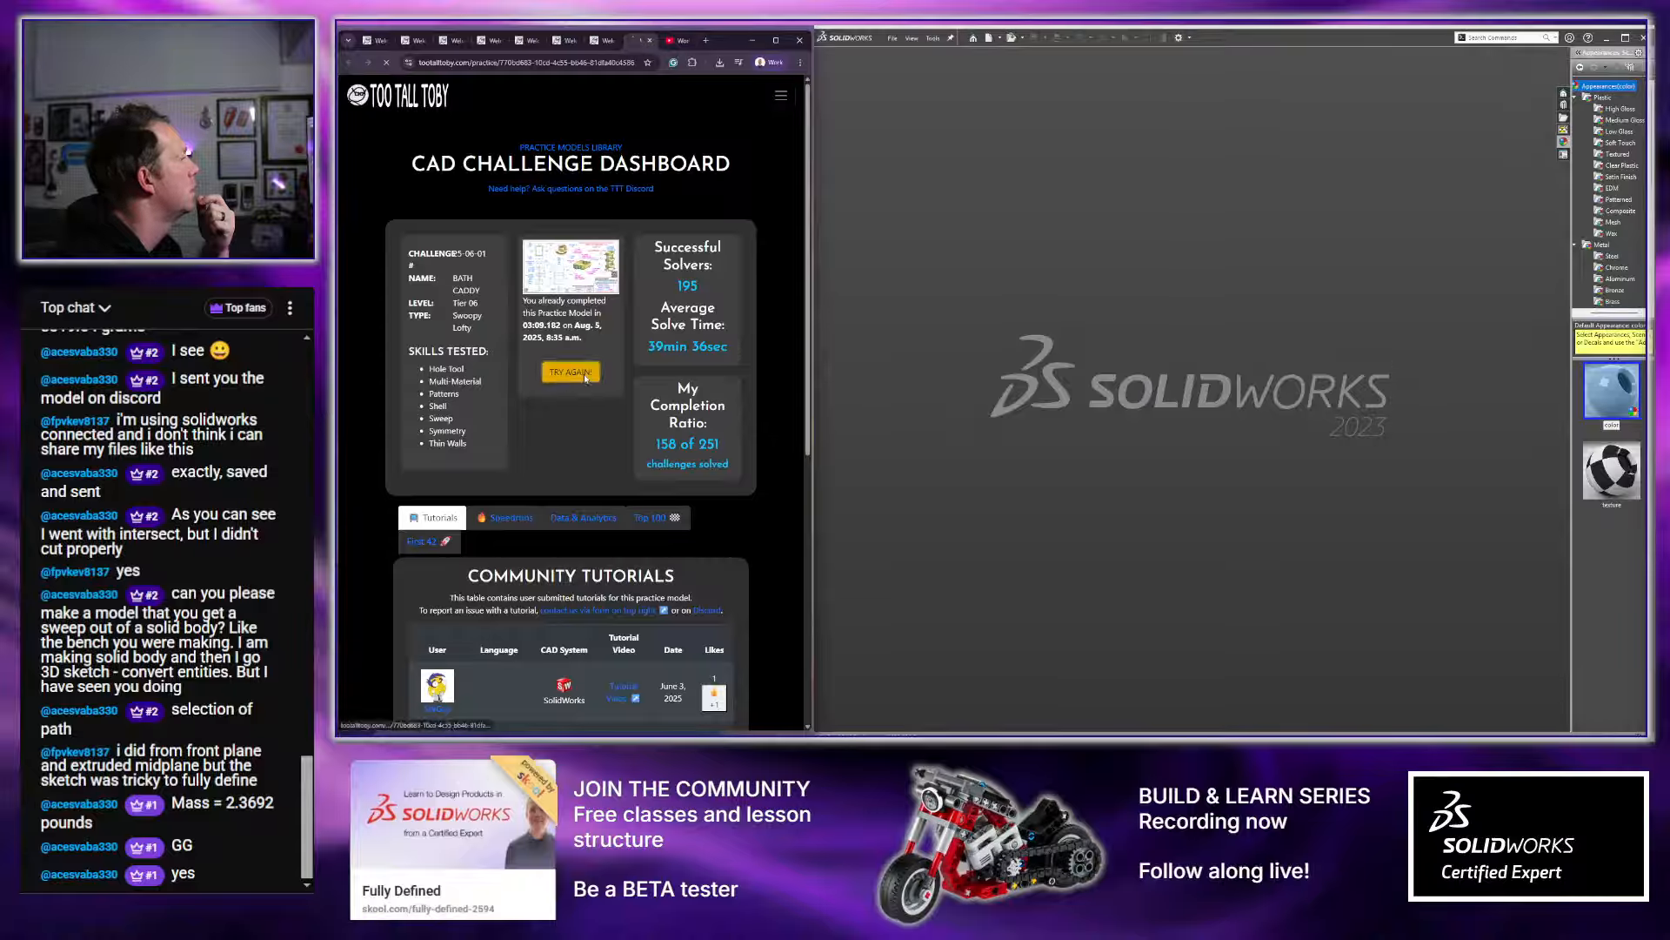
{"action": "left_click", "coordinate": [731, 374]}
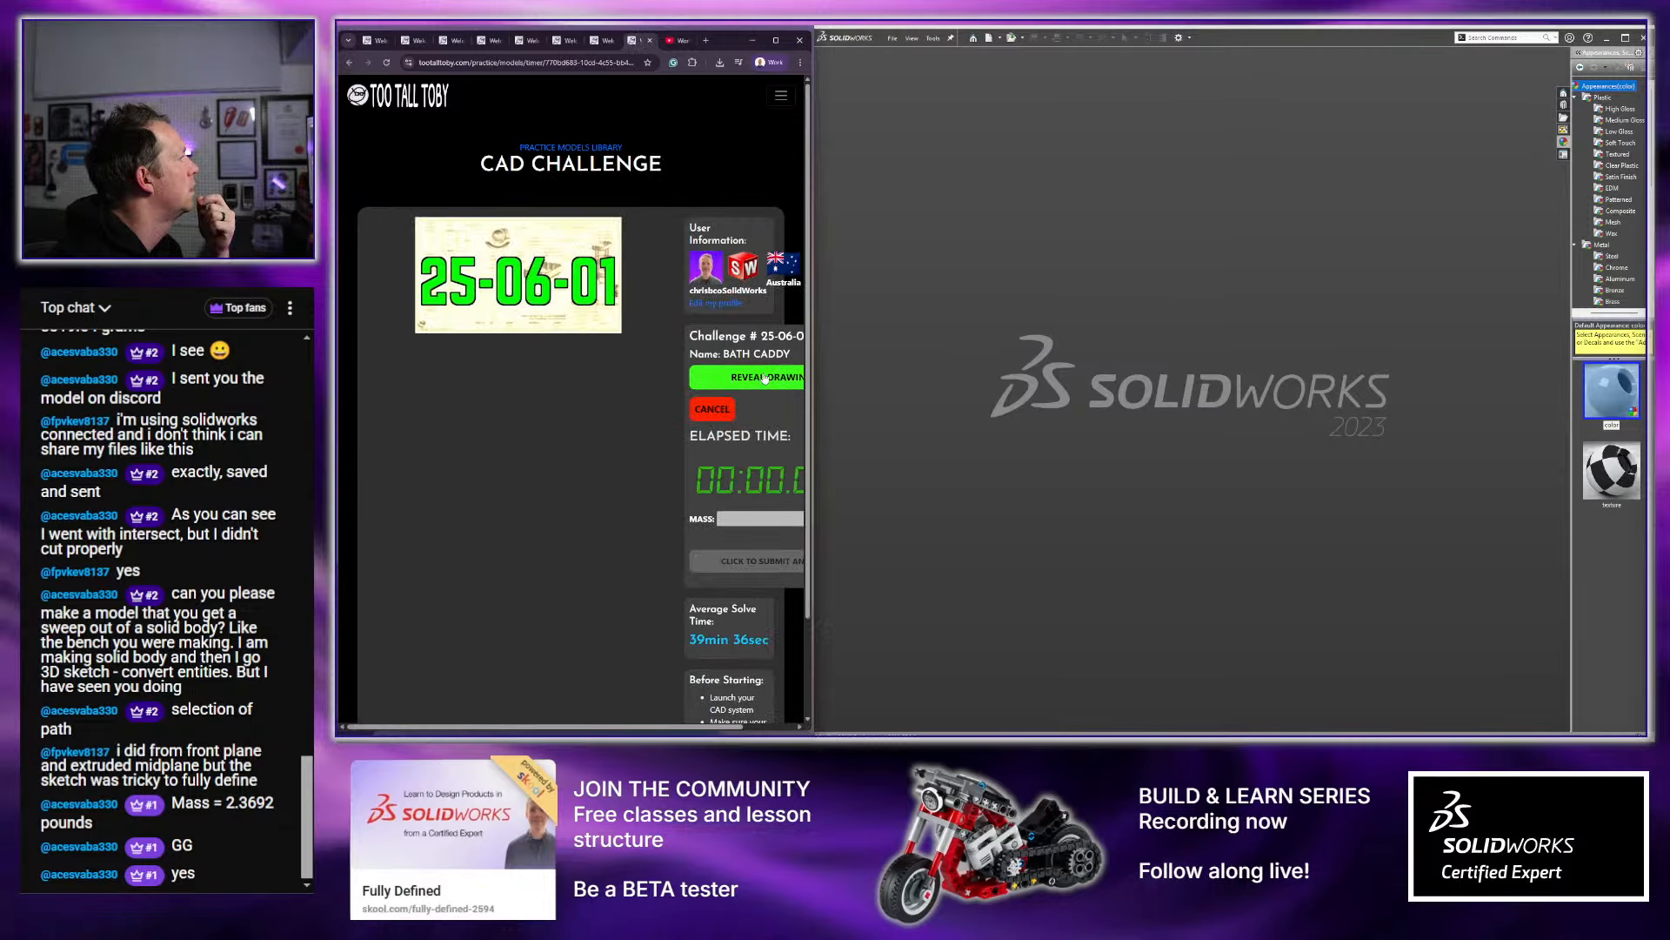
{"action": "left_click", "coordinate": [775, 417]}
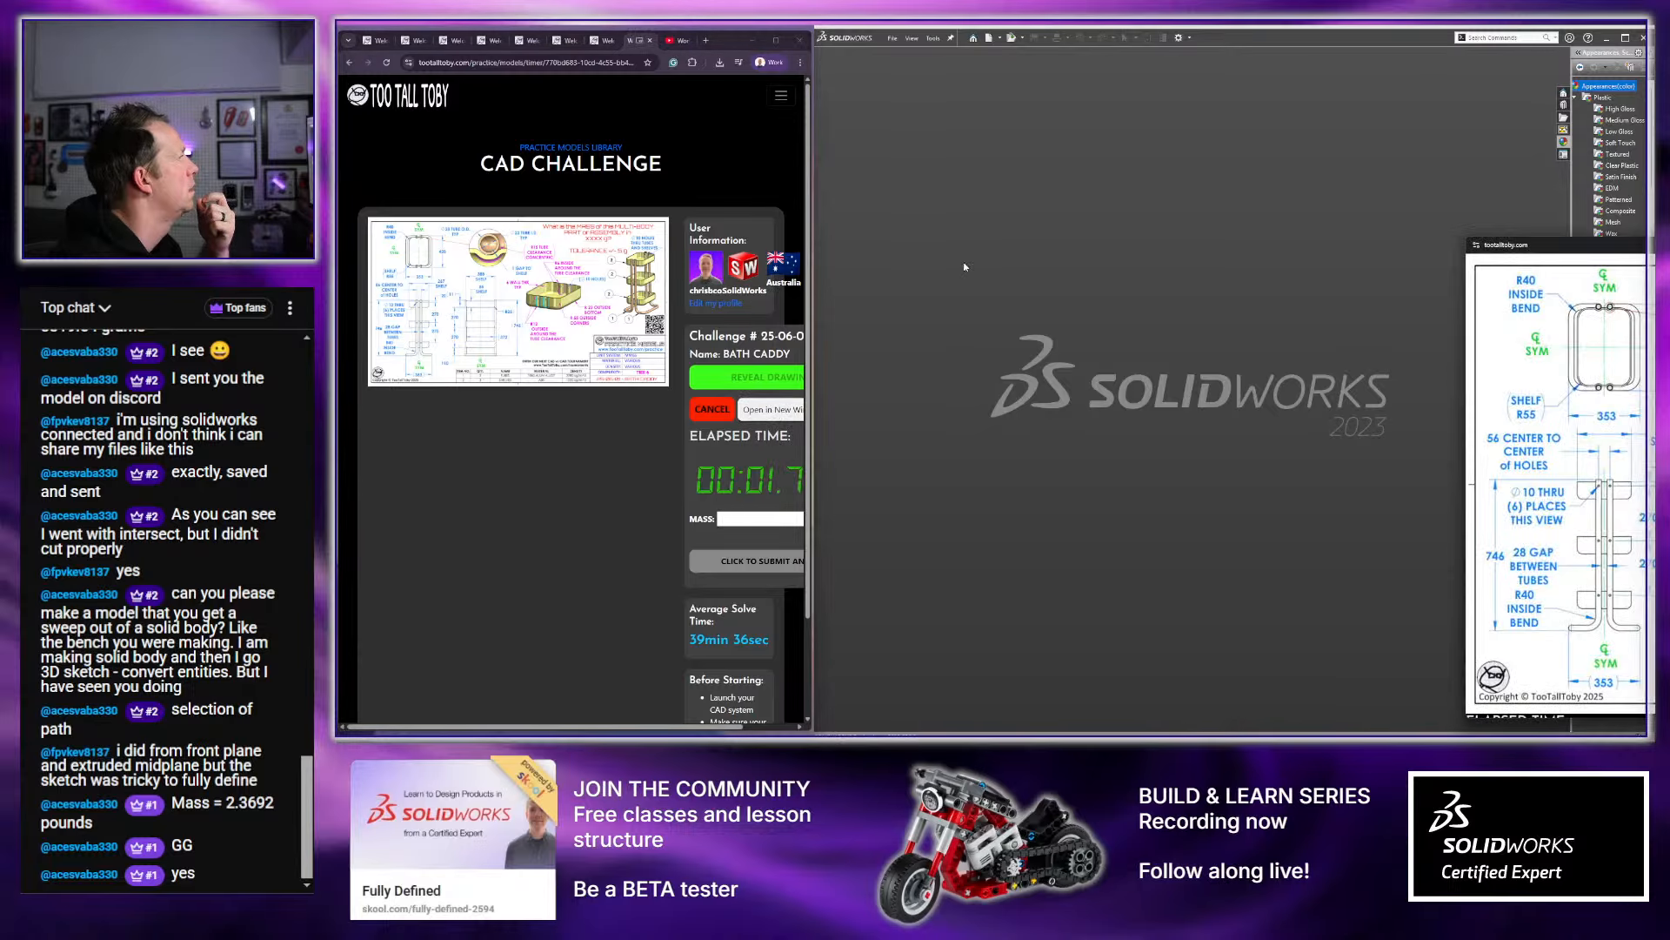
{"action": "left_click_drag", "start_coordinate": [1644, 244], "coordinate": [926, 59]}
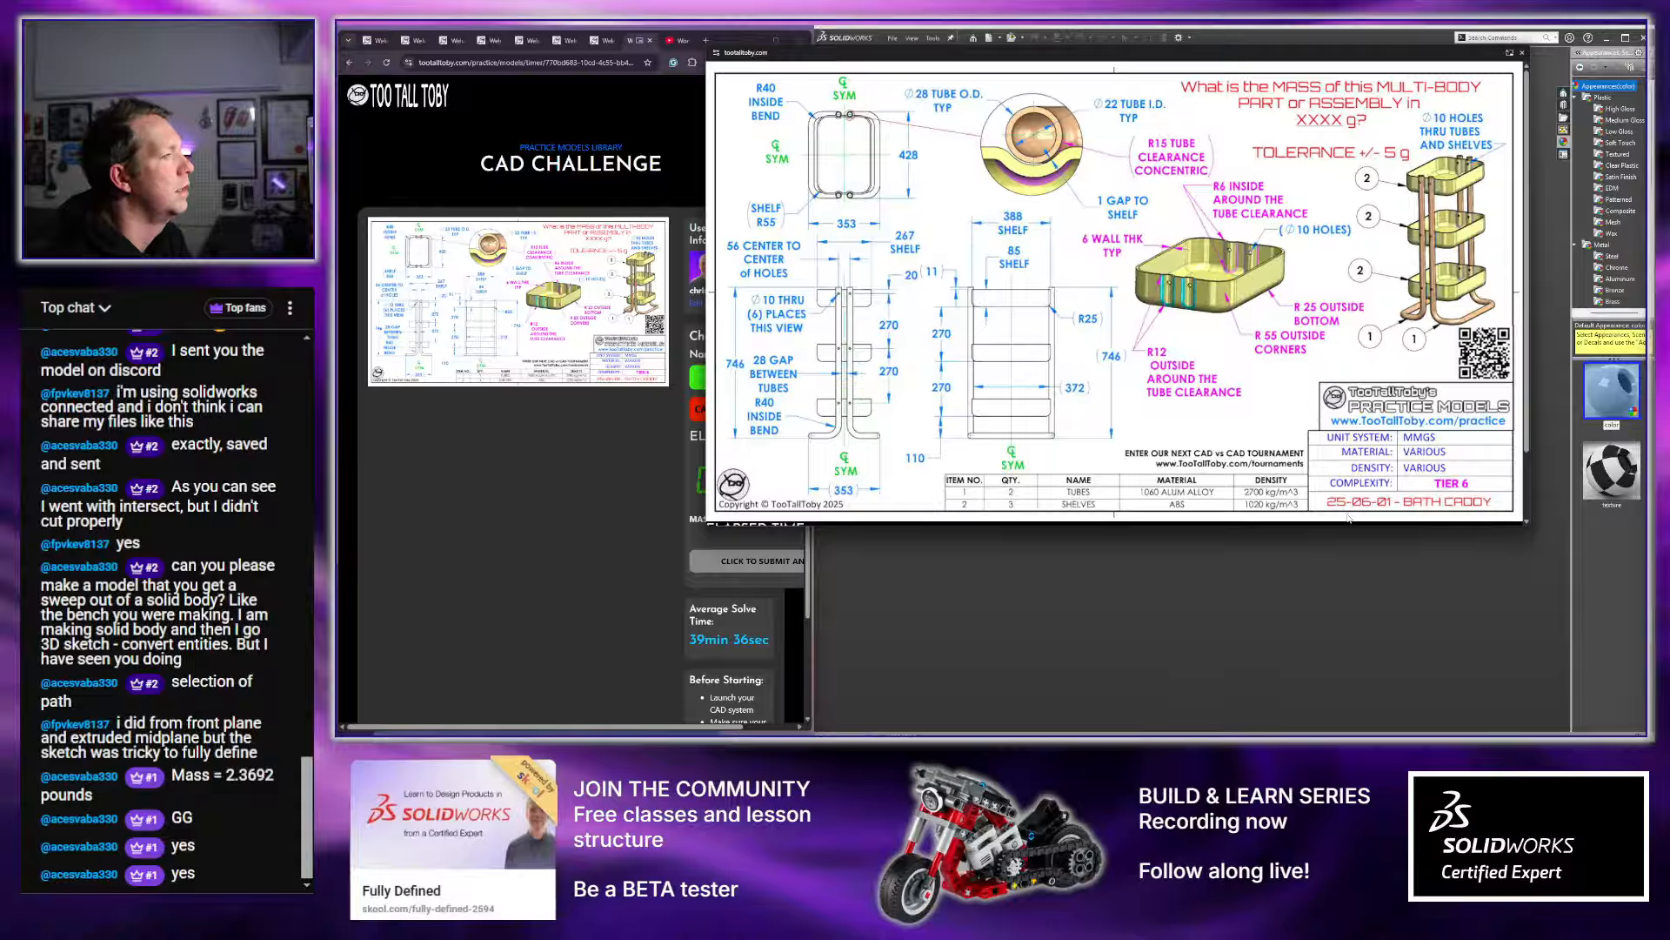
{"action": "left_click", "coordinate": [1522, 56]}
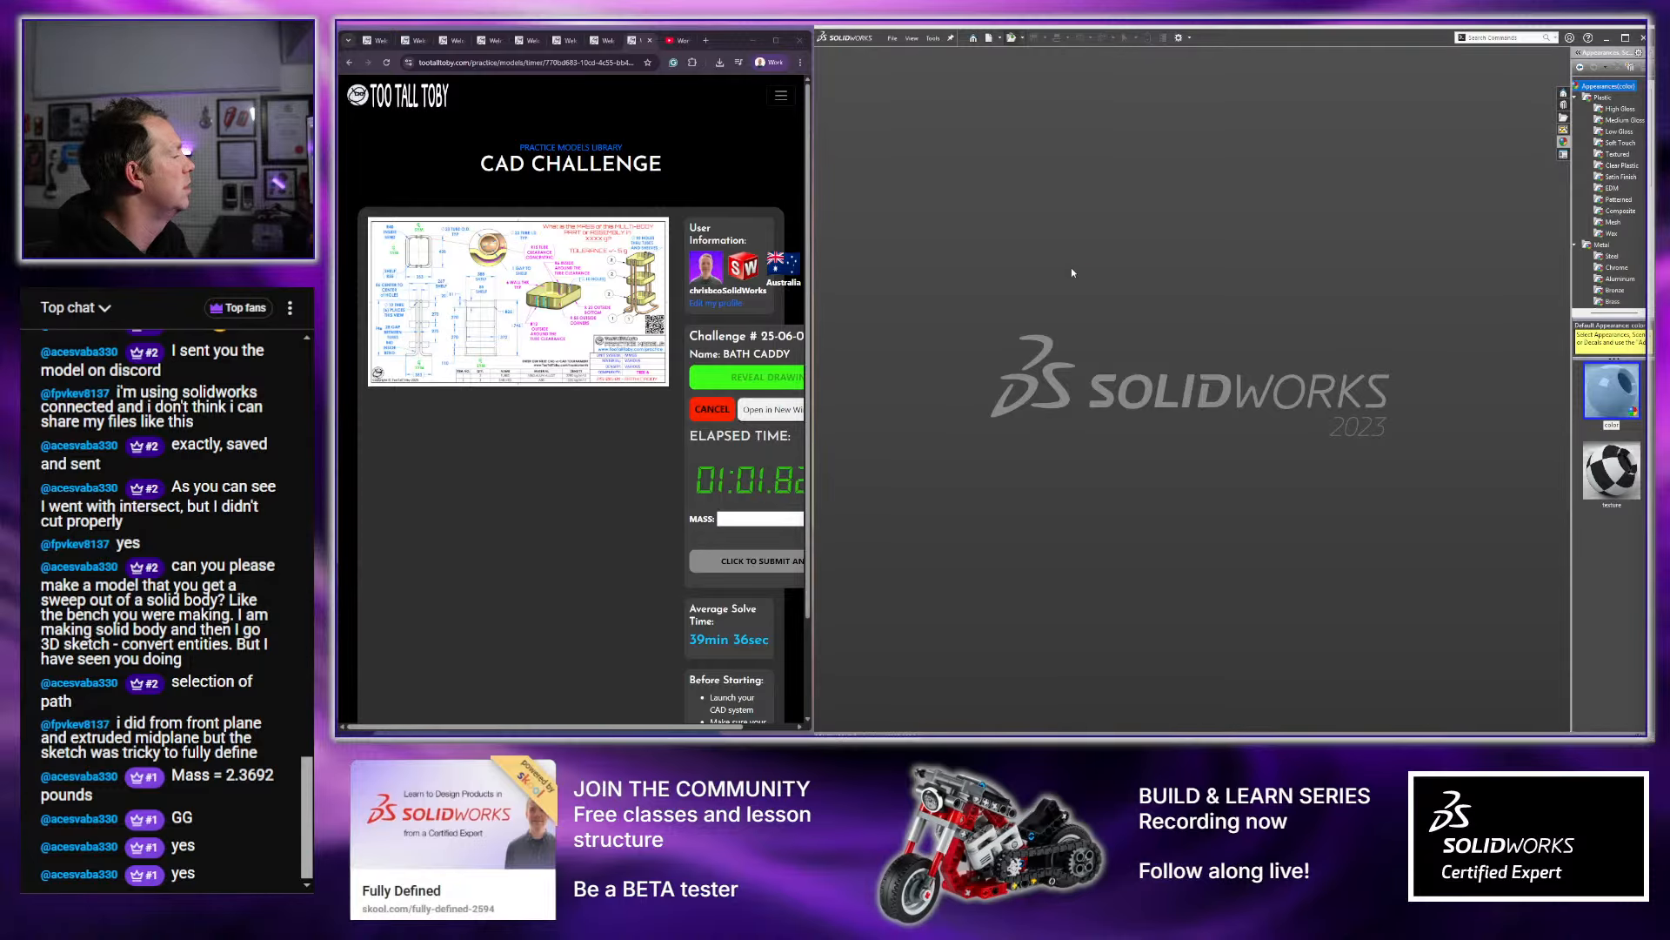
Switch to SOLIDWORKS, search the Practice Models folder for "bath" and open the 2025-06-01 - BATH CADDY part
{"action": "key", "text": "ctrl+o"}
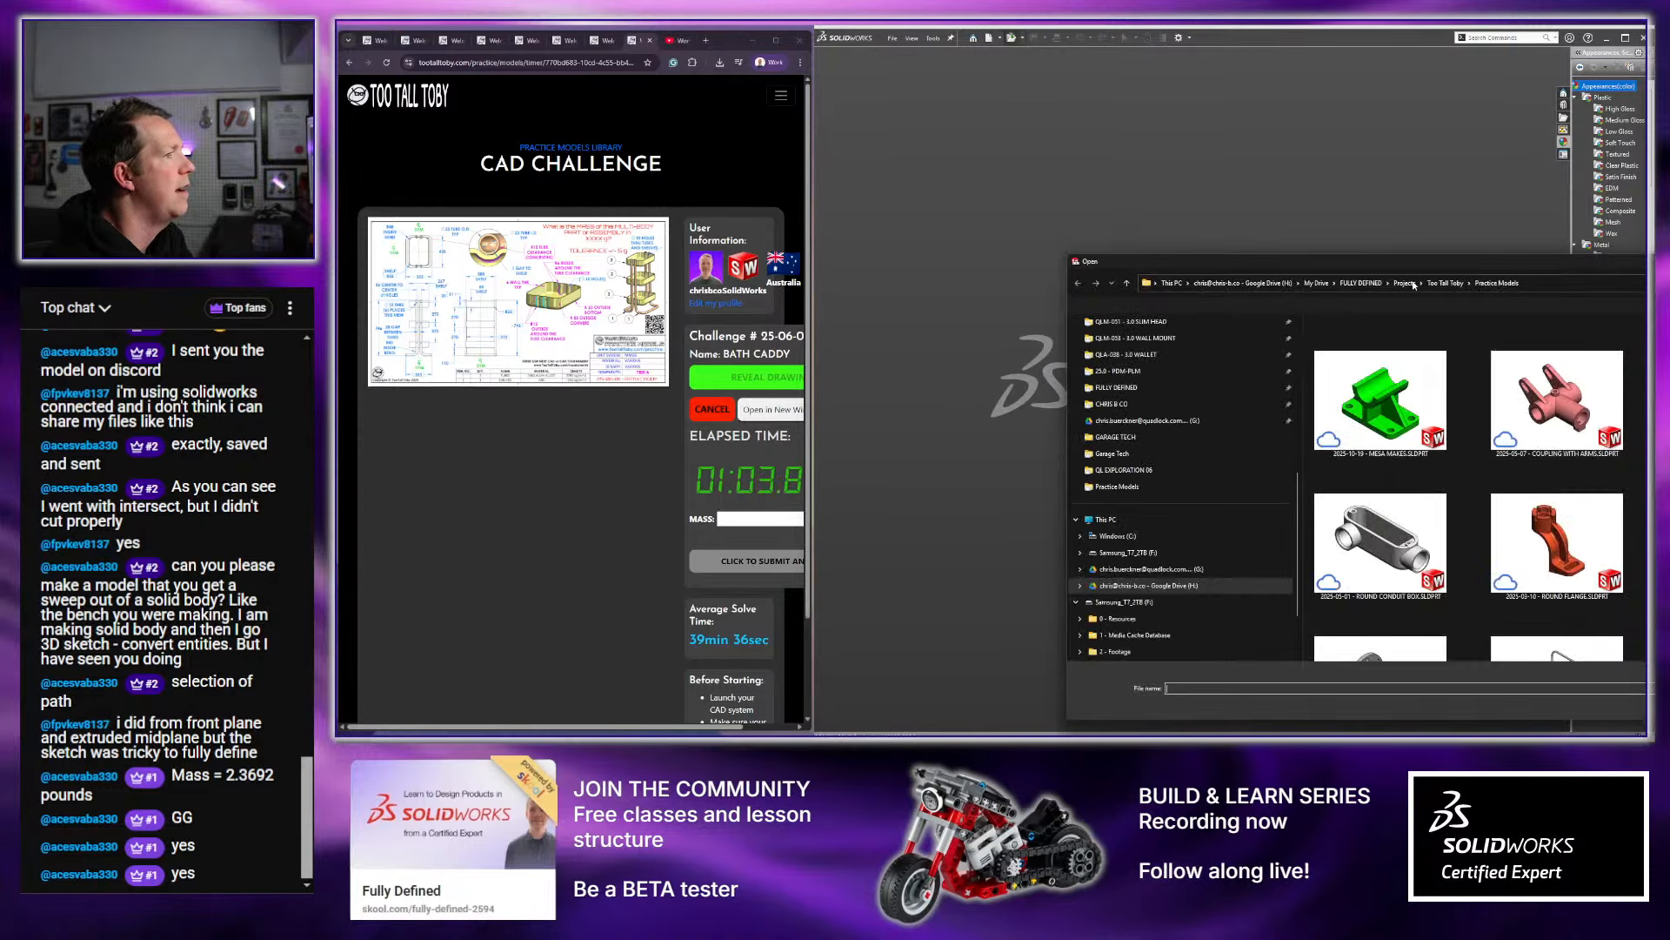
{"action": "left_click_drag", "start_coordinate": [1405, 258], "coordinate": [1013, 115]}
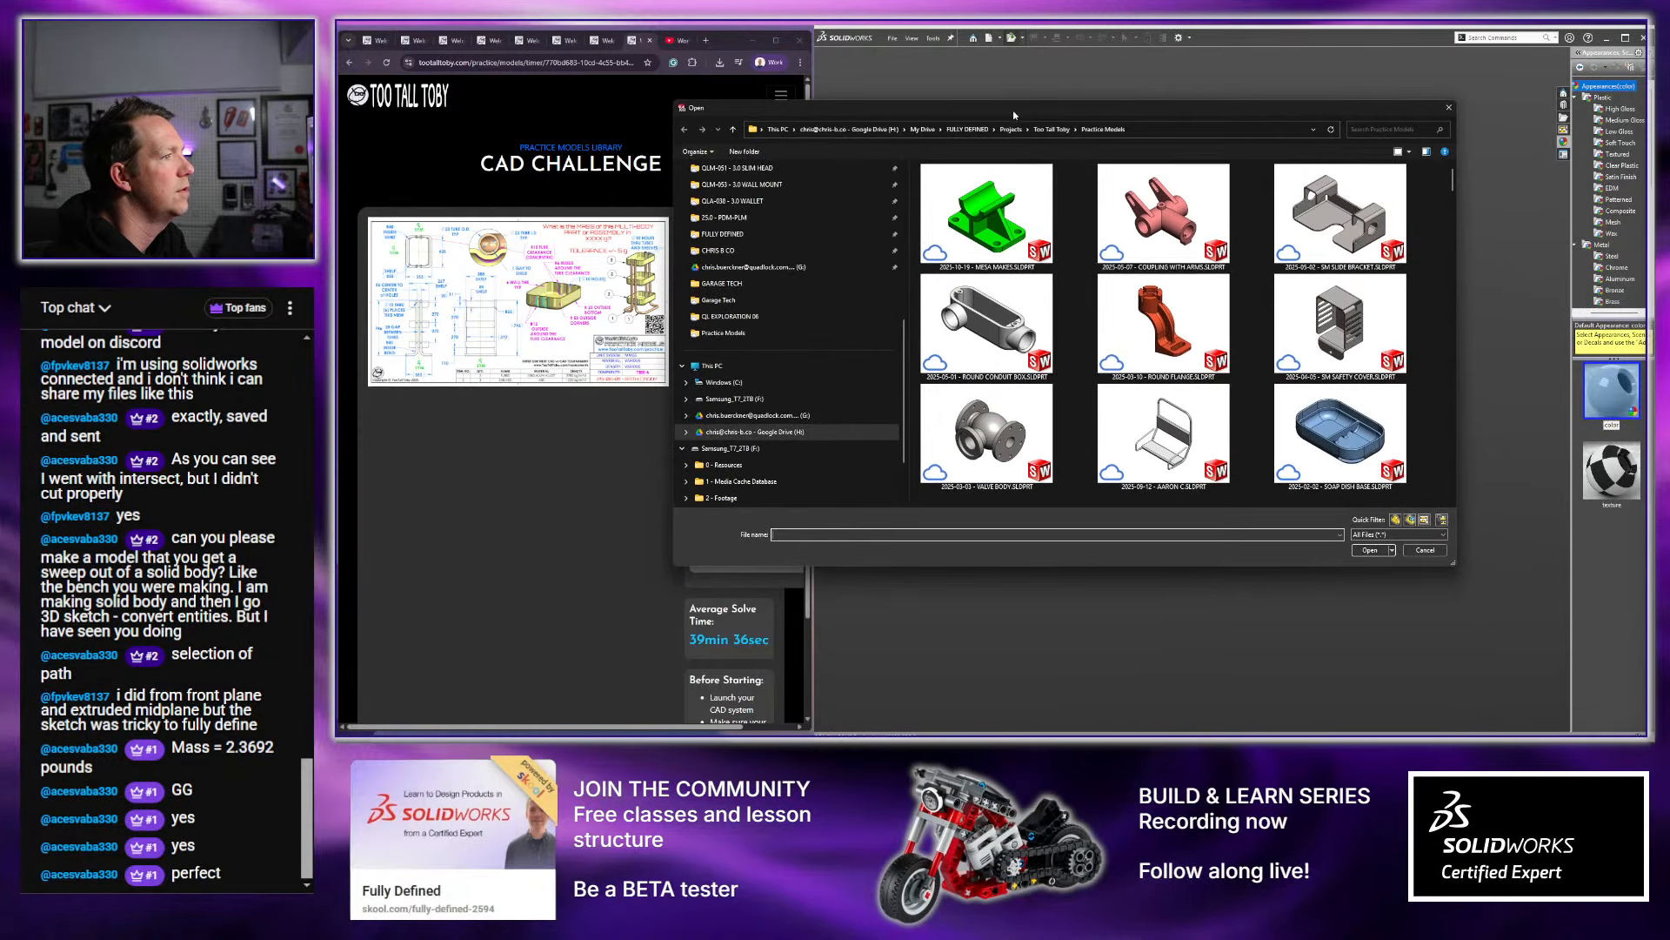
{"action": "left_click", "coordinate": [1385, 131]}
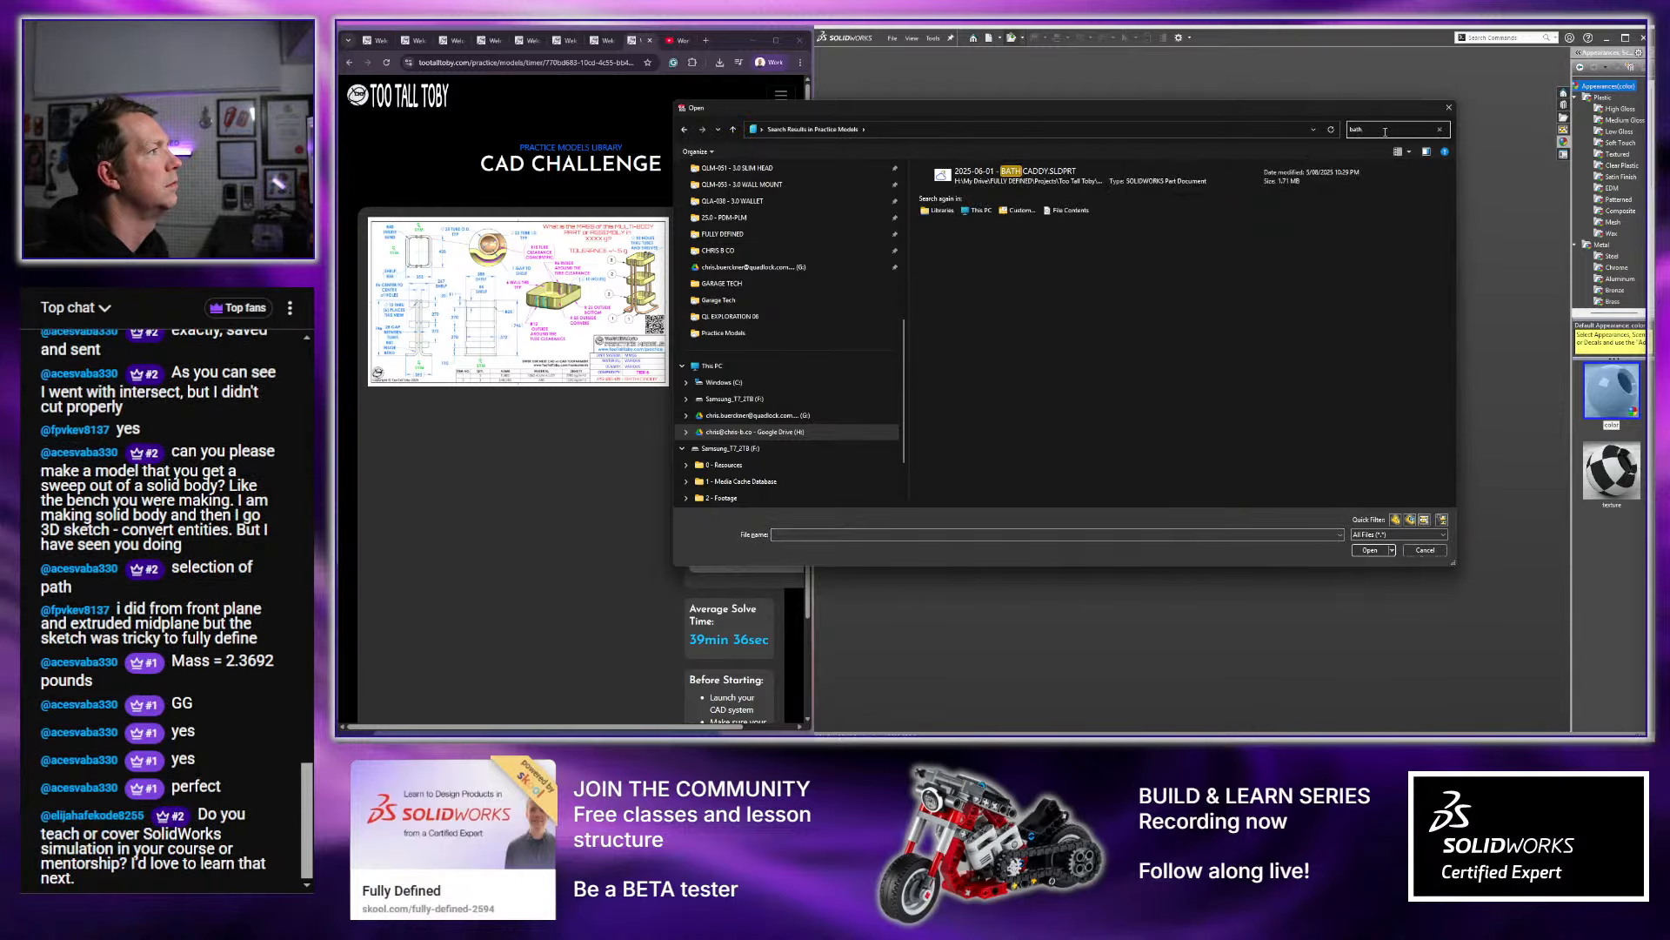
{"action": "left_click", "coordinate": [1370, 550]}
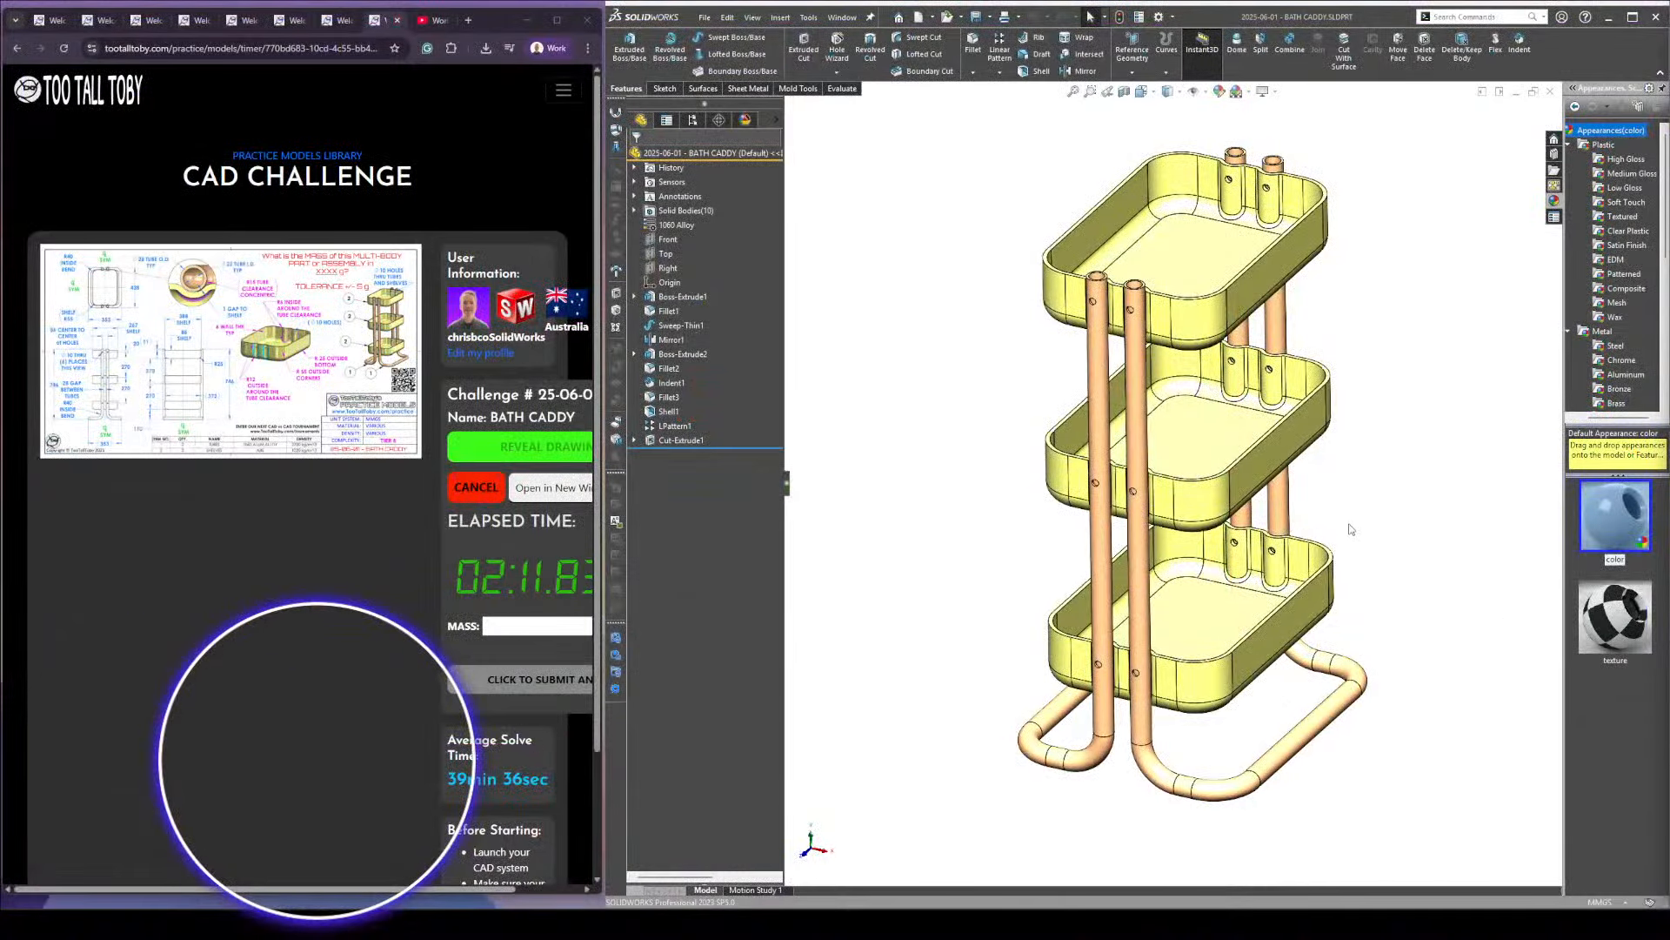
{"action": "scroll", "coordinate": [1286, 510], "scroll_direction": "up", "scroll_amount": 3}
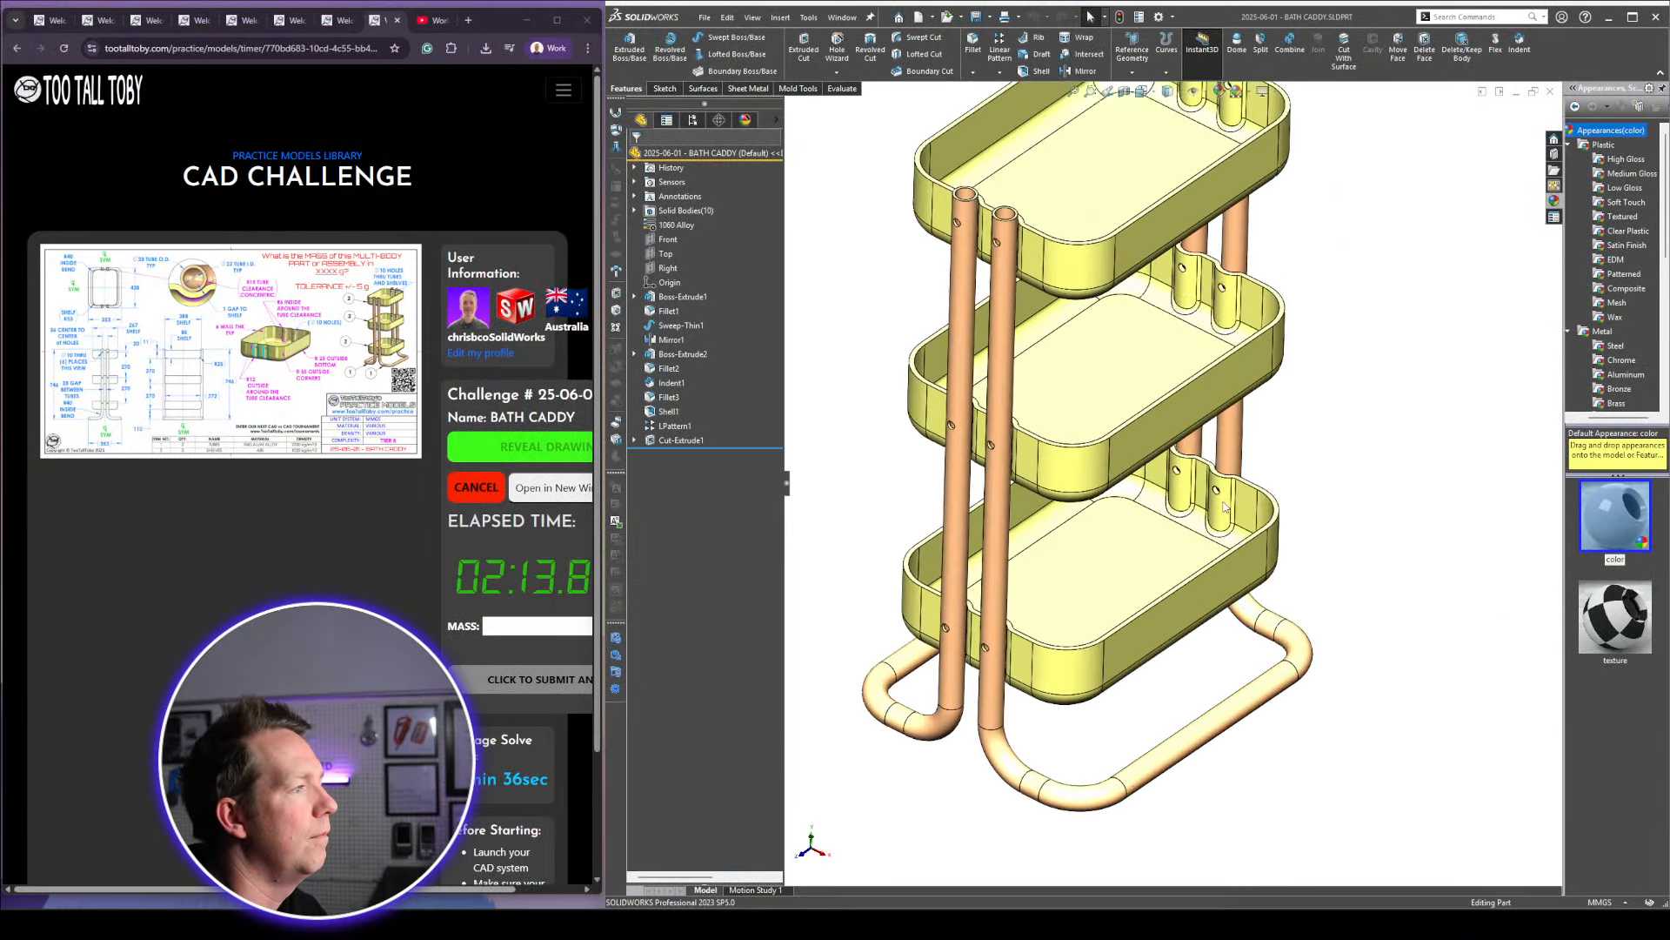
Roll the Bath Caddy's feature history back to just after the first fillet and examine the base block
{"action": "left_click_drag", "start_coordinate": [724, 379], "coordinate": [723, 304]}
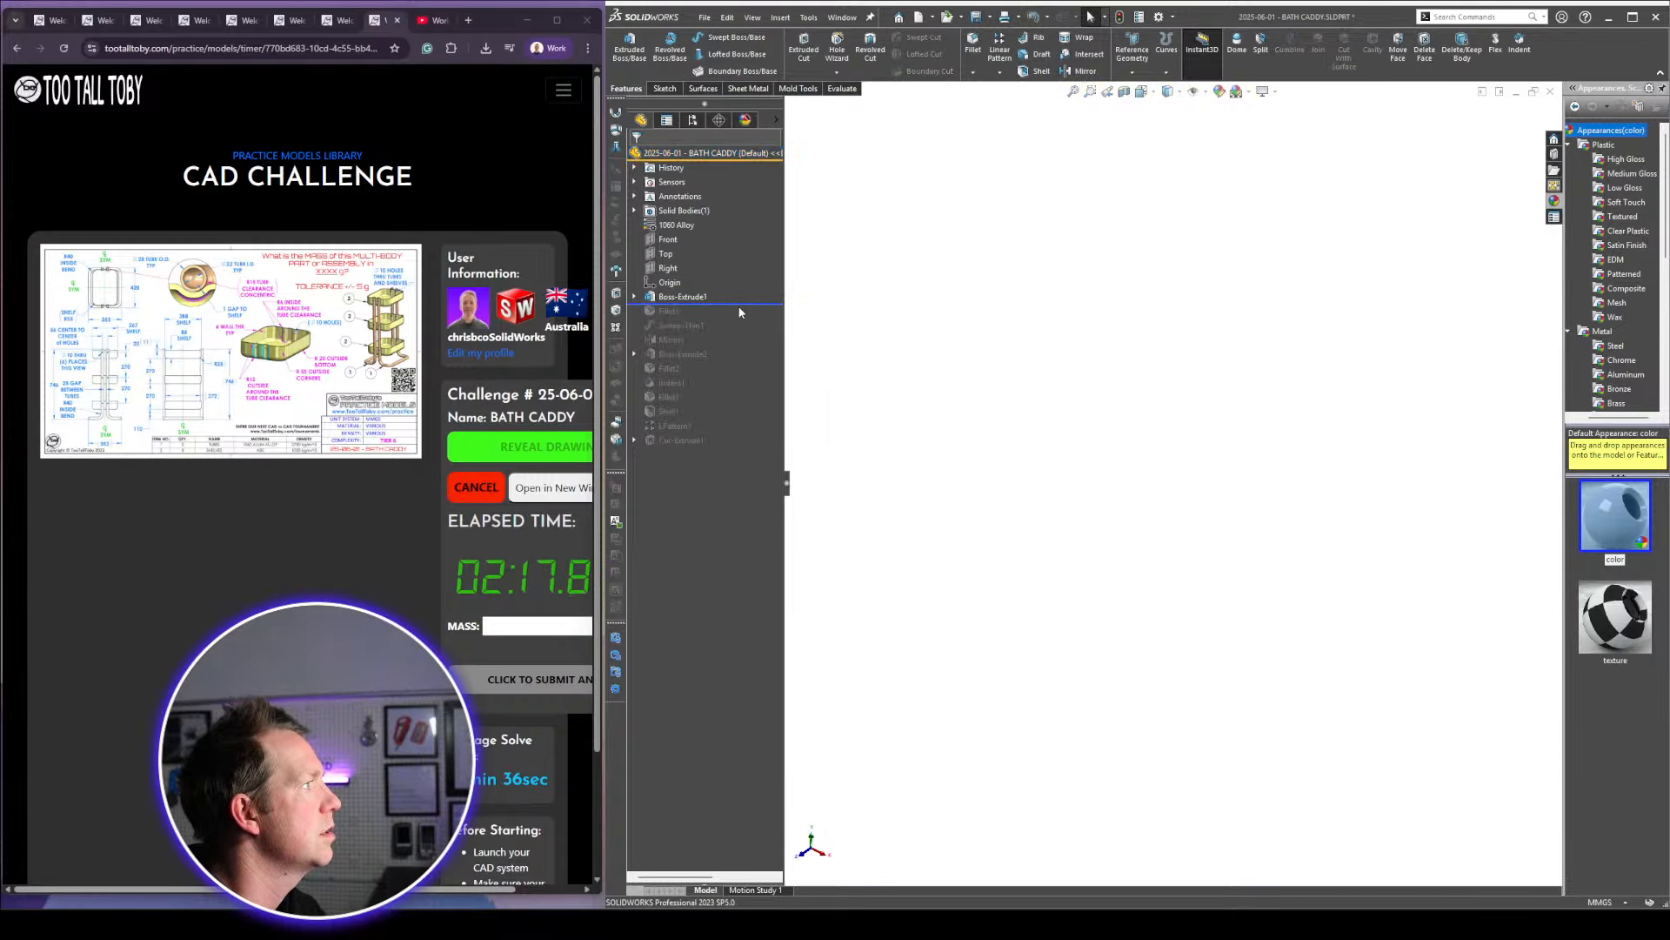
{"action": "left_click_drag", "start_coordinate": [745, 304], "coordinate": [749, 317]}
{"action": "left_click", "coordinate": [692, 298]}
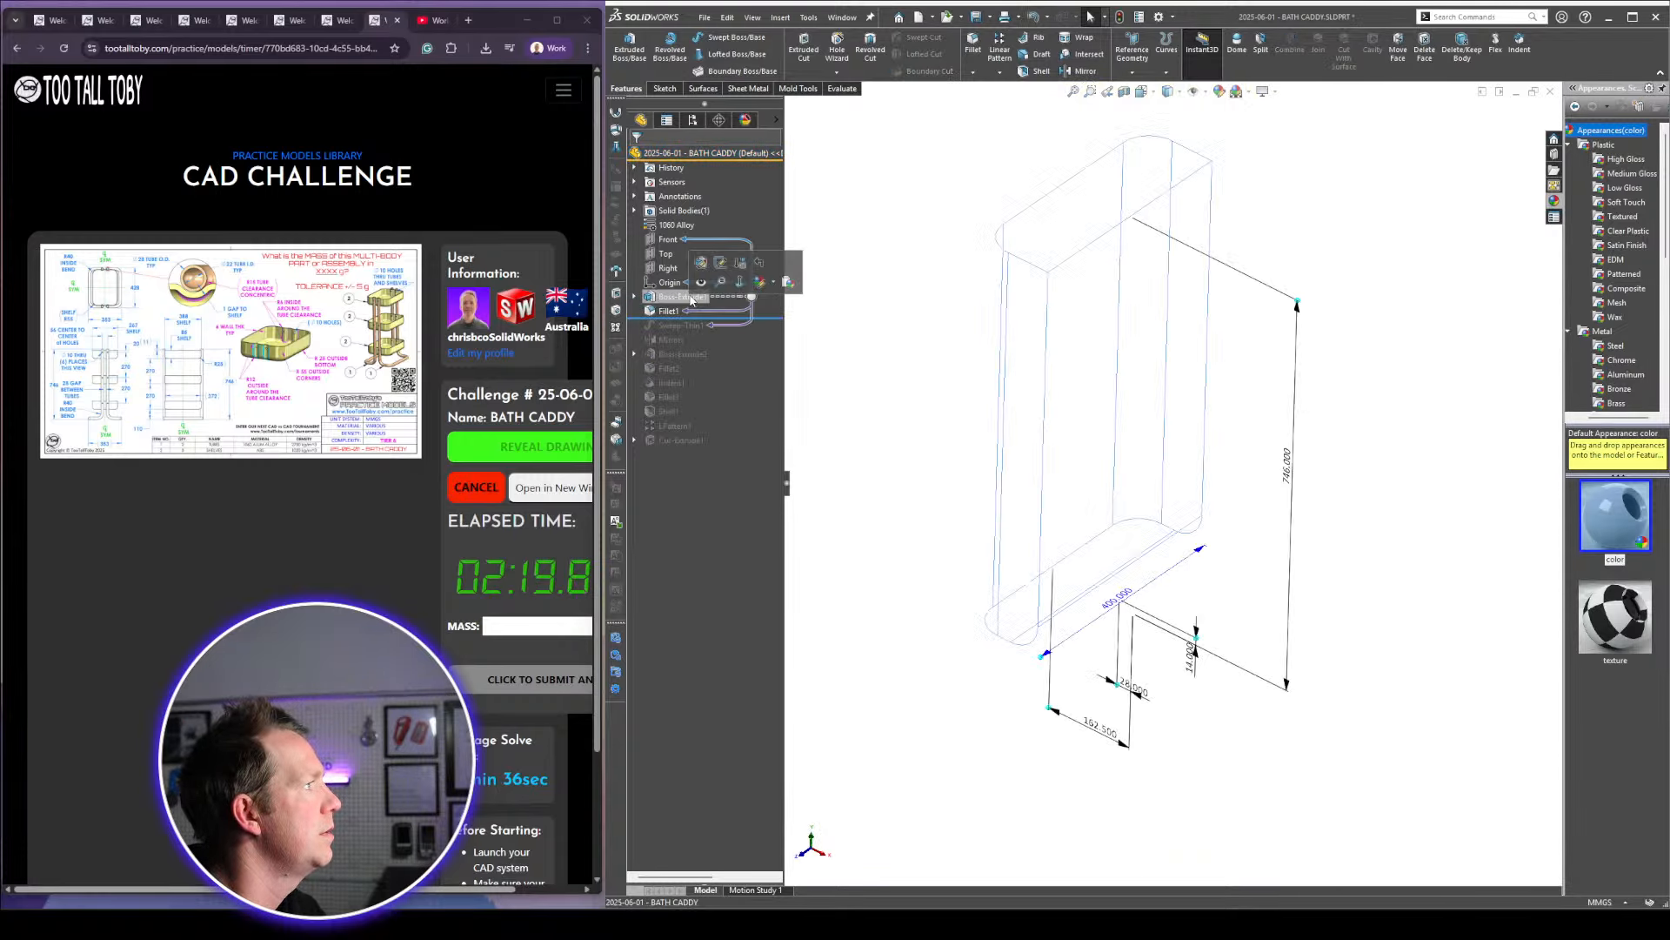
{"action": "left_click", "coordinate": [1035, 663]}
{"action": "mouse_move", "coordinate": [1036, 663]}
{"action": "middle_mouse_down"}
{"action": "mouse_move", "coordinate": [1203, 508]}
{"action": "mouse_move", "coordinate": [1119, 373]}
{"action": "mouse_move", "coordinate": [1187, 294]}
{"action": "middle_mouse_up"}
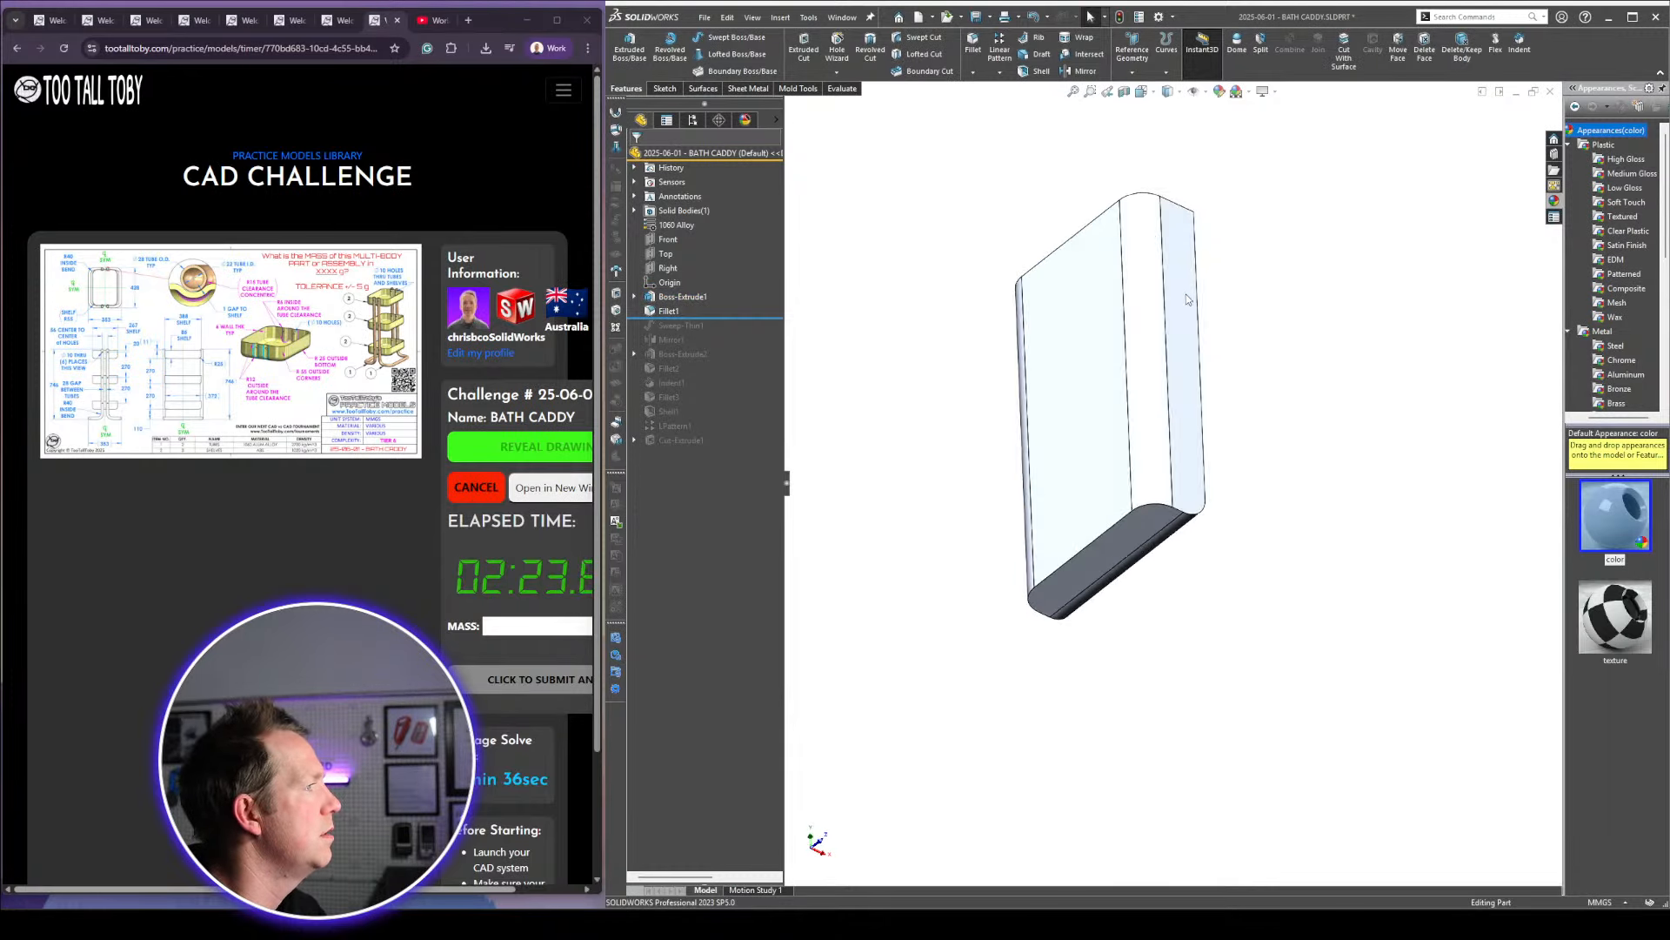
{"action": "scroll", "coordinate": [1186, 294], "scroll_direction": "down", "scroll_amount": 2}
{"action": "mouse_move", "coordinate": [962, 327]}
{"action": "middle_mouse_down"}
{"action": "mouse_move", "coordinate": [1130, 279]}
{"action": "mouse_move", "coordinate": [1097, 366]}
{"action": "middle_mouse_up"}
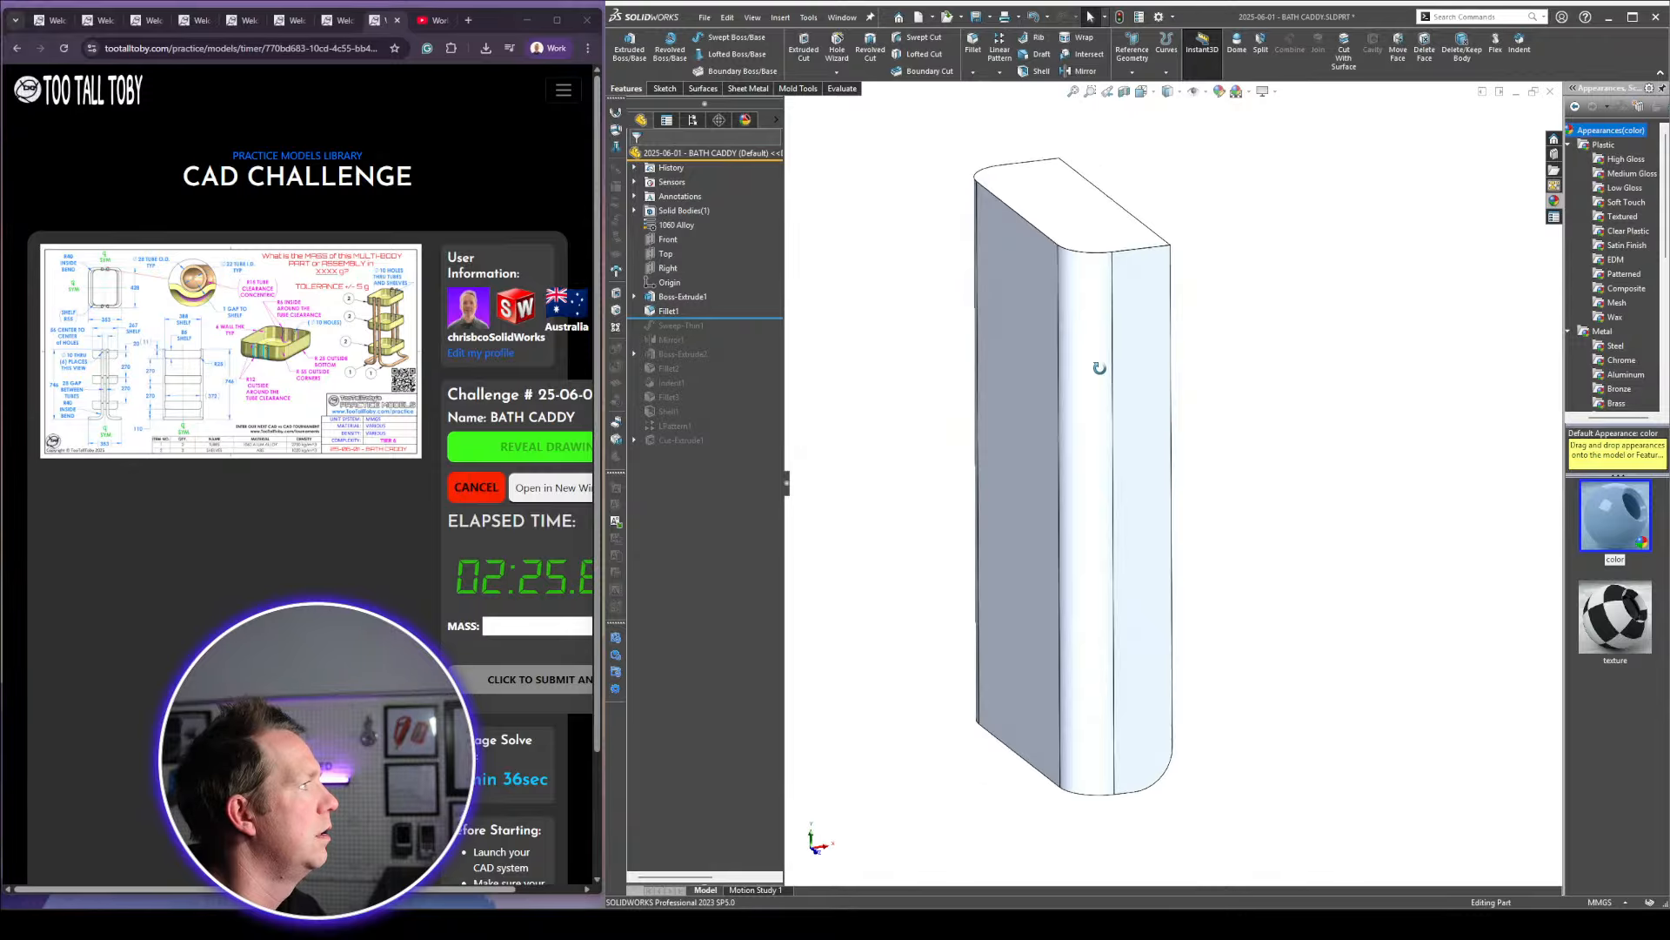
Review the base extrusion's dimensions and the first fillet on the block
{"action": "left_click", "coordinate": [690, 299]}
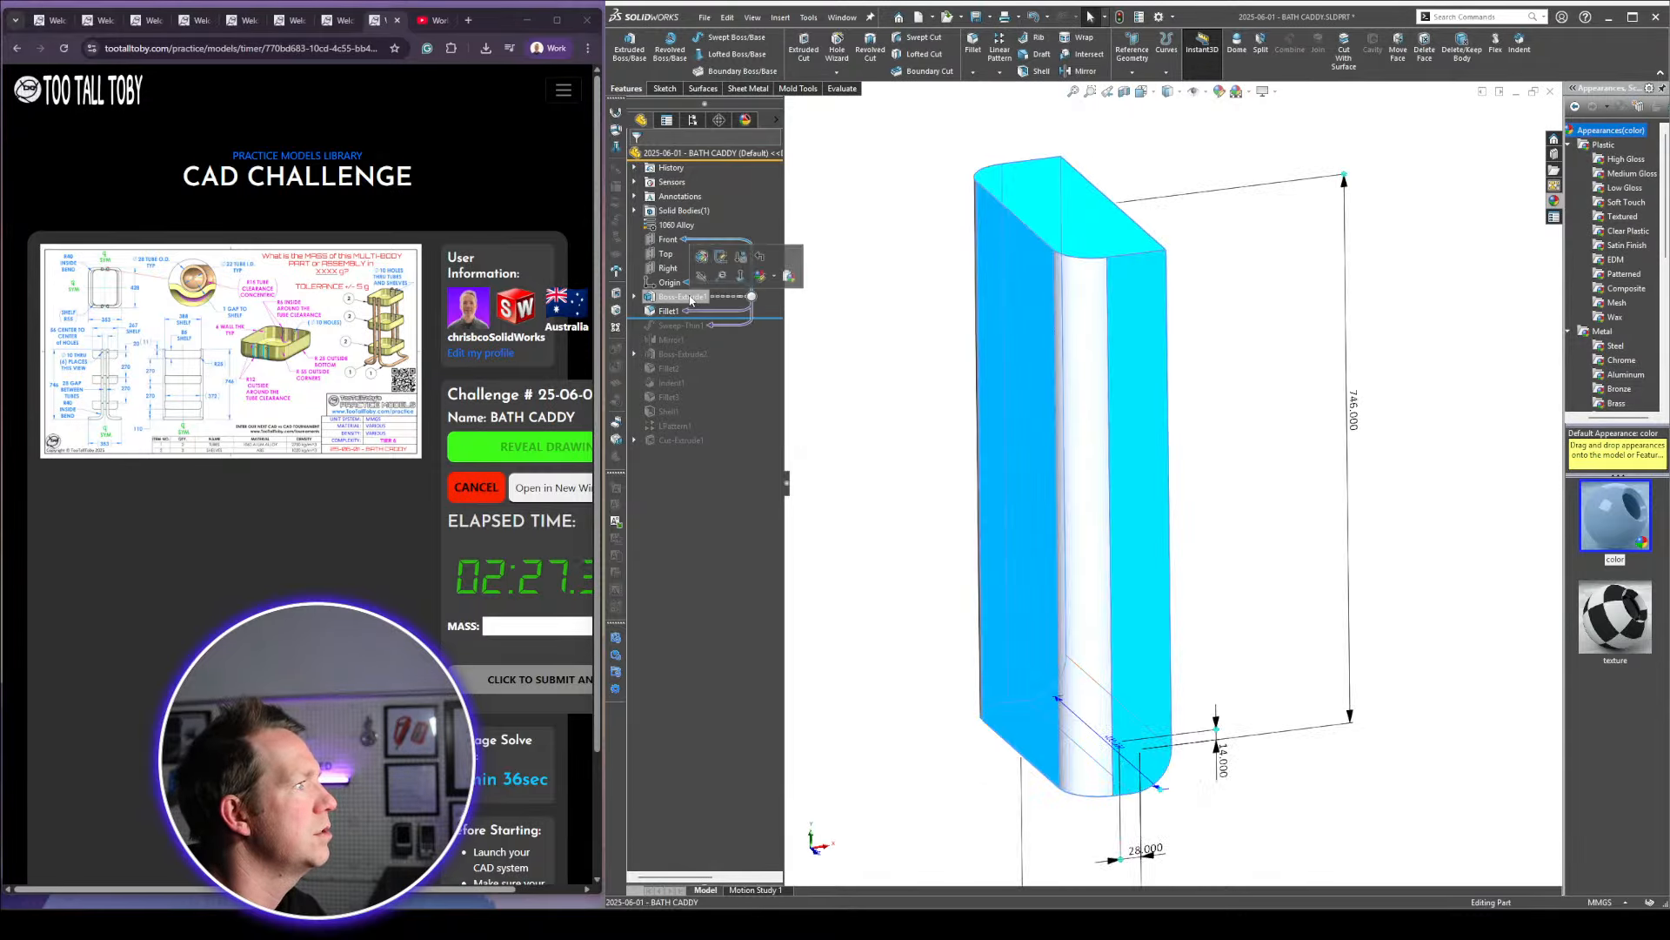
{"action": "left_click", "coordinate": [1238, 429]}
{"action": "left_click", "coordinate": [666, 311]}
{"action": "middle_click_drag", "start_coordinate": [1166, 600], "coordinate": [1209, 684]}
{"action": "left_click", "coordinate": [1213, 641]}
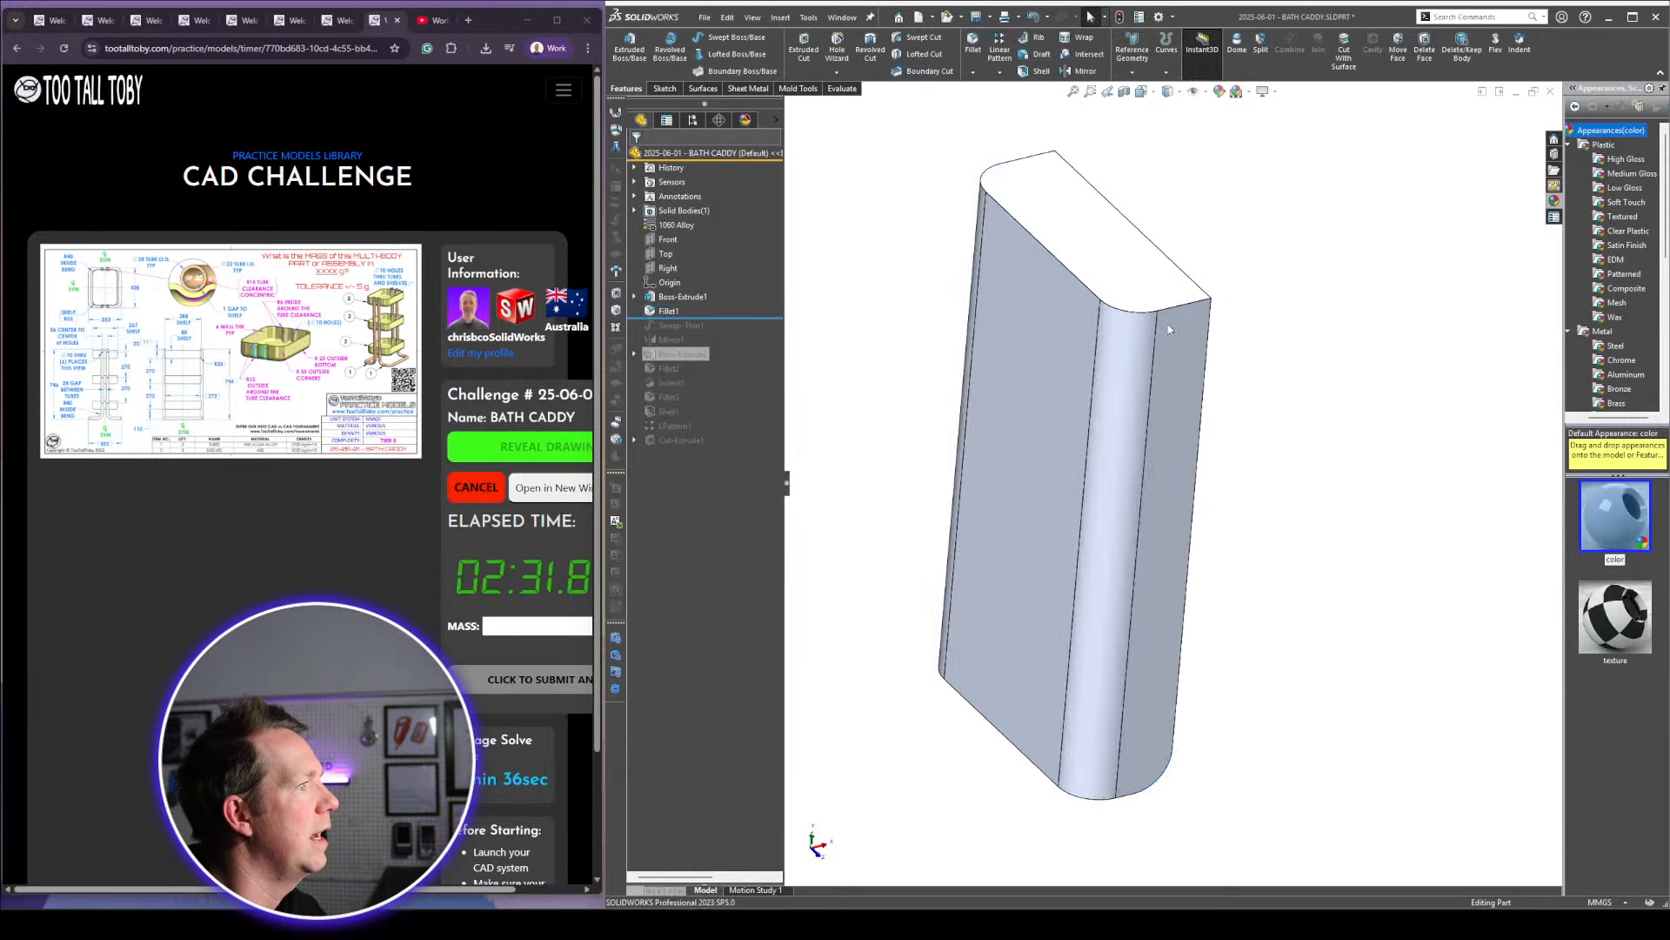
Select the tangent edge chain running down the block's sides and around its rounded lower end
{"action": "right_click", "coordinate": [1208, 346]}
{"action": "left_click", "coordinate": [1271, 372]}
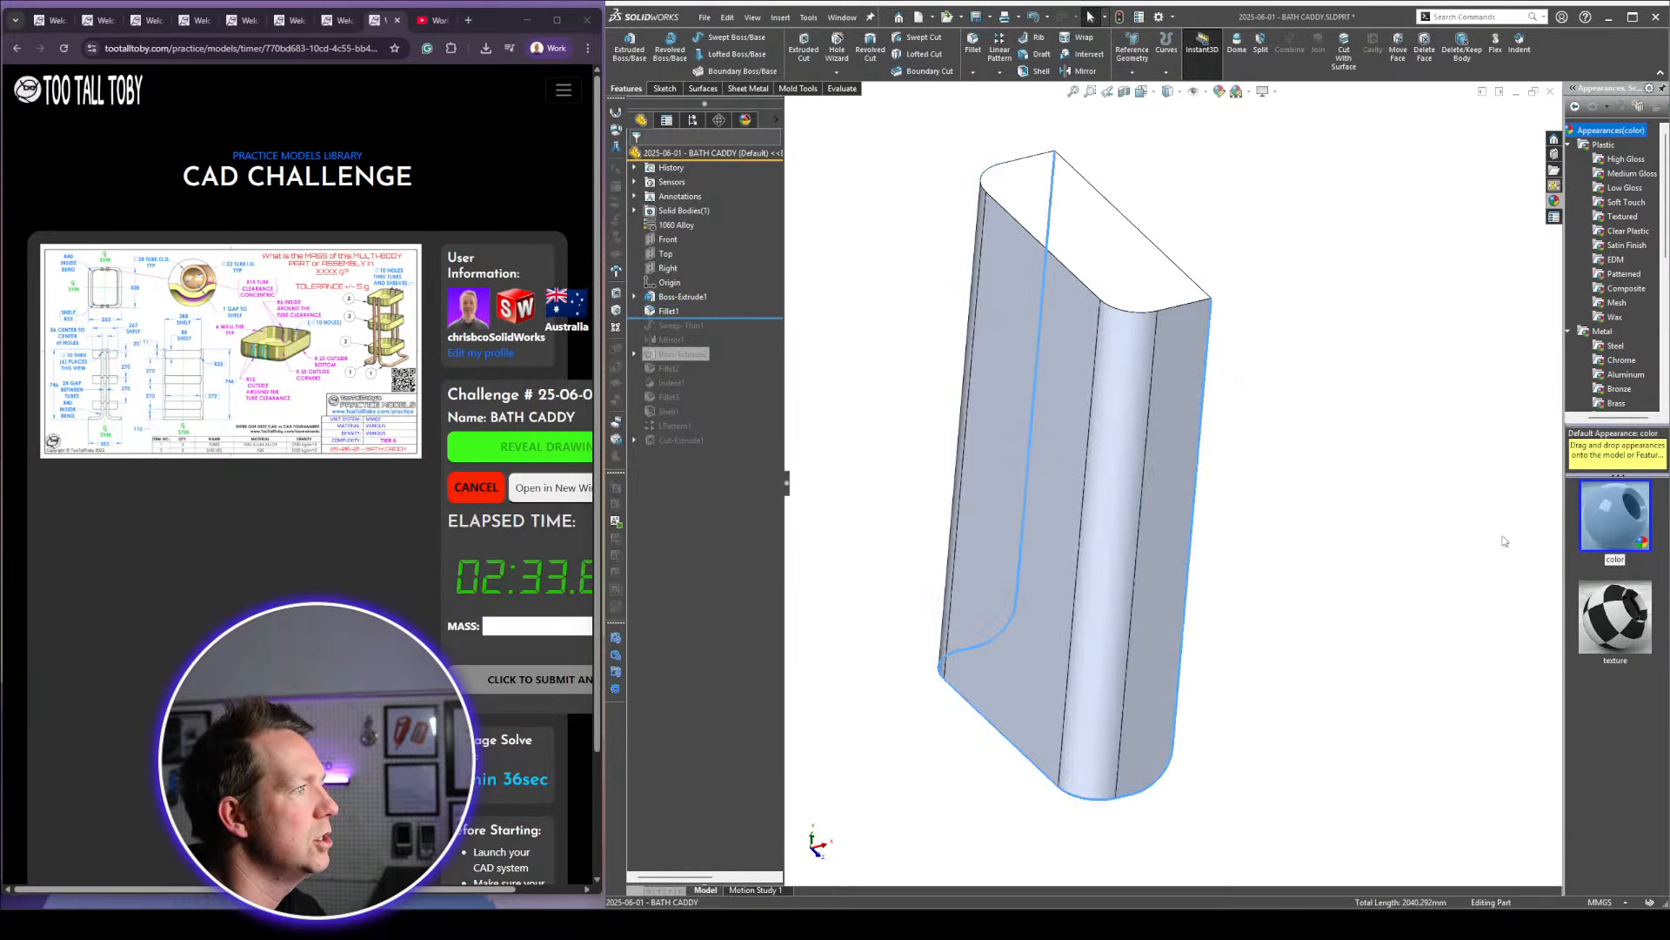
{"action": "left_click", "coordinate": [1465, 527]}
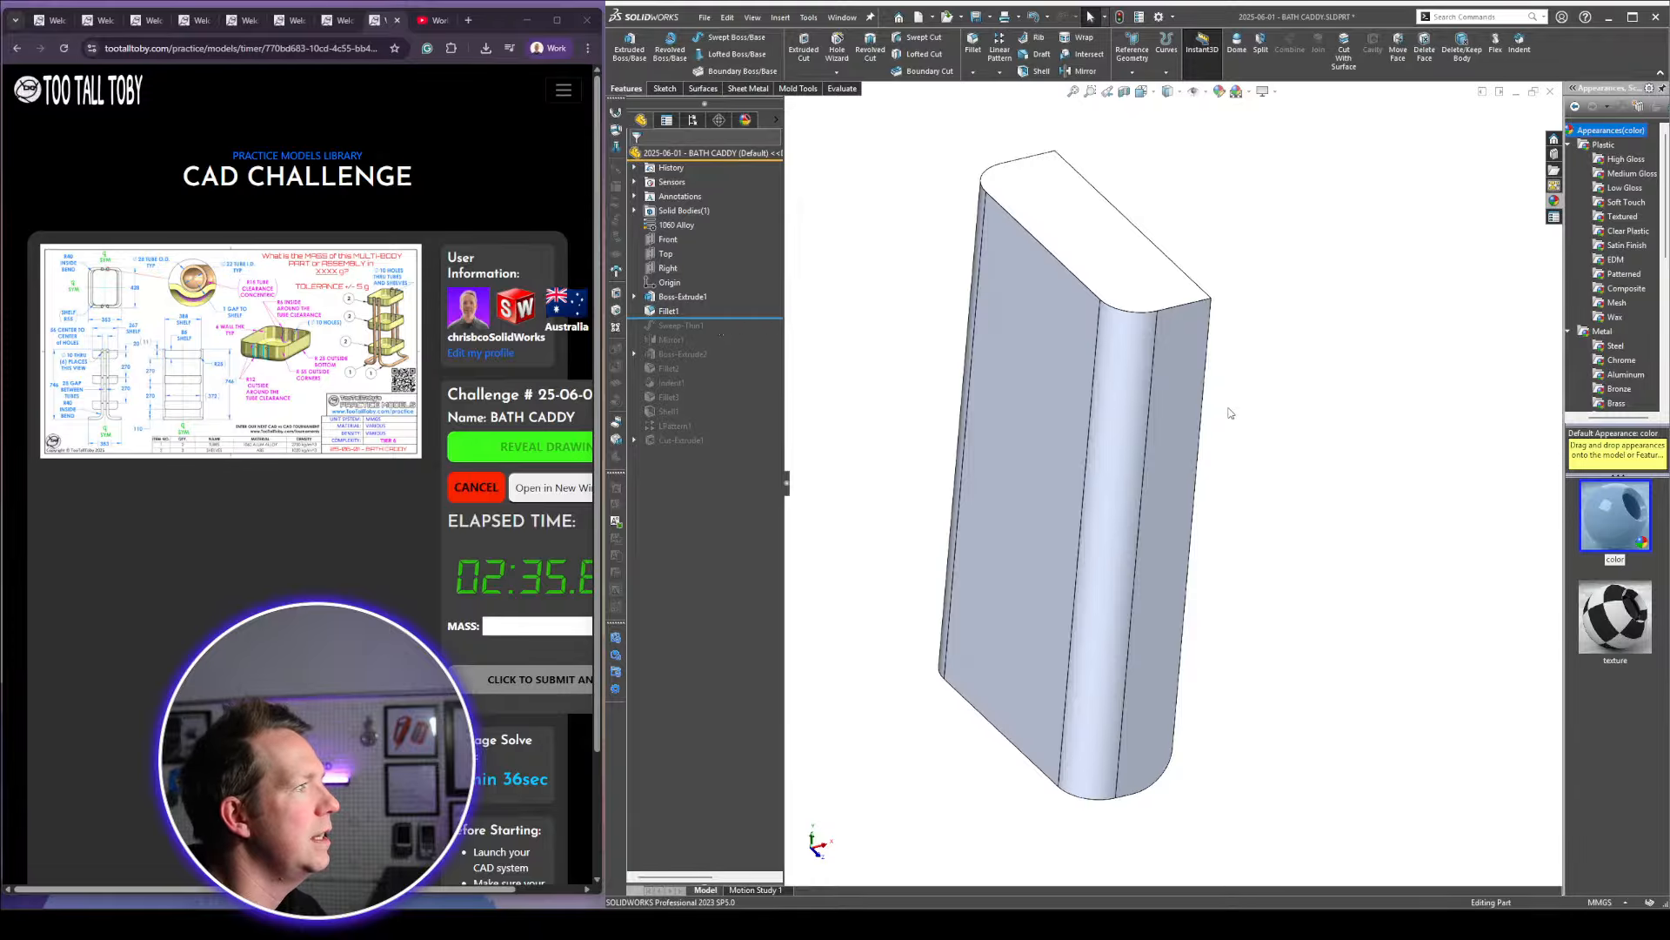
{"action": "right_click", "coordinate": [1210, 366]}
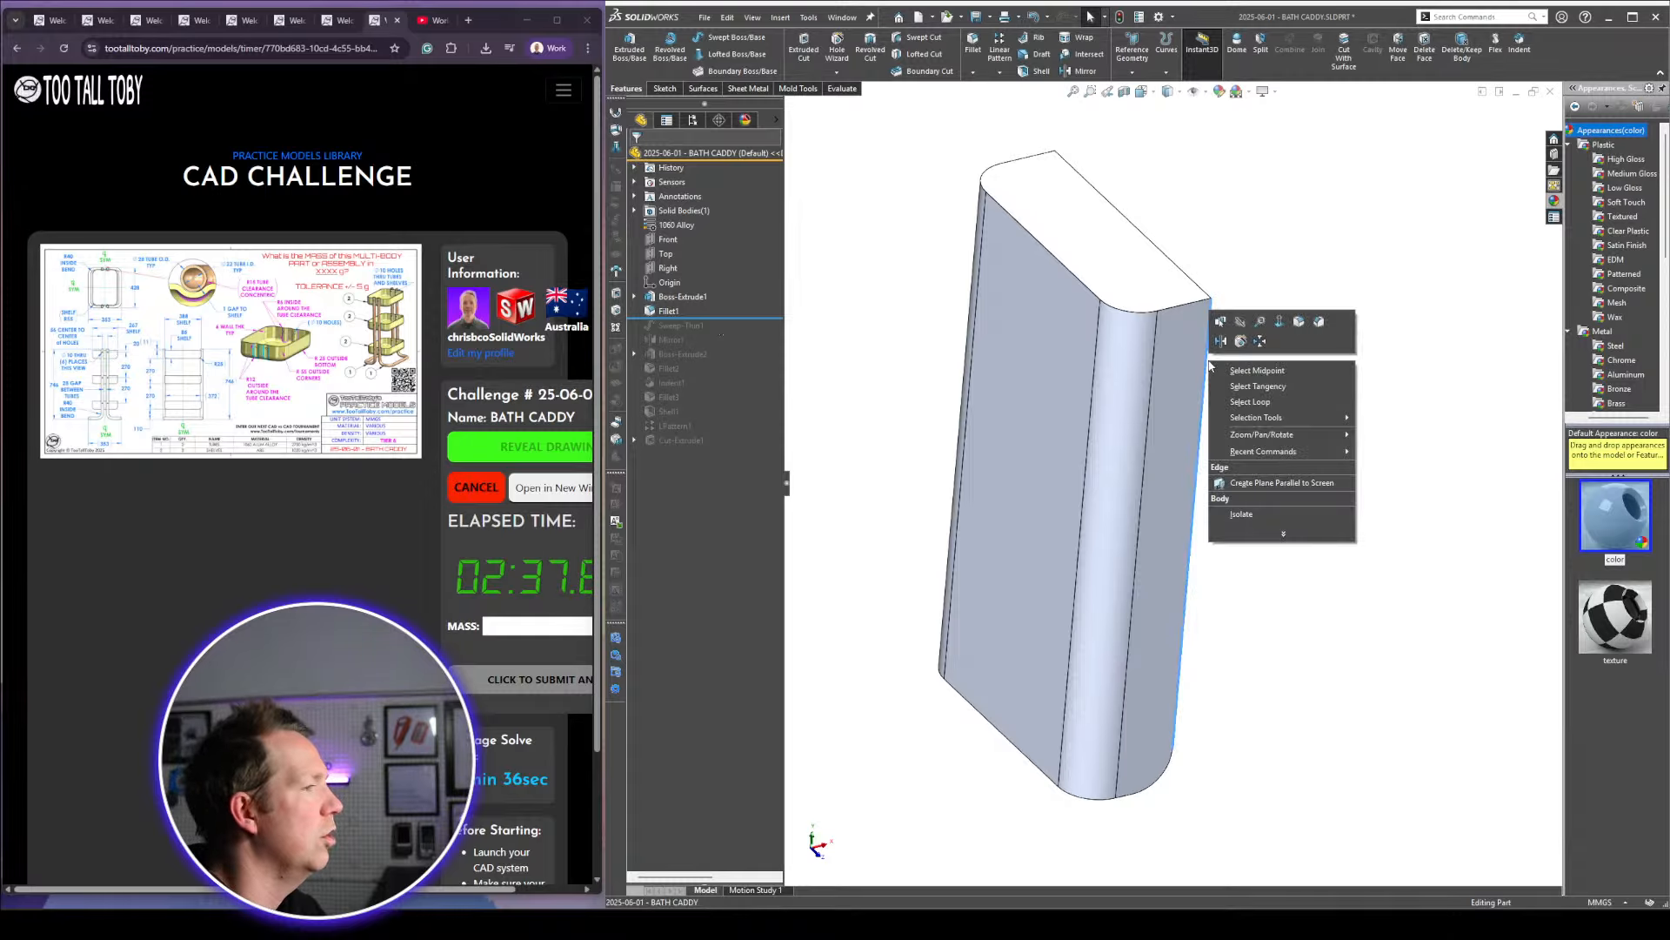
{"action": "left_click", "coordinate": [1258, 386]}
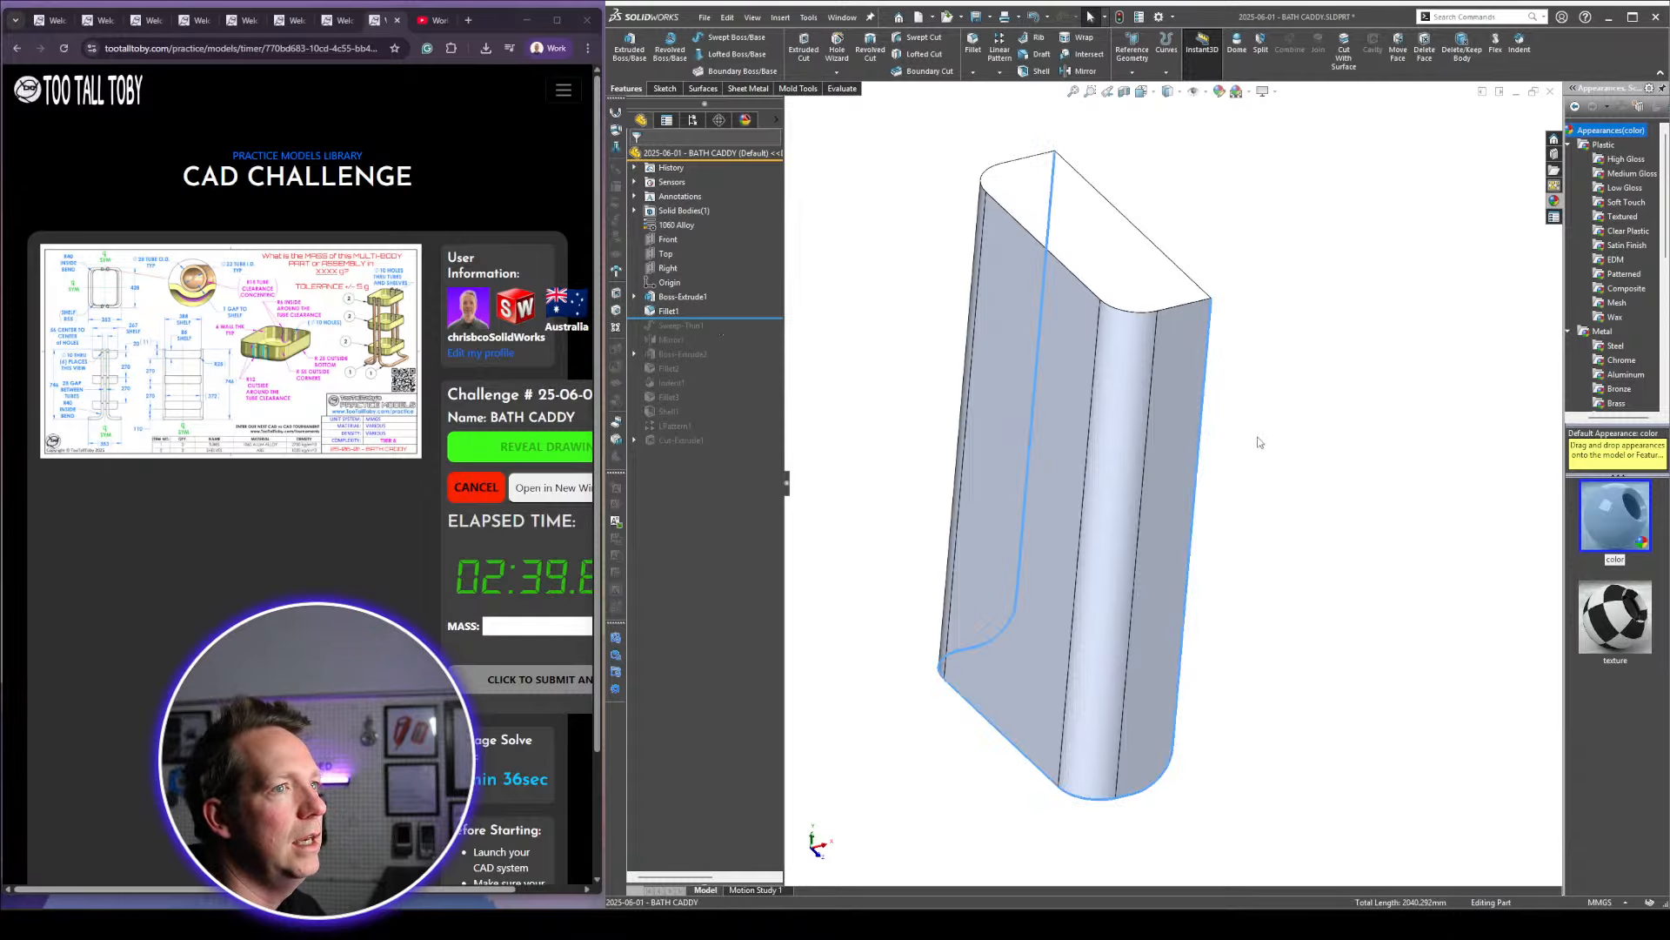
{"action": "middle_click_drag", "start_coordinate": [1261, 442], "coordinate": [1070, 322]}
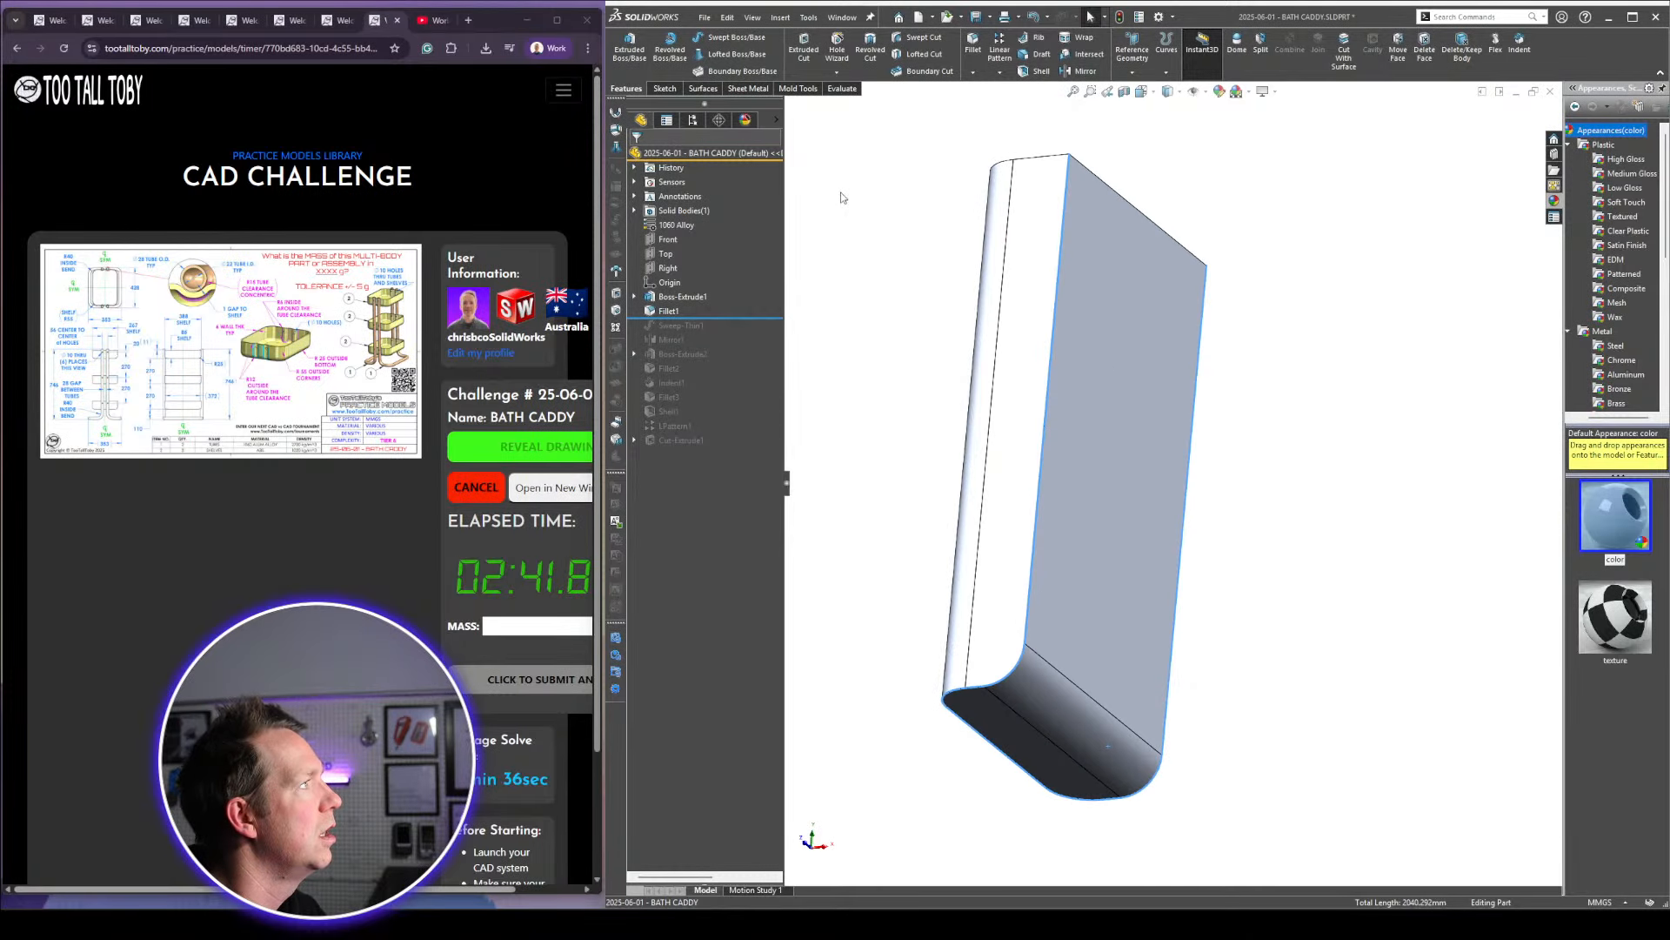
Start a Swept Boss/Base and use the SelectionManager to set the block's tangent edge chain as an open-group path
{"action": "left_click", "coordinate": [736, 37]}
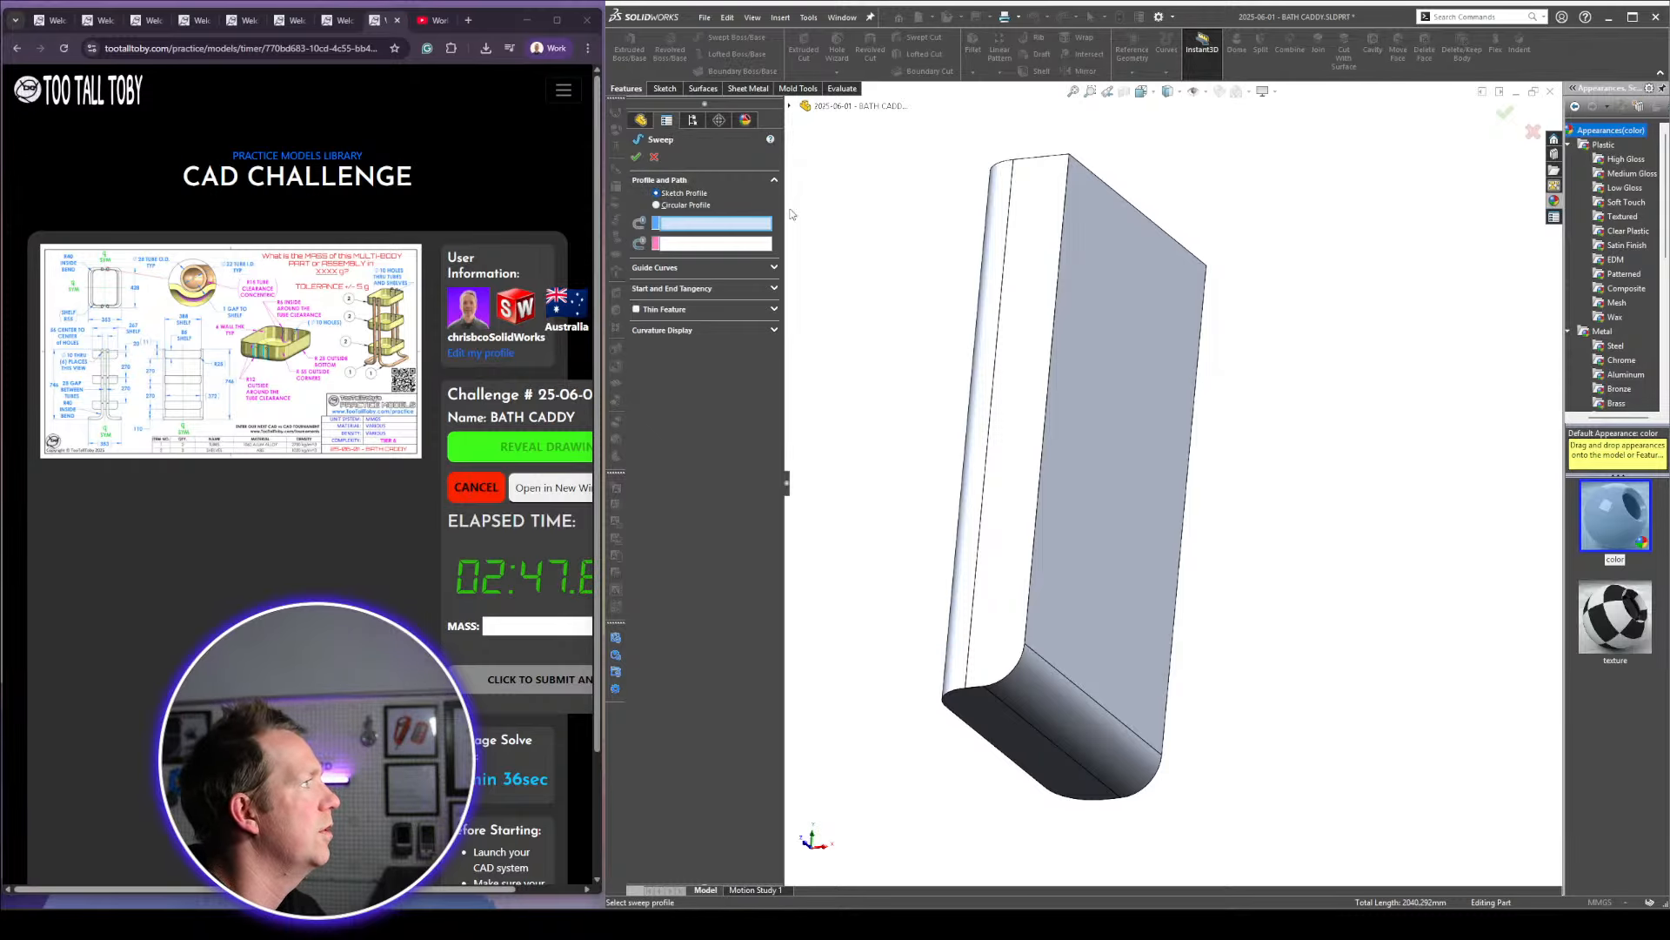
{"action": "left_click", "coordinate": [691, 247]}
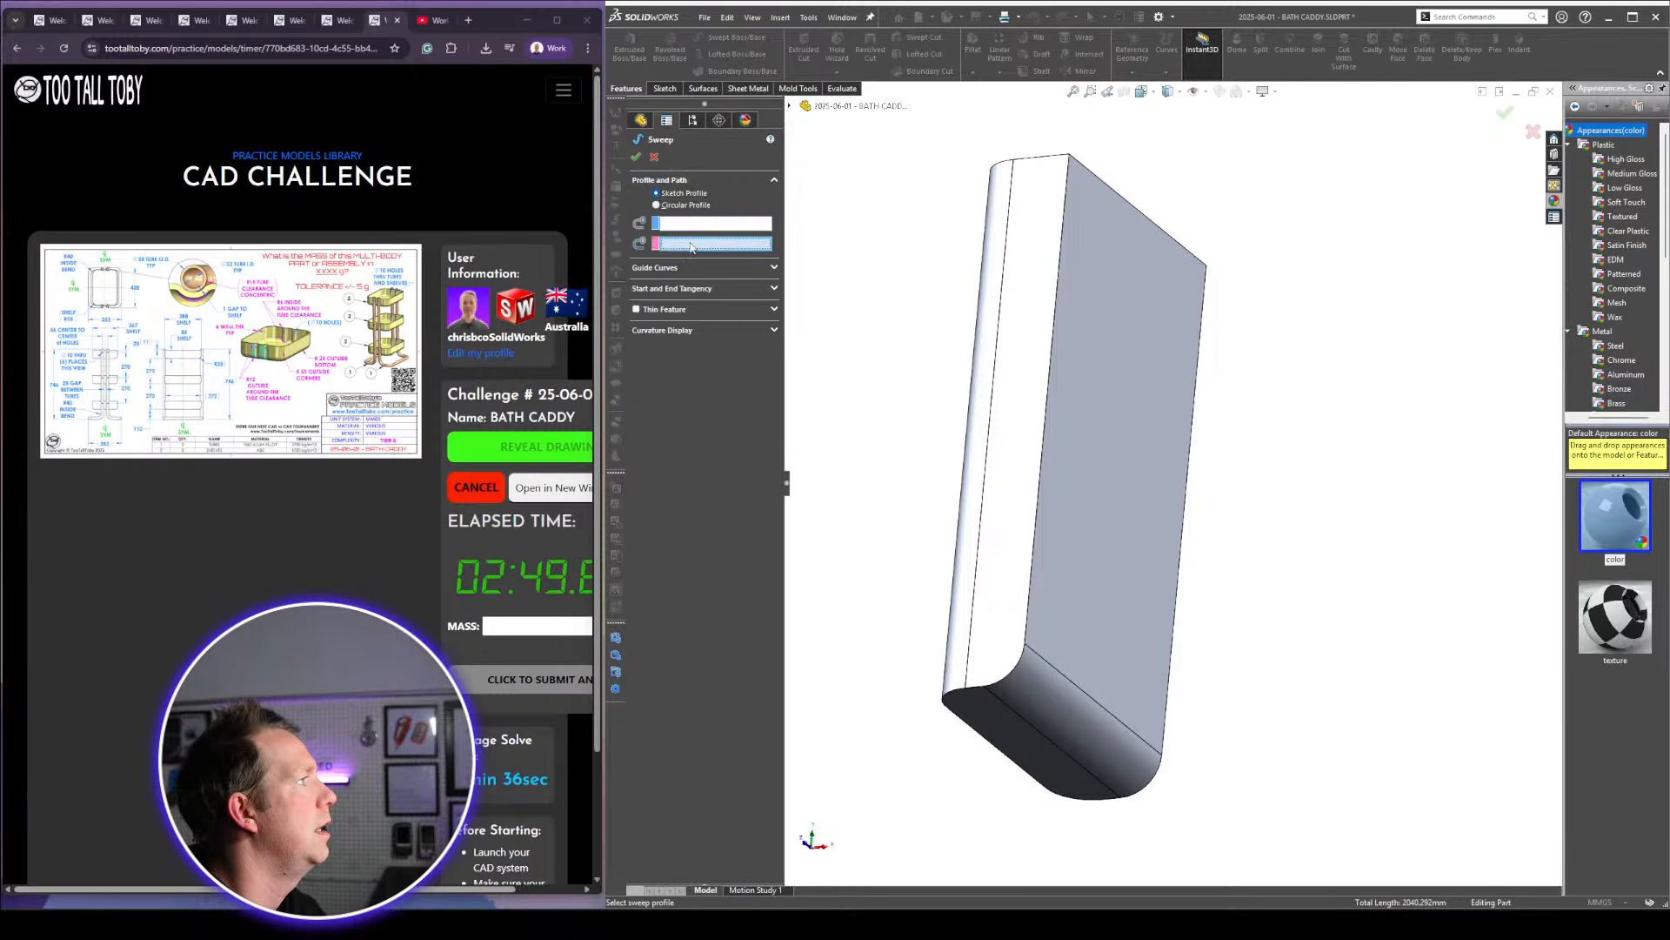
{"action": "right_click", "coordinate": [922, 237]}
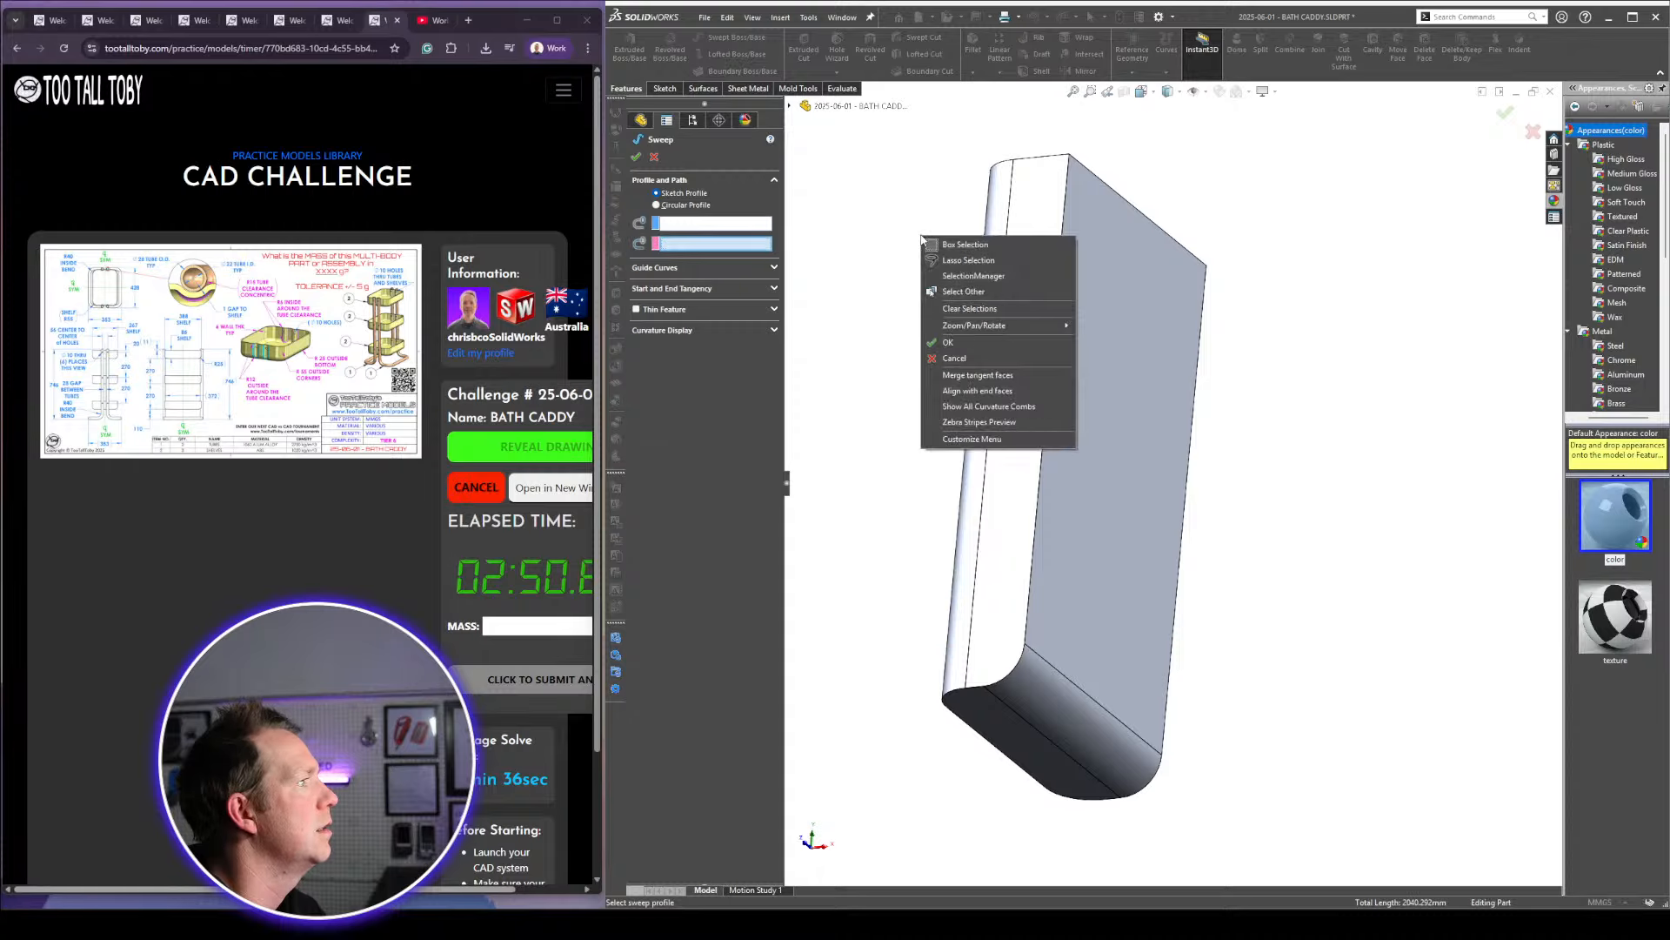
{"action": "left_click", "coordinate": [1069, 203]}
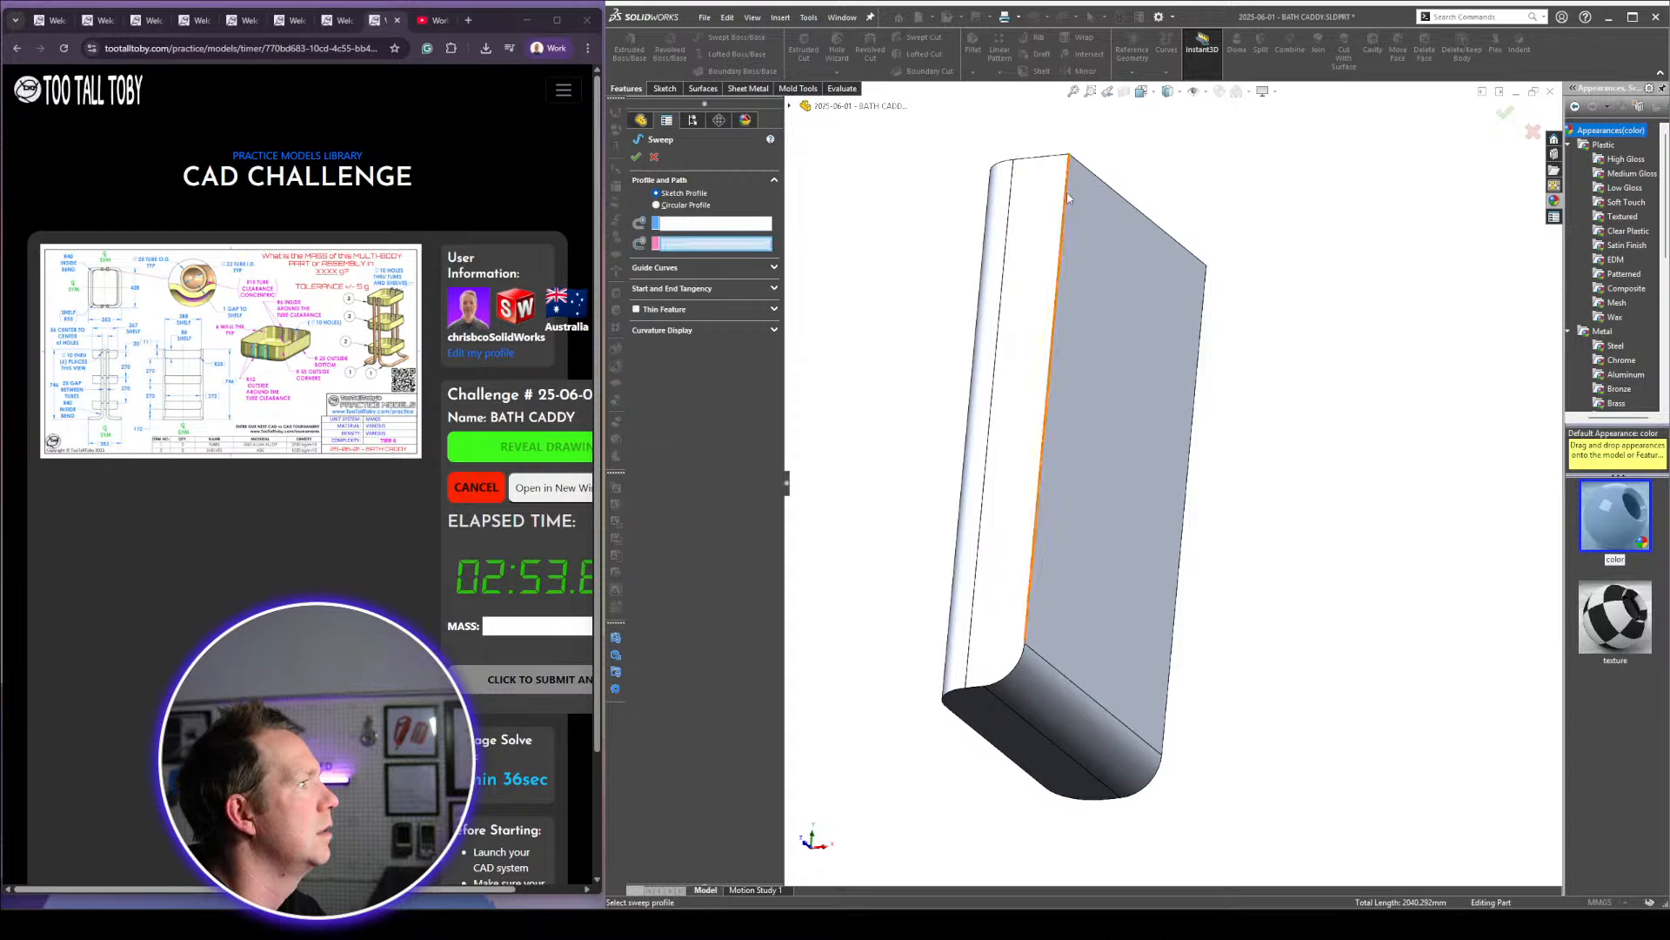
{"action": "left_click", "coordinate": [1068, 204]}
{"action": "right_click", "coordinate": [749, 244]}
{"action": "left_click", "coordinate": [804, 267]}
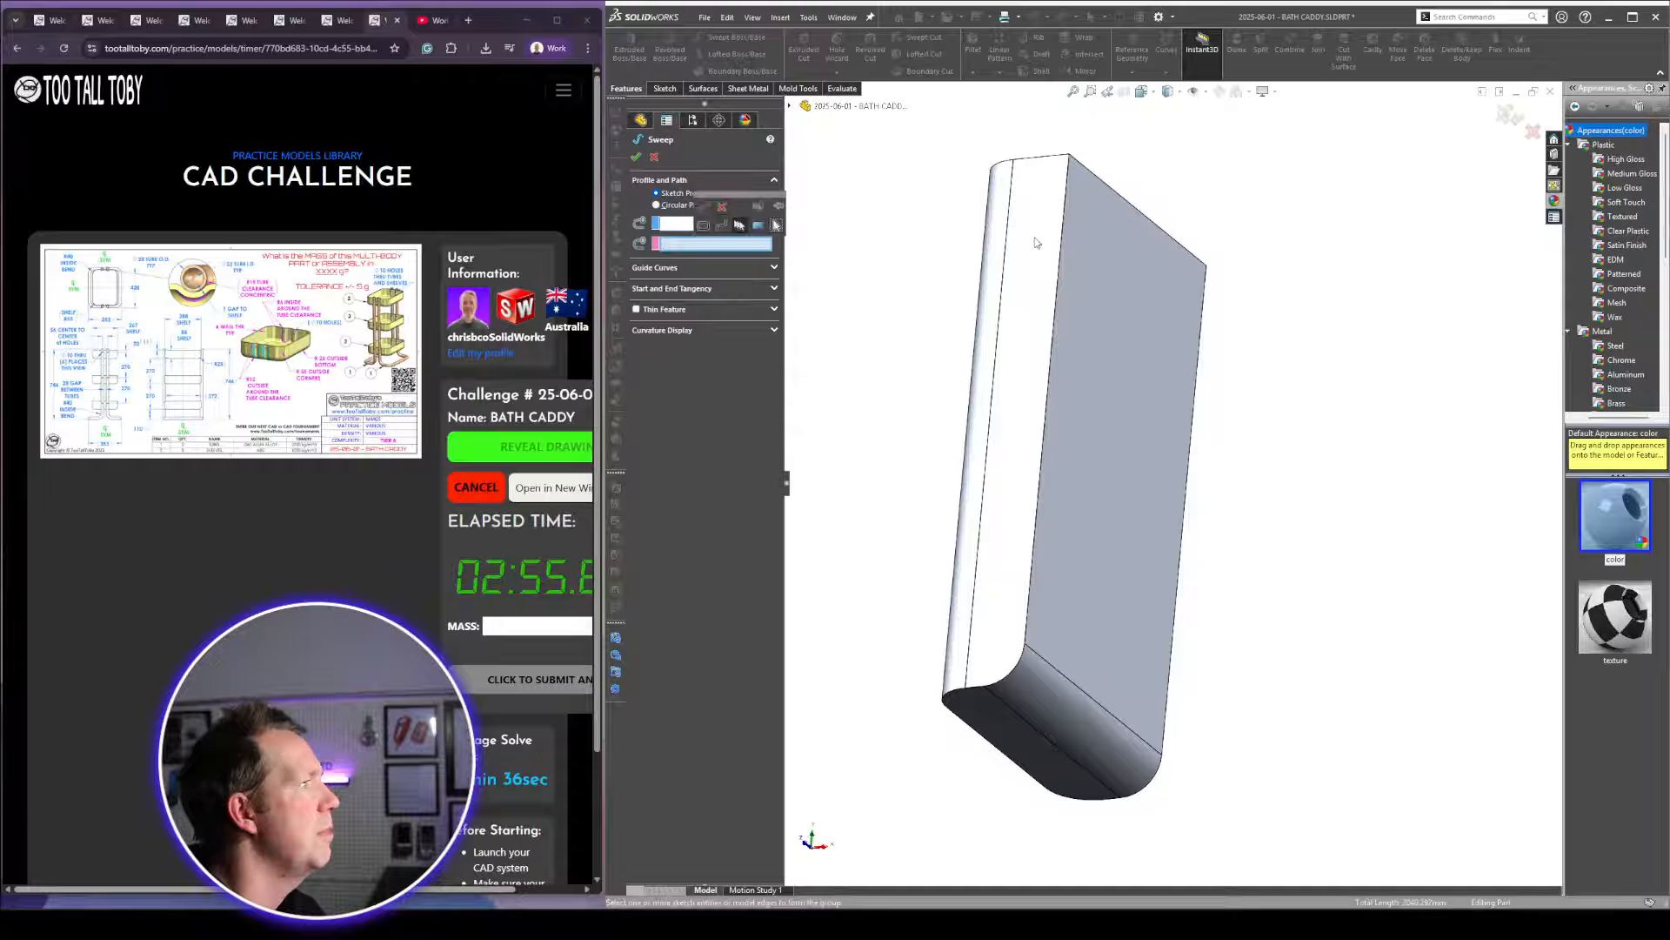
{"action": "left_click", "coordinate": [1062, 257]}
{"action": "left_click", "coordinate": [1043, 656]}
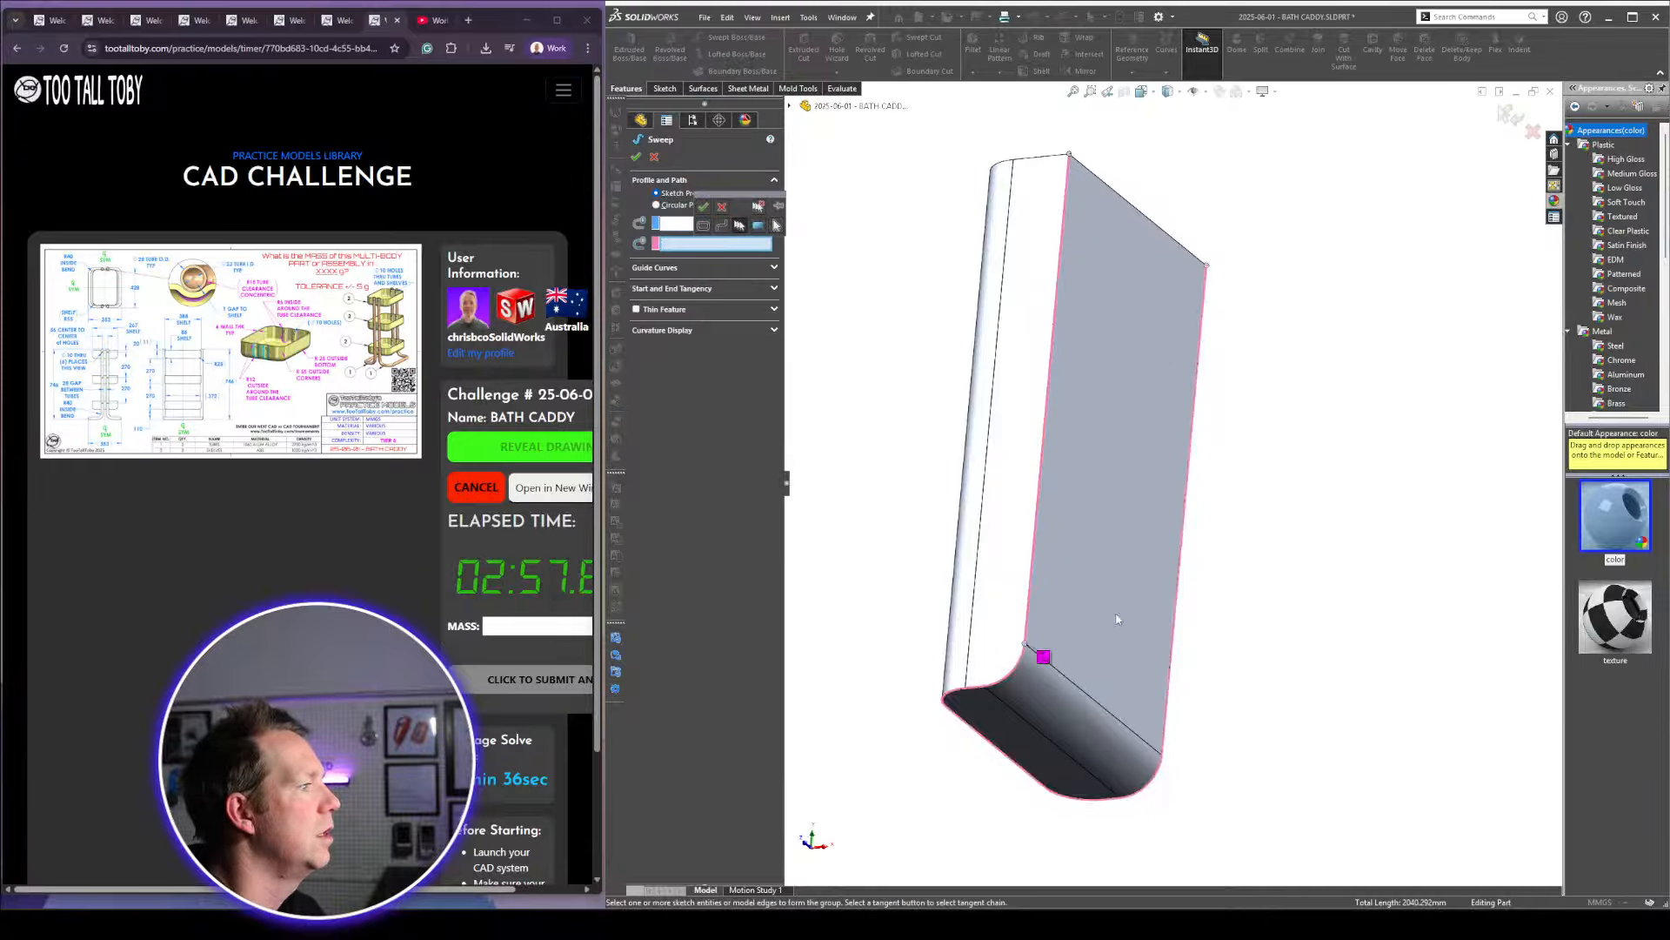
{"action": "left_click", "coordinate": [703, 206]}
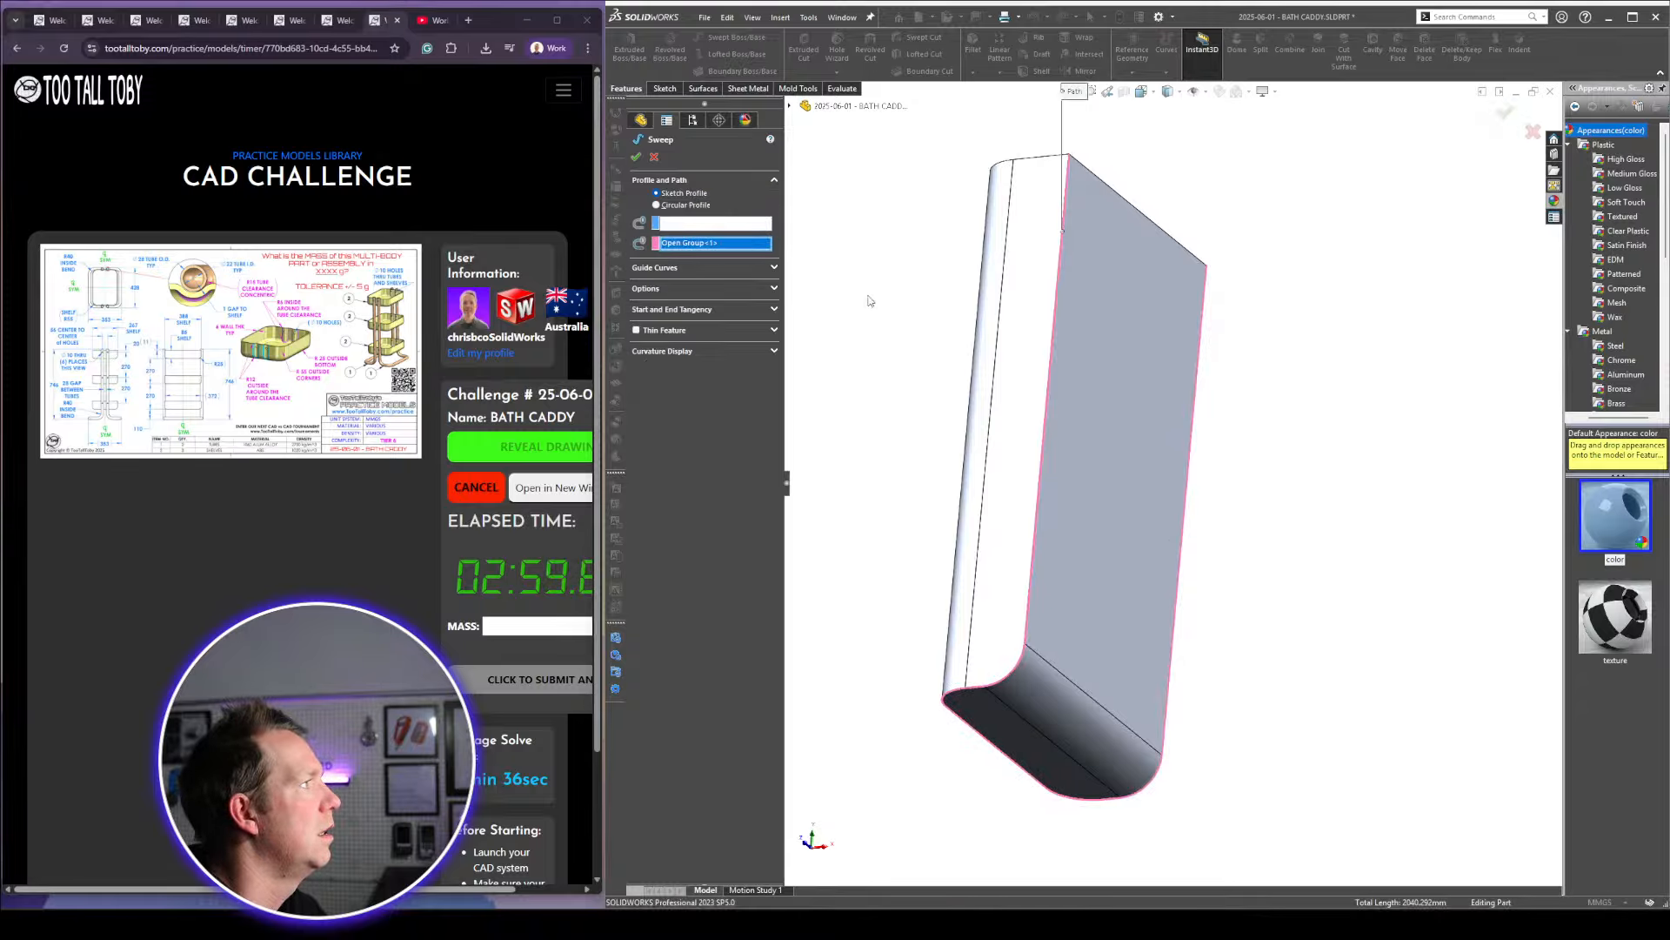
Preview a circular-profile sweep with a 20 mm diameter along the edge chain, then cancel the sweep
{"action": "middle_click_drag", "start_coordinate": [870, 299], "coordinate": [1146, 335]}
{"action": "scroll", "coordinate": [1167, 416], "scroll_direction": "down", "scroll_amount": 3}
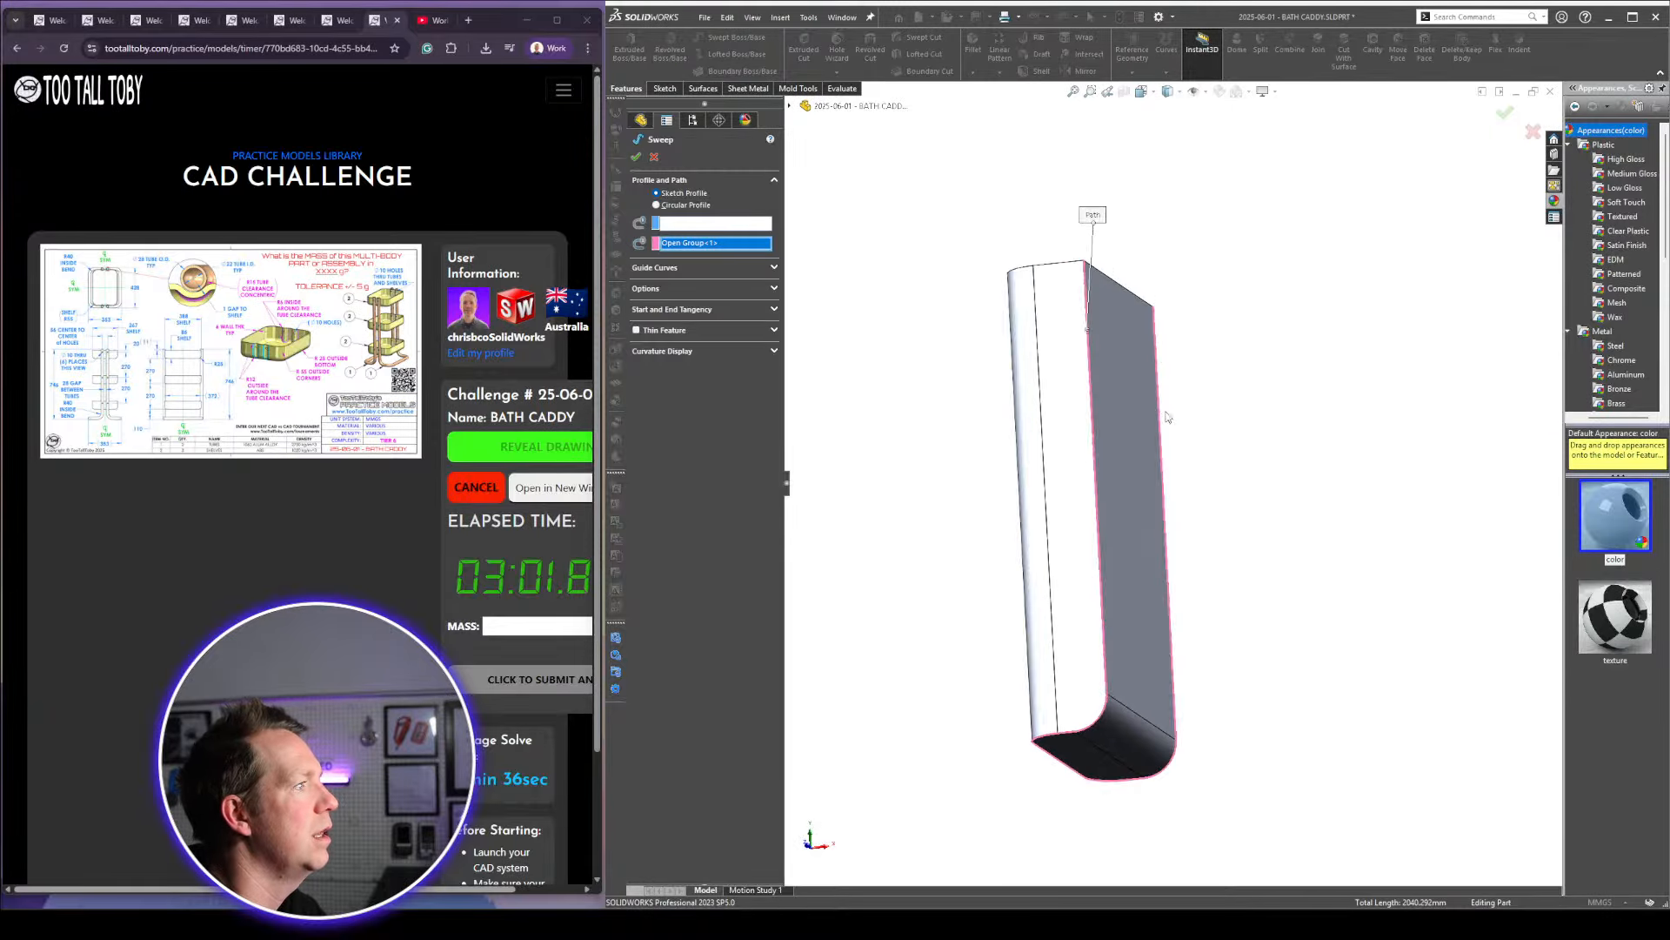
{"action": "left_click", "coordinate": [687, 205]}
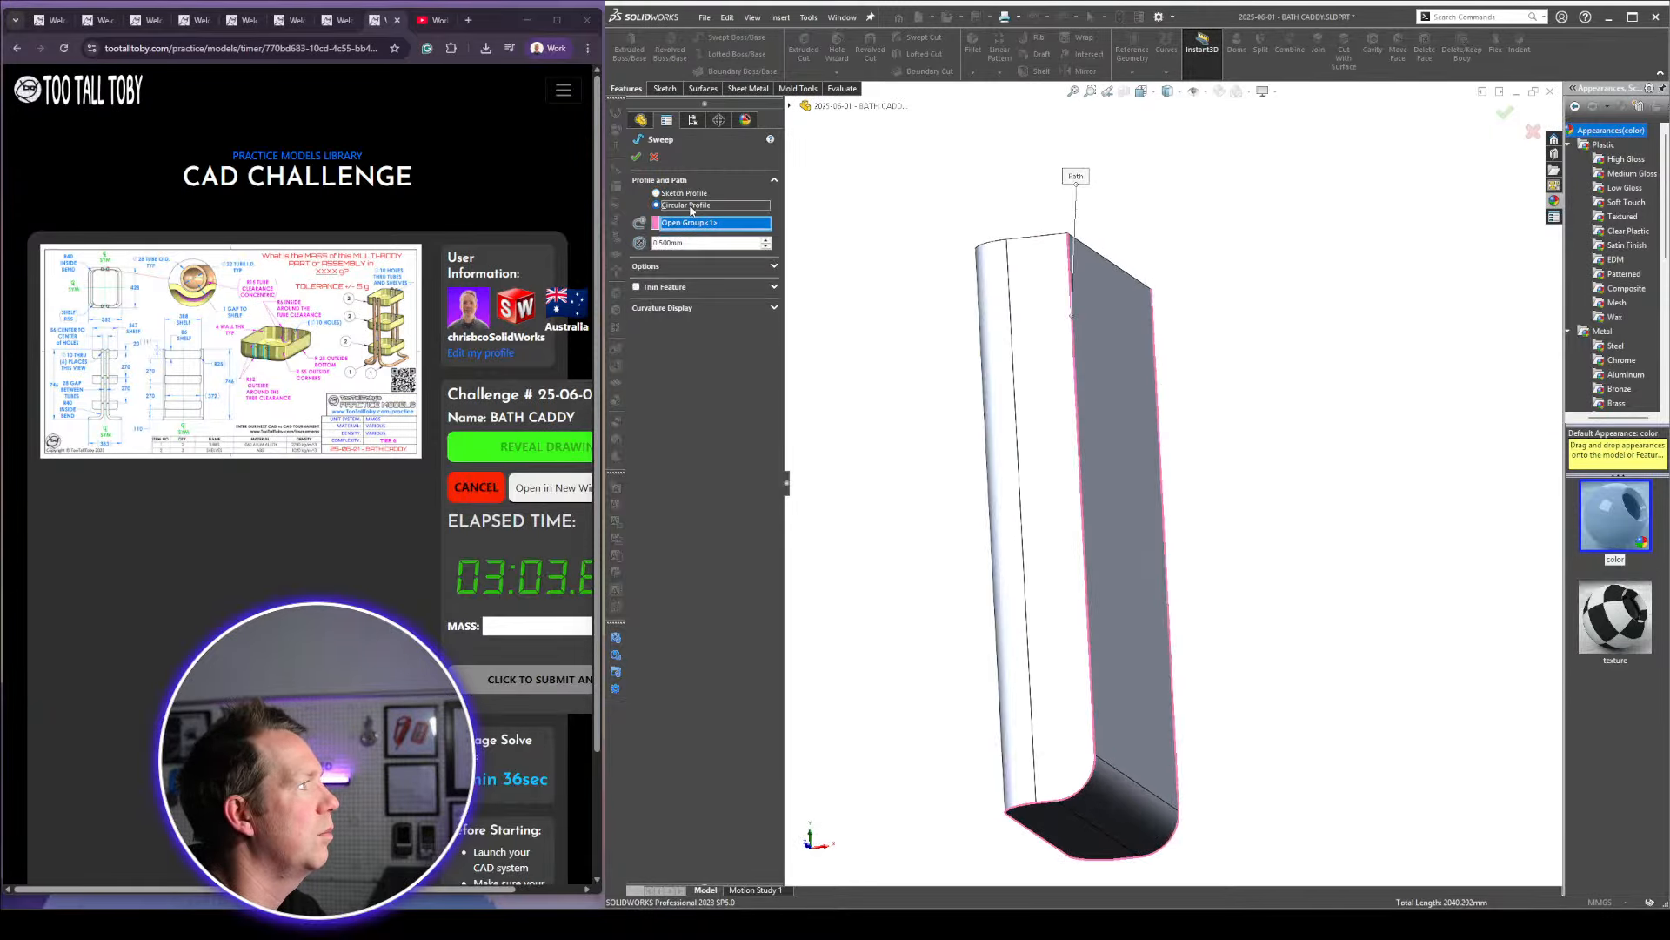
{"action": "double_click", "coordinate": [694, 243]}
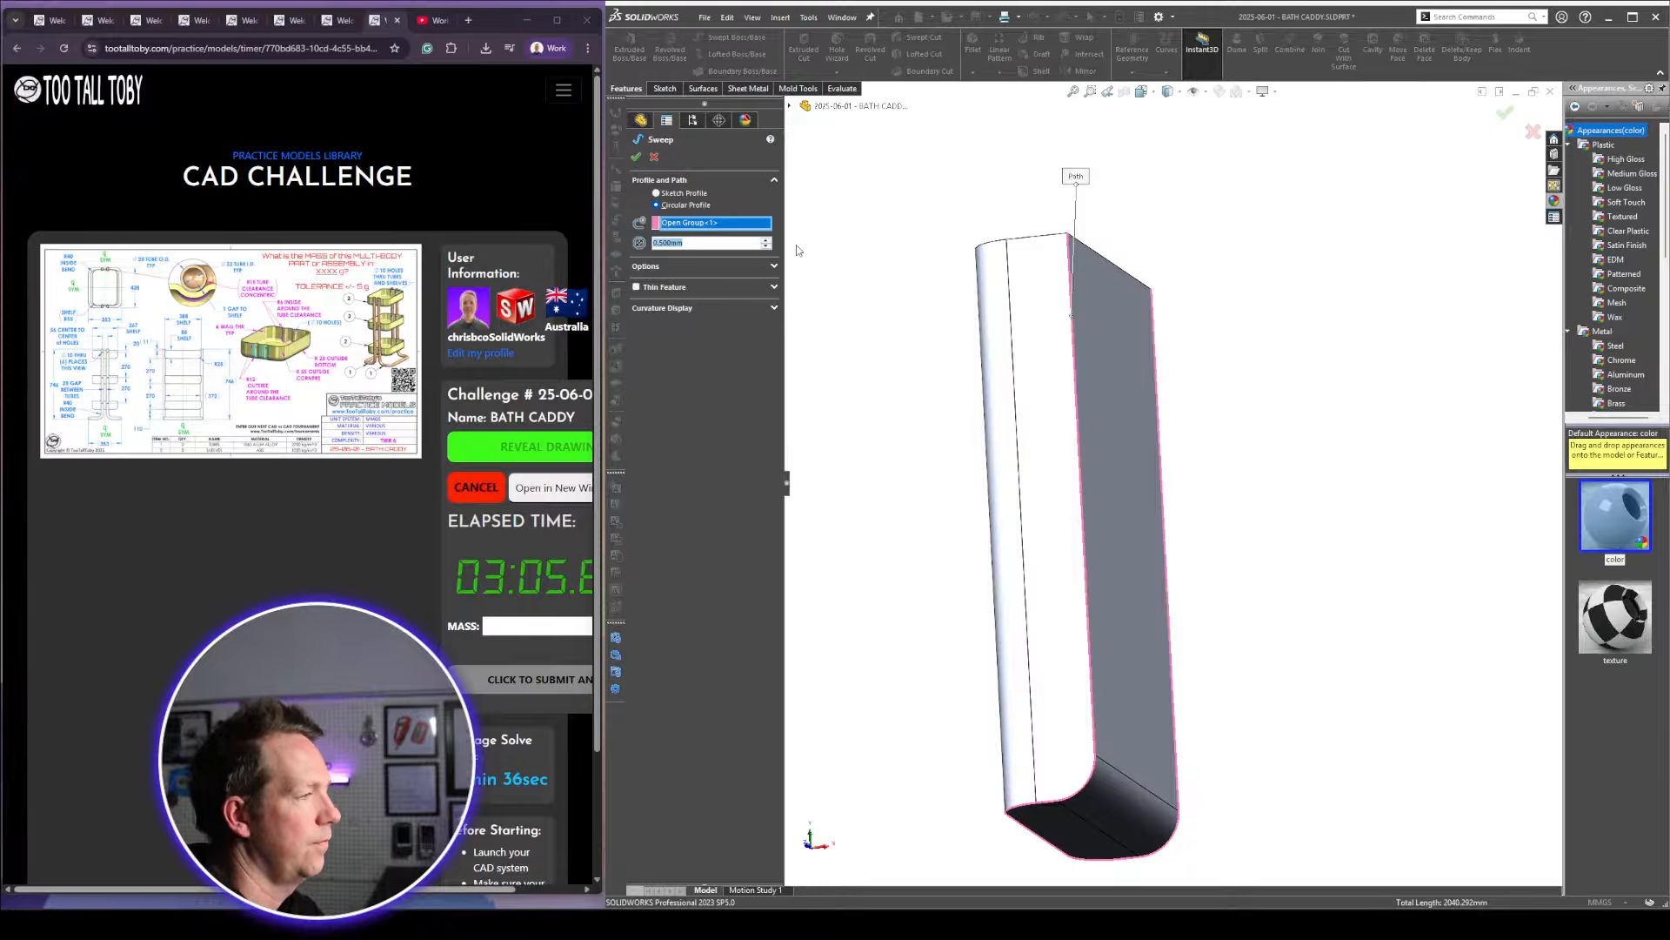
{"action": "type", "text": "20"}
{"action": "key", "text": "Return"}
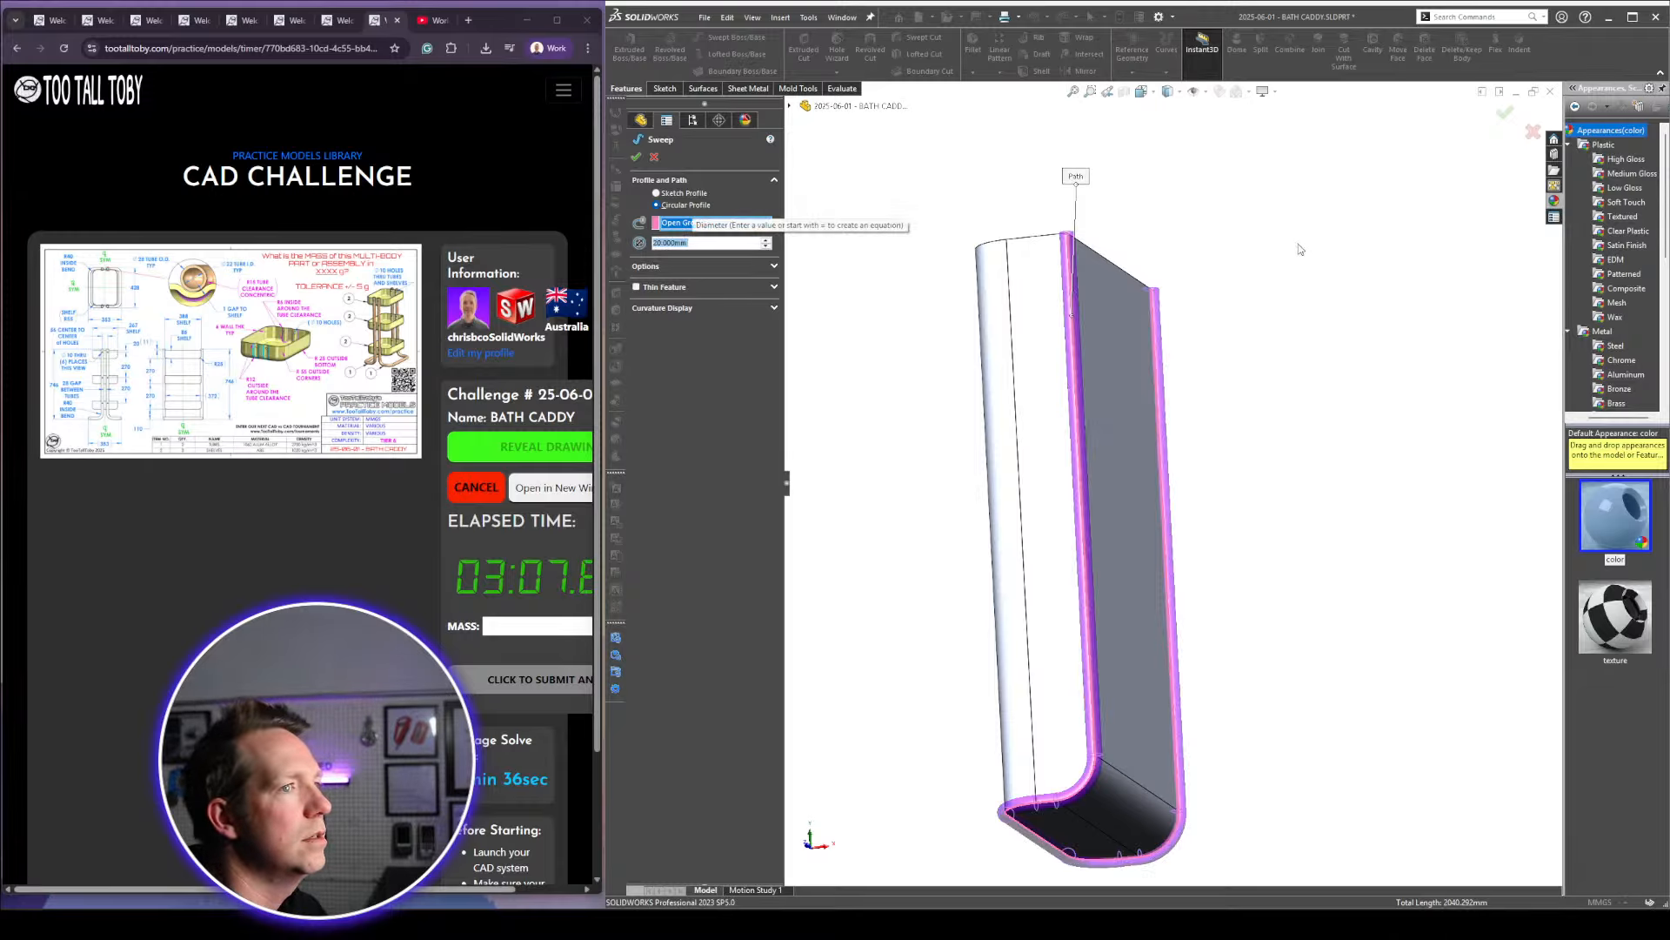
{"action": "mouse_move", "coordinate": [1277, 448]}
{"action": "middle_mouse_down"}
{"action": "mouse_move", "coordinate": [1245, 363]}
{"action": "mouse_move", "coordinate": [1368, 435]}
{"action": "mouse_move", "coordinate": [1286, 474]}
{"action": "middle_mouse_up"}
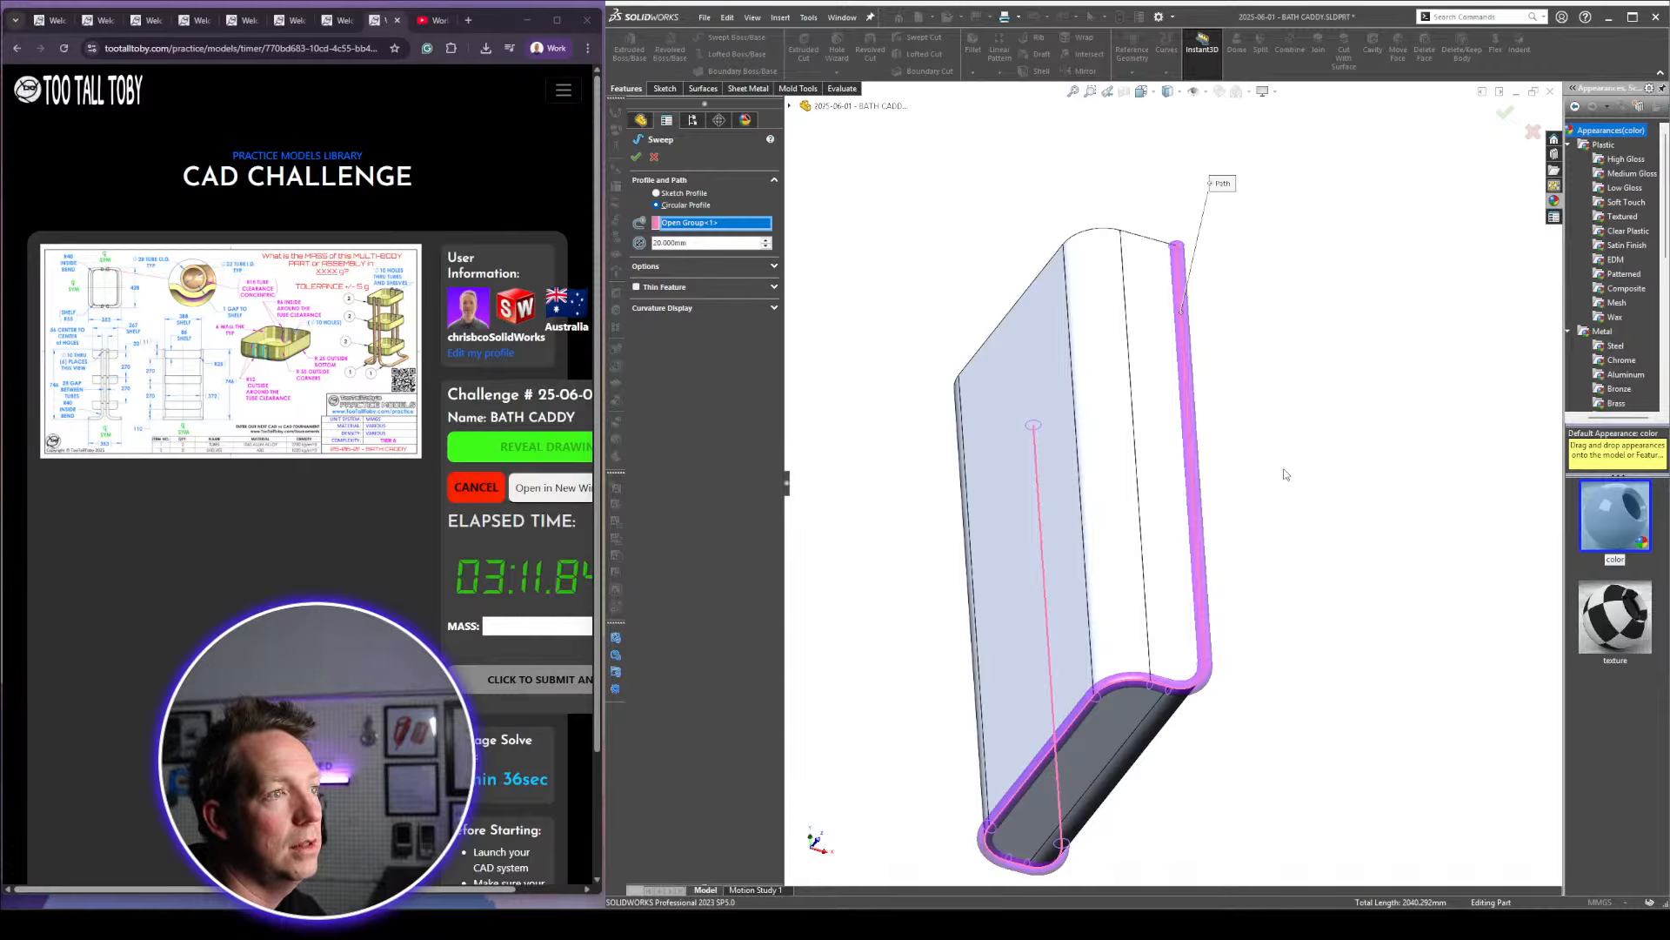
{"action": "left_click", "coordinate": [654, 157]}
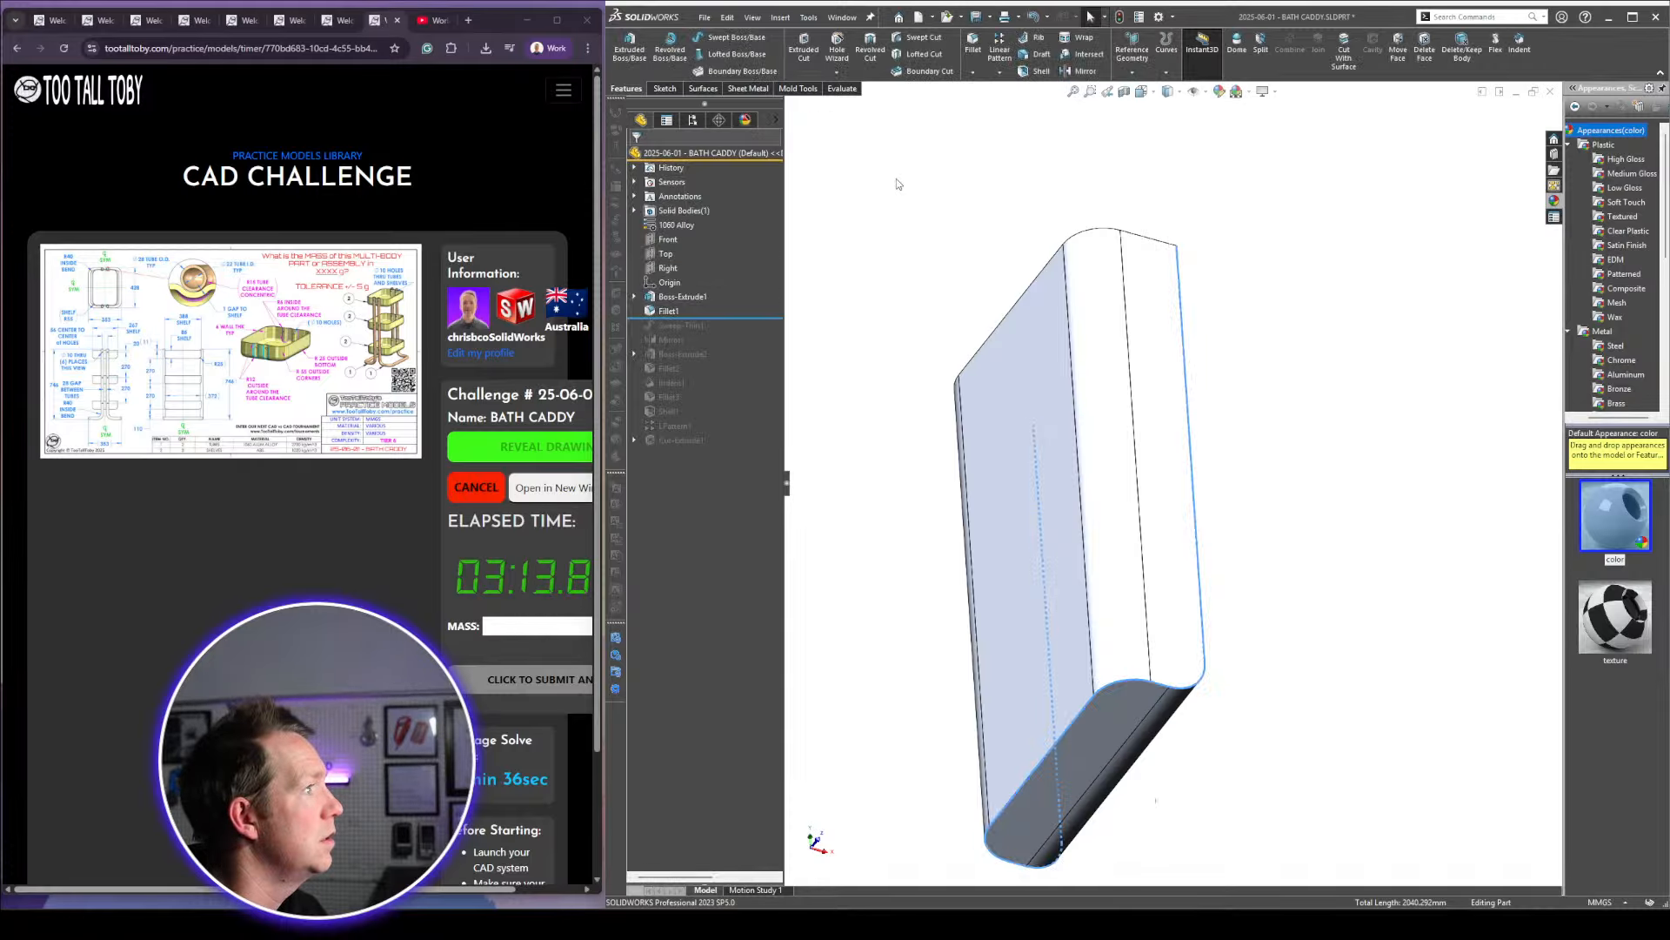
Show the part's custom properties and rebuild the model to refresh the weight
{"action": "left_click", "coordinate": [1169, 403]}
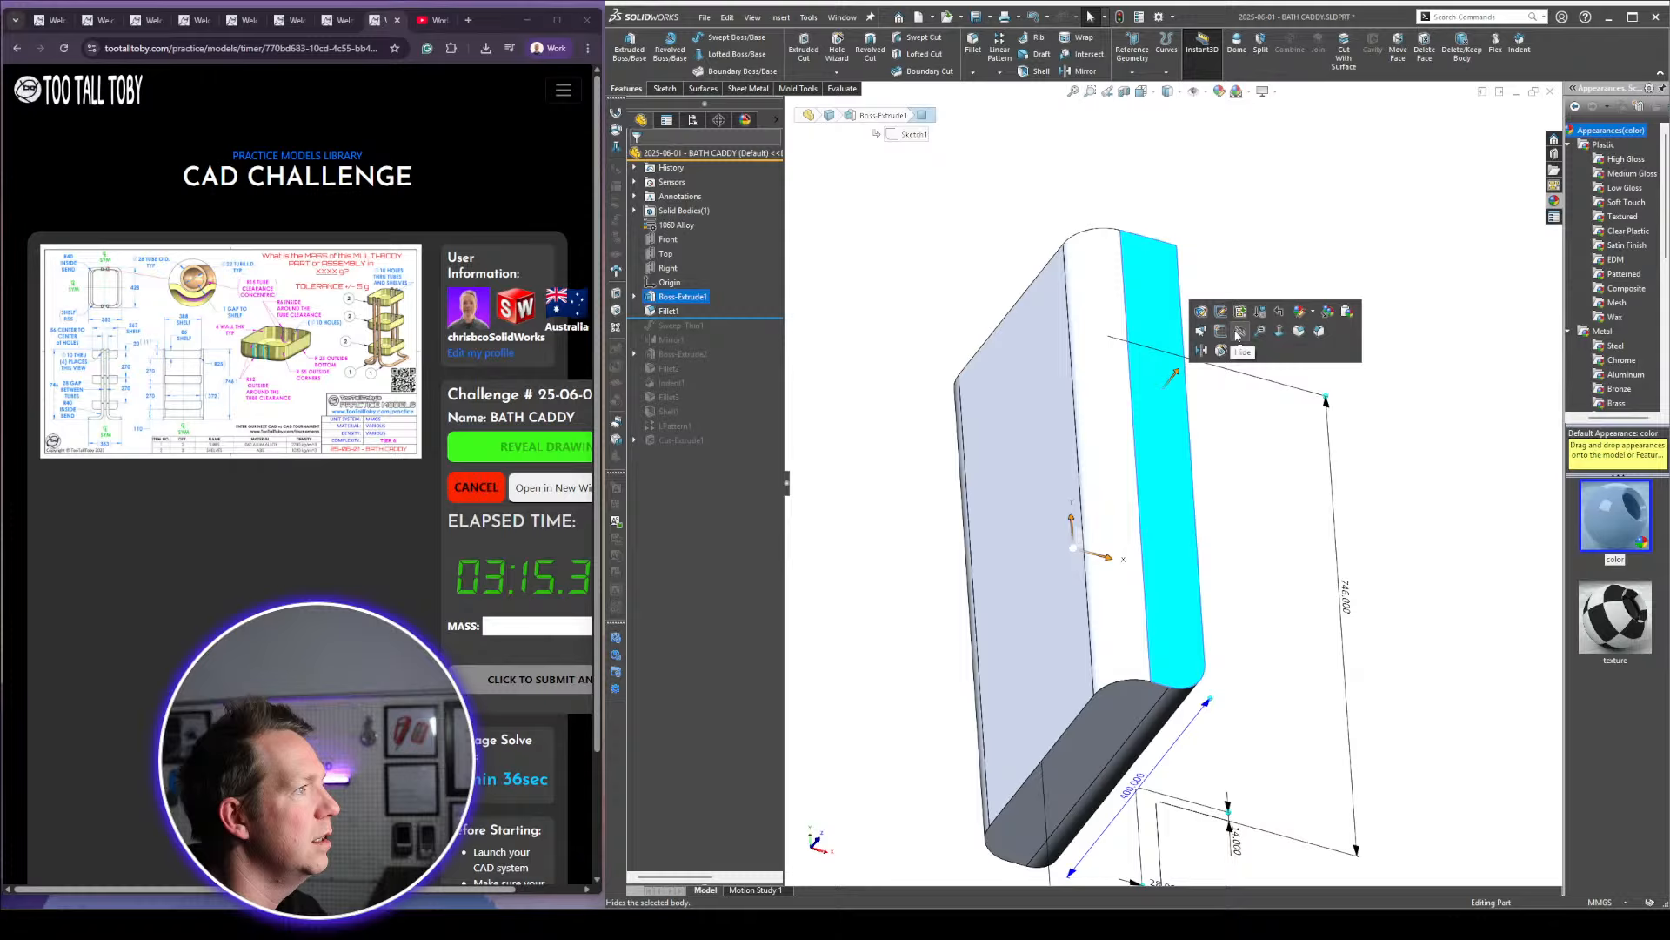
{"action": "left_click", "coordinate": [1372, 300]}
{"action": "left_click", "coordinate": [1554, 217]}
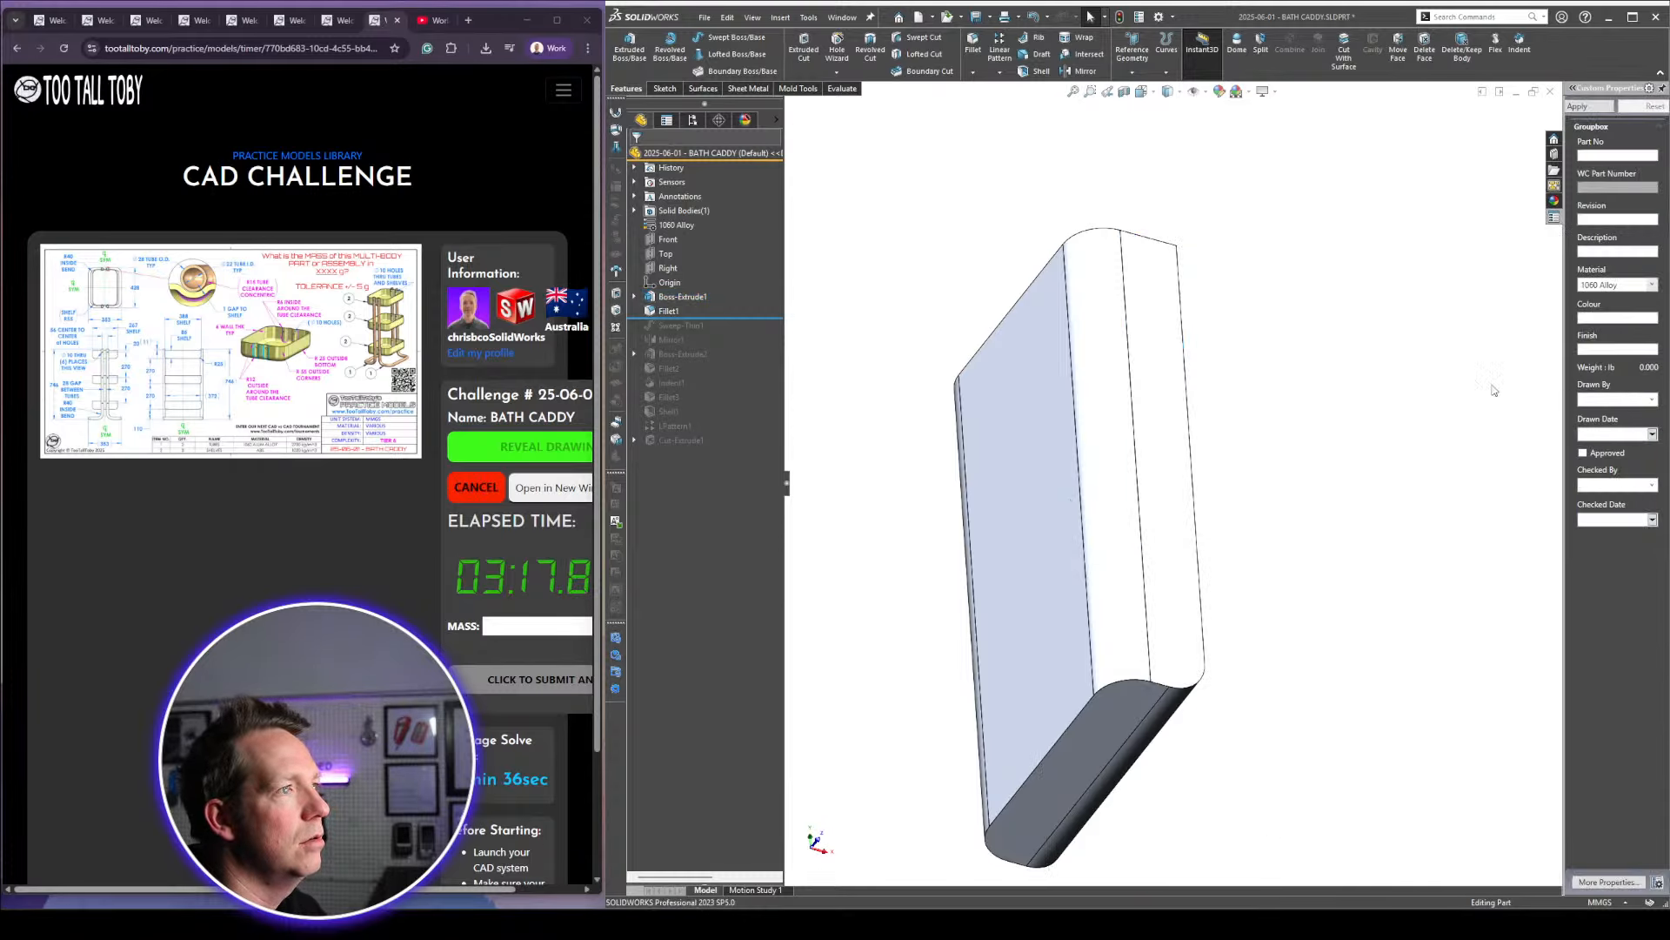
{"action": "middle_click_drag", "start_coordinate": [1289, 348], "coordinate": [1310, 476]}
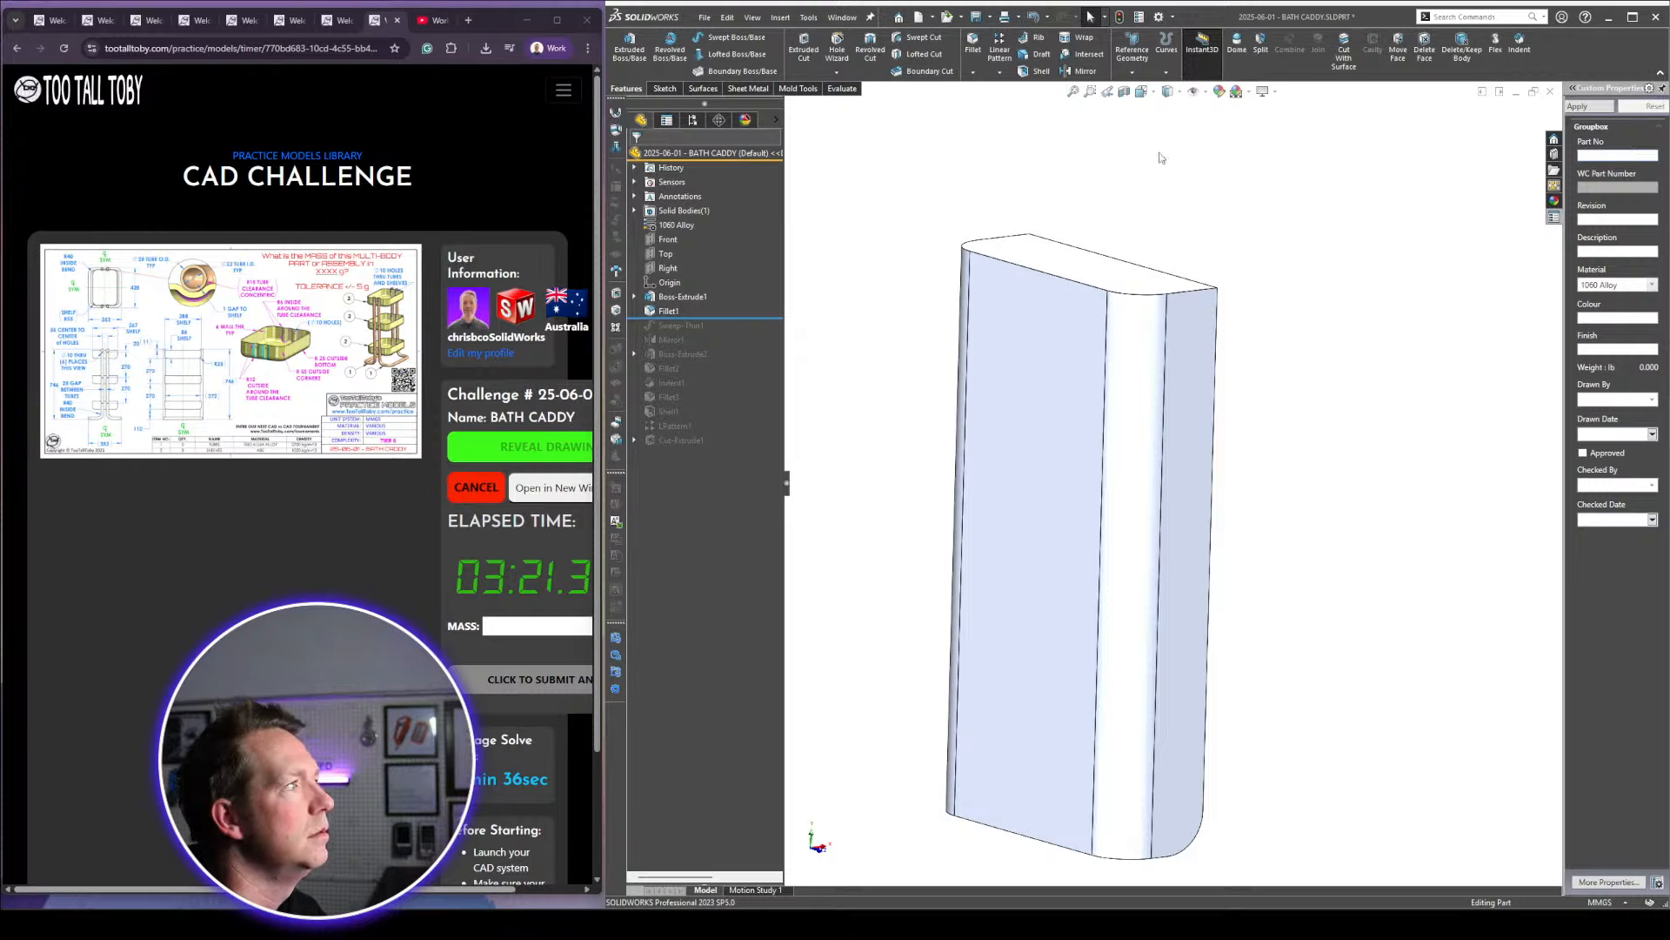
{"action": "left_click", "coordinate": [1119, 18]}
{"action": "middle_click_drag", "start_coordinate": [1316, 467], "coordinate": [1311, 387]}
{"action": "left_click", "coordinate": [1051, 388]}
{"action": "left_click", "coordinate": [1389, 465]}
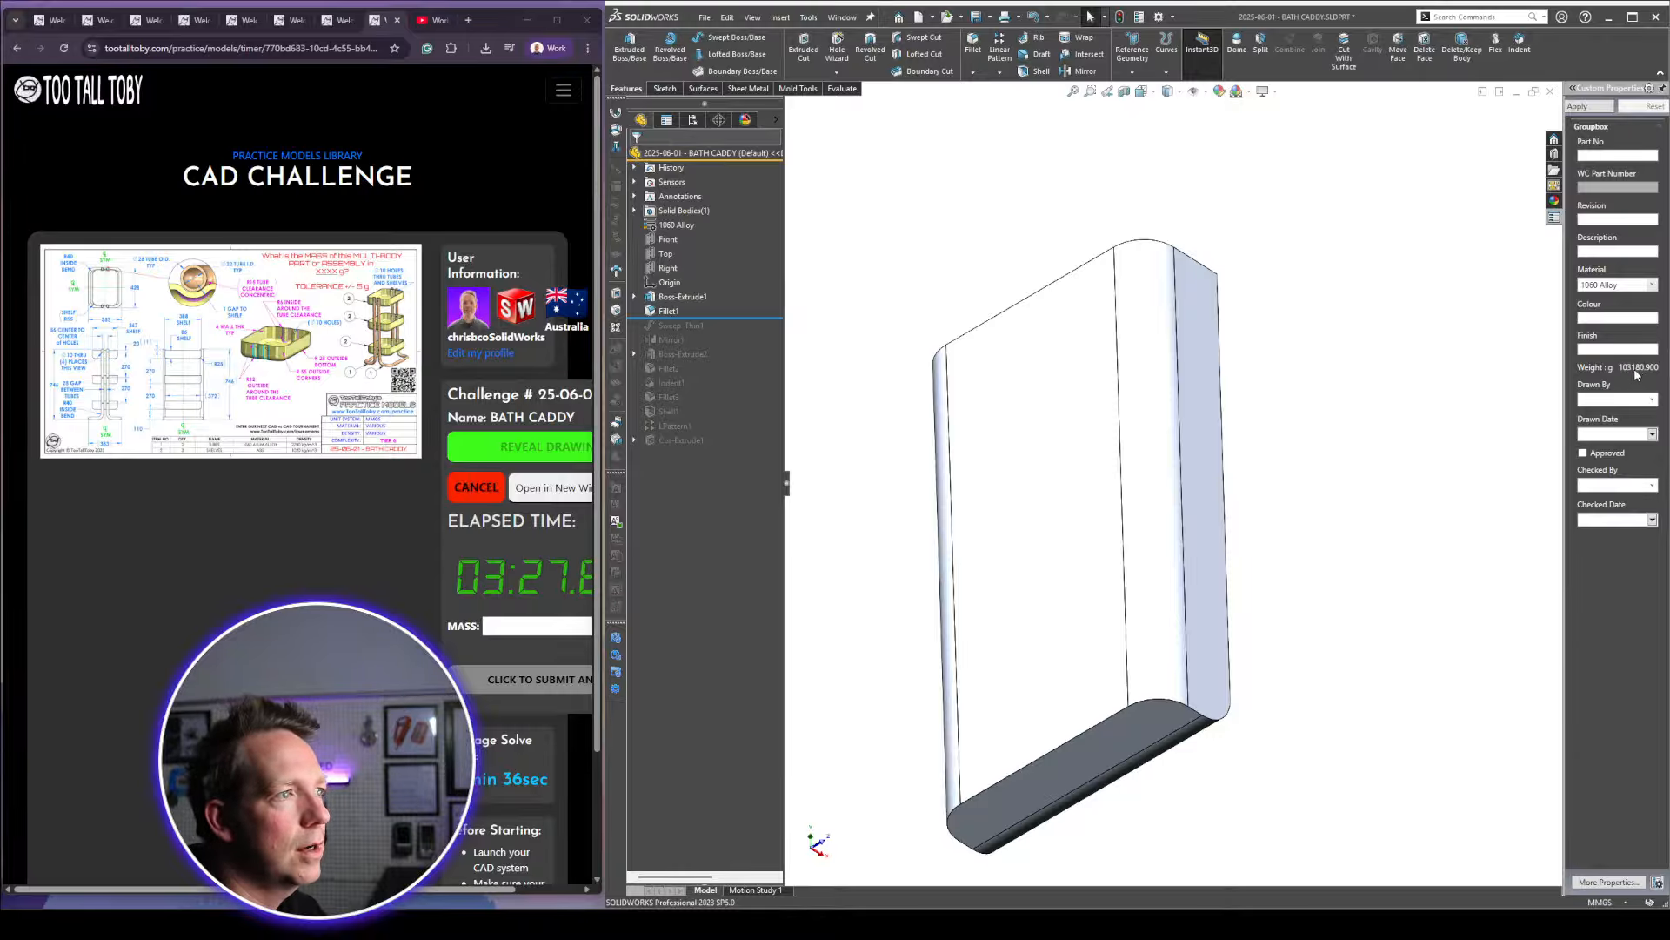
Hide the base block body and roll the history forward past Sweep-Thin1 to examine the hollow tube
{"action": "left_click", "coordinate": [1044, 388]}
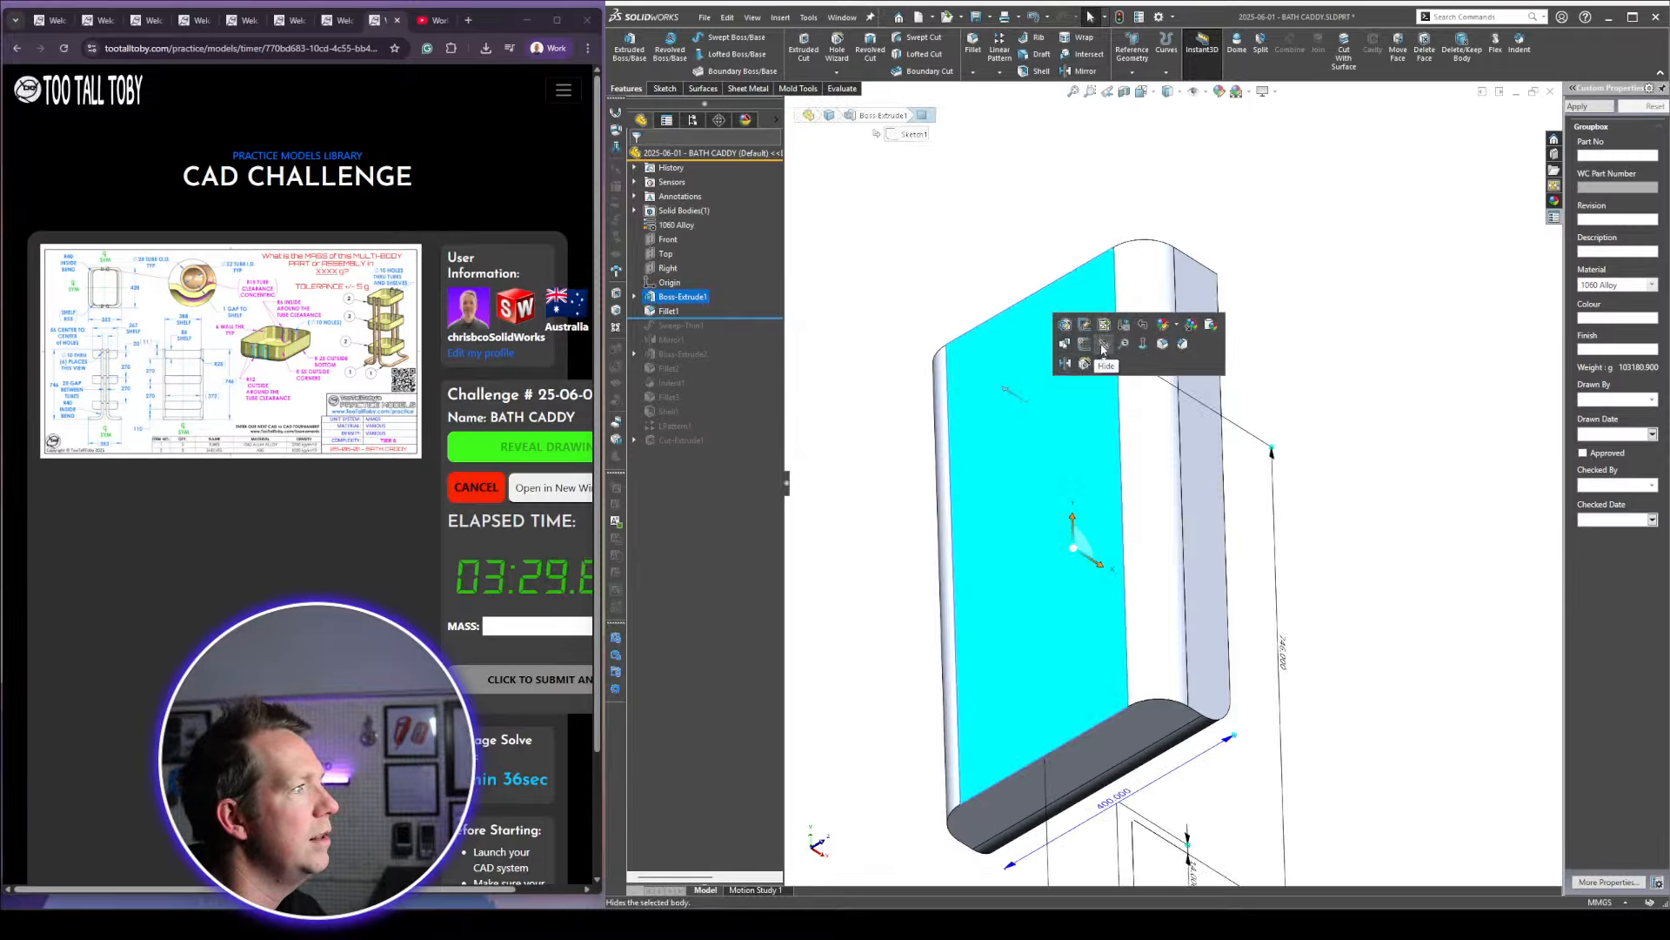
{"action": "left_click", "coordinate": [1104, 346]}
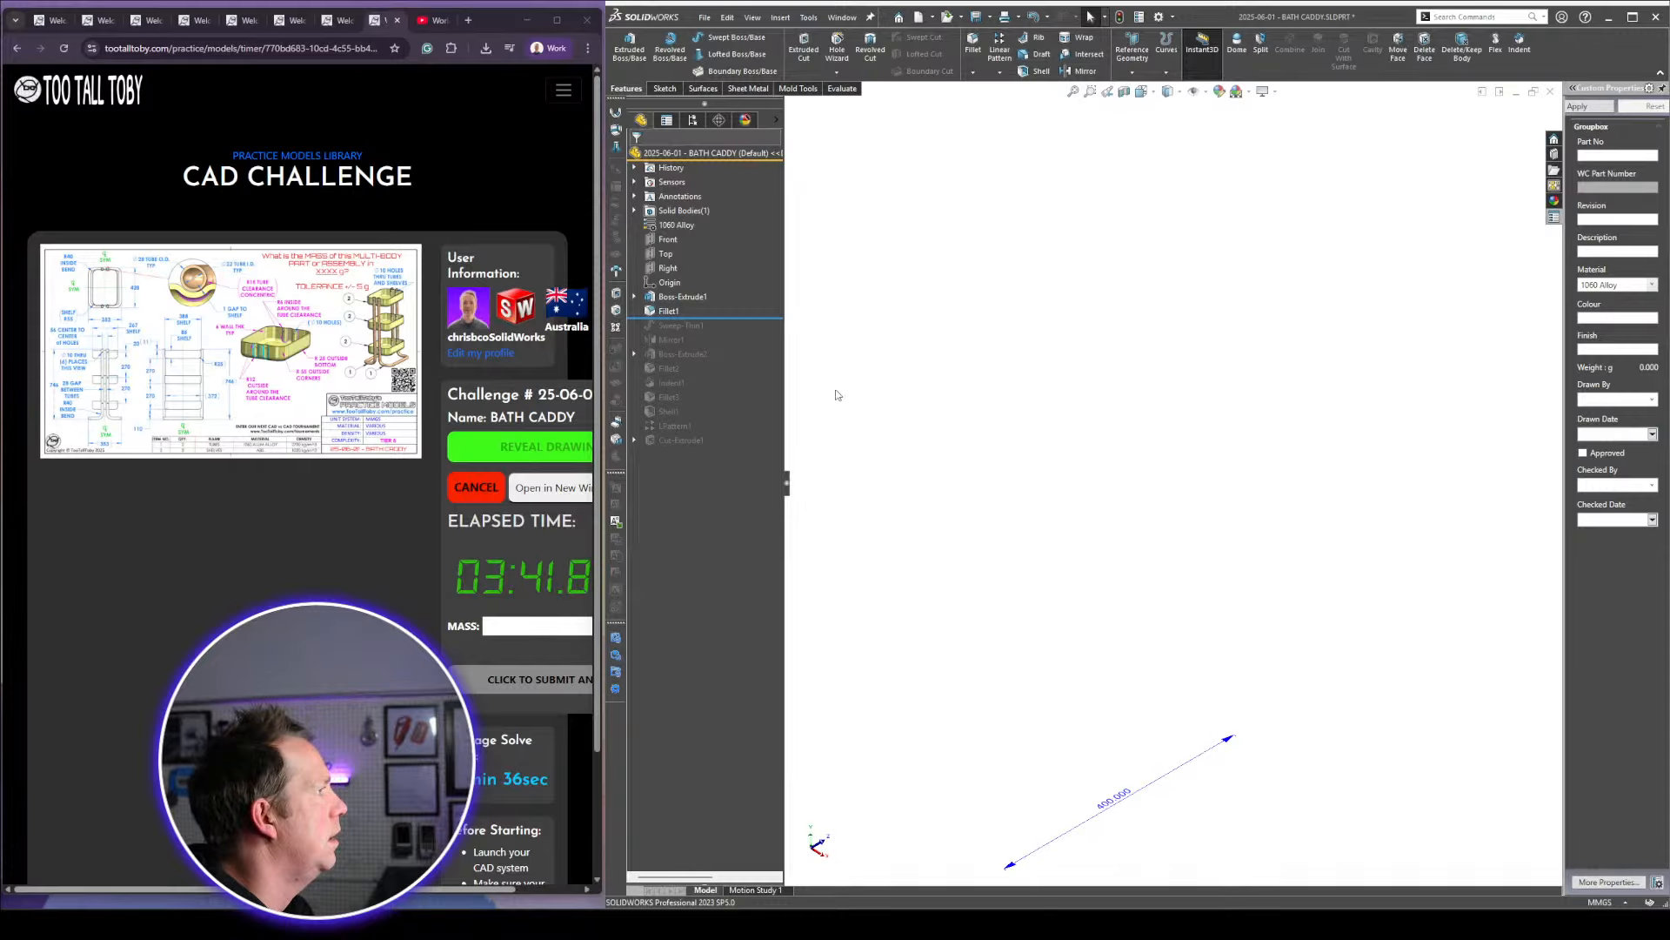
{"action": "left_click_drag", "start_coordinate": [749, 319], "coordinate": [745, 334]}
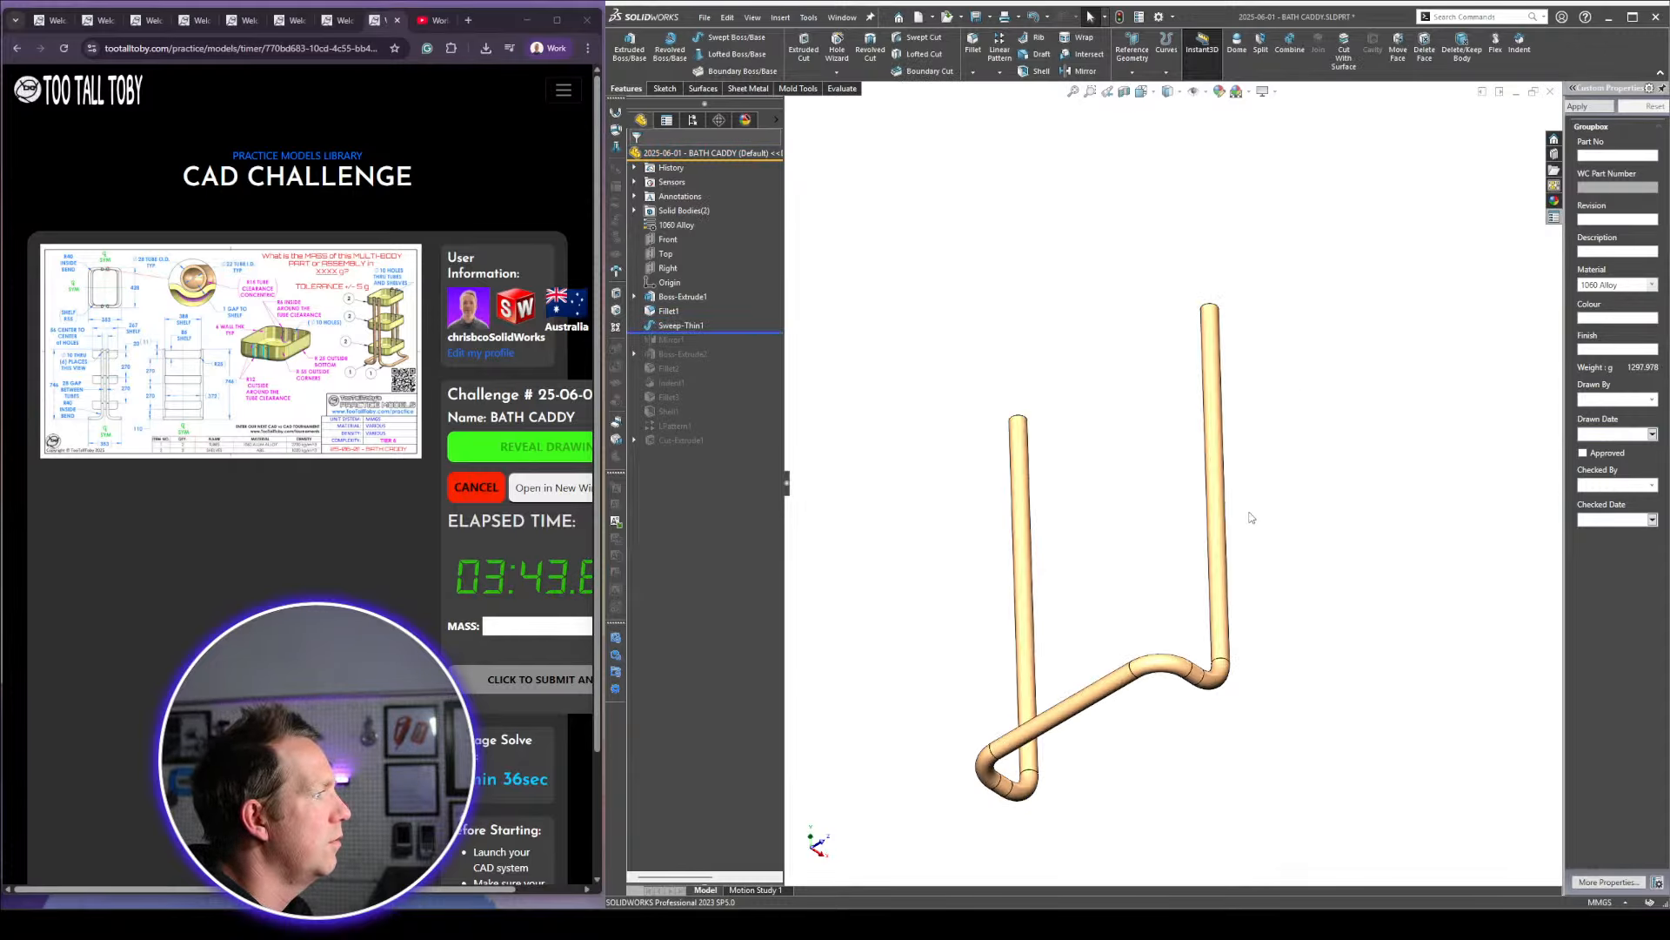
{"action": "middle_click_drag", "start_coordinate": [1187, 678], "coordinate": [1262, 528]}
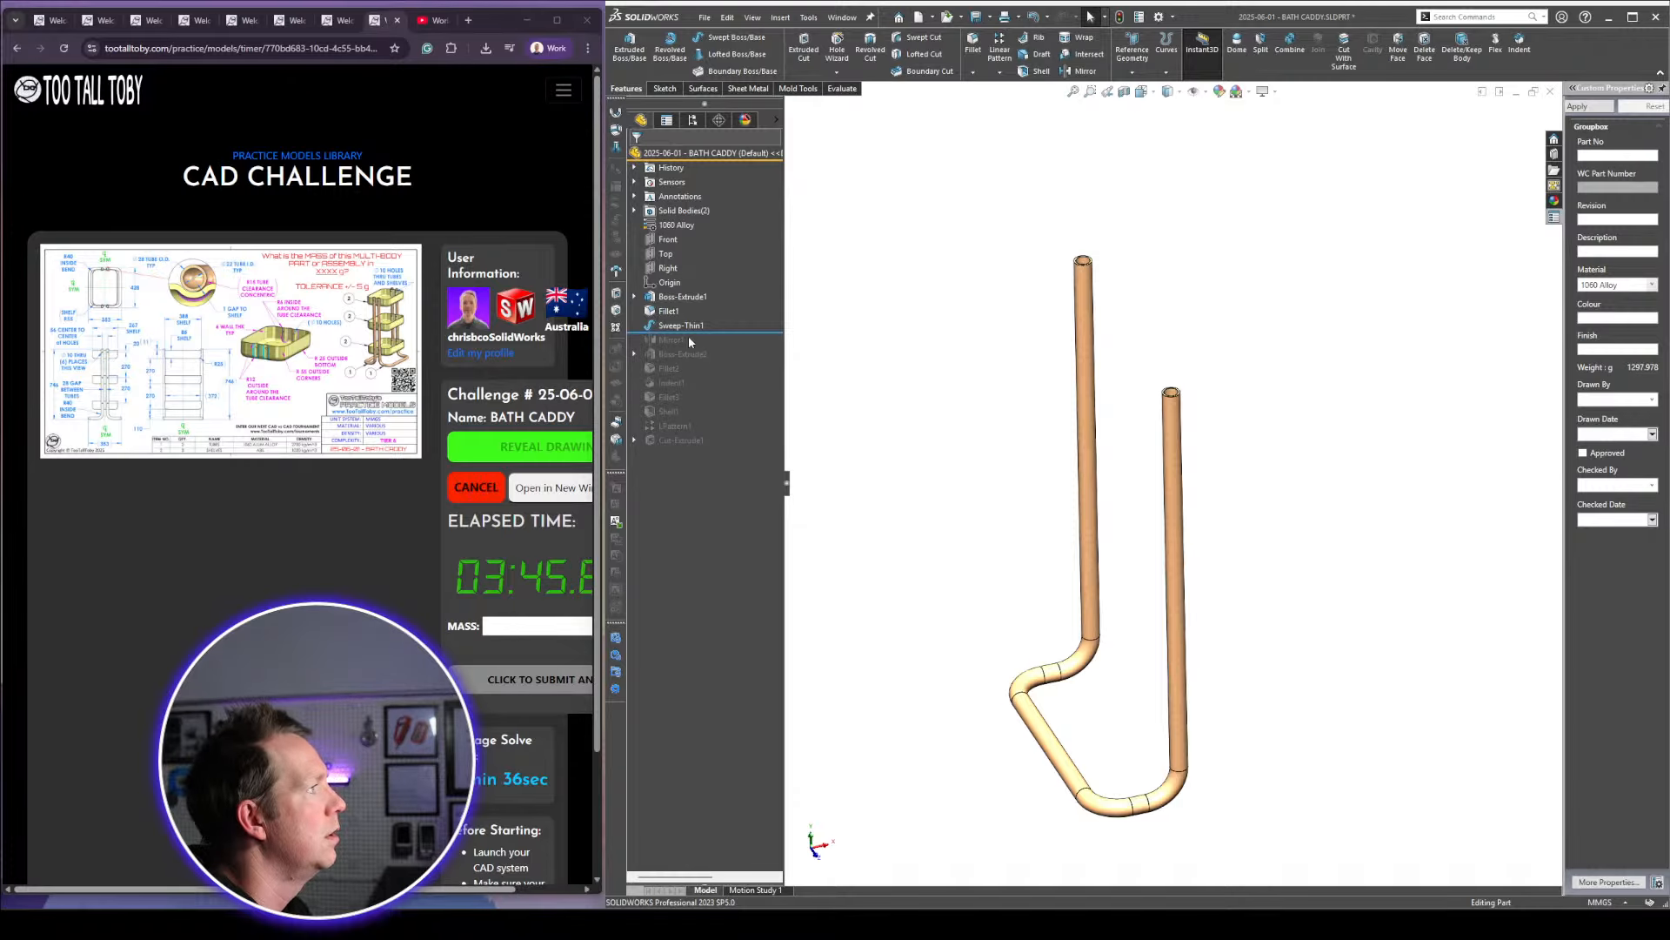
{"action": "scroll", "coordinate": [1231, 400], "scroll_direction": "down", "scroll_amount": 8}
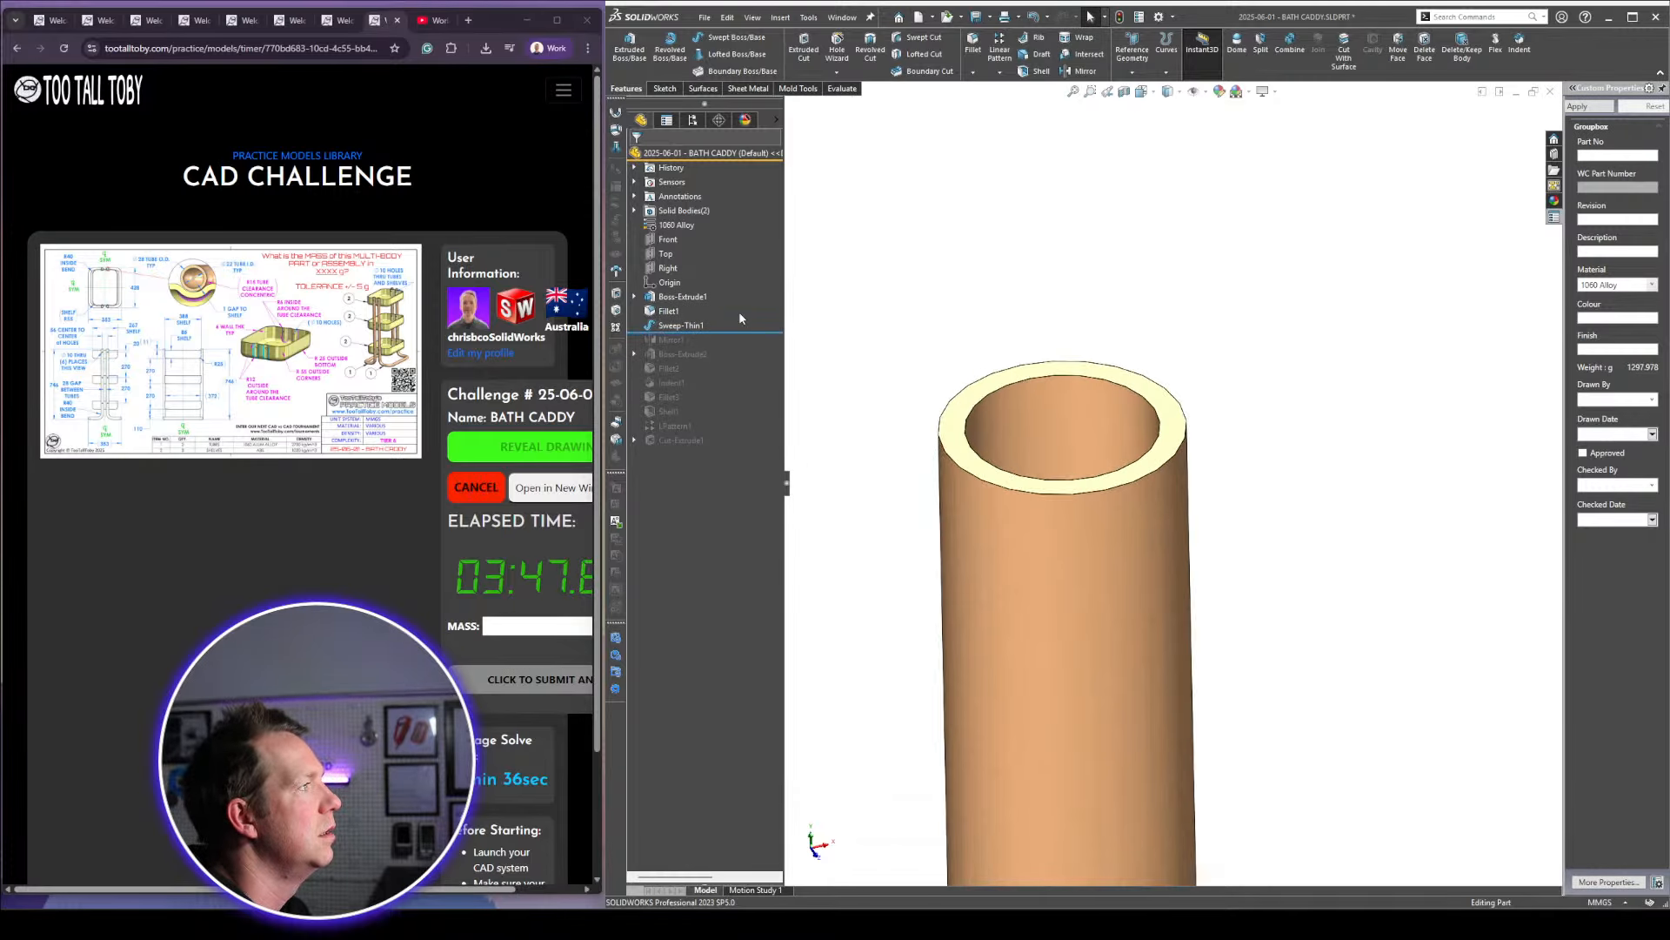
Review the circular profile diameter and thin-wall settings in the tube sweep's definition
{"action": "left_click", "coordinate": [681, 325]}
{"action": "left_click", "coordinate": [681, 284]}
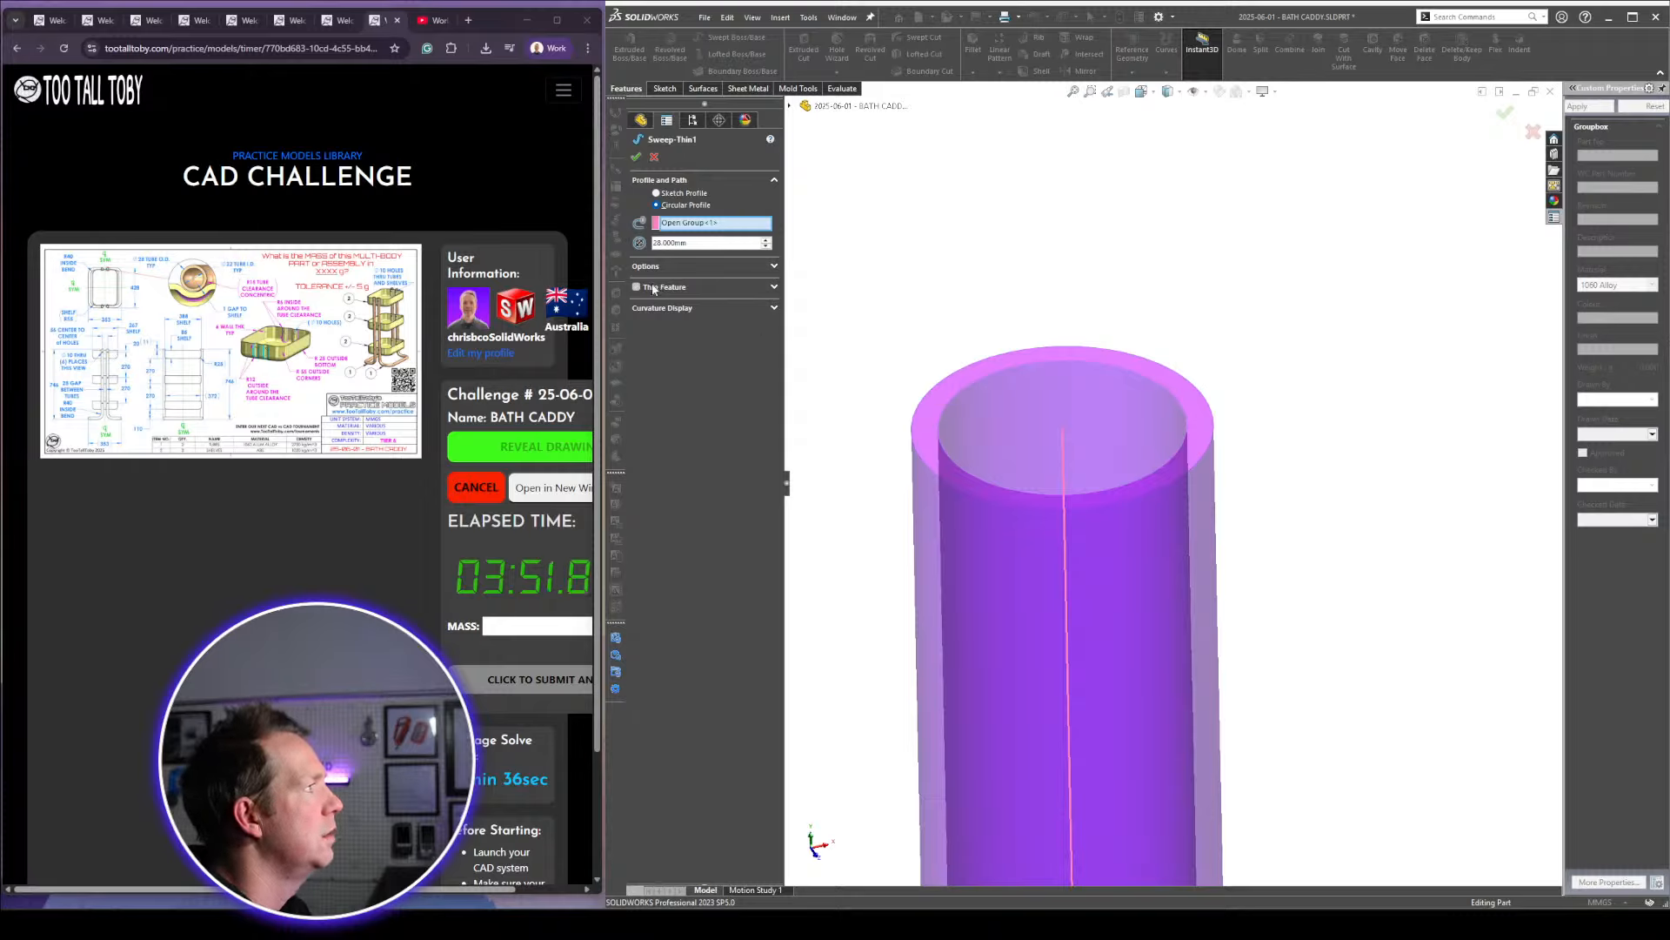
{"action": "left_click", "coordinate": [771, 288]}
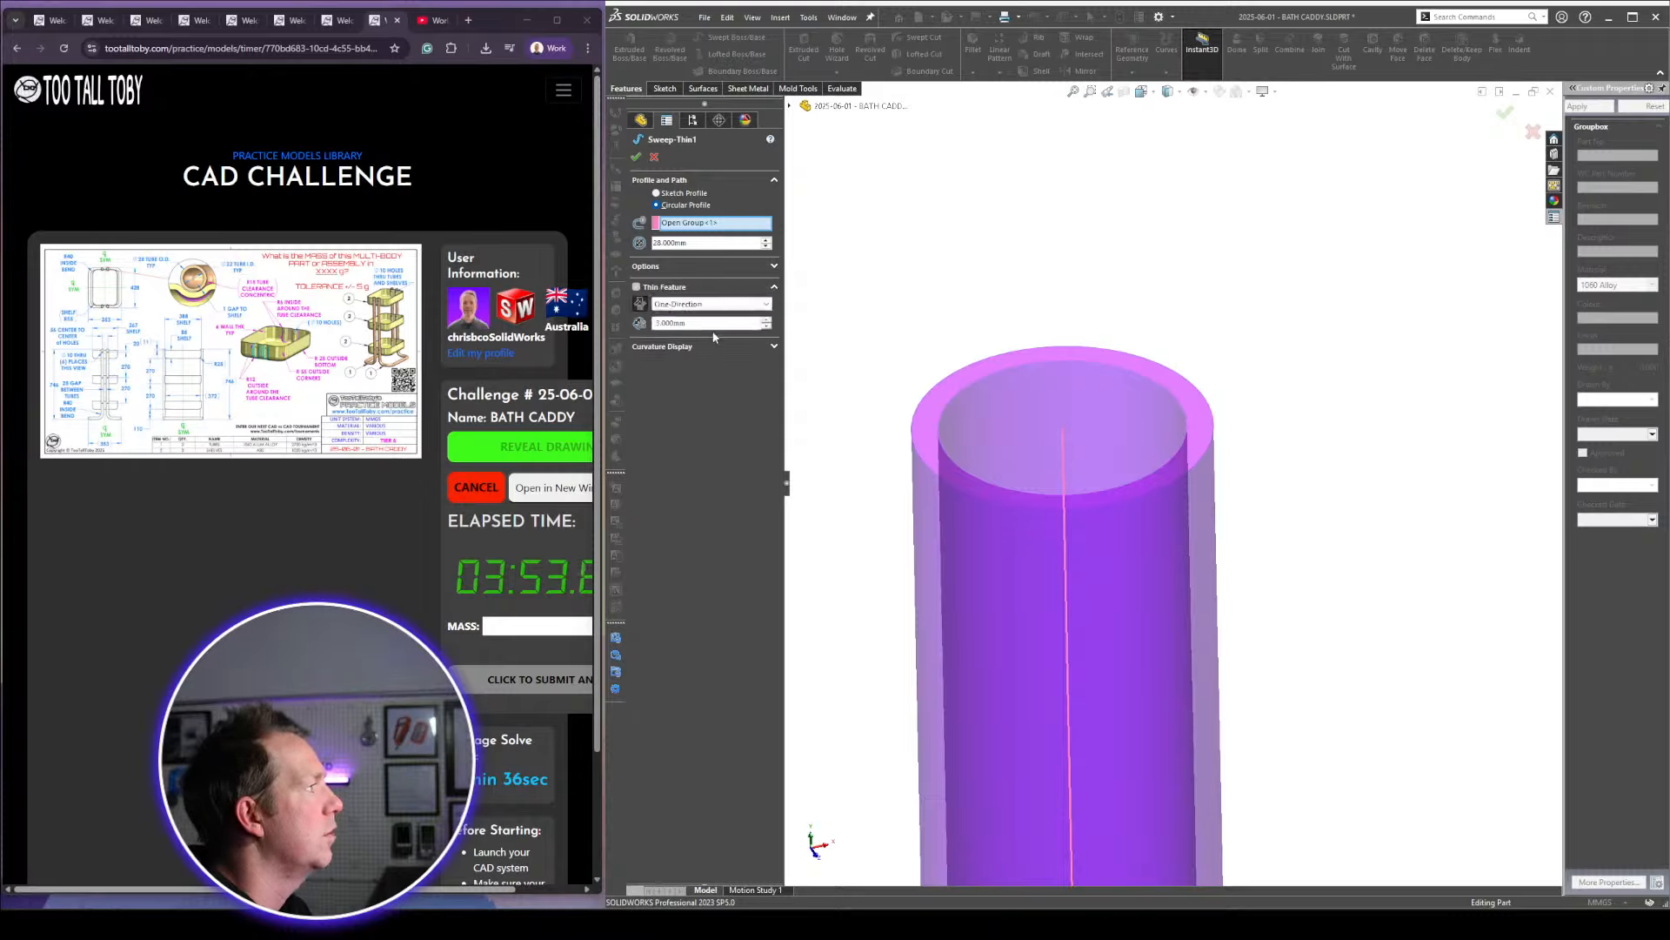
{"action": "left_click", "coordinate": [636, 157]}
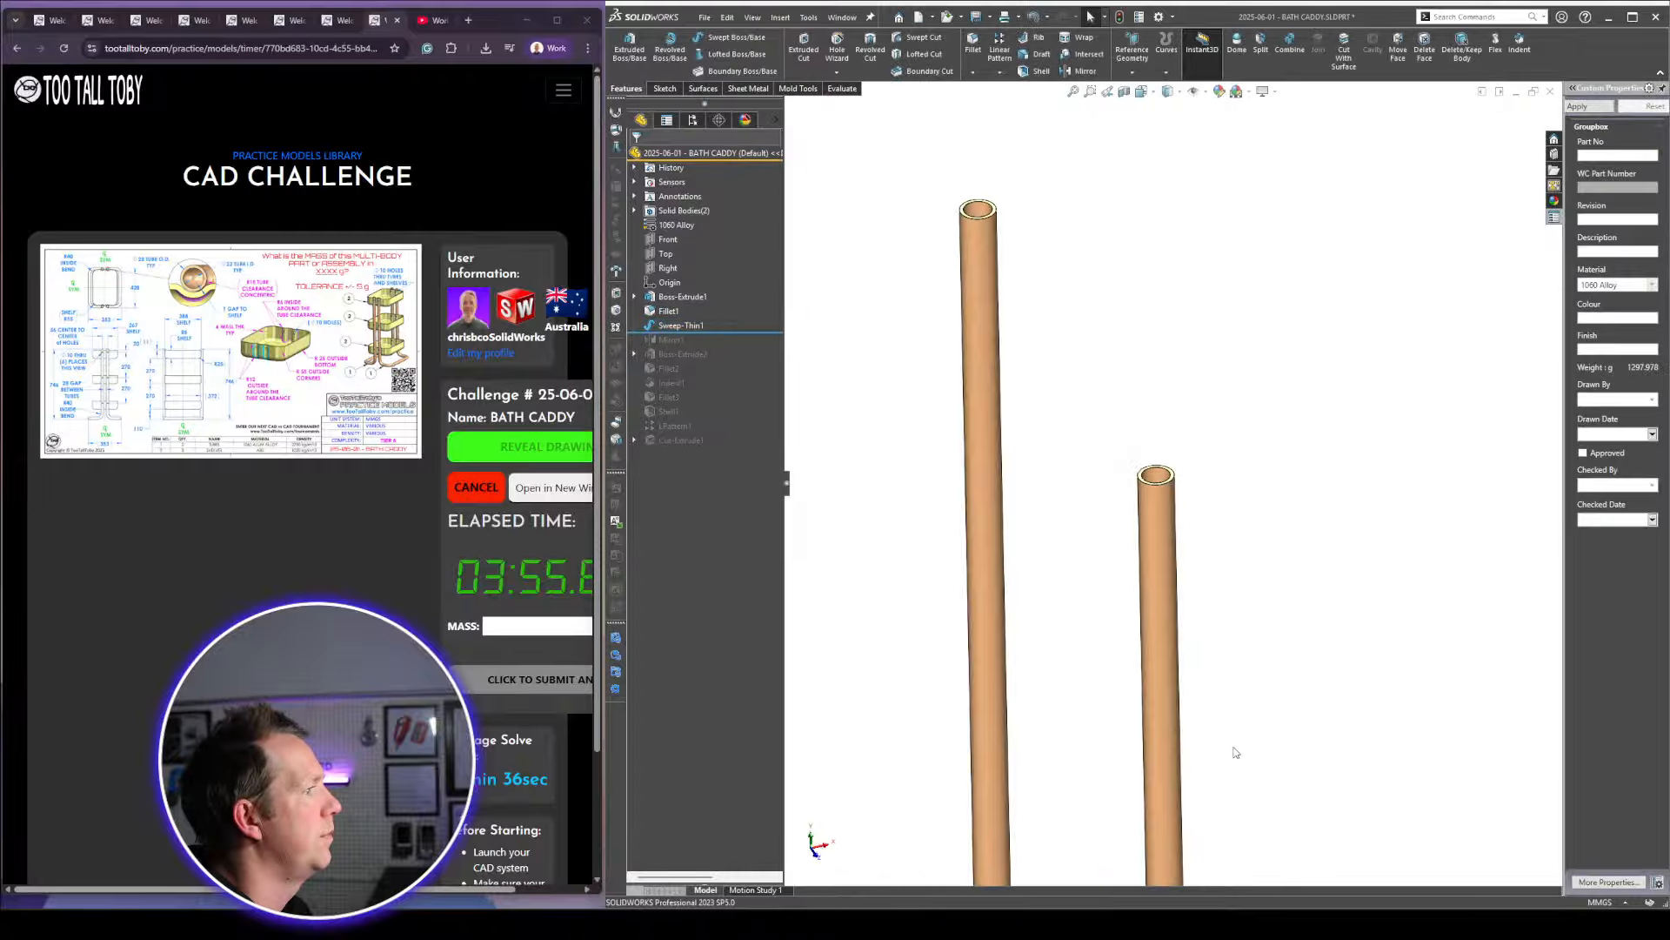
{"action": "key", "text": "f"}
{"action": "scroll", "coordinate": [1230, 576], "scroll_direction": "down", "scroll_amount": 3}
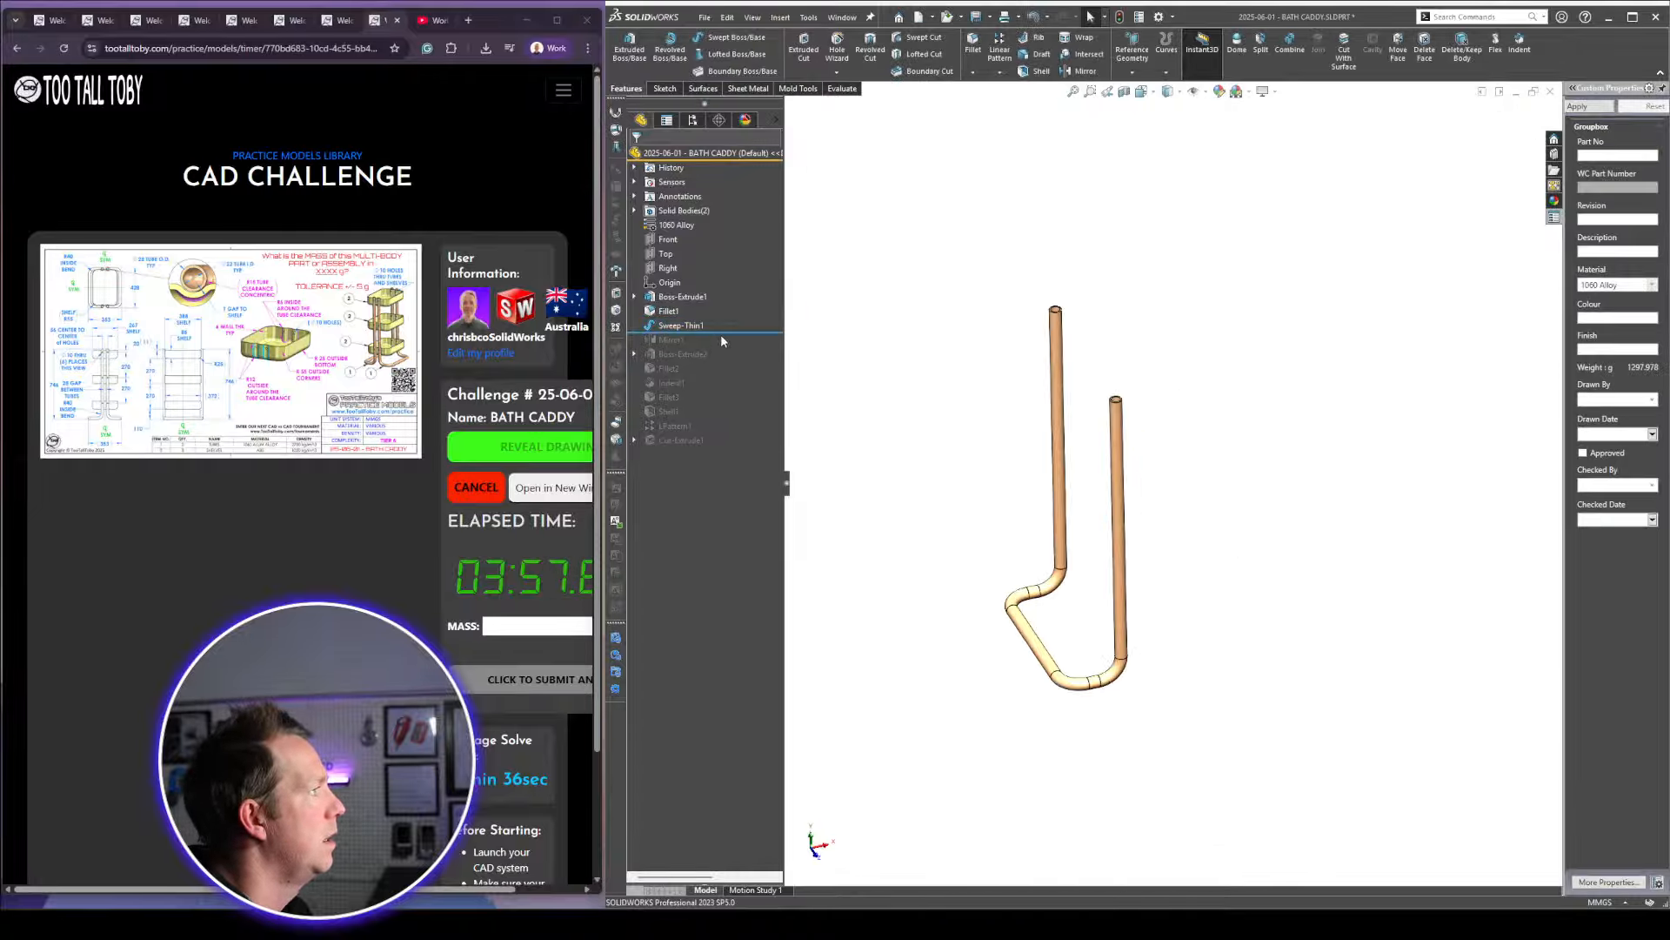
Roll the history forward past Mirror1 and Boss-Extrude2 and examine the mirrored tubes and shelf block
{"action": "left_click_drag", "start_coordinate": [720, 334], "coordinate": [721, 348]}
{"action": "scroll", "coordinate": [1090, 602], "scroll_direction": "down", "scroll_amount": 2}
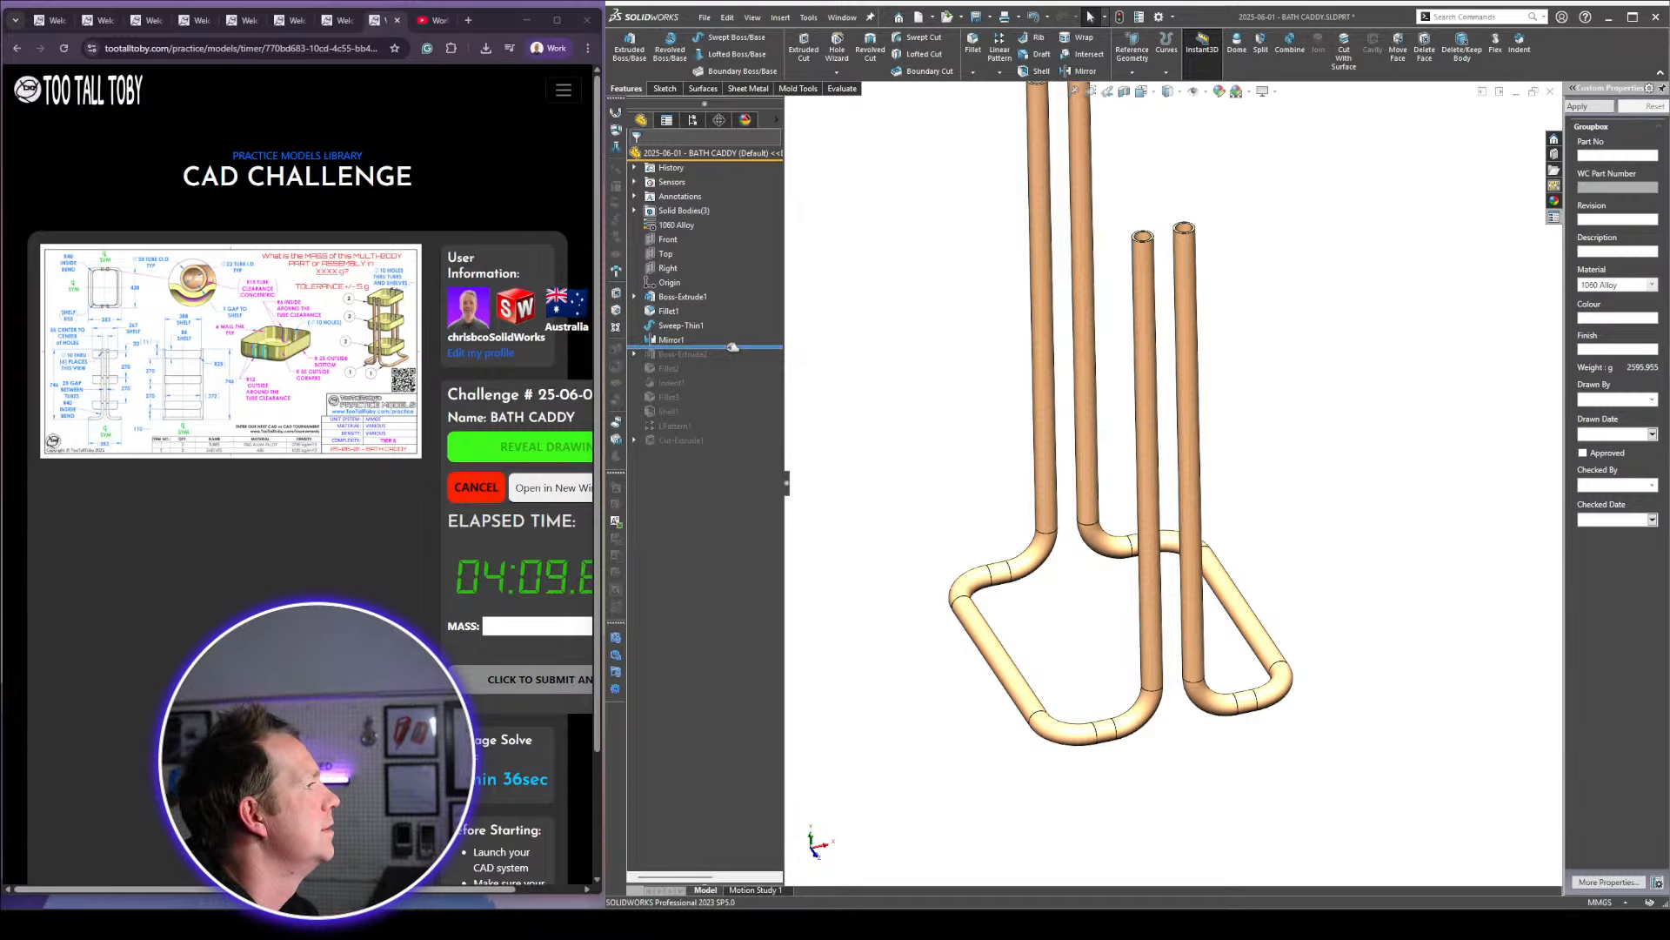
{"action": "left_click_drag", "start_coordinate": [732, 347], "coordinate": [733, 361]}
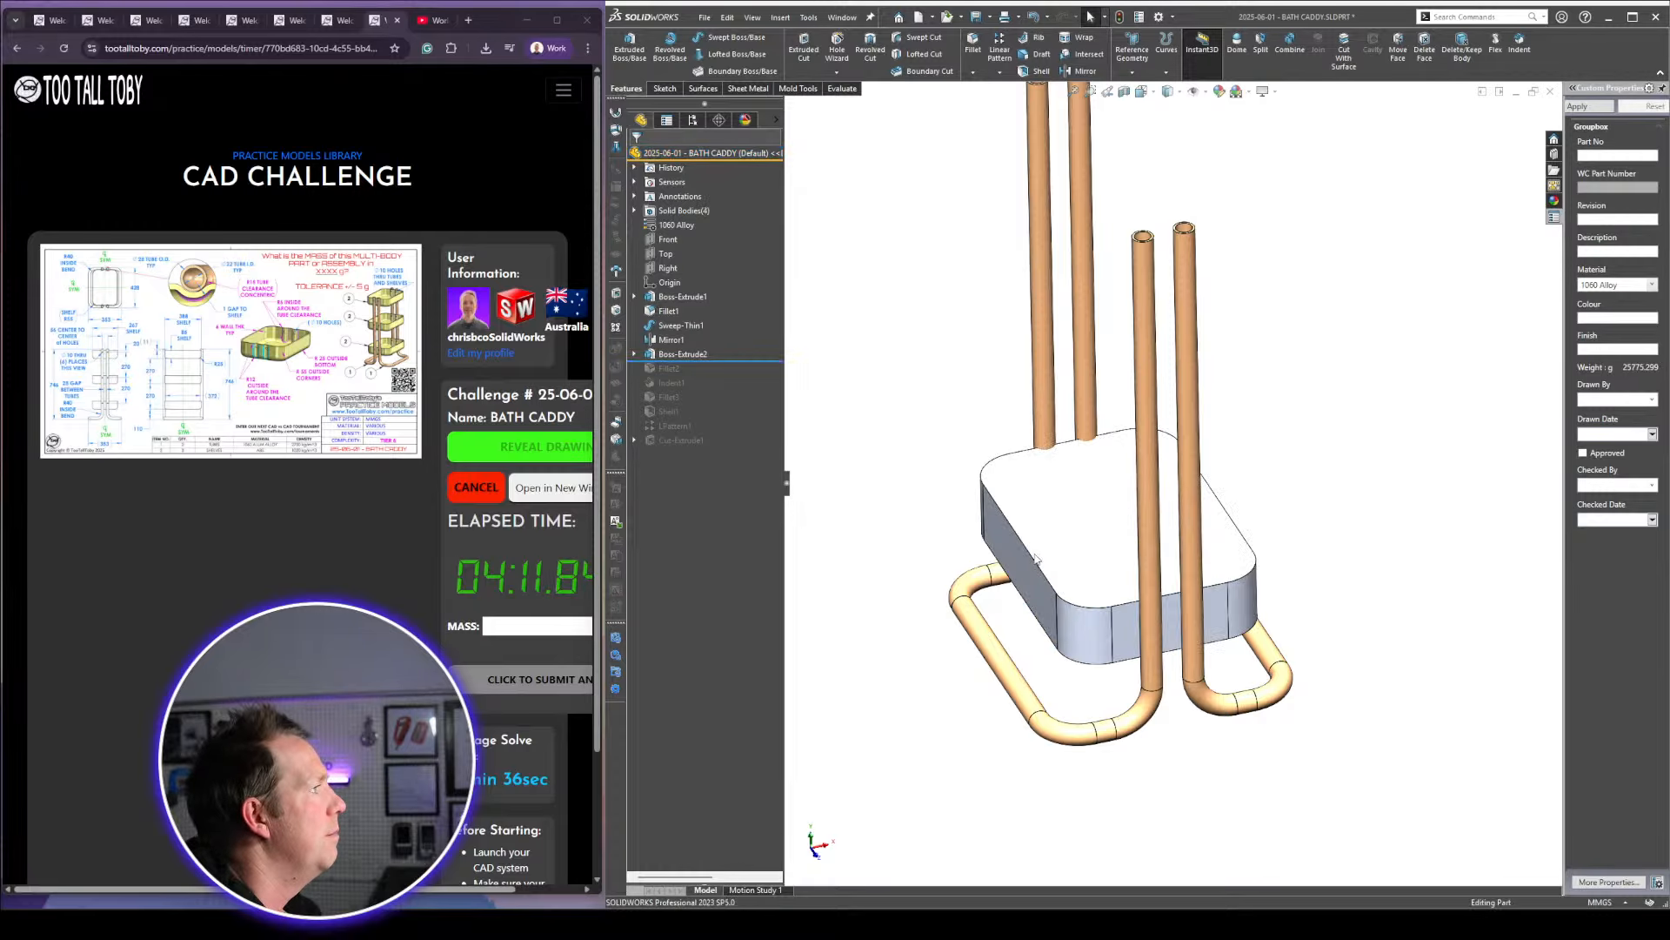
{"action": "mouse_move", "coordinate": [1036, 559]}
{"action": "middle_mouse_down"}
{"action": "mouse_move", "coordinate": [1086, 592]}
{"action": "mouse_move", "coordinate": [1081, 474]}
{"action": "mouse_move", "coordinate": [1047, 466]}
{"action": "mouse_move", "coordinate": [1022, 535]}
{"action": "middle_mouse_up"}
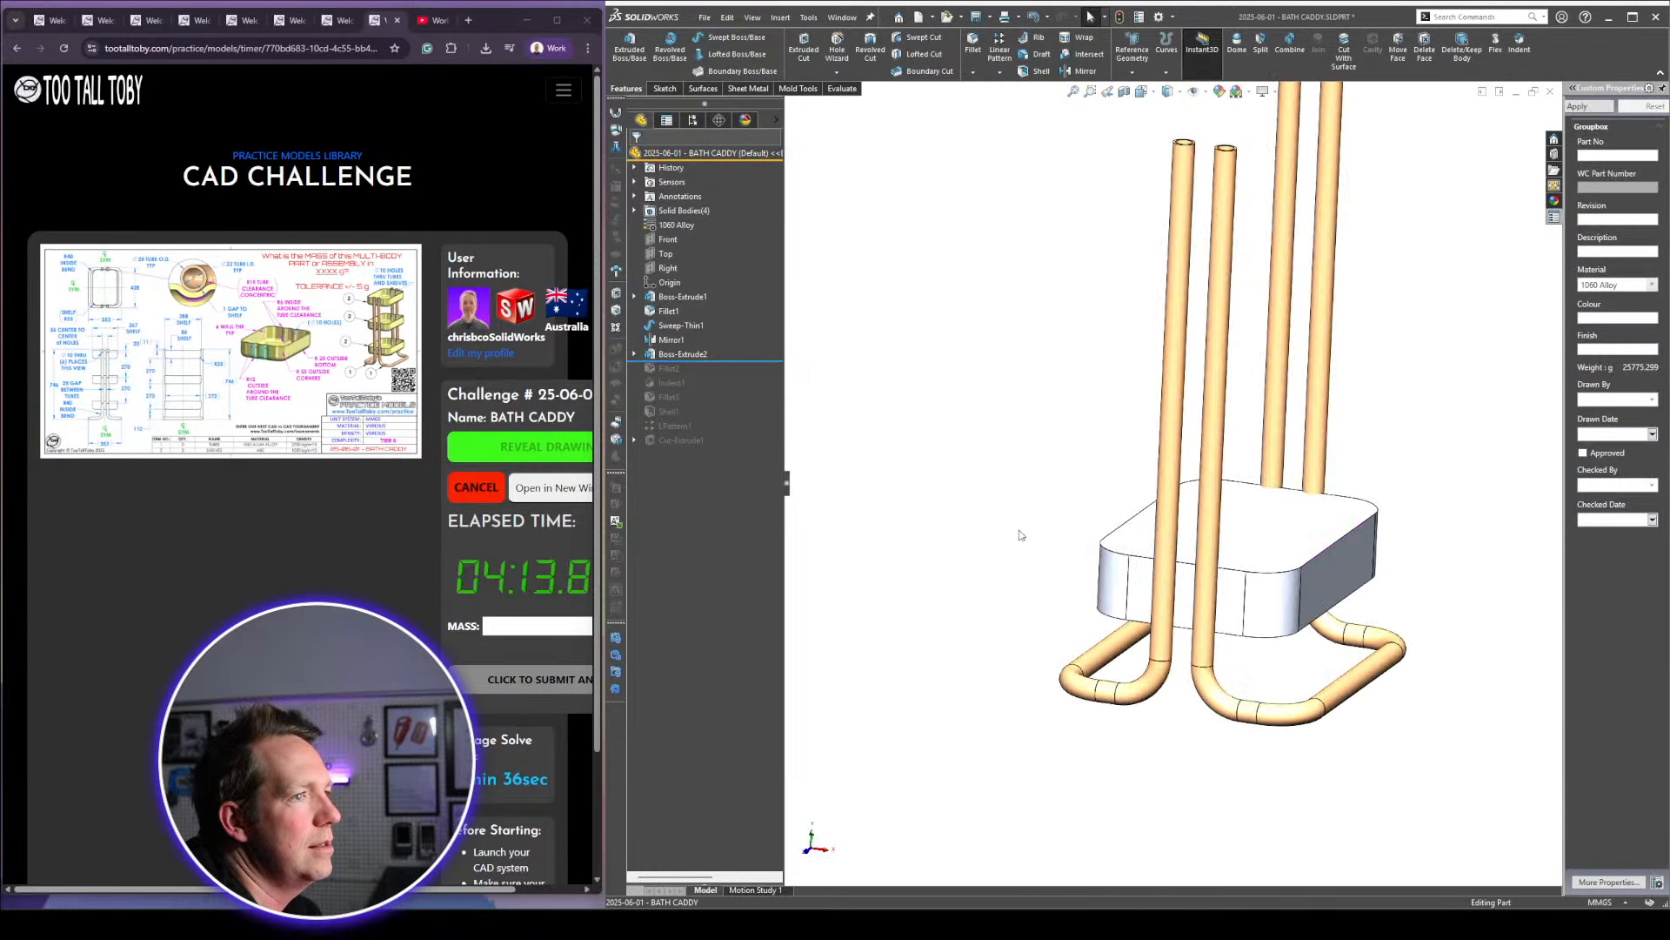
{"action": "scroll", "coordinate": [1183, 434], "scroll_direction": "down", "scroll_amount": 4}
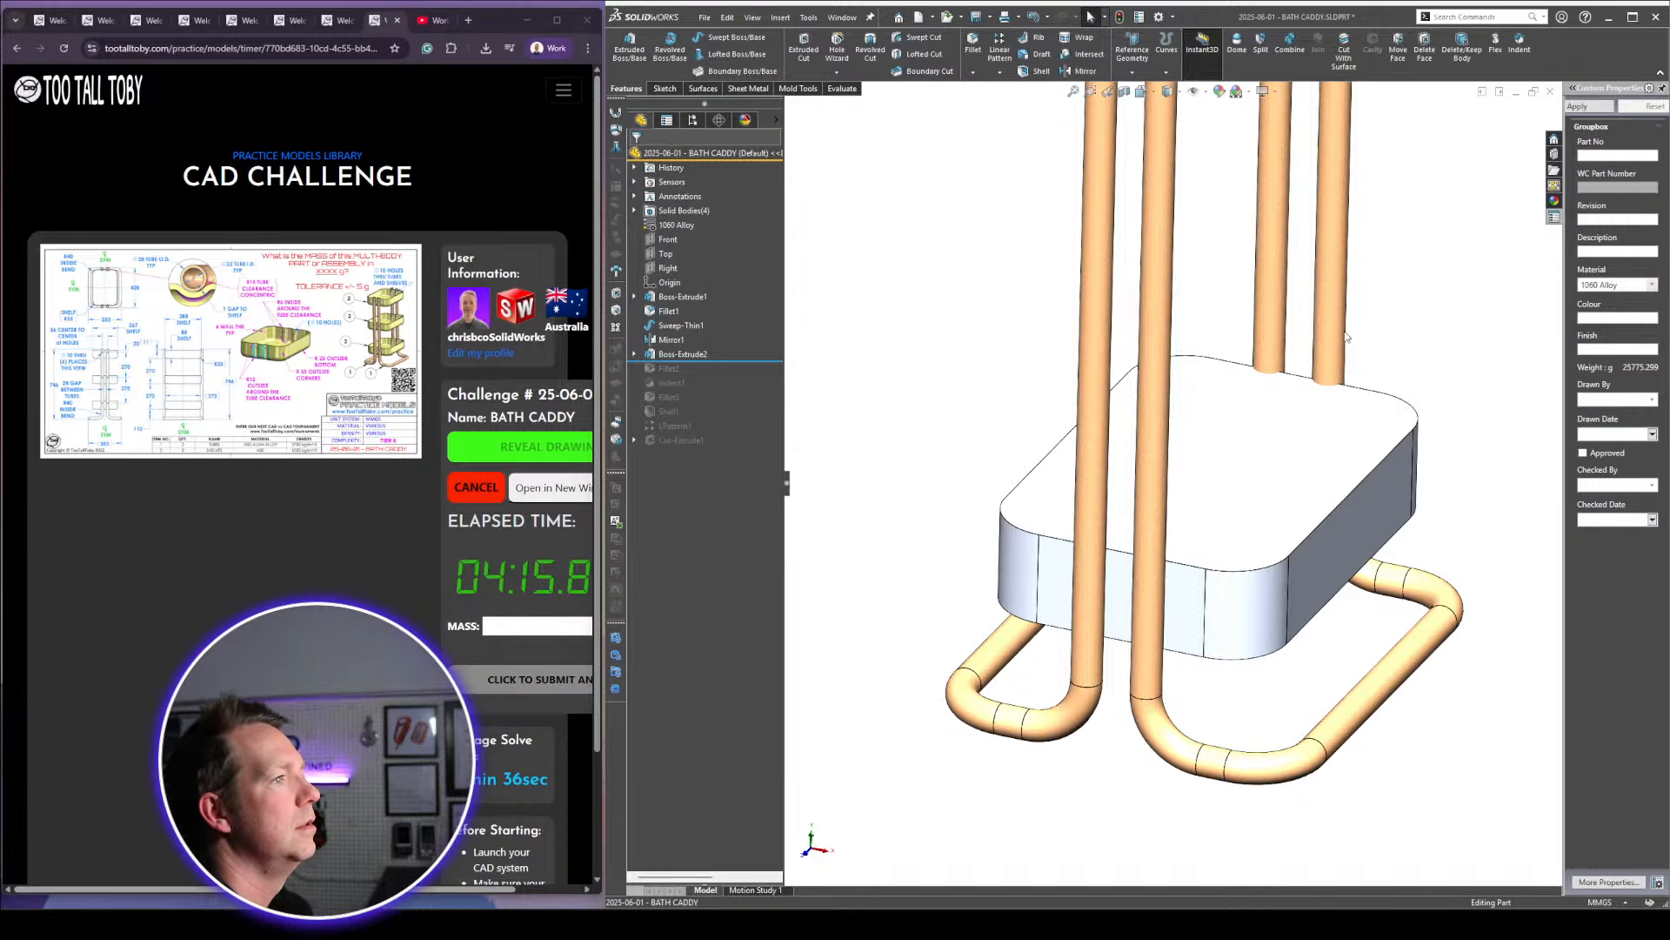
View the shelf block and tubes from above and highlight the Boss-Extrude2 body among the solid bodies
{"action": "key", "text": "space"}
{"action": "left_click", "coordinate": [1440, 372]}
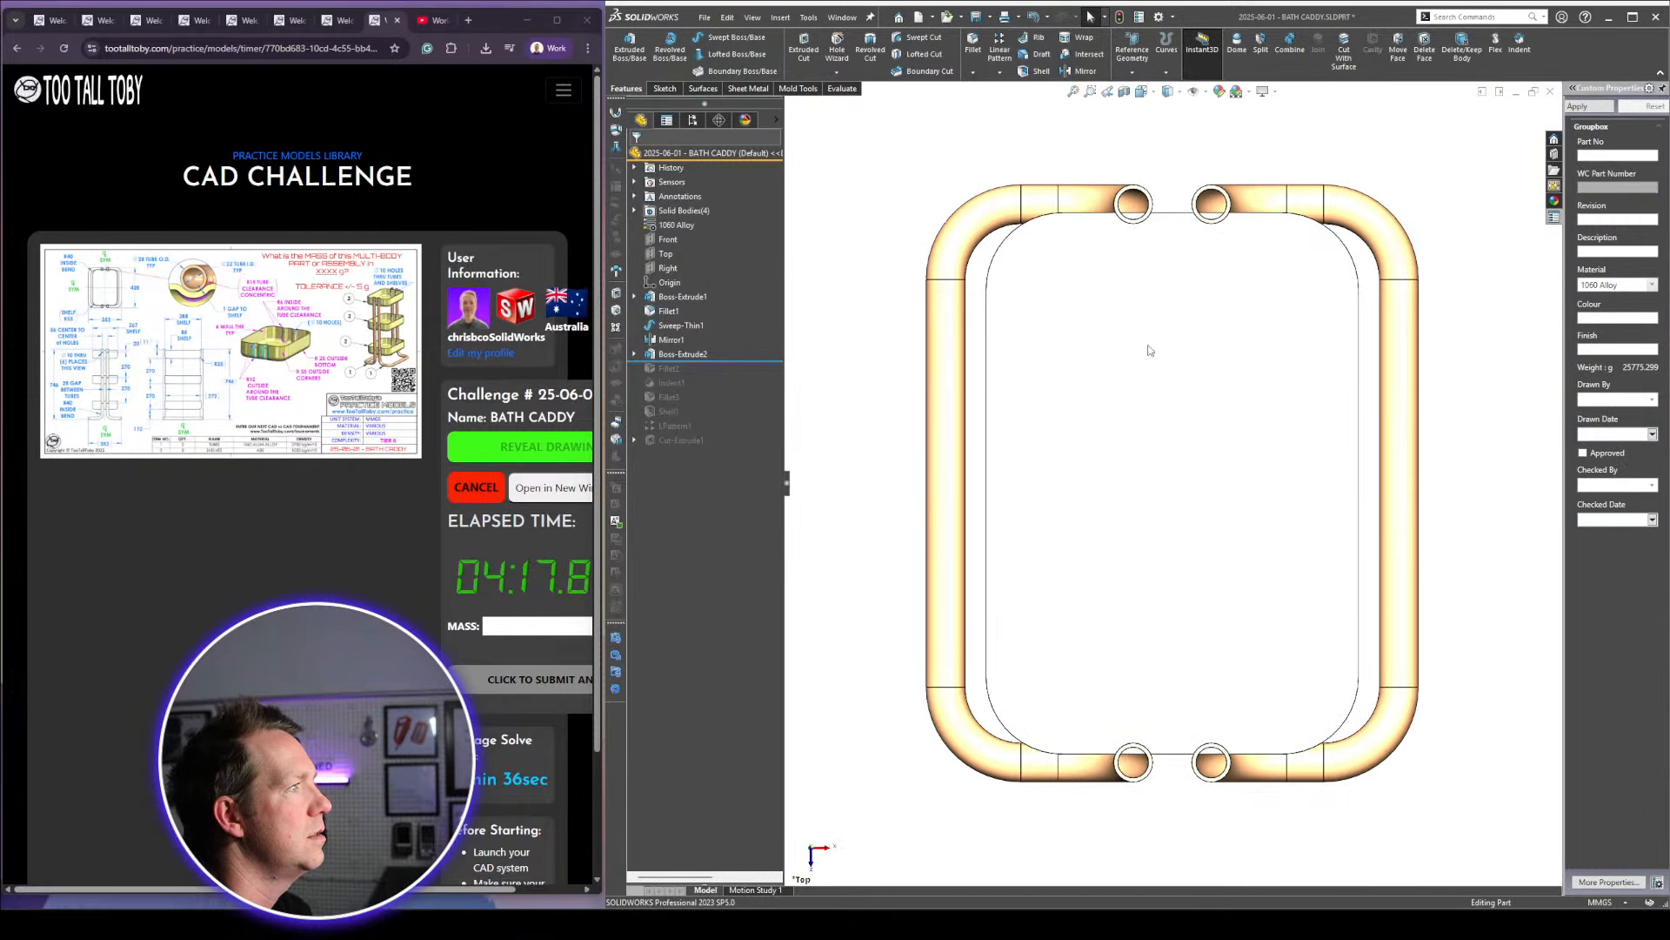
{"action": "left_click", "coordinate": [635, 211]}
{"action": "left_click", "coordinate": [705, 269]}
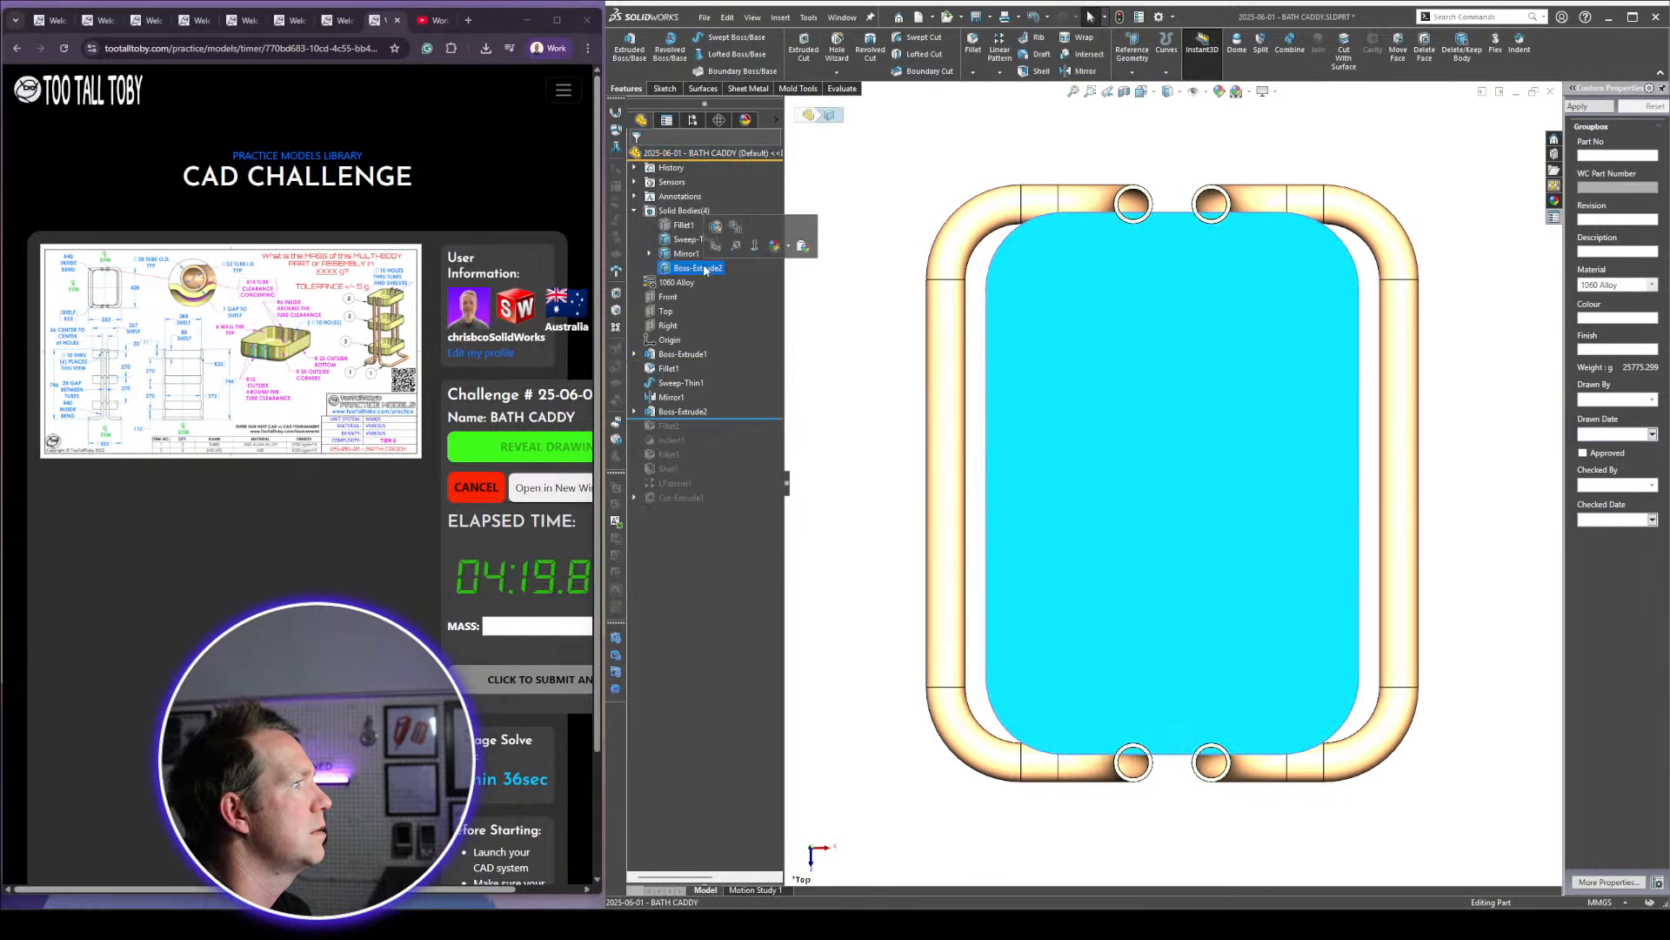
{"action": "left_click", "coordinate": [790, 424]}
Roll the history forward past Fillet2 and examine the shelf block's rounded lower edges
{"action": "left_click_drag", "start_coordinate": [716, 419], "coordinate": [719, 427]}
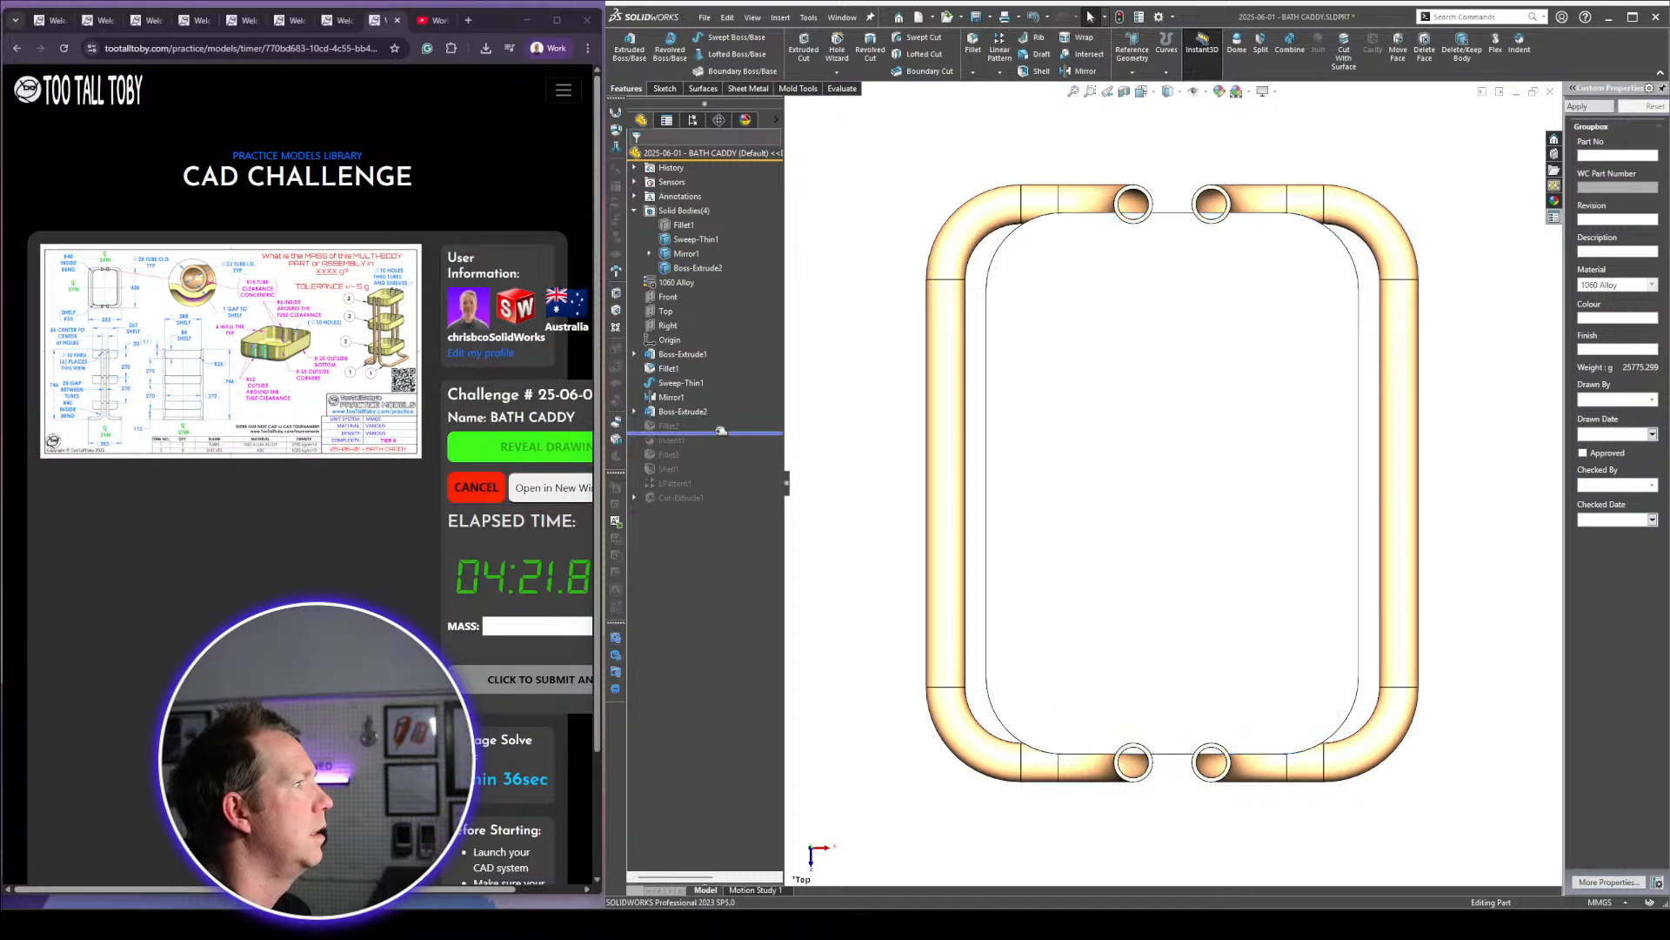
{"action": "middle_click_drag", "start_coordinate": [1268, 678], "coordinate": [1266, 269]}
{"action": "scroll", "coordinate": [1208, 713], "scroll_direction": "up", "scroll_amount": 3}
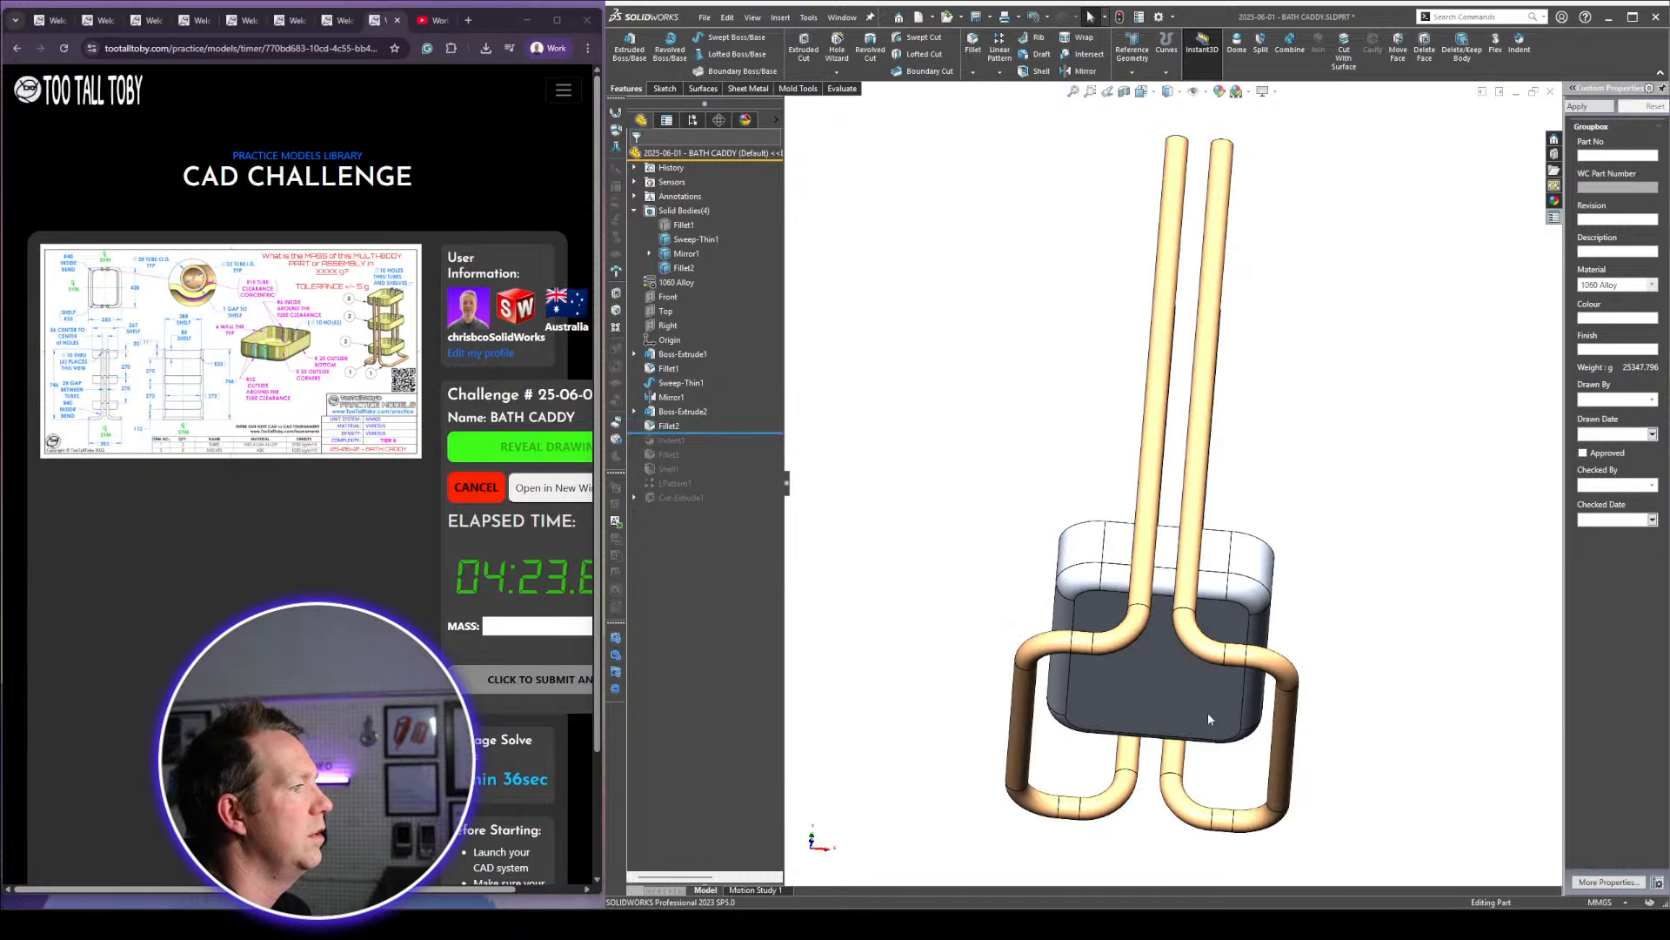
{"action": "scroll", "coordinate": [1204, 712], "scroll_direction": "down", "scroll_amount": 2}
{"action": "middle_click_drag", "start_coordinate": [1176, 431], "coordinate": [1171, 670]}
{"action": "scroll", "coordinate": [1158, 409], "scroll_direction": "down", "scroll_amount": 4}
Roll the history forward past Indent1 and examine the gap between the shelf block and a tube from the top view
{"action": "key", "text": "space"}
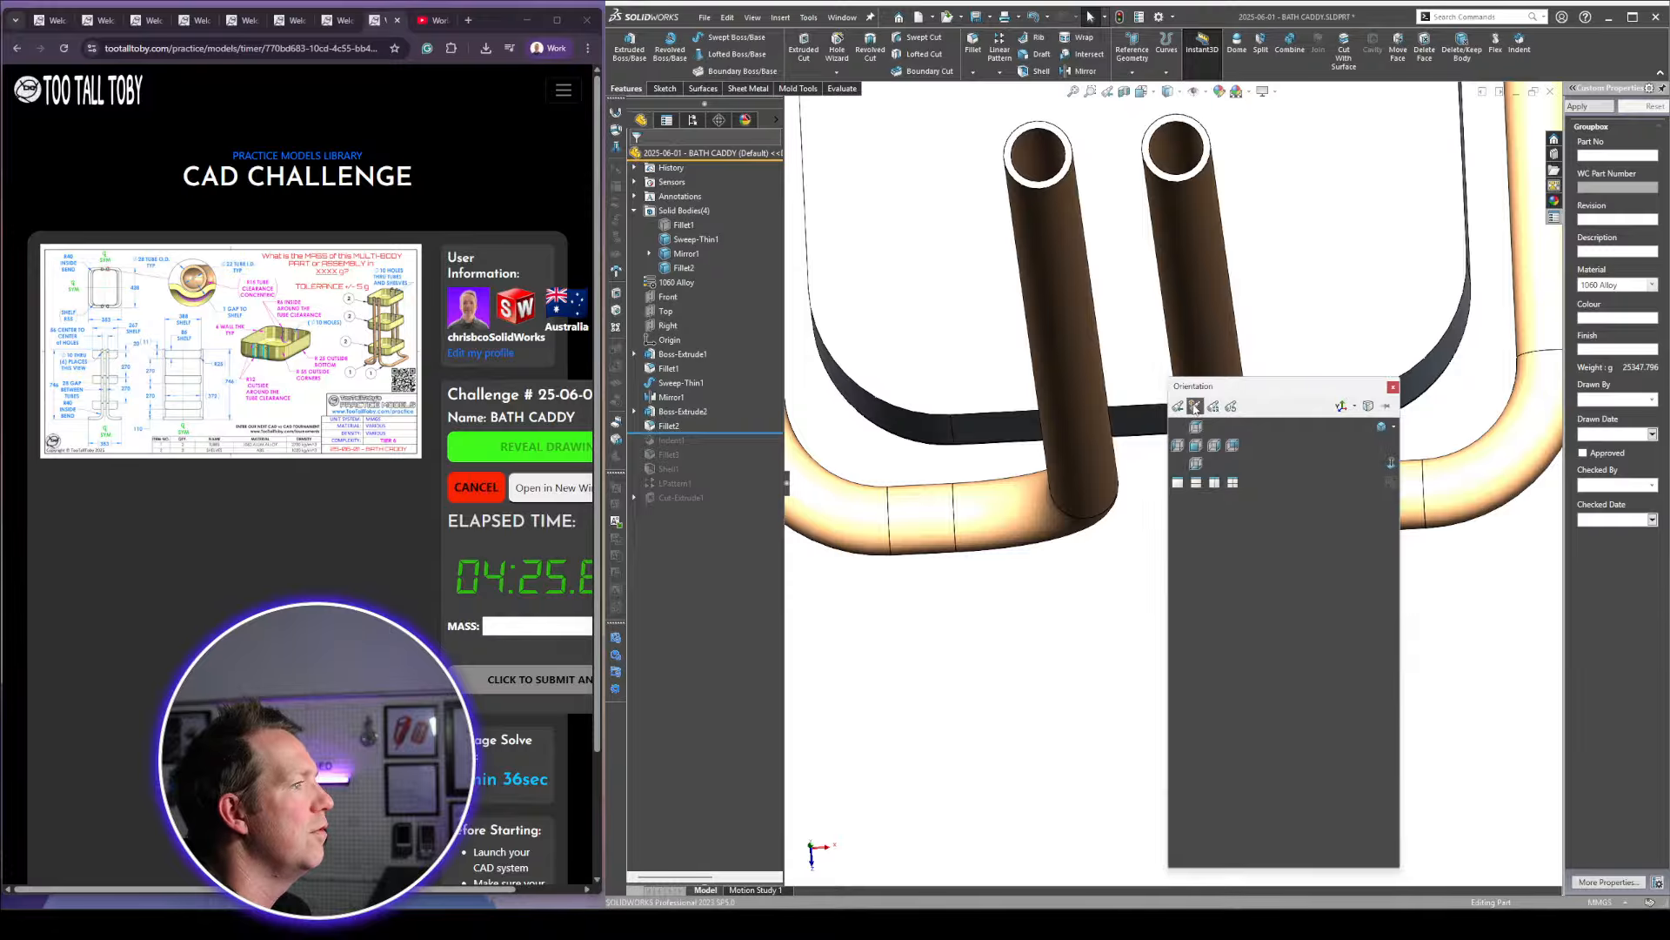
{"action": "left_click", "coordinate": [1195, 431]}
{"action": "scroll", "coordinate": [1194, 813], "scroll_direction": "down", "scroll_amount": 4}
{"action": "scroll", "coordinate": [1195, 813], "scroll_direction": "down", "scroll_amount": 1}
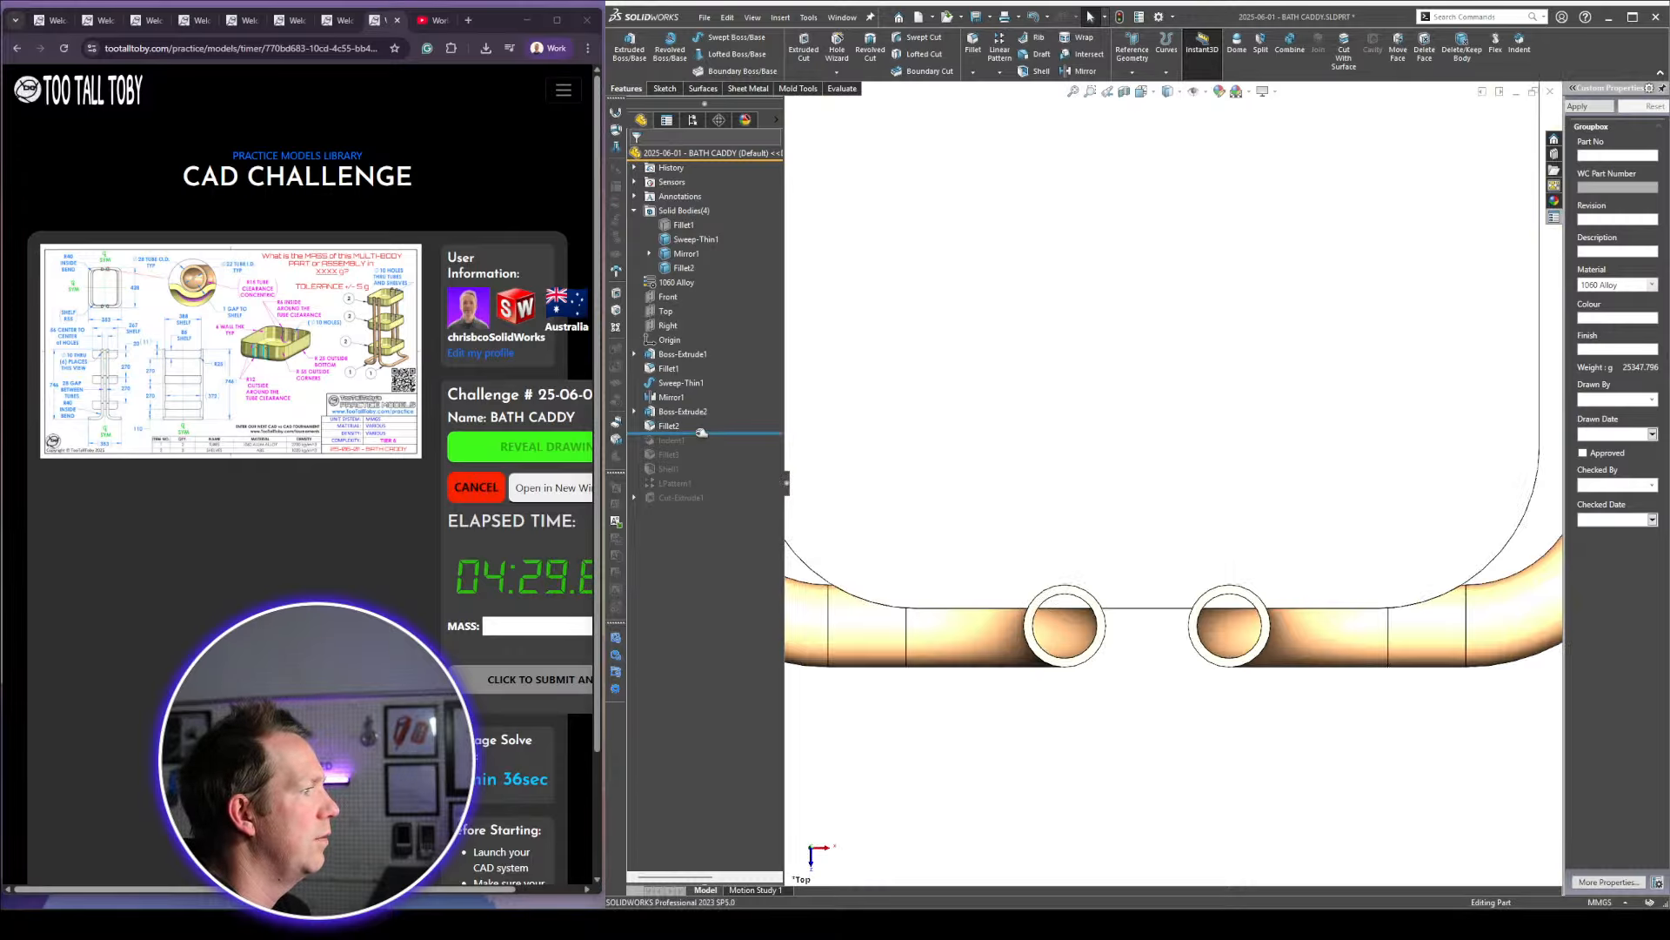
{"action": "left_click_drag", "start_coordinate": [701, 432], "coordinate": [702, 448]}
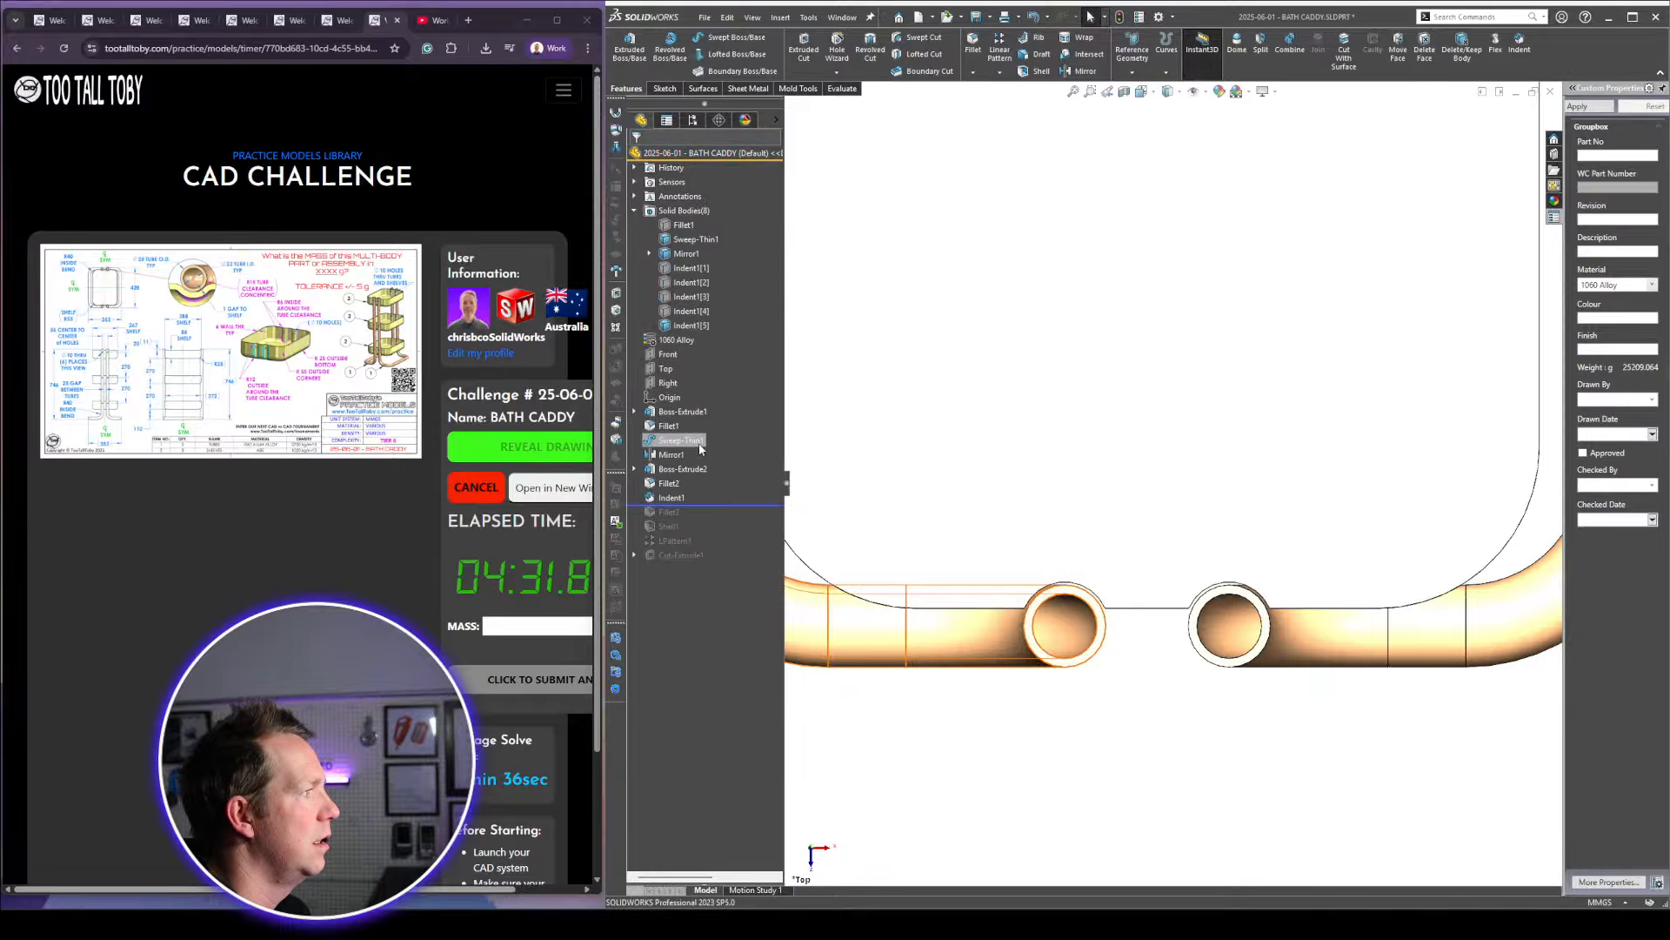
{"action": "scroll", "coordinate": [1145, 416], "scroll_direction": "up", "scroll_amount": 2}
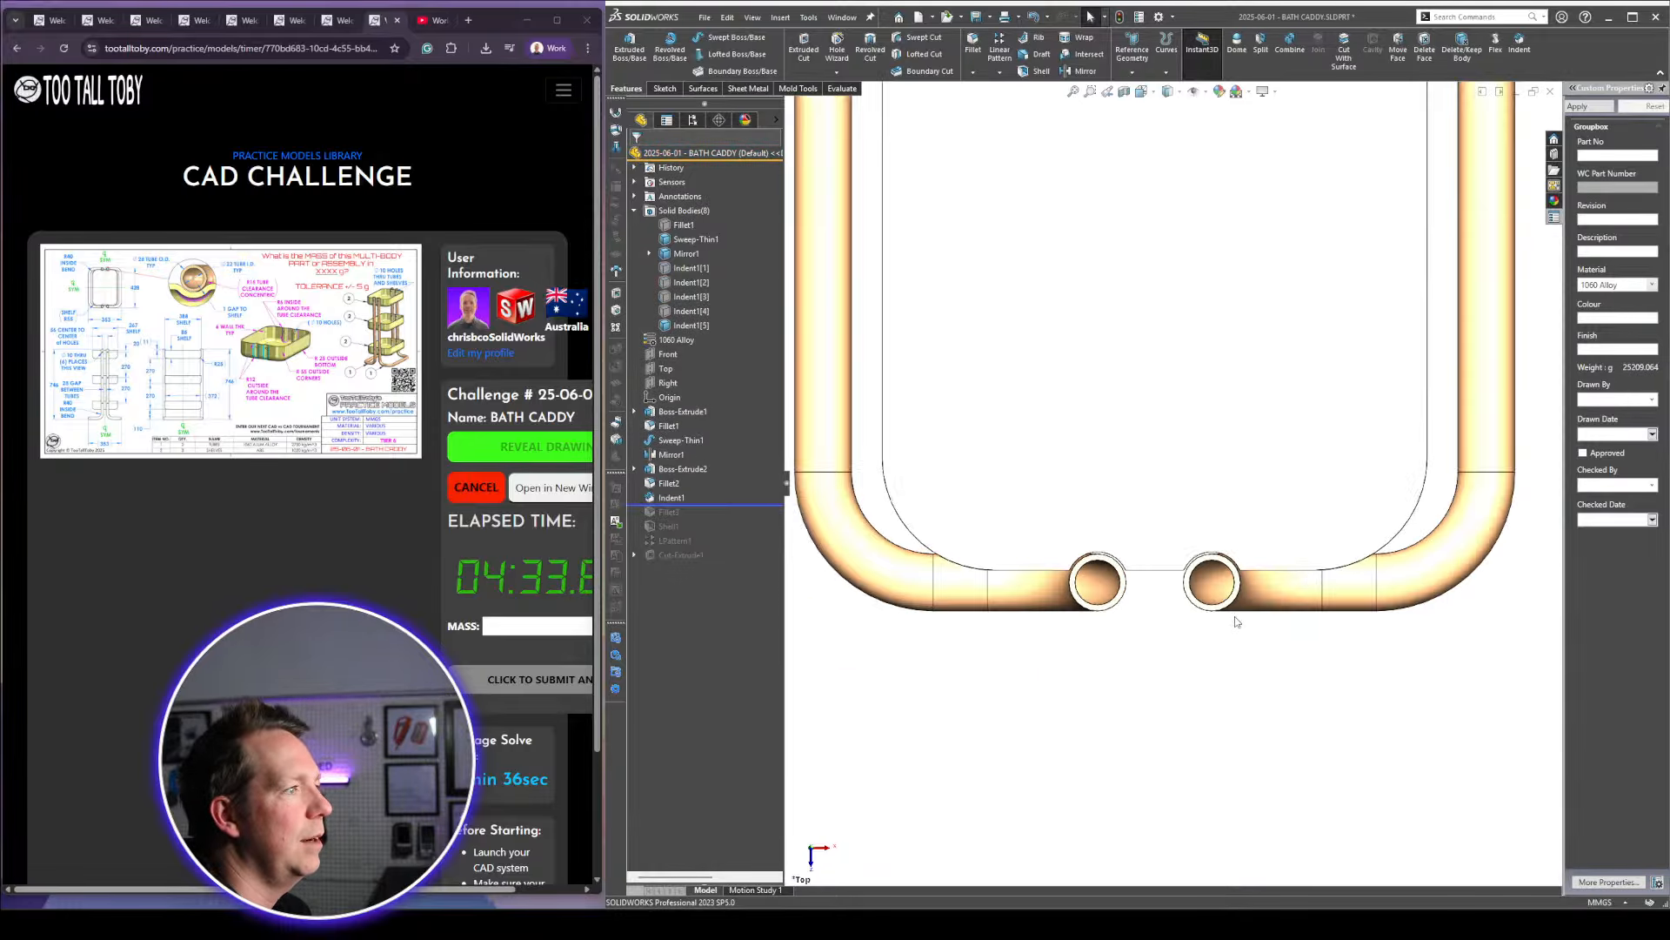
{"action": "scroll", "coordinate": [1126, 600], "scroll_direction": "down", "scroll_amount": 8}
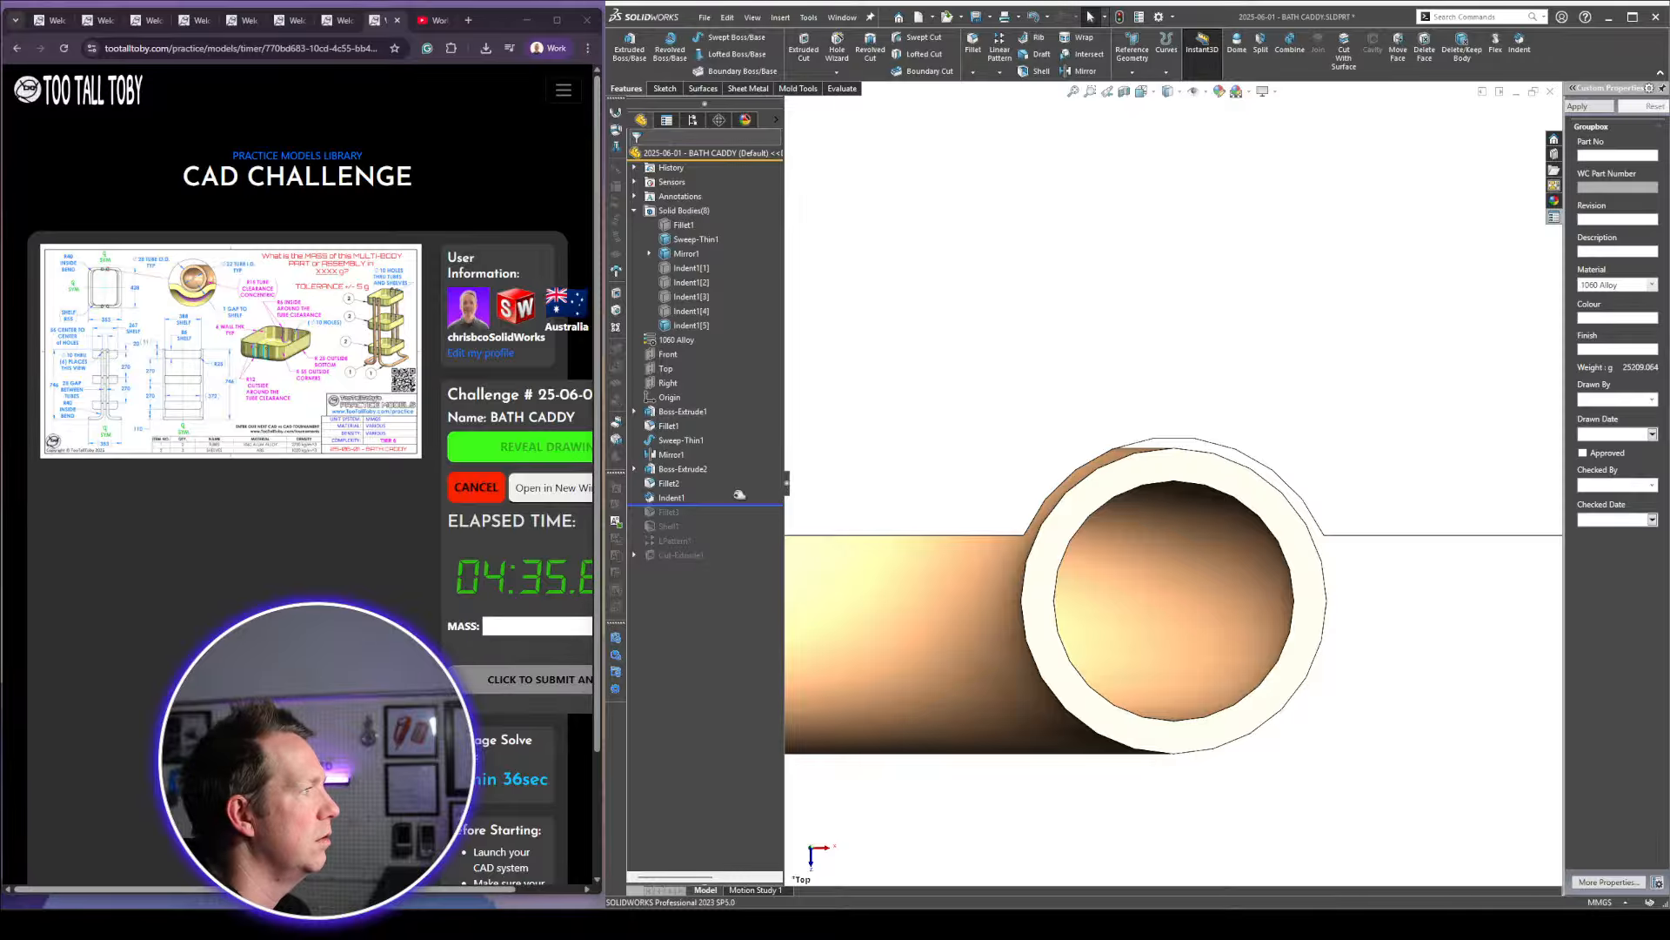
Open Indent1's definition and review its target body and tool body region selections
{"action": "left_click", "coordinate": [671, 497]}
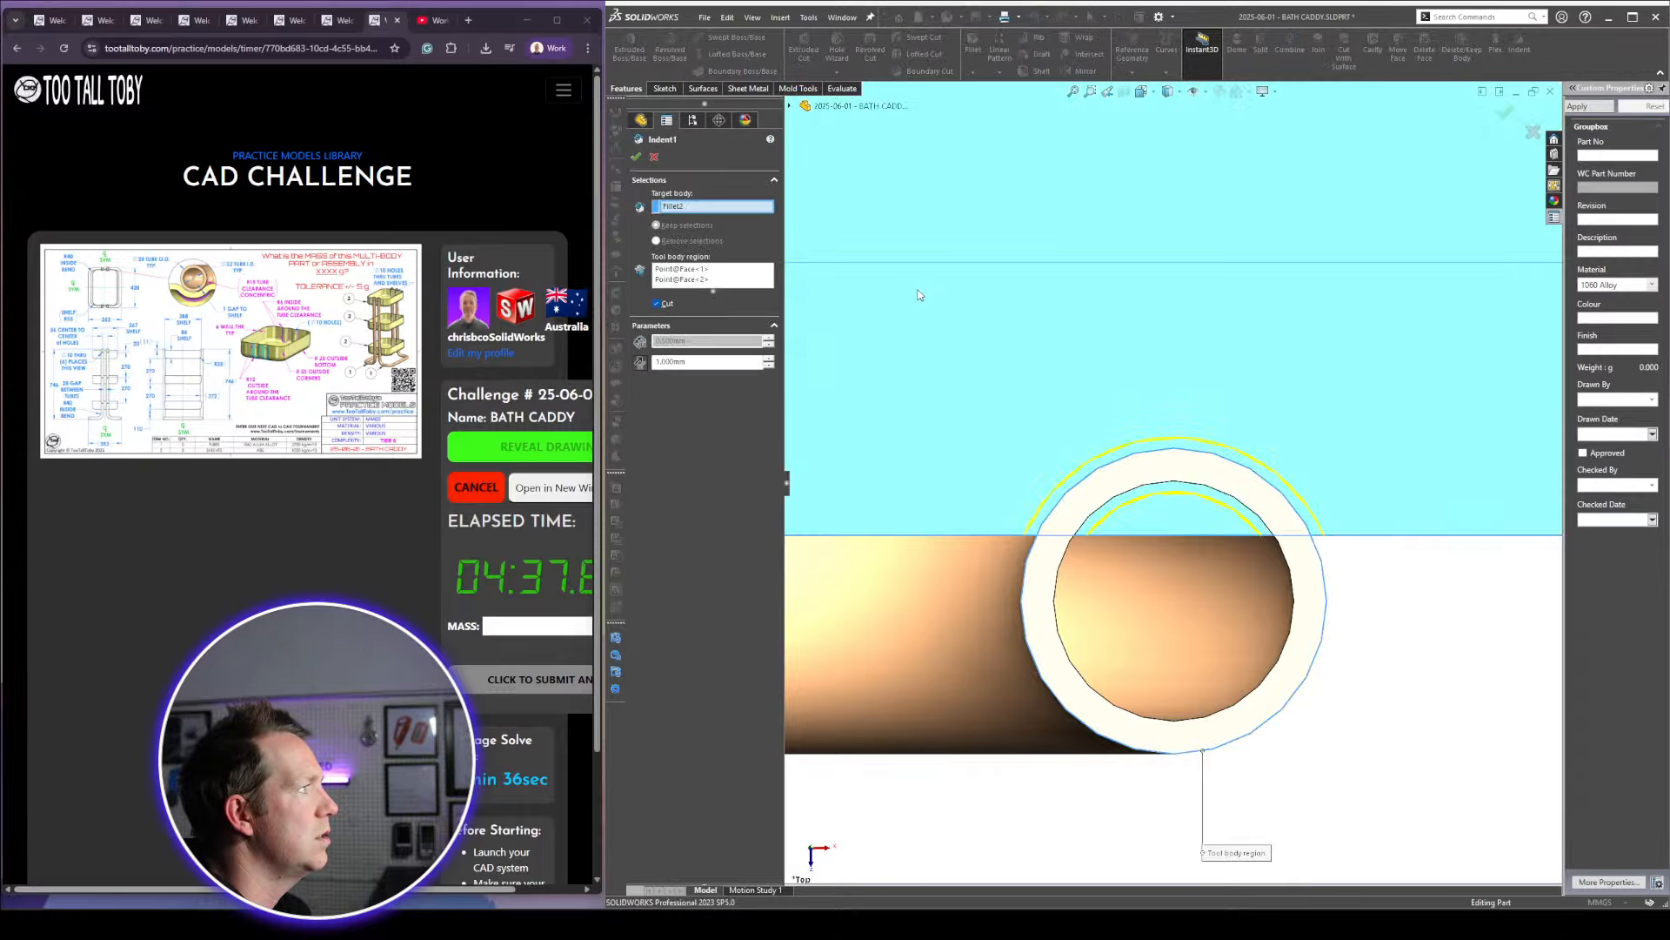
{"action": "scroll", "coordinate": [1179, 489], "scroll_direction": "up", "scroll_amount": 7}
{"action": "middle_click_drag", "start_coordinate": [1223, 559], "coordinate": [1297, 399]}
{"action": "scroll", "coordinate": [1286, 365], "scroll_direction": "up", "scroll_amount": 9}
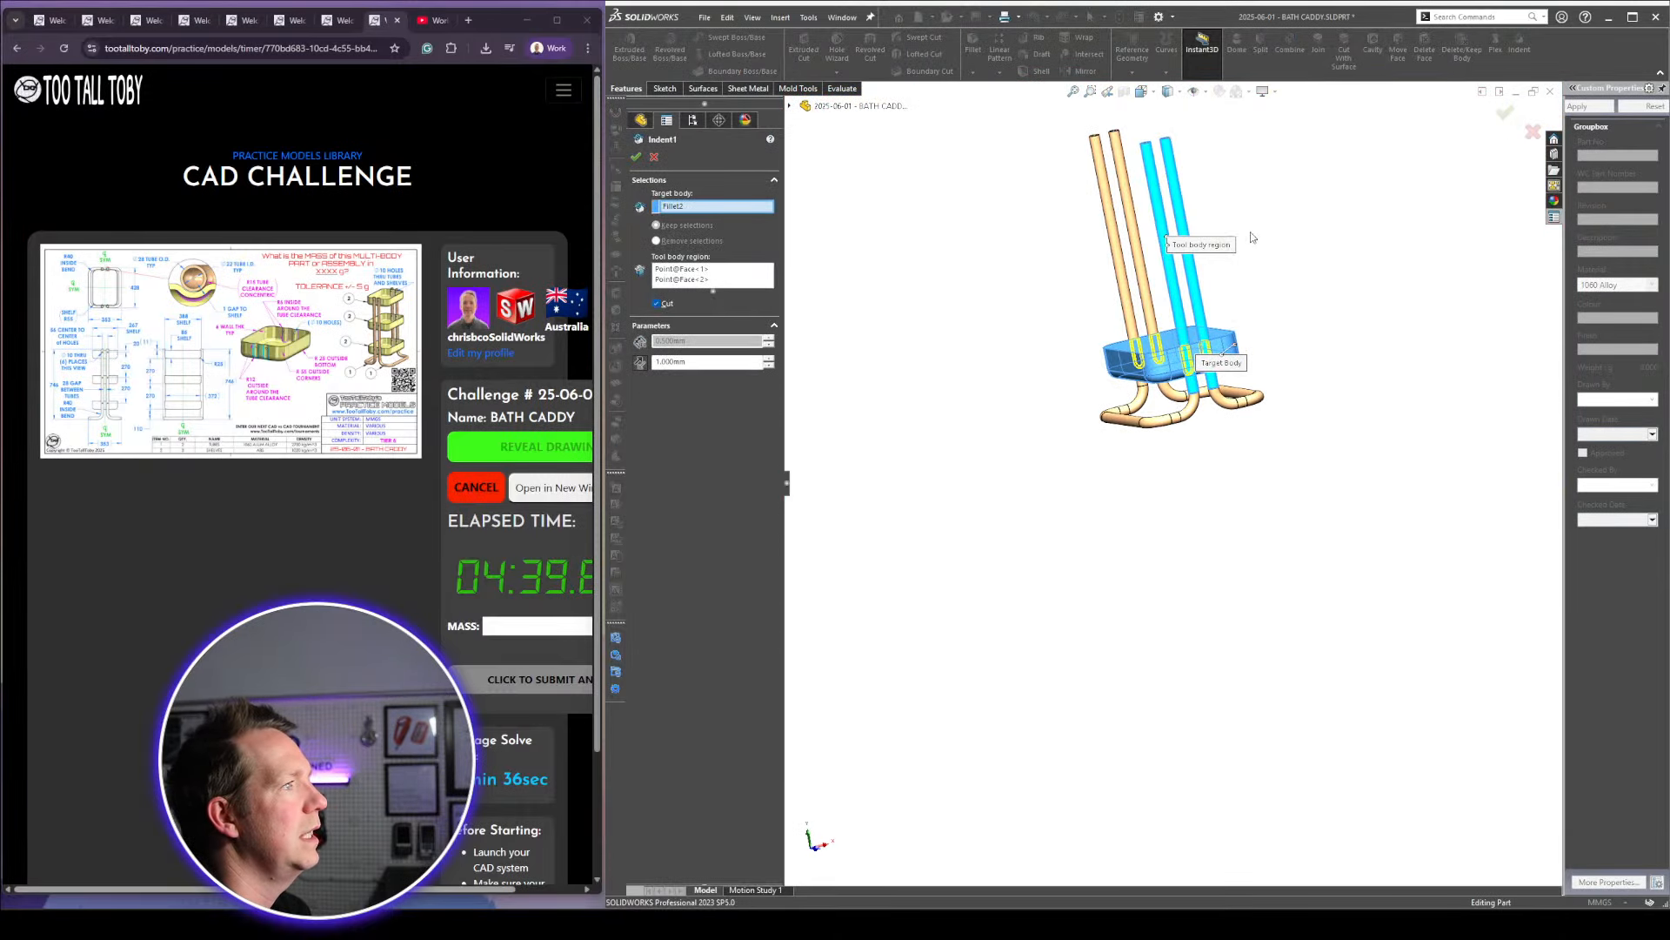
{"action": "scroll", "coordinate": [1174, 426], "scroll_direction": "down", "scroll_amount": 6}
{"action": "mouse_move", "coordinate": [1129, 250]}
{"action": "middle_mouse_down"}
{"action": "mouse_move", "coordinate": [1116, 319]}
{"action": "mouse_move", "coordinate": [1126, 283]}
{"action": "middle_mouse_up"}
{"action": "scroll", "coordinate": [1120, 317], "scroll_direction": "down", "scroll_amount": 3}
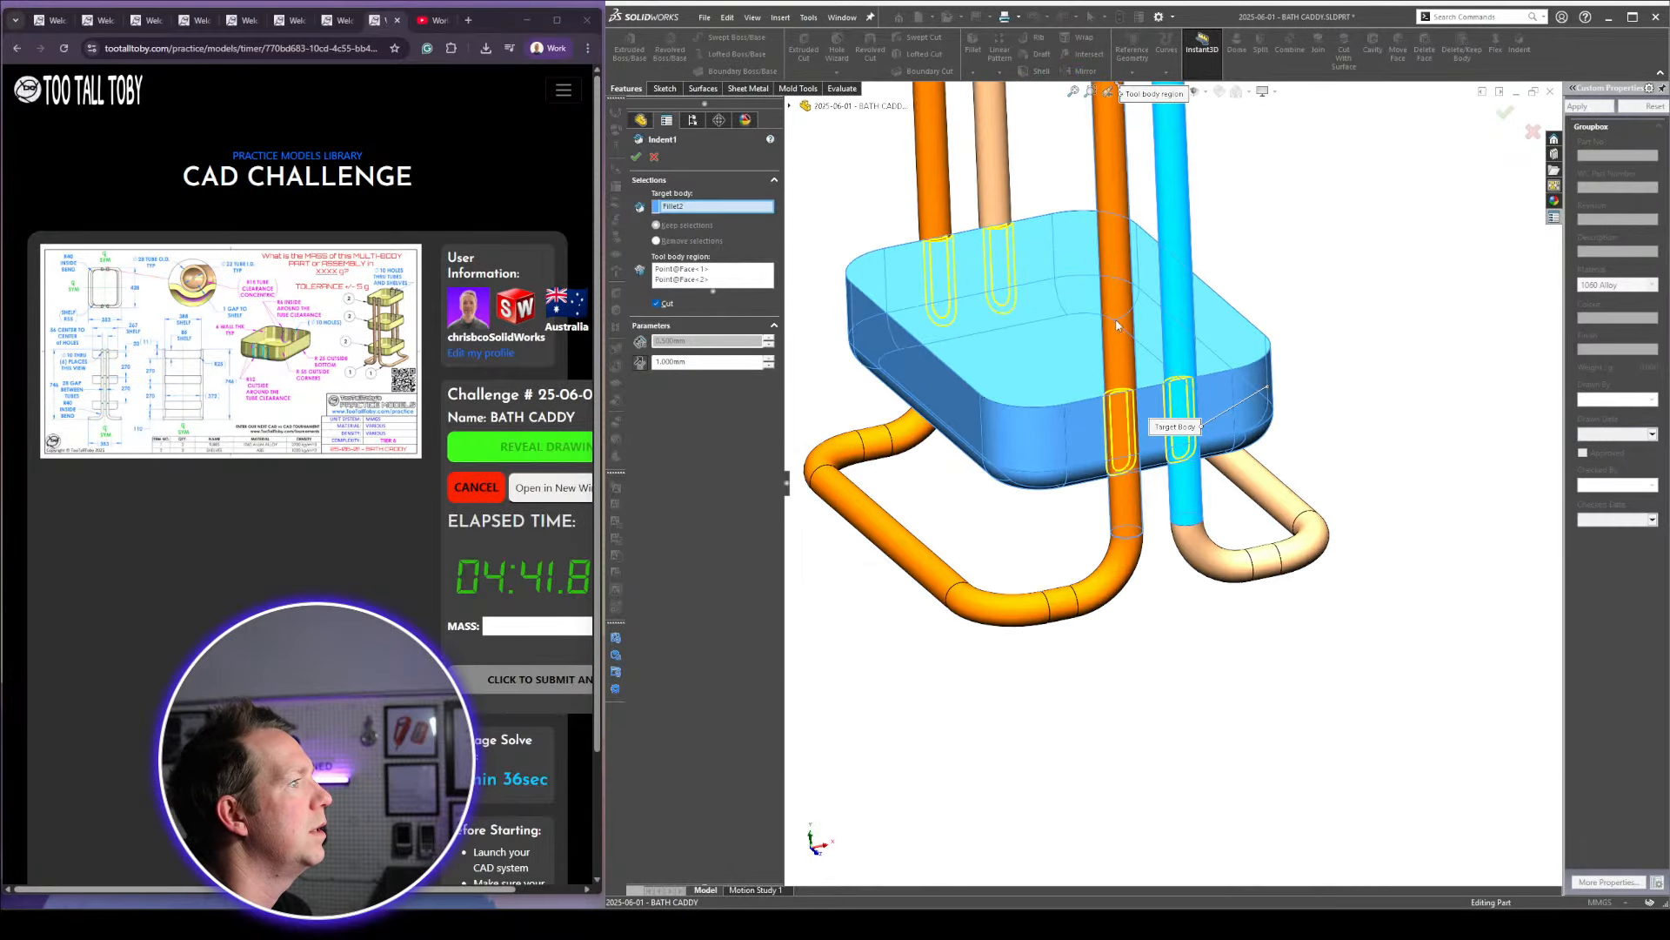
{"action": "left_click", "coordinate": [718, 208]}
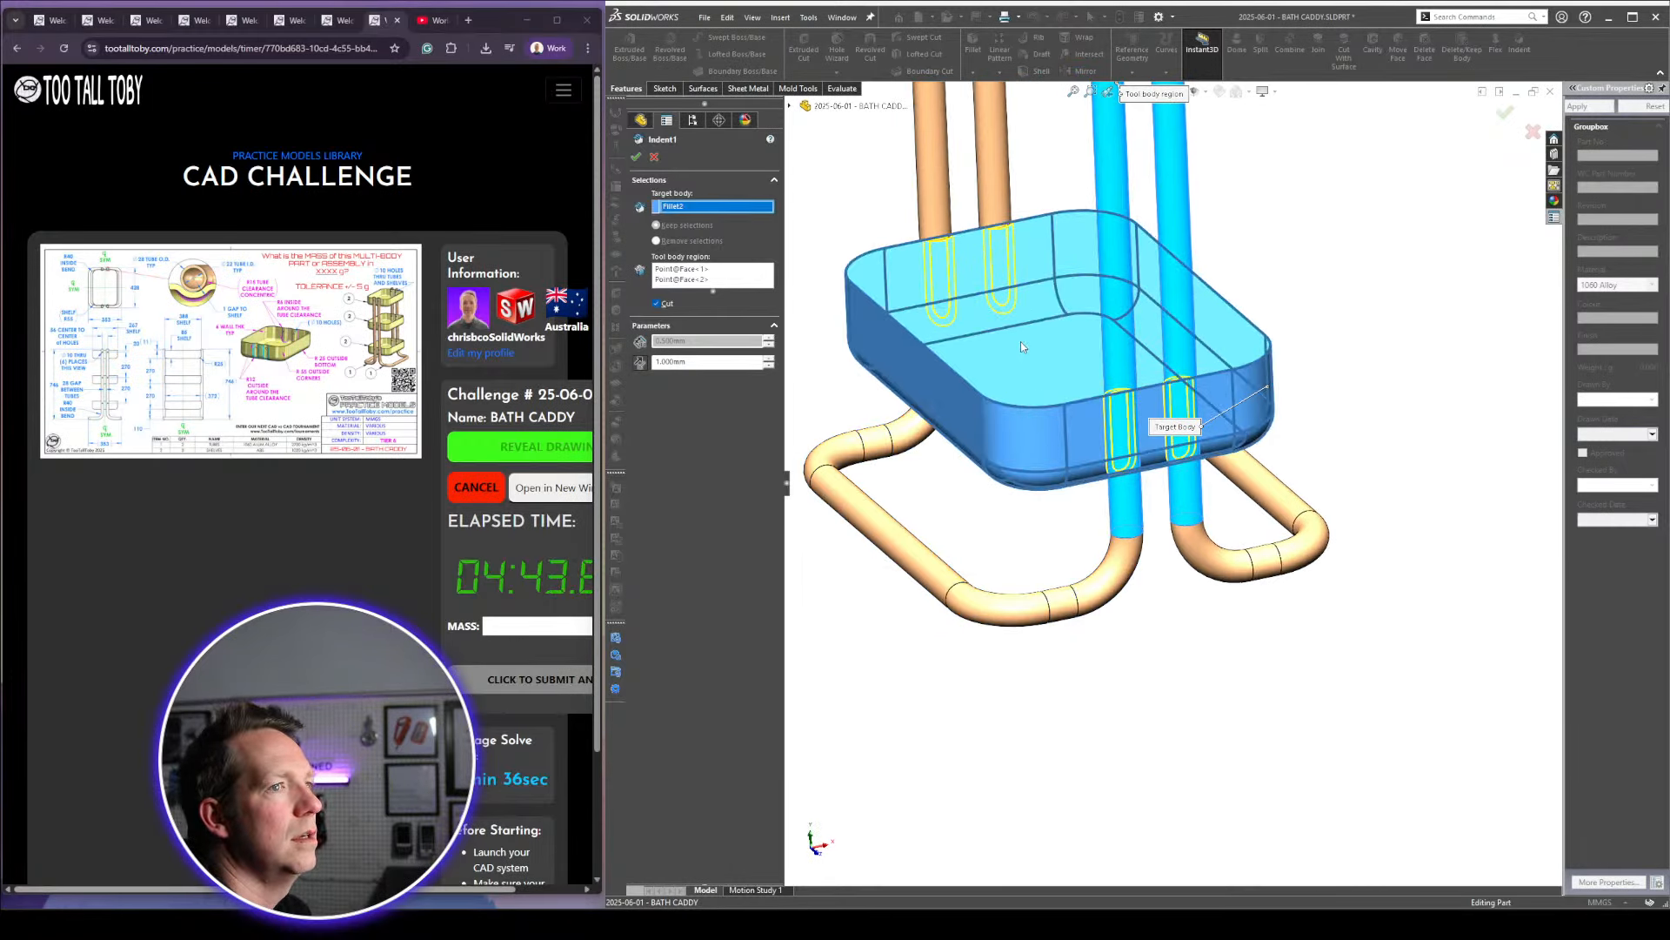
{"action": "scroll", "coordinate": [1065, 383], "scroll_direction": "down", "scroll_amount": 3}
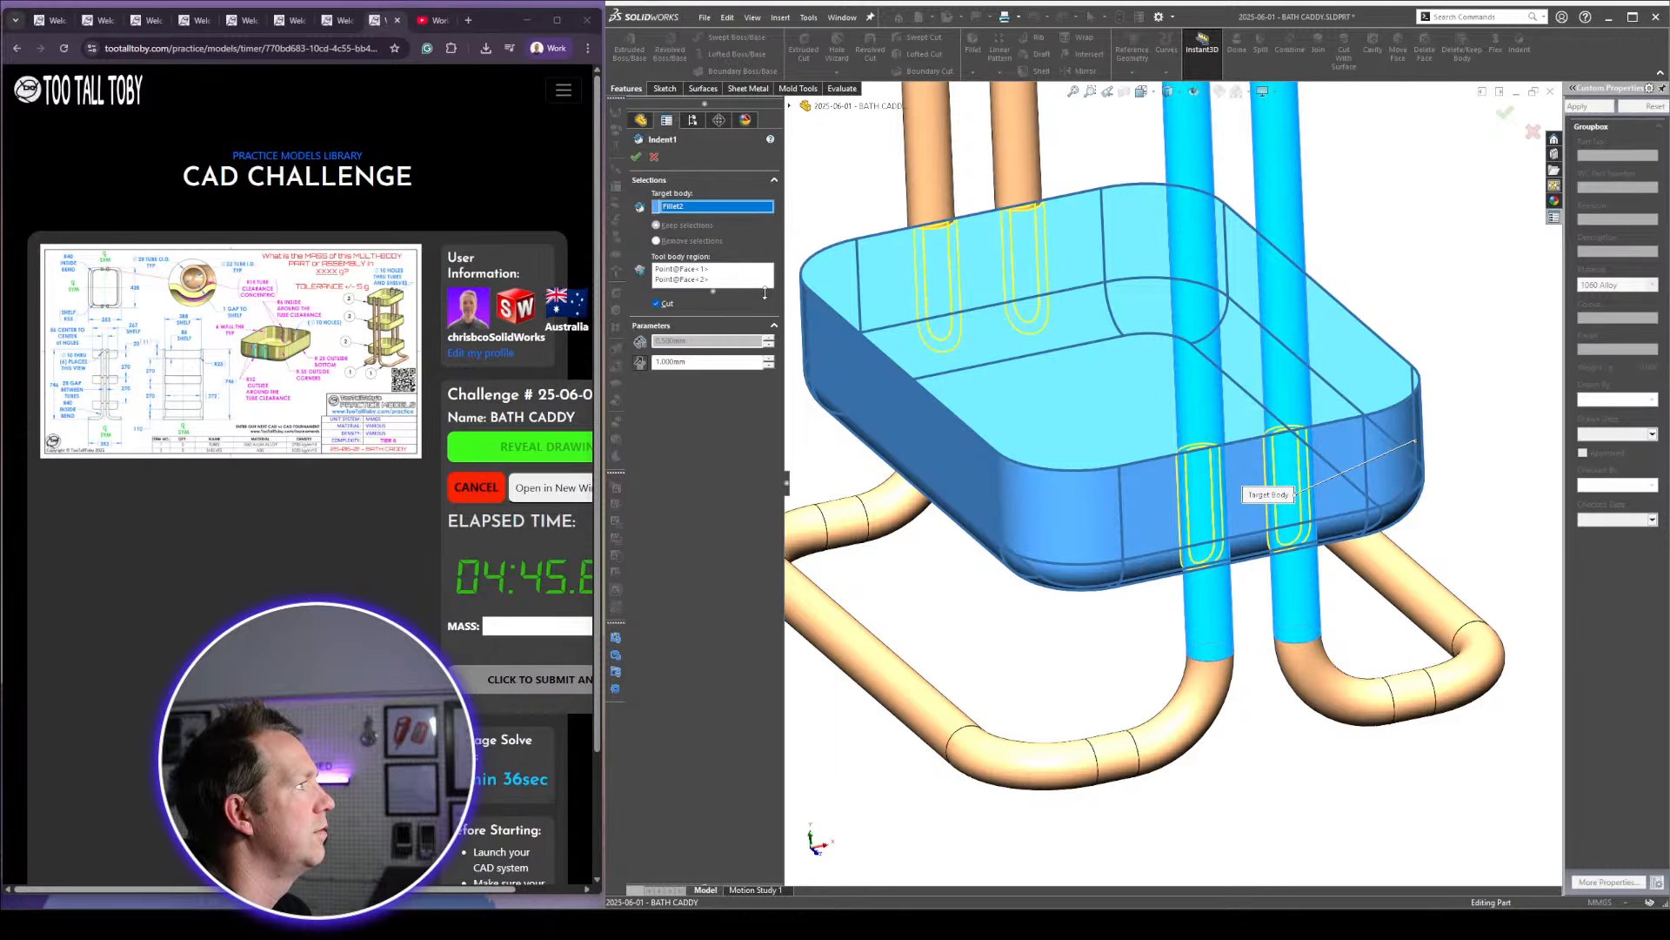
{"action": "left_click", "coordinate": [739, 276]}
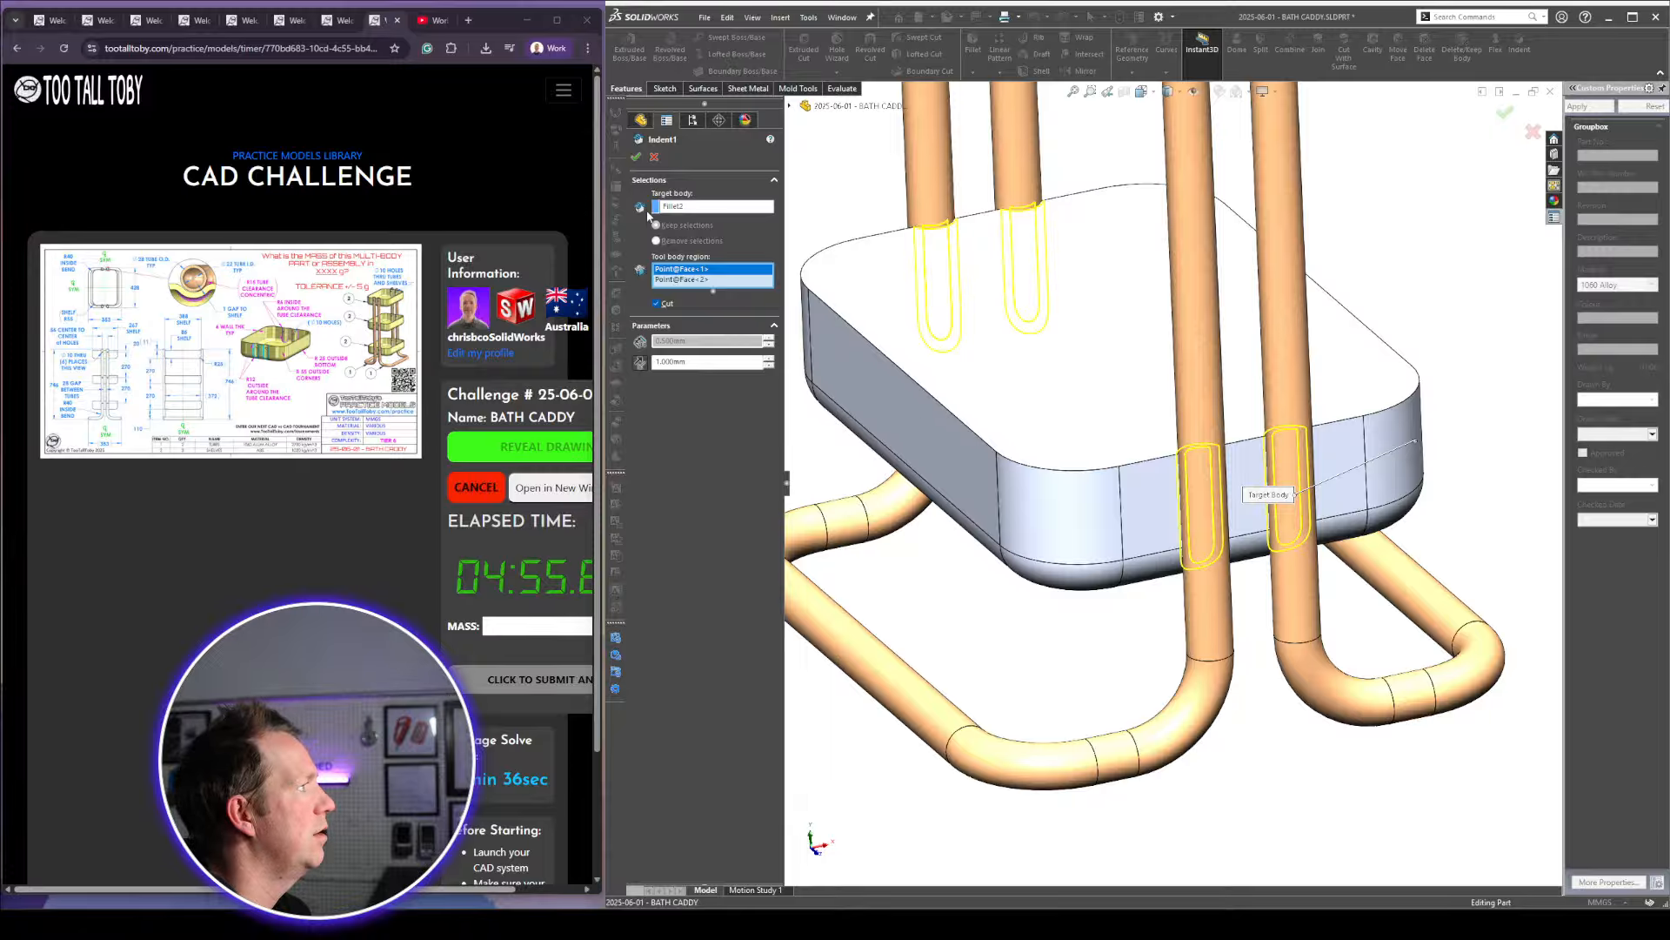
Examine the indent preview around a tube end from the top view and close the definition without changes
{"action": "scroll", "coordinate": [1282, 357], "scroll_direction": "up", "scroll_amount": 5}
{"action": "middle_click_drag", "start_coordinate": [1325, 315], "coordinate": [1315, 417]}
{"action": "key", "text": "space"}
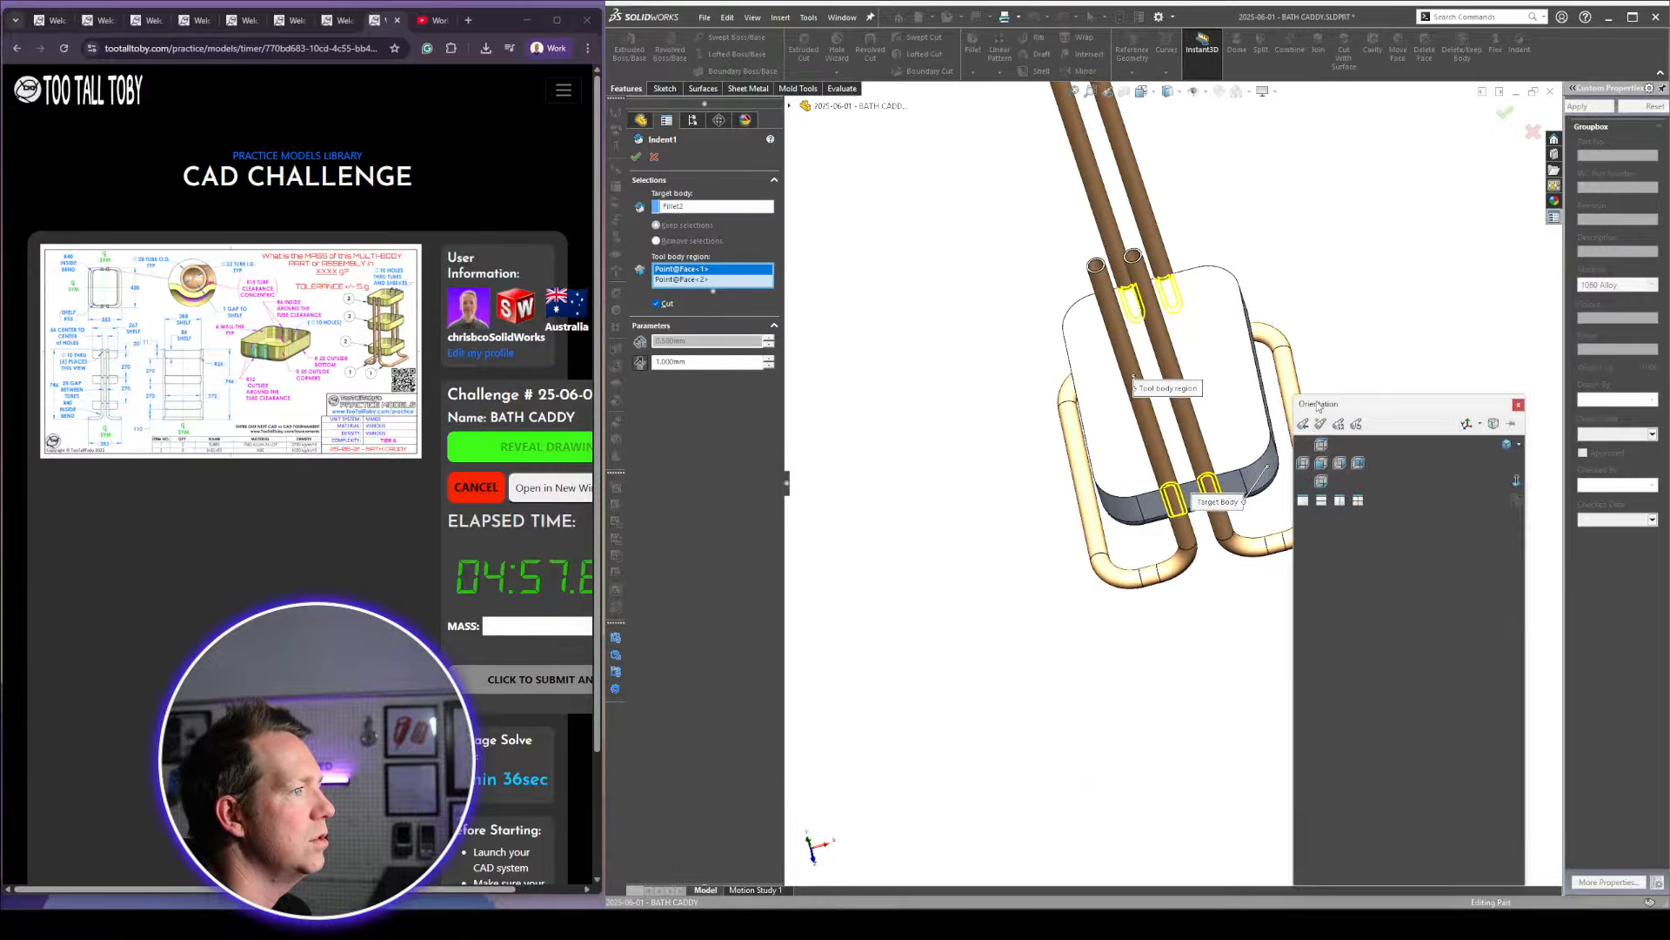
{"action": "left_click", "coordinate": [1319, 445]}
{"action": "scroll", "coordinate": [1162, 703], "scroll_direction": "down", "scroll_amount": 6}
{"action": "scroll", "coordinate": [1145, 474], "scroll_direction": "down", "scroll_amount": 4}
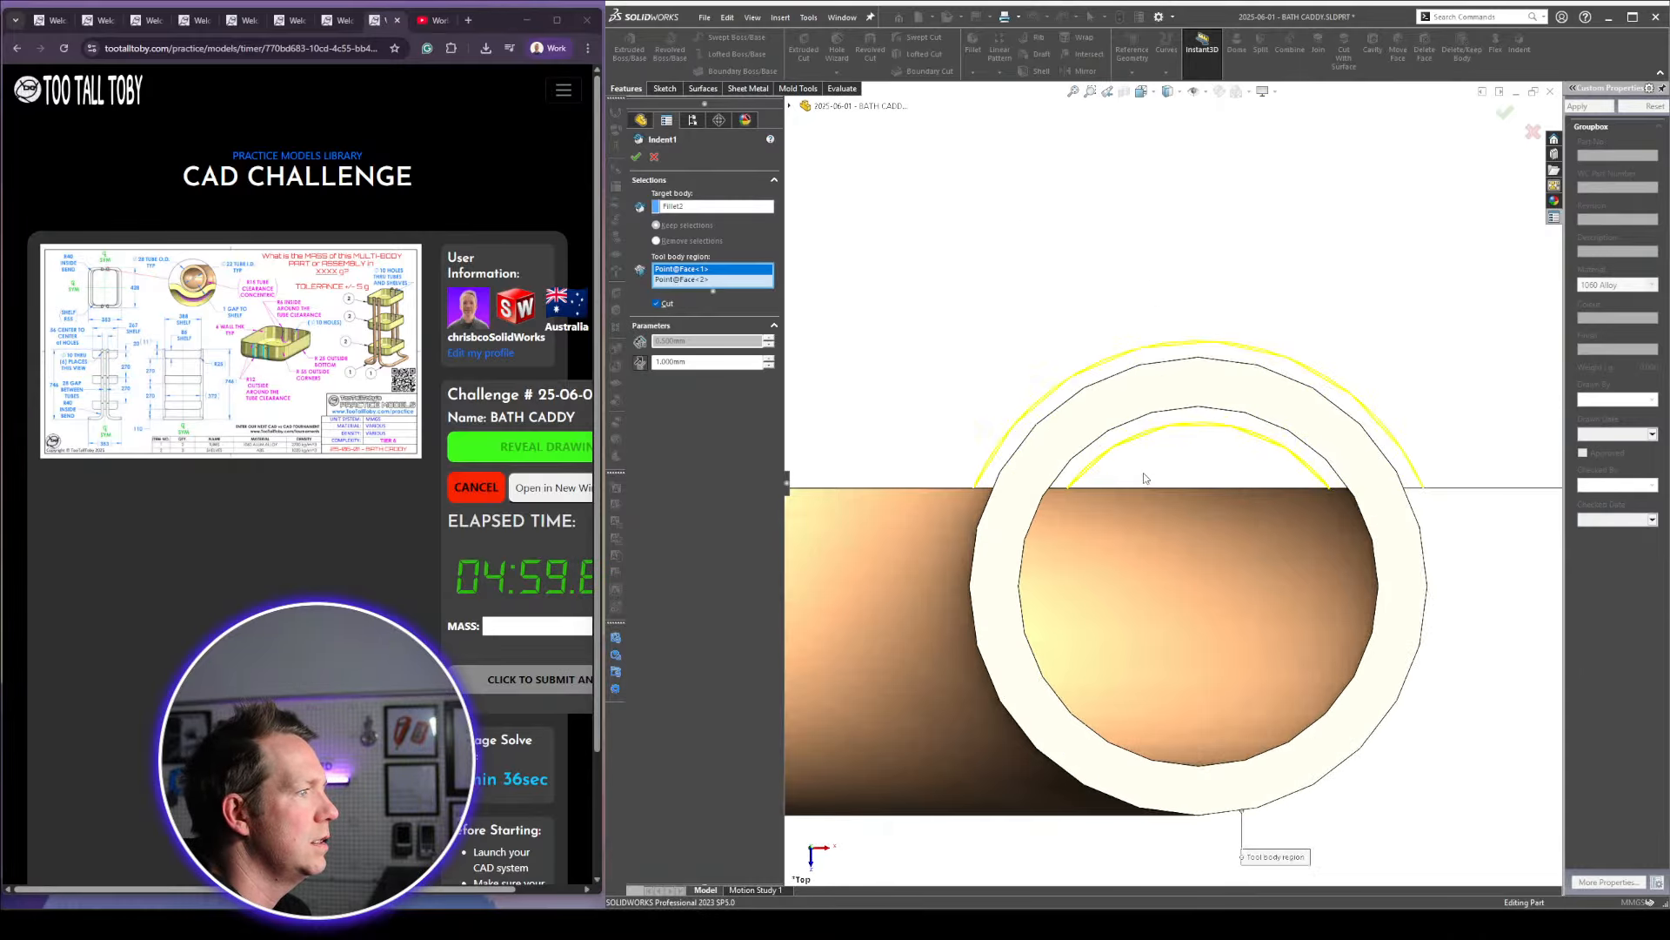
{"action": "scroll", "coordinate": [1166, 461], "scroll_direction": "up", "scroll_amount": 2}
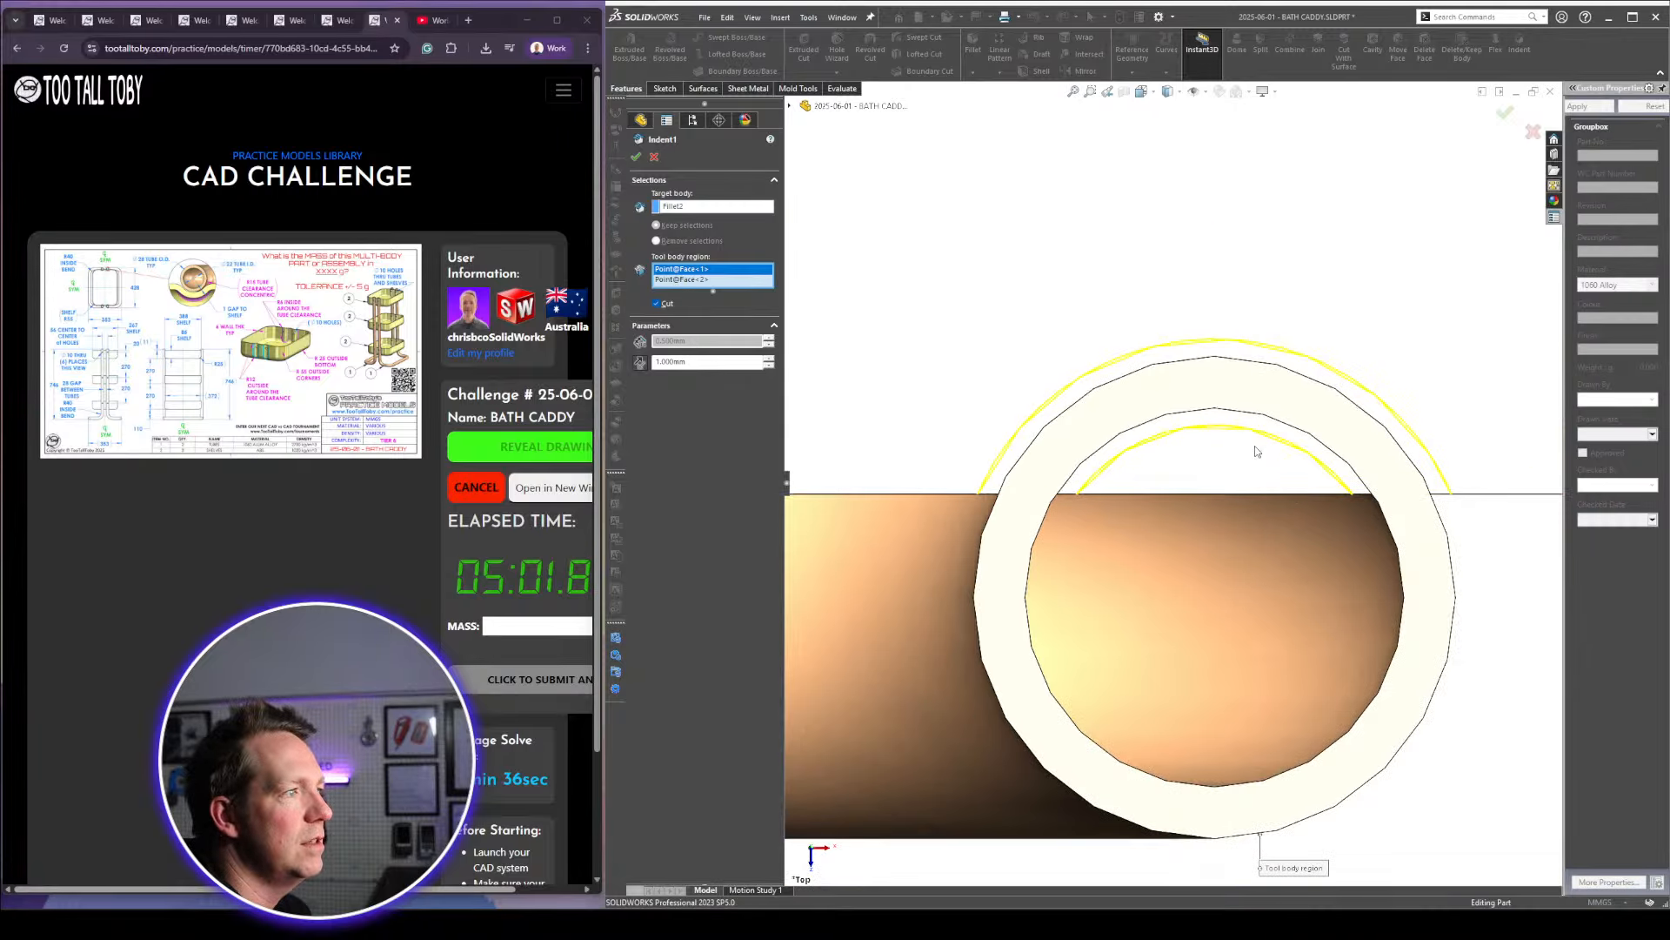
{"action": "left_click", "coordinate": [655, 159]}
{"action": "scroll", "coordinate": [1331, 557], "scroll_direction": "up", "scroll_amount": 5}
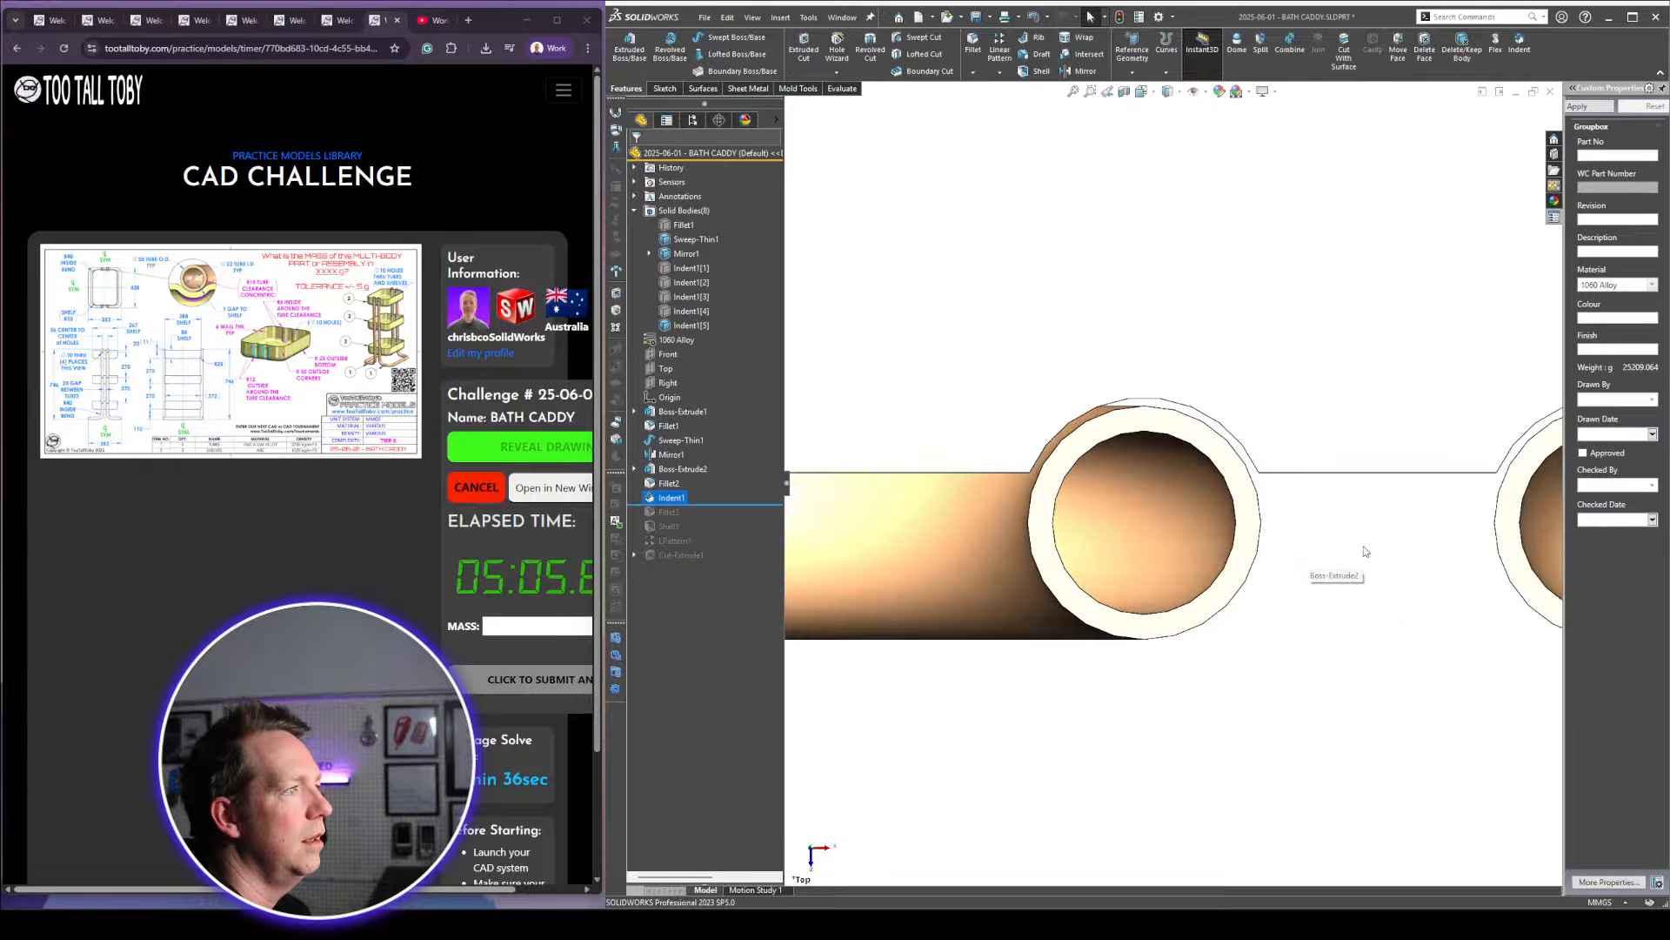
Highlight the separate Indent1 bodies one after another to identify the leftover slivers inside the tubes
{"action": "scroll", "coordinate": [1358, 446], "scroll_direction": "up", "scroll_amount": 2}
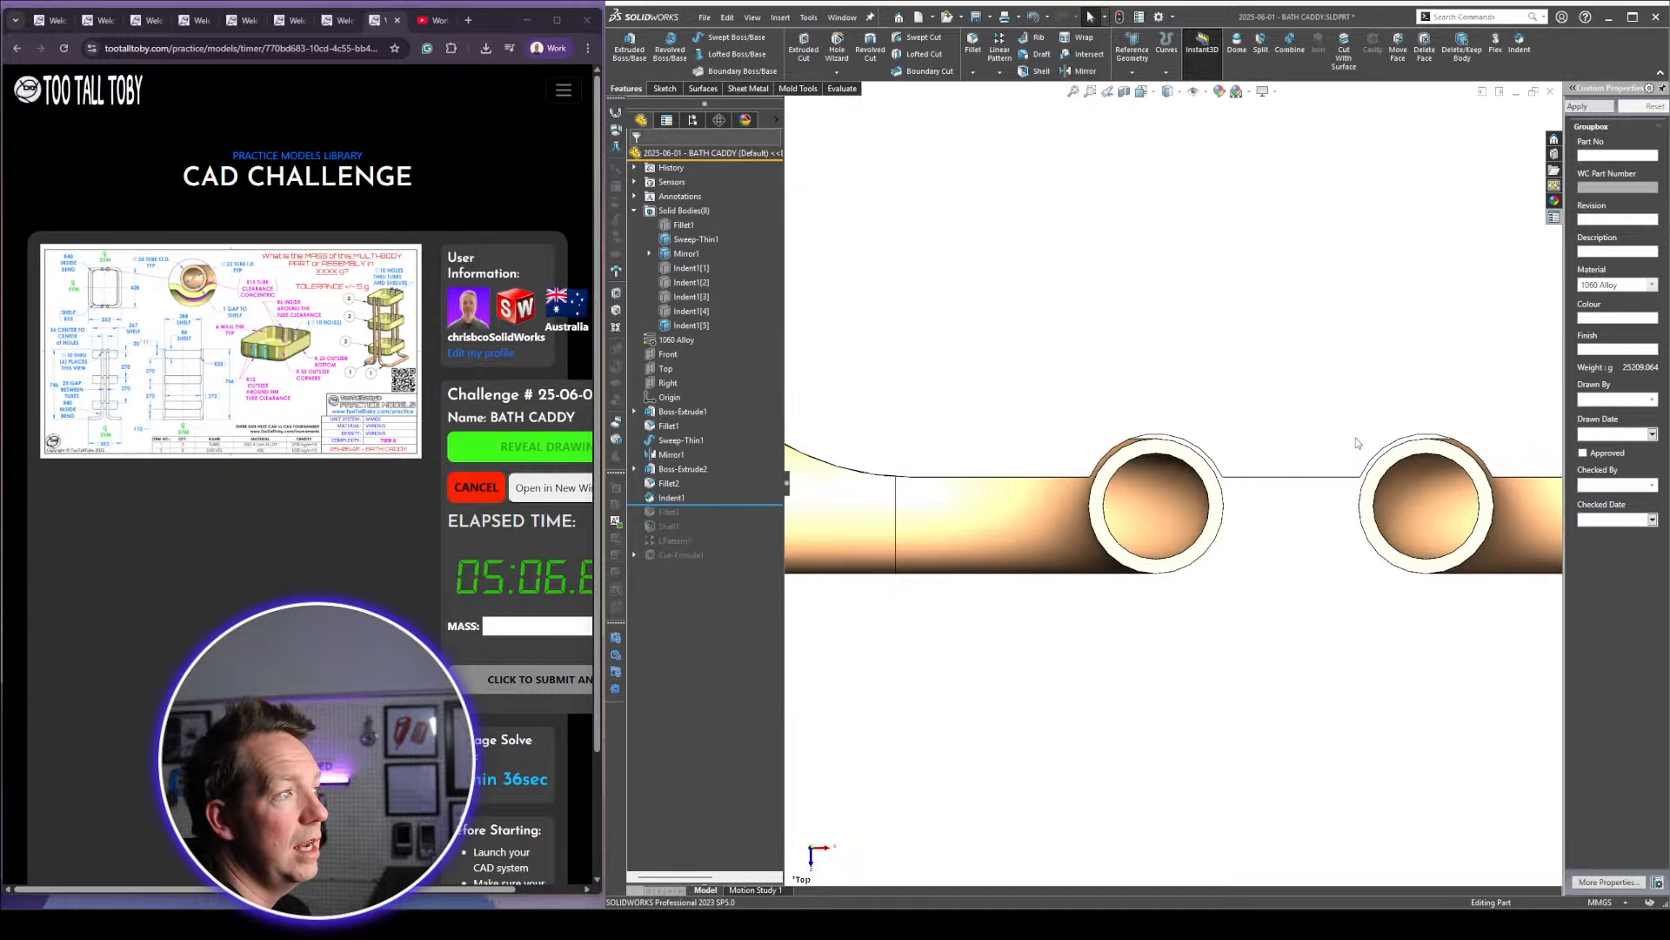
{"action": "left_click", "coordinate": [691, 268]}
{"action": "left_click", "coordinate": [691, 283]}
{"action": "left_click", "coordinate": [695, 296]}
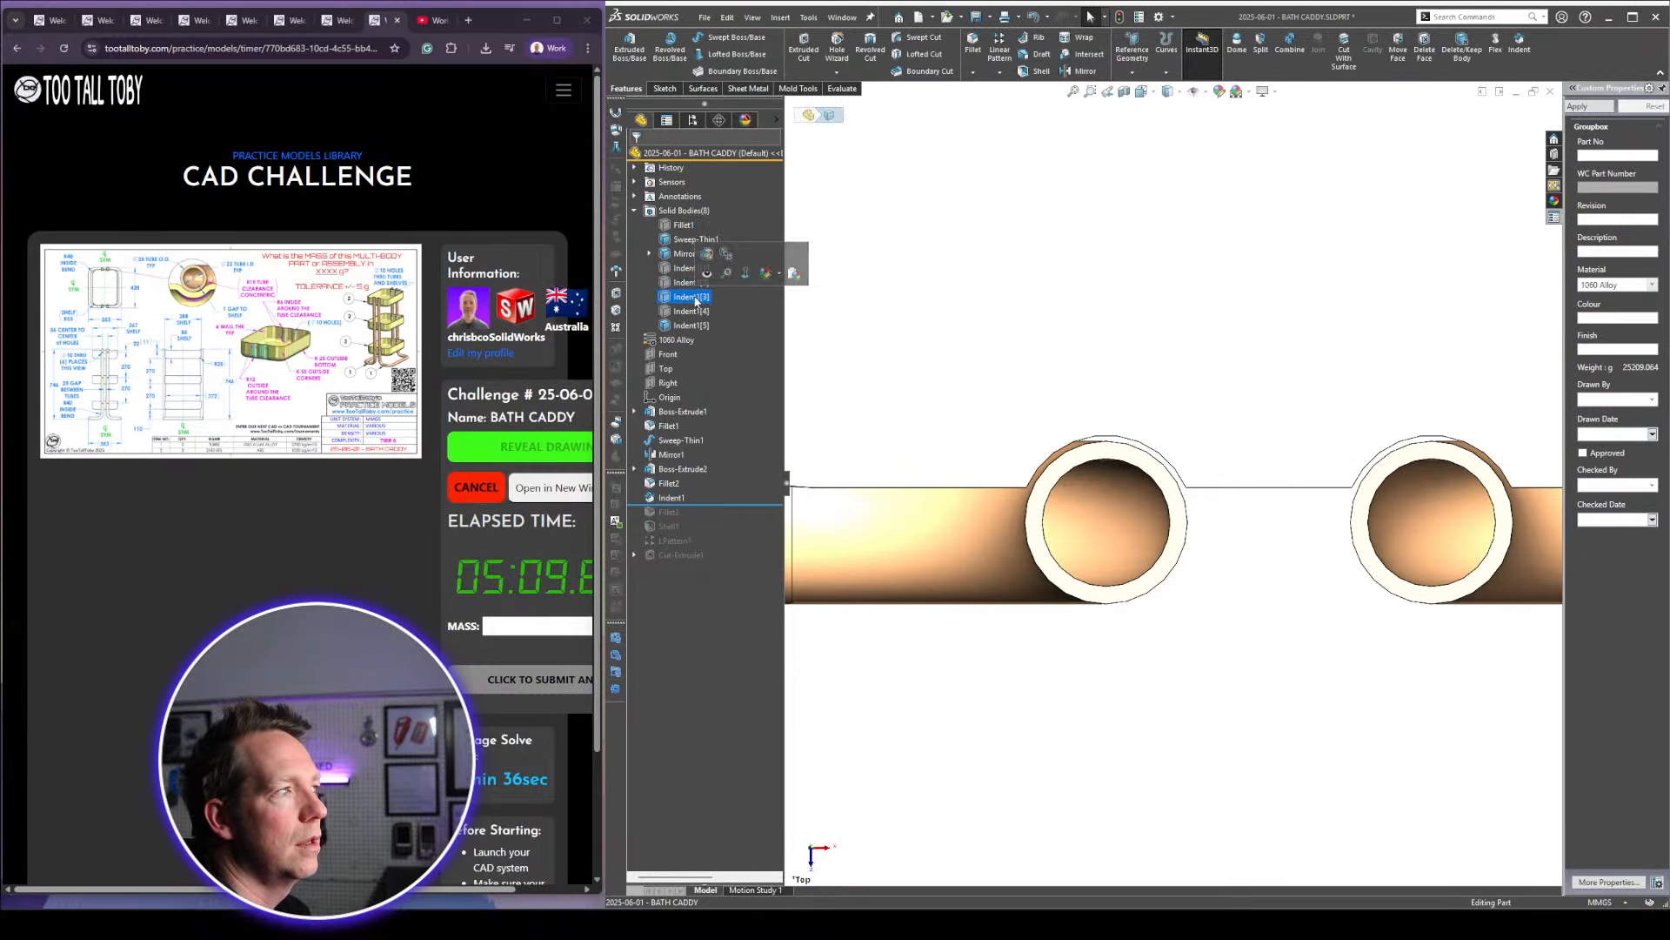
{"action": "left_click", "coordinate": [696, 311]}
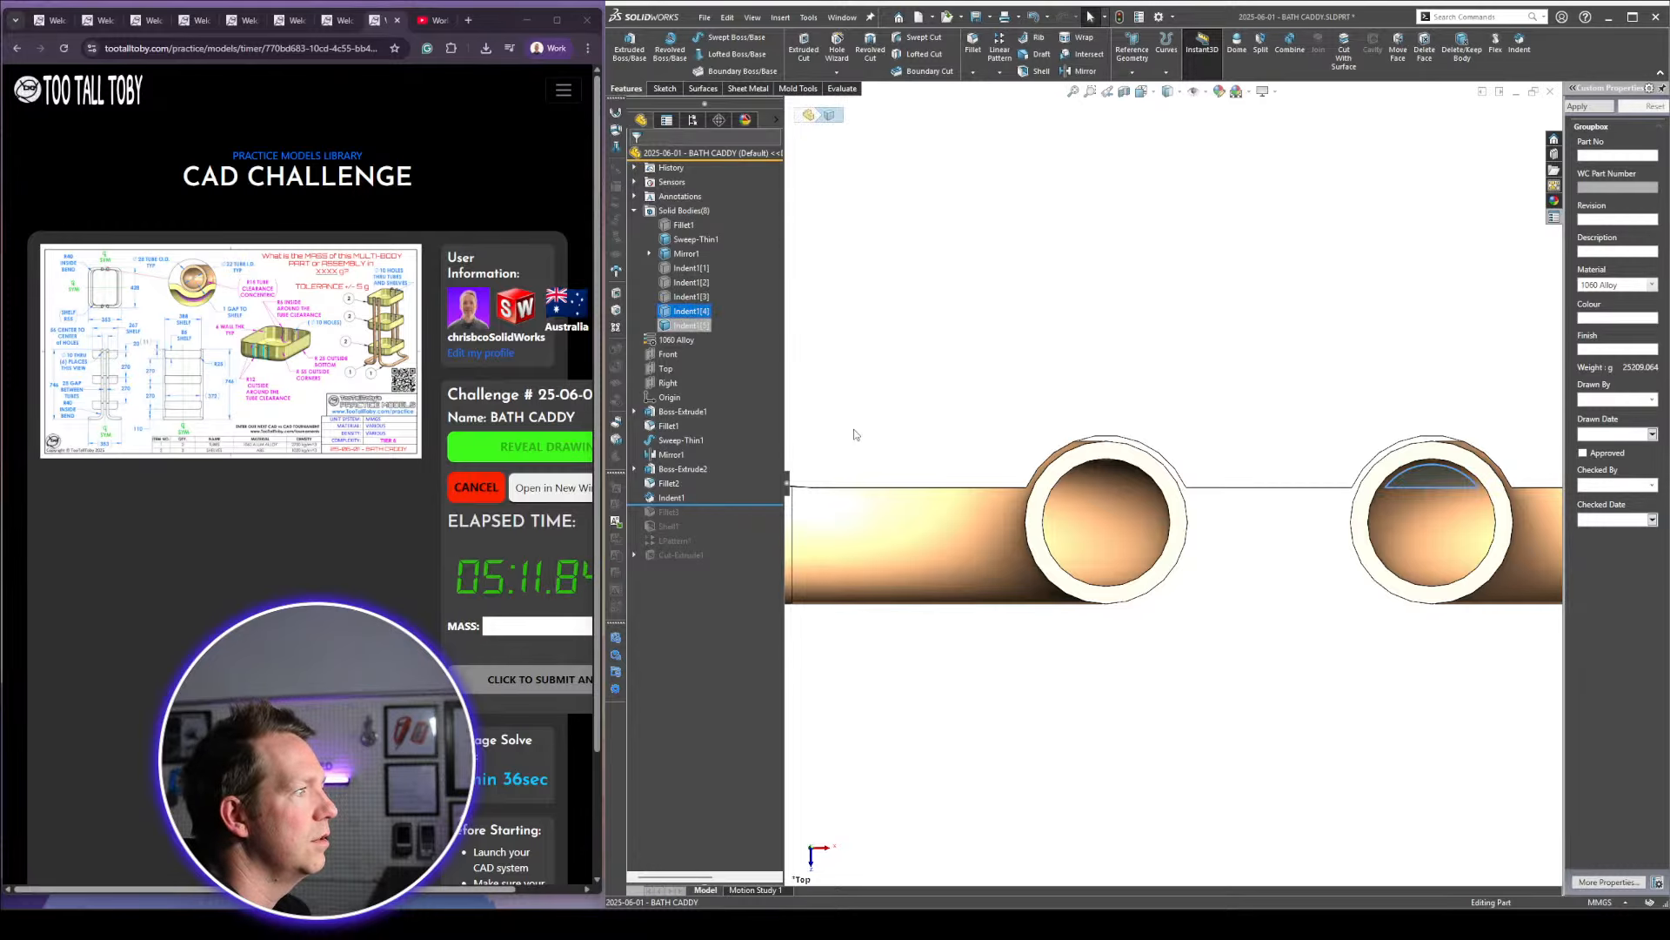
{"action": "left_click", "coordinate": [1263, 494]}
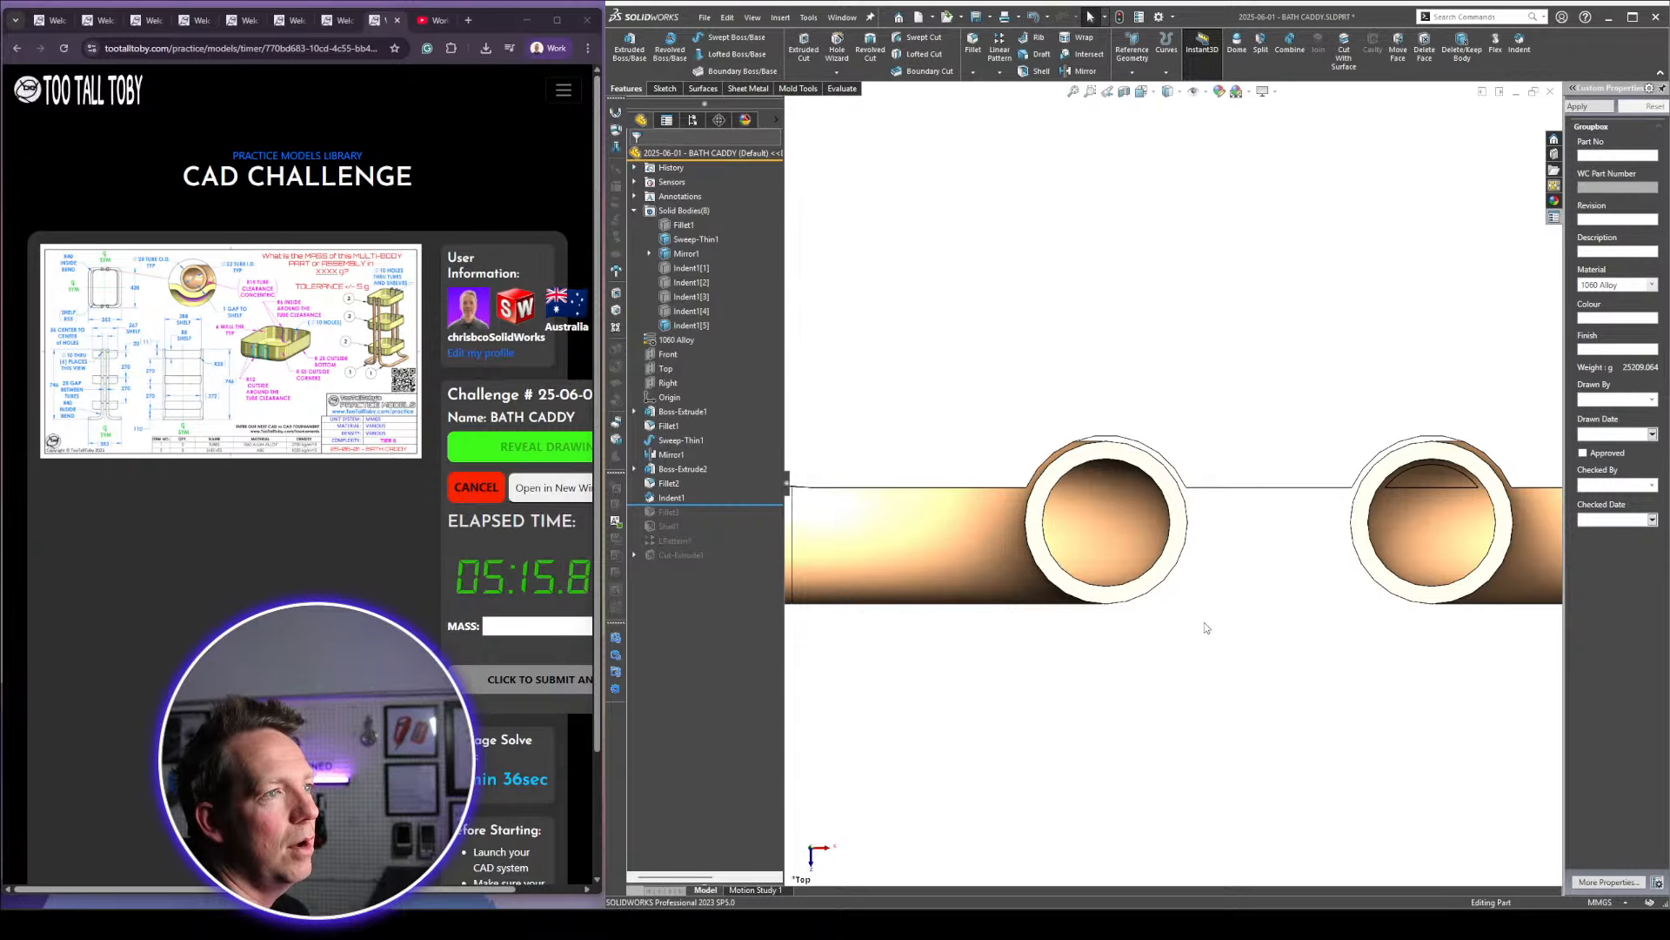
Return to an angled view of the whole caddy and roll the history back to before Indent1
{"action": "scroll", "coordinate": [1204, 623], "scroll_direction": "up", "scroll_amount": 5}
{"action": "scroll", "coordinate": [1183, 450], "scroll_direction": "up", "scroll_amount": 7}
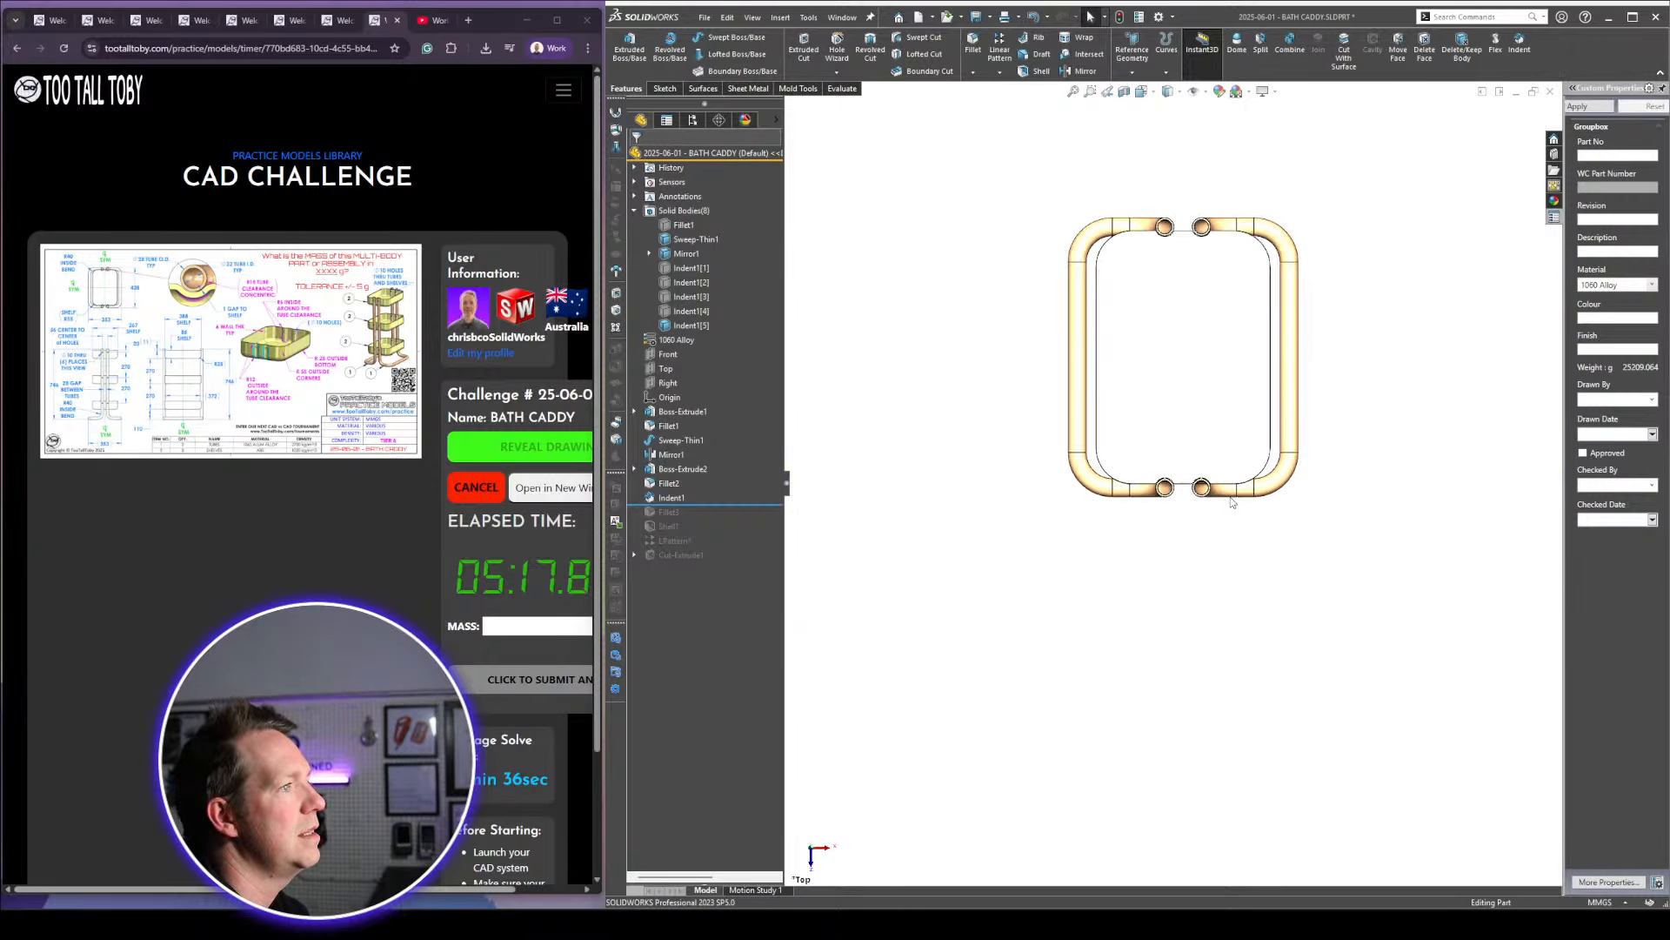
{"action": "middle_click_drag", "start_coordinate": [1235, 502], "coordinate": [1304, 368]}
{"action": "scroll", "coordinate": [1264, 477], "scroll_direction": "down", "scroll_amount": 1}
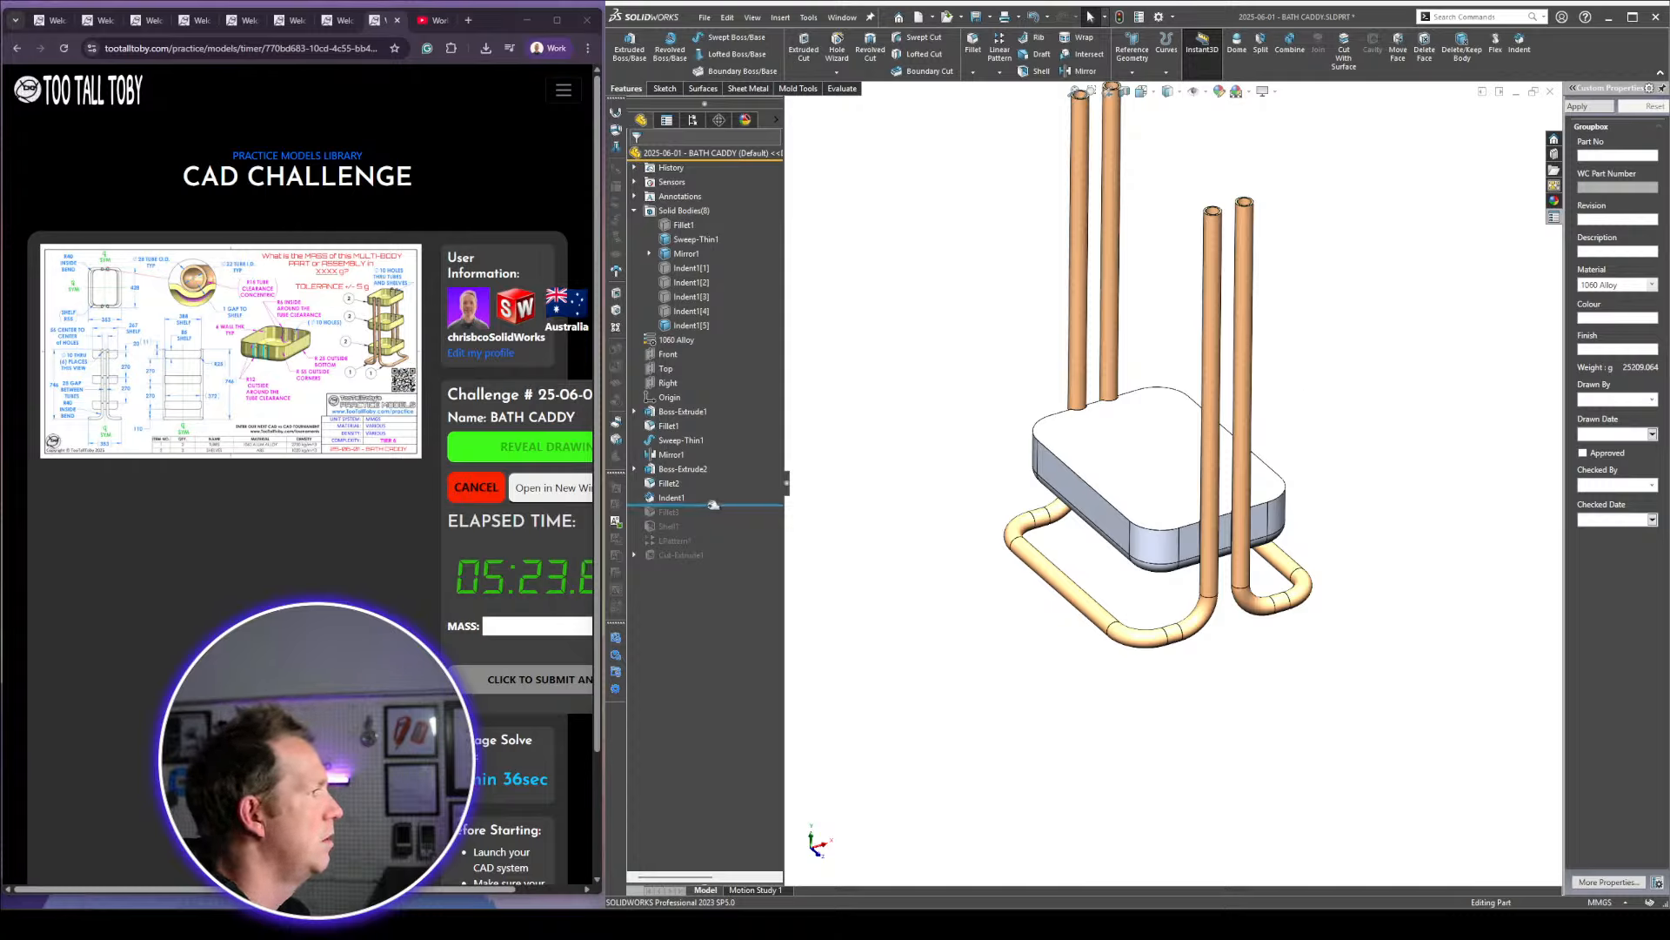
{"action": "left_click_drag", "start_coordinate": [714, 504], "coordinate": [711, 490]}
{"action": "scroll", "coordinate": [1096, 445], "scroll_direction": "down", "scroll_amount": 1}
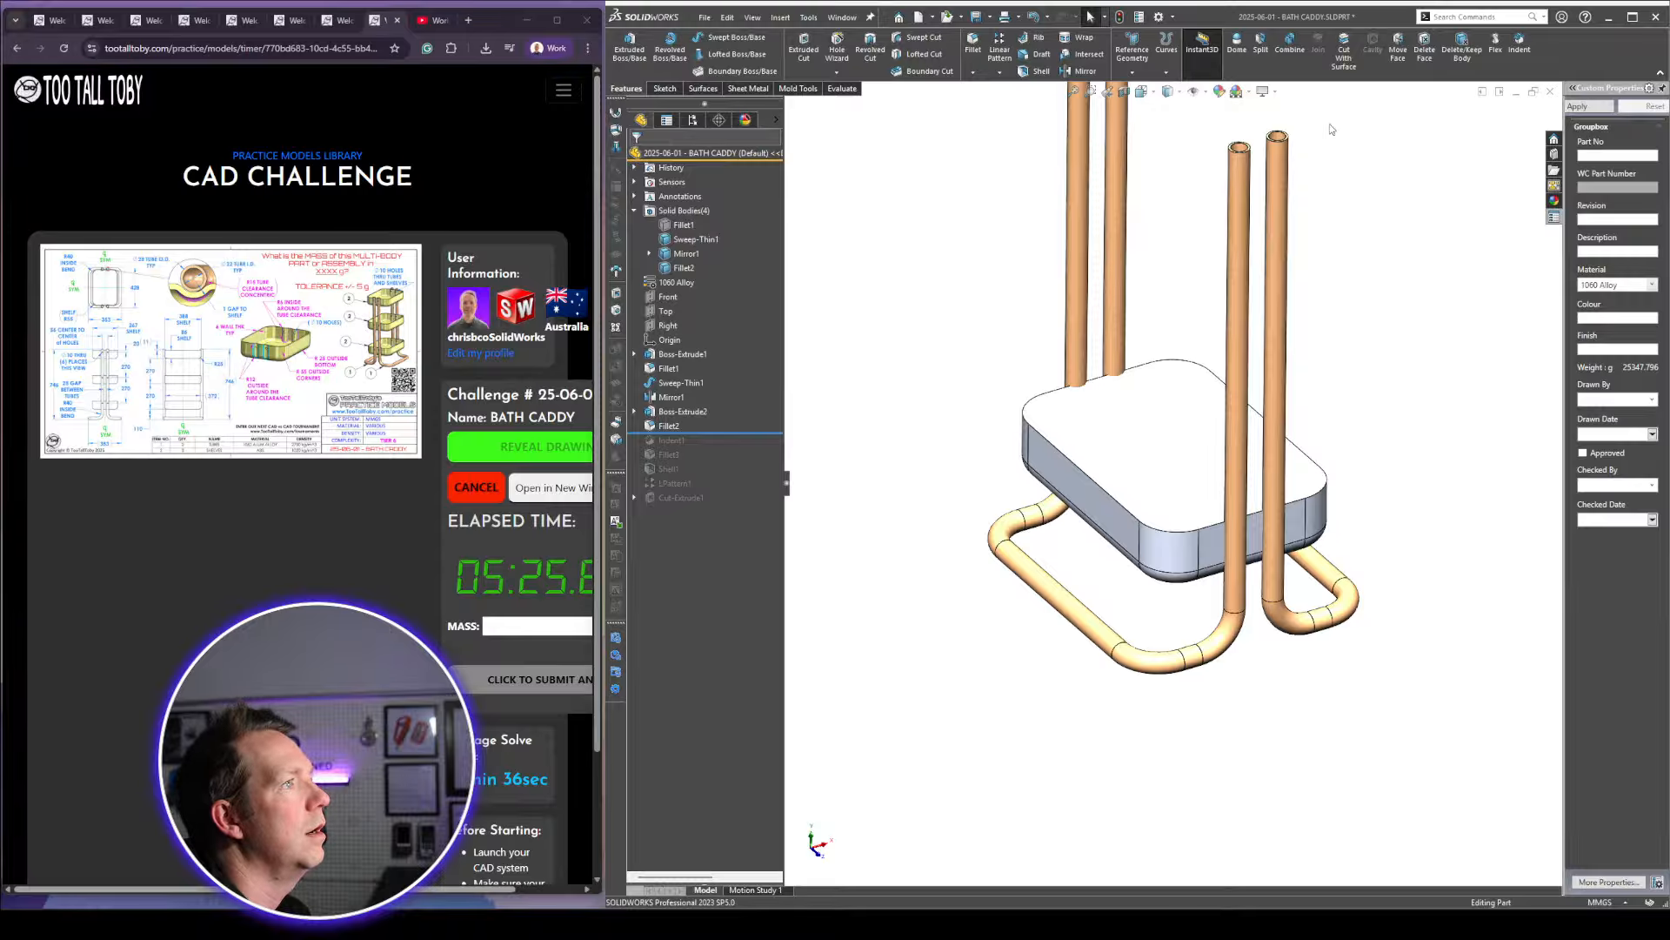
Start an Indent with the shelf block as target body and the two tubes as tool body regions, with Cut enabled
{"action": "left_click", "coordinate": [1521, 55]}
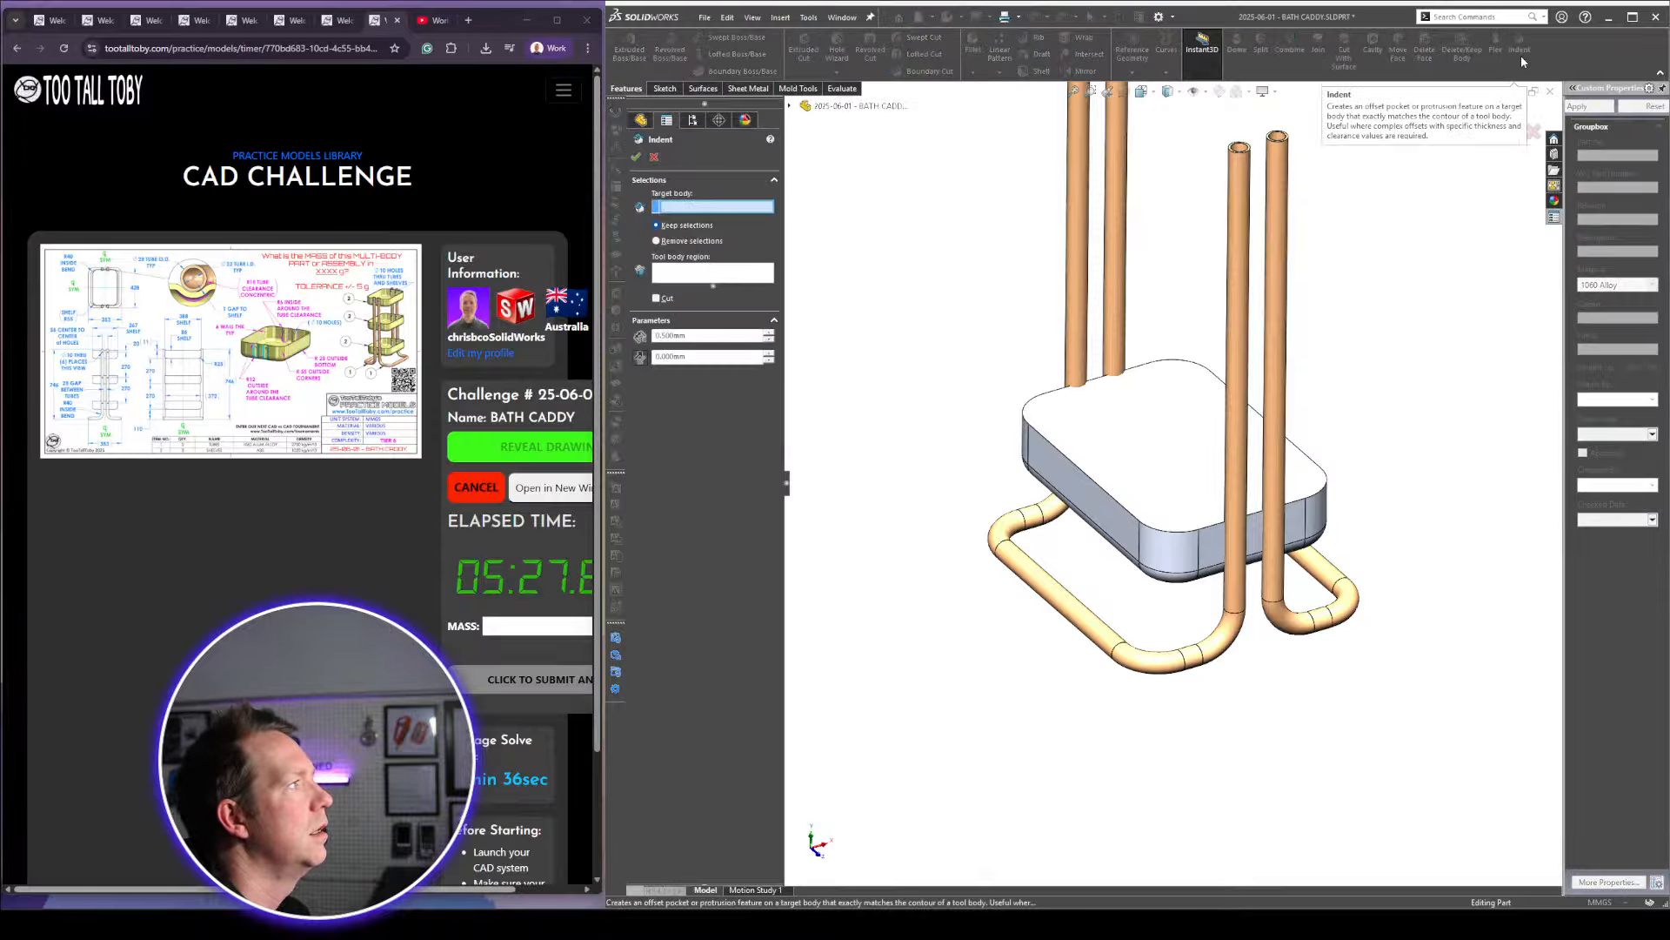
{"action": "left_click", "coordinate": [1140, 450]}
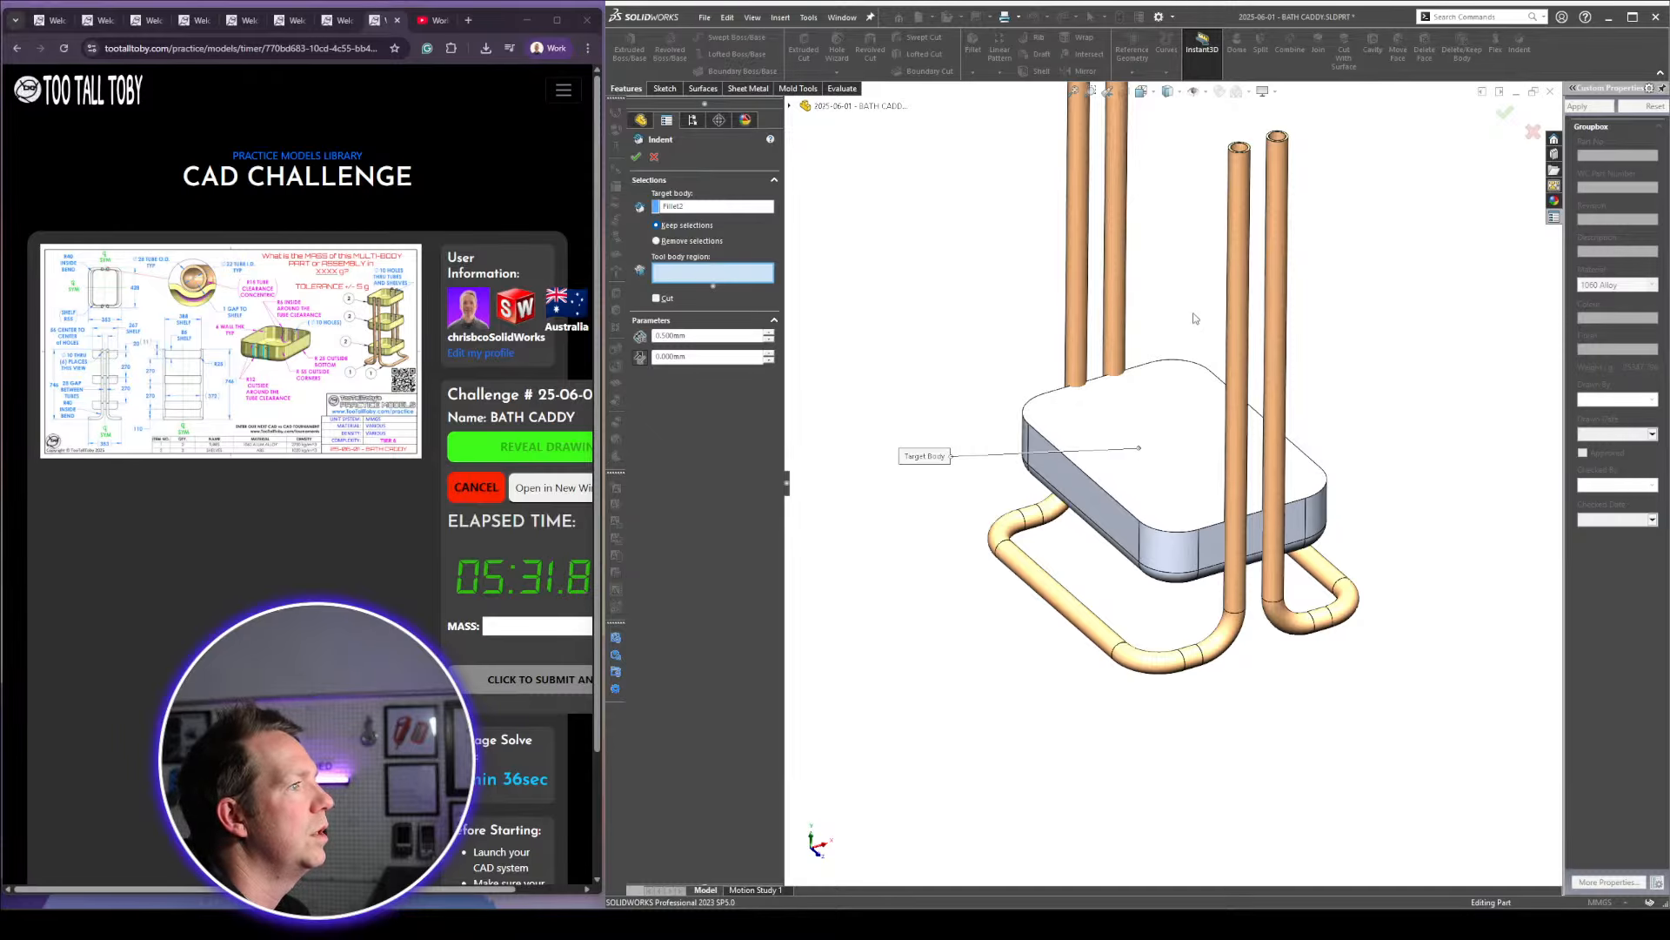
{"action": "left_click", "coordinate": [1242, 314]}
{"action": "left_click", "coordinate": [1287, 261]}
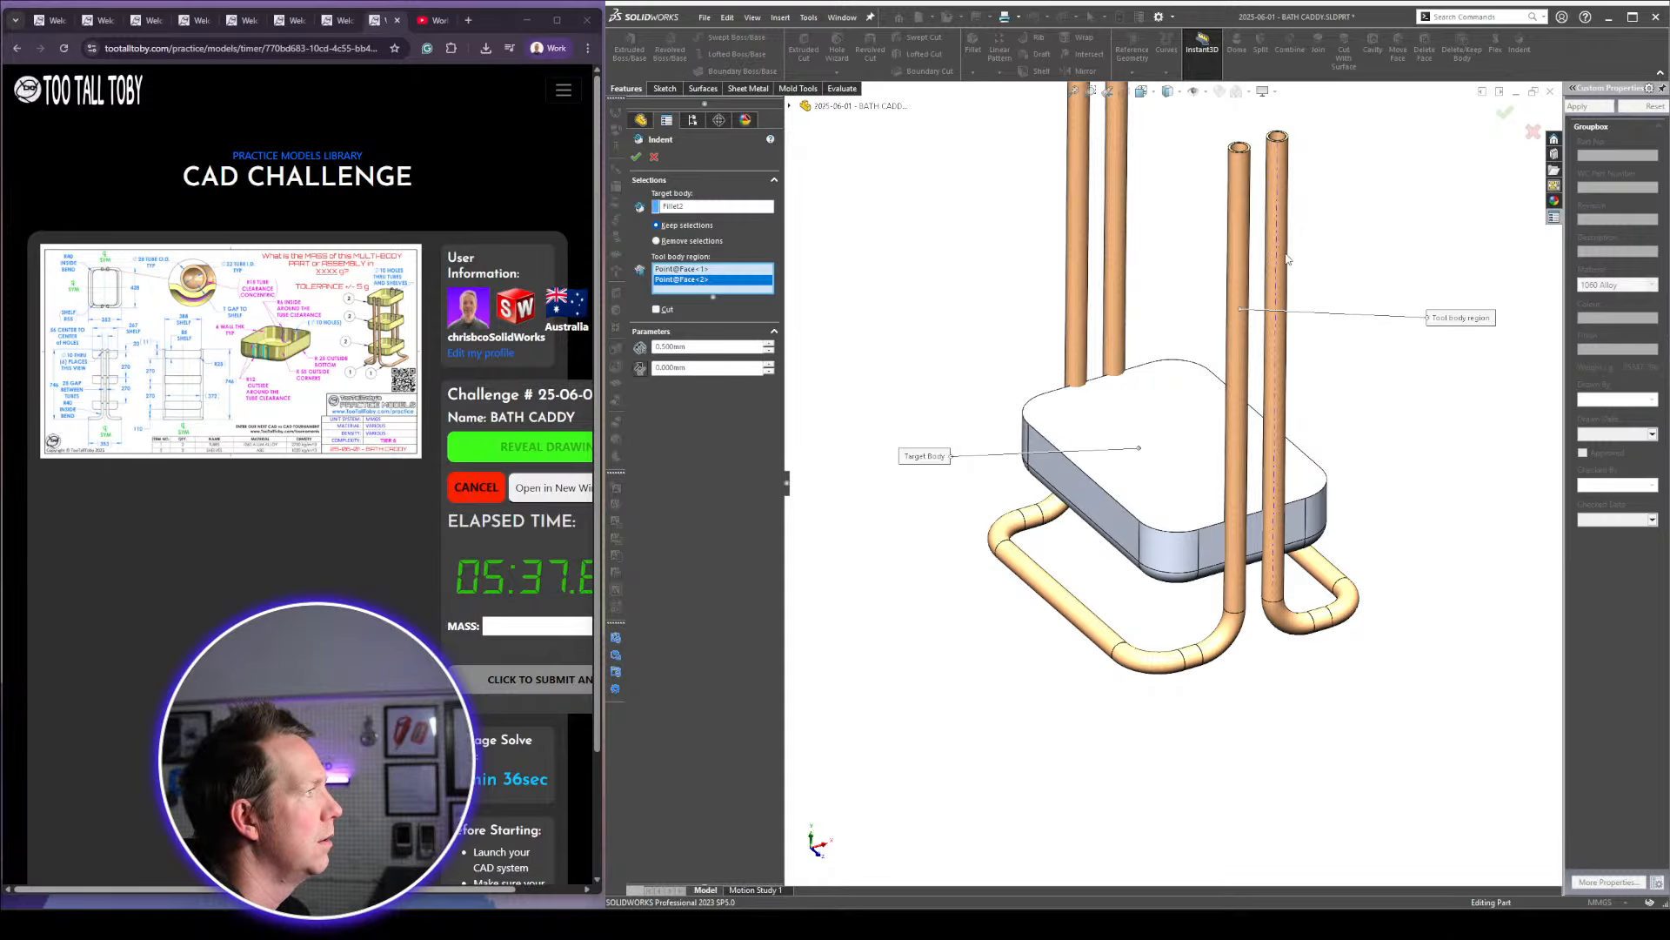
{"action": "left_click", "coordinate": [657, 310]}
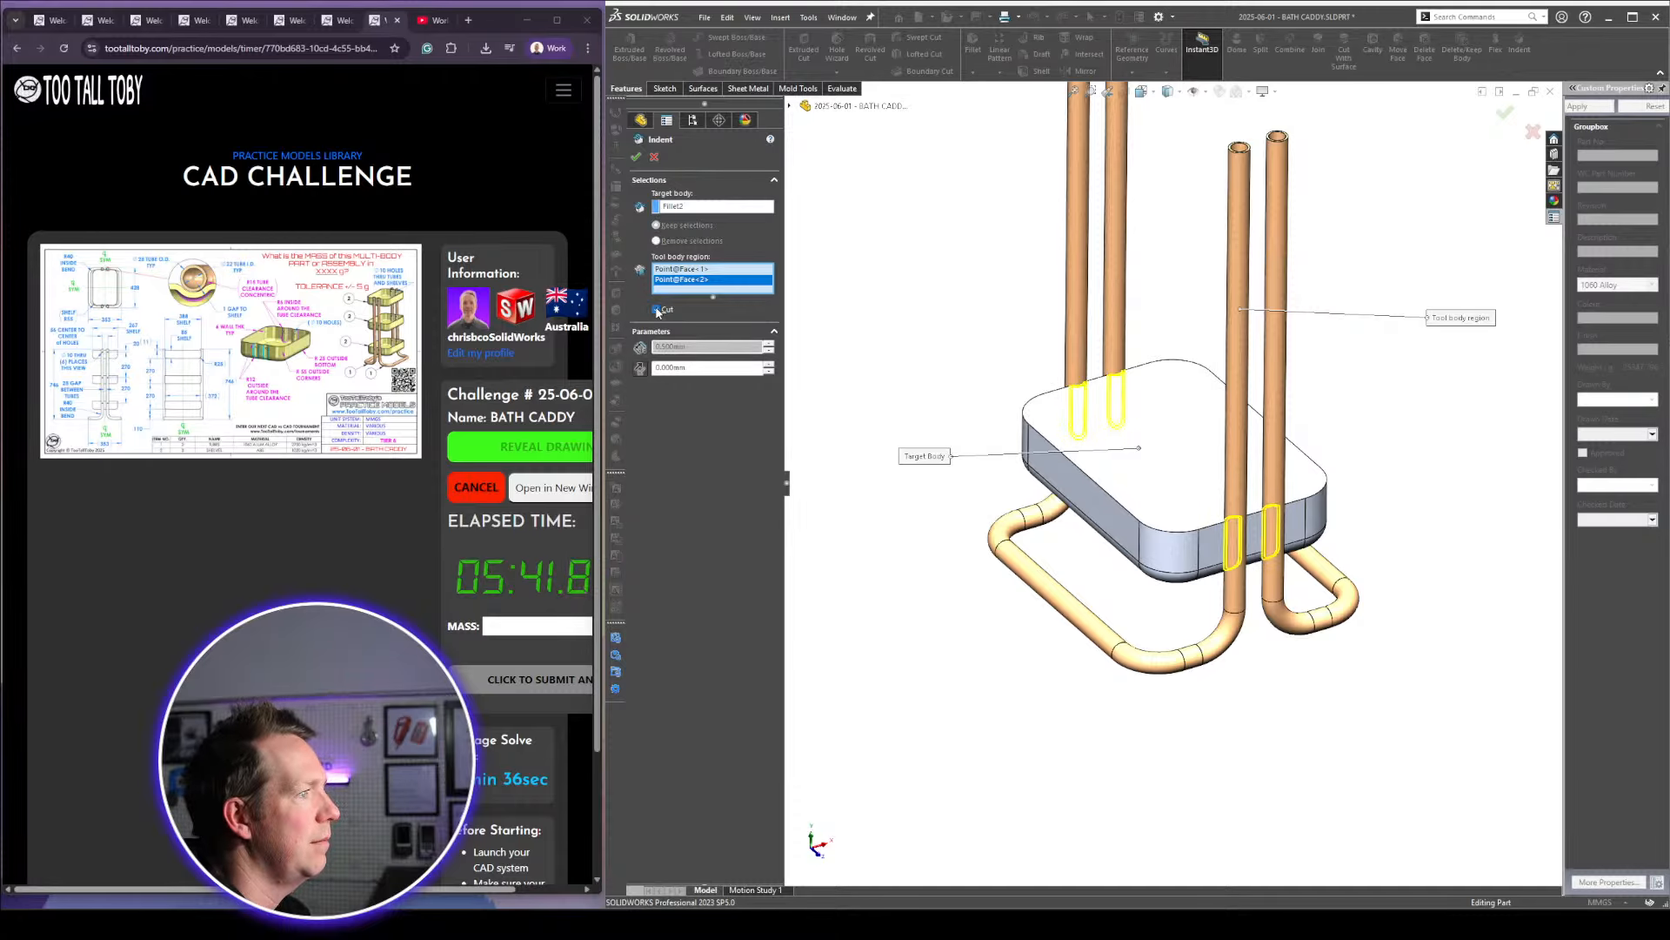
Examine the indent preview at the tubes, set the clearance to 1 mm and create the indent
{"action": "scroll", "coordinate": [1244, 561], "scroll_direction": "down", "scroll_amount": 3}
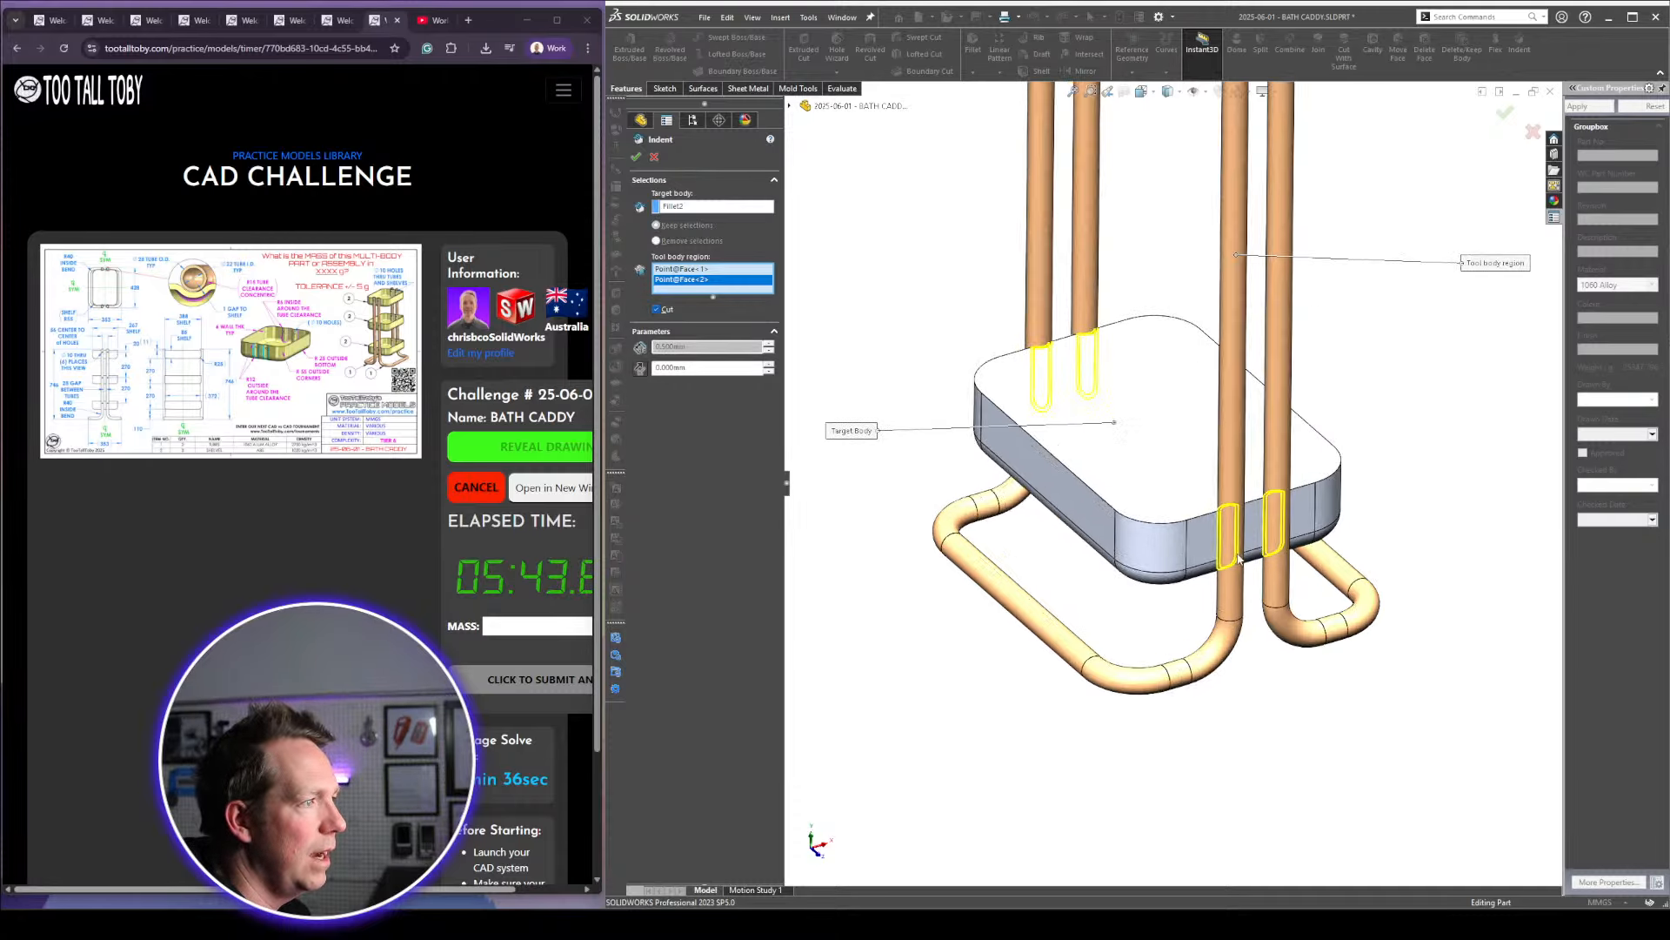
{"action": "middle_click_drag", "start_coordinate": [1237, 544], "coordinate": [1297, 530]}
{"action": "scroll", "coordinate": [1297, 529], "scroll_direction": "down", "scroll_amount": 2}
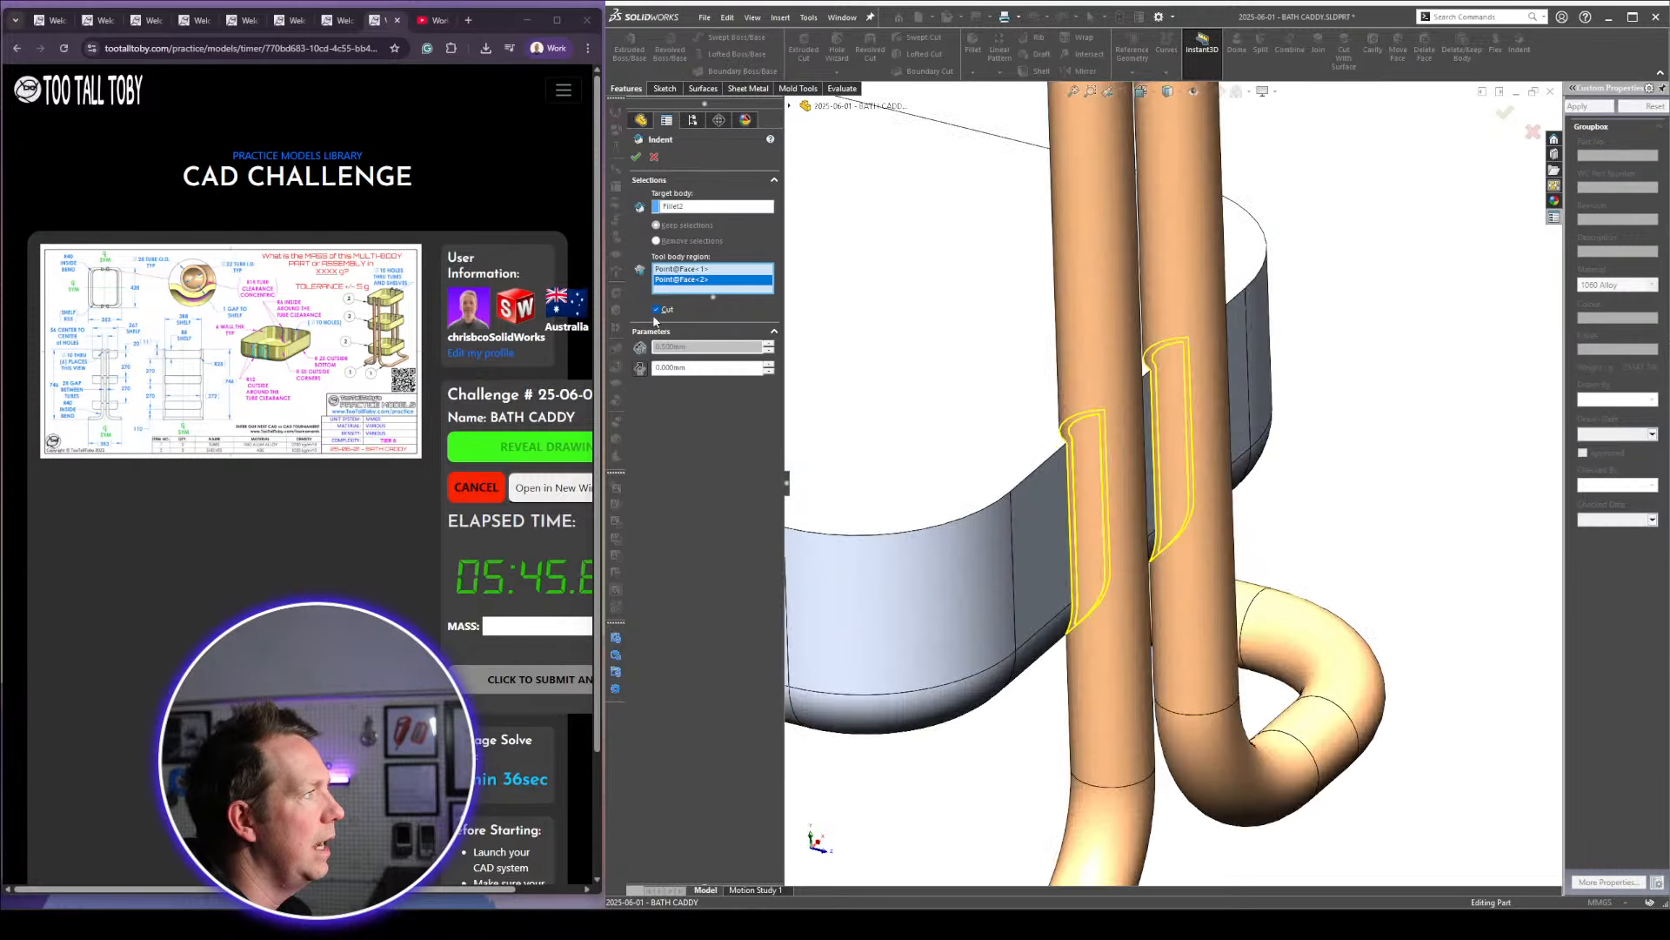
{"action": "double_click", "coordinate": [748, 368]}
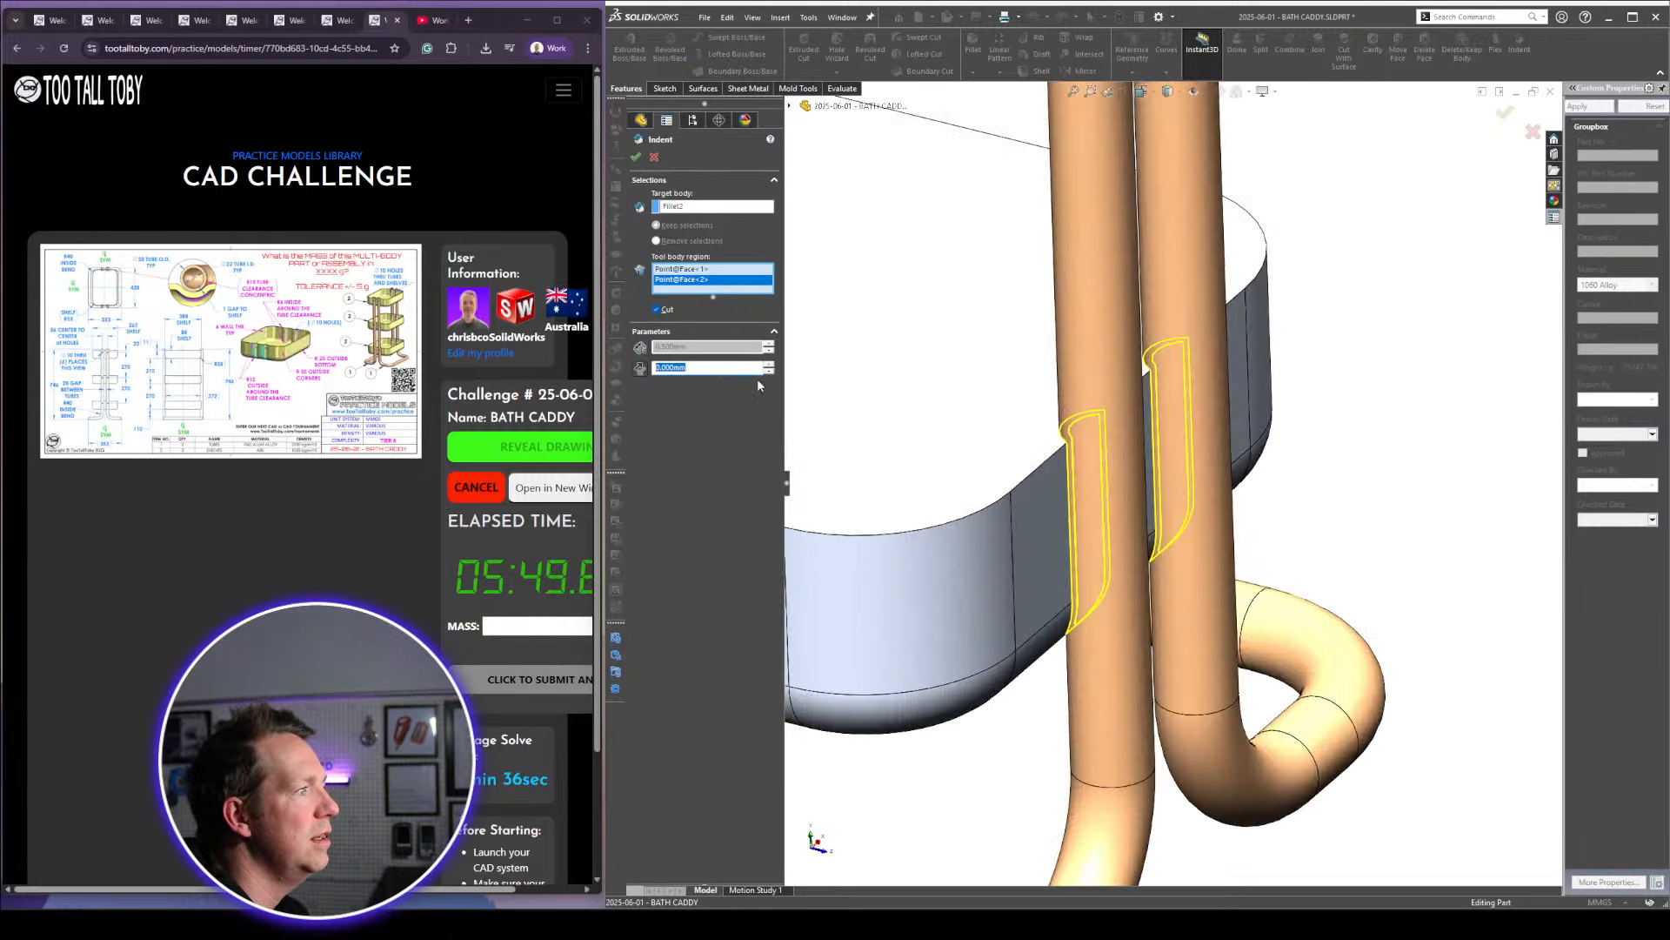
{"action": "type", "text": "1"}
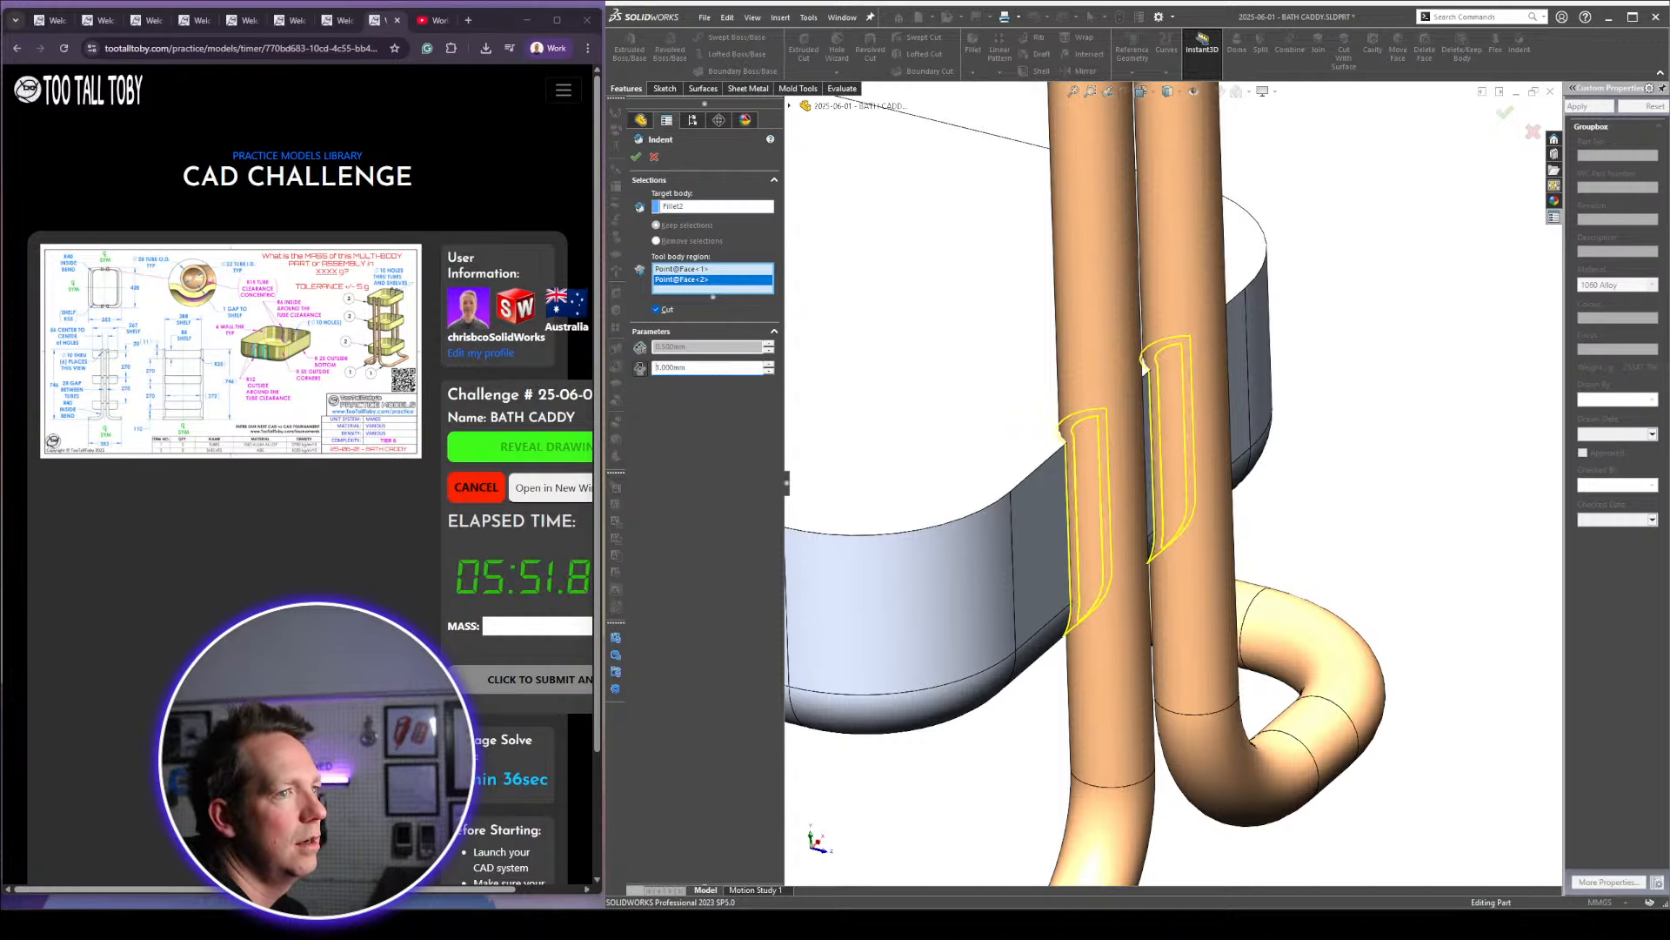
{"action": "left_click", "coordinate": [636, 156]}
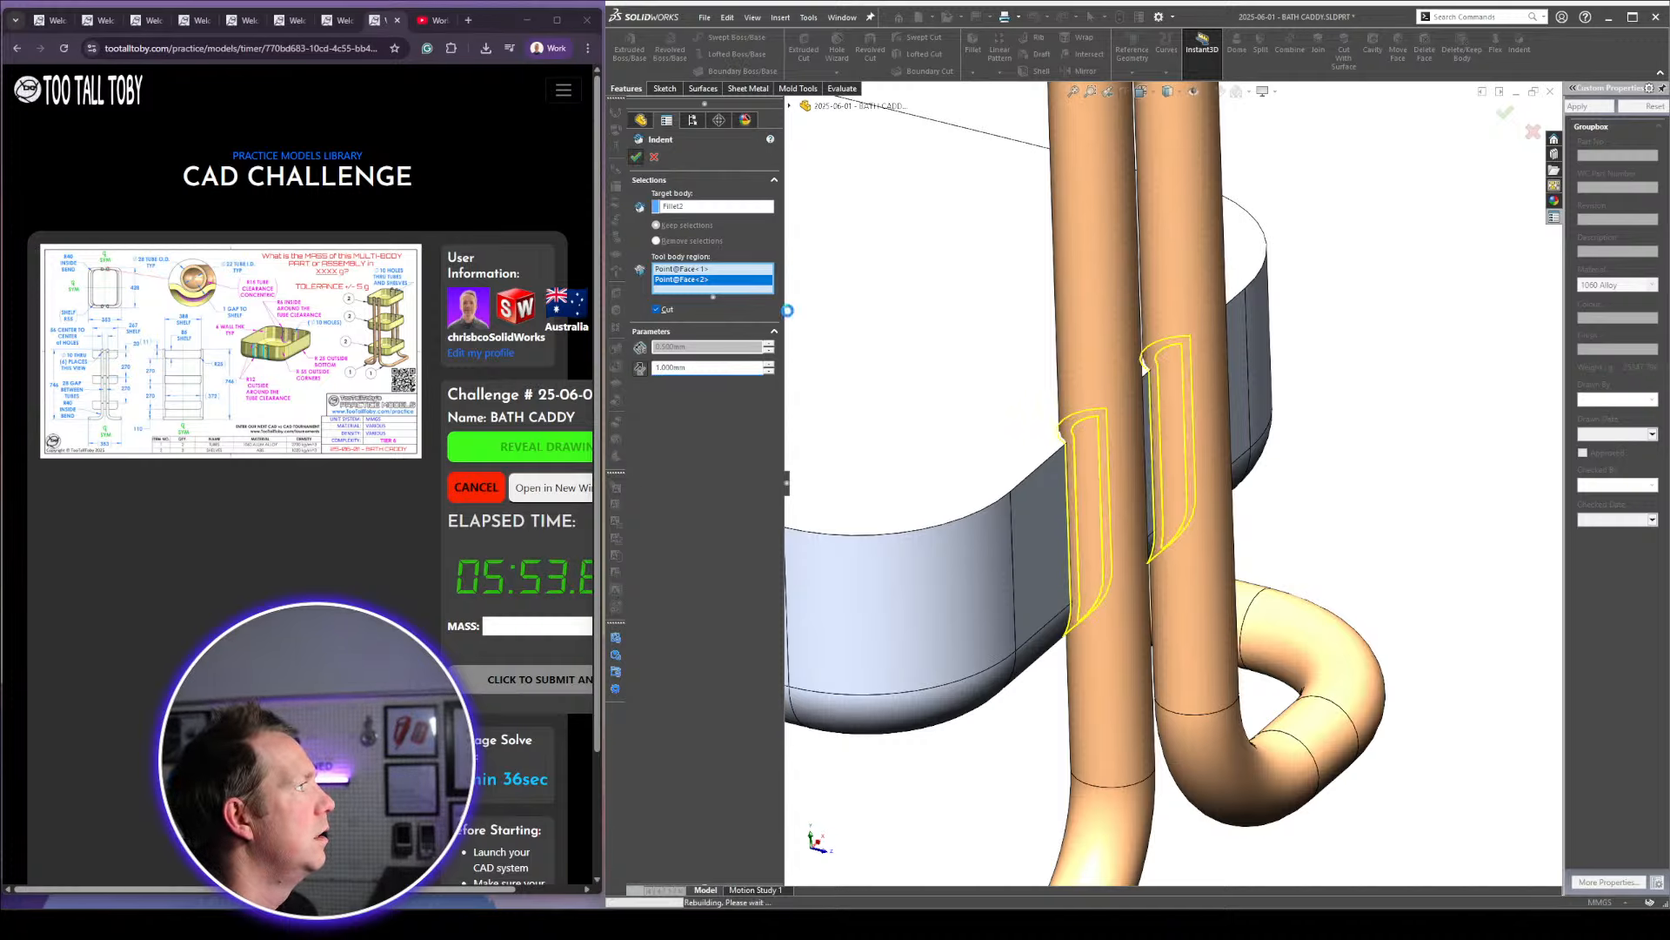
Isolate the shelf block and inspect the clearance grooves cut for the two tubes
{"action": "scroll", "coordinate": [1077, 451], "scroll_direction": "down", "scroll_amount": 1}
{"action": "scroll", "coordinate": [1110, 477], "scroll_direction": "up", "scroll_amount": 3}
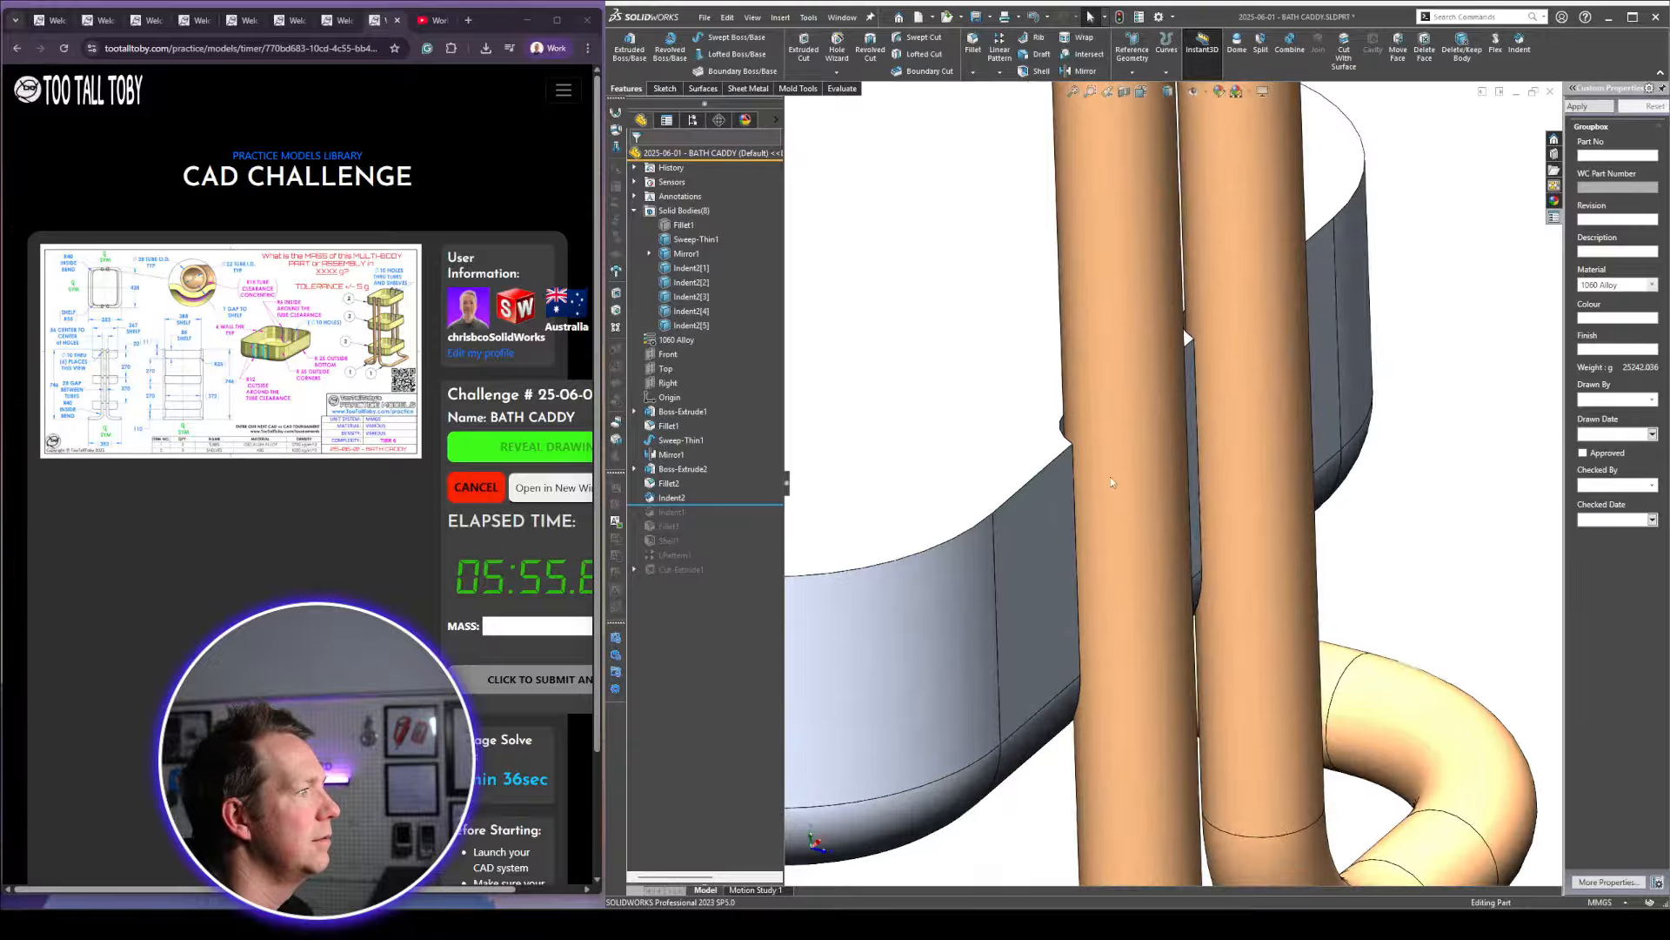
{"action": "left_click", "coordinate": [1166, 522]}
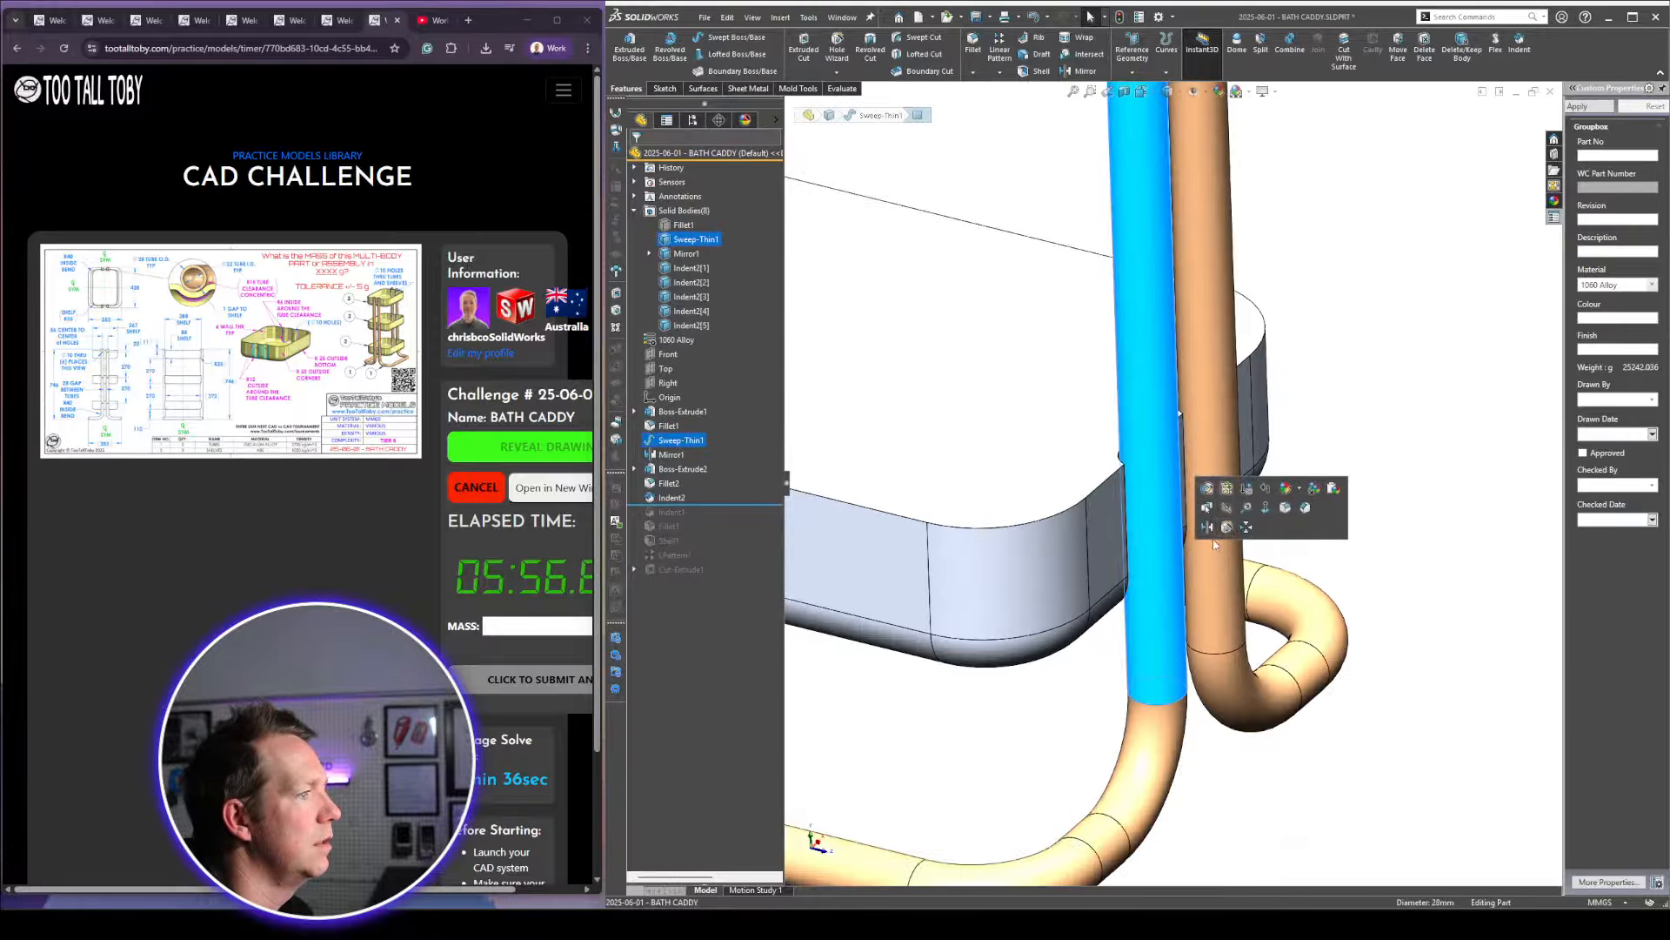
{"action": "left_click", "coordinate": [999, 581]}
{"action": "key", "text": "i"}
{"action": "middle_click_drag", "start_coordinate": [1231, 539], "coordinate": [1010, 345]}
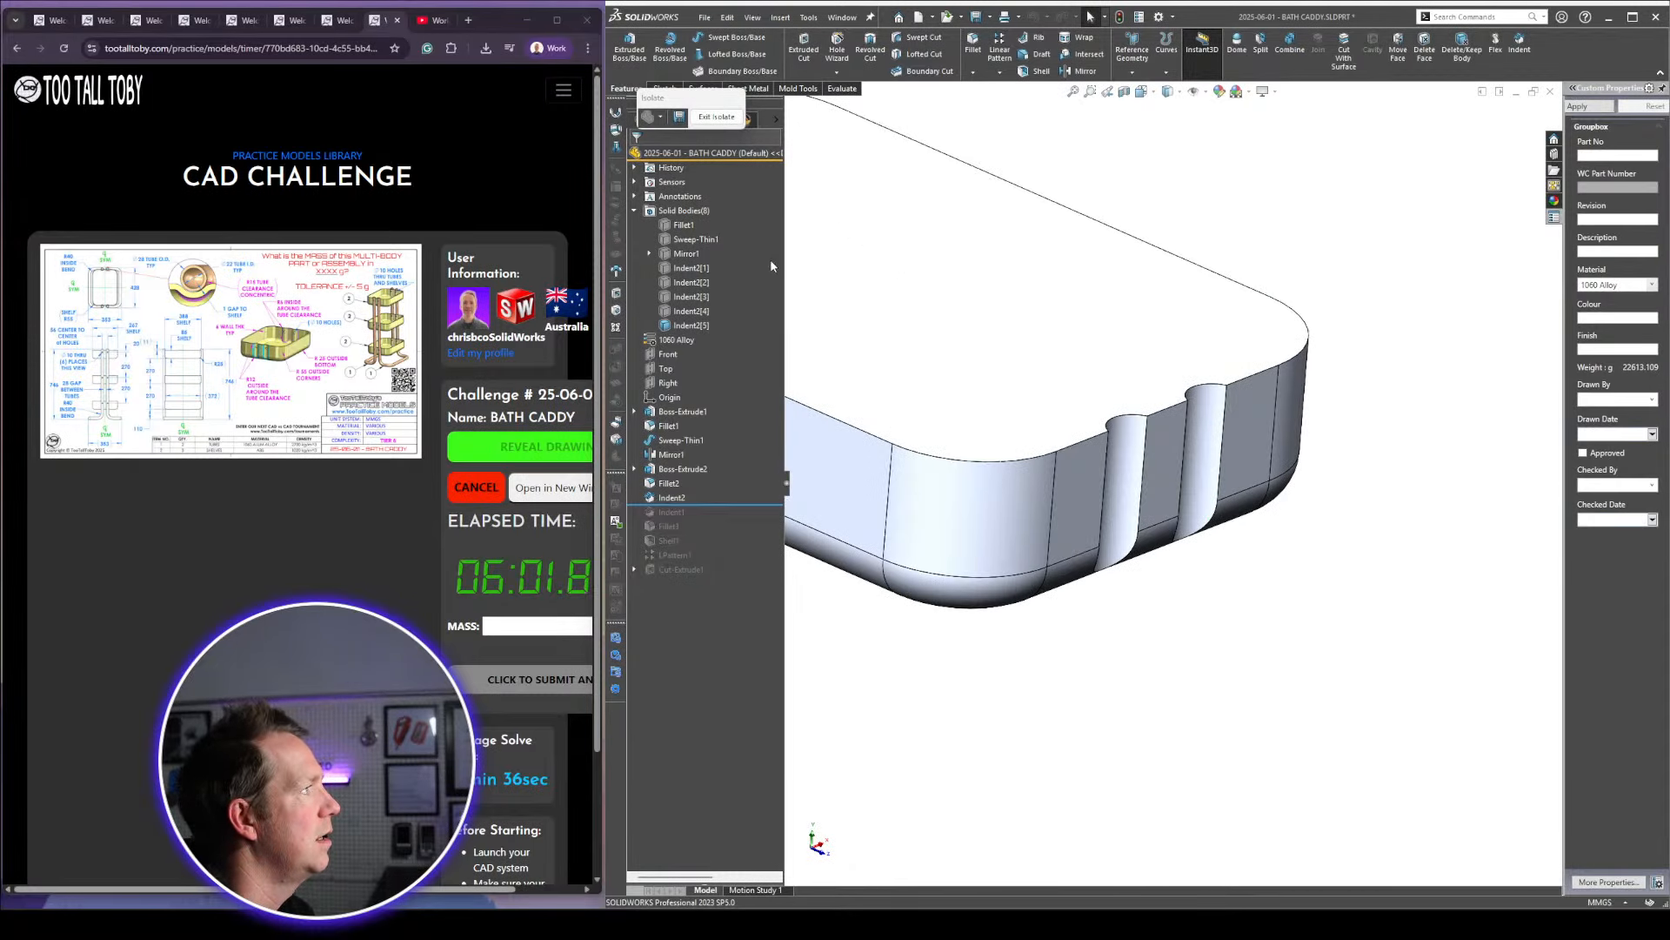
Highlight the bodies Indent2[1] to Indent2[4] inside the grooves and examine the slivers from above
{"action": "left_click", "coordinate": [710, 270], "text": "ctrl"}
{"action": "left_click", "coordinate": [707, 284], "text": "ctrl"}
{"action": "left_click", "coordinate": [704, 298], "text": "ctrl"}
{"action": "left_click", "coordinate": [701, 312], "text": "ctrl"}
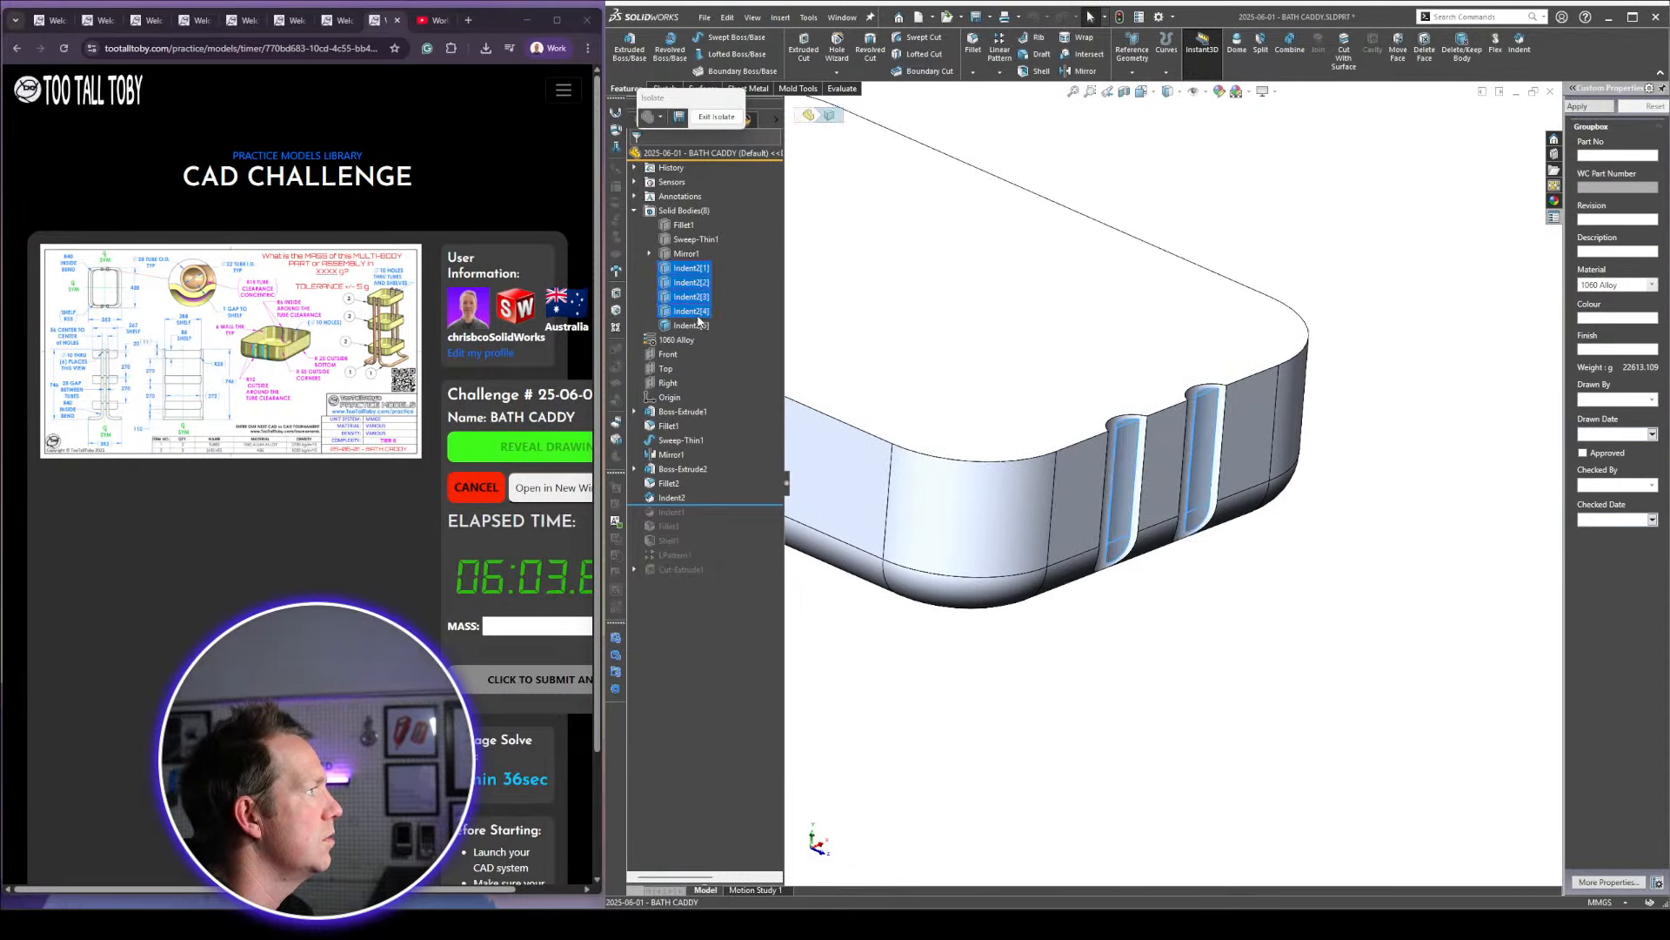
{"action": "left_click", "coordinate": [1287, 513]}
{"action": "scroll", "coordinate": [1131, 432], "scroll_direction": "up", "scroll_amount": 5}
{"action": "middle_click_drag", "start_coordinate": [1131, 432], "coordinate": [1131, 596]}
{"action": "scroll", "coordinate": [1184, 395], "scroll_direction": "down", "scroll_amount": 5}
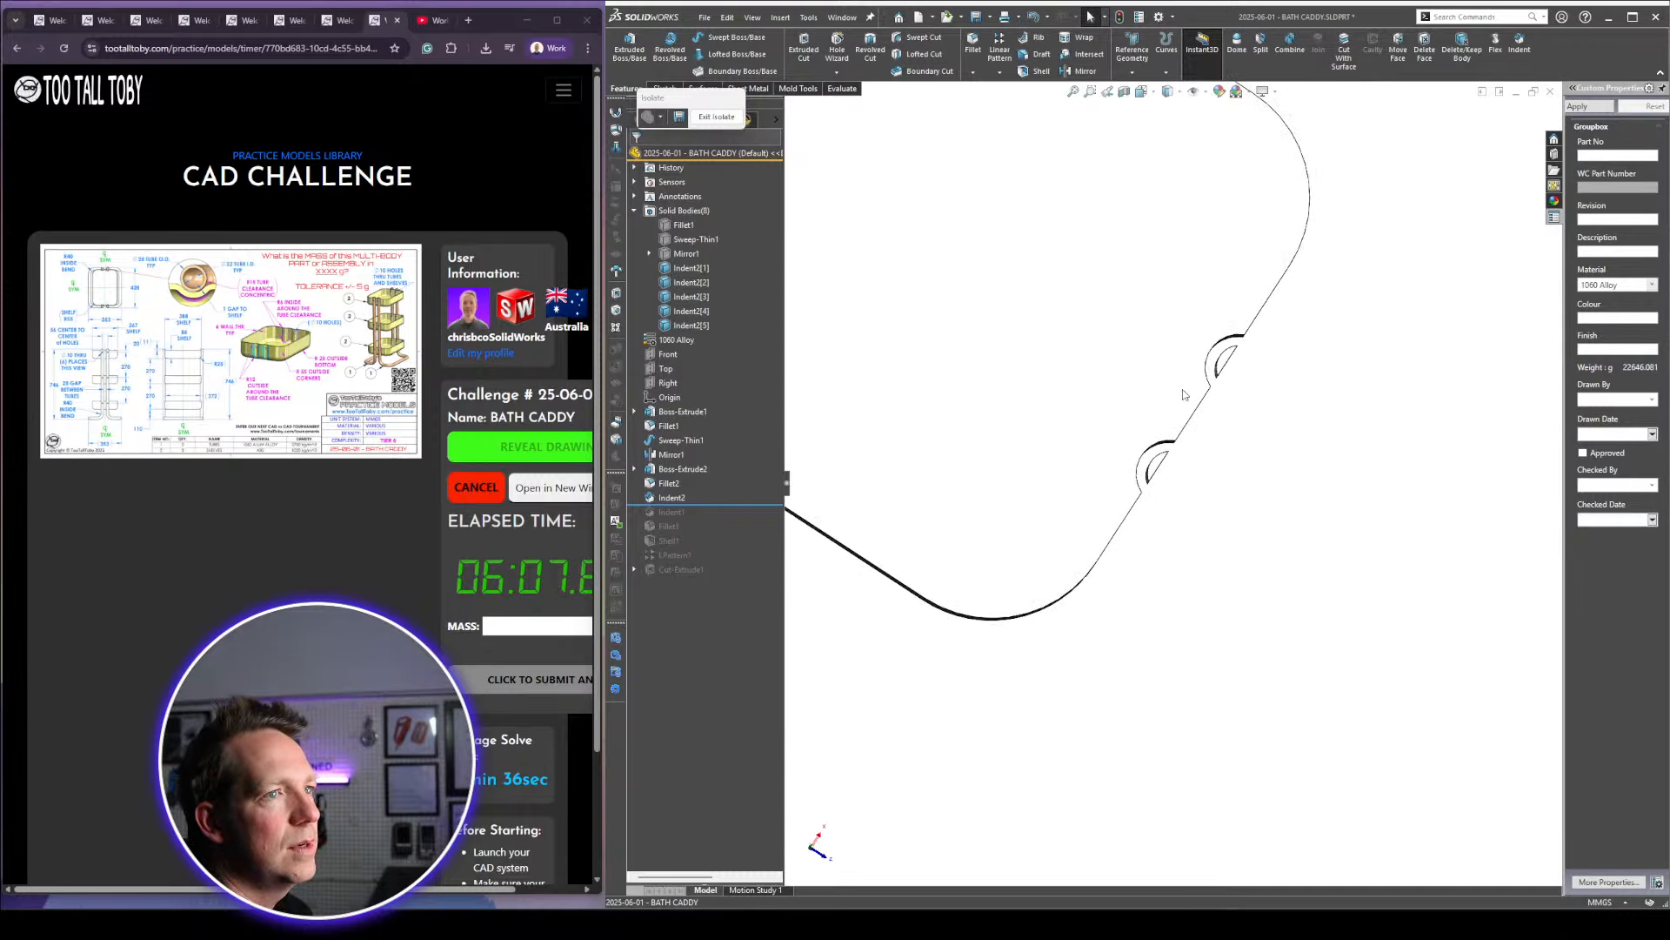
Exit the isolated display and roll the history back to before Indent2, just after Fillet2
{"action": "left_click", "coordinate": [716, 117]}
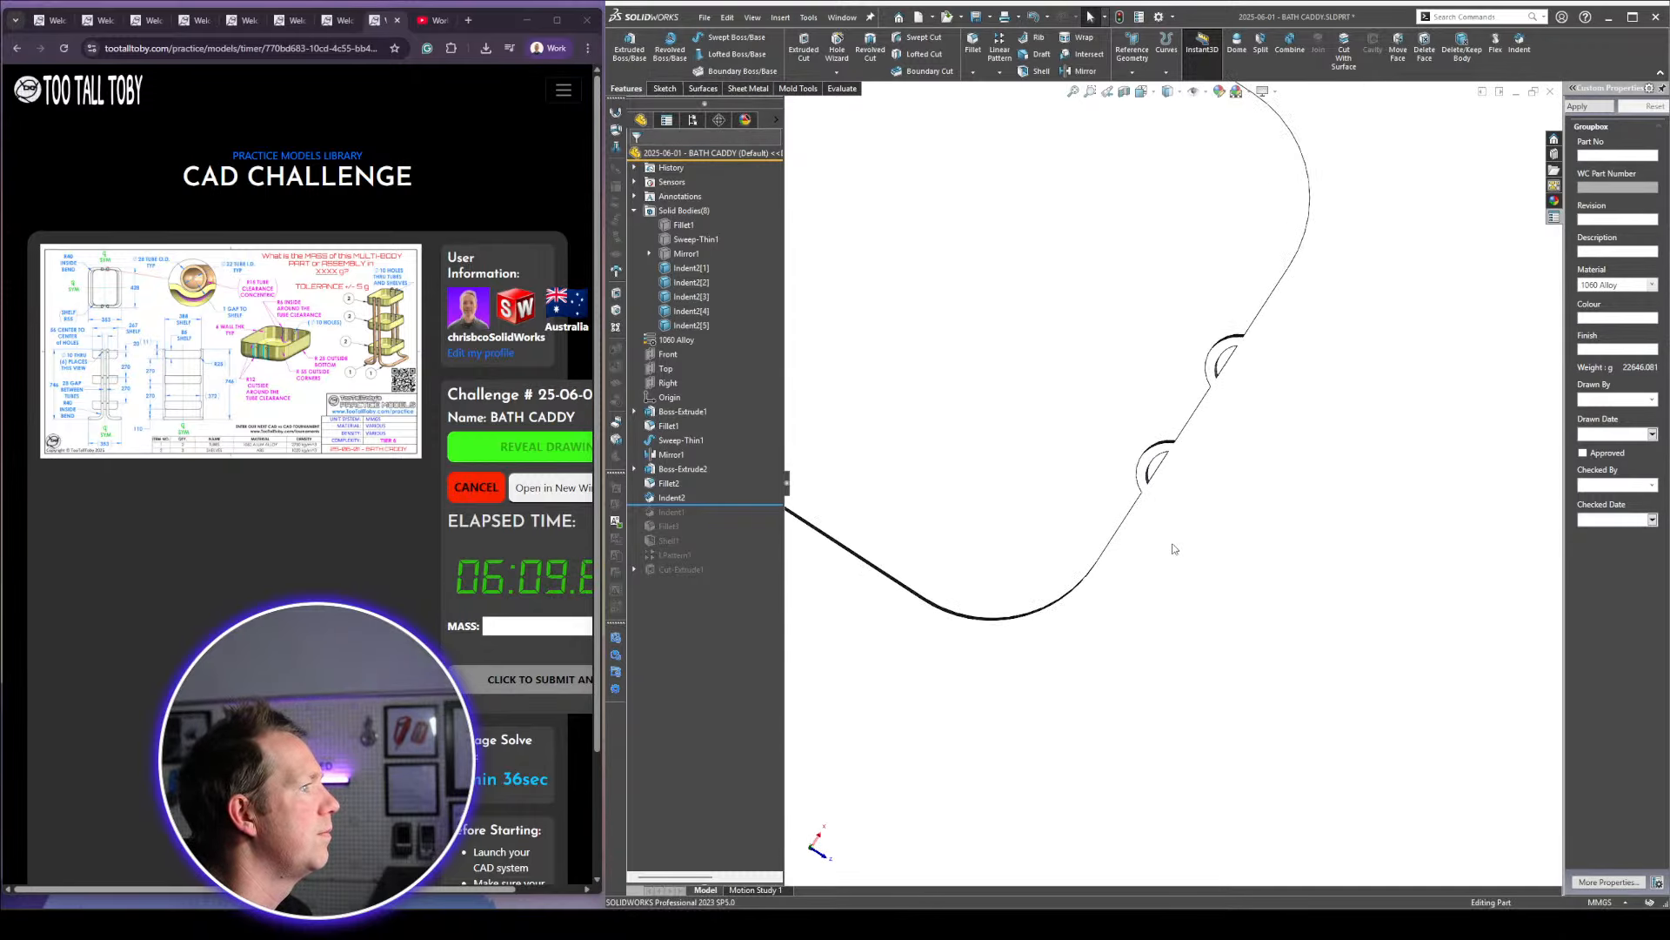
{"action": "scroll", "coordinate": [1174, 549], "scroll_direction": "down", "scroll_amount": 4}
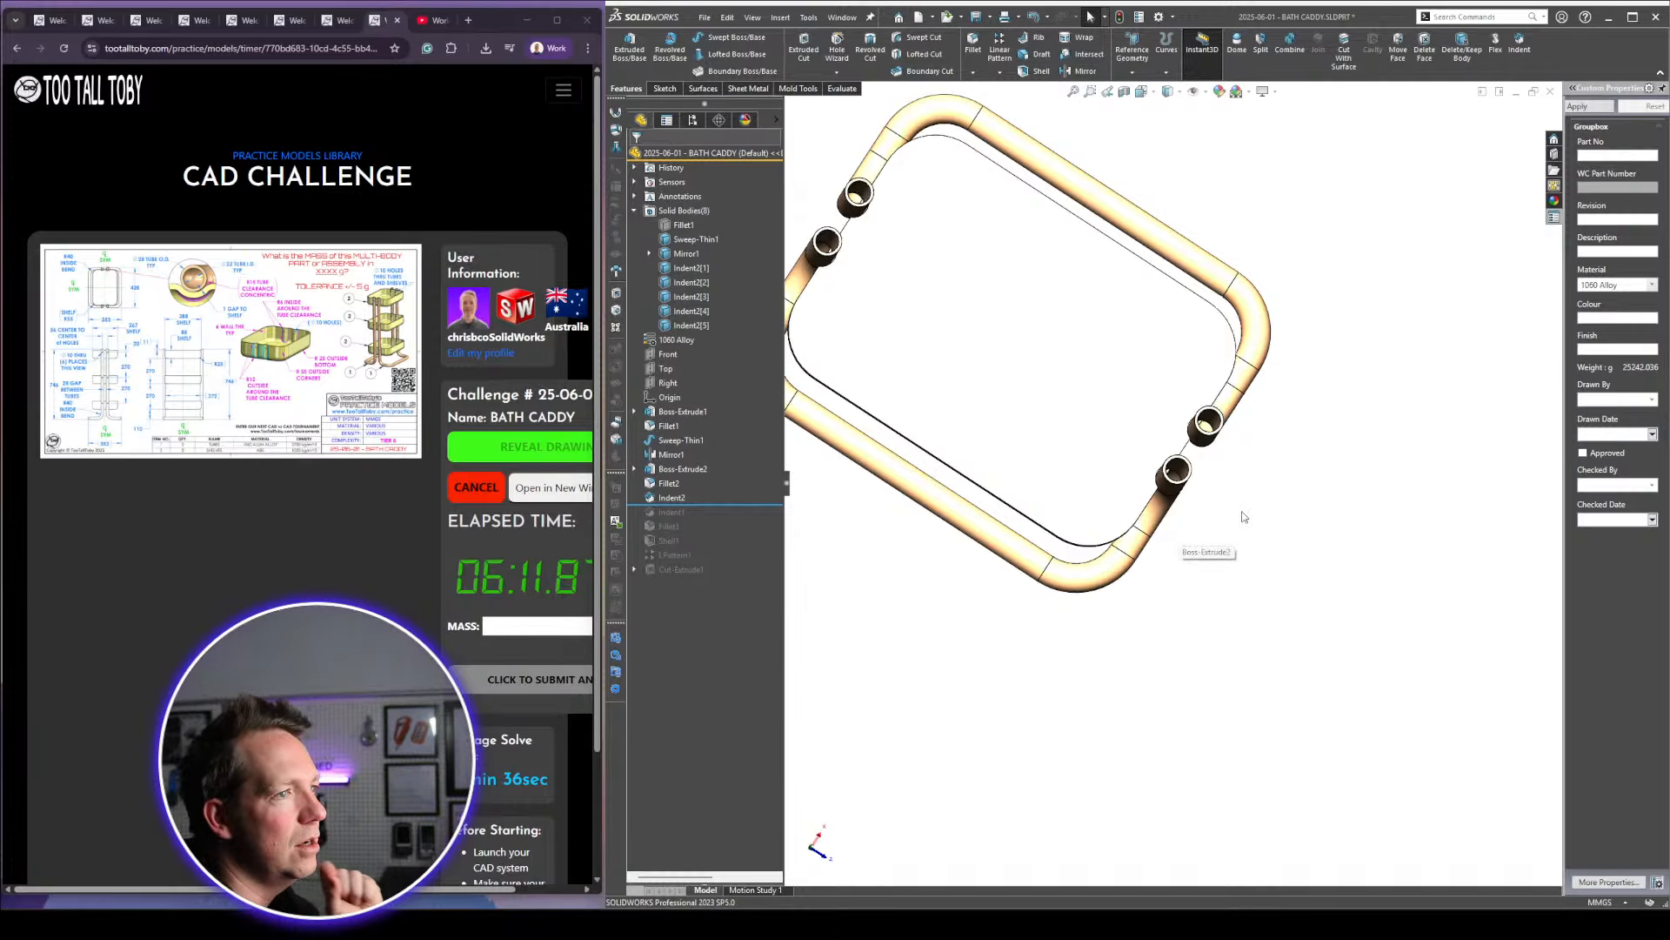
{"action": "middle_click_drag", "start_coordinate": [1246, 562], "coordinate": [1327, 522]}
{"action": "left_click_drag", "start_coordinate": [705, 505], "coordinate": [705, 432]}
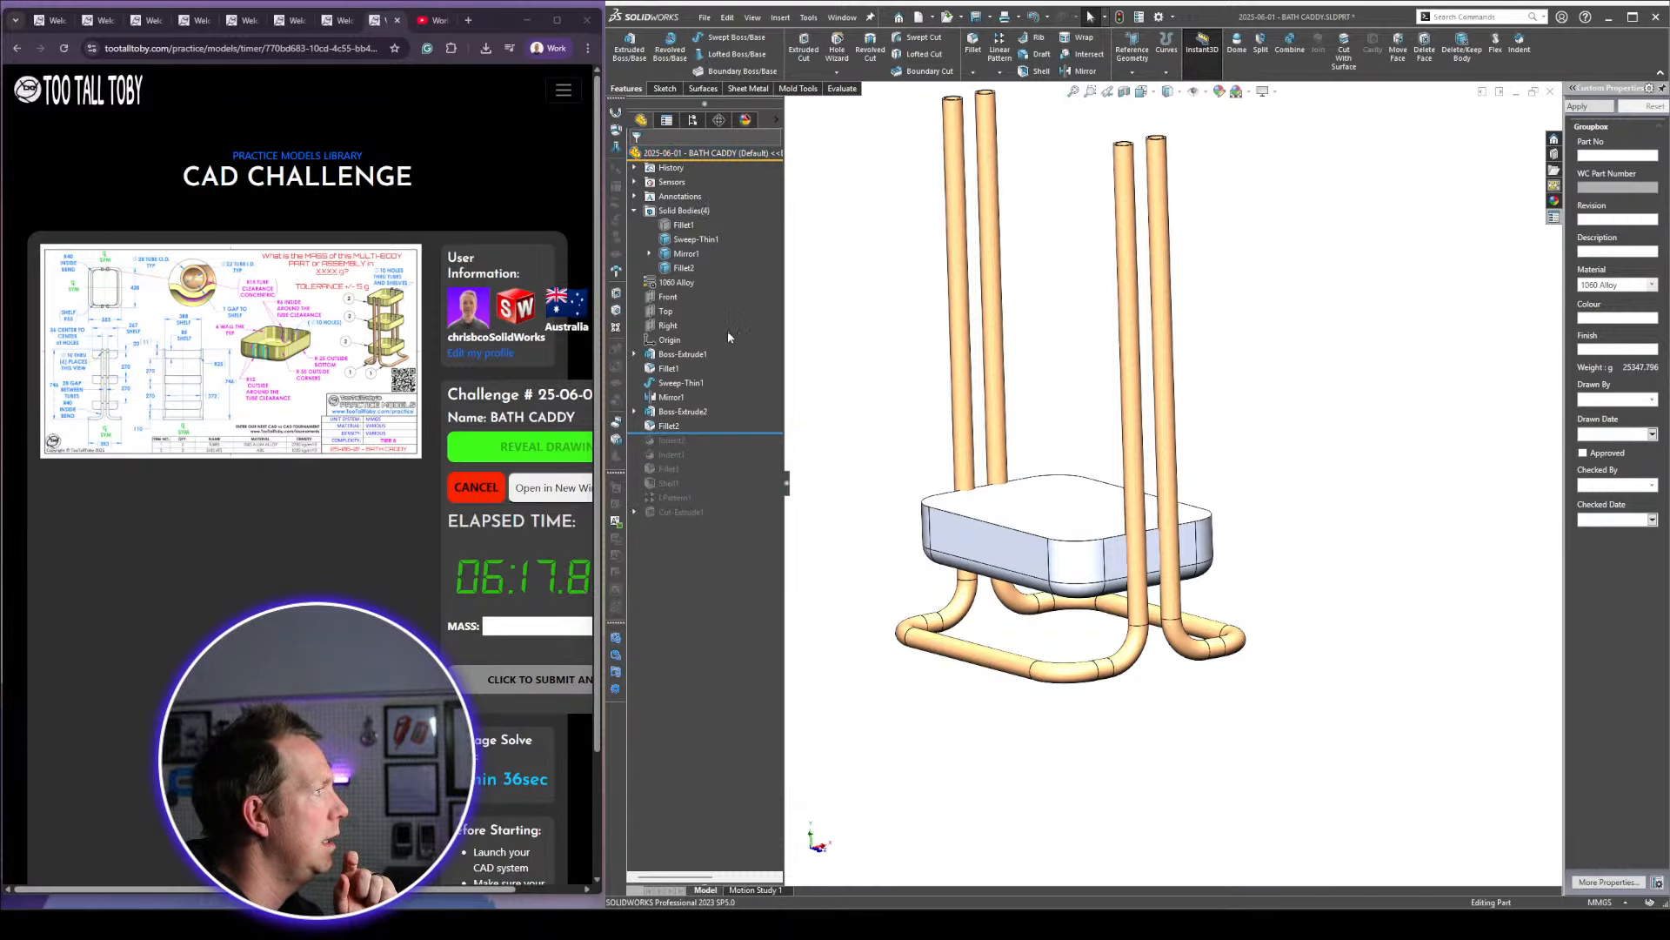
Show the hidden tall block Fillet1 and isolate it together with the shelf block
{"action": "left_click", "coordinate": [694, 226]}
{"action": "left_click", "coordinate": [701, 209]}
{"action": "left_click", "coordinate": [1383, 323]}
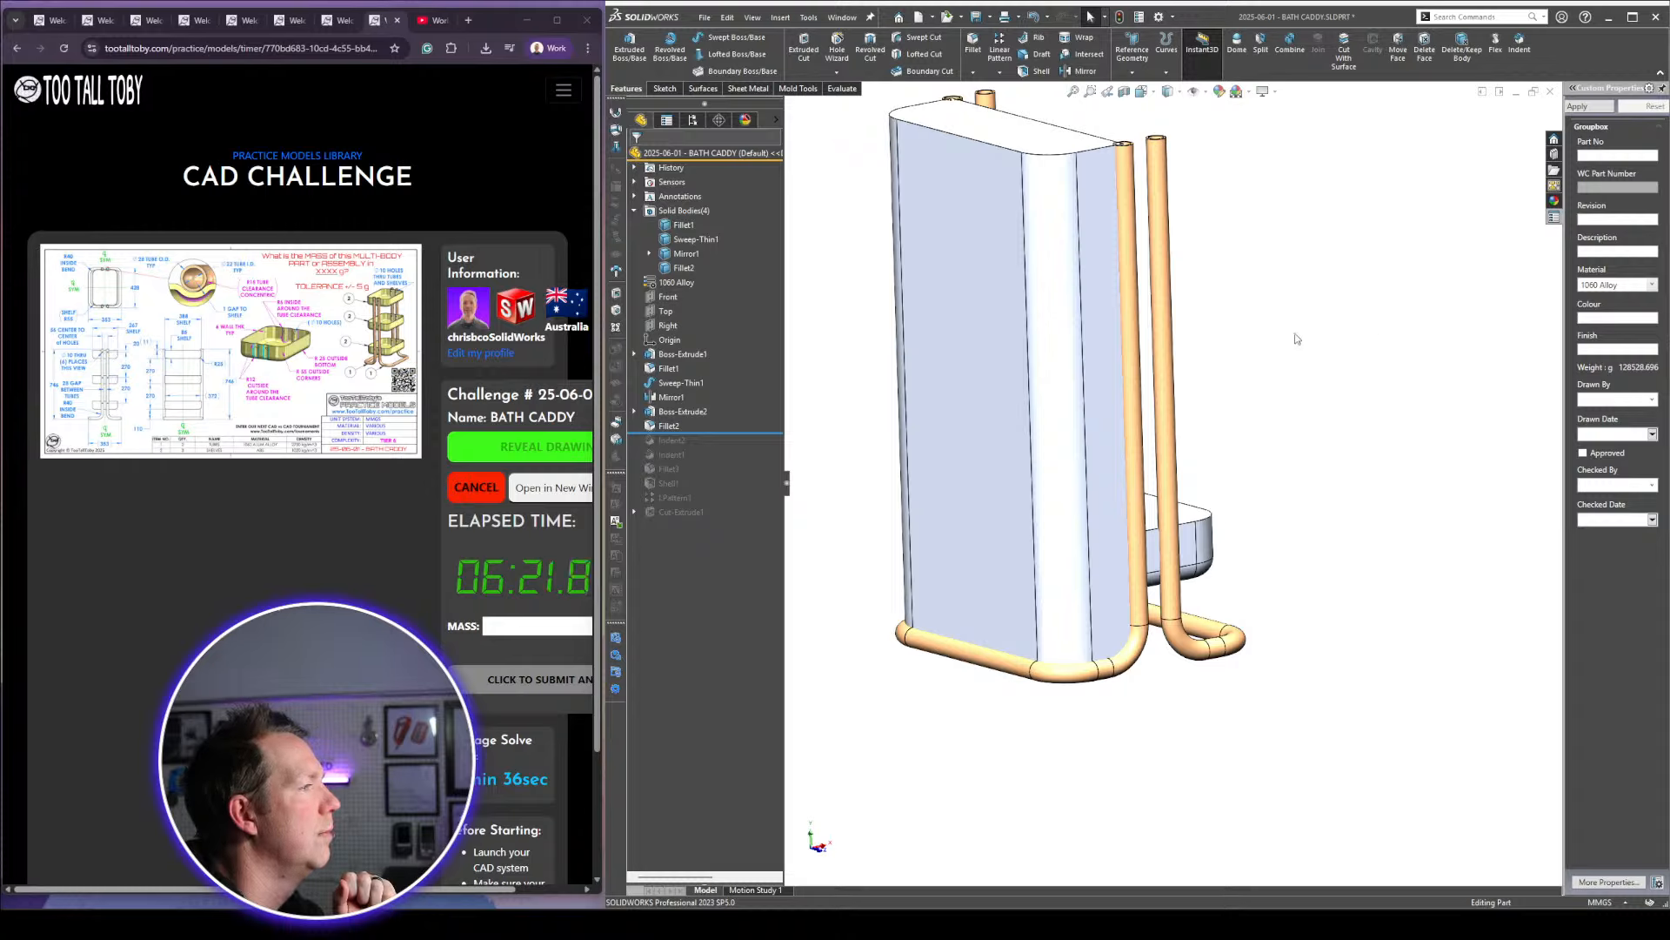
{"action": "left_click", "coordinate": [1174, 553]}
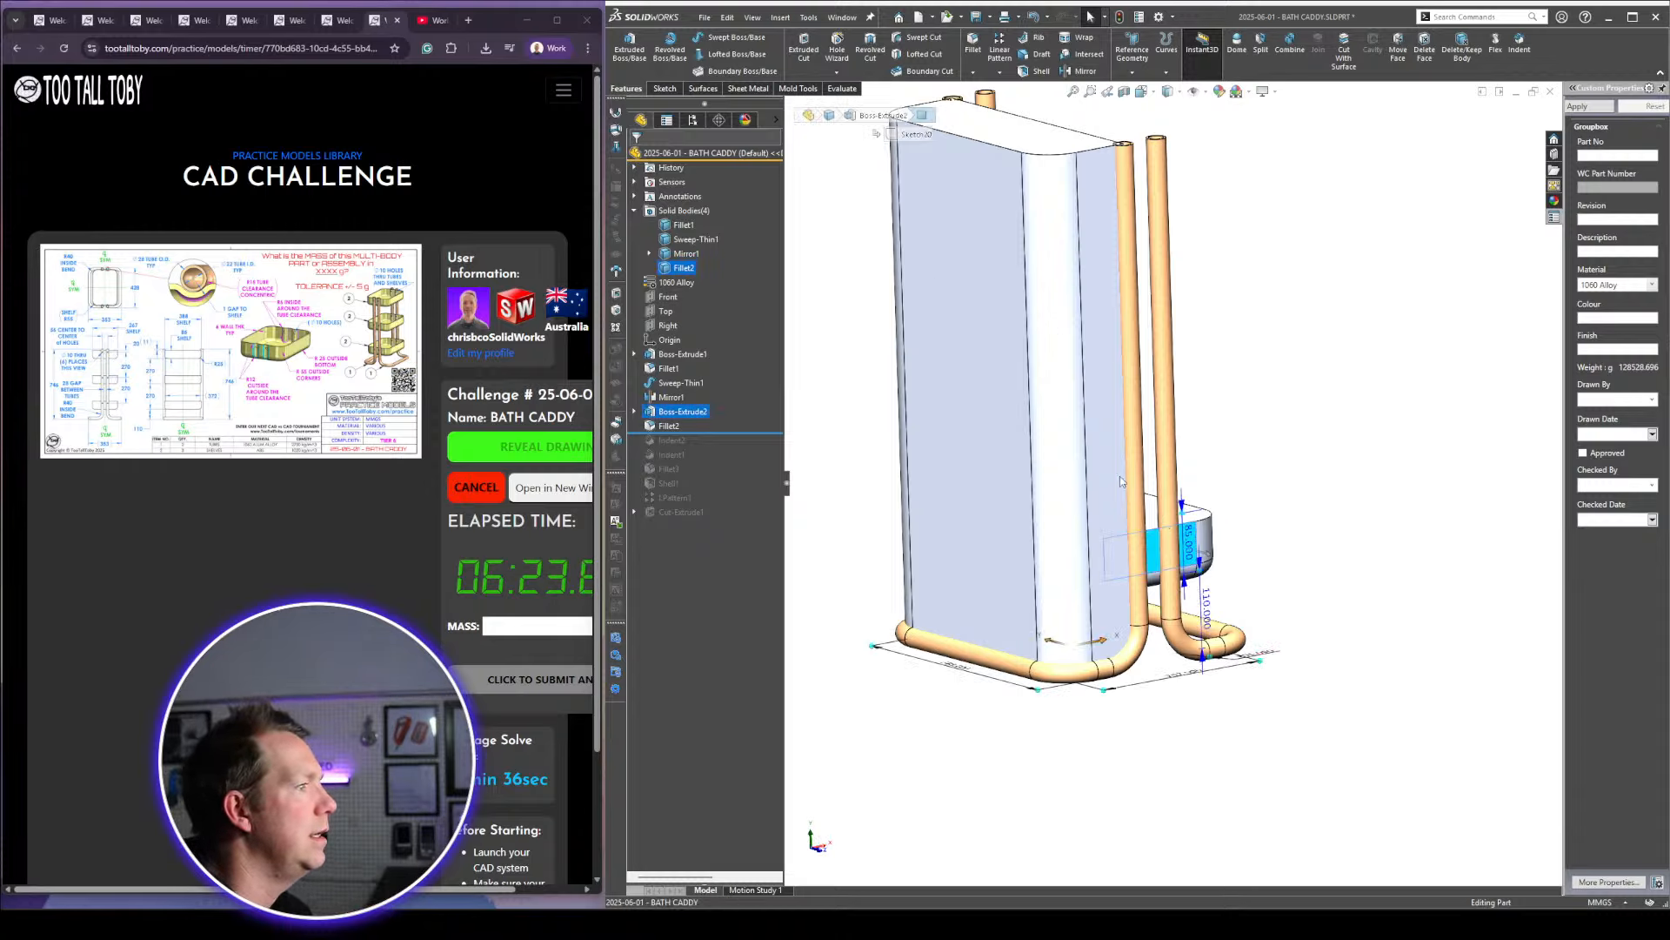
{"action": "left_click", "coordinate": [1120, 477], "text": "ctrl"}
{"action": "key", "text": "i"}
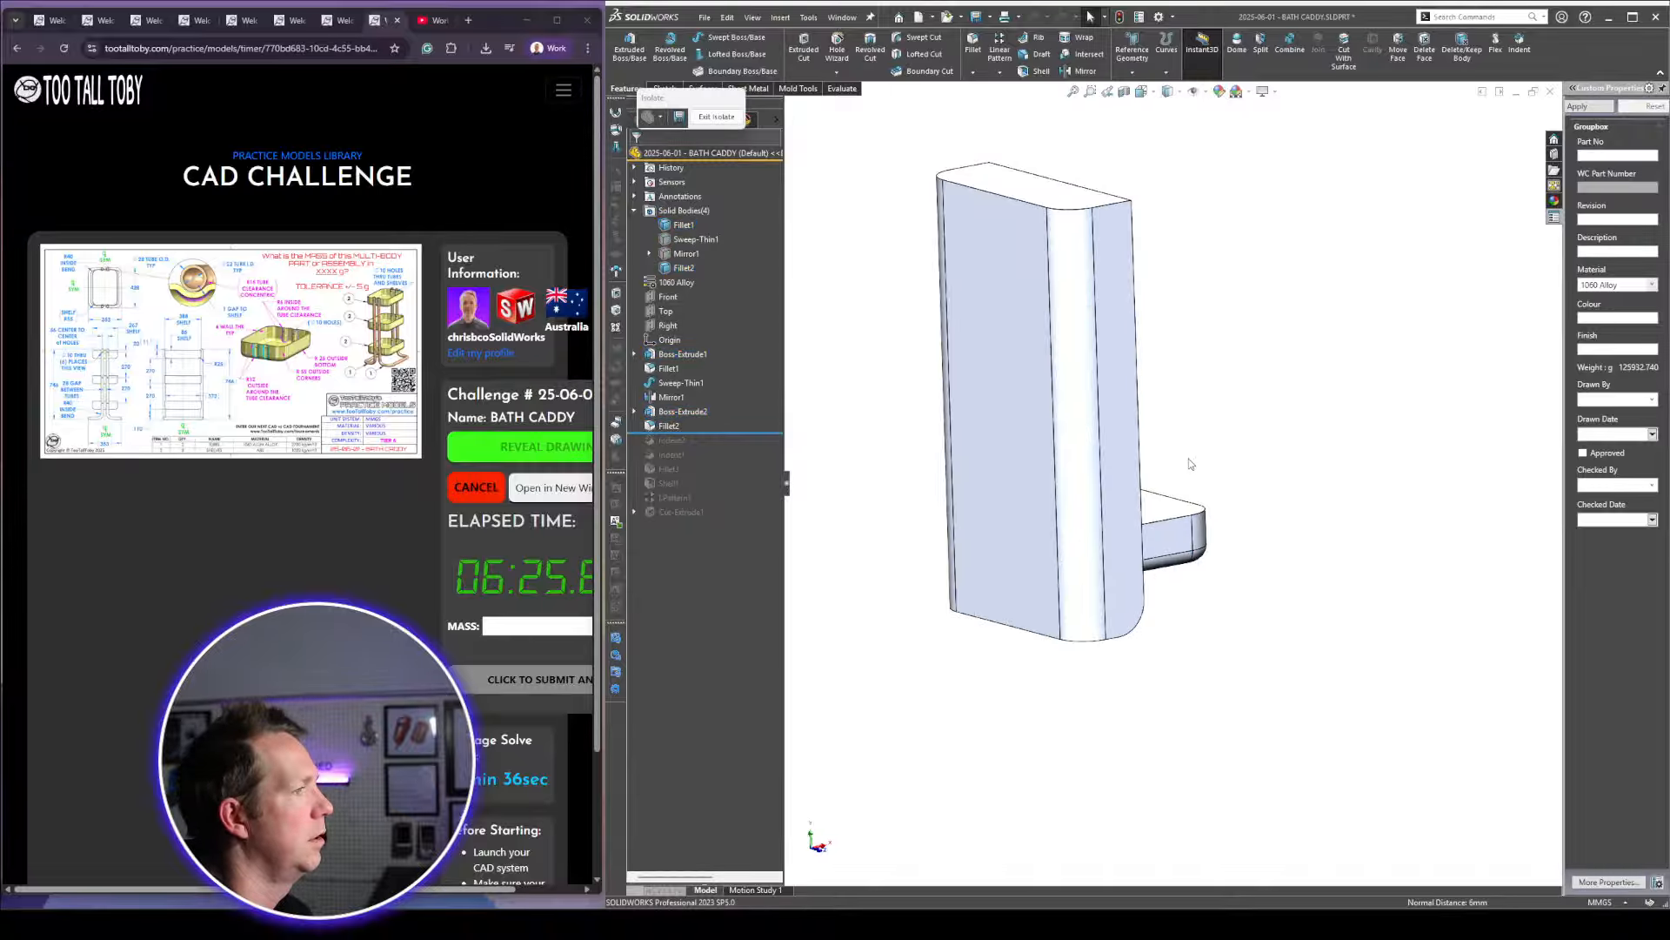
{"action": "middle_click_drag", "start_coordinate": [1190, 464], "coordinate": [1044, 489]}
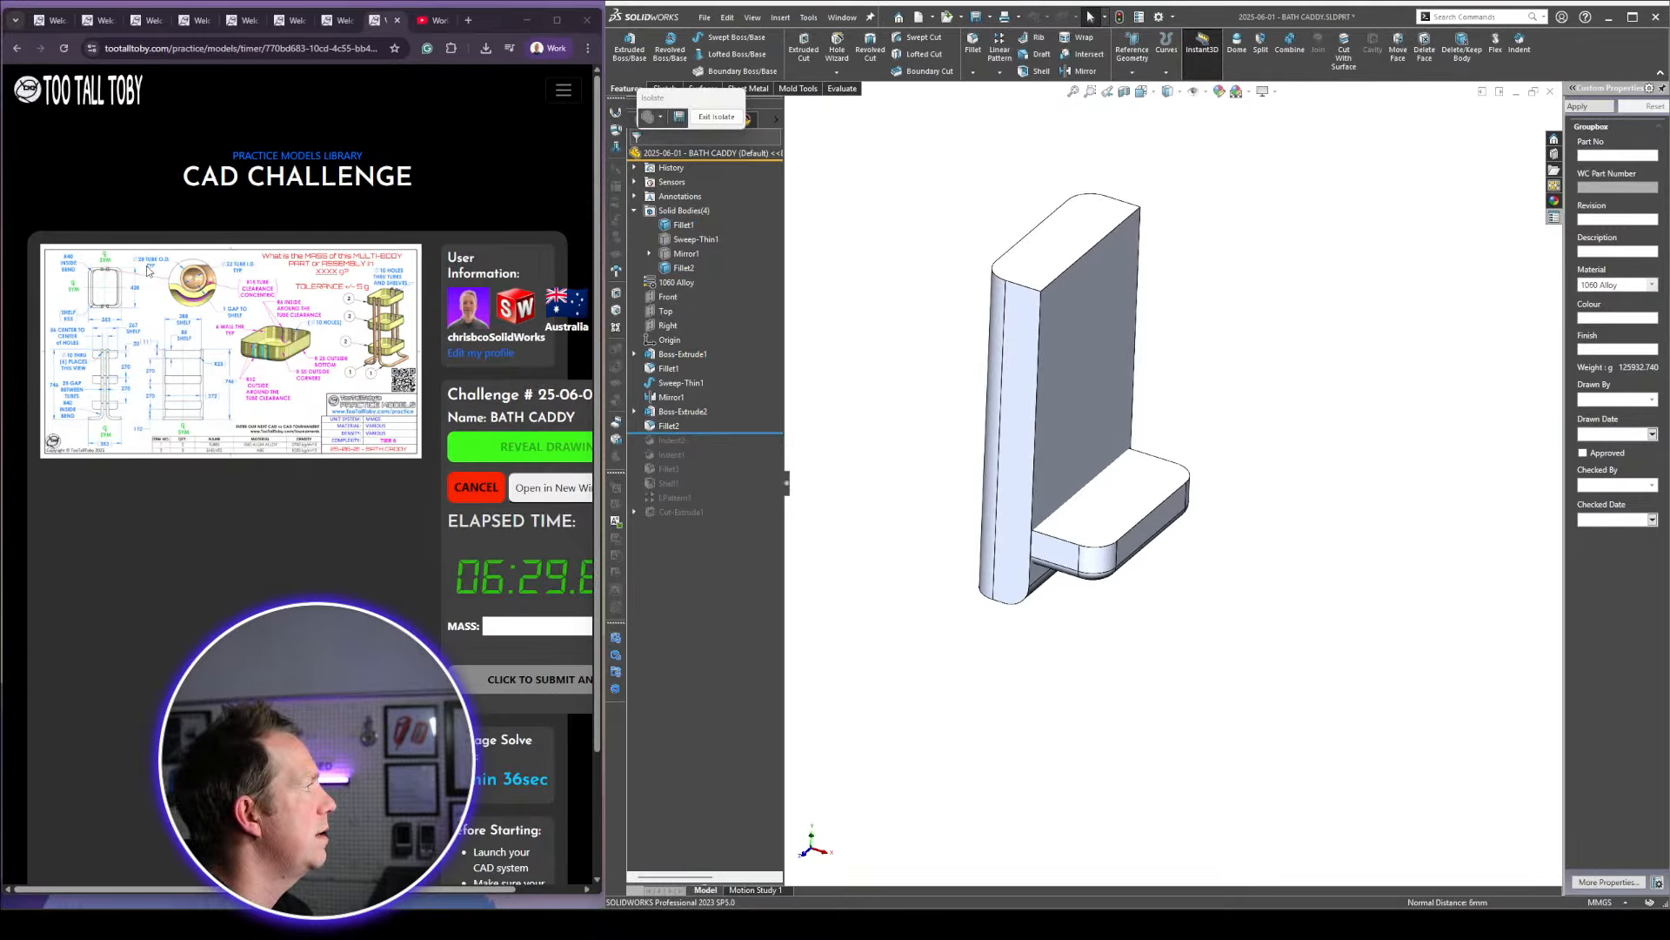
{"action": "scroll", "coordinate": [1149, 369], "scroll_direction": "down", "scroll_amount": 2}
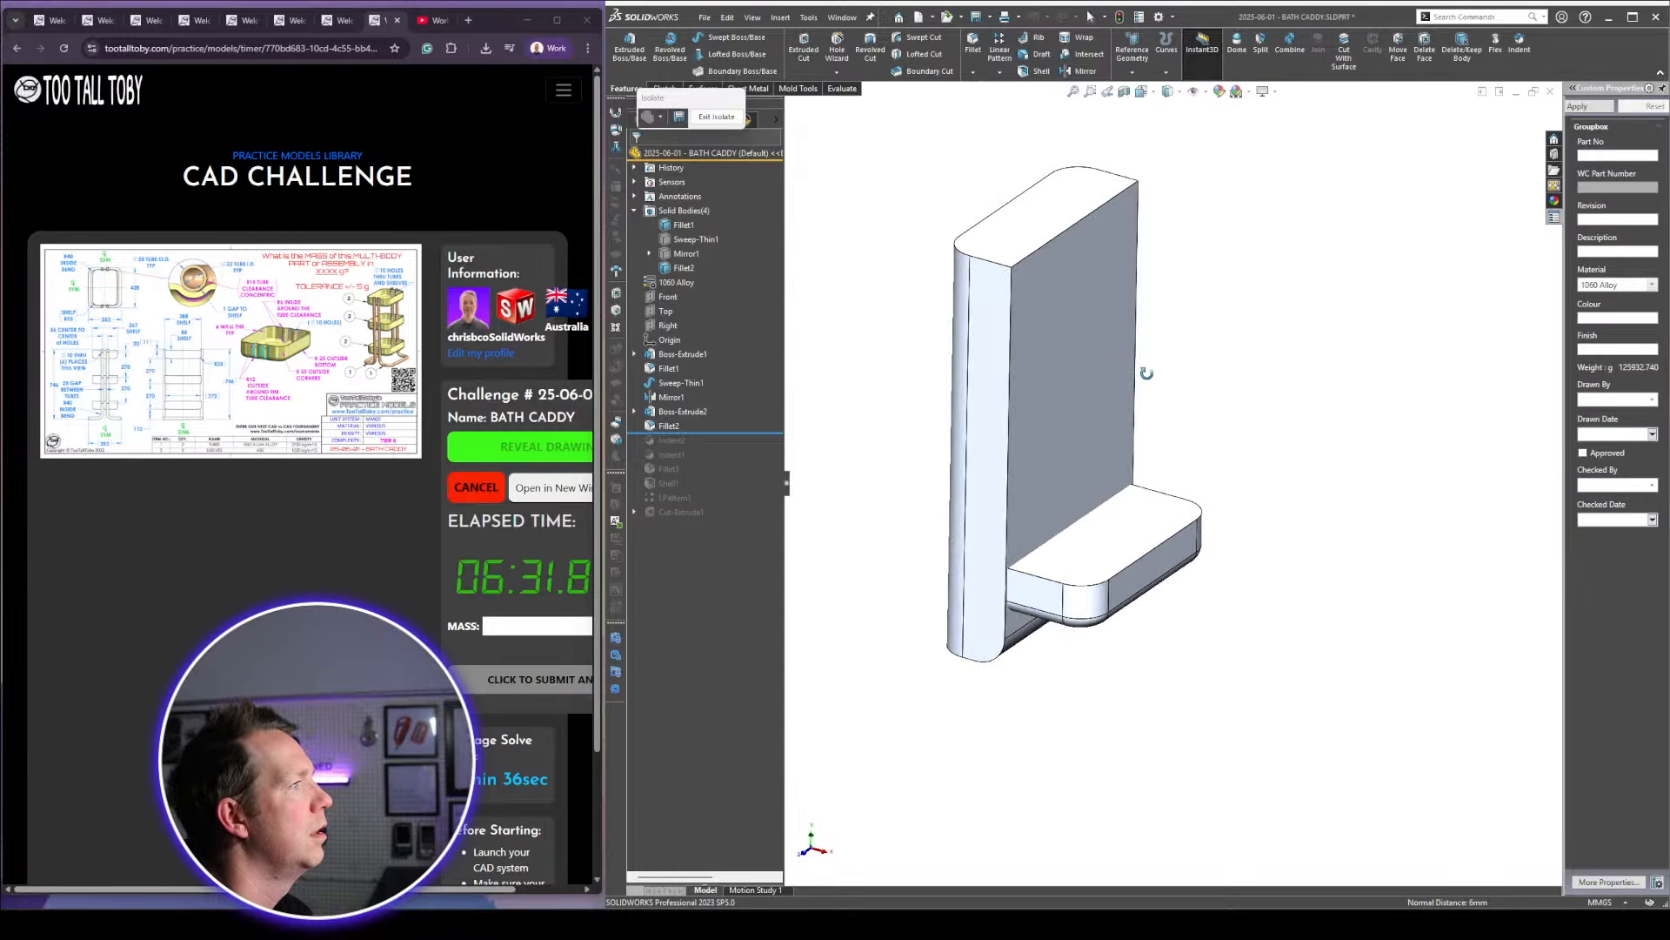
Set up a swept cut with a 30 mm circular profile along the tangent edge chain of the tall block's large face
{"action": "left_click", "coordinate": [916, 36]}
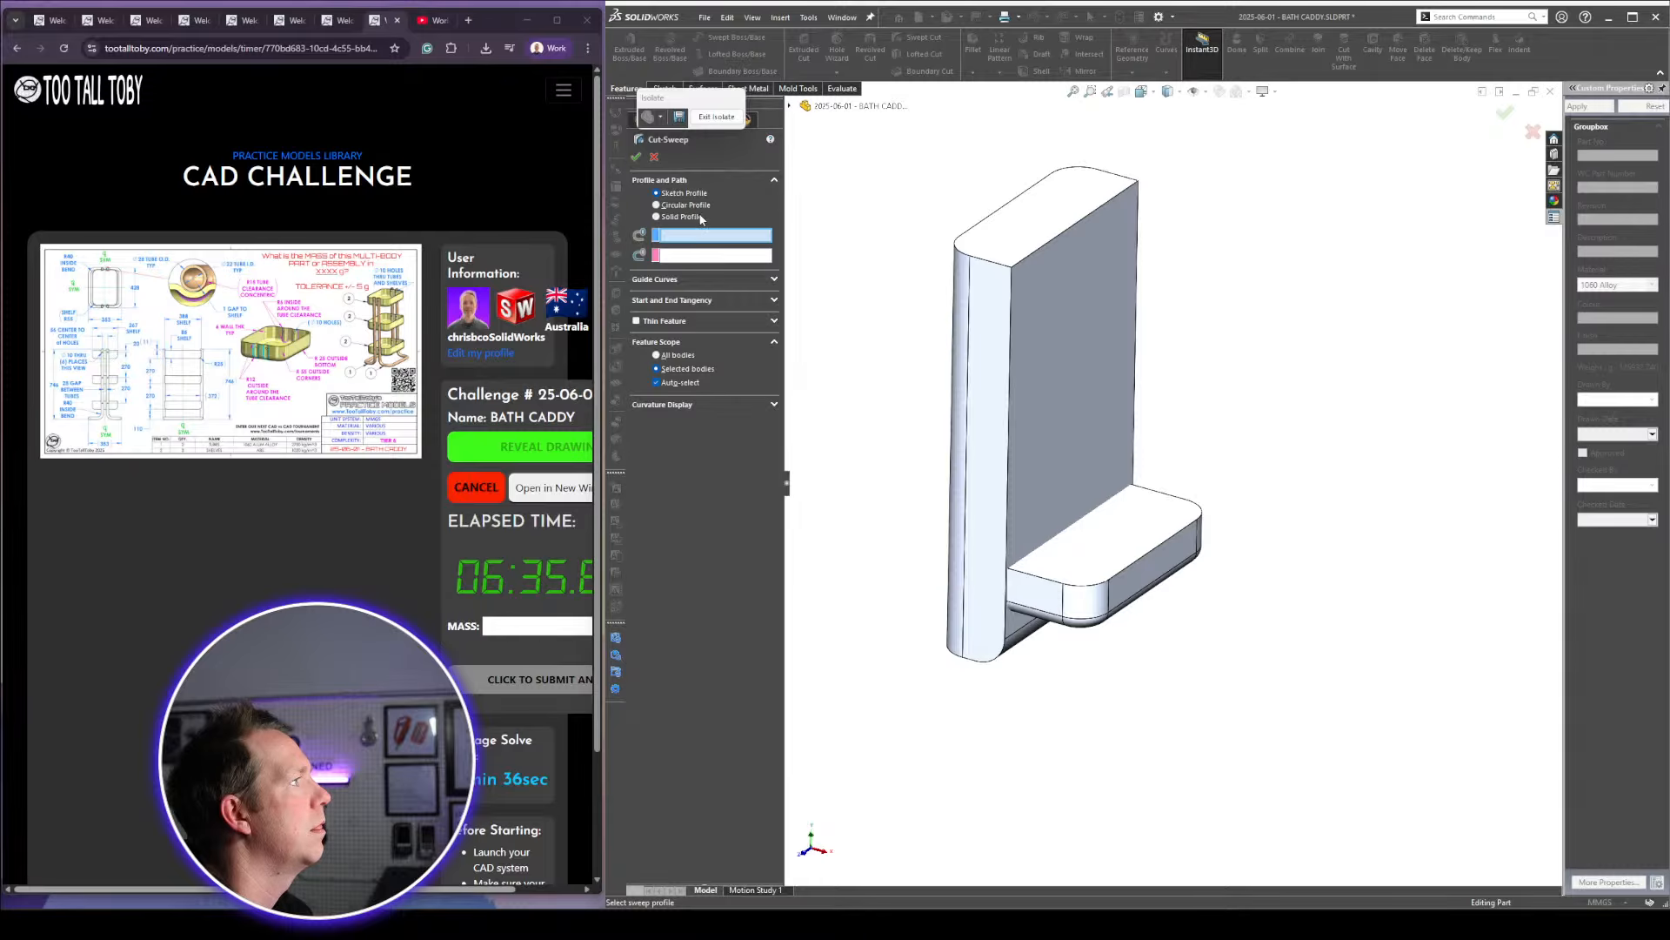
{"action": "left_click", "coordinate": [657, 217]}
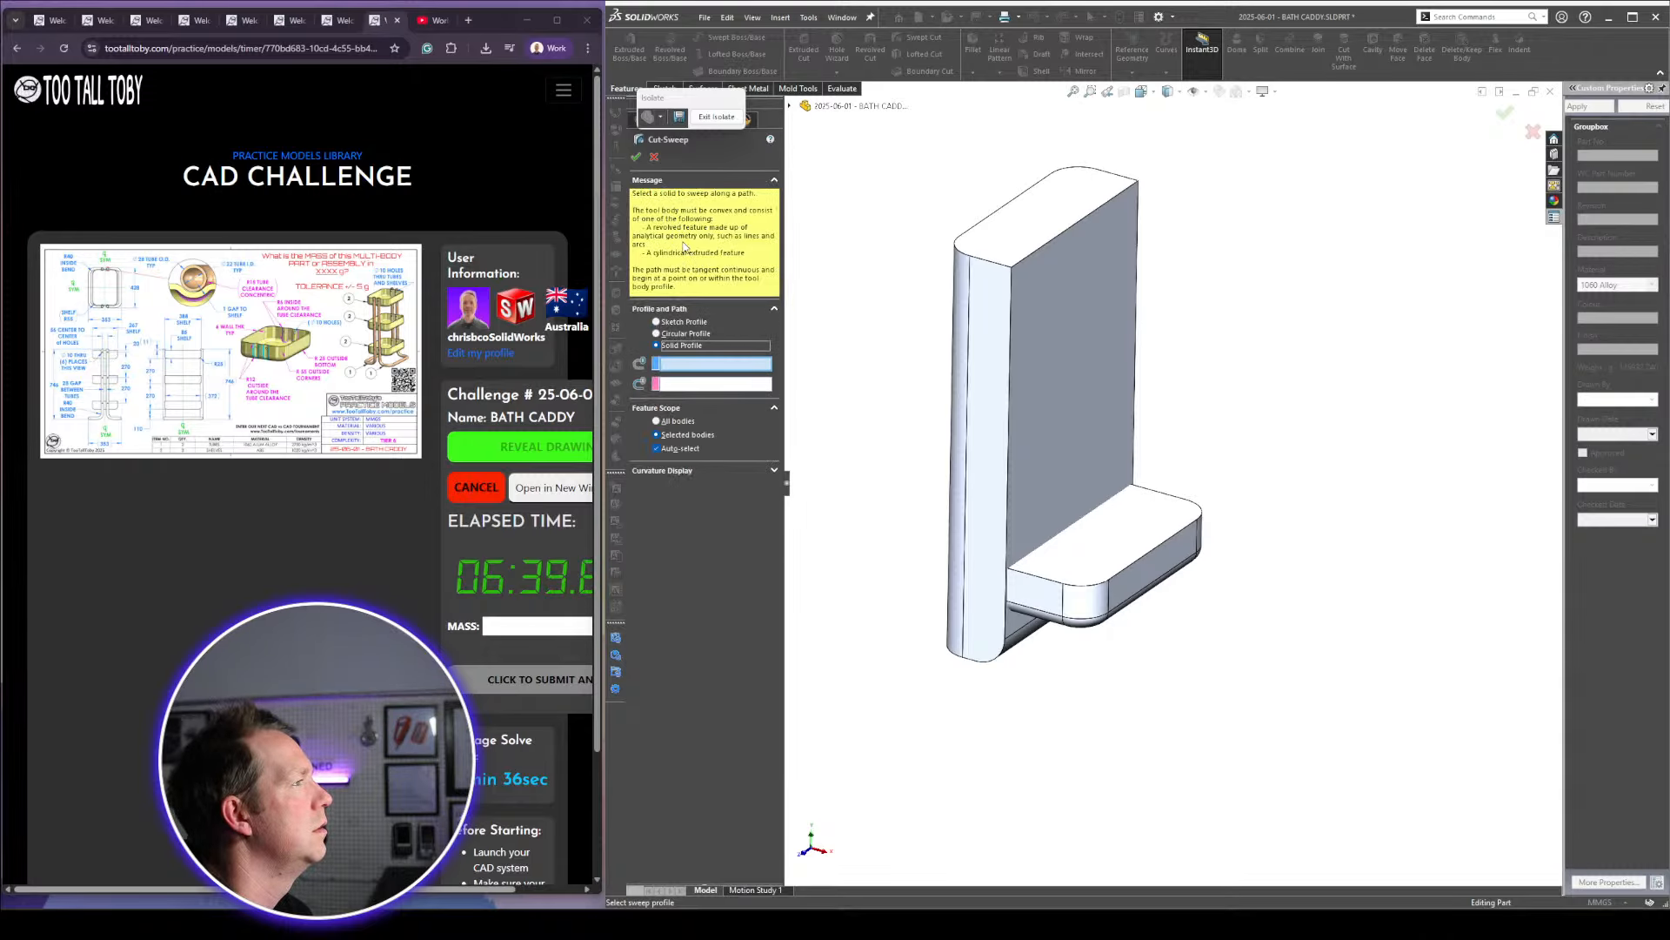
{"action": "left_click", "coordinate": [697, 334]}
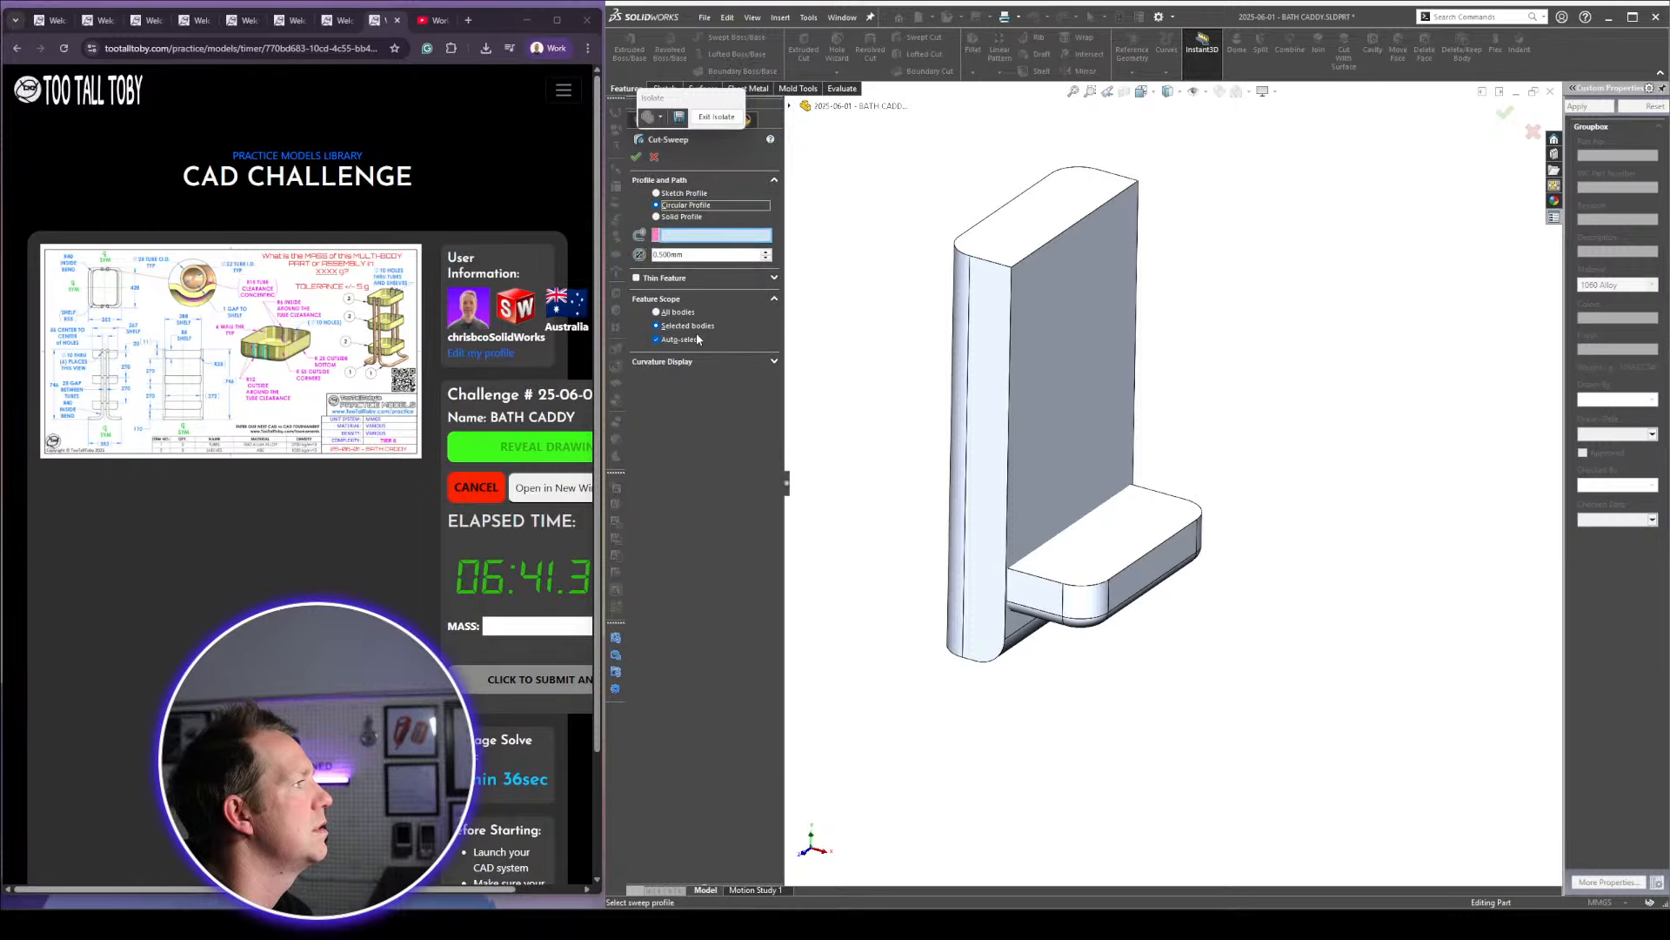
{"action": "right_click", "coordinate": [720, 236]}
{"action": "left_click", "coordinate": [774, 262]}
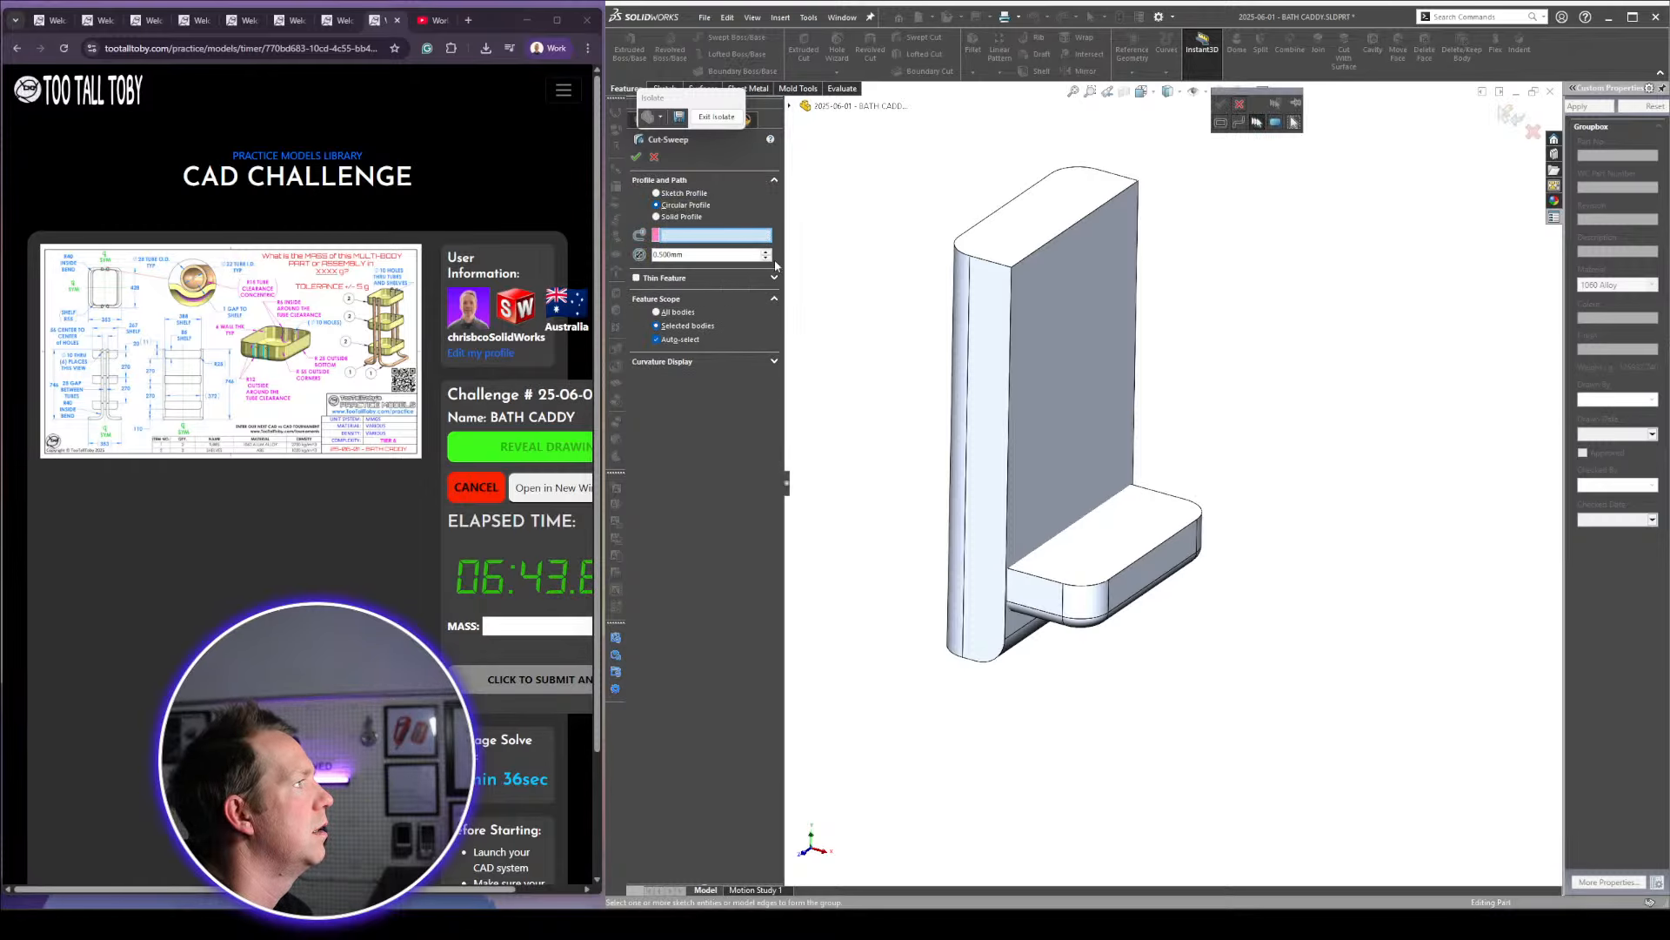
{"action": "left_click", "coordinate": [1011, 305]}
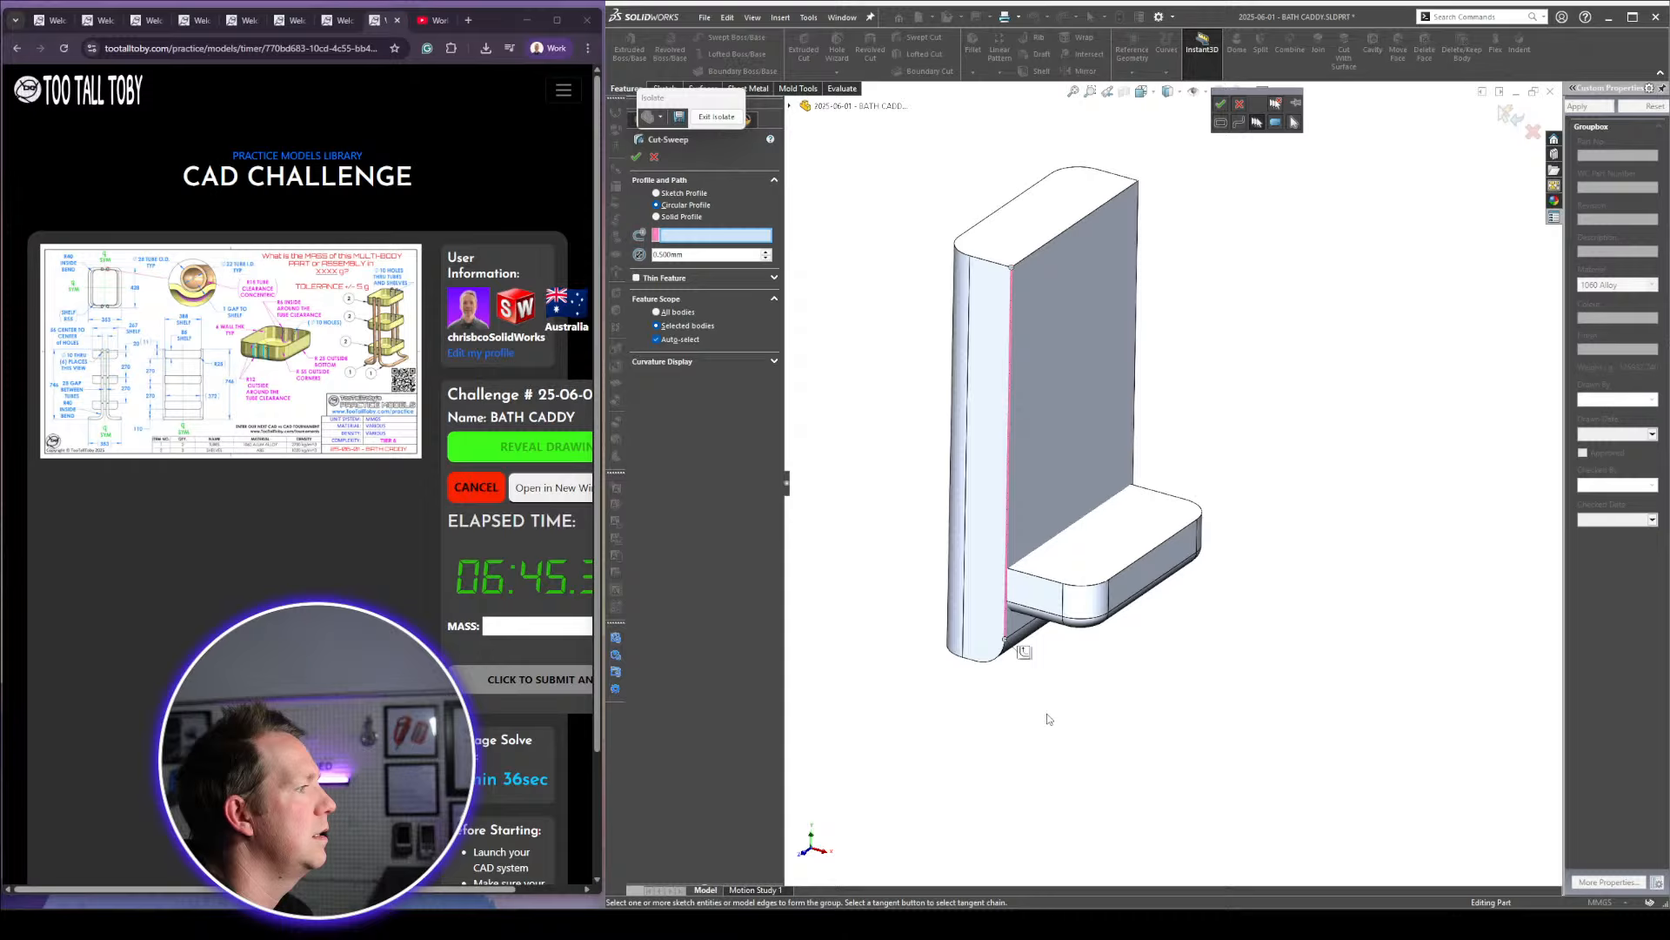
{"action": "left_click", "coordinate": [1023, 652]}
{"action": "left_click", "coordinate": [1221, 103]}
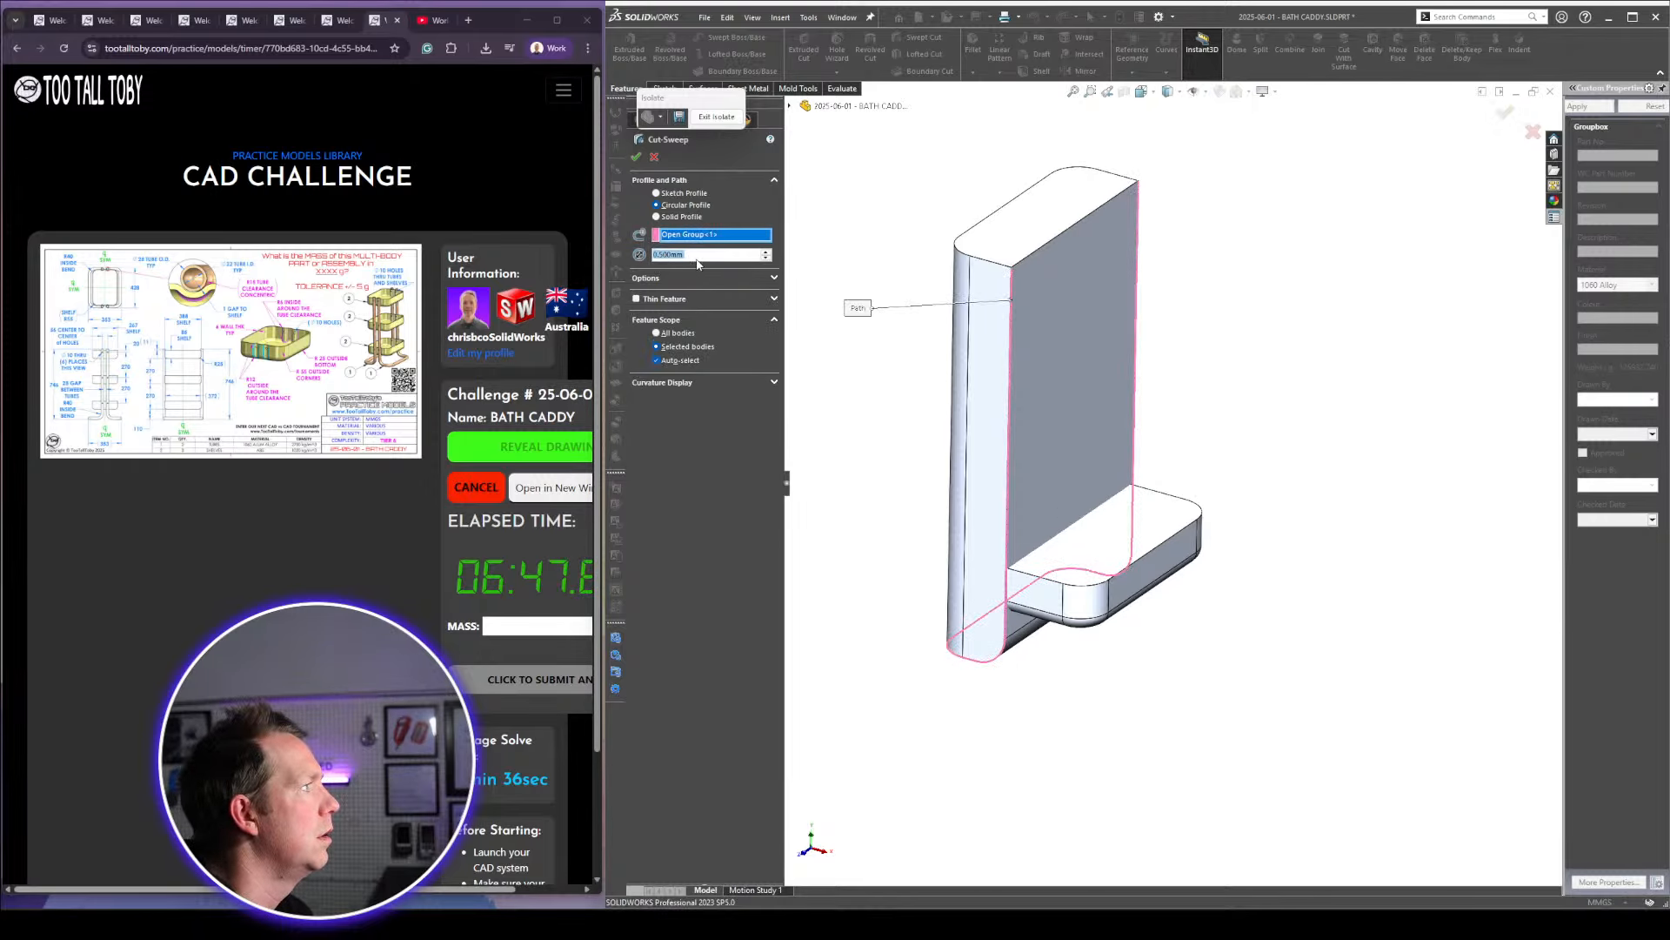
{"action": "type", "text": "30"}
{"action": "key", "text": "Return"}
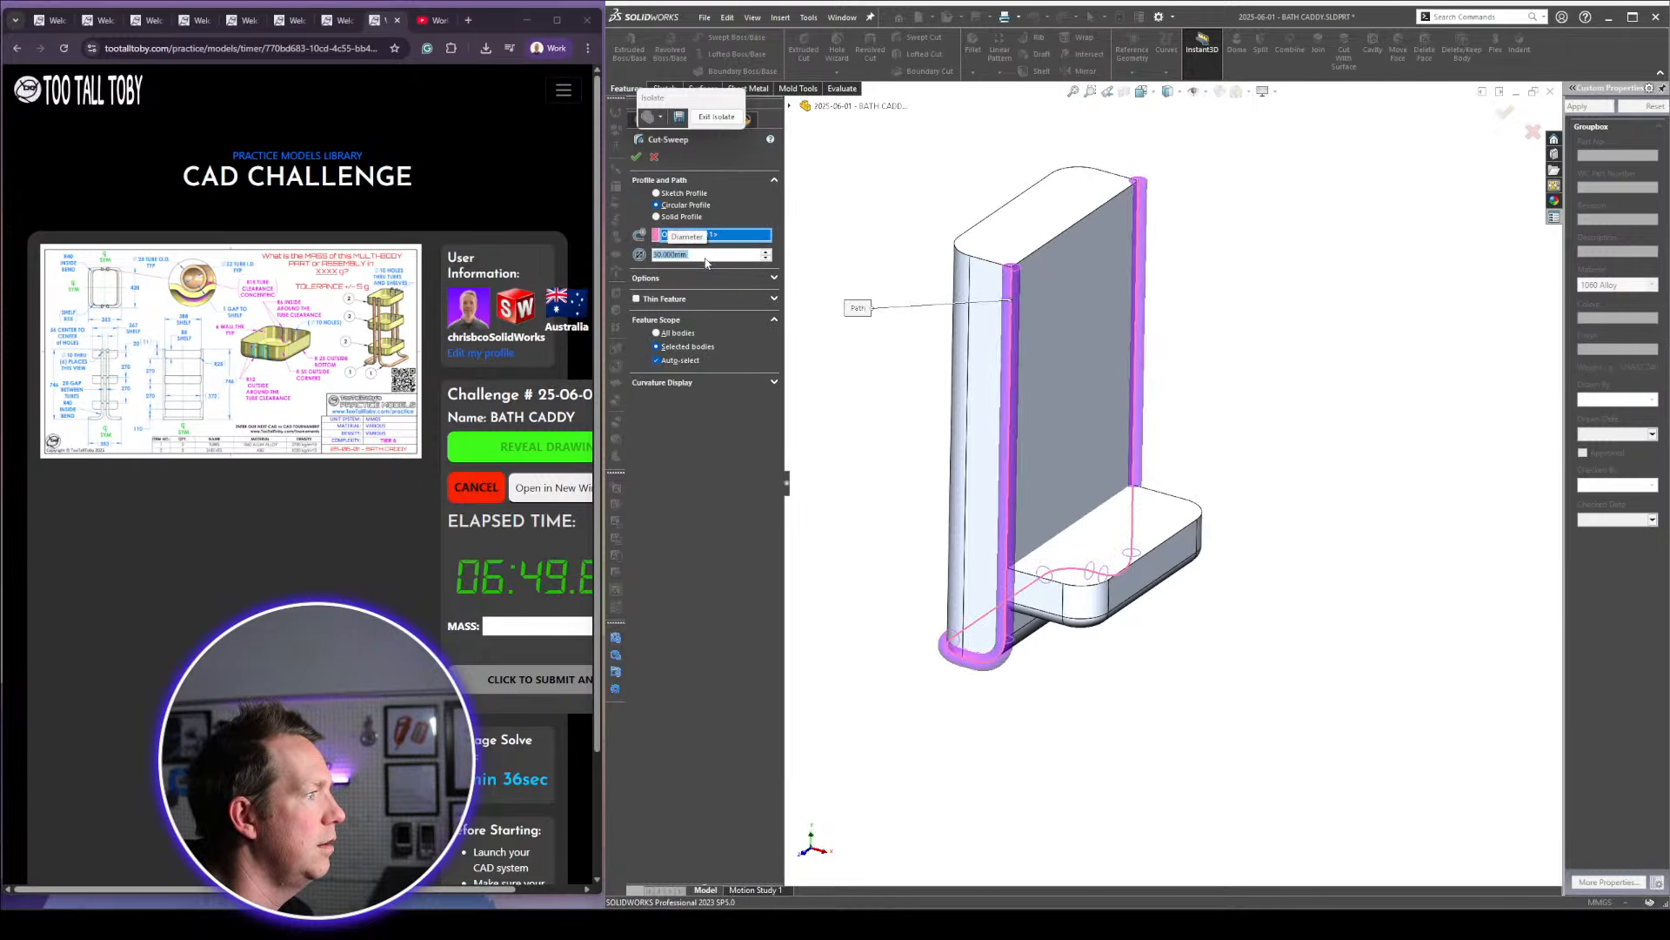
Turn off automatic body selection, limit the swept cut to the shelf block and create it
{"action": "scroll", "coordinate": [1060, 623], "scroll_direction": "down", "scroll_amount": 3}
{"action": "middle_click_drag", "start_coordinate": [1059, 622], "coordinate": [845, 478]}
{"action": "left_click", "coordinate": [682, 364]}
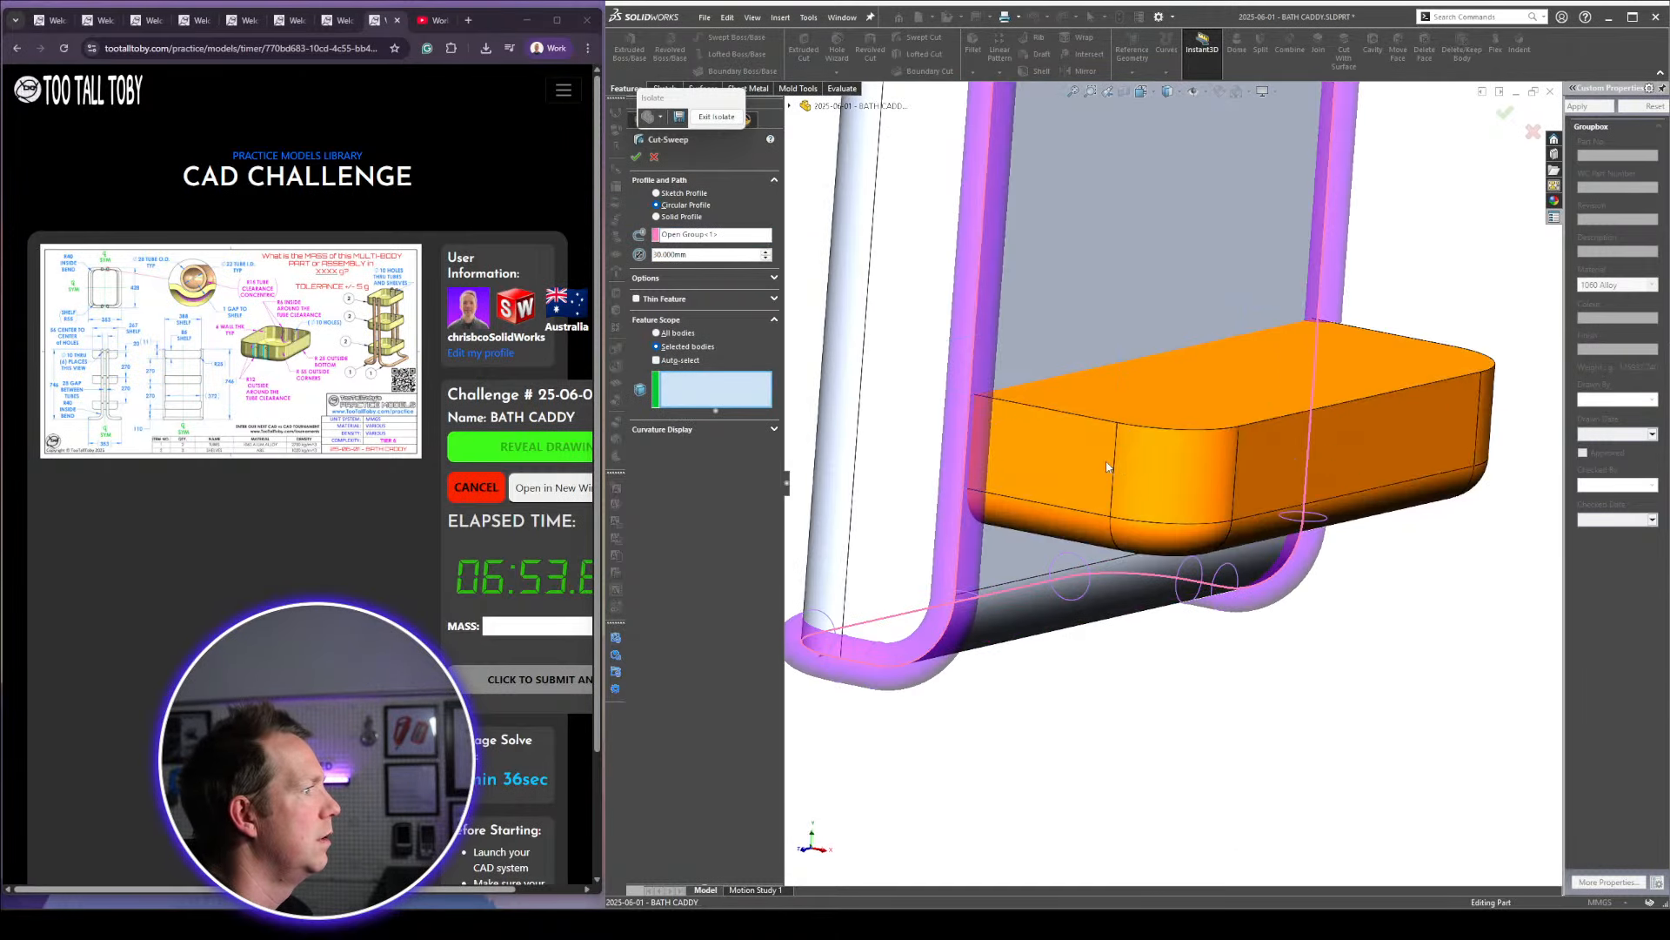
{"action": "left_click", "coordinate": [1119, 462]}
{"action": "right_click", "coordinate": [1123, 466]}
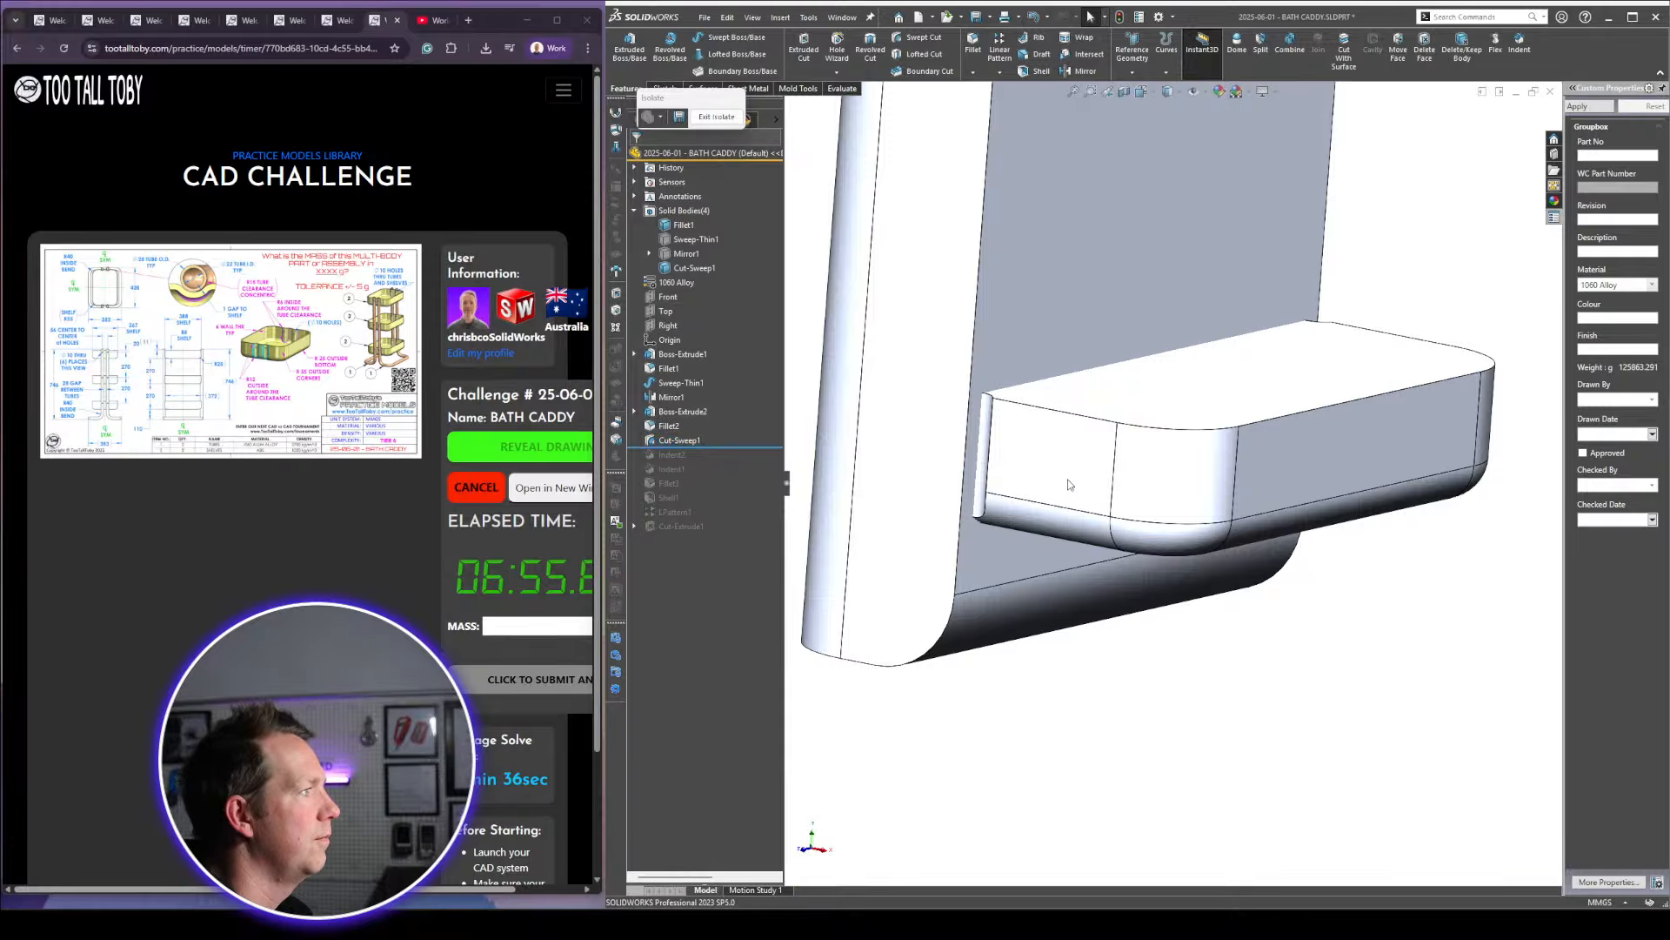
Hide the tall block and inspect the swept groove in the shelf block
{"action": "left_click", "coordinate": [1083, 300]}
{"action": "left_click", "coordinate": [1140, 259]}
{"action": "scroll", "coordinate": [1153, 448], "scroll_direction": "up", "scroll_amount": 3}
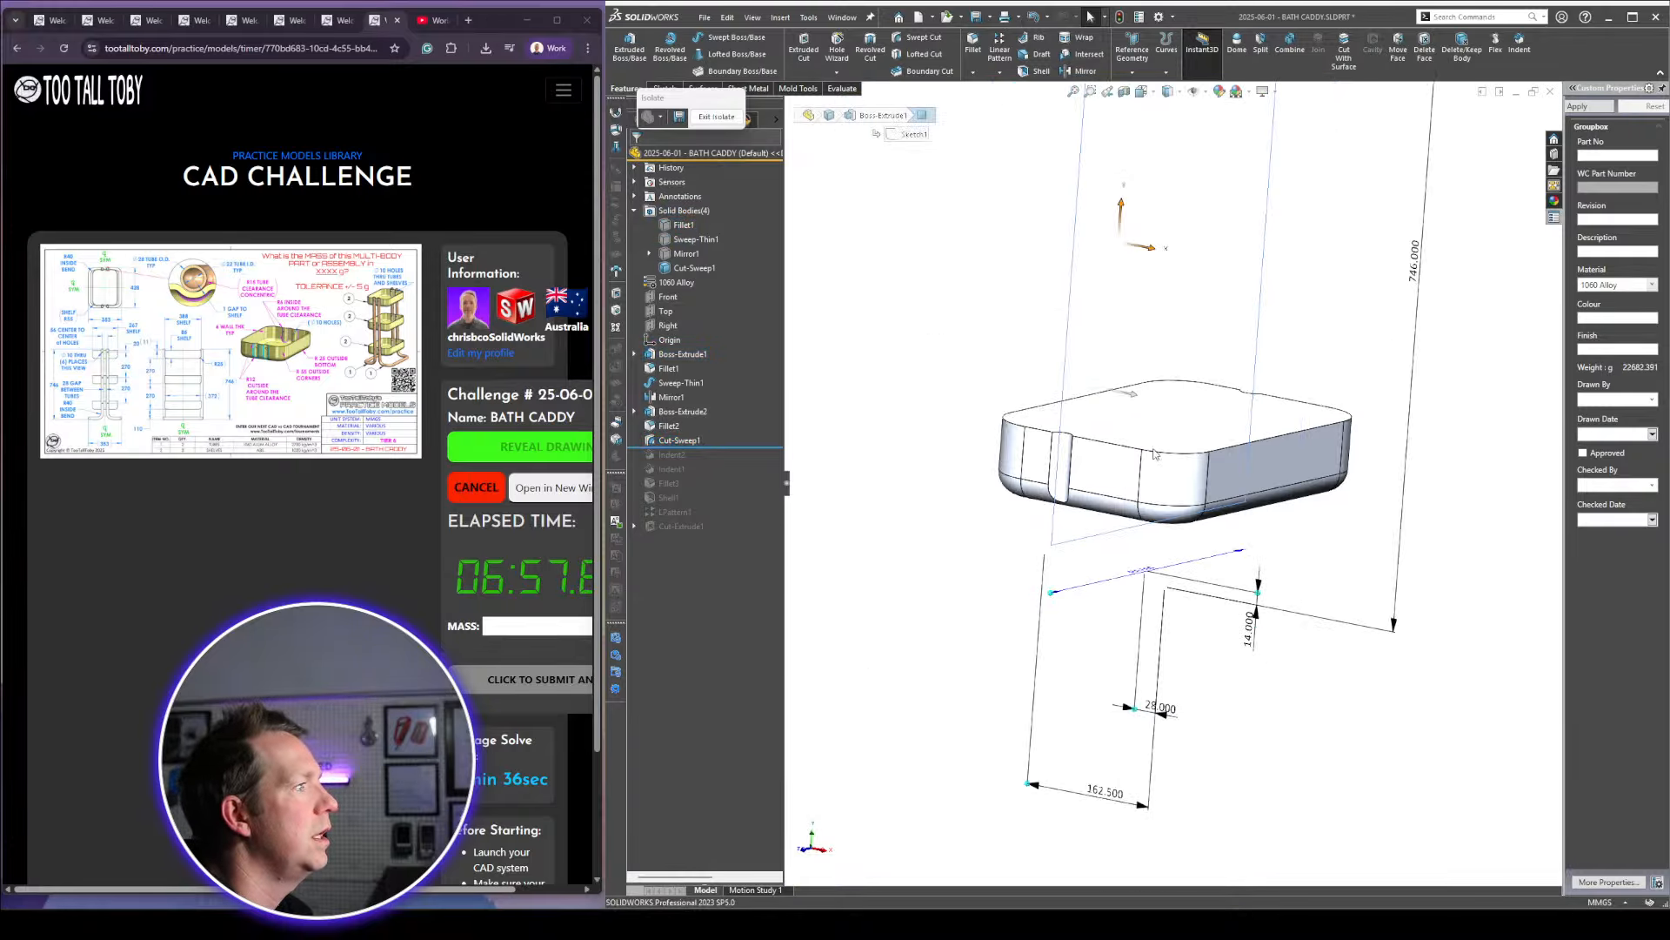
{"action": "left_click", "coordinate": [1445, 555]}
{"action": "mouse_move", "coordinate": [1167, 596]}
{"action": "middle_mouse_down"}
{"action": "mouse_move", "coordinate": [1264, 580]}
{"action": "mouse_move", "coordinate": [1229, 463]}
{"action": "middle_mouse_up"}
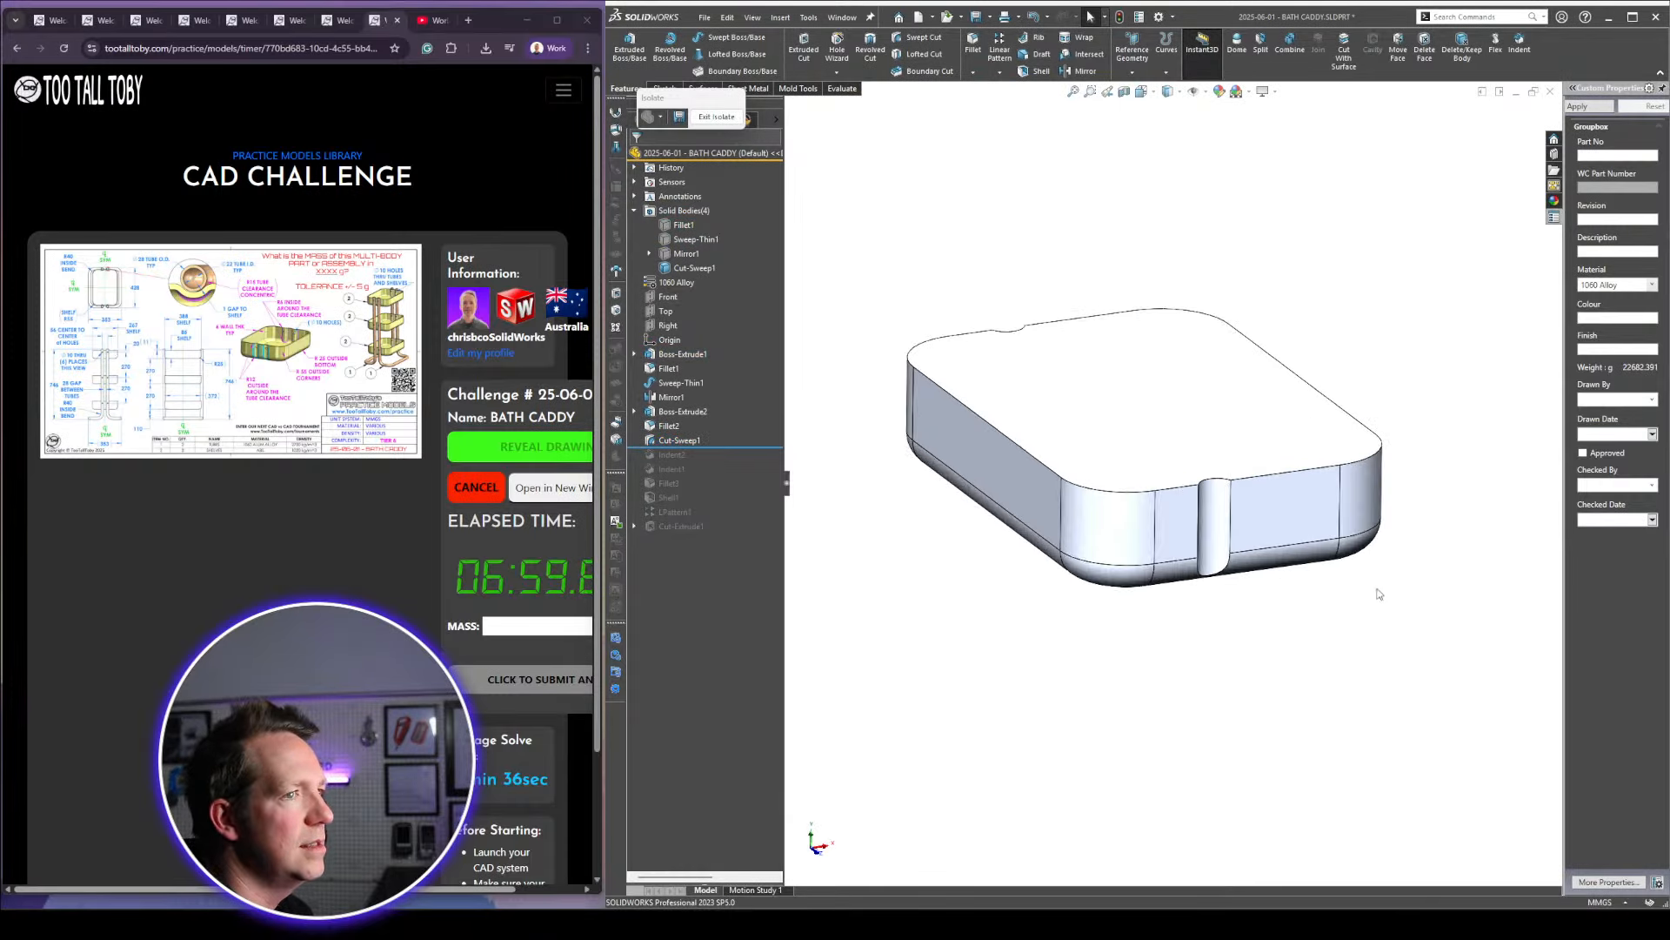
Mirror the swept cut about the Right plane to add the second tube's groove
{"action": "left_click", "coordinate": [668, 325]}
{"action": "left_click", "coordinate": [679, 440], "text": "ctrl"}
{"action": "left_click", "coordinate": [1079, 71]}
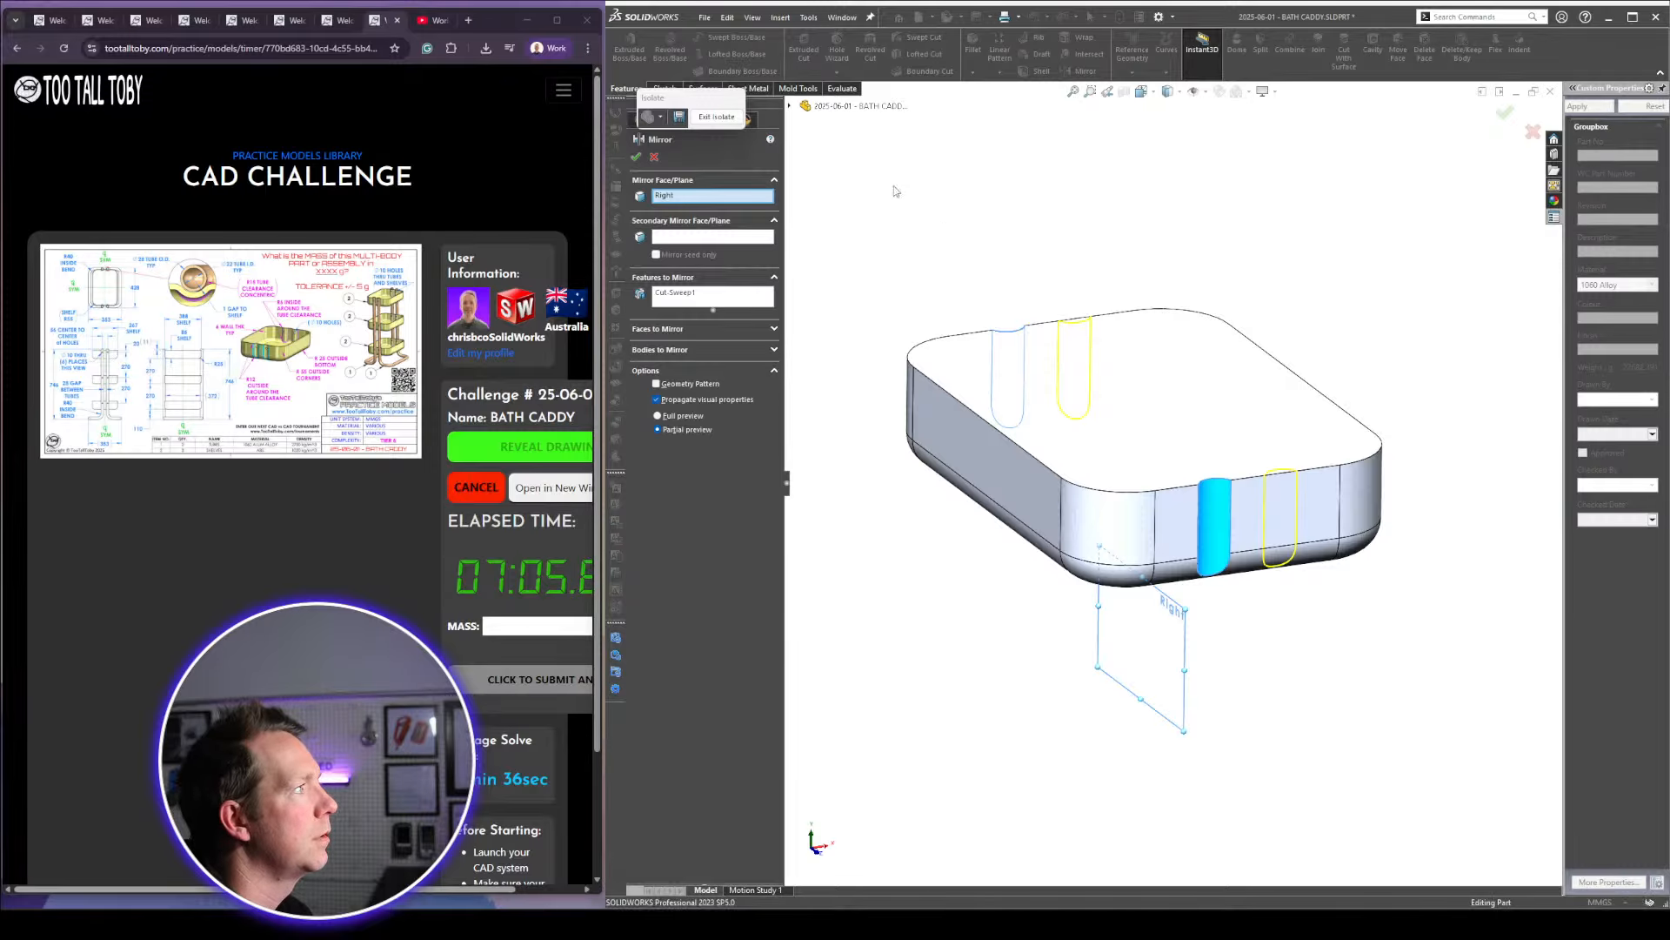
{"action": "key", "text": "Return"}
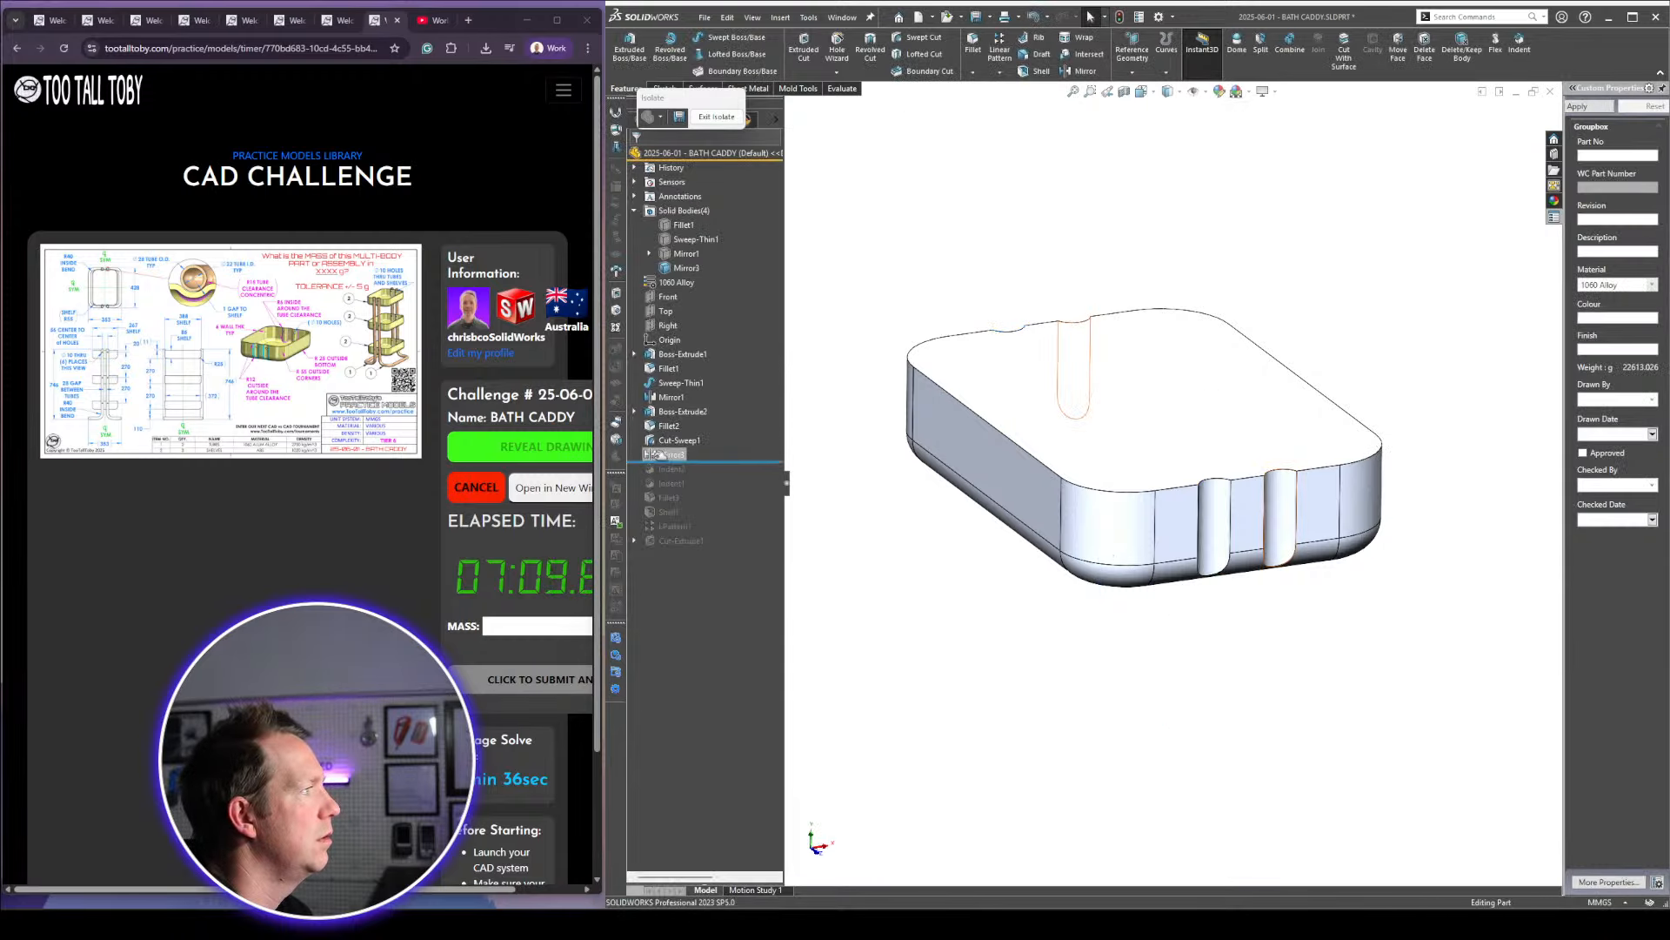
Reopen the swept cut's mirror to examine its Geometry Pattern and feature scope options, cancel, and inspect the grooves
{"action": "left_click", "coordinate": [669, 454]}
{"action": "left_click", "coordinate": [683, 418]}
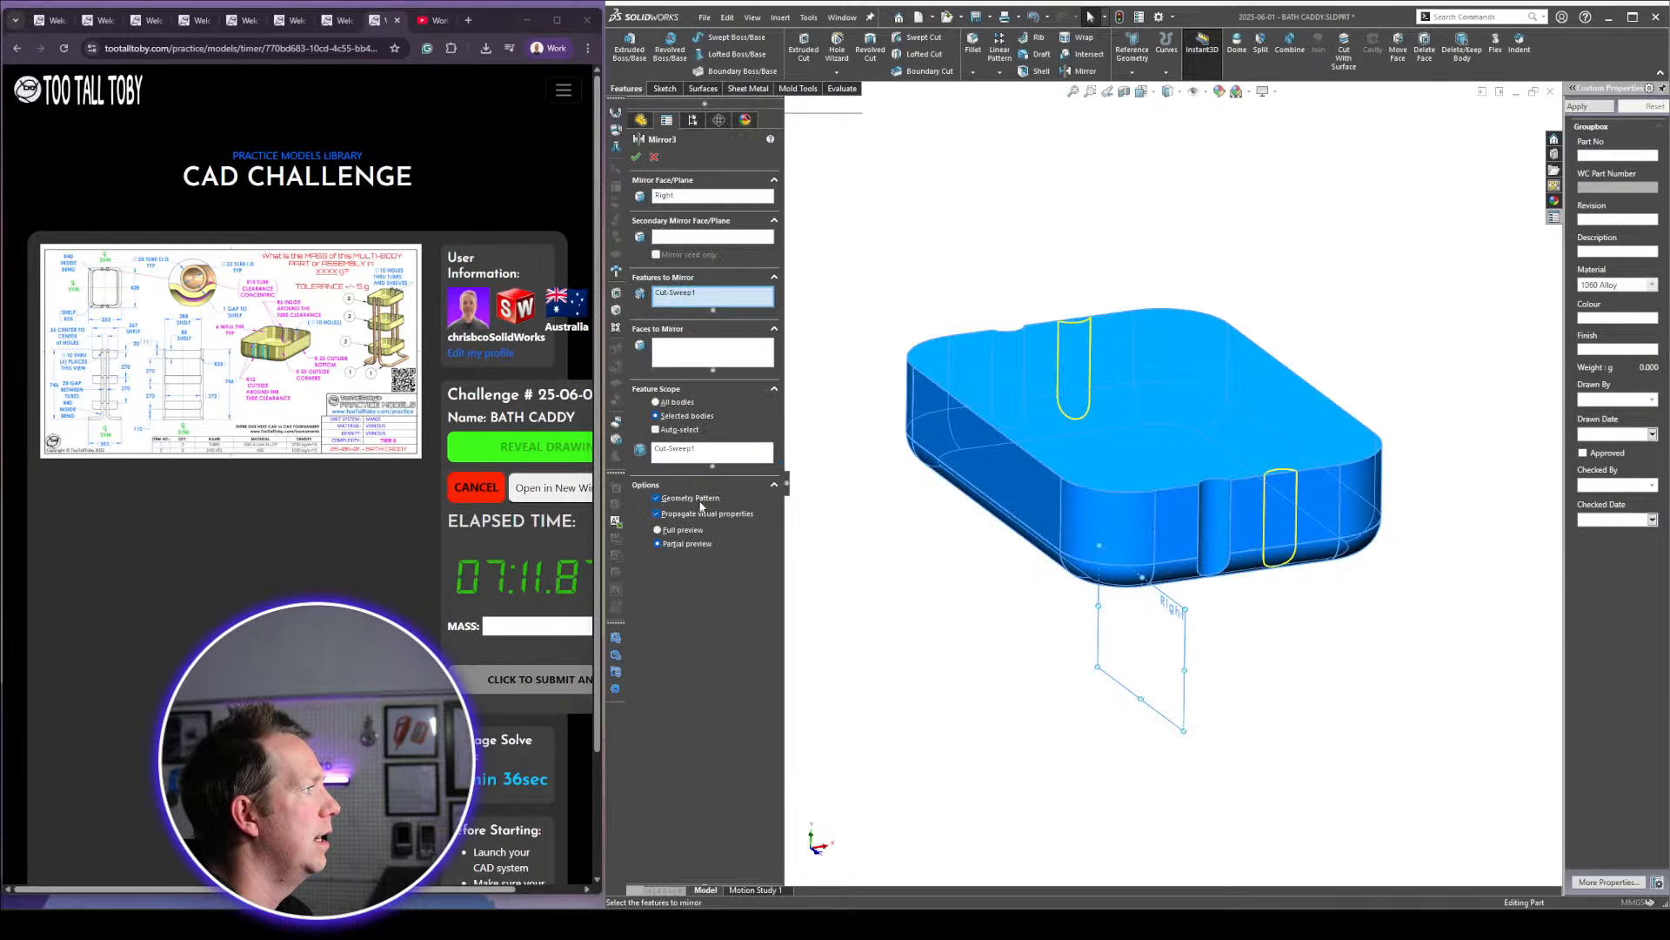
{"action": "left_click", "coordinate": [654, 158]}
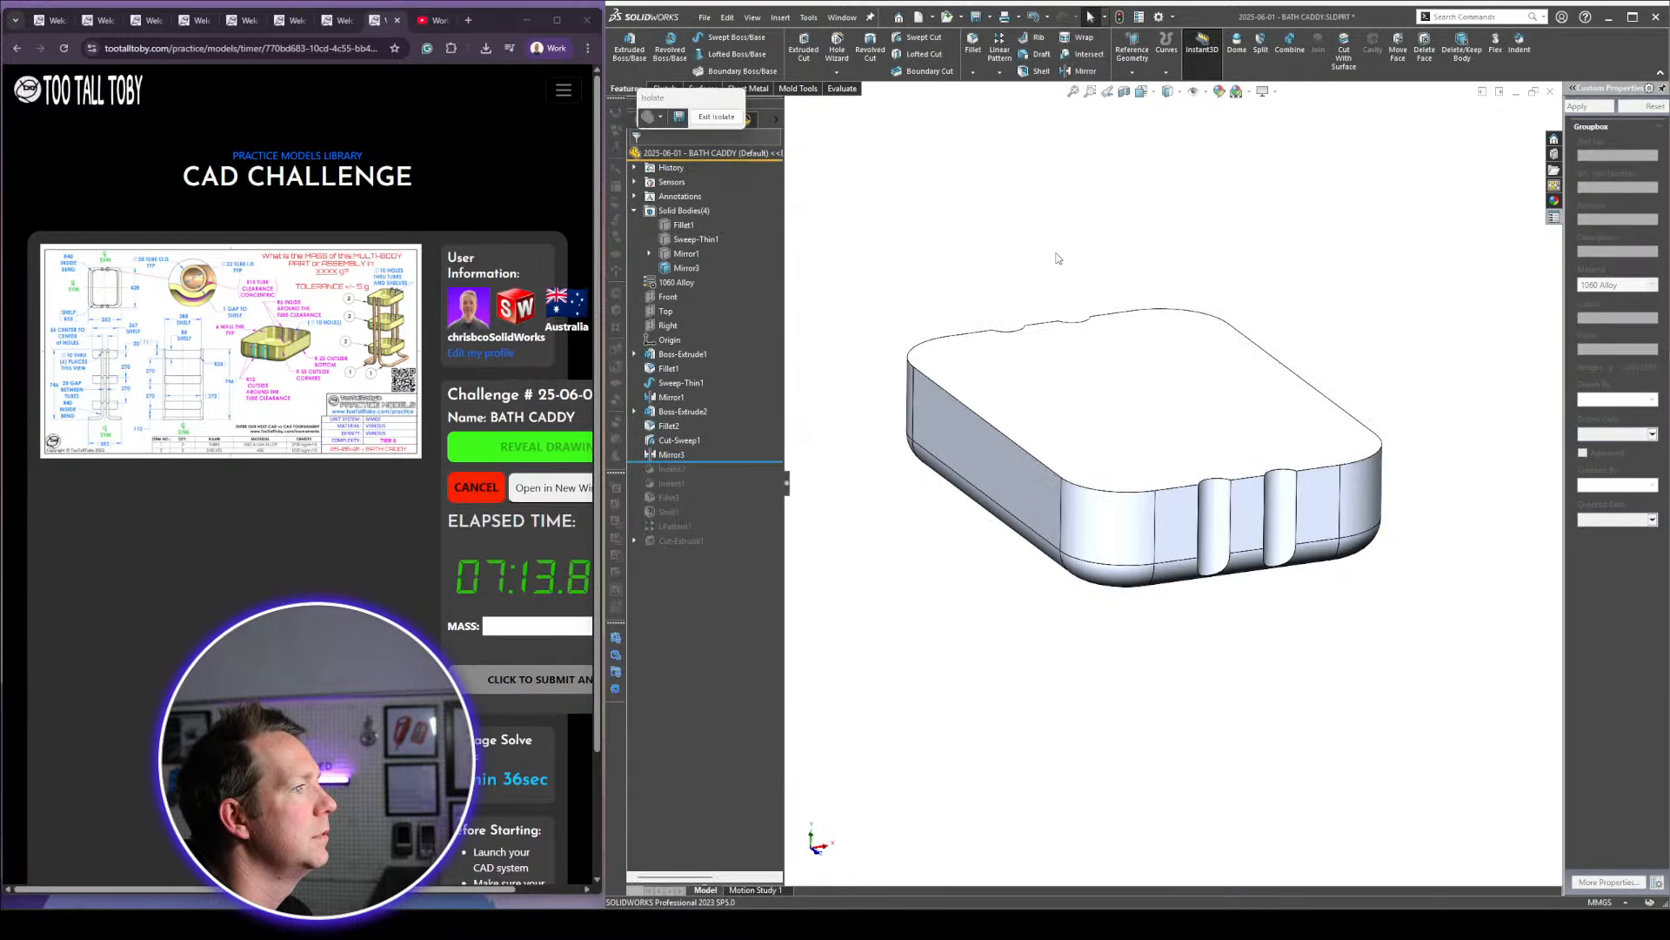
{"action": "middle_click_drag", "start_coordinate": [1055, 254], "coordinate": [1230, 548]}
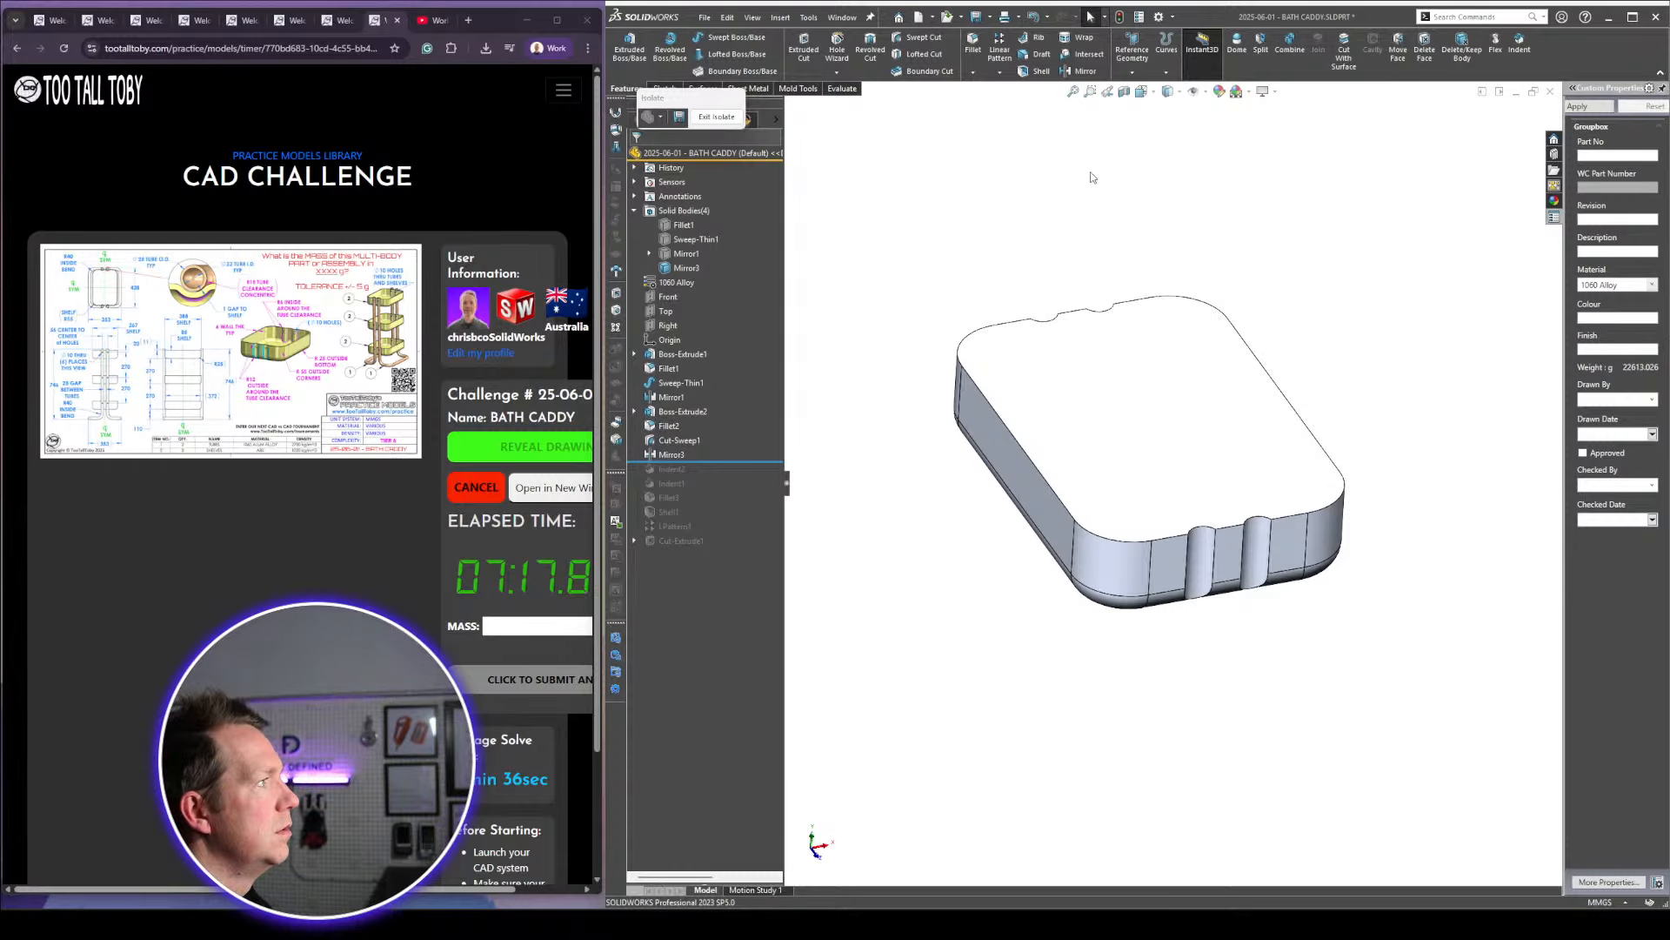
Exit the isolated display and roll the history forward to the end of the feature tree
{"action": "left_click", "coordinate": [722, 116]}
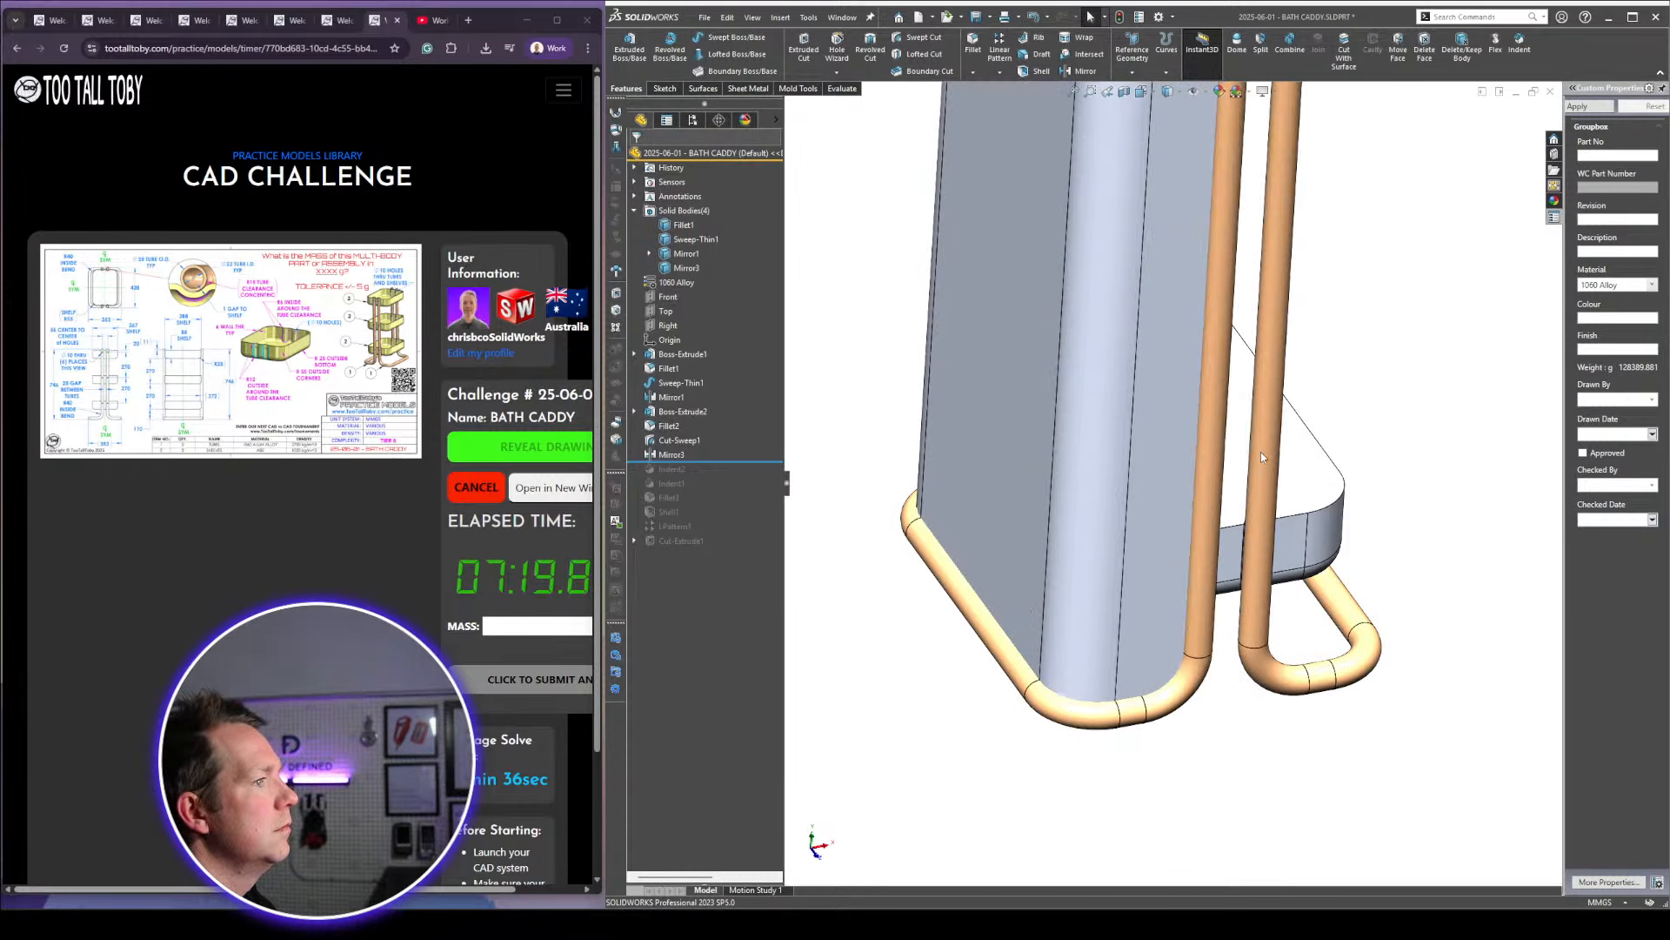
{"action": "scroll", "coordinate": [1261, 451], "scroll_direction": "up", "scroll_amount": 4}
{"action": "mouse_move", "coordinate": [1260, 452]}
{"action": "middle_mouse_down"}
{"action": "mouse_move", "coordinate": [1234, 385]}
{"action": "mouse_move", "coordinate": [1266, 461]}
{"action": "middle_mouse_up"}
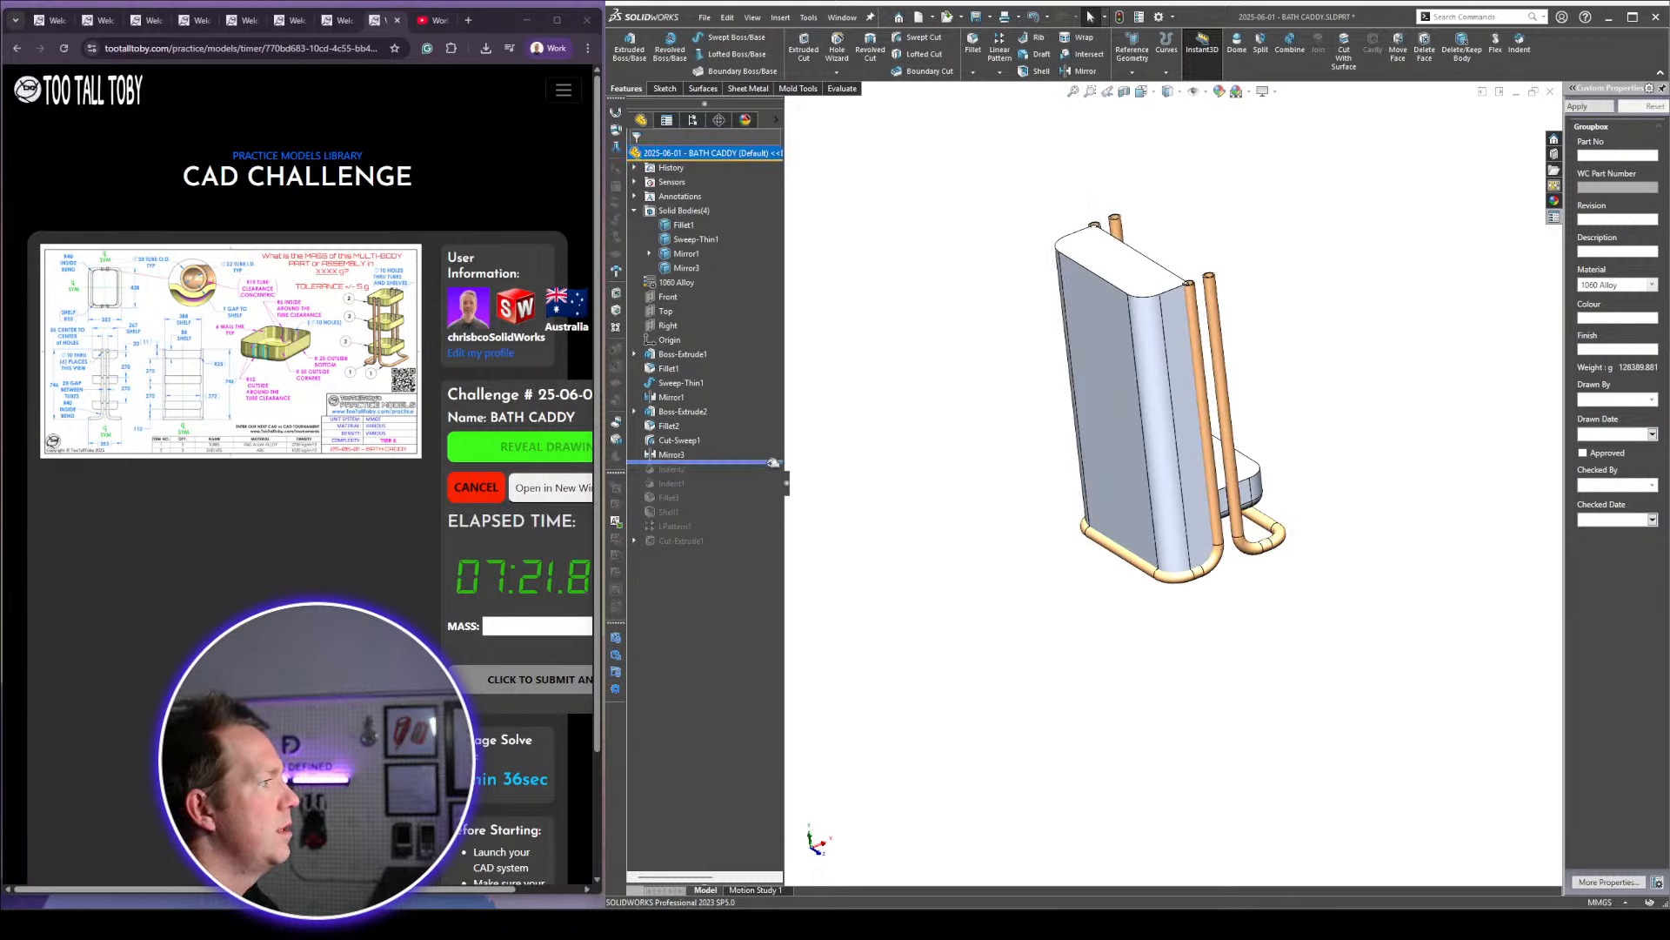
{"action": "left_click_drag", "start_coordinate": [766, 462], "coordinate": [734, 548]}
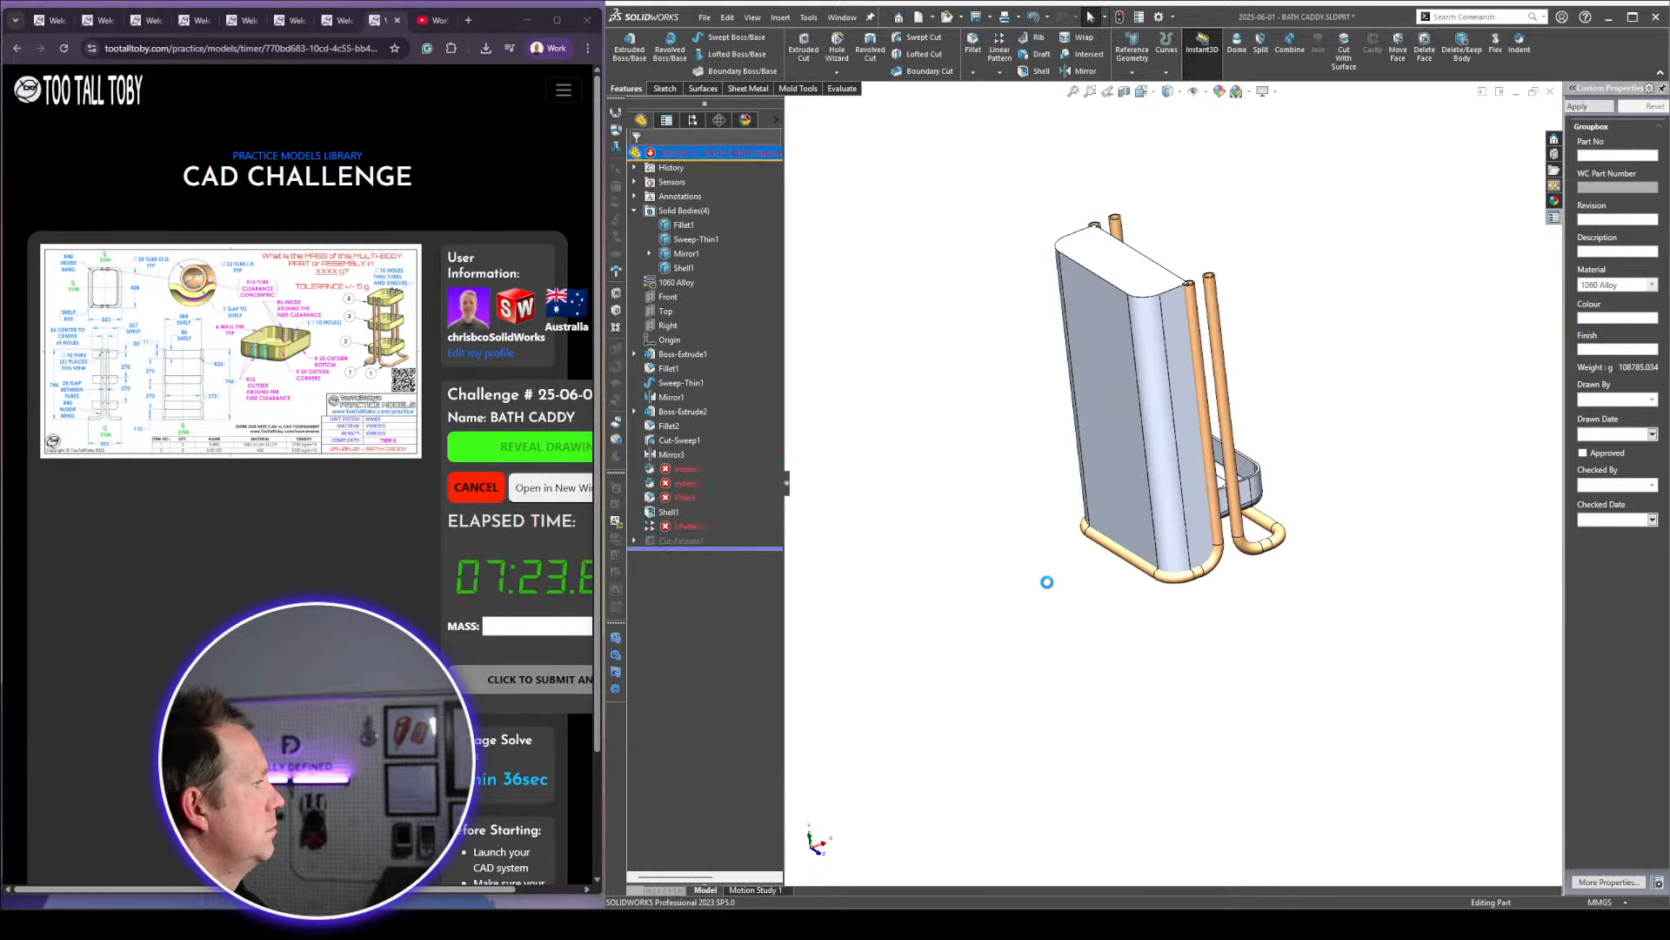
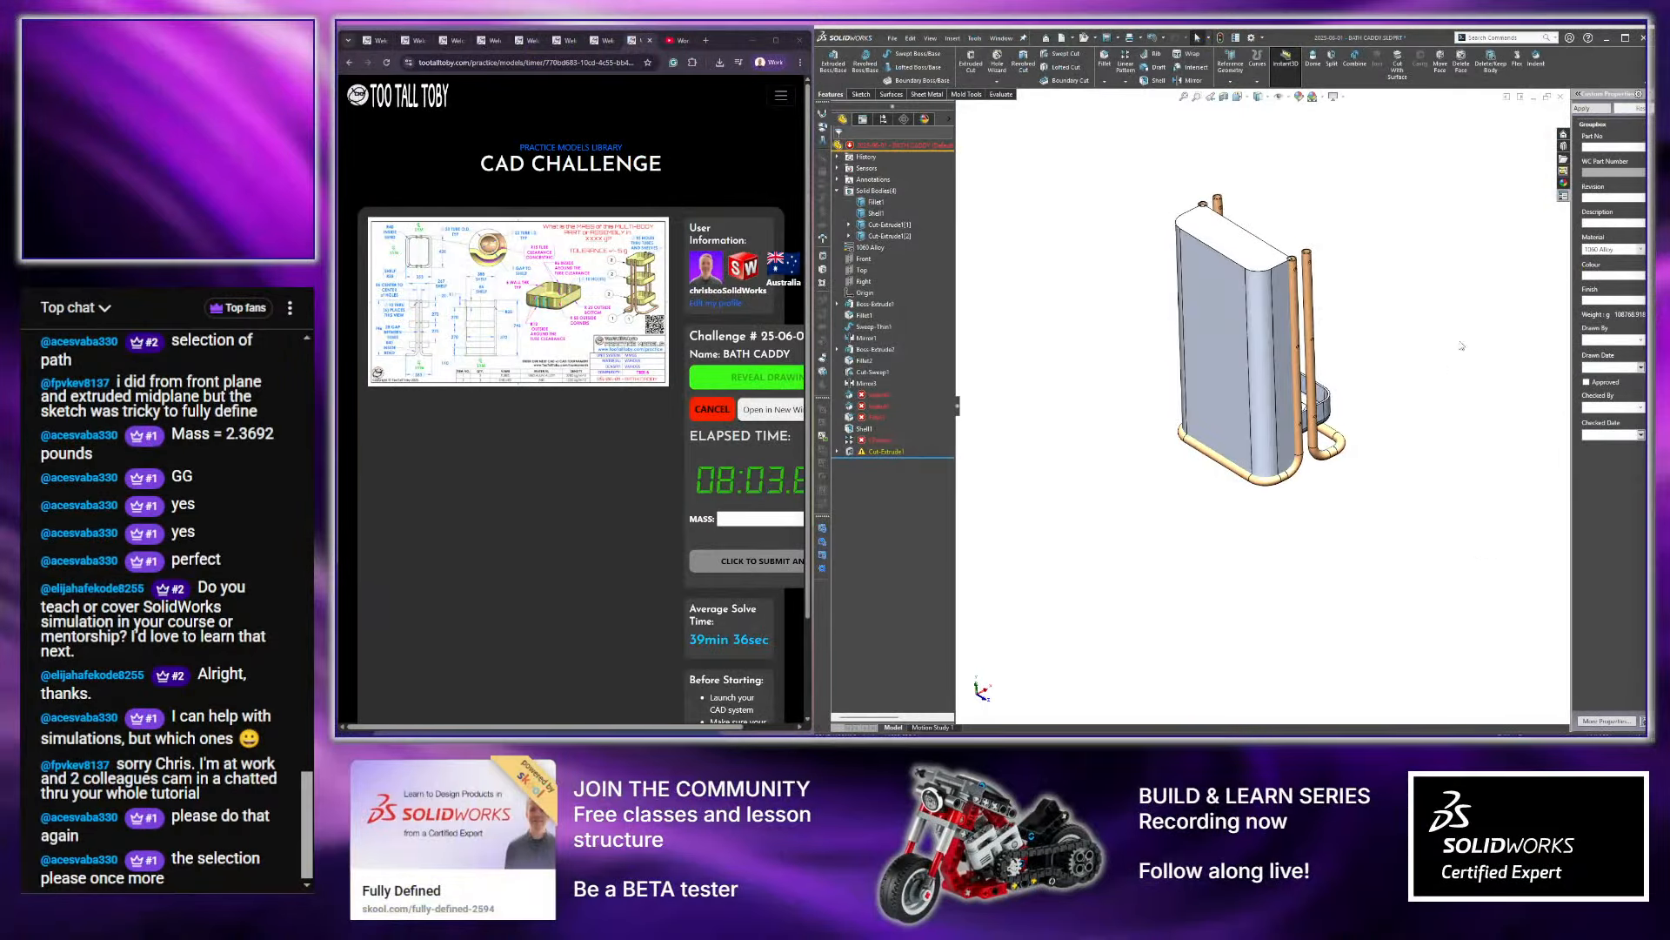
Close the Bath Caddy part without saving and close its challenge page in the browser
{"action": "left_click", "coordinate": [1559, 96]}
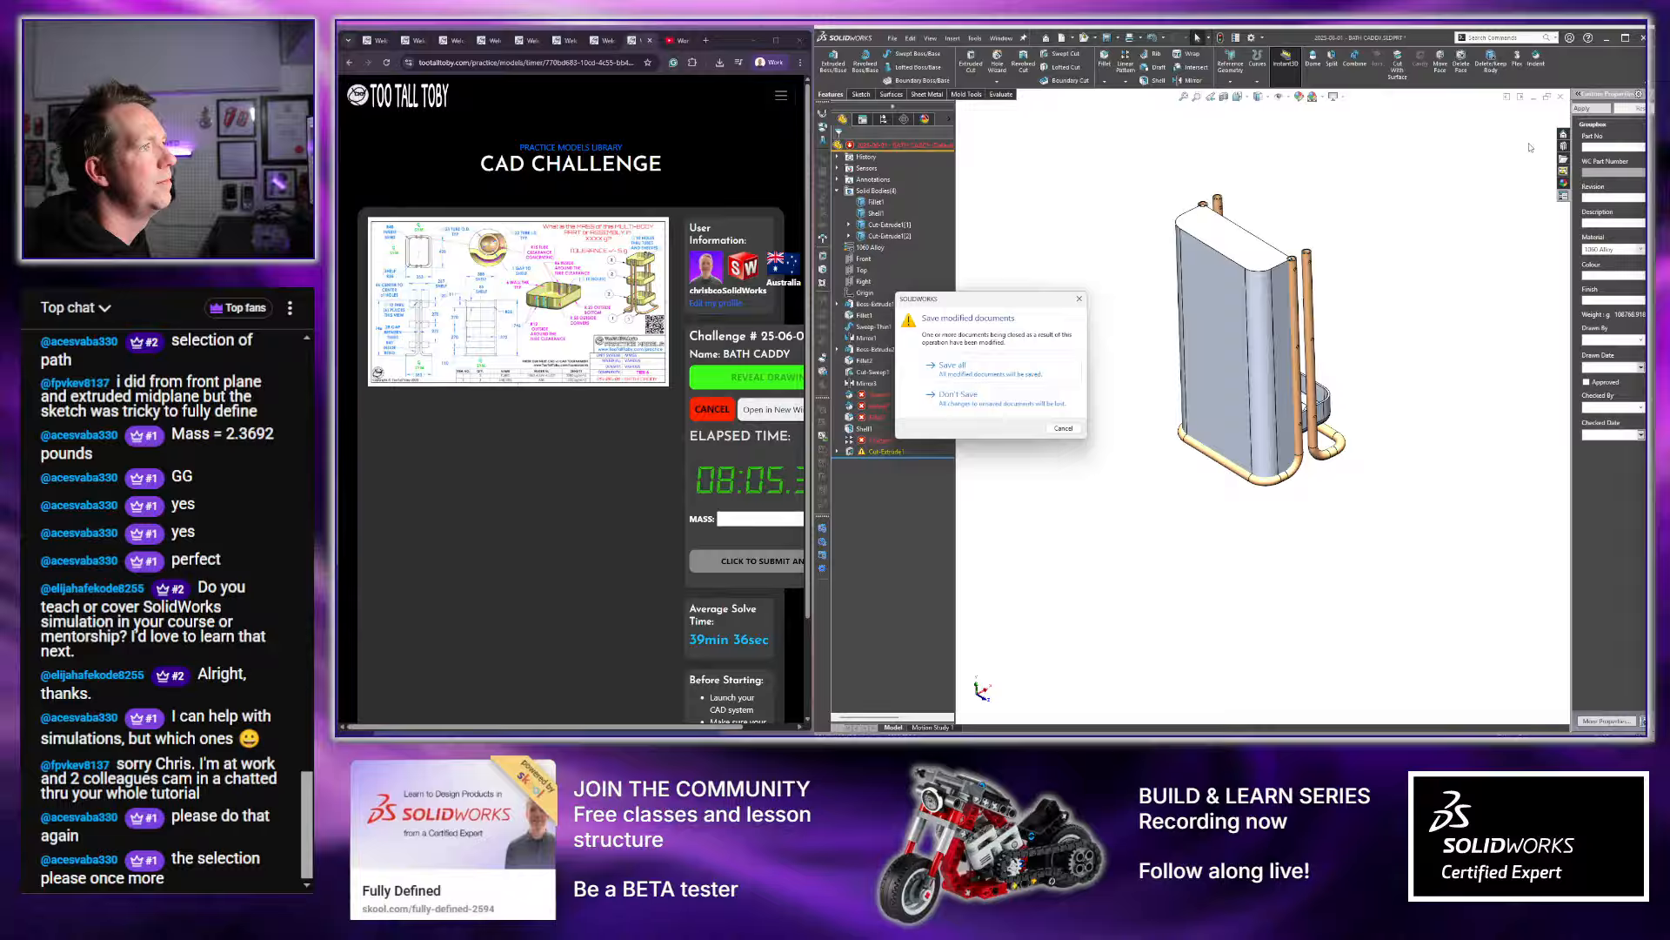
{"action": "left_click", "coordinate": [1042, 401]}
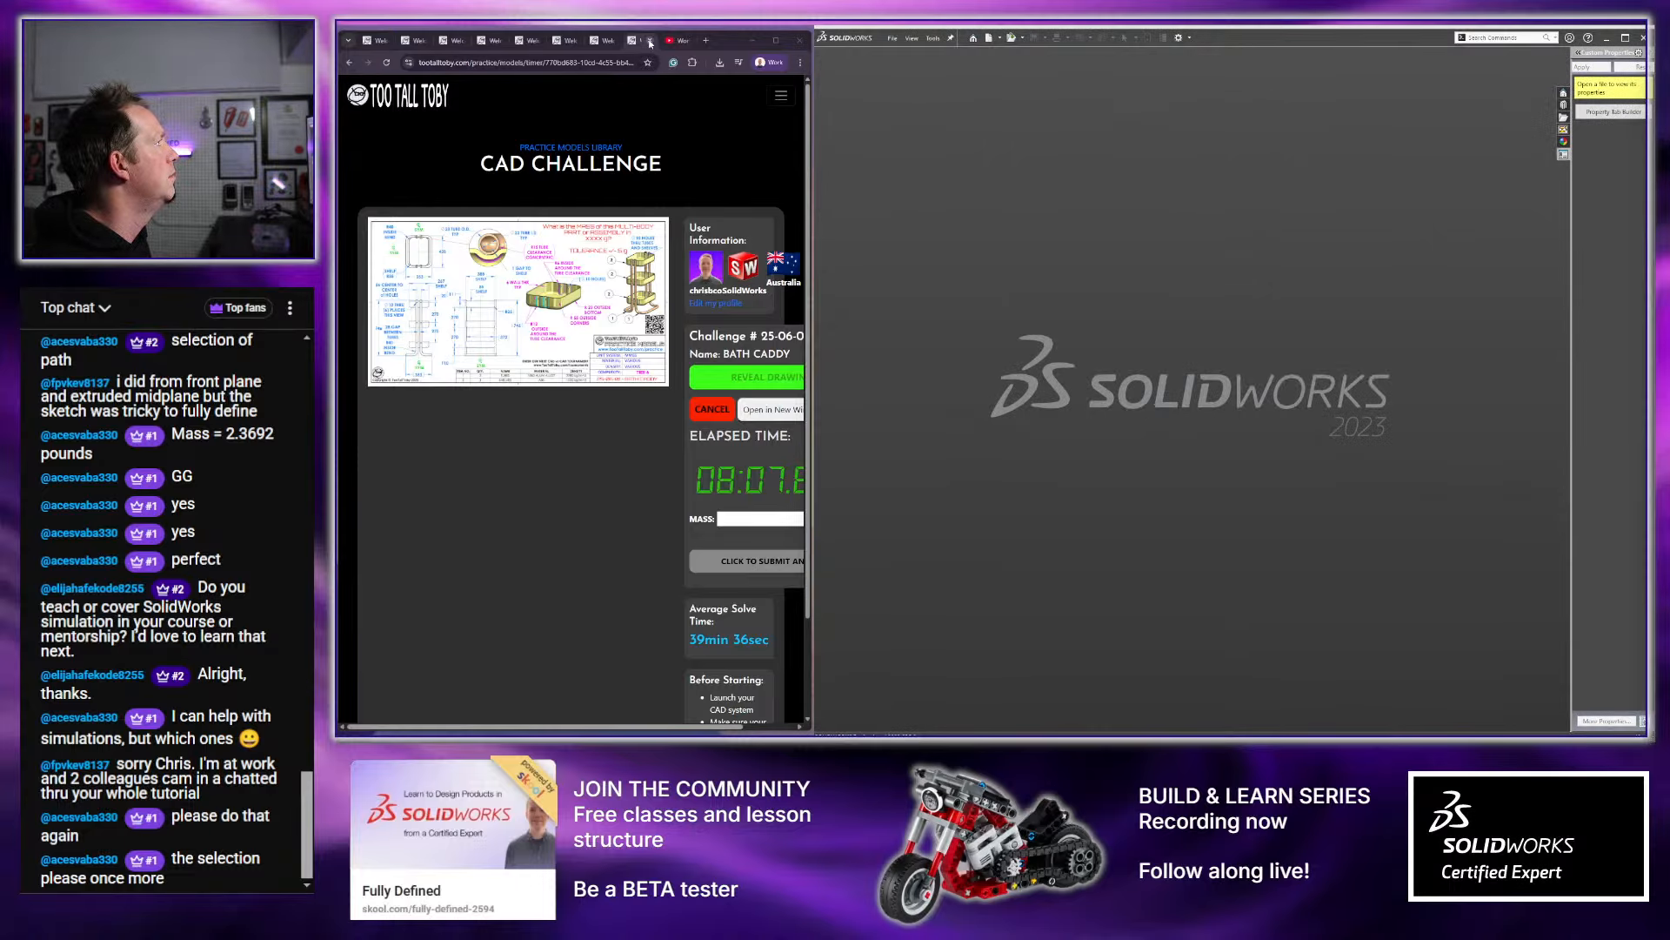
{"action": "left_click", "coordinate": [650, 41]}
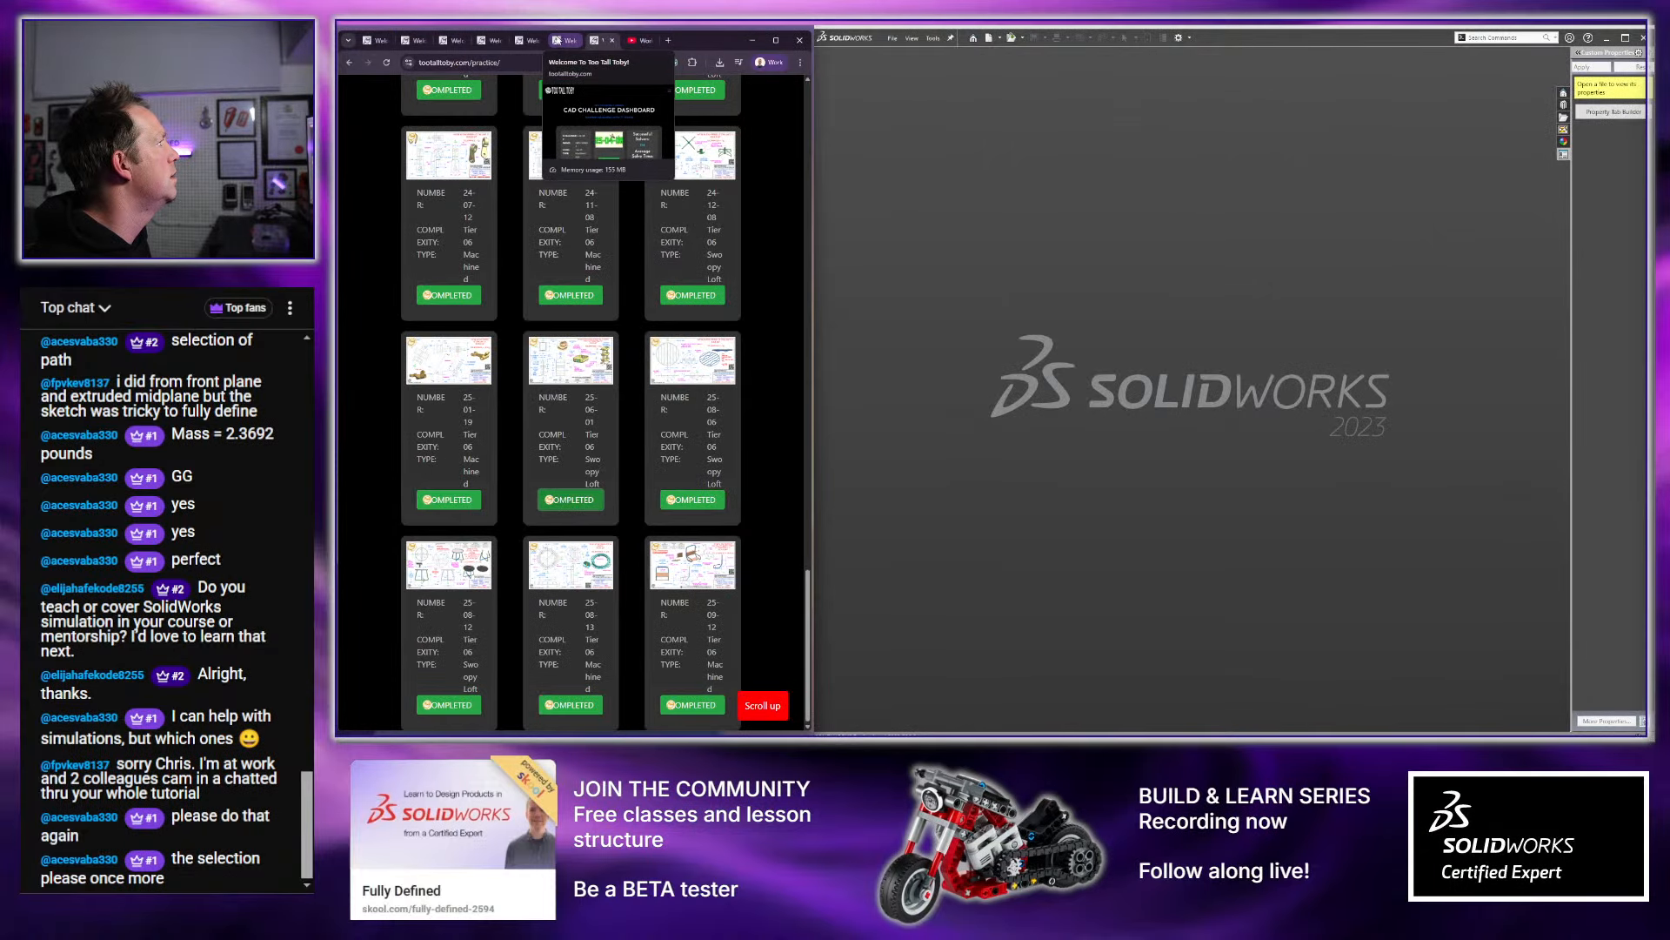
Close the practice models library page and begin challenge 25-04-08, Gate Hinge 3
{"action": "left_click", "coordinate": [559, 40]}
{"action": "left_click", "coordinate": [601, 41]}
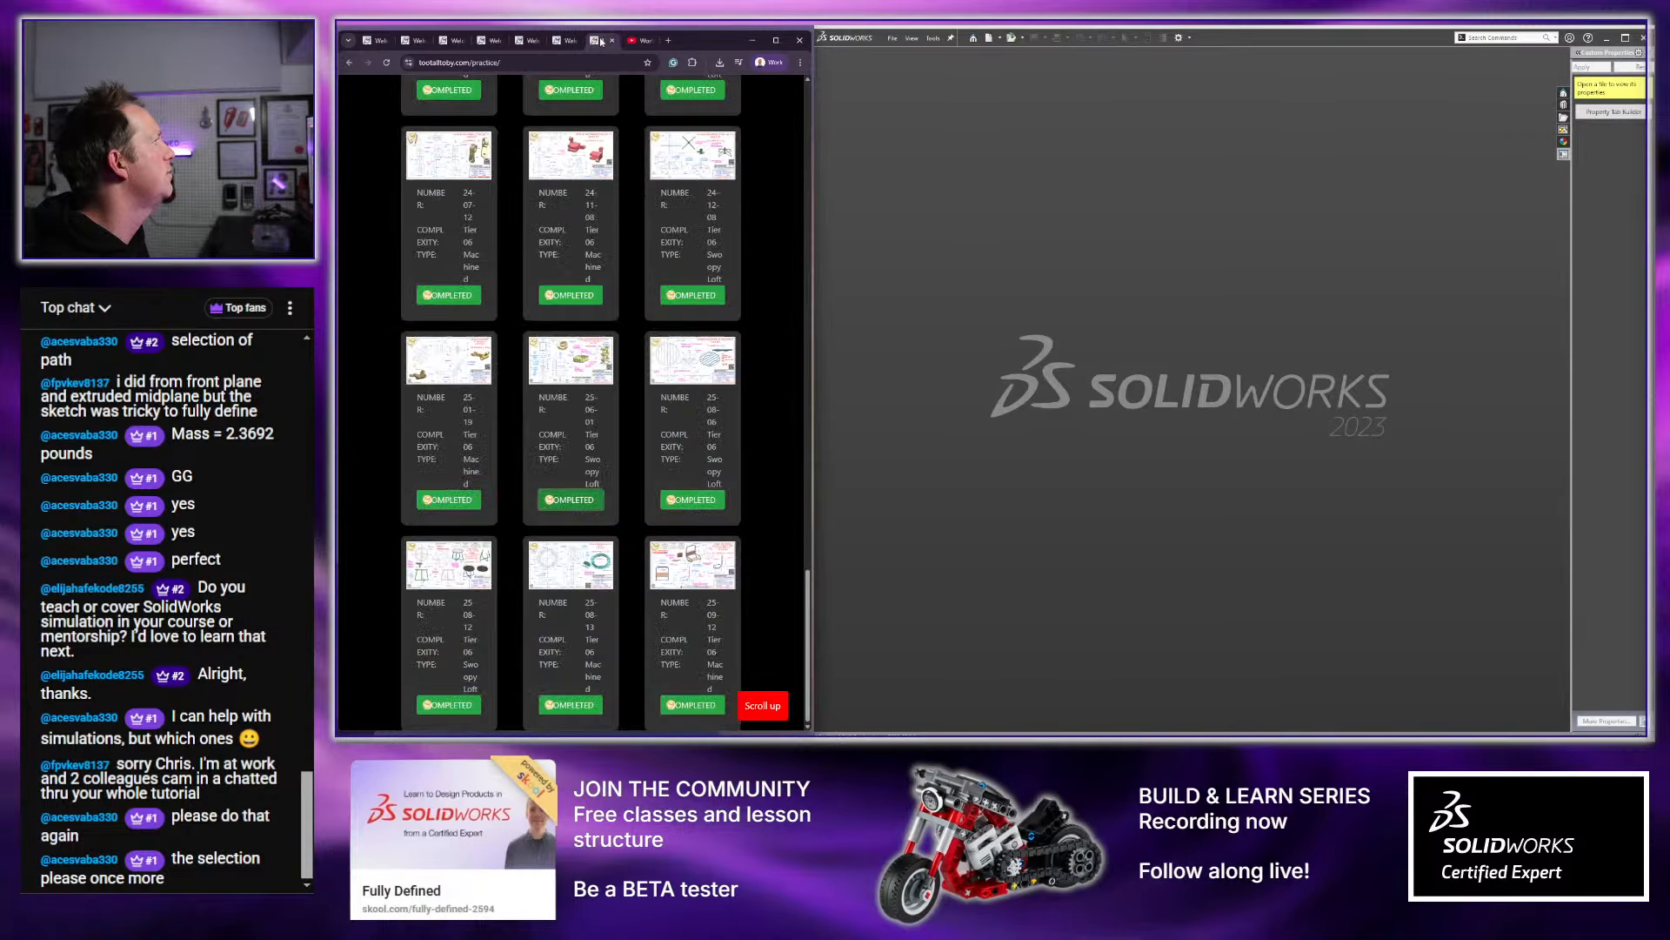
{"action": "left_click", "coordinate": [614, 41]}
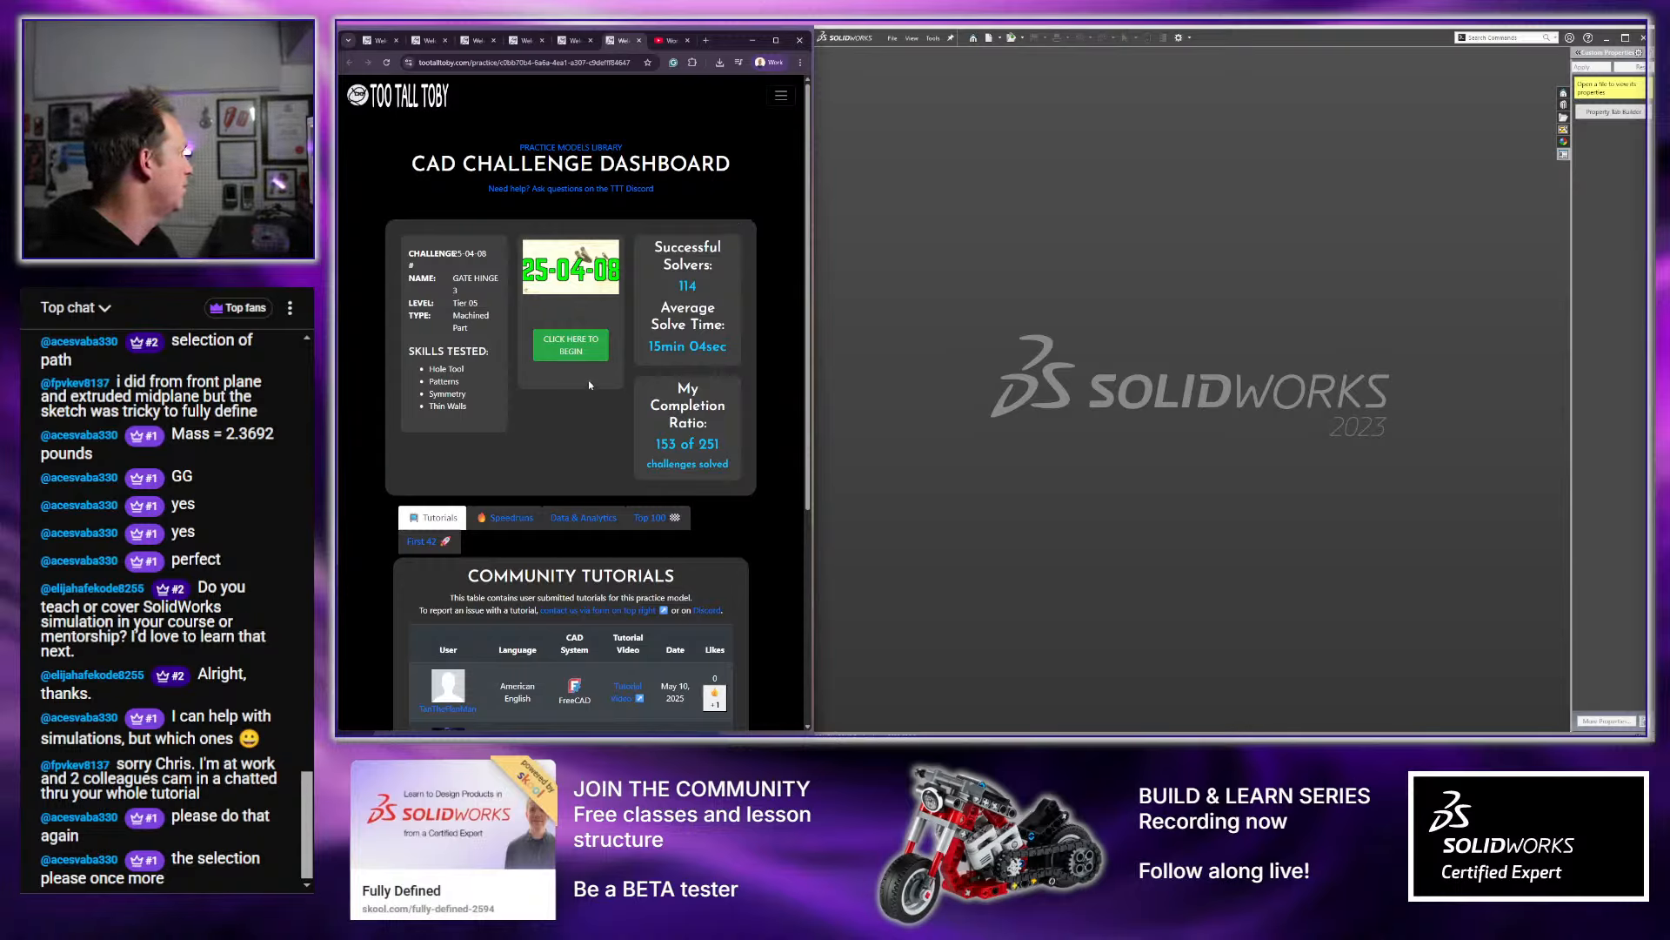
{"action": "left_click", "coordinate": [580, 353]}
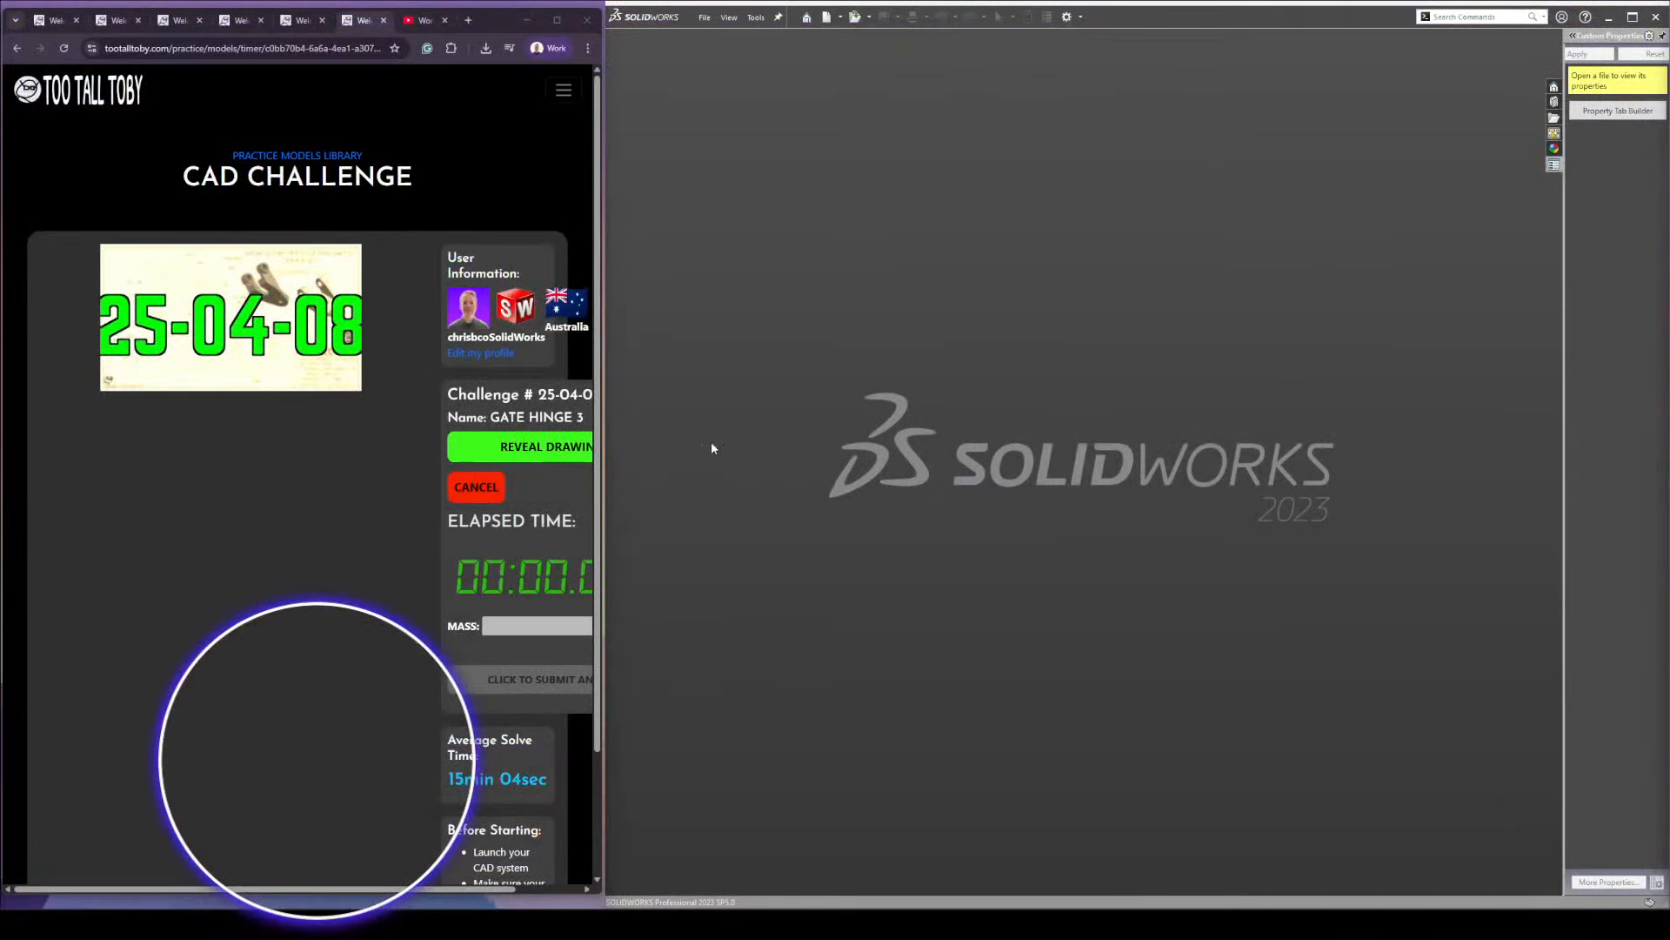
Reveal the GATE HINGE 3 challenge drawing, open it in a new window, and shrink that window to fit over the challenge page
{"action": "left_click", "coordinate": [558, 449]}
{"action": "left_click", "coordinate": [574, 490]}
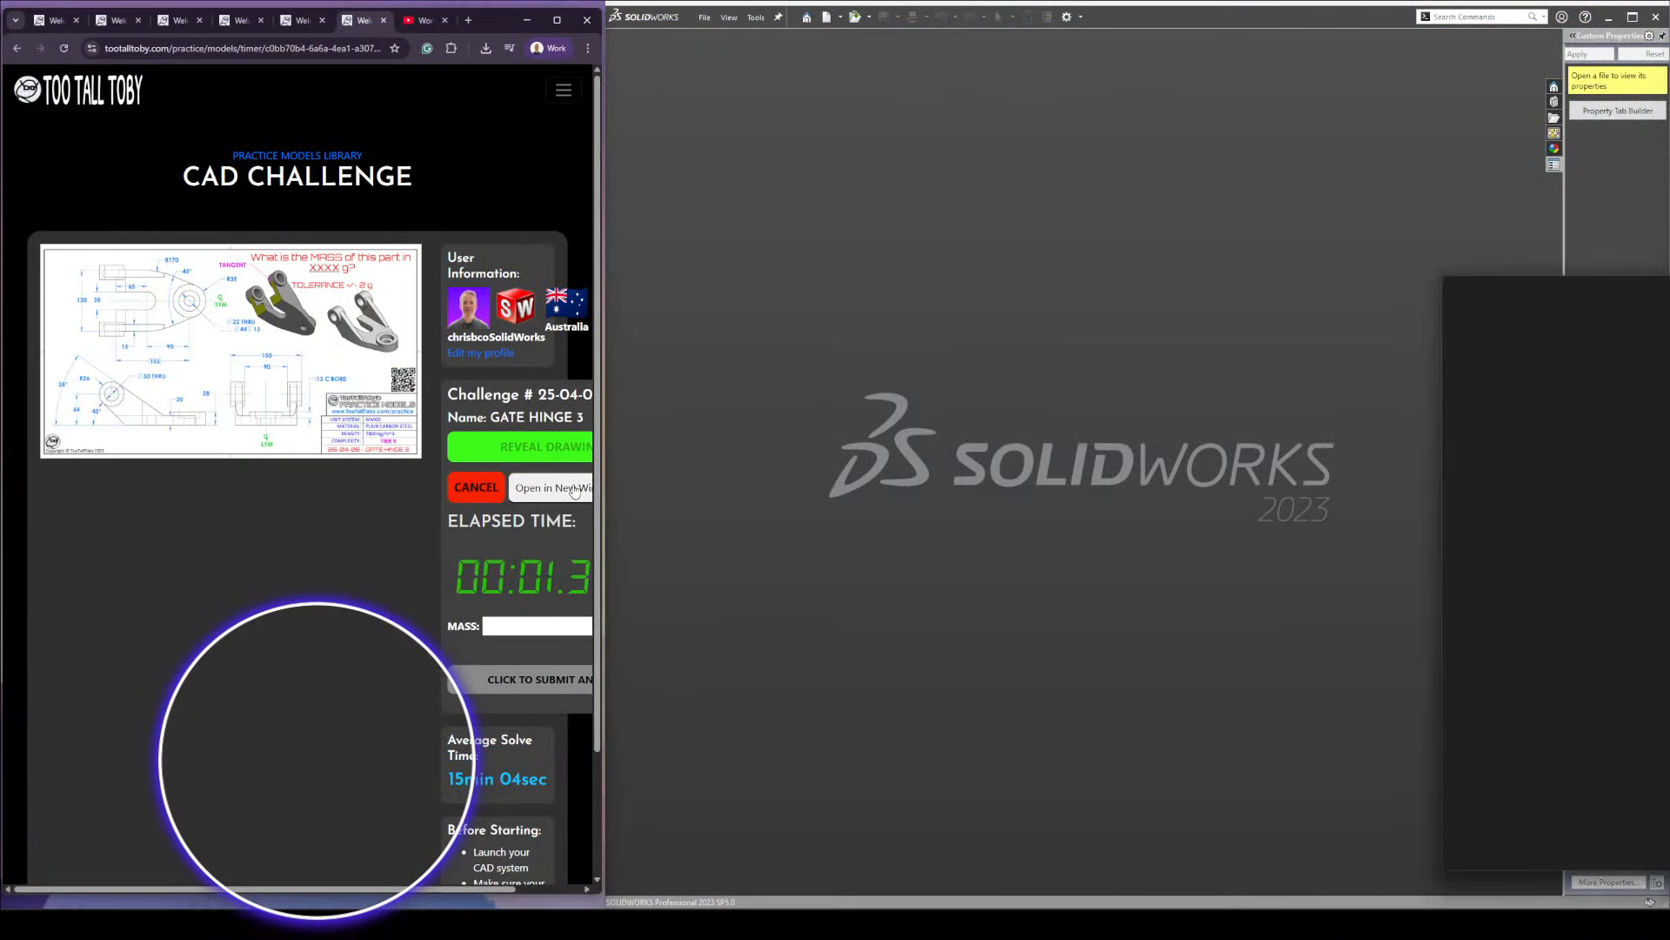
{"action": "mouse_move", "coordinate": [1669, 284]}
{"action": "left_mouse_down"}
{"action": "mouse_move", "coordinate": [992, 50]}
{"action": "mouse_move", "coordinate": [1032, 33]}
{"action": "left_mouse_up"}
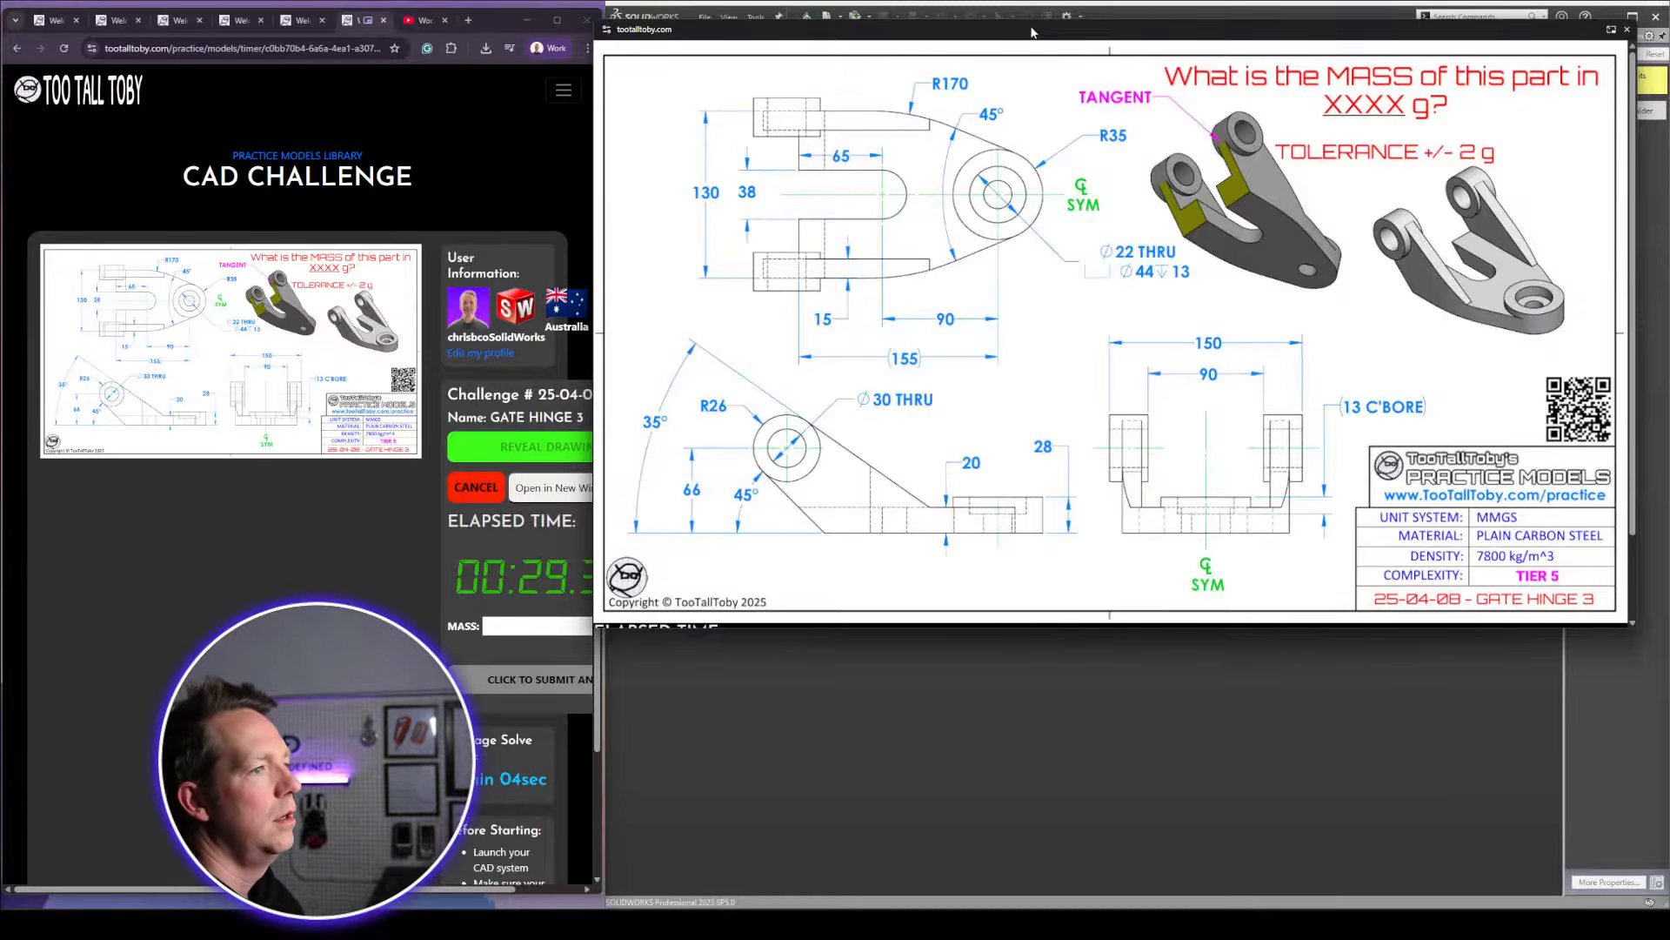
{"action": "left_click_drag", "start_coordinate": [1088, 40], "coordinate": [511, 58]}
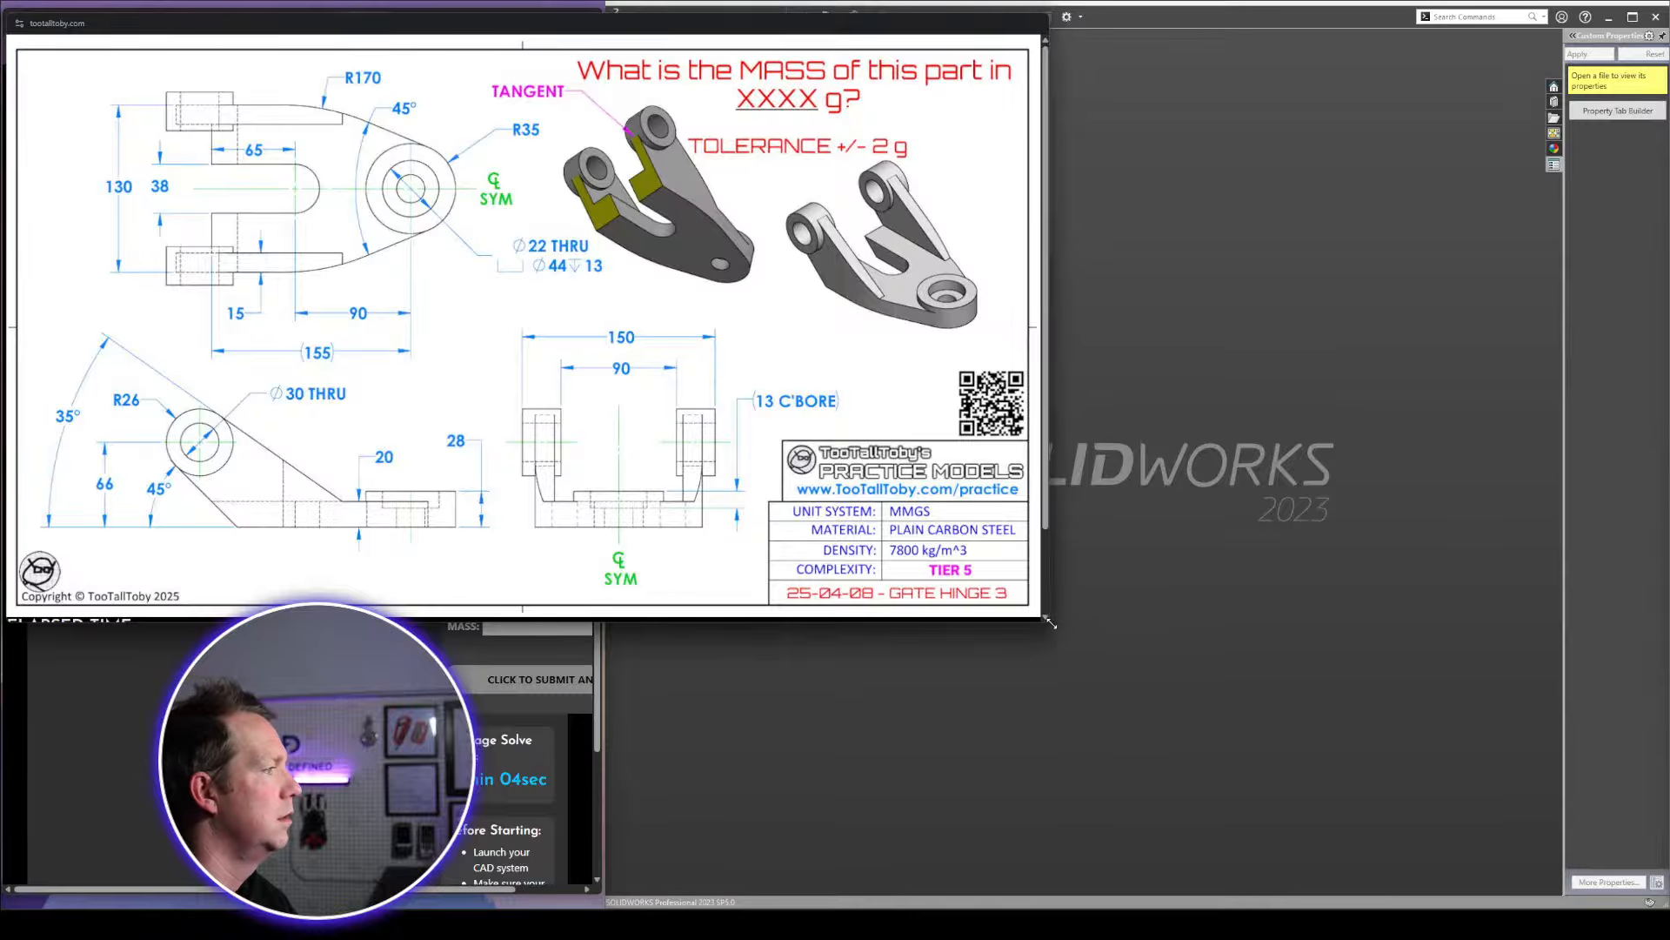
{"action": "left_click_drag", "start_coordinate": [1050, 623], "coordinate": [594, 544]}
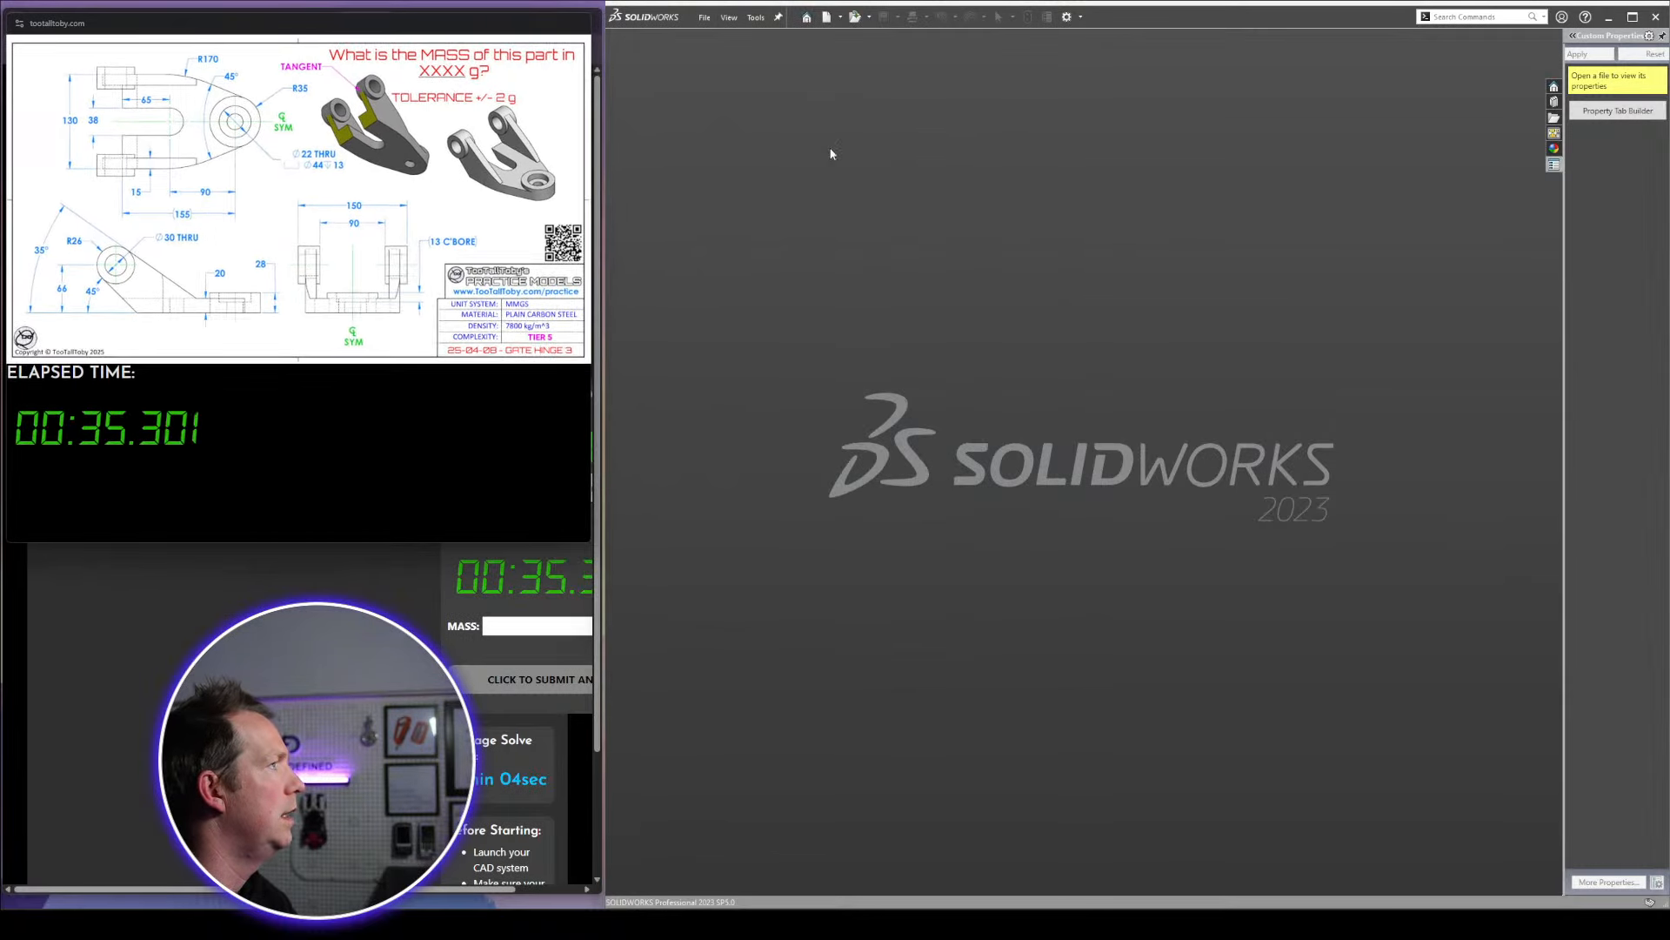
Create a new part from the TTT-MM-Plain Carbon Steel template and shorten the drawing window to uncover the challenge controls
{"action": "left_click", "coordinate": [827, 17]}
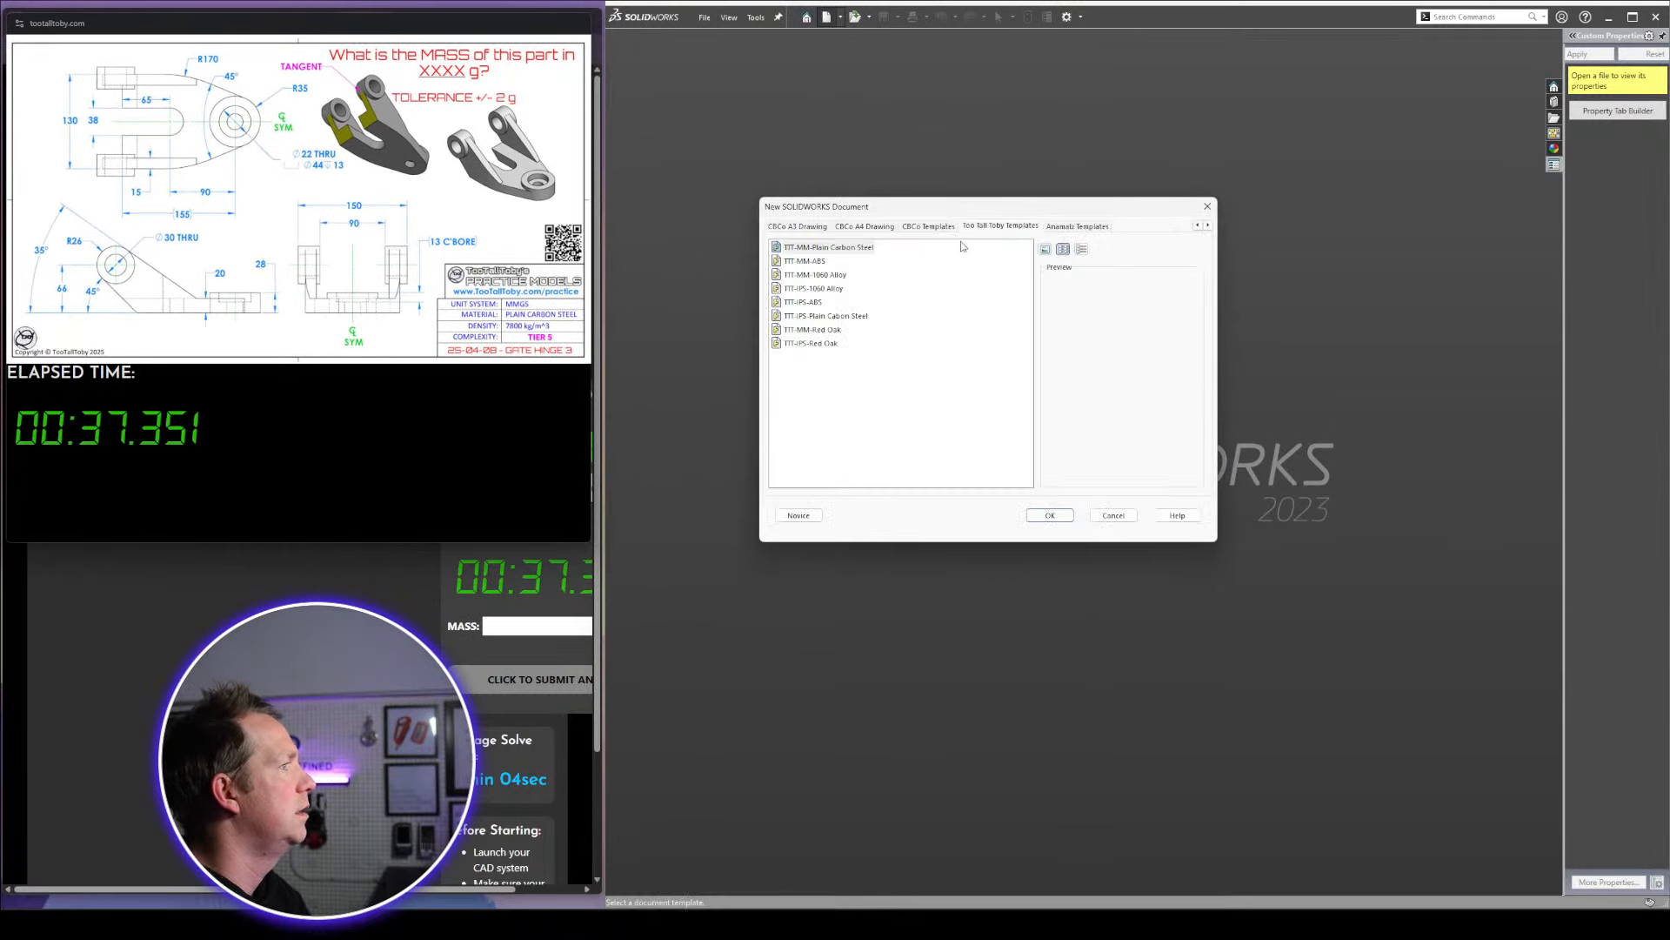
{"action": "left_click", "coordinate": [1047, 515]}
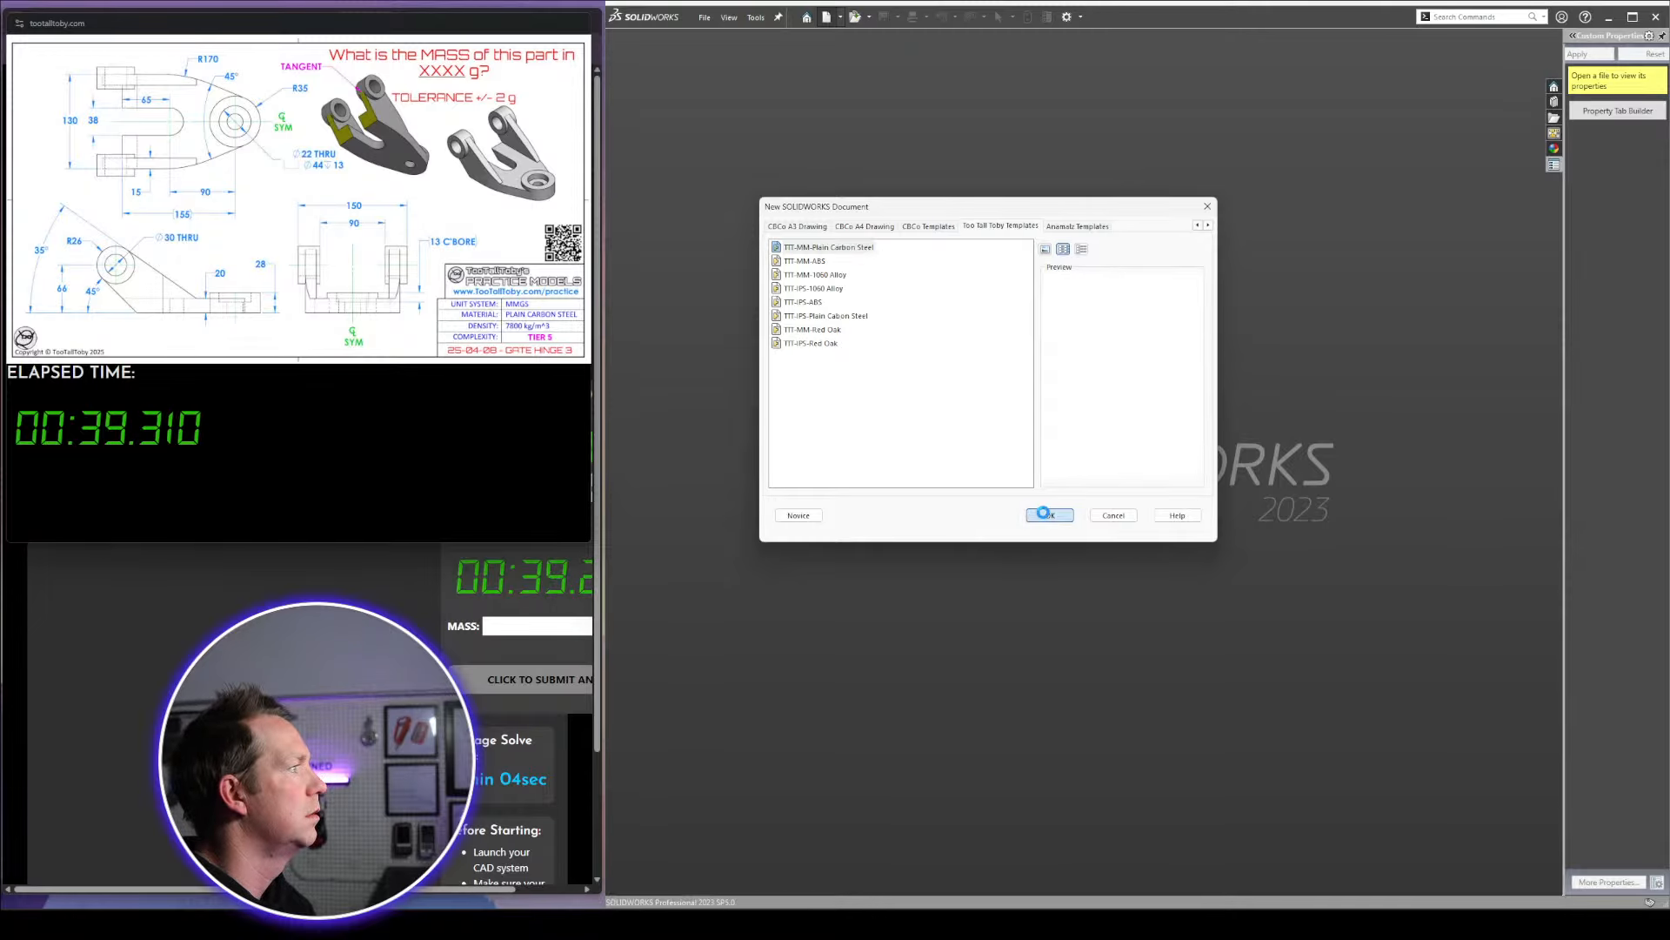
{"action": "left_click_drag", "start_coordinate": [482, 542], "coordinate": [484, 480]}
{"action": "left_click", "coordinate": [1049, 516]}
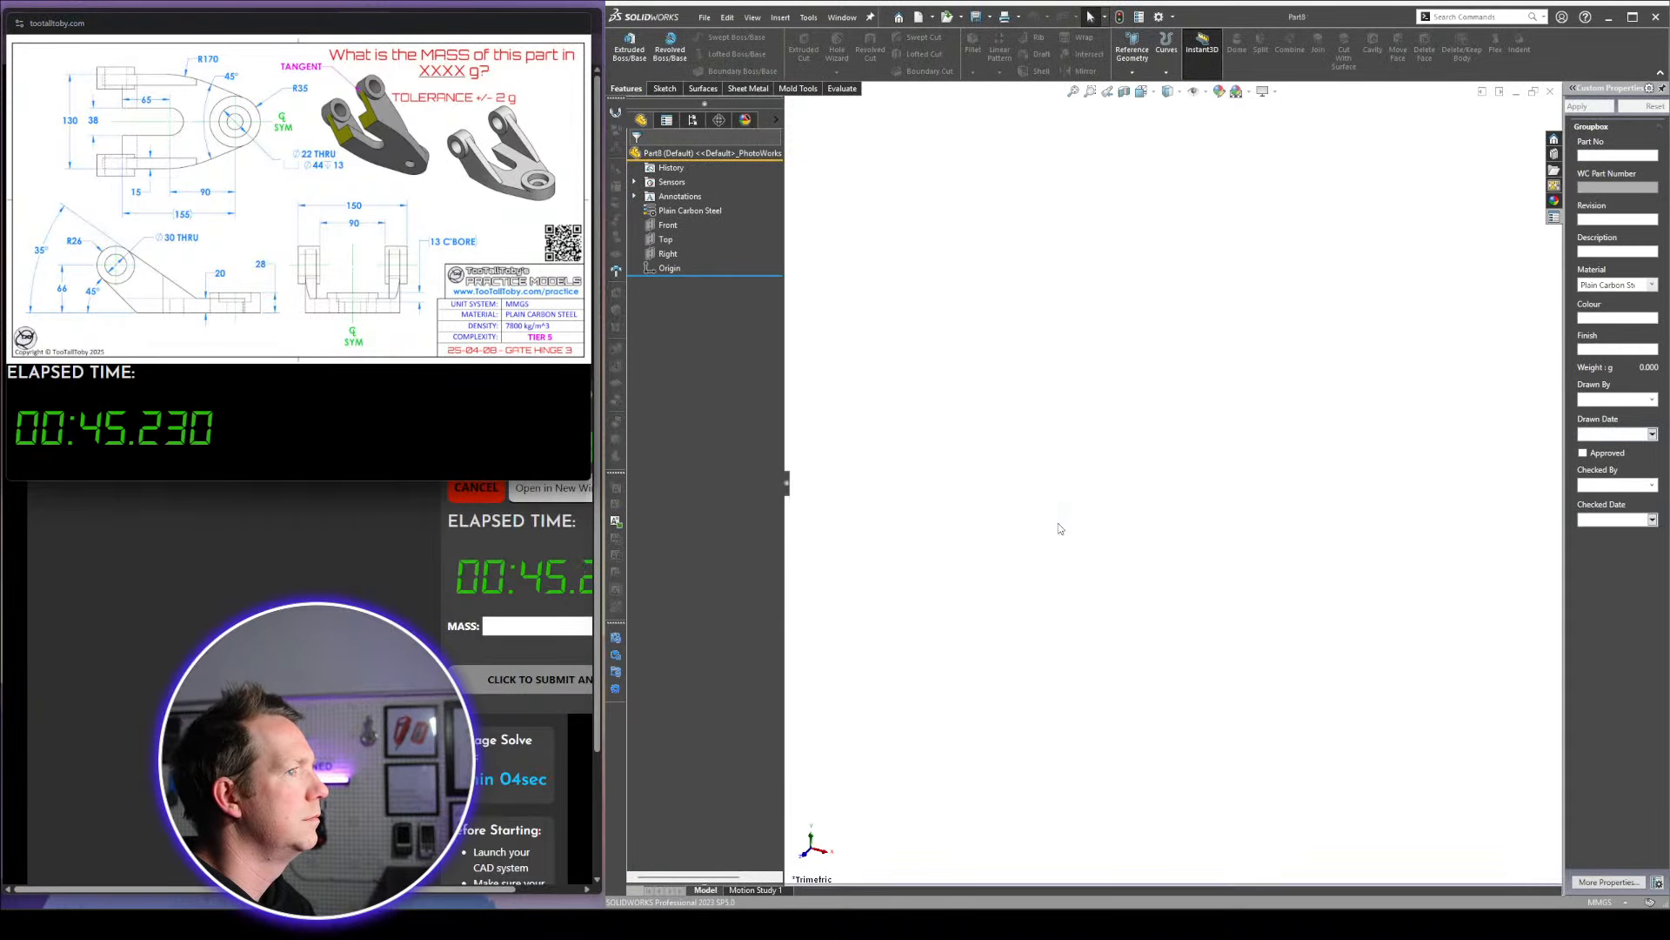
Cancel the running challenge timer, reveal the GATE HINGE 3 drawing again, and reopen it in its separate window
{"action": "left_click", "coordinate": [477, 493]}
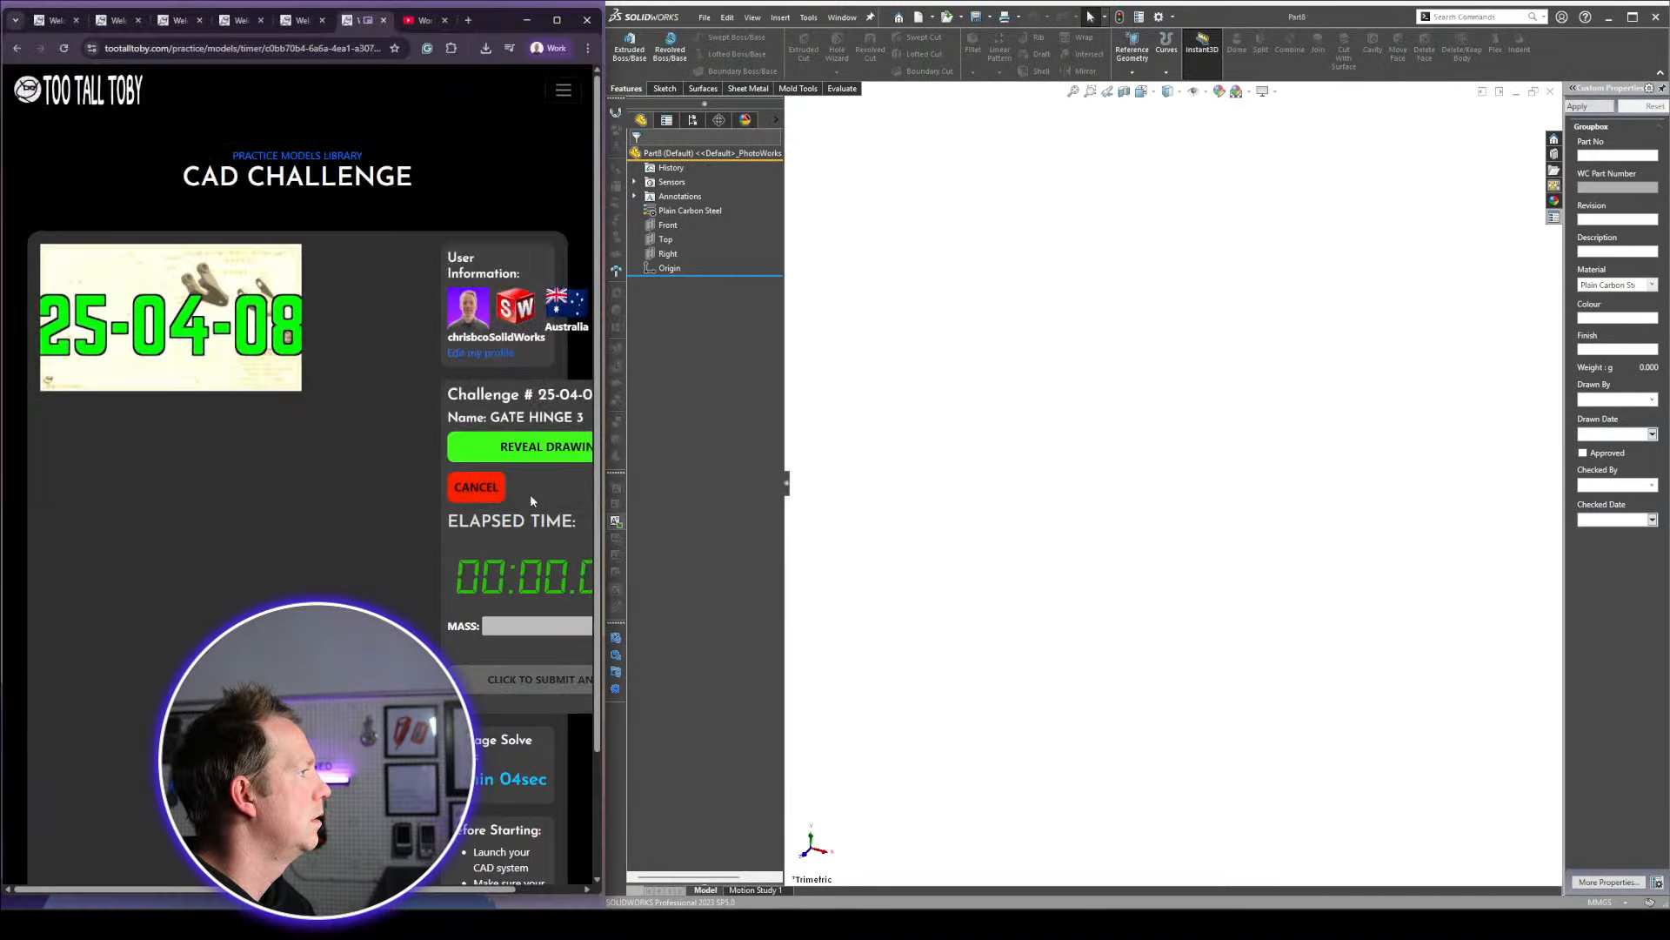
{"action": "left_click", "coordinate": [547, 454]}
{"action": "left_click", "coordinate": [569, 491]}
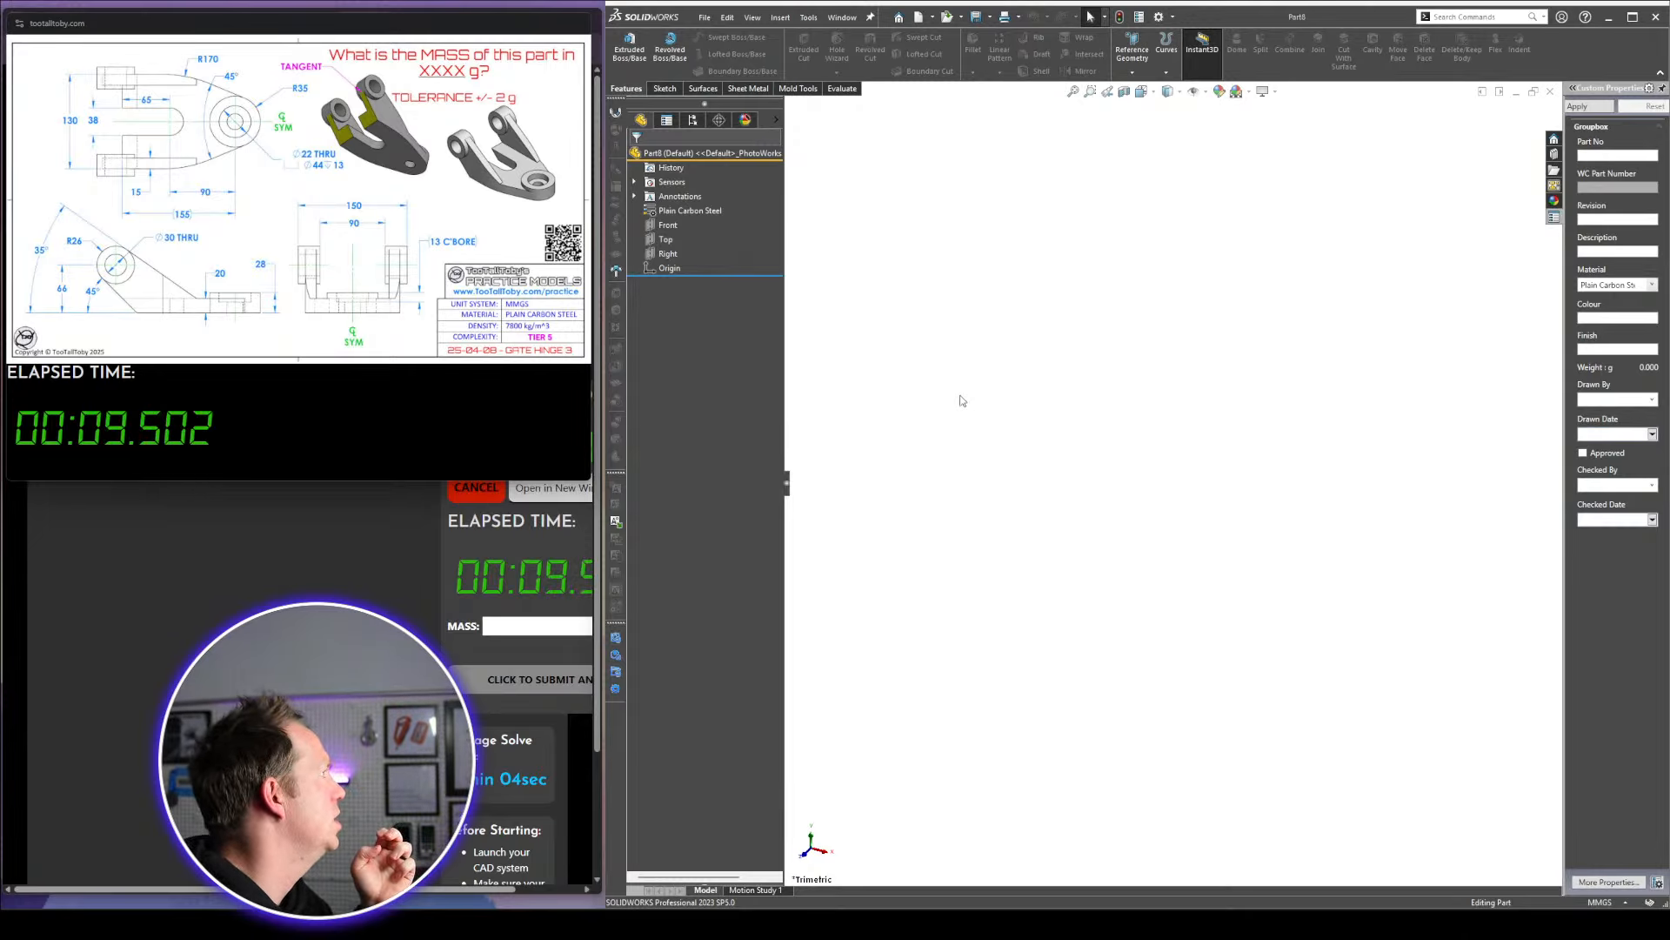
Start a sketch on the Top plane and draw a 70 mm diameter circle centred on the origin
{"action": "left_click", "coordinate": [667, 240]}
{"action": "left_click", "coordinate": [684, 218]}
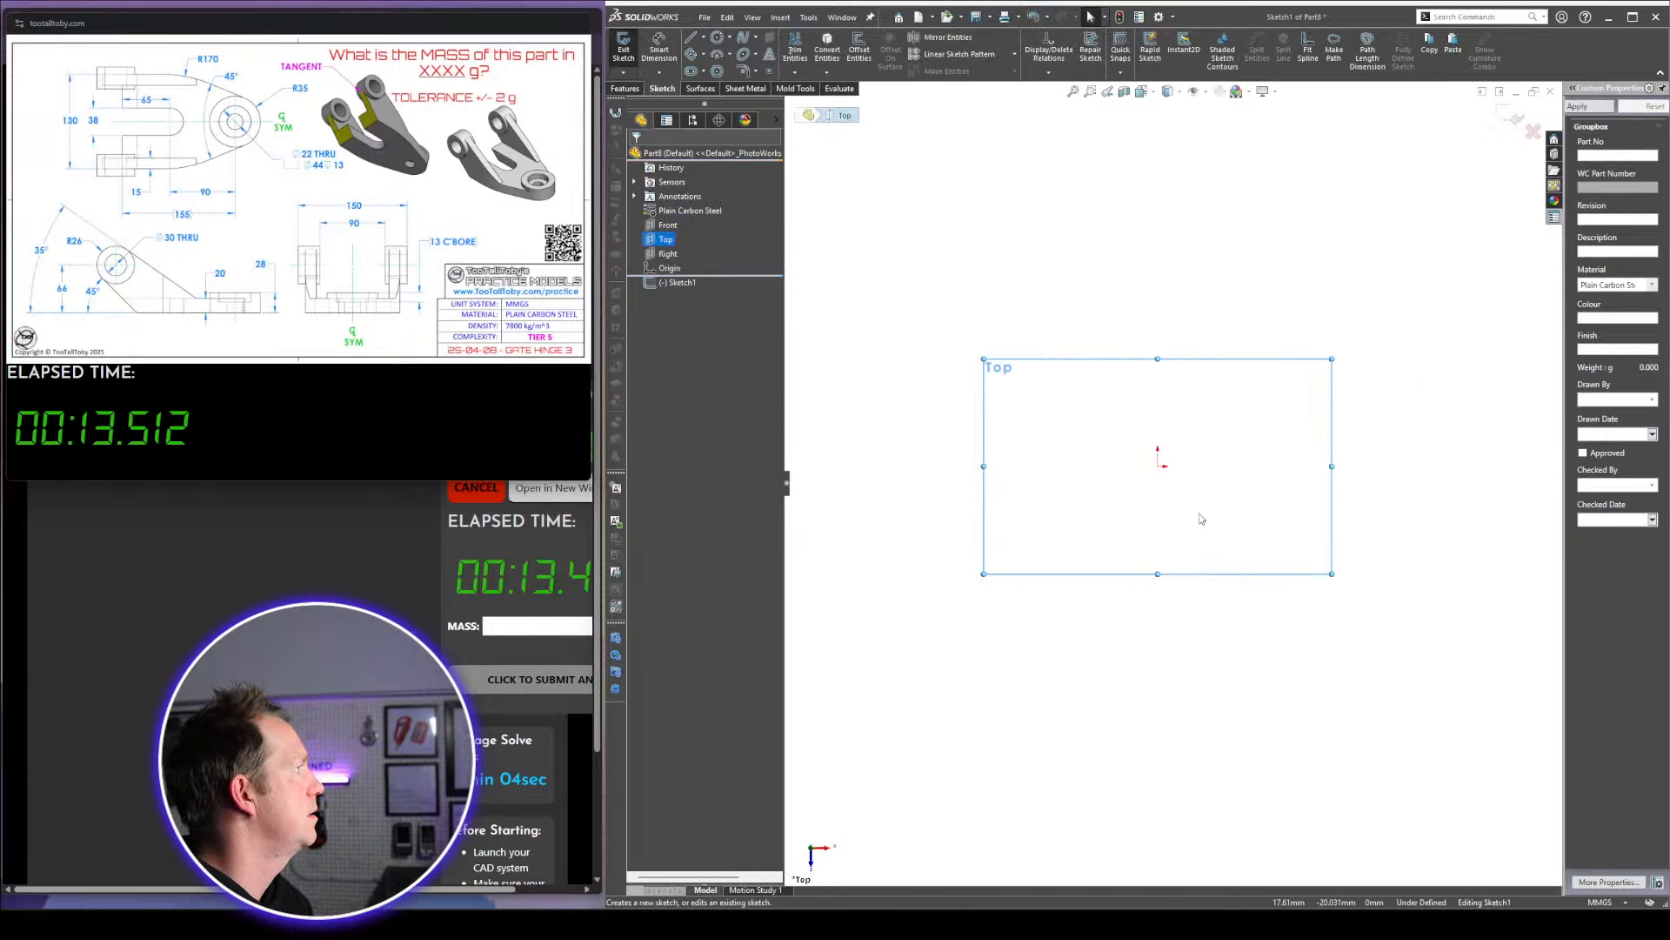
{"action": "right_click_drag", "start_coordinate": [1202, 519], "coordinate": [1354, 440]}
{"action": "left_click", "coordinate": [1159, 466]}
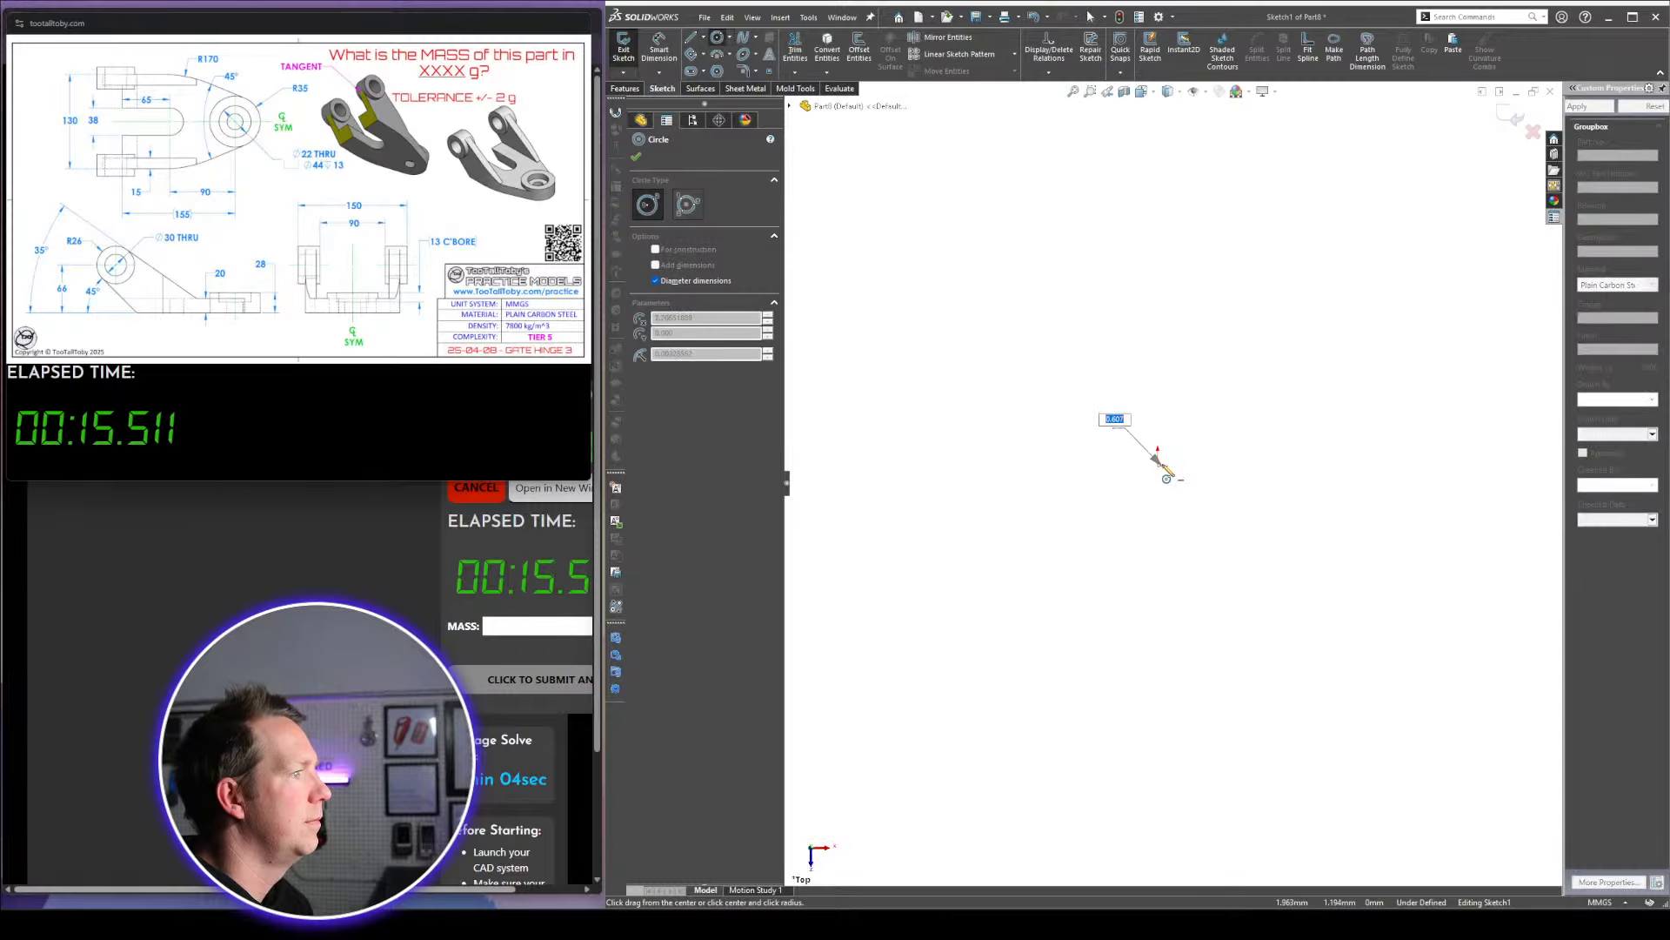
{"action": "key", "text": "Escape"}
{"action": "right_click_drag", "start_coordinate": [1259, 462], "coordinate": [1309, 462]}
{"action": "left_click_drag", "start_coordinate": [1160, 467], "coordinate": [1193, 447]}
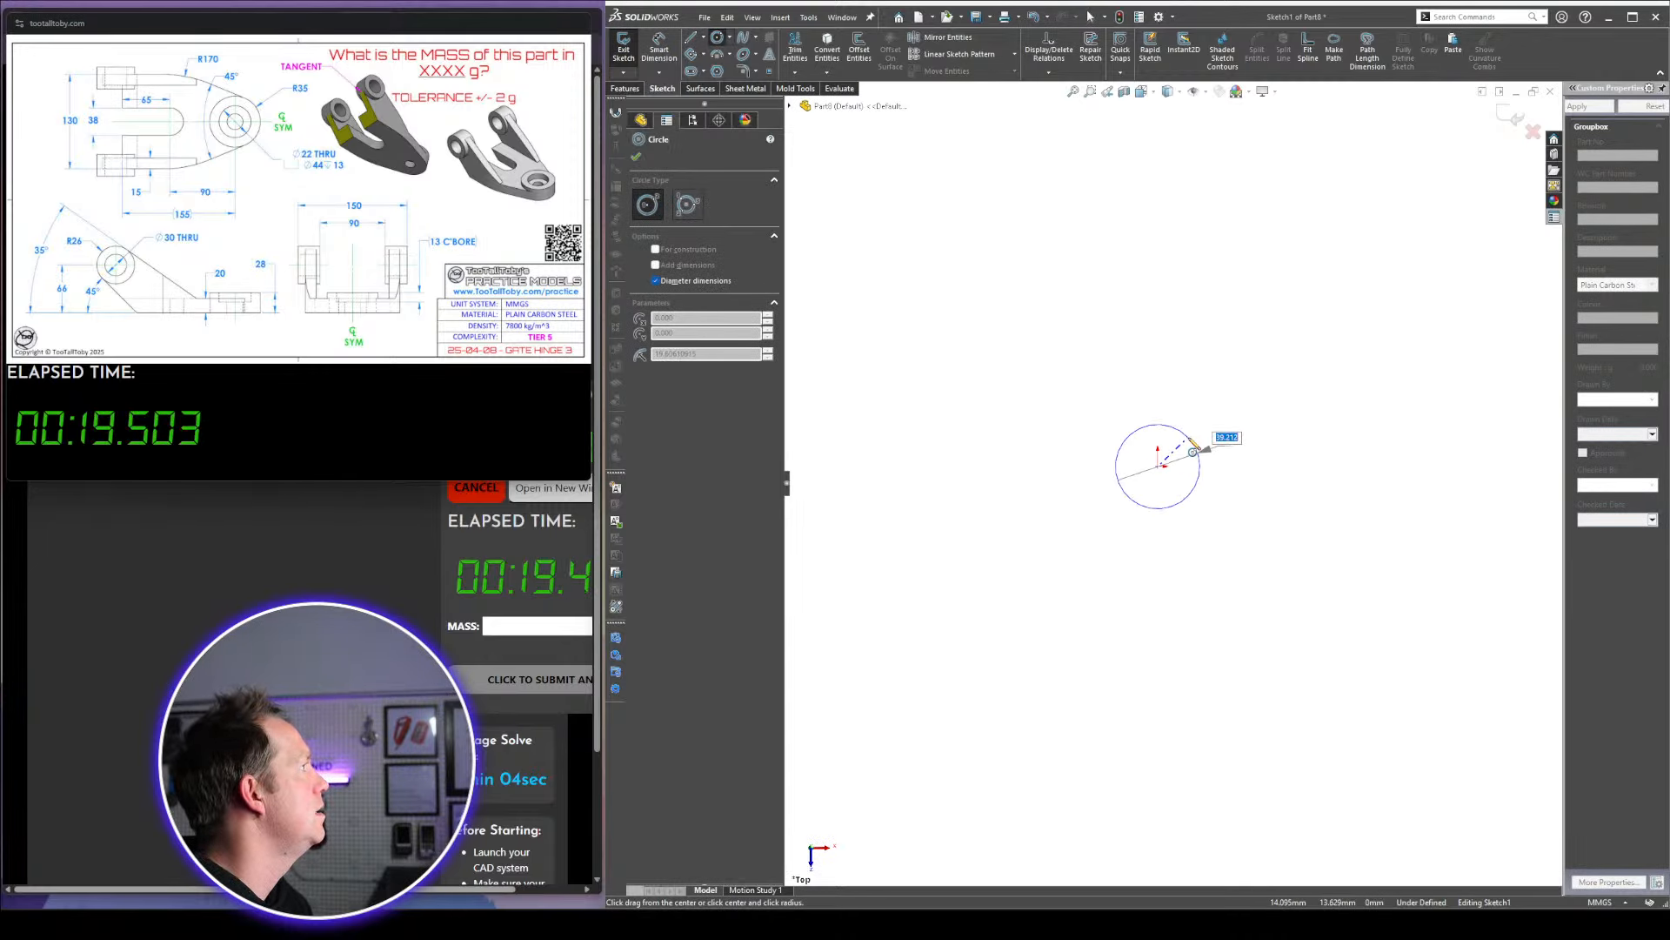
{"action": "type", "text": "70"}
{"action": "key", "text": "Return"}
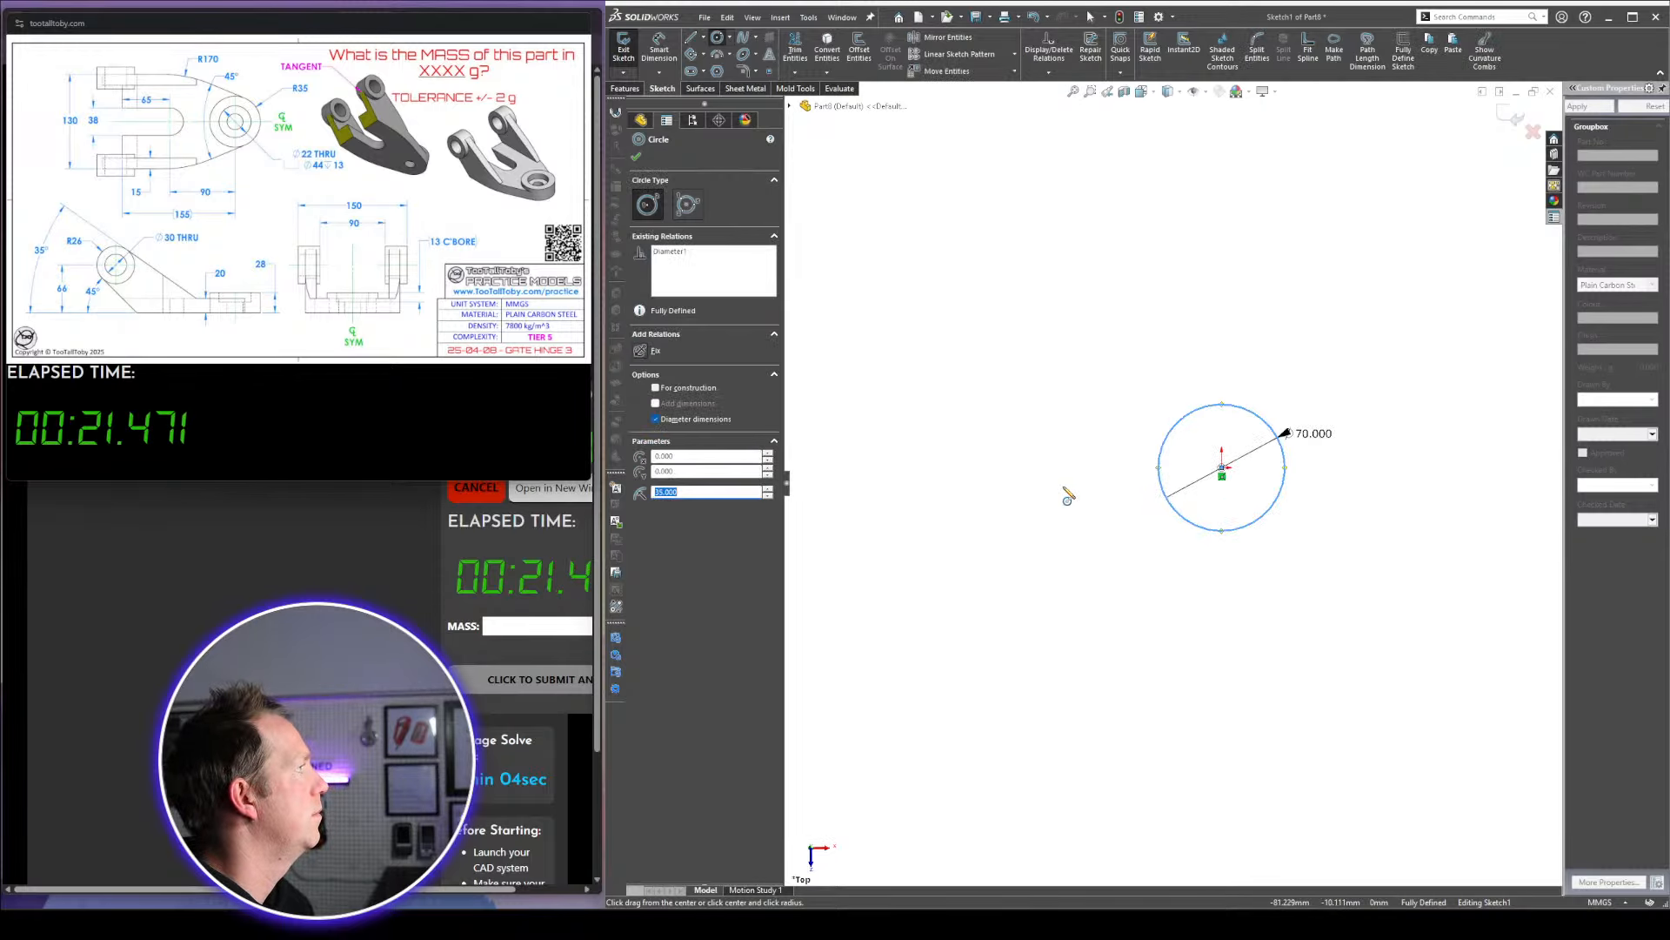
{"action": "key", "text": "Escape"}
Sketch a half outline from the circle's edge: a horizontal line about 207 mm long, a vertical line, a lower horizontal line, an arc, and an angled line tangent to the circle
{"action": "key", "text": "l"}
{"action": "left_click", "coordinate": [1284, 468]}
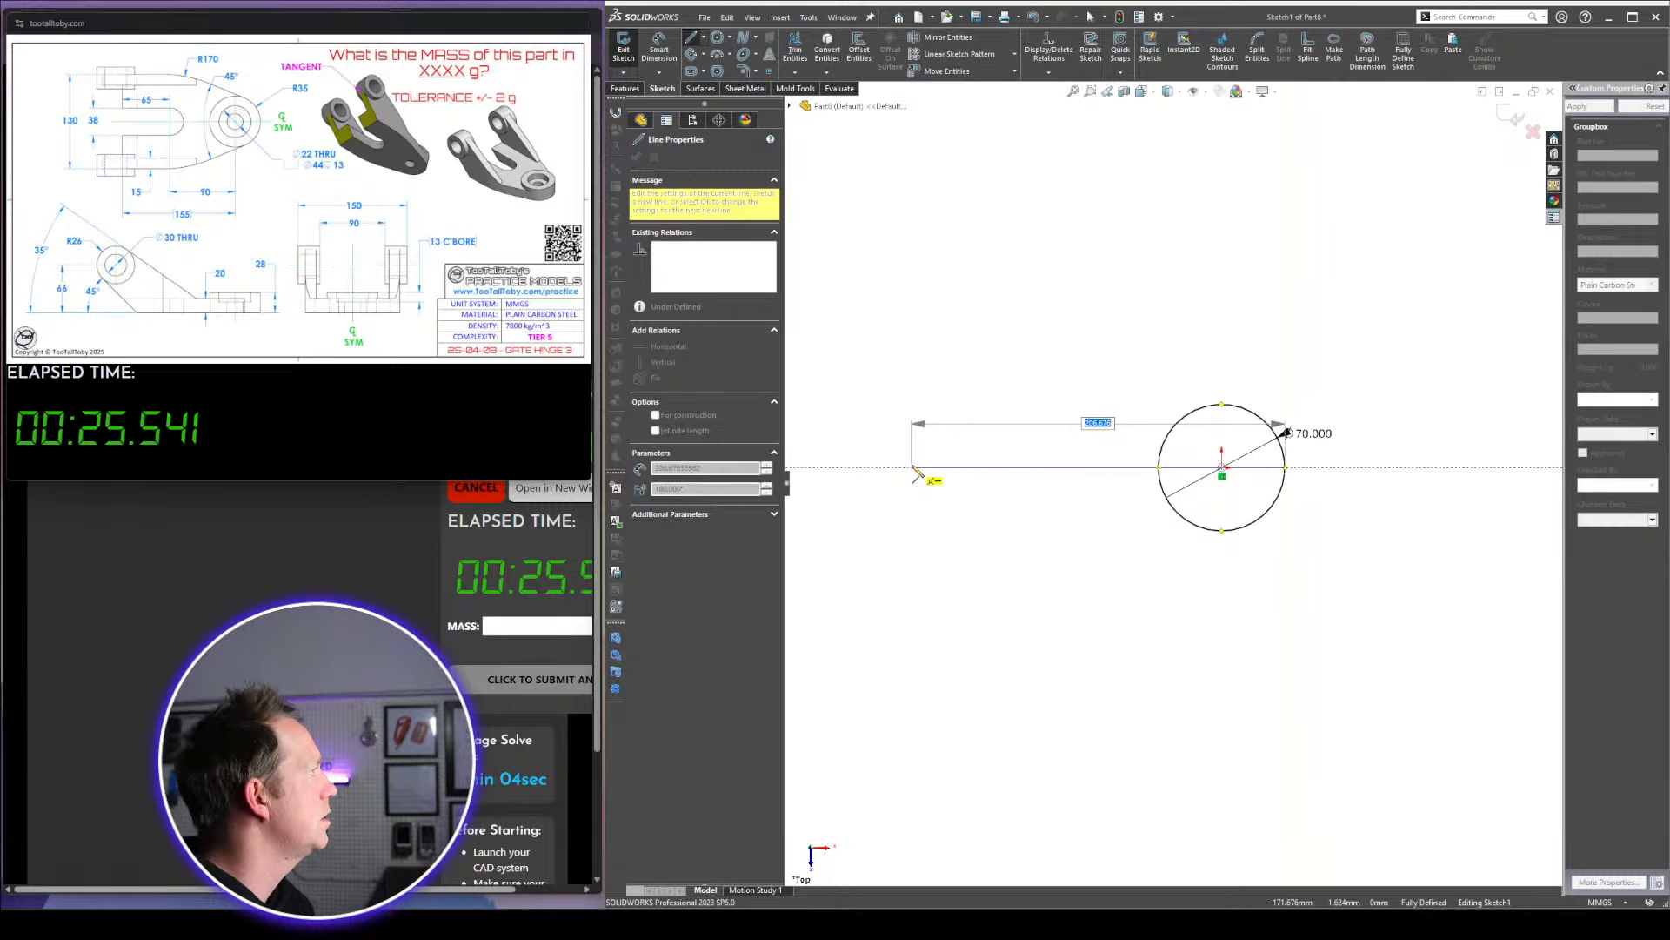
{"action": "left_click", "coordinate": [912, 468]}
{"action": "left_click", "coordinate": [911, 567]}
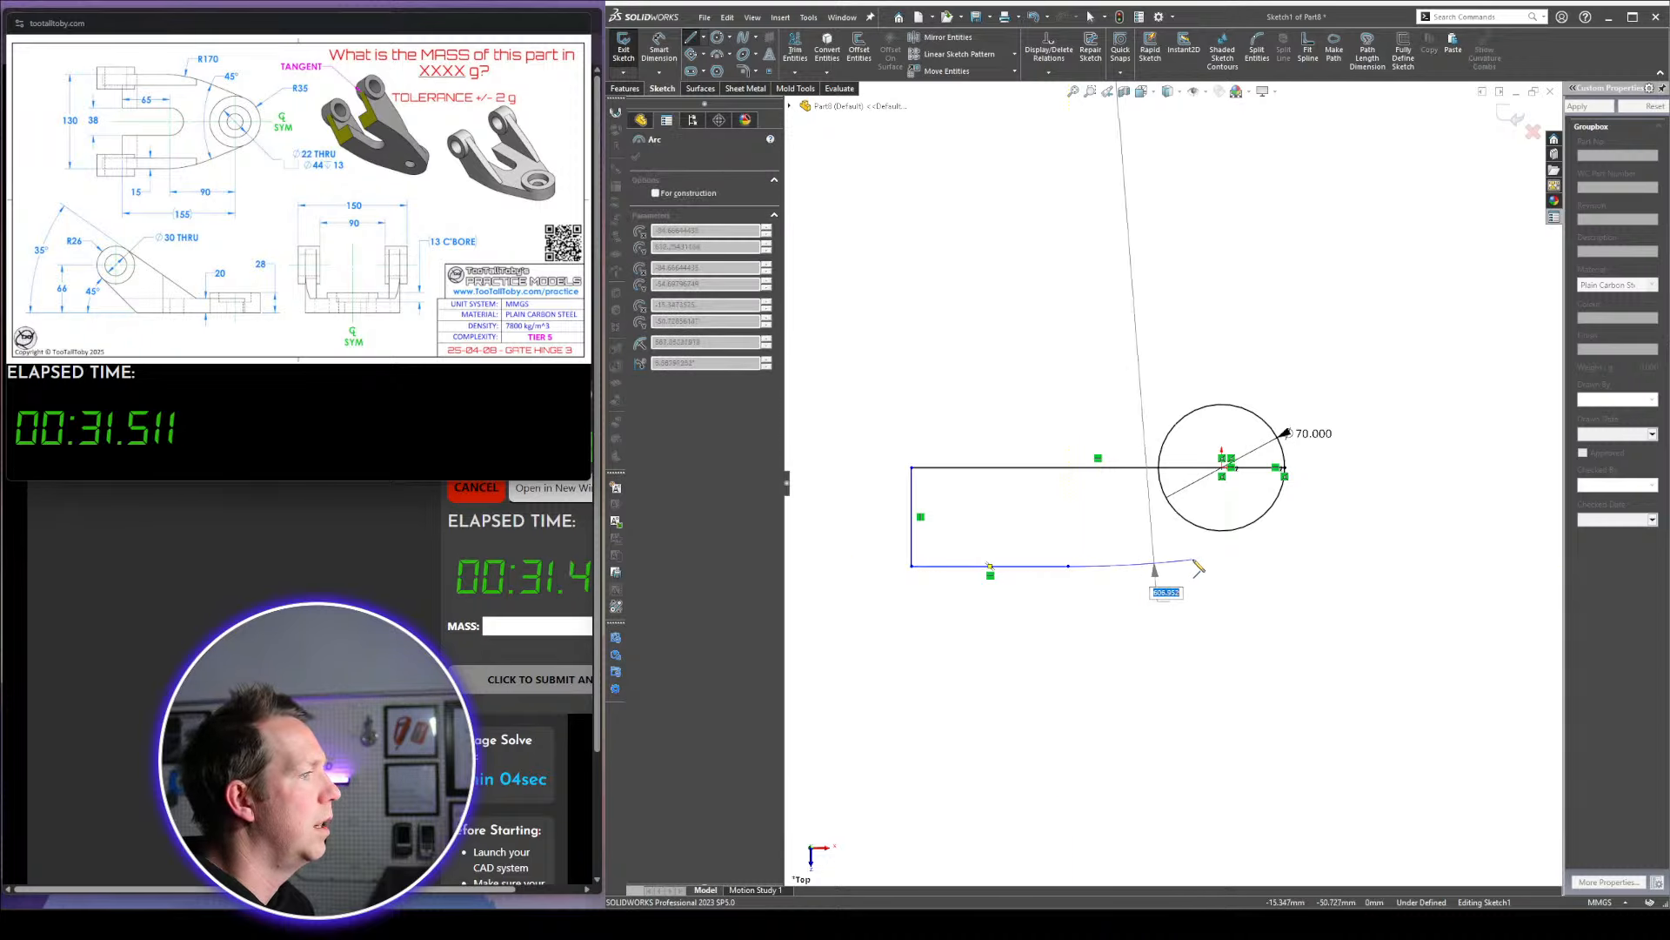
{"action": "left_click", "coordinate": [1182, 549]}
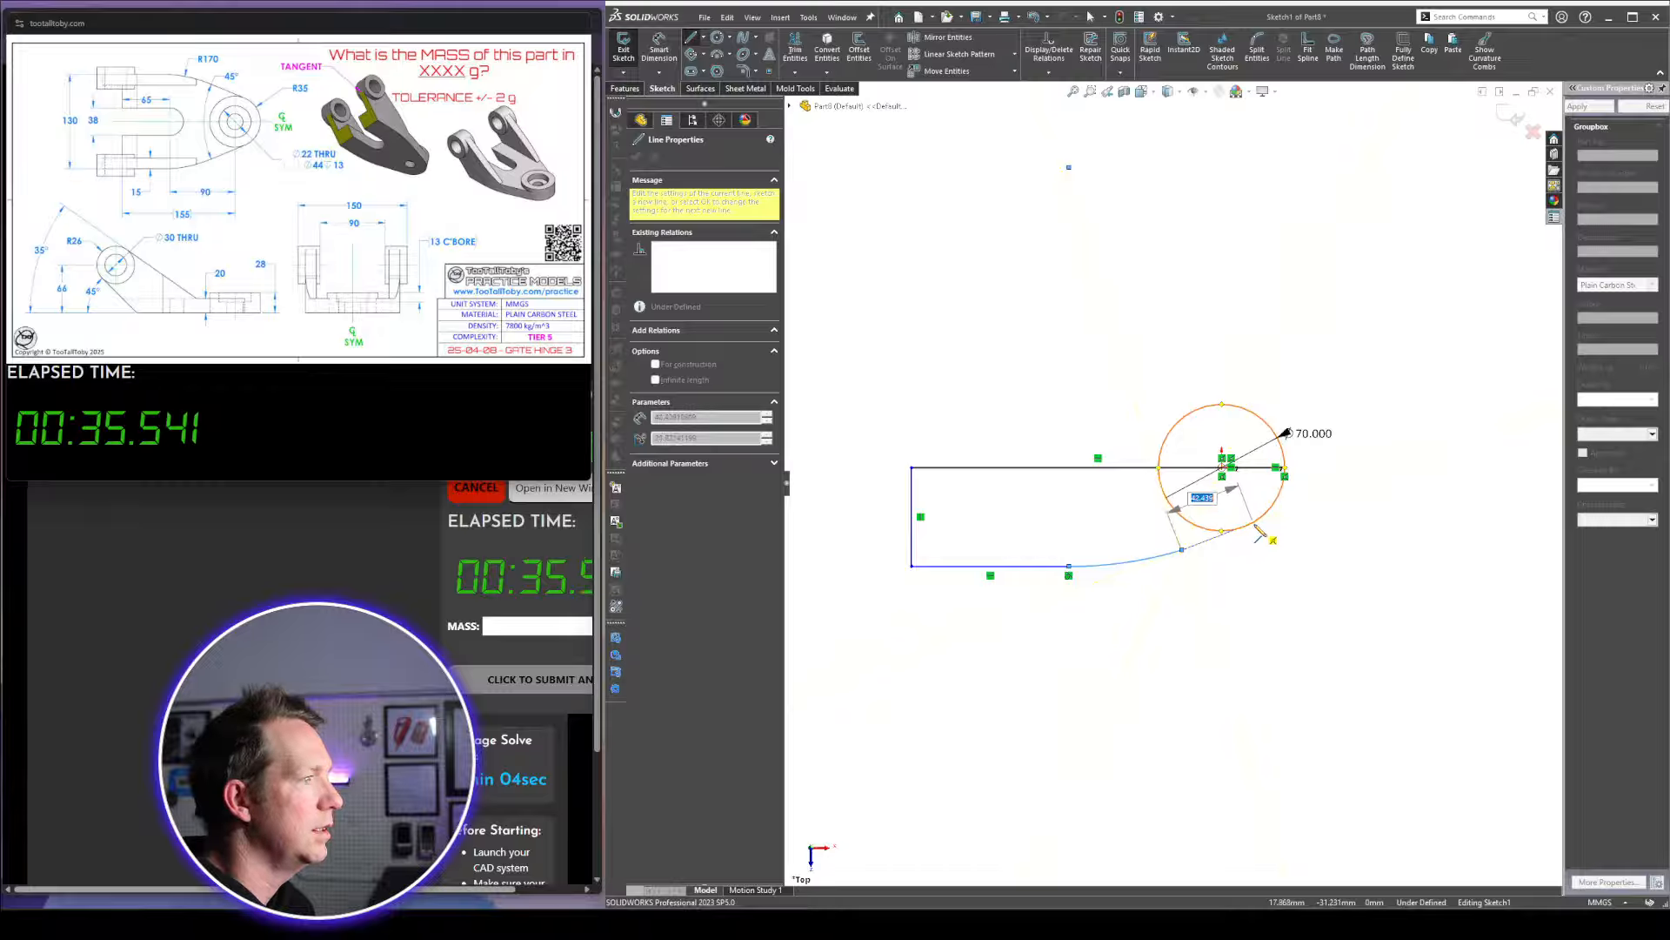
{"action": "key", "text": "Escape"}
Dimension the vertical end line of the half outline as 65 mm
{"action": "scroll", "coordinate": [1259, 532], "scroll_direction": "down", "scroll_amount": 3}
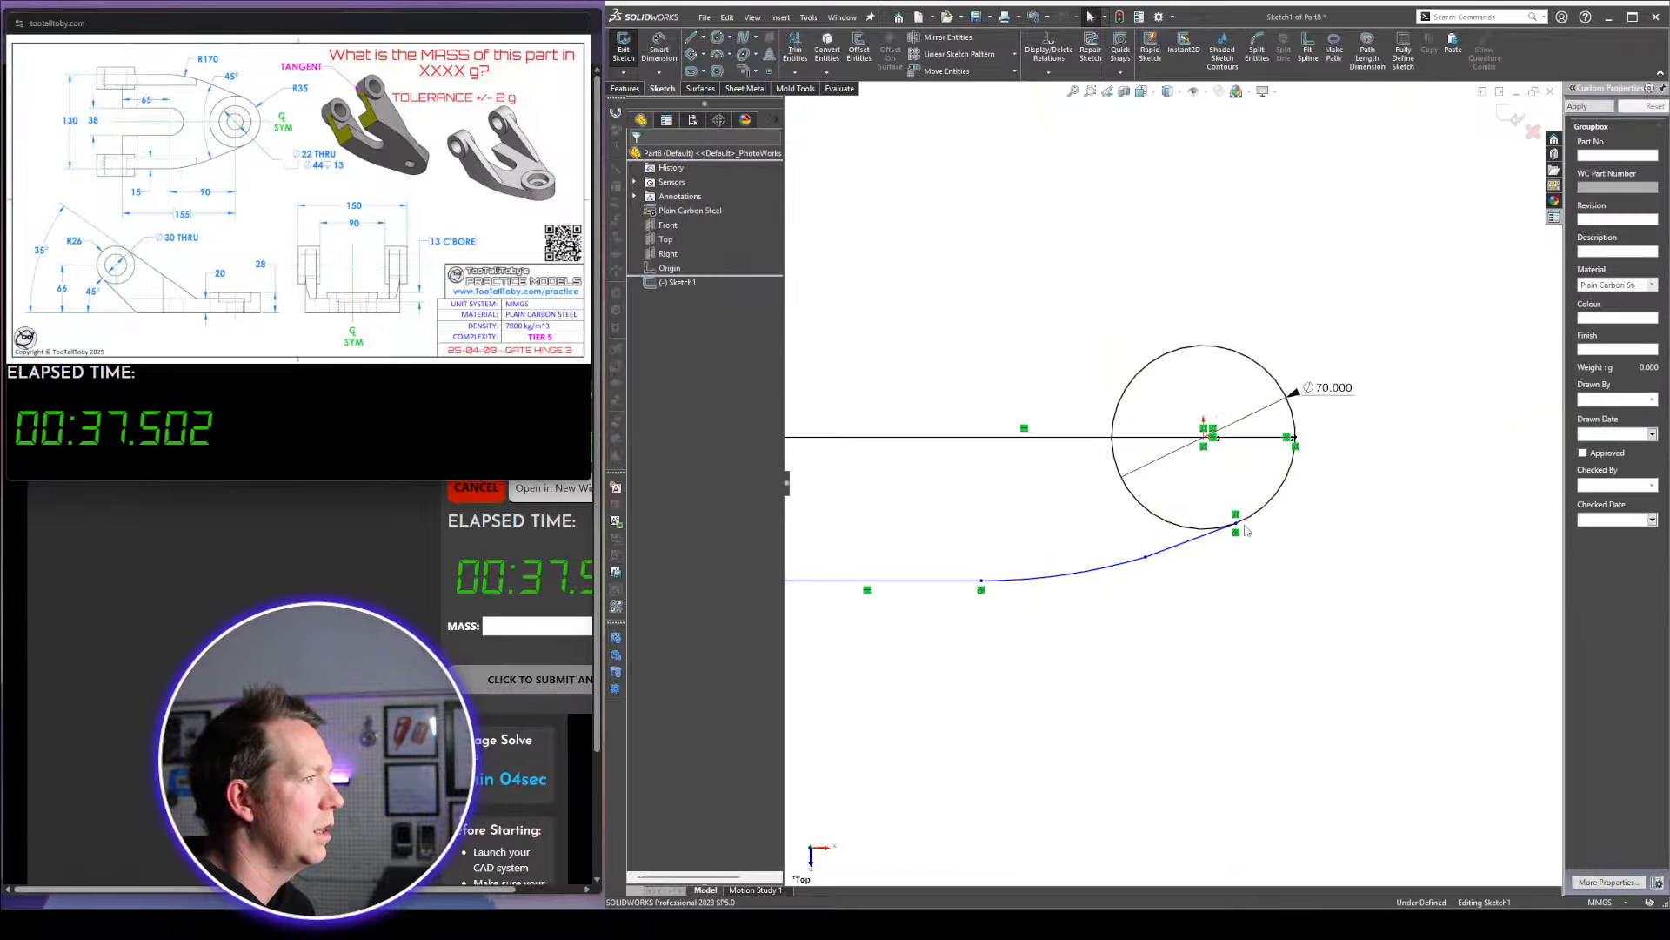
{"action": "scroll", "coordinate": [1022, 467], "scroll_direction": "up", "scroll_amount": 3}
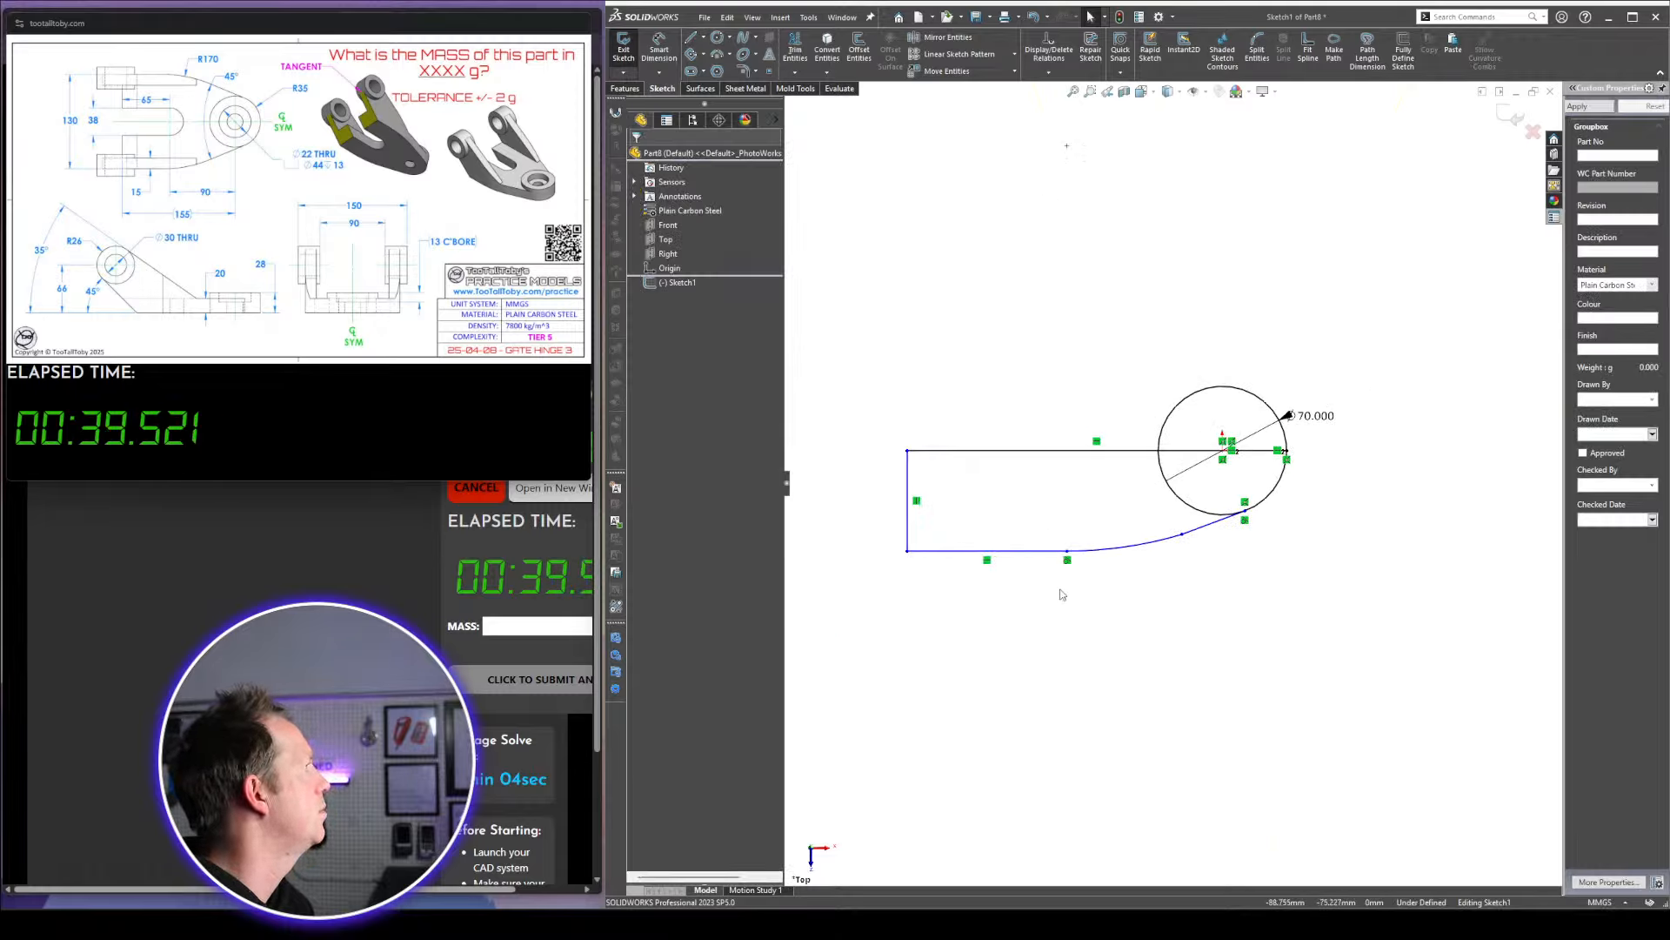
{"action": "scroll", "coordinate": [990, 564], "scroll_direction": "up", "scroll_amount": 1}
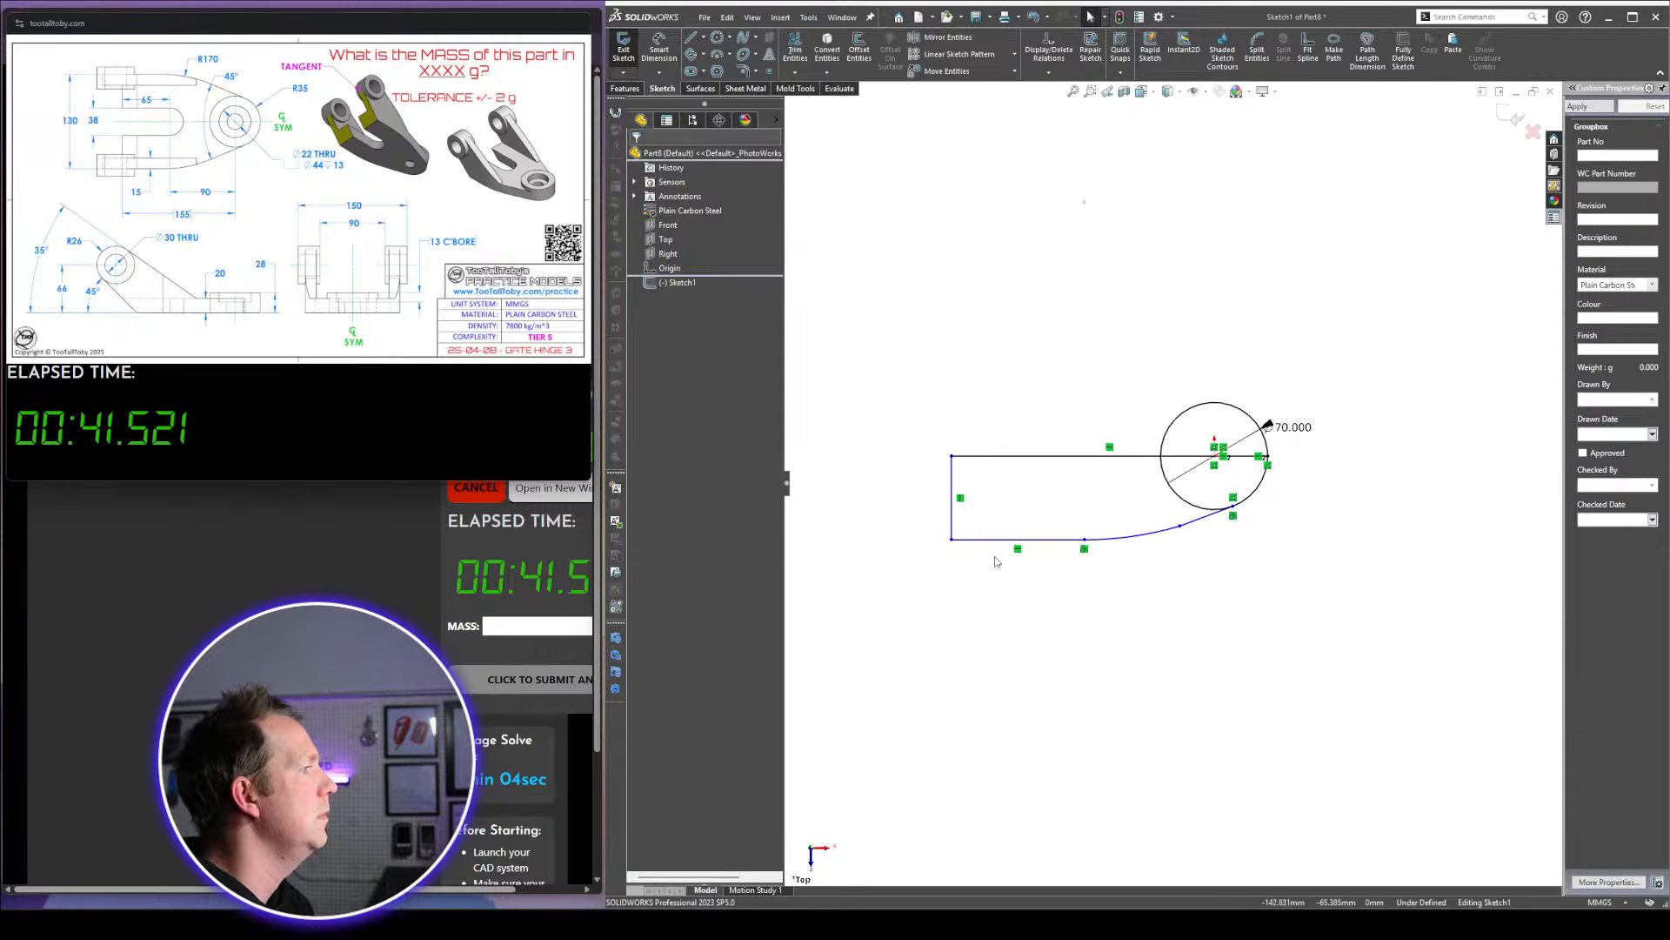
{"action": "scroll", "coordinate": [992, 563], "scroll_direction": "down", "scroll_amount": 1}
{"action": "right_click_drag", "start_coordinate": [989, 618], "coordinate": [989, 503]}
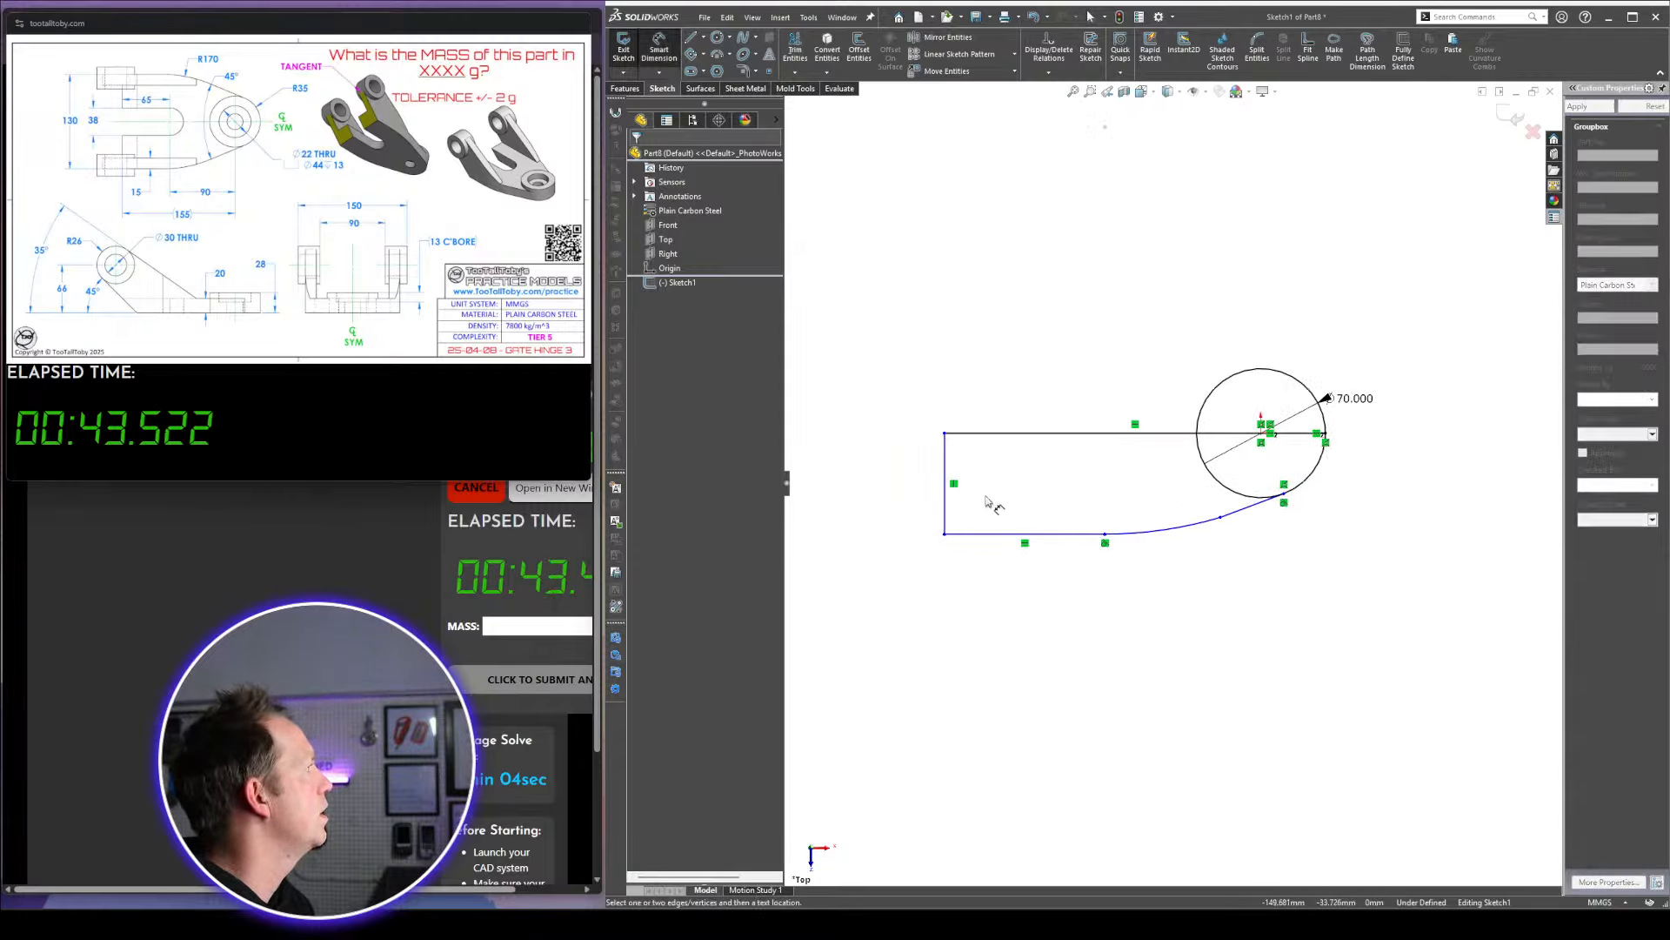
{"action": "left_click", "coordinate": [944, 505]}
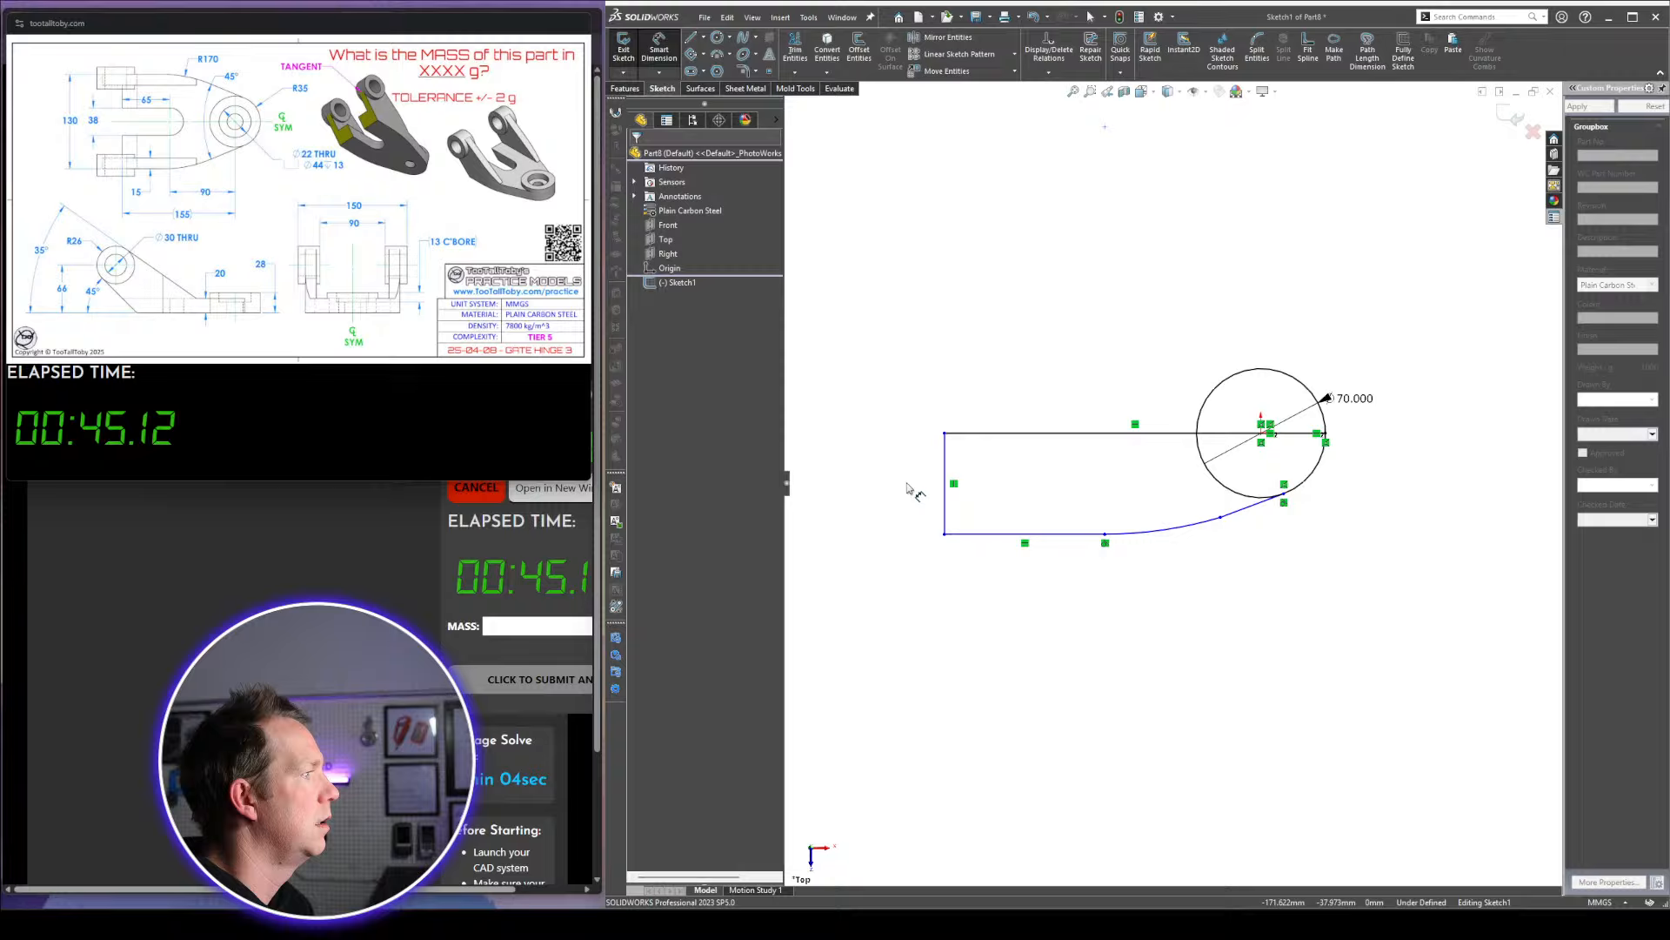
{"action": "left_click", "coordinate": [990, 501]}
{"action": "type", "text": "65"}
{"action": "key", "text": "Return"}
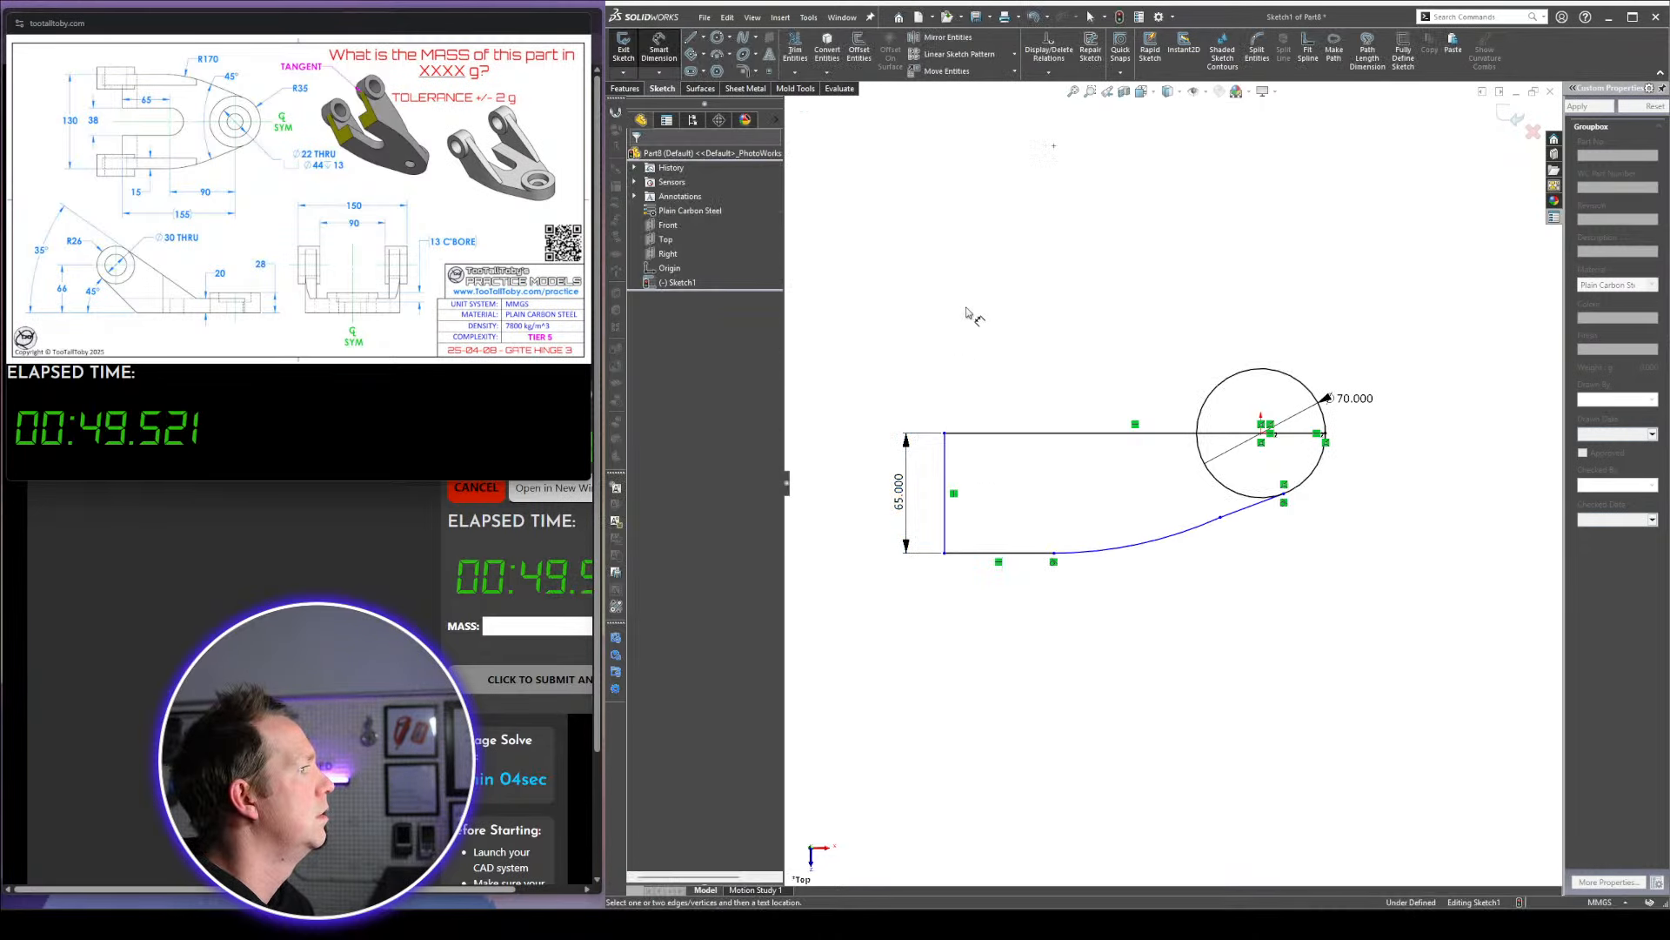
Set the horizontal distance between the vertical end line and the circle's centre to 155 mm
{"action": "left_click", "coordinate": [946, 469]}
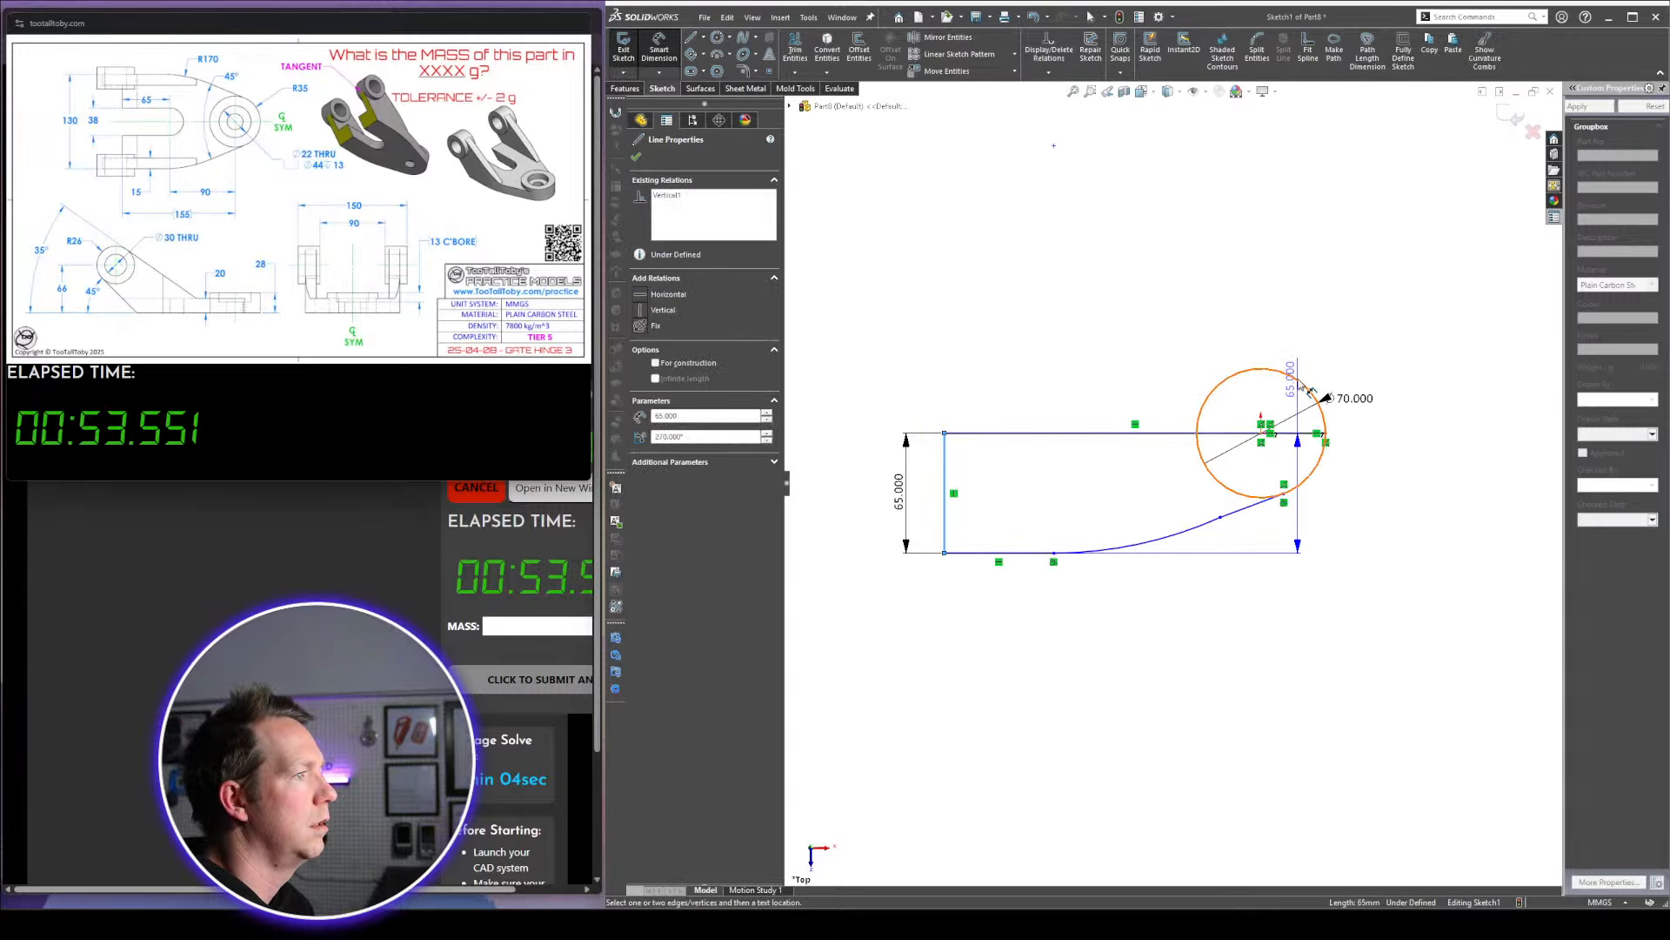
{"action": "left_click", "coordinate": [1279, 370]}
{"action": "left_click", "coordinate": [1149, 626]}
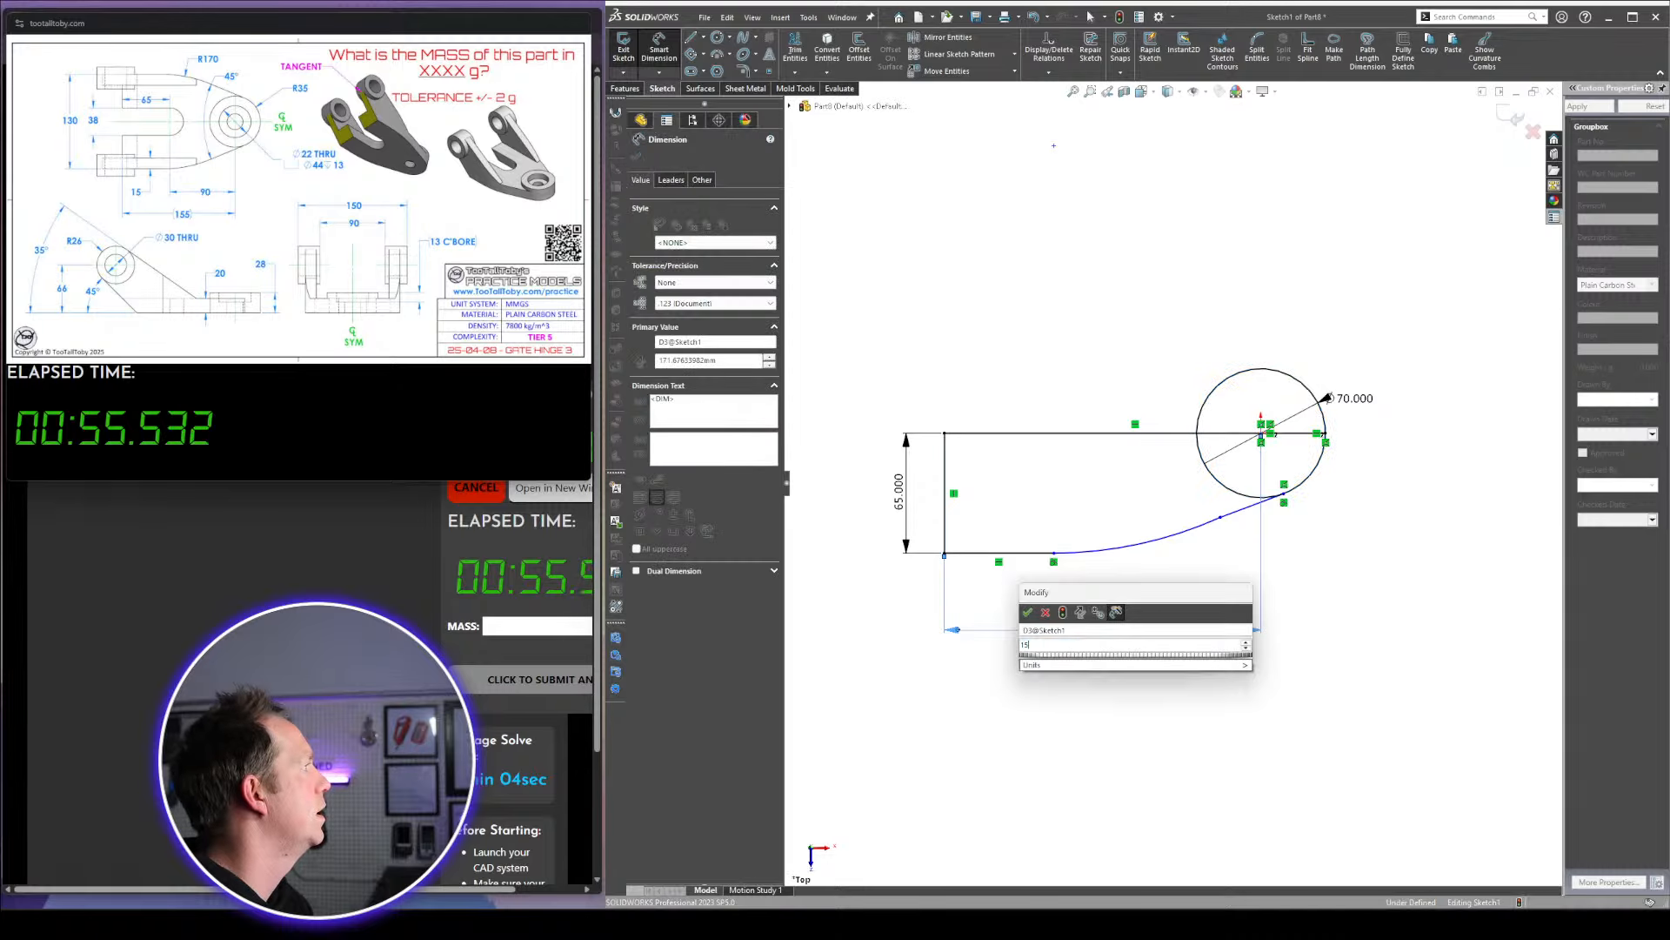
{"action": "type", "text": "155"}
{"action": "key", "text": "Return"}
{"action": "left_click", "coordinate": [1418, 612]}
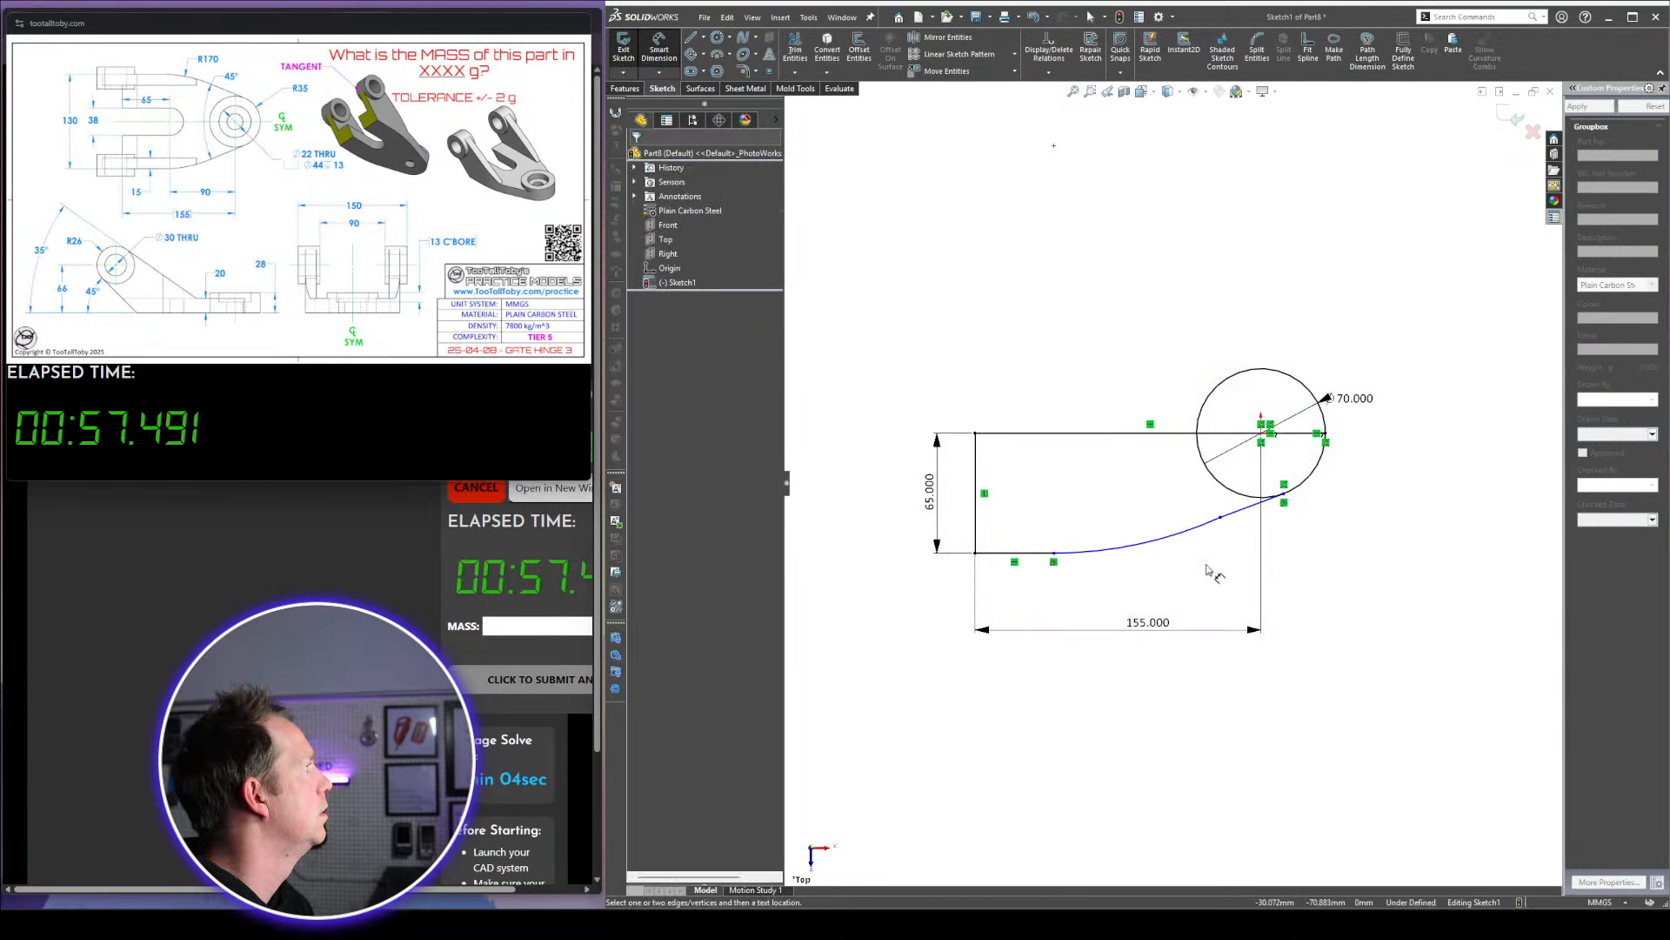
Set the angle between the angled line and the horizontal centreline to 22.5 degrees
{"action": "left_click", "coordinate": [1229, 521]}
{"action": "left_click", "coordinate": [1185, 432]}
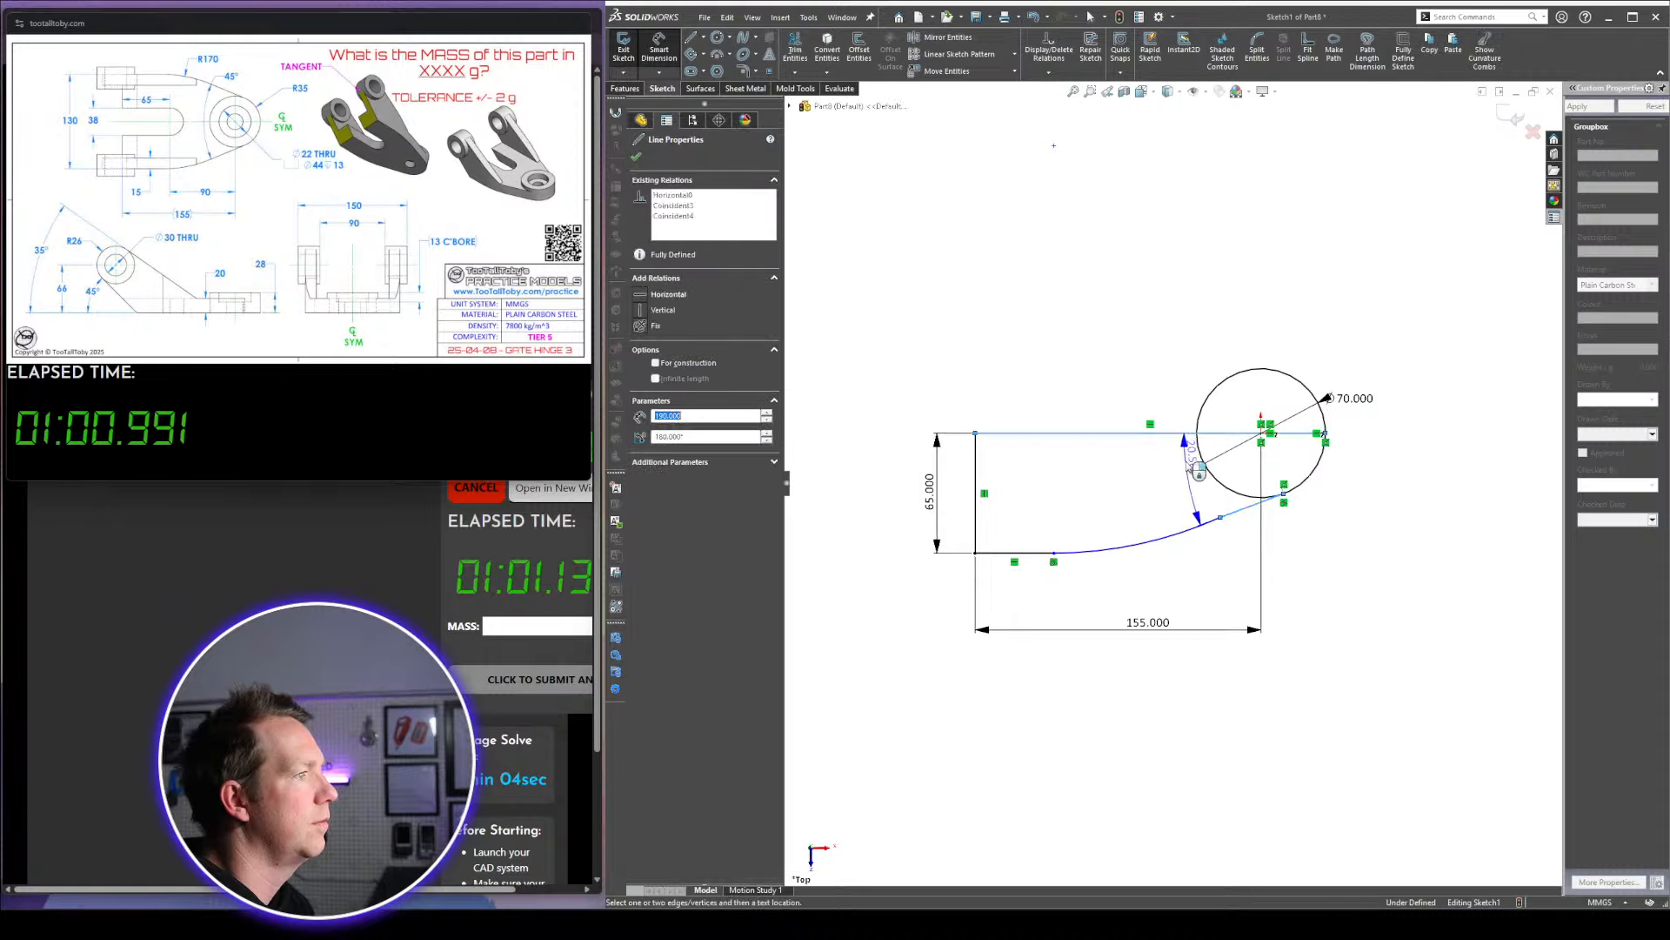
{"action": "left_click", "coordinate": [1272, 574]}
{"action": "type", "text": "22.5"}
{"action": "key", "text": "Return"}
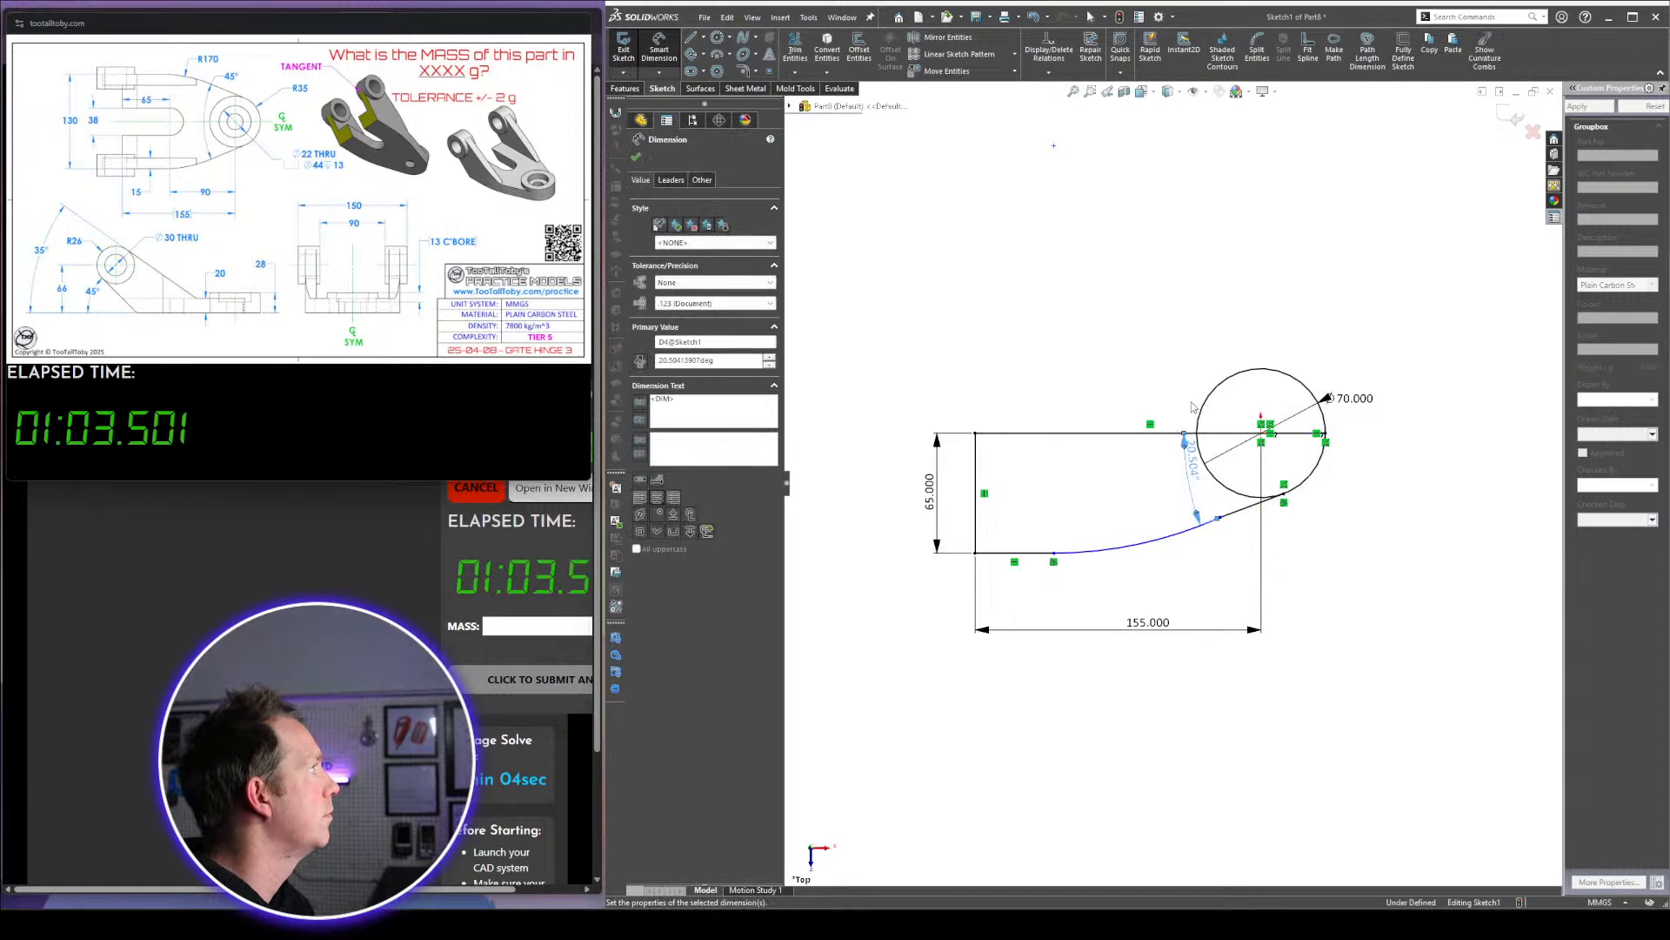
Dimension the arc of the half outline with a radius of 170 mm
{"action": "left_click", "coordinate": [1162, 547]}
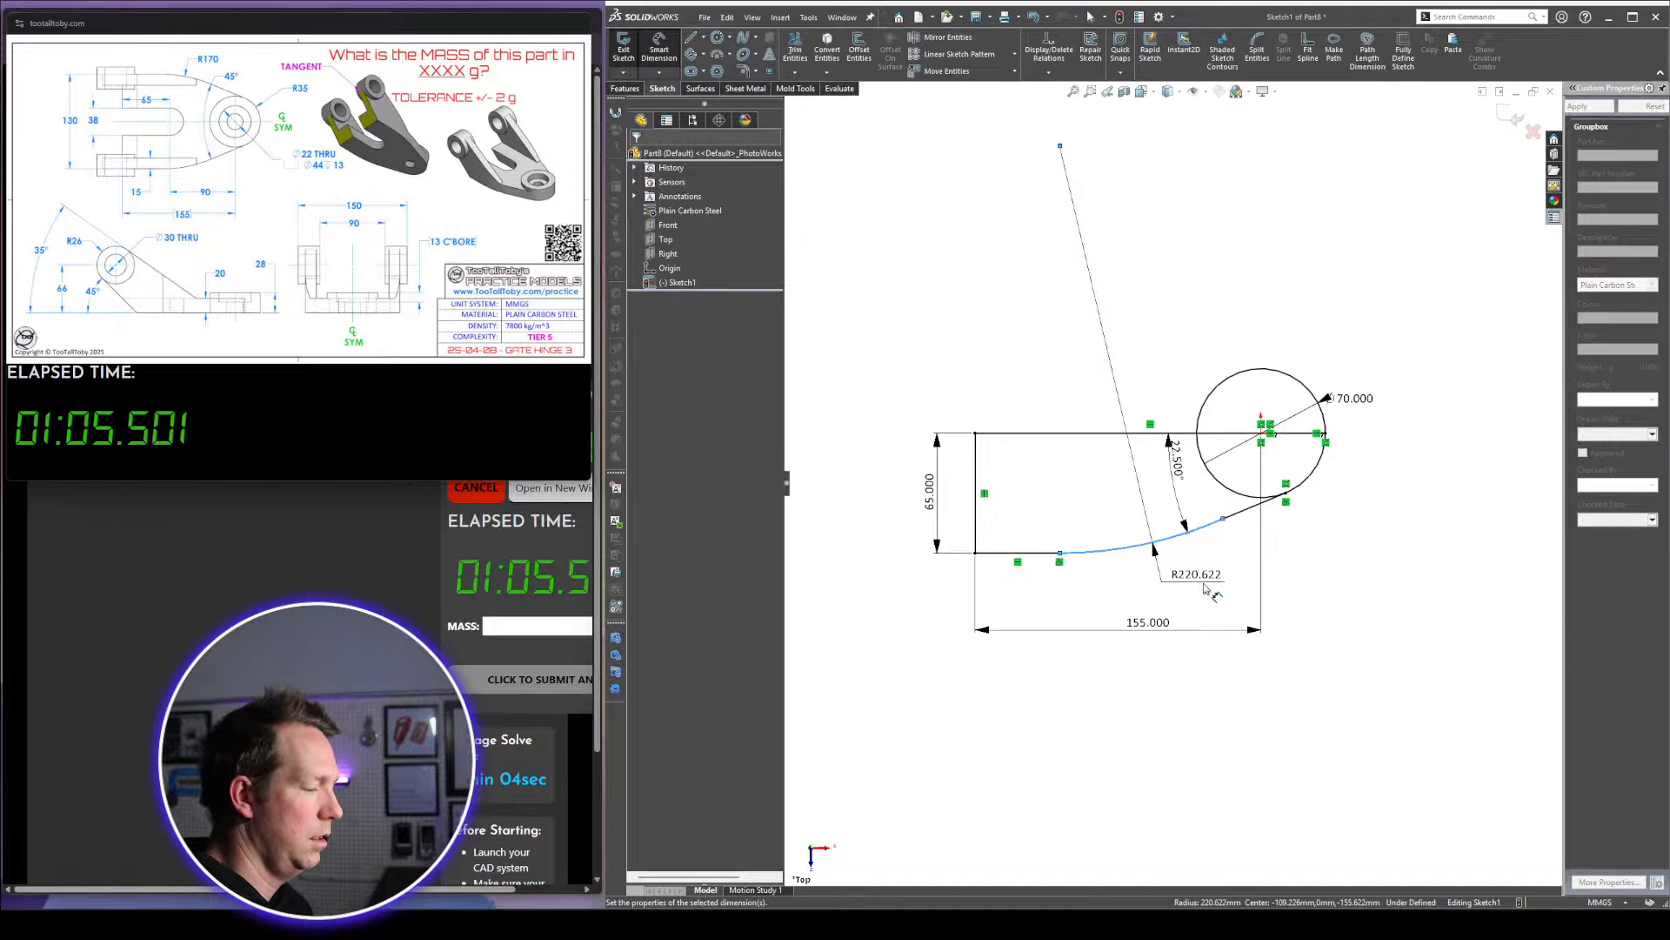
{"action": "left_click", "coordinate": [1205, 589]}
{"action": "type", "text": "170"}
{"action": "key", "text": "Return"}
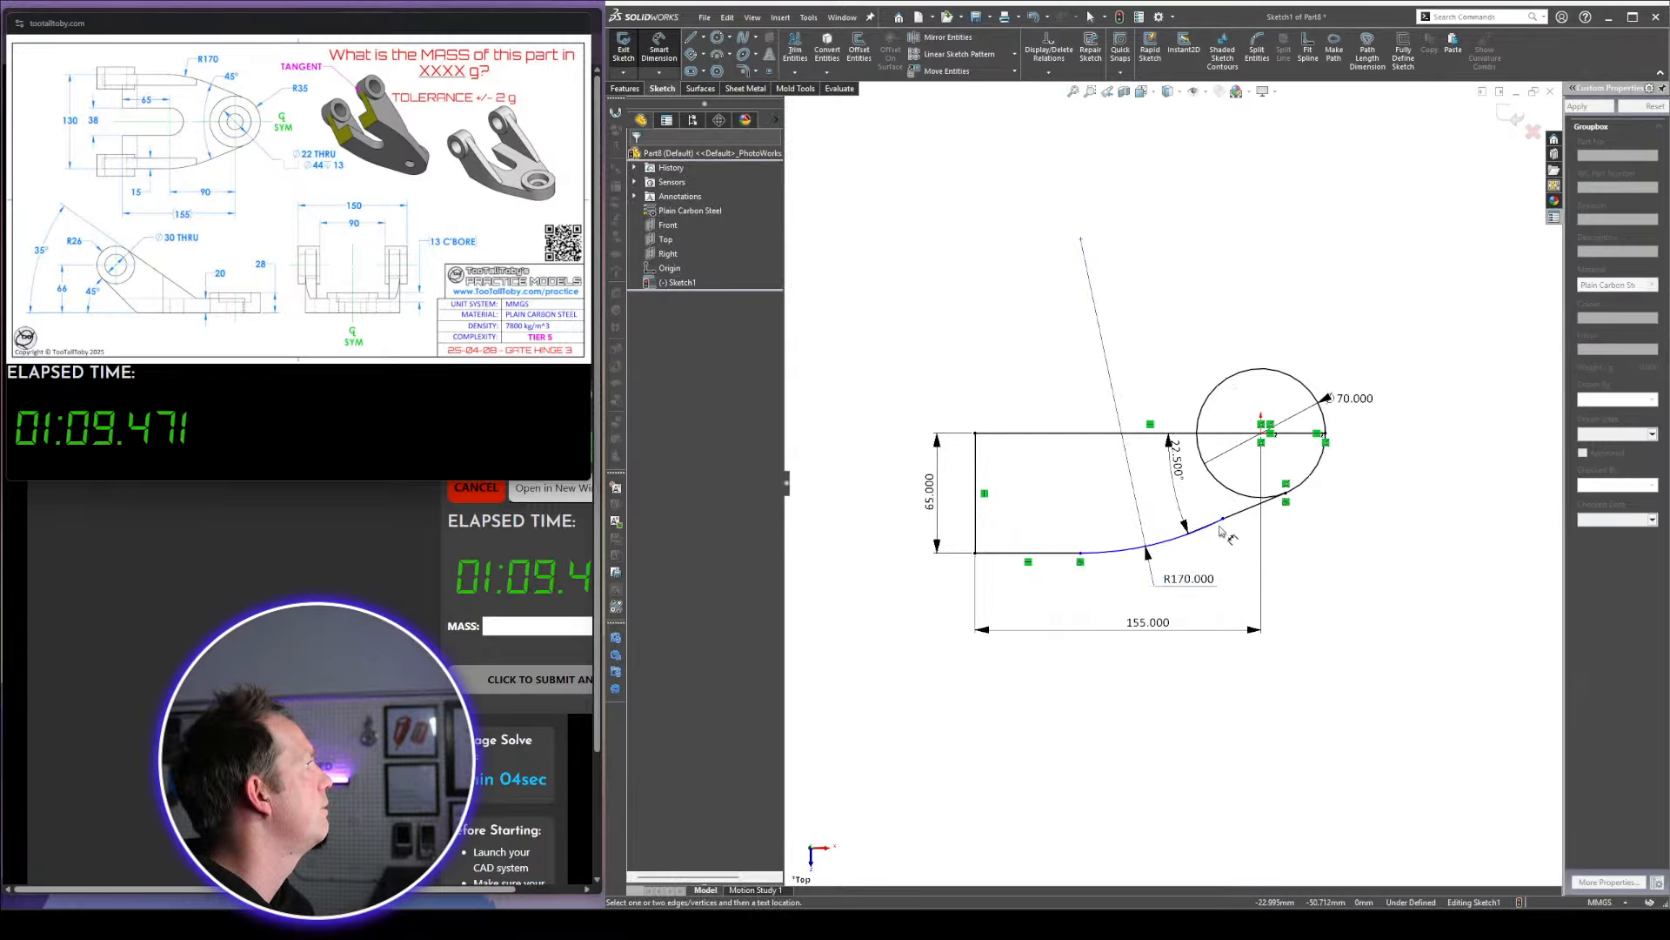
{"action": "key", "text": "Escape"}
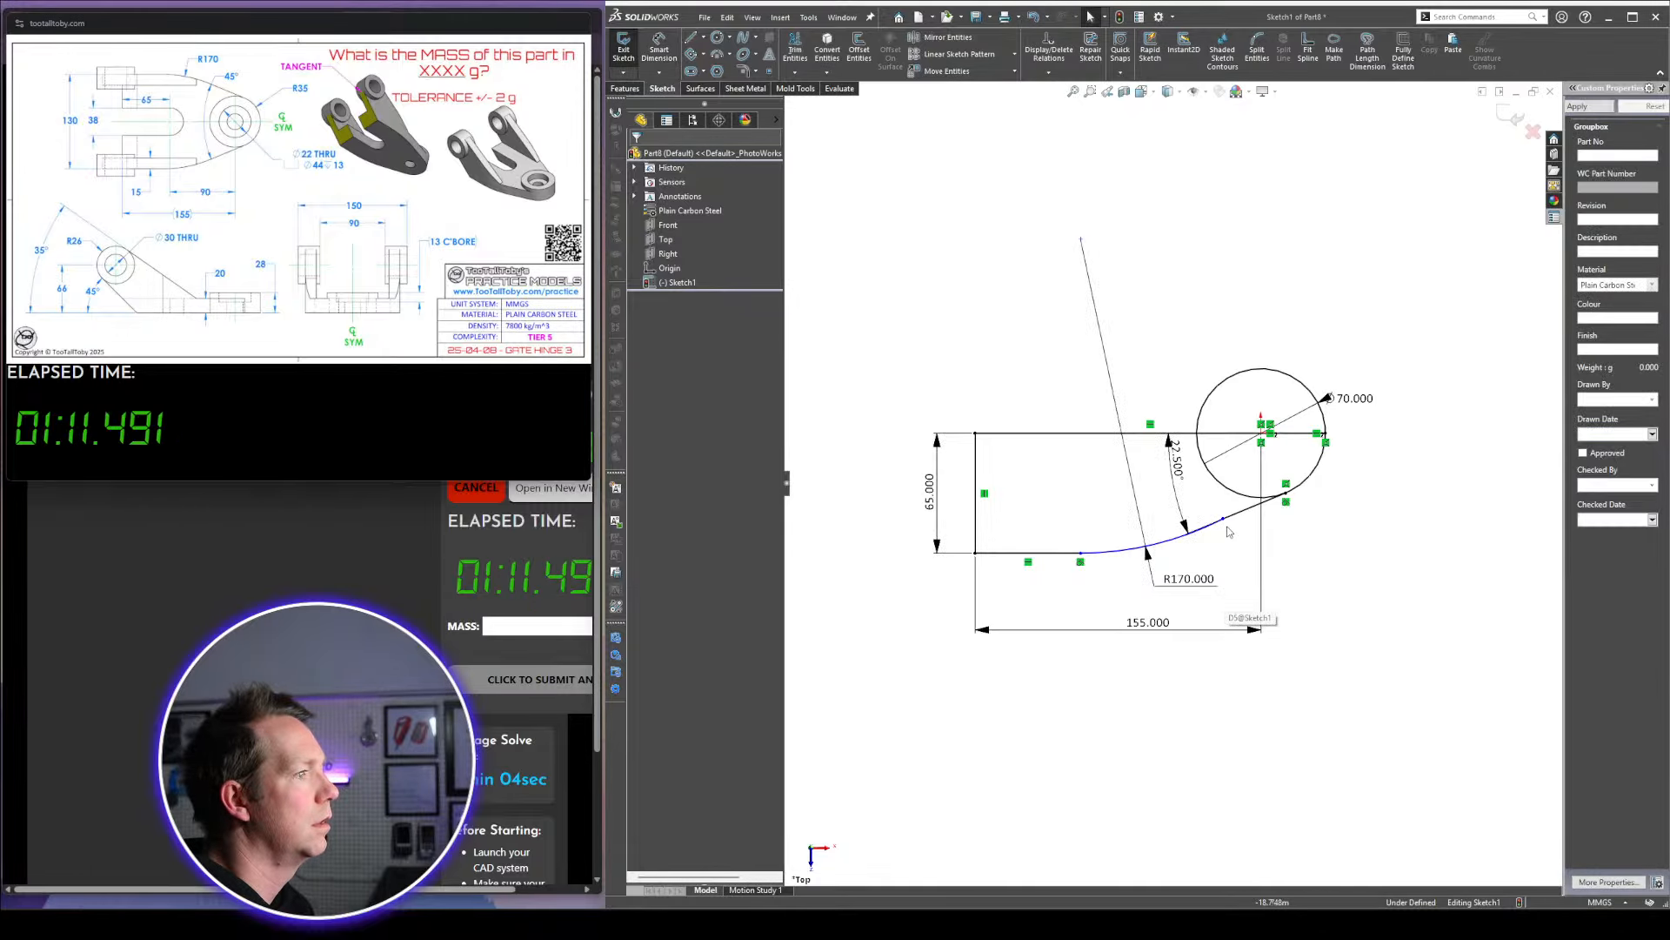
Pull the shared endpoint of the arc and angled line along the outline and make the two tangent there
{"action": "left_click", "coordinate": [1223, 520]}
{"action": "left_click_drag", "start_coordinate": [1187, 532], "coordinate": [1196, 528]}
{"action": "left_click", "coordinate": [1090, 744]}
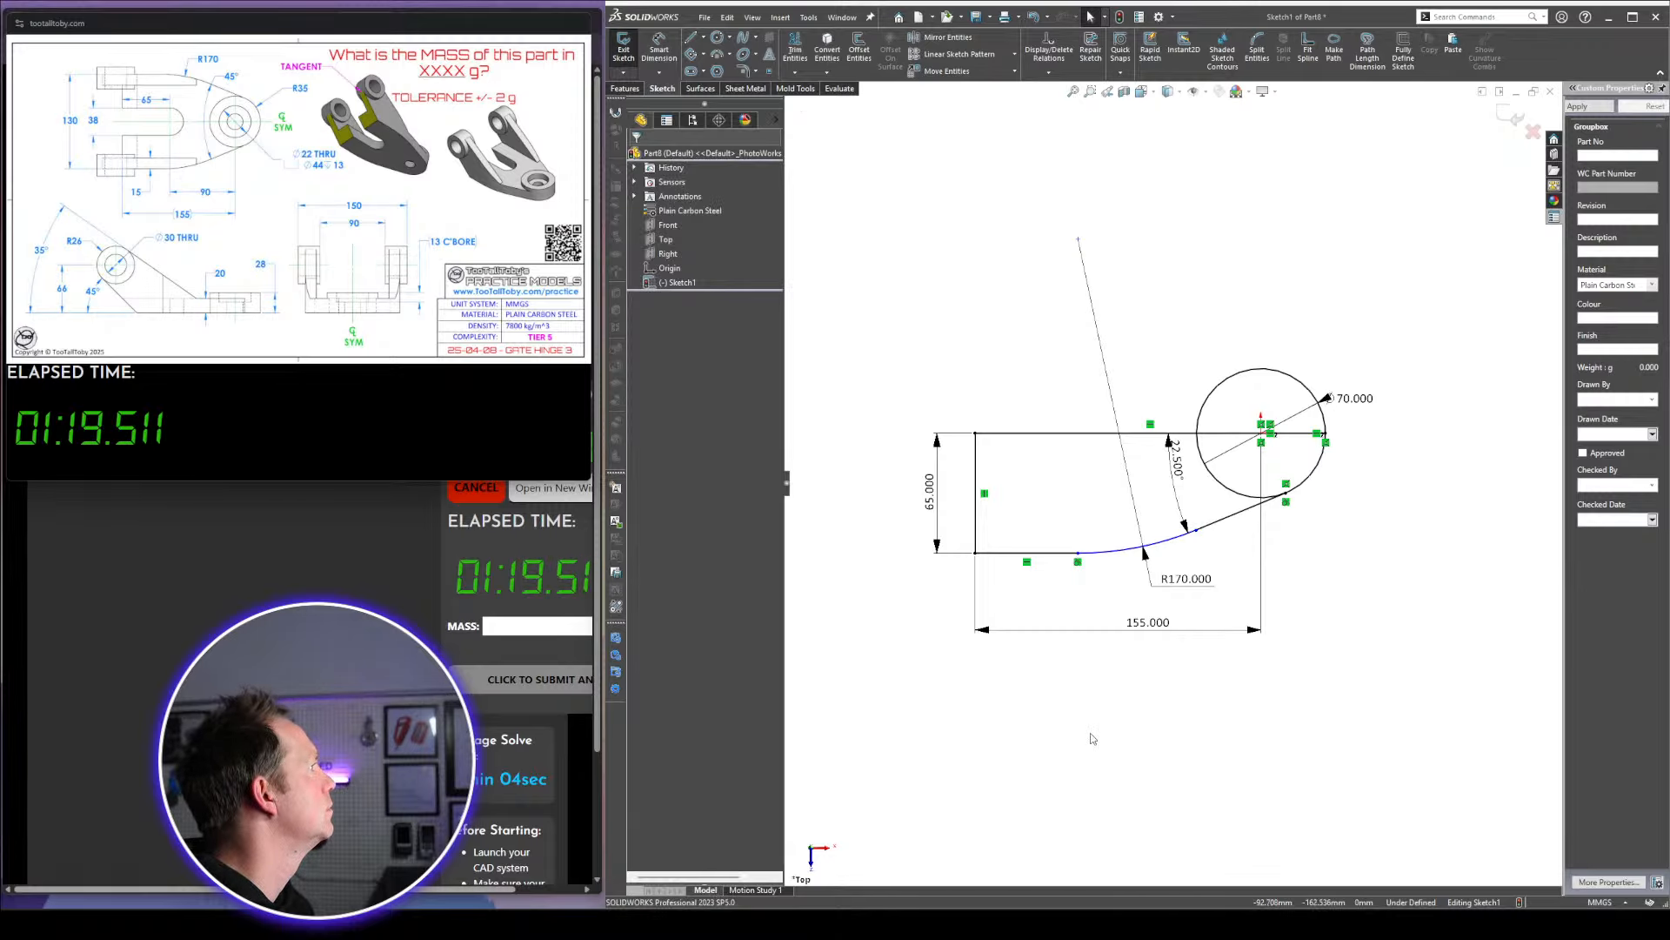
{"action": "left_click", "coordinate": [1196, 530]}
{"action": "left_click", "coordinate": [1237, 436]}
{"action": "left_click", "coordinate": [1340, 580]}
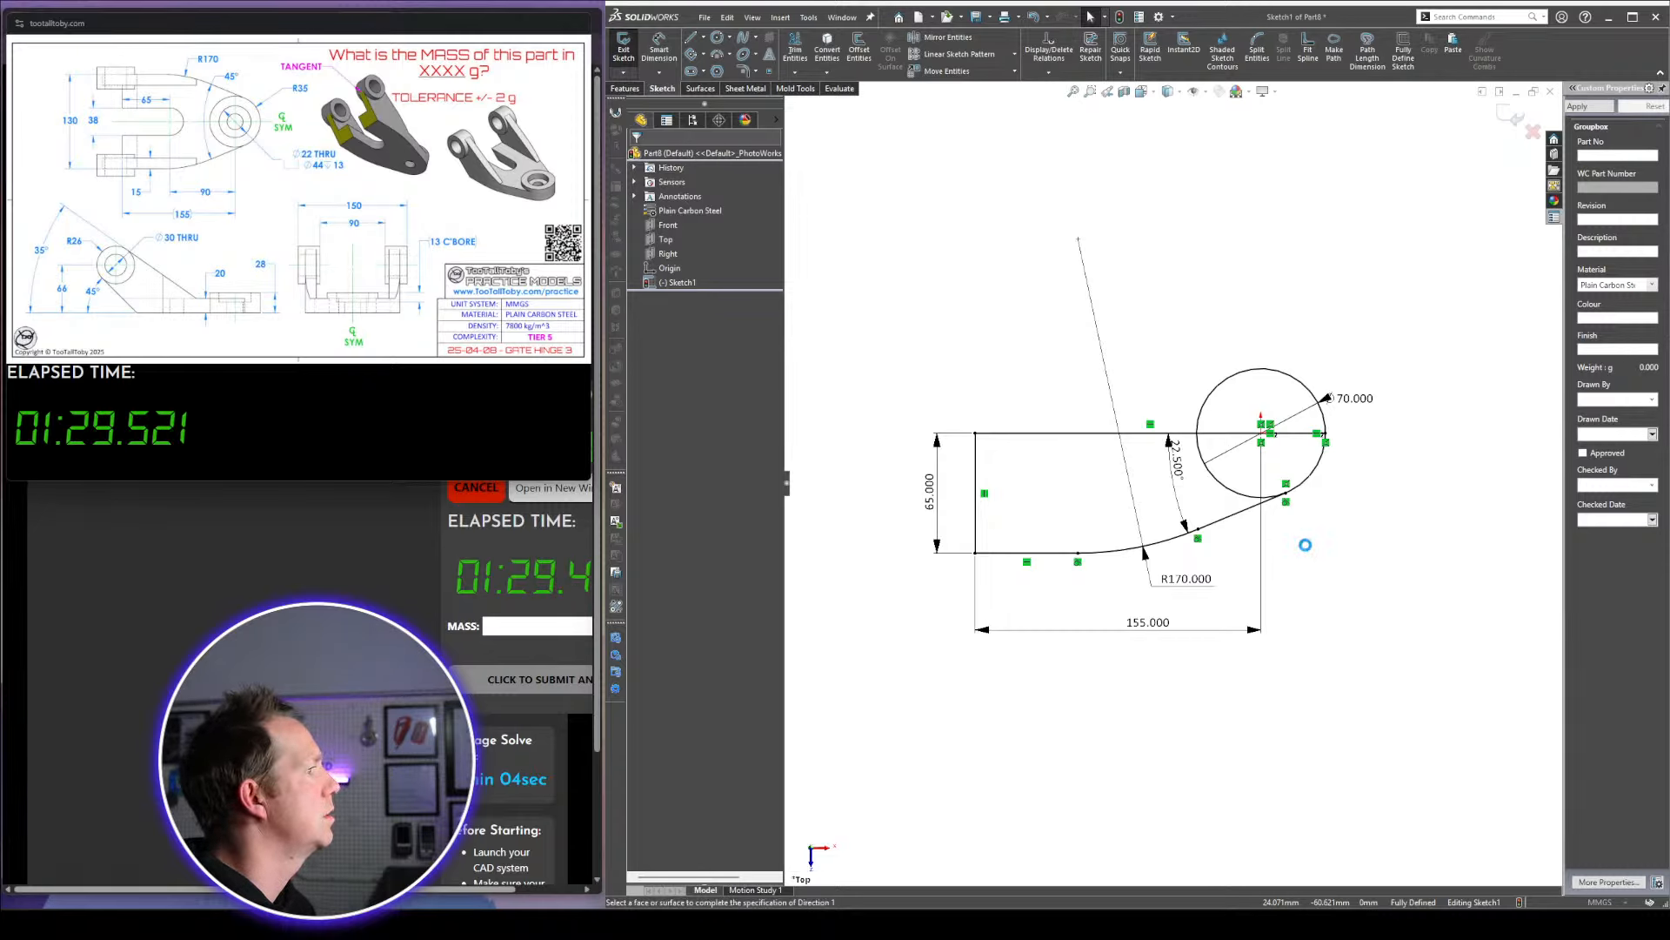
{"action": "key", "text": "Escape"}
Sketch a straight slot along the horizontal centreline from the vertical end line, 65 mm between arc centres and 38 mm wide
{"action": "key", "text": "space"}
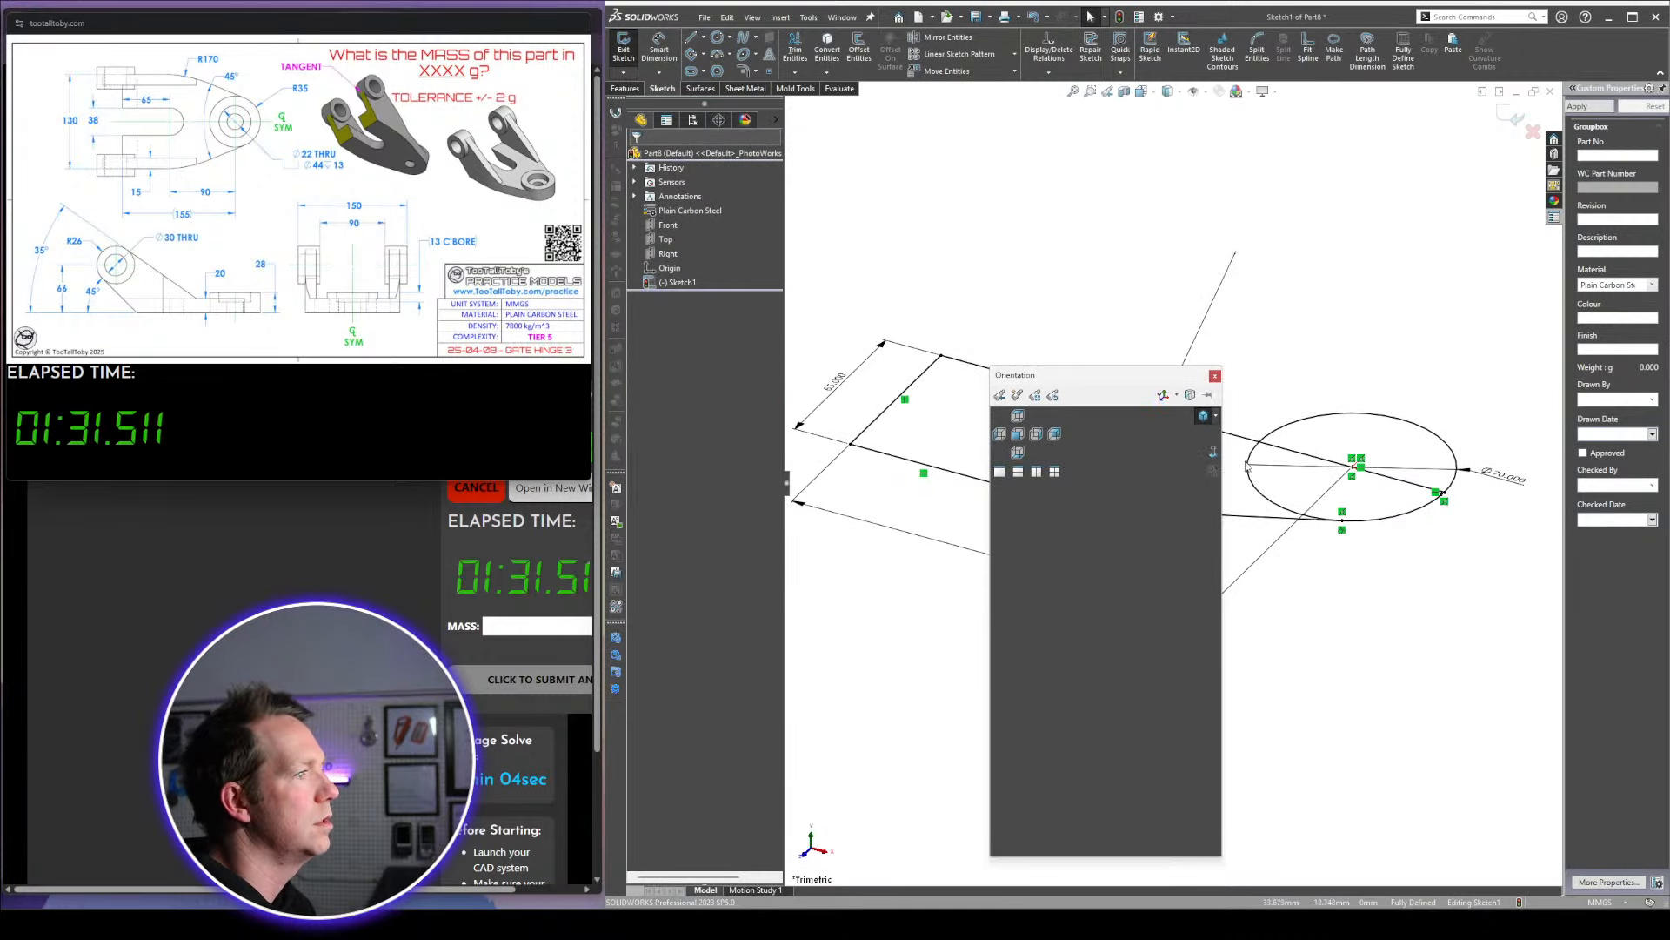
{"action": "left_click", "coordinate": [1212, 453]}
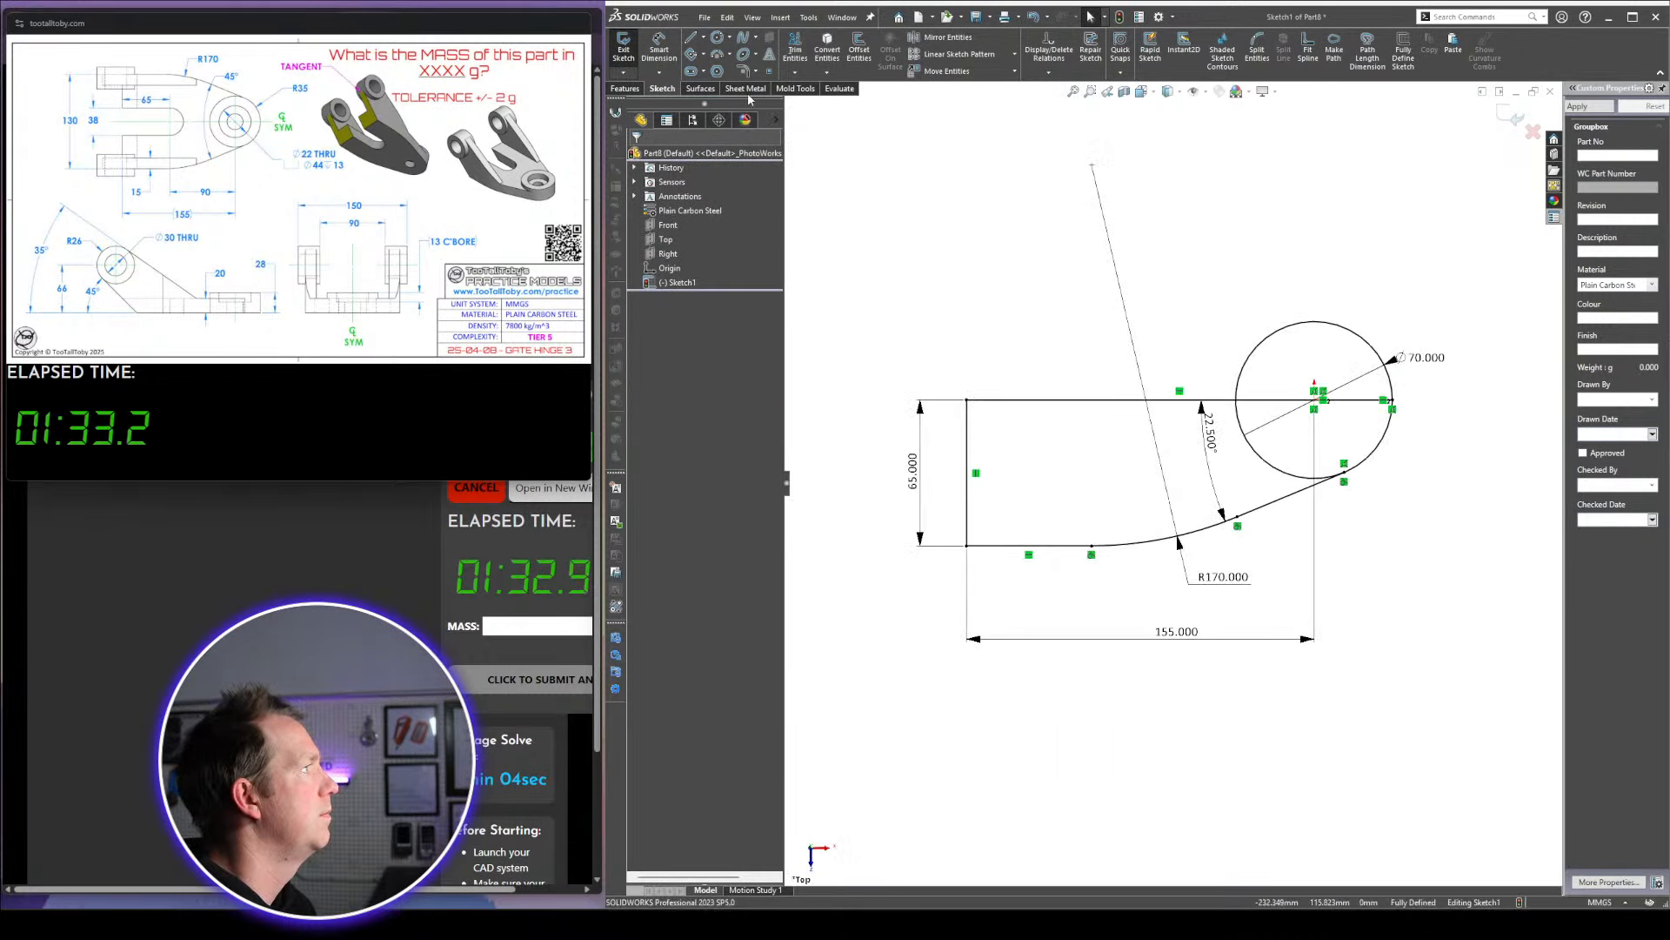
{"action": "left_click", "coordinate": [691, 70]}
{"action": "left_click", "coordinate": [966, 400]}
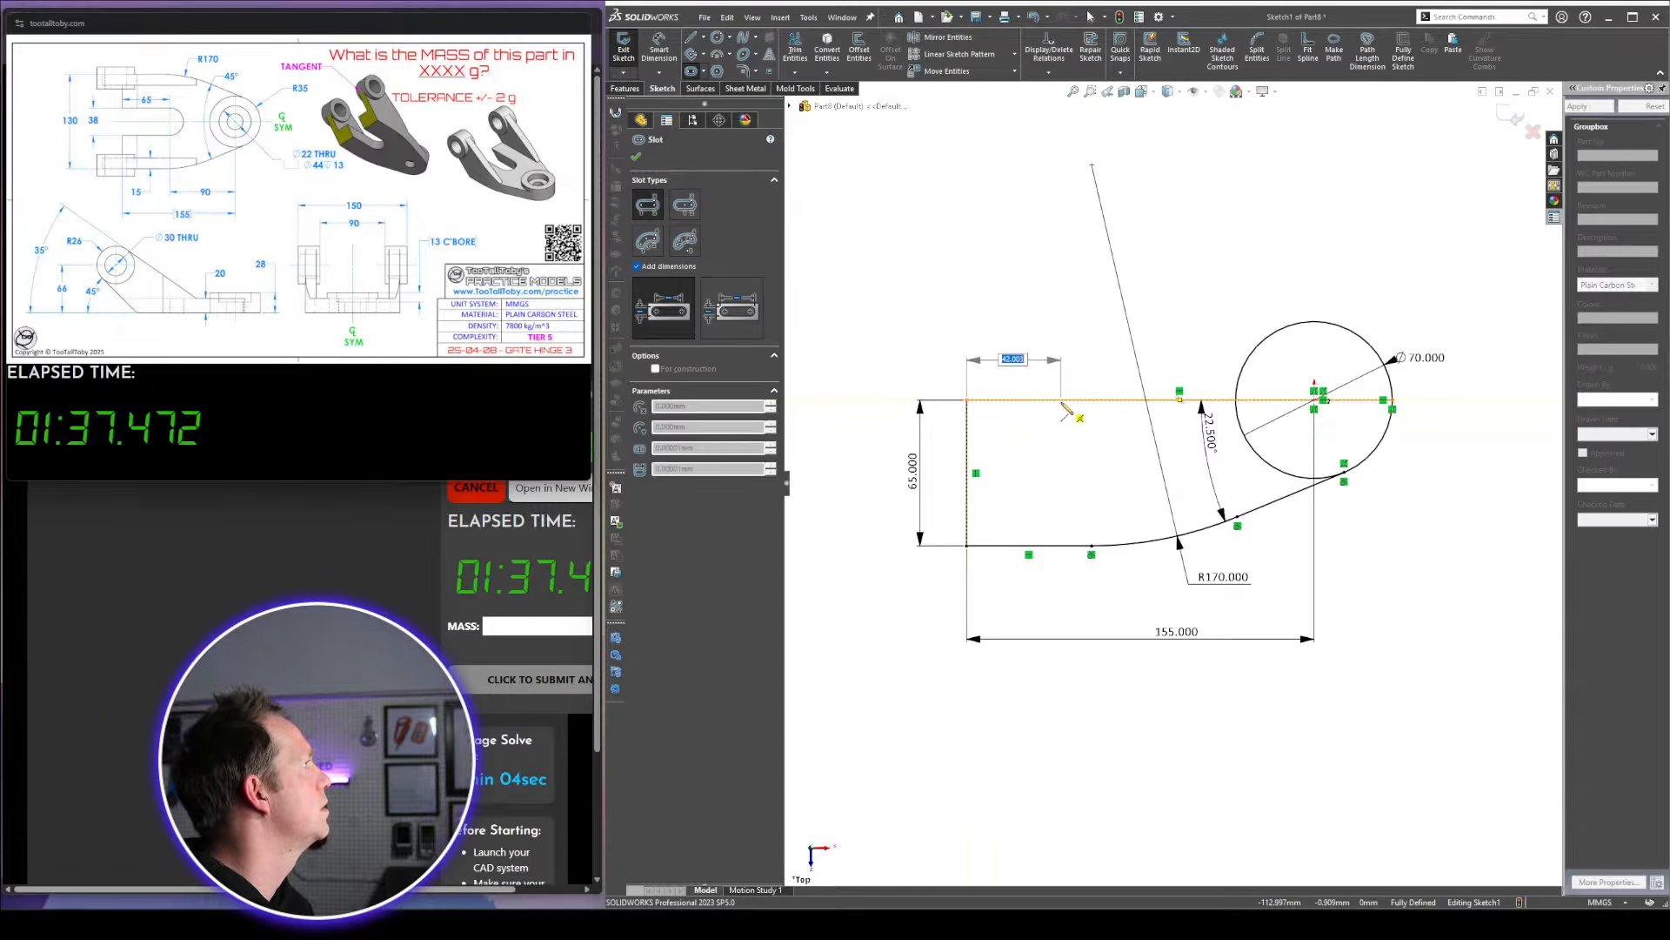
{"action": "key", "text": "Return"}
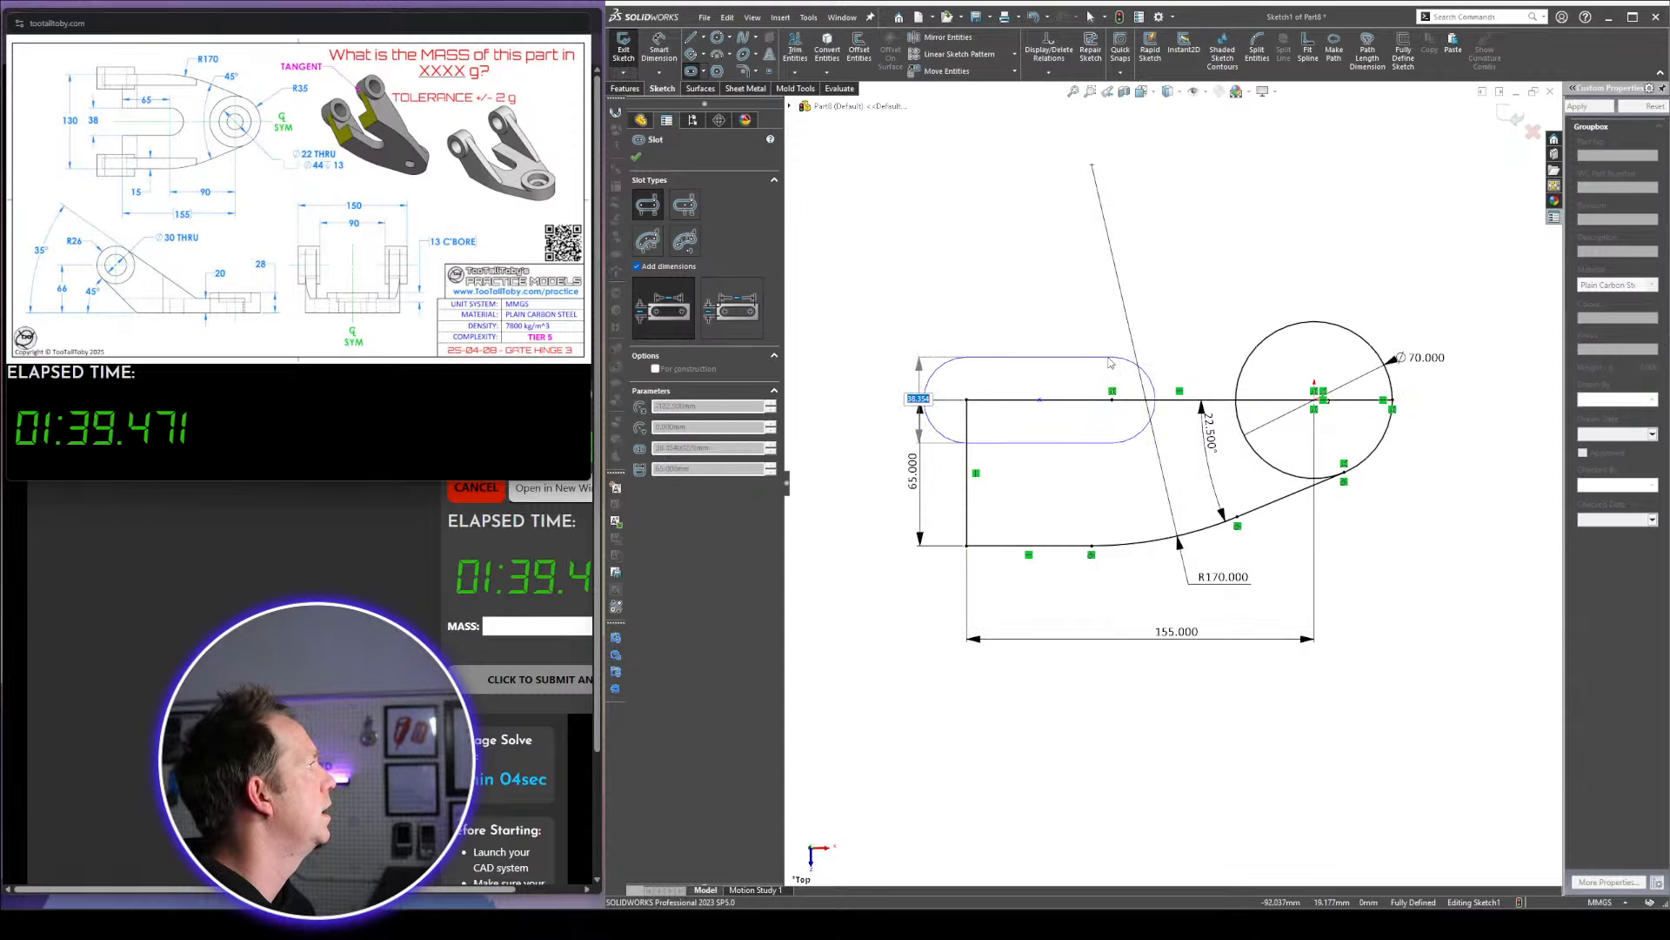
{"action": "type", "text": "38"}
{"action": "key", "text": "Return"}
{"action": "key", "text": "Escape"}
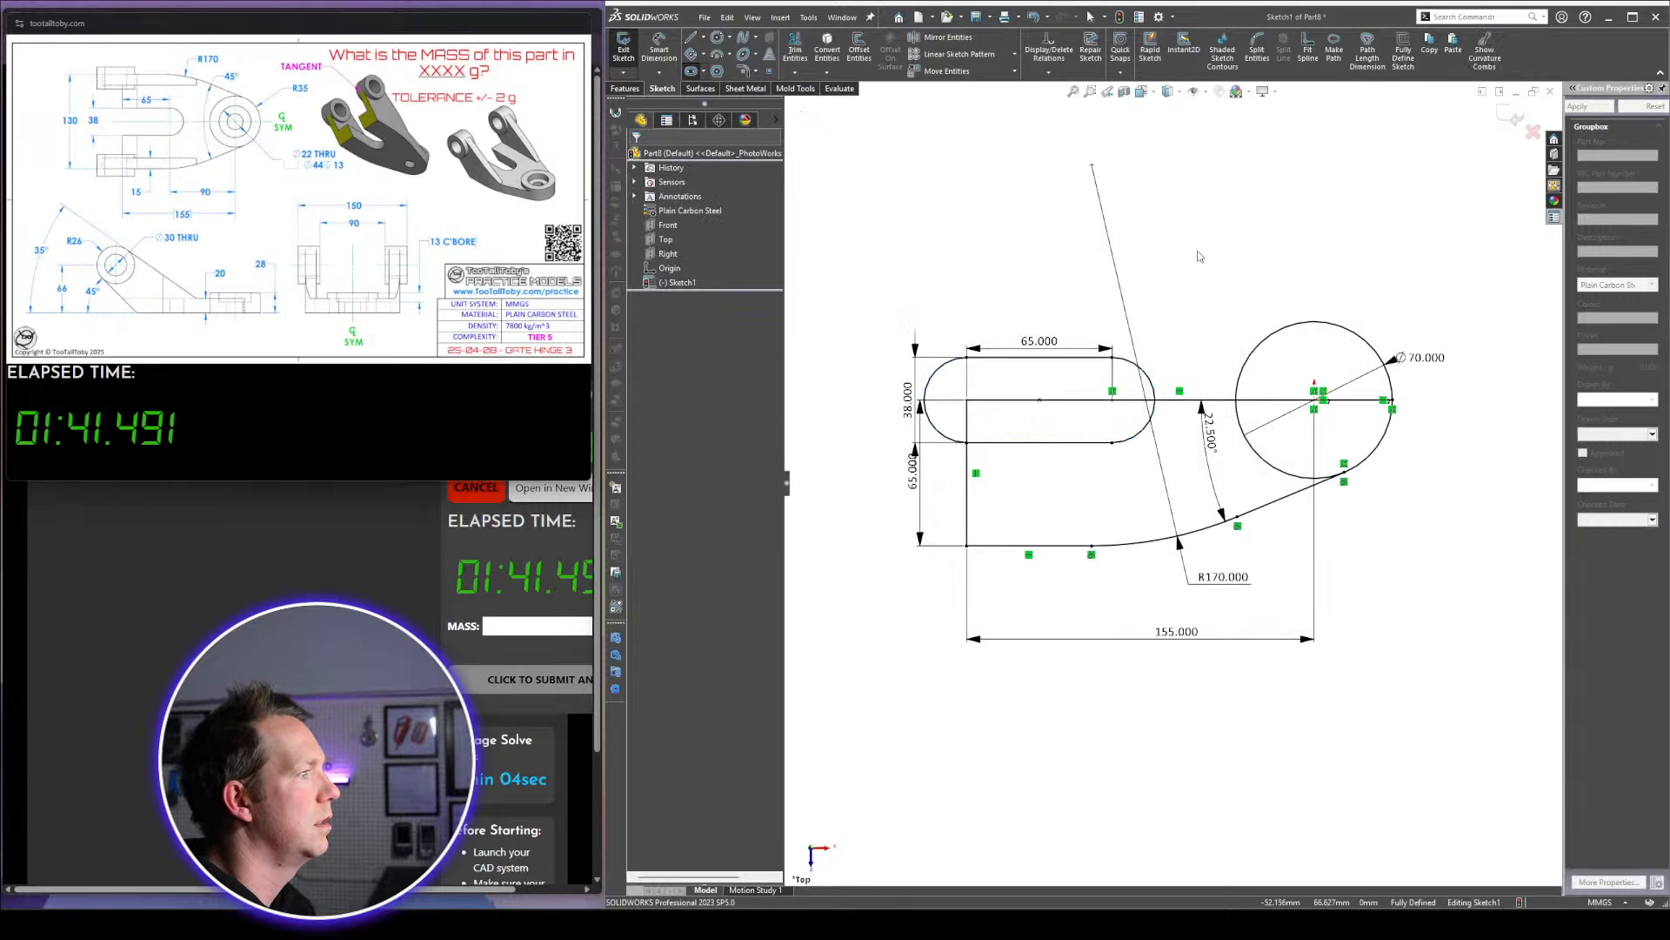
Extrude the half-outline region below the slot and the lower half of the circle to a blind depth of 20 mm
{"action": "key", "text": "e"}
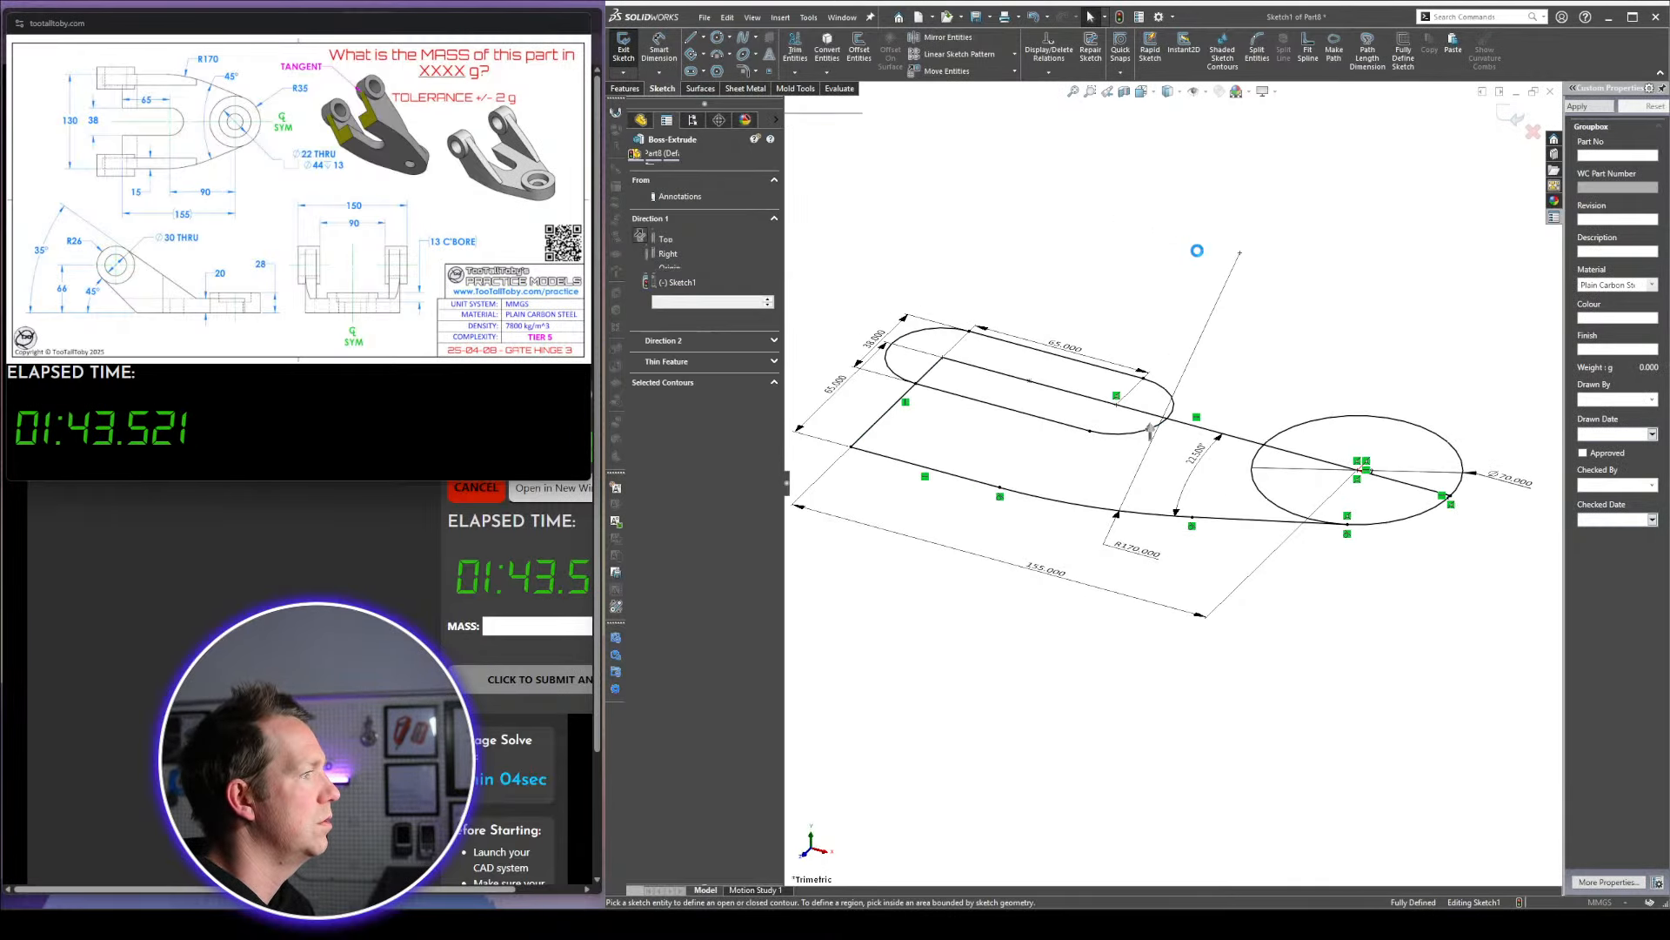
{"action": "left_click", "coordinate": [1087, 481]}
{"action": "left_click", "coordinate": [1375, 496]}
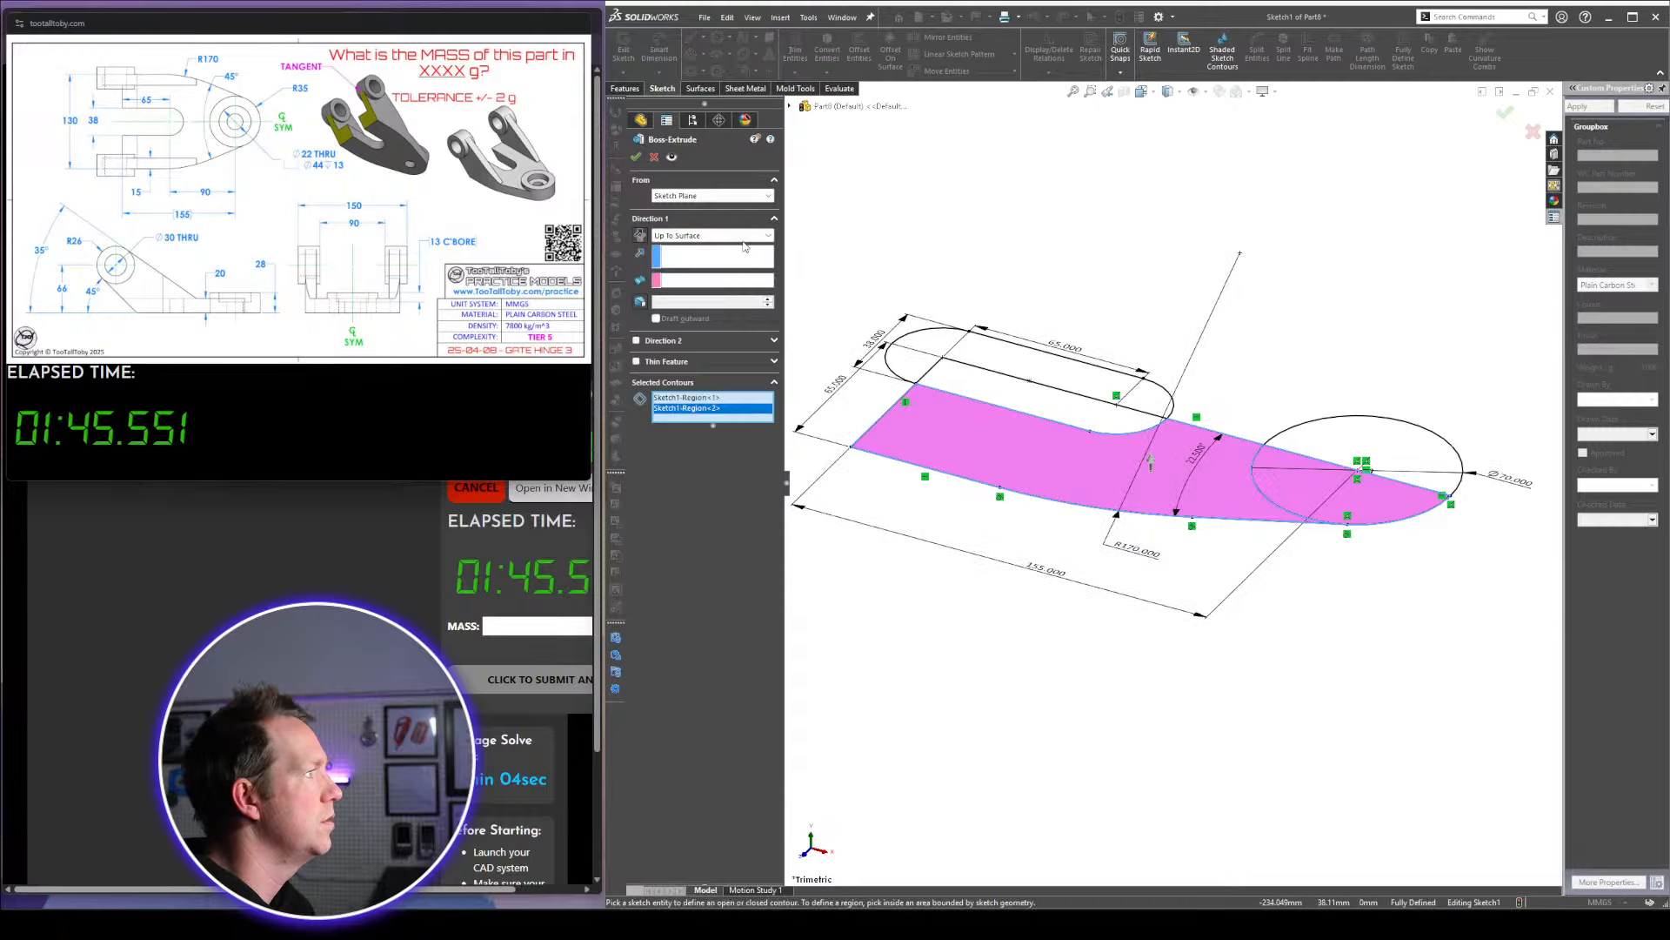
{"action": "left_click", "coordinate": [712, 235]}
{"action": "left_click", "coordinate": [701, 249]}
{"action": "type", "text": "20"}
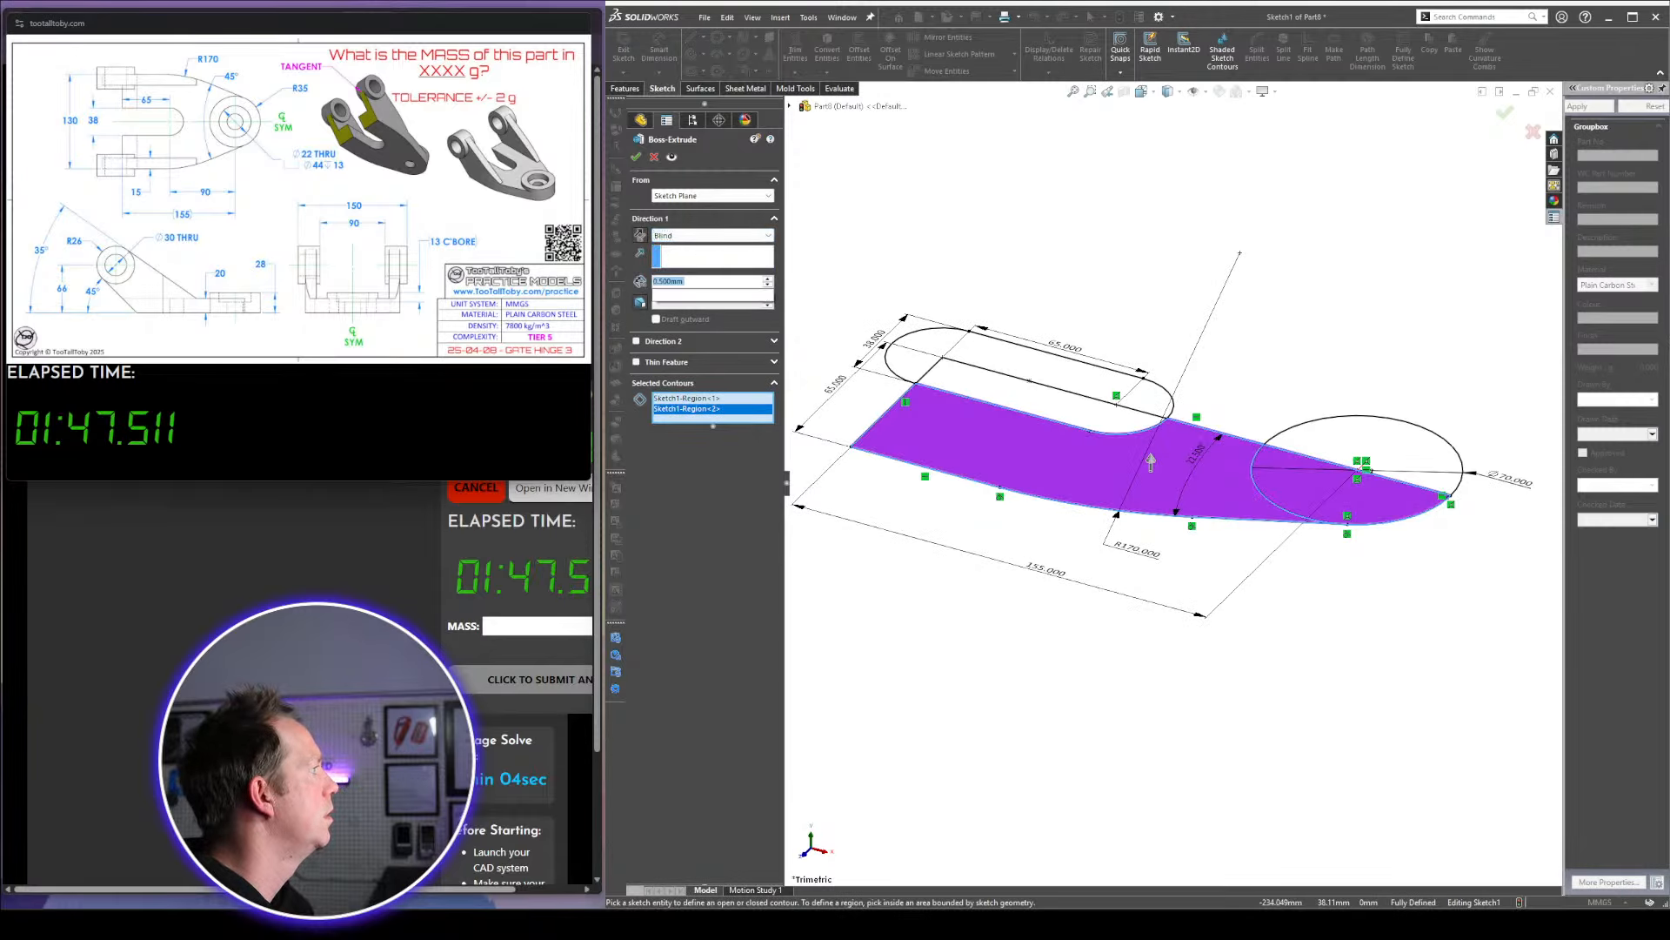
{"action": "key", "text": "Return"}
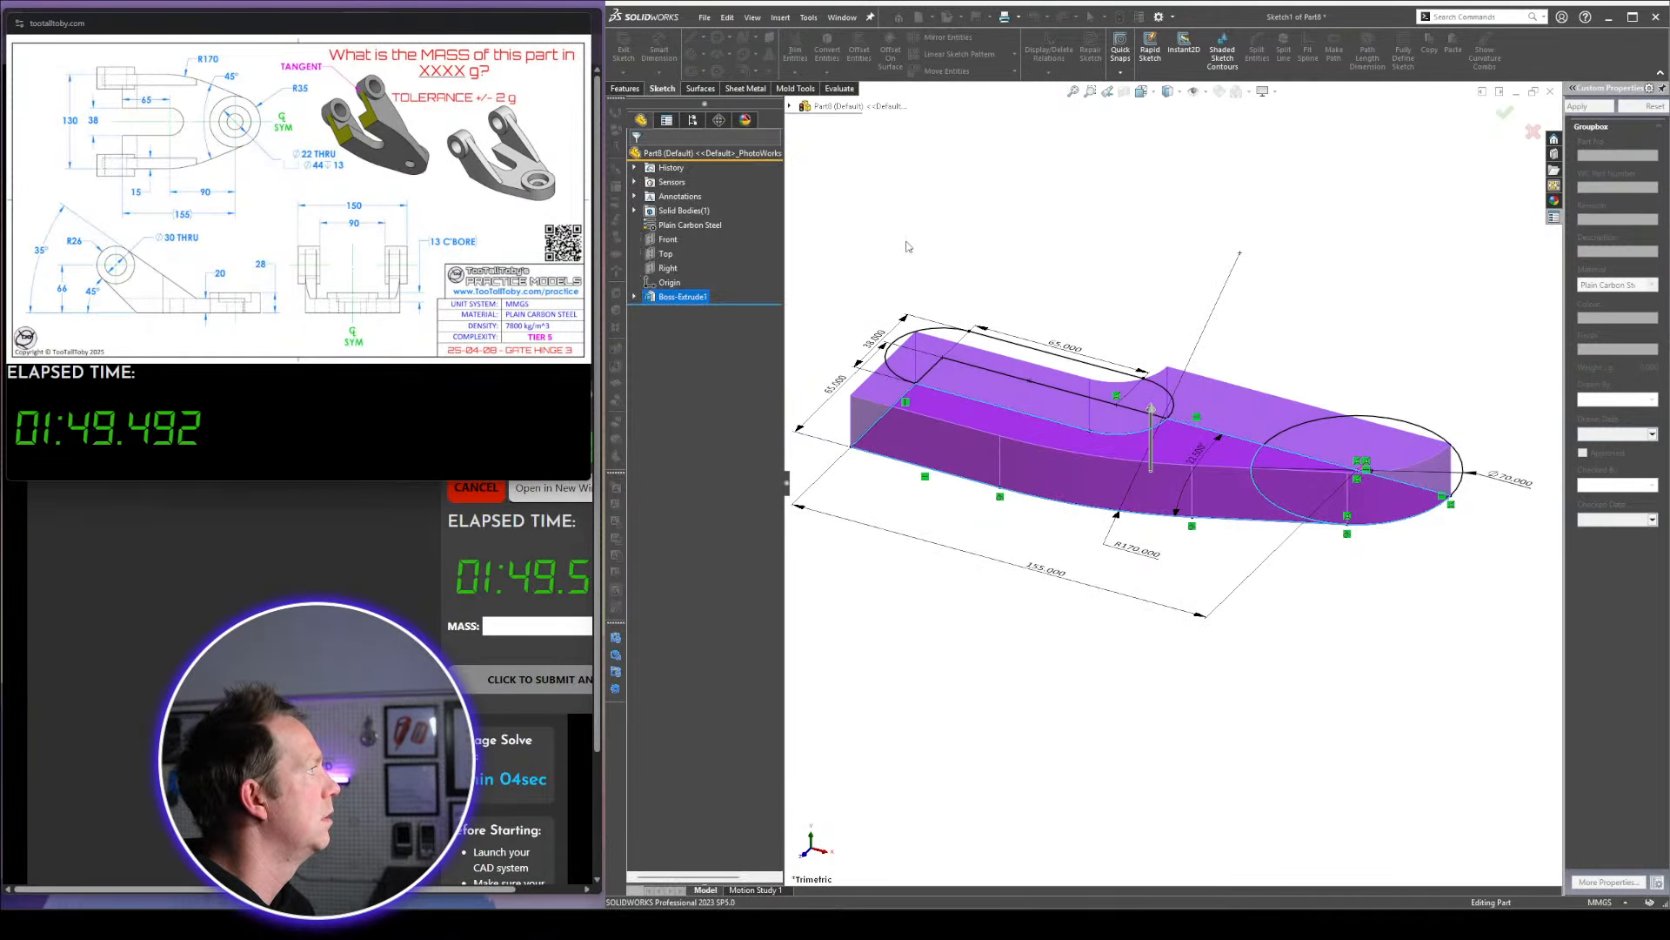
Reuse the base sketch to extrude only the half-circle region to a blind depth of 28 mm, merged with the plate
{"action": "left_click", "coordinate": [634, 296]}
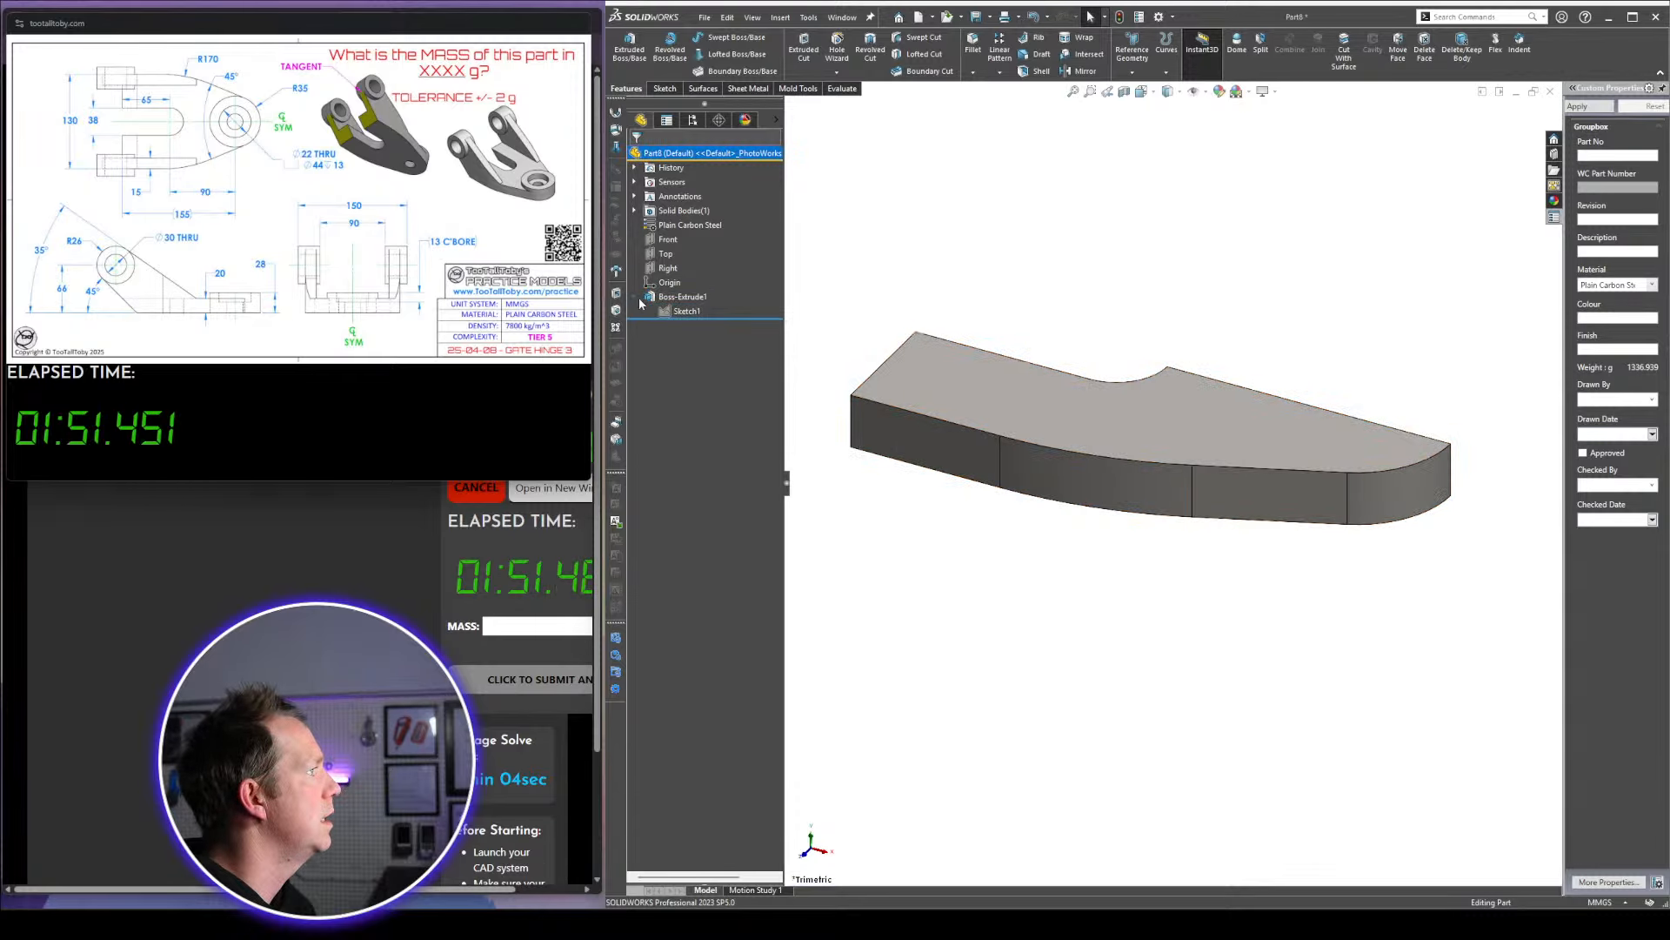
{"action": "left_click", "coordinate": [675, 313]}
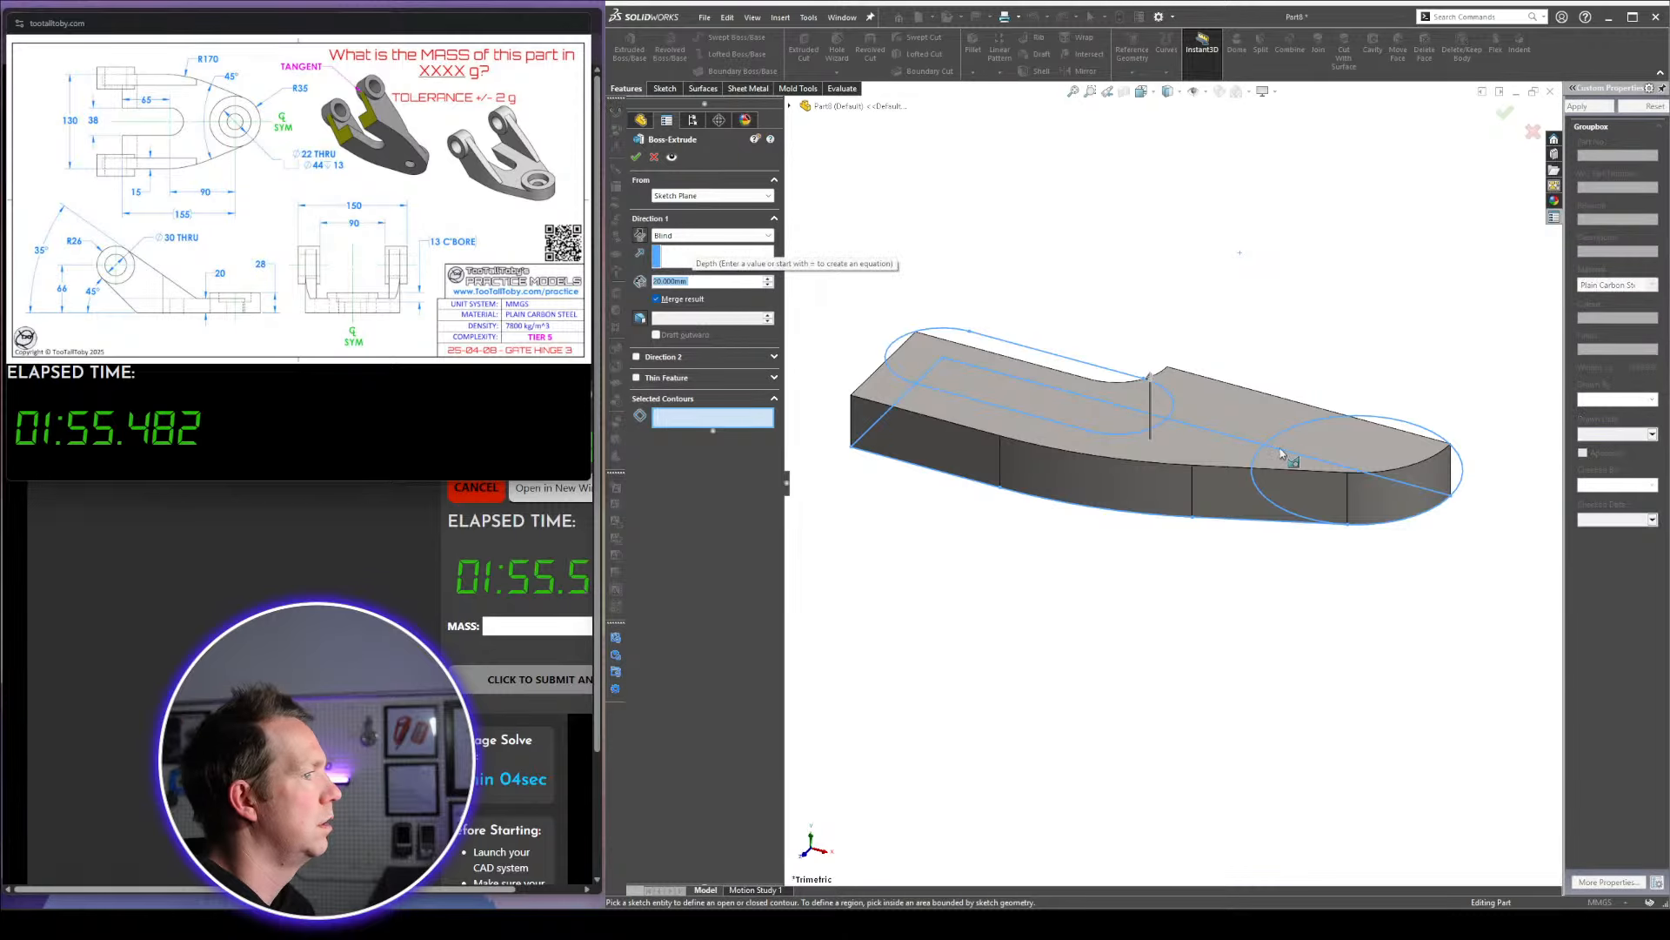
{"action": "left_click", "coordinate": [1303, 475]}
{"action": "left_click_drag", "start_coordinate": [734, 282], "coordinate": [584, 282]}
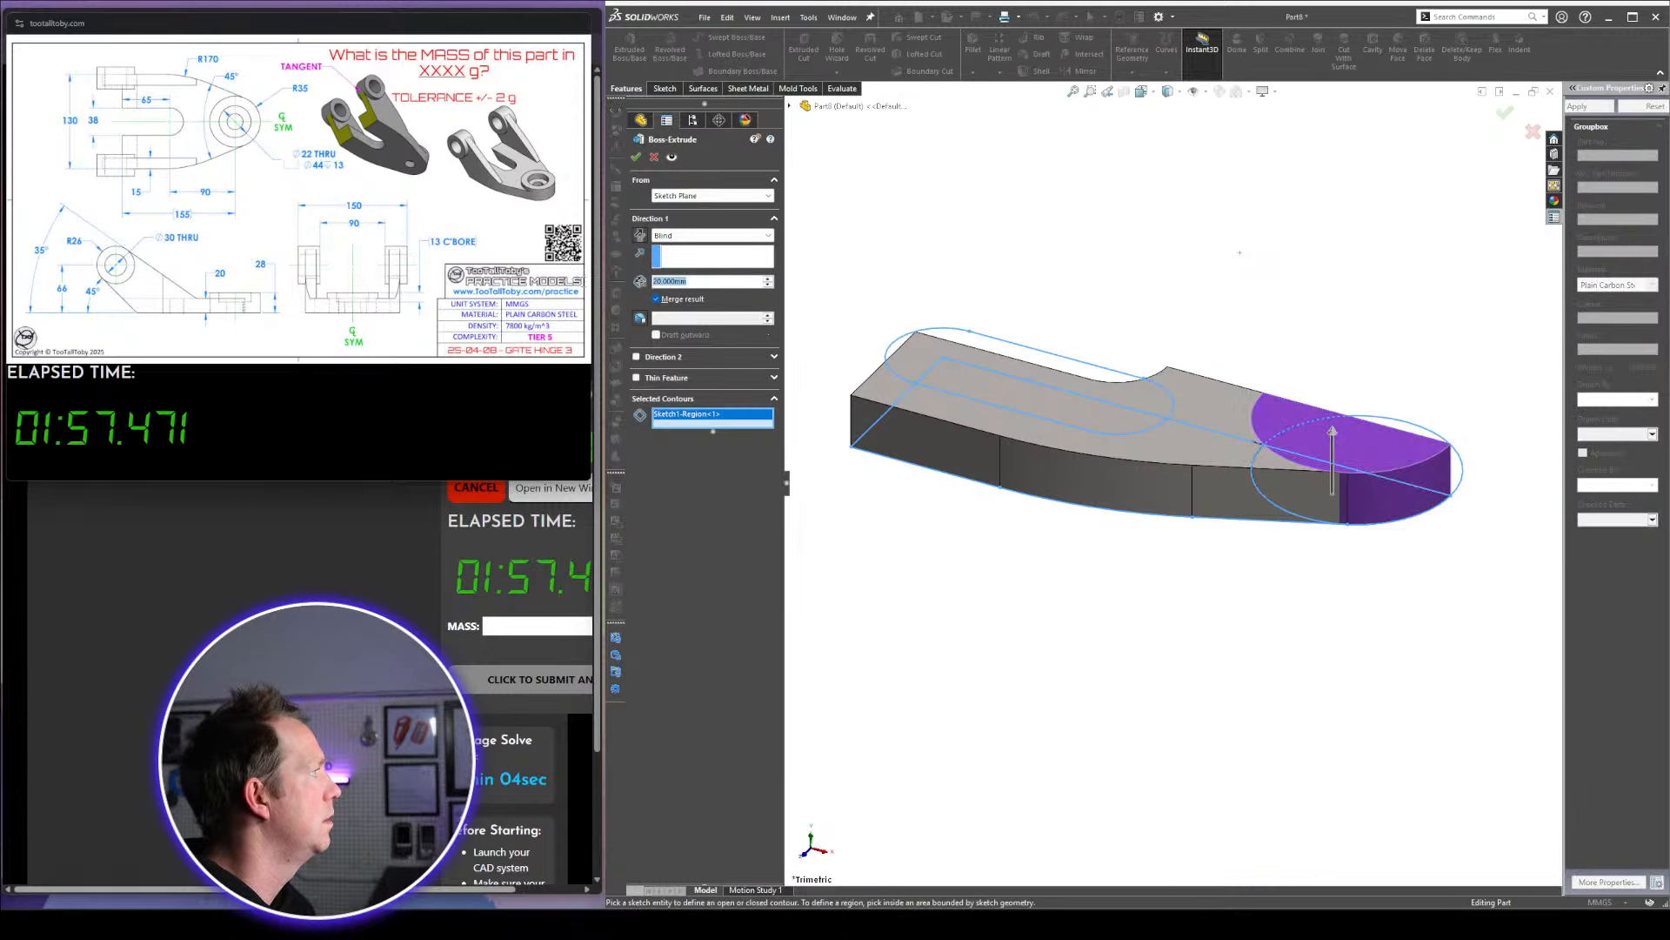
{"action": "type", "text": "28"}
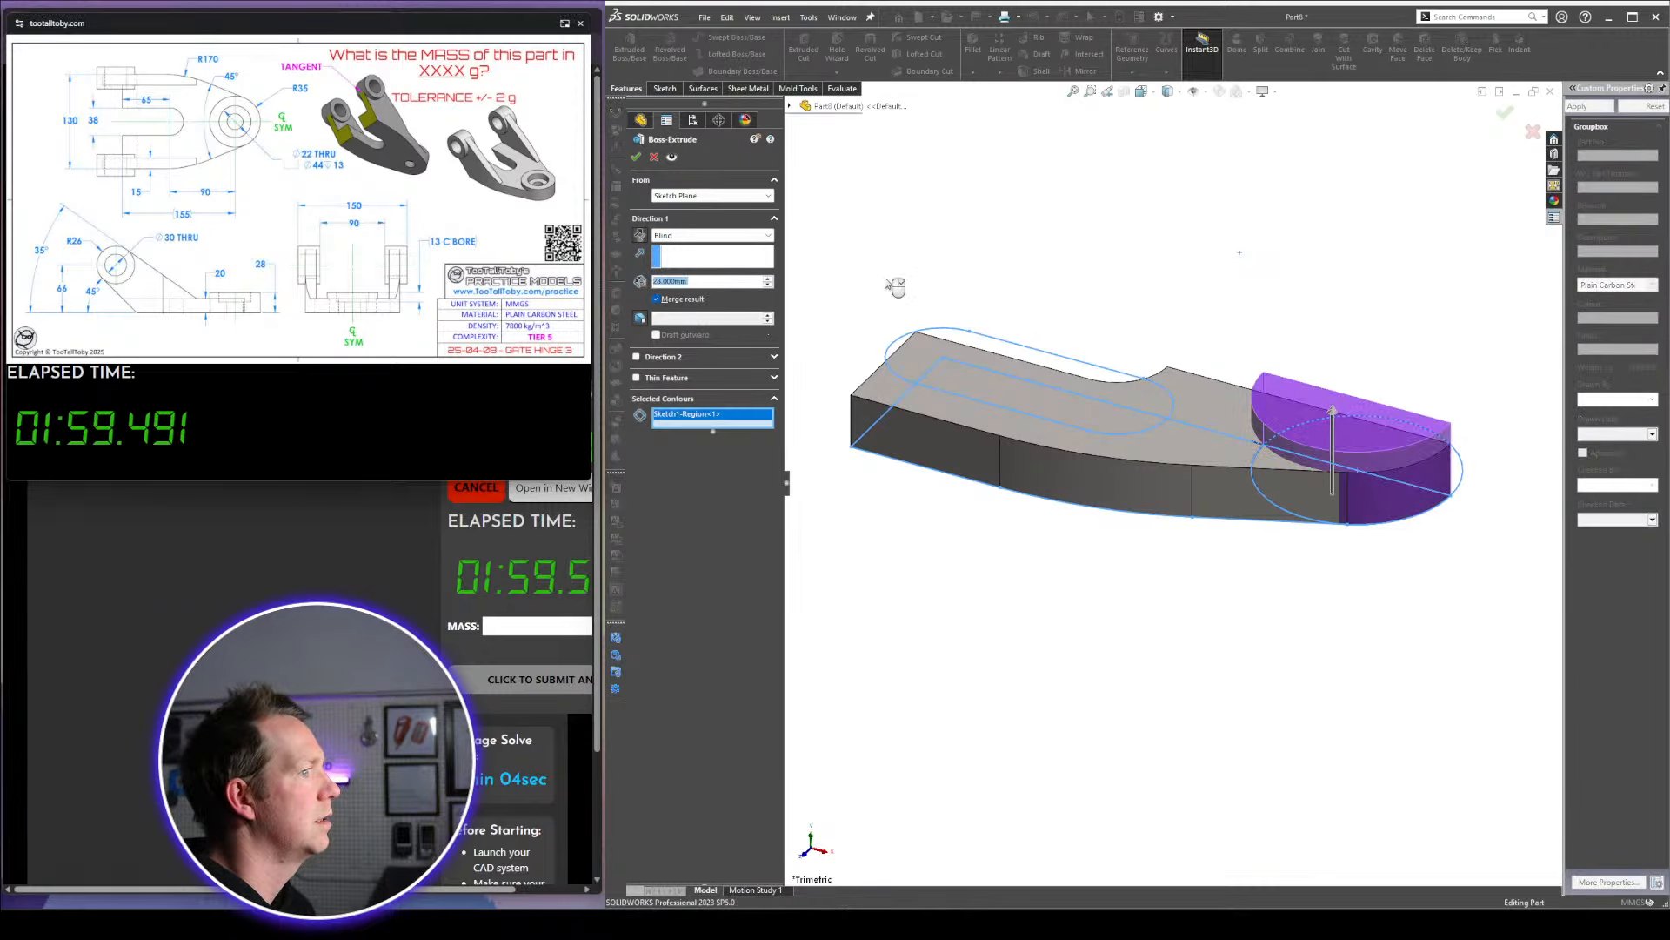
{"action": "key", "text": "Return"}
Place a custom-sized countersunk through hole at the half-round boss's centre with 22 mm hole diameter, 44 mm countersink diameter and 13-degree angle
{"action": "mouse_move", "coordinate": [1258, 256]}
{"action": "middle_mouse_down"}
{"action": "mouse_move", "coordinate": [1242, 305]}
{"action": "mouse_move", "coordinate": [1313, 377]}
{"action": "mouse_move", "coordinate": [1251, 482]}
{"action": "middle_mouse_up"}
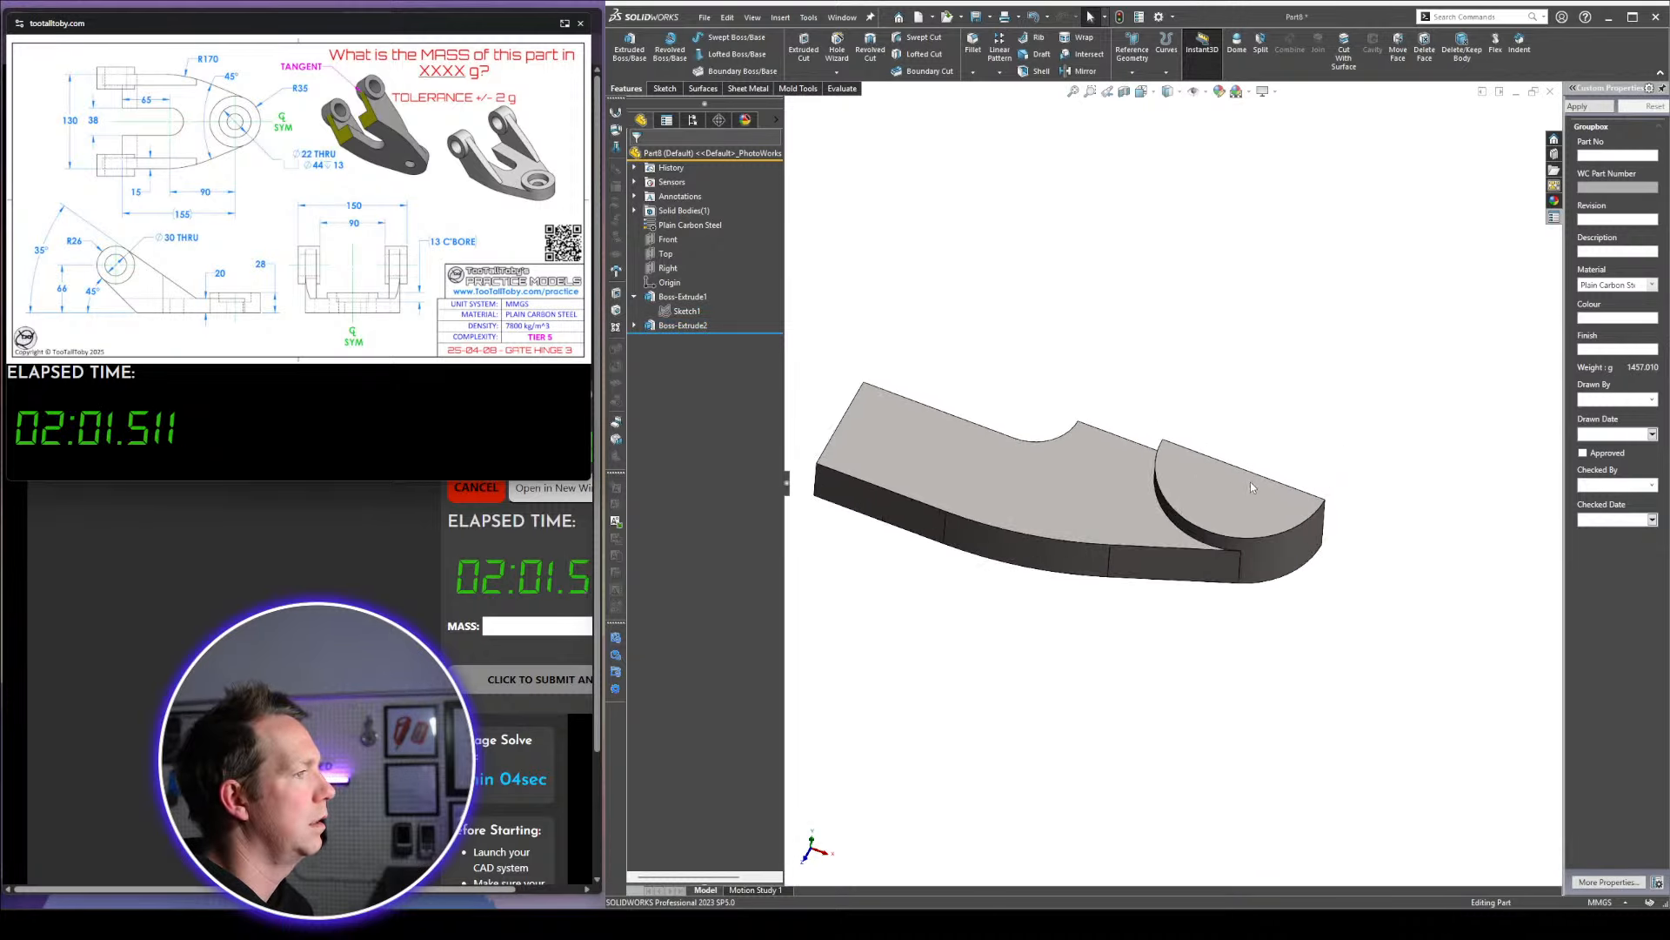
{"action": "left_click", "coordinate": [1250, 482]}
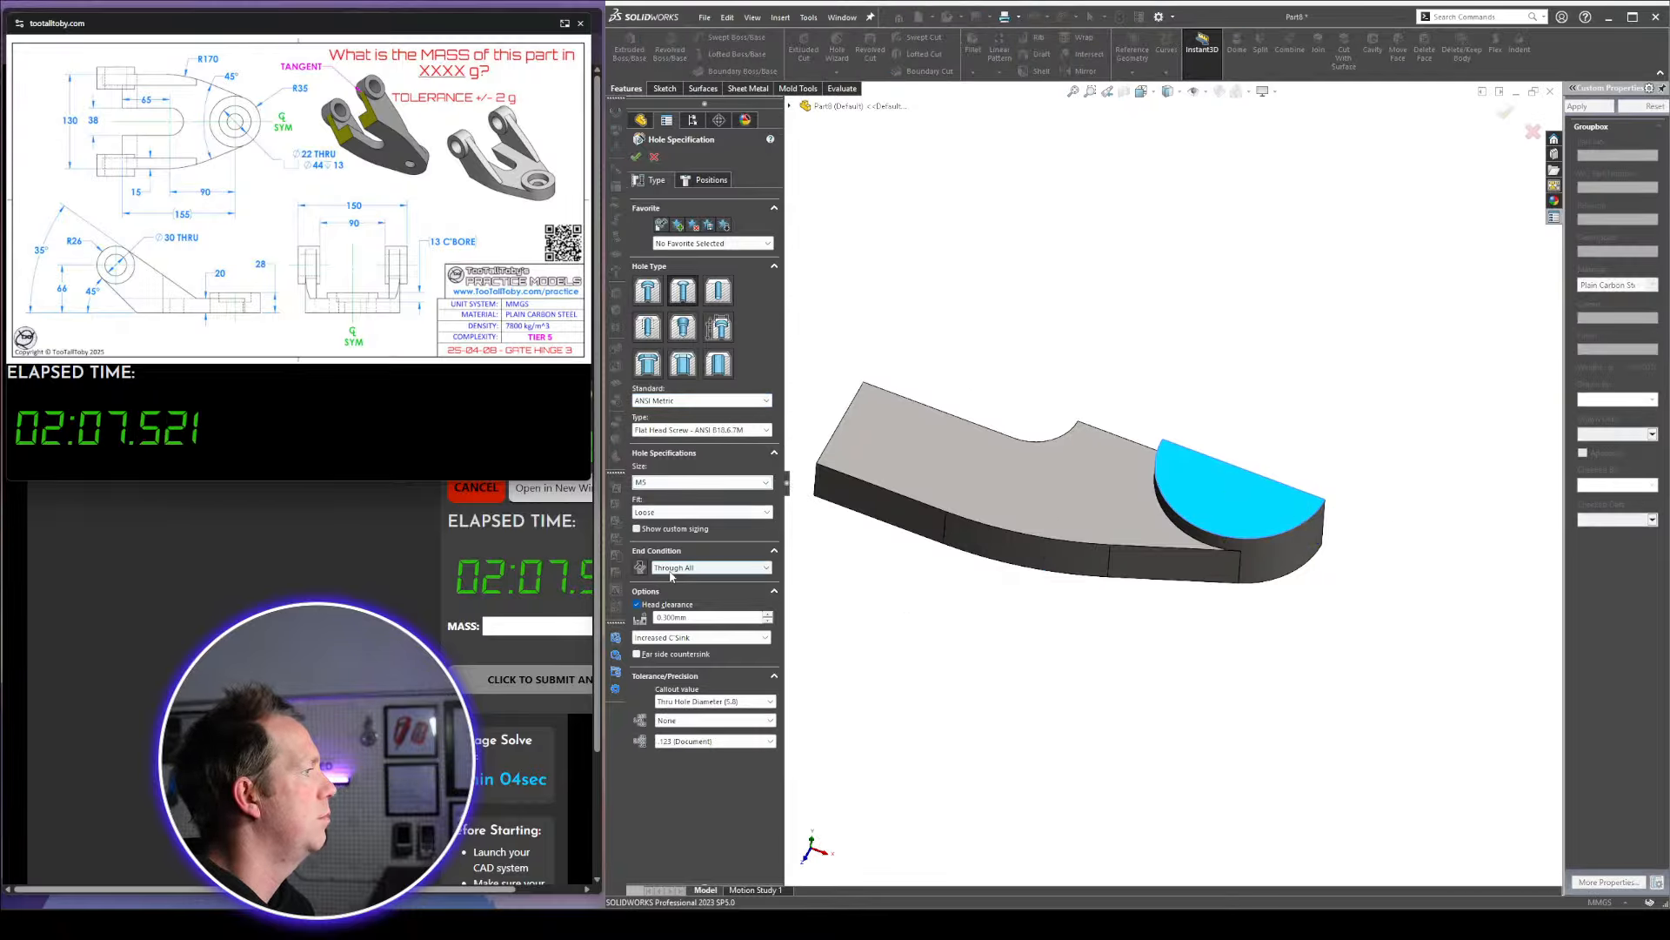
{"action": "left_click", "coordinate": [663, 528]}
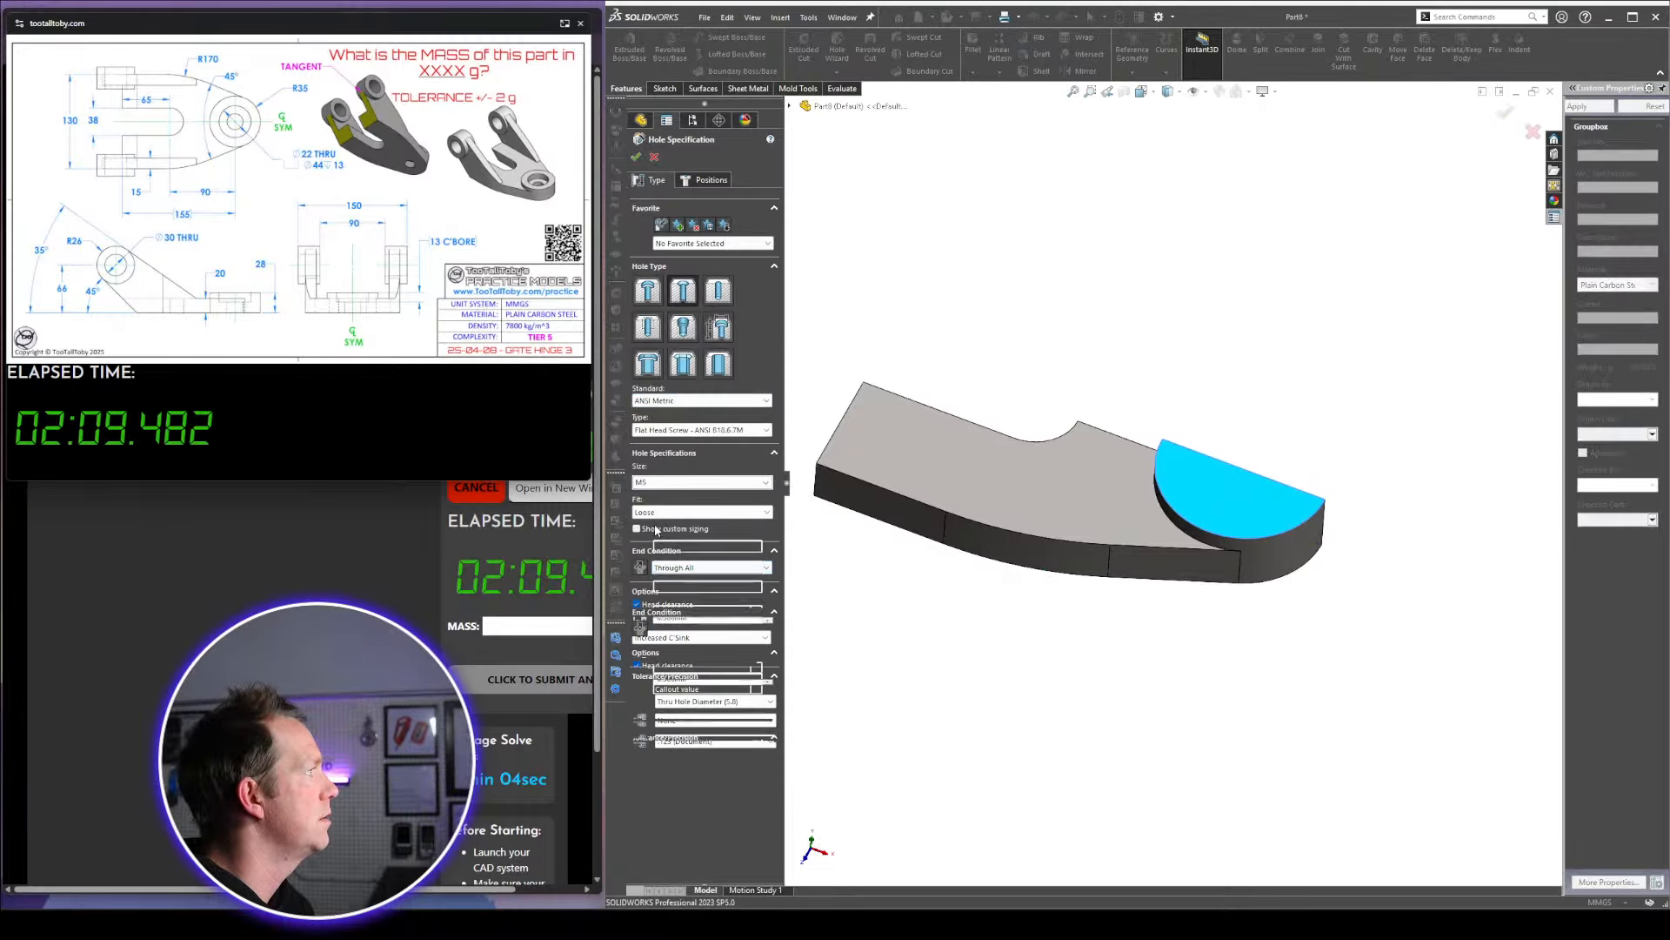
{"action": "double_click", "coordinate": [710, 547]}
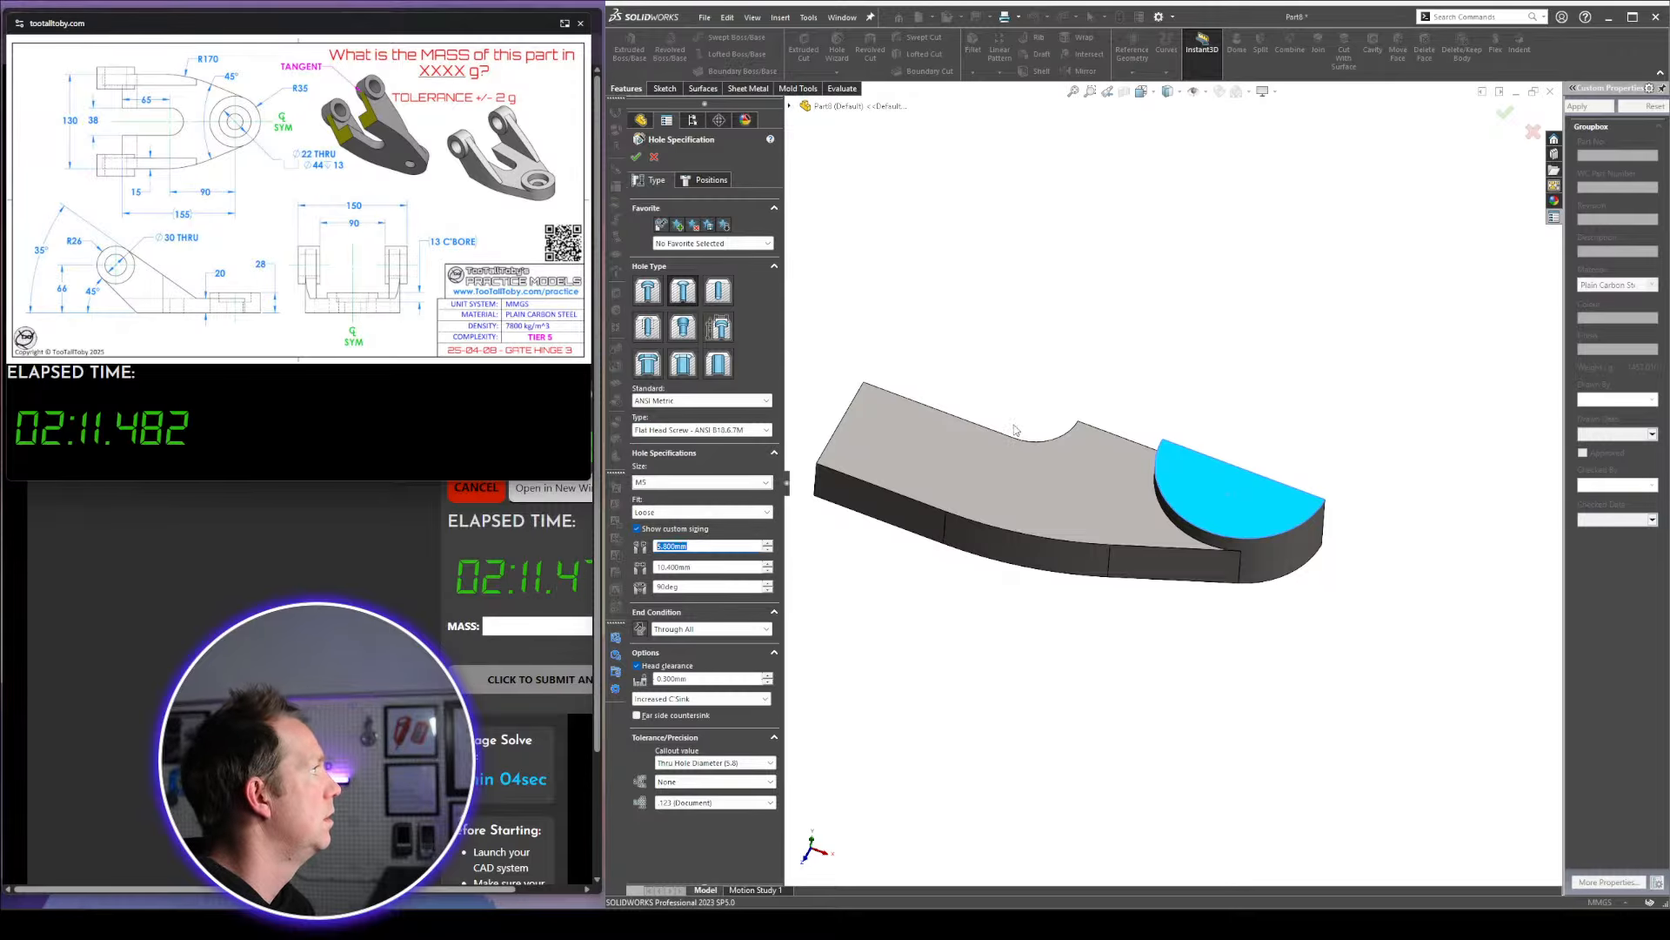
{"action": "type", "text": "22"}
{"action": "key", "text": "Tab"}
{"action": "type", "text": "44"}
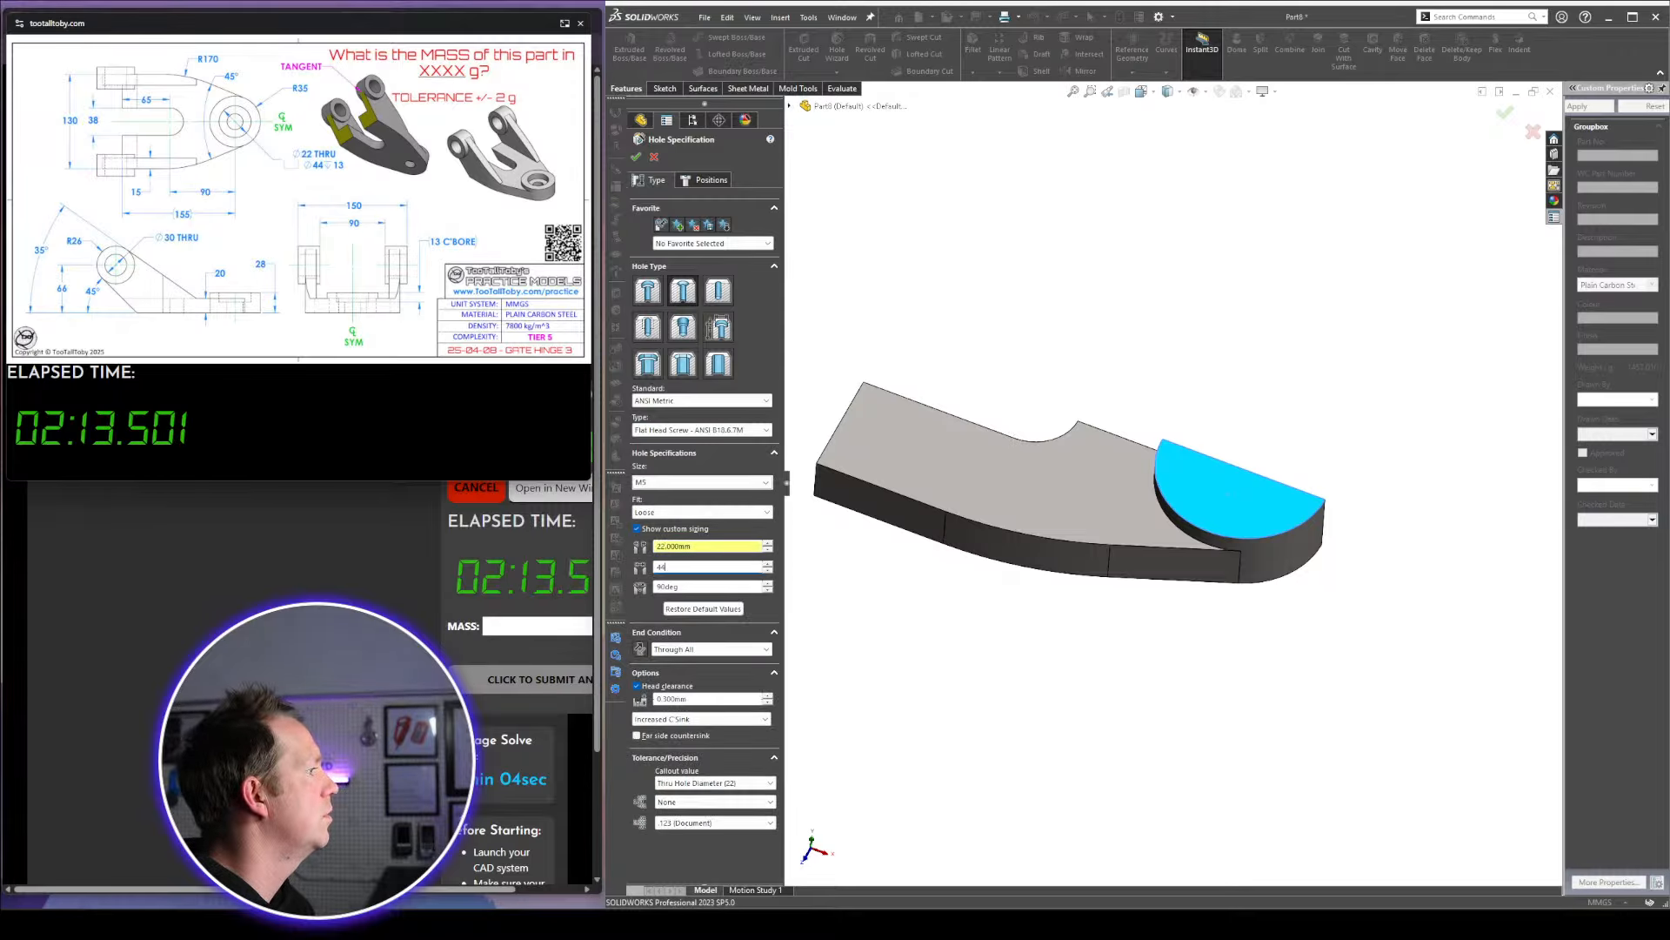
{"action": "key", "text": "Tab"}
{"action": "type", "text": "13"}
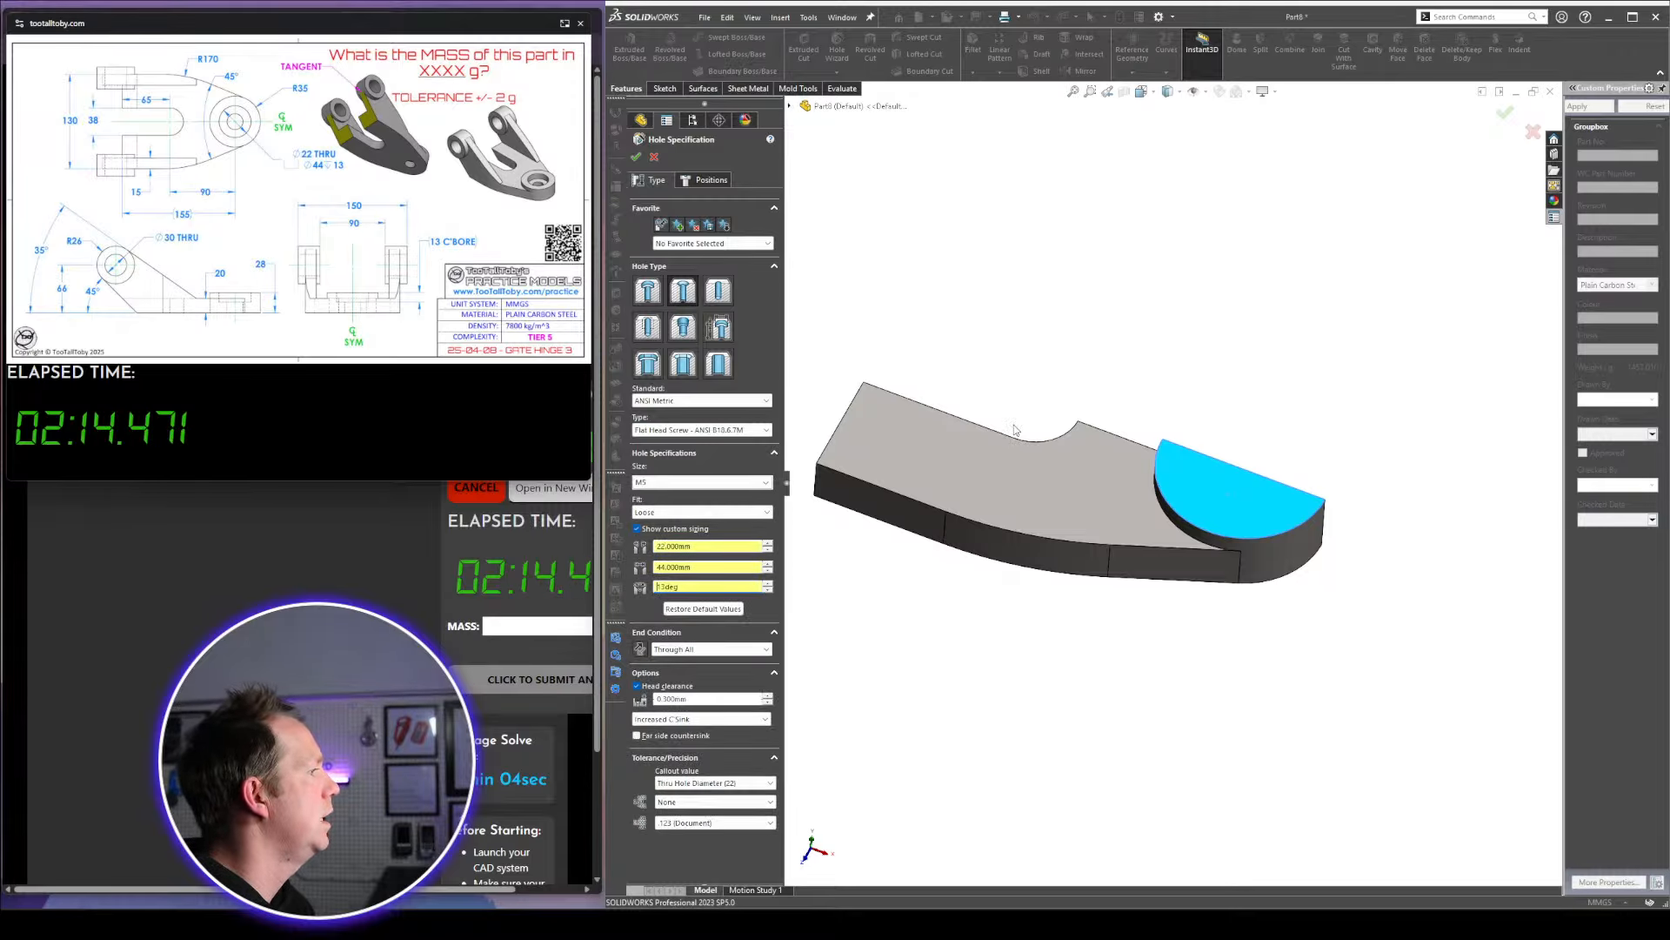
{"action": "left_click", "coordinate": [704, 181]}
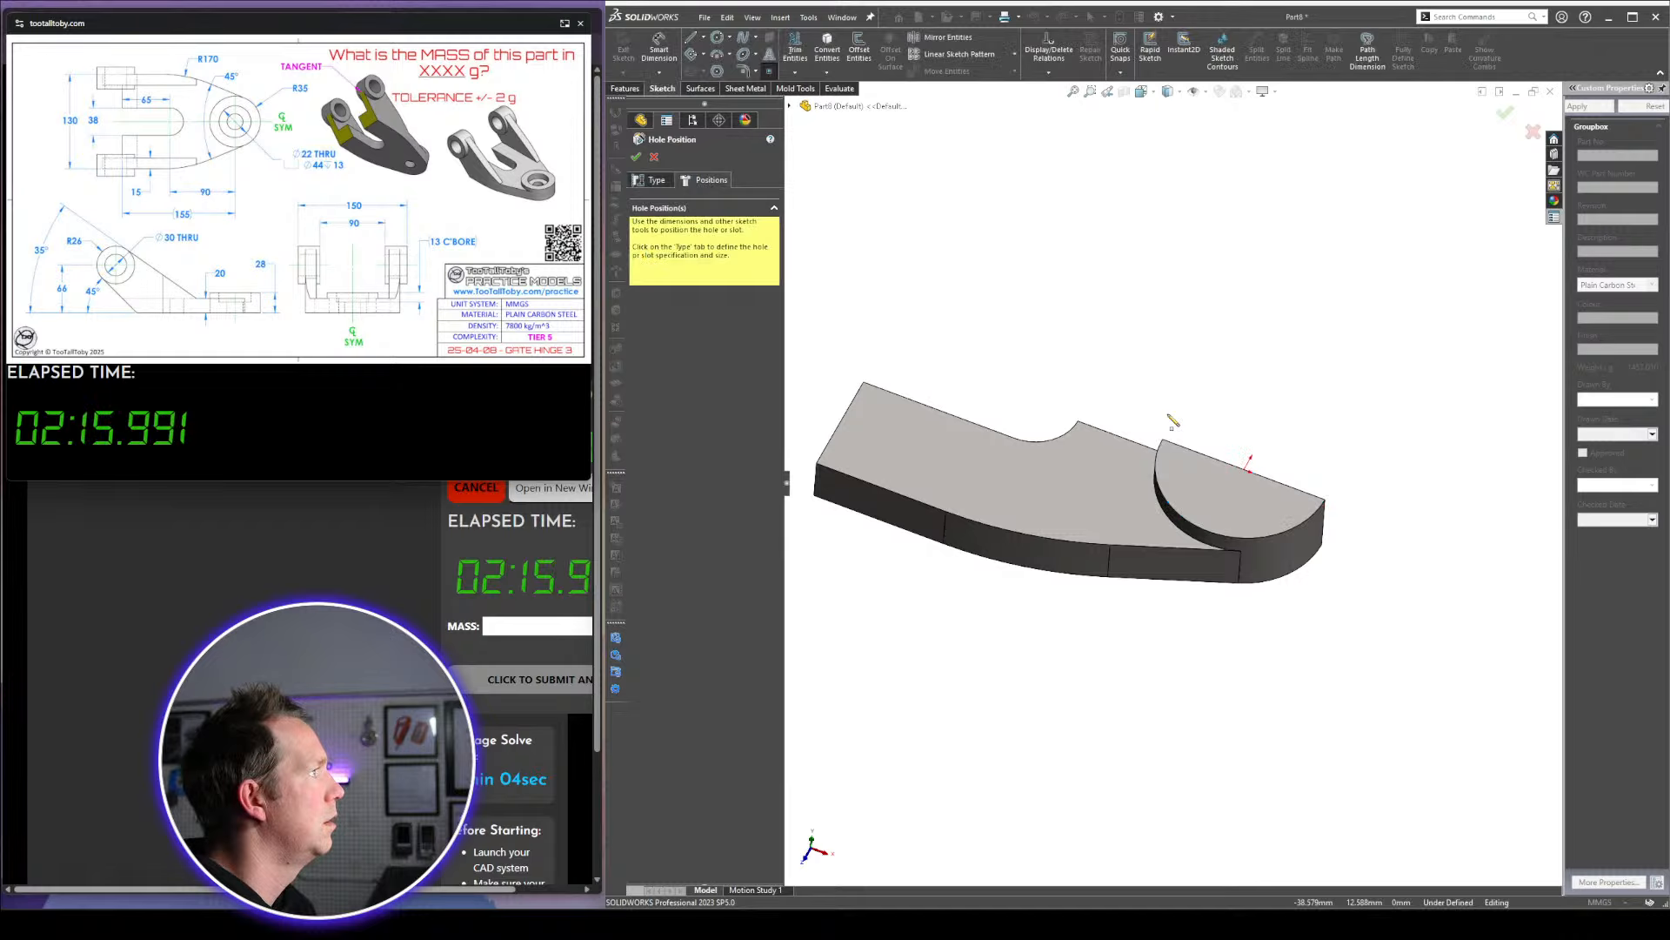
{"action": "left_click", "coordinate": [1245, 472]}
{"action": "key", "text": "Return"}
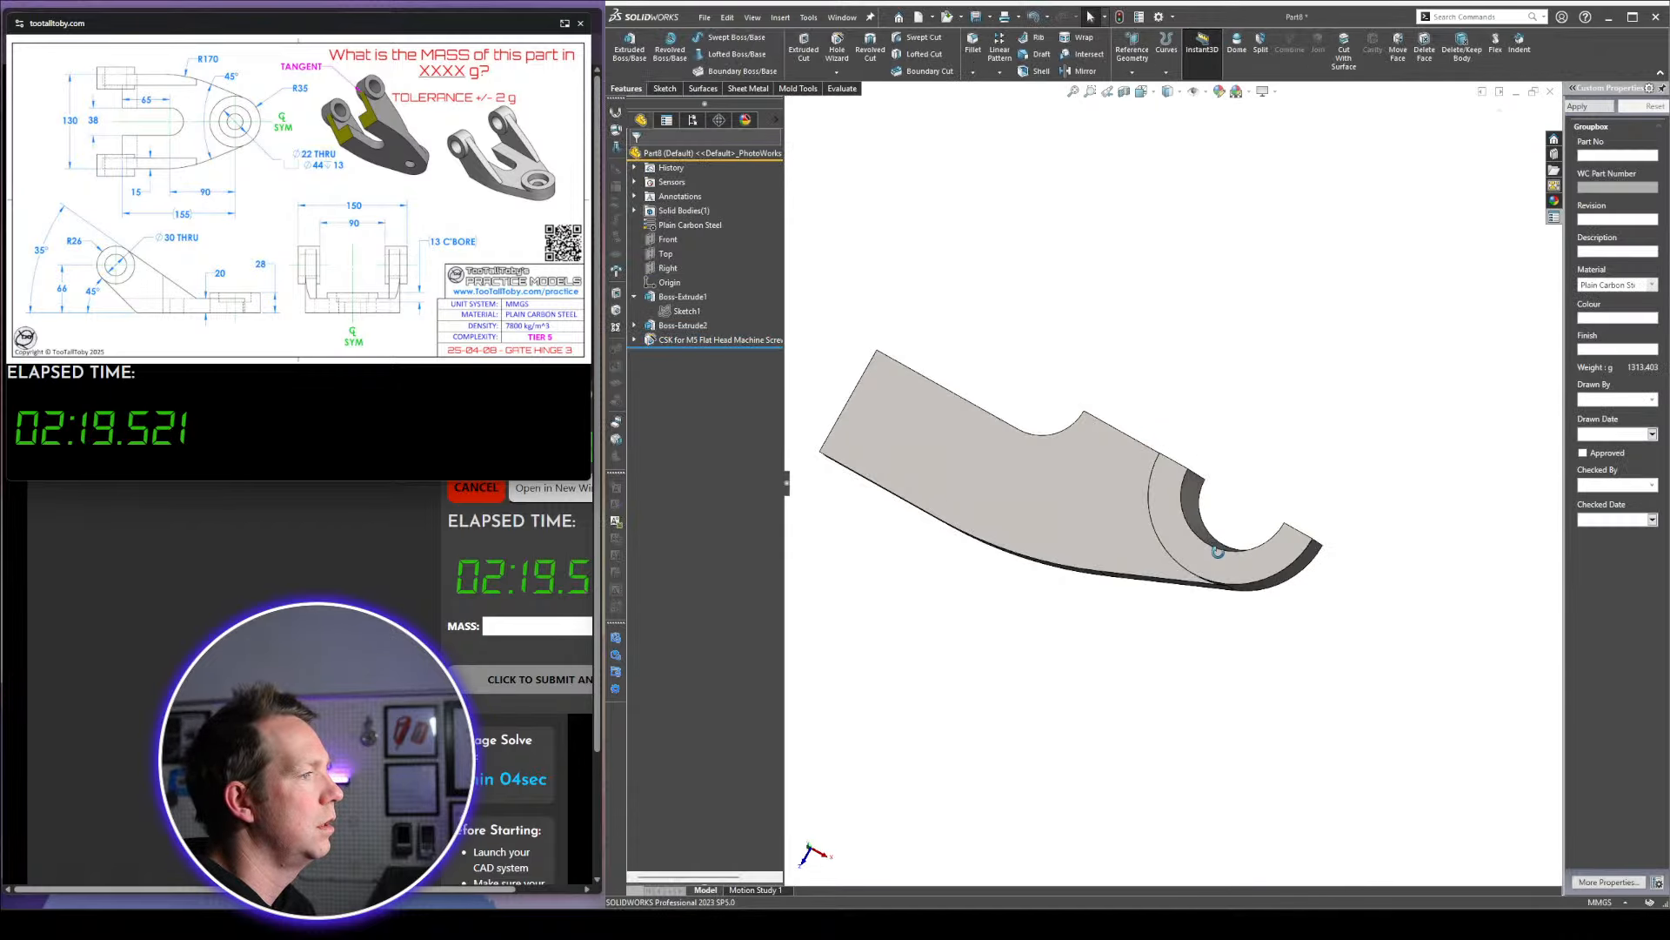
Change the boss hole to a counterbore with 22 mm through diameter, 44 mm counterbore diameter and 13 mm depth
{"action": "left_click", "coordinate": [696, 340]}
{"action": "left_click", "coordinate": [837, 272]}
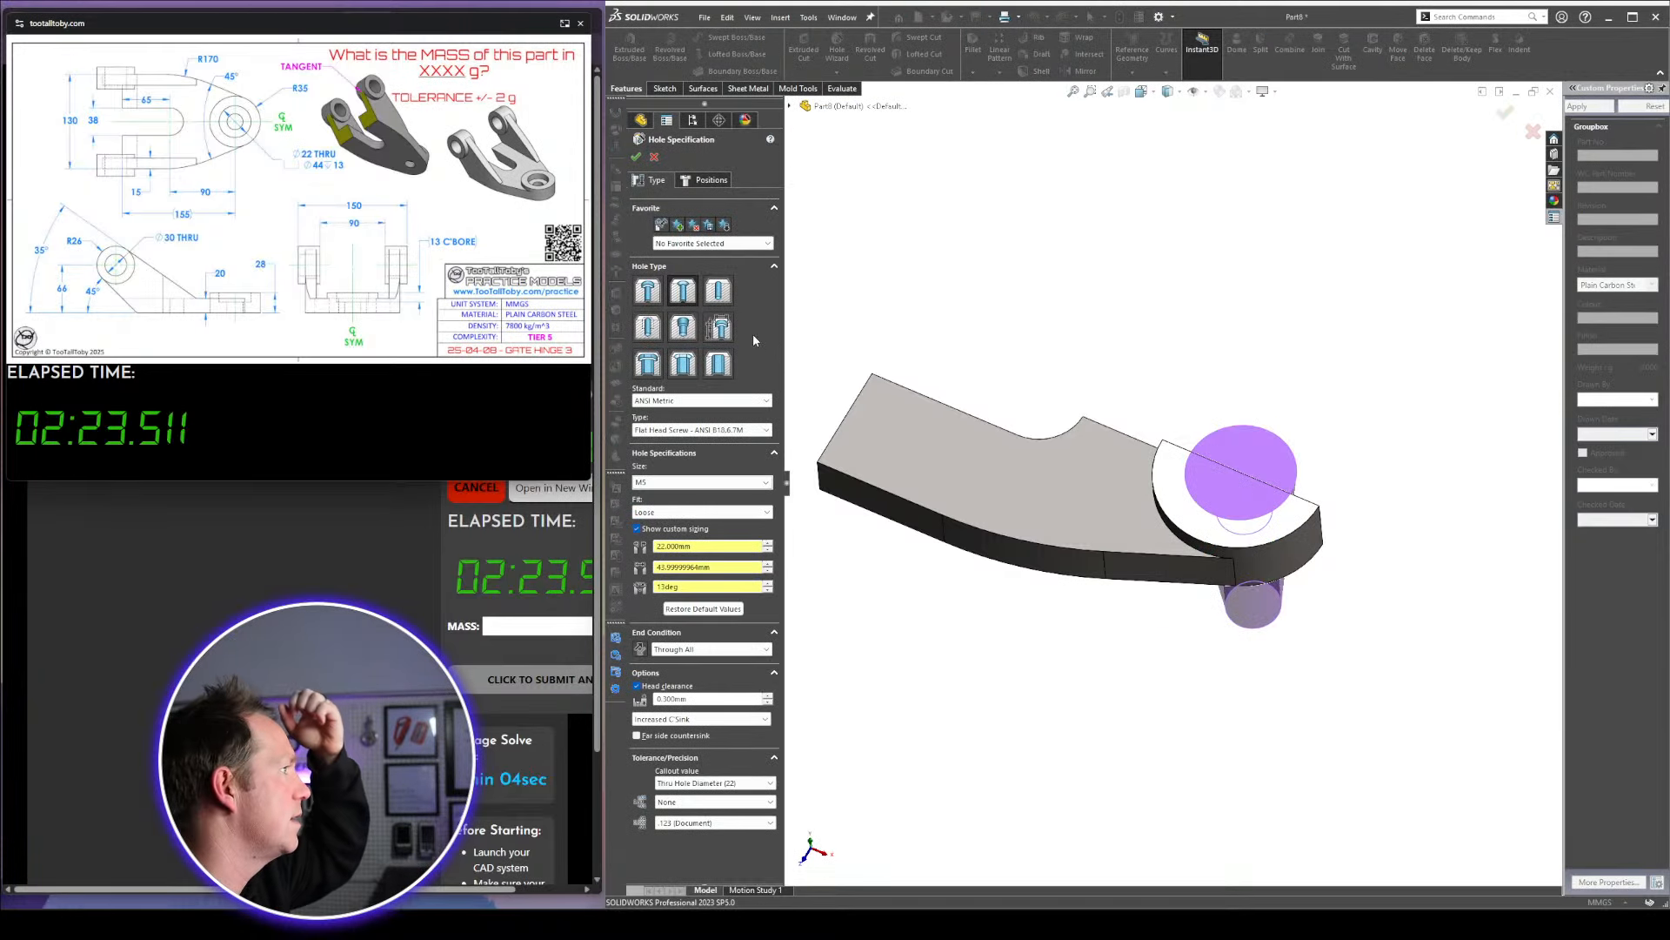
{"action": "left_click", "coordinate": [648, 289]}
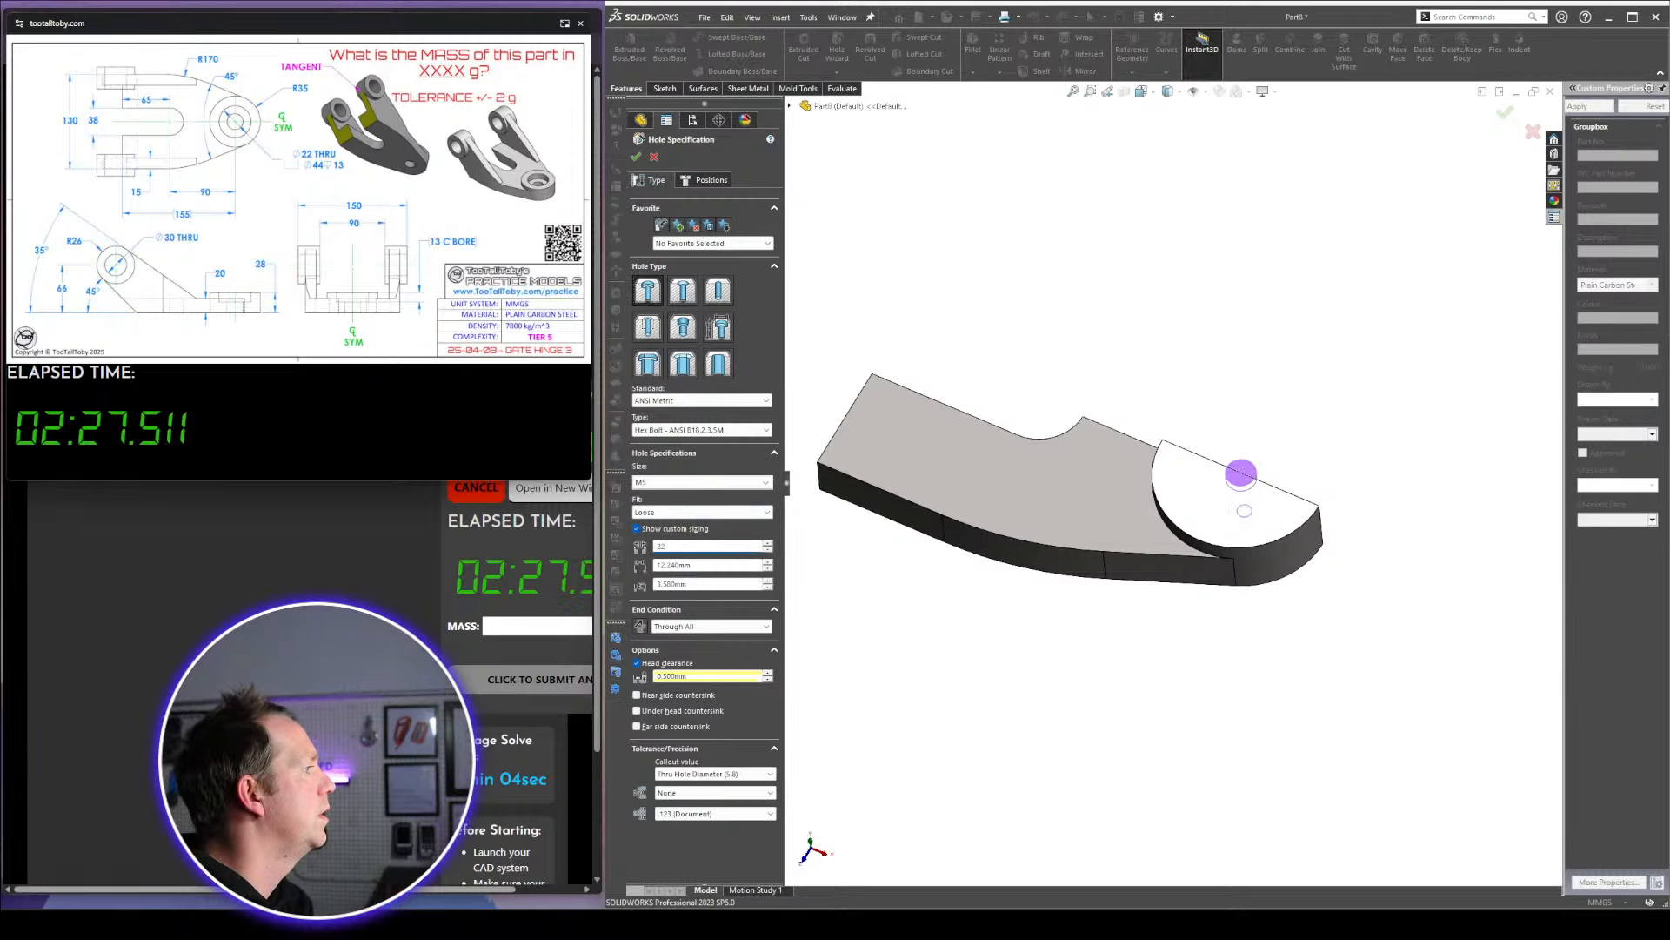
{"action": "key", "text": "Tab"}
{"action": "type", "text": "44"}
{"action": "key", "text": "Tab"}
{"action": "type", "text": "13"}
{"action": "key", "text": "Return"}
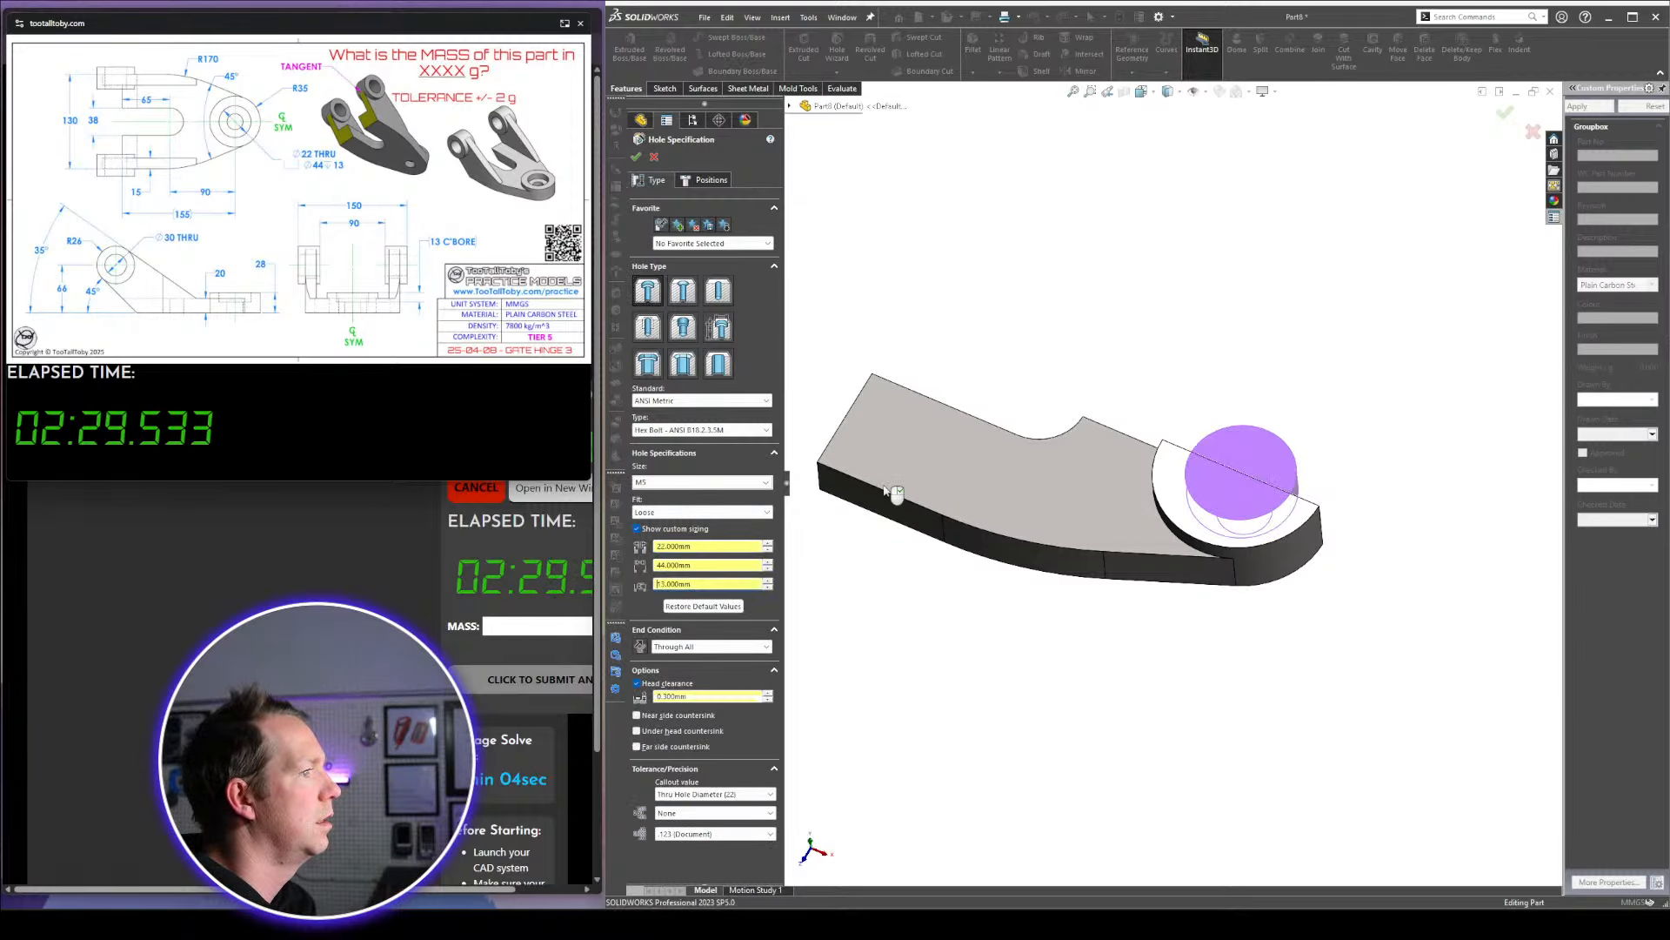
{"action": "right_click", "coordinate": [886, 491]}
{"action": "left_click", "coordinate": [1074, 372]}
Start a sketch on the straight section of the plate's outer side face, viewed straight on
{"action": "scroll", "coordinate": [1076, 375], "scroll_direction": "up", "scroll_amount": 3}
{"action": "middle_click_drag", "start_coordinate": [1076, 417], "coordinate": [1016, 435]}
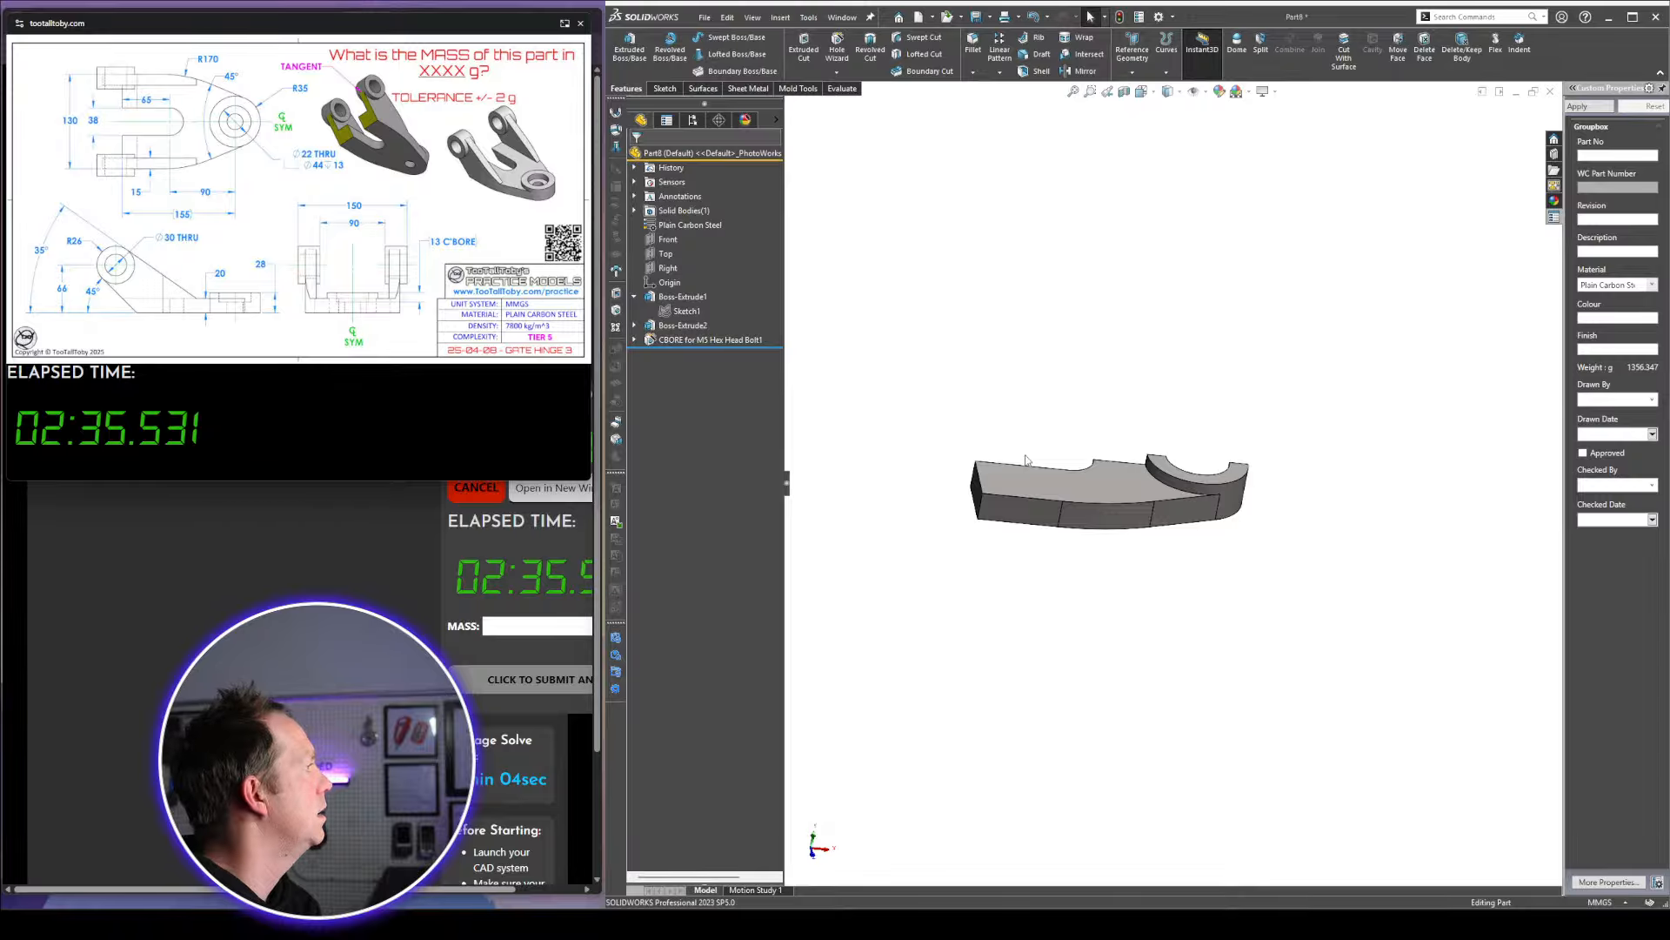
{"action": "mouse_move", "coordinate": [1034, 514]}
{"action": "middle_mouse_down"}
{"action": "mouse_move", "coordinate": [1041, 380]}
{"action": "mouse_move", "coordinate": [1031, 489]}
{"action": "middle_mouse_up"}
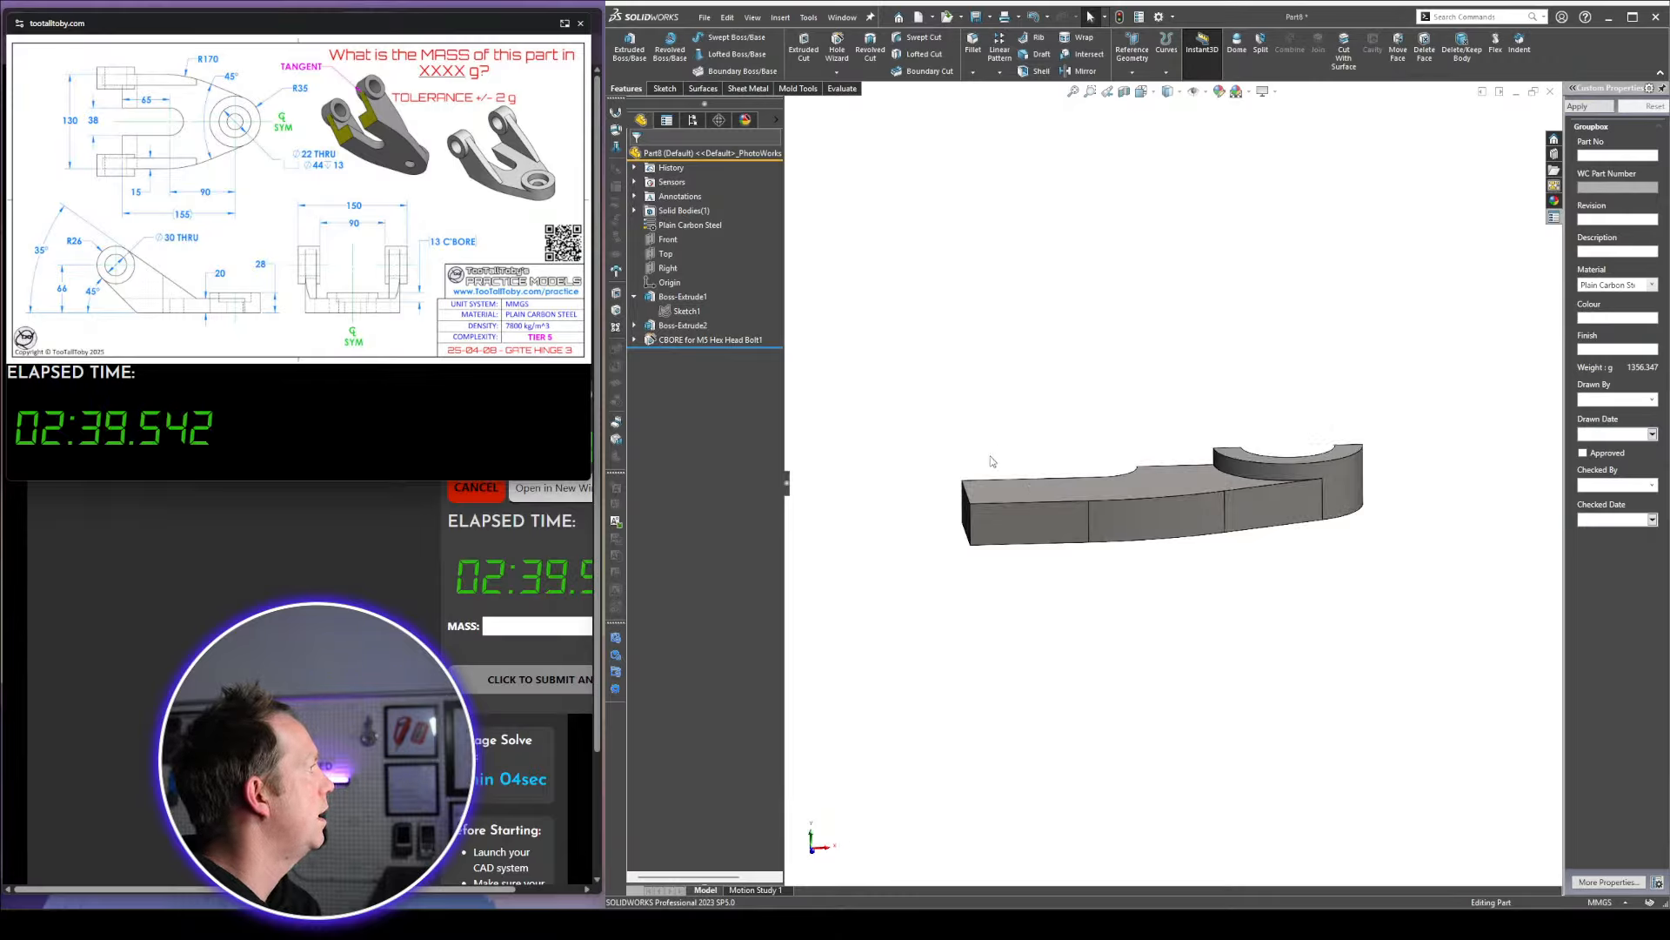
{"action": "left_click", "coordinate": [1013, 527]}
{"action": "left_click", "coordinate": [1094, 468]}
{"action": "key", "text": "space"}
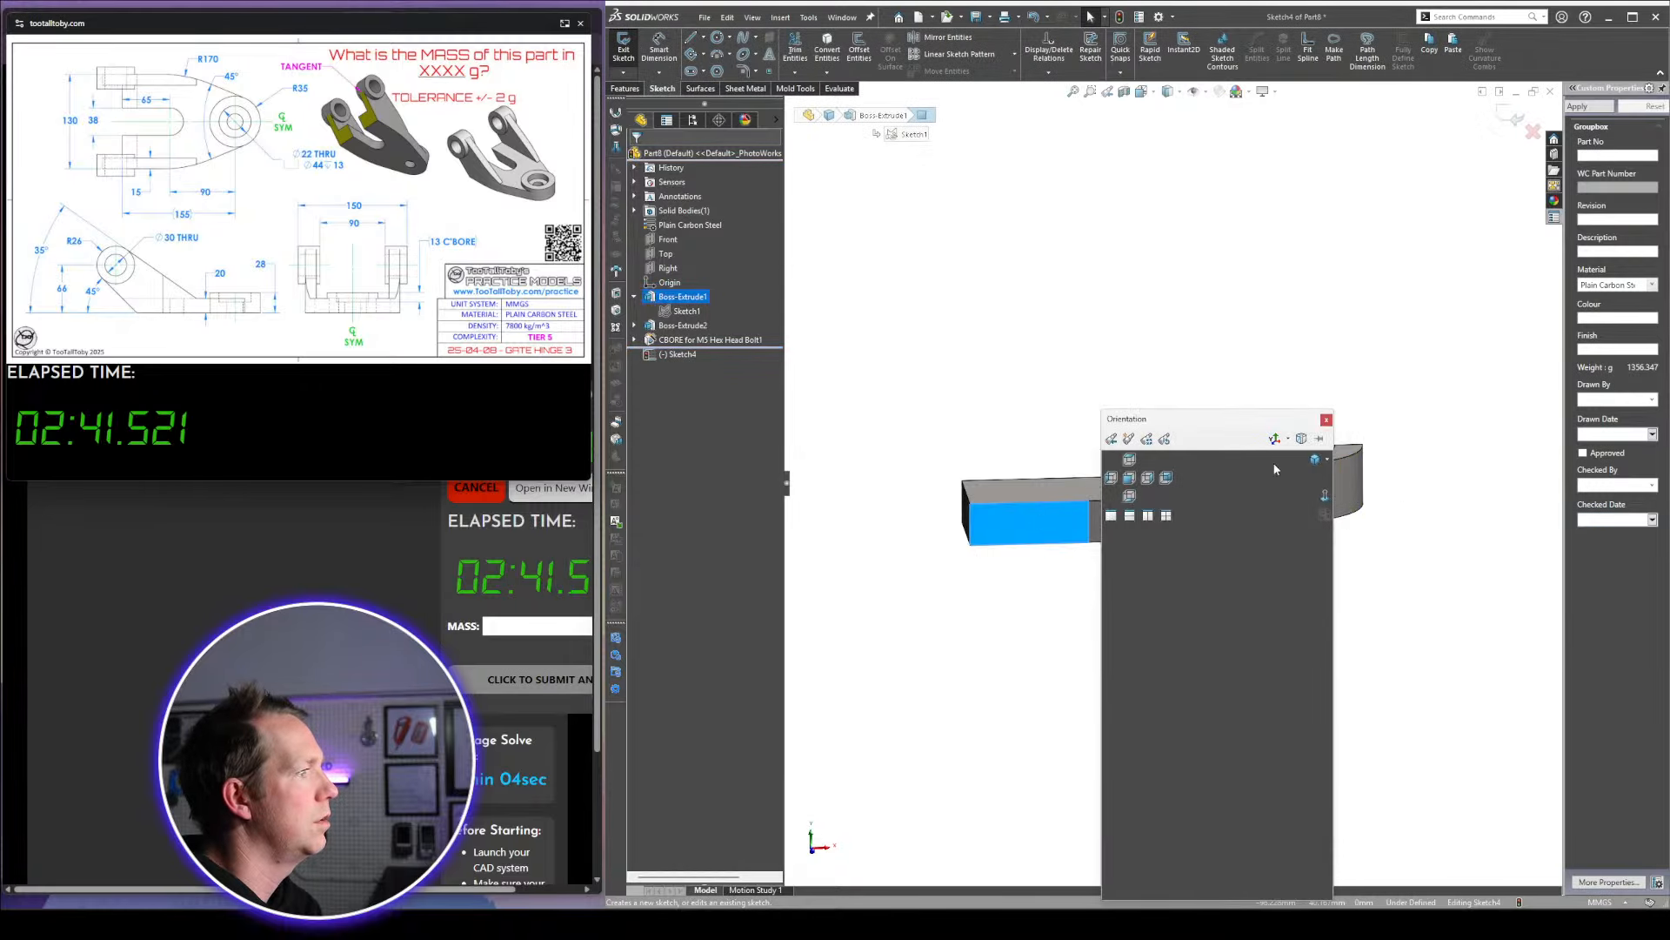
{"action": "left_click", "coordinate": [1326, 494]}
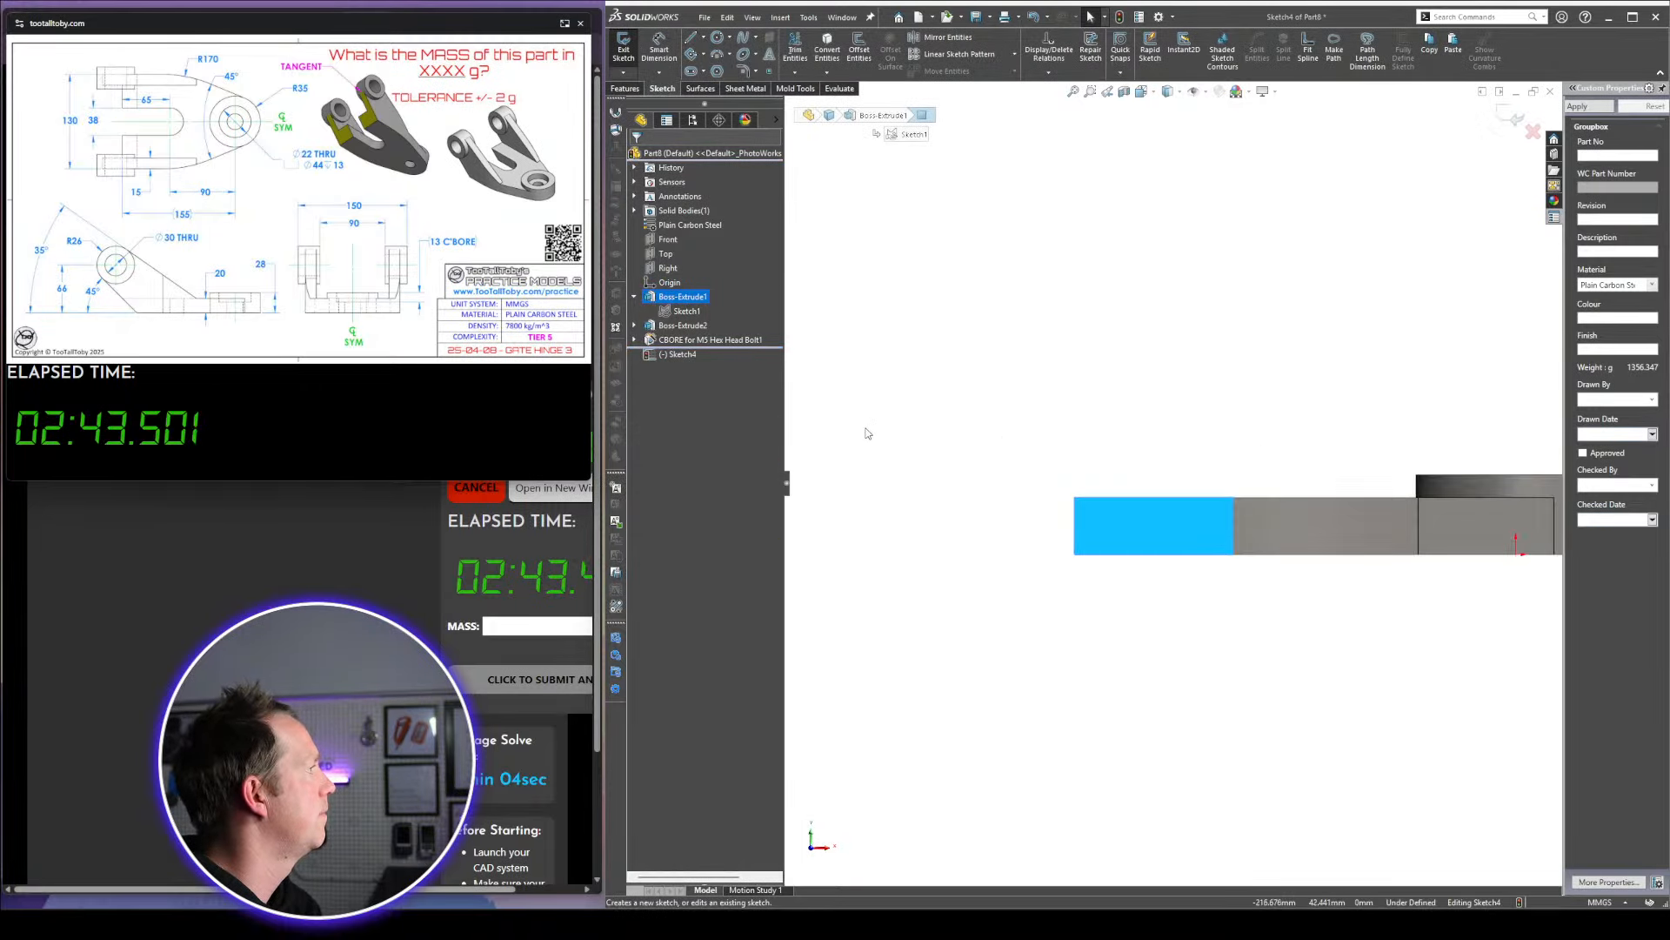
{"action": "key", "text": "l"}
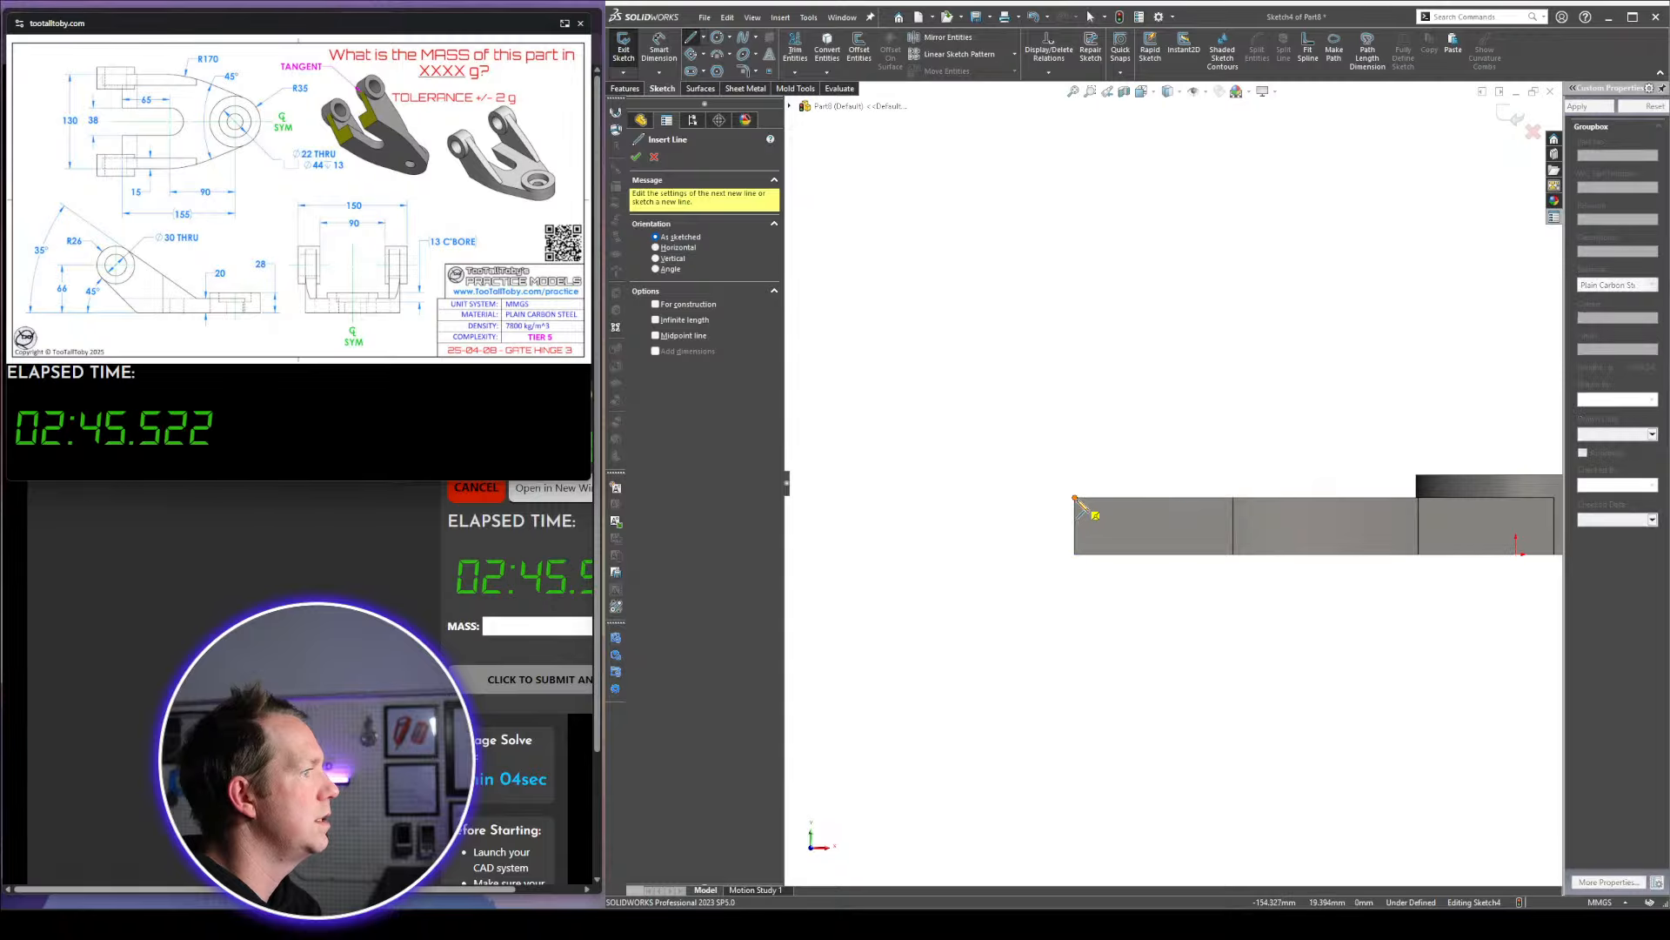
{"action": "left_click", "coordinate": [1075, 497]}
{"action": "key", "text": "Escape"}
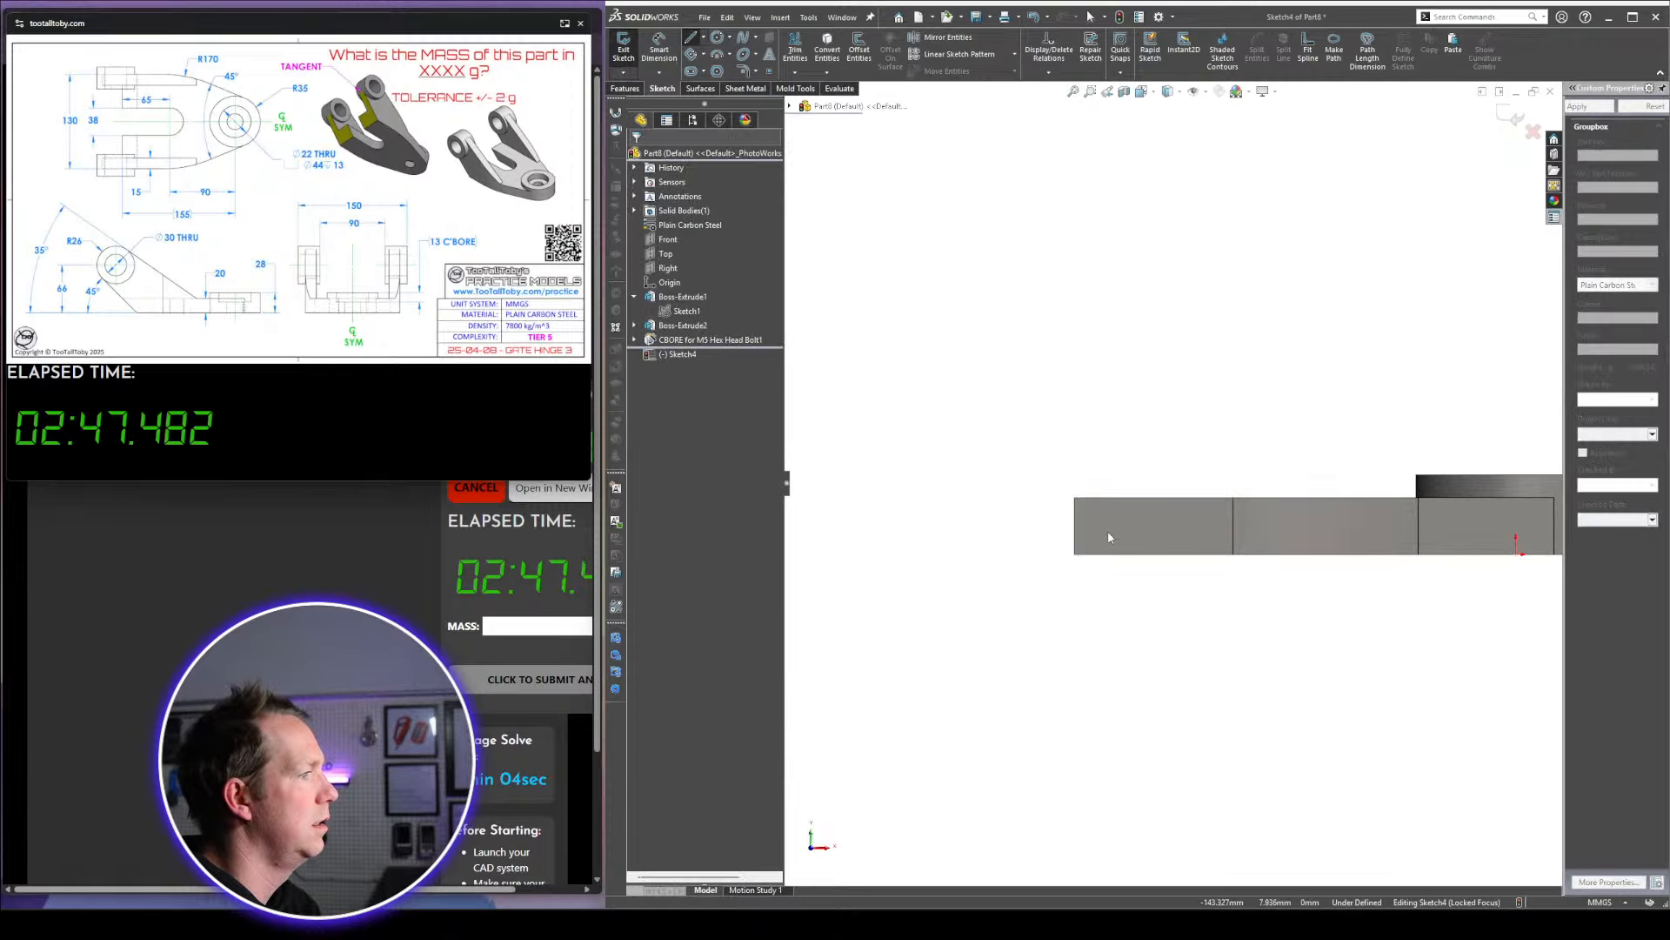
Sketch an angled line from the plate's bottom edge up beyond its end face, and make it coincident with the upper end corner
{"action": "key", "text": "l"}
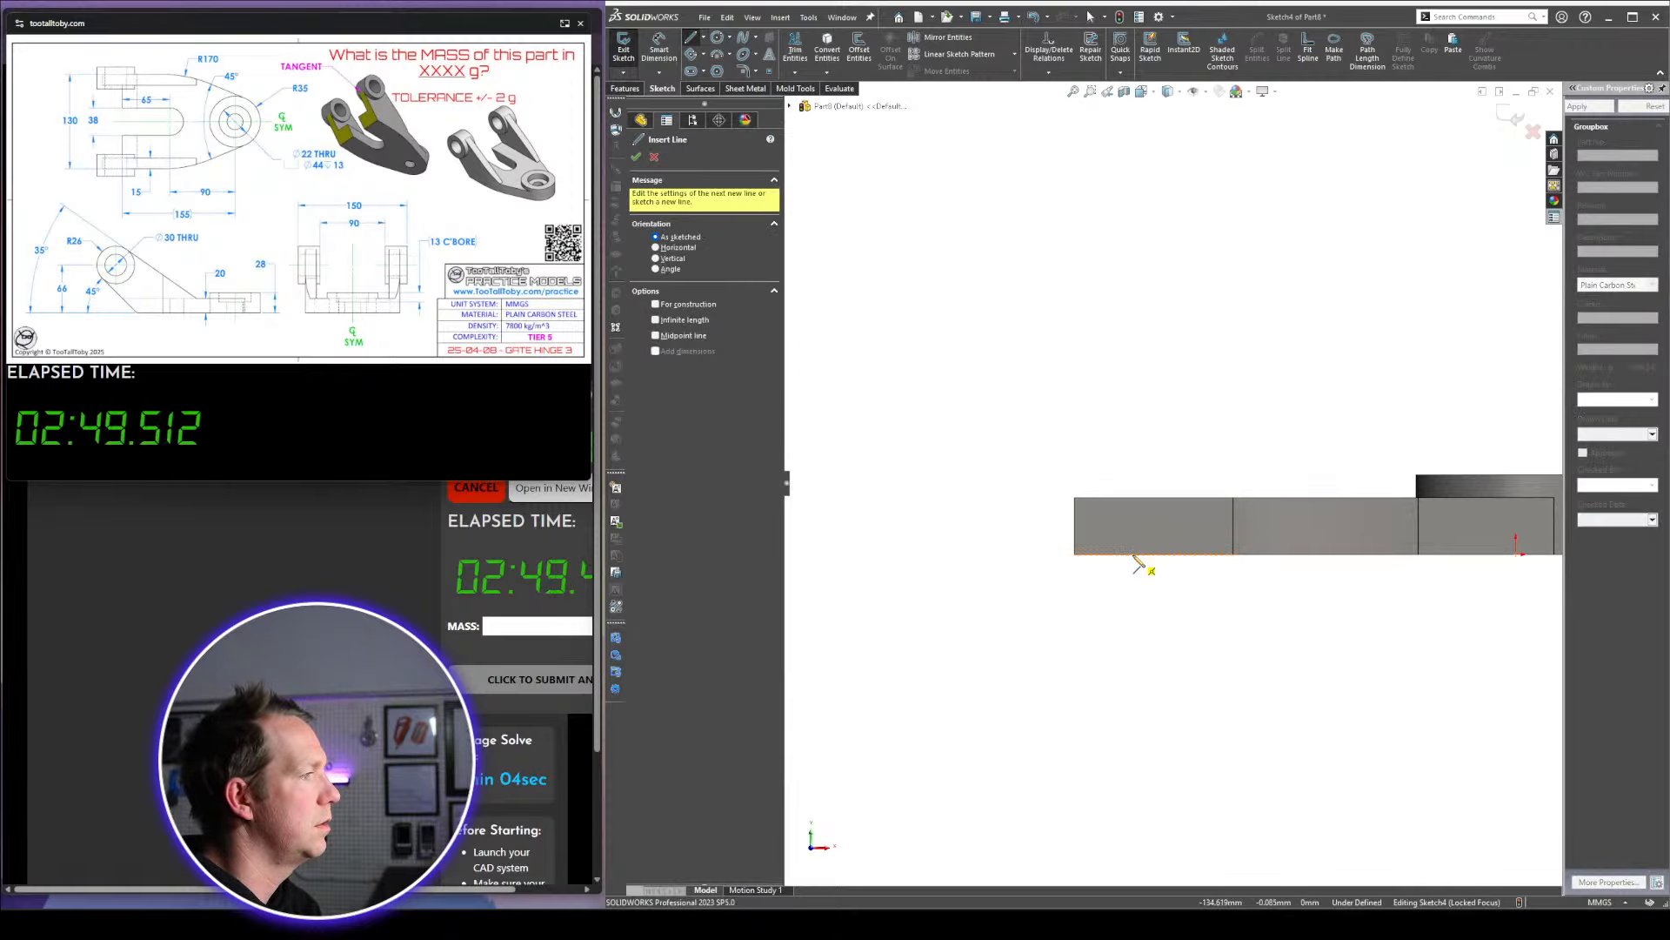
{"action": "mouse_move", "coordinate": [1133, 554]}
{"action": "left_mouse_down"}
{"action": "mouse_move", "coordinate": [951, 414]}
{"action": "mouse_move", "coordinate": [935, 369]}
{"action": "left_mouse_up"}
{"action": "key", "text": "Escape"}
{"action": "scroll", "coordinate": [1076, 496], "scroll_direction": "down", "scroll_amount": 1}
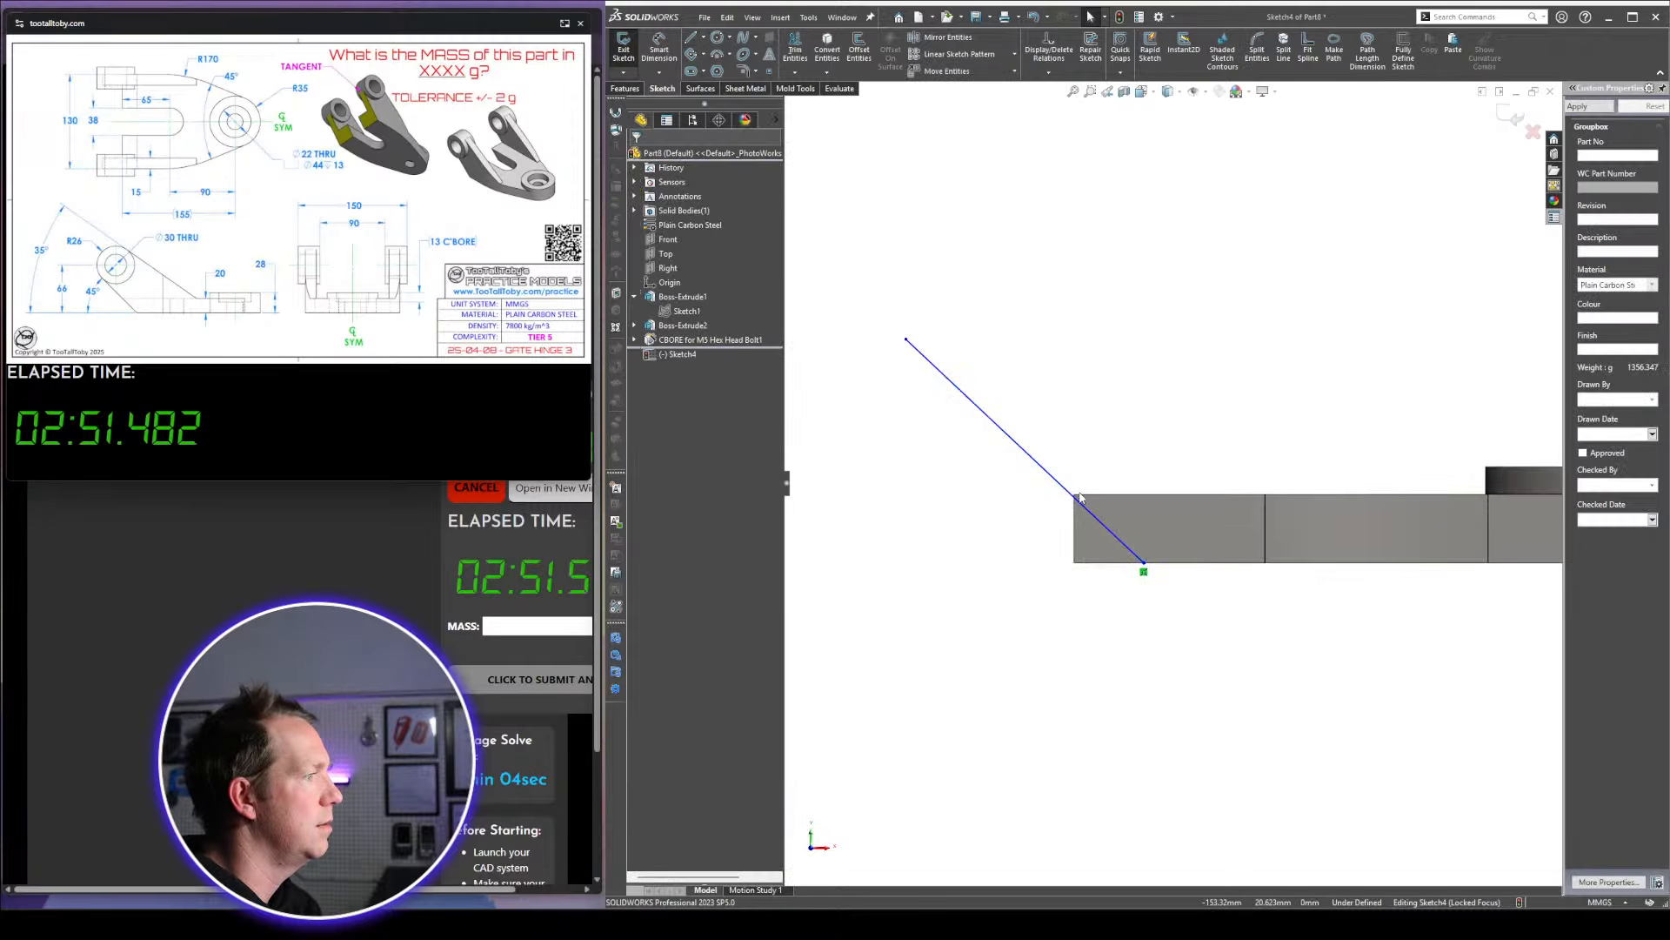
{"action": "left_click", "coordinate": [1056, 482], "text": "ctrl"}
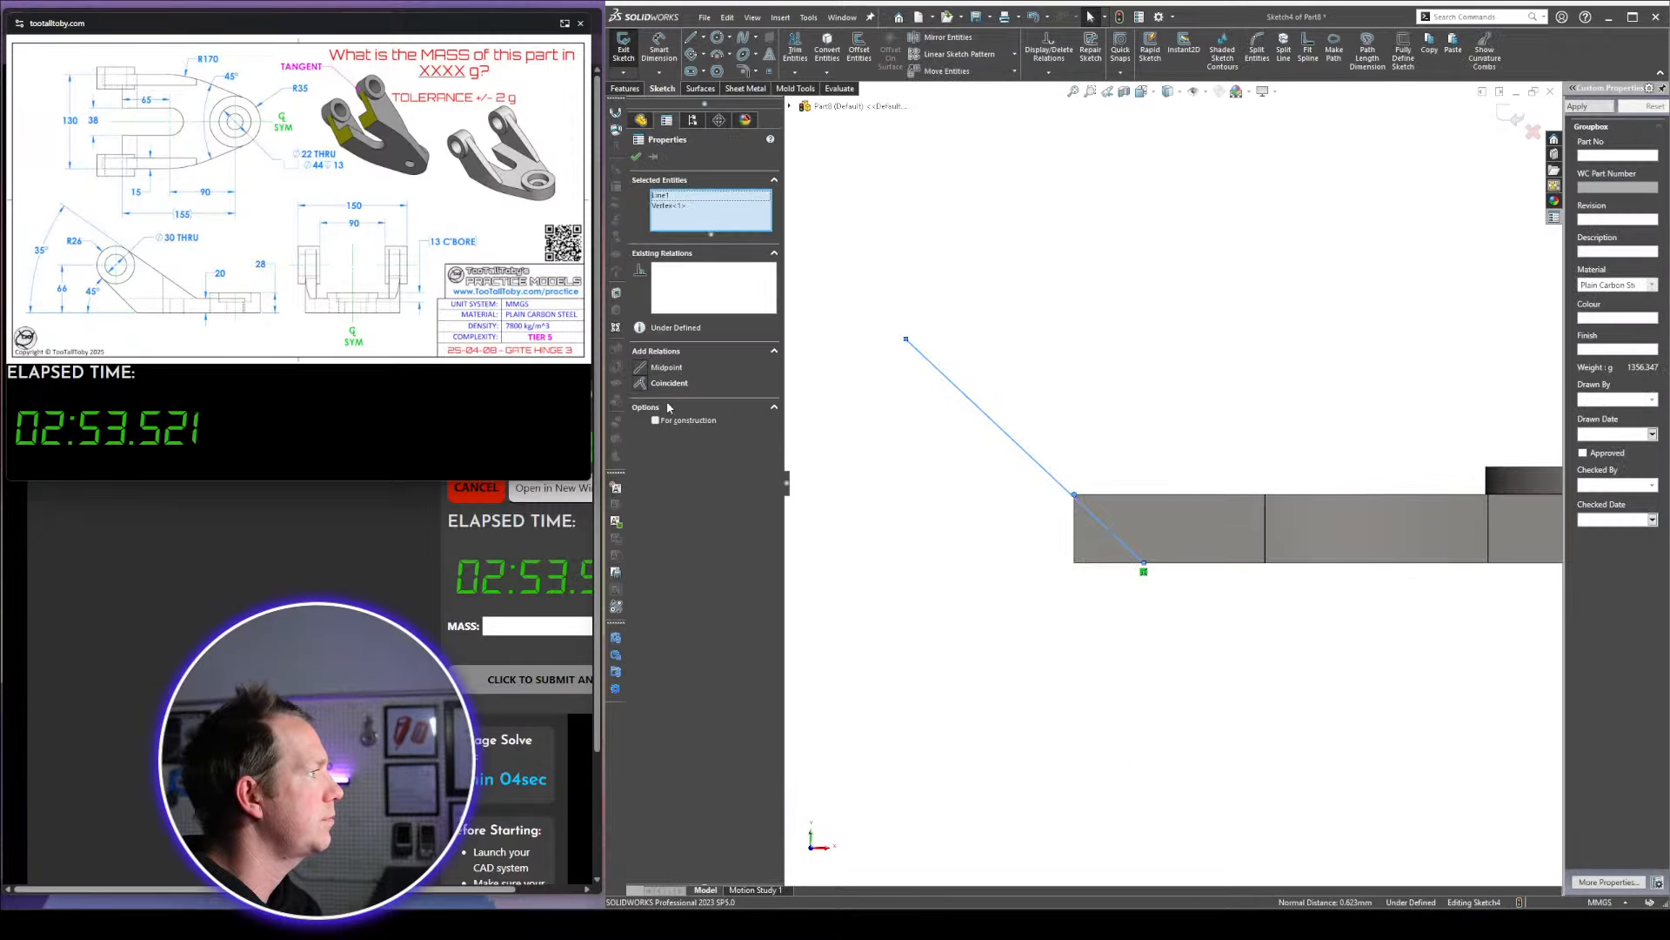
{"action": "left_click", "coordinate": [701, 383]}
{"action": "key", "text": "Escape"}
Dimension the angle between the slanted line and the plate's bottom edge as 45 degrees
{"action": "scroll", "coordinate": [1086, 449], "scroll_direction": "up", "scroll_amount": 2}
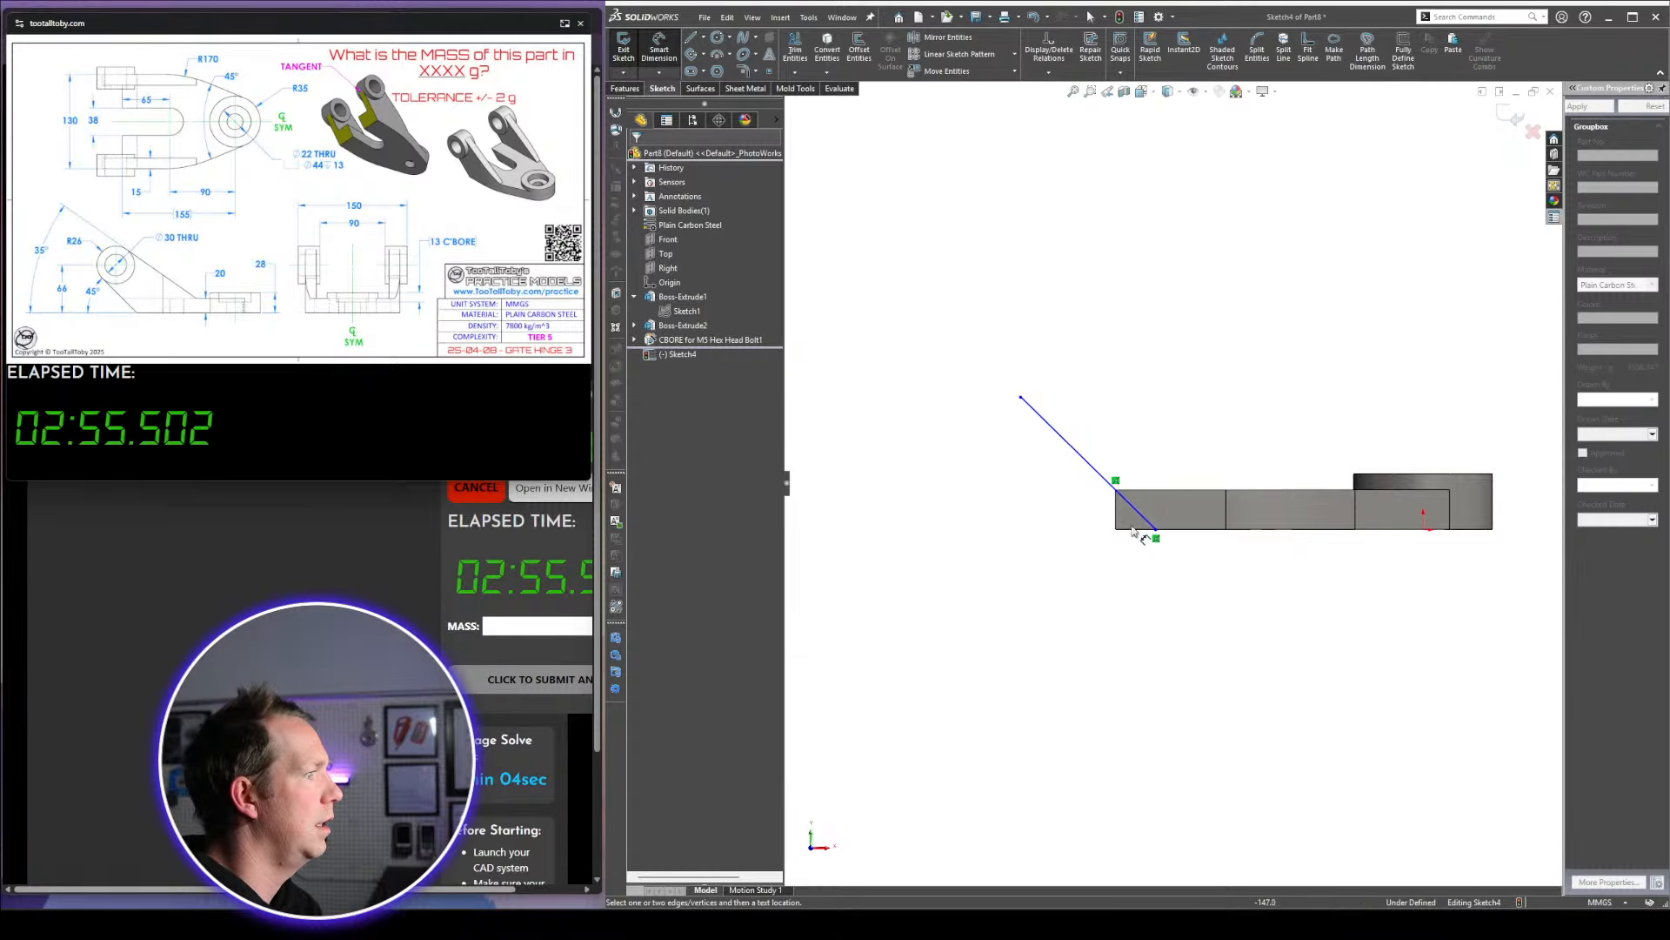
{"action": "left_click", "coordinate": [1132, 516]}
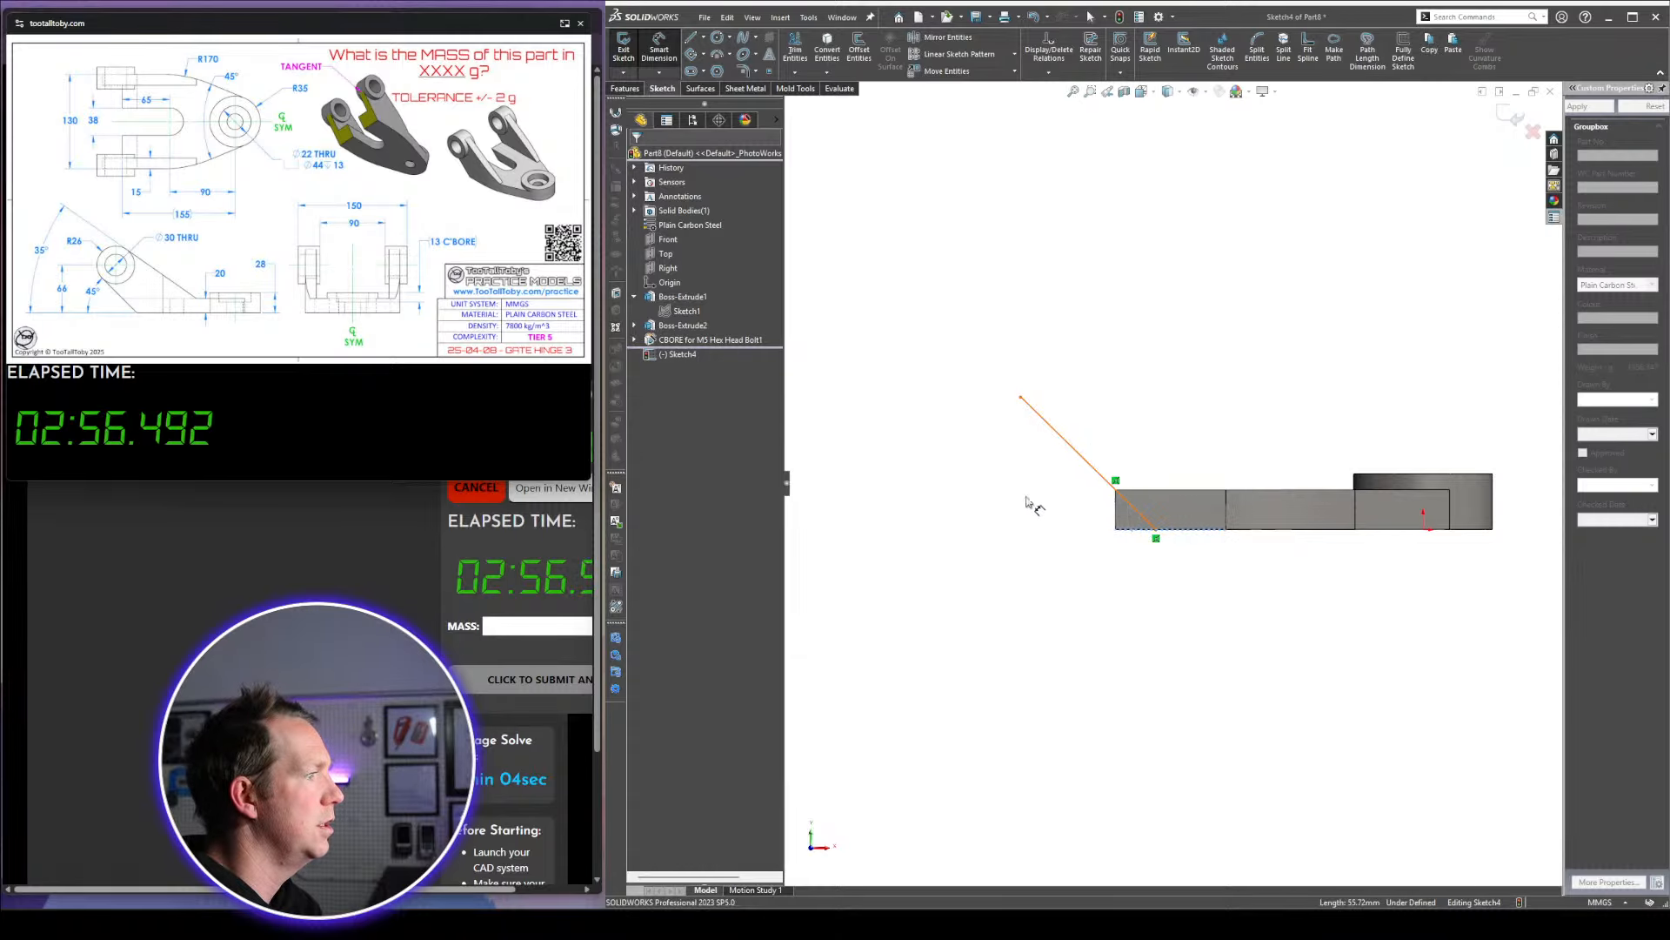
{"action": "left_click", "coordinate": [1132, 516]}
{"action": "type", "text": "45"}
{"action": "key", "text": "Return"}
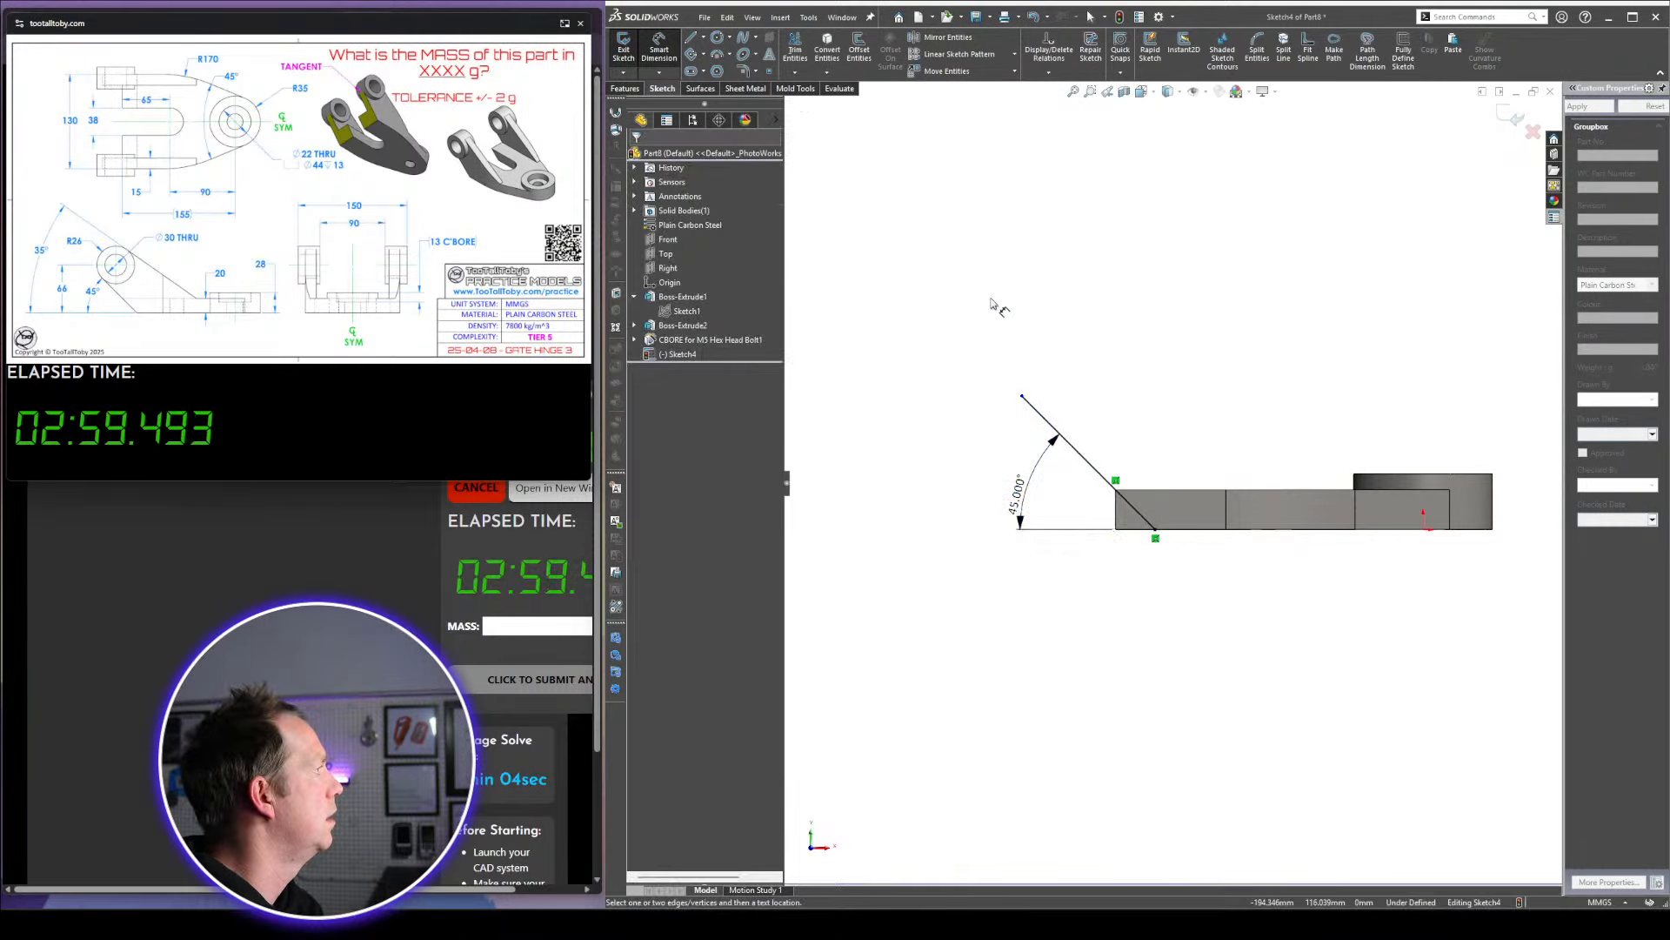
Sketch a circle through the slanted line's upper endpoint and a concentric inner circle of 30 mm diameter
{"action": "key", "text": "c"}
{"action": "left_click", "coordinate": [1061, 350]}
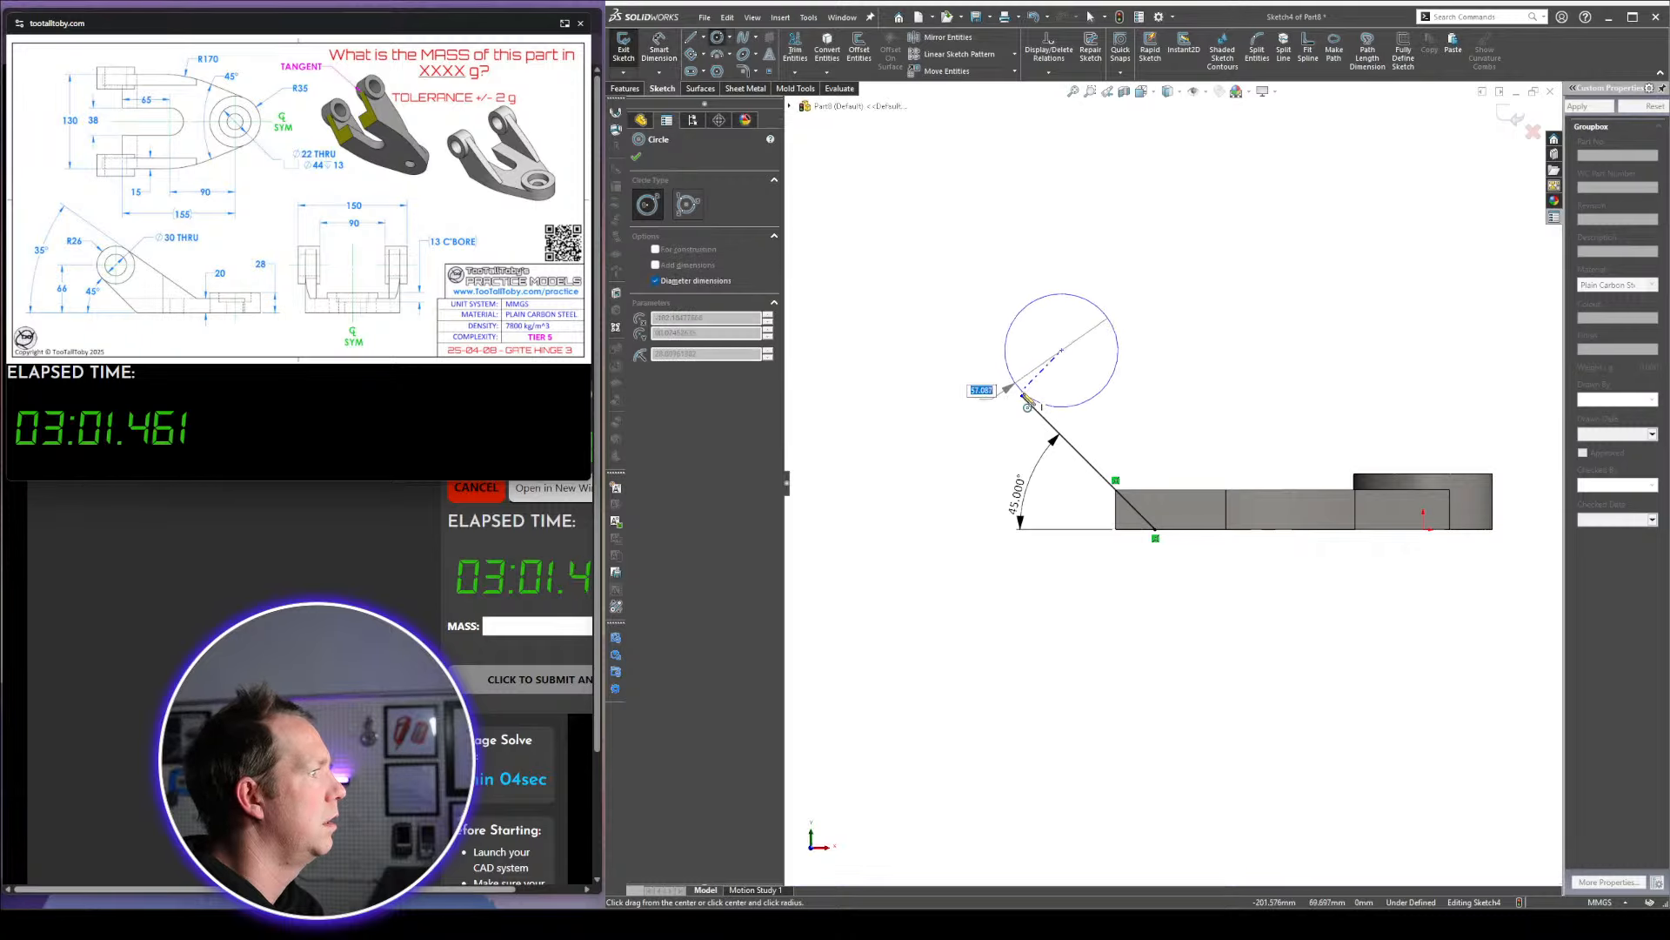
{"action": "left_click", "coordinate": [1022, 395]}
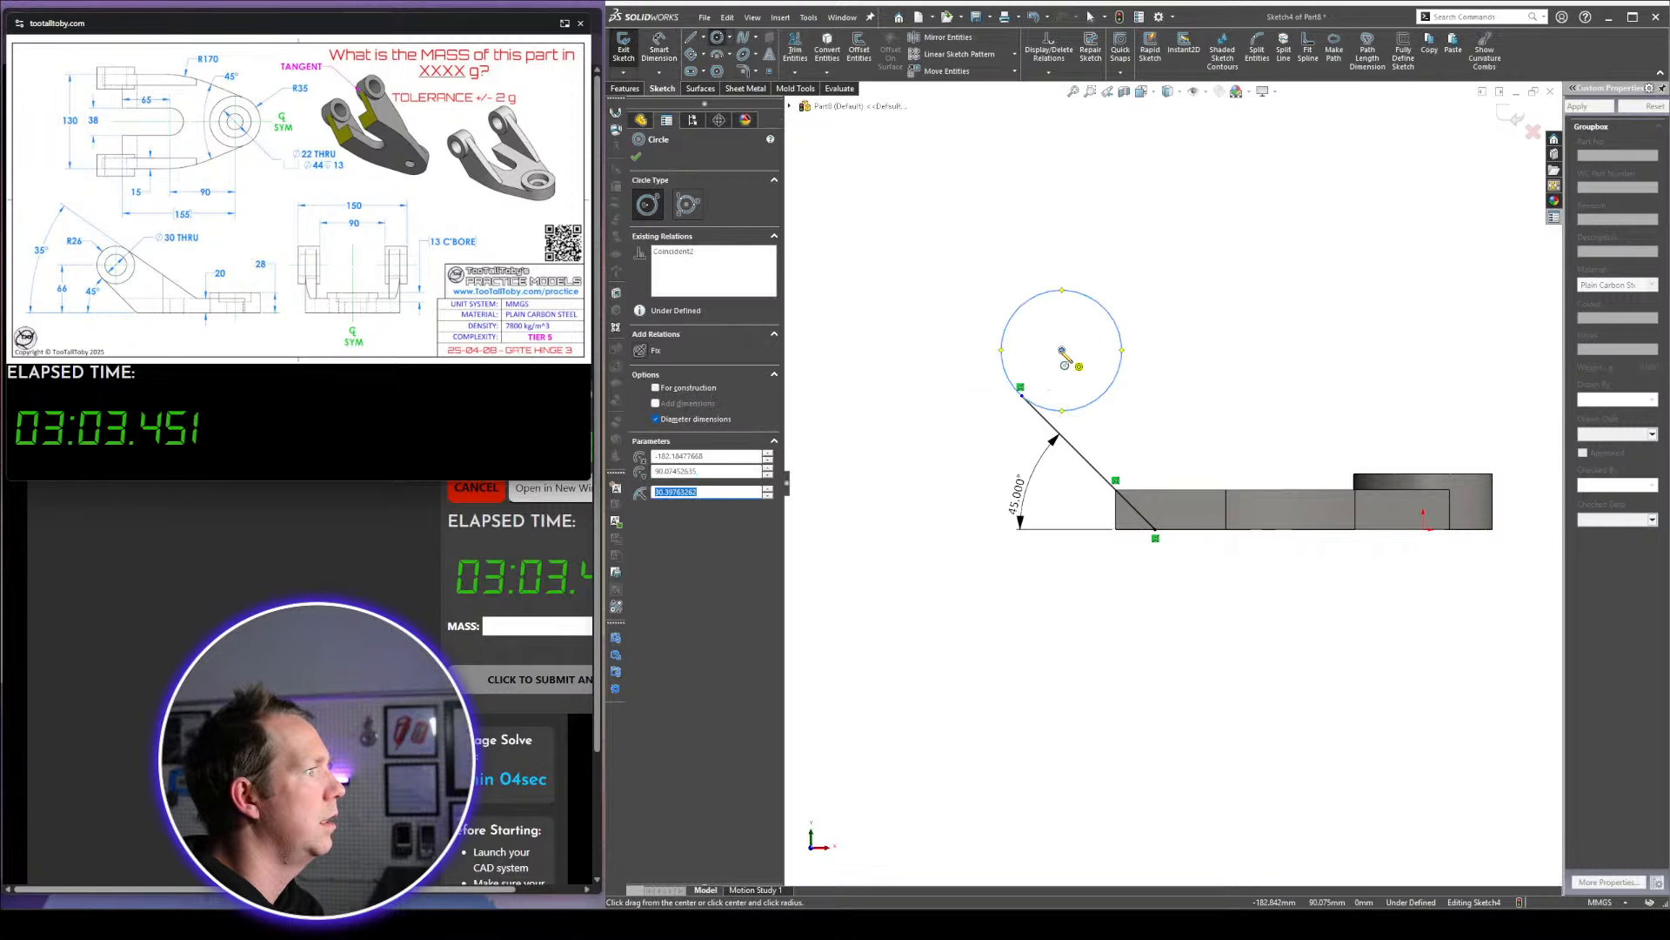
{"action": "key", "text": "Return"}
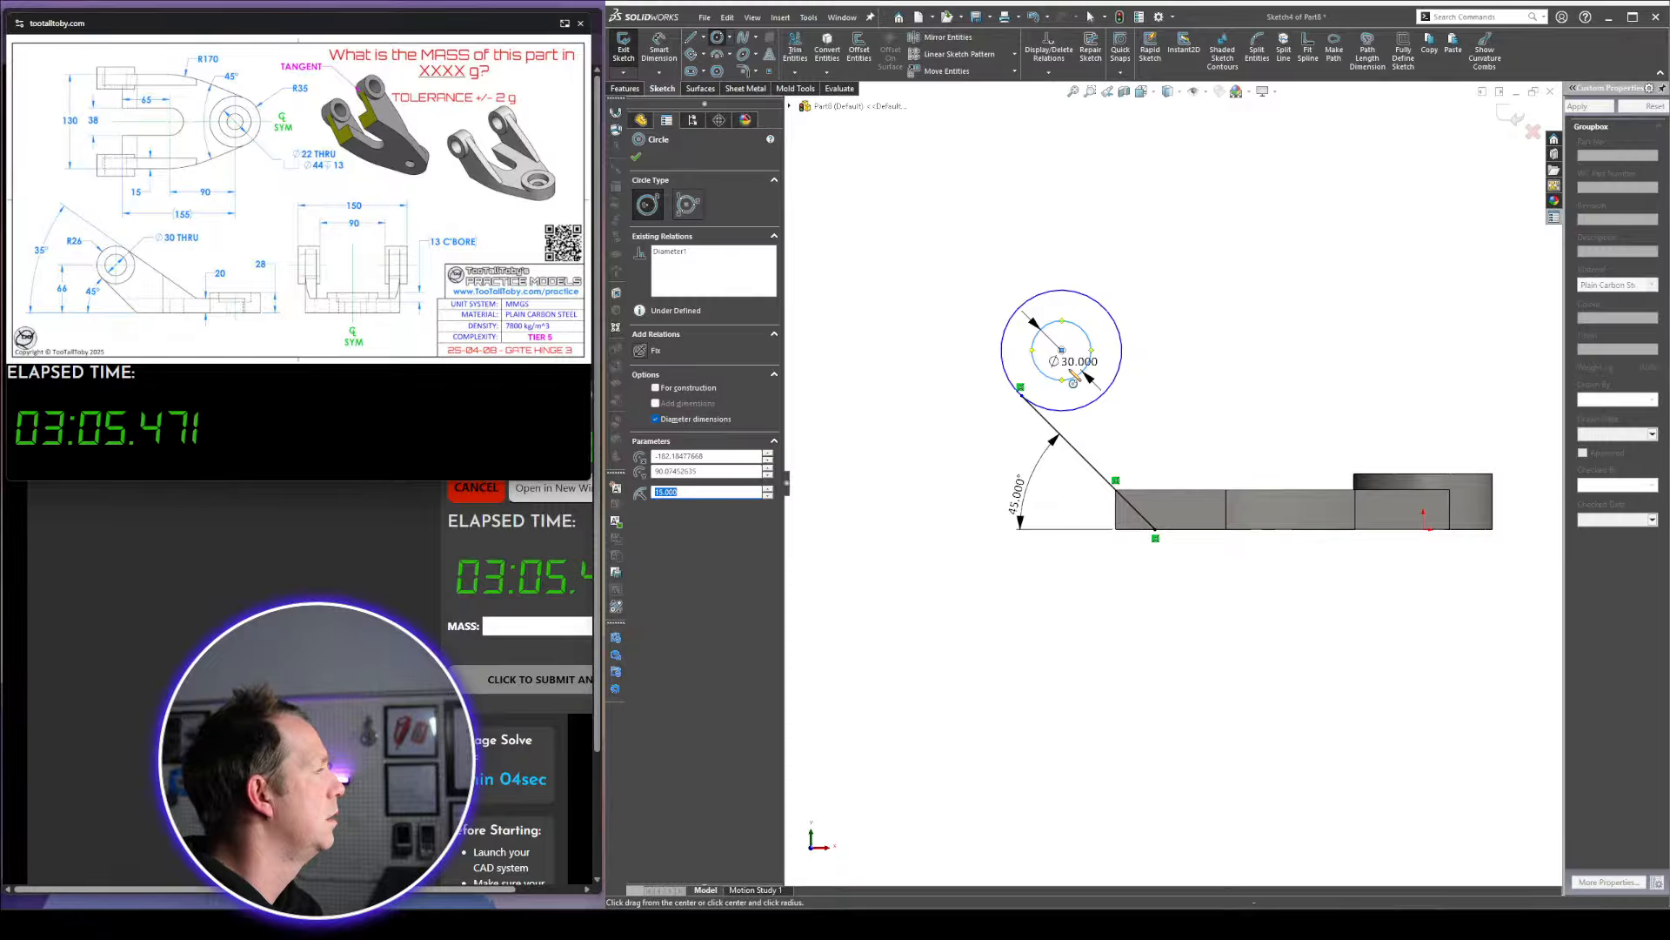
{"action": "key", "text": "Escape"}
{"action": "left_click", "coordinate": [1062, 351]}
{"action": "key", "text": "Escape"}
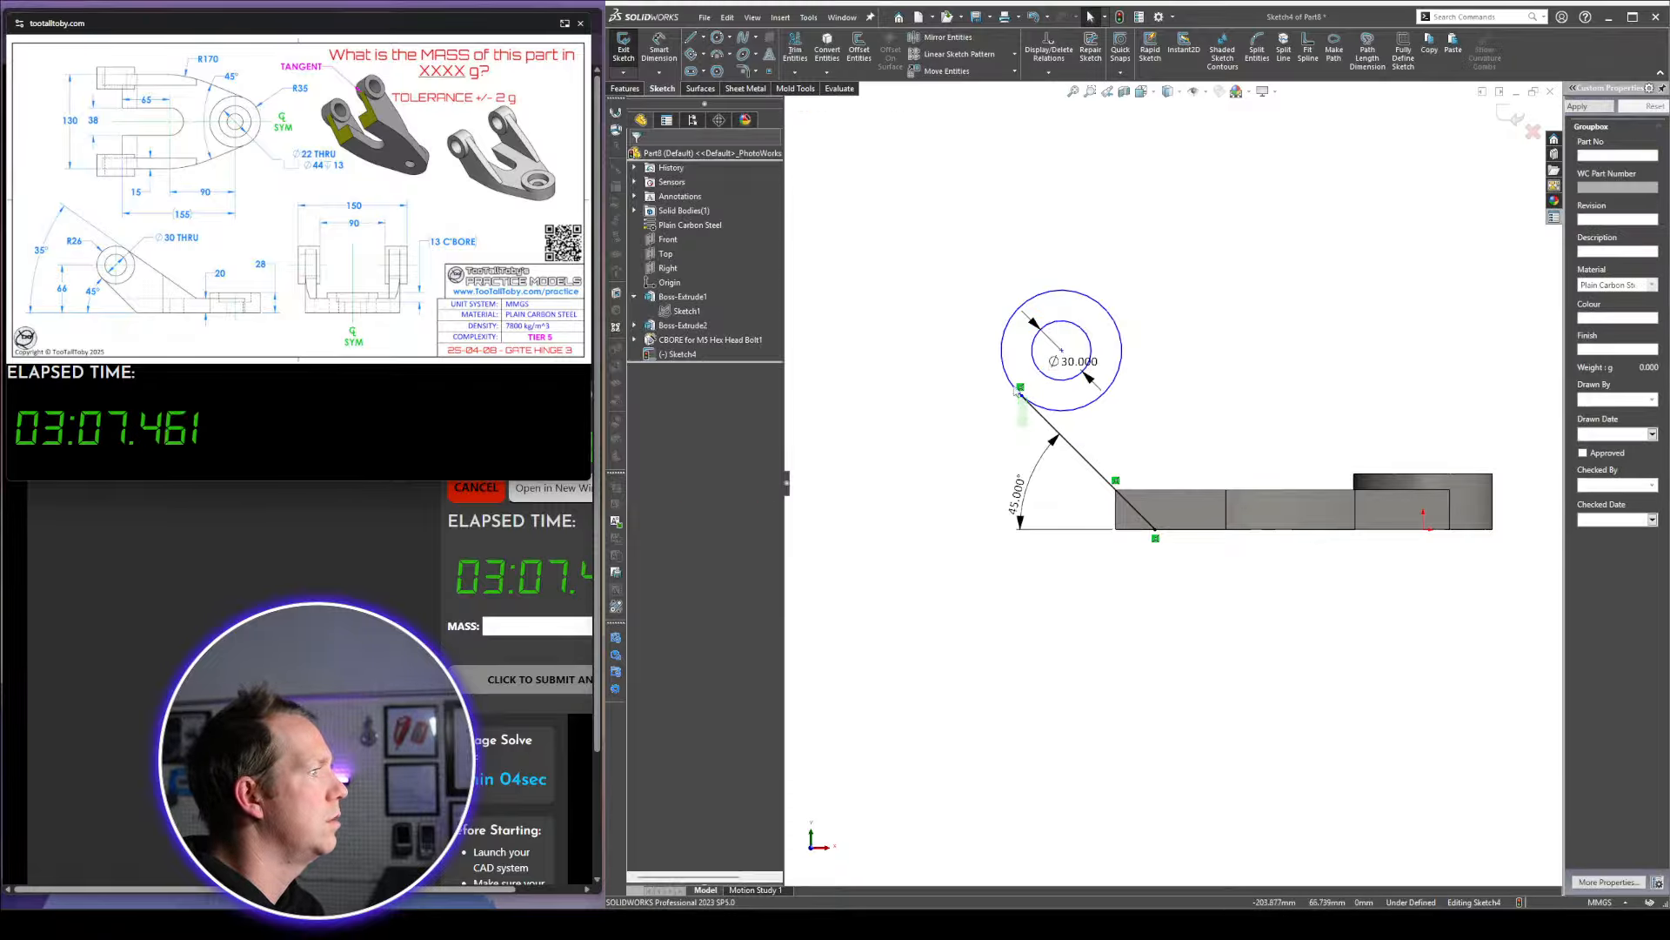
Make the outer circle tangent to the 45-degree line
{"action": "left_click_drag", "start_coordinate": [1014, 388], "coordinate": [979, 358]}
{"action": "left_click", "coordinate": [1027, 265]}
{"action": "left_click", "coordinate": [972, 315]}
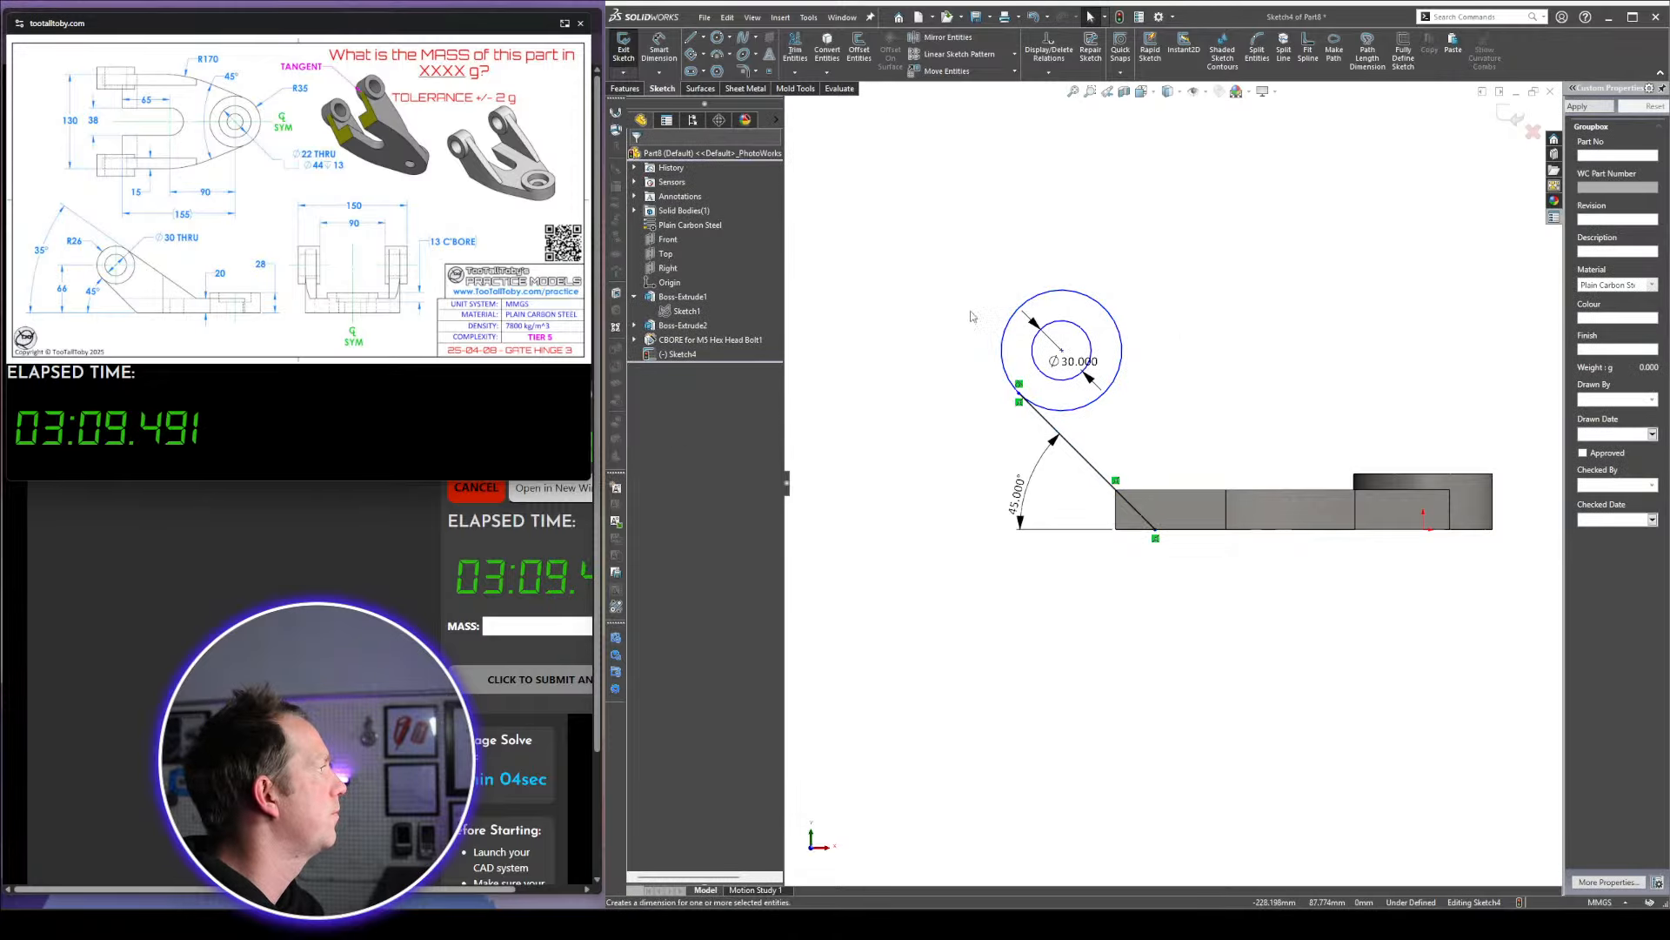
Dimension the circles' centre 66 mm above the plate's bottom edge
{"action": "key", "text": "d"}
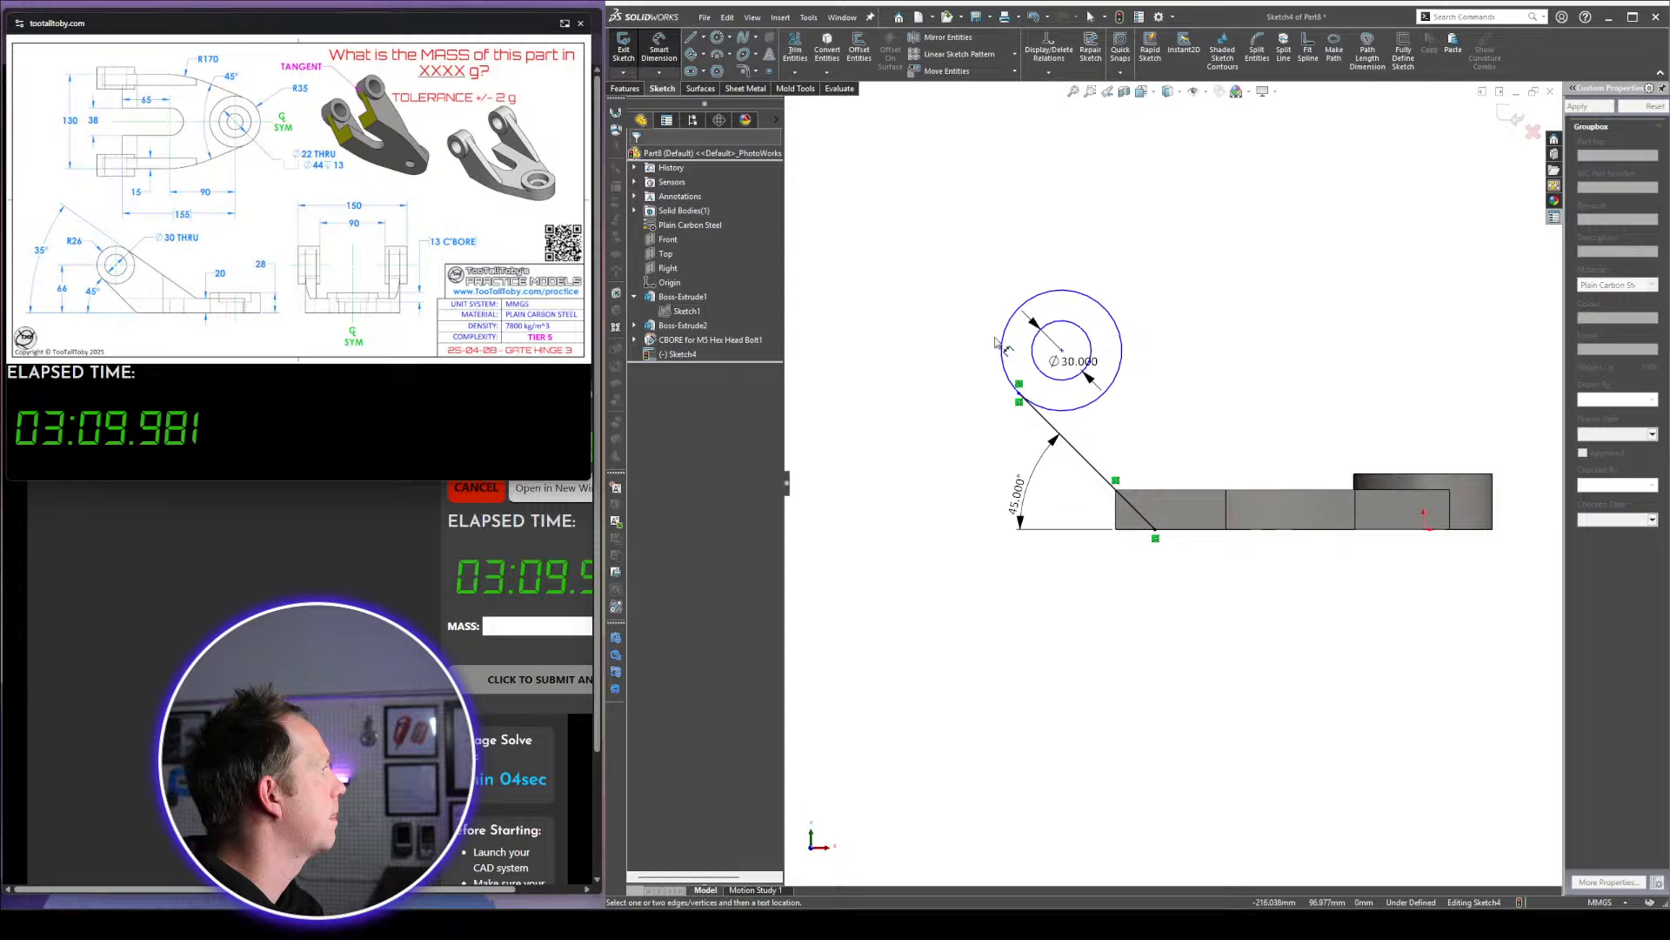
{"action": "left_click", "coordinate": [1062, 380]}
{"action": "left_click", "coordinate": [1145, 529]}
{"action": "left_click", "coordinate": [906, 447]}
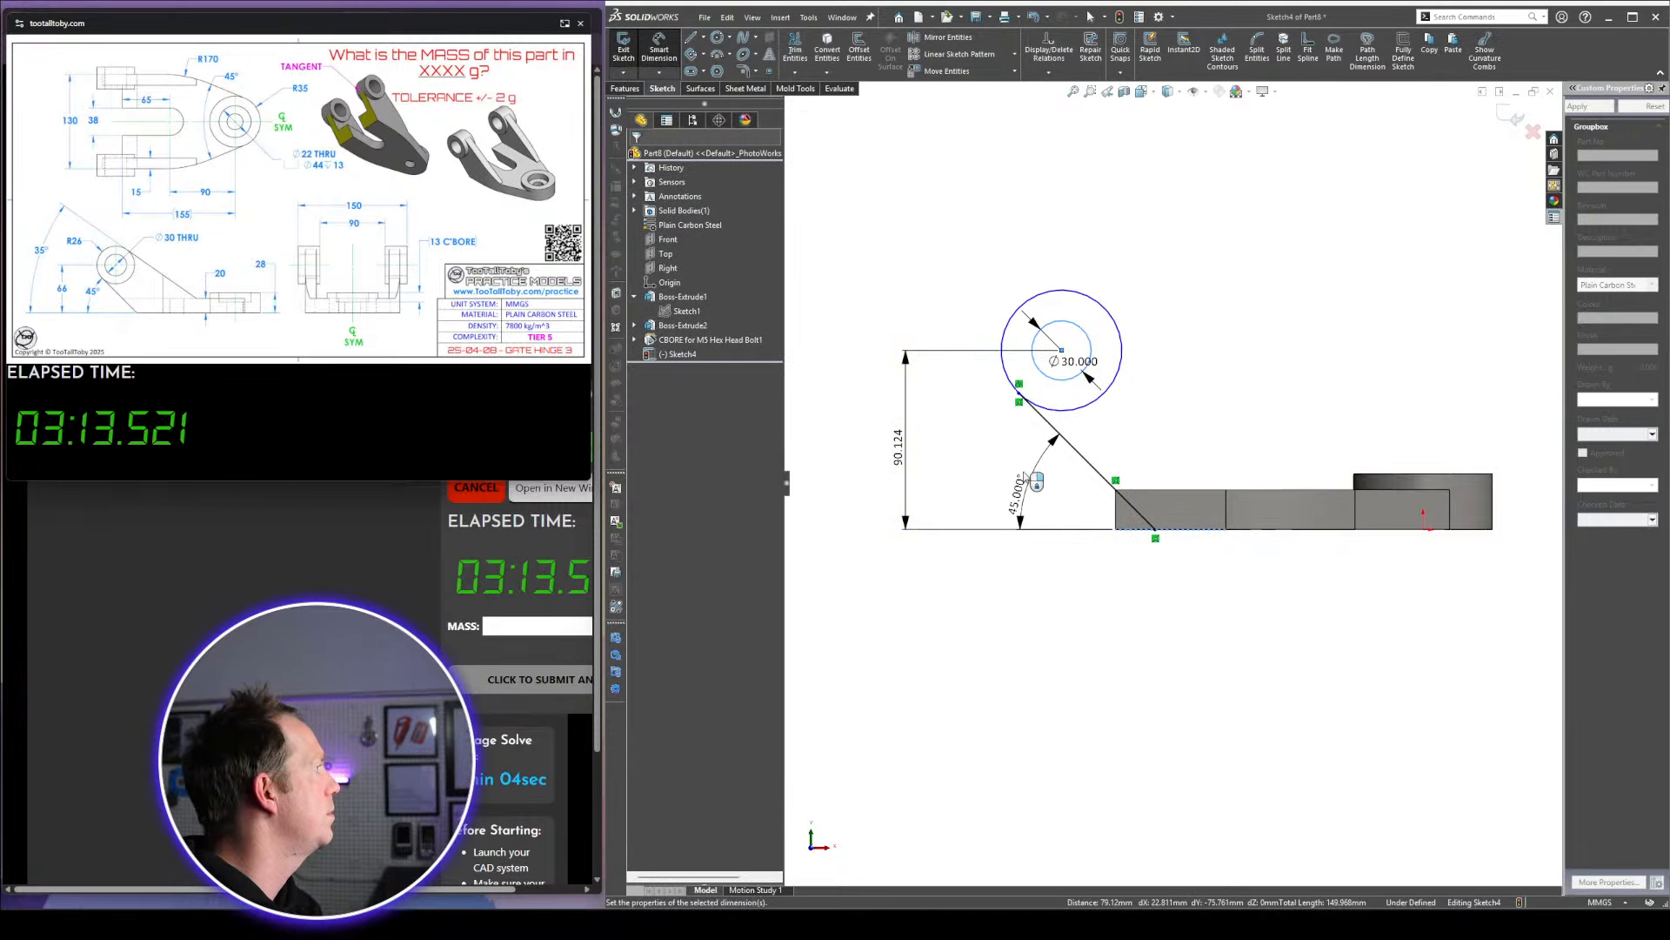
{"action": "type", "text": "66"}
{"action": "key", "text": "Return"}
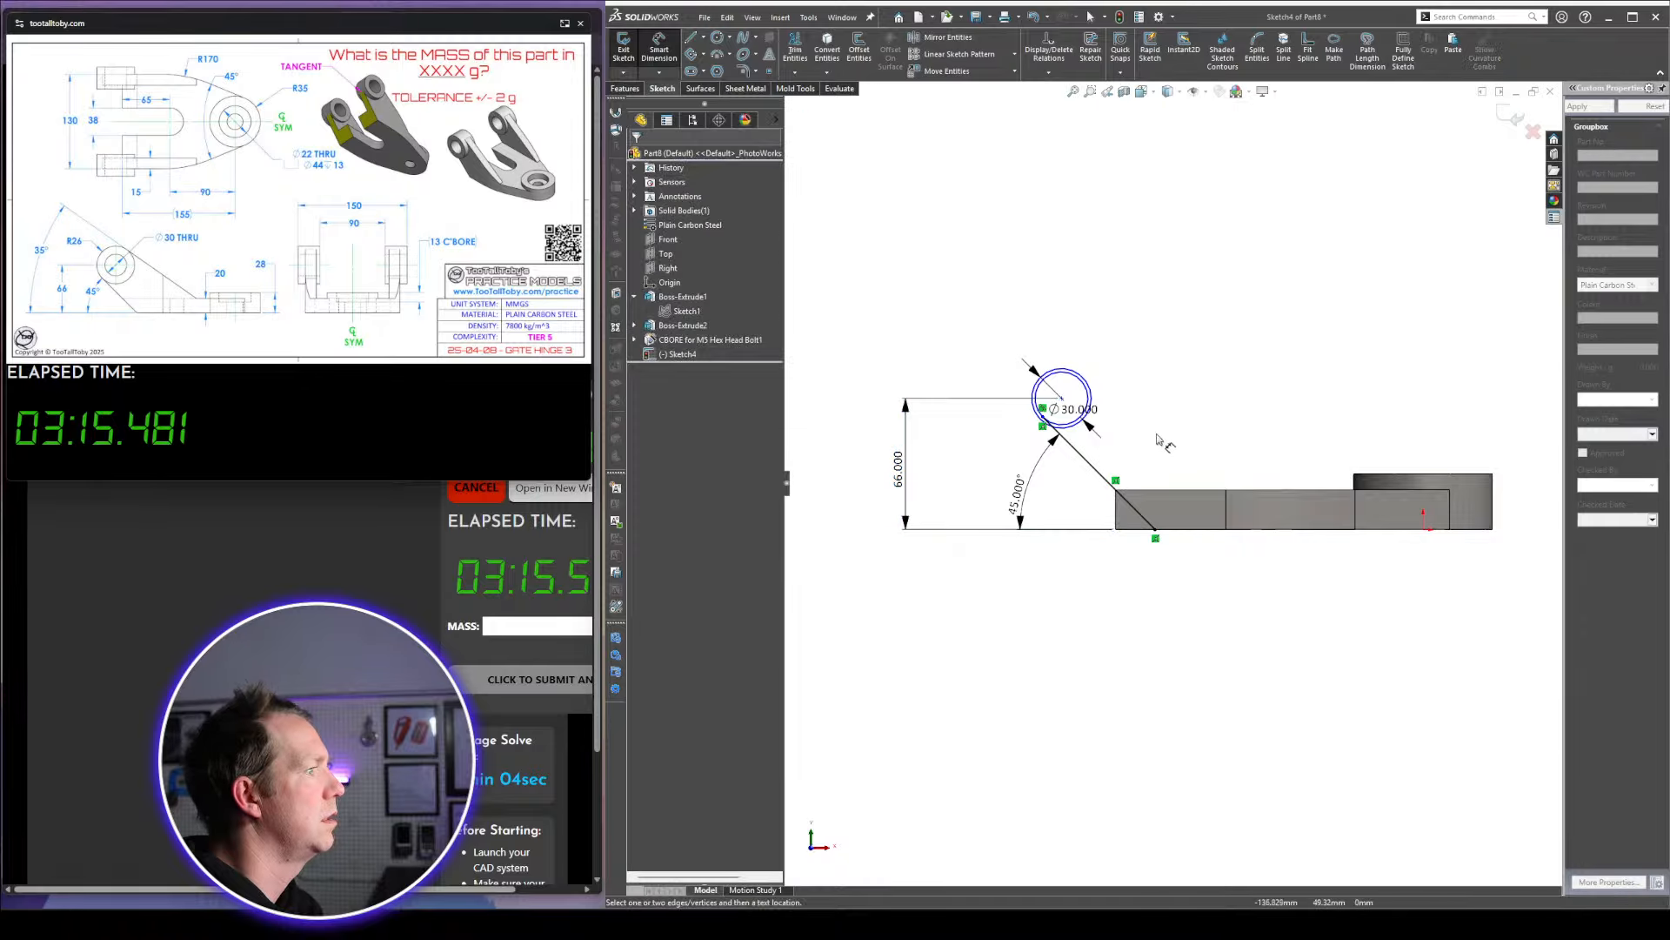
Move the circles' common centre horizontally toward the plate to enlarge the outer circle clear of the 30 mm circle
{"action": "scroll", "coordinate": [1055, 420], "scroll_direction": "down", "scroll_amount": 3}
{"action": "key", "text": "Escape"}
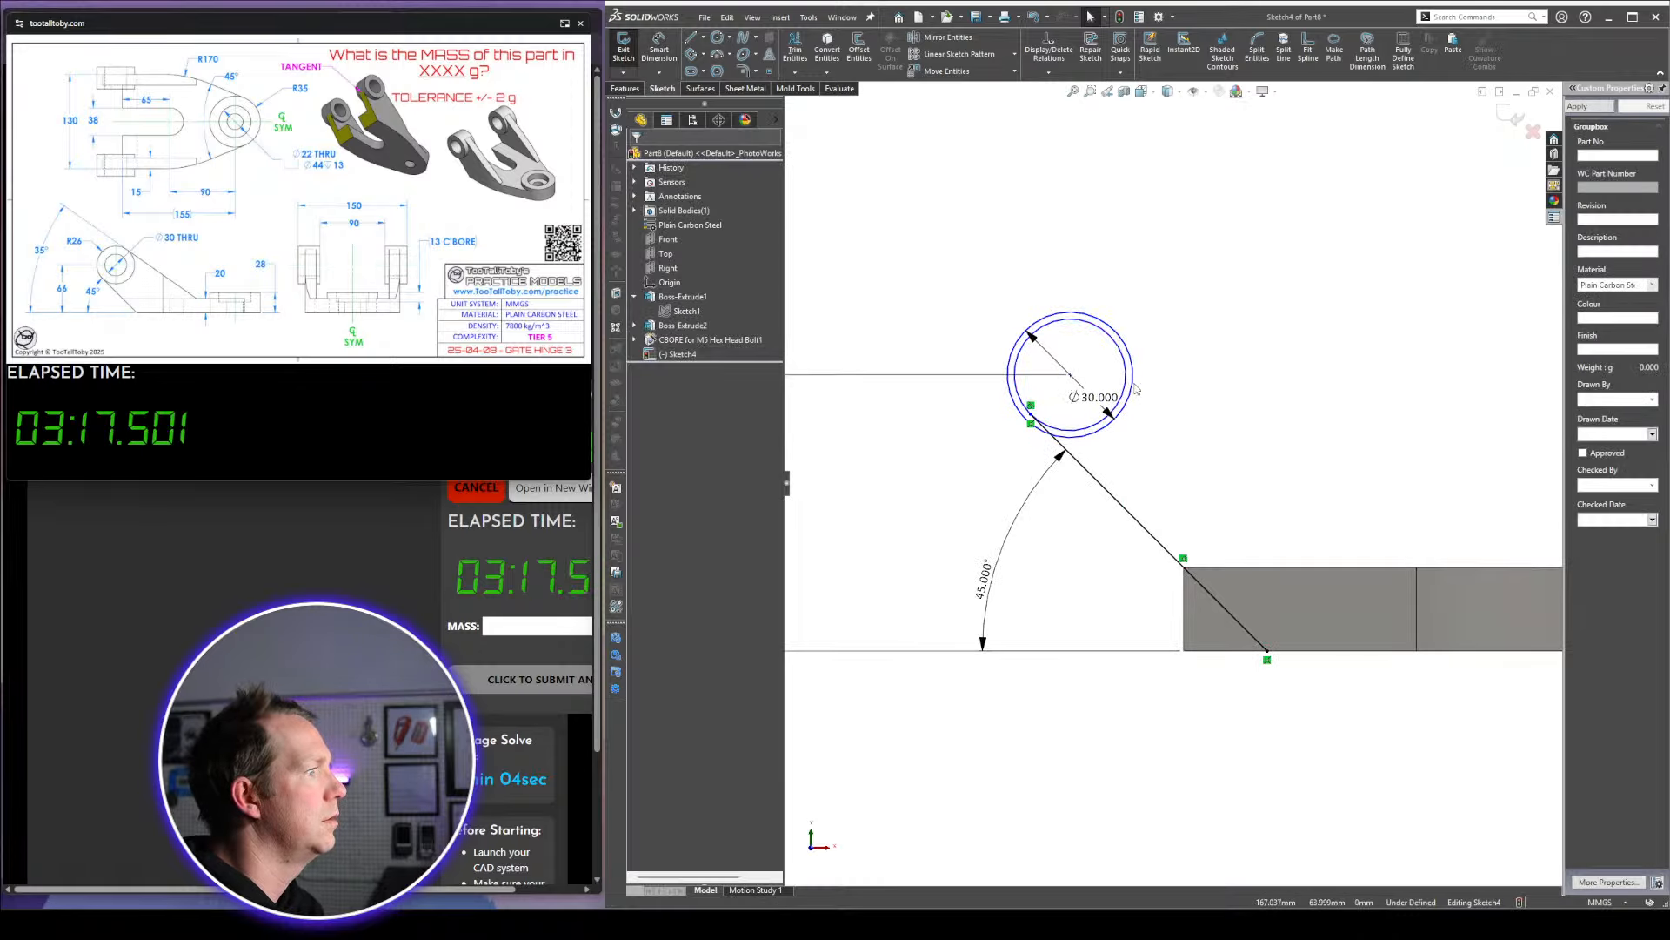
{"action": "scroll", "coordinate": [978, 355], "scroll_direction": "down", "scroll_amount": 3}
{"action": "scroll", "coordinate": [1001, 369], "scroll_direction": "up", "scroll_amount": 6}
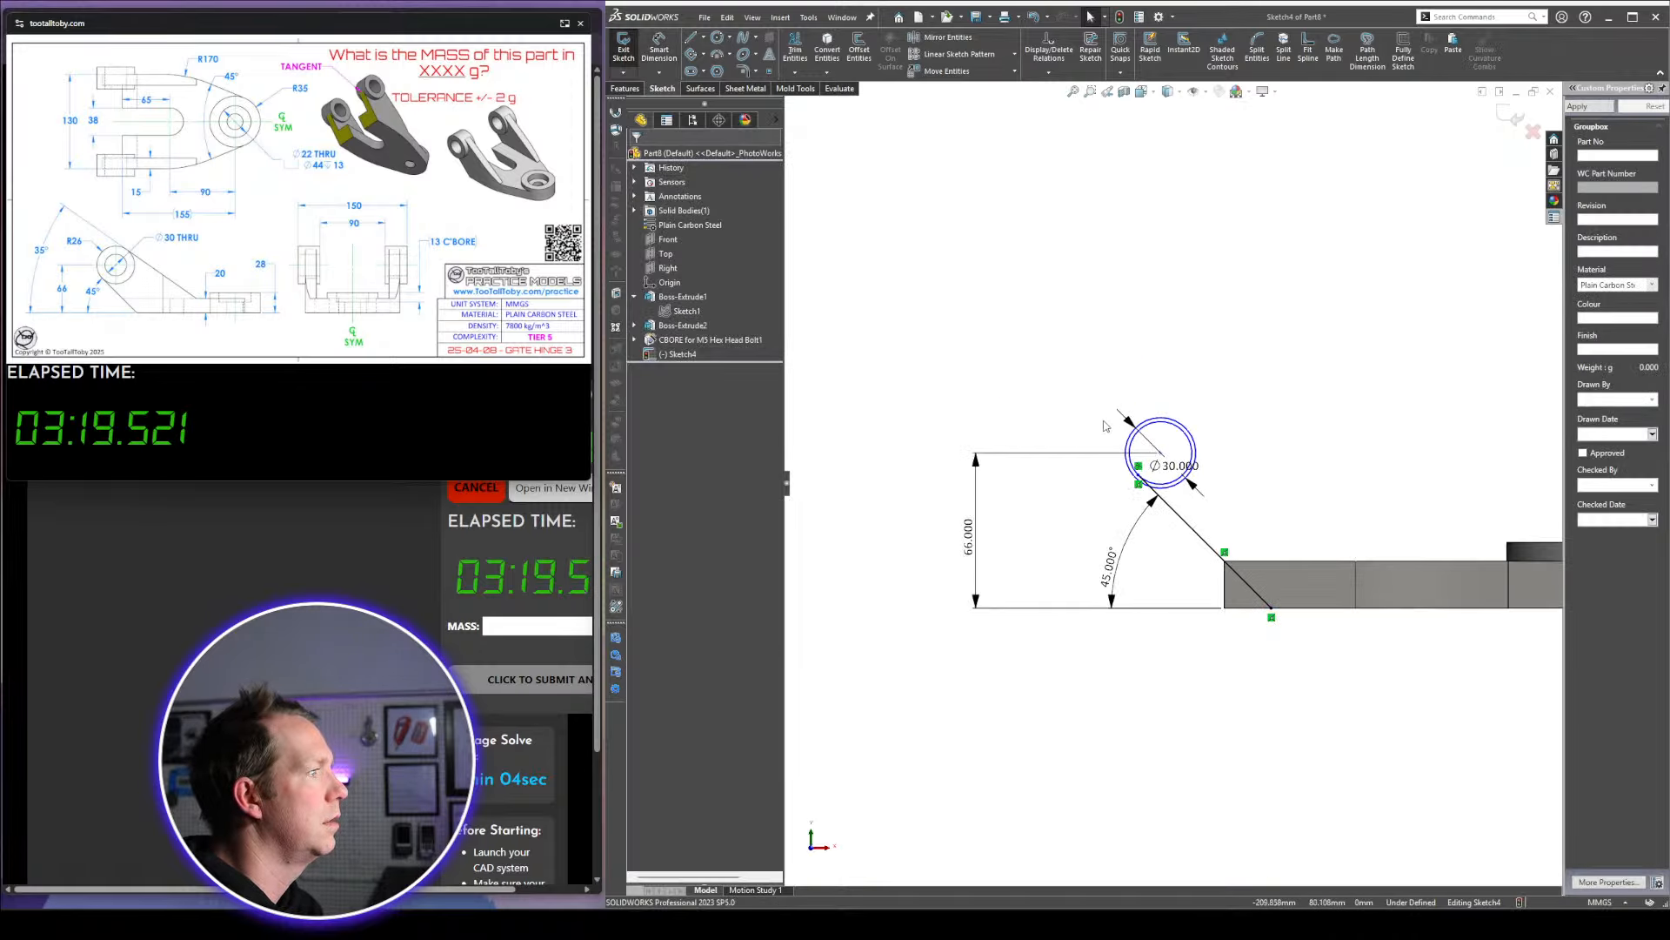
{"action": "left_click_drag", "start_coordinate": [1160, 454], "coordinate": [1207, 452]}
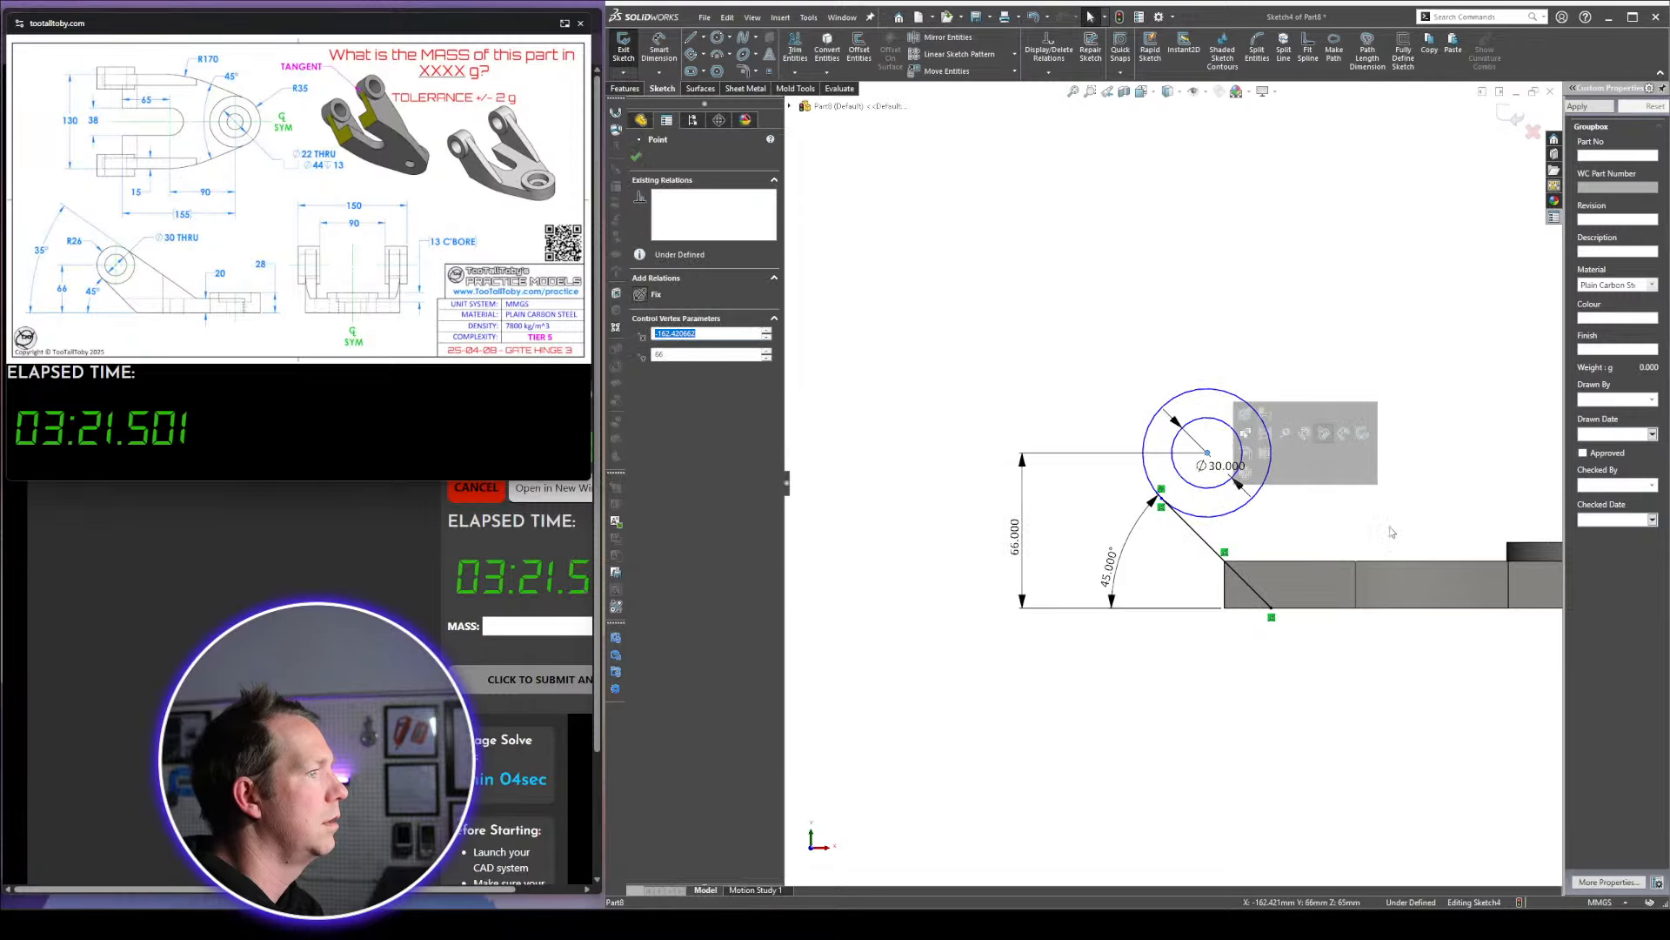
{"action": "left_click", "coordinate": [1391, 548]}
{"action": "scroll", "coordinate": [1324, 451], "scroll_direction": "up", "scroll_amount": 2}
{"action": "key", "text": "d"}
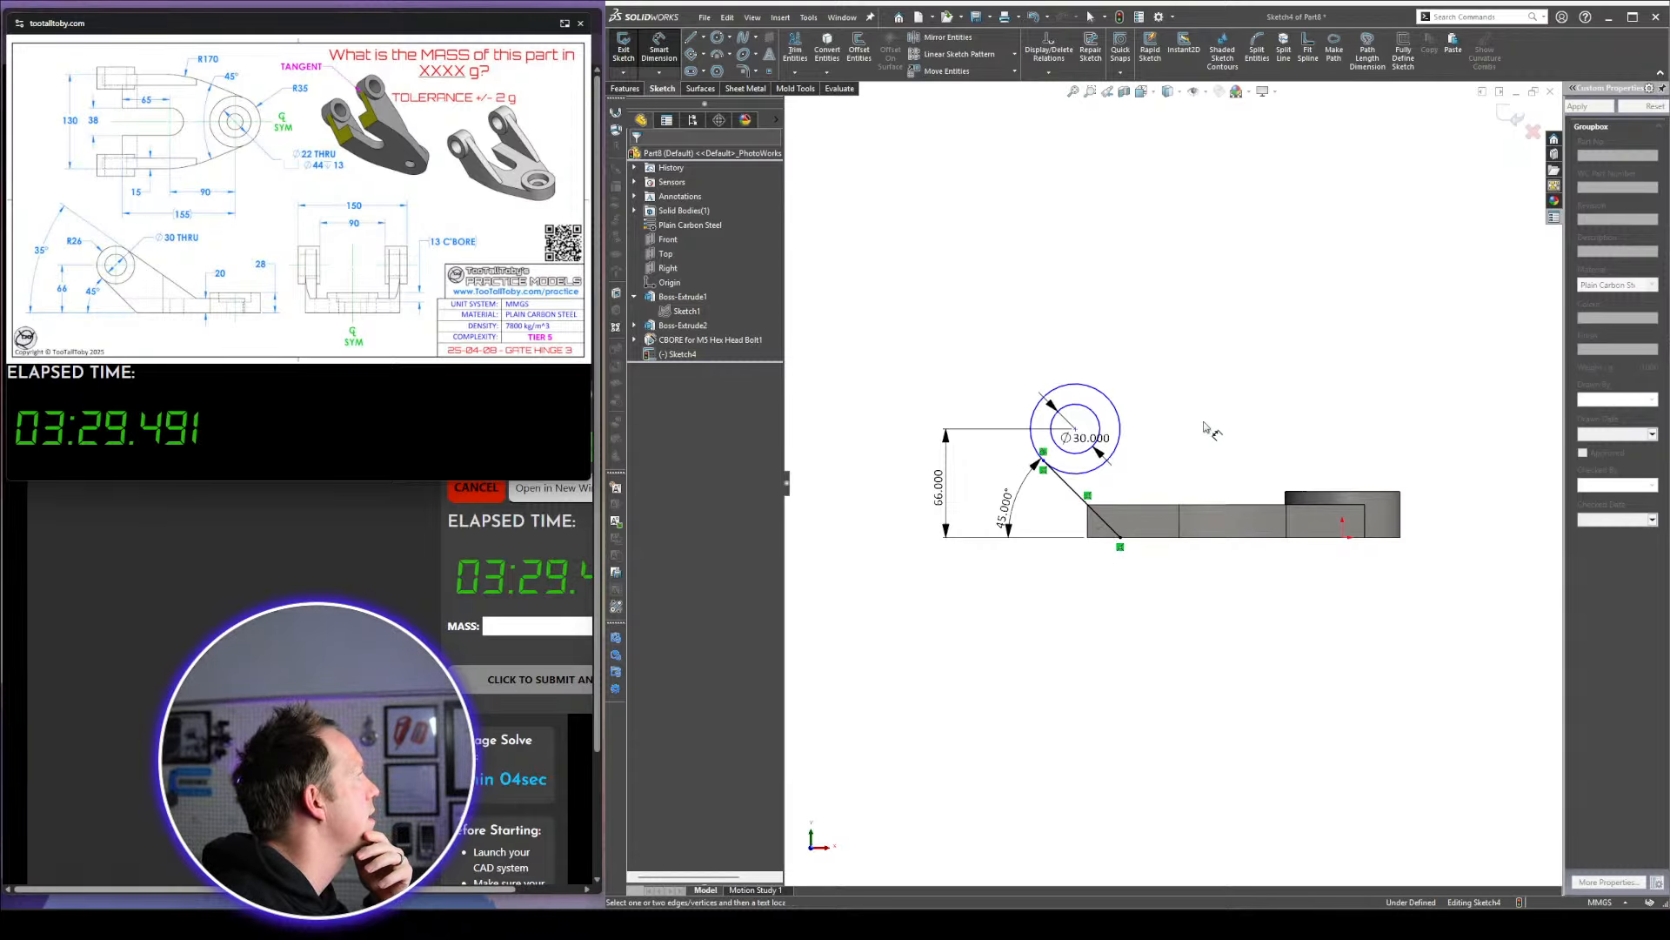
Sketch a line from the outer circle down to the plate's top edge, continuing vertically to the bottom edge and back to the 45-degree line's lower end
{"action": "scroll", "coordinate": [1185, 461], "scroll_direction": "down", "scroll_amount": 1}
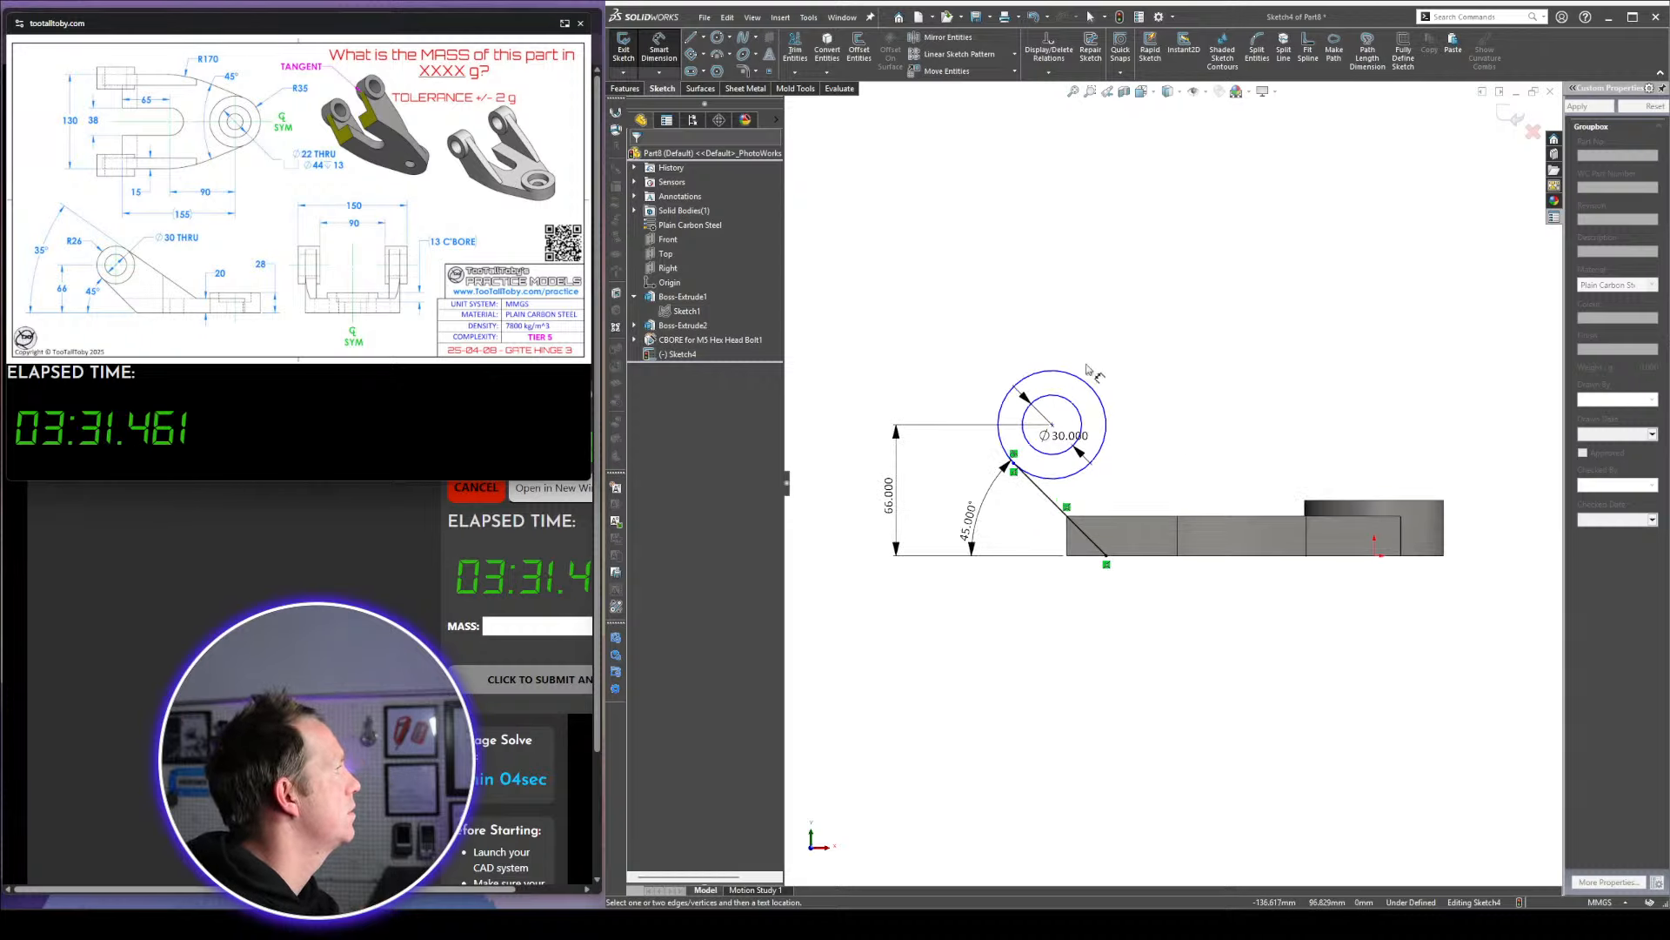
{"action": "key", "text": "l"}
{"action": "left_click", "coordinate": [1098, 394]}
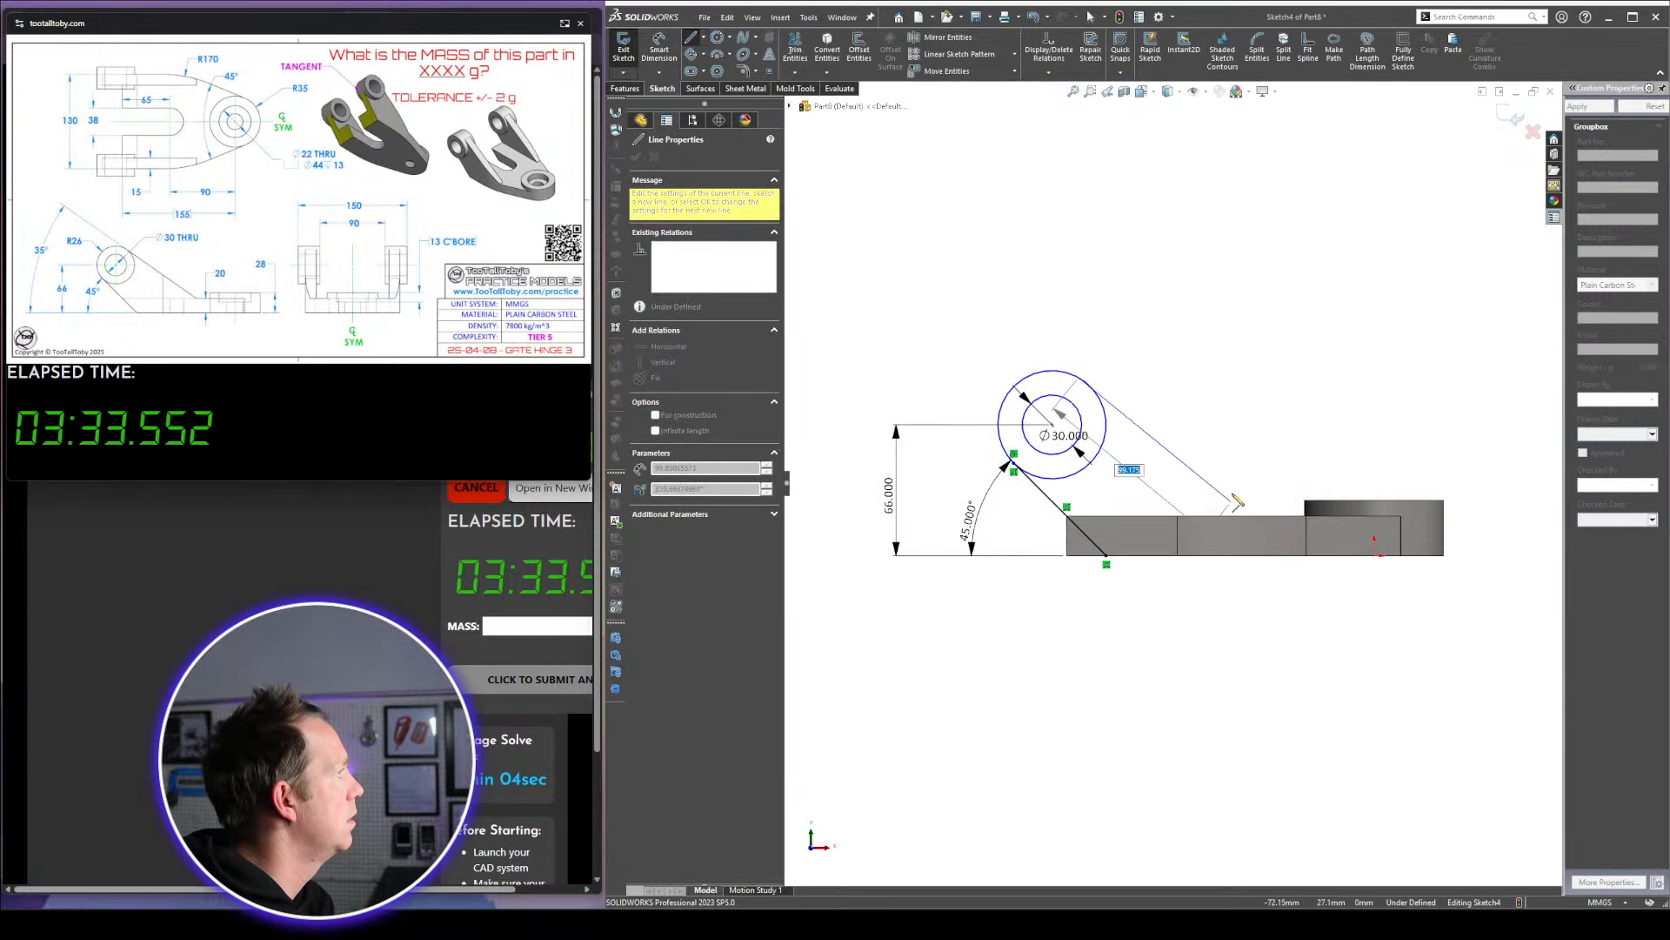
{"action": "left_click", "coordinate": [1271, 518]}
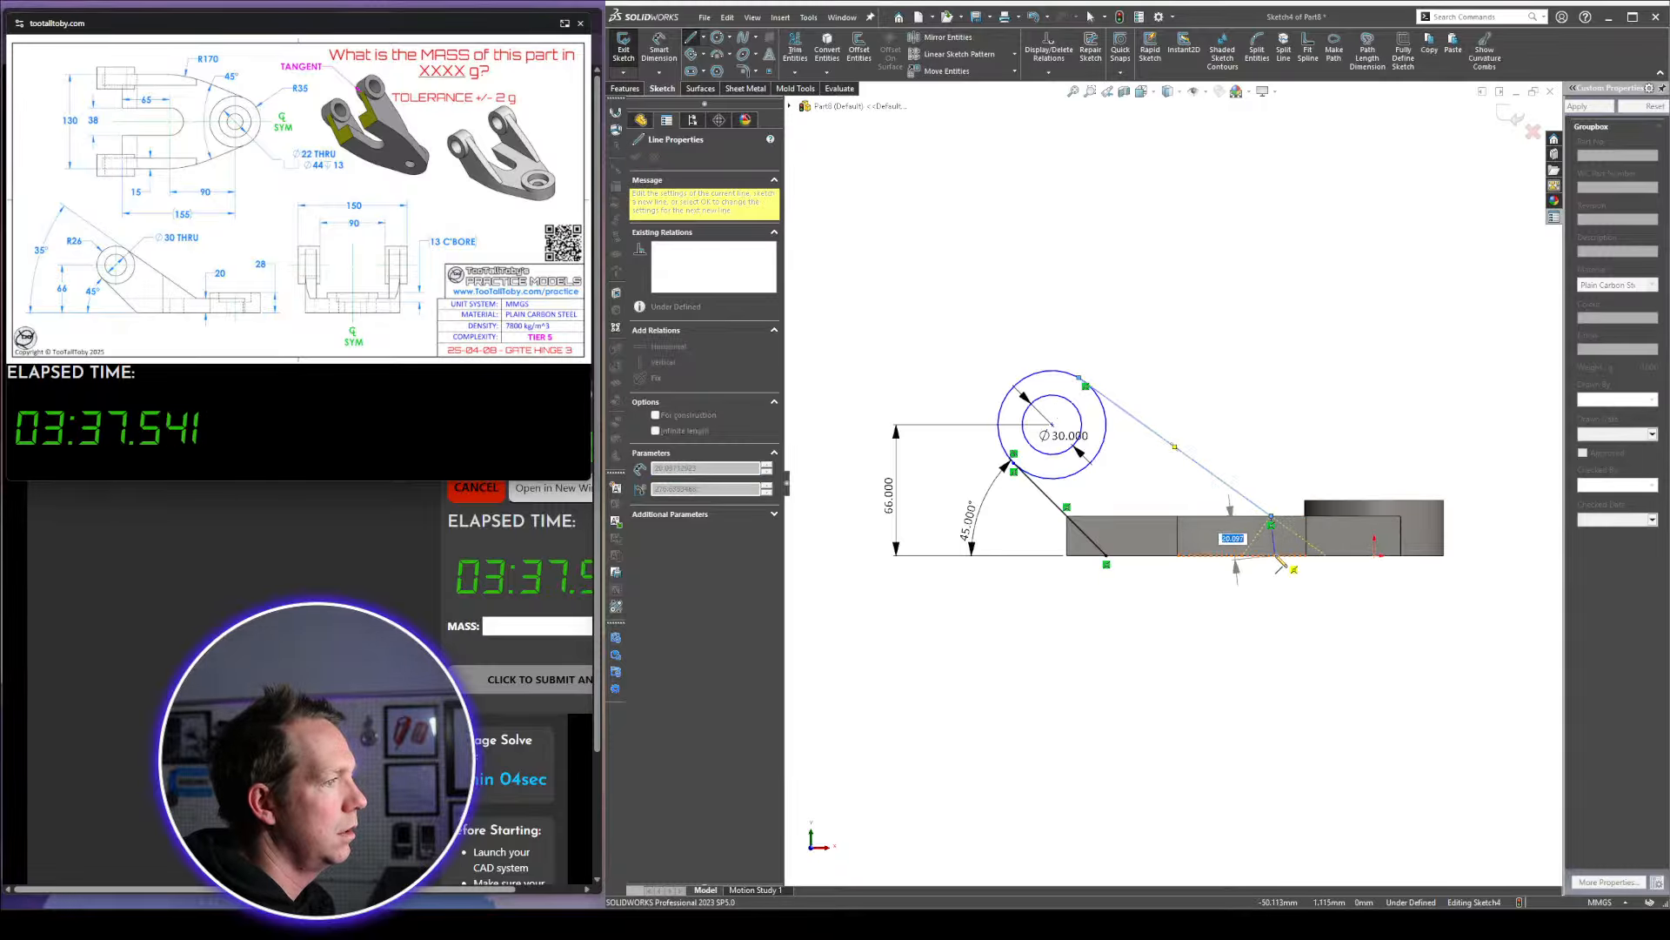
{"action": "left_click", "coordinate": [1106, 555]}
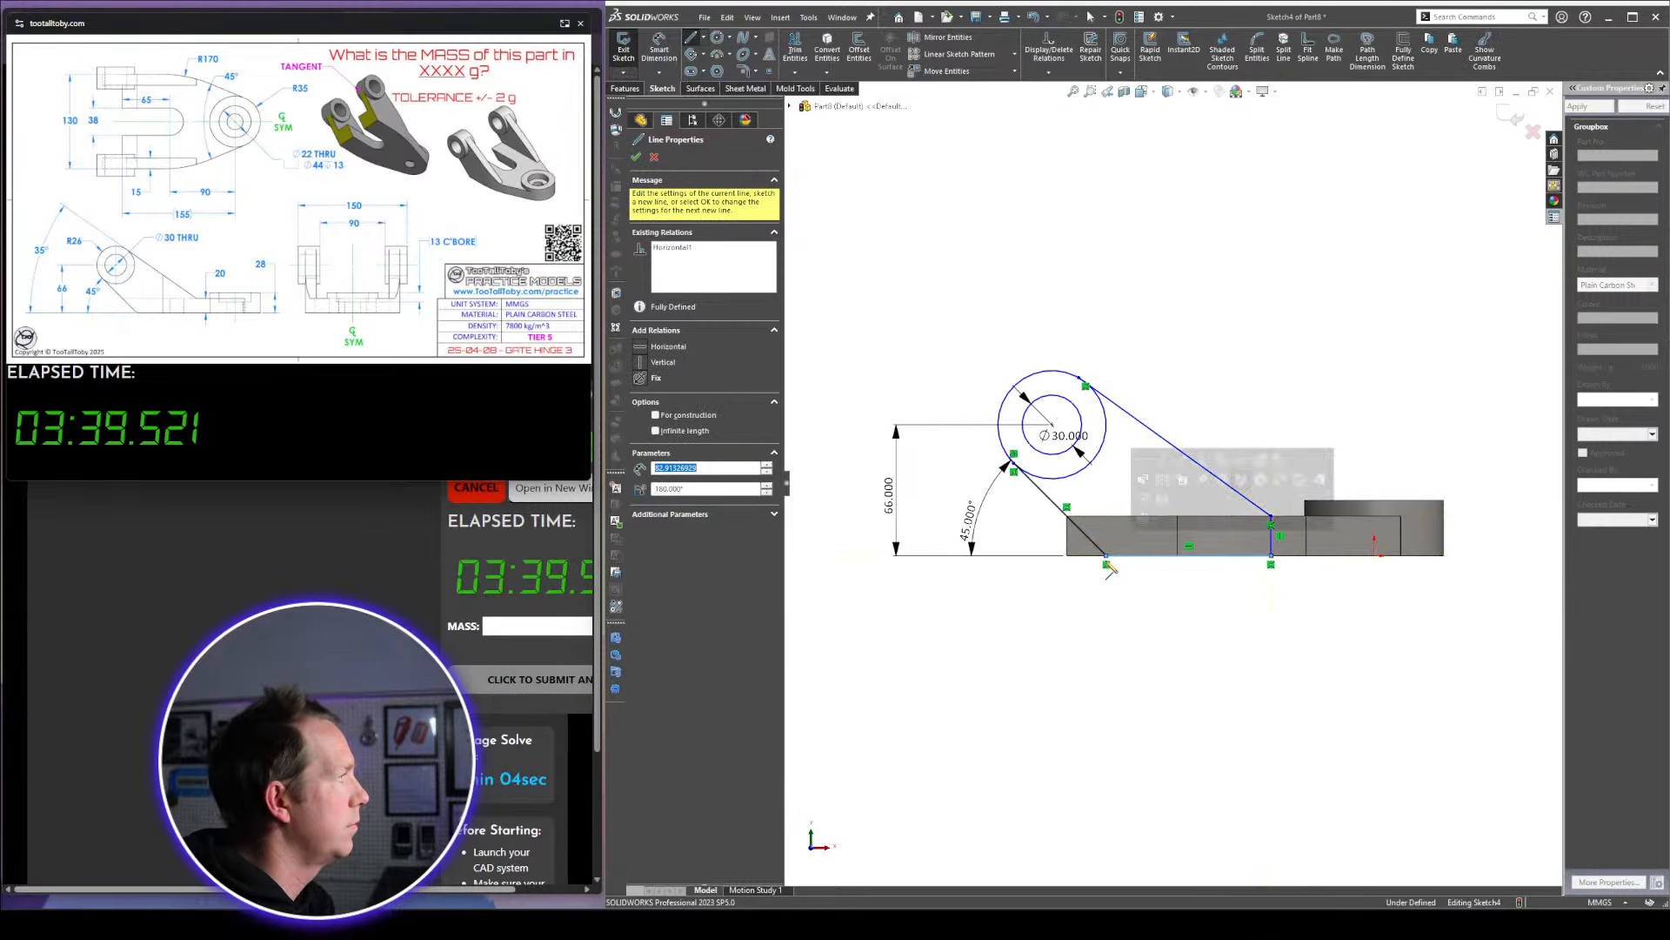
Dimension the angle between the long sloping line and the plate's top edge as 35 degrees
{"action": "key", "text": "d"}
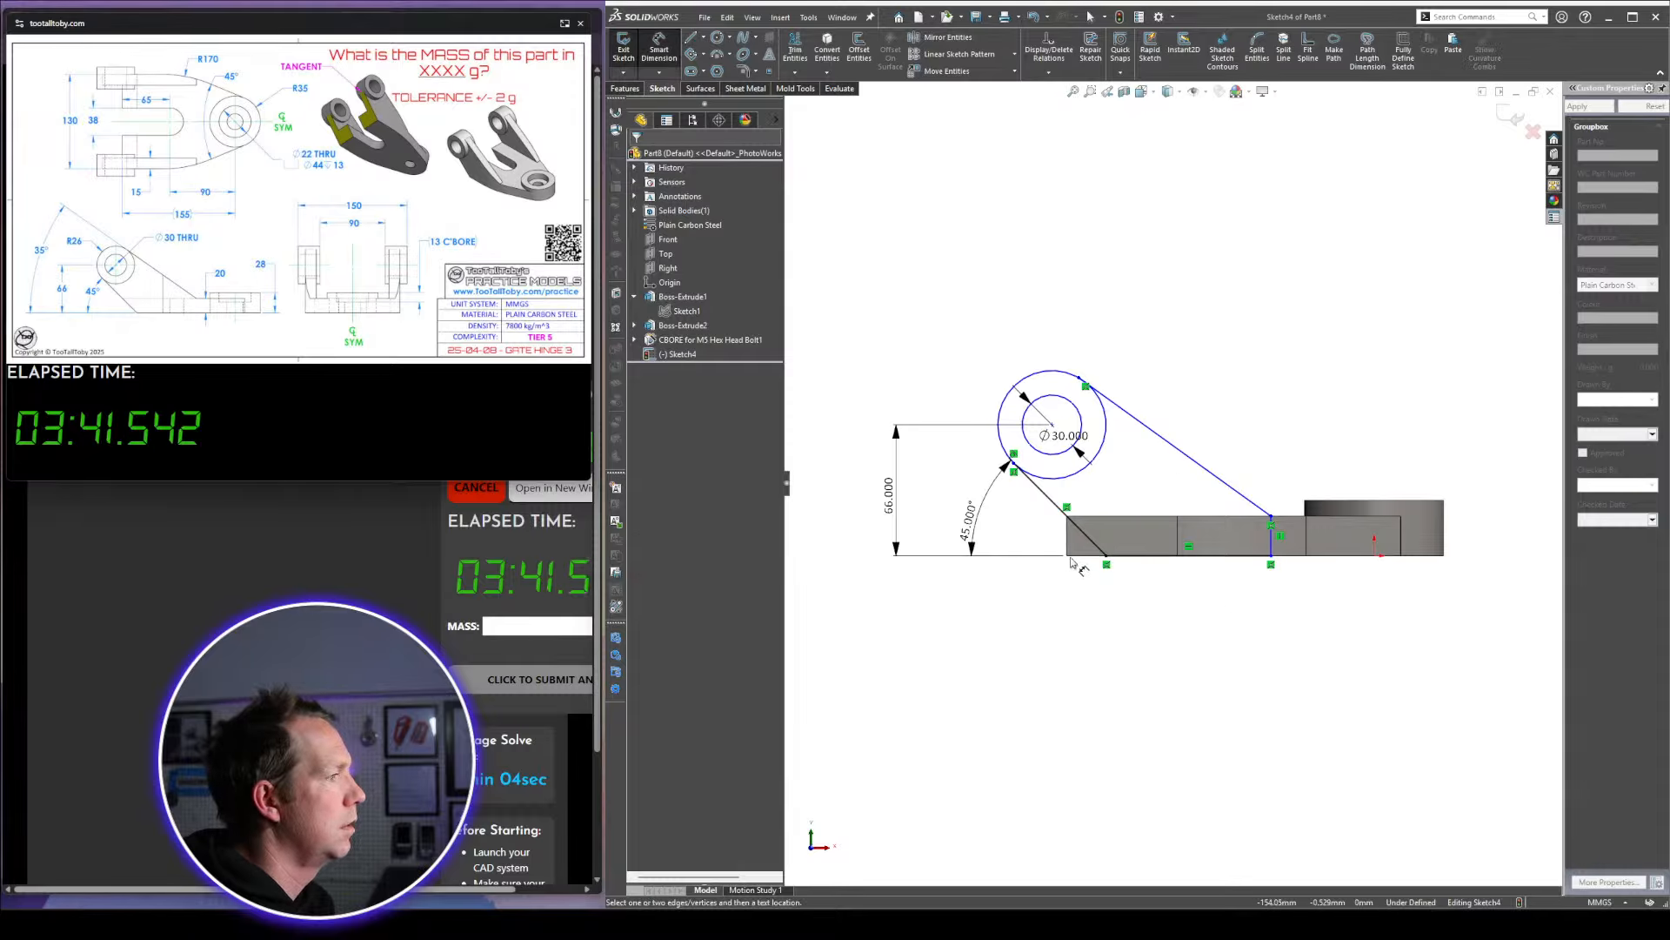
{"action": "left_click", "coordinate": [1162, 517]}
{"action": "left_click", "coordinate": [1214, 478]}
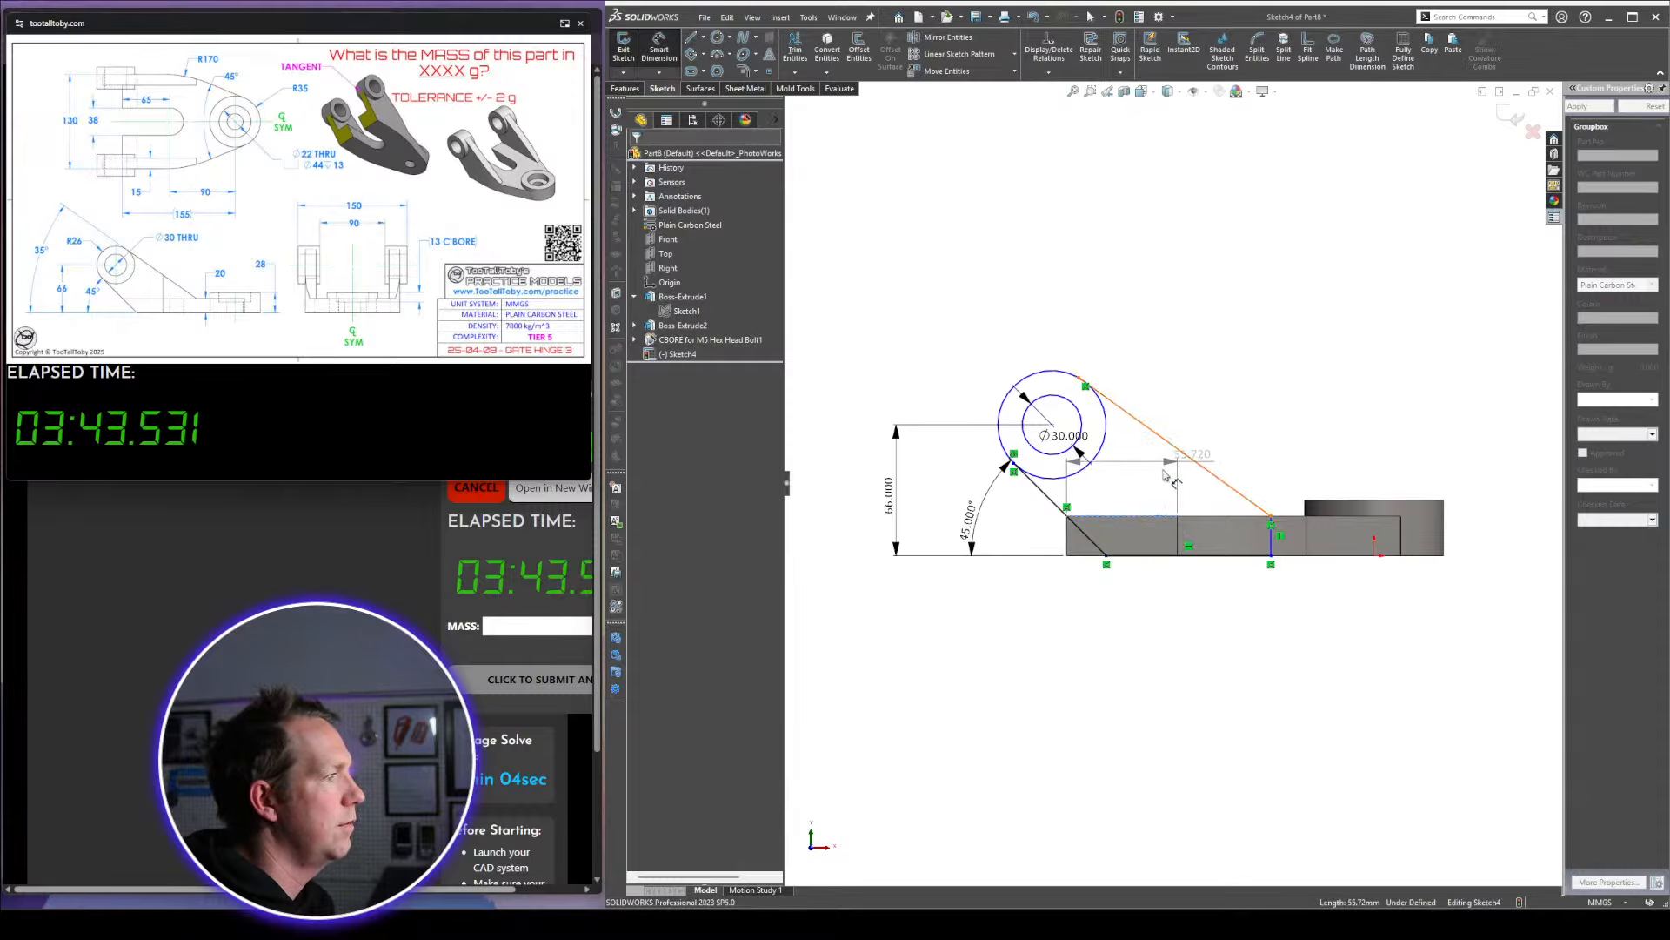
{"action": "left_click", "coordinate": [1242, 488]}
{"action": "type", "text": "35.741957deg"}
{"action": "key", "text": "Return"}
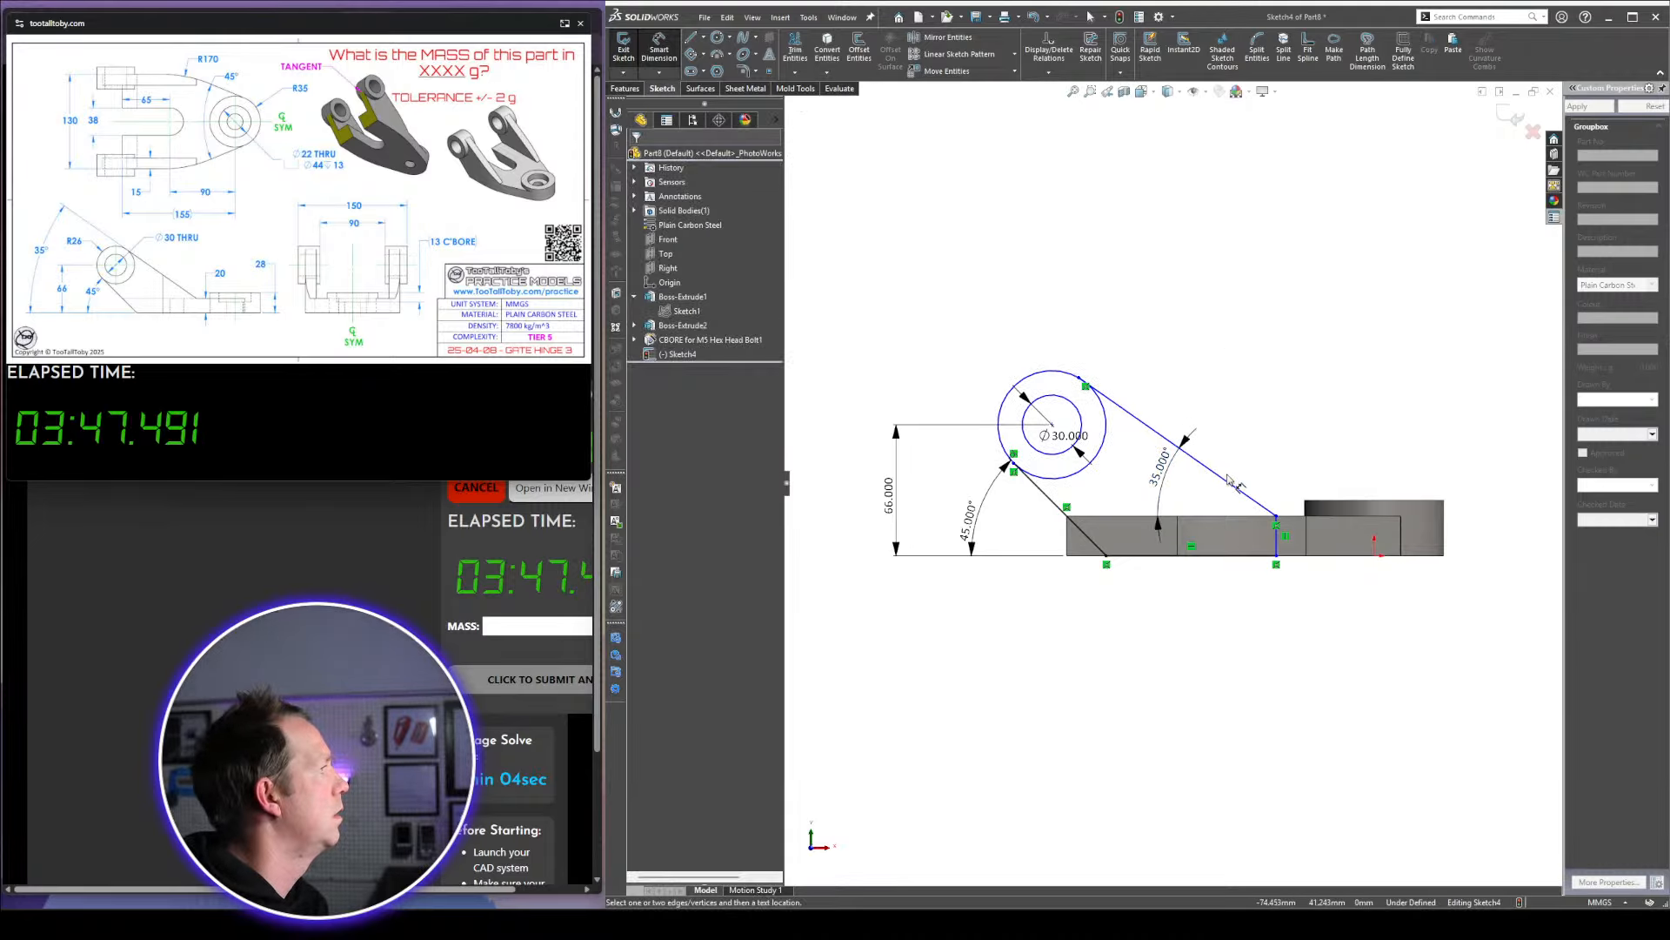
Dimension the outer circle's diameter as 52 mm
{"action": "scroll", "coordinate": [1229, 482], "scroll_direction": "down", "scroll_amount": 2}
{"action": "scroll", "coordinate": [971, 401], "scroll_direction": "up", "scroll_amount": 2}
{"action": "scroll", "coordinate": [967, 403], "scroll_direction": "down", "scroll_amount": 2}
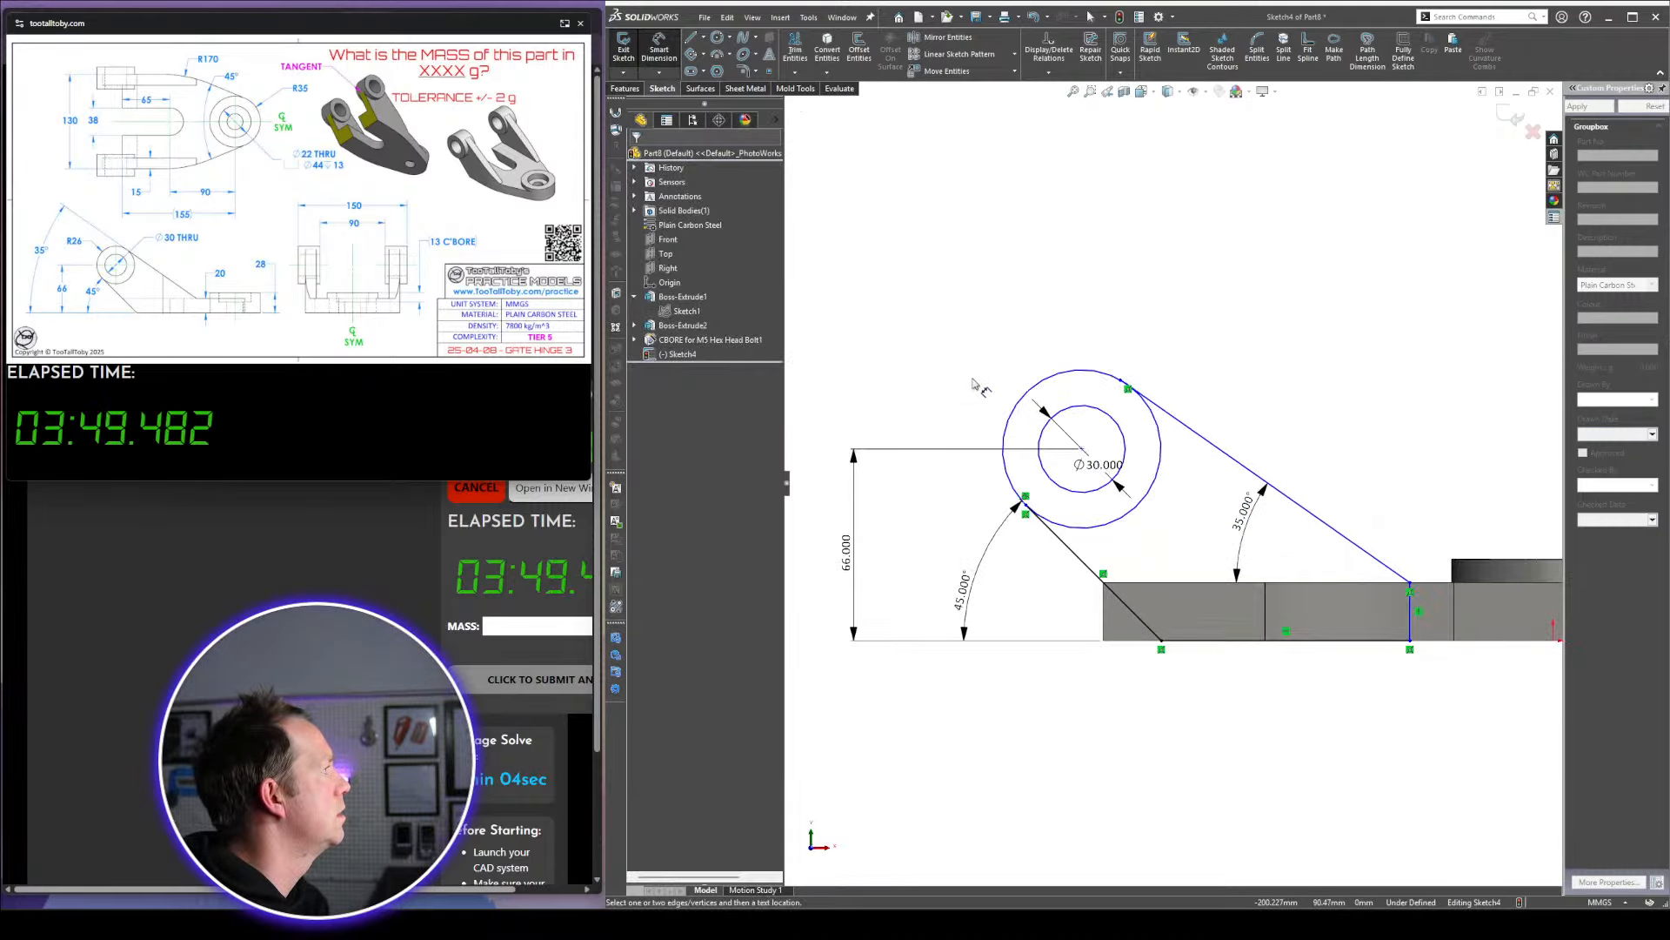
{"action": "left_click", "coordinate": [1082, 372]}
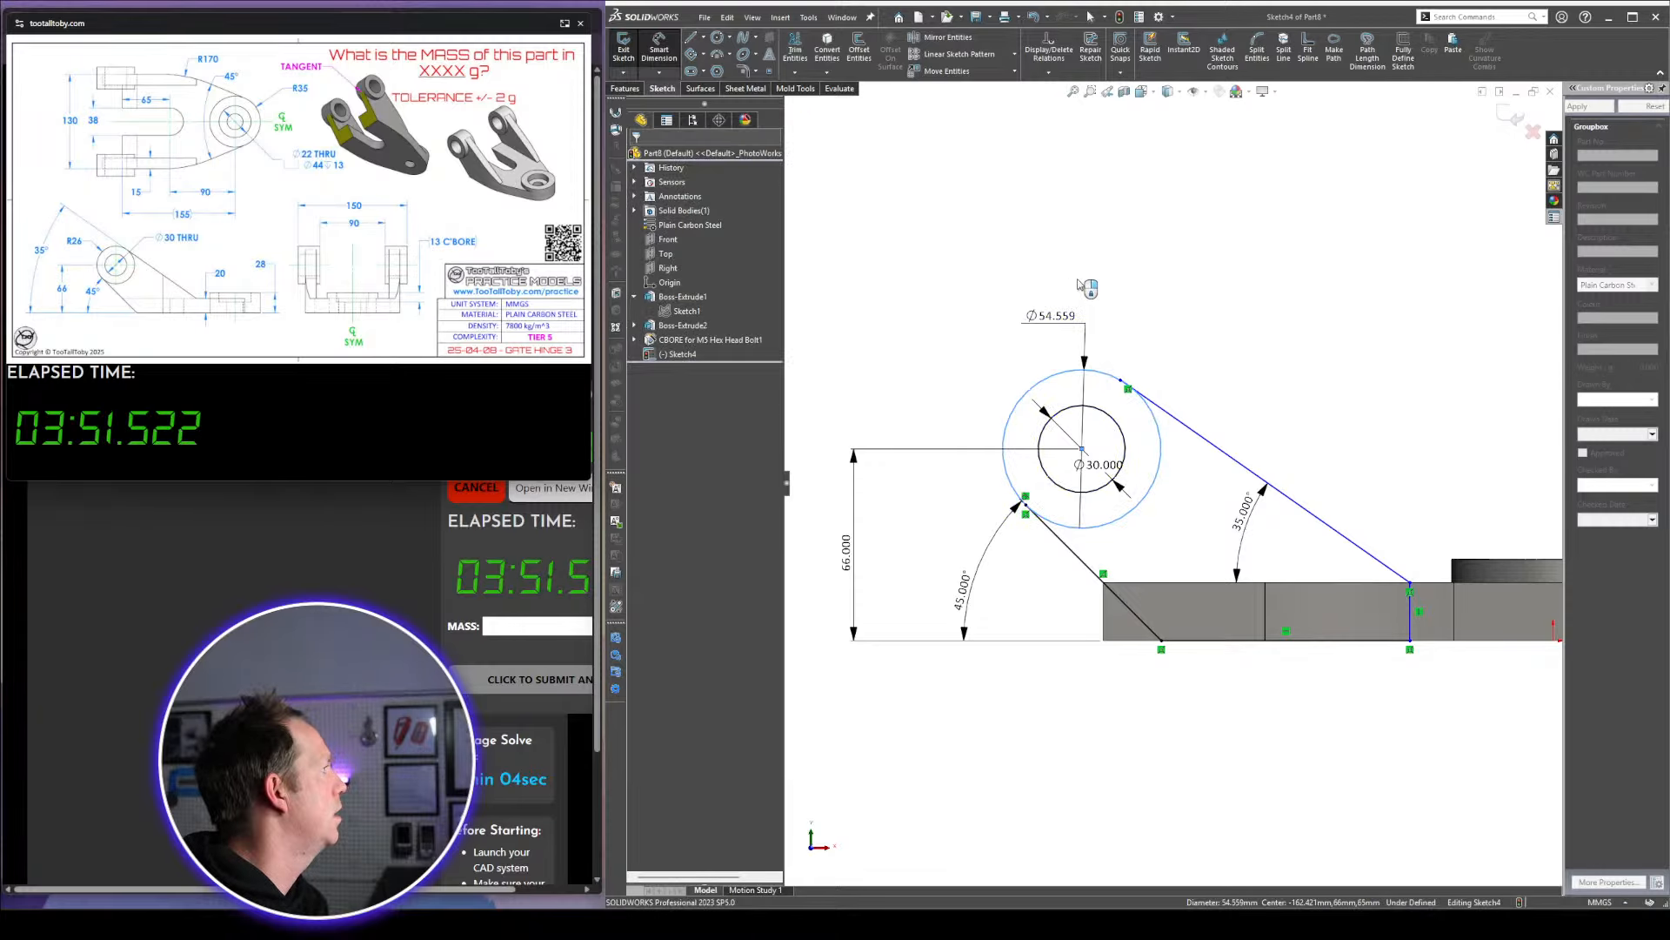
{"action": "left_click", "coordinate": [1078, 287]}
{"action": "key", "text": "Return"}
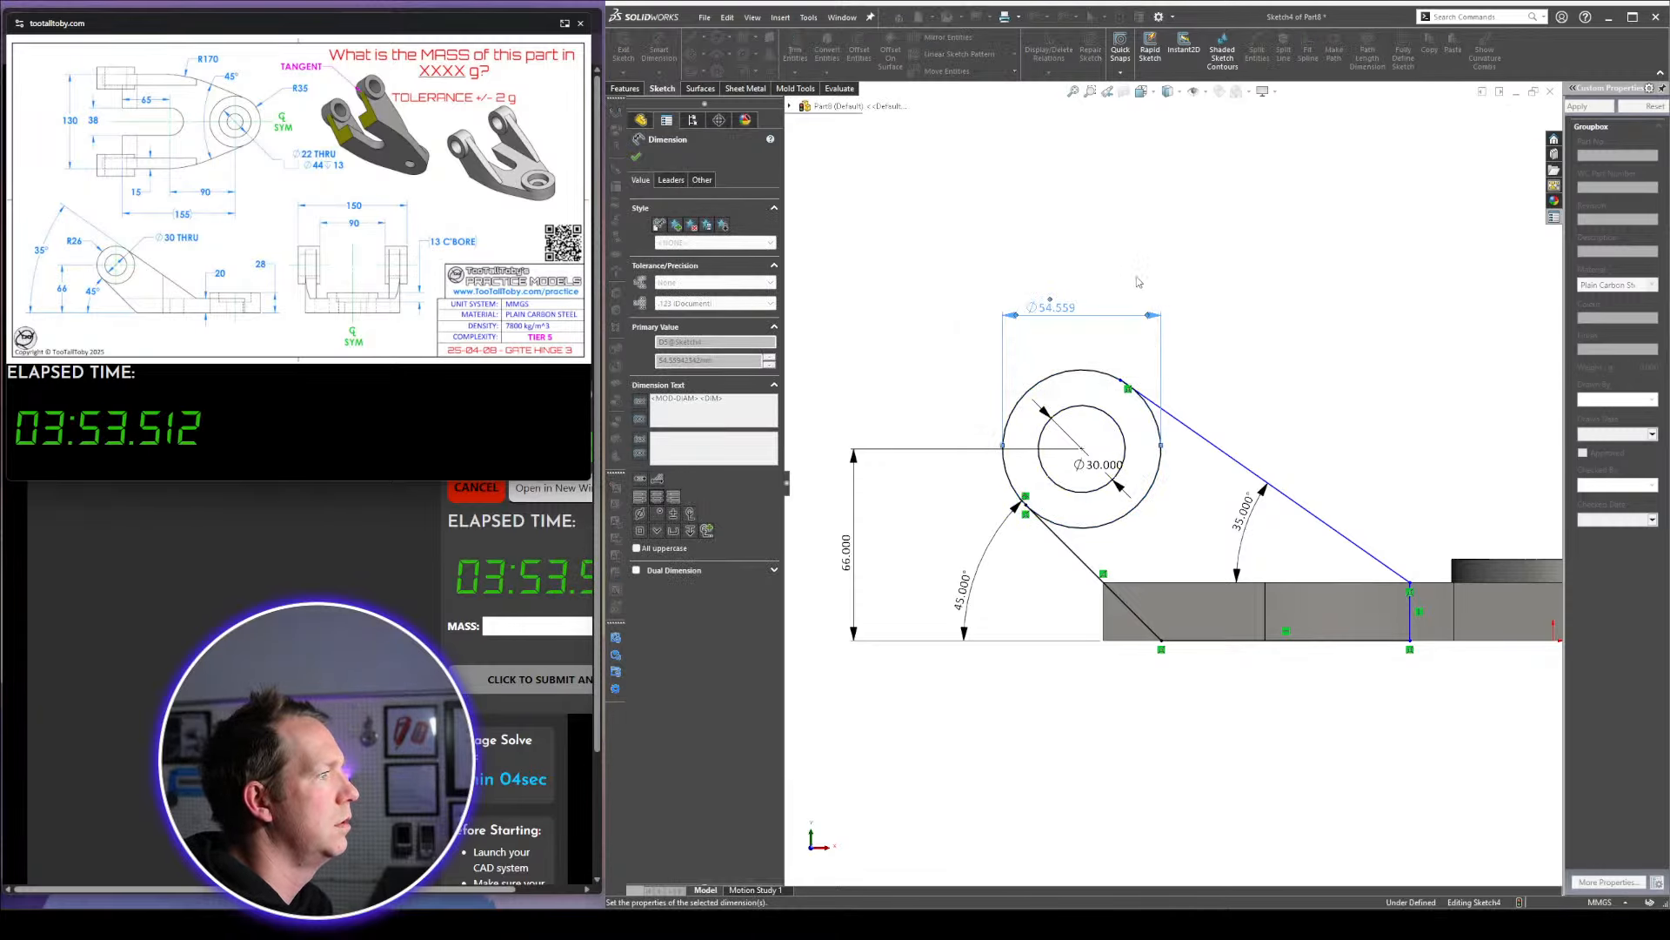
{"action": "scroll", "coordinate": [1153, 355], "scroll_direction": "down", "scroll_amount": 4}
{"action": "key", "text": "Escape"}
Make the outer circle and the 35-degree line tangent
{"action": "left_click_drag", "start_coordinate": [1103, 450], "coordinate": [1051, 393]}
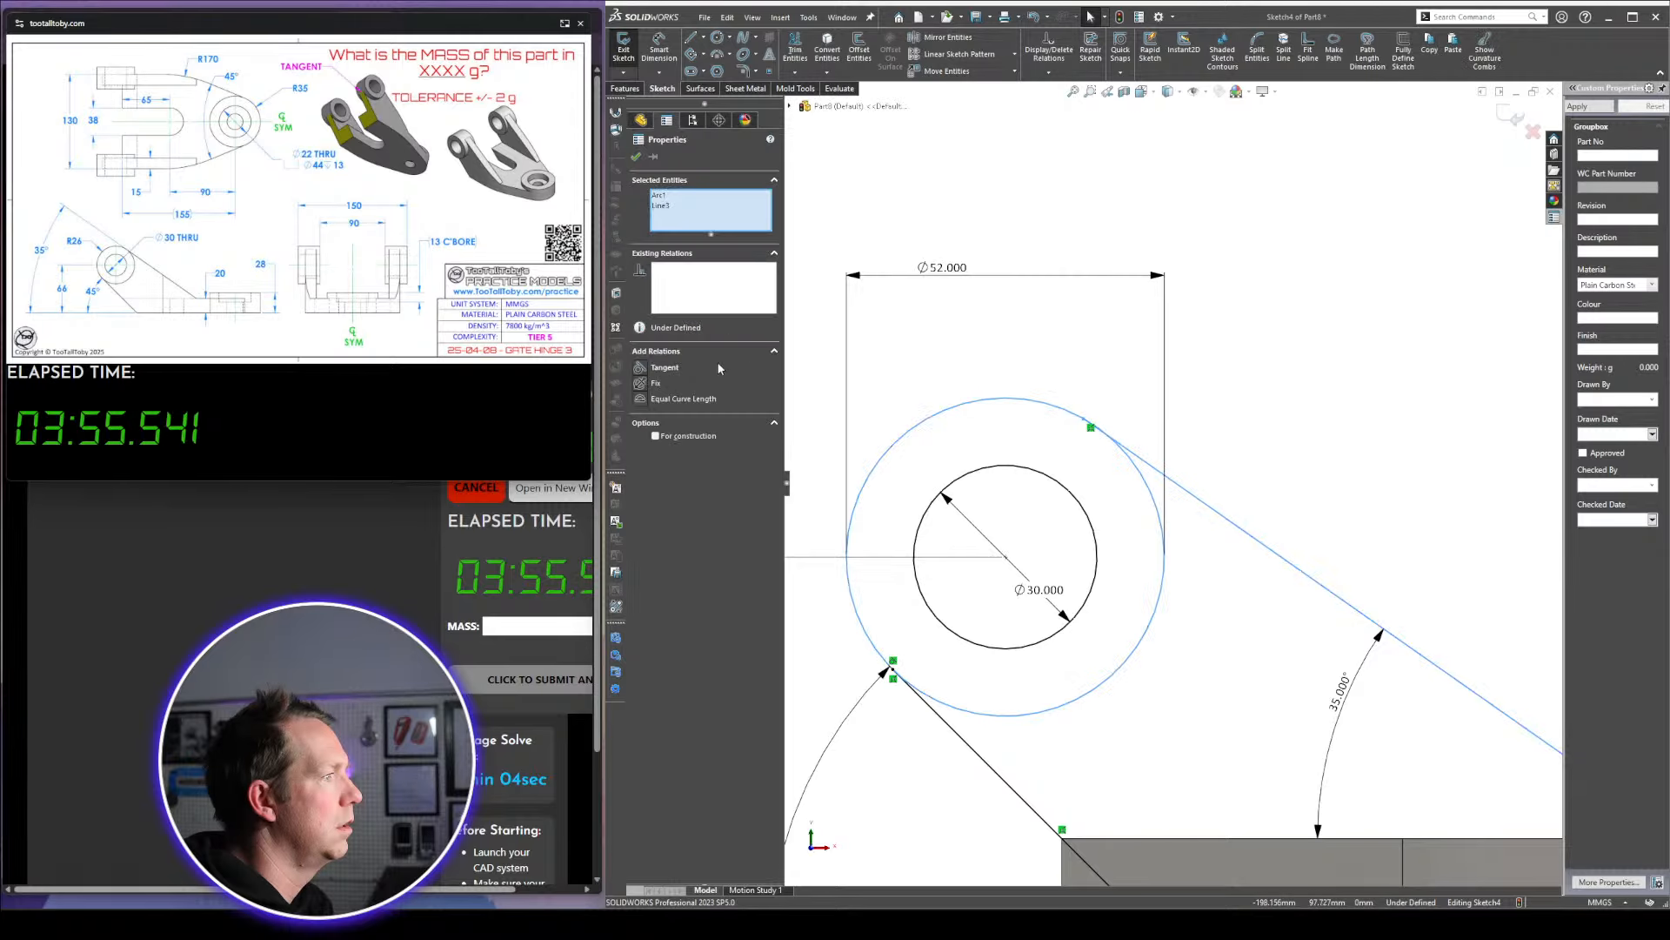
{"action": "left_click", "coordinate": [671, 372]}
{"action": "left_click", "coordinate": [1309, 362]}
{"action": "scroll", "coordinate": [1308, 362], "scroll_direction": "up", "scroll_amount": 8}
{"action": "scroll", "coordinate": [1286, 546], "scroll_direction": "down", "scroll_amount": 2}
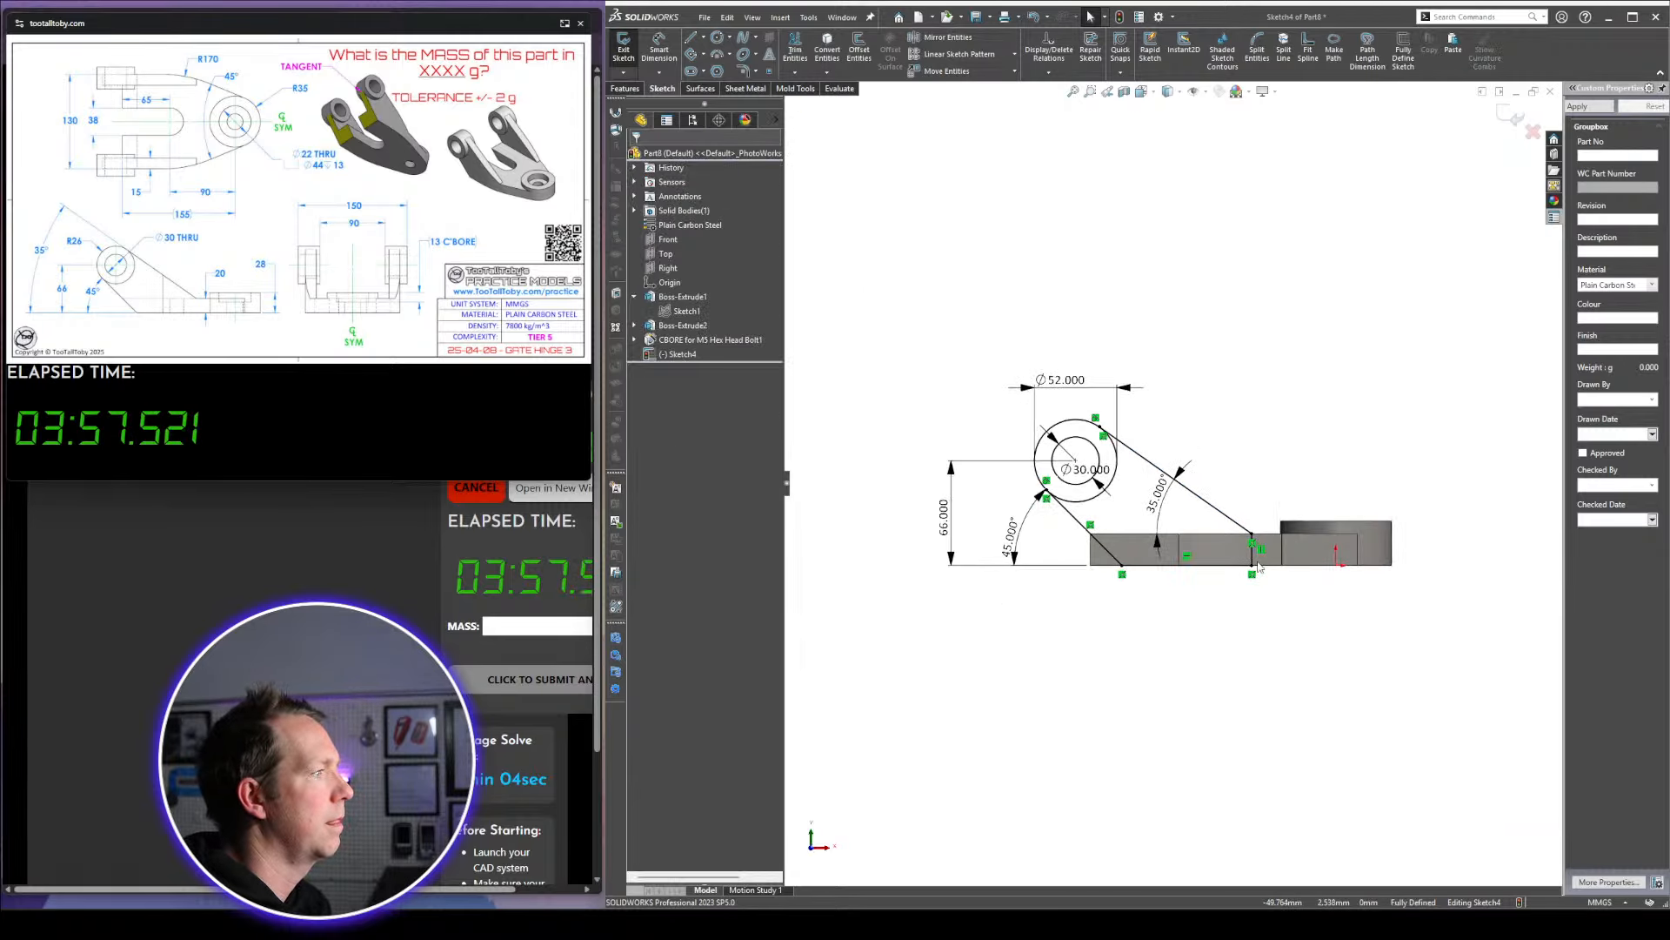
Extrude the arm region and the ring around the hole 15 mm blind, reversed inward over the plate and merged with it
{"action": "mouse_move", "coordinate": [1232, 458]}
{"action": "middle_mouse_down"}
{"action": "mouse_move", "coordinate": [1144, 512]}
{"action": "mouse_move", "coordinate": [1157, 505]}
{"action": "mouse_move", "coordinate": [1156, 529]}
{"action": "middle_mouse_up"}
{"action": "key", "text": "e"}
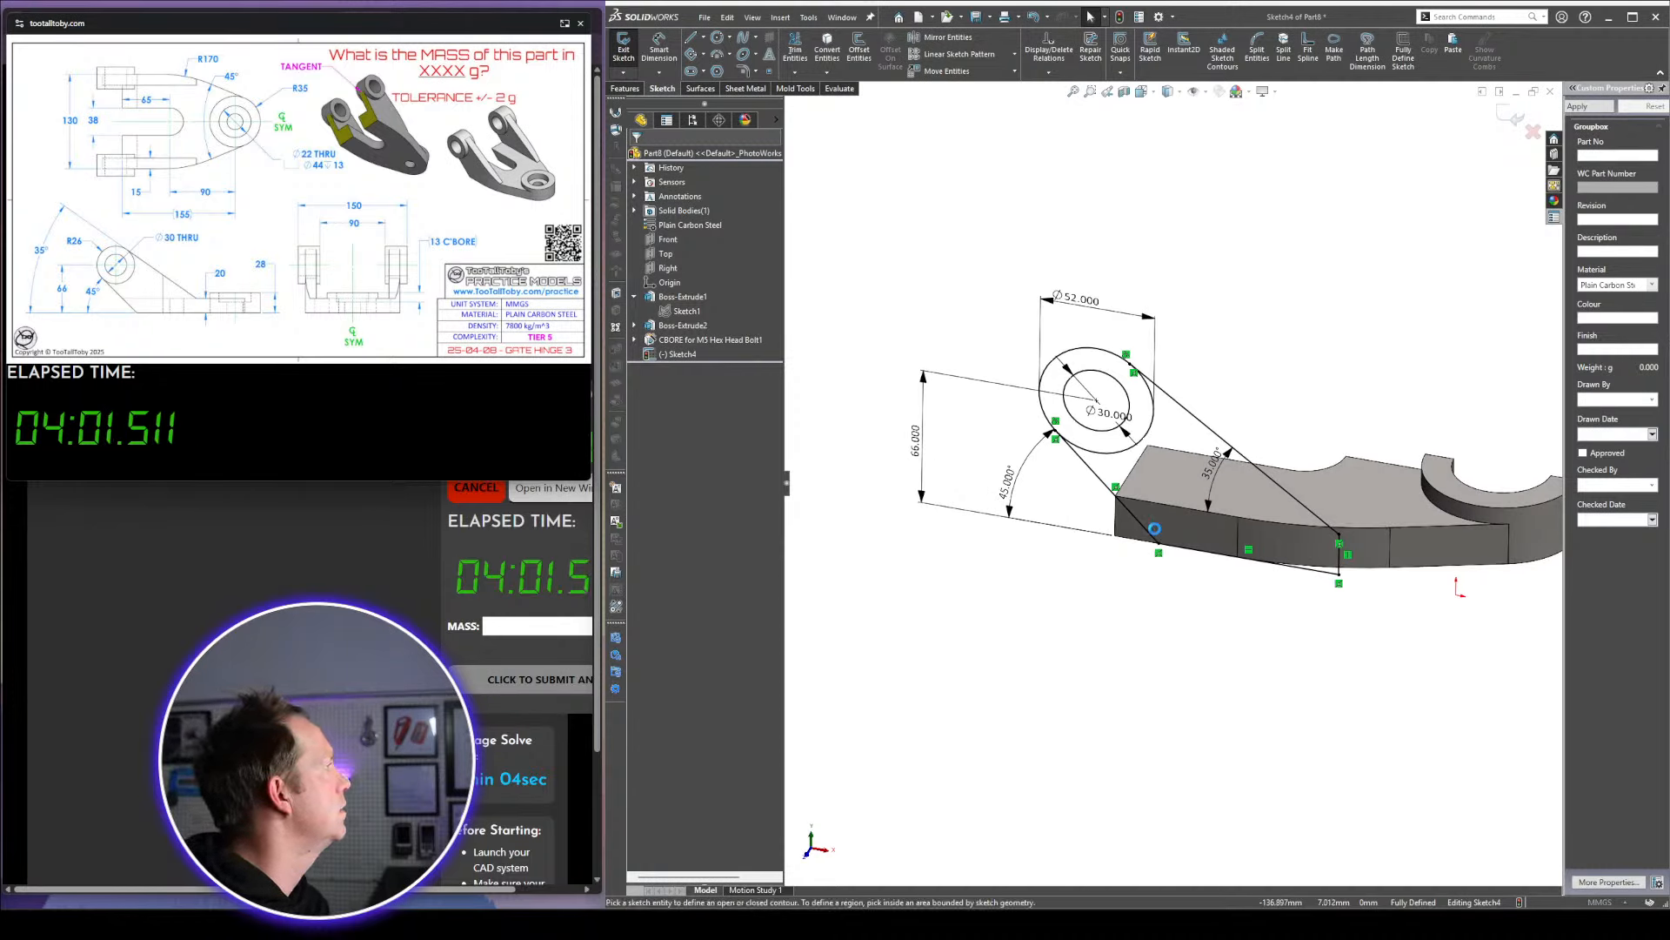
{"action": "type", "text": "15.000mm"}
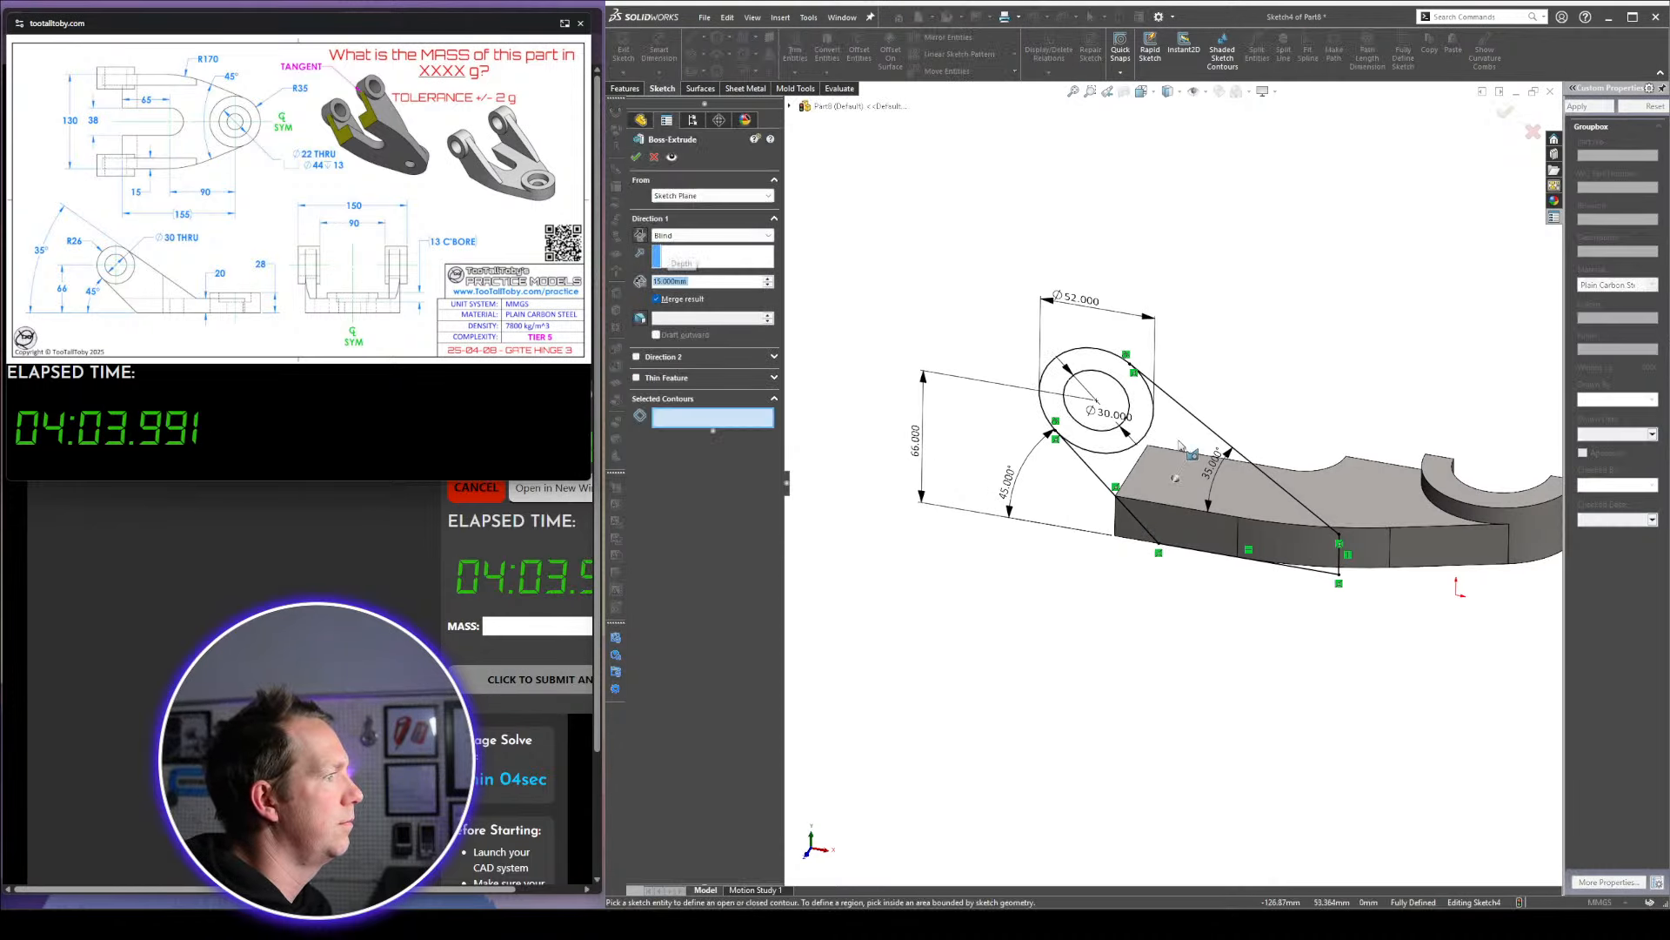
{"action": "left_click", "coordinate": [1188, 450]}
{"action": "left_click", "coordinate": [1145, 417]}
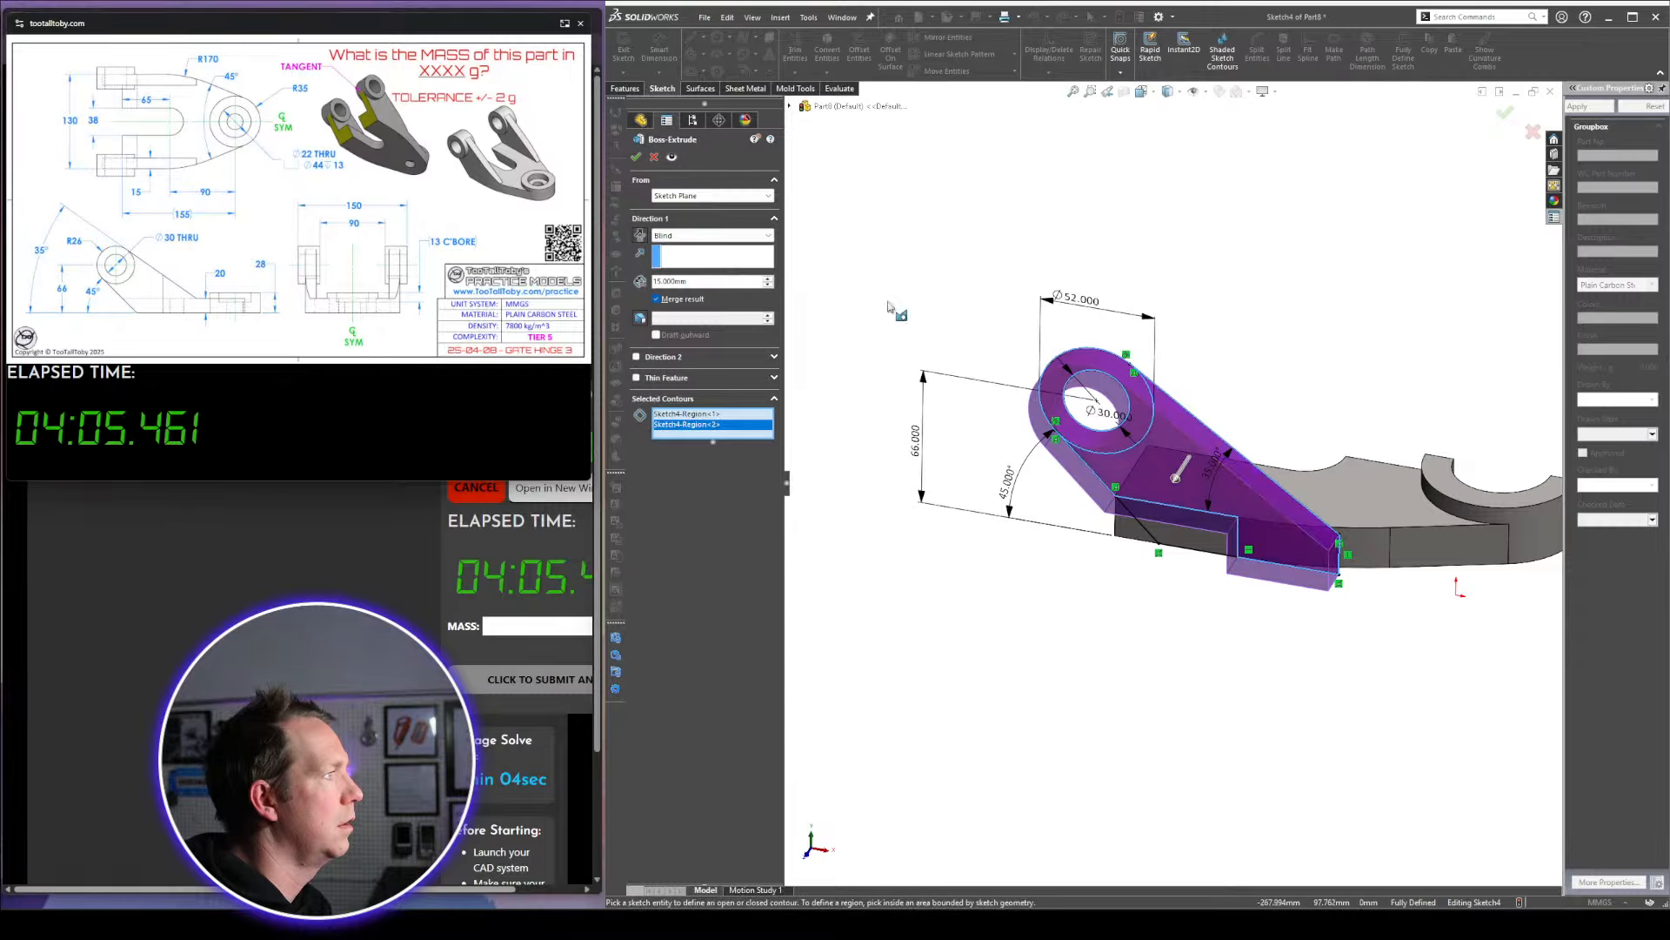
{"action": "left_click", "coordinate": [640, 238]}
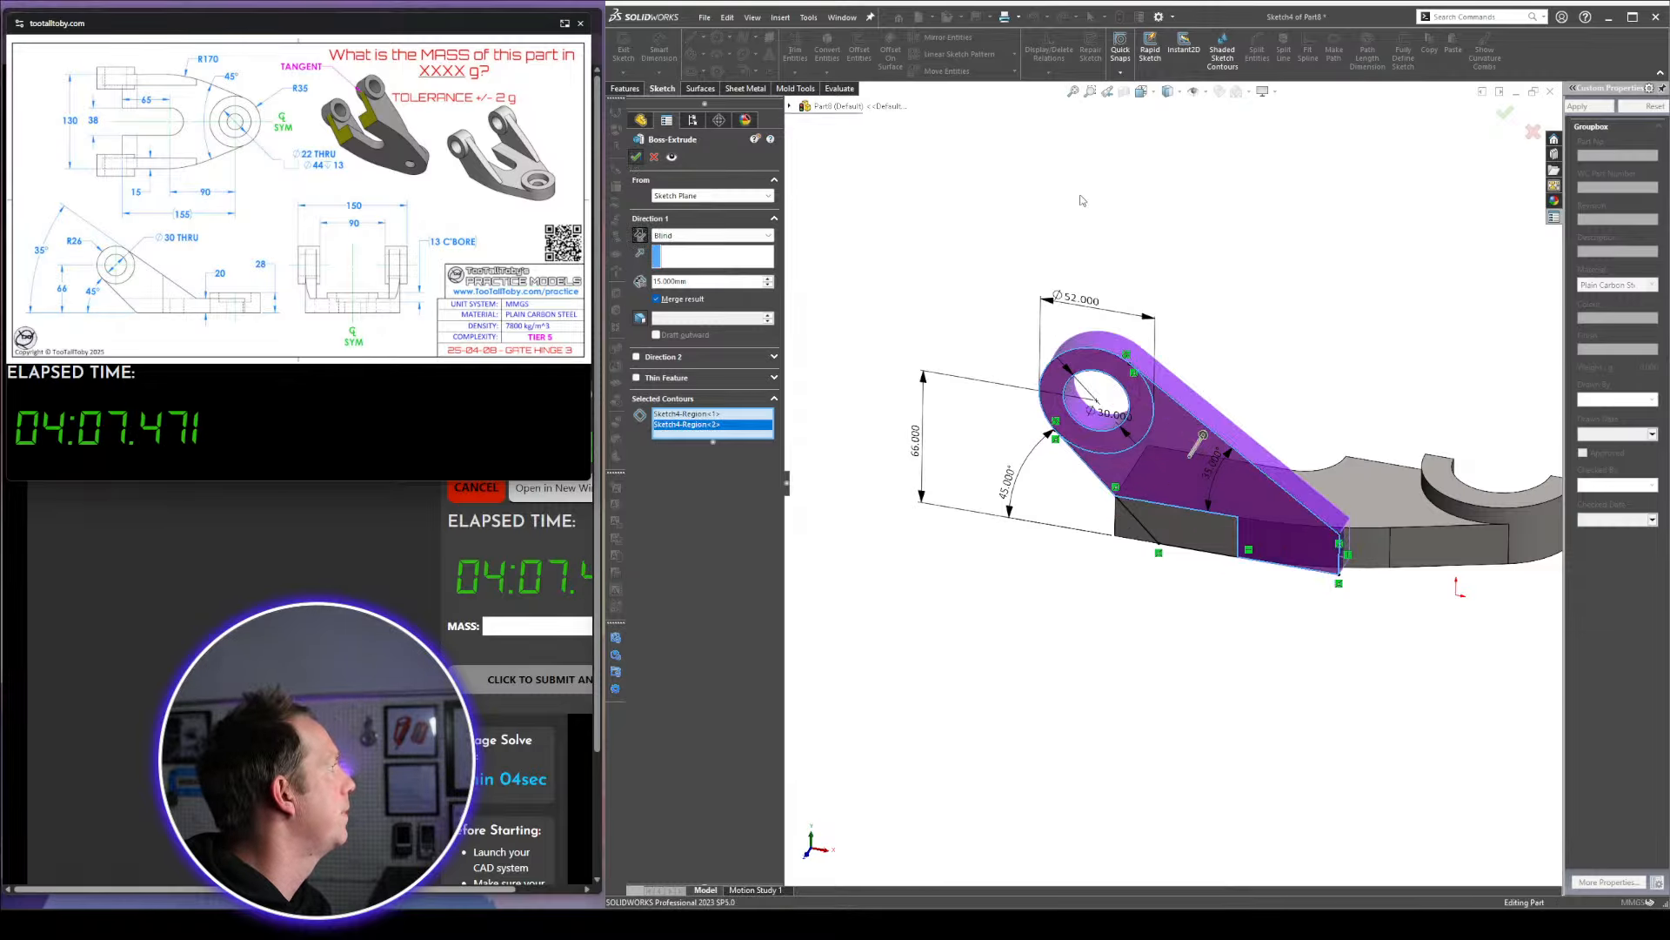
{"action": "key", "text": "Return"}
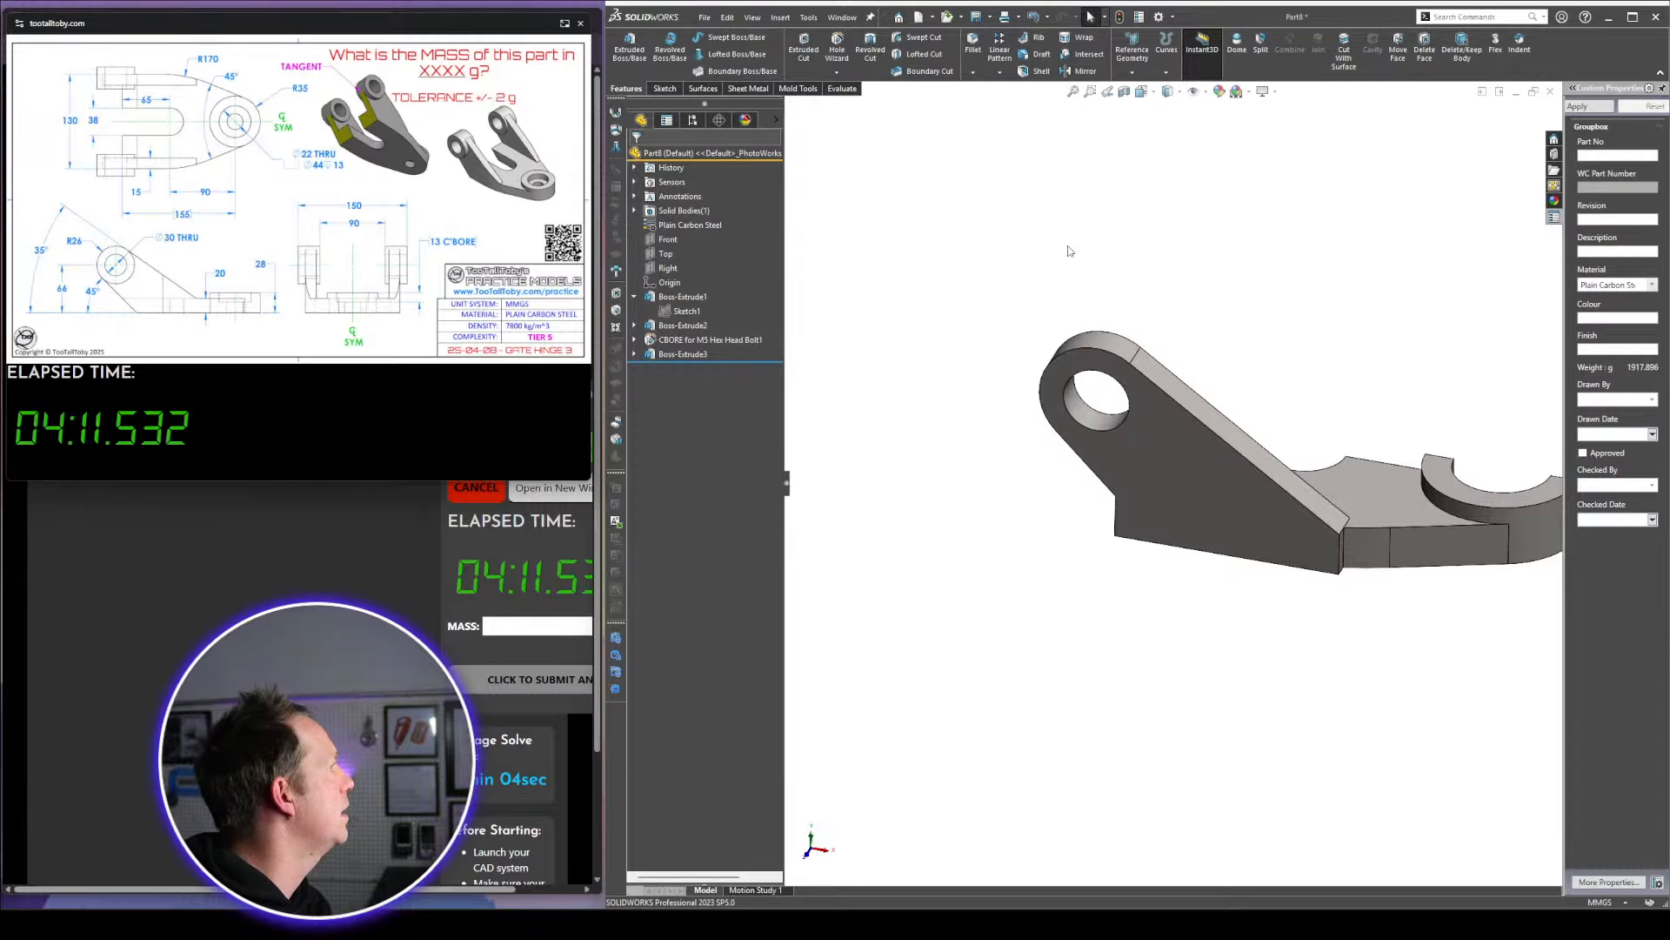
Reuse the arm's sketch to extrude only the ring around the 30 mm hole 10 mm outward
{"action": "left_click", "coordinate": [634, 354]}
{"action": "left_click", "coordinate": [687, 368]}
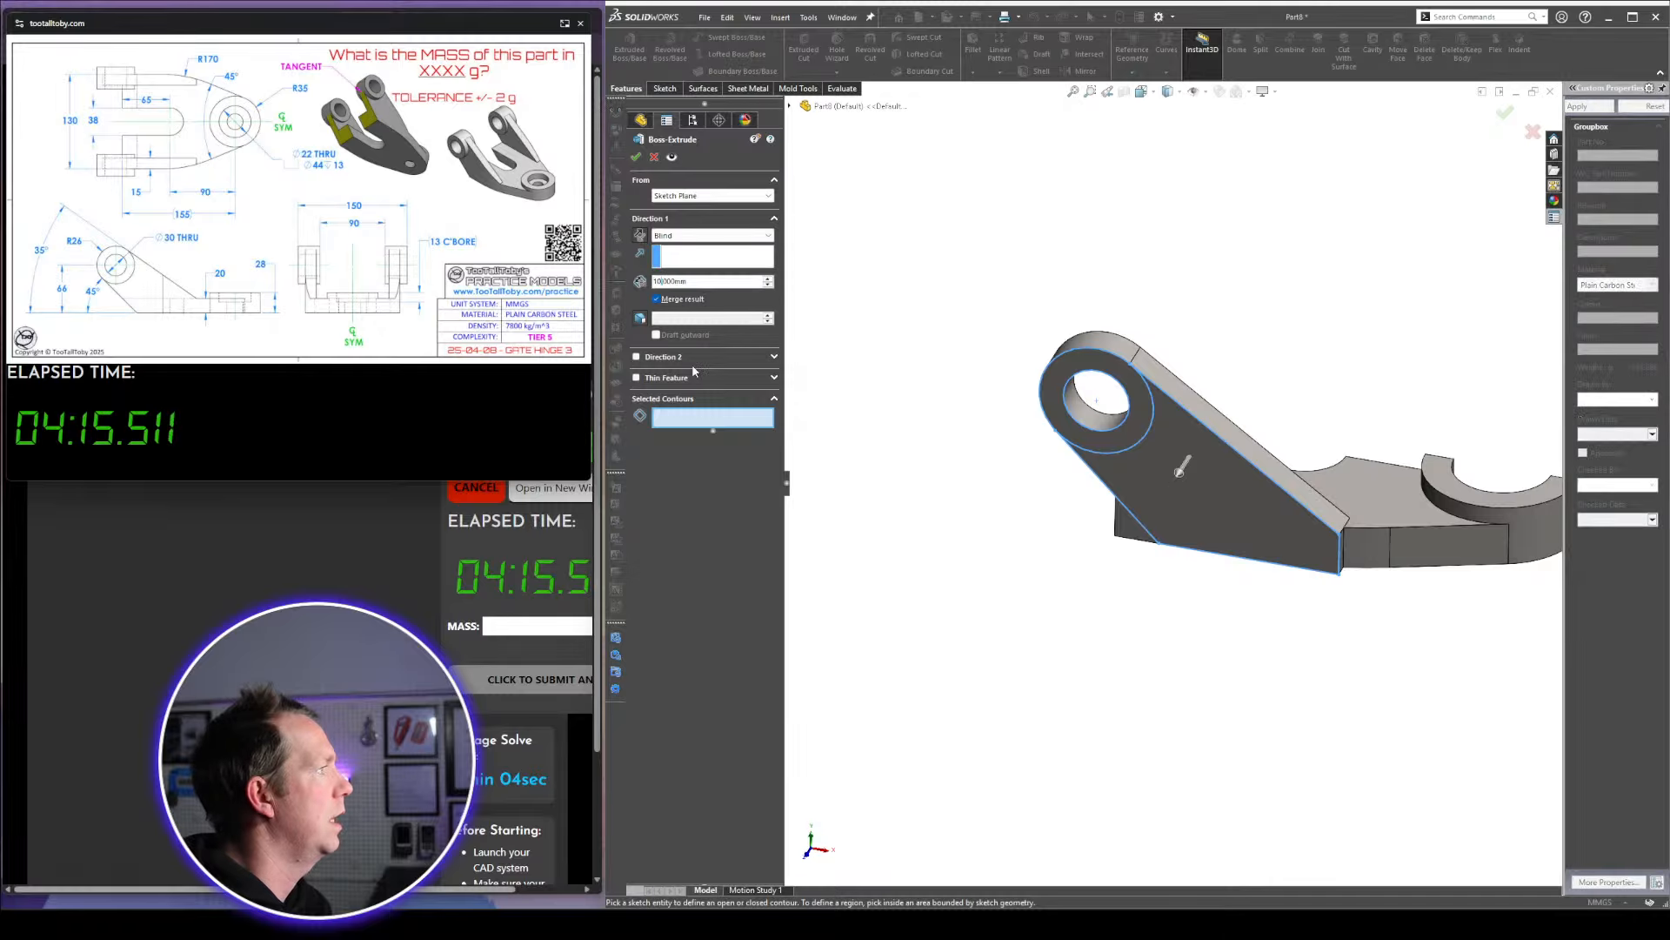
{"action": "left_click", "coordinate": [1081, 437]}
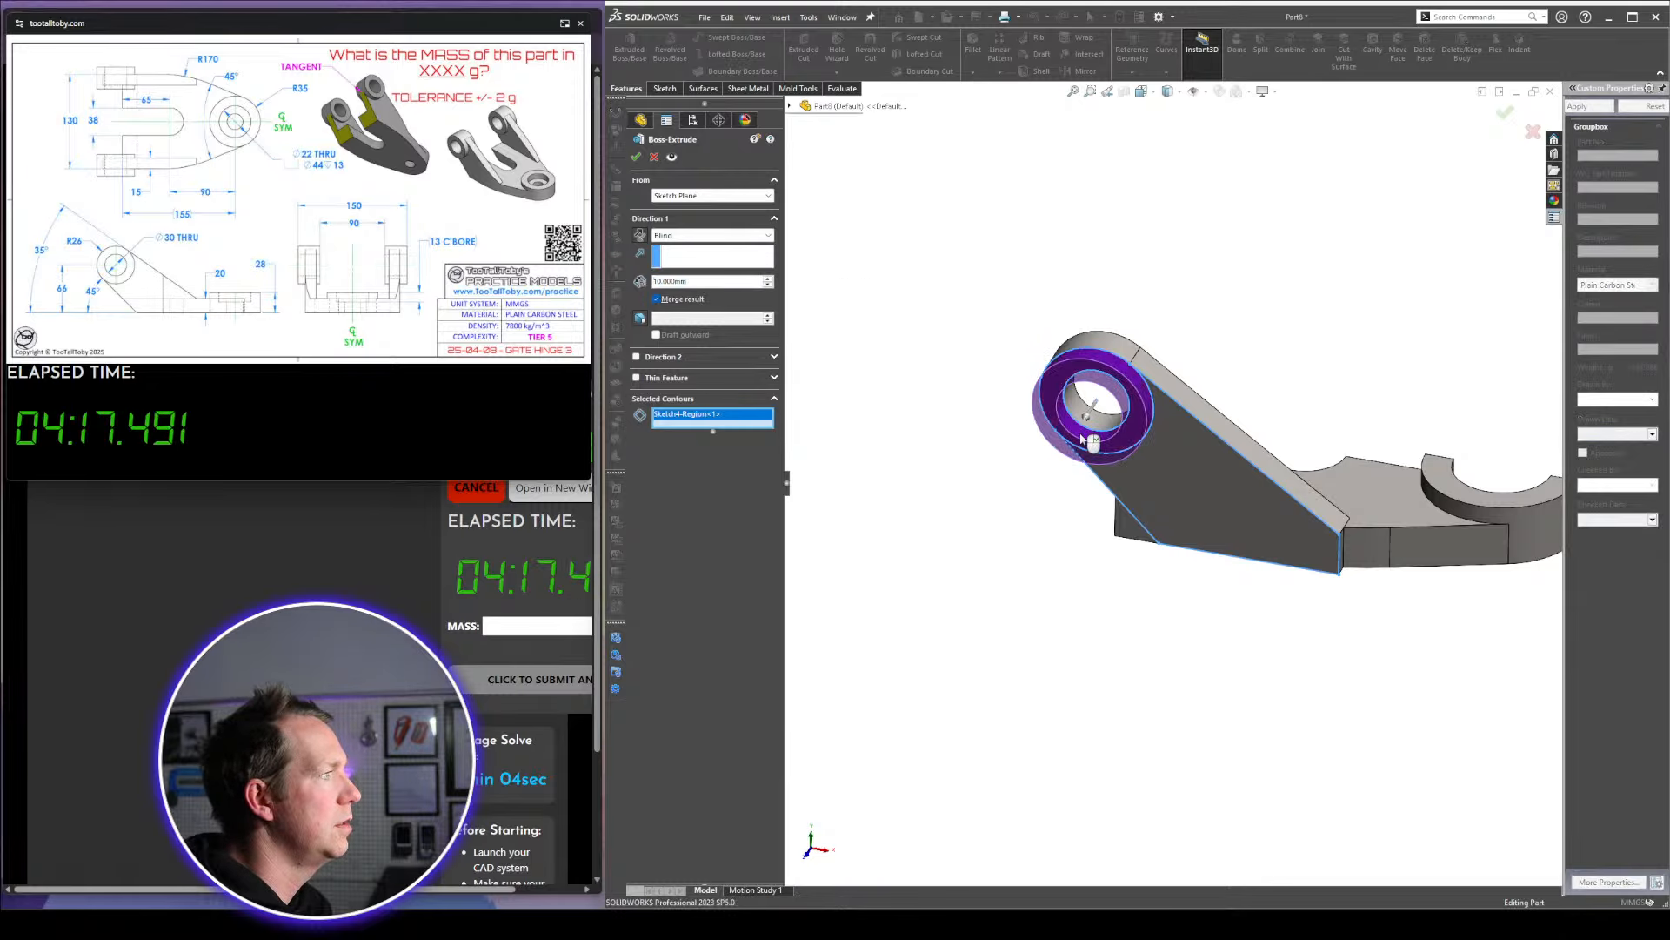
{"action": "key", "text": "Return"}
{"action": "middle_click_drag", "start_coordinate": [1168, 263], "coordinate": [1159, 449]}
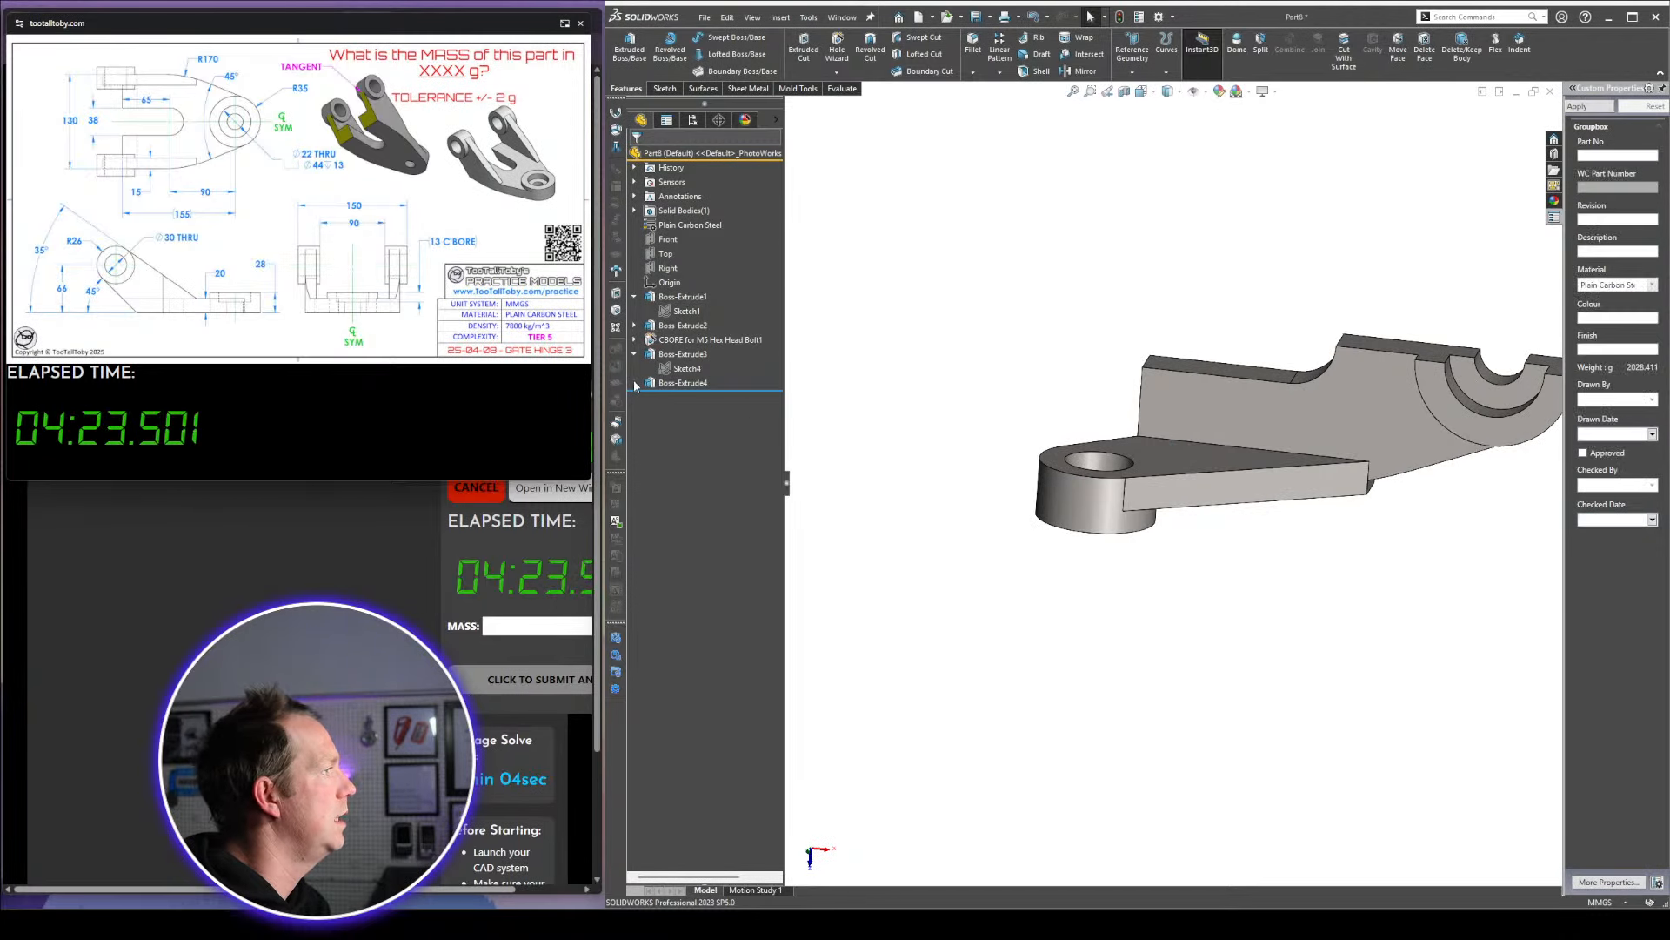
Edit the ring extrusion so its second direction uses Offset From Surface, ending 5 mm beyond the arm's inner face
{"action": "left_click", "coordinate": [661, 383]}
{"action": "left_click", "coordinate": [684, 348]}
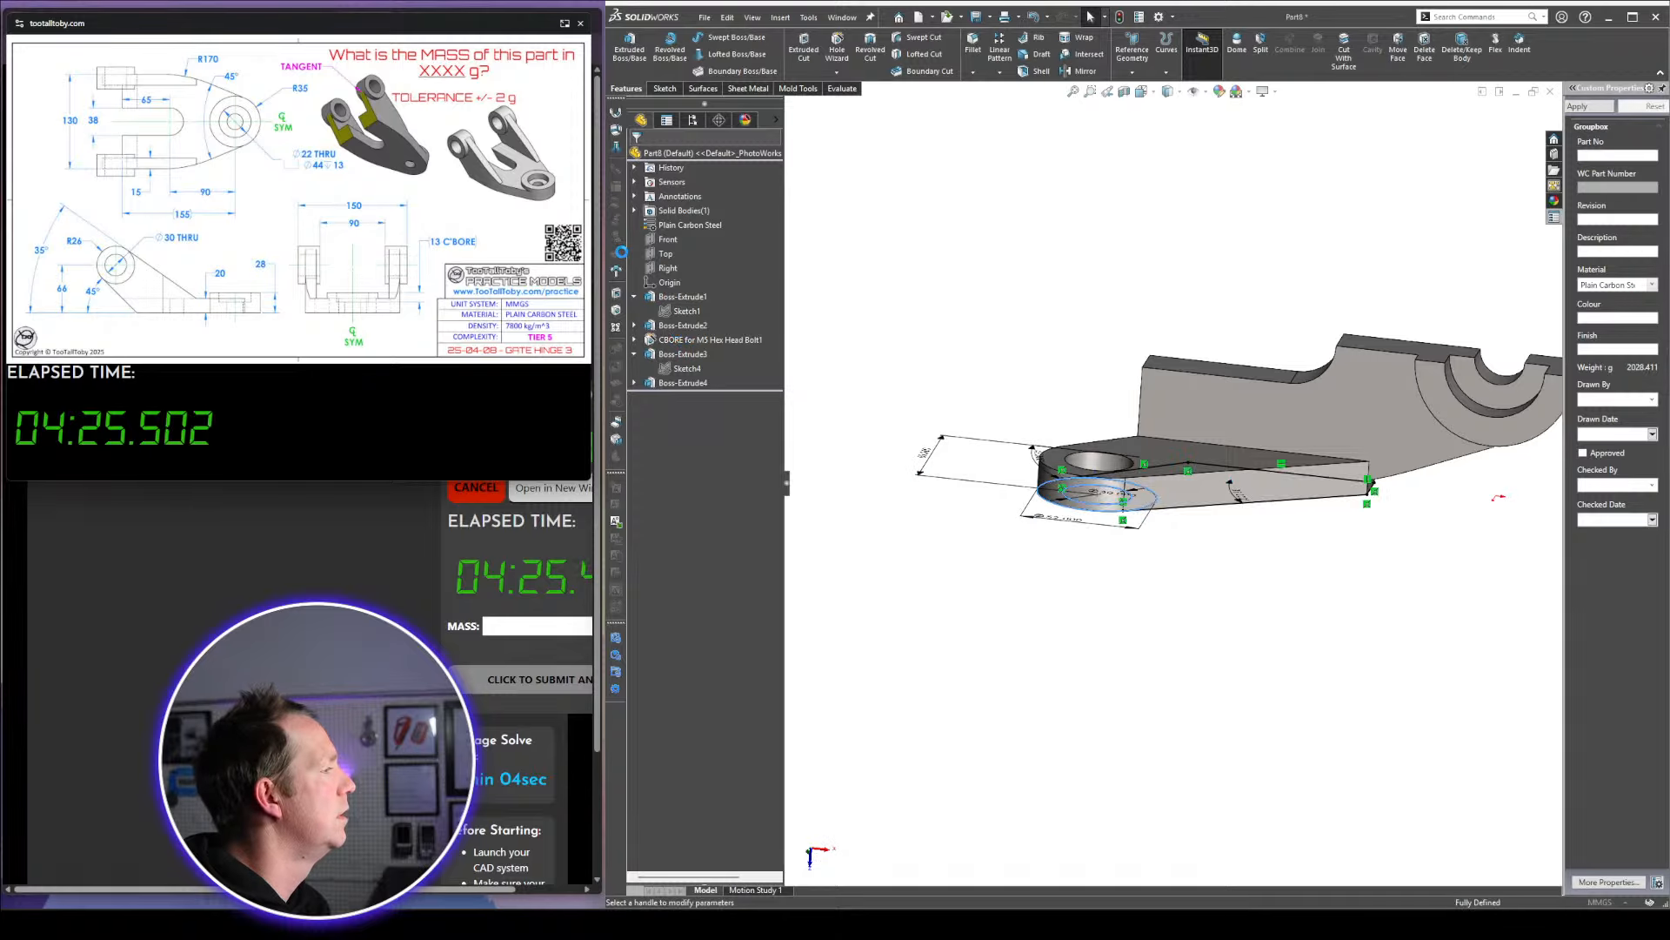
{"action": "left_click", "coordinate": [661, 357]}
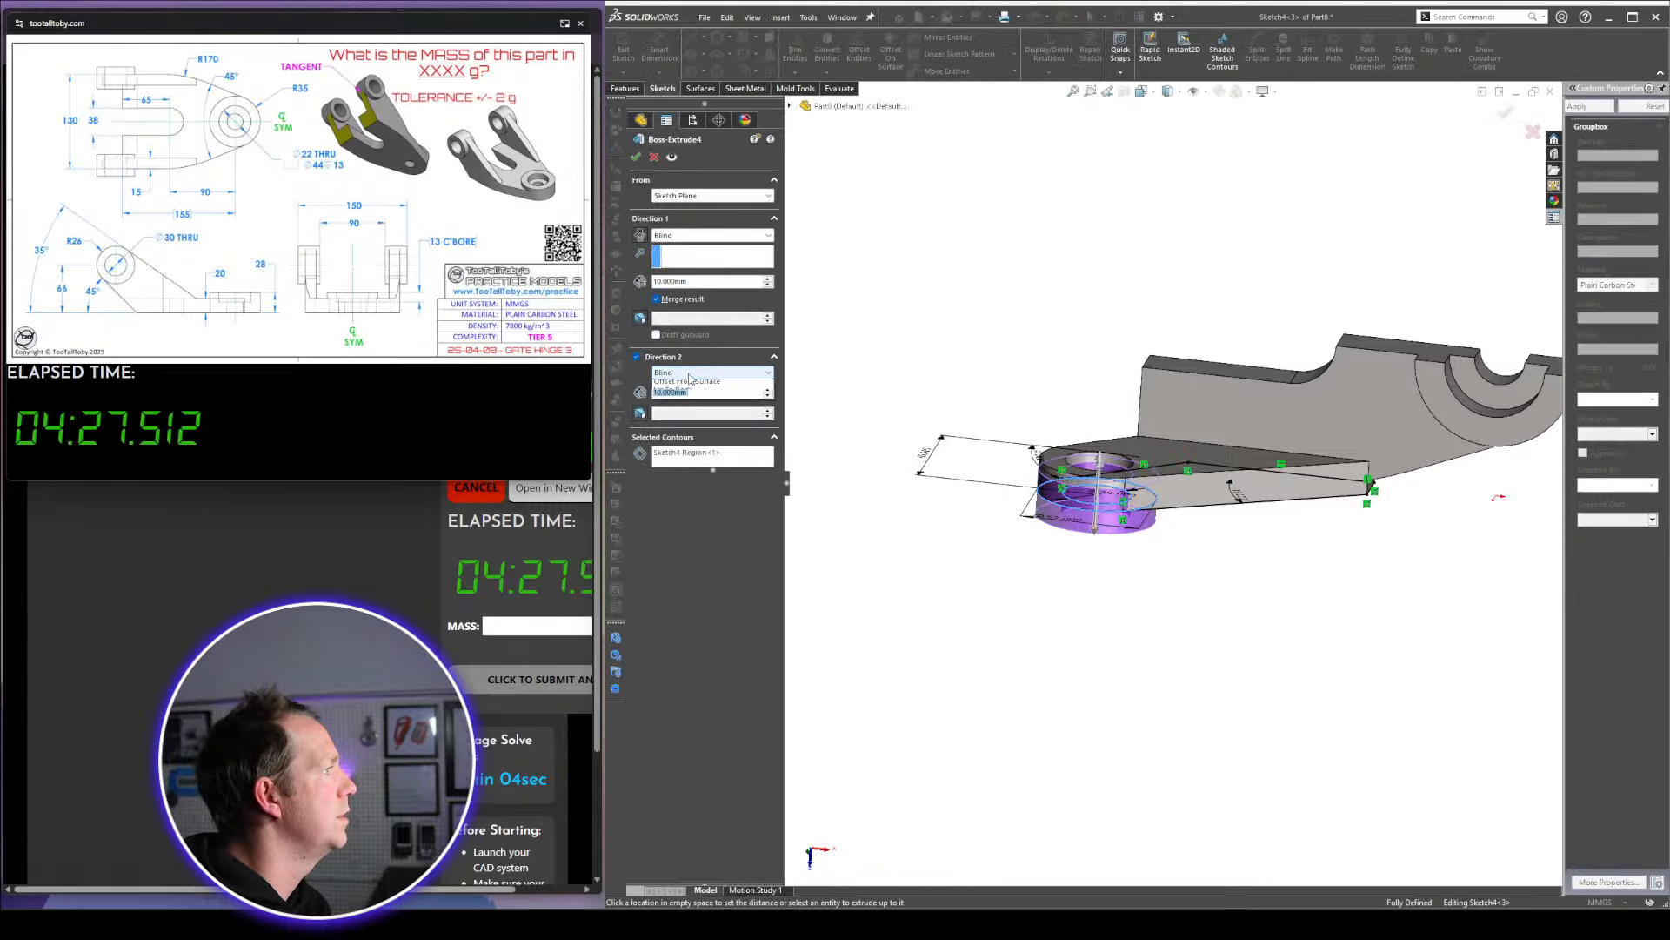
{"action": "left_click", "coordinate": [690, 373]}
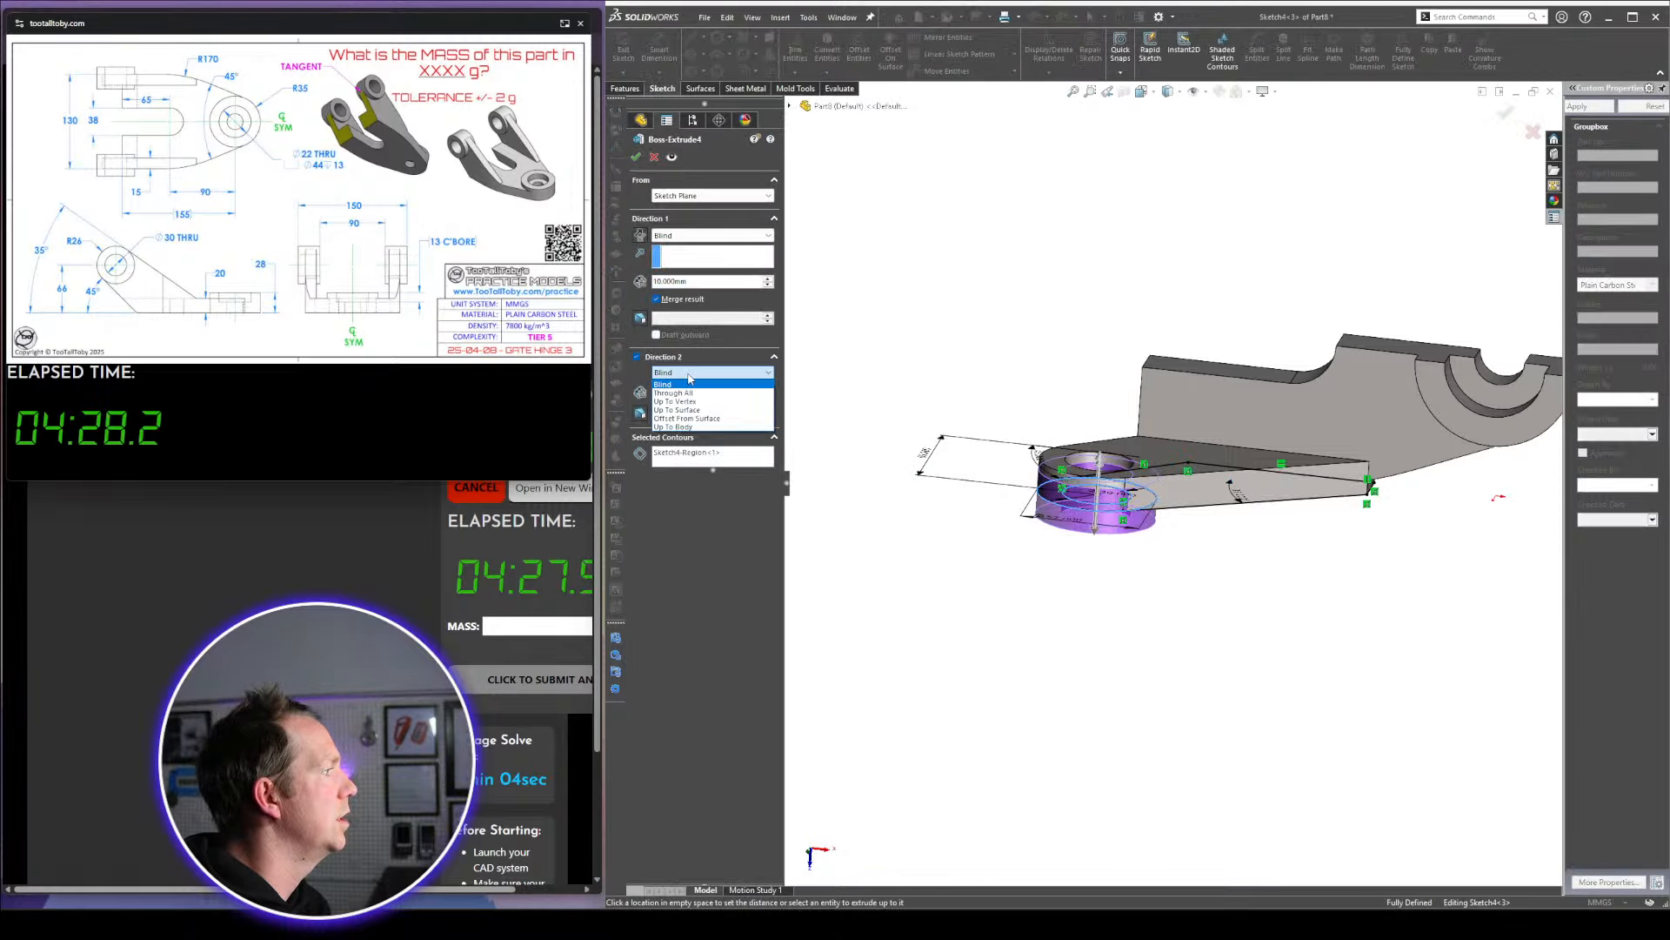
{"action": "left_click", "coordinate": [686, 418]}
{"action": "scroll", "coordinate": [1116, 445], "scroll_direction": "down", "scroll_amount": 3}
{"action": "left_click", "coordinate": [1116, 445]}
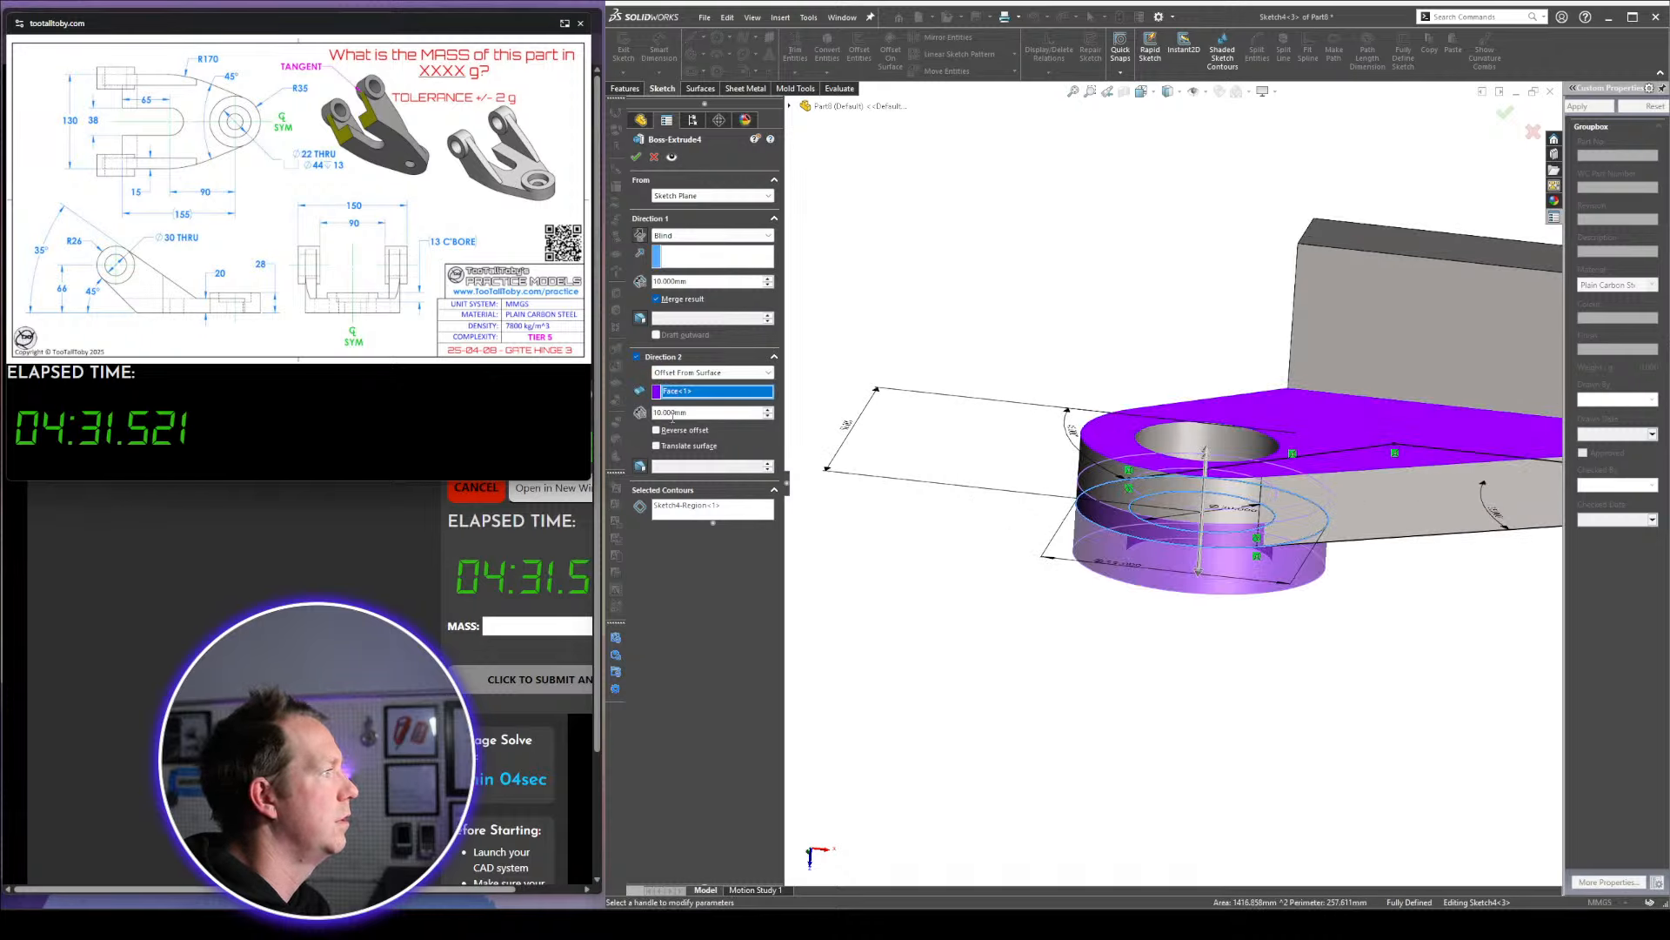
{"action": "type", "text": "8"}
{"action": "key", "text": "Return"}
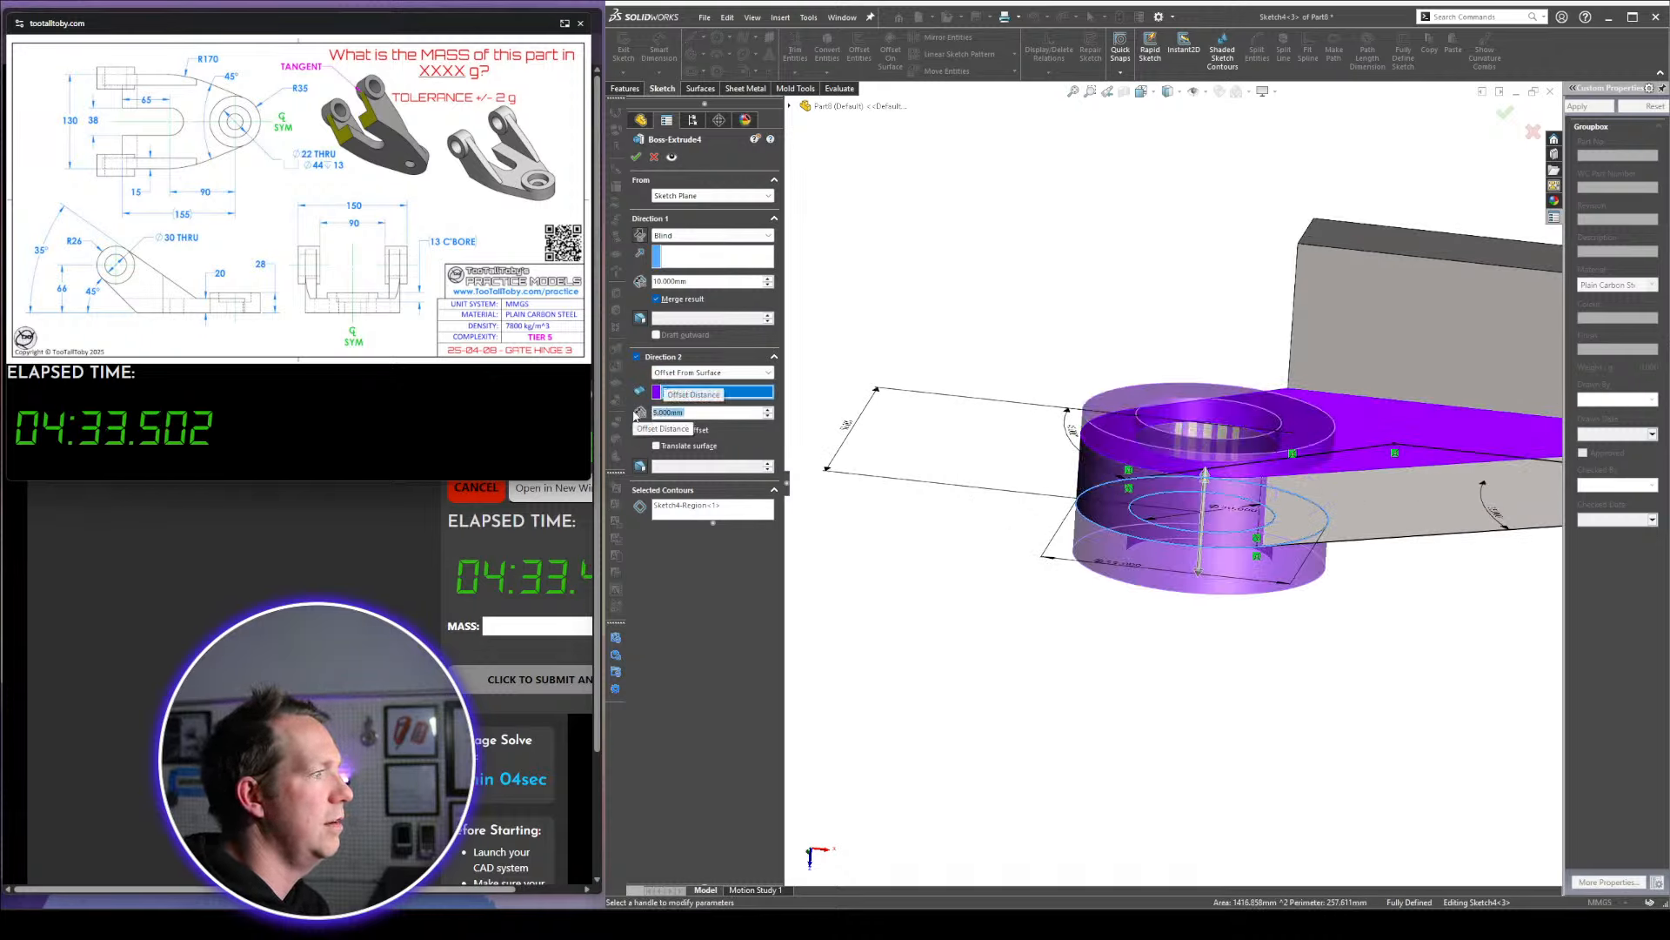
{"action": "key", "text": "Return"}
{"action": "scroll", "coordinate": [1248, 426], "scroll_direction": "up", "scroll_amount": 5}
{"action": "middle_click_drag", "start_coordinate": [1247, 425], "coordinate": [1343, 268]}
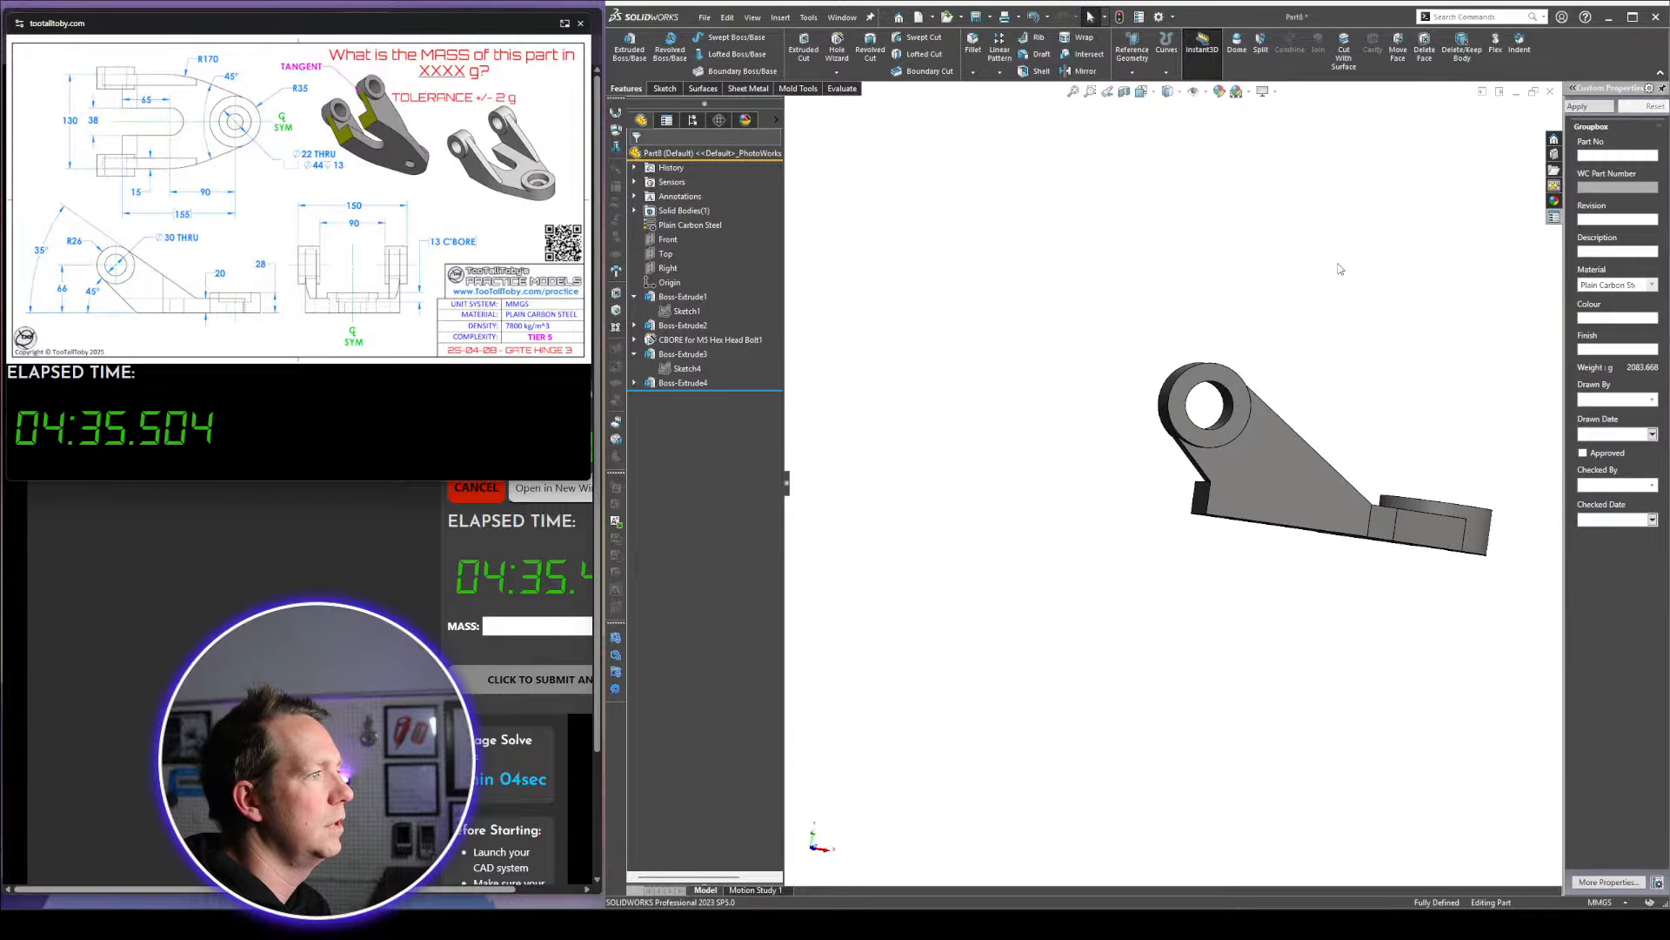
{"action": "scroll", "coordinate": [1245, 546], "scroll_direction": "down", "scroll_amount": 3}
{"action": "middle_click_drag", "start_coordinate": [1179, 453], "coordinate": [1231, 487]}
{"action": "scroll", "coordinate": [1187, 411], "scroll_direction": "down", "scroll_amount": 2}
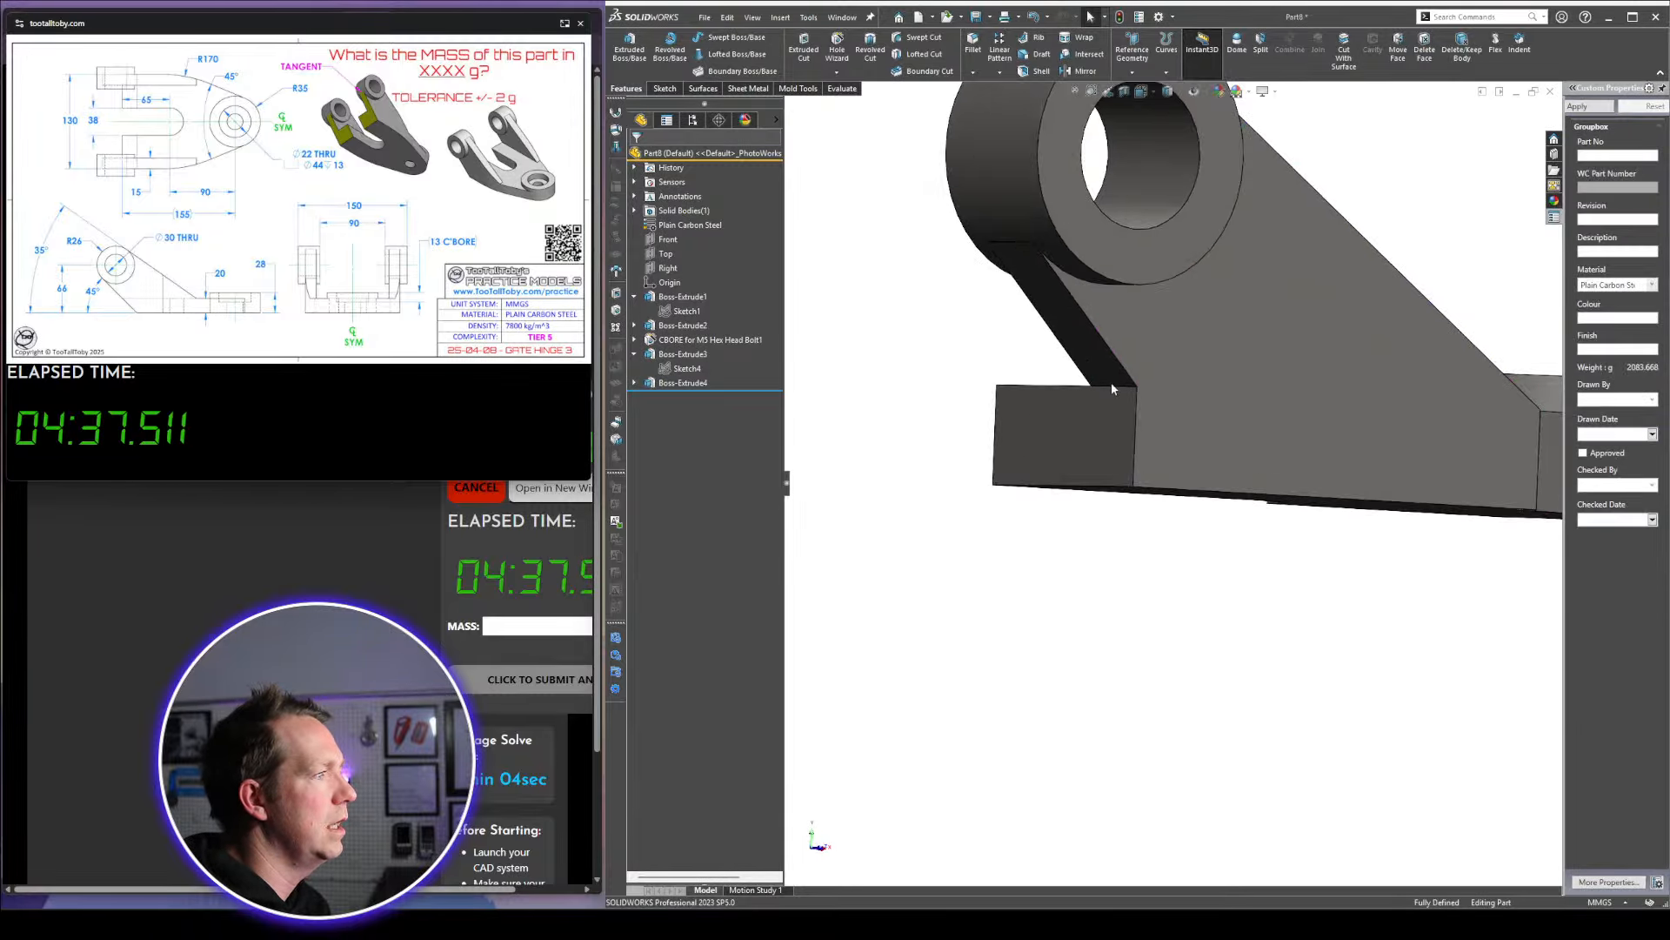
{"action": "left_click", "coordinate": [1145, 438]}
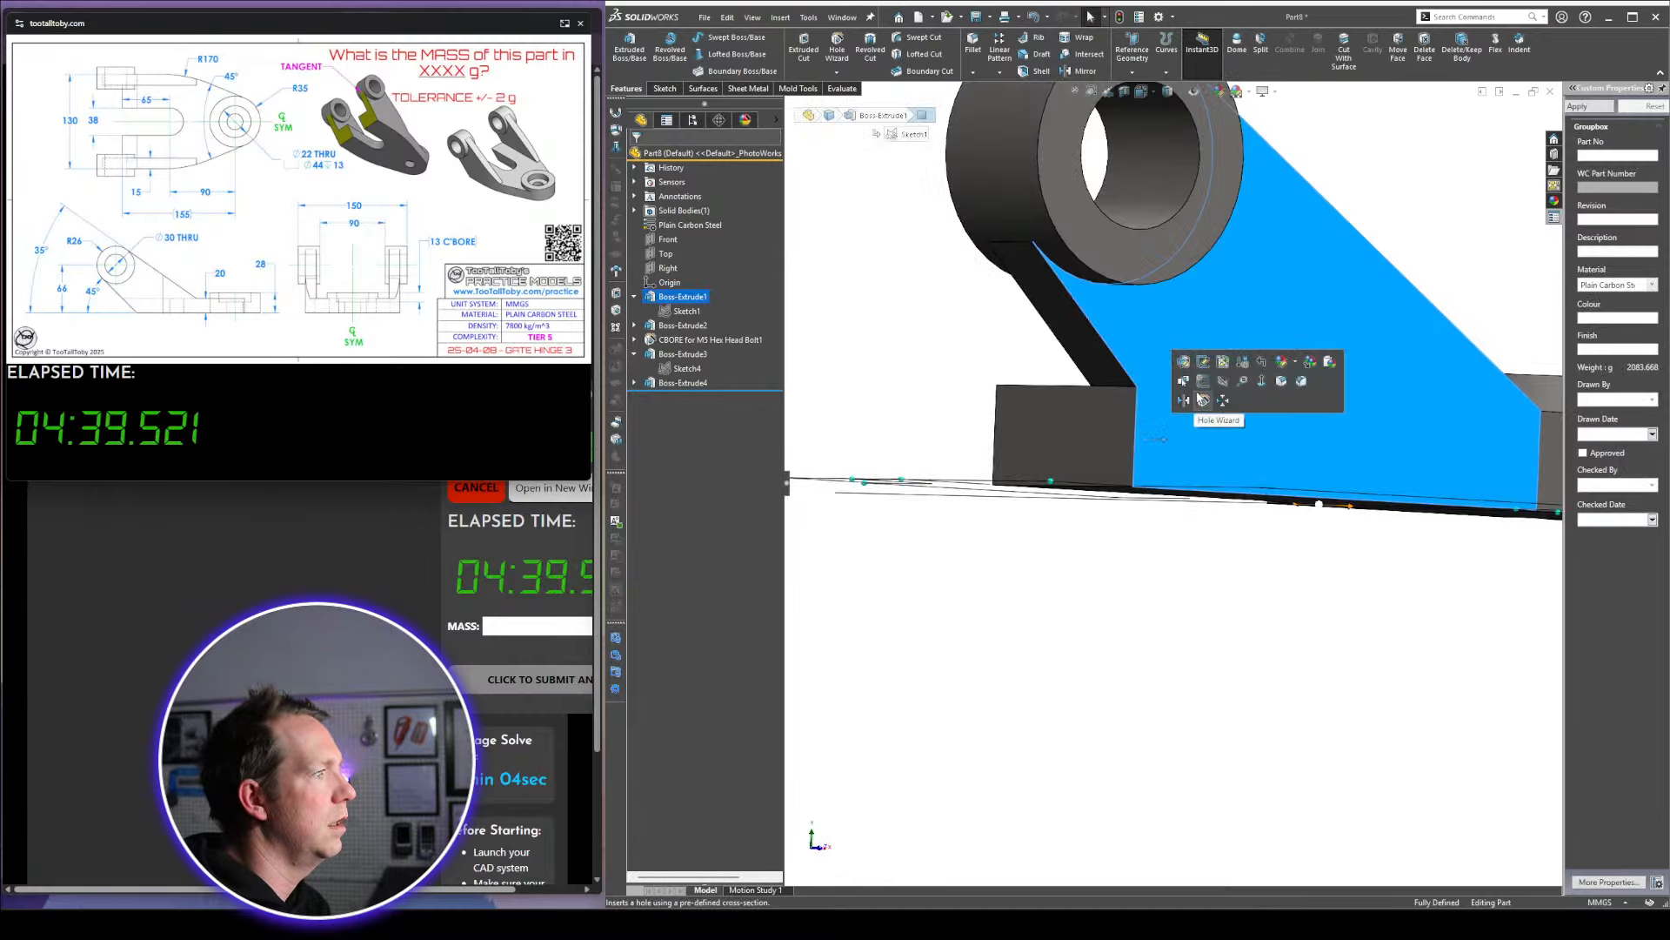
{"action": "left_click", "coordinate": [1199, 383]}
{"action": "key", "text": "space"}
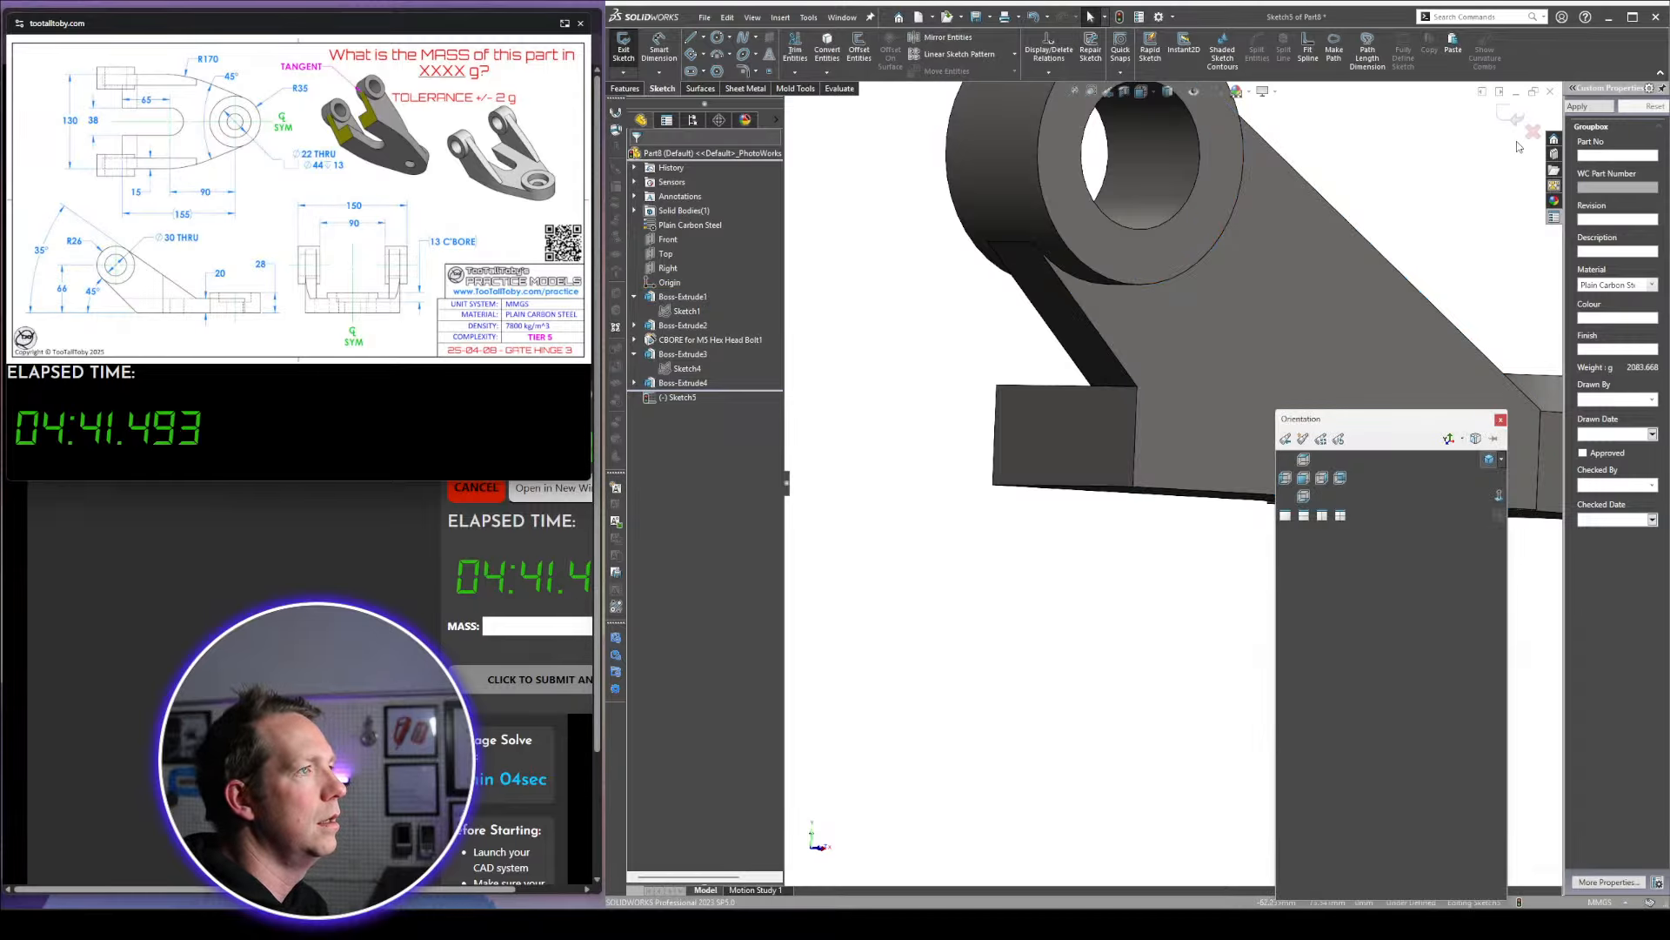
{"action": "left_click", "coordinate": [1510, 118]}
{"action": "left_click", "coordinate": [634, 383]}
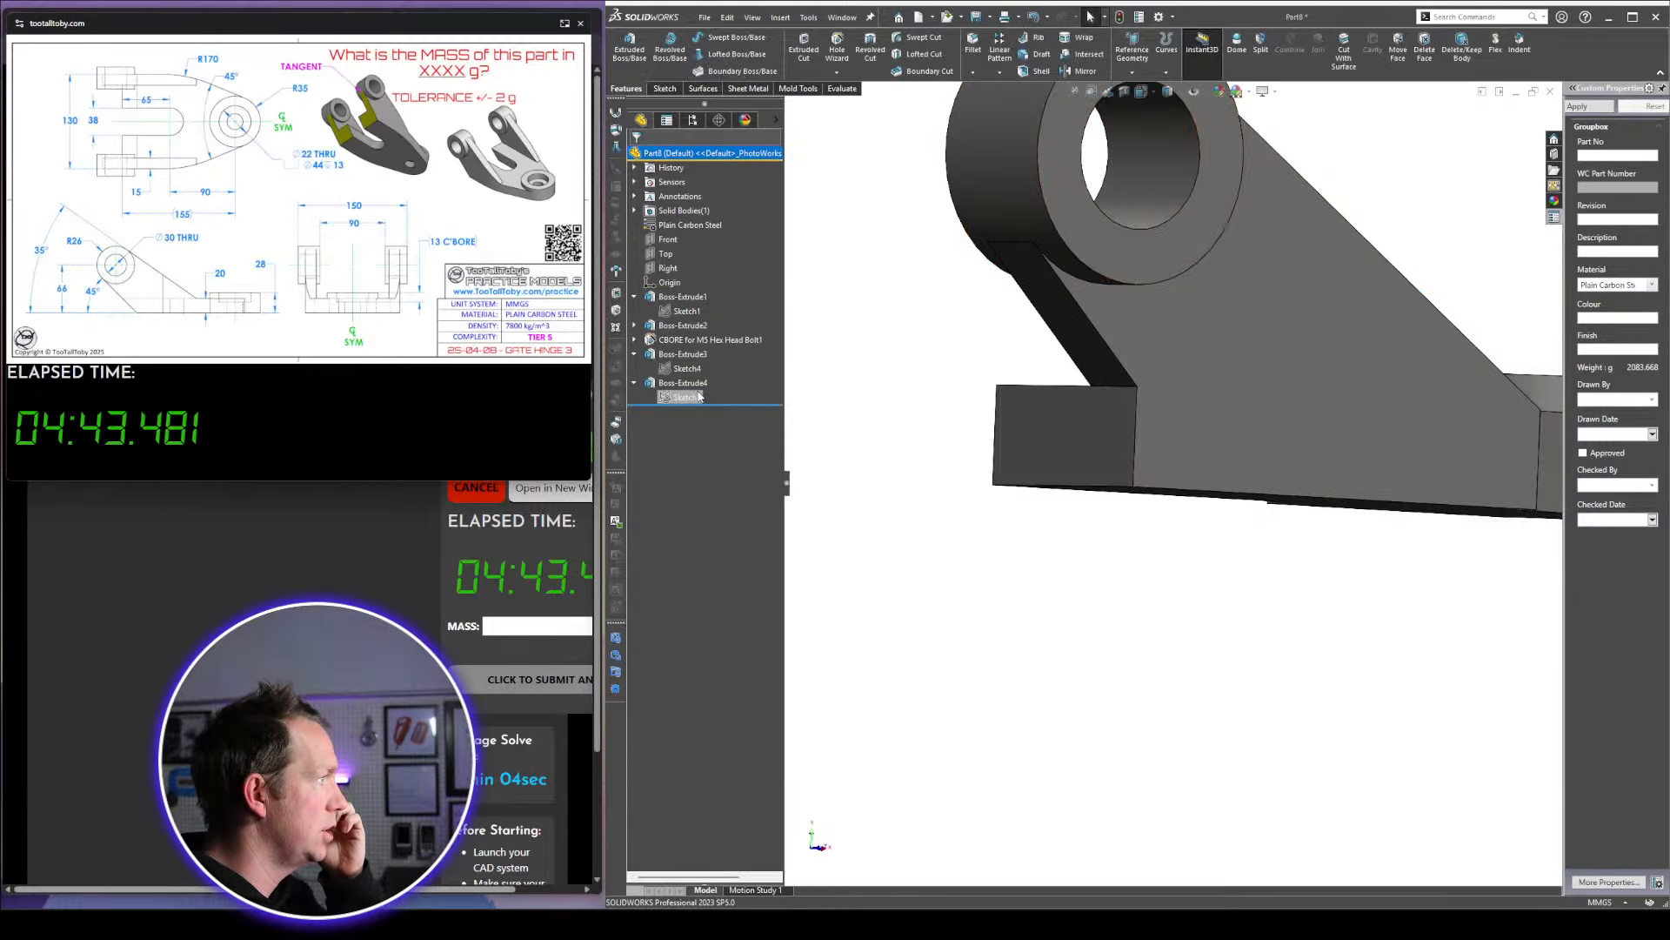
{"action": "left_click", "coordinate": [687, 397]}
{"action": "scroll", "coordinate": [1185, 400], "scroll_direction": "up", "scroll_amount": 3}
{"action": "middle_click_drag", "start_coordinate": [1187, 404], "coordinate": [1180, 449]}
{"action": "scroll", "coordinate": [1181, 449], "scroll_direction": "down", "scroll_amount": 3}
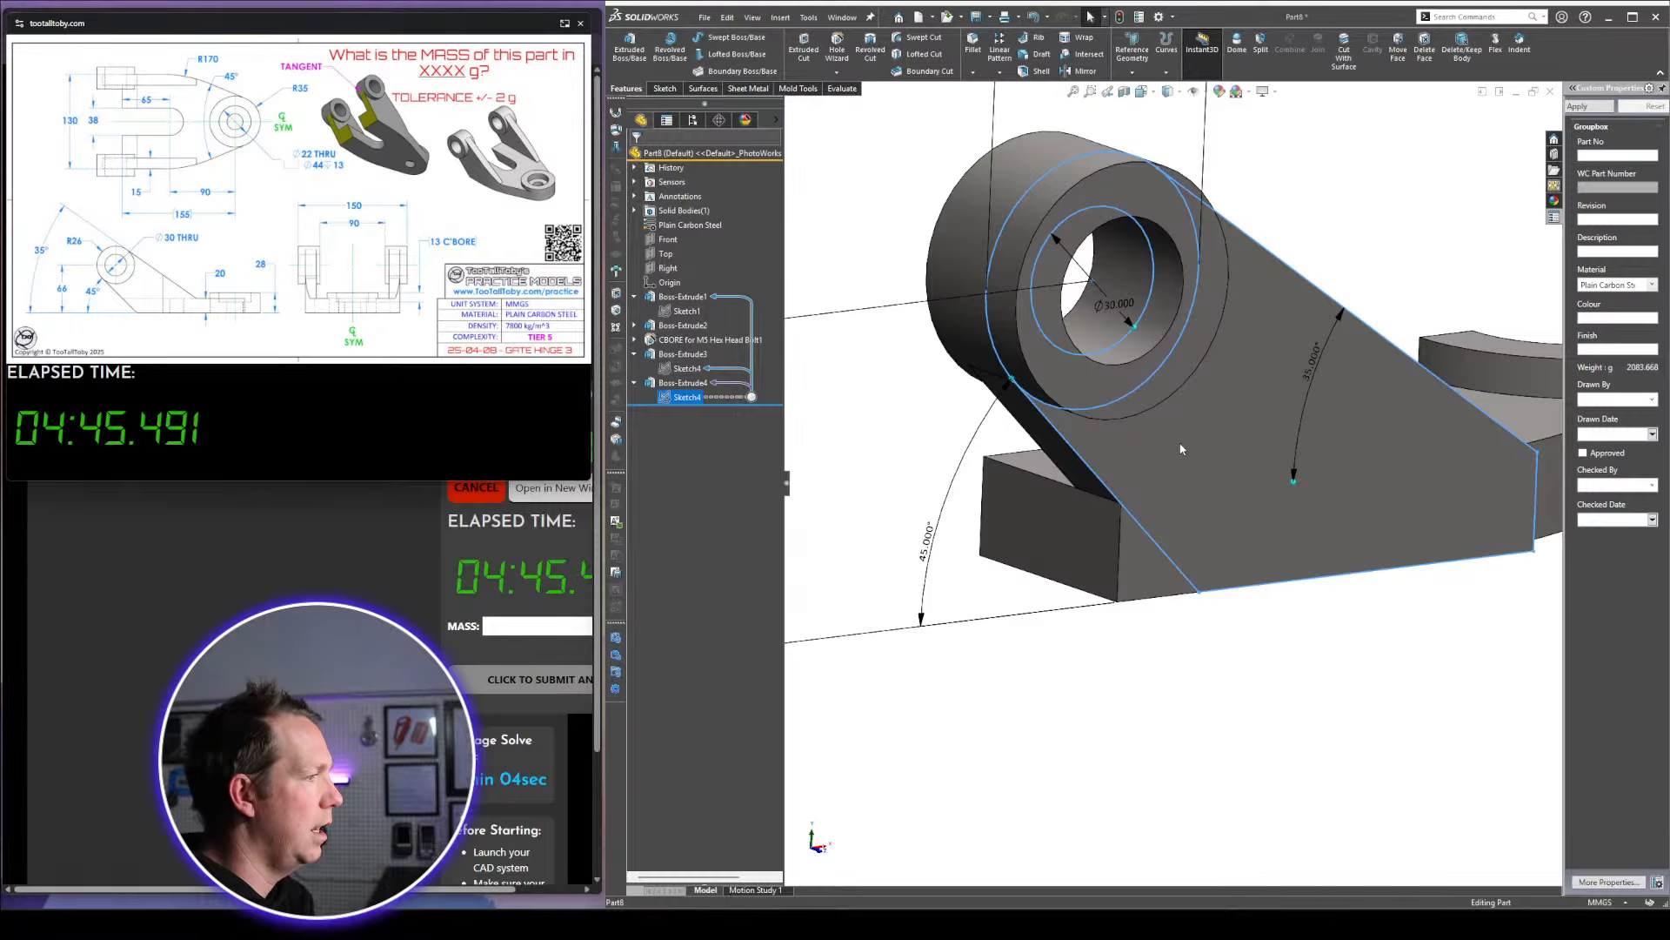
{"action": "key", "text": "c"}
{"action": "left_click", "coordinate": [721, 342]}
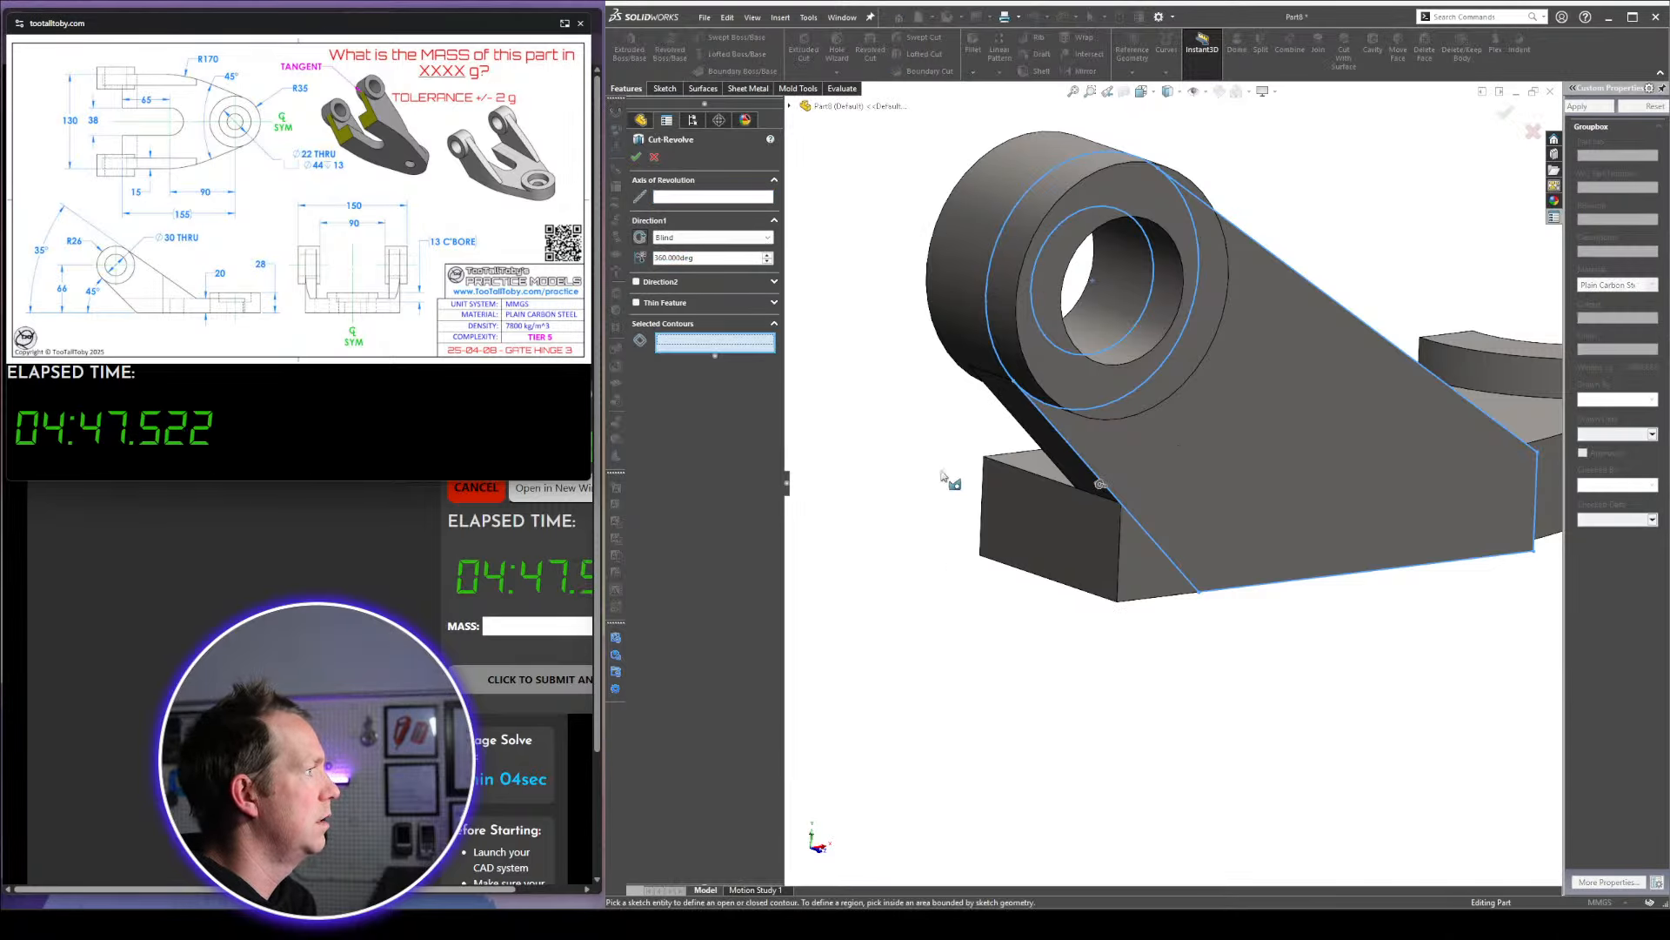
{"action": "left_click", "coordinate": [1143, 554]}
{"action": "left_click", "coordinate": [717, 238]}
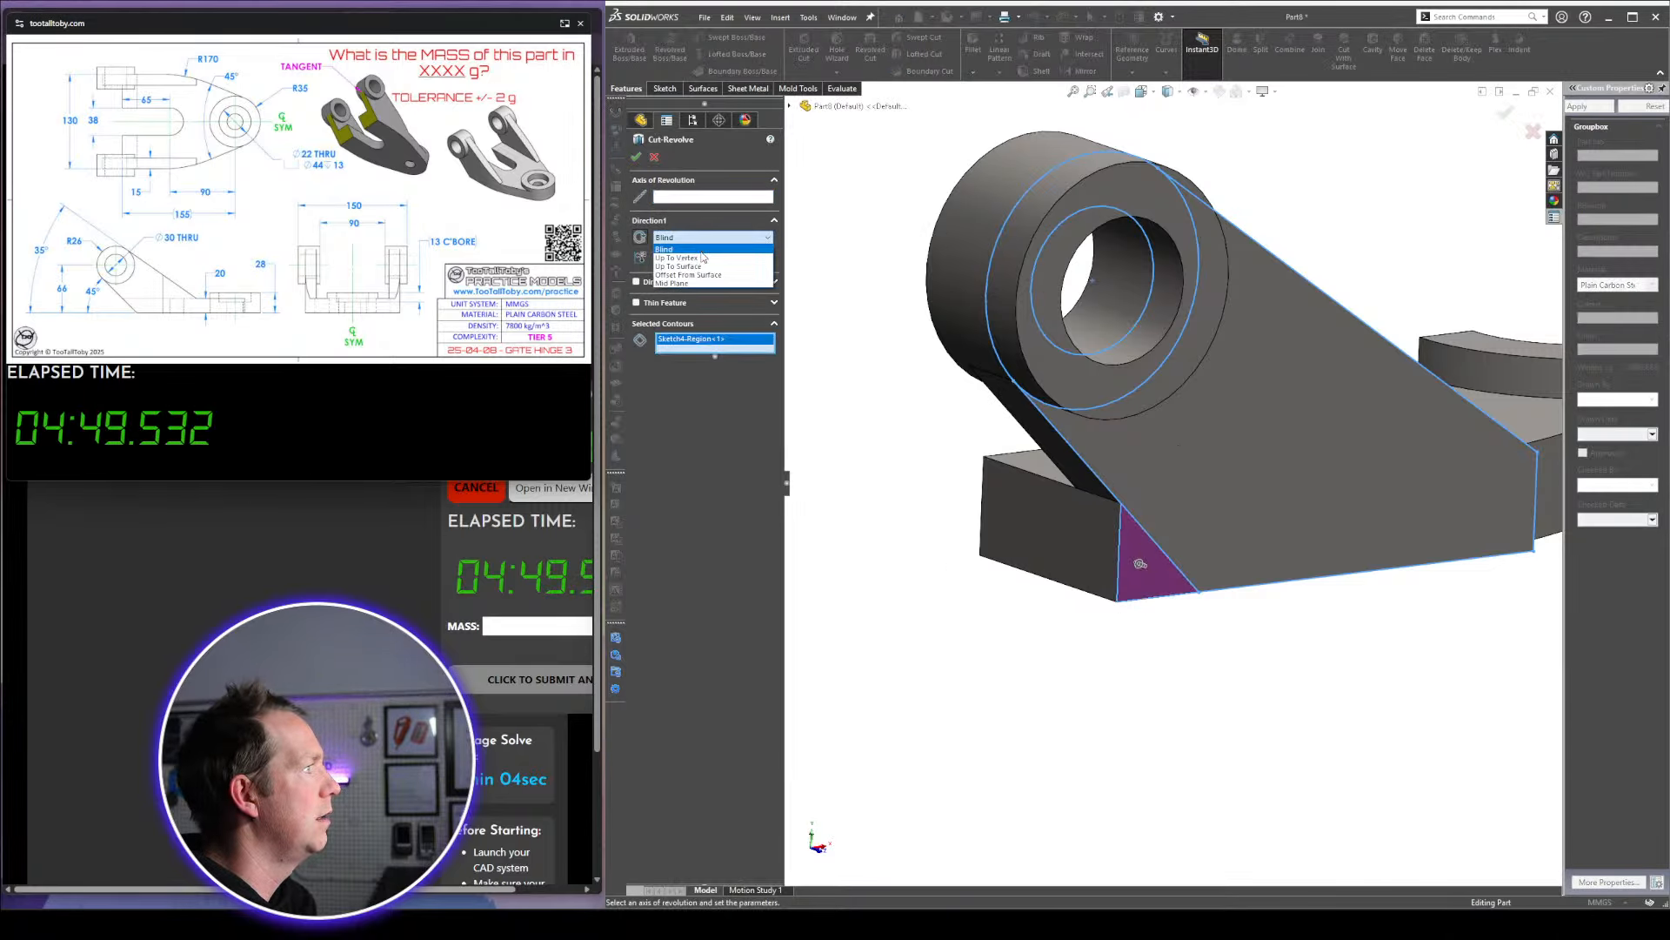
{"action": "left_click", "coordinate": [717, 267]}
{"action": "left_click", "coordinate": [654, 158]}
{"action": "left_click", "coordinate": [854, 447]}
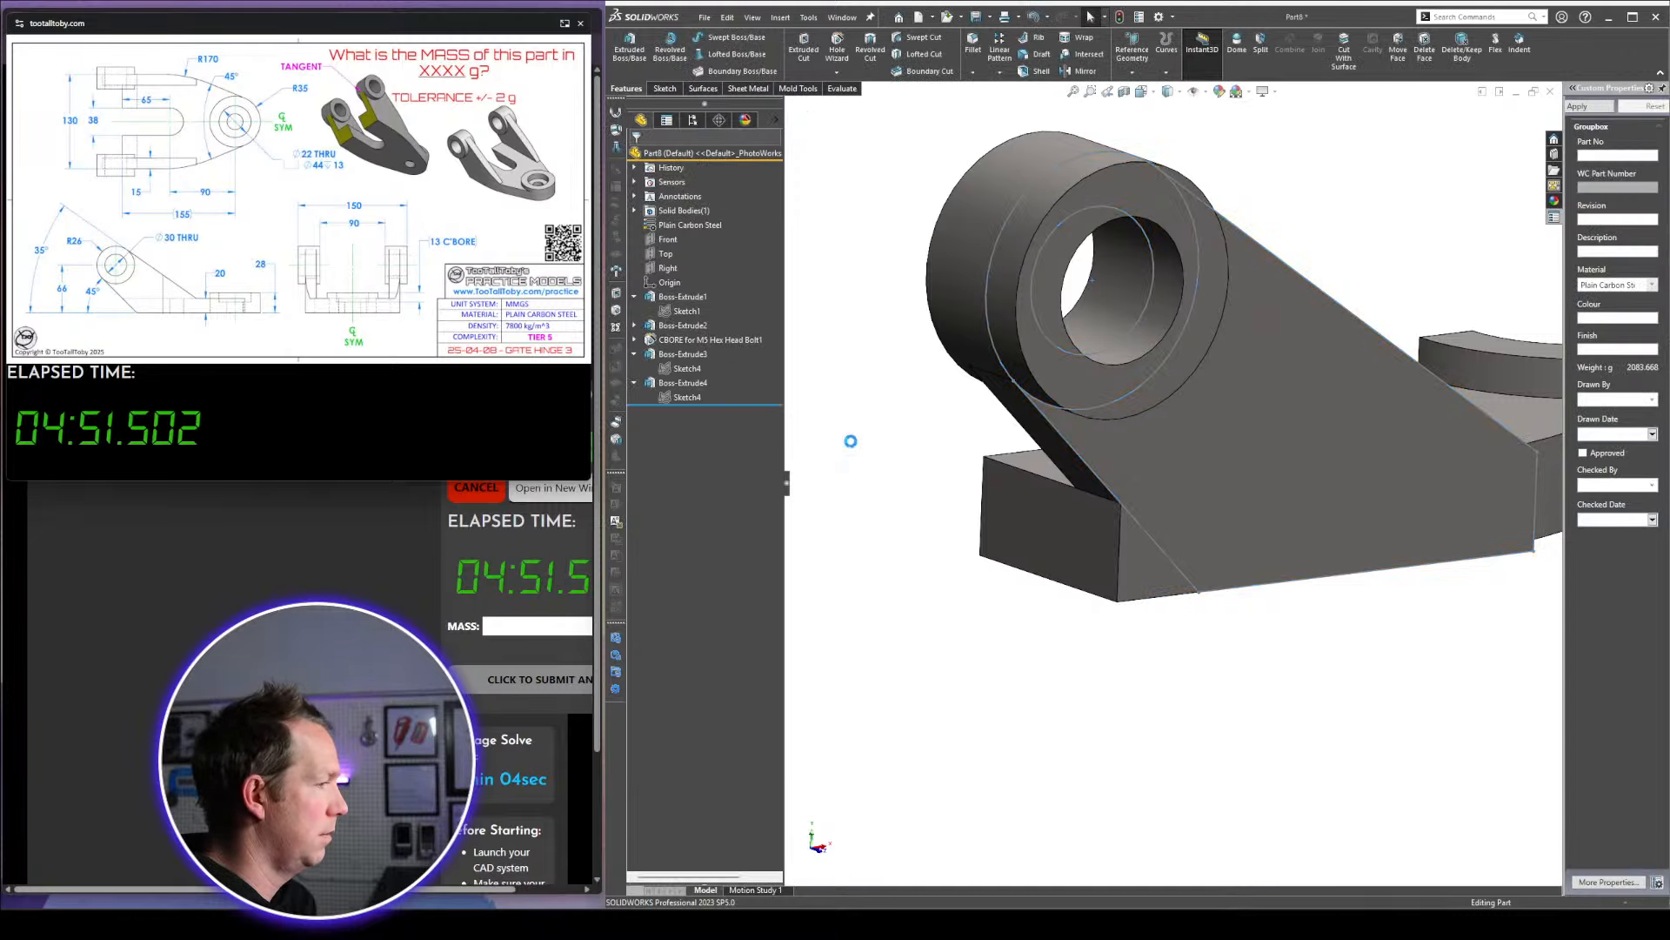
Reuse the arm's sketch to cut the triangular plate corner outside the 45-degree line through all
{"action": "left_click", "coordinate": [686, 398]}
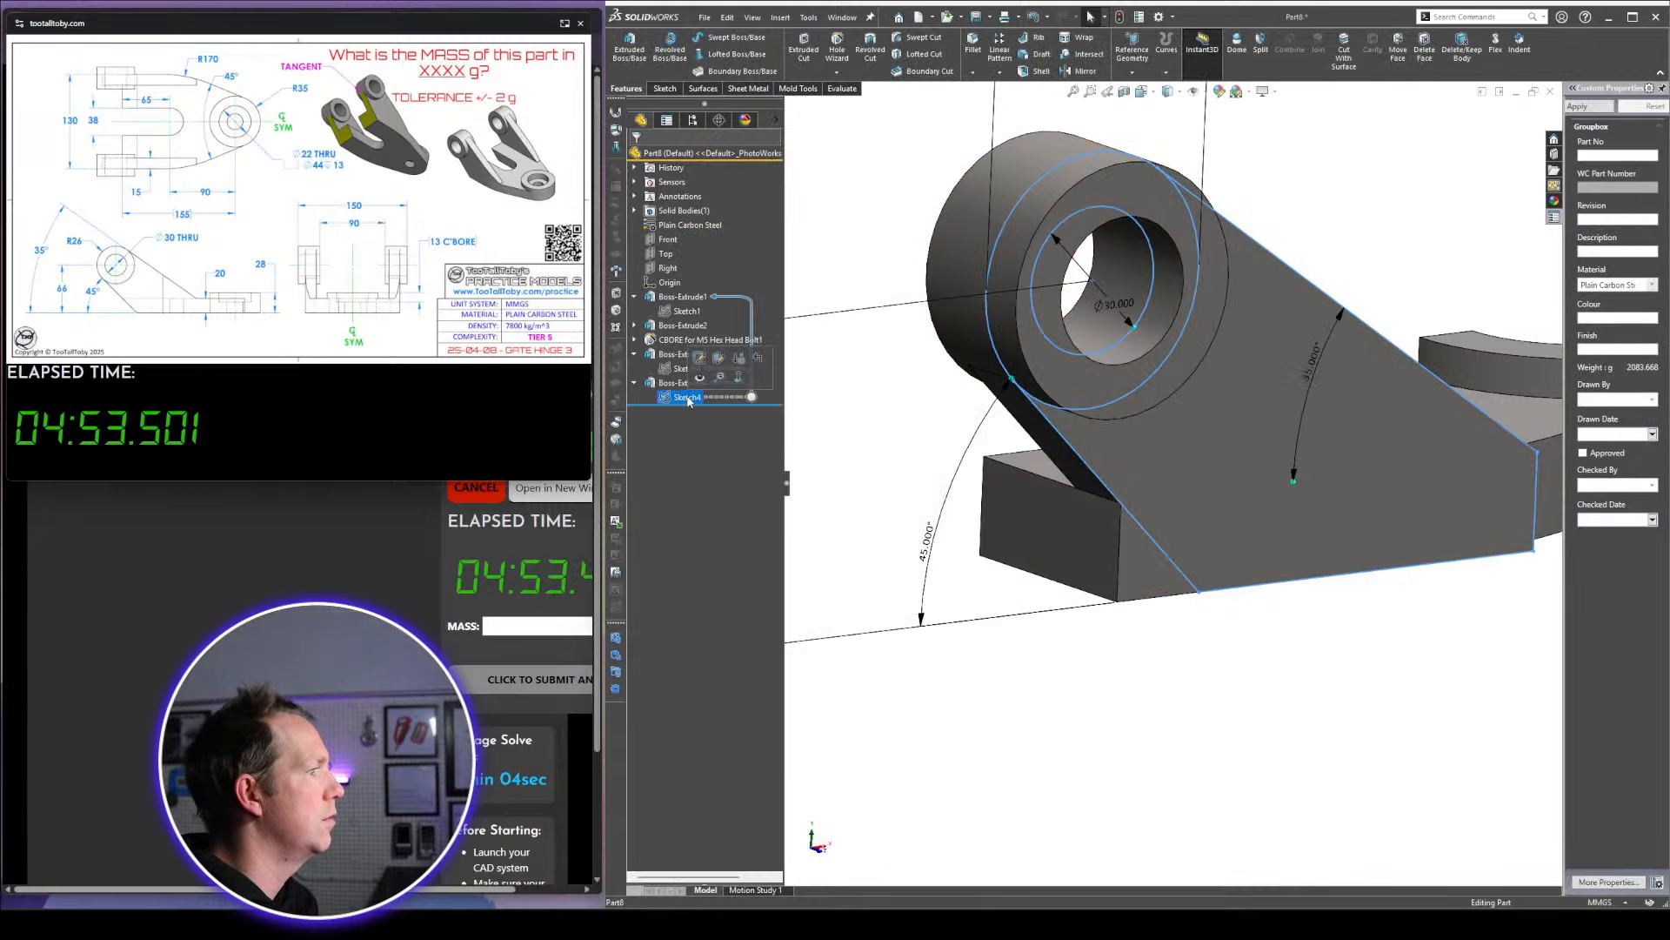
{"action": "key", "text": "c"}
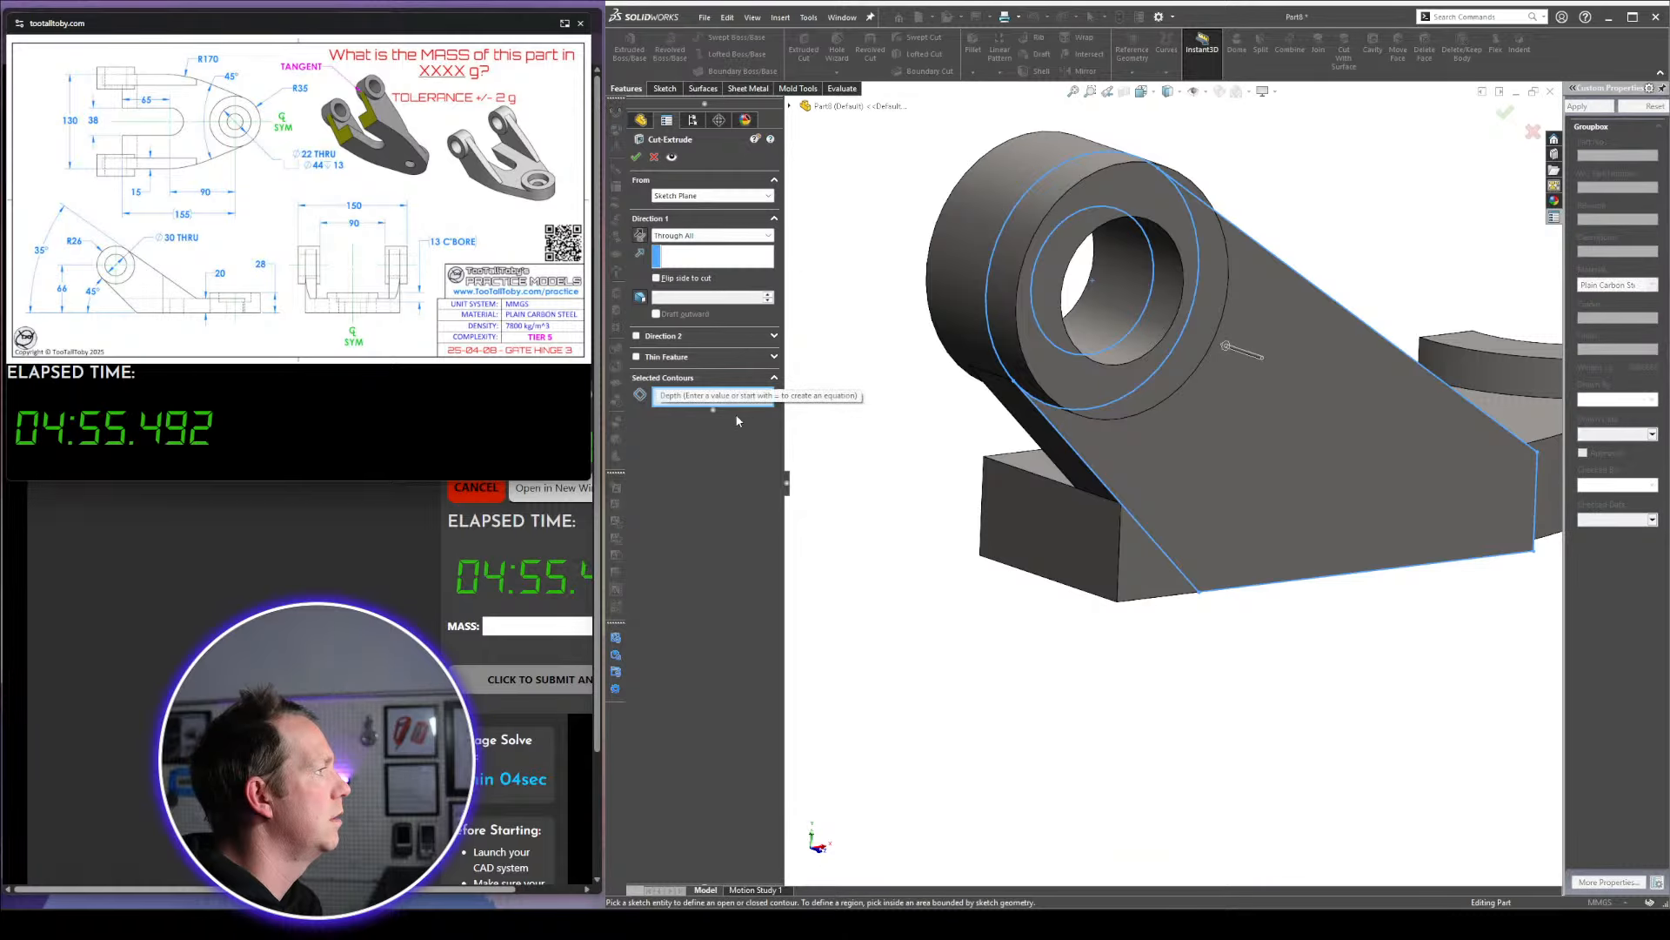
{"action": "left_click", "coordinate": [1132, 557]}
{"action": "left_click", "coordinate": [636, 158]}
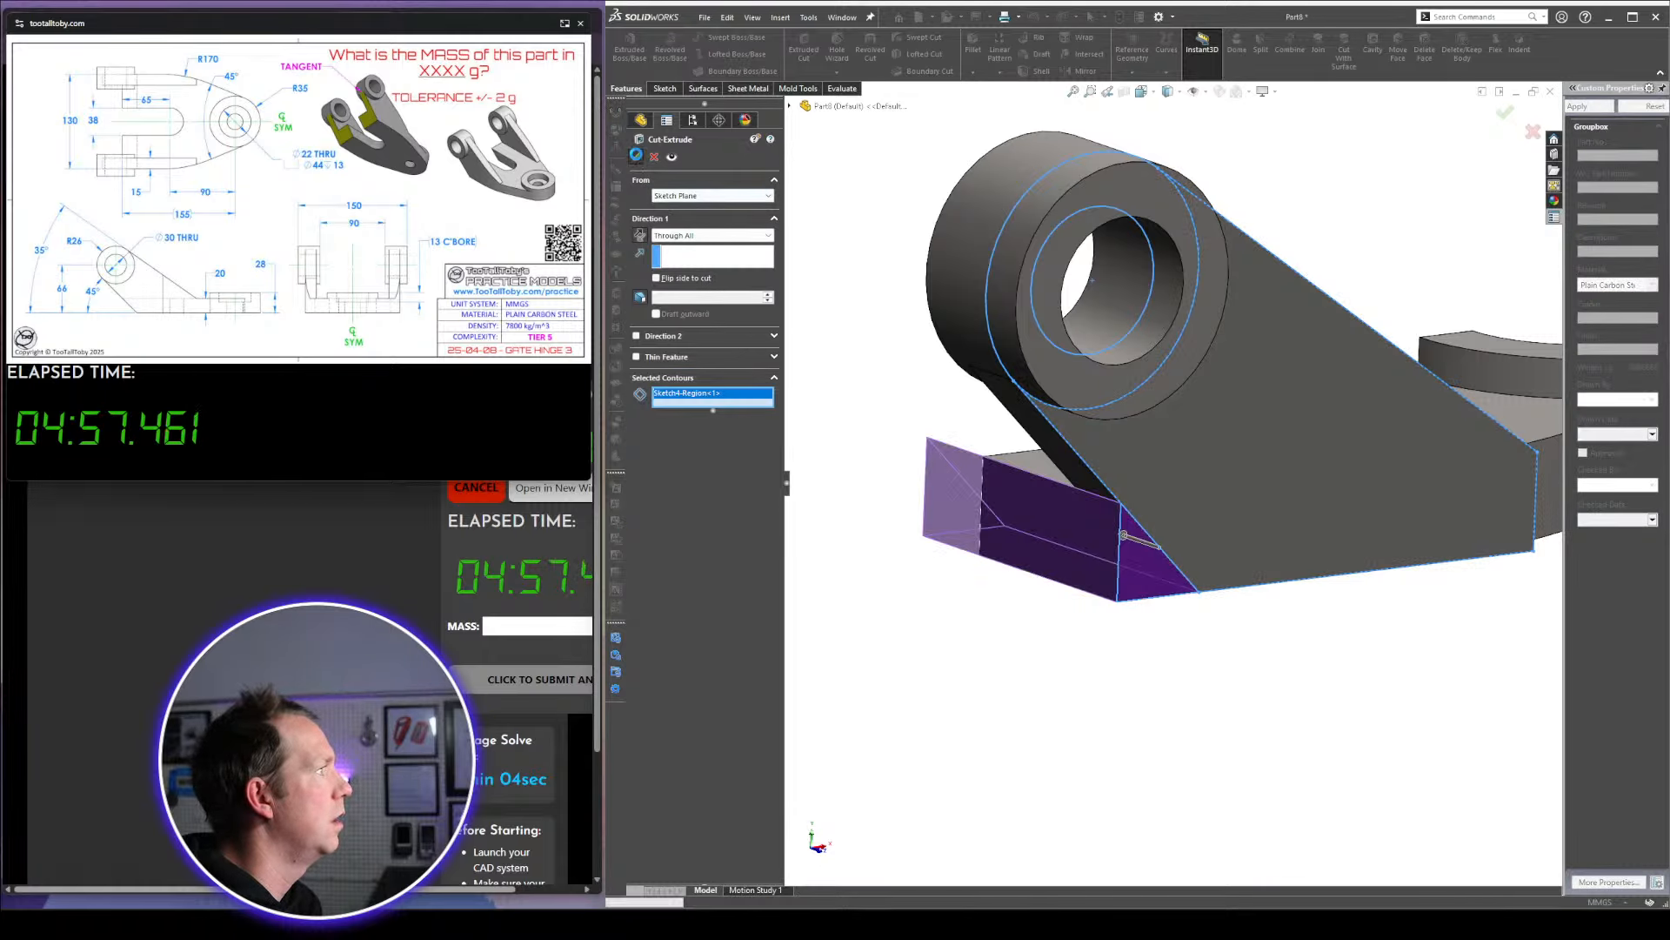
Mirror the half body about its flat face on the symmetry plane, merging the solids
{"action": "scroll", "coordinate": [1063, 487], "scroll_direction": "up", "scroll_amount": 5}
{"action": "middle_click_drag", "start_coordinate": [1065, 489], "coordinate": [1144, 496]}
{"action": "left_click", "coordinate": [1144, 496]}
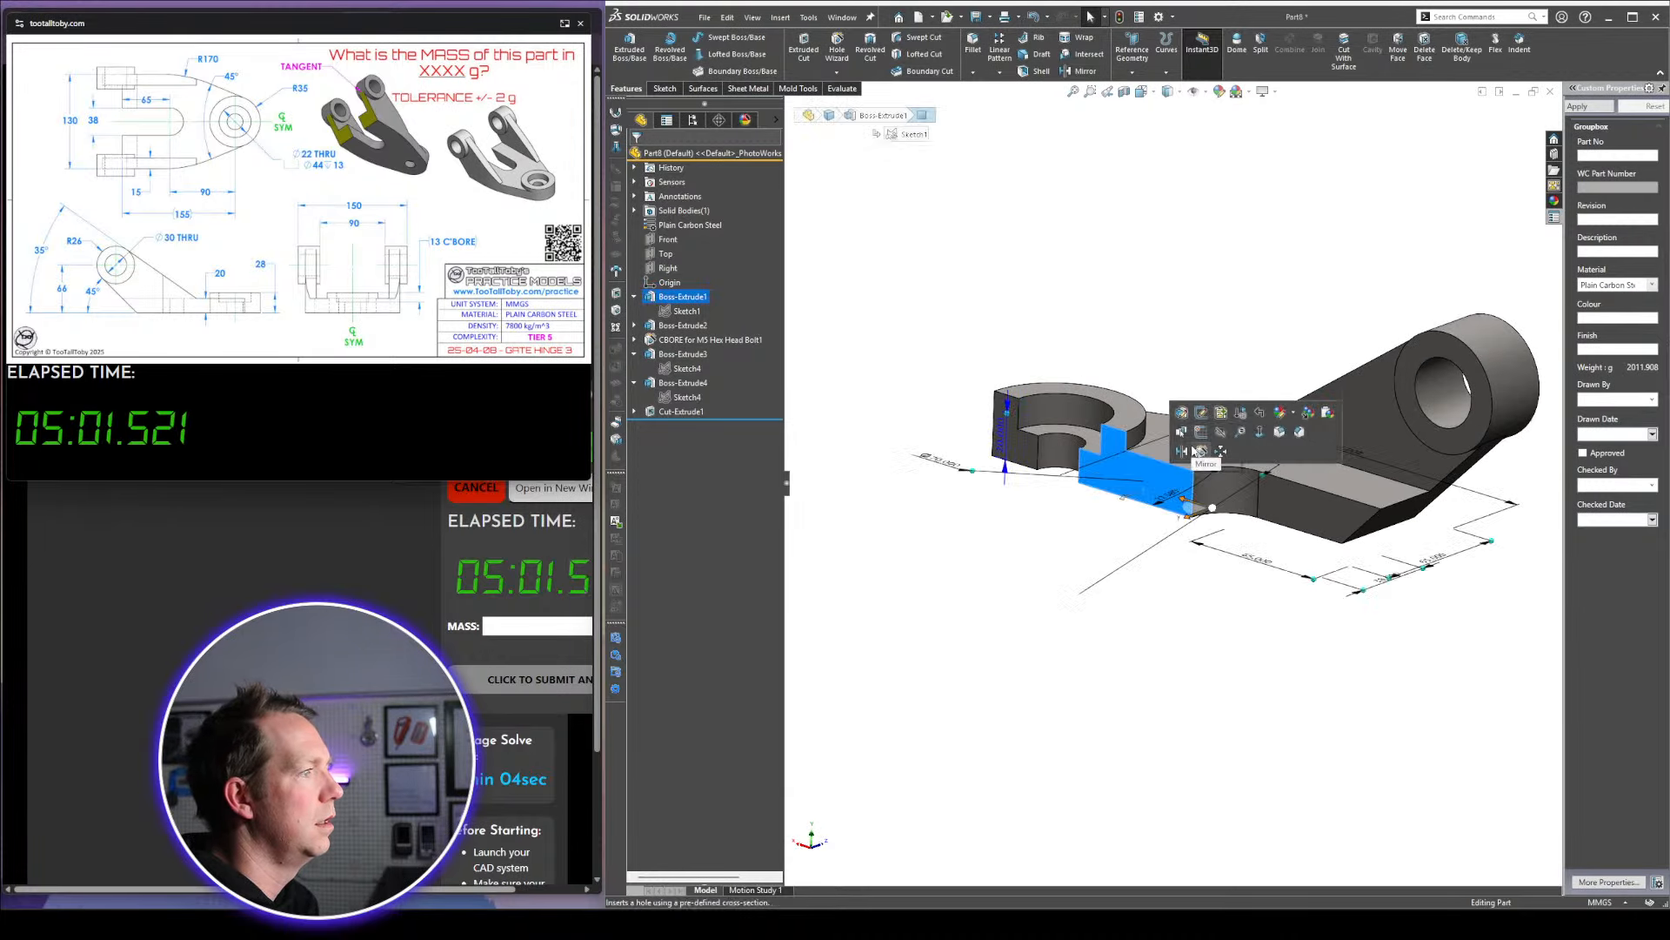
{"action": "left_click", "coordinate": [1195, 437]}
{"action": "left_click", "coordinate": [675, 350]}
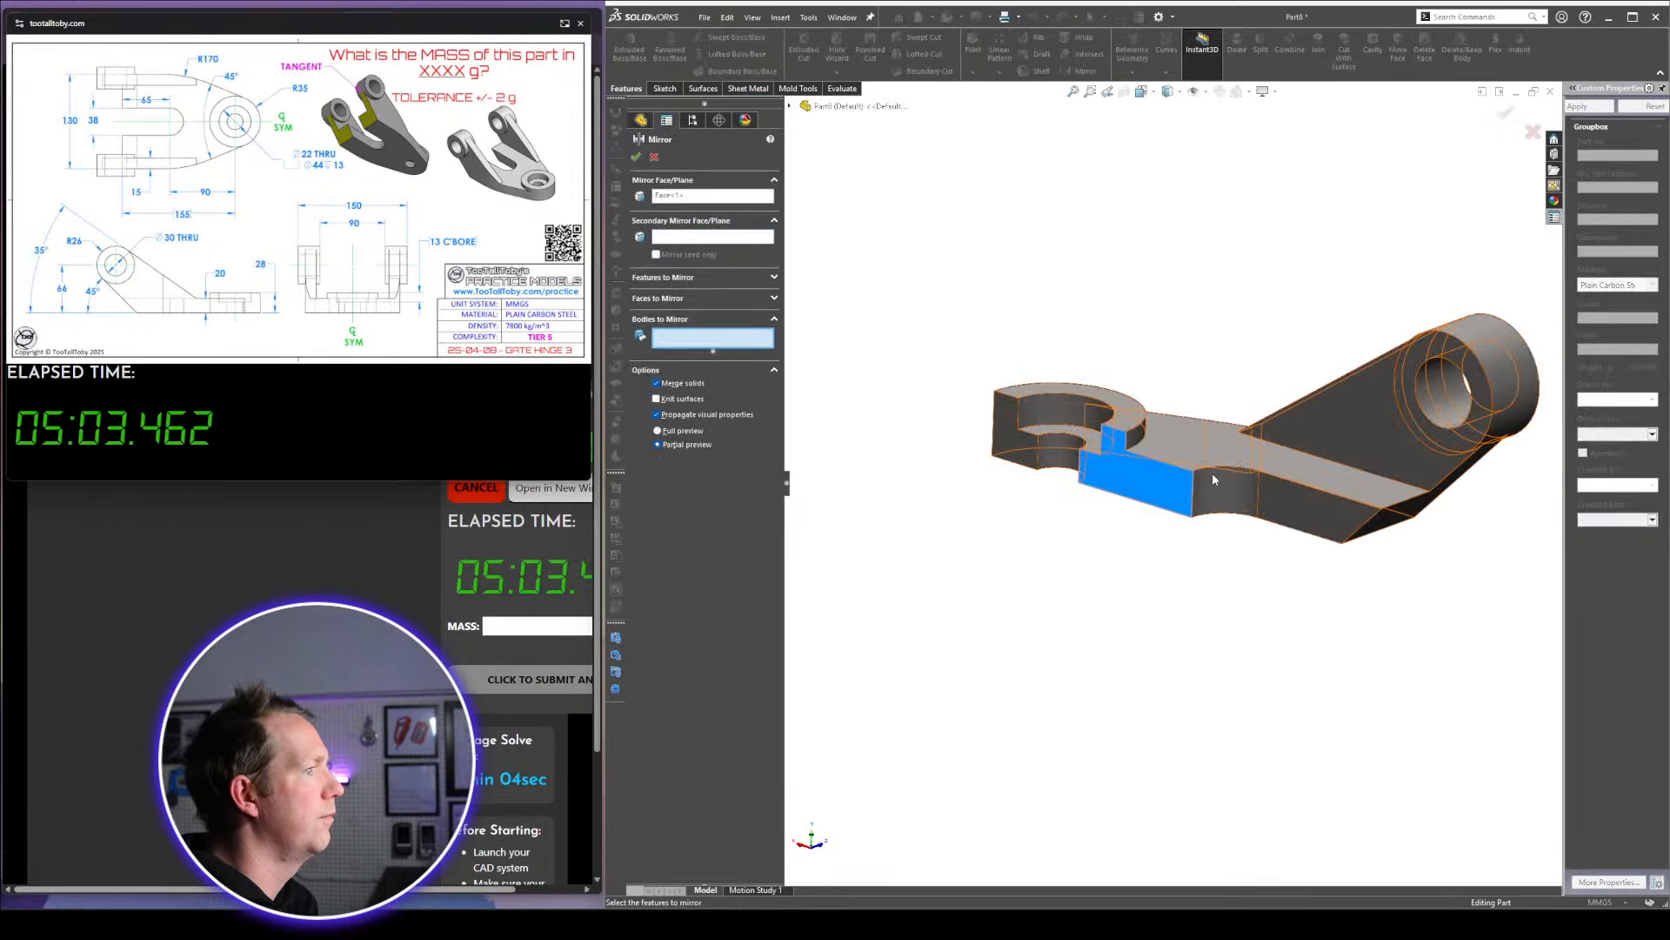
{"action": "left_click", "coordinate": [1212, 472]}
{"action": "right_click", "coordinate": [1183, 350]}
{"action": "middle_click_drag", "start_coordinate": [1284, 454], "coordinate": [904, 564]}
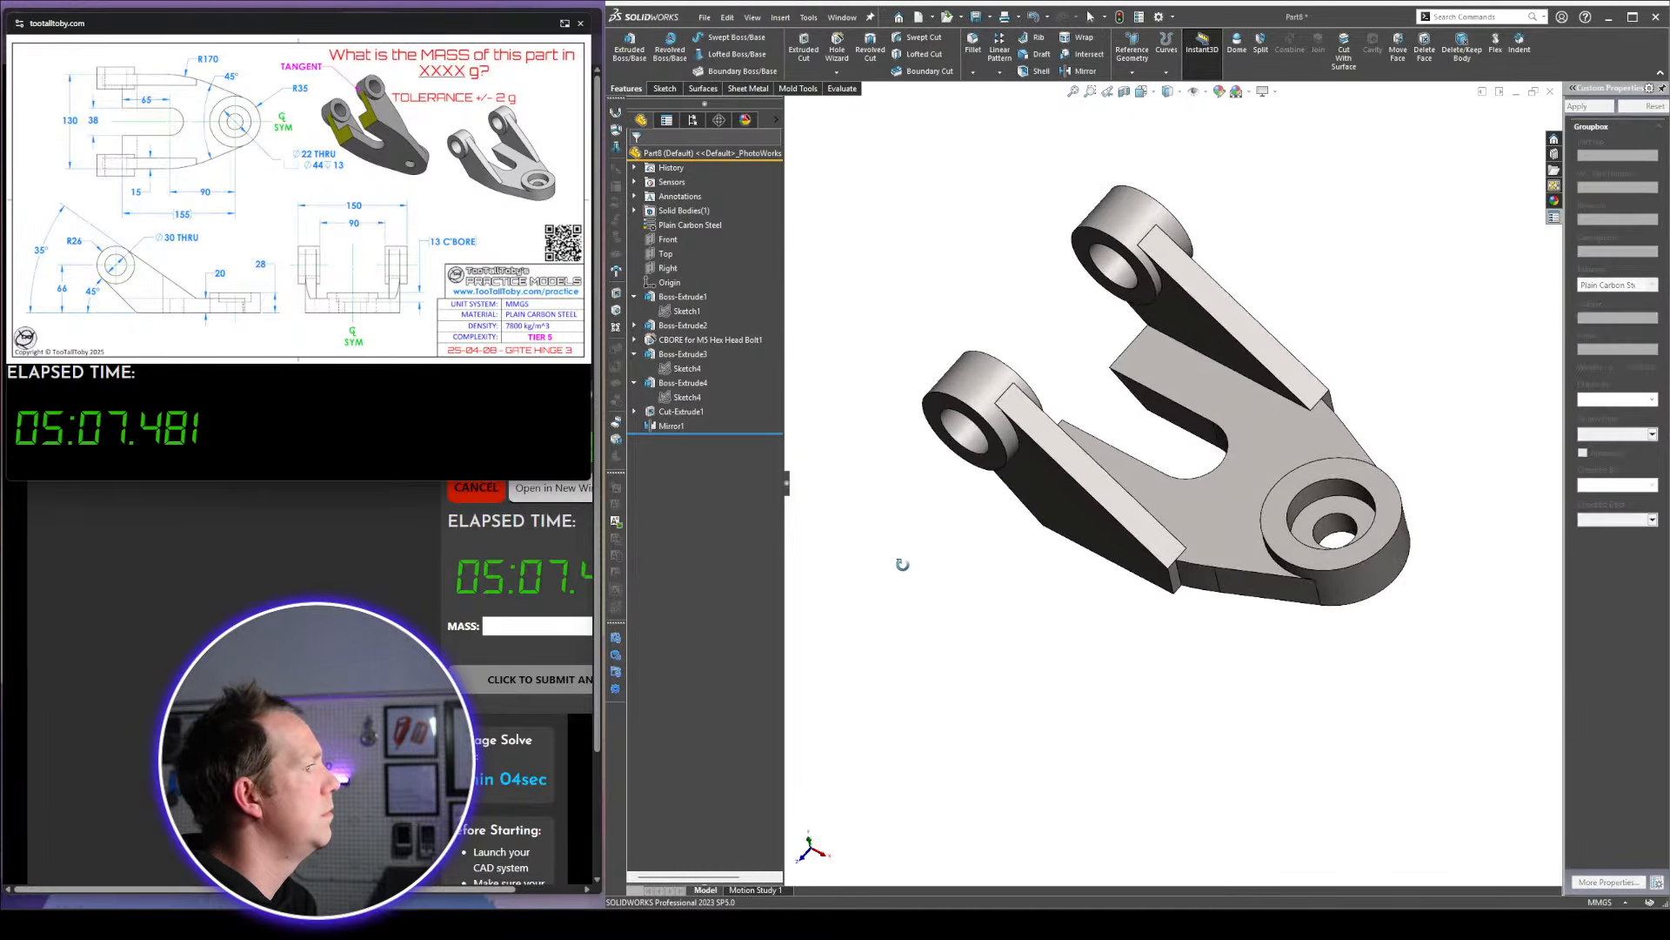
Roll back before the mirror, delete and patch the small end face where the arm protrudes from the plate, and restore the mirror
{"action": "scroll", "coordinate": [1216, 594], "scroll_direction": "down", "scroll_amount": 3}
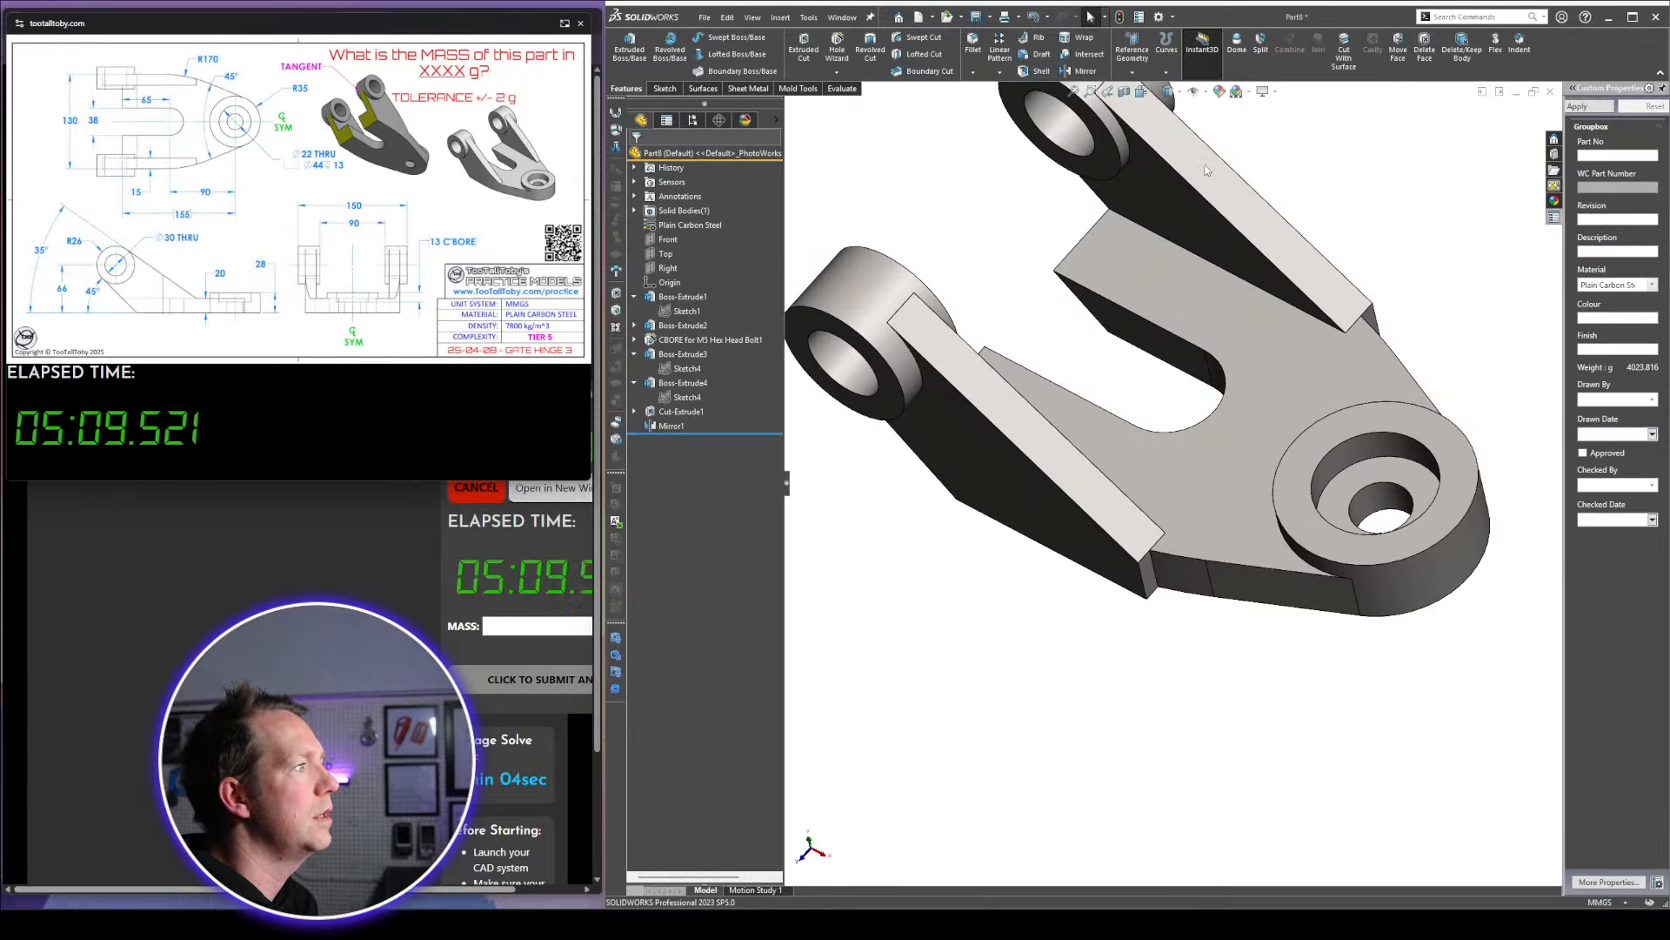
{"action": "left_click_drag", "start_coordinate": [703, 433], "coordinate": [703, 418]}
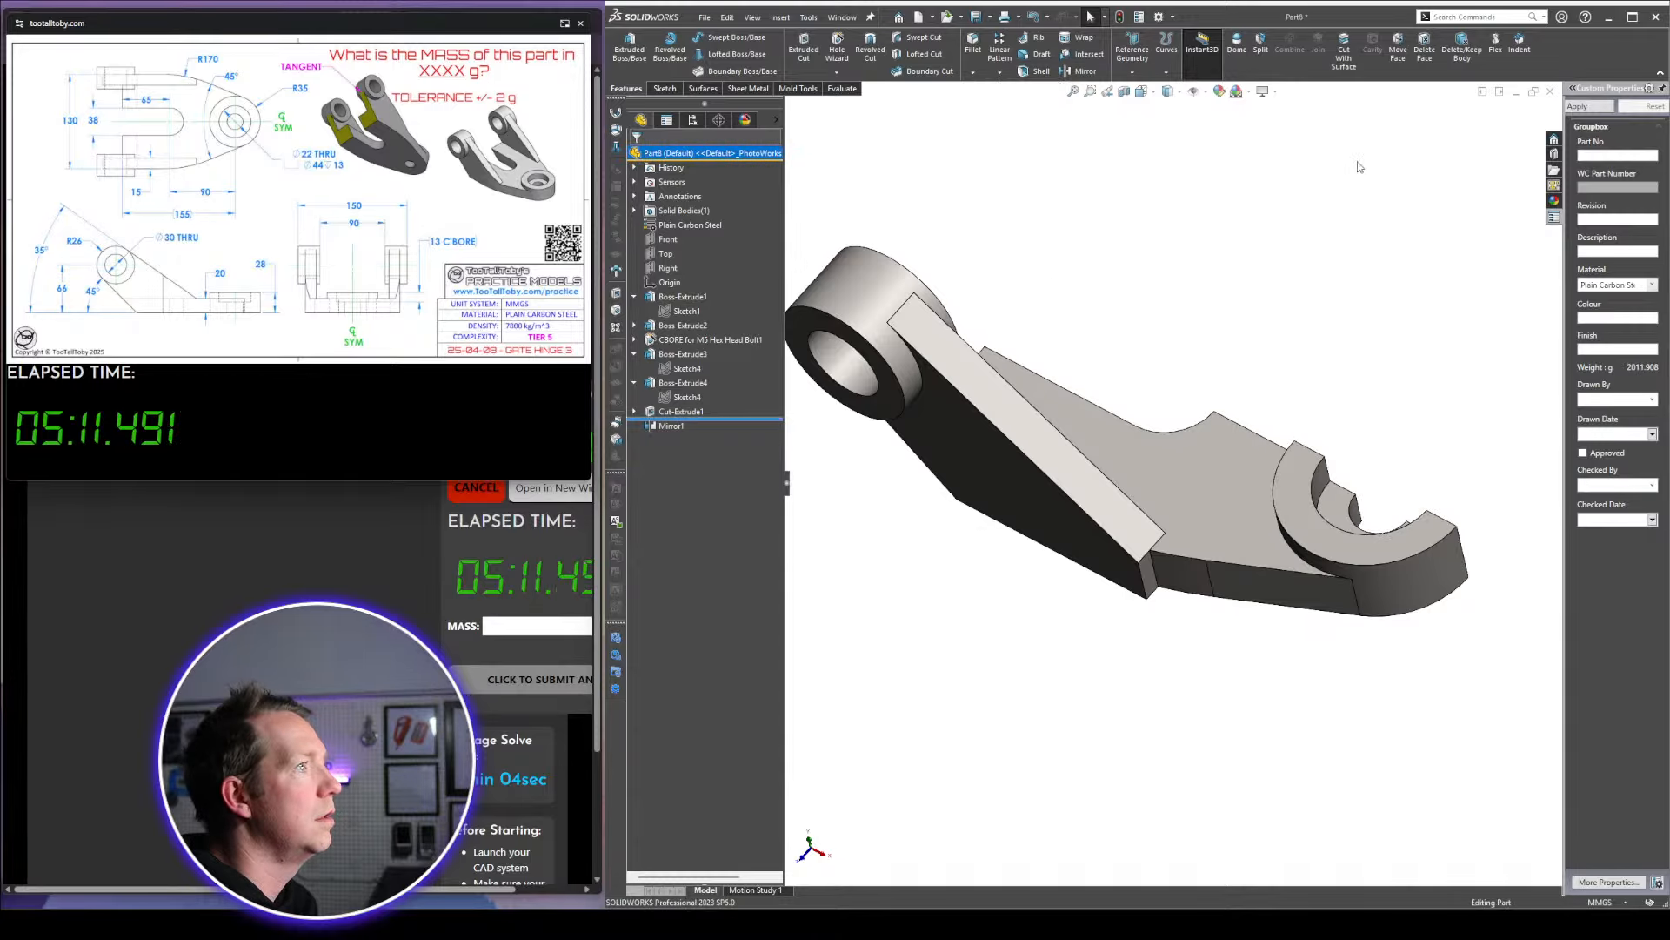
{"action": "left_click", "coordinate": [1426, 54]}
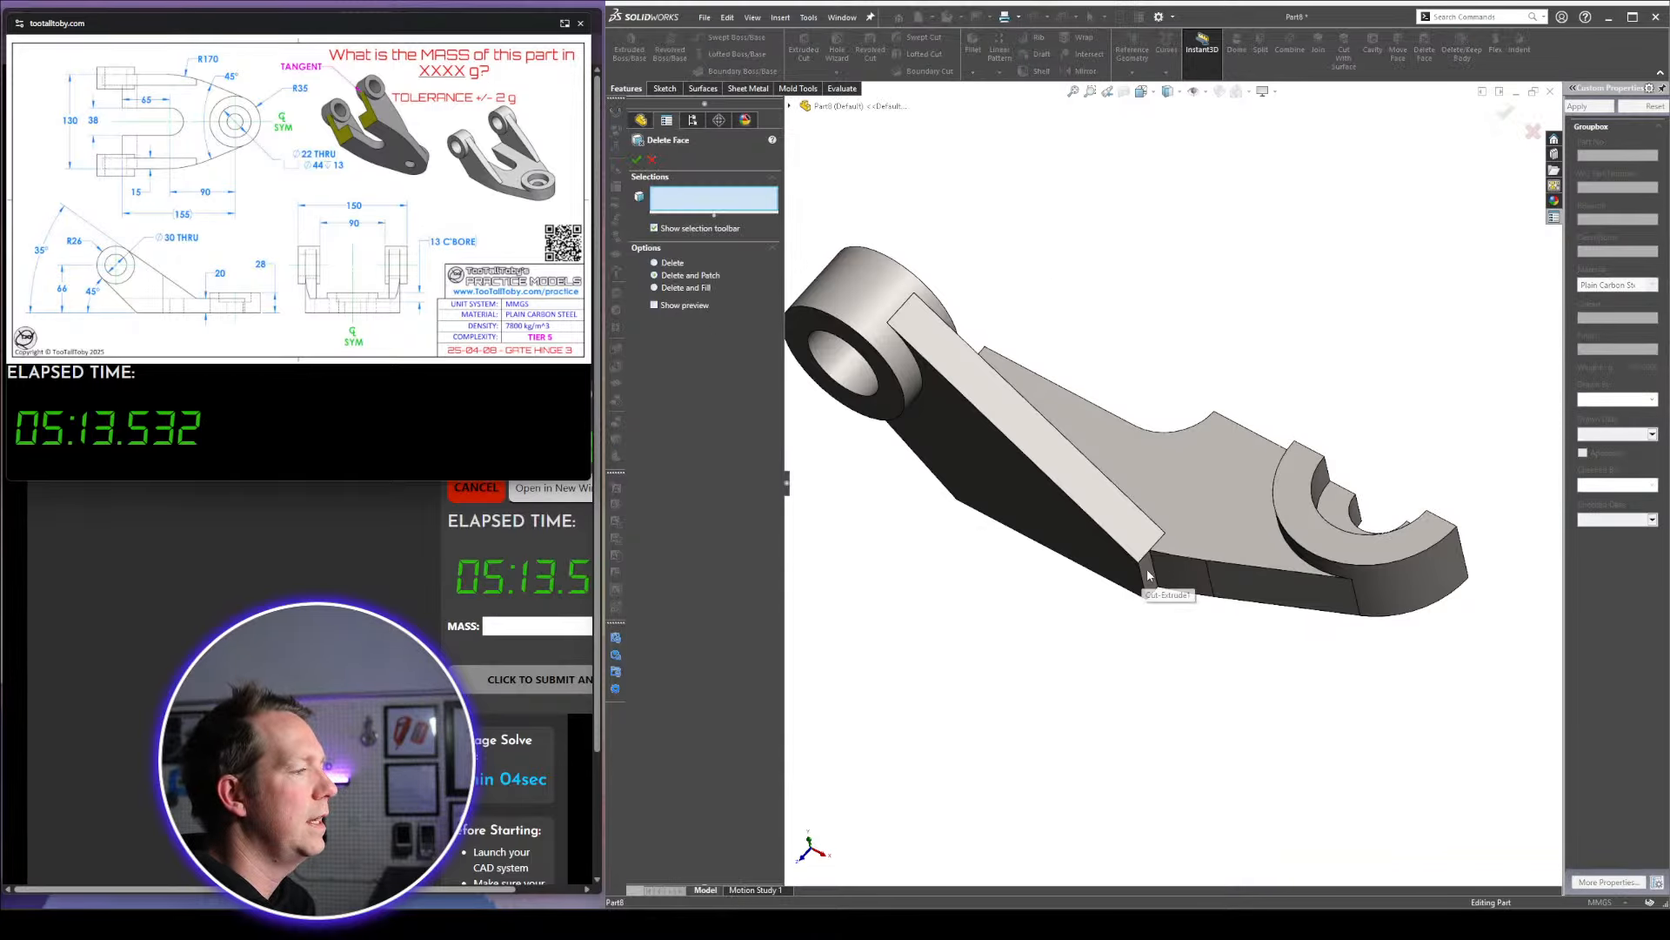
{"action": "left_click", "coordinate": [1146, 574]}
{"action": "key", "text": "Return"}
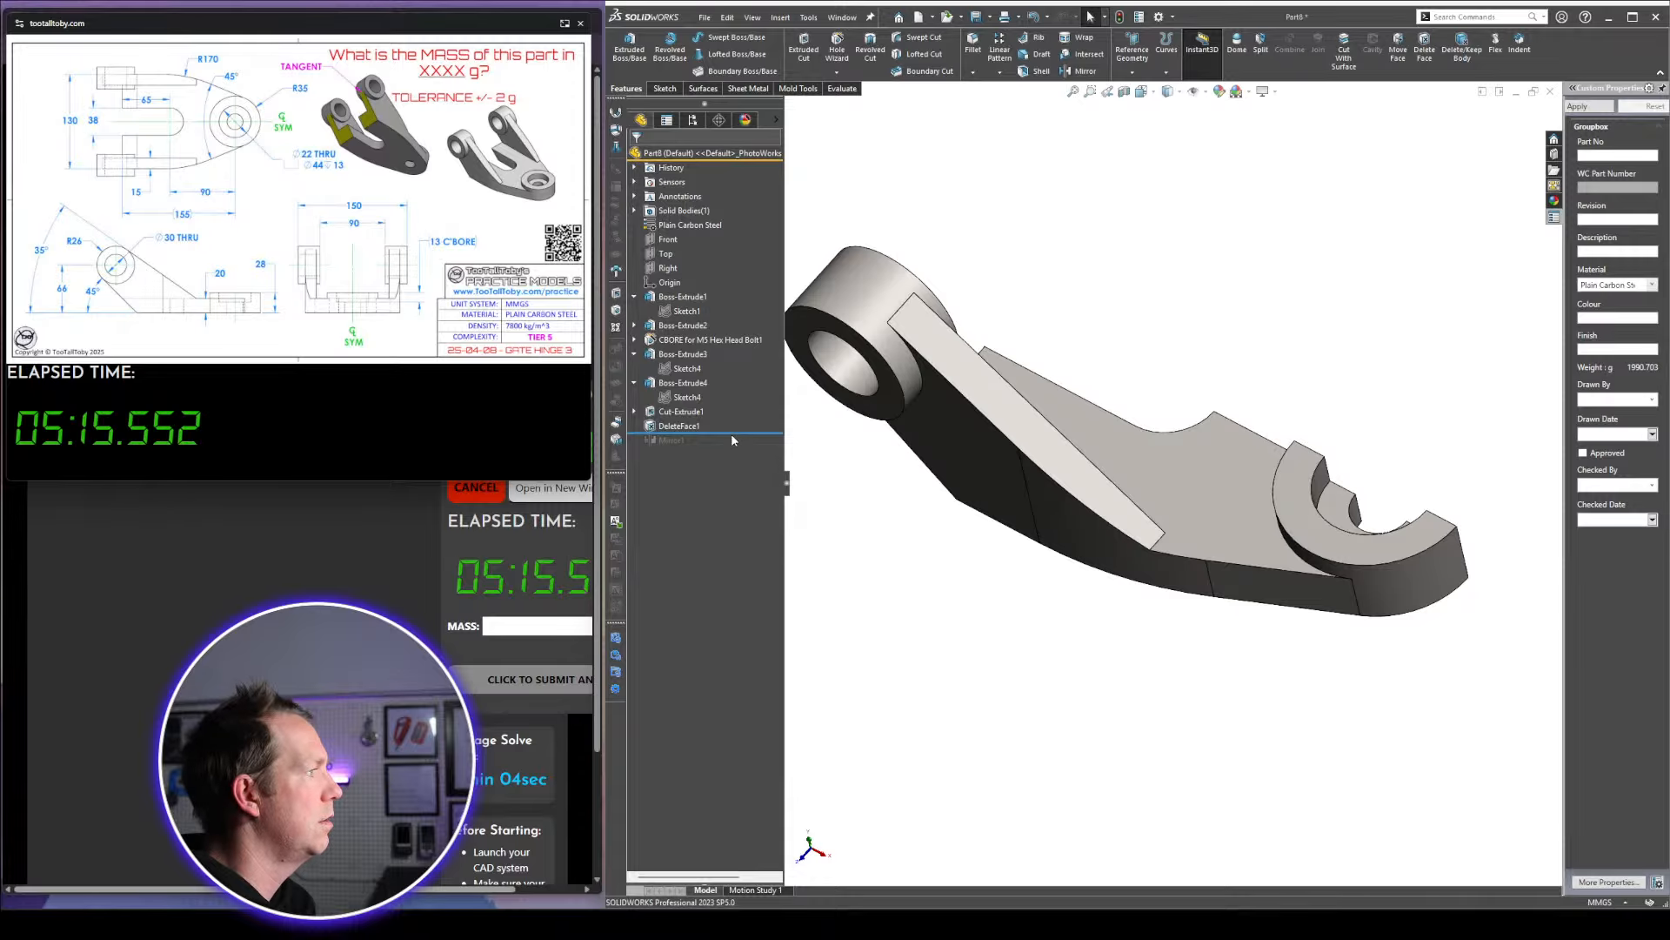
{"action": "left_click_drag", "start_coordinate": [731, 434], "coordinate": [731, 449]}
{"action": "scroll", "coordinate": [931, 424], "scroll_direction": "up", "scroll_amount": 3}
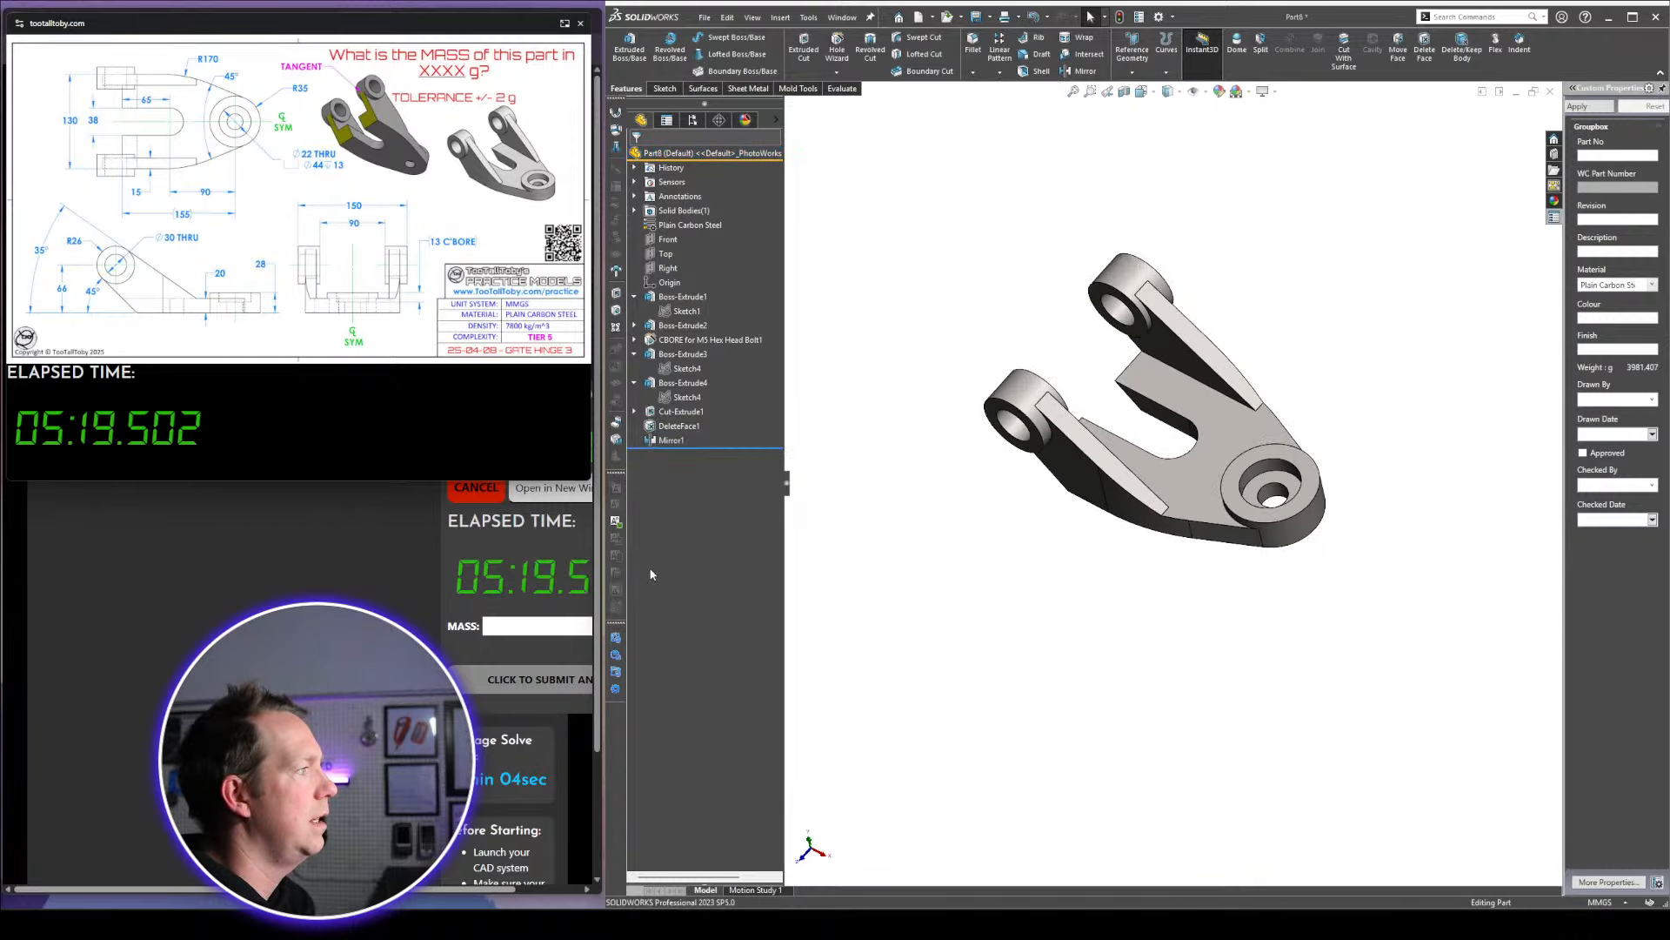
Enter 3981 as the part's mass on the challenge page
{"action": "left_click", "coordinate": [557, 626]}
{"action": "type", "text": "3981"}
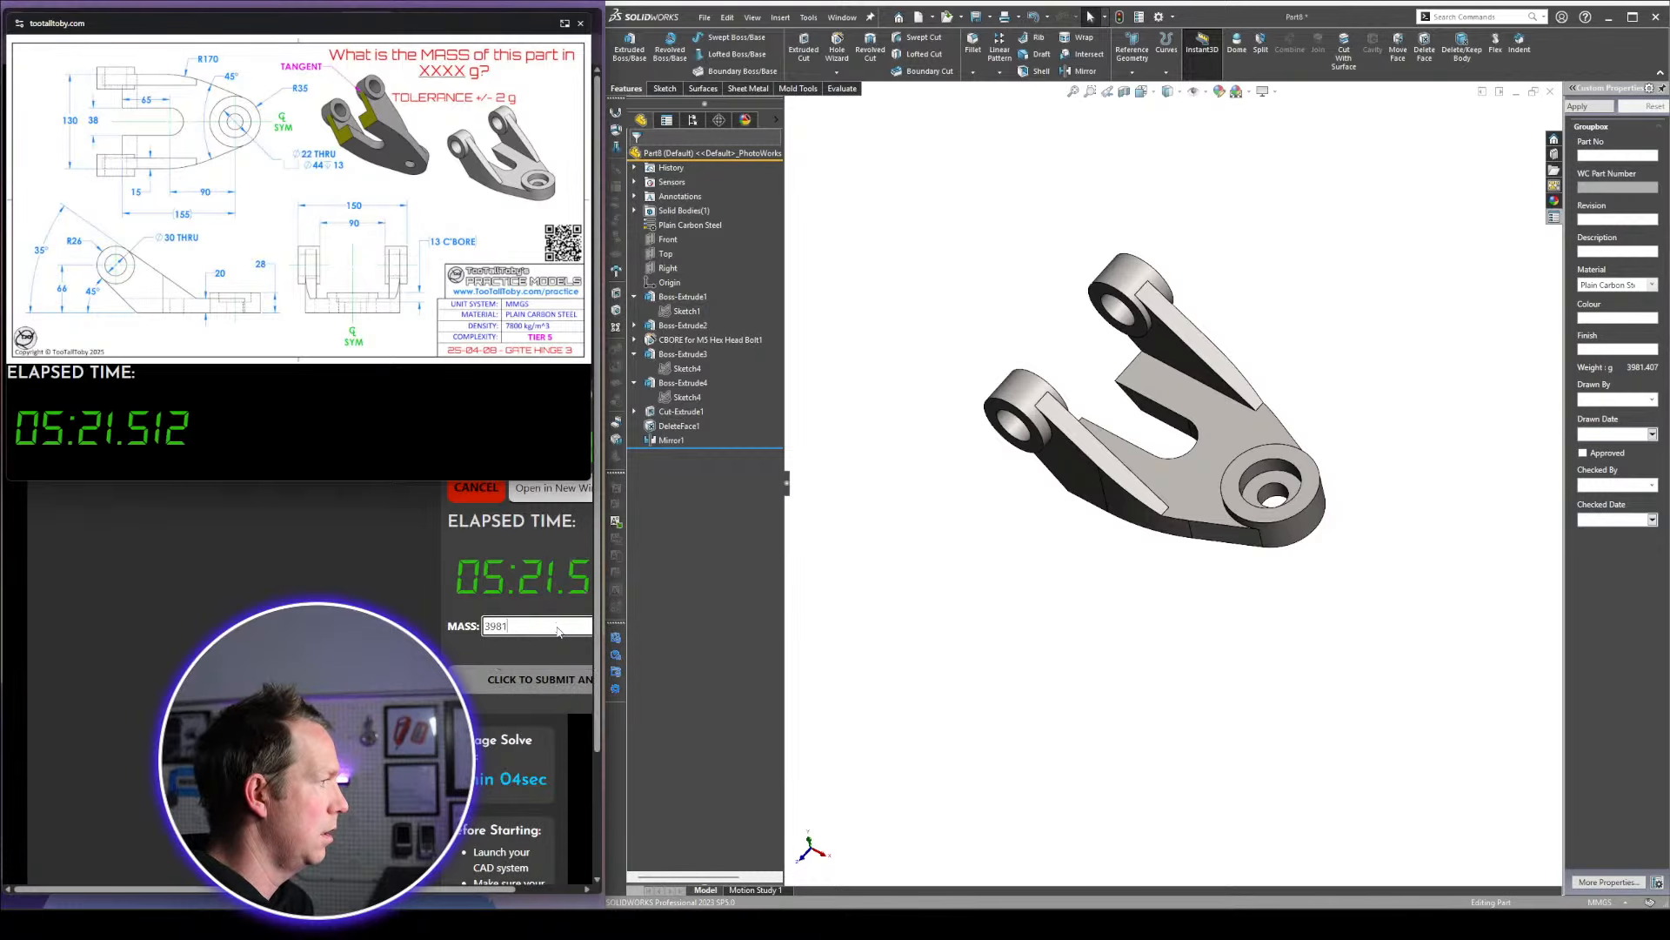
{"action": "key", "text": "Return"}
{"action": "left_click", "coordinate": [547, 521]}
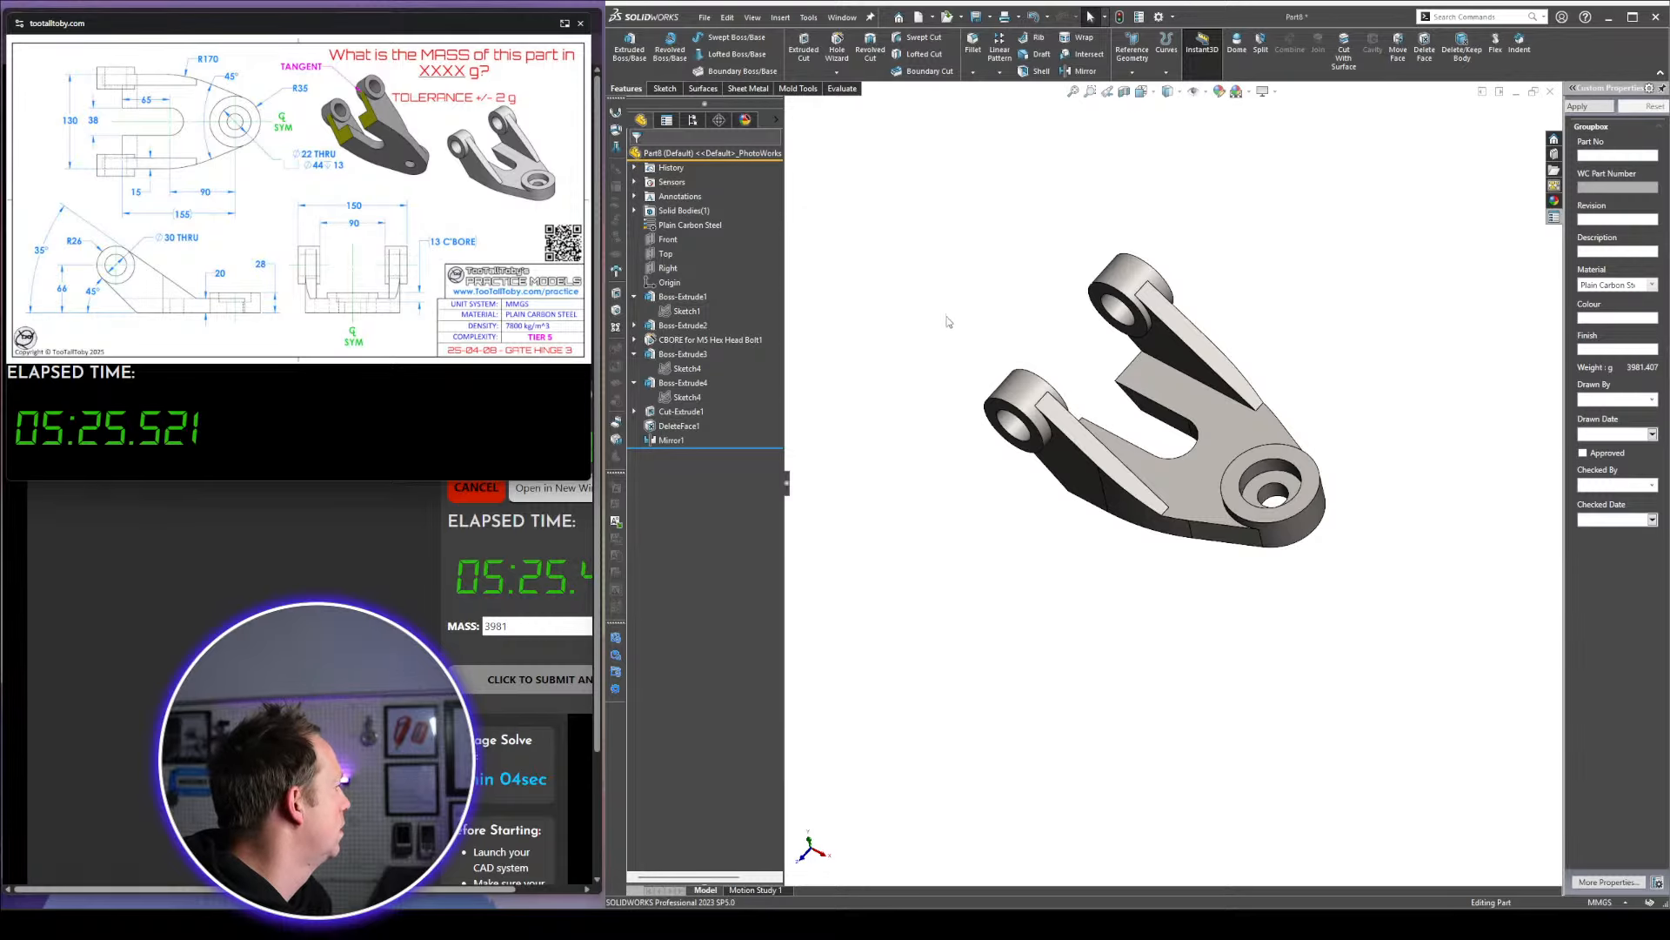
Inspect the mirrored hinge from the top, side and underside against the drawing, including the end faces beside the slot
{"action": "key", "text": "space"}
{"action": "left_click", "coordinate": [981, 360]}
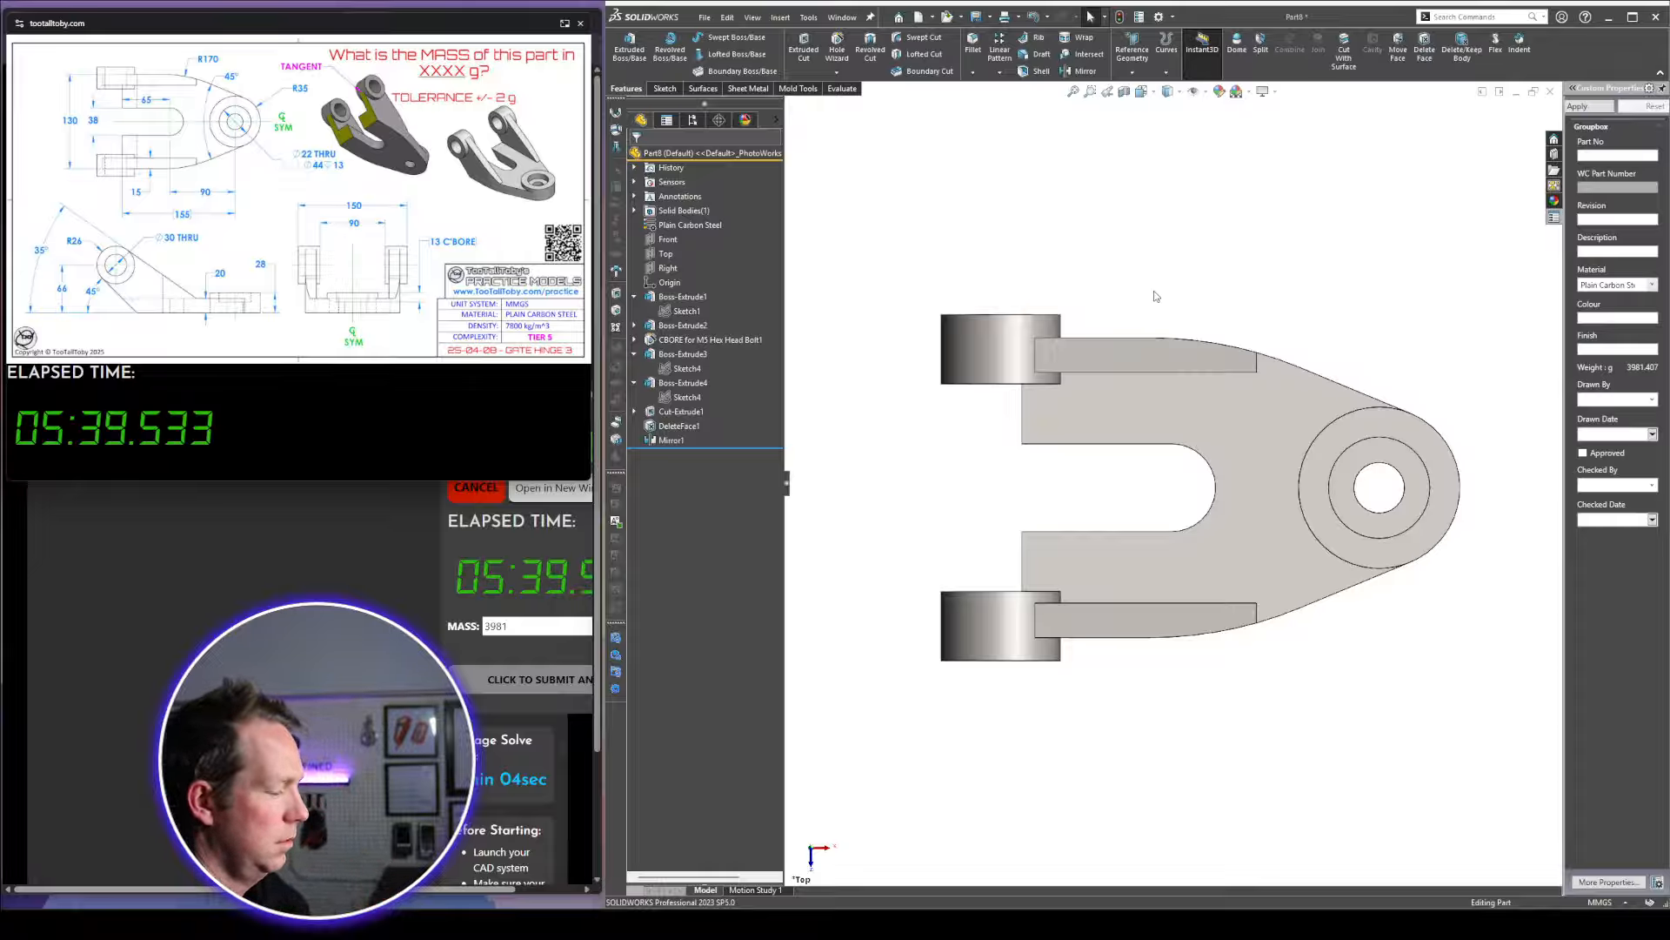
{"action": "mouse_move", "coordinate": [1155, 296]}
{"action": "middle_mouse_down"}
{"action": "mouse_move", "coordinate": [1275, 477]}
{"action": "mouse_move", "coordinate": [1164, 305]}
{"action": "mouse_move", "coordinate": [1164, 268]}
{"action": "mouse_move", "coordinate": [1145, 288]}
{"action": "mouse_move", "coordinate": [1290, 279]}
{"action": "mouse_move", "coordinate": [1157, 298]}
{"action": "middle_mouse_up"}
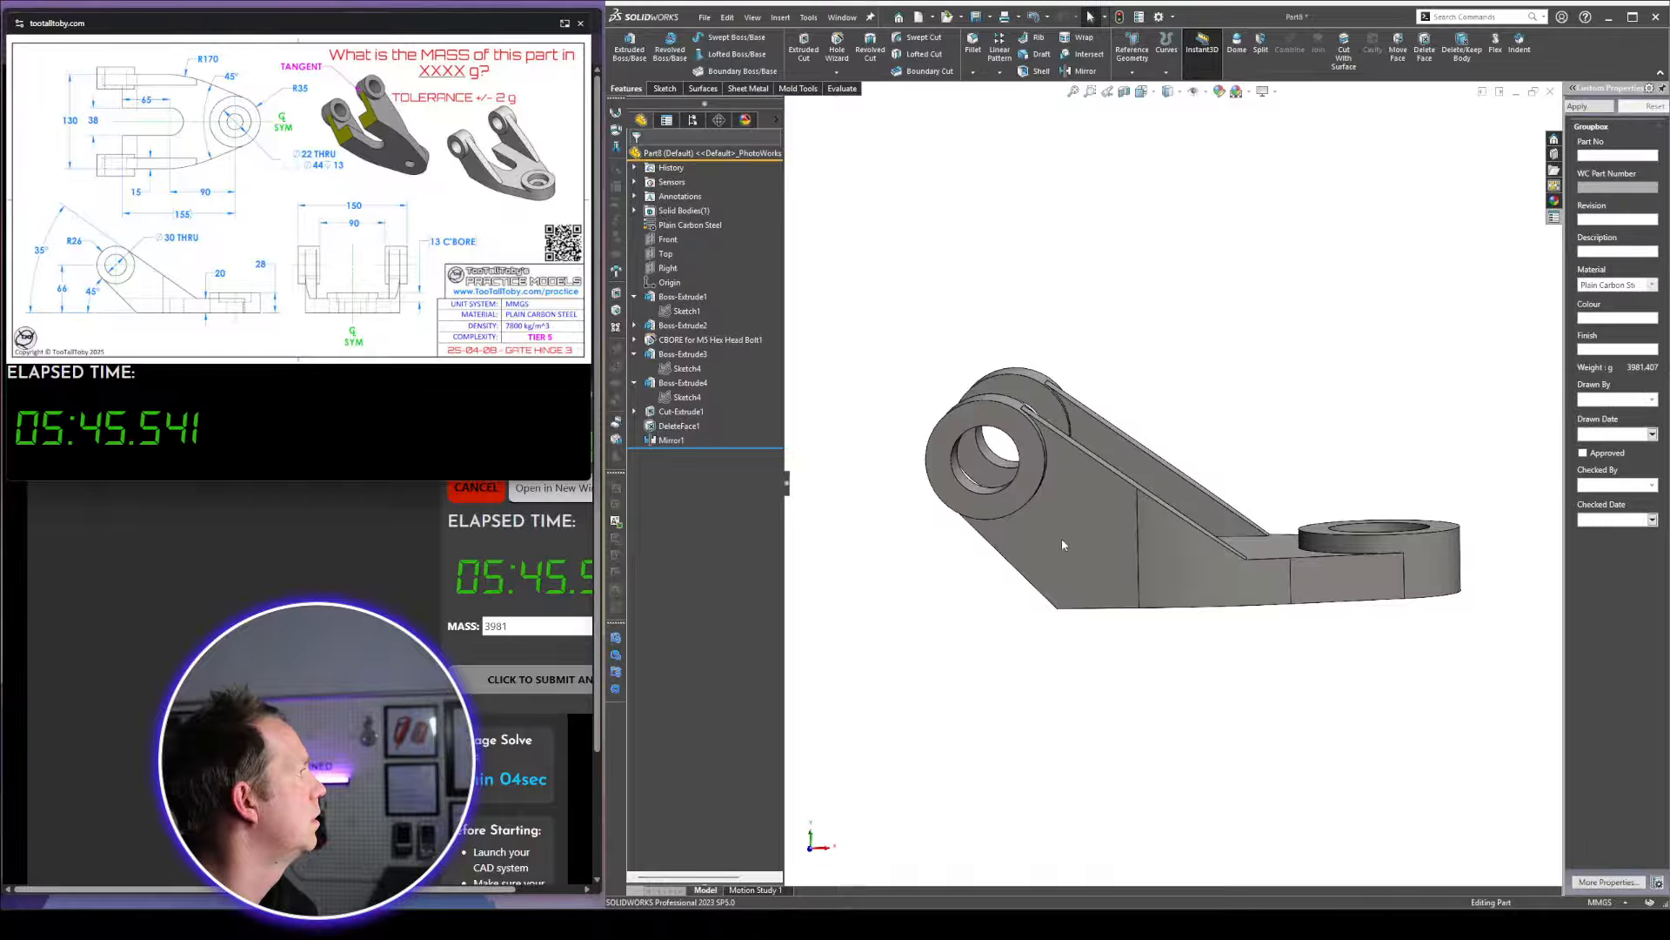
{"action": "middle_click_drag", "start_coordinate": [1184, 506], "coordinate": [1151, 577]}
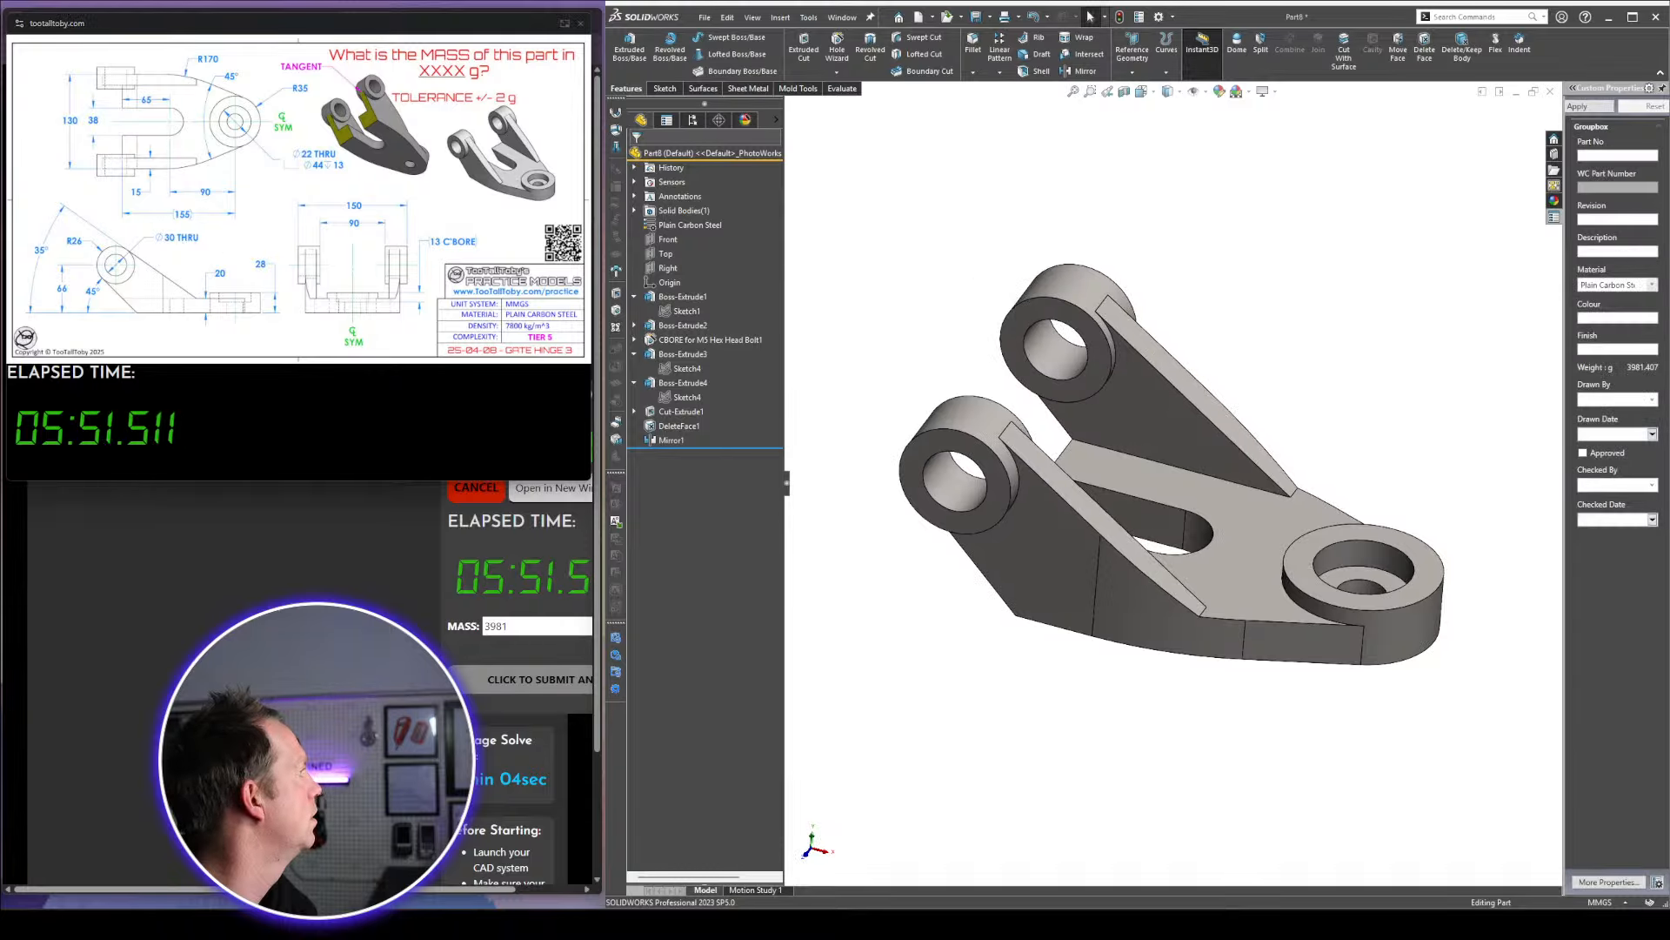
{"action": "middle_click_drag", "start_coordinate": [1213, 333], "coordinate": [1209, 344]}
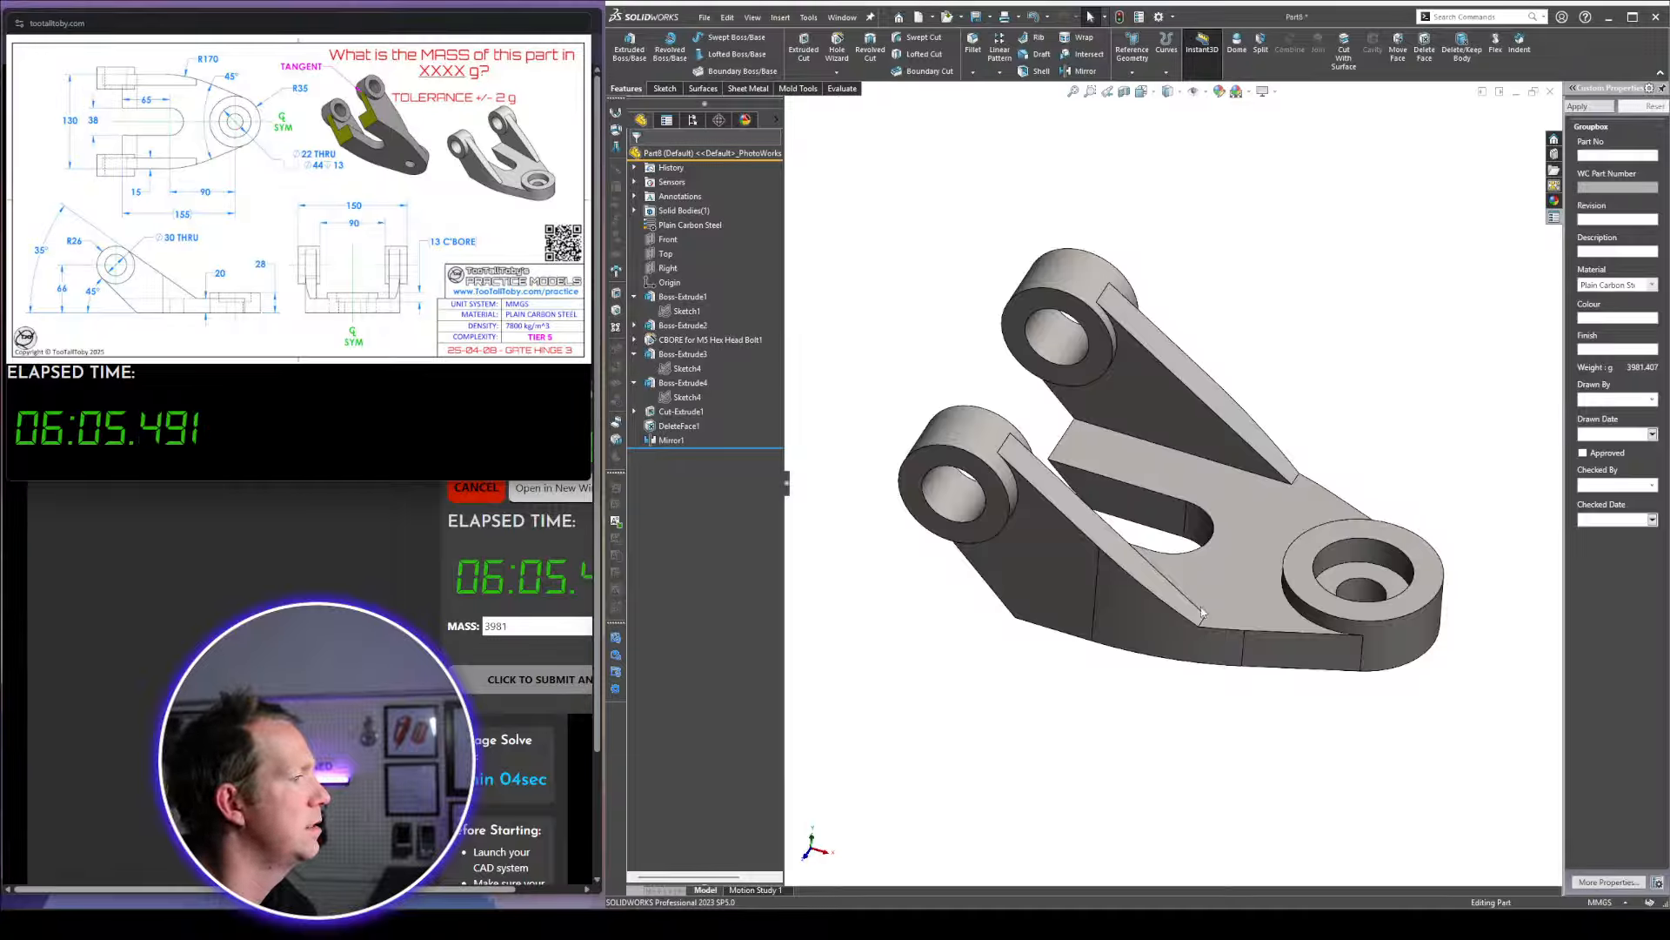
{"action": "mouse_move", "coordinate": [1202, 608]}
{"action": "middle_mouse_down"}
{"action": "mouse_move", "coordinate": [1207, 526]}
{"action": "mouse_move", "coordinate": [1204, 576]}
{"action": "middle_mouse_up"}
{"action": "middle_click_drag", "start_coordinate": [1003, 556], "coordinate": [1136, 463]}
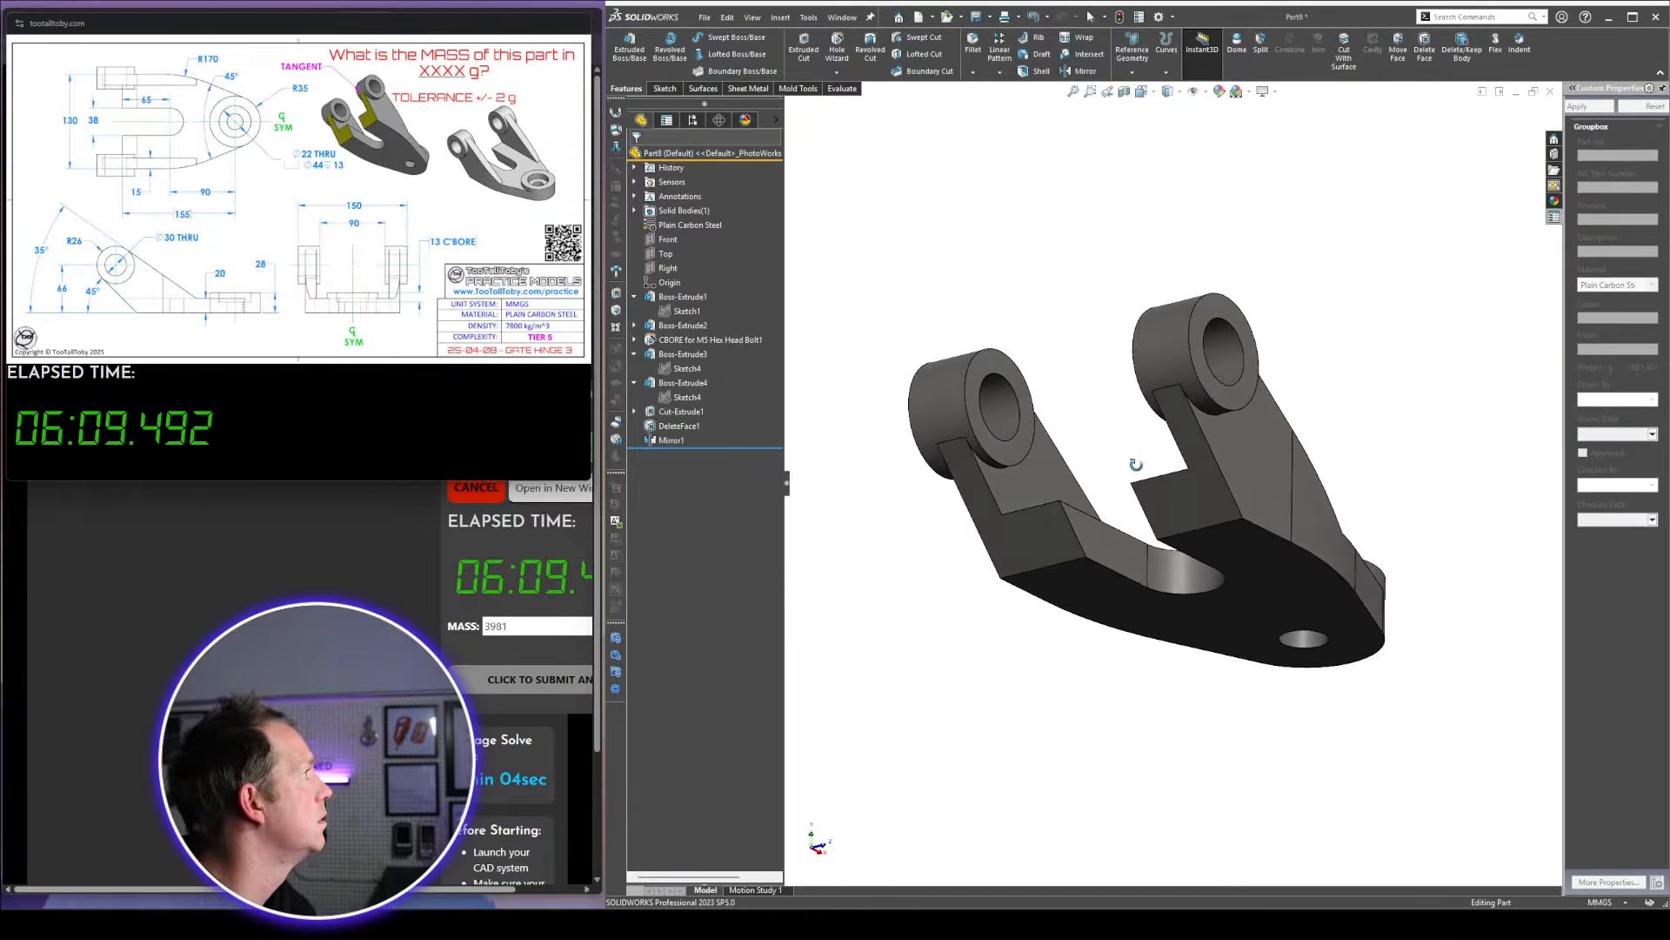
{"action": "right_click", "coordinate": [1197, 496]}
{"action": "left_click", "coordinate": [1222, 507]}
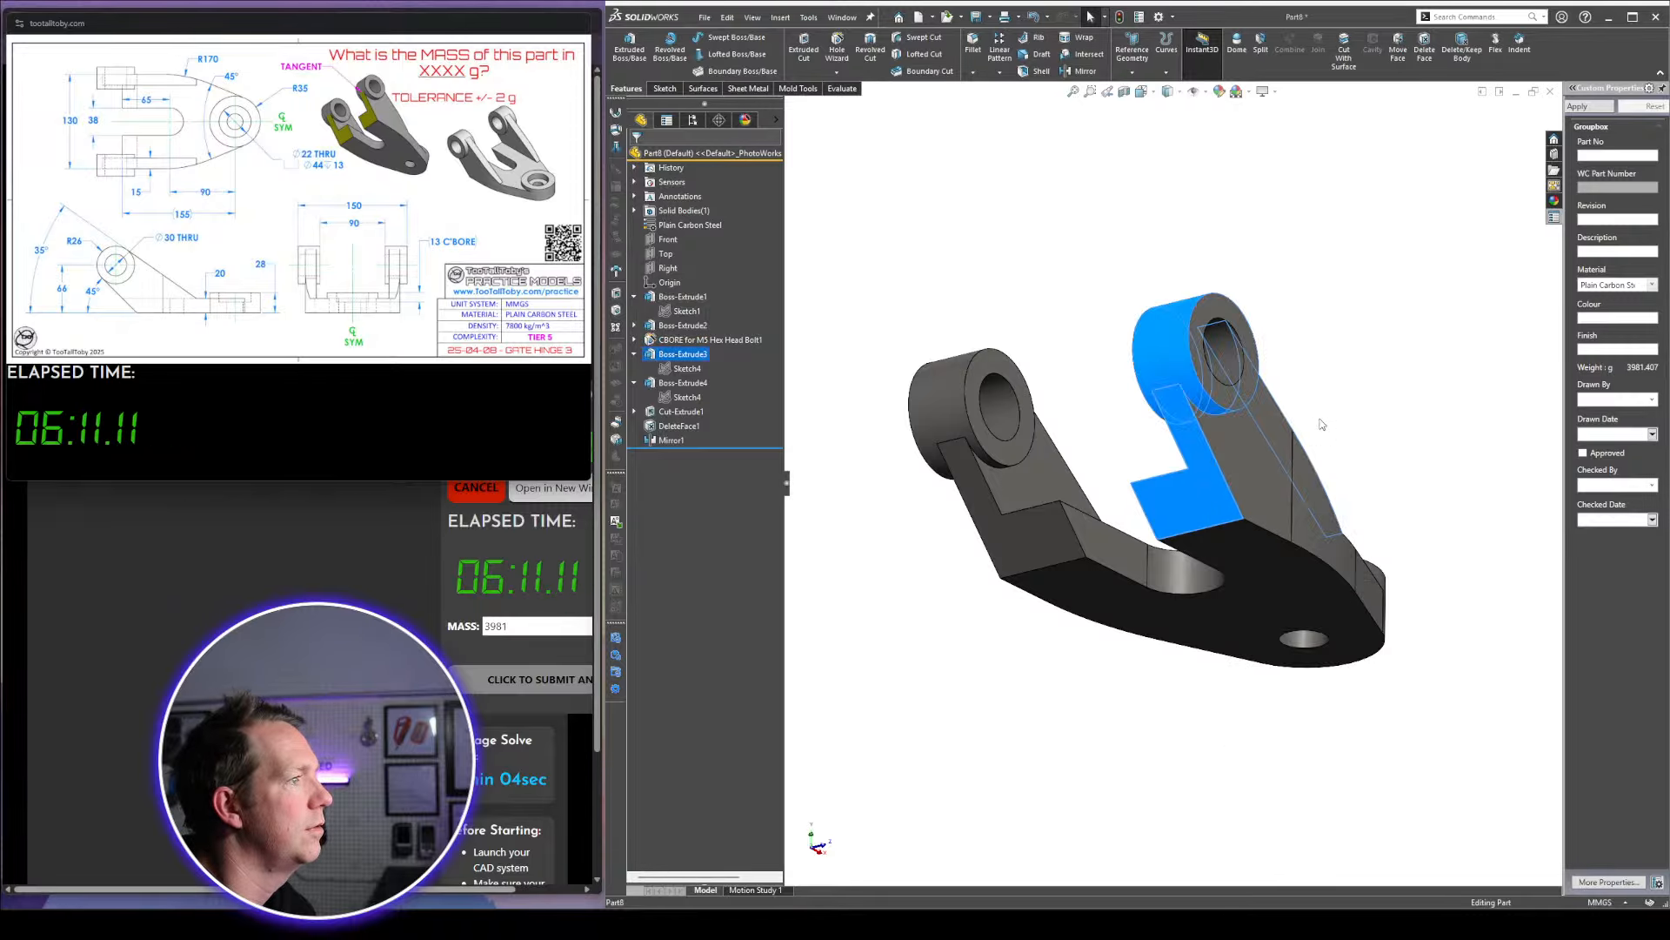
{"action": "left_click", "coordinate": [1370, 383]}
{"action": "middle_click_drag", "start_coordinate": [1312, 427], "coordinate": [1196, 553]}
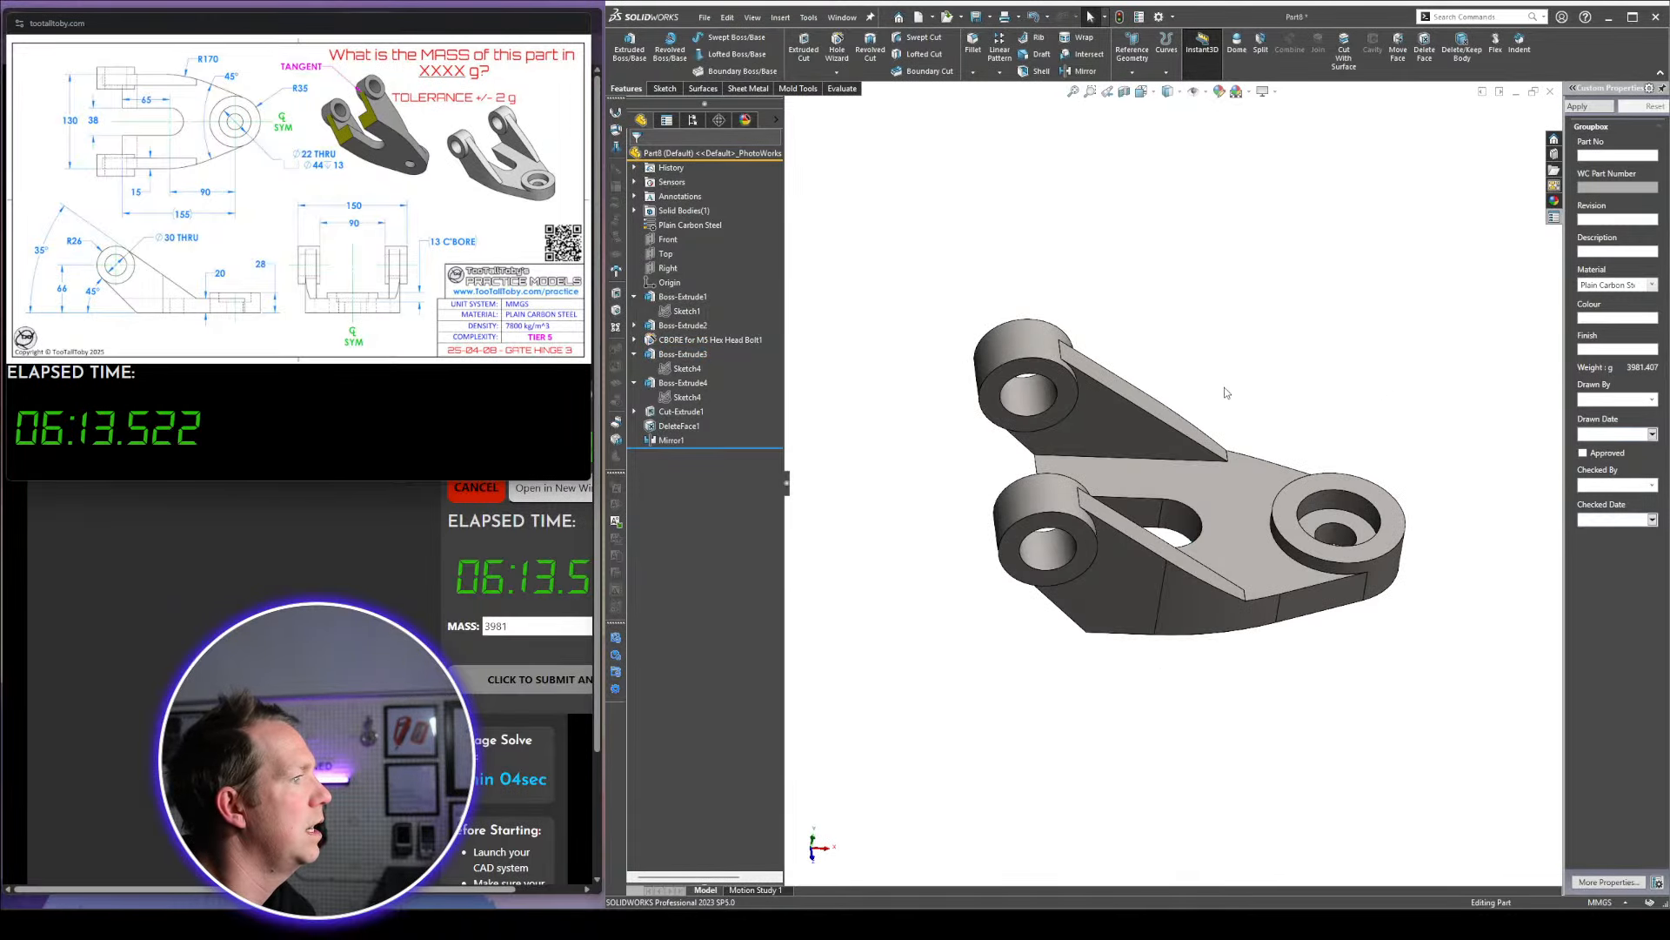
{"action": "middle_click_drag", "start_coordinate": [1224, 388], "coordinate": [1185, 557]}
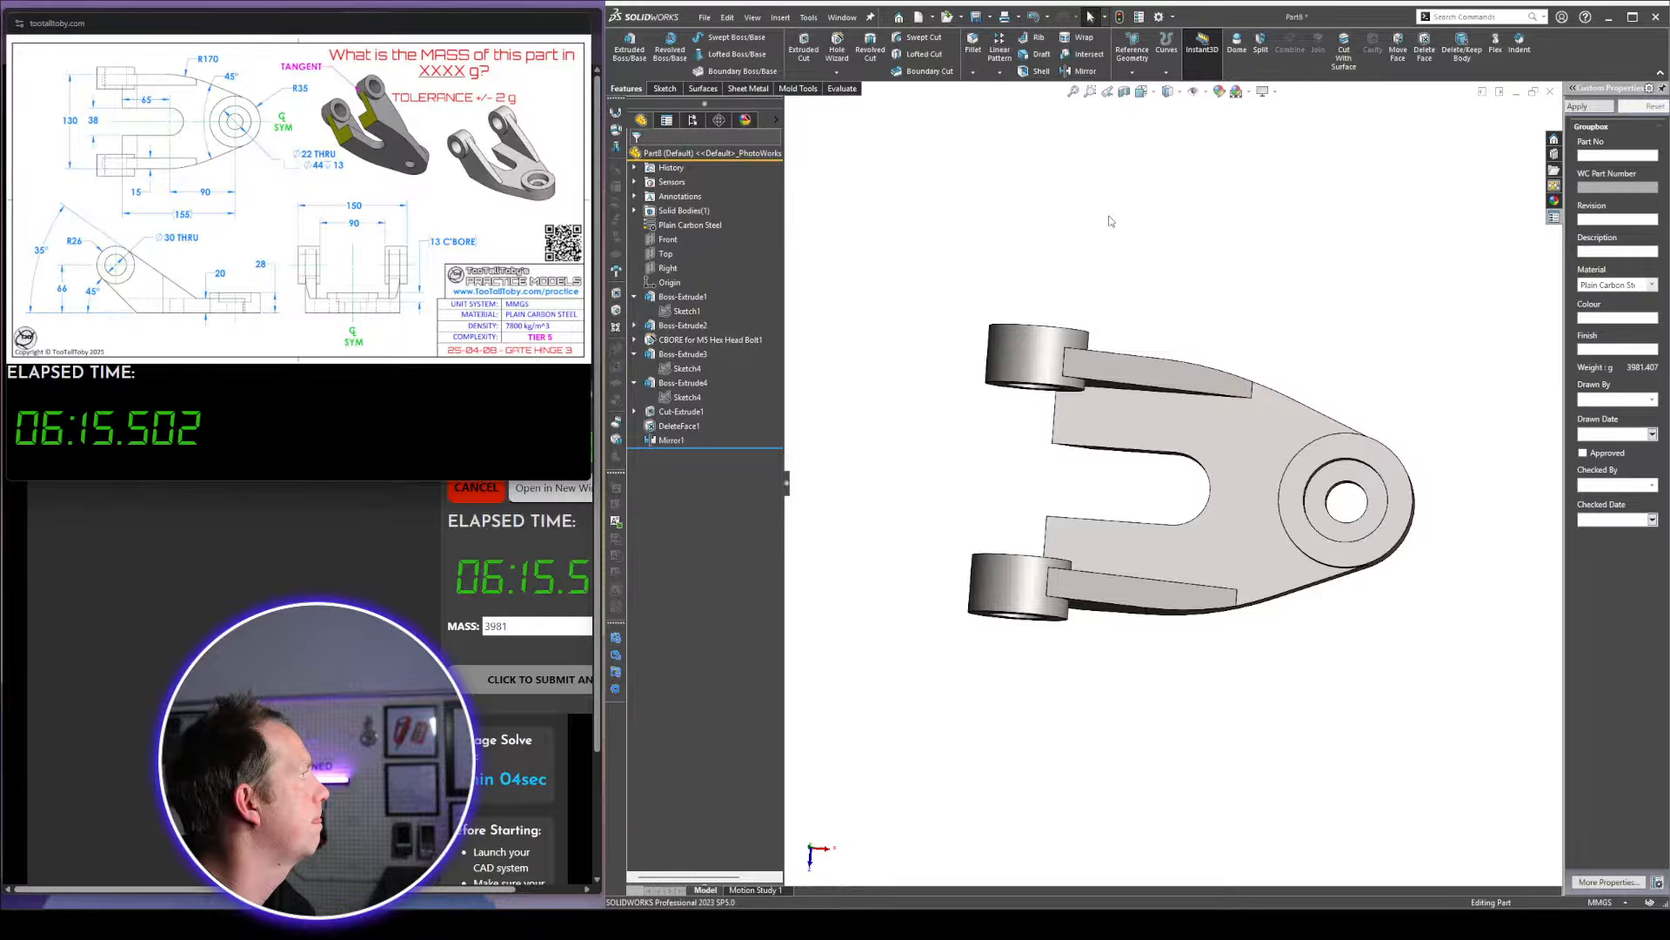
Check the base sketch's dimensions from the top and the heights of the first two boss extrusions against the drawing
{"action": "key", "text": "space"}
{"action": "left_click", "coordinate": [1135, 324]}
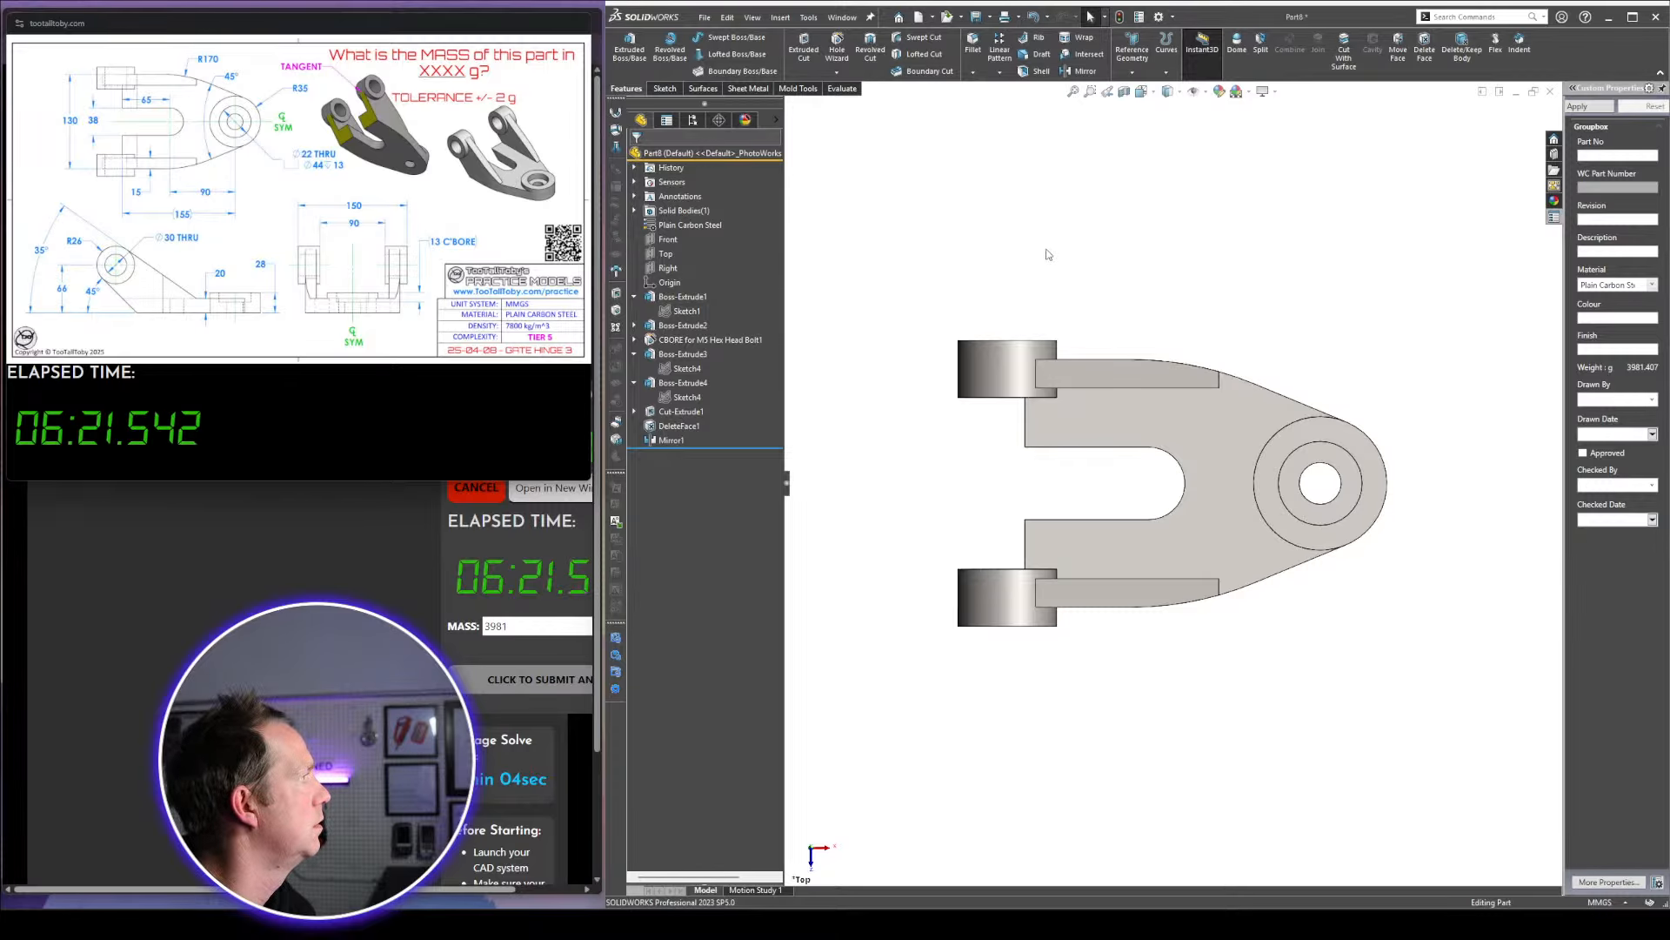
{"action": "left_click", "coordinate": [687, 310]}
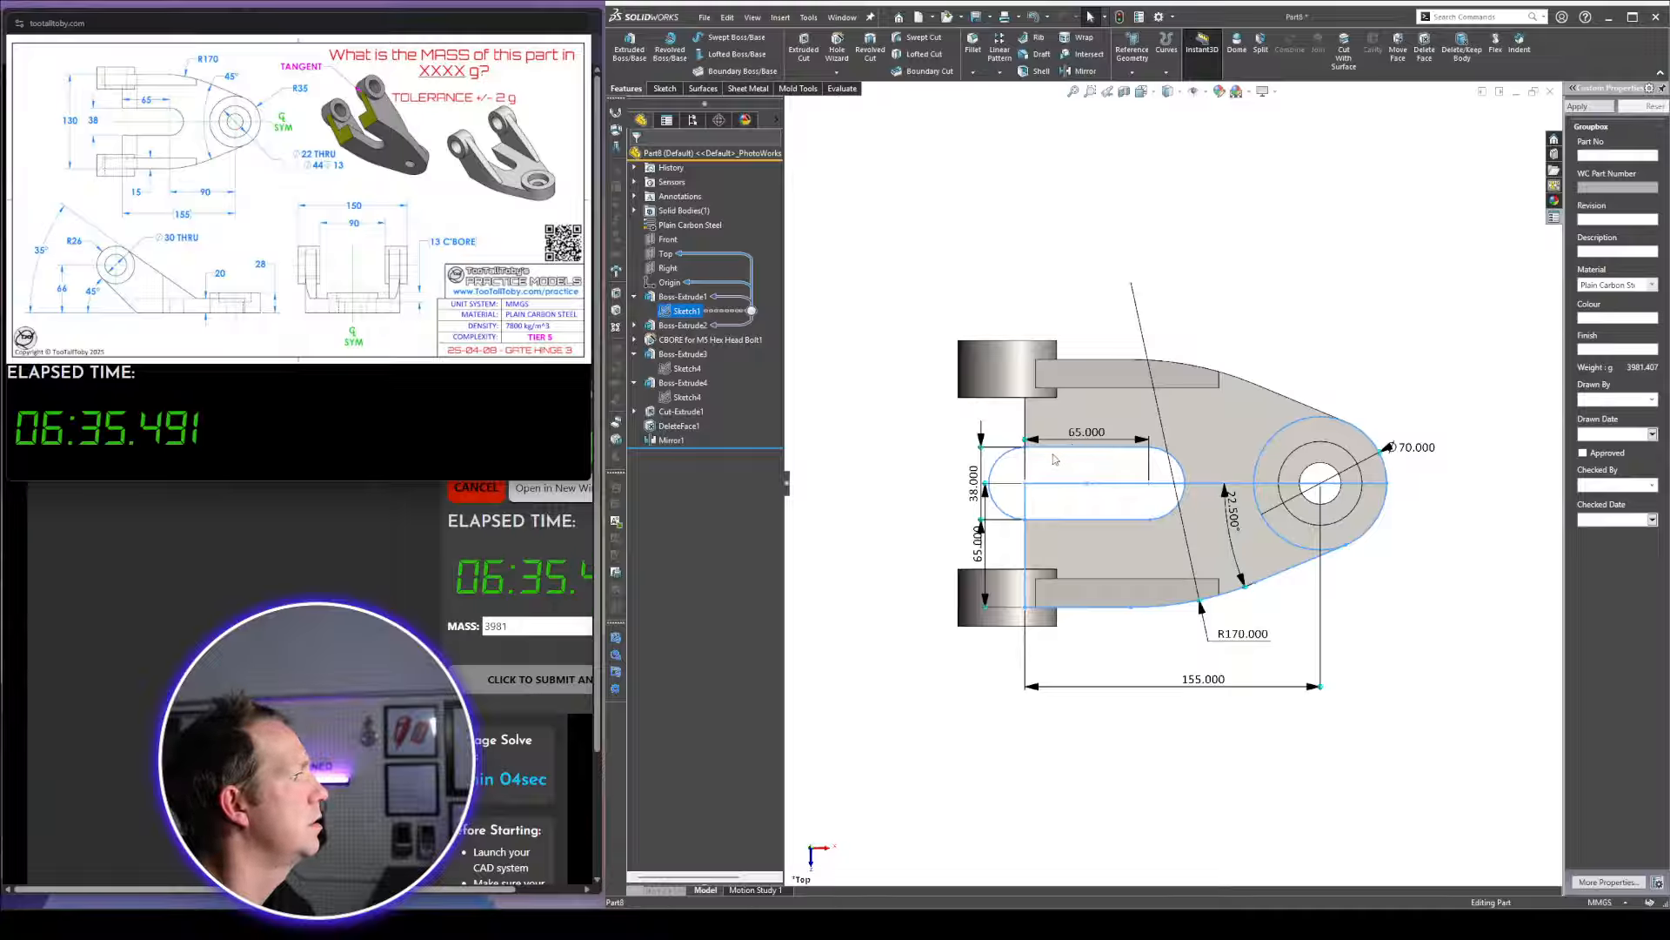
{"action": "left_click_drag", "start_coordinate": [983, 552], "coordinate": [912, 557]}
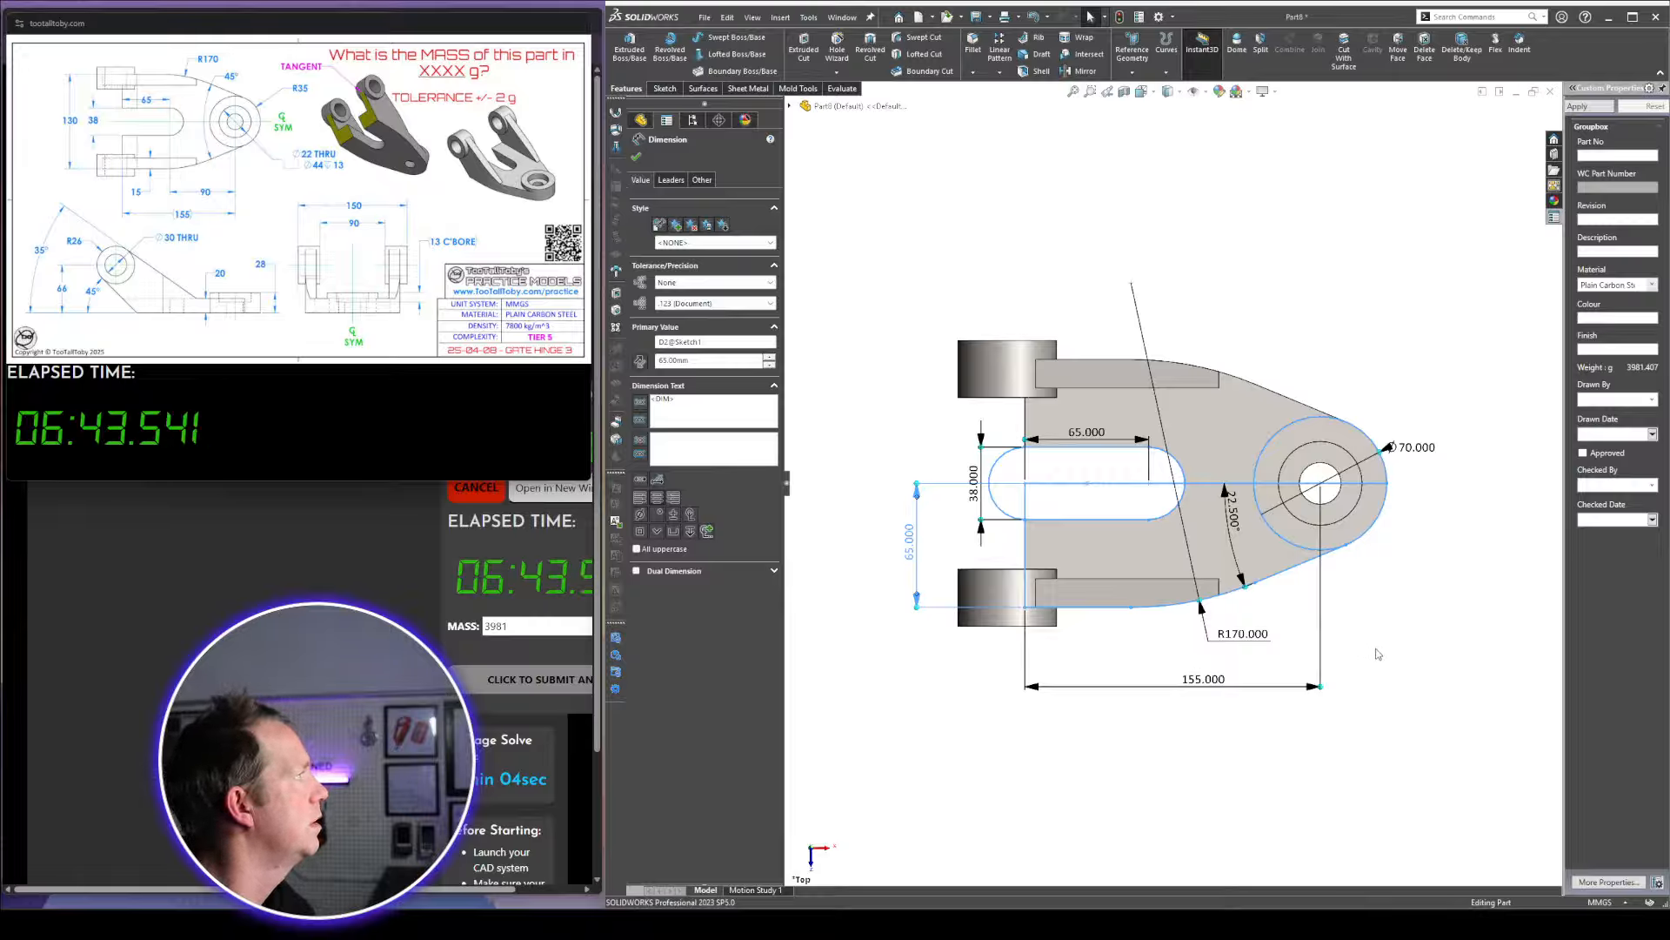
{"action": "left_click", "coordinate": [1389, 675]}
{"action": "key", "text": "ctrl+1"}
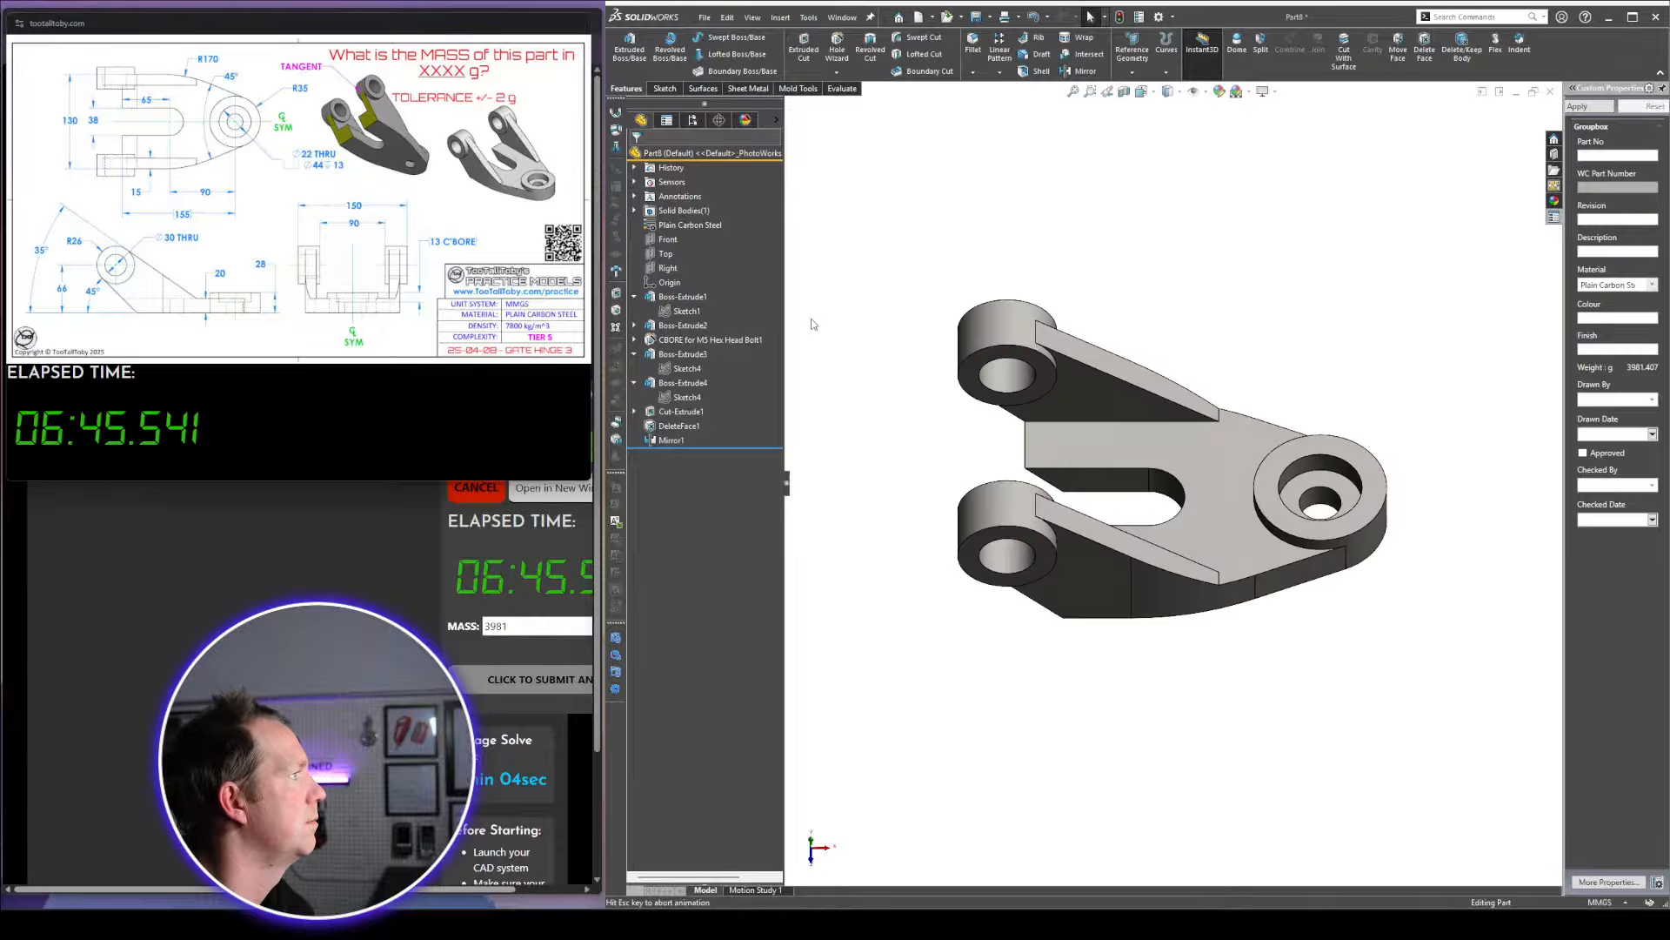
{"action": "left_click", "coordinate": [684, 297]}
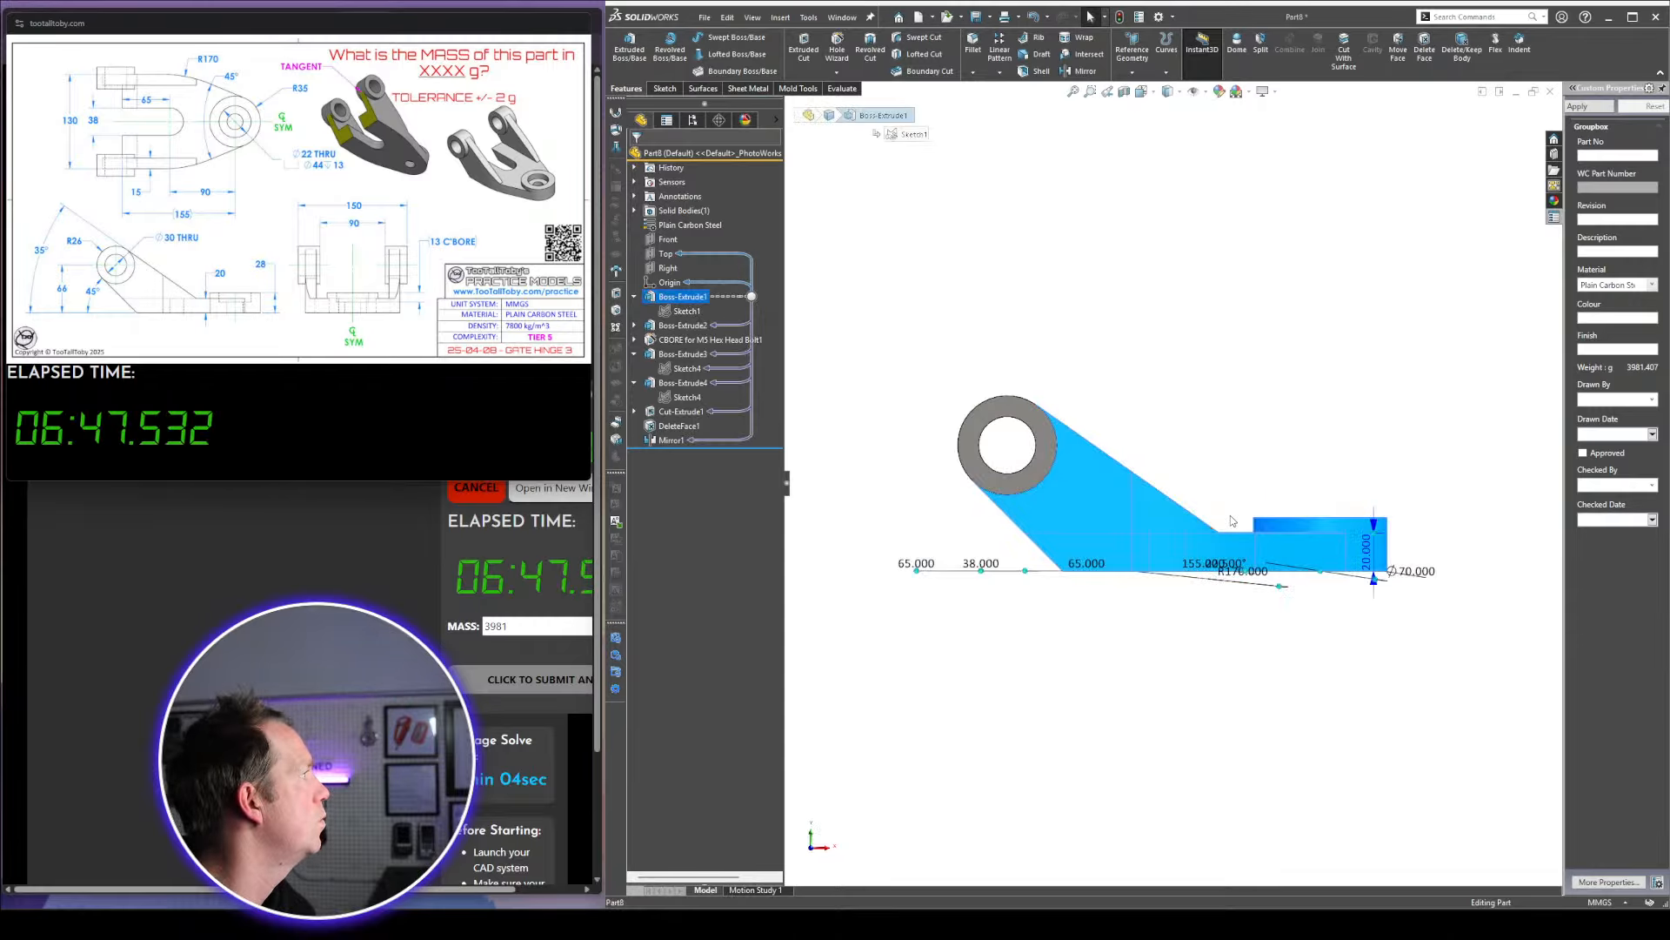
{"action": "left_click", "coordinate": [676, 326]}
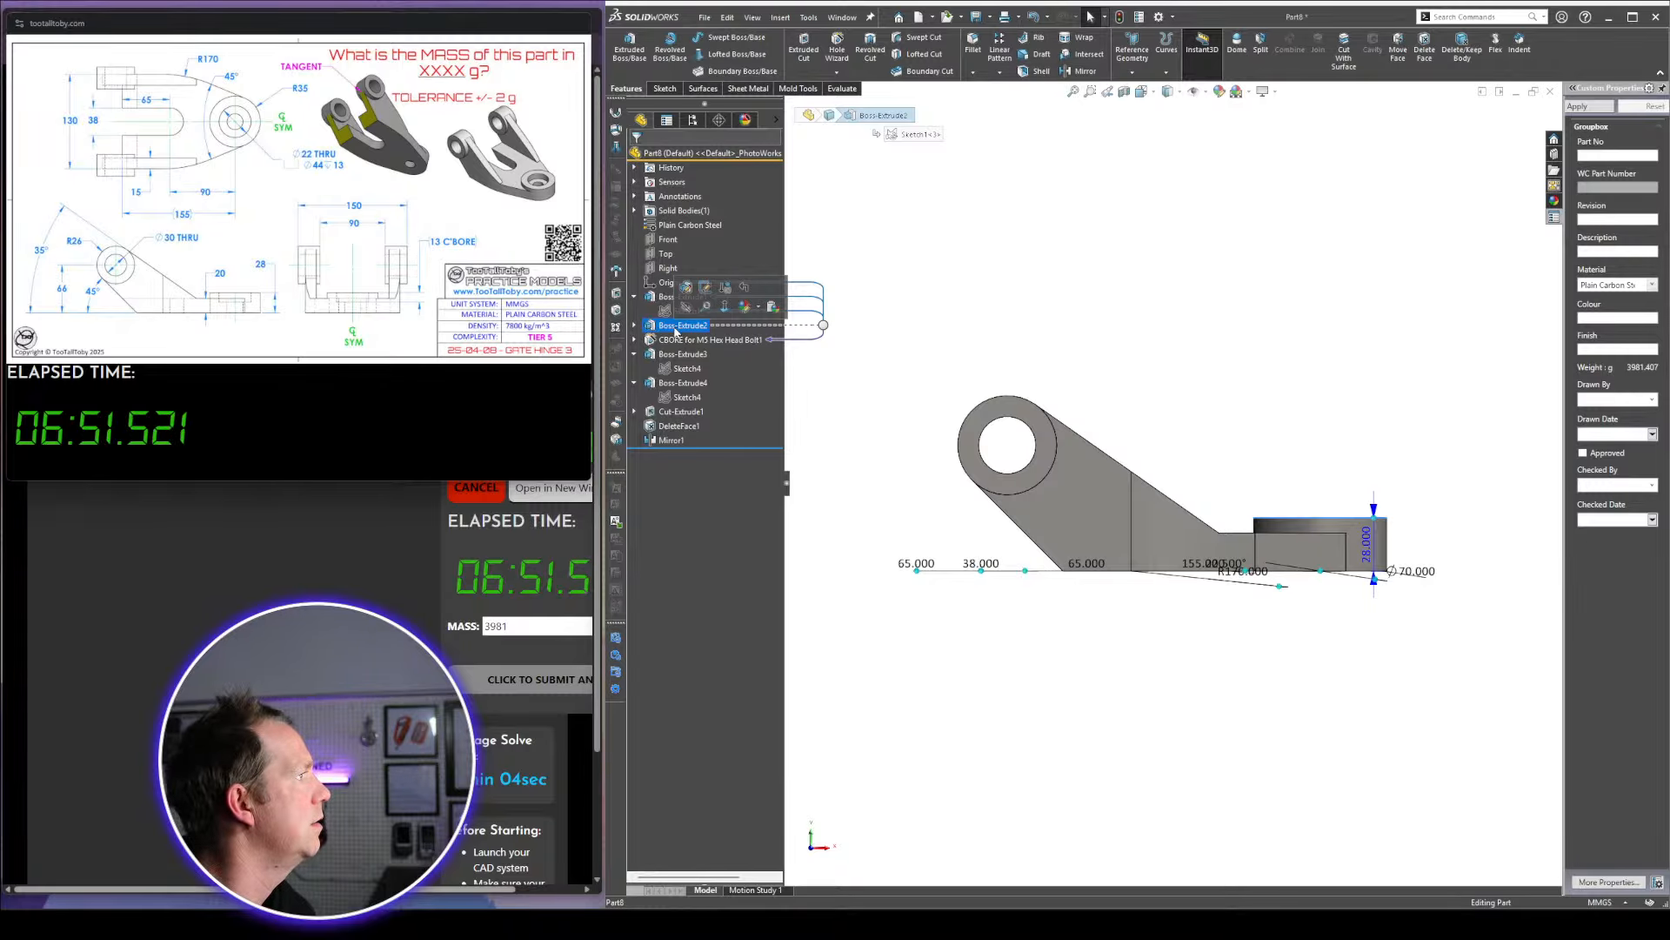
Set the counterbore depth of the hole in the round boss to 13 mm
{"action": "left_click", "coordinate": [677, 340]}
{"action": "middle_click_drag", "start_coordinate": [1310, 474], "coordinate": [1307, 561]}
{"action": "scroll", "coordinate": [1338, 522], "scroll_direction": "down", "scroll_amount": 4}
{"action": "middle_click_drag", "start_coordinate": [1360, 513], "coordinate": [1315, 552]}
{"action": "scroll", "coordinate": [1316, 552], "scroll_direction": "down", "scroll_amount": 2}
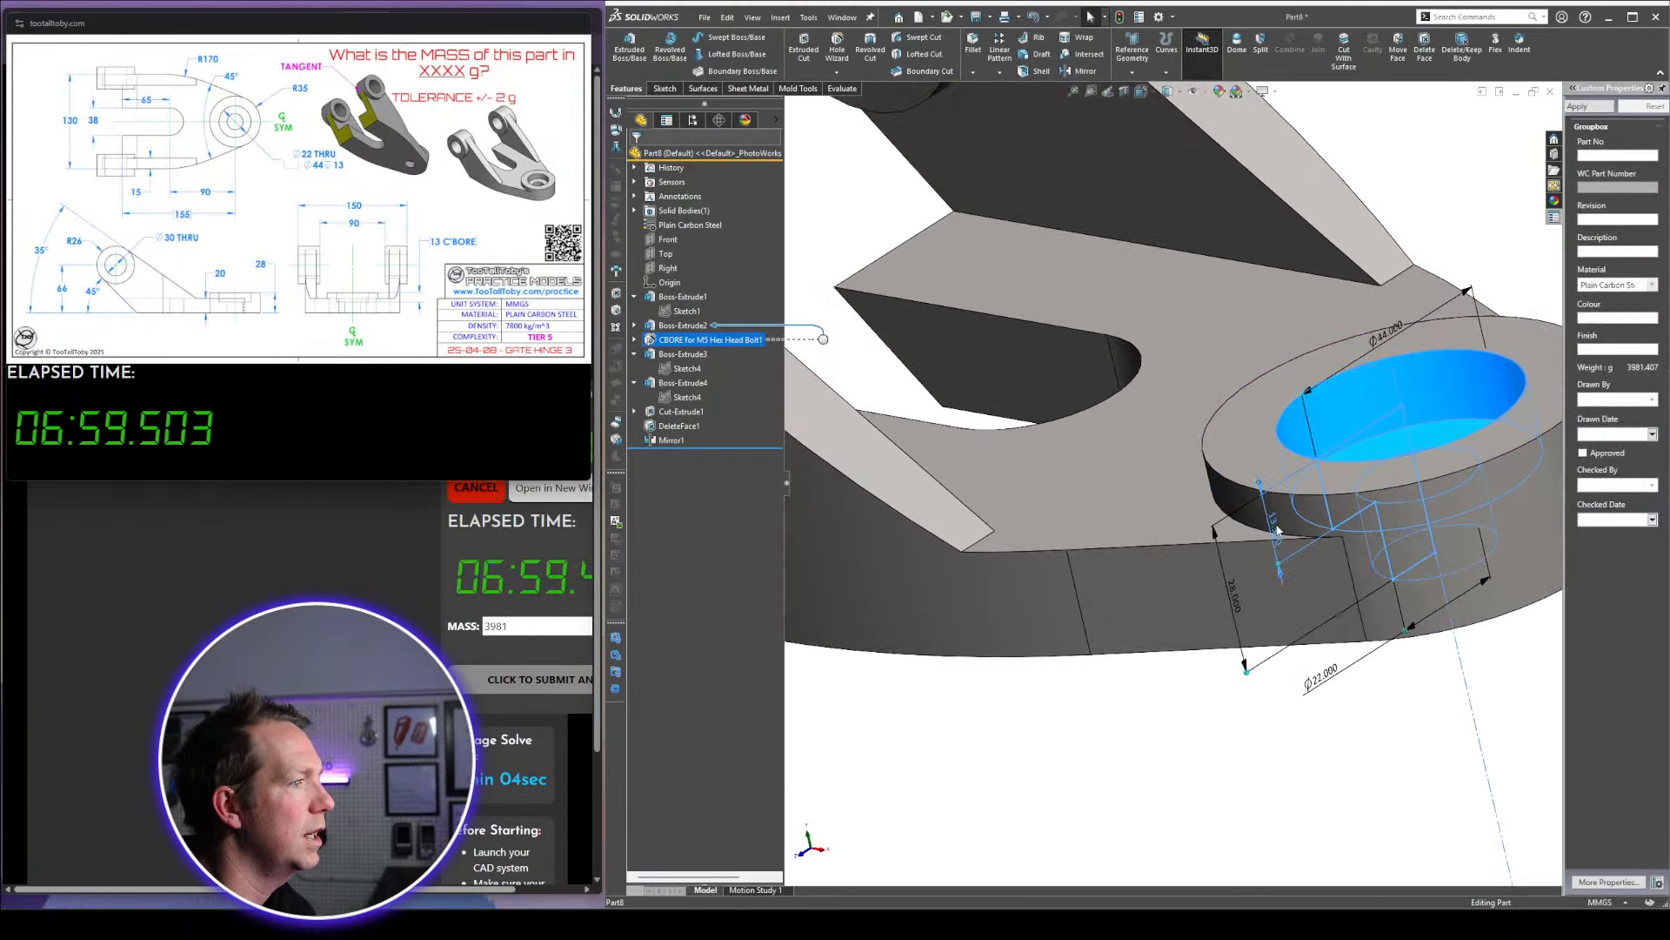
{"action": "double_click", "coordinate": [1277, 528]}
{"action": "type", "text": "13"}
{"action": "key", "text": "Return"}
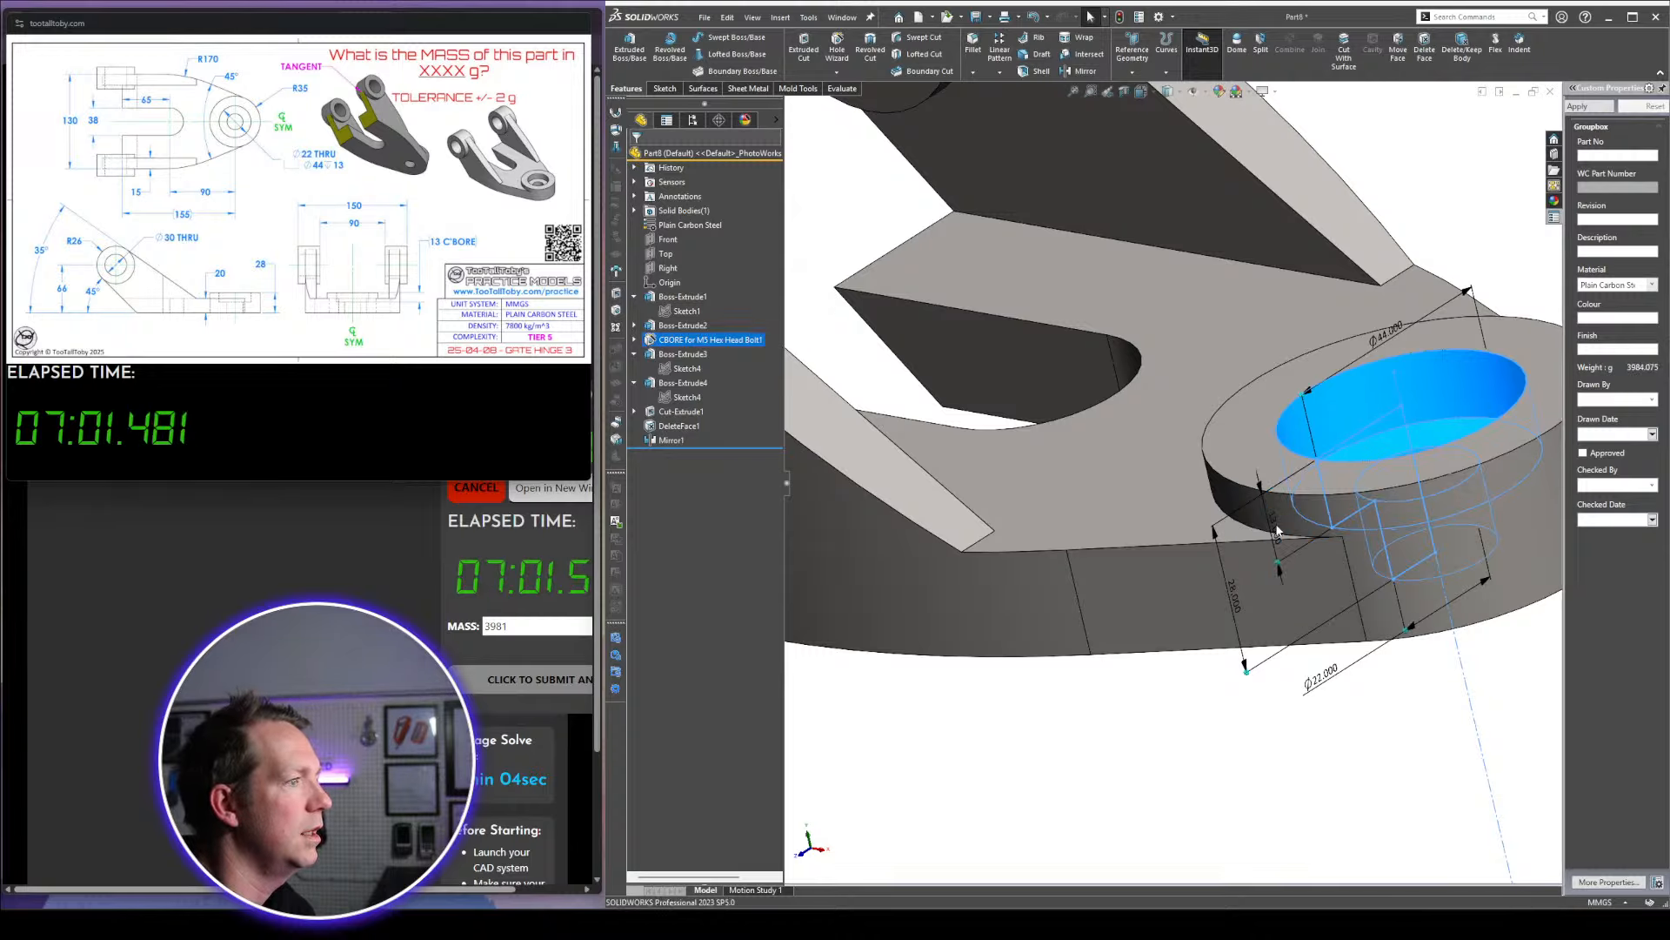
{"action": "left_click", "coordinate": [1135, 750]}
Correct the mass on the challenge page to 3984 and submit the answer
{"action": "left_click", "coordinate": [545, 627]}
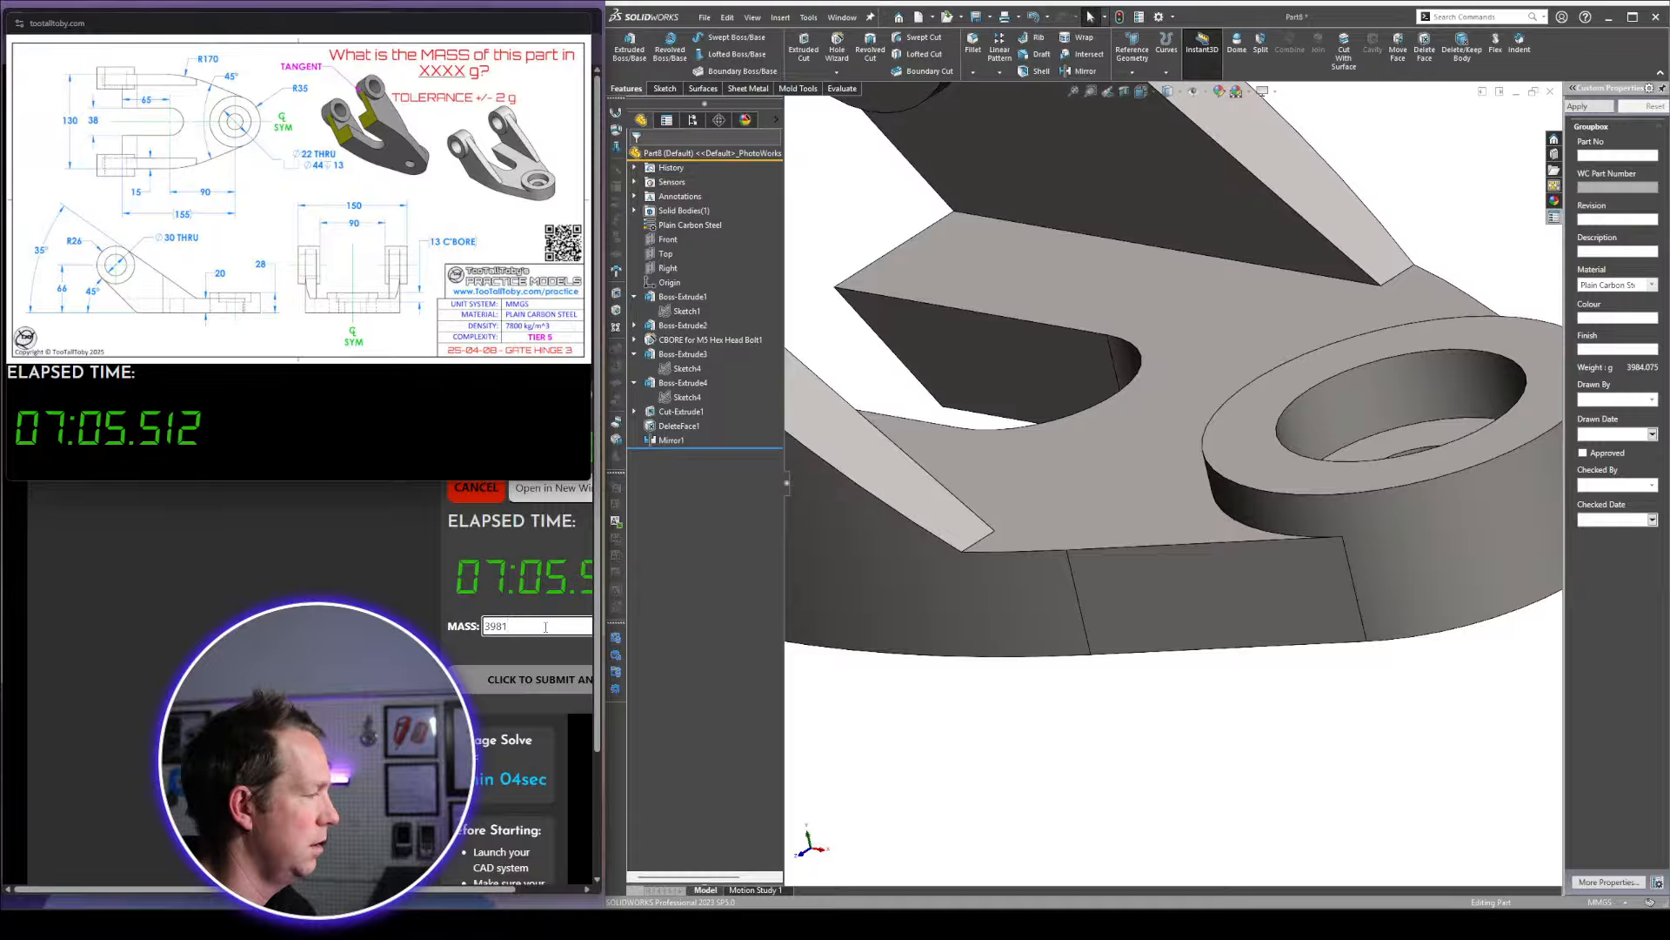
{"action": "key", "text": "BackSpace"}
{"action": "type", "text": "4"}
{"action": "key", "text": "Return"}
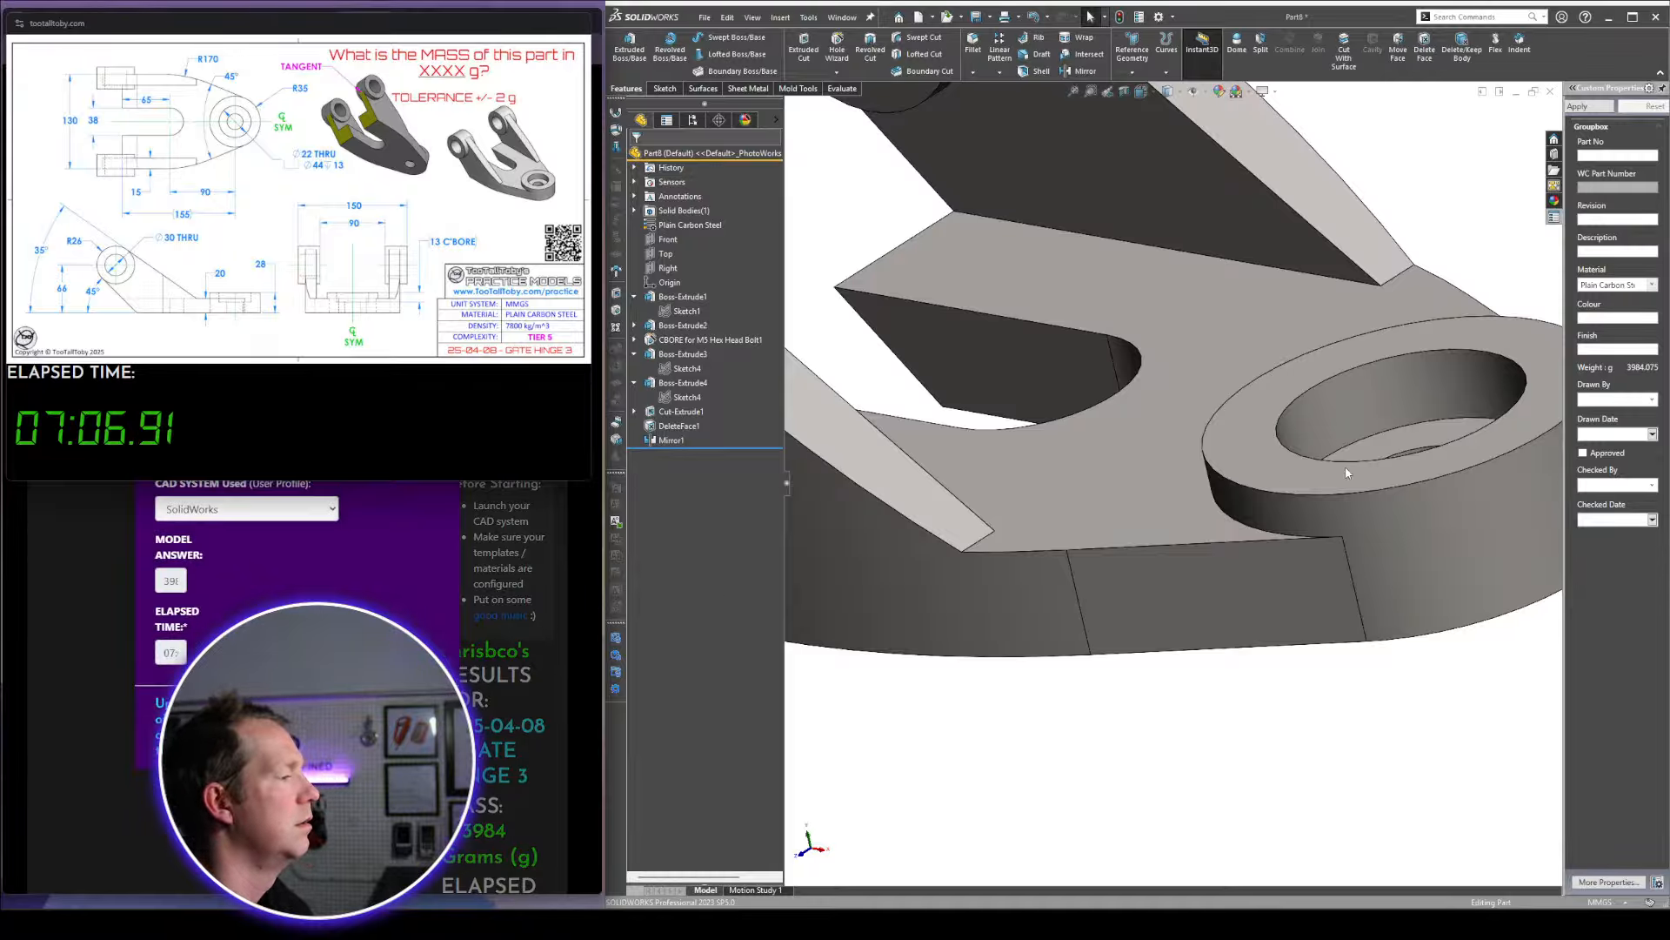
Inspect the counterbore hole's diameter and depth dimensions on the round boss at close range
{"action": "left_click", "coordinate": [687, 340]}
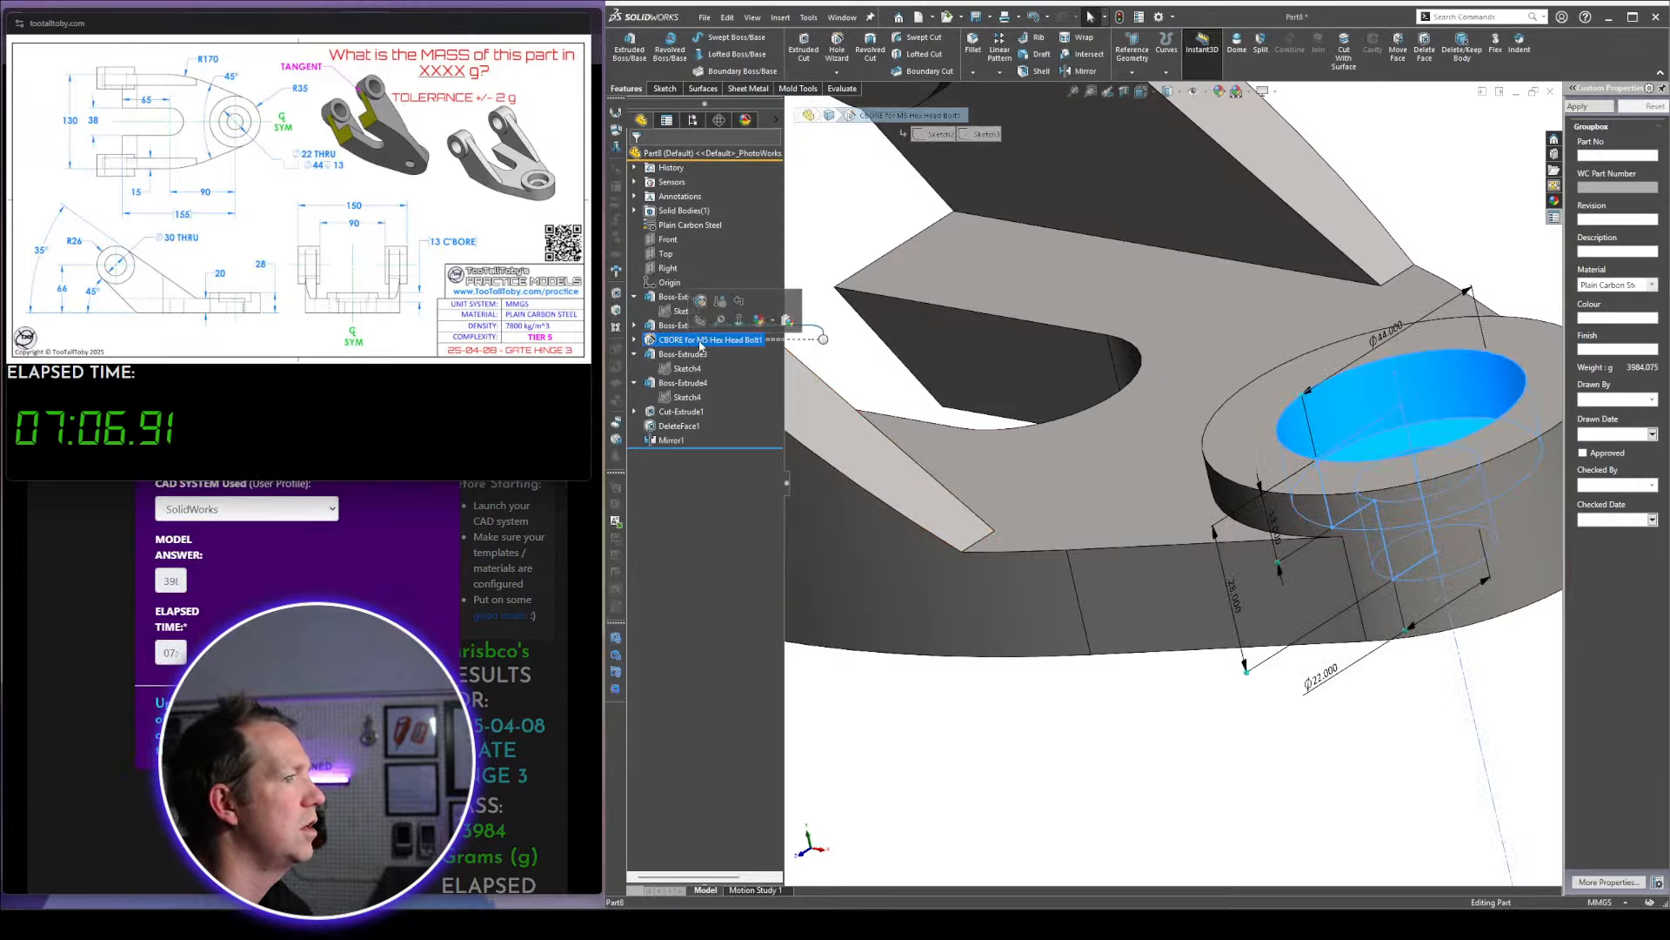
{"action": "scroll", "coordinate": [1283, 538], "scroll_direction": "down", "scroll_amount": 4}
{"action": "middle_click", "coordinate": [1282, 539]}
{"action": "middle_click_drag", "start_coordinate": [1283, 539], "coordinate": [1342, 490]}
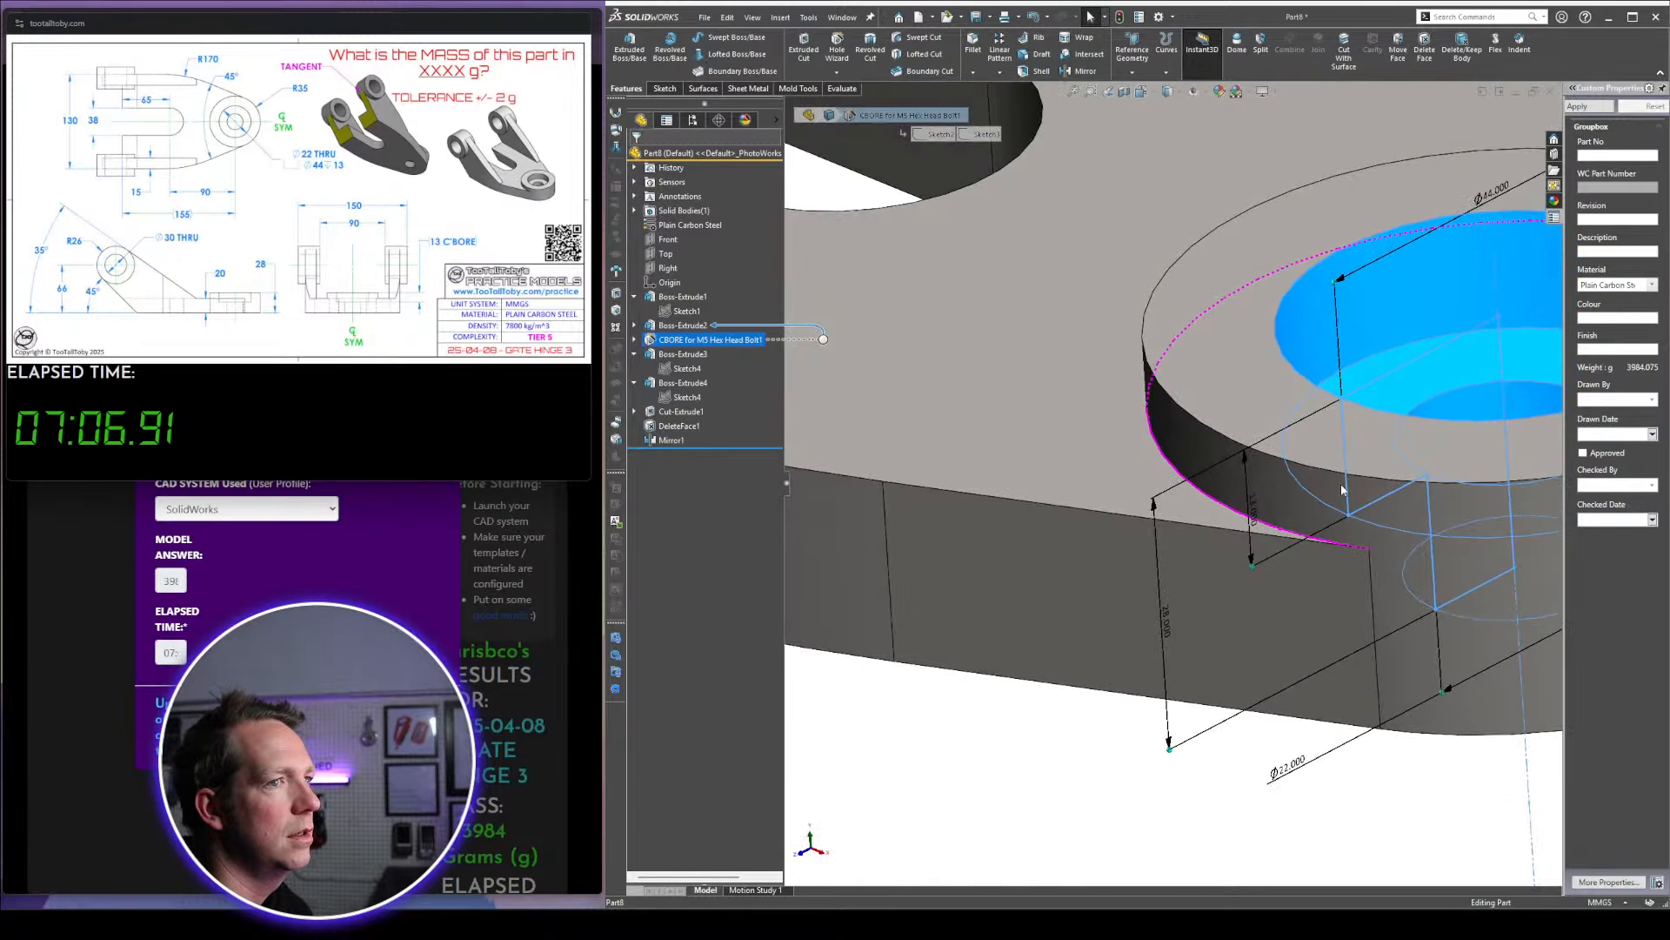
{"action": "scroll", "coordinate": [1261, 522], "scroll_direction": "down", "scroll_amount": 6}
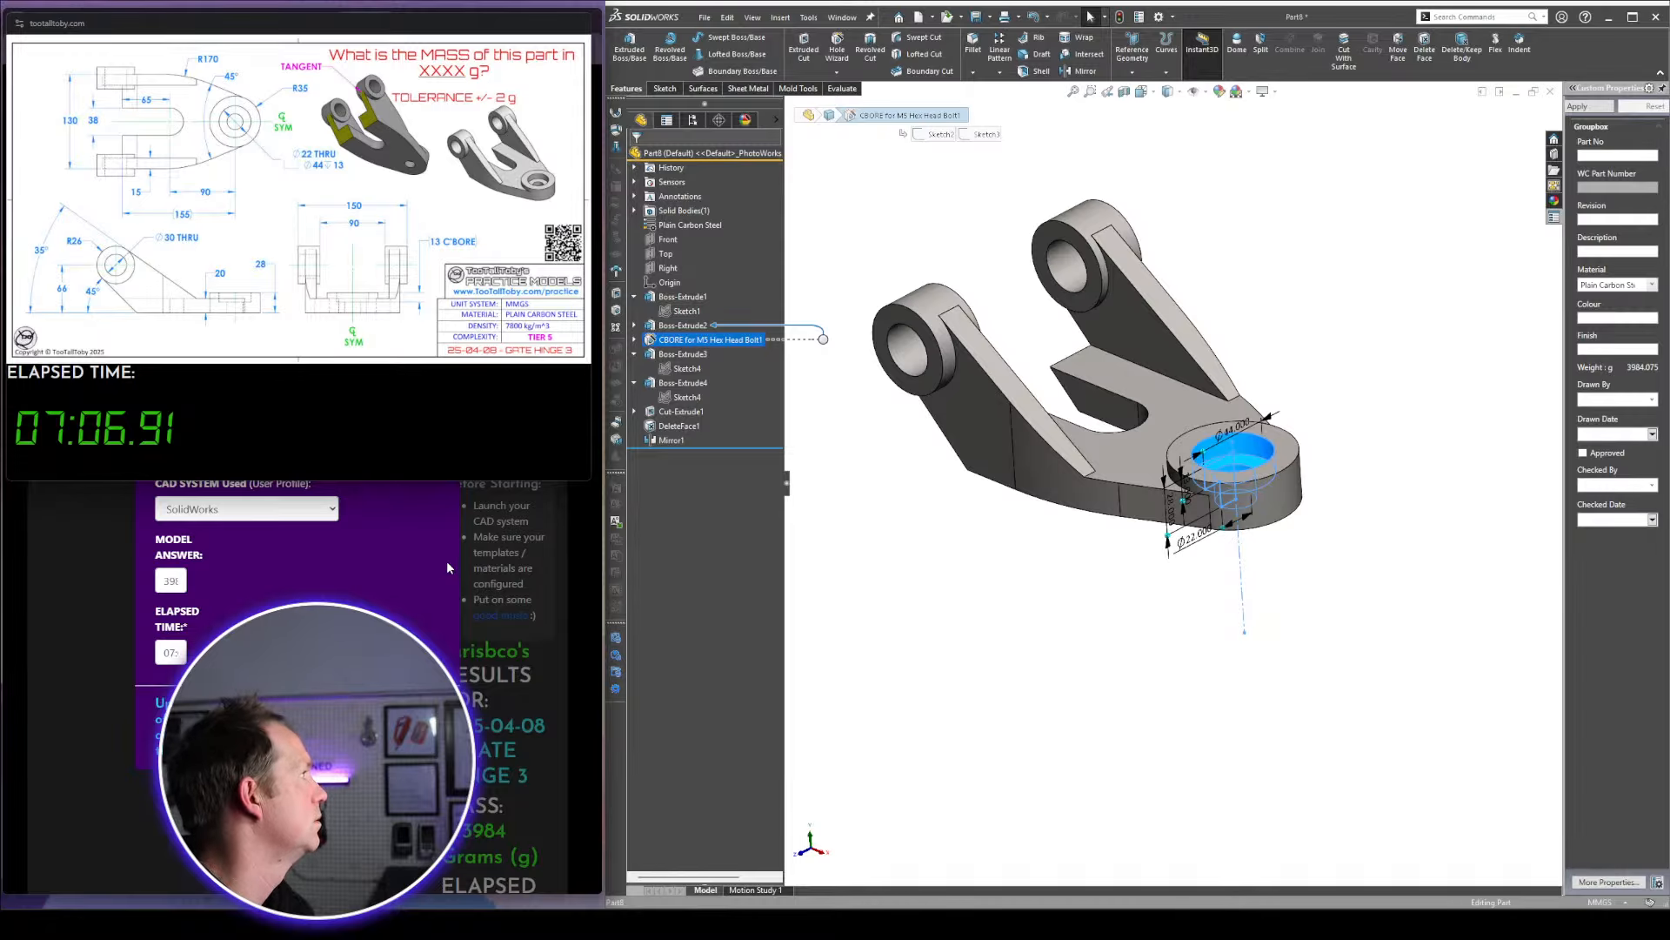
{"action": "left_click", "coordinate": [936, 648]}
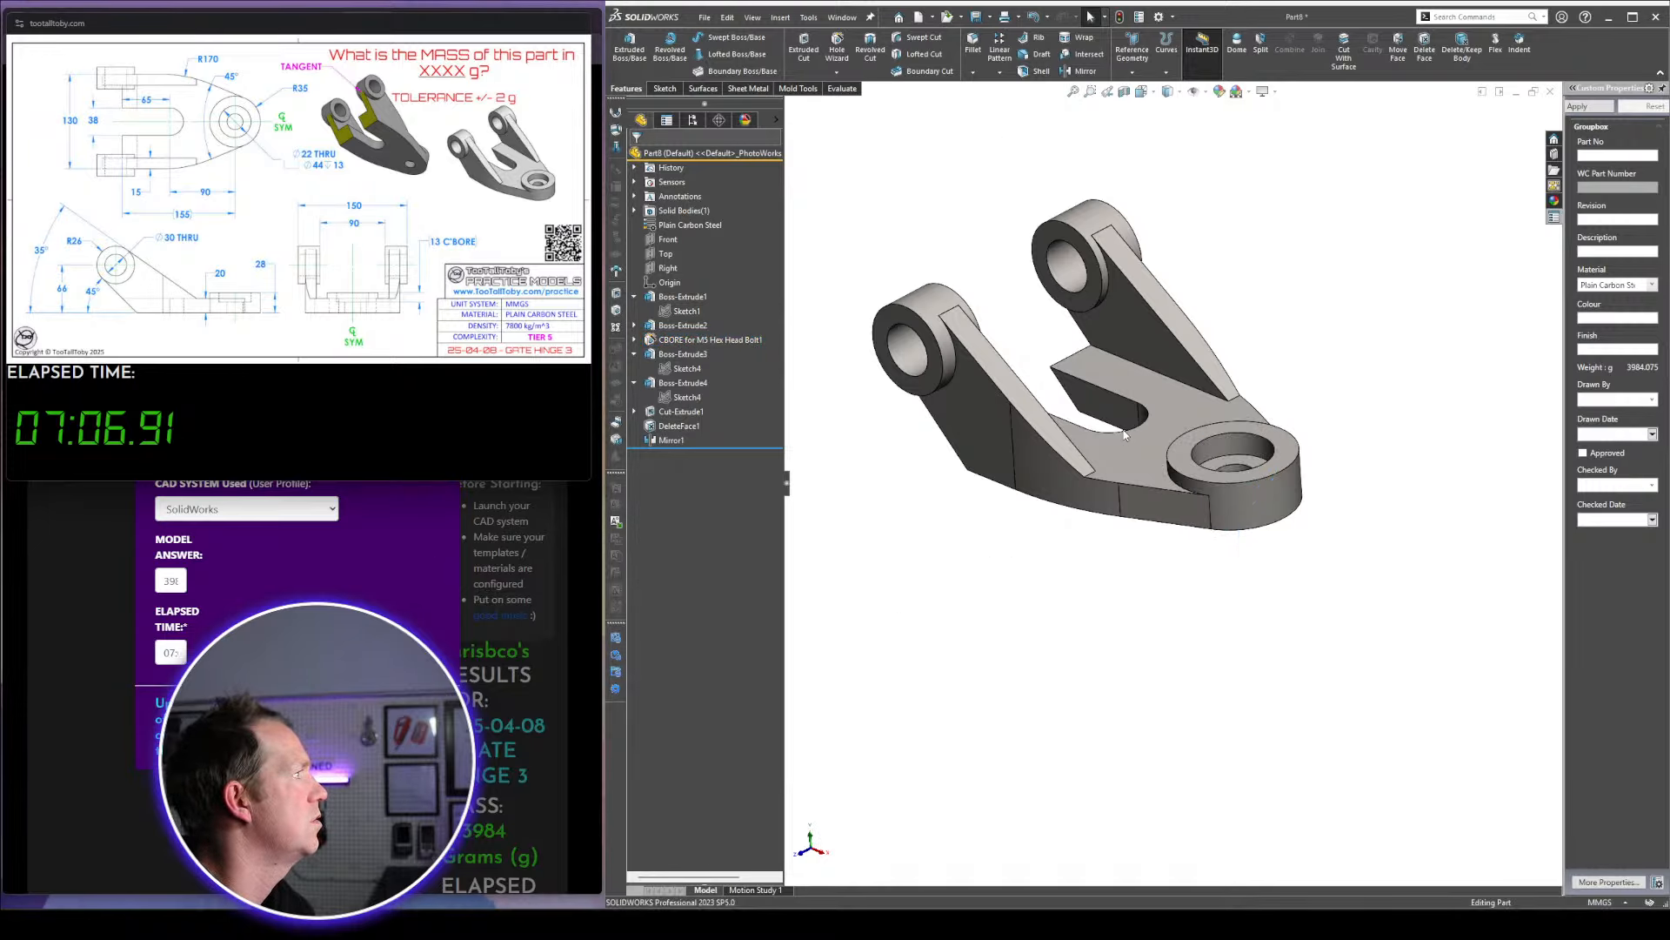
Turn on perspective display for the finished hinge, and try RealView graphics before switching it off again
{"action": "scroll", "coordinate": [1140, 505], "scroll_direction": "up", "scroll_amount": 3}
{"action": "middle_click_drag", "start_coordinate": [1131, 496], "coordinate": [1108, 424]}
{"action": "scroll", "coordinate": [1109, 424], "scroll_direction": "down", "scroll_amount": 2}
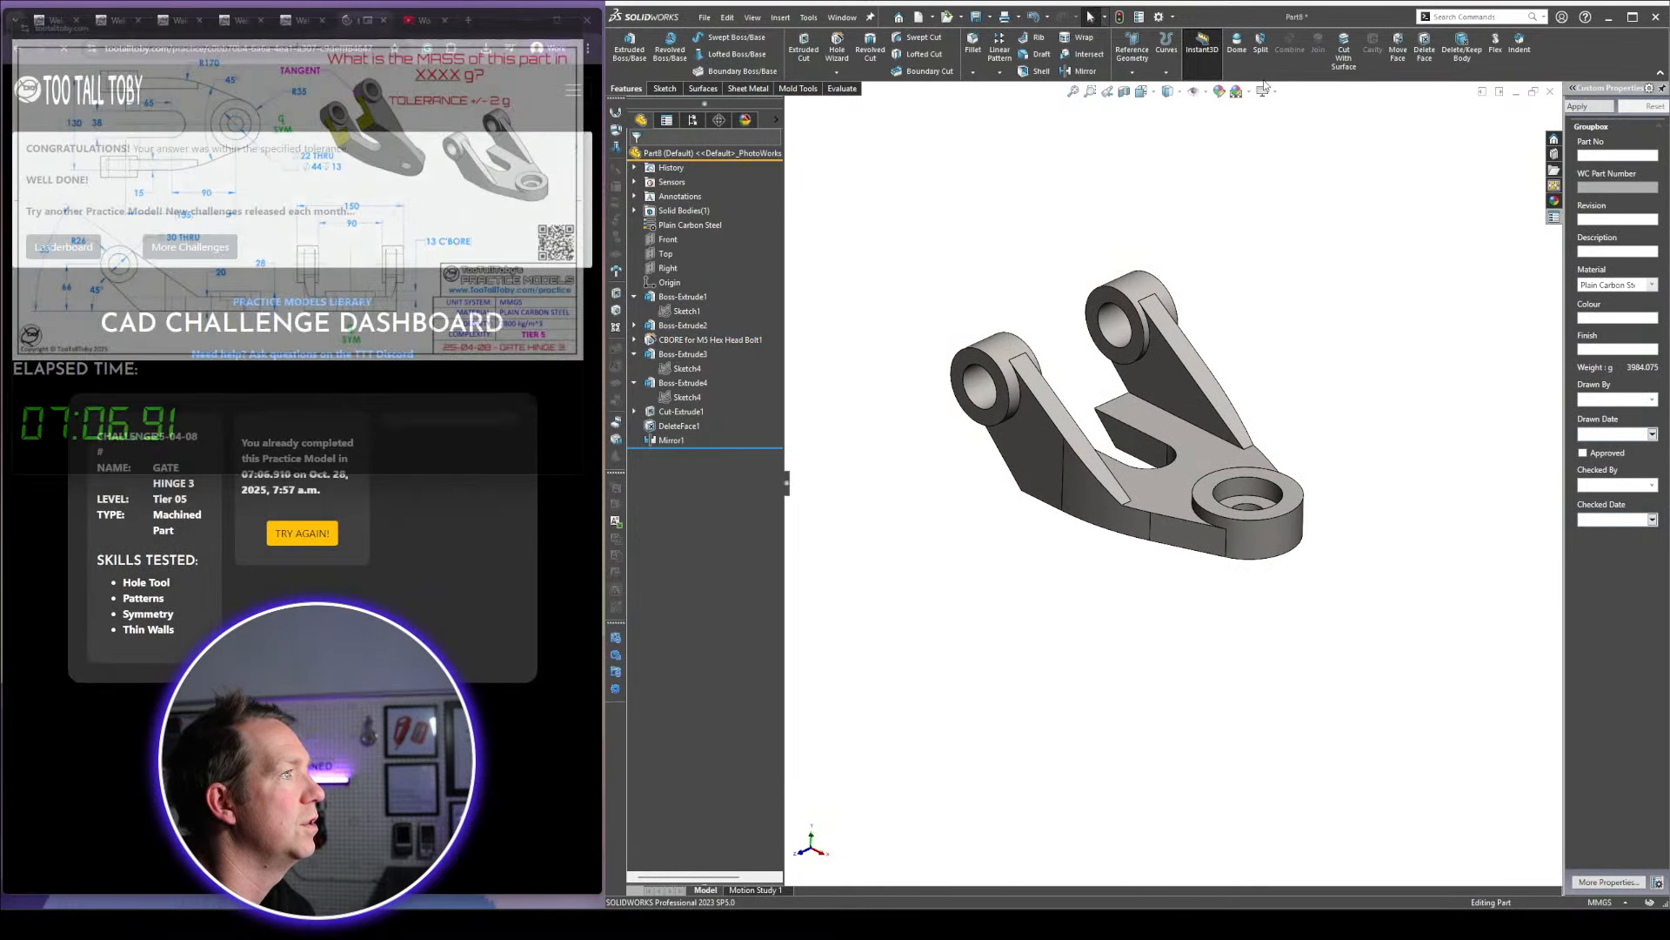
{"action": "left_click", "coordinate": [1274, 93]}
{"action": "left_click", "coordinate": [1292, 109]}
{"action": "left_click", "coordinate": [1275, 93]}
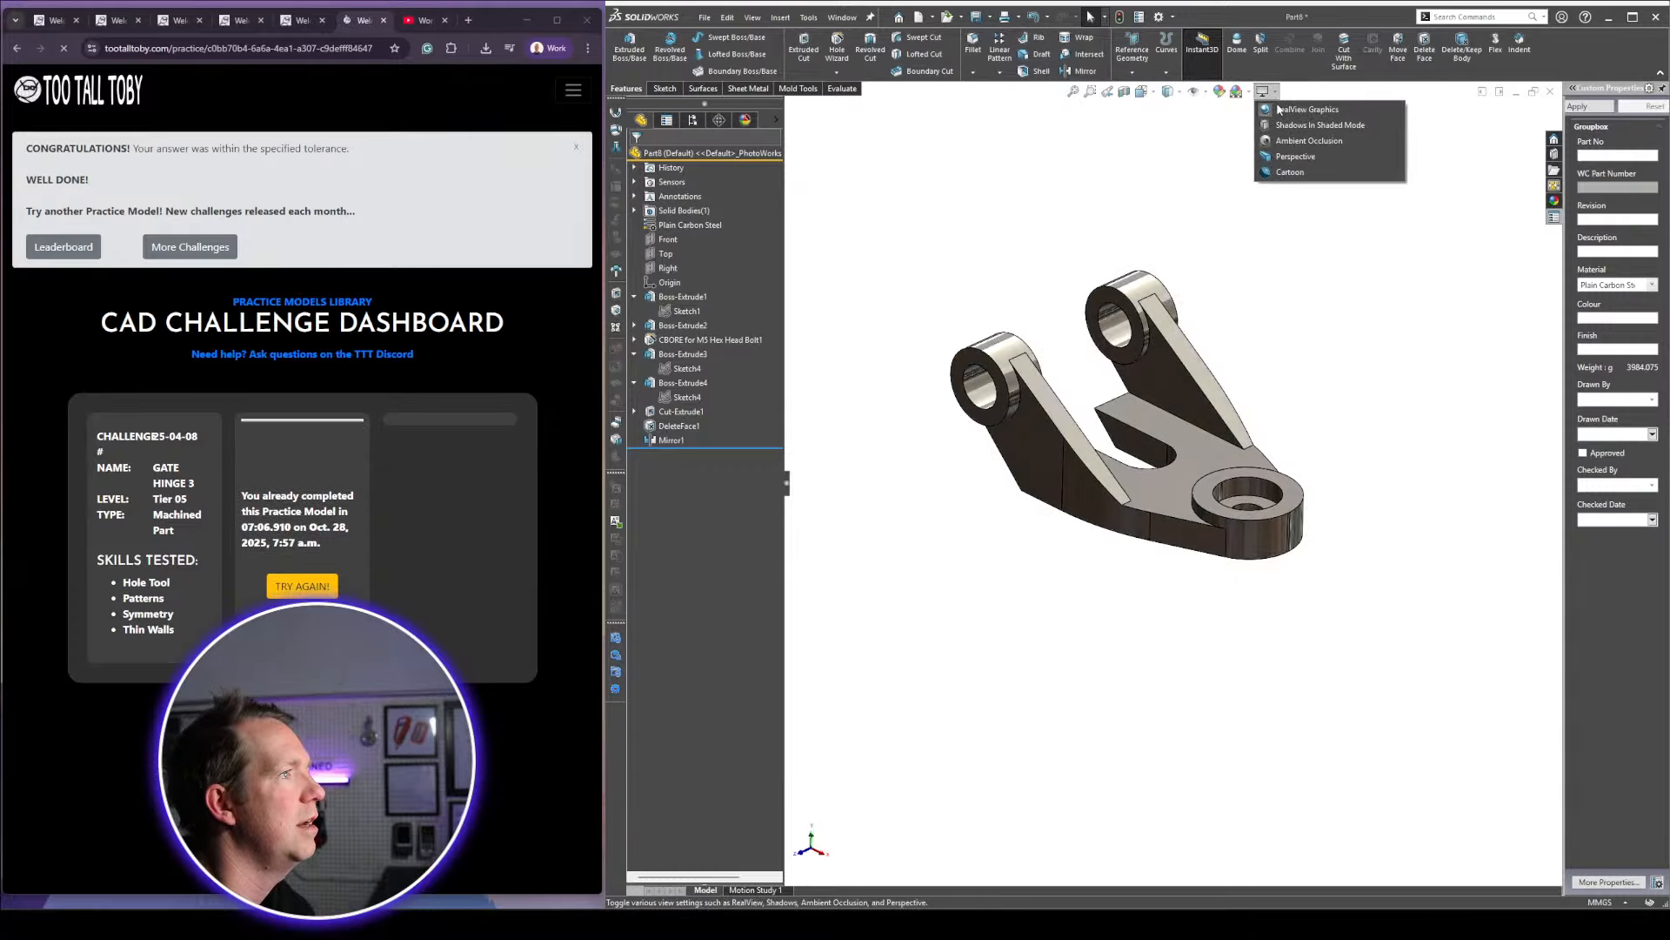
{"action": "left_click", "coordinate": [1296, 156]}
{"action": "mouse_move", "coordinate": [1253, 310]}
{"action": "middle_mouse_down"}
{"action": "mouse_move", "coordinate": [1249, 264]}
{"action": "mouse_move", "coordinate": [1229, 314]}
{"action": "middle_mouse_up"}
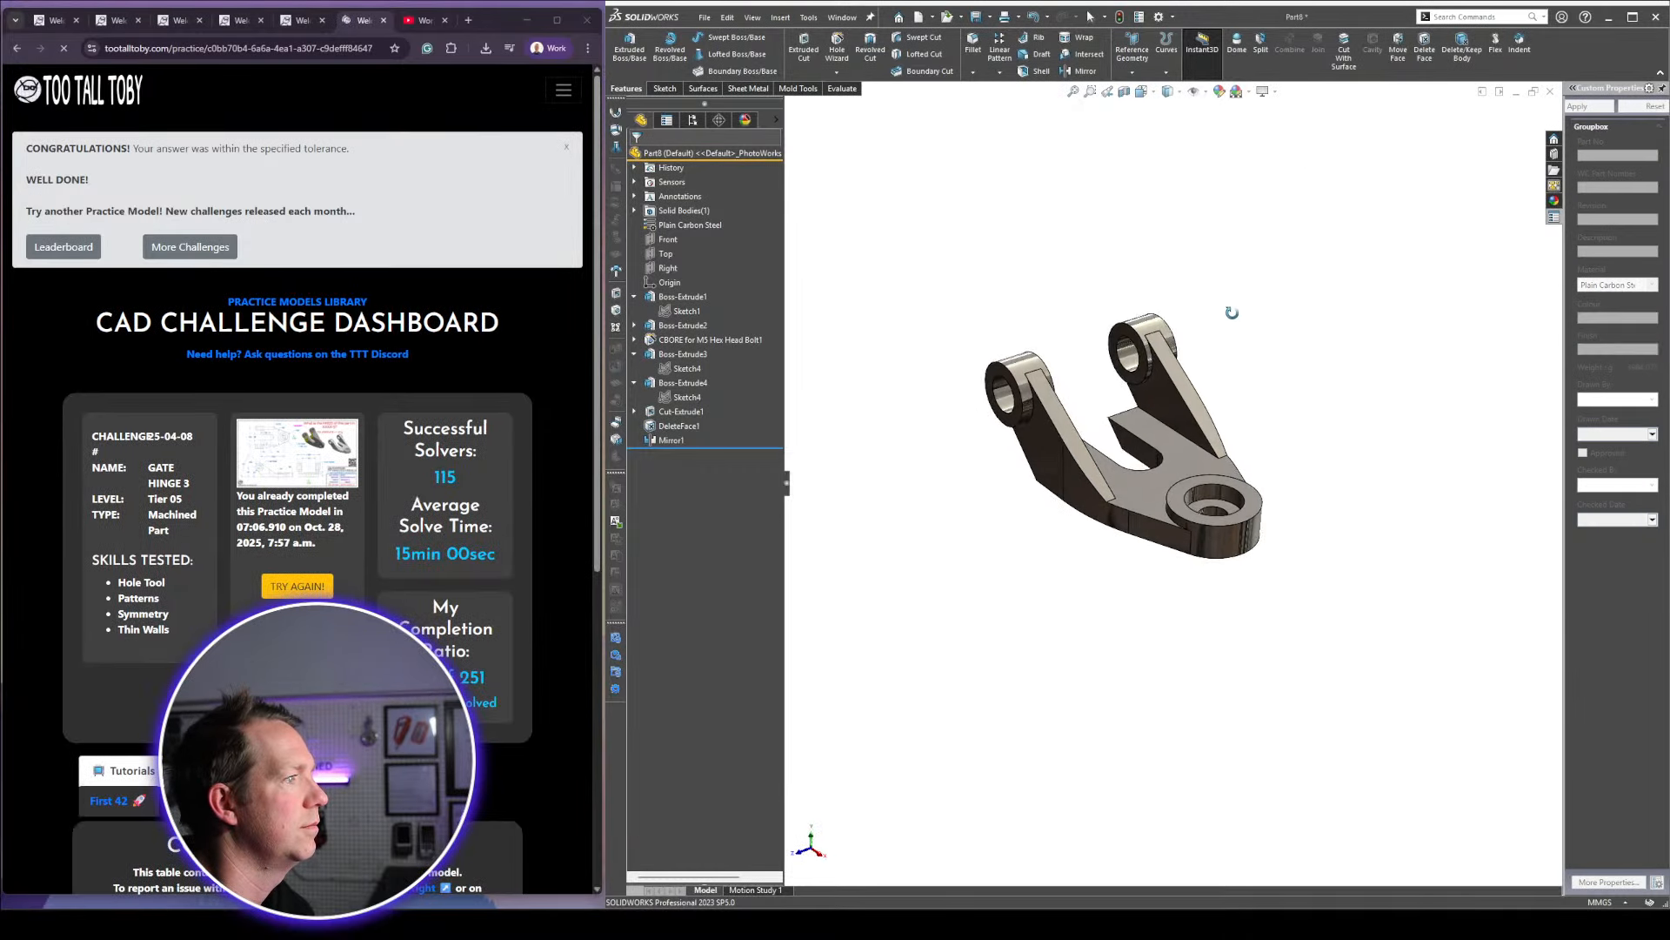
{"action": "left_click", "coordinate": [1275, 93]}
{"action": "left_click", "coordinate": [1292, 110]}
{"action": "middle_click_drag", "start_coordinate": [1223, 253], "coordinate": [1305, 380]}
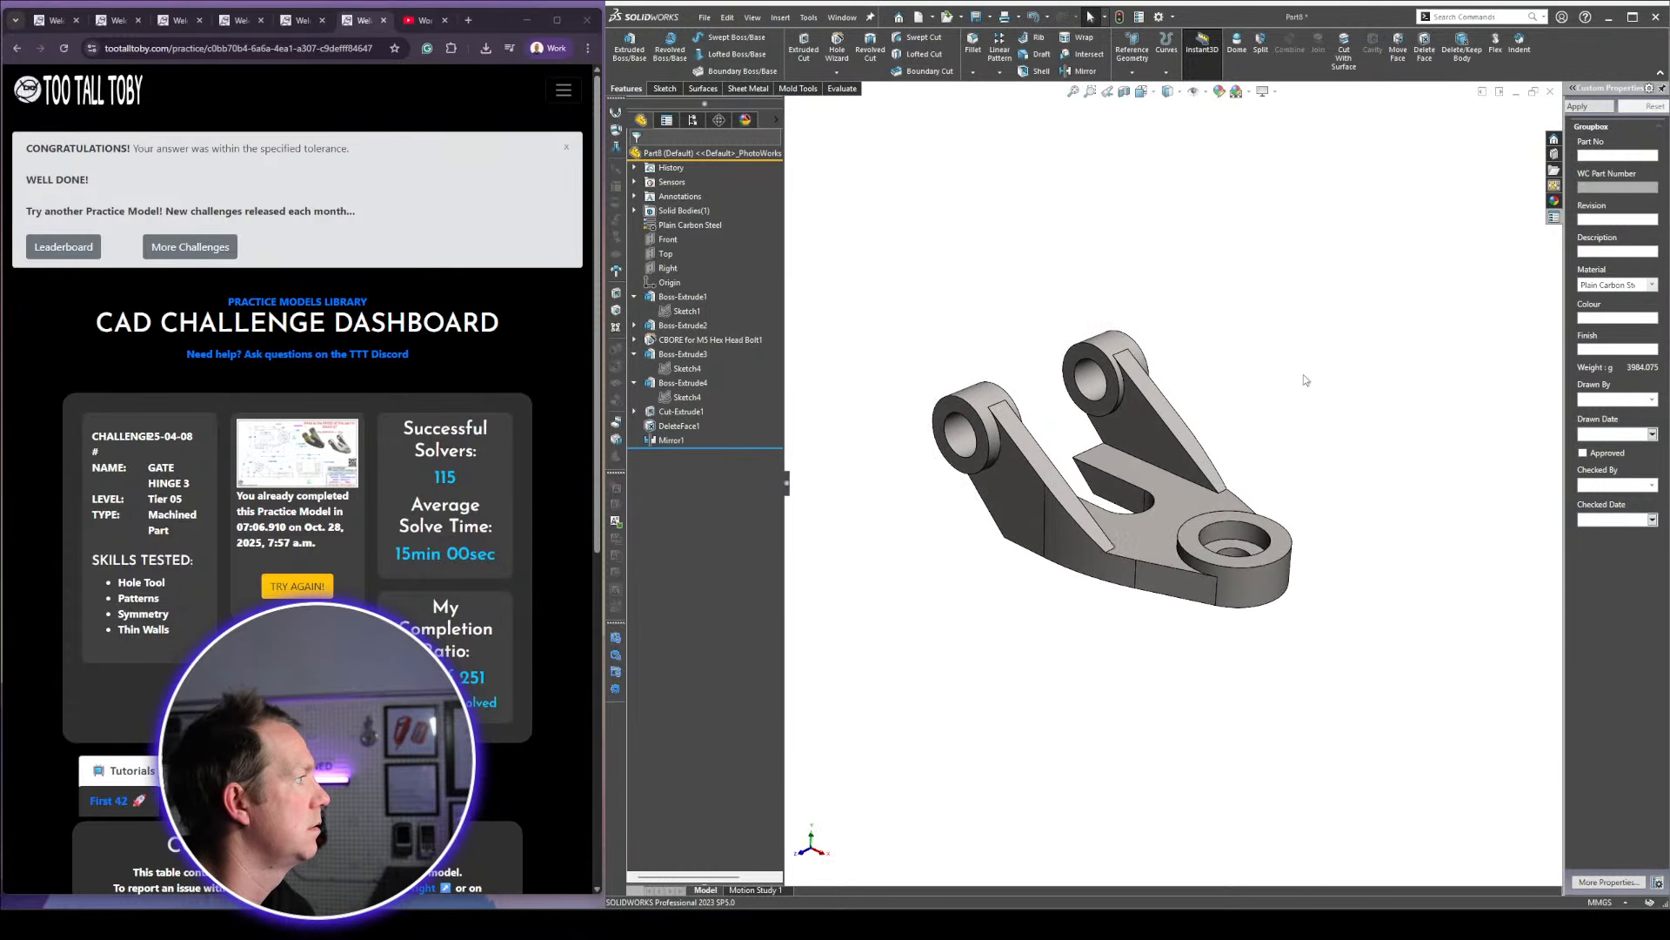
Reopen the GATE HINGE 3 challenge and save the part as 2025-04-08 - GATE HINGE 3 in the Practice Models folder
{"action": "left_click", "coordinate": [296, 589]}
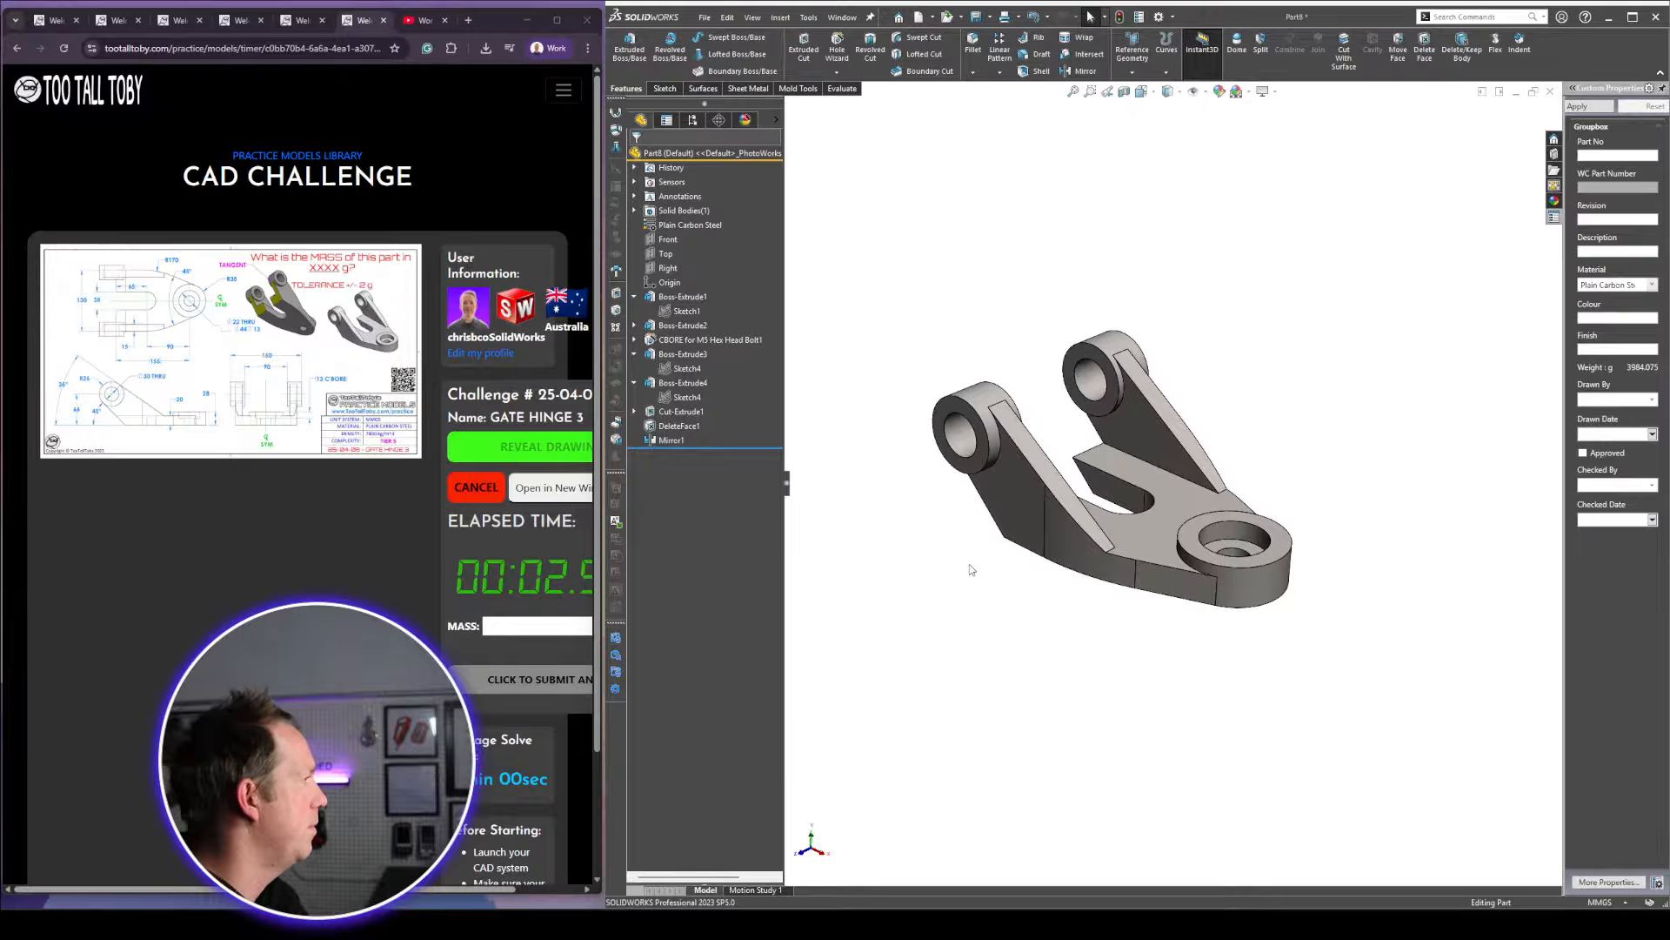
{"action": "key", "text": "ctrl+s"}
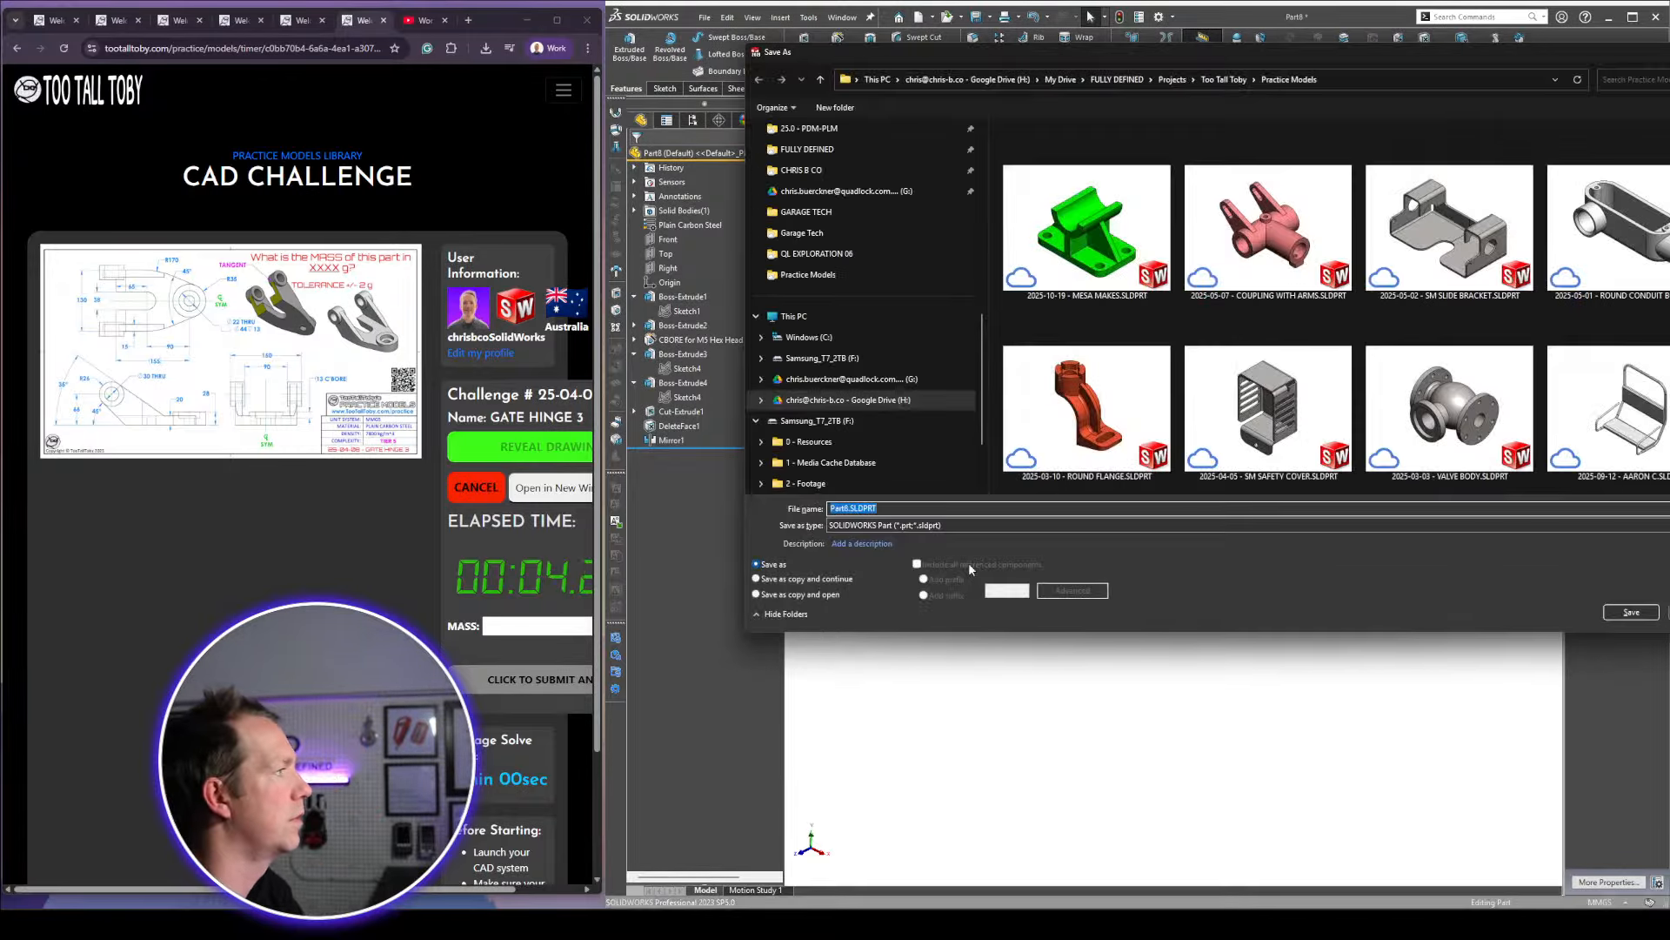
{"action": "type", "text": "2025-04-"}
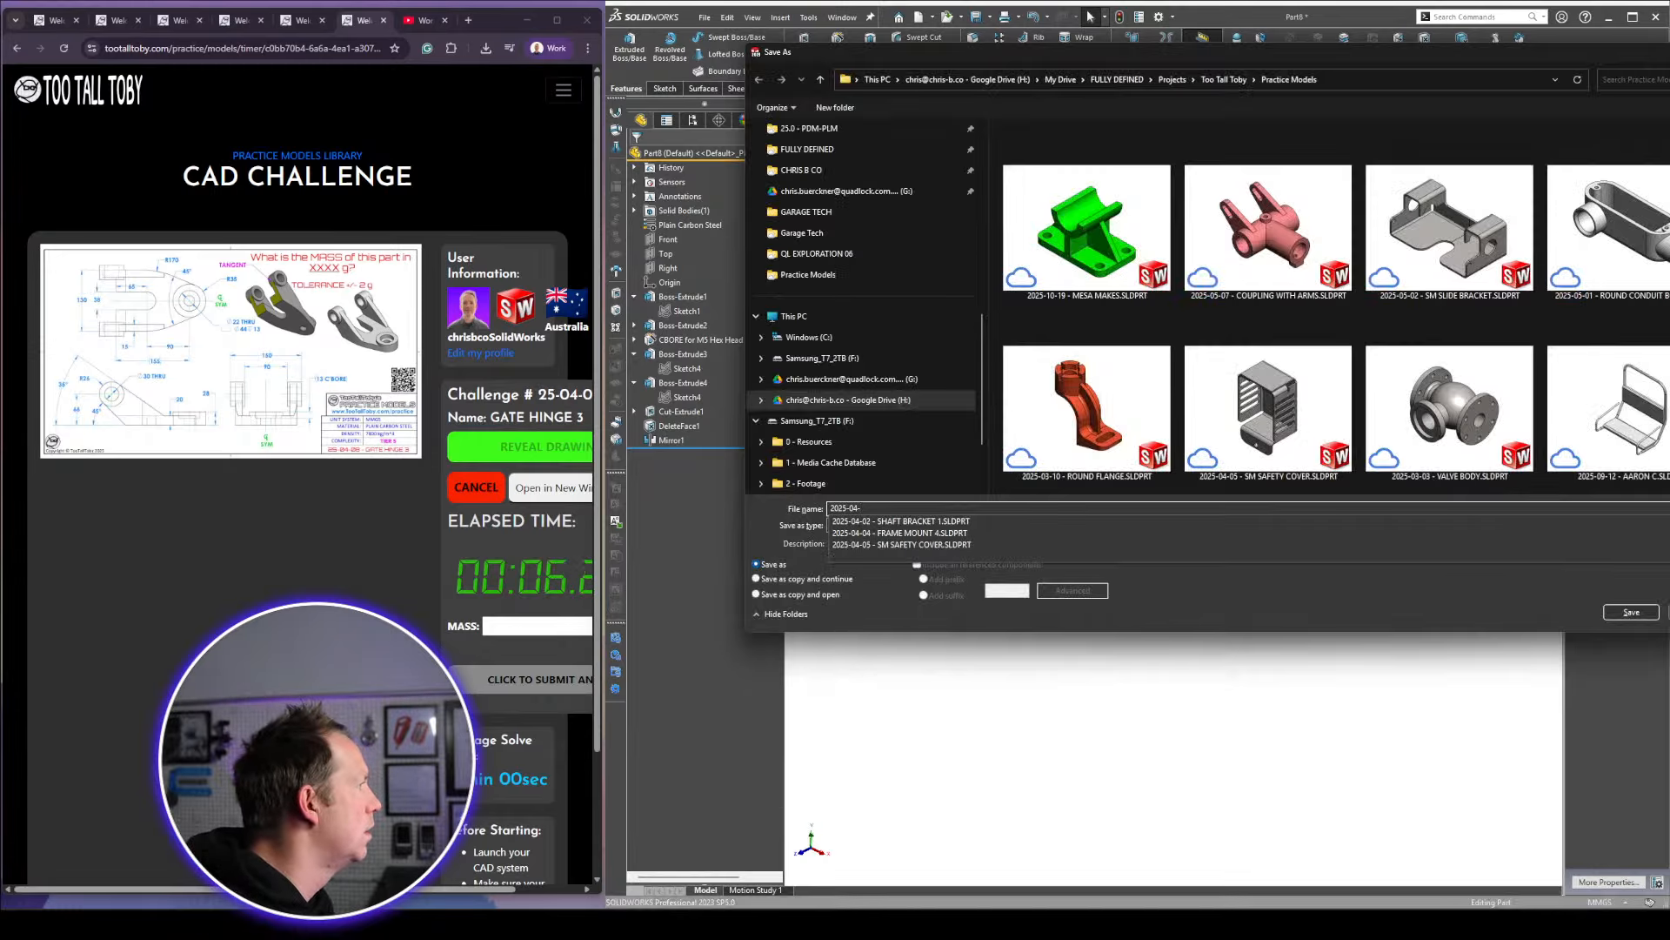
{"action": "type", "text": "08"}
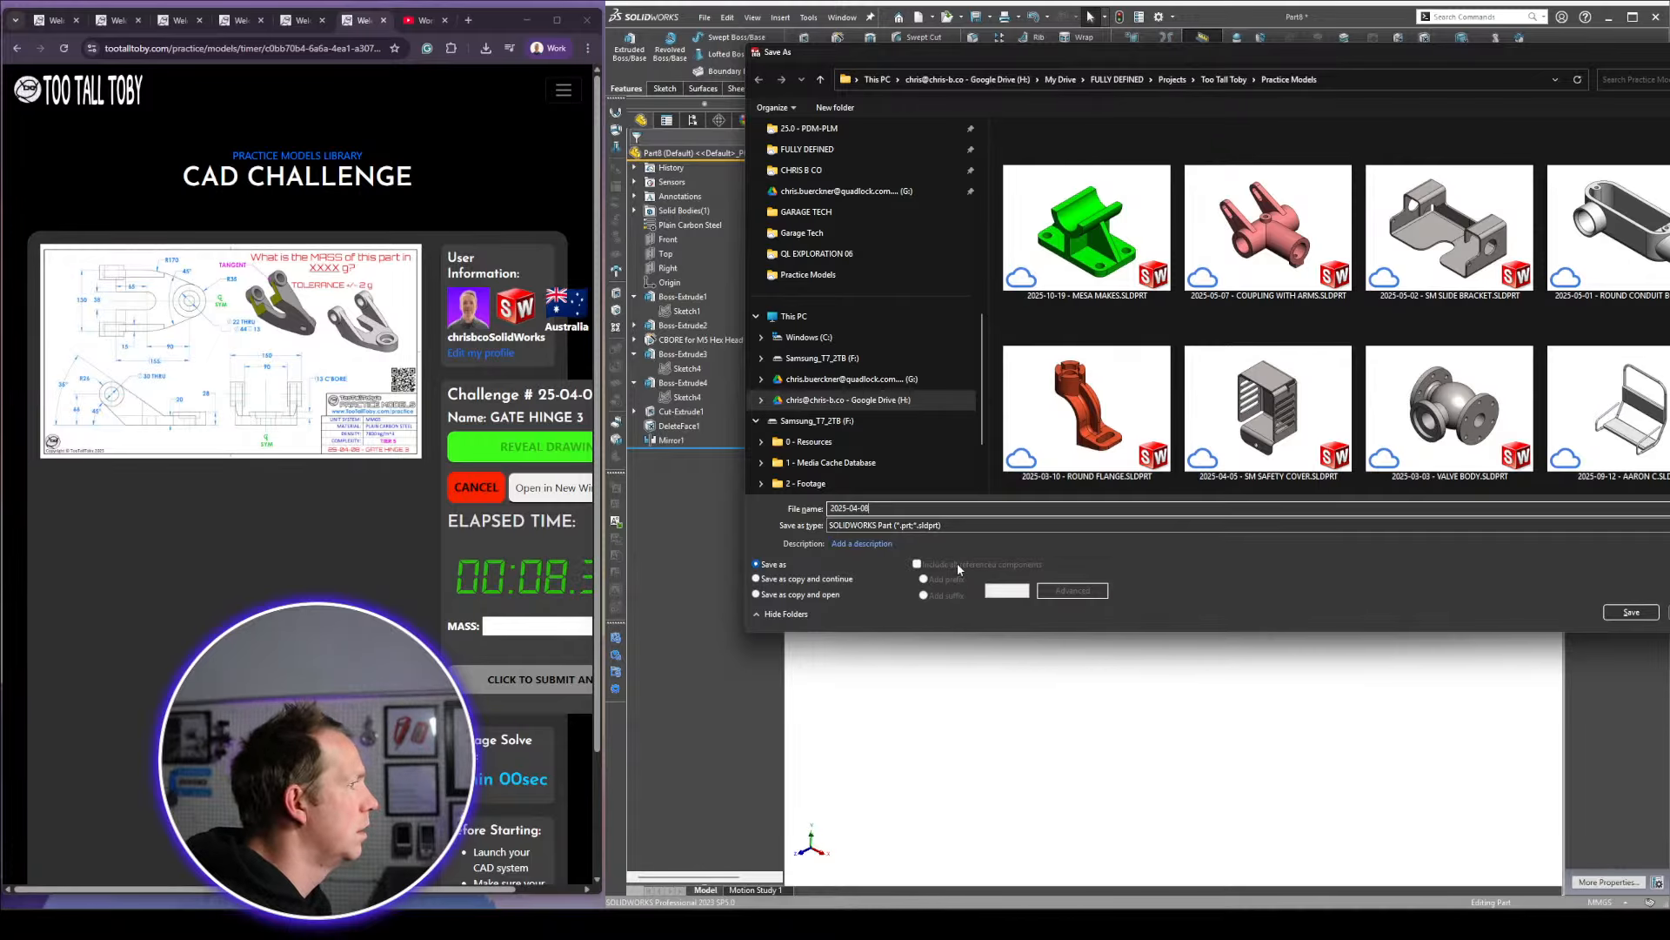
{"action": "type", "text": " - GATE HINGE 3"}
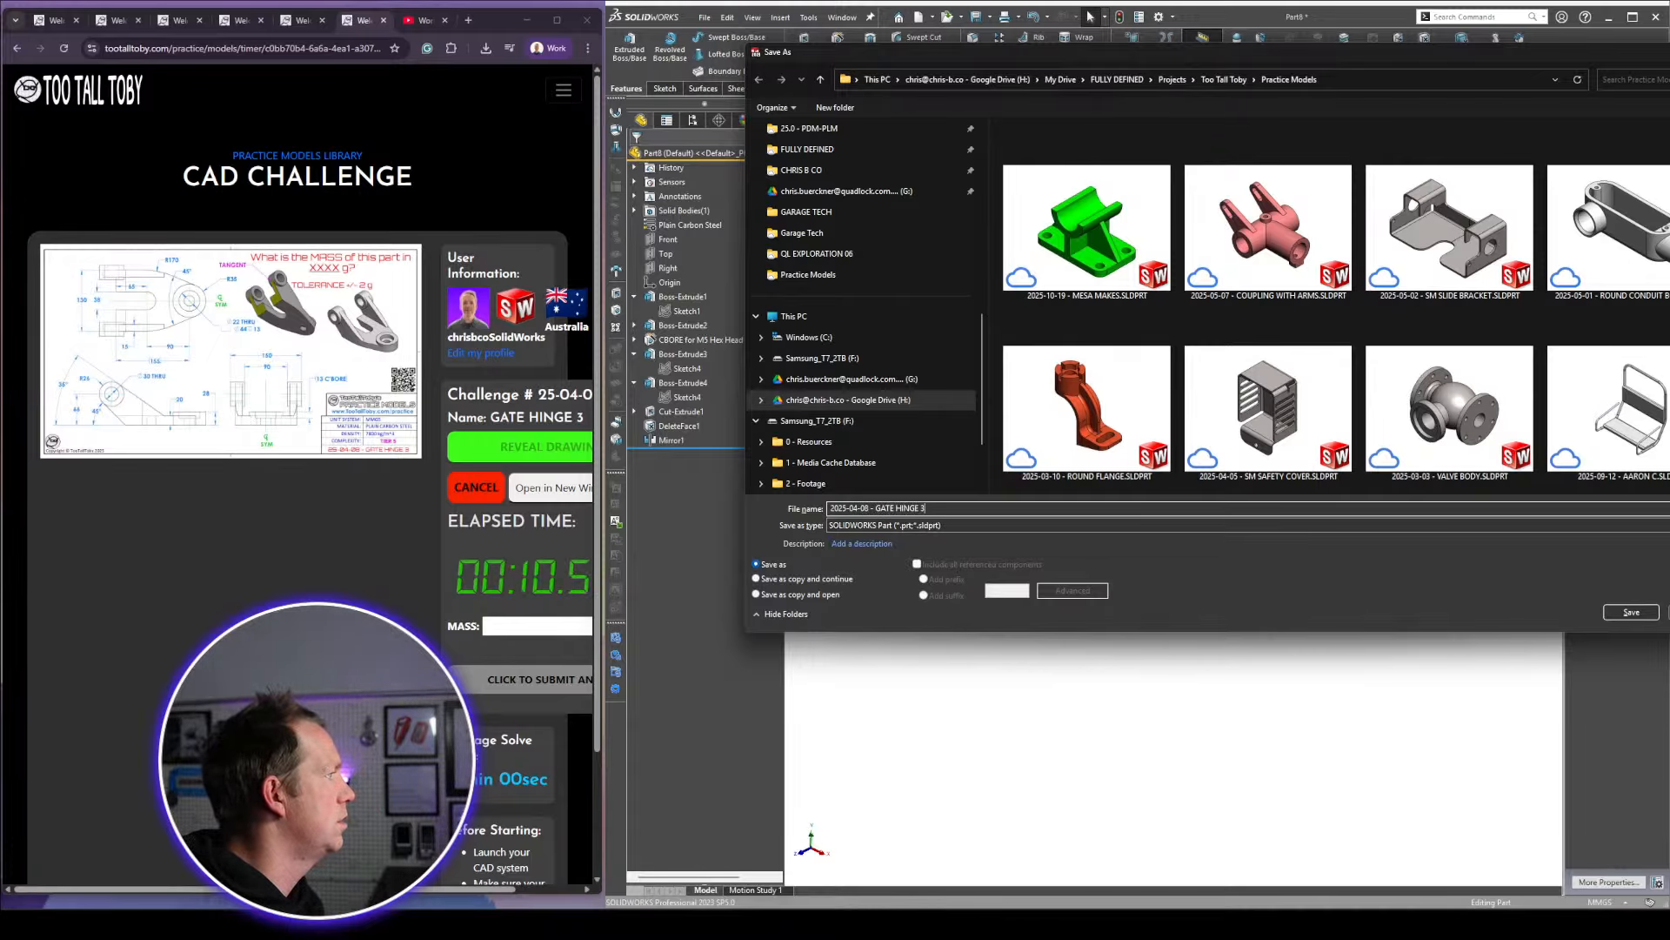
{"action": "key", "text": "Return"}
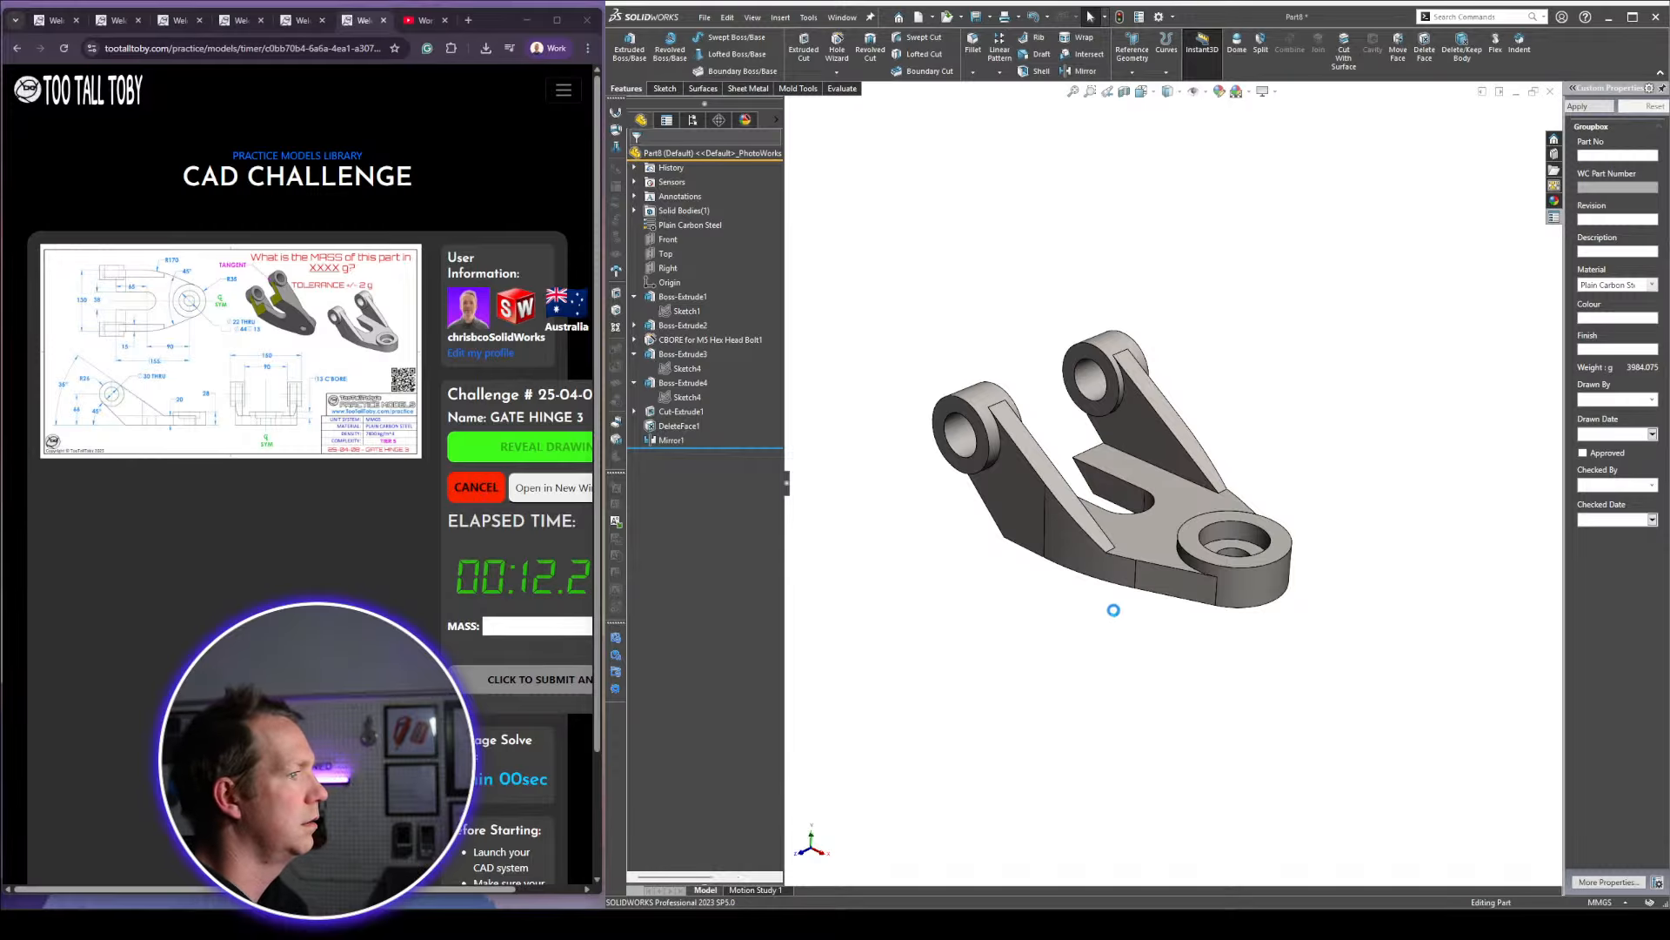
Frame the finished hinge in an angled view and capture a rectangular Snipping Tool screenshot of it
{"action": "middle_click_drag", "start_coordinate": [1098, 570], "coordinate": [1085, 544]}
{"action": "scroll", "coordinate": [1083, 515], "scroll_direction": "down", "scroll_amount": 1}
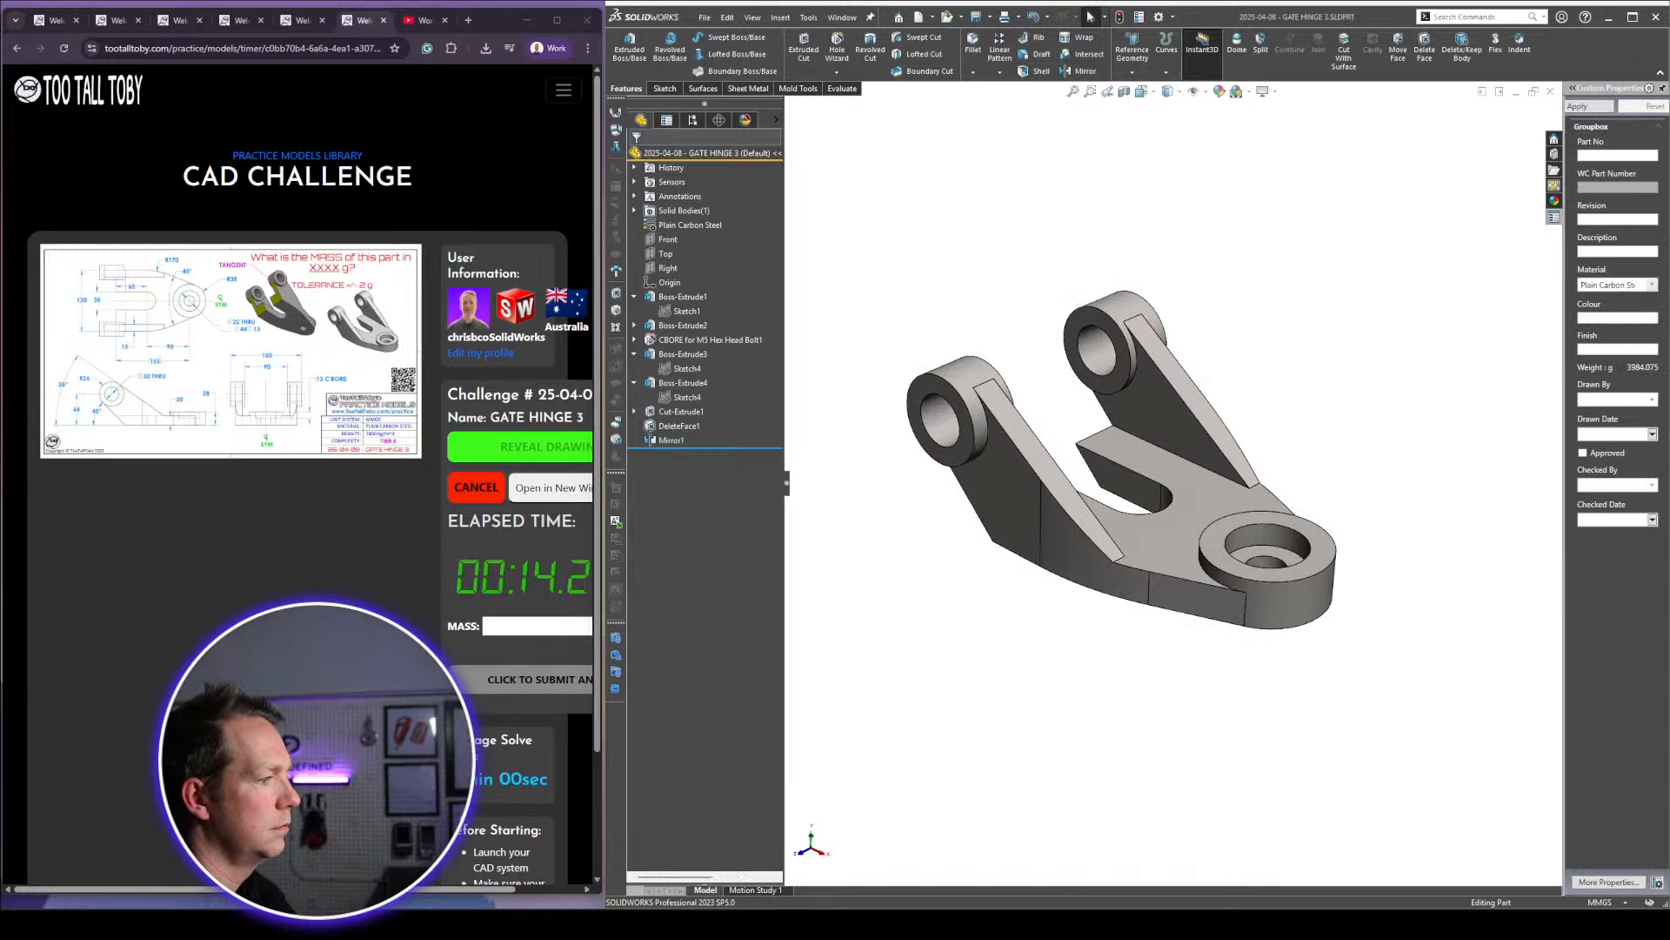
{"action": "left_click", "coordinate": [954, 924]}
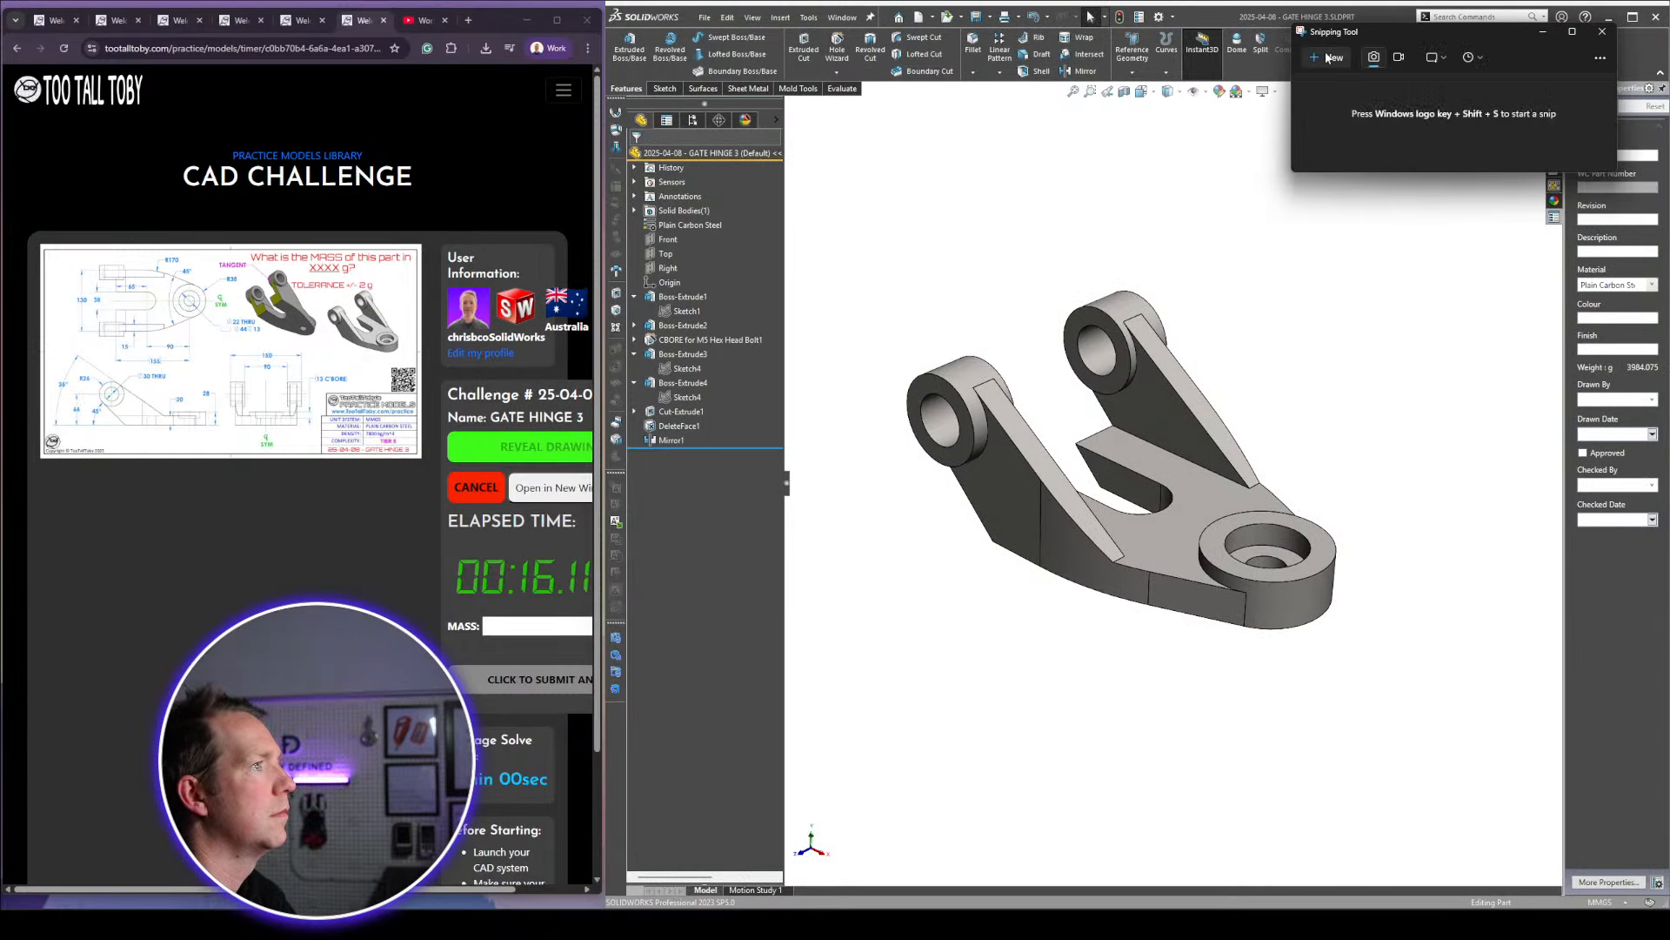
{"action": "left_click", "coordinate": [1329, 58]}
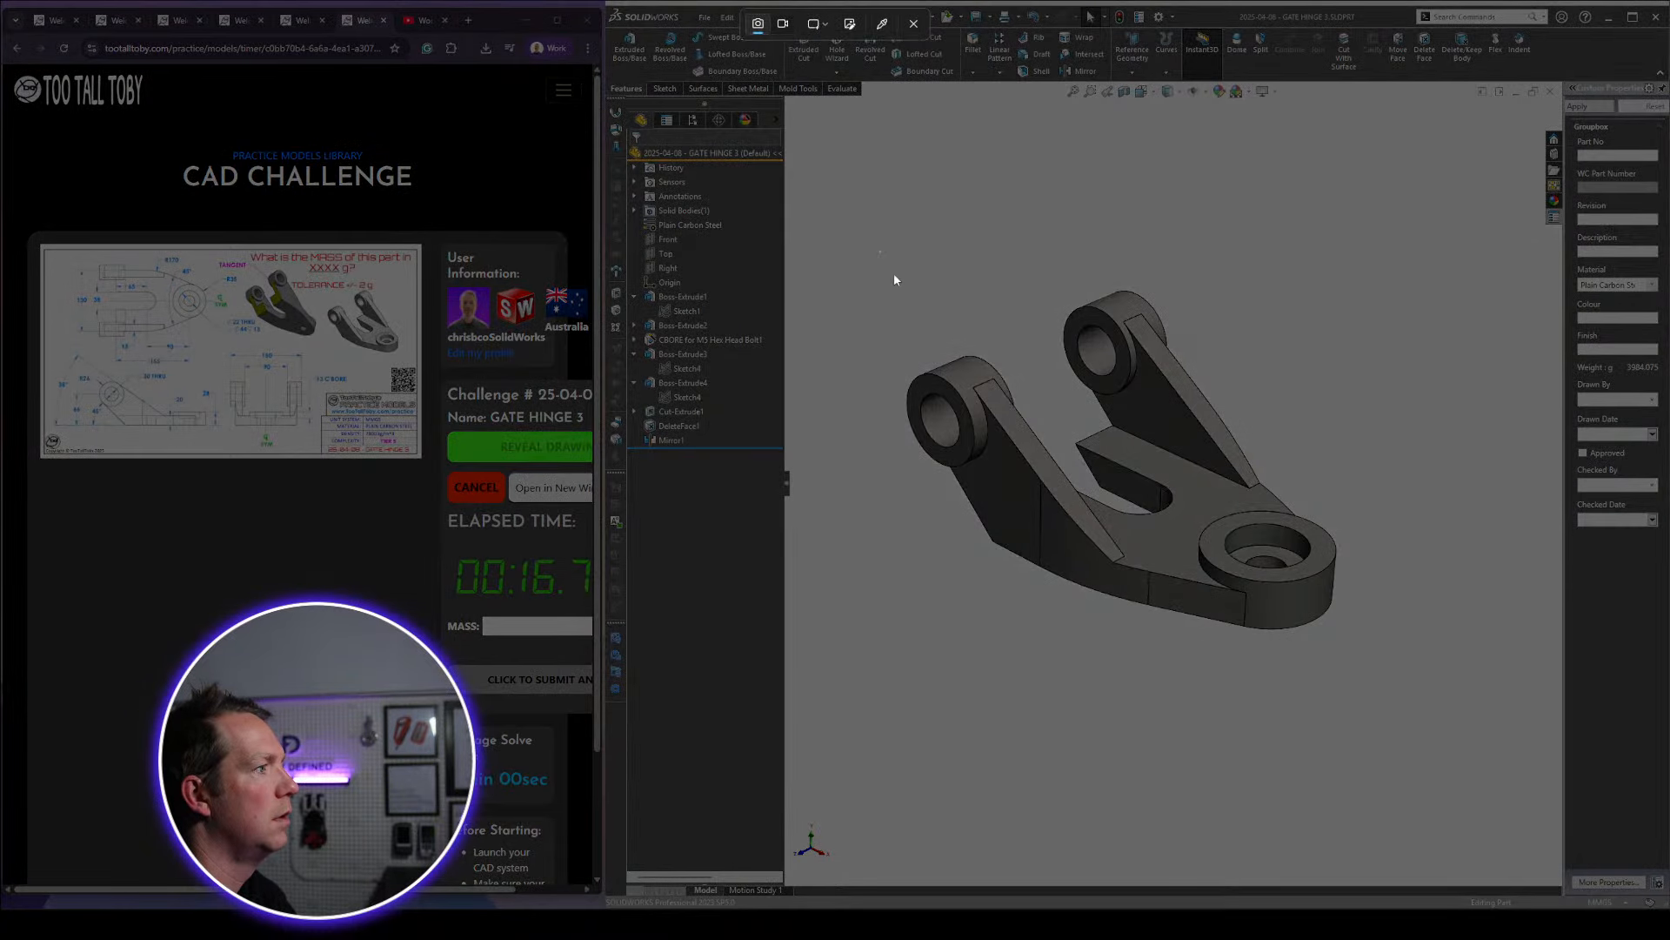
{"action": "left_click_drag", "start_coordinate": [880, 248], "coordinate": [1402, 671]}
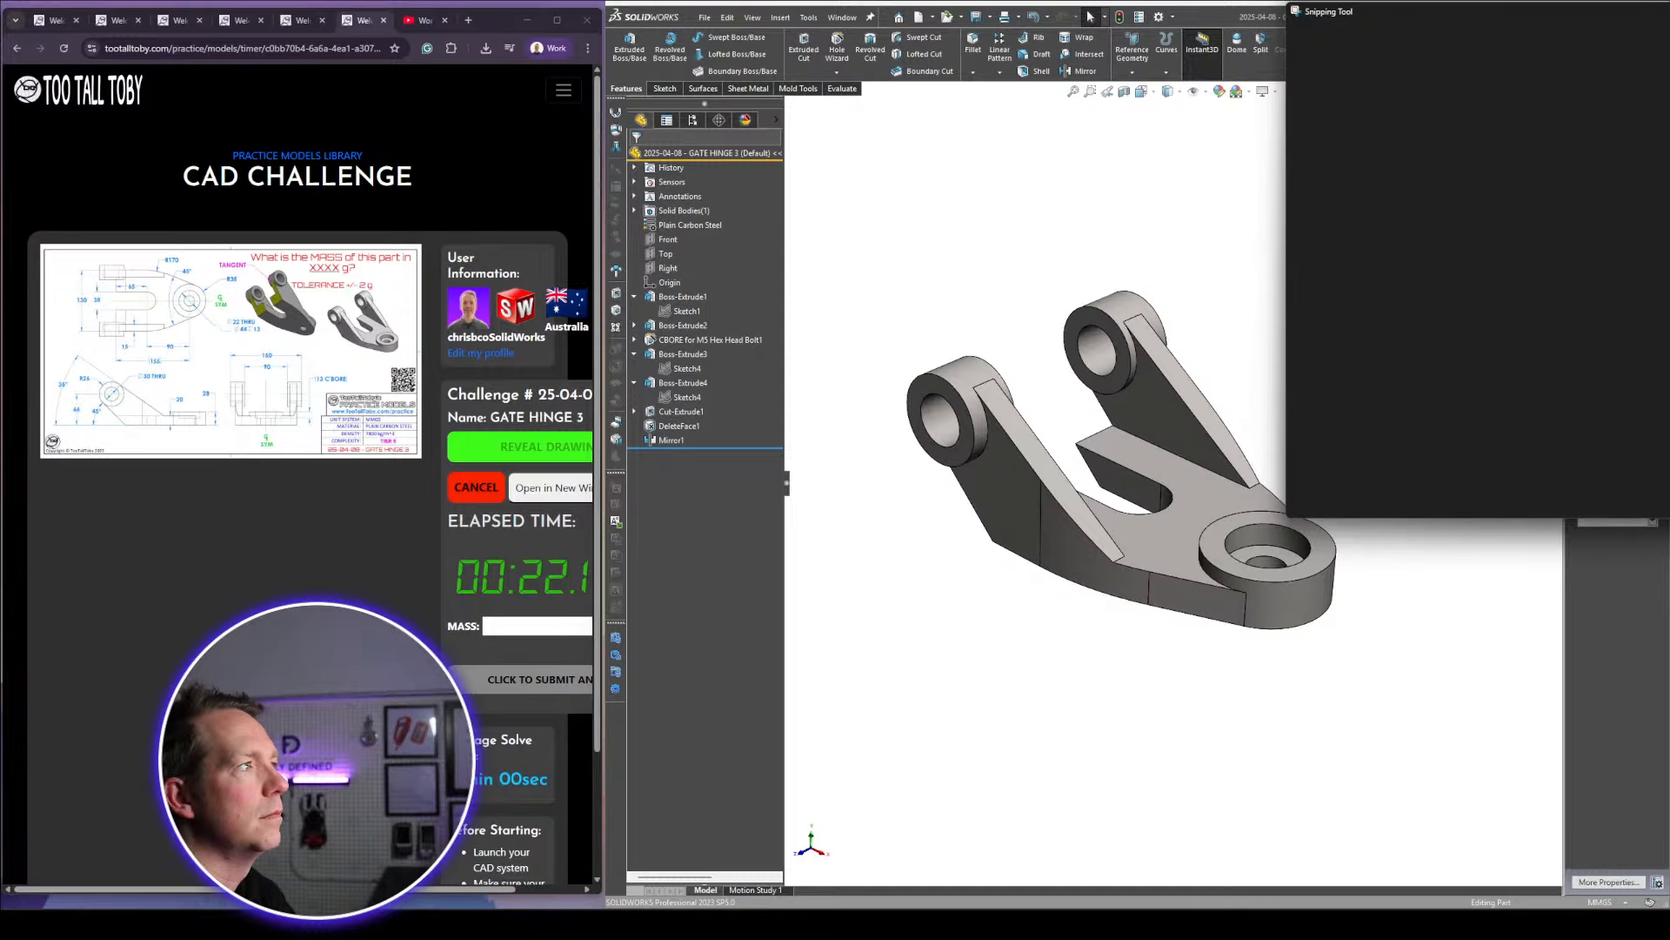
{"action": "left_click", "coordinate": [1107, 198]}
Cancel the restarted GATE HINGE 3 attempt and return to its challenge dashboard
{"action": "left_click", "coordinate": [484, 489]}
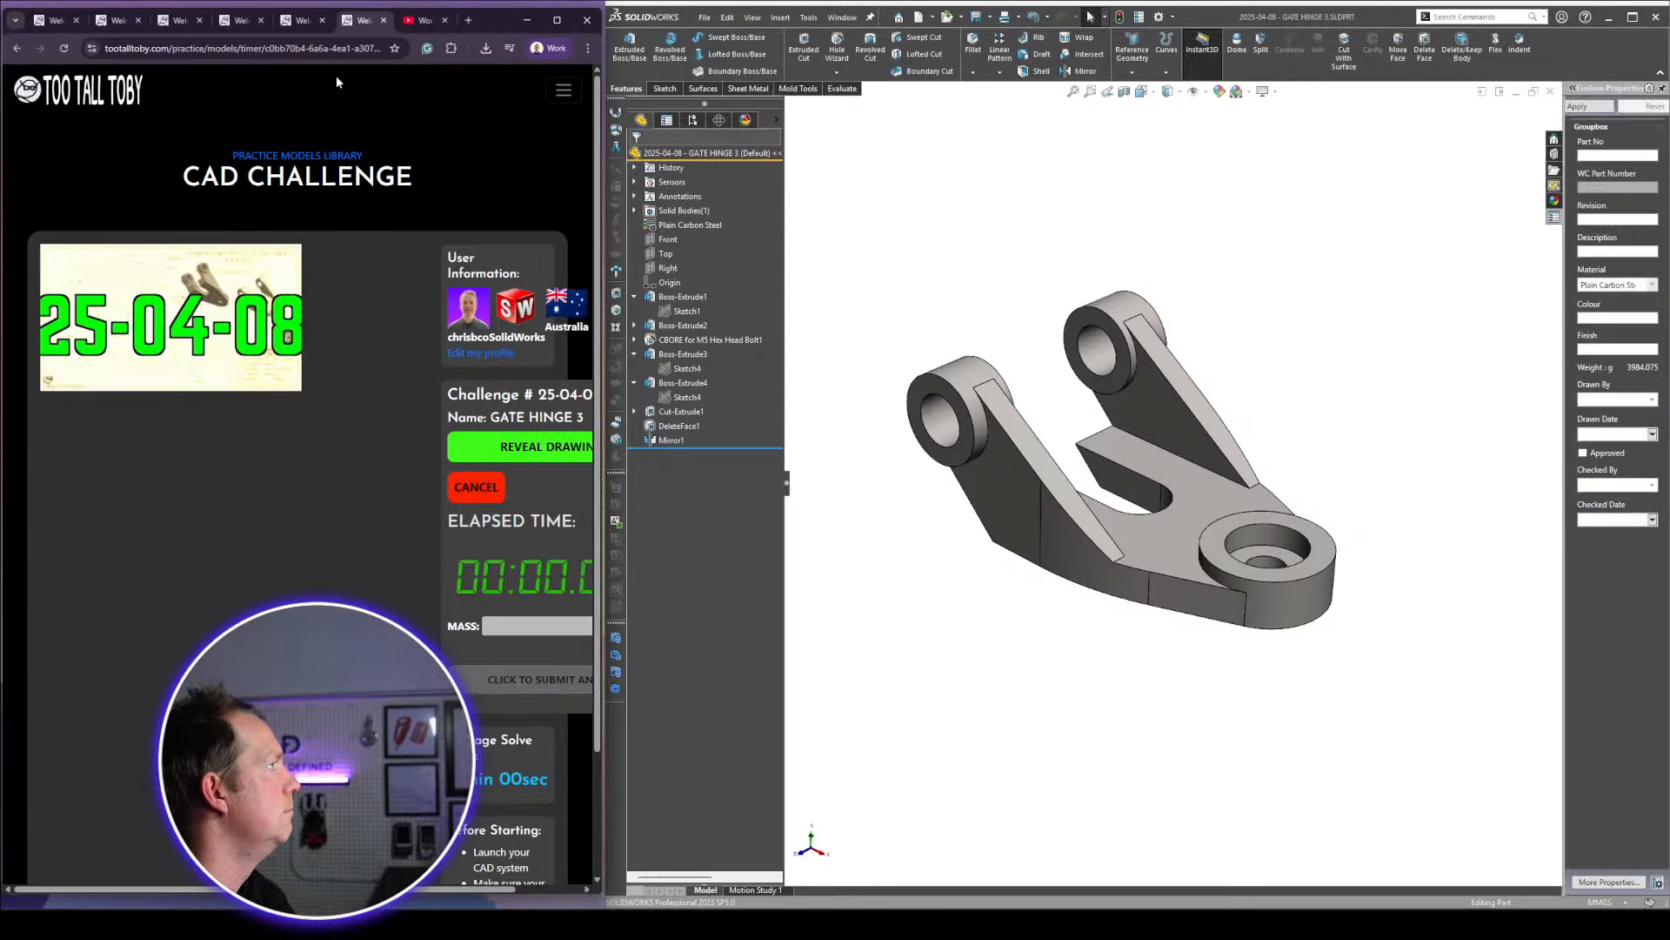
{"action": "left_click", "coordinate": [16, 47]}
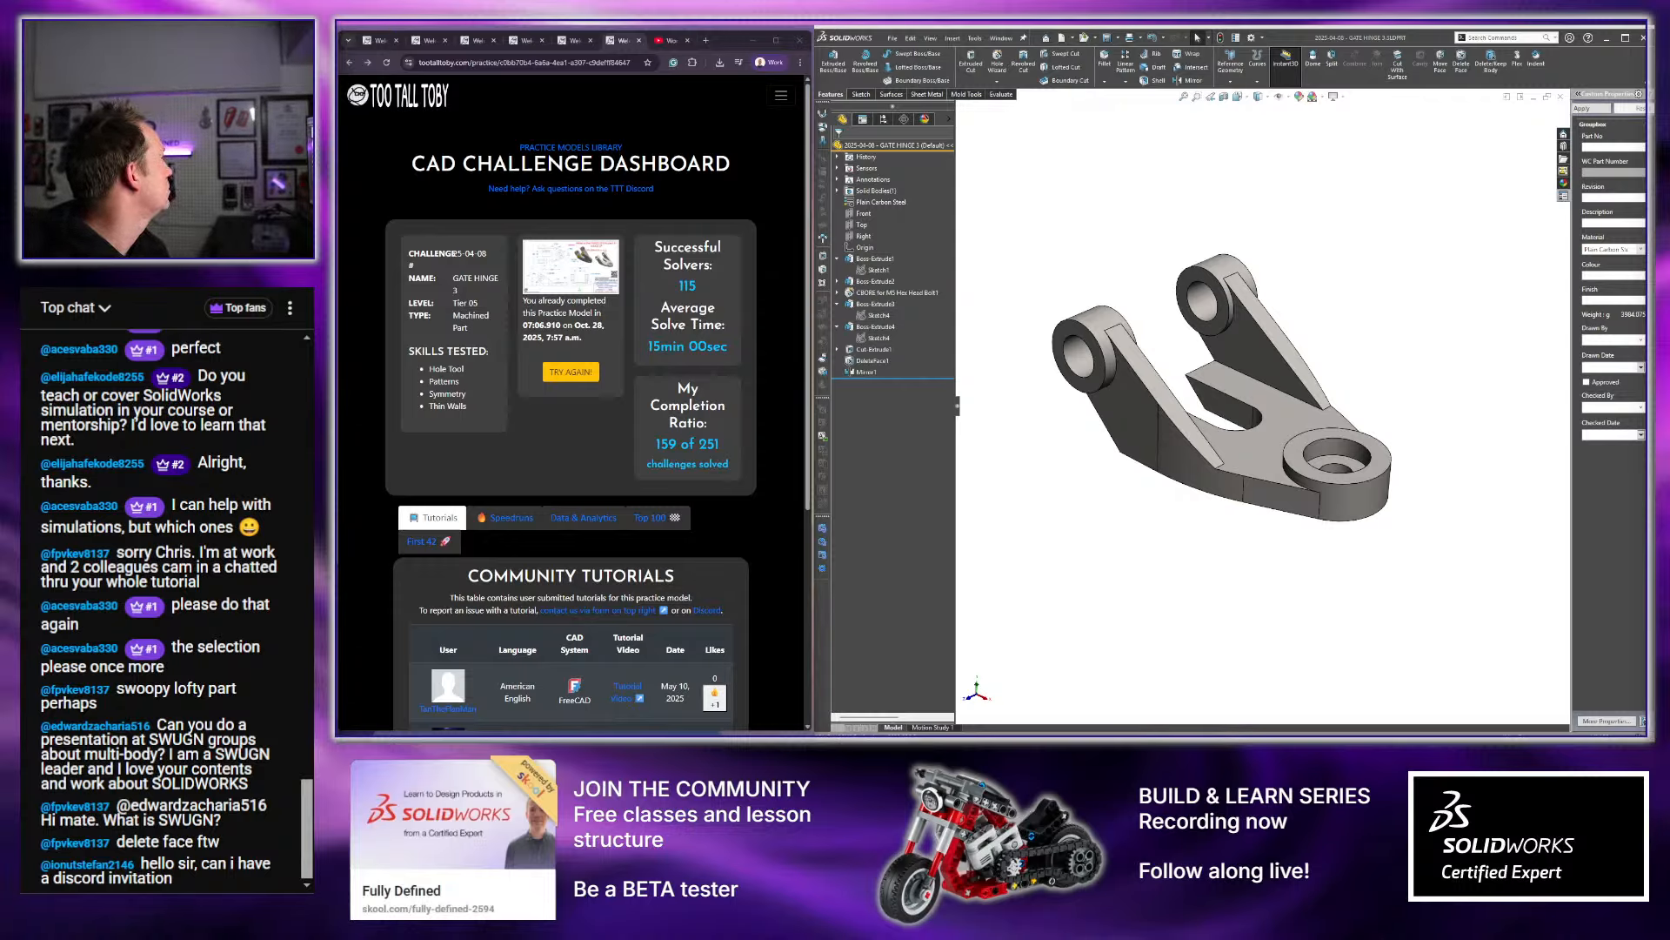
Bring in the Fully Defined YouTube channel window, view the channel's description and links, and close the window
{"action": "left_click_drag", "start_coordinate": [174, 87], "coordinate": [1342, 45]}
{"action": "left_click_drag", "start_coordinate": [1341, 43], "coordinate": [1345, 42]}
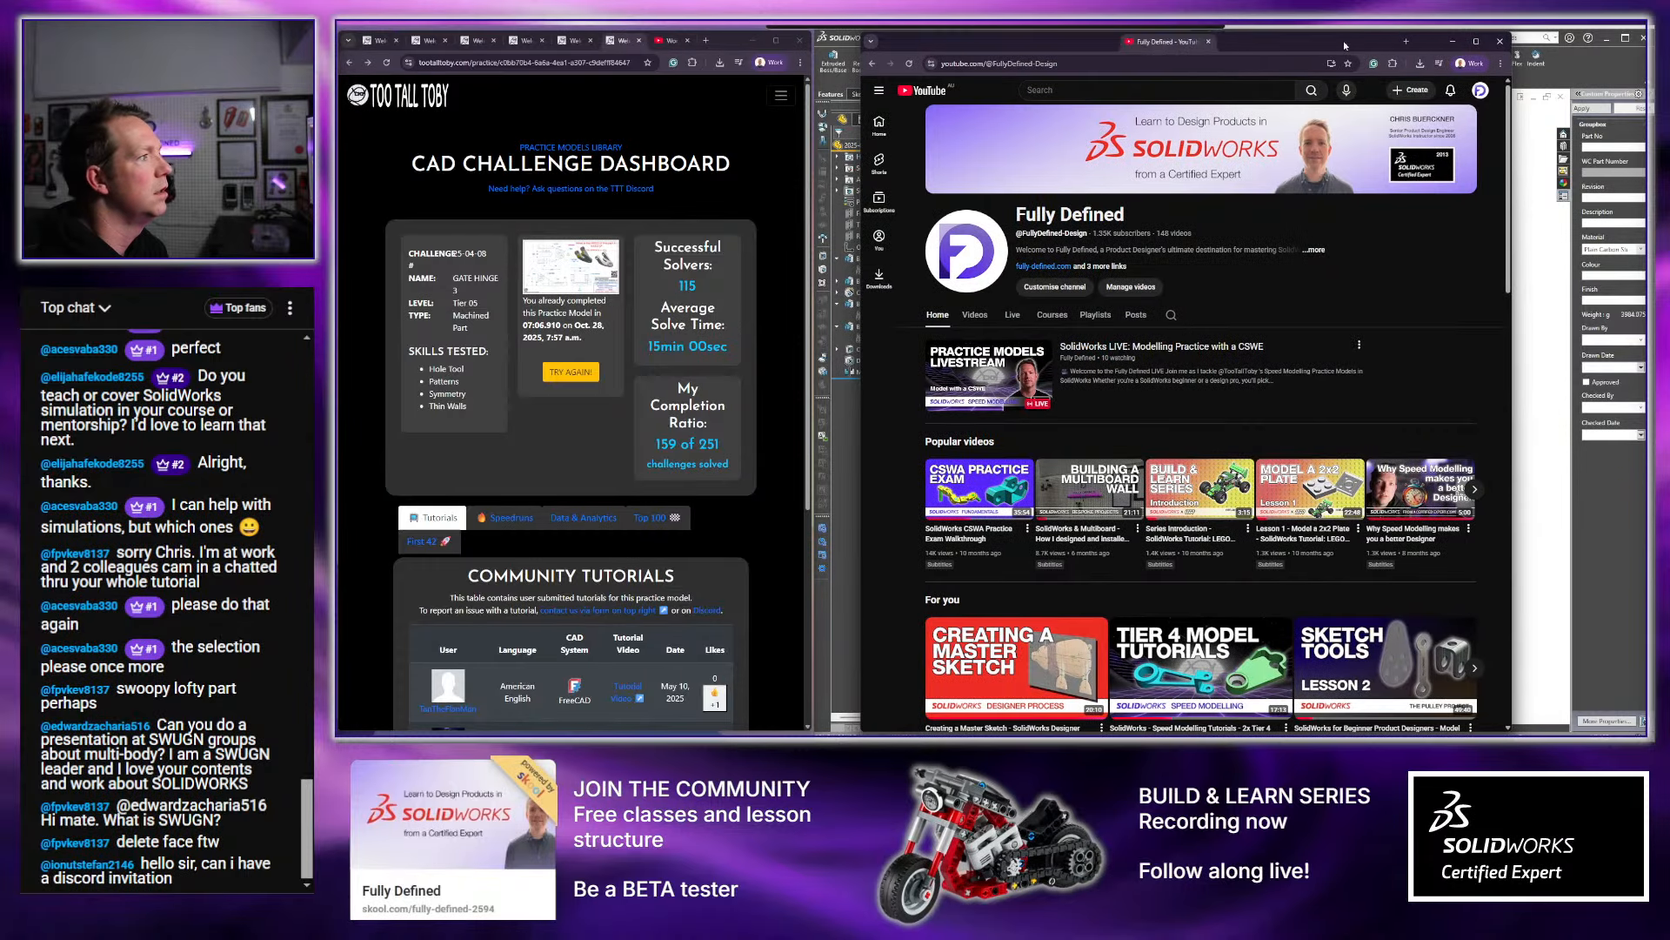
{"action": "left_click", "coordinate": [1111, 268]}
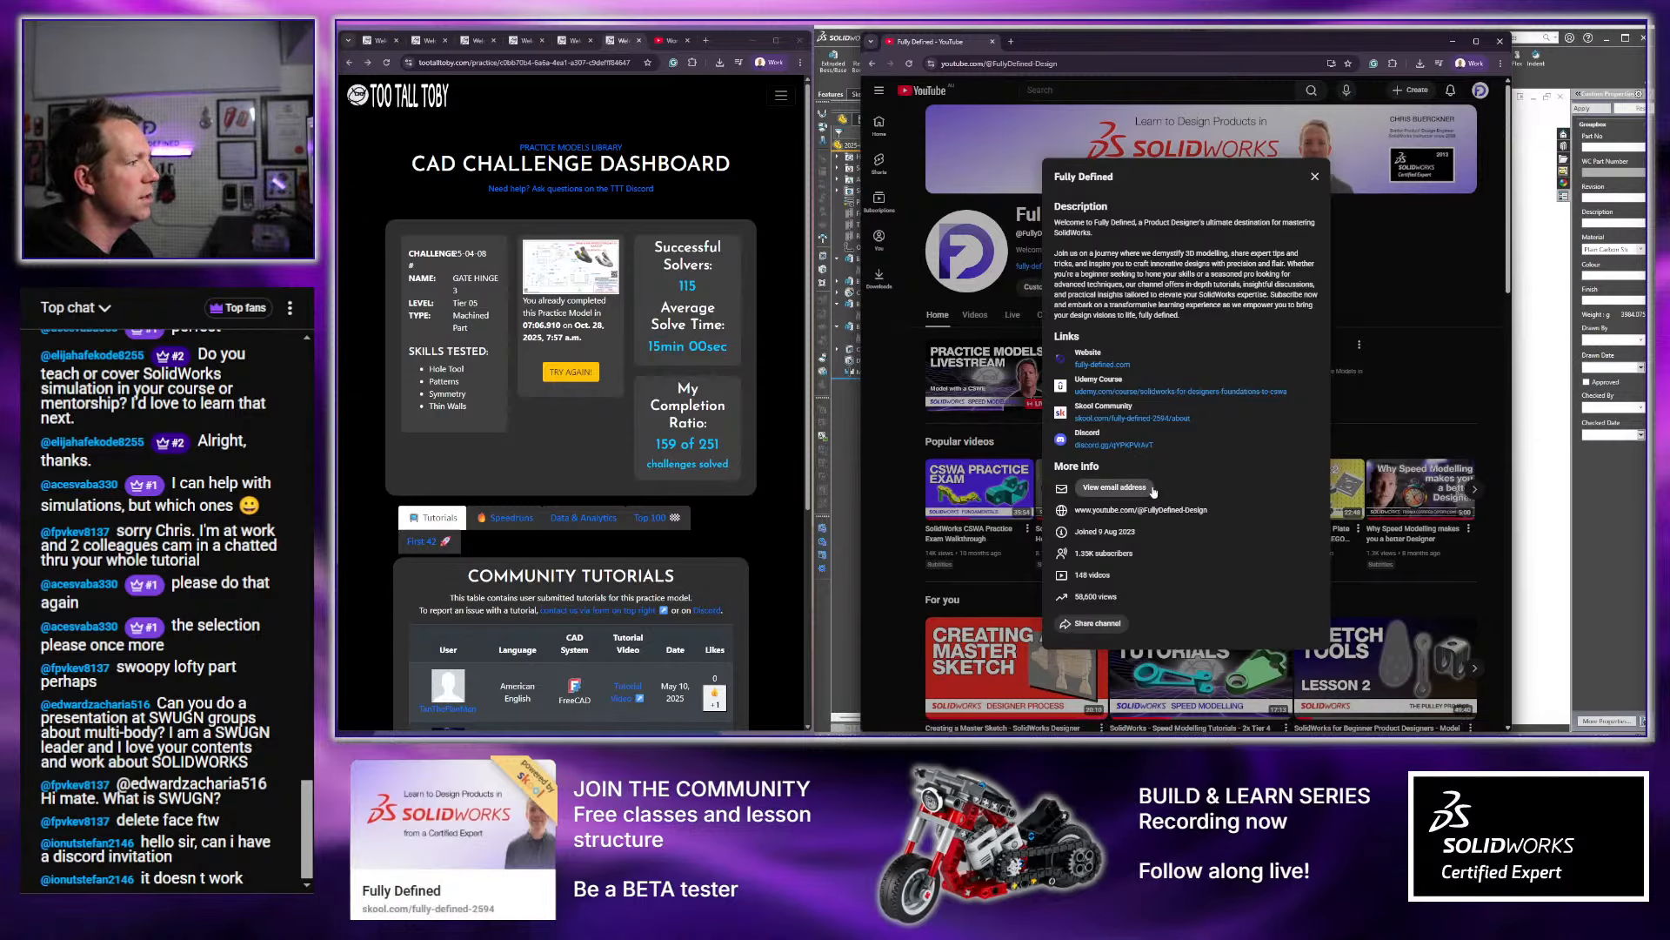
{"action": "left_click", "coordinate": [1314, 177]}
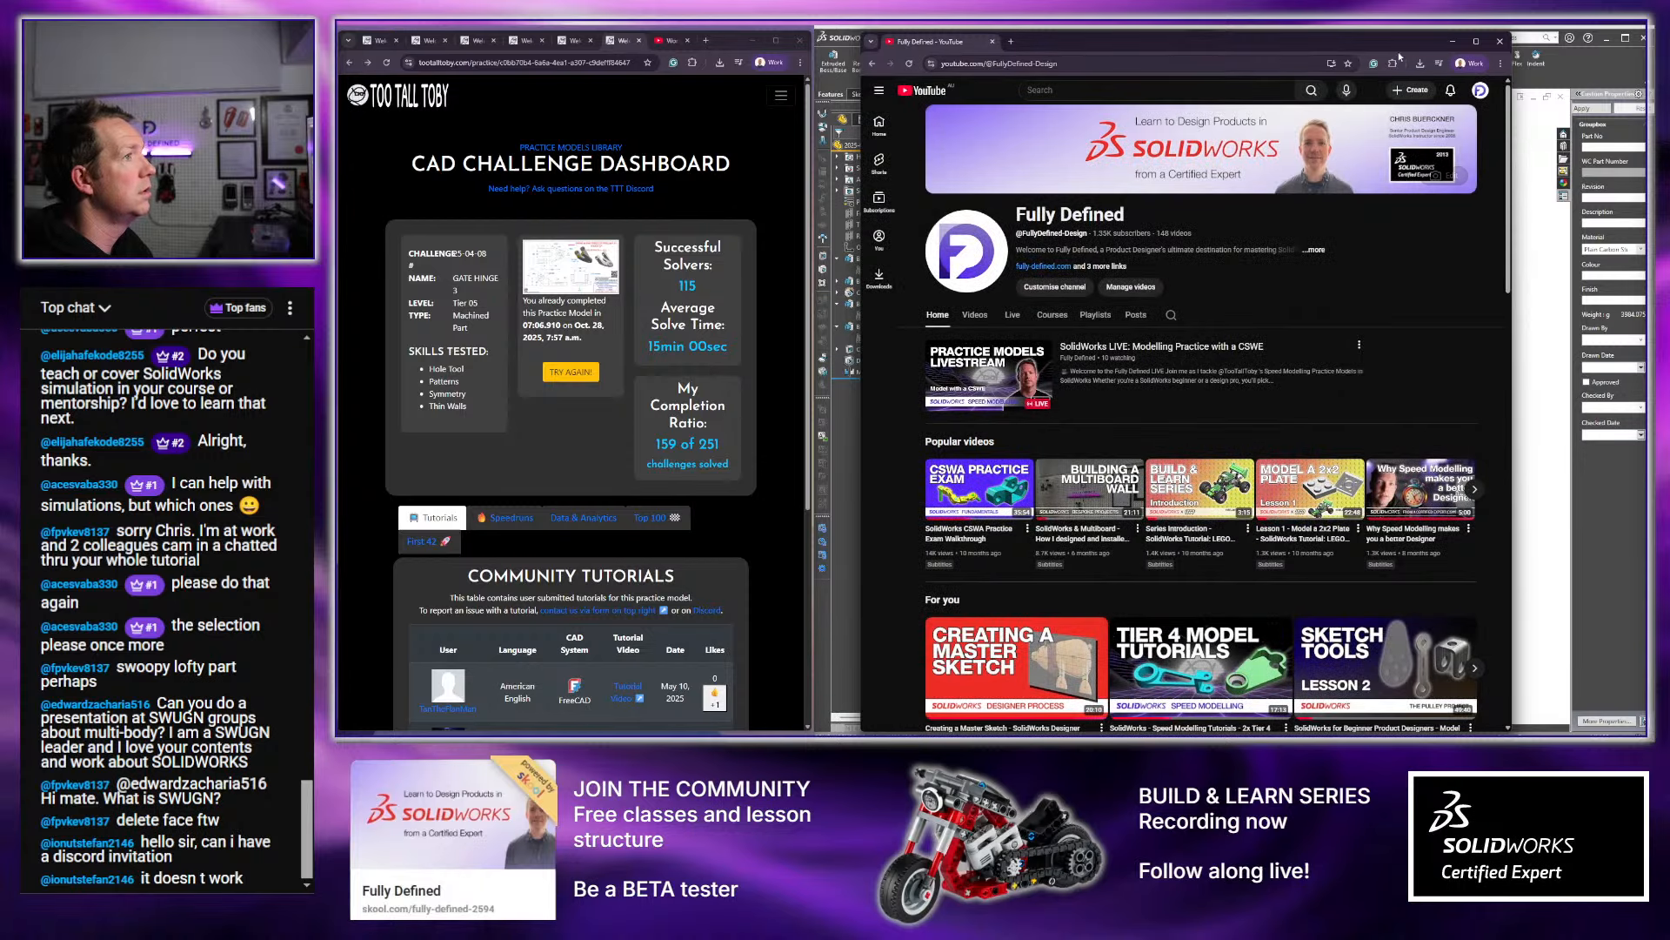
{"action": "left_click", "coordinate": [1500, 41]}
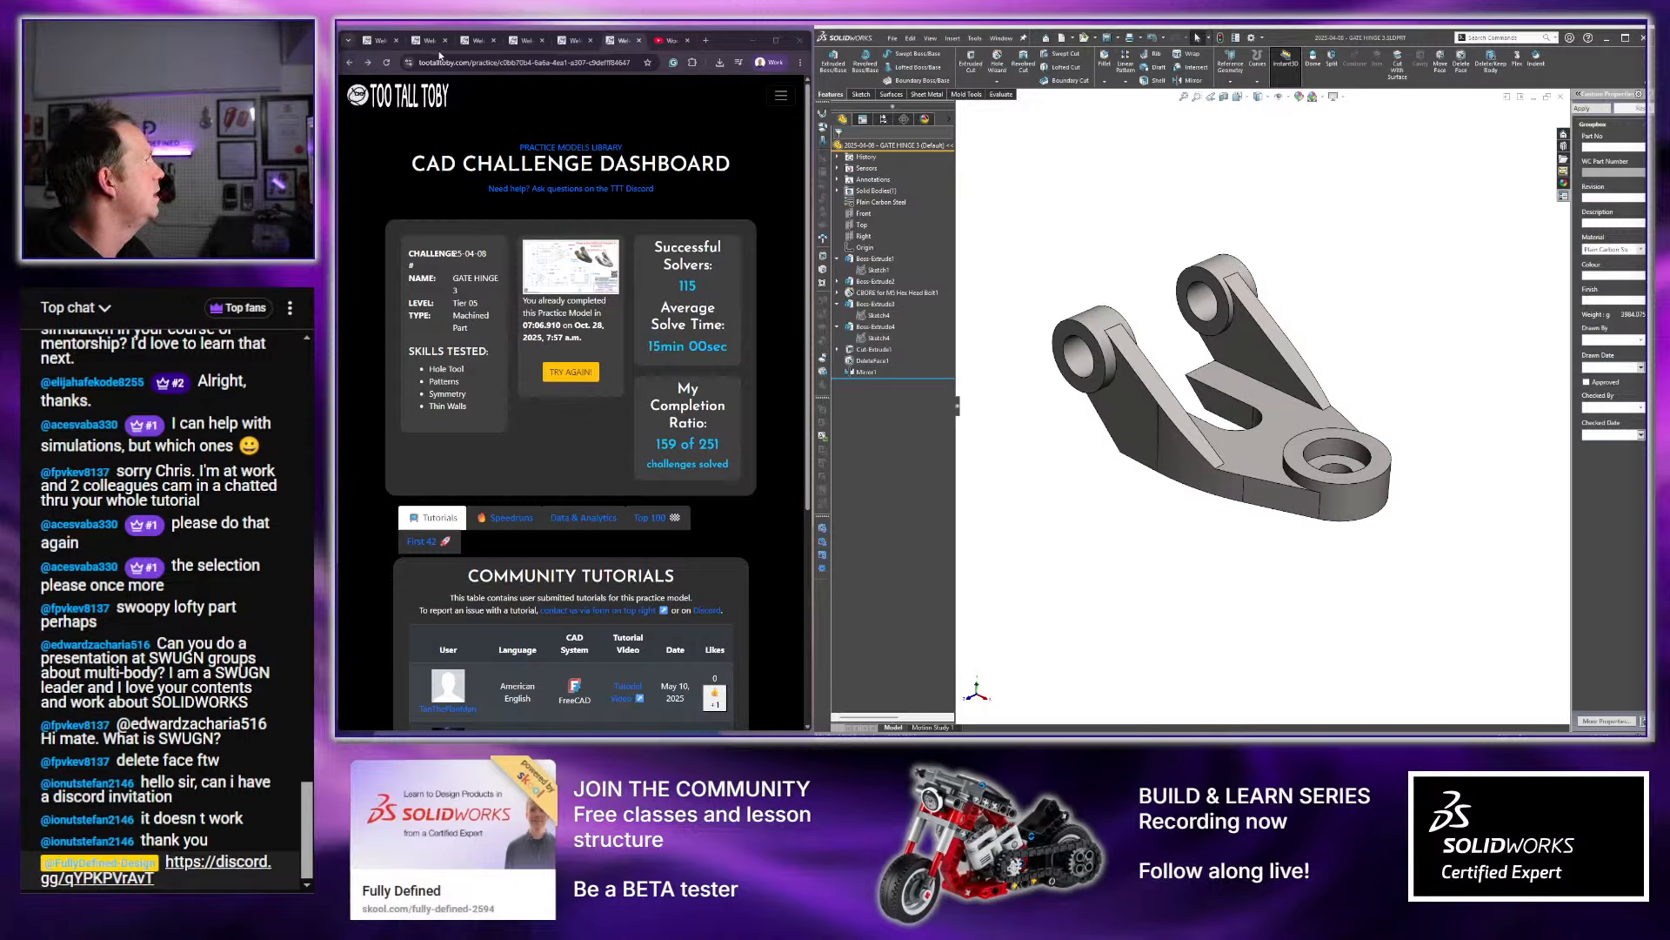
Open the Too Tall Toby Practice Models library in a new browser tab and close the finished gate hinge part
{"action": "left_click", "coordinate": [377, 41]}
{"action": "right_click", "coordinate": [408, 90]}
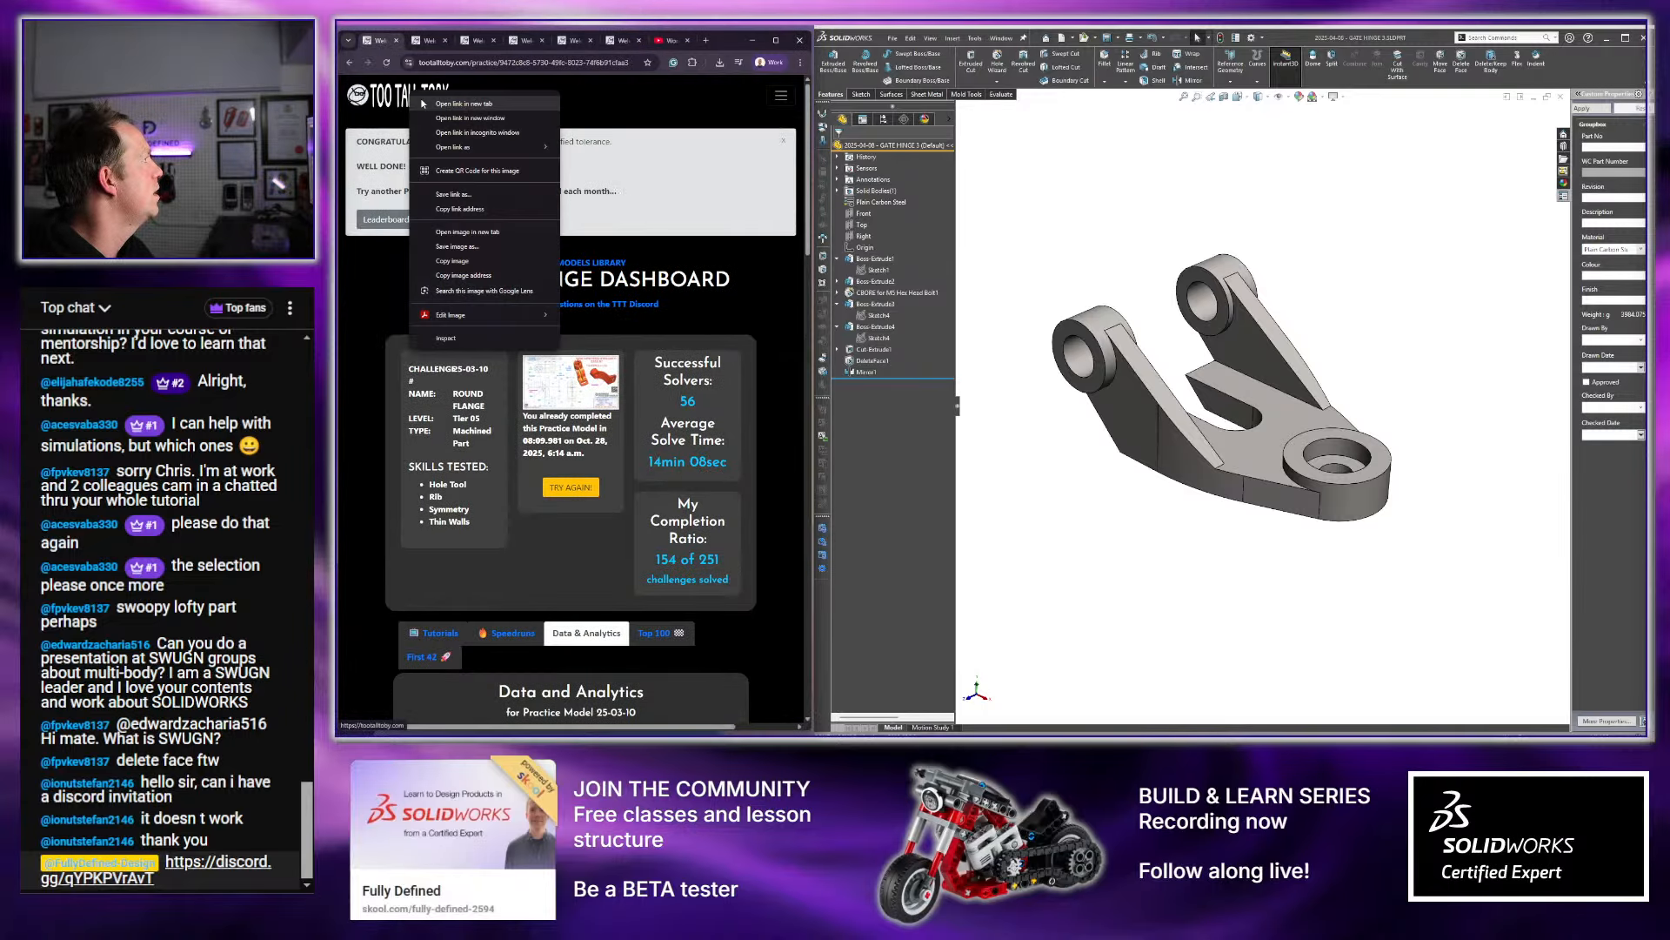
{"action": "left_click", "coordinate": [439, 102]}
{"action": "left_click_drag", "start_coordinate": [440, 42], "coordinate": [627, 41]}
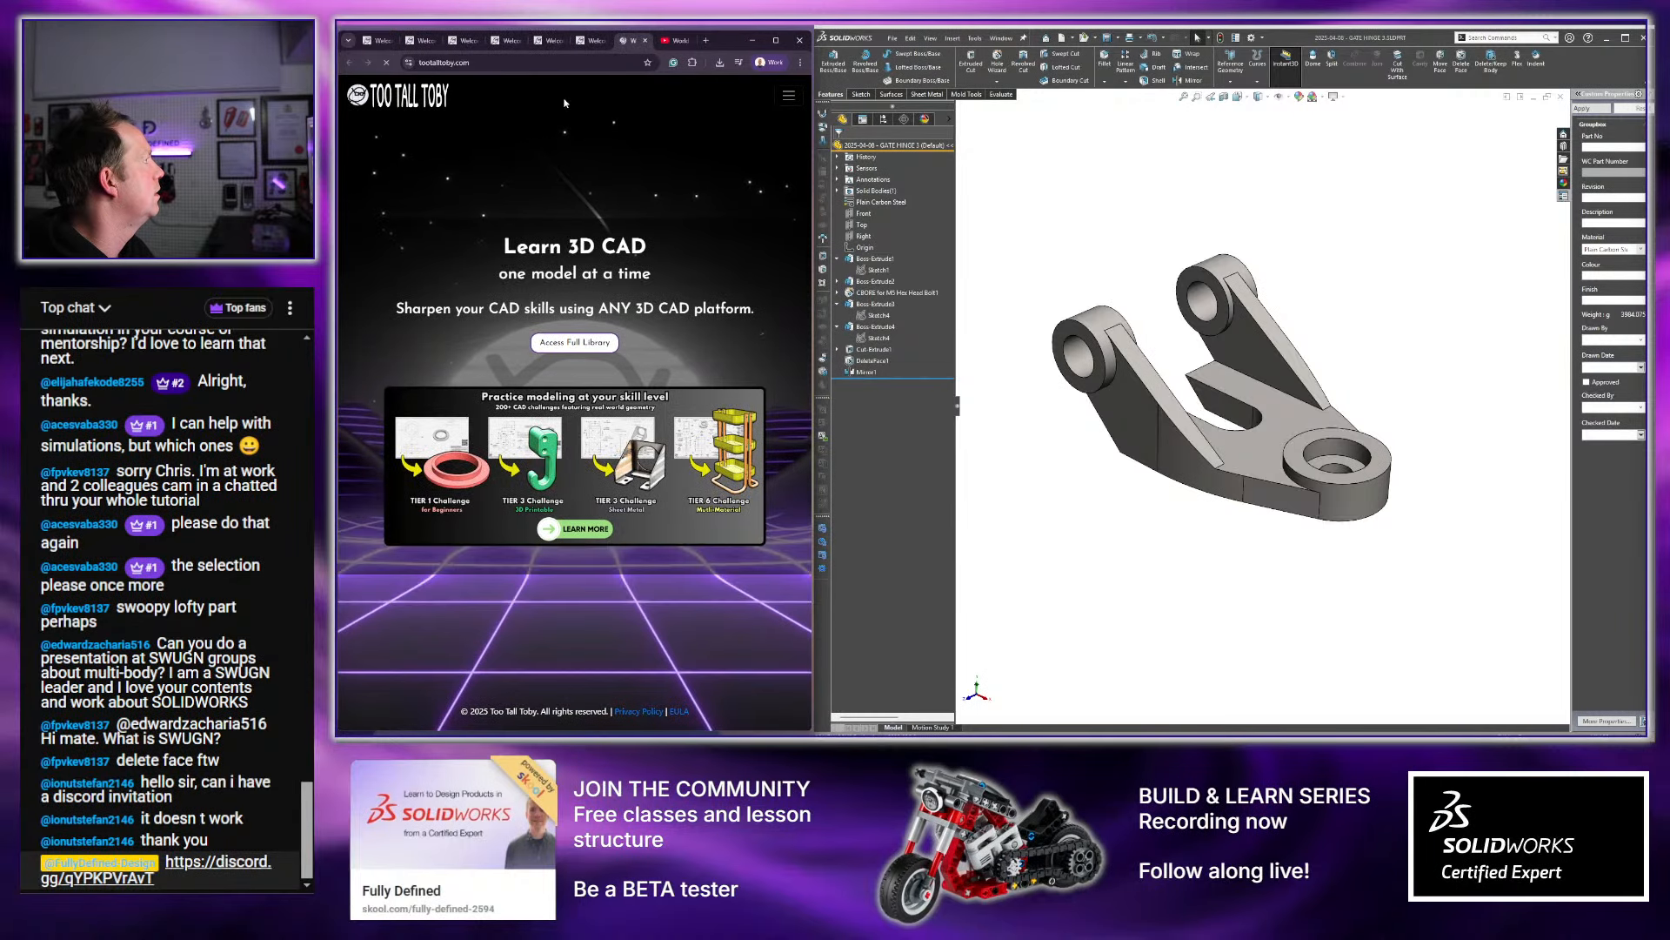
{"action": "left_click", "coordinate": [789, 96]}
{"action": "left_click", "coordinate": [584, 125]}
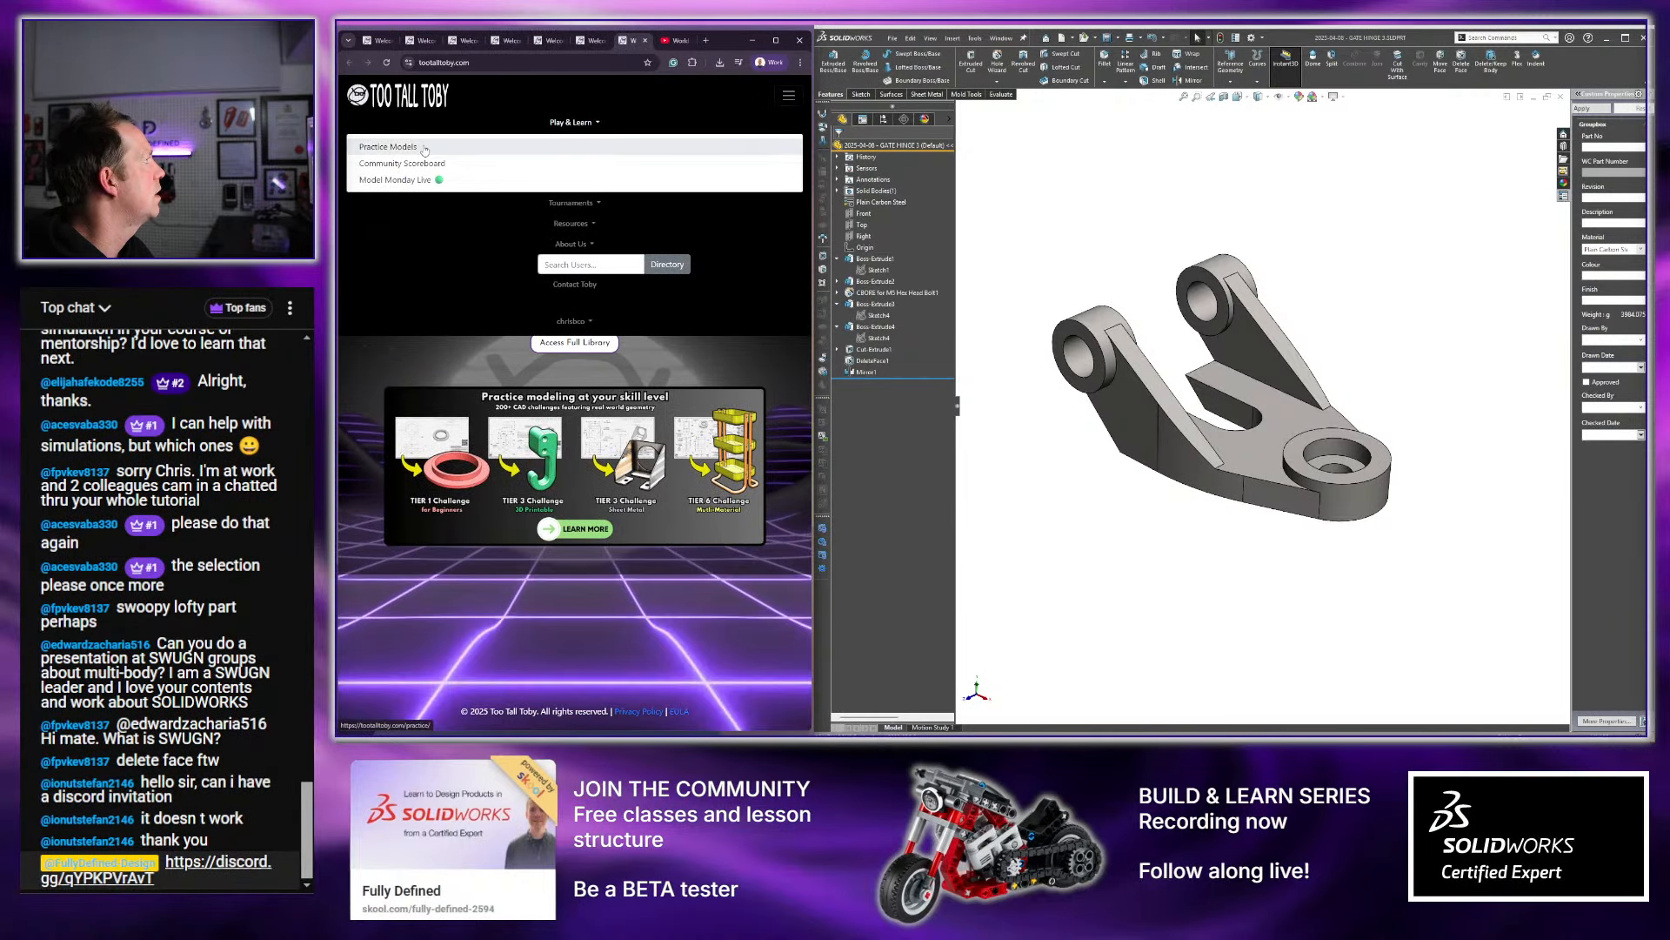
{"action": "left_click", "coordinate": [388, 146]}
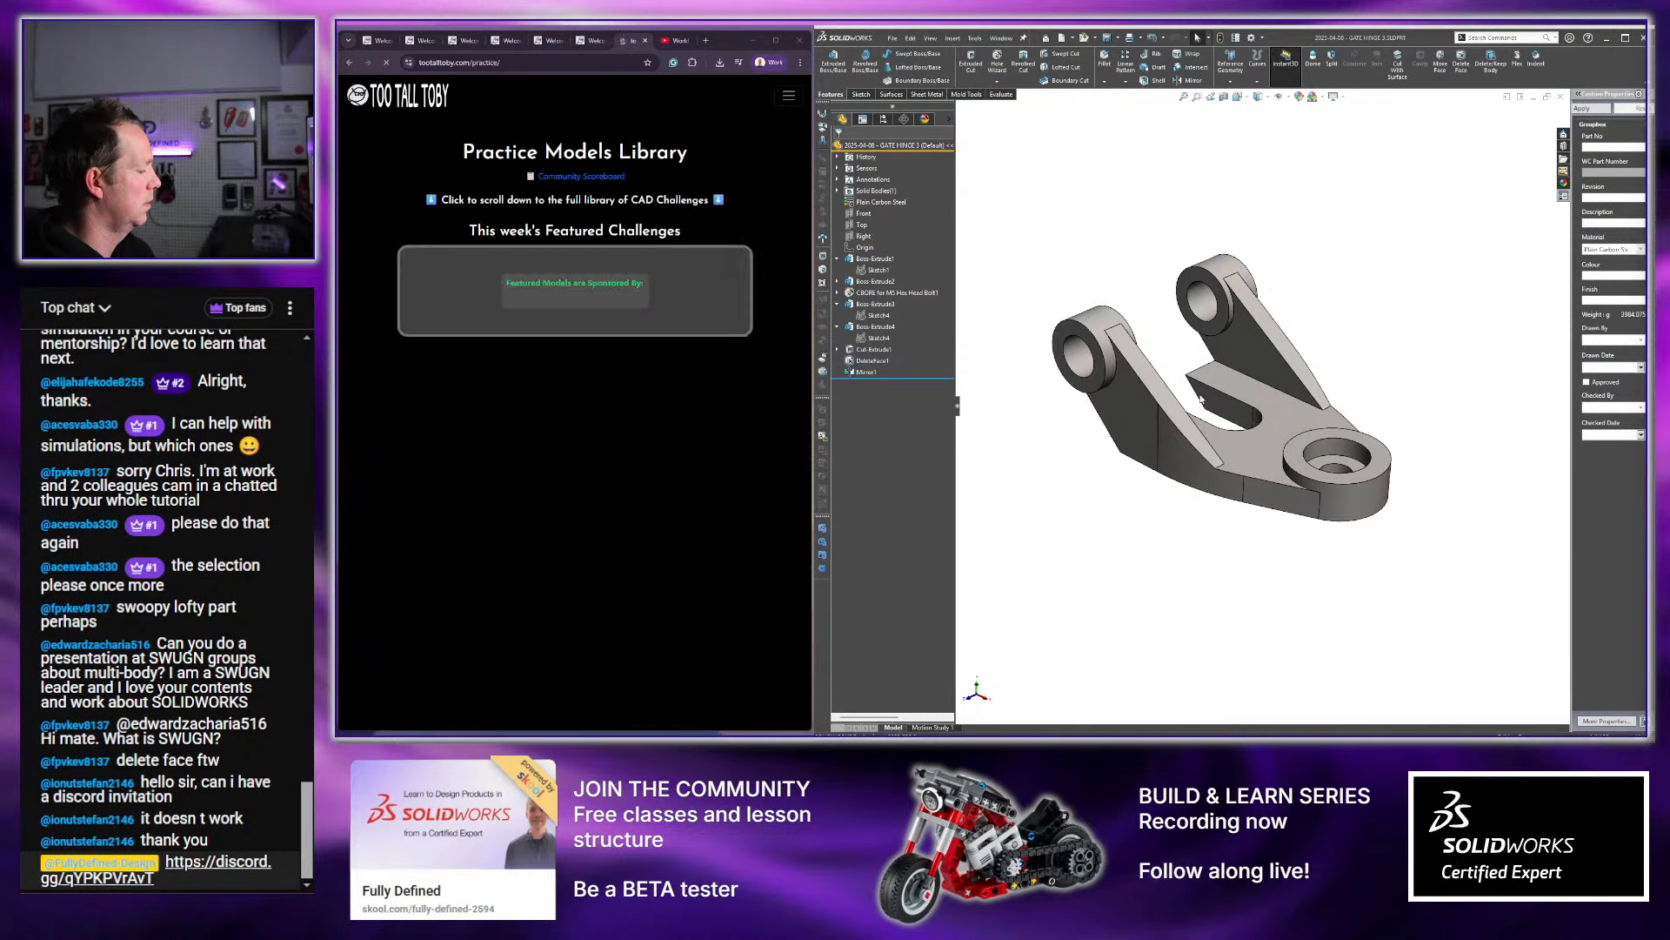
{"action": "key", "text": "ctrl+w"}
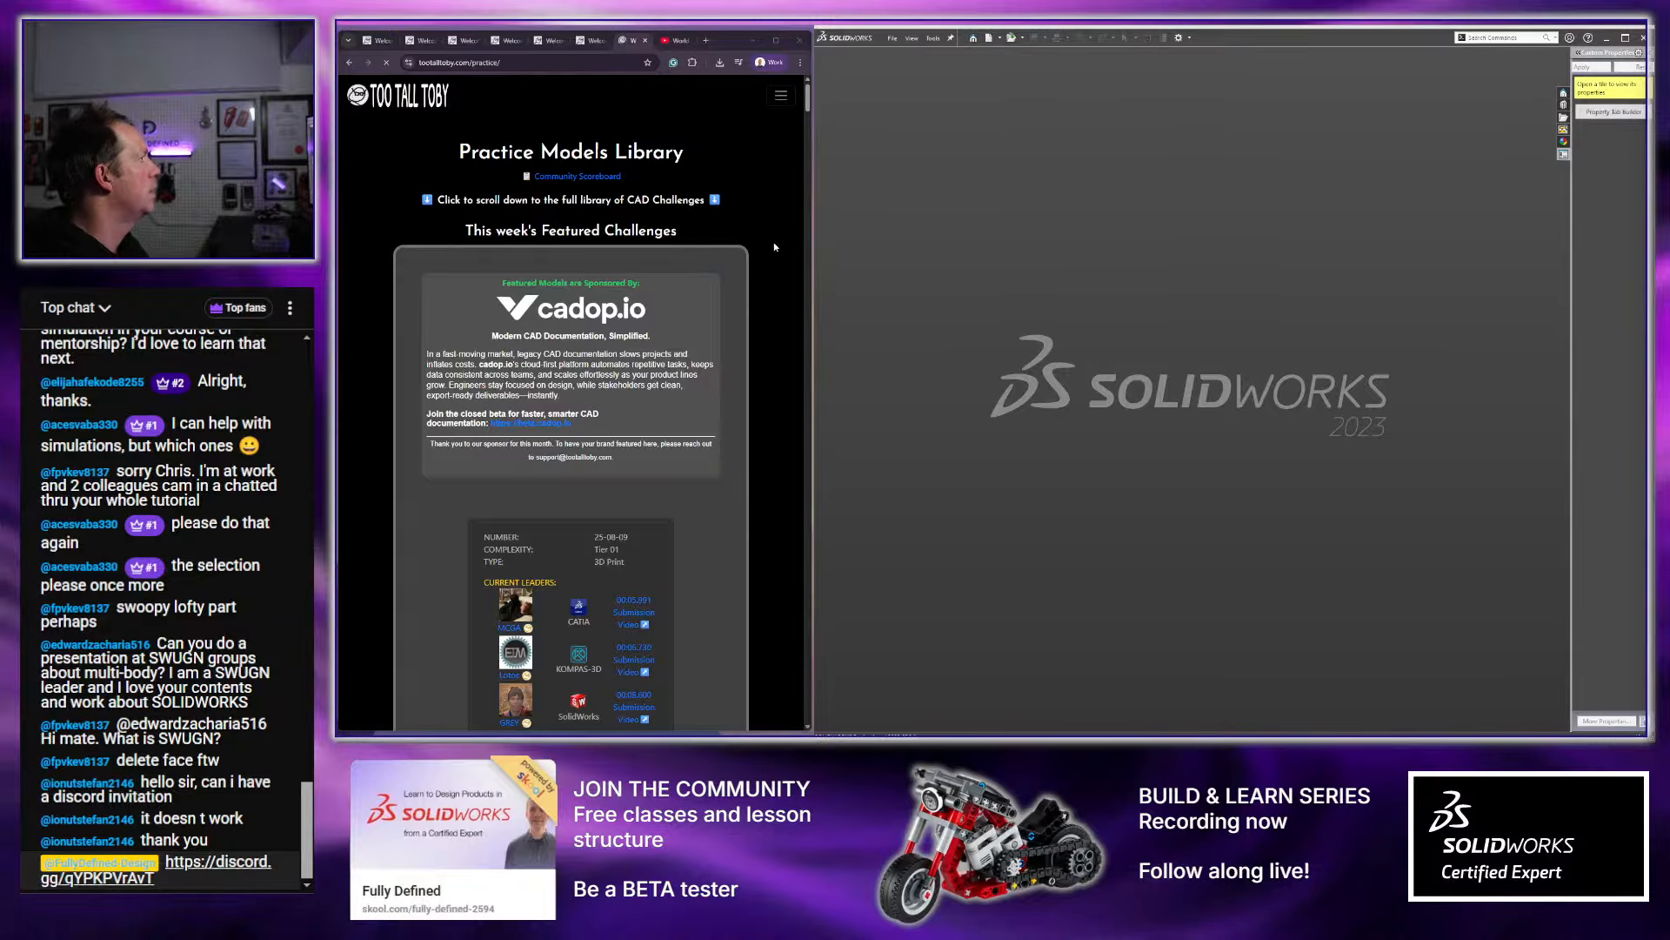
Filter the full library of CAD challenges to show only the Not Completed models
{"action": "scroll", "coordinate": [774, 247], "scroll_direction": "down", "scroll_amount": 10}
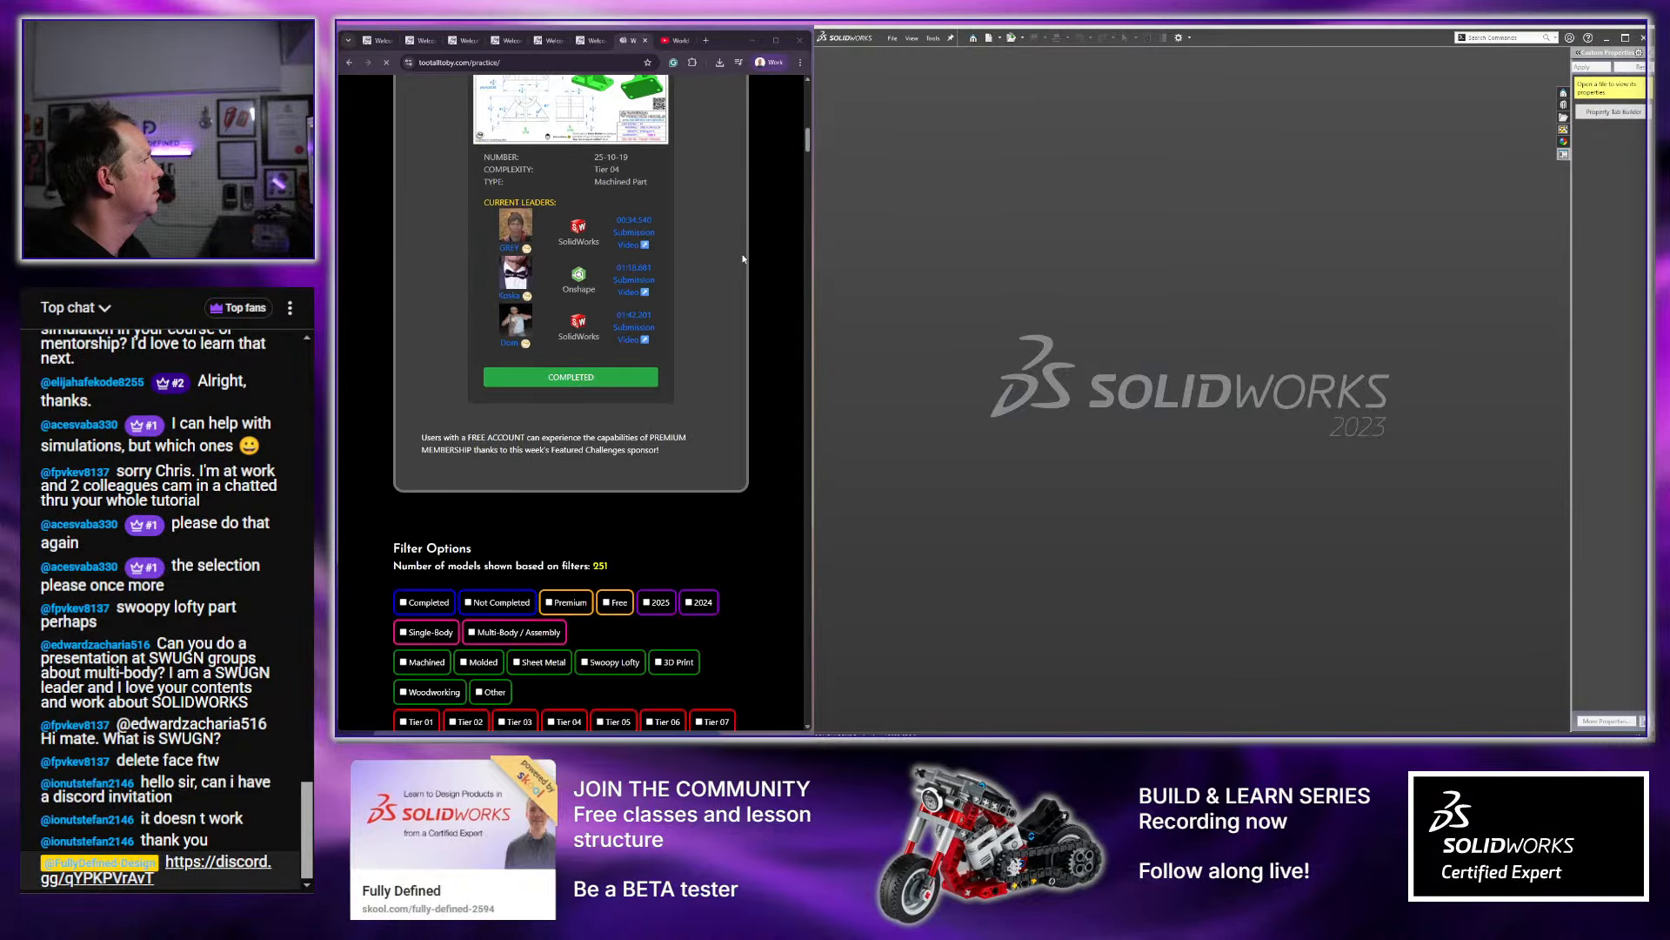
{"action": "scroll", "coordinate": [743, 258], "scroll_direction": "down", "scroll_amount": 8}
{"action": "scroll", "coordinate": [743, 259], "scroll_direction": "up", "scroll_amount": 5}
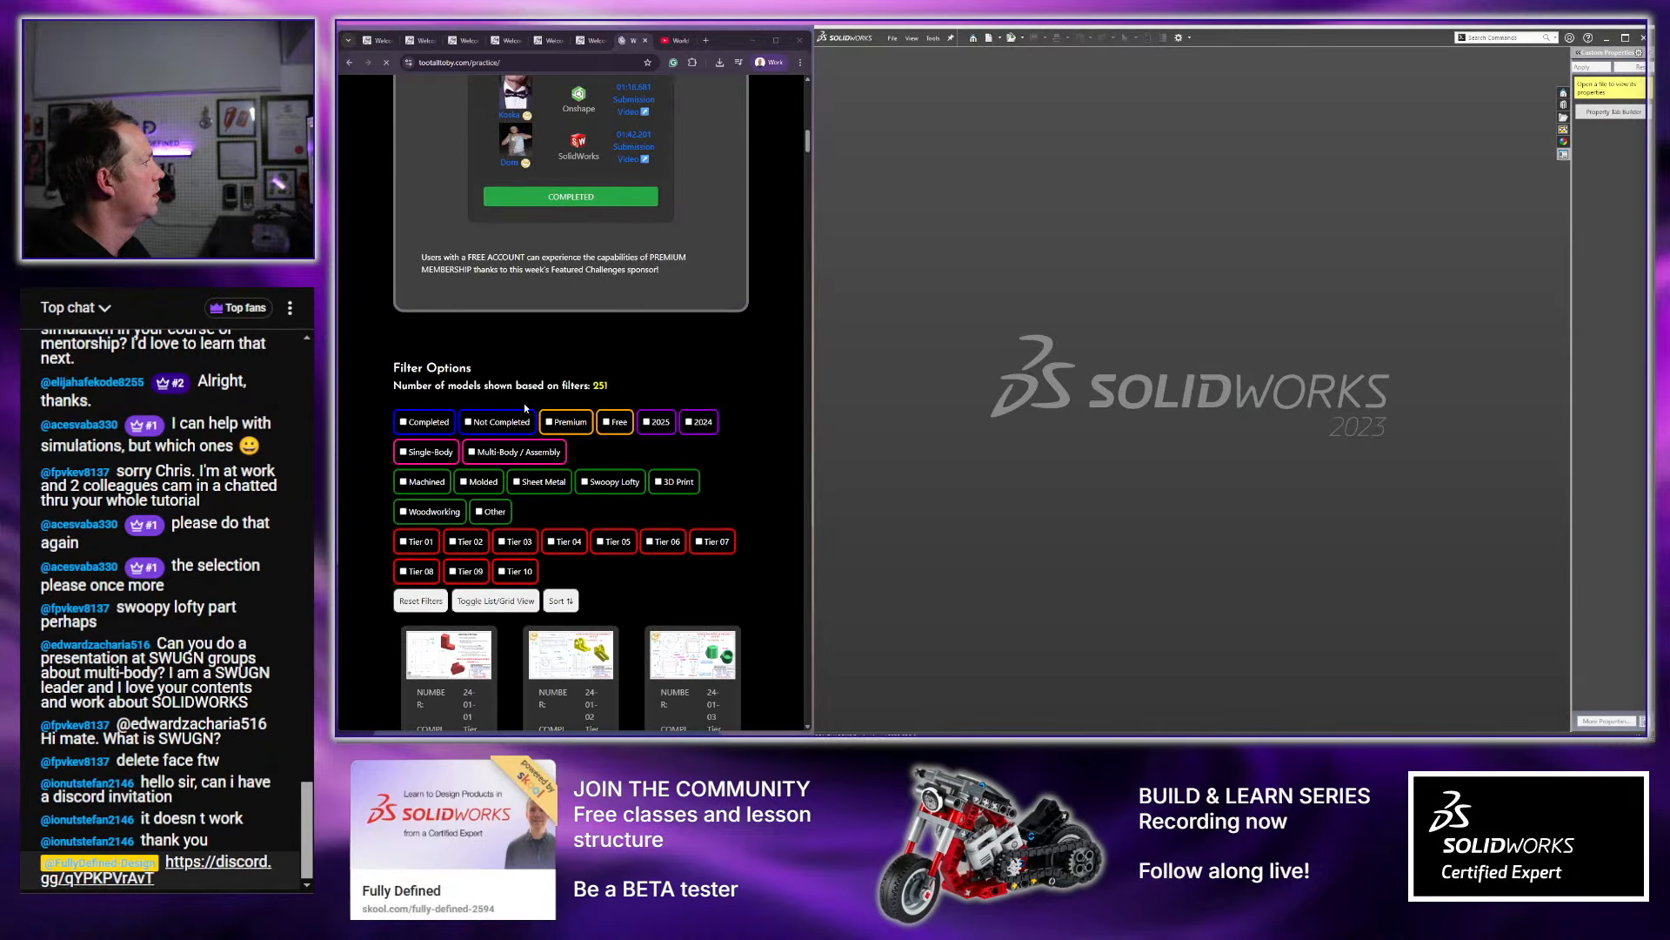
{"action": "left_click", "coordinate": [501, 421]}
{"action": "scroll", "coordinate": [698, 336], "scroll_direction": "down", "scroll_amount": 1}
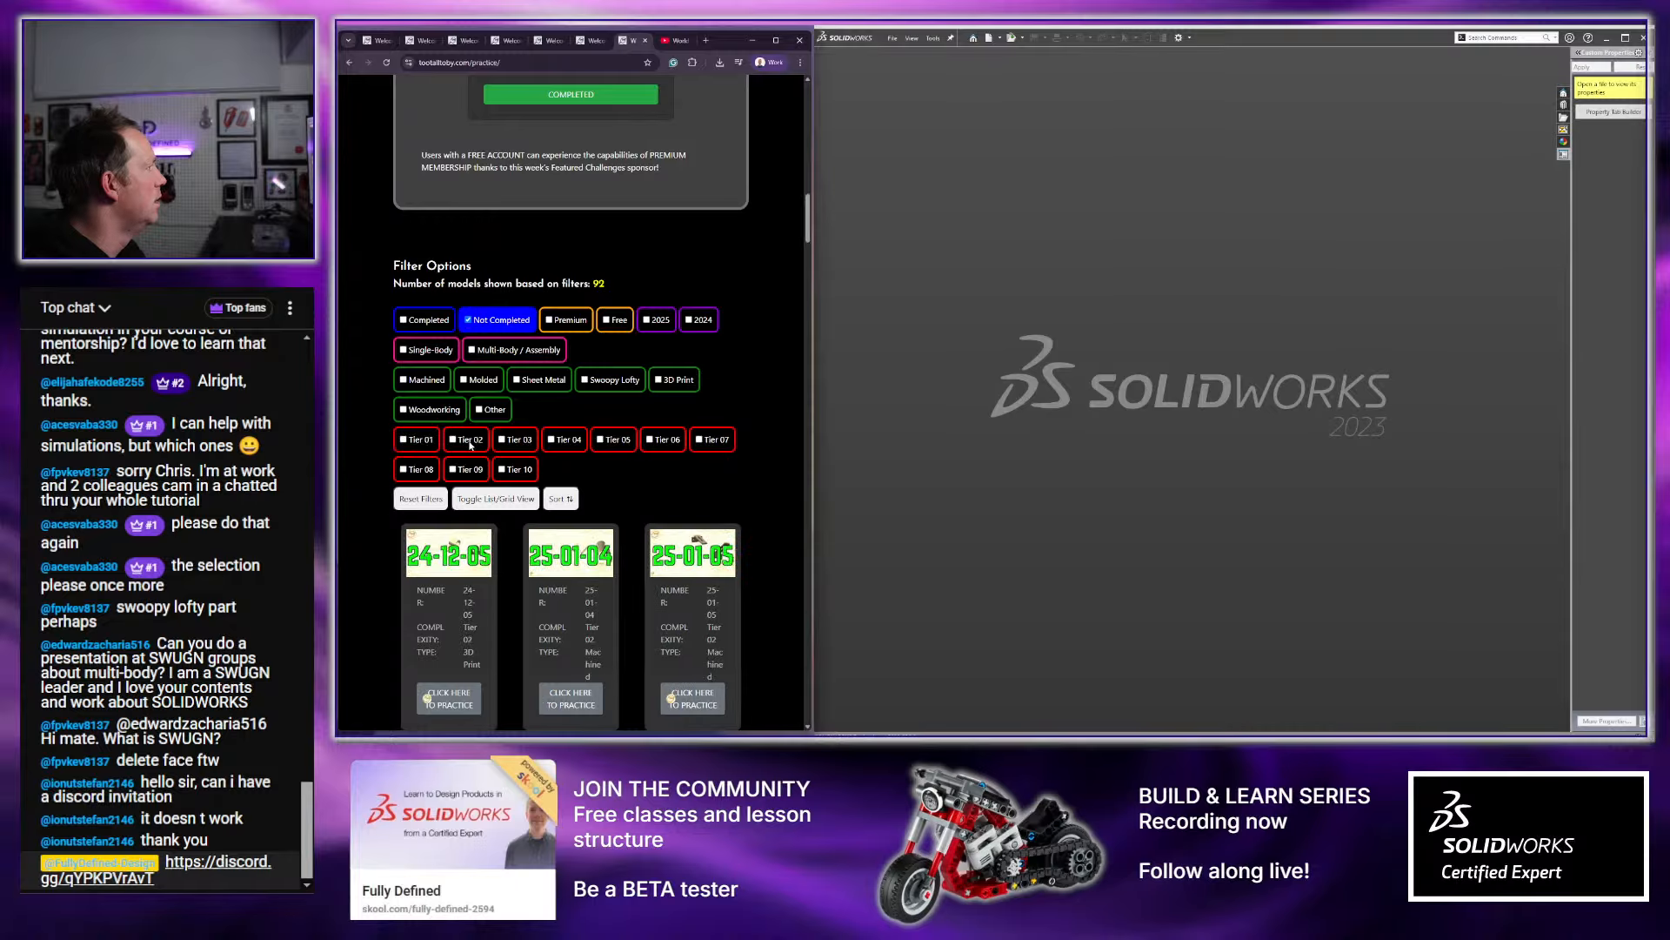
{"action": "left_click", "coordinate": [518, 440]}
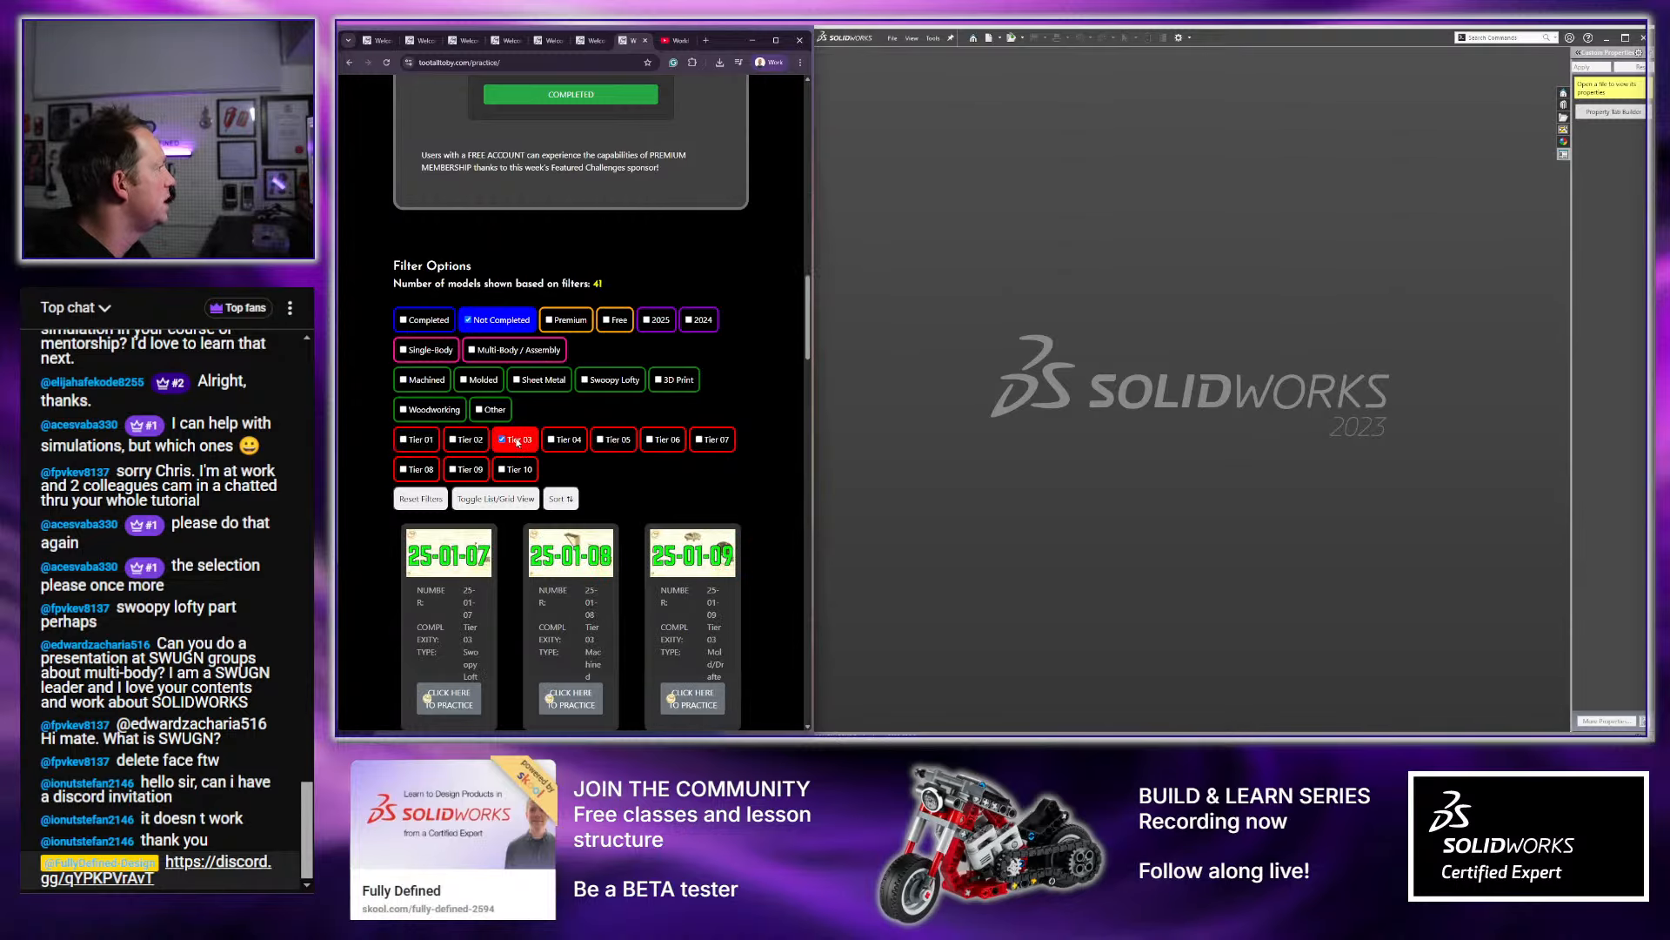
{"action": "left_click", "coordinate": [518, 441]}
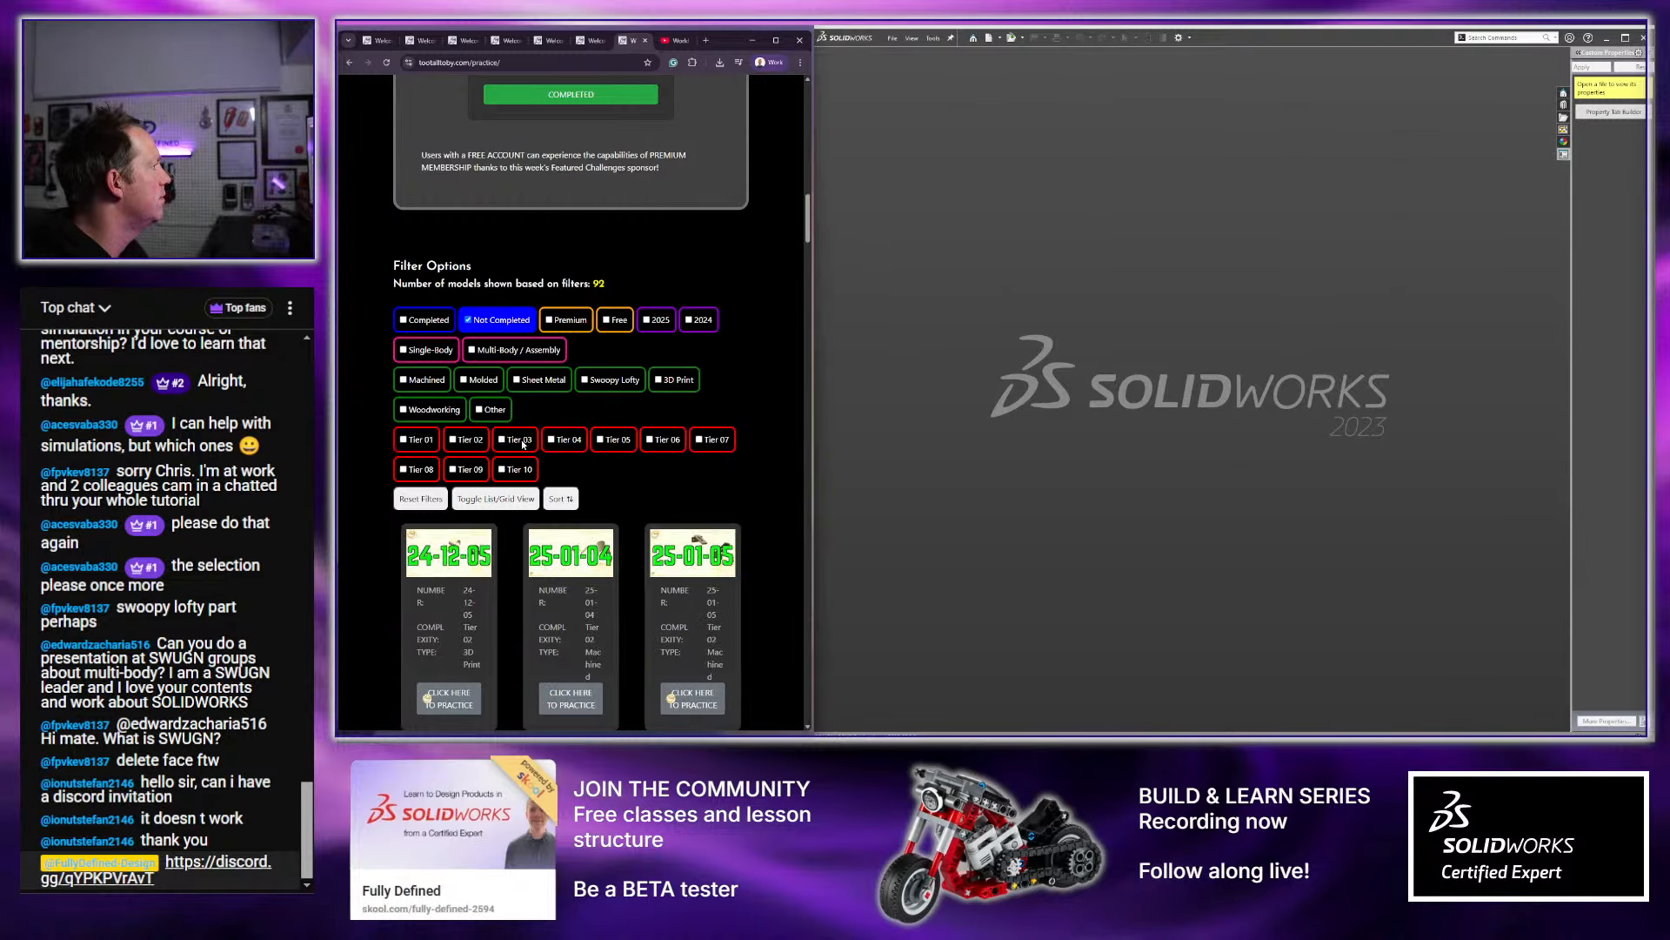
{"action": "left_click", "coordinate": [655, 443]}
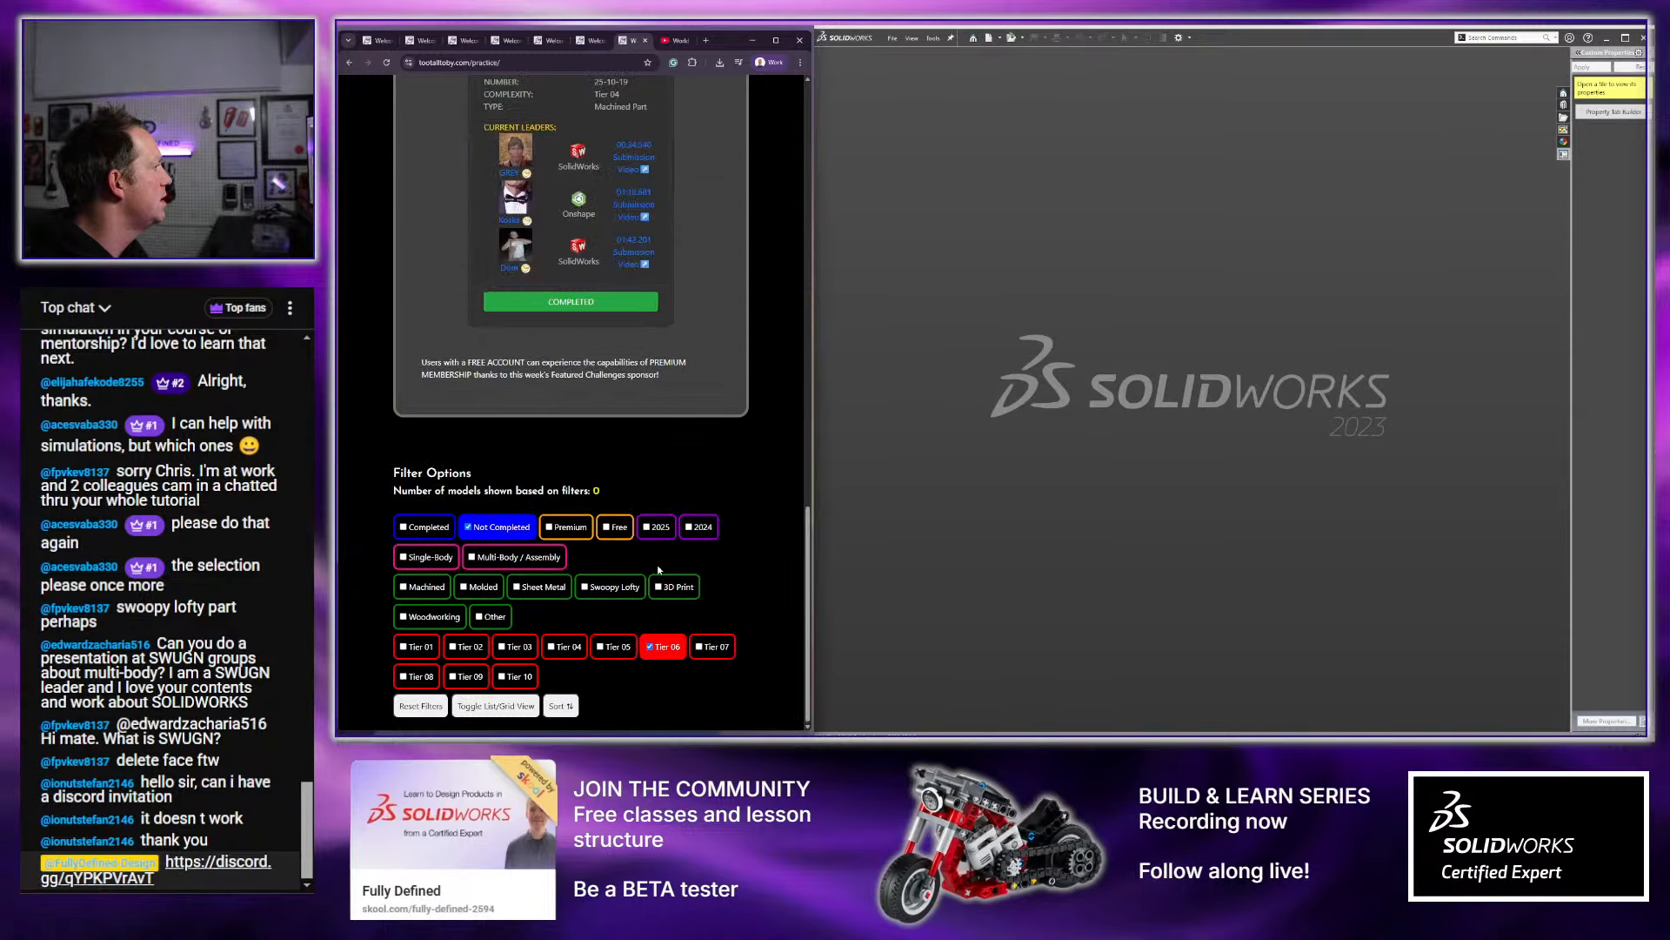
{"action": "left_click", "coordinate": [668, 651]}
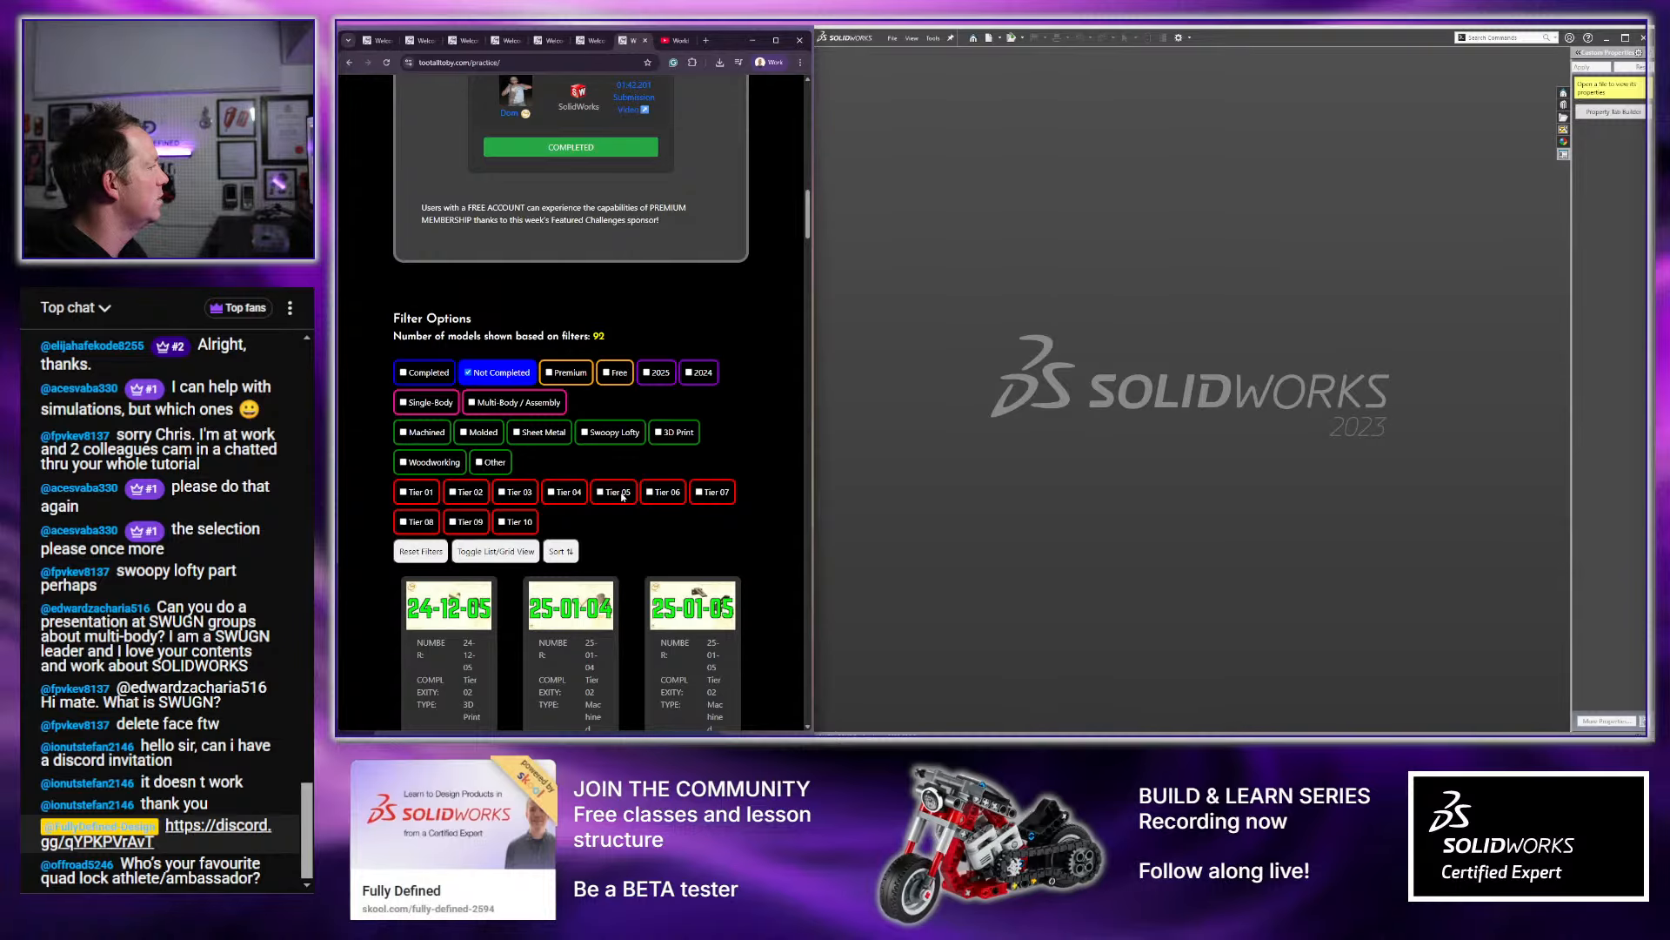
Add the Swoopy Lofty filter and begin practice model 25-03-09, the Tier 04 COAT HANGER 1 challenge
{"action": "left_click", "coordinate": [606, 435]}
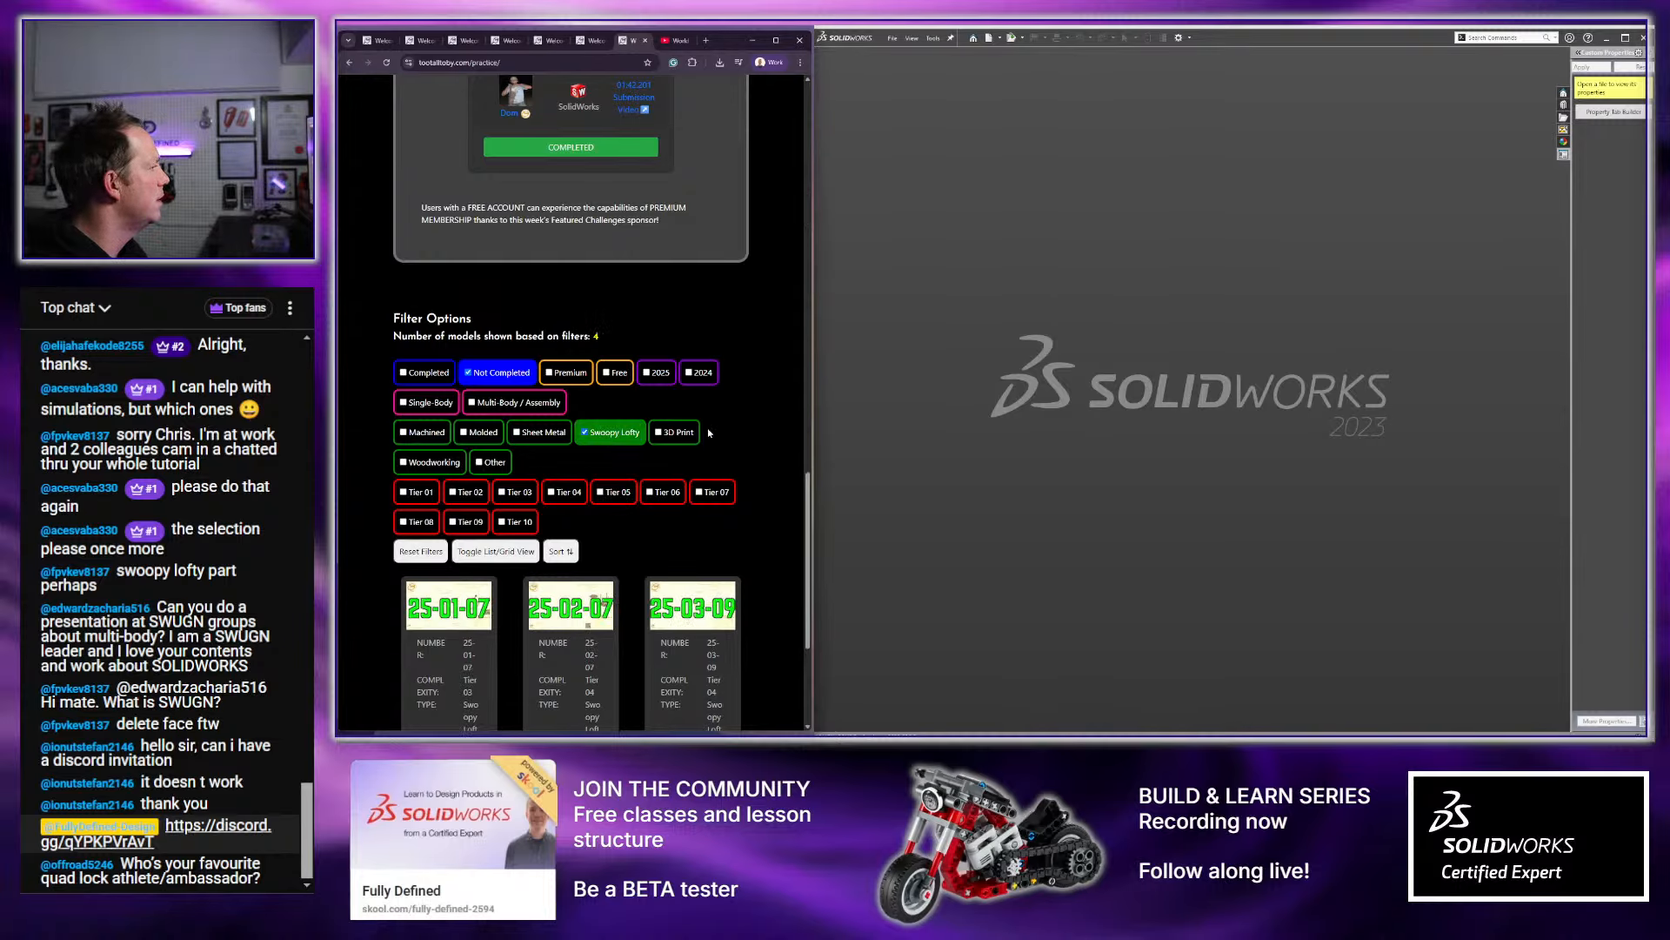
{"action": "scroll", "coordinate": [770, 363], "scroll_direction": "down", "scroll_amount": 3}
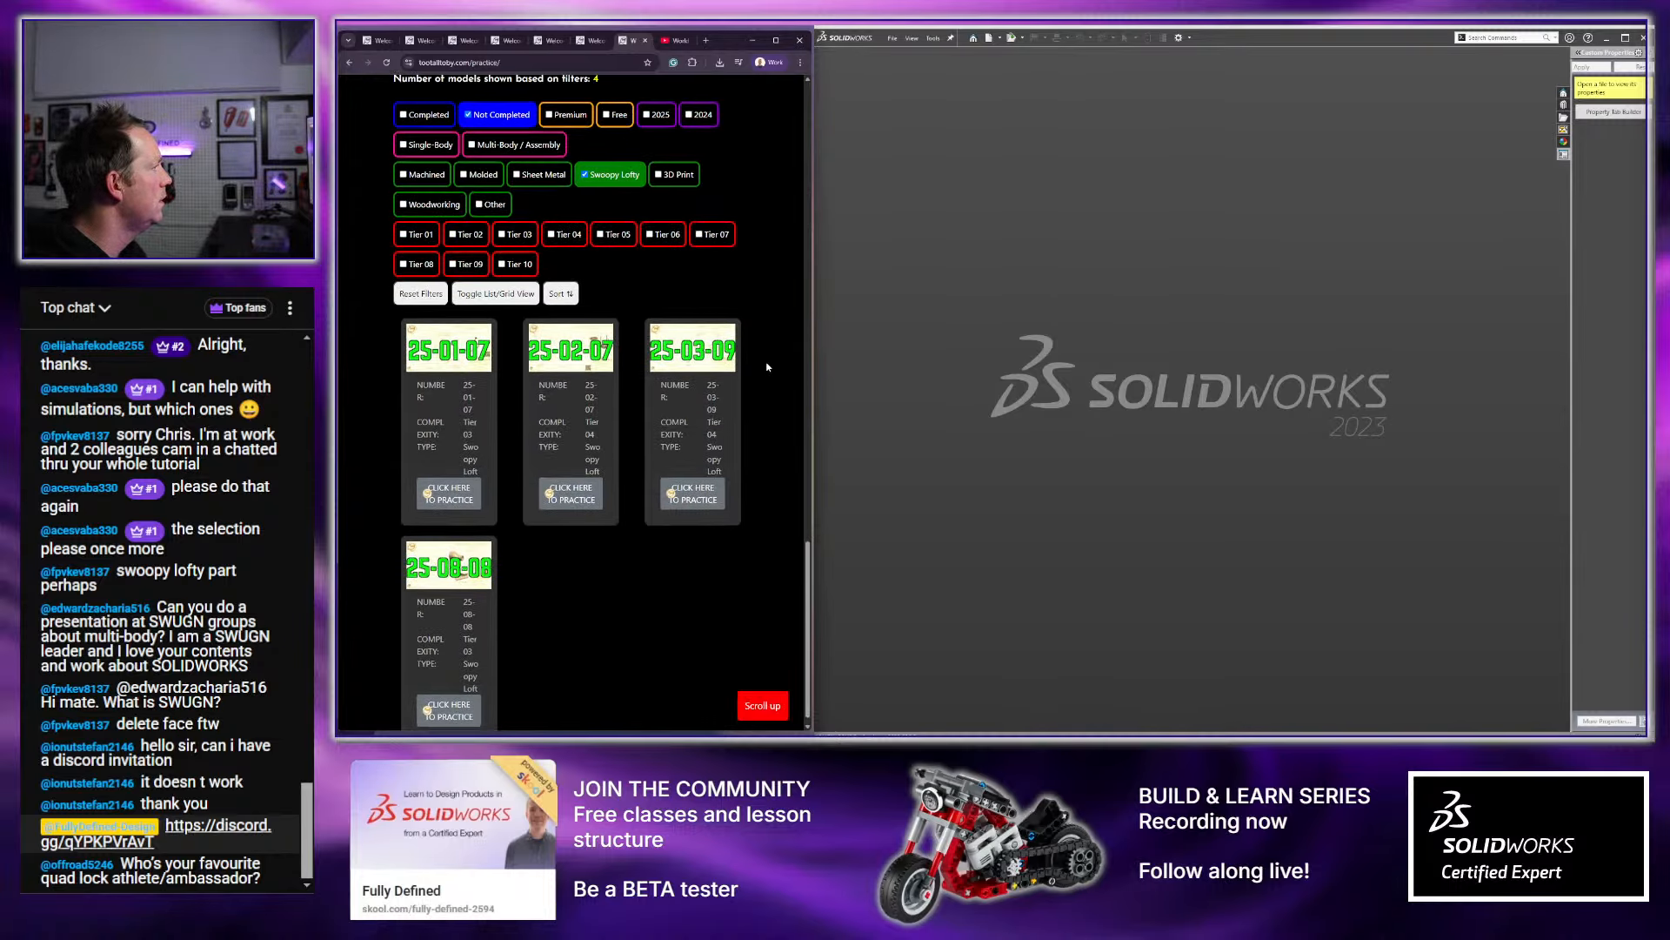
{"action": "scroll", "coordinate": [768, 367], "scroll_direction": "down", "scroll_amount": 1}
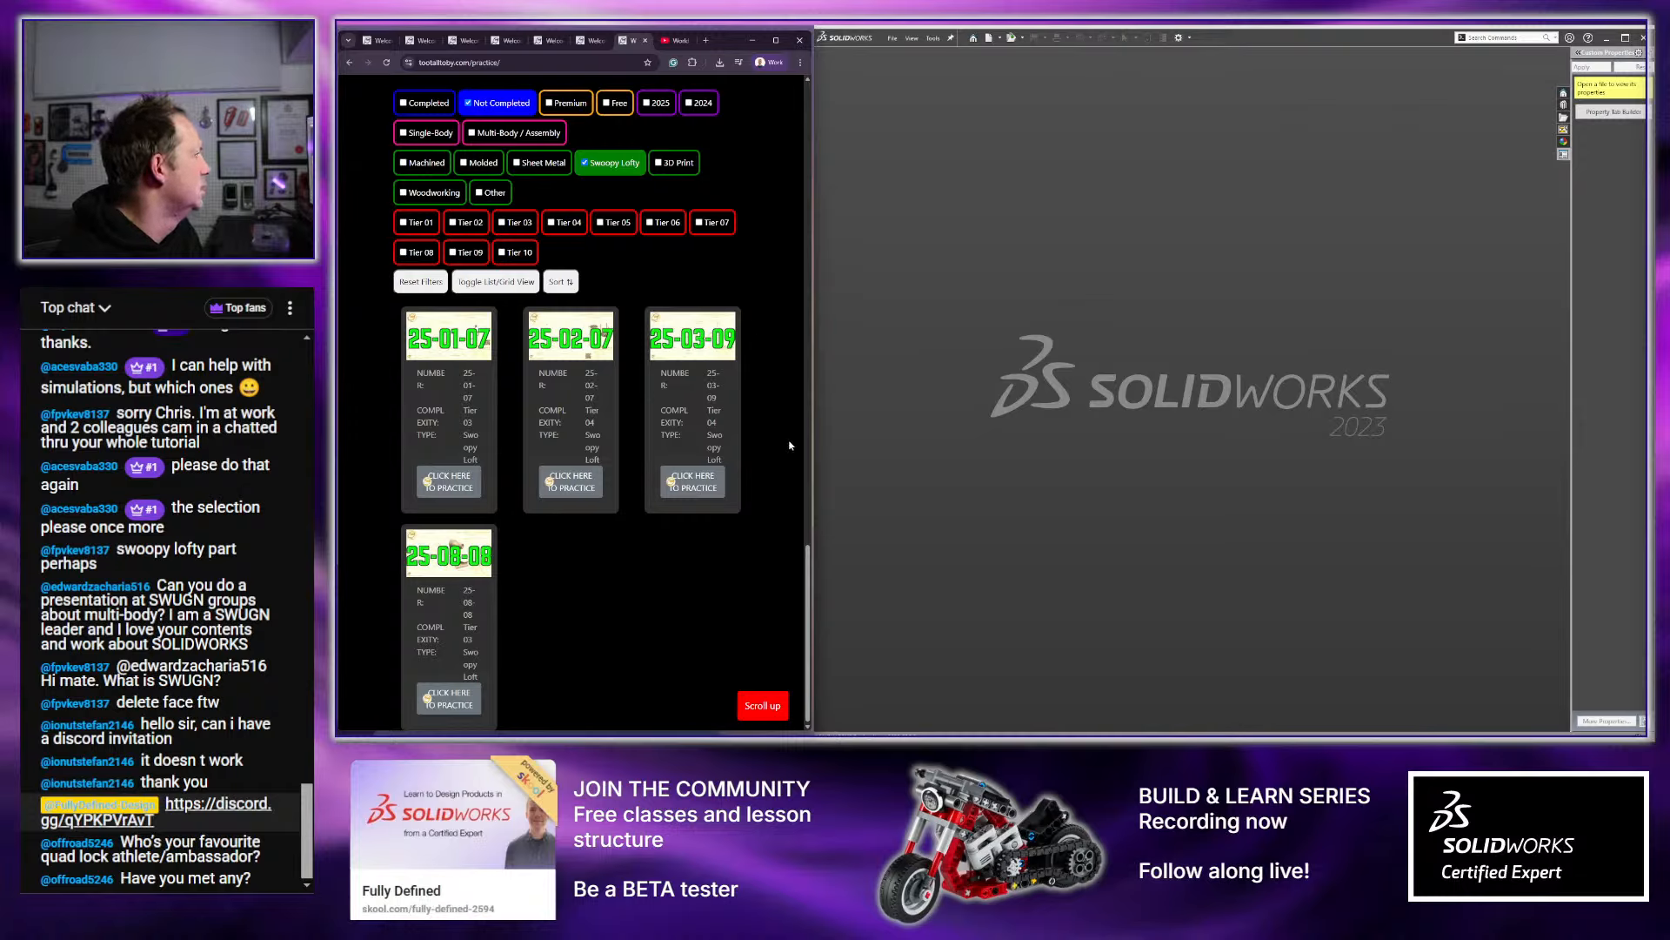
{"action": "left_click", "coordinate": [701, 488]}
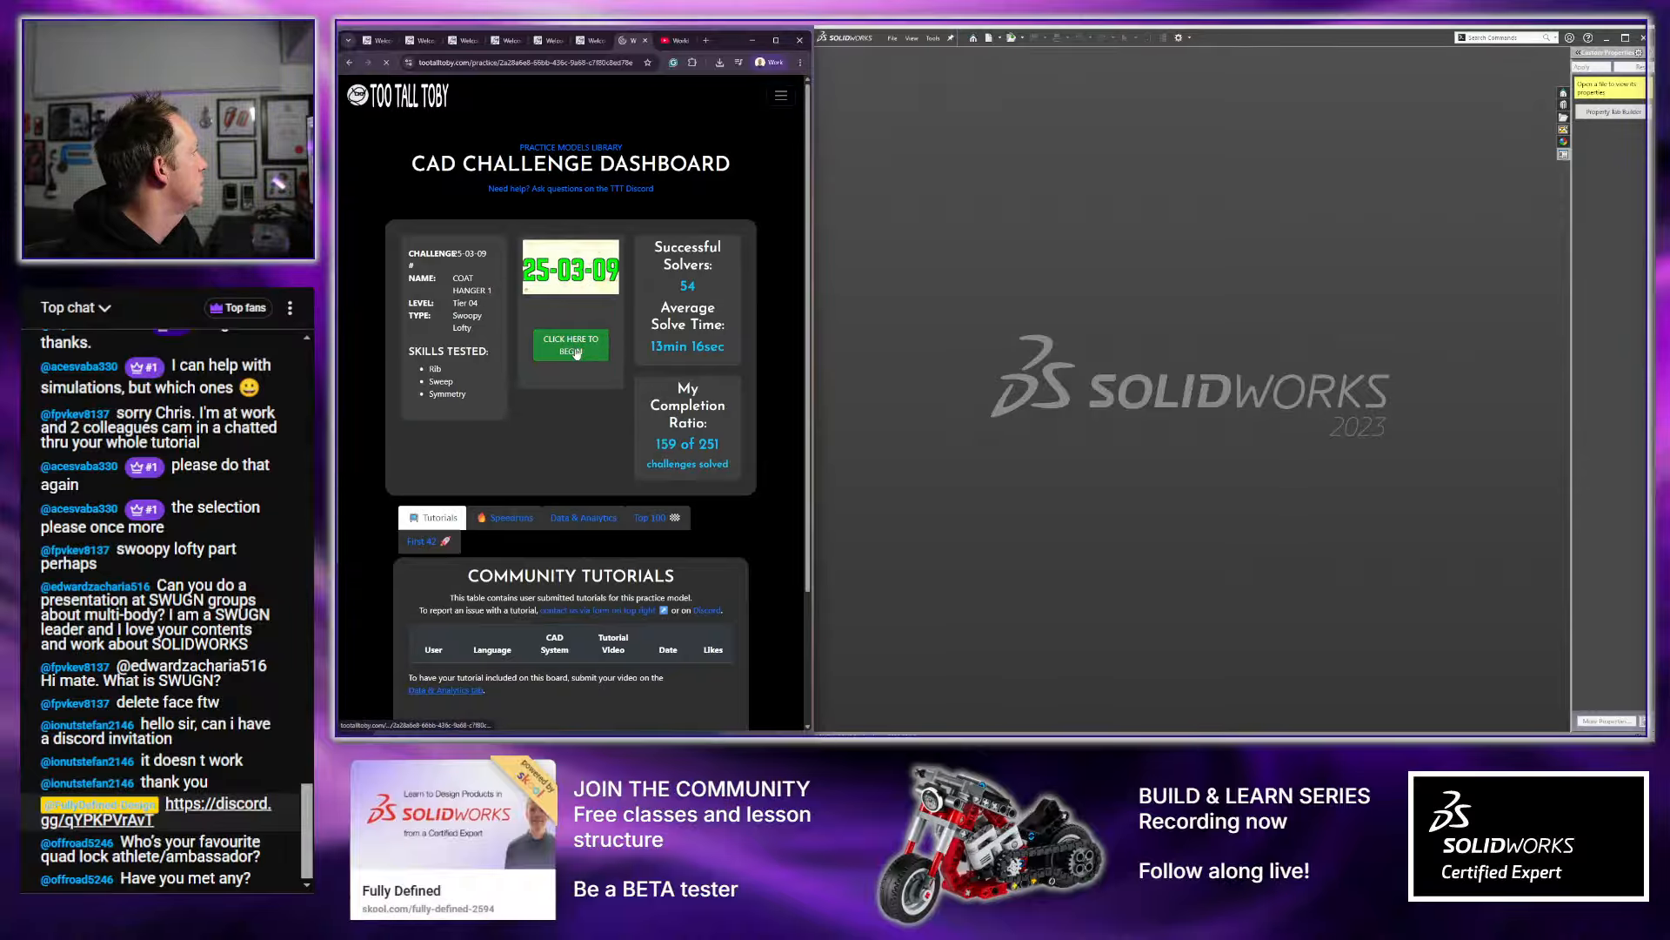
{"action": "left_click", "coordinate": [576, 353]}
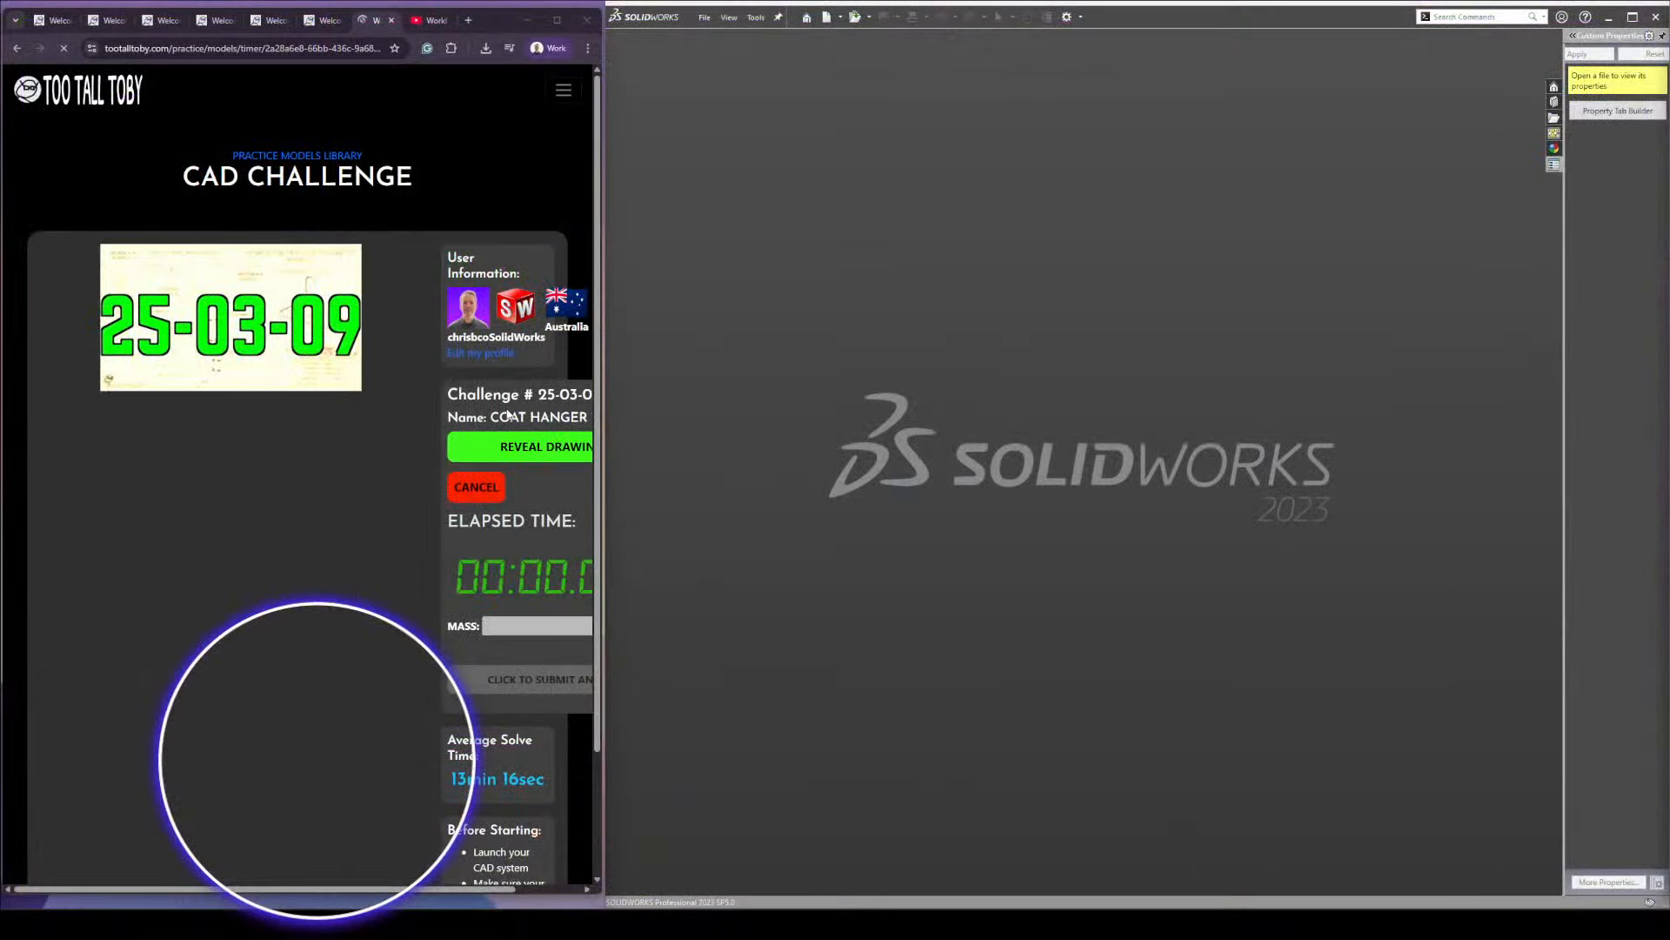
Reveal the coat hanger drawing, view it in a separate window, and close it and cancel the timed attempt
{"action": "left_click", "coordinate": [772, 377]}
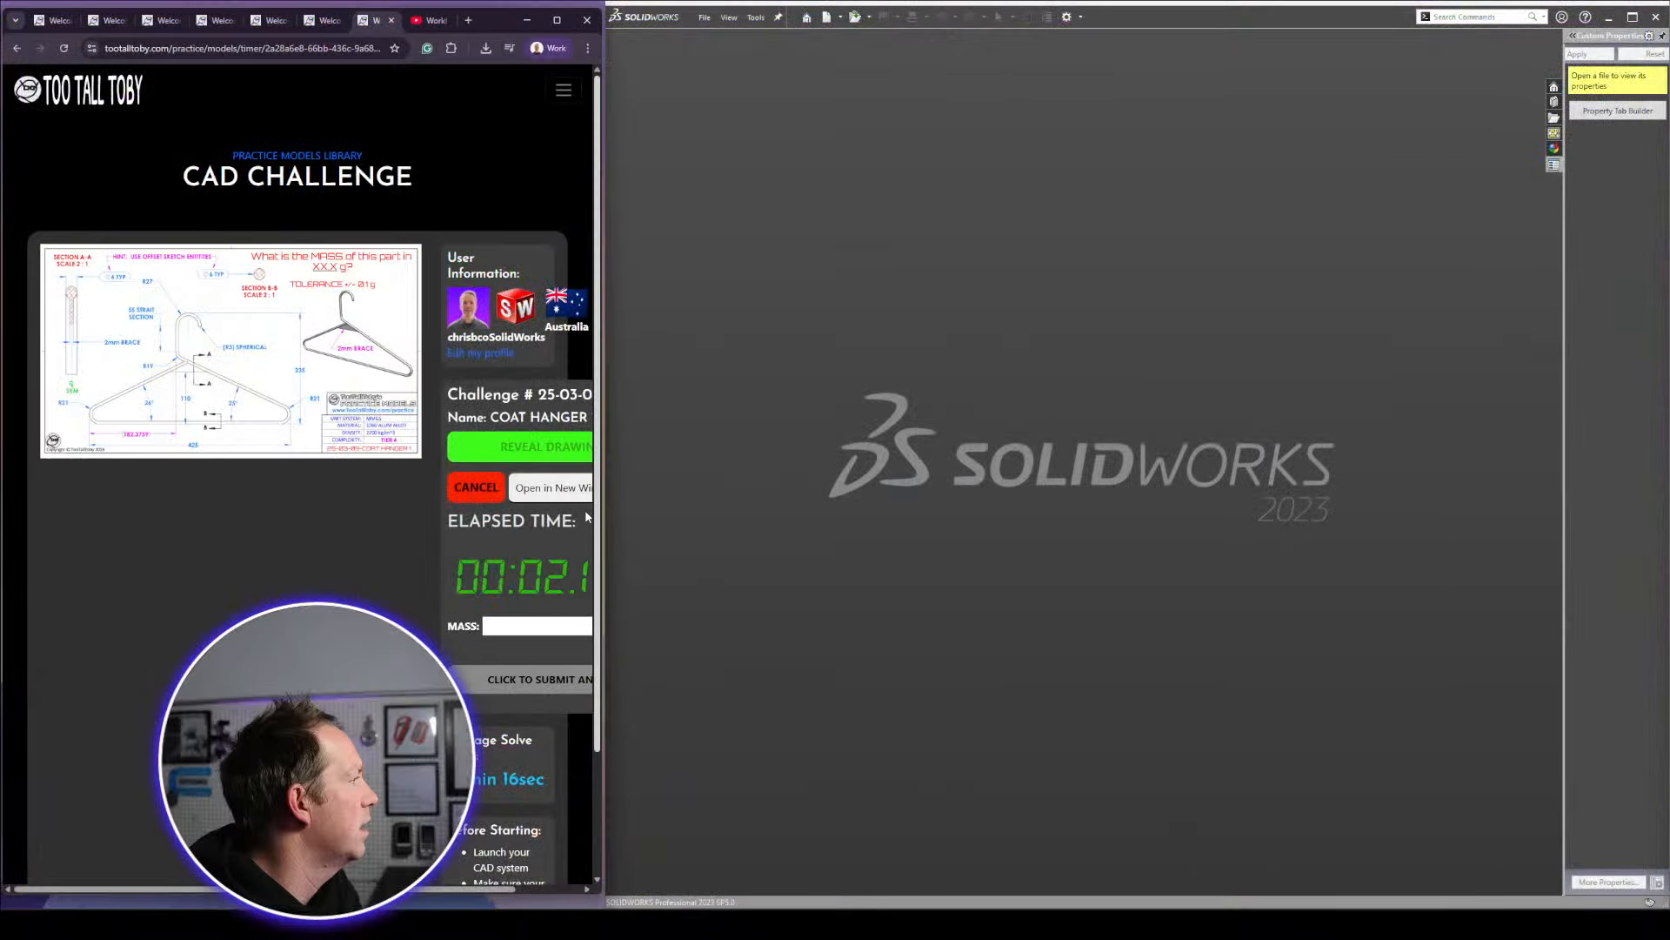
{"action": "left_click", "coordinate": [545, 490]}
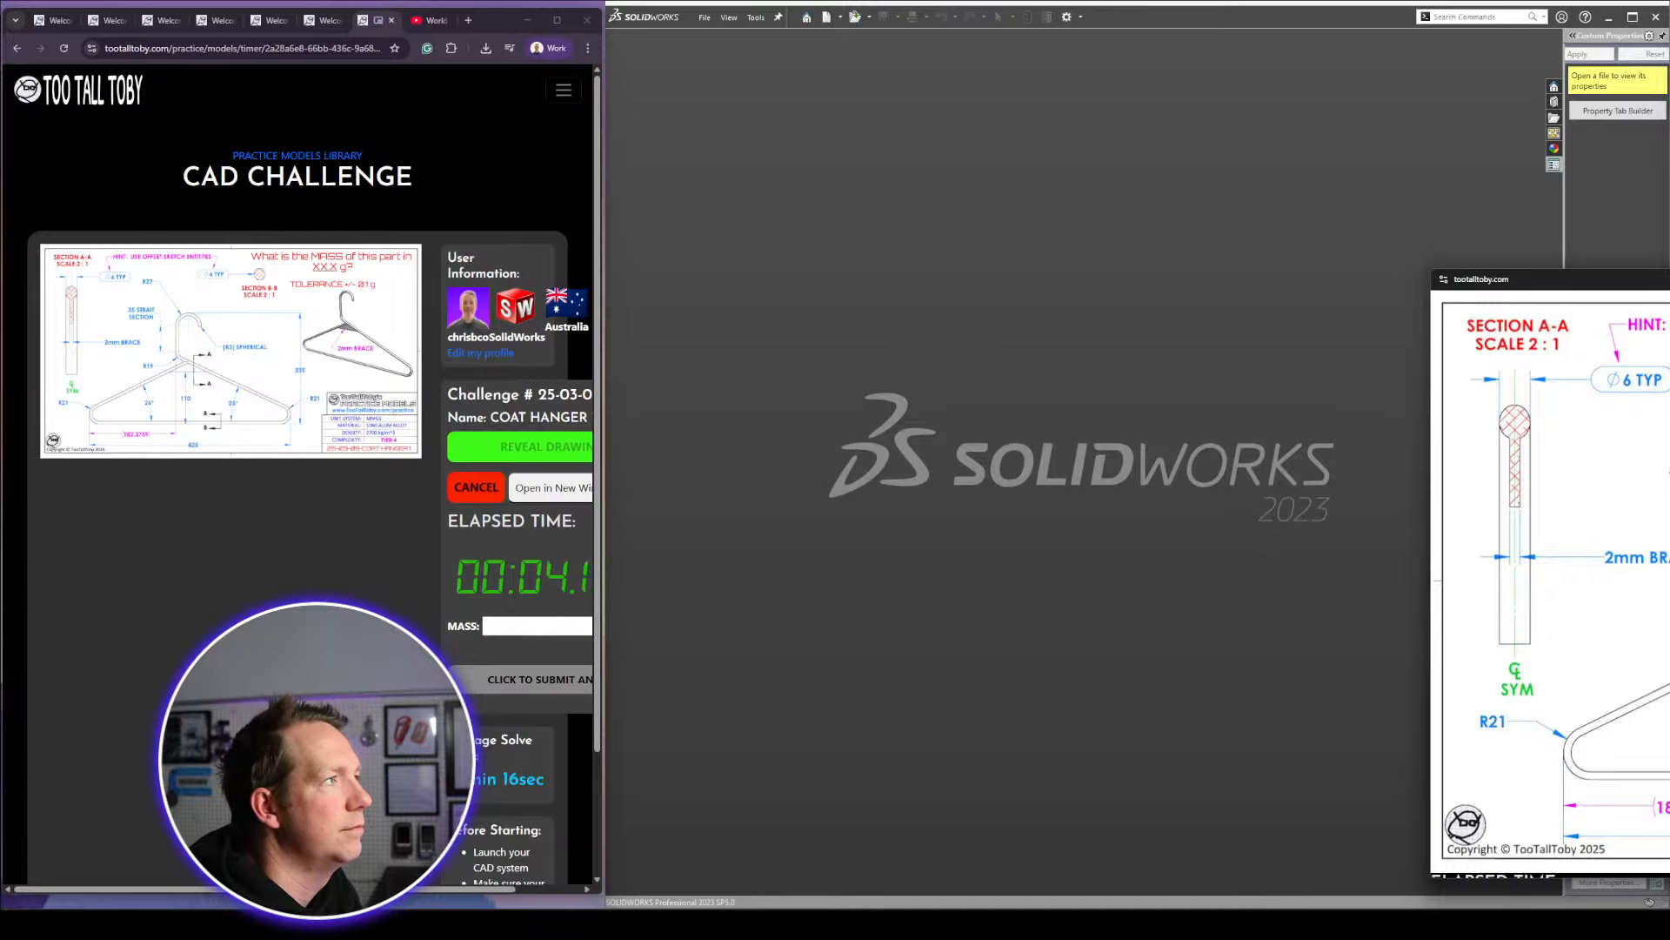
{"action": "mouse_move", "coordinate": [1669, 279]}
{"action": "left_mouse_down"}
{"action": "mouse_move", "coordinate": [754, 94]}
{"action": "mouse_move", "coordinate": [861, 59]}
{"action": "left_mouse_up"}
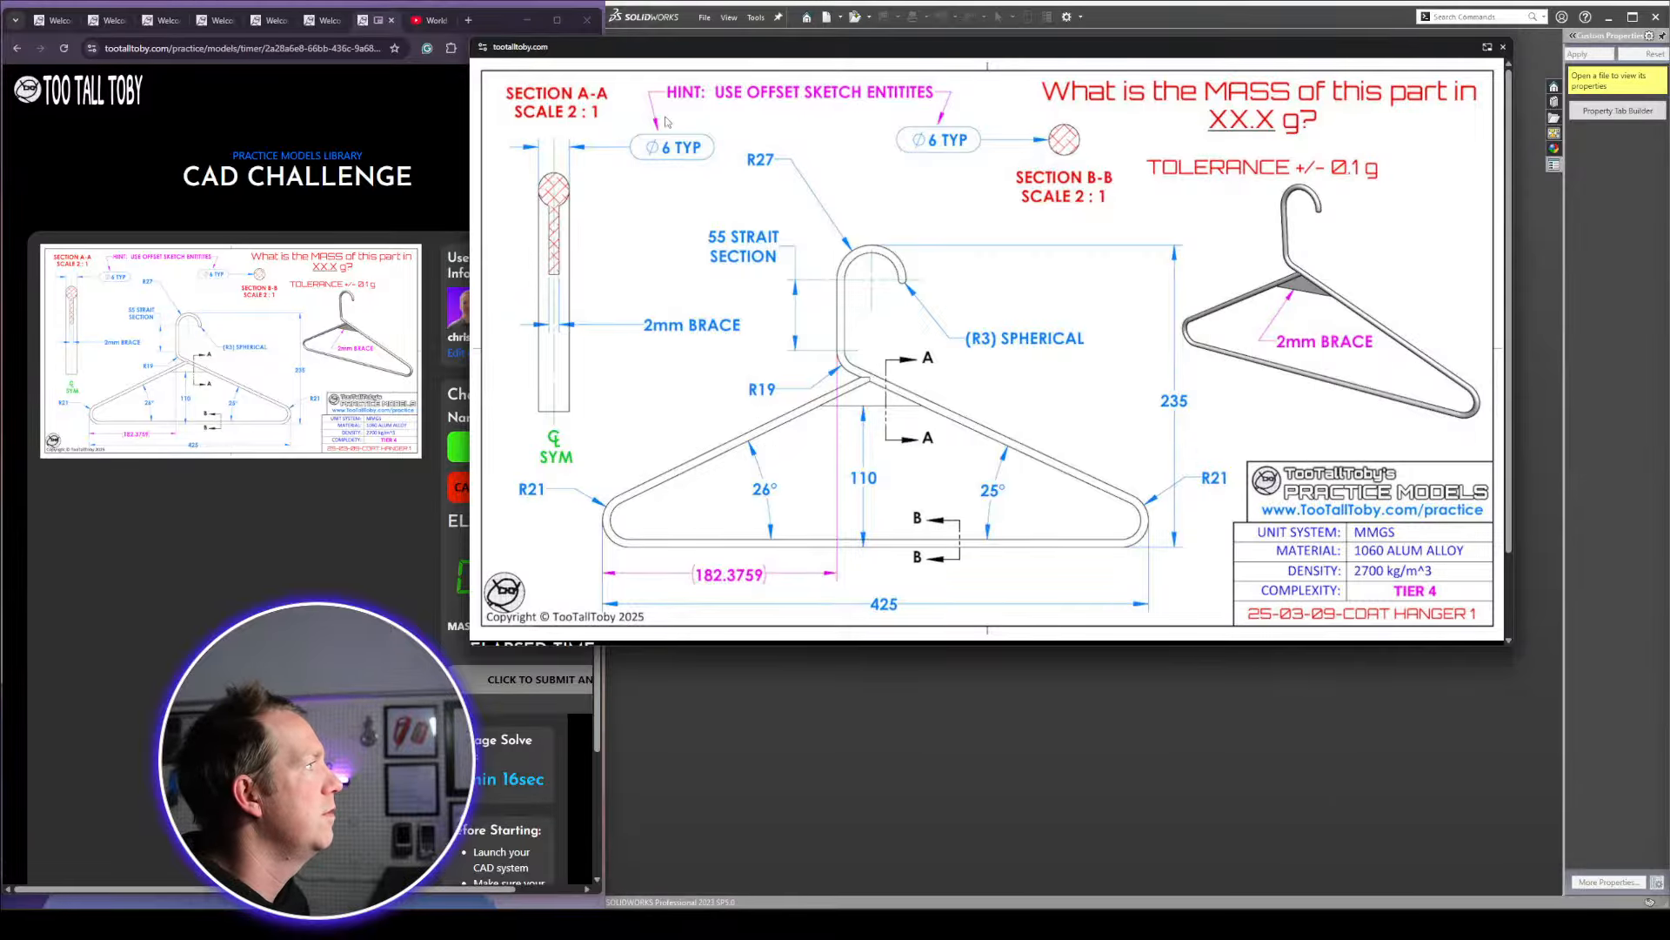
{"action": "left_click", "coordinate": [1505, 47]}
{"action": "left_click", "coordinate": [475, 488]}
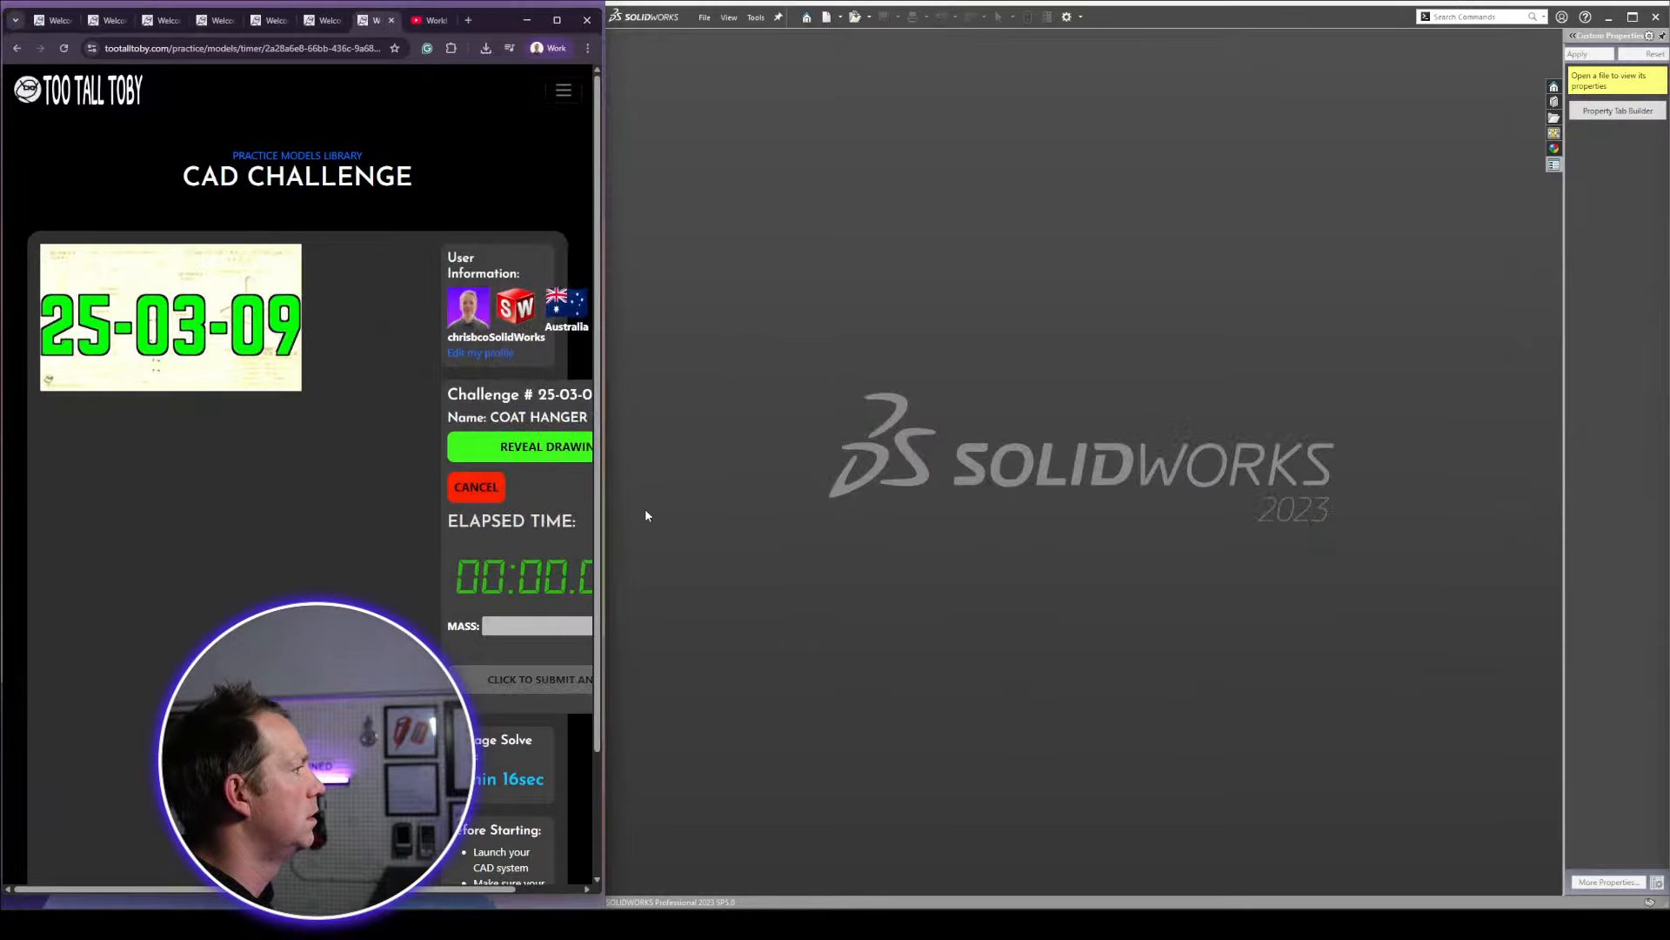
Start the challenge with its drawing in a reduced separate window, and create a part from the TTT-MM-1060 Alloy template
{"action": "left_click", "coordinate": [826, 18]}
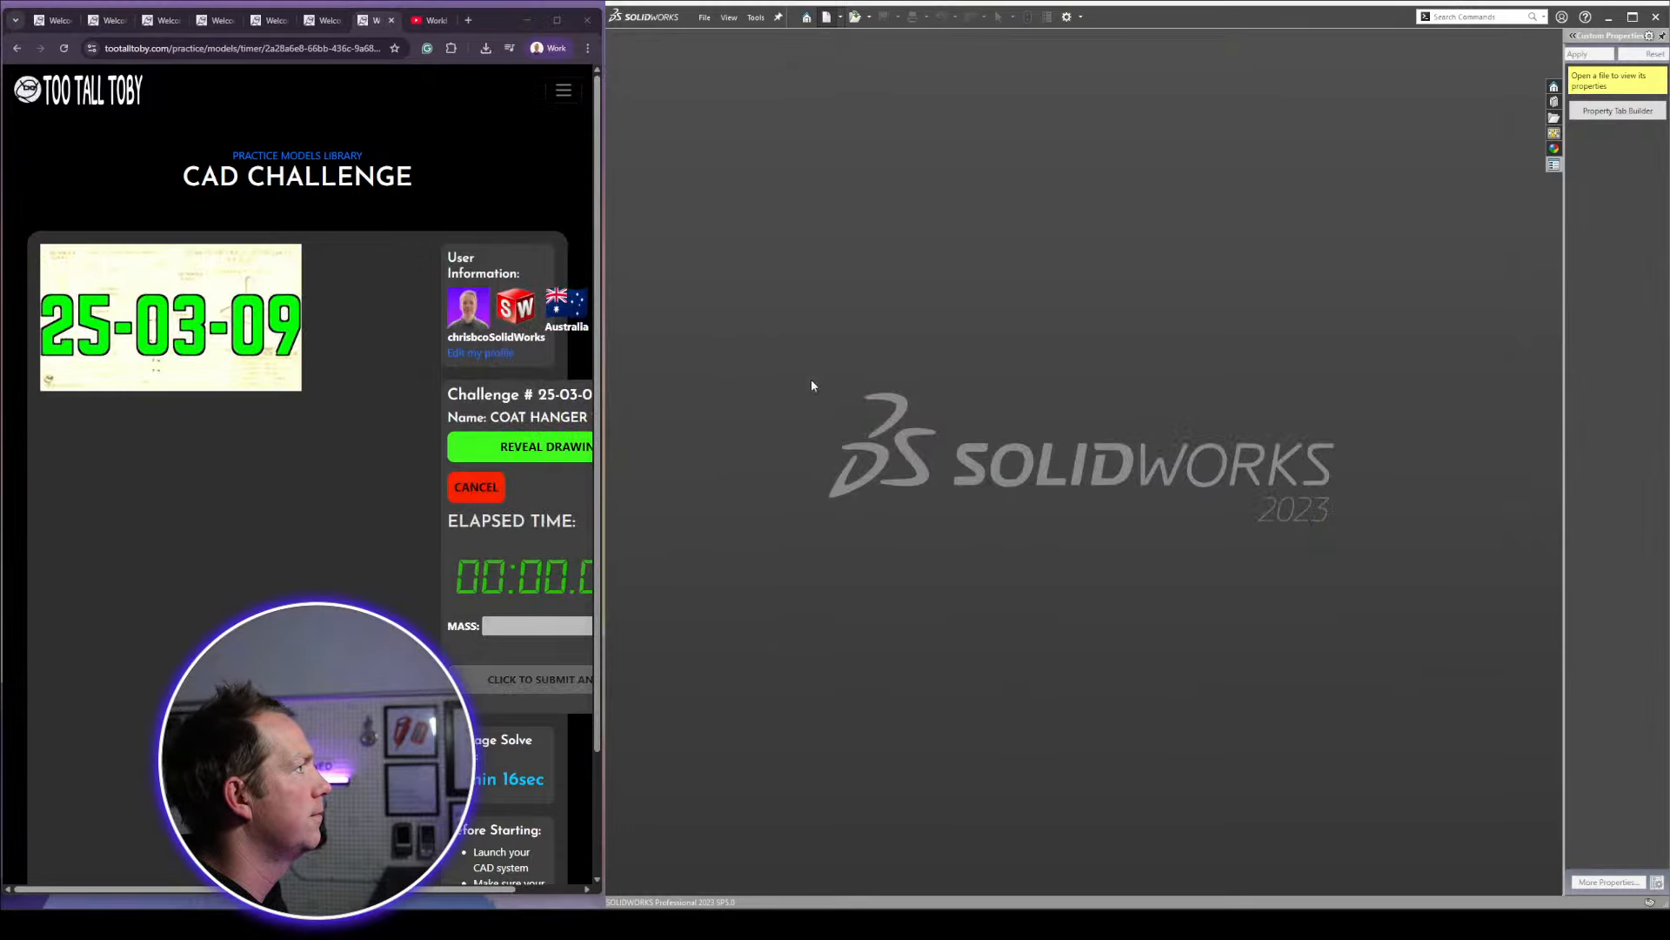
{"action": "left_click", "coordinate": [549, 456]}
{"action": "left_click", "coordinate": [575, 489]}
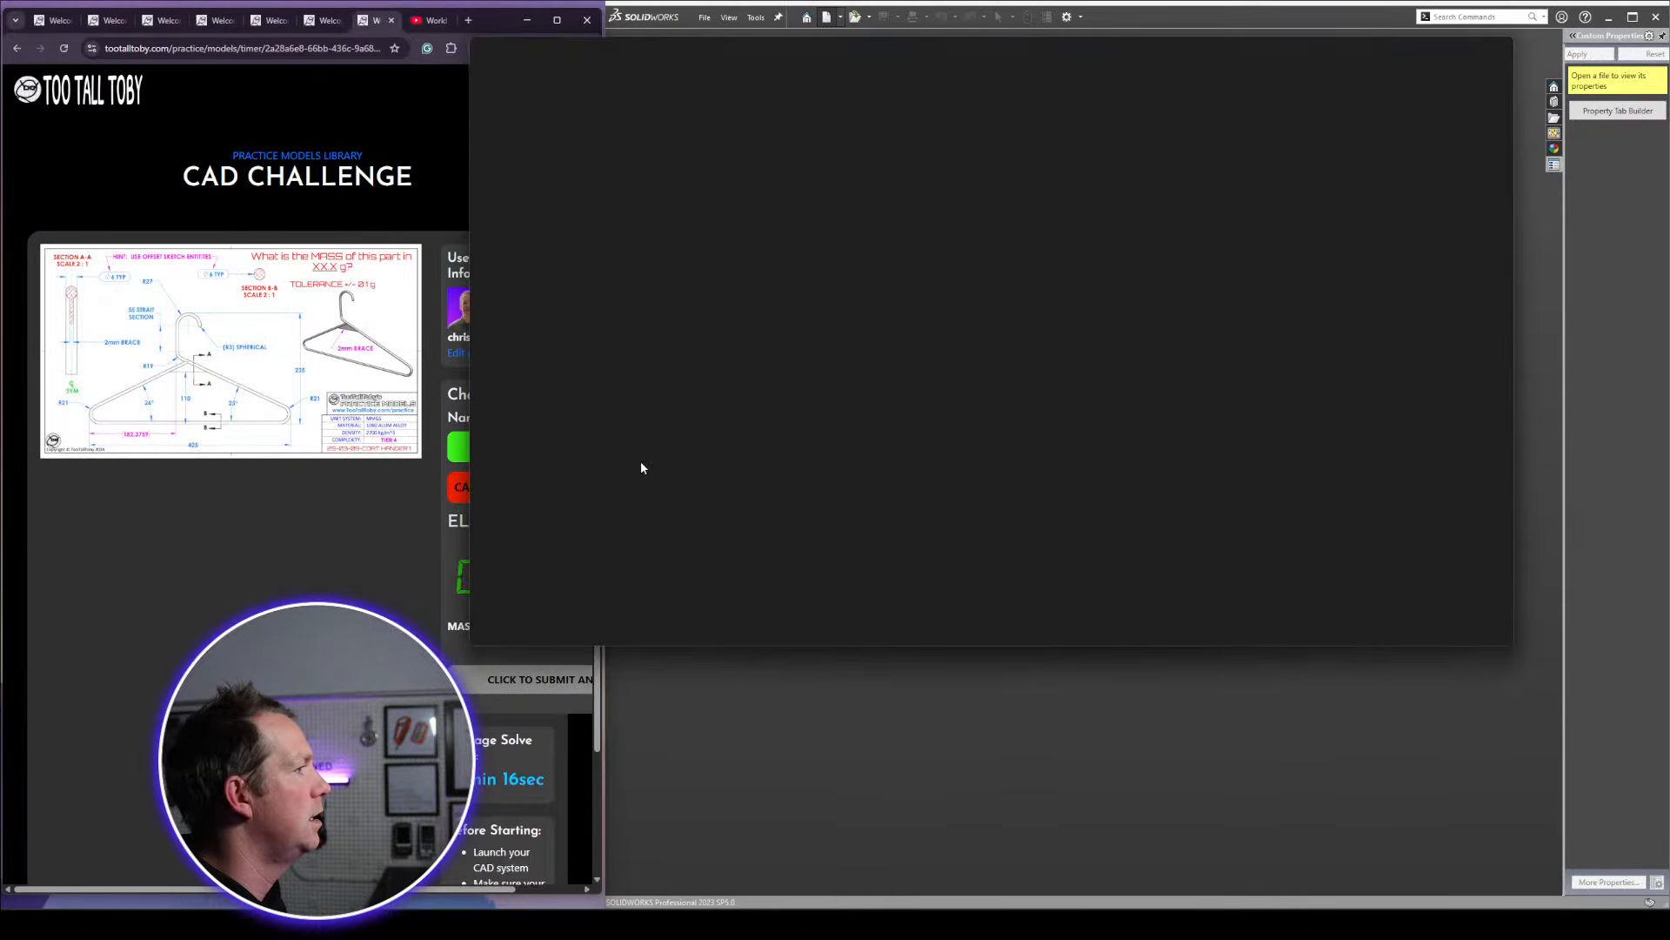
{"action": "left_click_drag", "start_coordinate": [826, 56], "coordinate": [373, 33]}
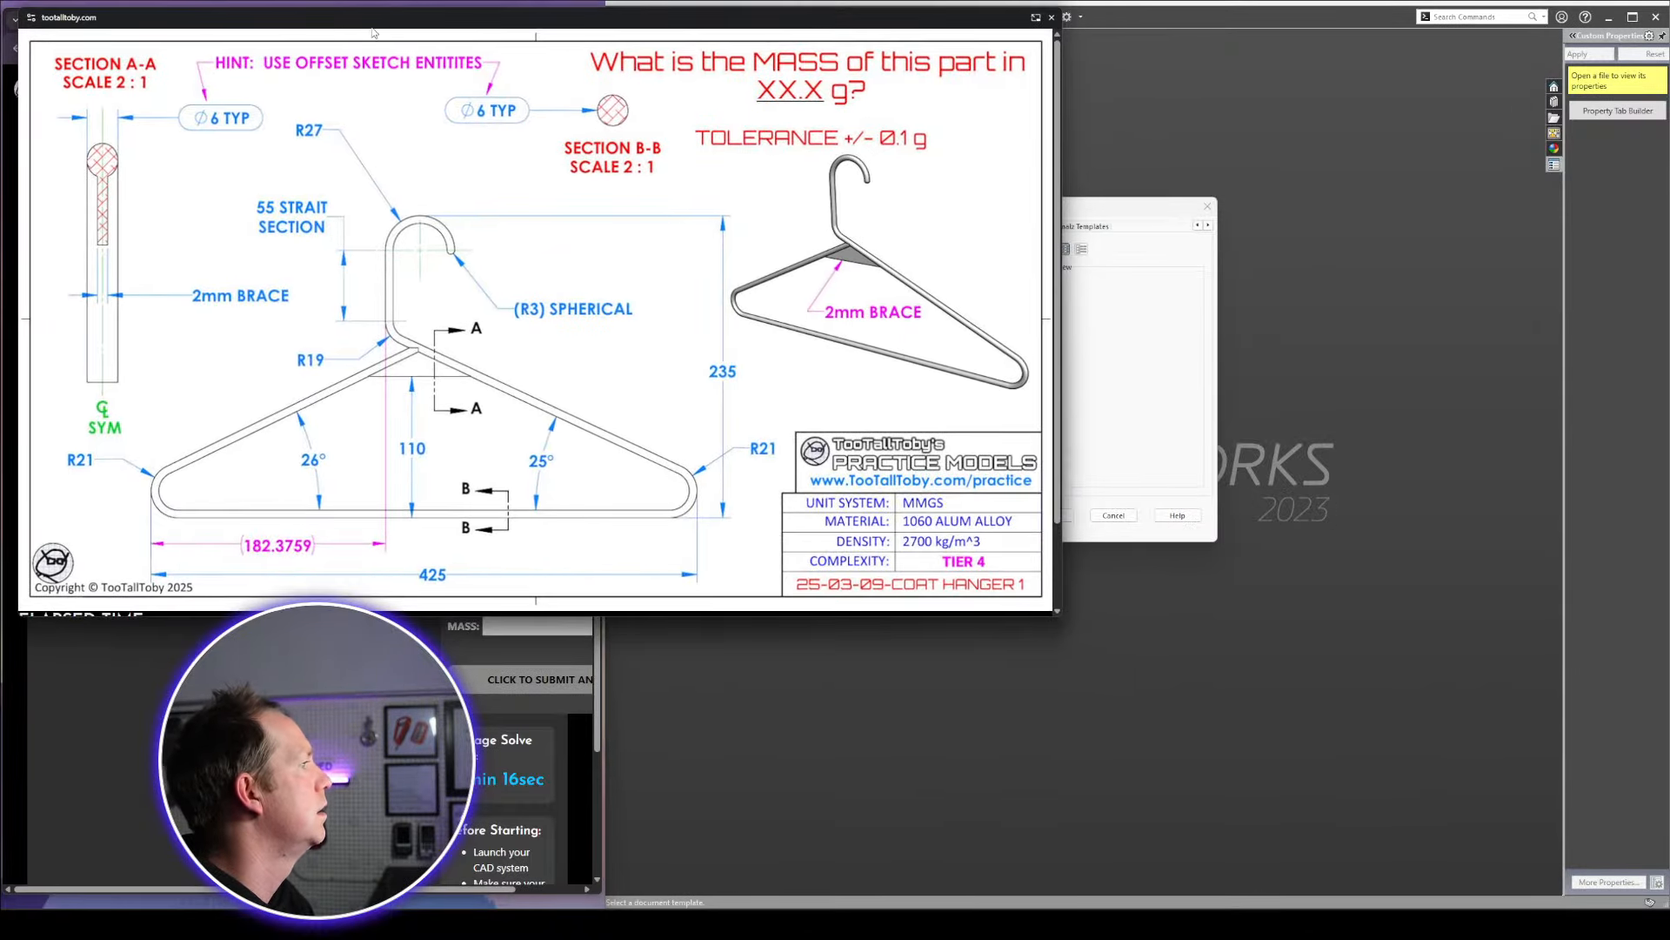
{"action": "mouse_move", "coordinate": [1057, 630]}
{"action": "left_mouse_down"}
{"action": "mouse_move", "coordinate": [696, 577]}
{"action": "mouse_move", "coordinate": [641, 528]}
{"action": "mouse_move", "coordinate": [601, 527]}
{"action": "left_mouse_up"}
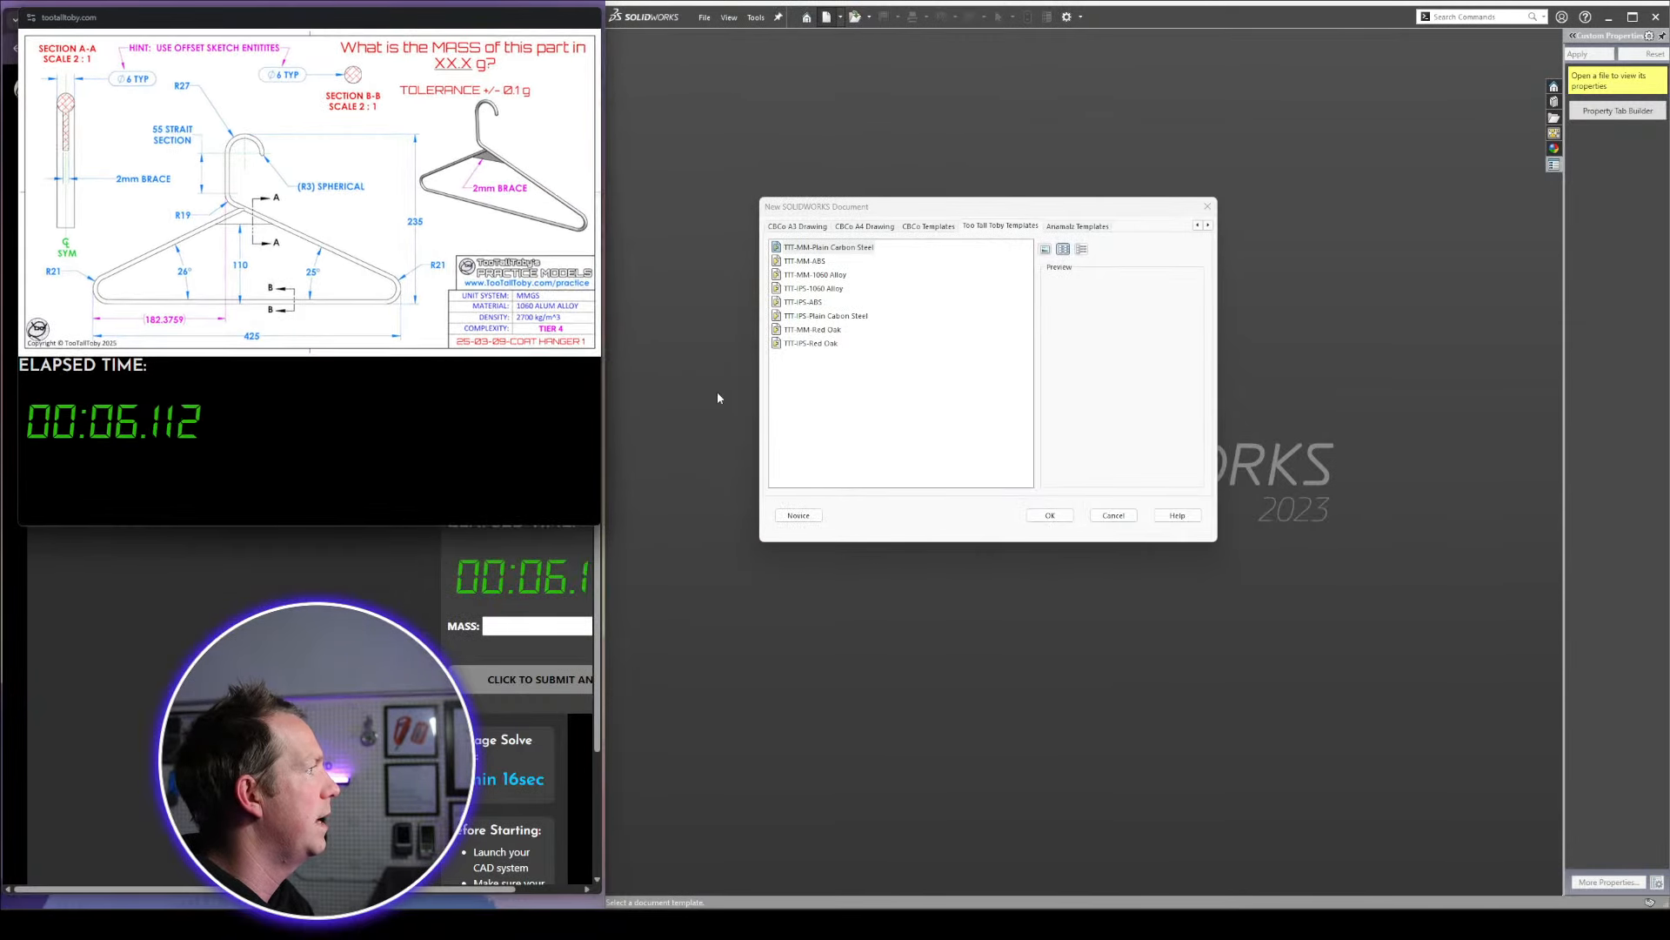
{"action": "left_click", "coordinate": [822, 274]}
{"action": "left_click", "coordinate": [1053, 515]}
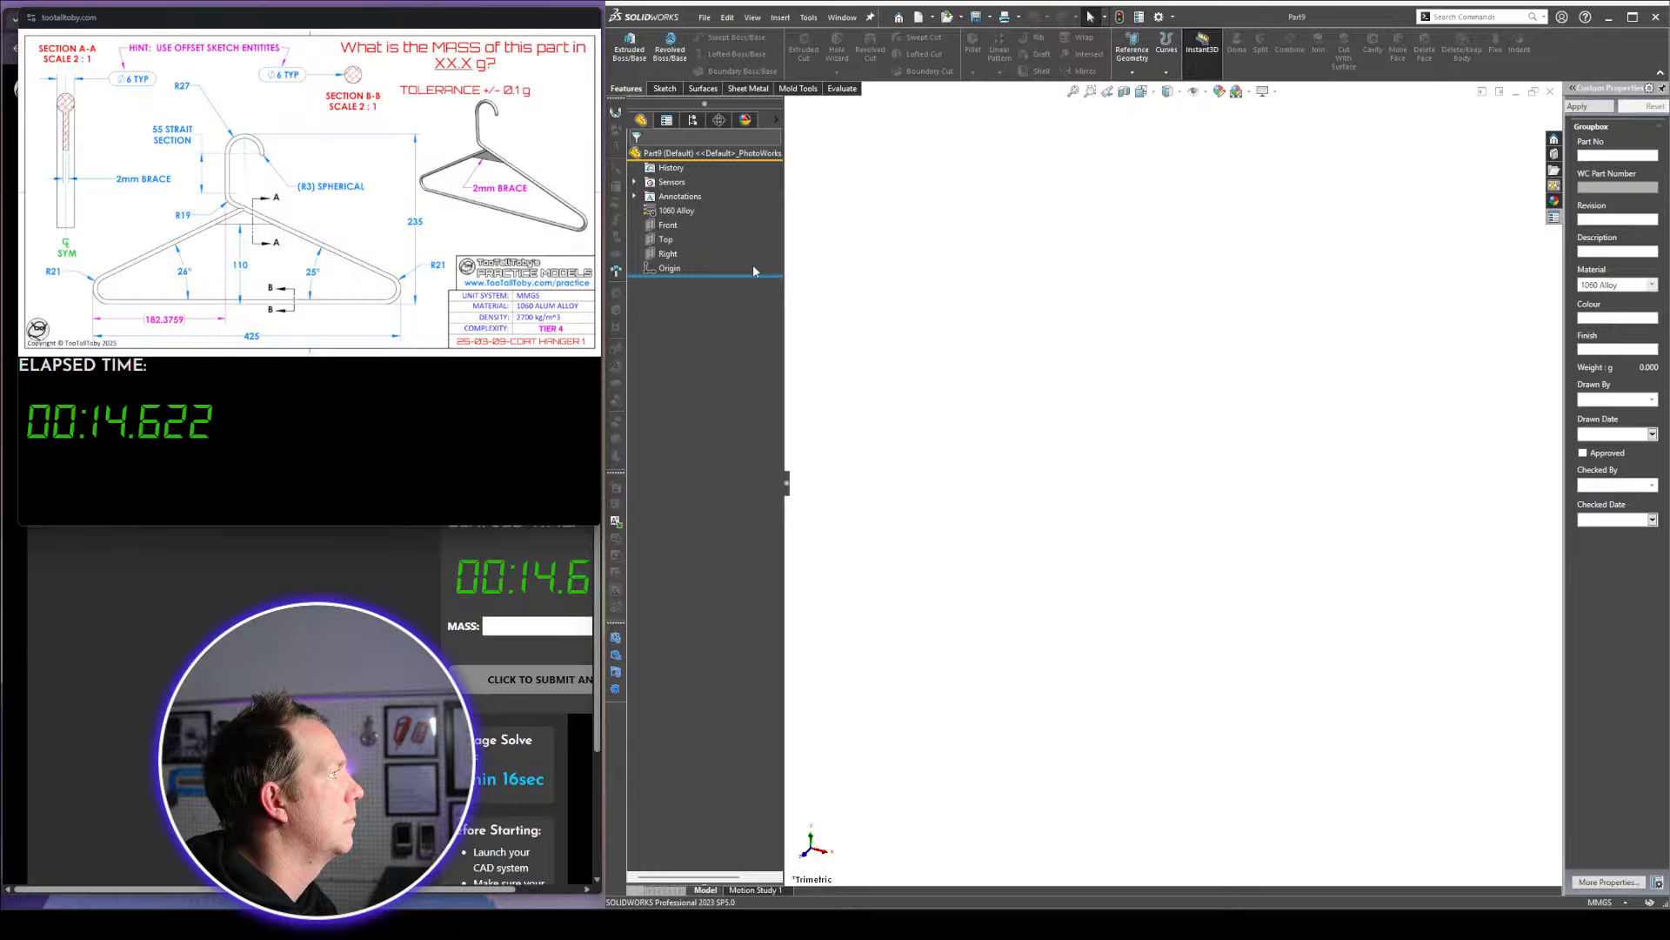
Start a sketch on the Front plane and draw a 48 mm diameter circle centred on the origin for the hook
{"action": "left_click", "coordinate": [680, 228]}
{"action": "key", "text": "s"}
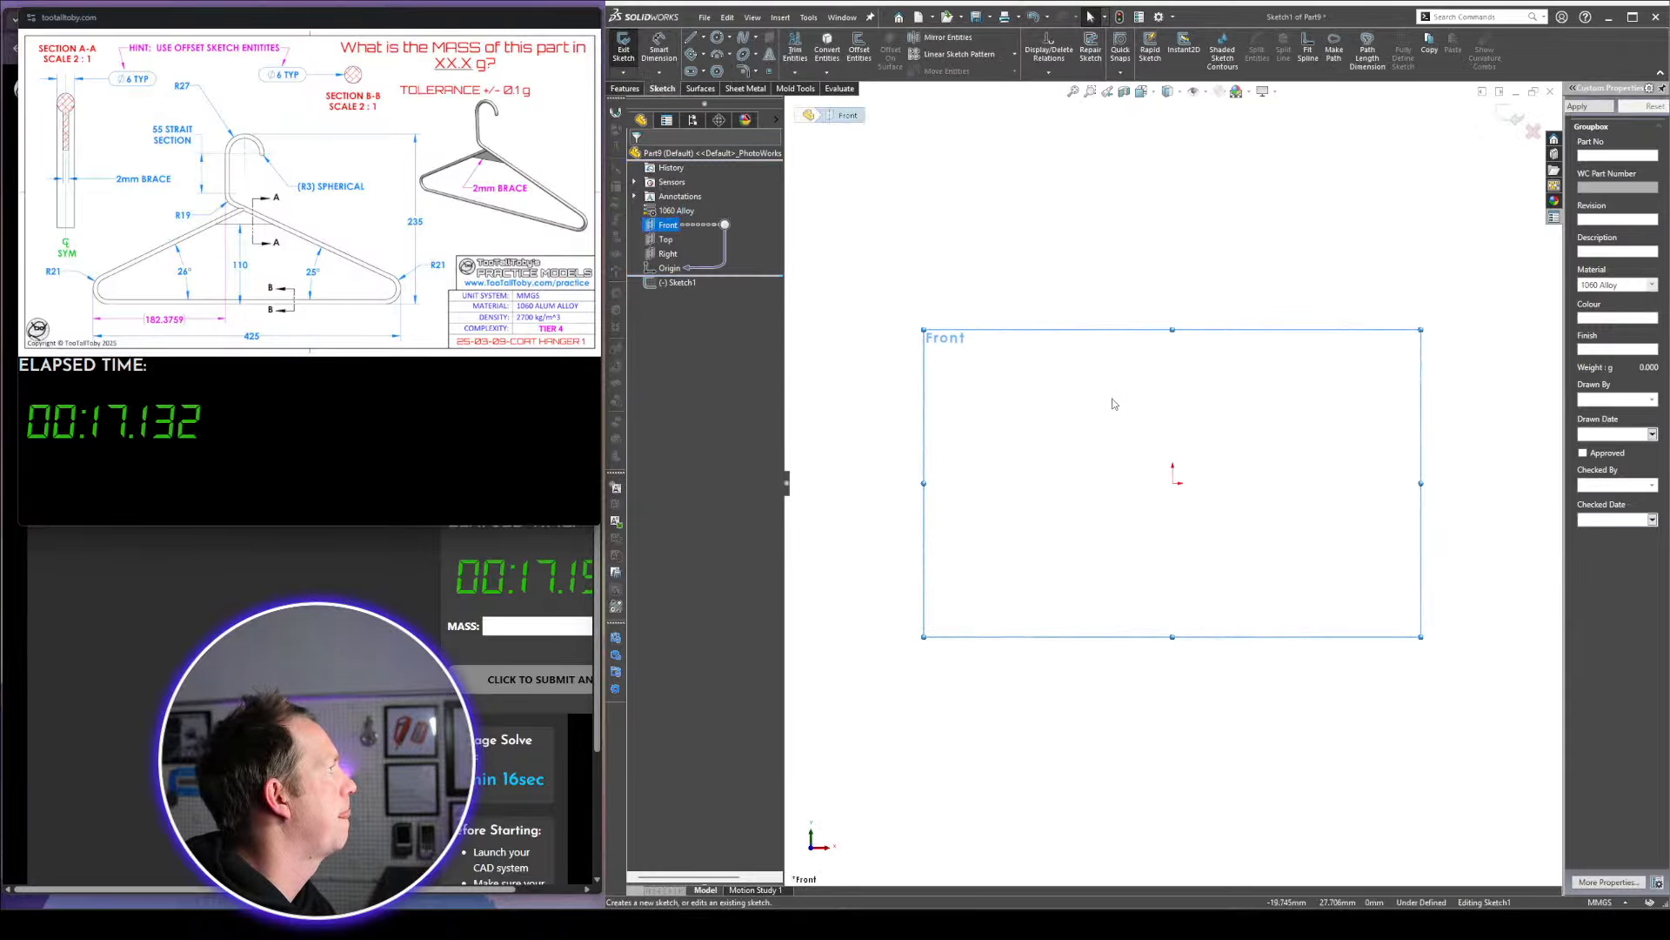
{"action": "key", "text": "c"}
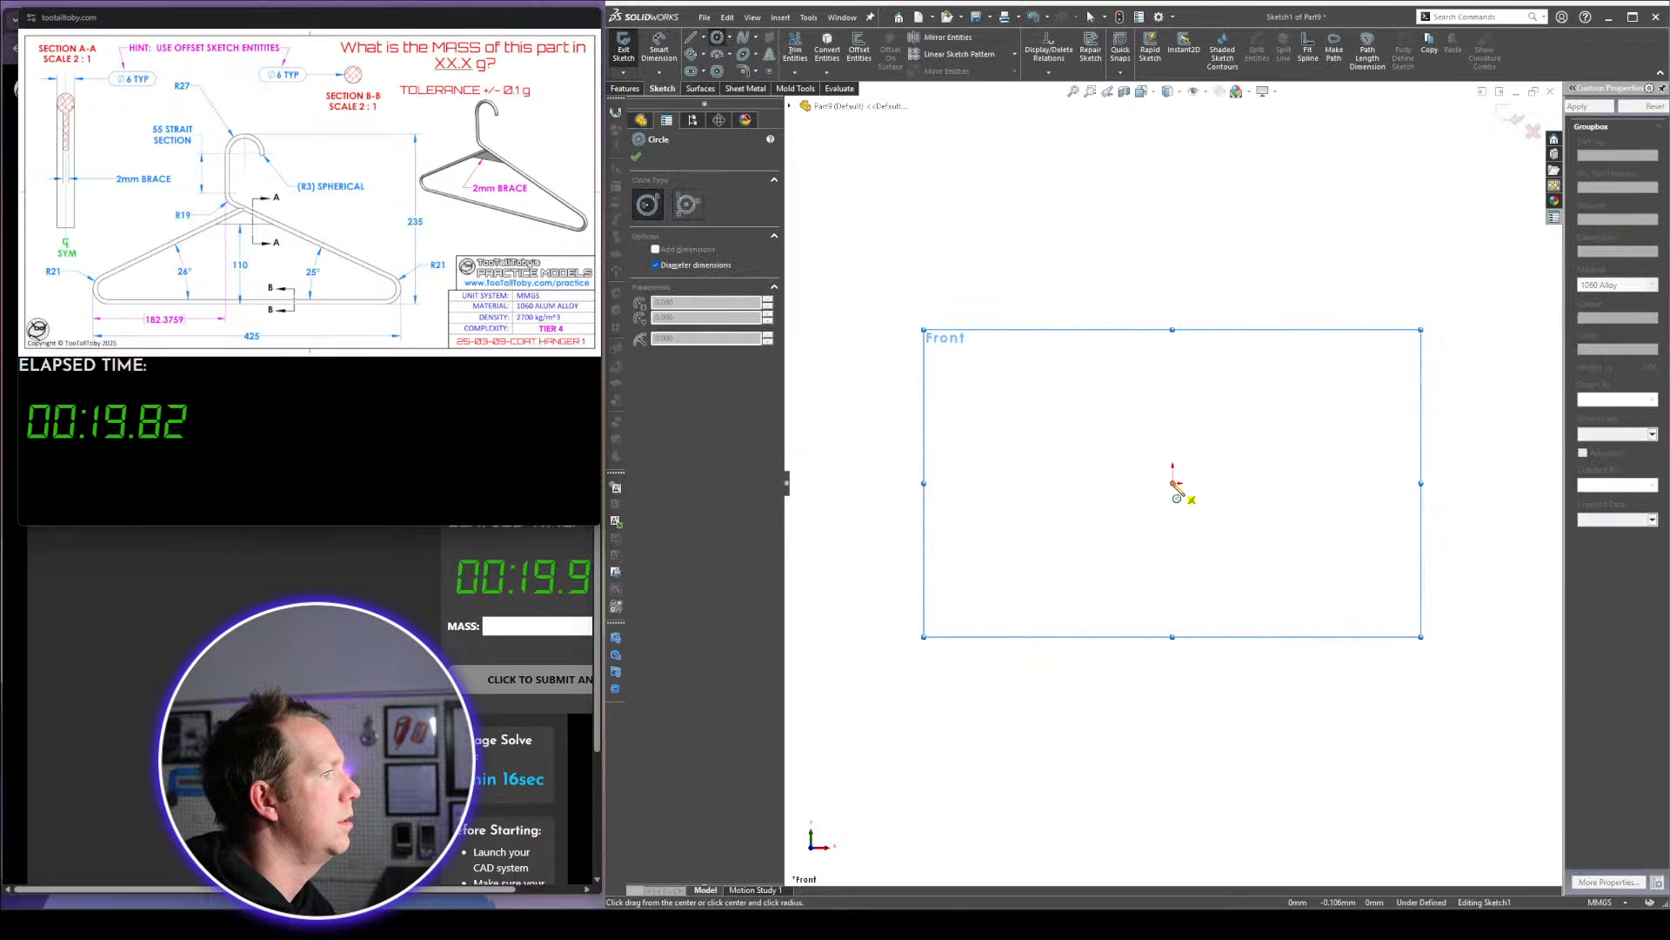
{"action": "left_click", "coordinate": [1173, 484]}
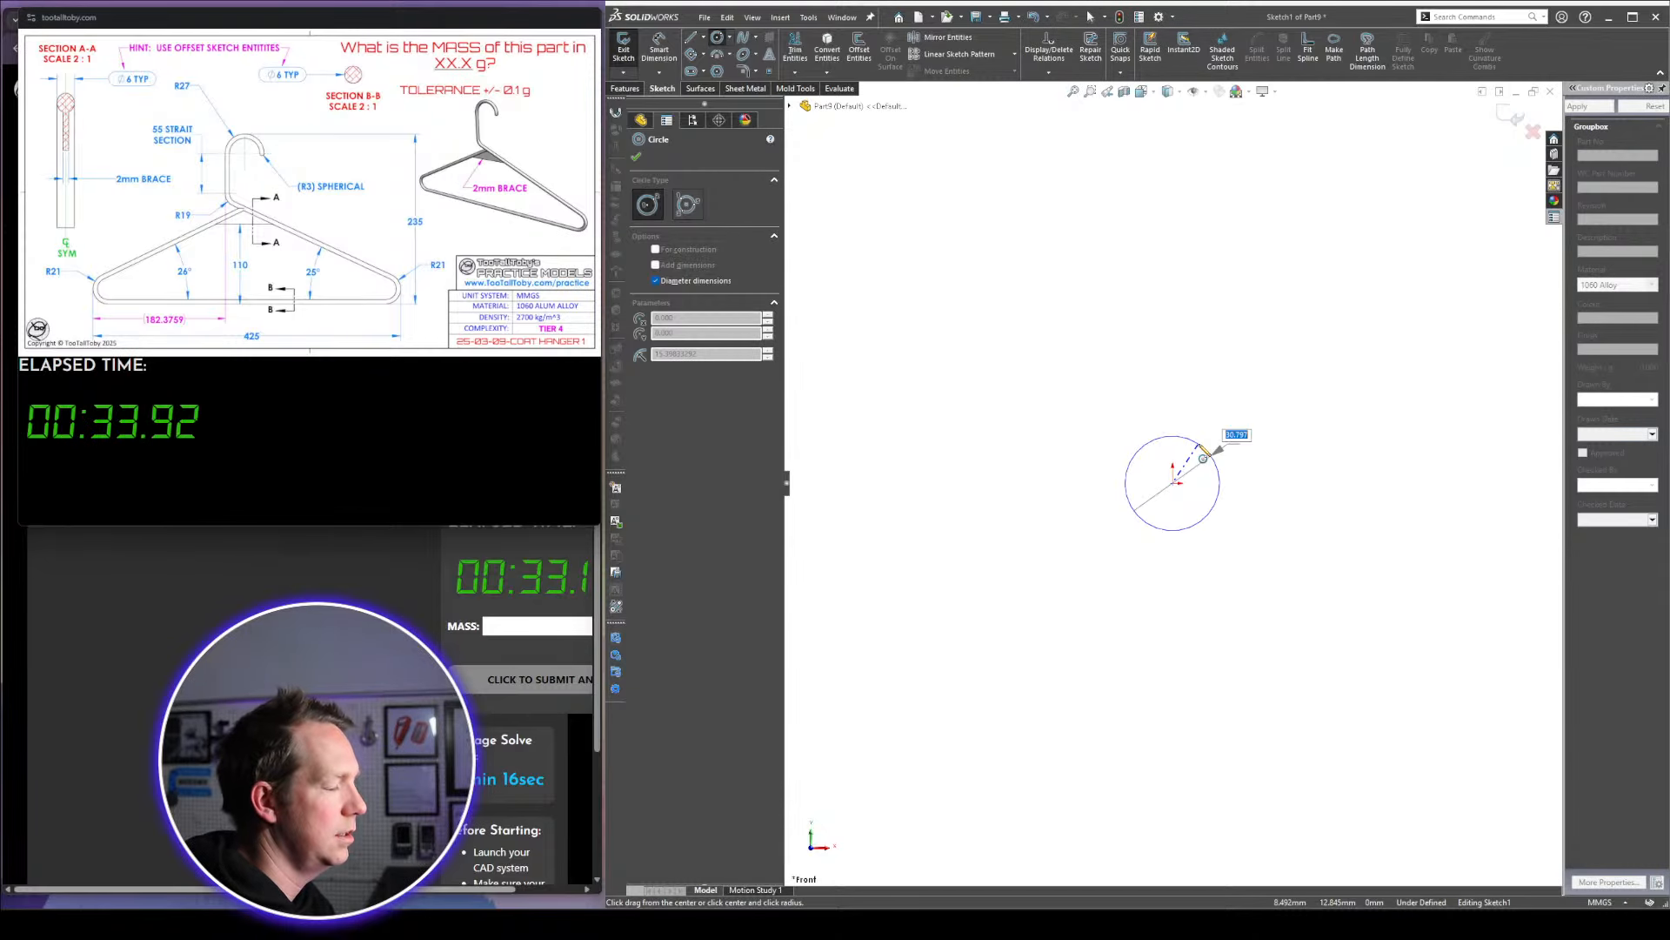
{"action": "key", "text": "Return"}
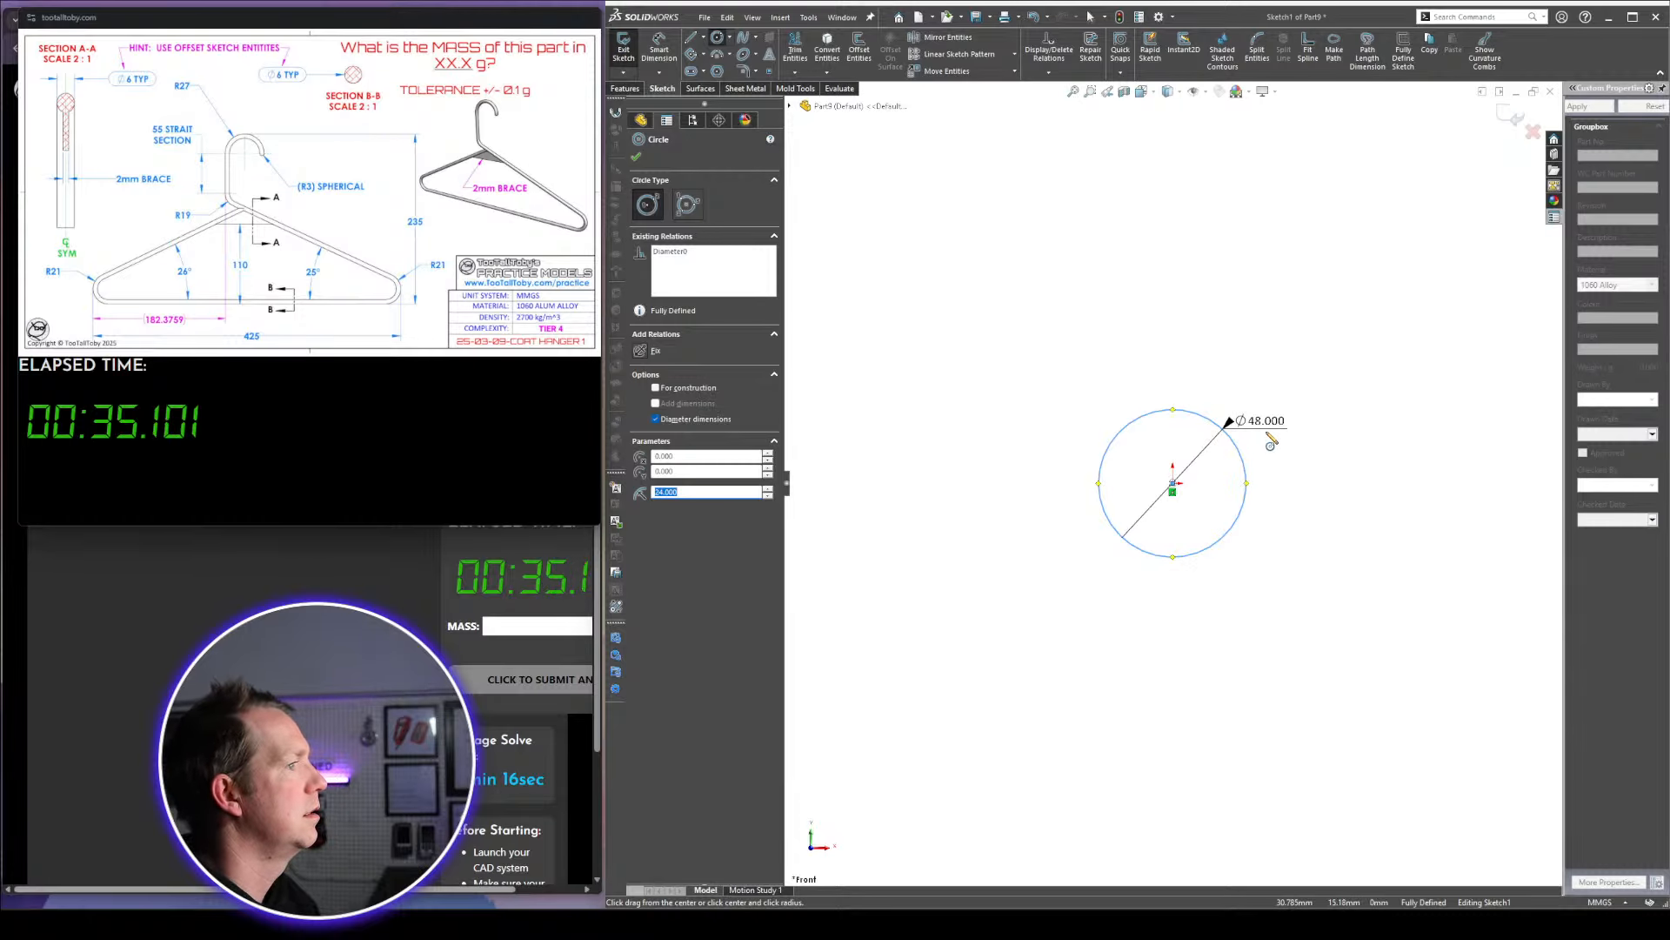
{"action": "key", "text": "Escape"}
{"action": "left_click_drag", "start_coordinate": [1263, 421], "coordinate": [1288, 352]}
{"action": "key", "text": "Escape"}
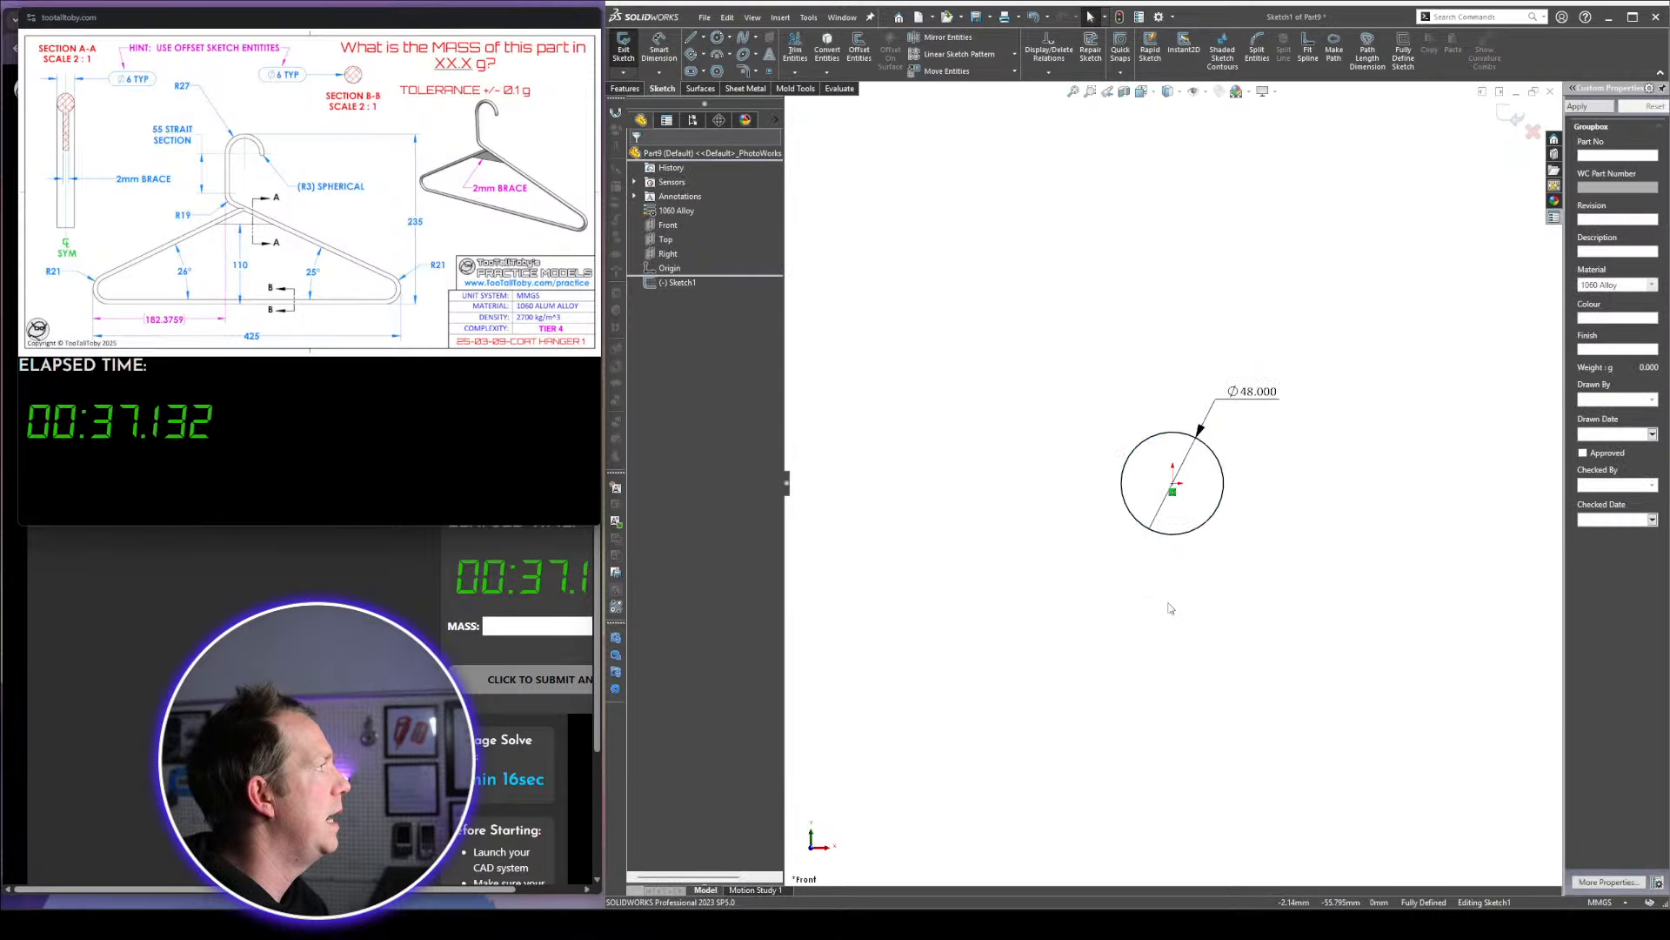
Sketch a vertical line about 59 mm down from the circle's left quadrant, continuing through a tangent neck arc into a right shoulder line about 228 mm long
{"action": "key", "text": "l"}
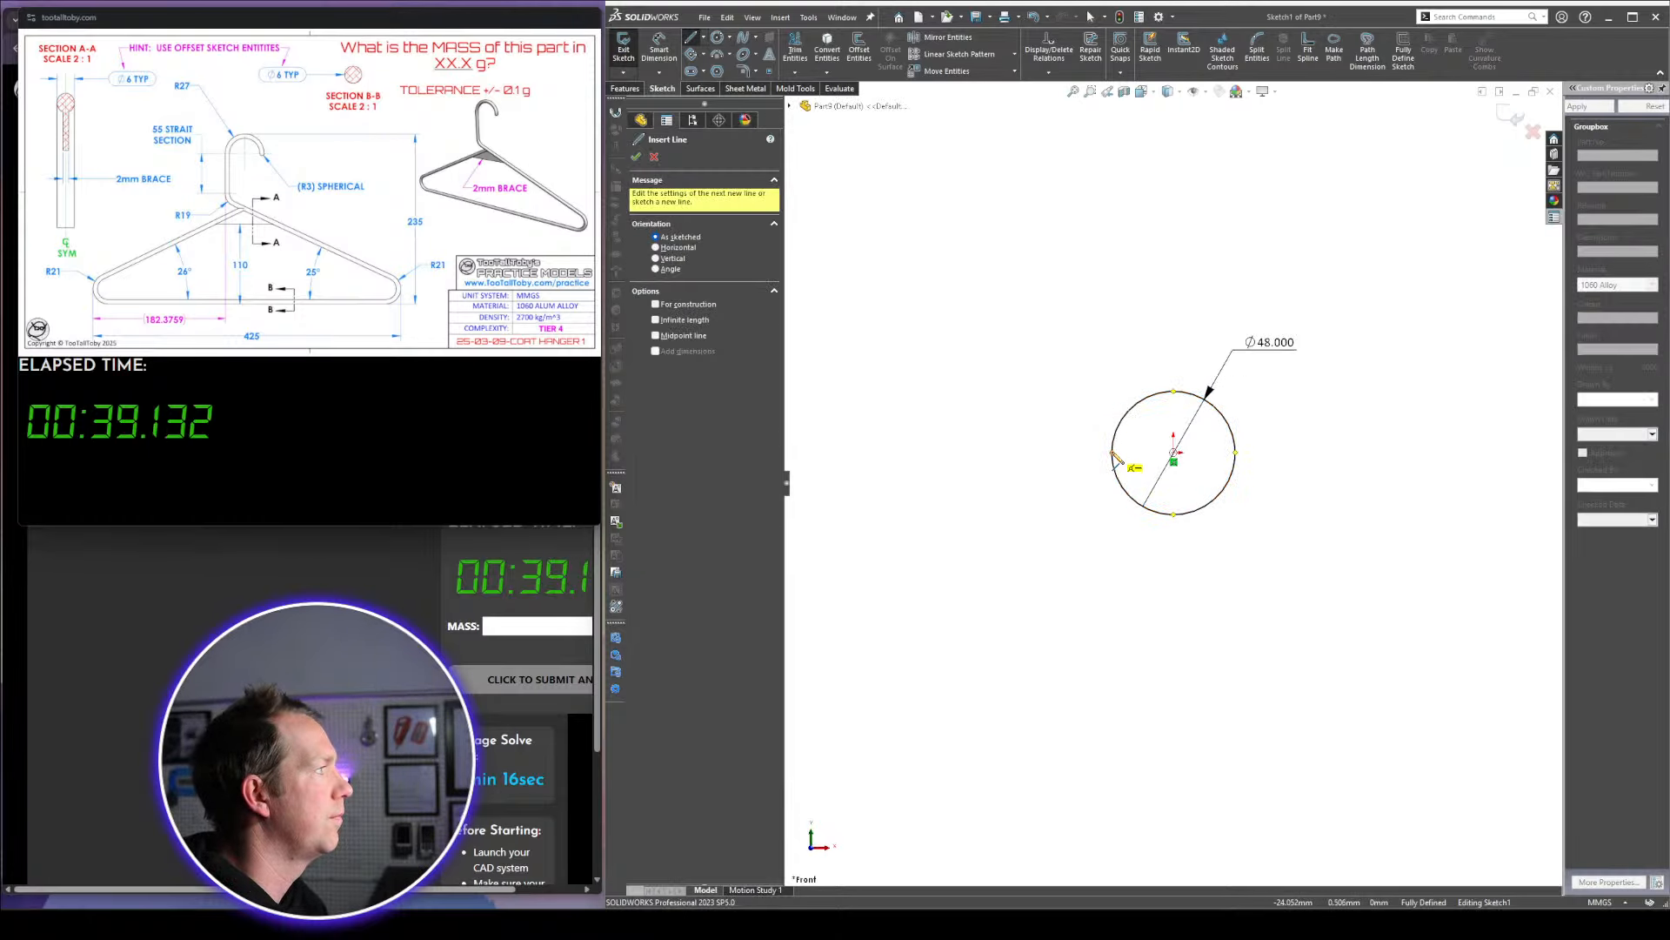
{"action": "left_click", "coordinate": [1113, 454]}
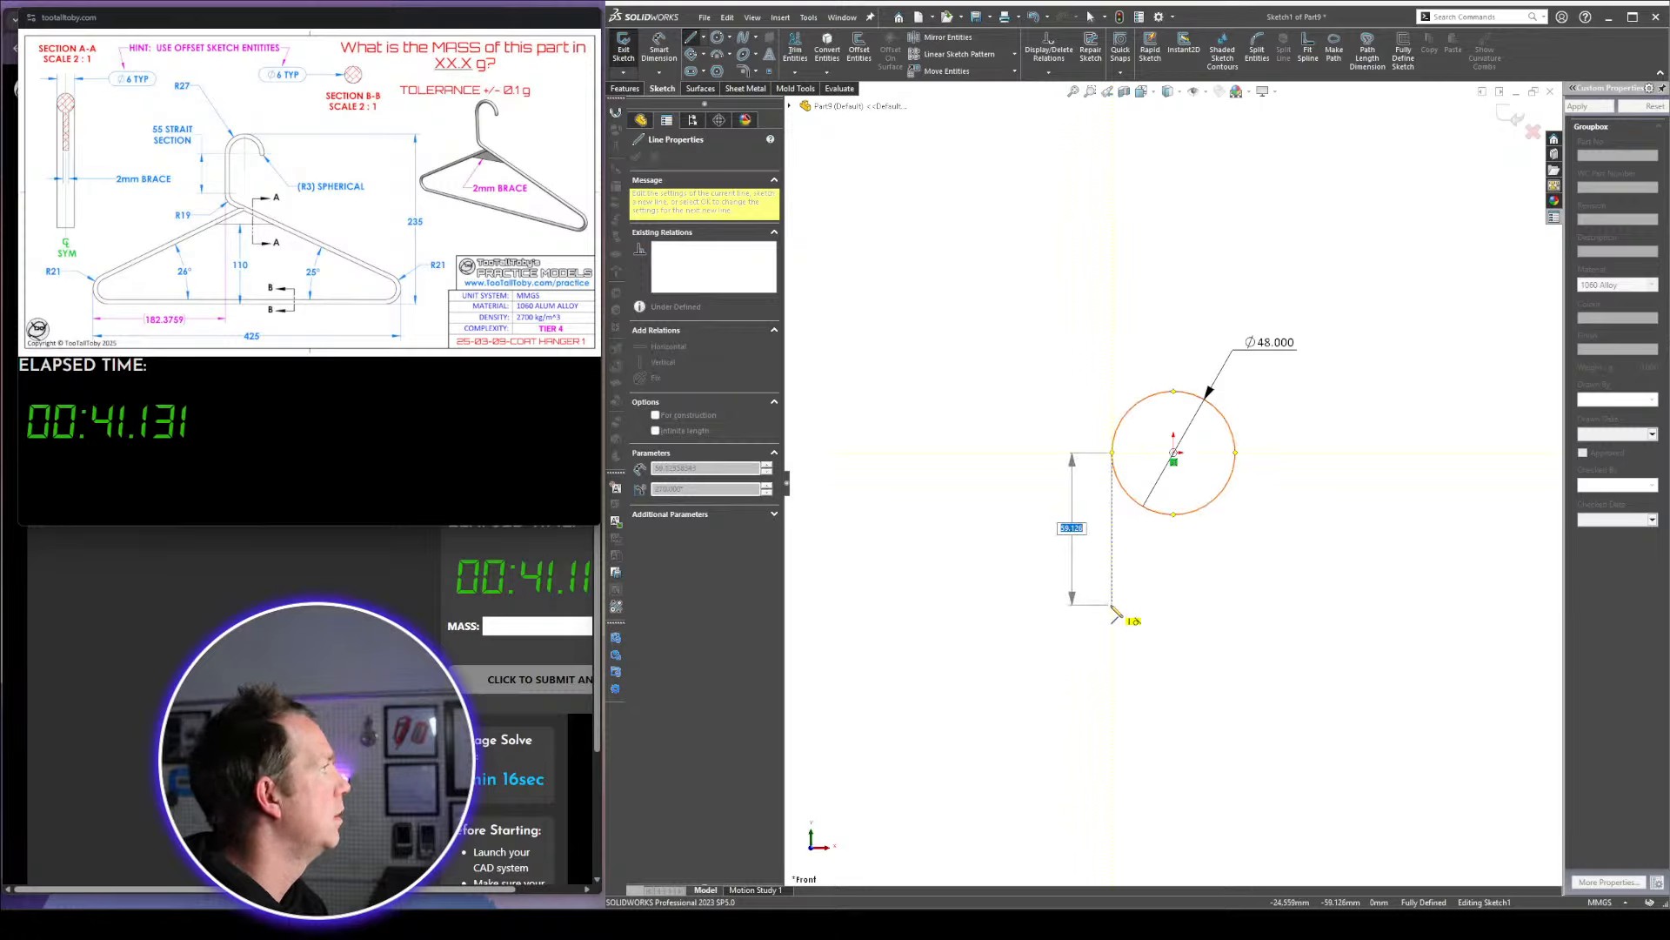
{"action": "left_click", "coordinate": [1113, 604]}
{"action": "key", "text": "a"}
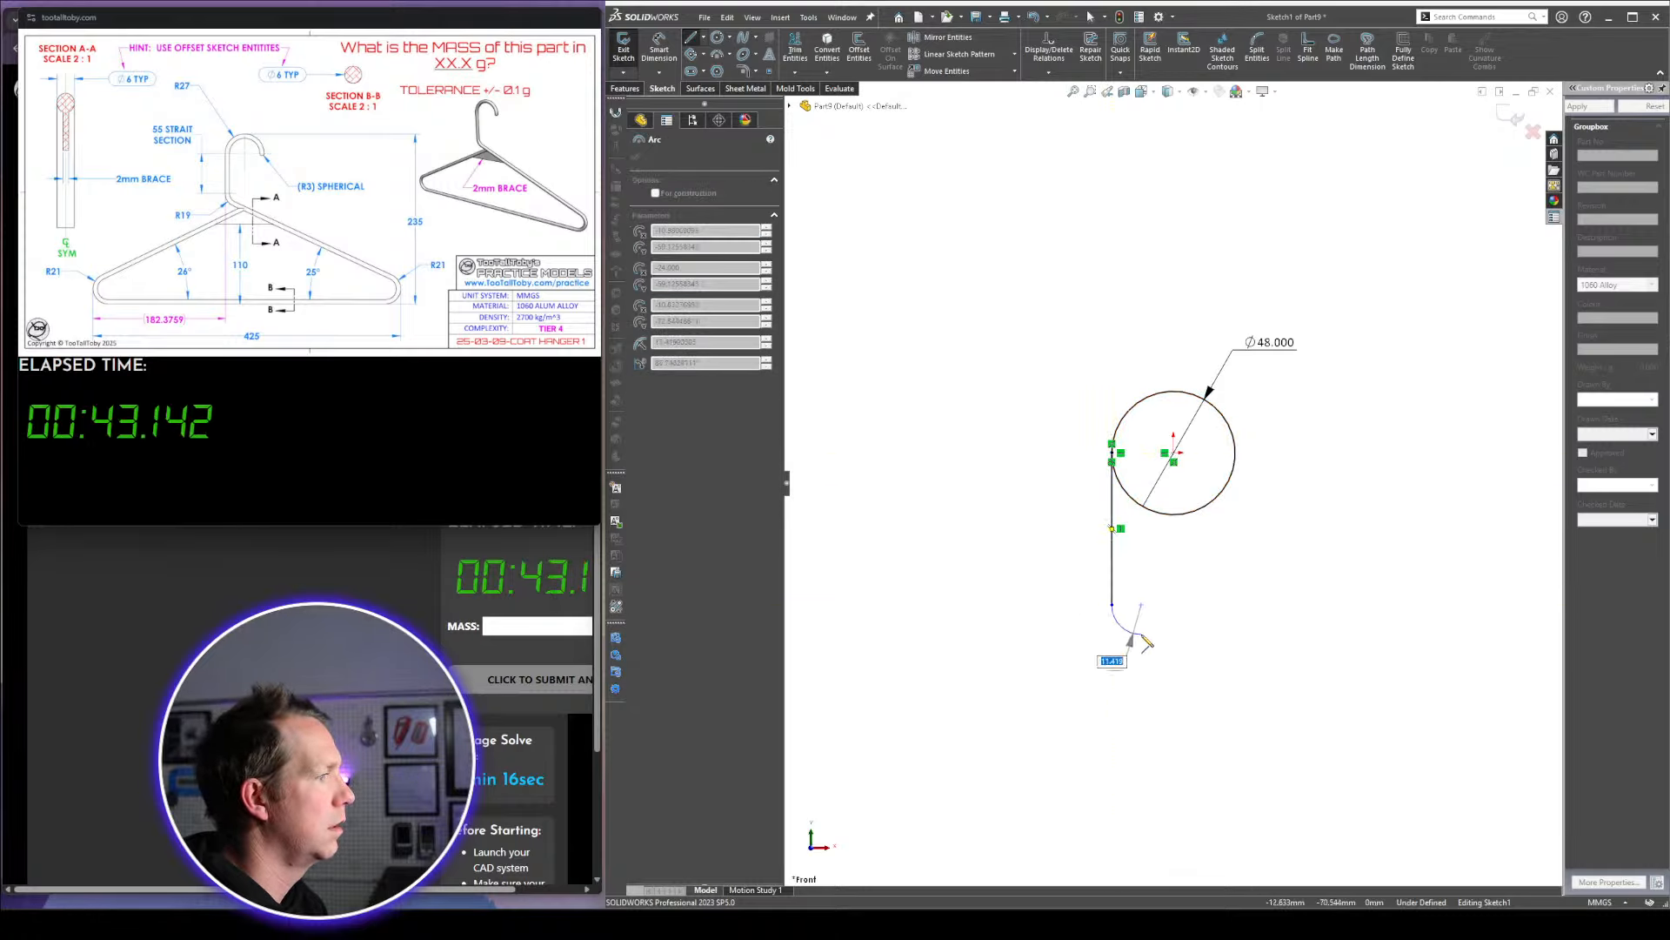
{"action": "left_click", "coordinate": [1136, 638]}
{"action": "scroll", "coordinate": [1204, 711], "scroll_direction": "up", "scroll_amount": 4}
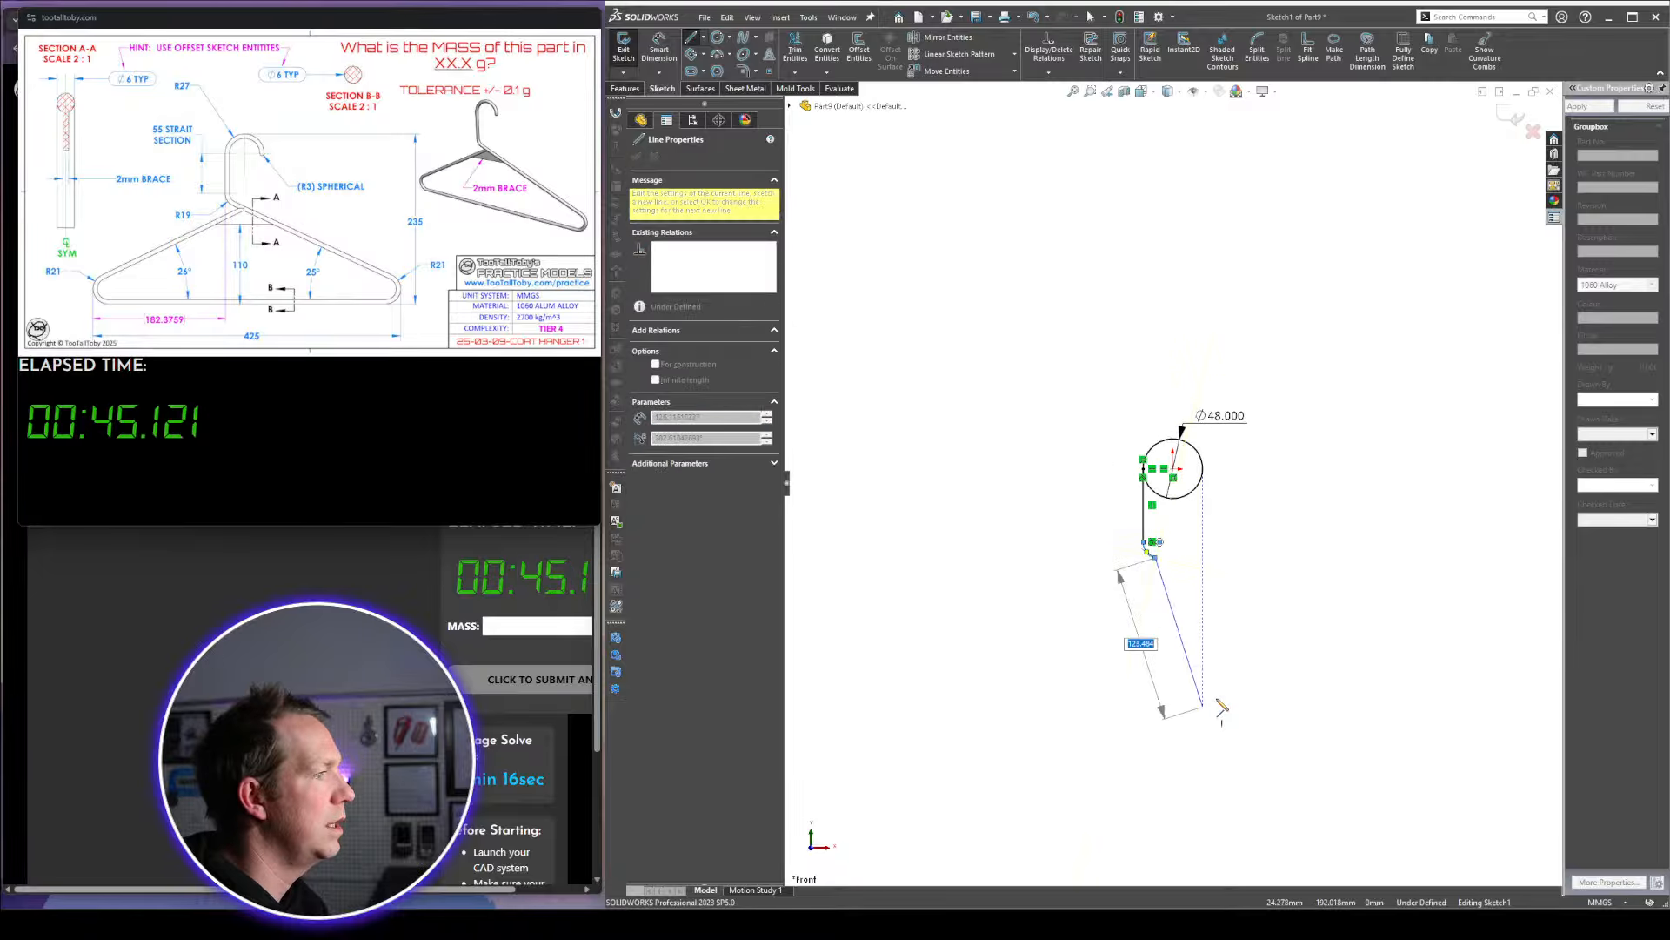
{"action": "scroll", "coordinate": [1219, 701], "scroll_direction": "up", "scroll_amount": 3}
{"action": "left_click", "coordinate": [1322, 567]}
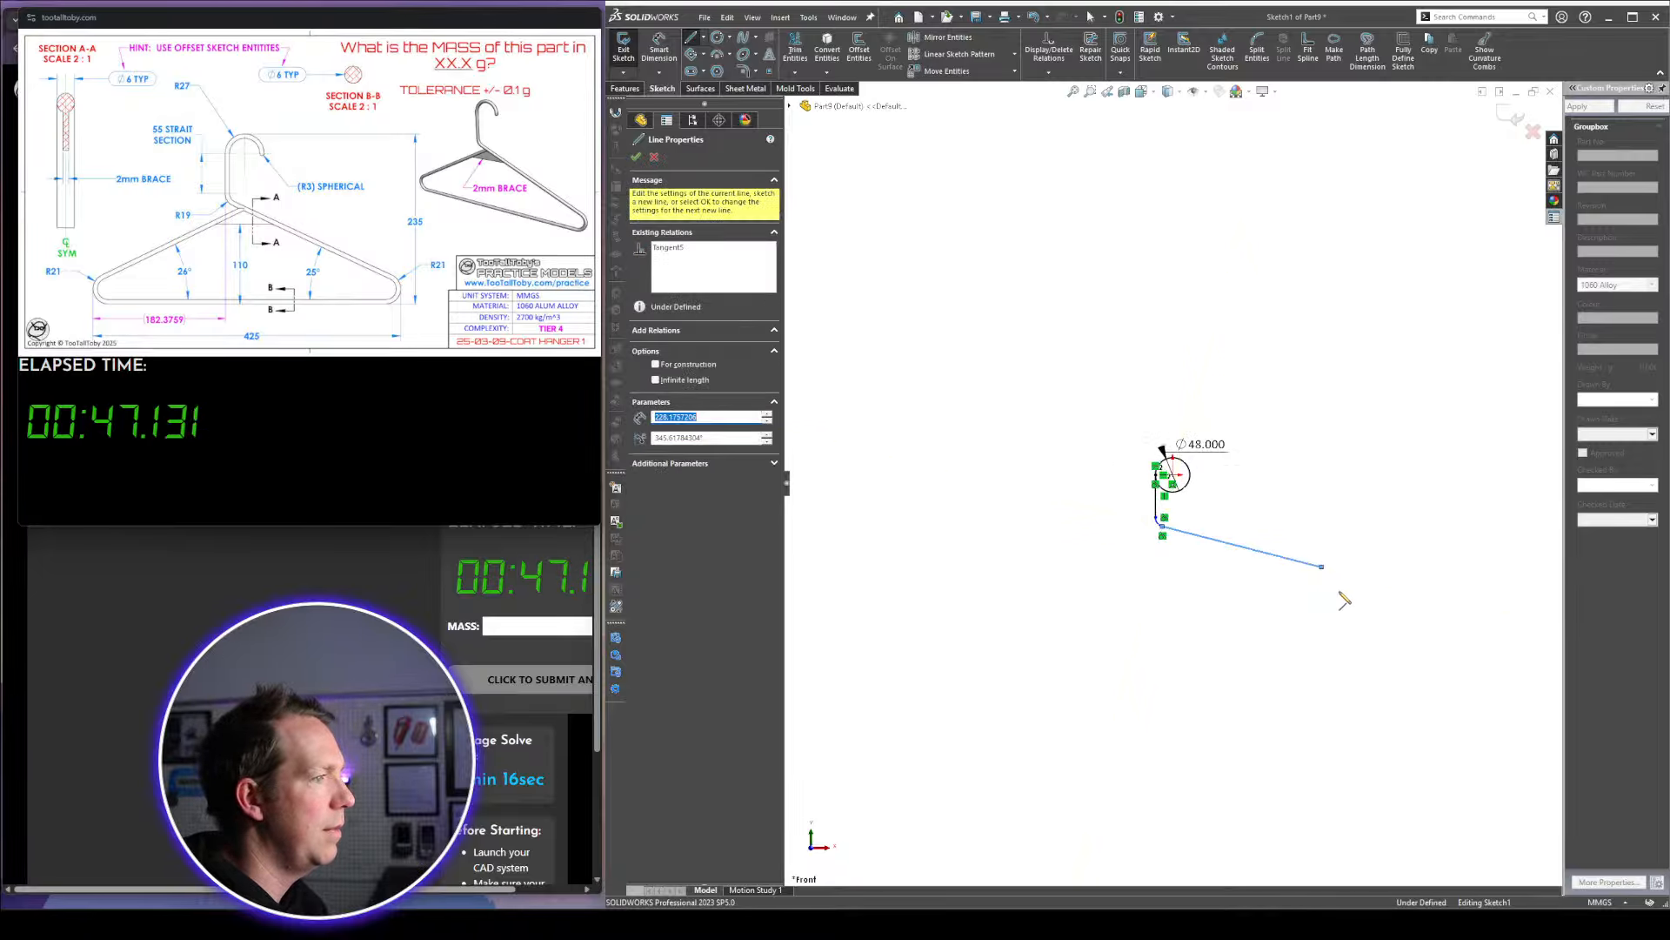
Continue the profile with a right end arc, a horizontal bottom bar, a left end arc and a left shoulder line ending just below the neck arc
{"action": "key", "text": "a"}
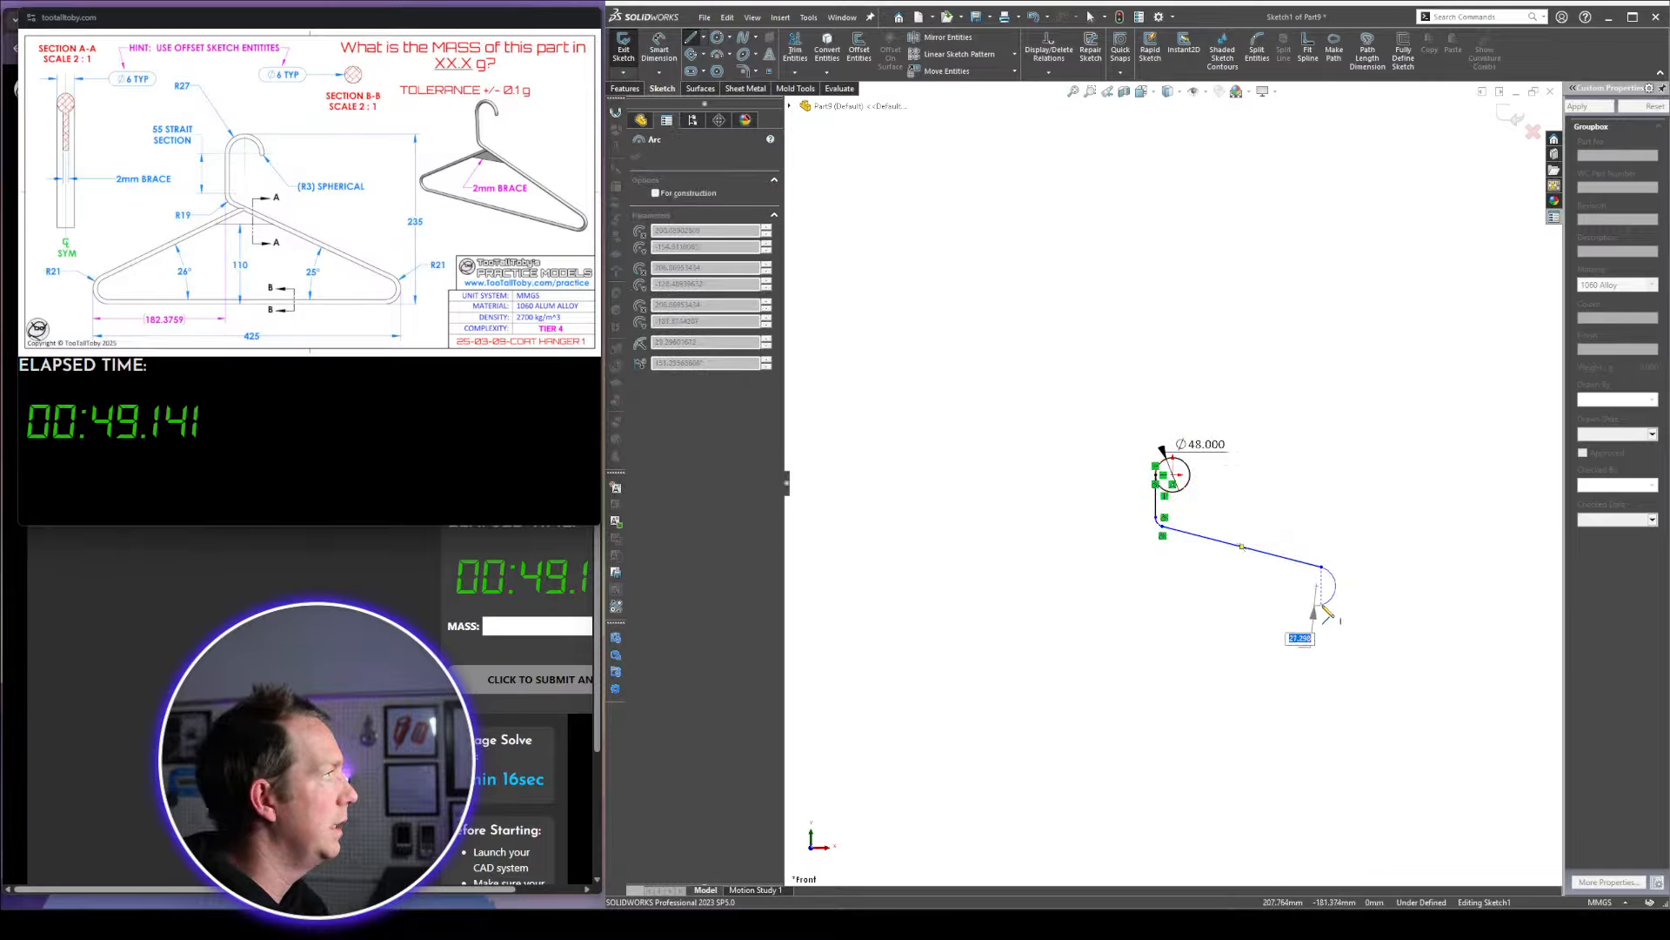
{"action": "left_click", "coordinate": [1321, 604]}
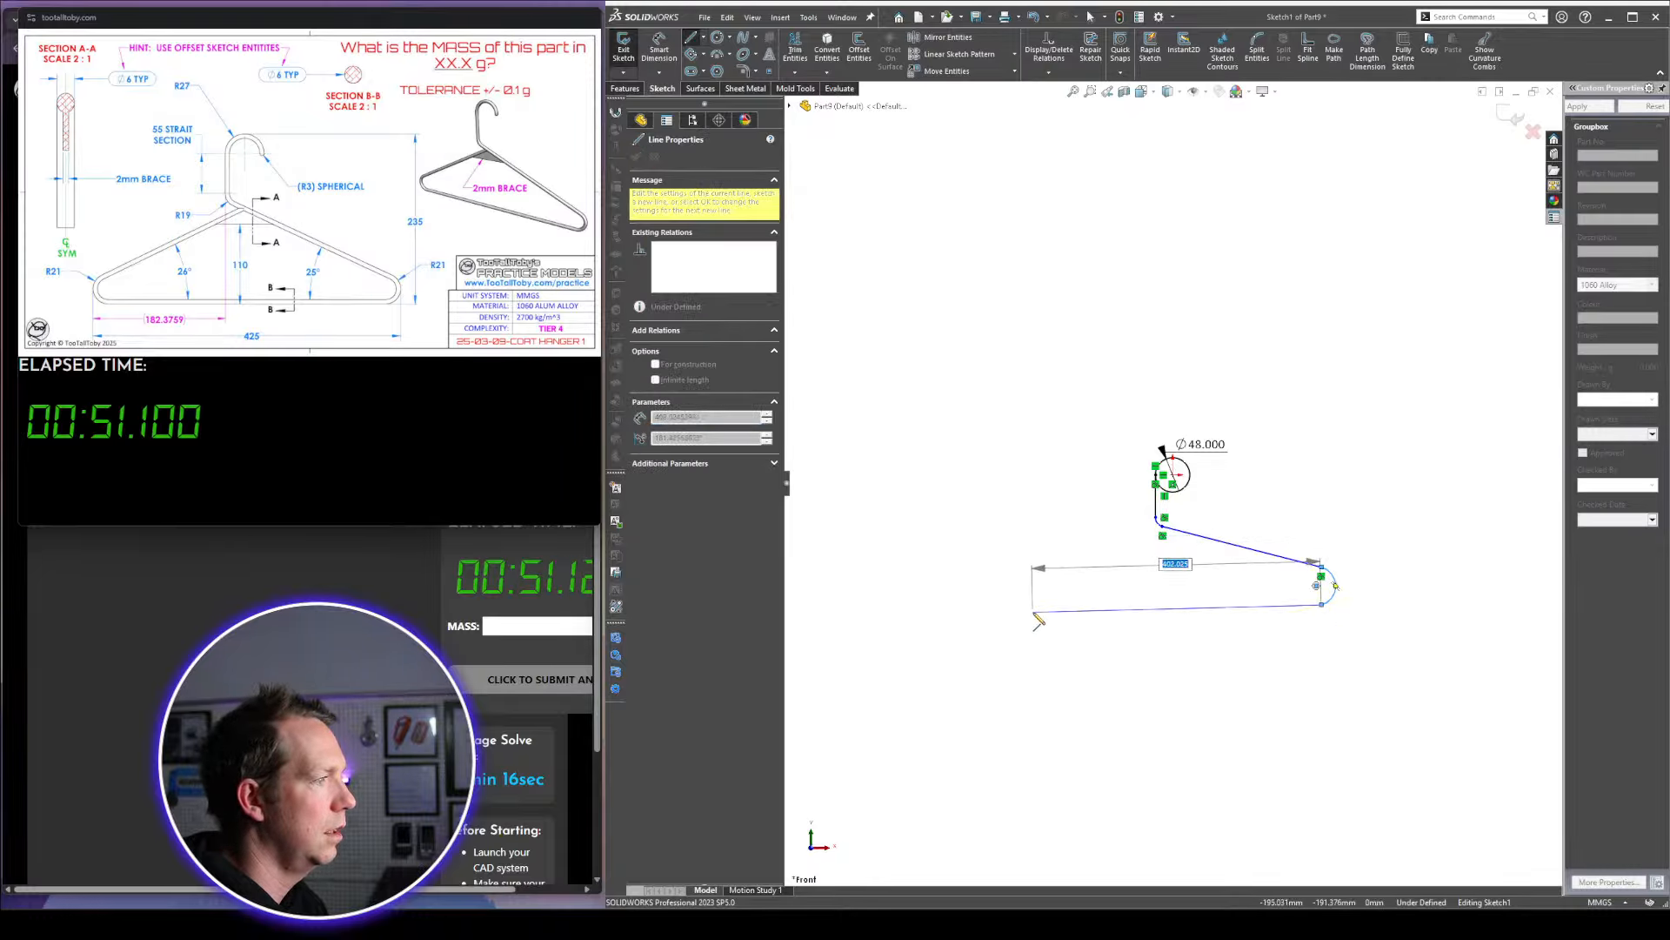
{"action": "left_click", "coordinate": [1035, 604]}
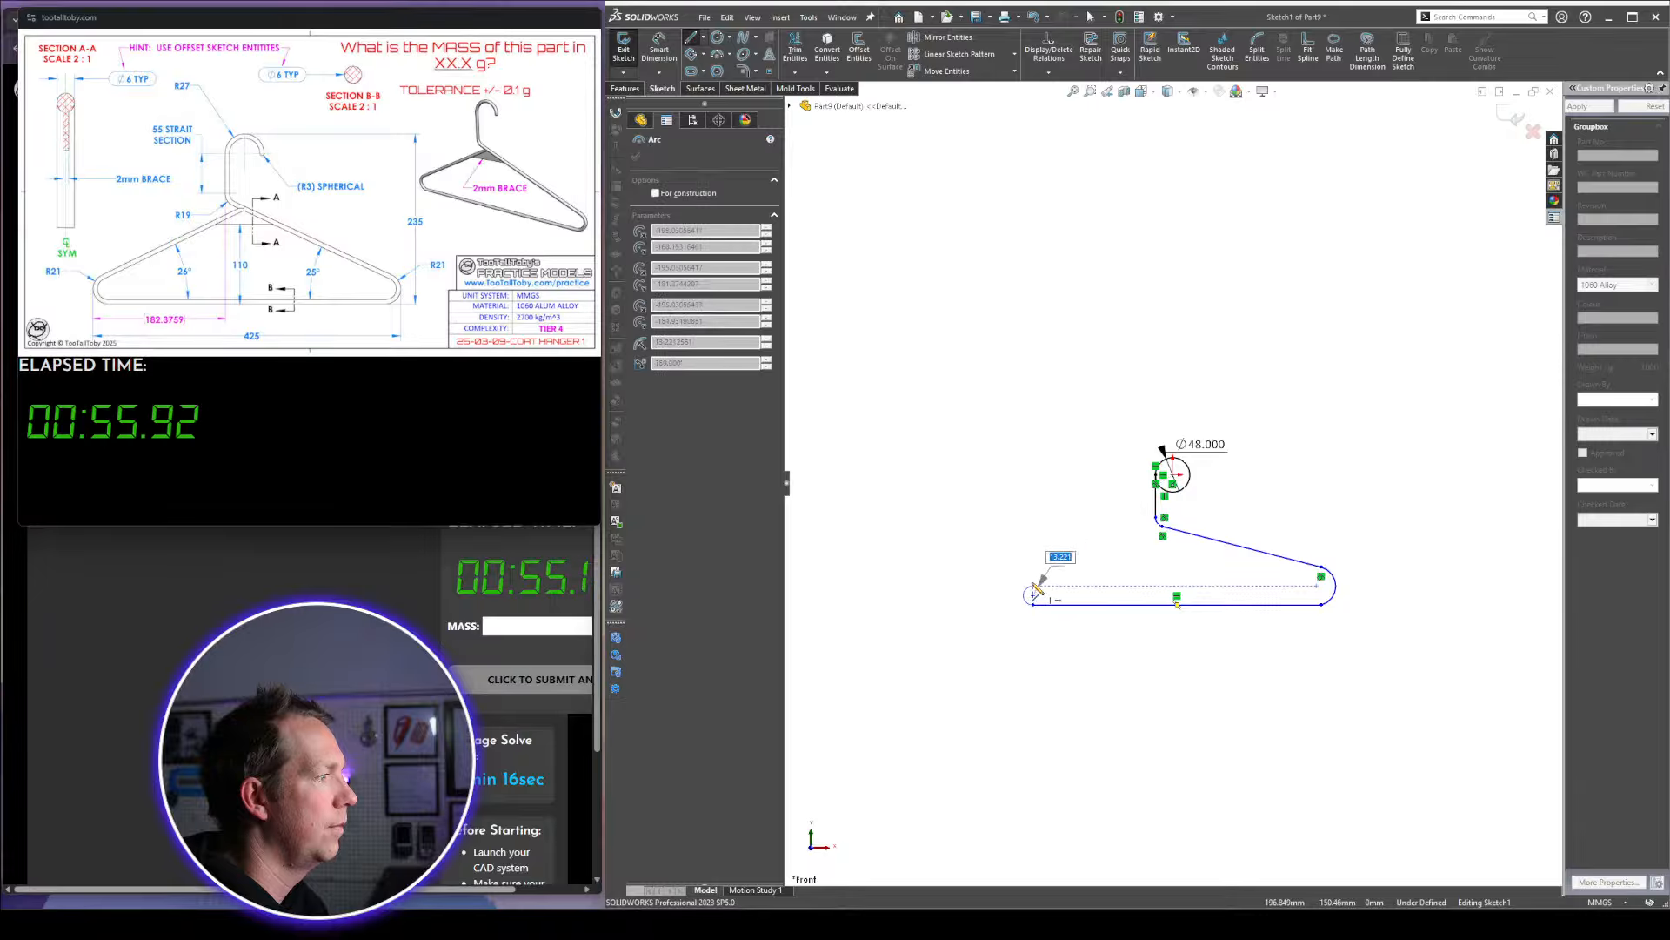
{"action": "left_click", "coordinate": [1025, 581]}
{"action": "scroll", "coordinate": [1087, 550], "scroll_direction": "down", "scroll_amount": 5}
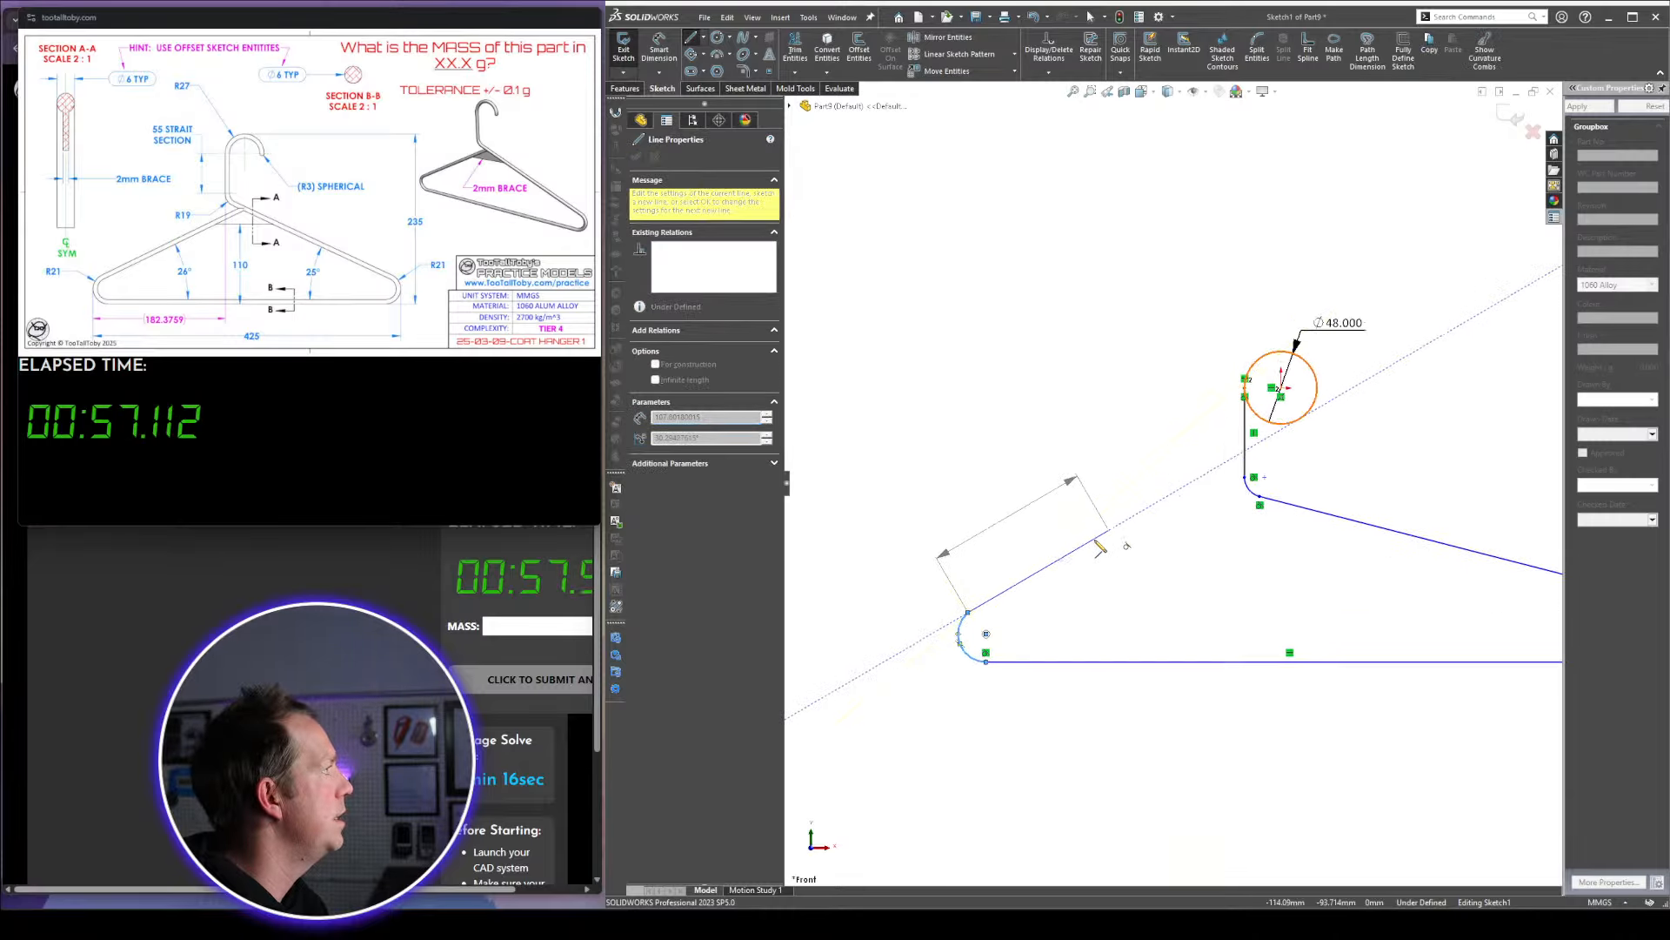
{"action": "left_click", "coordinate": [1279, 491]}
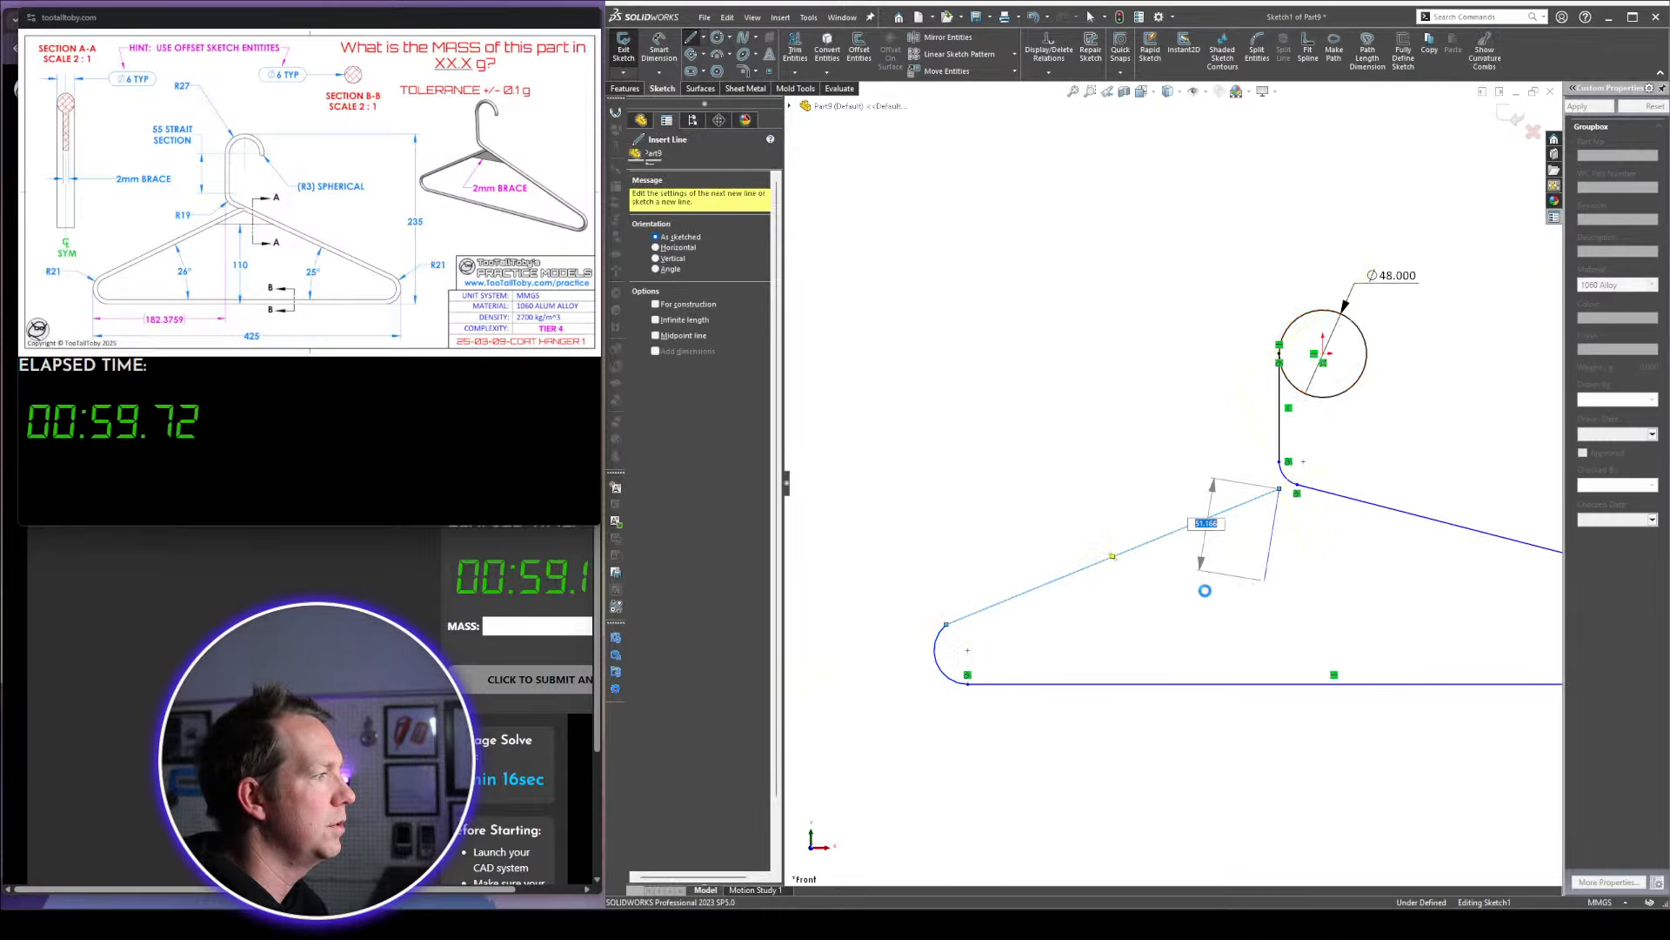
{"action": "key", "text": "Escape"}
Make the left end arc tangent to the left shoulder line and the right end arc tangent to the bottom bar
{"action": "left_click", "coordinate": [946, 625]}
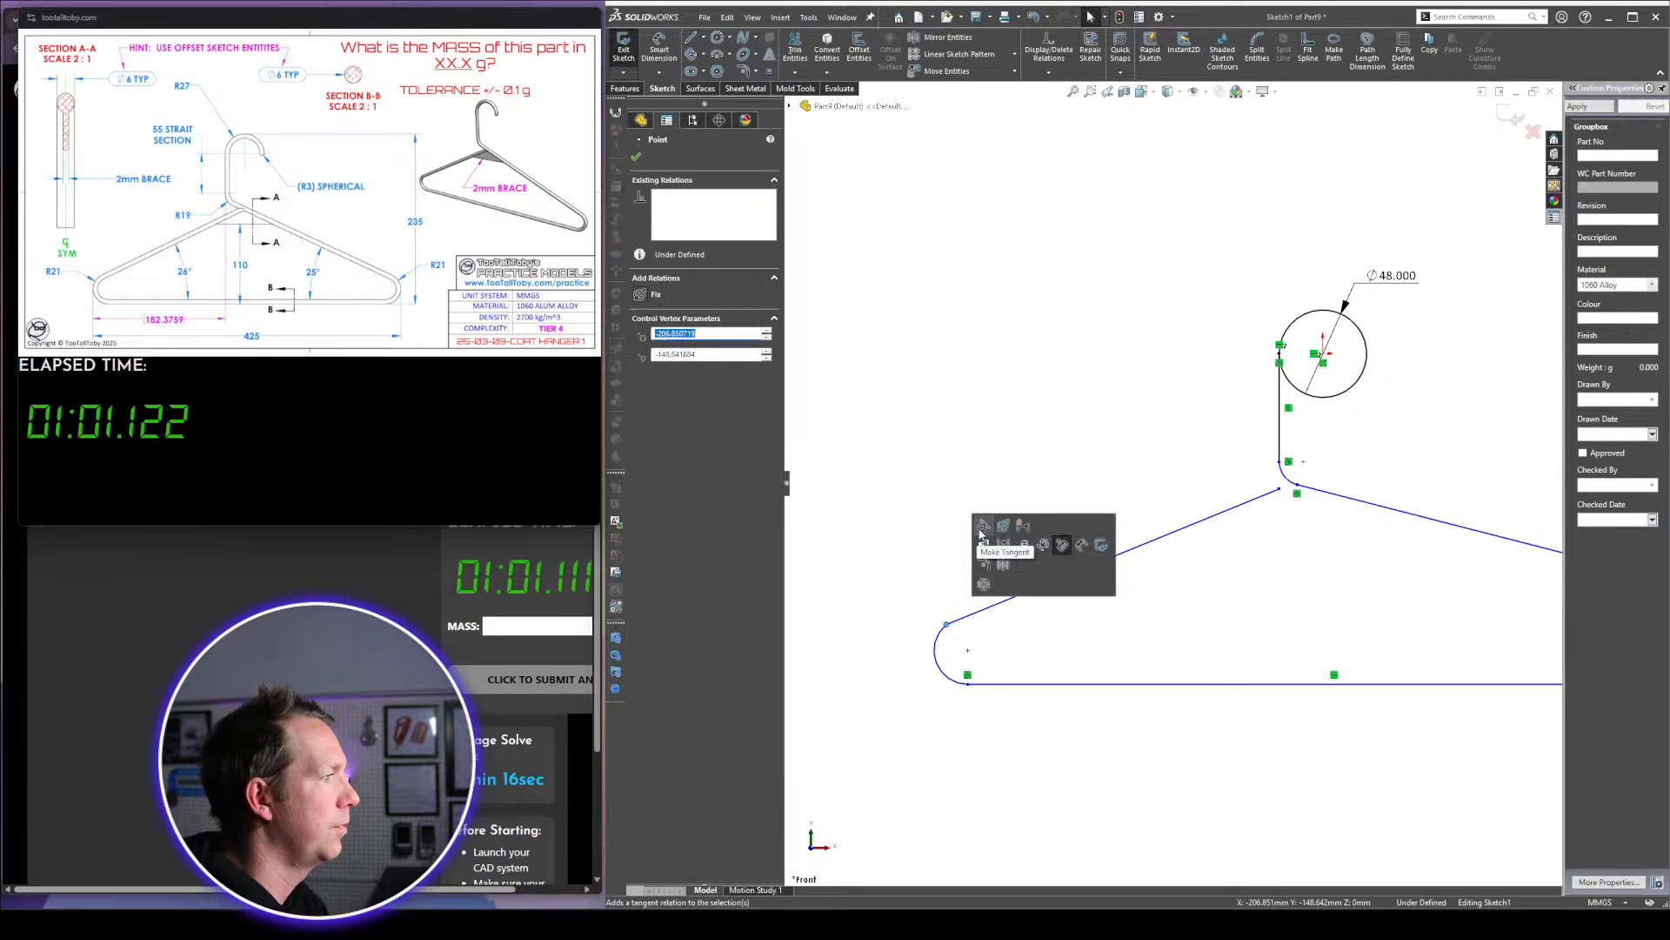
{"action": "left_click", "coordinate": [982, 530]}
{"action": "left_click", "coordinate": [1061, 301]}
{"action": "scroll", "coordinate": [1218, 487], "scroll_direction": "up", "scroll_amount": 6}
{"action": "scroll", "coordinate": [1294, 591], "scroll_direction": "down", "scroll_amount": 3}
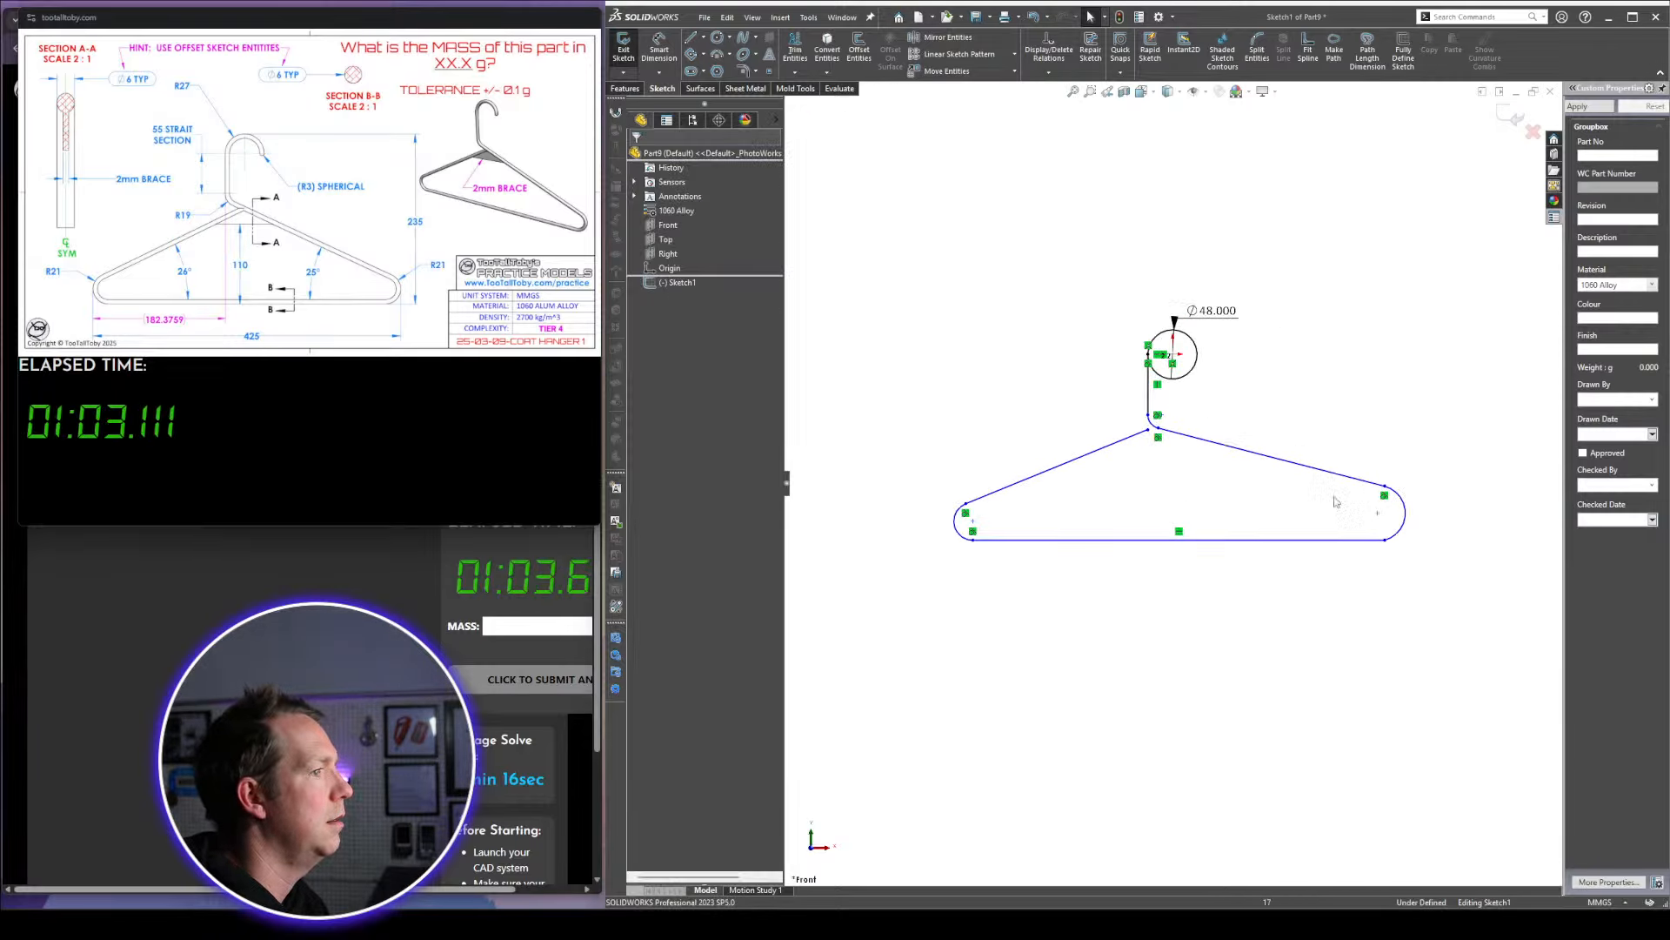
{"action": "left_click", "coordinate": [1384, 541]}
{"action": "left_click", "coordinate": [1451, 365]}
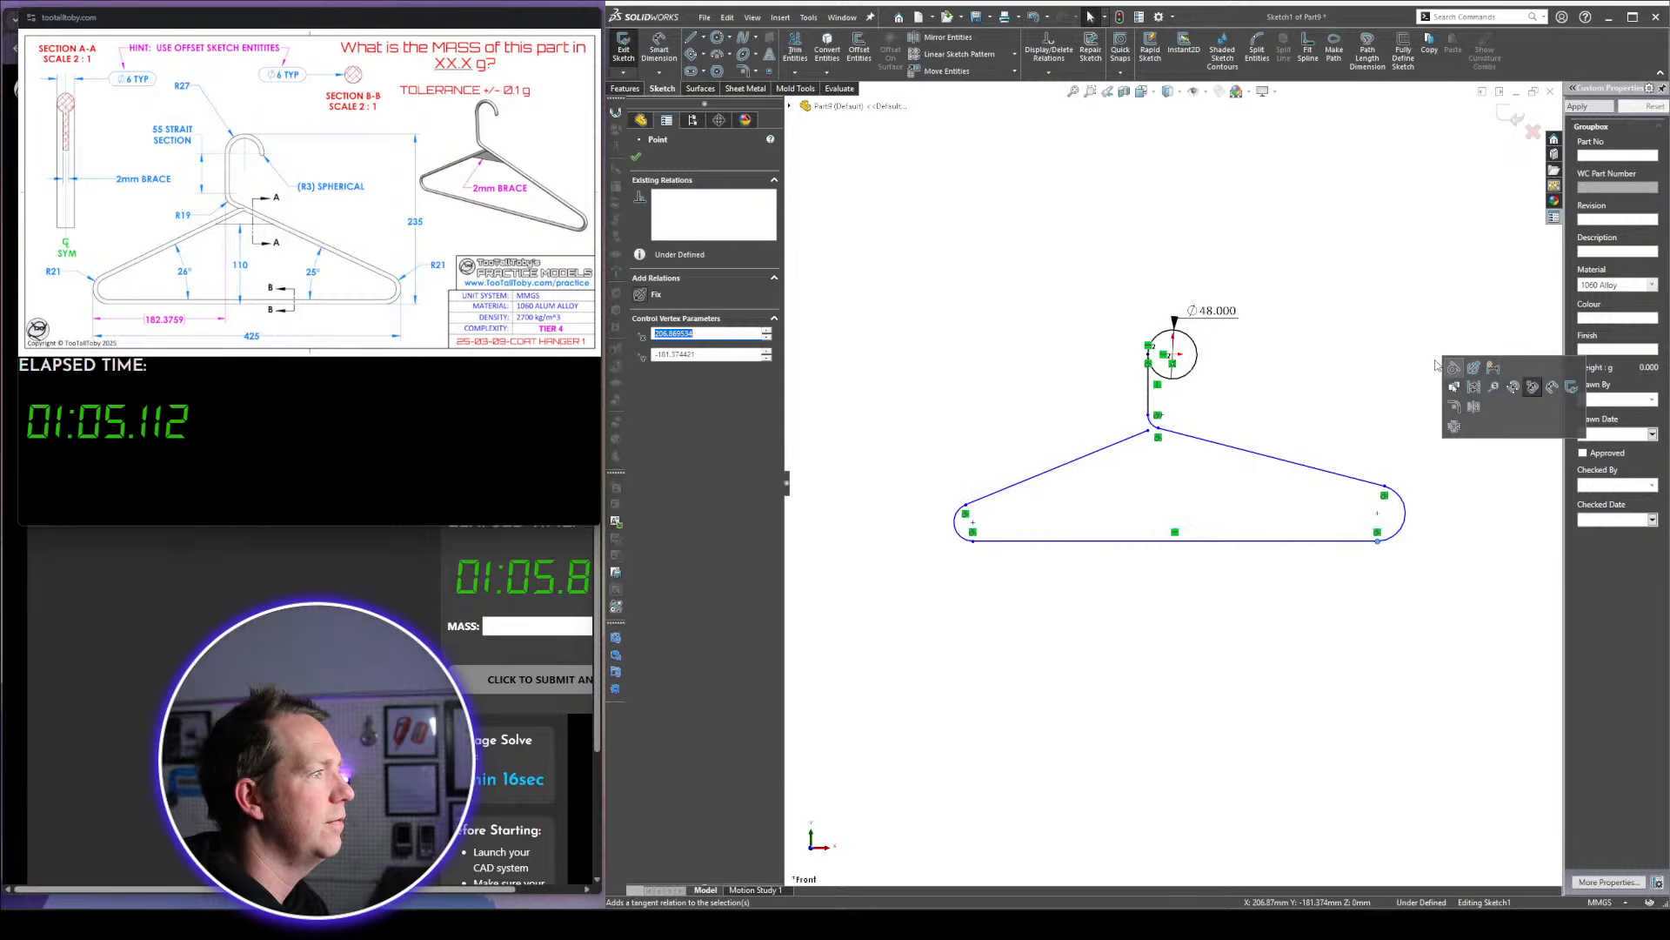
{"action": "left_click", "coordinate": [1308, 317]}
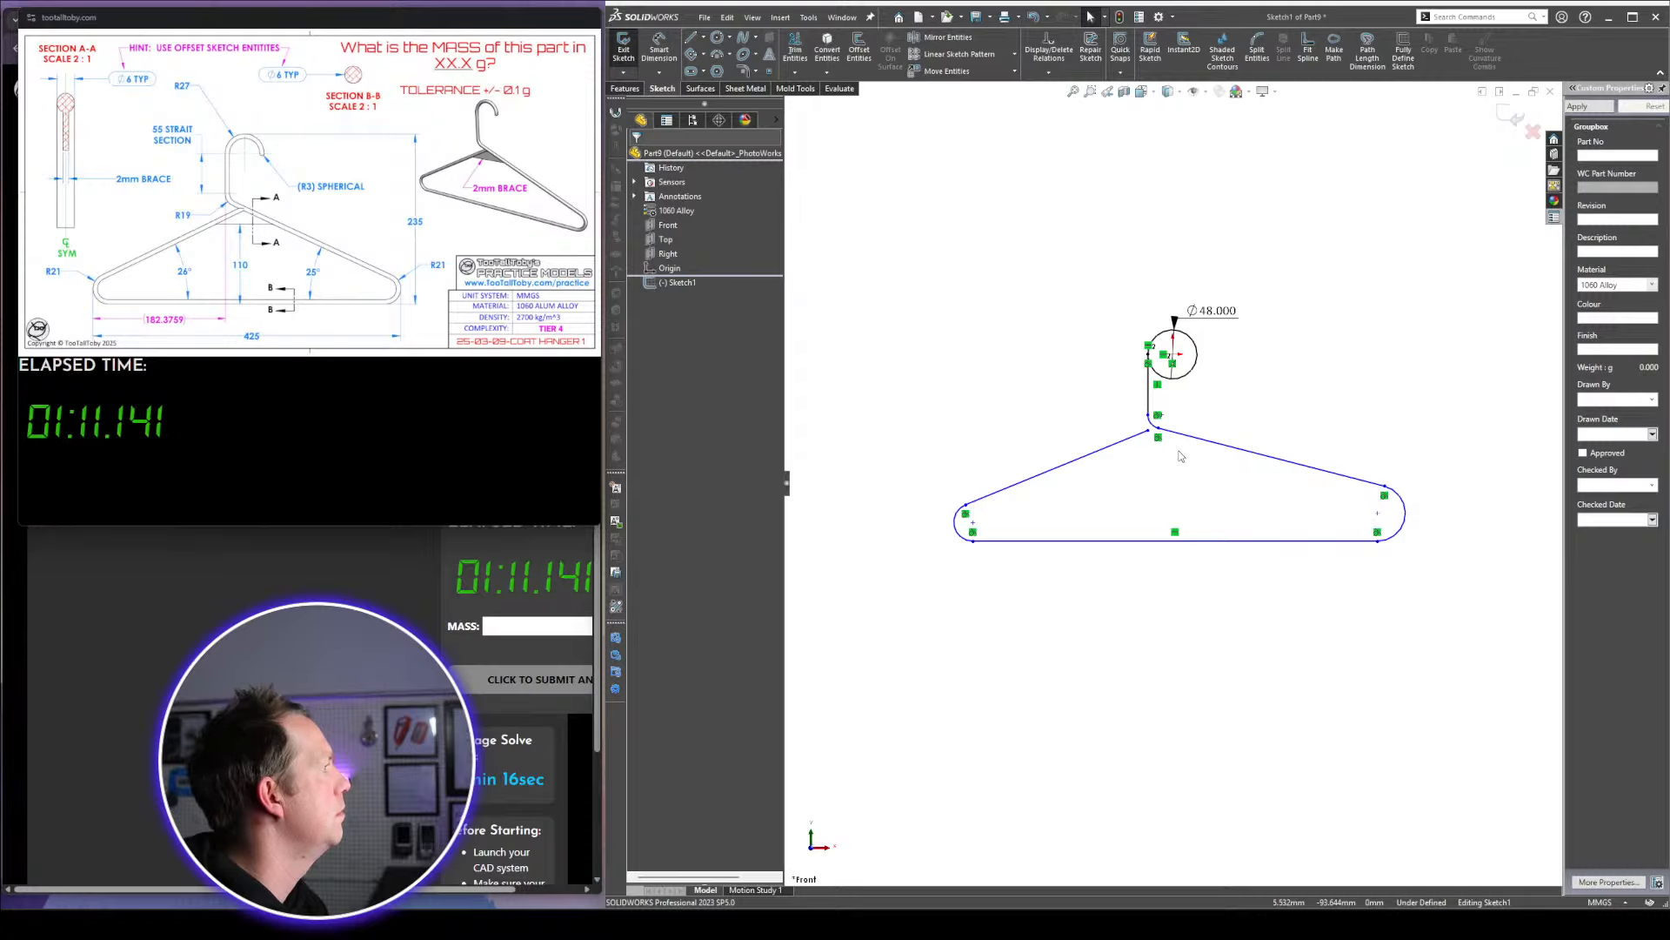
Draw a horizontal line across the hook circle's diameter, trim away the lower half of the circle, and convert the line to construction geometry
{"action": "scroll", "coordinate": [1183, 342], "scroll_direction": "down", "scroll_amount": 5}
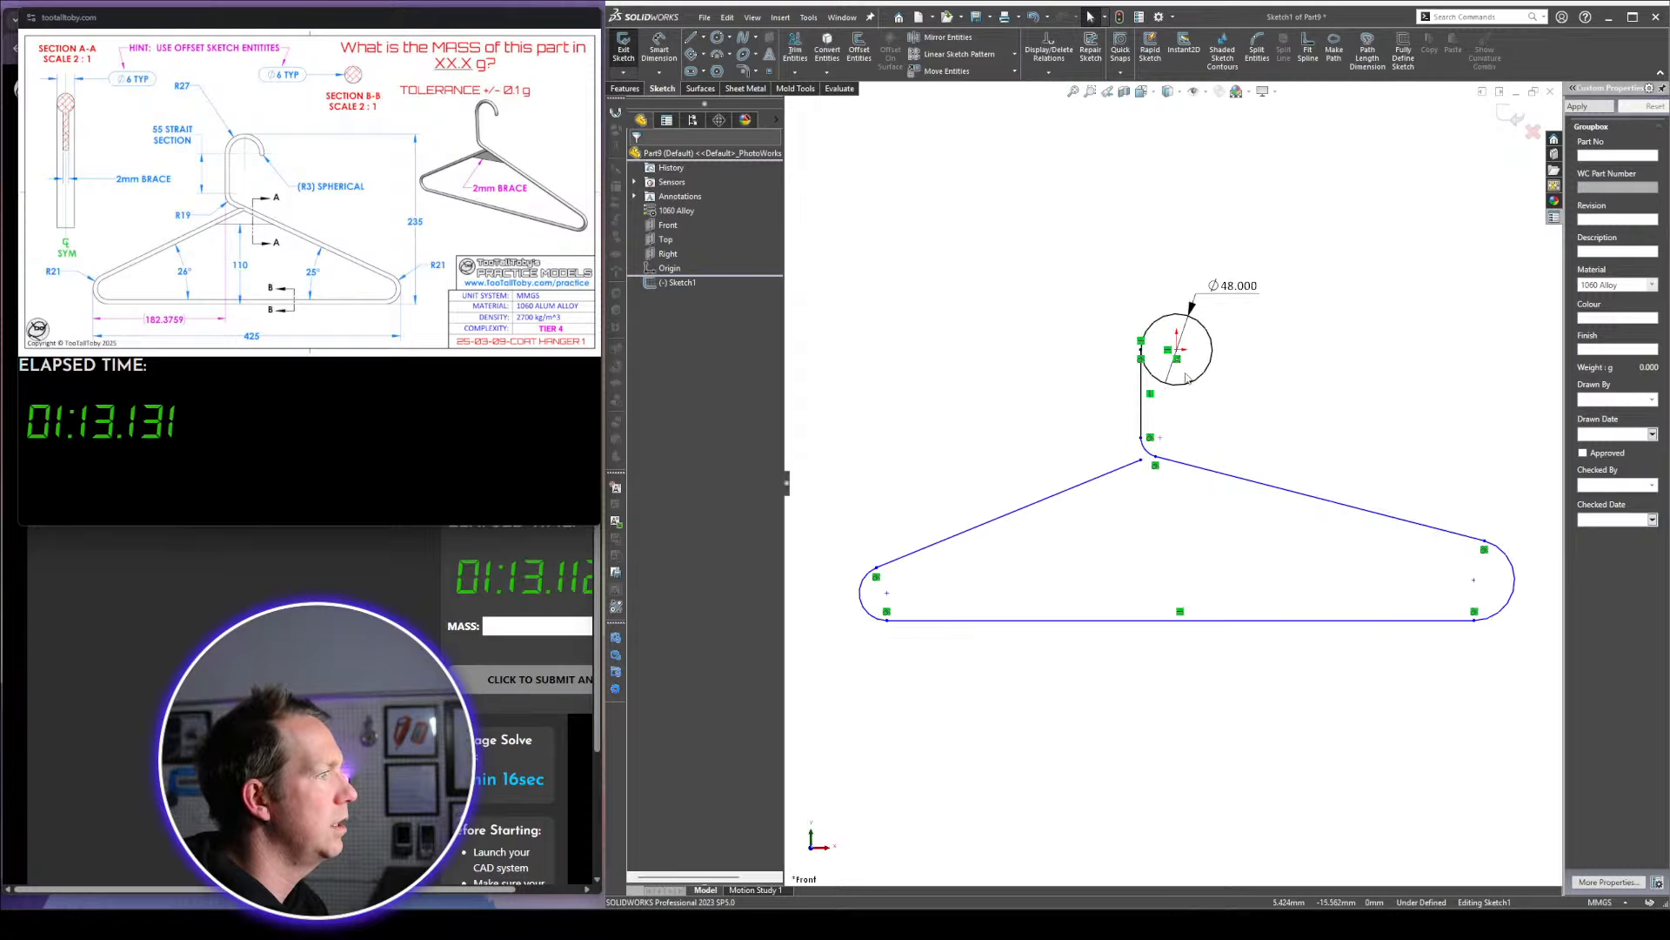
{"action": "key", "text": "l"}
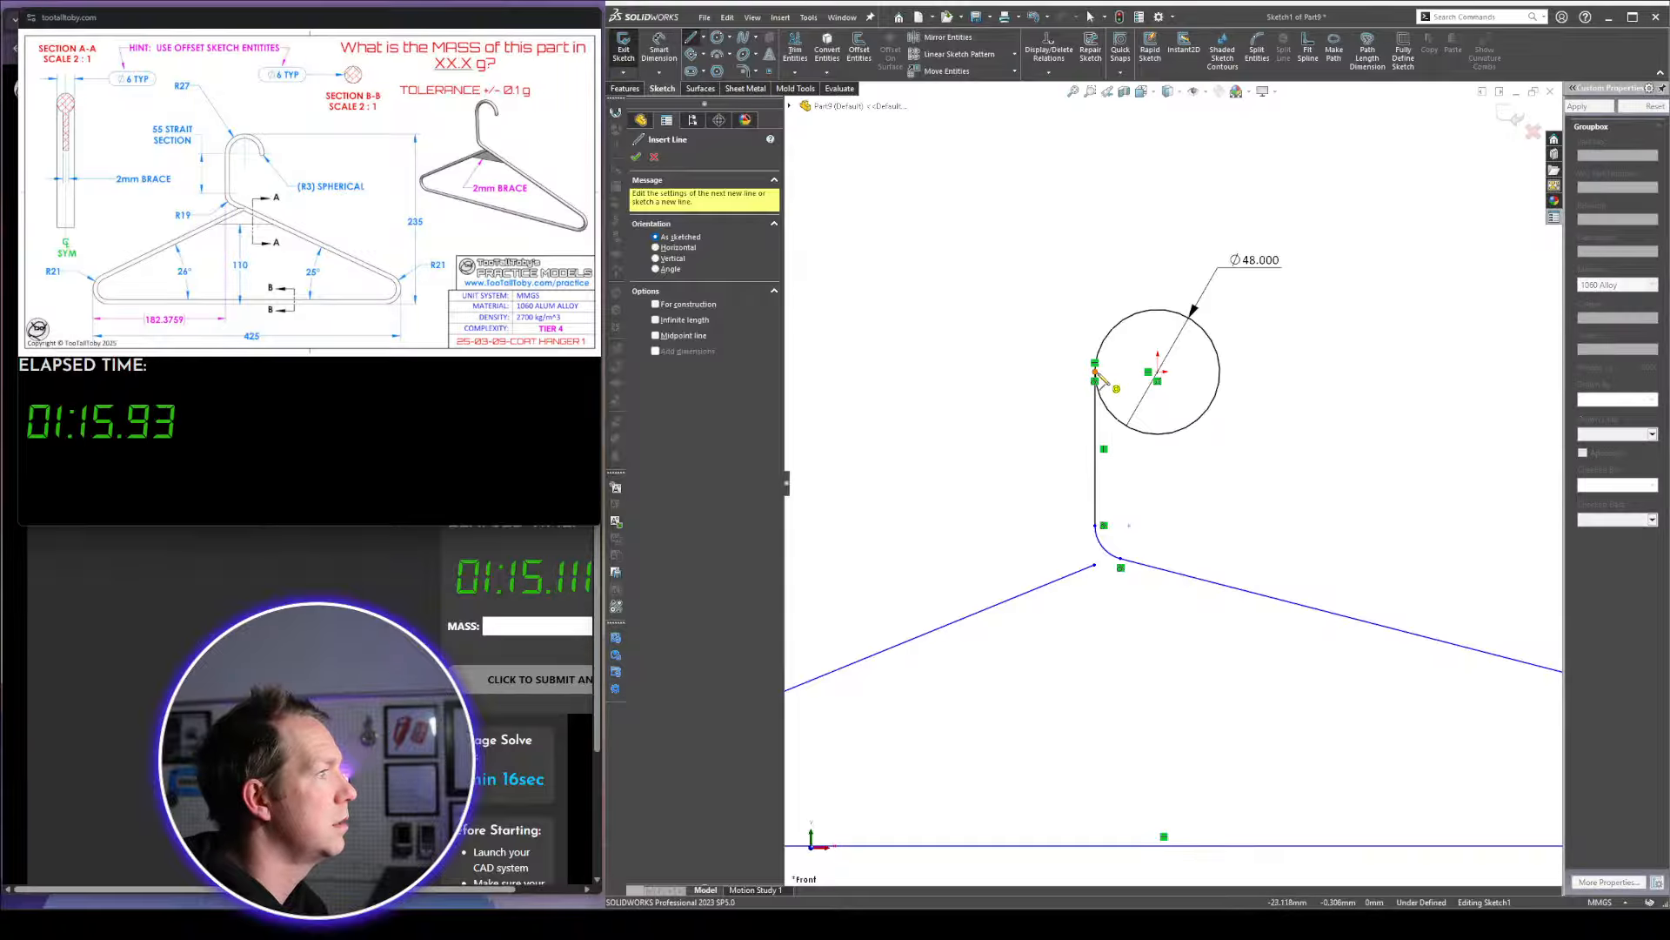
{"action": "left_click", "coordinate": [1221, 373]}
{"action": "key", "text": "Escape"}
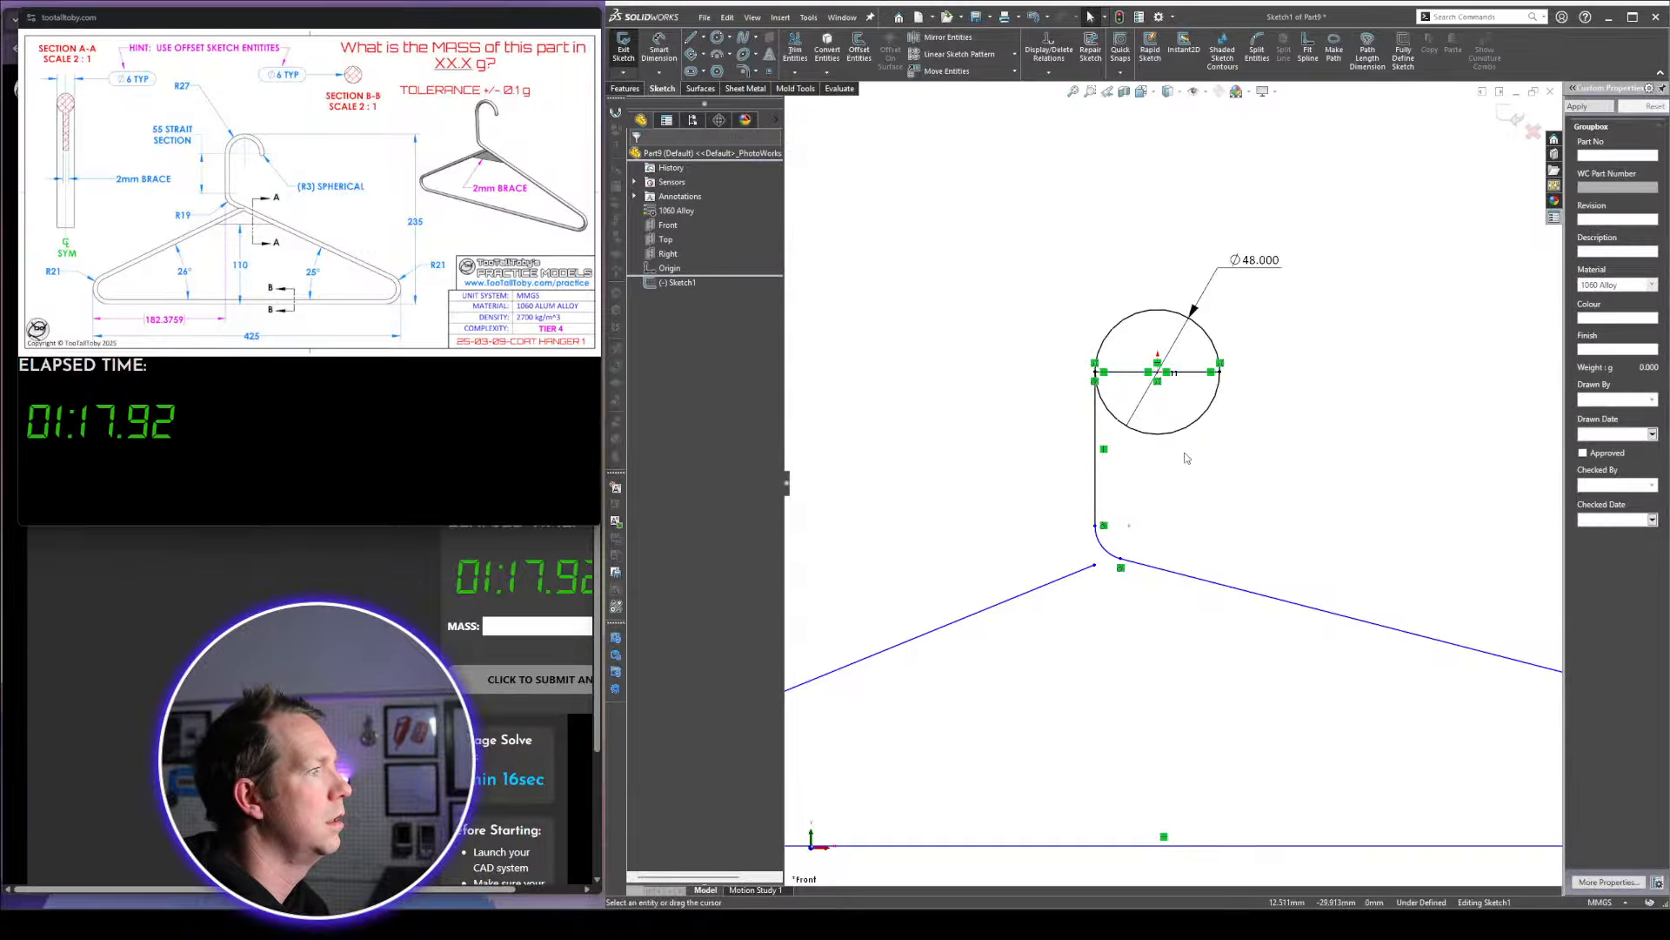
{"action": "key", "text": "t"}
{"action": "left_click_drag", "start_coordinate": [1185, 452], "coordinate": [1191, 379]}
{"action": "key", "text": "Escape"}
{"action": "left_click", "coordinate": [1194, 372]}
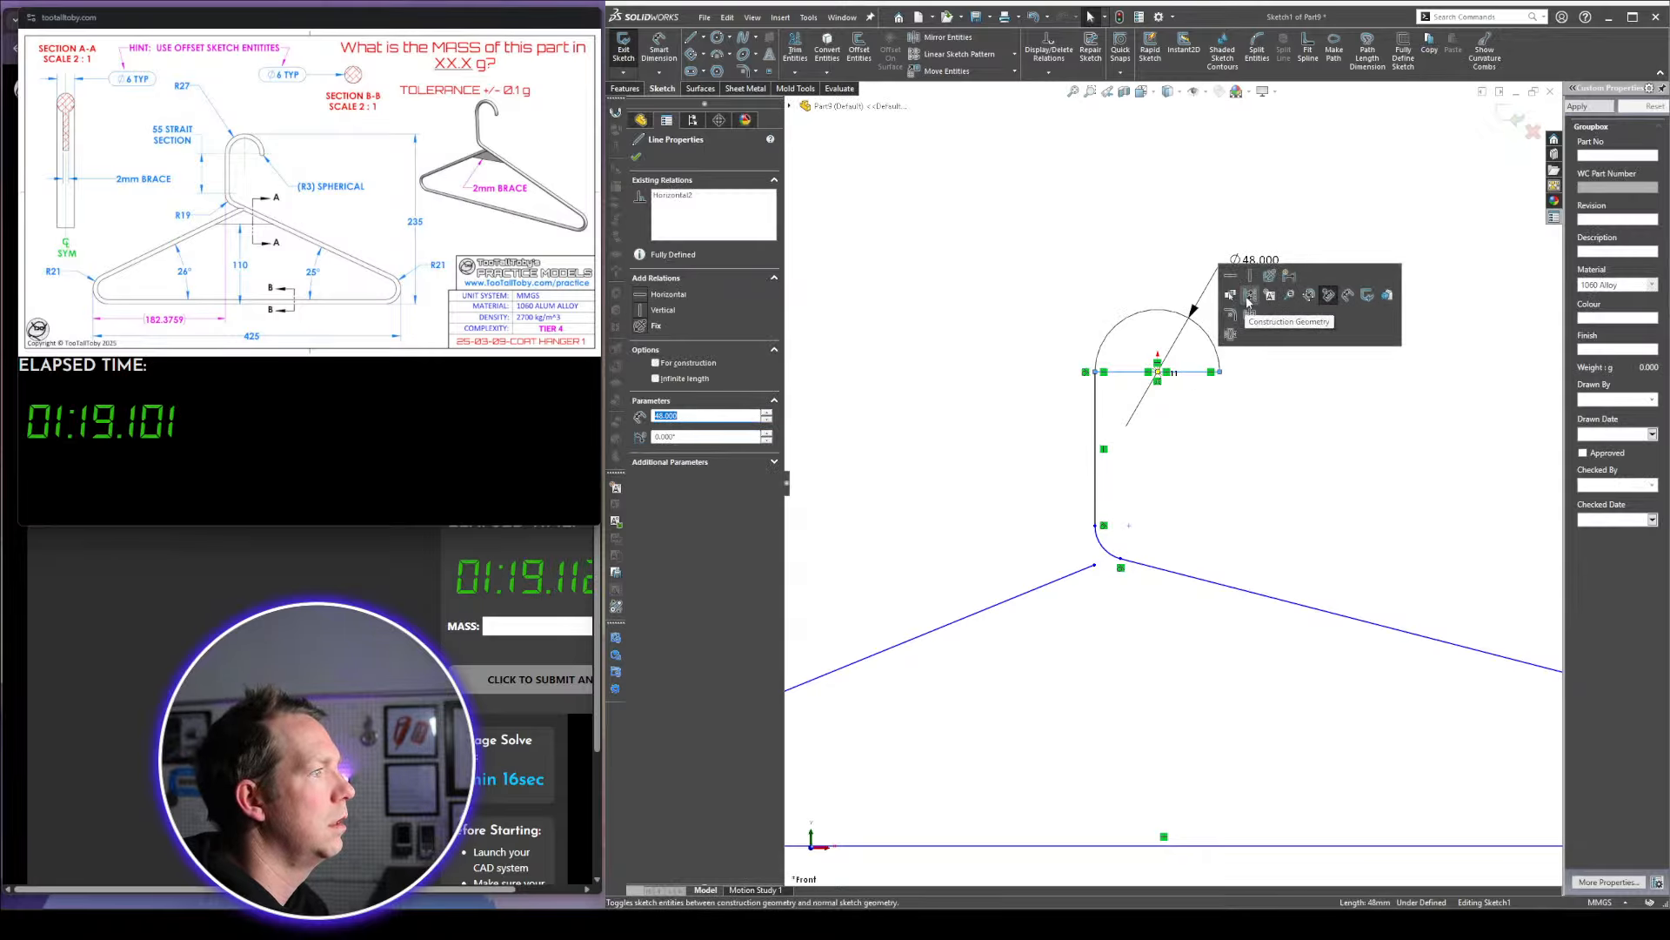
{"action": "left_click", "coordinate": [1250, 294]}
{"action": "key", "text": "f"}
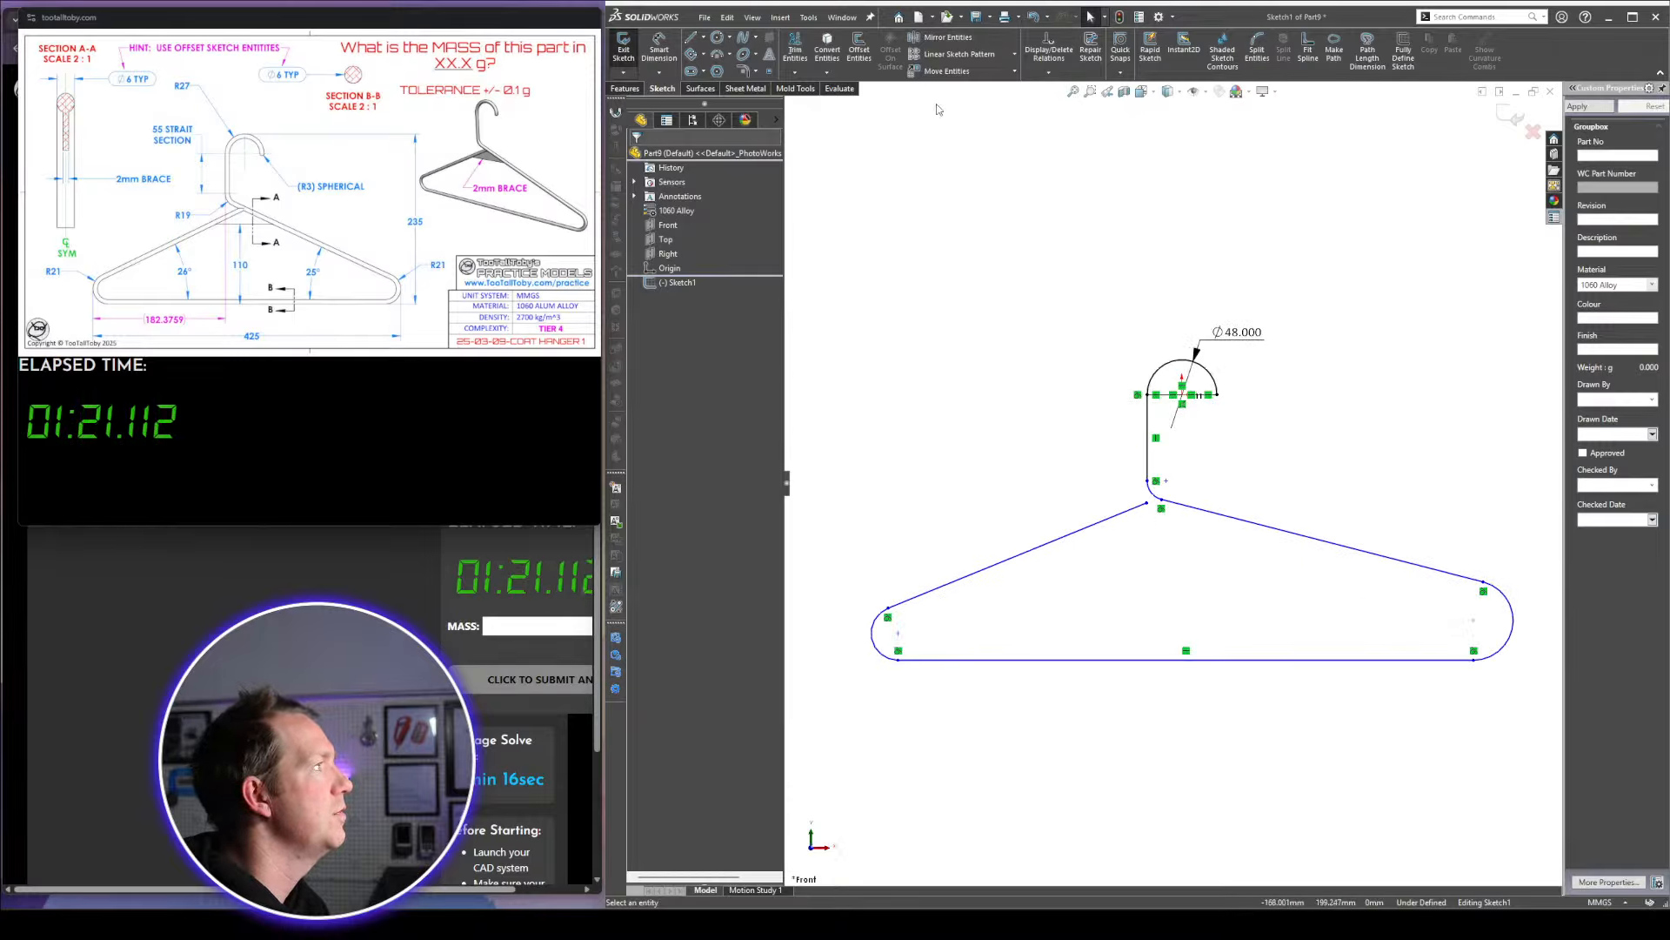
Offset the whole hanger chain 3 mm bi-directionally, with the offset curves as construction geometry
{"action": "left_click", "coordinate": [859, 47]}
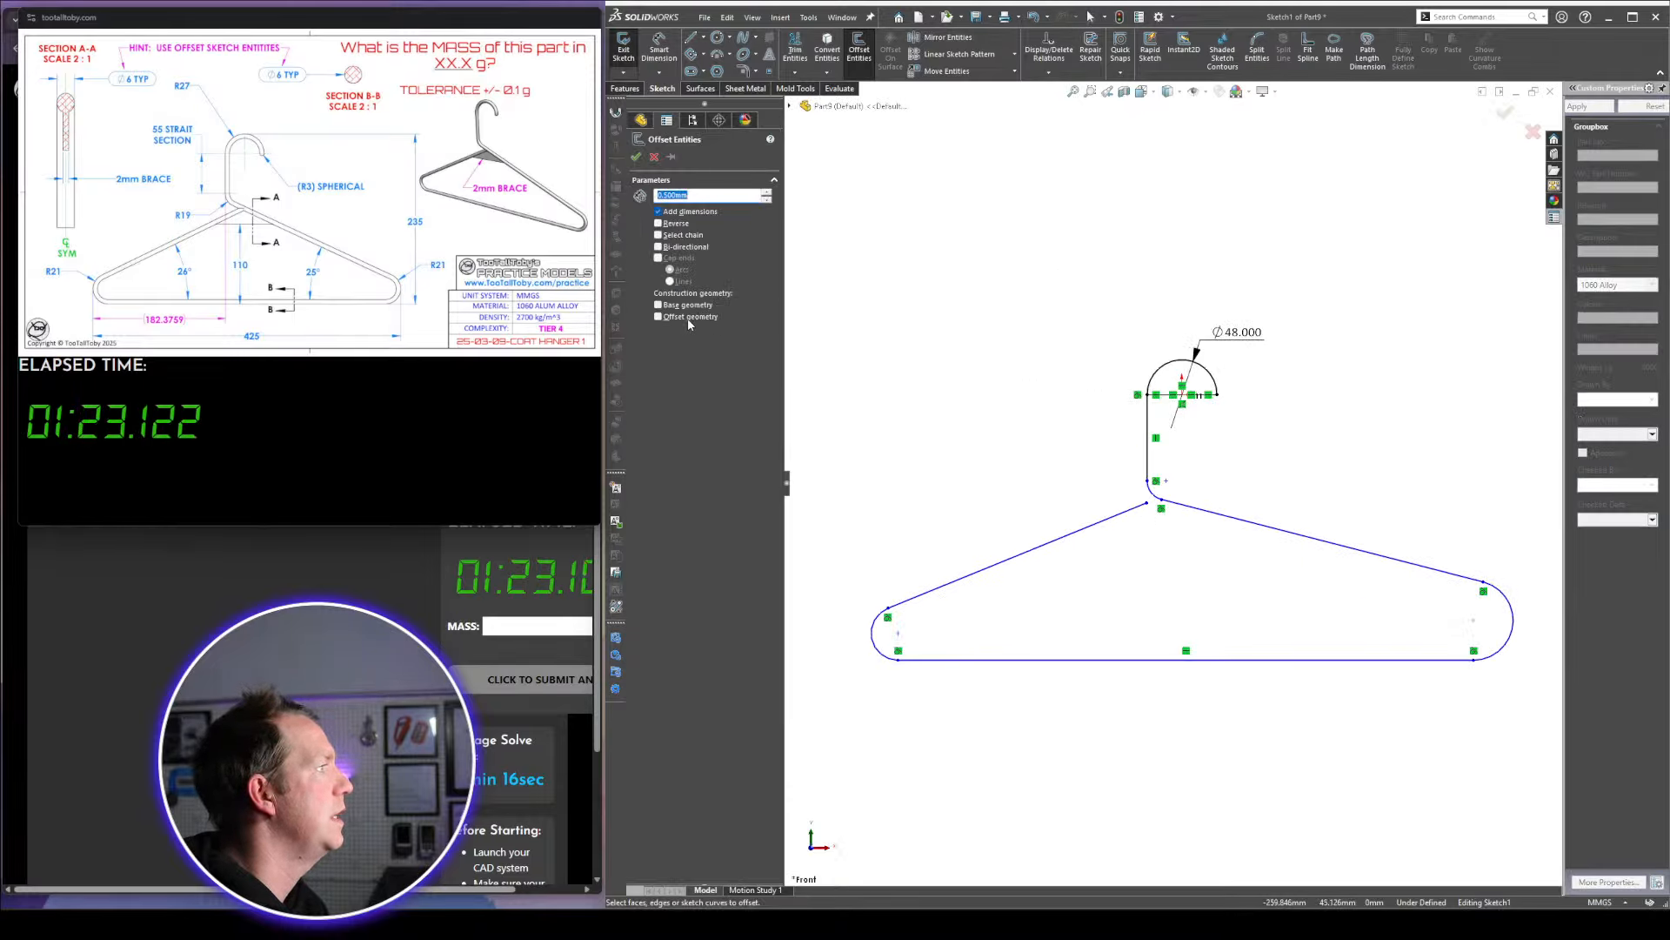
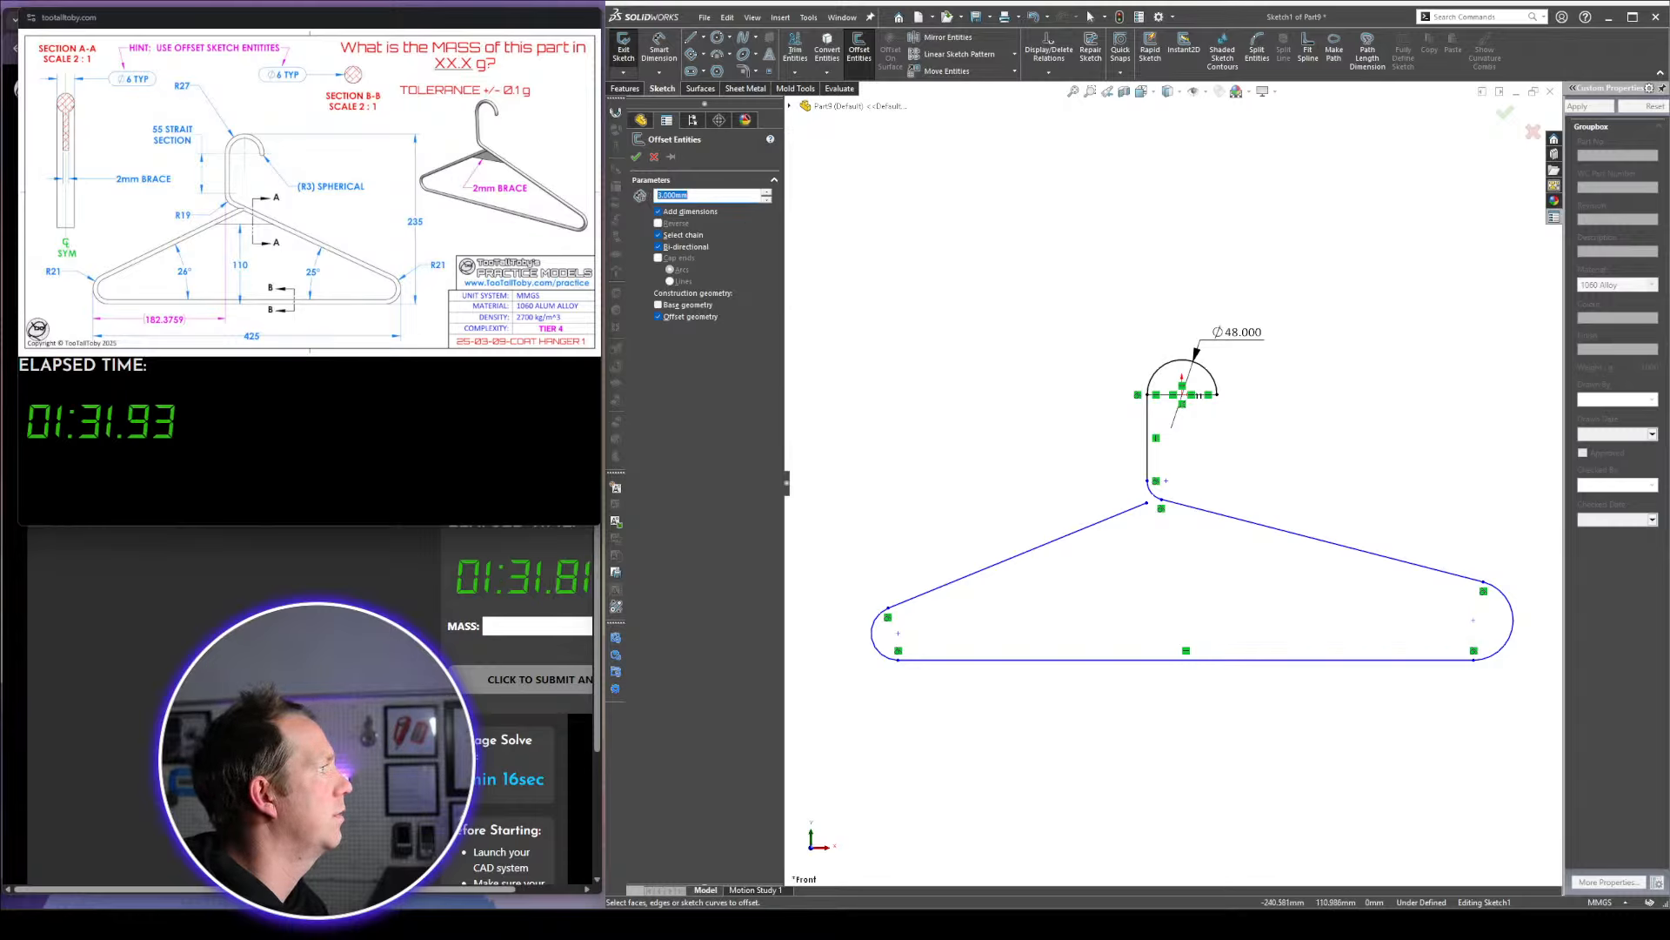
{"action": "scroll", "coordinate": [1183, 441], "scroll_direction": "down", "scroll_amount": 2}
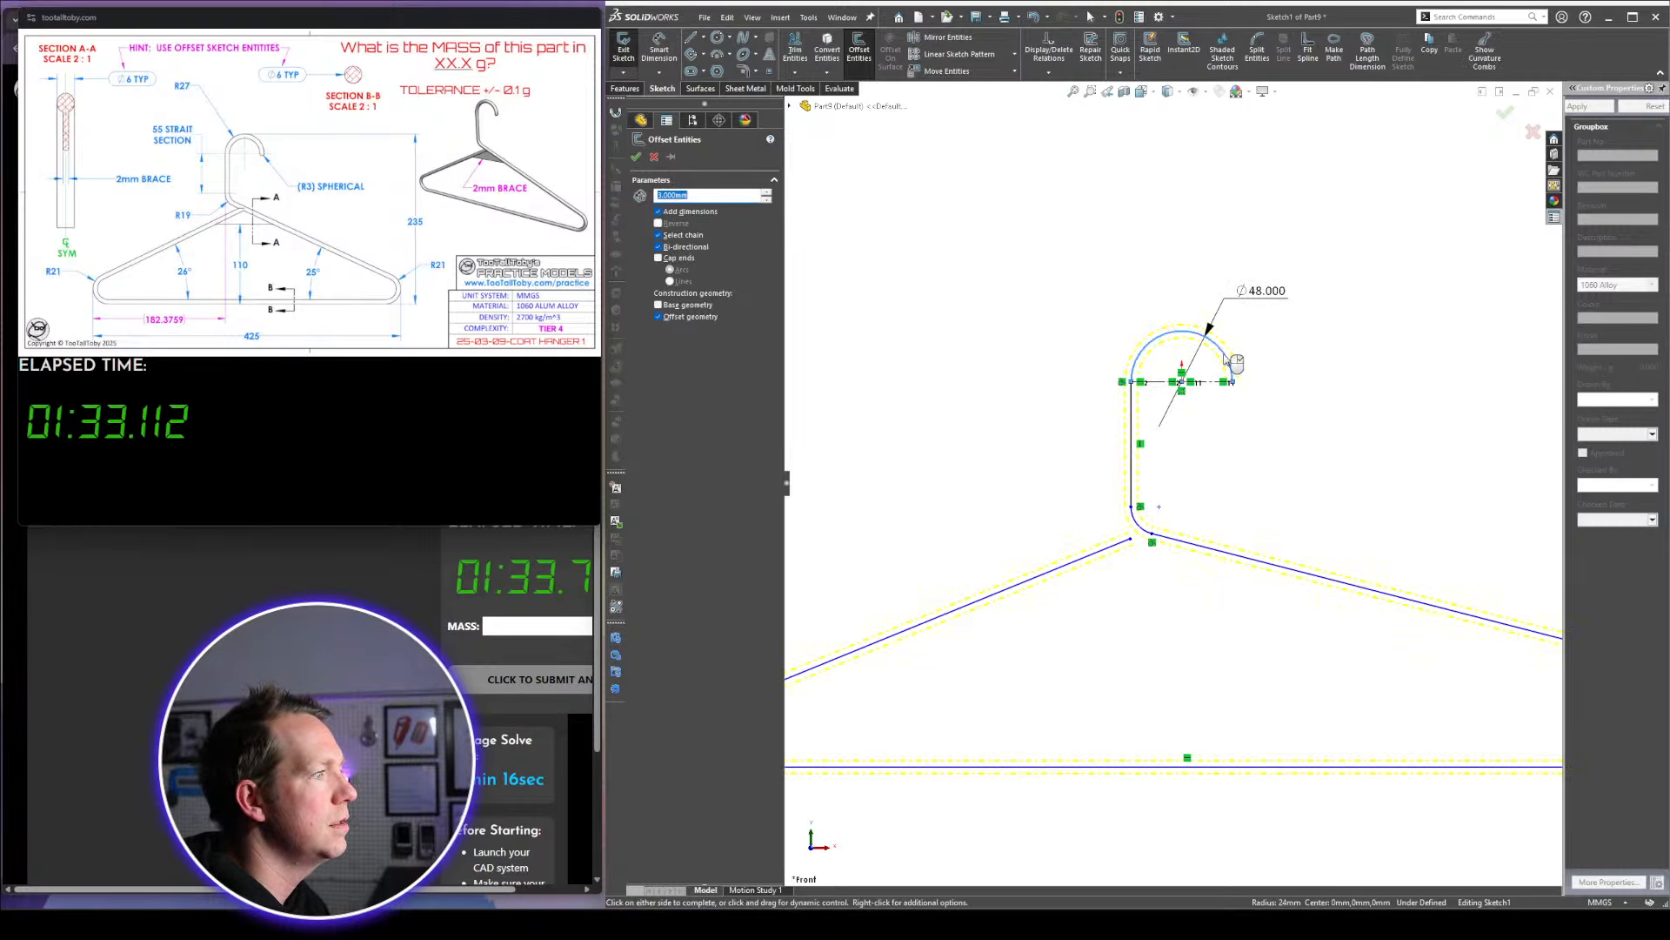
{"action": "left_click", "coordinate": [1226, 360]}
{"action": "scroll", "coordinate": [1166, 496], "scroll_direction": "up", "scroll_amount": 3}
{"action": "scroll", "coordinate": [1218, 426], "scroll_direction": "down", "scroll_amount": 2}
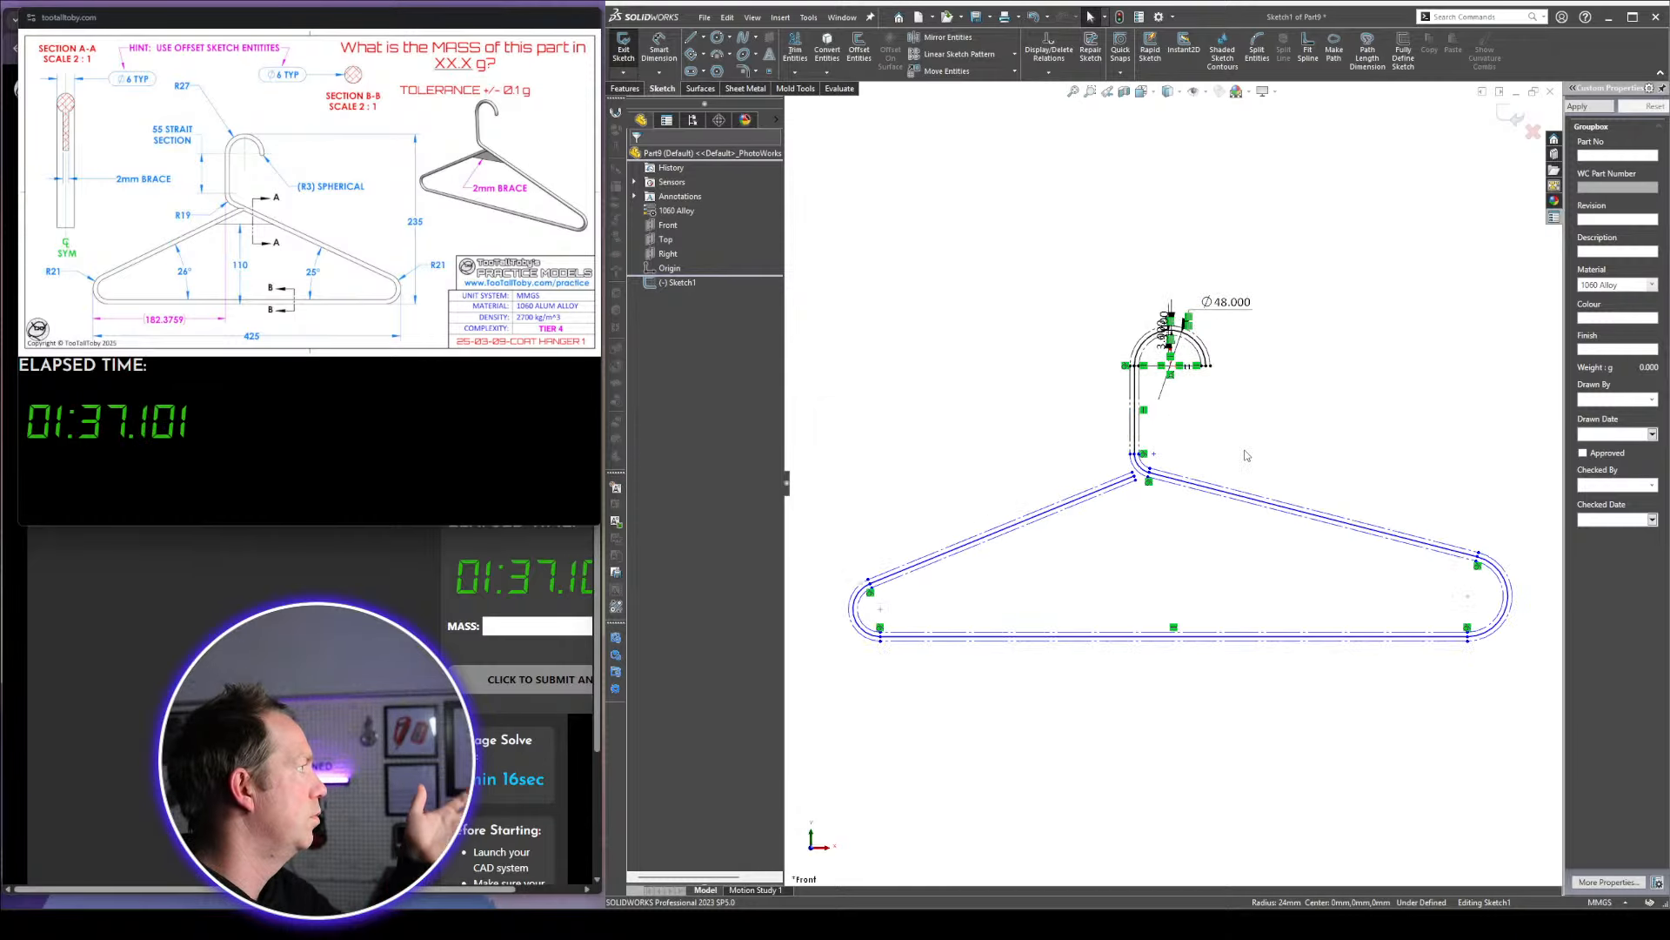
Dimension the outer offset arc at the neck bend with a radius of 19 mm
{"action": "scroll", "coordinate": [1149, 477], "scroll_direction": "down", "scroll_amount": 5}
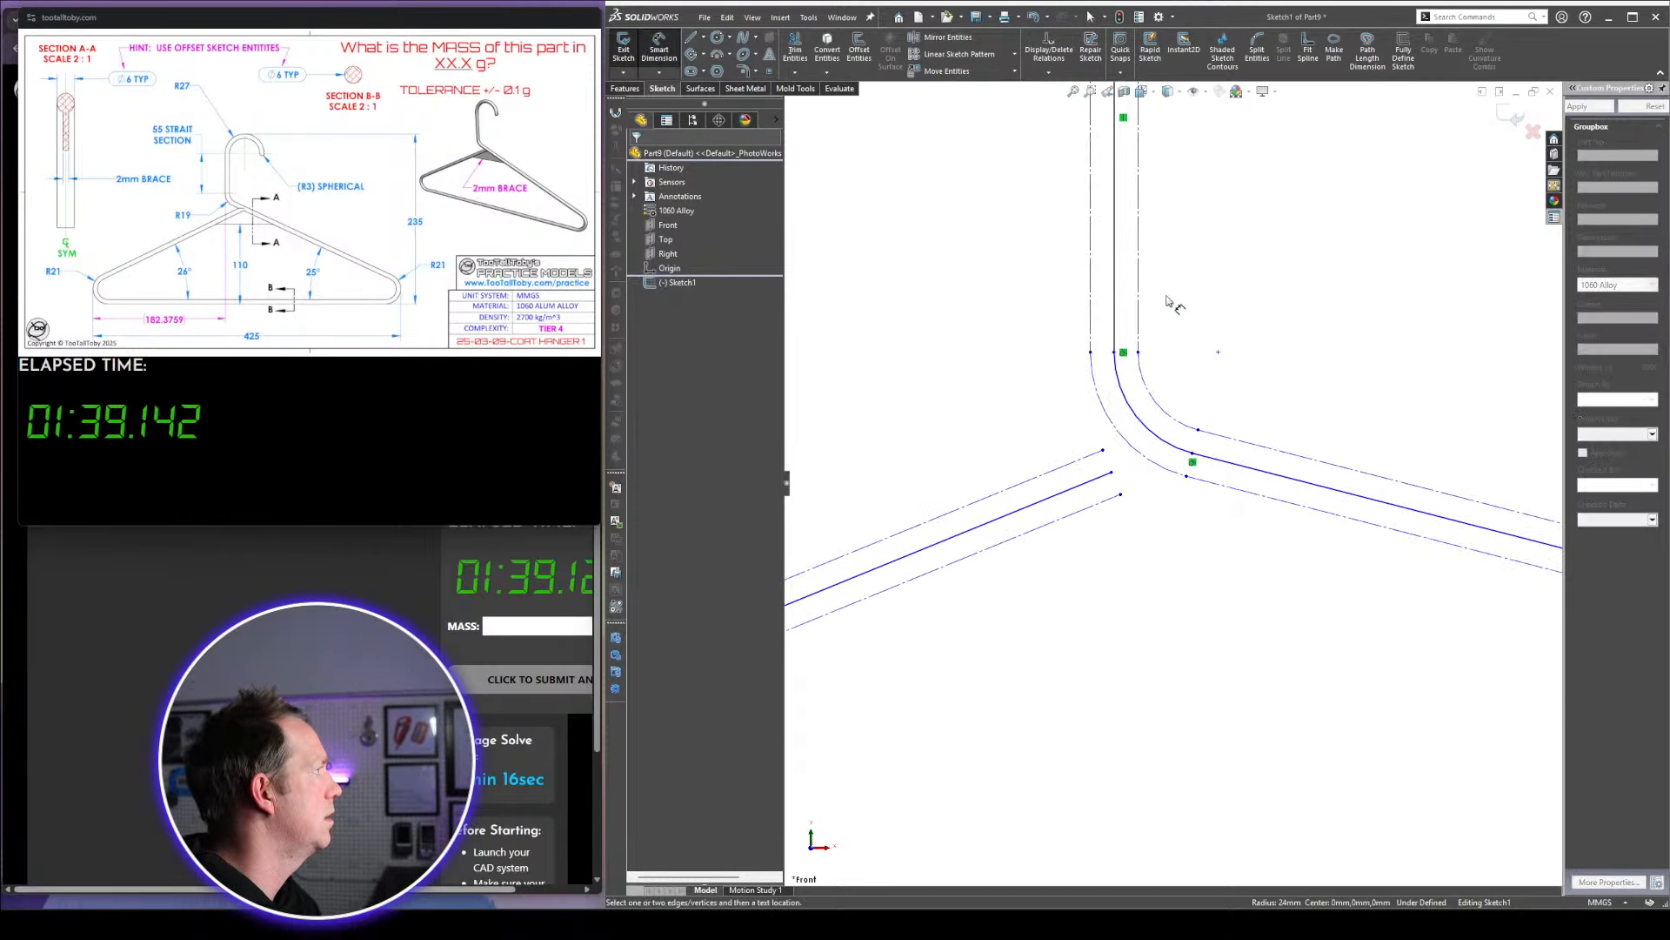
{"action": "scroll", "coordinate": [1059, 436], "scroll_direction": "down", "scroll_amount": 2}
{"action": "left_click", "coordinate": [1124, 424]}
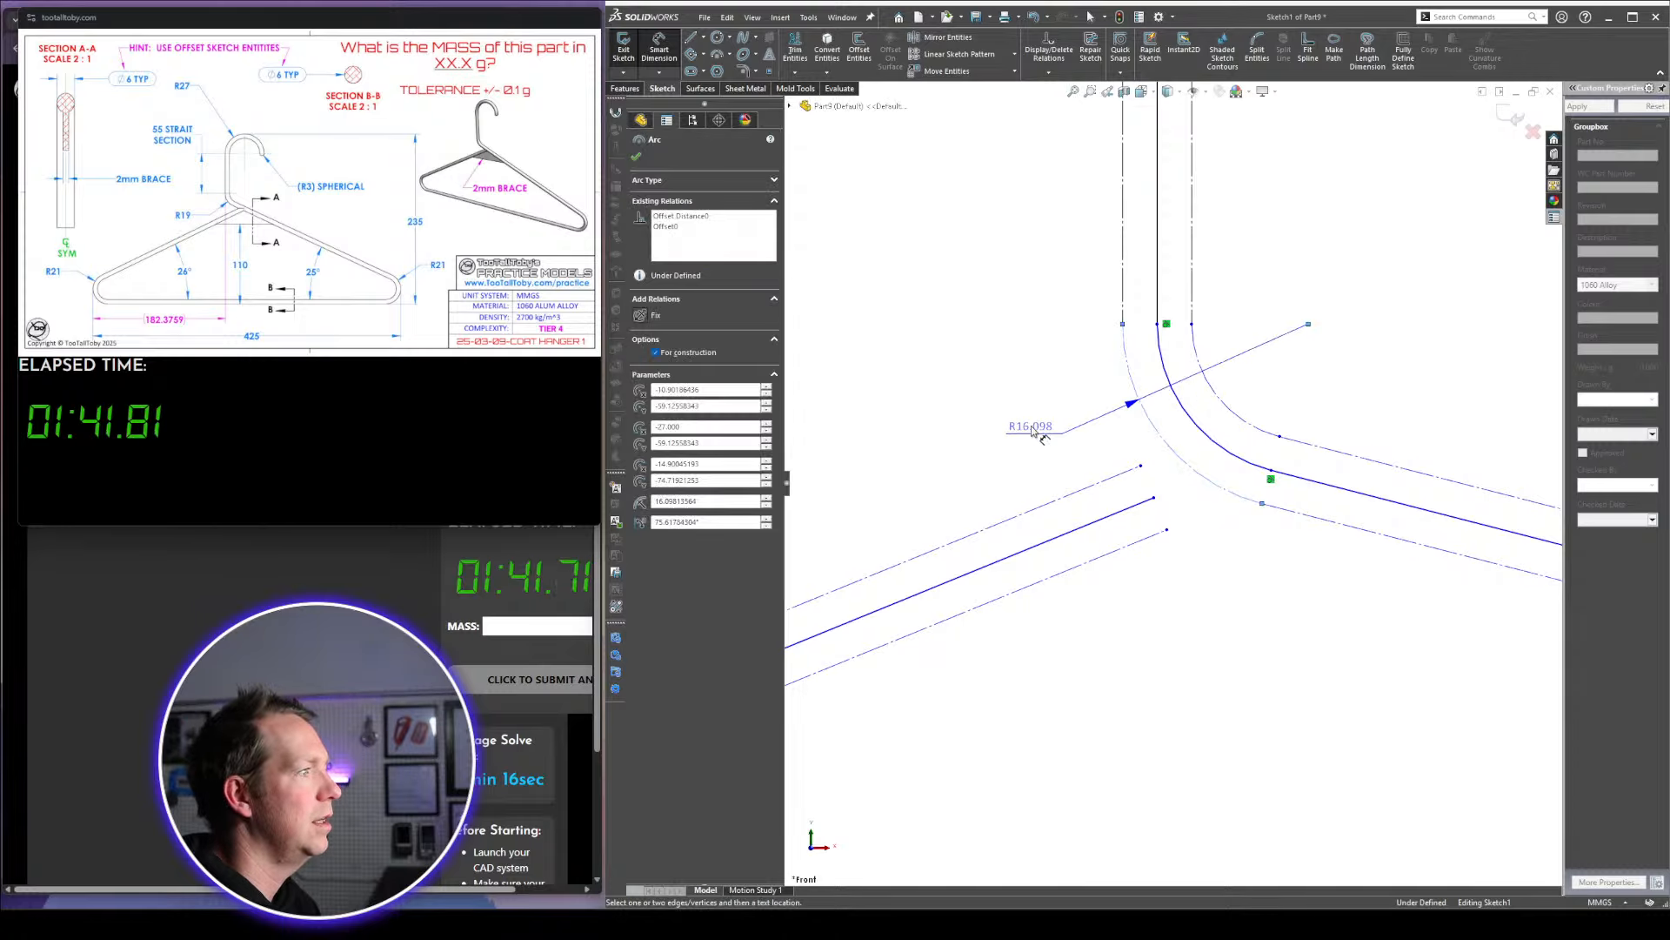
{"action": "left_click", "coordinate": [918, 420]}
{"action": "type", "text": "15"}
{"action": "key", "text": "Return"}
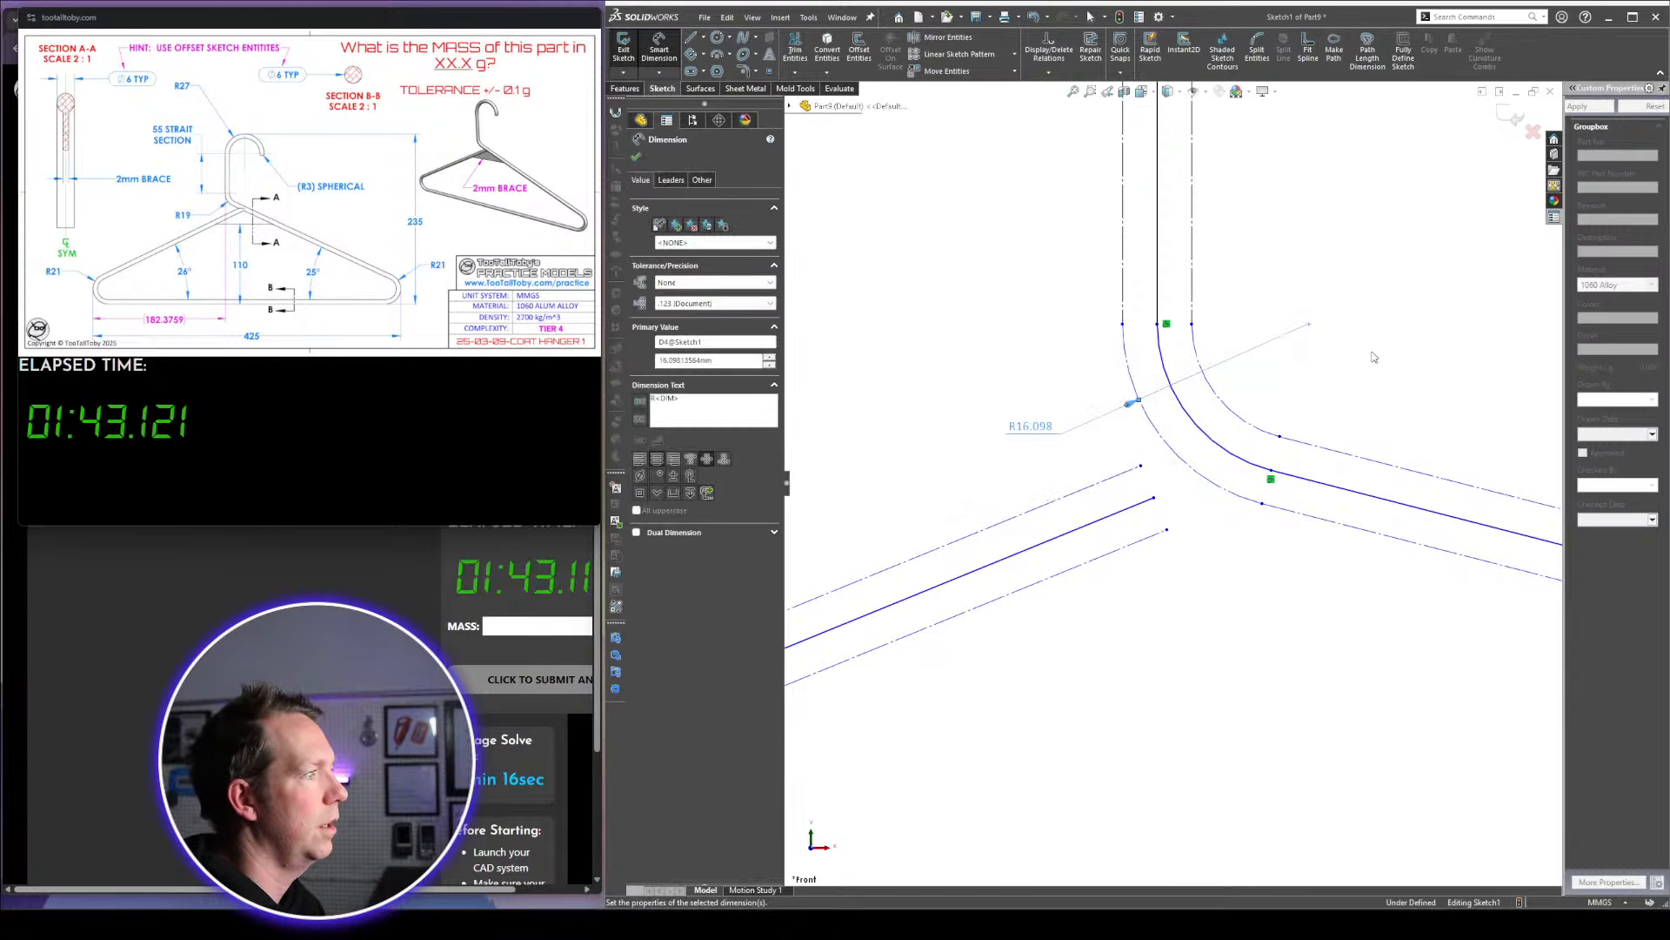
Dimension the angle between the right shoulder line and the bottom bar as 25 degrees
{"action": "scroll", "coordinate": [1415, 626], "scroll_direction": "up", "scroll_amount": 5}
{"action": "scroll", "coordinate": [1415, 626], "scroll_direction": "down", "scroll_amount": 3}
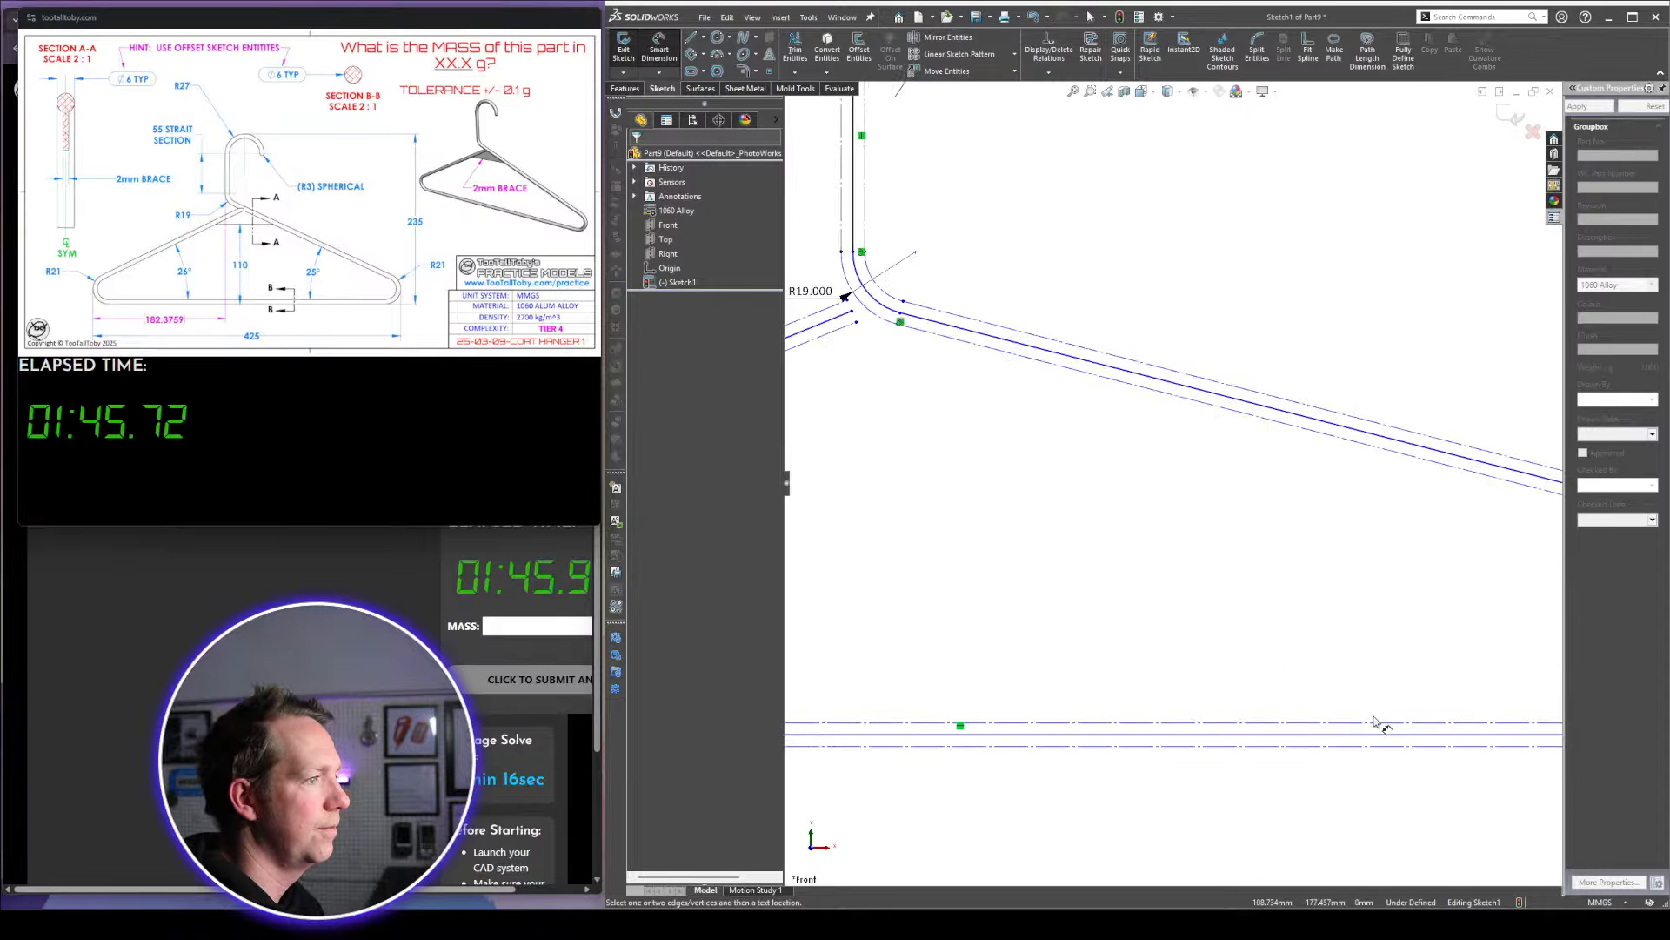
{"action": "left_click", "coordinate": [1375, 442]}
{"action": "left_click", "coordinate": [1189, 733]}
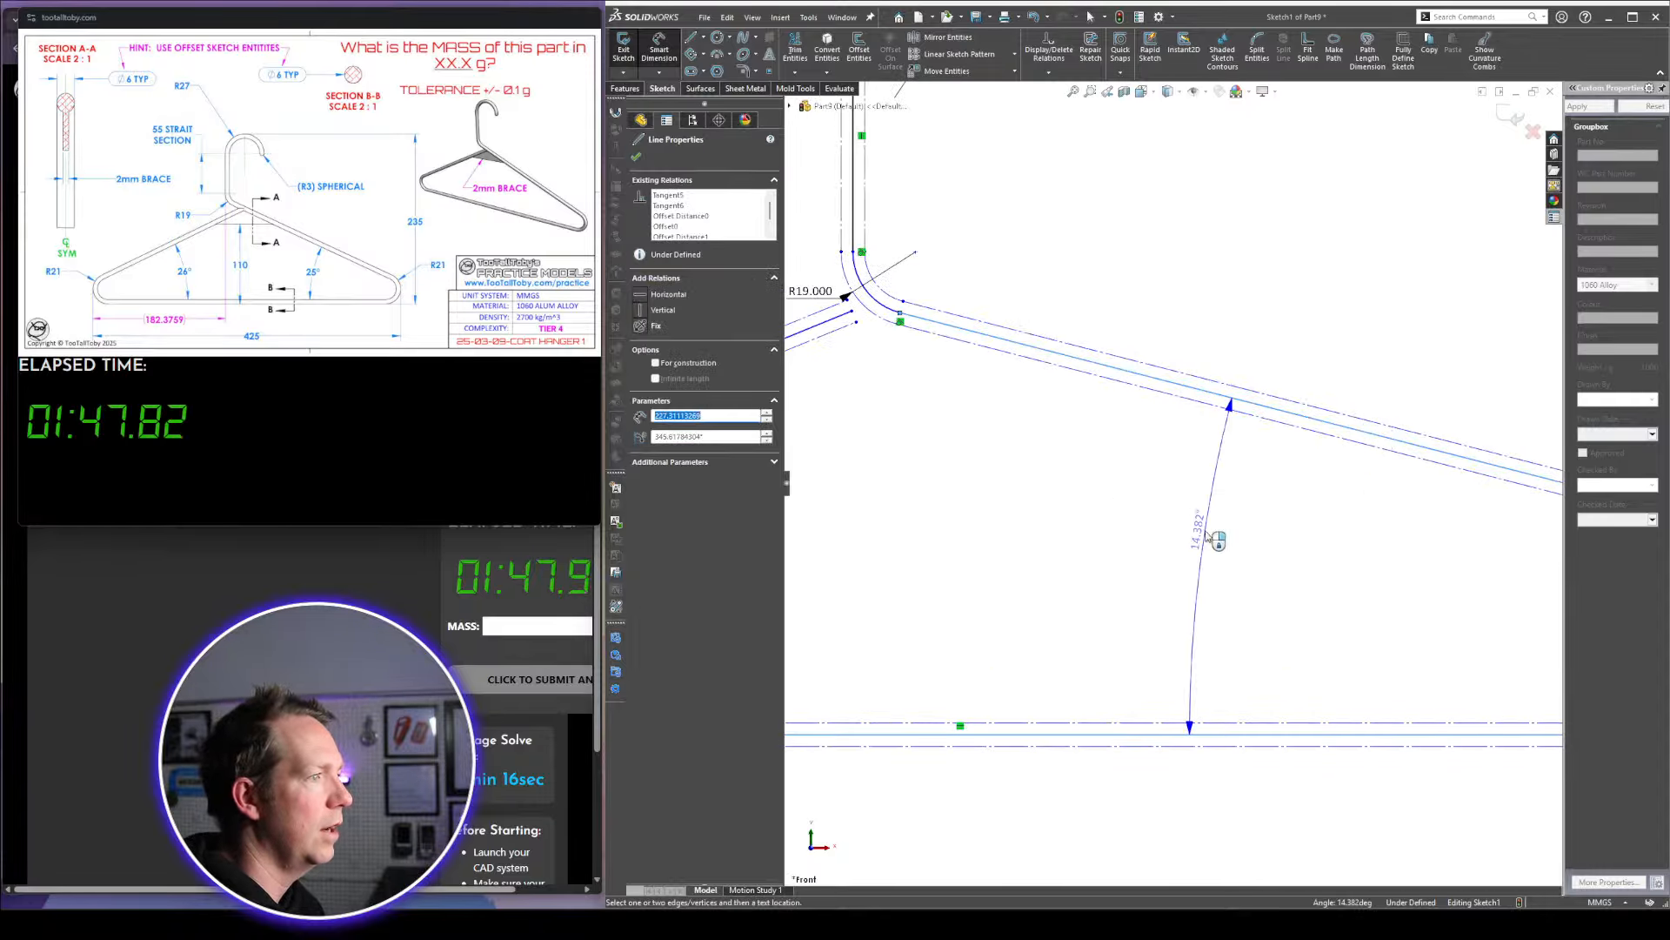
{"action": "left_click", "coordinate": [1332, 560]}
{"action": "type", "text": "25"}
{"action": "key", "text": "Return"}
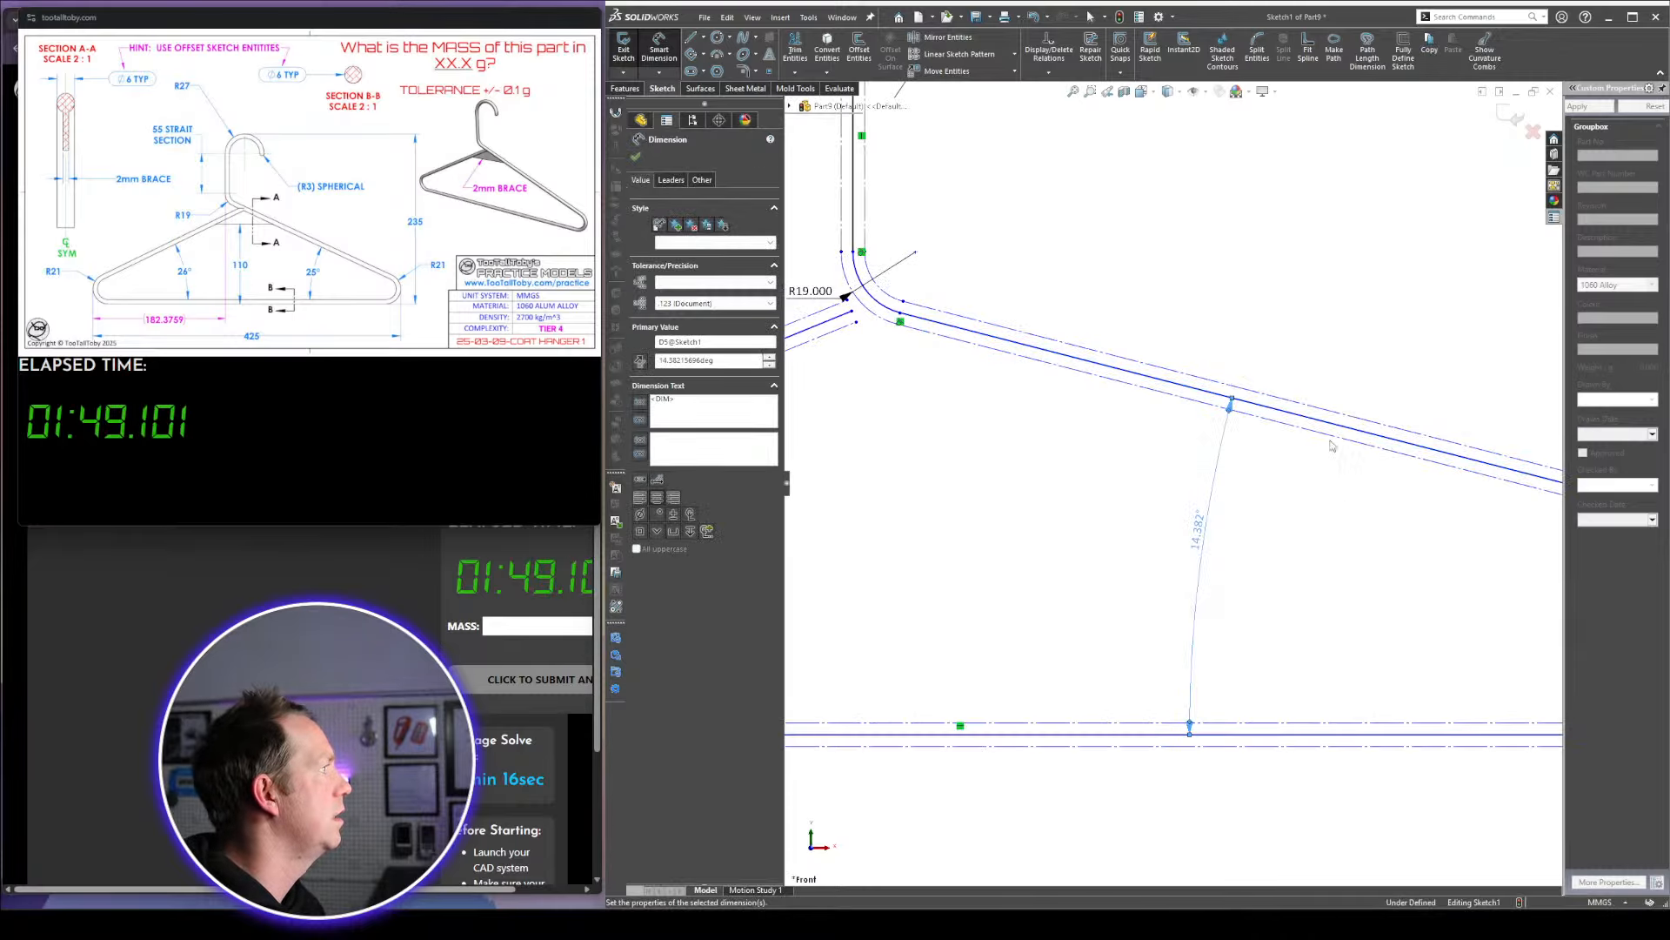
Dimension the outer offset arc at the hanger's right end with a radius of 21 mm
{"action": "scroll", "coordinate": [1331, 399], "scroll_direction": "up", "scroll_amount": 4}
{"action": "scroll", "coordinate": [1261, 484], "scroll_direction": "down", "scroll_amount": 4}
{"action": "scroll", "coordinate": [1218, 480], "scroll_direction": "down", "scroll_amount": 2}
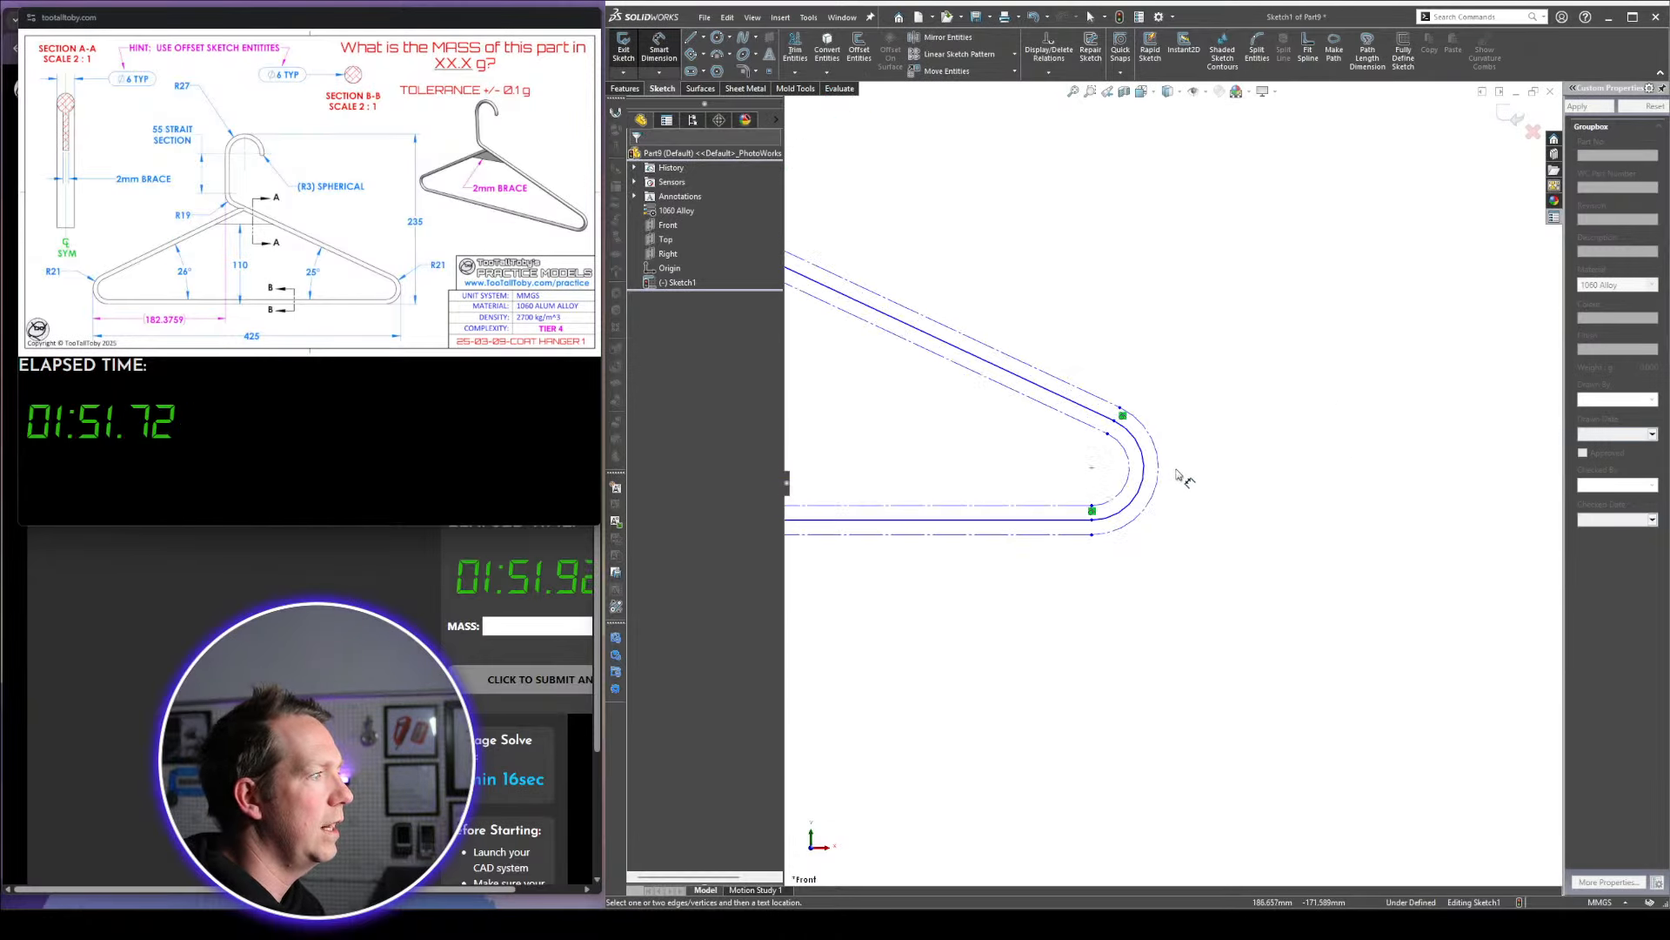
{"action": "left_click", "coordinate": [1160, 459]}
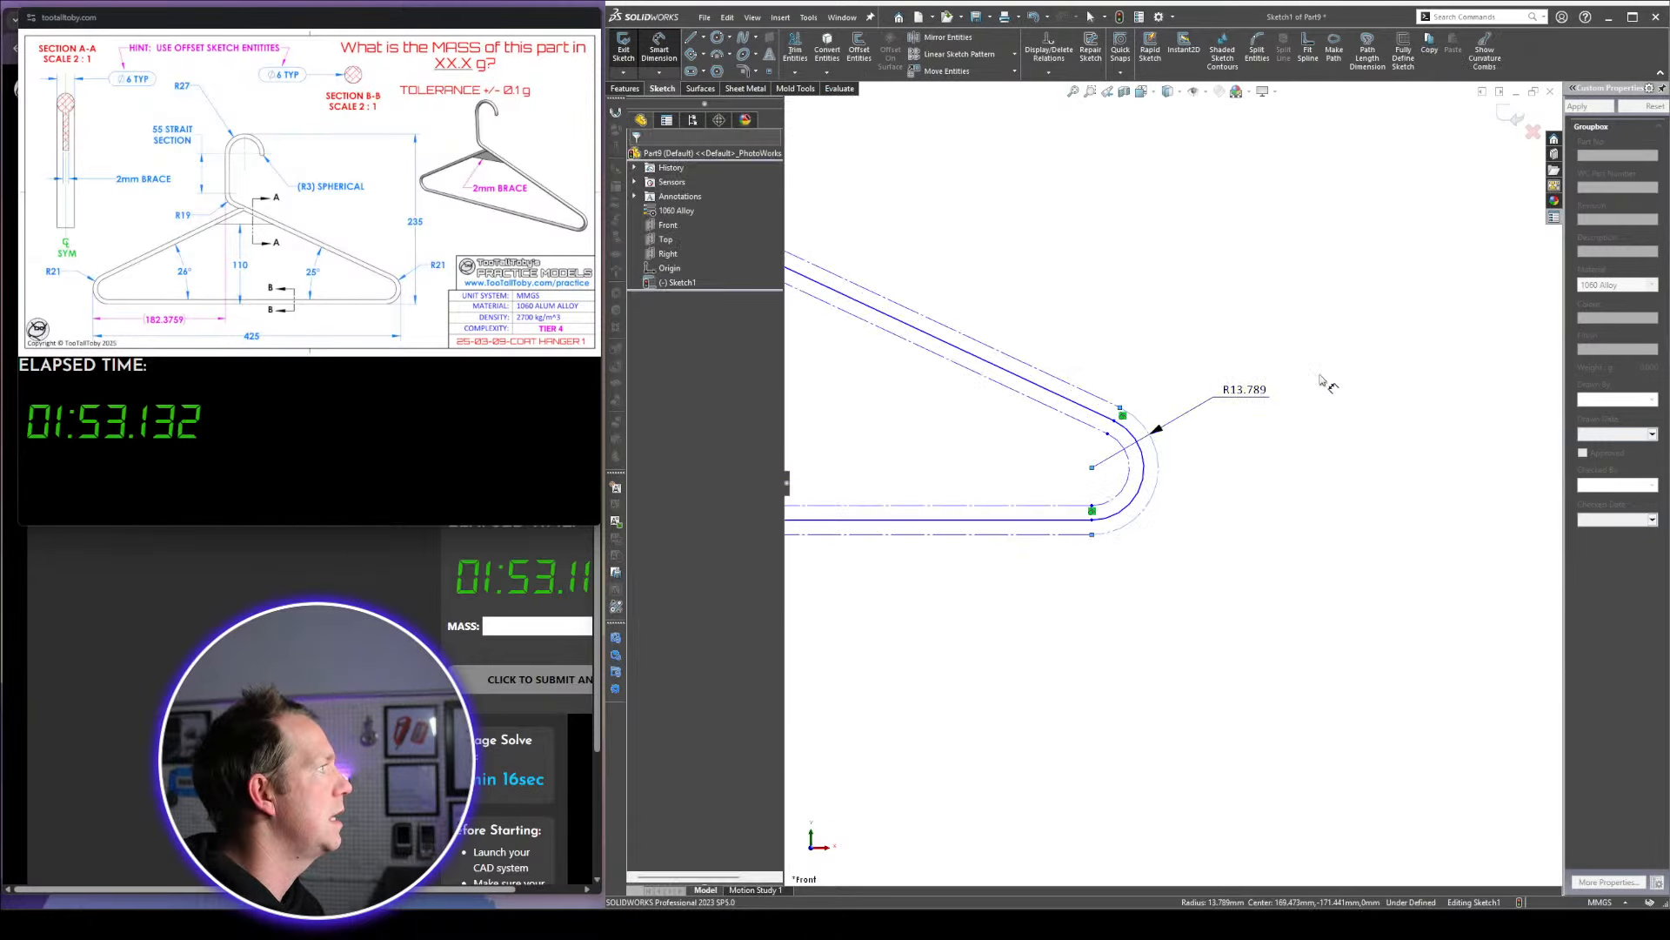
{"action": "left_click", "coordinate": [1272, 389]}
{"action": "type", "text": "21"}
{"action": "key", "text": "Return"}
{"action": "scroll", "coordinate": [1268, 288], "scroll_direction": "up", "scroll_amount": 4}
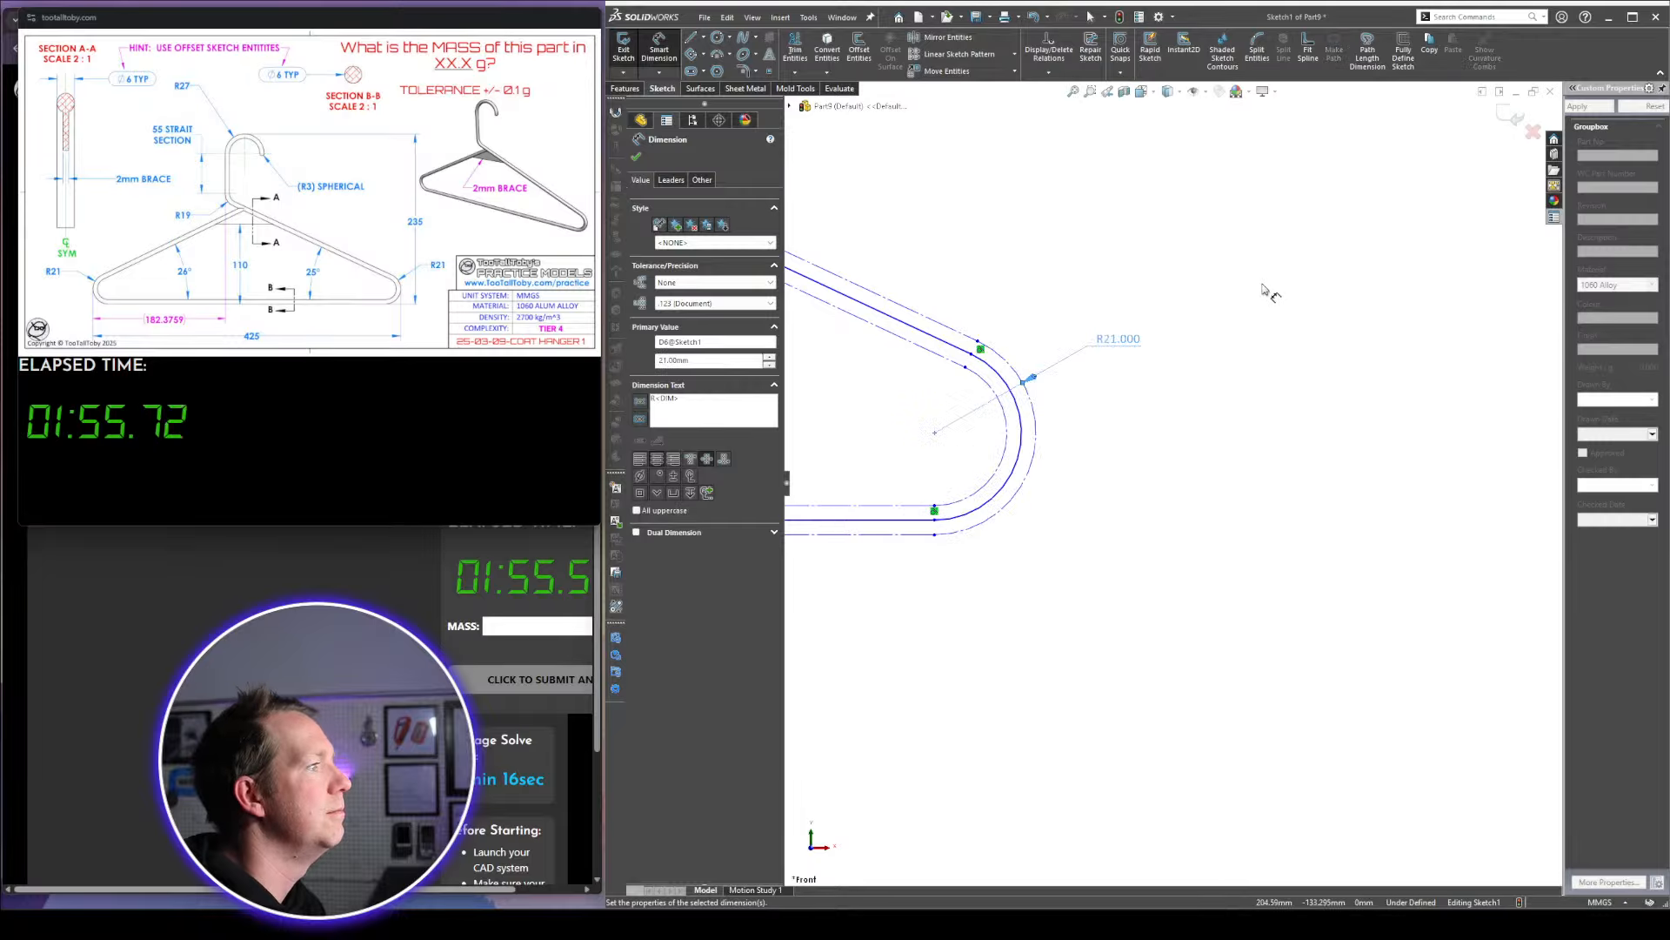
{"action": "key", "text": "Escape"}
Dimension the outer offset arc at the hanger's left end with a radius of 21 mm
{"action": "scroll", "coordinate": [957, 500], "scroll_direction": "down", "scroll_amount": 5}
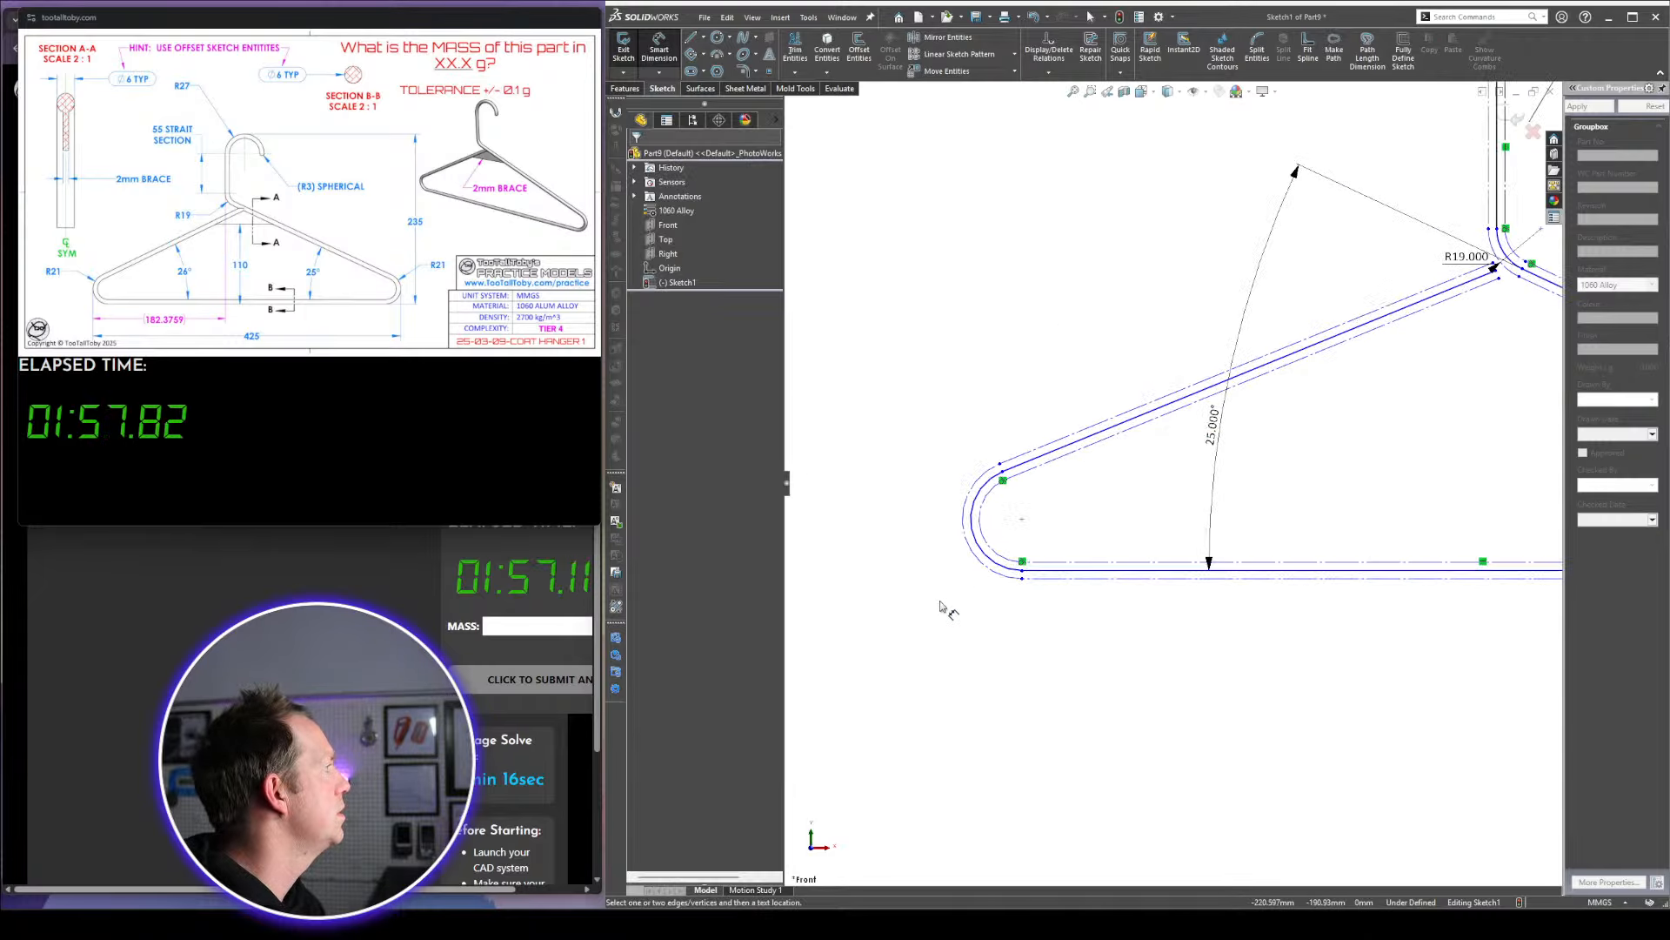
{"action": "left_click", "coordinate": [974, 505]}
{"action": "left_click", "coordinate": [948, 429]}
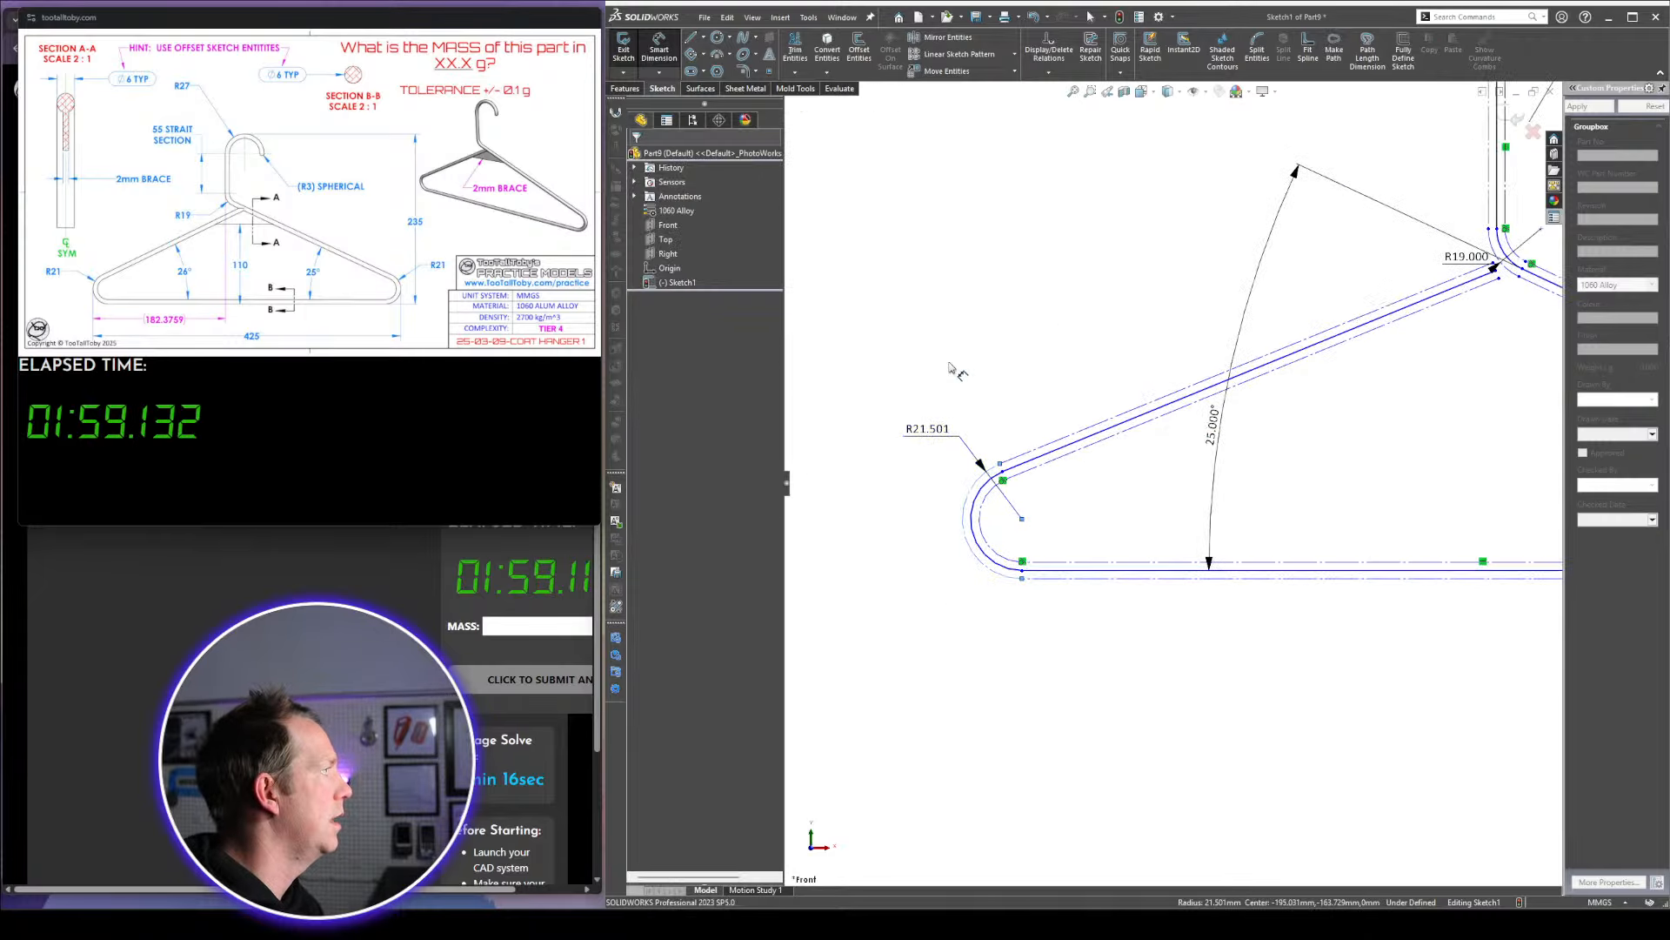
{"action": "type", "text": "21"}
{"action": "key", "text": "Return"}
{"action": "scroll", "coordinate": [1364, 554], "scroll_direction": "up", "scroll_amount": 3}
{"action": "key", "text": "Escape"}
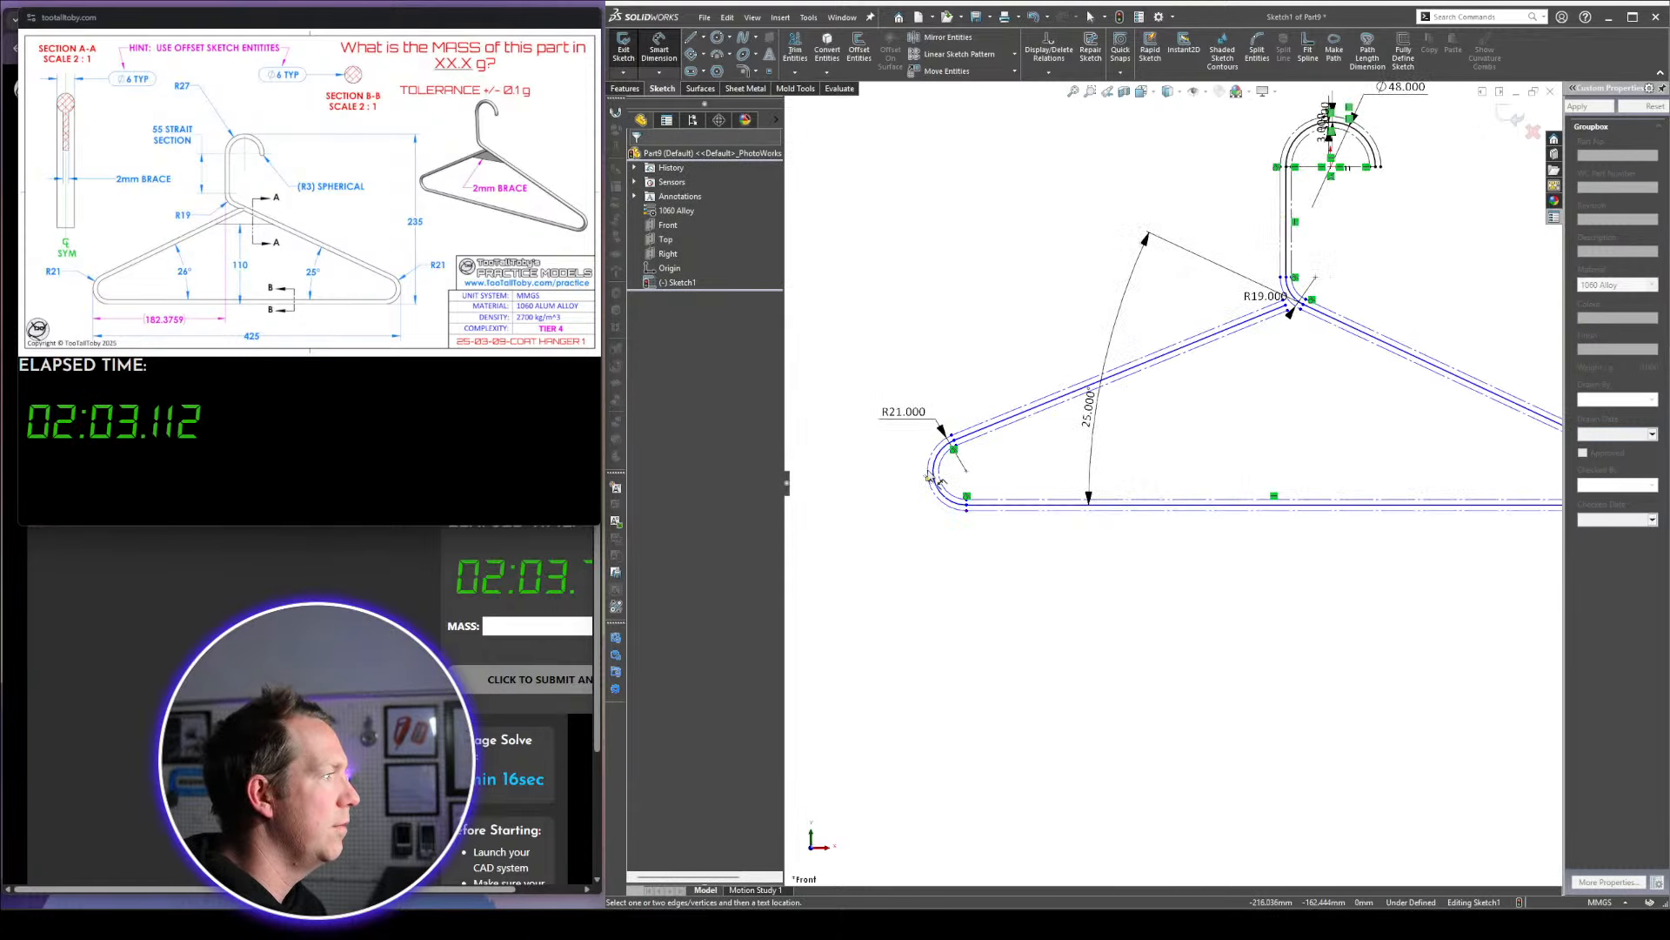
Dimension the overall width between the outer extremes of the left and right end arcs as 425 mm
{"action": "left_click", "coordinate": [930, 478]}
{"action": "left_click", "coordinate": [1542, 486]}
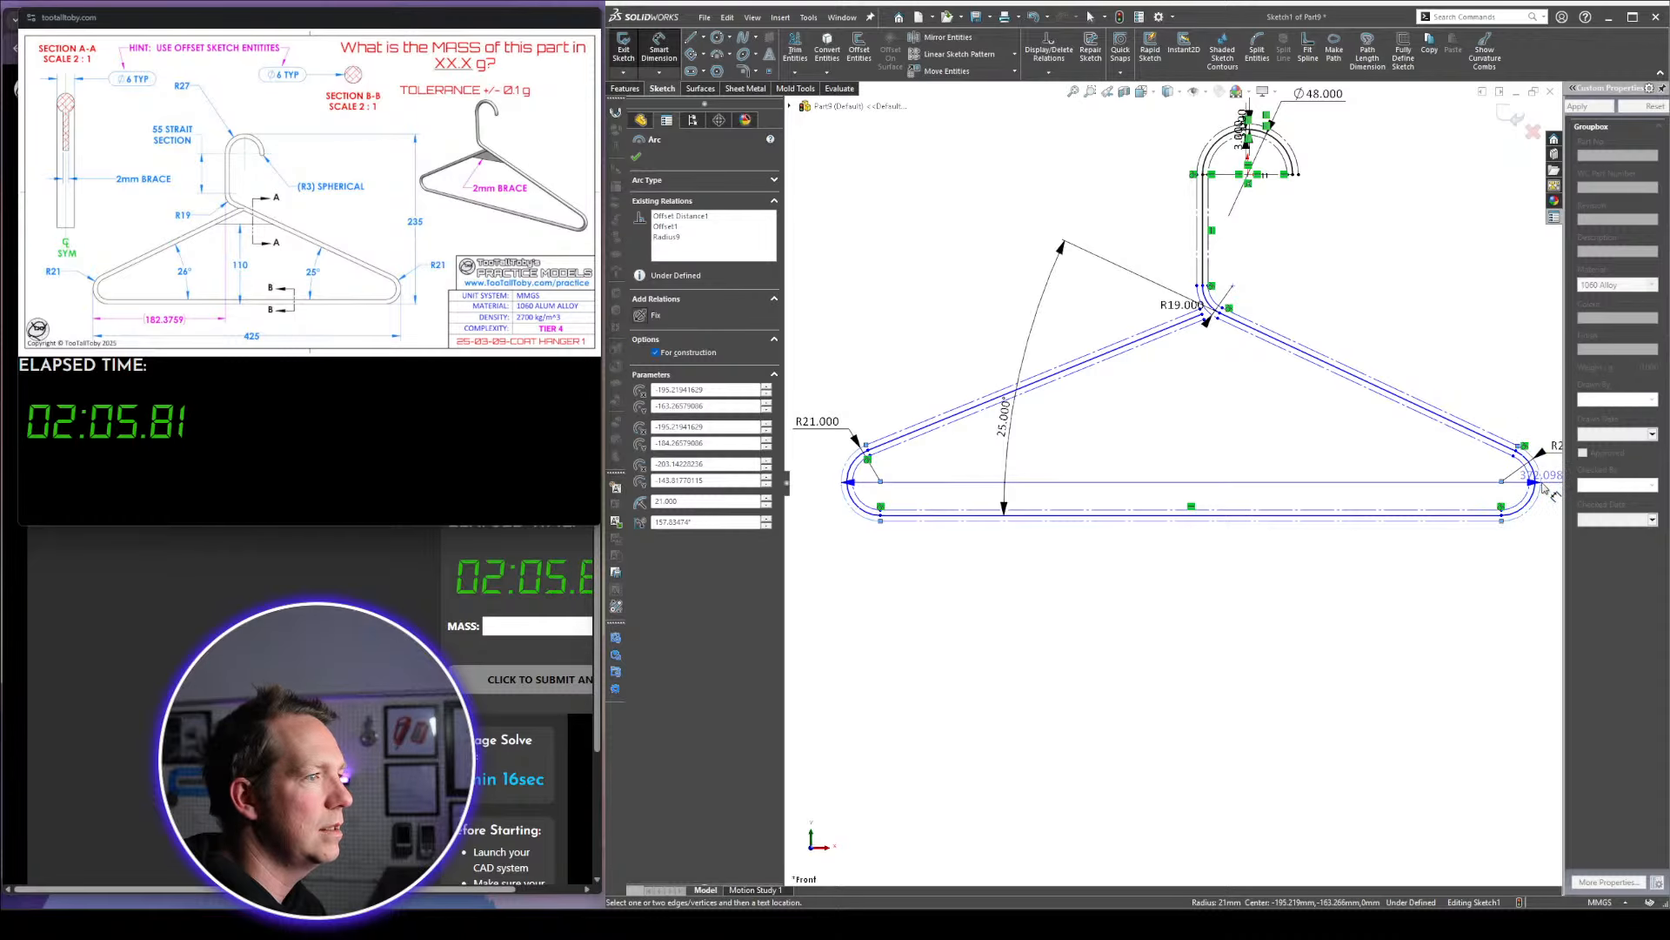
{"action": "left_click", "coordinate": [1313, 624]}
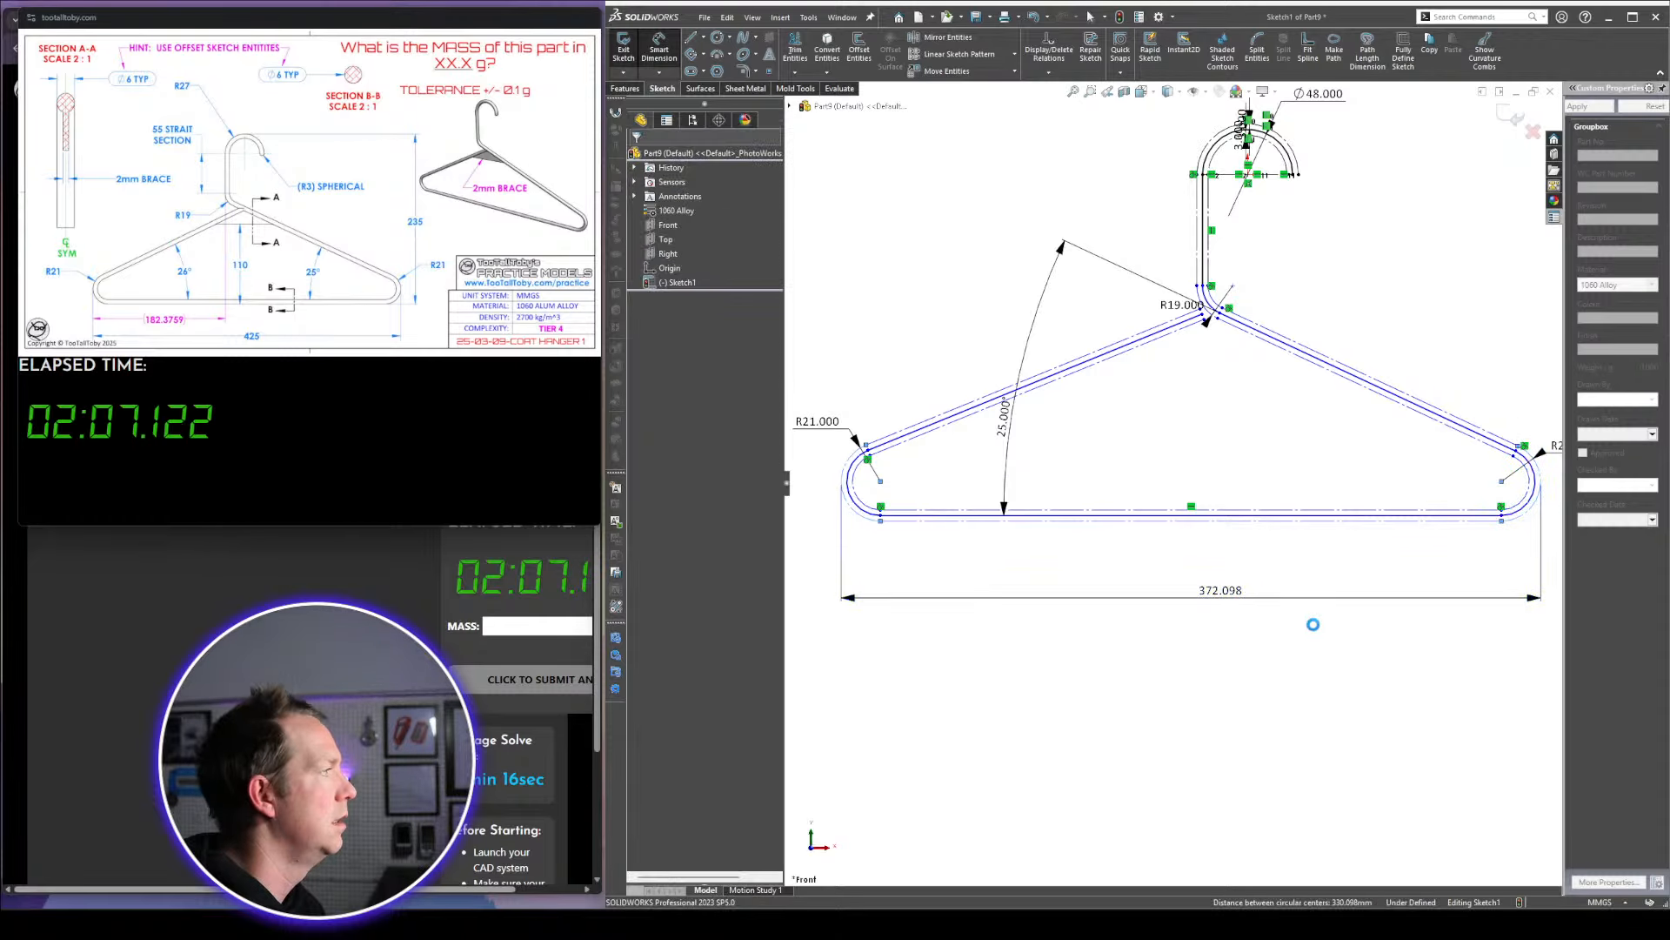
{"action": "type", "text": "425"}
{"action": "key", "text": "Return"}
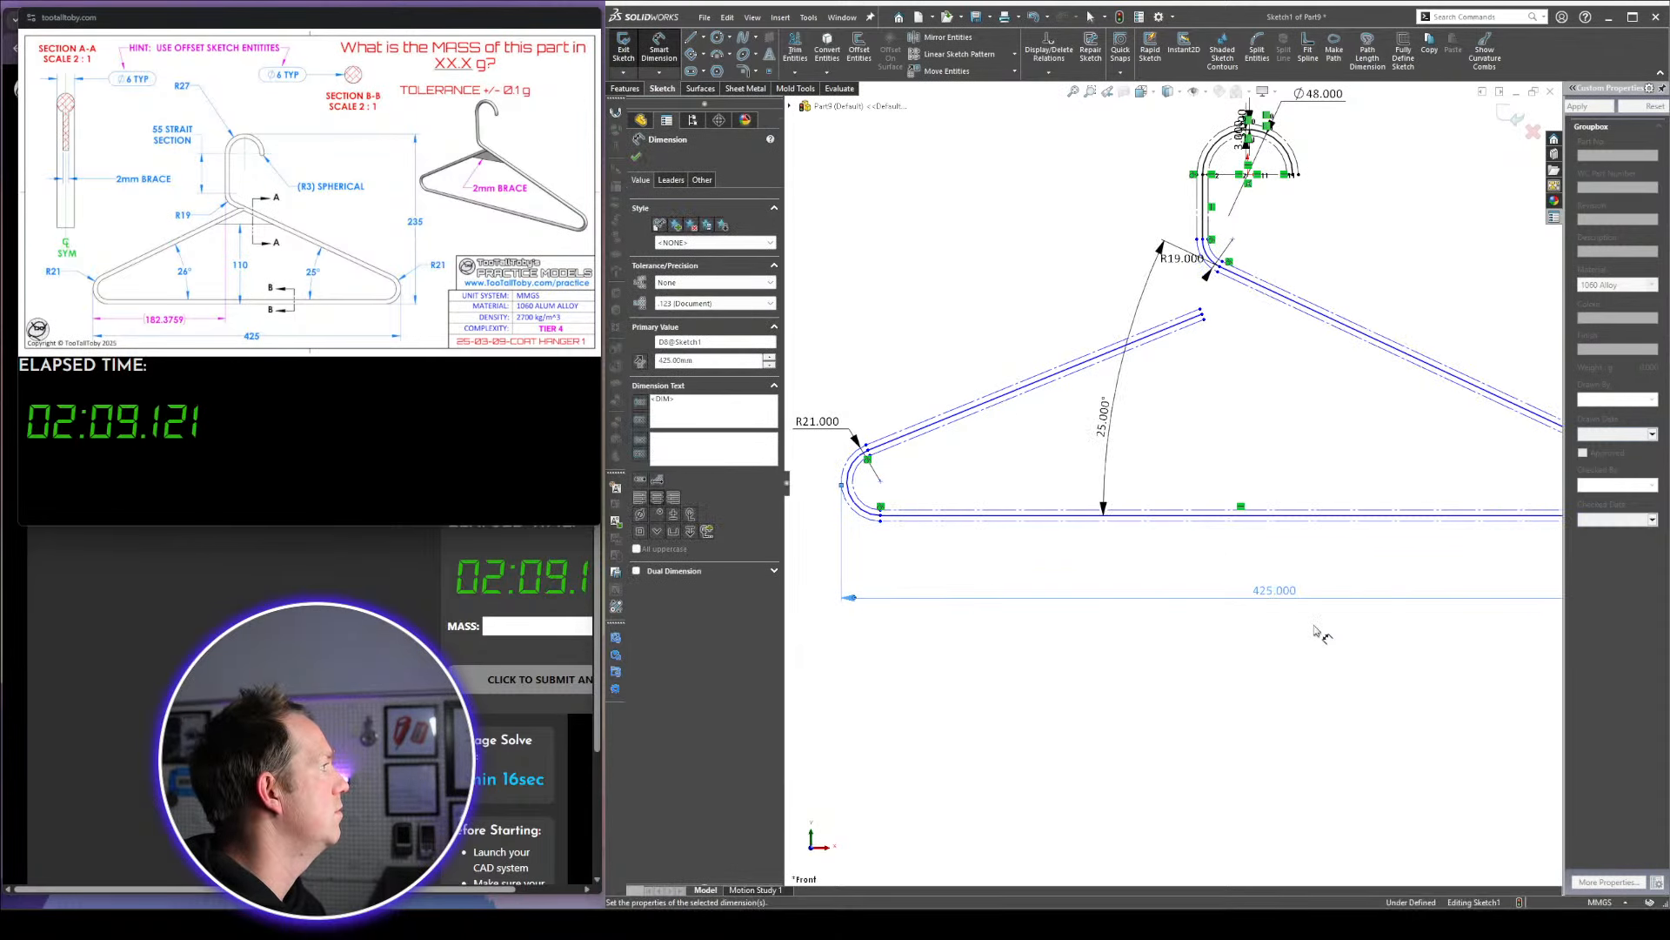
{"action": "left_click", "coordinate": [1179, 742]}
{"action": "key", "text": "f"}
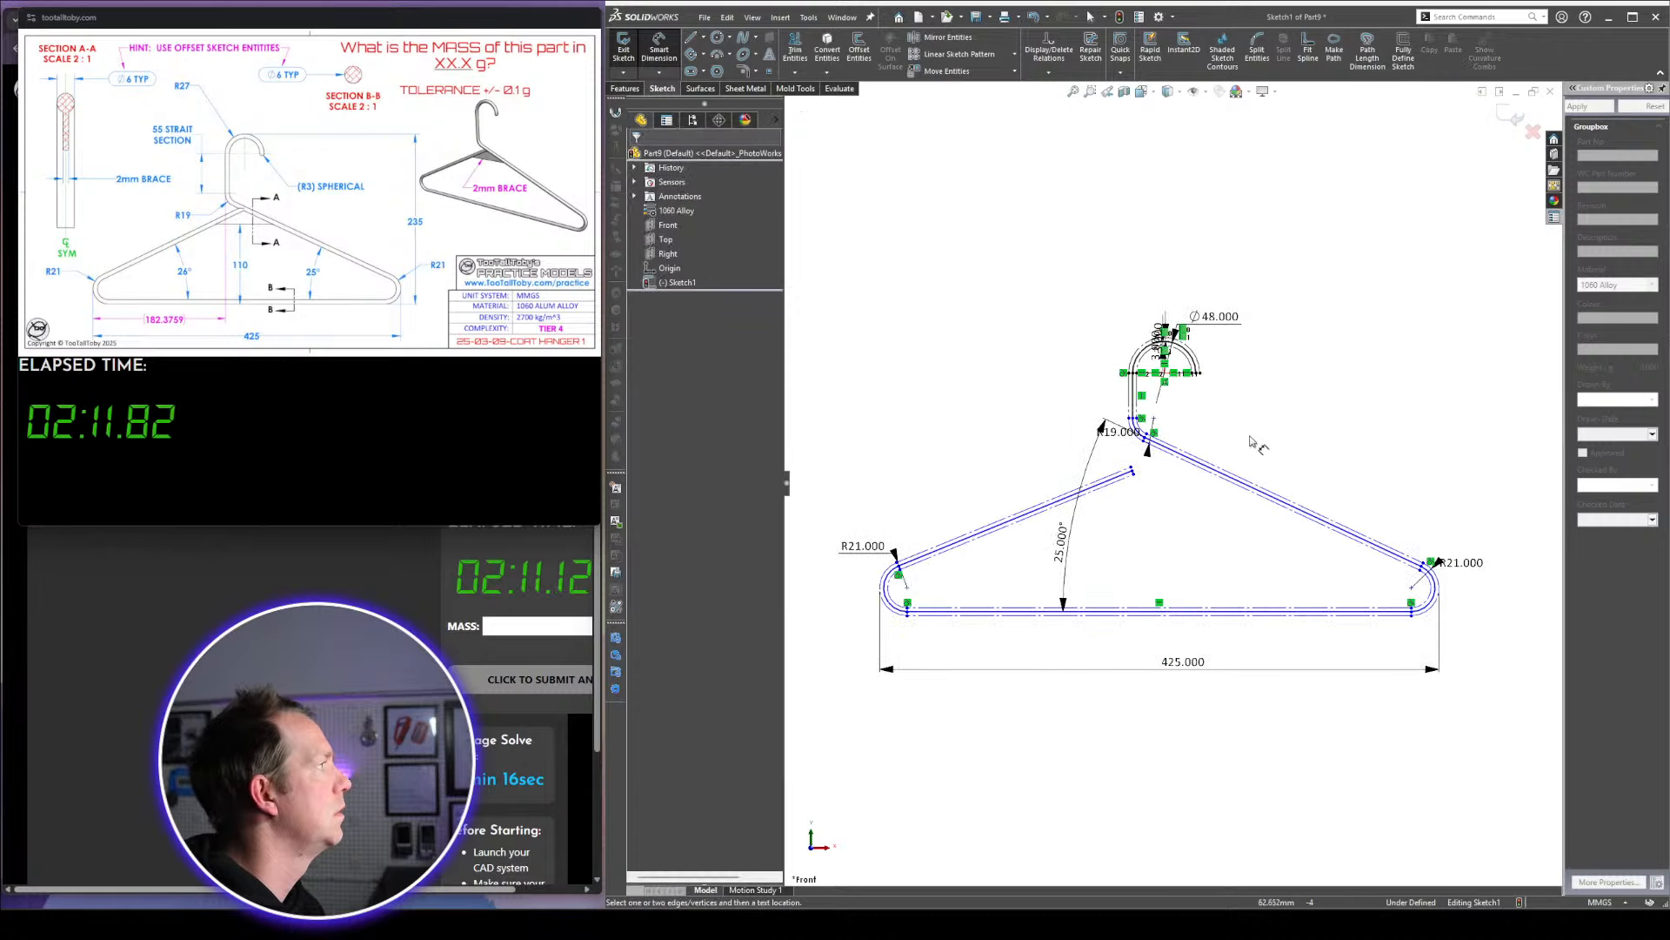
Dimension the overall height from the outer bottom offset line to the top of the hook's outer arc as 235 mm
{"action": "scroll", "coordinate": [1235, 452], "scroll_direction": "down", "scroll_amount": 3}
{"action": "scroll", "coordinate": [1187, 694], "scroll_direction": "down", "scroll_amount": 2}
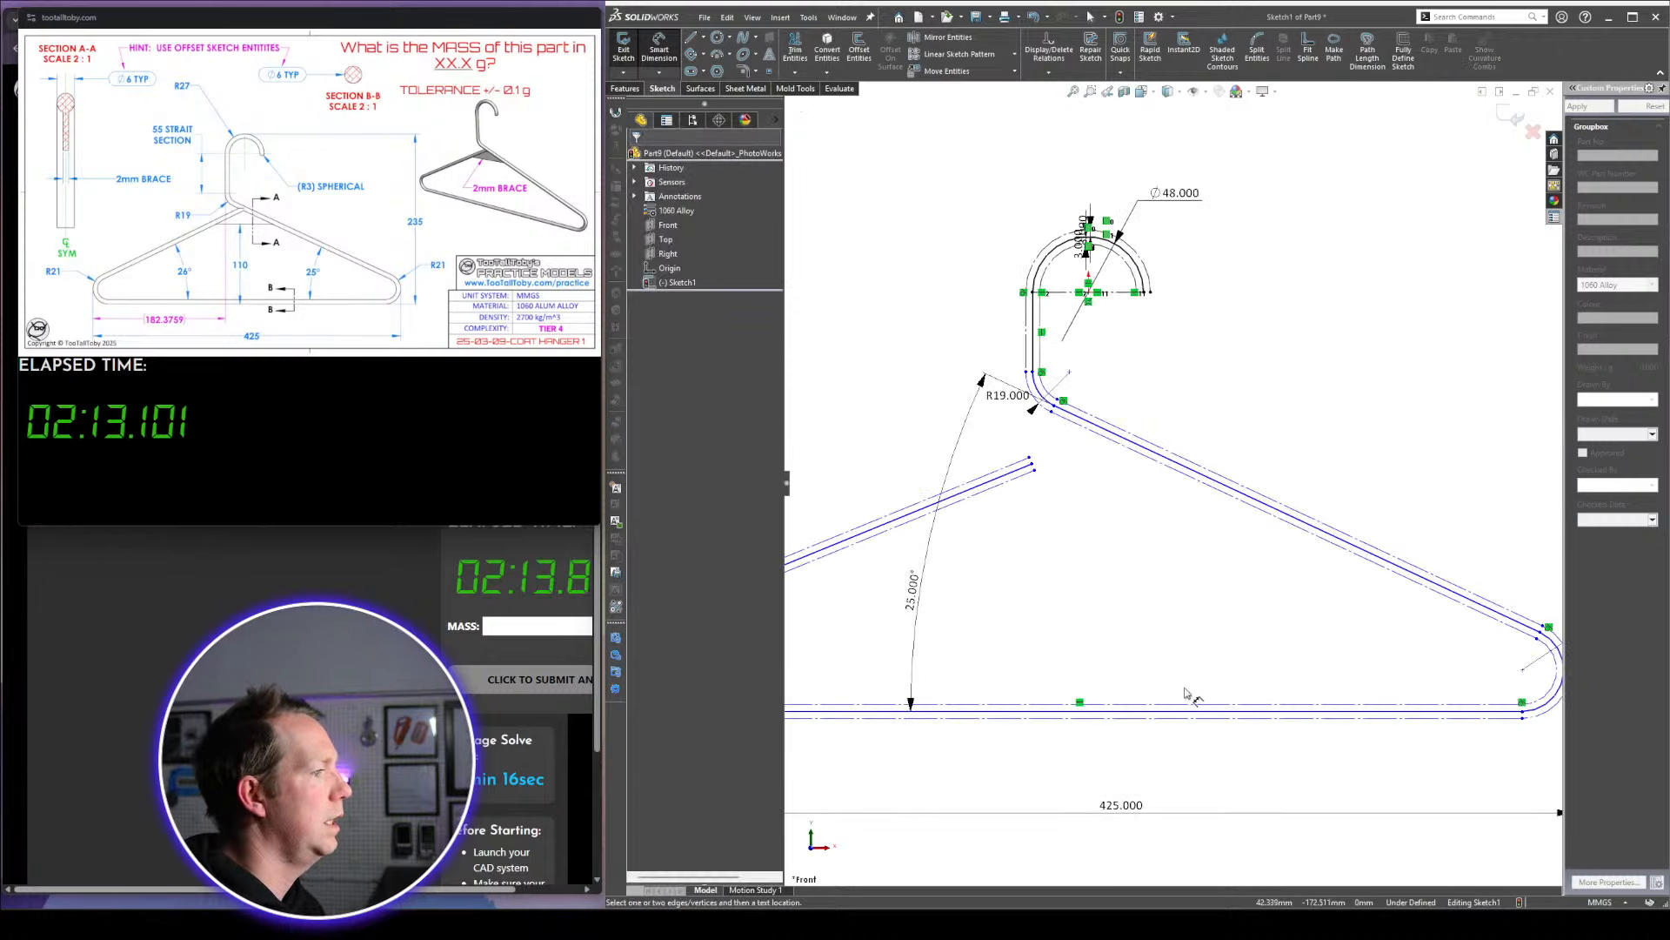
{"action": "mouse_move", "coordinate": [1186, 710]}
{"action": "left_mouse_down"}
{"action": "mouse_move", "coordinate": [1148, 313]}
{"action": "mouse_move", "coordinate": [1109, 211]}
{"action": "left_mouse_up"}
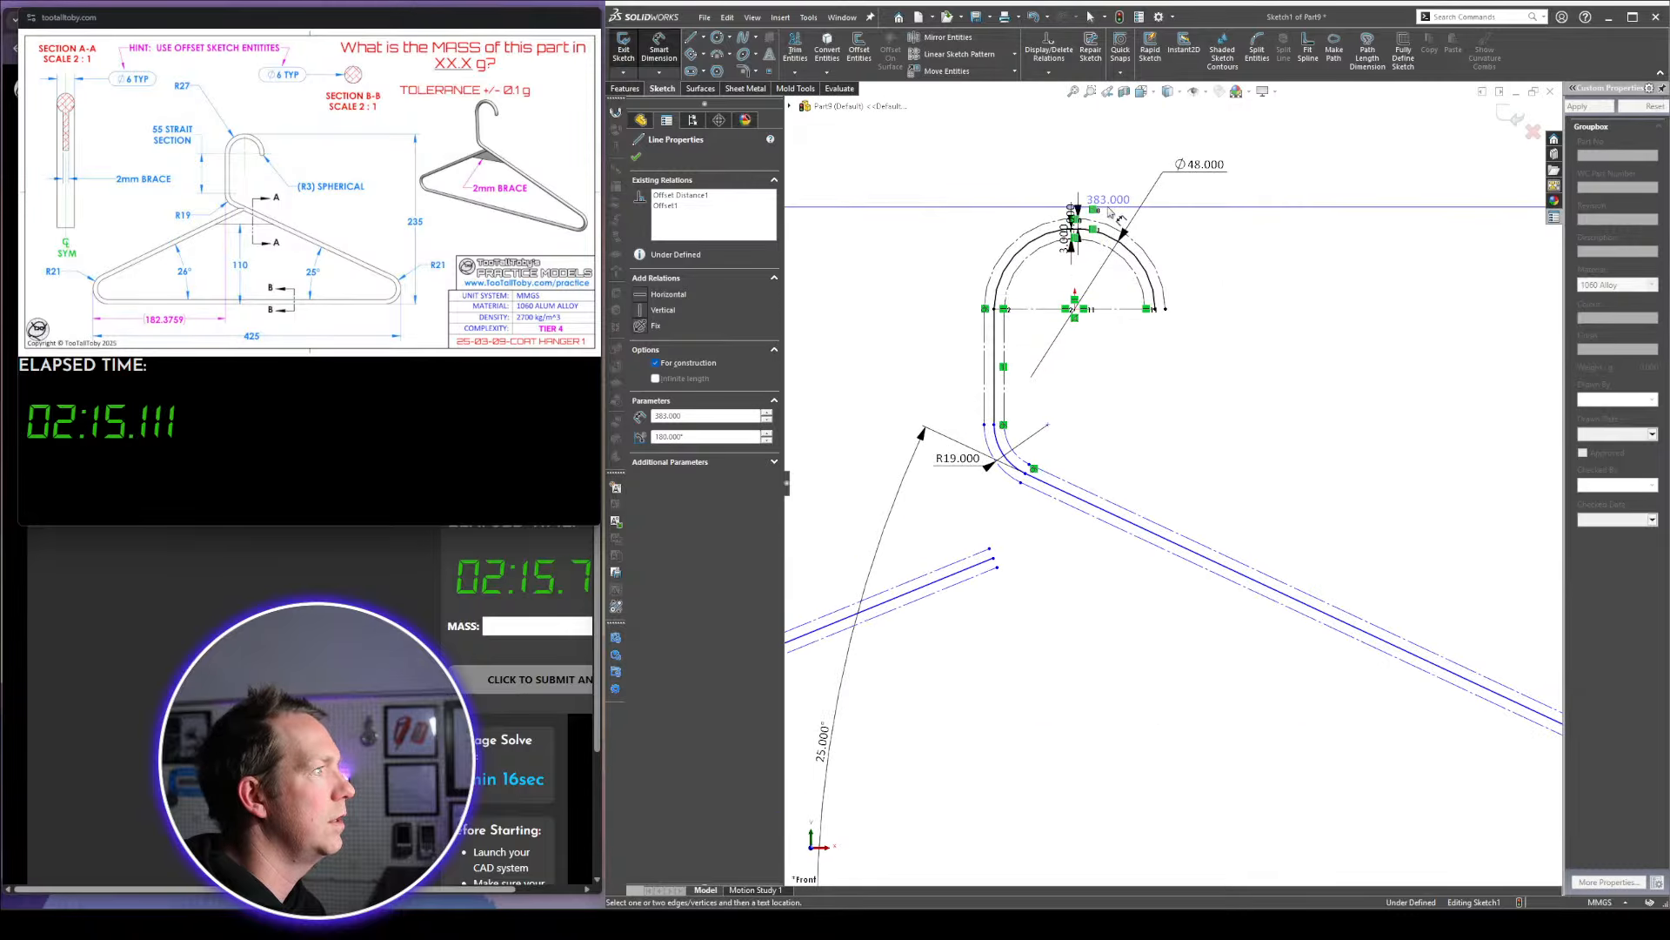
{"action": "left_click", "coordinate": [1098, 227]}
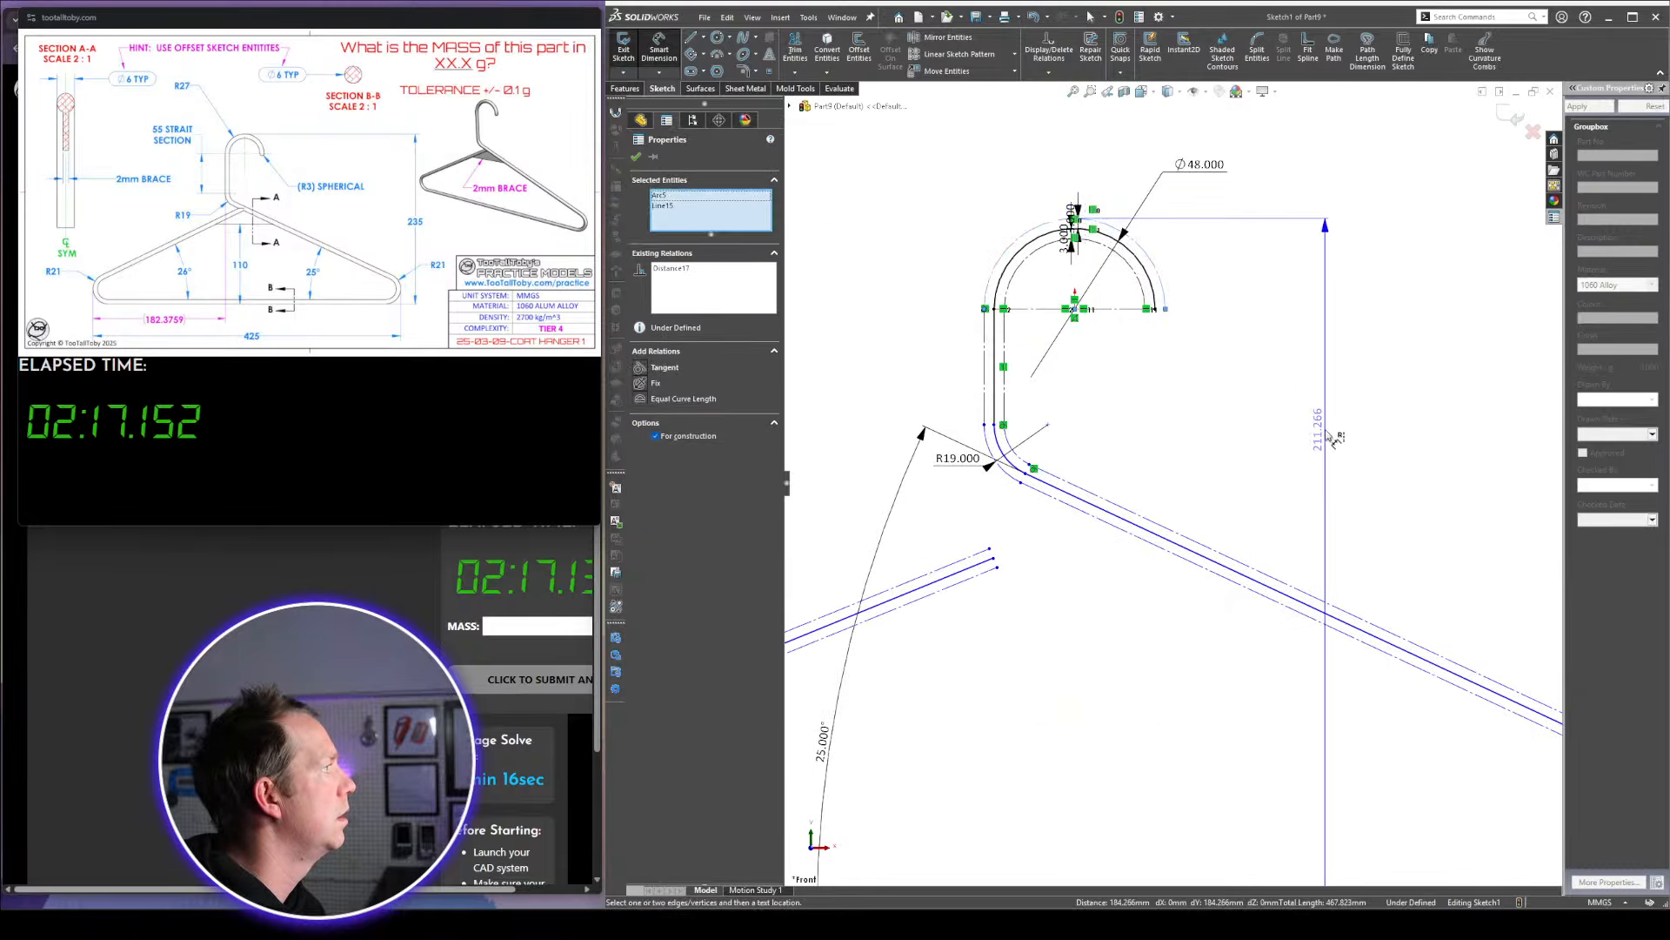
{"action": "left_click", "coordinate": [1333, 436]}
{"action": "key", "text": "Return"}
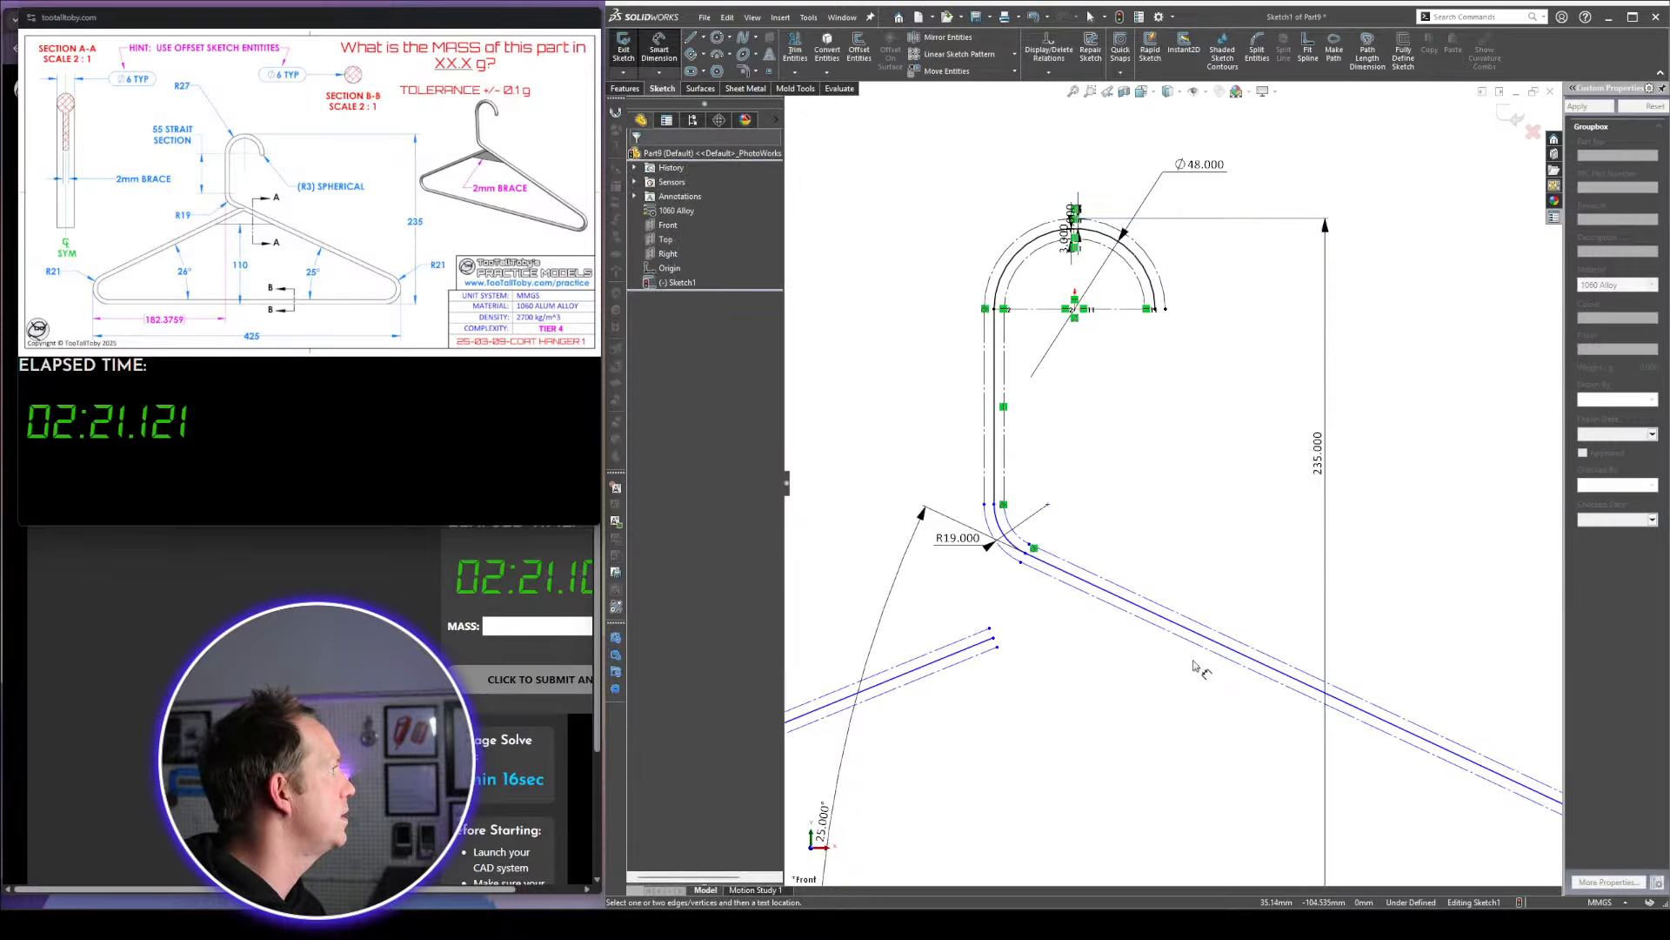
Dimension the angle between the left shoulder line and the bottom bar as 26 degrees
{"action": "scroll", "coordinate": [1193, 661], "scroll_direction": "up", "scroll_amount": 8}
{"action": "scroll", "coordinate": [1081, 531], "scroll_direction": "down", "scroll_amount": 5}
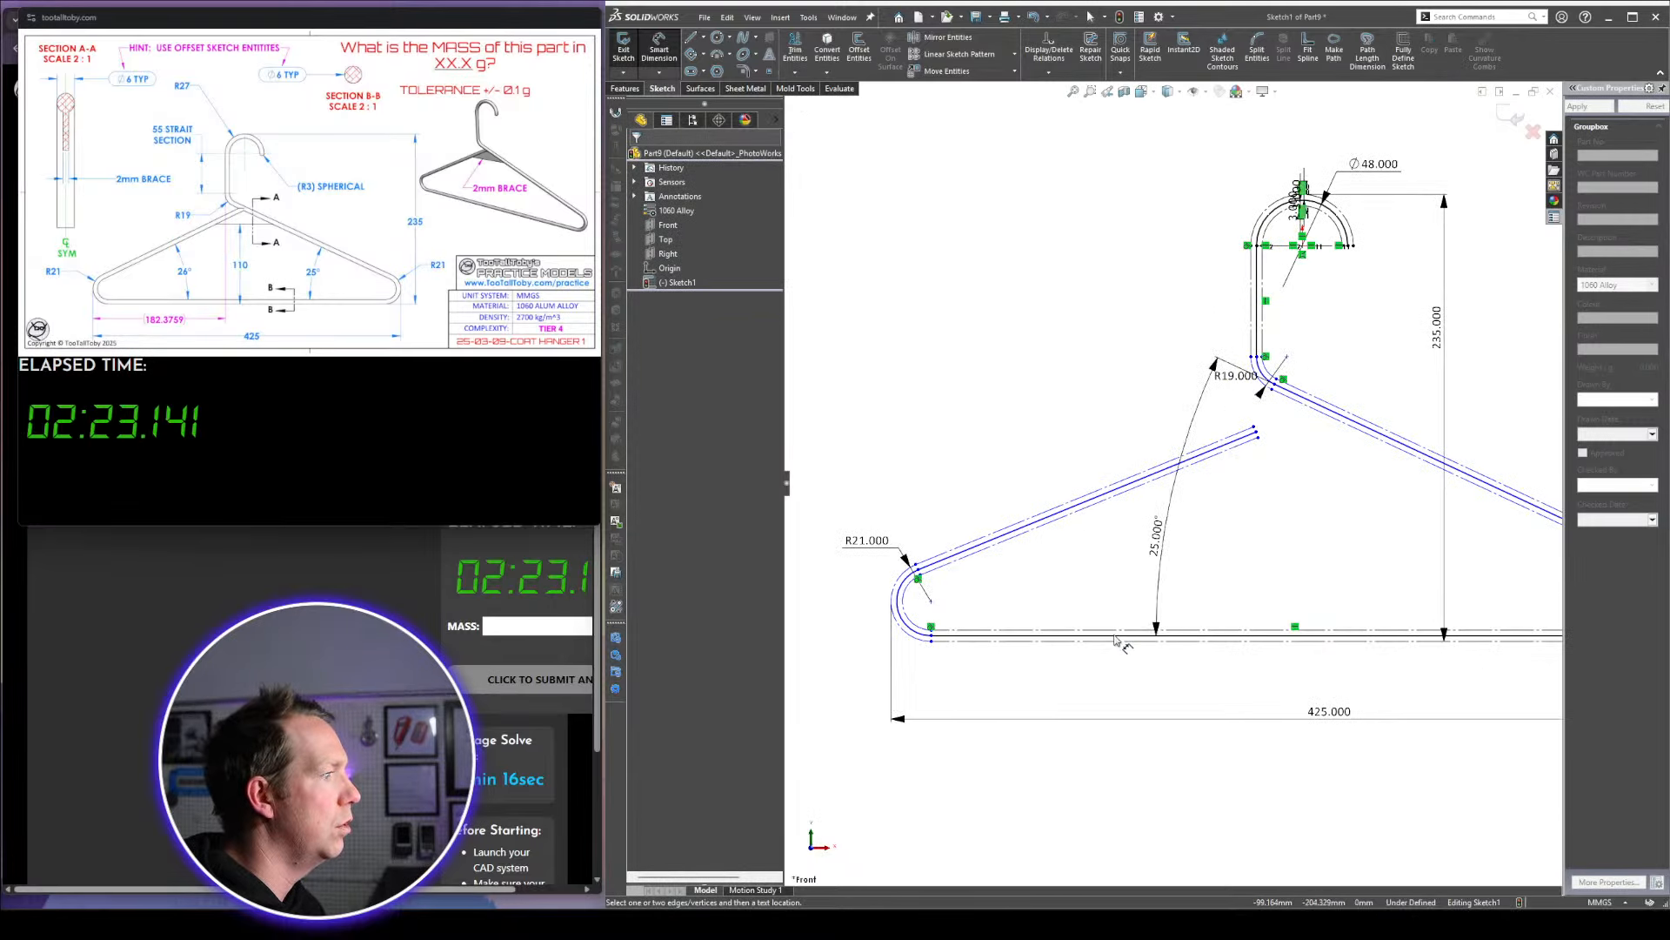
{"action": "left_click", "coordinate": [1115, 639]}
{"action": "left_click", "coordinate": [1098, 503]}
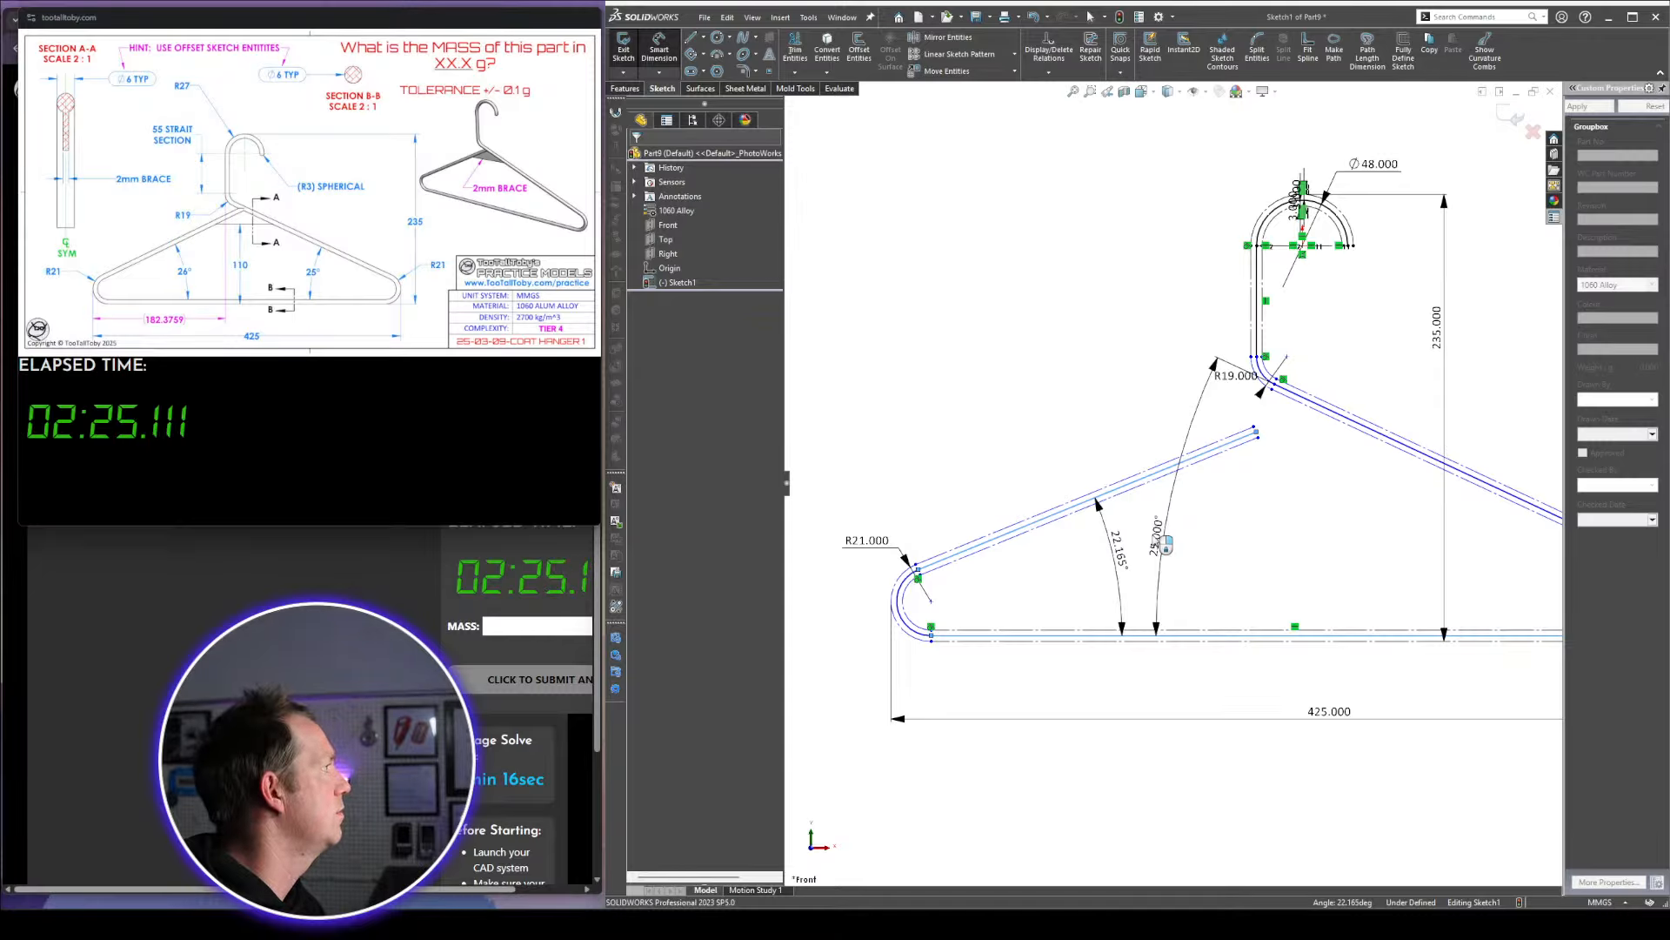
{"action": "left_click", "coordinate": [1164, 546]}
{"action": "type", "text": "26"}
{"action": "key", "text": "Return"}
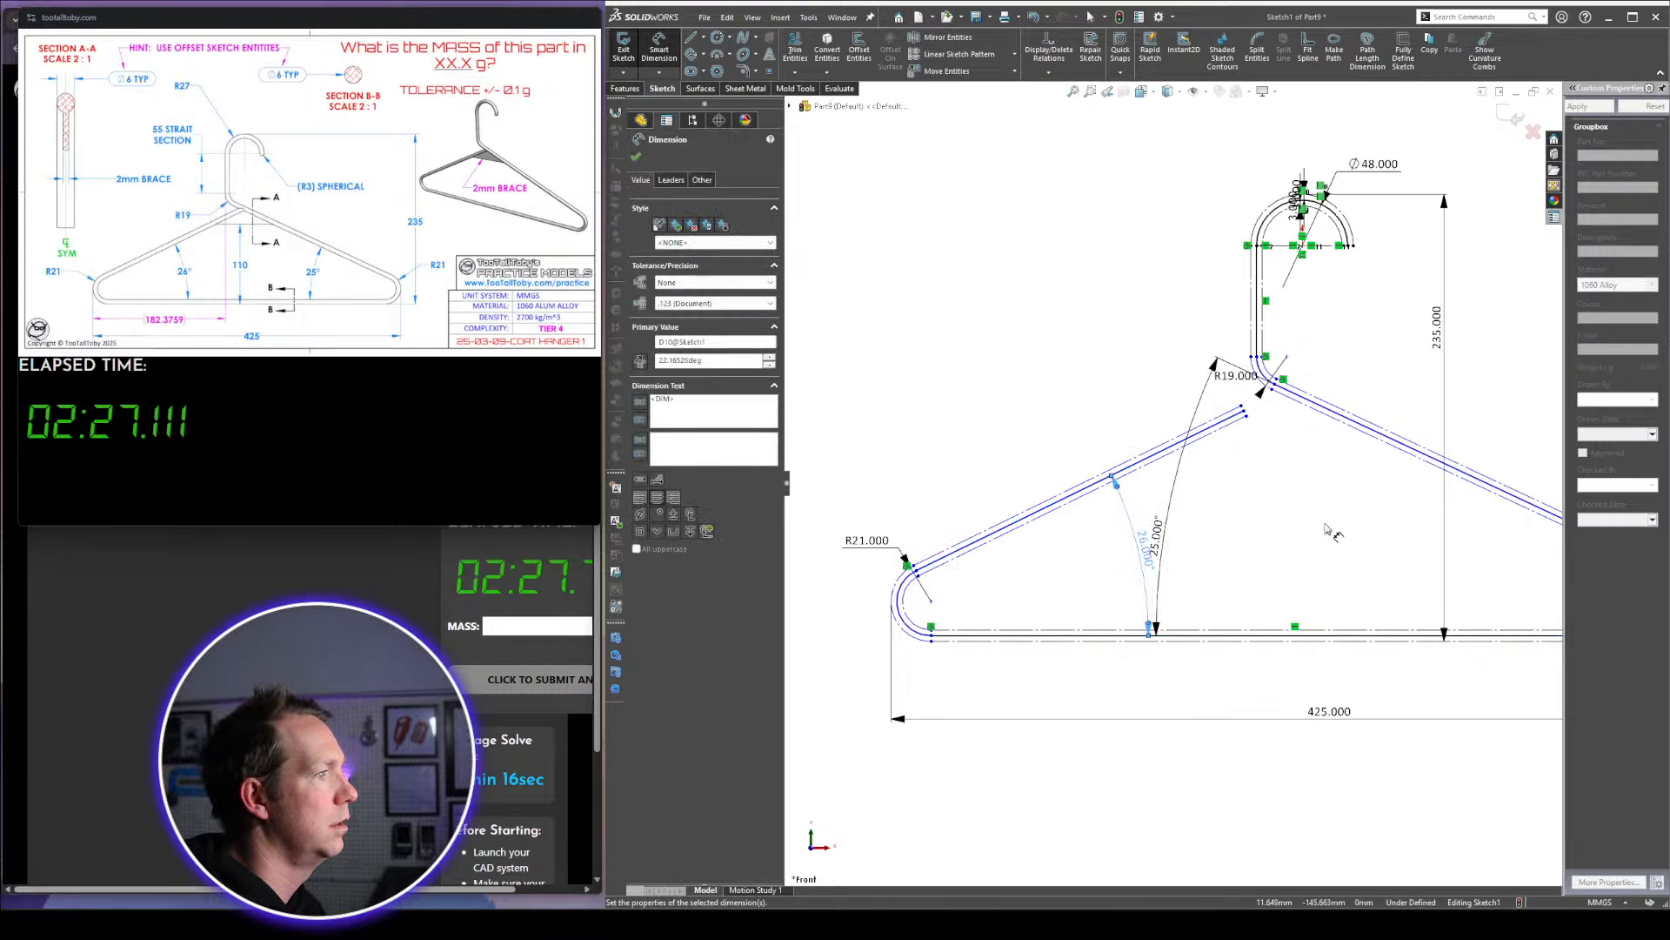
{"action": "key", "text": "Escape"}
{"action": "key", "text": "f"}
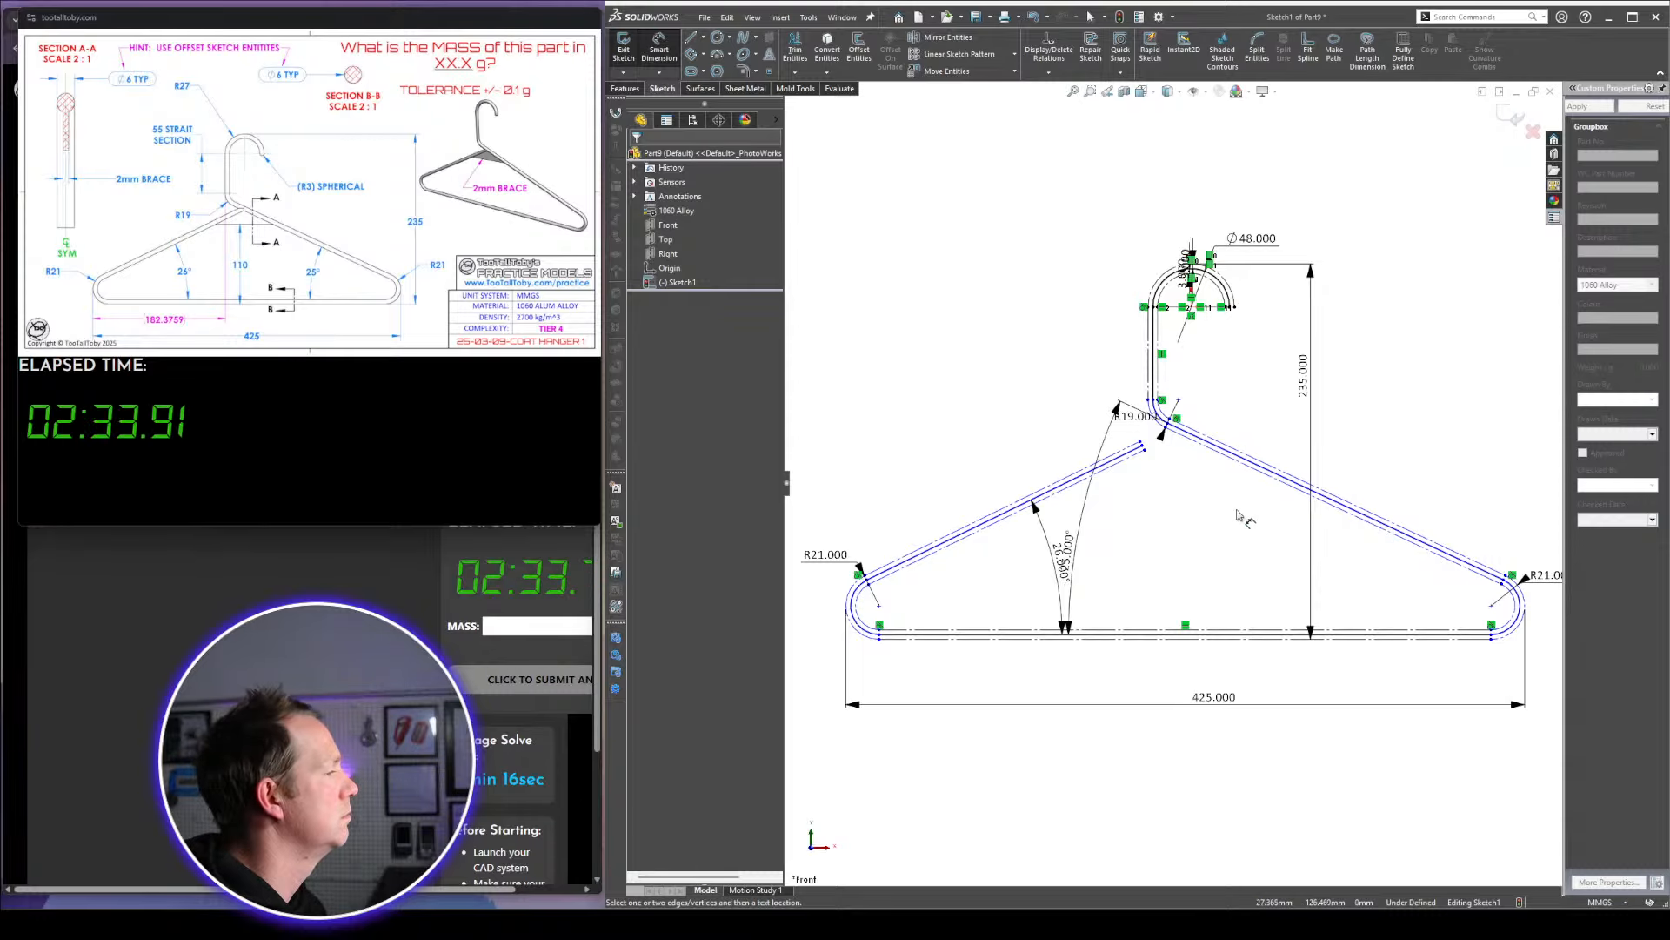
Extend the open upper end of the left shoulder centreline onto the right shoulder centreline below the neck bend
{"action": "scroll", "coordinate": [1188, 503], "scroll_direction": "down", "scroll_amount": 1}
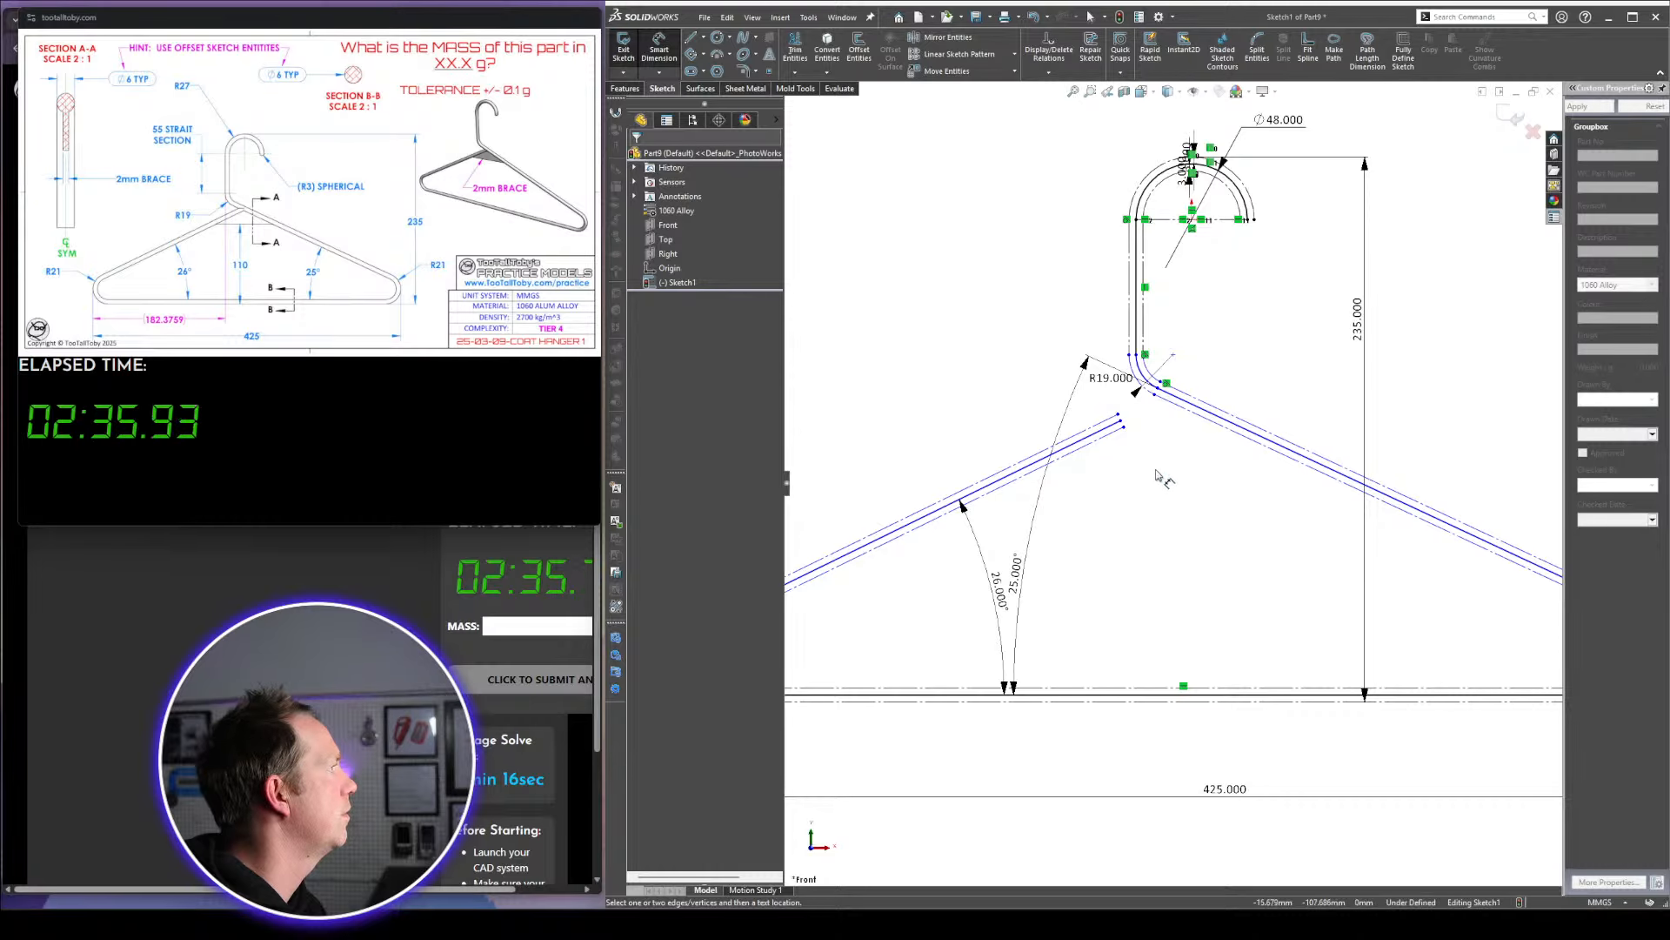
{"action": "scroll", "coordinate": [1053, 435], "scroll_direction": "down", "scroll_amount": 4}
{"action": "left_click_drag", "start_coordinate": [1054, 431], "coordinate": [1199, 366]}
{"action": "left_click", "coordinate": [1222, 562]}
{"action": "key", "text": "f"}
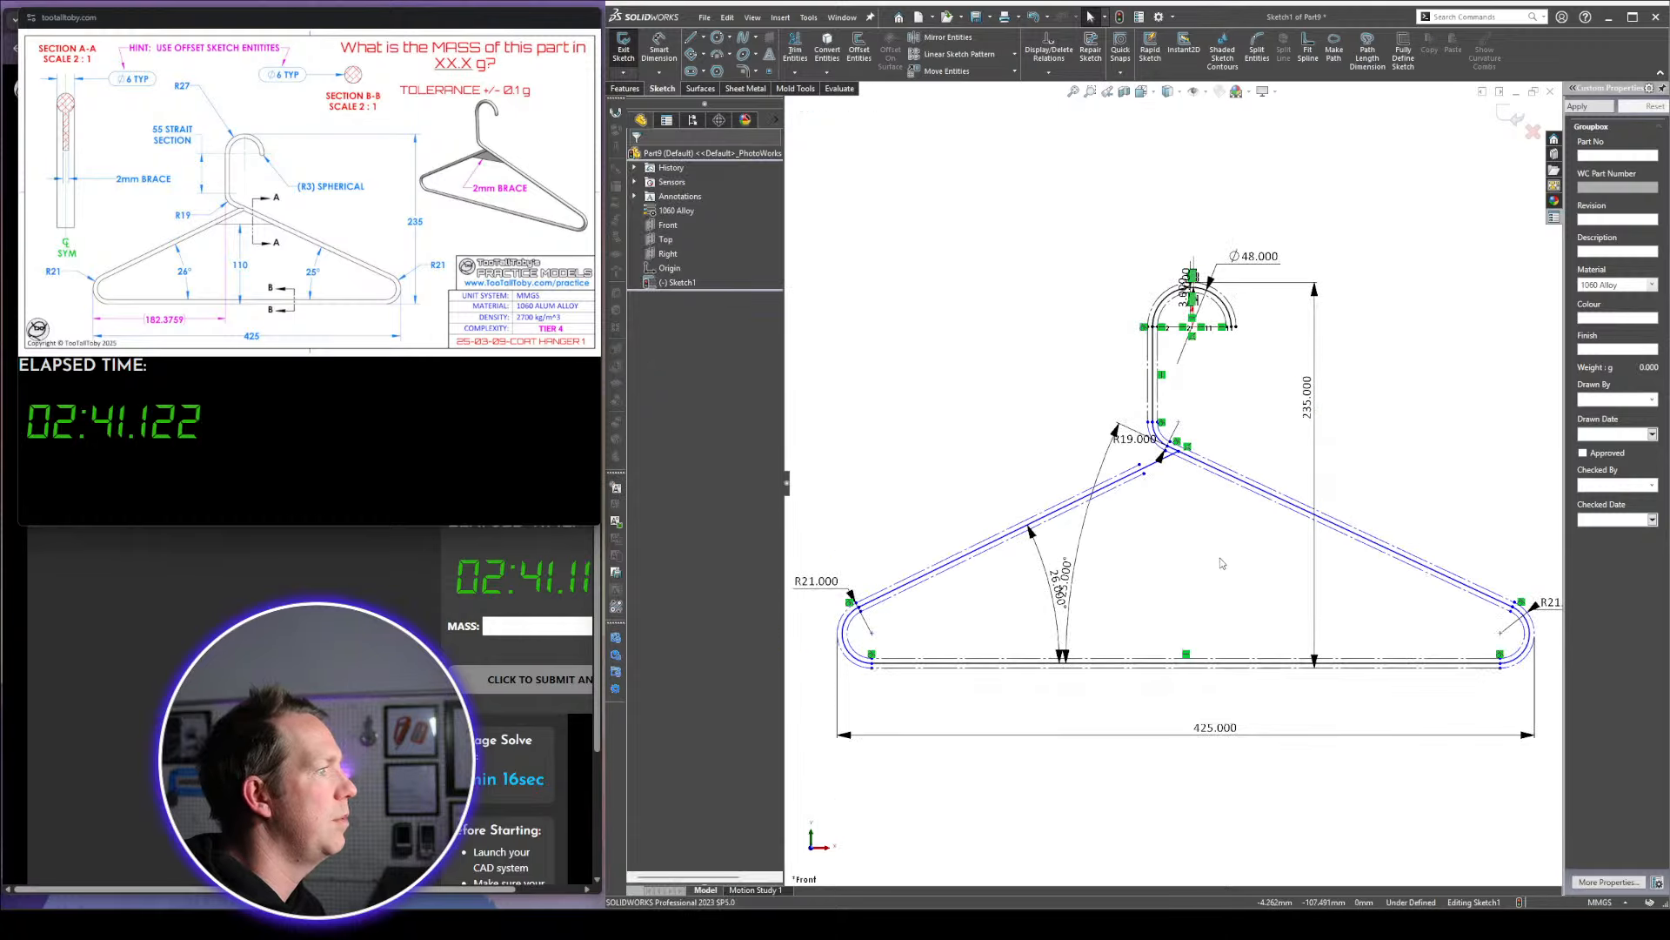
{"action": "scroll", "coordinate": [1268, 544], "scroll_direction": "up", "scroll_amount": 2}
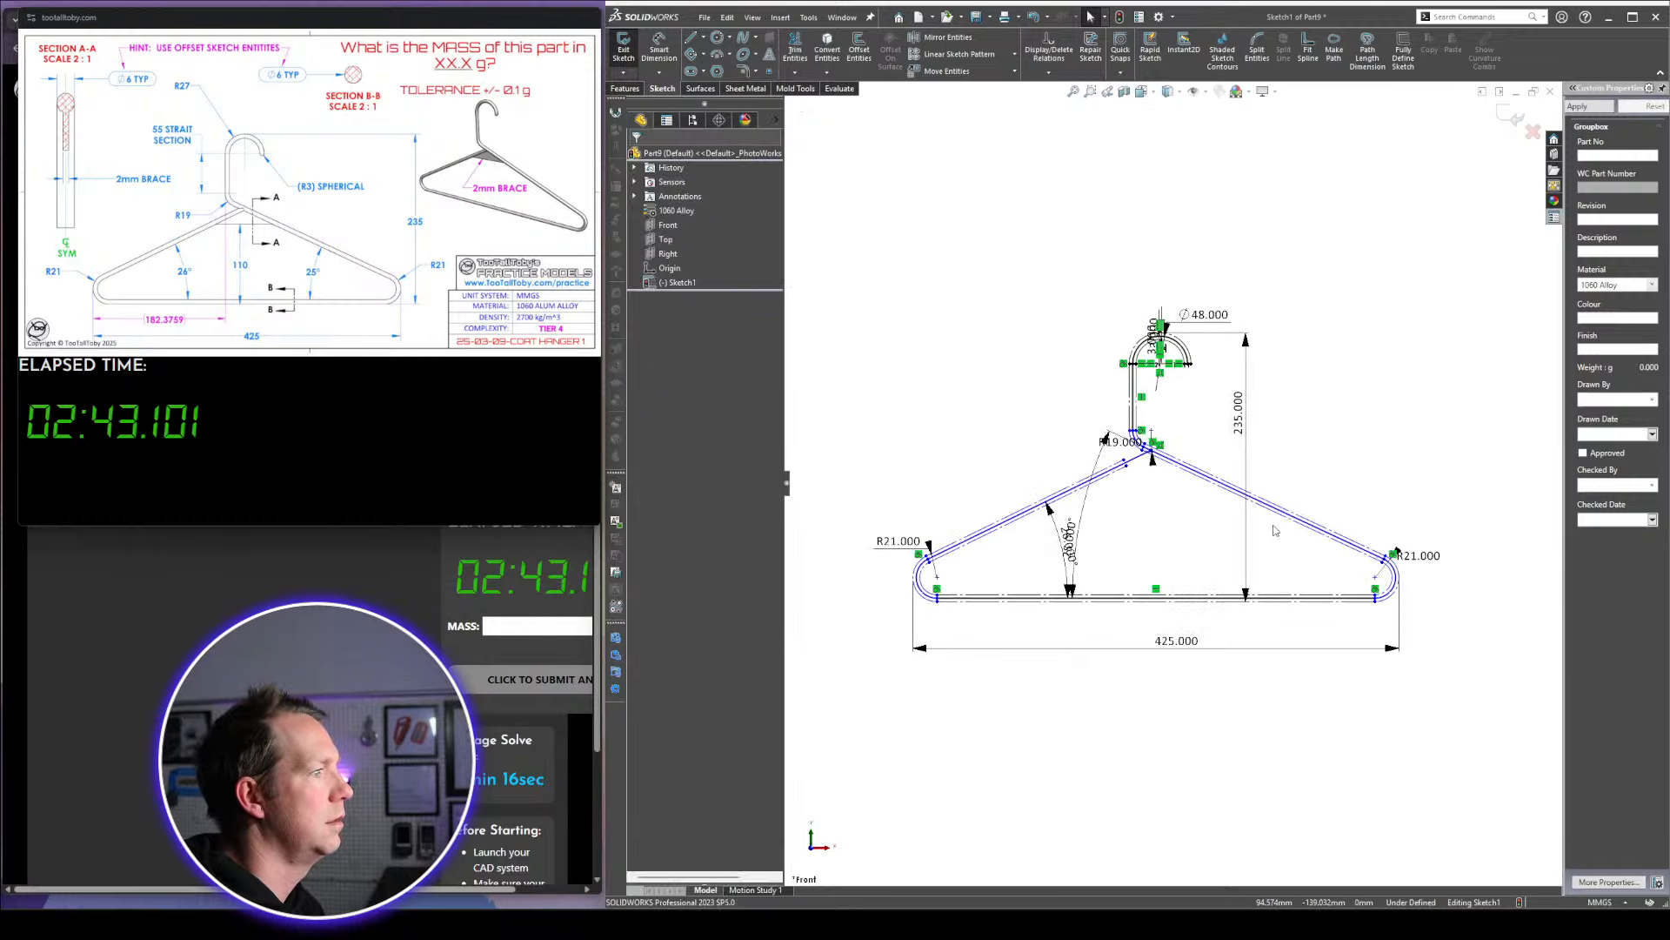
{"action": "scroll", "coordinate": [1269, 529], "scroll_direction": "down", "scroll_amount": 2}
{"action": "scroll", "coordinate": [1105, 551], "scroll_direction": "up", "scroll_amount": 1}
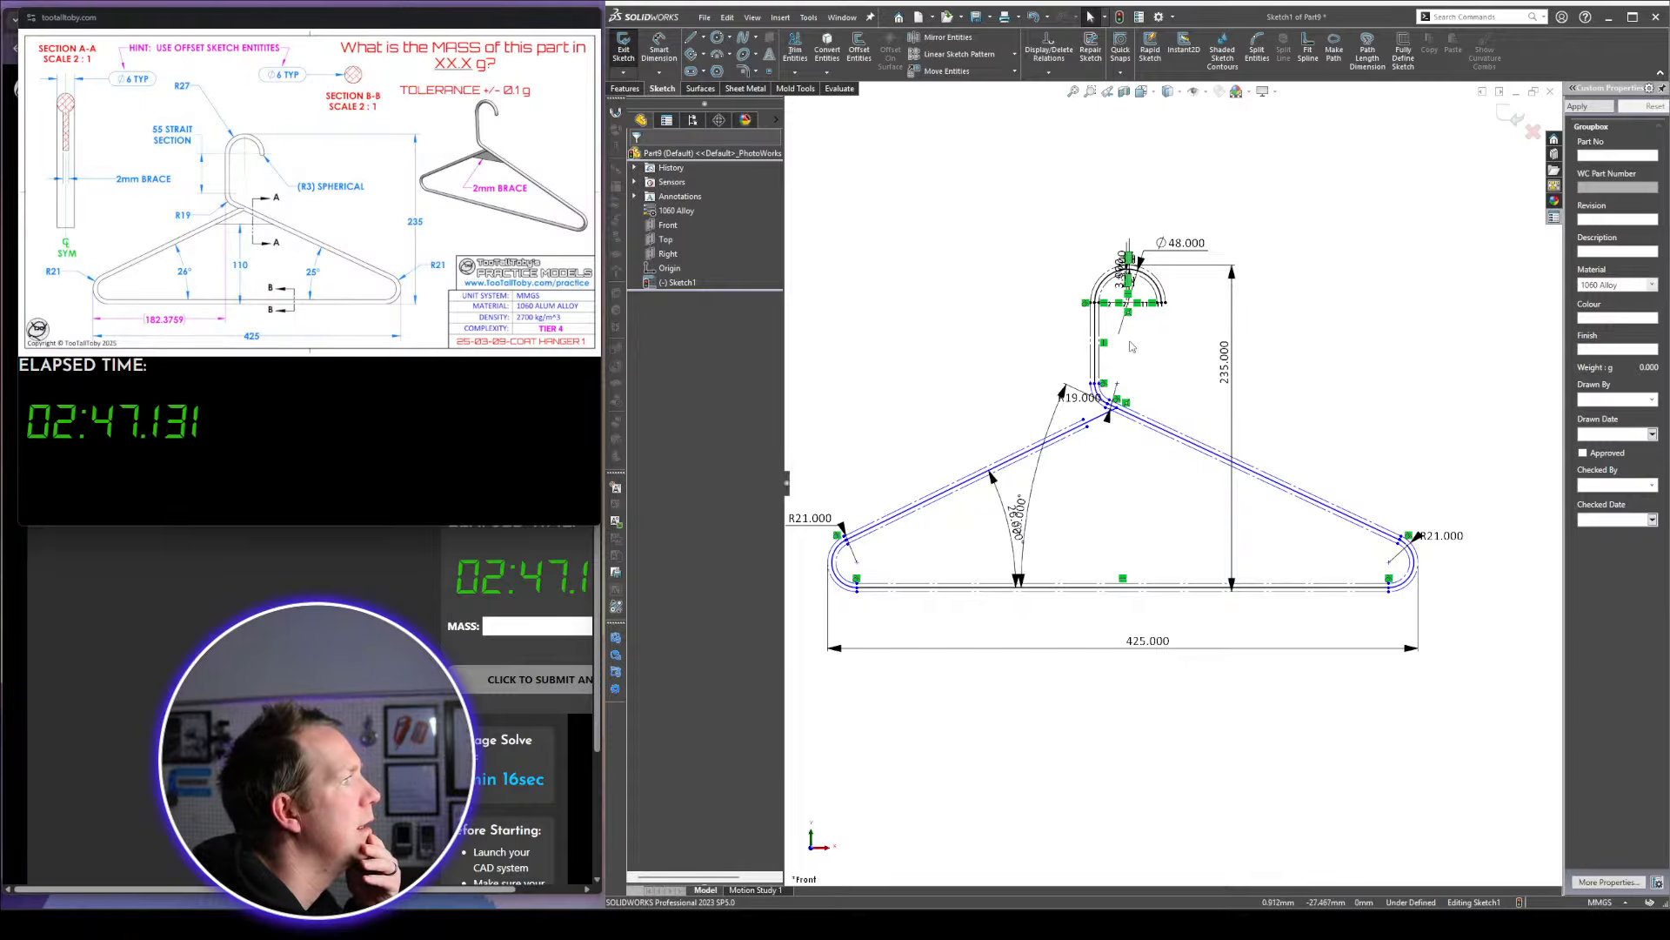
Add a driven radius dimension to the outer offset arc of the hook
{"action": "scroll", "coordinate": [1143, 338], "scroll_direction": "down", "scroll_amount": 2}
{"action": "key", "text": "d"}
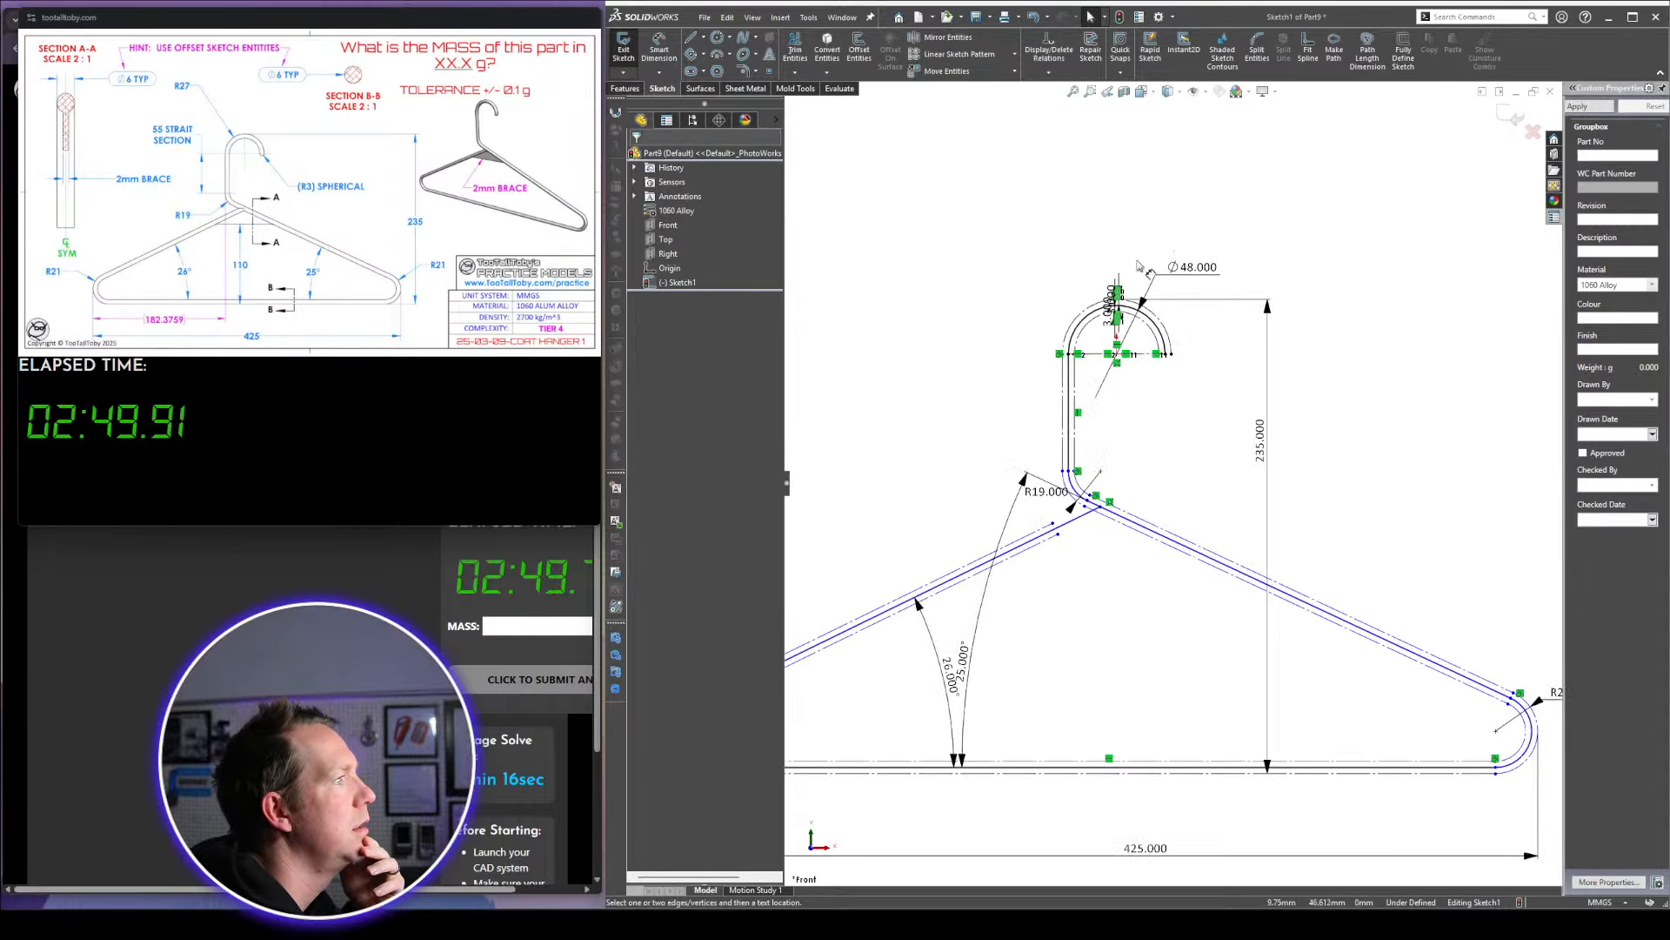
{"action": "scroll", "coordinate": [1134, 348], "scroll_direction": "down", "scroll_amount": 3}
{"action": "left_click", "coordinate": [1087, 348]}
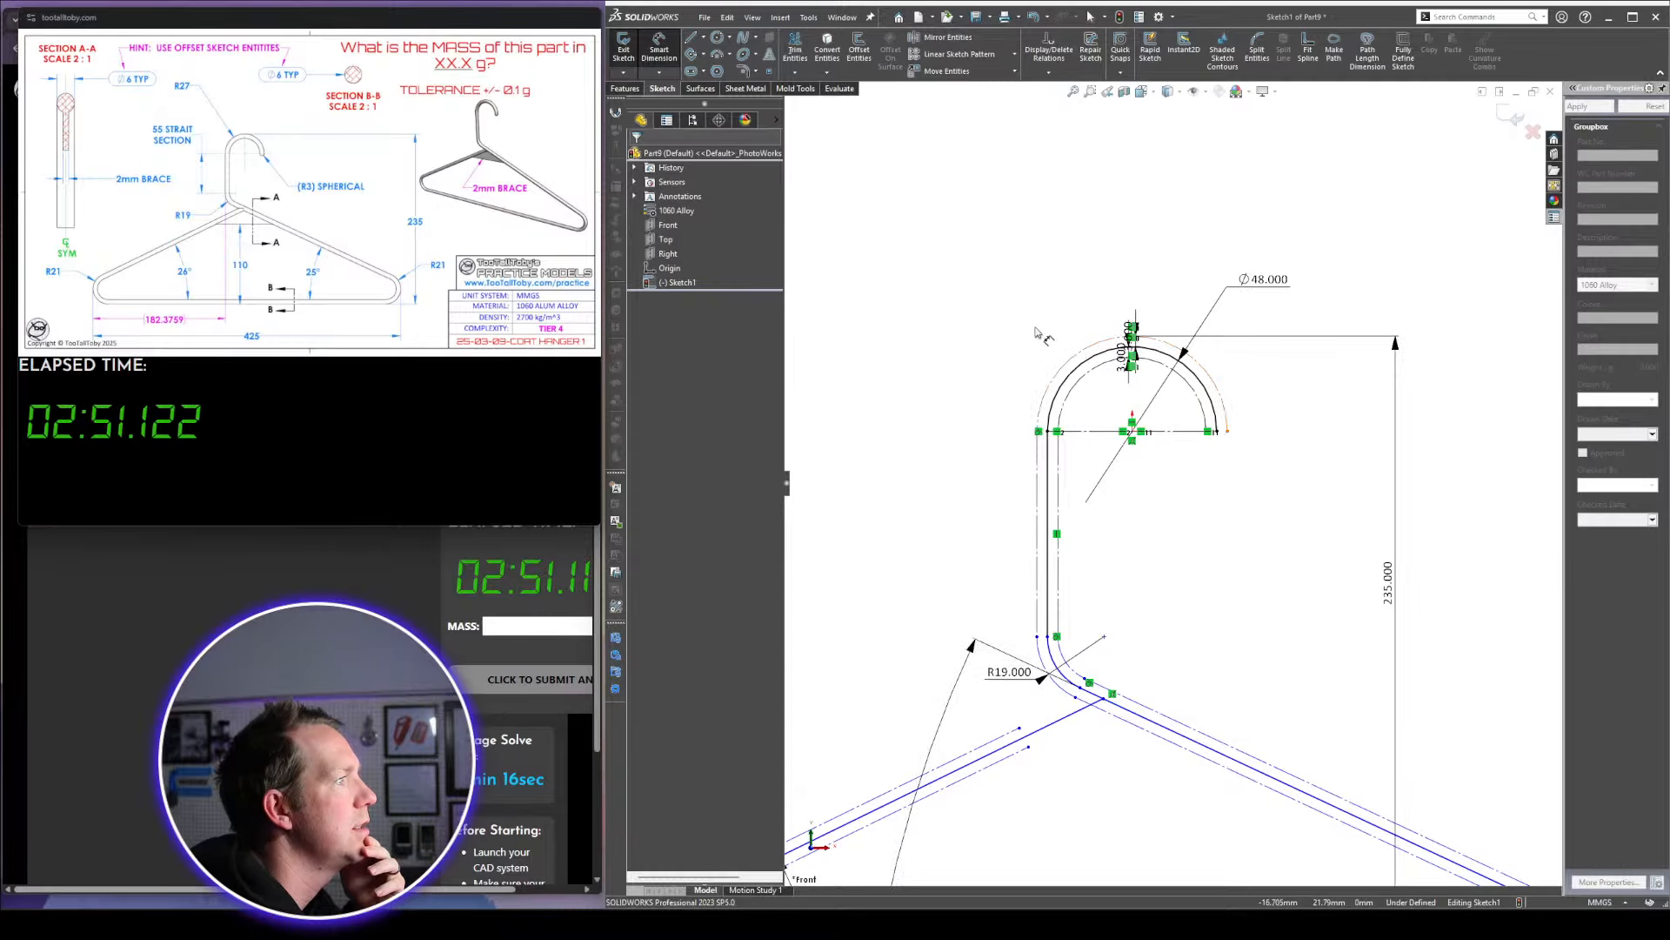
{"action": "left_click", "coordinate": [1029, 305]}
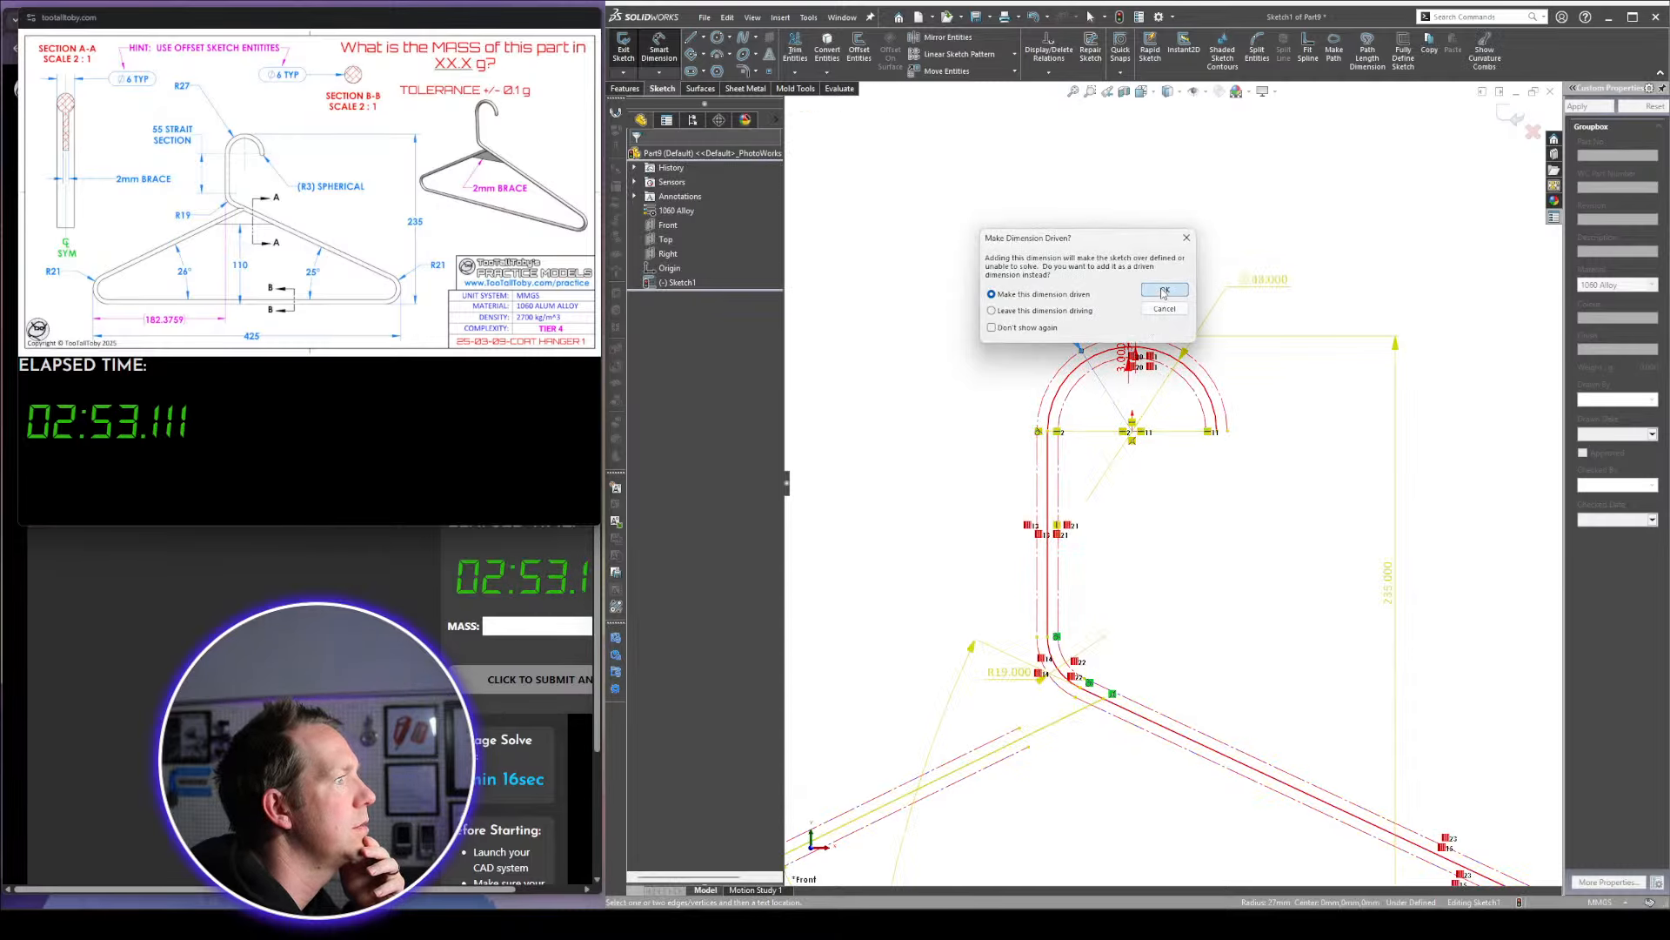
{"action": "left_click", "coordinate": [1164, 298]}
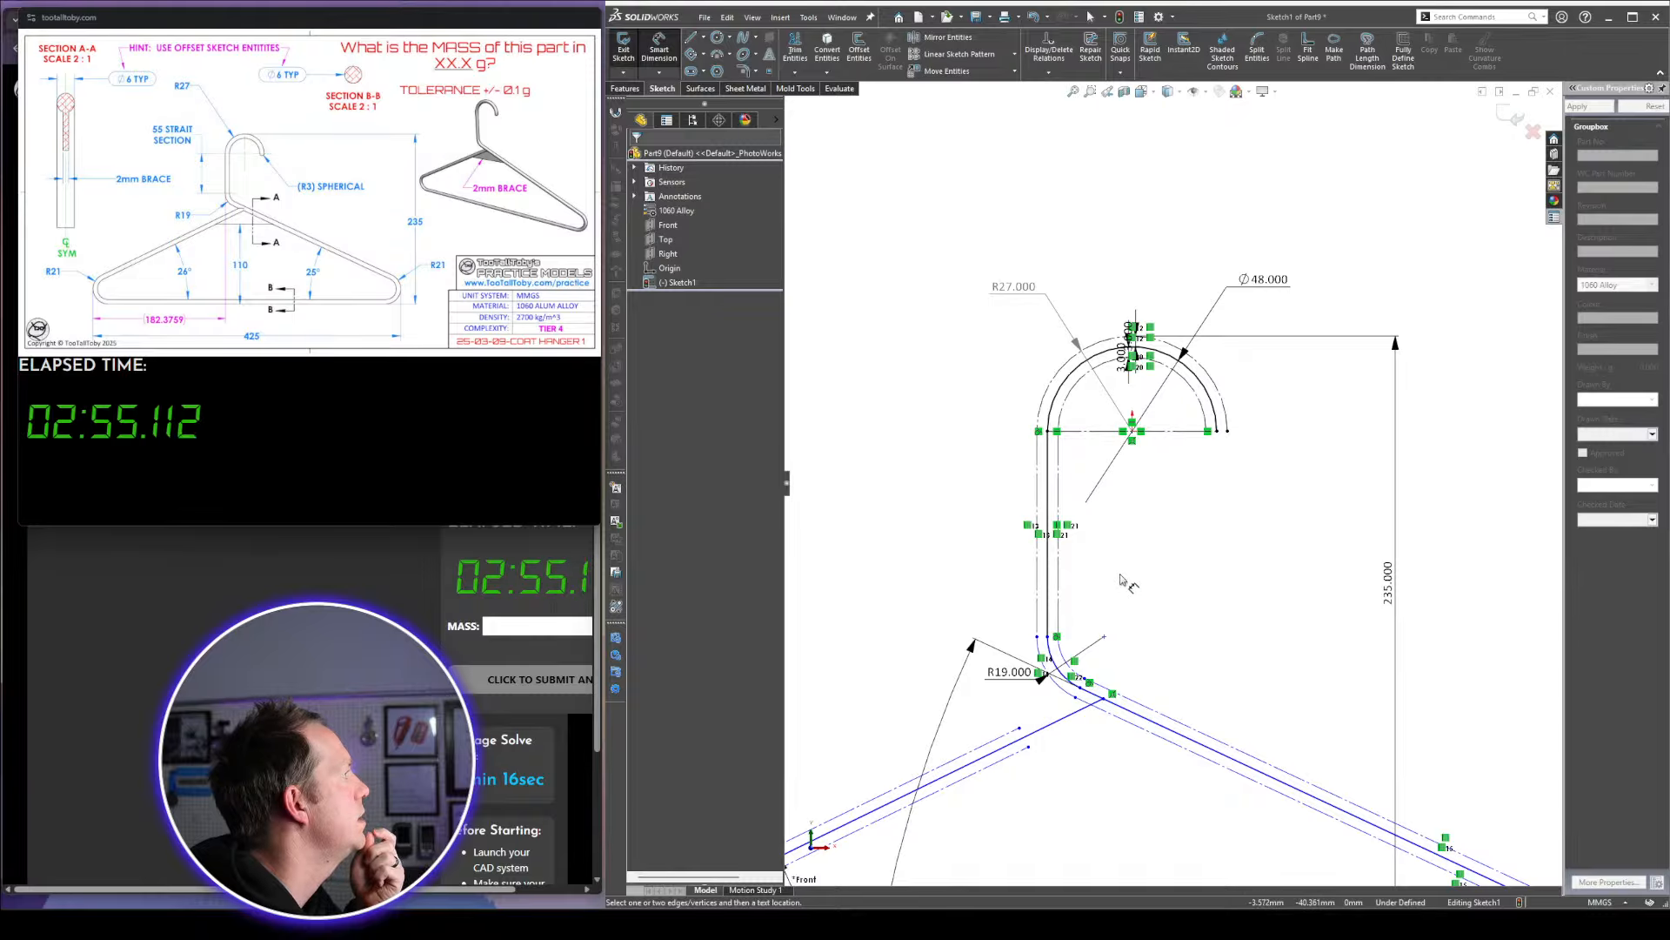
Dimension the straight vertical section of the neck as 55 mm and exit the sketch
{"action": "left_click", "coordinate": [1050, 574]}
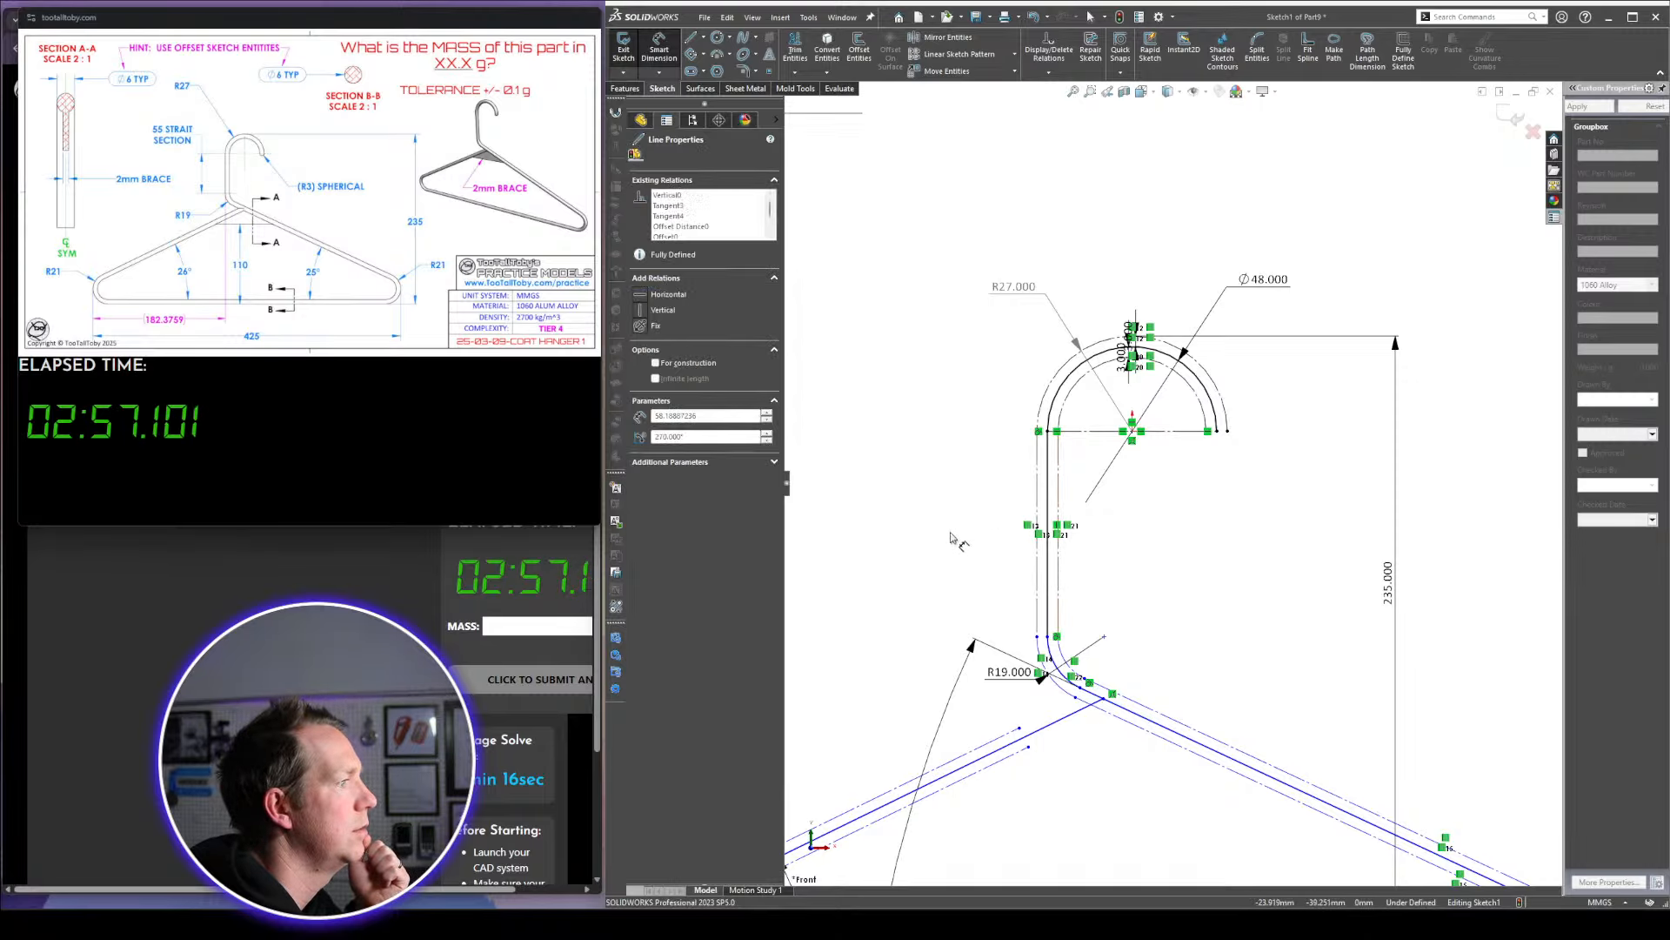
{"action": "left_click", "coordinate": [950, 533]}
{"action": "type", "text": "55"}
{"action": "key", "text": "Return"}
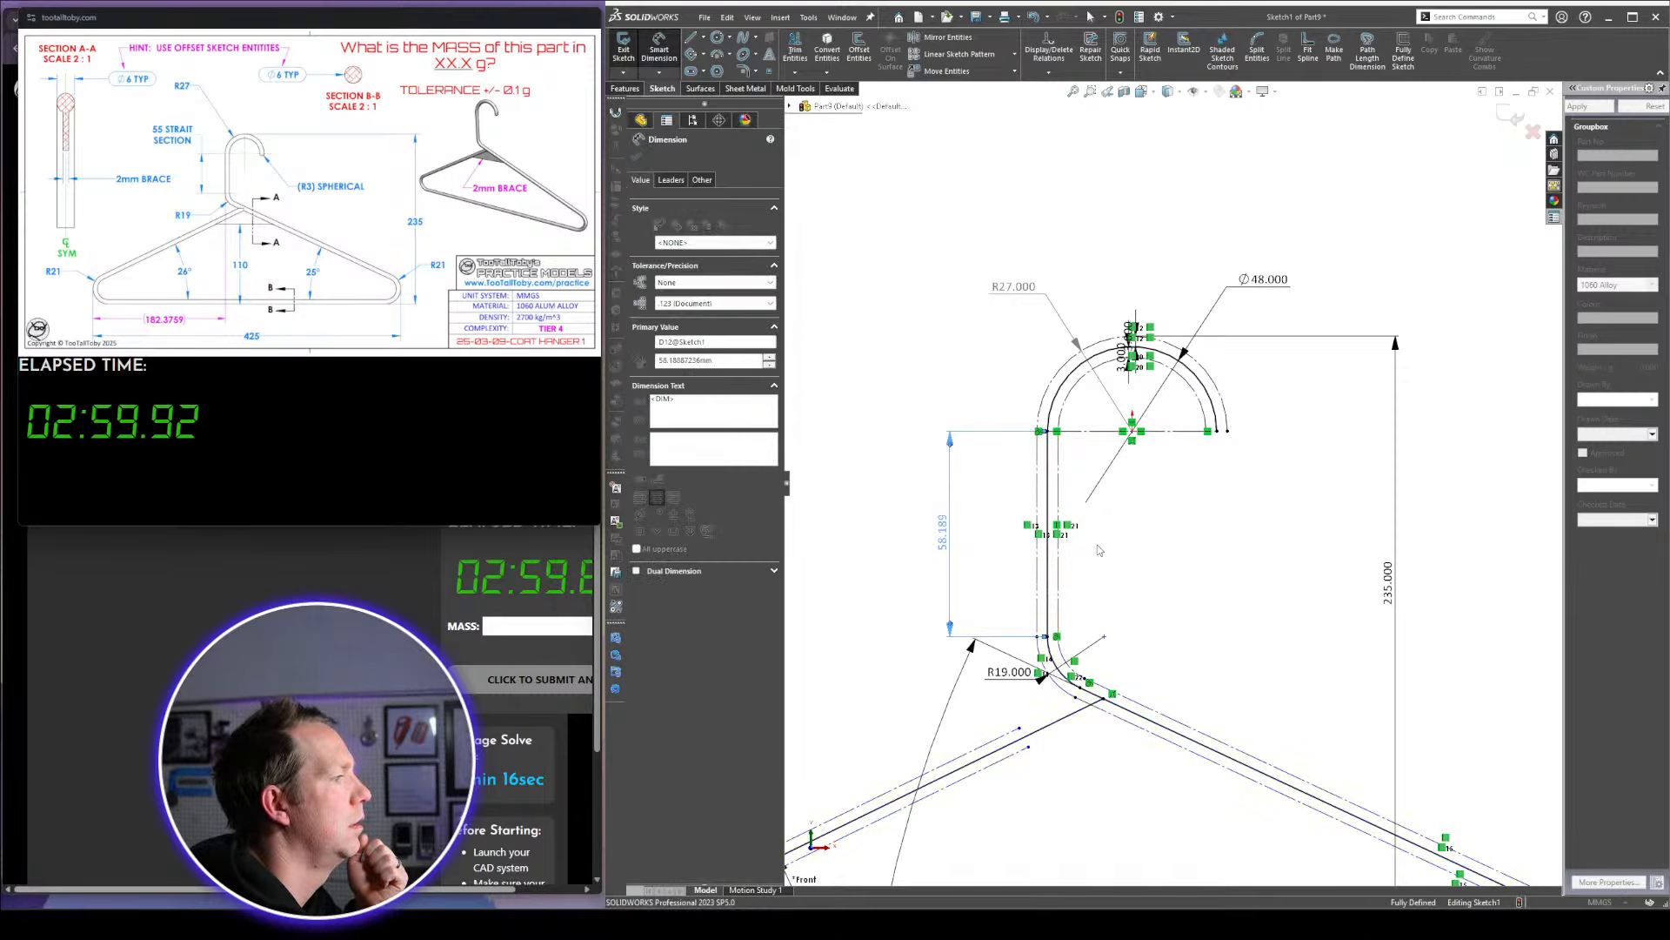
{"action": "key", "text": "f"}
{"action": "scroll", "coordinate": [1205, 668], "scroll_direction": "down", "scroll_amount": 2}
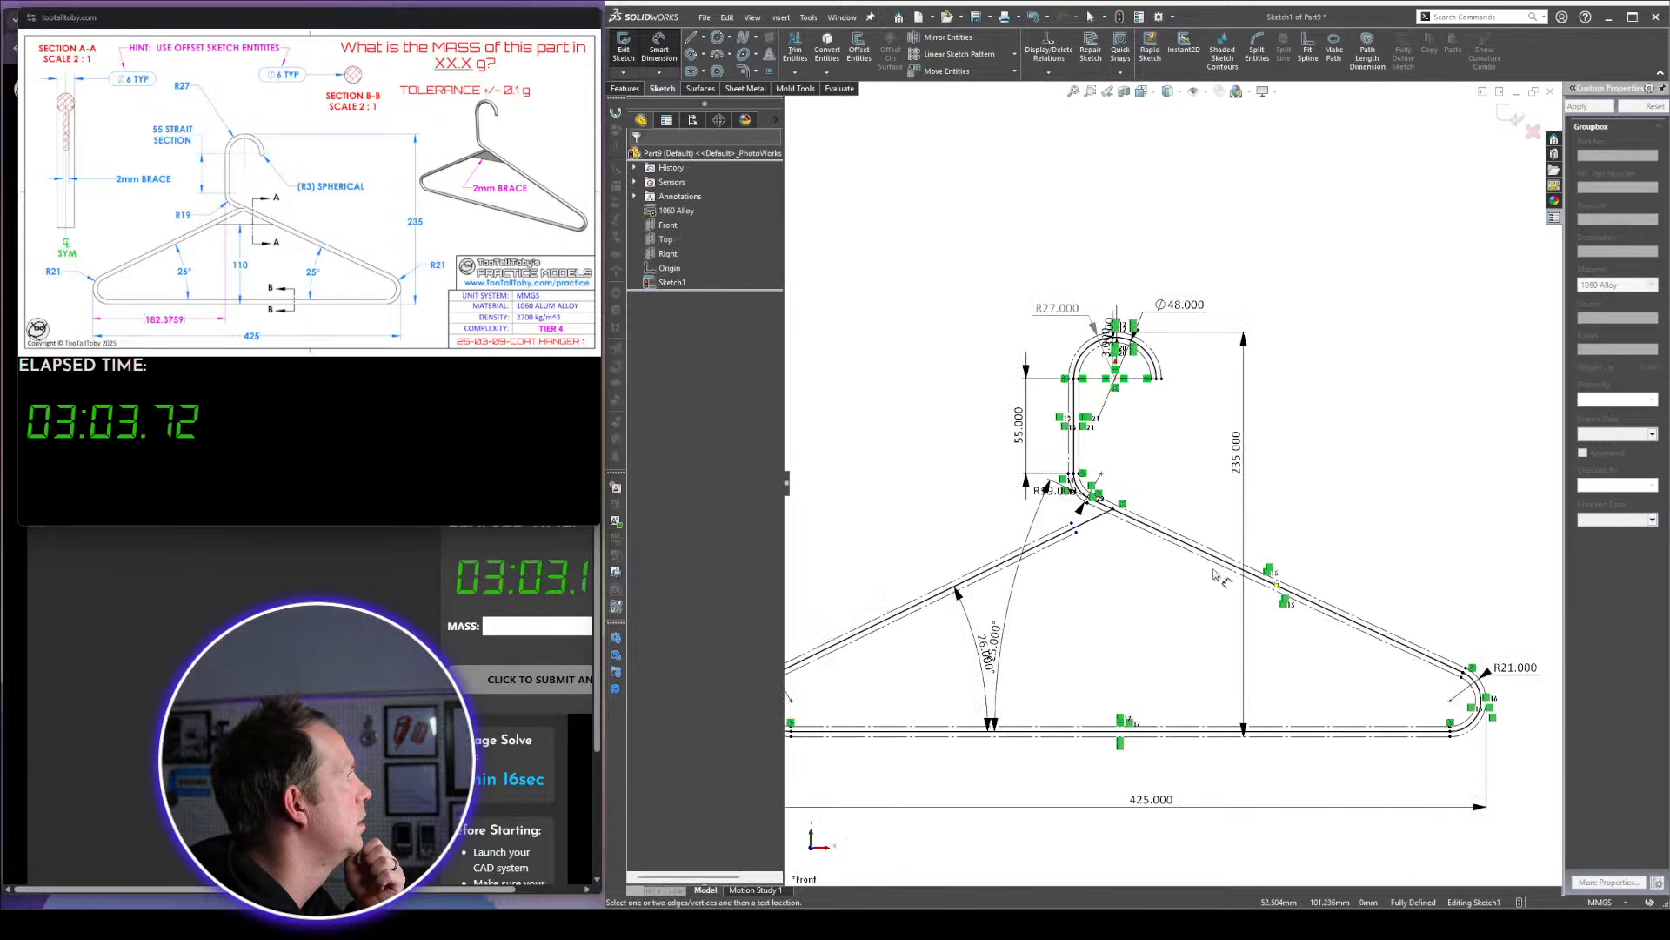
{"action": "scroll", "coordinate": [1214, 570], "scroll_direction": "down", "scroll_amount": 1}
{"action": "left_click", "coordinate": [1505, 114]}
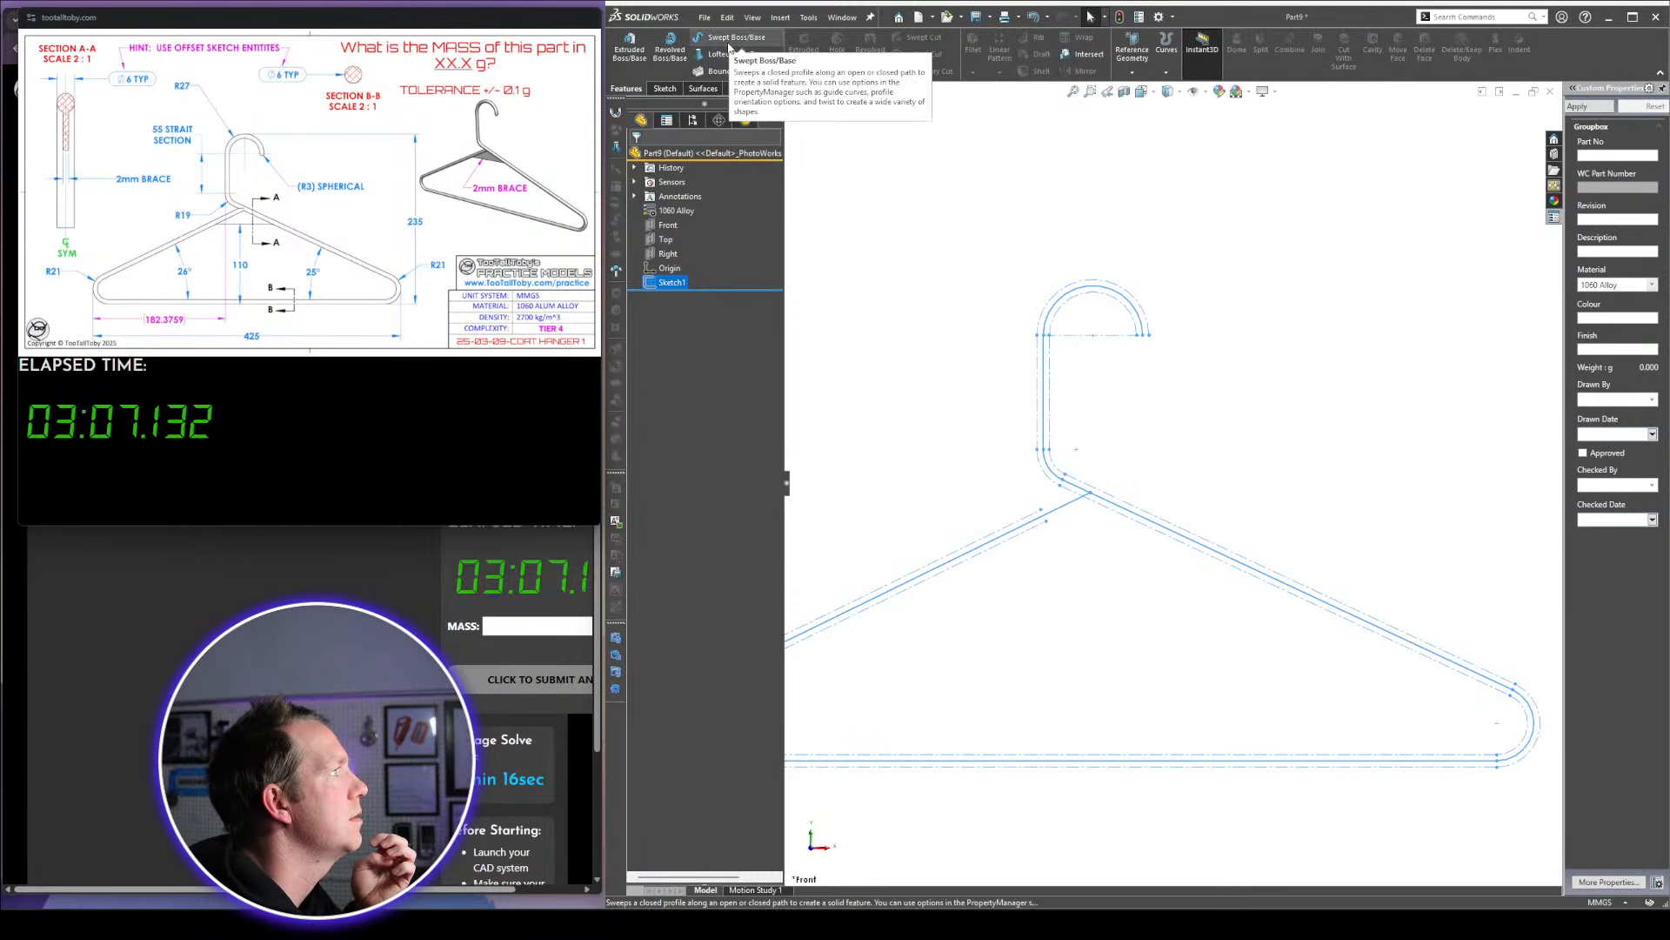
Start a circular-profile sweep and try to select the tangent chain from the vertical neck line as its path
{"action": "left_click", "coordinate": [729, 43]}
{"action": "left_click", "coordinate": [695, 206]}
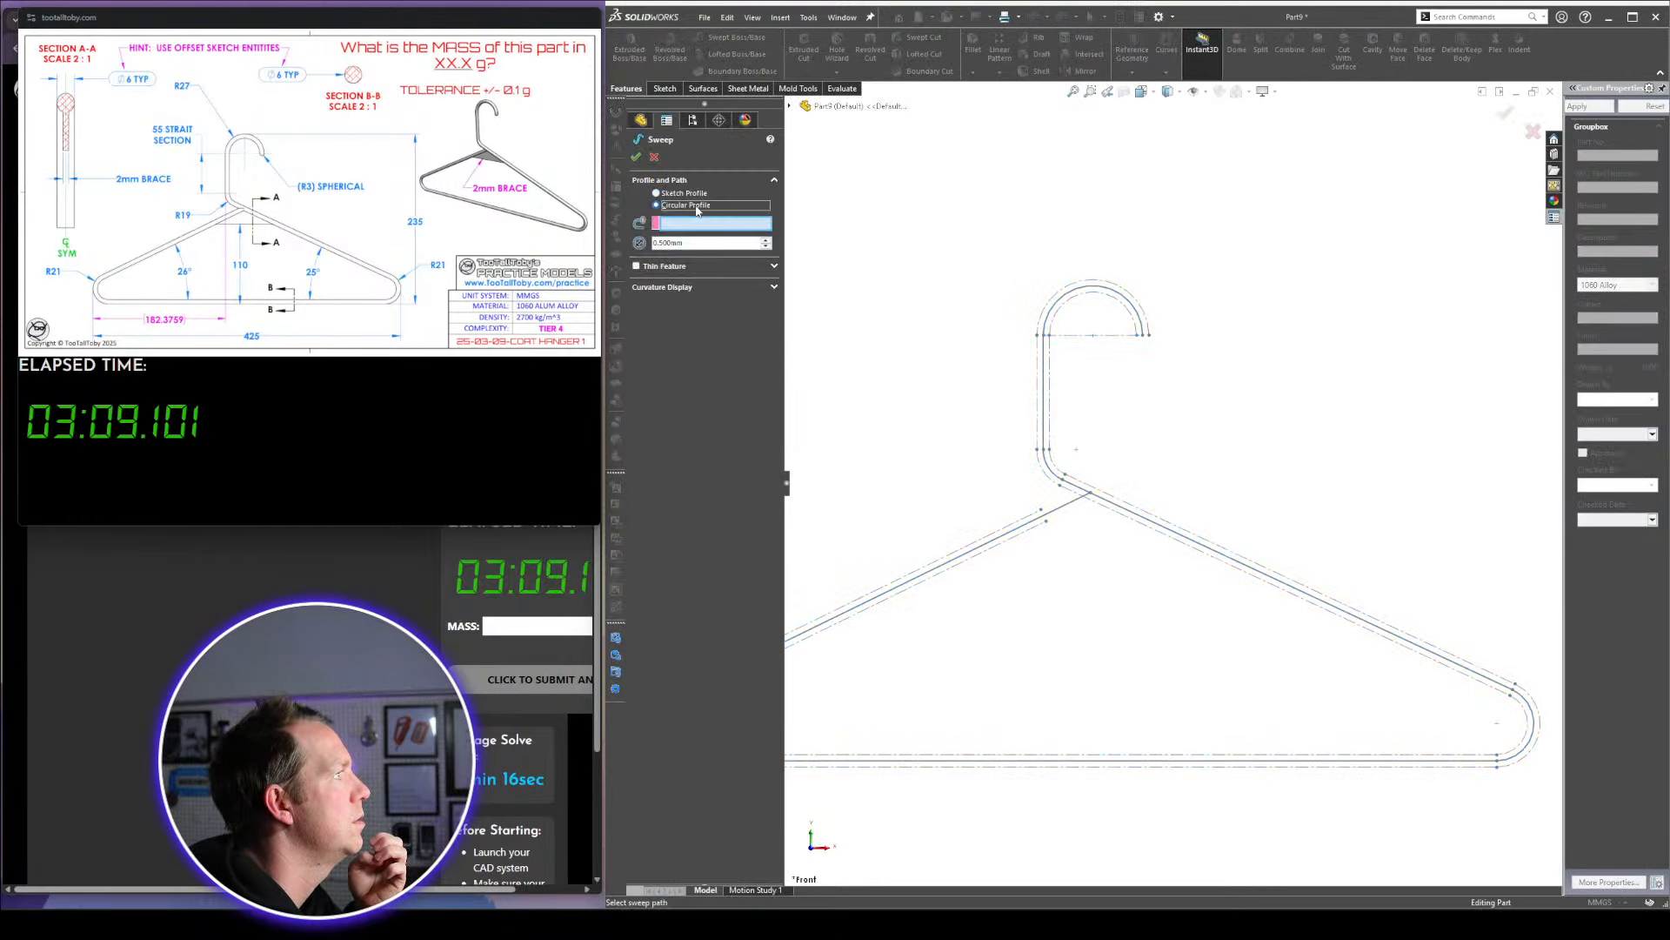
{"action": "left_click", "coordinate": [1046, 392]}
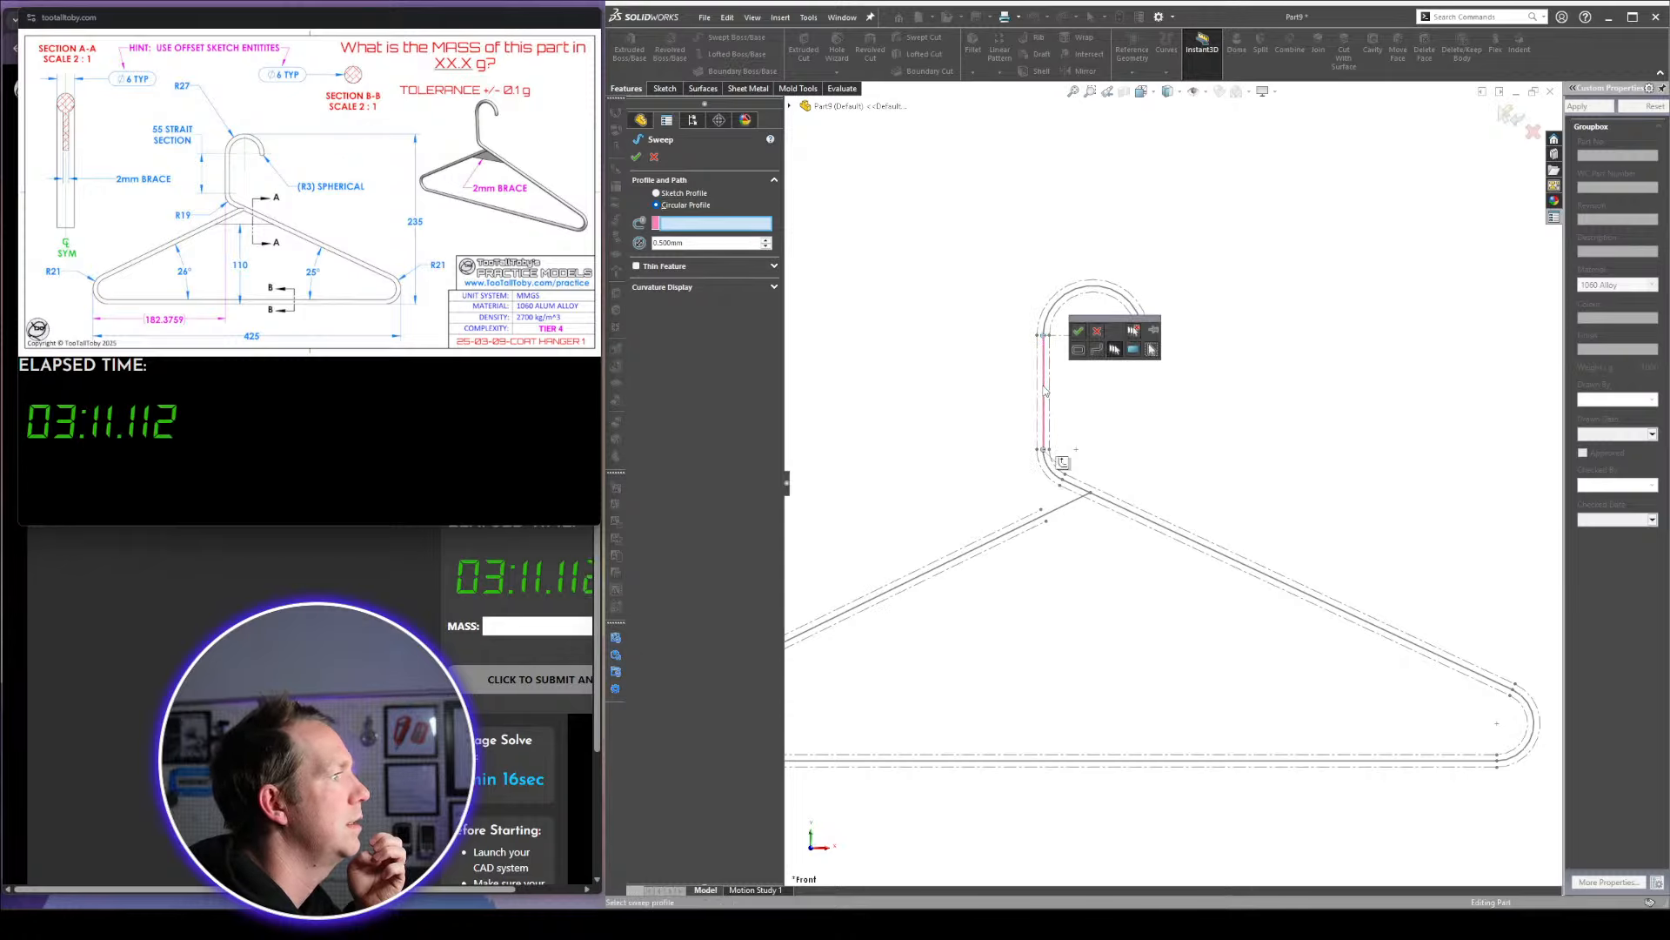
{"action": "left_click", "coordinate": [1065, 464]}
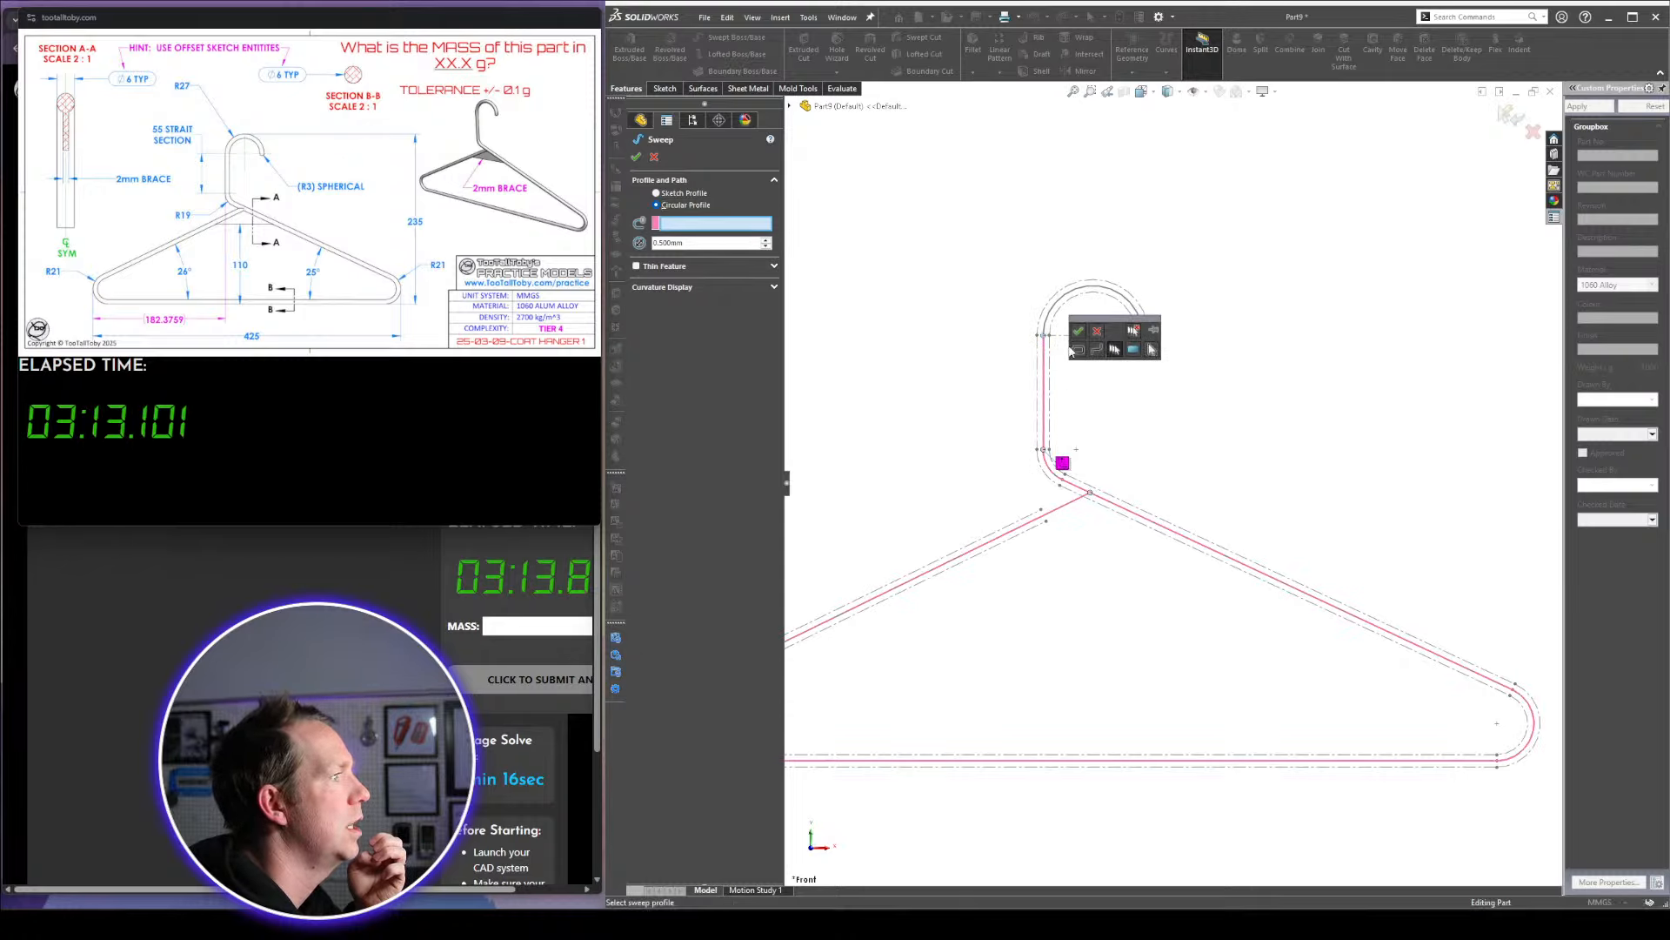
{"action": "scroll", "coordinate": [1124, 378], "scroll_direction": "down", "scroll_amount": 3}
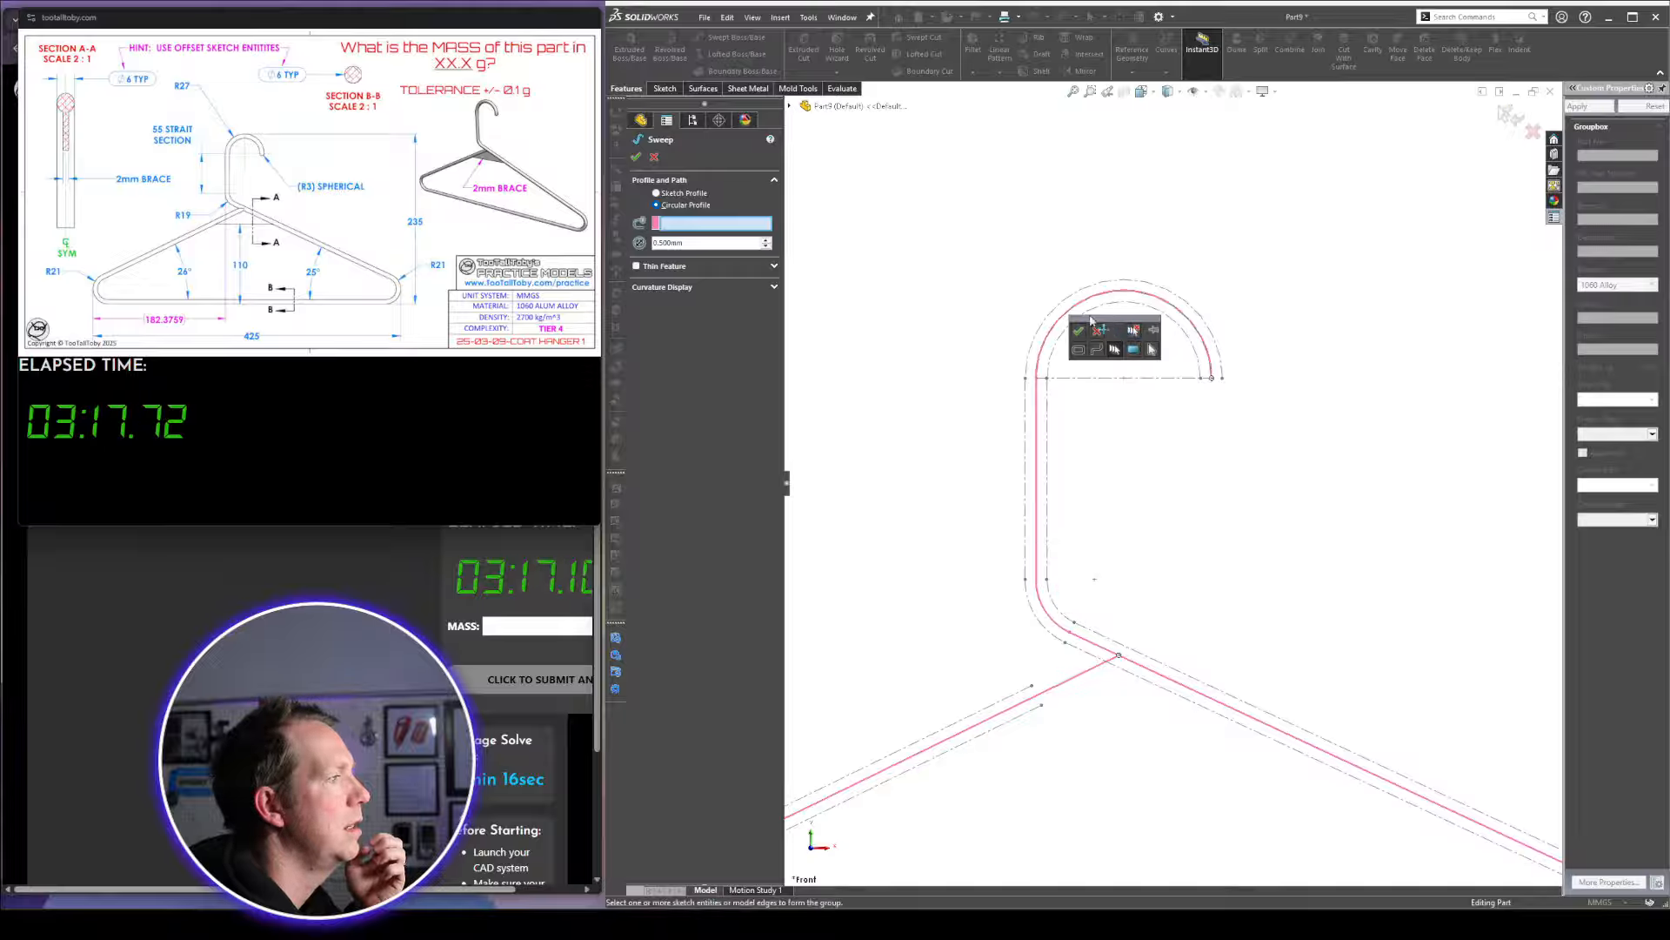
{"action": "scroll", "coordinate": [1122, 440], "scroll_direction": "up", "scroll_amount": 5}
{"action": "left_click", "coordinate": [1078, 335]}
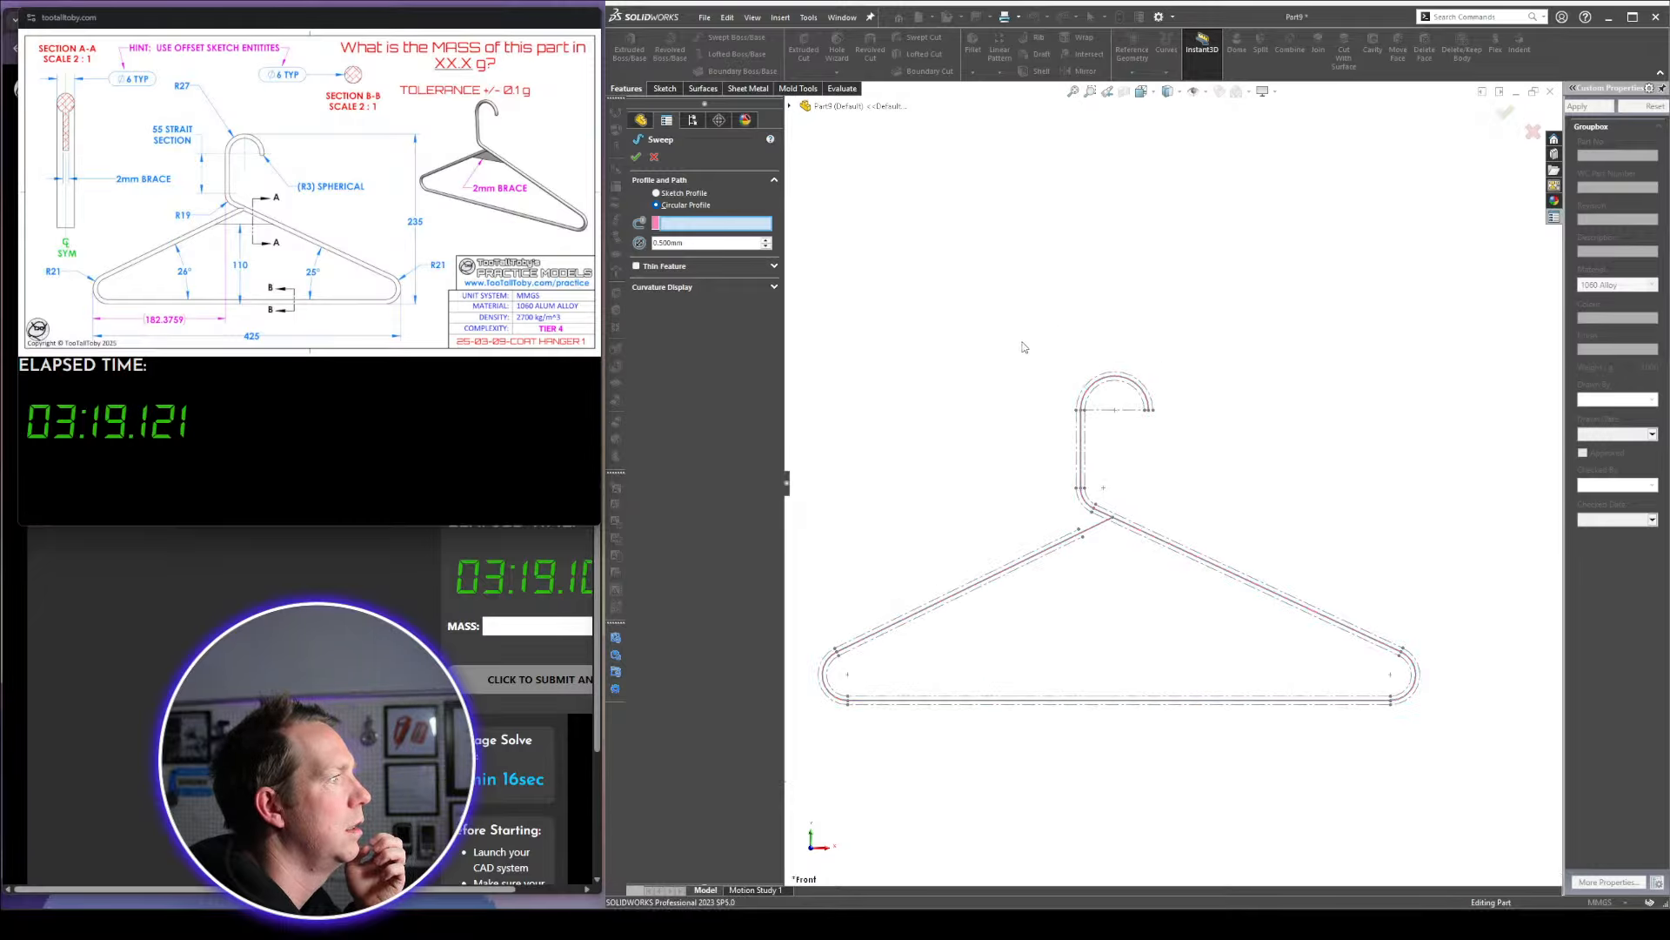
Retry the sweep path using SelectionManager, picking the hook arc and vertical neck line with tangent propagation
{"action": "right_click", "coordinate": [729, 232]}
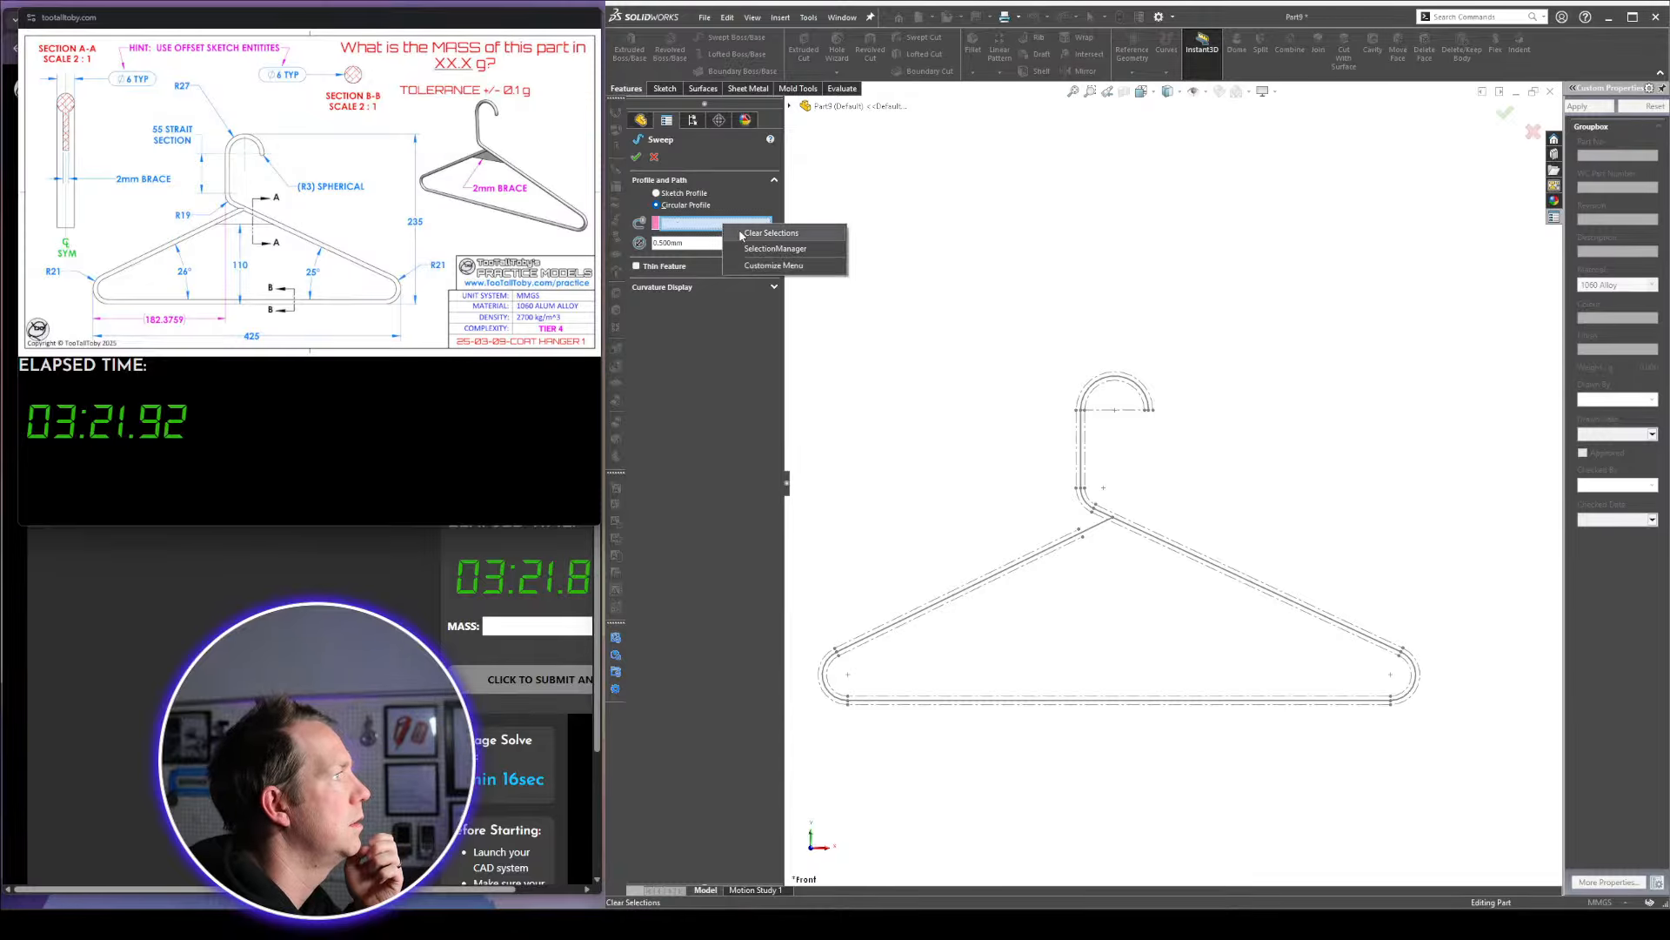
{"action": "left_click", "coordinate": [765, 261]}
{"action": "scroll", "coordinate": [1122, 392], "scroll_direction": "down", "scroll_amount": 3}
{"action": "left_click", "coordinate": [1170, 406]}
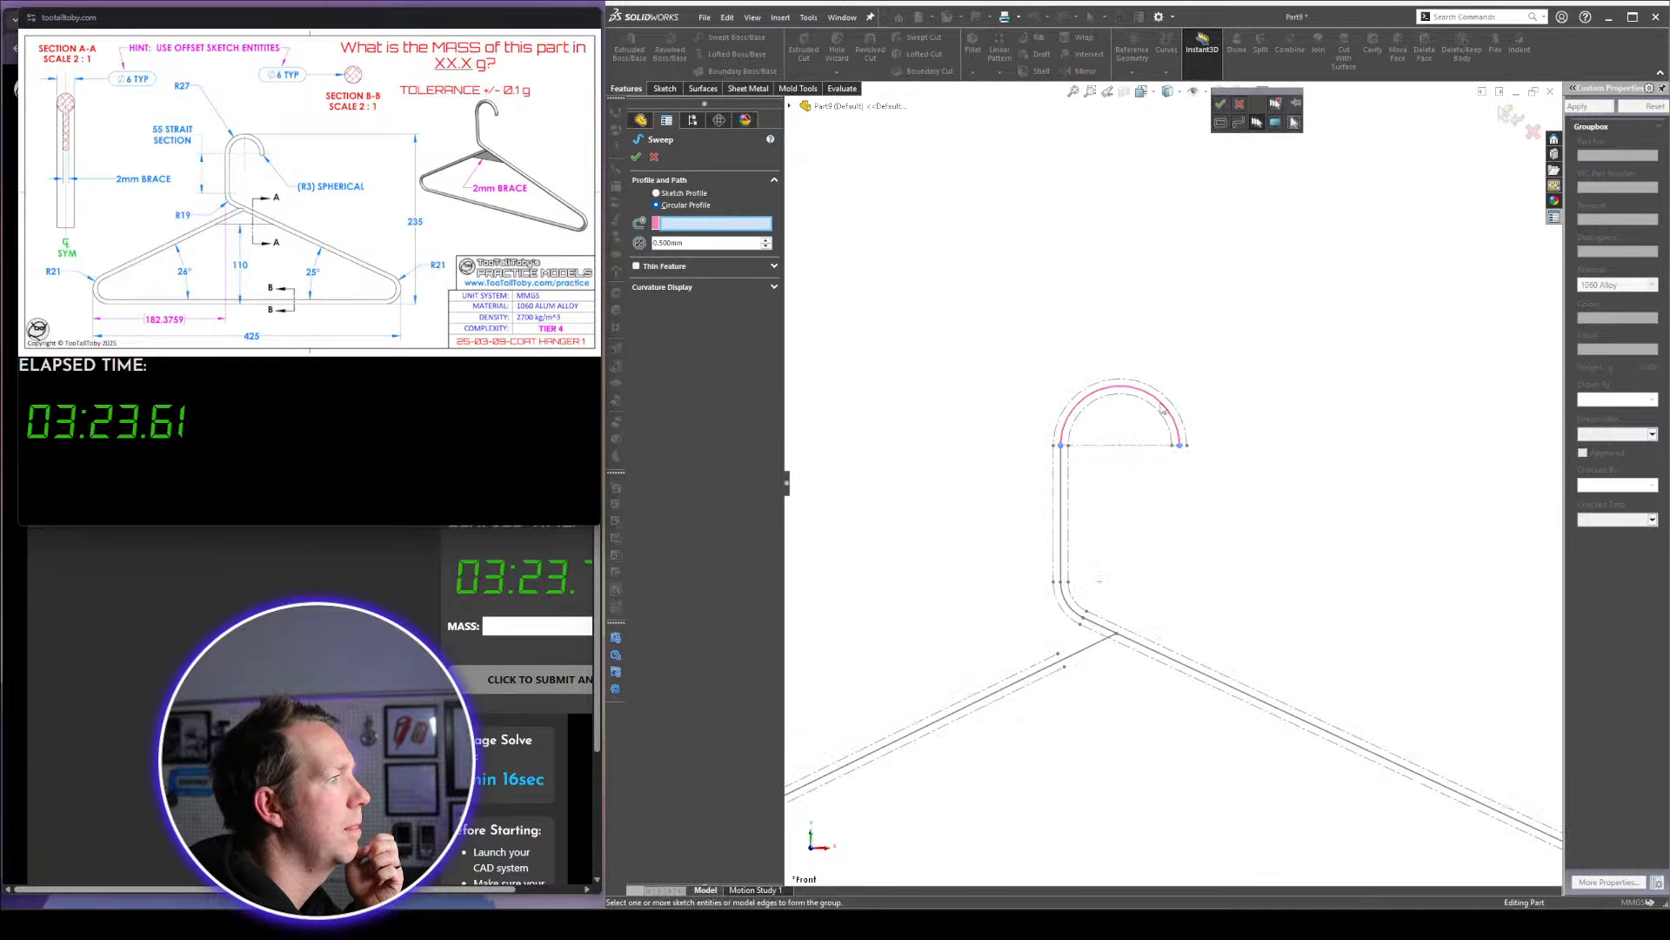
{"action": "left_click", "coordinate": [1062, 488]}
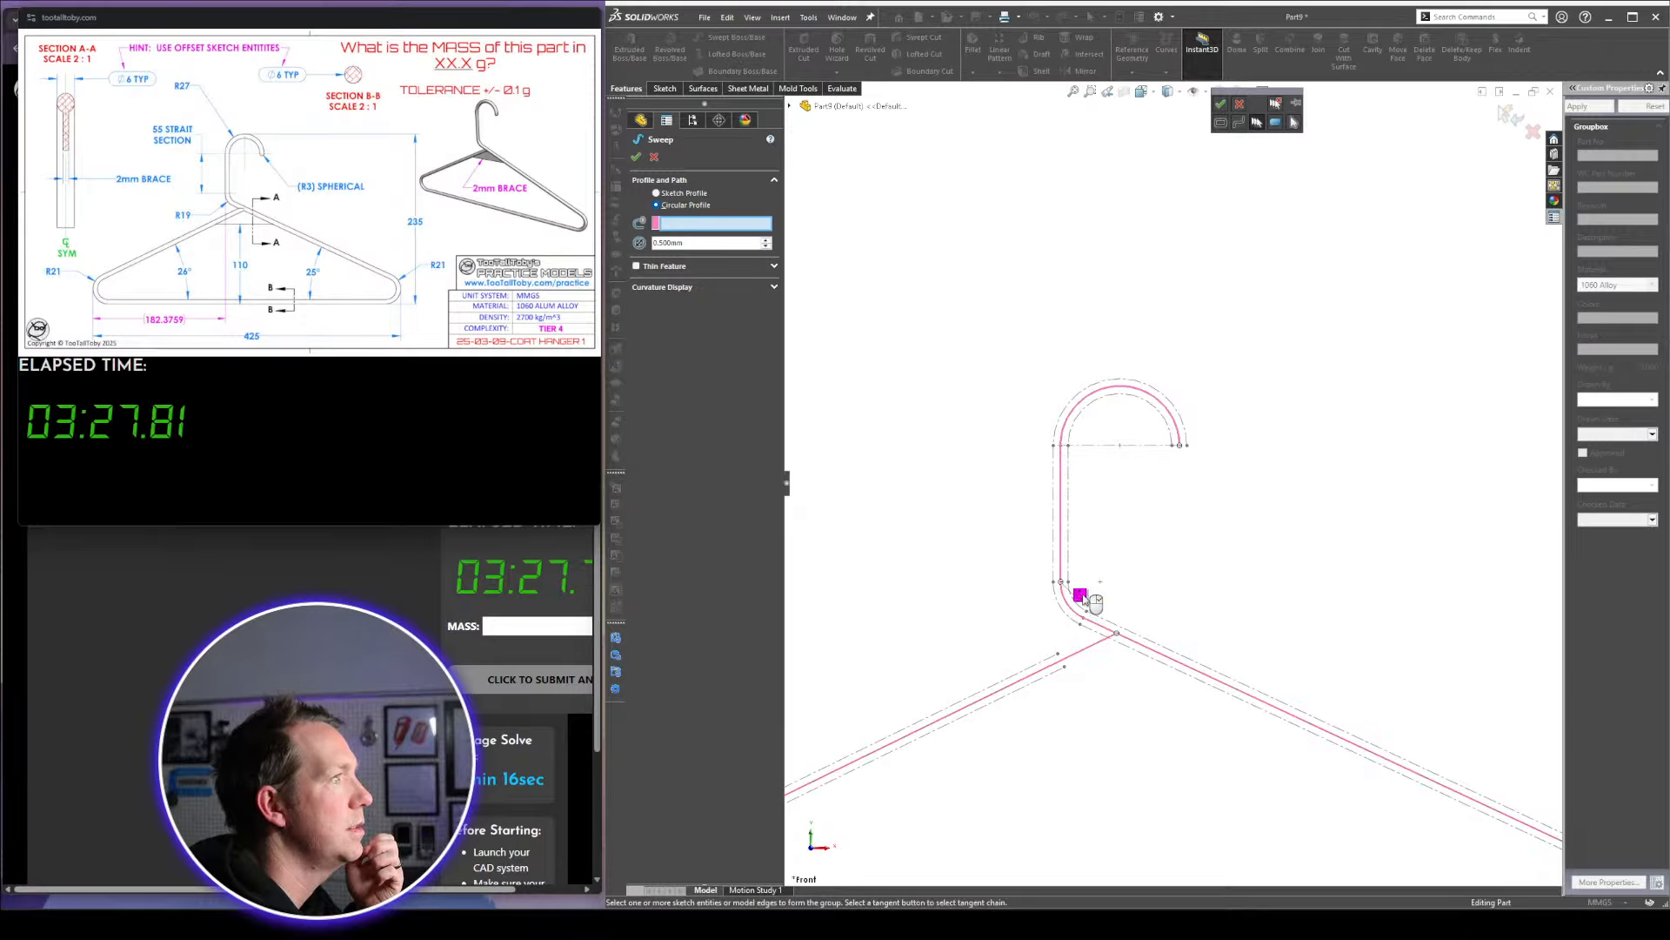
{"action": "left_click", "coordinate": [1222, 105]}
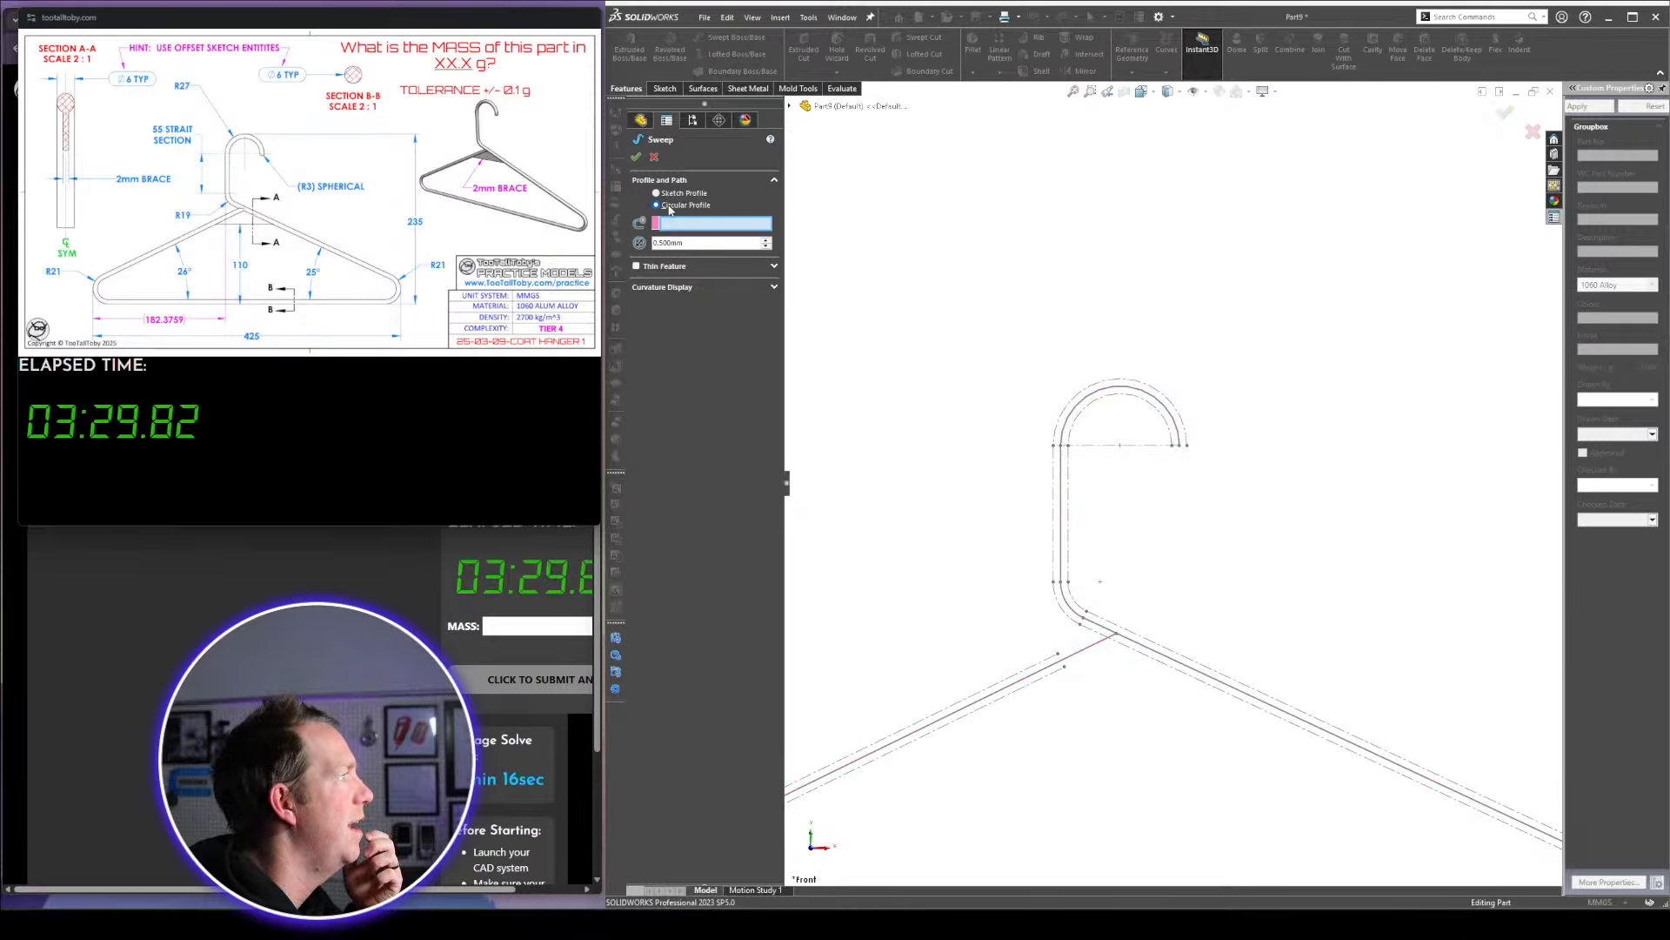
Set the sweep's circular profile diameter to 6 mm
{"action": "scroll", "coordinate": [1262, 634], "scroll_direction": "up", "scroll_amount": 3}
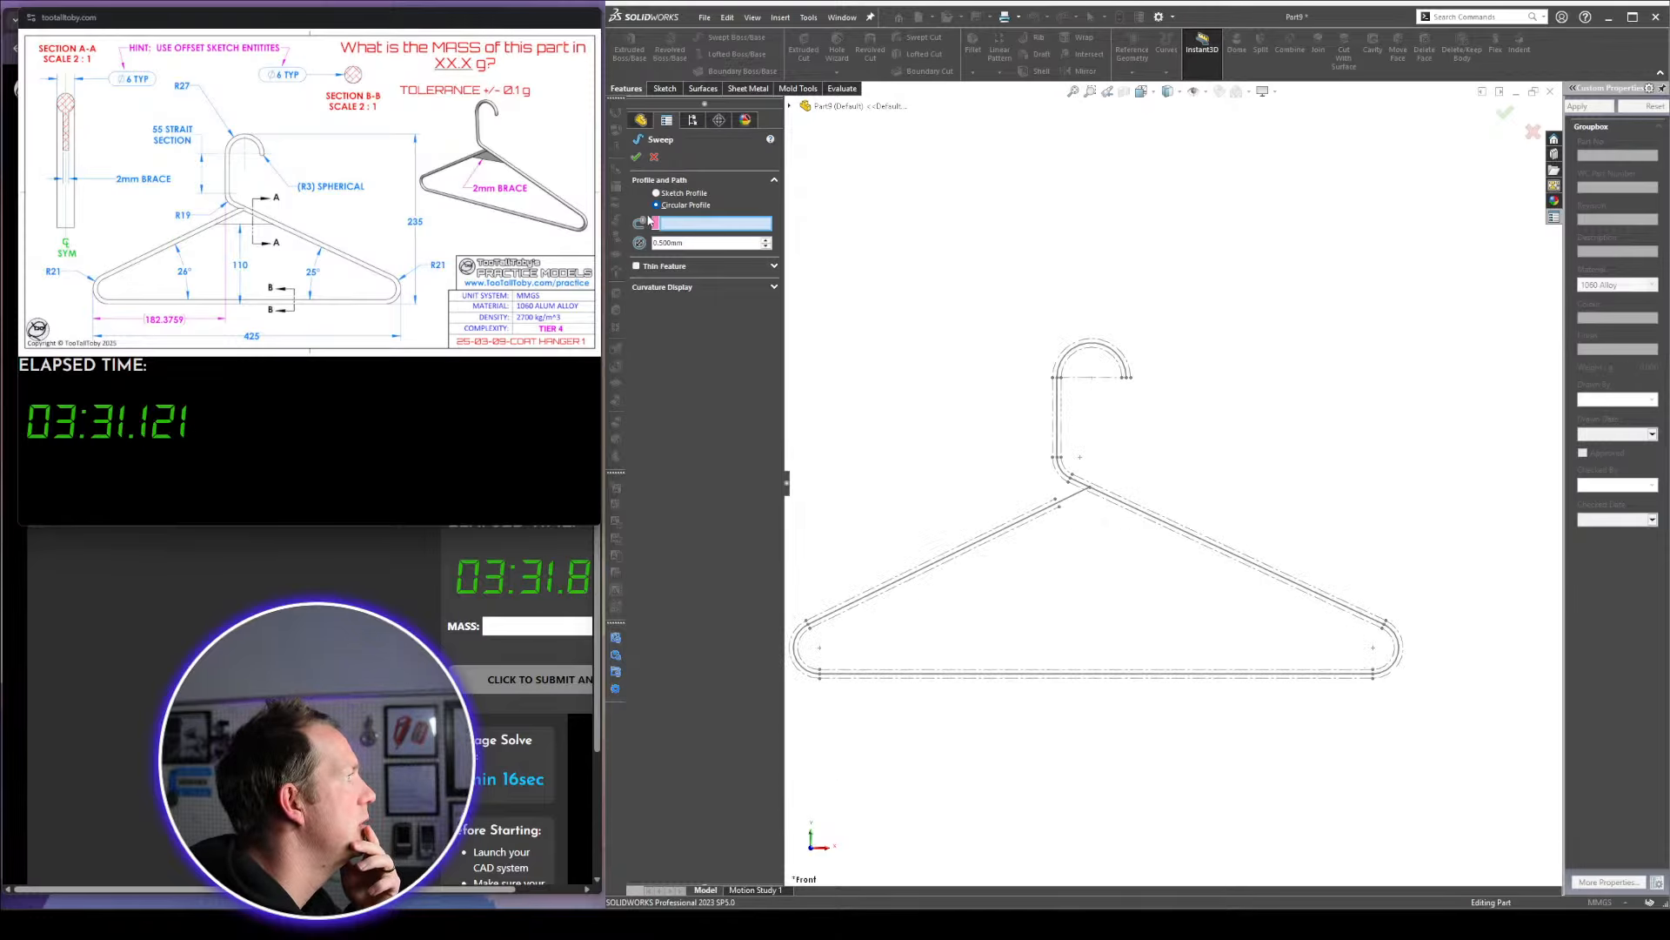
{"action": "type", "text": "6"}
{"action": "key", "text": "Return"}
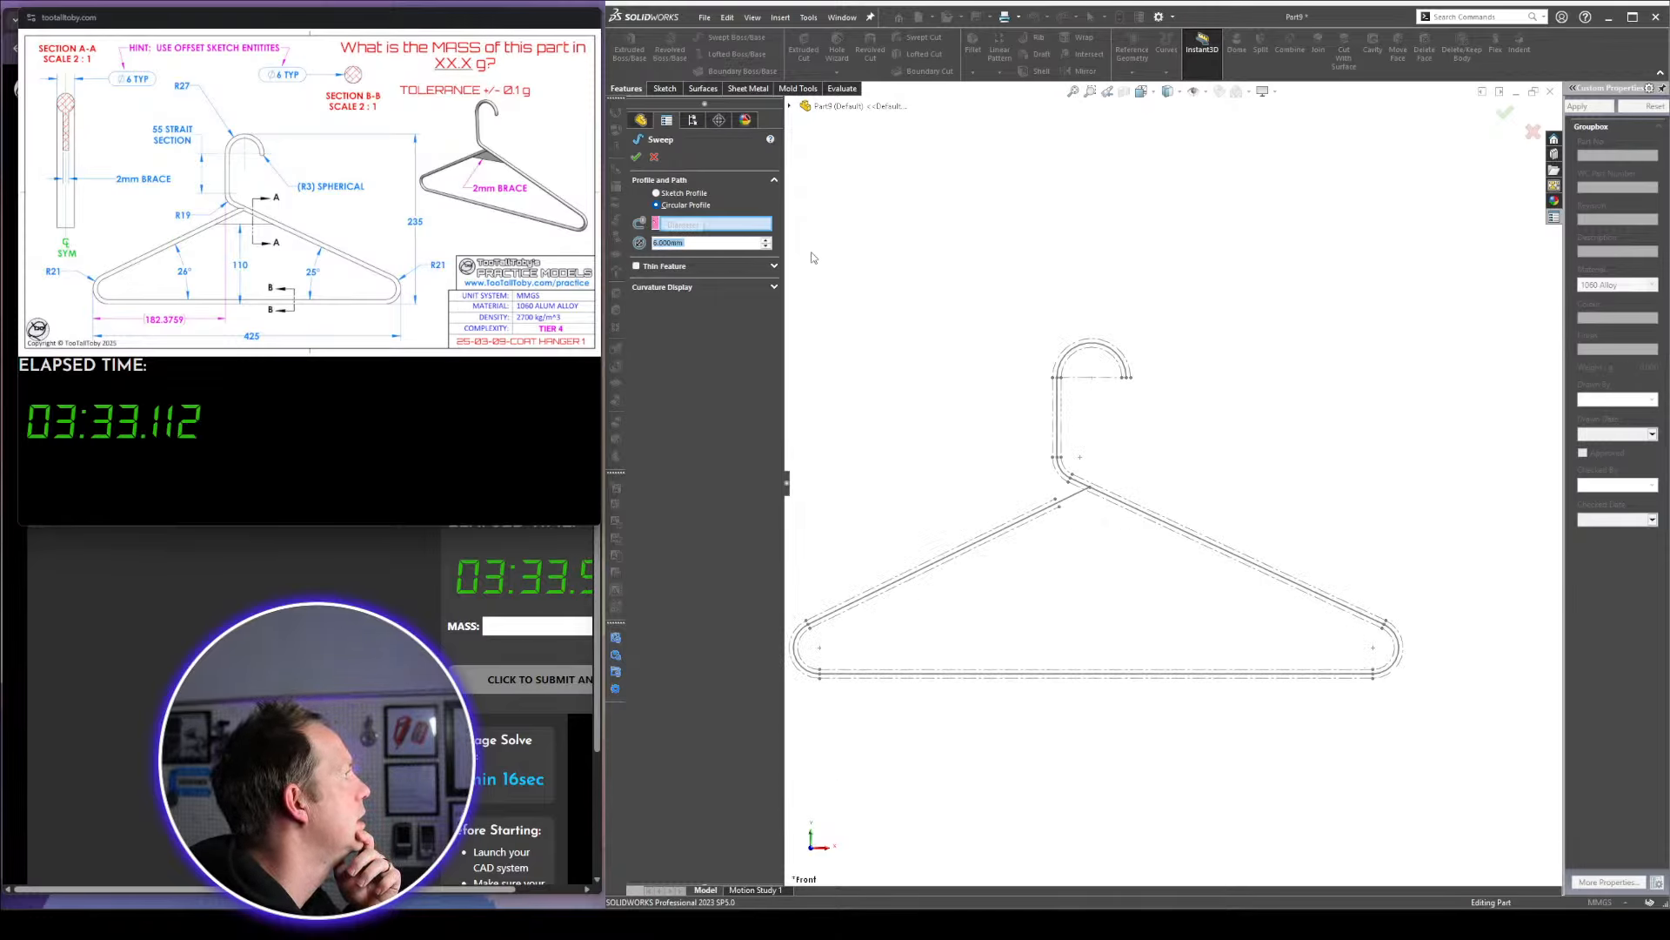
{"action": "scroll", "coordinate": [1088, 487], "scroll_direction": "down", "scroll_amount": 3}
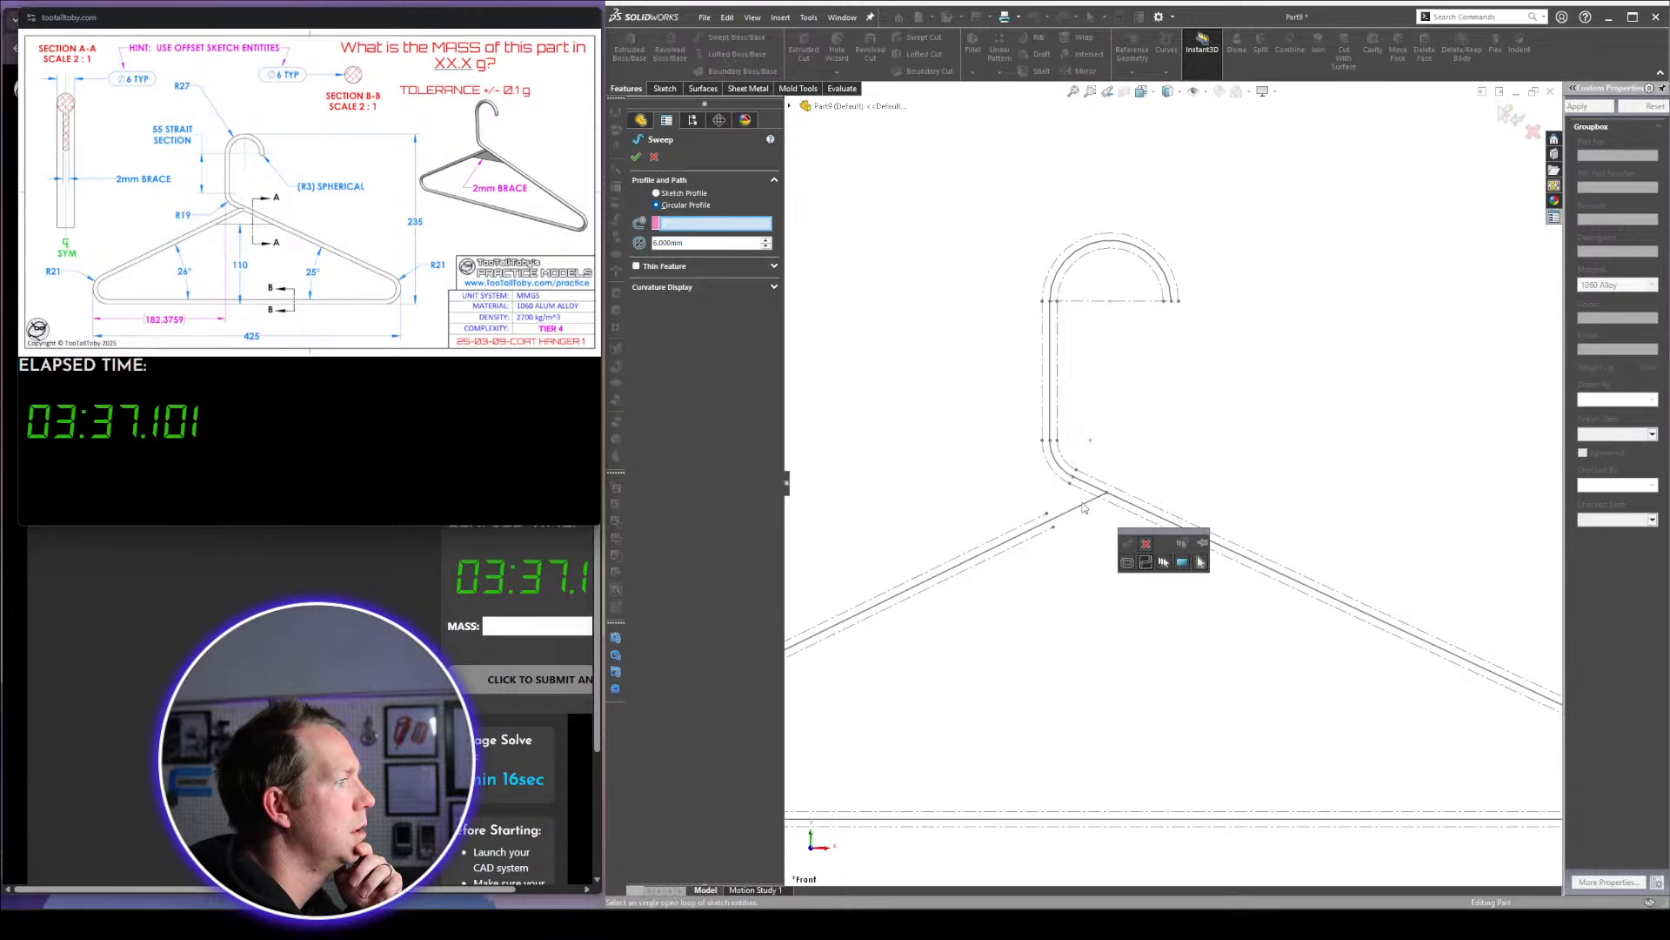
{"action": "left_click", "coordinate": [1085, 508]}
{"action": "left_click", "coordinate": [1087, 513]}
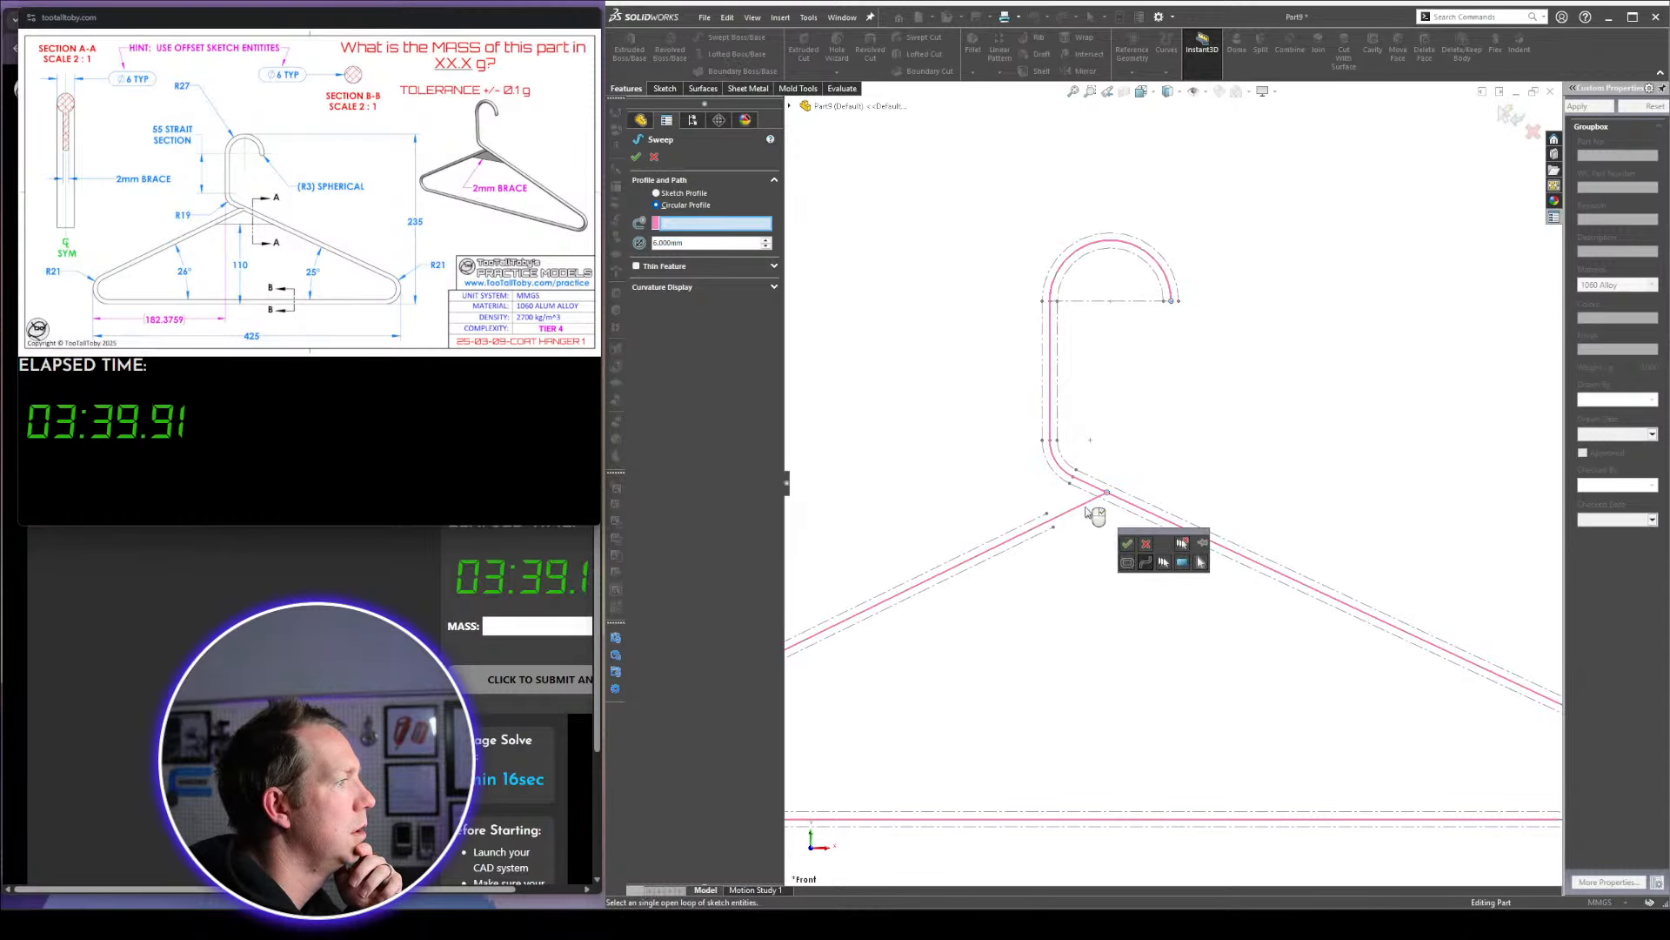
{"action": "left_click", "coordinate": [1128, 544]}
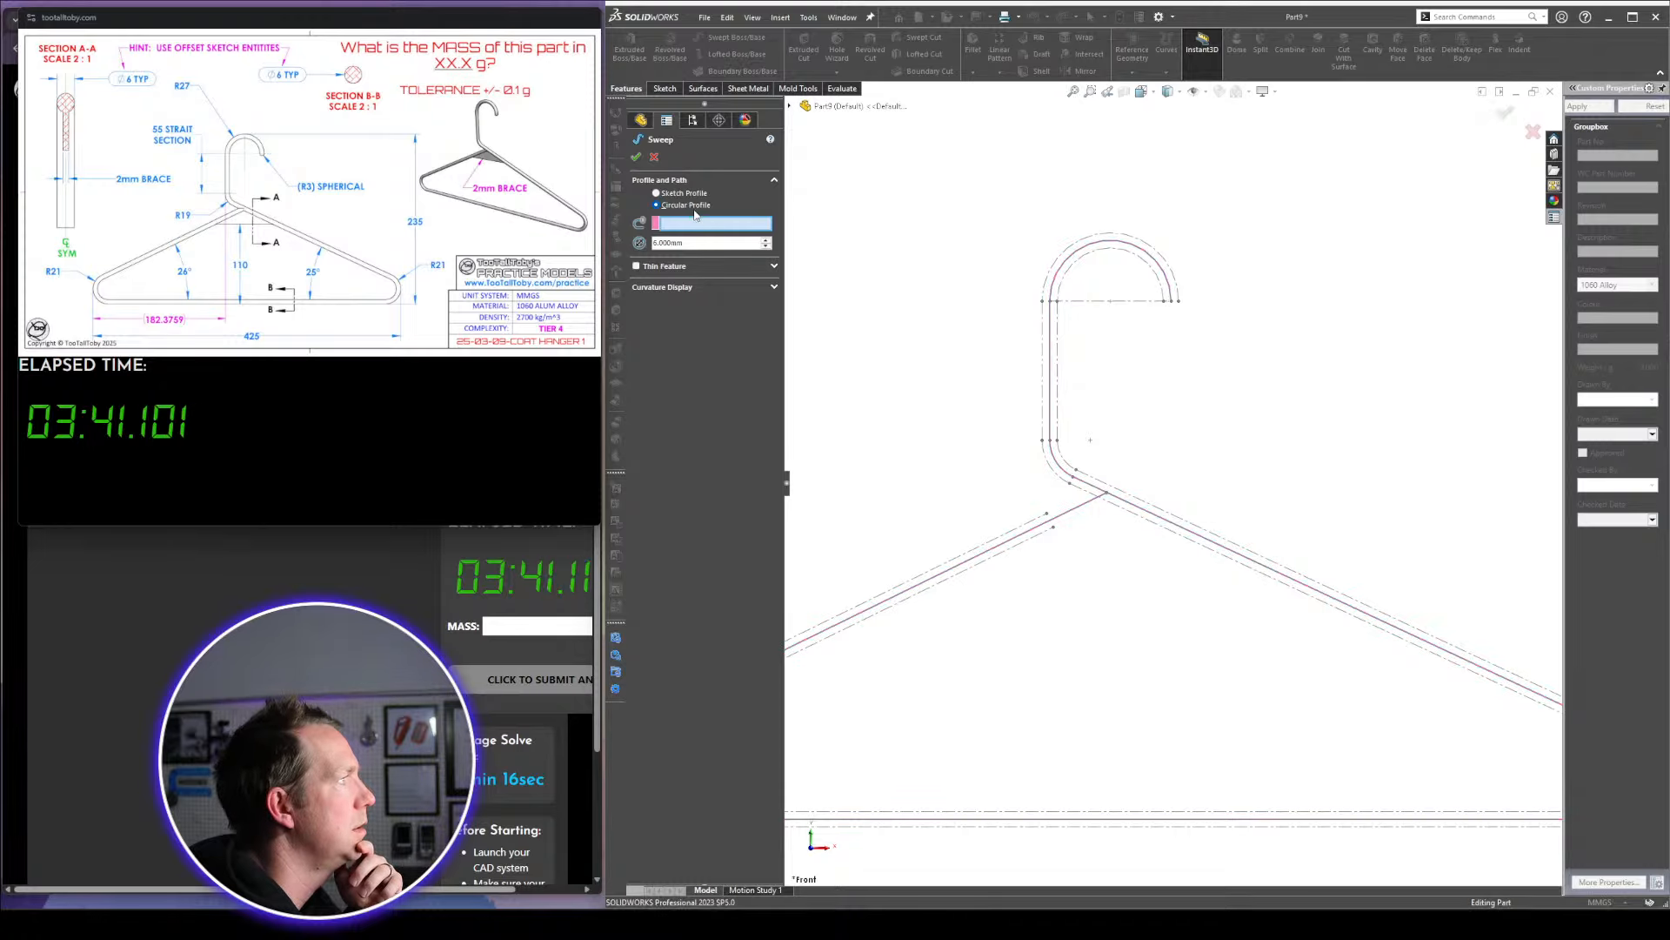
{"action": "left_click", "coordinate": [654, 158]}
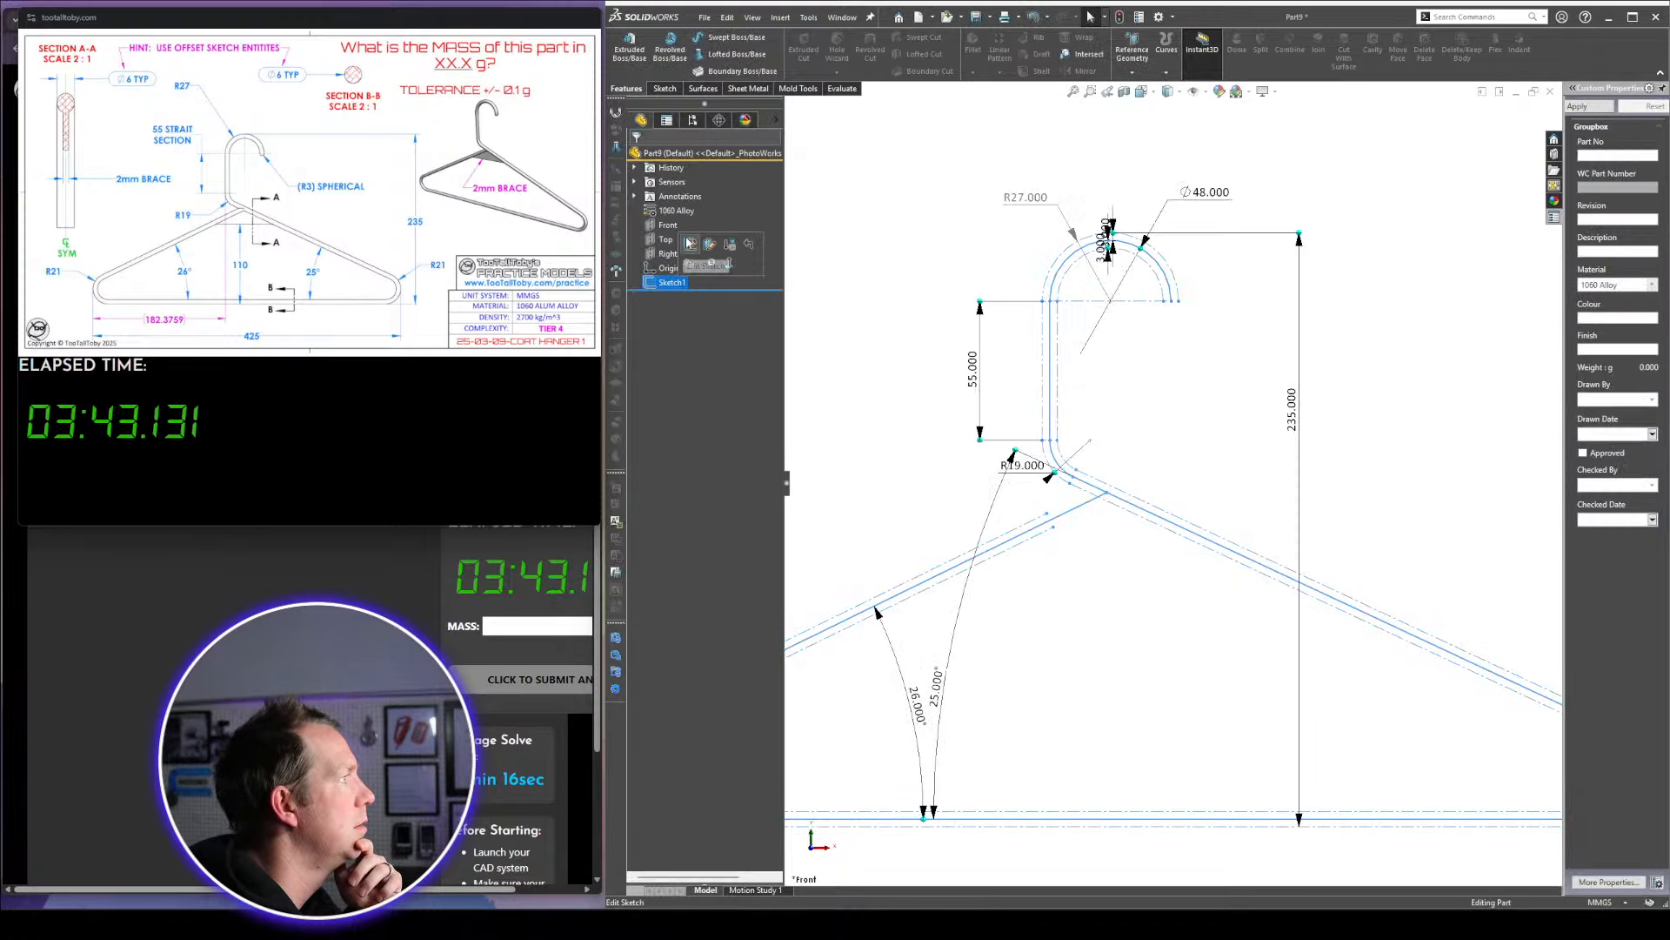
Edit the centreline sketch to detach the left shoulder line's upper end from the right shoulder line and shorten it, leaving a gap
{"action": "scroll", "coordinate": [1063, 502], "scroll_direction": "down", "scroll_amount": 6}
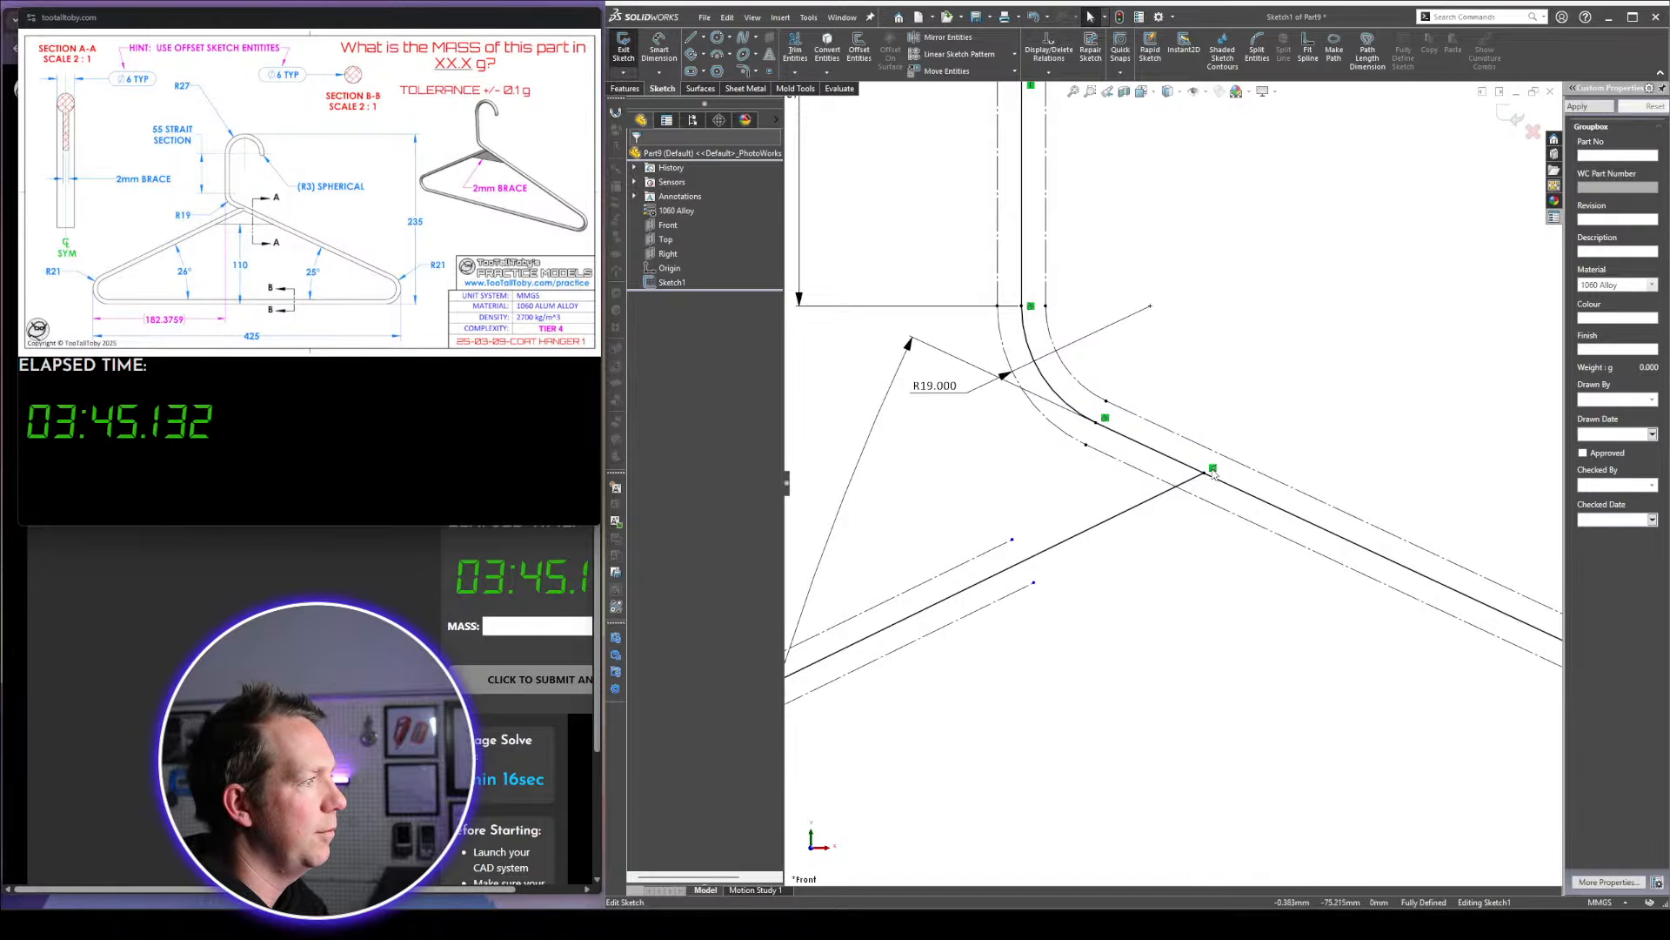
{"action": "left_click", "coordinate": [1210, 471]}
{"action": "key", "text": "Delete"}
{"action": "left_click_drag", "start_coordinate": [1205, 474], "coordinate": [1106, 519]}
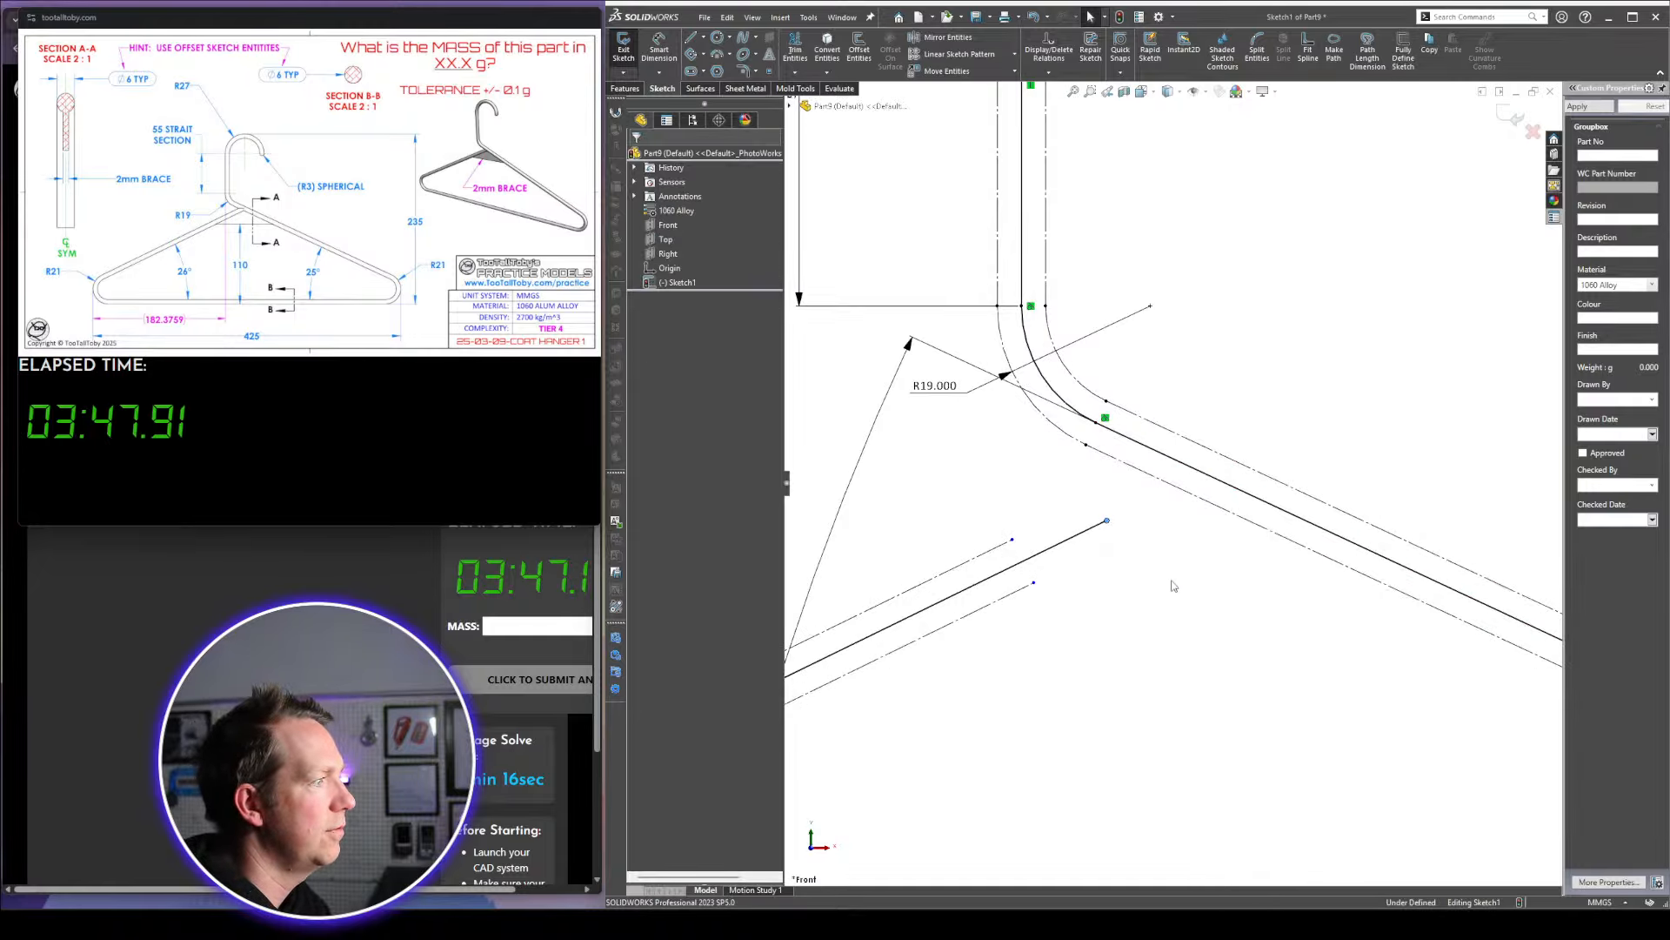
{"action": "scroll", "coordinate": [1307, 403], "scroll_direction": "up", "scroll_amount": 6}
{"action": "key", "text": "f"}
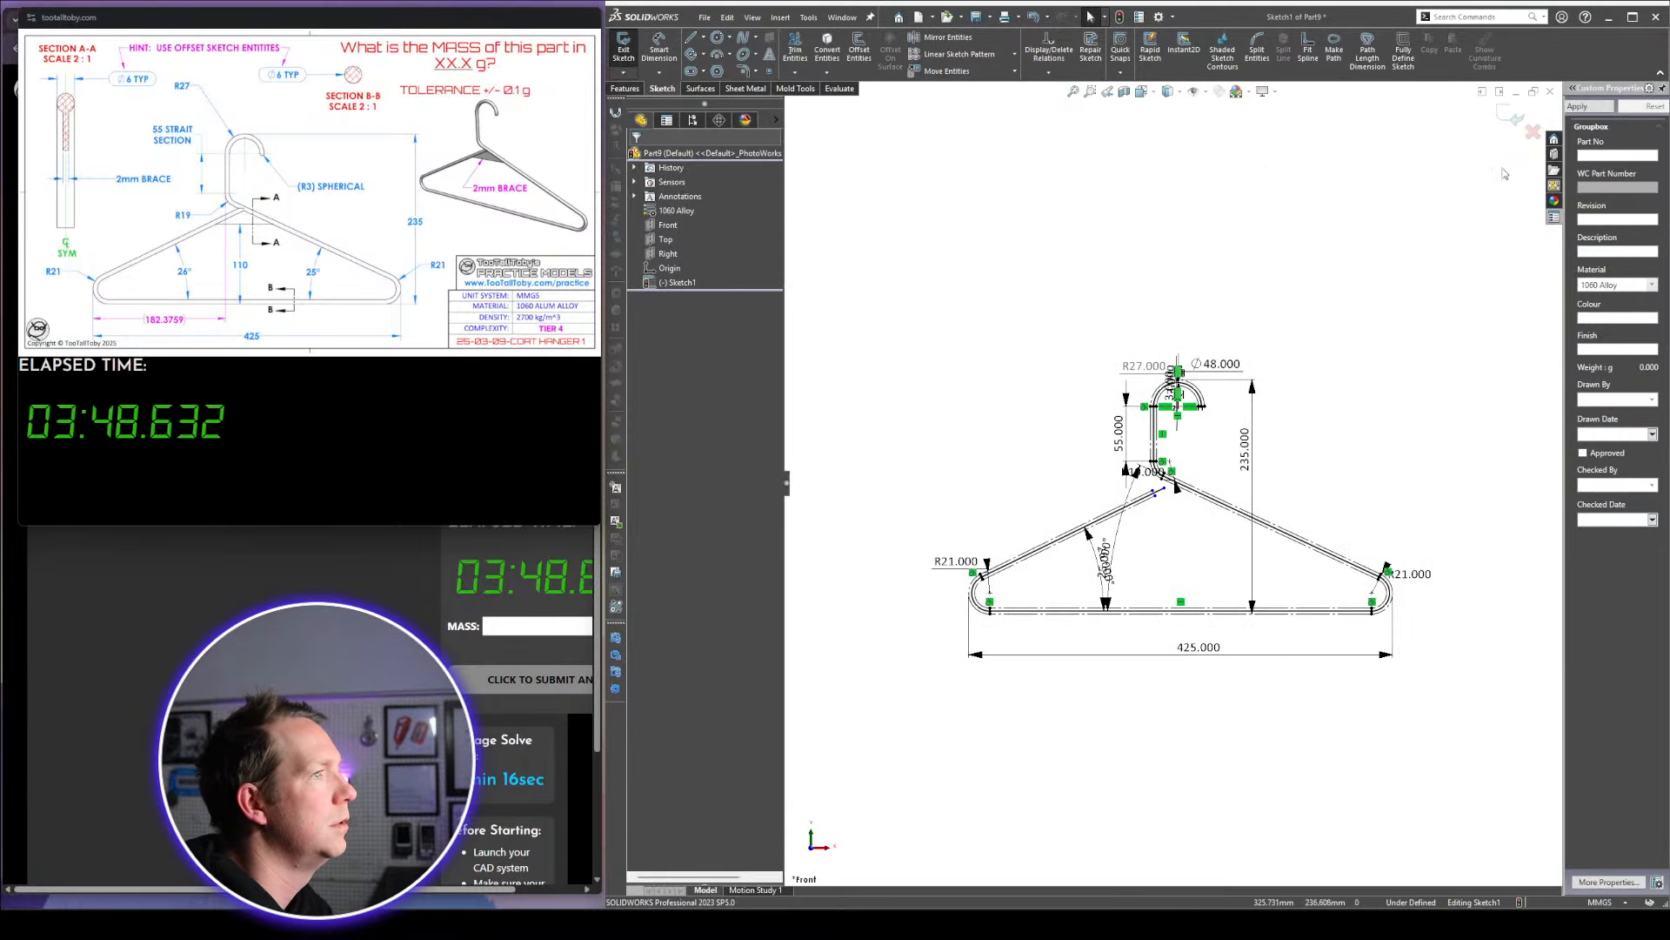
{"action": "left_click", "coordinate": [1510, 115]}
Sweep a 6 mm diameter circular profile along the whole hanger centreline sketch
{"action": "scroll", "coordinate": [1223, 459], "scroll_direction": "down", "scroll_amount": 3}
{"action": "left_click", "coordinate": [678, 282]}
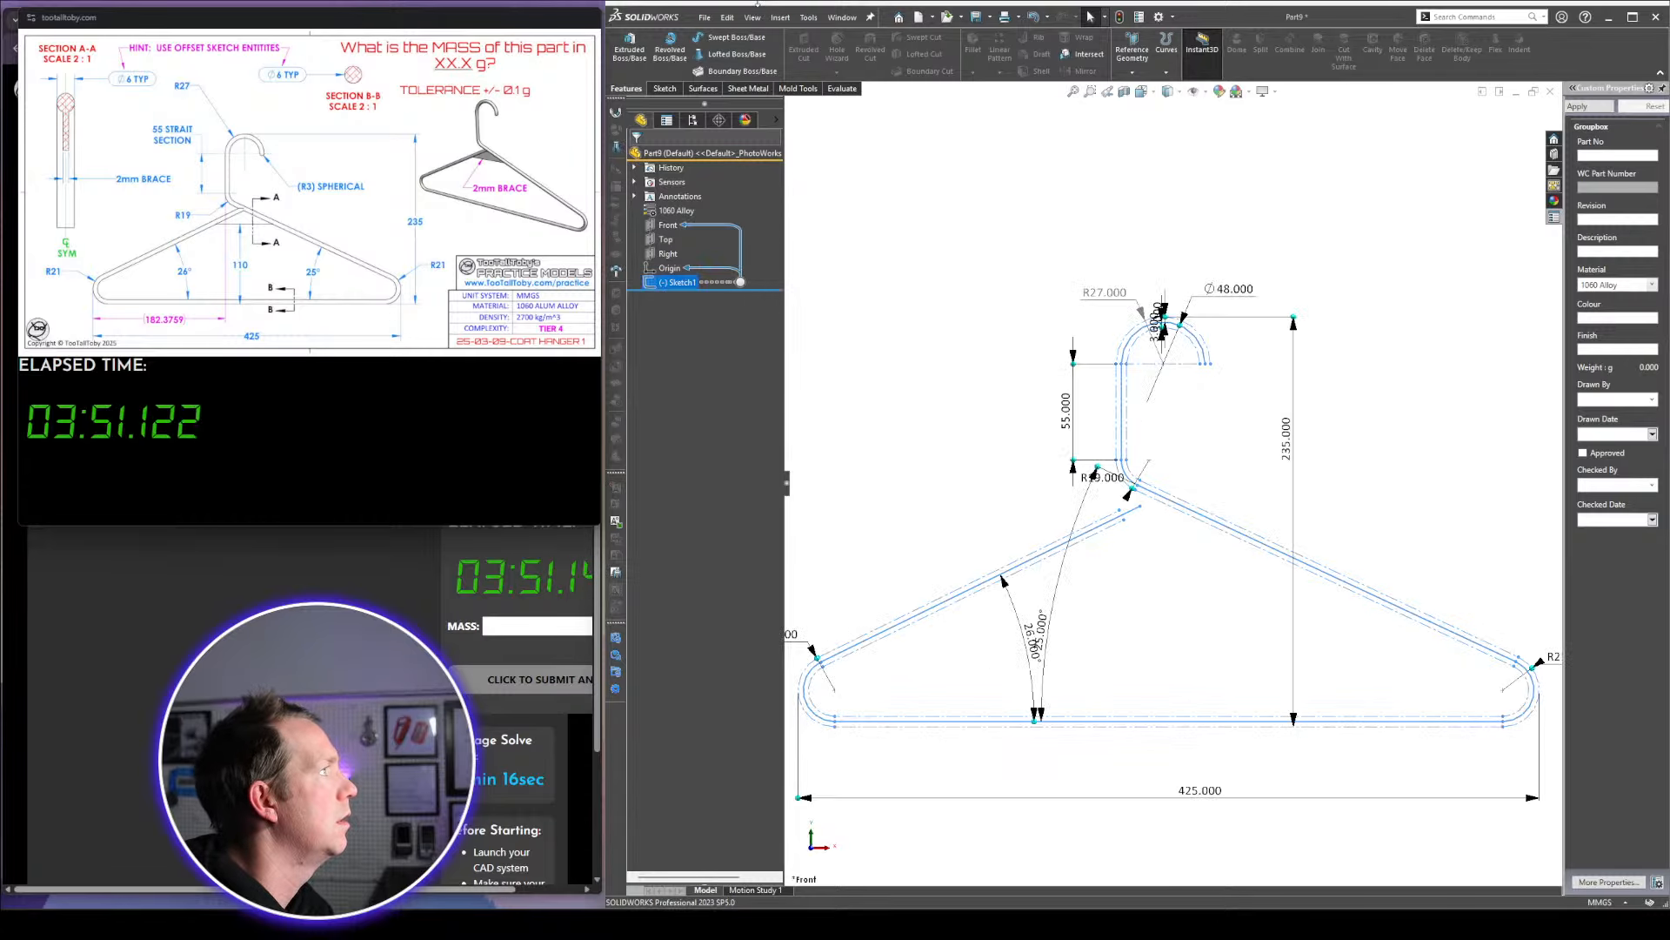
{"action": "left_click", "coordinate": [742, 37]}
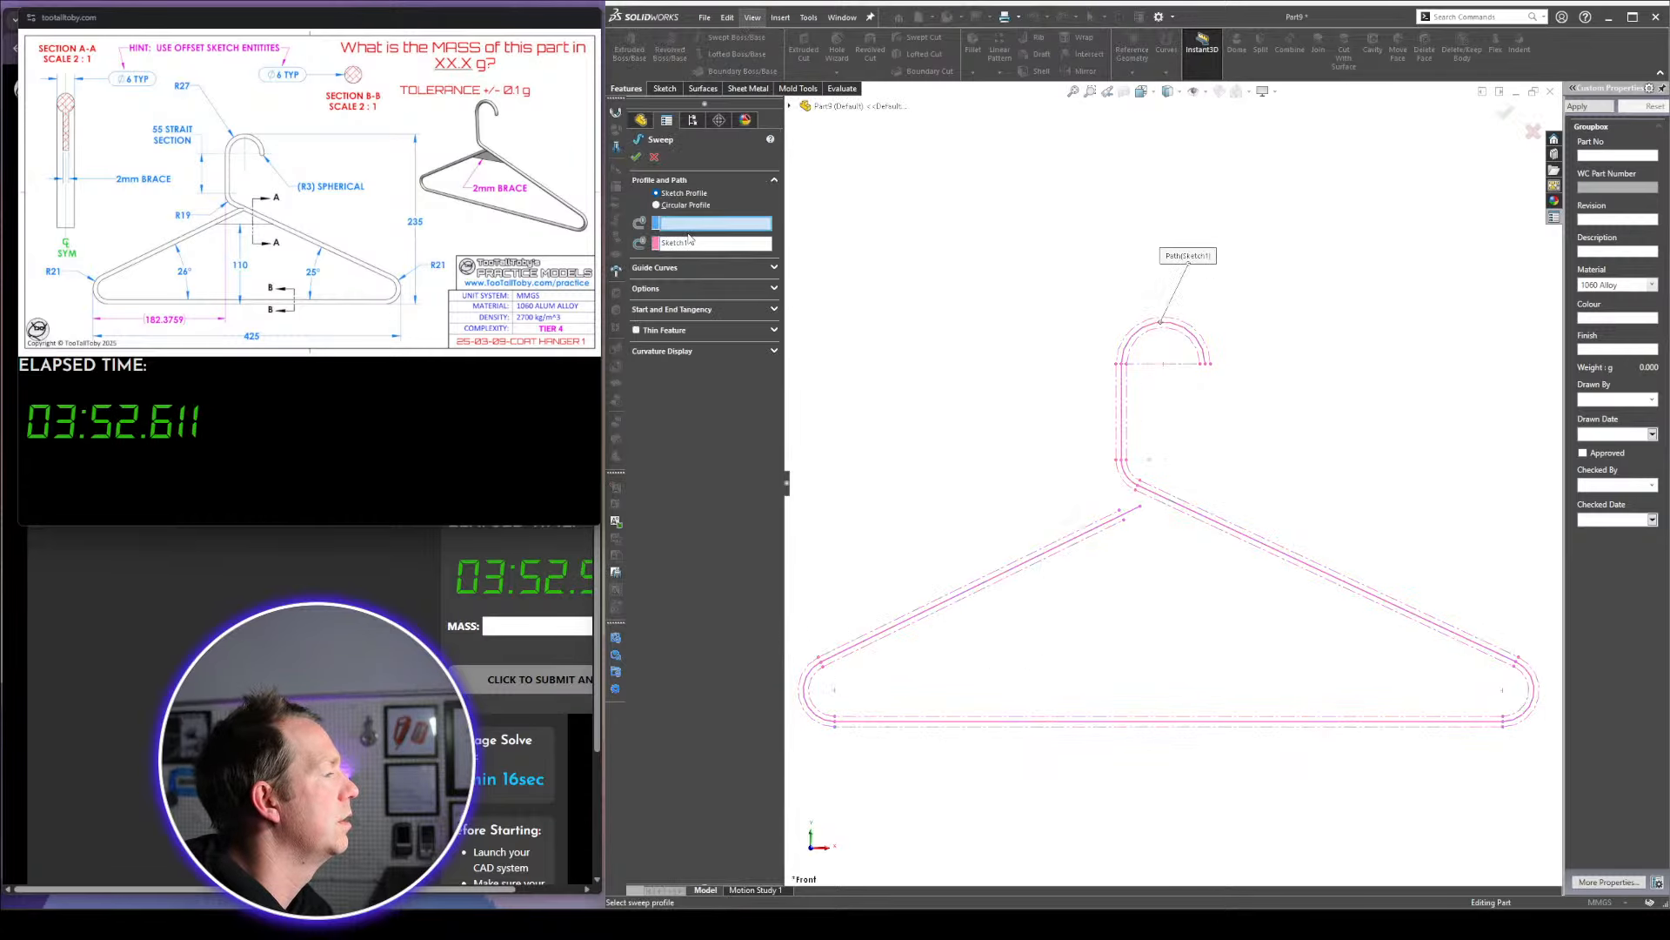
{"action": "left_click", "coordinate": [657, 204]}
{"action": "double_click", "coordinate": [680, 244]}
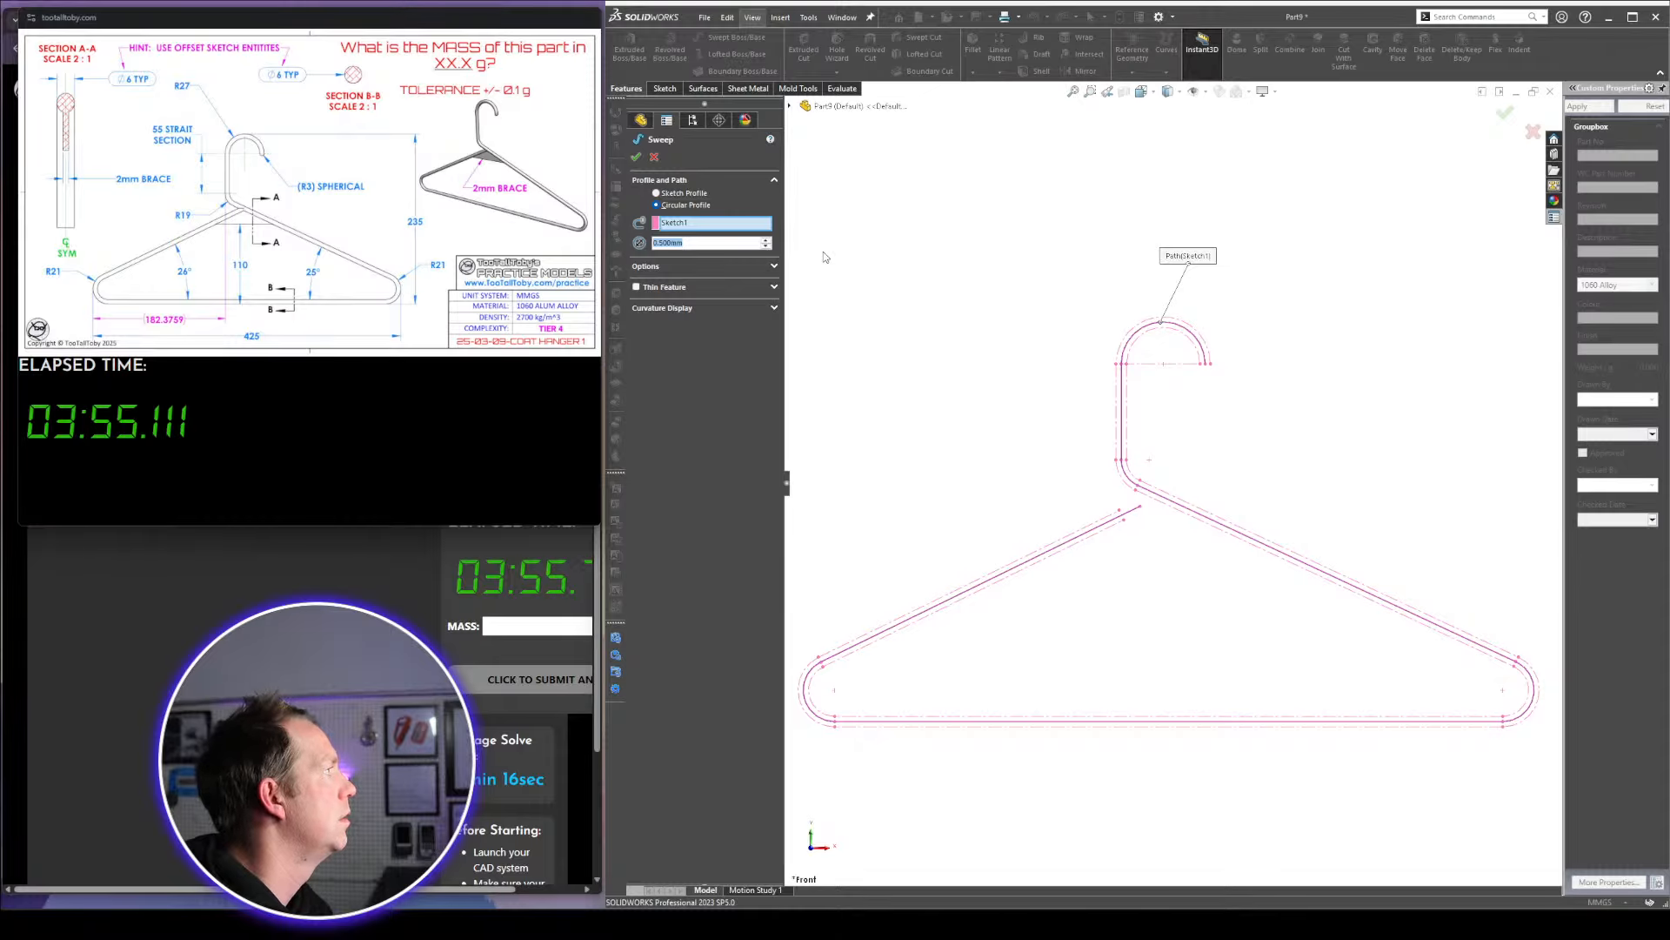
{"action": "type", "text": "6"}
{"action": "key", "text": "Return"}
{"action": "right_click", "coordinate": [833, 259]}
Sketch on the open end face of the left shoulder rod and extrude it Up To Next, meeting the right shoulder rod
{"action": "scroll", "coordinate": [1157, 469], "scroll_direction": "down", "scroll_amount": 8}
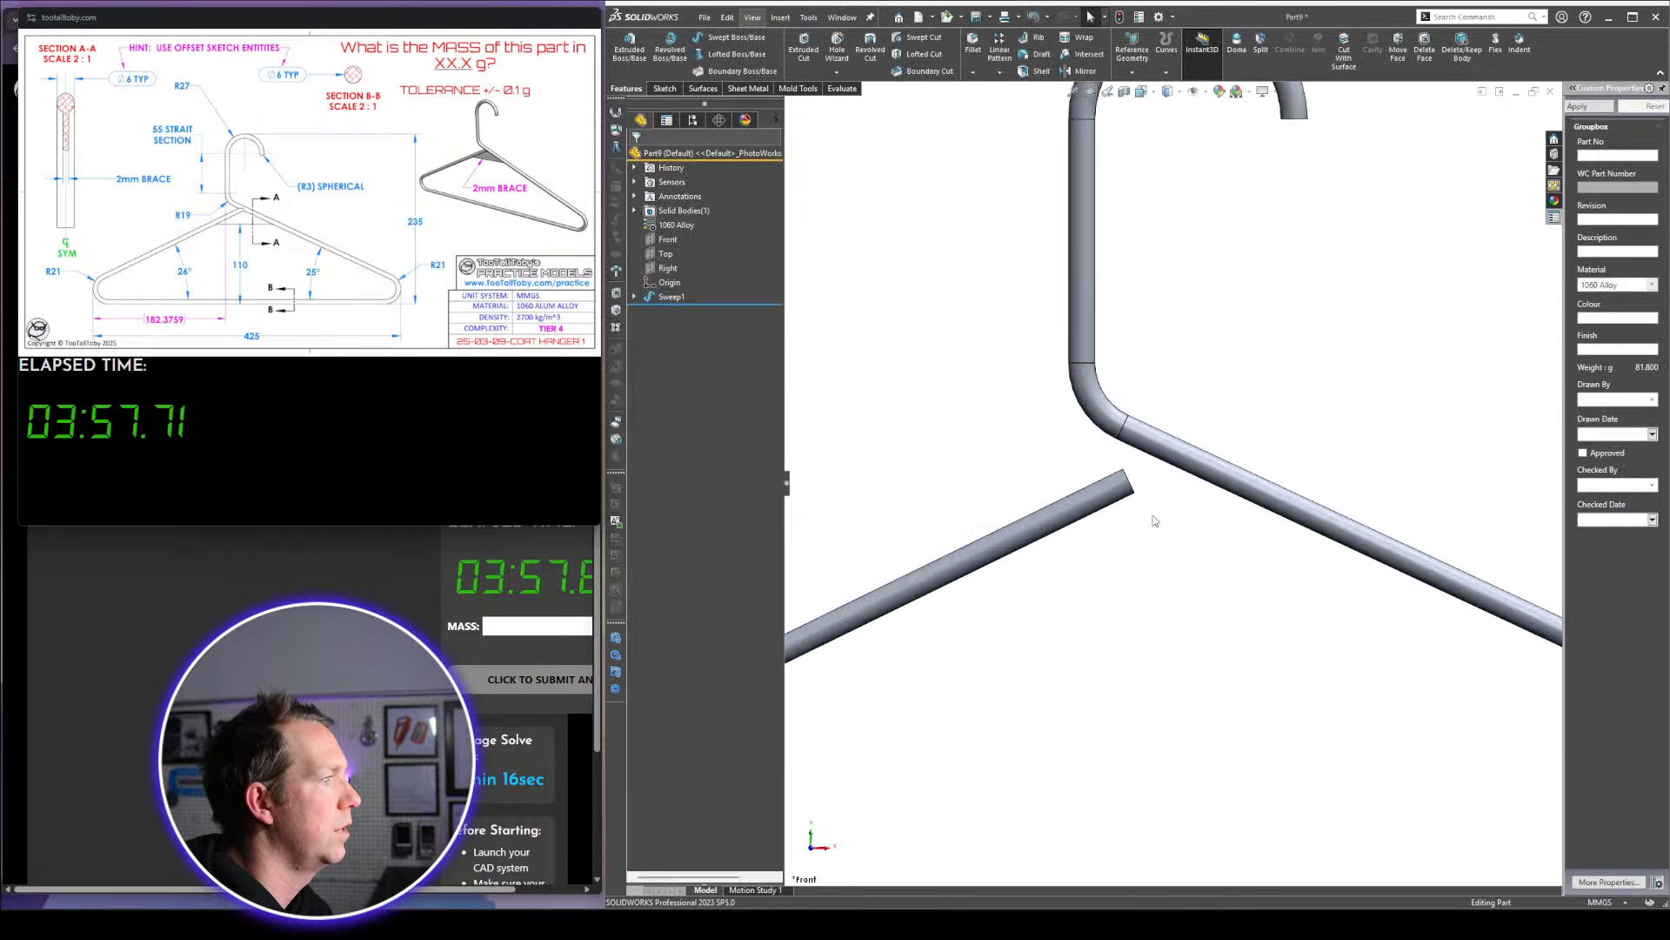
{"action": "left_click", "coordinate": [1161, 464]}
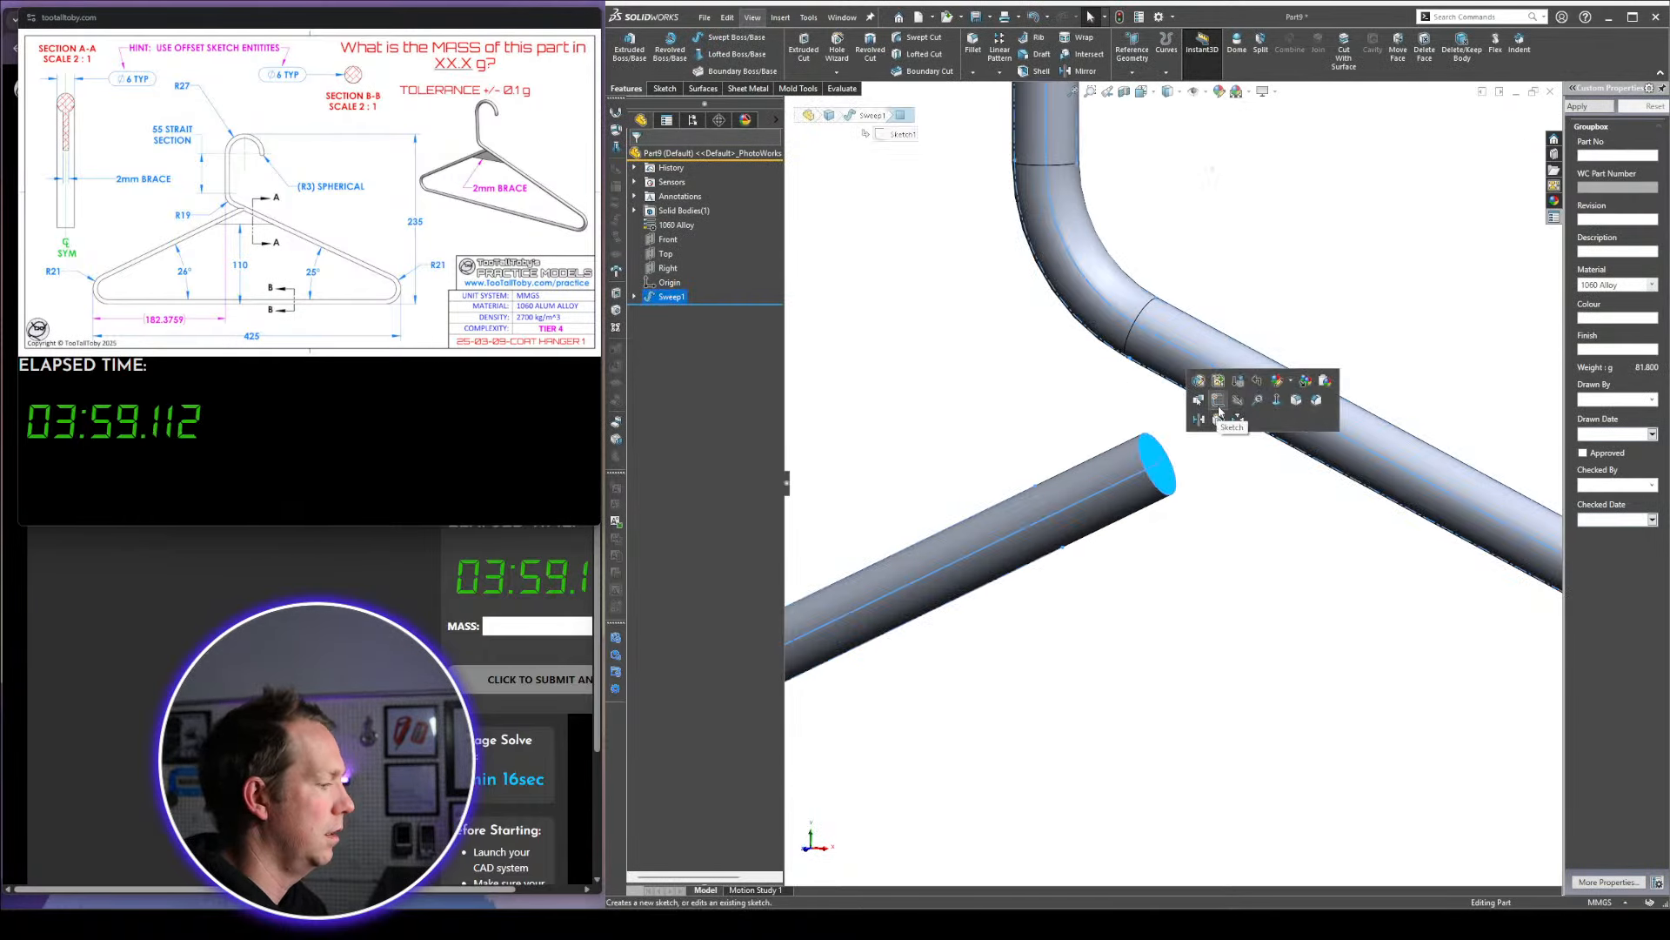
{"action": "left_click", "coordinate": [1218, 405]}
{"action": "key", "text": "e"}
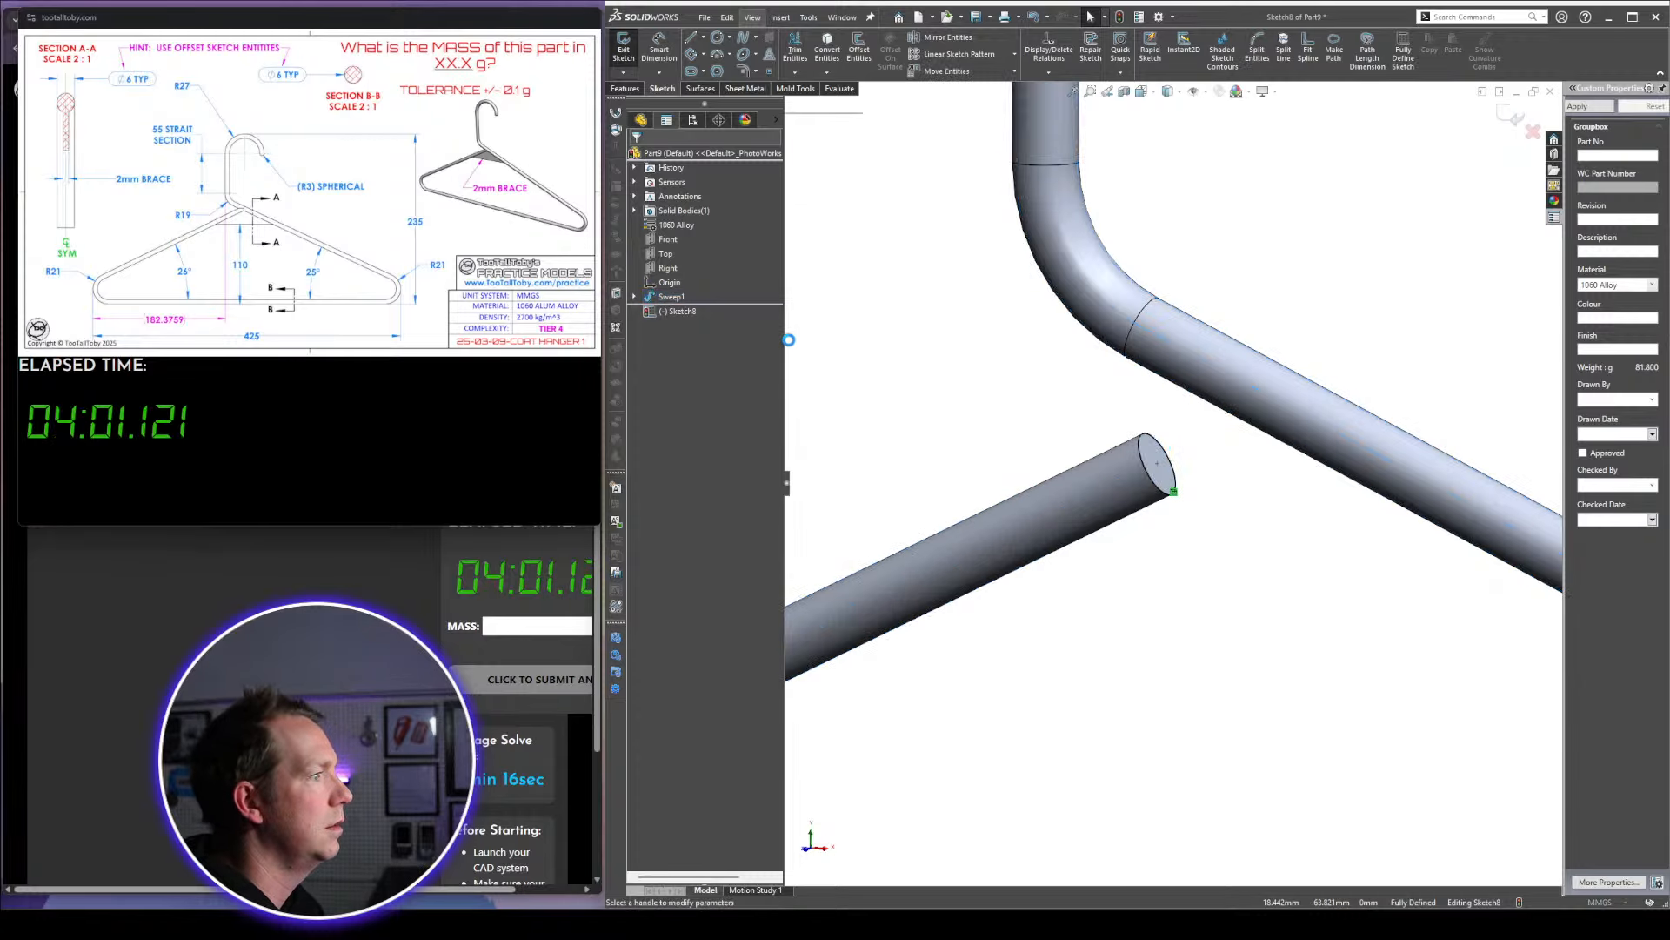
{"action": "left_click", "coordinate": [711, 235]}
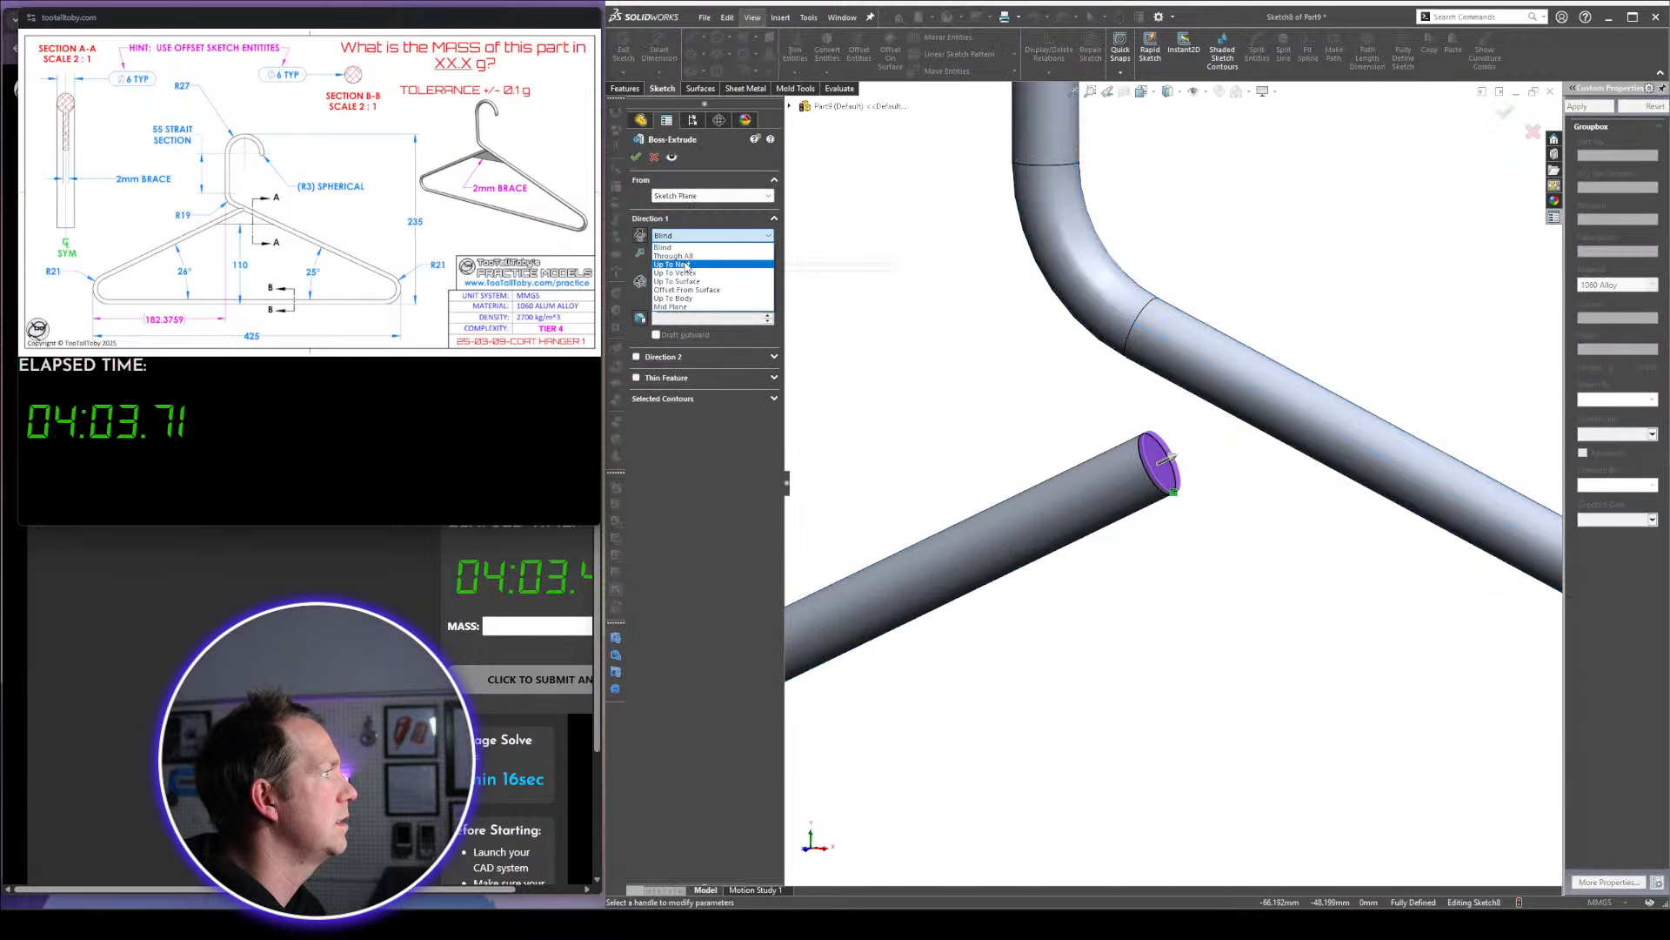
{"action": "left_click", "coordinate": [687, 264]}
{"action": "key", "text": "Return"}
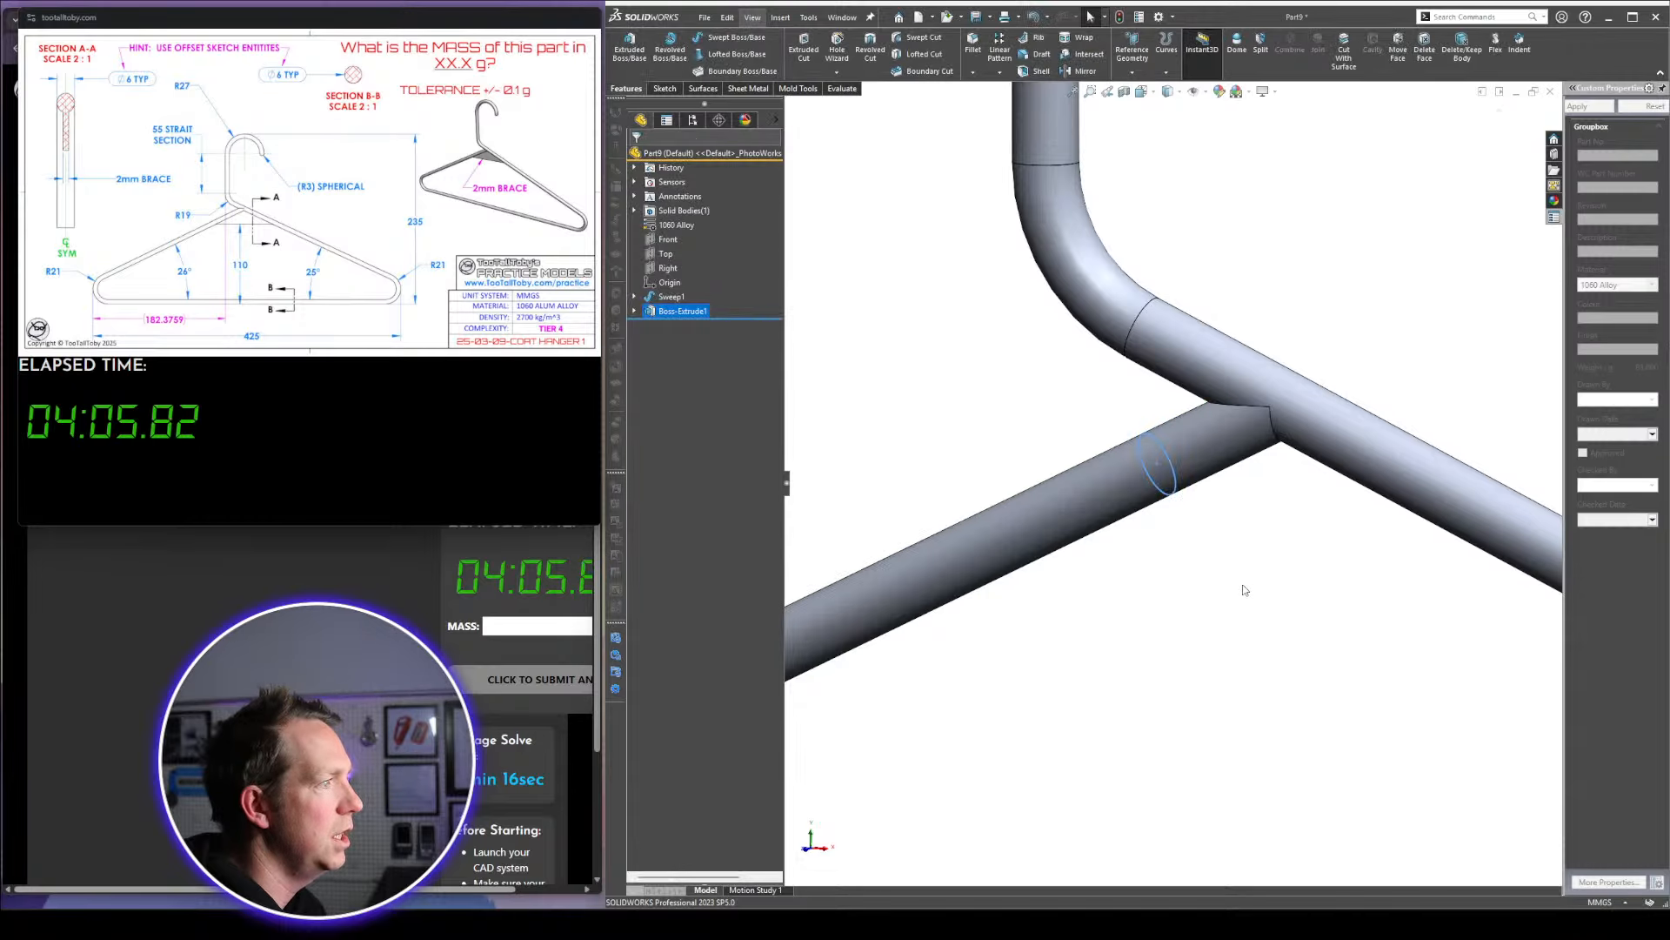
Sketch a closed triangular brace profile on the Front plane, with its apex where the shoulder rods meet and a horizontal base between them
{"action": "key", "text": "f"}
{"action": "scroll", "coordinate": [1209, 540], "scroll_direction": "down", "scroll_amount": 2}
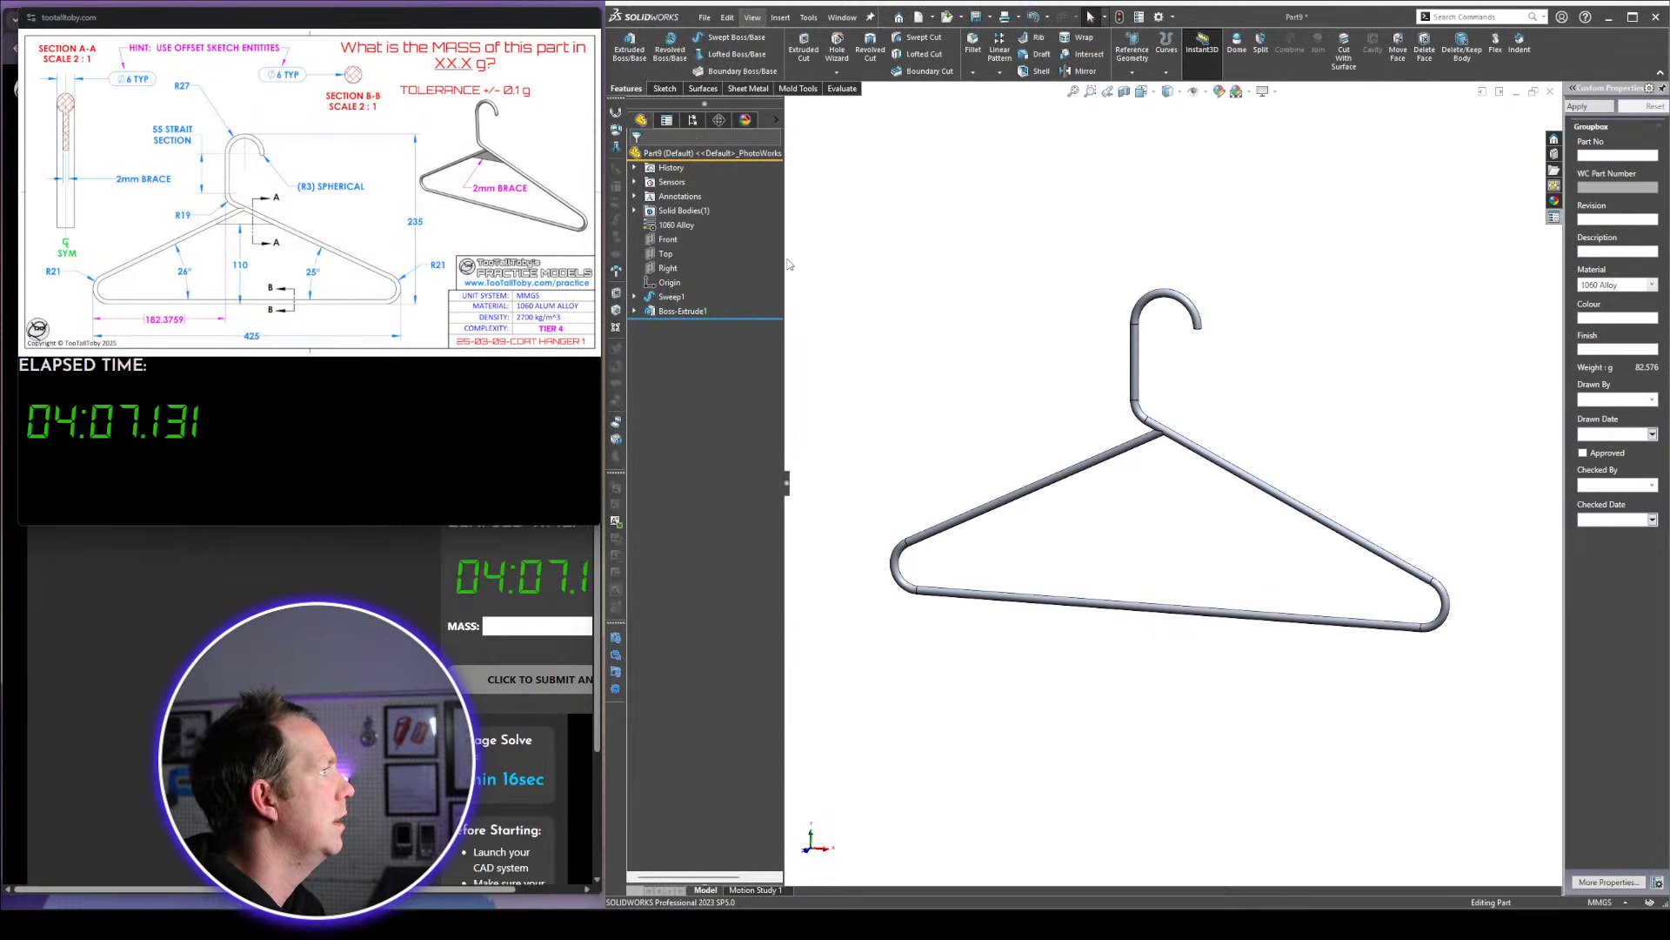
{"action": "left_click", "coordinate": [673, 239]}
{"action": "left_click", "coordinate": [686, 215]}
{"action": "key", "text": "space"}
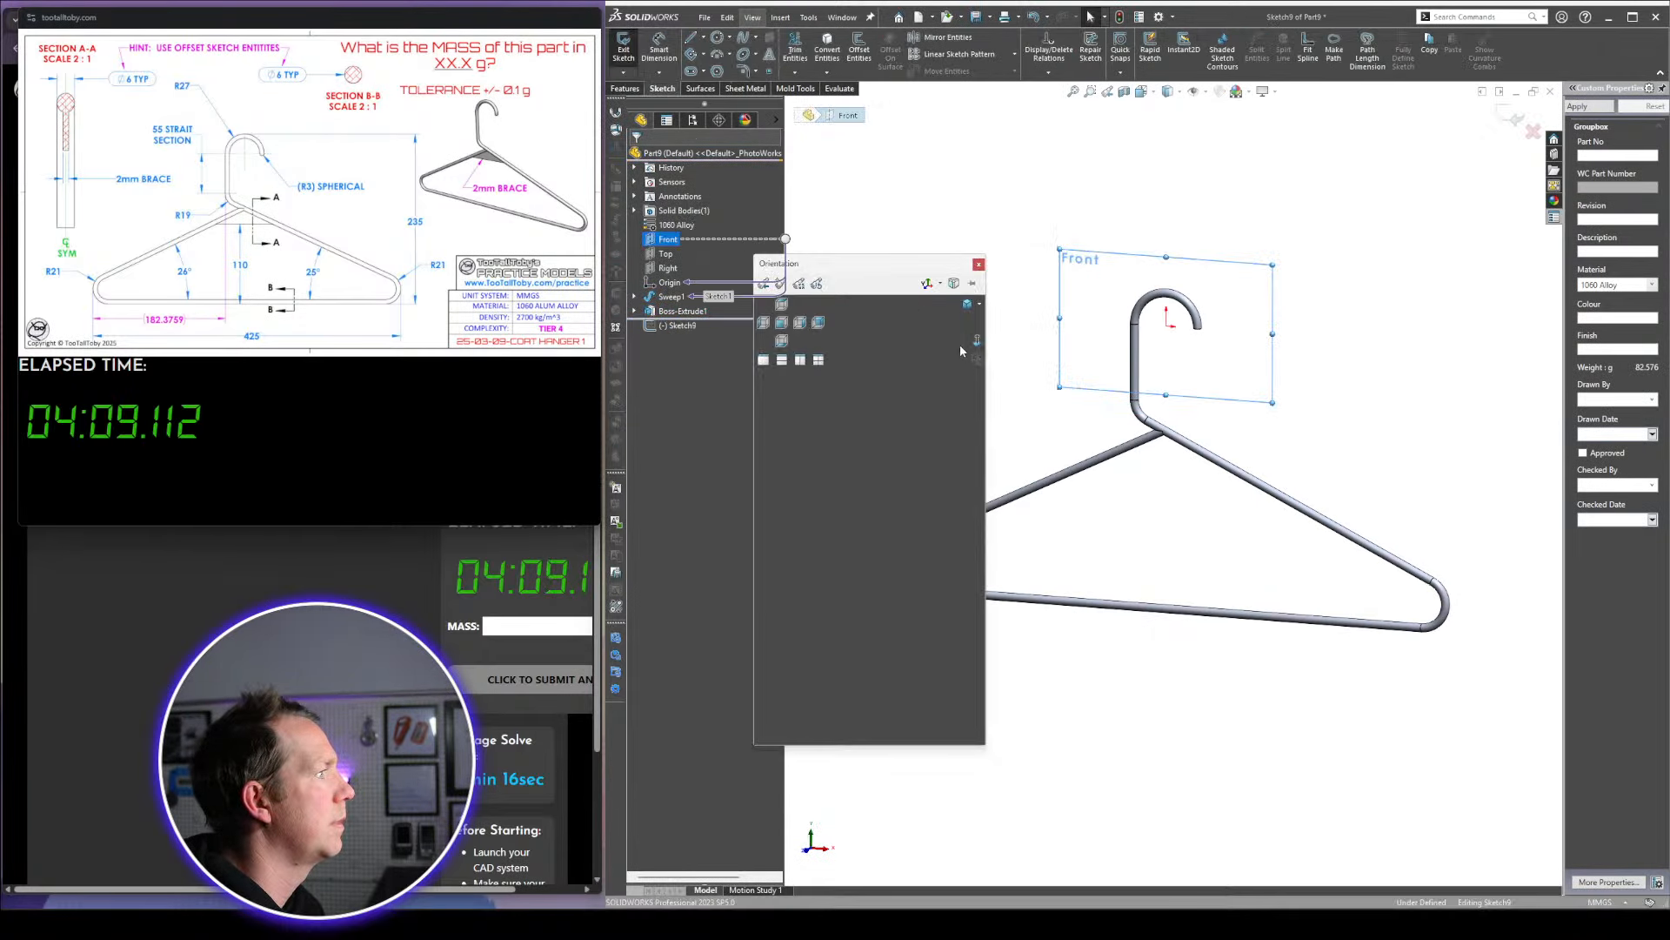
{"action": "left_click", "coordinate": [977, 340]}
{"action": "scroll", "coordinate": [1166, 496], "scroll_direction": "down", "scroll_amount": 3}
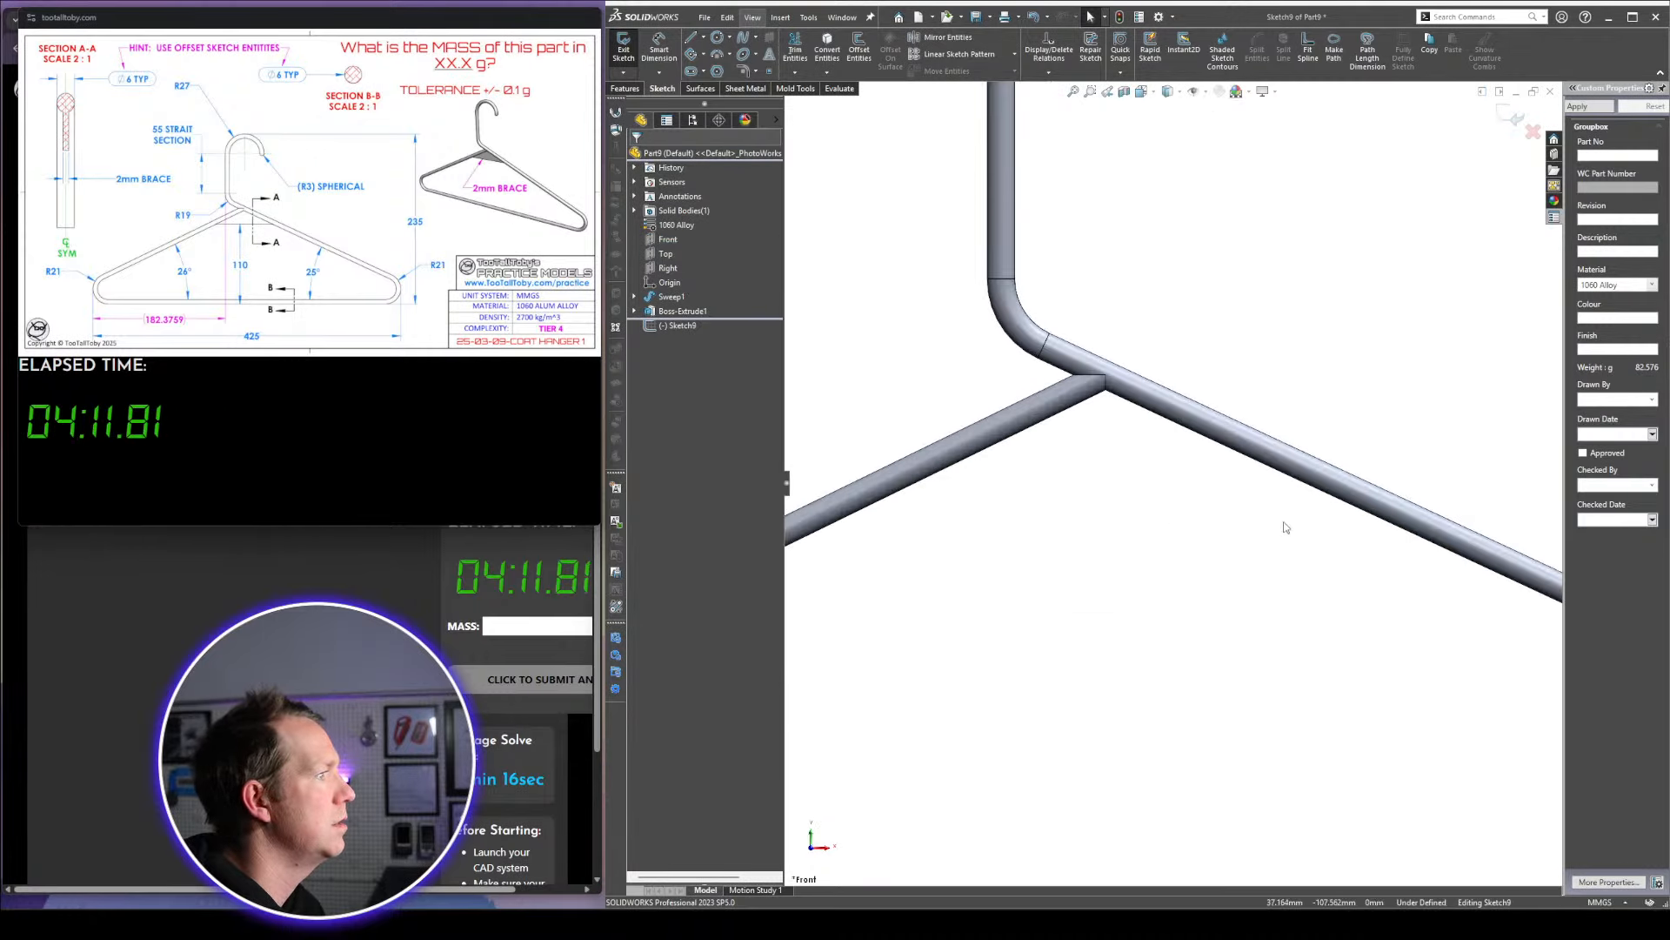
{"action": "key", "text": "l"}
{"action": "left_click", "coordinate": [1105, 381]}
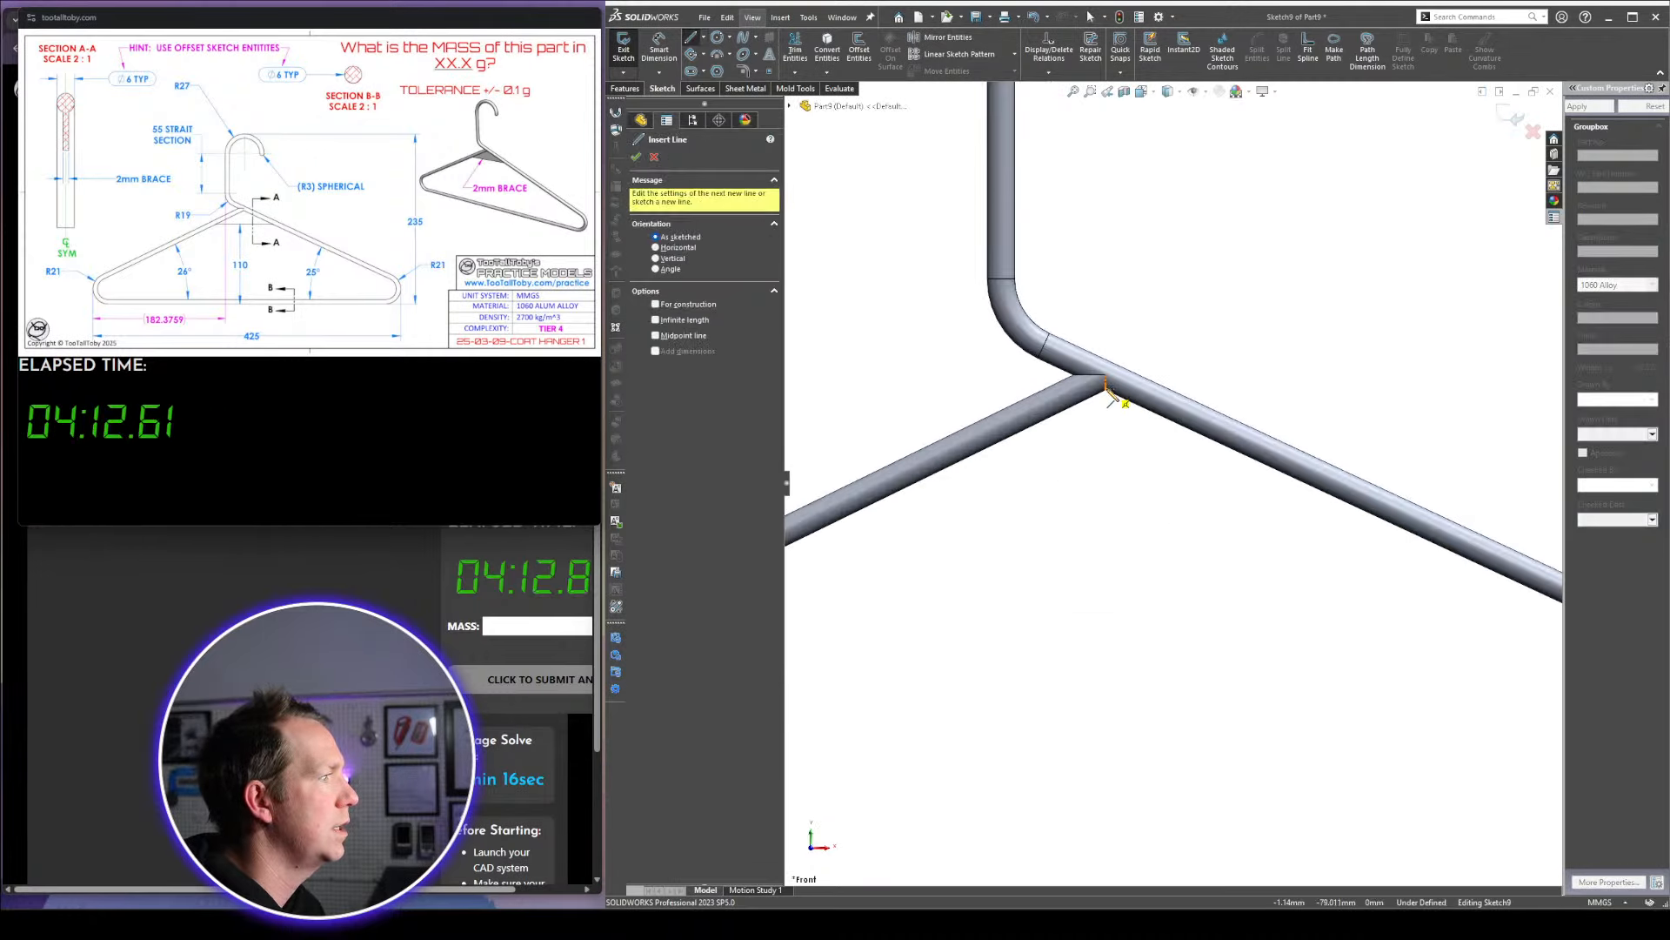
{"action": "left_click", "coordinate": [1206, 434]}
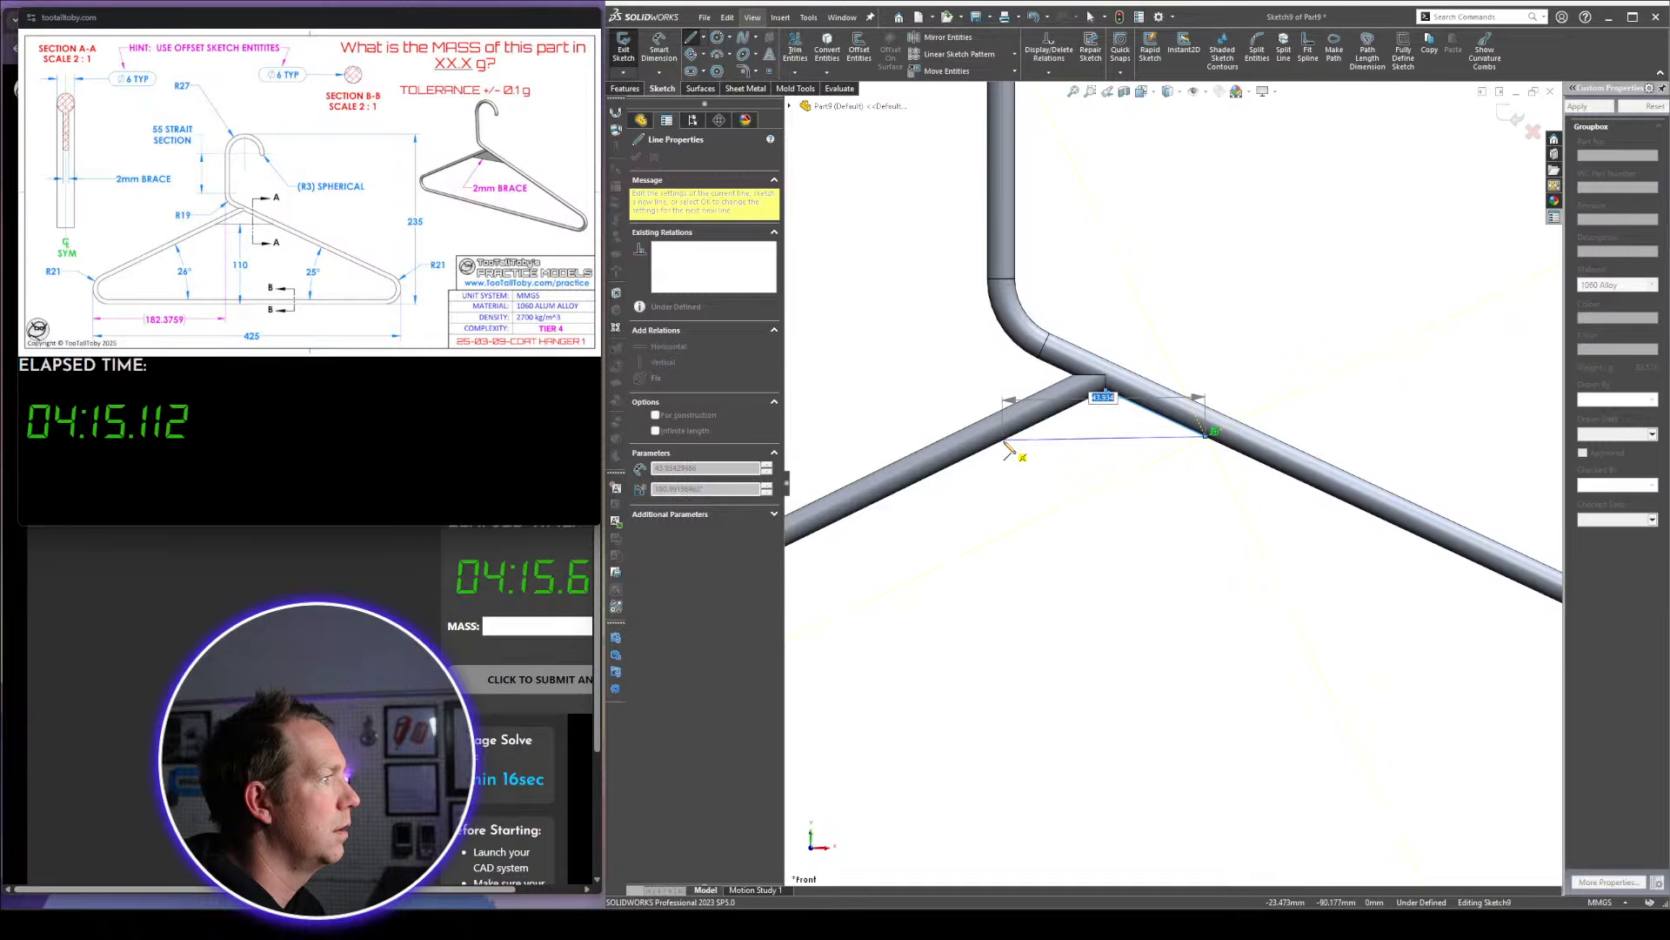
{"action": "left_click", "coordinate": [1009, 435]}
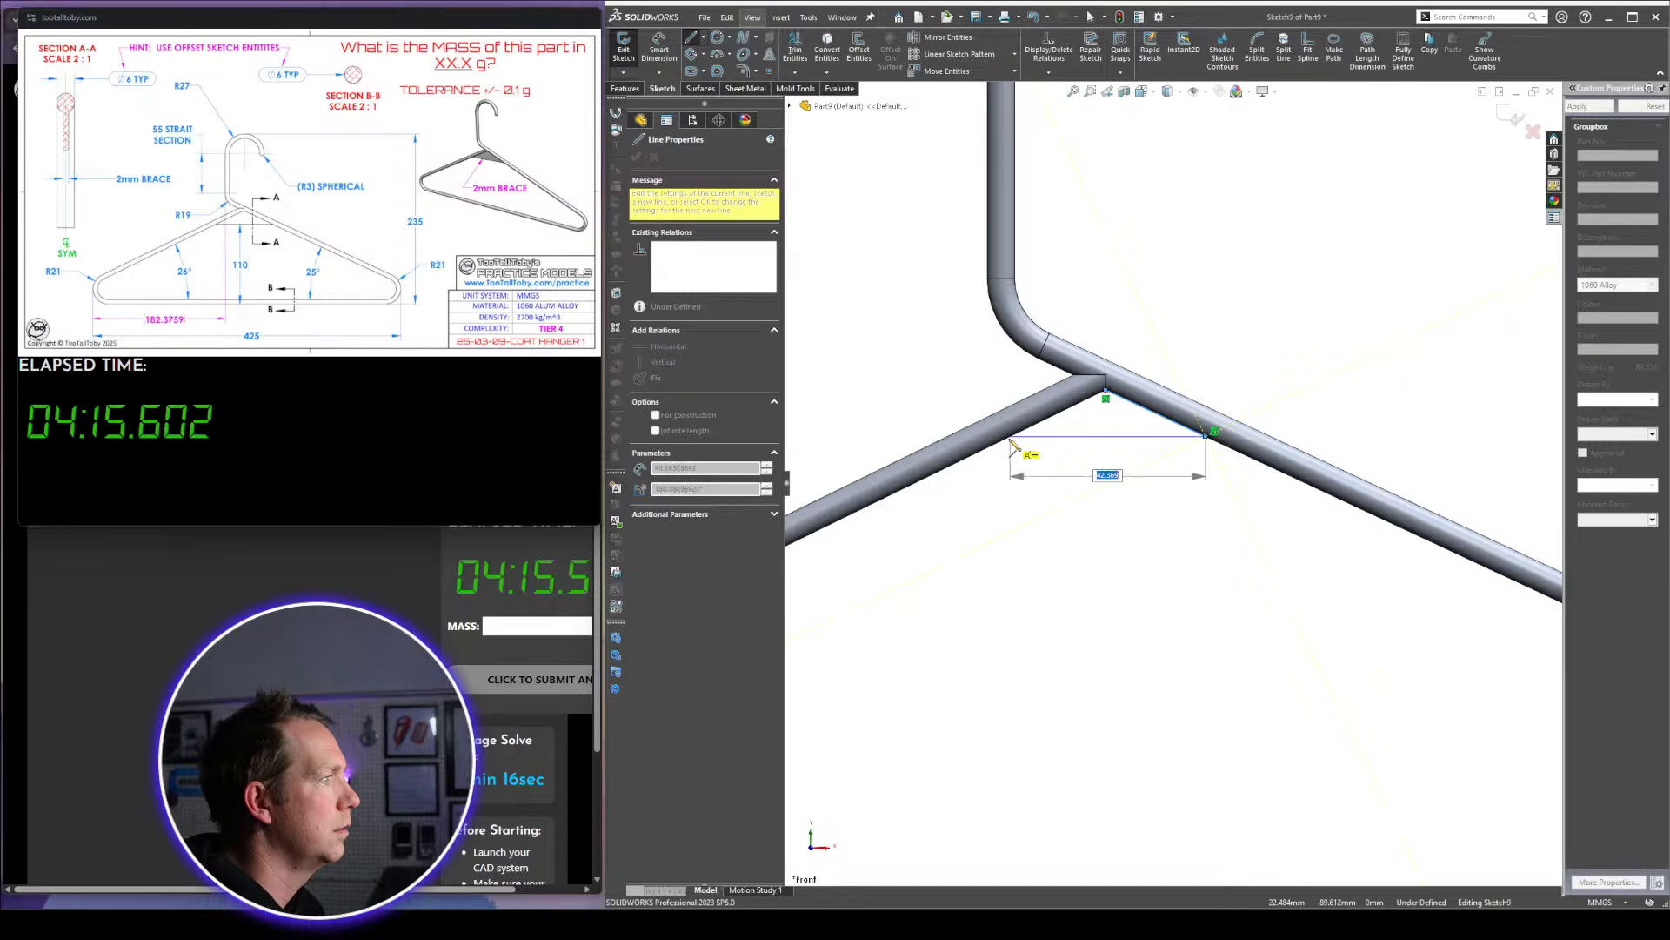
{"action": "left_click", "coordinate": [1105, 389]}
Dimension the brace triangle's base 110 mm above the lower edge of the hanger's bottom bar
{"action": "key", "text": "d"}
{"action": "key", "text": "f"}
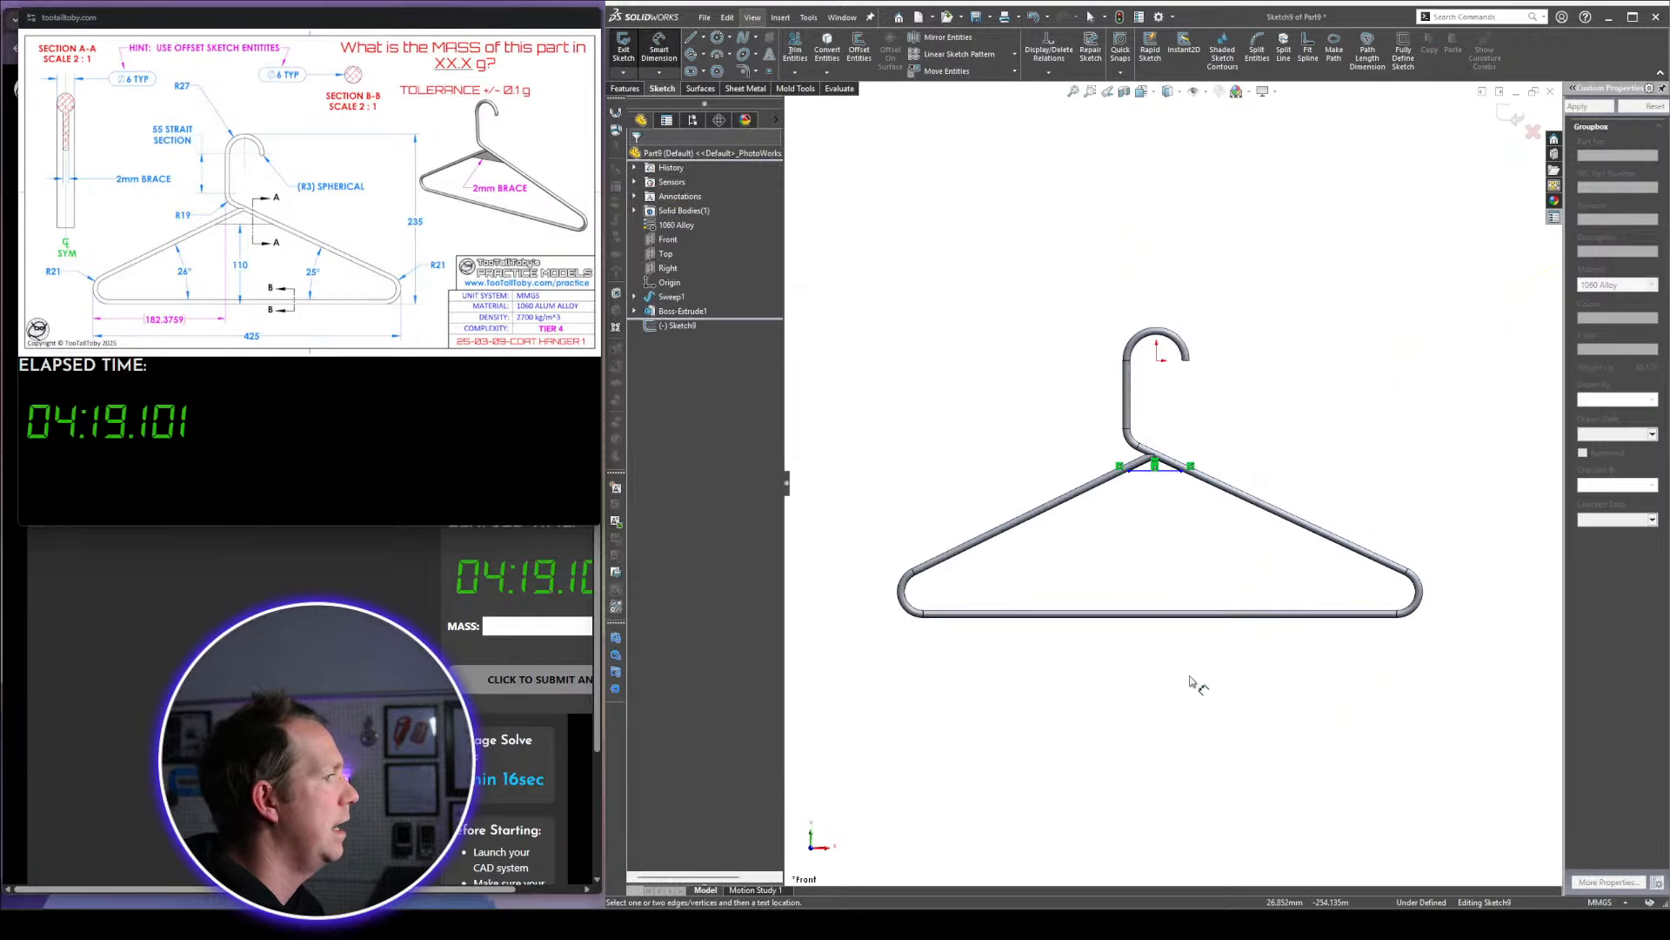
{"action": "left_click", "coordinate": [1193, 643]}
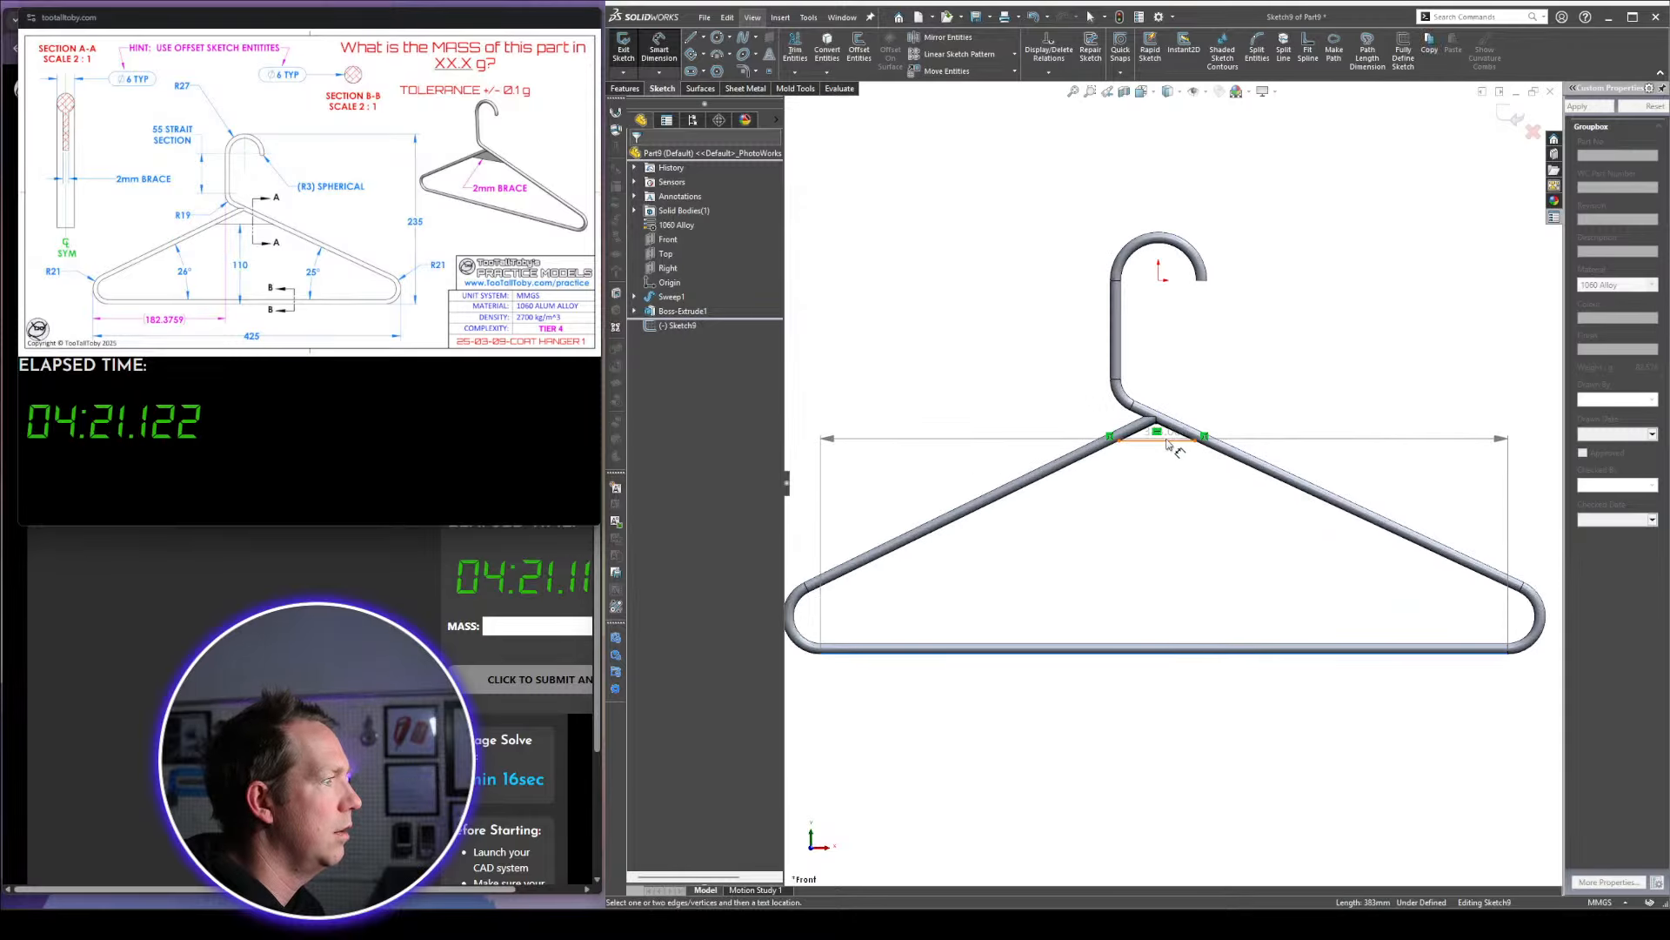
{"action": "left_click", "coordinate": [1159, 438]}
{"action": "left_click", "coordinate": [1170, 540]}
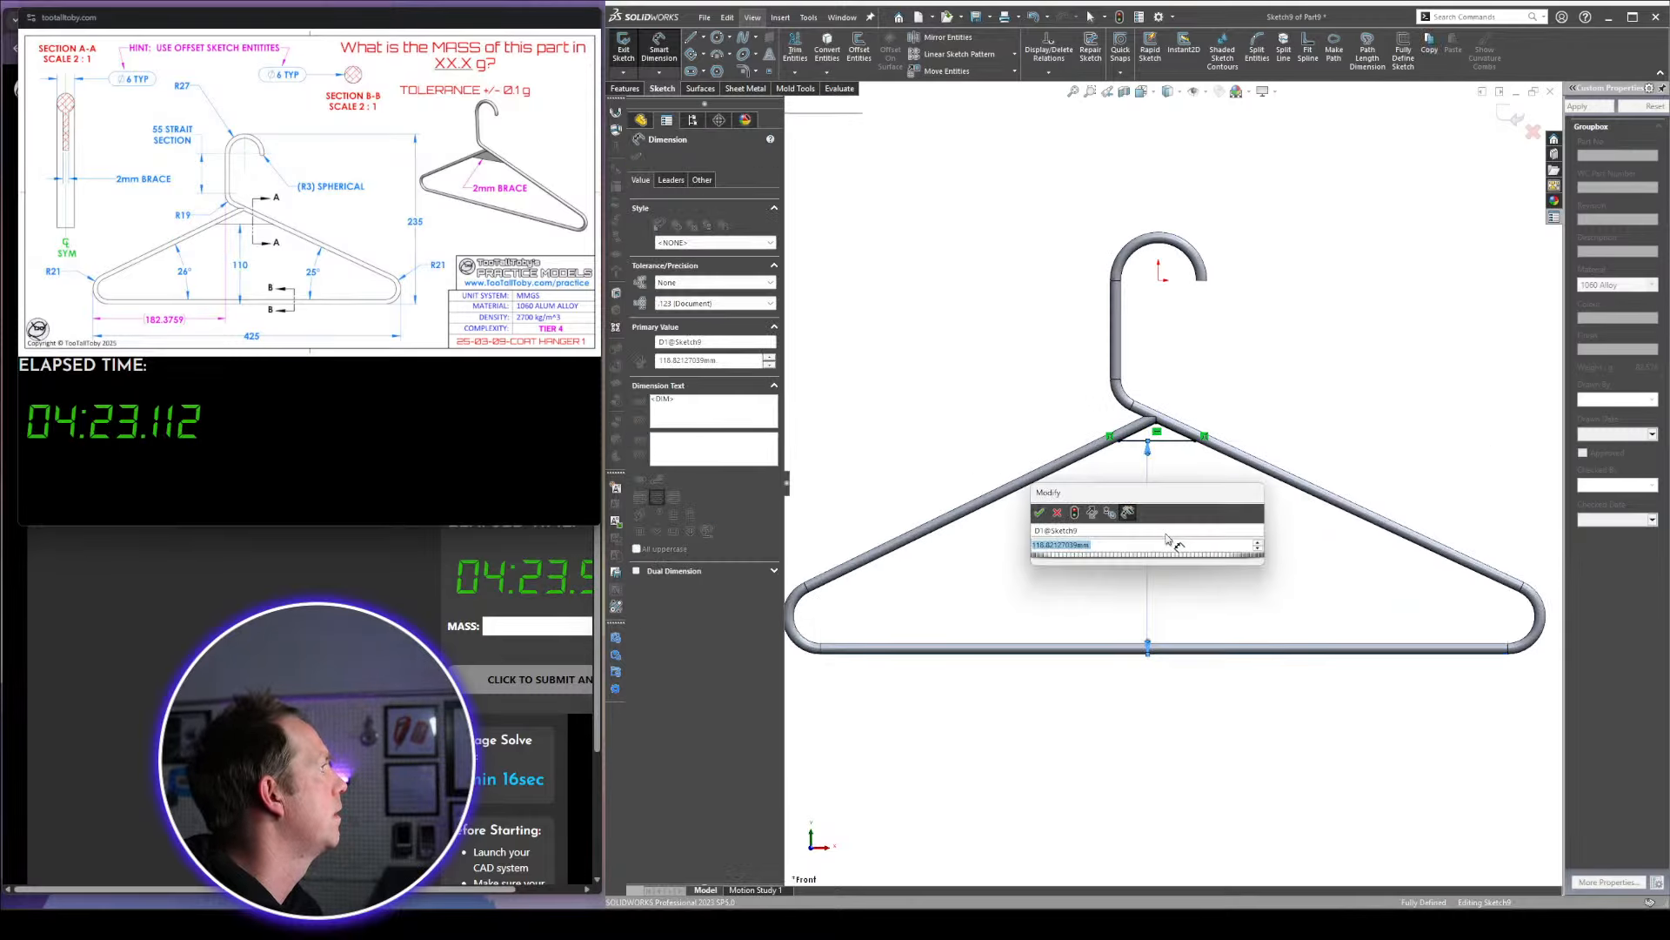
{"action": "type", "text": "110"}
{"action": "key", "text": "Return"}
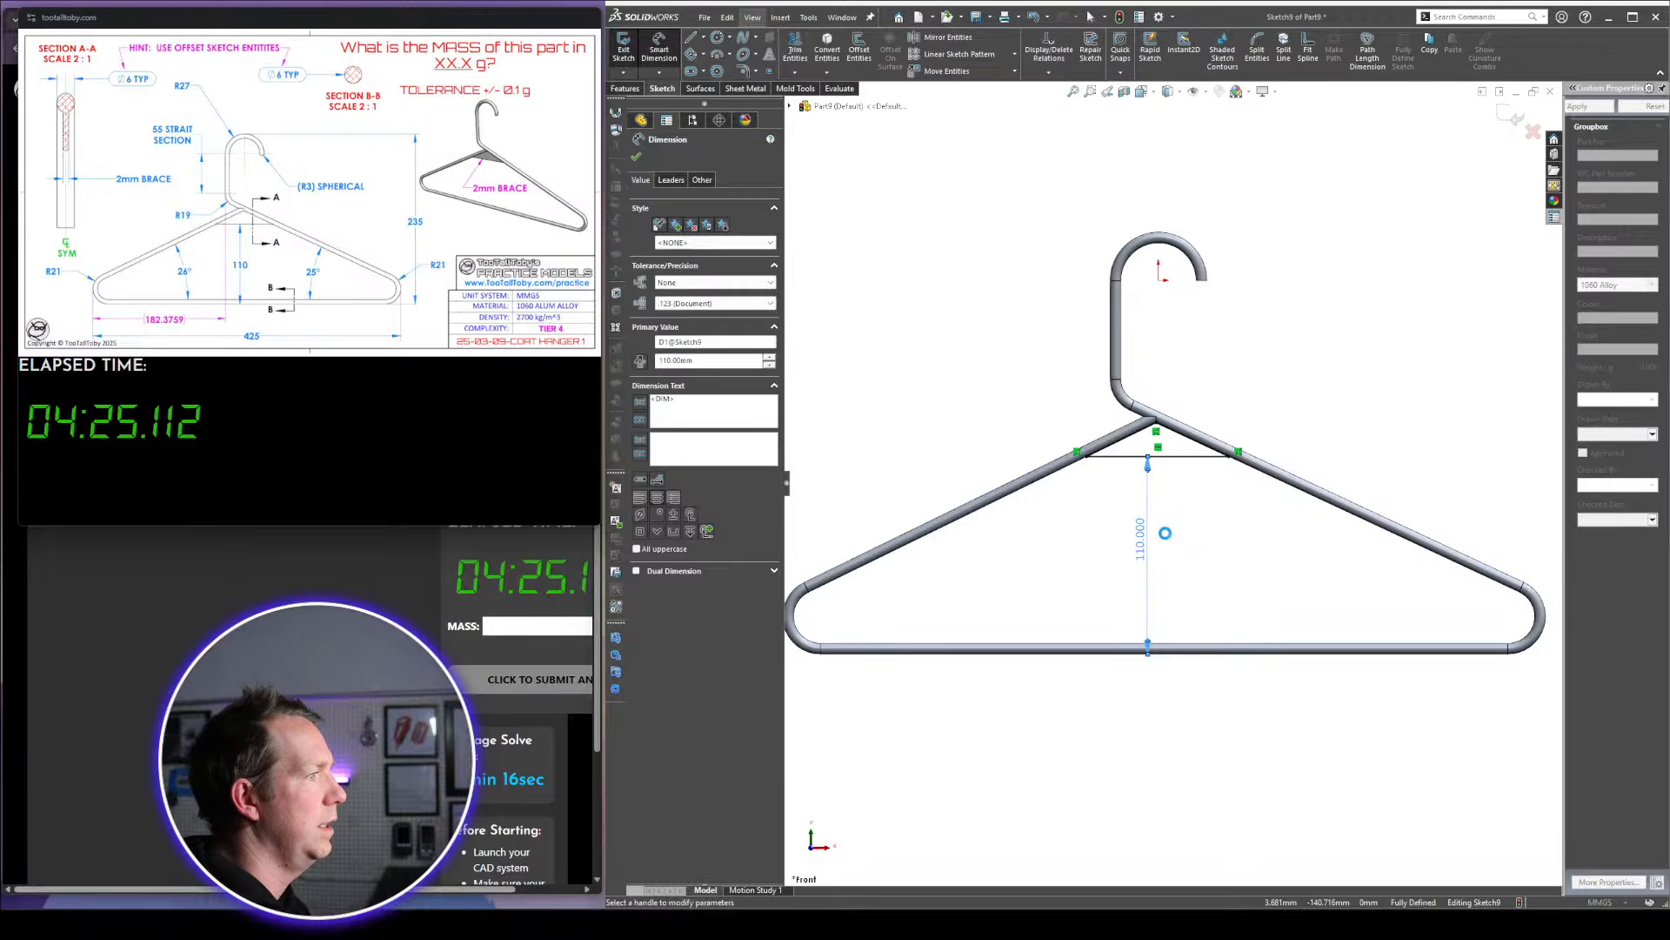
Extrude the triangular brace profile 2 mm with the Mid Plane end condition, merging the result
{"action": "key", "text": "e"}
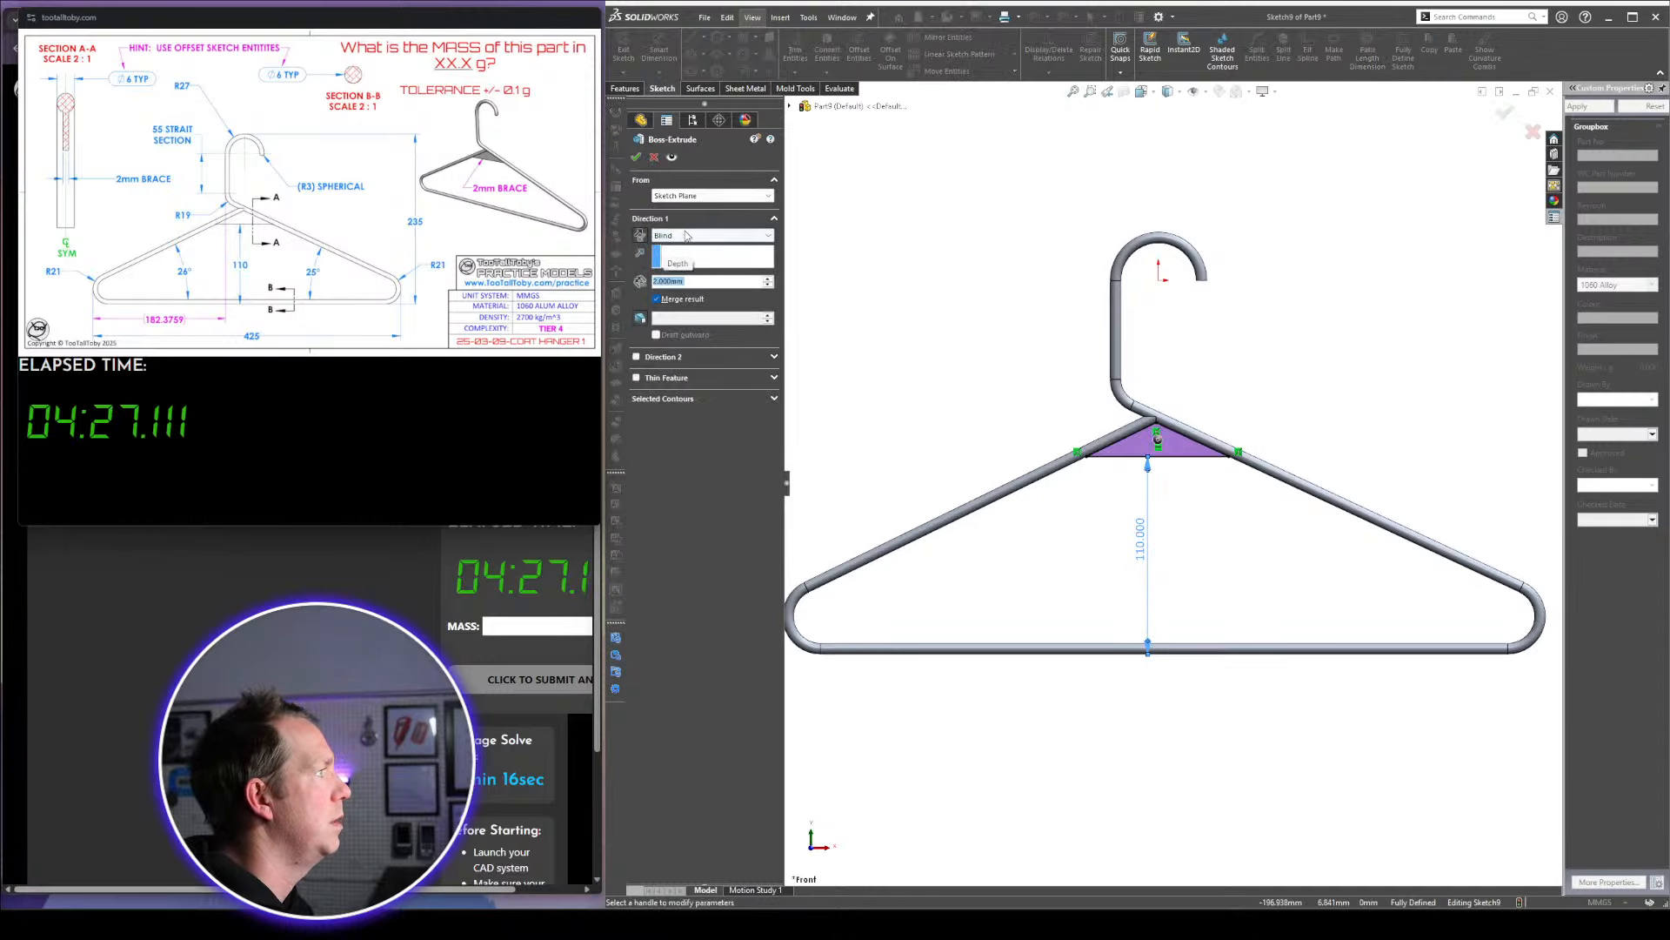
{"action": "left_click", "coordinate": [682, 234]}
{"action": "left_click", "coordinate": [670, 298]}
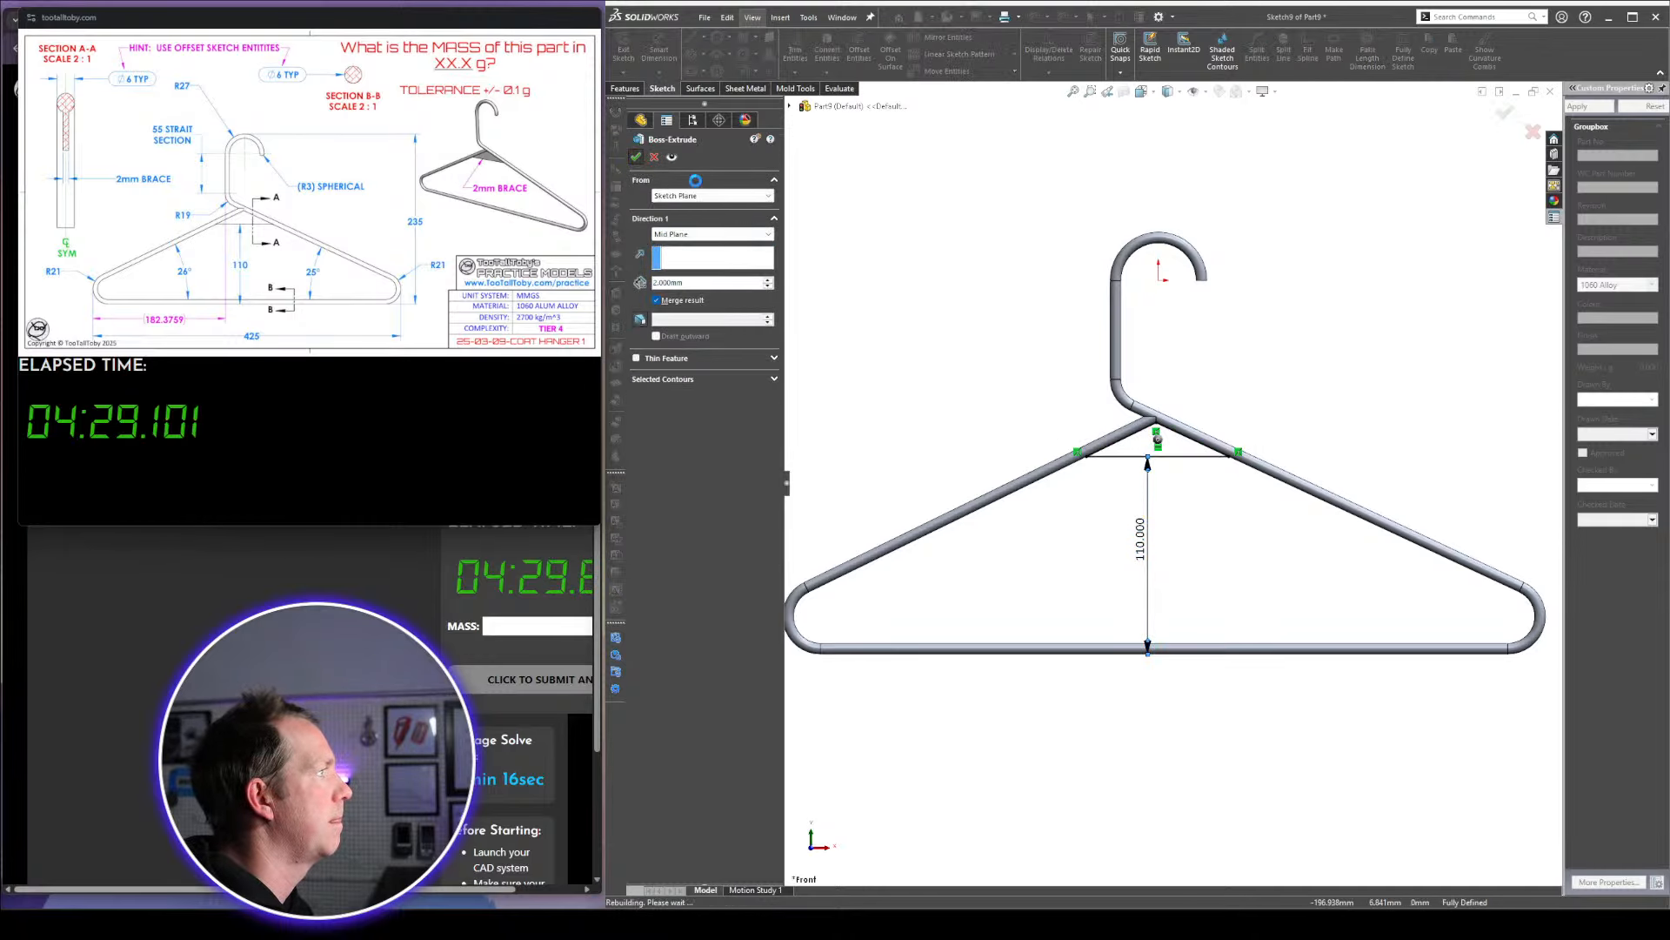
{"action": "key", "text": "Return"}
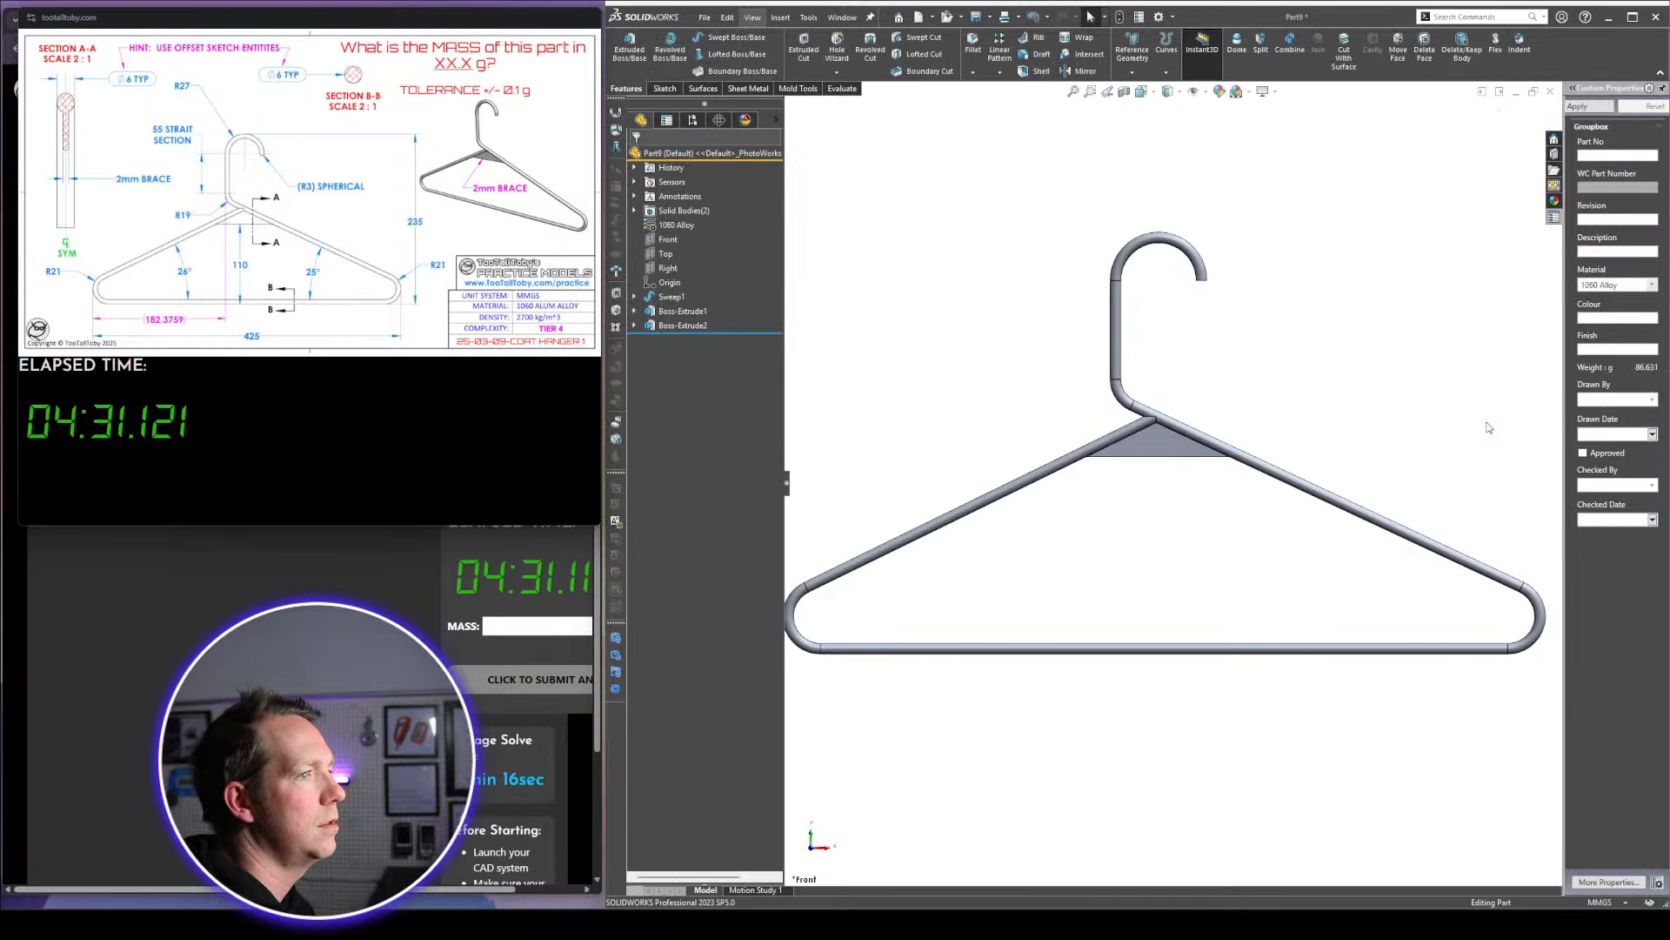
Submit 86.6 g as the mass answer on the challenge page
{"action": "left_click", "coordinate": [555, 626]}
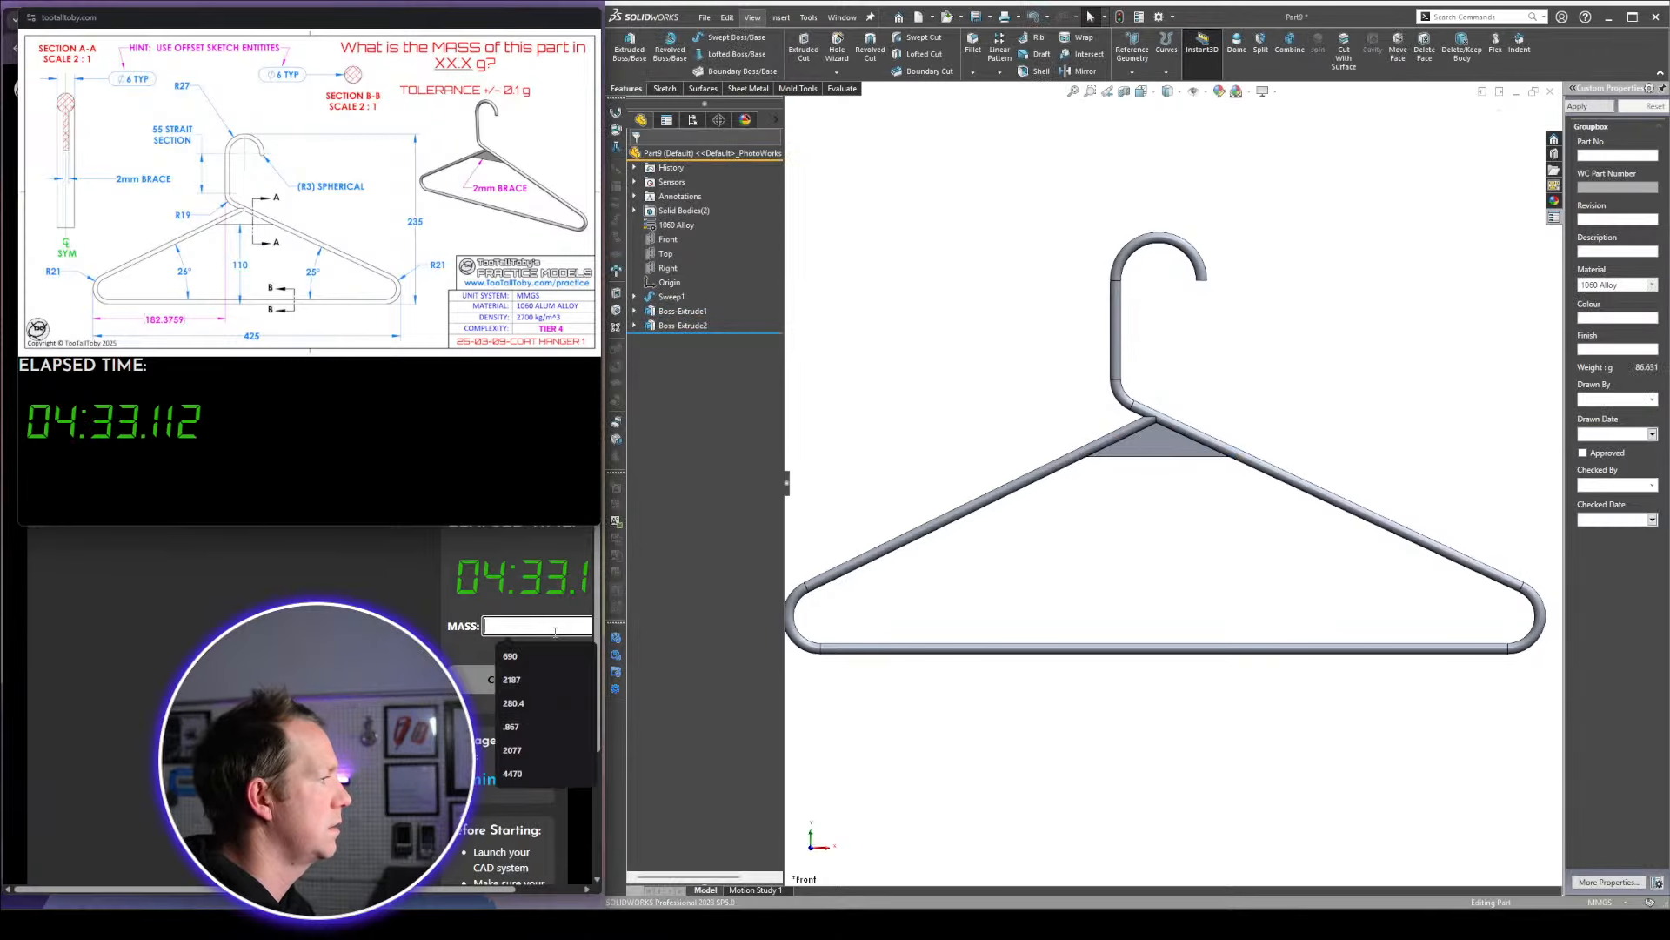
{"action": "type", "text": "86.6"}
{"action": "key", "text": "Return"}
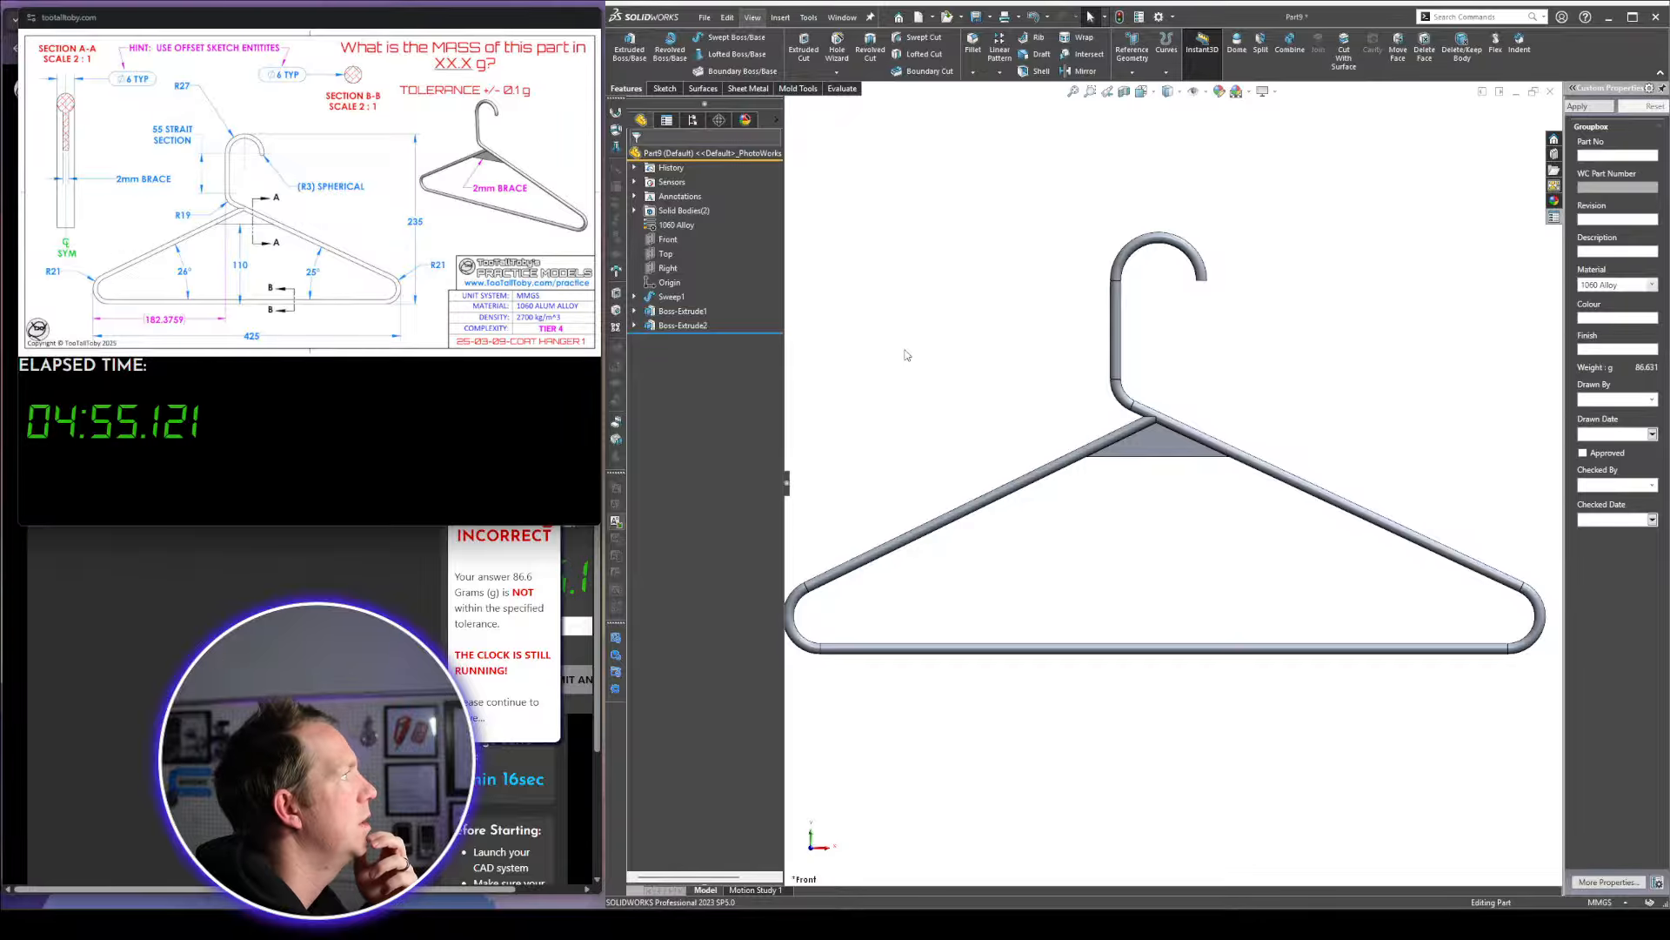
Examine the brace and the shoulder rod junction up close, and compare the whole hanger in front view with the drawing
{"action": "scroll", "coordinate": [1063, 430], "scroll_direction": "up", "scroll_amount": 5}
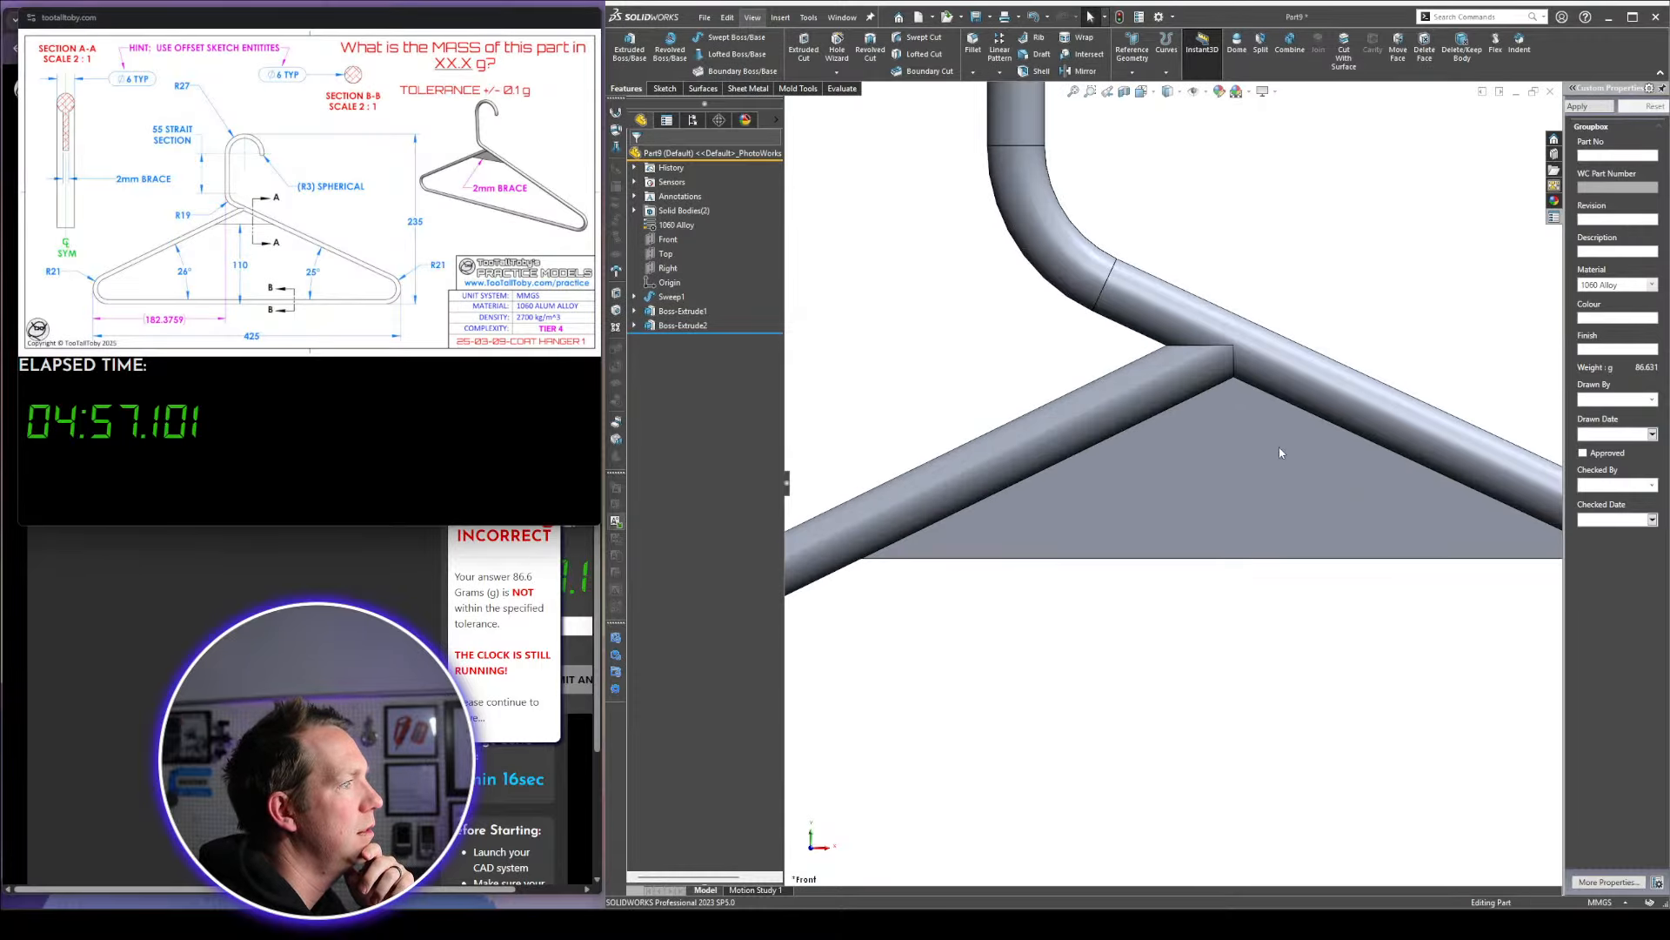
{"action": "middle_click_drag", "start_coordinate": [1283, 455], "coordinate": [1313, 555]}
{"action": "left_click", "coordinate": [1239, 522]}
{"action": "scroll", "coordinate": [1276, 504], "scroll_direction": "down", "scroll_amount": 3}
{"action": "scroll", "coordinate": [1234, 449], "scroll_direction": "down", "scroll_amount": 5}
{"action": "middle_click_drag", "start_coordinate": [1236, 453], "coordinate": [1296, 401]}
{"action": "left_click", "coordinate": [1258, 381]}
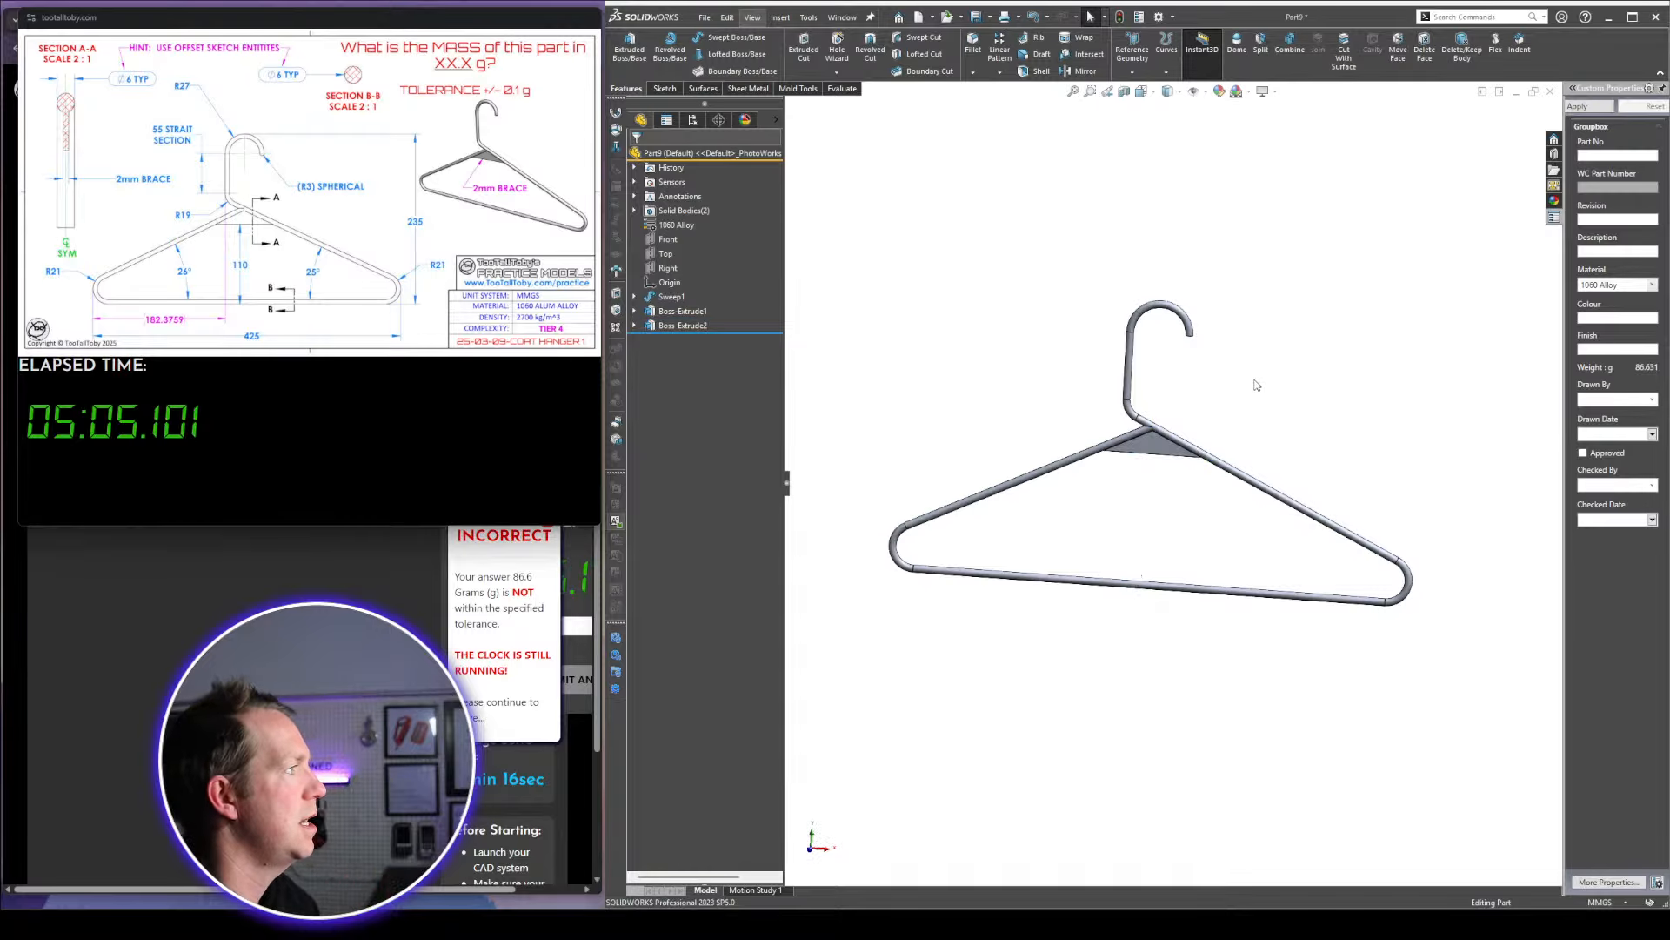
{"action": "key", "text": "space"}
{"action": "left_click", "coordinate": [1288, 479]}
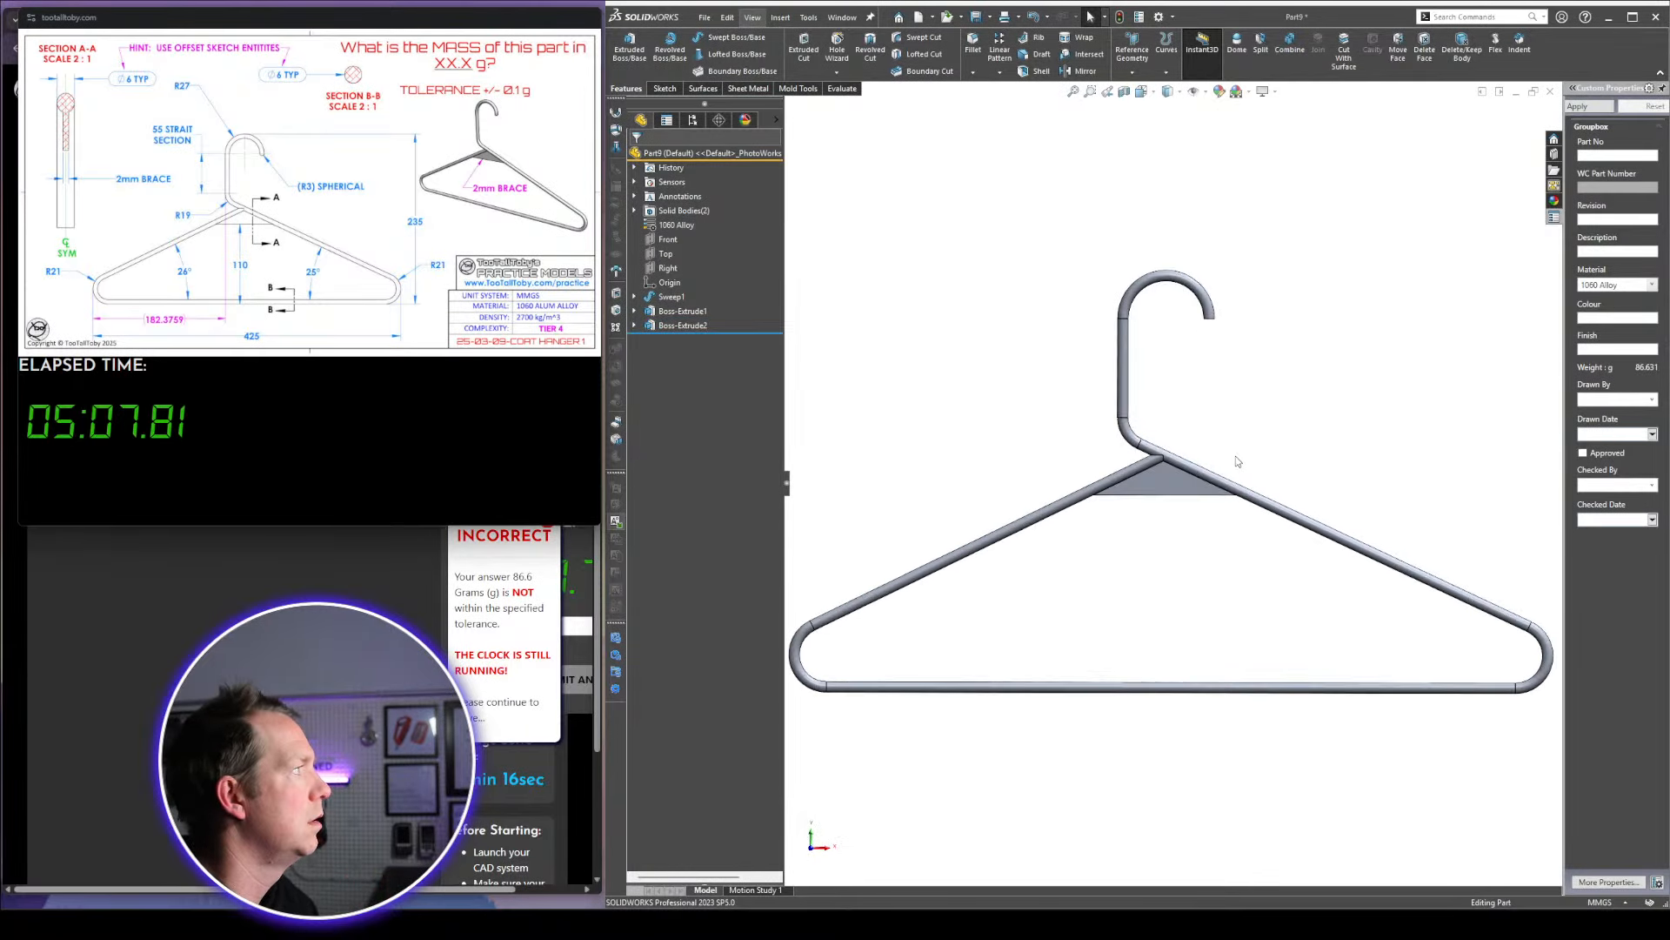
{"action": "scroll", "coordinate": [1236, 457], "scroll_direction": "down", "scroll_amount": 1}
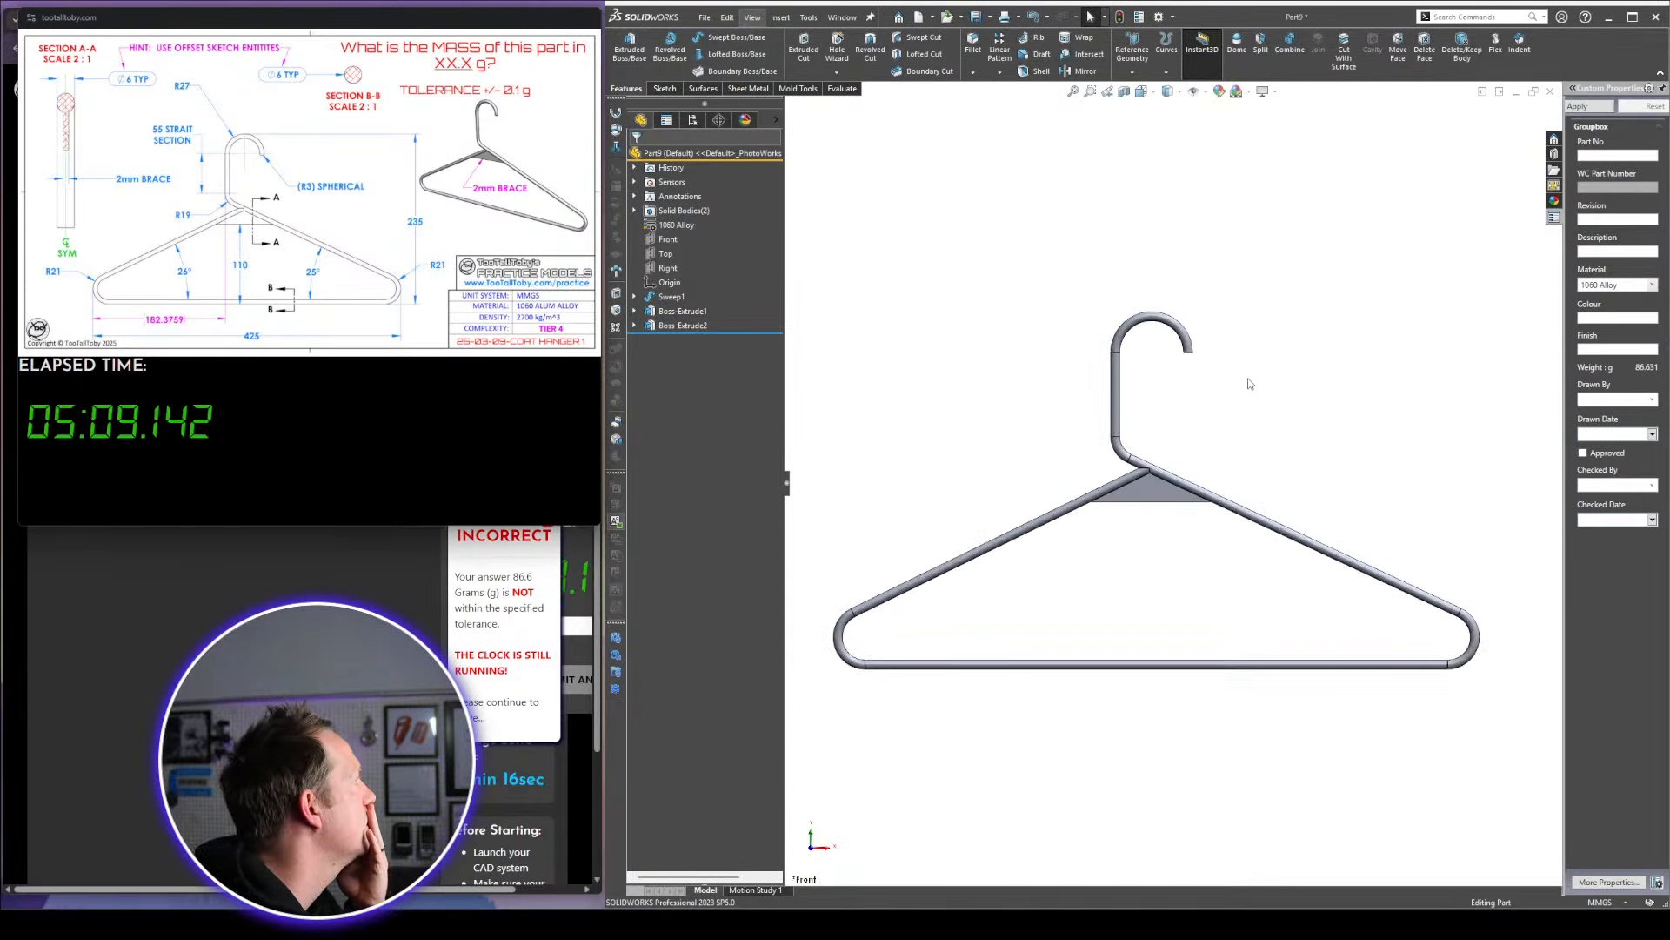
{"action": "key", "text": "f"}
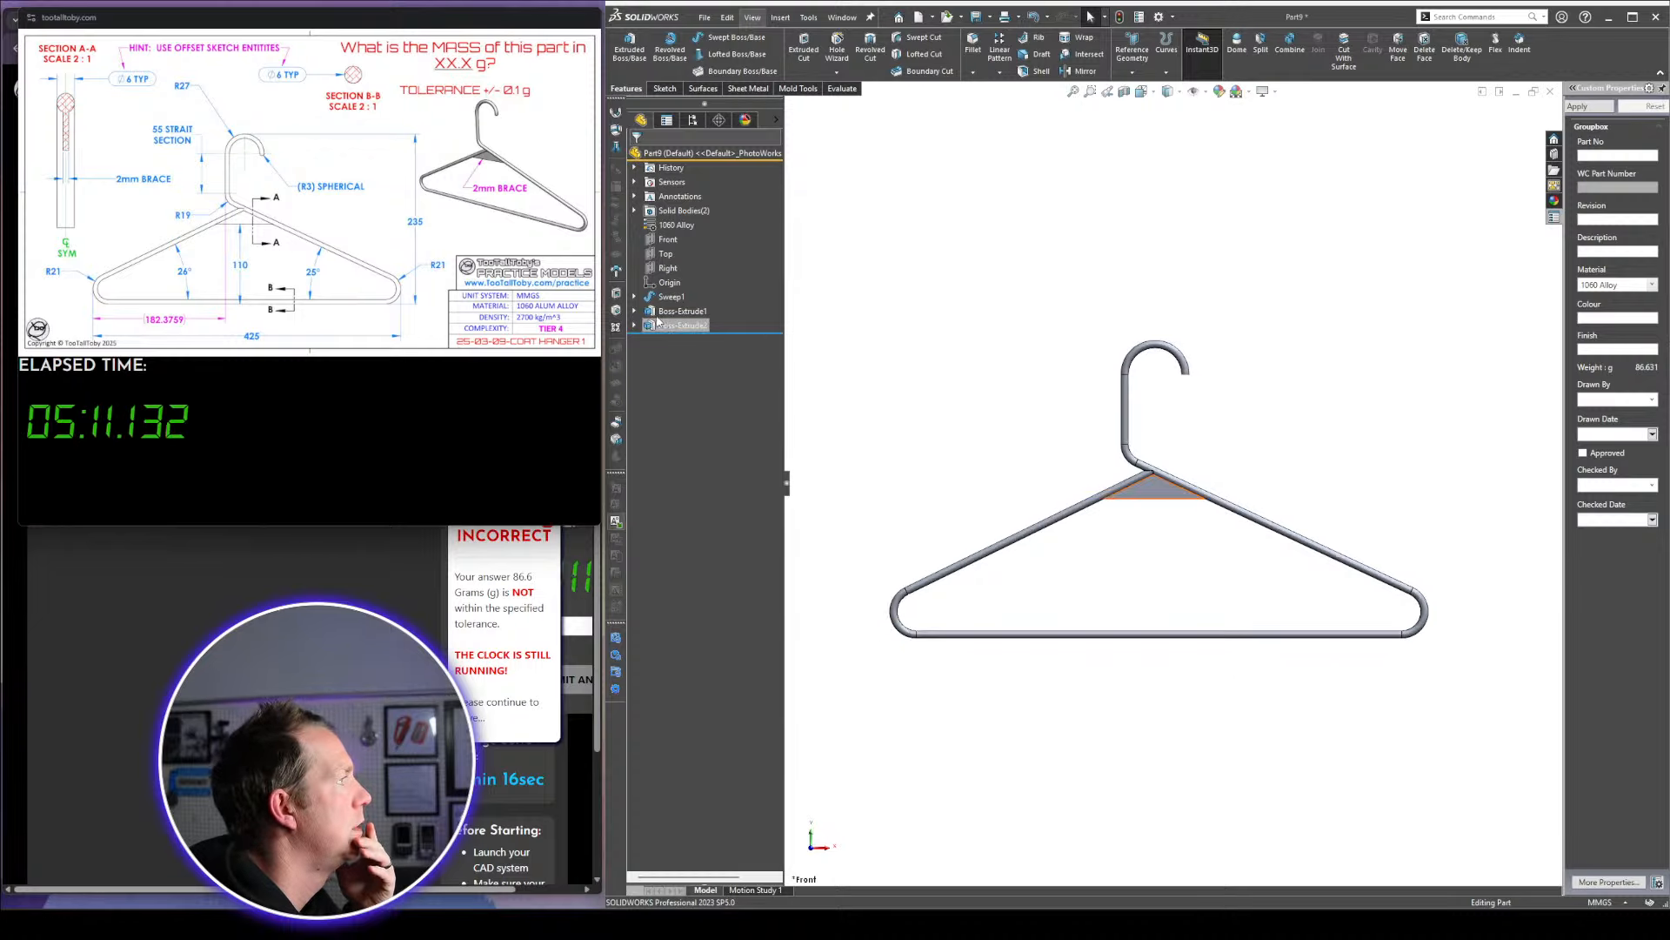
Check the hook end in the sweep's path sketch and add a 3 mm elliptical dome to the hook's flat end face
{"action": "left_click", "coordinate": [636, 298]}
{"action": "left_click", "coordinate": [694, 310]}
{"action": "scroll", "coordinate": [1198, 349], "scroll_direction": "down", "scroll_amount": 2}
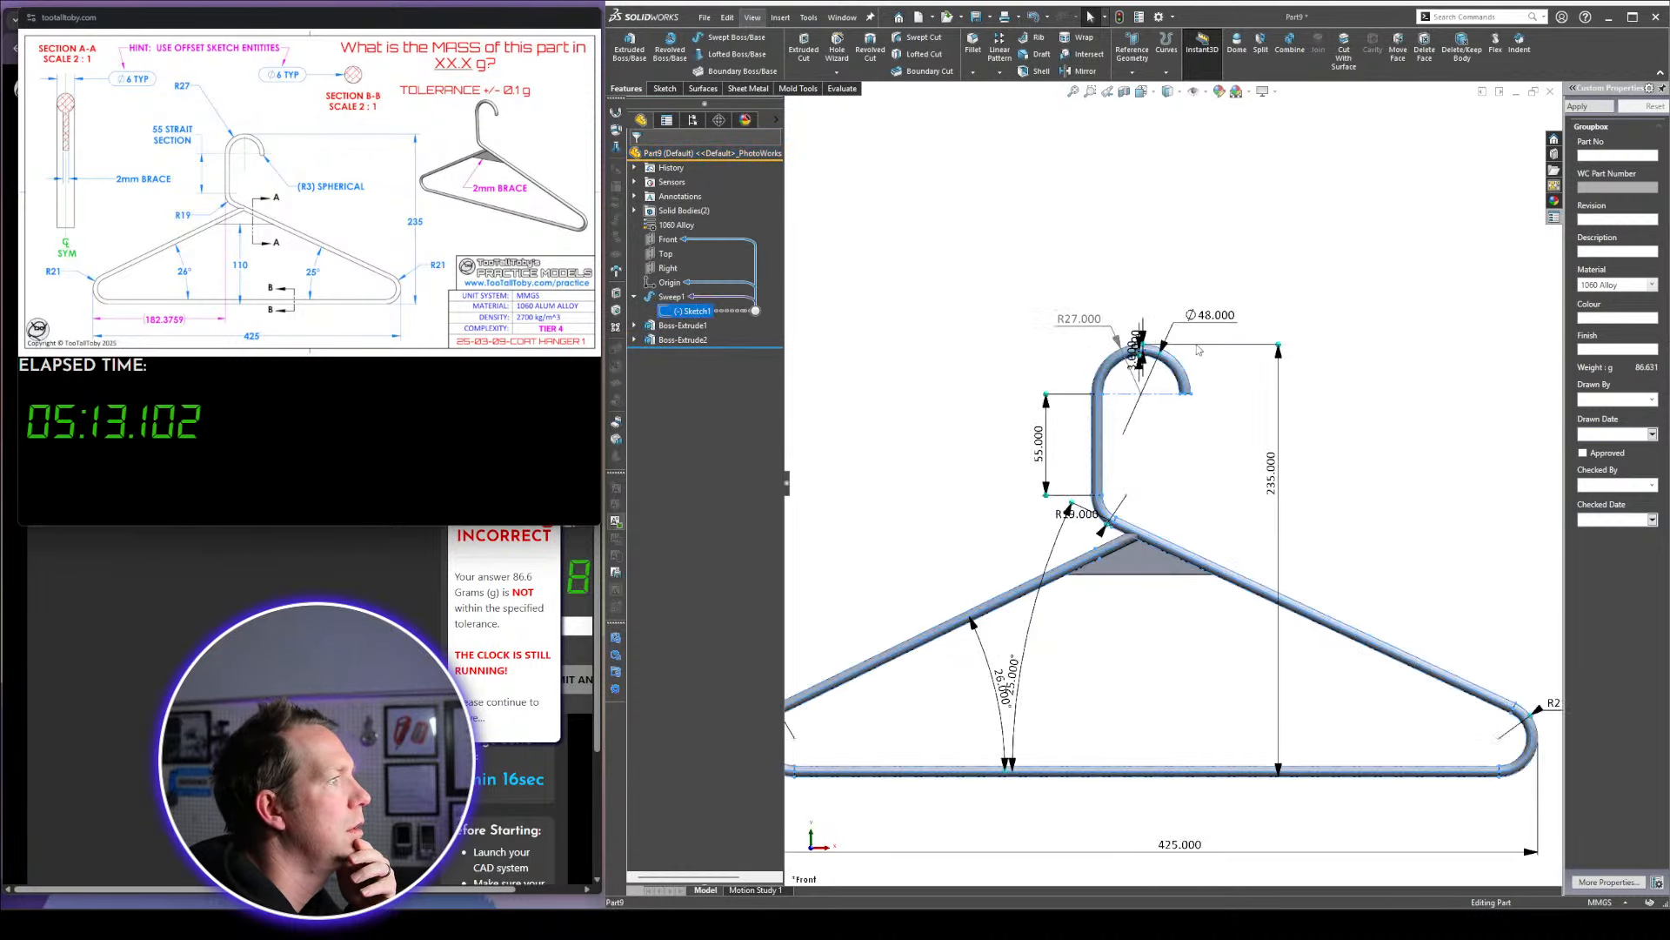
{"action": "scroll", "coordinate": [1159, 383], "scroll_direction": "down", "scroll_amount": 2}
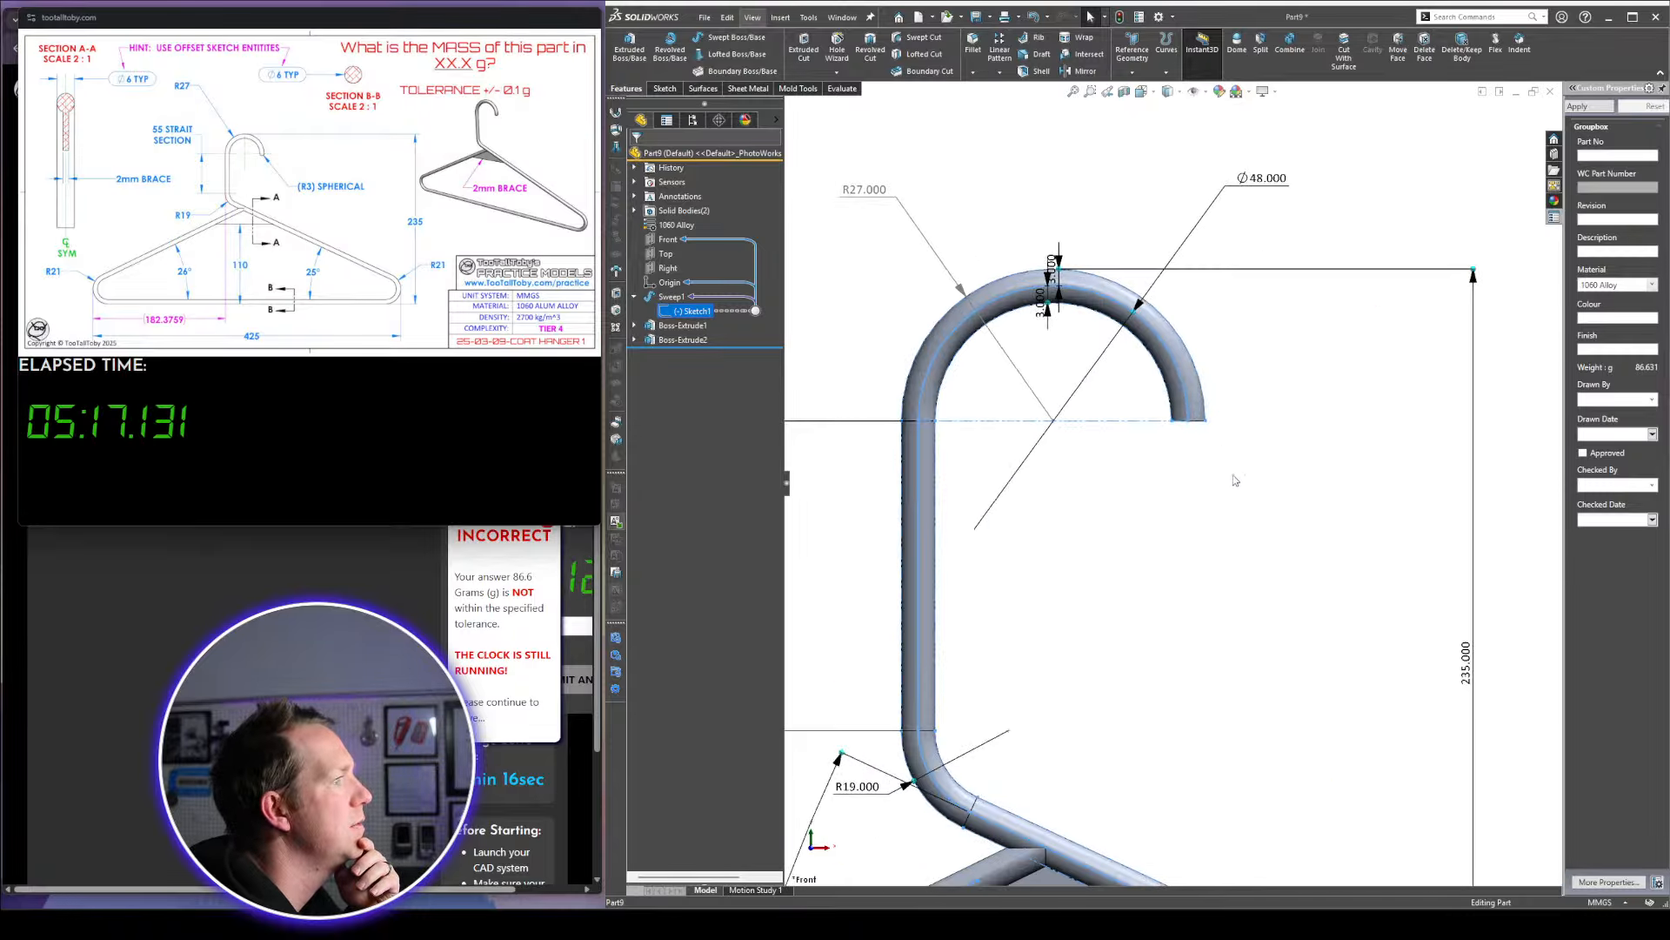
{"action": "left_click", "coordinate": [1218, 452]}
{"action": "scroll", "coordinate": [1216, 451], "scroll_direction": "down", "scroll_amount": 6}
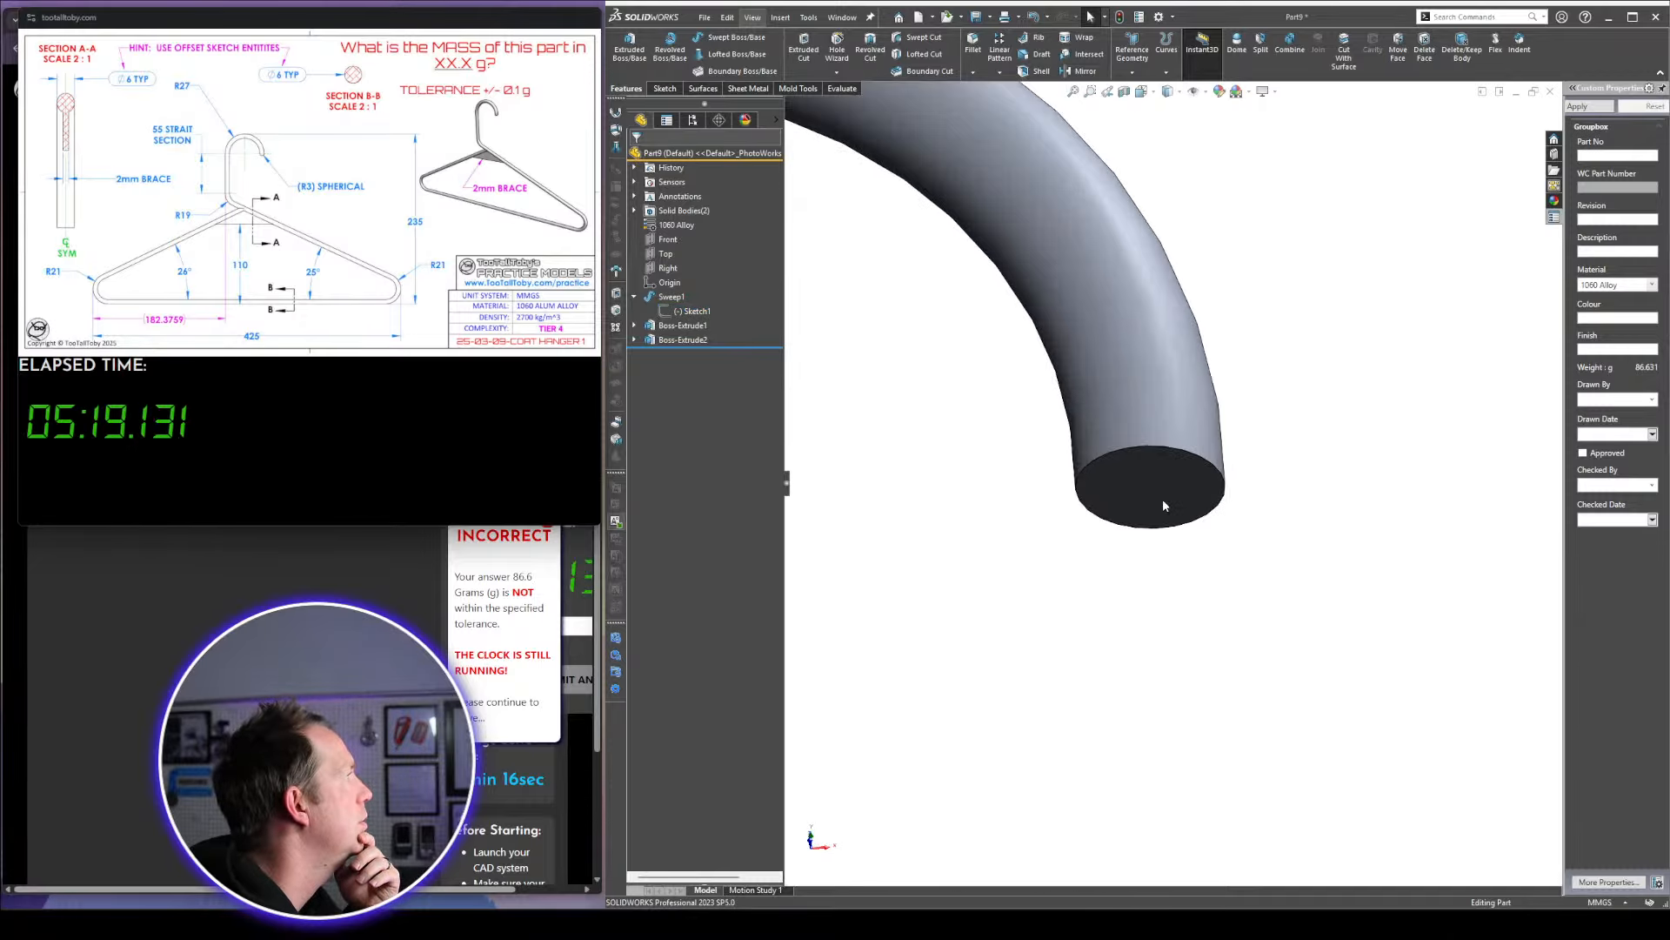
{"action": "left_click", "coordinate": [1164, 506]}
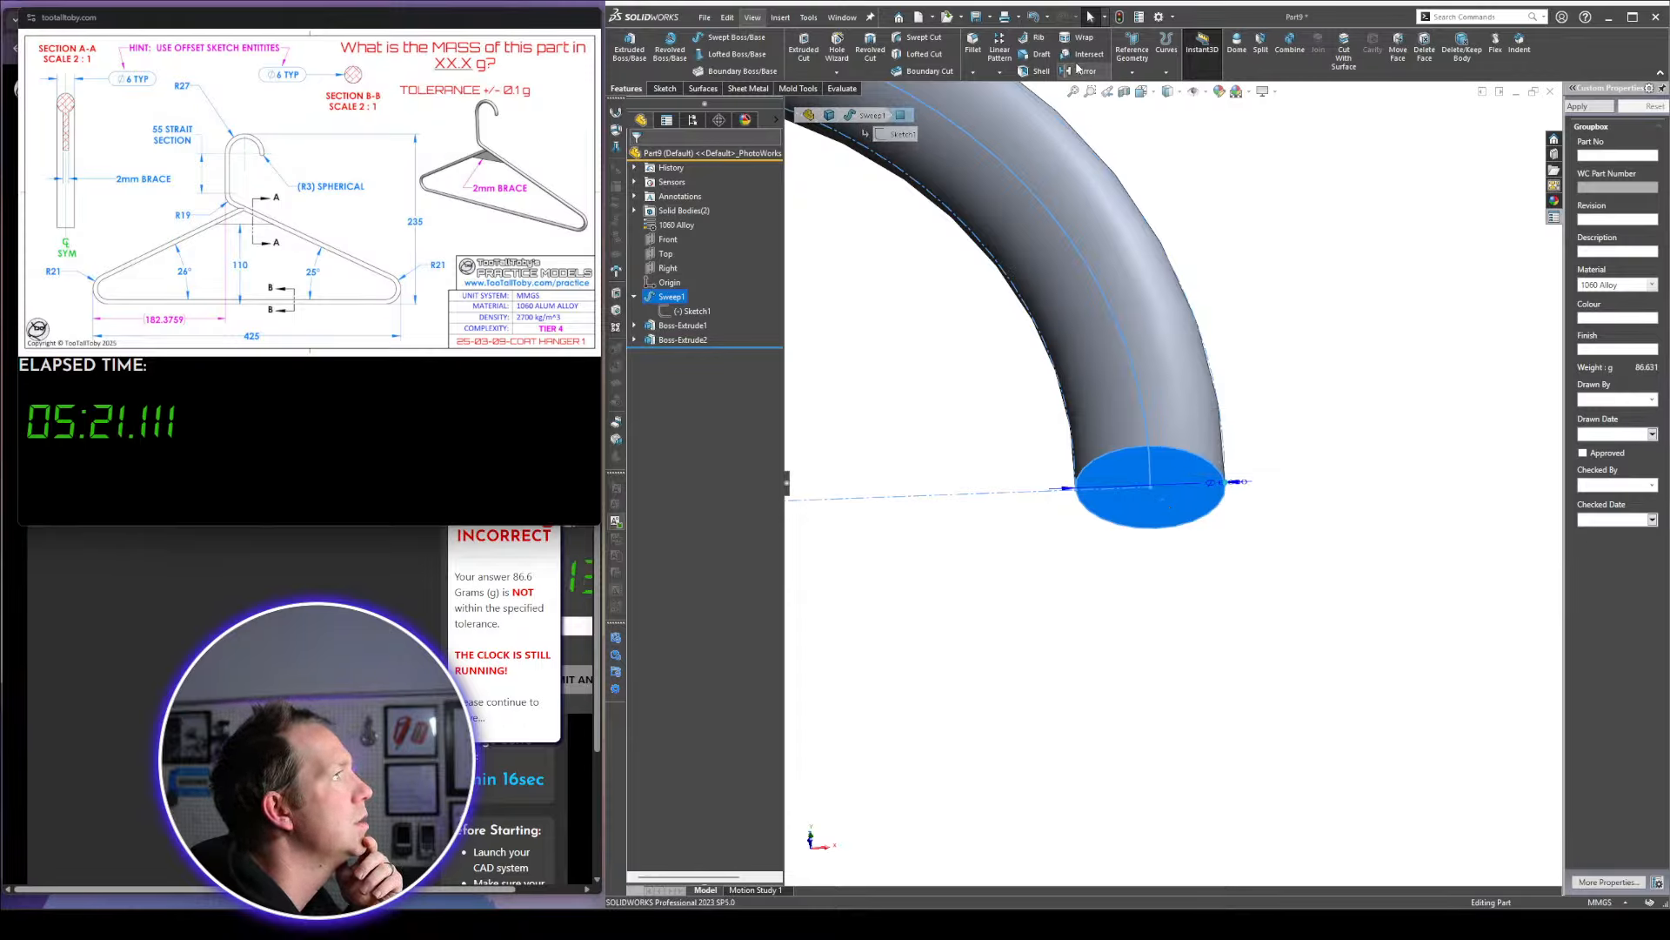
{"action": "left_click", "coordinate": [1237, 41]}
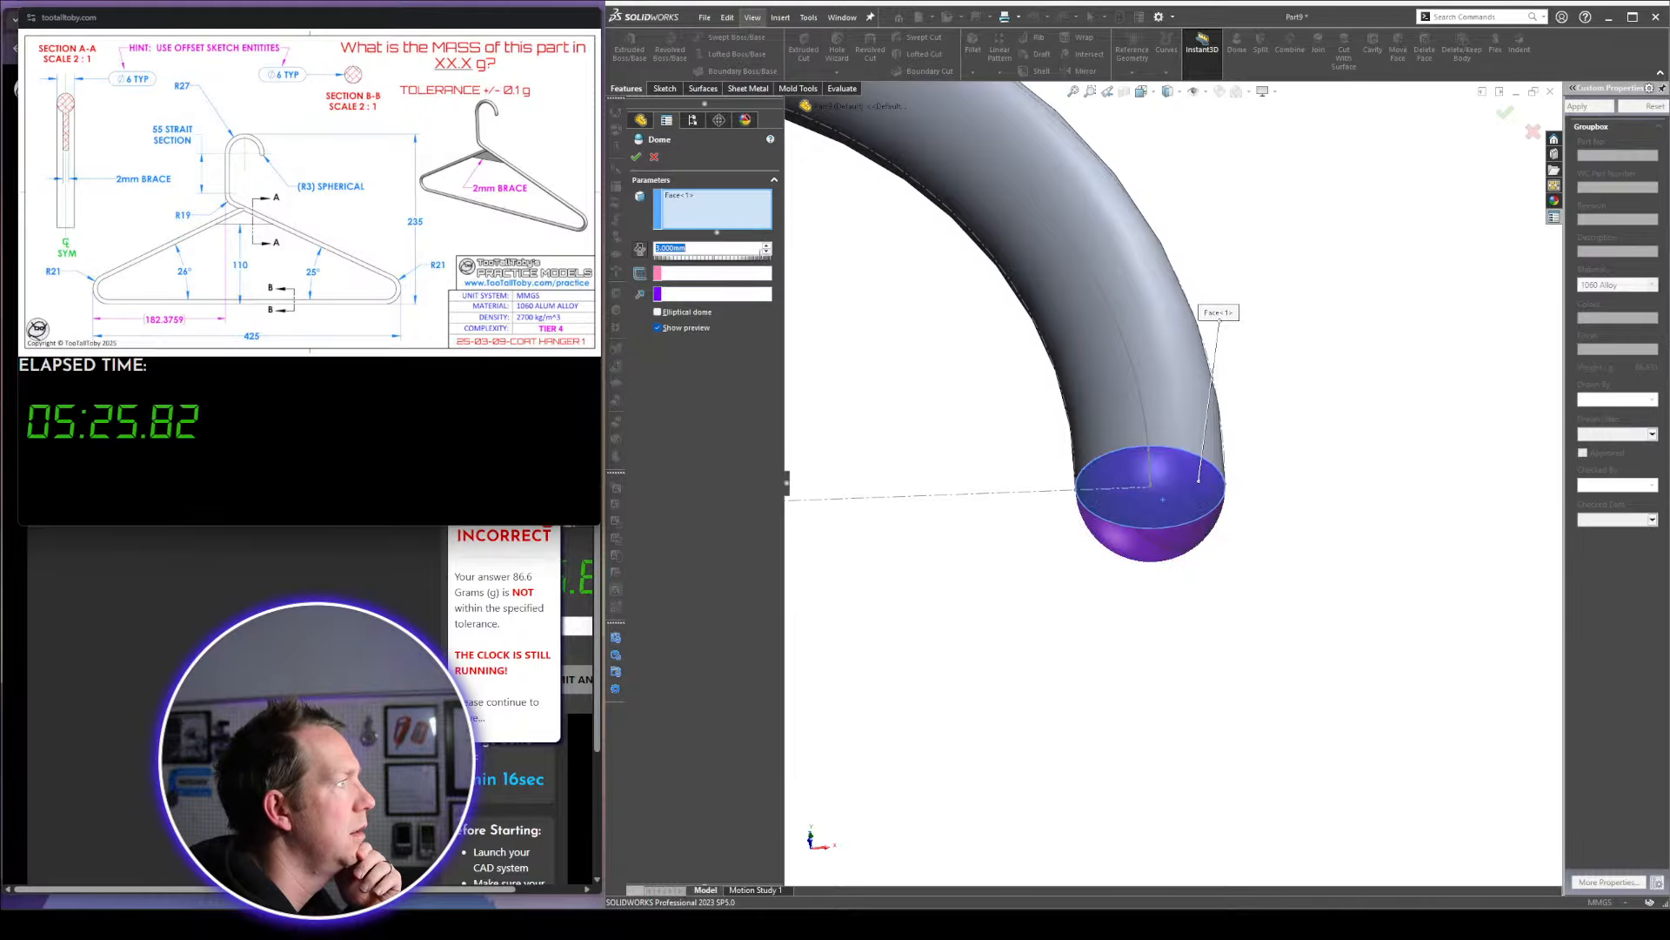
{"action": "left_click", "coordinate": [702, 315]}
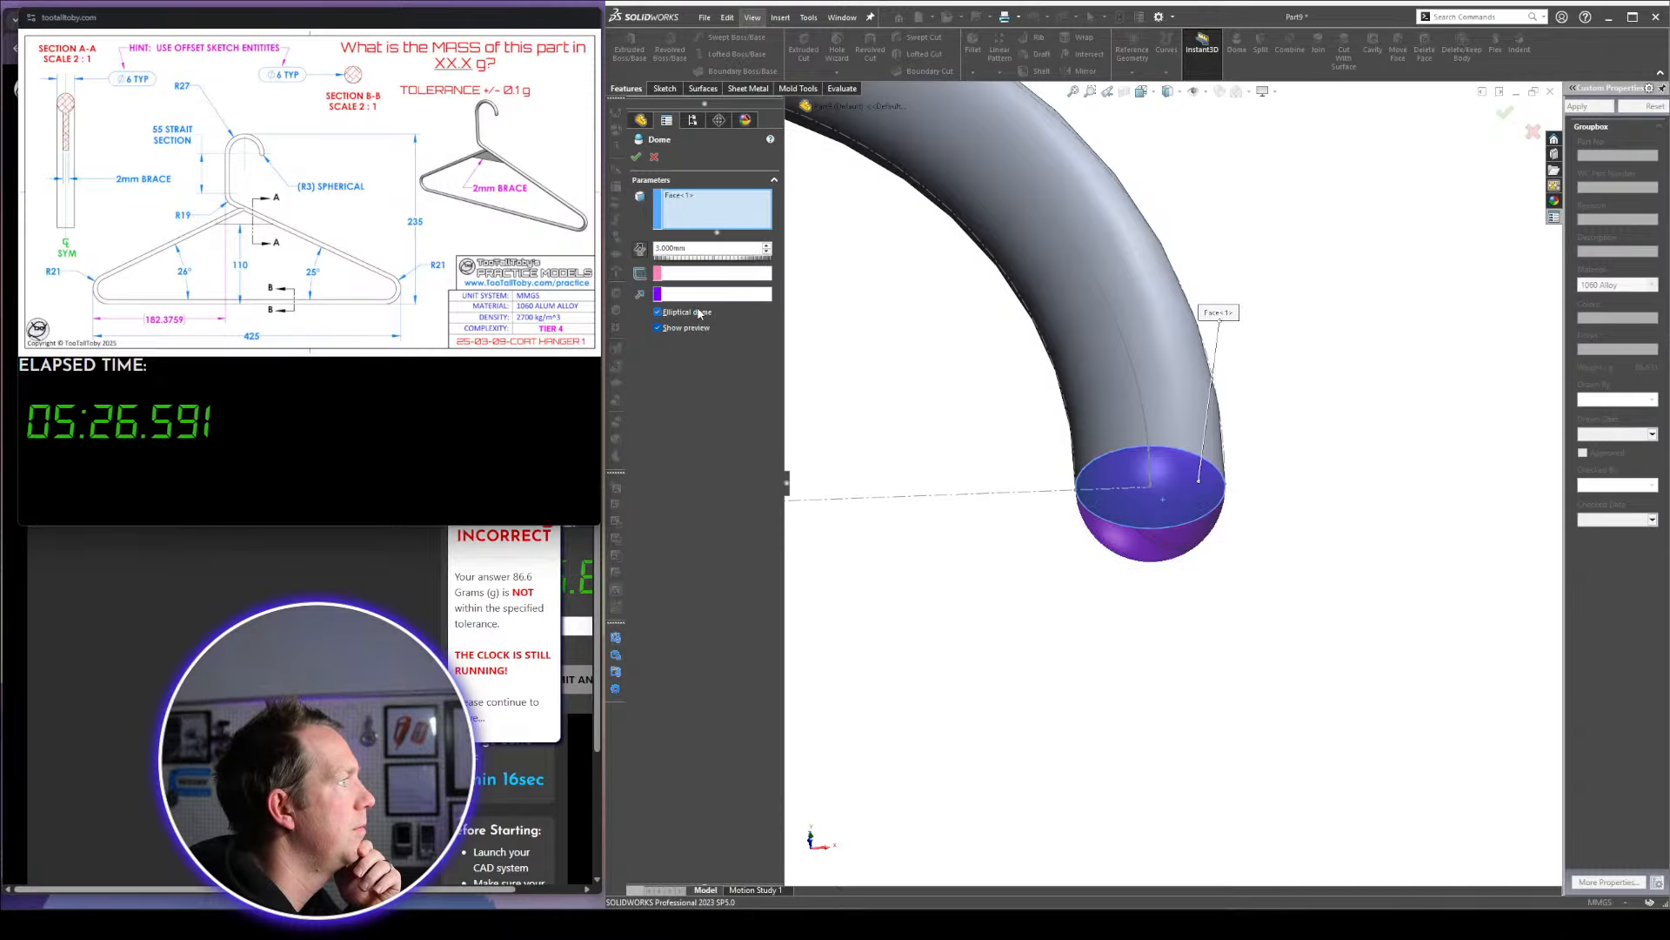
{"action": "left_click", "coordinate": [637, 158]}
Submit 86.8 g as the mass answer on the challenge page
{"action": "scroll", "coordinate": [1178, 505], "scroll_direction": "up", "scroll_amount": 5}
{"action": "middle_click_drag", "start_coordinate": [1183, 497], "coordinate": [1185, 608]}
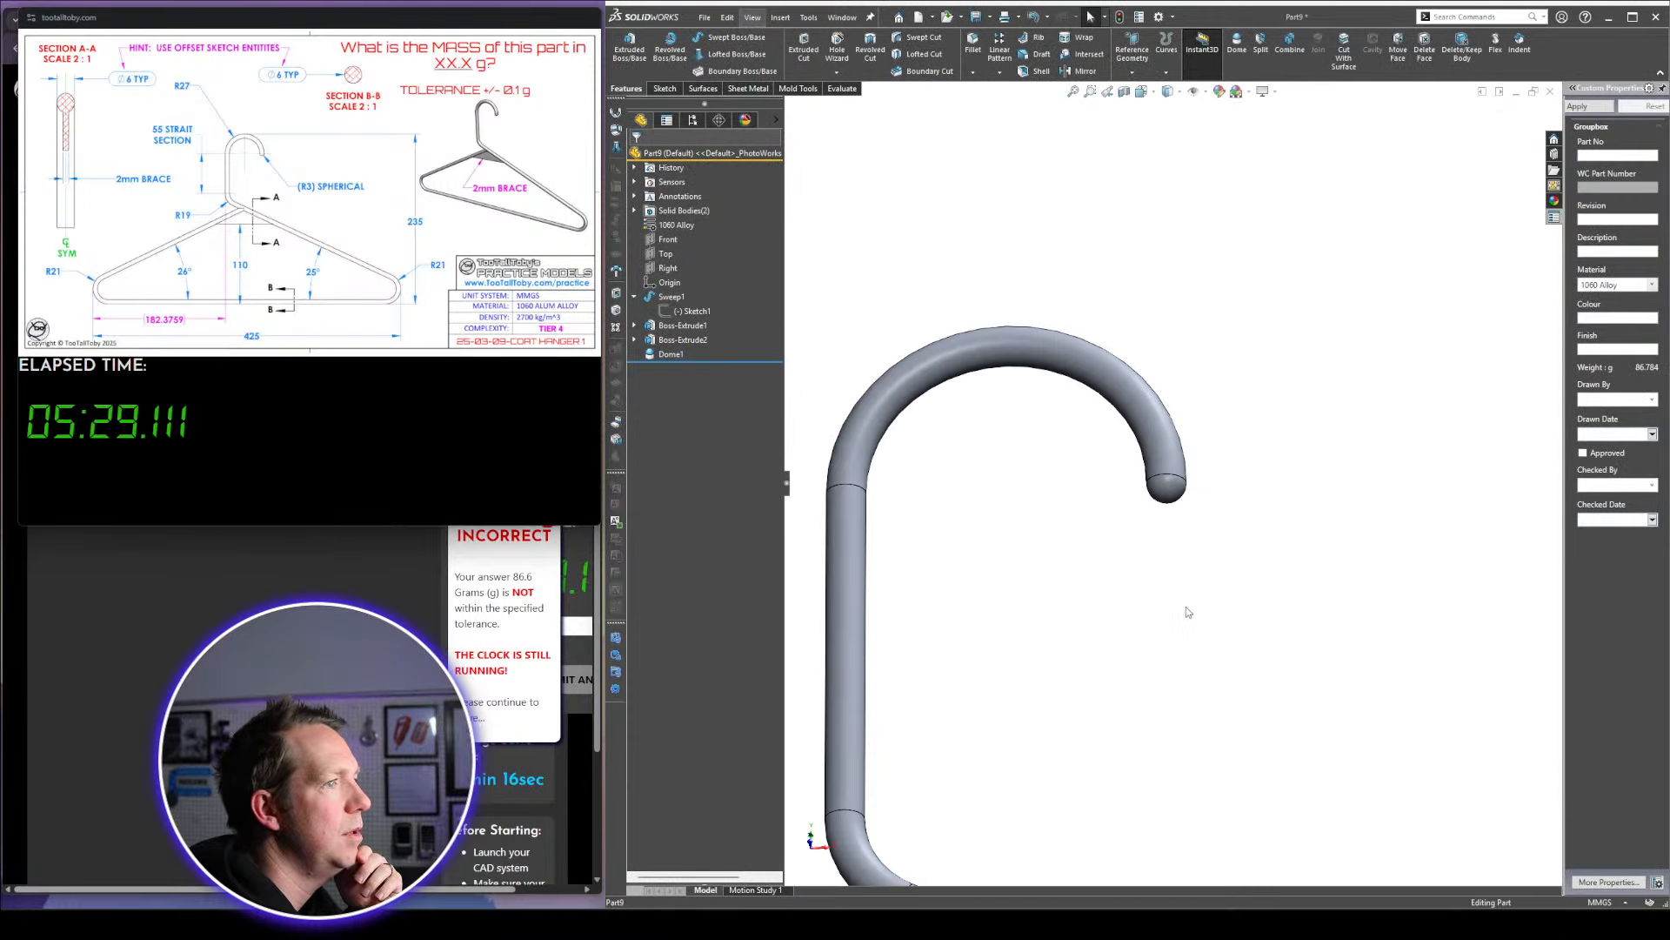
{"action": "left_click", "coordinate": [573, 624]}
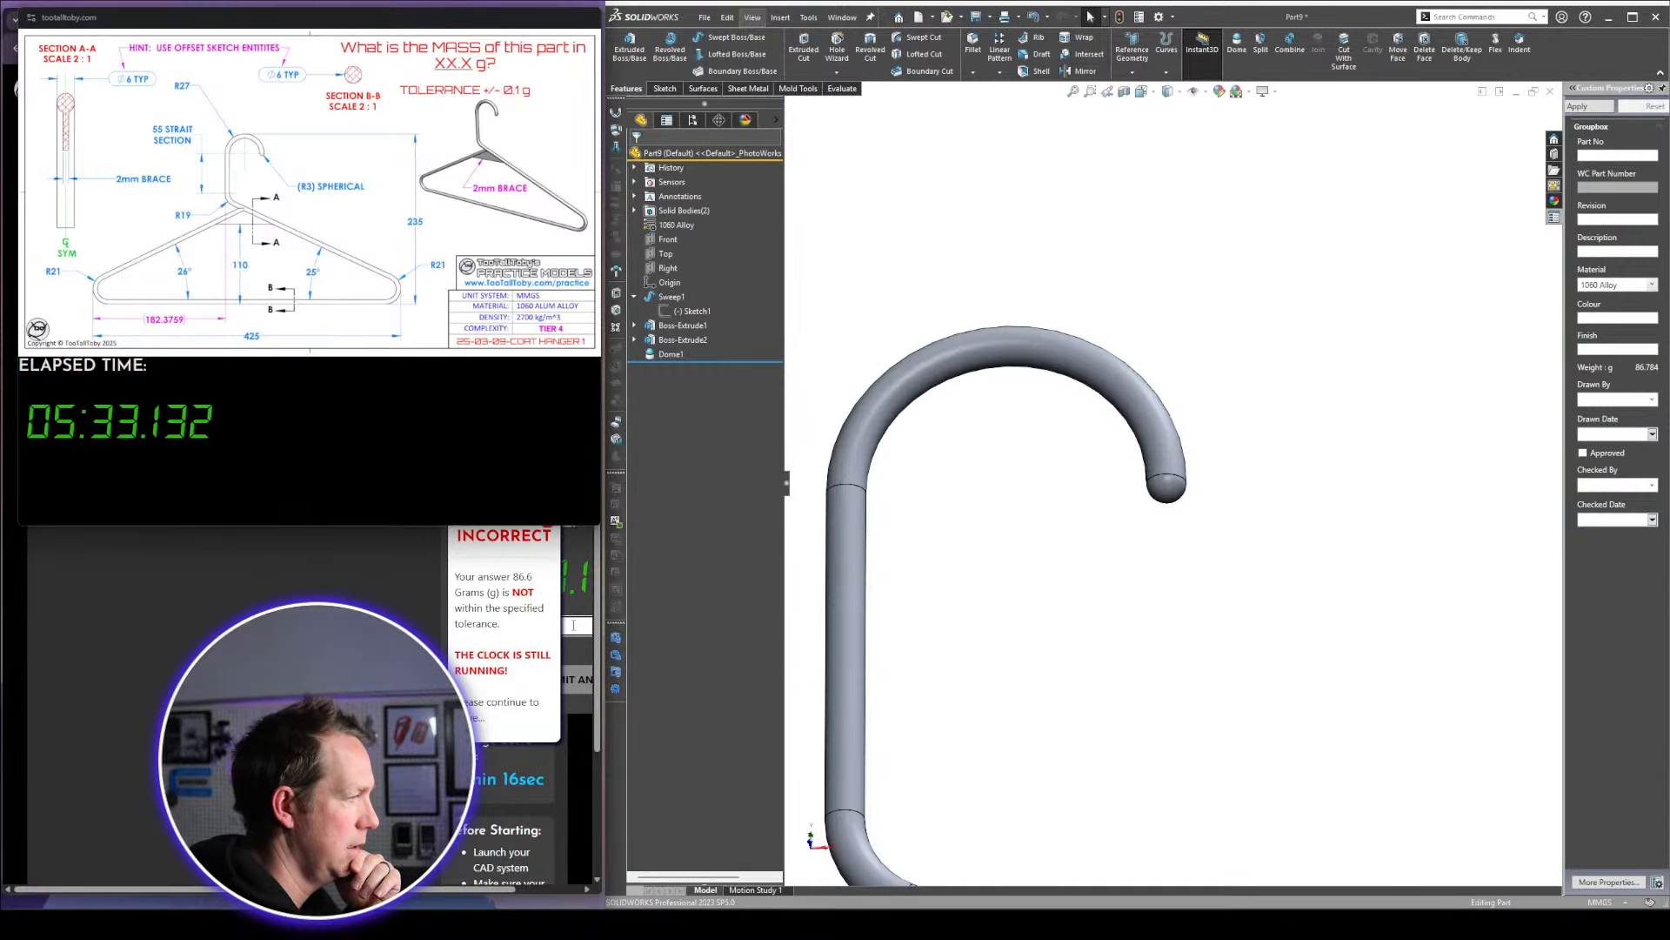
{"action": "type", "text": "86.8"}
{"action": "key", "text": "Return"}
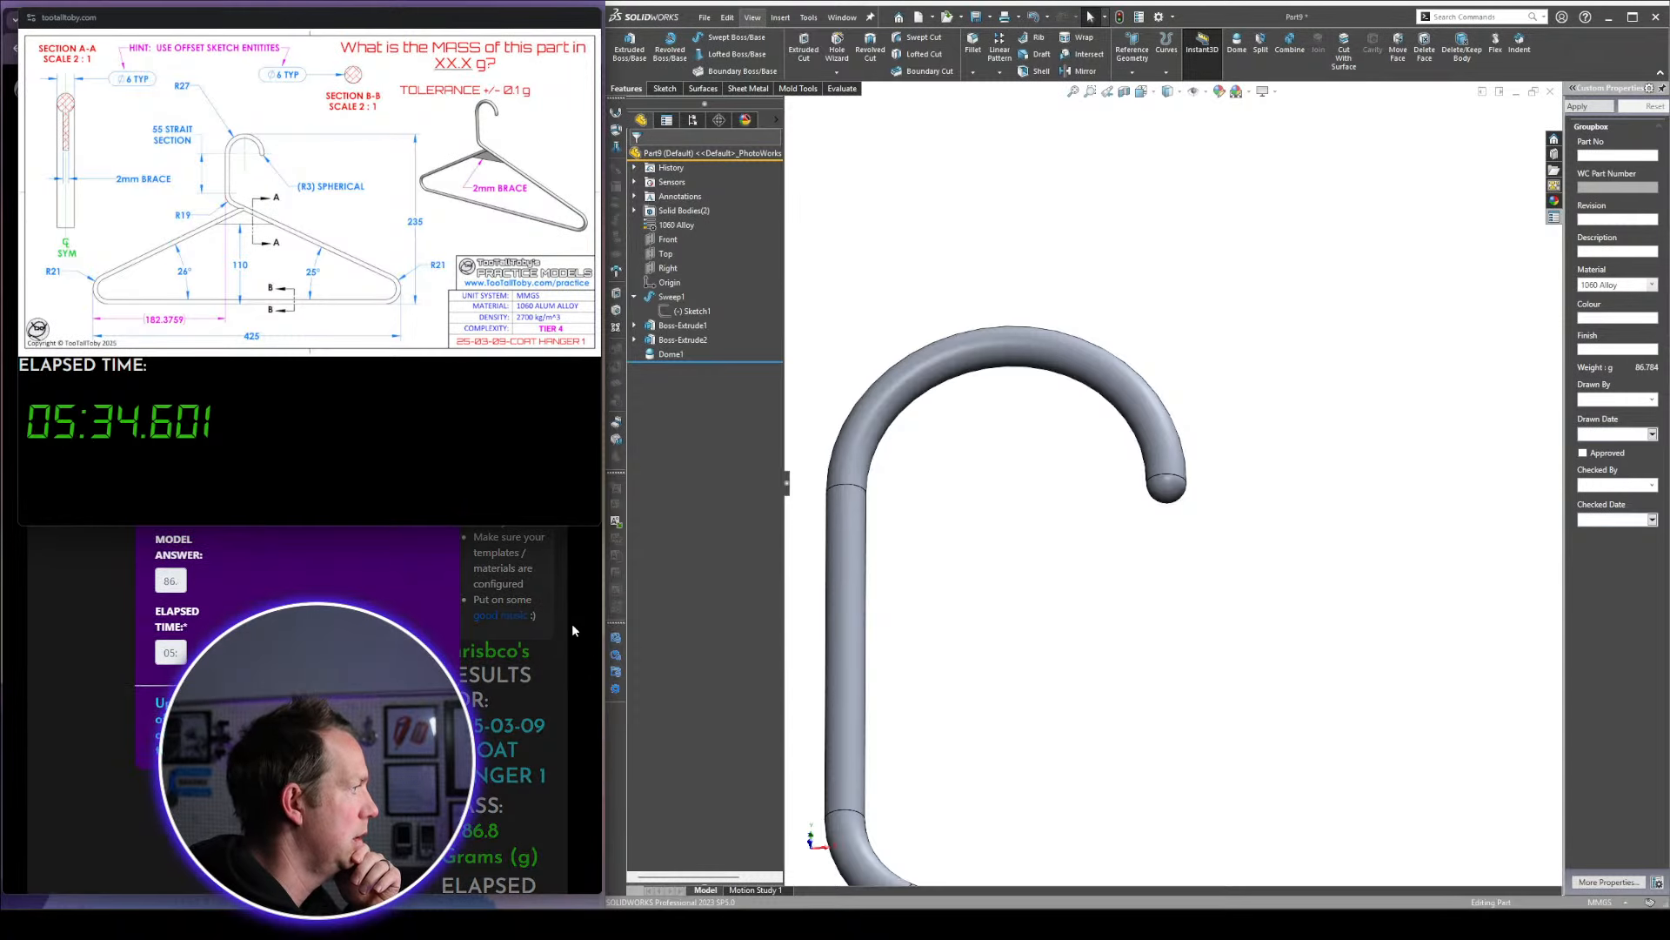
Turn on ambient occlusion and perspective display, with the whole hanger framed at an angle
{"action": "scroll", "coordinate": [1091, 502], "scroll_direction": "up", "scroll_amount": 2}
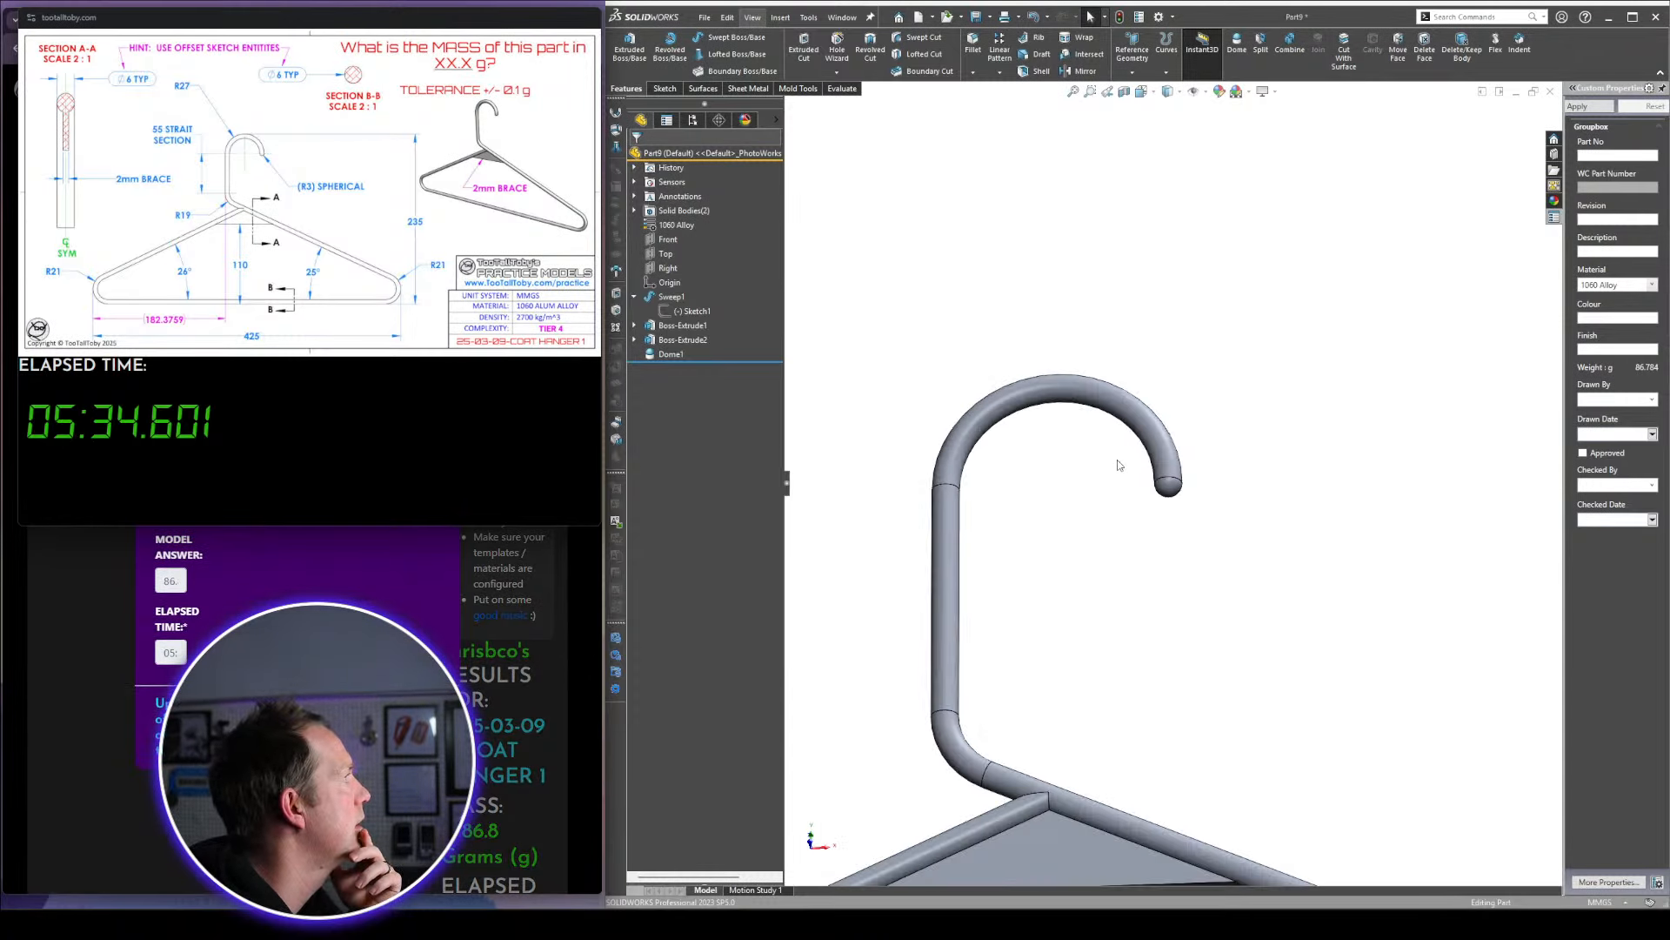
{"action": "scroll", "coordinate": [1120, 466], "scroll_direction": "down", "scroll_amount": 3}
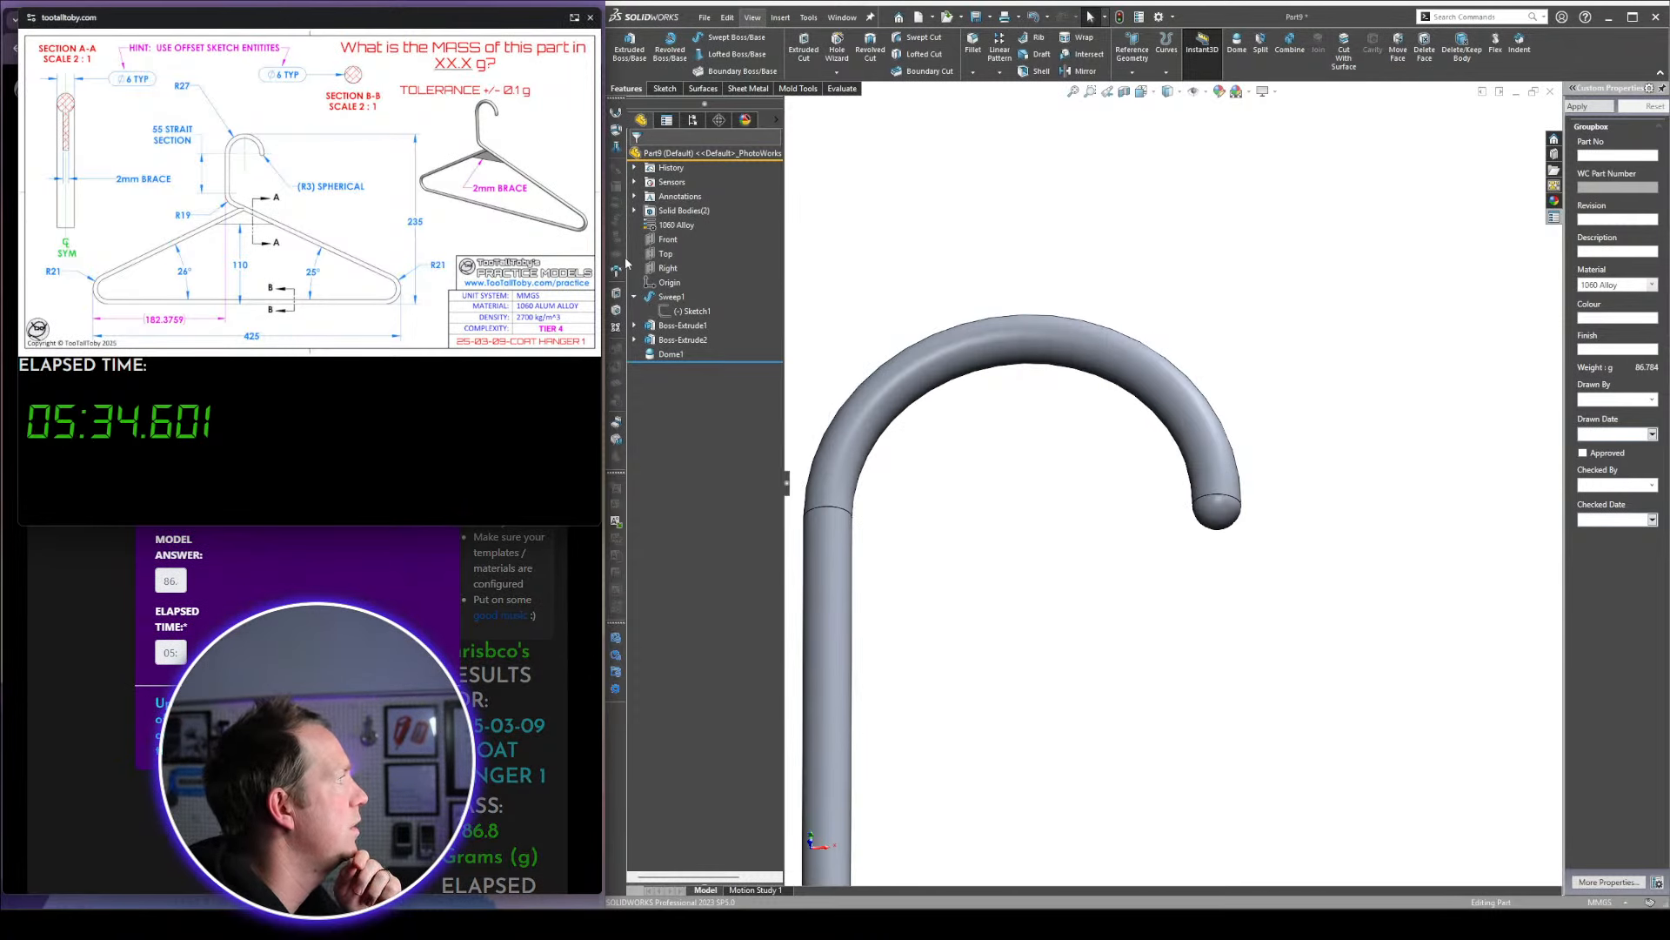
{"action": "middle_click_drag", "start_coordinate": [1184, 518], "coordinate": [1136, 532]}
{"action": "scroll", "coordinate": [1157, 649], "scroll_direction": "up", "scroll_amount": 10}
{"action": "middle_click_drag", "start_coordinate": [1158, 653], "coordinate": [1130, 723]}
{"action": "scroll", "coordinate": [1136, 727], "scroll_direction": "down", "scroll_amount": 5}
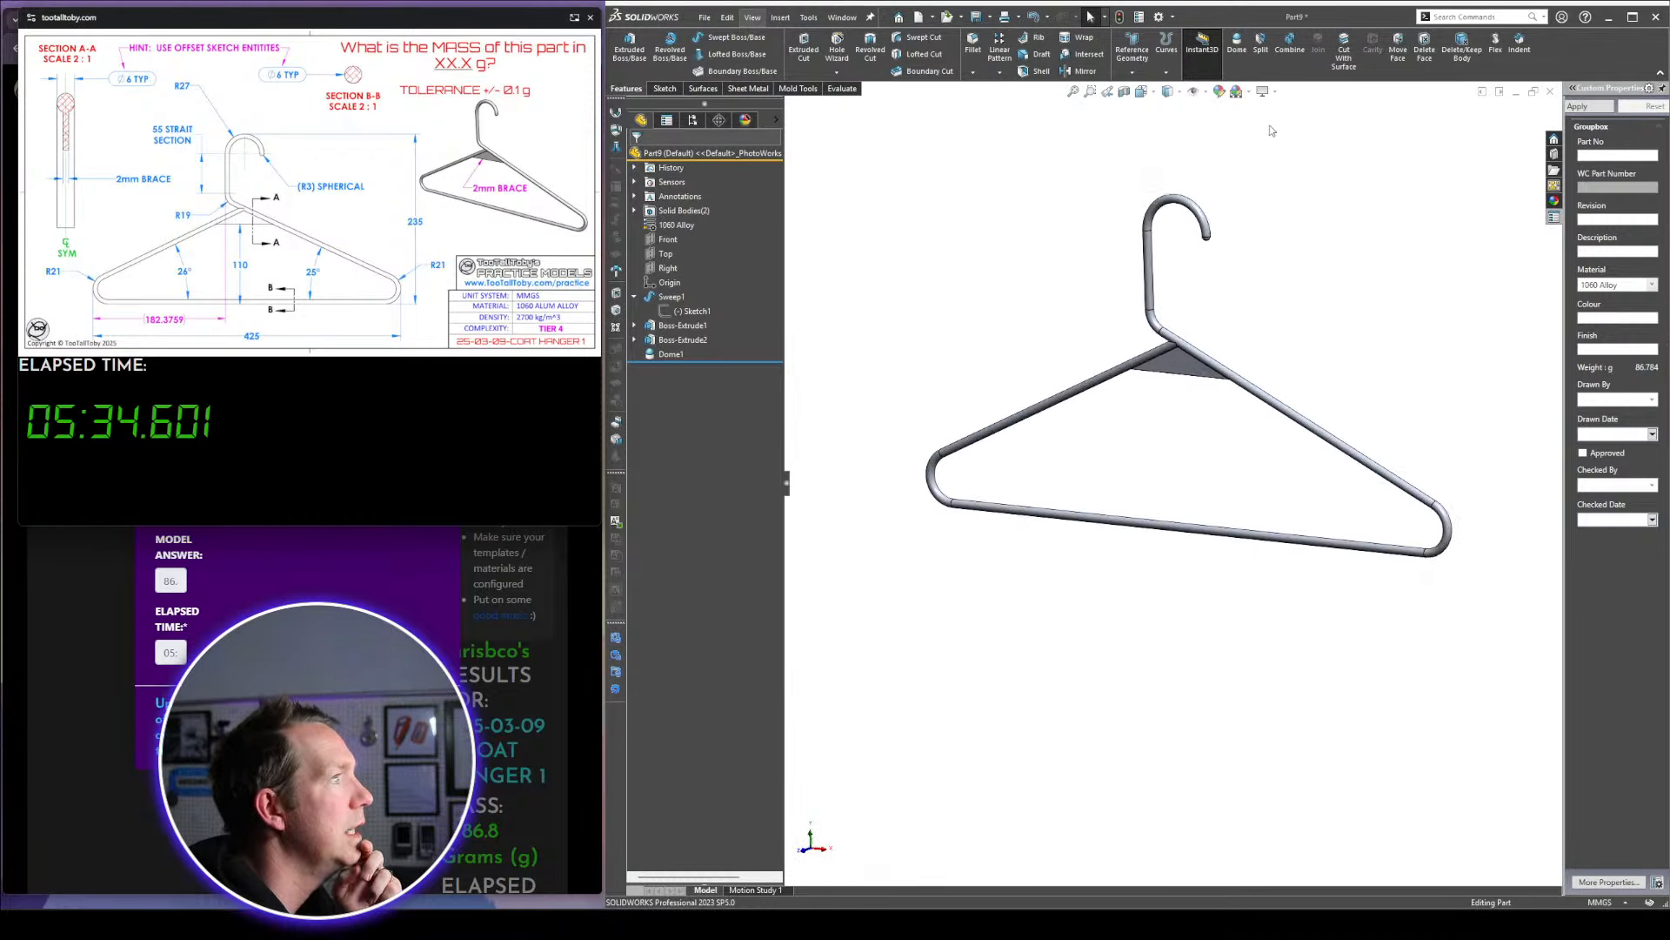
{"action": "left_click", "coordinate": [1269, 91]}
{"action": "left_click", "coordinate": [1296, 141]}
{"action": "left_click", "coordinate": [1269, 91]}
{"action": "left_click", "coordinate": [1300, 157]}
{"action": "scroll", "coordinate": [1273, 469], "scroll_direction": "up", "scroll_amount": 3}
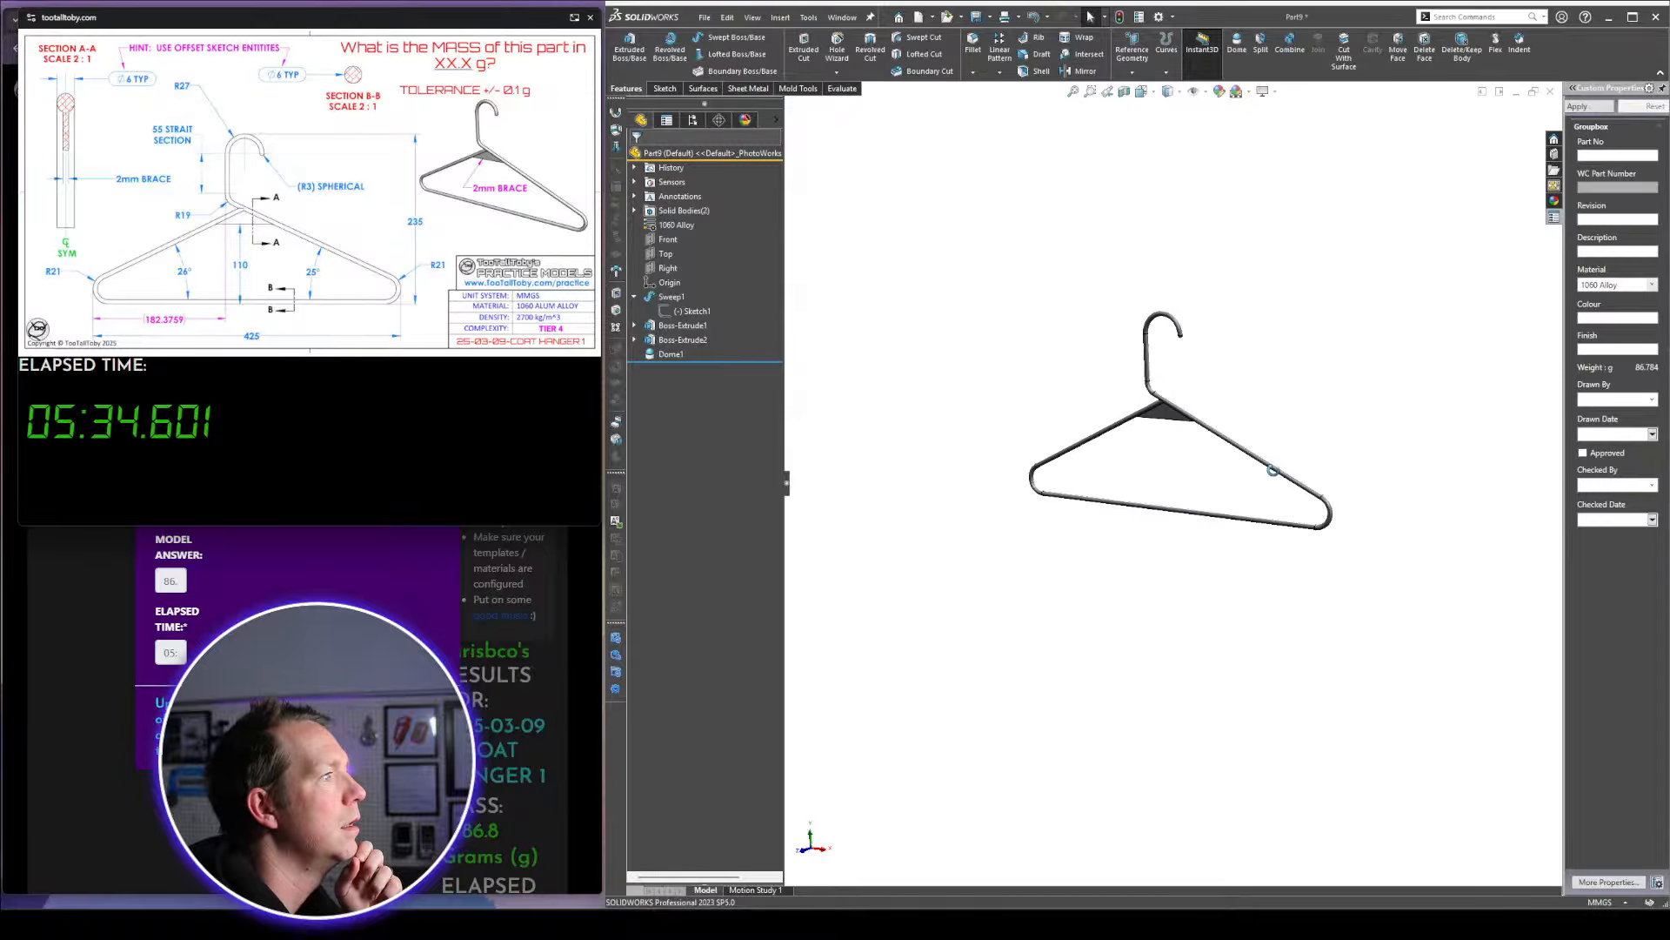
{"action": "scroll", "coordinate": [1272, 469], "scroll_direction": "down", "scroll_amount": 5}
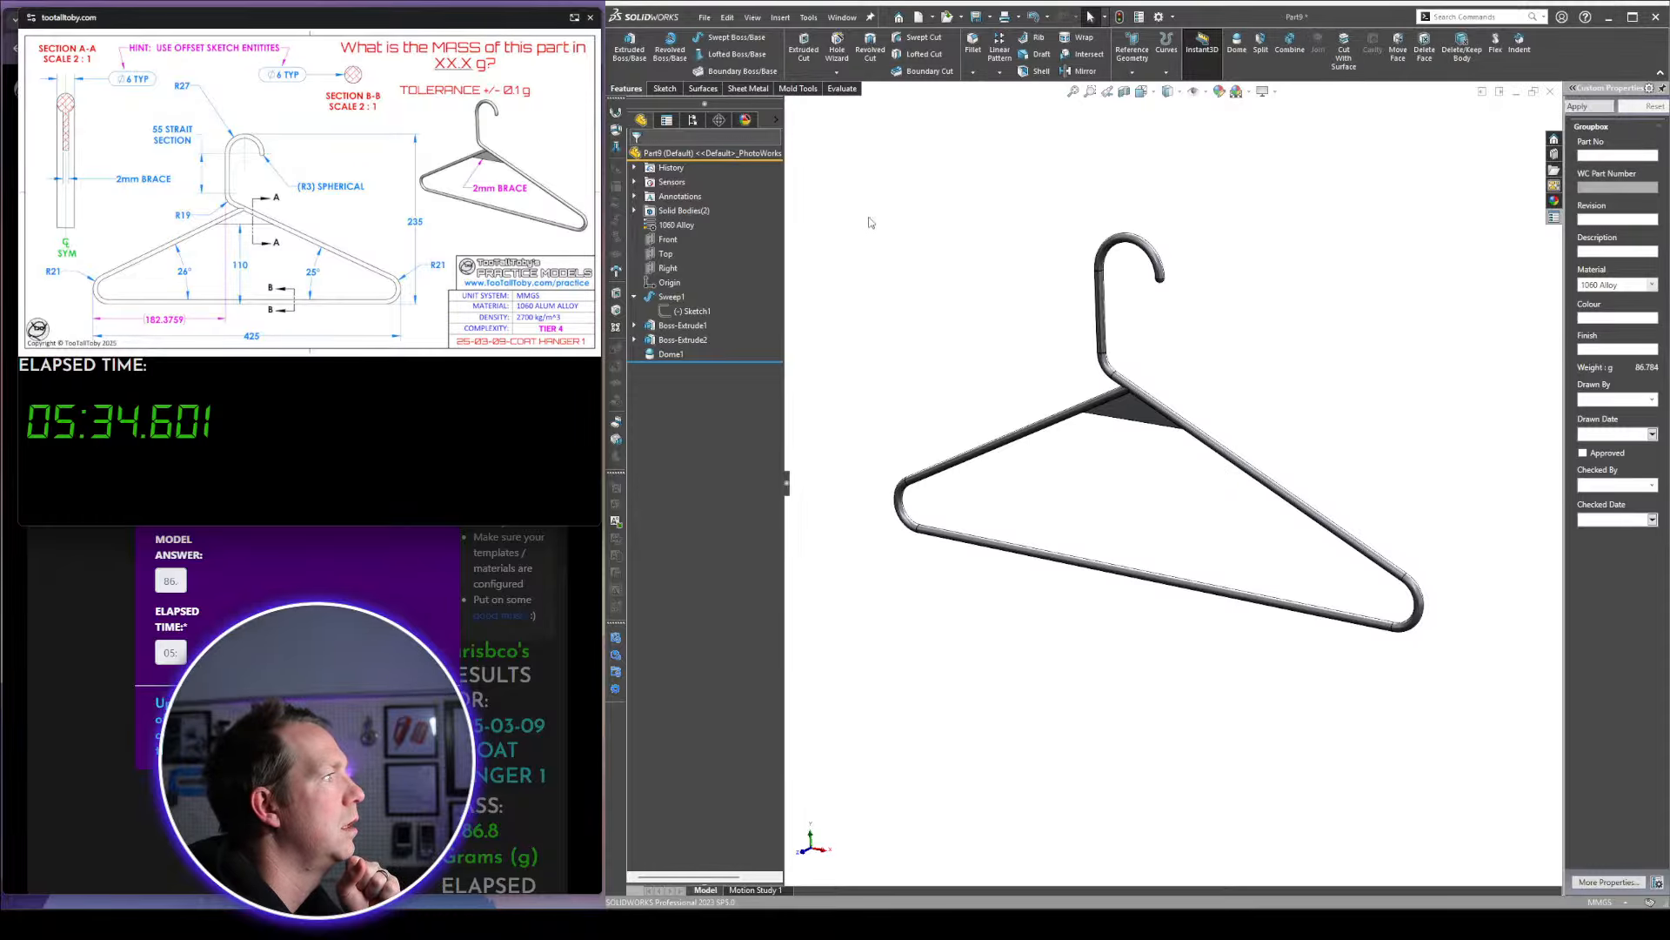
Capture a screen snip of the whole hanger and turn perspective display back off
{"action": "key", "text": "super+shift+s"}
{"action": "left_click_drag", "start_coordinate": [867, 204], "coordinate": [1467, 623]}
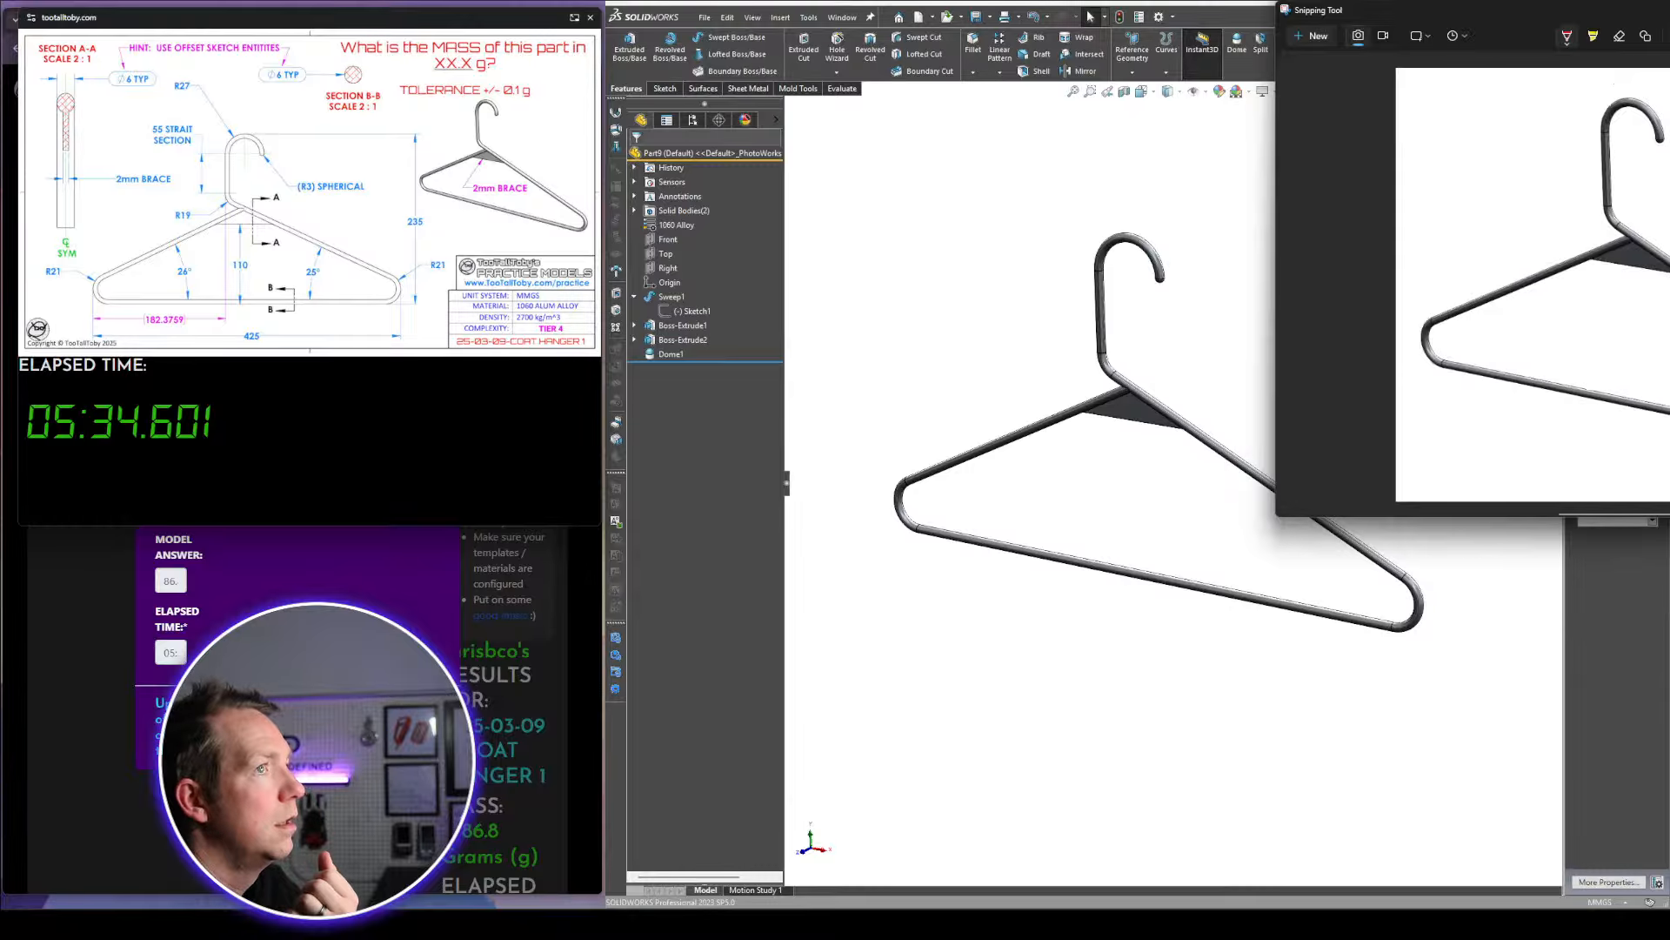
{"action": "left_click", "coordinate": [1263, 90]}
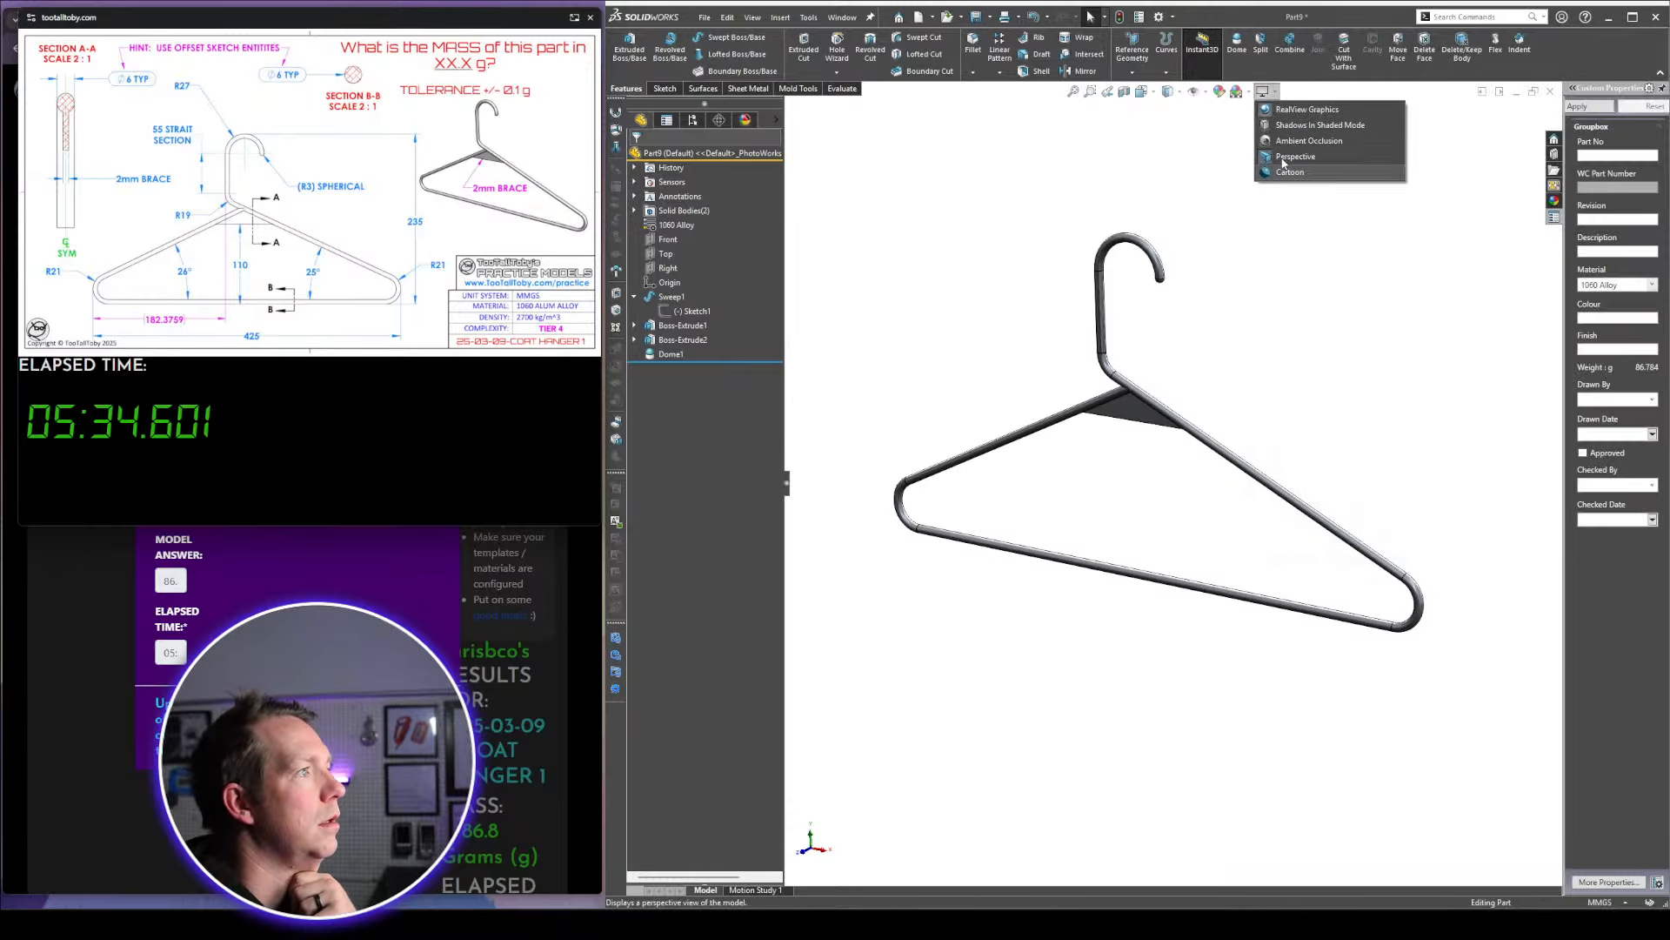
{"action": "left_click", "coordinate": [1292, 158]}
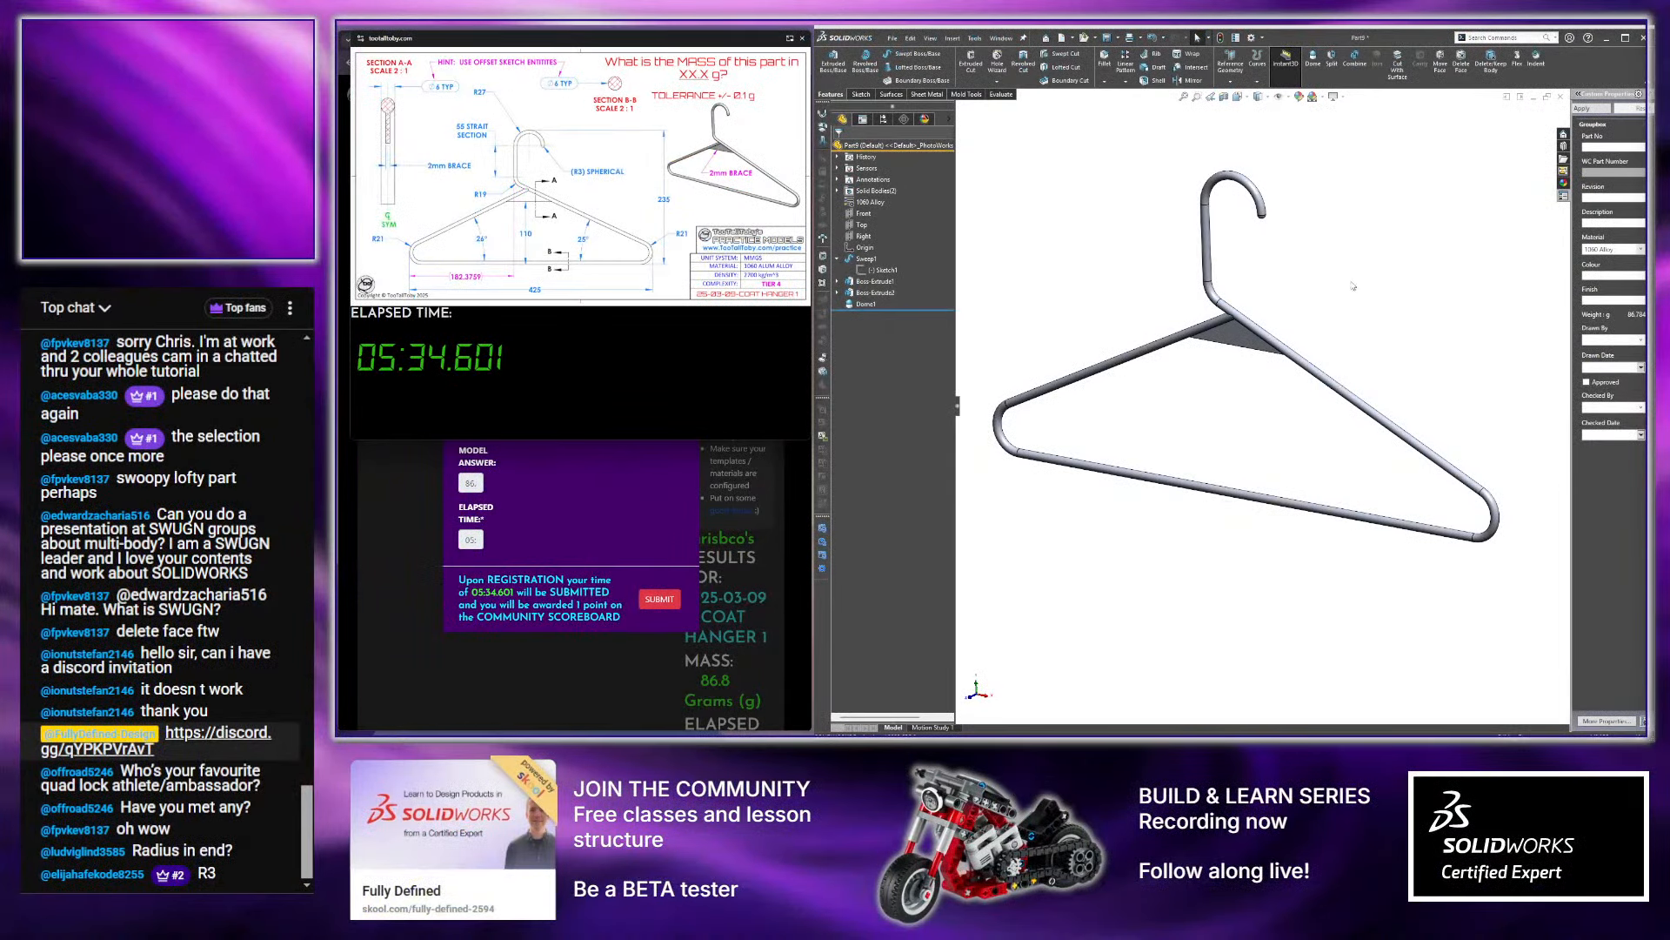
Save the part as "2025-03-09 - COAT HANGER 1" in the Practice Models folder
{"action": "key", "text": "ctrl+s"}
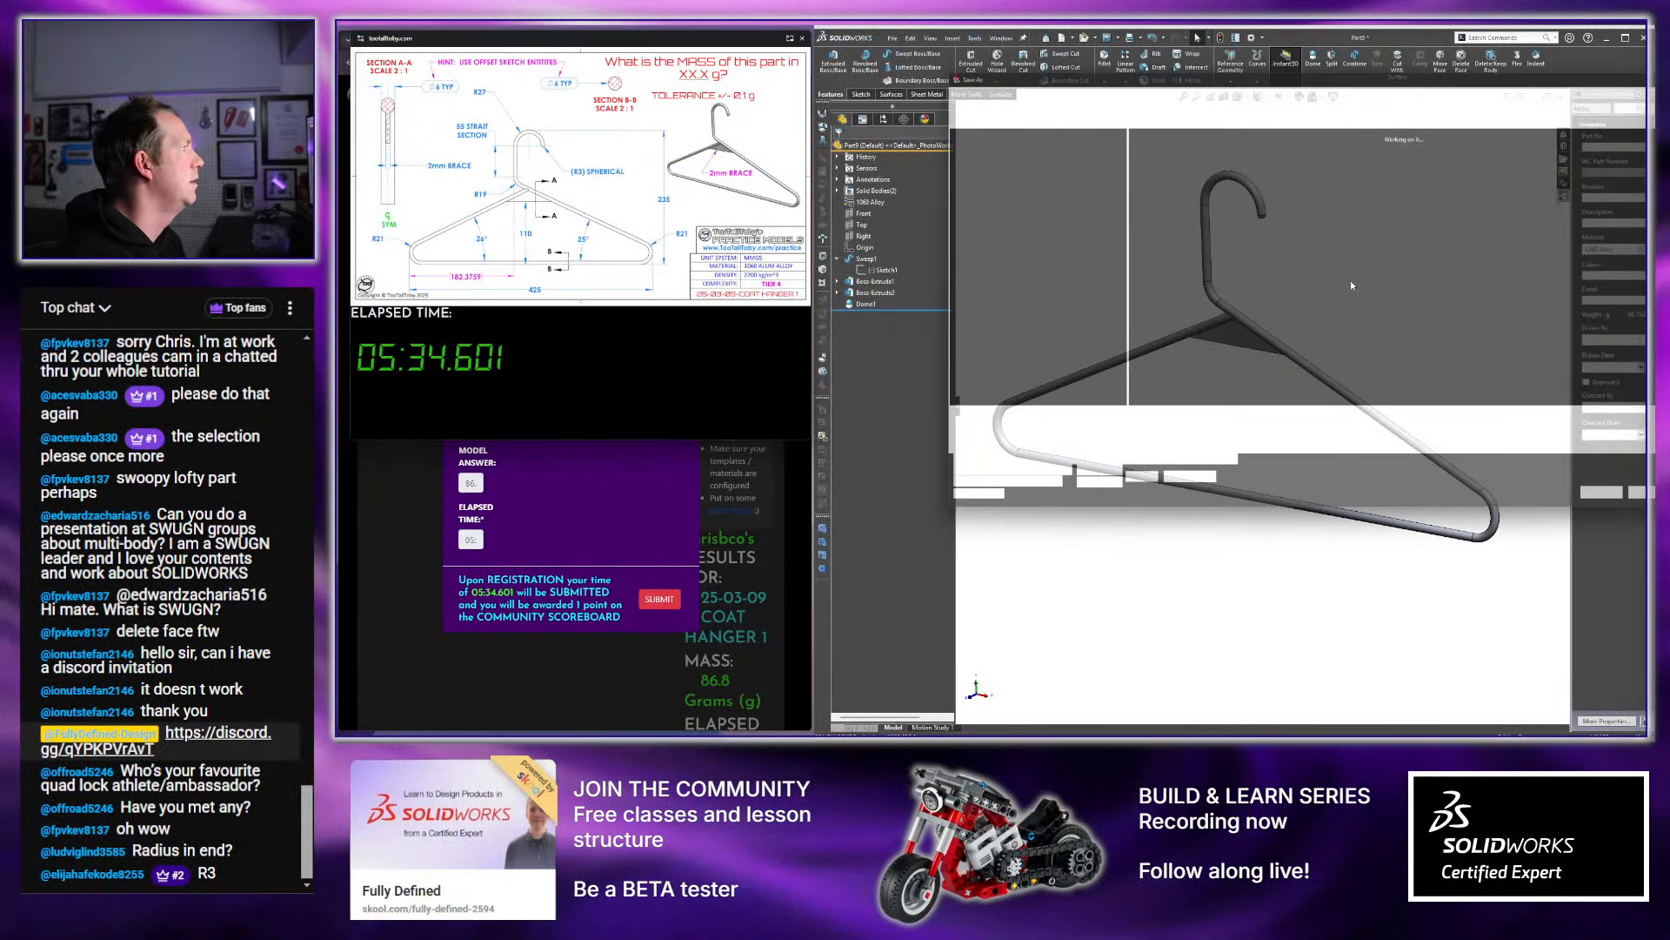
{"action": "type", "text": "2025-03-09 - COAT HANGER 1"}
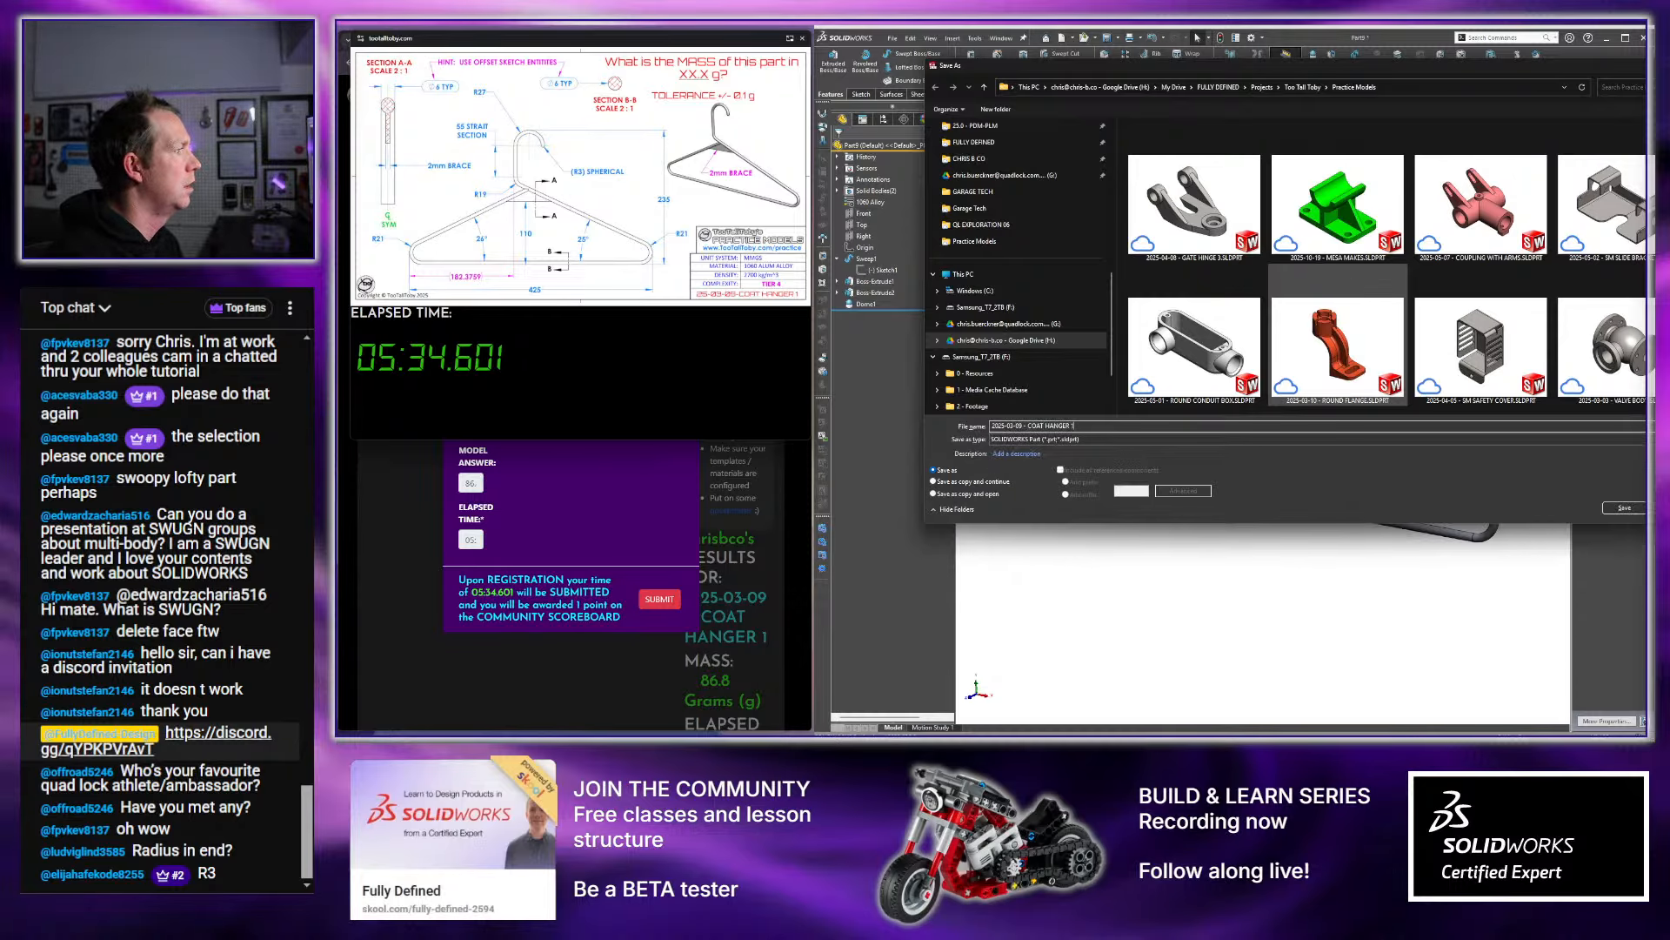
{"action": "key", "text": "Return"}
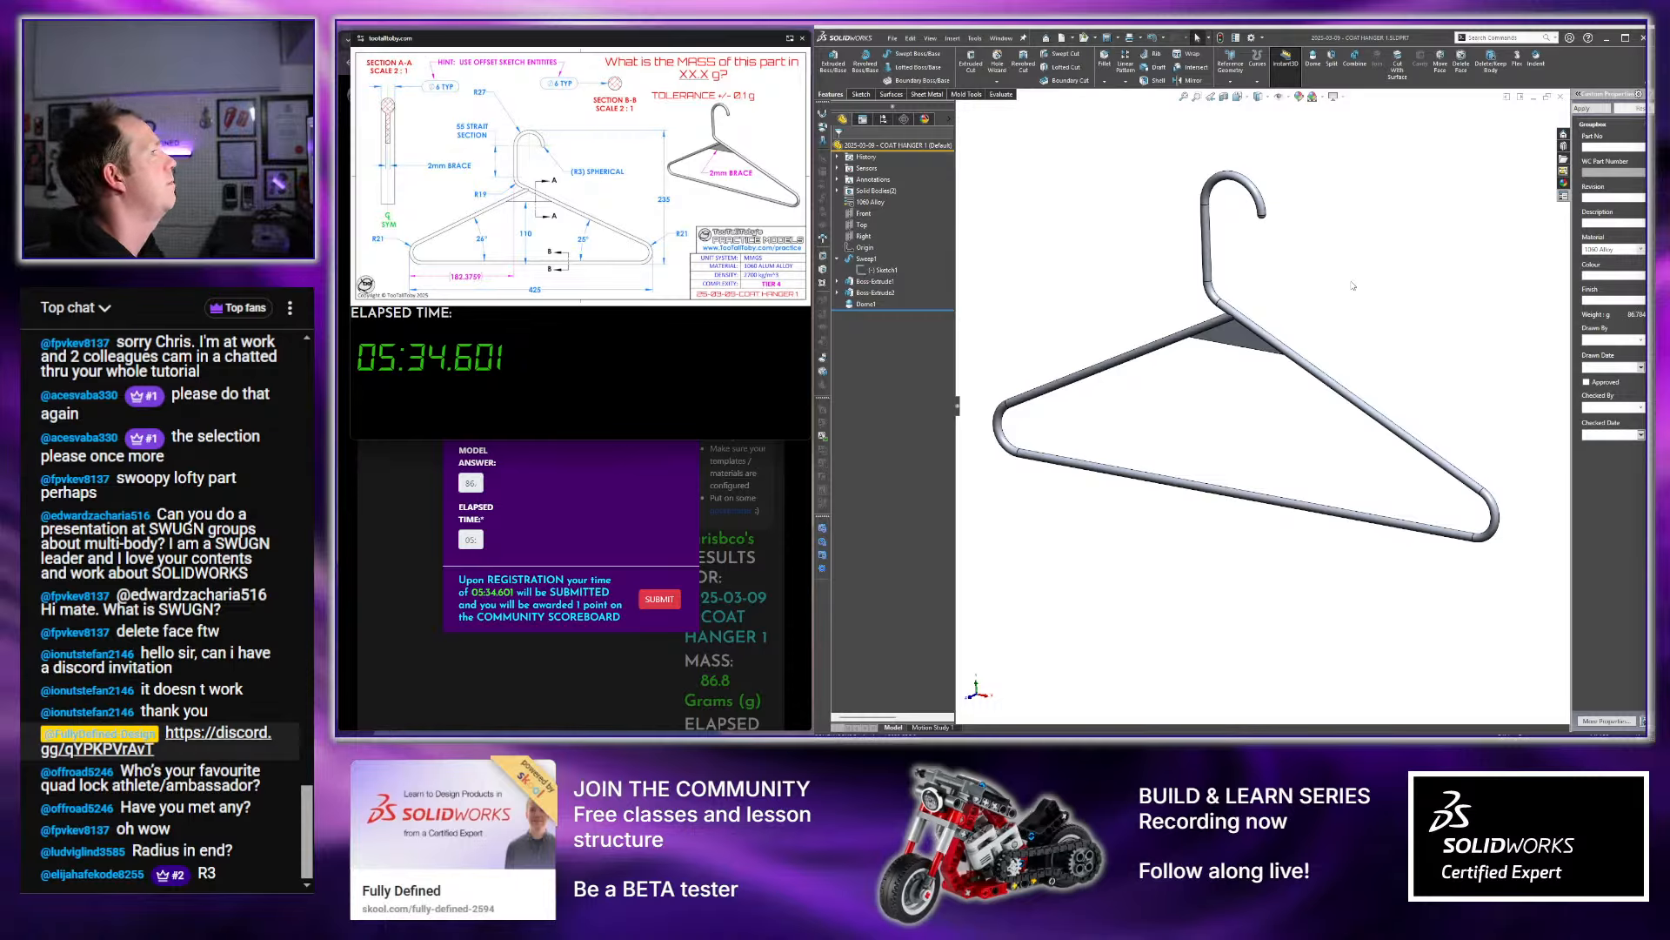
Submit the solve time to the community scoreboard and return from the floating drawing window to the full challenge page
{"action": "scroll", "coordinate": [1302, 237], "scroll_direction": "down", "scroll_amount": 8}
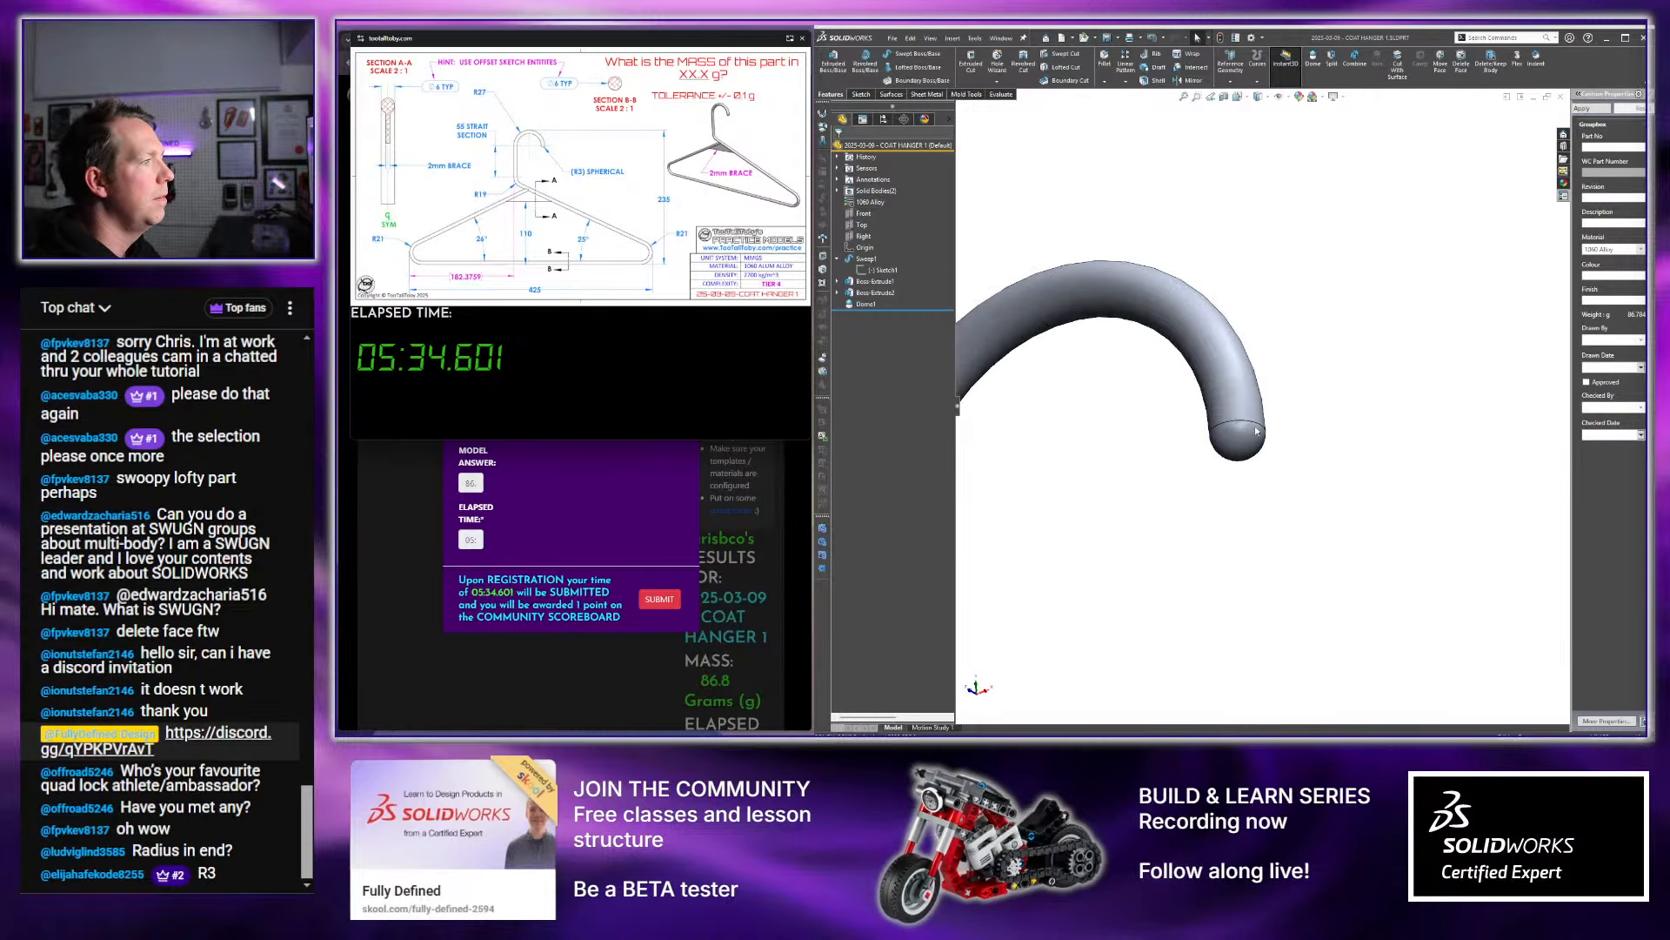
{"action": "left_click", "coordinate": [1250, 454]}
{"action": "left_click", "coordinate": [1242, 546]}
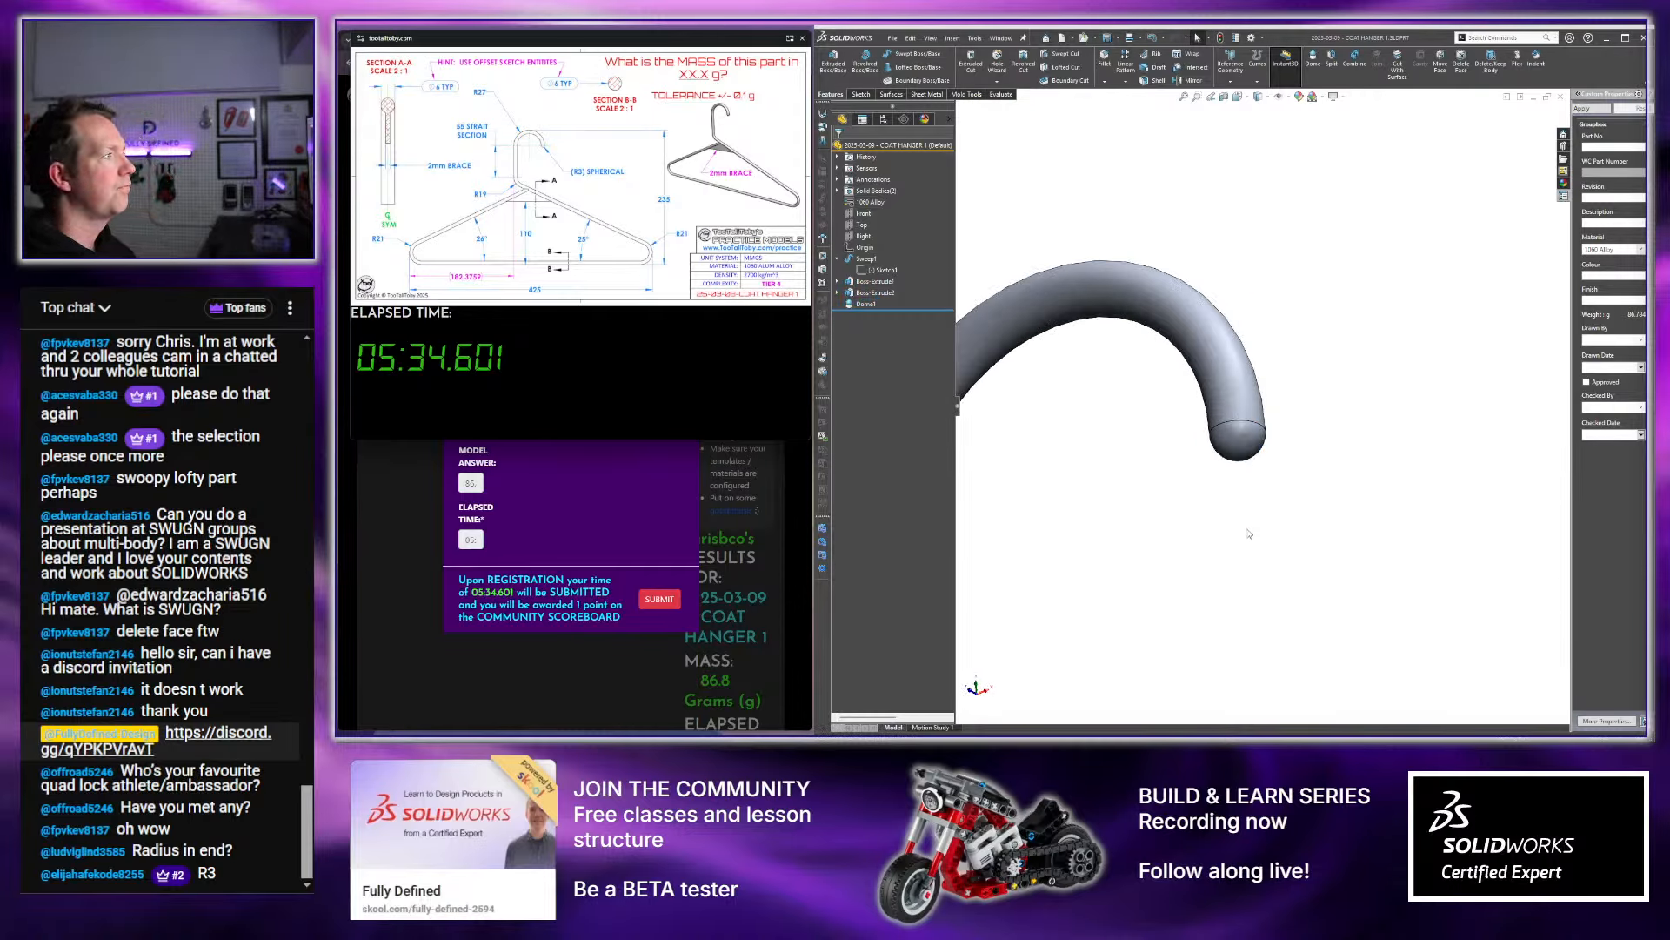
{"action": "left_click", "coordinate": [668, 597]}
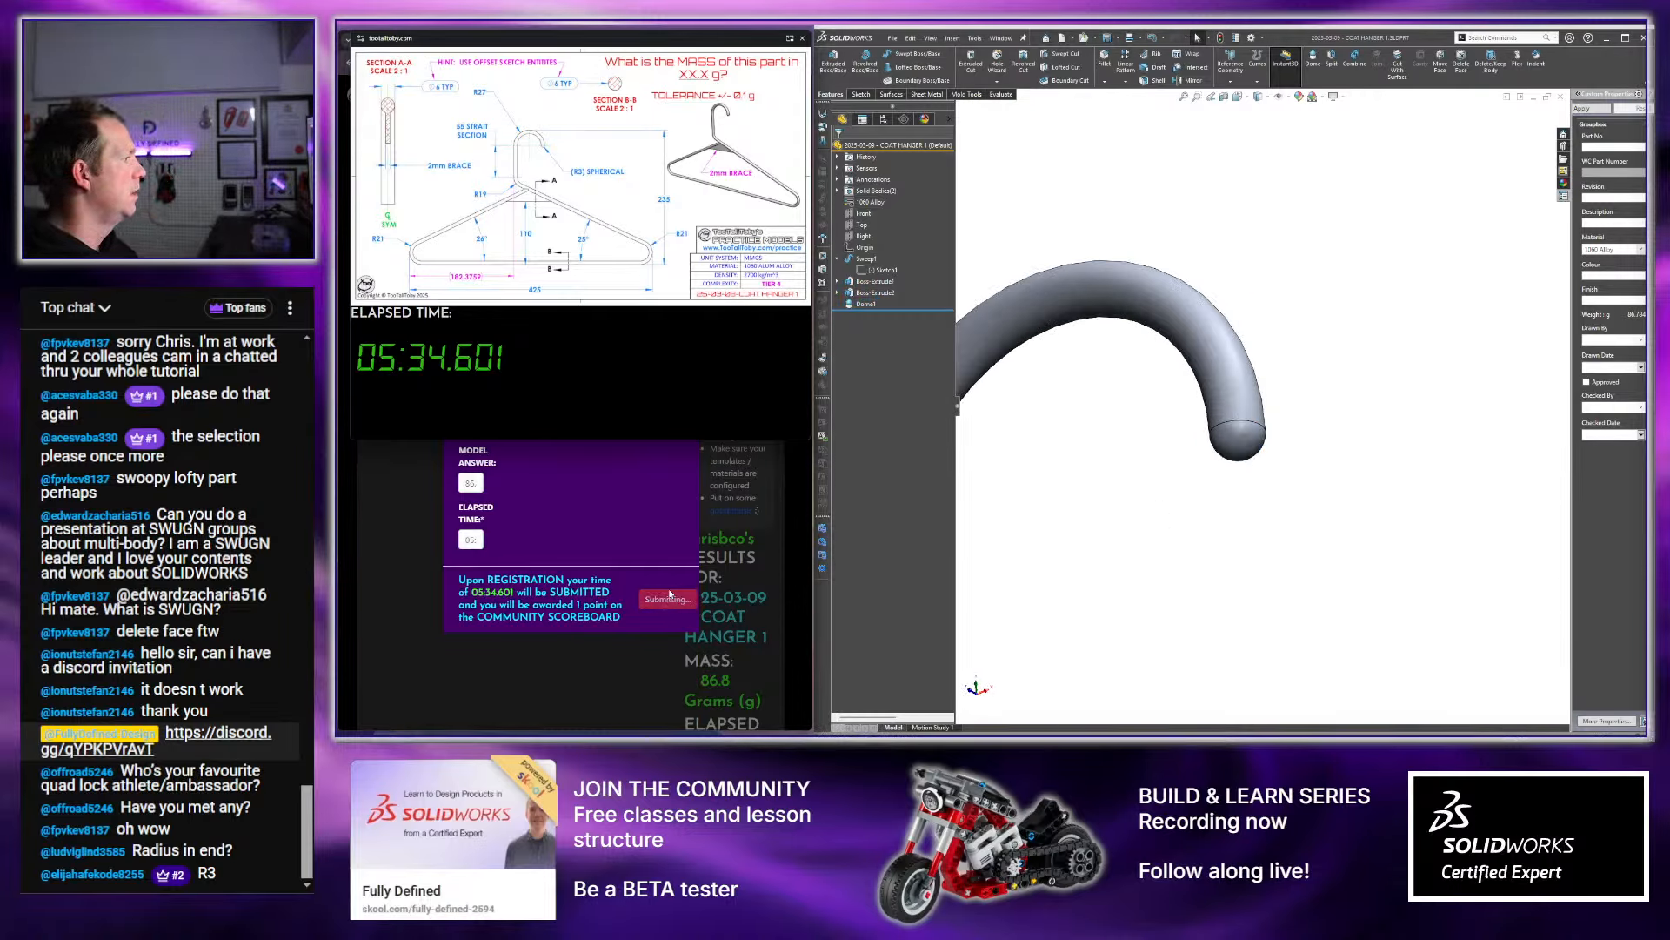
{"action": "left_click", "coordinate": [801, 39]}
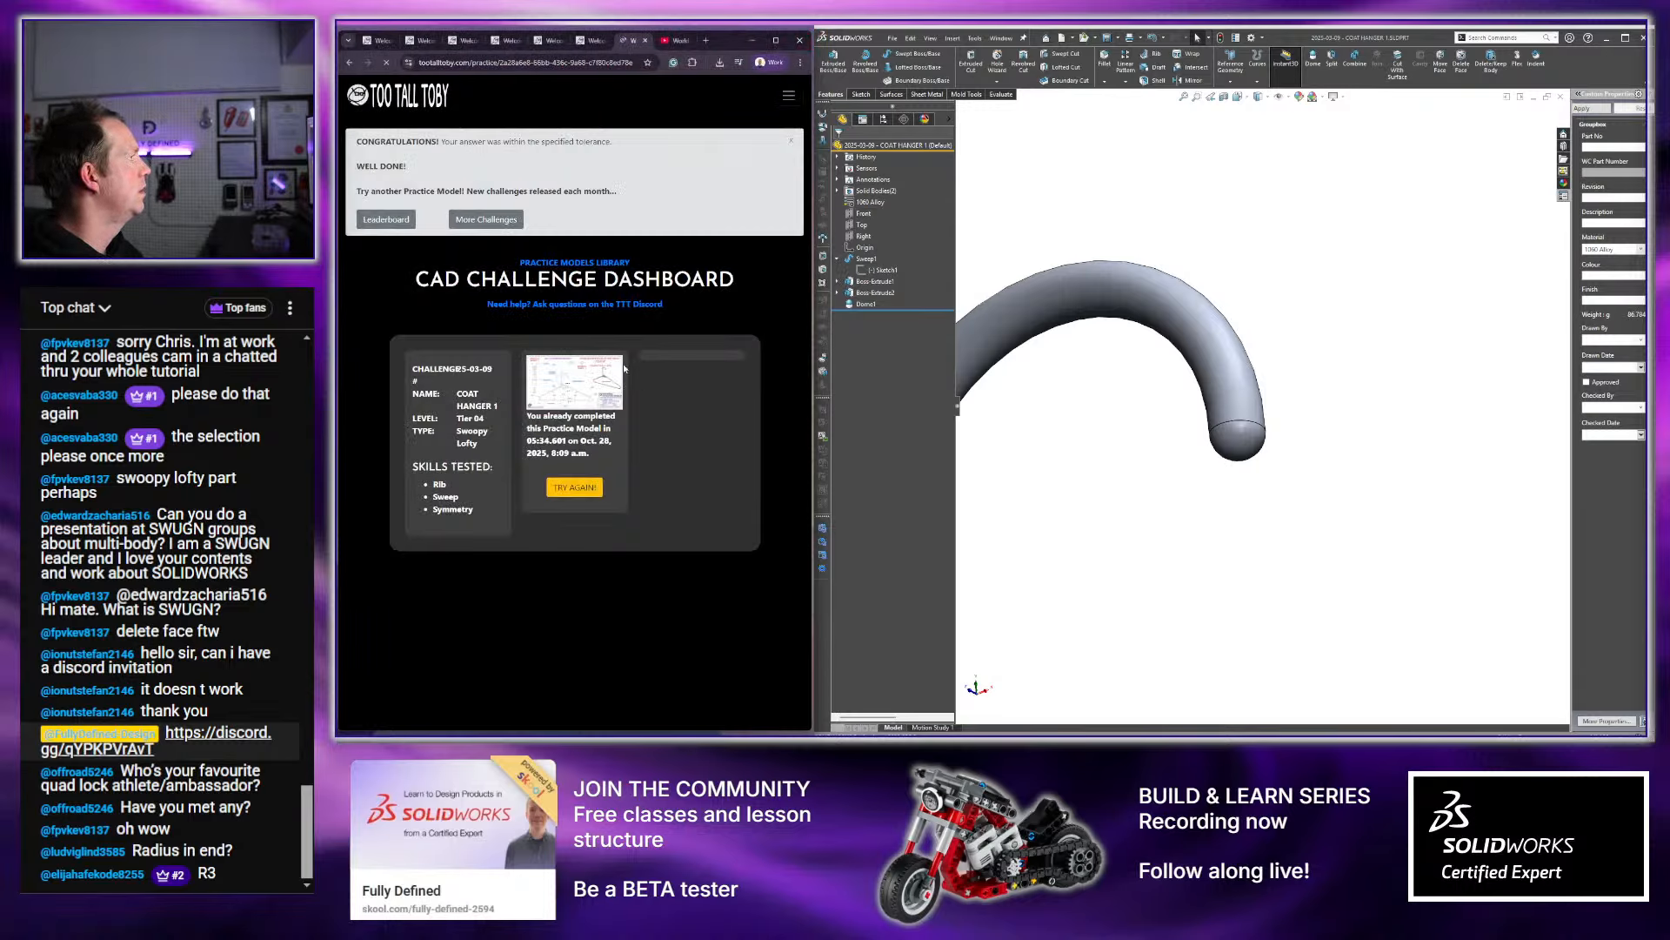
Review the coat hanger challenge's Top 100, Speedruns and Data & Analytics sections, and bring up the Round Flange challenge page
{"action": "scroll", "coordinate": [617, 375], "scroll_direction": "down", "scroll_amount": 4}
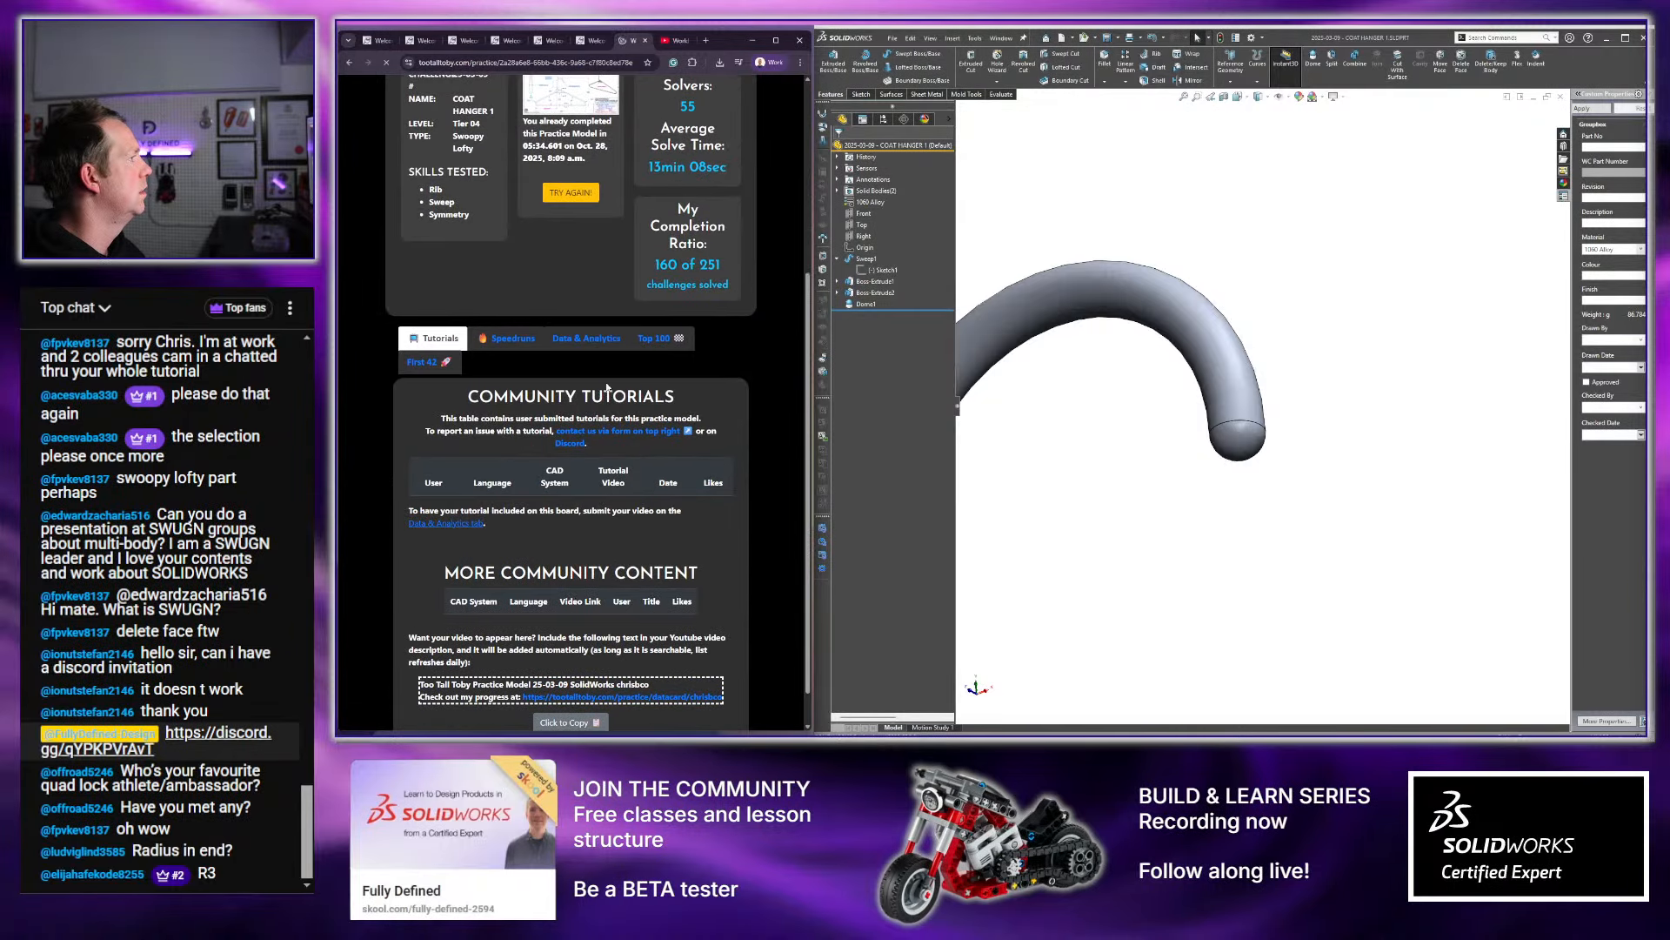
{"action": "scroll", "coordinate": [619, 402], "scroll_direction": "up", "scroll_amount": 5}
{"action": "left_click", "coordinate": [661, 446]}
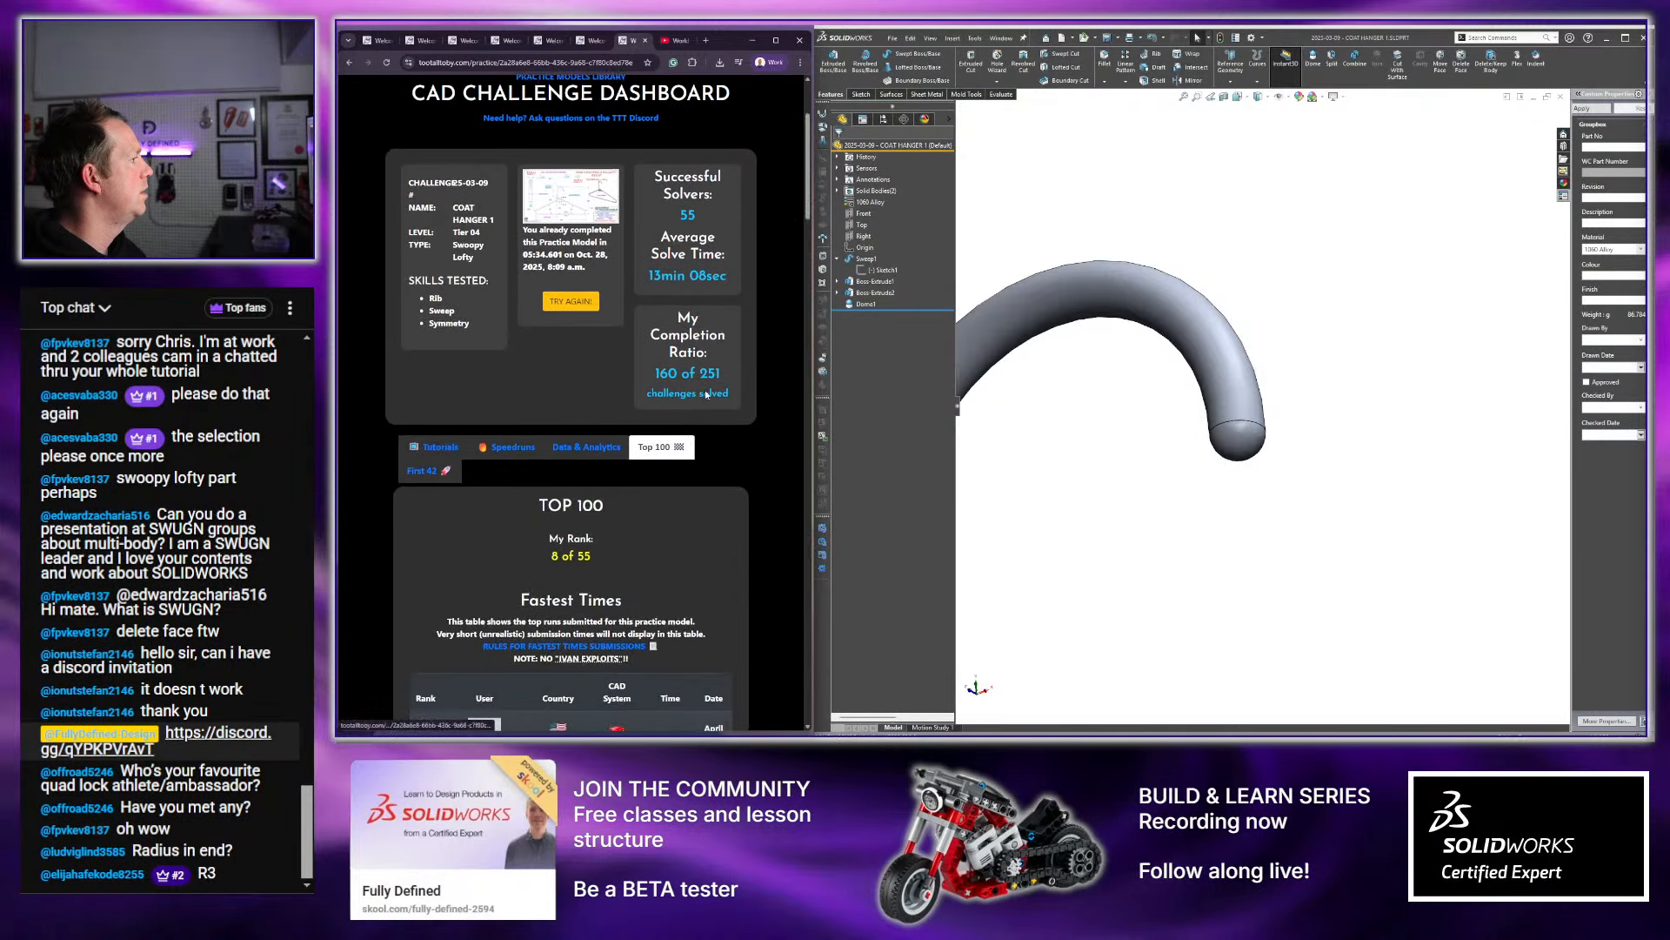
{"action": "scroll", "coordinate": [706, 394], "scroll_direction": "down", "scroll_amount": 3}
{"action": "scroll", "coordinate": [718, 383], "scroll_direction": "down", "scroll_amount": 3}
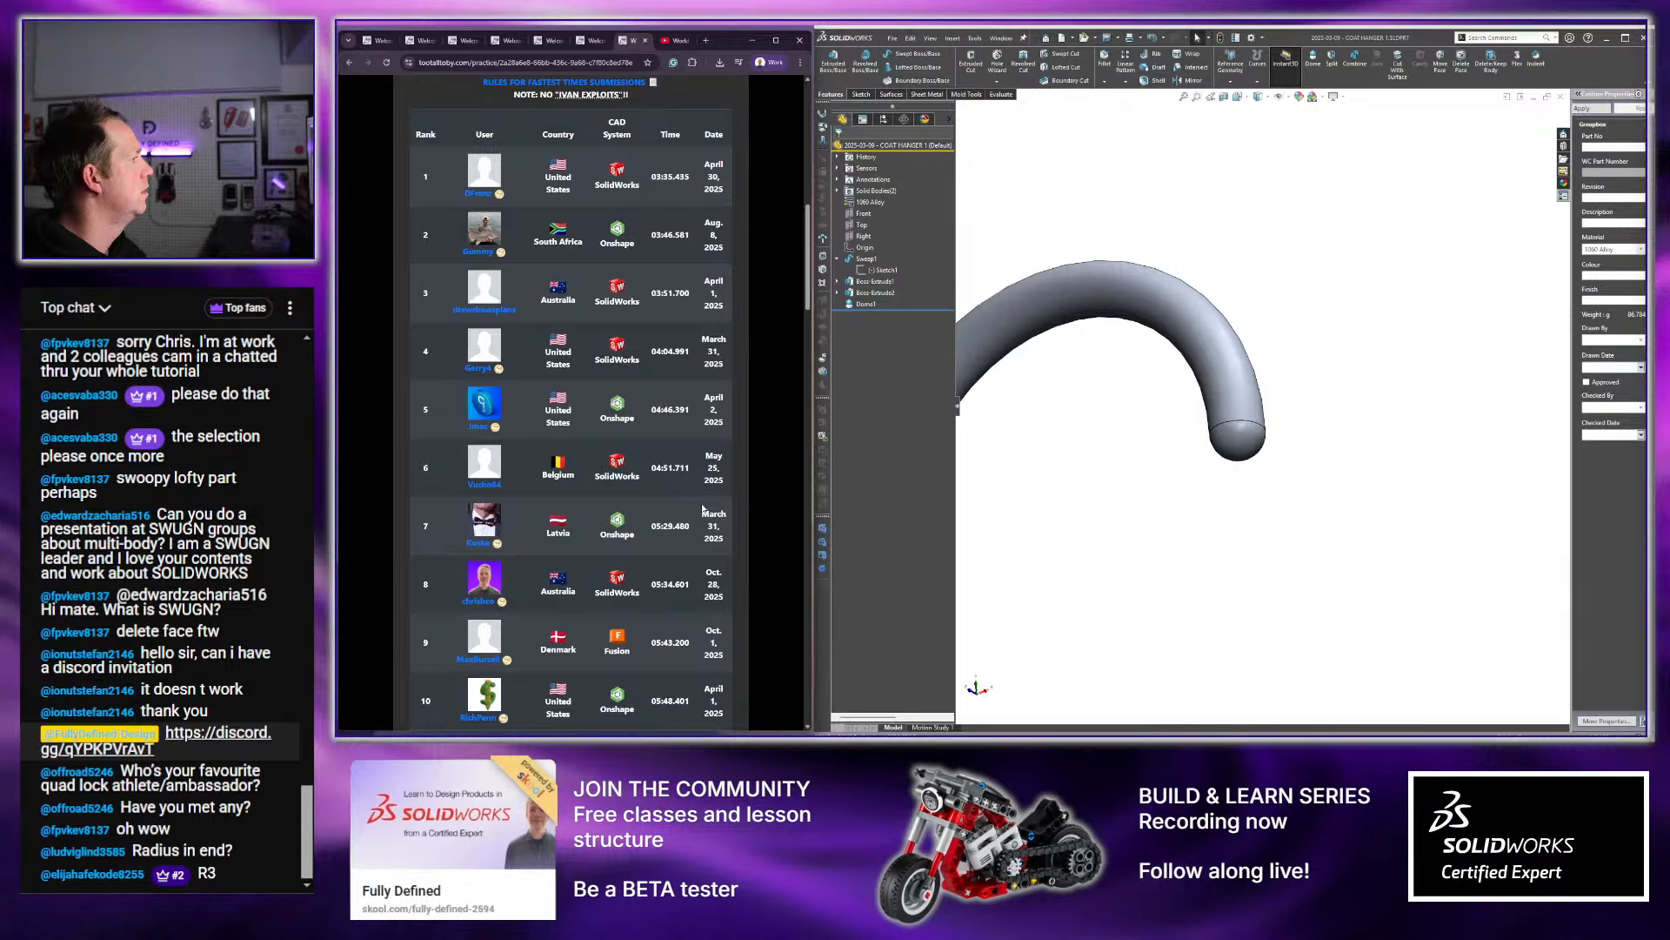
{"action": "scroll", "coordinate": [671, 609], "scroll_direction": "up", "scroll_amount": 1}
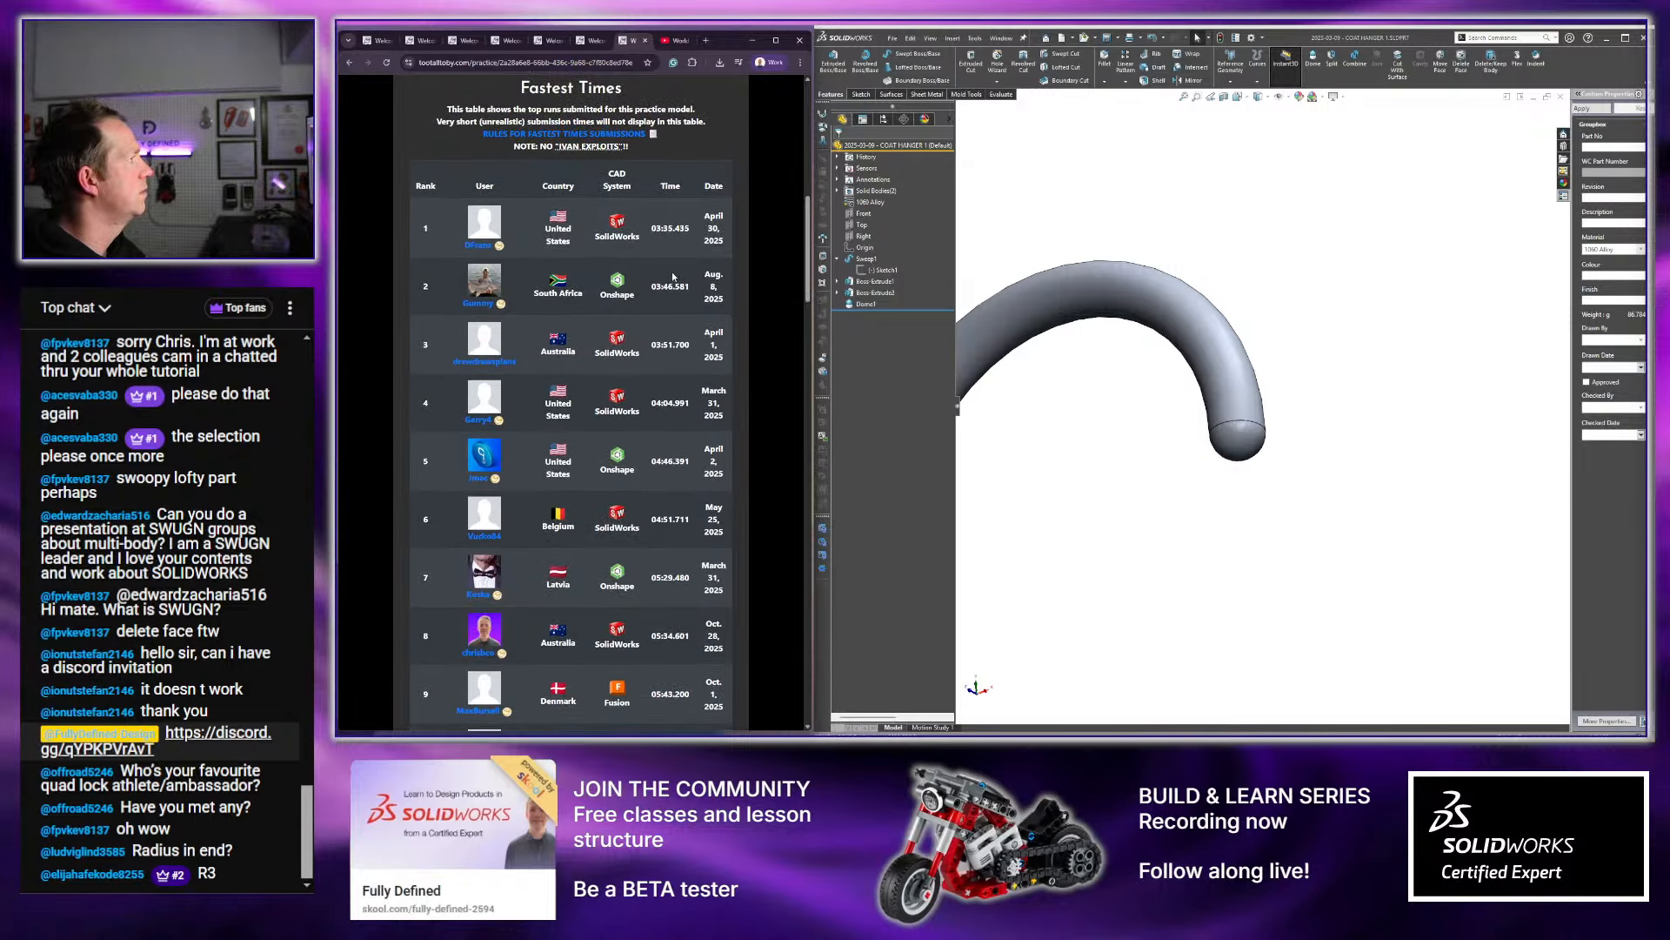
{"action": "scroll", "coordinate": [687, 304], "scroll_direction": "up", "scroll_amount": 6}
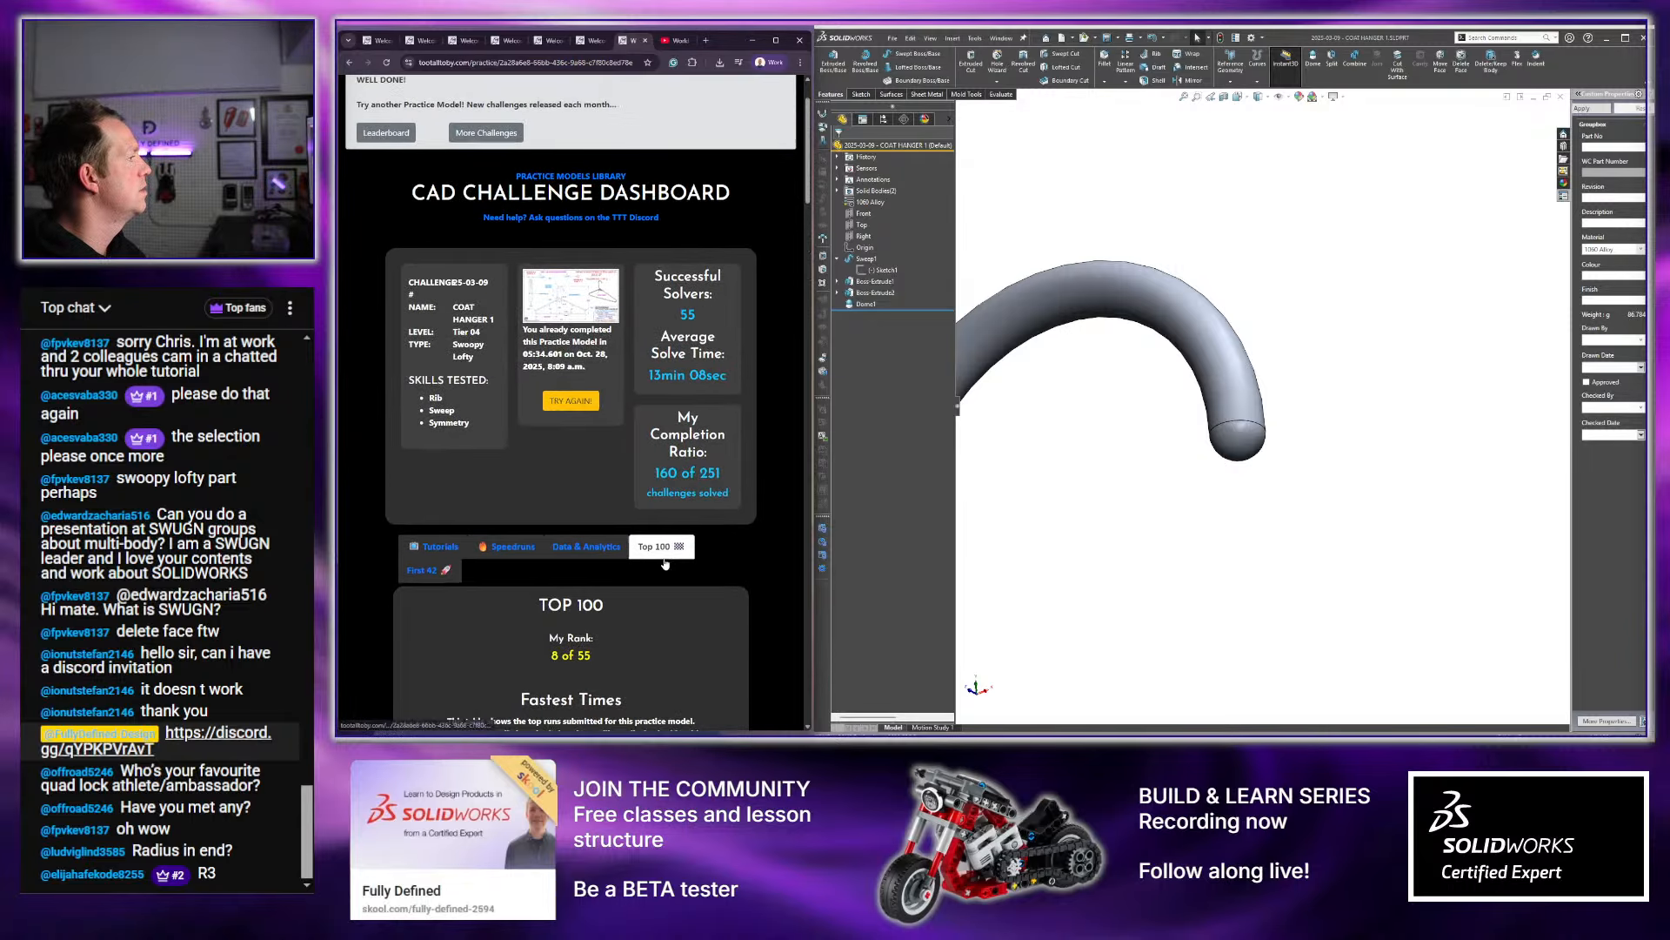
{"action": "left_click", "coordinate": [513, 450]}
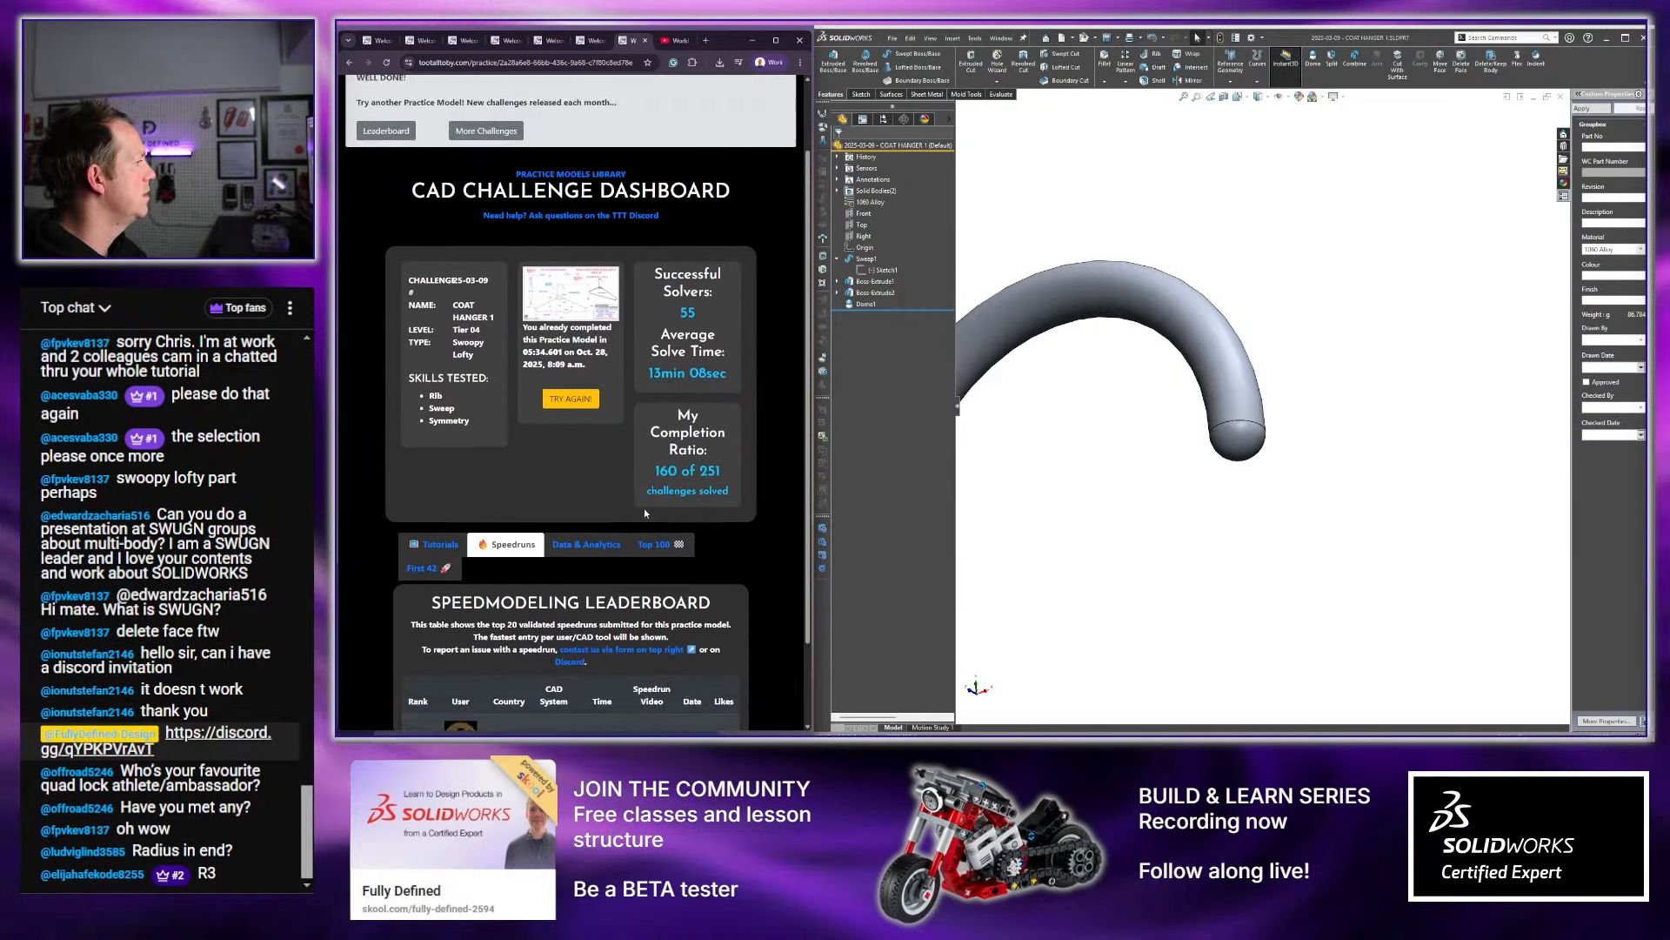
{"action": "left_click", "coordinate": [597, 441]}
{"action": "left_click", "coordinate": [388, 42]}
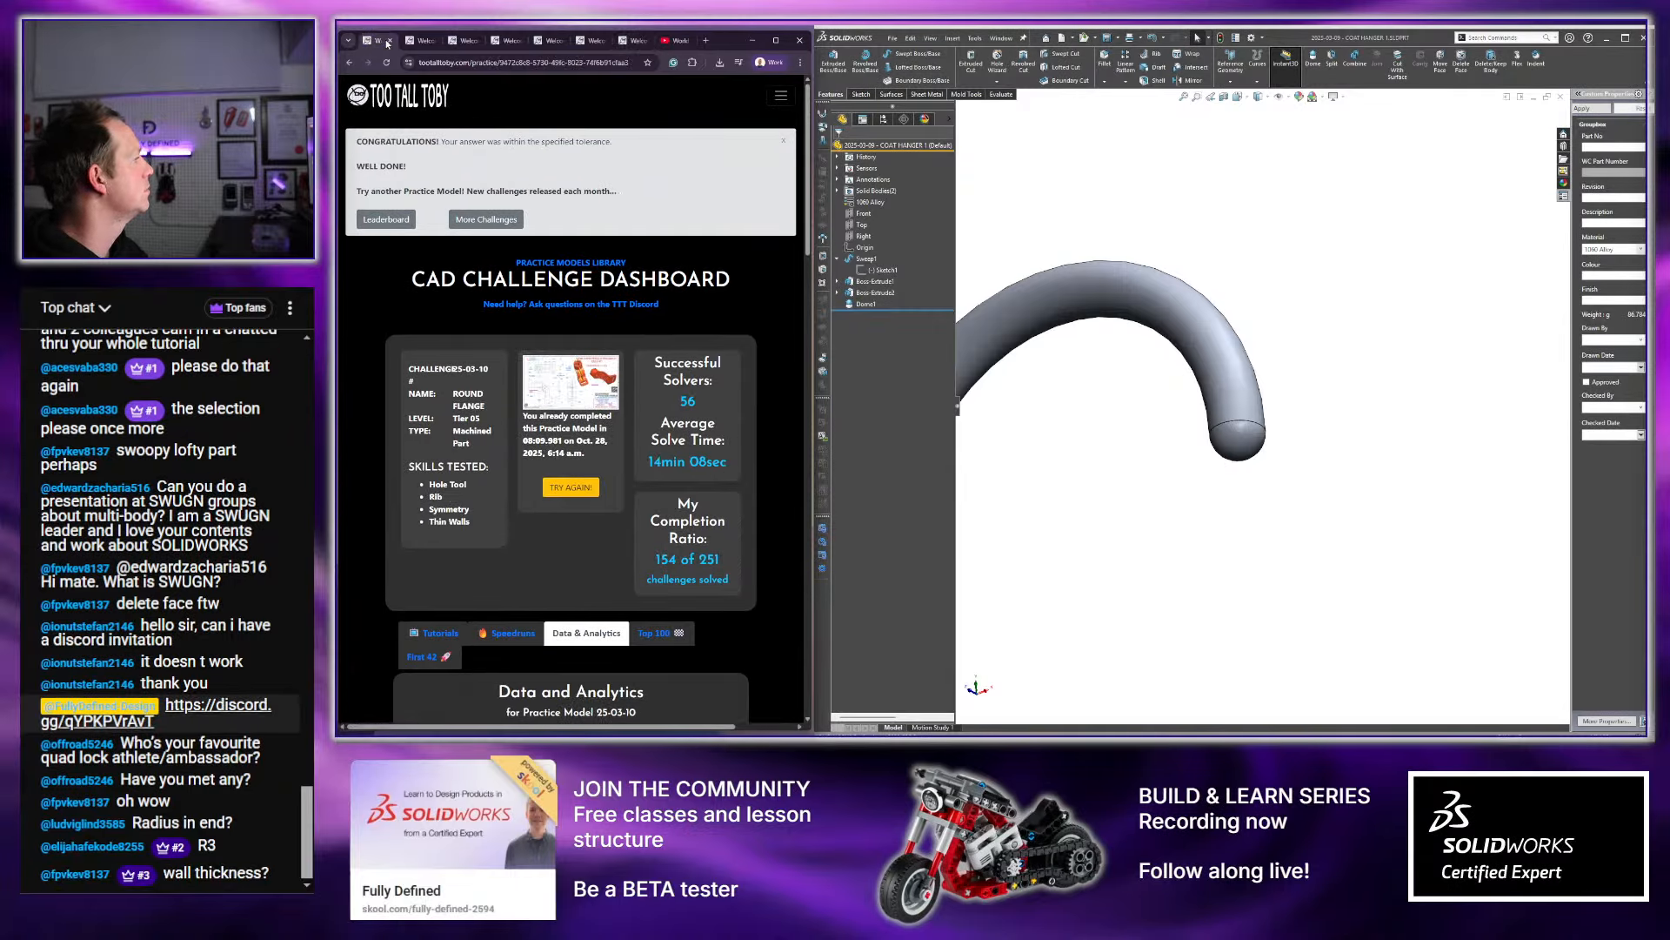
Examine the triangular brace, its sketch dimensions and its junction with the shoulder rod on the hanger model
{"action": "scroll", "coordinate": [1142, 486], "scroll_direction": "up", "scroll_amount": 10}
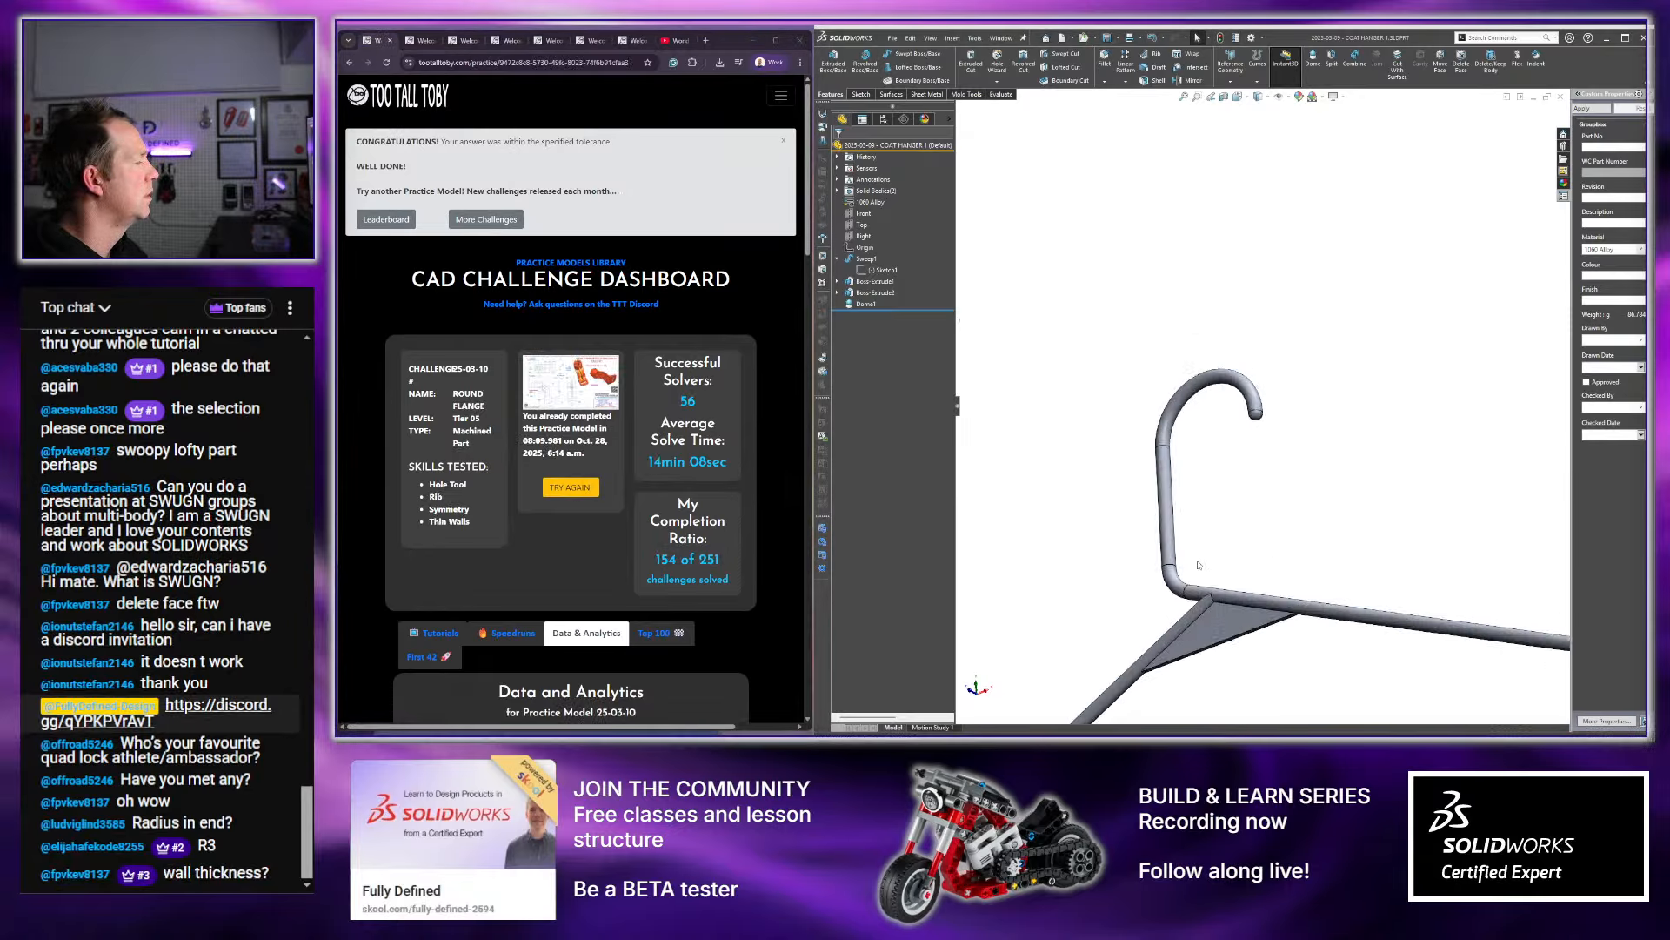
{"action": "middle_click_drag", "start_coordinate": [1242, 556], "coordinate": [1241, 528]}
{"action": "scroll", "coordinate": [1241, 529], "scroll_direction": "down", "scroll_amount": 3}
{"action": "left_click", "coordinate": [1253, 413]}
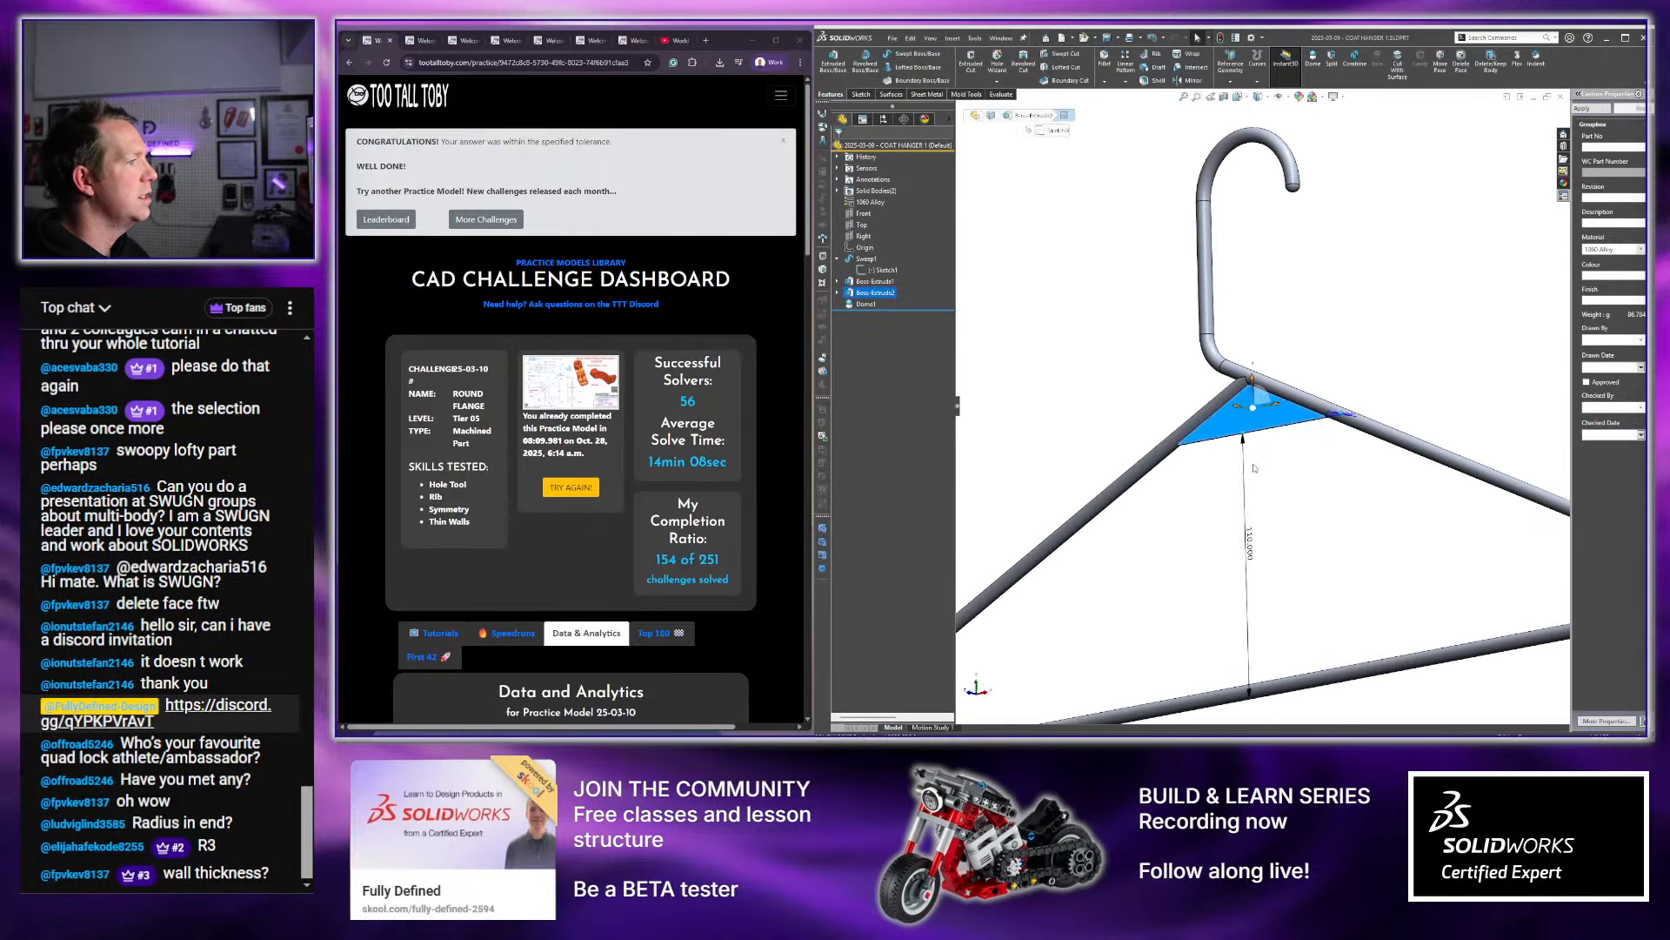
{"action": "middle_click_drag", "start_coordinate": [1252, 413], "coordinate": [1290, 512]}
{"action": "scroll", "coordinate": [1274, 389], "scroll_direction": "down", "scroll_amount": 5}
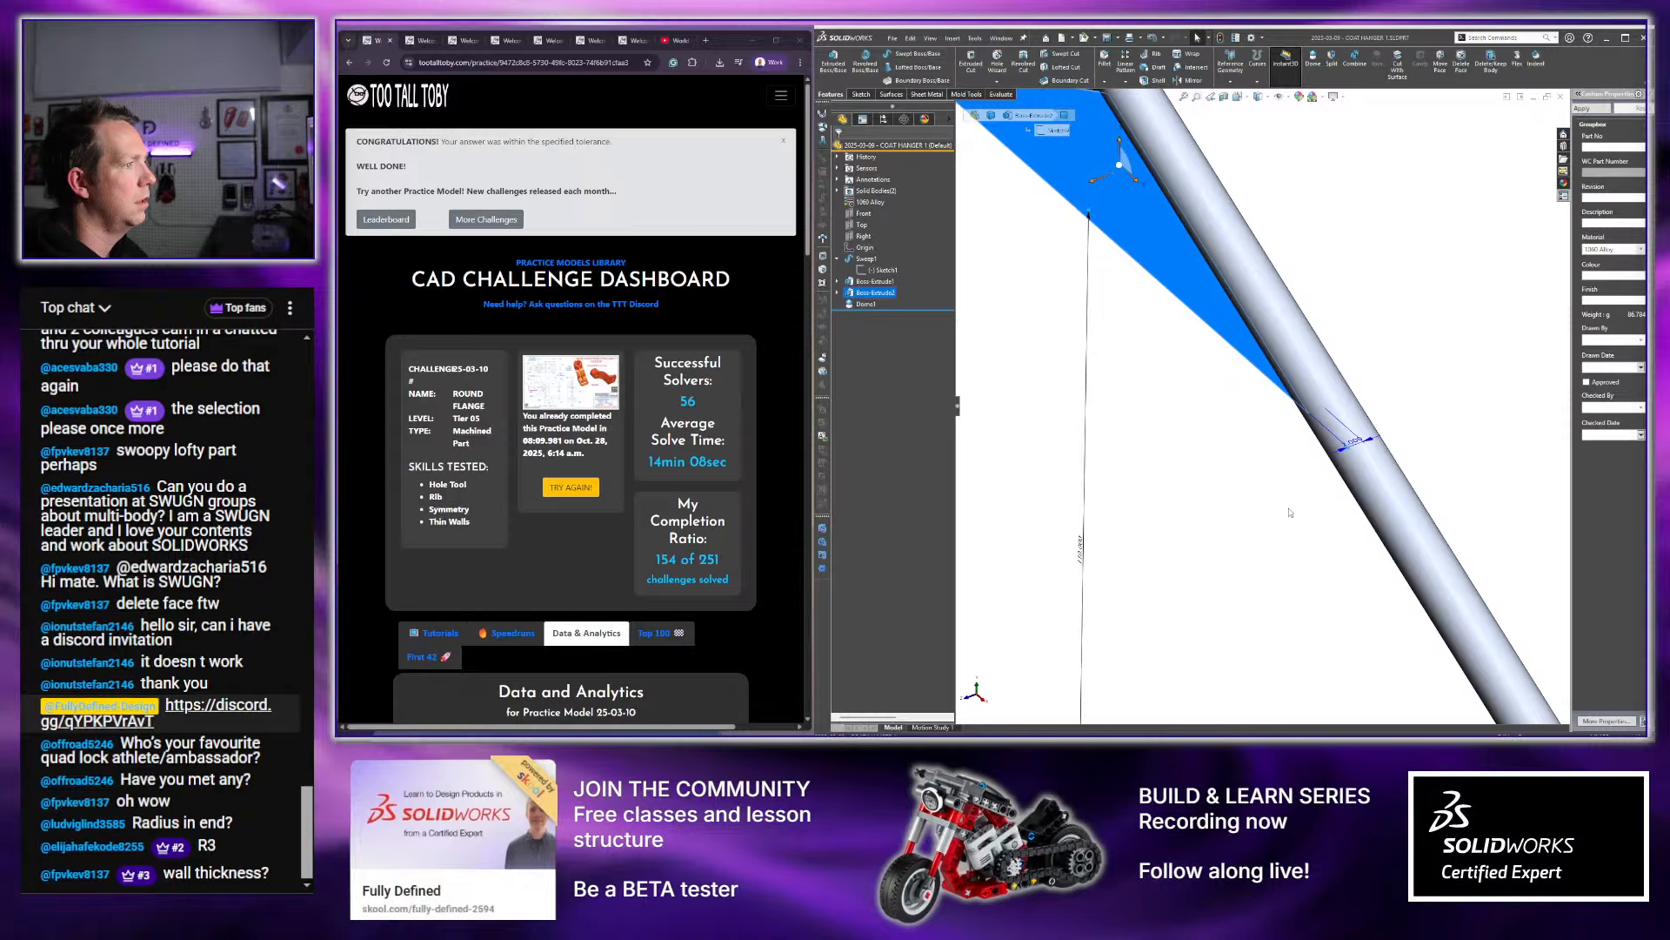
{"action": "left_click", "coordinate": [1242, 459]}
{"action": "scroll", "coordinate": [1244, 453], "scroll_direction": "up", "scroll_amount": 9}
{"action": "middle_click_drag", "start_coordinate": [1267, 421], "coordinate": [1227, 472]}
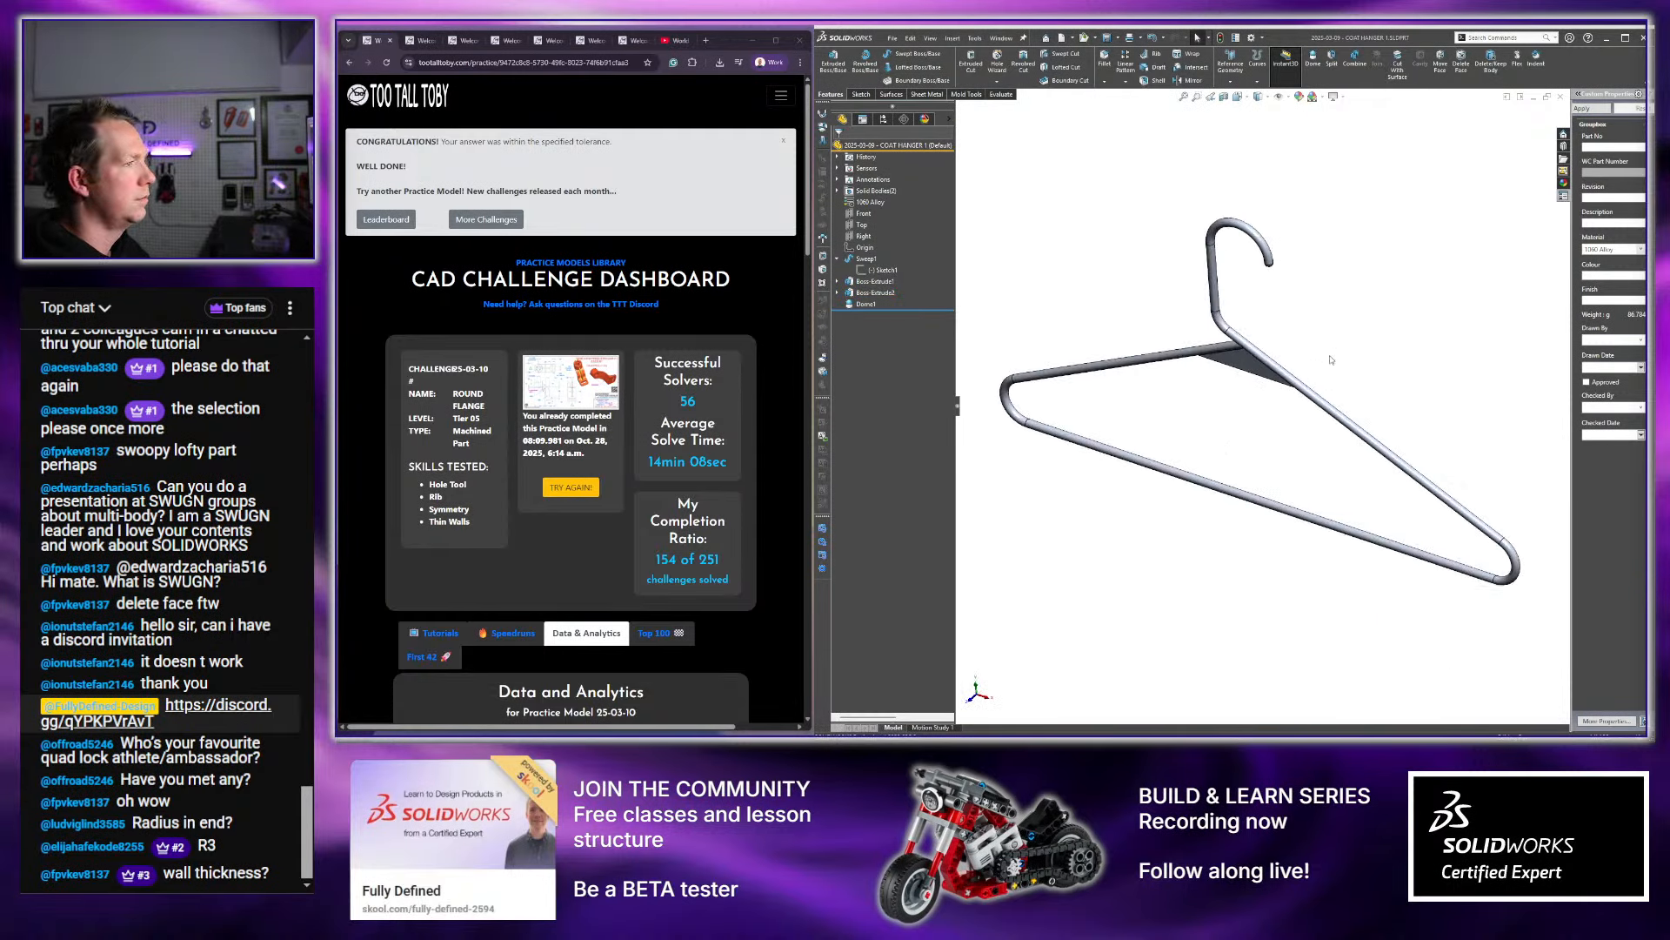